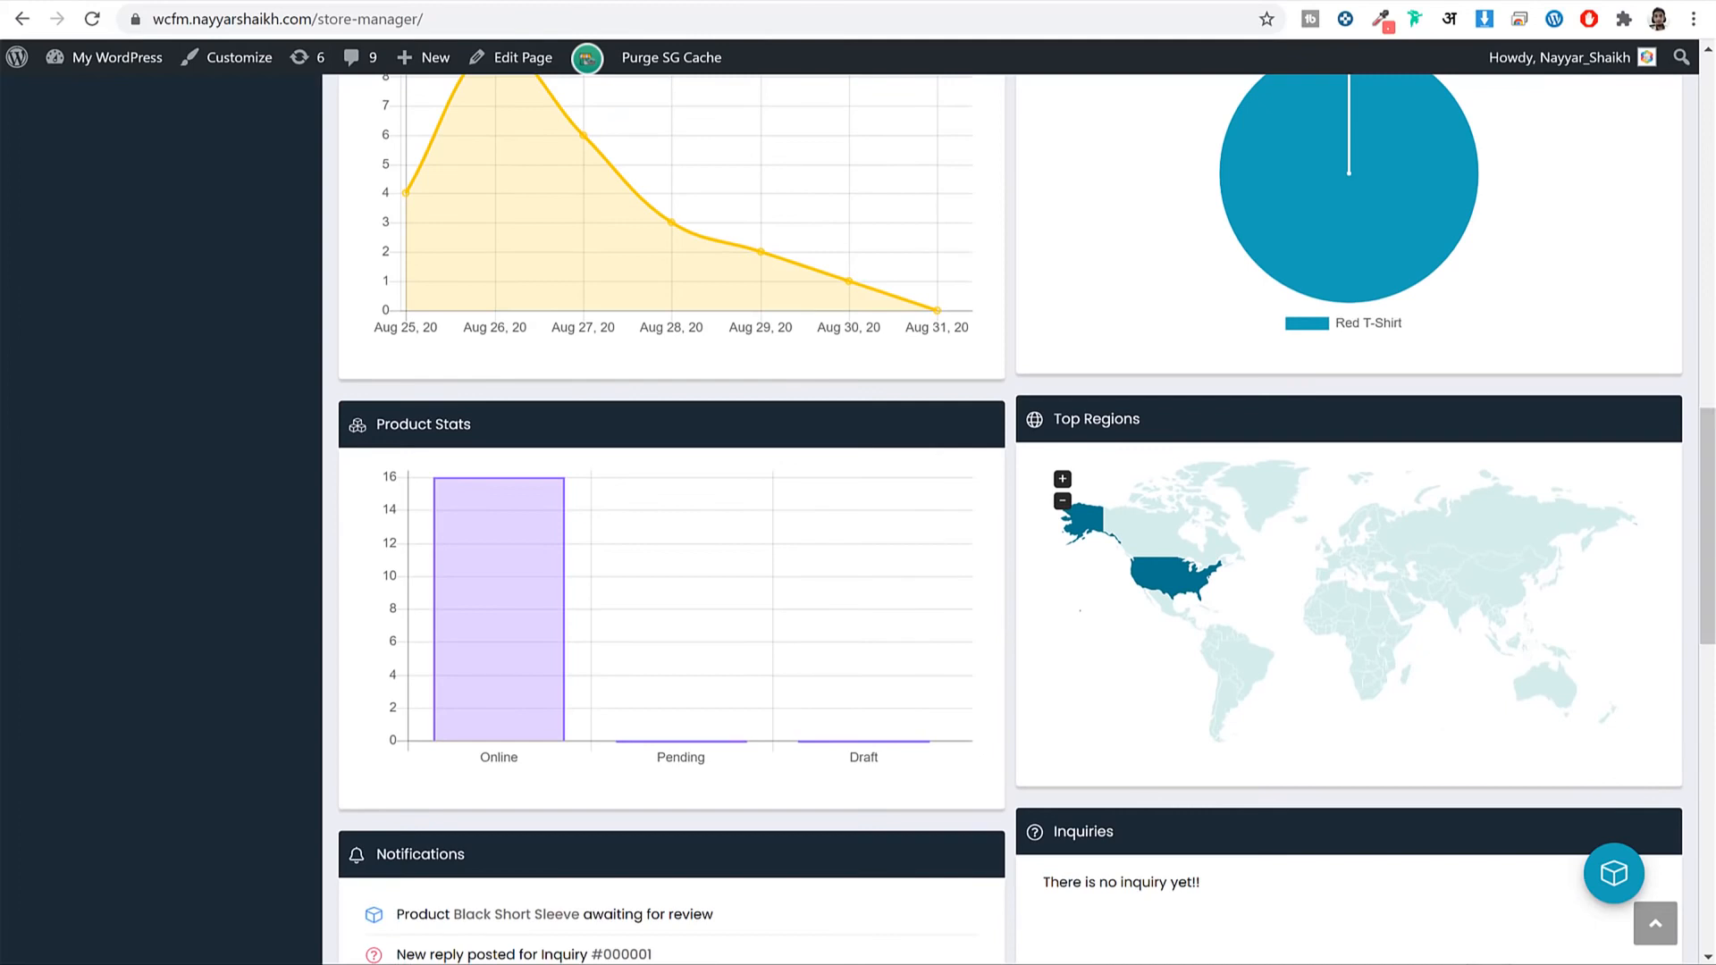
Show all notifications: product reviews, inquiries, refunds and order updates with dates and senders.
scroll(1359, 605, "up", 3)
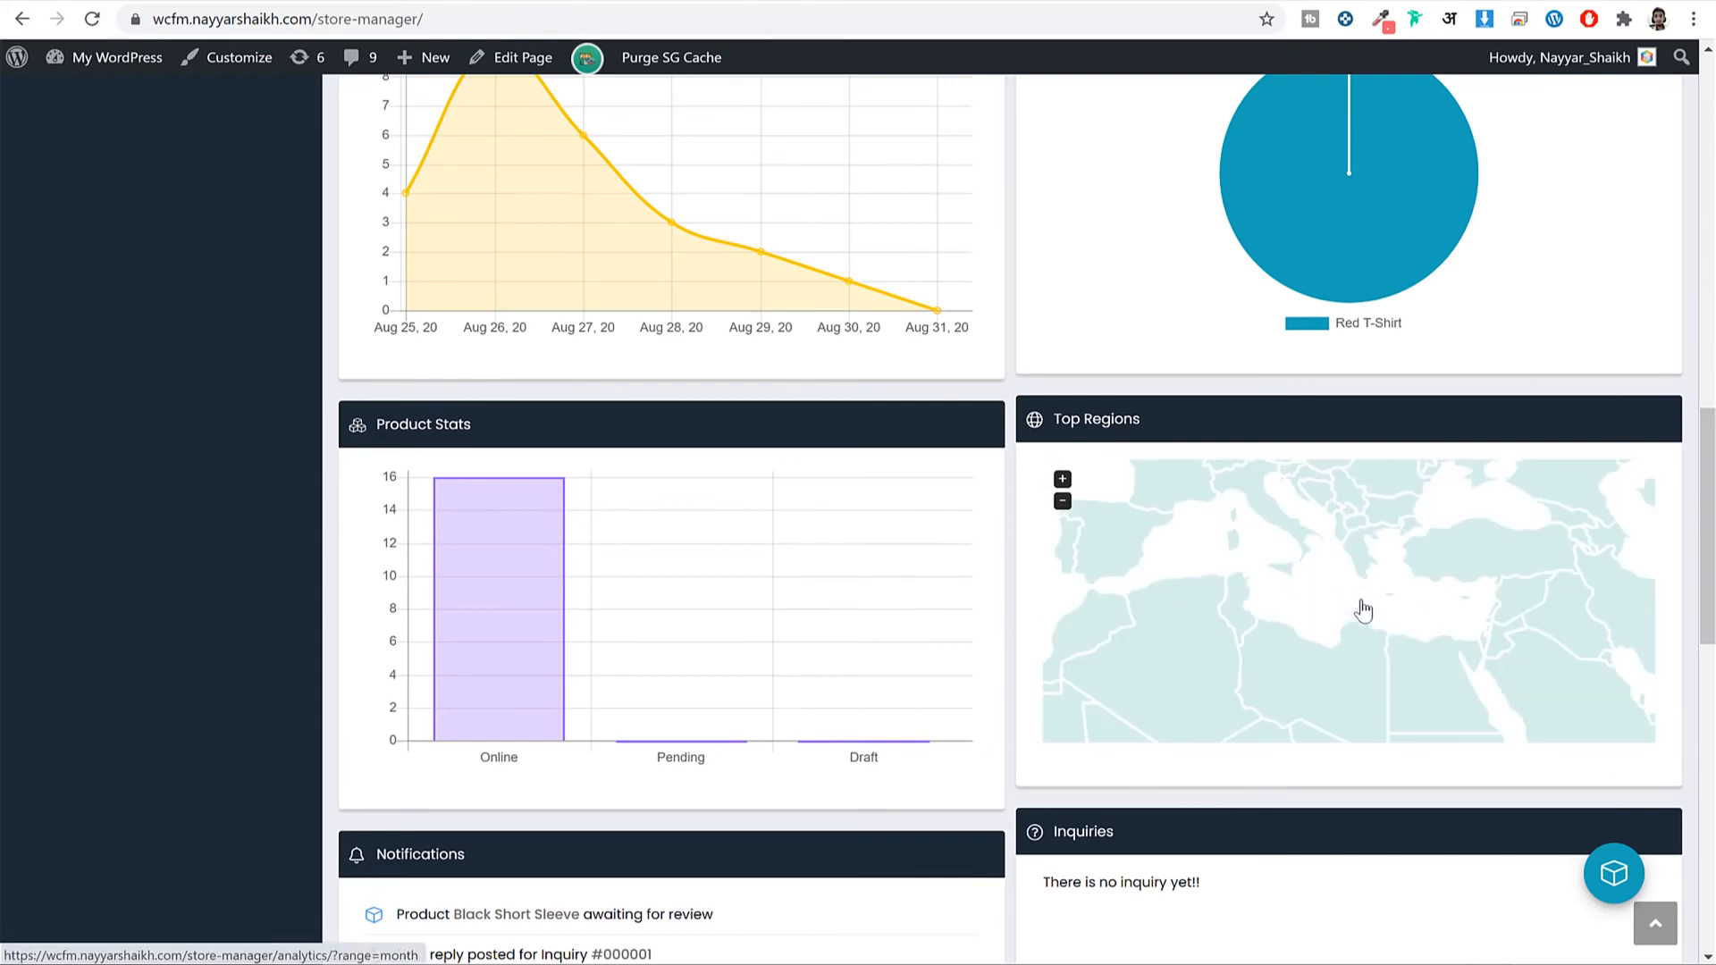
scroll(1363, 611, "down", 3)
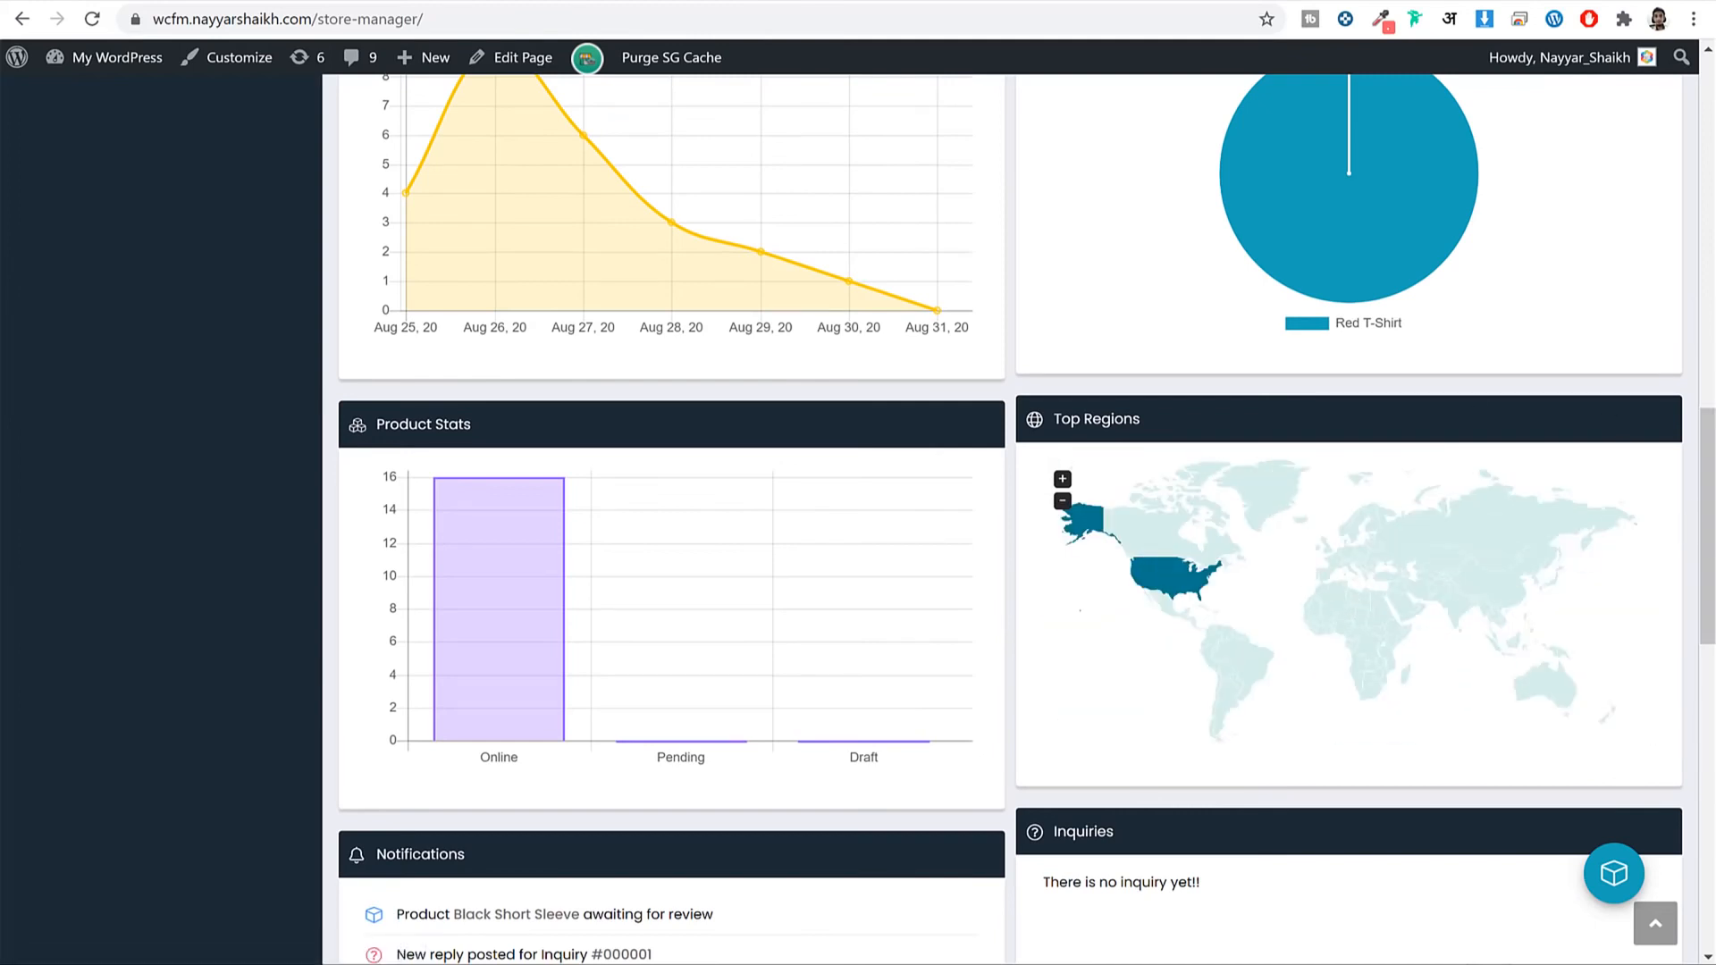
left_click_drag(1712, 556, 1714, 725)
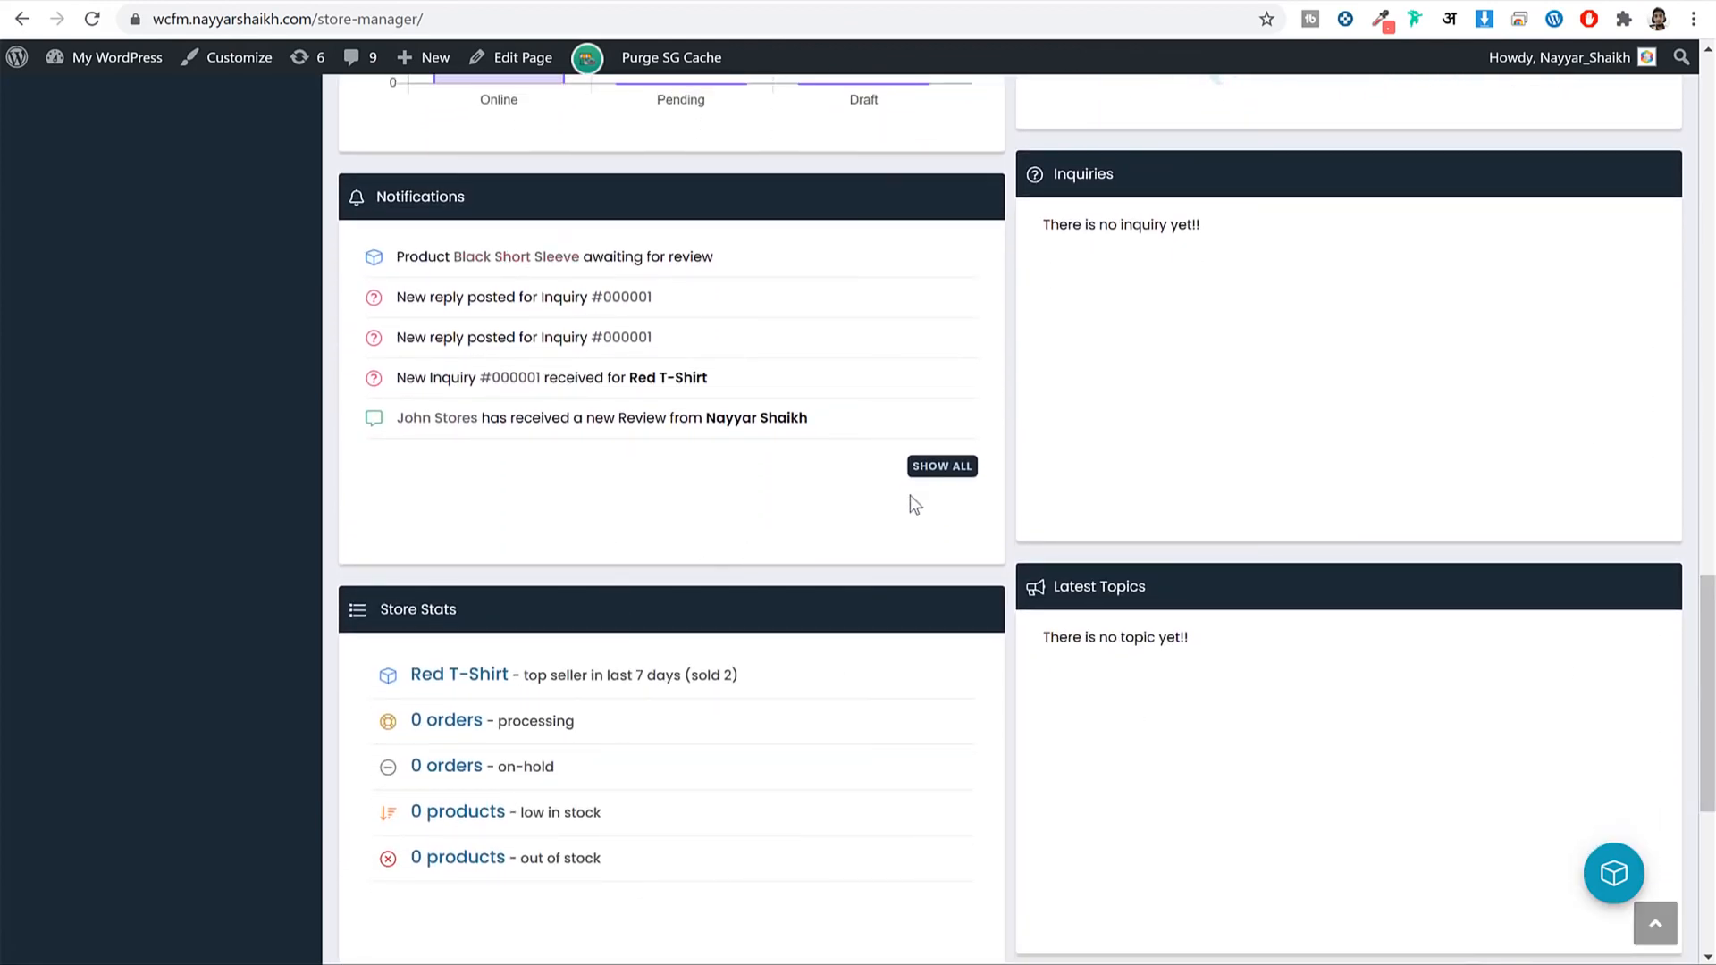
left_click(936, 475)
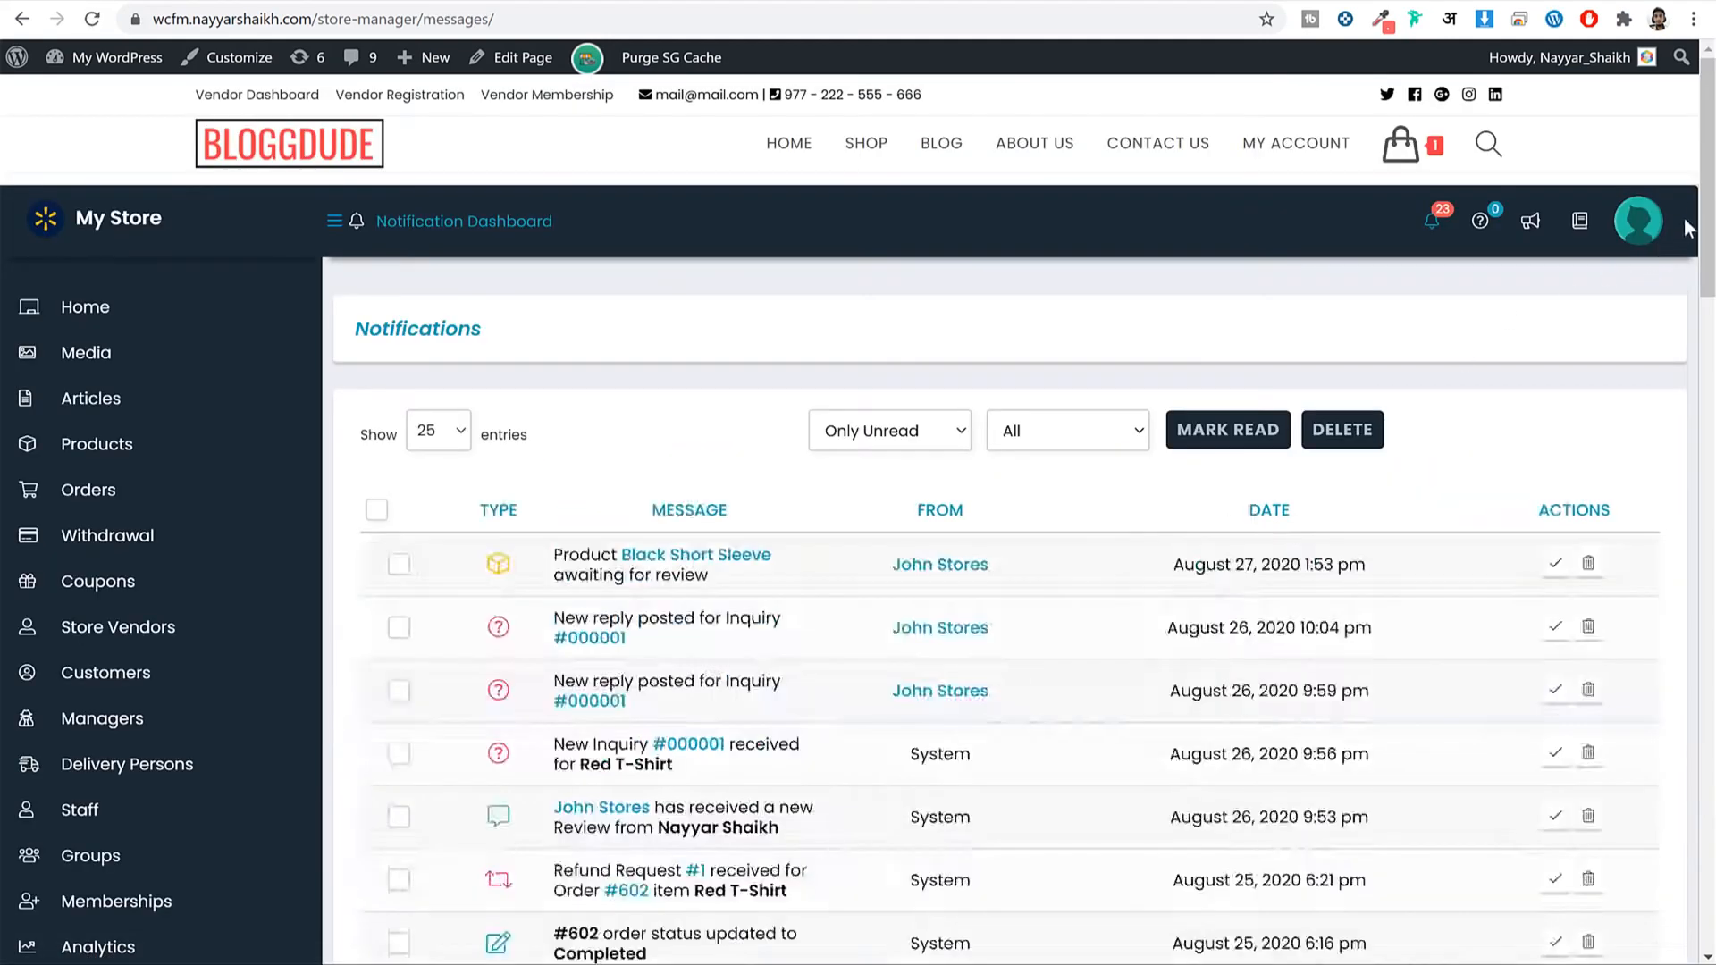
mouse_move(1707, 156)
left_mouse_down()
mouse_move(1707, 392)
mouse_move(1707, 171)
left_mouse_up()
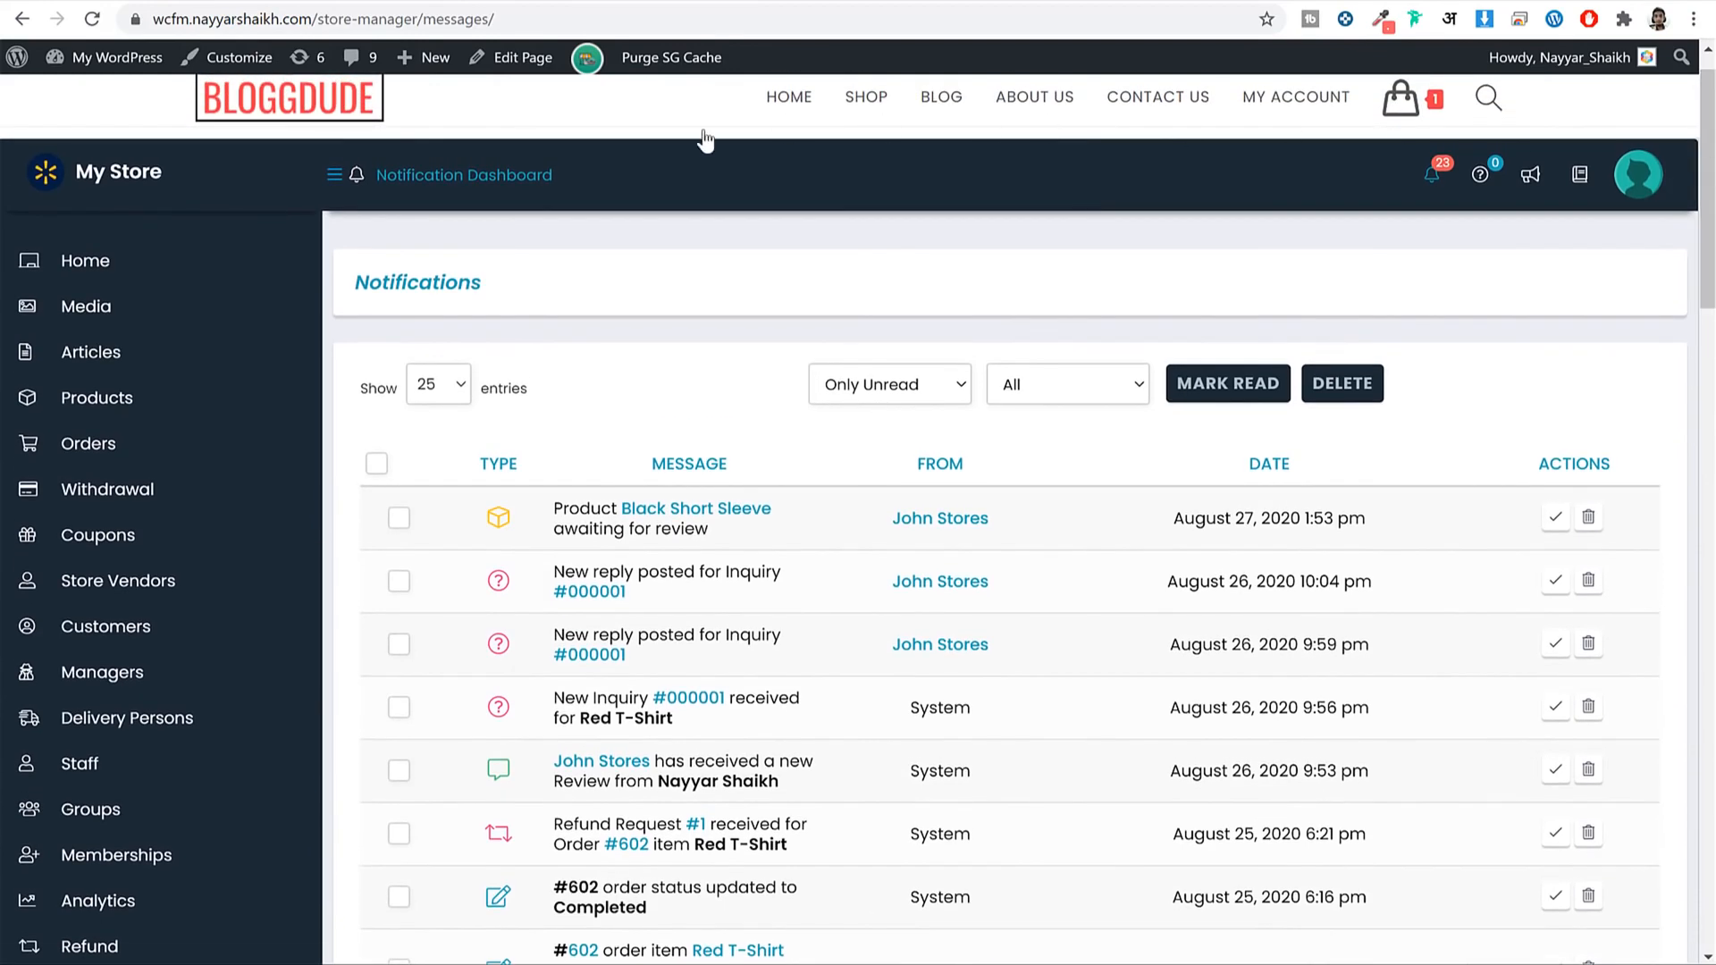
Open the Lightweight Puffer (2300 price) for editing from the store's Products list.
left_click(96, 404)
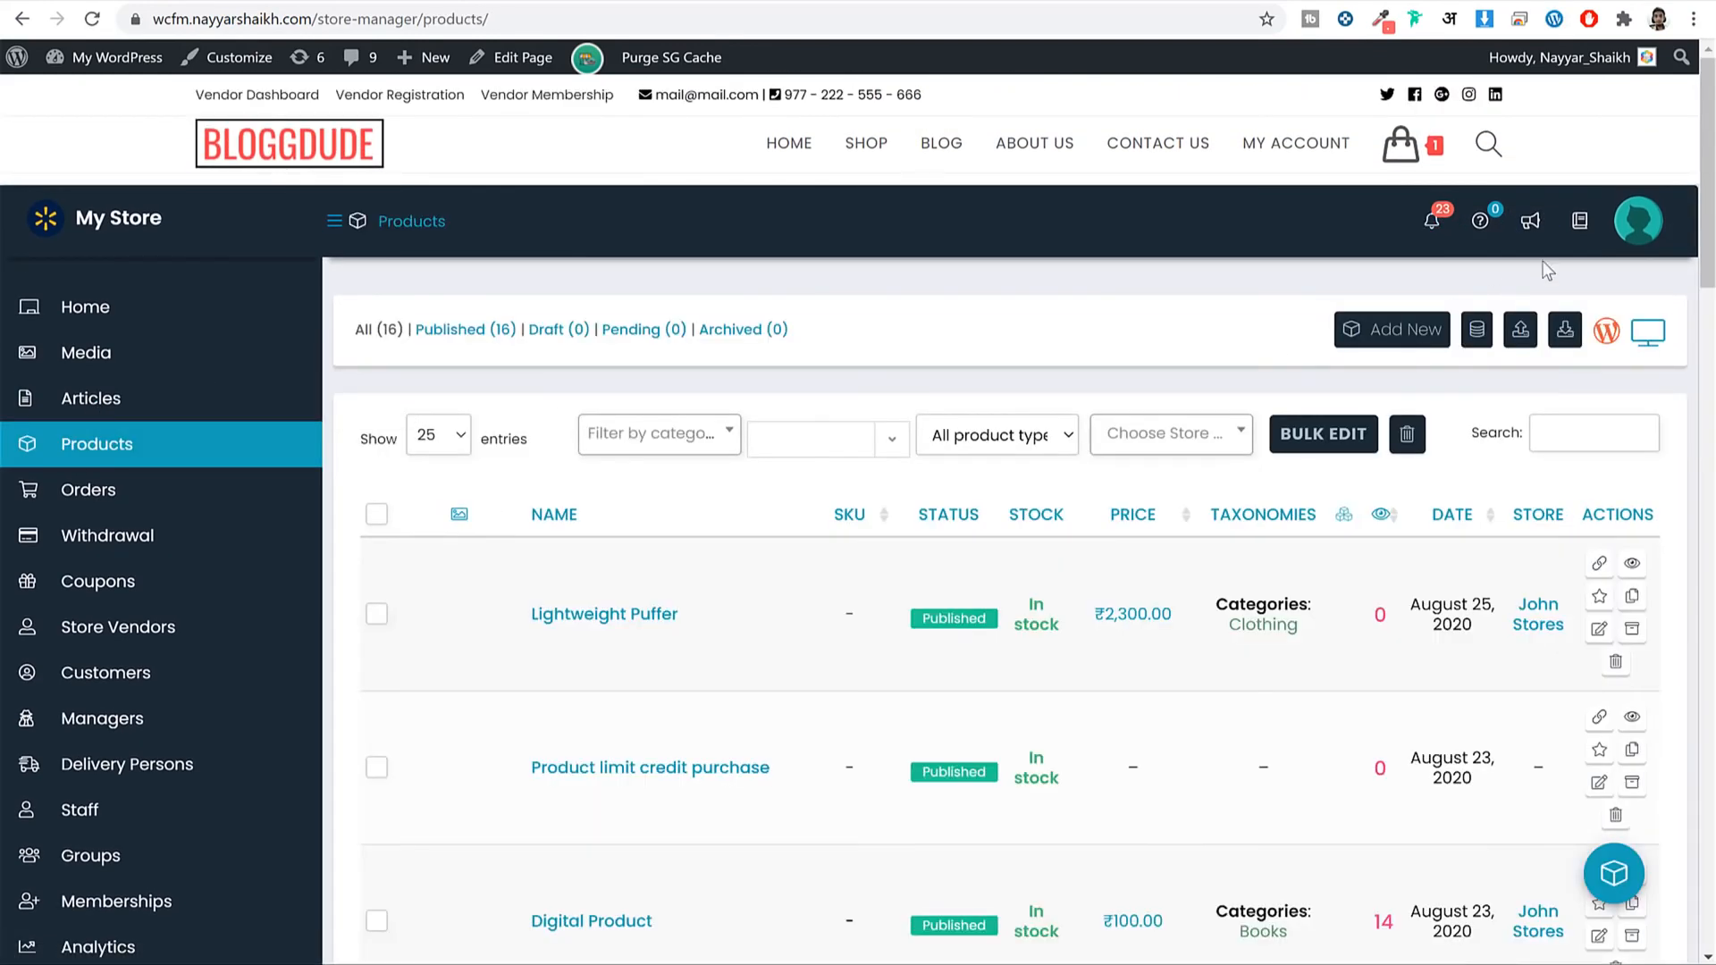
left_click_drag(1707, 125, 1707, 329)
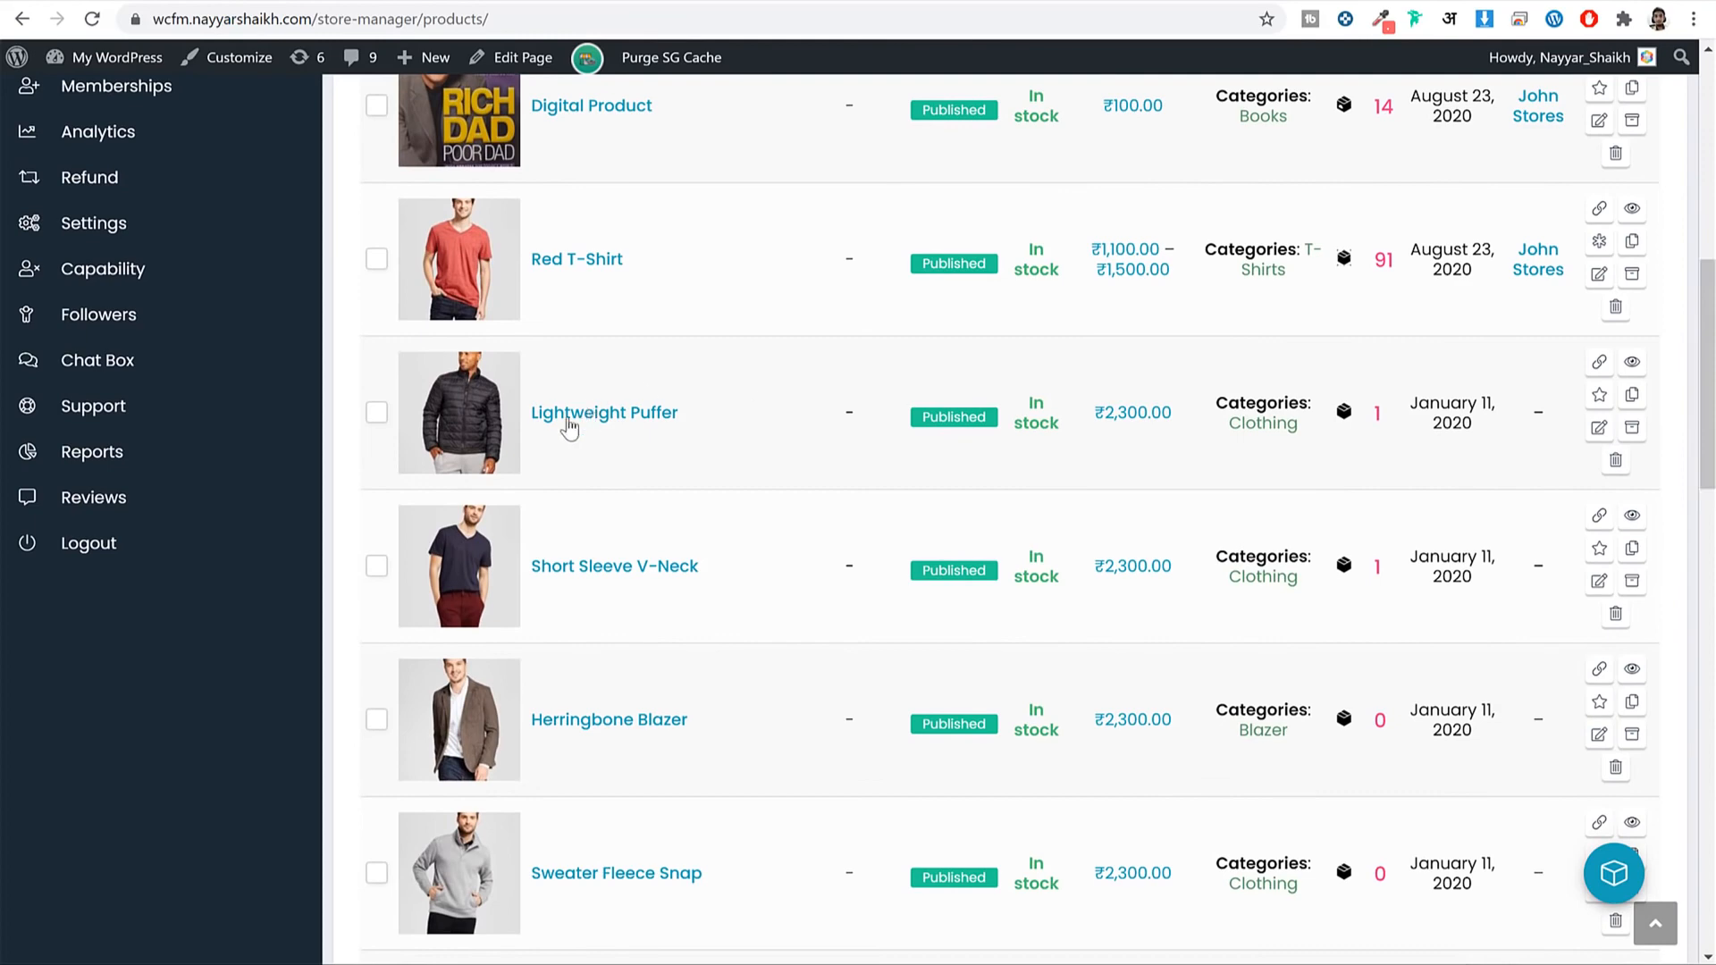
left_click(1599, 429)
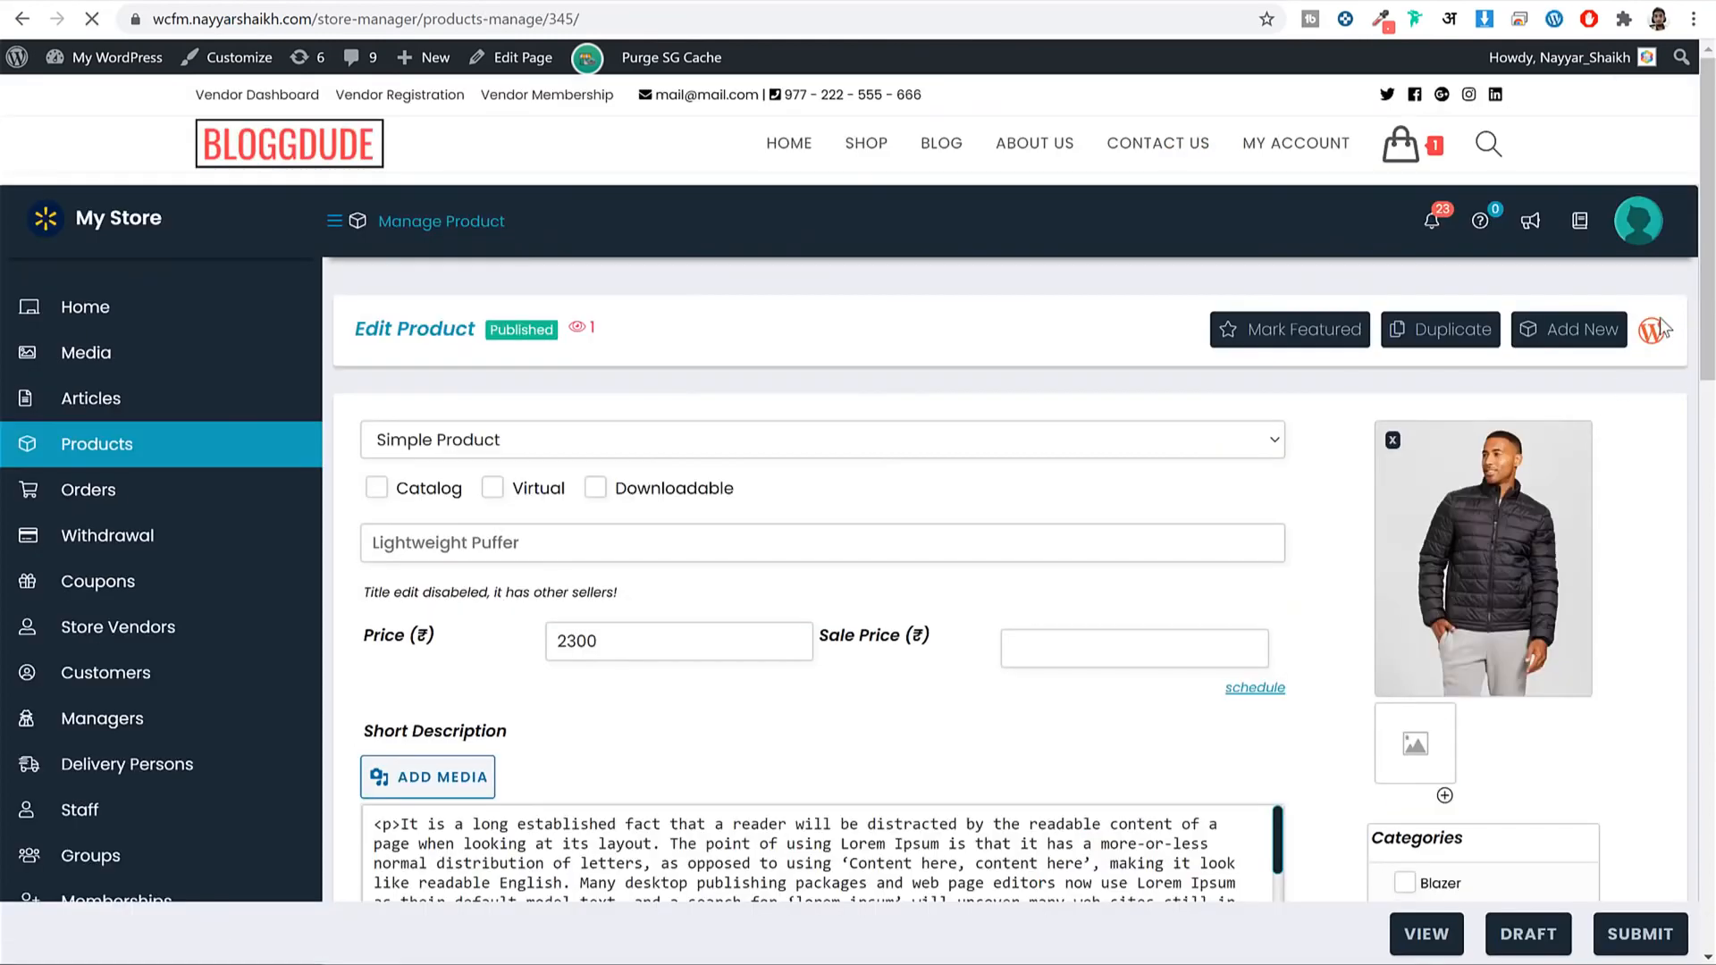
Step through the product's Shipping, Tax, Attributes, Linked, Policies, Advanced, Store and Commission sections.
left_click_drag(1711, 97, 1711, 486)
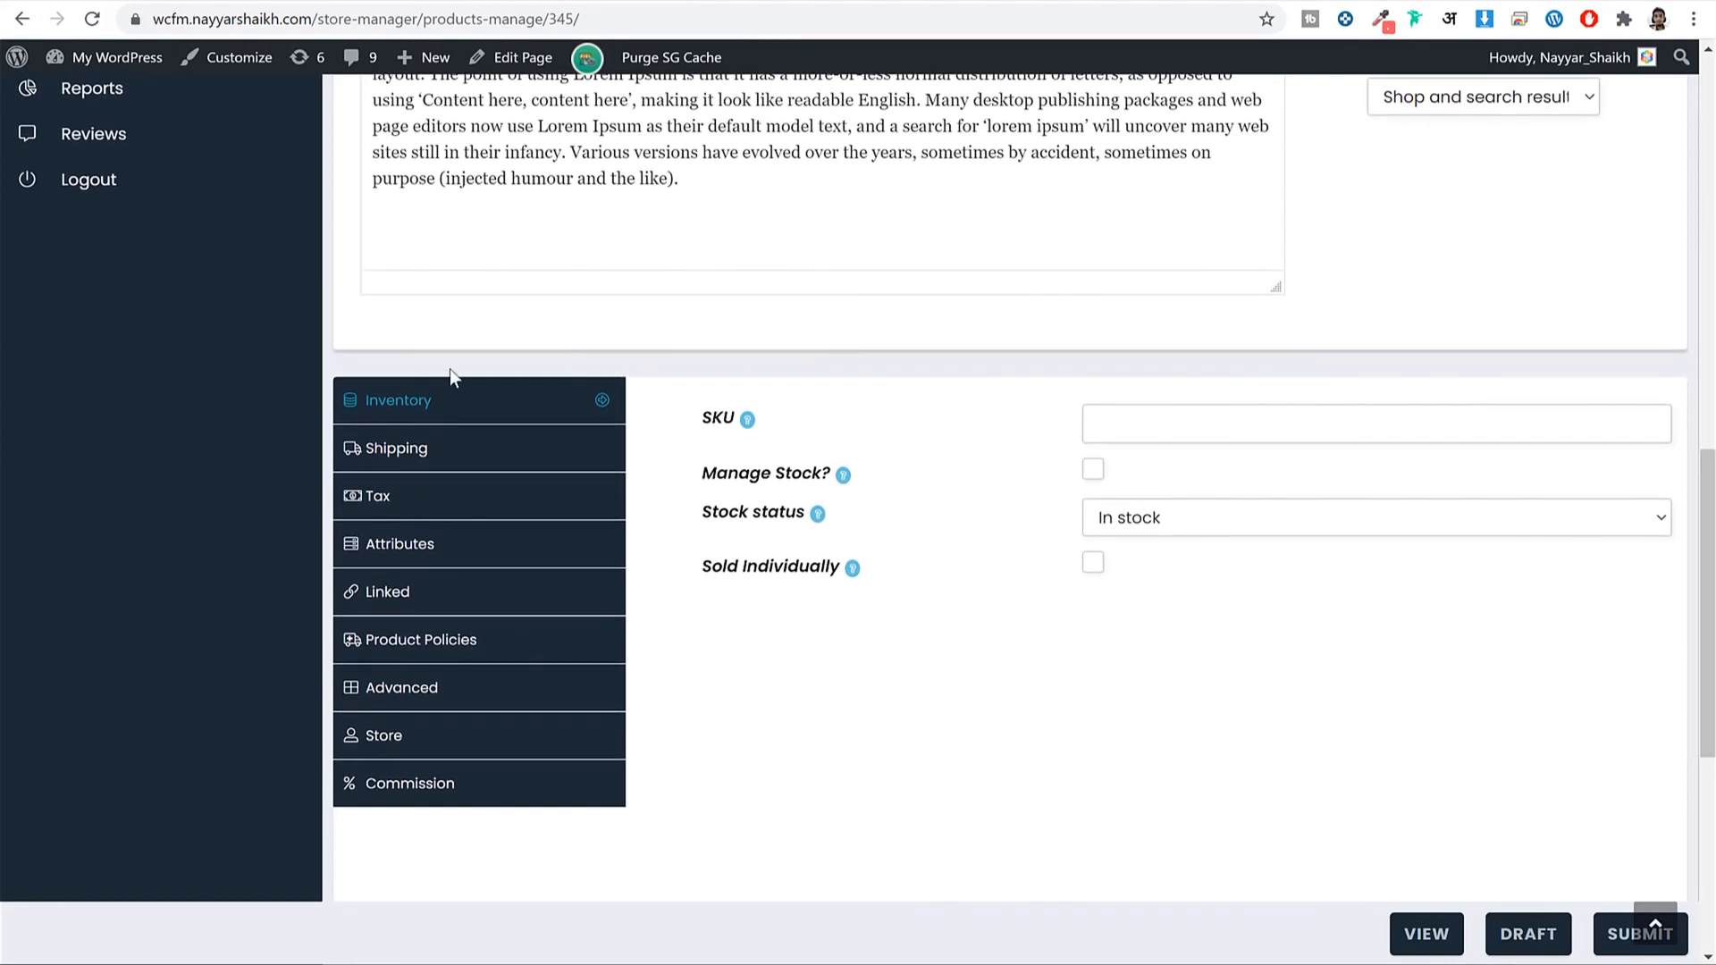
left_click(453, 440)
left_click(432, 499)
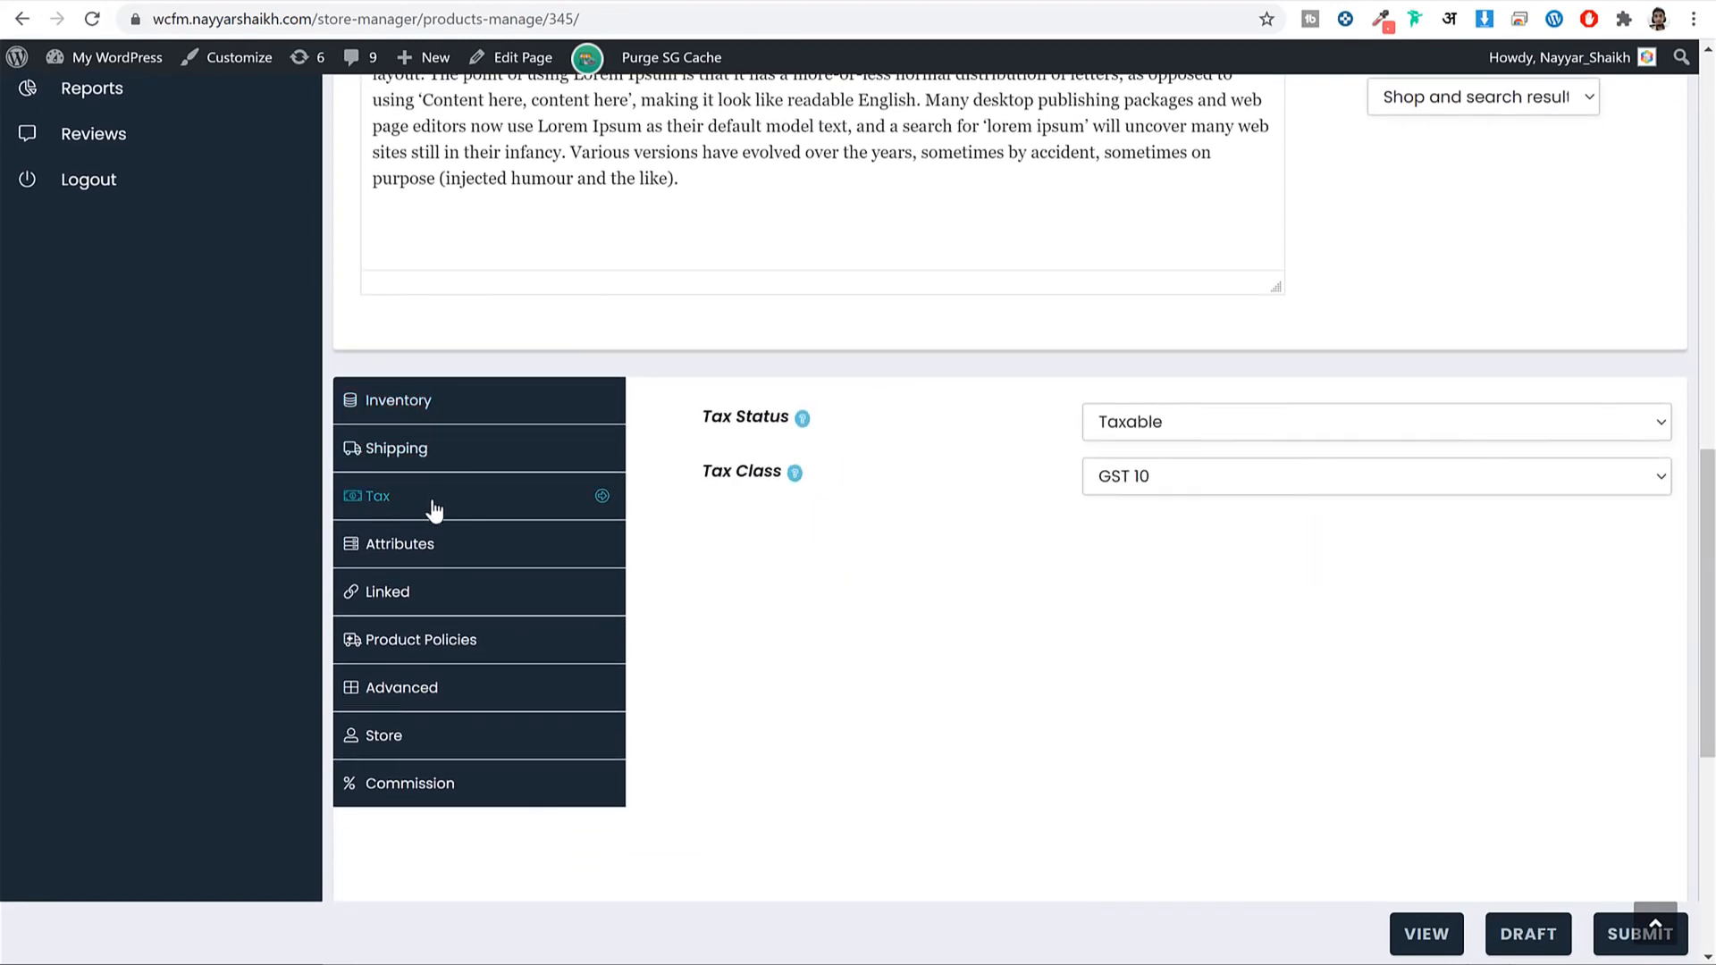
left_click(438, 544)
left_click(448, 590)
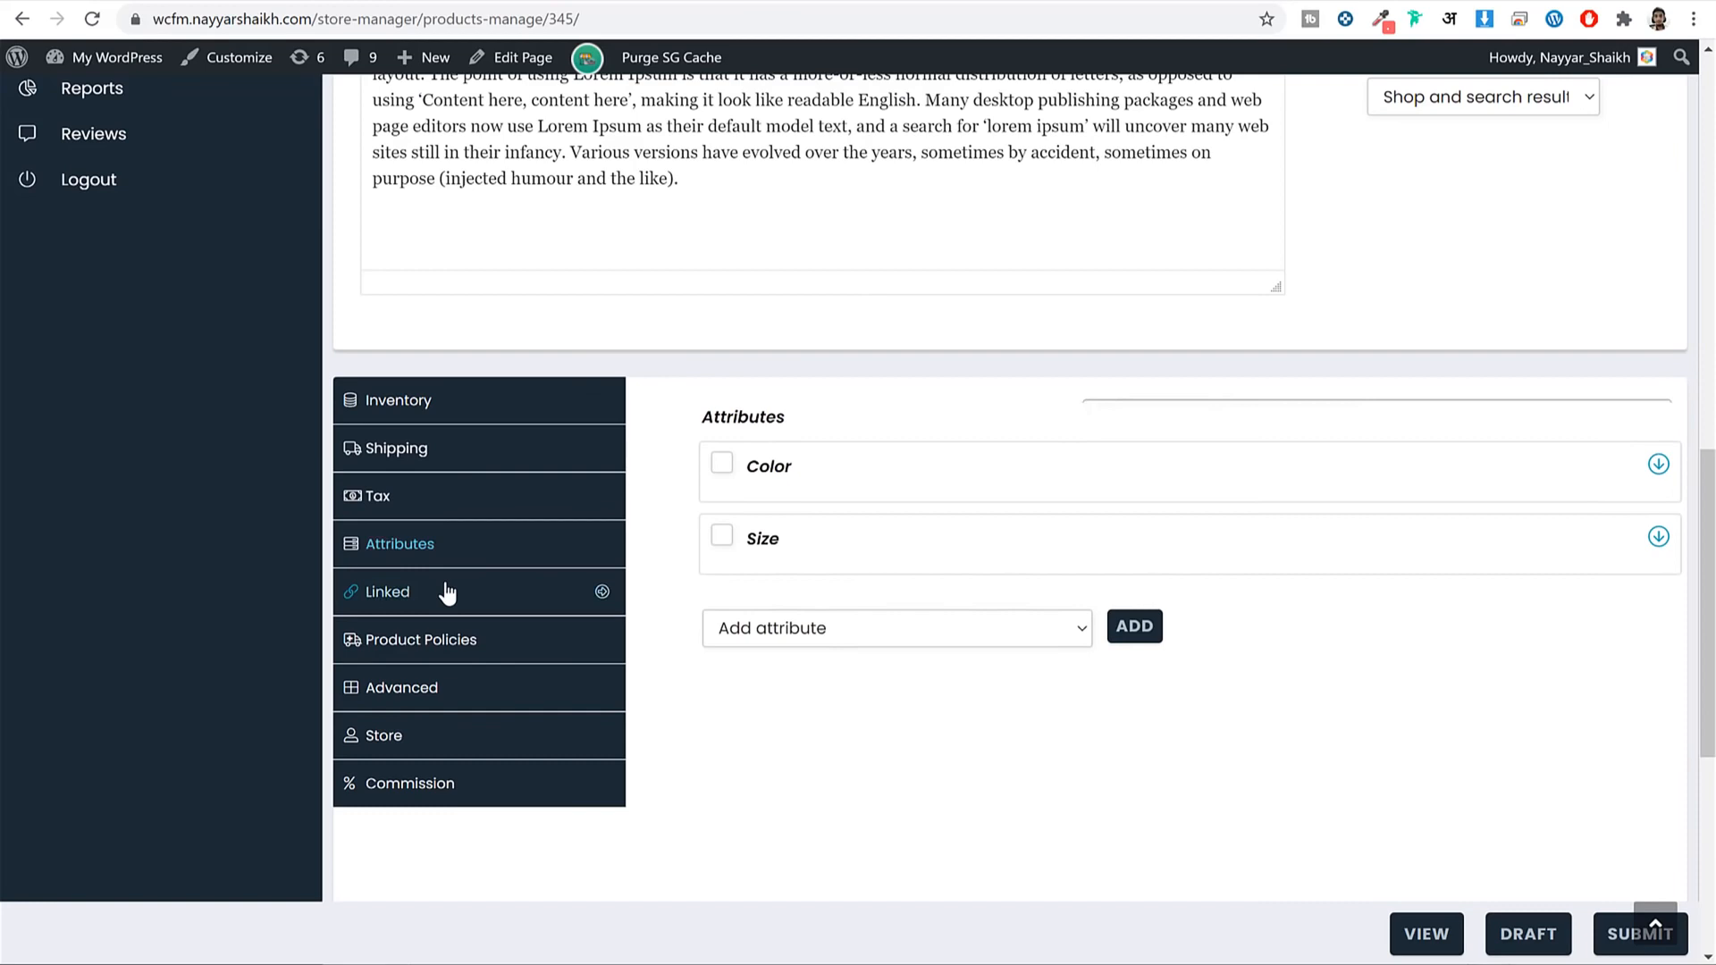
left_click(435, 653)
left_click(433, 691)
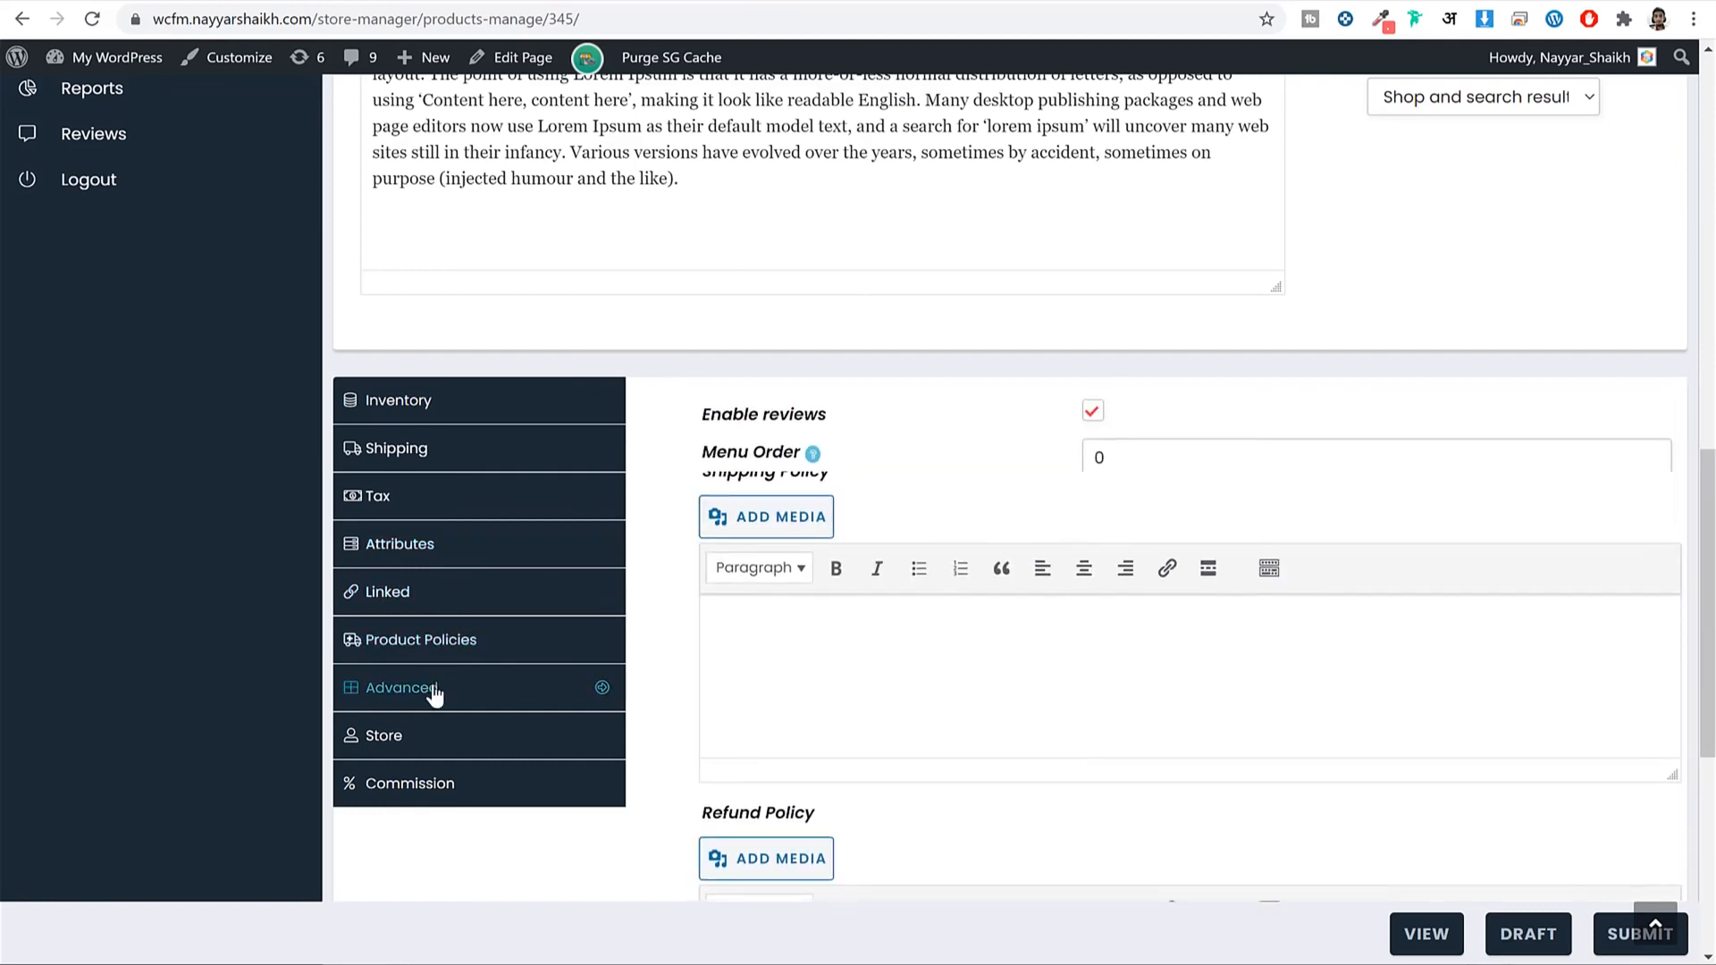
left_click(434, 740)
left_click(440, 791)
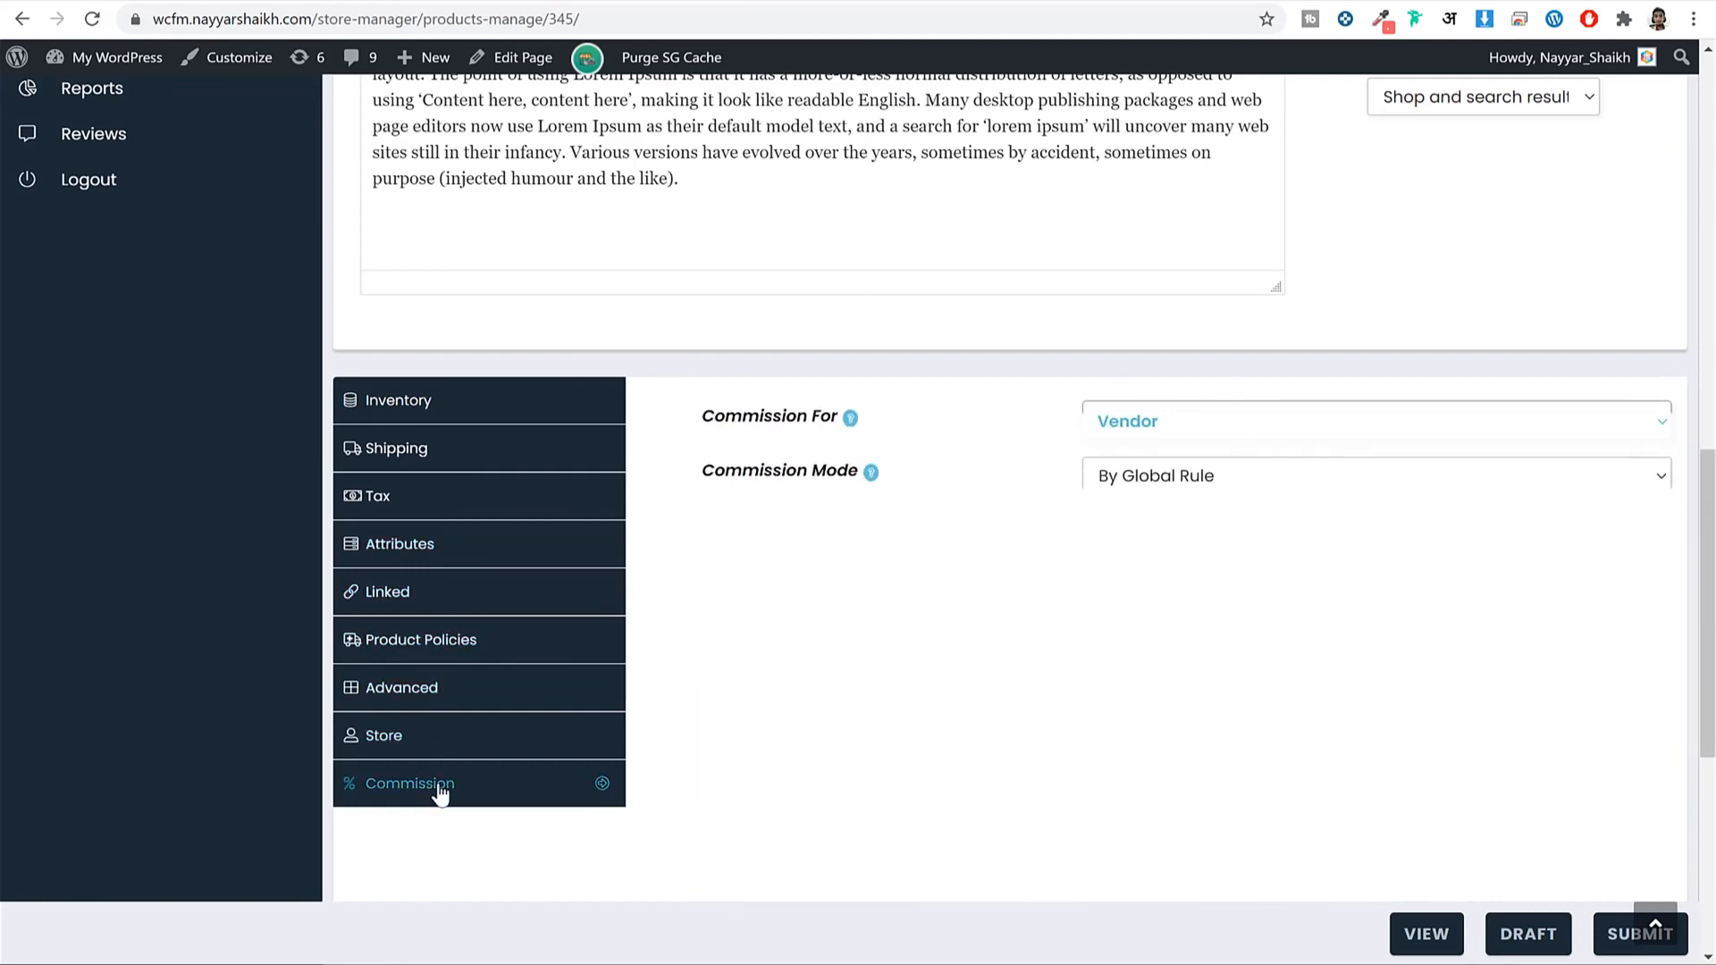
Set the Lightweight Puffer's Commission Mode to Percent + Fixed.
left_click(1287, 488)
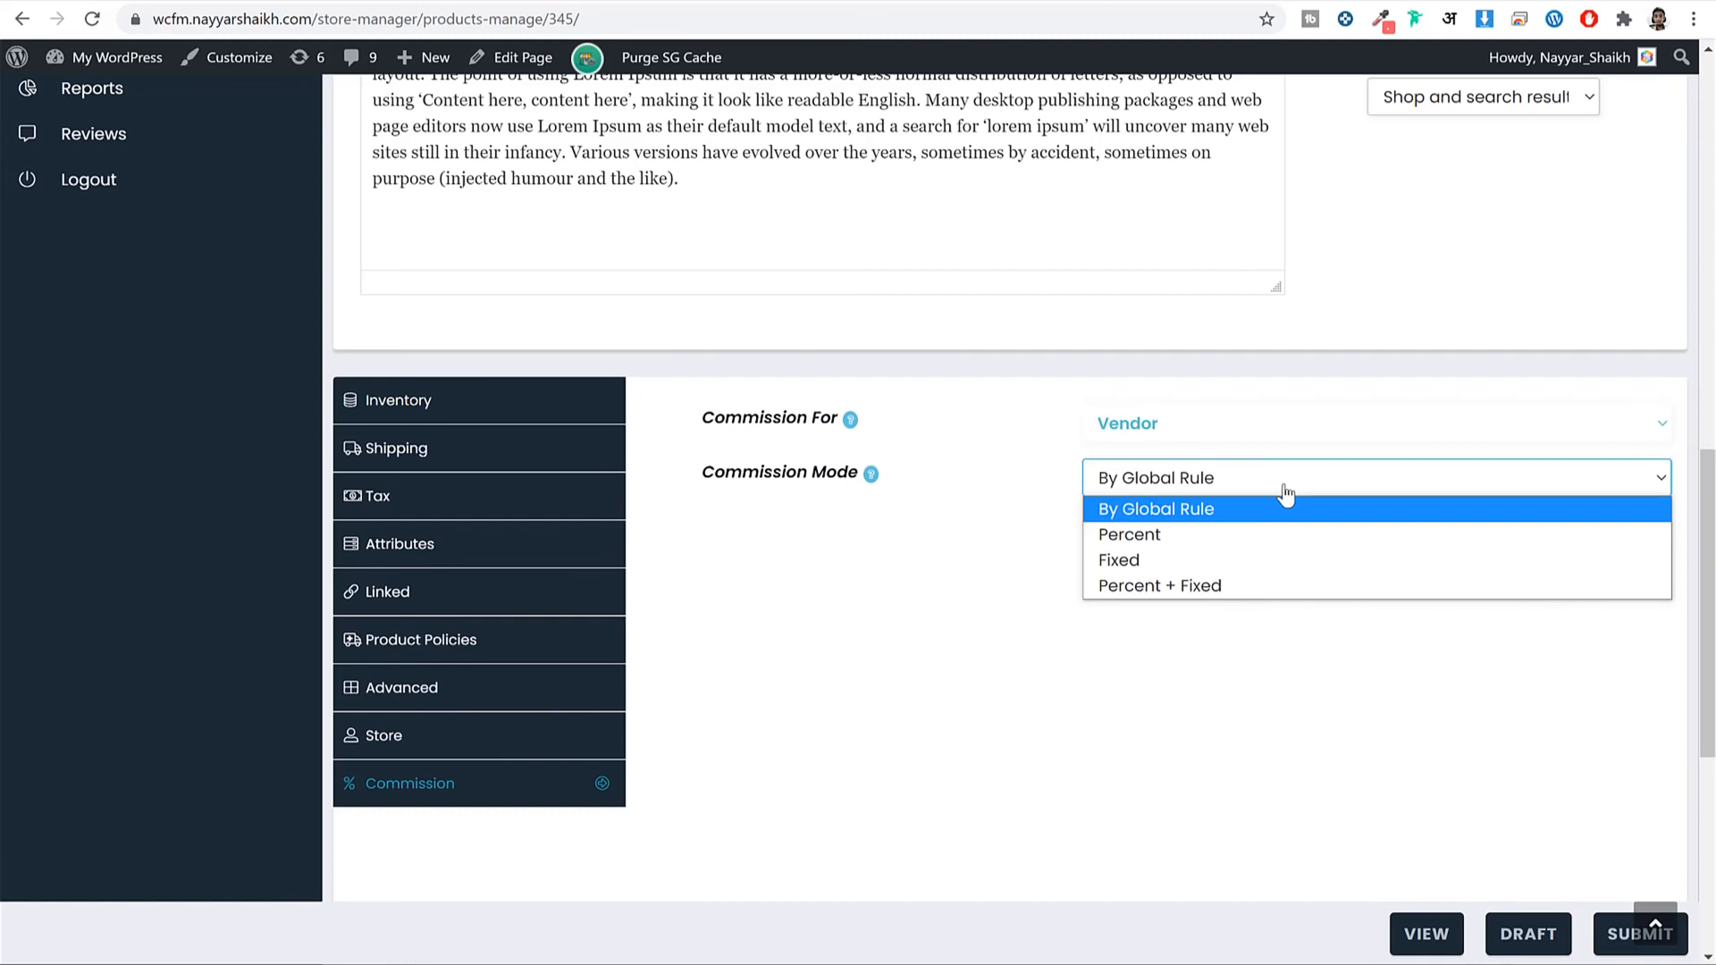
left_click(1207, 533)
left_click(1180, 497)
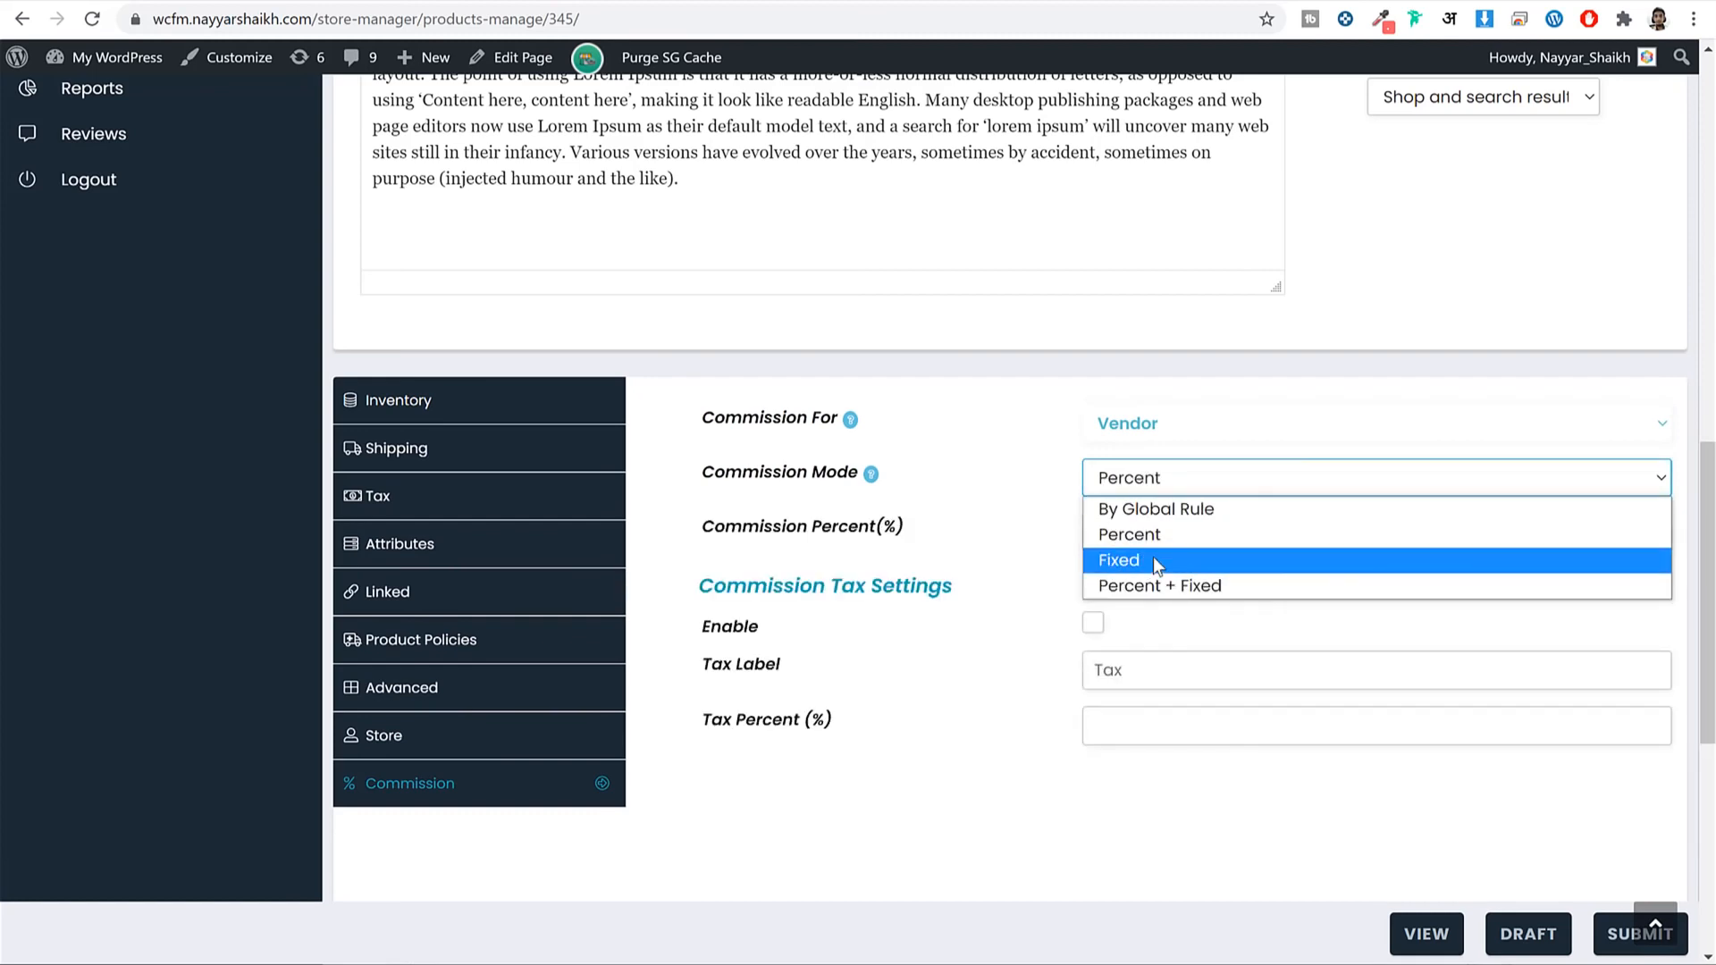
left_click(1153, 559)
left_click(1182, 503)
left_click(1155, 587)
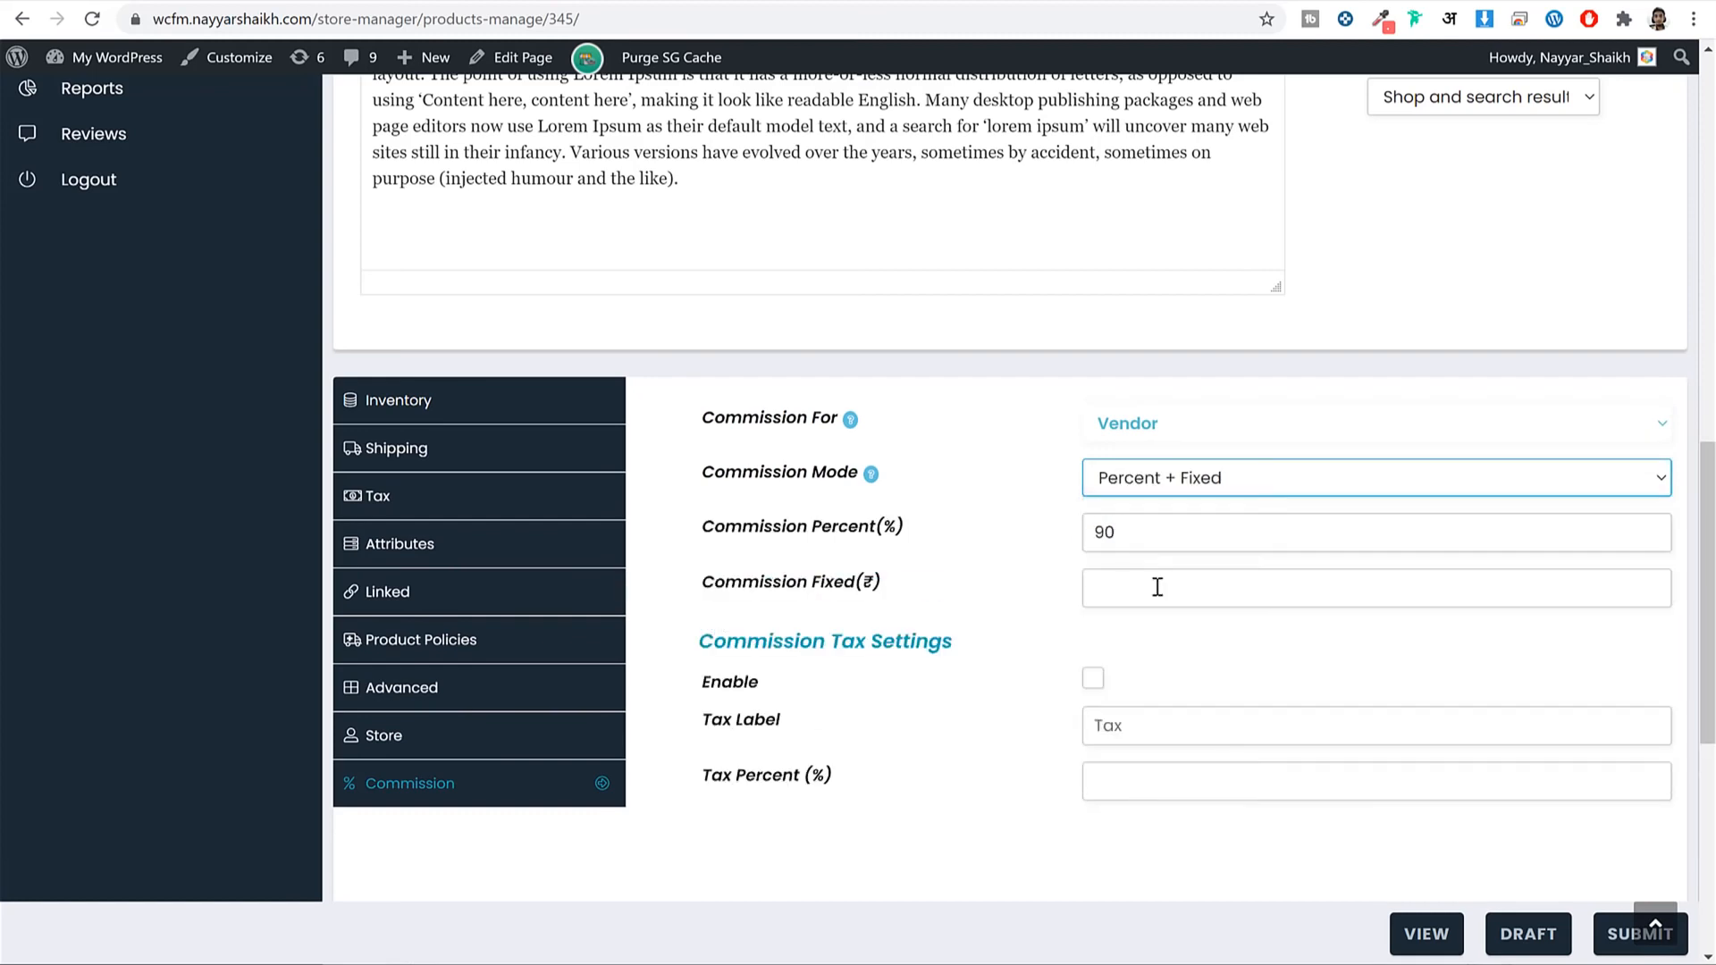
Go to the store's Orders list.
scroll(1202, 576, "up", 10)
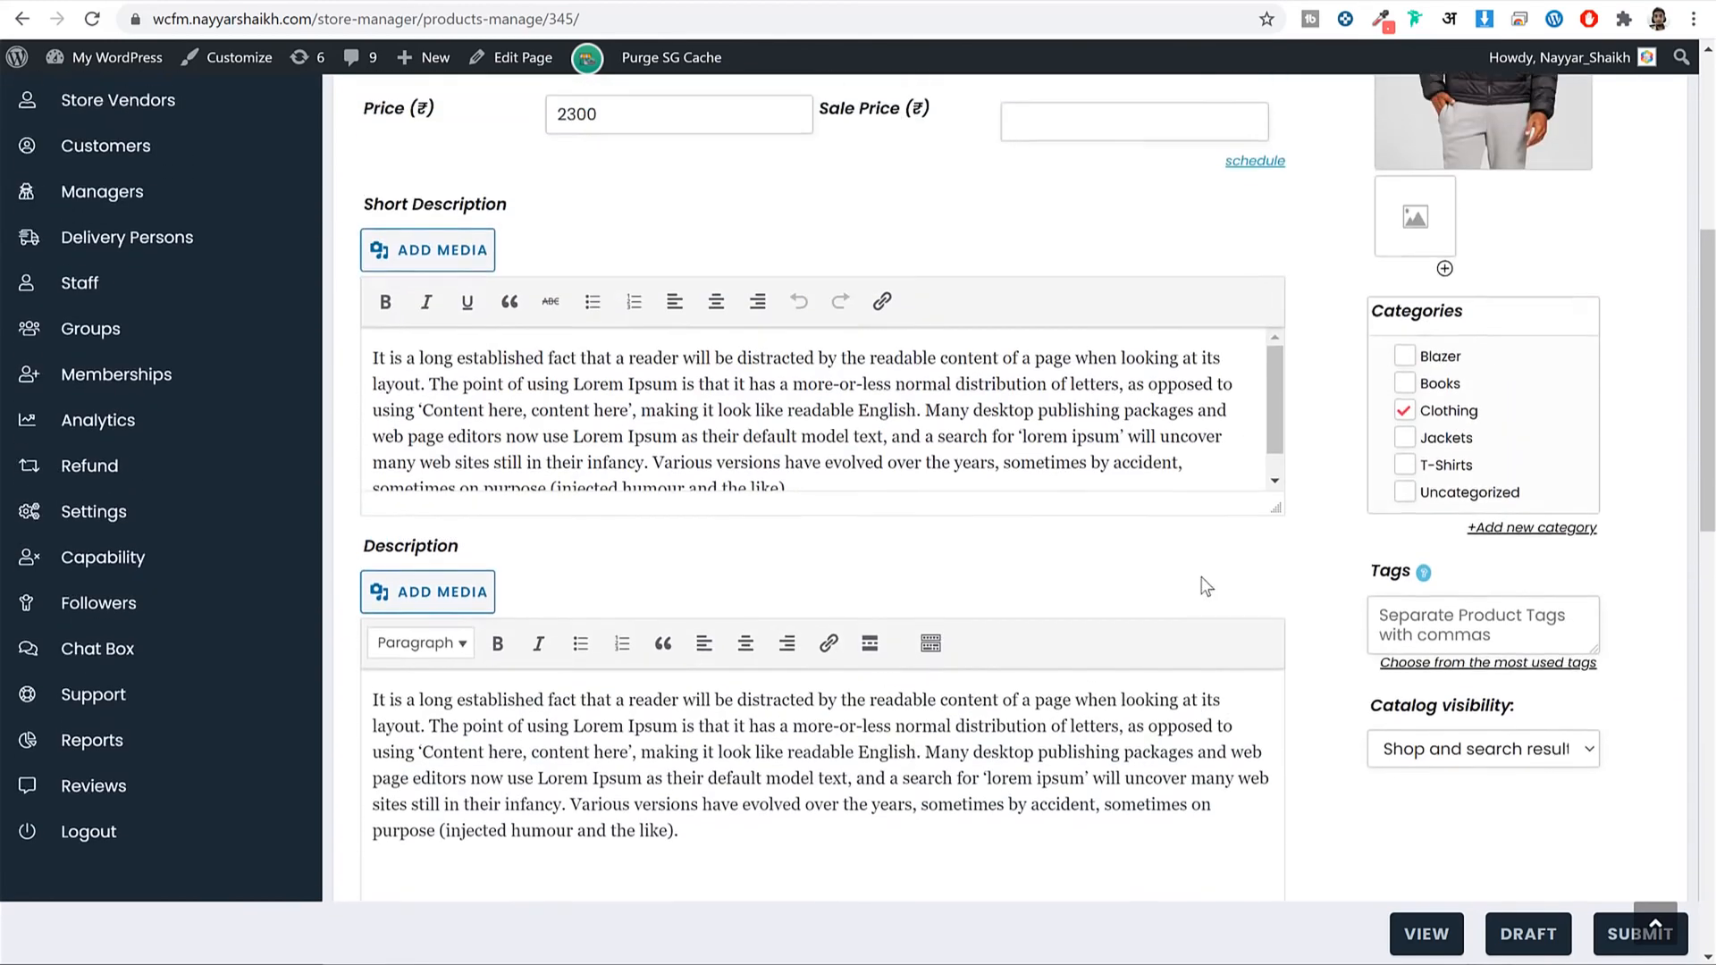
scroll(1707, 338, "up", 5)
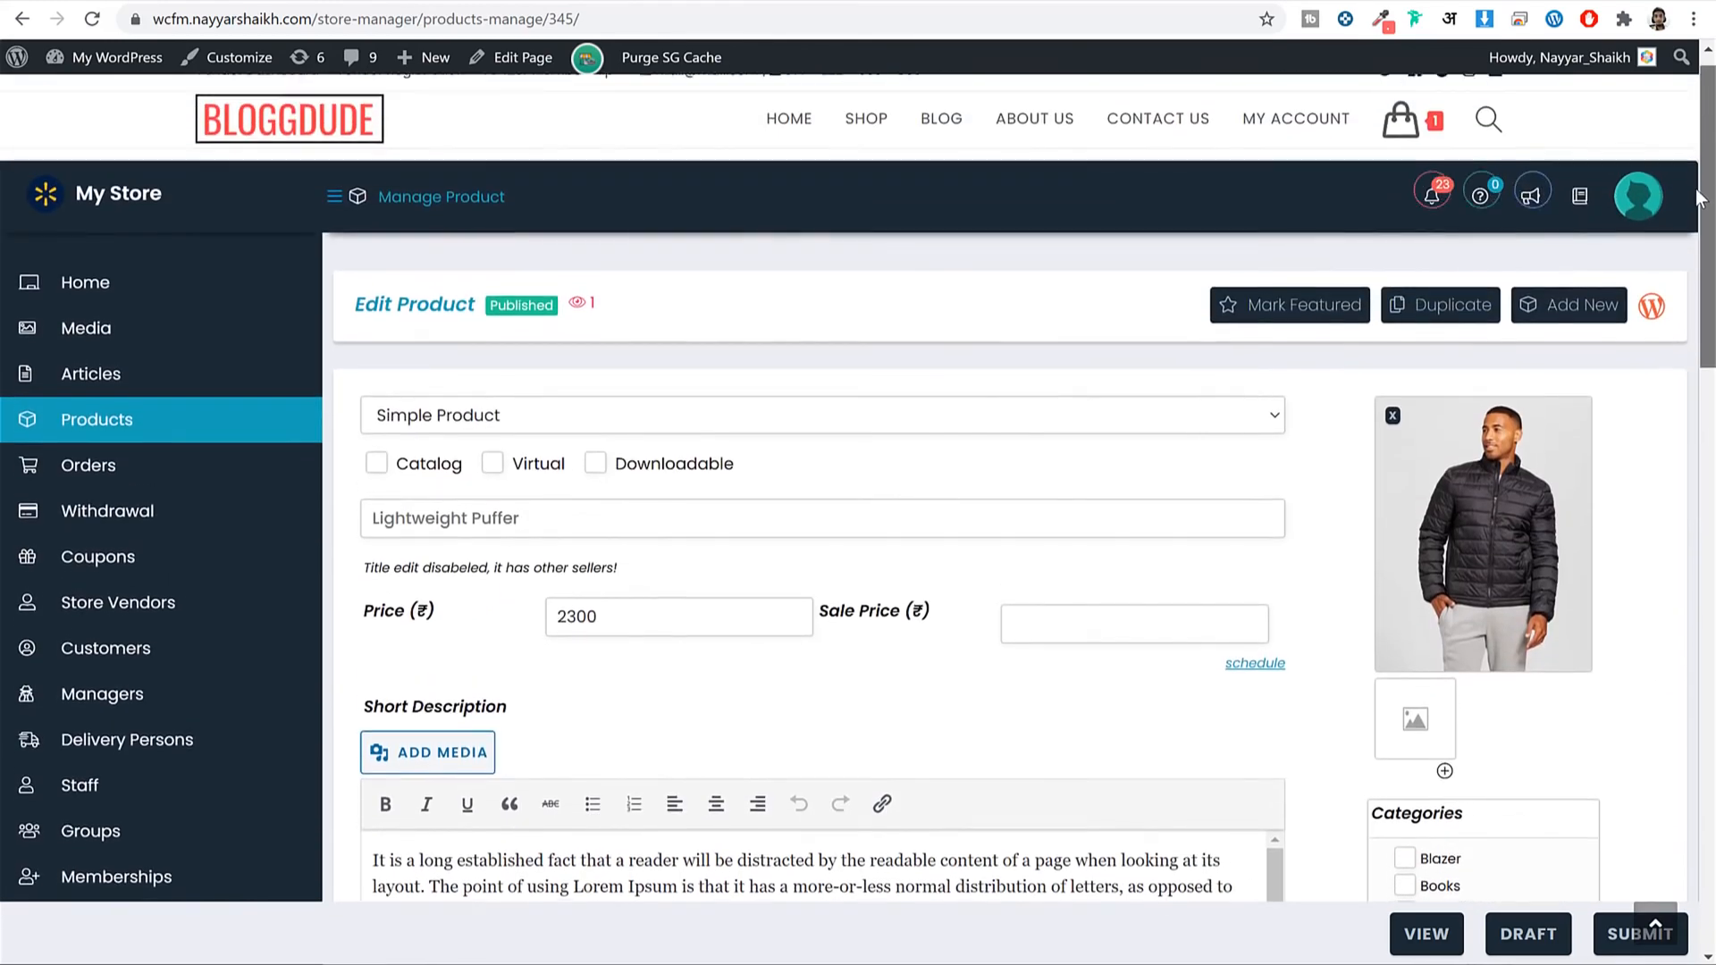
left_click(125, 489)
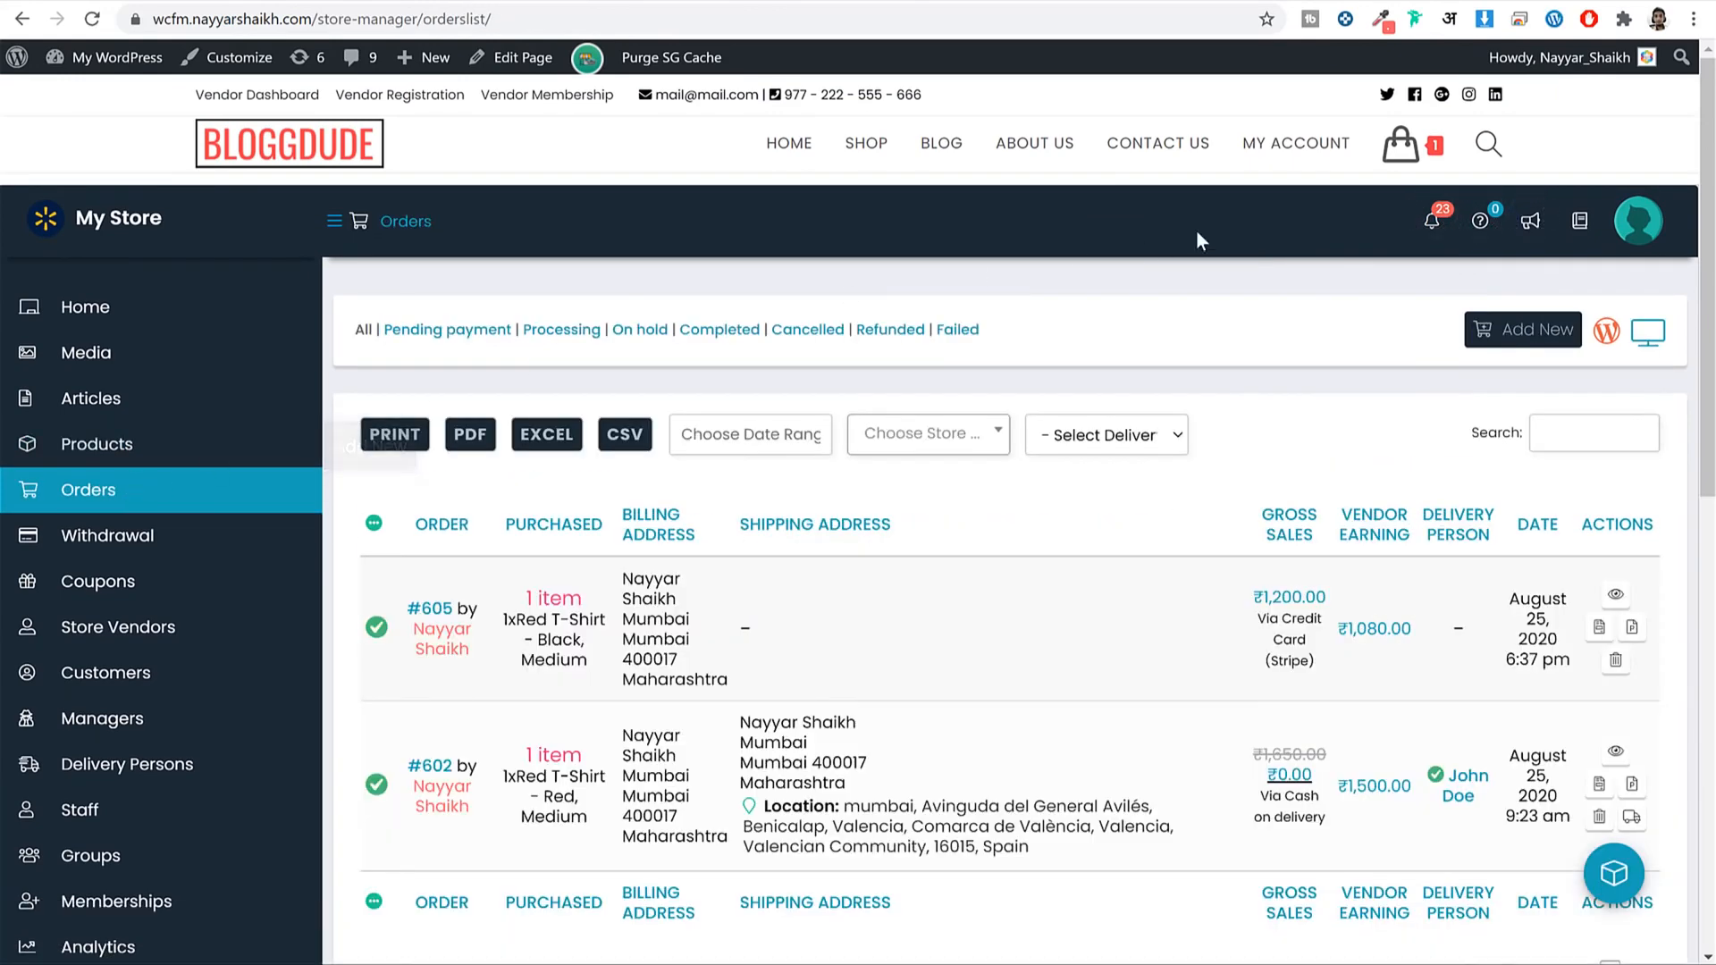
Download the invoice PDF for order #605 and open it.
left_click_drag(1708, 114, 1712, 242)
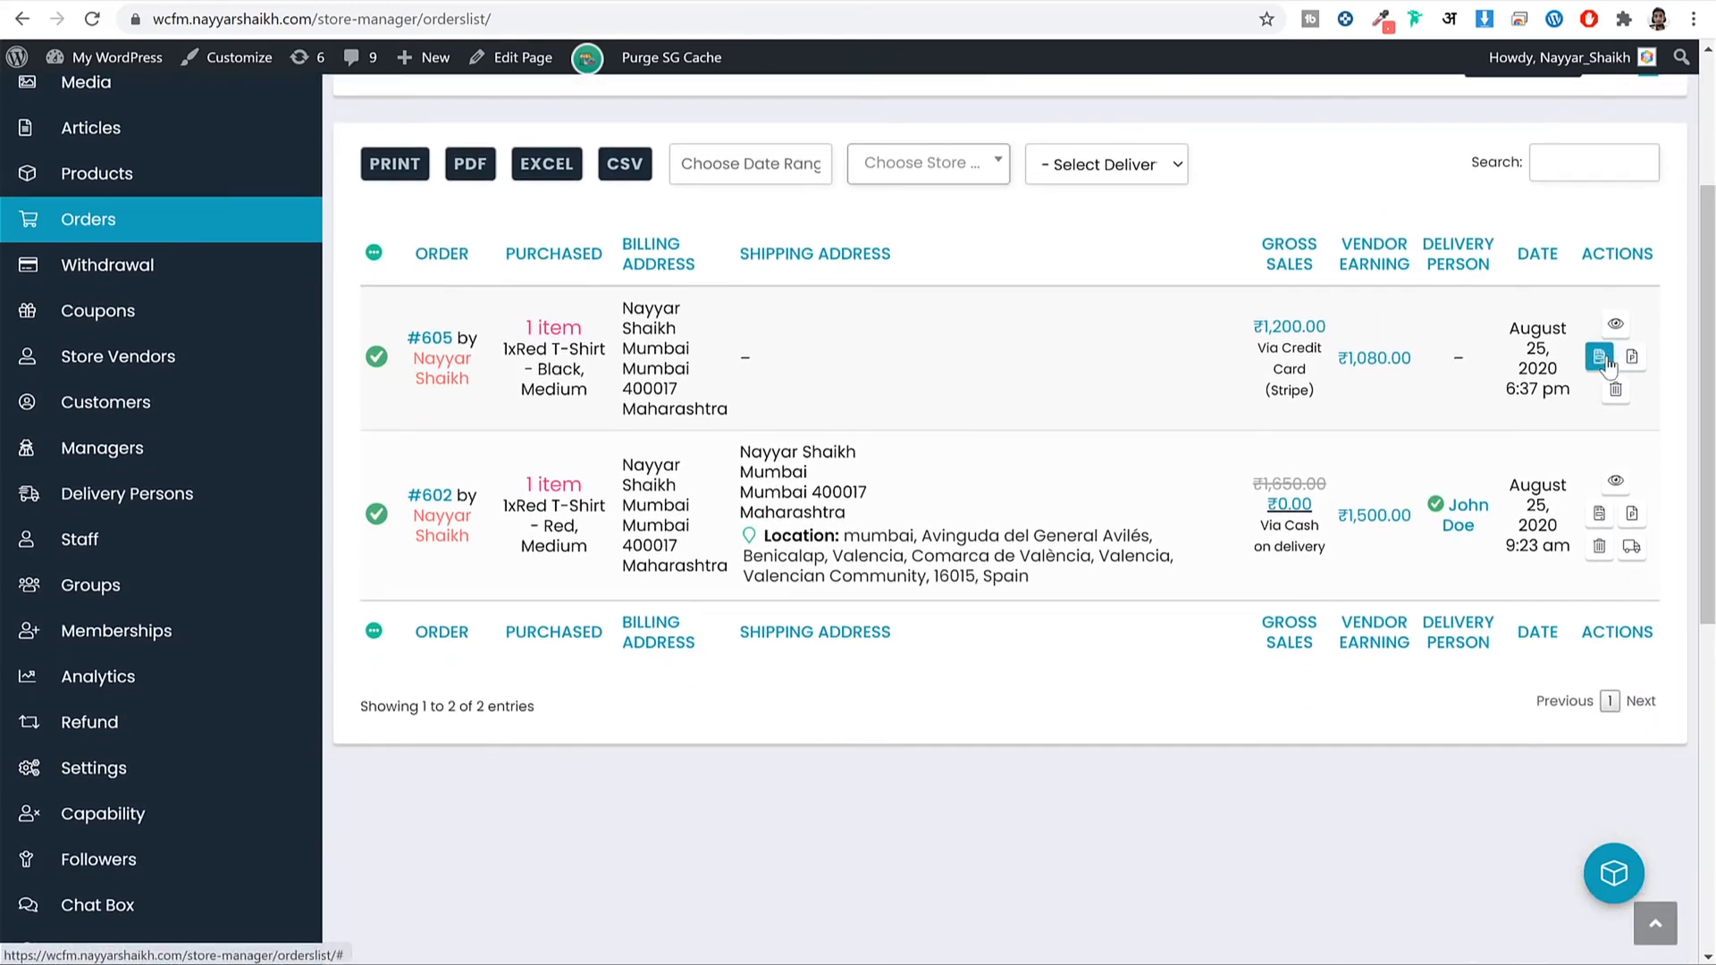
left_click(1604, 362)
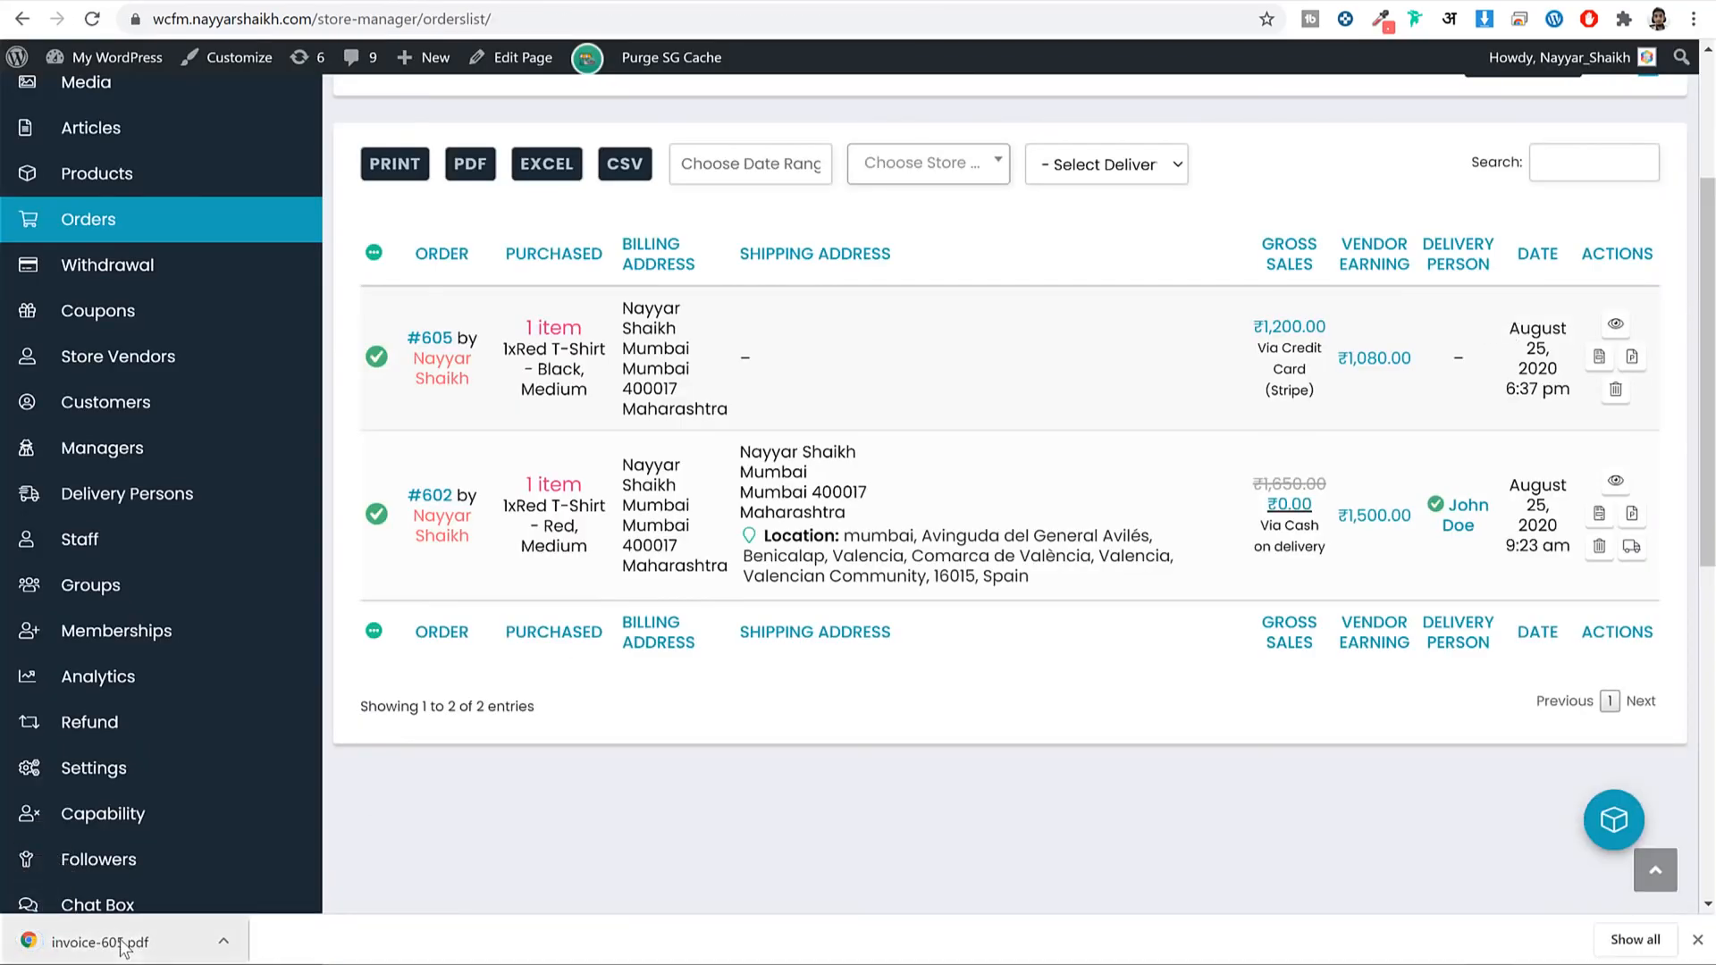
left_click(123, 946)
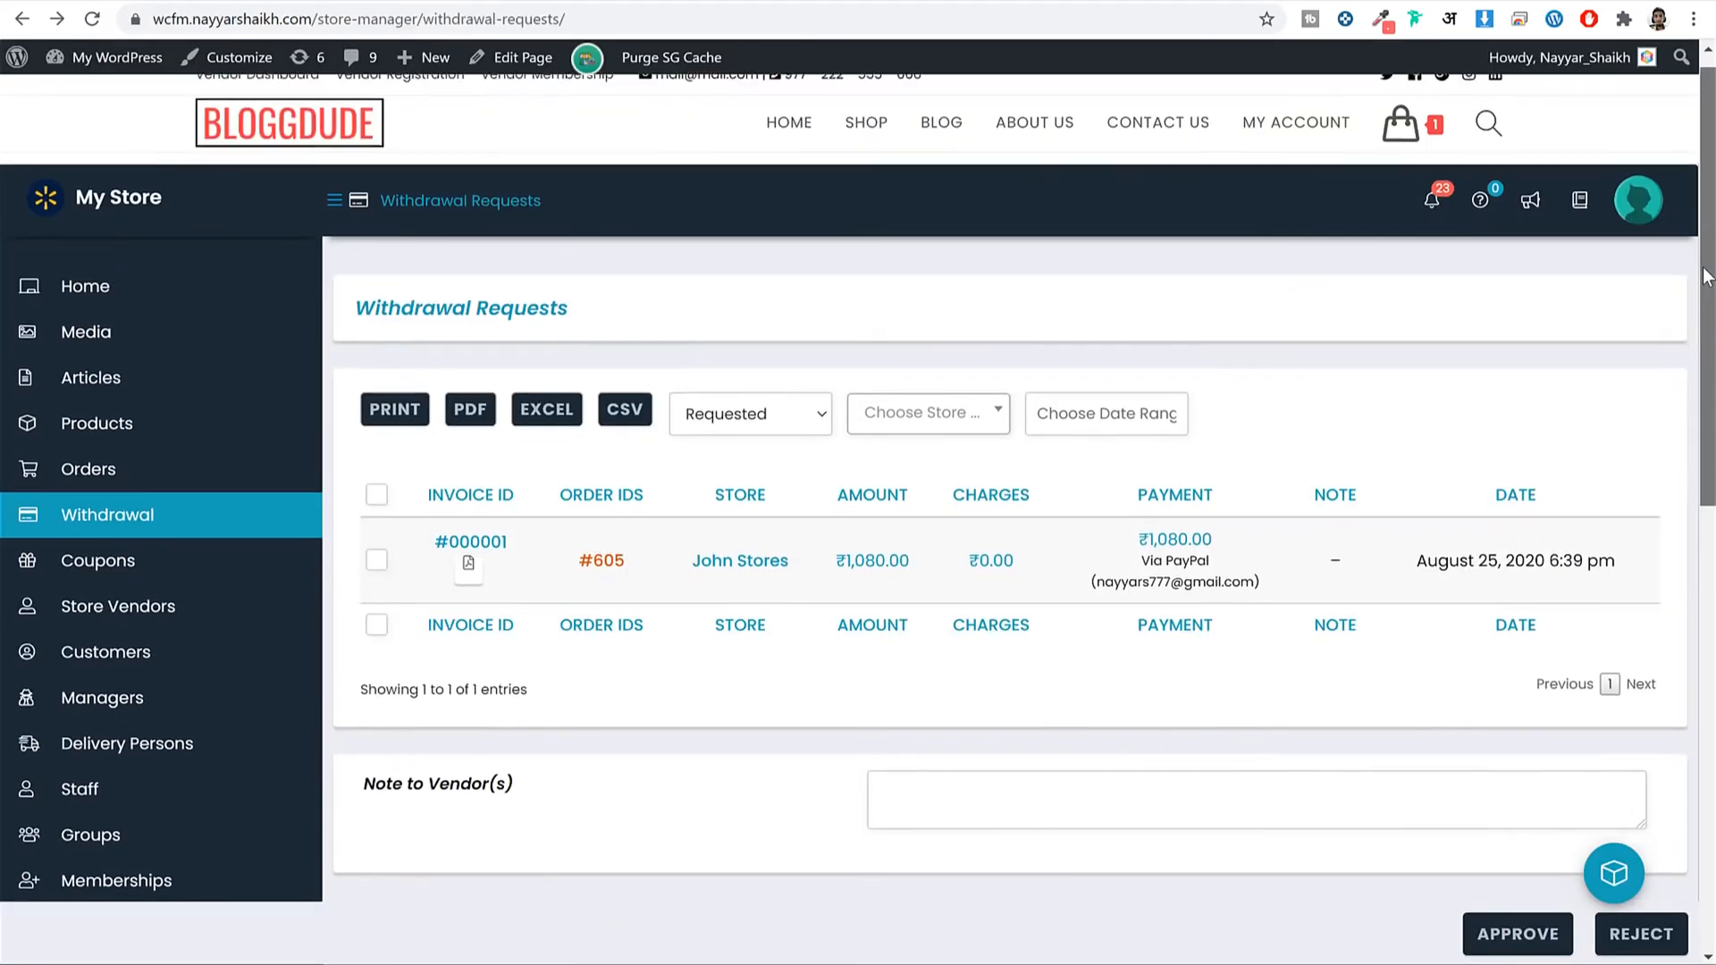
Review the withdrawal request for order #605, then open the Delivery Persons list.
scroll(1010, 482, "down", 3)
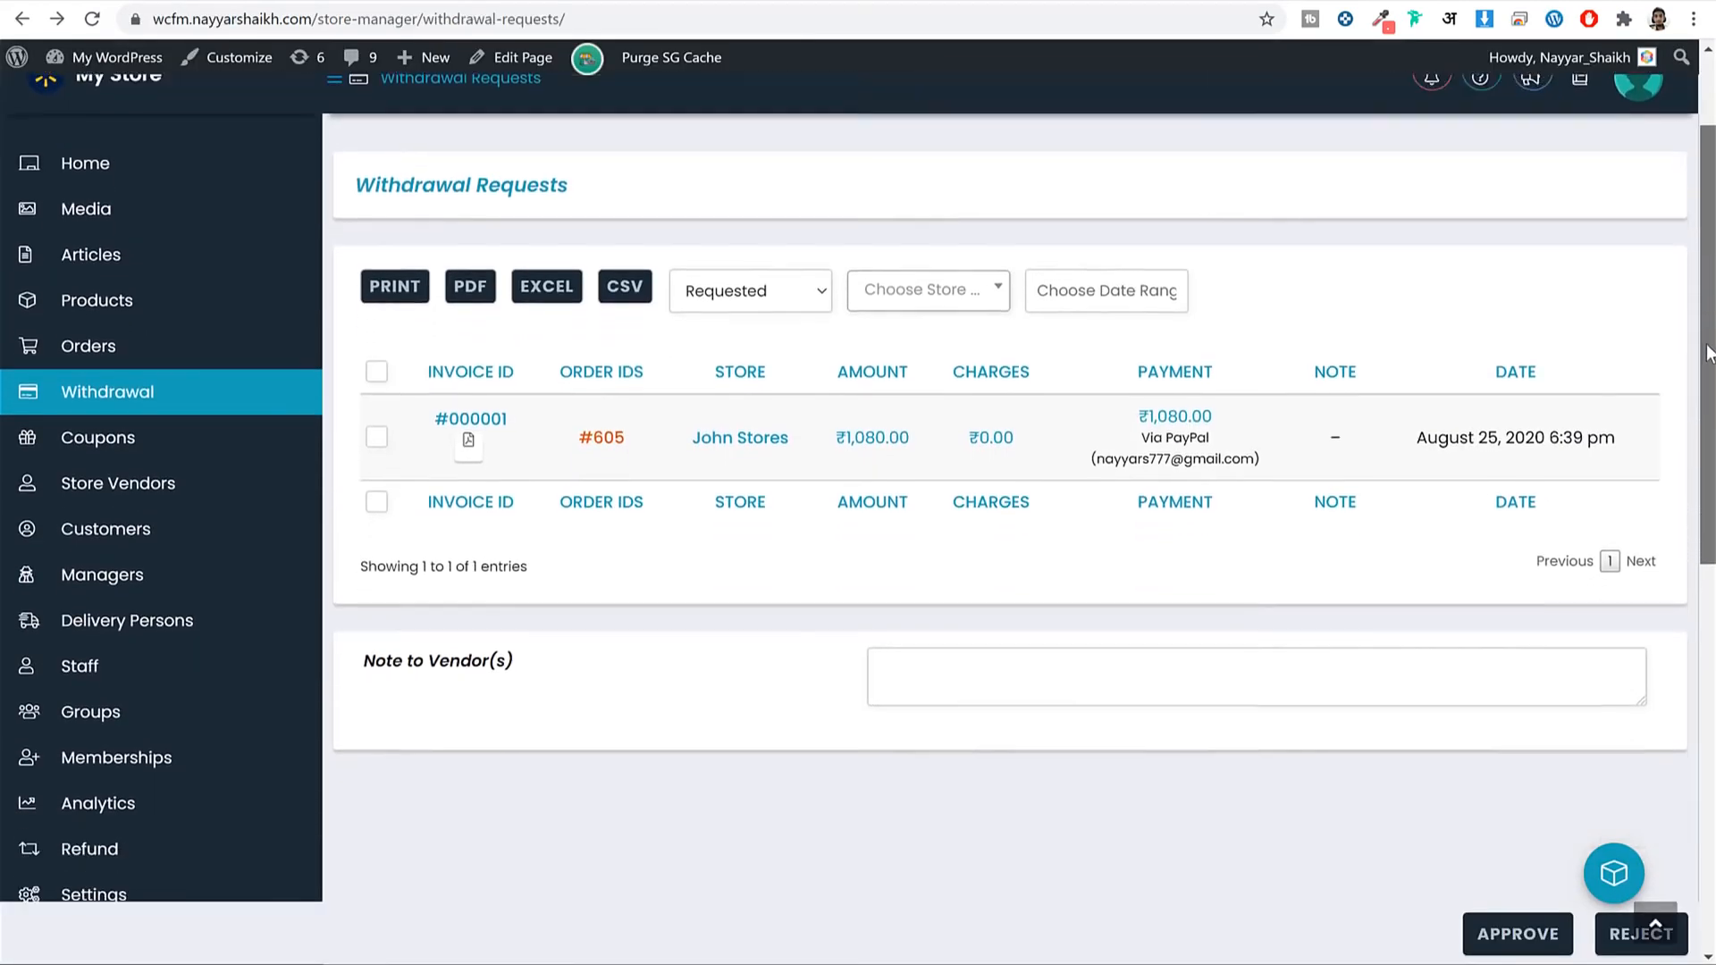
scroll(1010, 483, "up", 3)
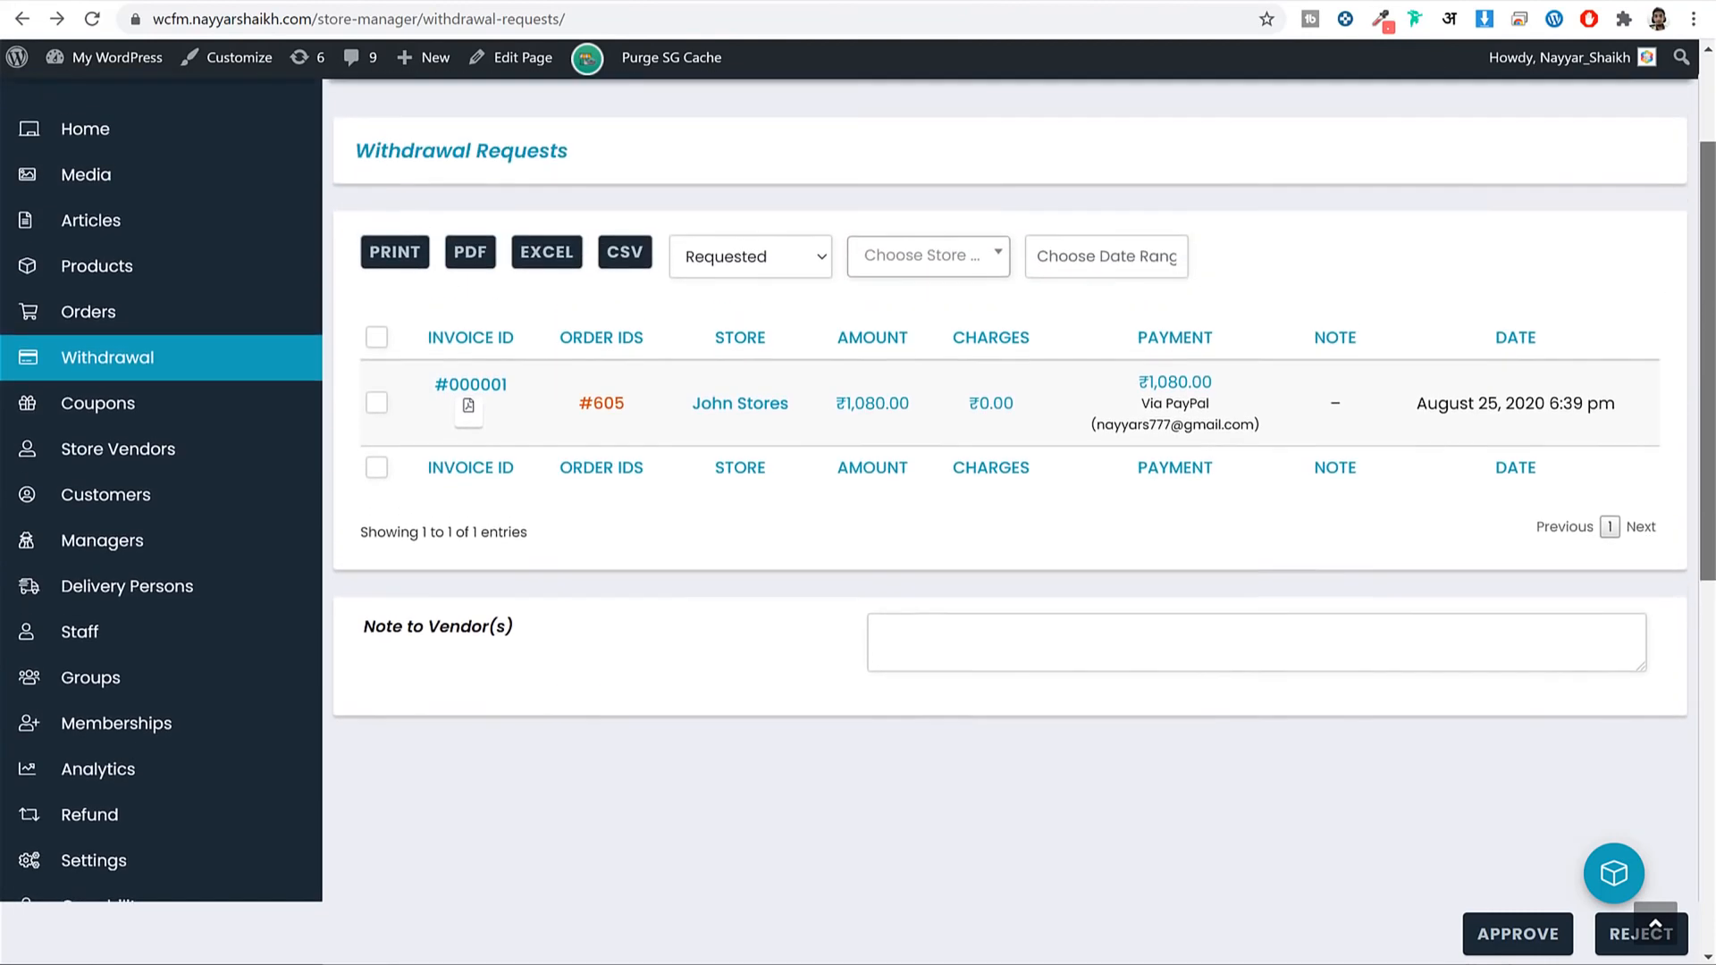
left_click(133, 631)
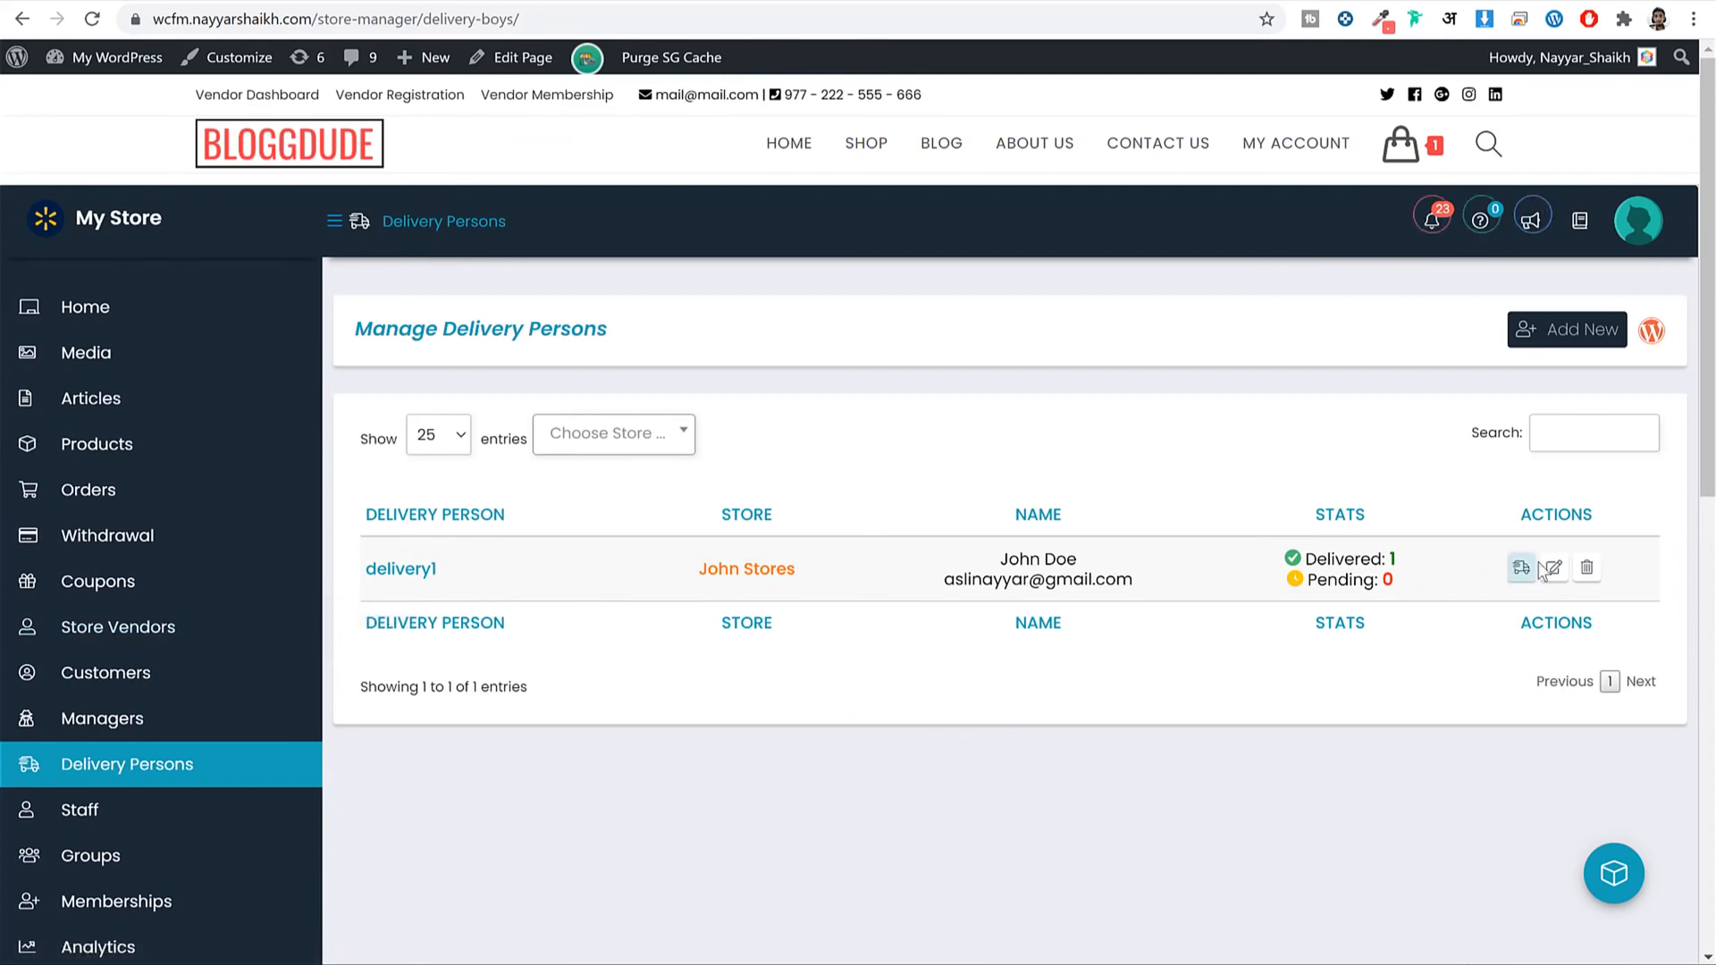
Scroll the delivery persons list and open Store Analytics for This Month.
scroll(1709, 498, "down", 2)
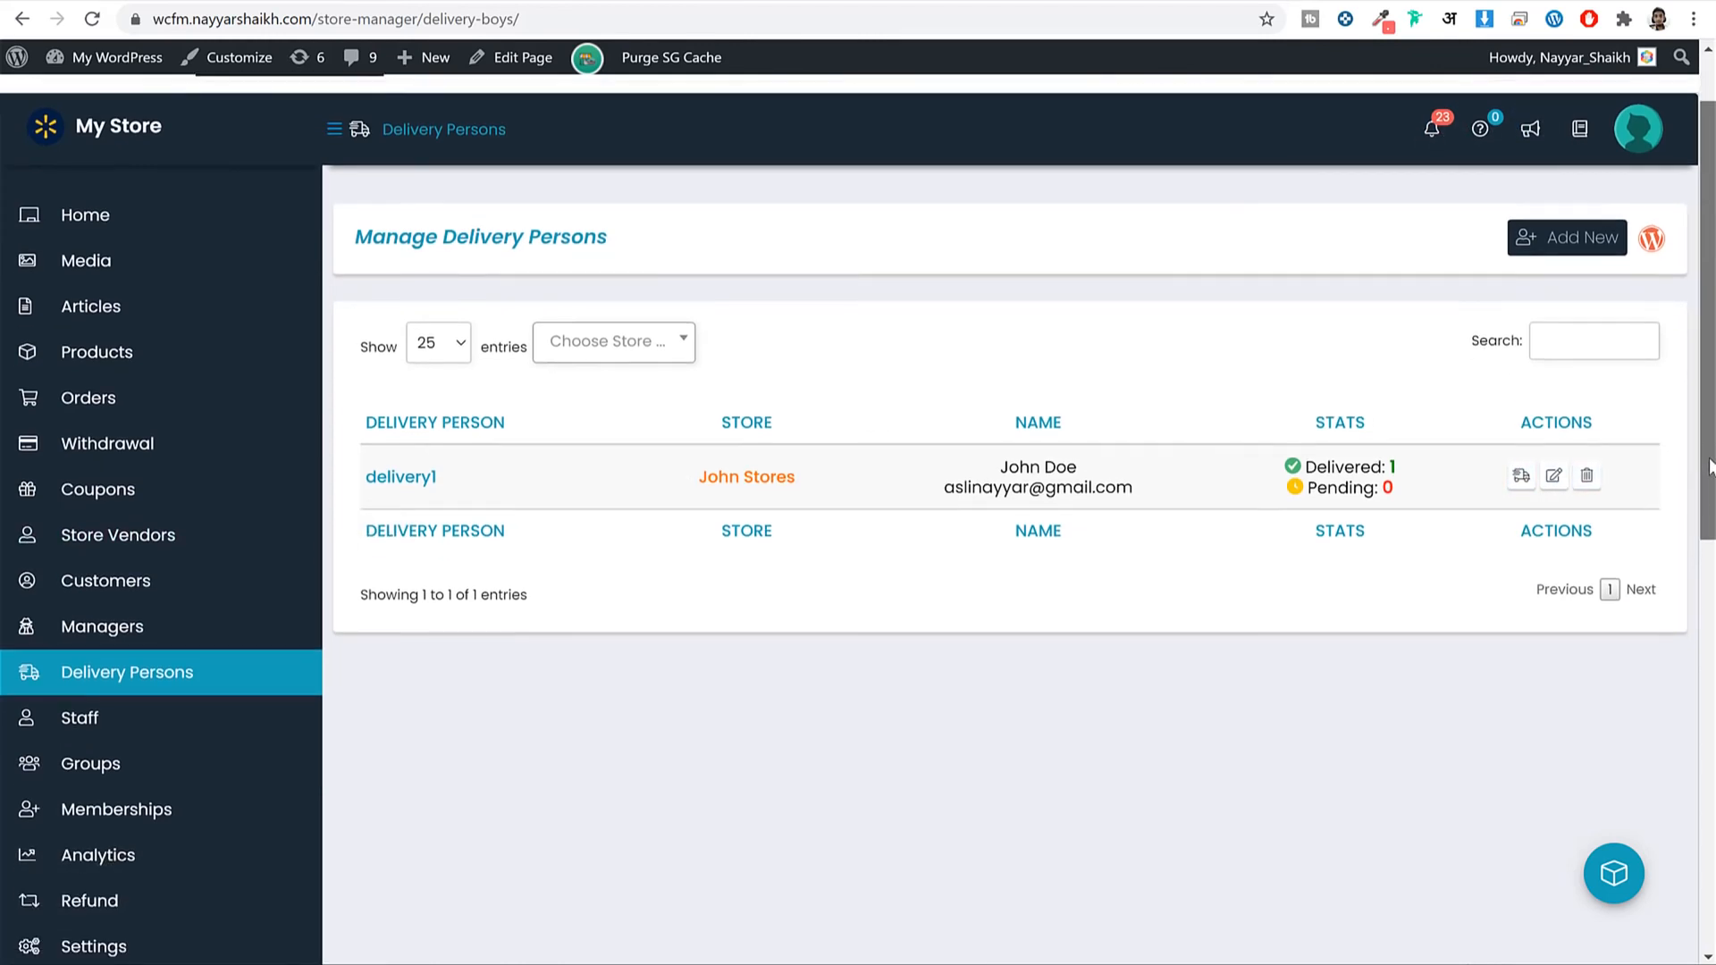
scroll(1709, 498, "down", 2)
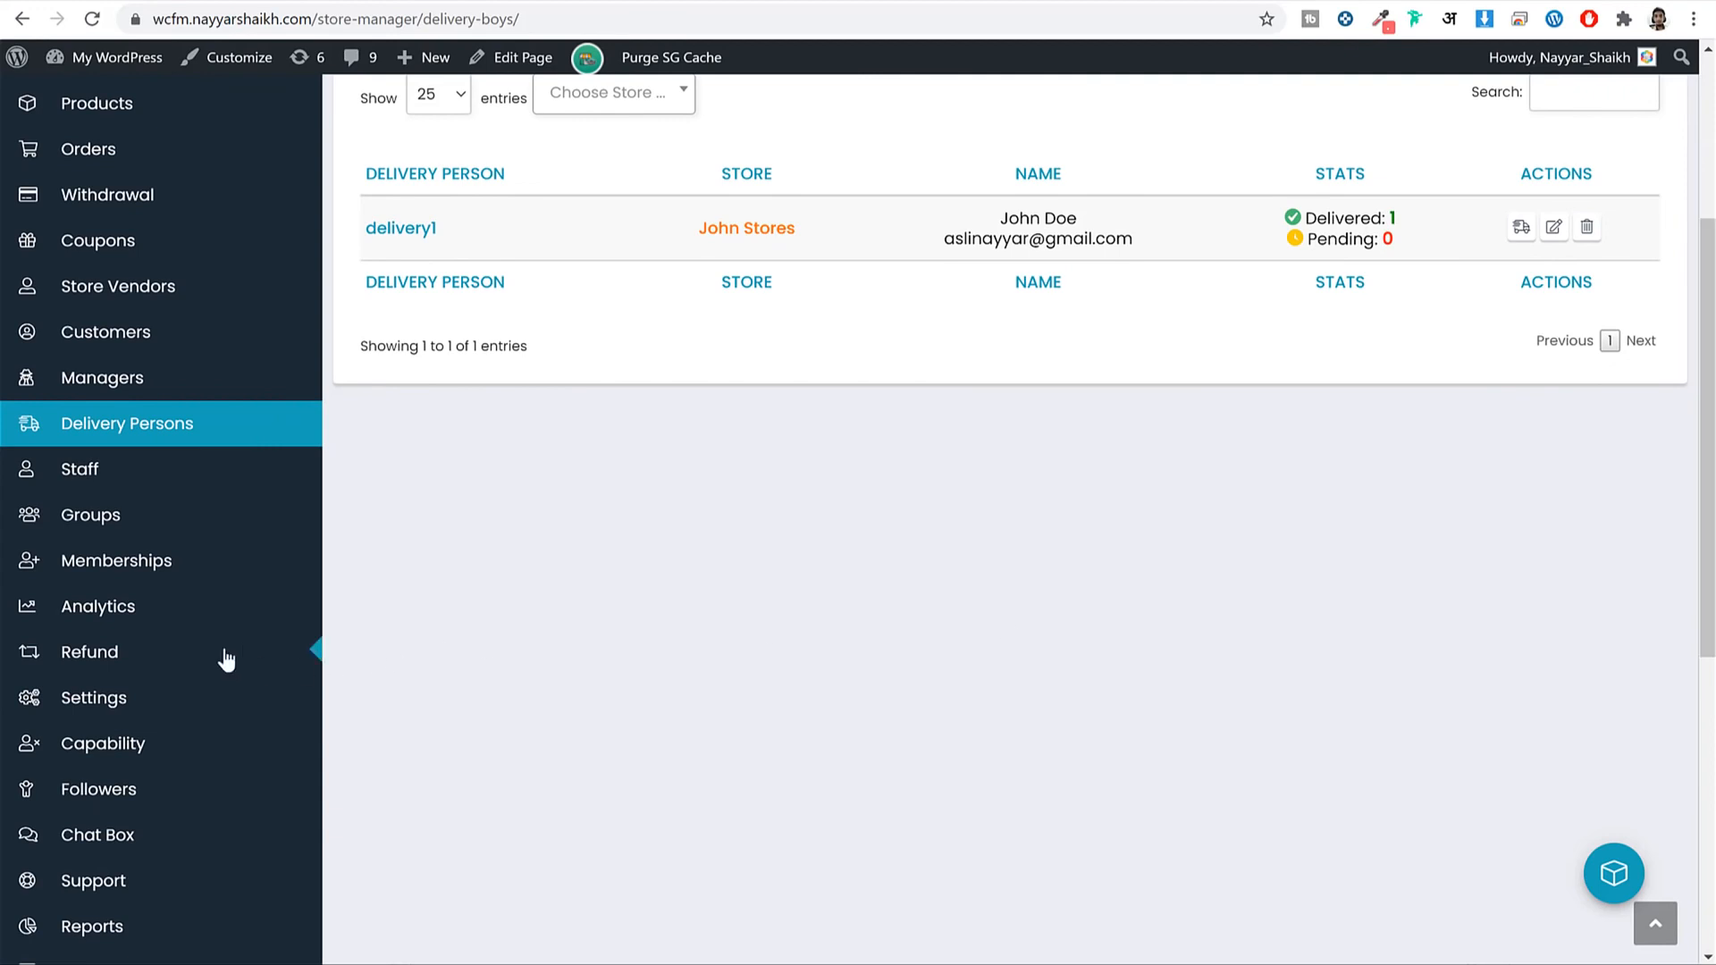
left_click(119, 616)
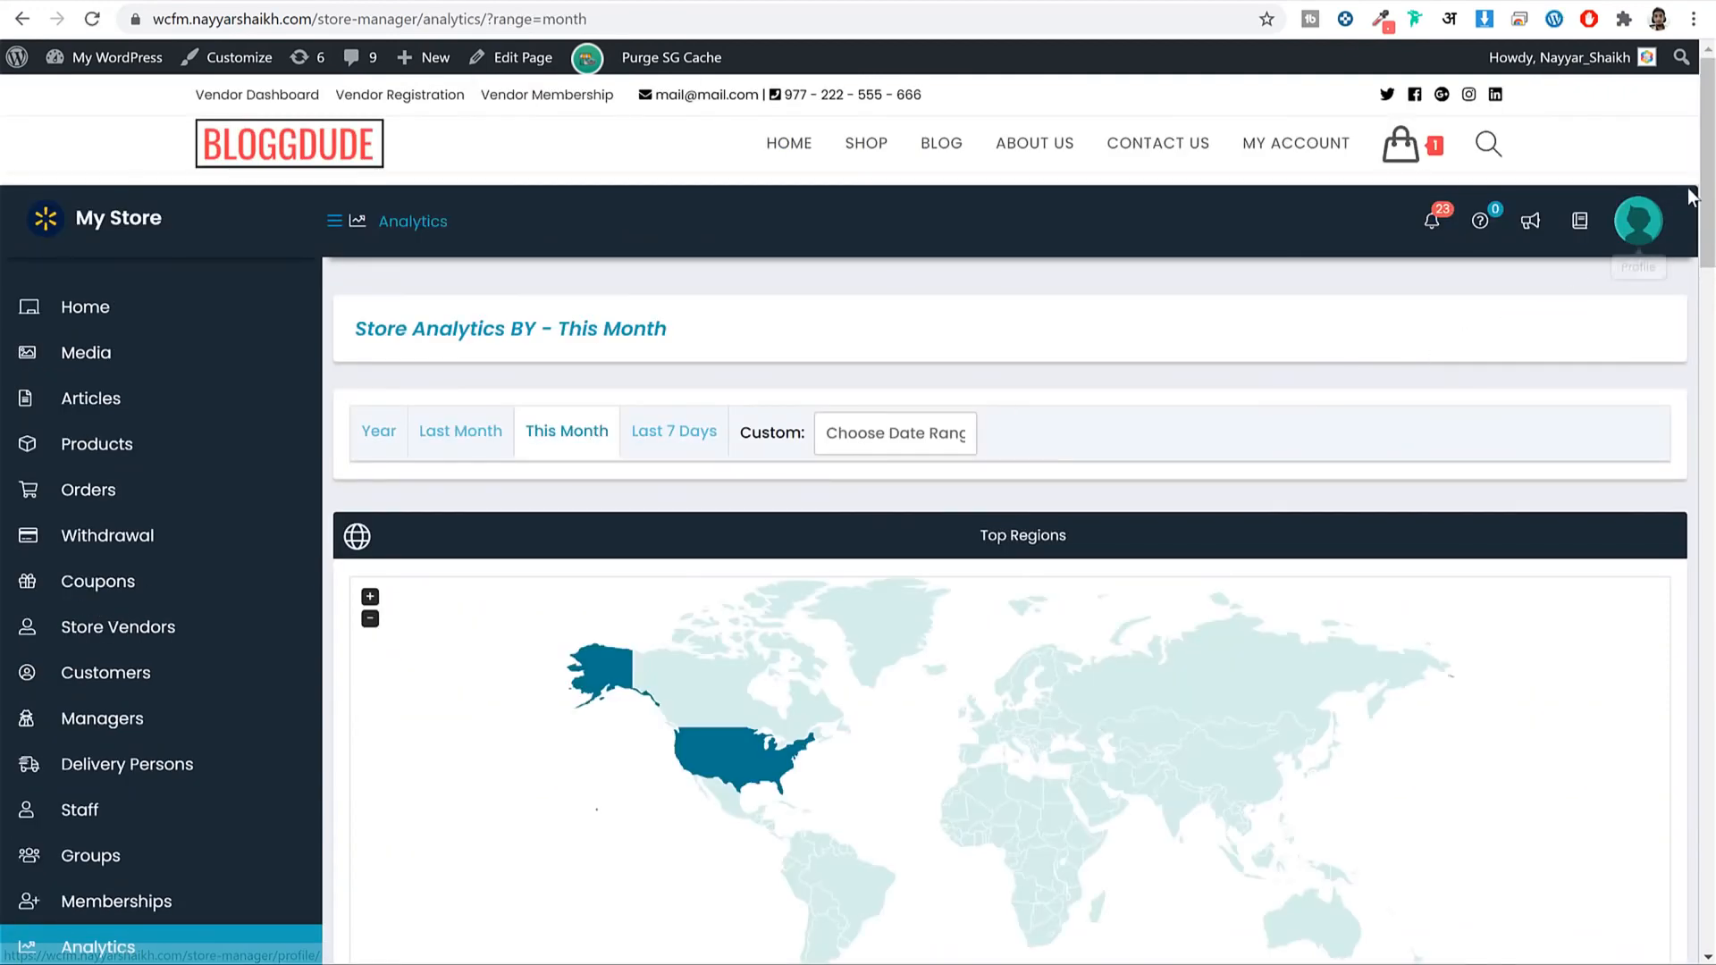
Review the monthly analytics report, including the Most Viewed Products pie and Top Referrers.
scroll(1694, 192, "down", 6)
scroll(1010, 518, "down", 10)
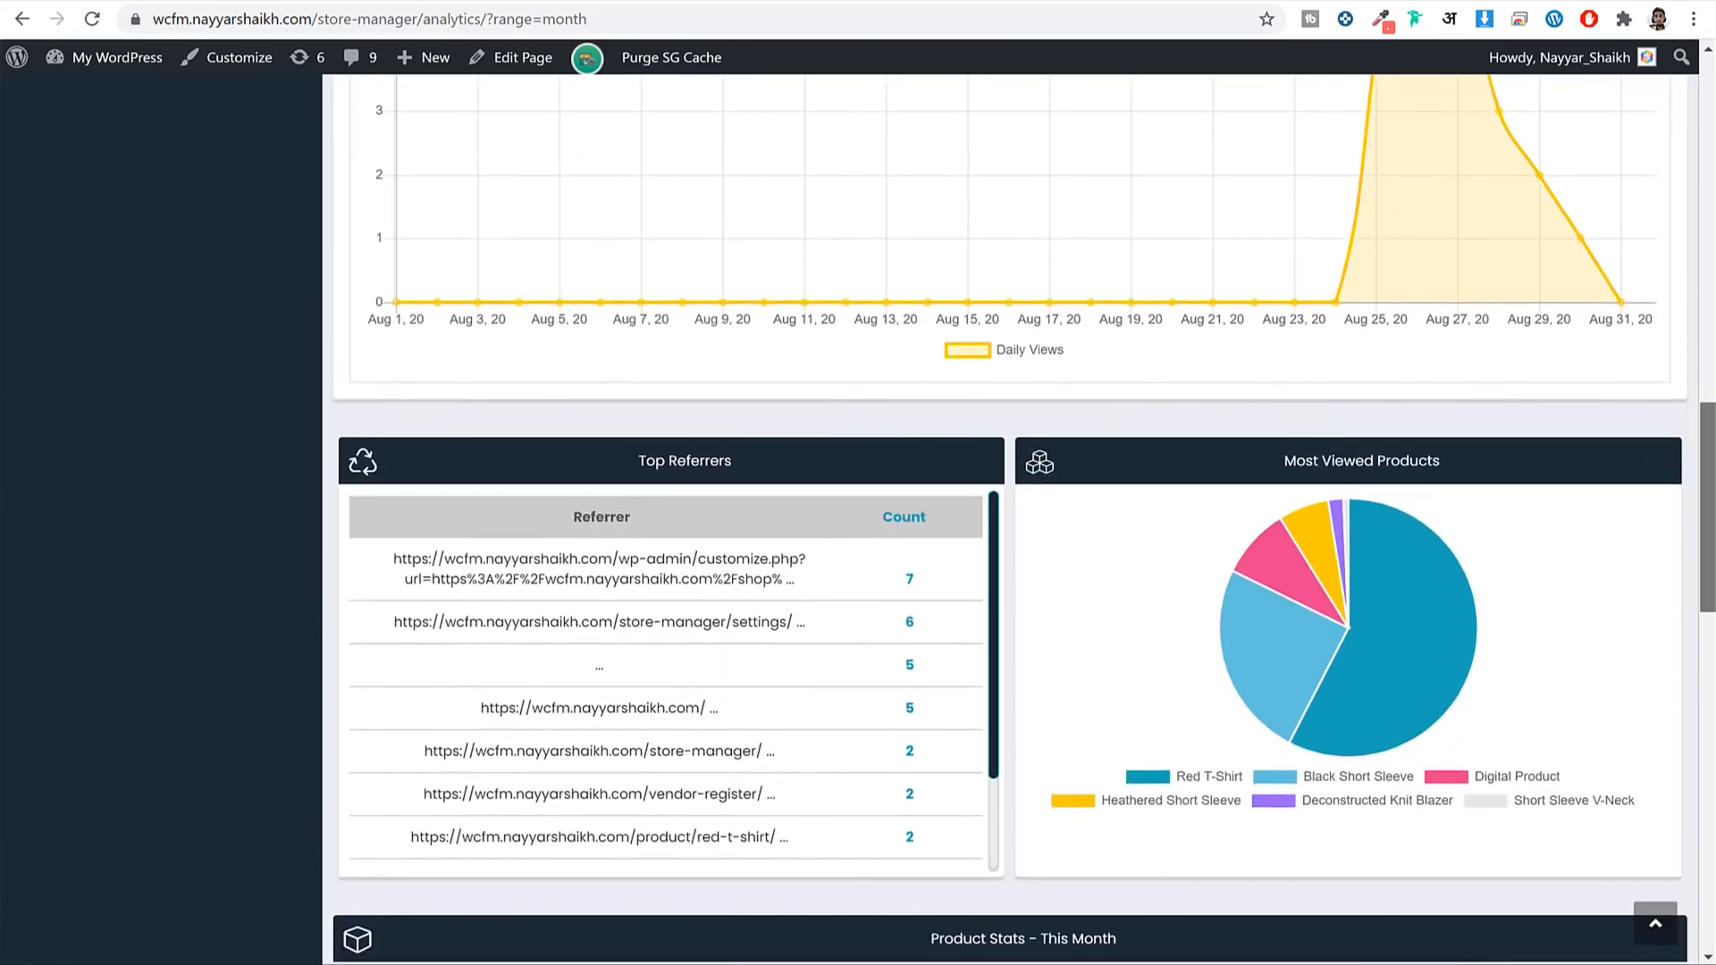
left_click_drag(1708, 532, 1708, 542)
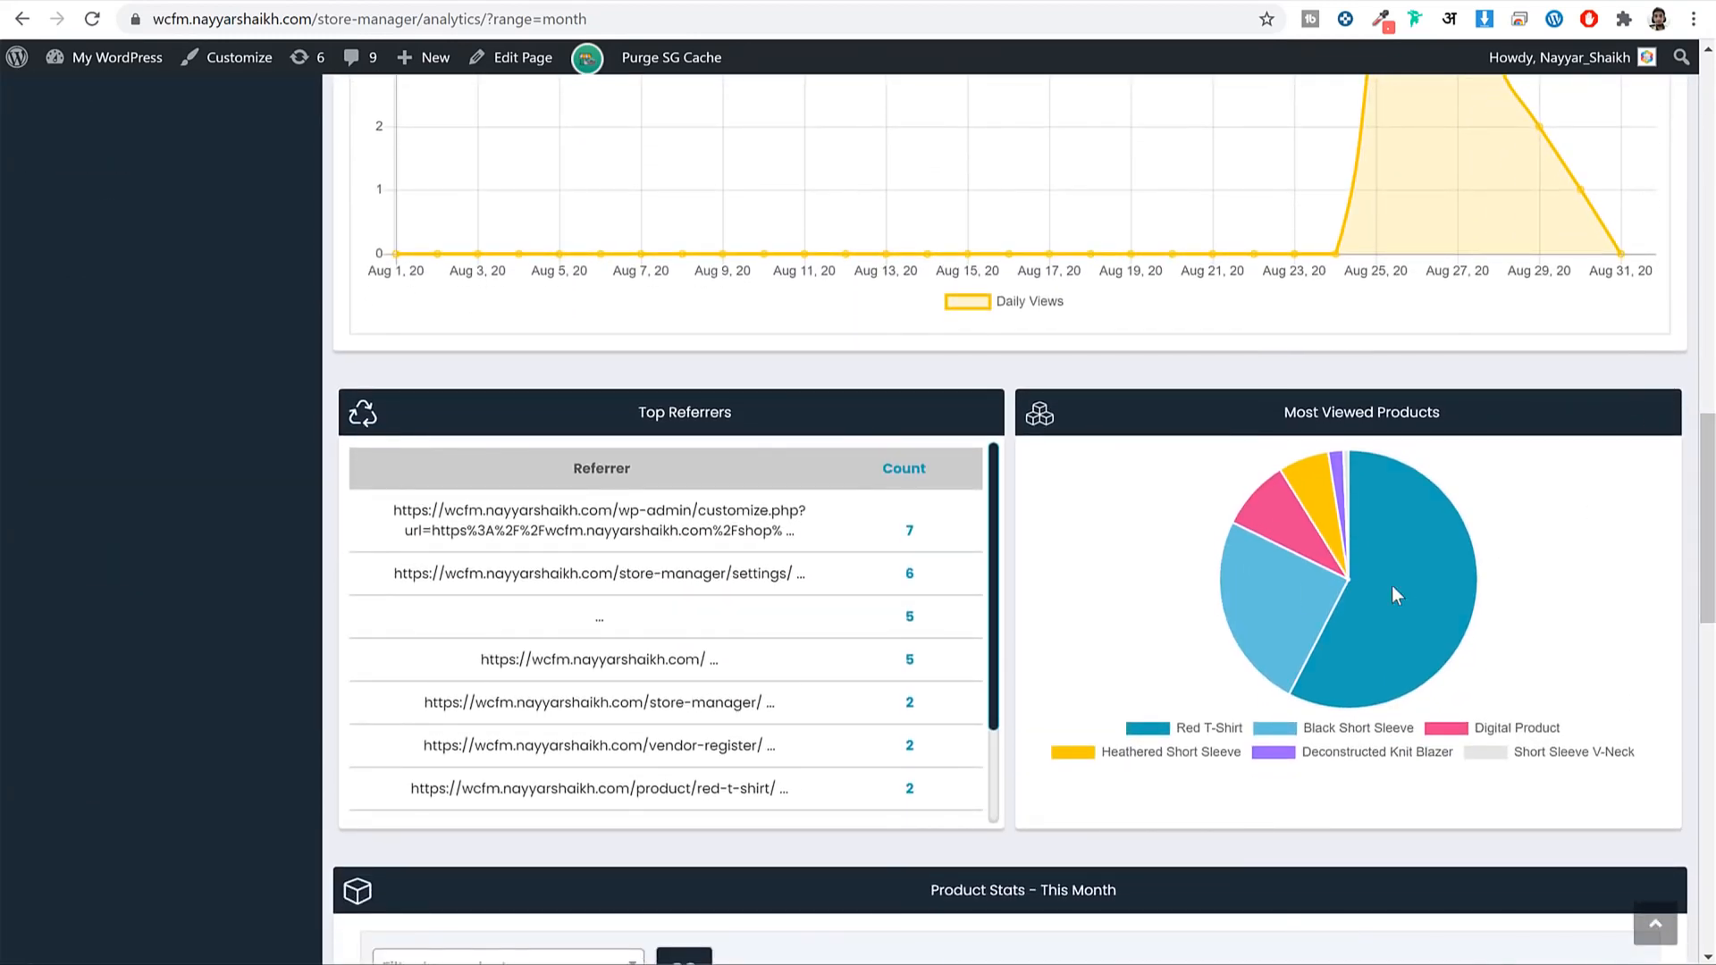
mouse_move(1371, 458)
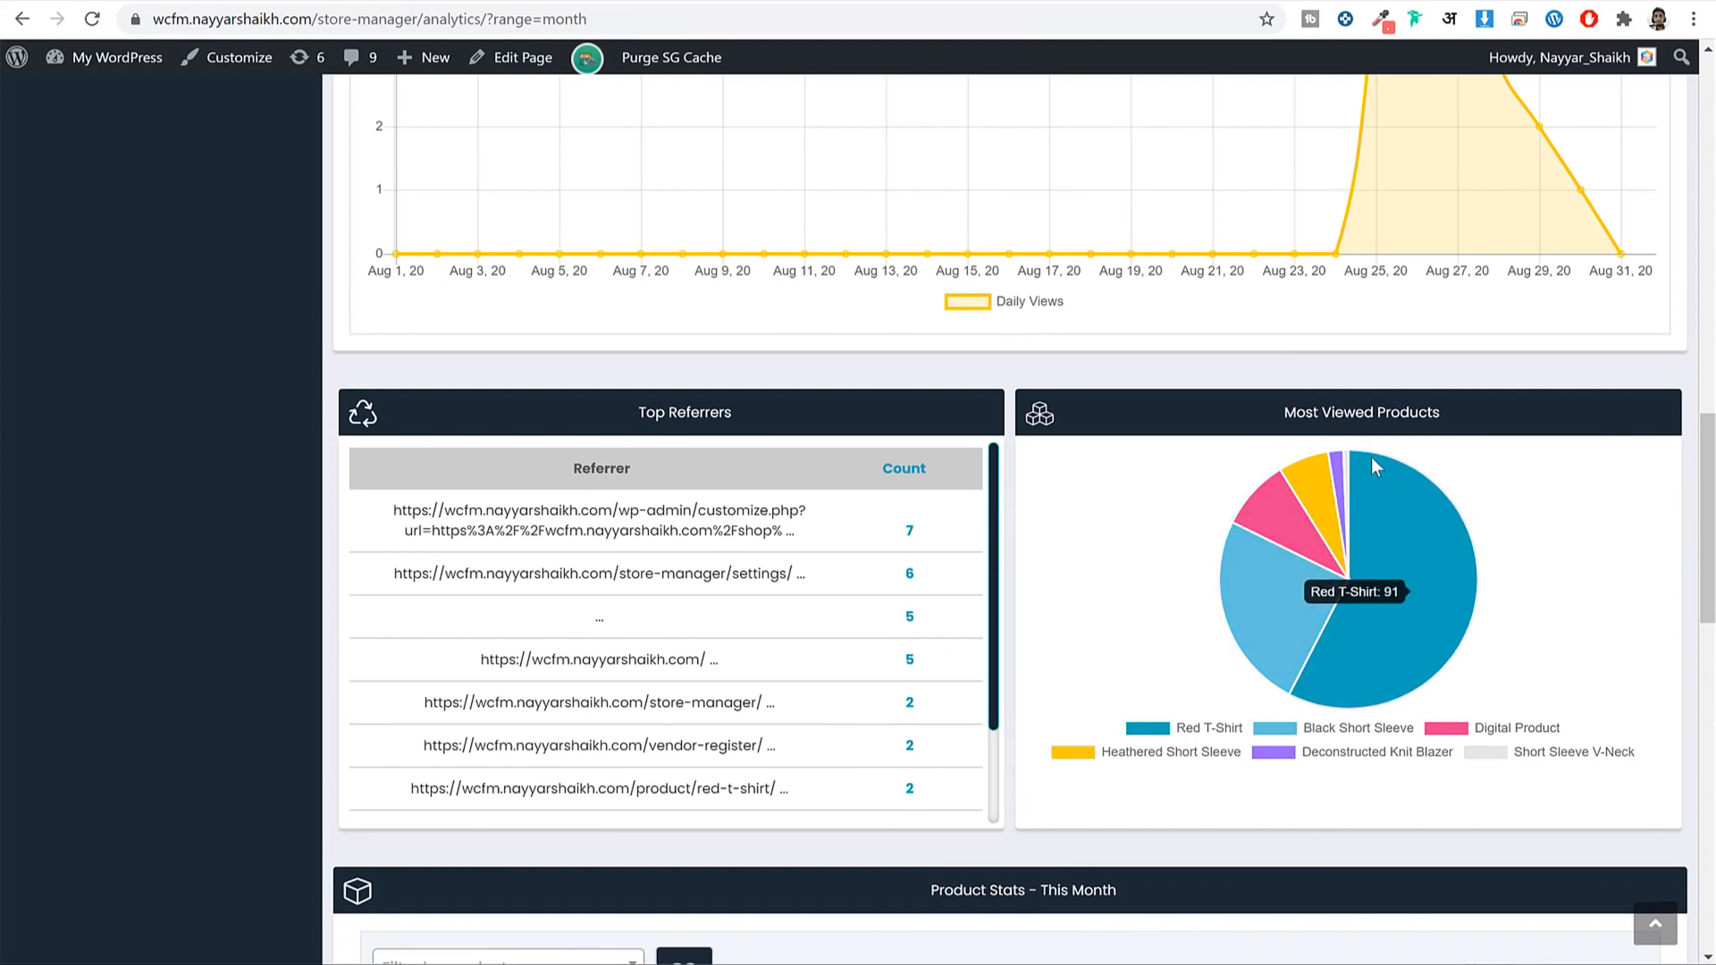
scroll(699, 633, "down", 2)
scroll(699, 632, "up", 2)
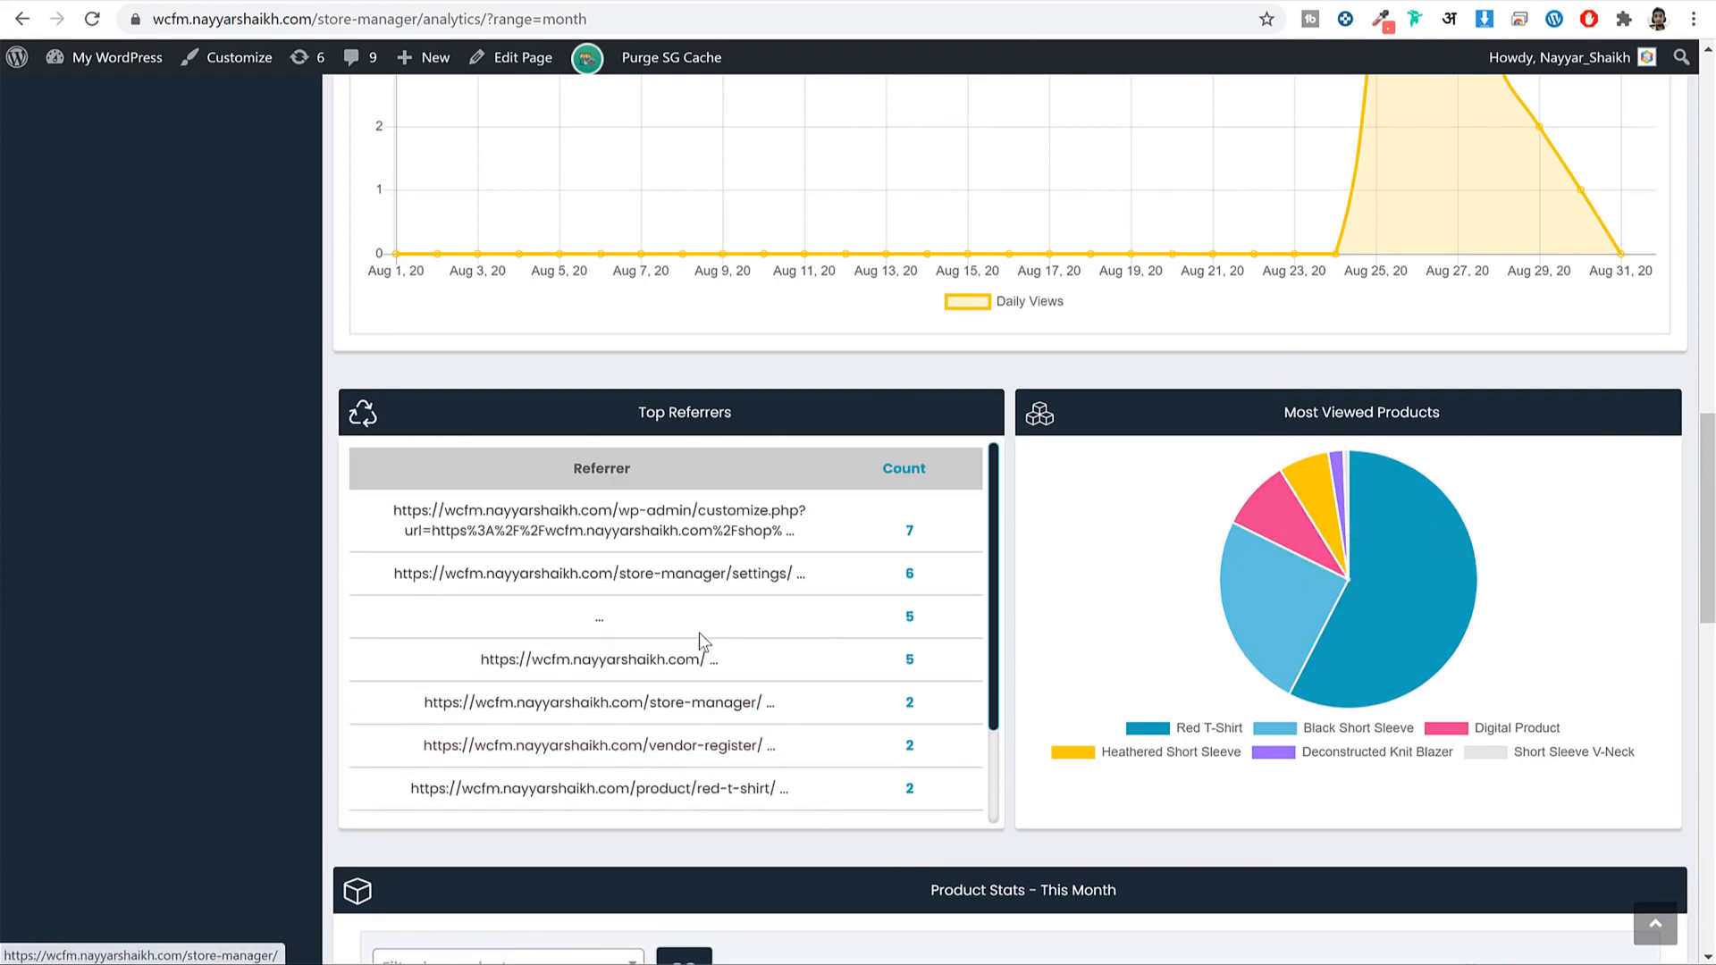
left_click_drag(1708, 436, 1708, 223)
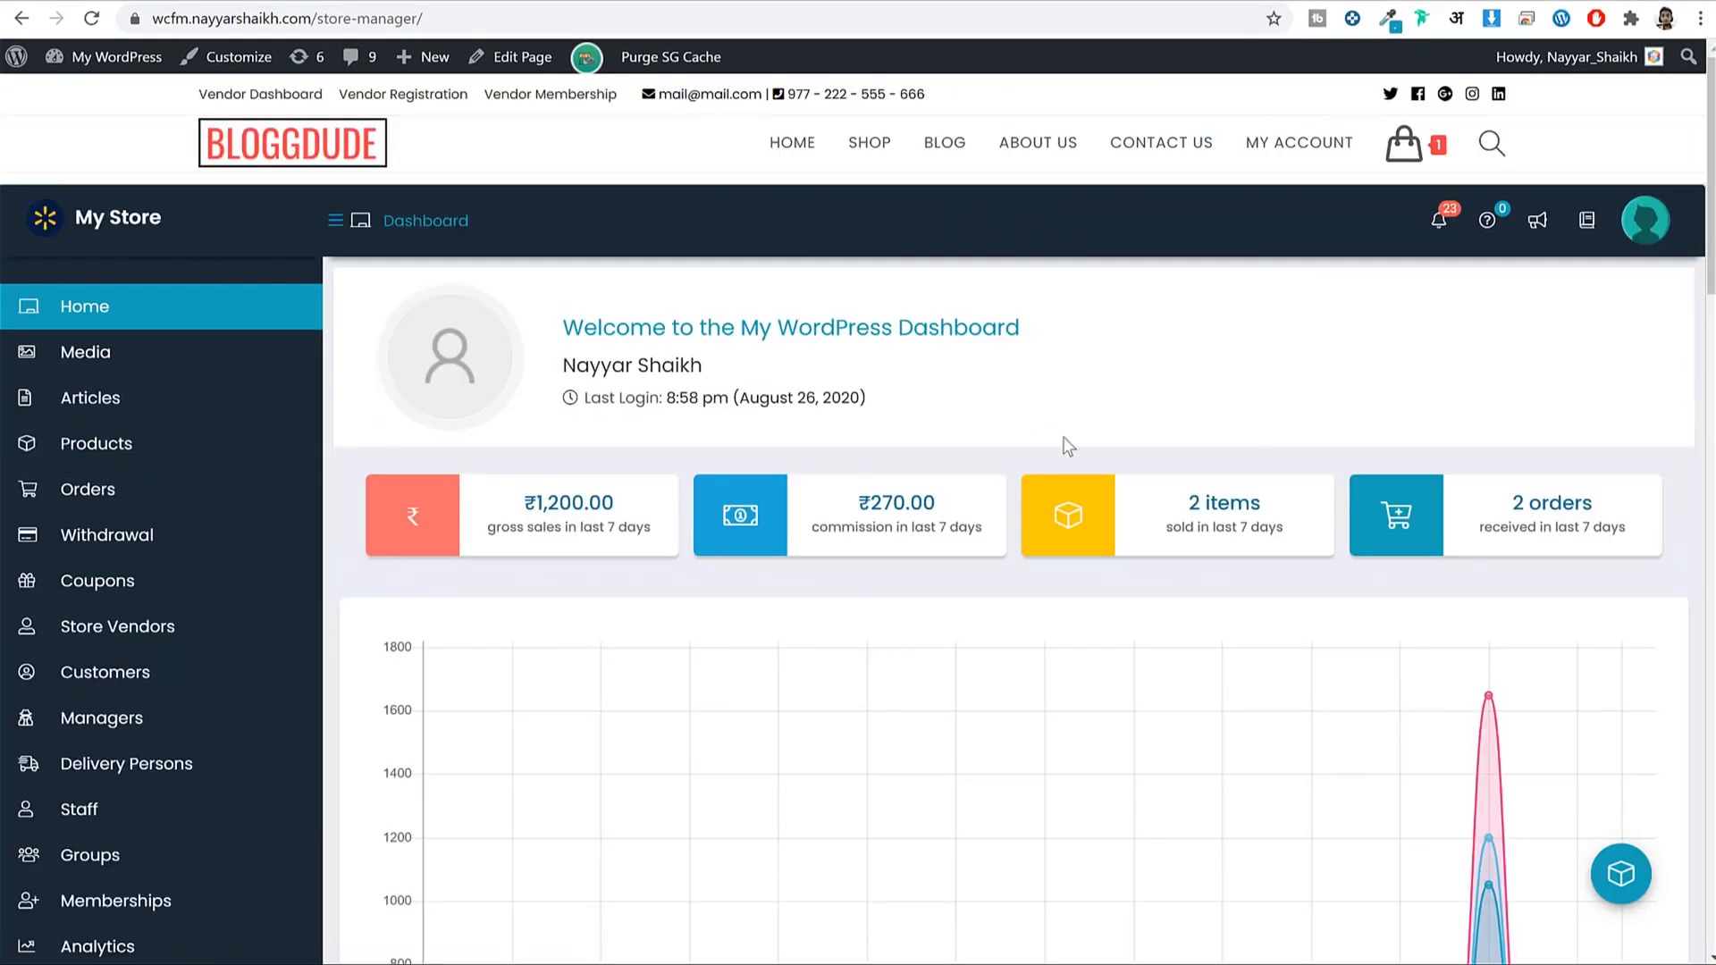
scroll(1424, 573, "down", 17)
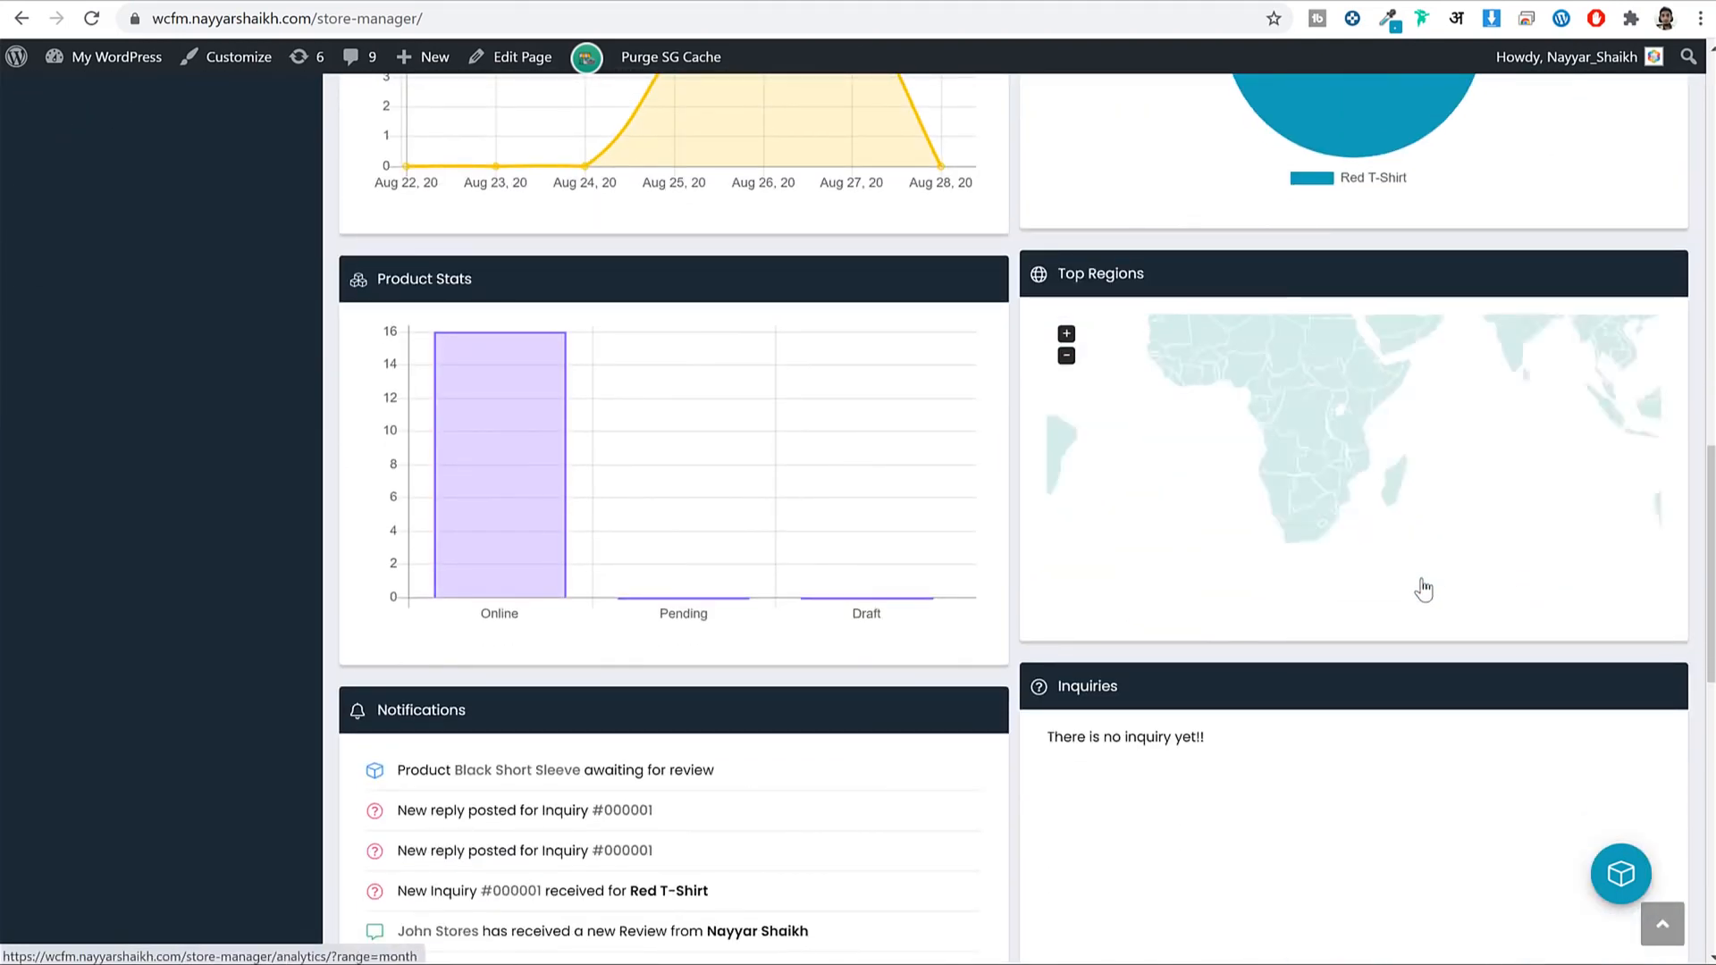
scroll(624, 627, "up", 15)
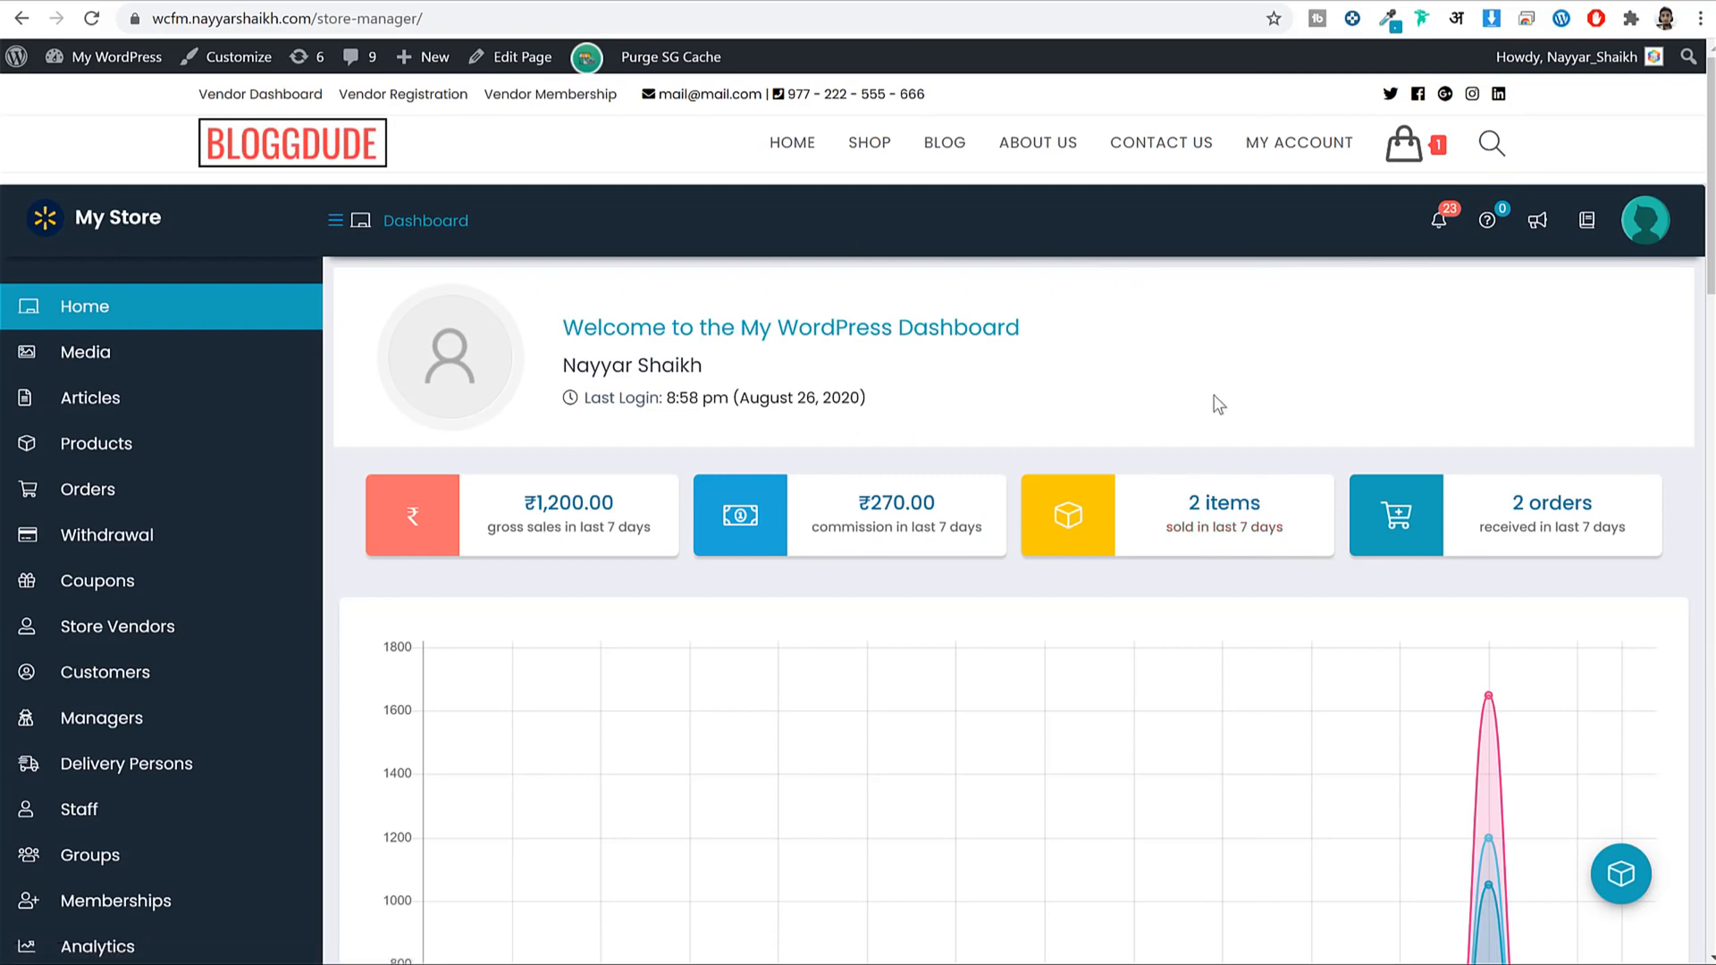
scroll(1216, 407, "down", 15)
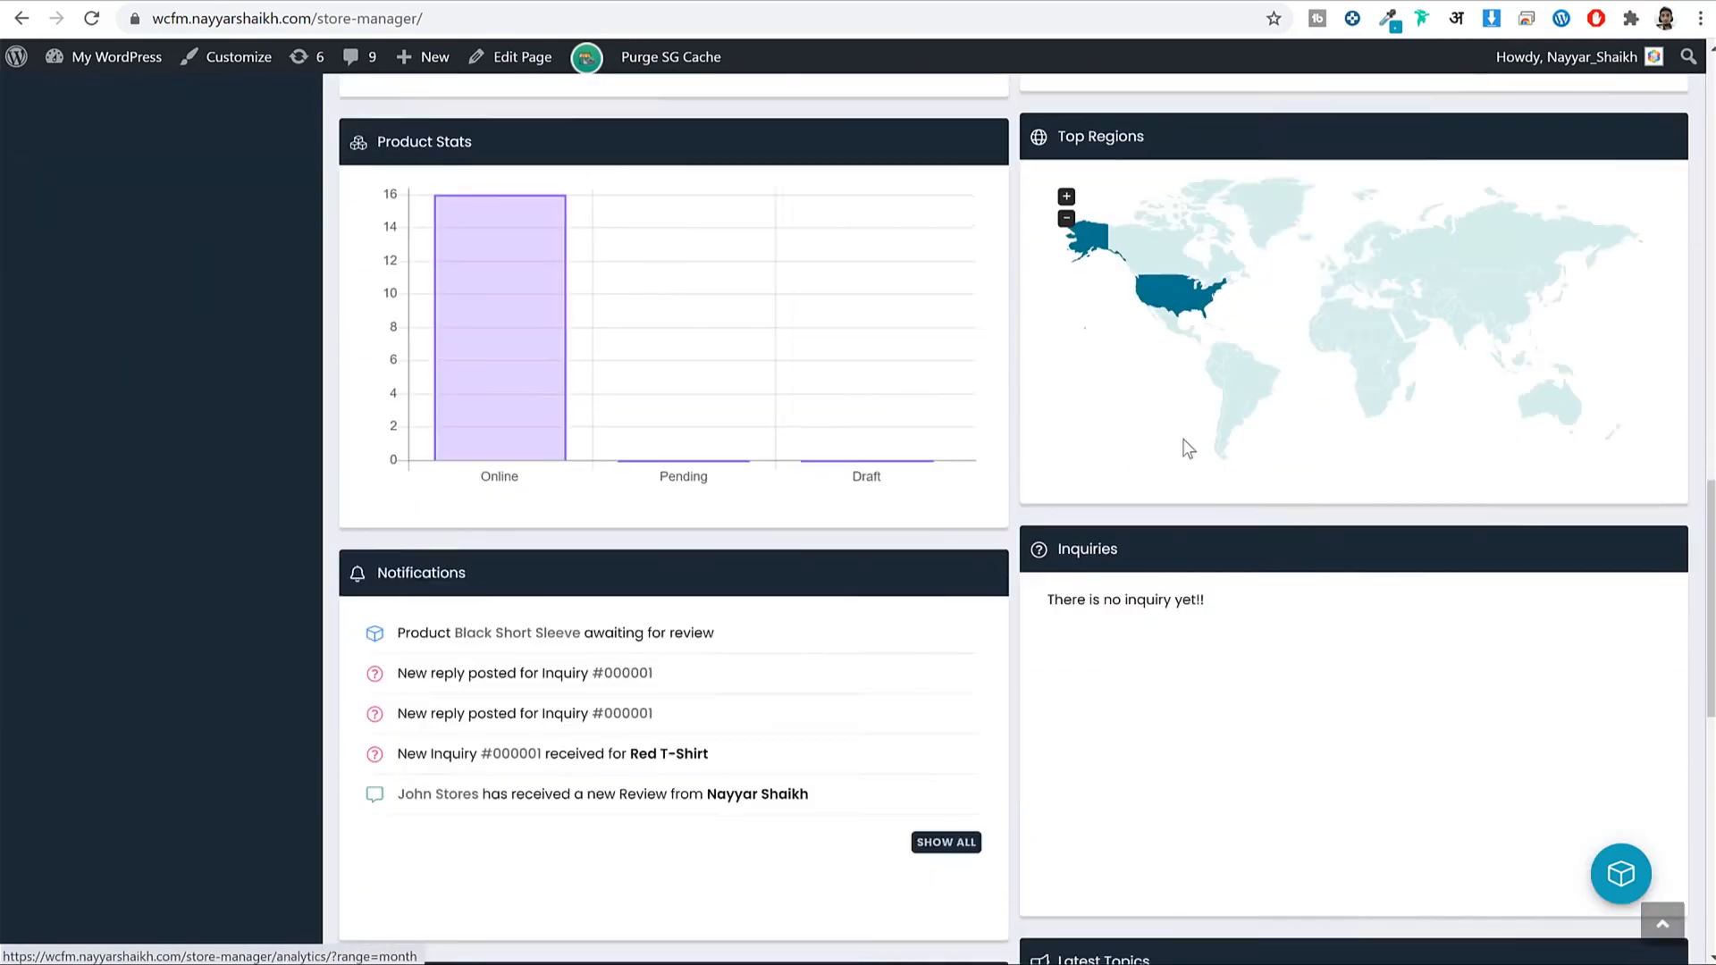
scroll(1187, 448, "up", 15)
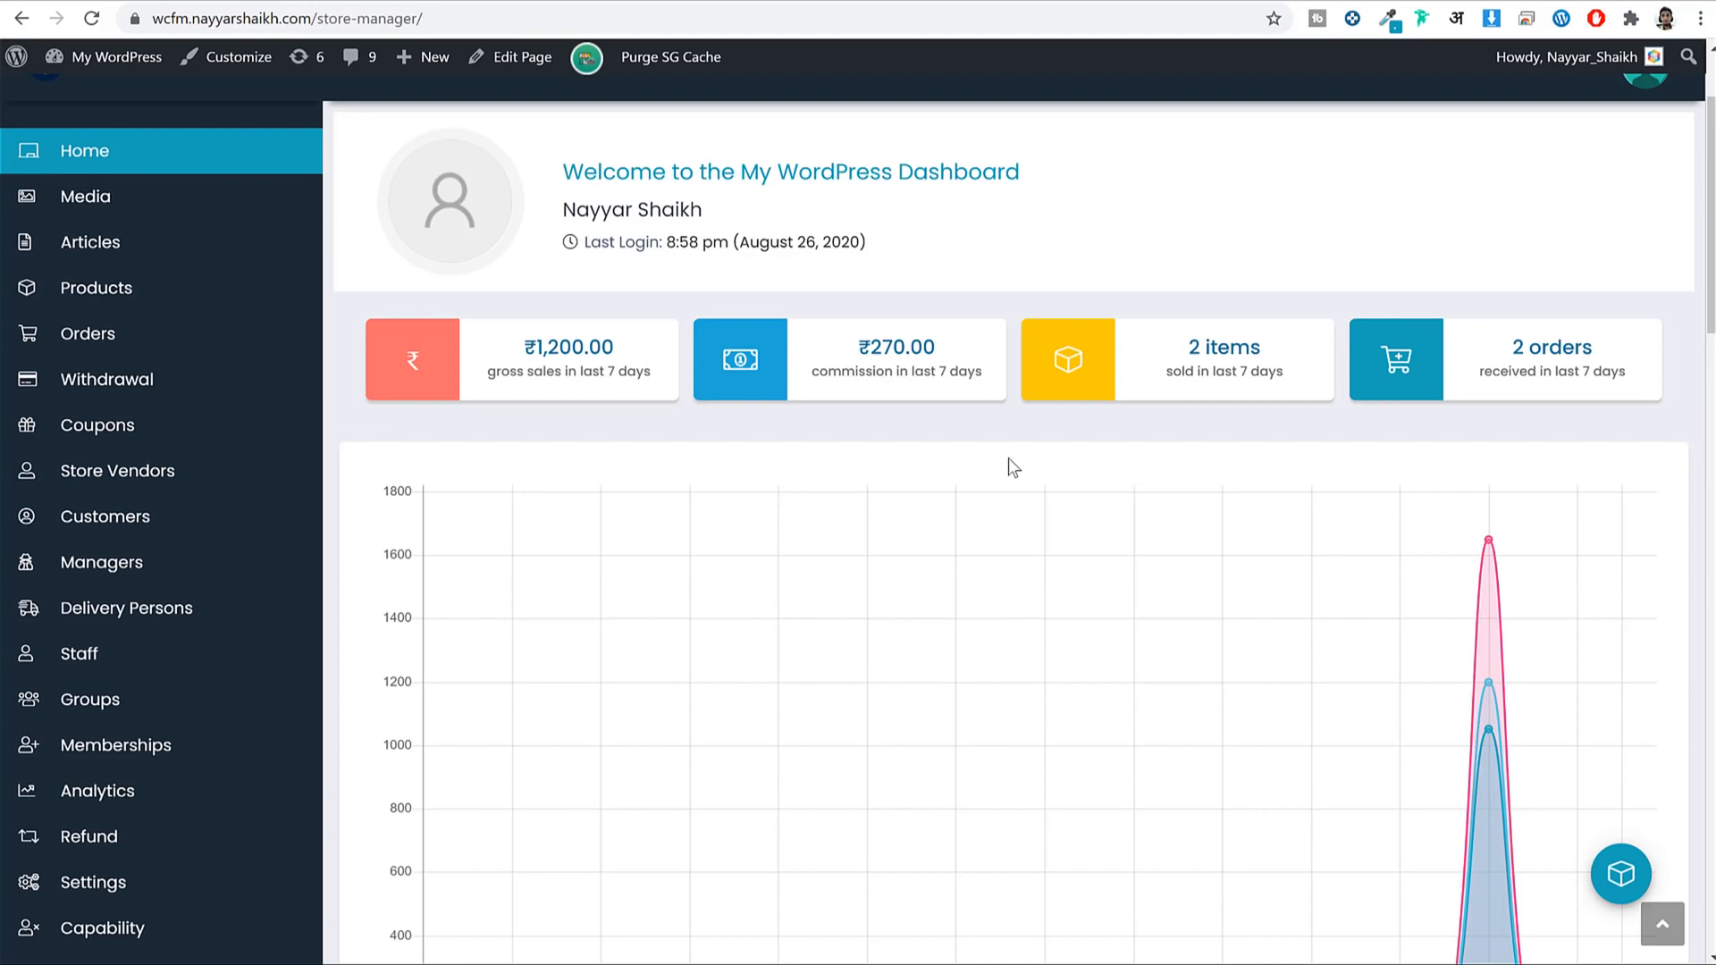
scroll(1008, 579, "up", 2)
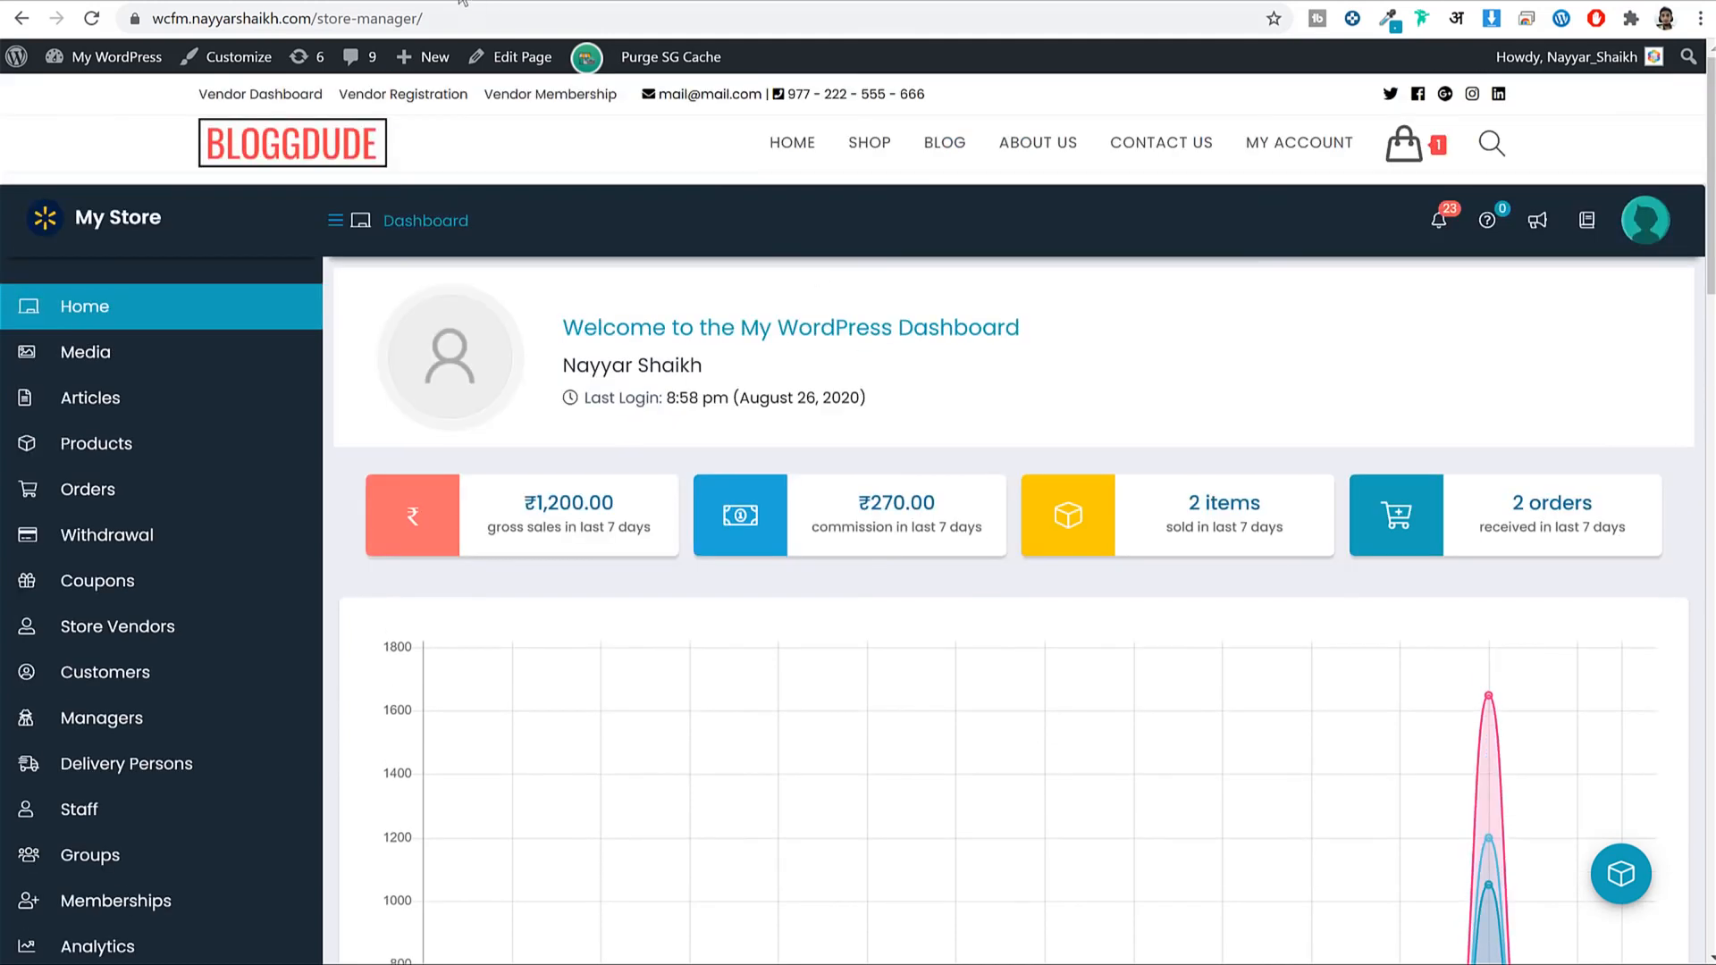
Switch to the /shop/ tab and browse the storefront's product listing.
left_click(456, 1)
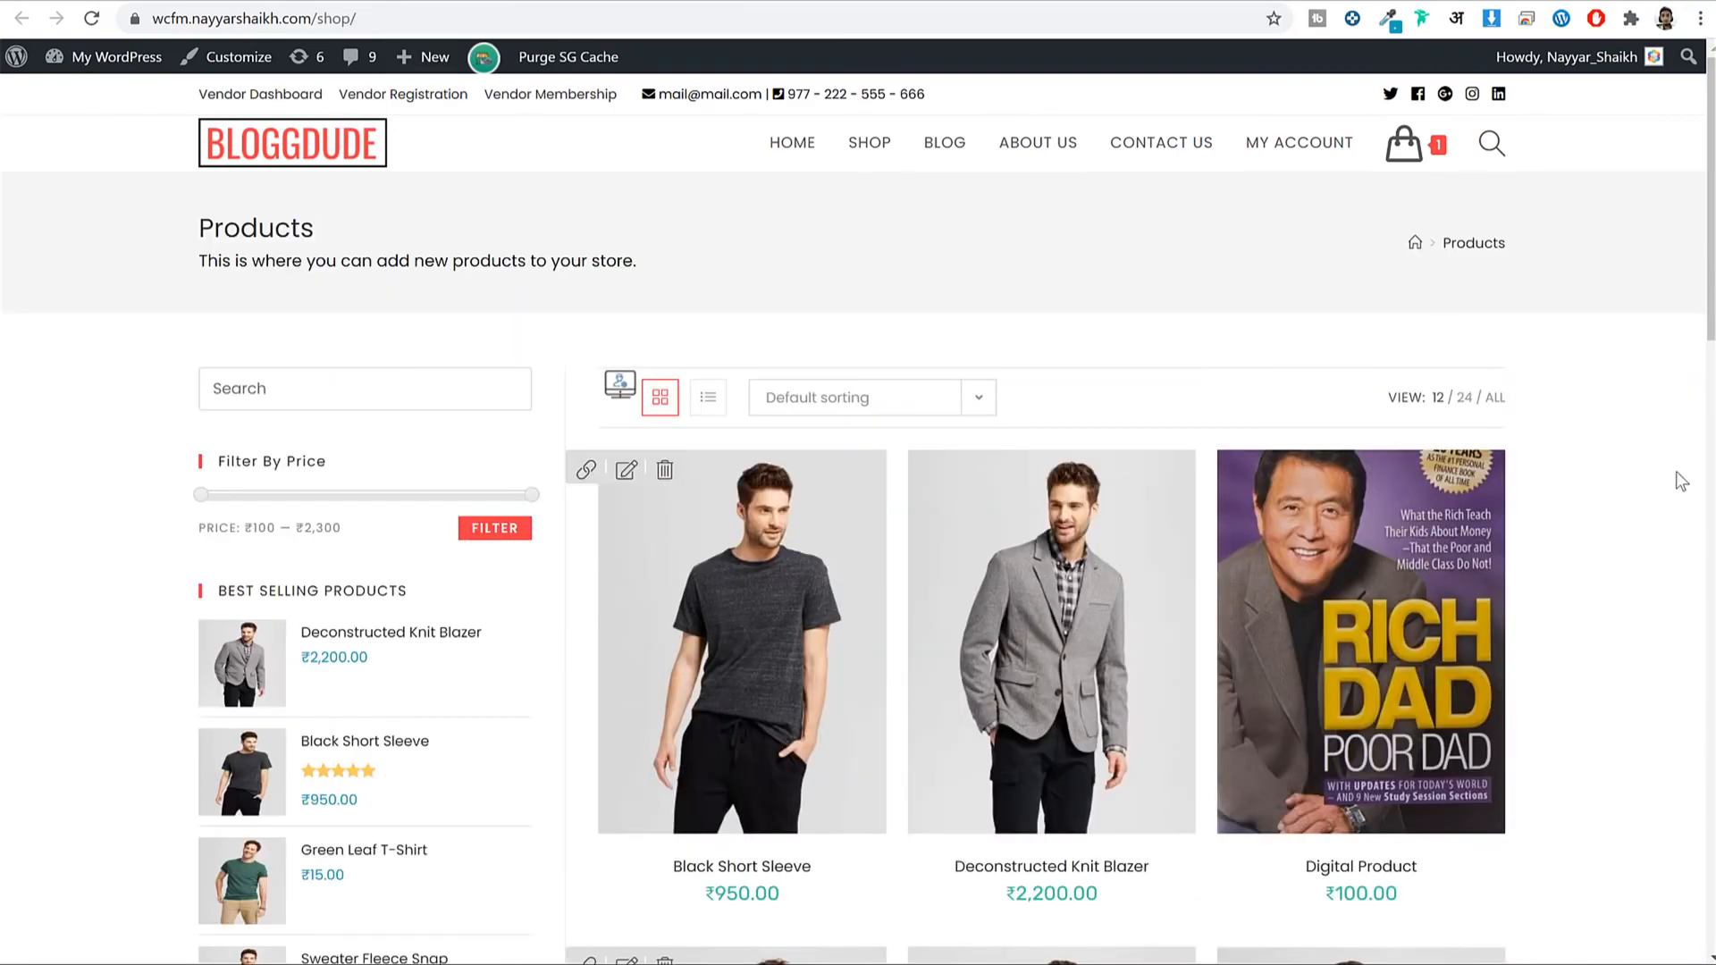
scroll(1672, 483, "down", 15)
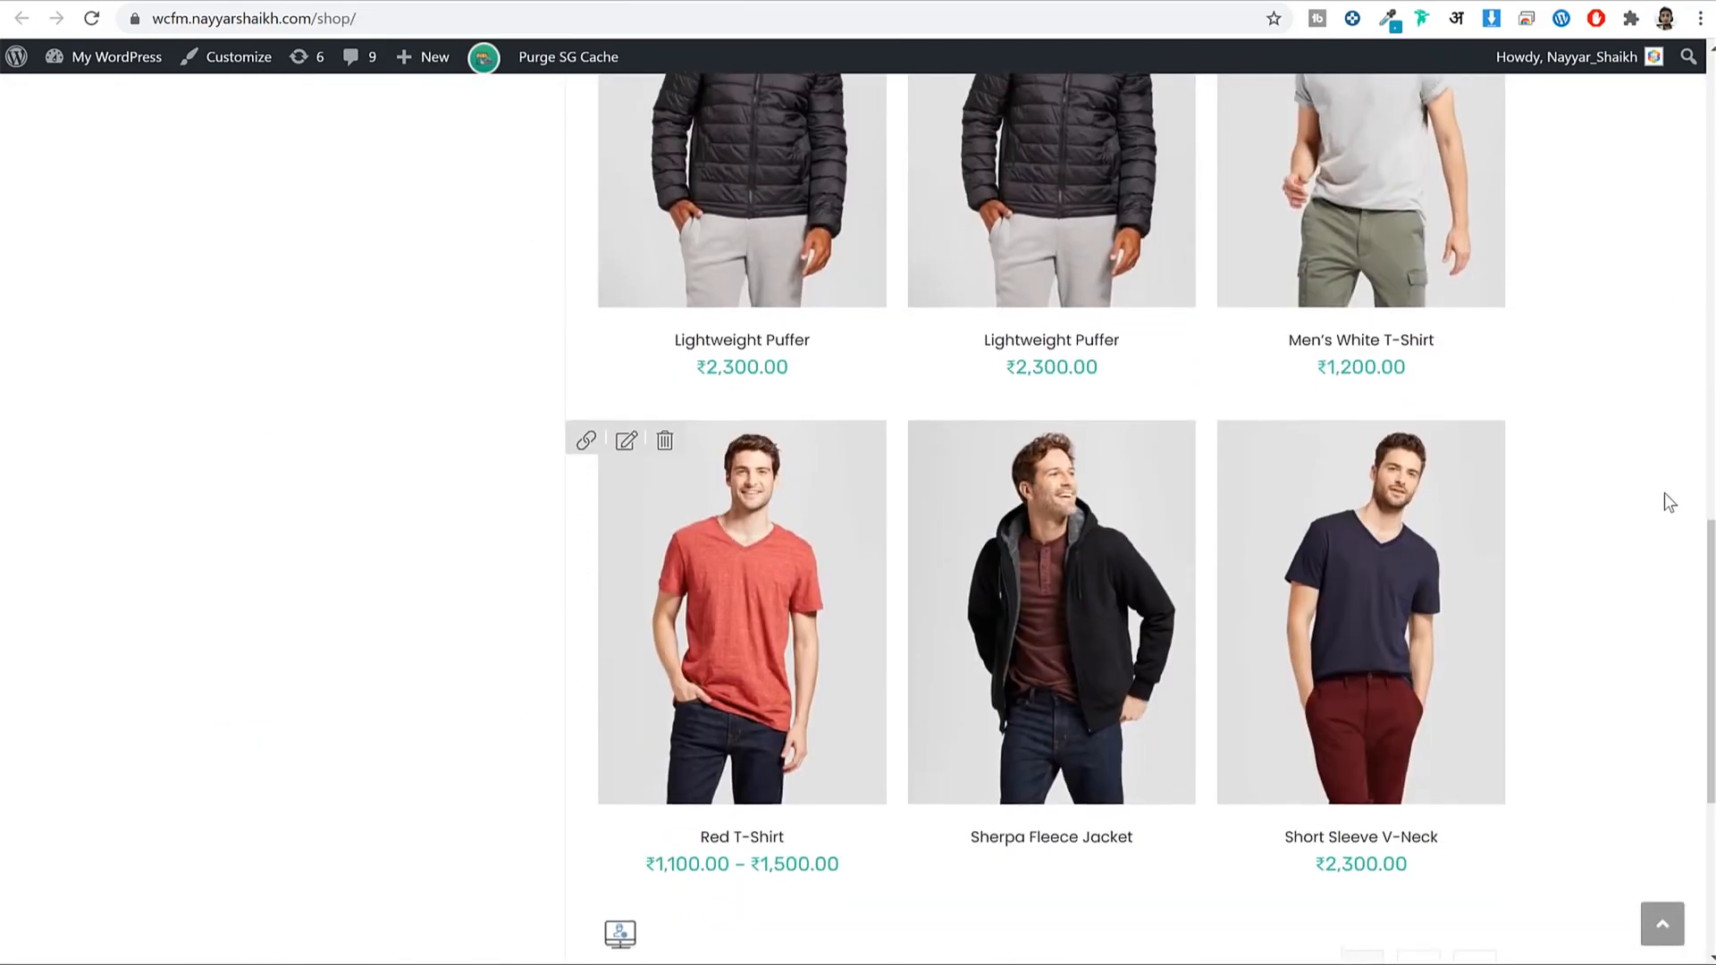
scroll(1665, 494, "up", 15)
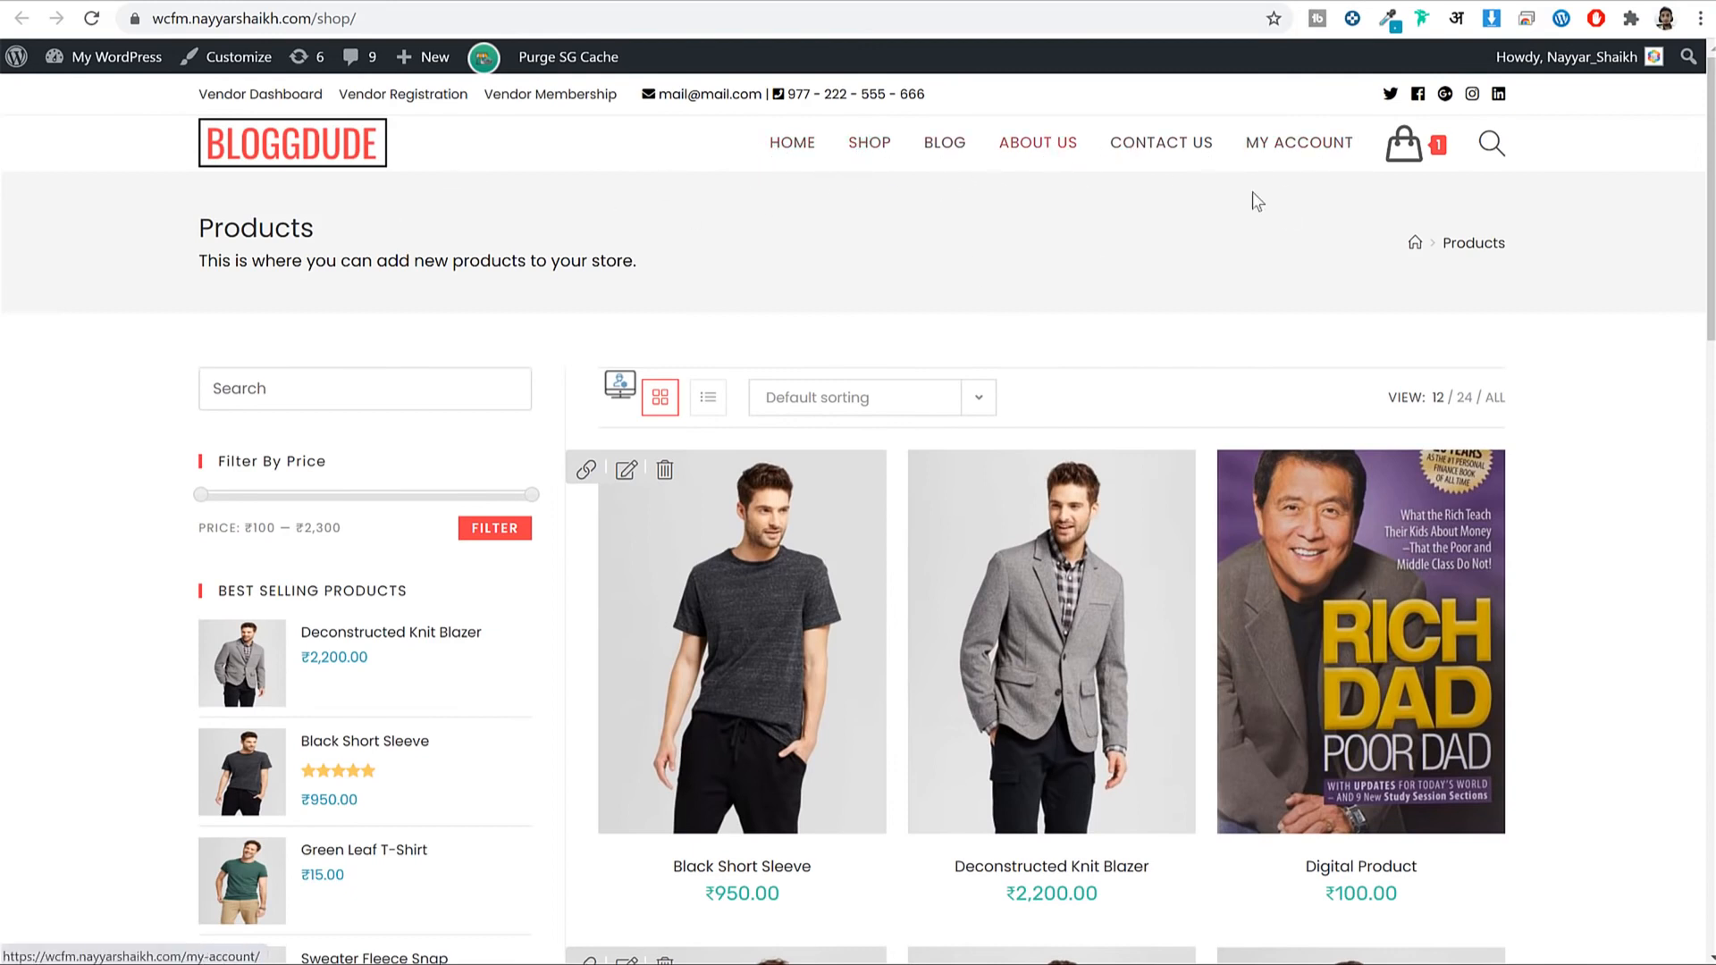
scroll(1636, 335, "down", 2)
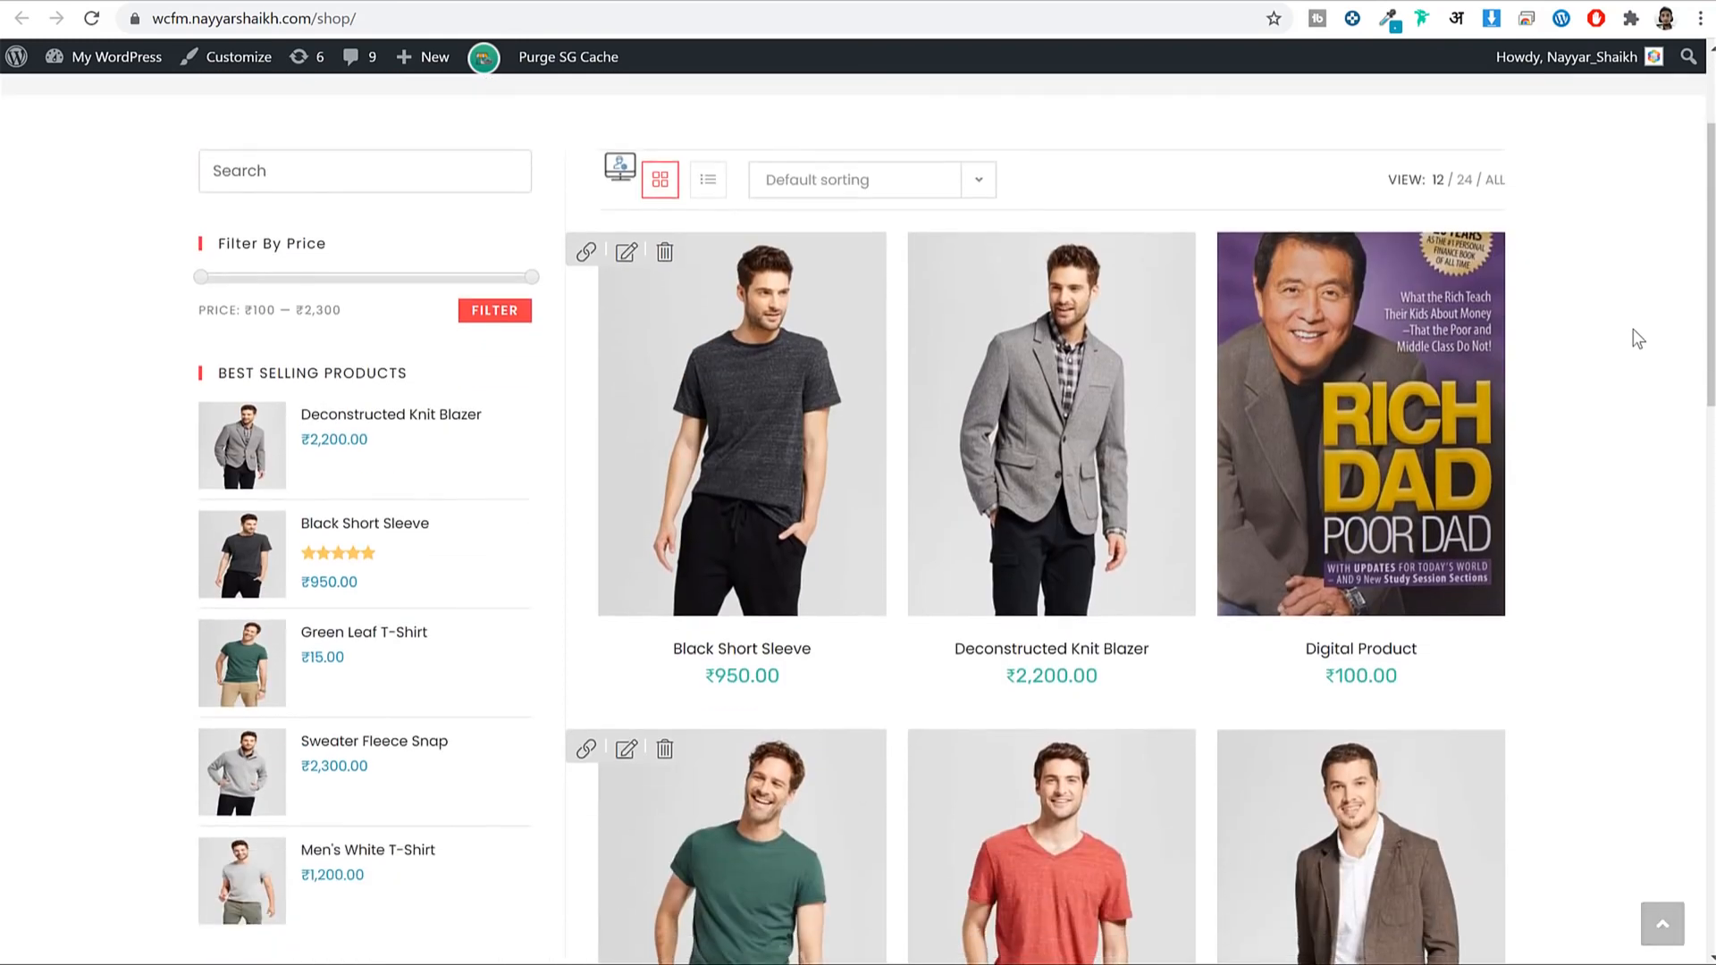
scroll(1621, 312, "up", 2)
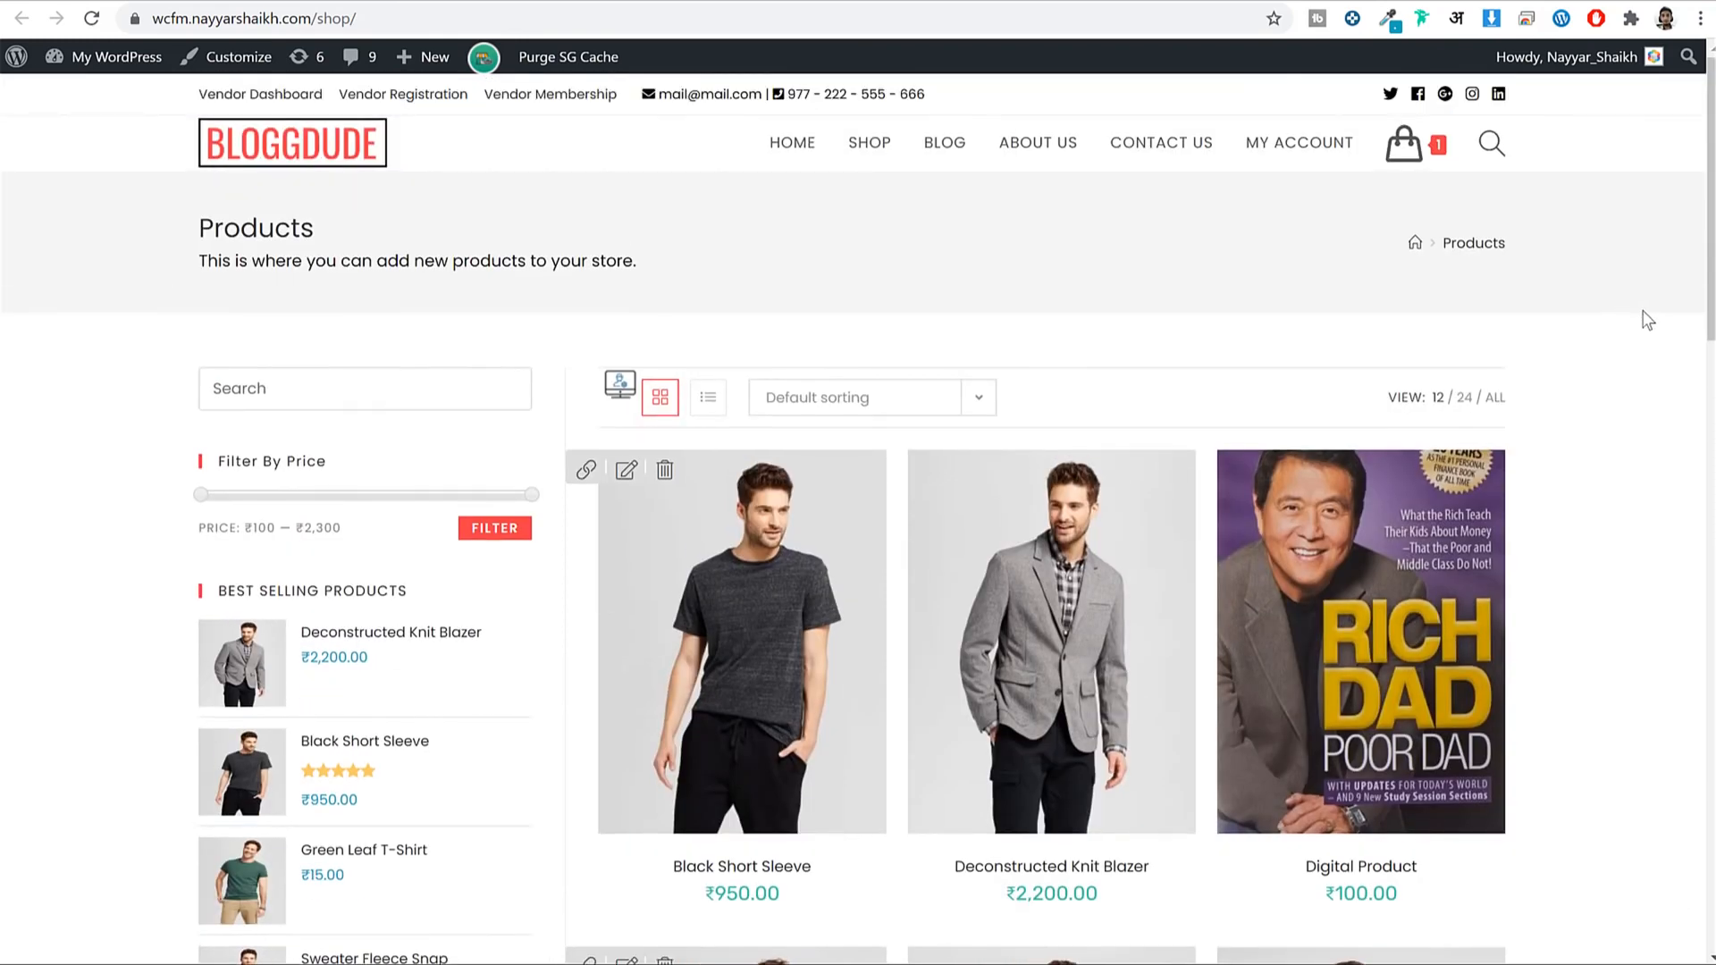
scroll(1645, 320, "down", 5)
scroll(1654, 318, "down", 3)
scroll(1418, 442, "up", 5)
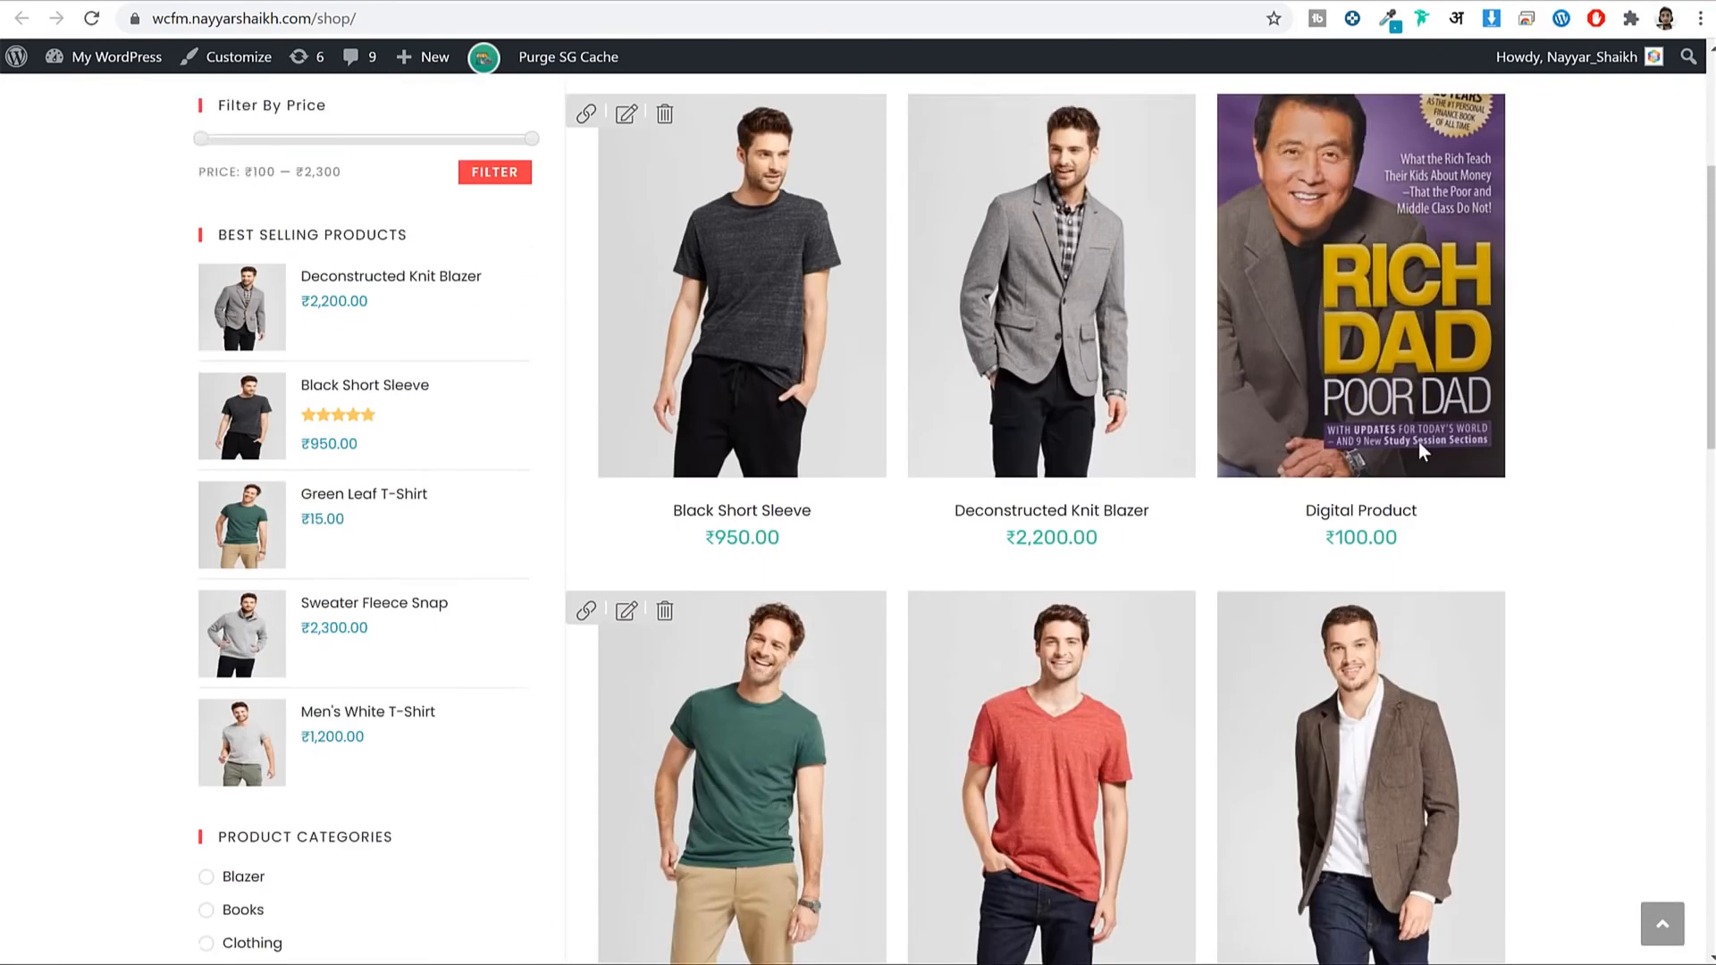
scroll(509, 482, "up", 3)
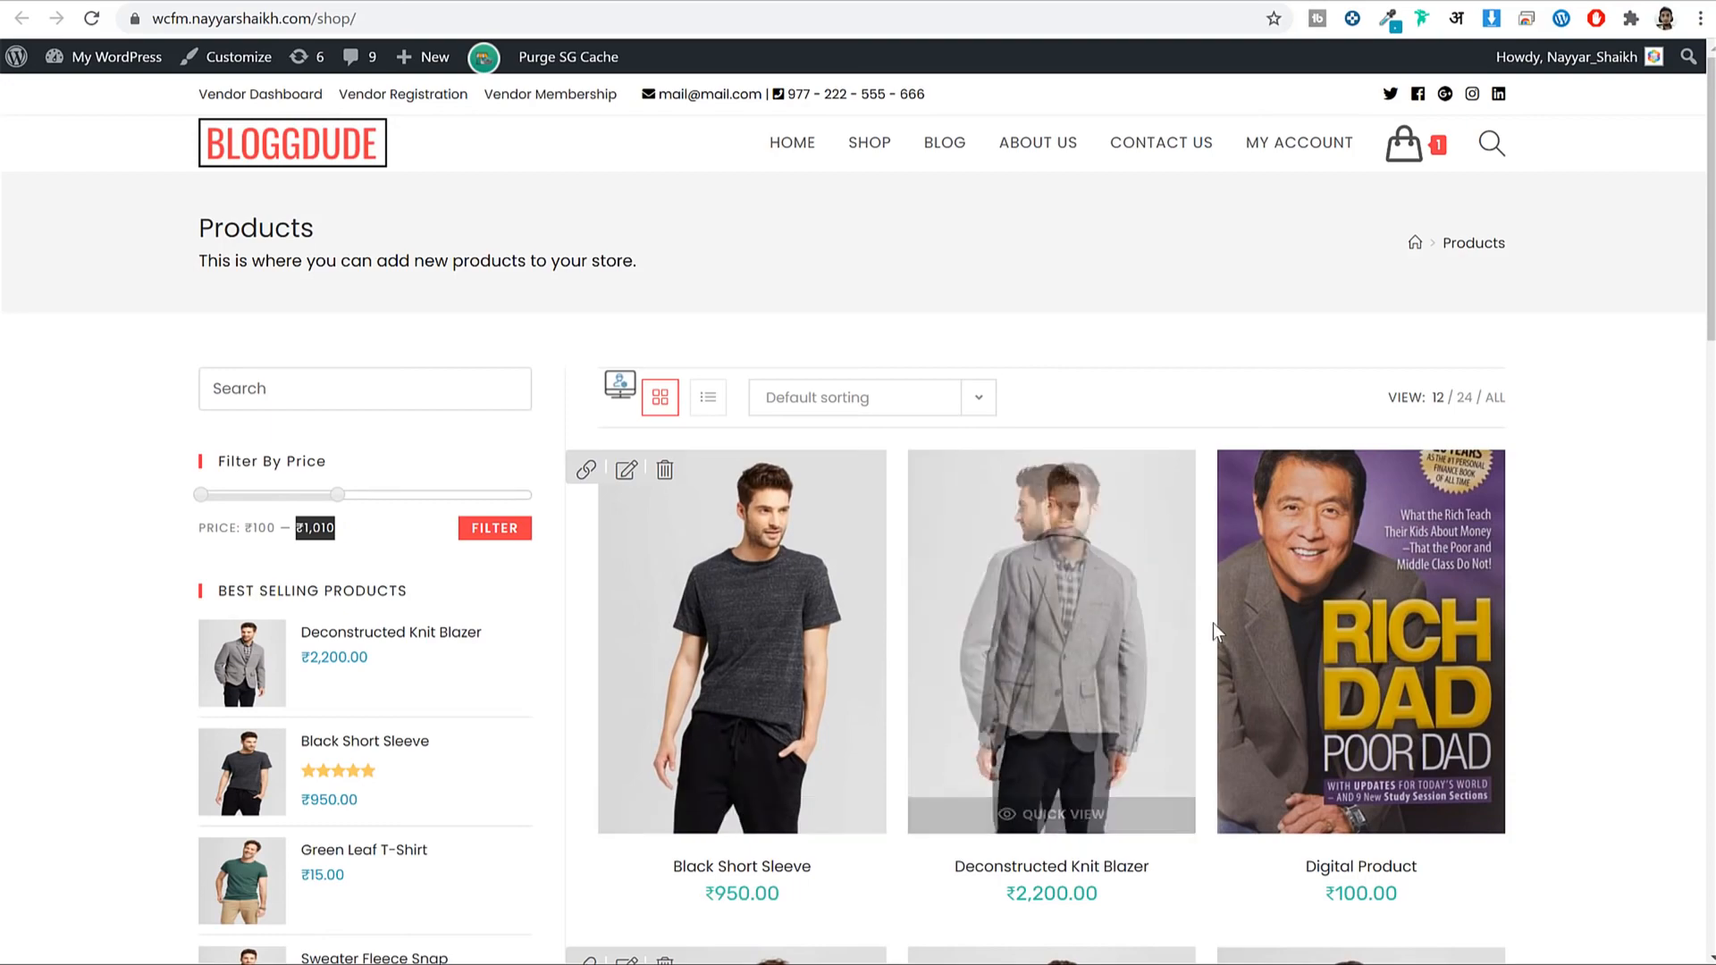
Open the Black Short Sleeve product page, priced ₹950.00.
scroll(1214, 624, "down", 10)
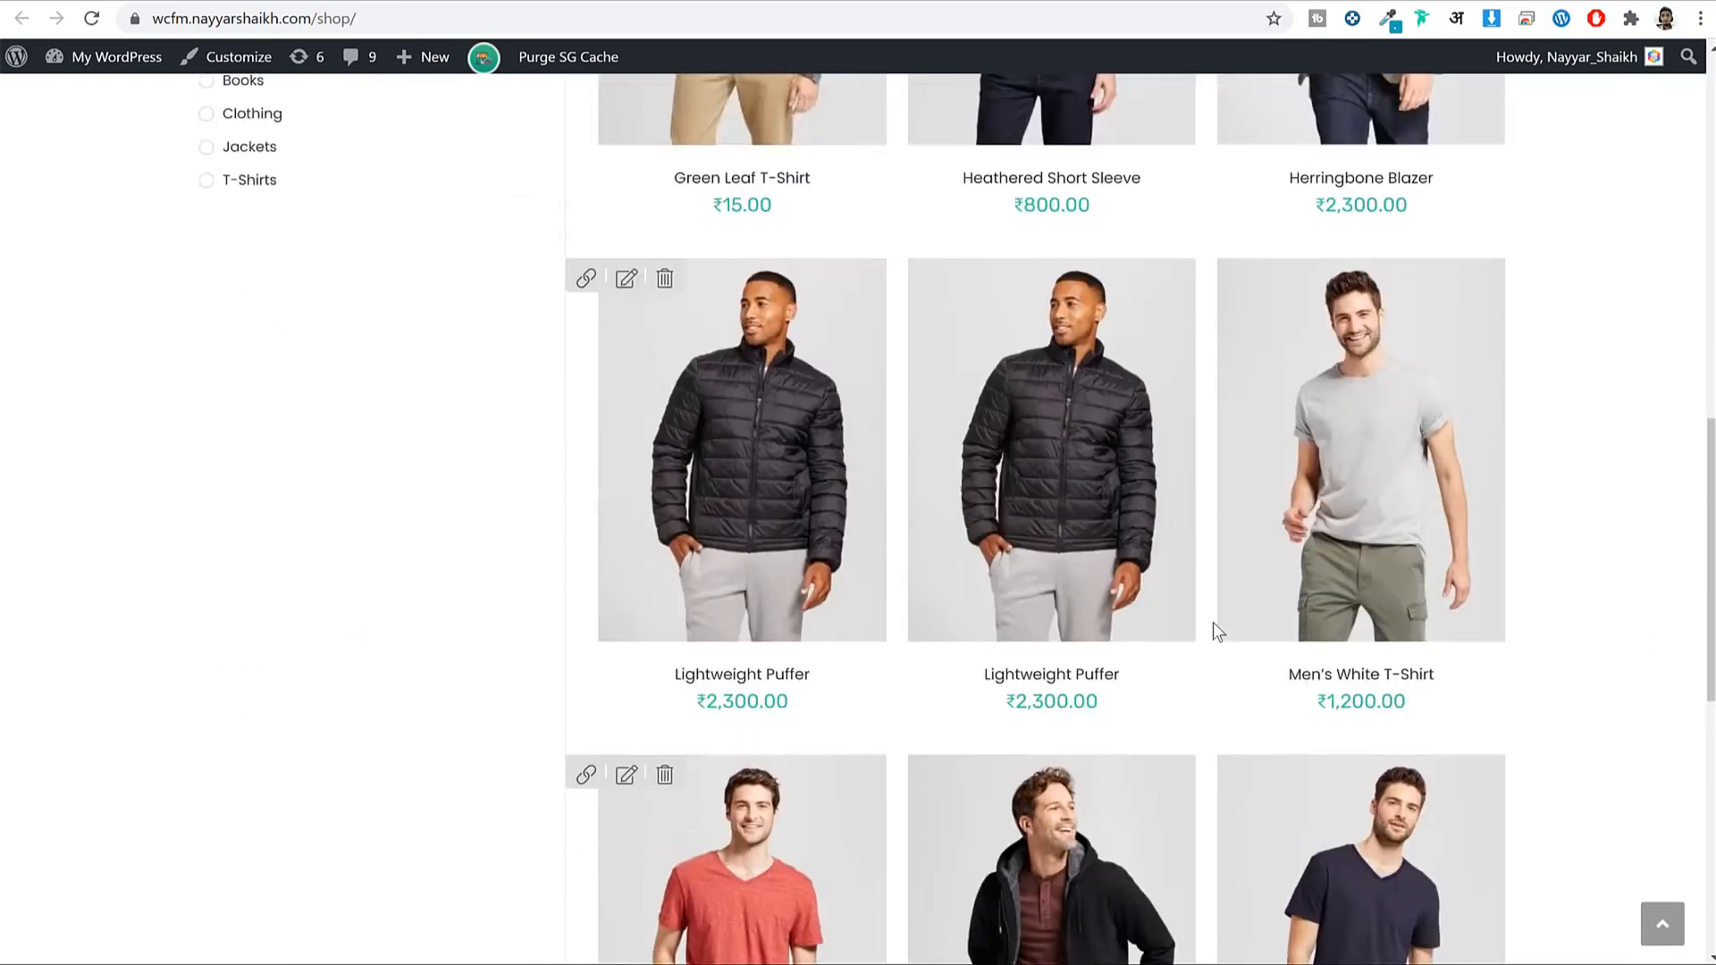
scroll(1214, 623, "up", 17)
scroll(733, 641, "down", 3)
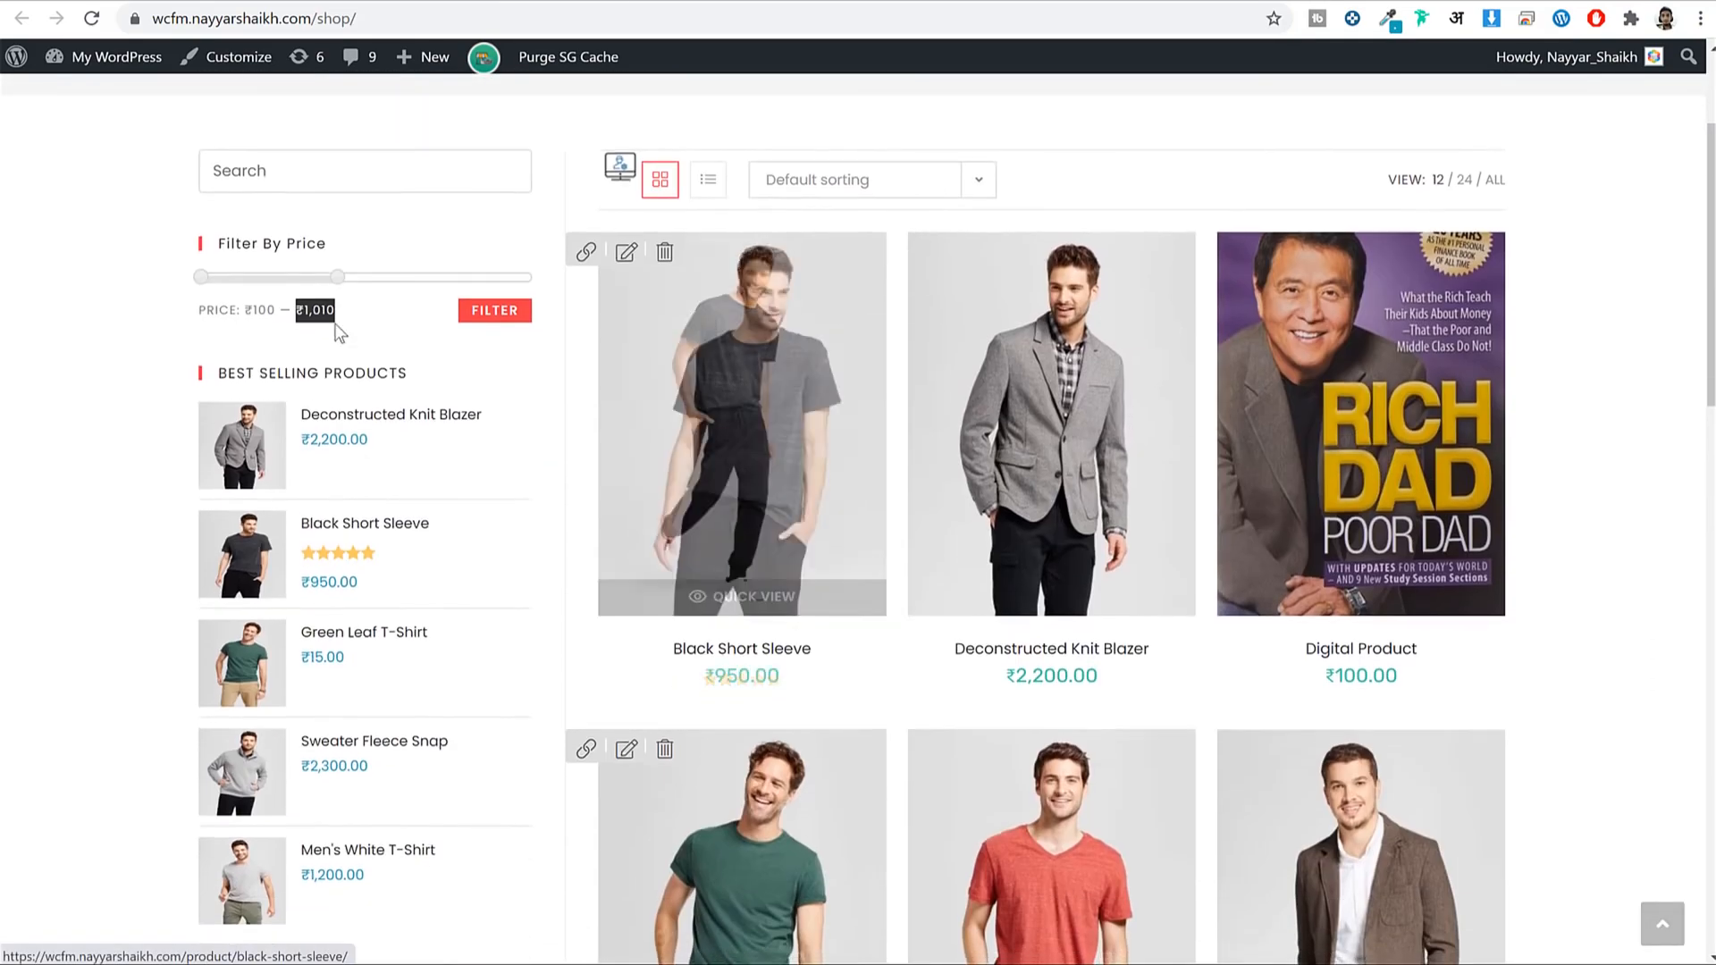
scroll(465, 370, "down", 8)
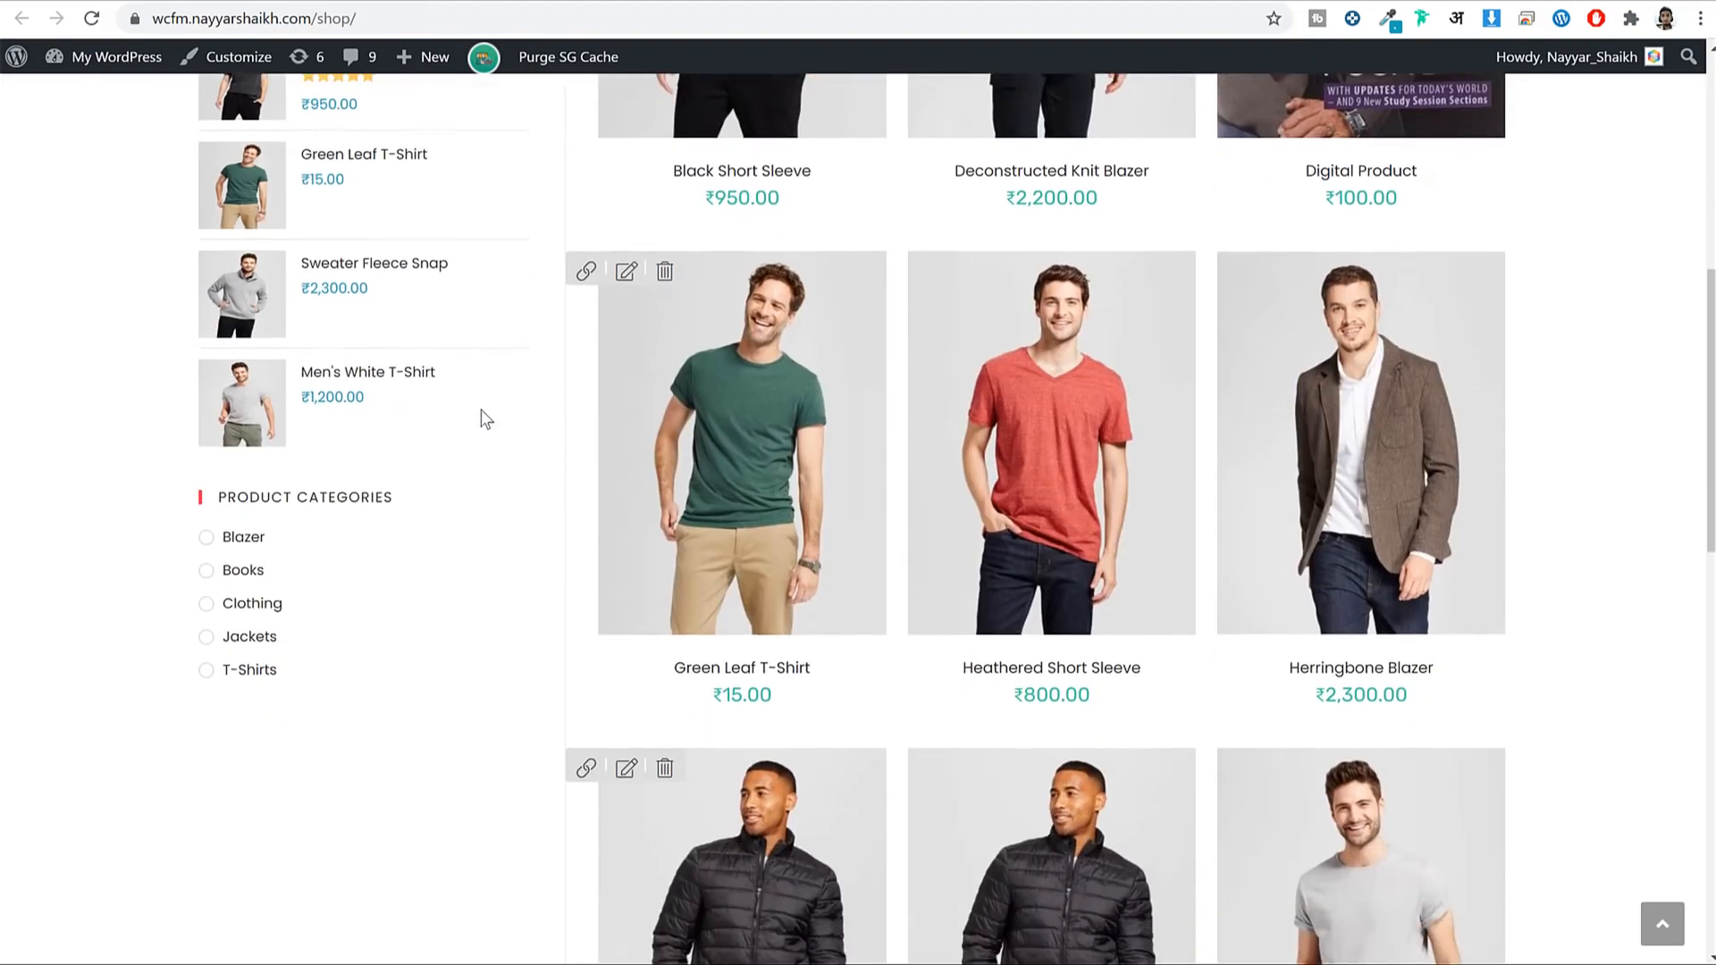
scroll(408, 463, "up", 10)
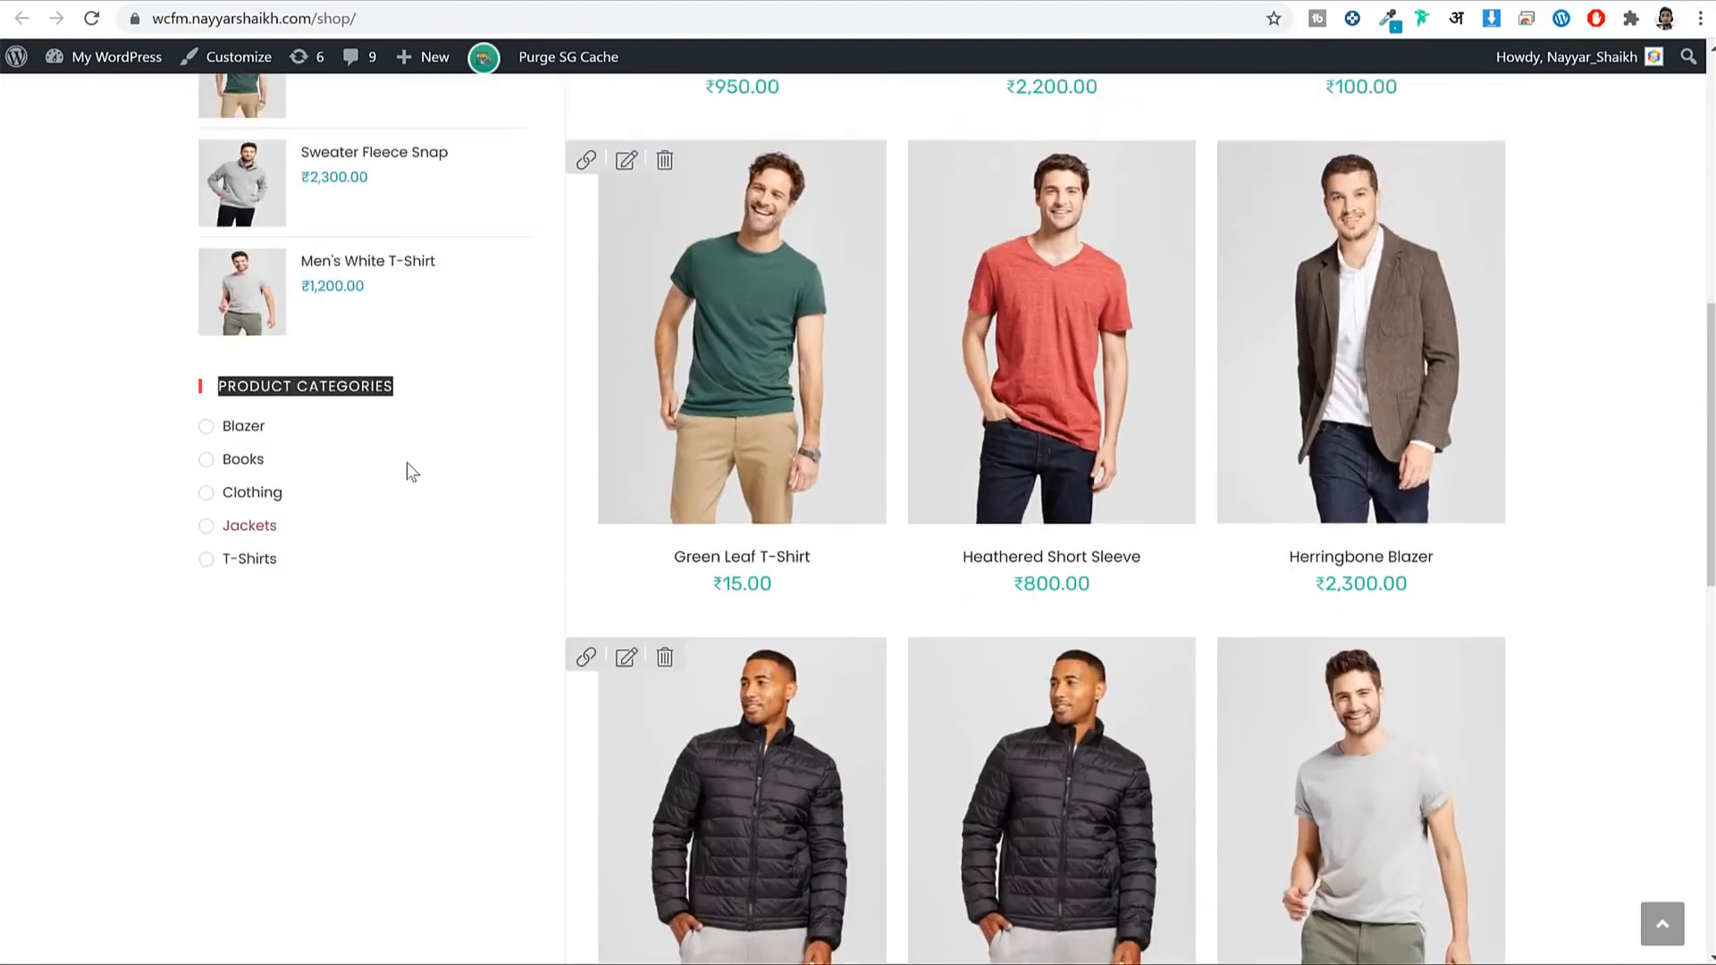
scroll(415, 500, "down", 8)
scroll(429, 588, "up", 8)
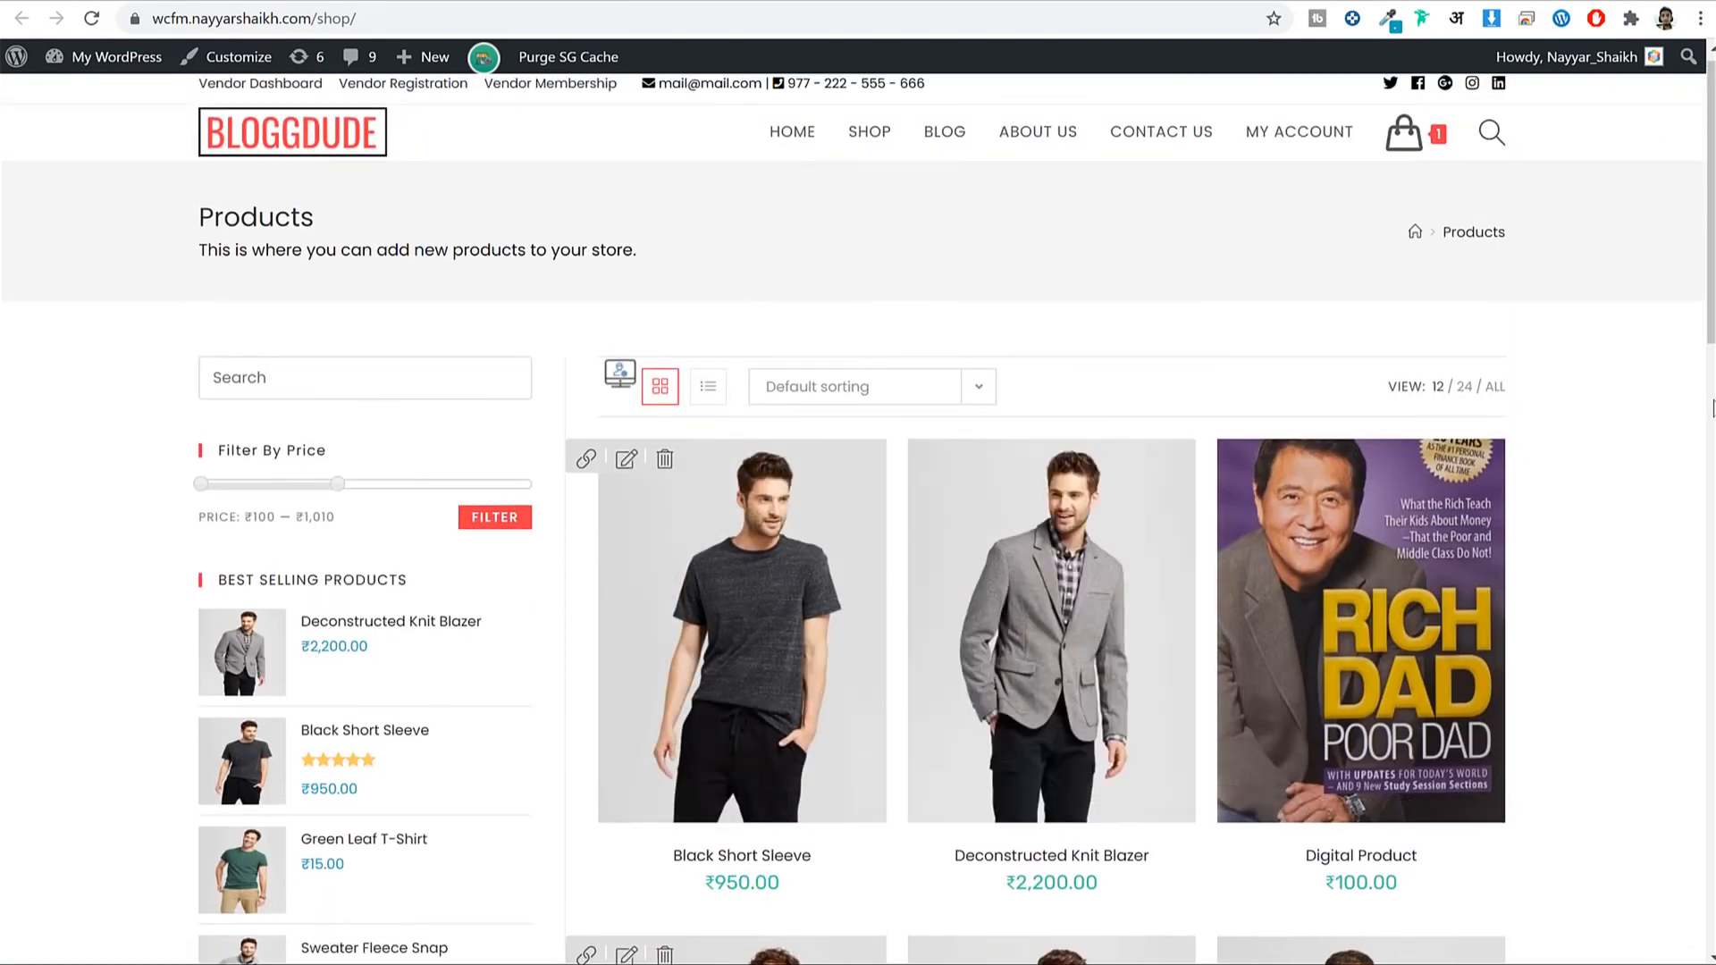
left_click(691, 545)
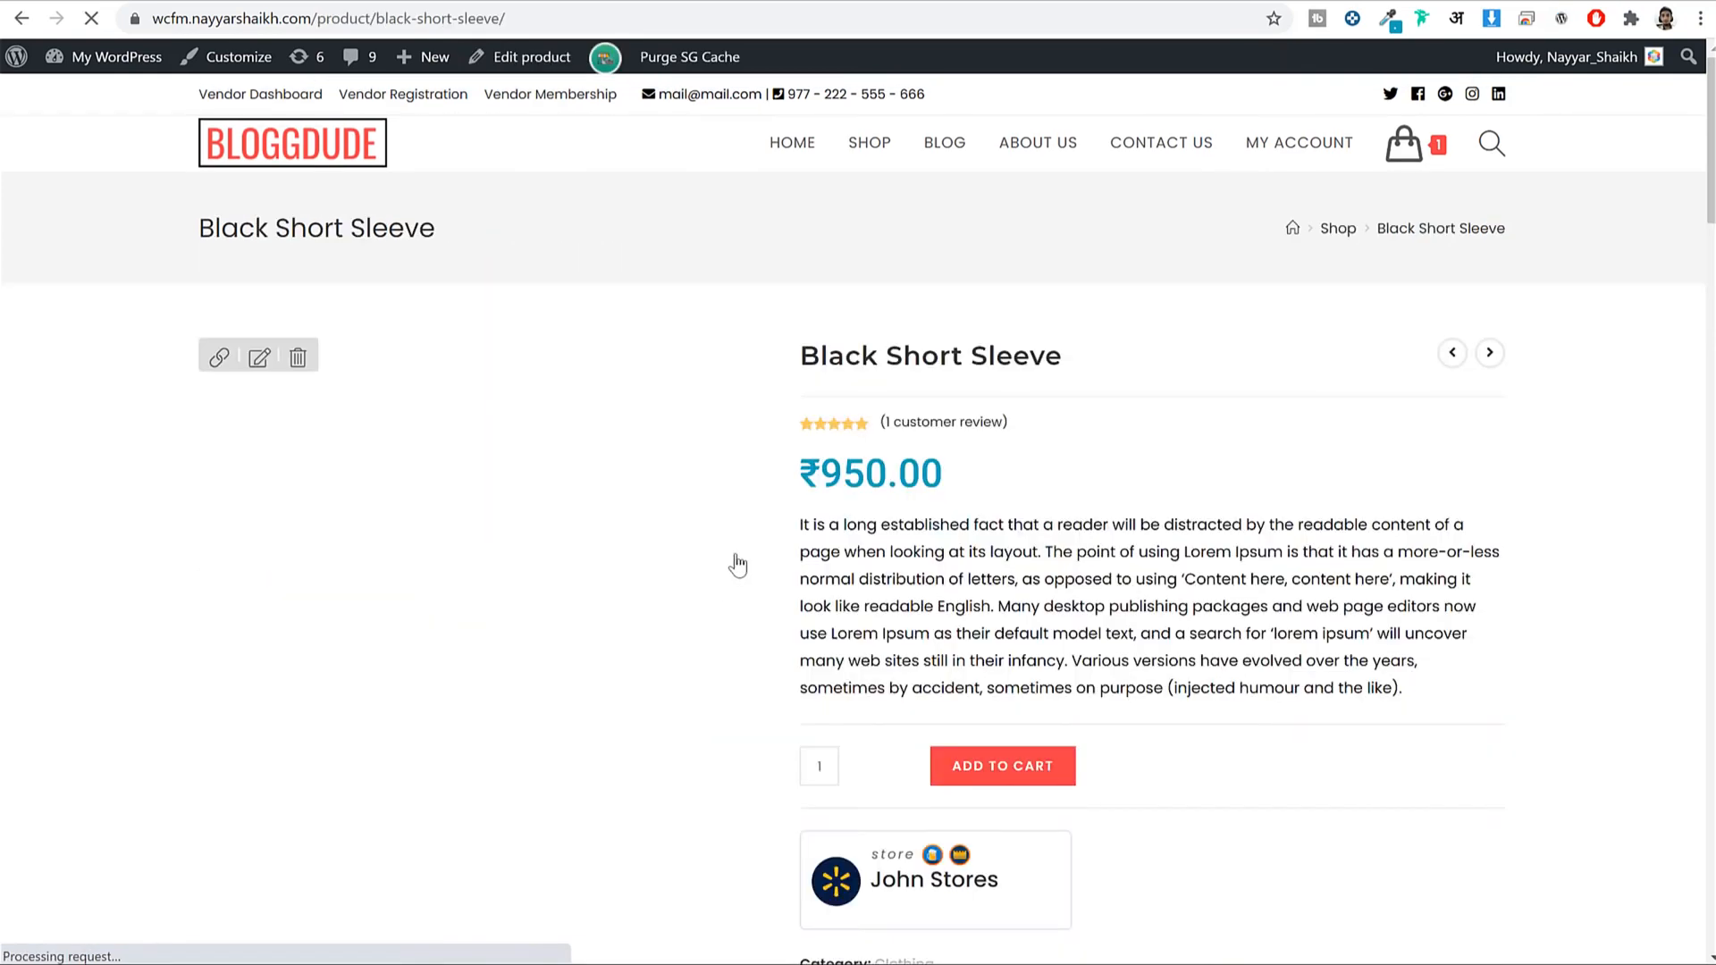
scroll(1559, 459, "down", 3)
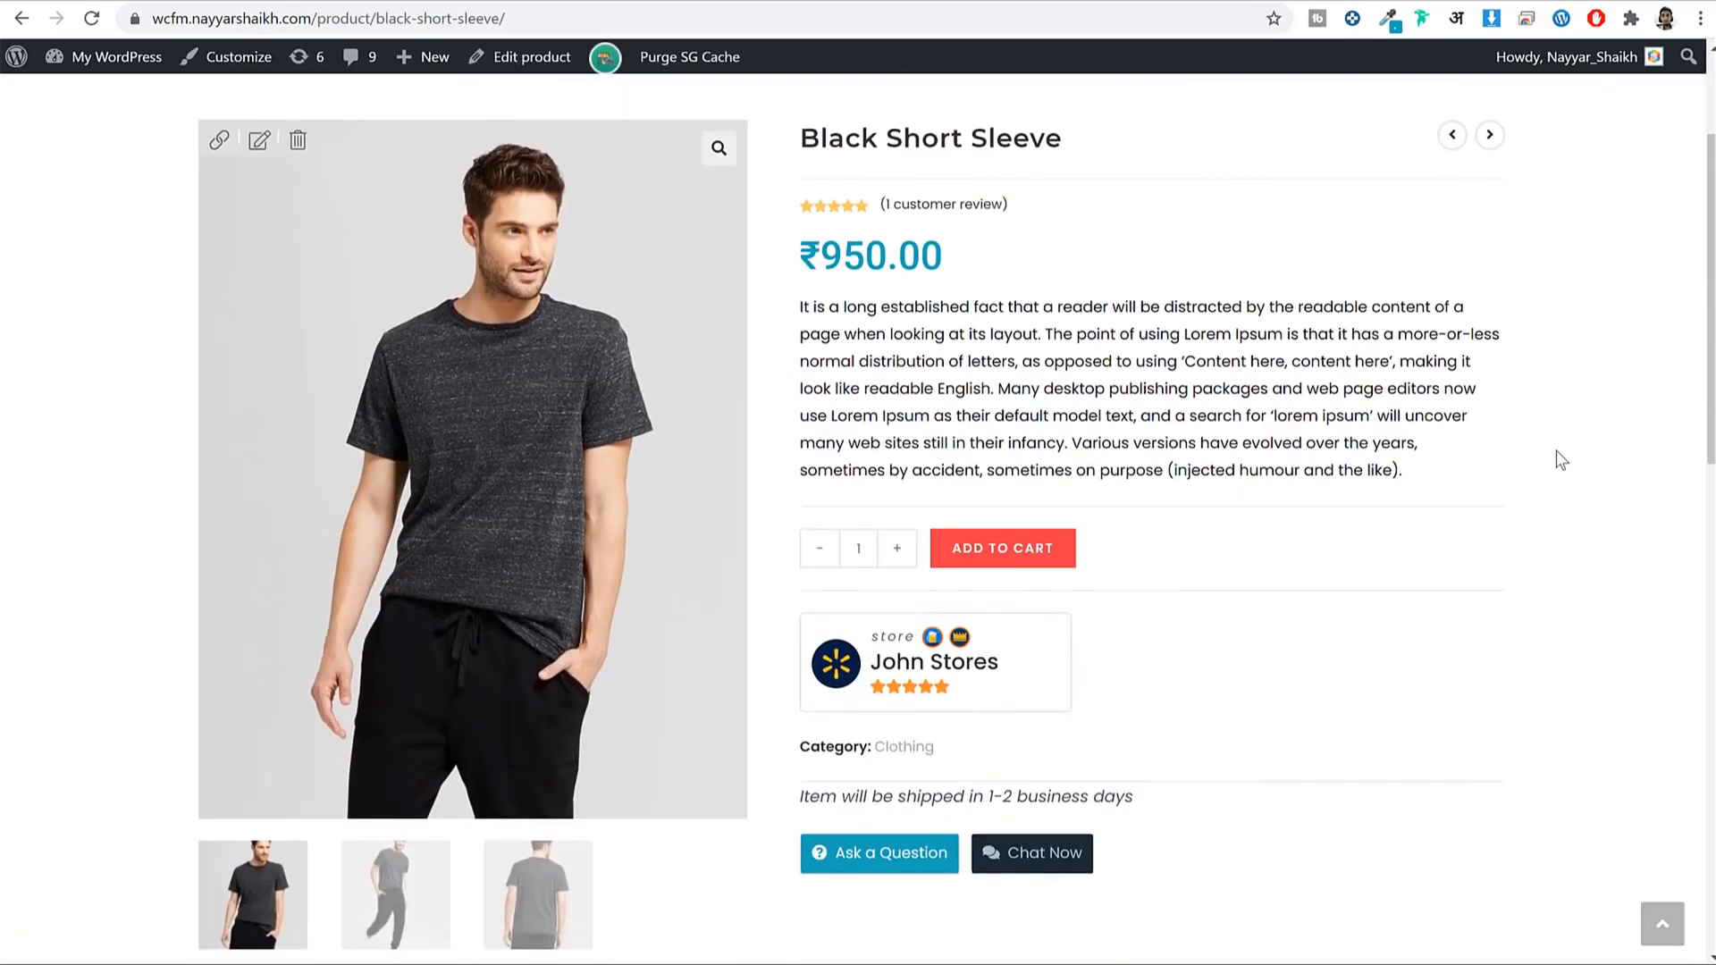
scroll(1557, 454, "up", 3)
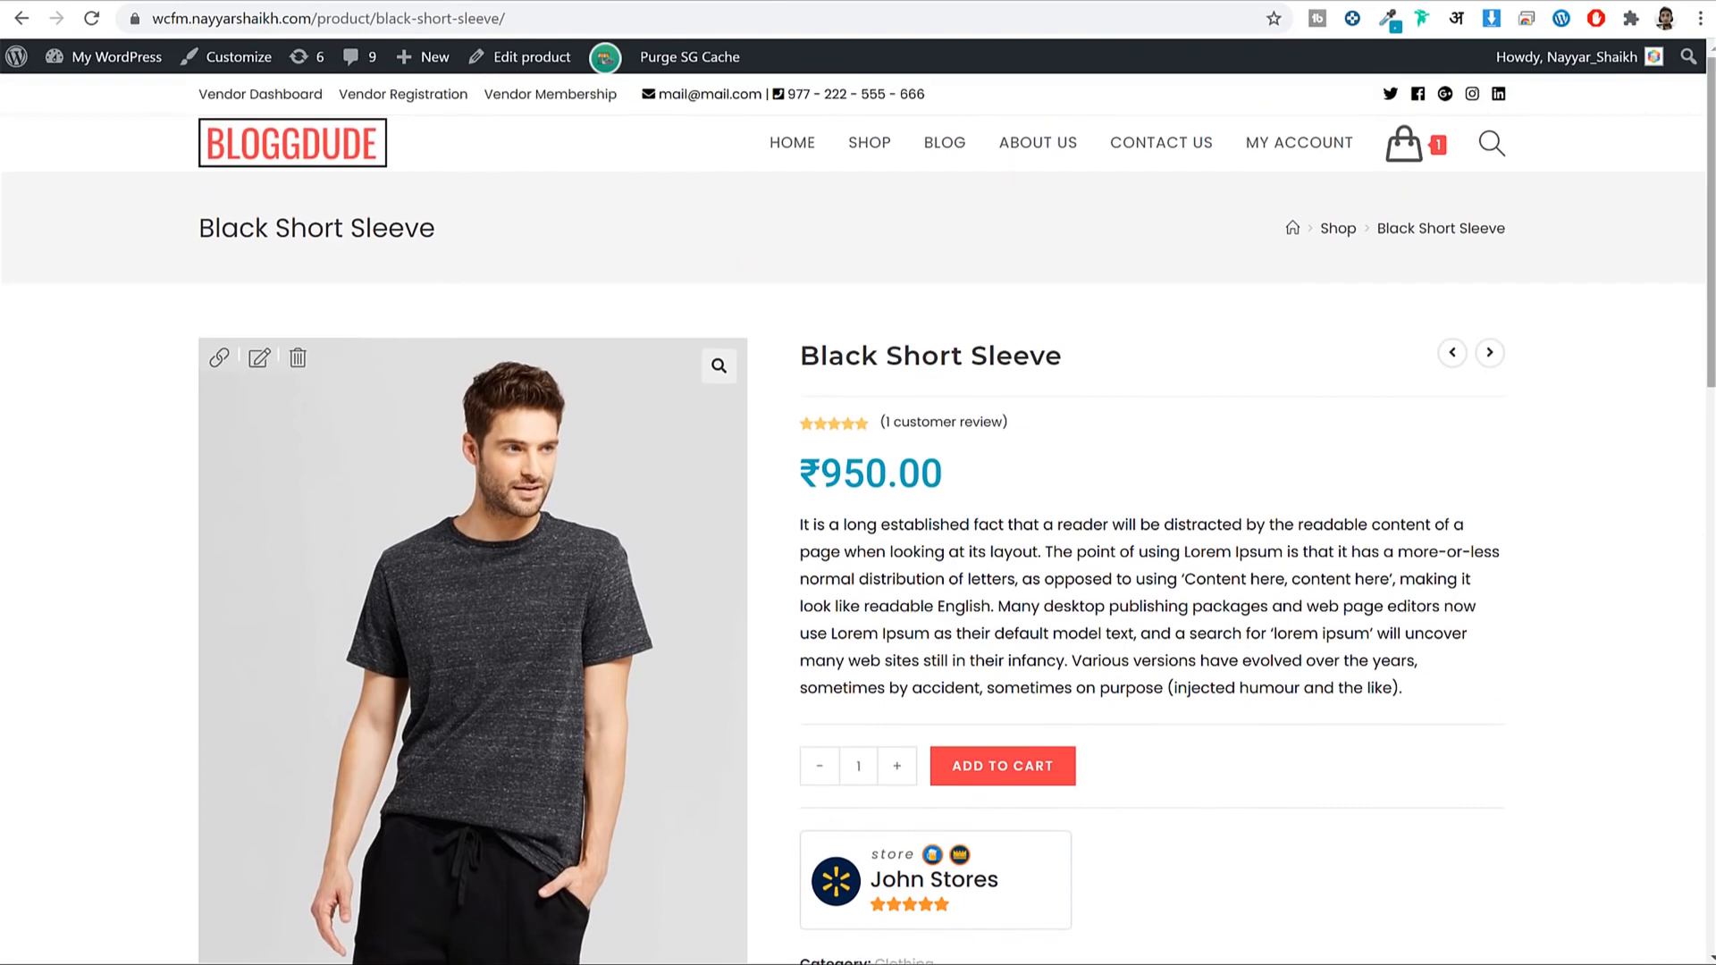
scroll(858, 509, "down", 2)
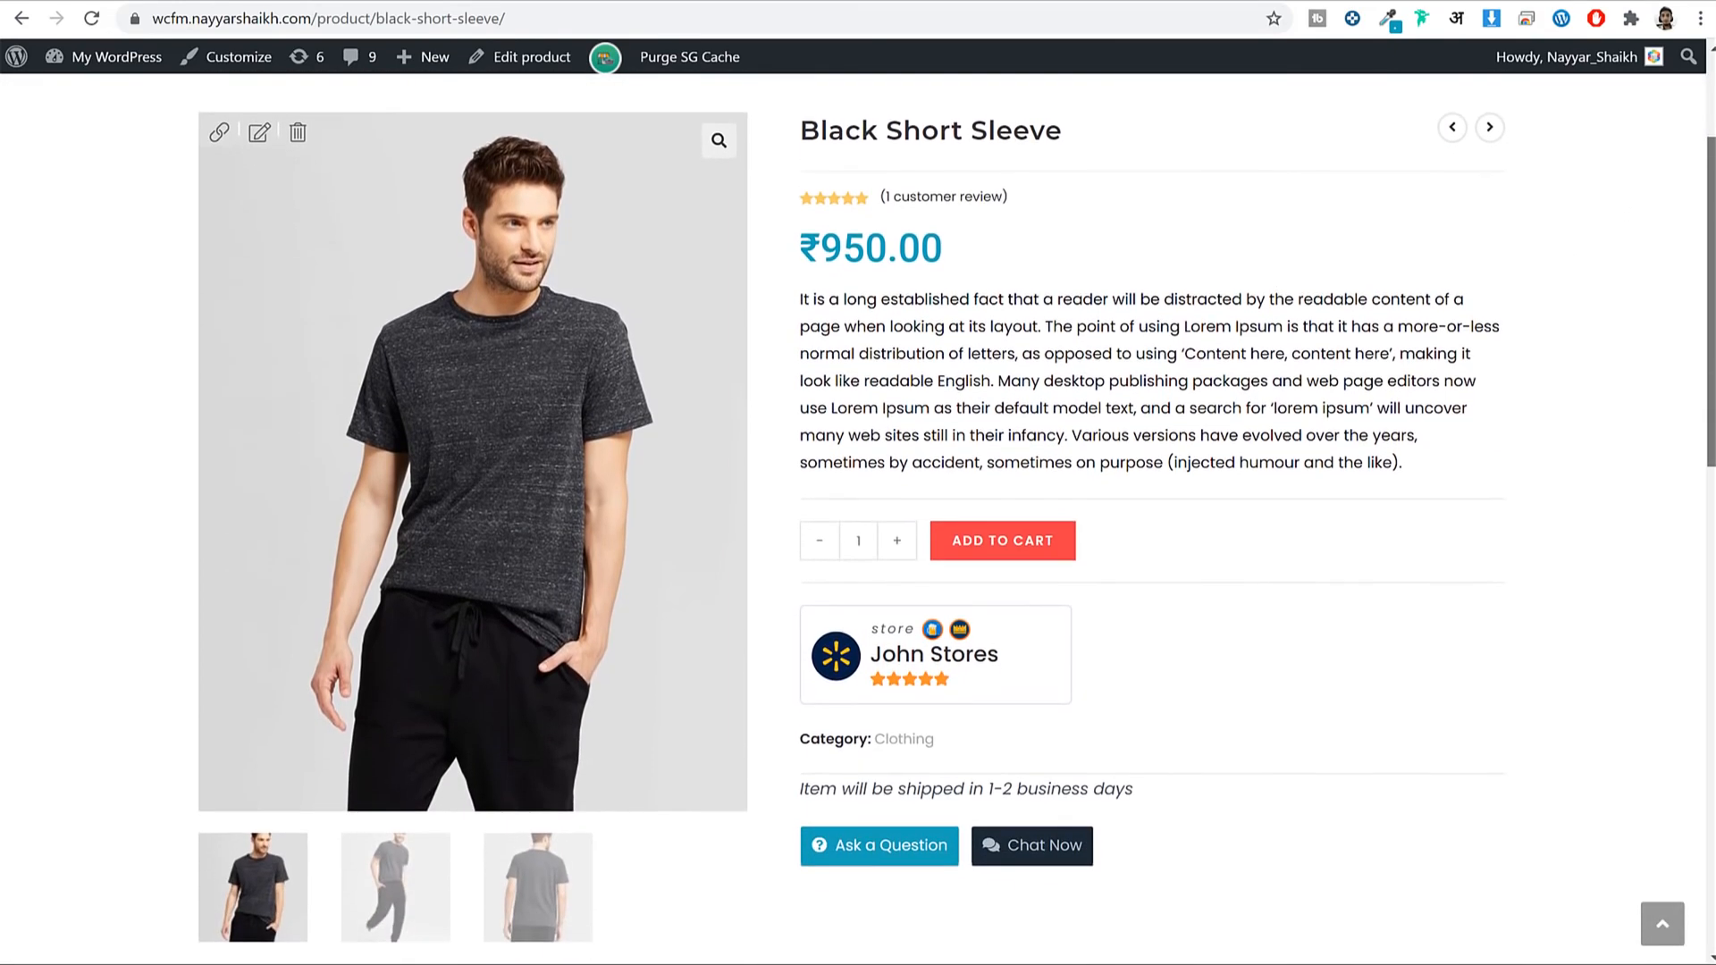
scroll(1520, 191, "up", 3)
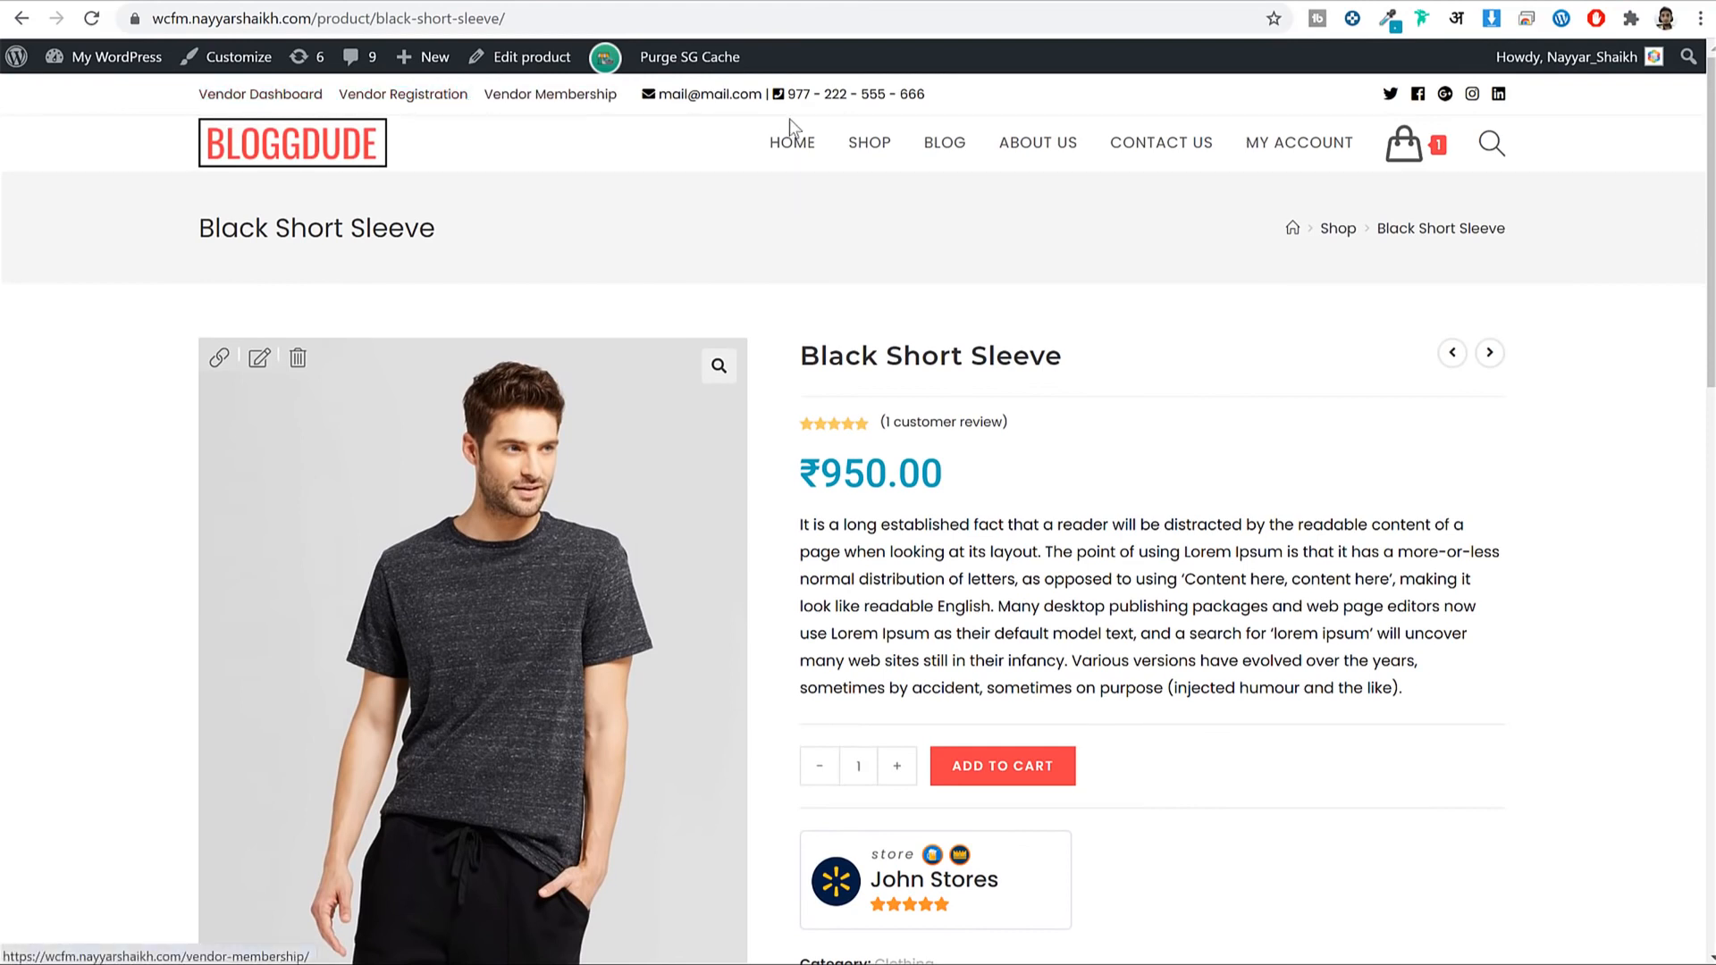
left_click_drag(208, 254, 610, 243)
left_click(615, 250)
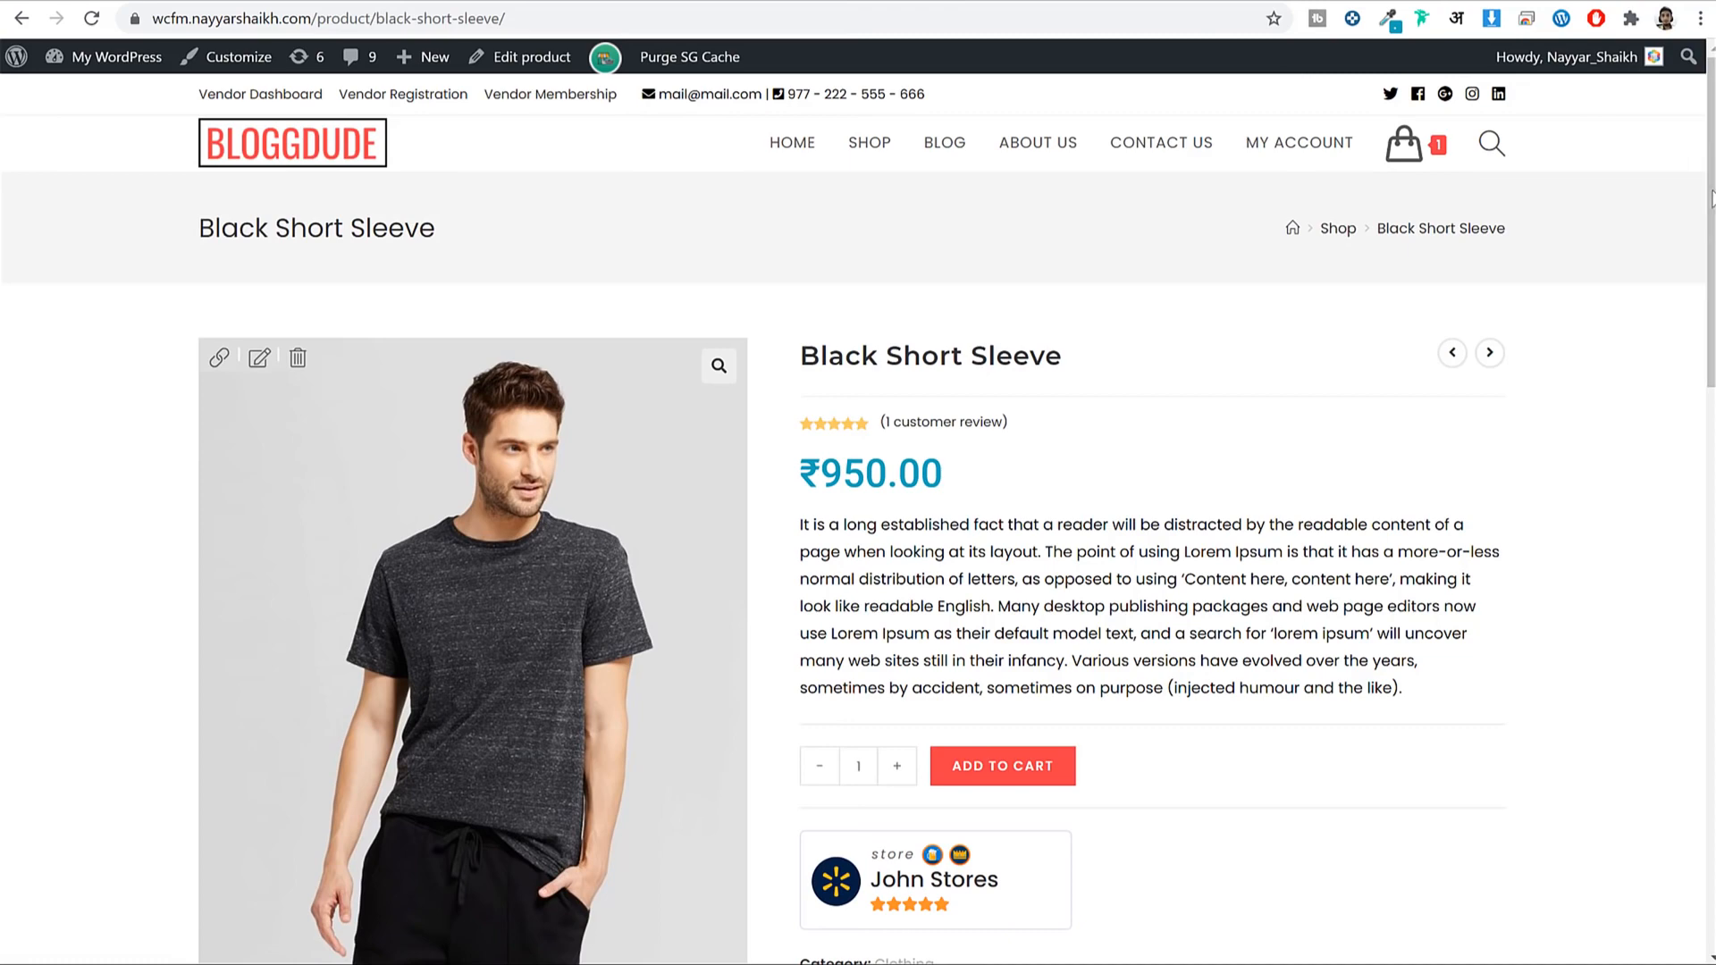
left_click_drag(1713, 202, 1713, 271)
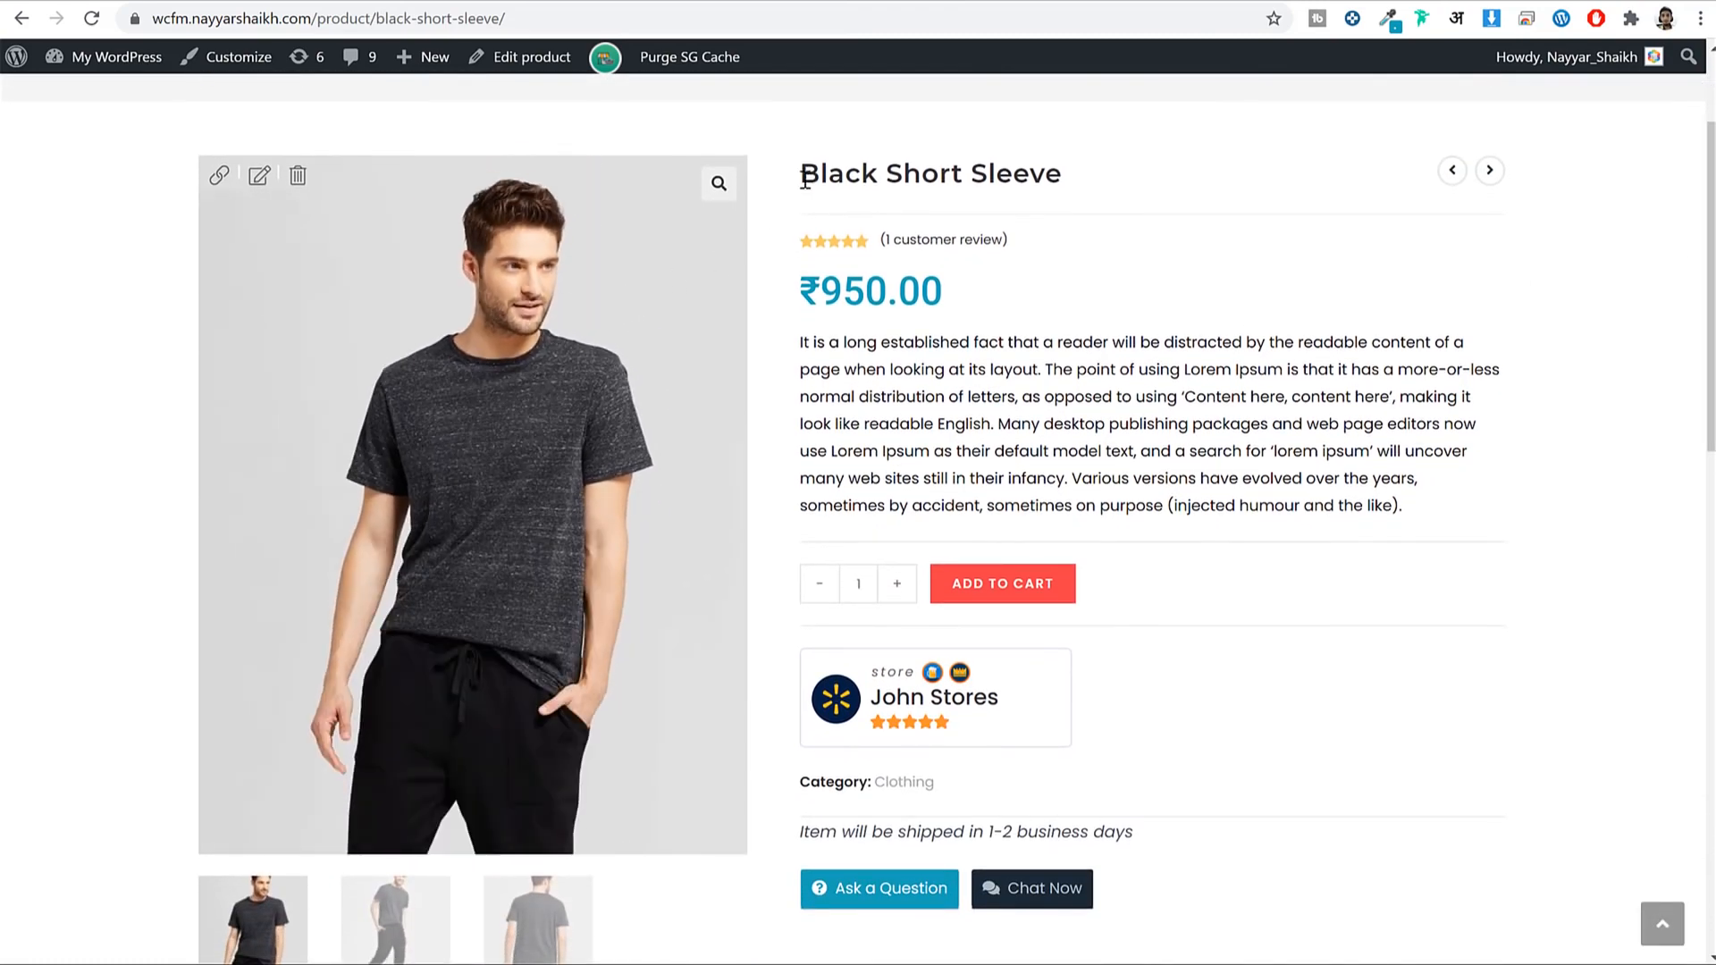
left_click_drag(801, 172, 1063, 174)
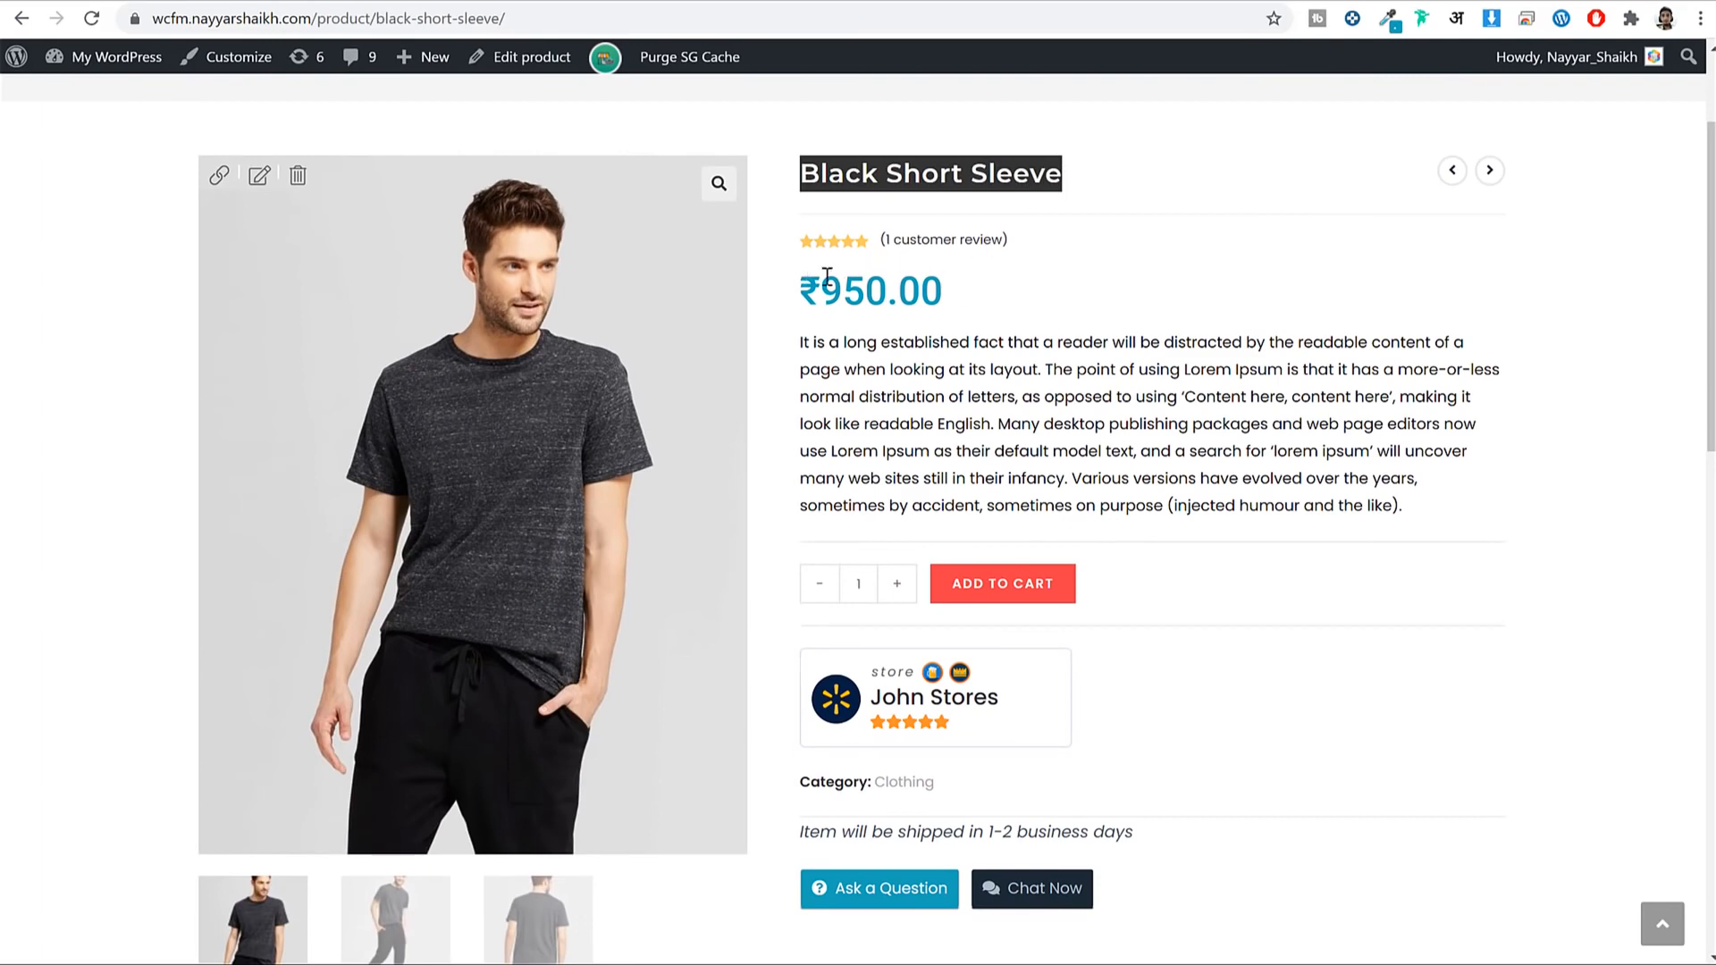
left_click_drag(804, 290, 938, 278)
left_click(939, 277)
scroll(1015, 337, "down", 3)
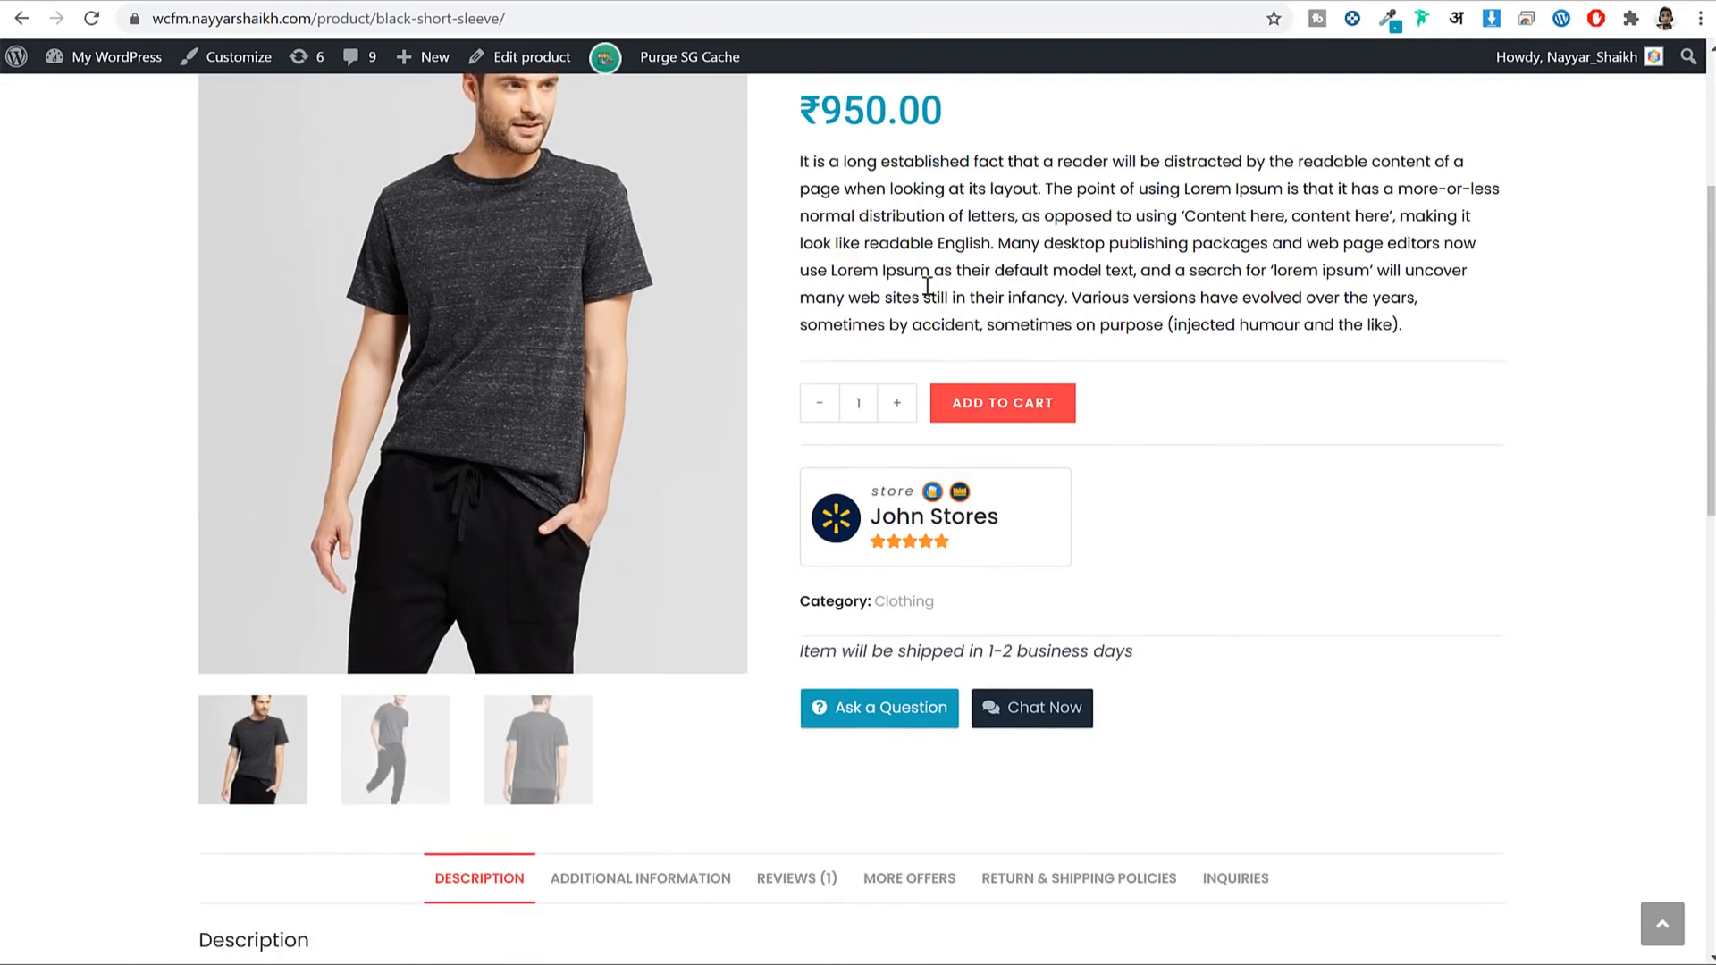
left_click_drag(858, 85, 1191, 245)
left_click(1190, 245)
scroll(1191, 259, "up", 3)
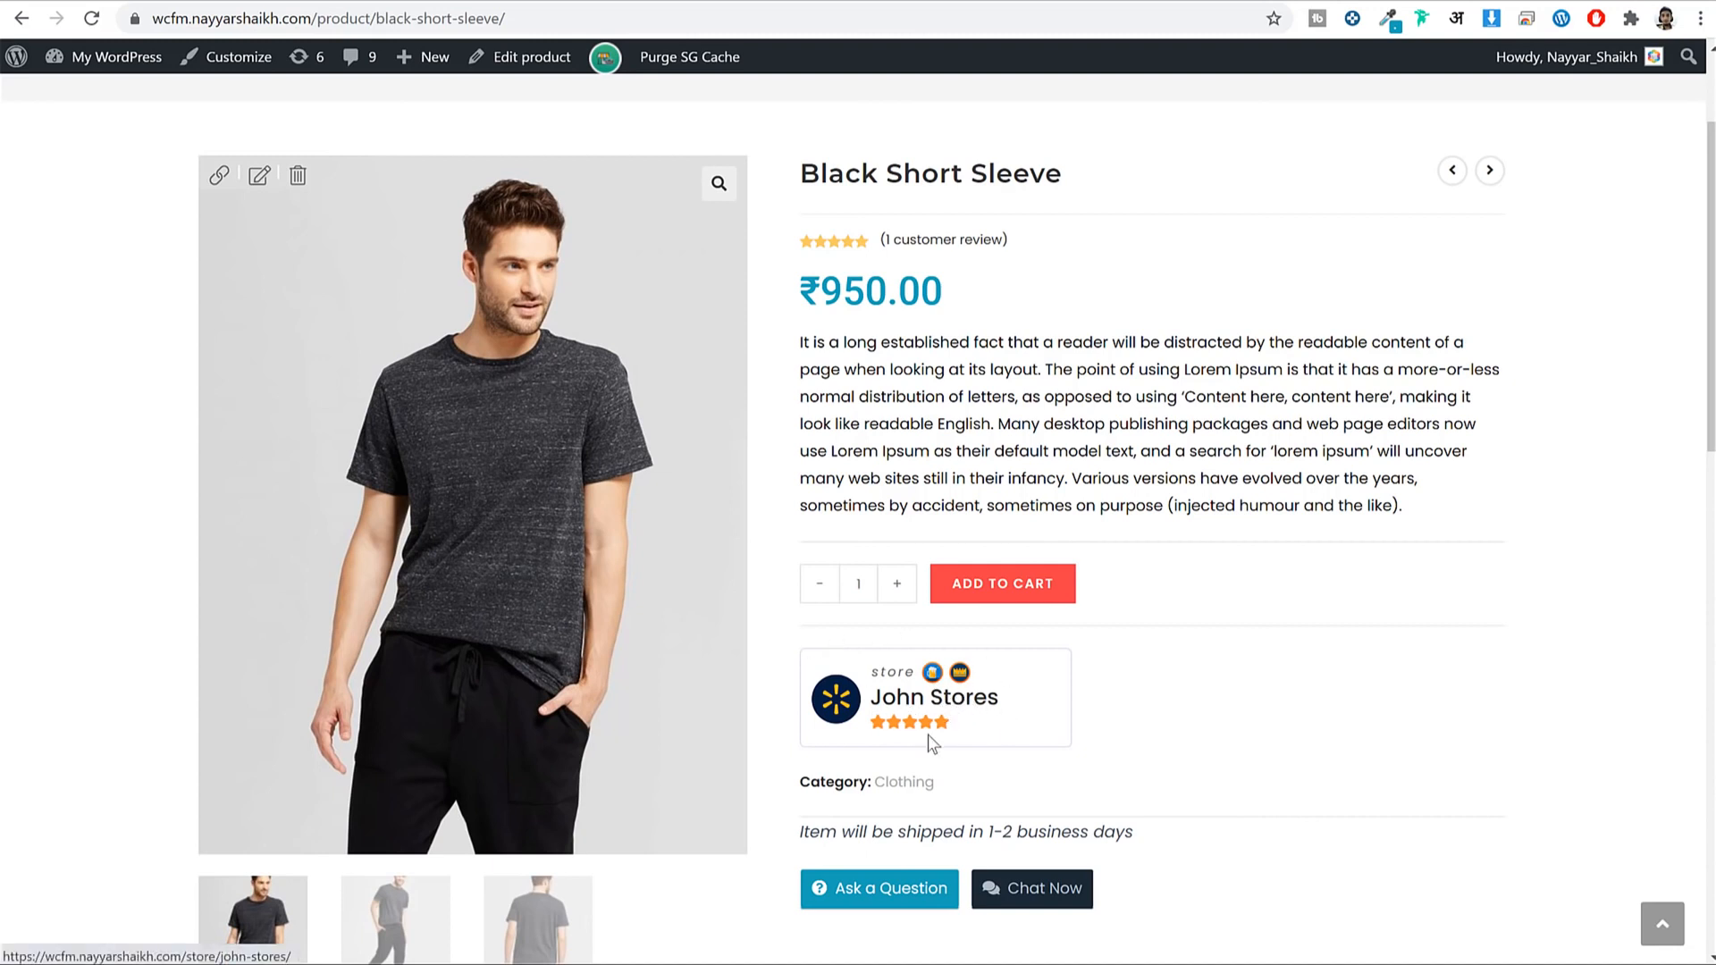
mouse_move(941, 722)
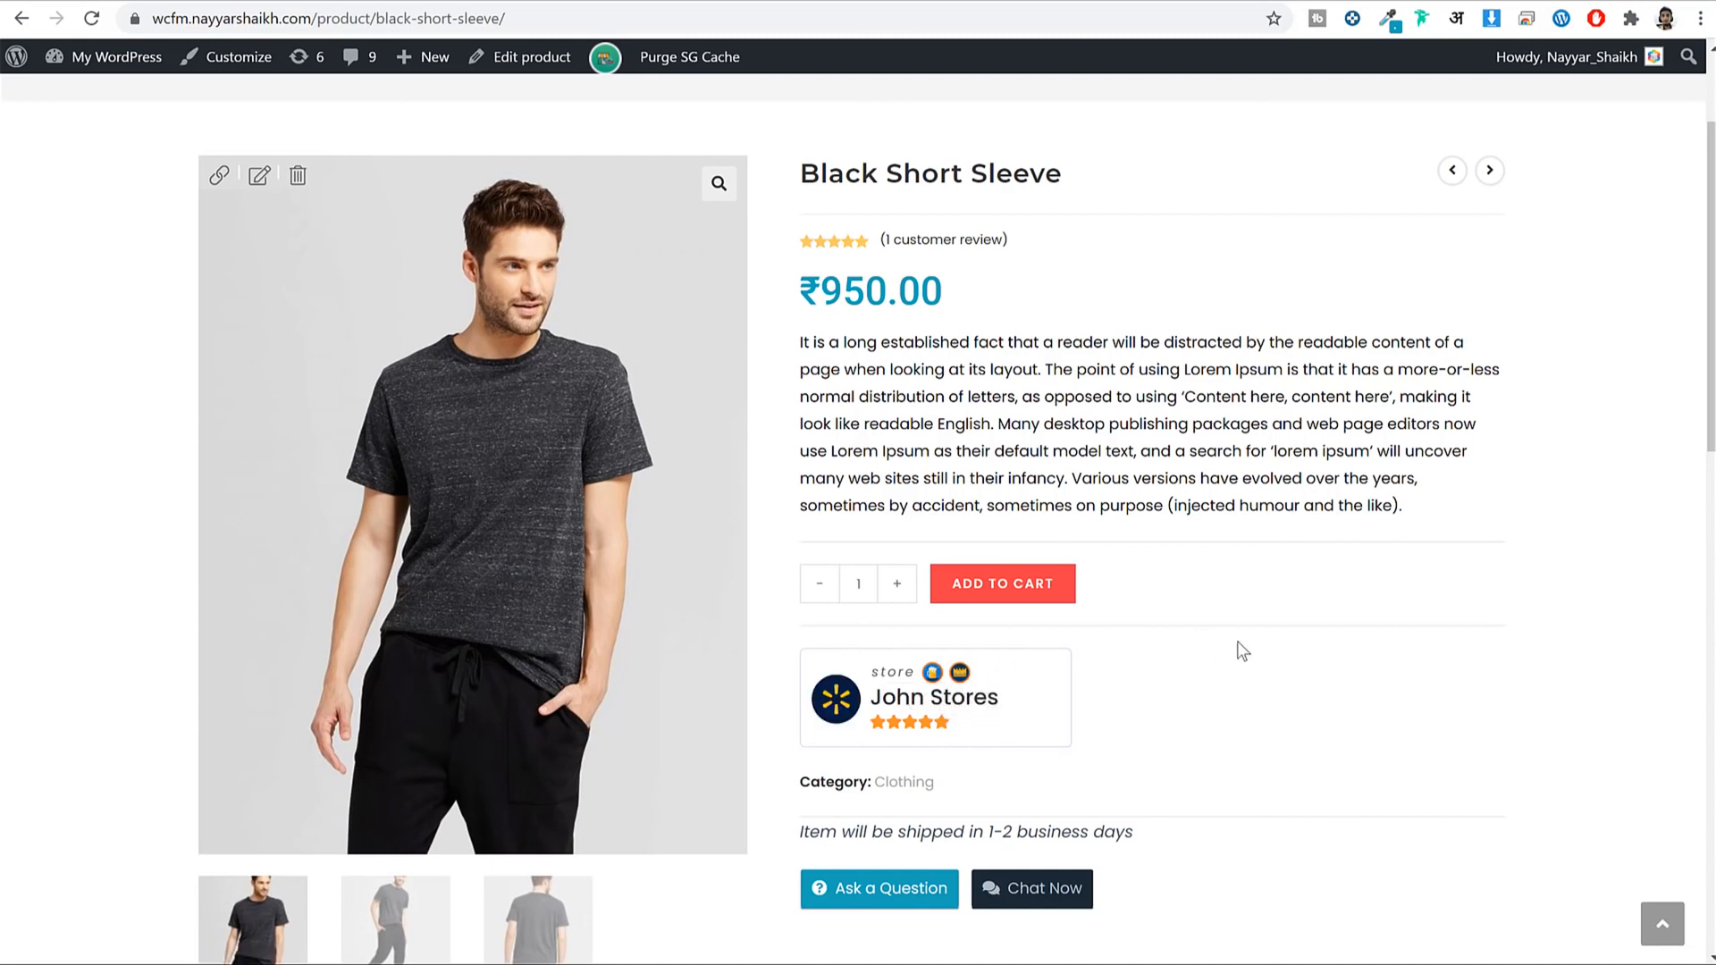
mouse_move(933, 672)
scroll(1366, 756, "down", 2)
scroll(1364, 748, "down", 1)
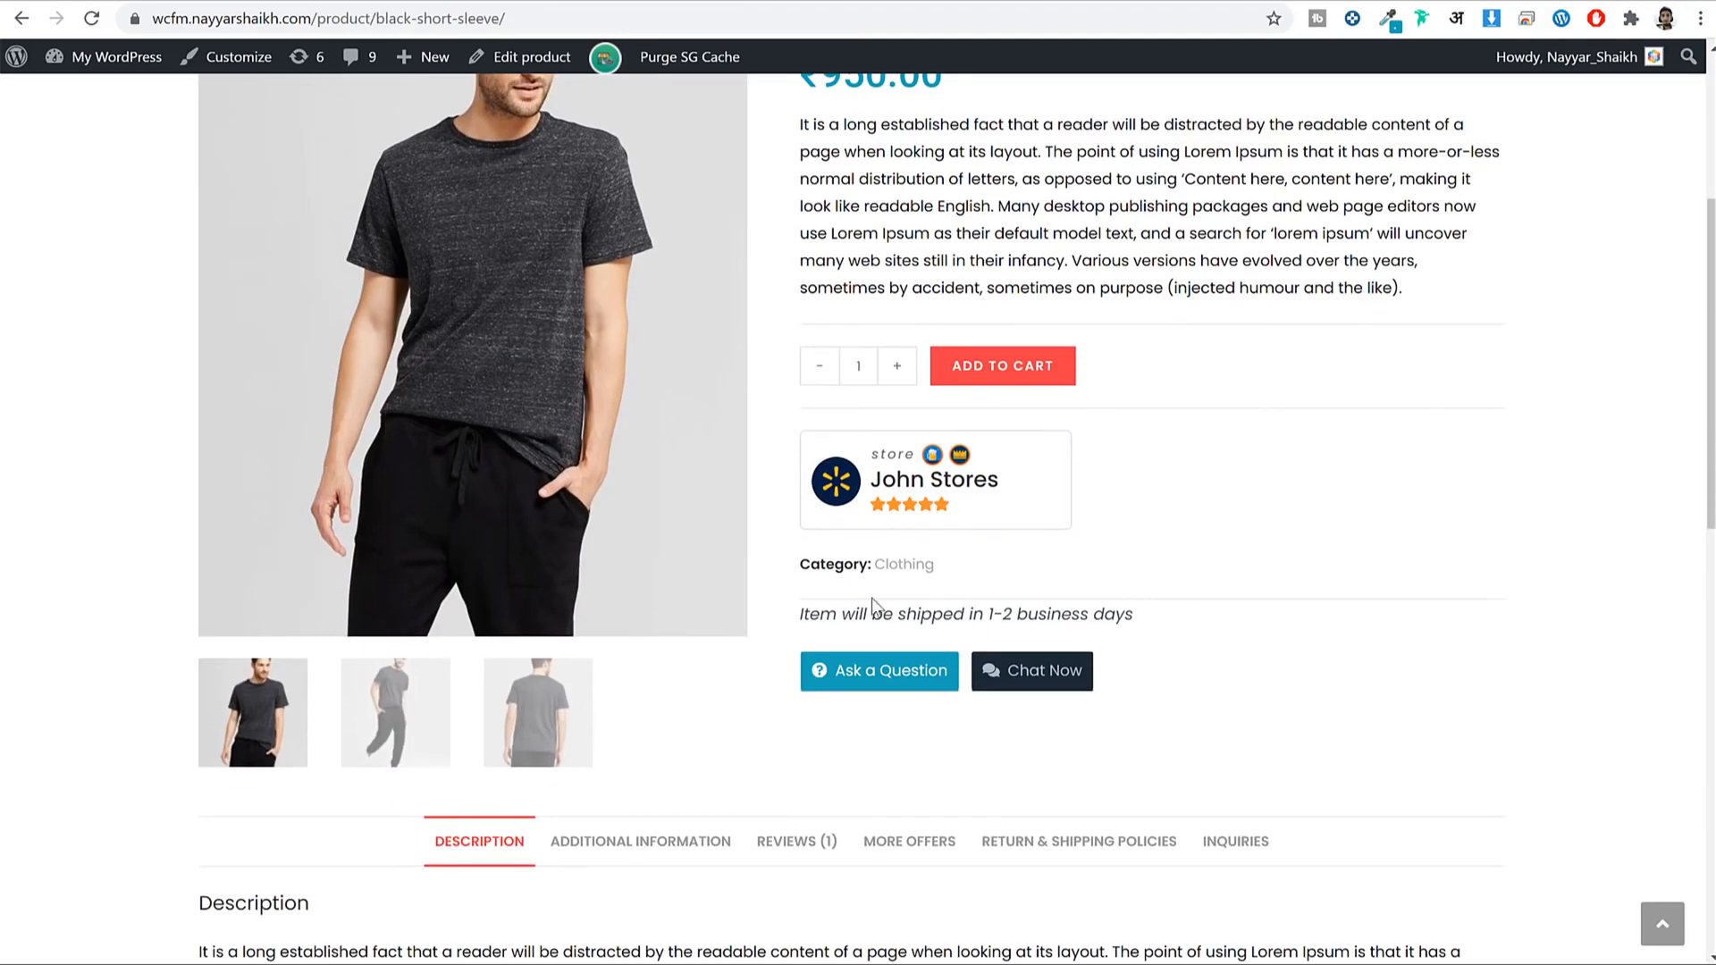
left_click_drag(802, 615, 1137, 615)
left_click(1138, 615)
scroll(1482, 408, "up", 2)
scroll(1270, 268, "down", 2)
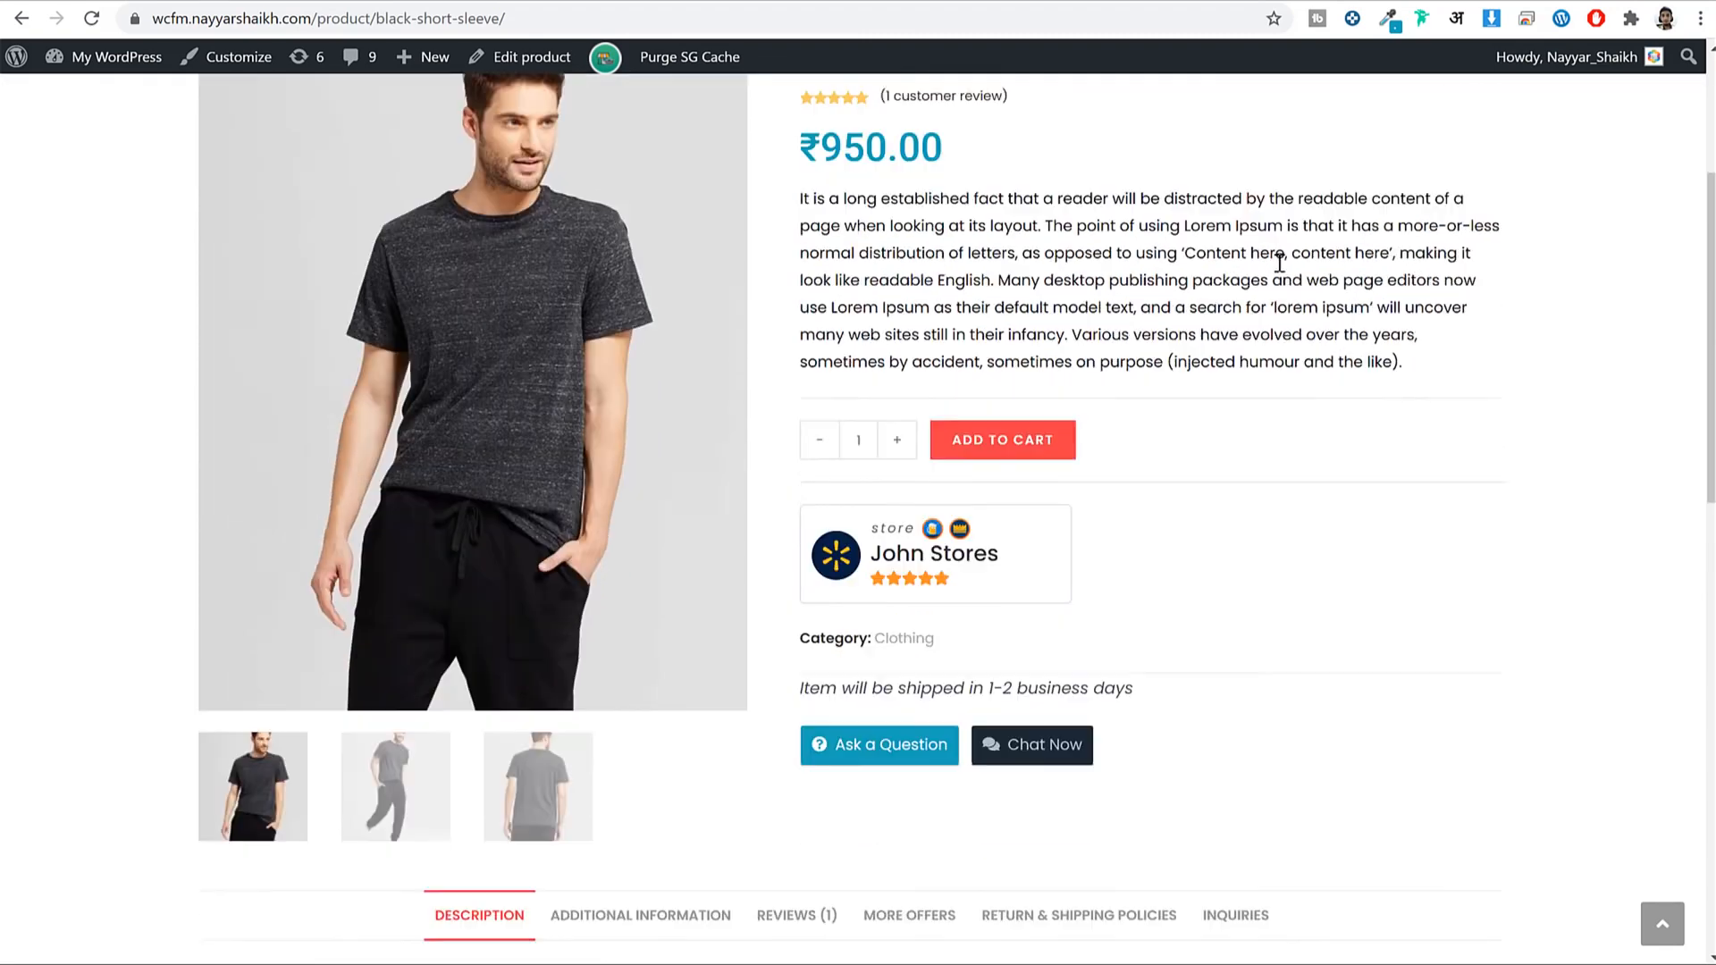
left_click(890, 684)
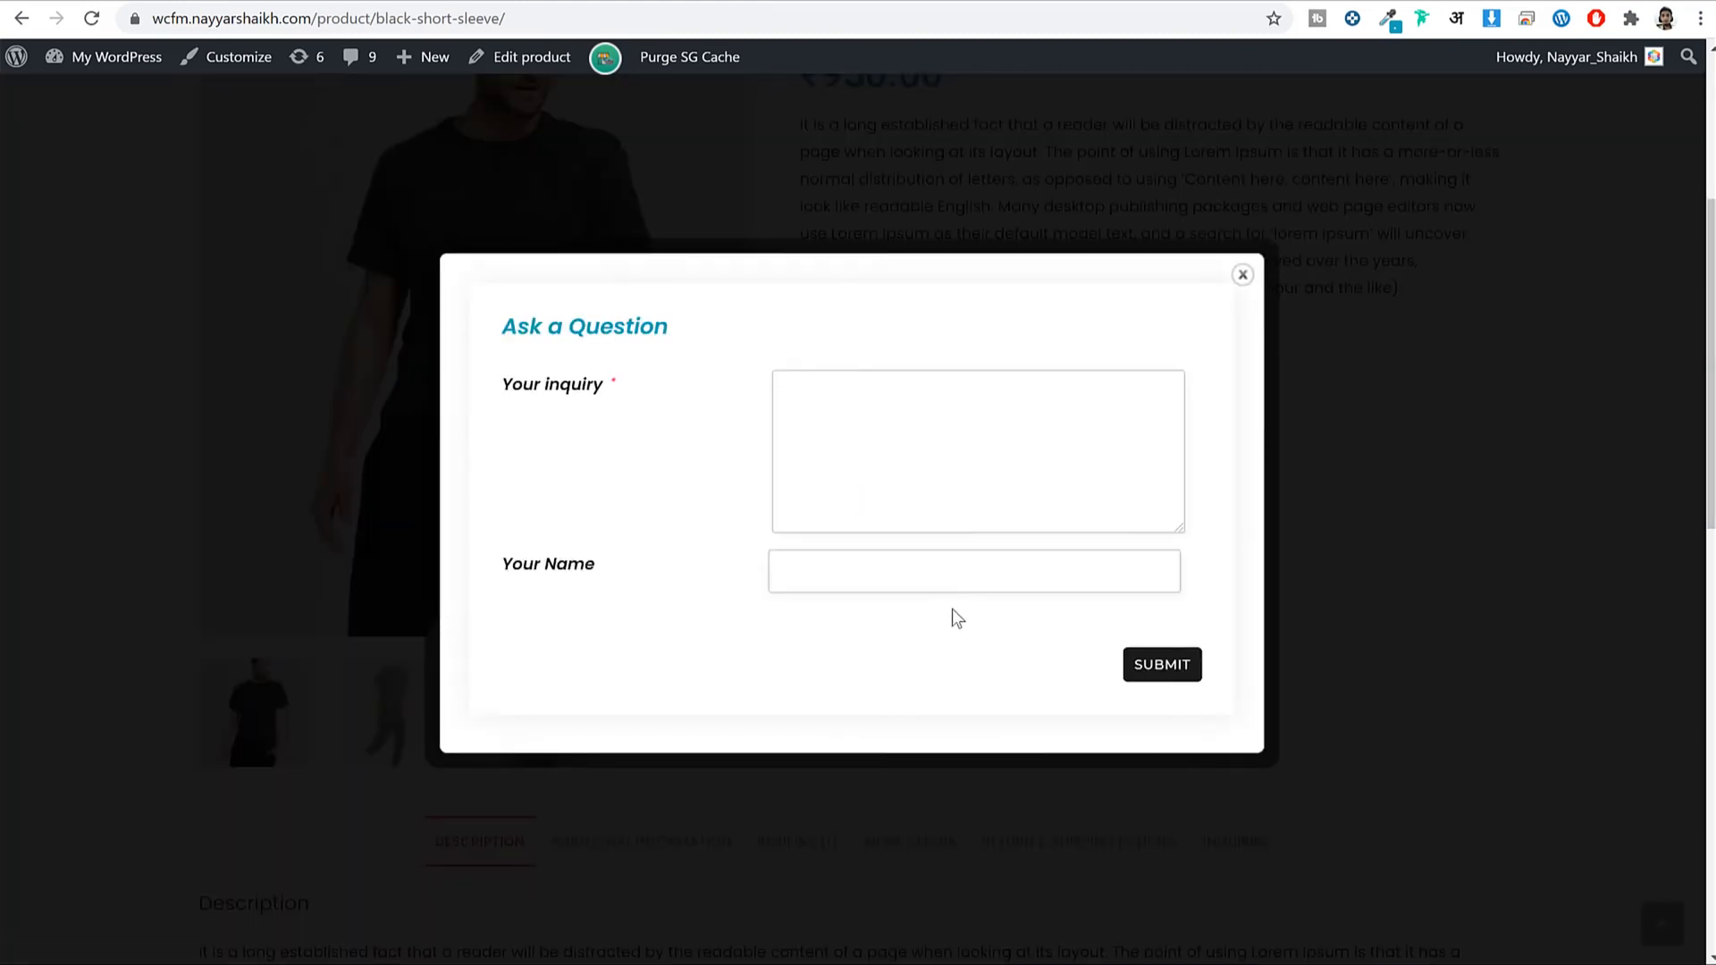
left_click(802, 562)
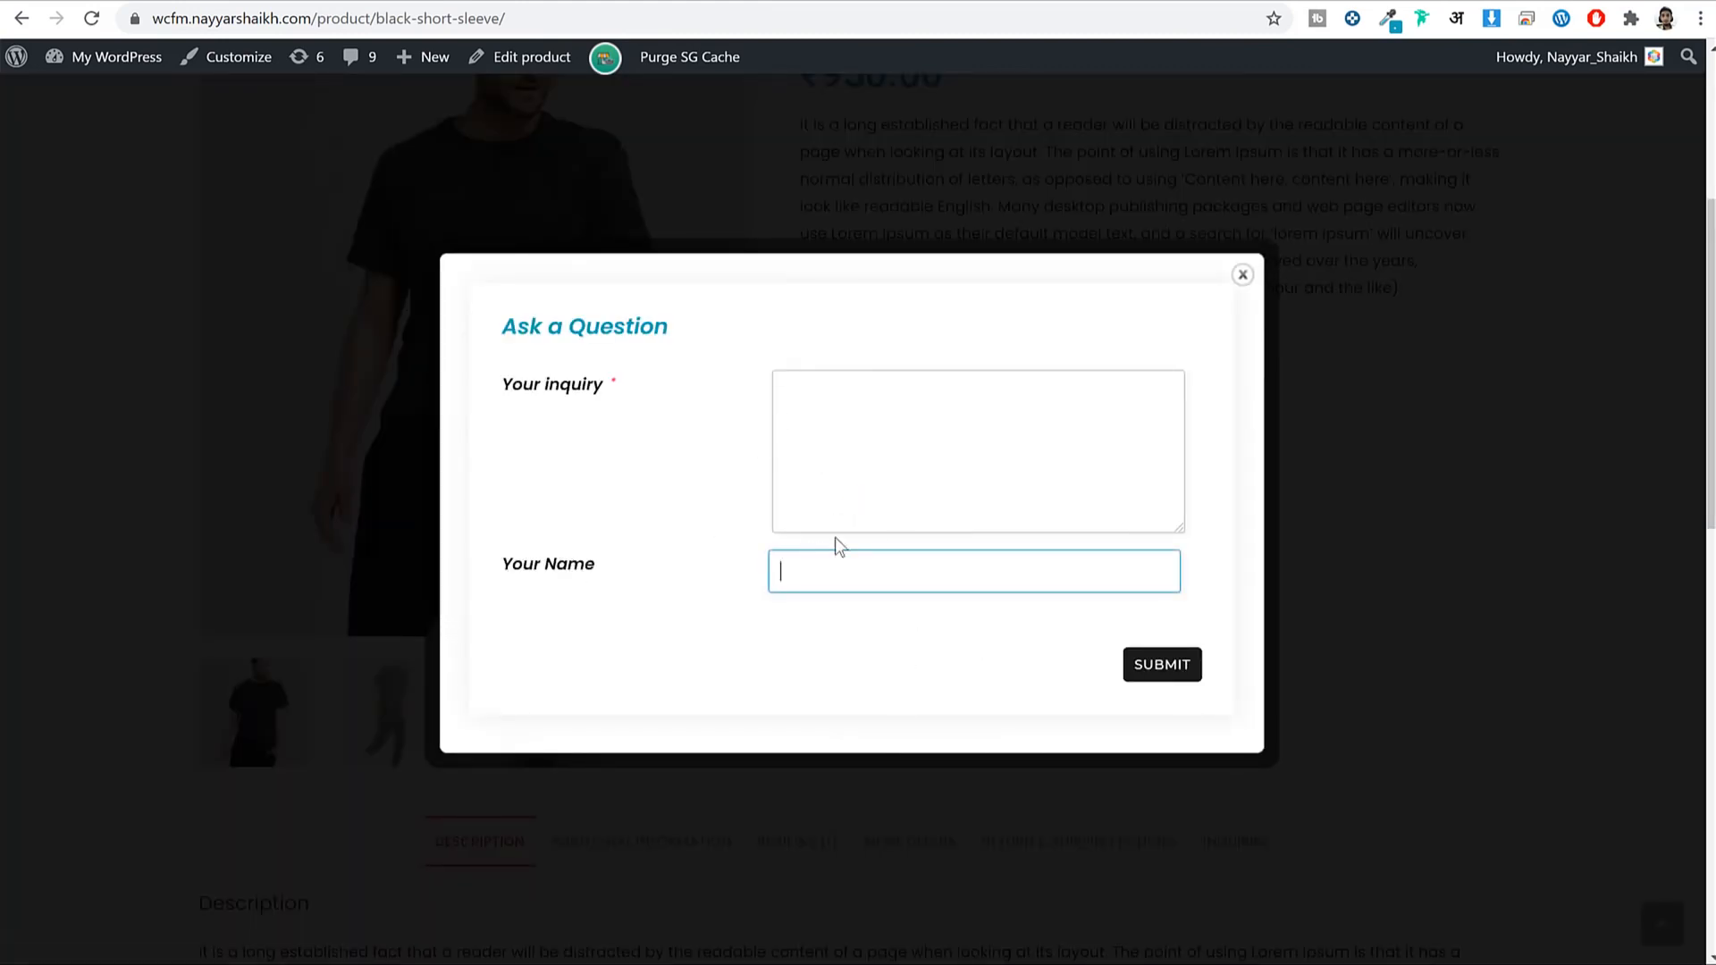
left_click(852, 422)
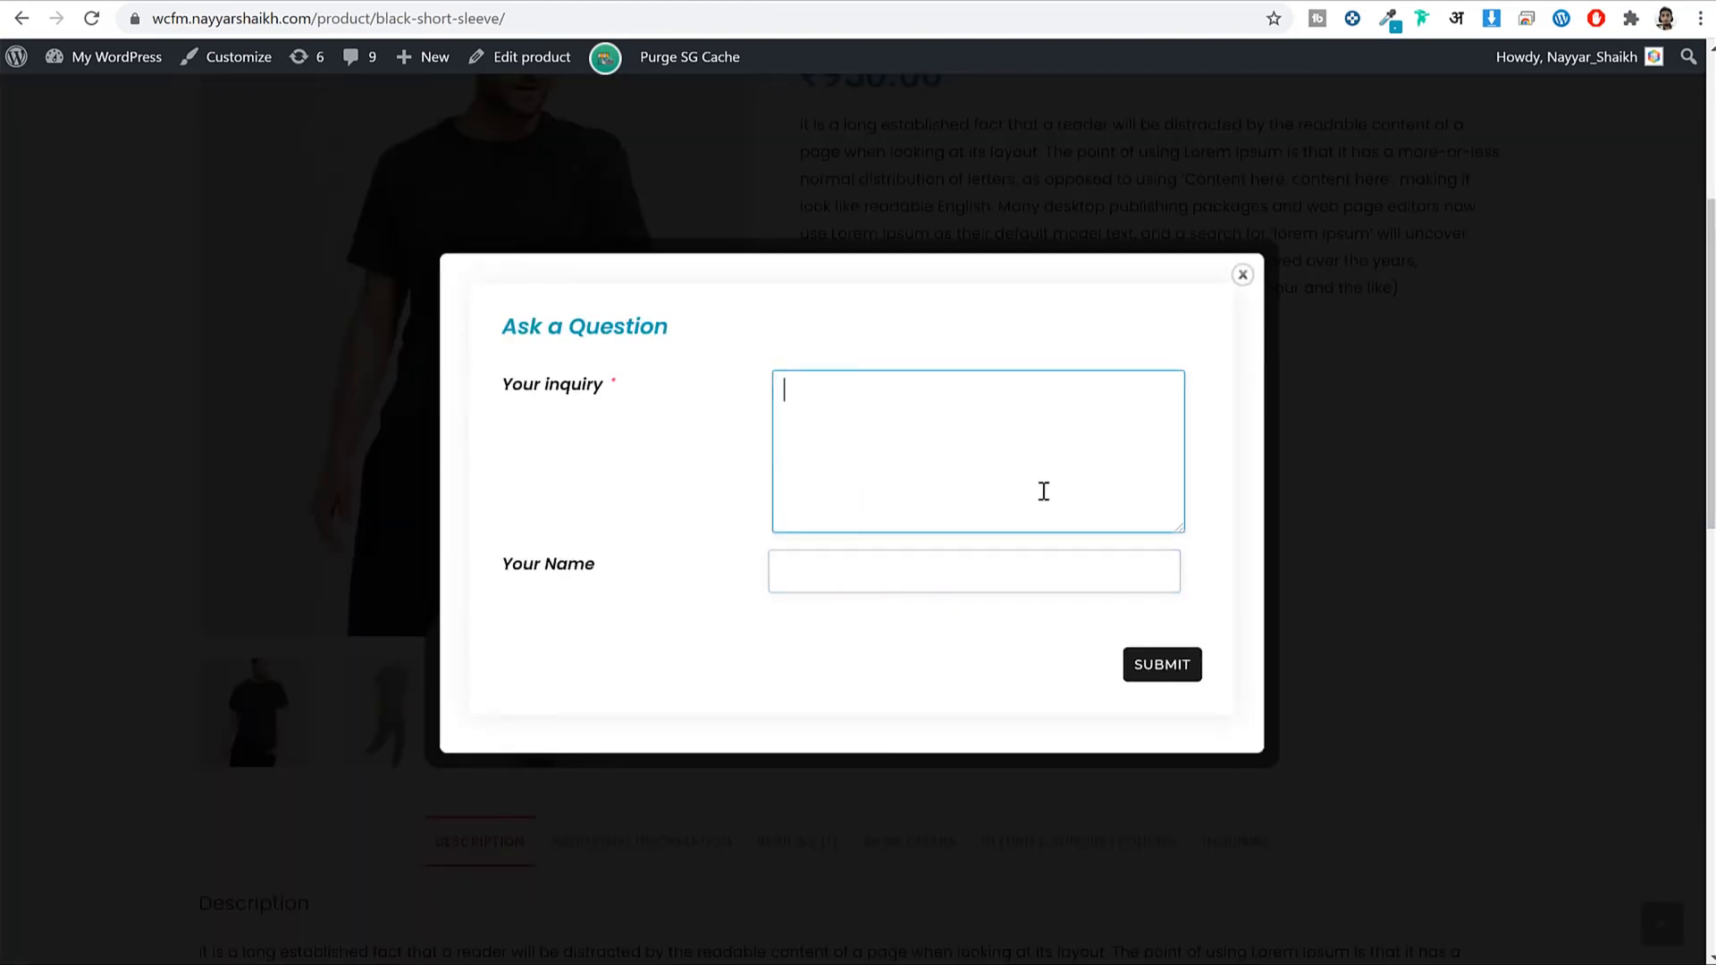
left_click(1243, 274)
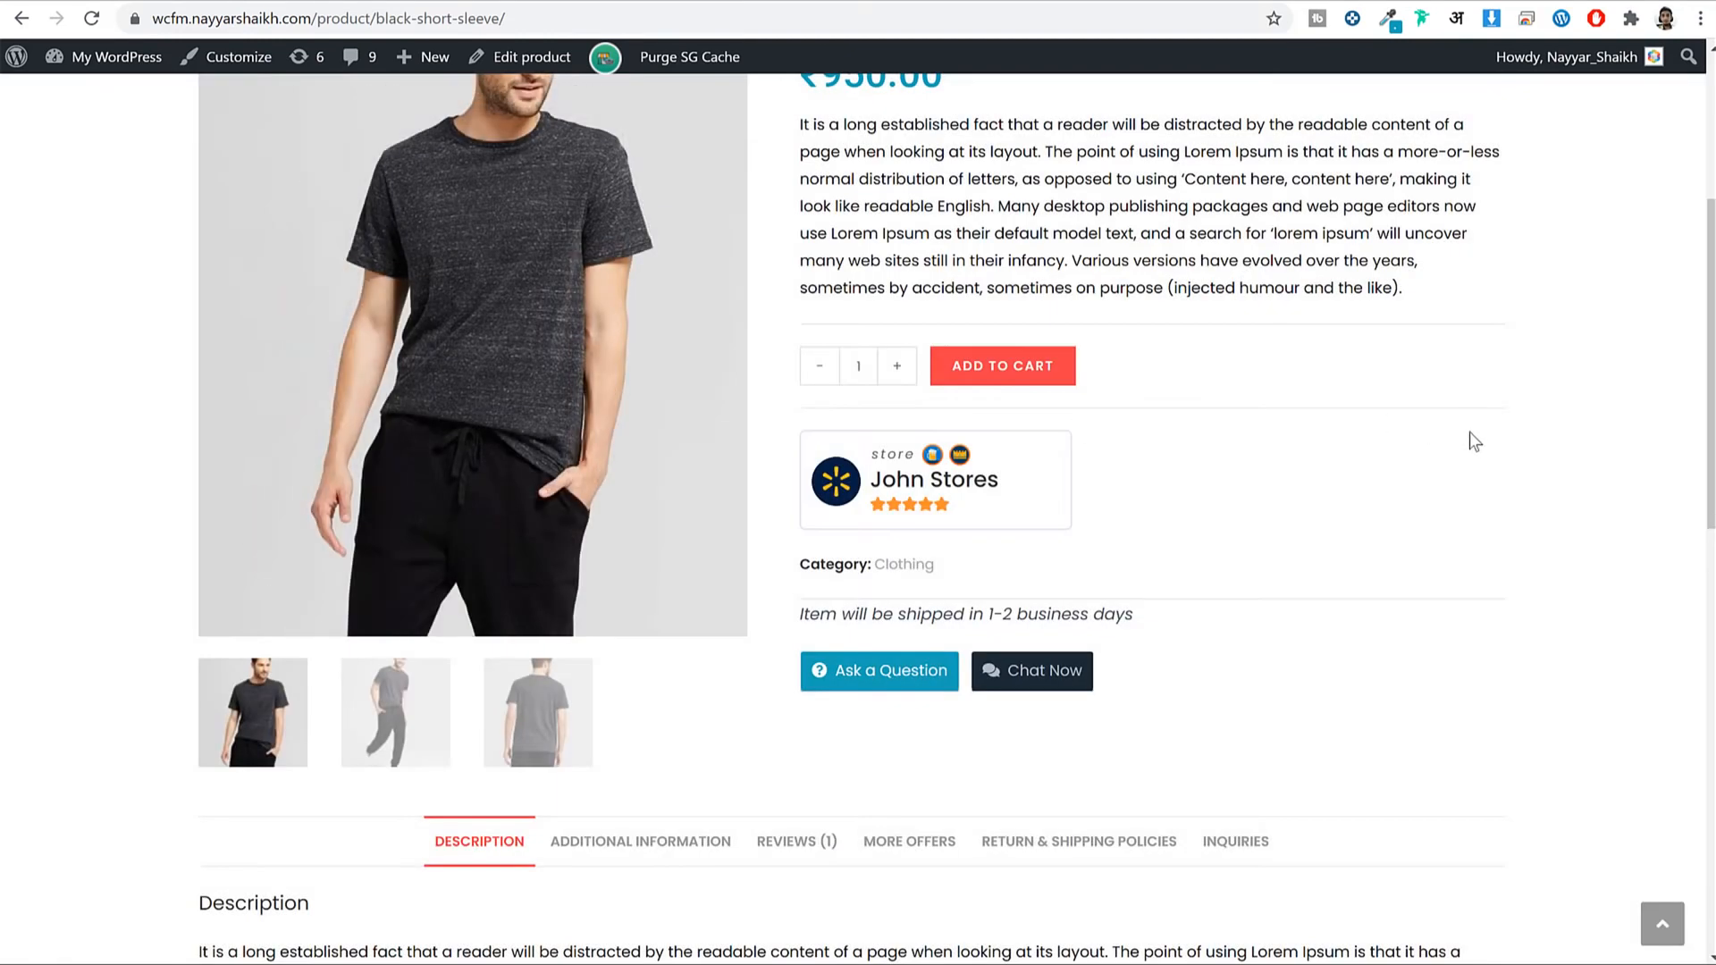
scroll(1471, 443, "up", 3)
scroll(1472, 443, "down", 3)
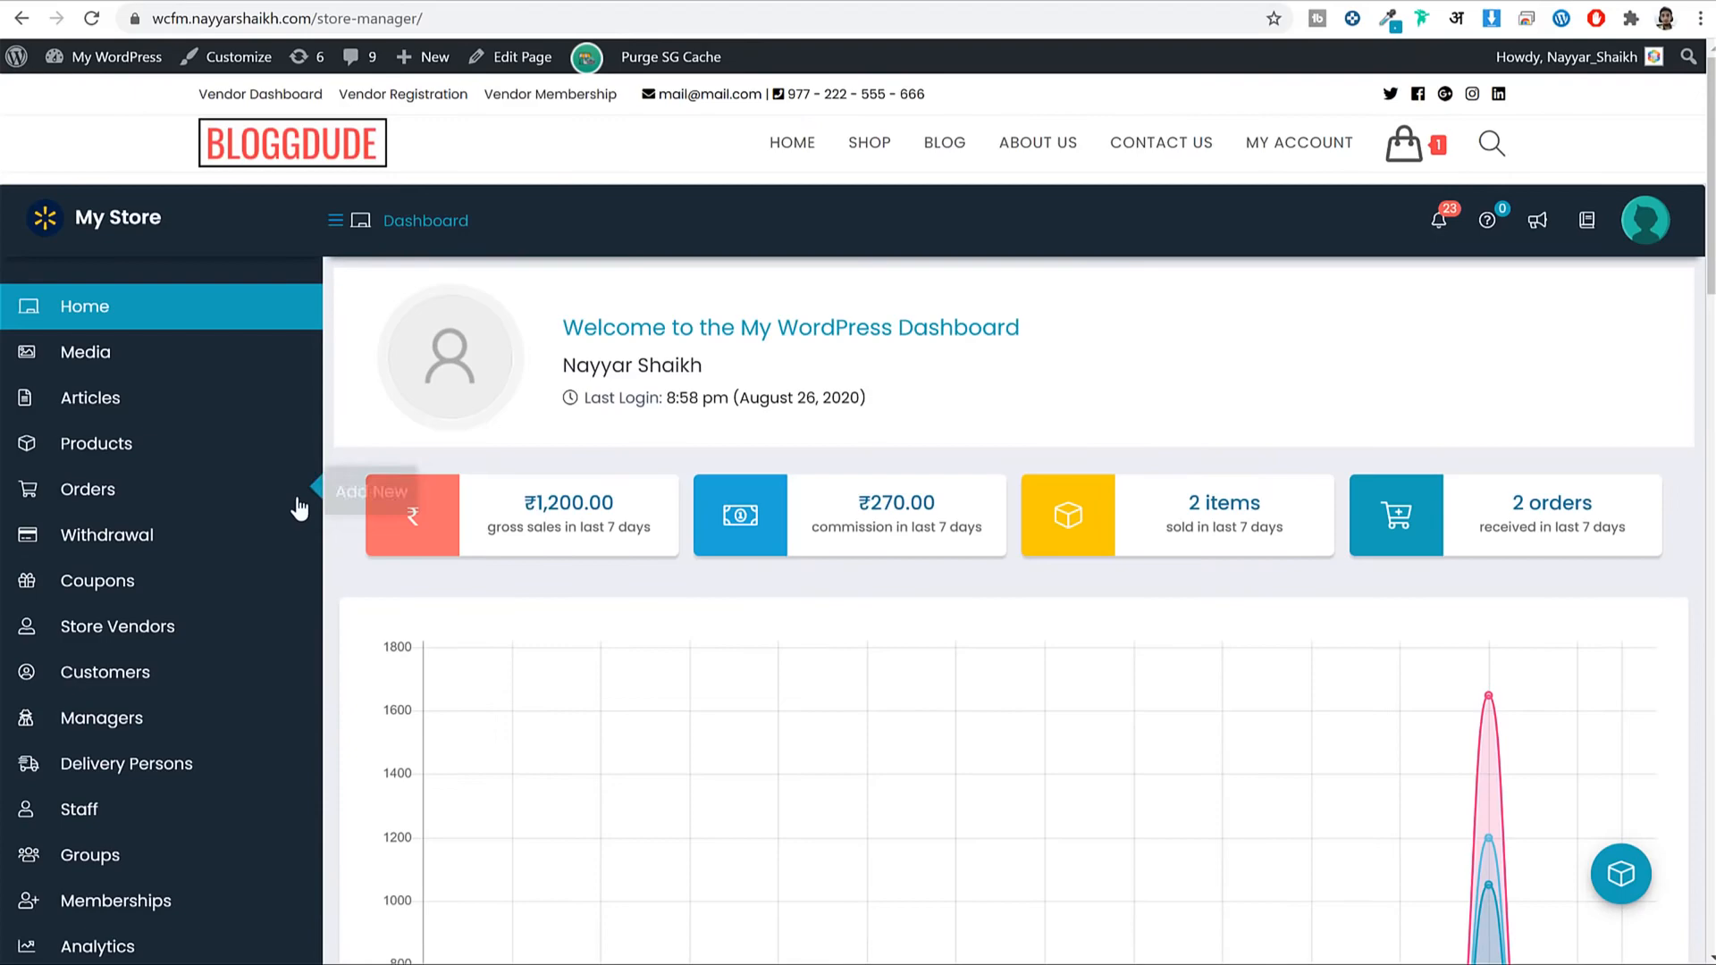
scroll(329, 525, "down", 8)
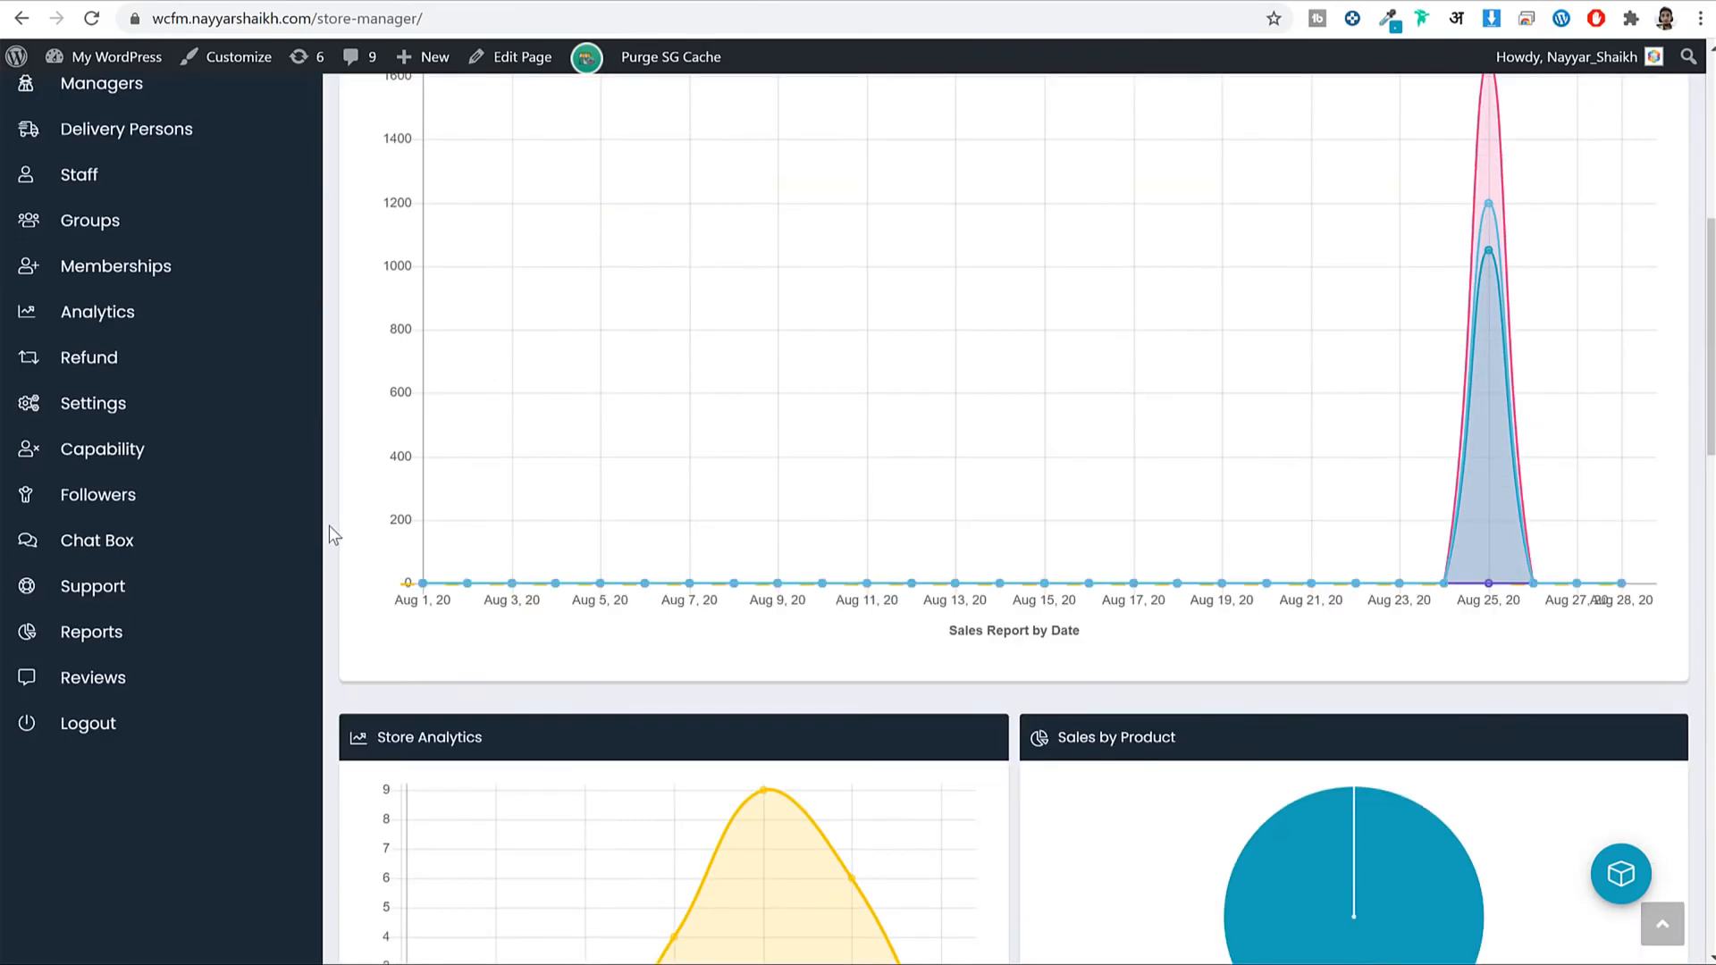
scroll(184, 287, "up", 10)
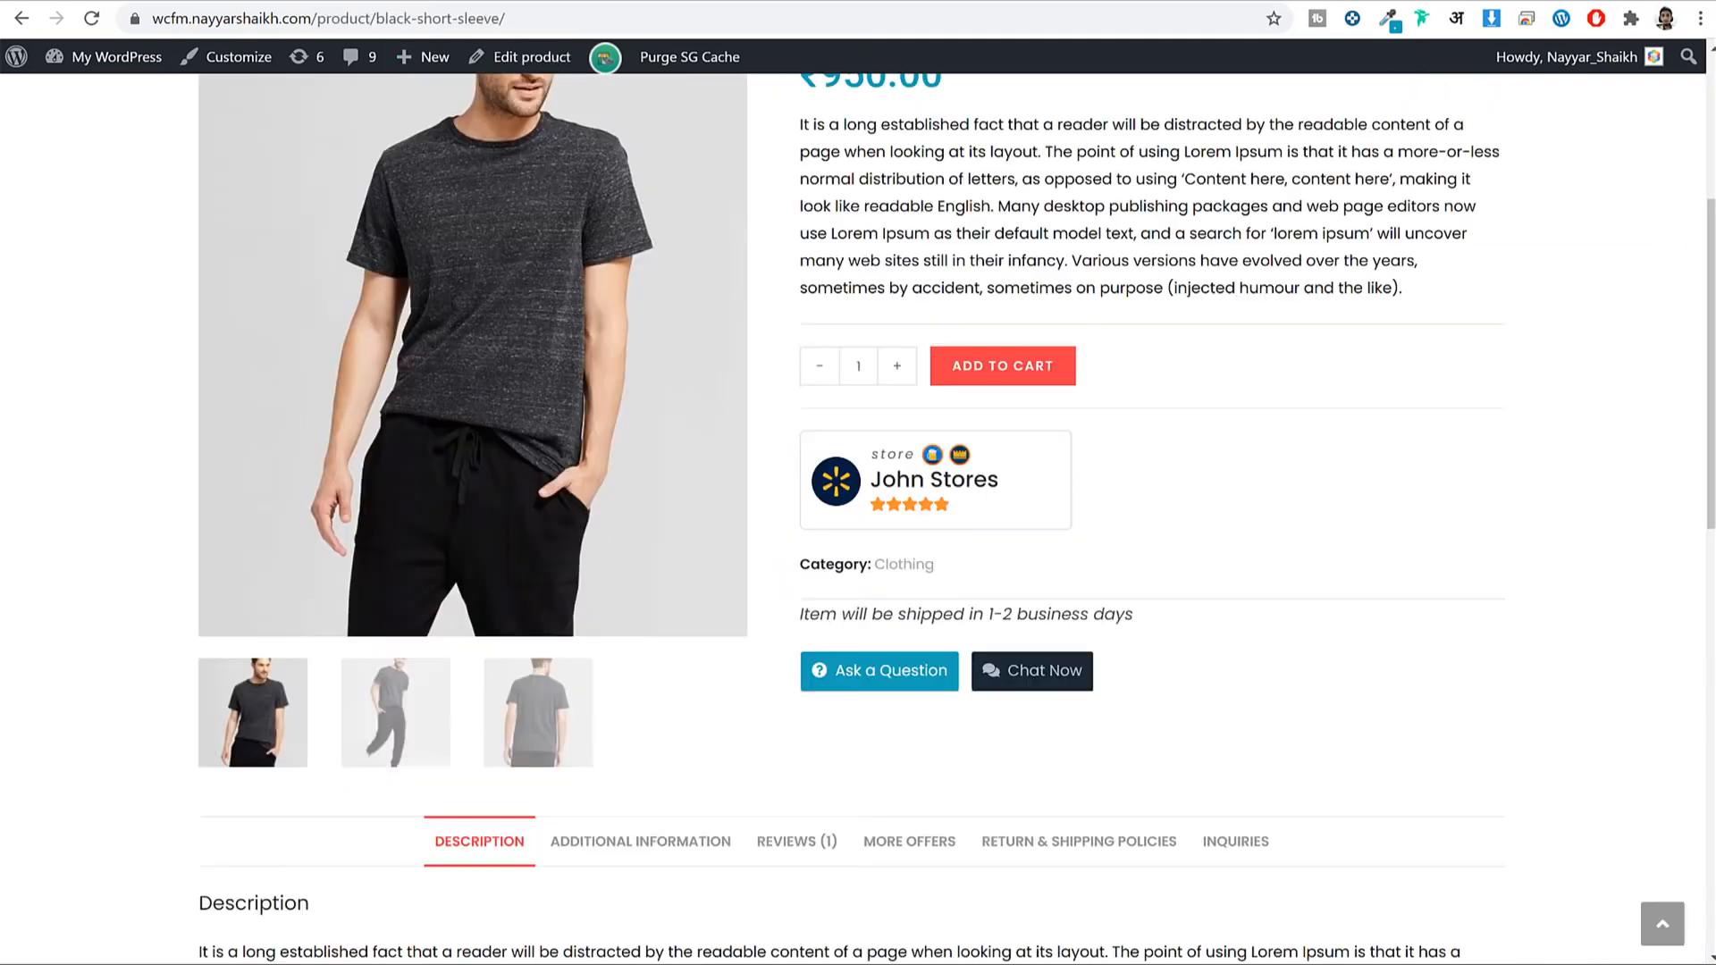
scroll(751, 362, "down", 7)
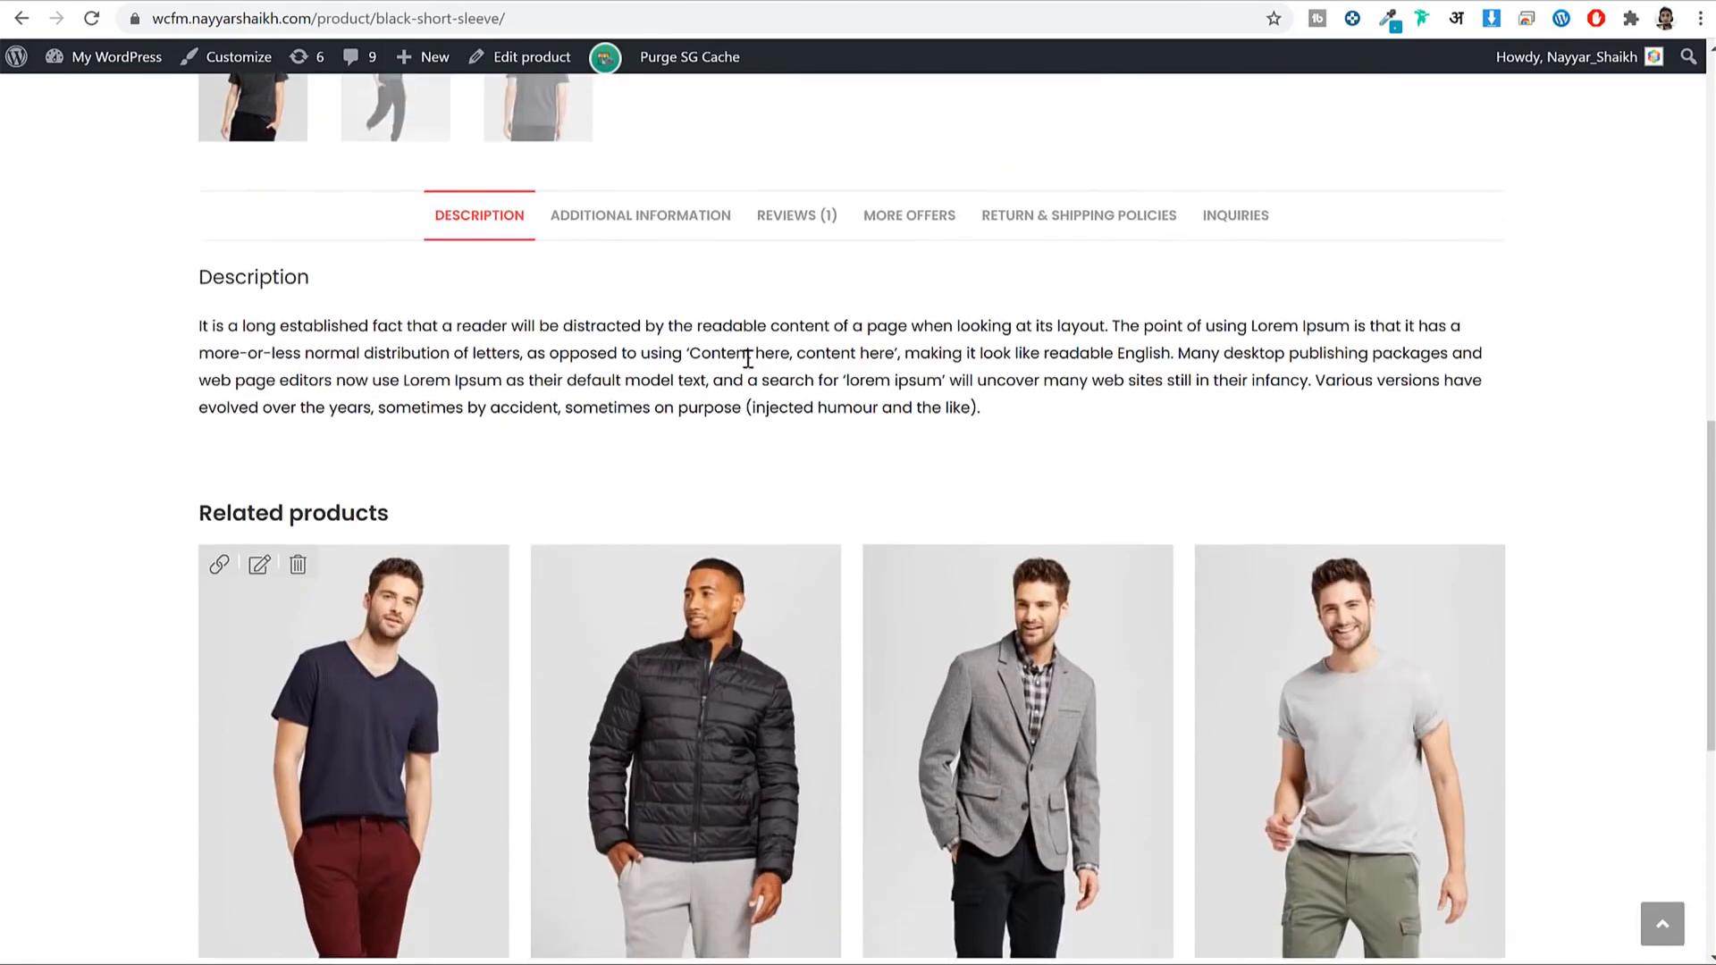
Check the description and Additional Information, noting the 200 kg weight and dimensions.
left_click_drag(504, 286, 828, 343)
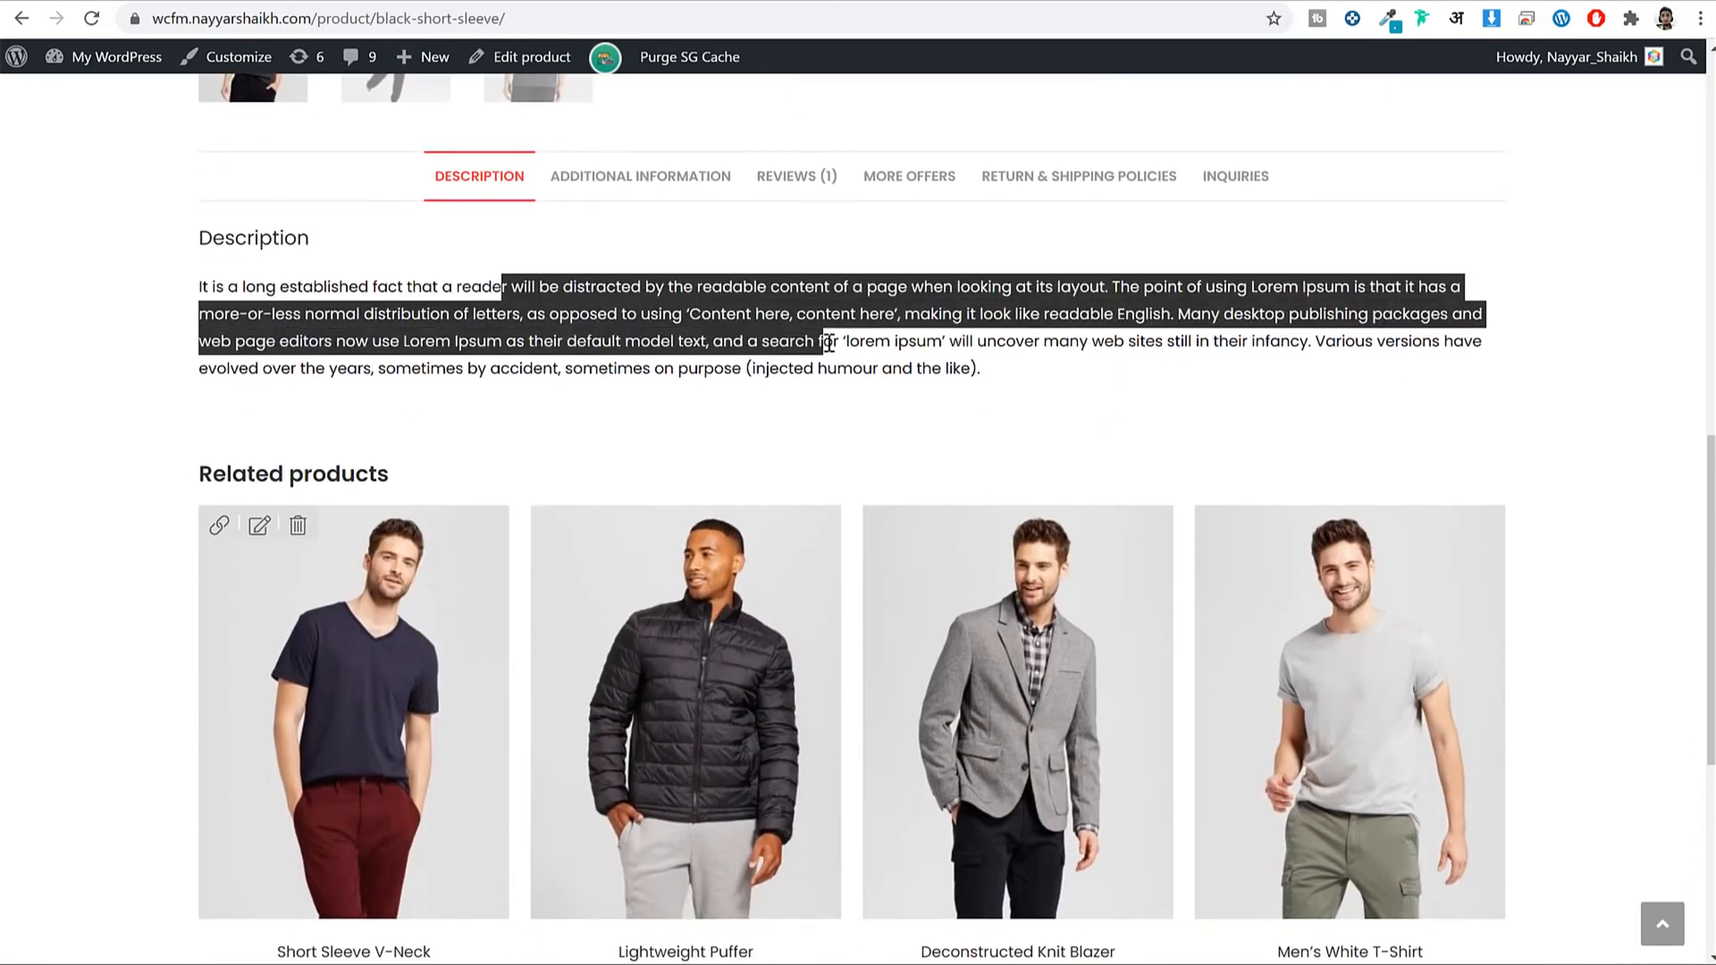
left_click(828, 343)
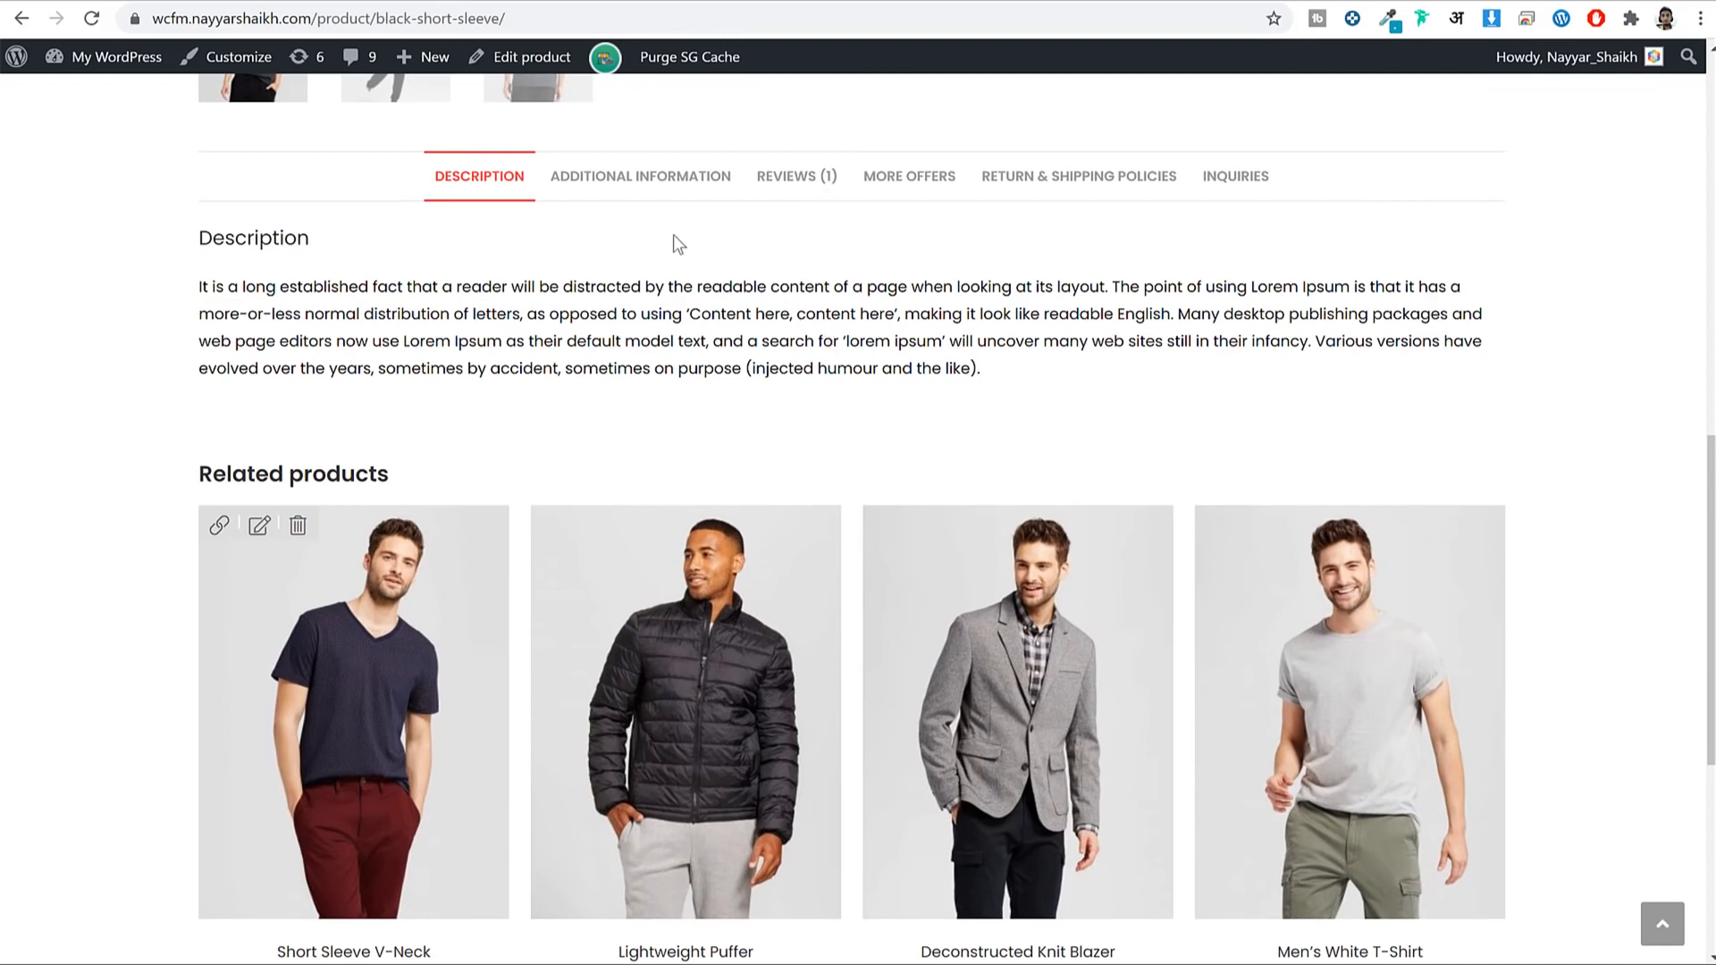
left_click(638, 177)
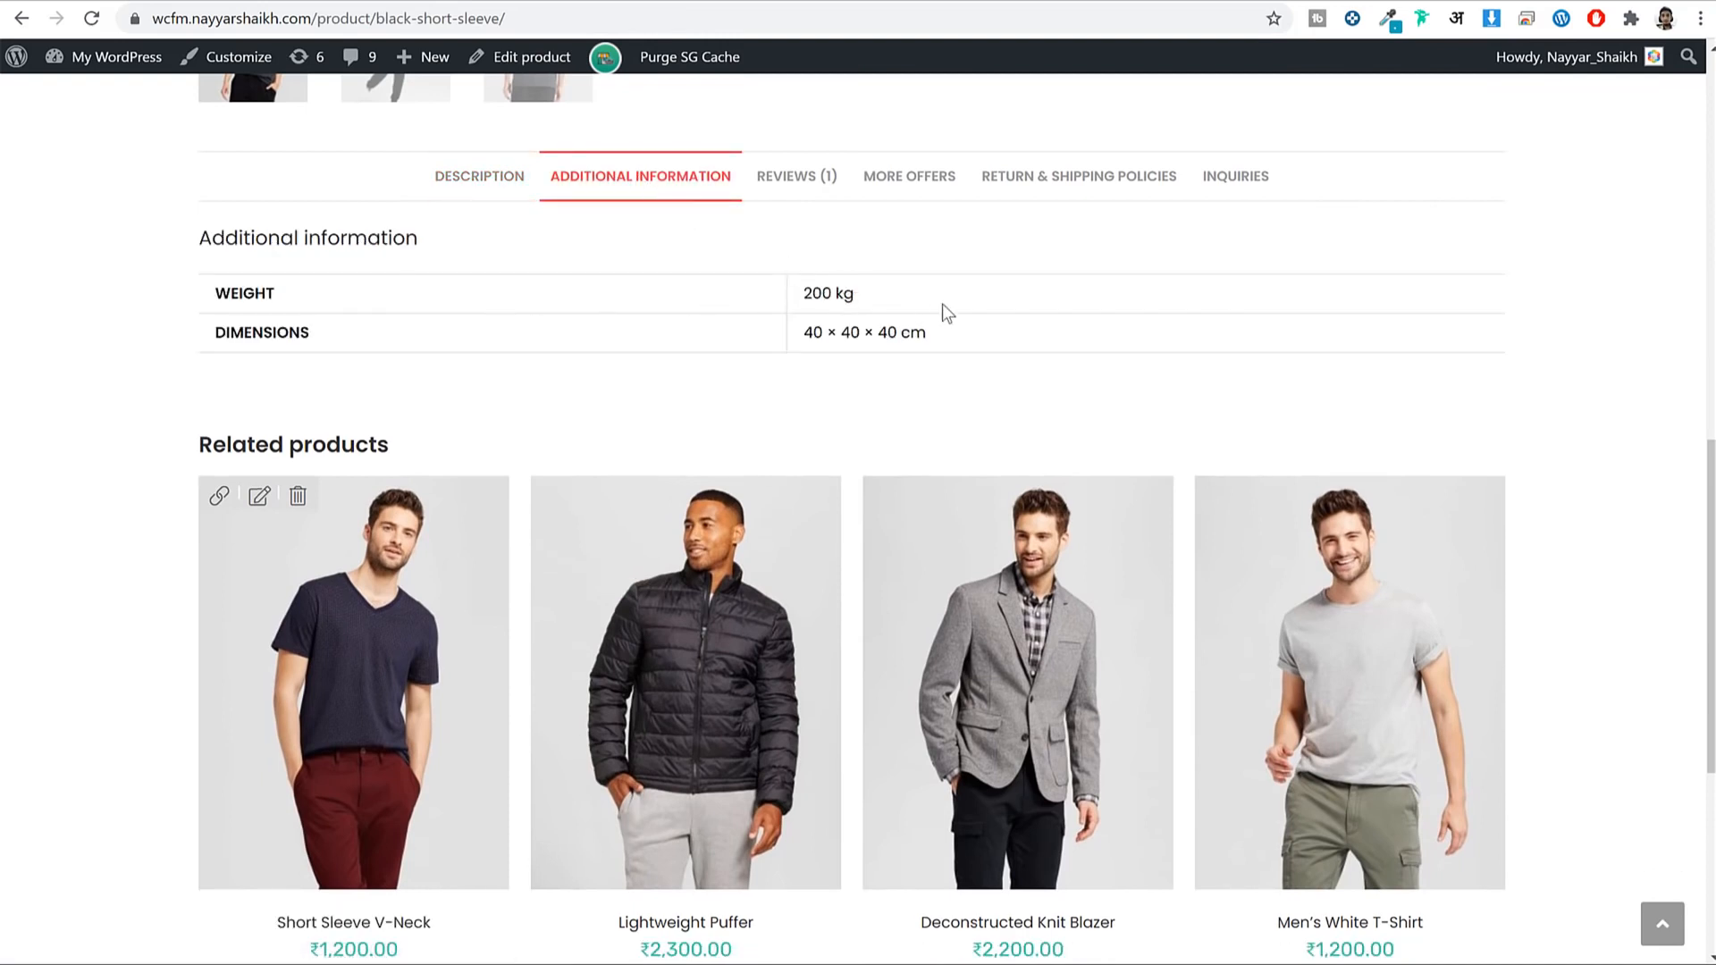
left_click_drag(857, 293, 783, 293)
left_click_drag(928, 334, 840, 333)
left_click(793, 223)
View the Reviews tab and the More Offers tab showing no other offers.
left_click(797, 175)
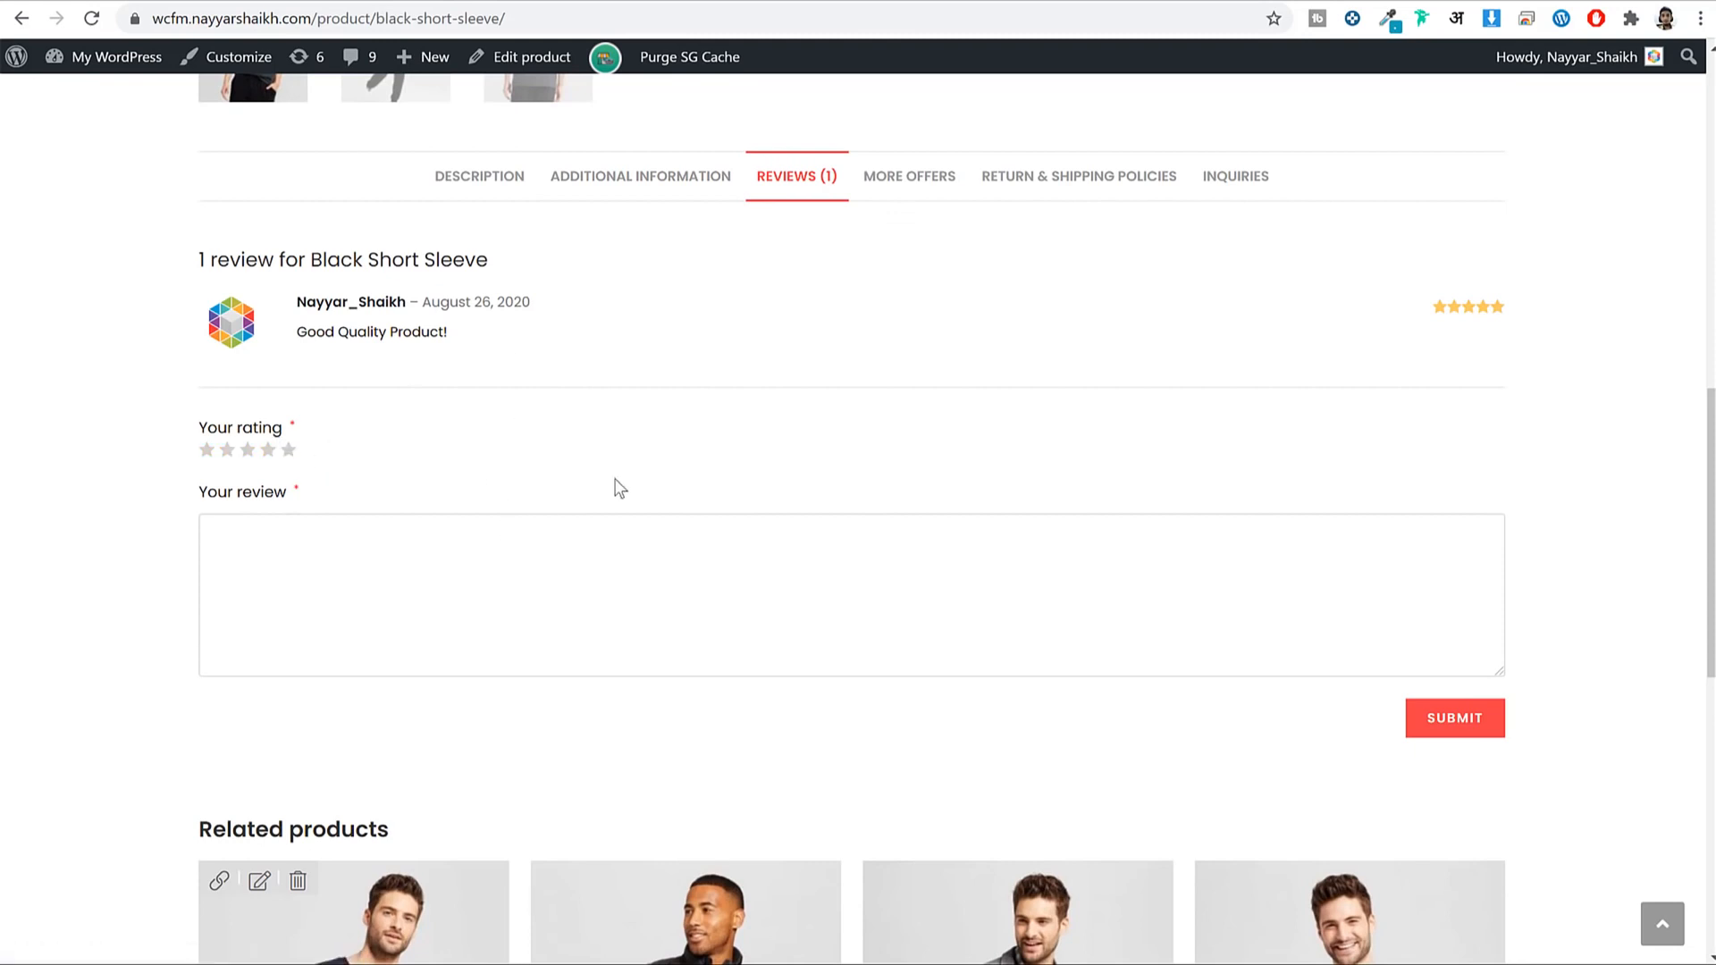
left_click(916, 176)
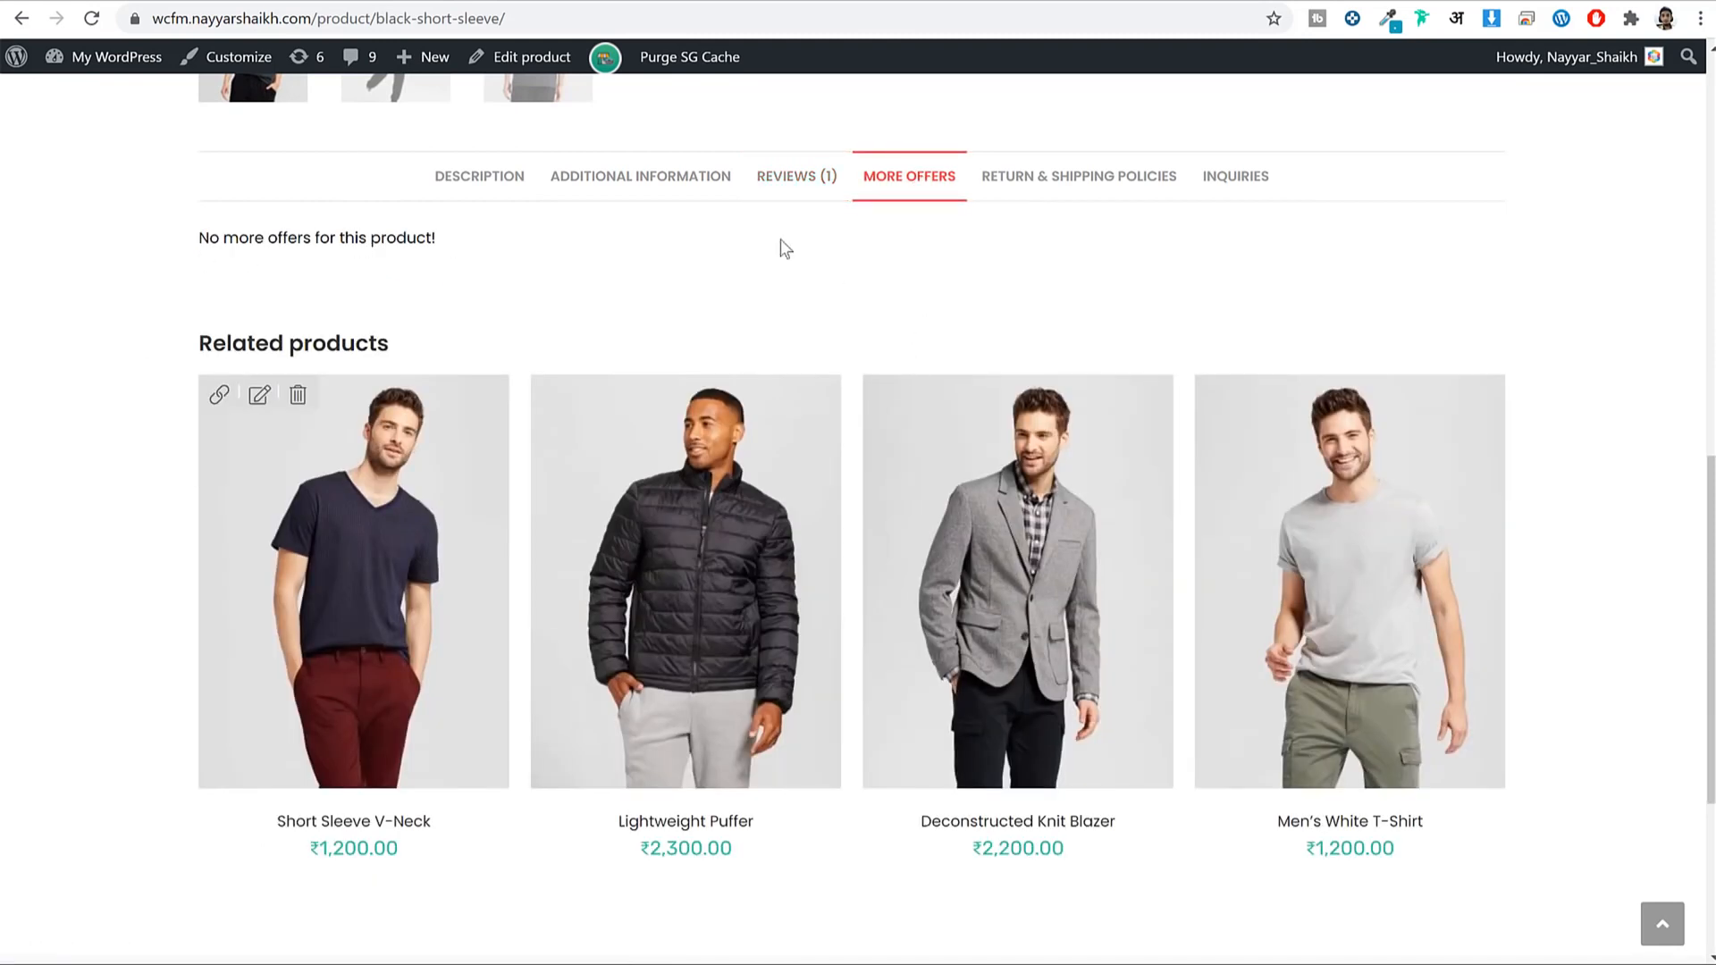
left_click_drag(295, 239, 463, 250)
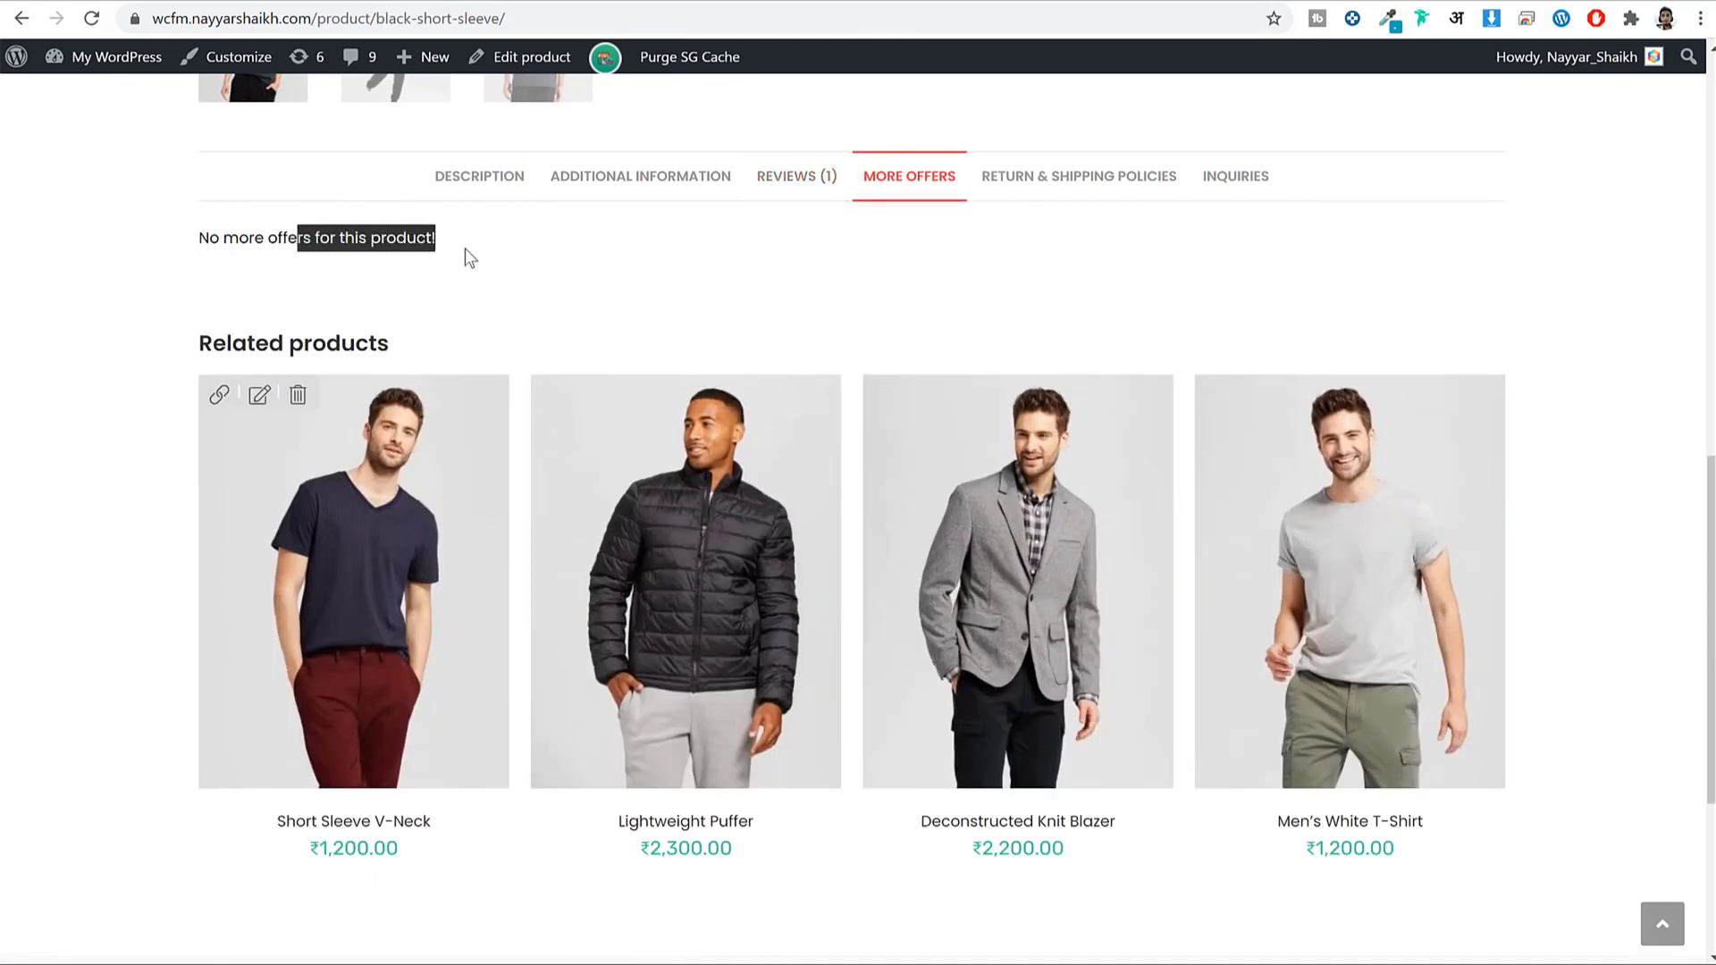
left_click(1068, 247)
Read the Return & Shipping Policies, then view the empty Inquiries tab and scroll back up.
left_click(1098, 178)
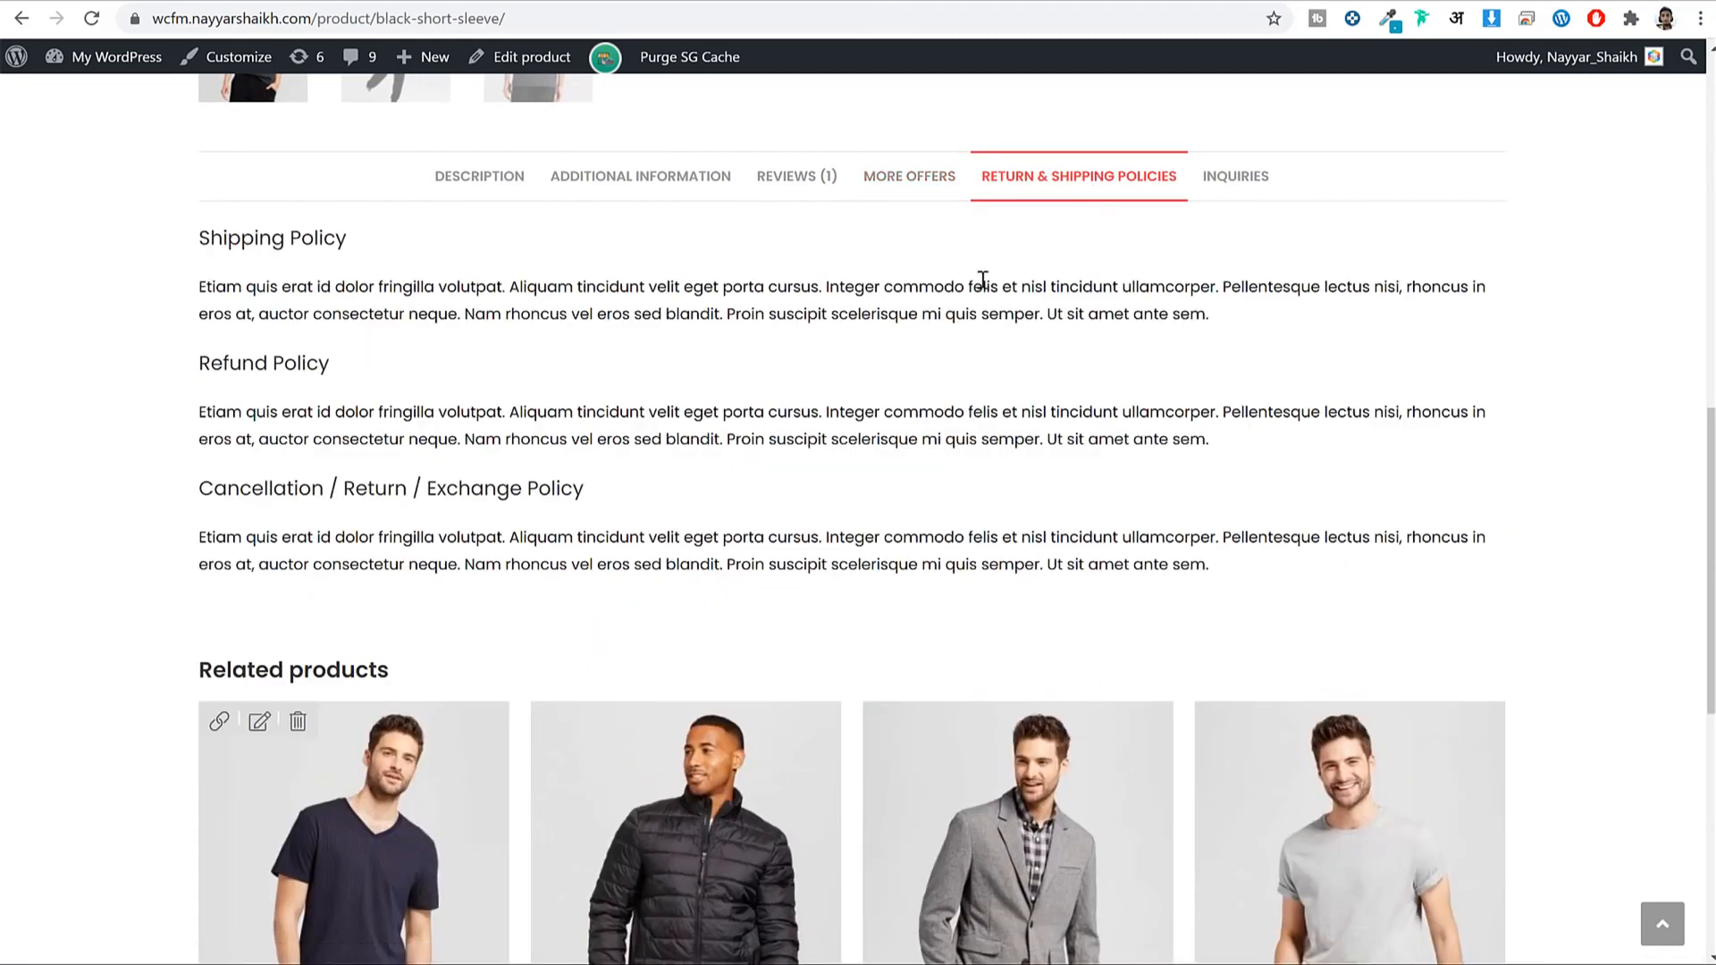
left_click_drag(254, 287, 617, 358)
left_click(679, 356)
left_click(1269, 177)
scroll(840, 361, "up", 5)
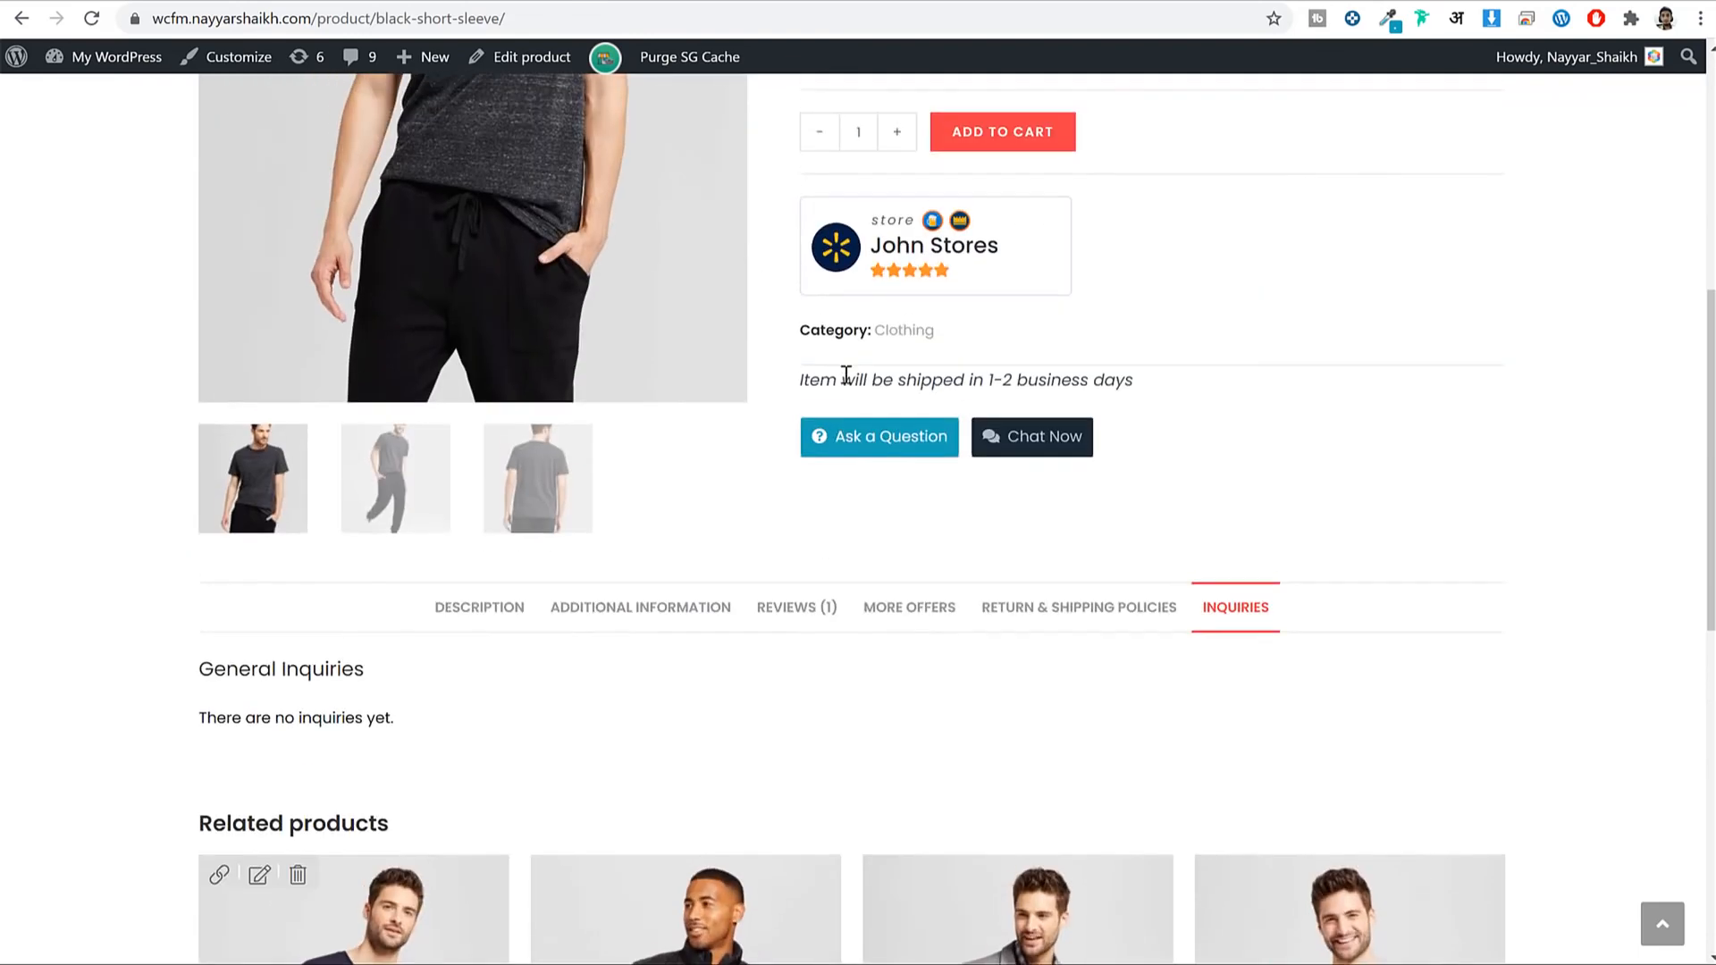
scroll(1380, 418, "up", 3)
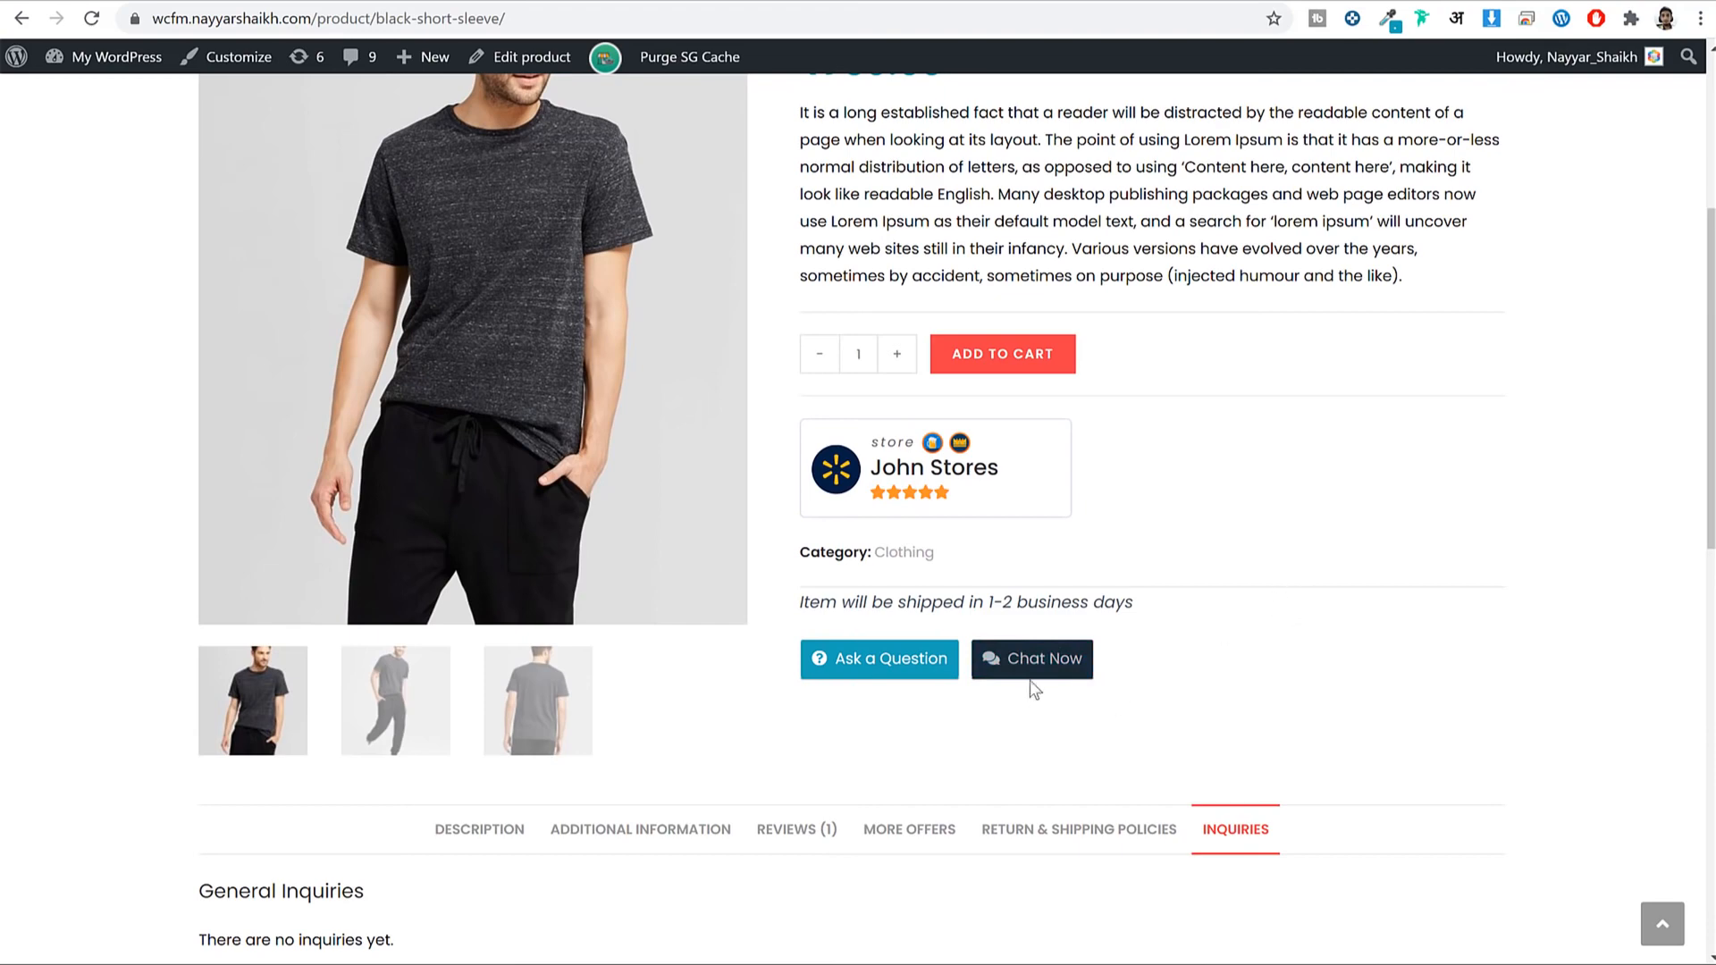
scroll(1246, 516, "down", 10)
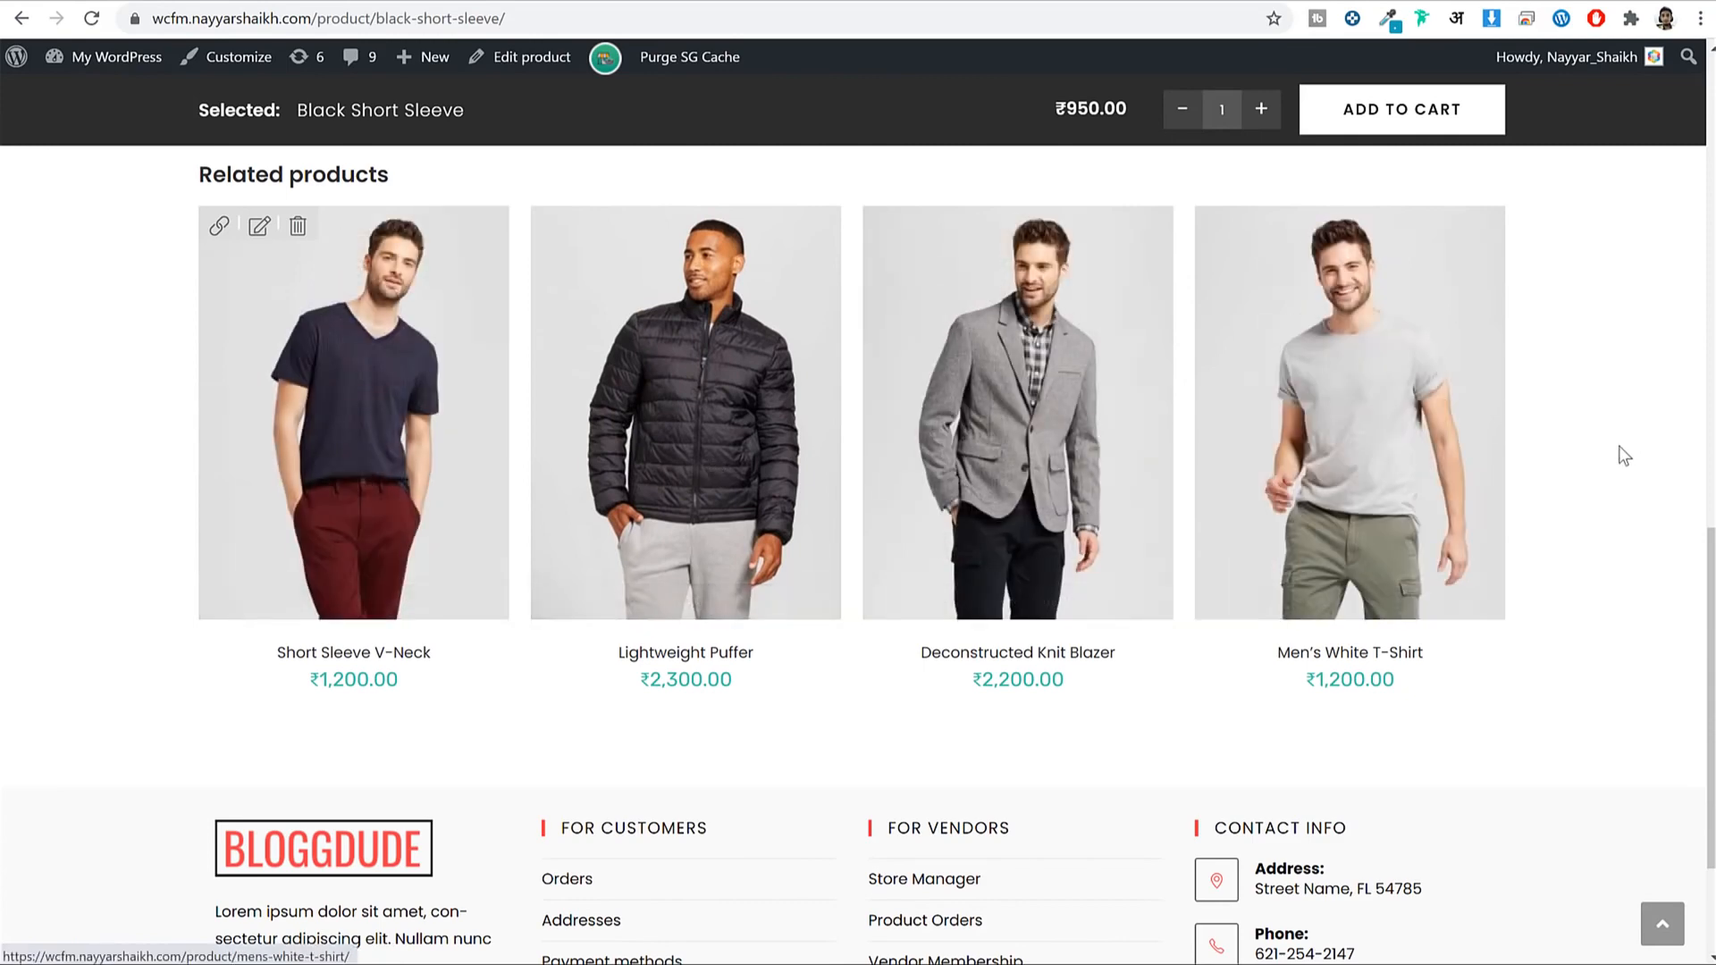
scroll(1620, 452, "up", 15)
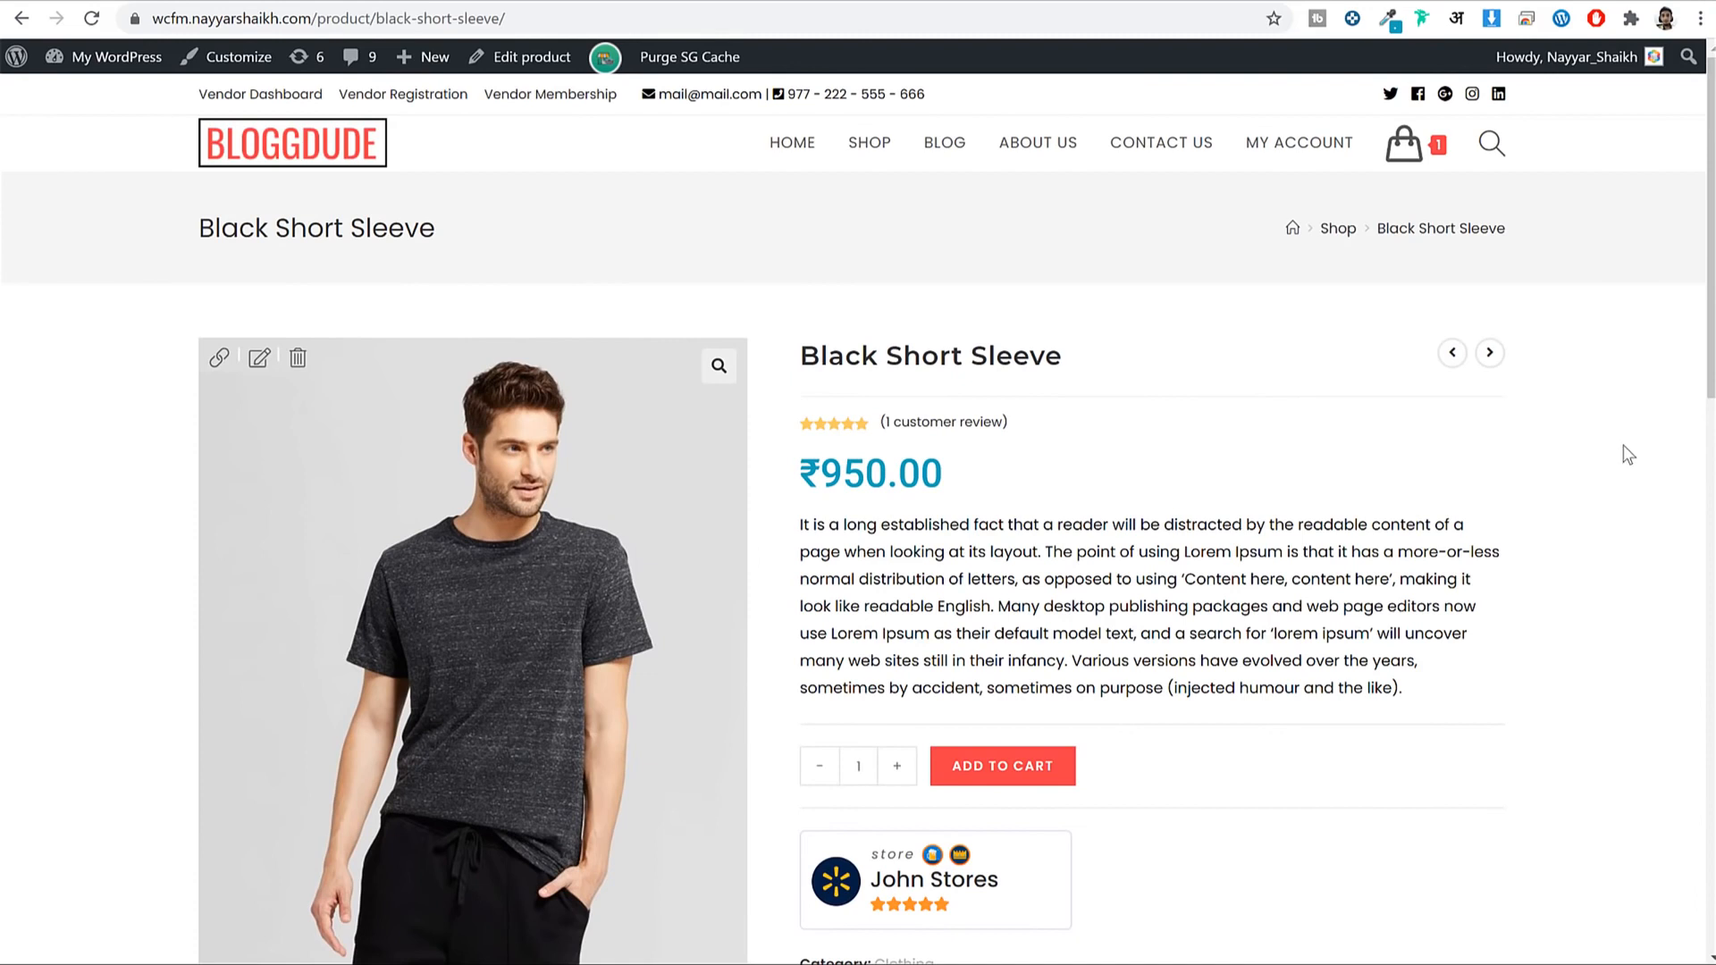
Add another Black Short Sleeve and view the cart: 2 items, ₹2,090.00 total with GST 10.
left_click(1032, 790)
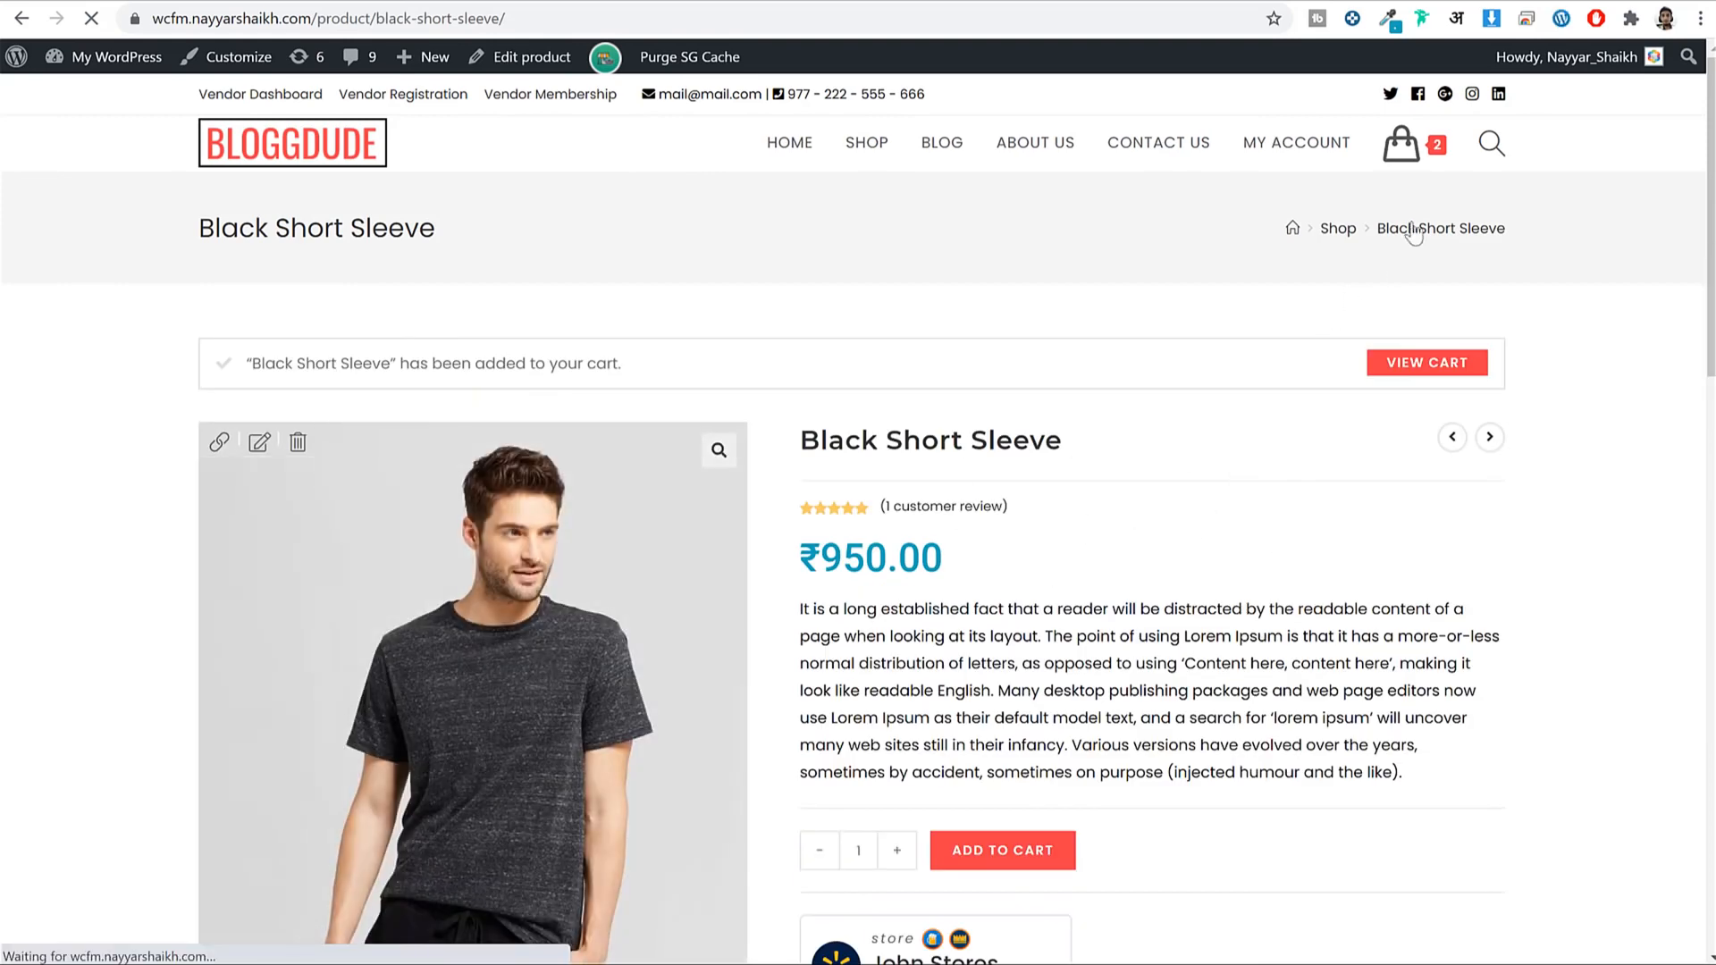
left_click_drag(287, 357, 784, 351)
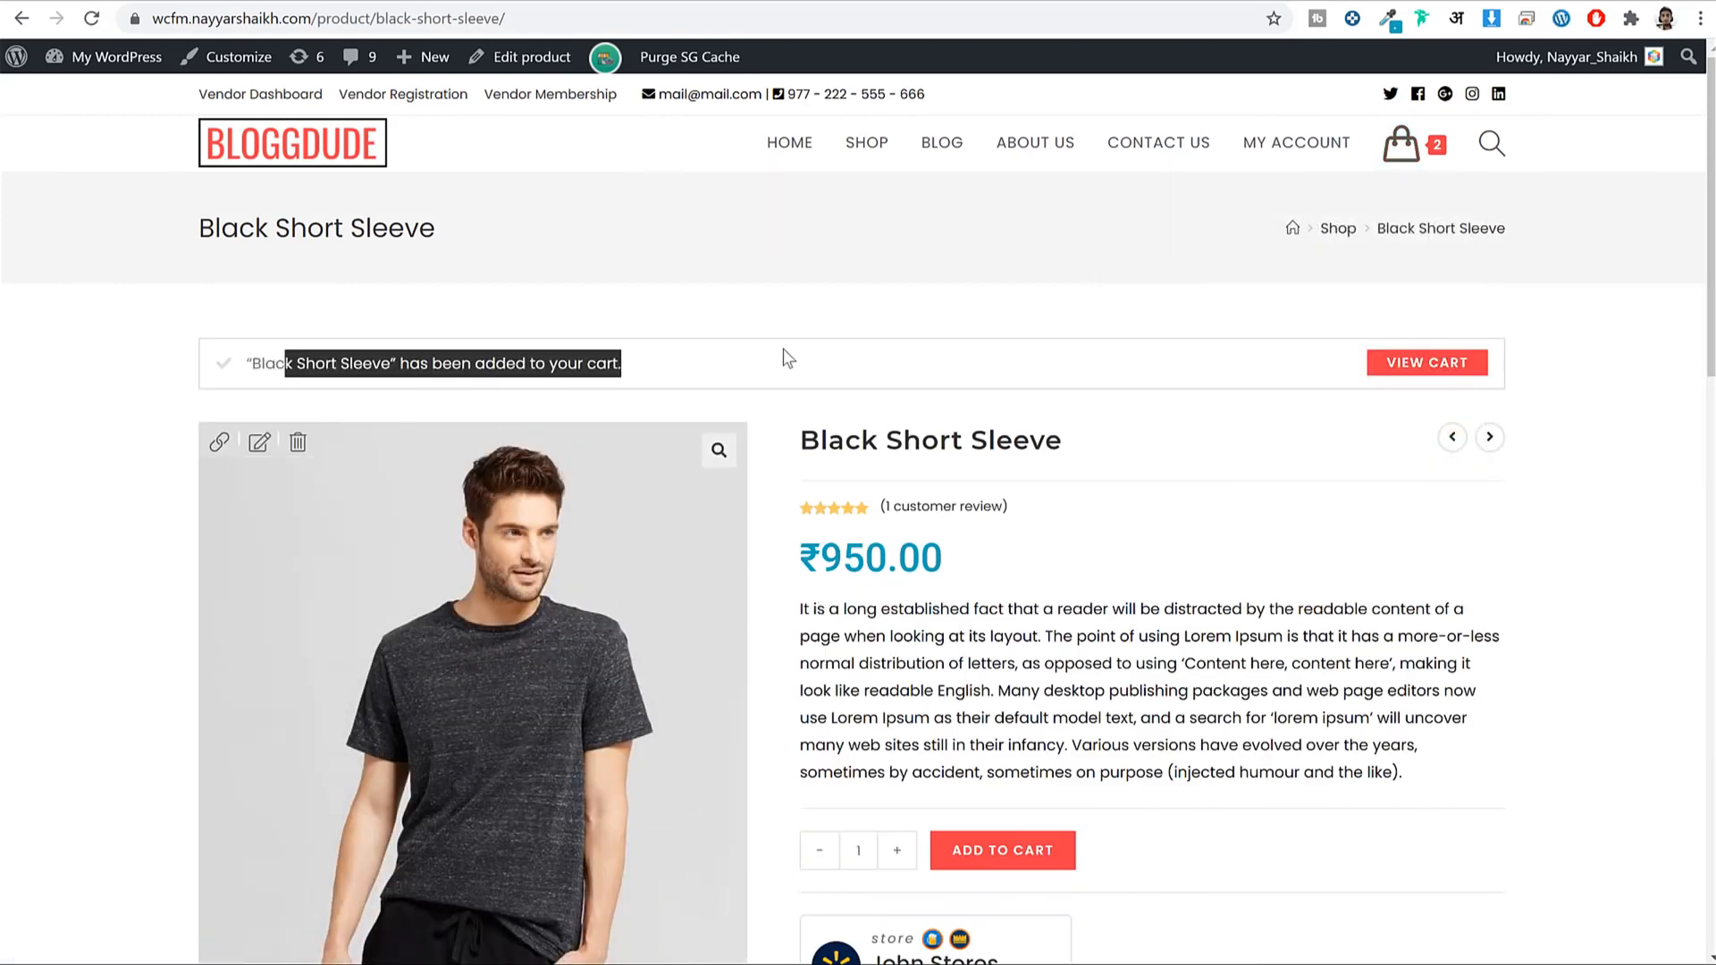
left_click(787, 357)
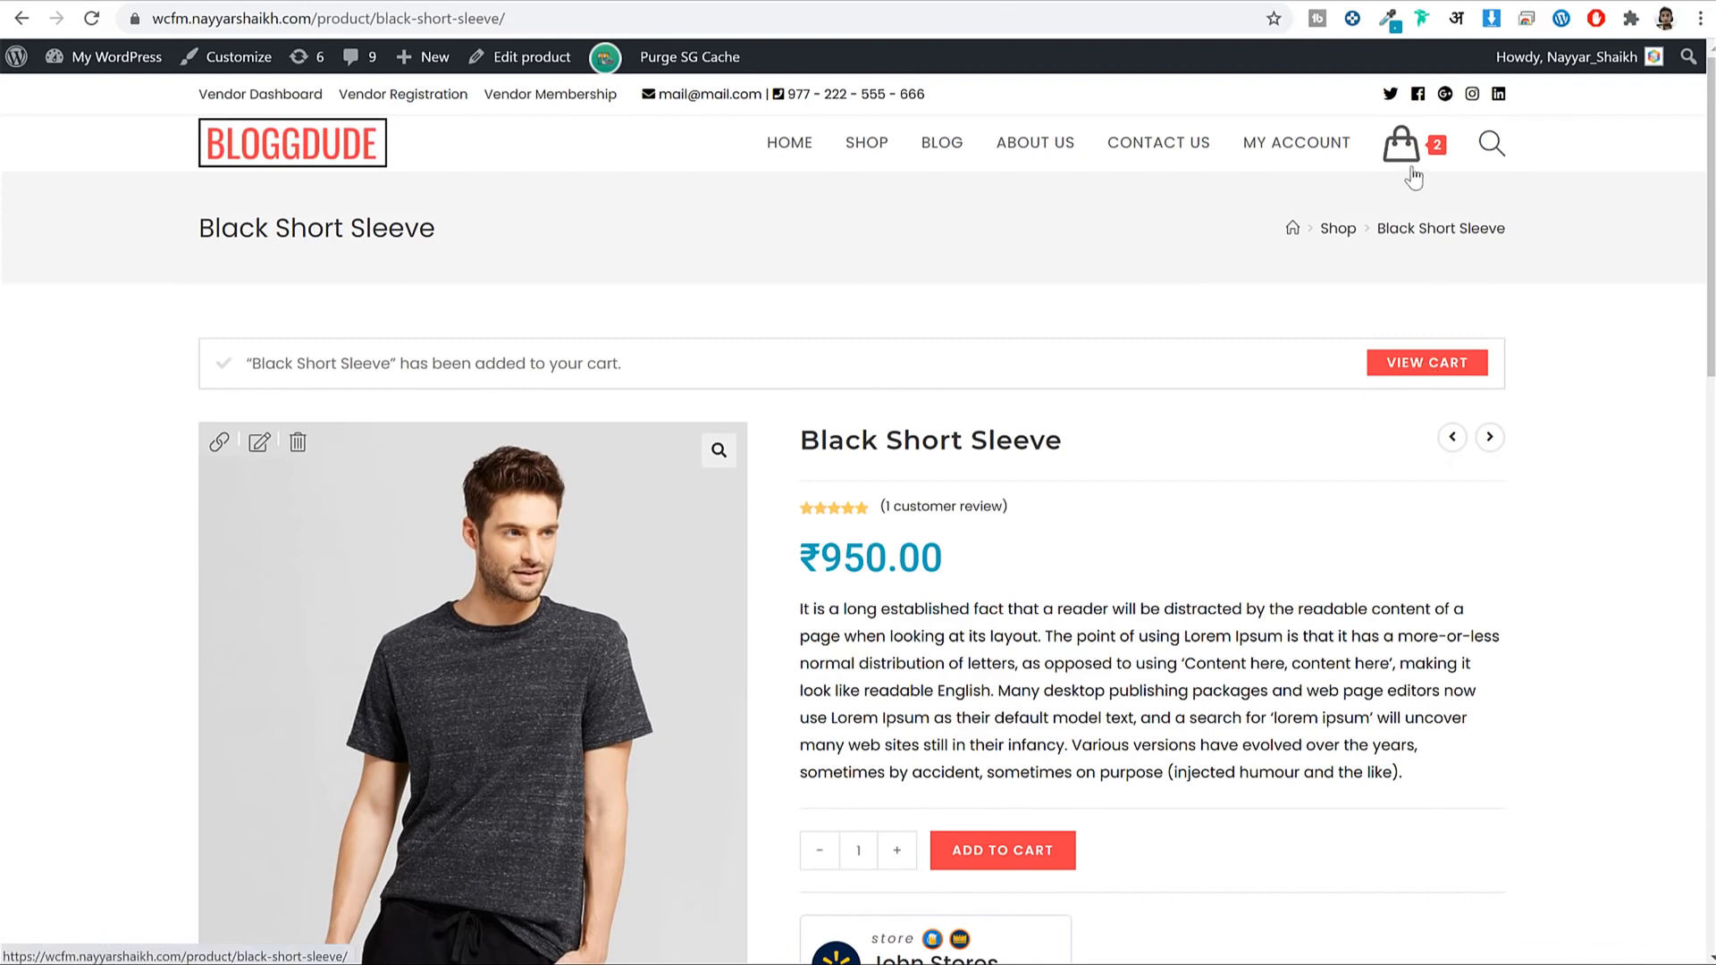
mouse_move(1407, 156)
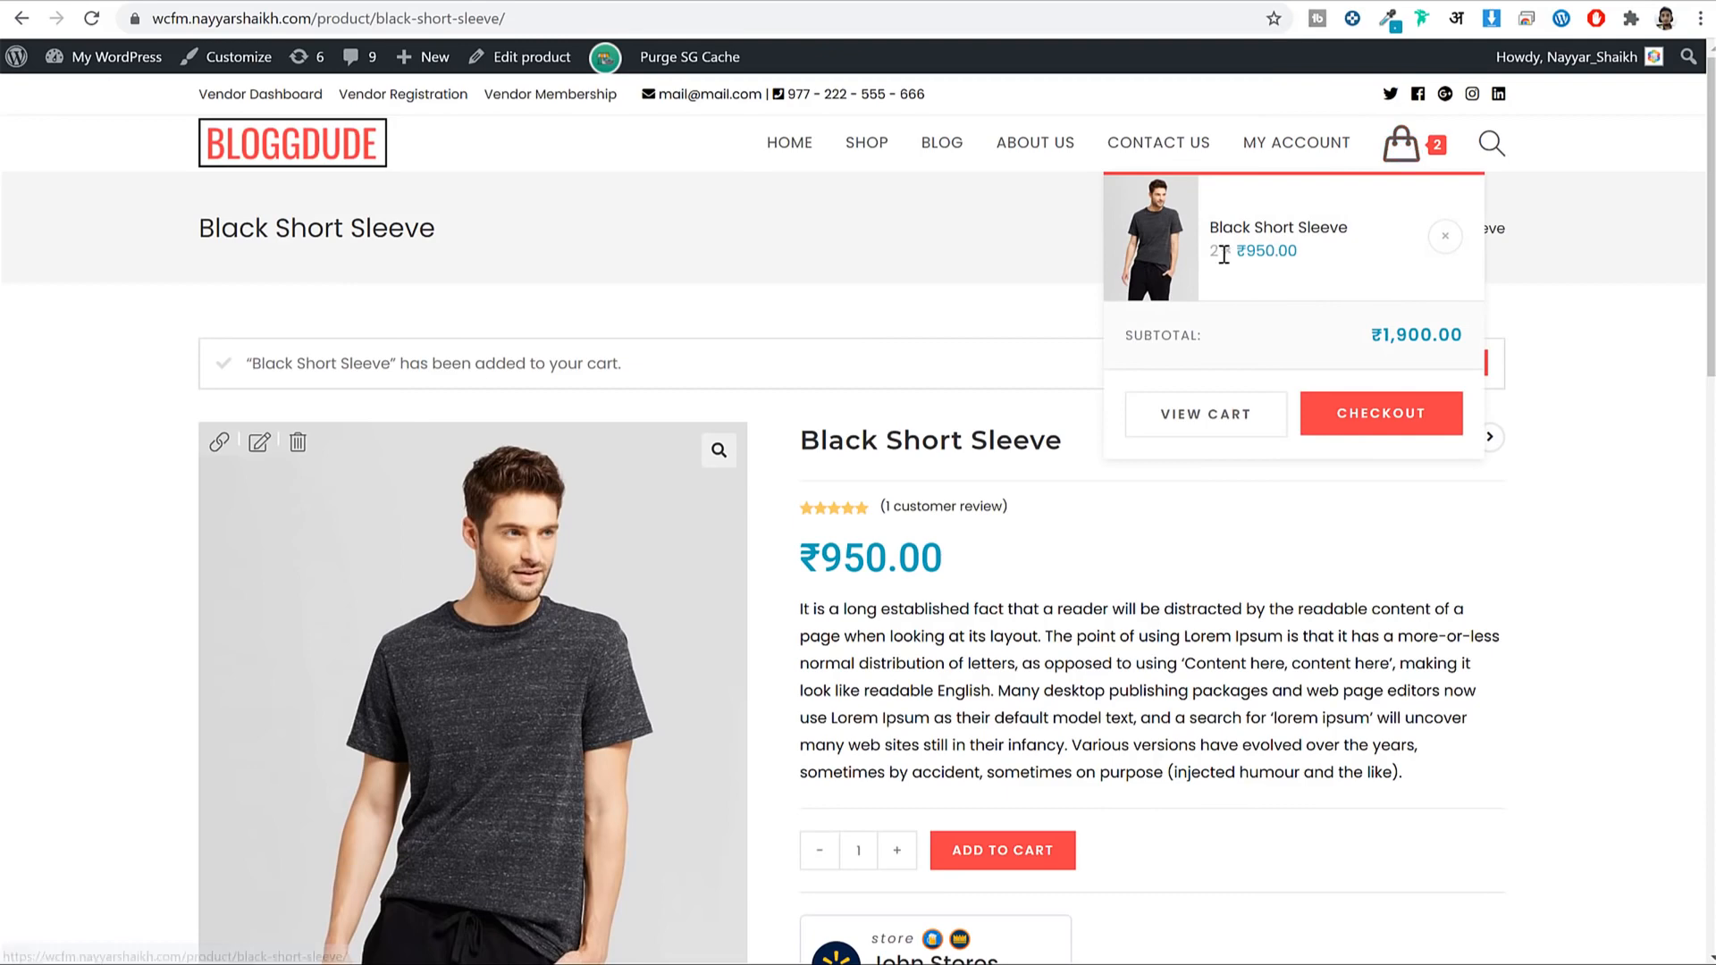
left_click(1212, 420)
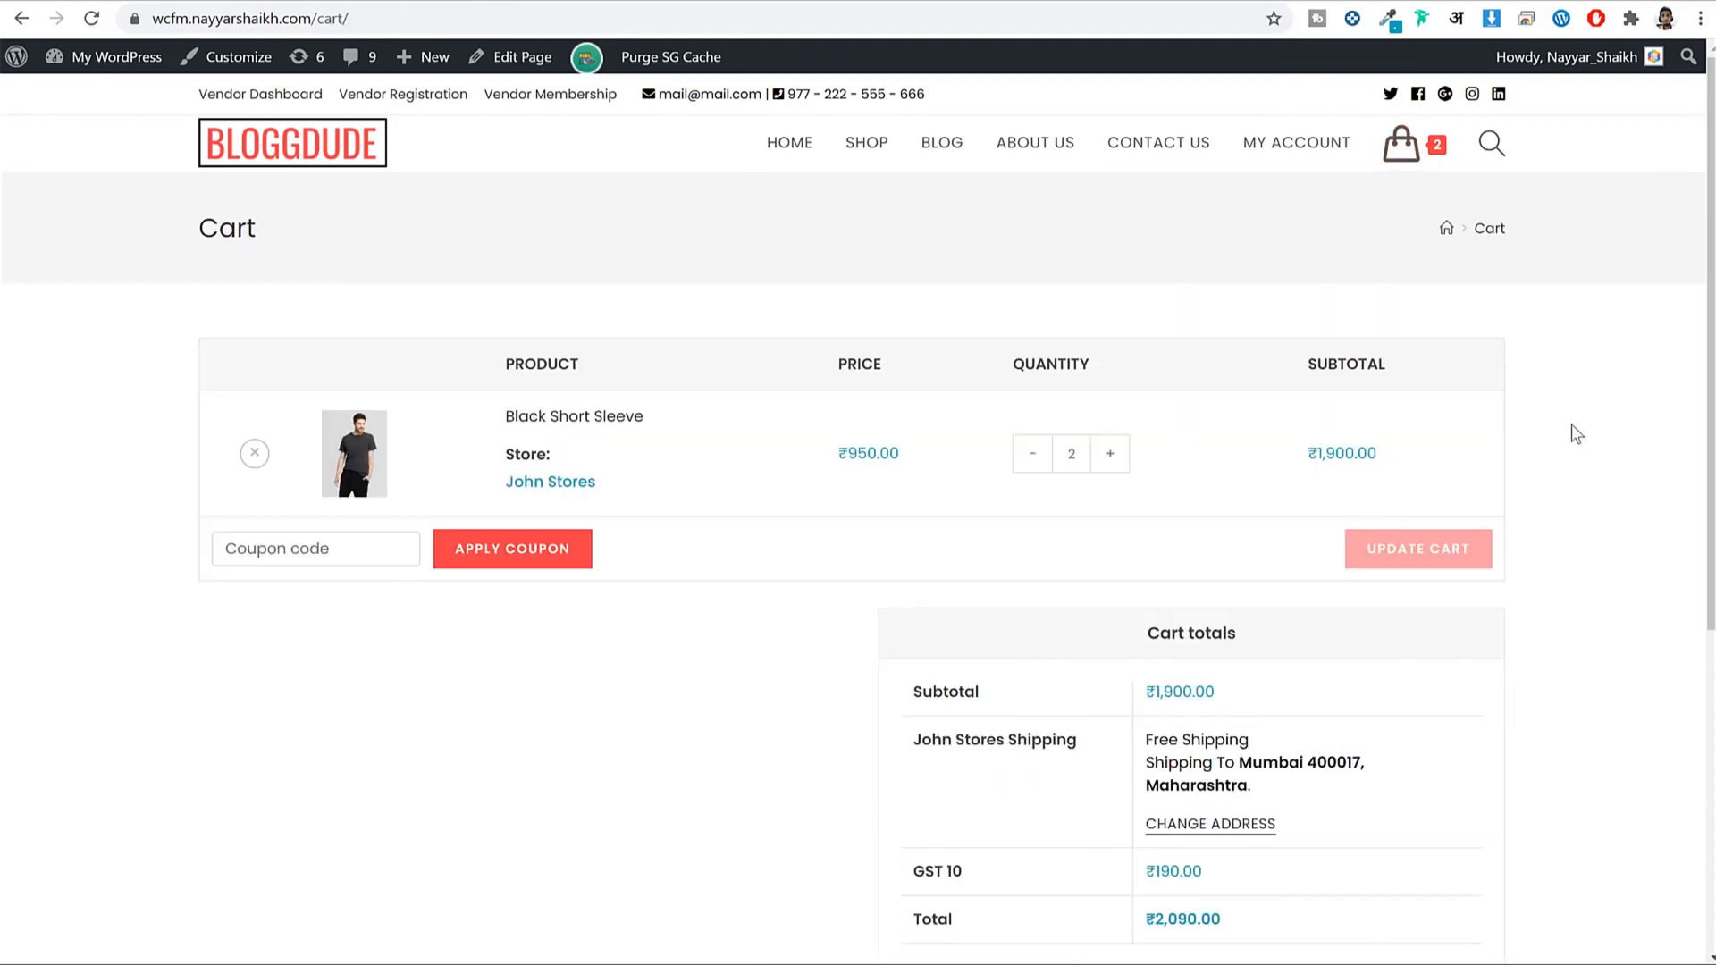
Review the cart totals: ₹1,900.00 subtotal, Free Shipping and GST 10 of ₹190.00.
scroll(227, 421, "down", 2)
left_click(269, 338)
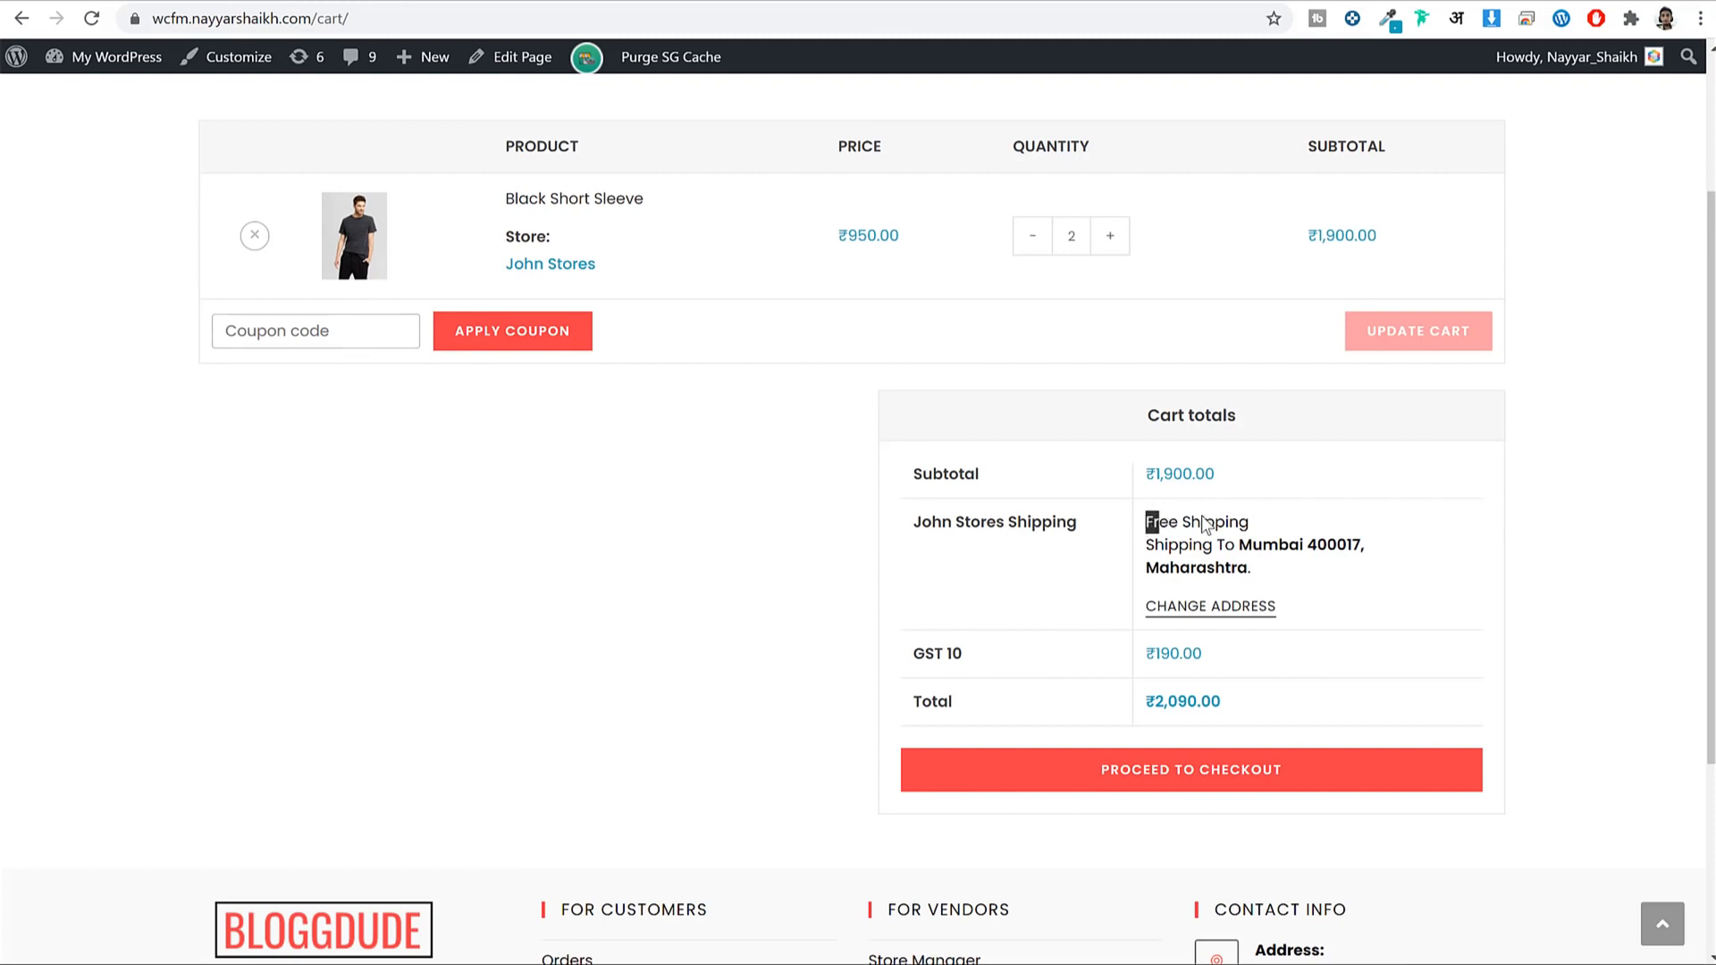
left_click_drag(1146, 521, 1267, 526)
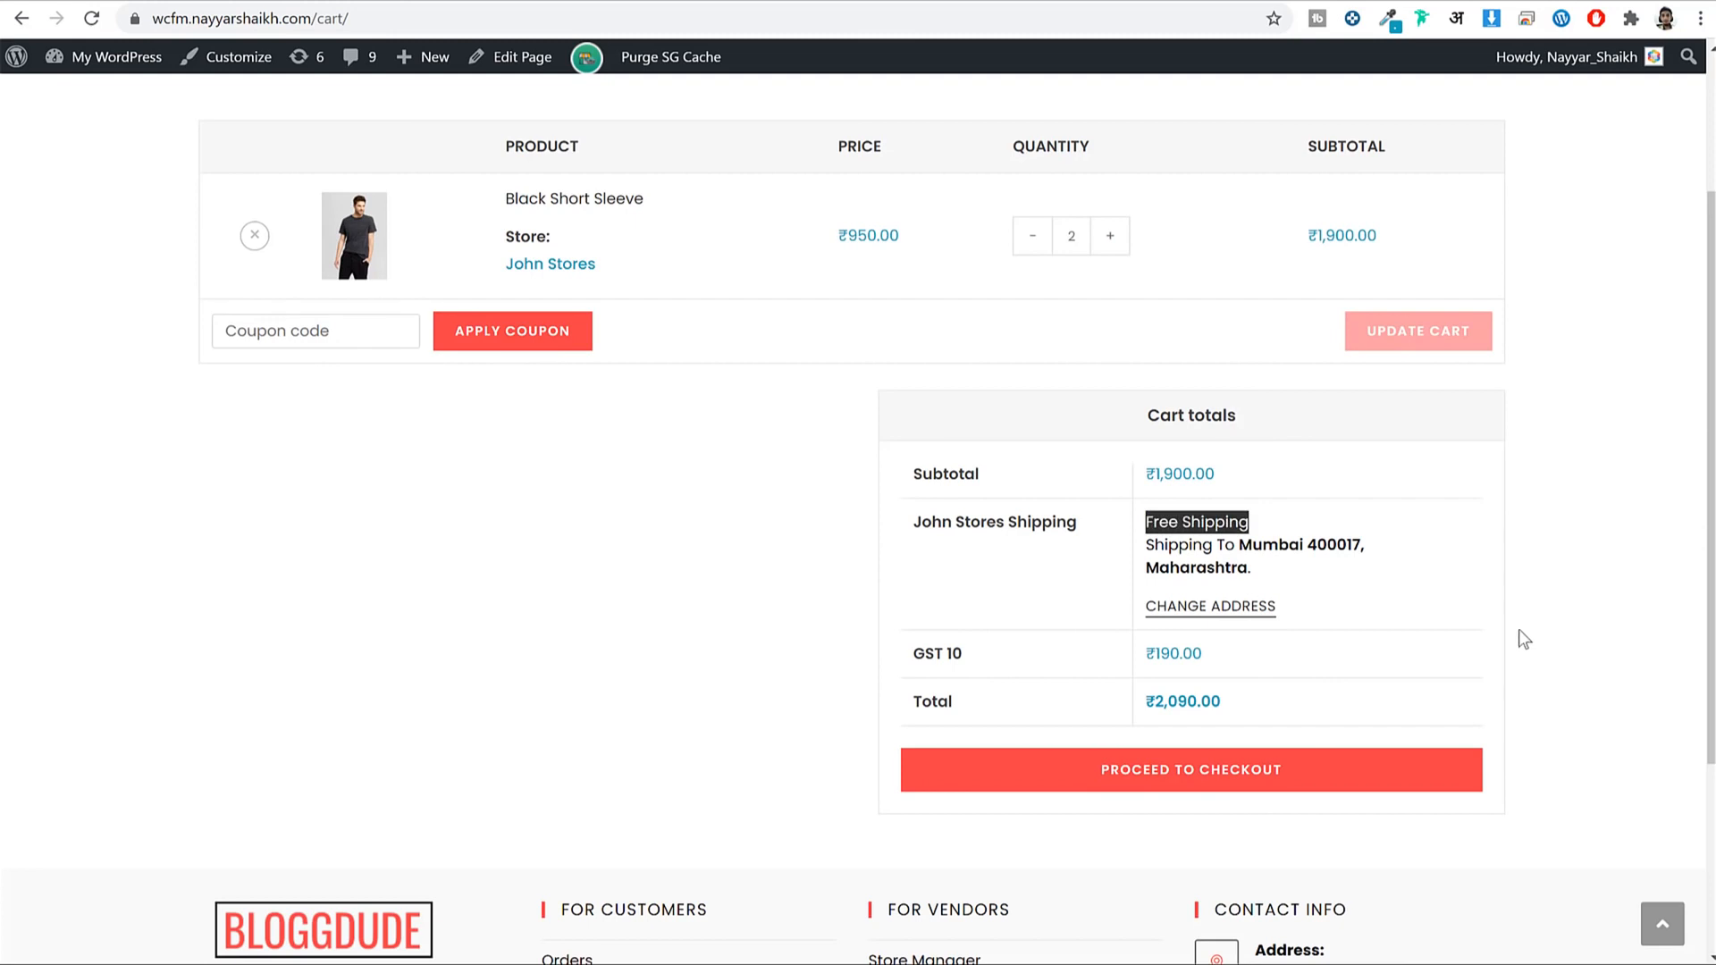
triple_click(983, 644)
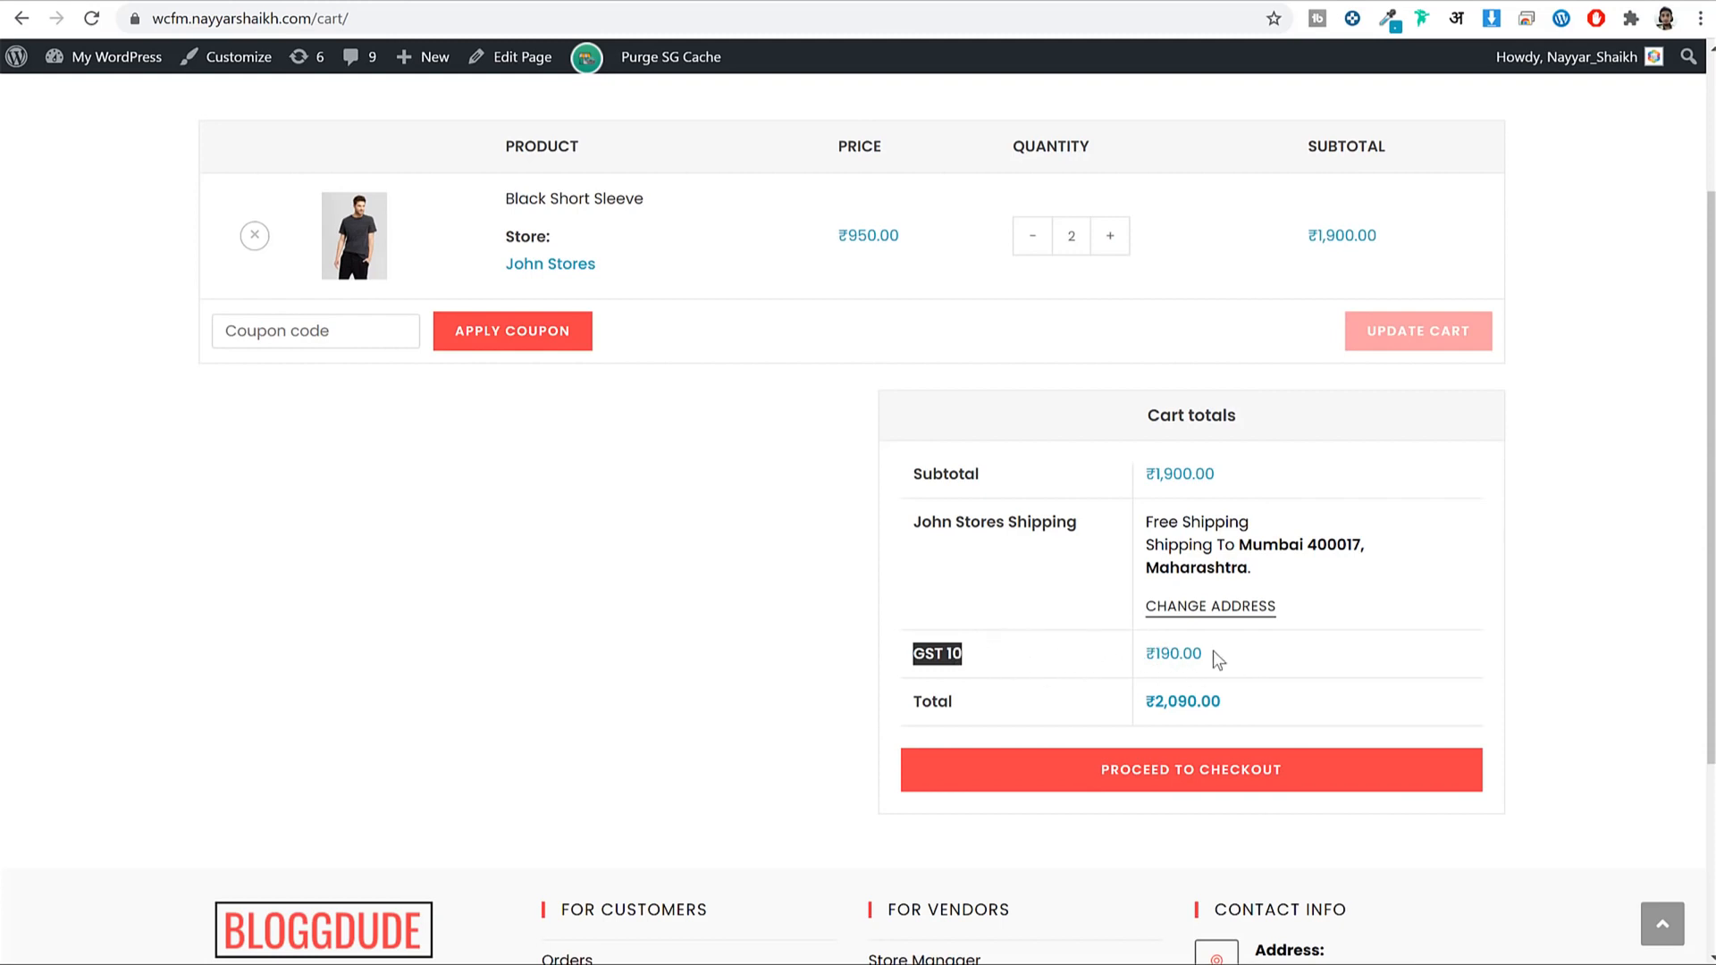
triple_click(1171, 655)
left_click_drag(974, 651, 914, 654)
left_click_drag(1218, 475, 1145, 476)
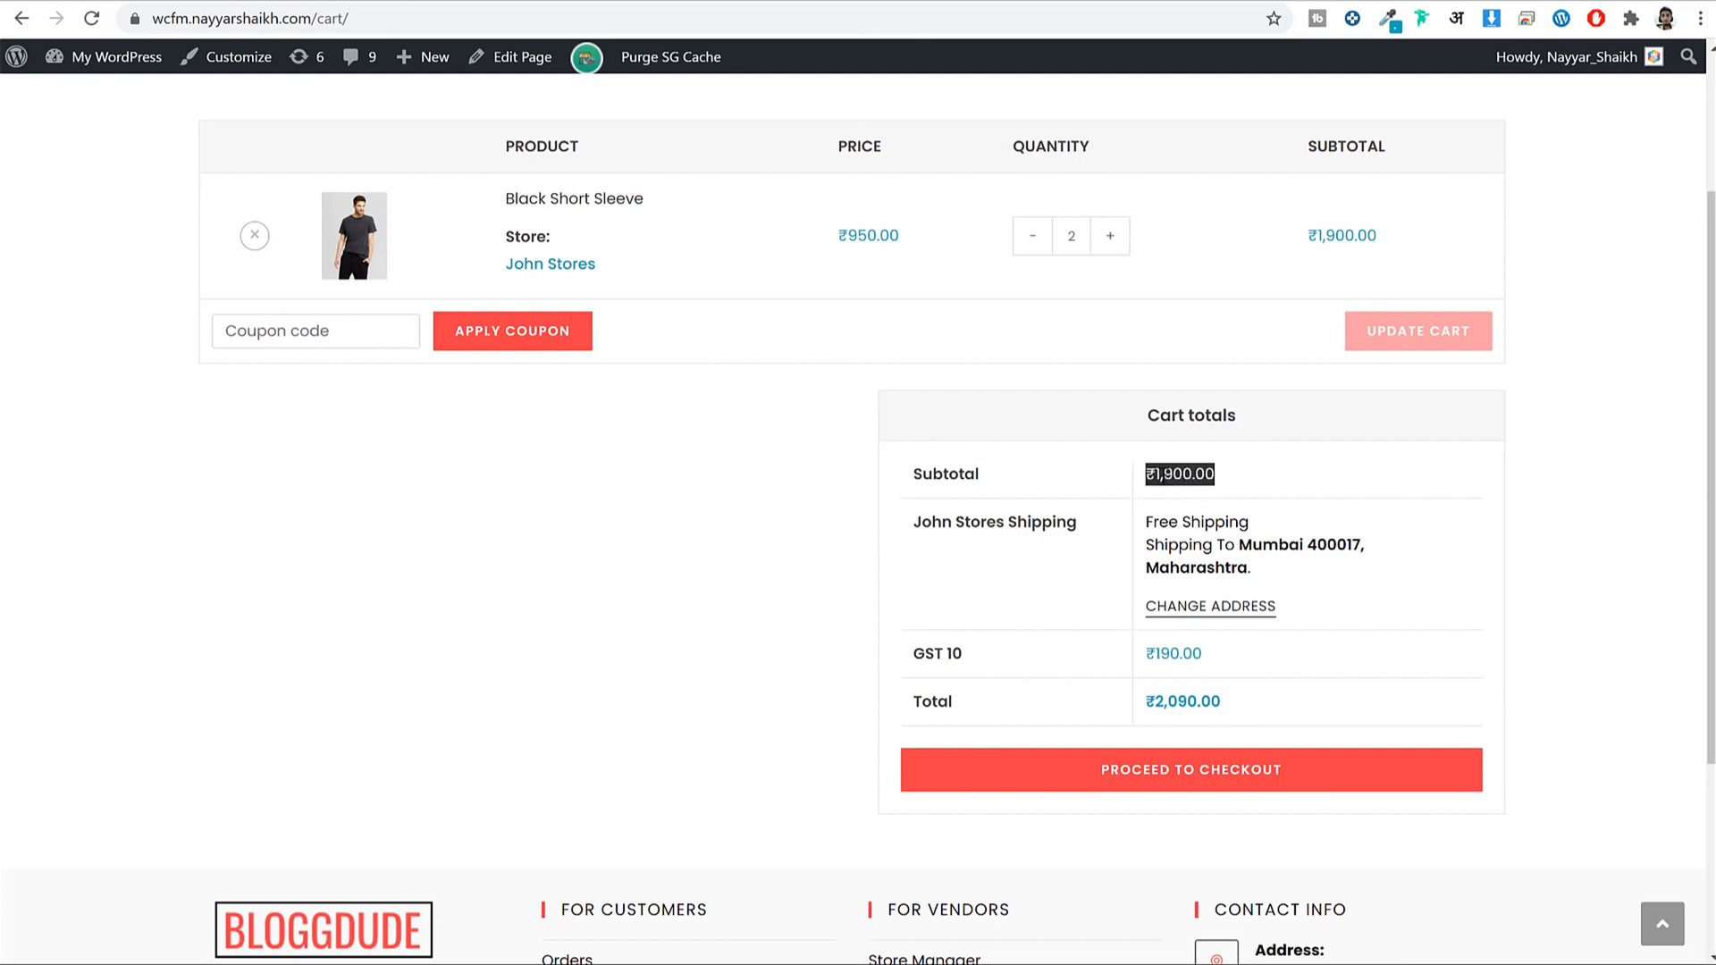
Lower the Black Short Sleeve quantity from 2 to 1.
left_click_drag(1208, 653, 1145, 653)
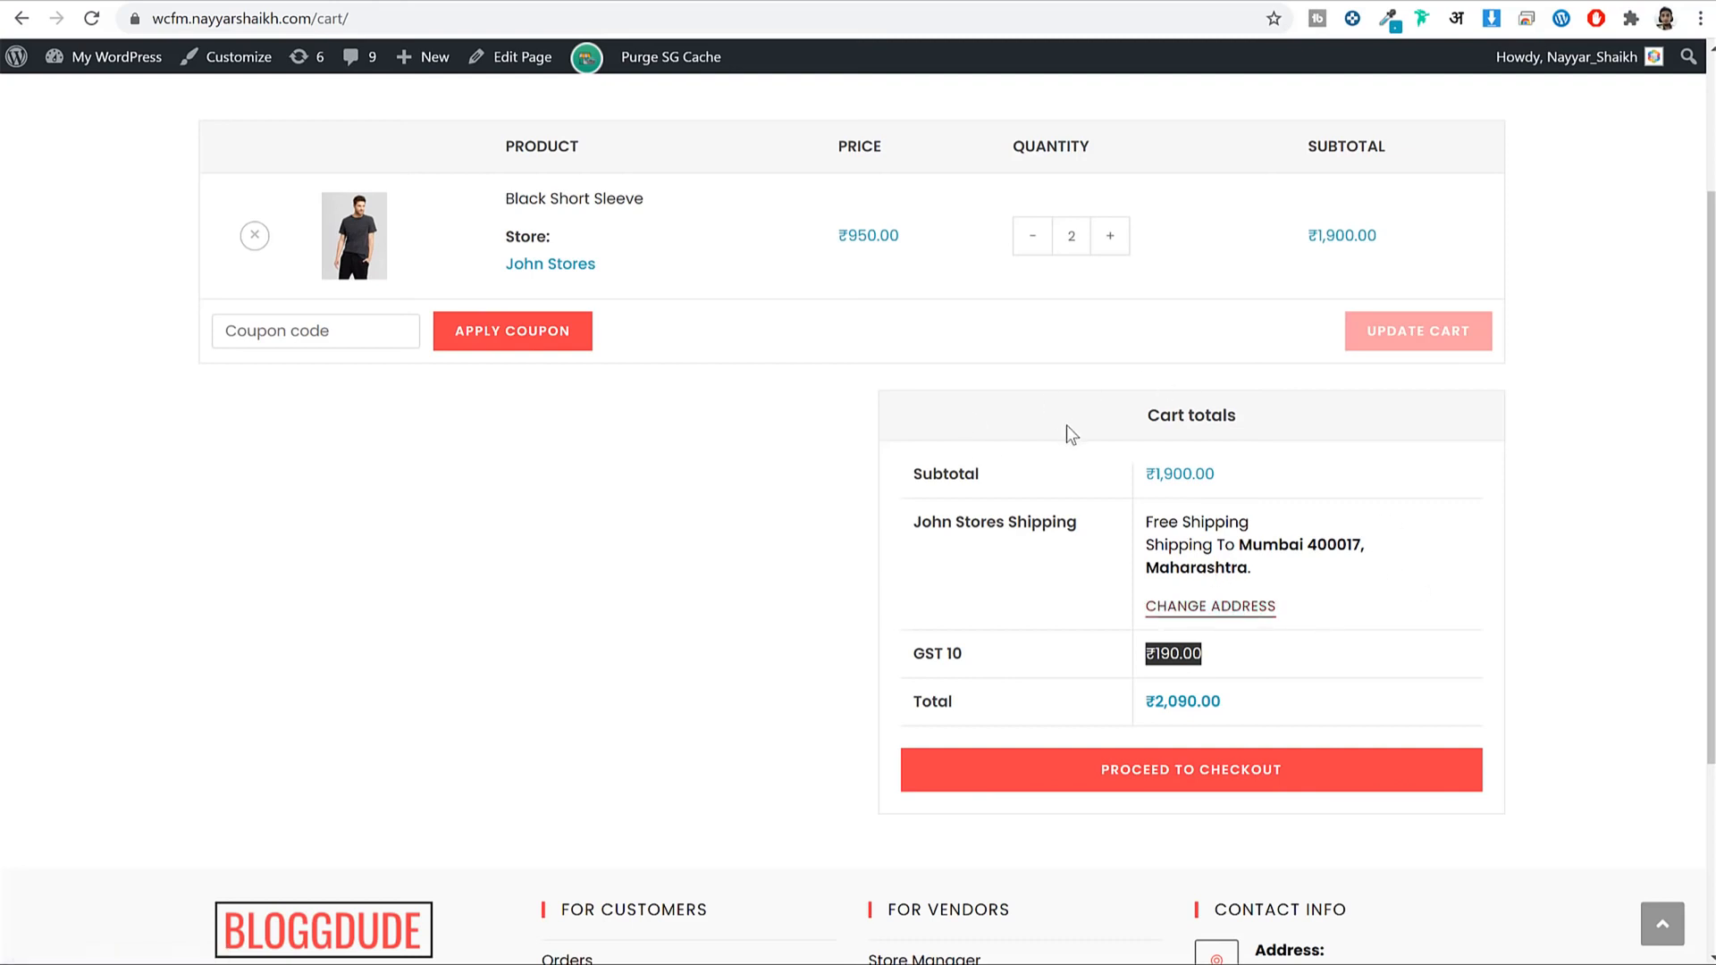
scroll(1063, 427, "up", 3)
left_click(1044, 457)
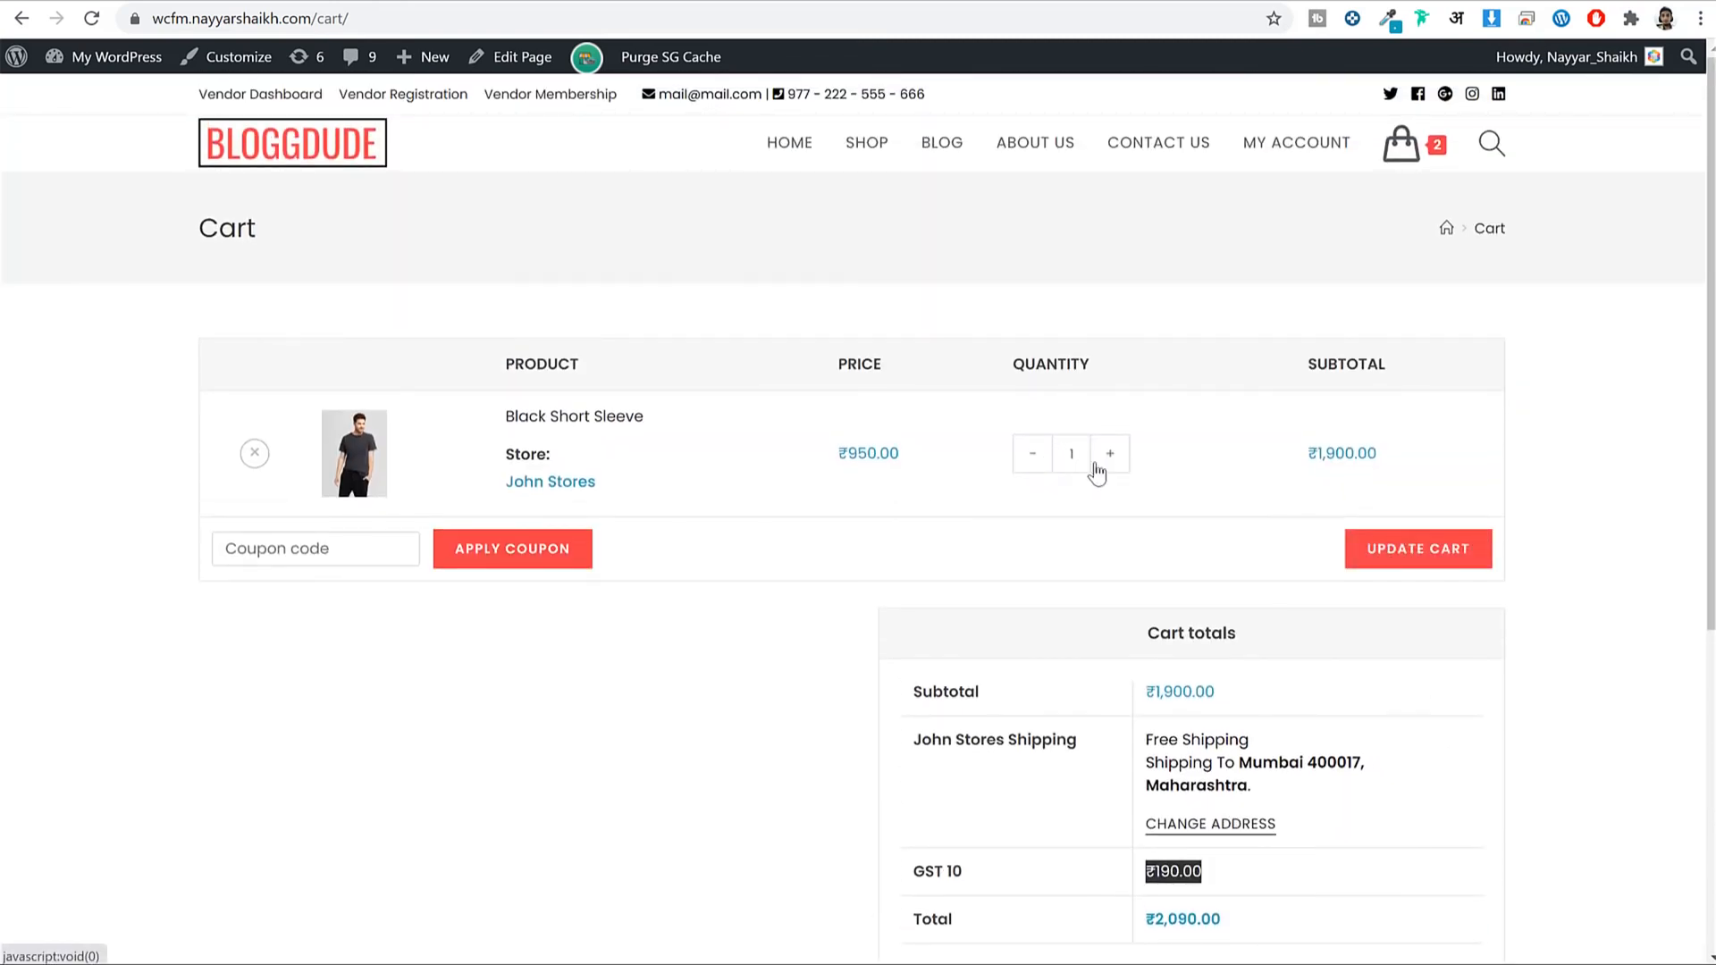
Update the cart so one shirt totals ₹1,105 with ₹60.00 shipping, noting the free-shipping threshold.
left_click(1421, 548)
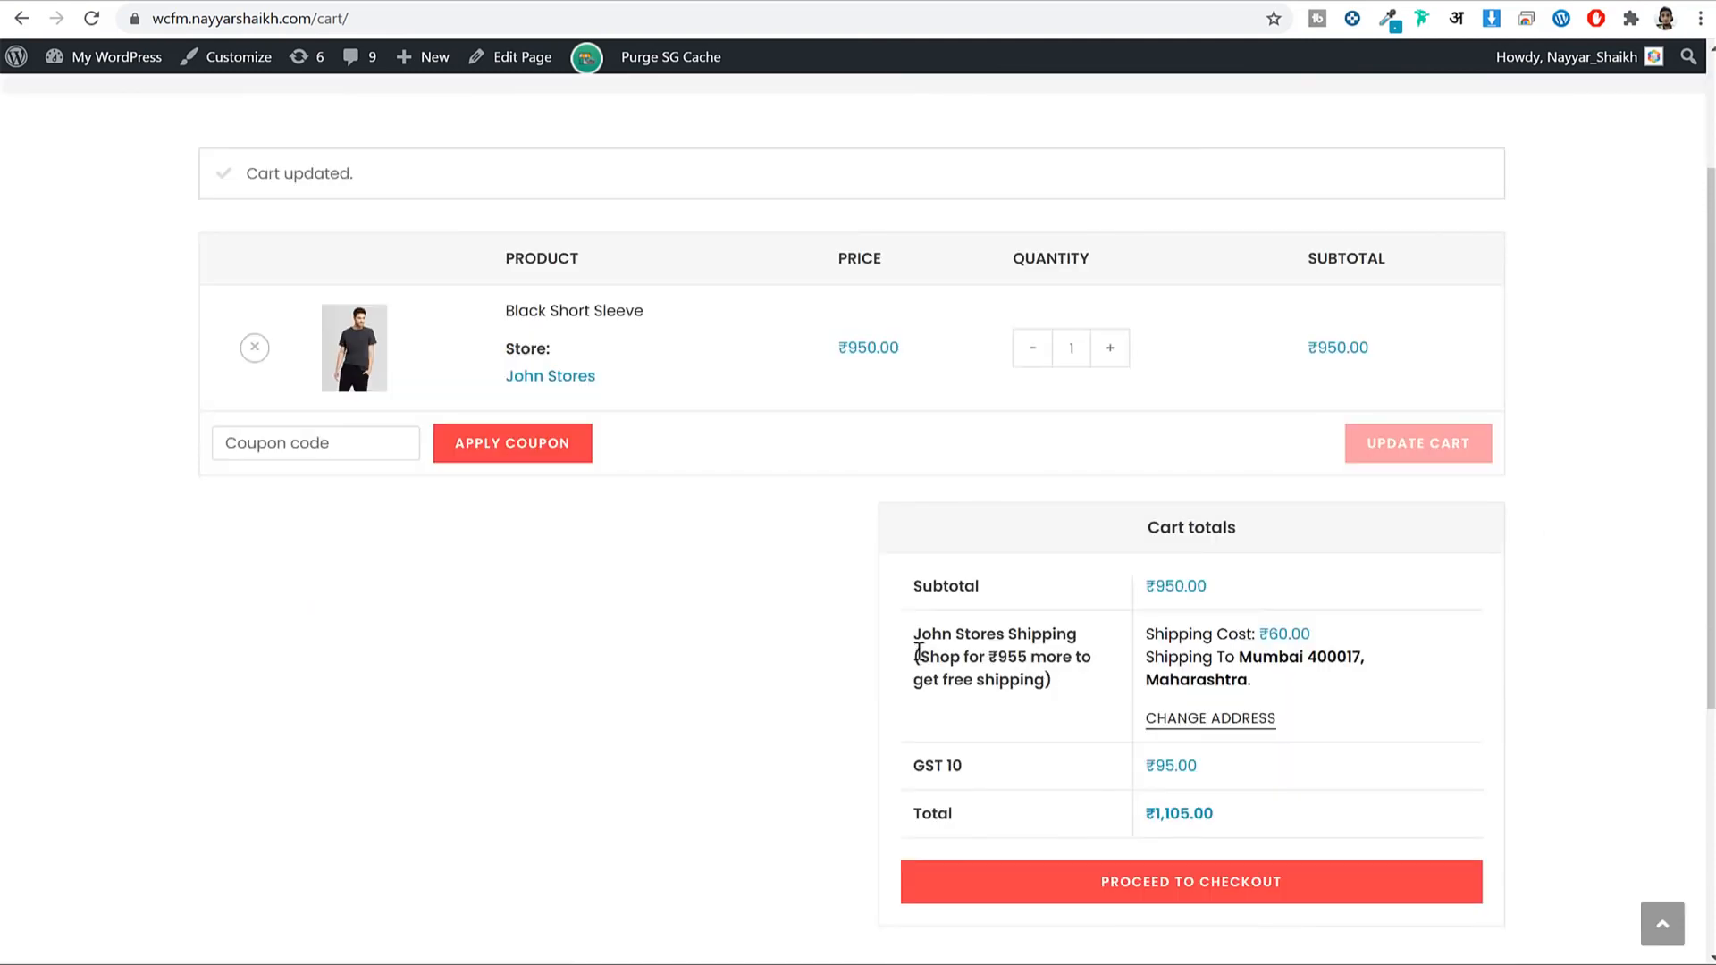
left_click_drag(914, 634, 1054, 681)
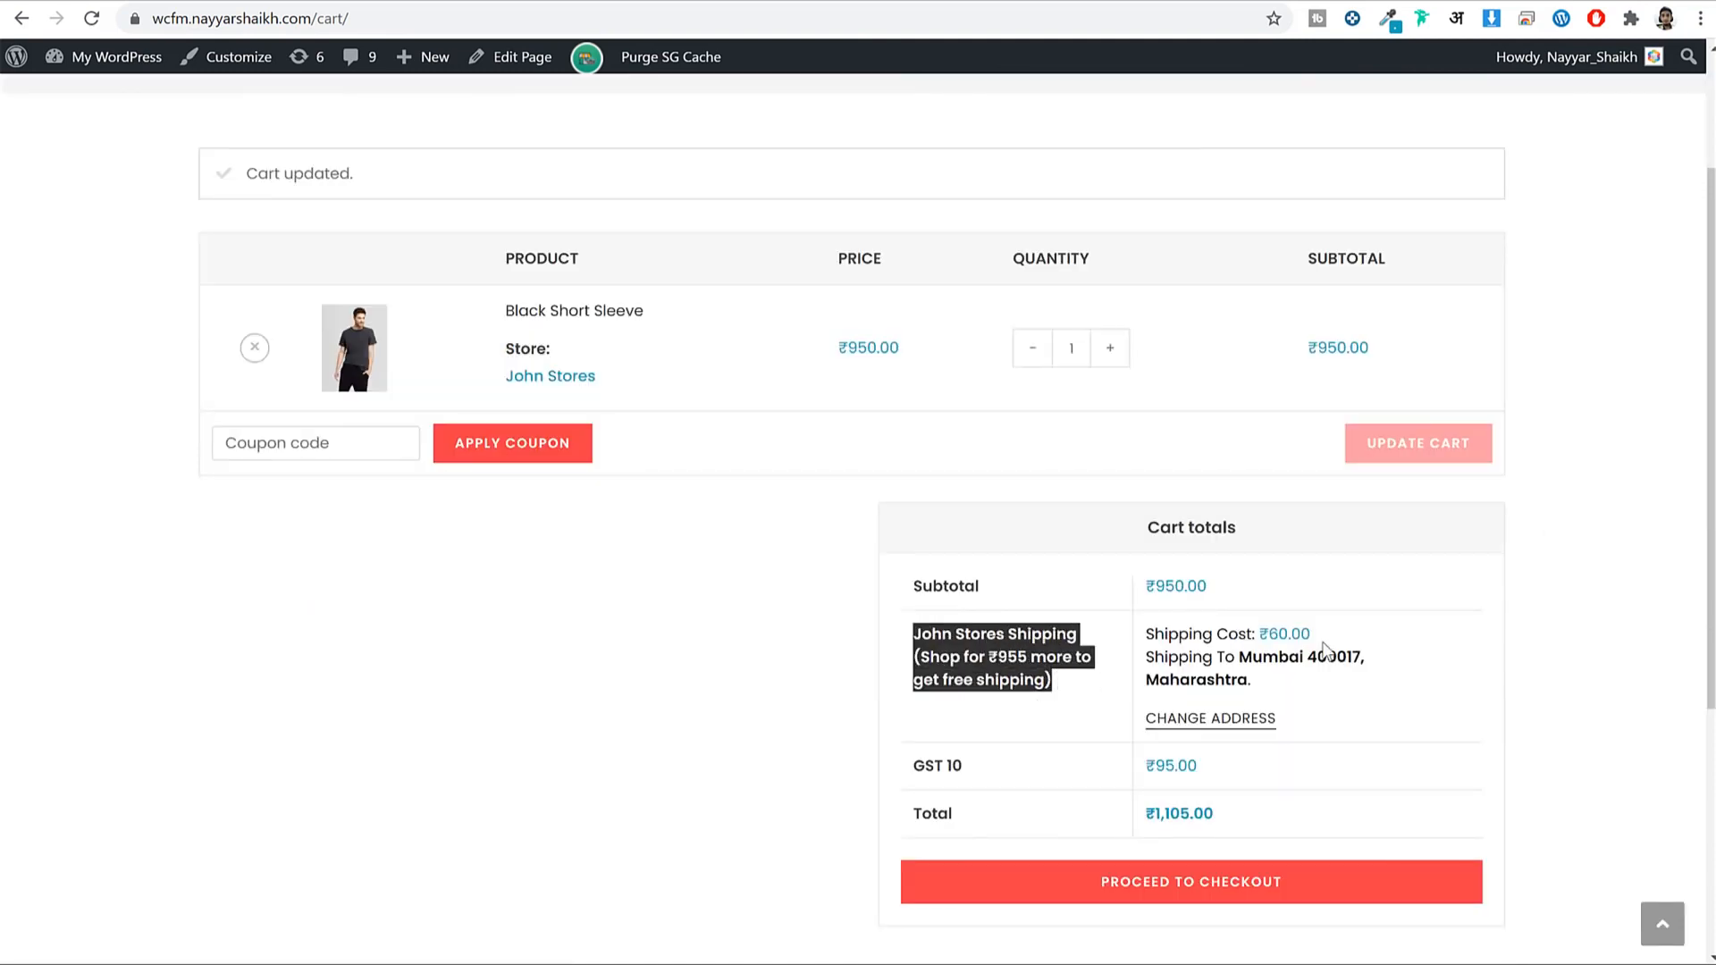
left_click(1293, 631)
left_click_drag(1301, 634, 1264, 645)
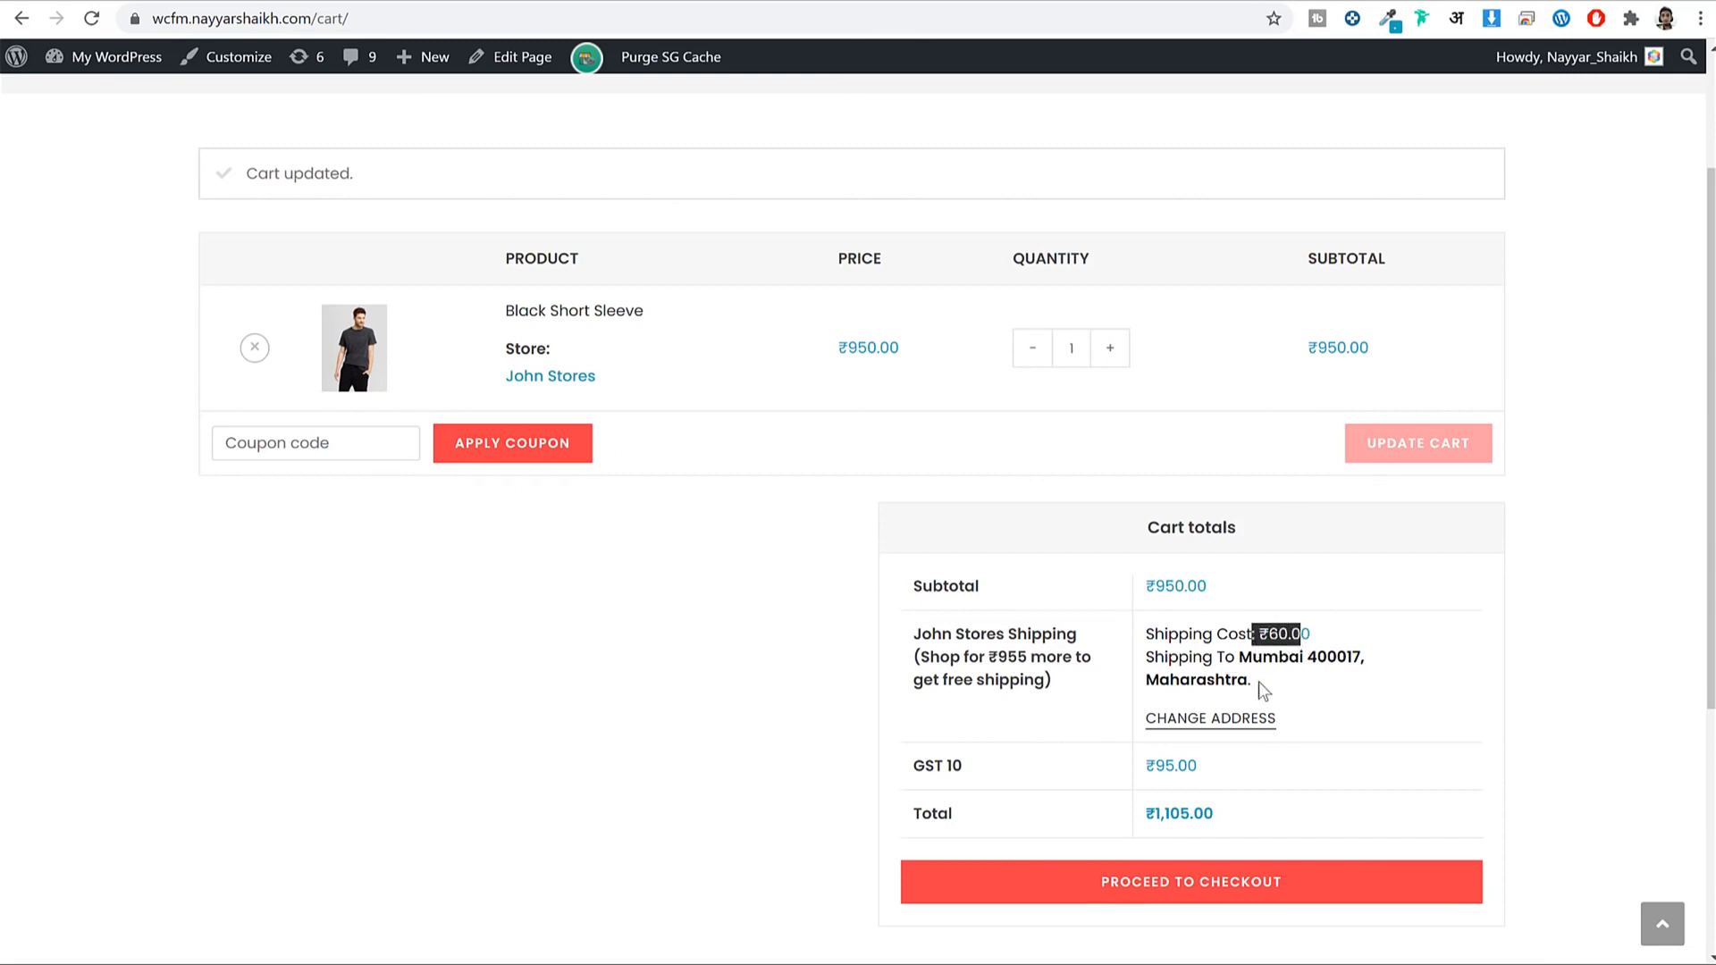
Open the Change Address form under Cart totals.
scroll(1305, 657, "down", 2)
left_click_drag(1147, 463, 1255, 441)
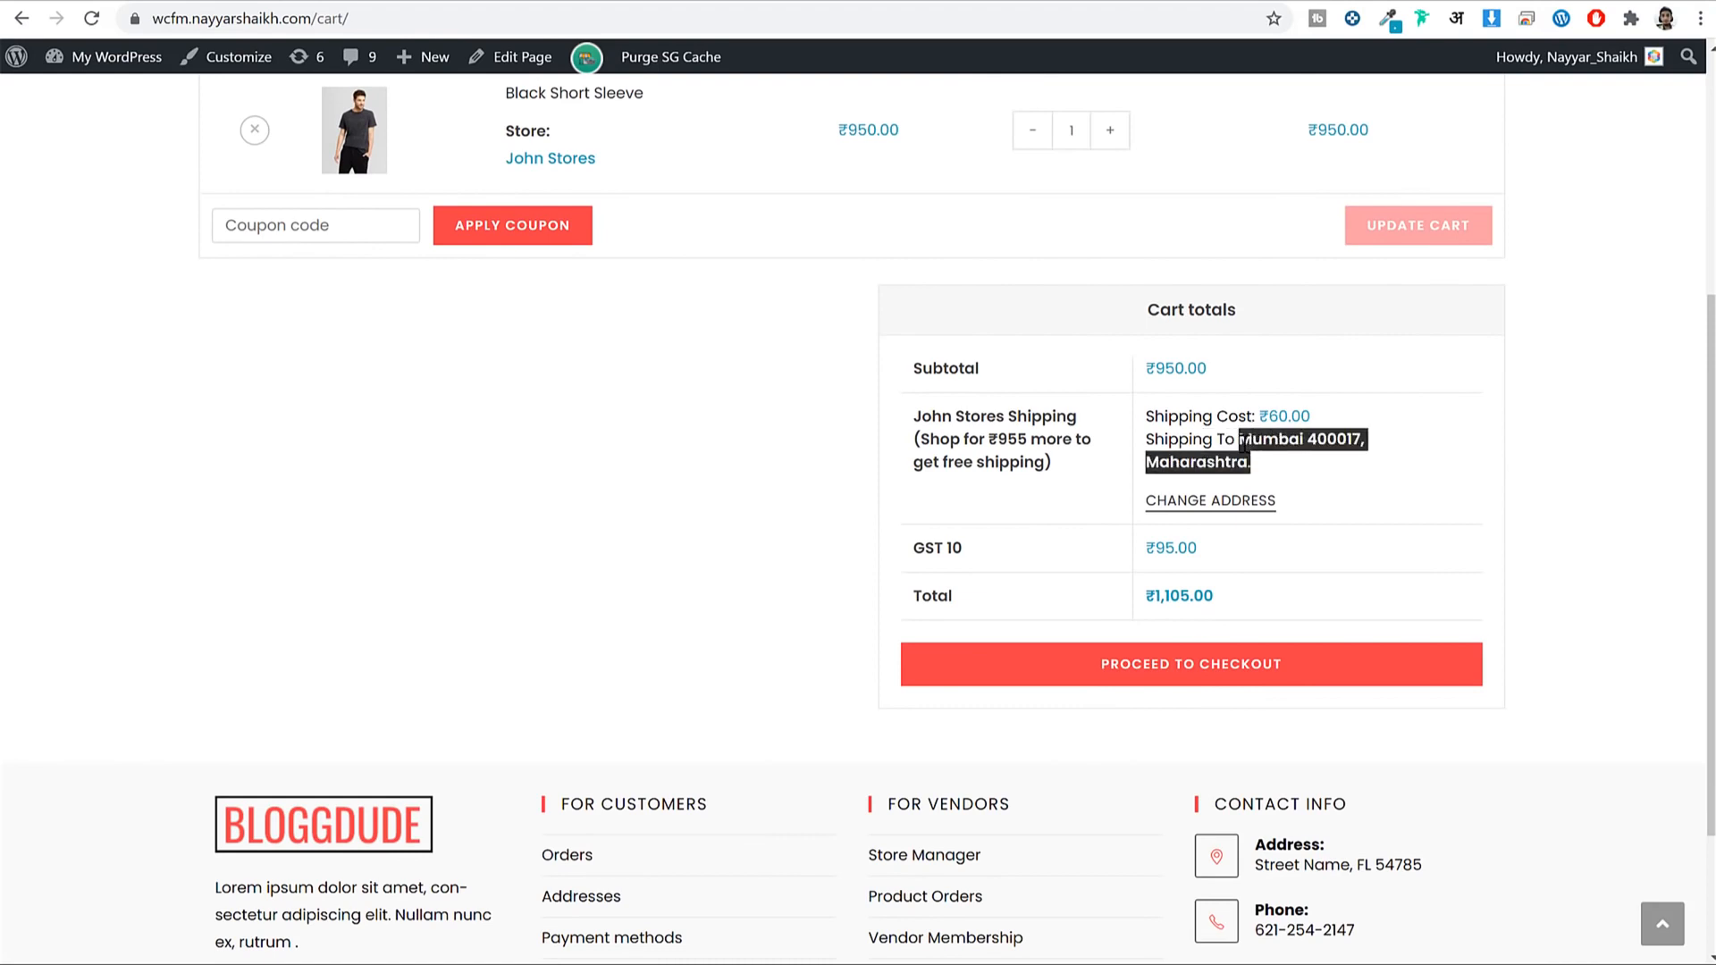
left_click(1242, 500)
Choose Kerala as the shipping state in the address form.
scroll(1569, 477, "down", 2)
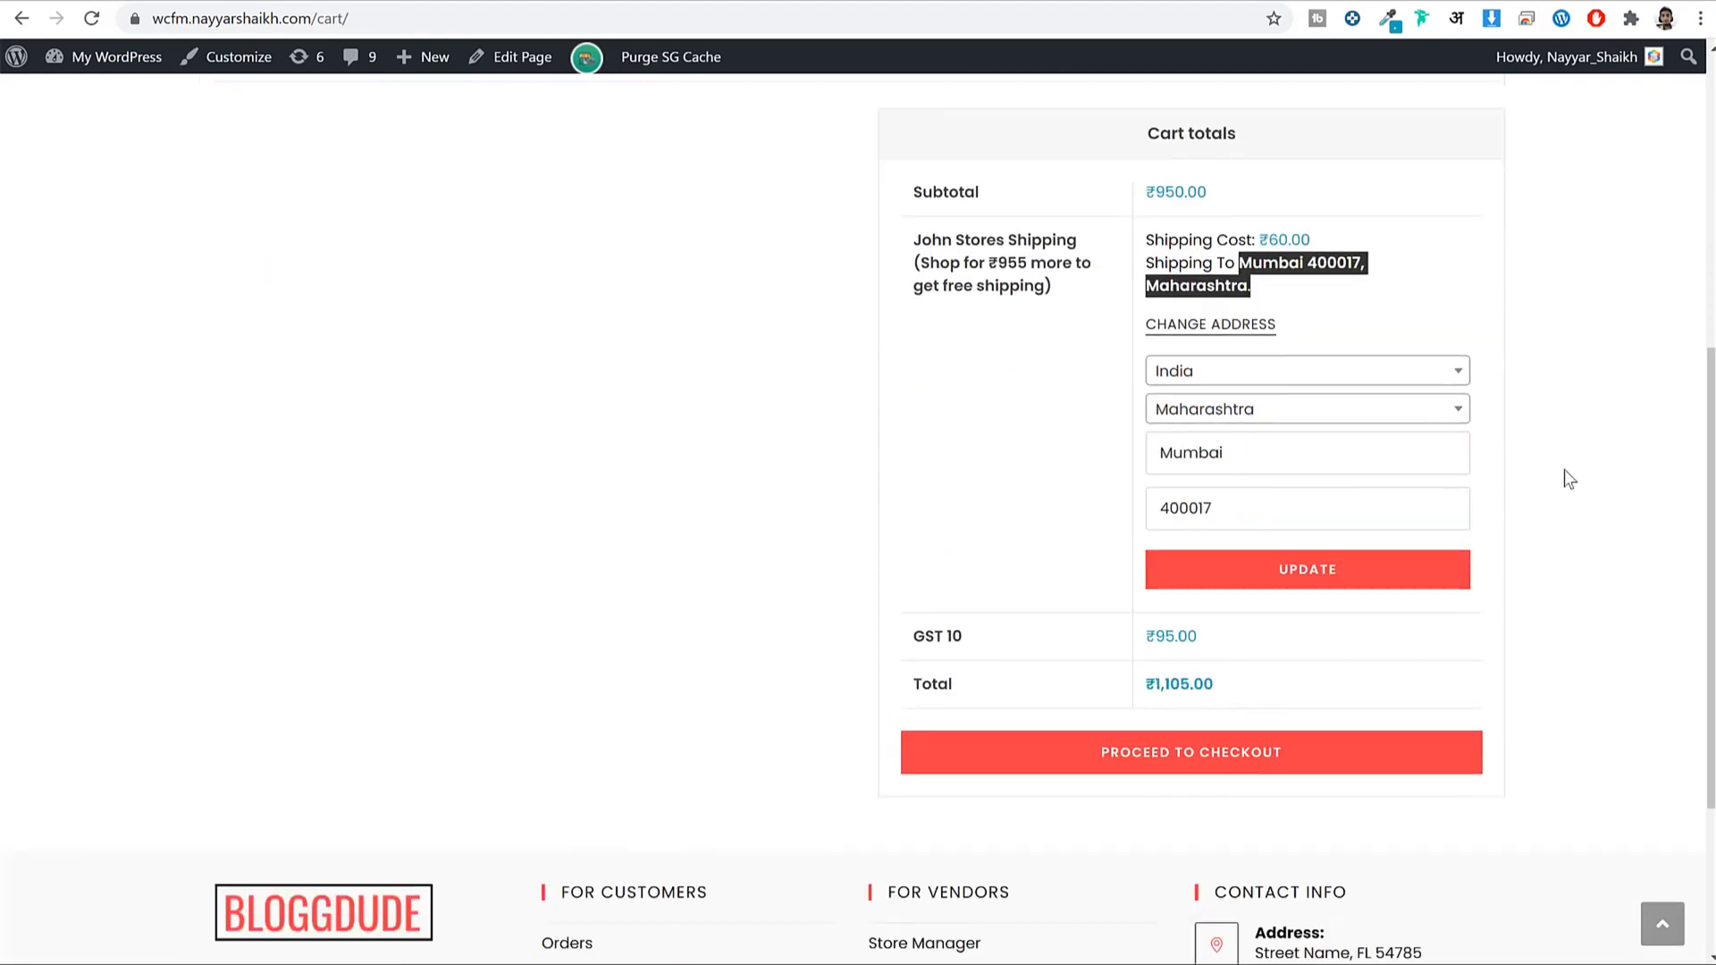
scroll(1563, 479, "up", 2)
left_click(1573, 493)
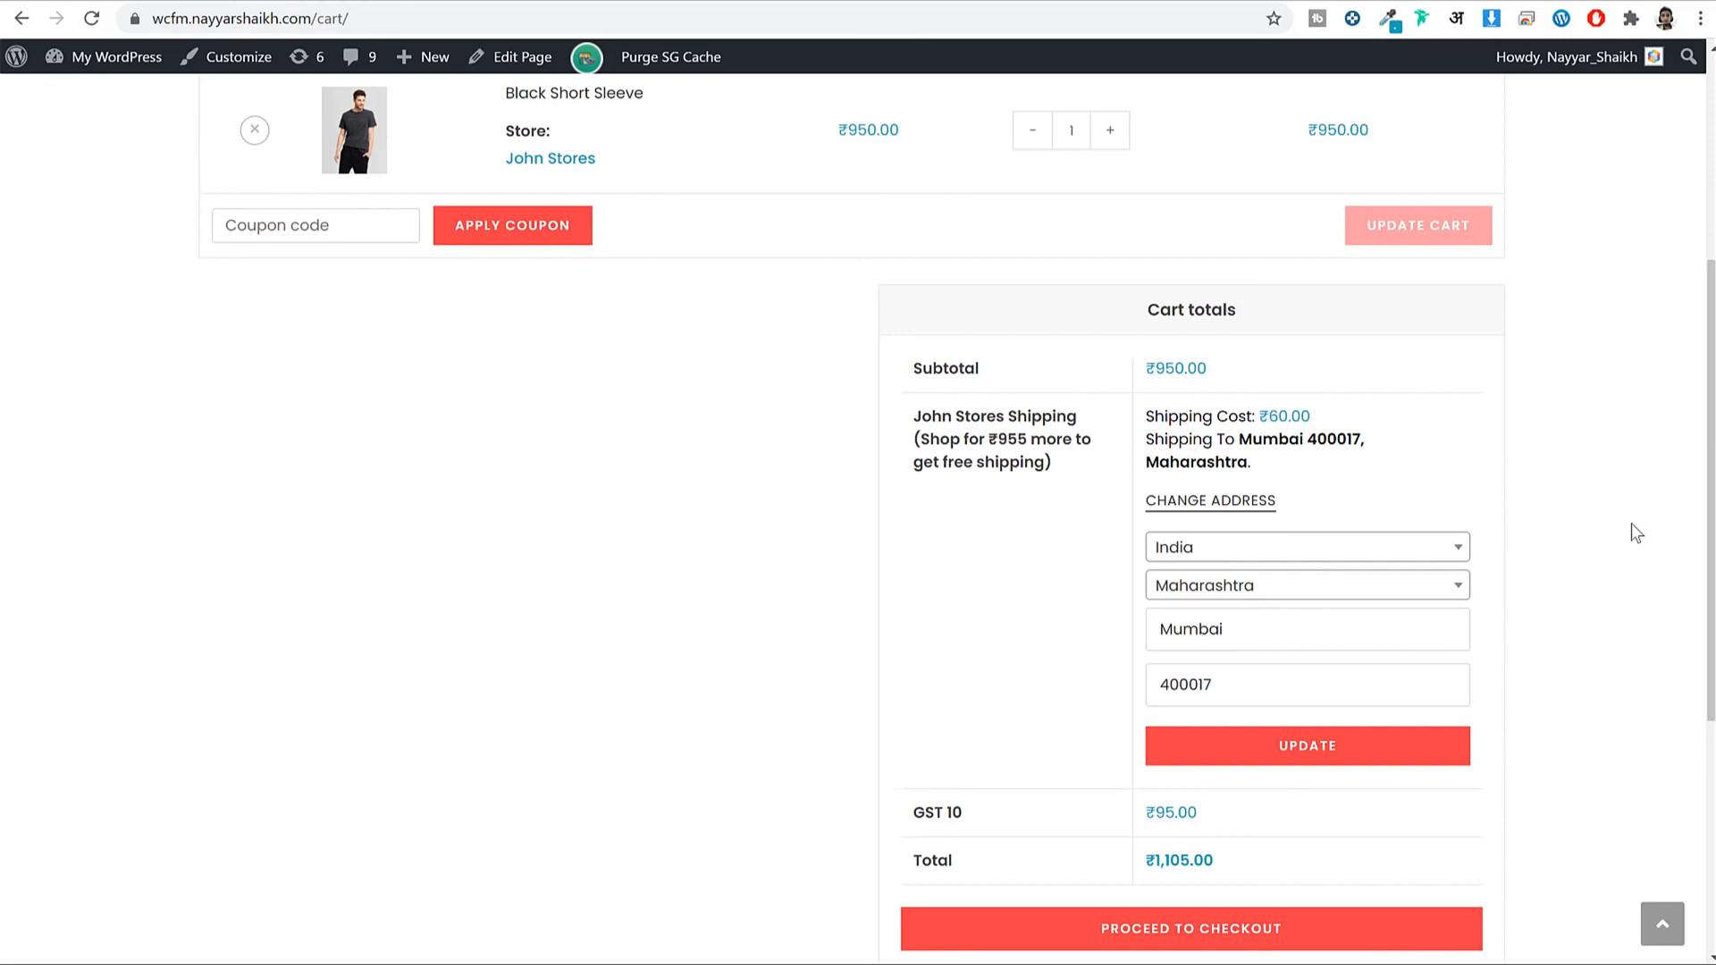
left_click(1291, 588)
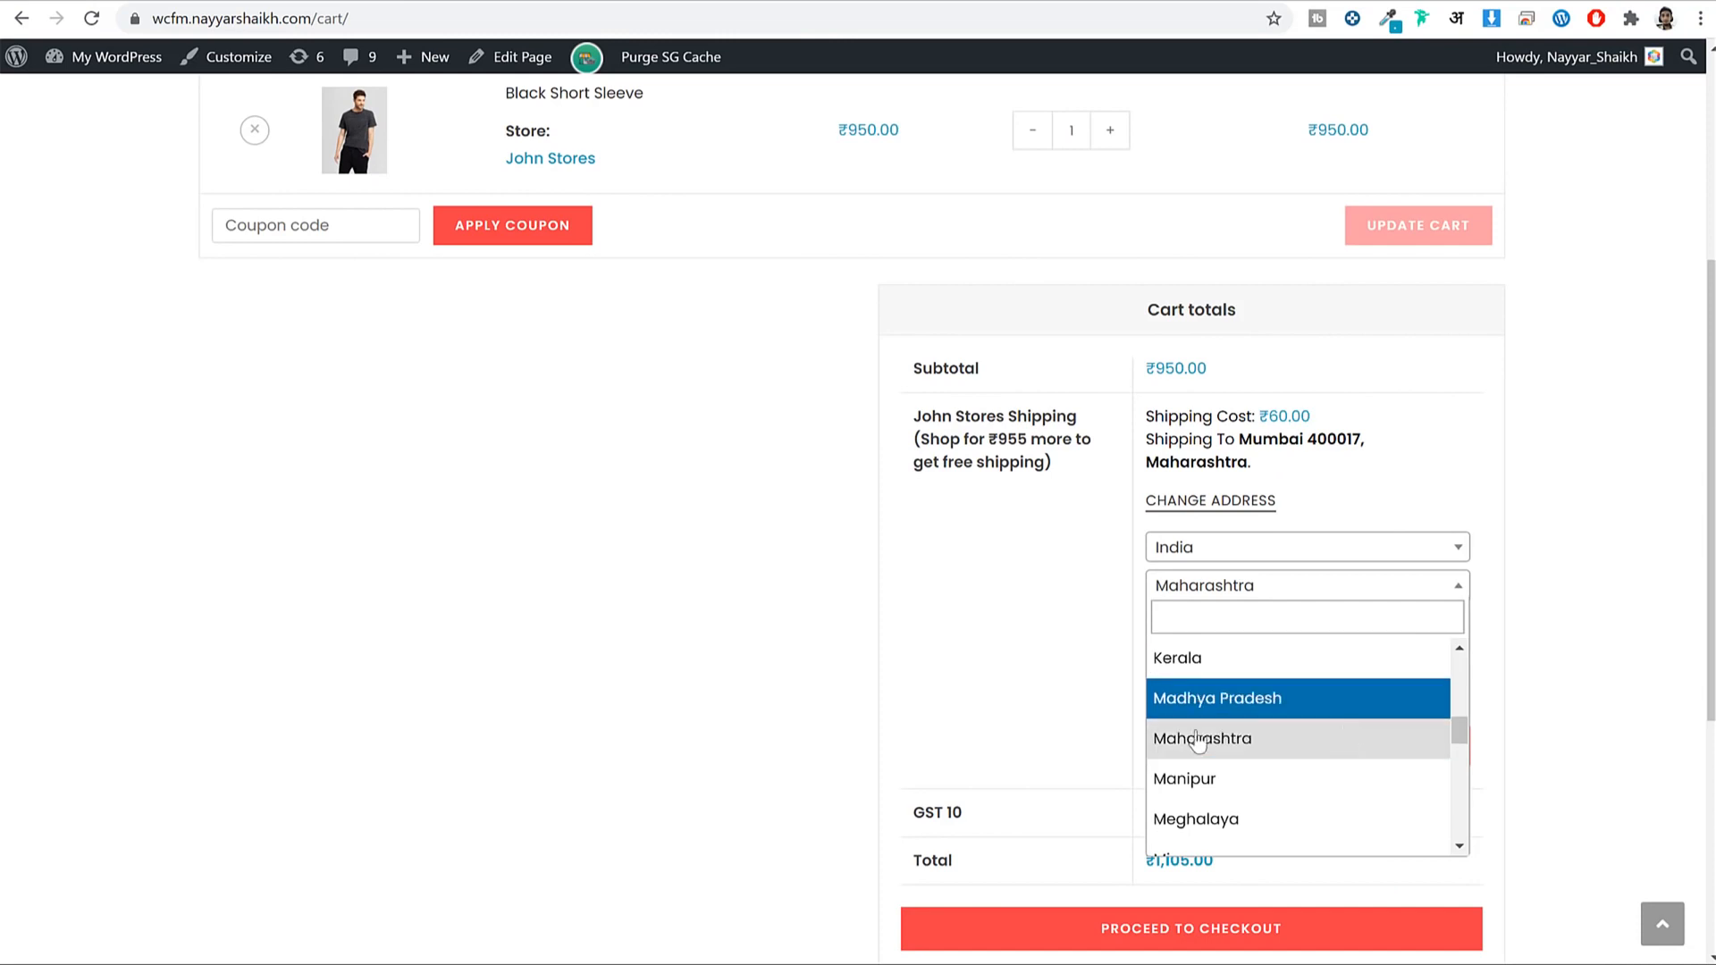
left_click(1247, 666)
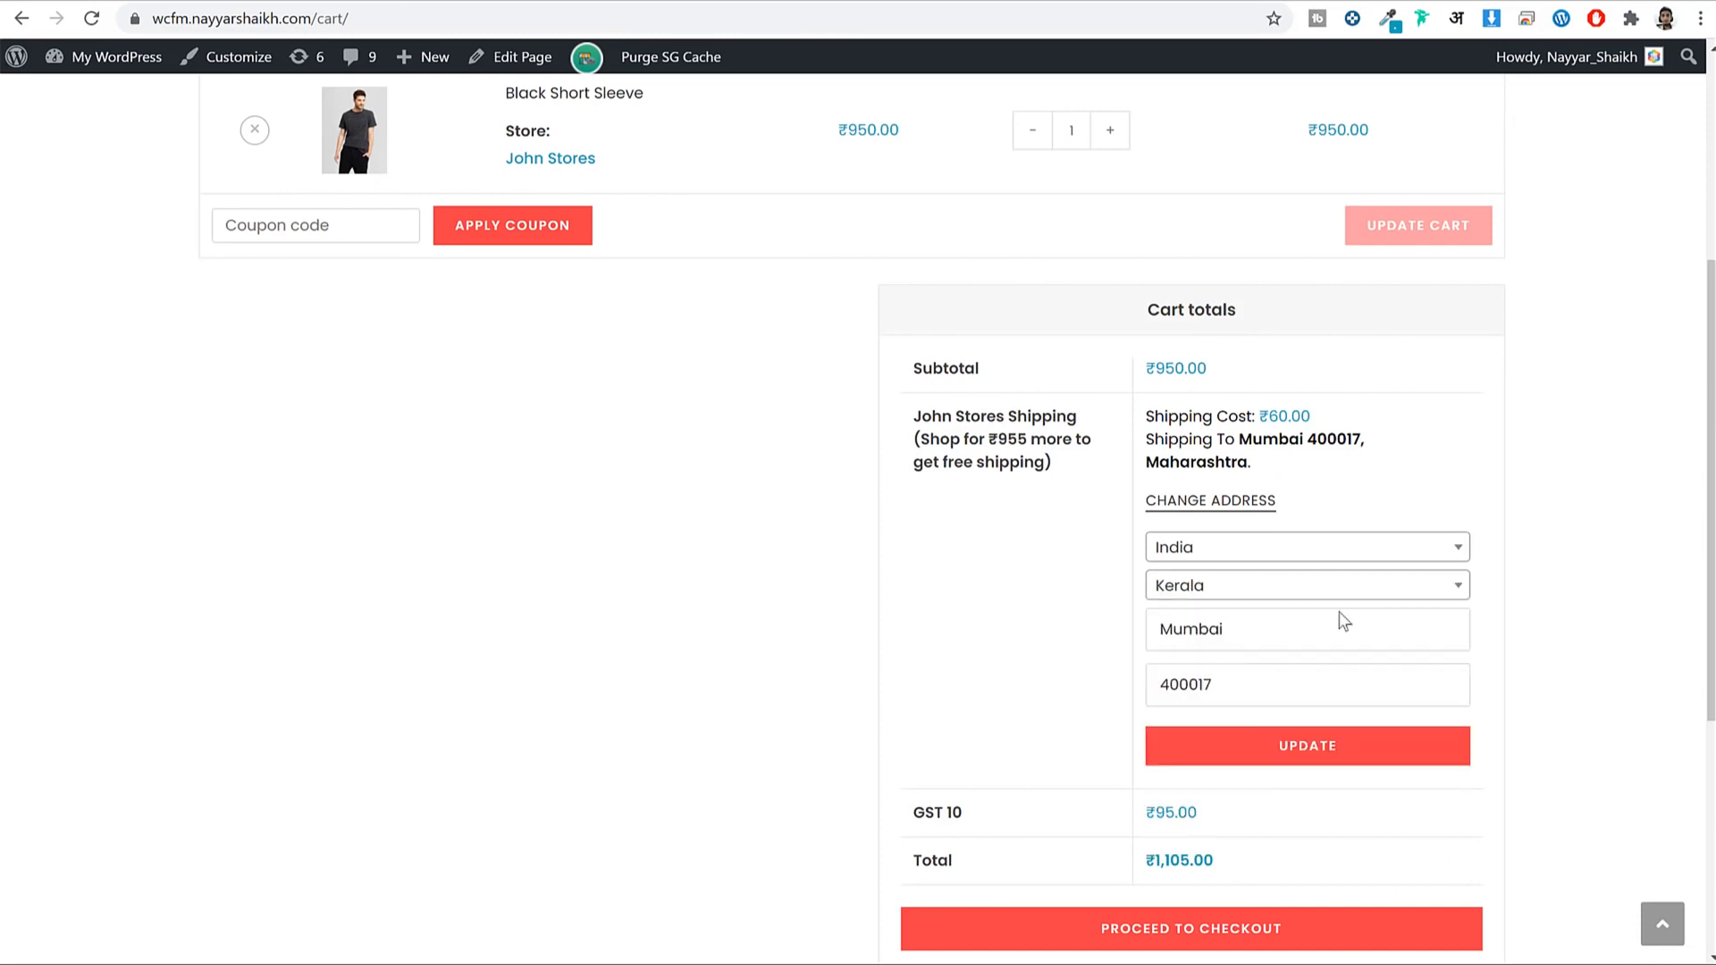
Recalculate shipping to ₹100 for a ₹1,145 total and proceed to checkout.
left_click(1361, 753)
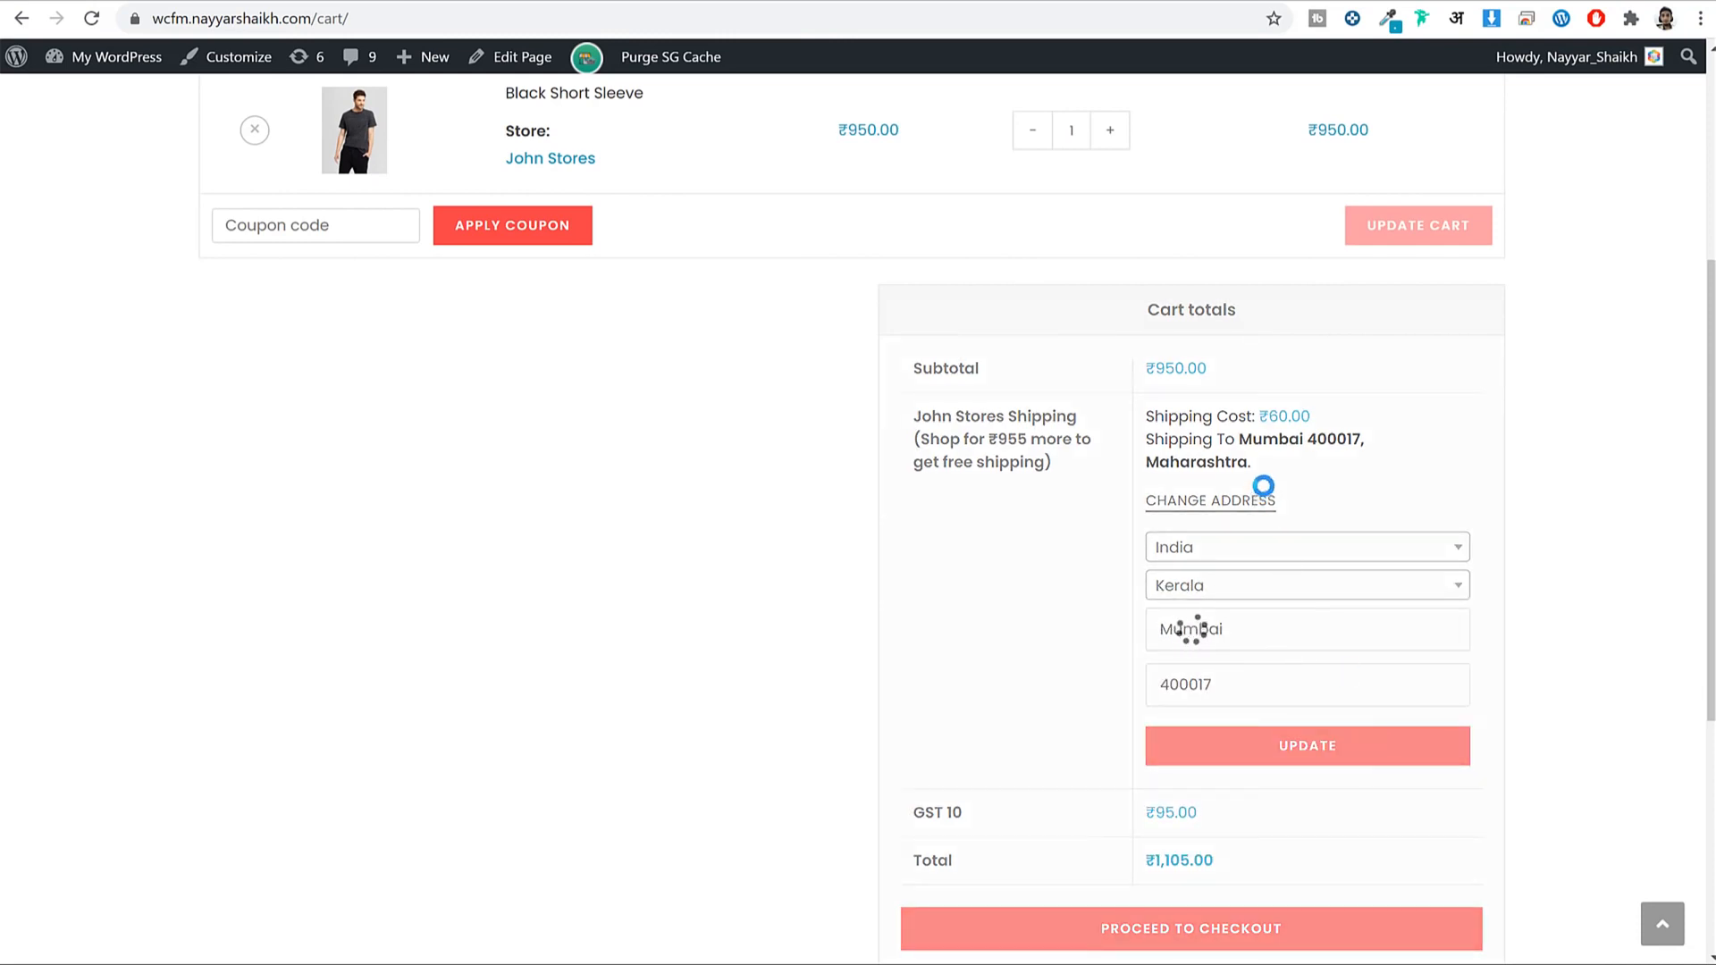
left_click_drag(1306, 418, 1261, 420)
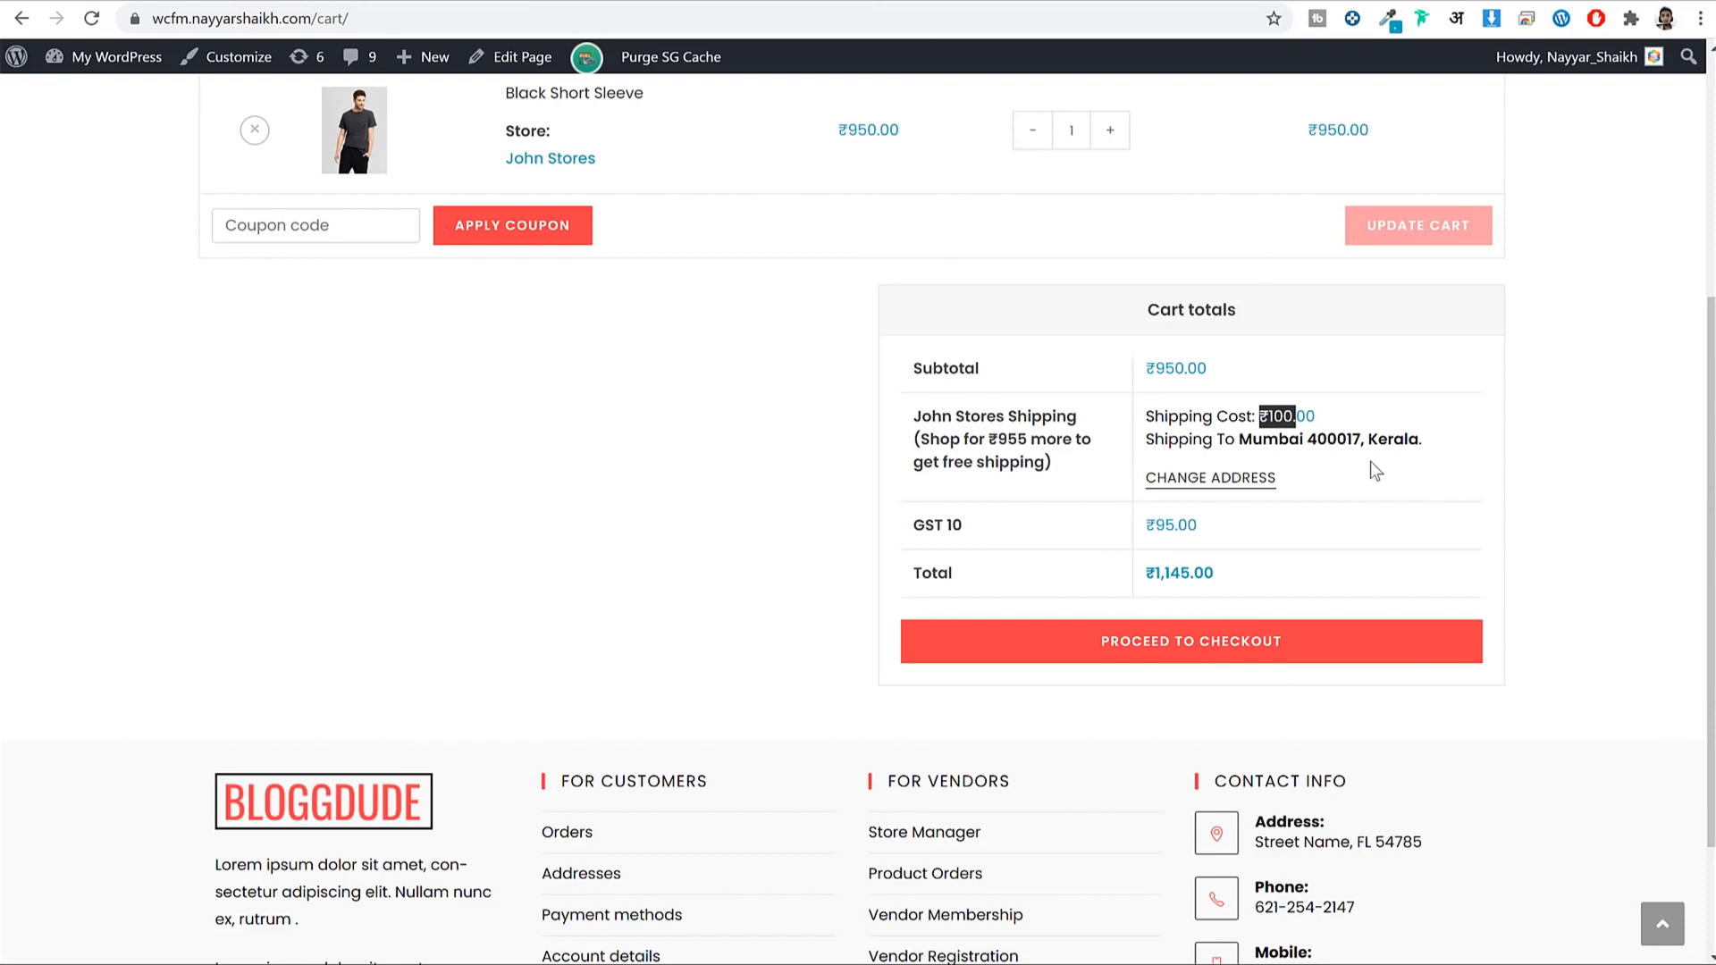
left_click(1269, 660)
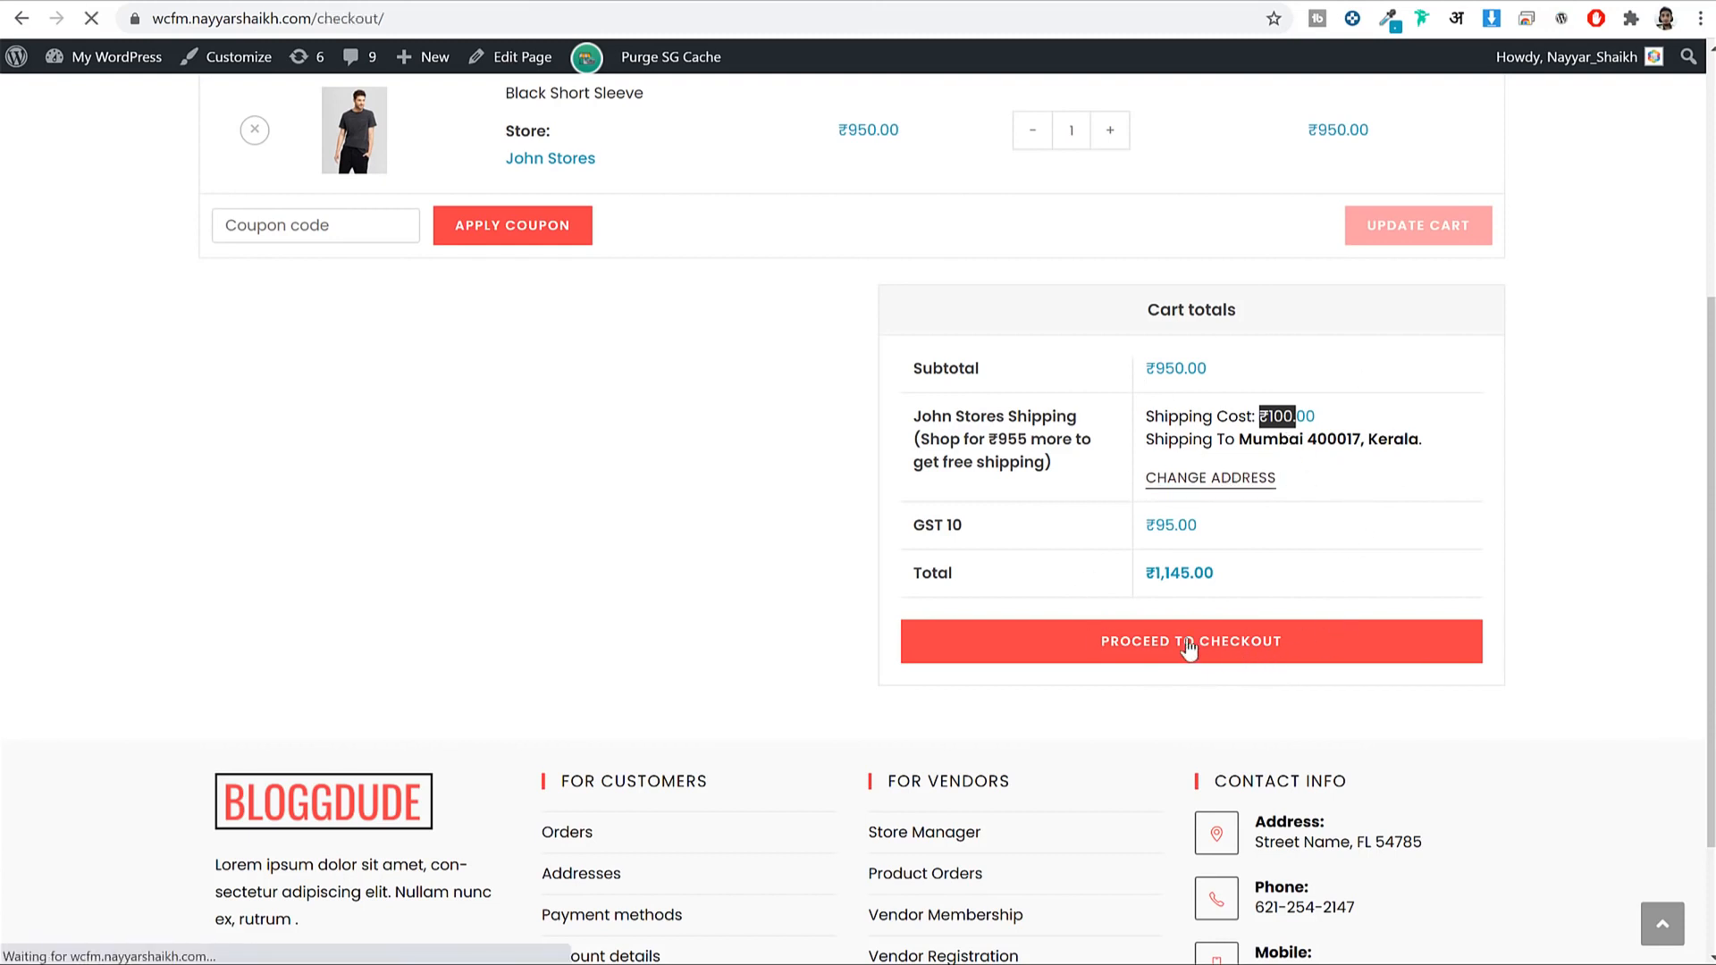
Search 'mumbai' and set the Delivery Location to Mumbai, Mumbai City, Maharashtra, India.
scroll(516, 639, "down", 10)
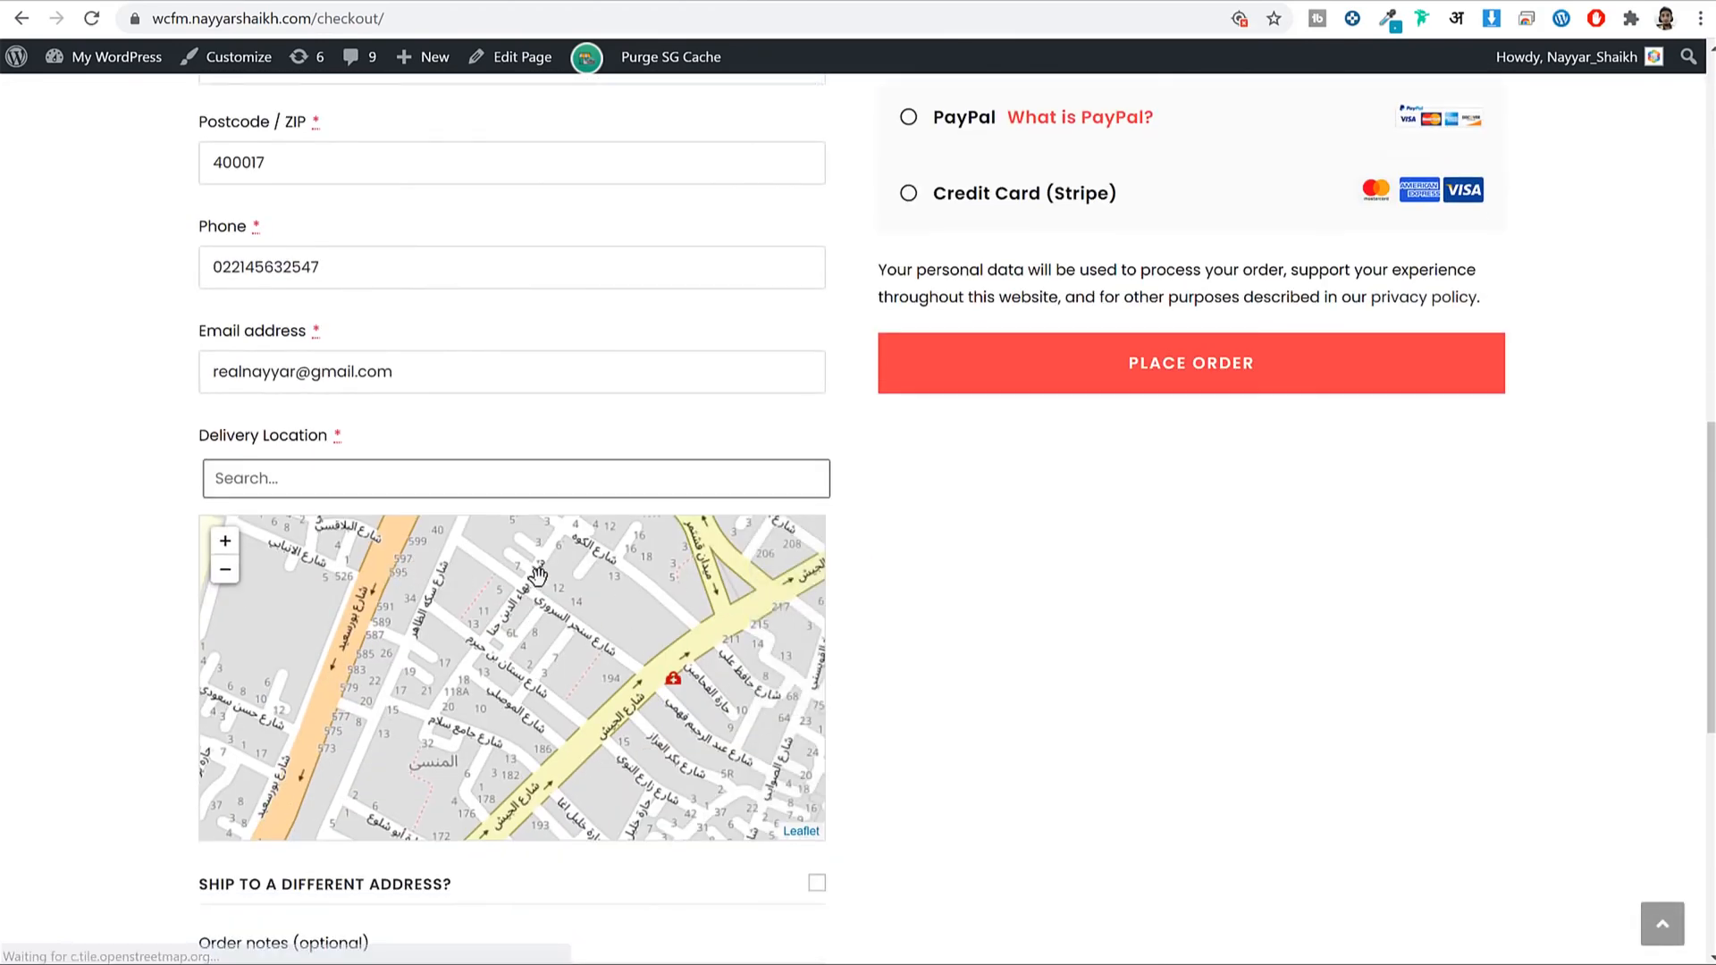
scroll(683, 608, "down", 1)
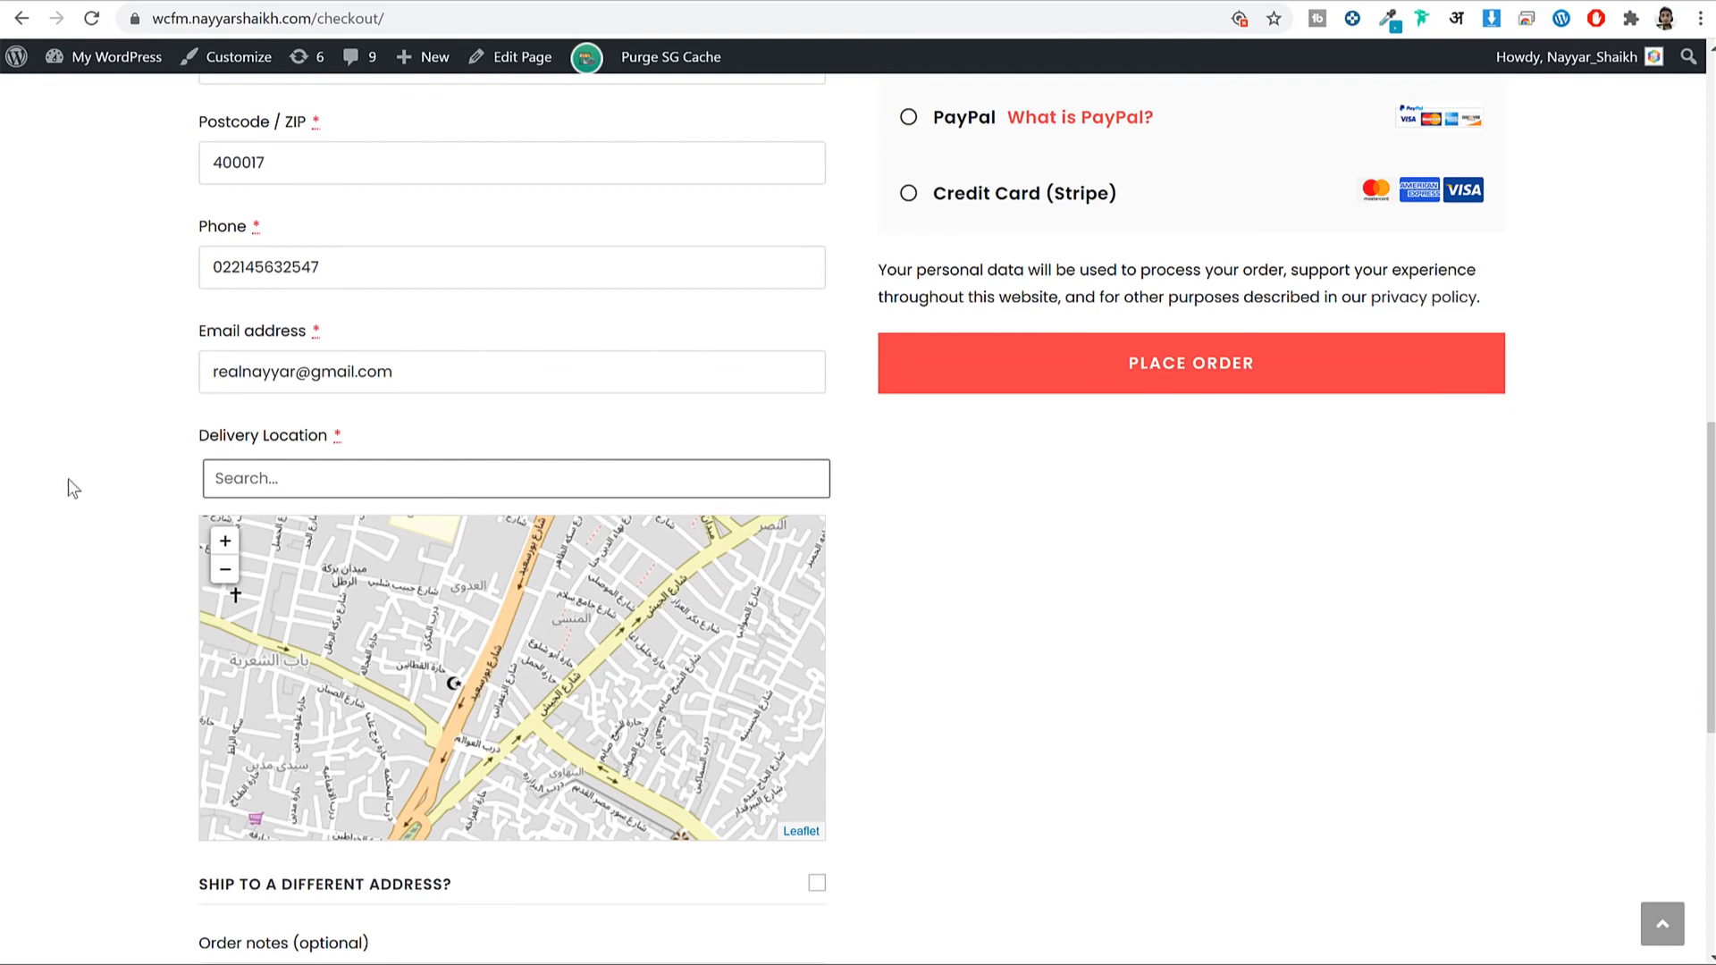
left_click(225, 482)
type("mumbai")
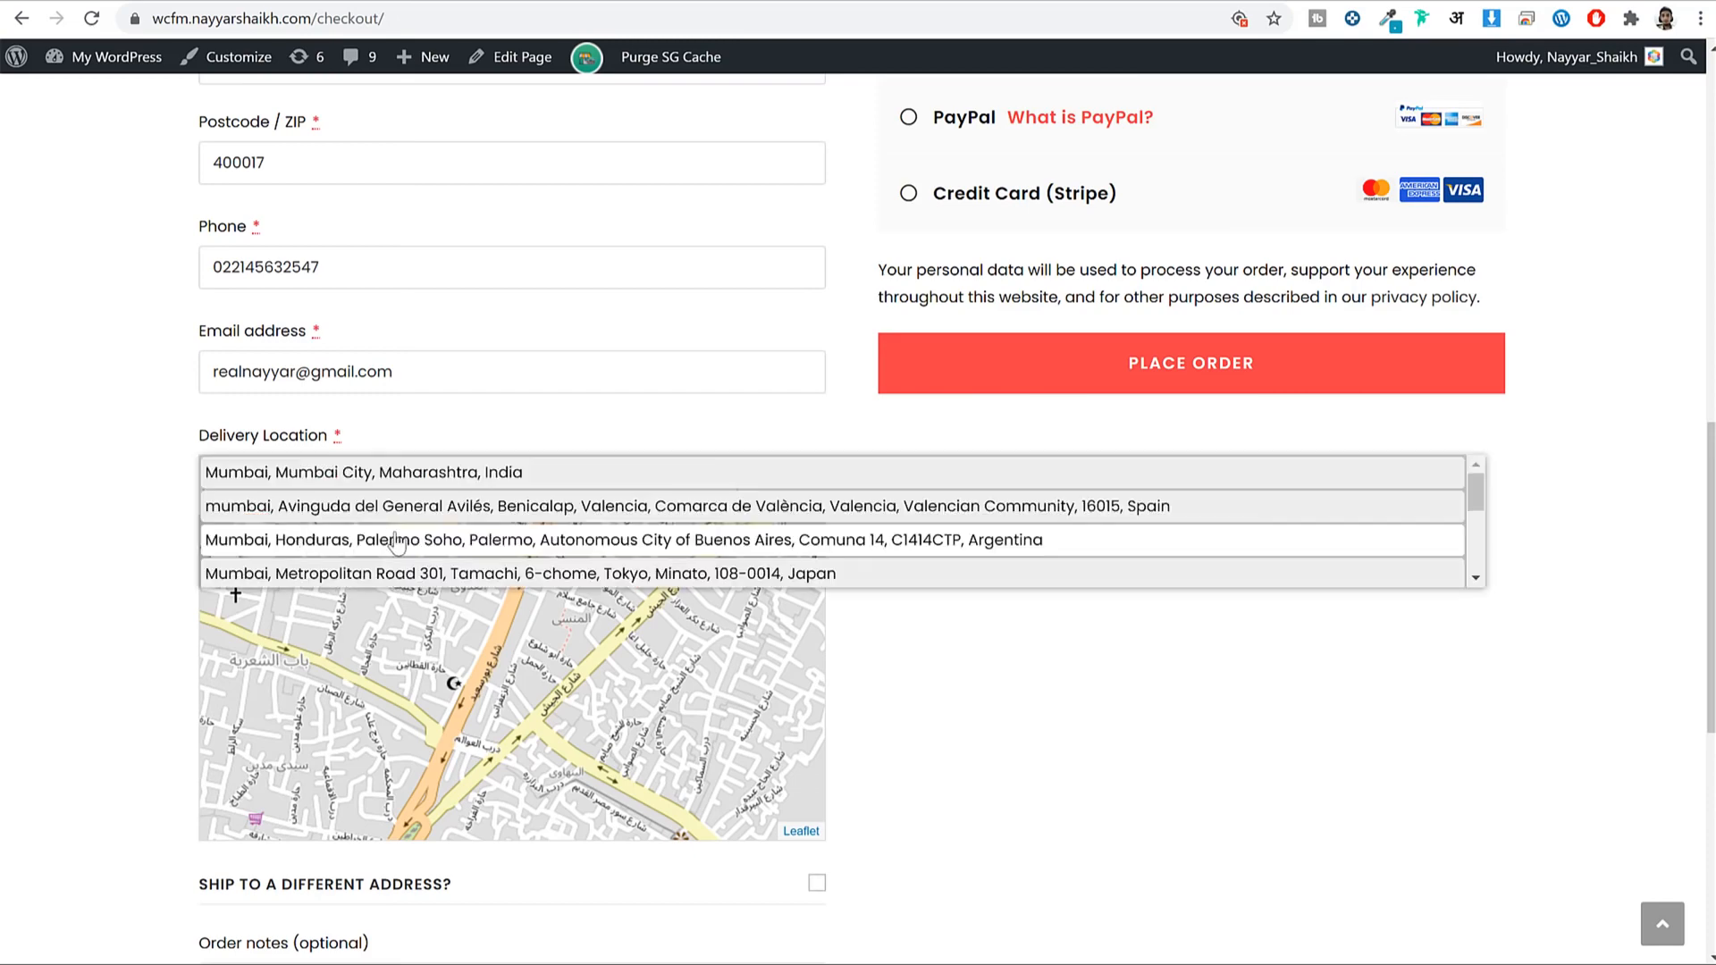
left_click(466, 481)
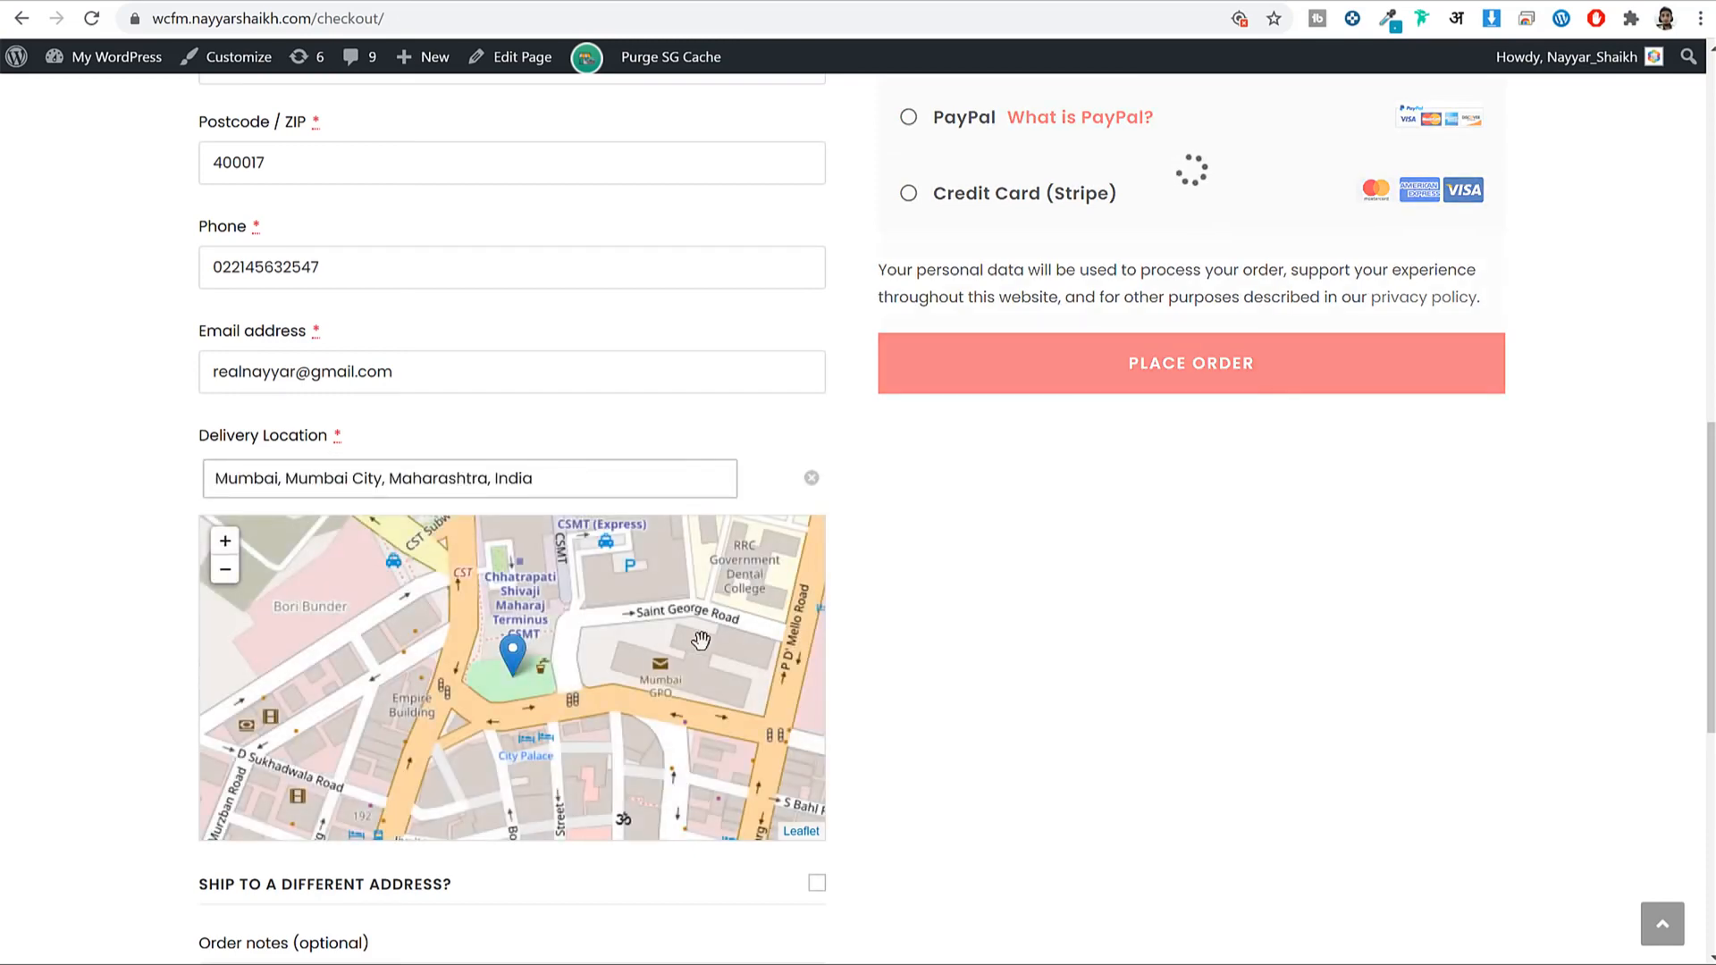
Drag the map pin to the exact delivery spot south-west of CSMT.
mouse_move(504, 663)
left_mouse_down()
mouse_move(435, 666)
mouse_move(536, 659)
mouse_move(480, 666)
left_mouse_up()
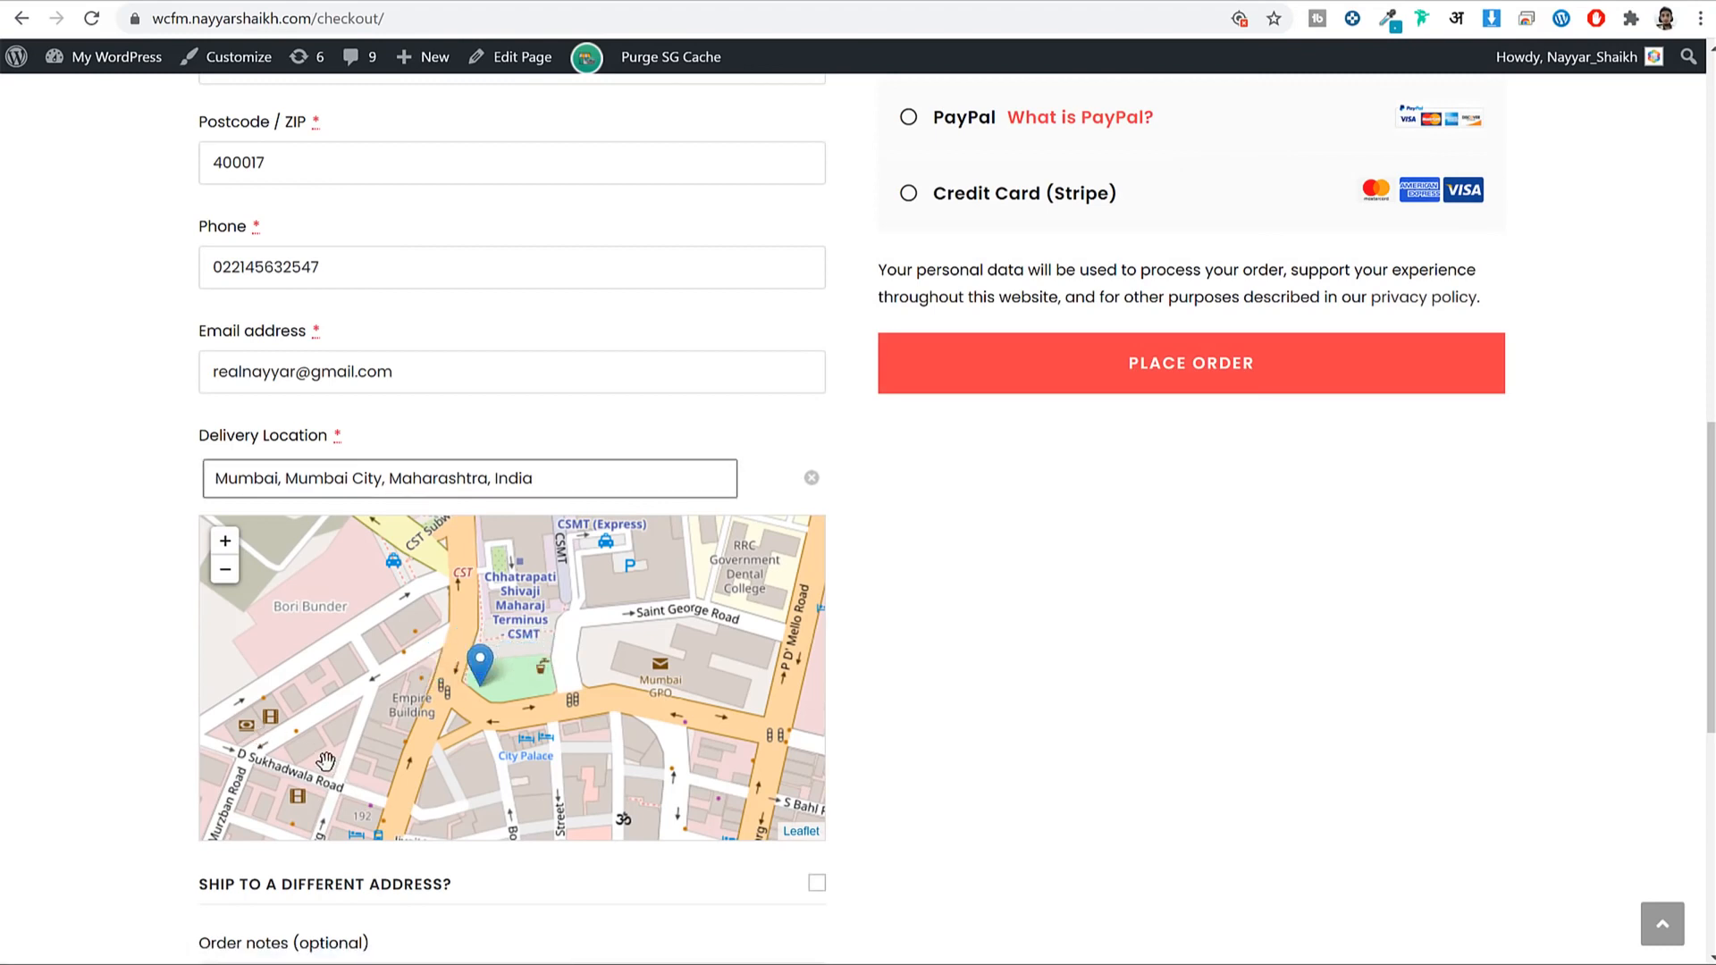
left_click_drag(311, 751, 372, 673)
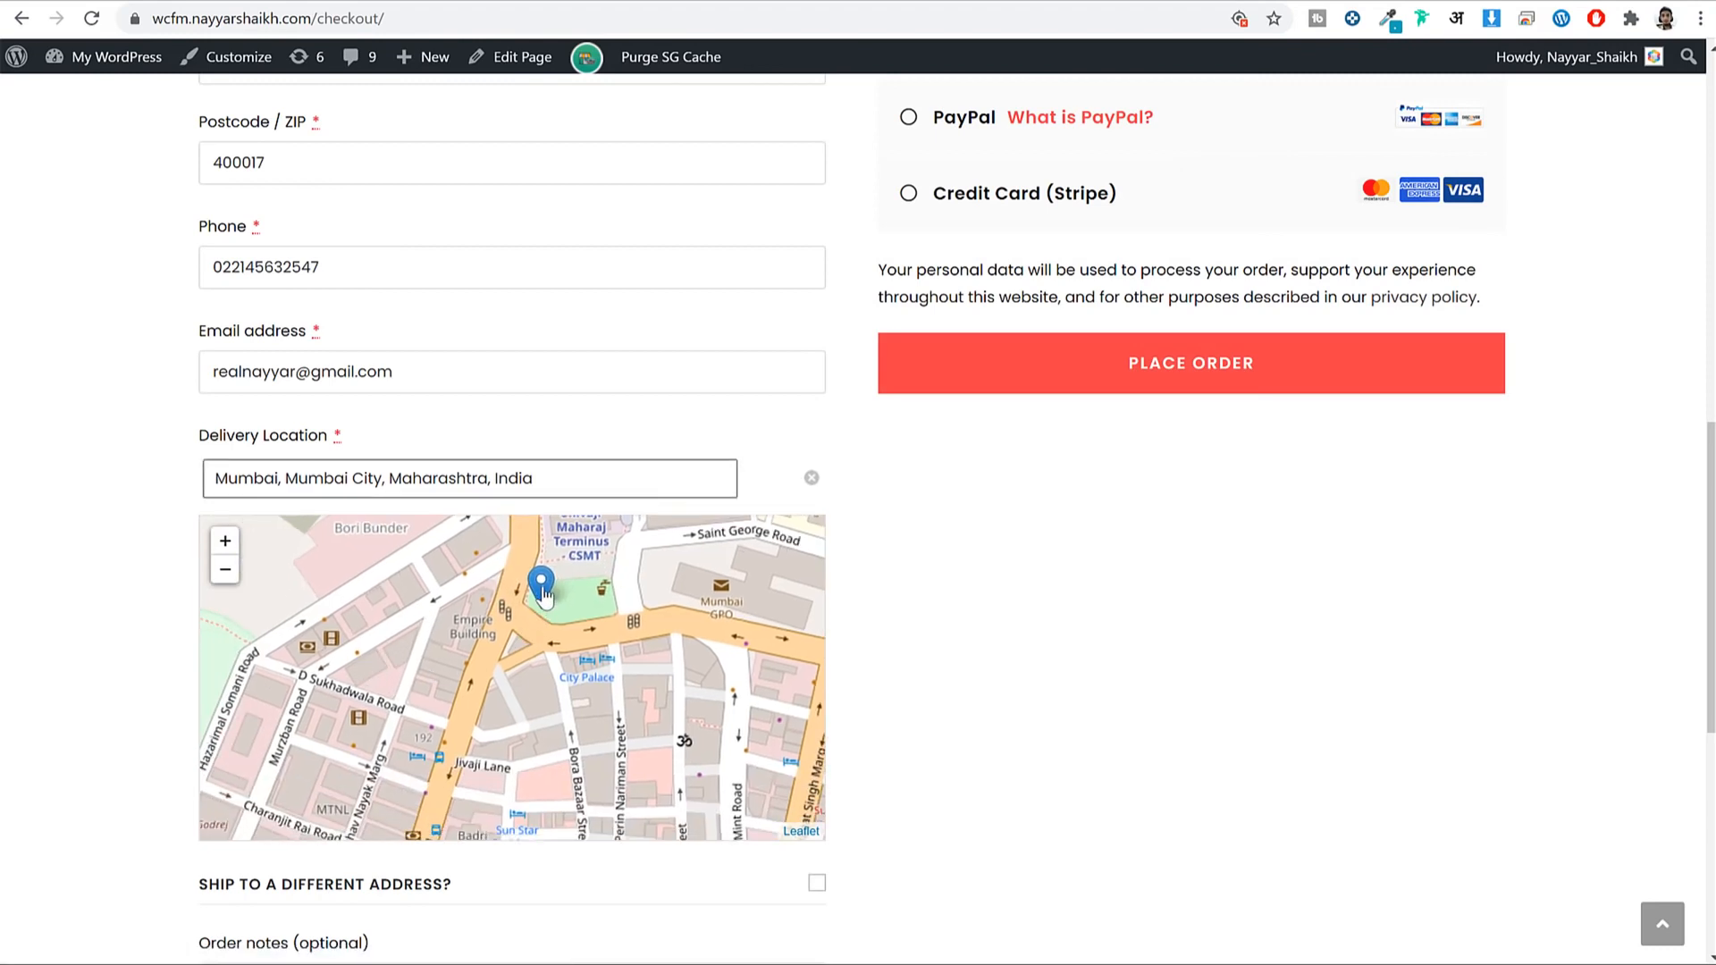
mouse_move(540, 592)
left_mouse_down()
mouse_move(378, 617)
mouse_move(365, 645)
left_mouse_up()
left_click_drag(484, 688, 649, 692)
scroll(1353, 745, "down", 1)
scroll(1353, 745, "down", 4)
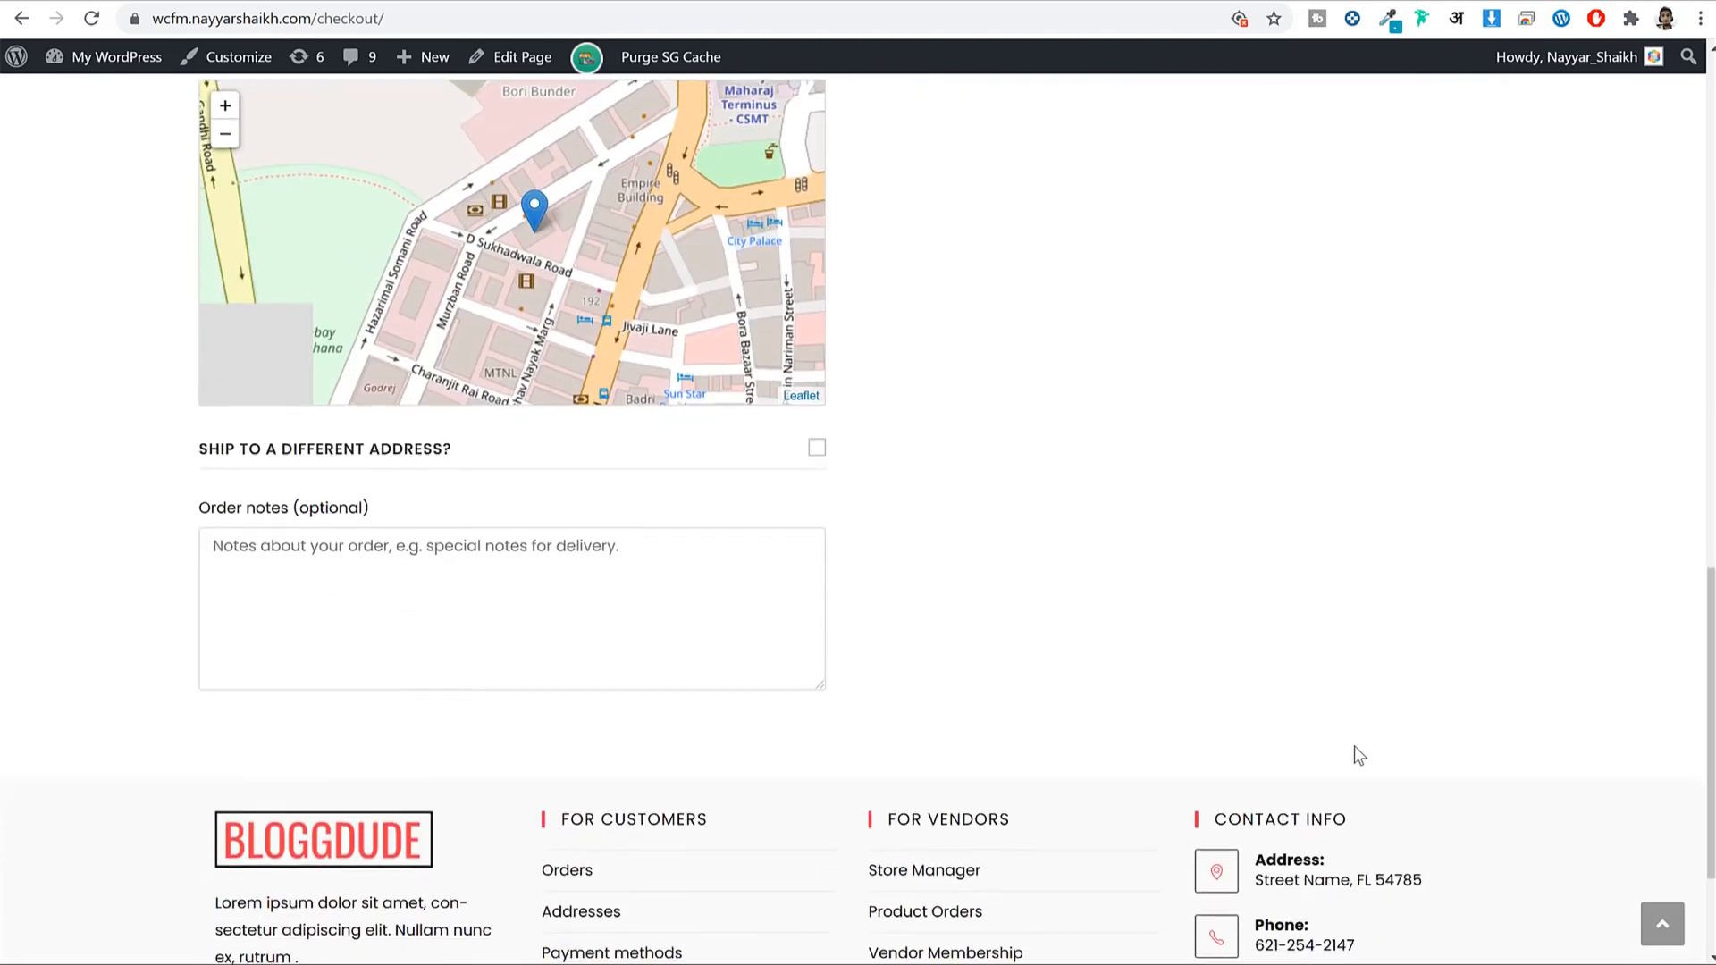
scroll(1354, 756, "up", 15)
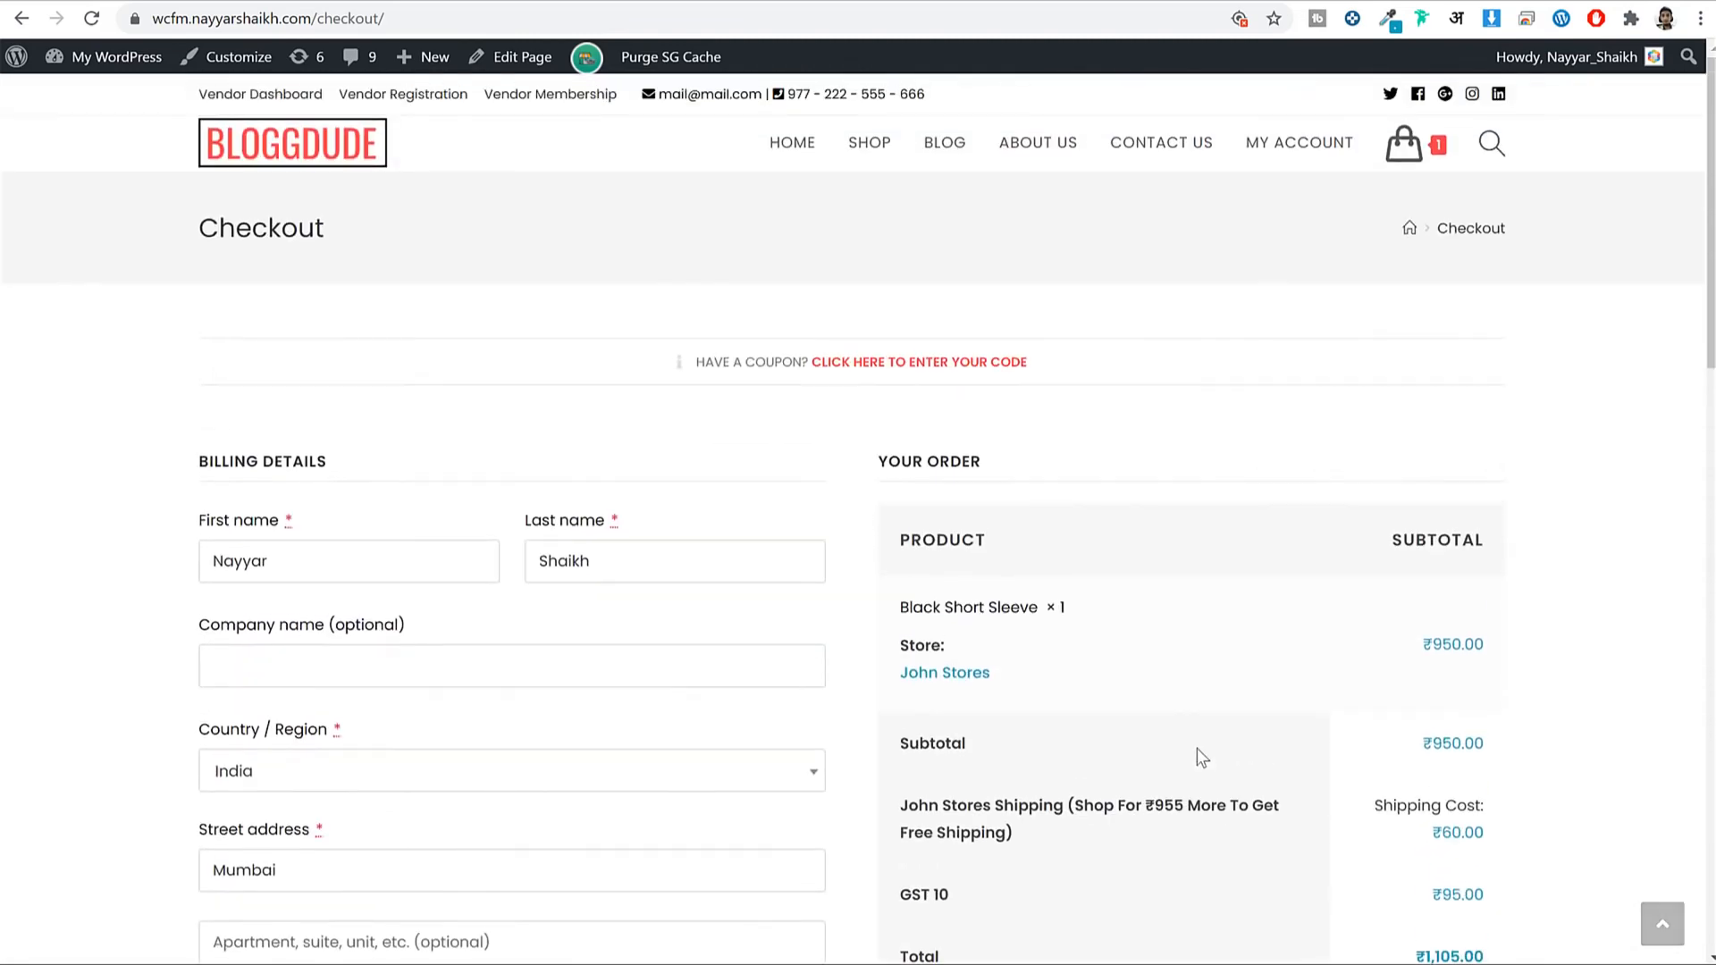
scroll(1199, 755, "down", 3)
left_click_drag(922, 390, 1163, 393)
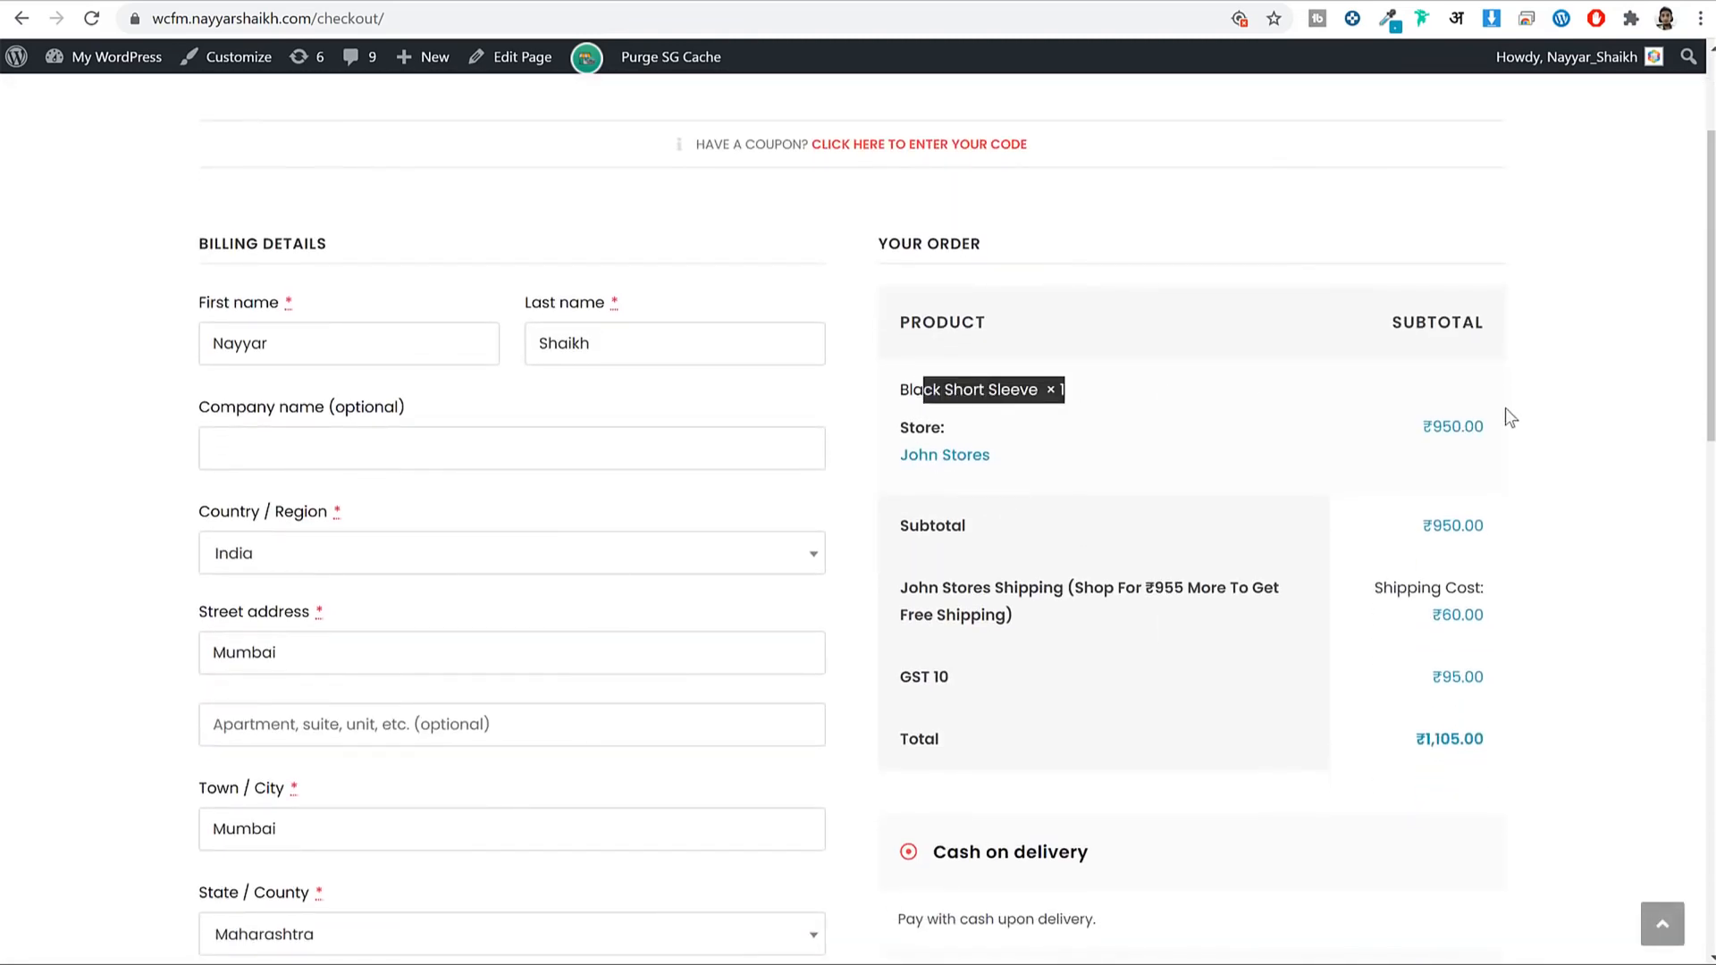
scroll(1505, 407, "down", 2)
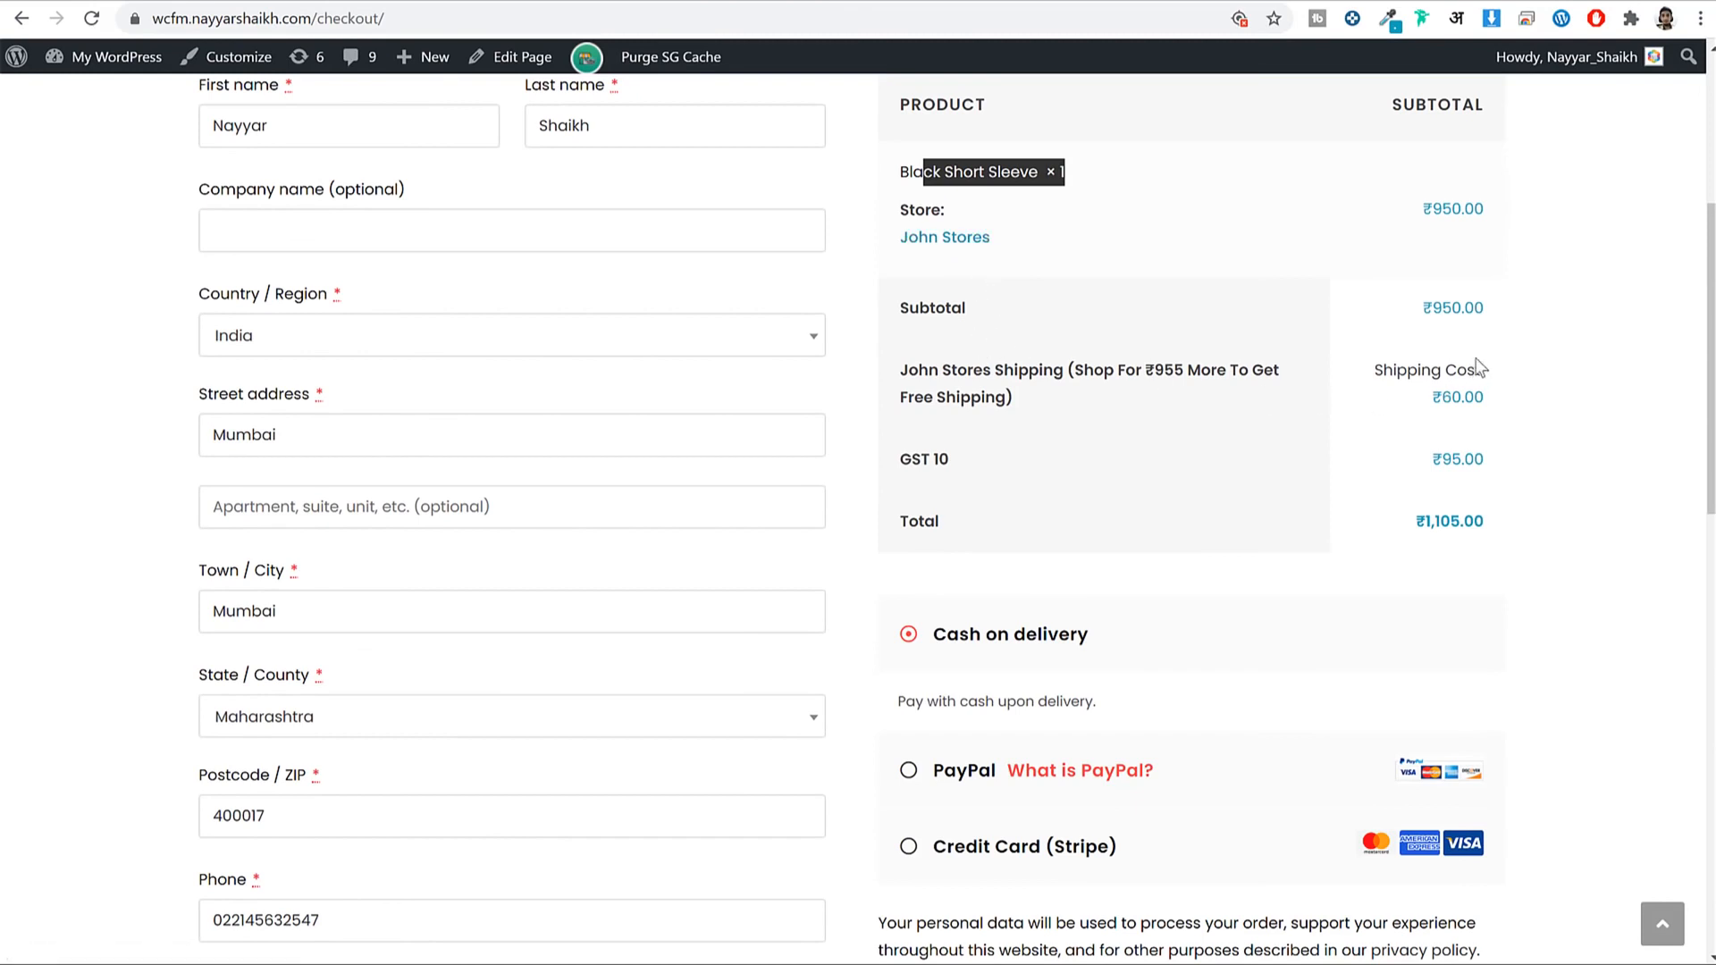
left_click(1483, 310)
left_click_drag(1397, 370, 1485, 399)
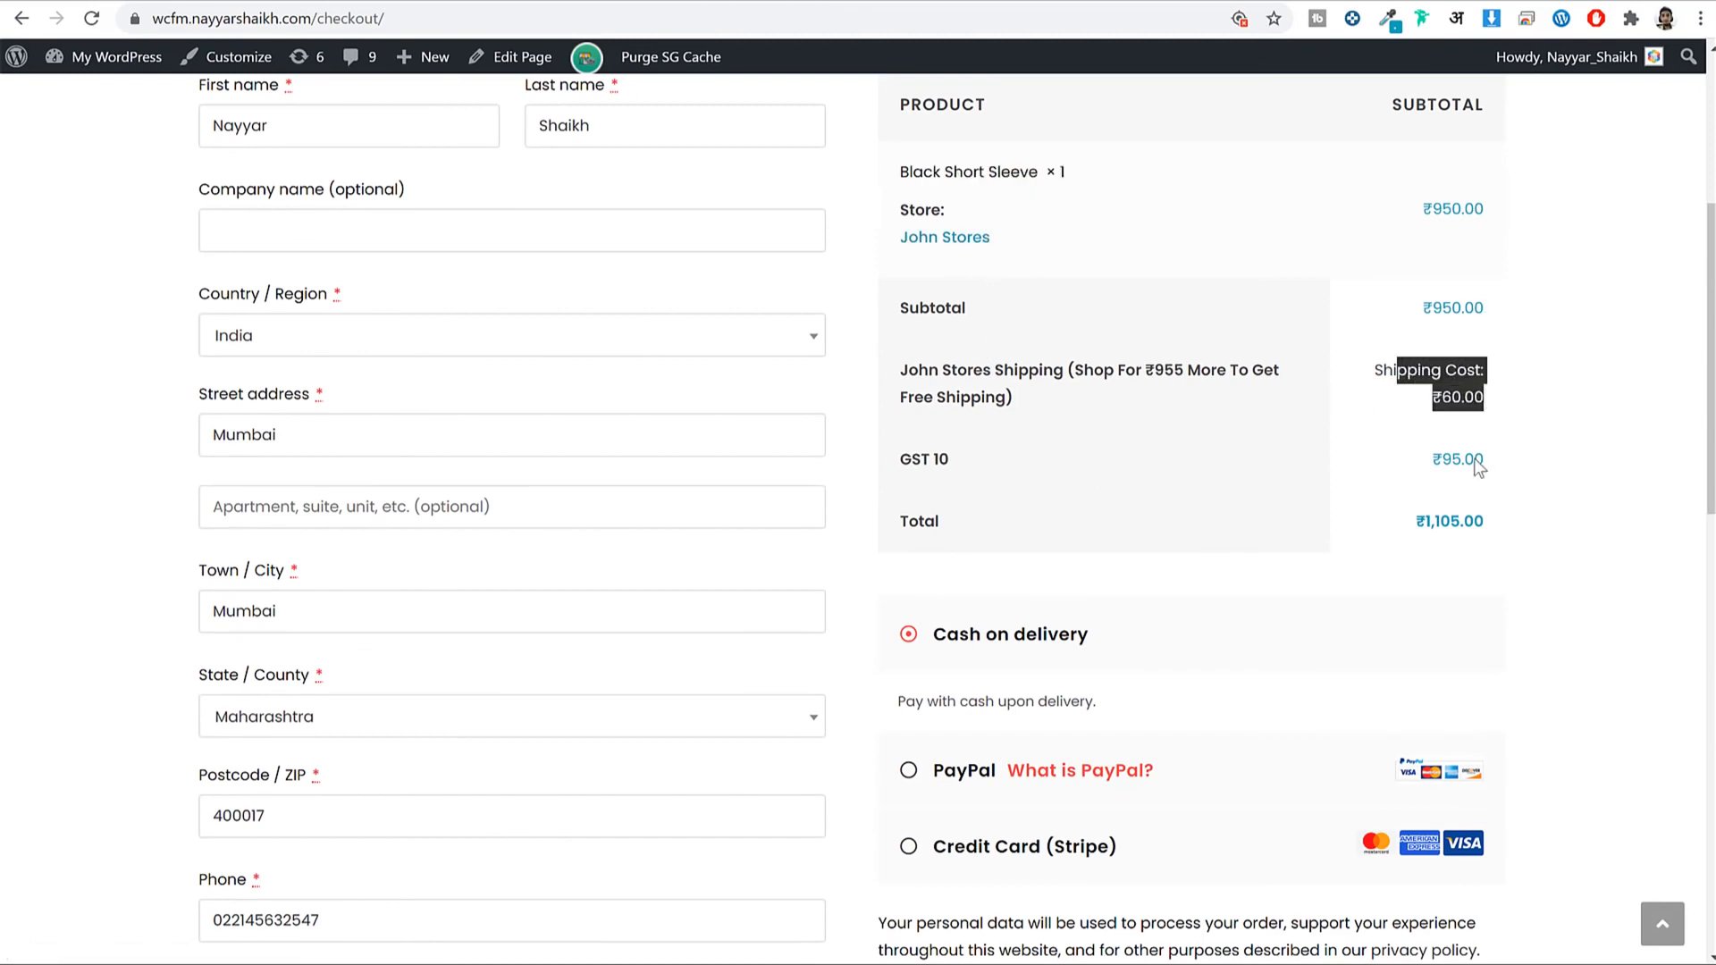
scroll(1545, 517, "down", 2)
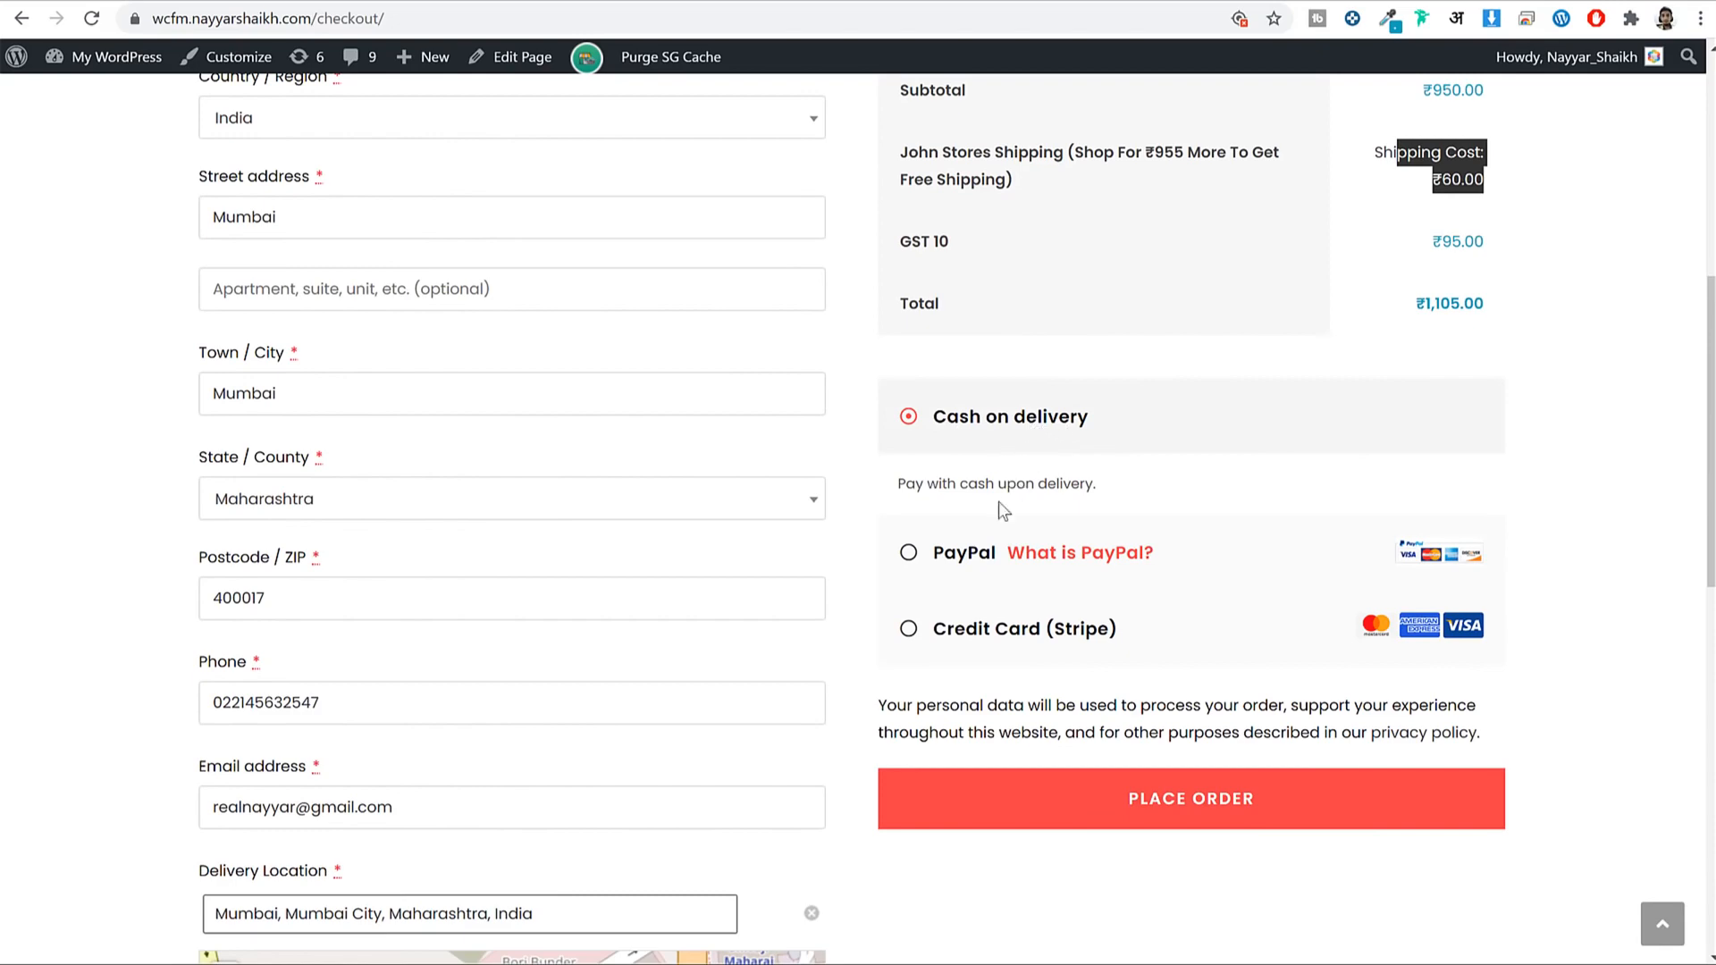
left_click(961, 559)
scroll(1486, 592, "down", 2)
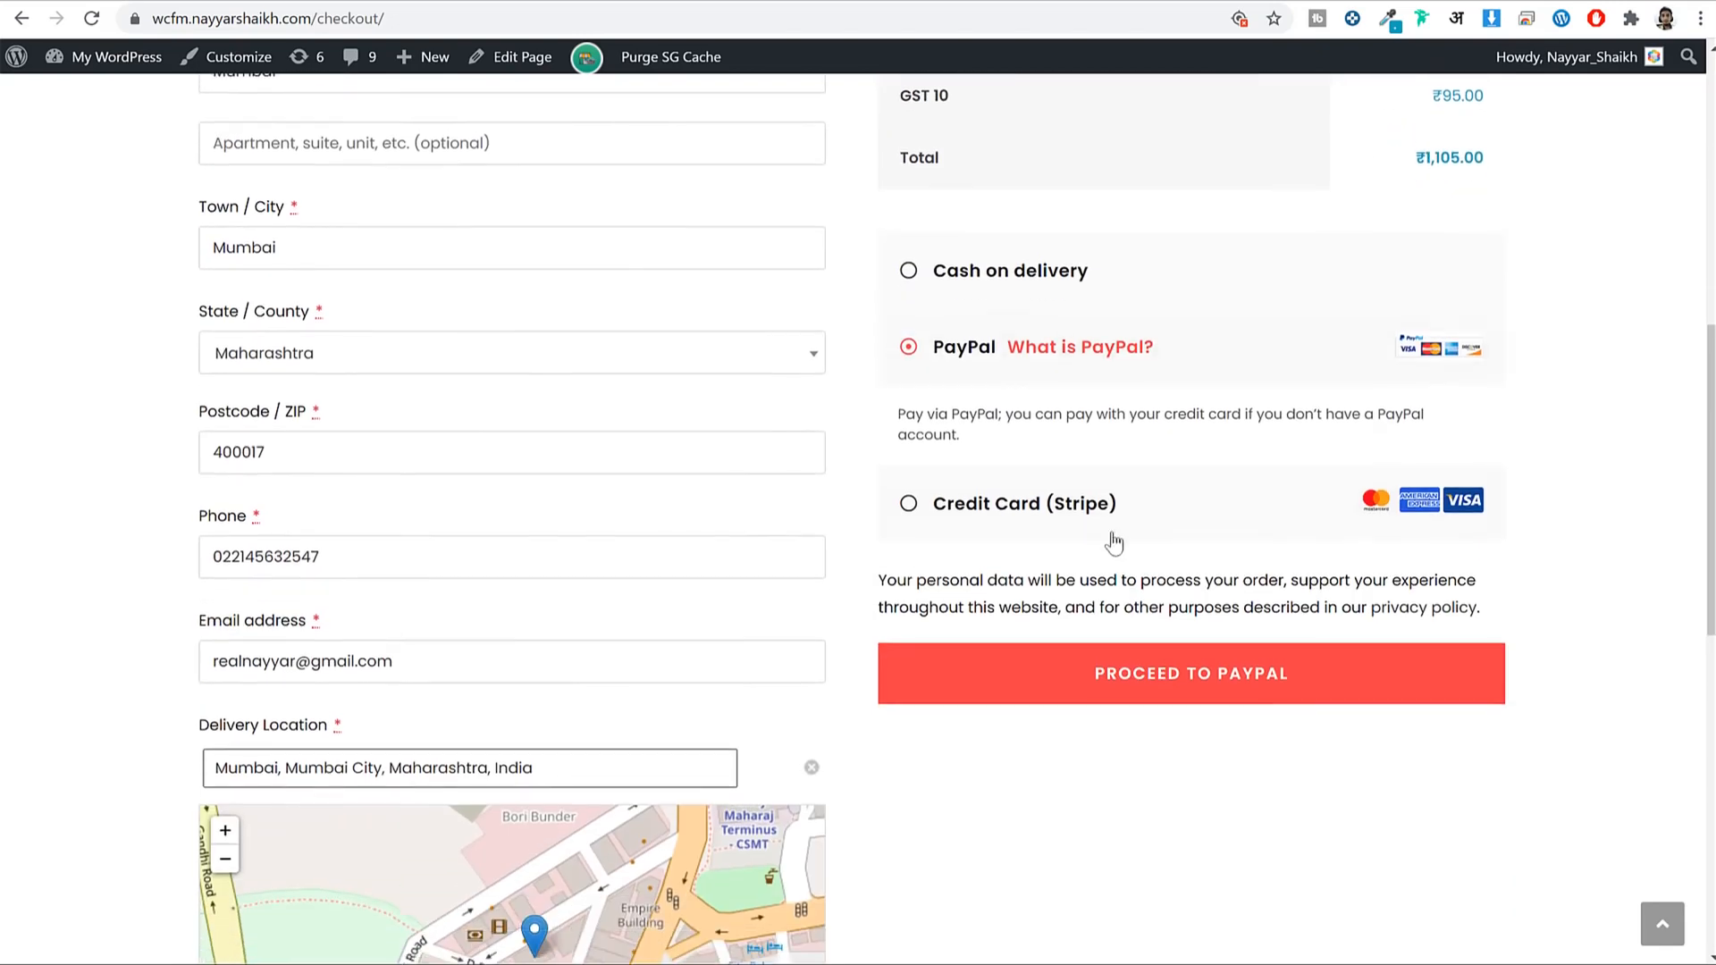
left_click(1037, 498)
scroll(1118, 537, "down", 2)
scroll(1162, 573, "down", 1)
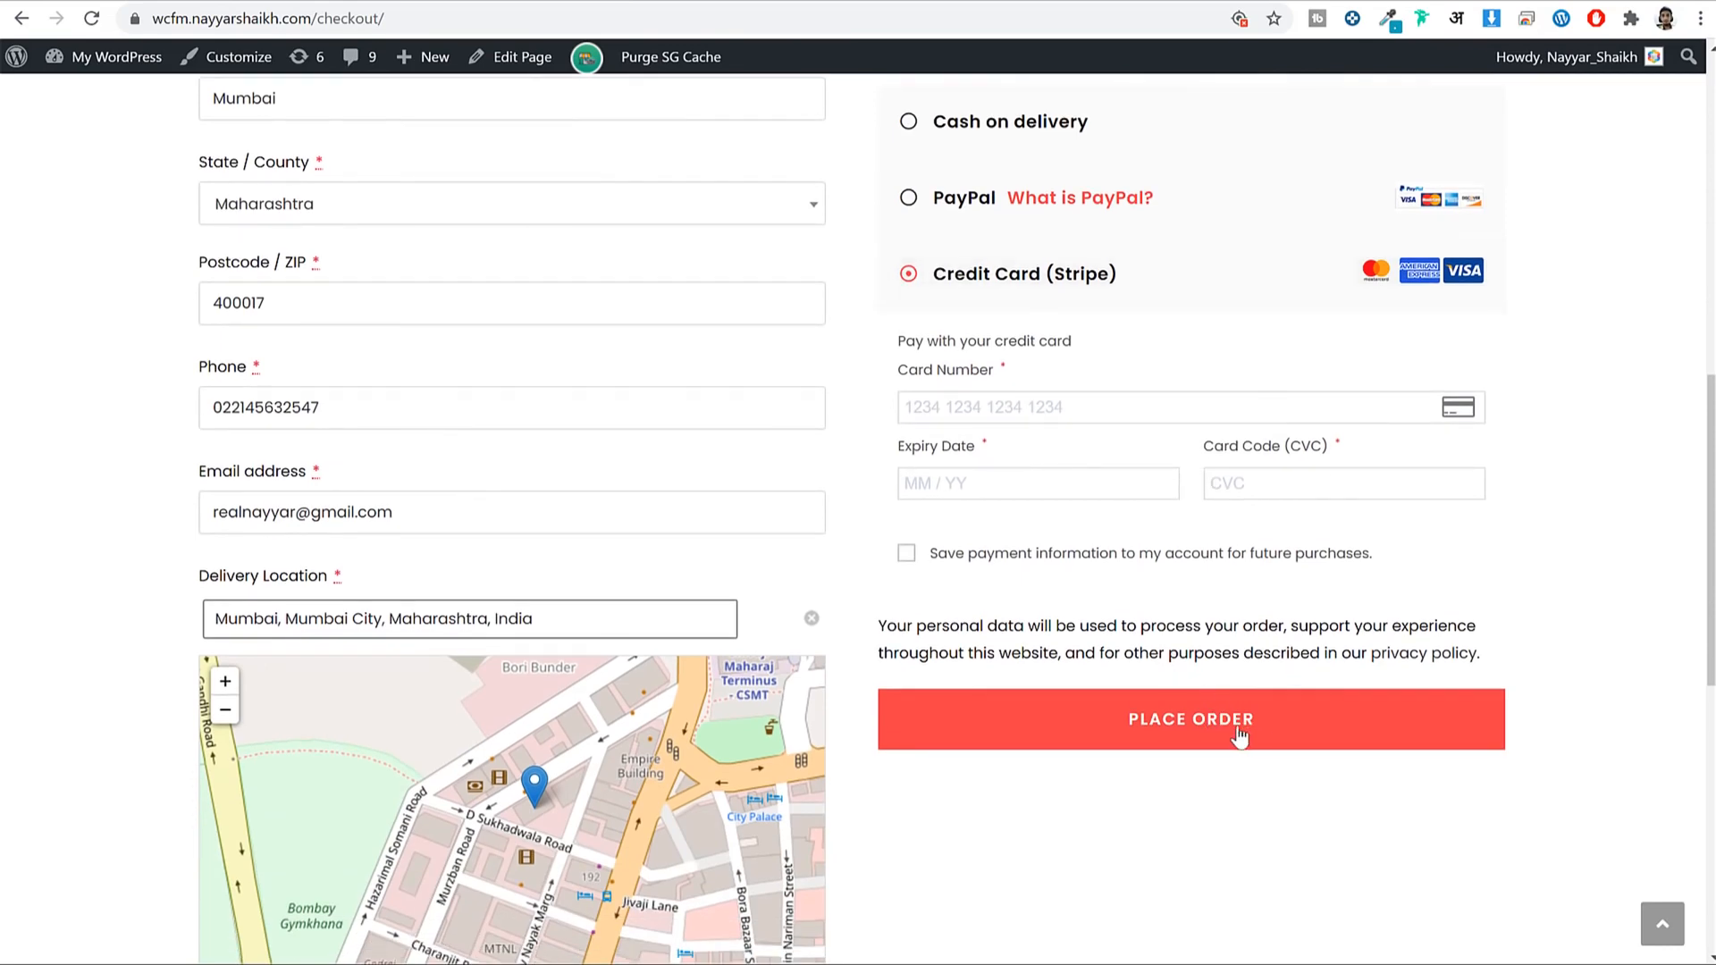
left_click(1288, 732)
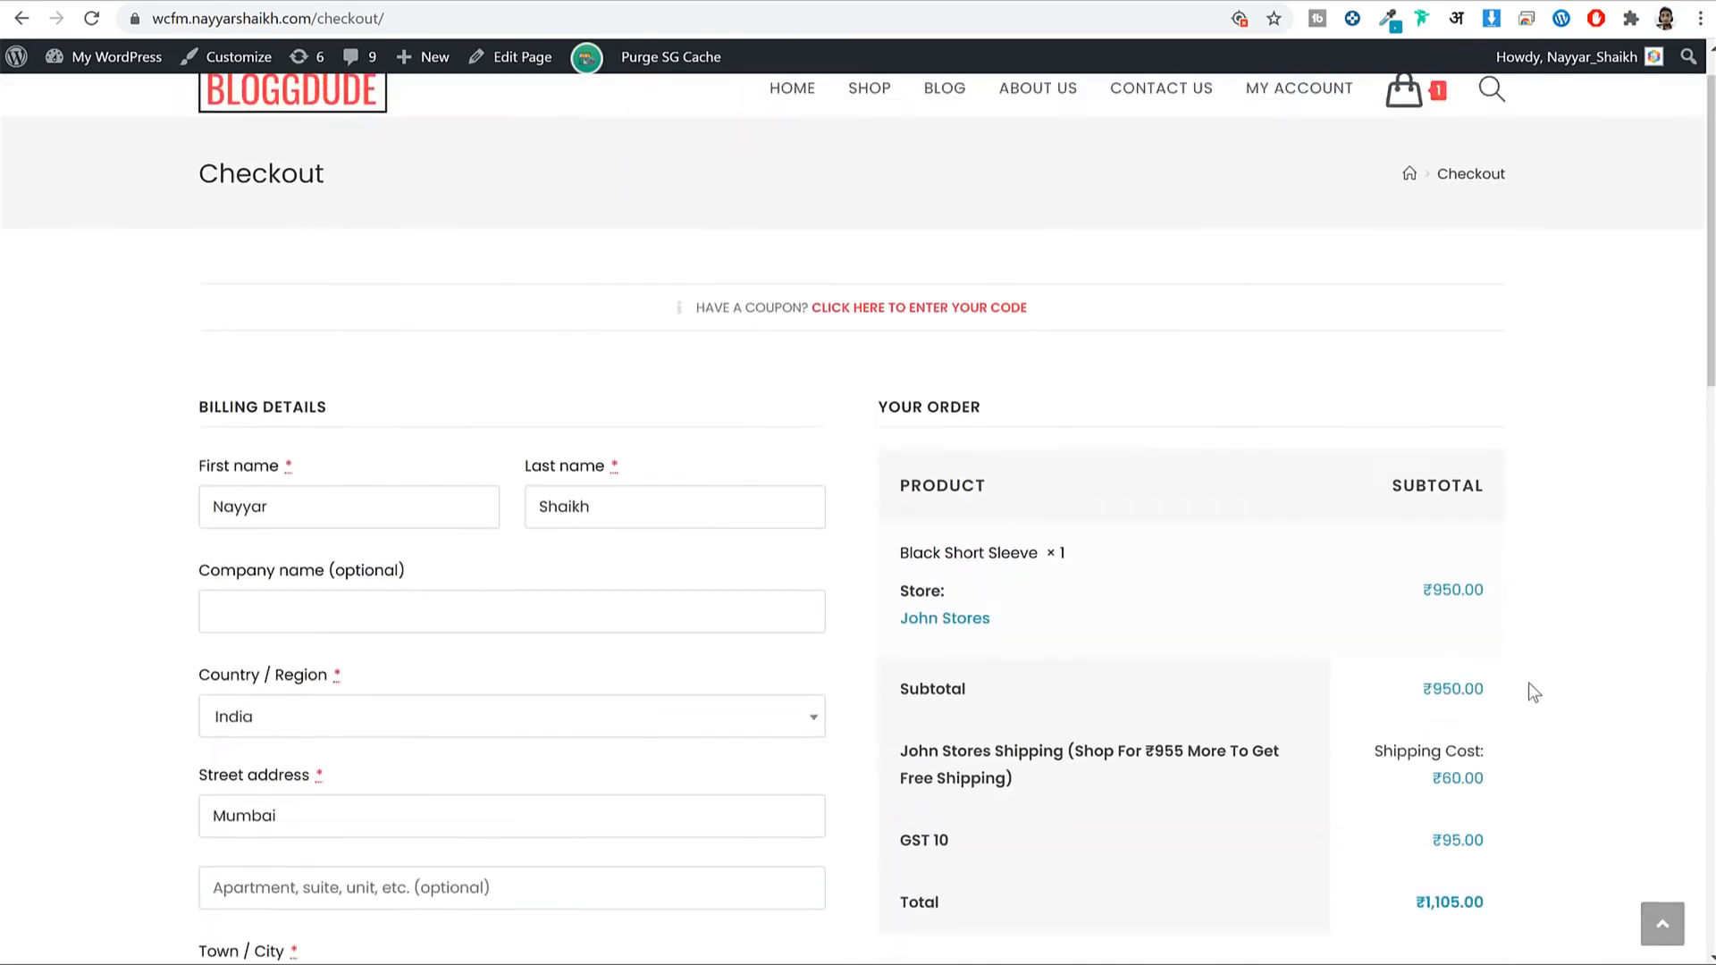
scroll(1555, 678, "down", 5)
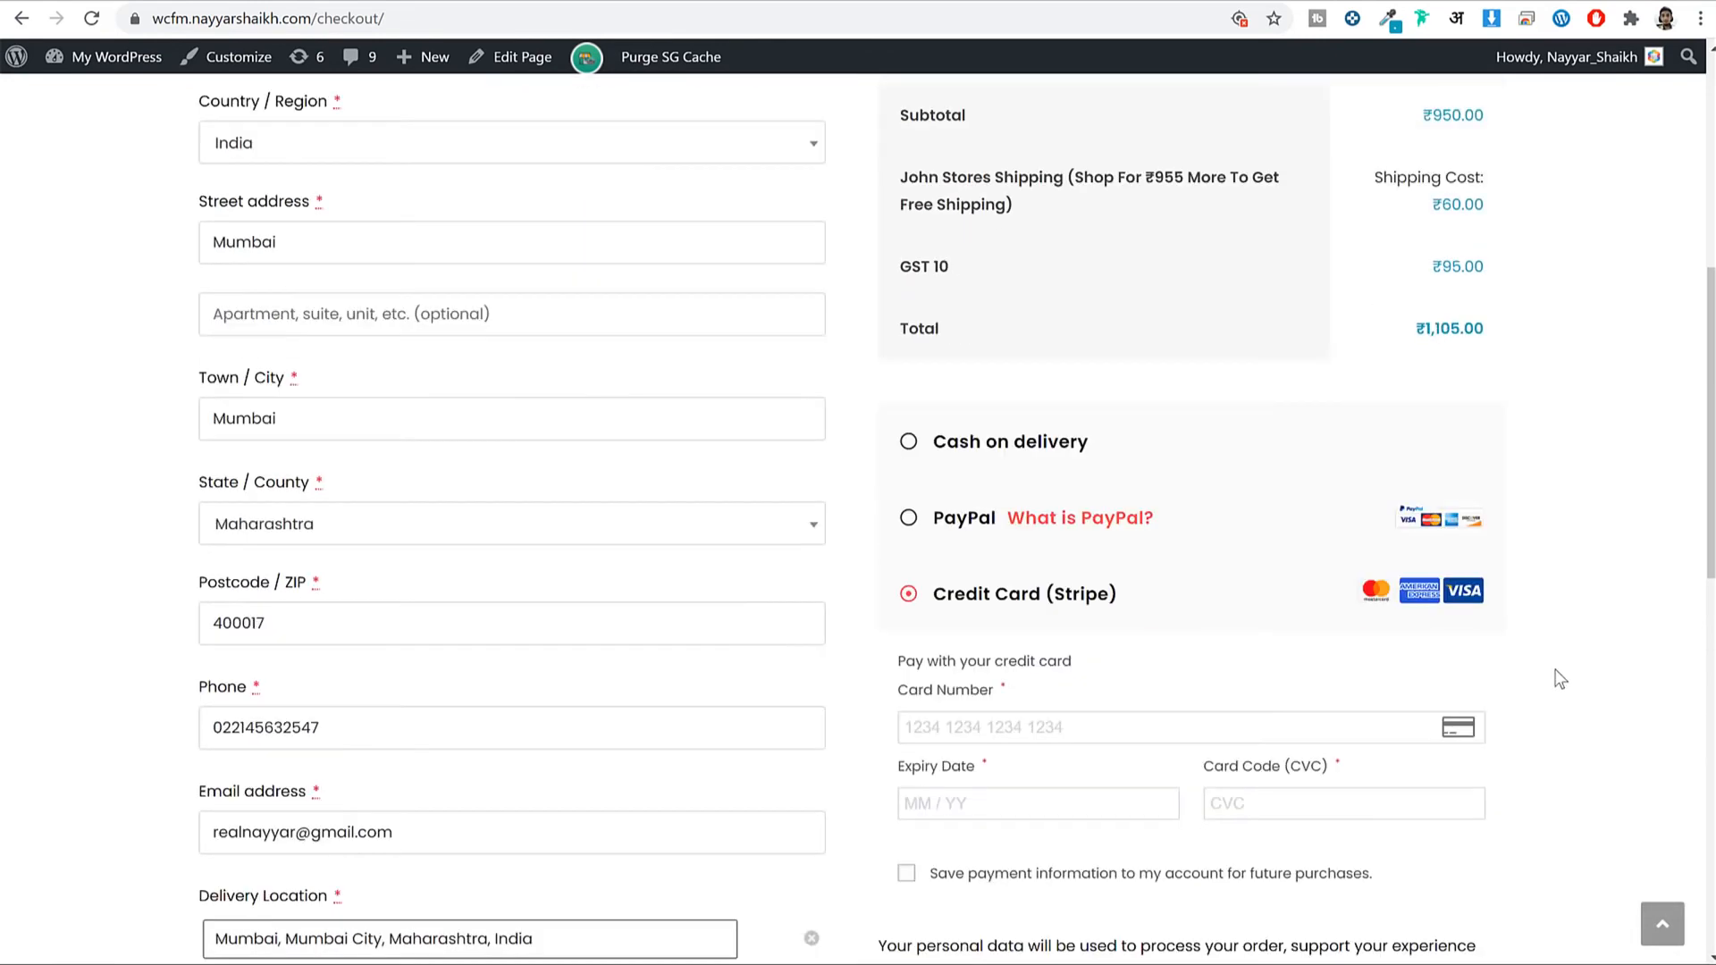
scroll(1520, 532, "up", 5)
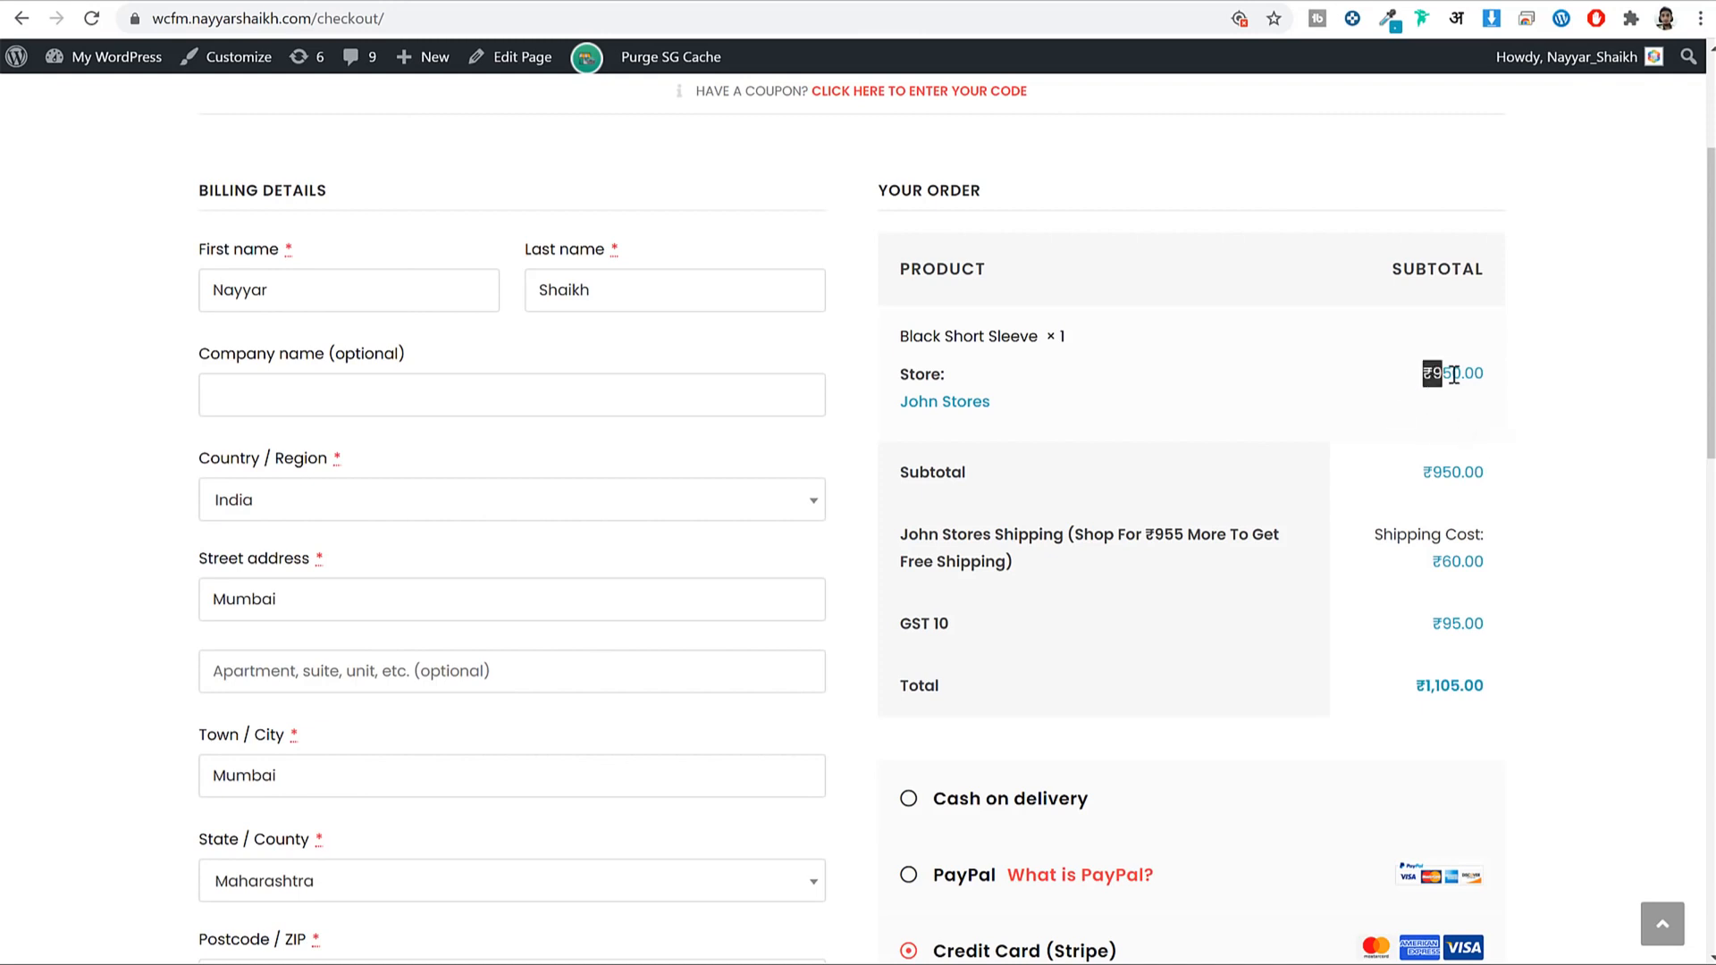
left_click_drag(1454, 374, 1462, 374)
left_click(1532, 384)
scroll(1641, 463, "down", 5)
scroll(1241, 545, "down", 3)
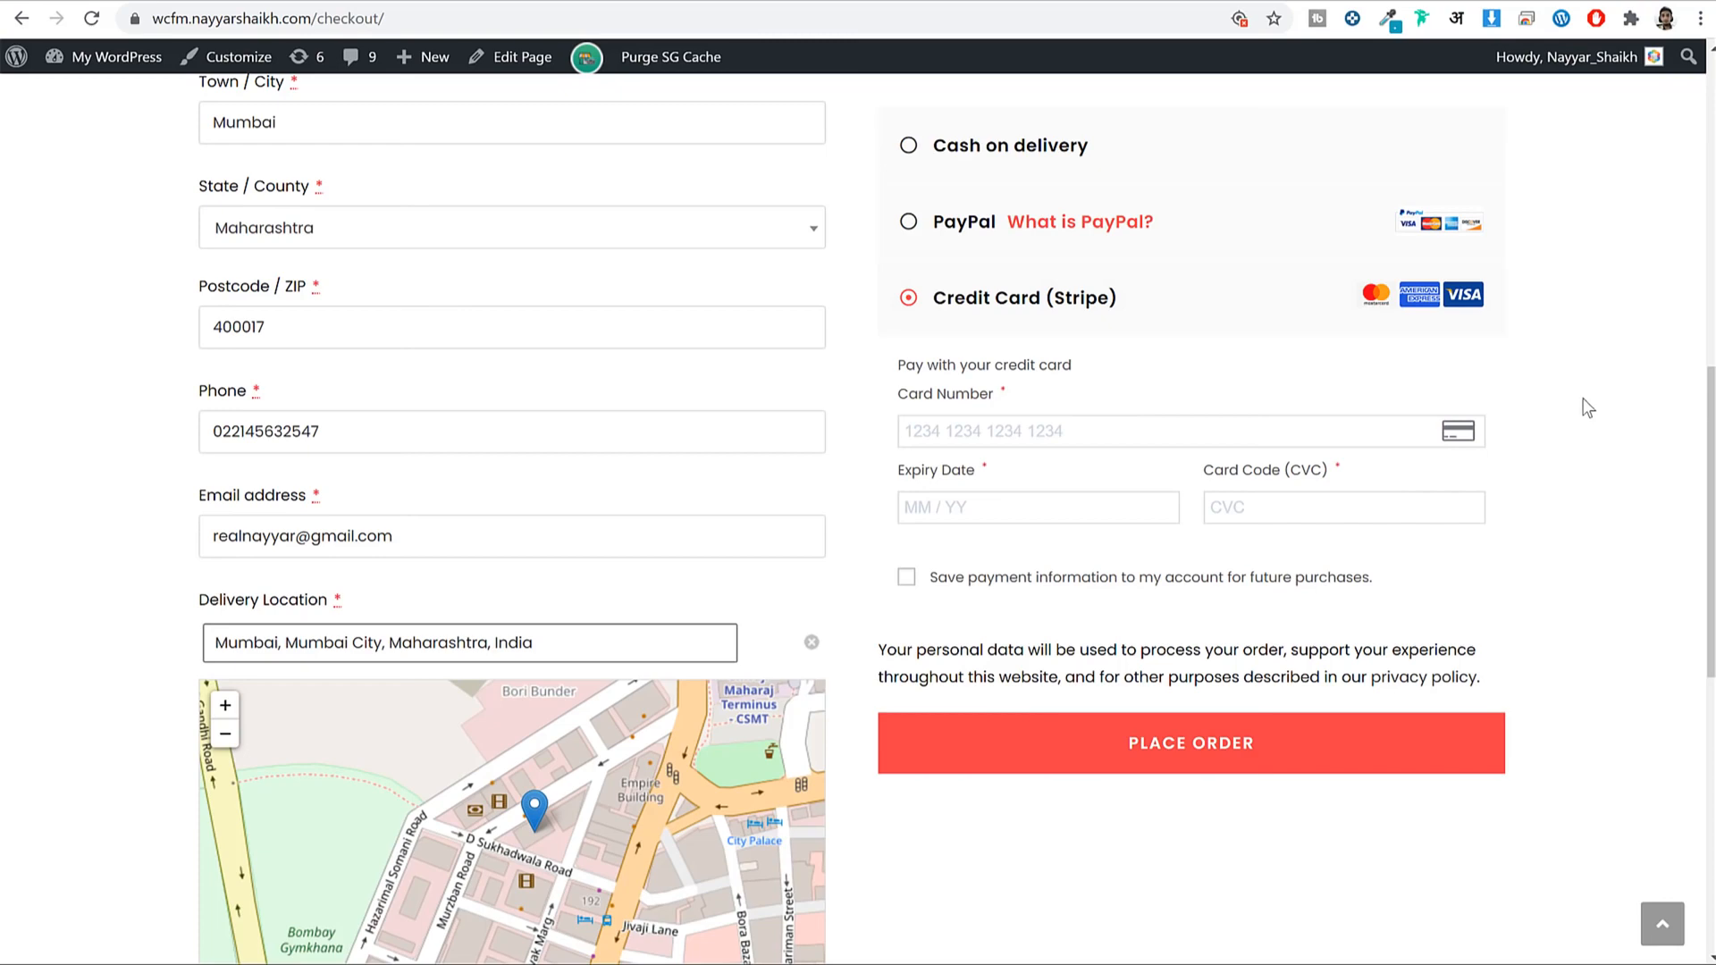
scroll(1575, 415, "up", 7)
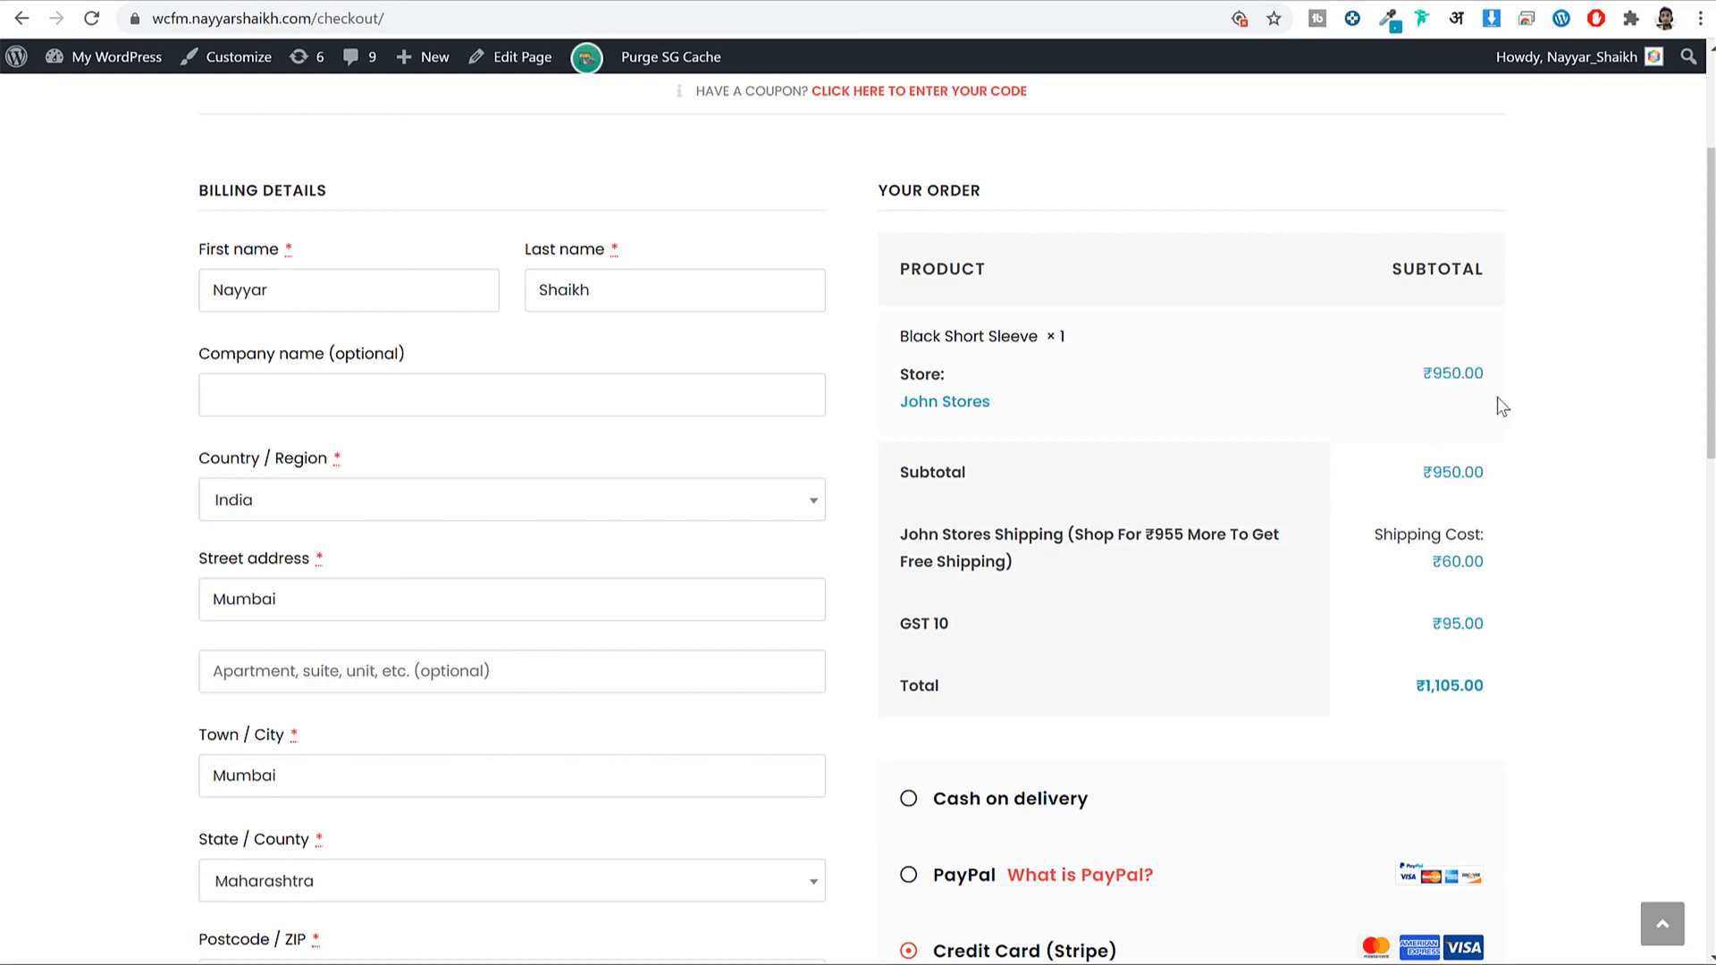
scroll(593, 324, "up", 3)
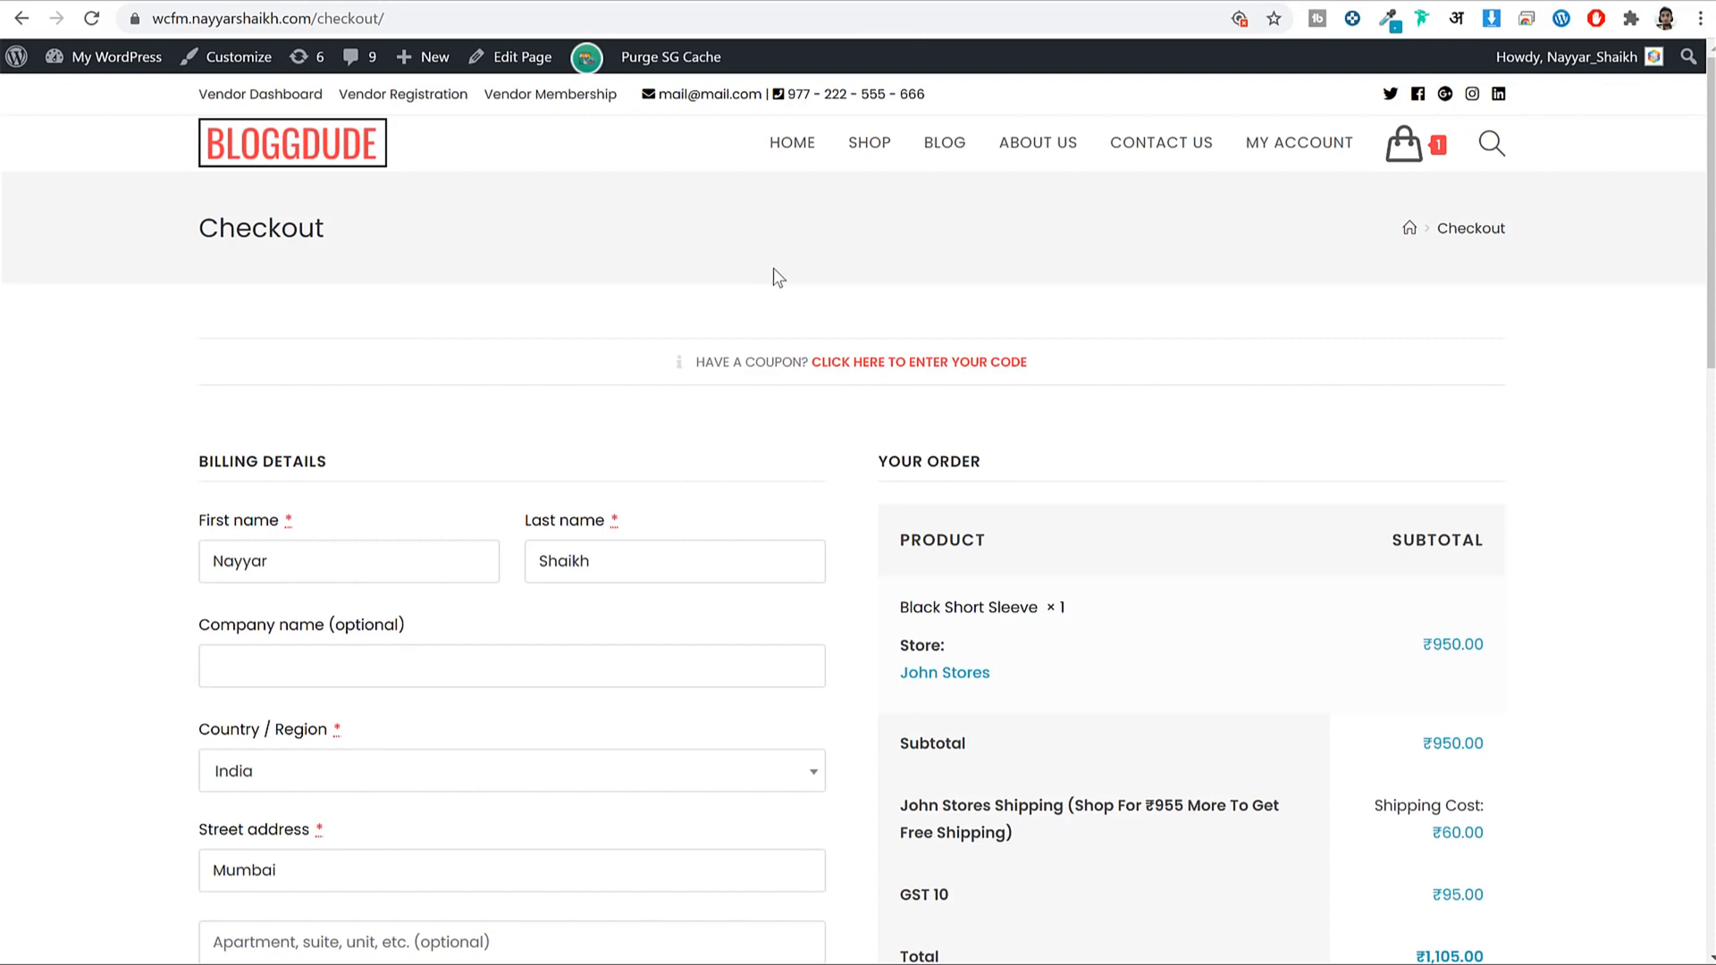
Go to the Vendor Registration page from the site's top bar.
left_click(353, 100)
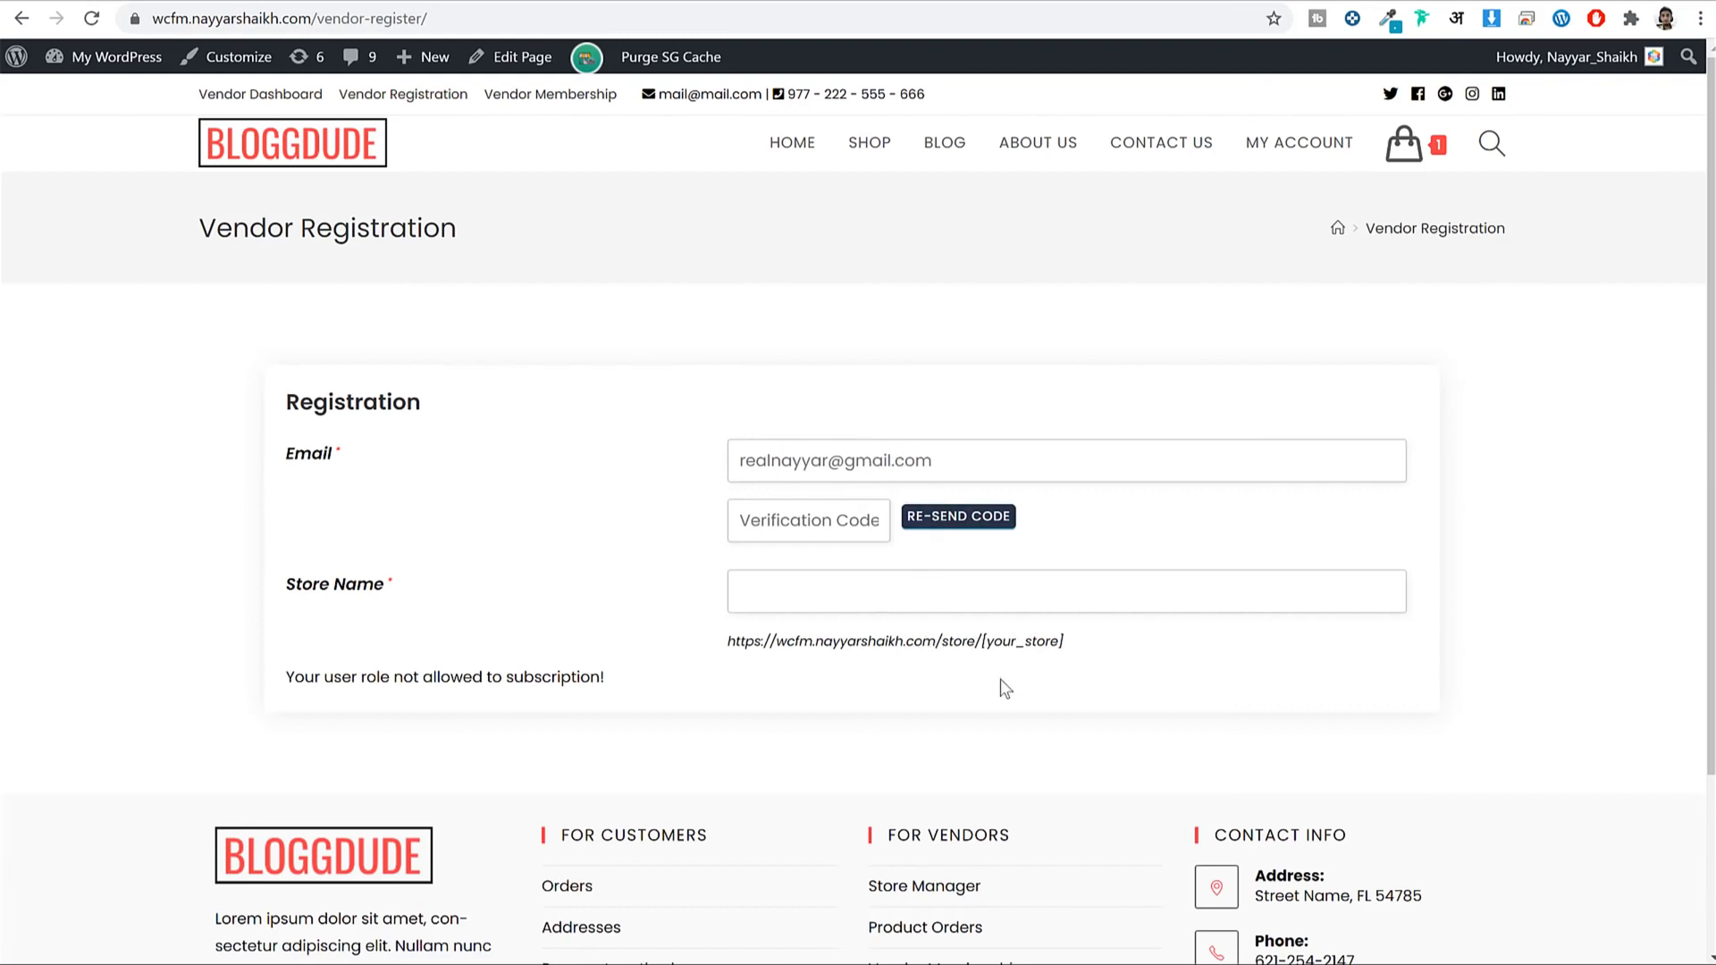
Open the Vendor Dashboard and scroll through its sales totals and sales charts.
left_click(259, 96)
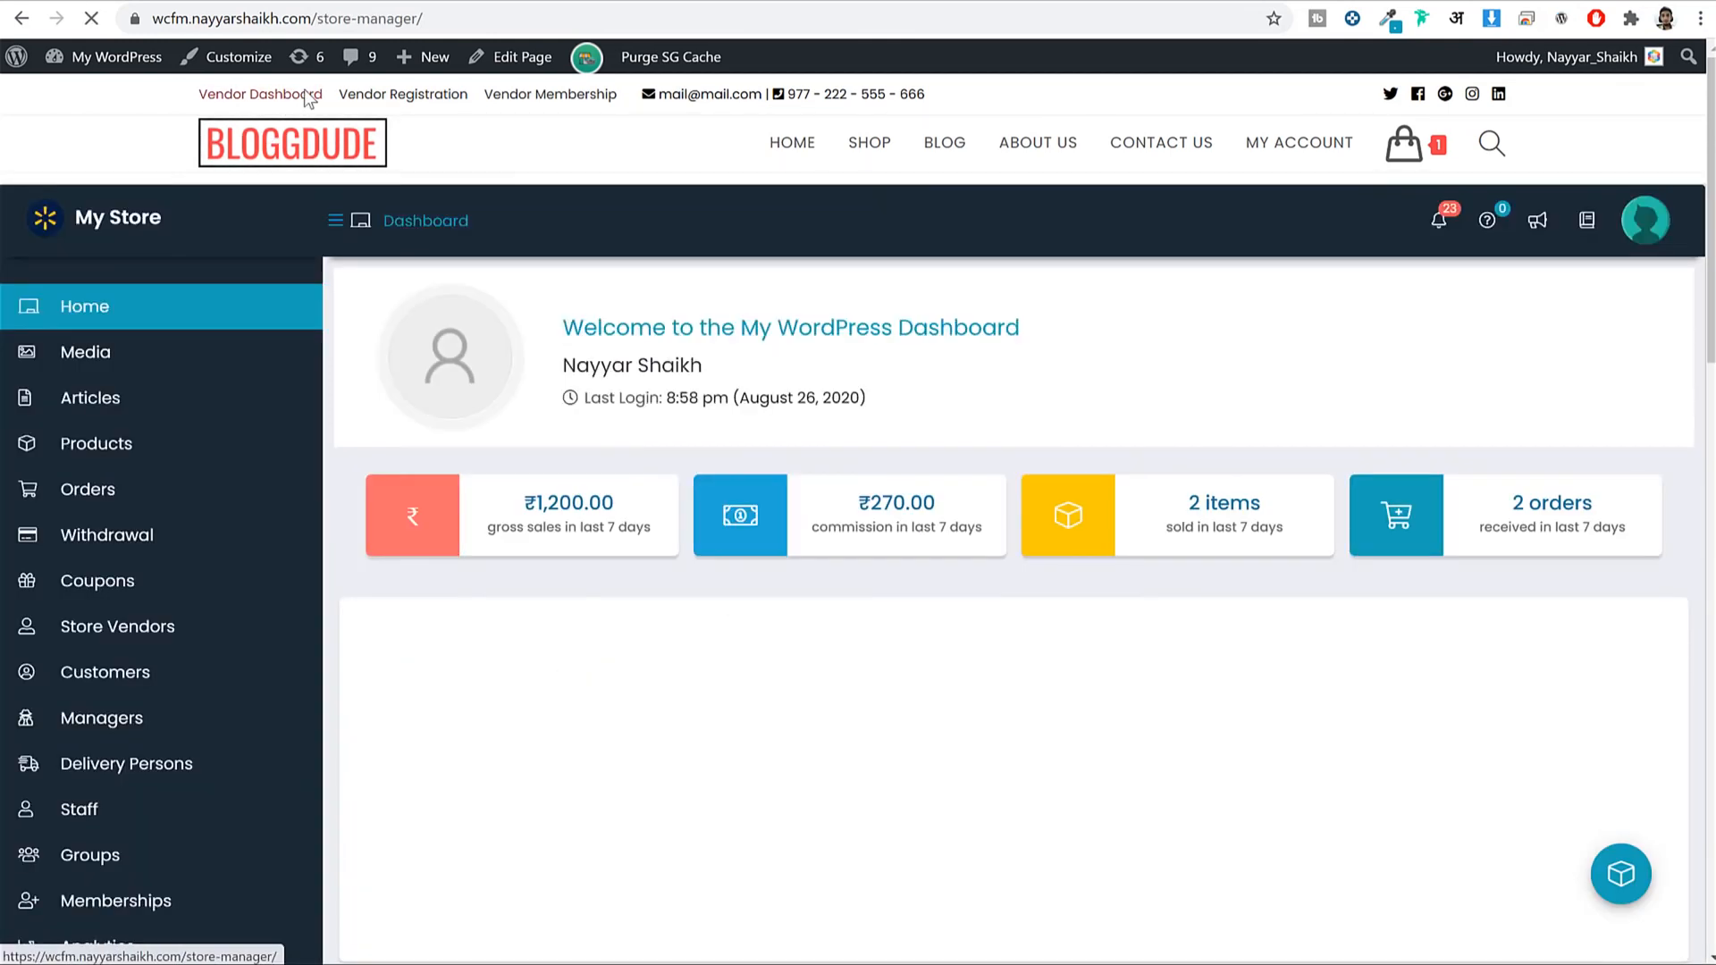
scroll(1124, 367, "down", 15)
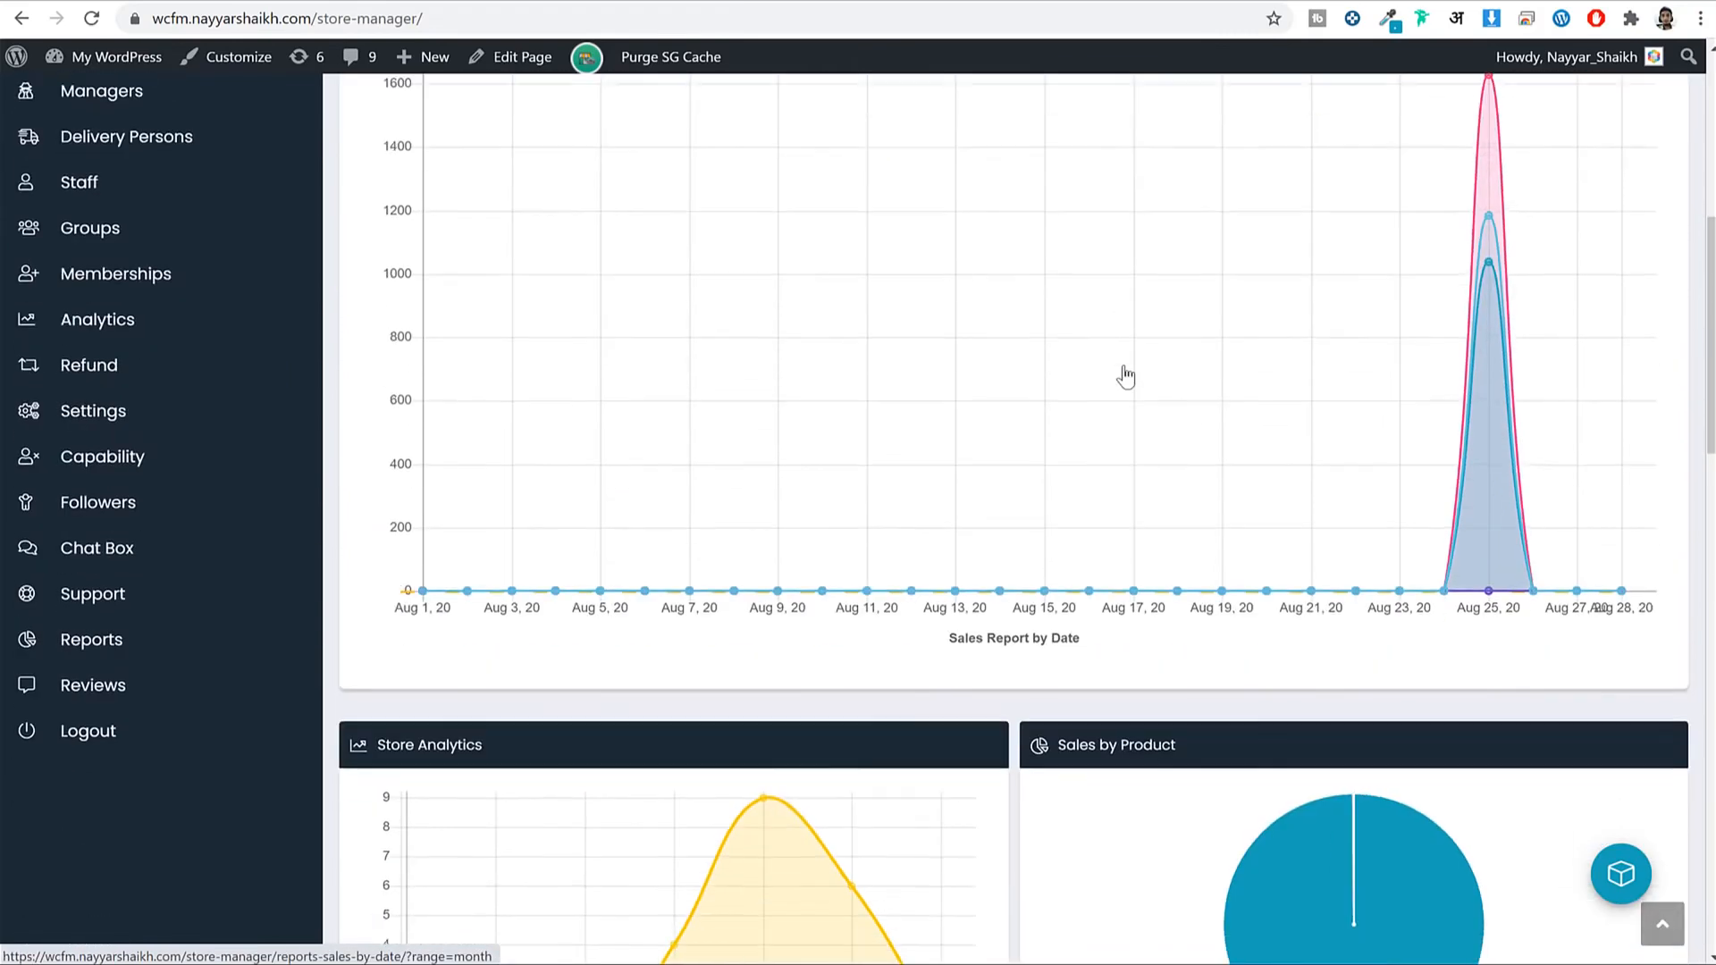
scroll(990, 558, "up", 15)
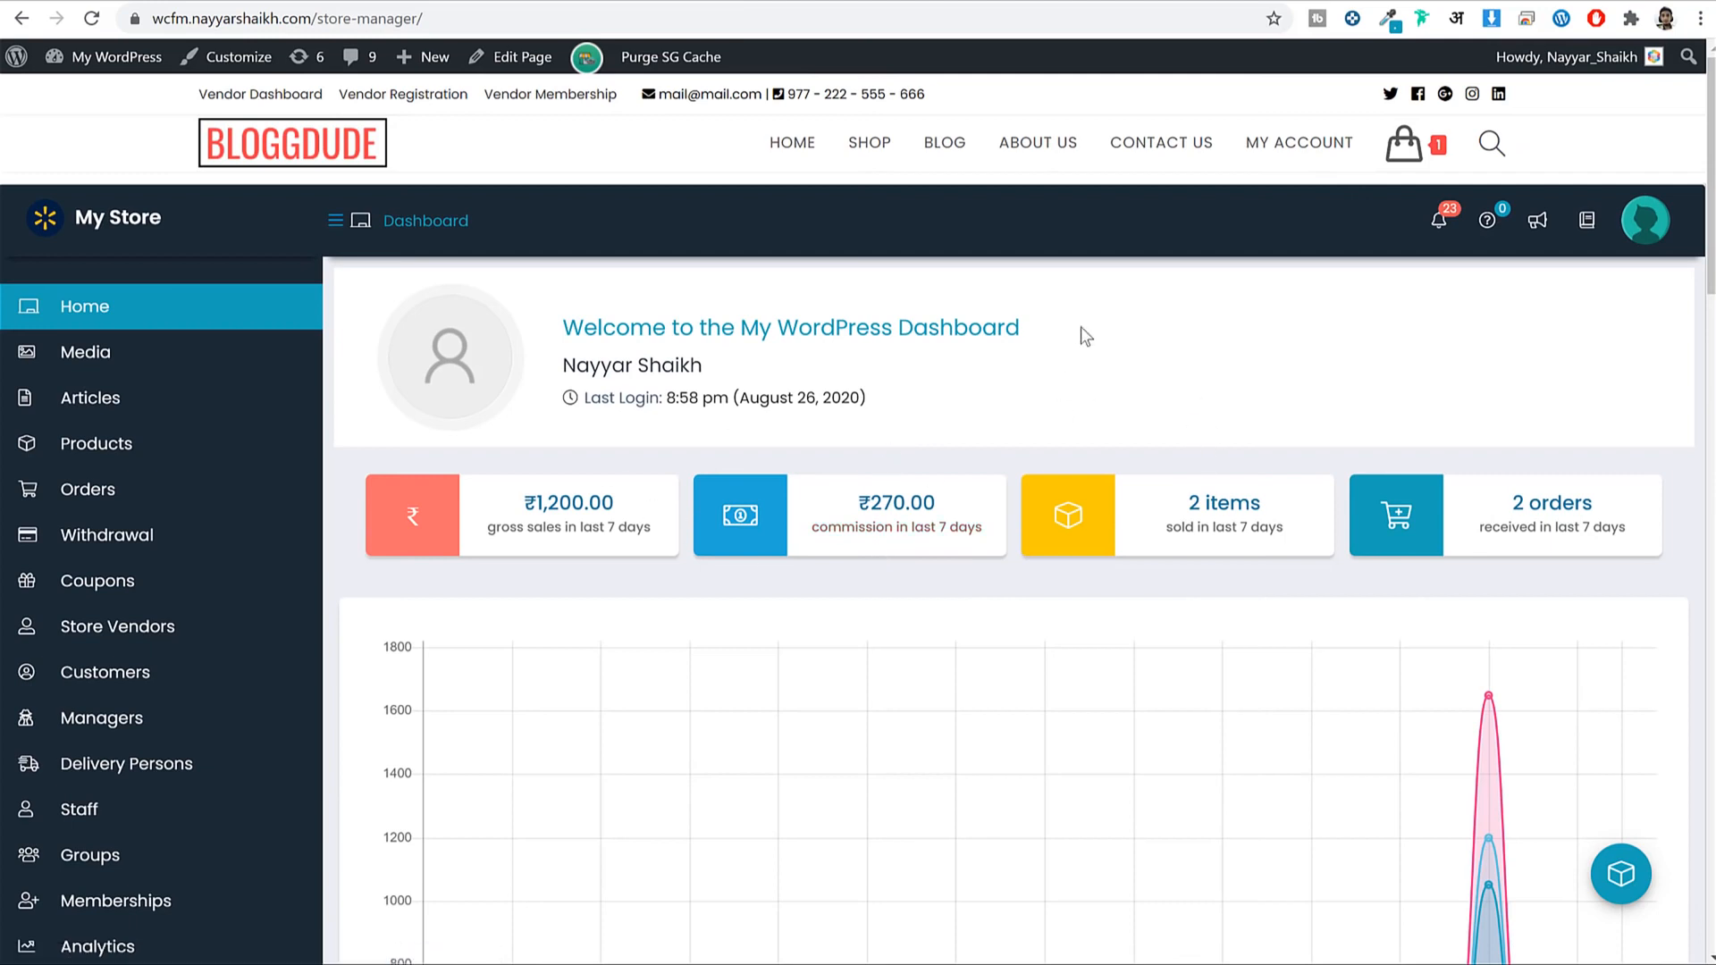
scroll(983, 344, "down", 2)
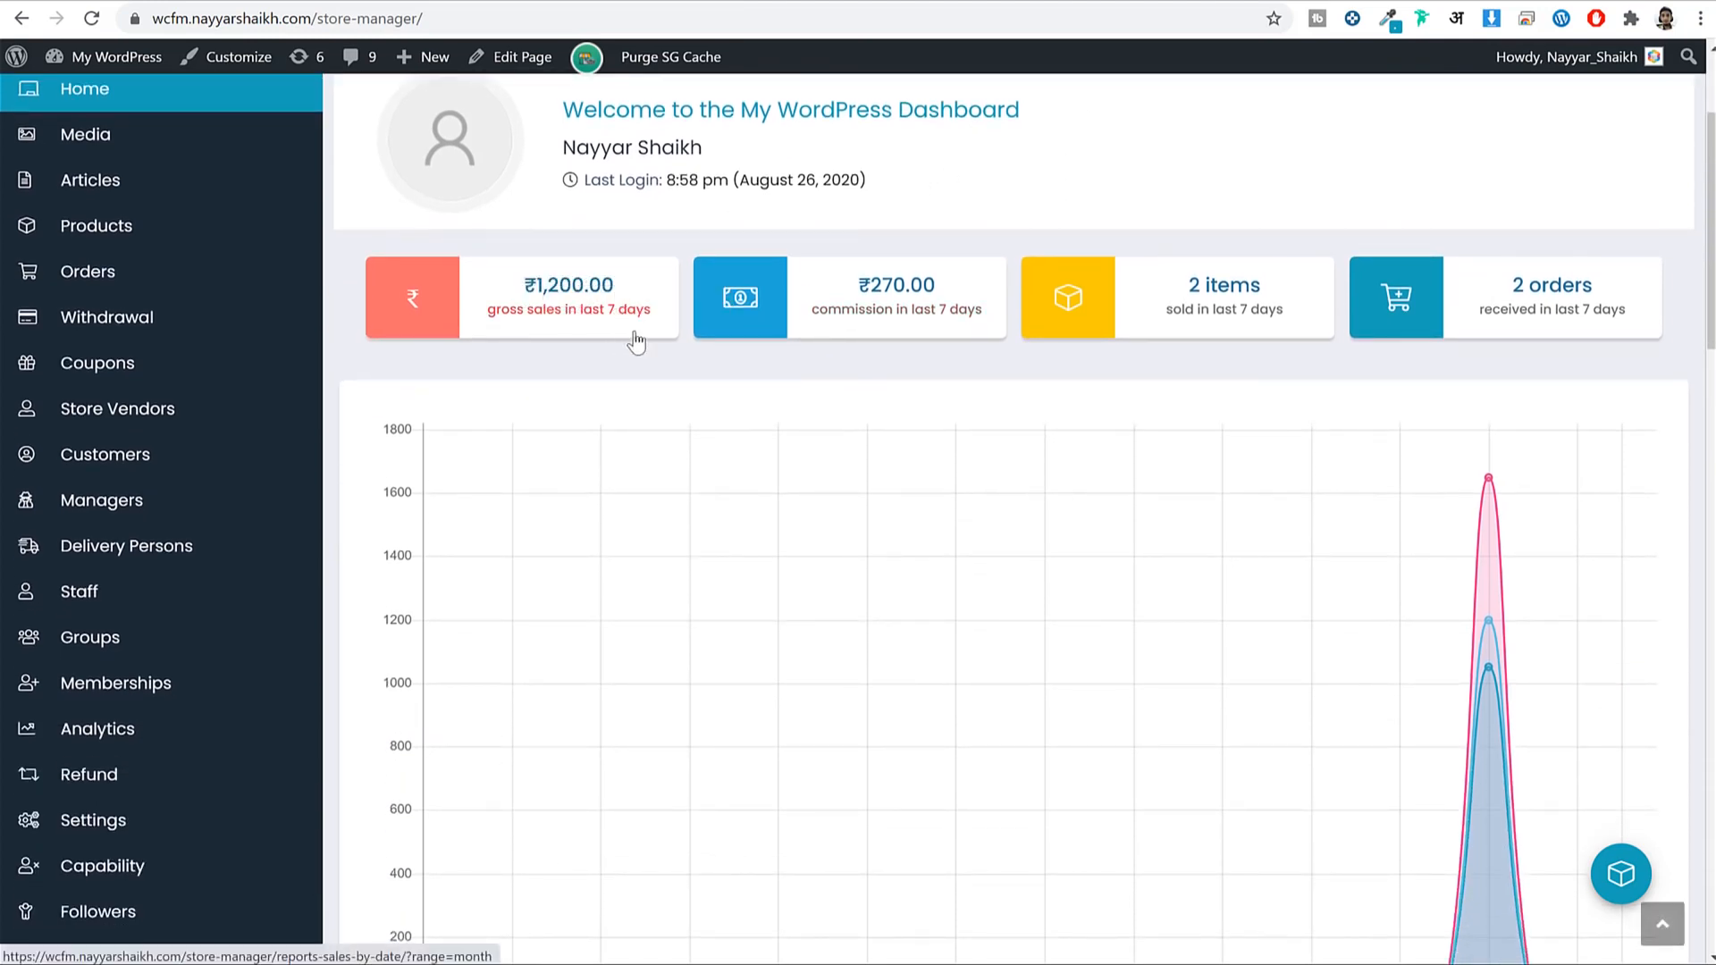
scroll(1044, 373, "up", 2)
scroll(1043, 373, "down", 2)
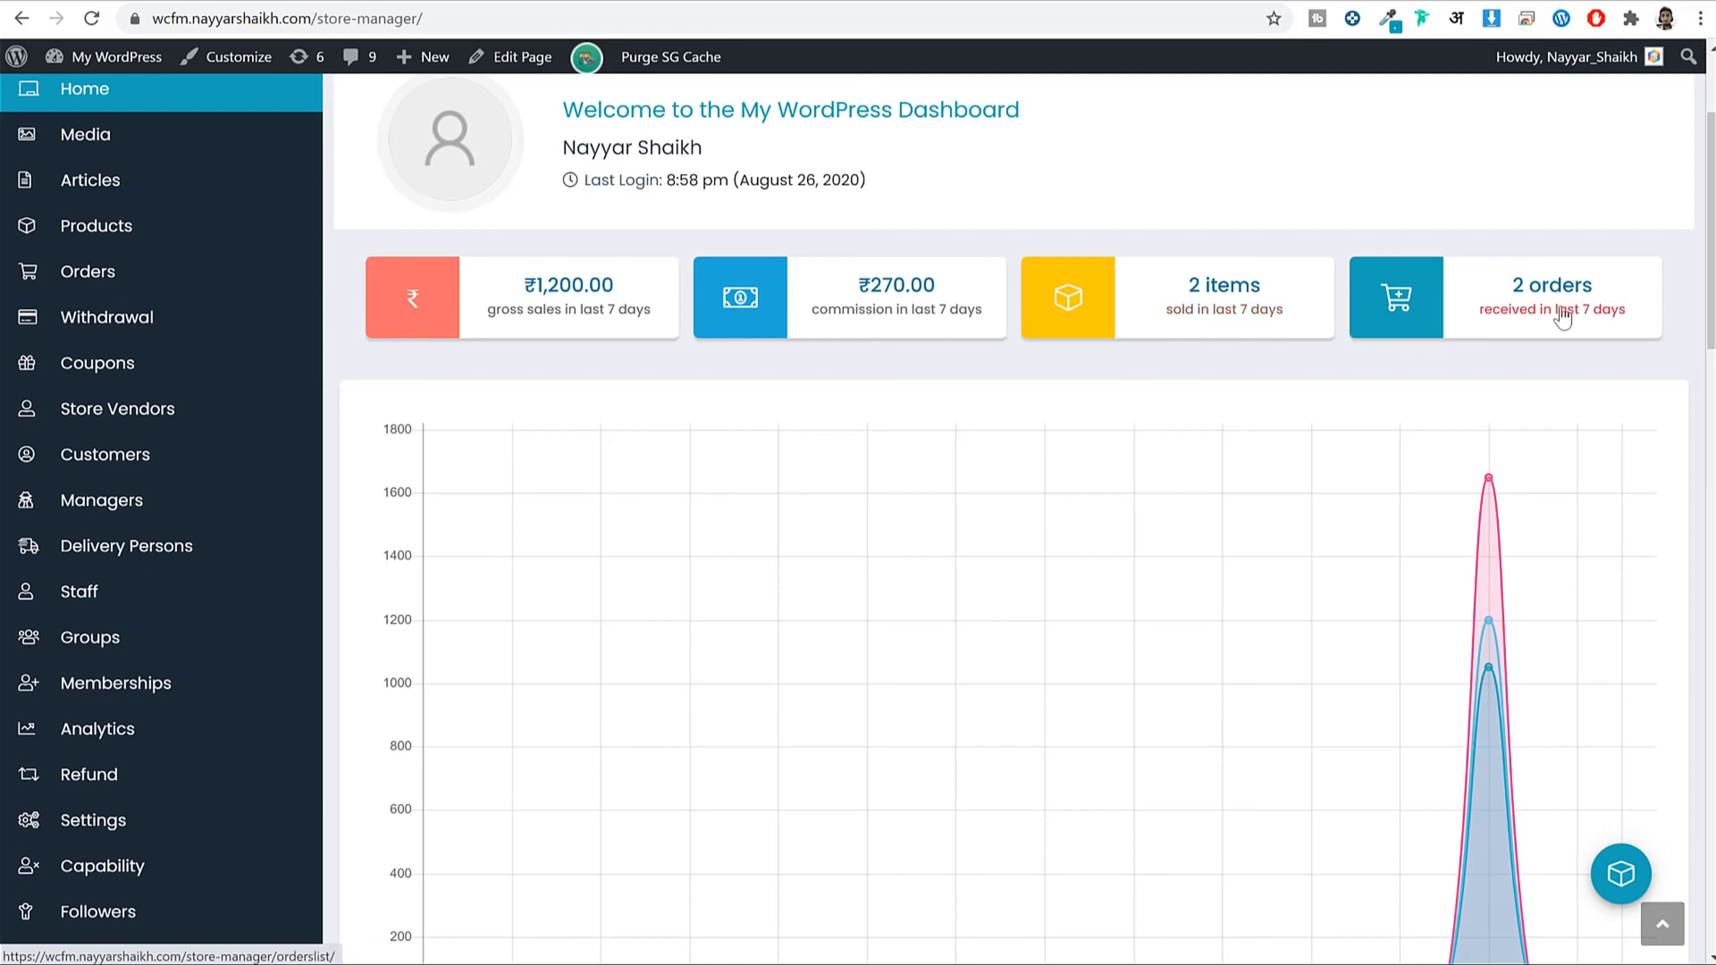
scroll(1570, 360, "down", 4)
scroll(1573, 366, "up", 2)
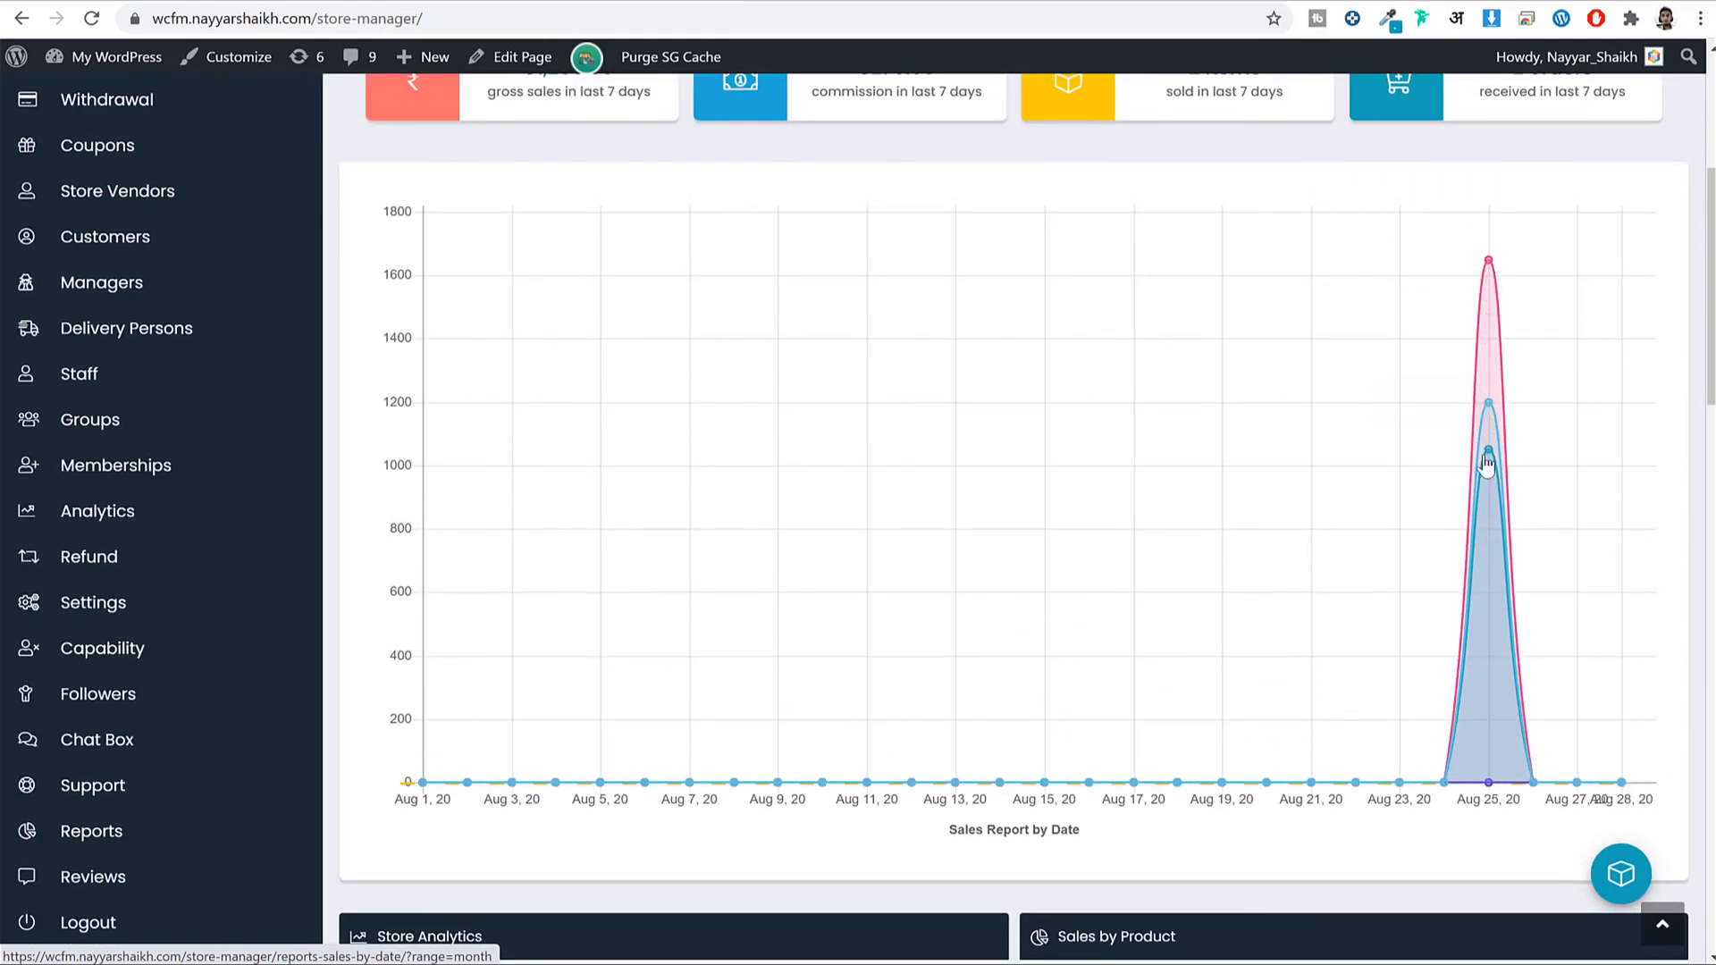
scroll(1515, 433, "down", 1)
scroll(1515, 433, "down", 3)
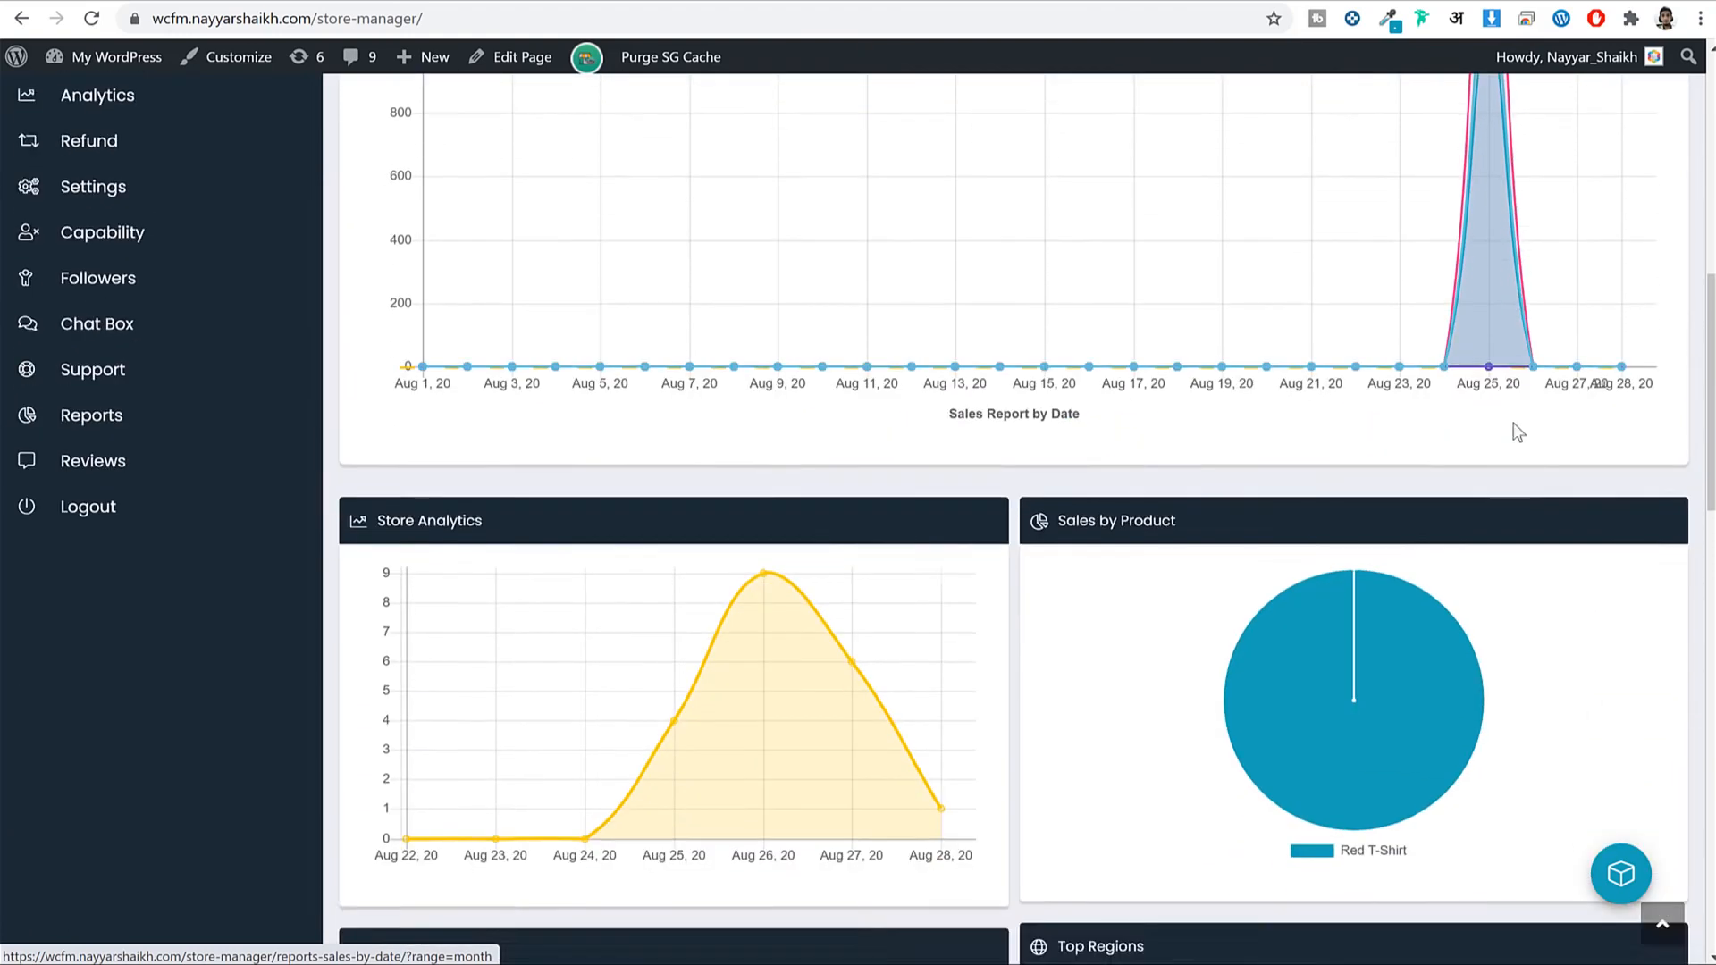
scroll(1513, 433, "up", 4)
Review the analytics, notifications and store stats panels, with Red T-Shirt as top seller.
mouse_move(1497, 266)
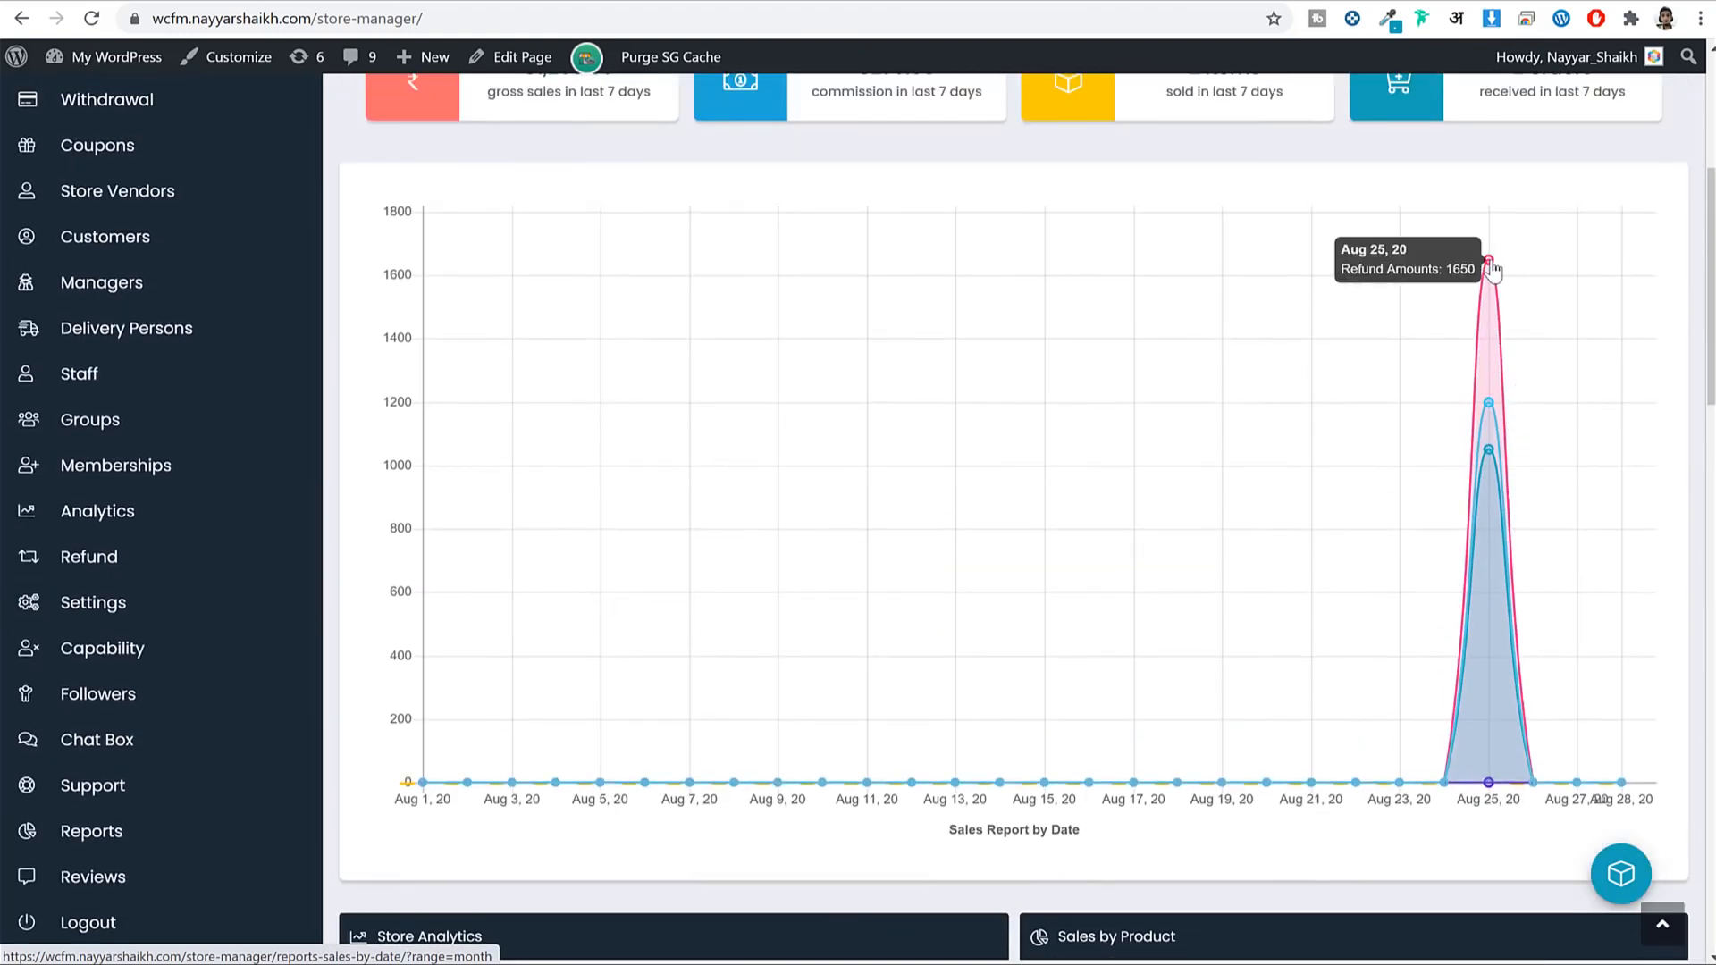
mouse_move(1491, 408)
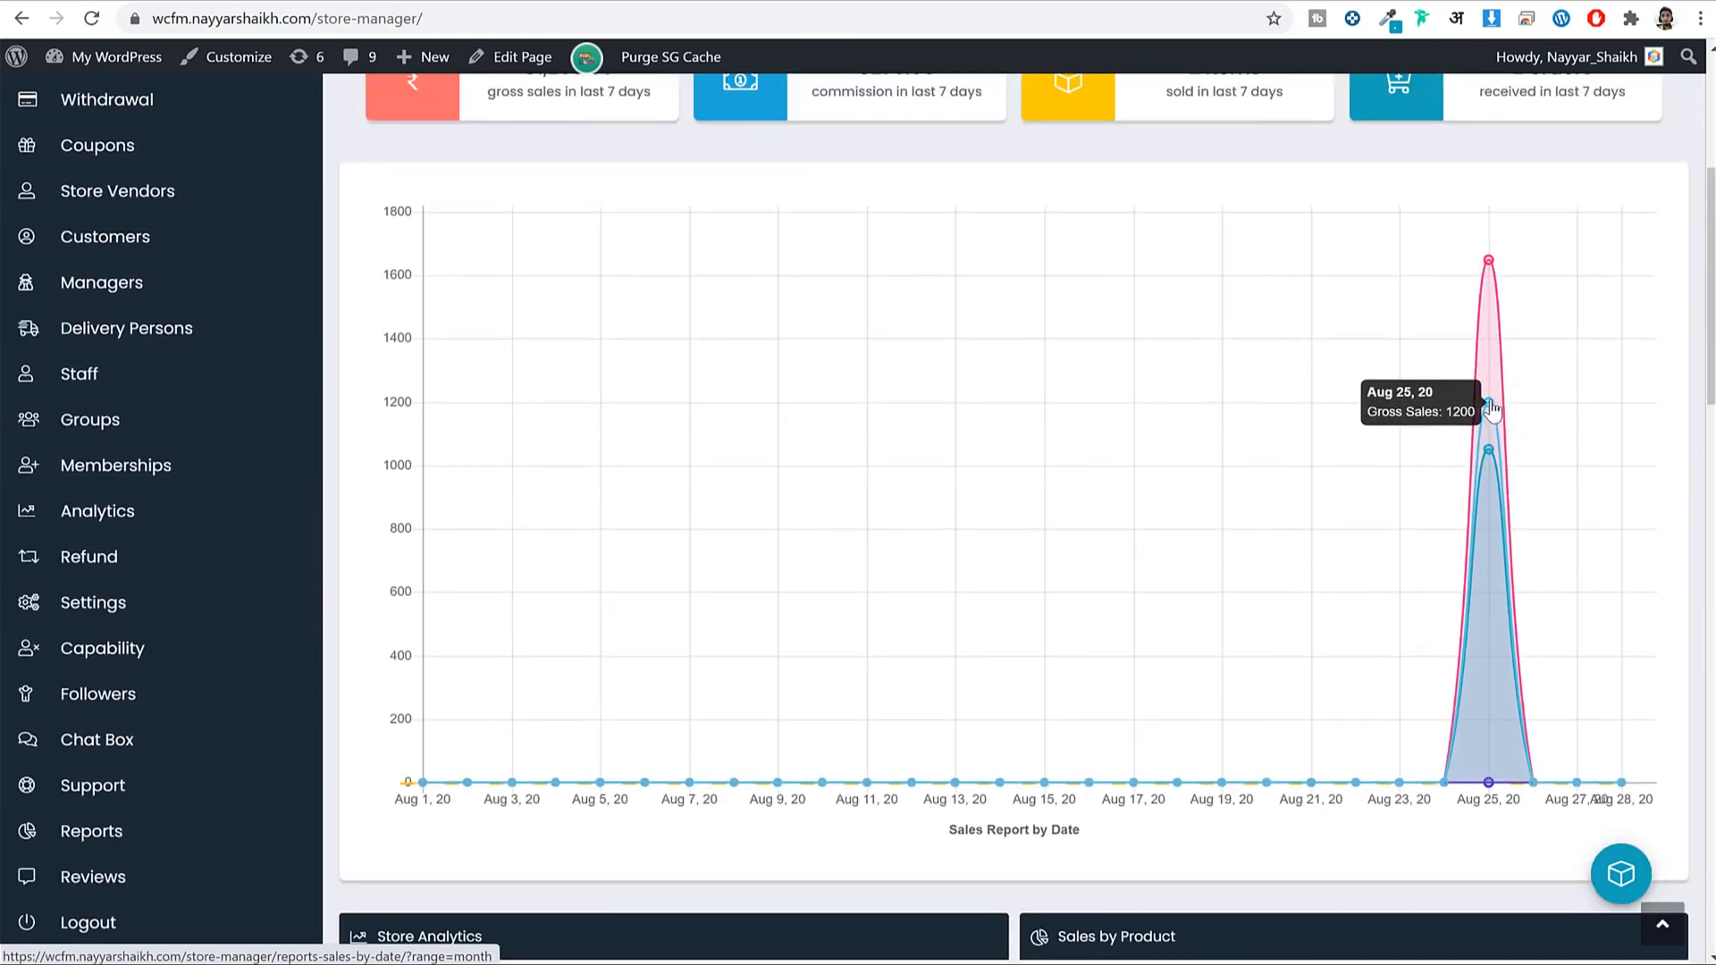
mouse_move(1490, 459)
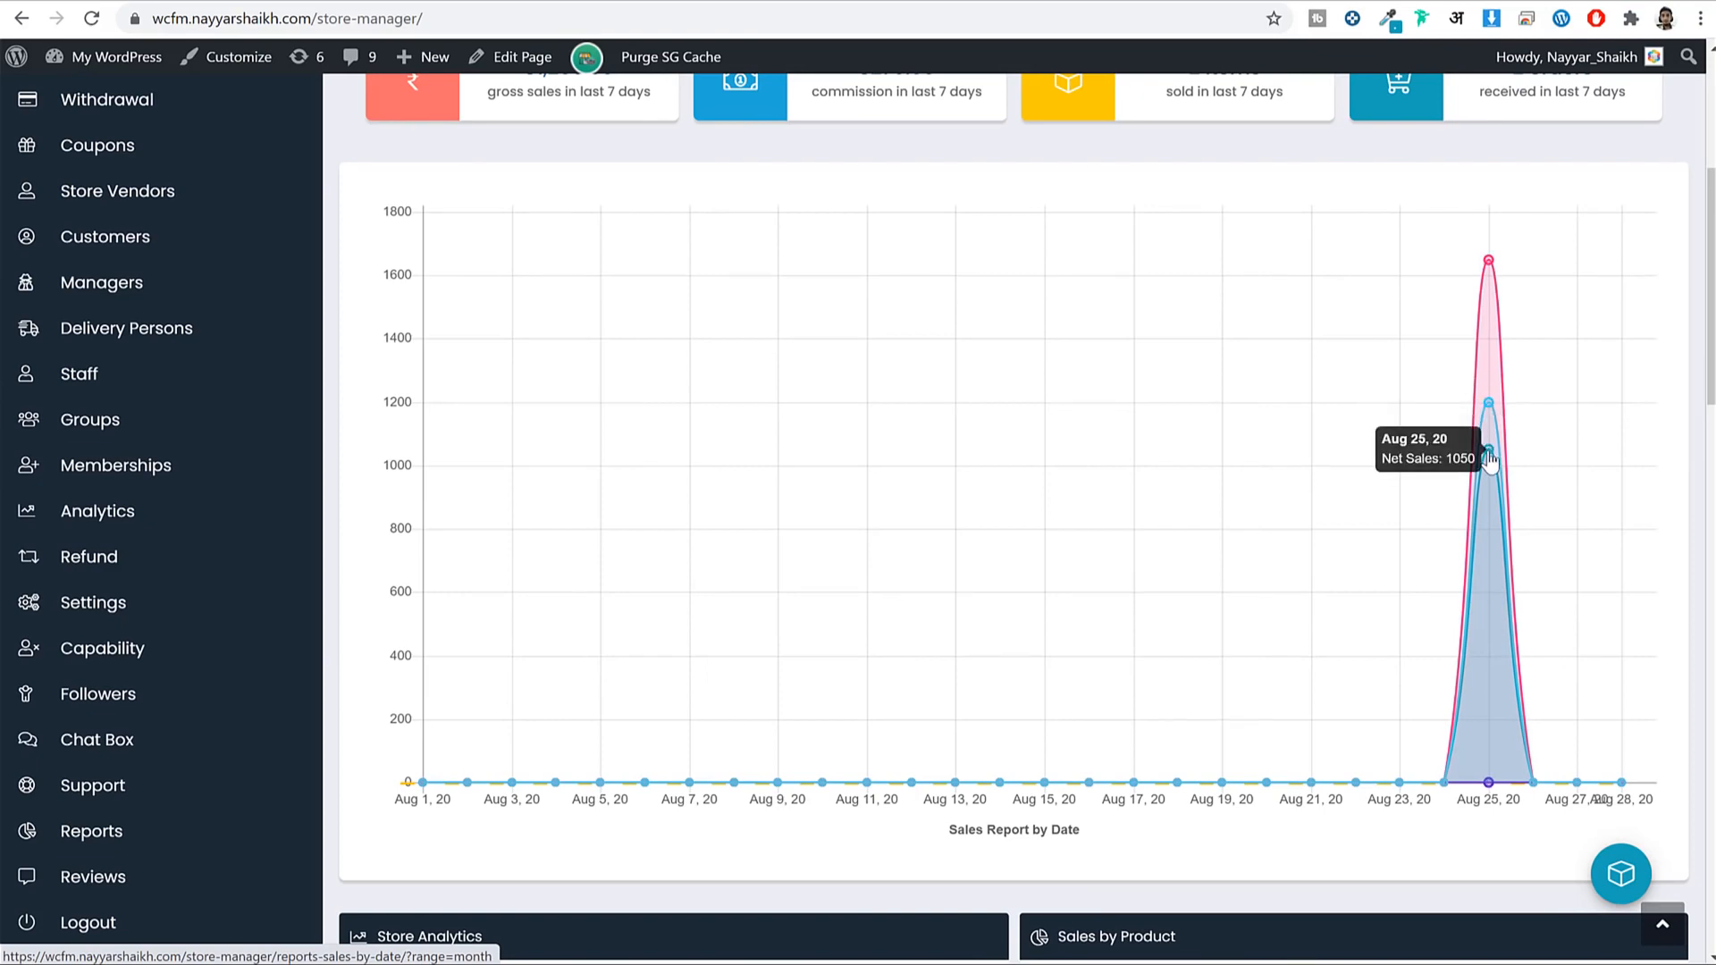
scroll(1563, 483, "down", 9)
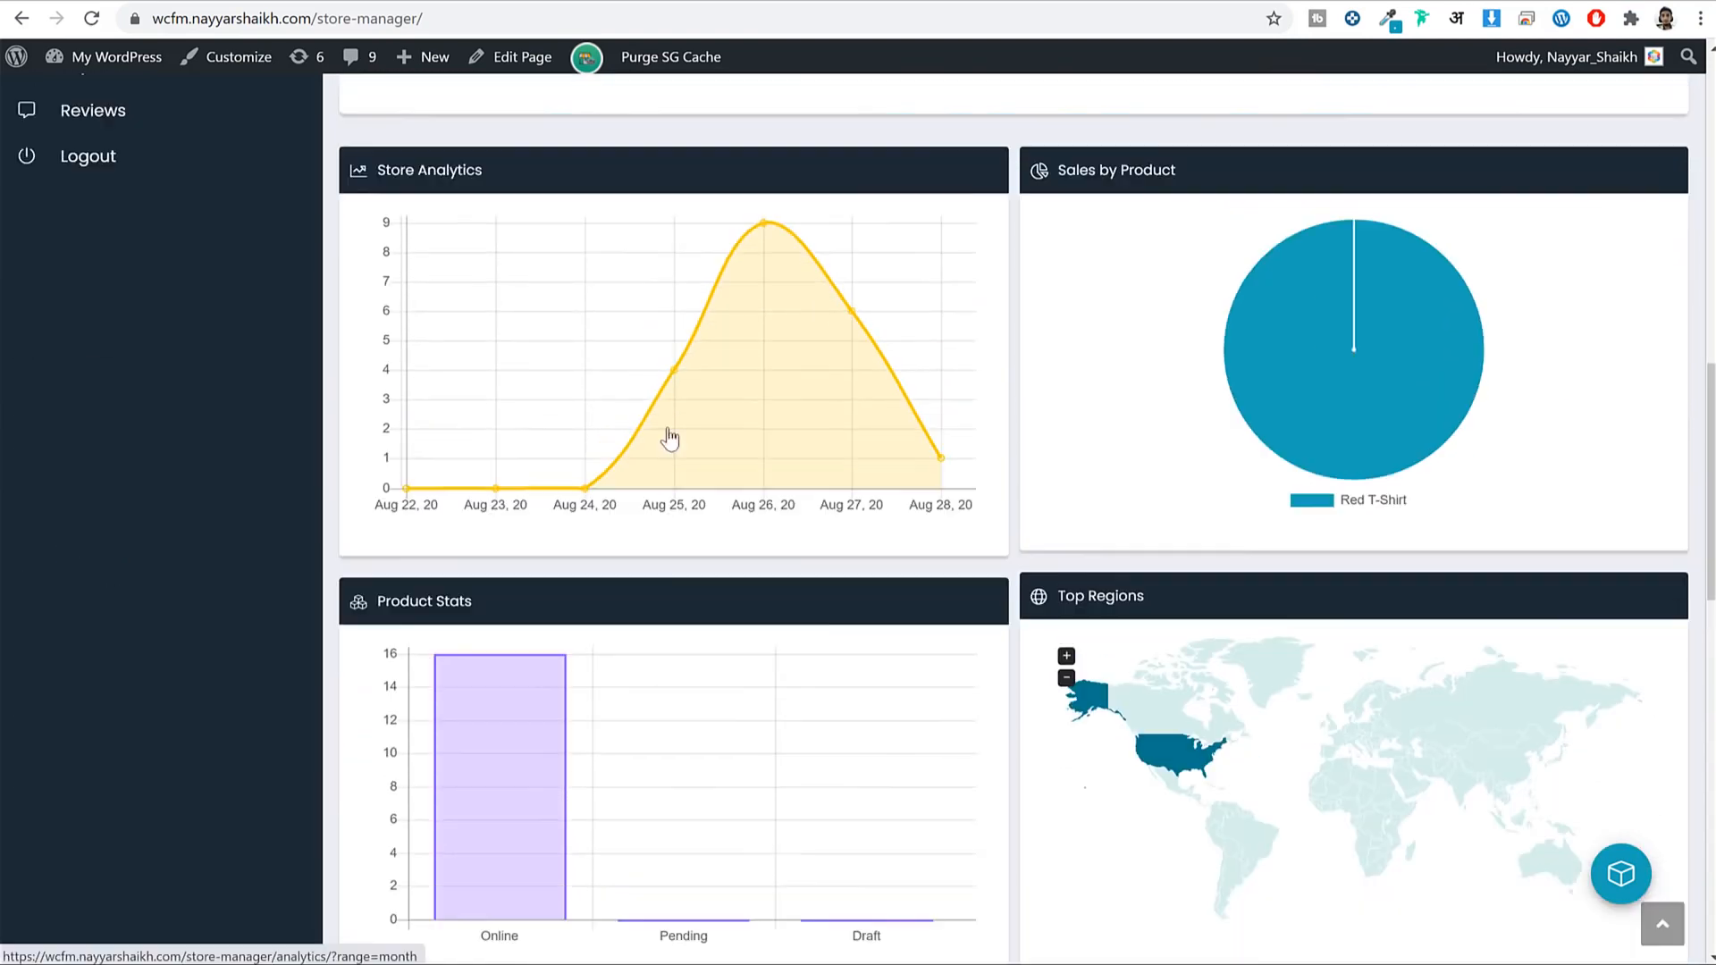
scroll(671, 438, "up", 1)
mouse_move(855, 434)
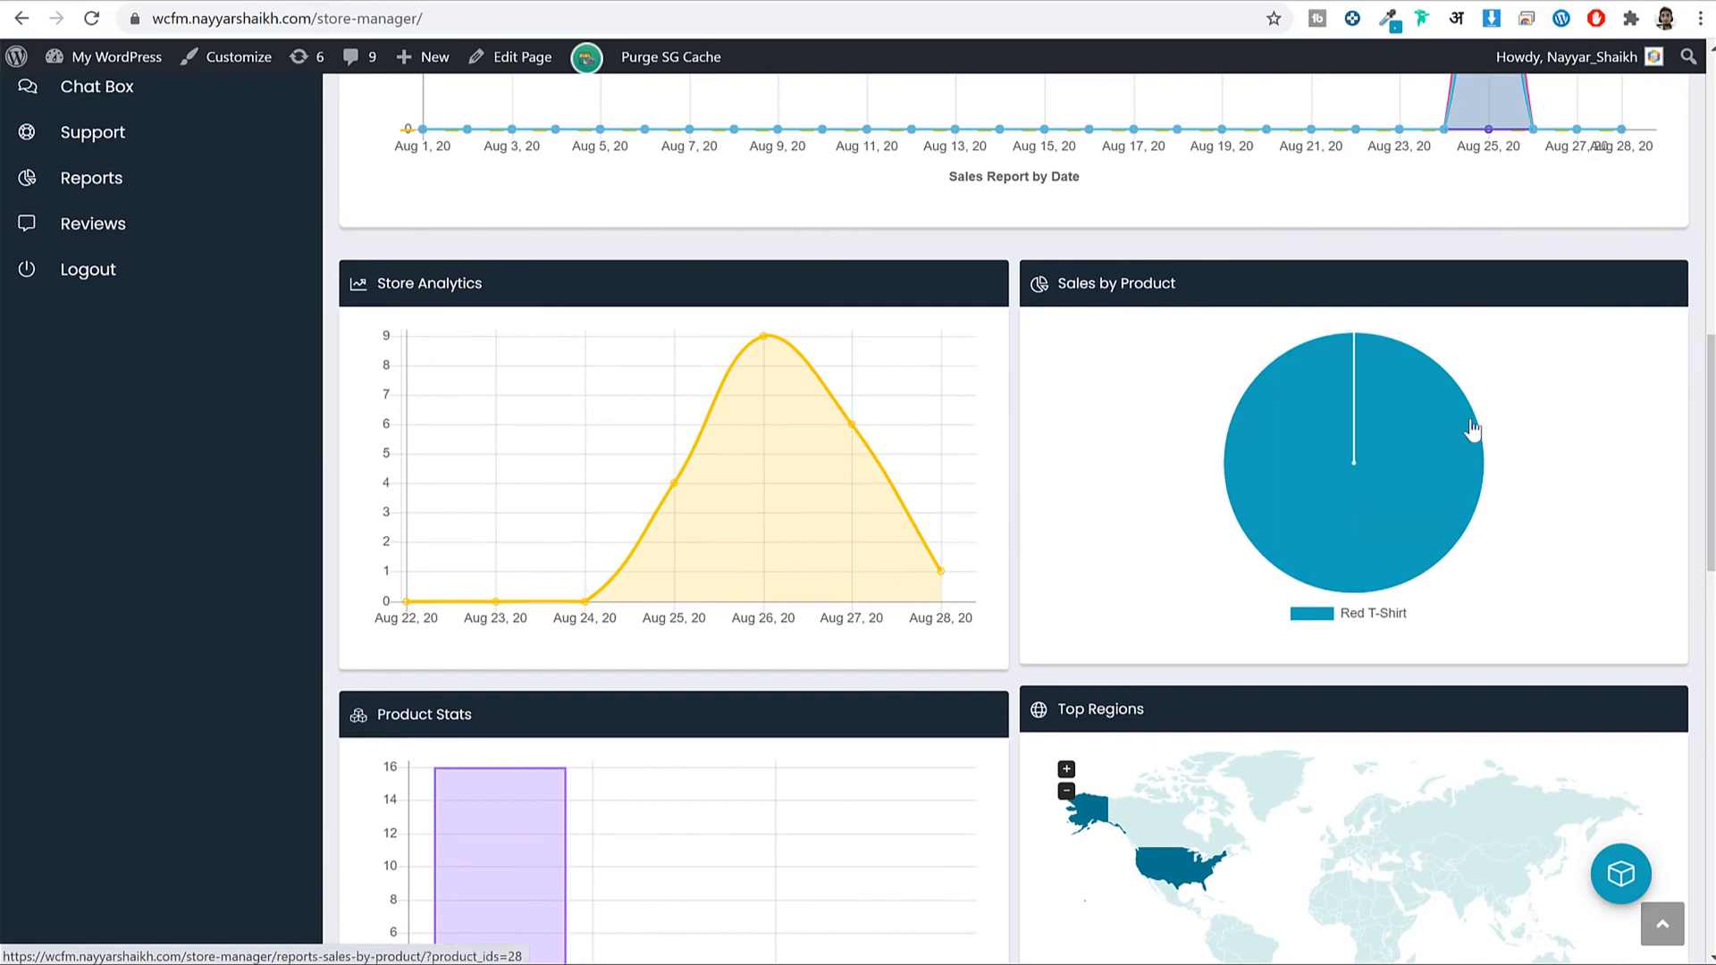
scroll(1520, 424, "down", 5)
mouse_move(1194, 444)
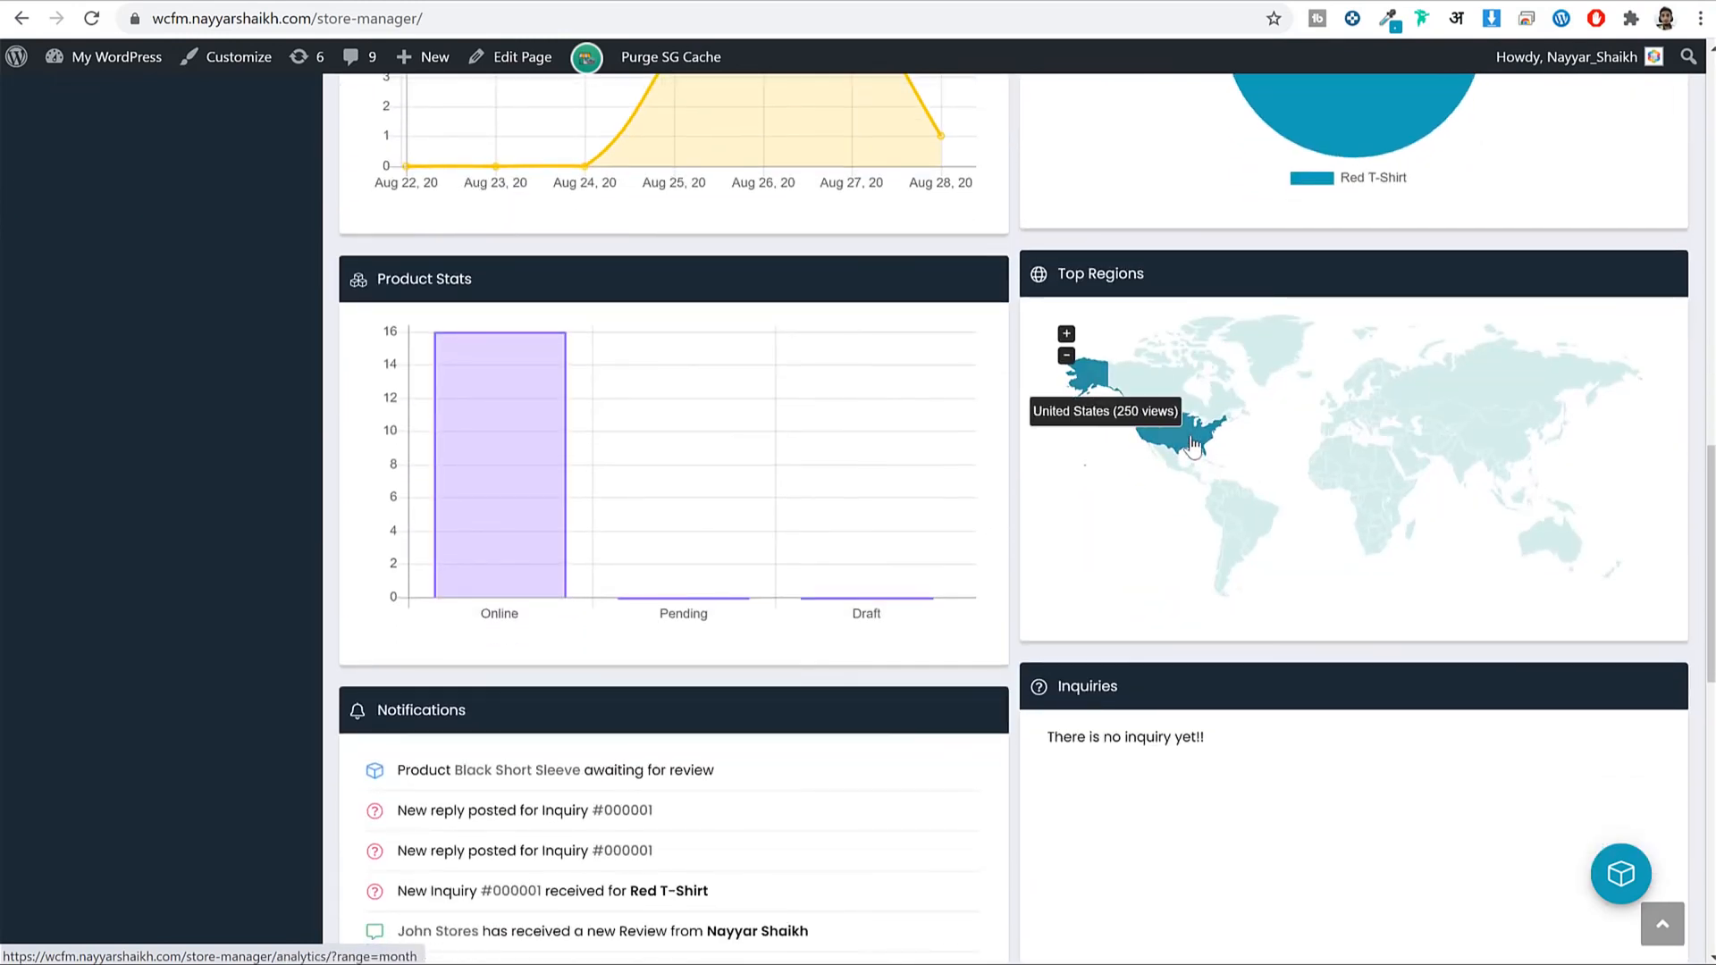
mouse_move(1414, 436)
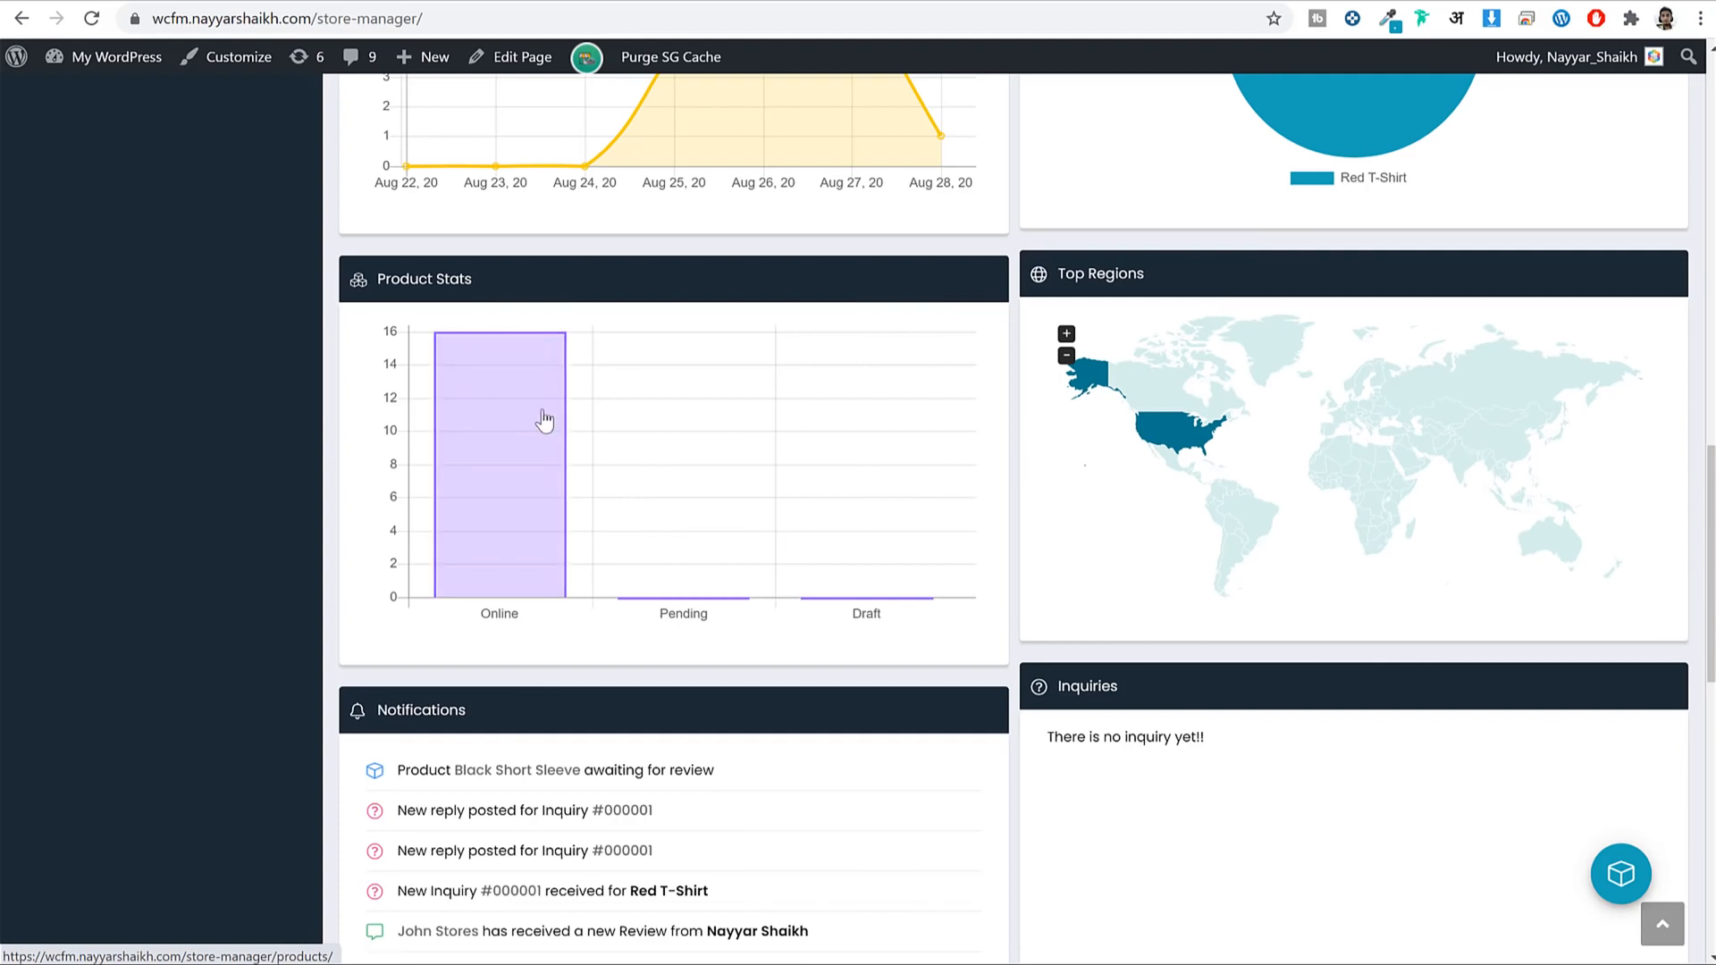
scroll(544, 421, "down", 5)
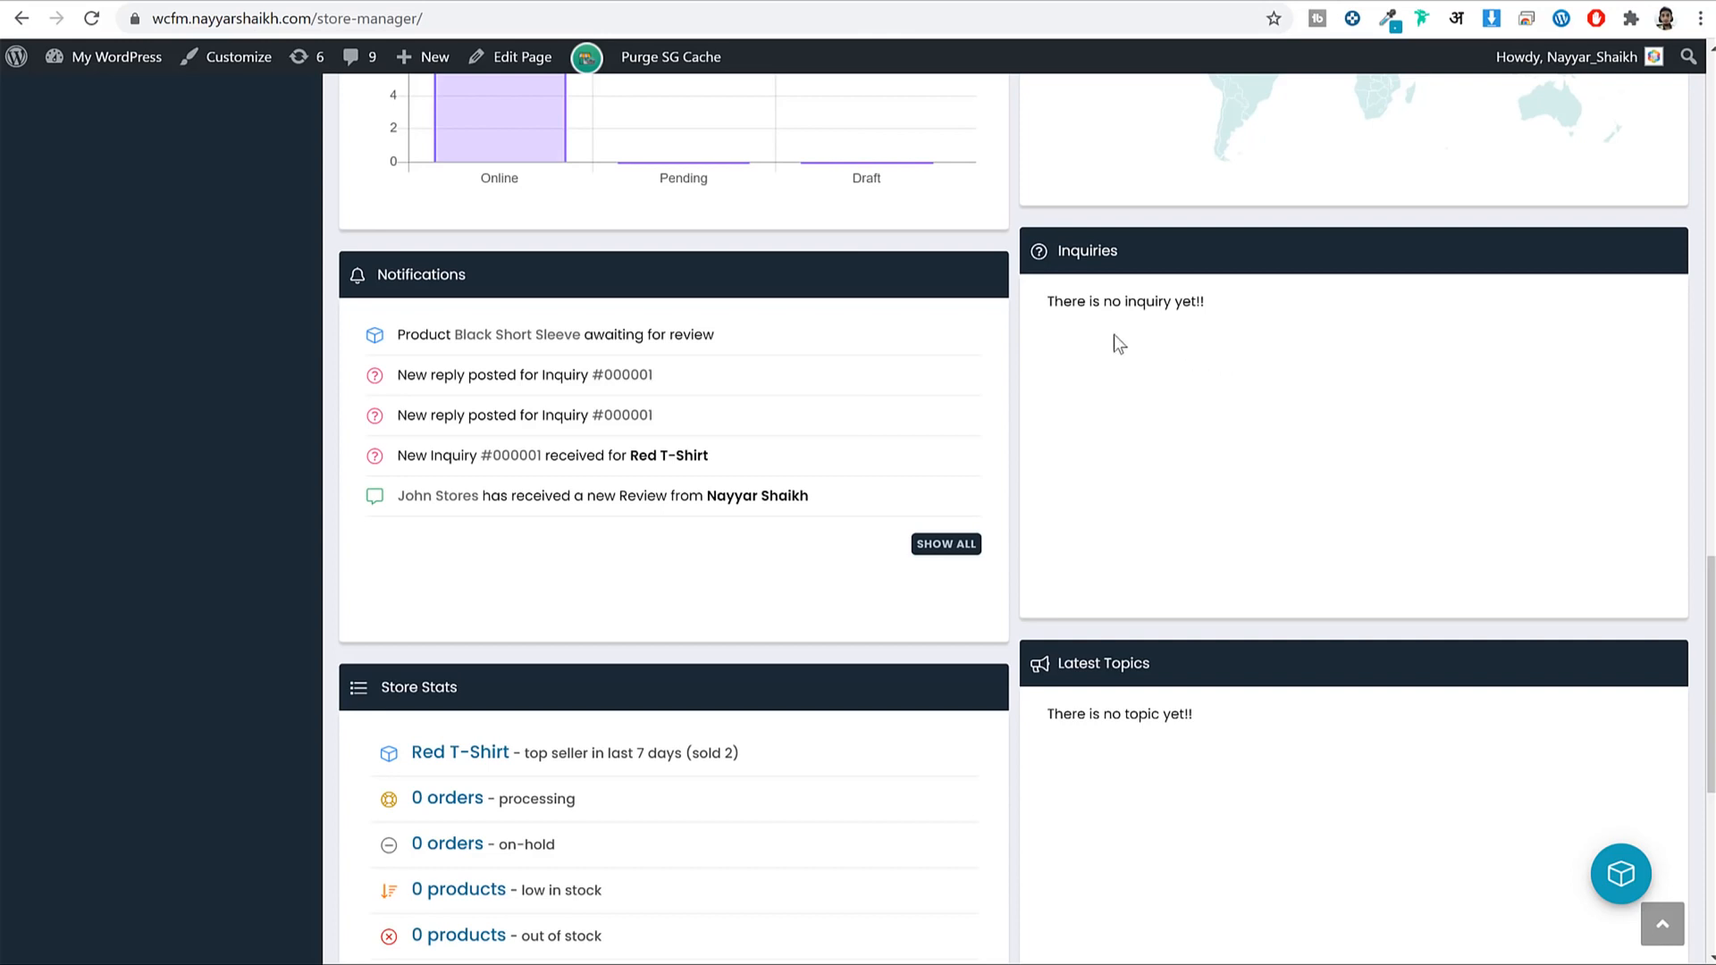
scroll(578, 483, "down", 3)
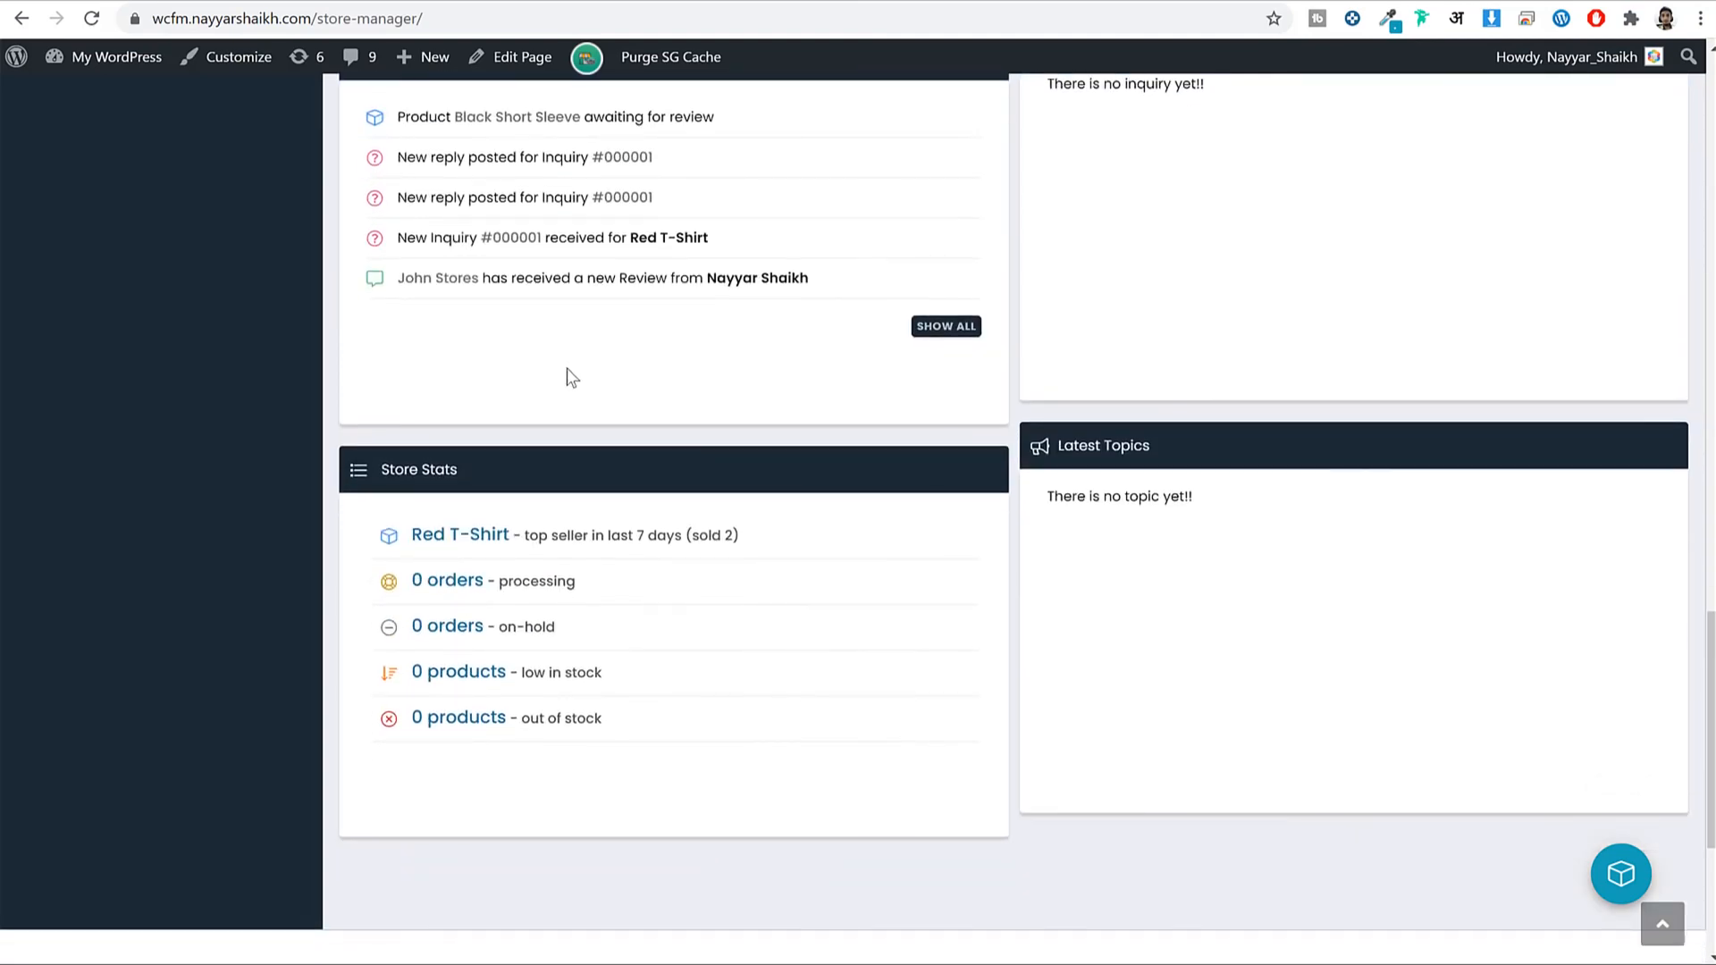
scroll(572, 378, "up", 20)
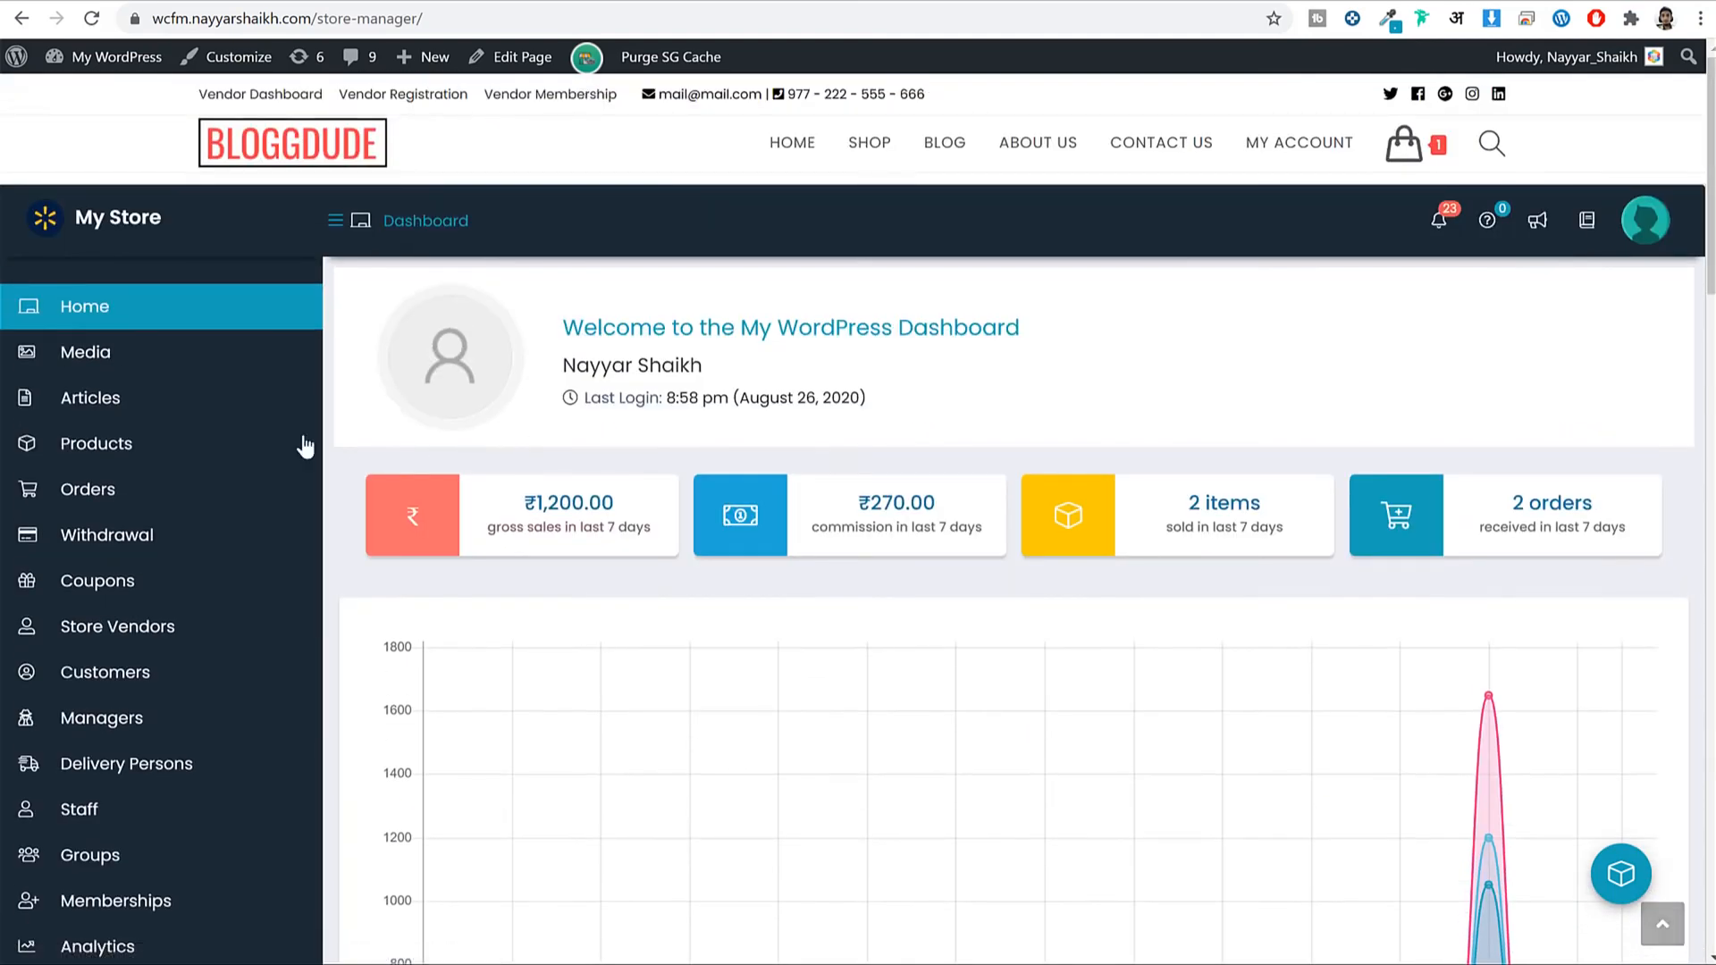
Open the Products list and scroll through the product table.
left_click(151, 460)
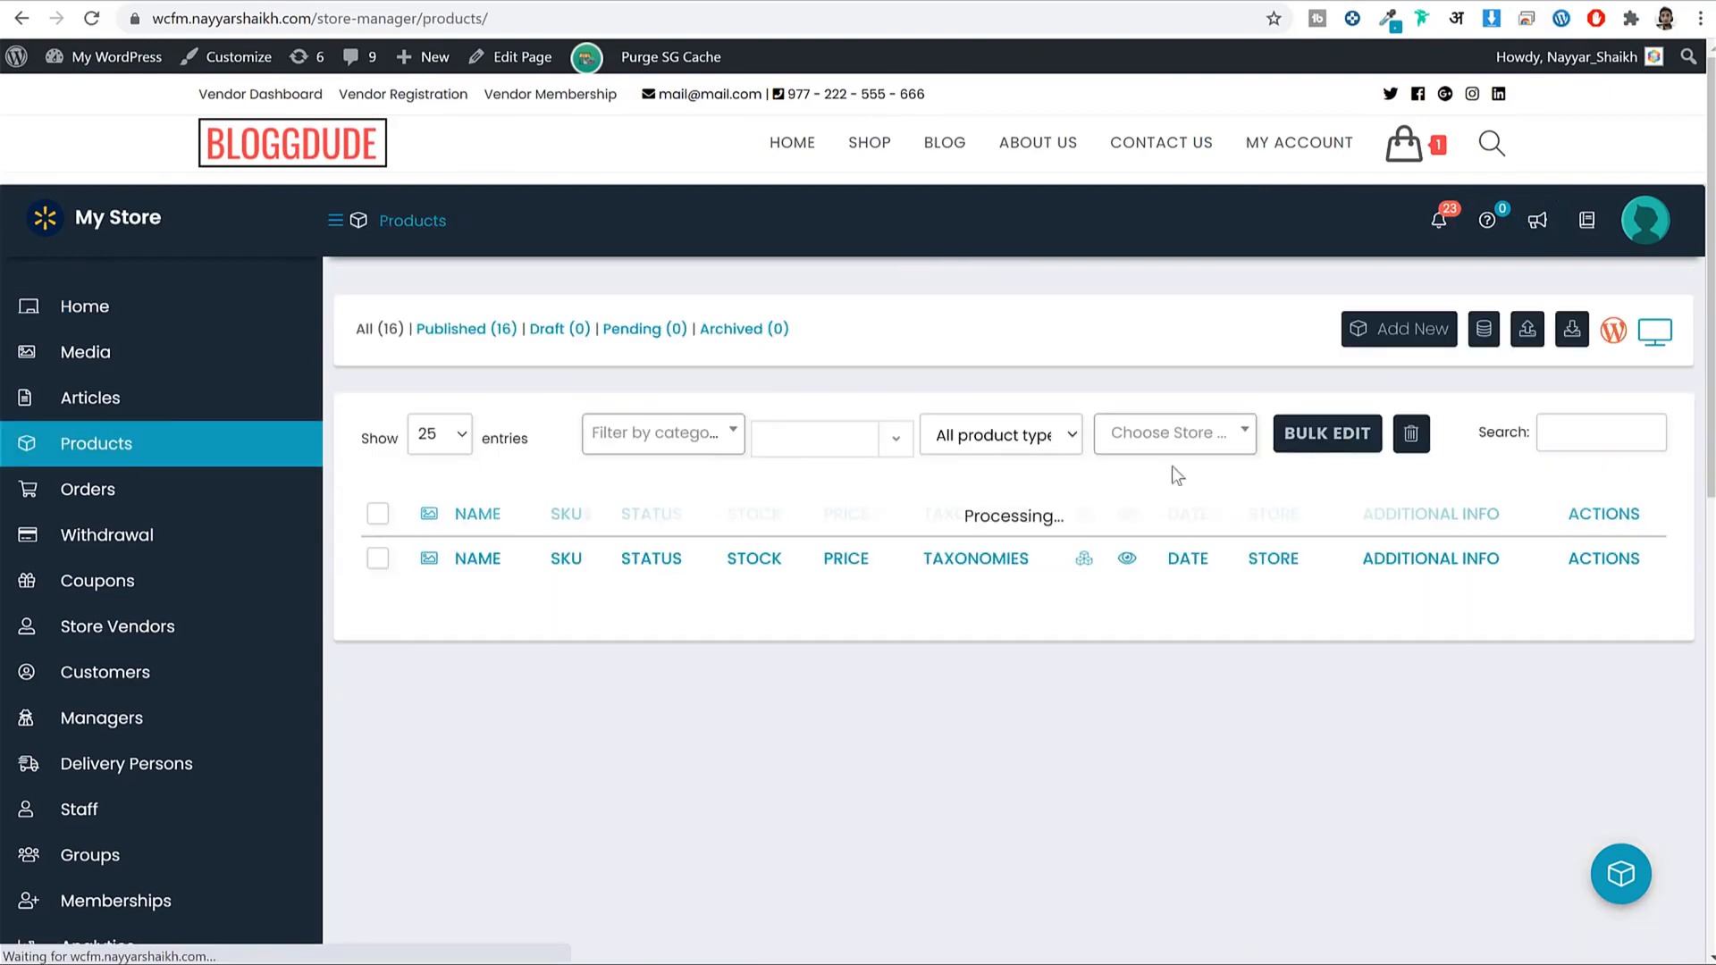
scroll(814, 594, "down", 12)
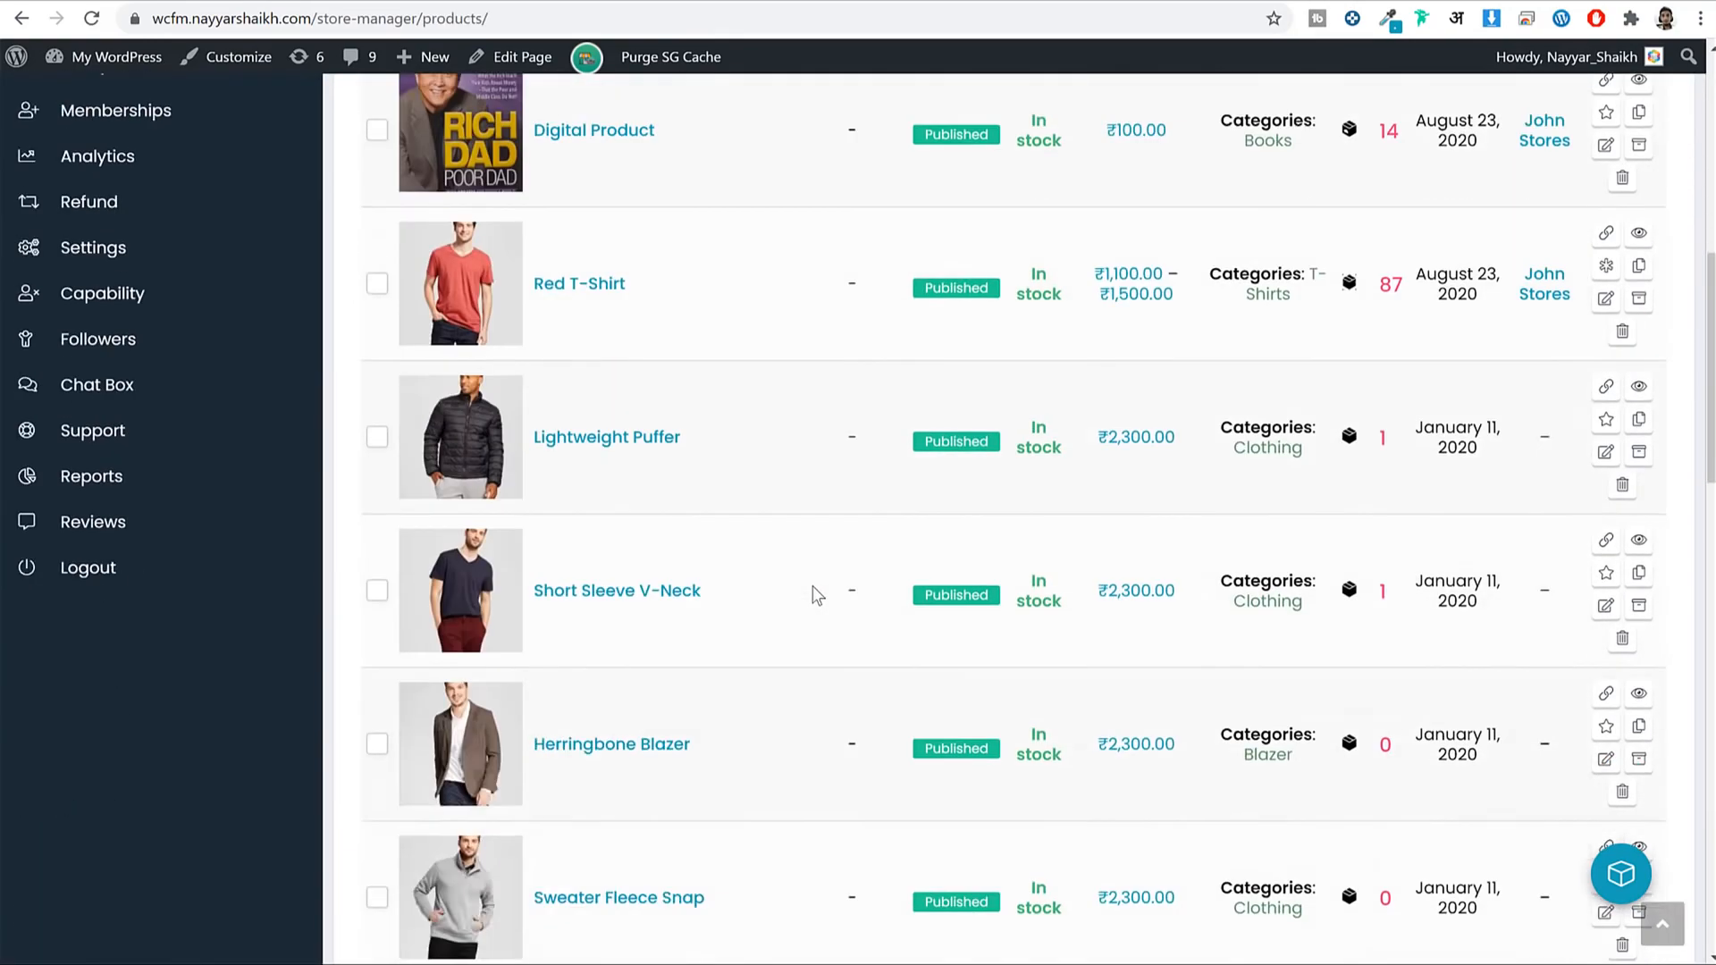
scroll(819, 598, "up", 12)
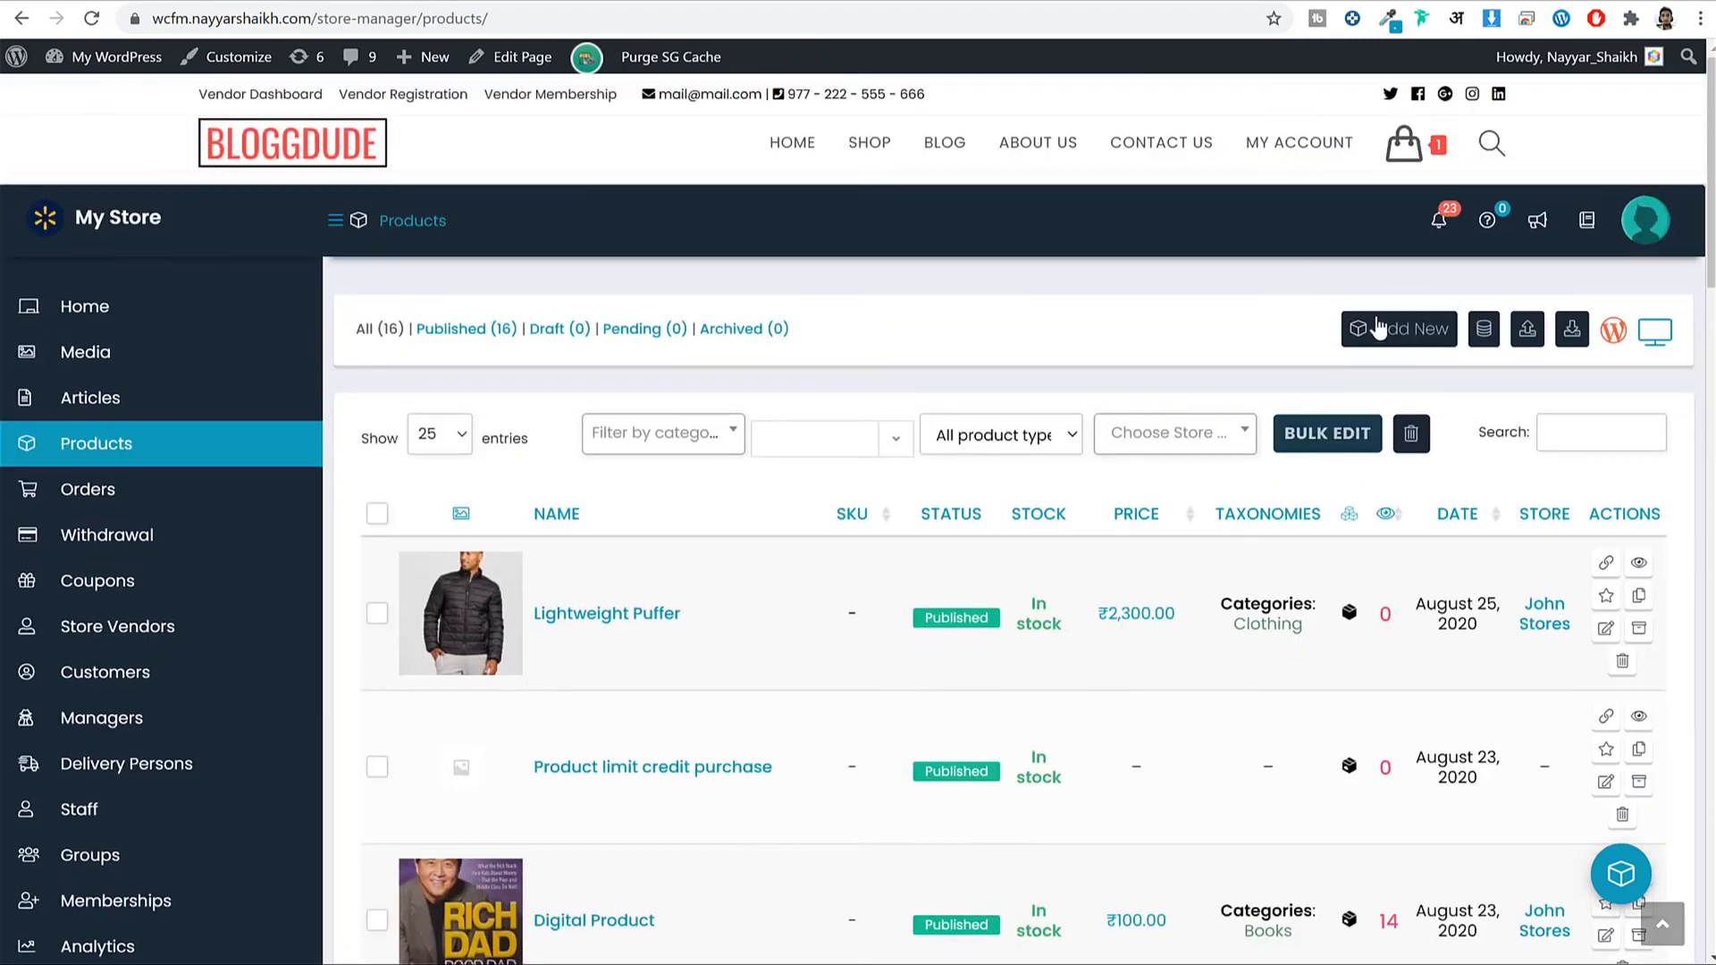
Bring up a blank Add Product form and scroll through its fields.
left_click(1431, 338)
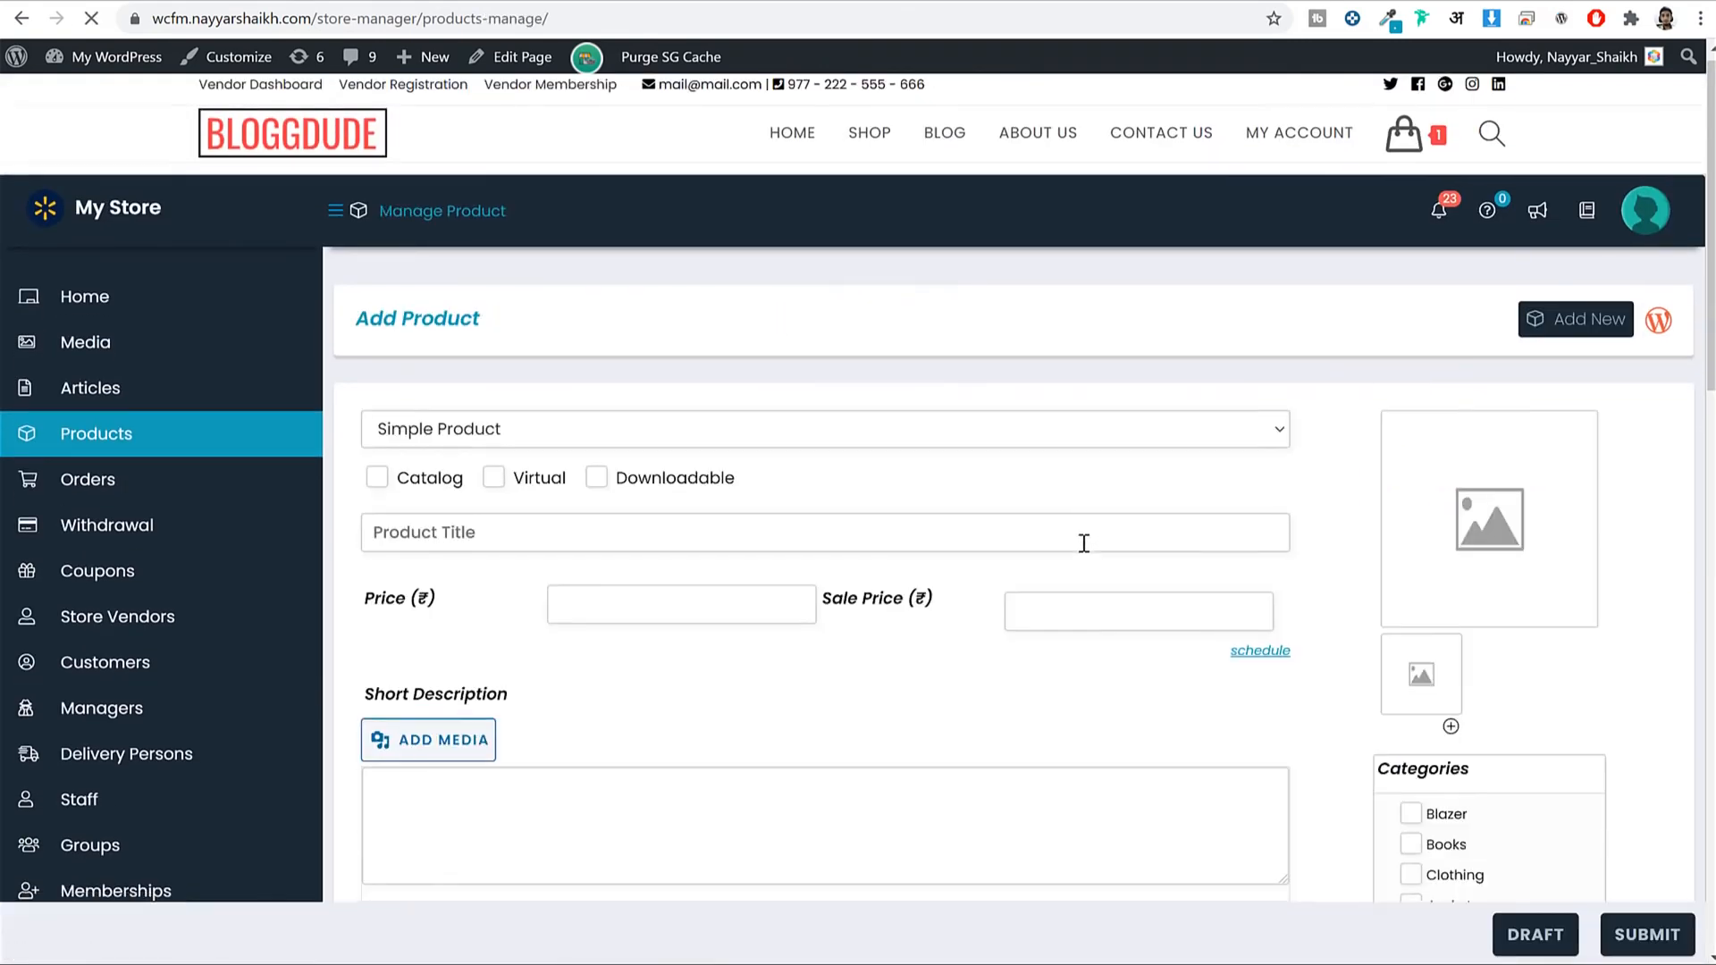
scroll(1084, 545, "down", 5)
scroll(1082, 543, "down", 11)
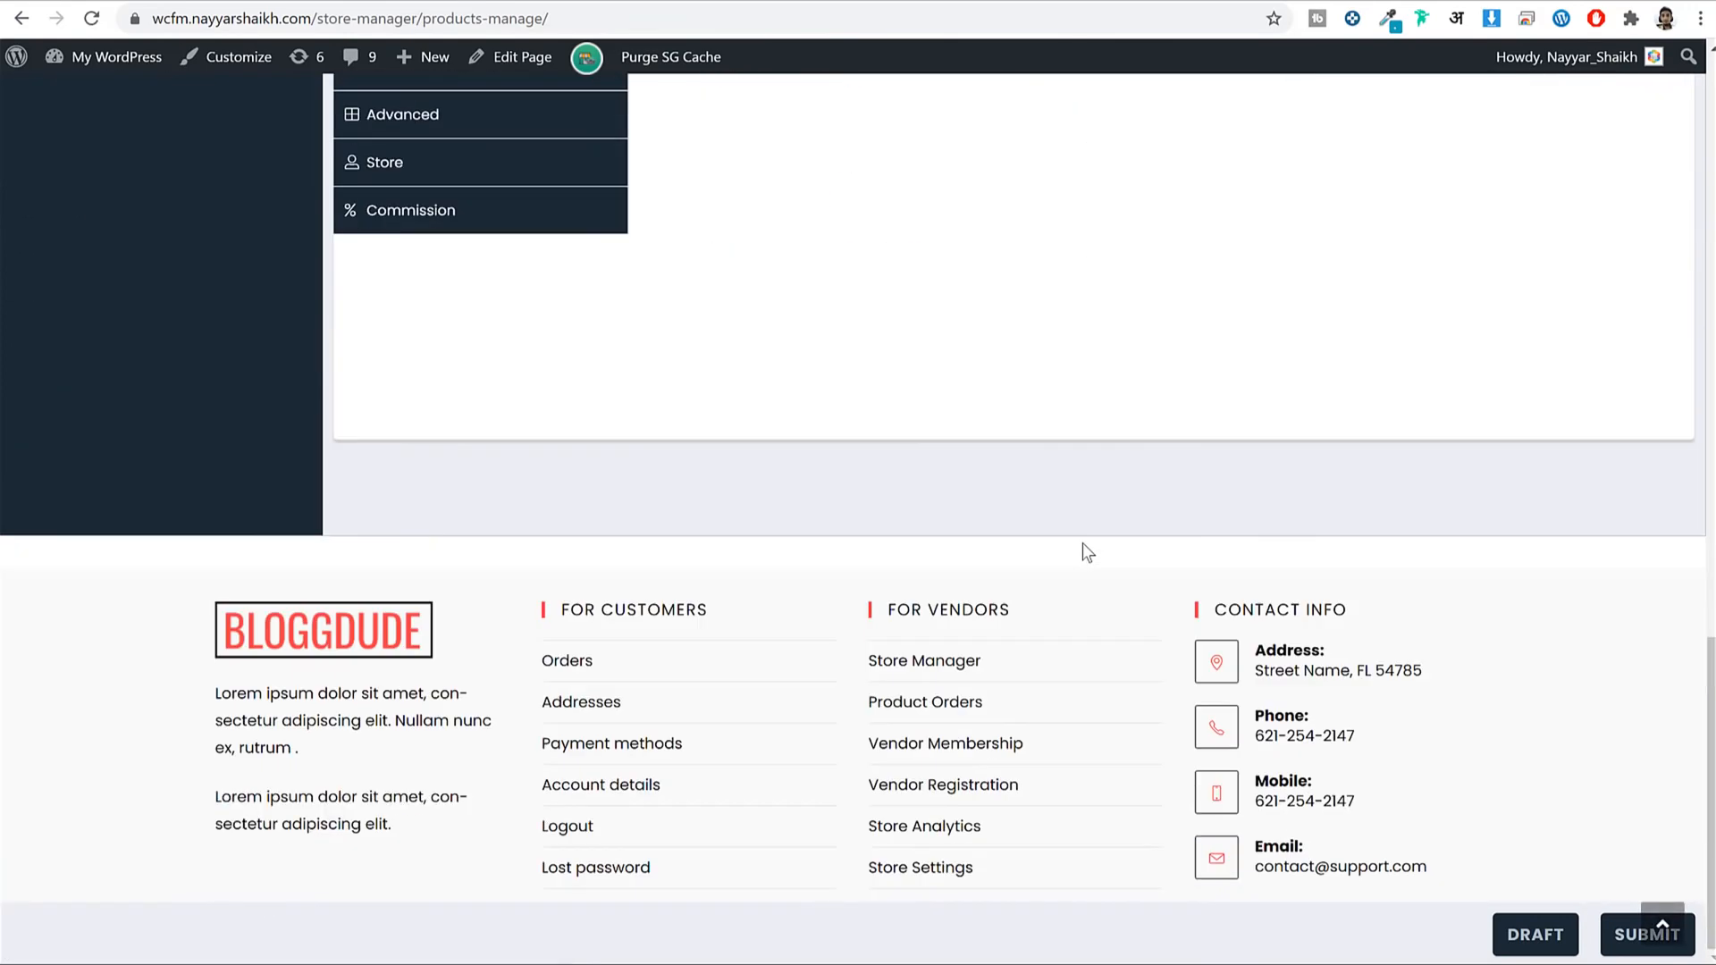
scroll(1081, 543, "up", 8)
scroll(1082, 543, "up", 5)
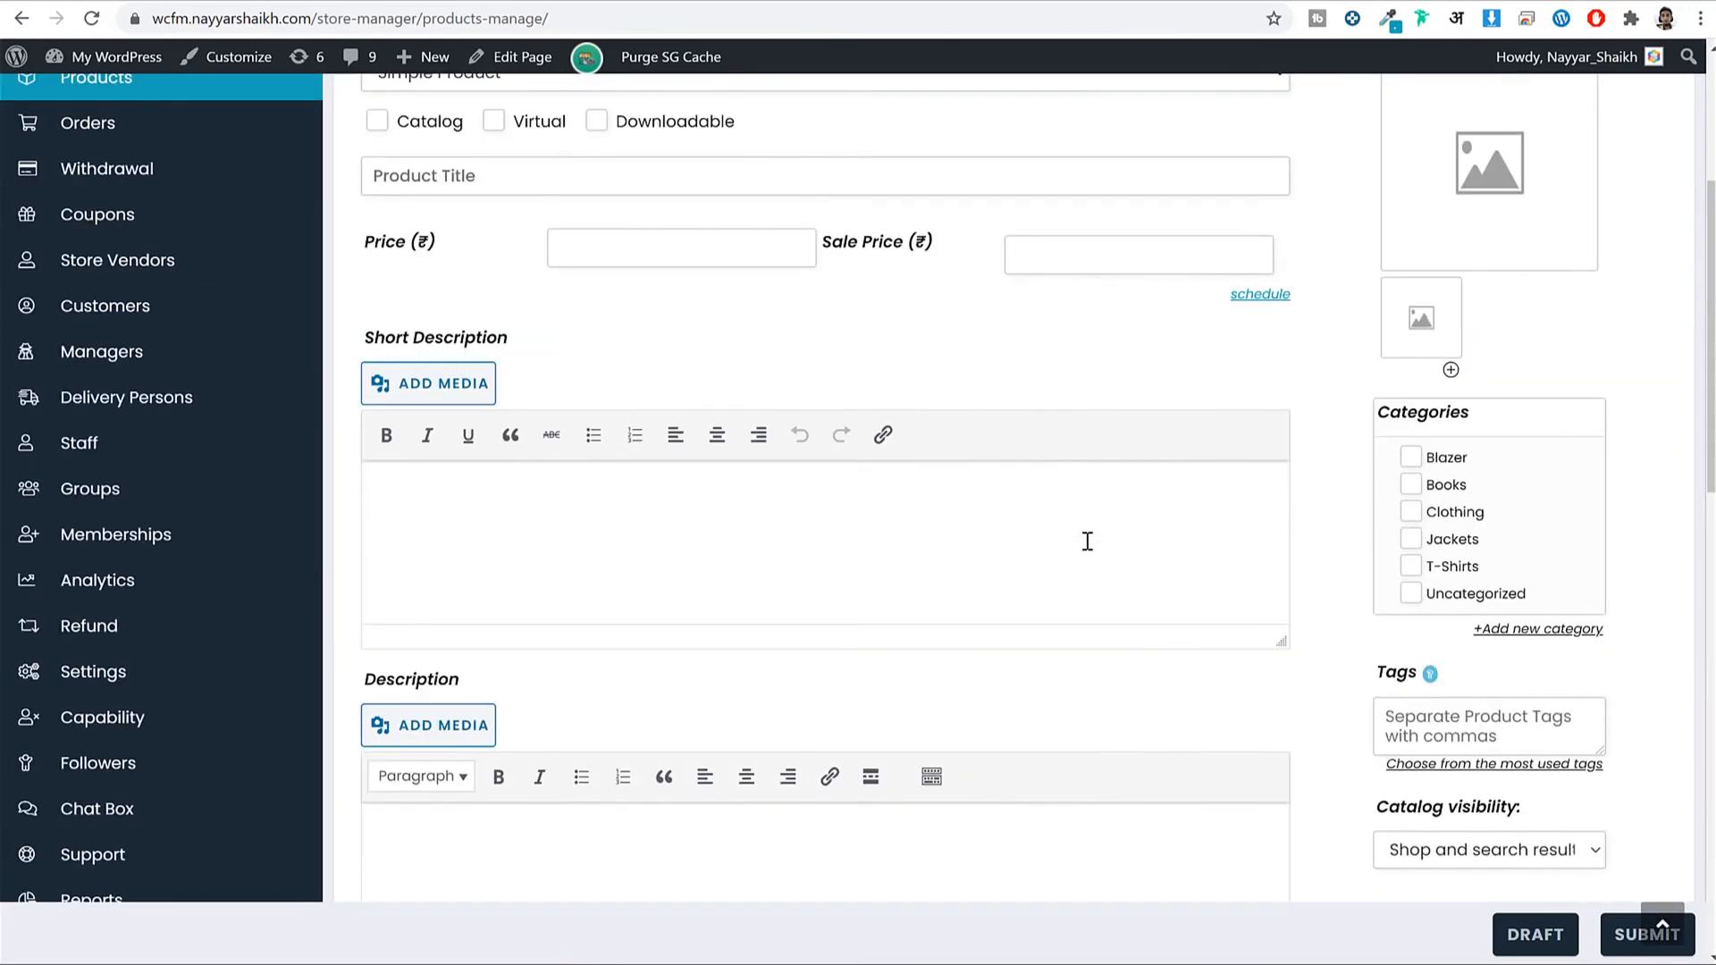
scroll(1088, 541, "up", 1)
left_click(146, 243)
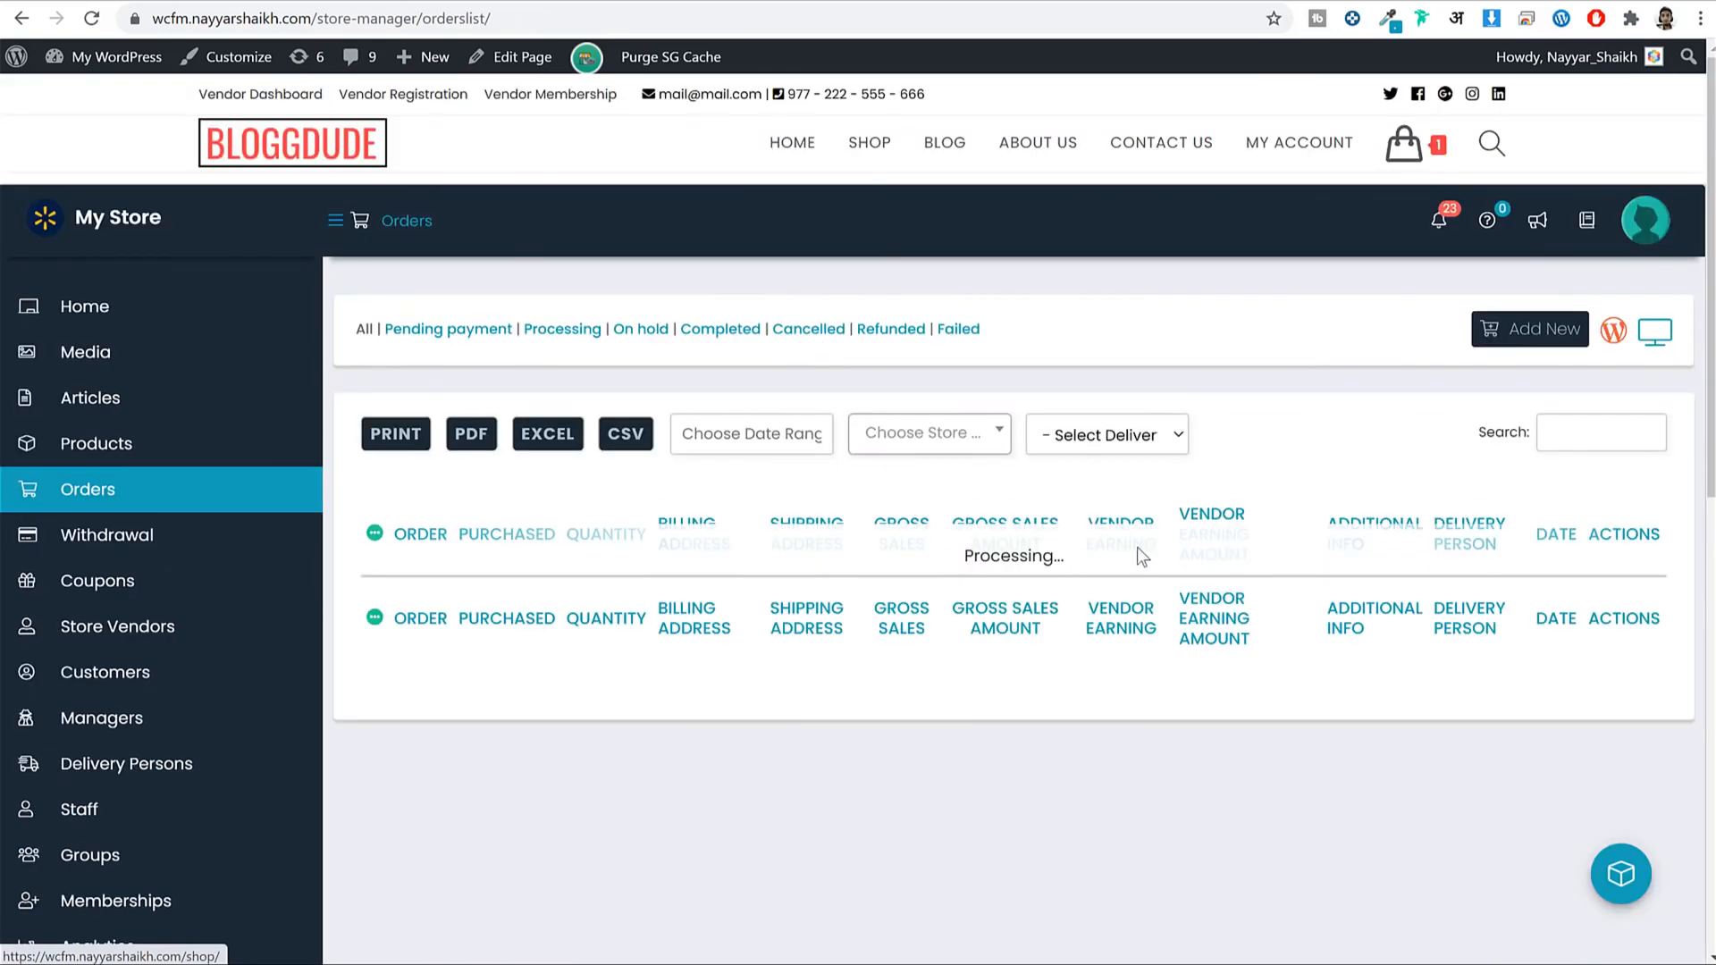
Scroll the orders table to view the store's two orders with their sales and earnings.
scroll(1162, 564, "down", 3)
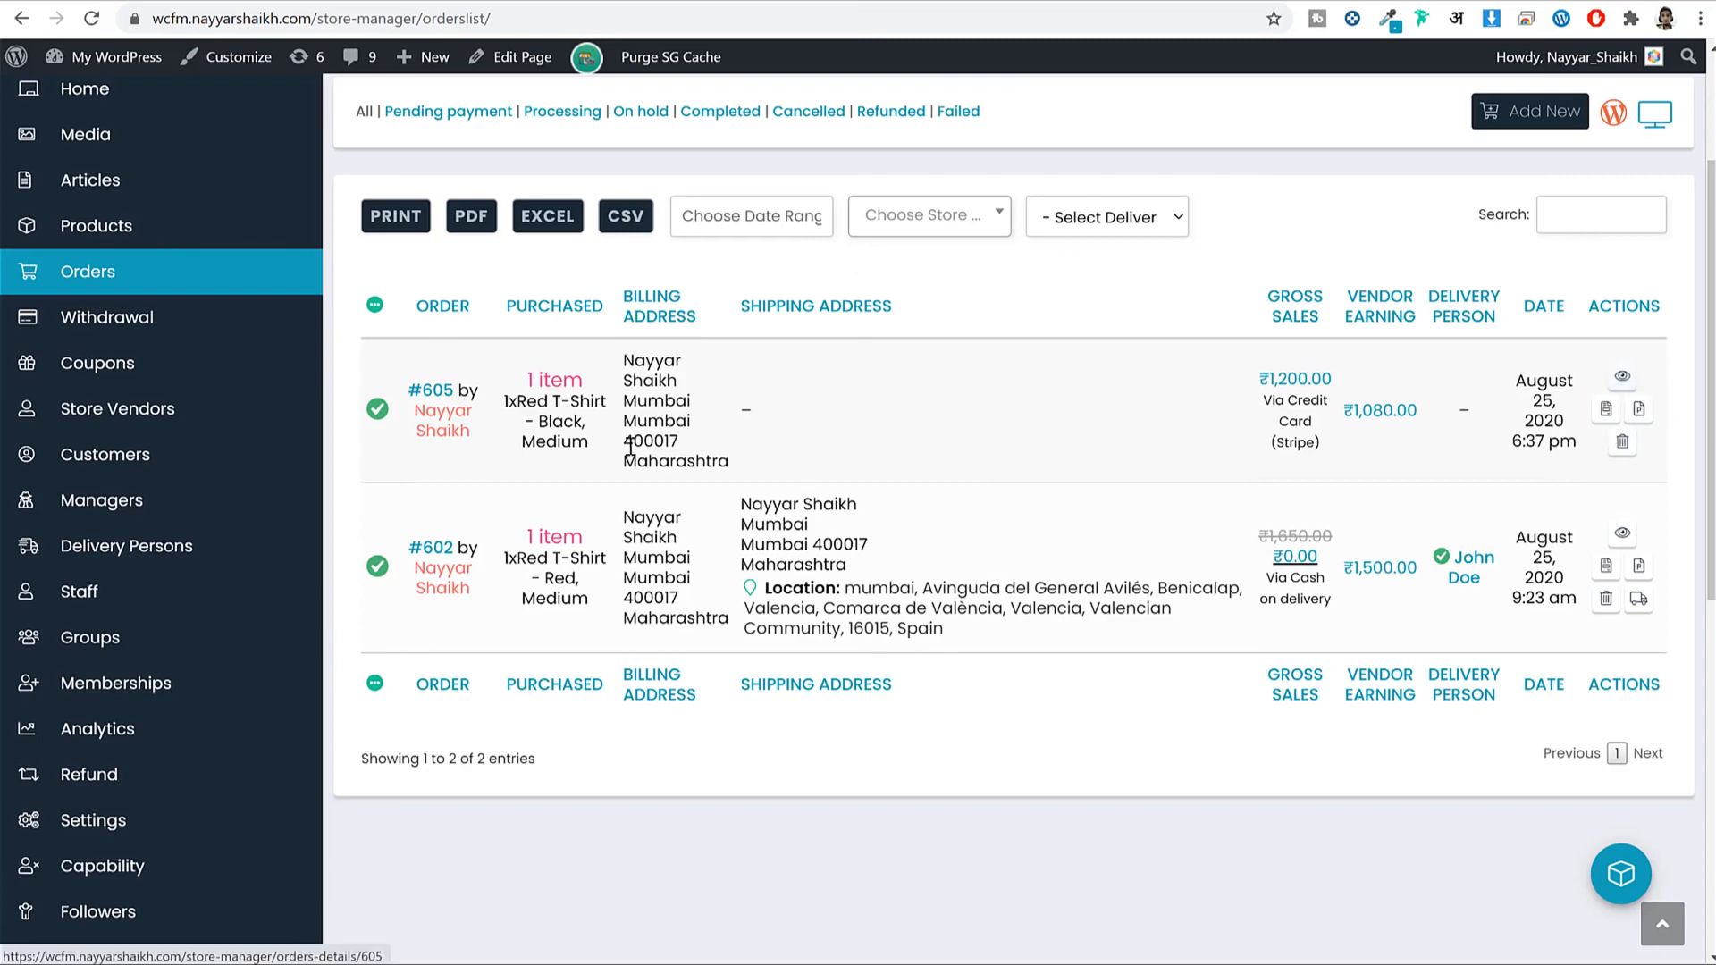
left_click(140, 322)
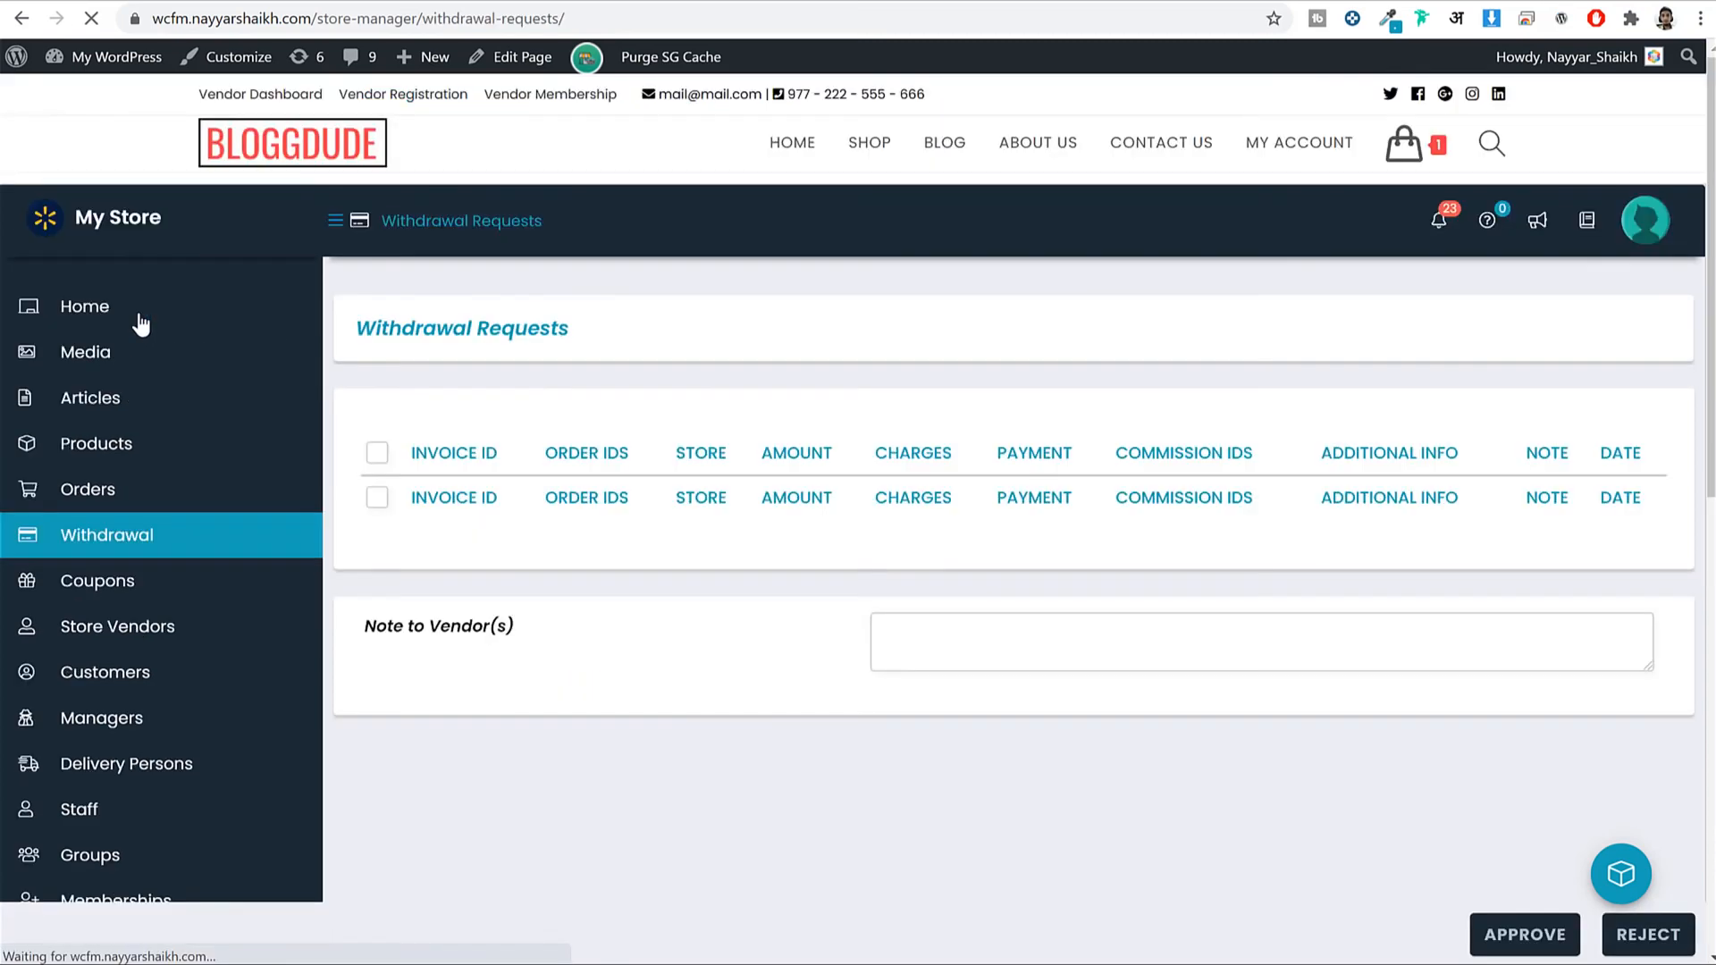
Highlight the ₹1,080.00 withdrawal amount and August 25, 2020 date, then view the empty Coupons listing.
scroll(625, 555, "down", 3)
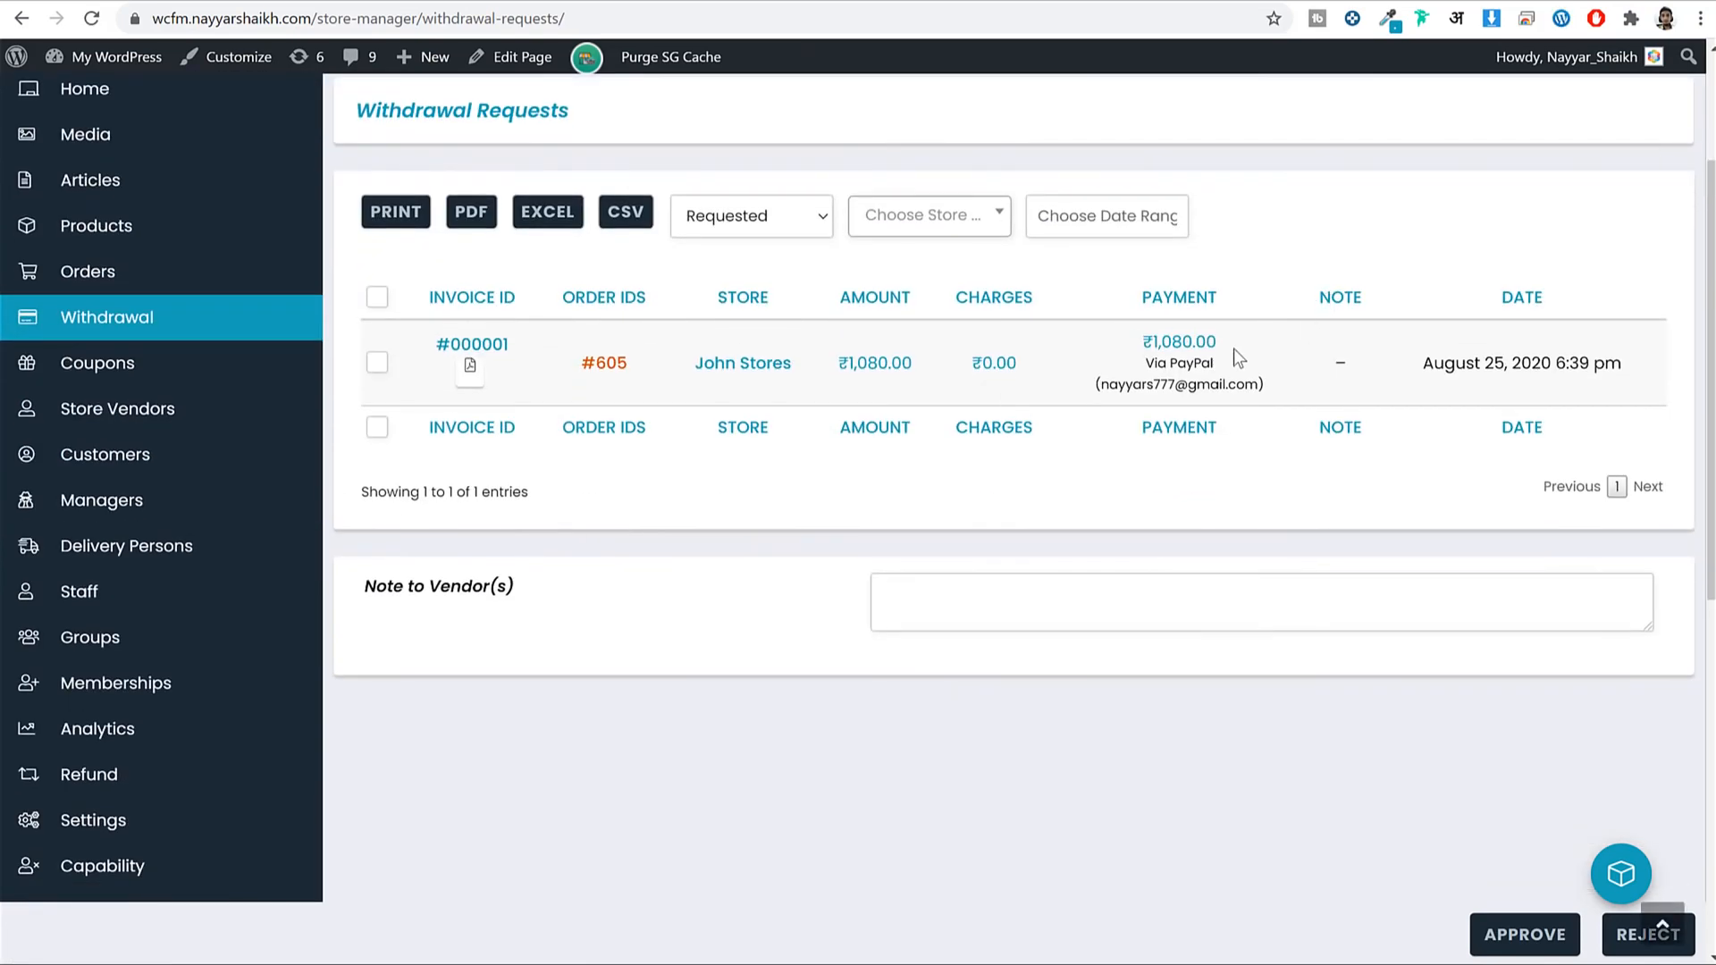
left_click_drag(1218, 343, 1141, 343)
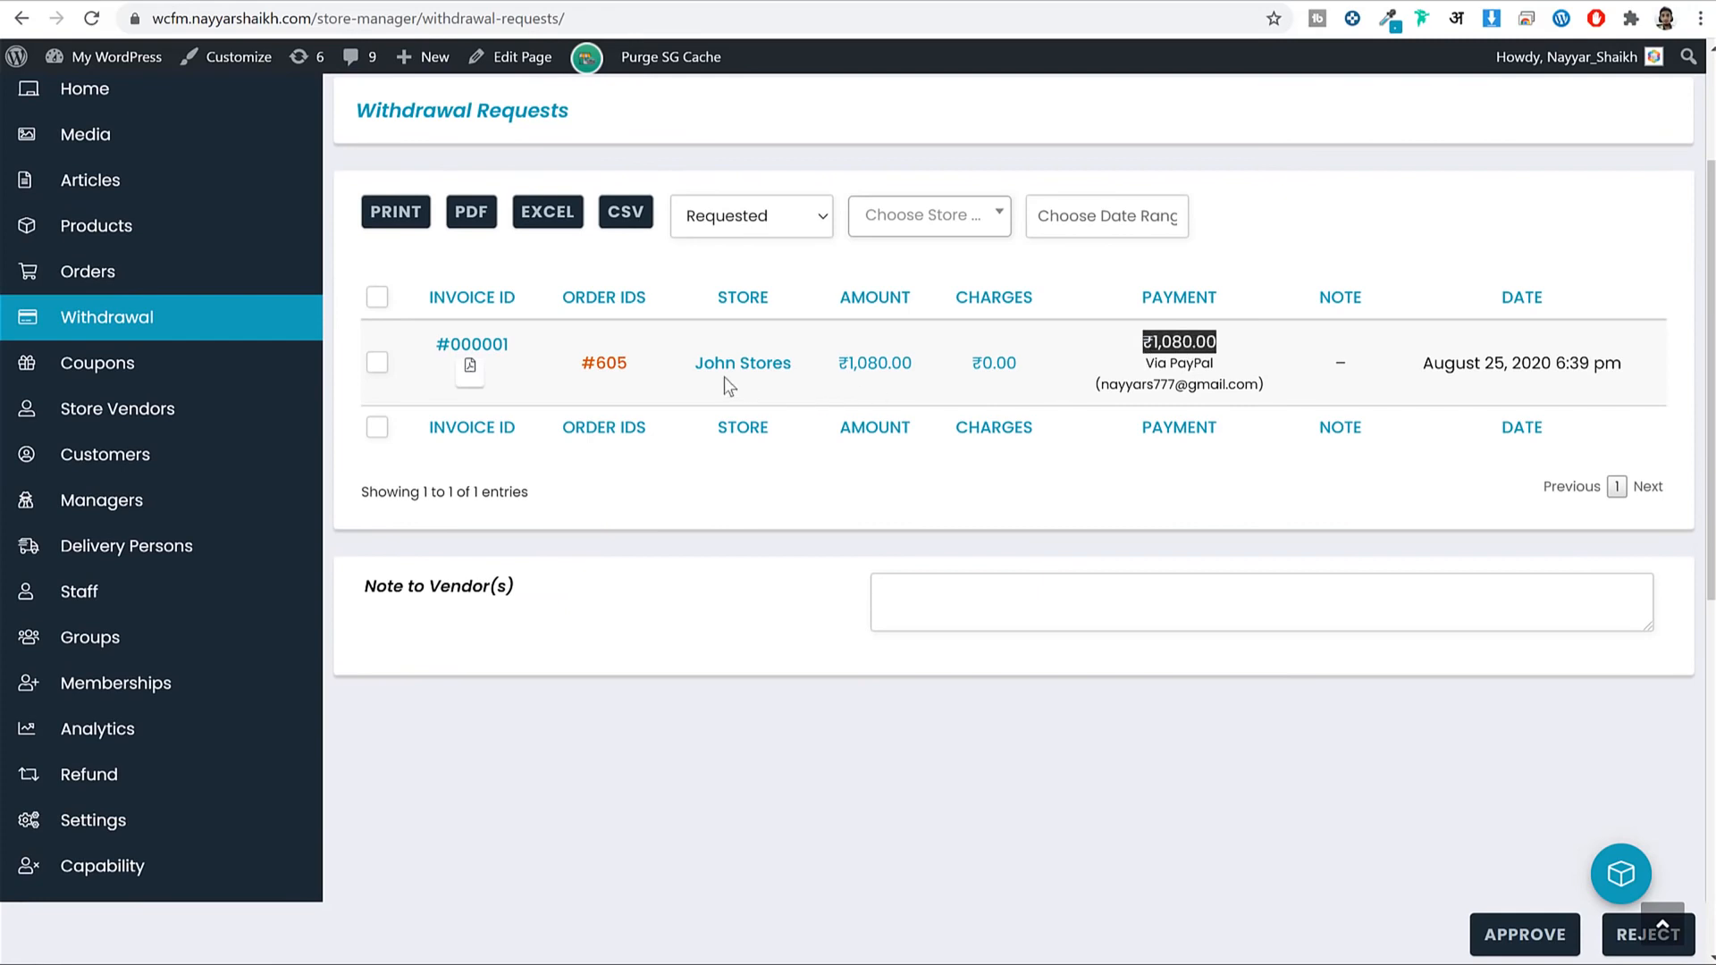
left_click(1190, 343)
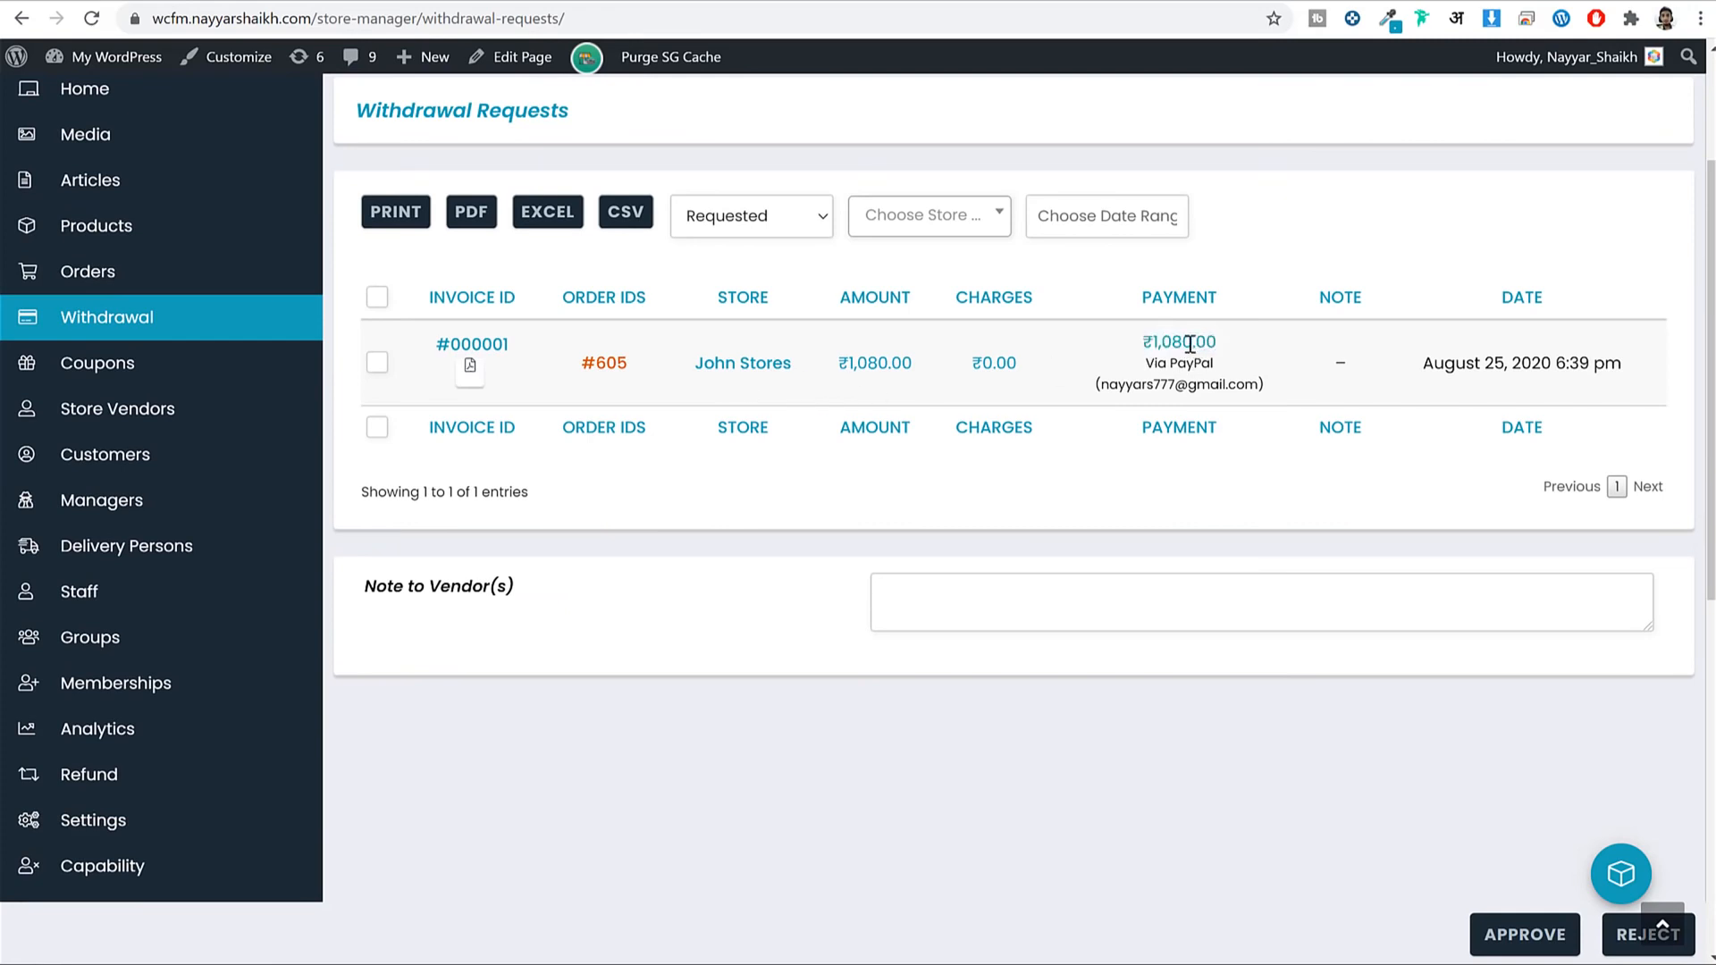
left_click_drag(1423, 363, 1557, 364)
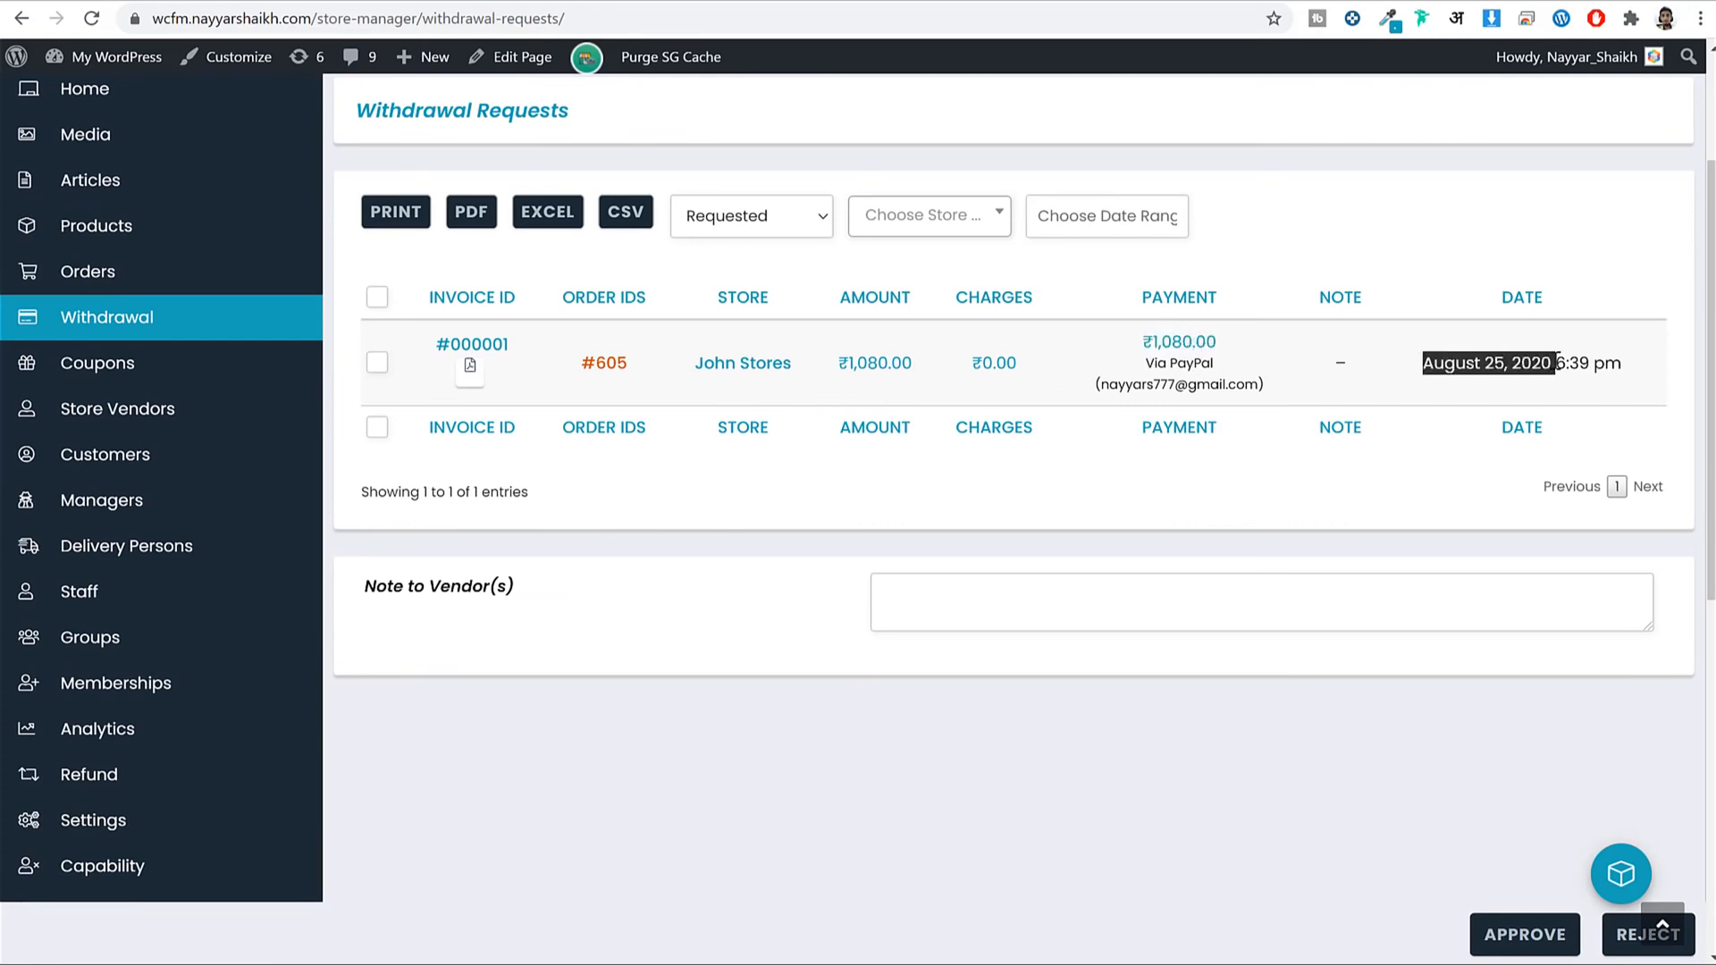
left_click(1557, 364)
left_click(180, 362)
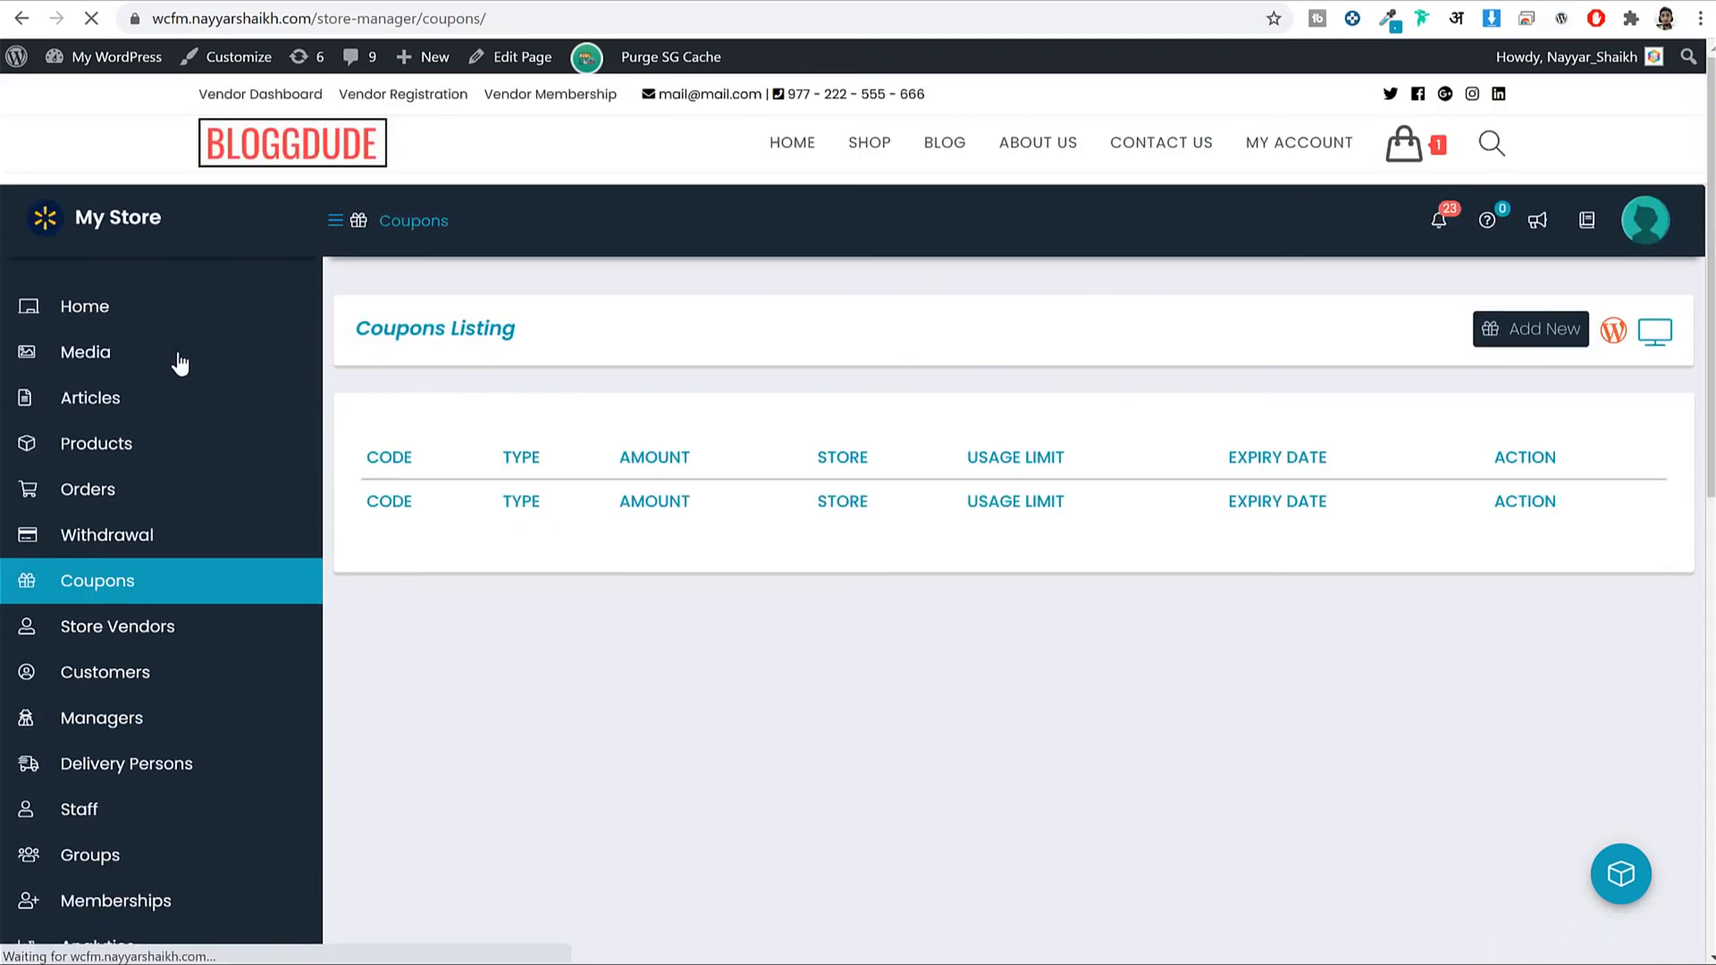
scroll(1061, 474, "down", 2)
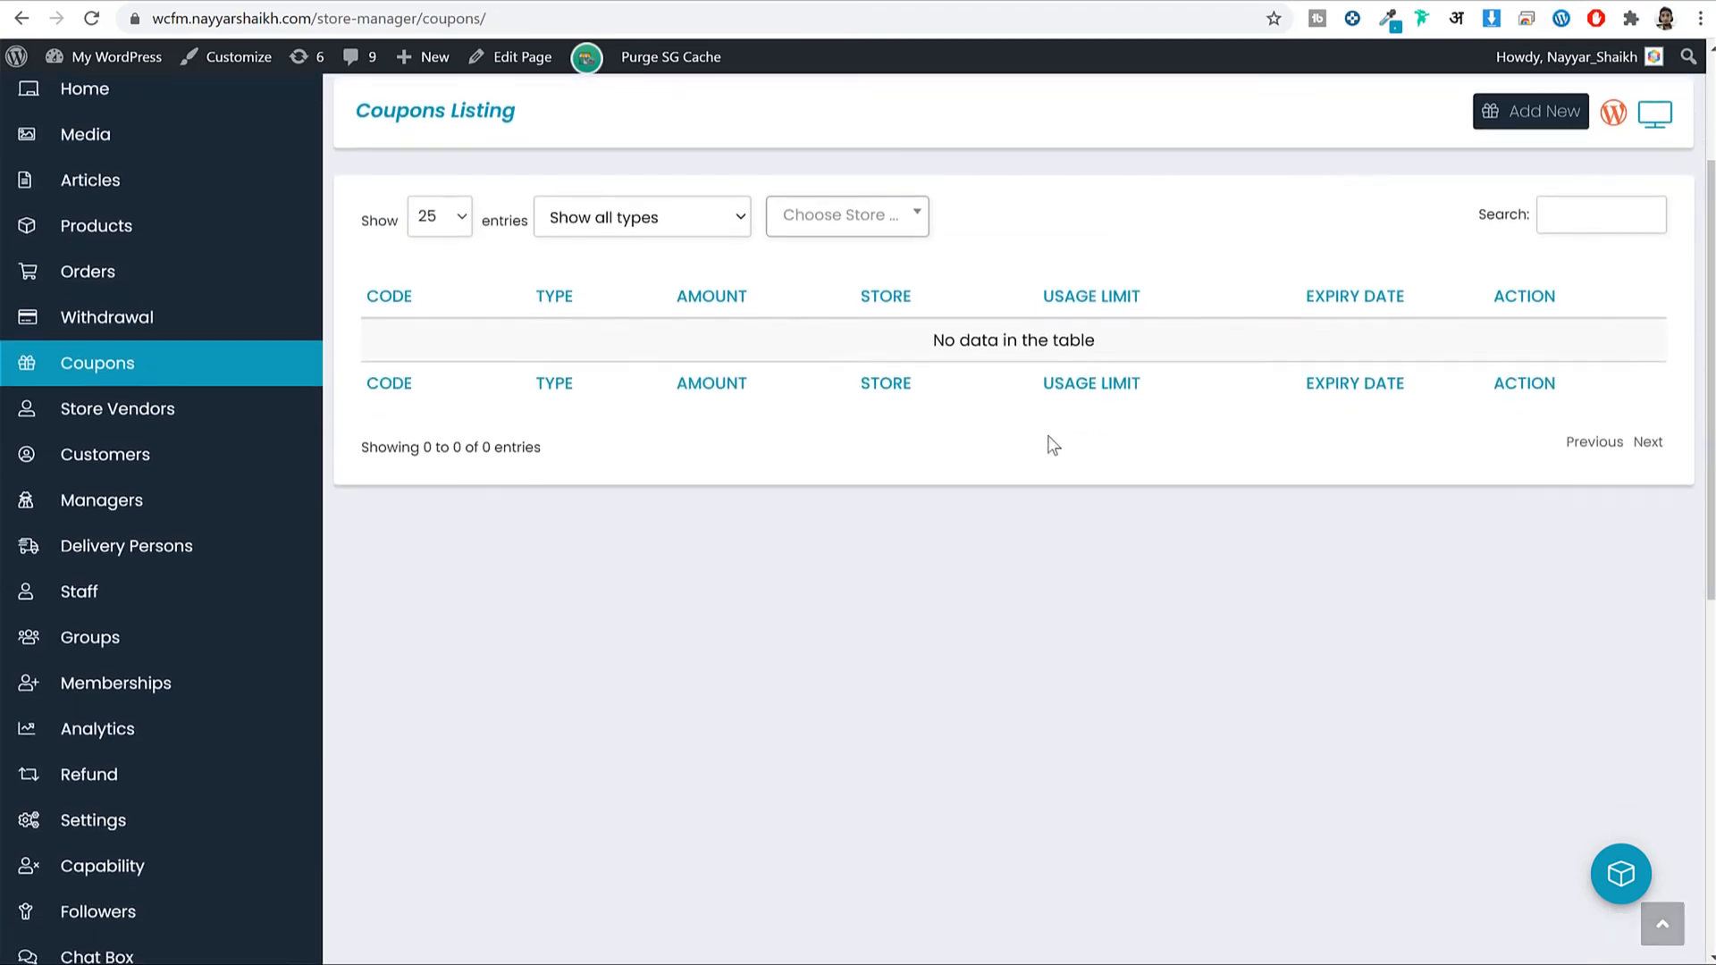
Review the Delivery Persons page: one delivery person, one delivery completed, none pending.
left_click(115, 549)
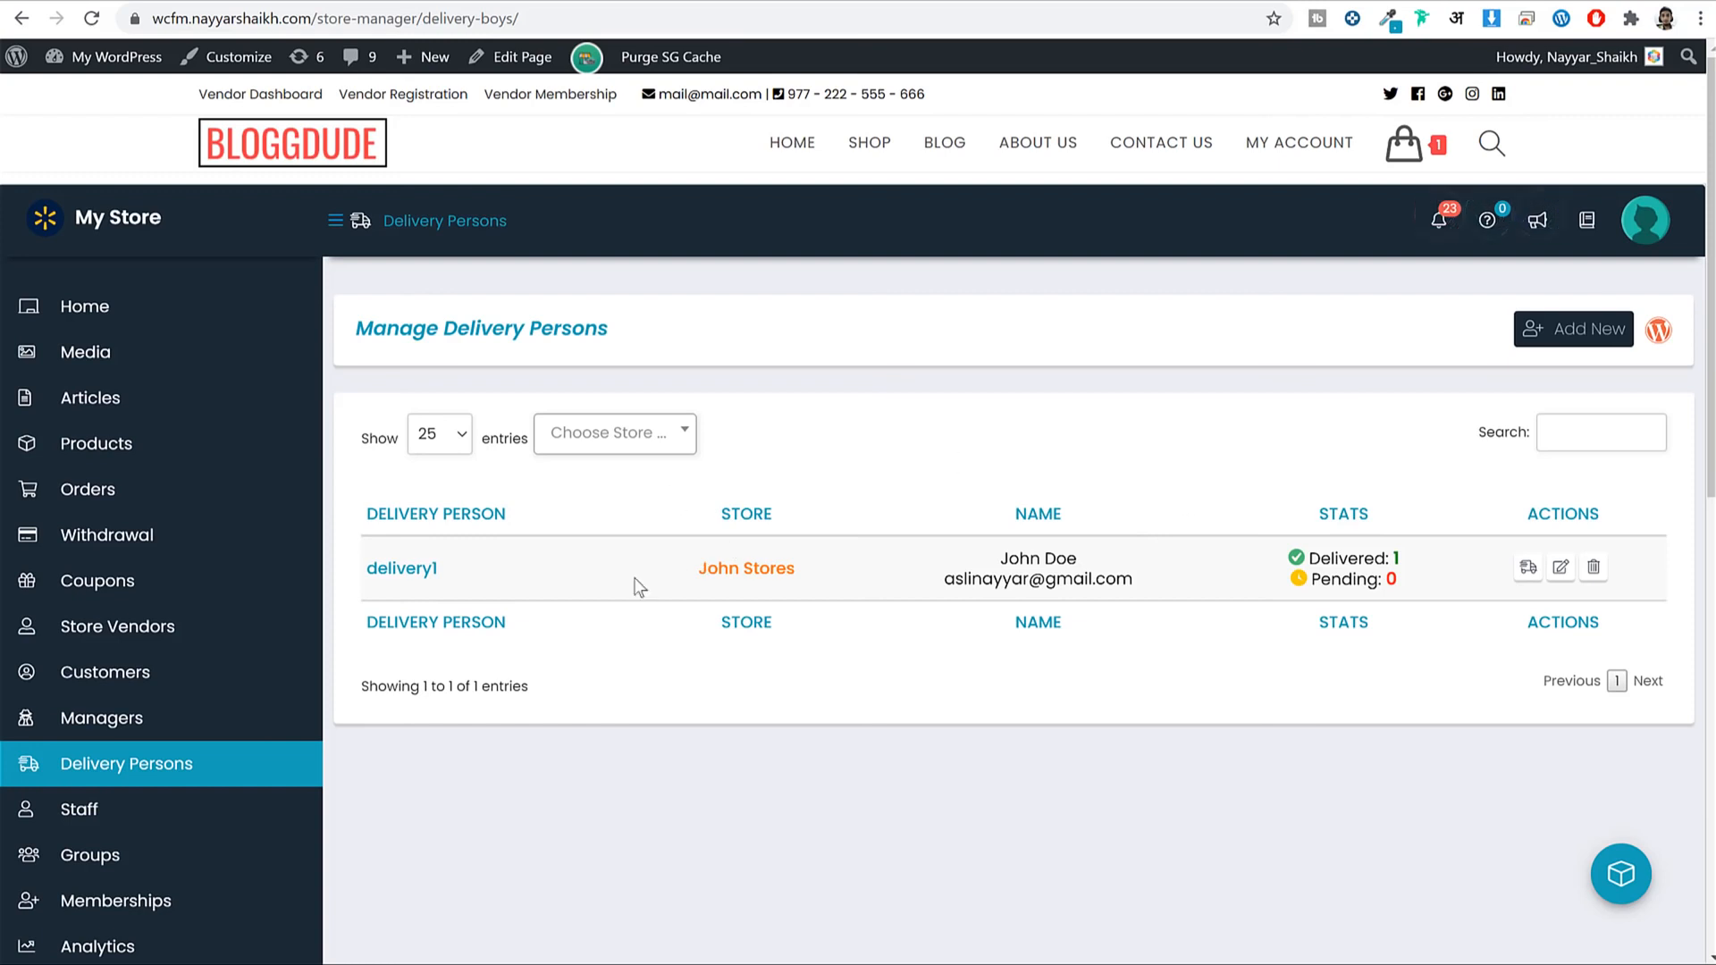
scroll(722, 590, "down", 2)
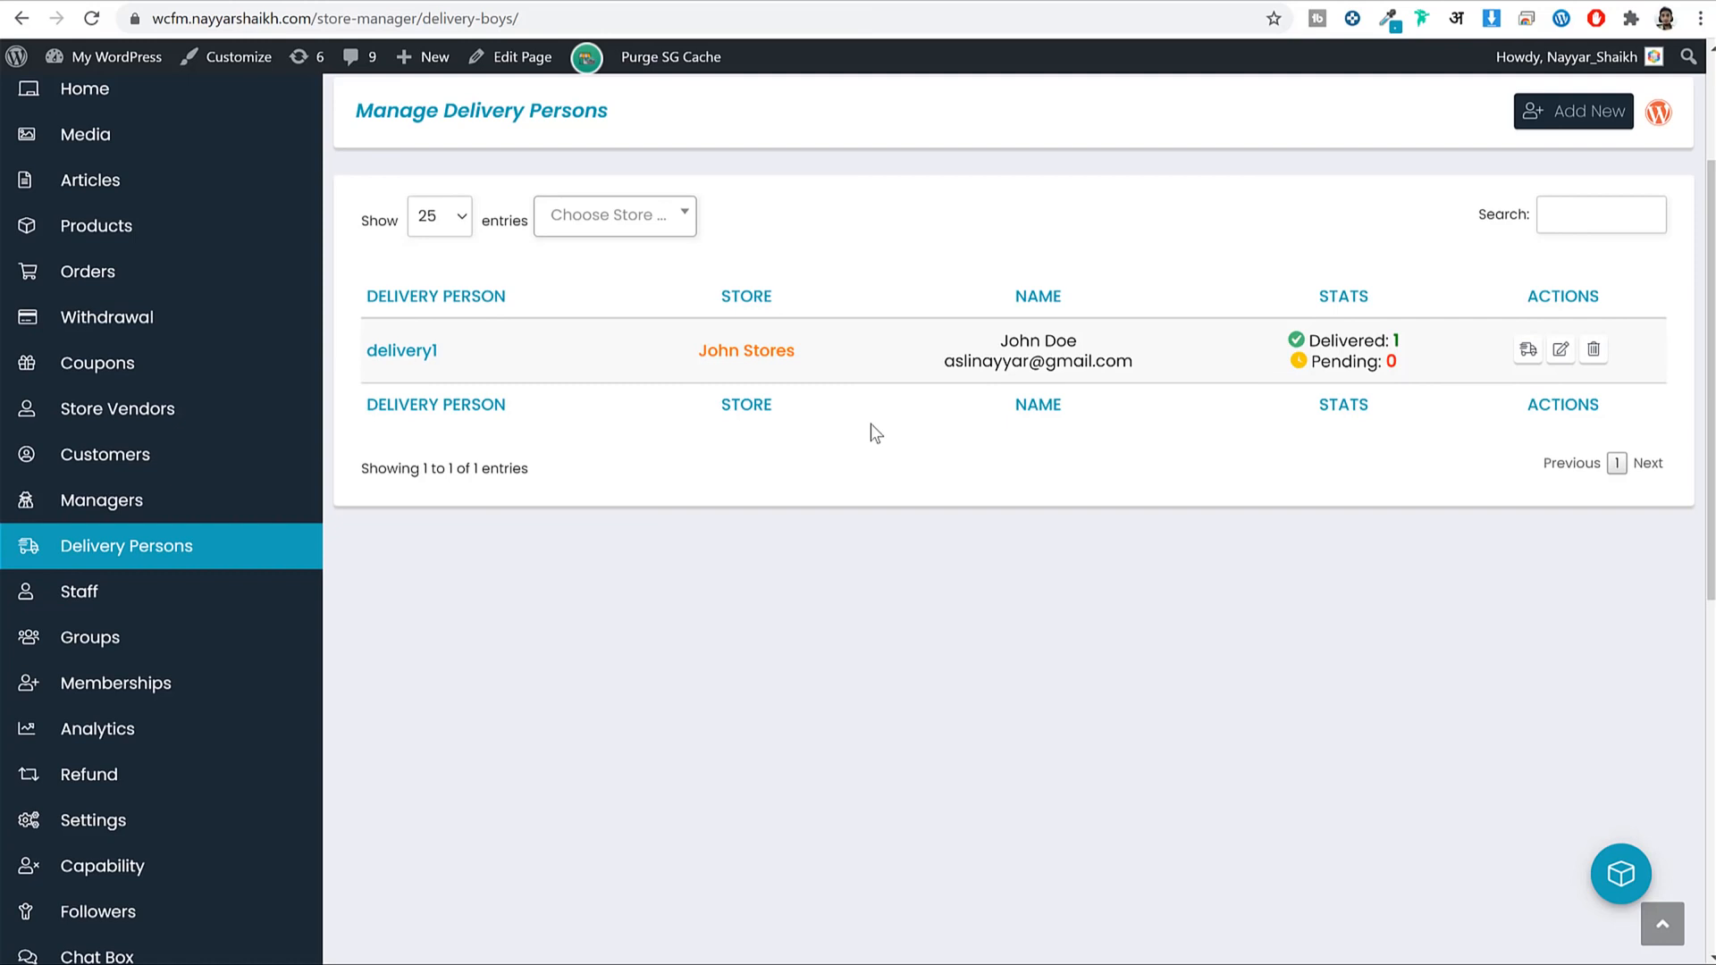
scroll(147, 603, "down", 3)
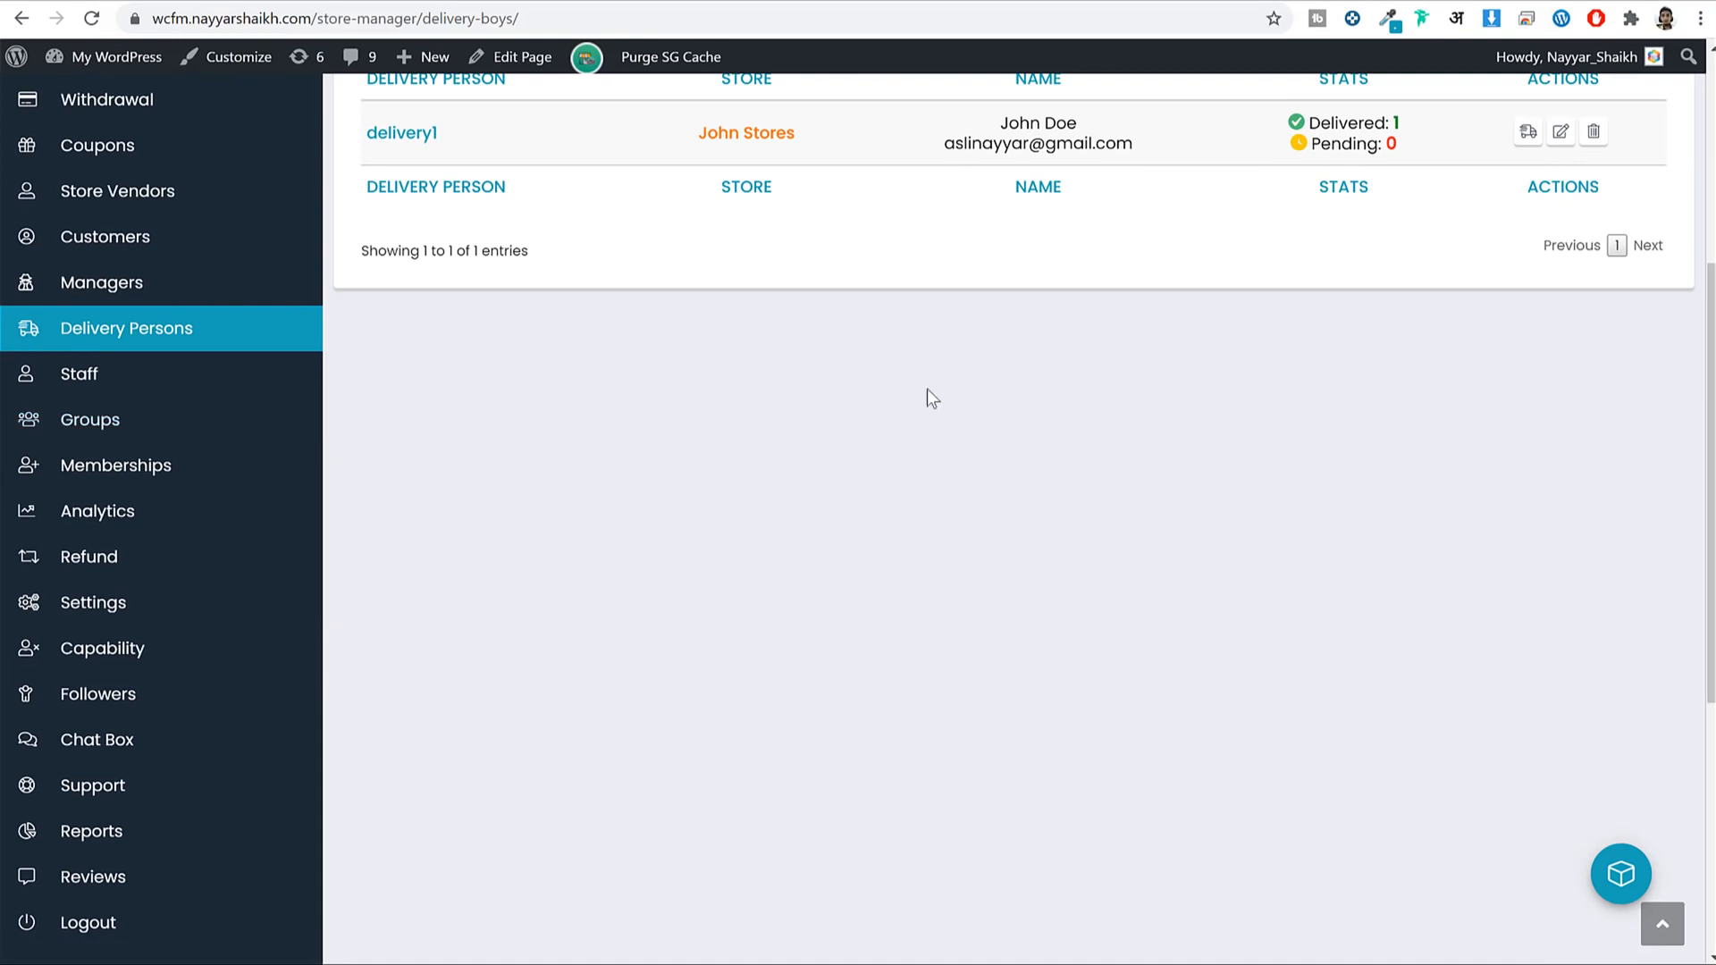
scroll(152, 581, "down", 5)
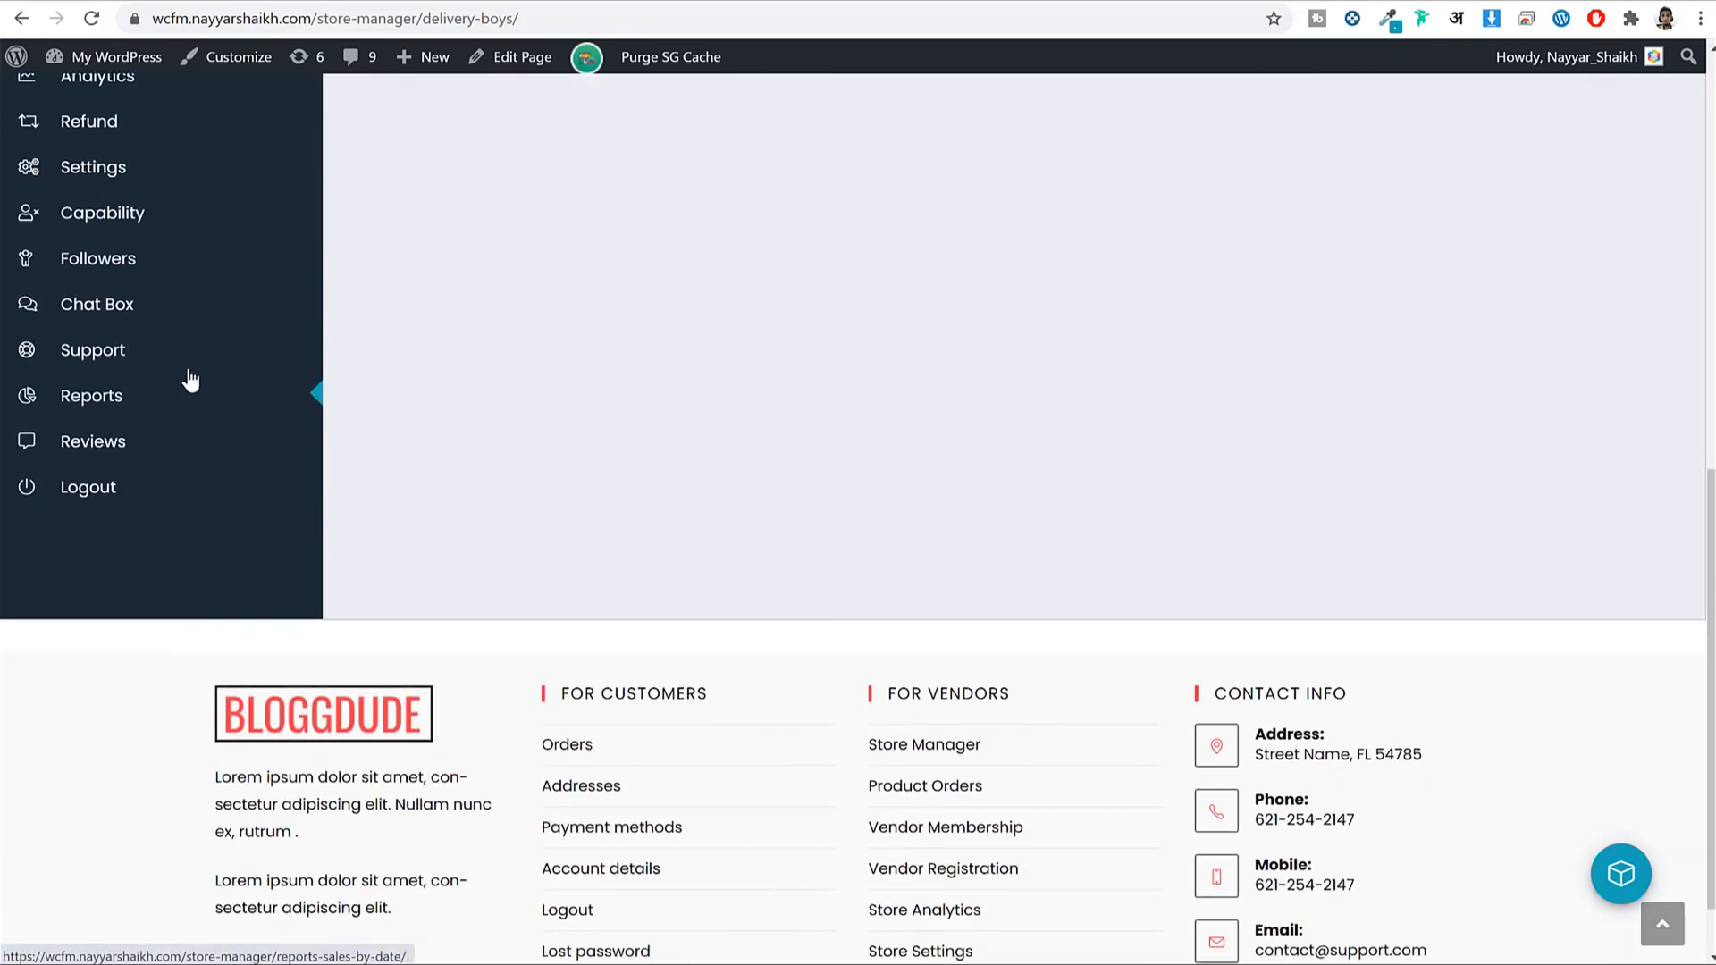
scroll(236, 536, "up", 8)
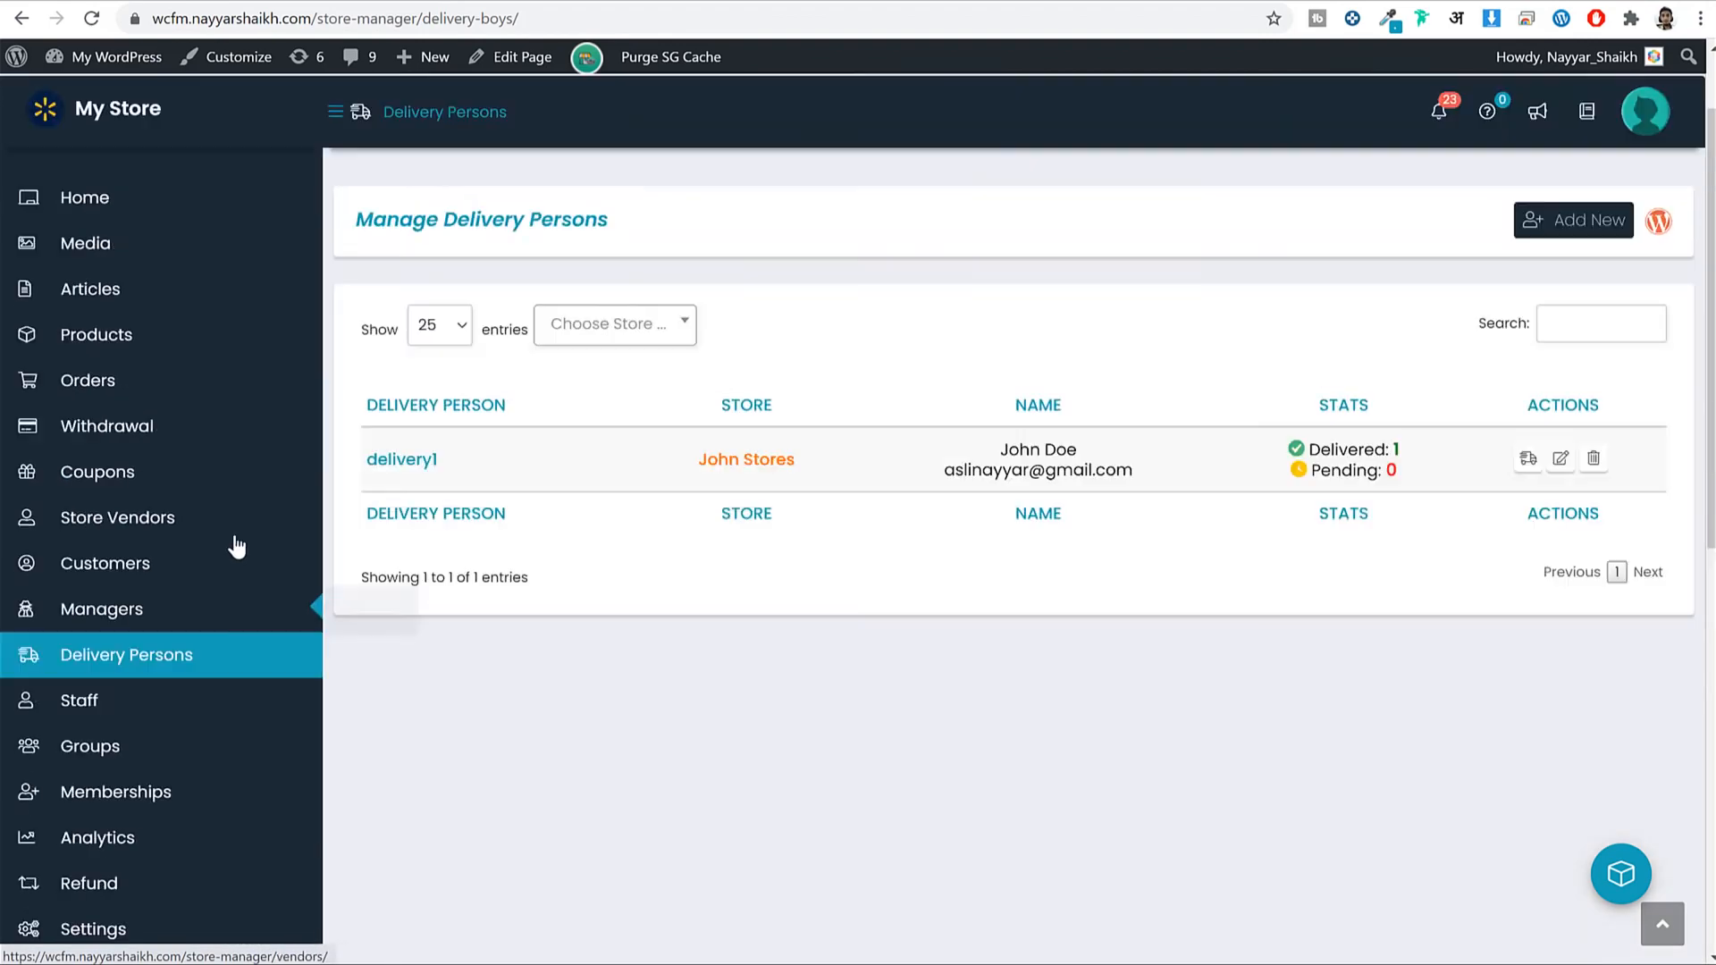
scroll(237, 547, "up", 1)
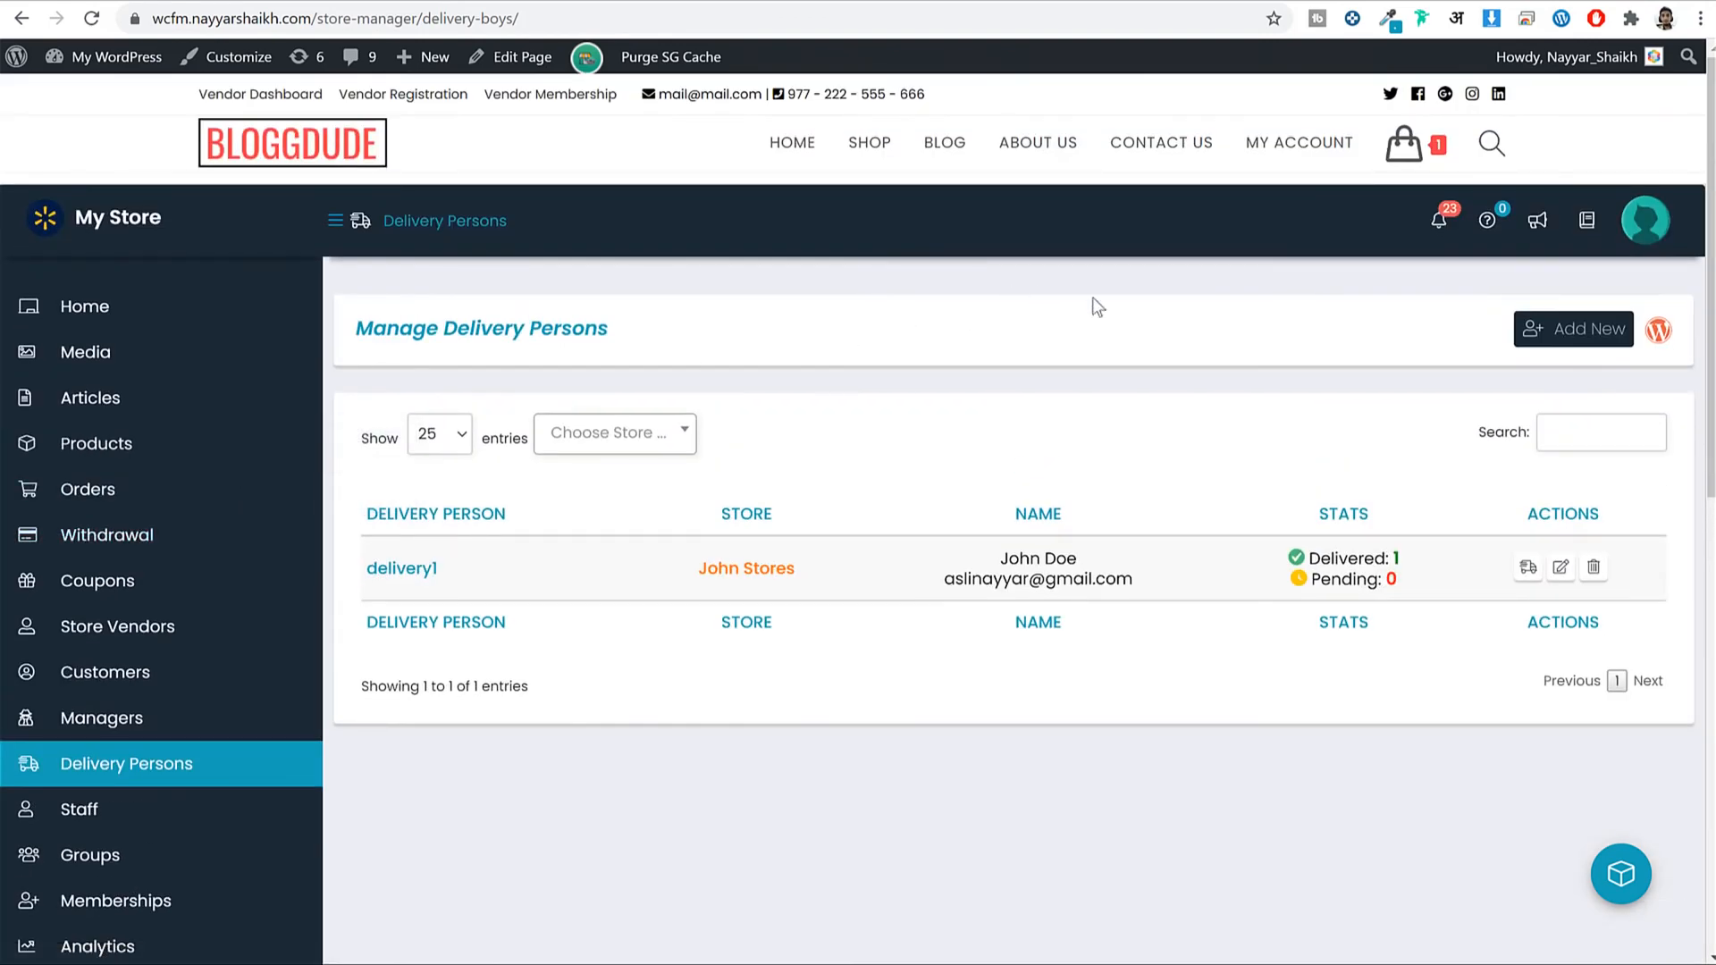
scroll(212, 652, "down", 2)
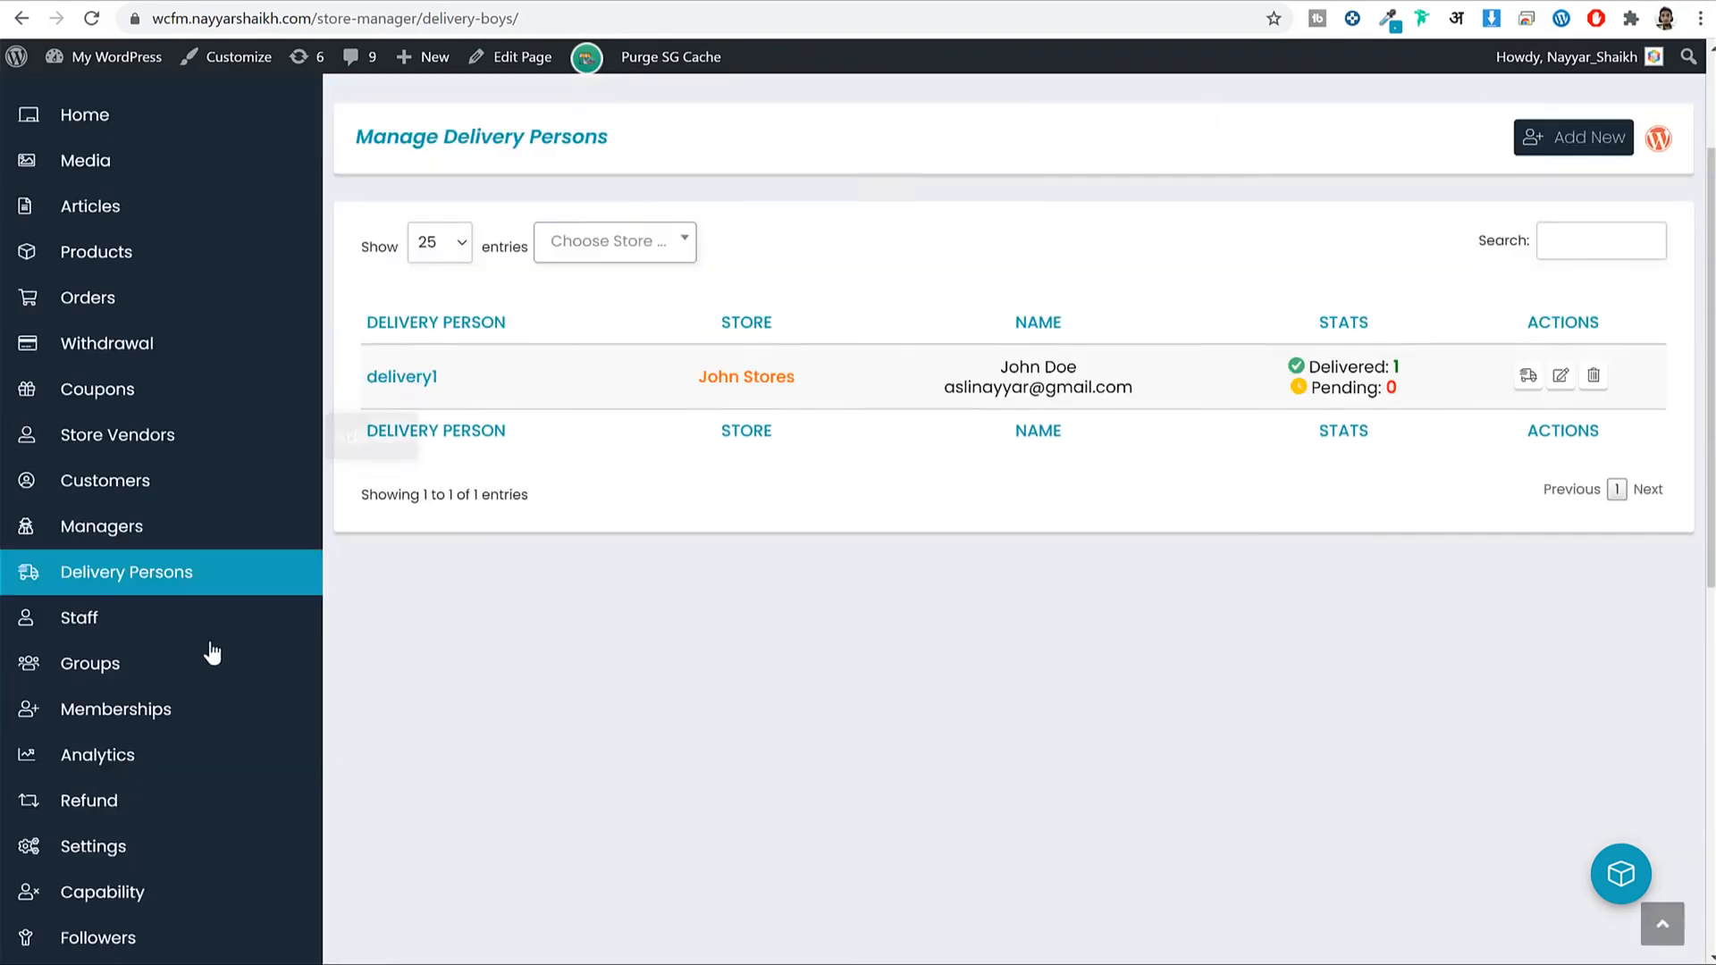
scroll(241, 683, "down", 3)
scroll(548, 793, "up", 5)
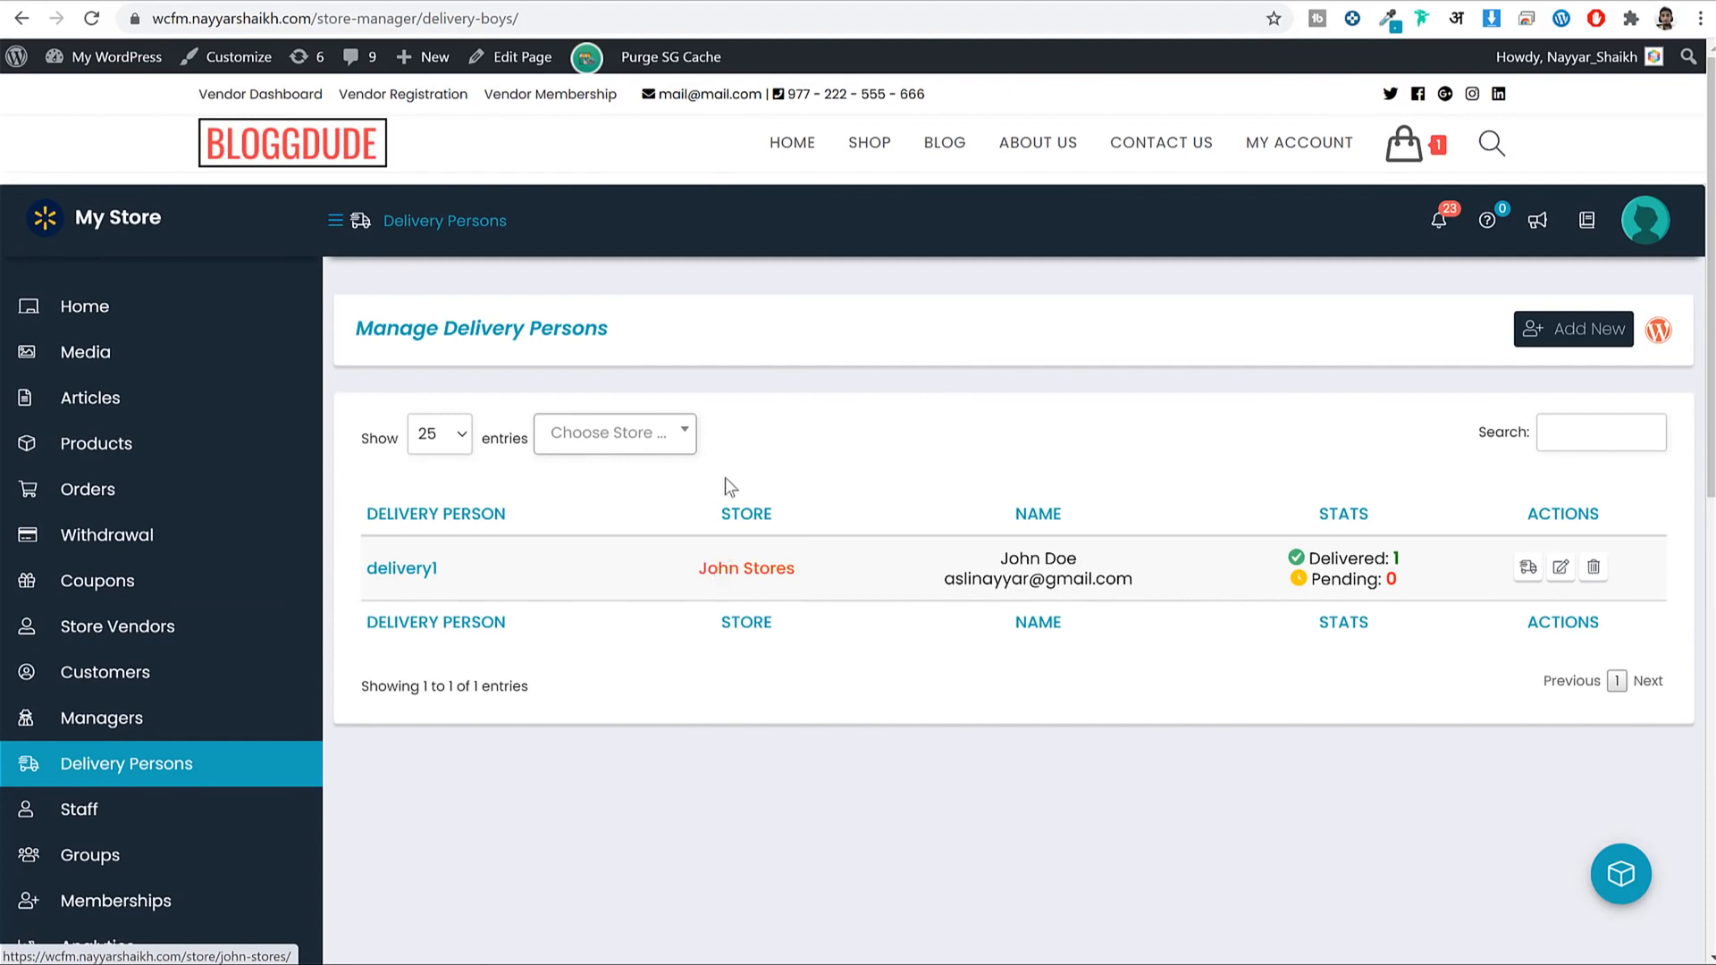
left_click(774, 149)
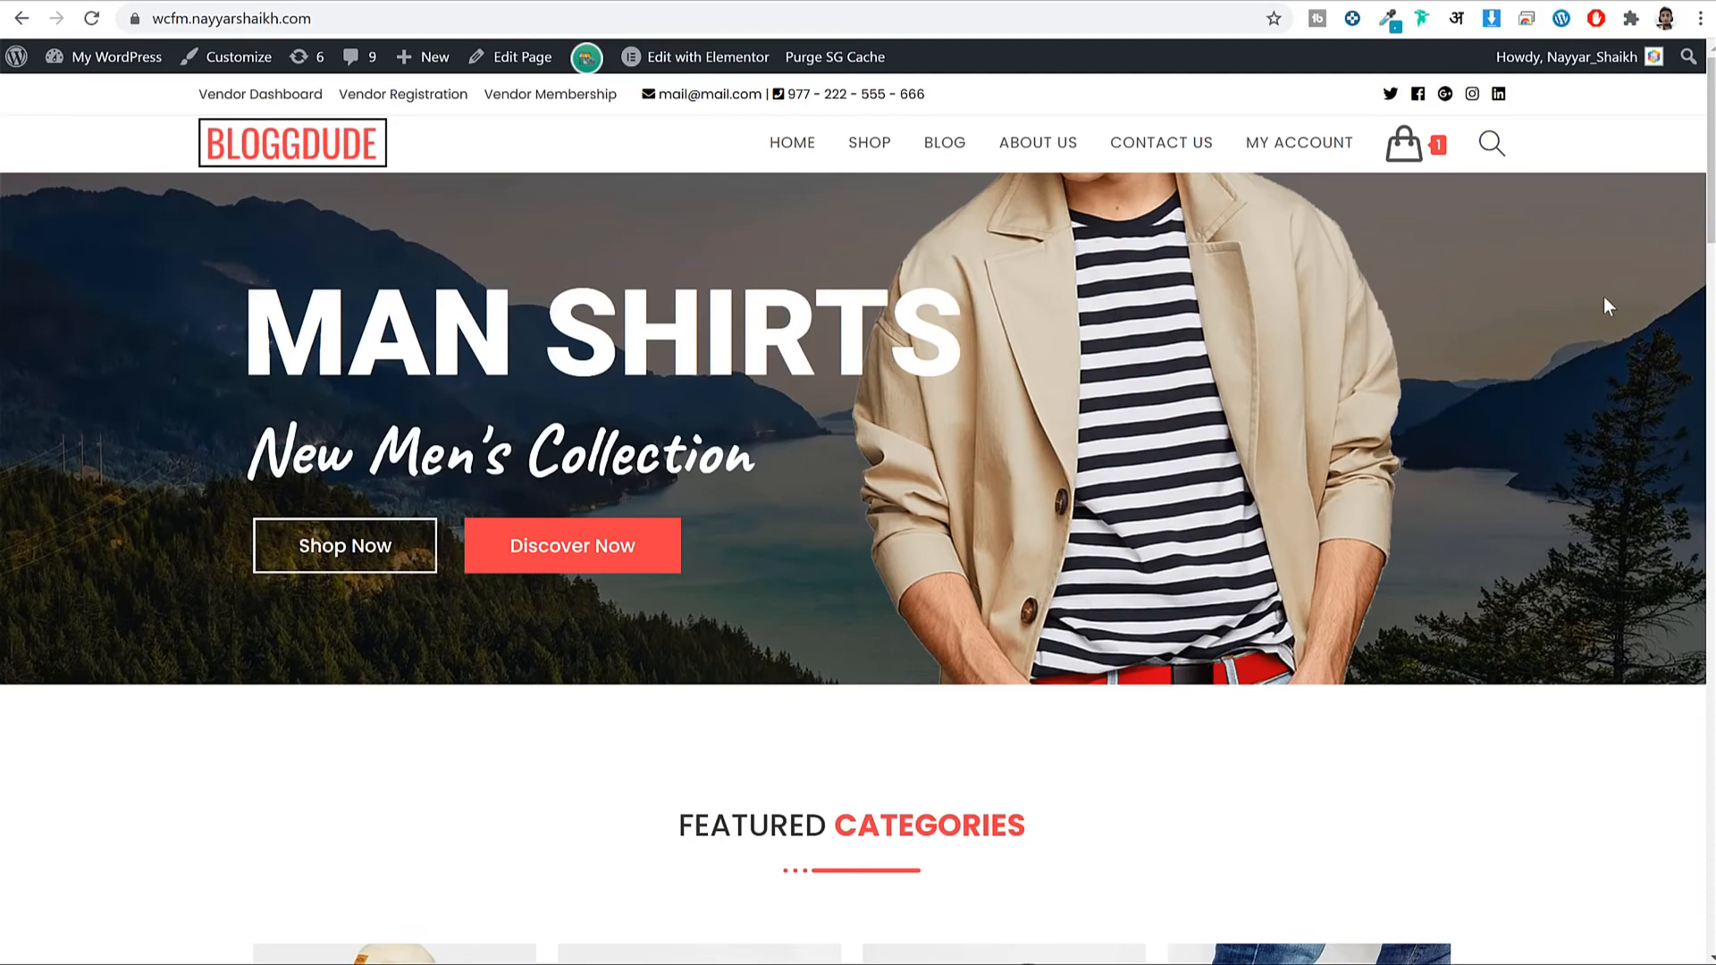
Scroll through the homepage's MAN SHIRTS banner, featured categories, product grid and latest news.
scroll(1607, 329, "down", 7)
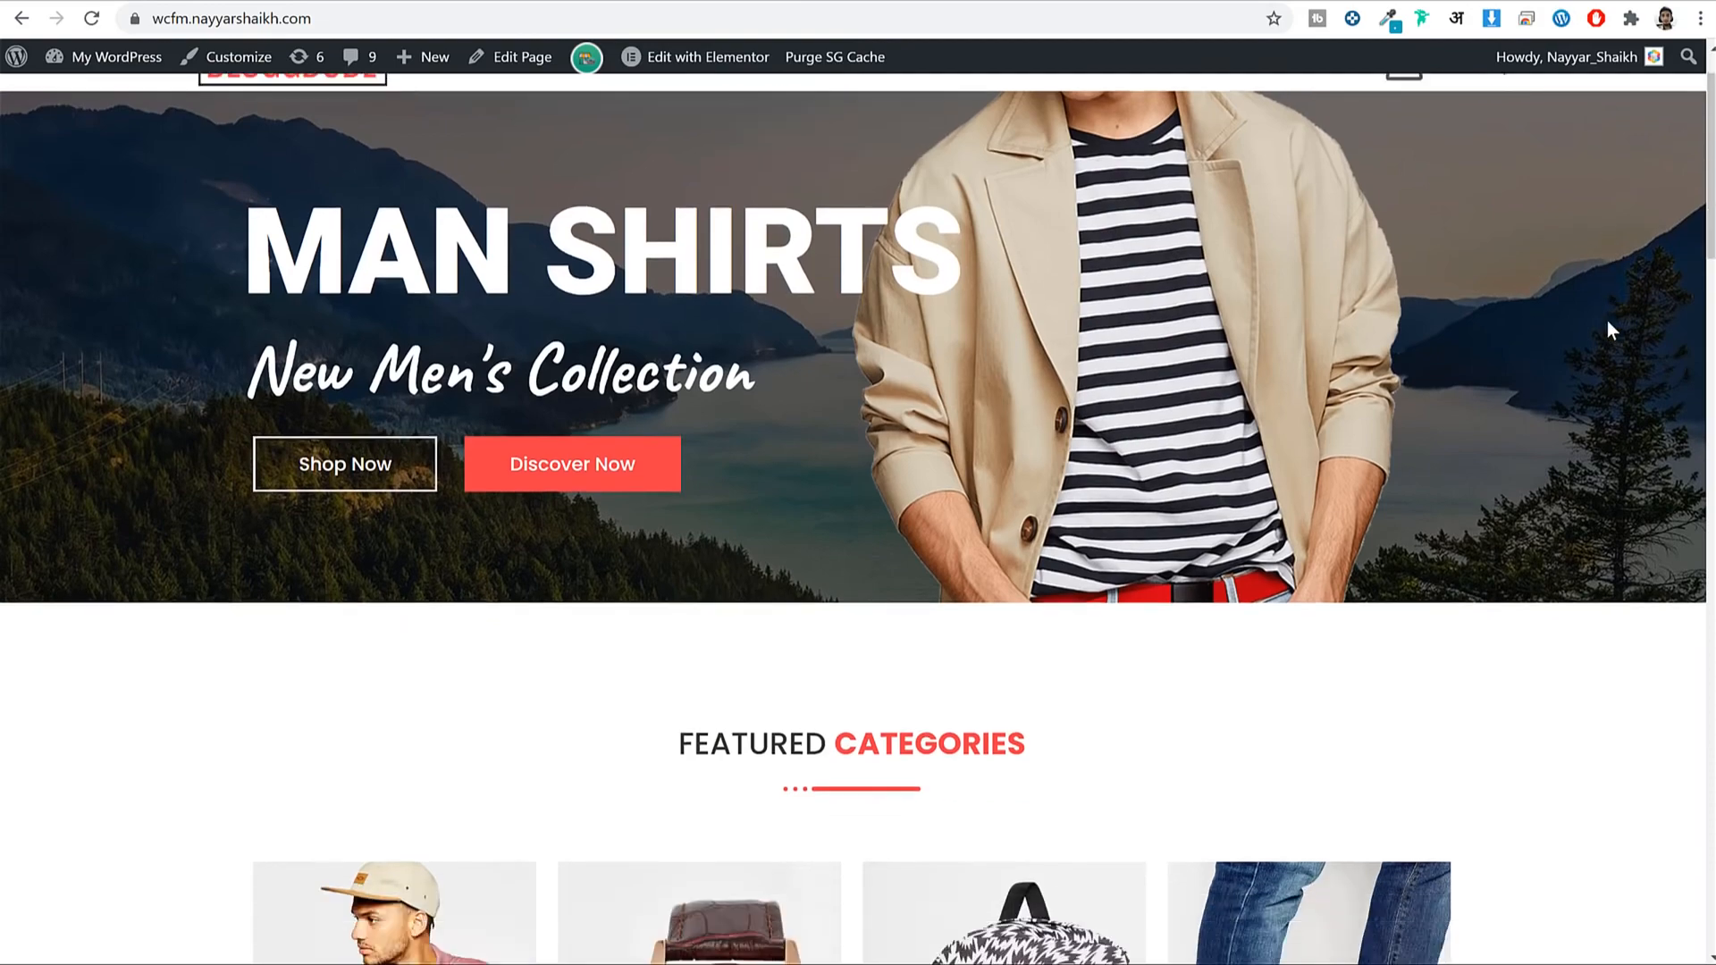
scroll(1494, 387, "up", 7)
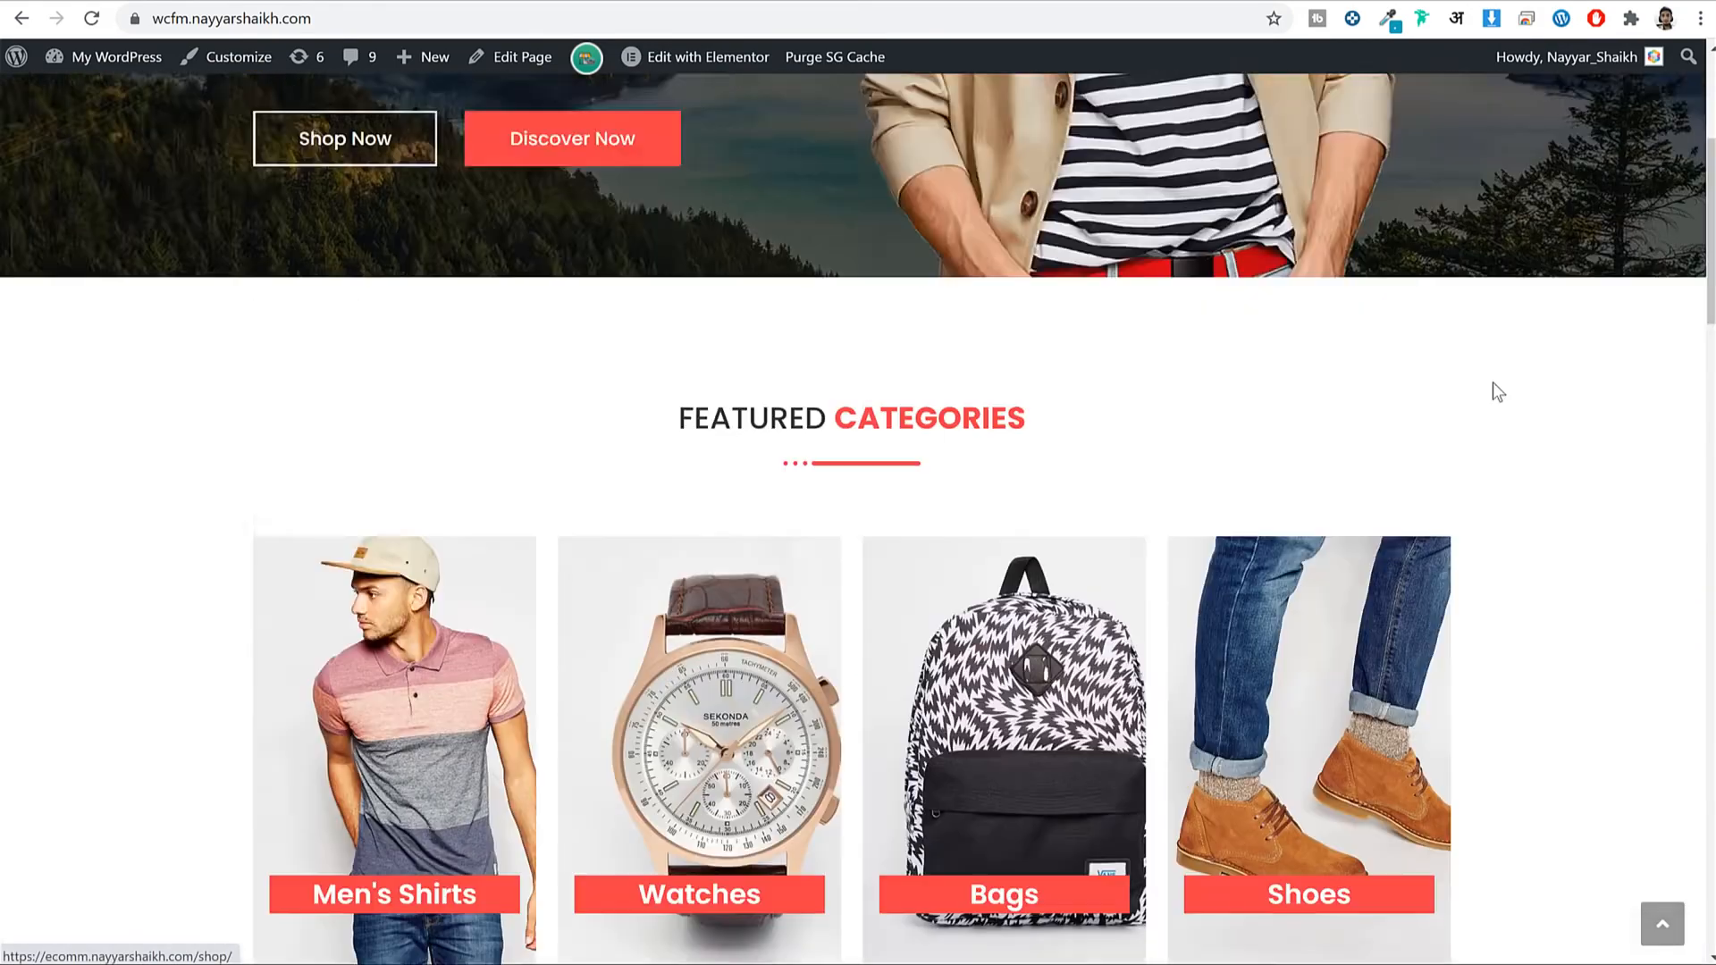
scroll(1573, 380, "down", 9)
scroll(1591, 386, "down", 3)
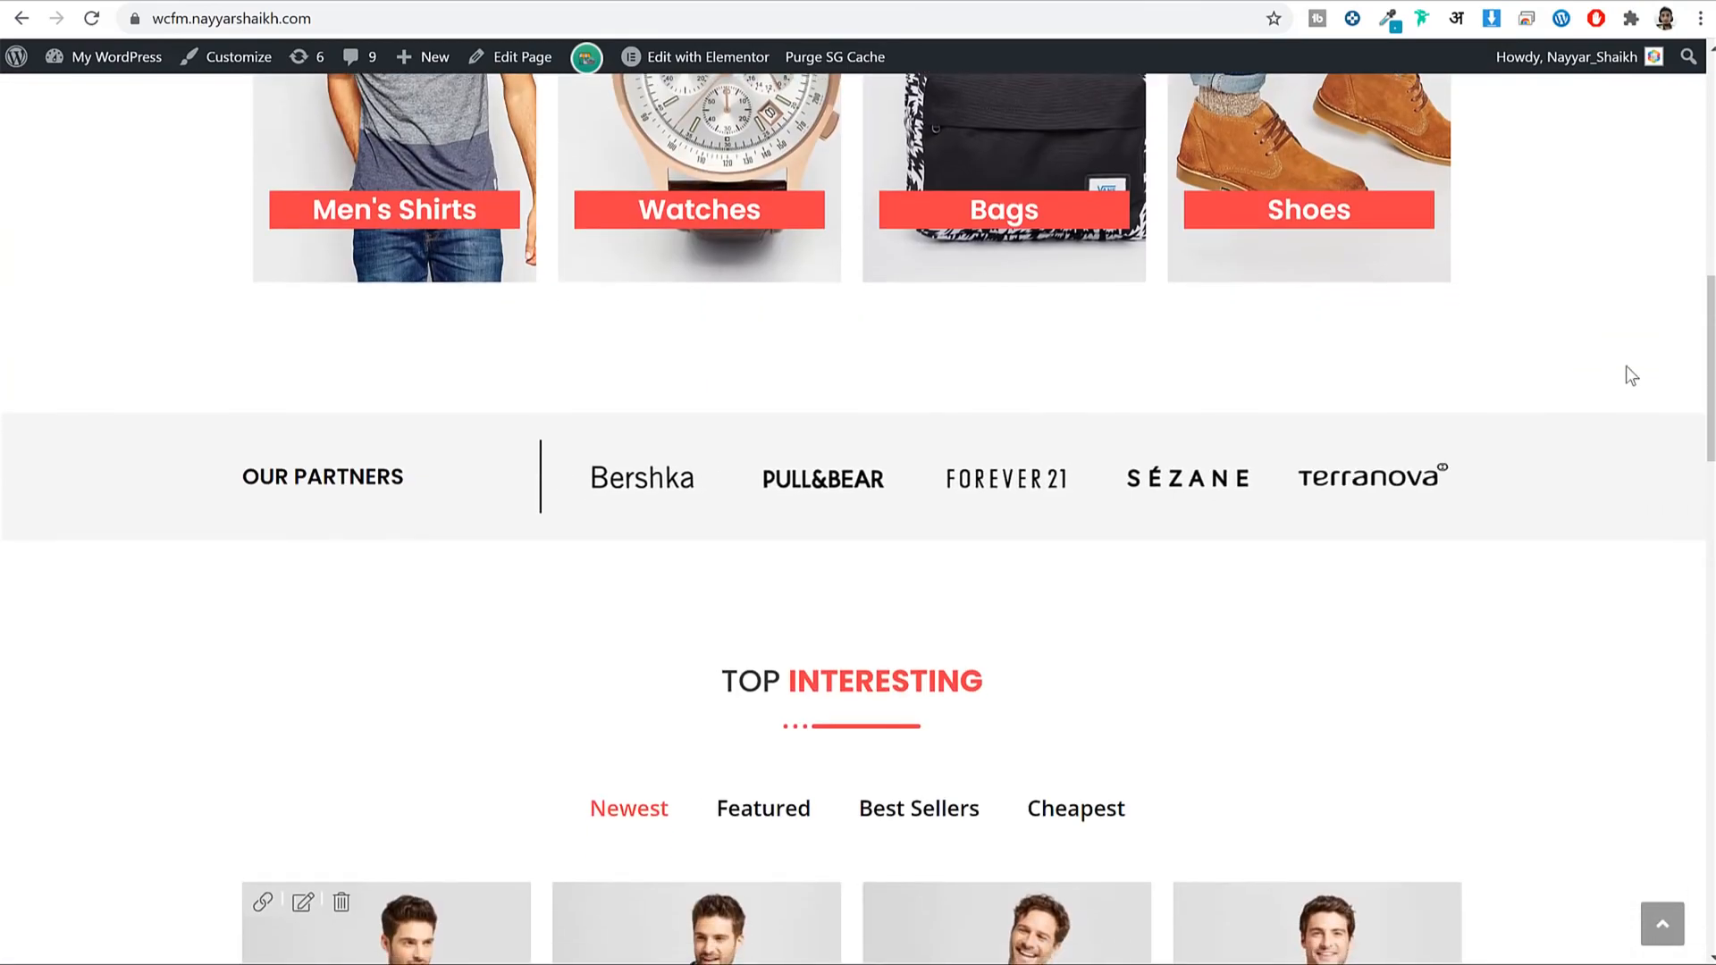
scroll(1628, 372, "down", 10)
scroll(1633, 379, "down", 10)
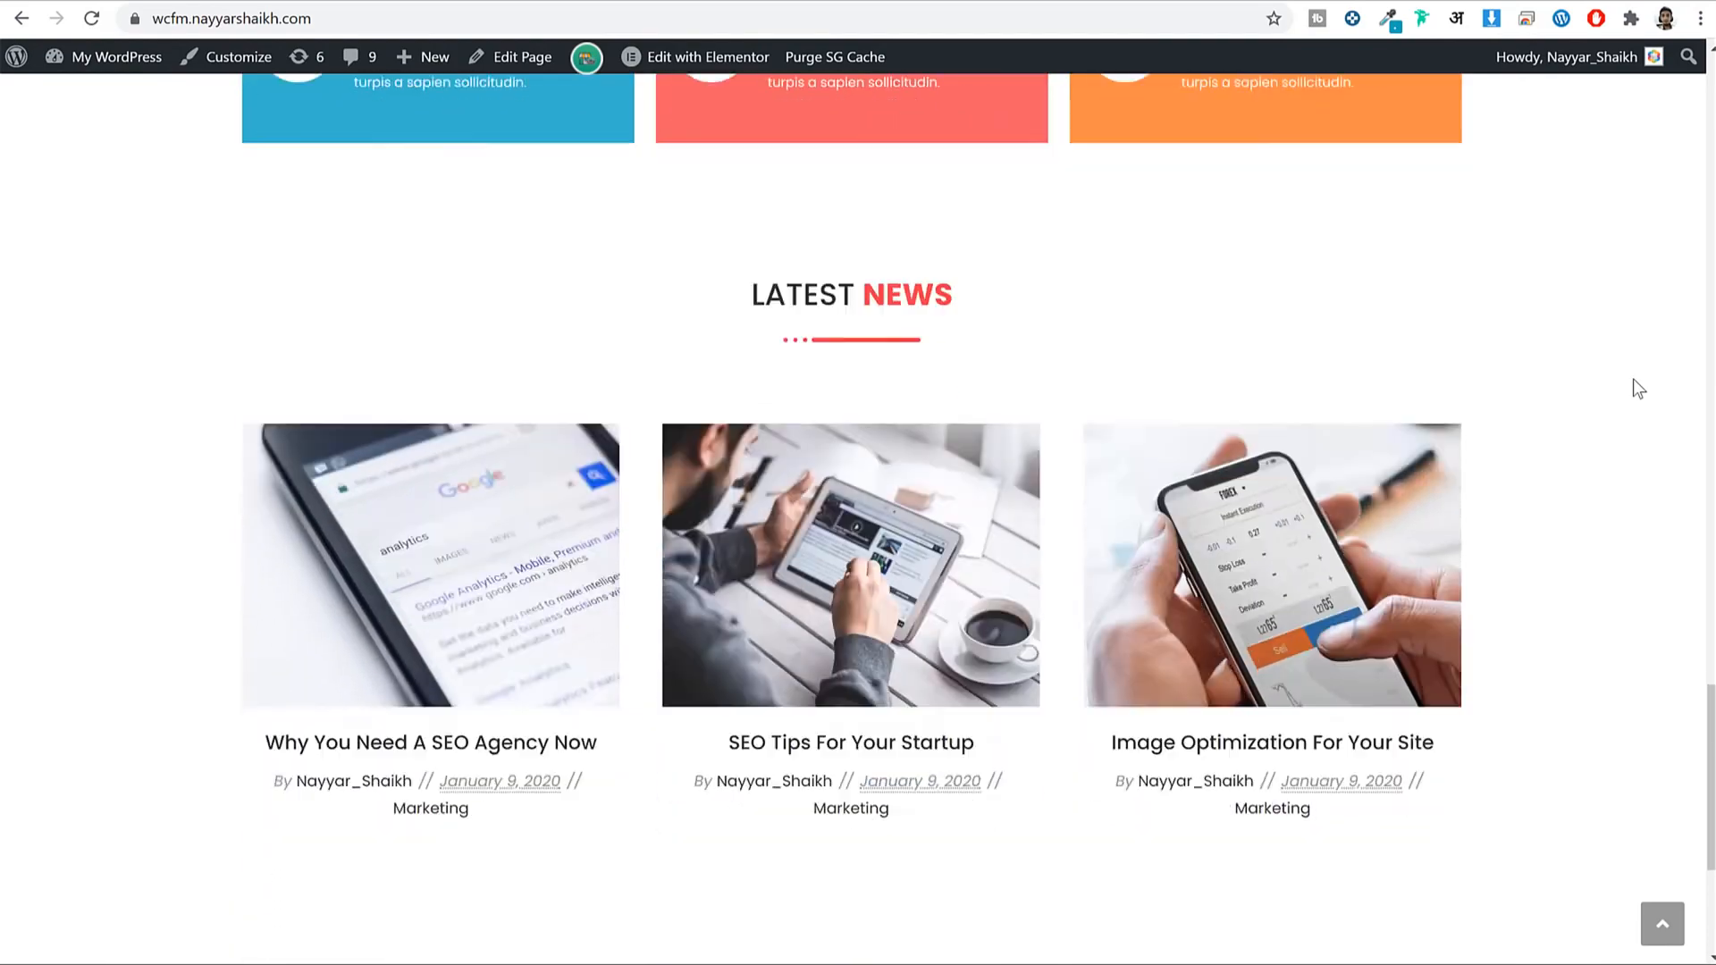
scroll(1634, 379, "up", 11)
scroll(1634, 385, "up", 12)
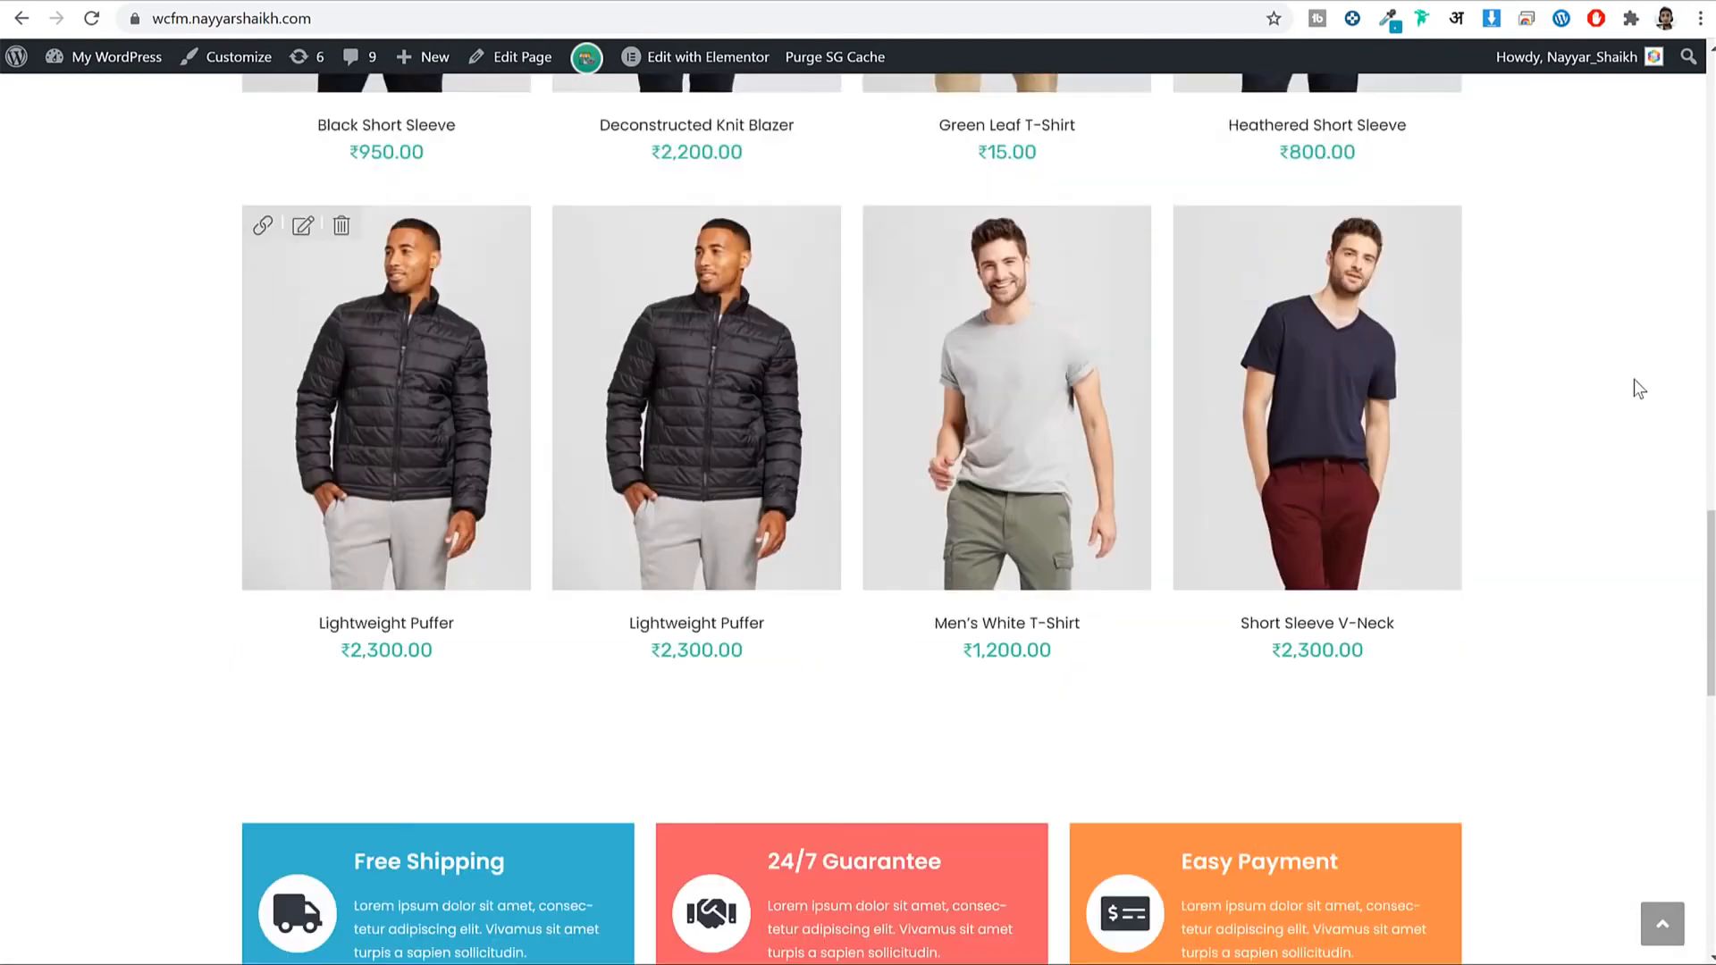
scroll(1634, 379, "up", 10)
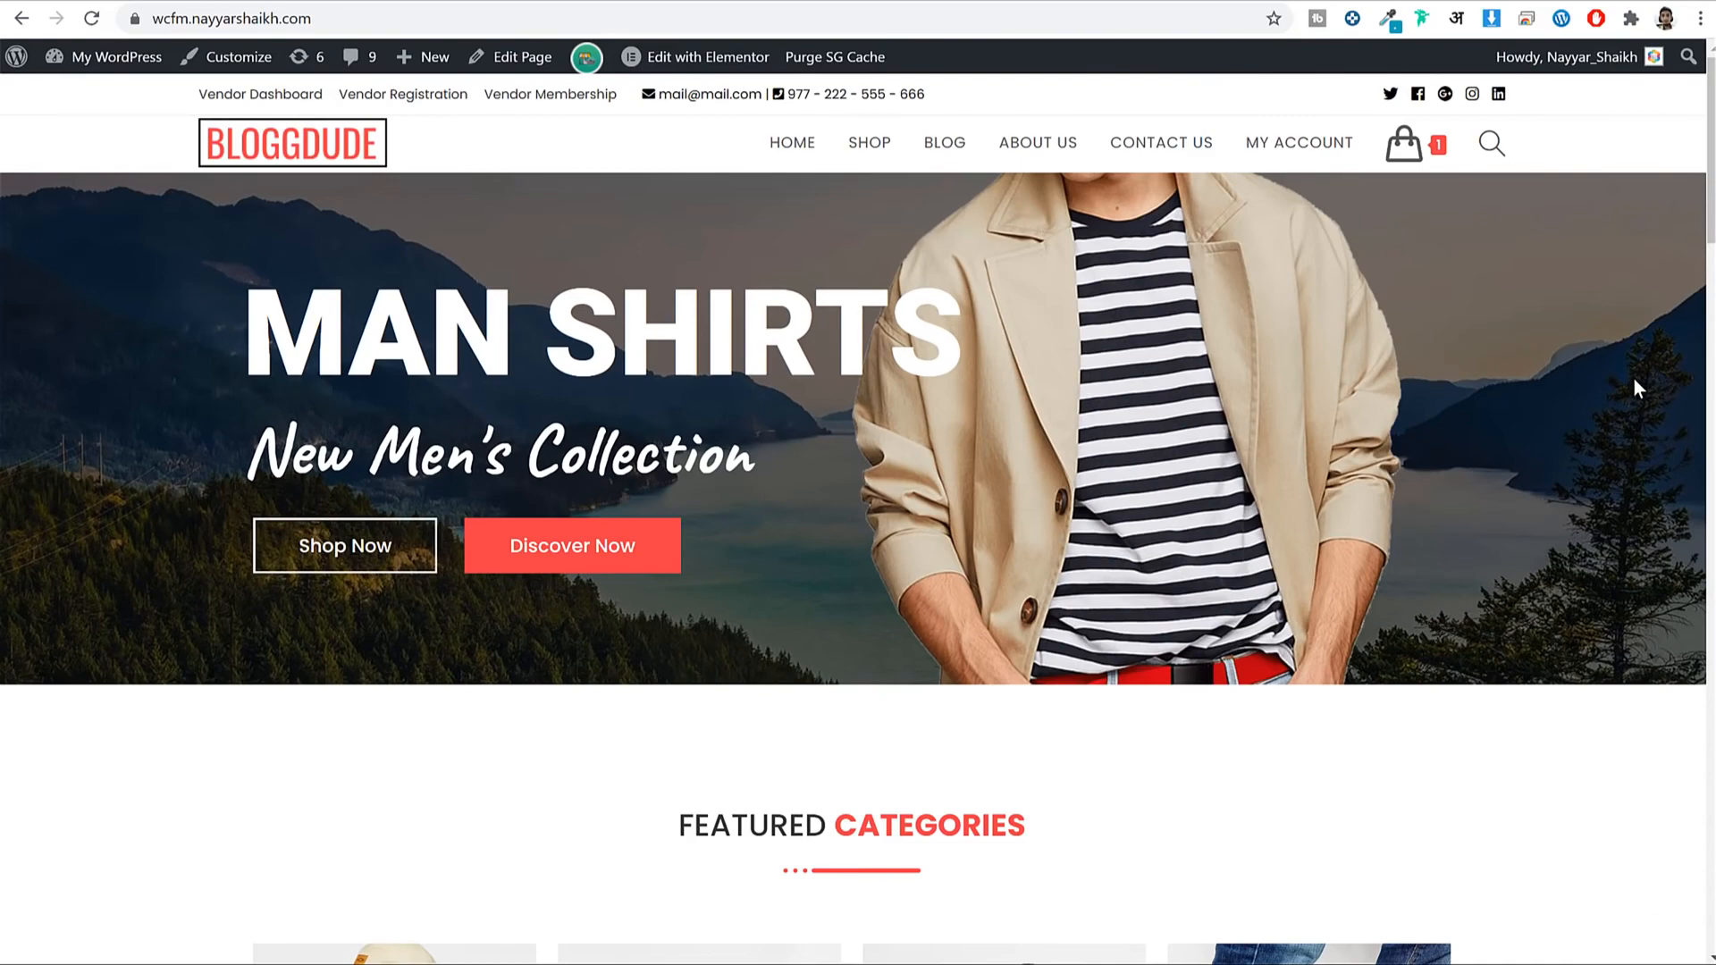
scroll(1634, 379, "down", 9)
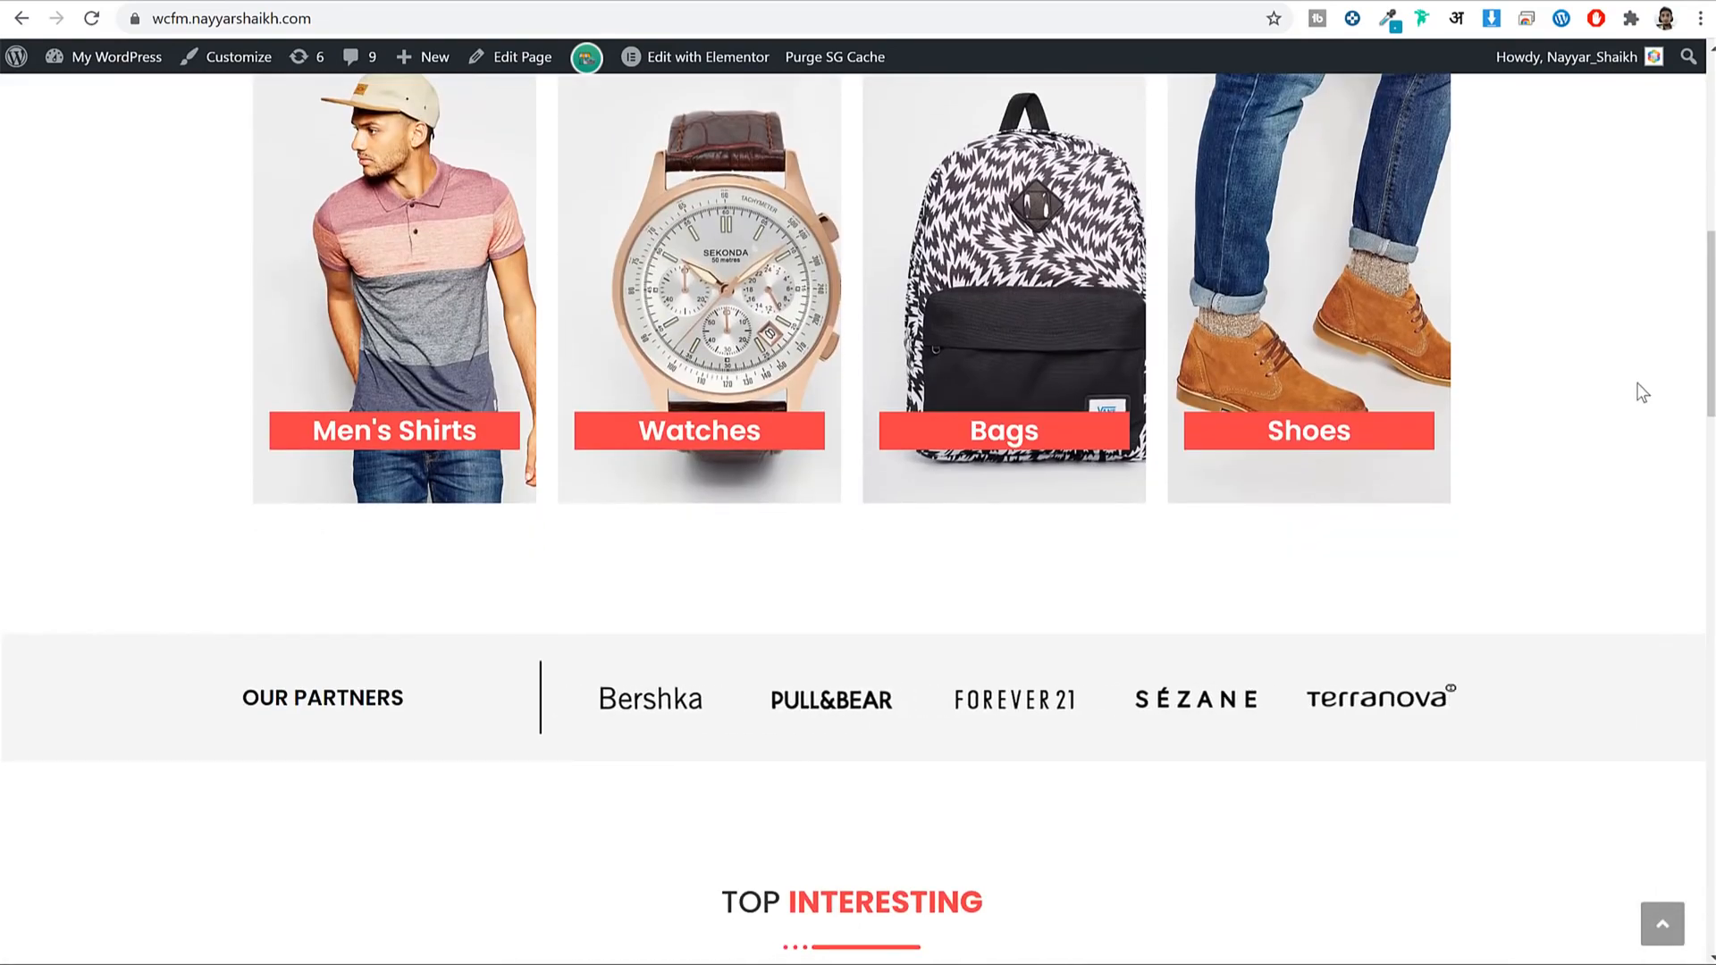
scroll(1636, 383, "down", 10)
scroll(1641, 393, "down", 15)
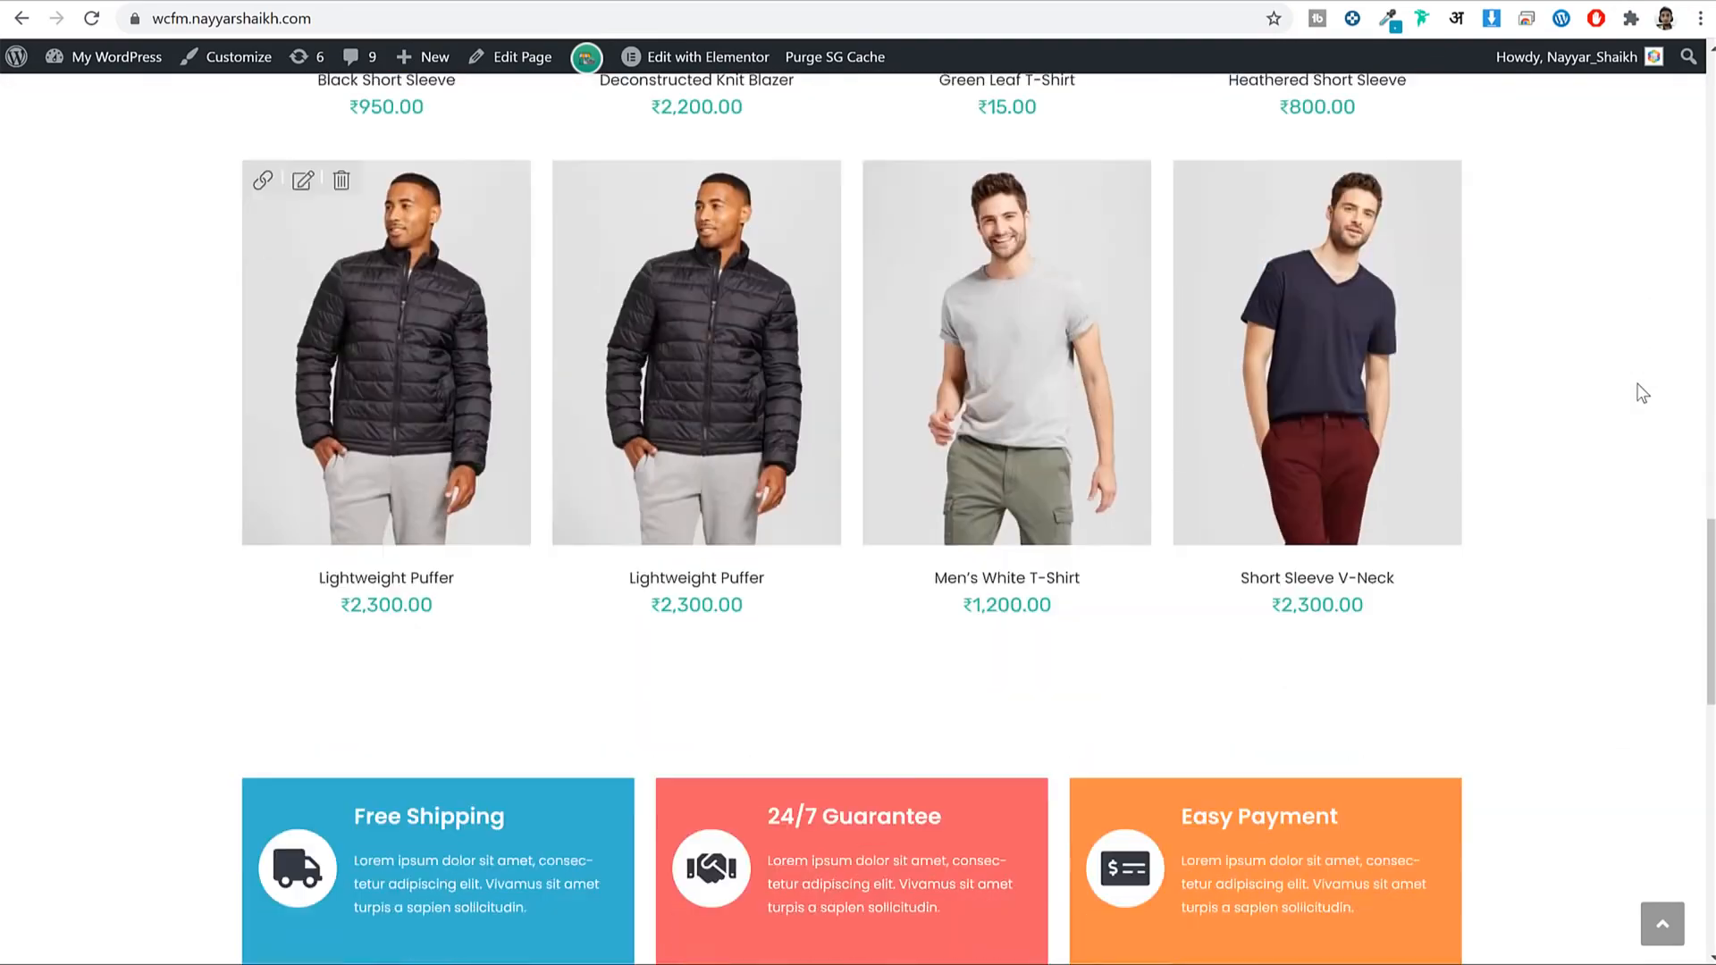
scroll(1639, 386, "up", 20)
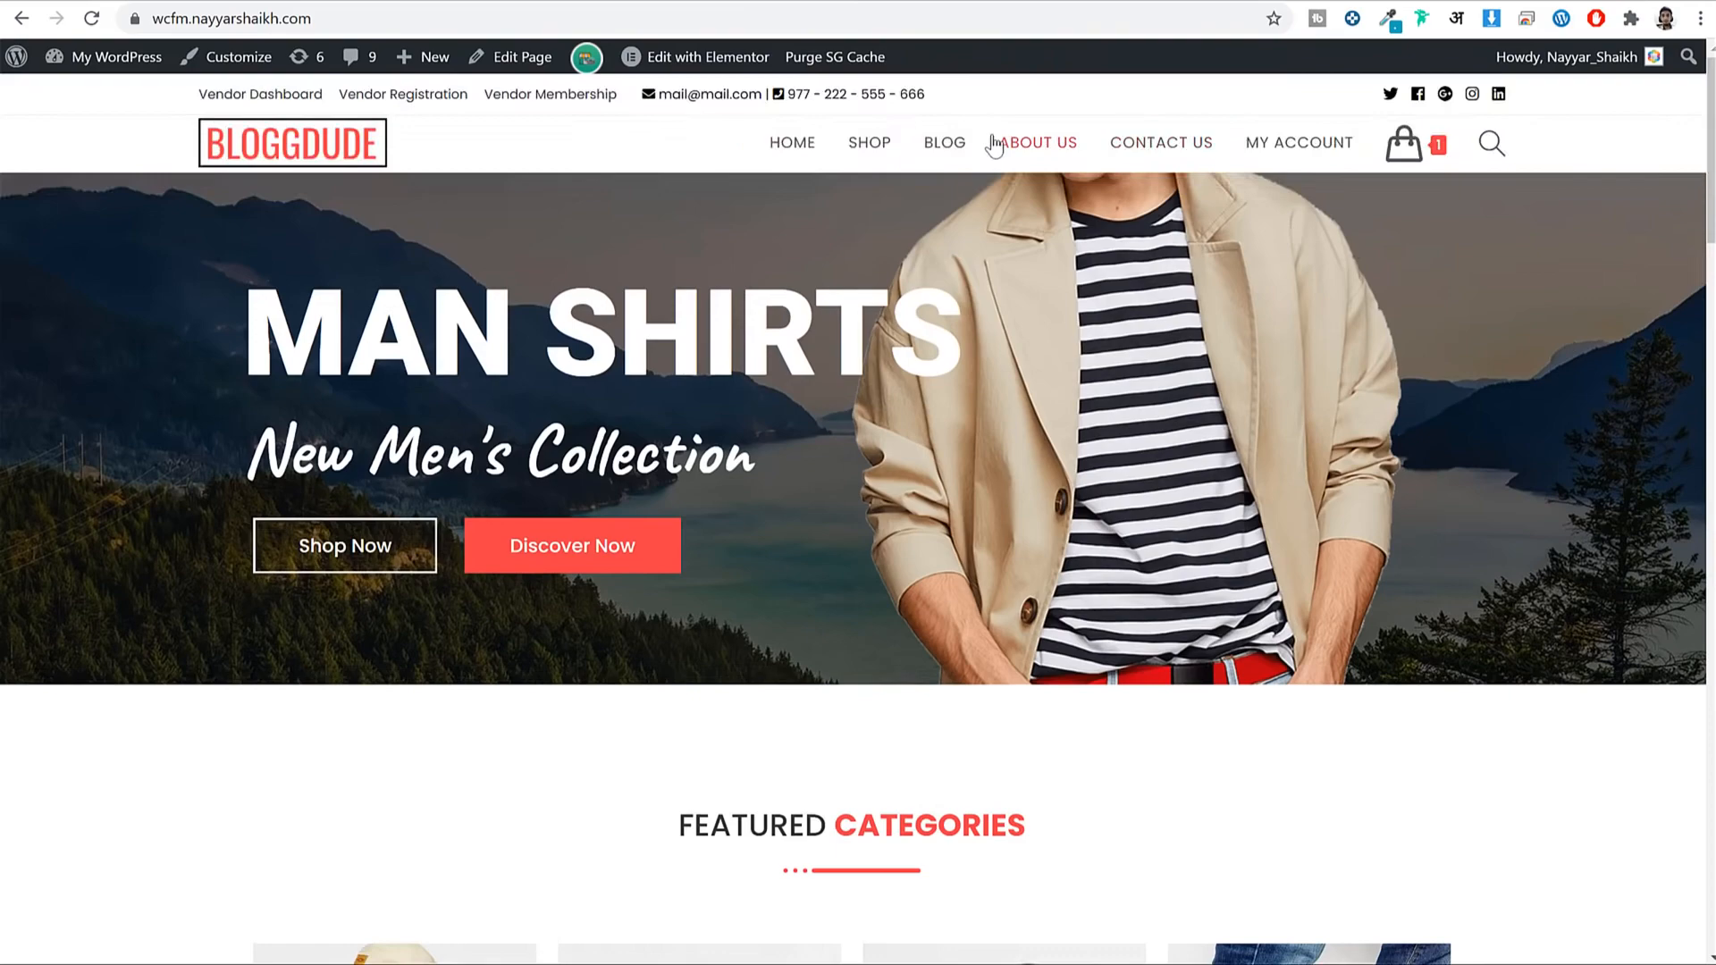
left_click(972, 143)
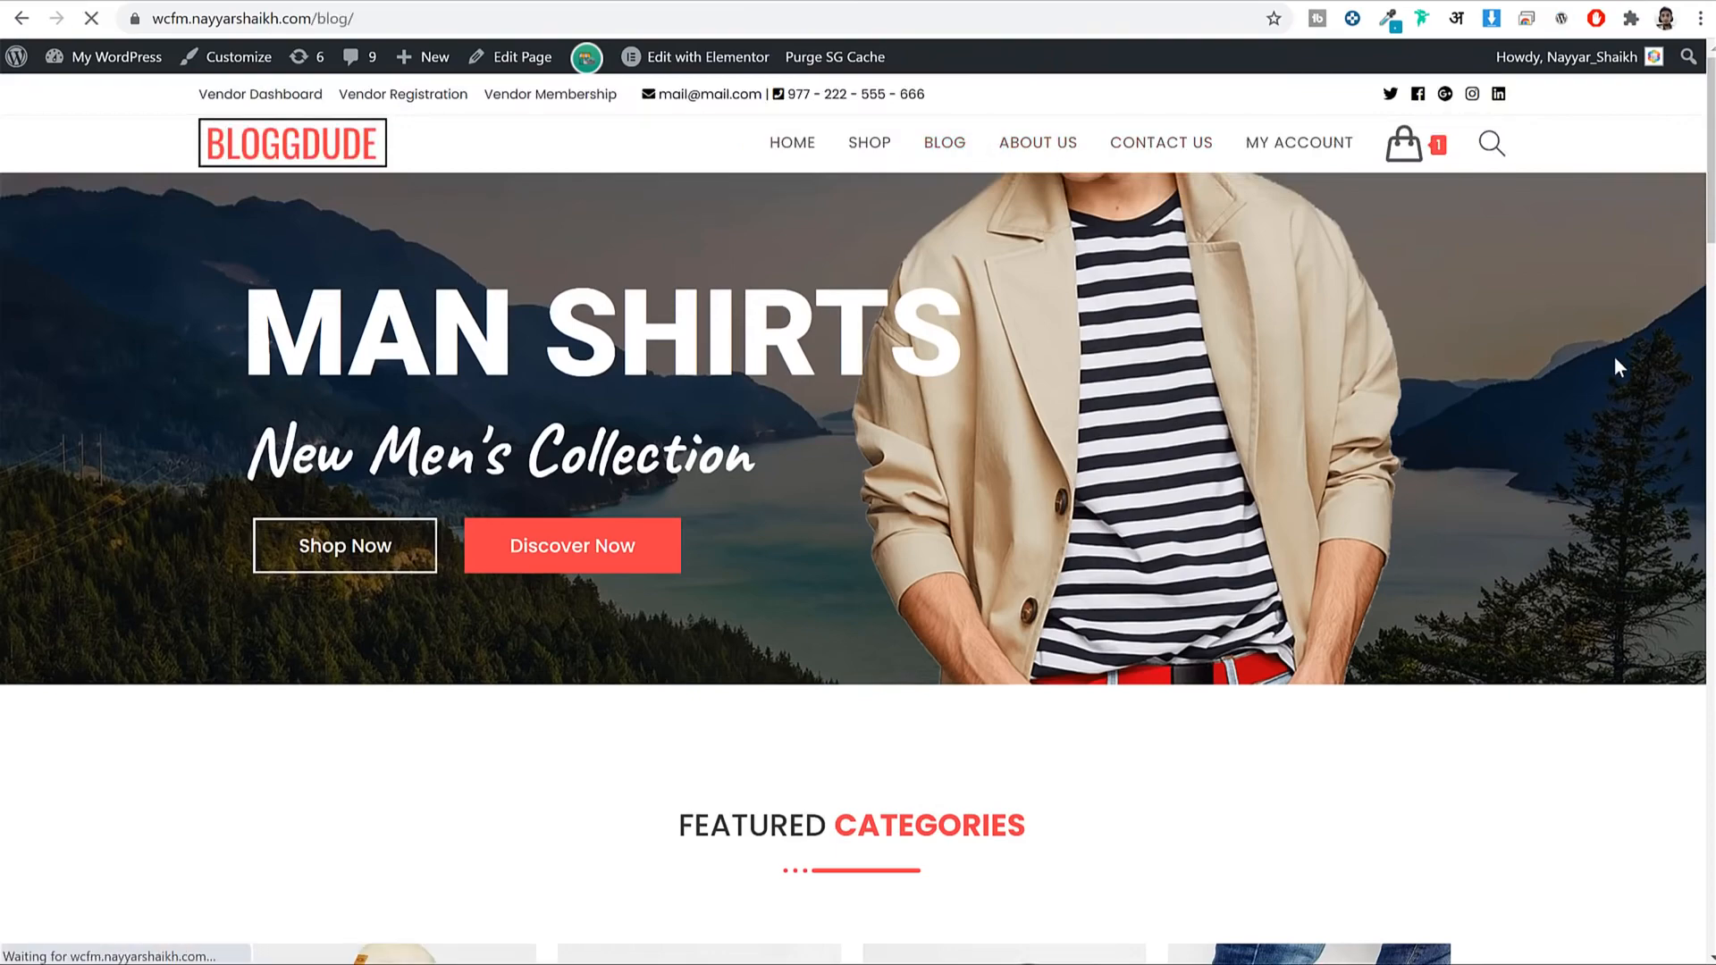
Scroll down through the BLOGGDUDE blog's marketing posts and back up to the top.
scroll(1614, 404, "down", 20)
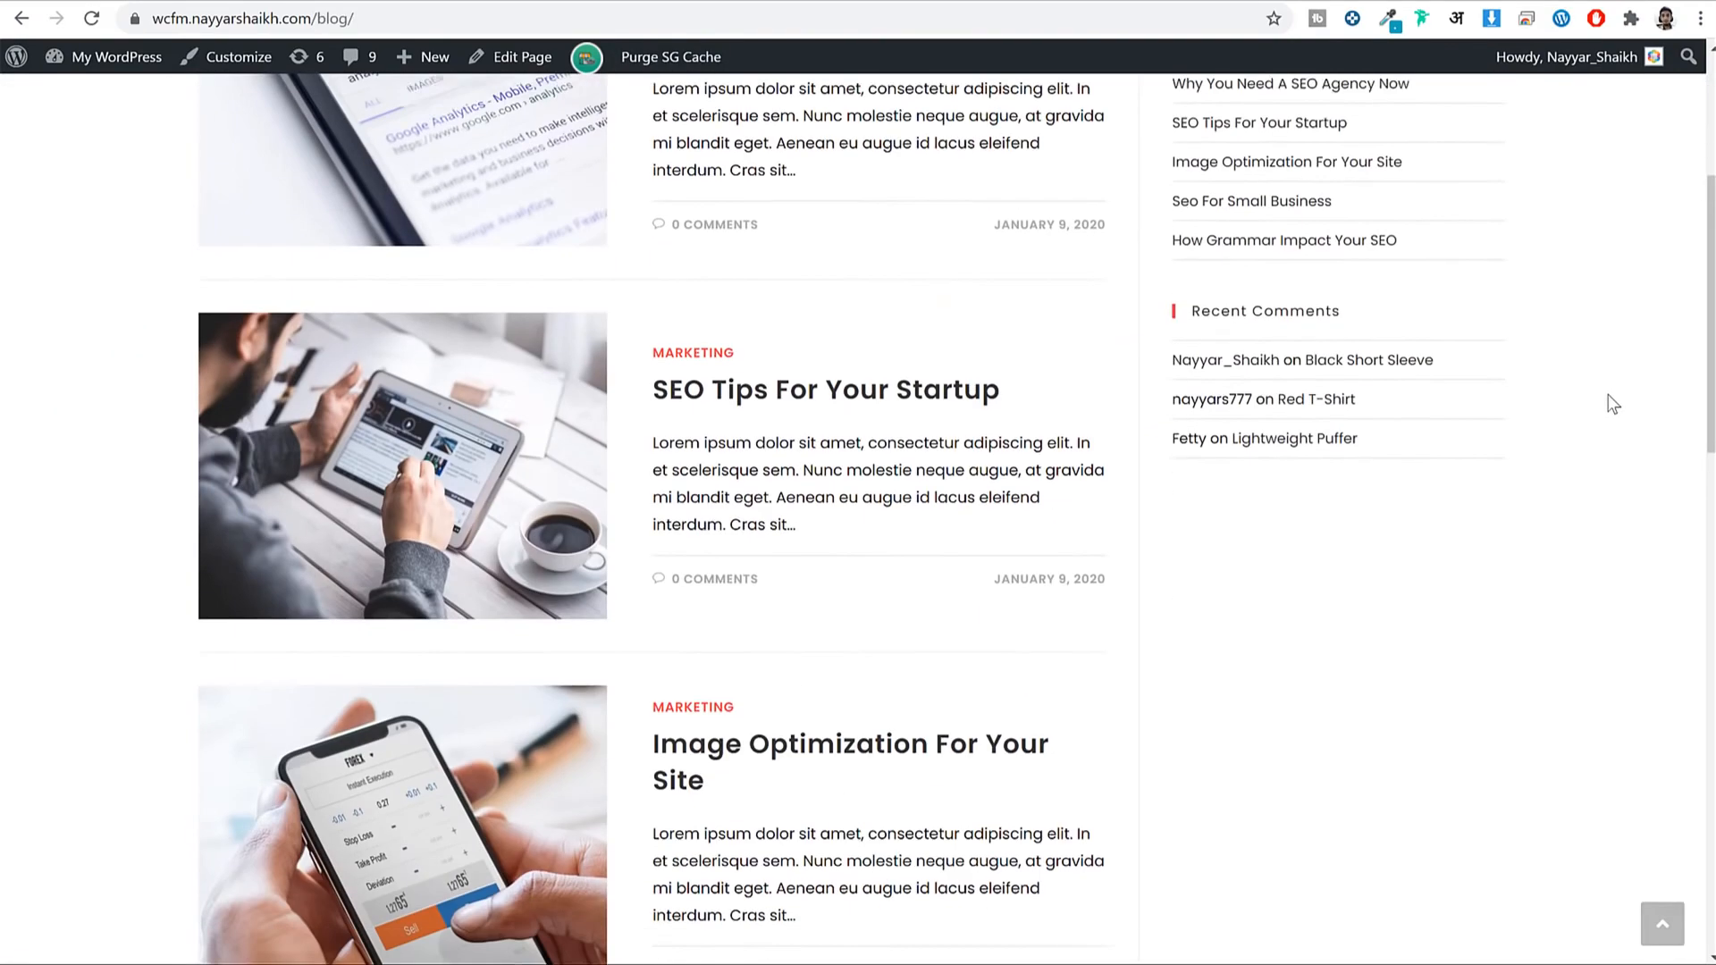
scroll(1613, 404, "up", 20)
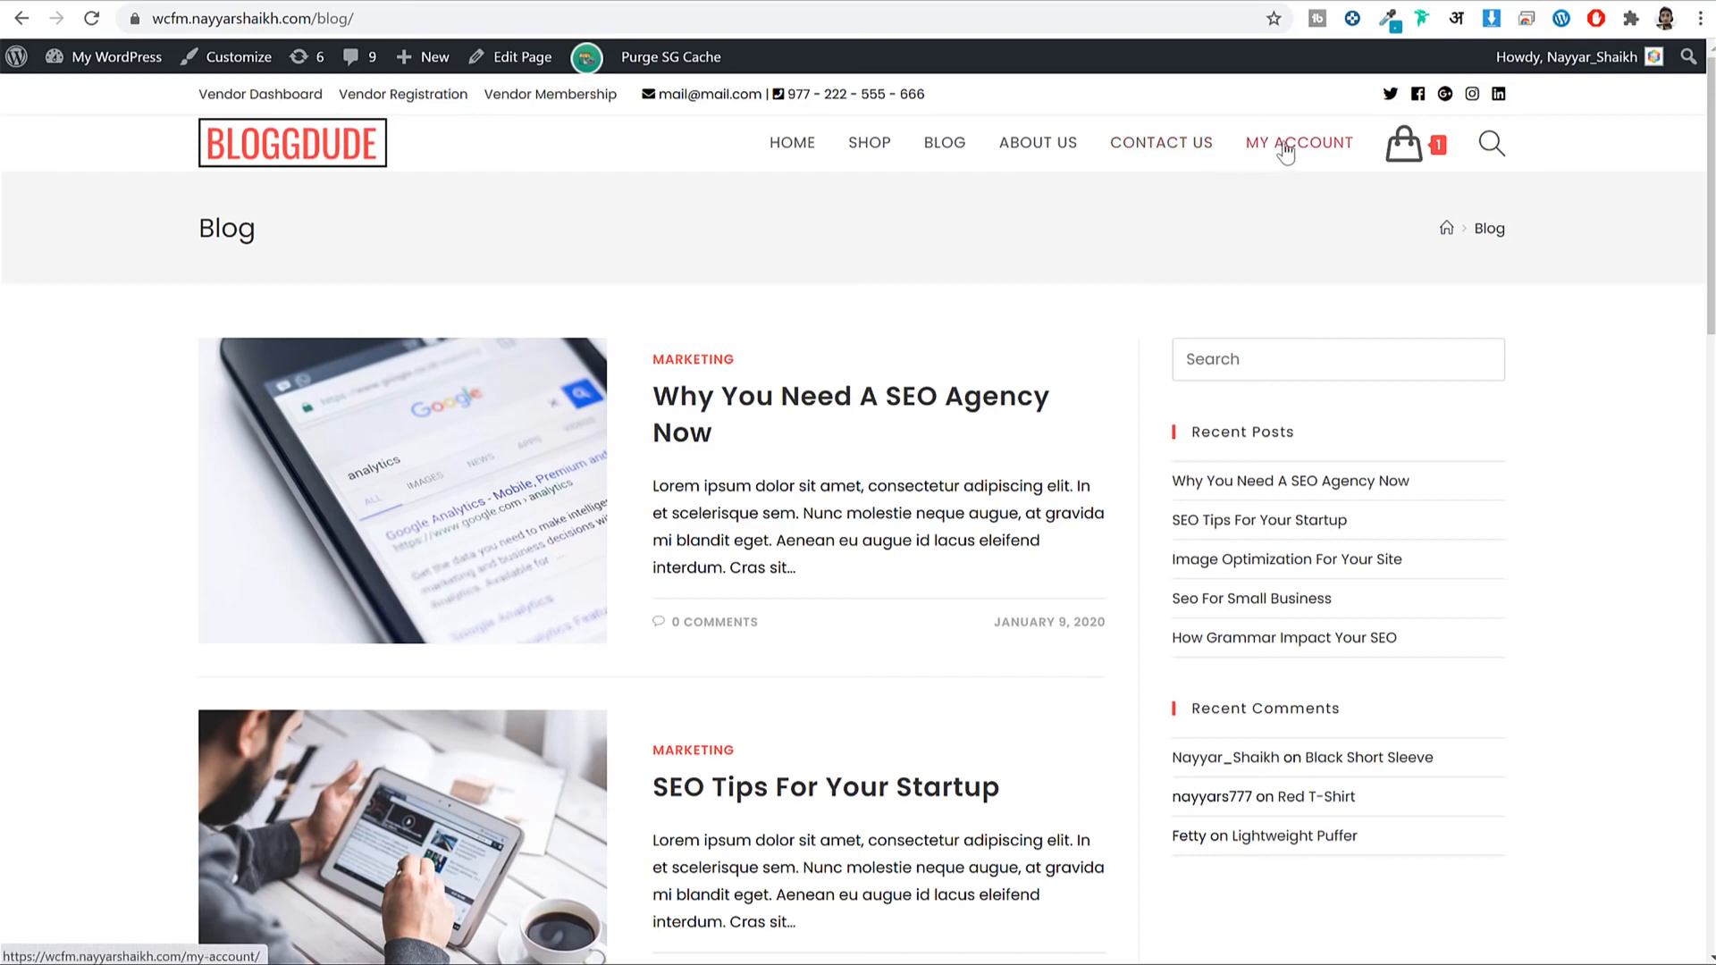
Open the customer's My Account page and review its order history.
left_click(1312, 166)
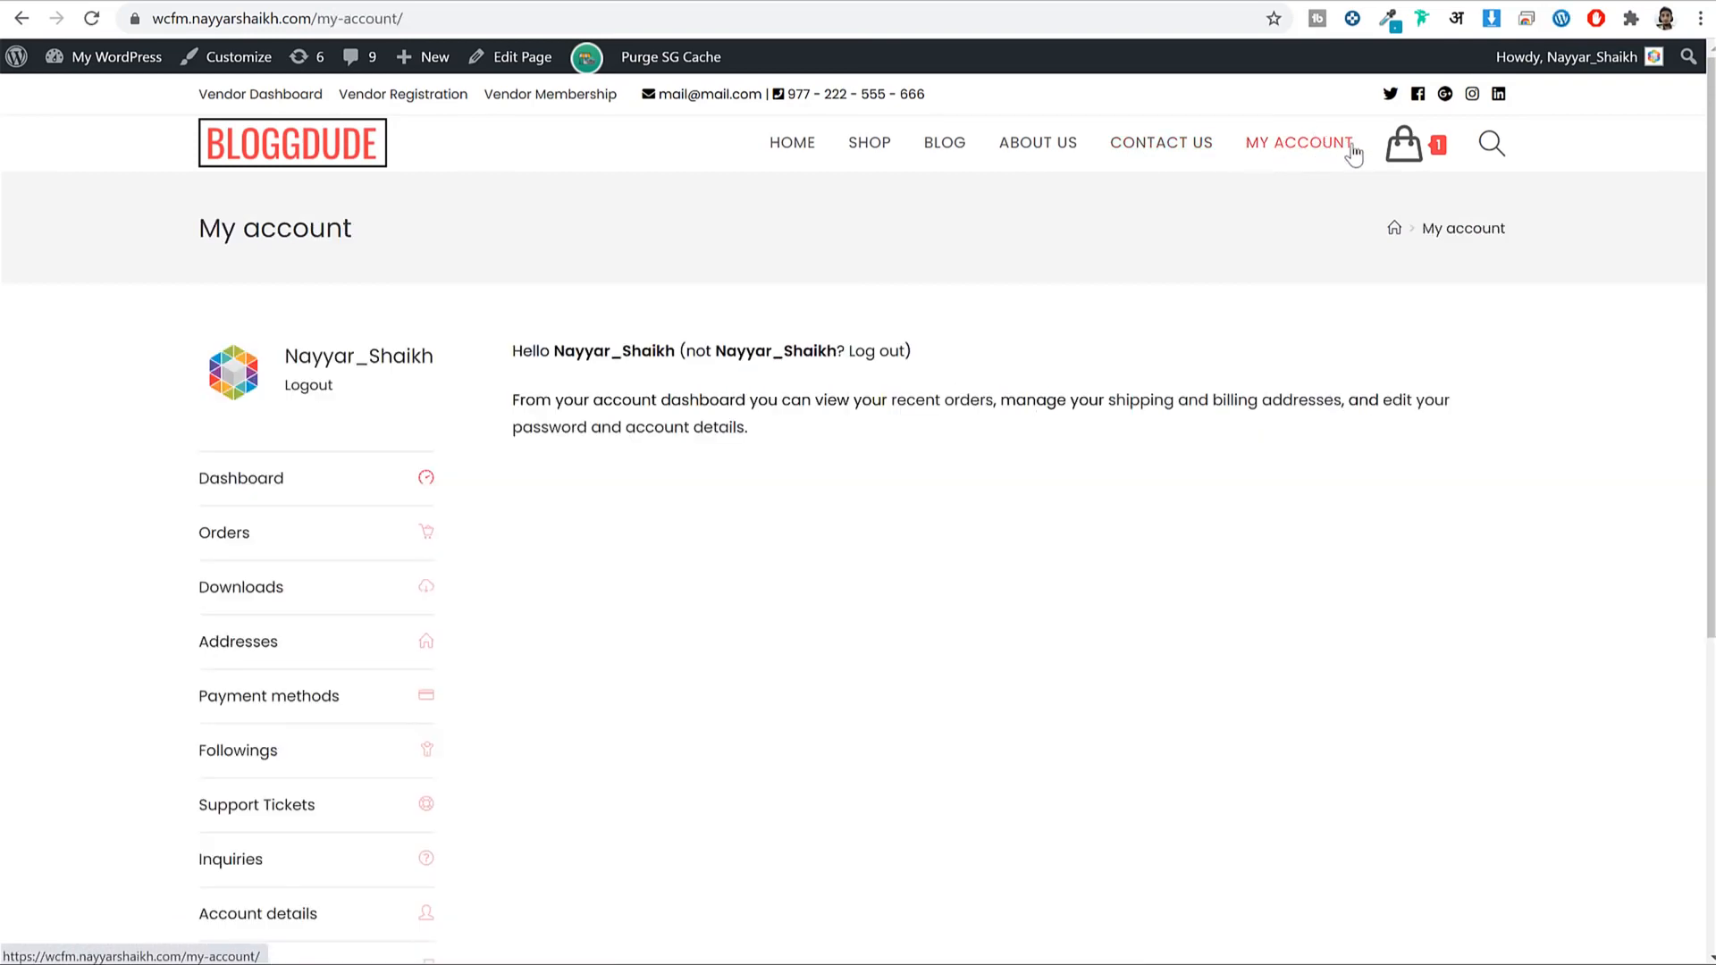
scroll(1349, 280, "down", 3)
left_click(273, 324)
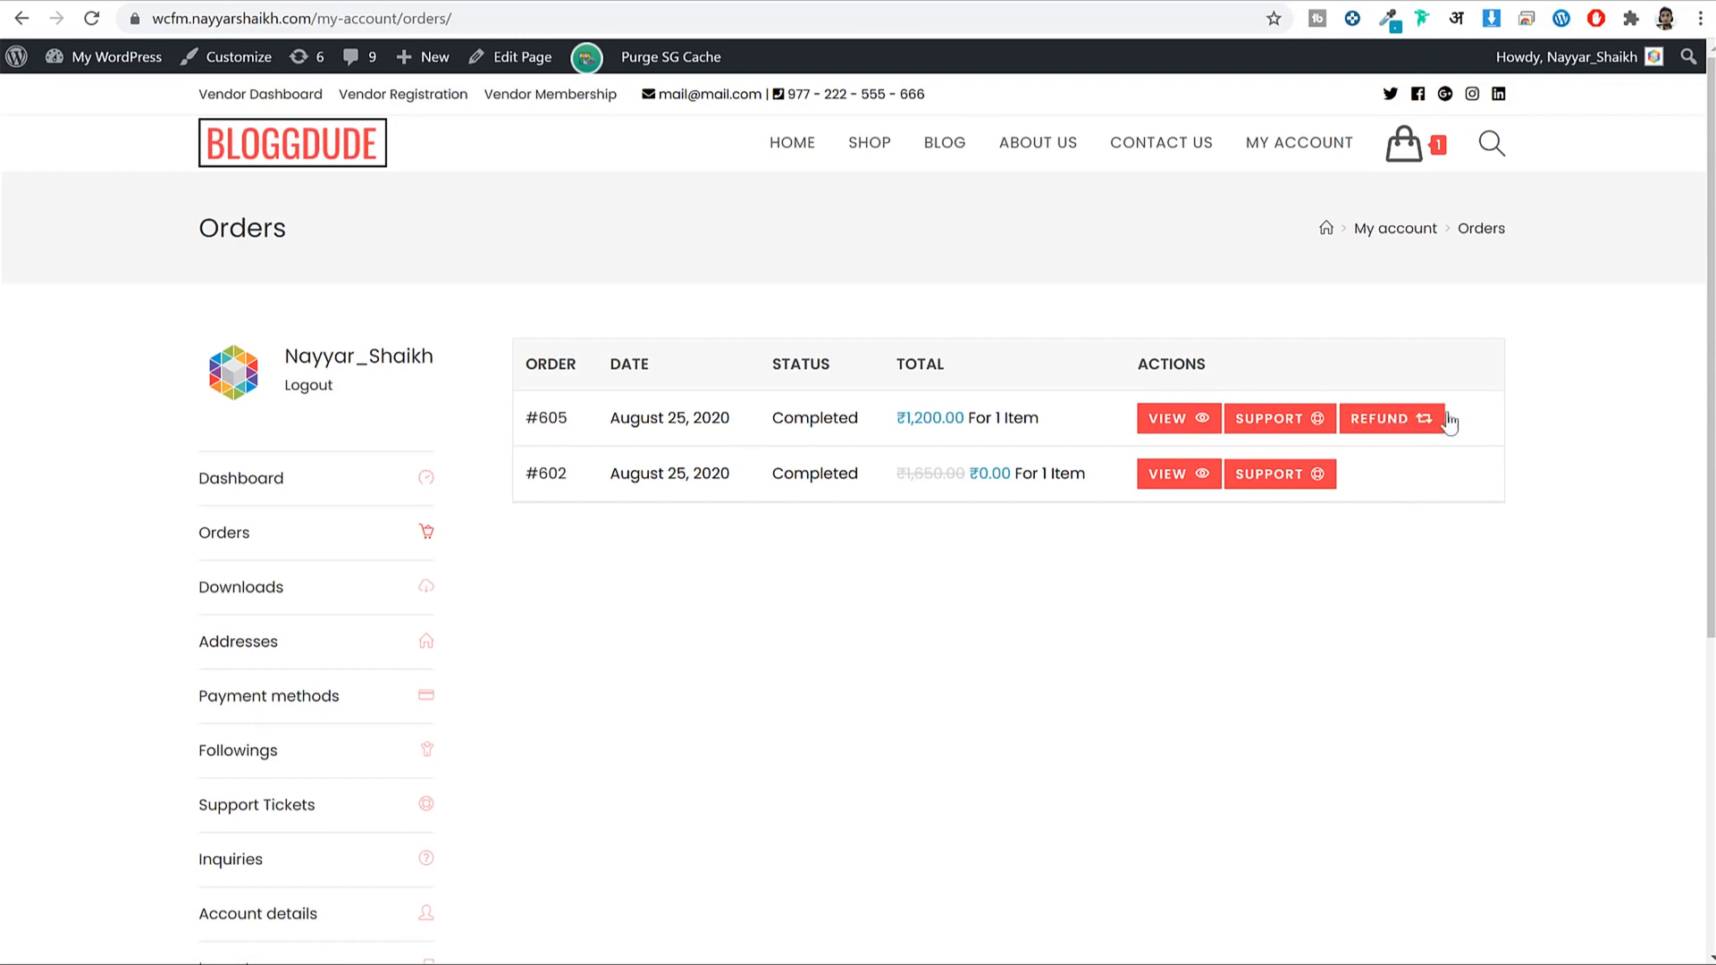
scroll(284, 592, "down", 2)
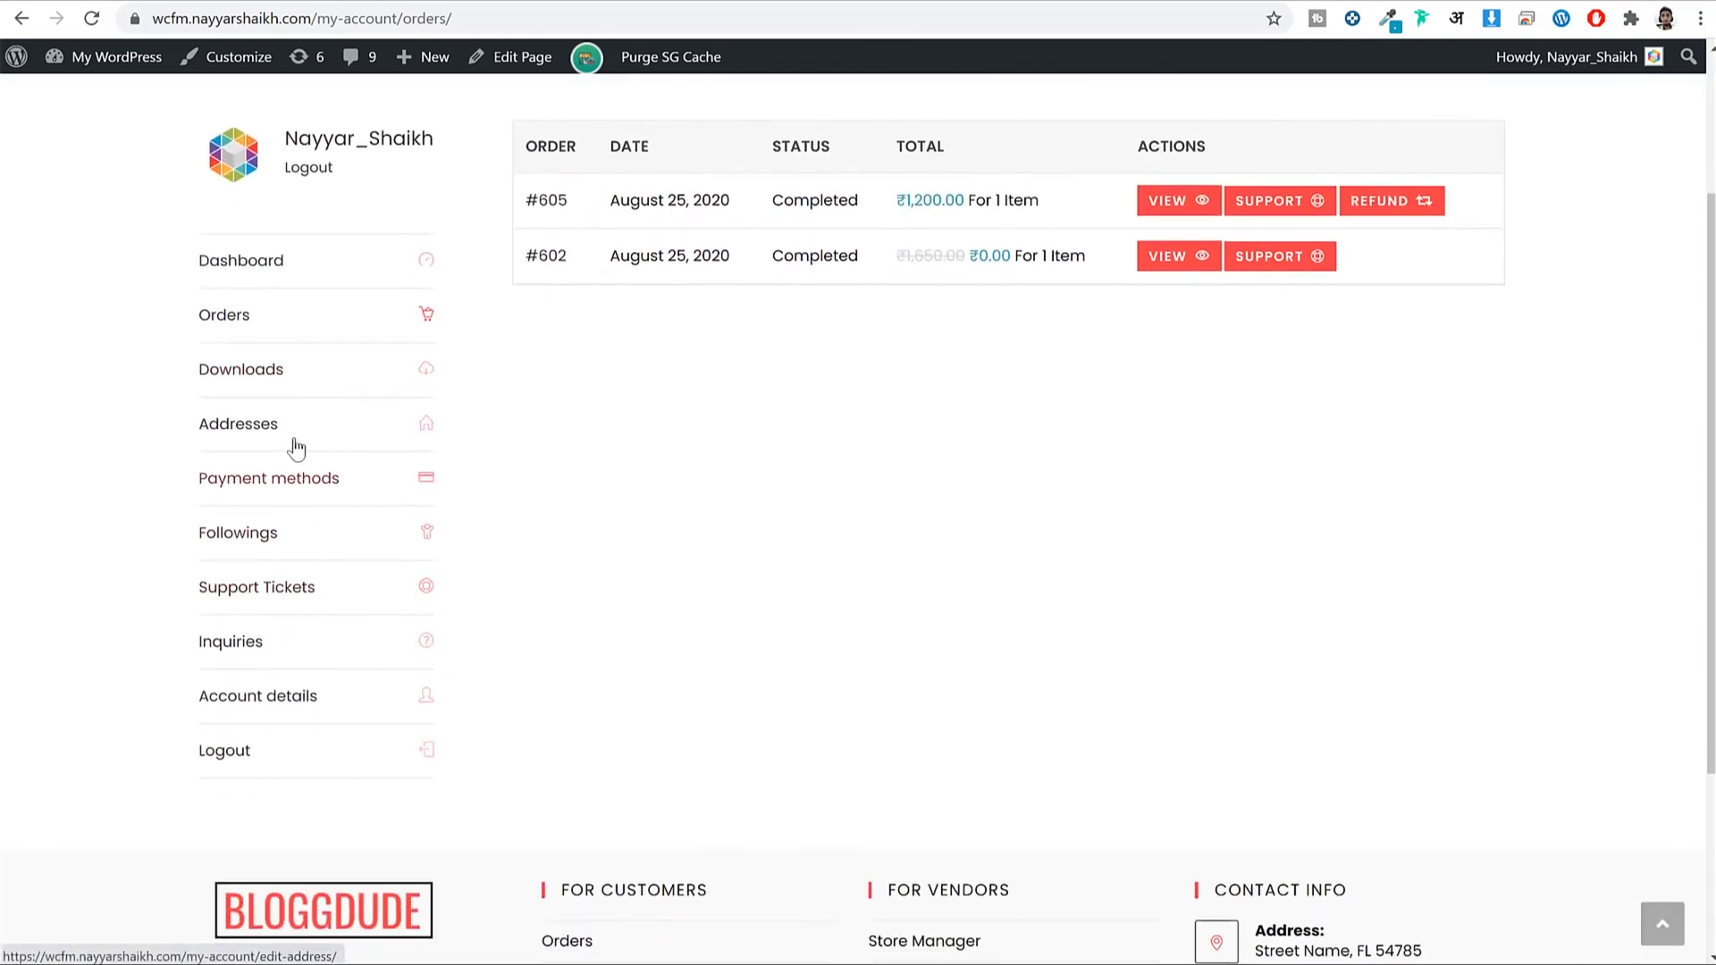
Look through the saved Payment methods page and the Support Tickets page.
left_click(283, 485)
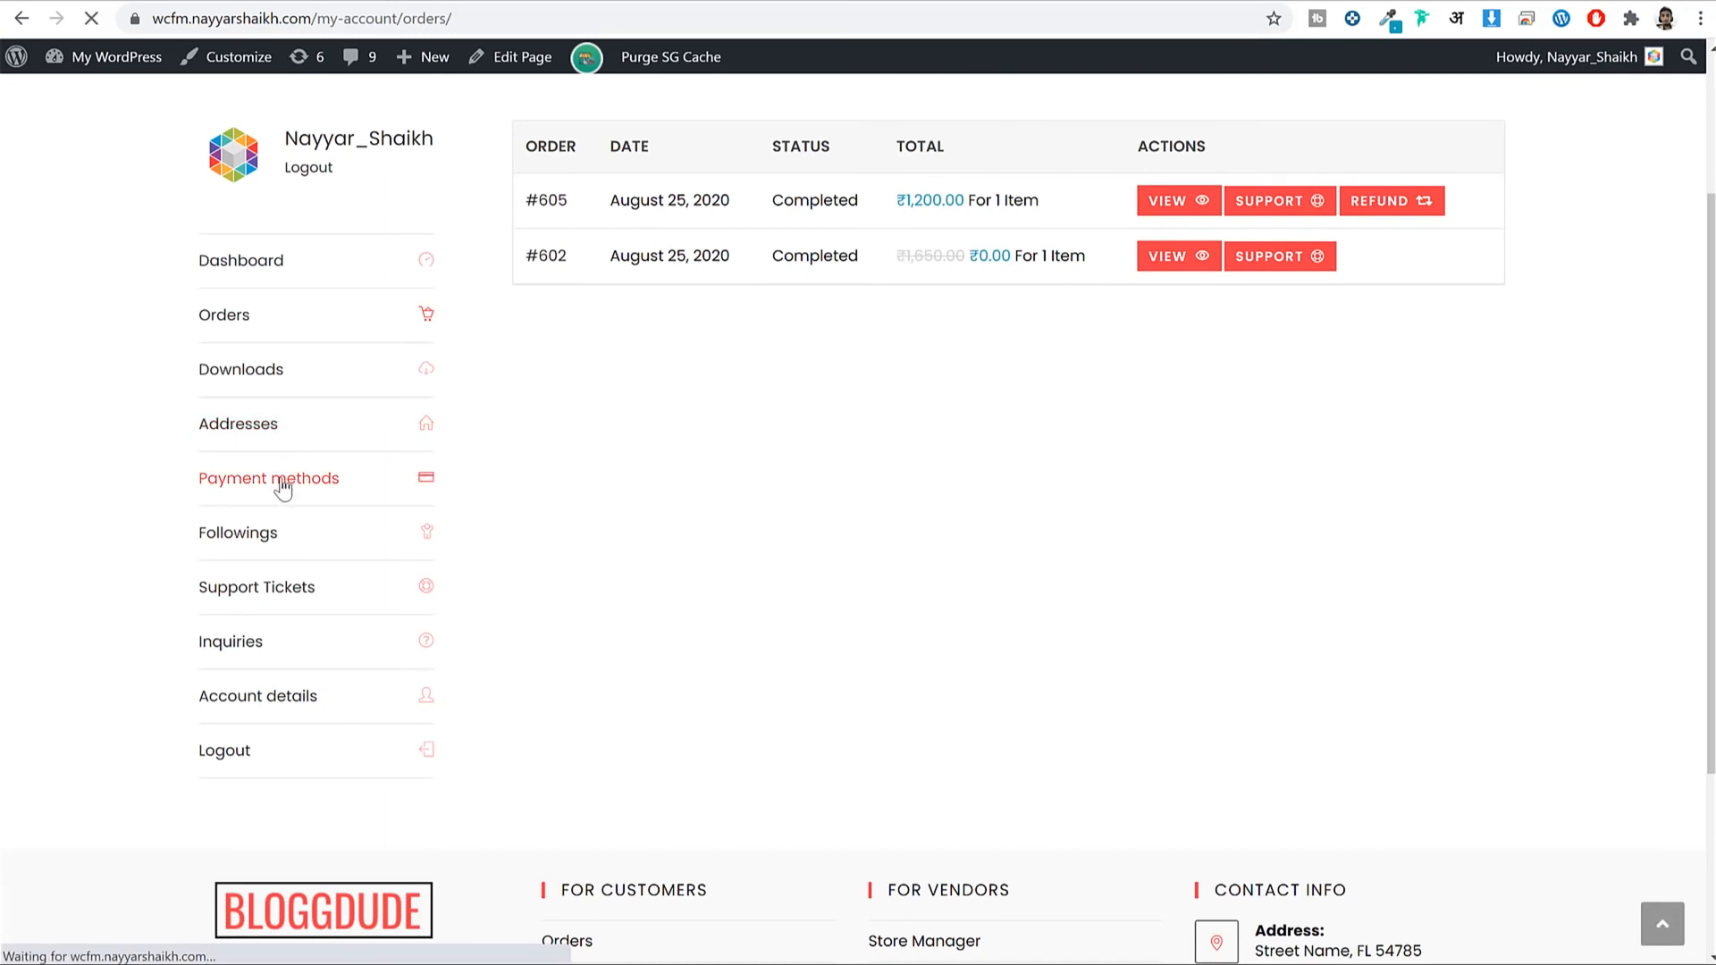
scroll(661, 527, "down", 2)
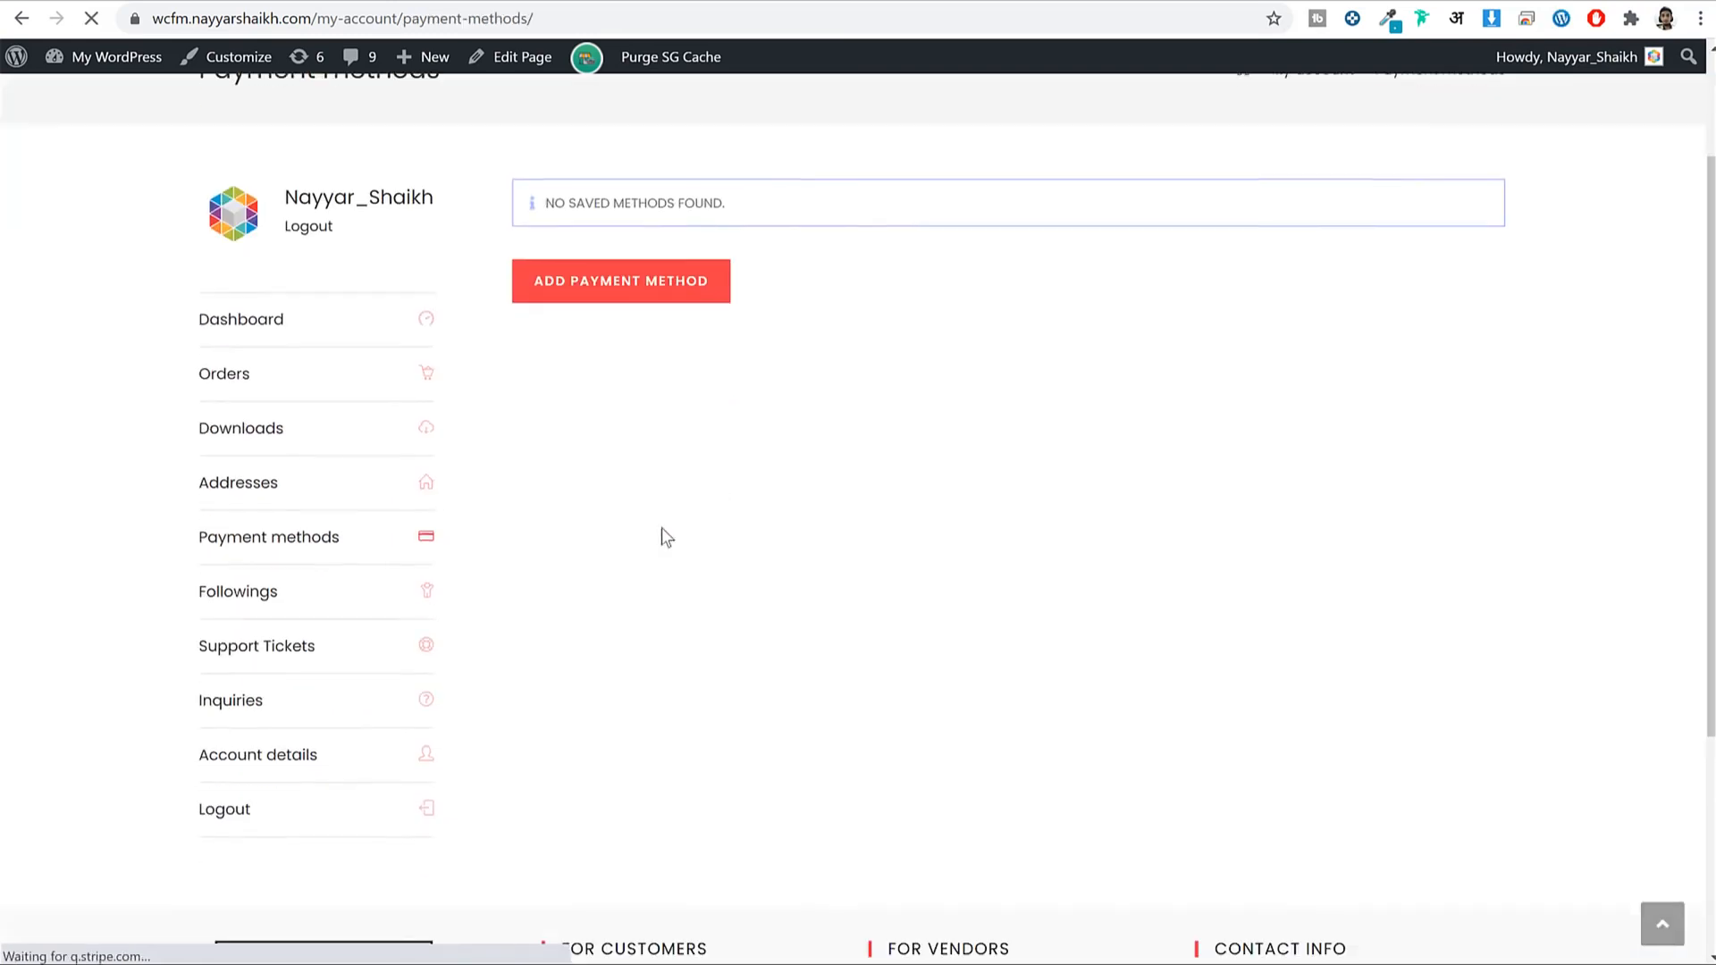
left_click(459, 592)
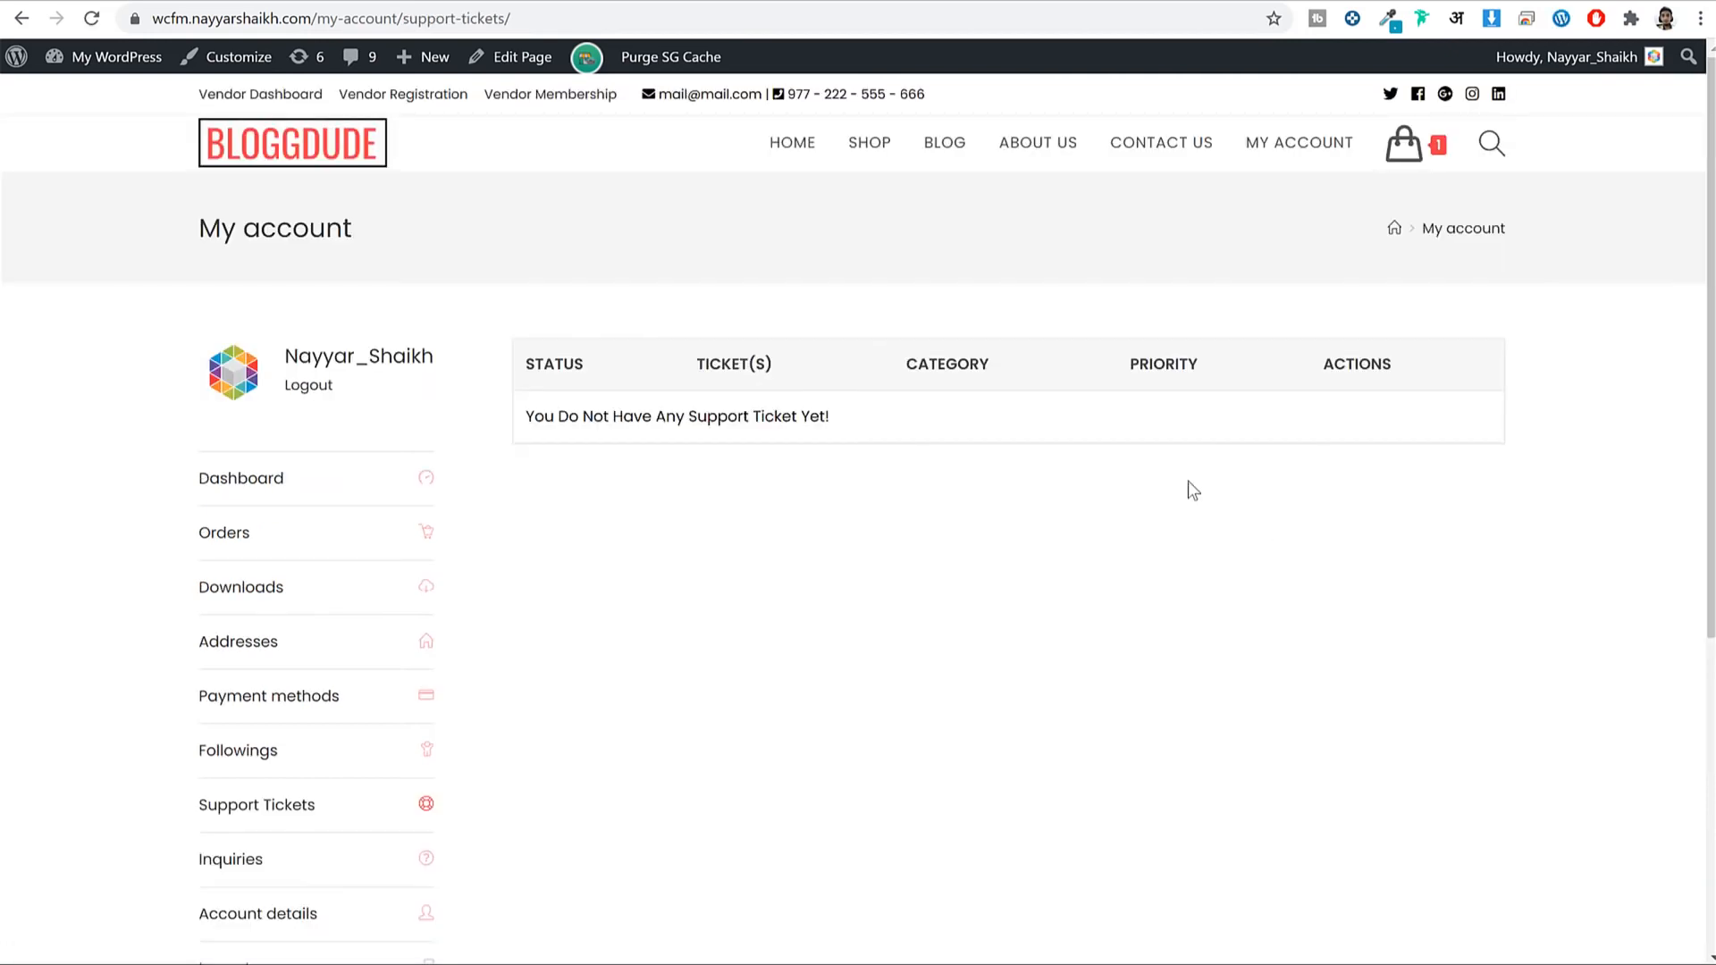
scroll(1185, 487, "down", 5)
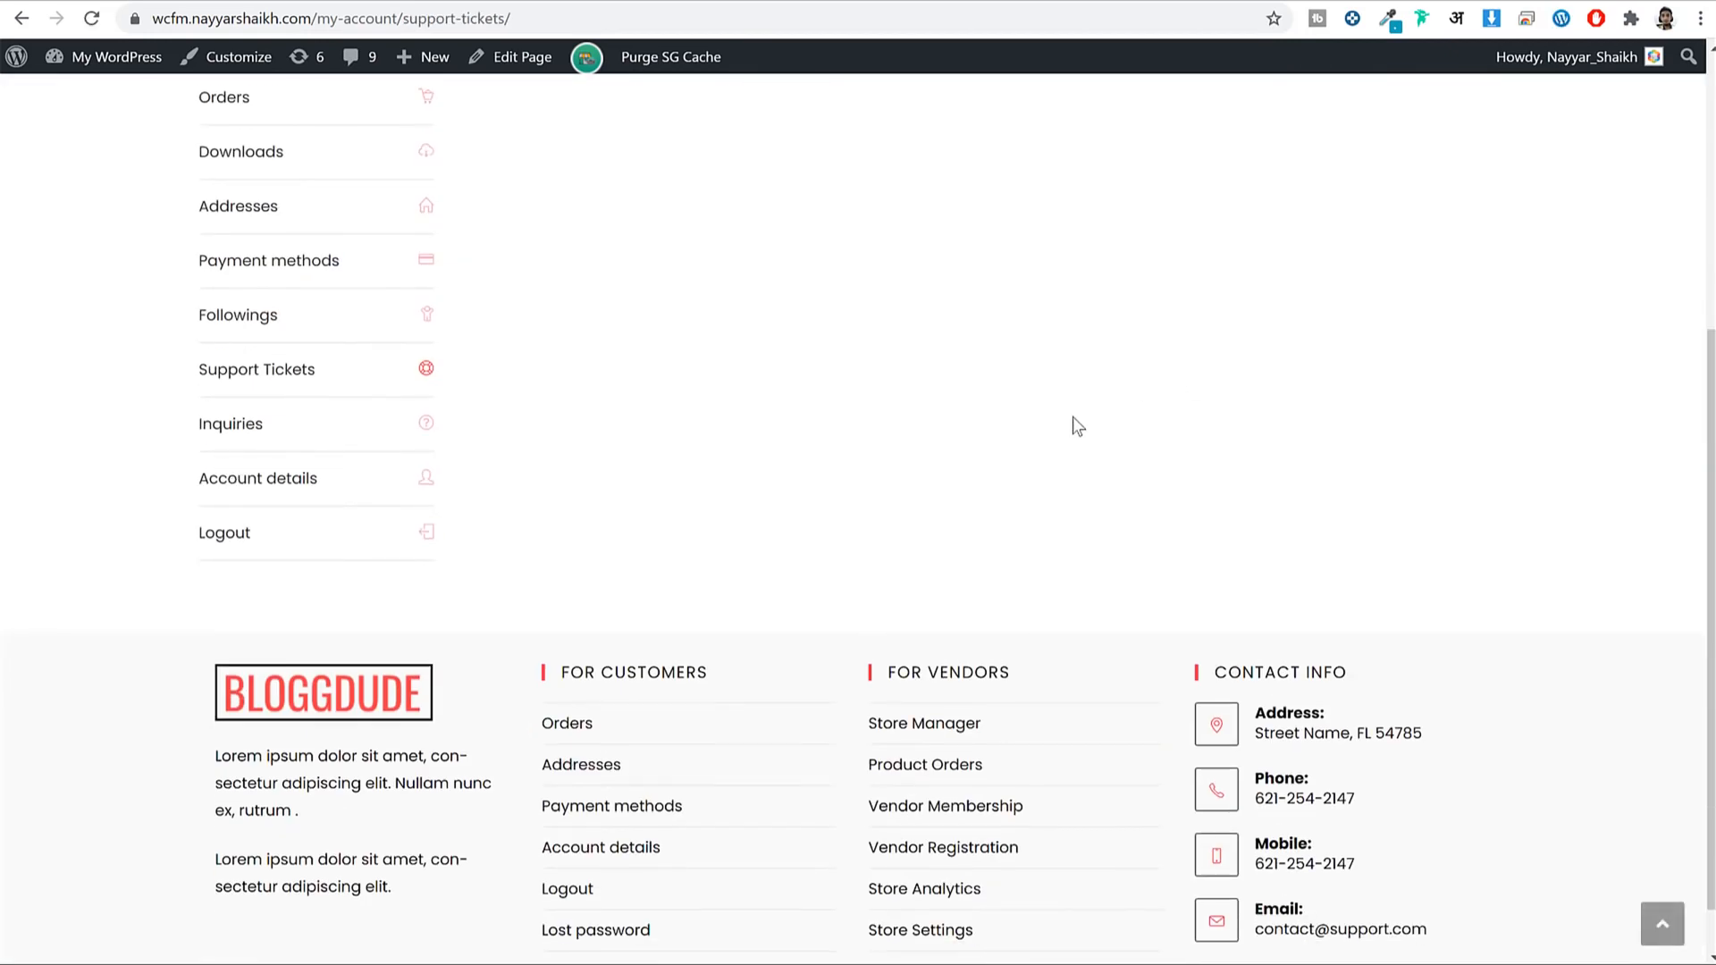
Open the Inquiries list and highlight the Red T-Shirt's 'Which Fabric Is Used?' question.
left_click(270, 426)
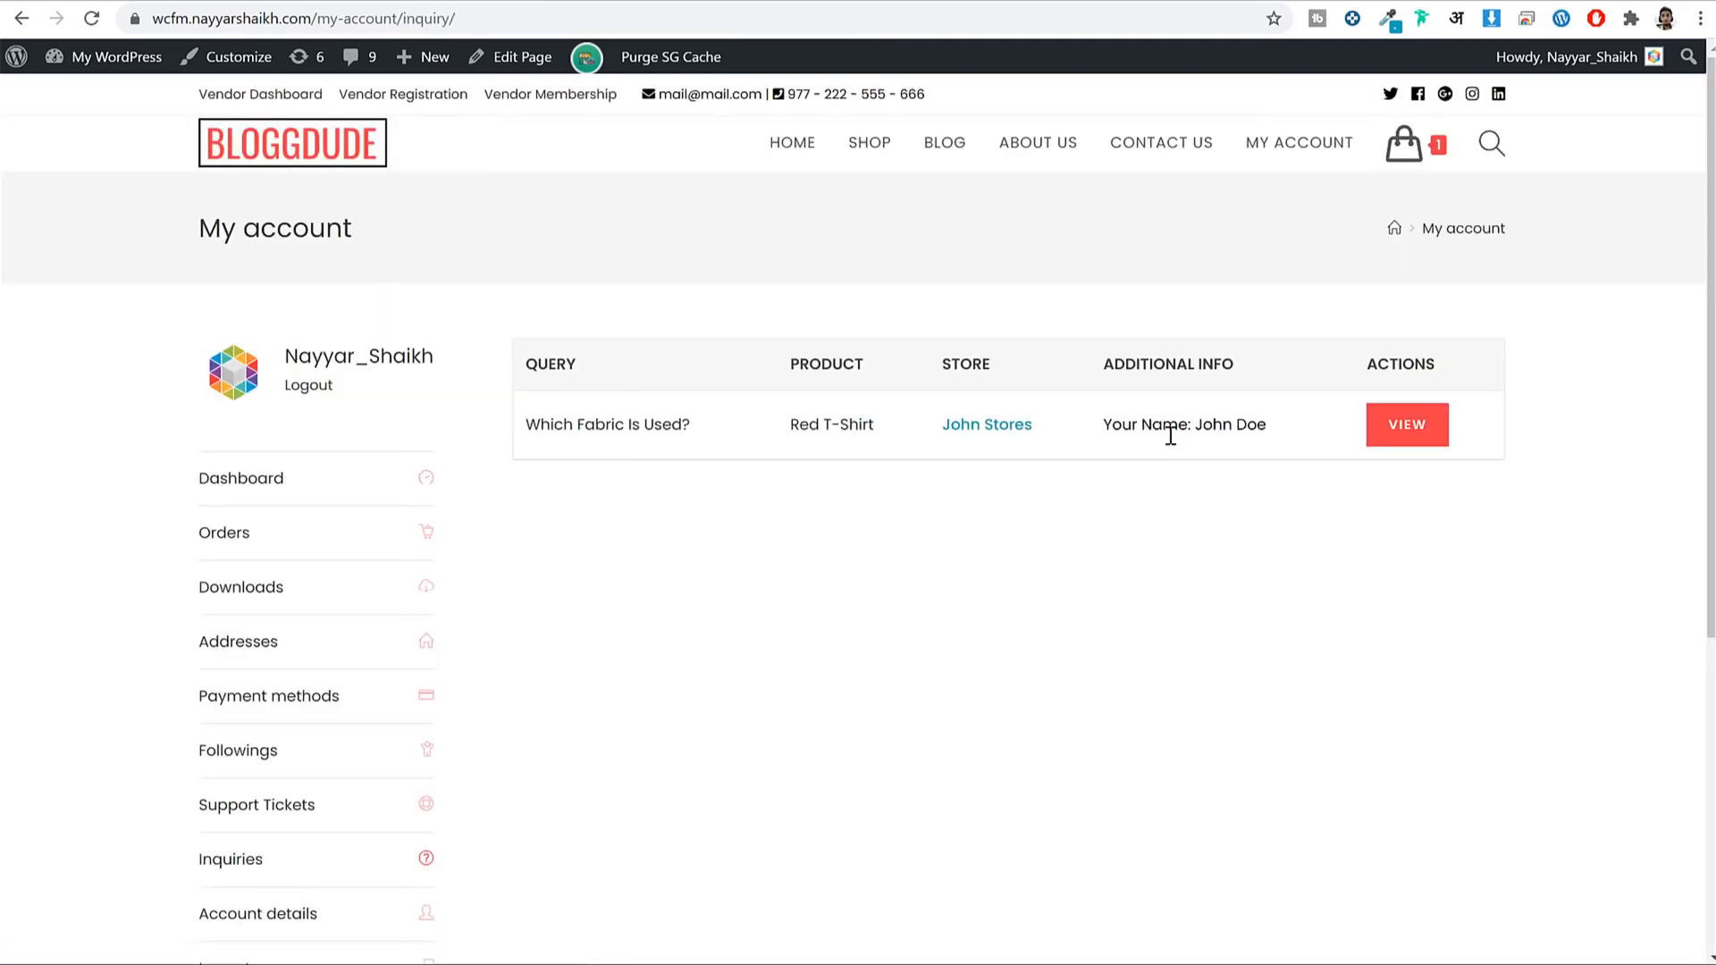
scroll(475, 640, "down", 3)
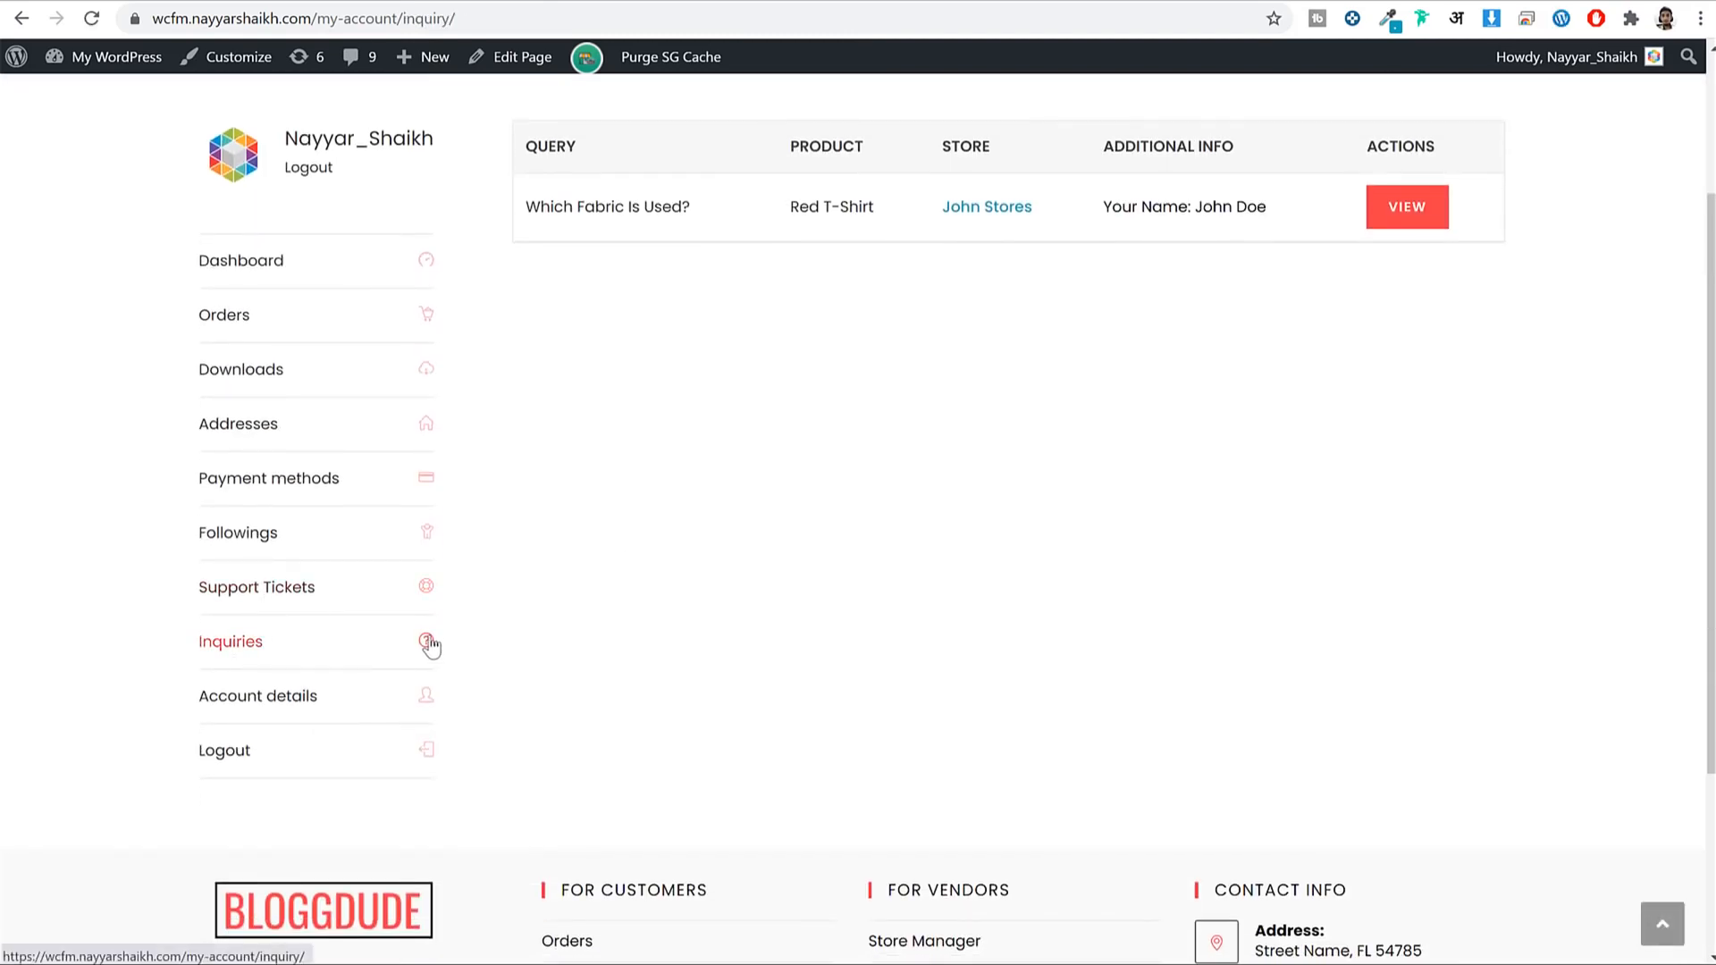
scroll(670, 459, "up", 3)
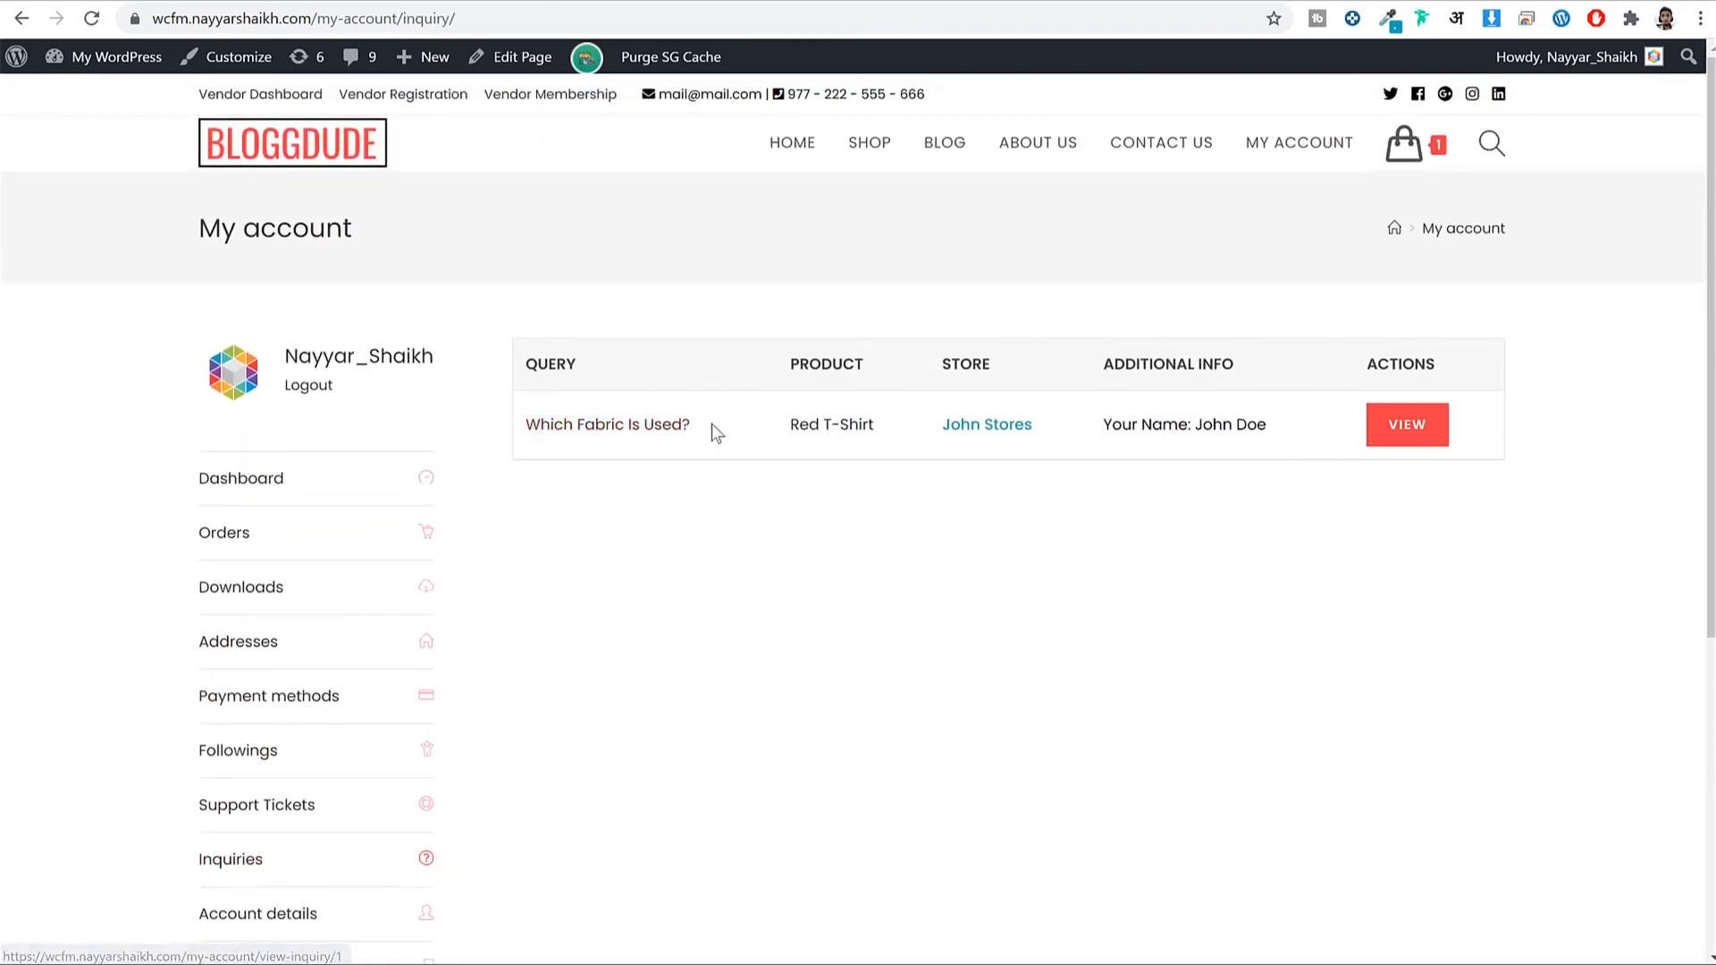
left_click_drag(712, 425, 521, 444)
left_click(654, 501)
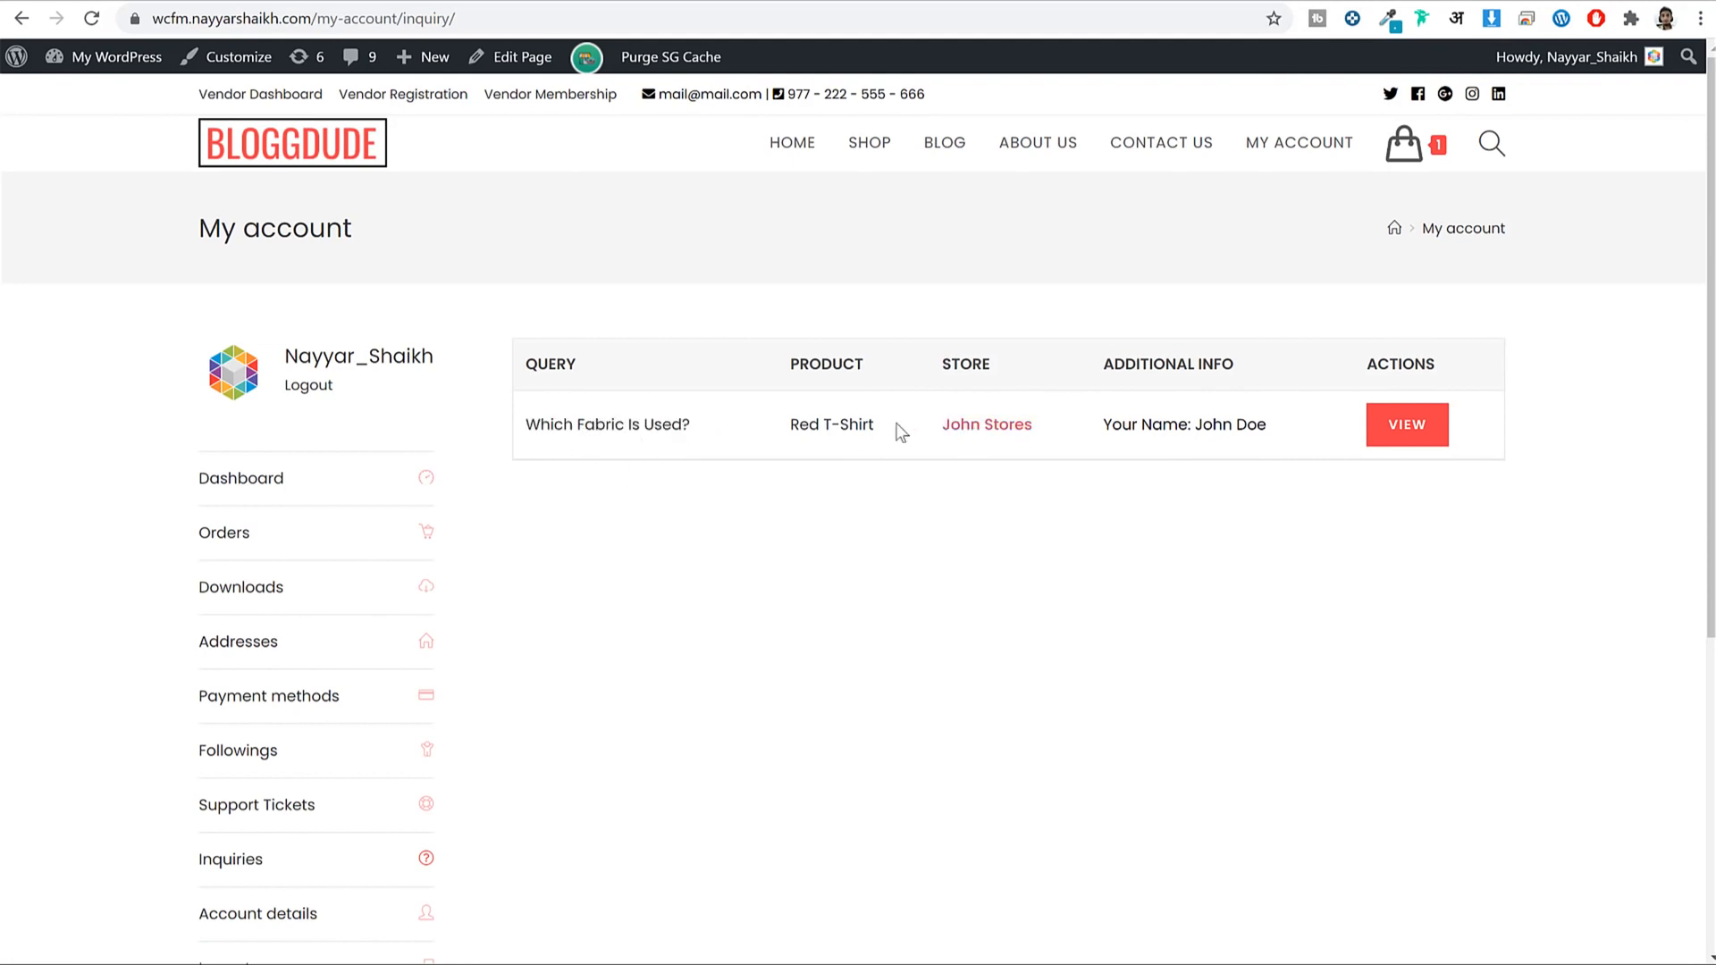
Open the fabric inquiry and highlight the vendor's '100% Pure Cotton' reply.
left_click(1415, 446)
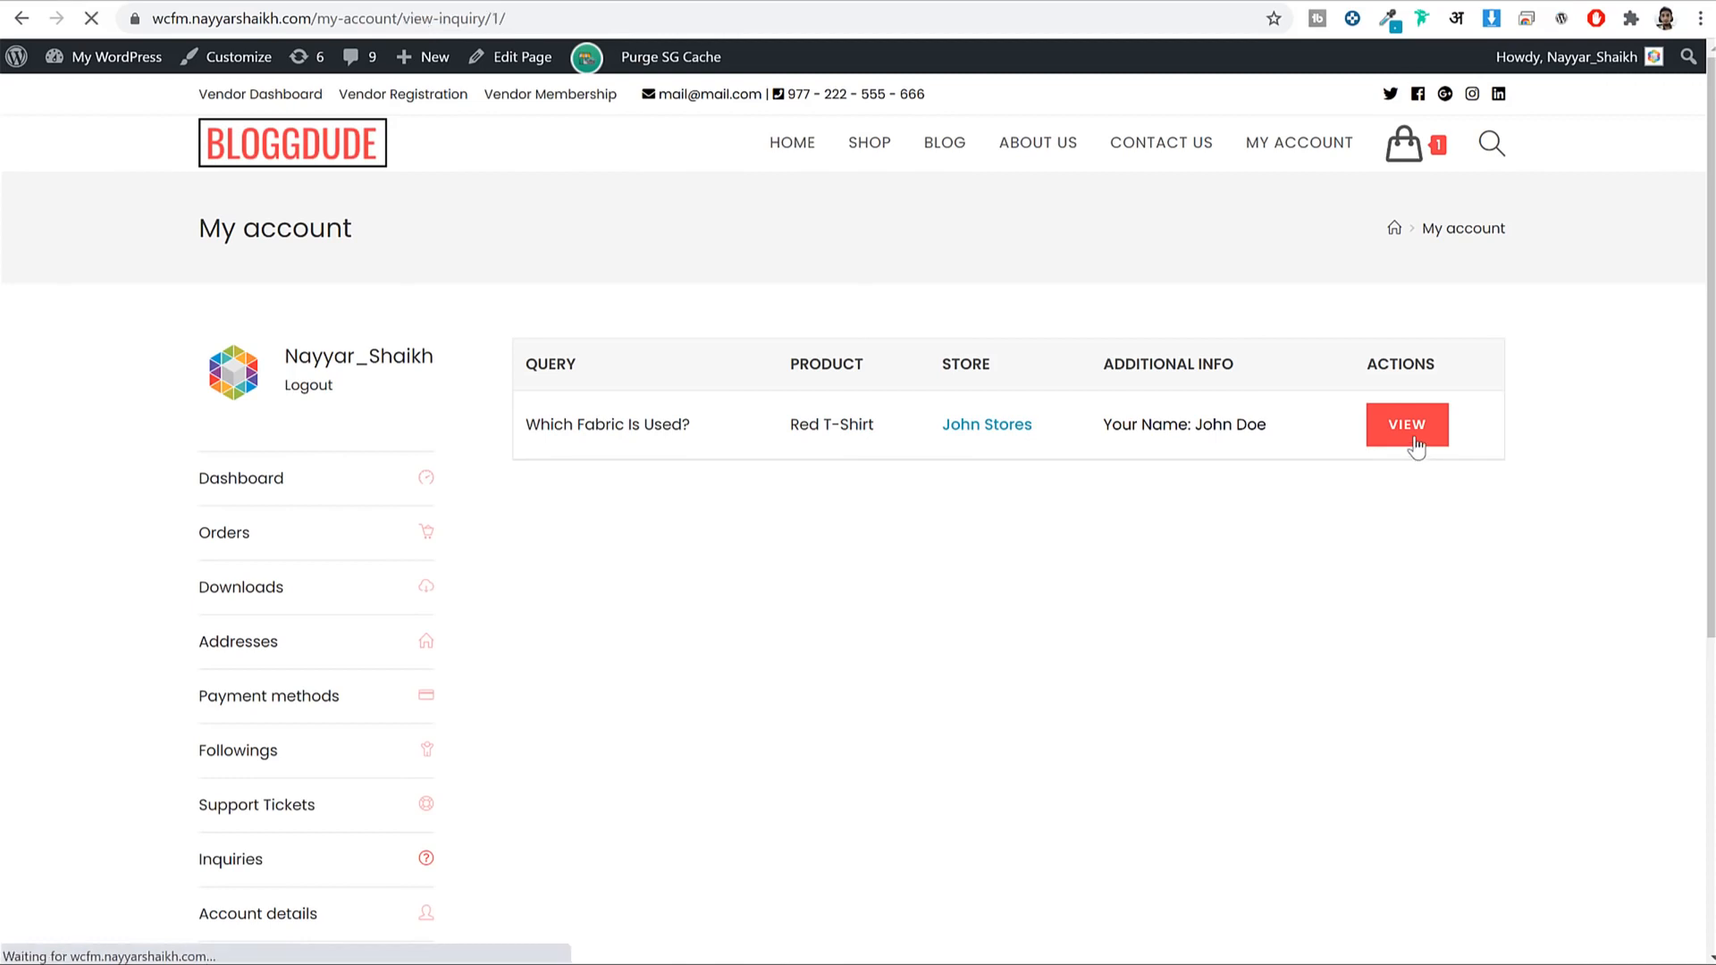
scroll(1610, 545, "down", 5)
scroll(1611, 547, "down", 5)
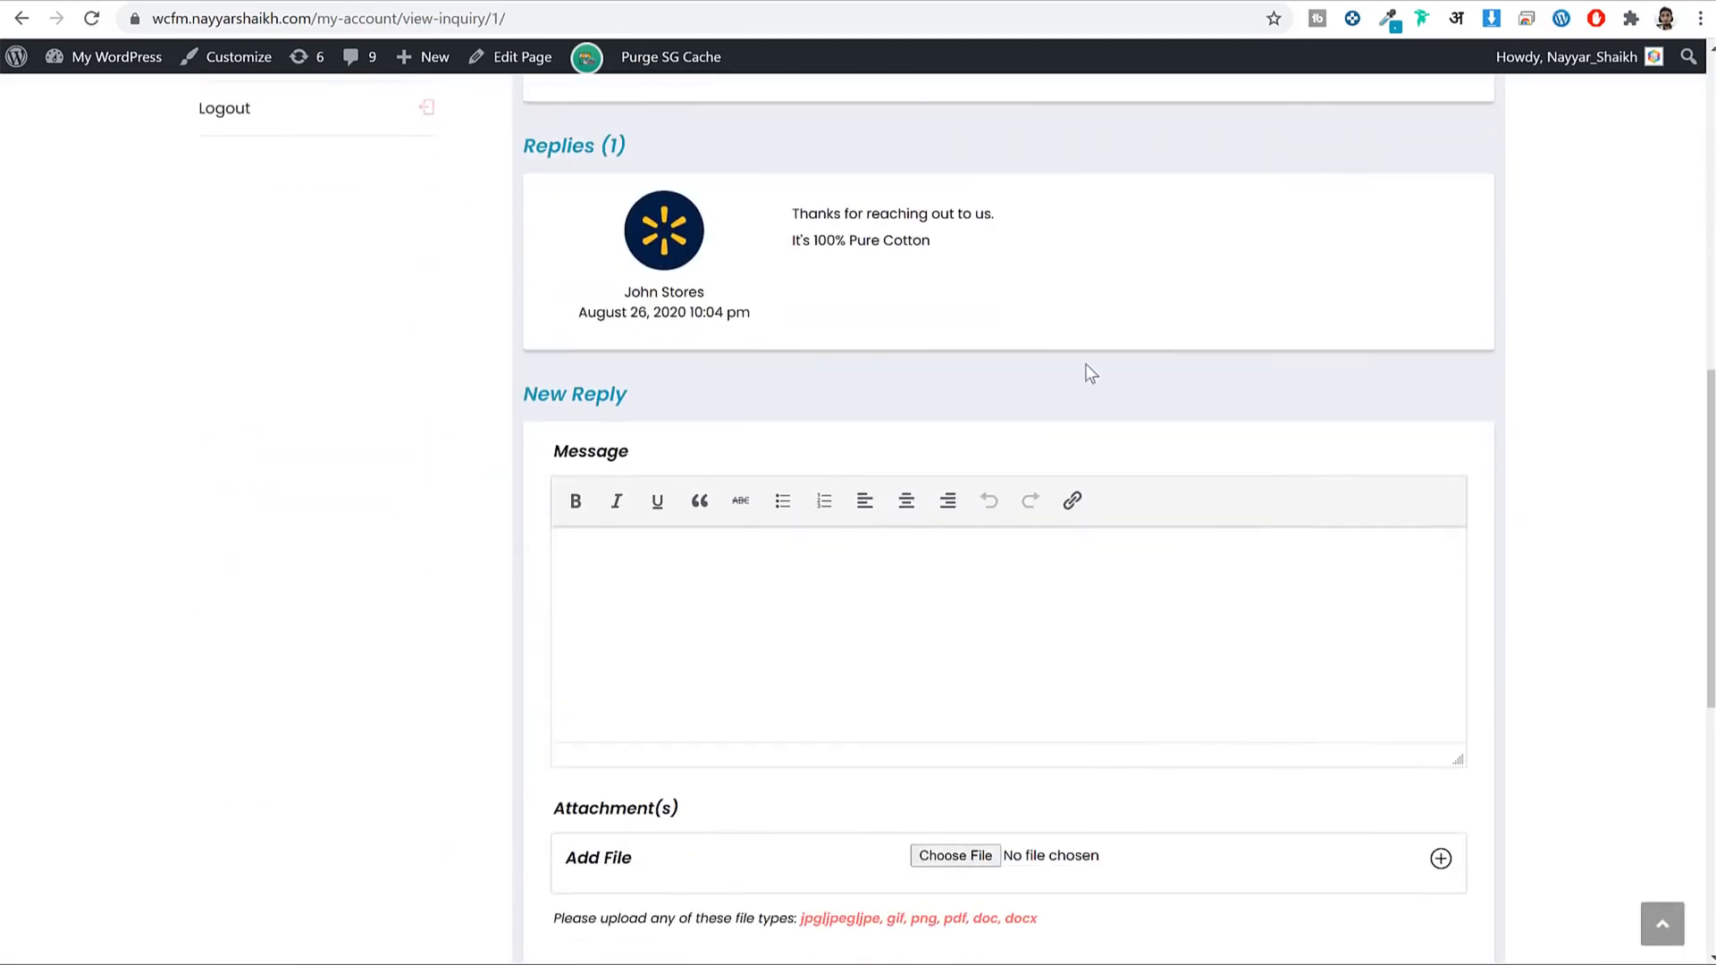
left_click_drag(787, 198, 975, 231)
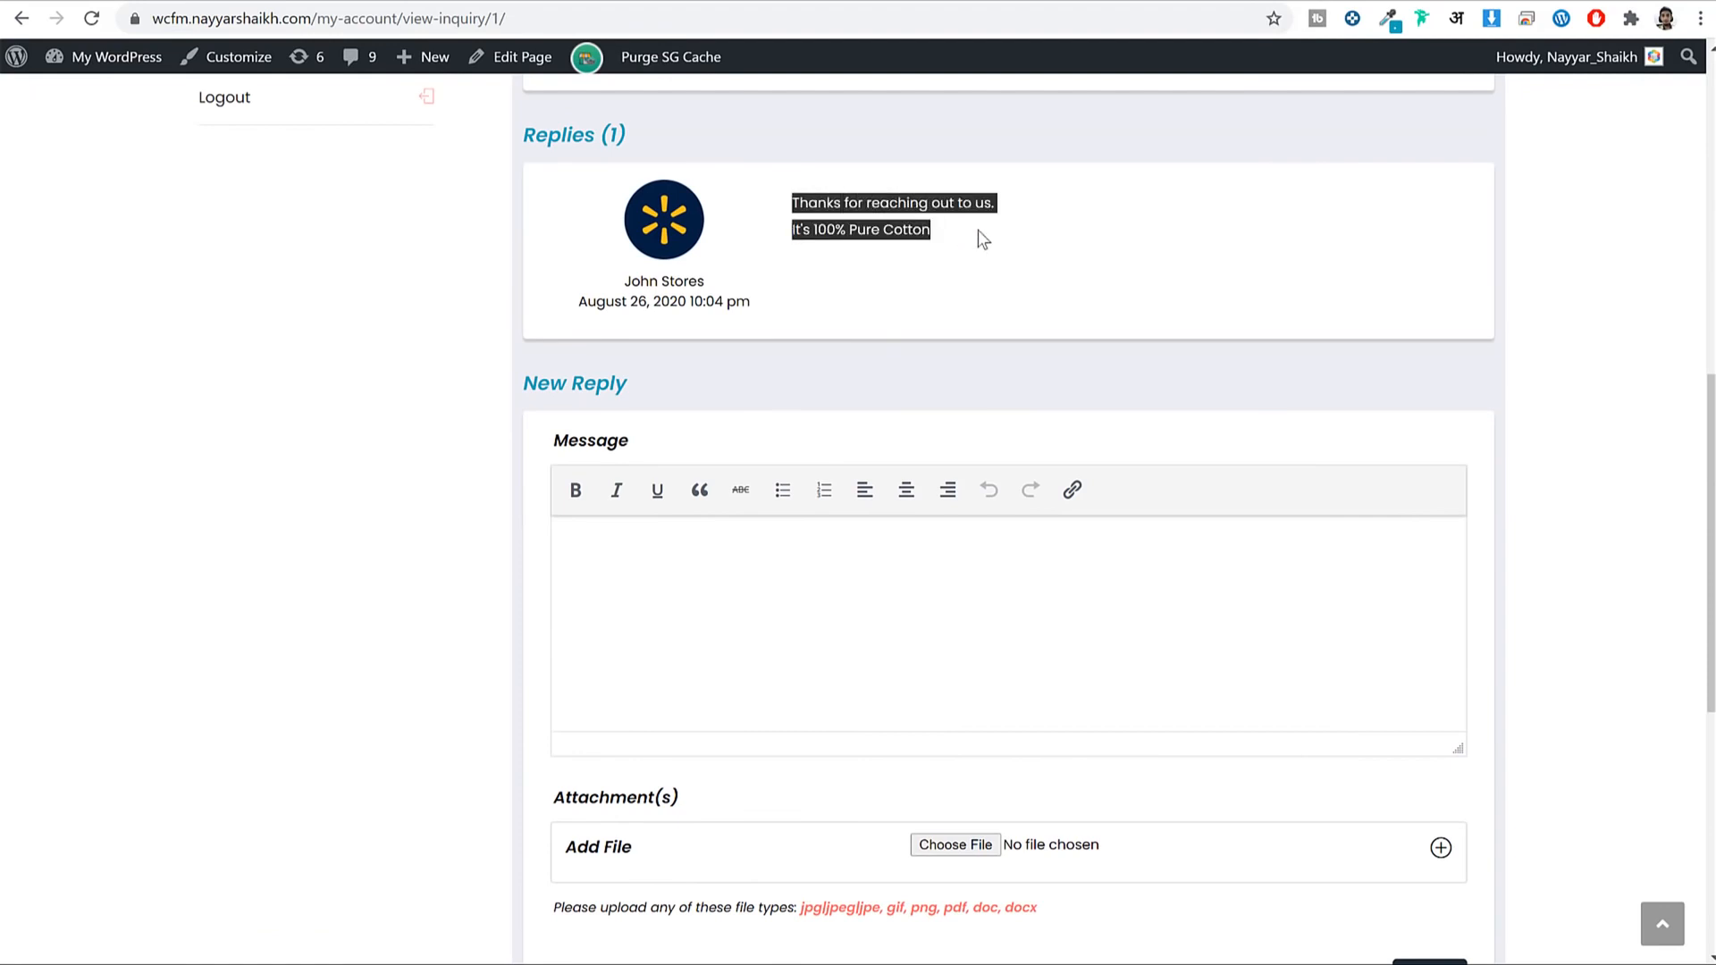
left_click(958, 225)
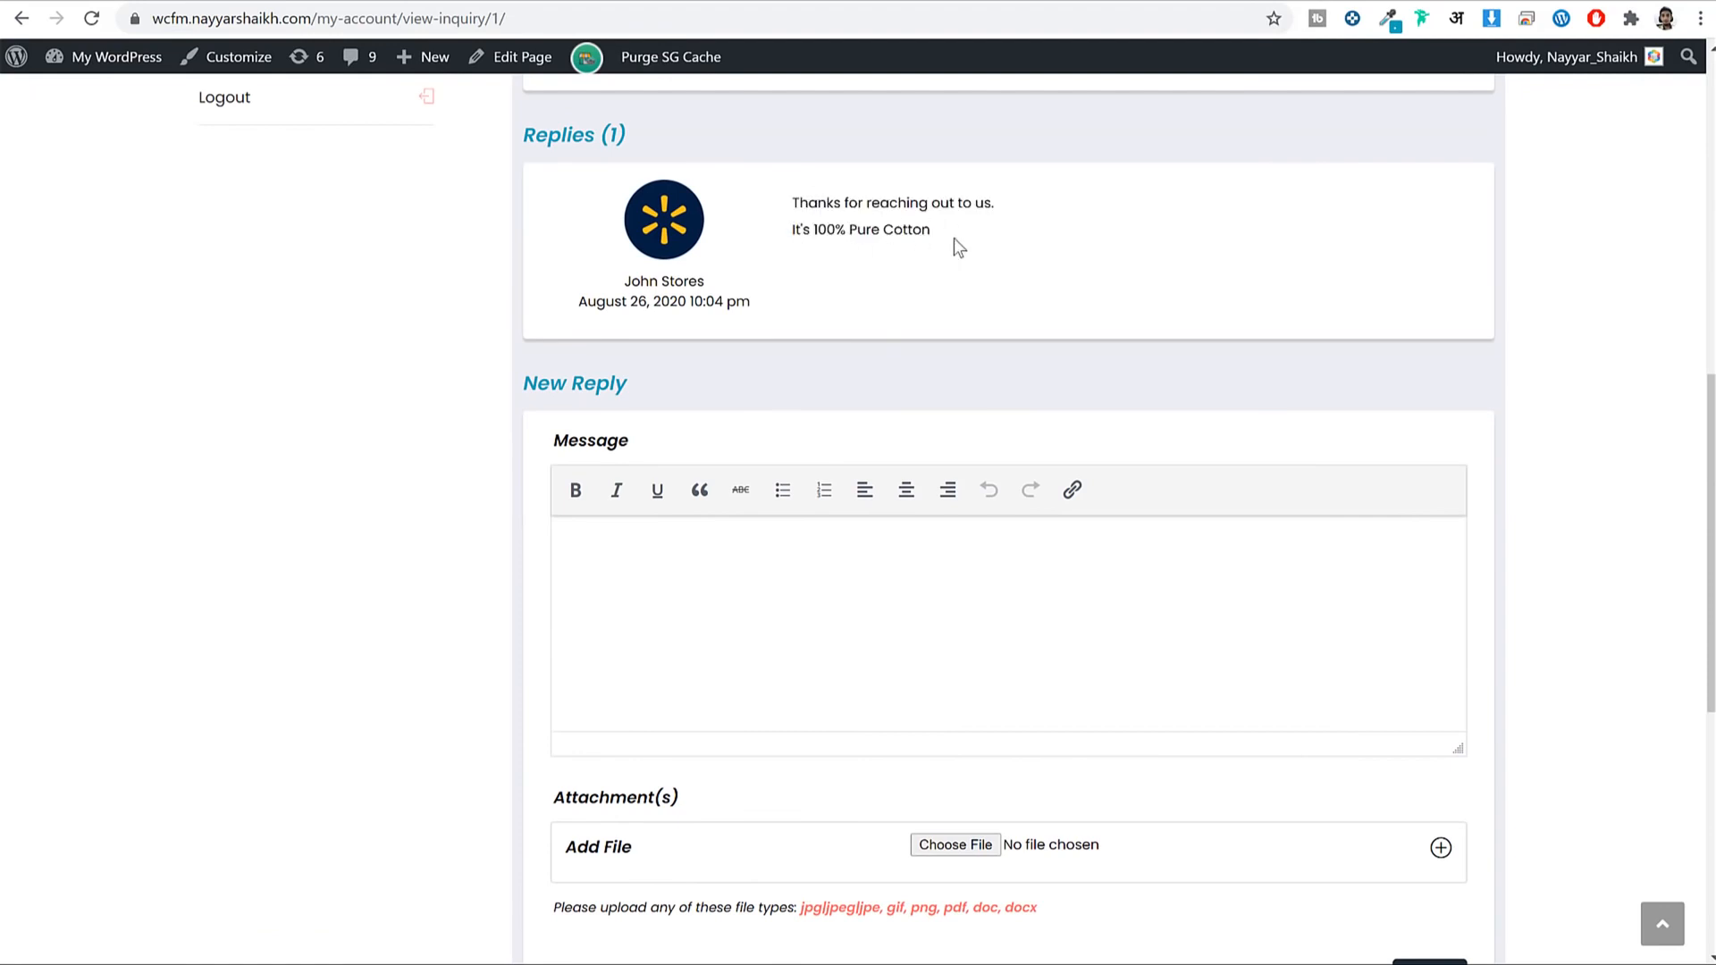
scroll(989, 322, "up", 10)
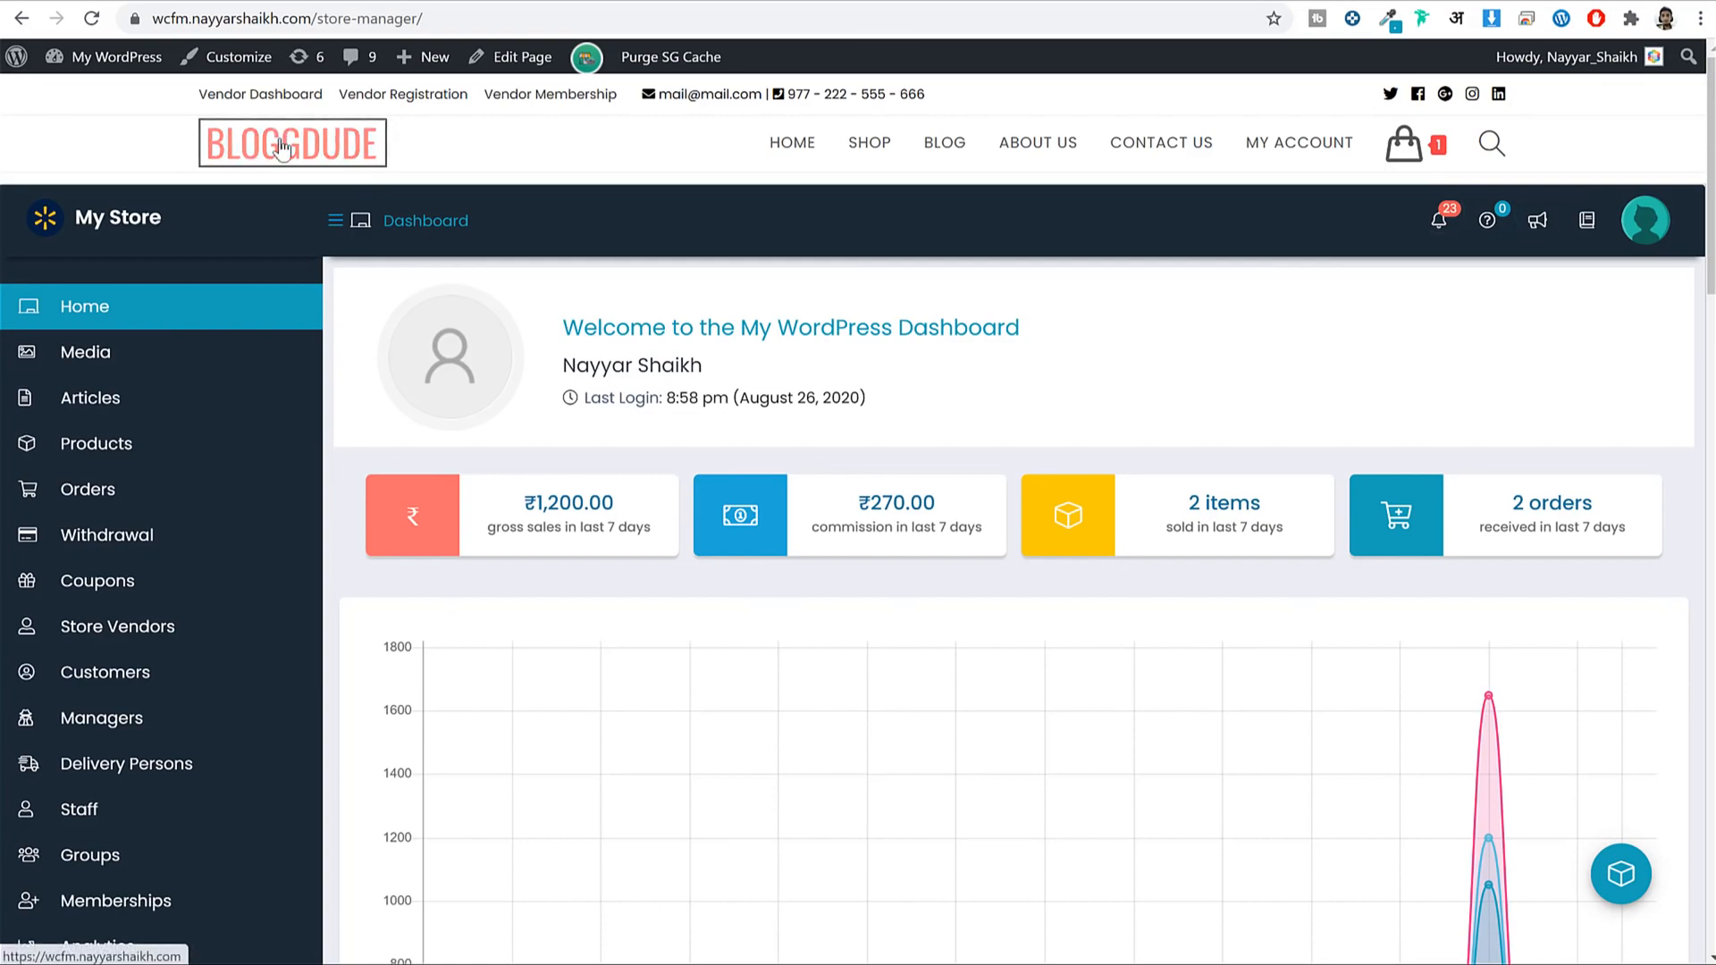
Scroll the Store Manager dashboard to its notifications, then go to the store home page.
scroll(539, 560, "down", 1)
scroll(539, 561, "down", 15)
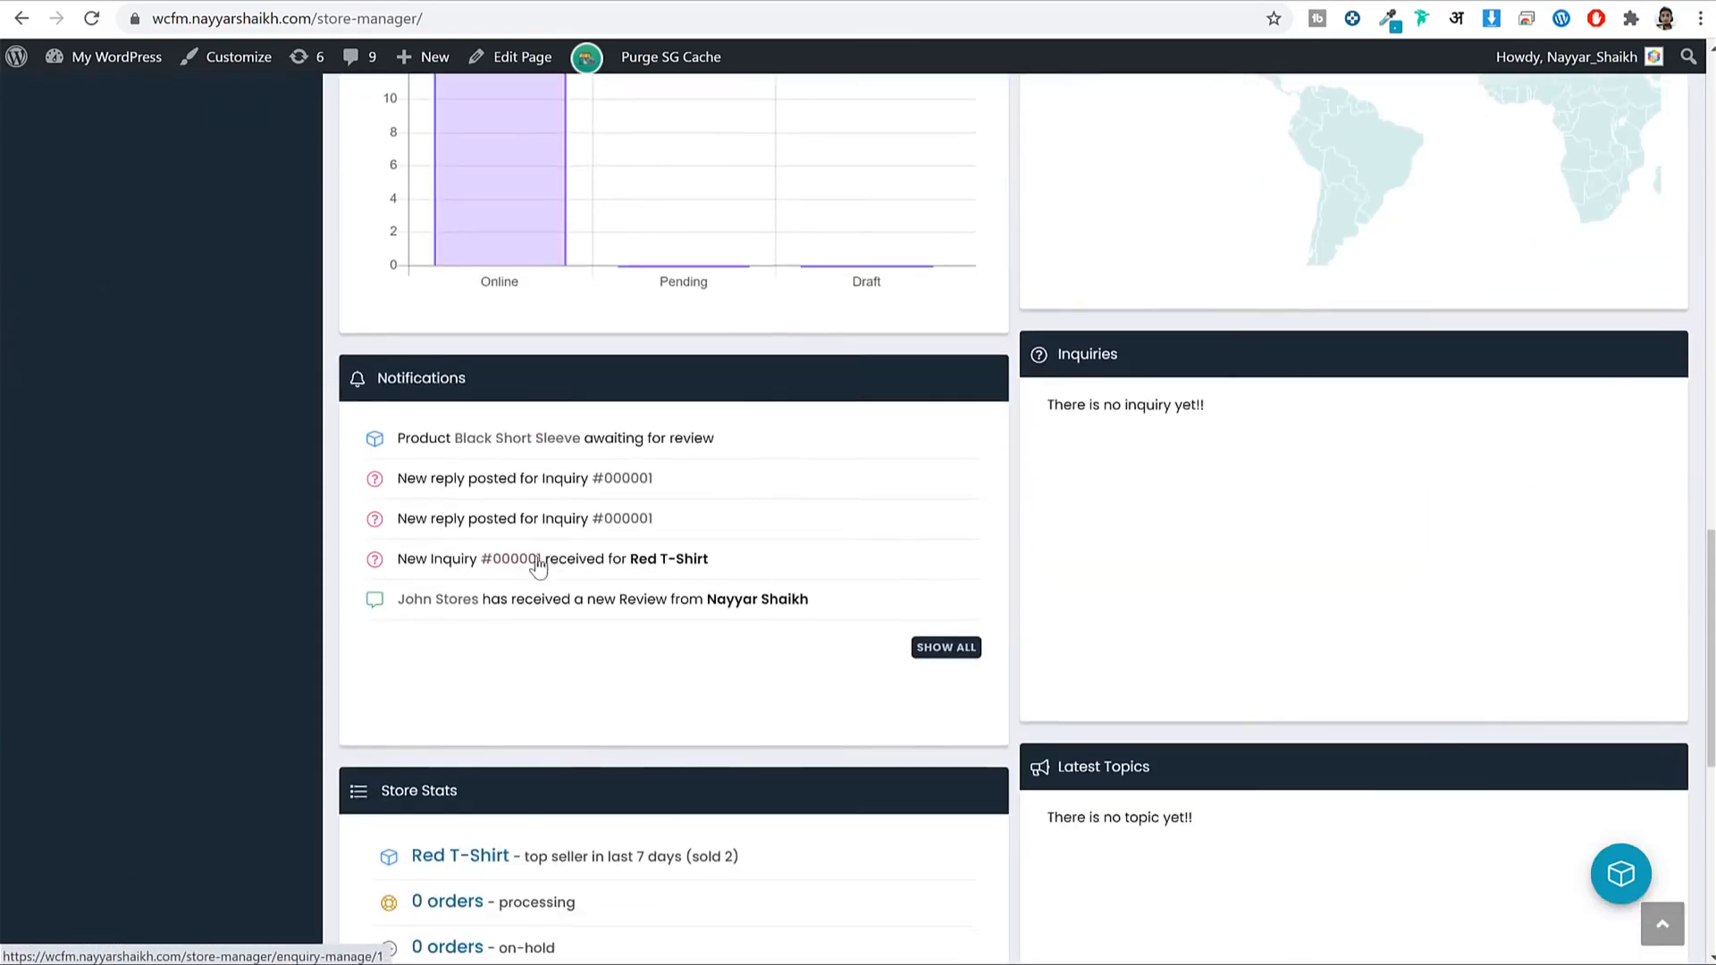
scroll(539, 560, "up", 15)
left_click(790, 140)
Scroll the storefront homepage, go back to the Store Manager dashboard, and scroll through it.
scroll(1290, 460, "down", 12)
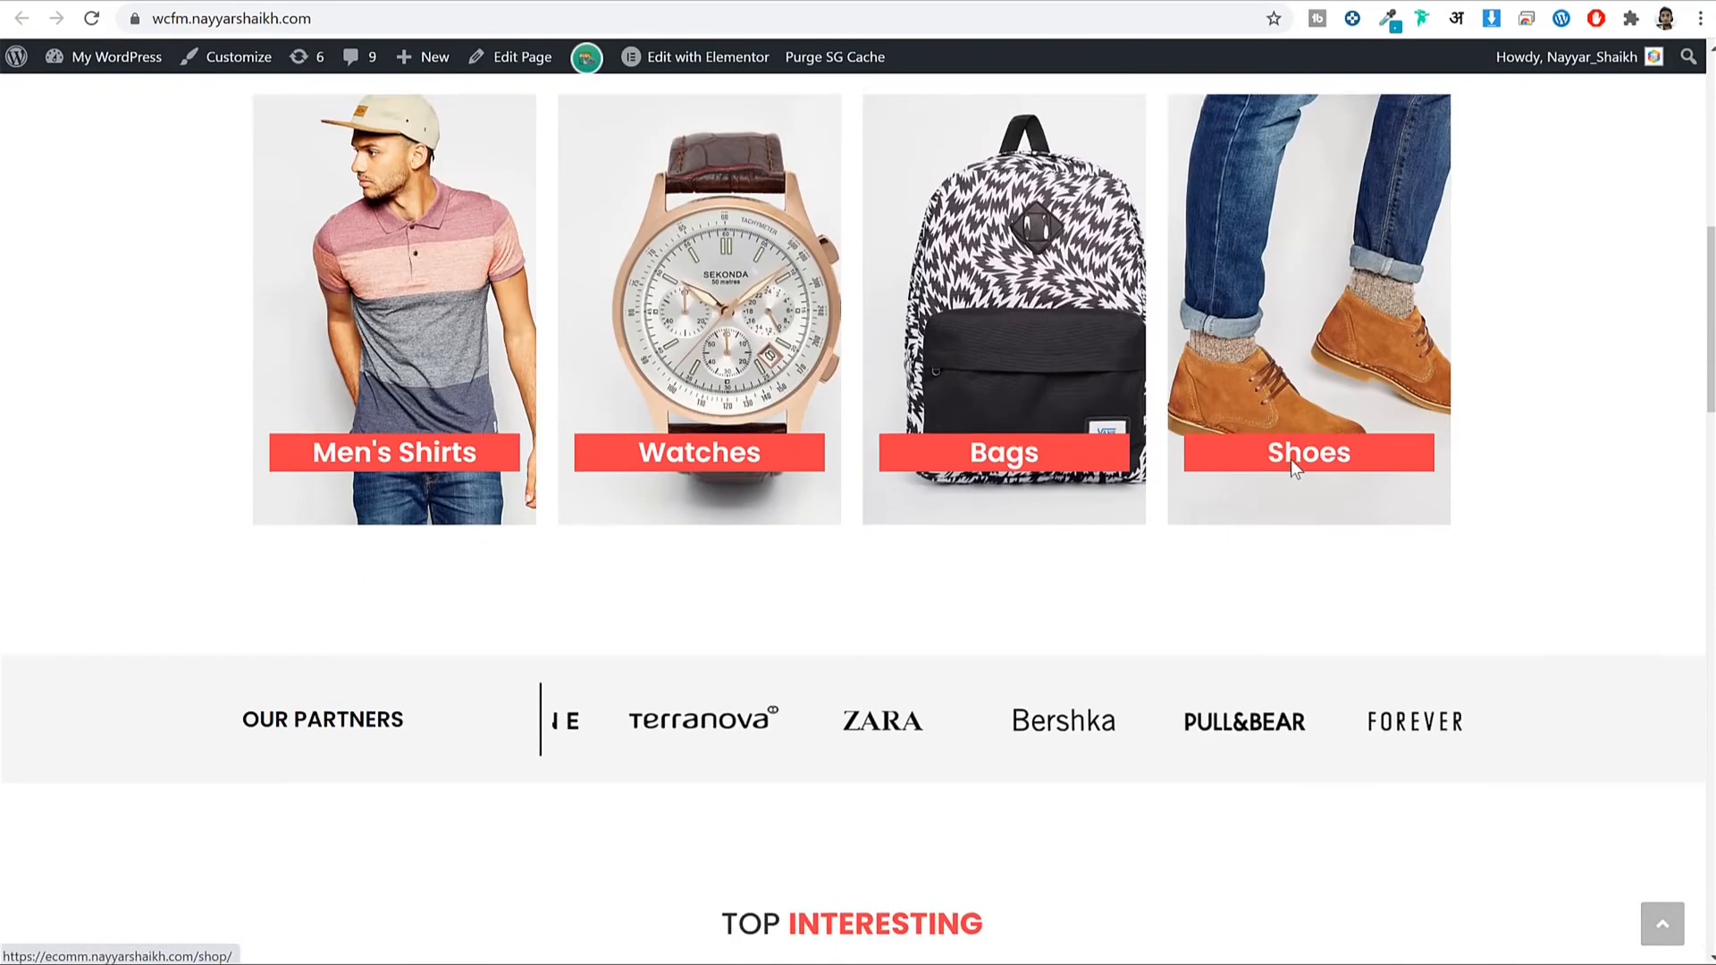
scroll(1291, 459, "up", 6)
scroll(1293, 469, "up", 6)
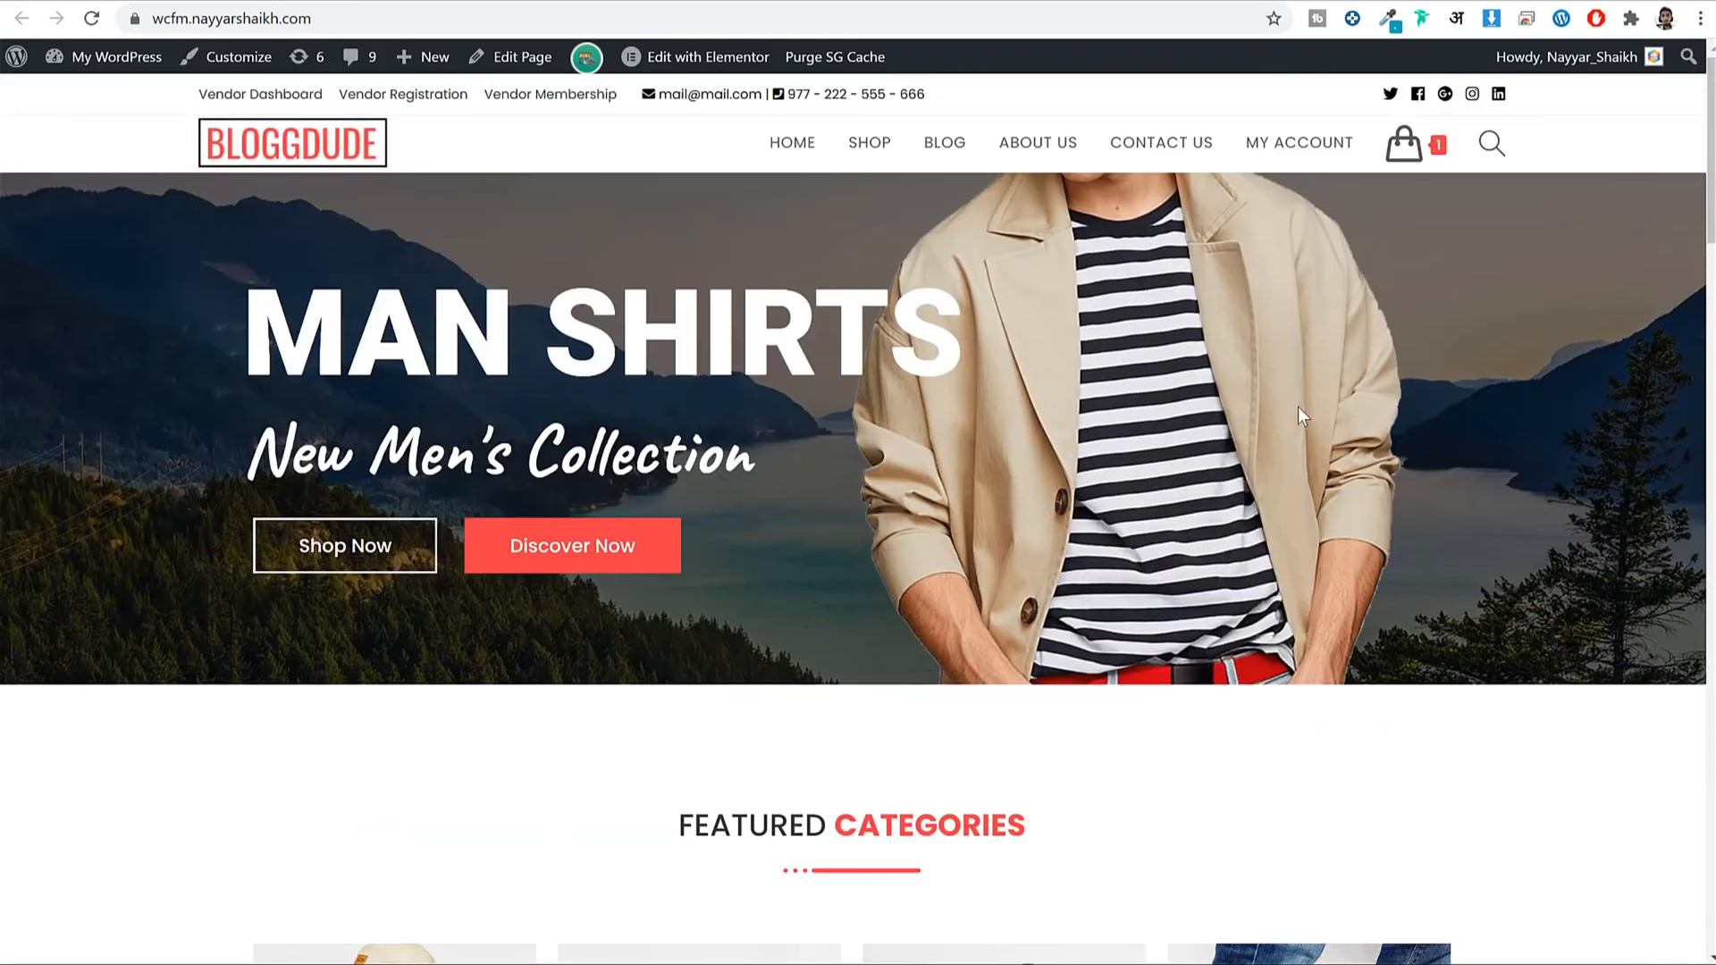
left_click(21, 18)
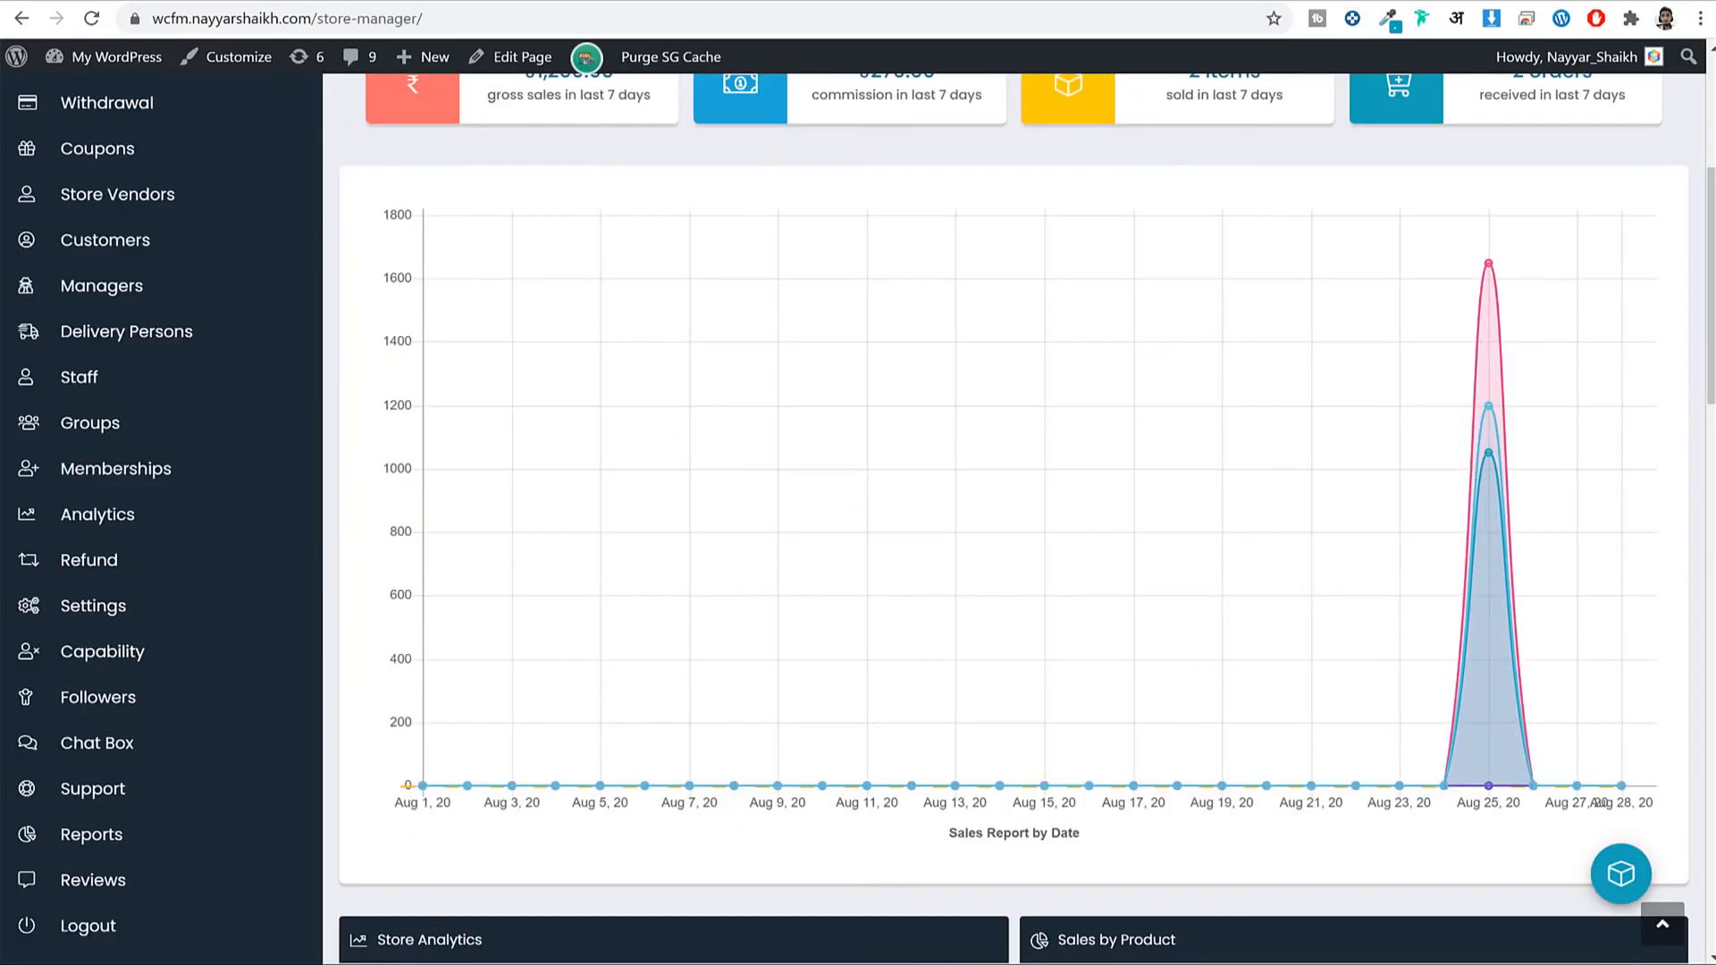
scroll(231, 563, "down", 5)
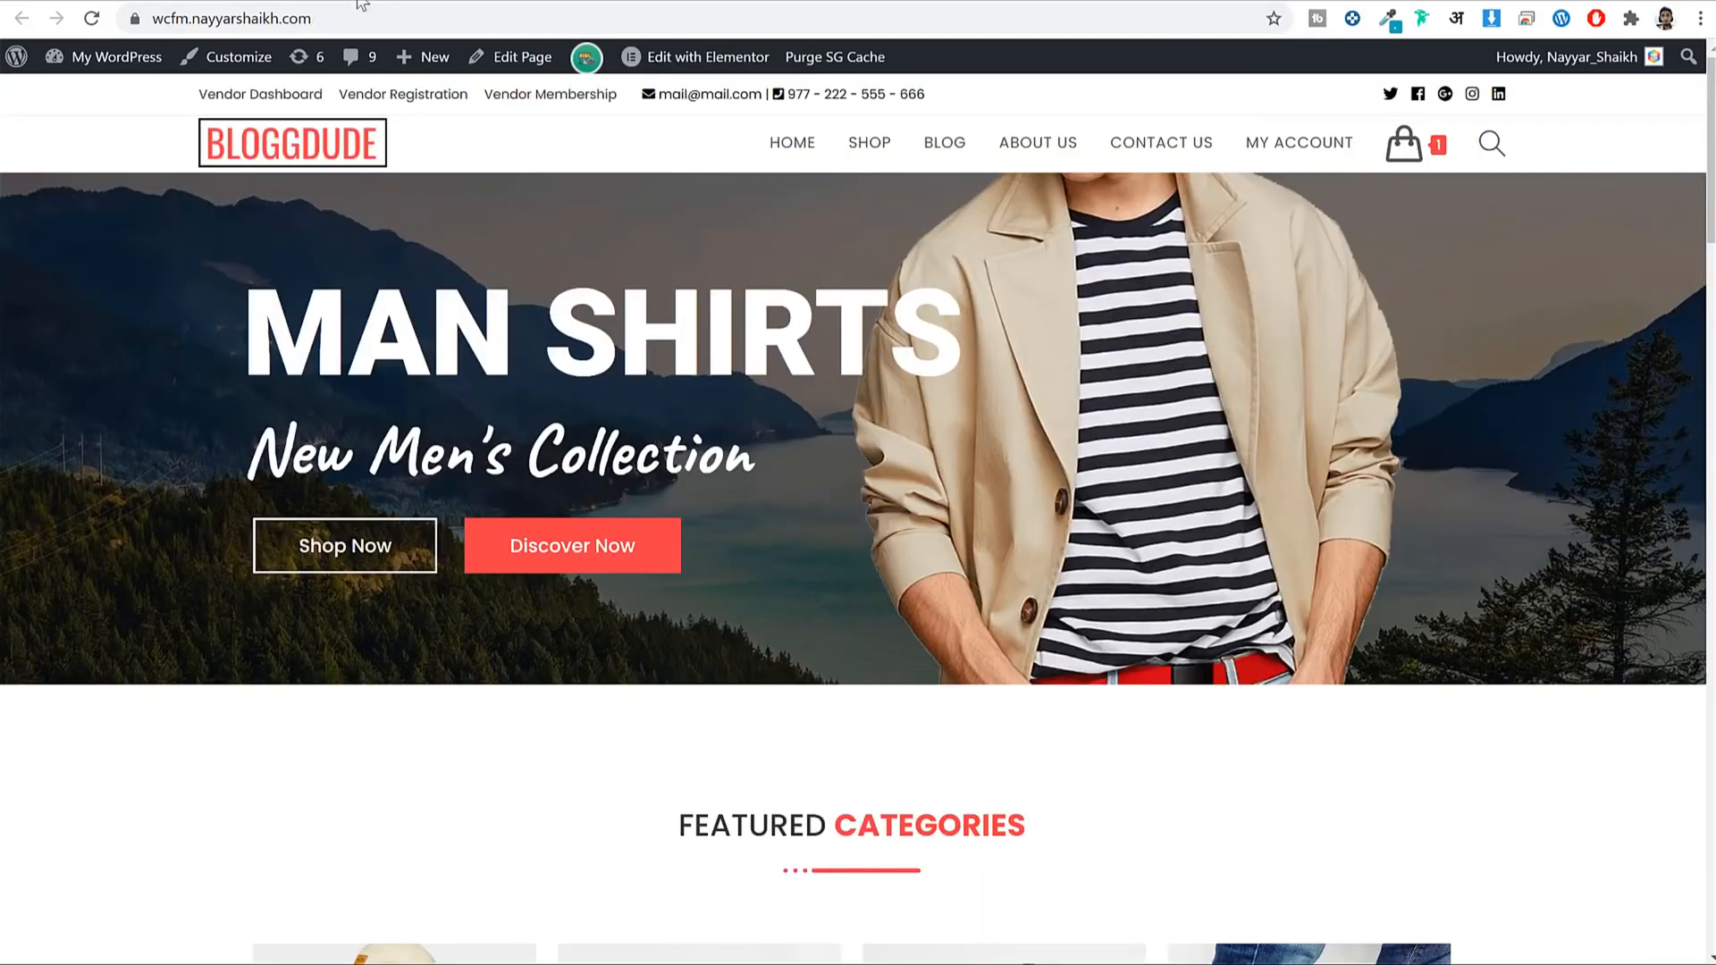
scroll(1385, 467, "down", 10)
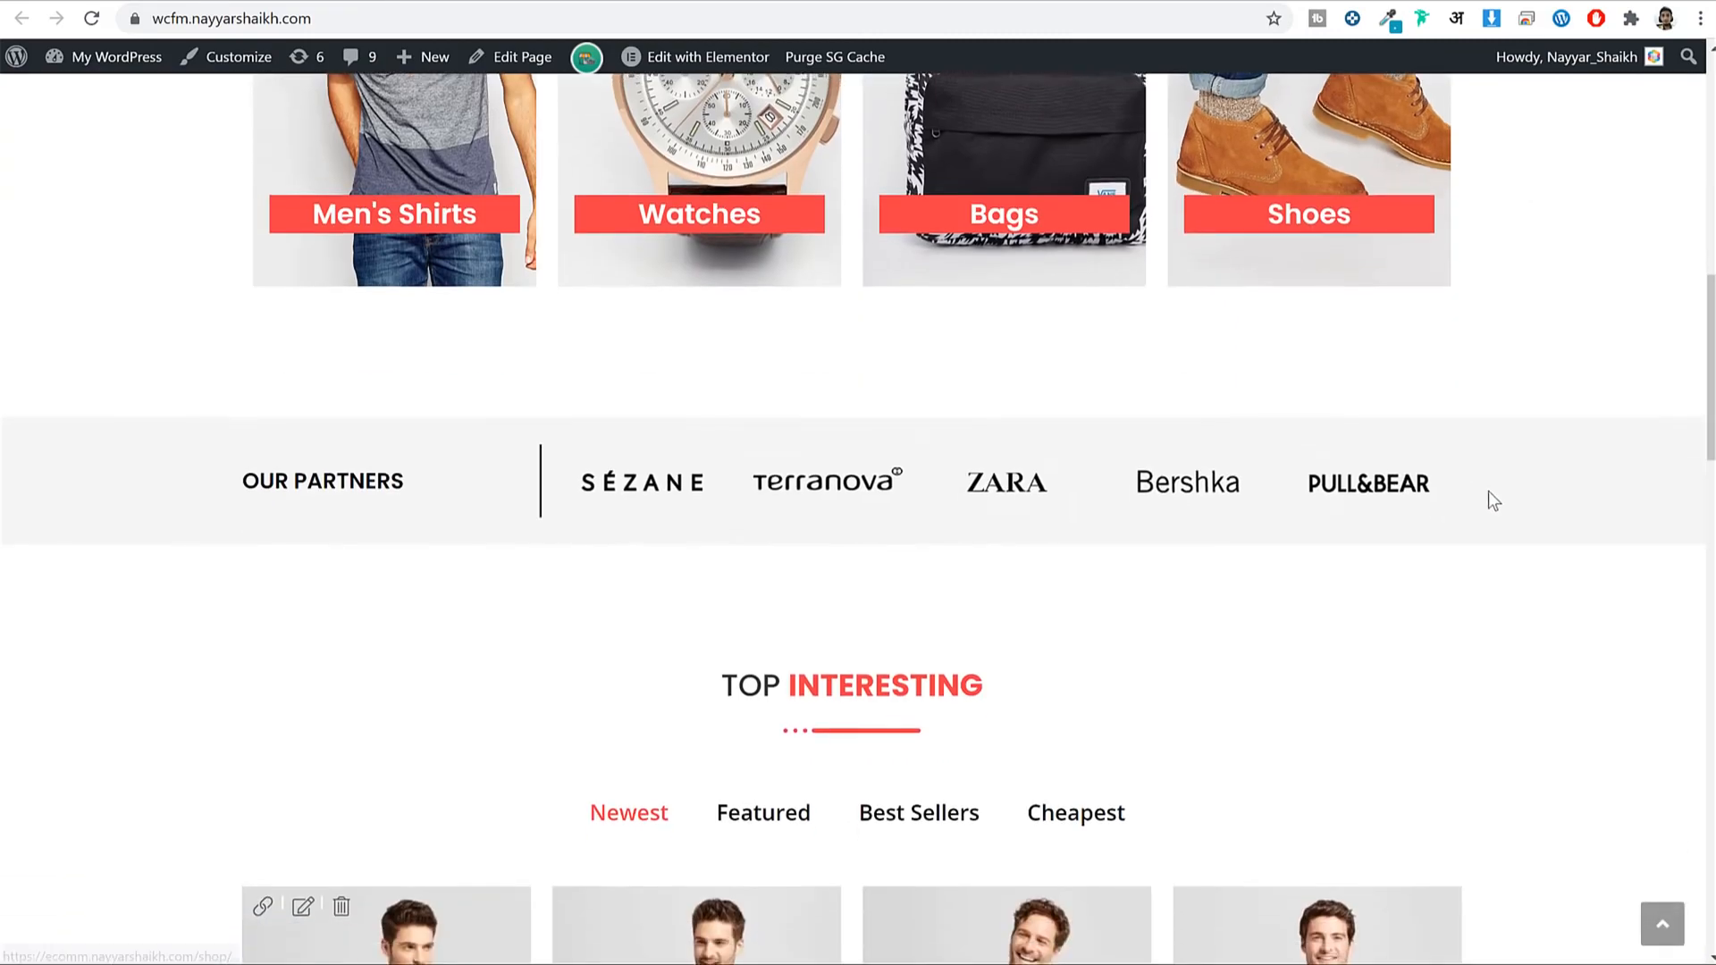
scroll(1490, 498, "up", 8)
scroll(1495, 505, "up", 3)
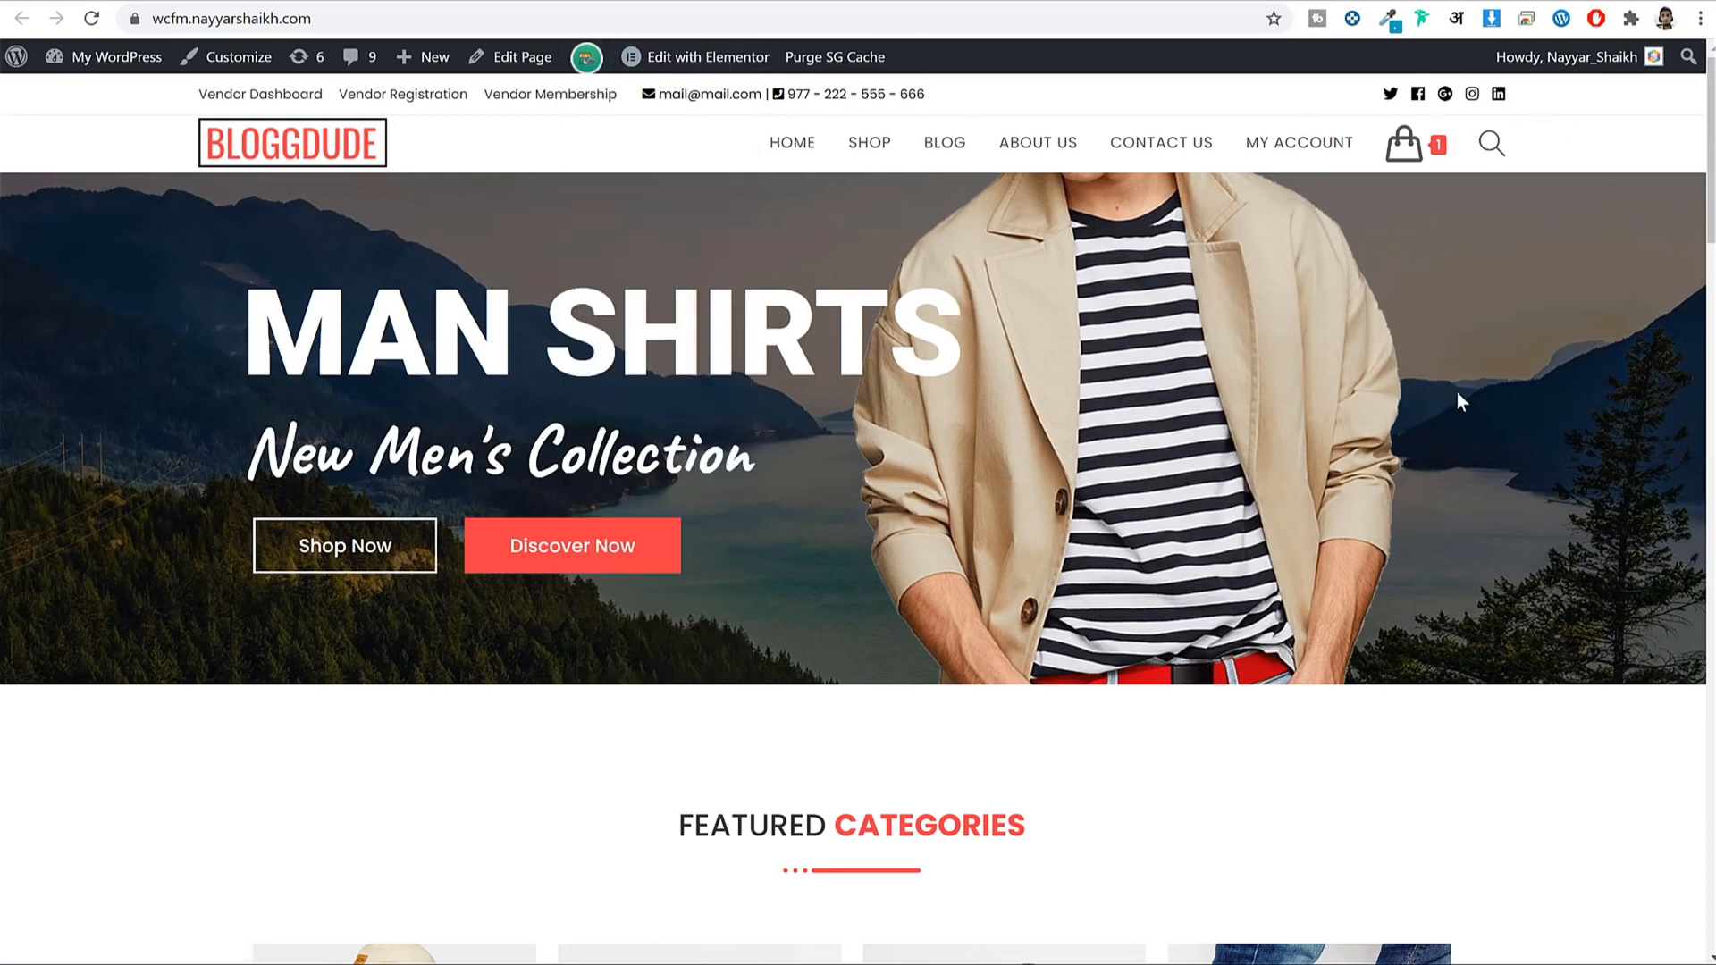
scroll(1215, 415, "down", 10)
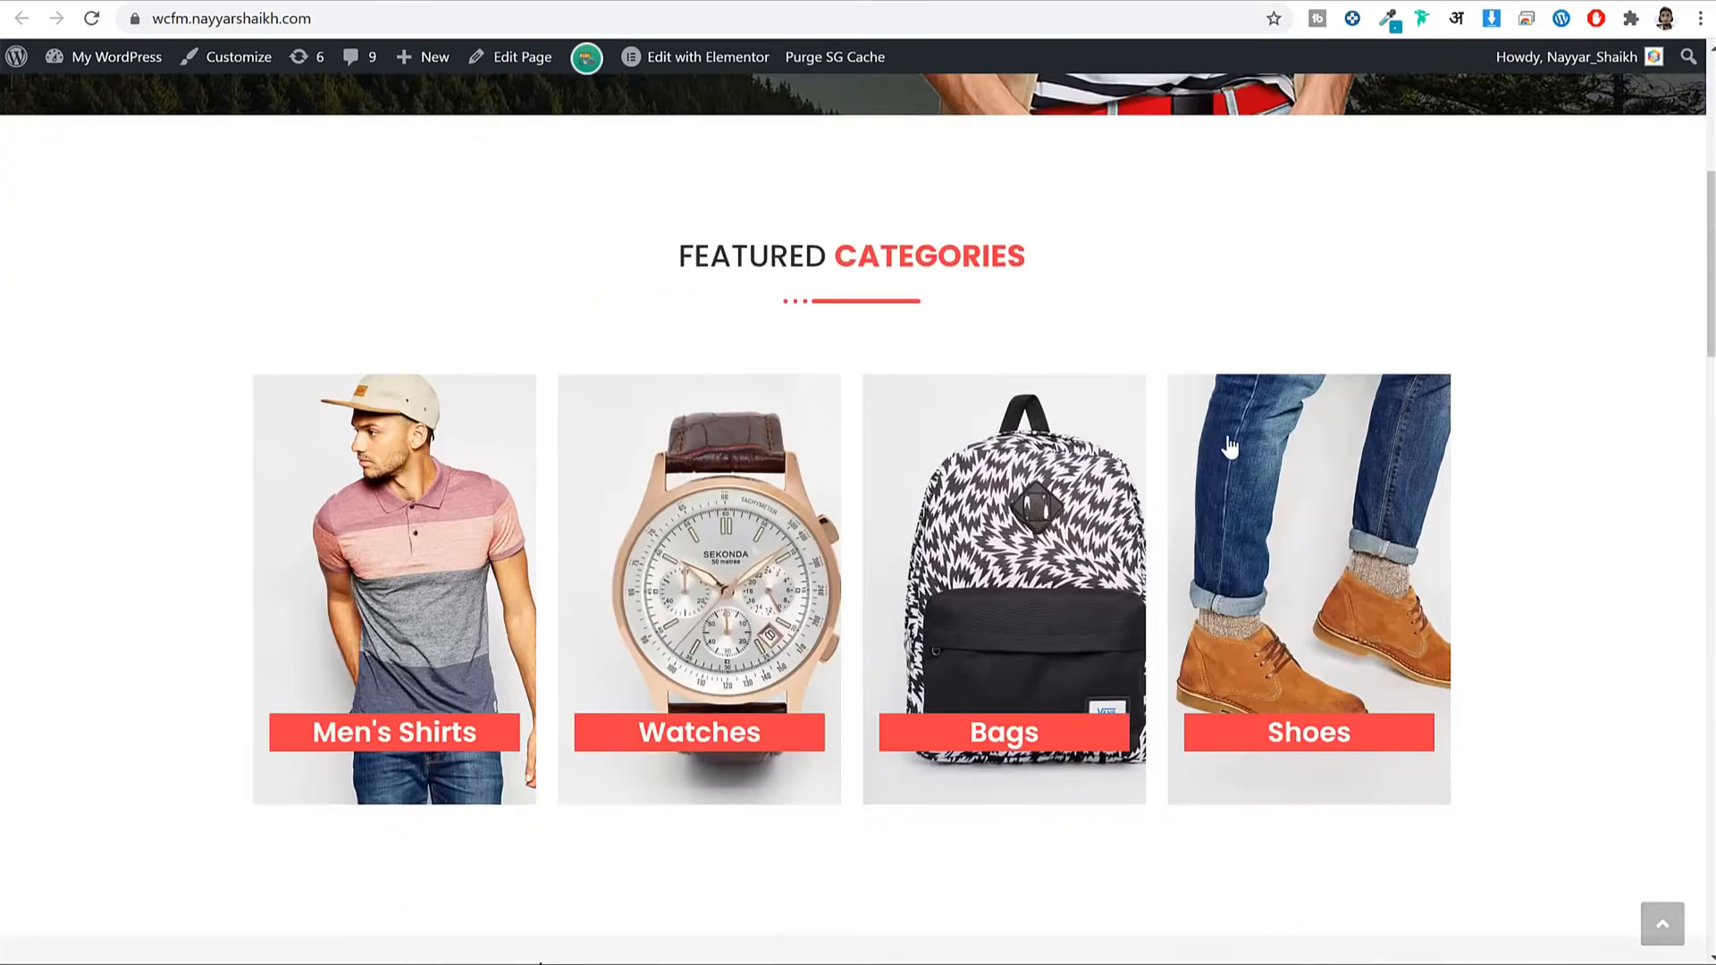
scroll(1262, 497, "up", 10)
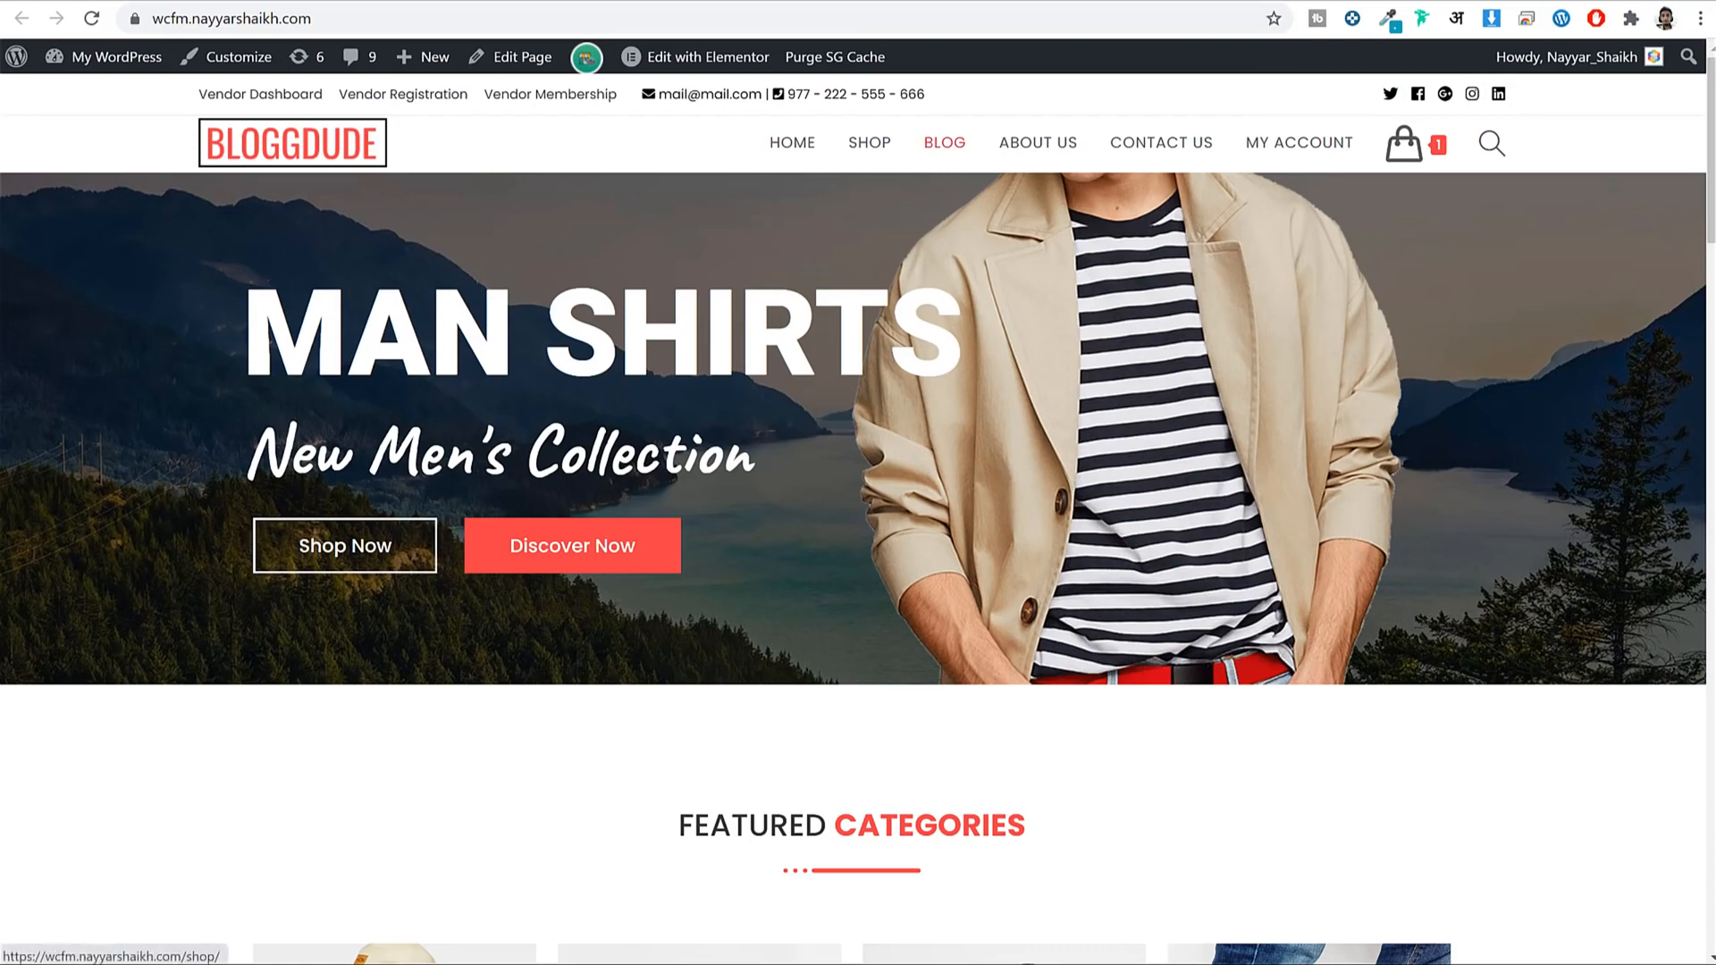
Load bloggdude.com/sg in a new tab and scroll to the StartUp, GrowBig and GoGeek plans.
key("ctrl+t")
type("bloggdude.com/sg")
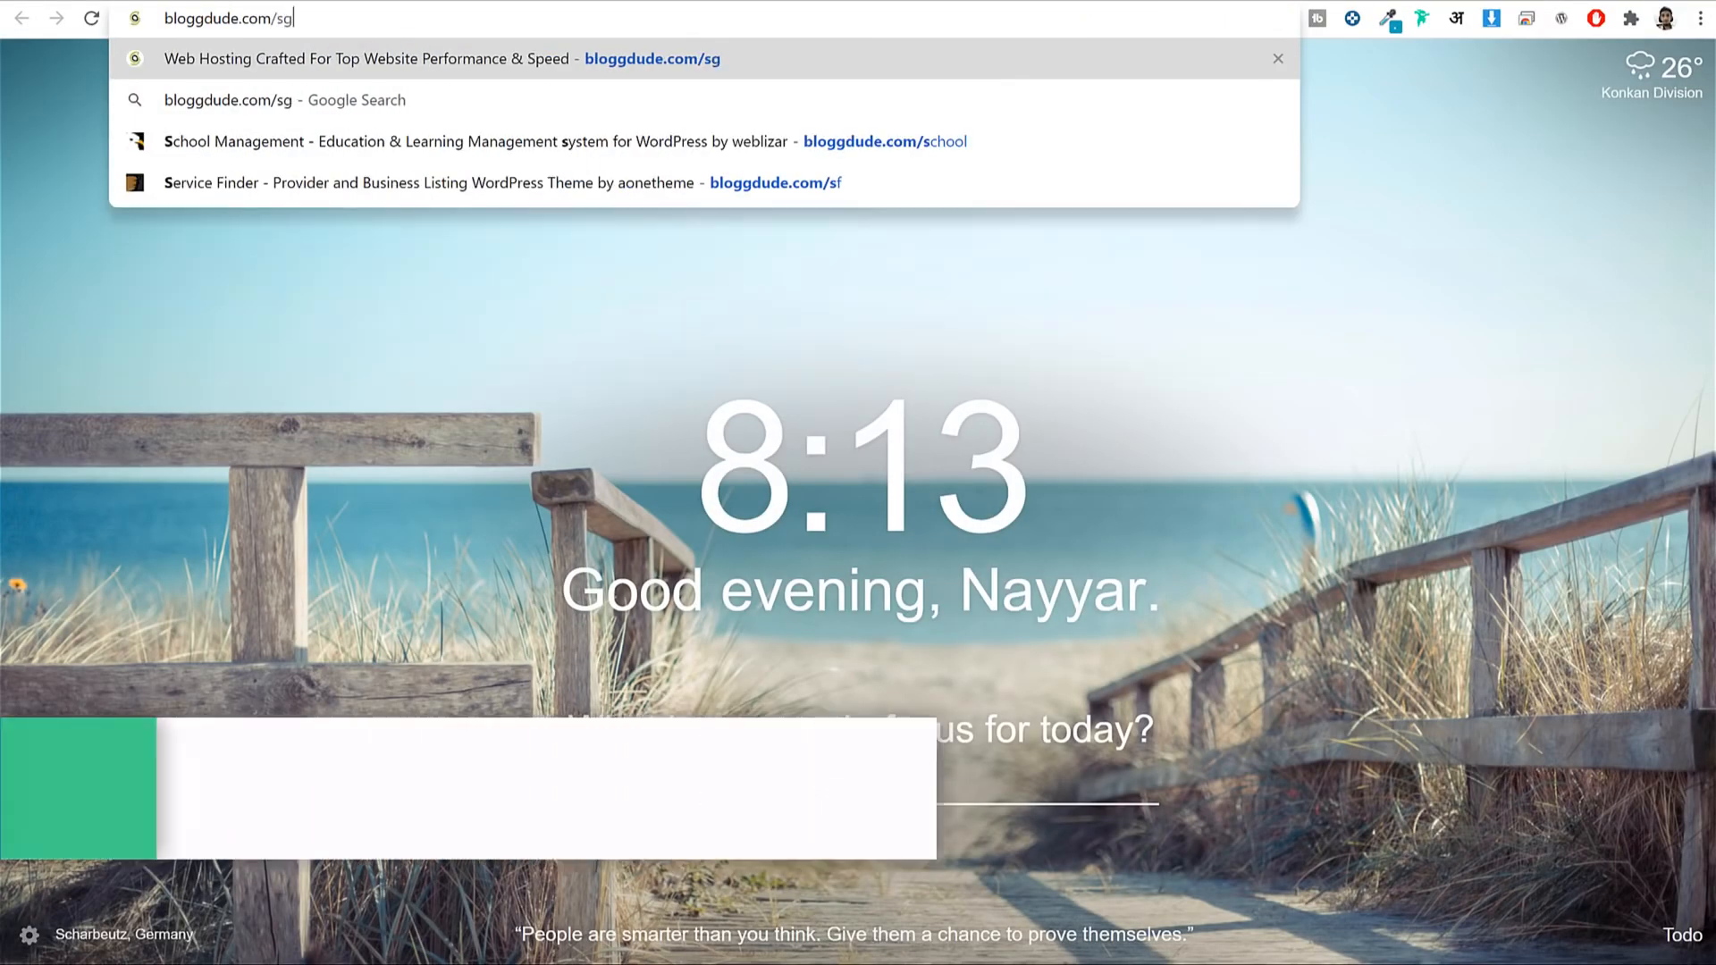
key("Return")
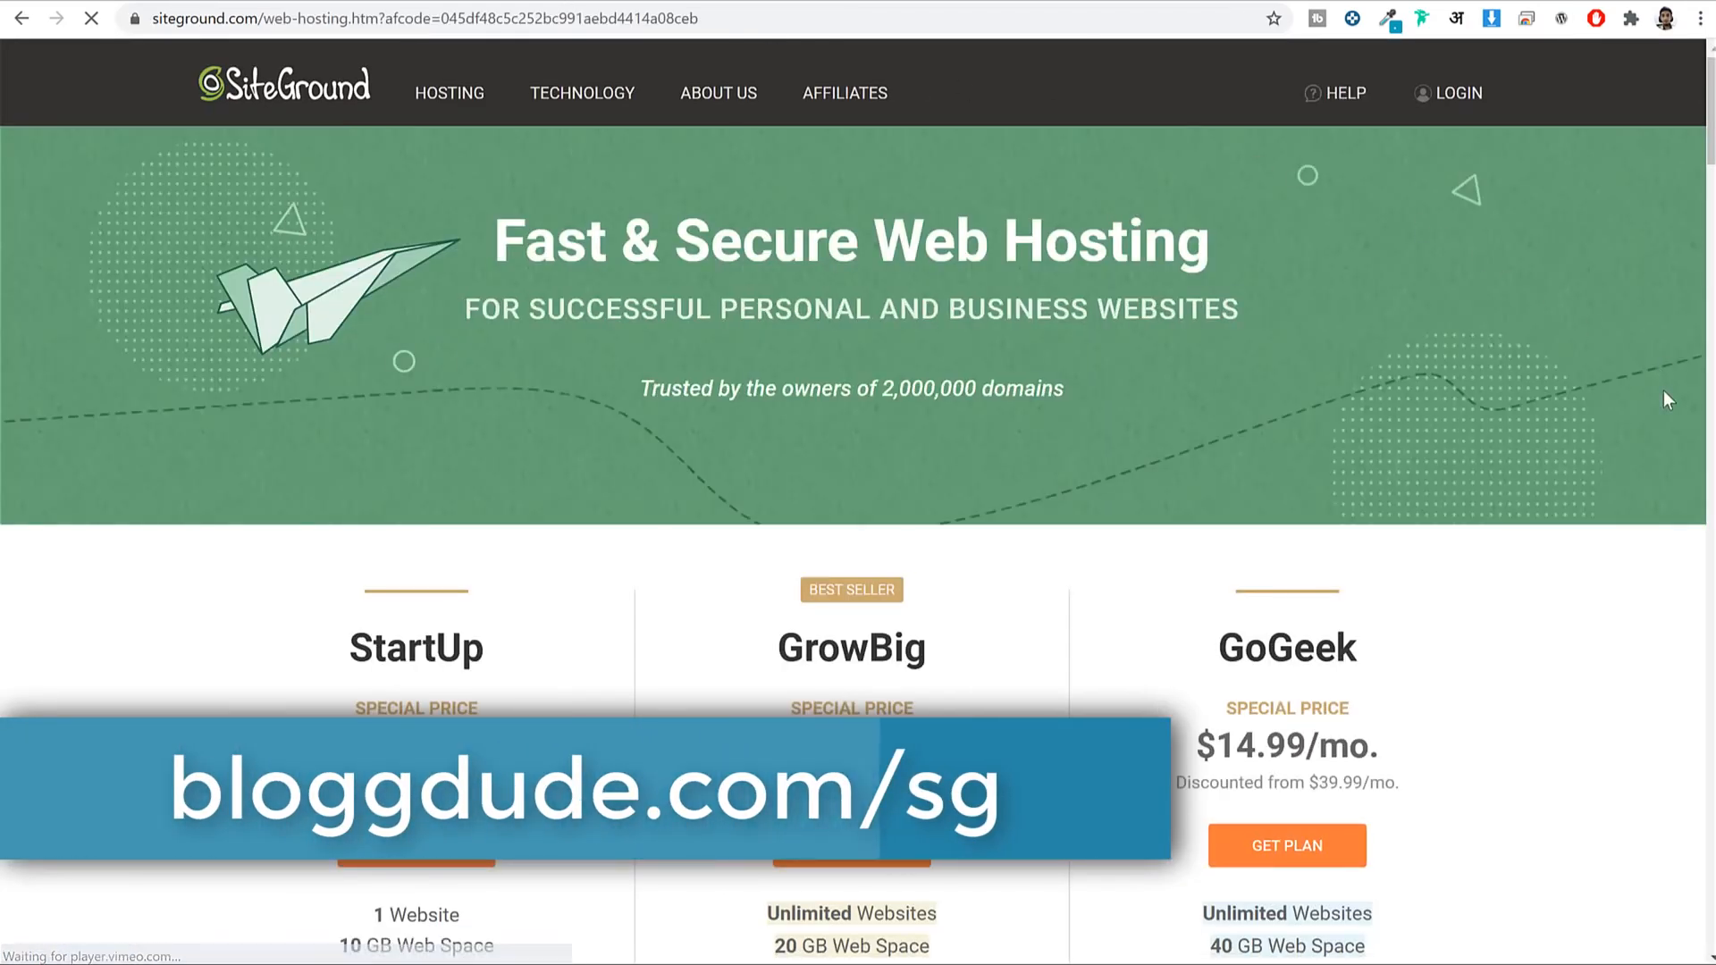
scroll(1671, 406, "down", 4)
scroll(1672, 408, "down", 1)
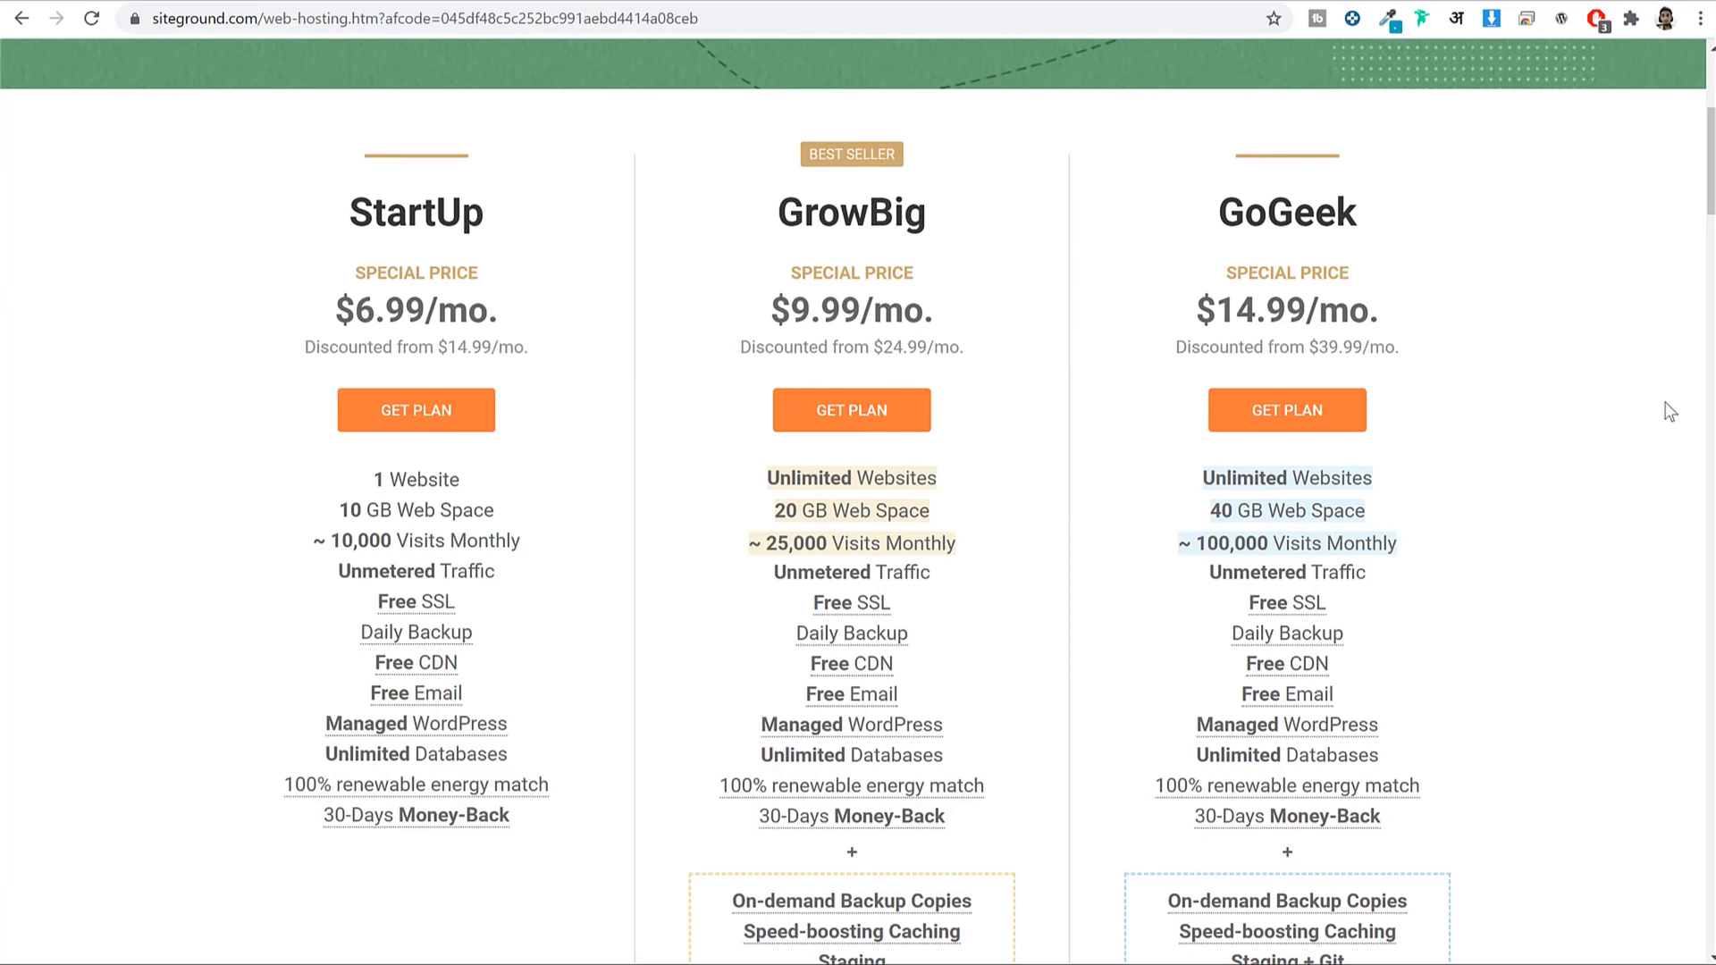
scroll(1611, 397, "down", 1)
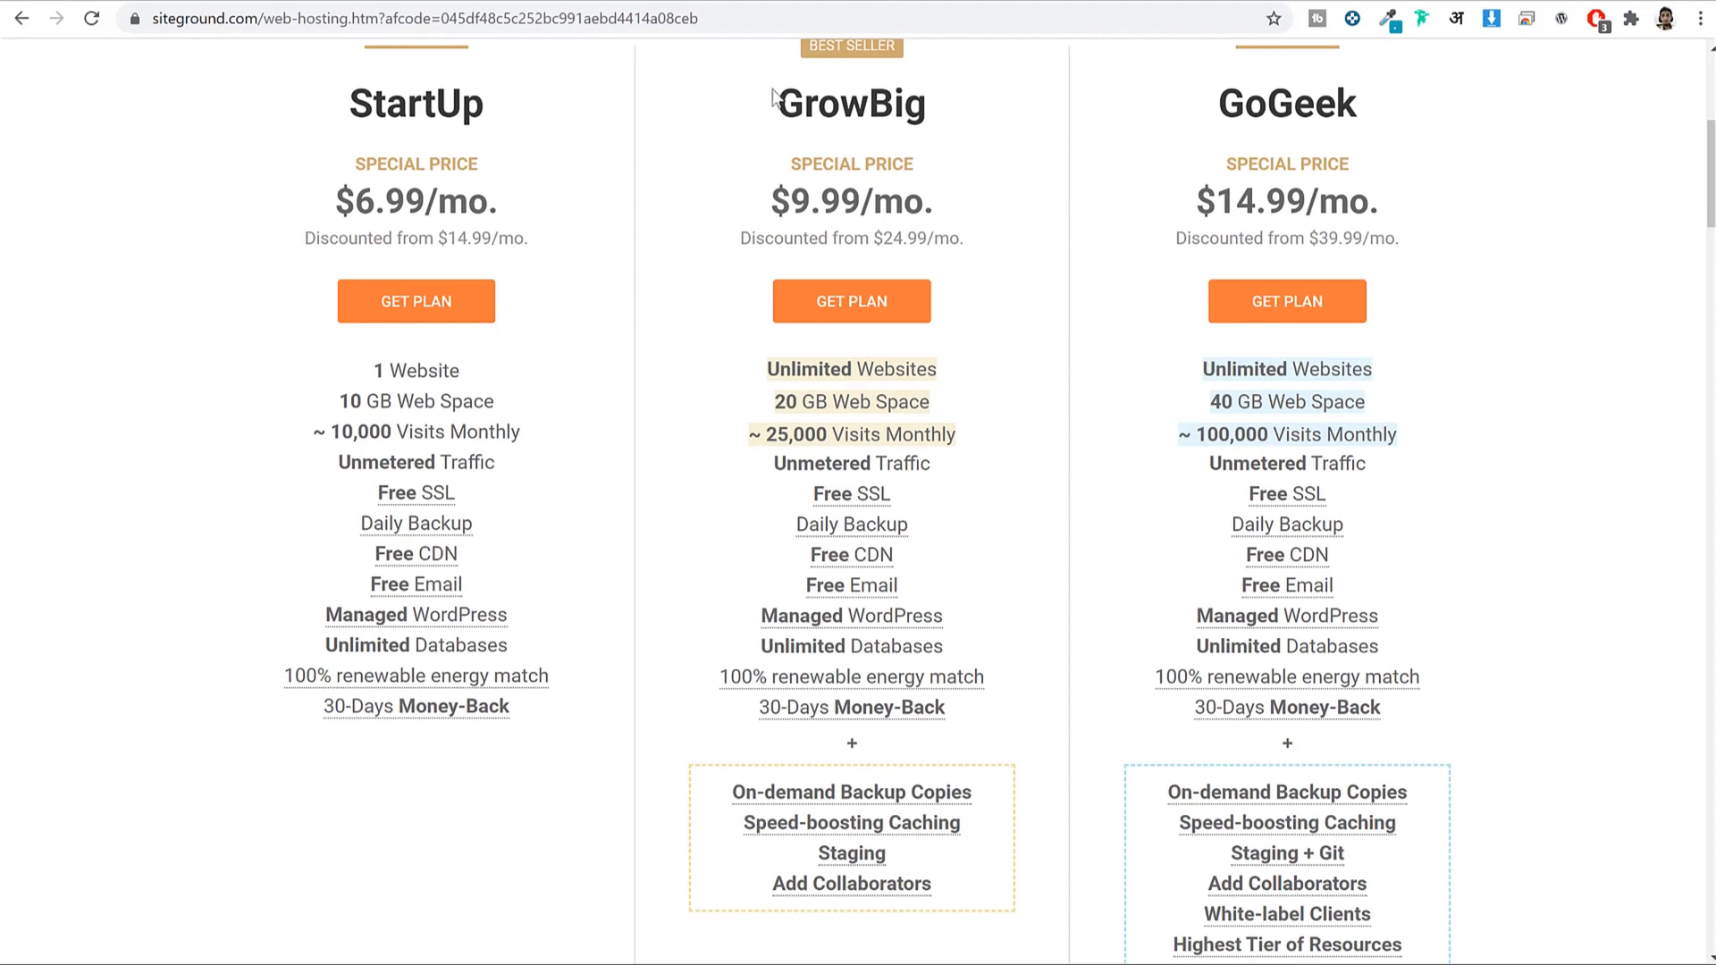
Highlight the StartUp and GrowBig plans, contrasting 1 Website with Unlimited Websites.
left_click_drag(774, 98, 941, 105)
left_click(937, 96)
left_click_drag(333, 123, 494, 105)
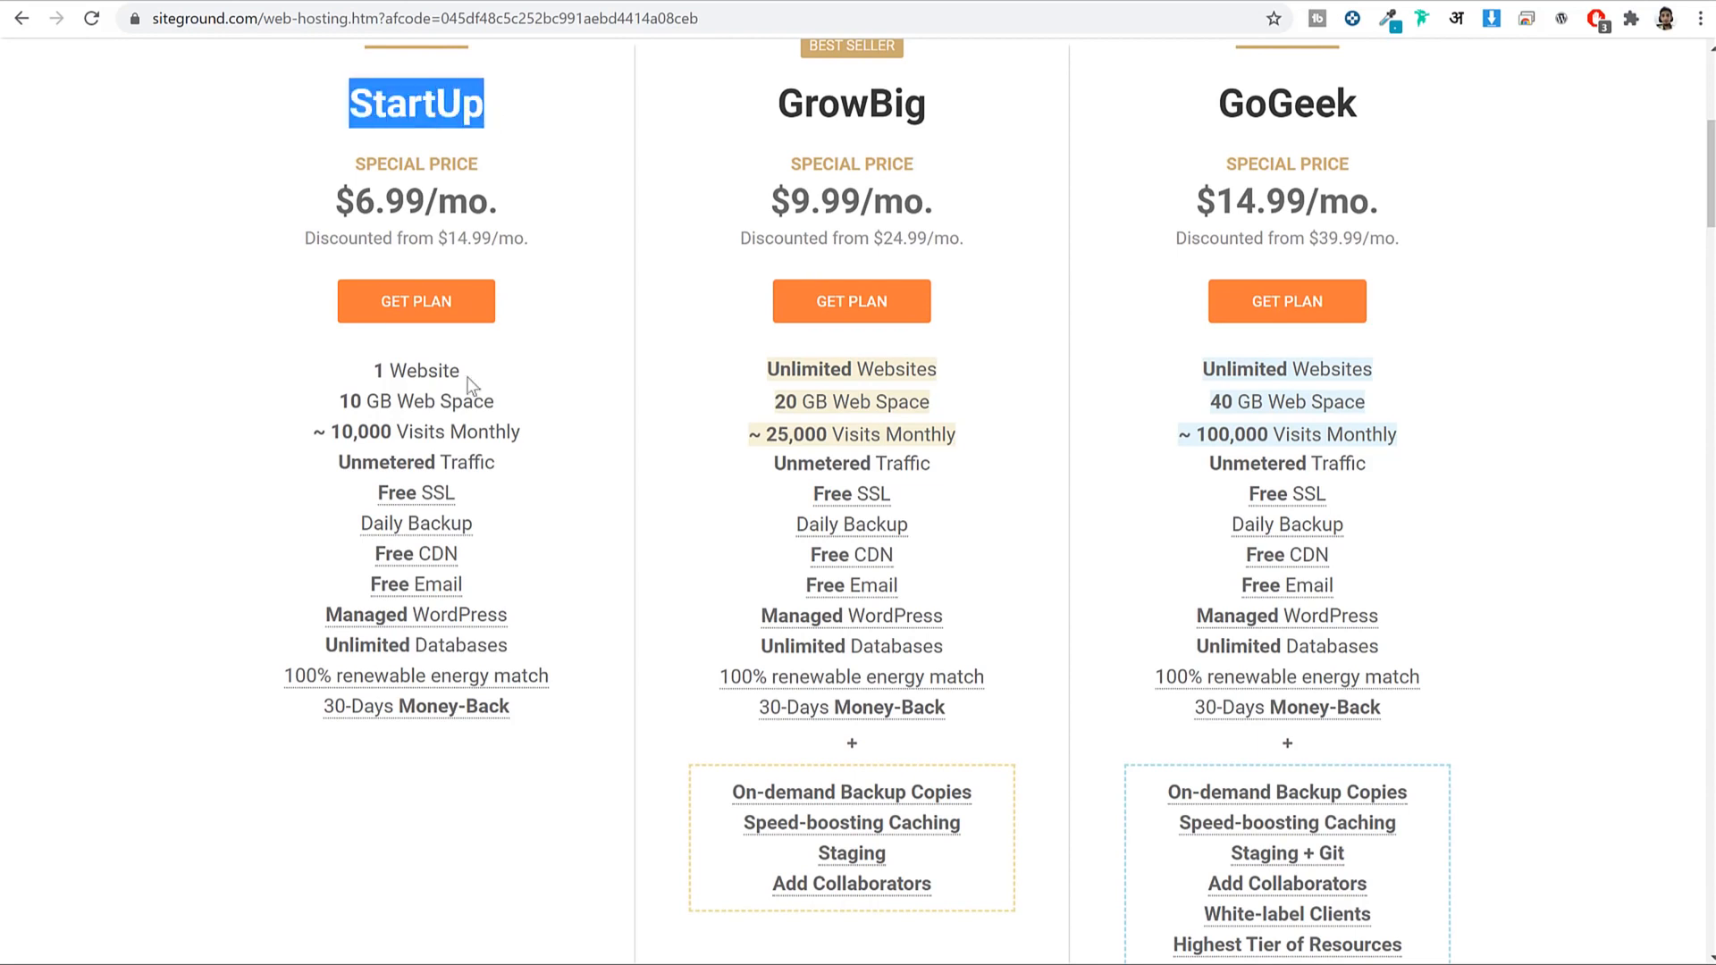
left_click_drag(465, 373, 347, 366)
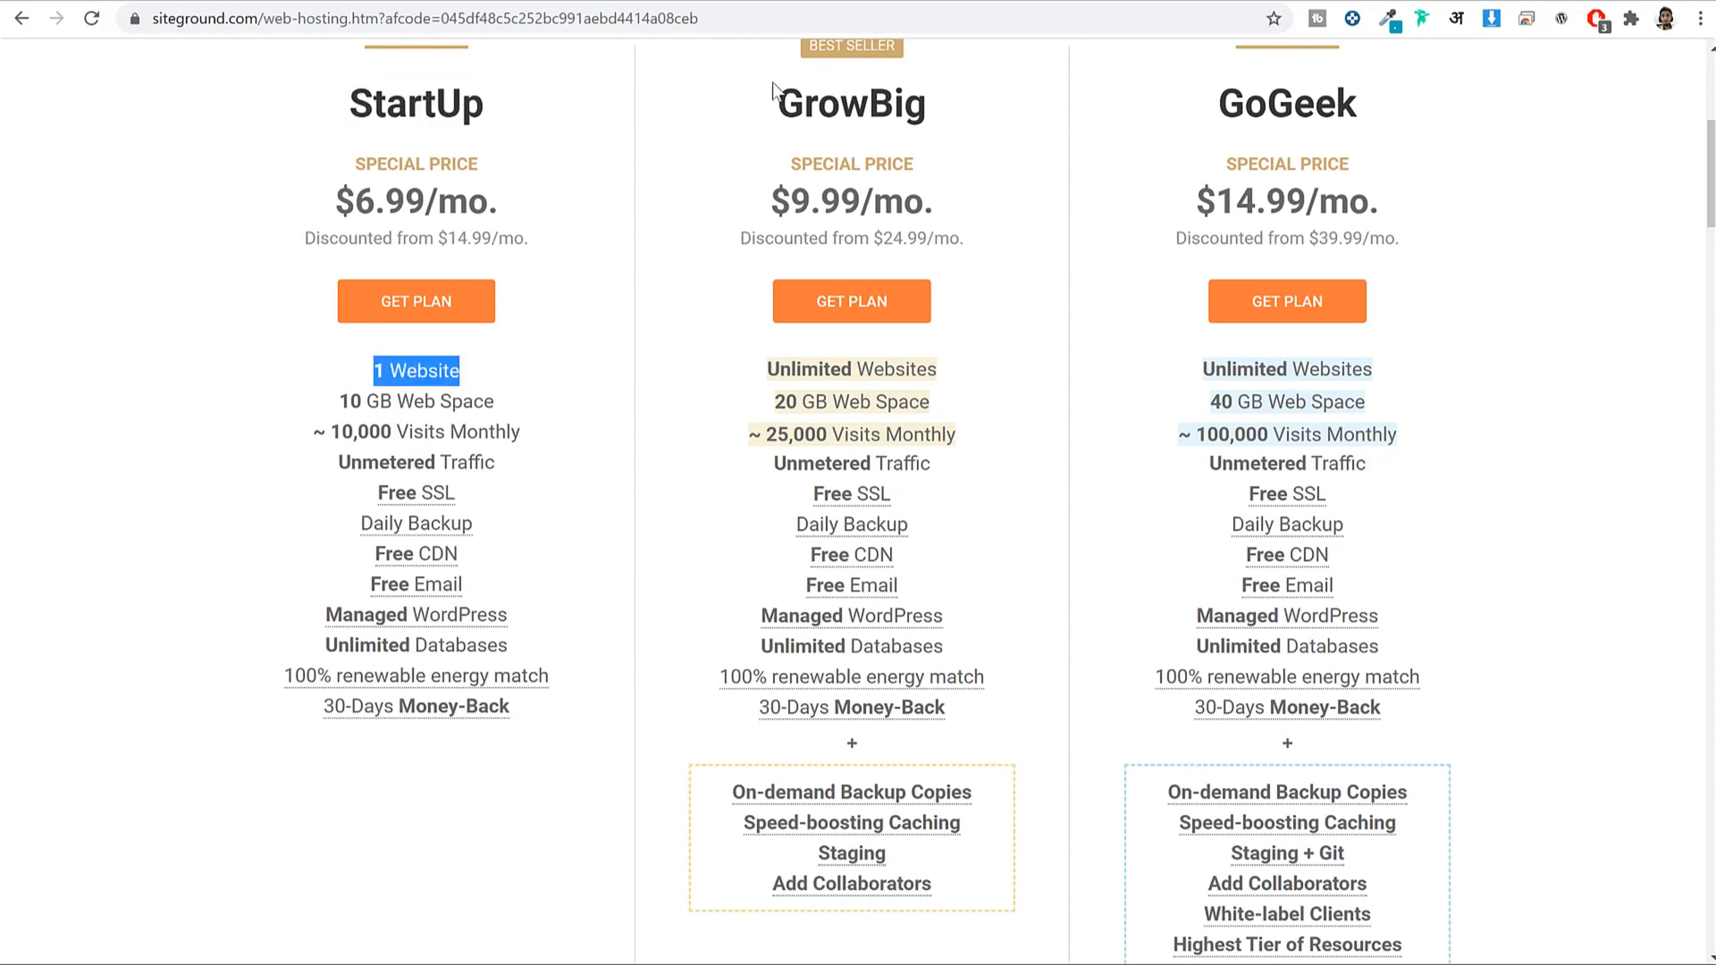
left_click_drag(774, 90, 934, 107)
left_click_drag(973, 368, 822, 354)
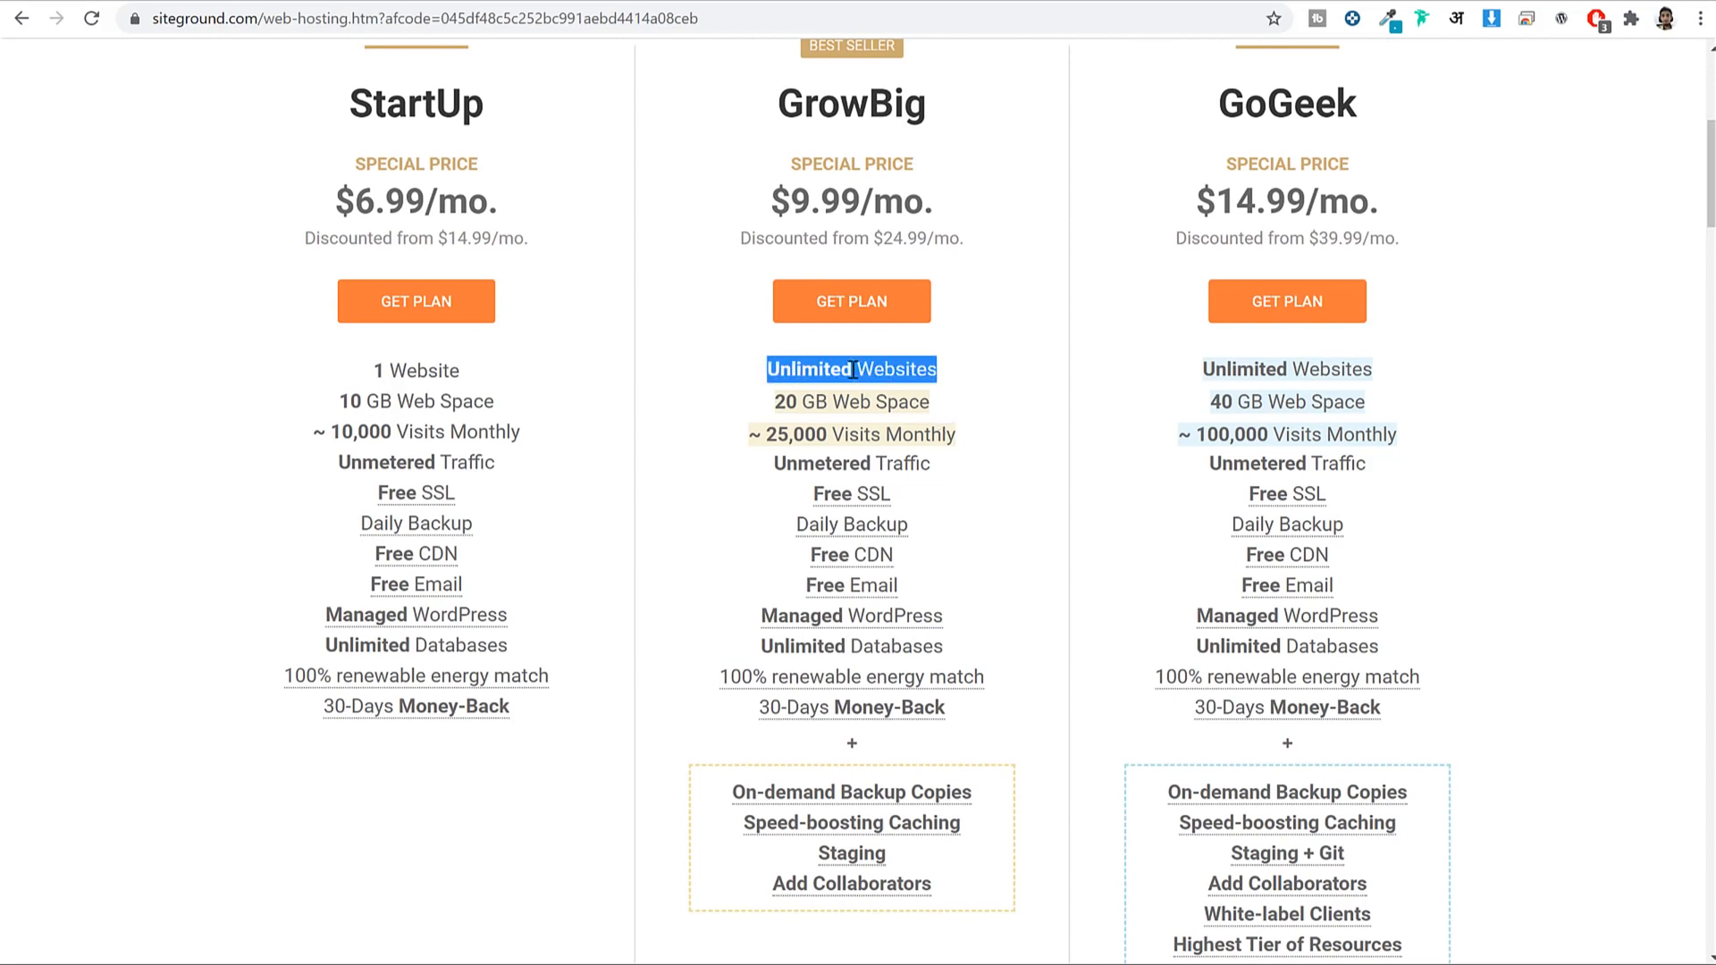
left_click_drag(347, 98, 521, 114)
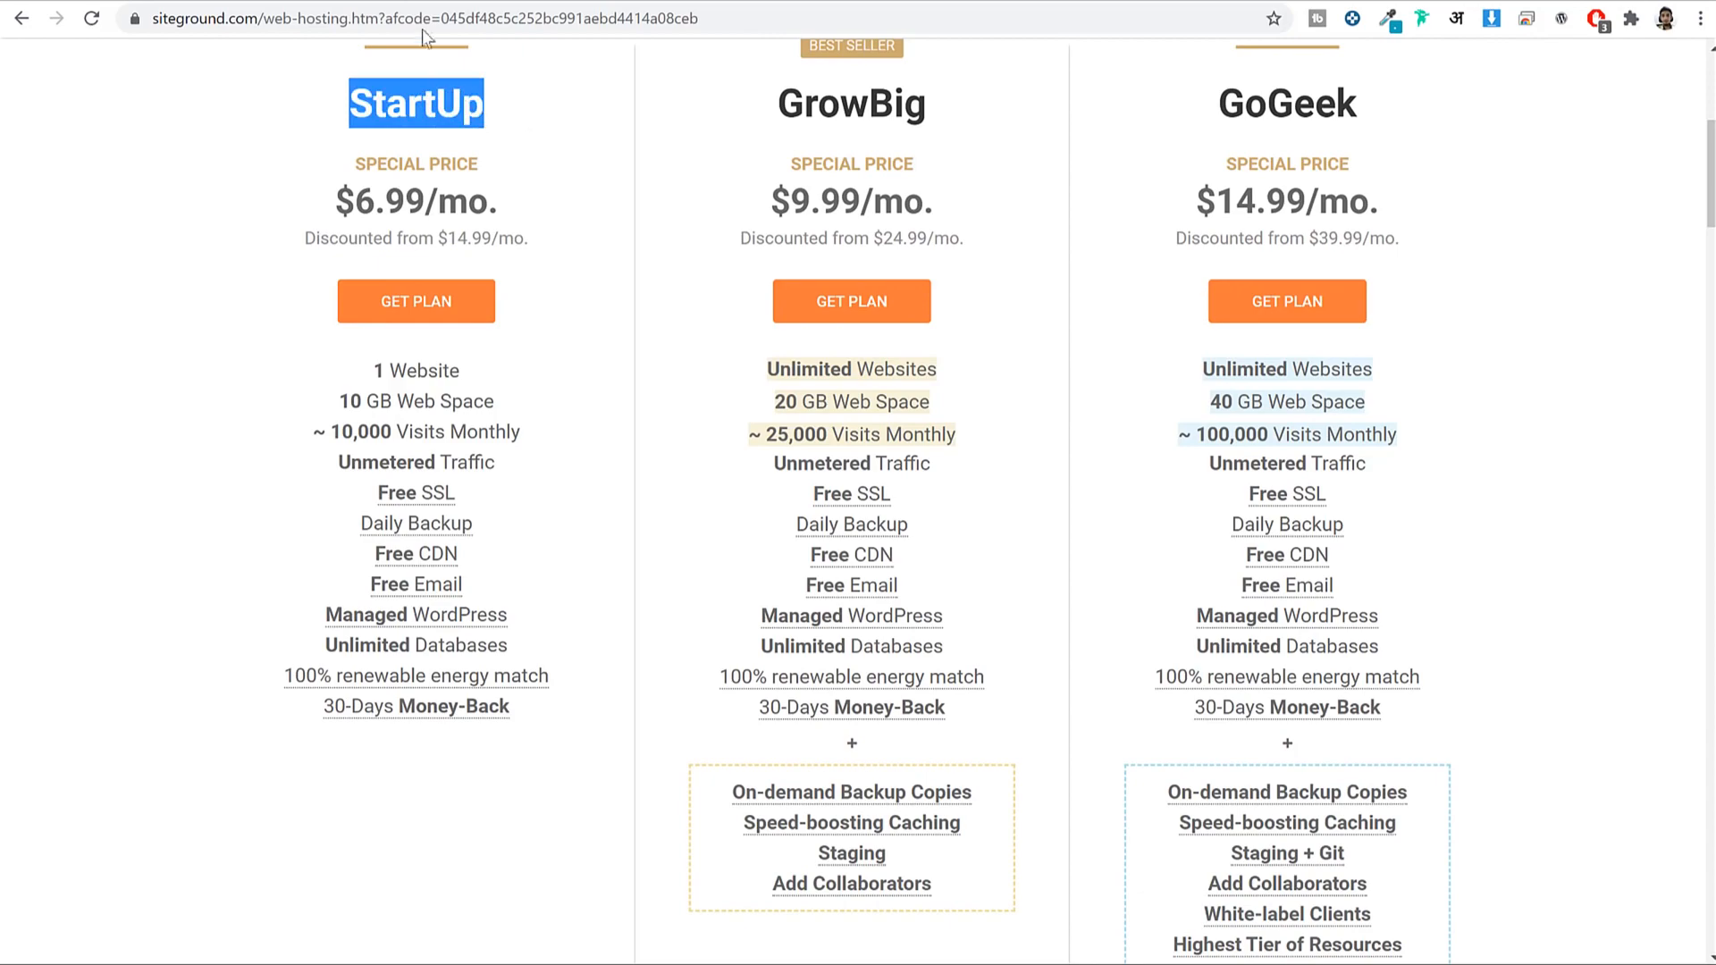
Switch between the SiteGround and BLOGGDUDE store tabs, ending at the top of the store homepage.
left_click(412, 1)
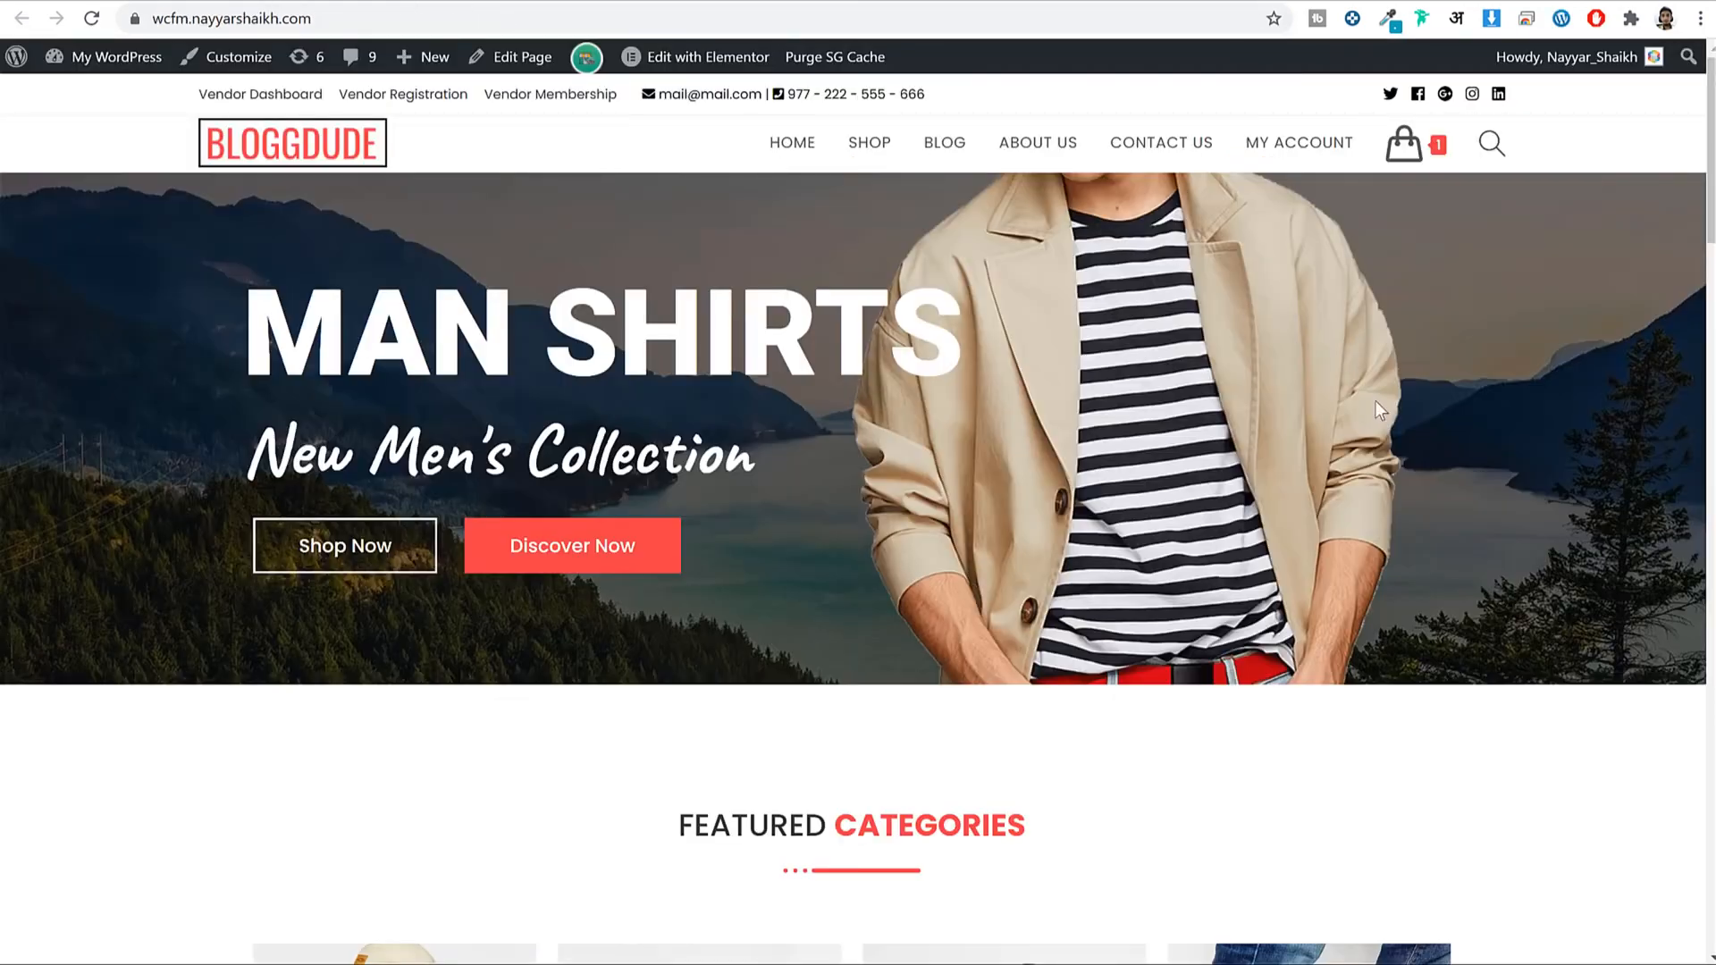
scroll(1430, 432, "down", 20)
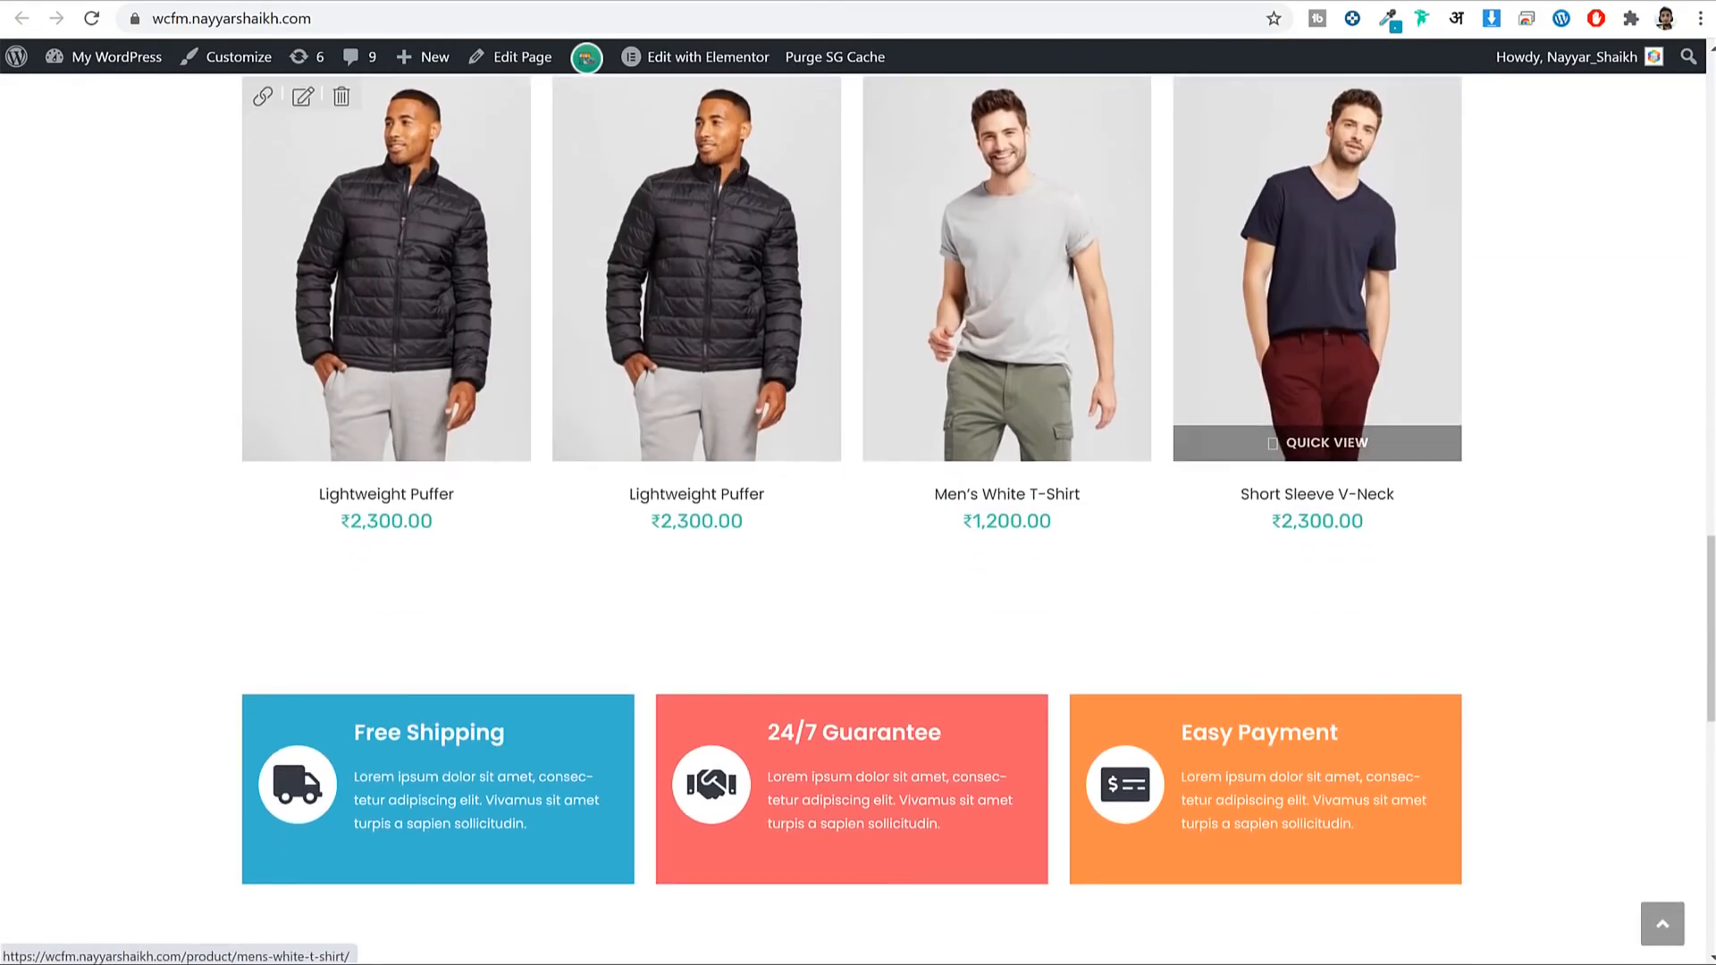
left_click(446, 1)
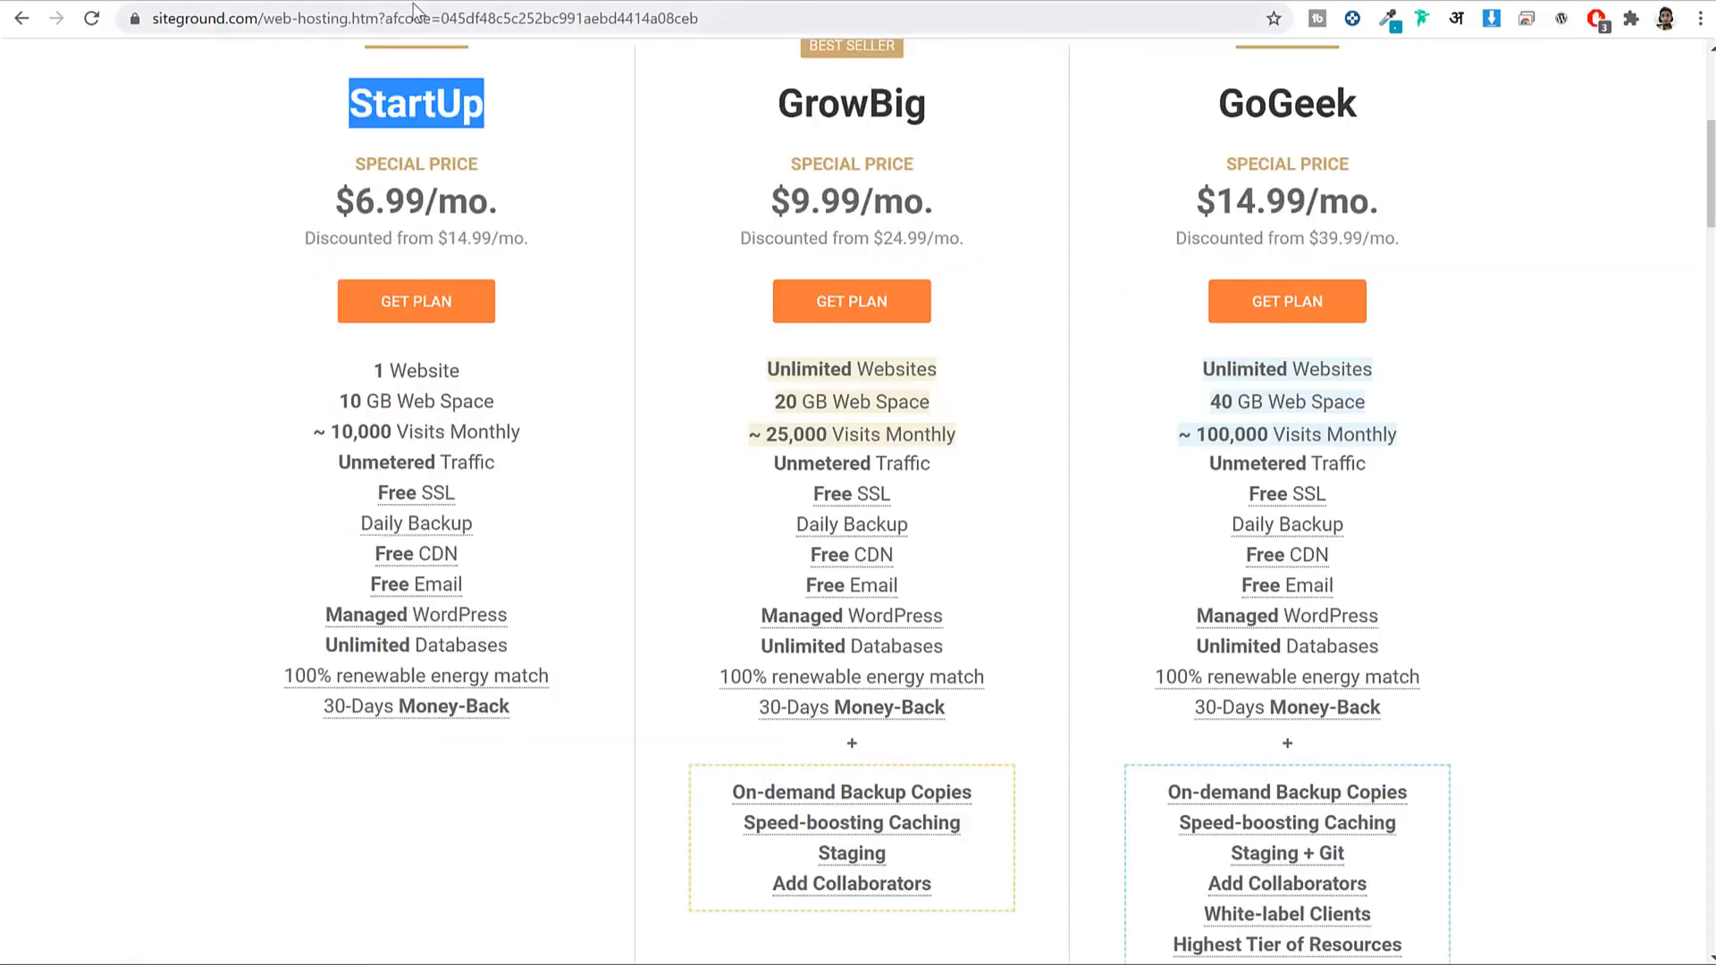
left_click(593, 2)
scroll(1429, 513, "down", 10)
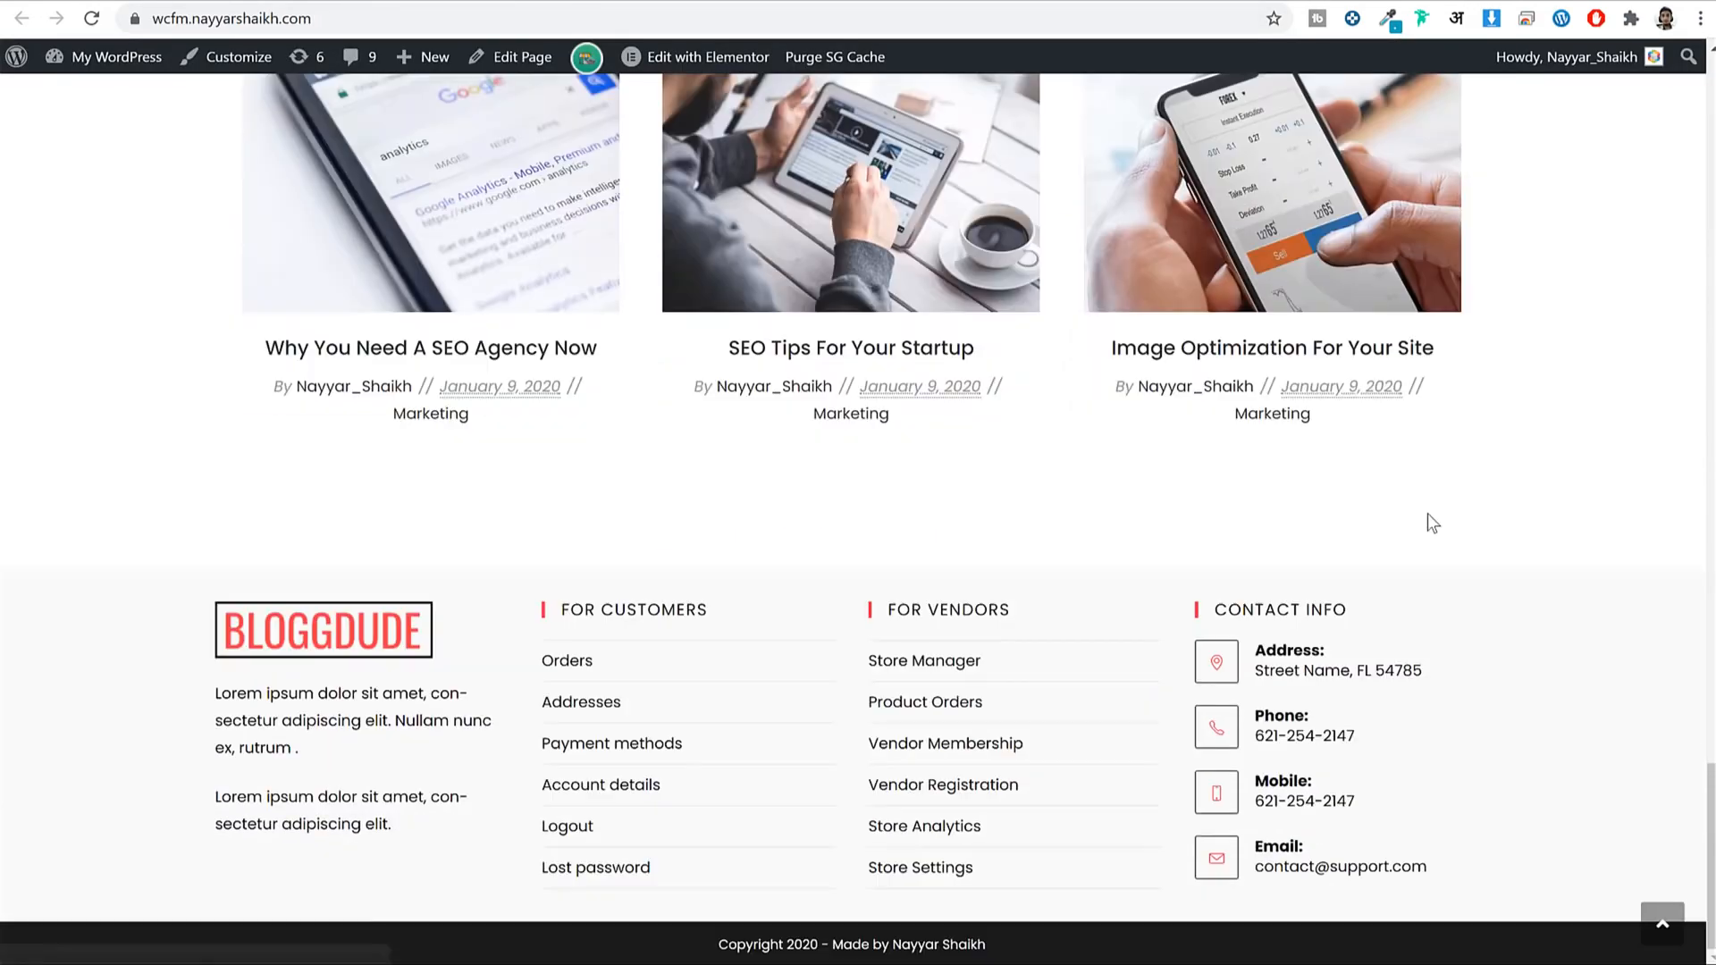
scroll(1430, 527, "up", 14)
scroll(1430, 534, "up", 15)
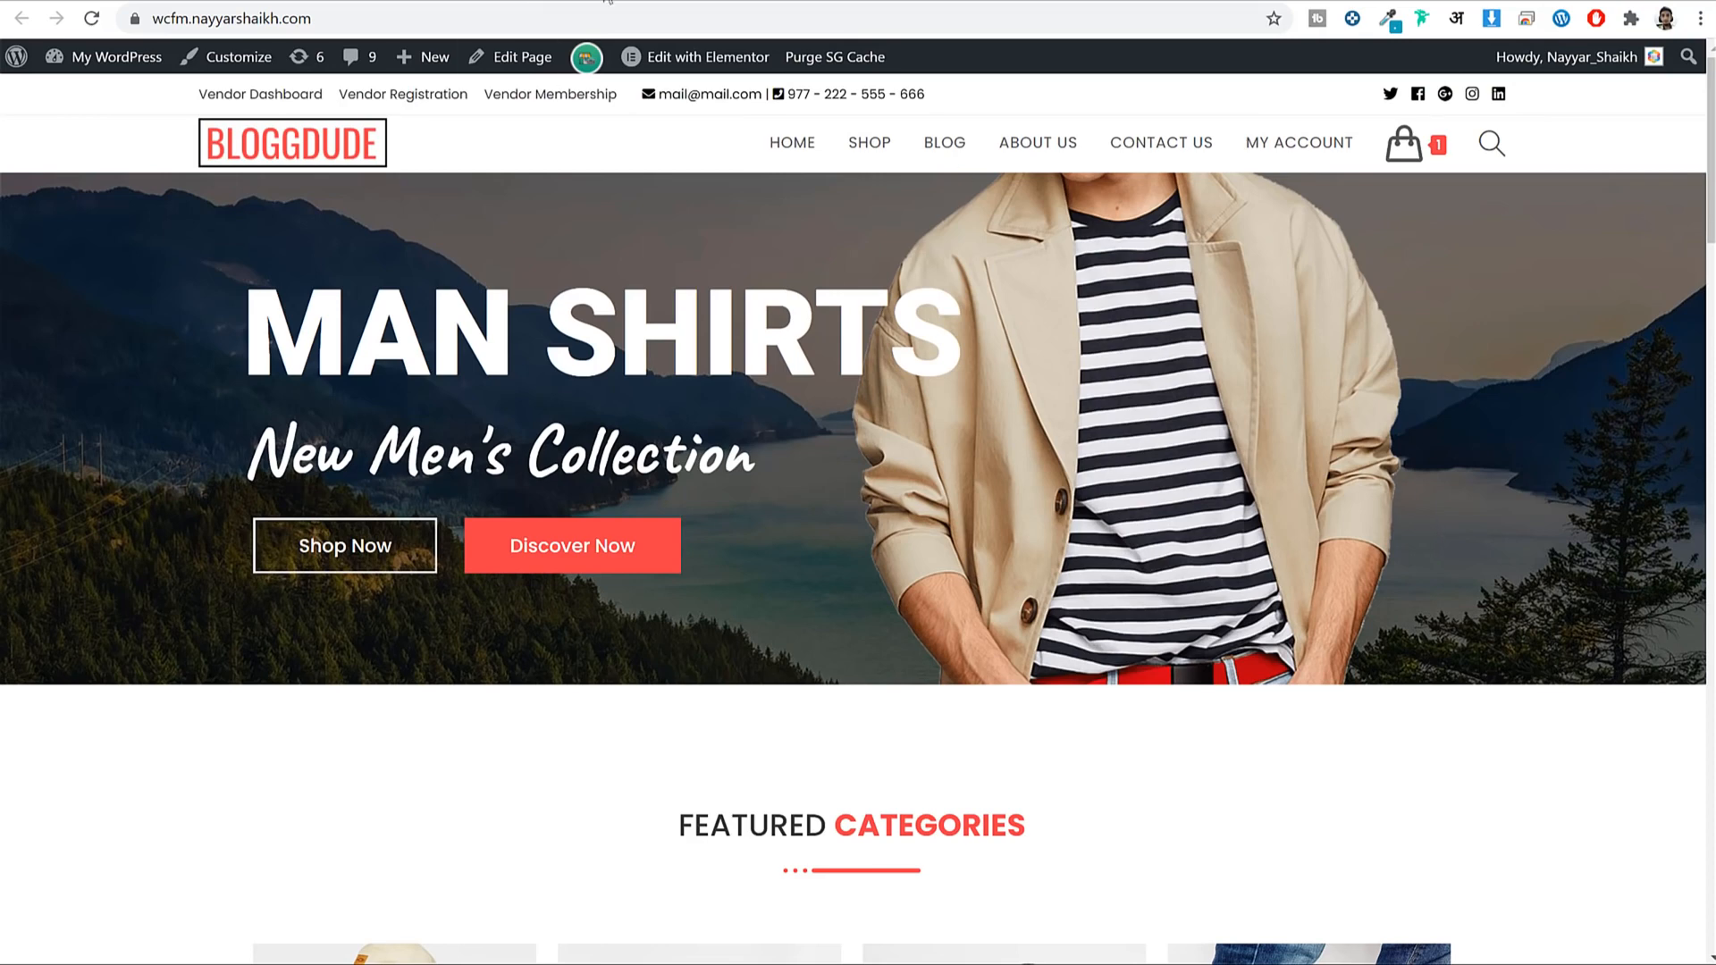
left_click(456, 2)
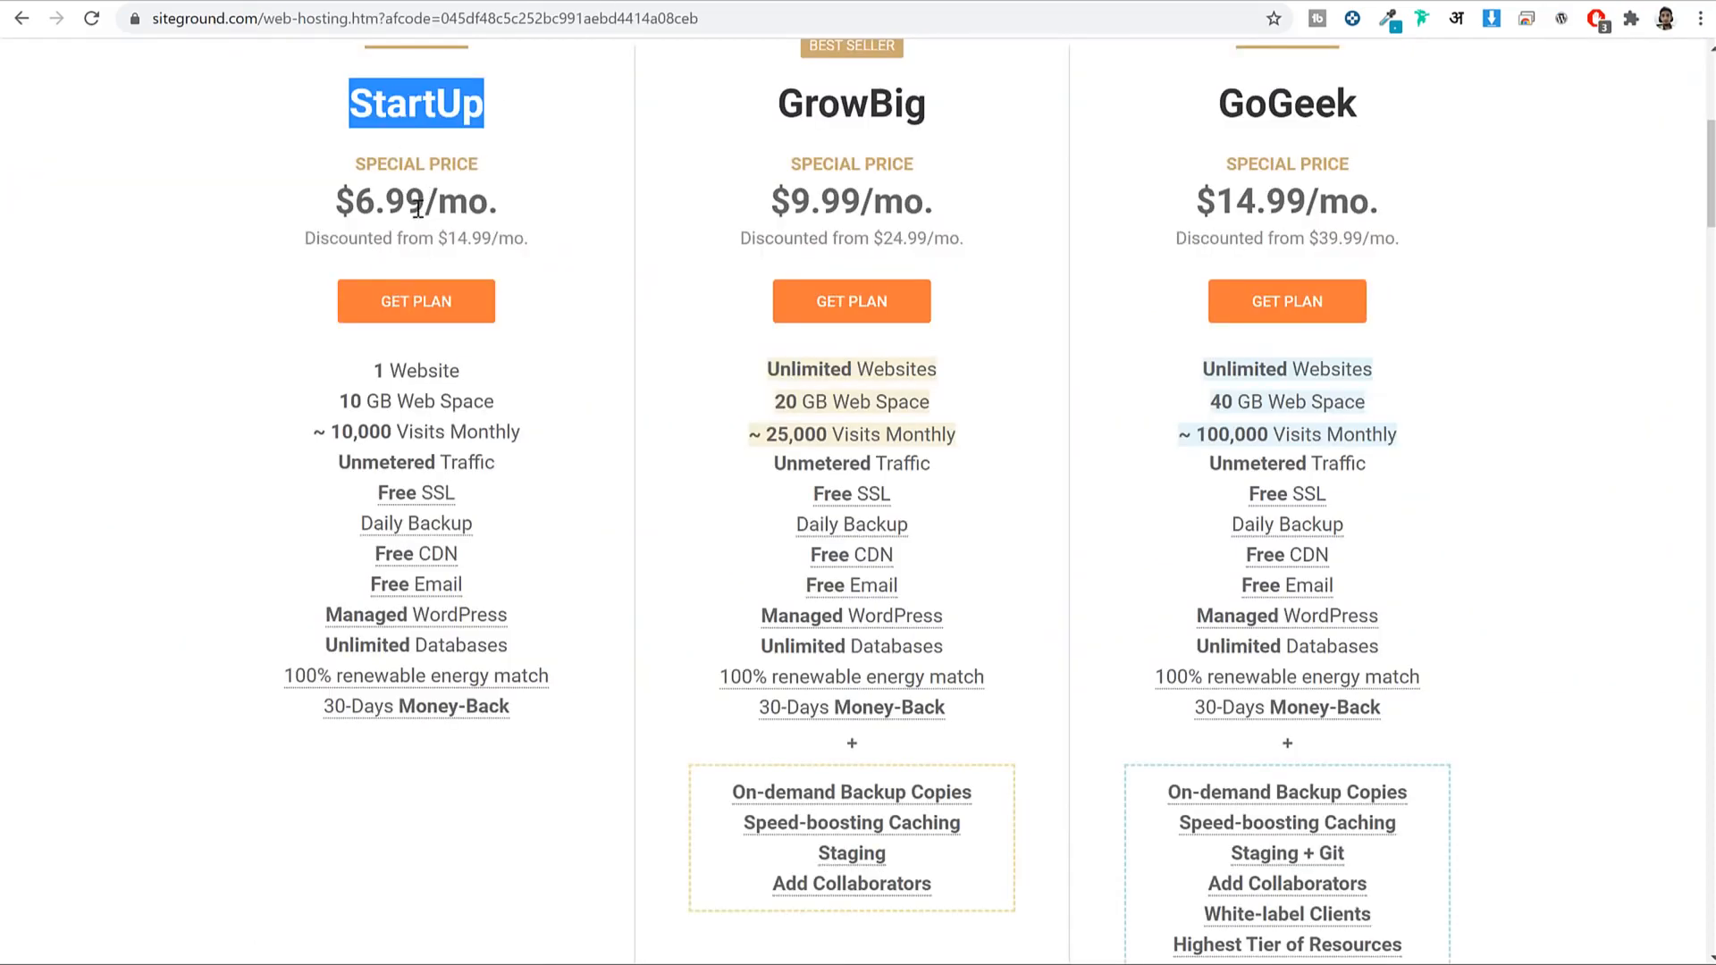
left_click(522, 107)
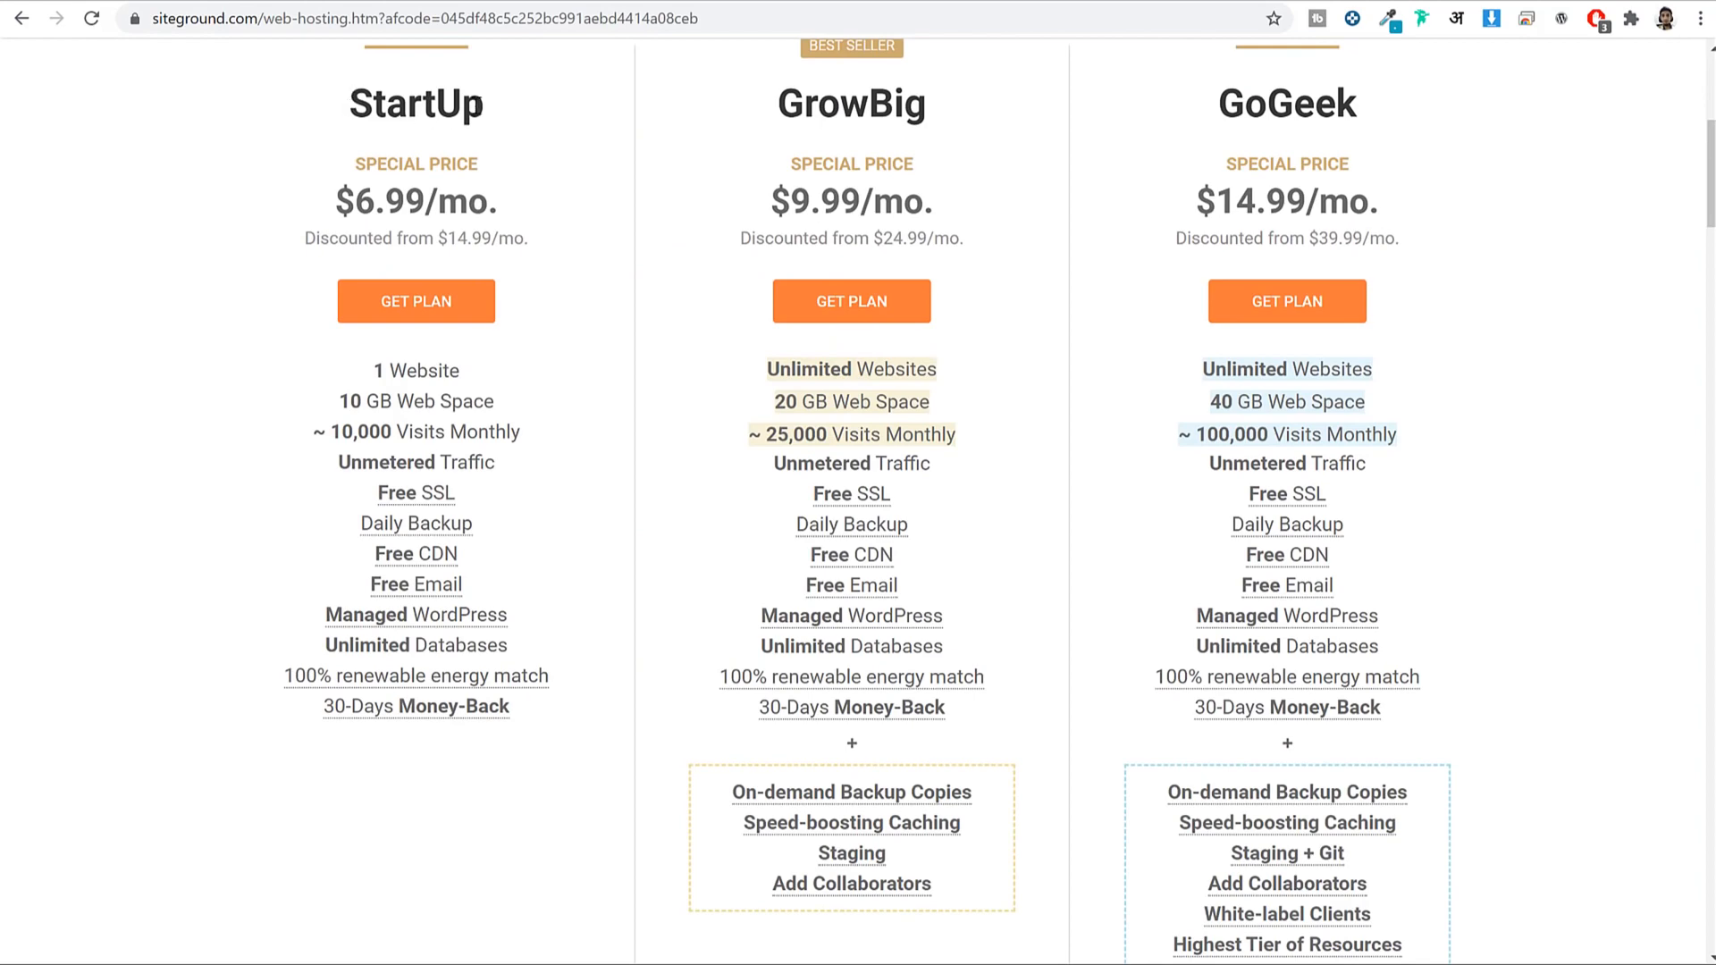
double_click(1019, 118)
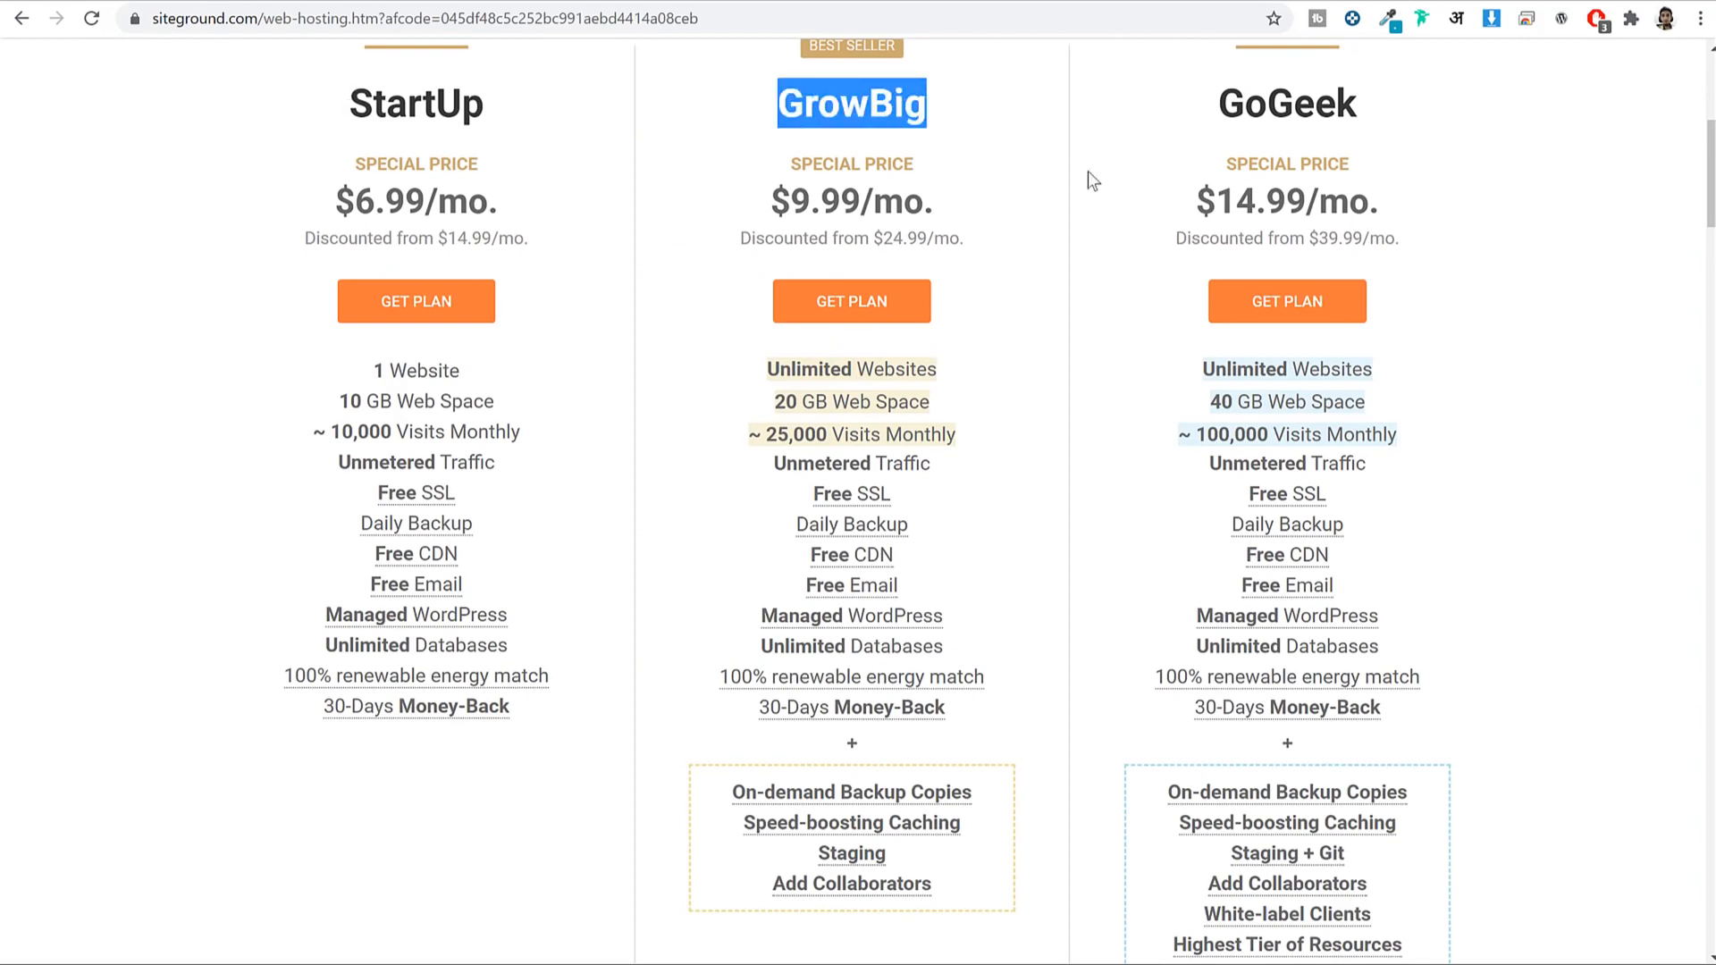
left_click(424, 1)
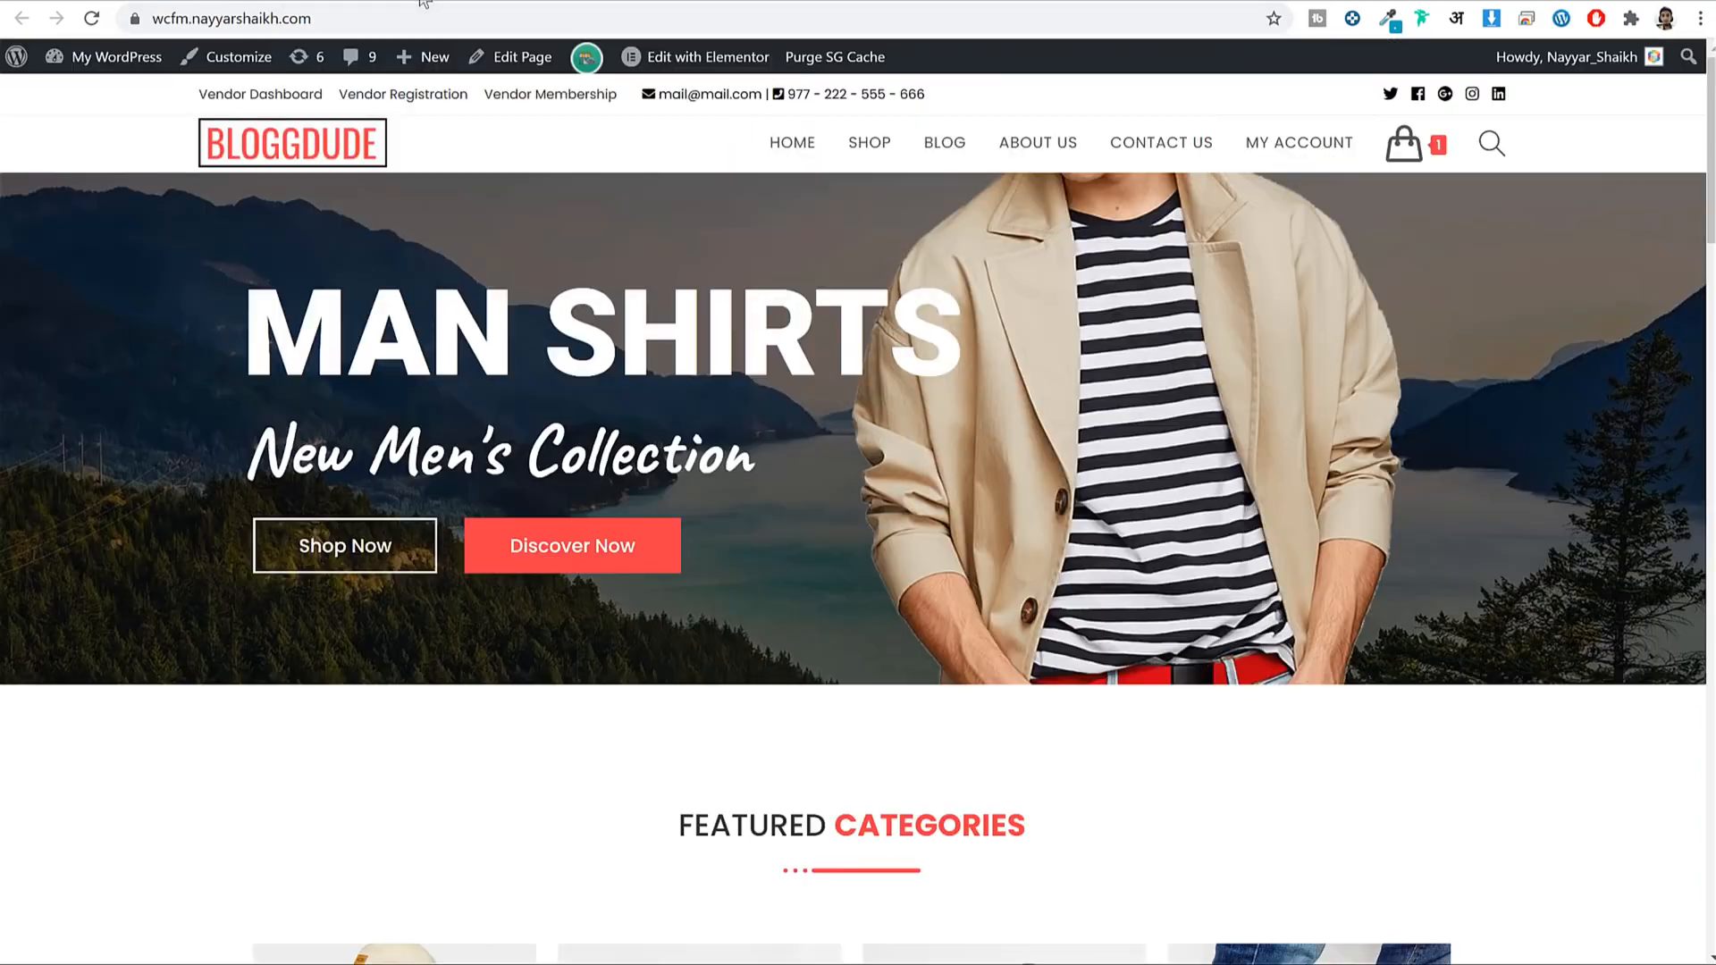
scroll(892, 386, "down", 7)
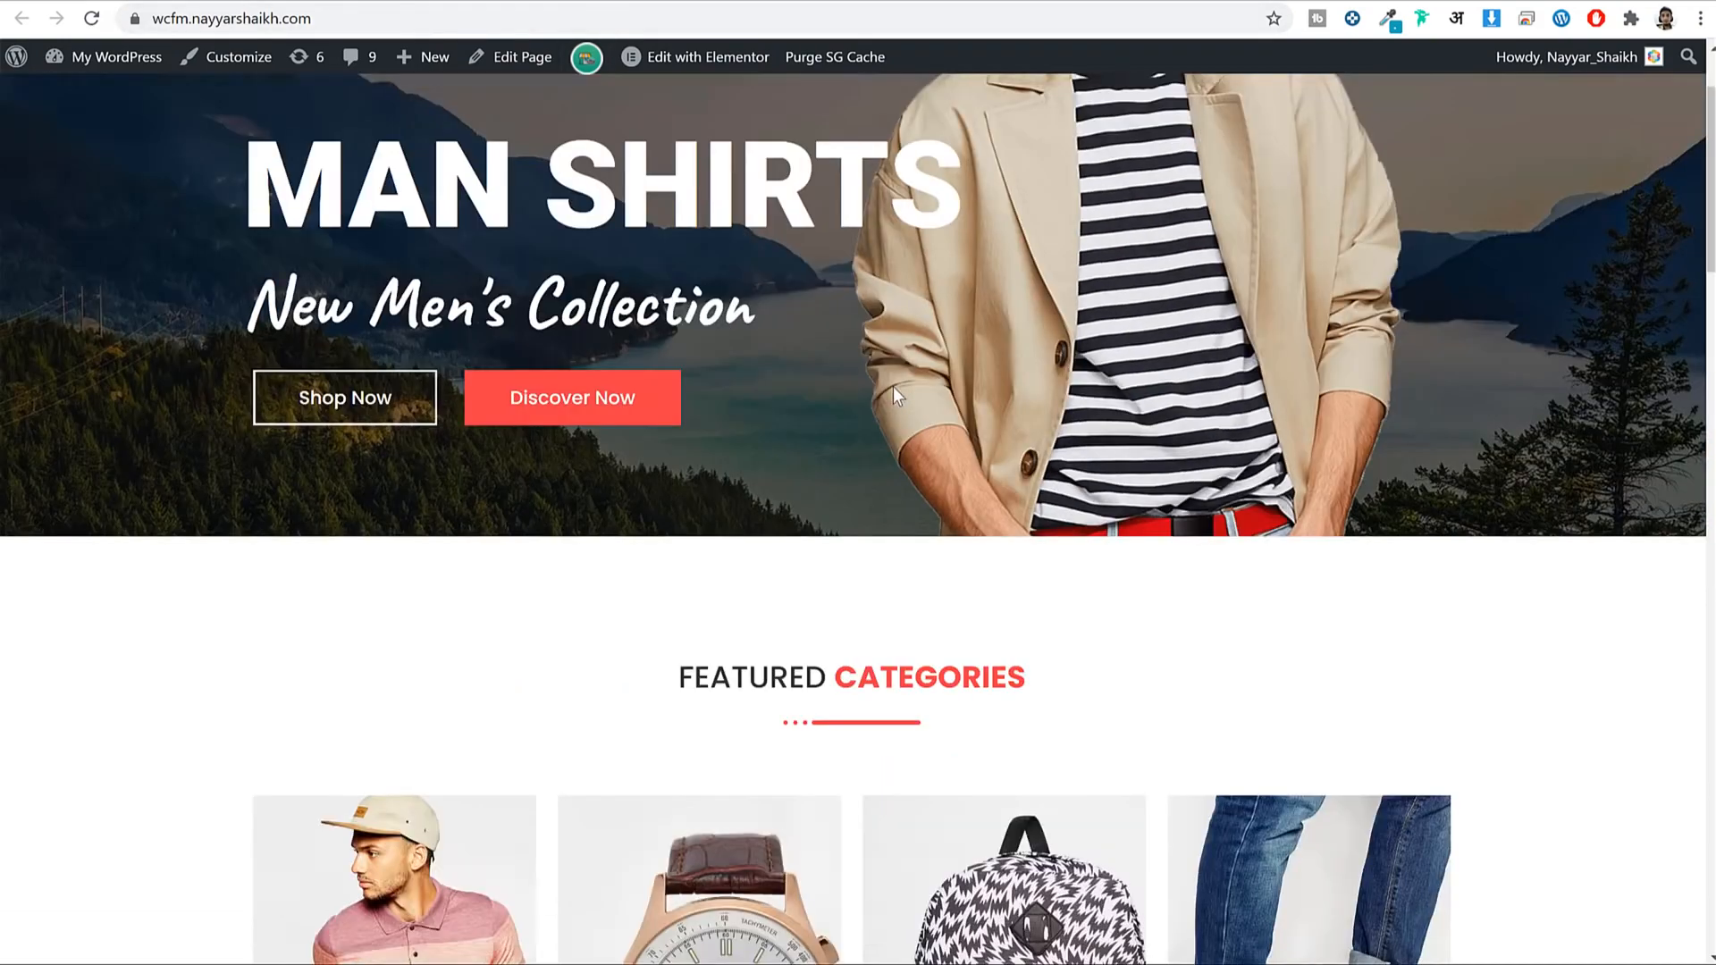
scroll(893, 386, "up", 7)
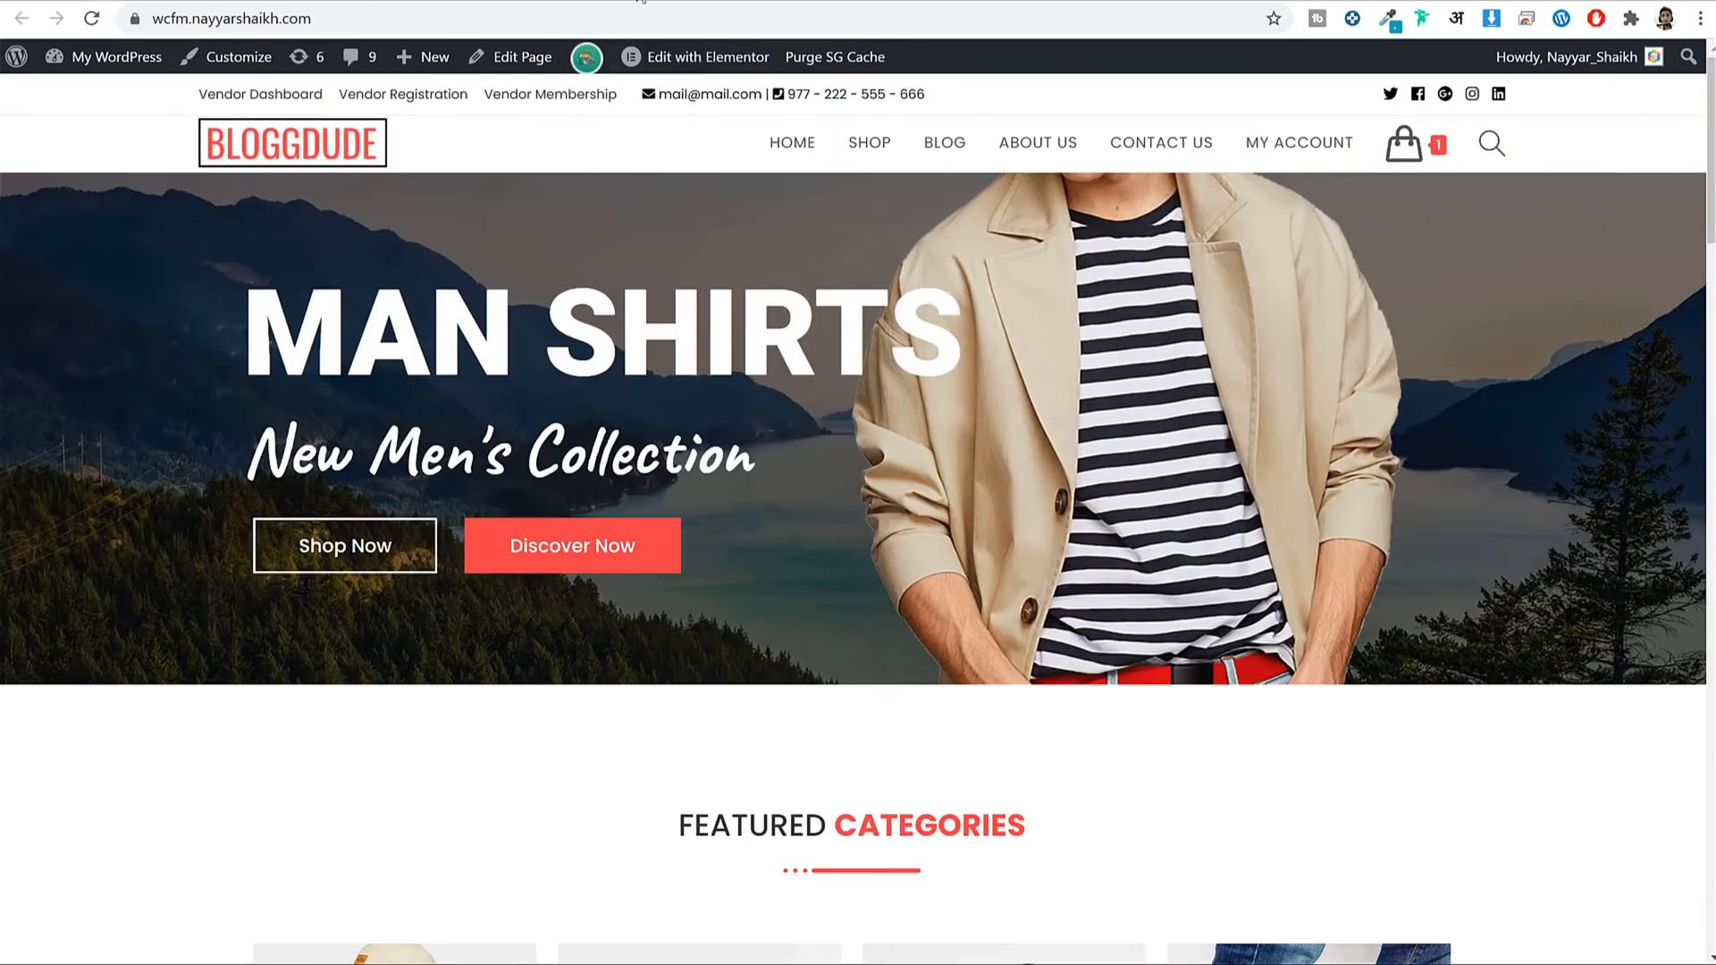
left_click(657, 1)
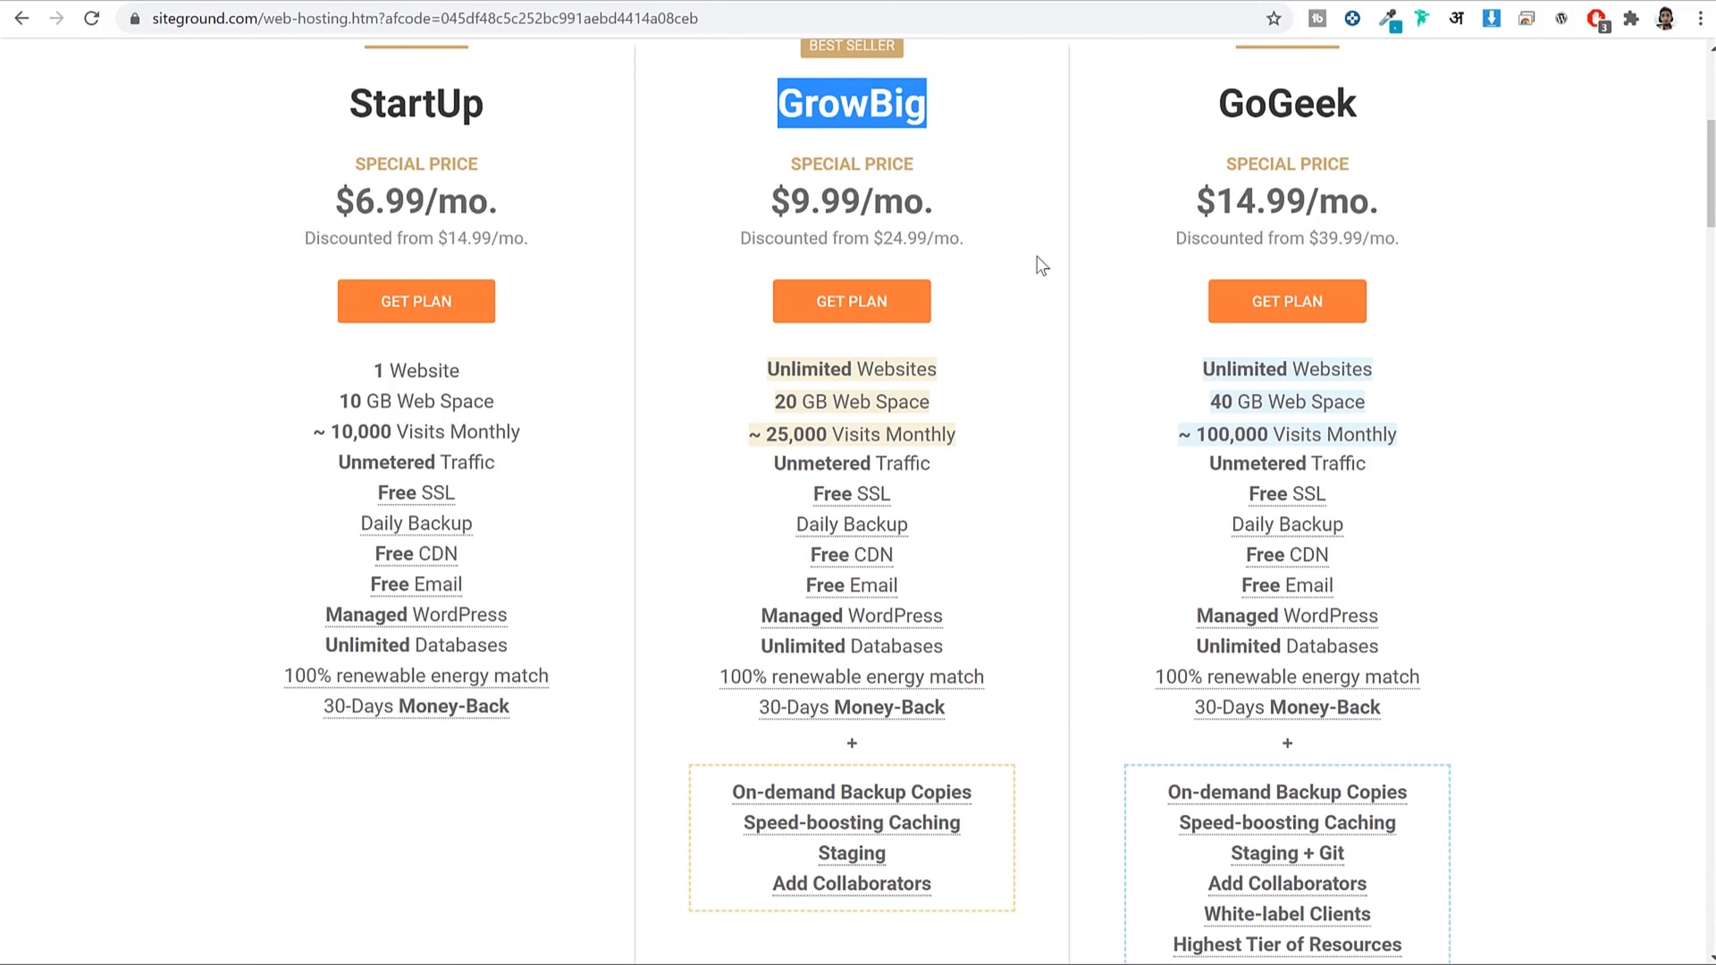
left_click(1050, 201)
left_click_drag(782, 103, 980, 96)
left_click_drag(766, 369, 993, 365)
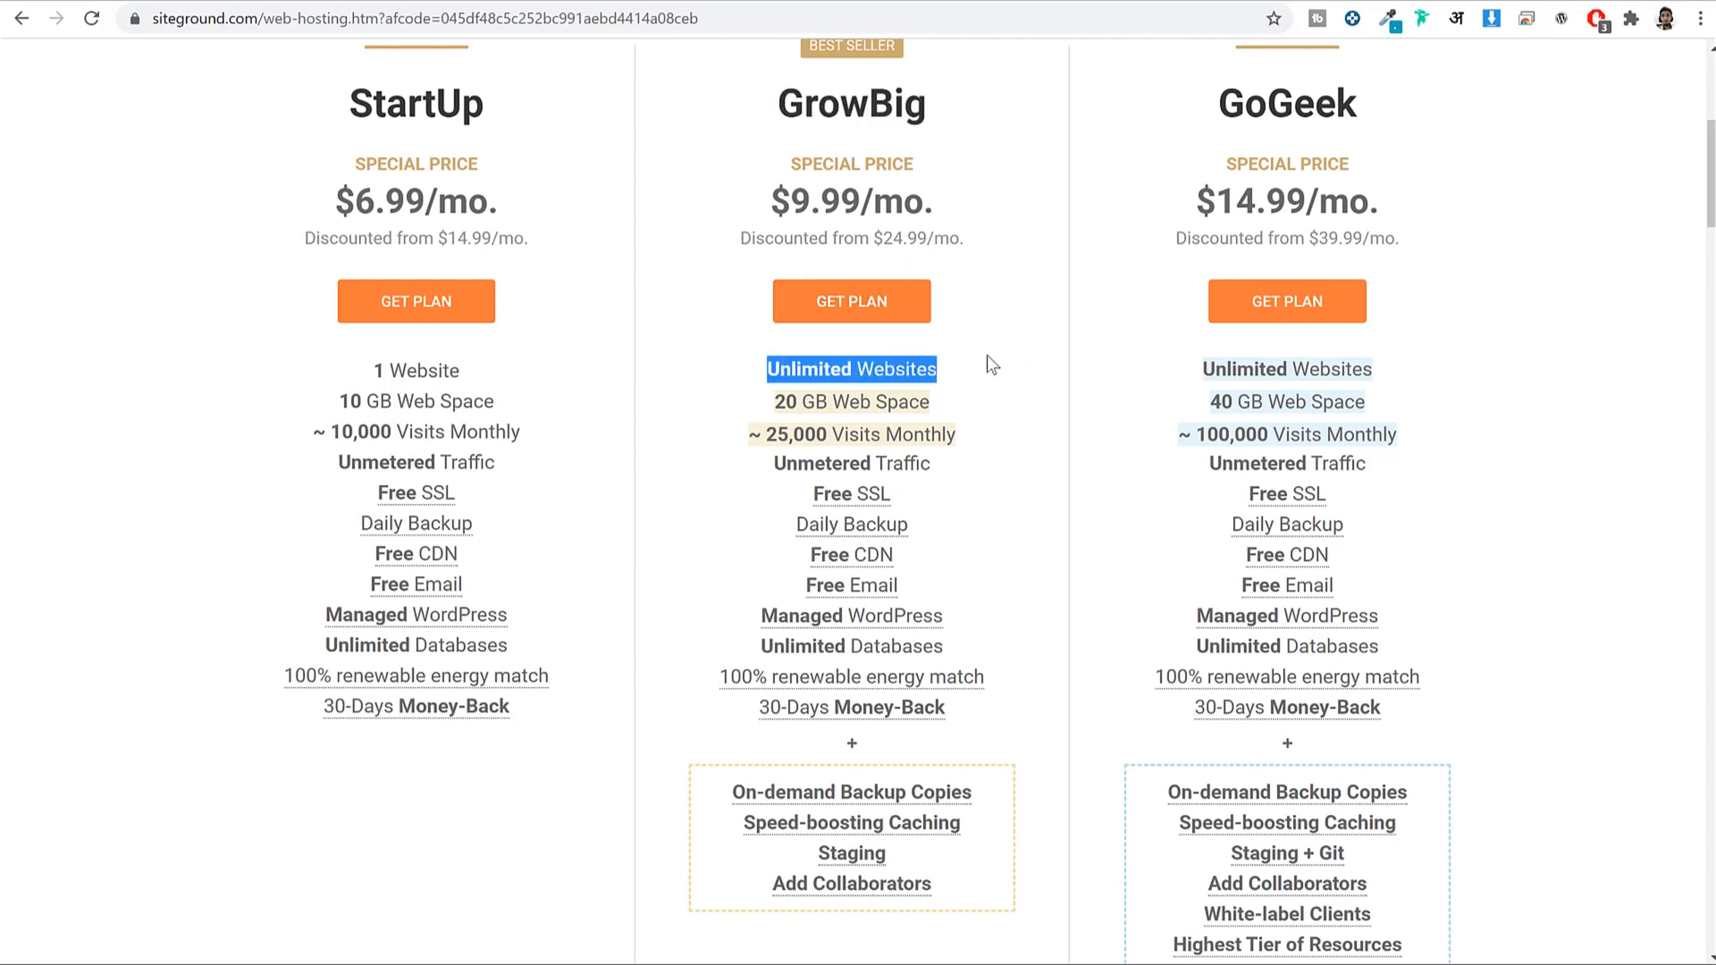
left_click(987, 356)
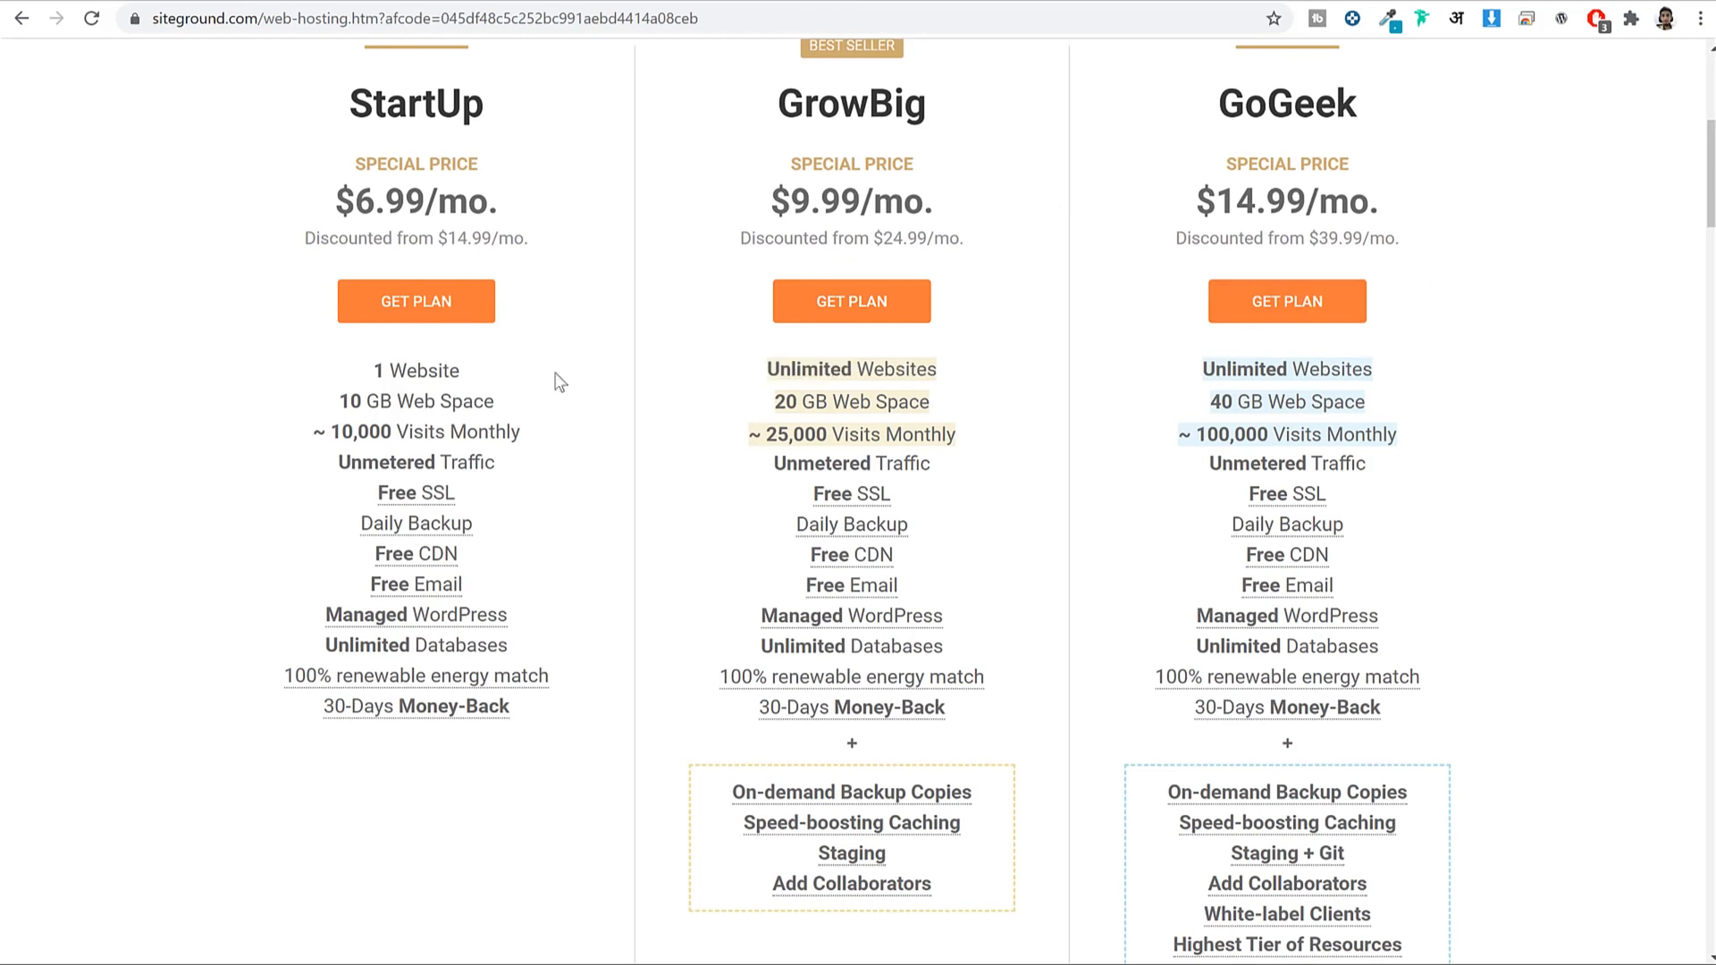
left_click_drag(484, 400, 327, 393)
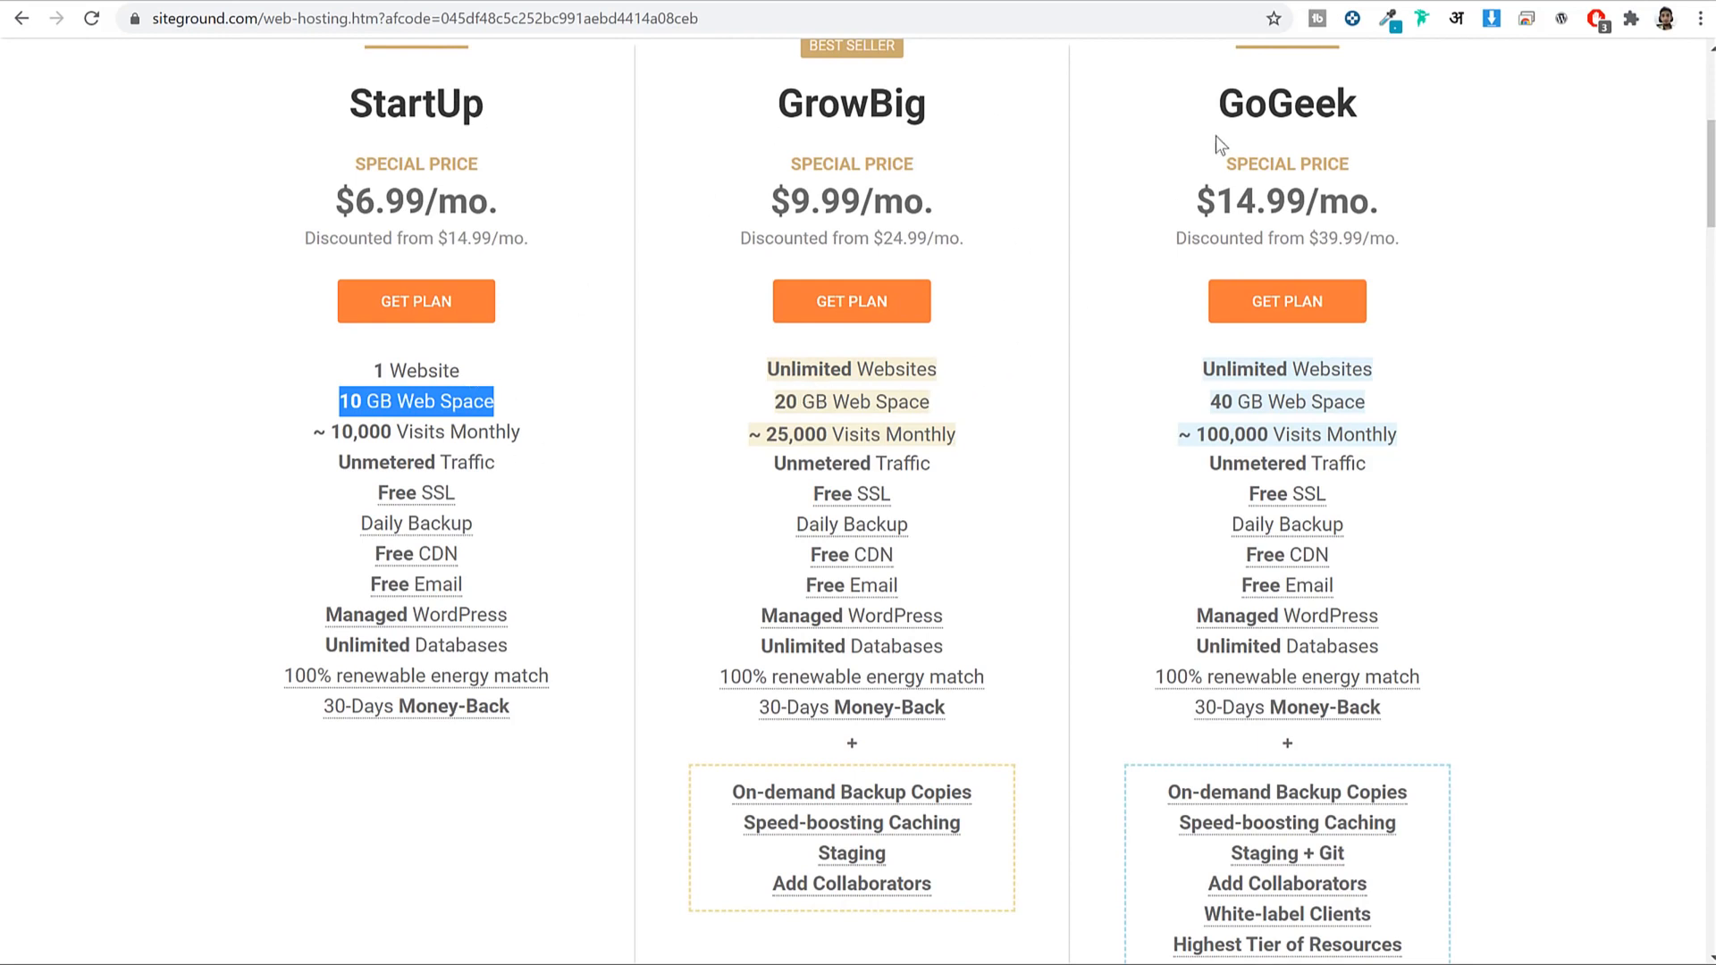
left_click_drag(1380, 393, 1207, 398)
left_click_drag(965, 397, 771, 404)
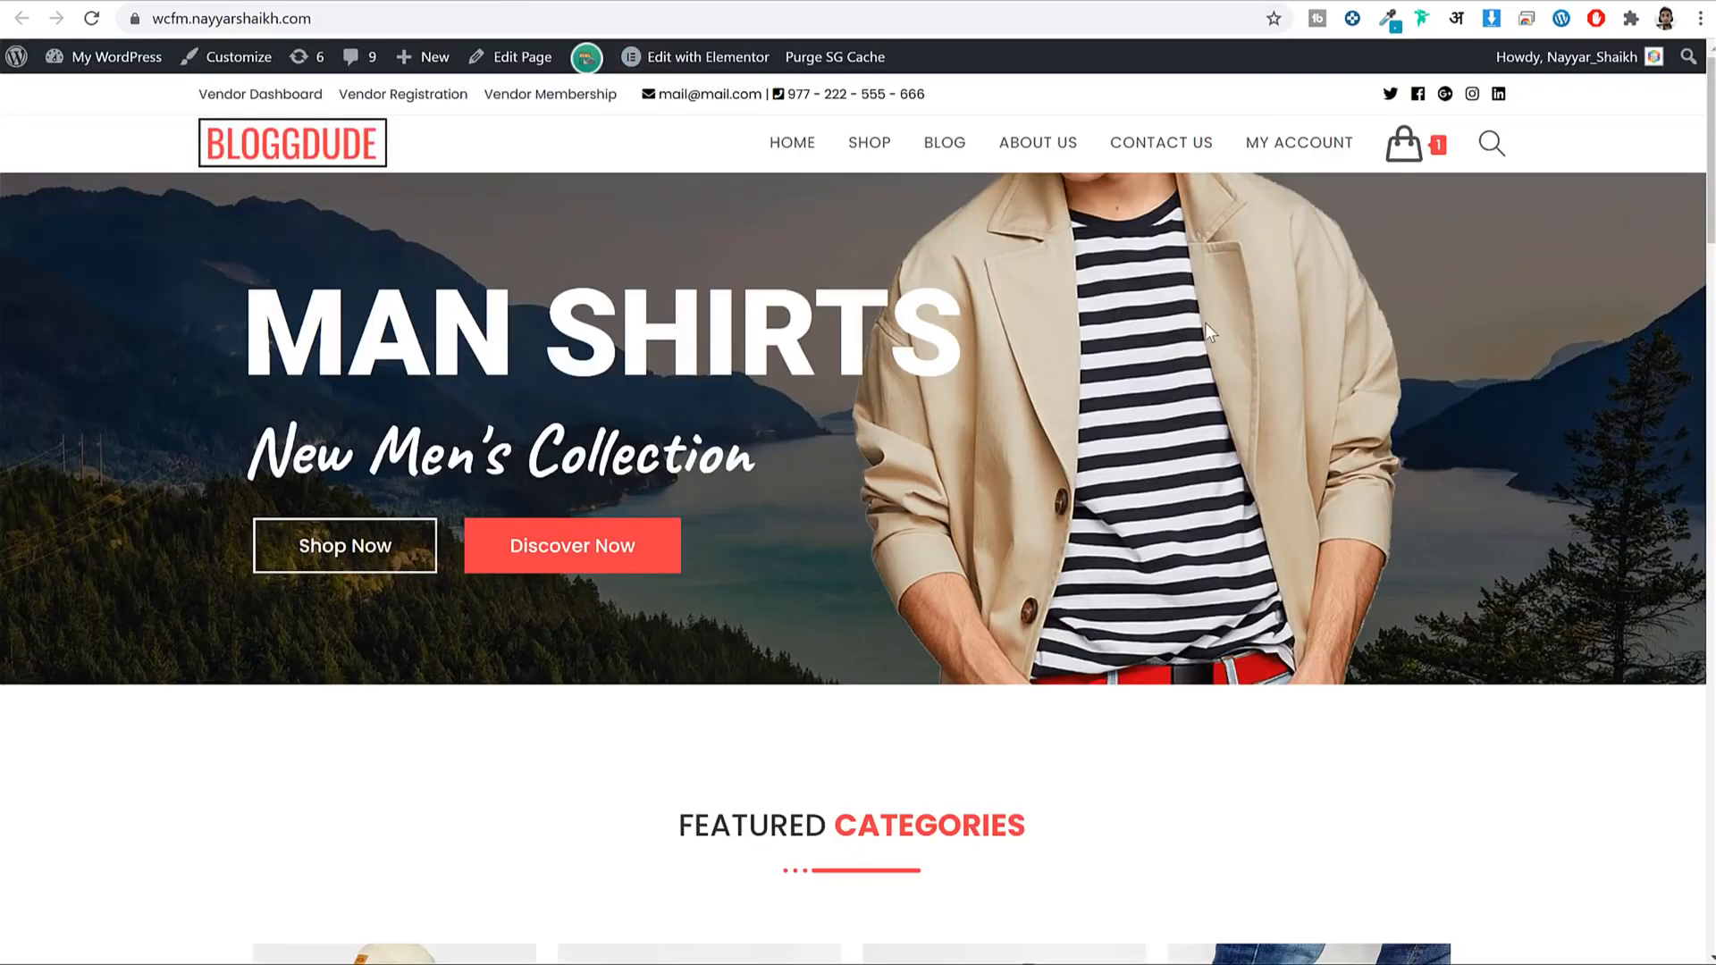
Scroll down the BLOGGDUDE store homepage and back to the top.
scroll(1273, 383, "down", 20)
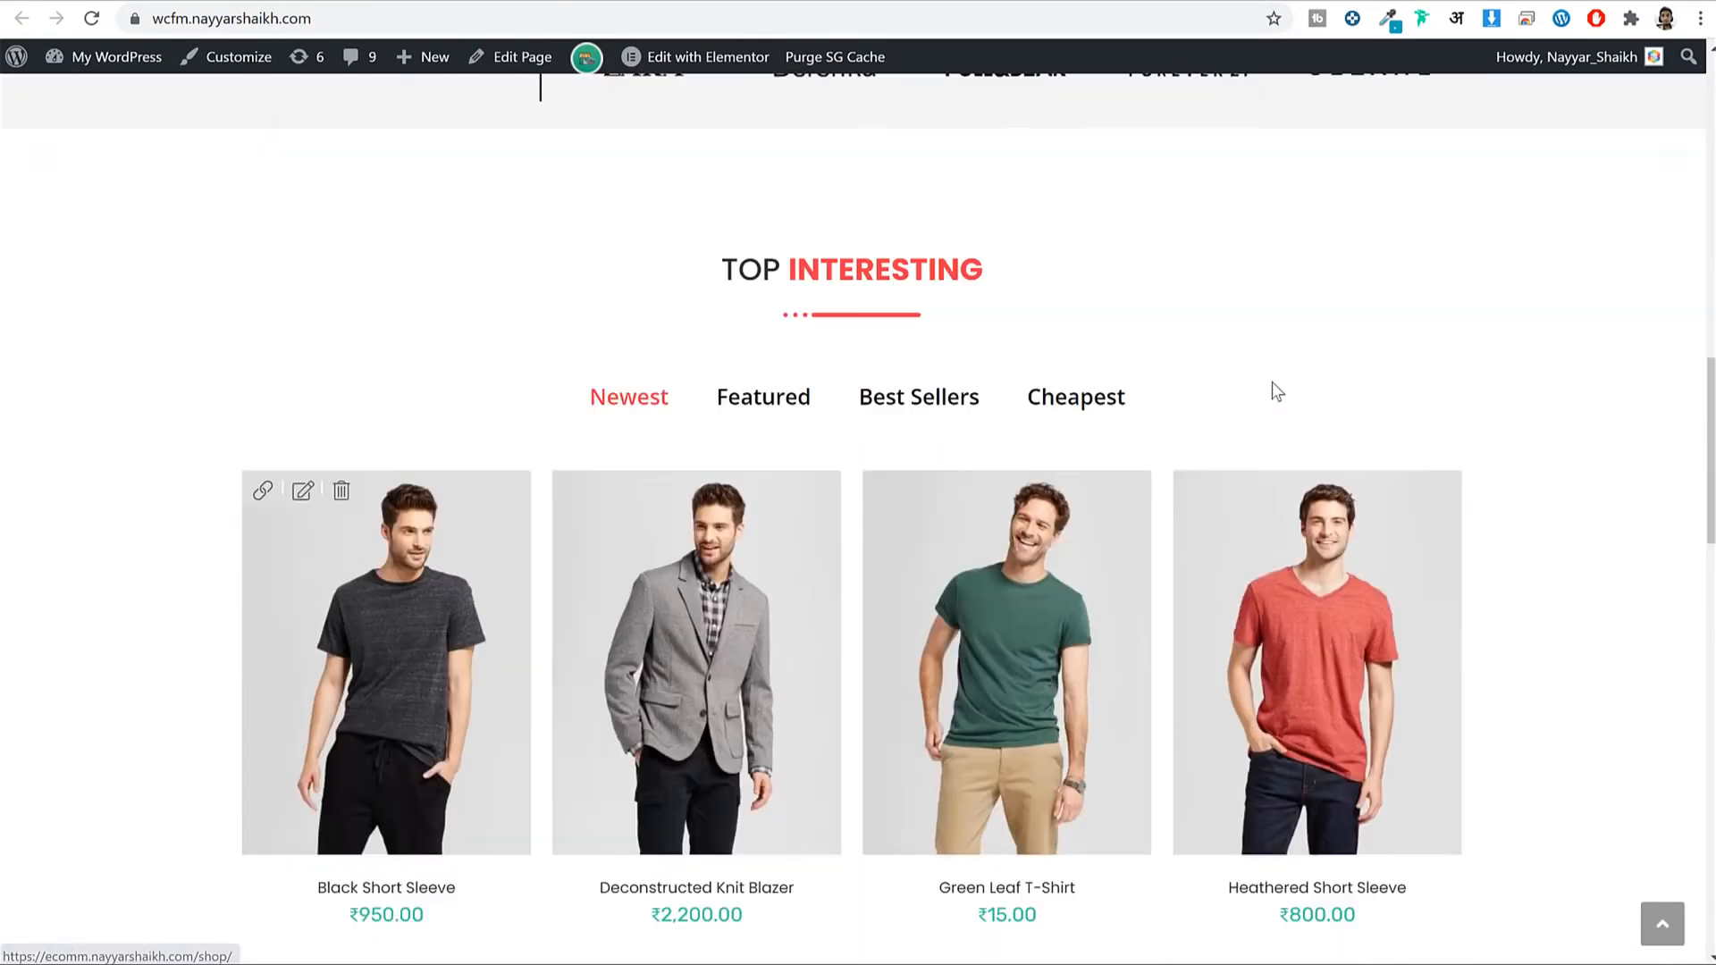
scroll(1272, 386, "down", 15)
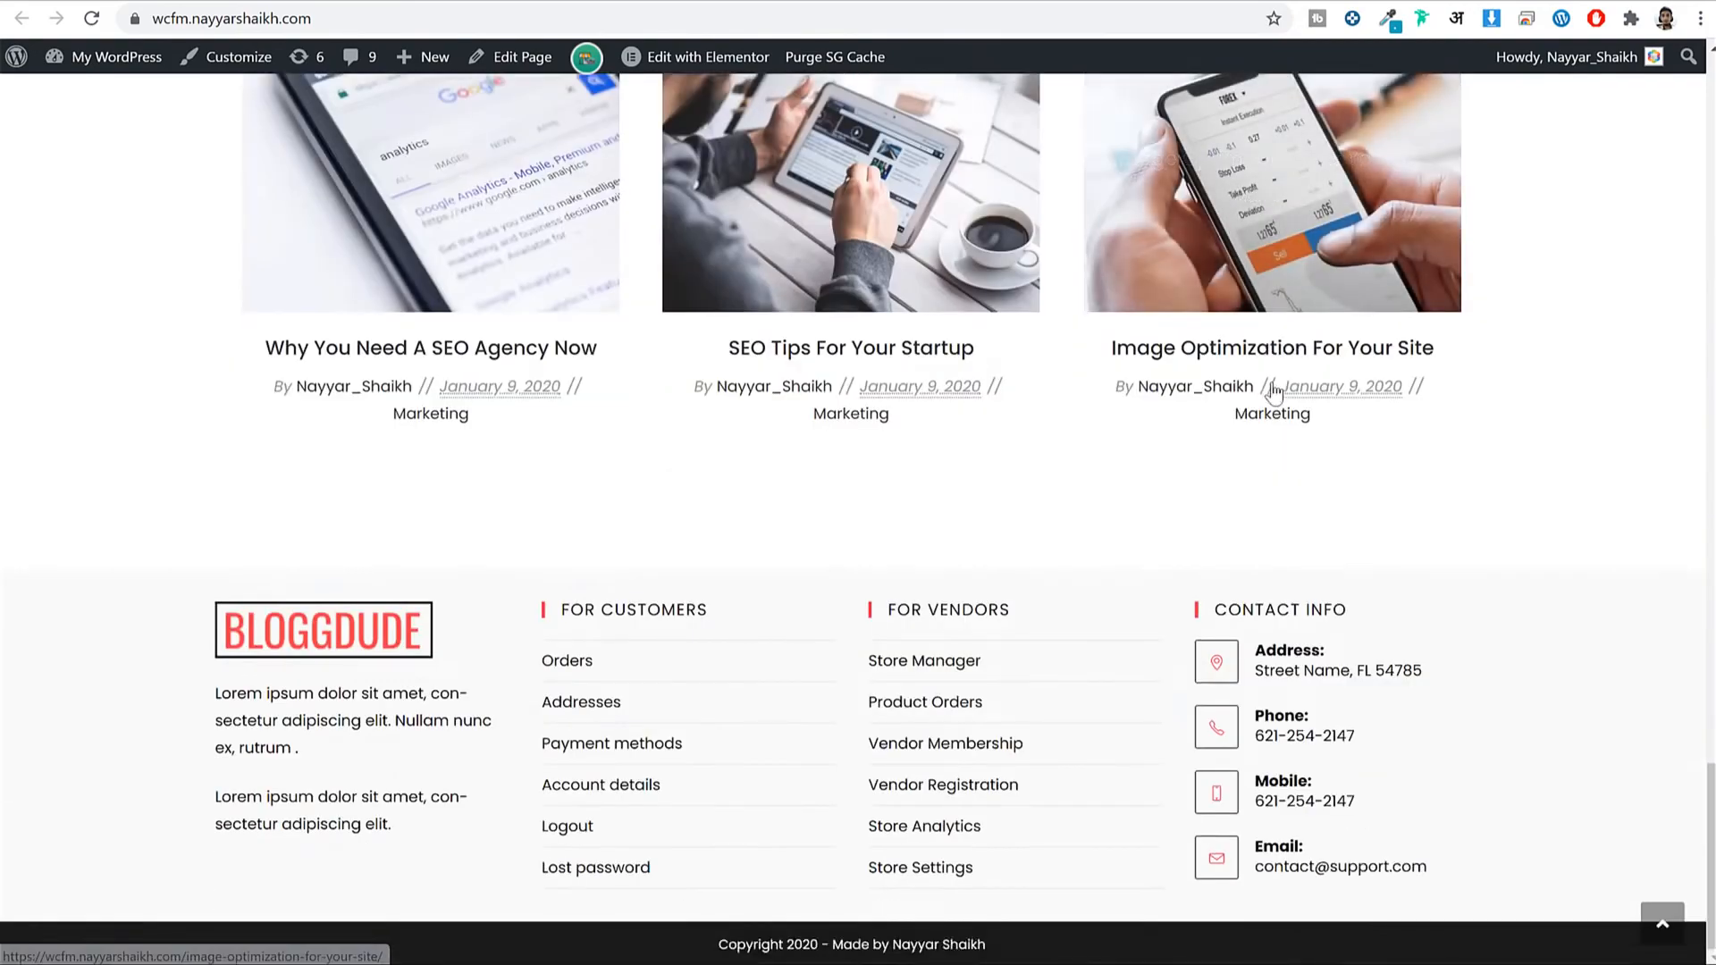
scroll(1275, 389, "up", 15)
scroll(1273, 391, "up", 20)
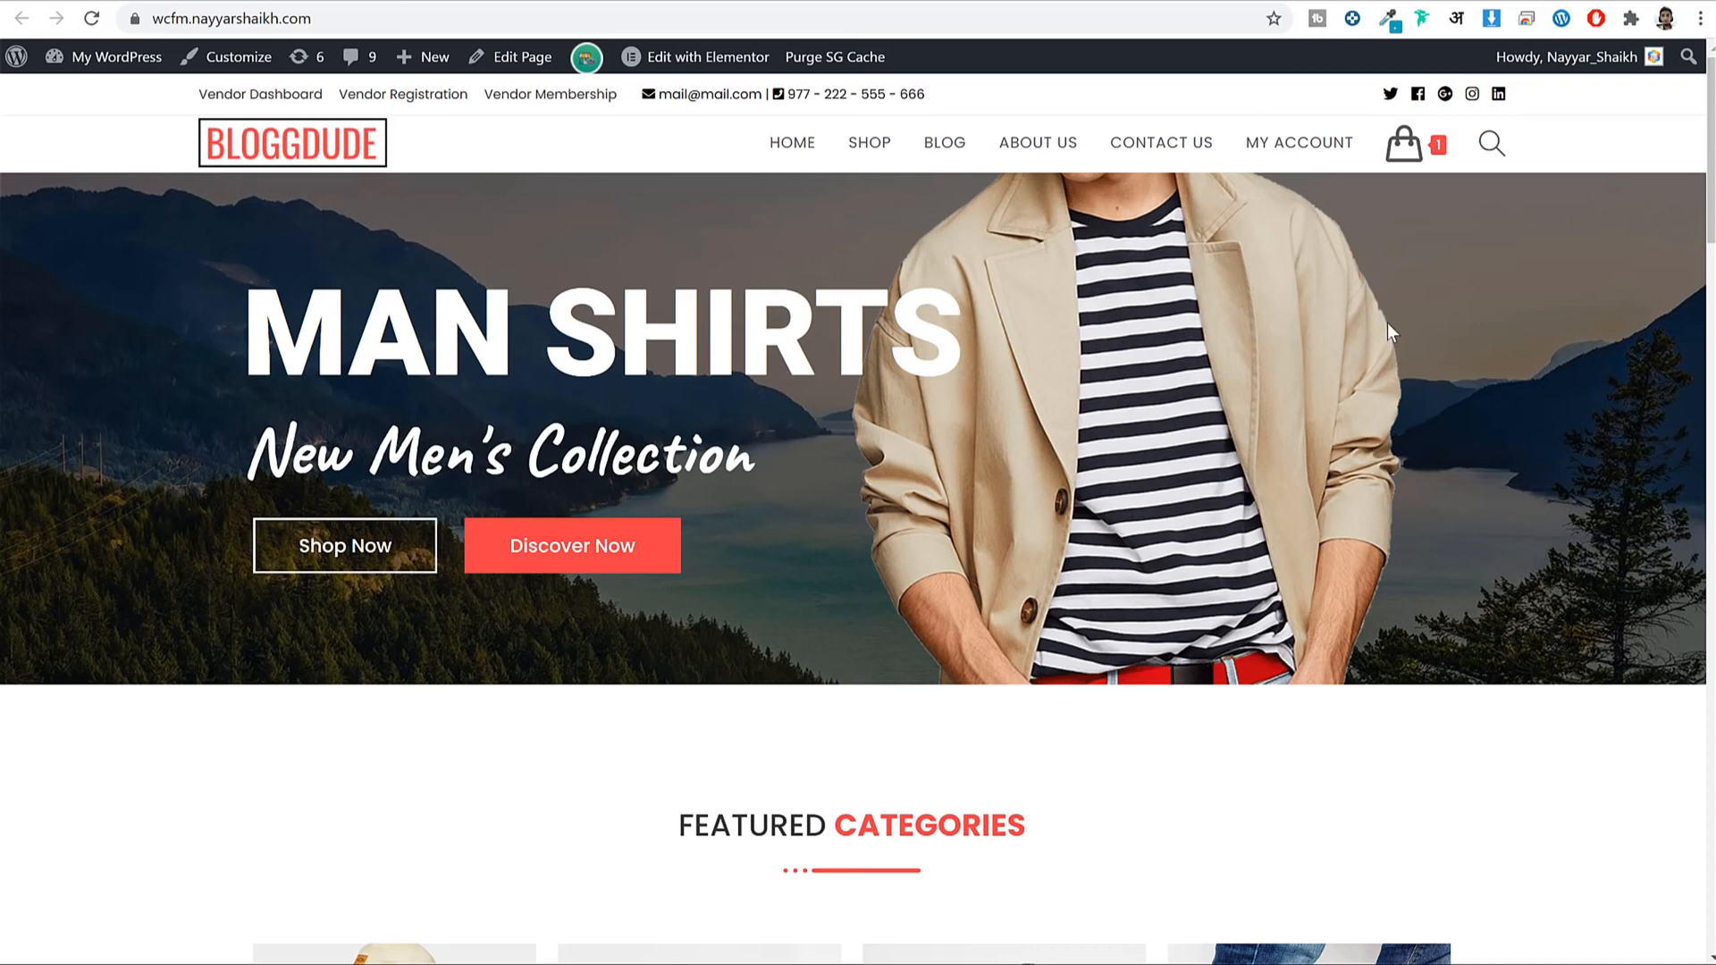
Return to the SiteGround plans and highlight the GrowBig name and its 20 GB Web Space.
left_click(638, 2)
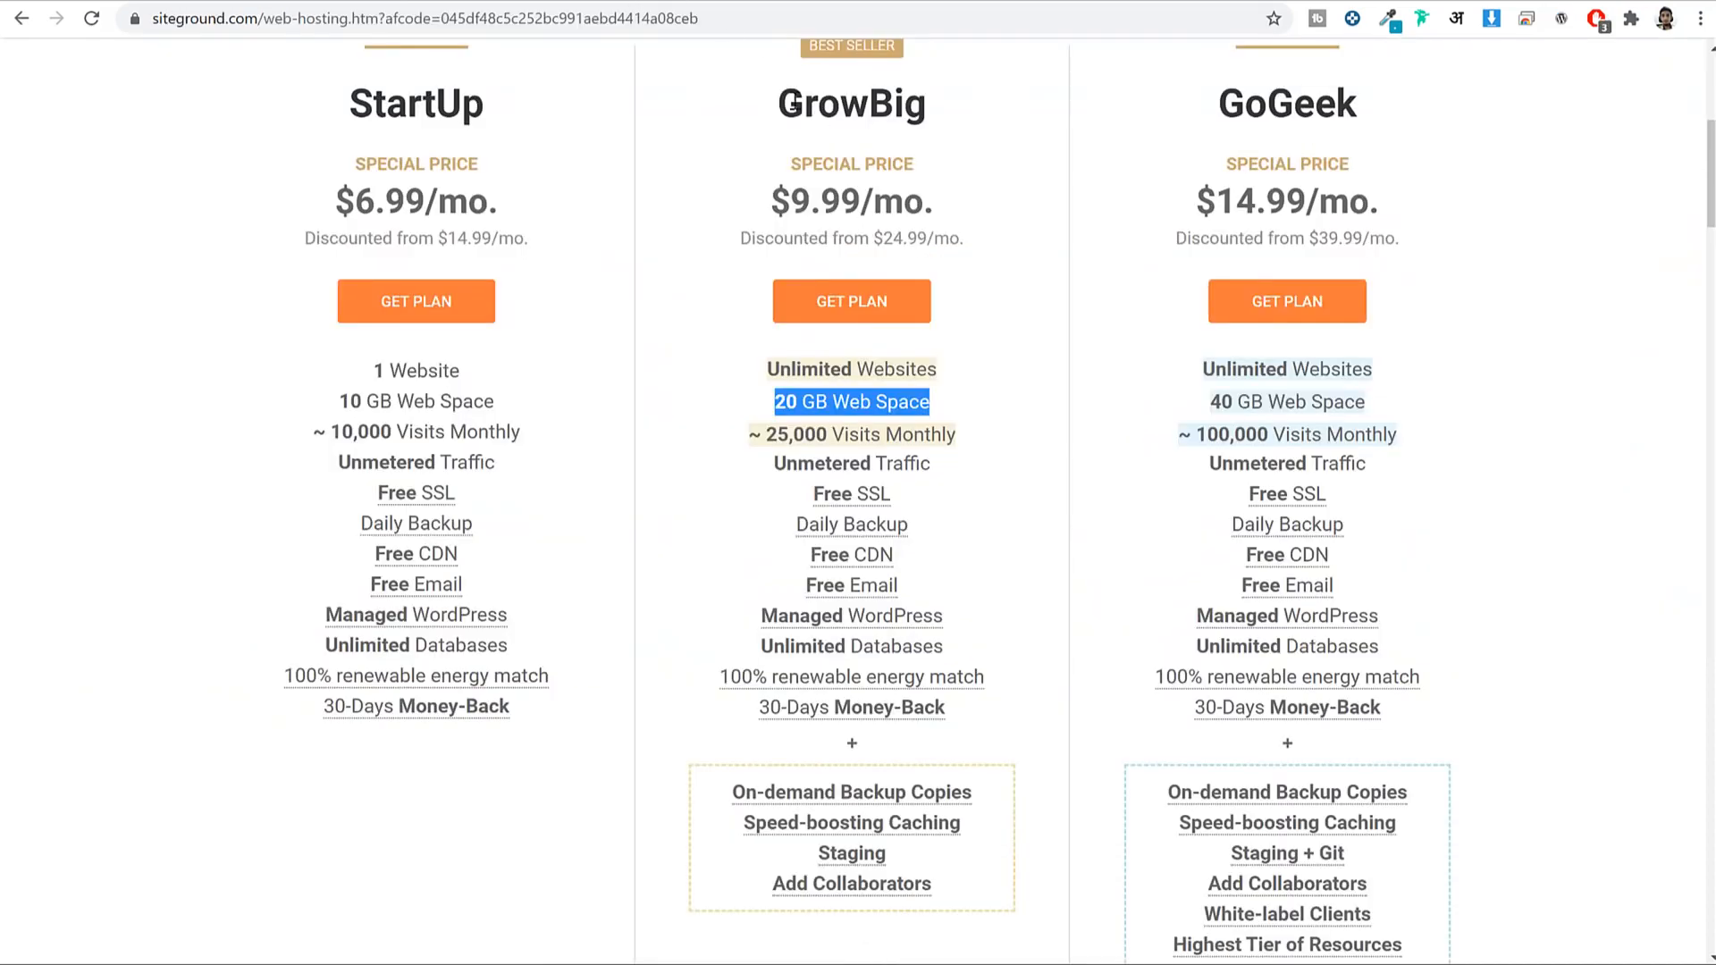
double_click(794, 104)
left_click(999, 118)
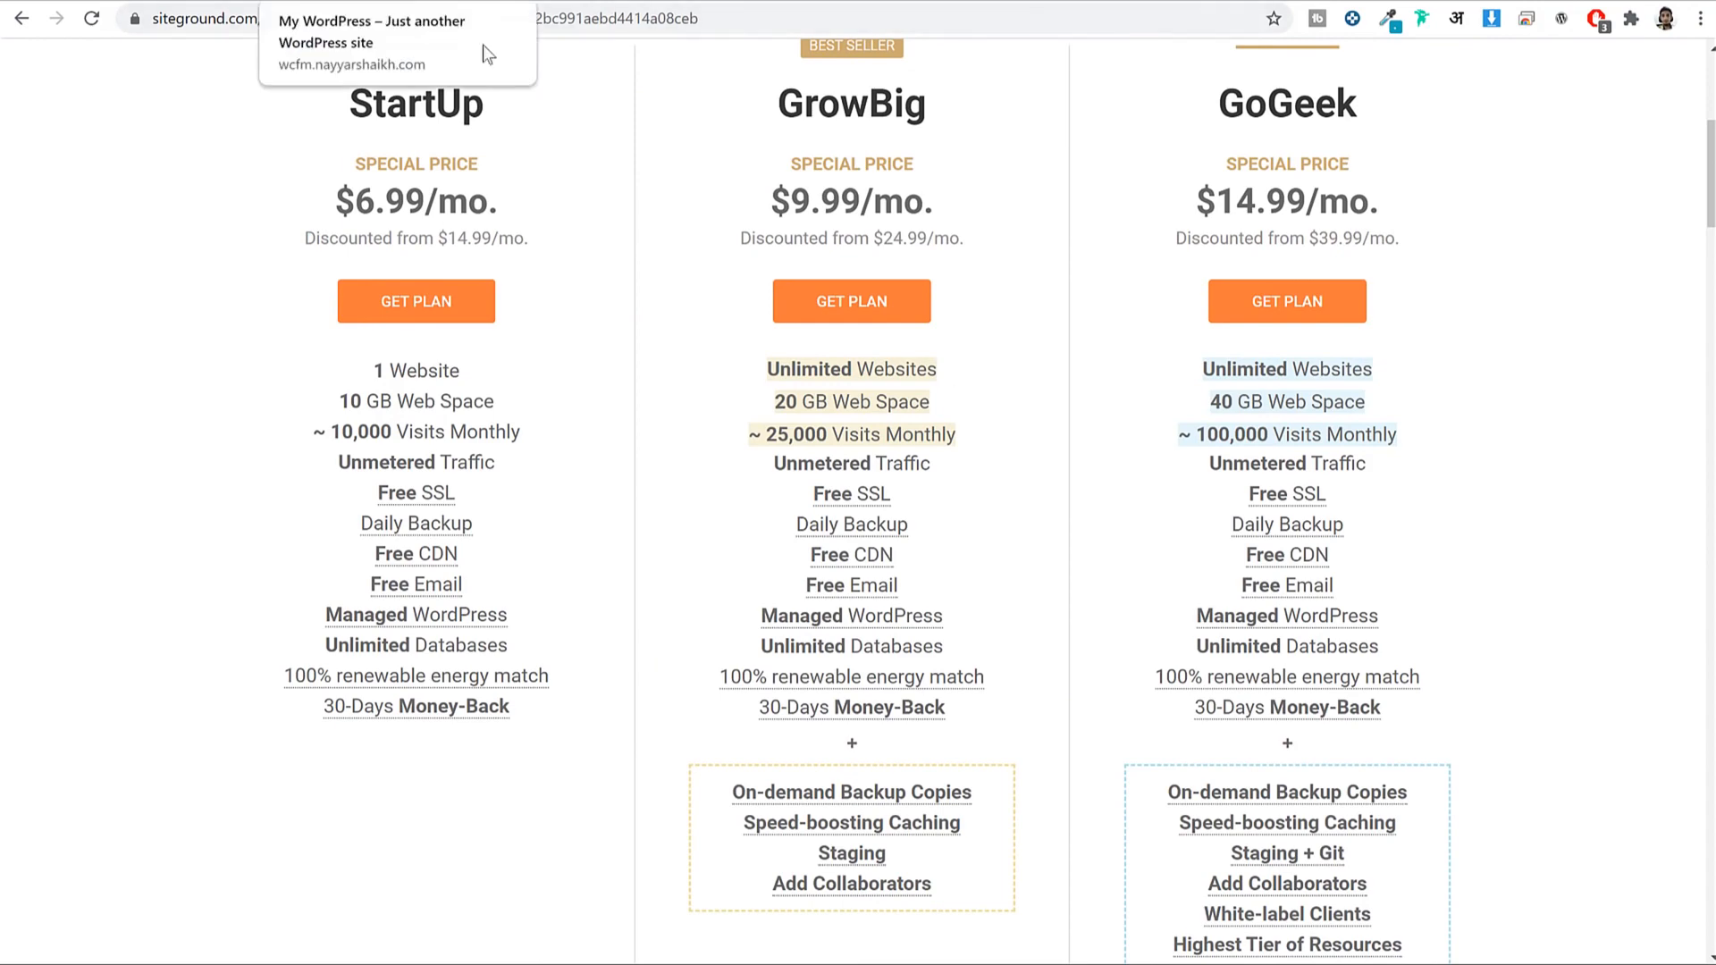
left_click_drag(941, 404, 774, 400)
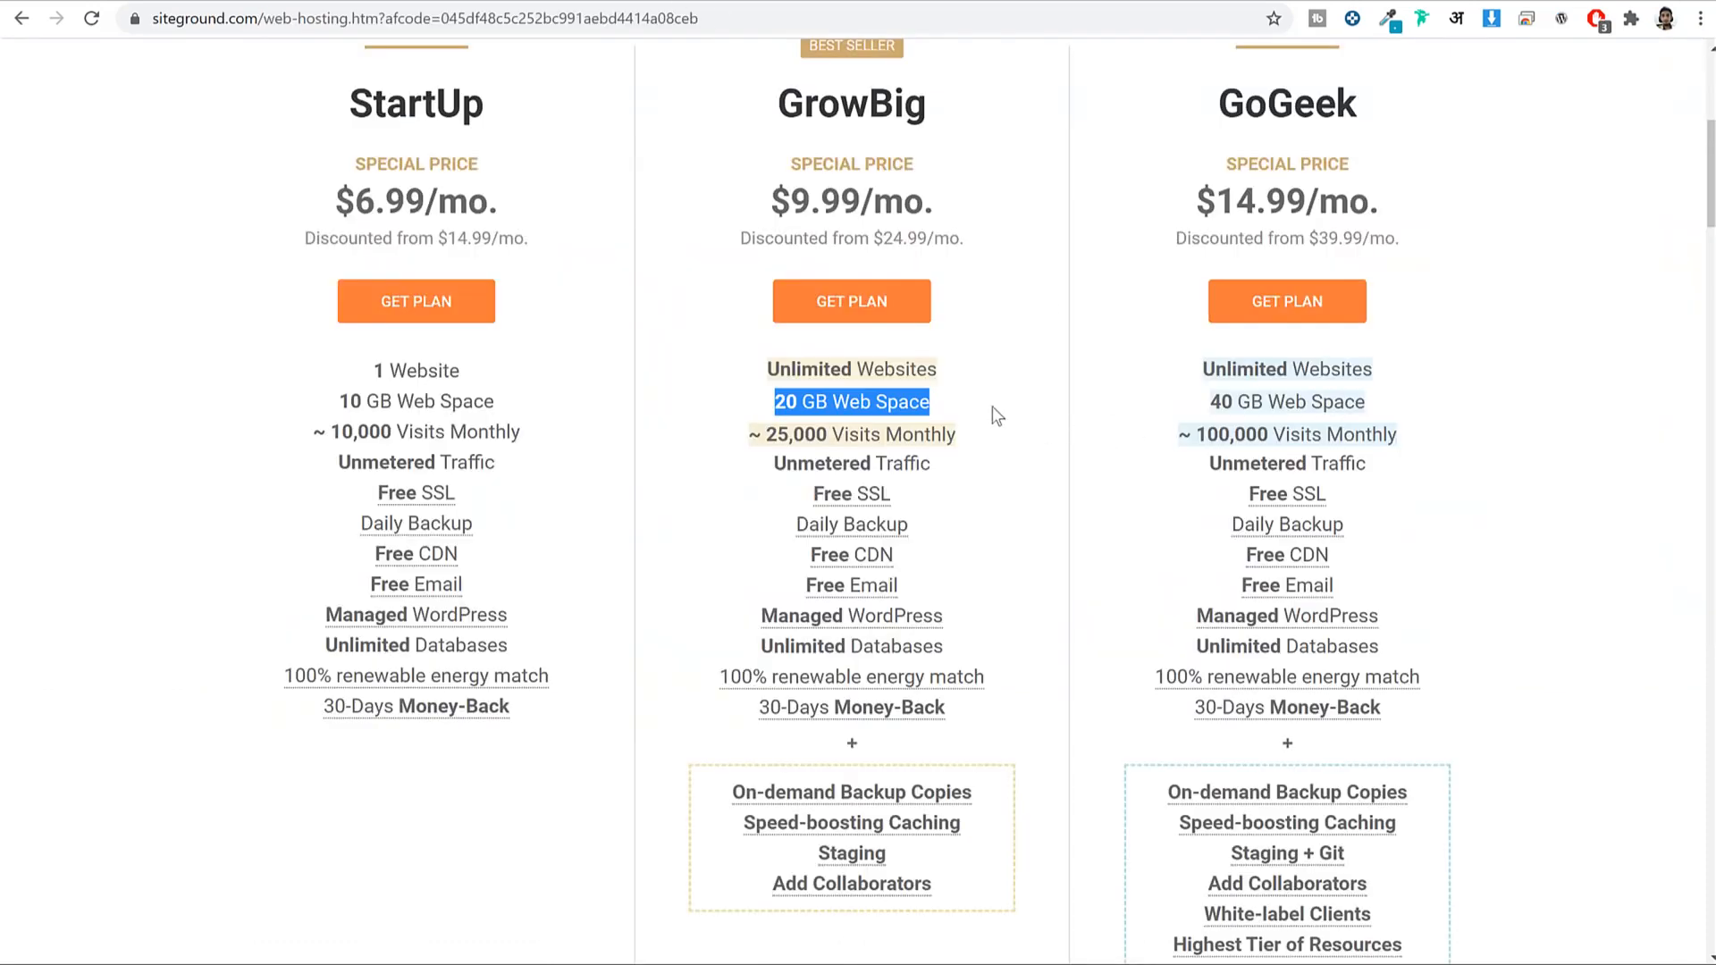
left_click_drag(991, 413, 755, 398)
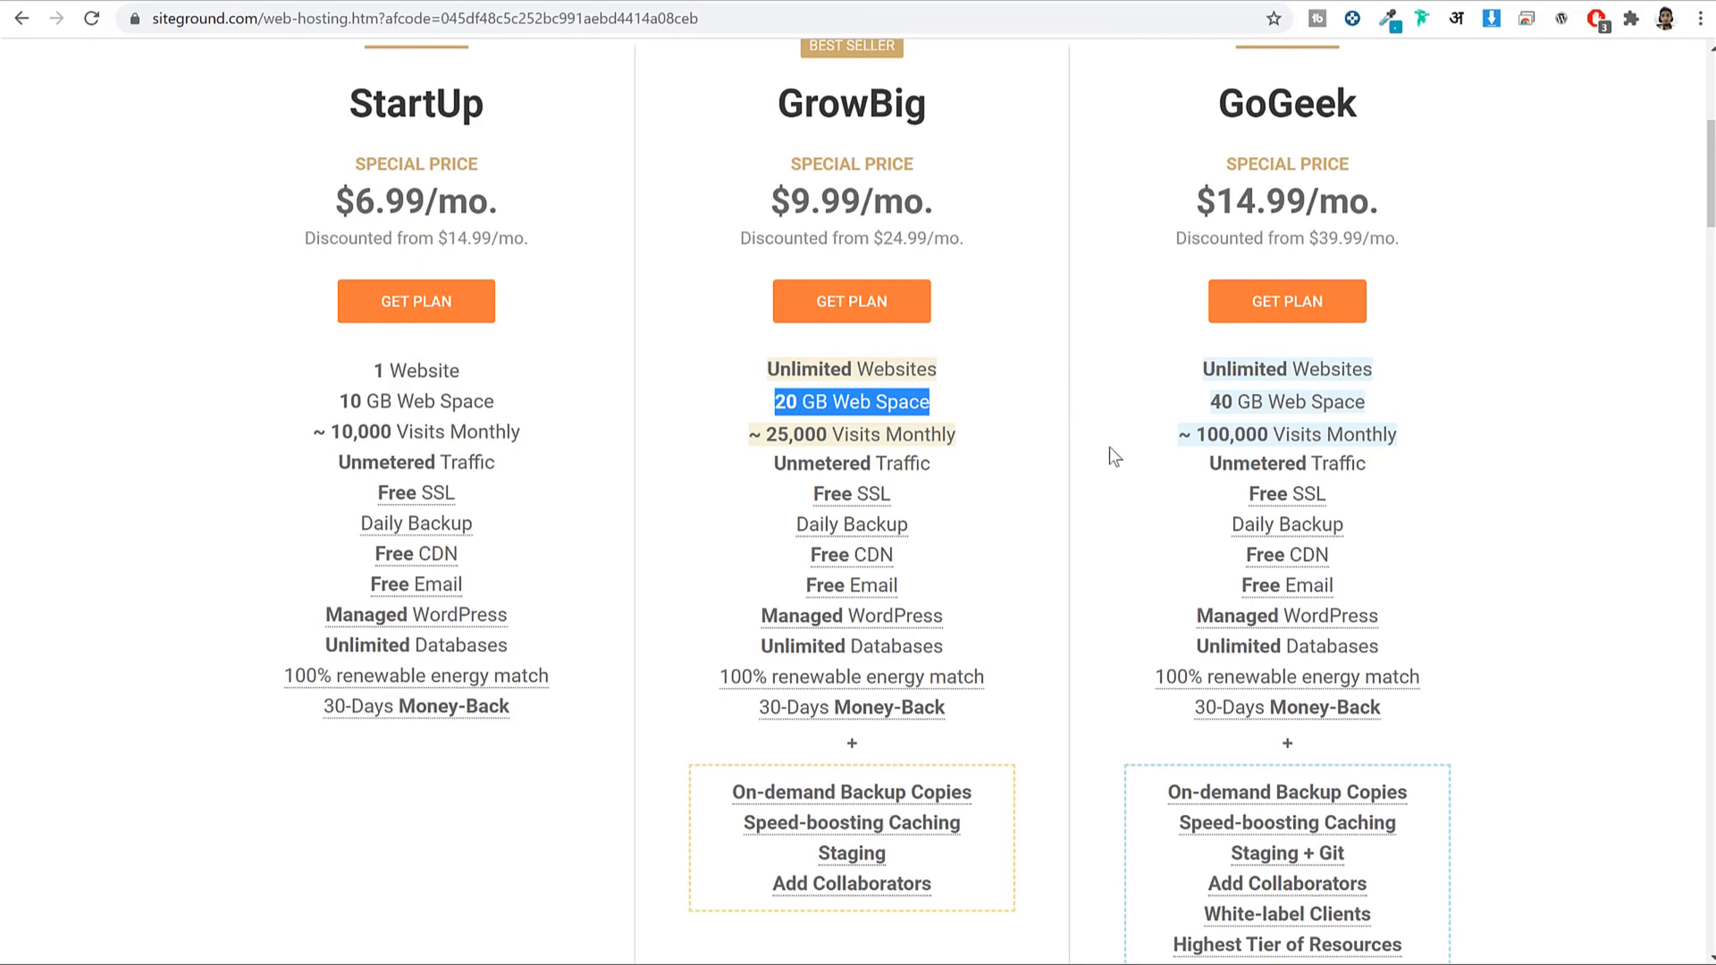
Review the Ultra-fast Sites details, highlighting the Google cloud and free CDN points.
scroll(1123, 474, "down", 20)
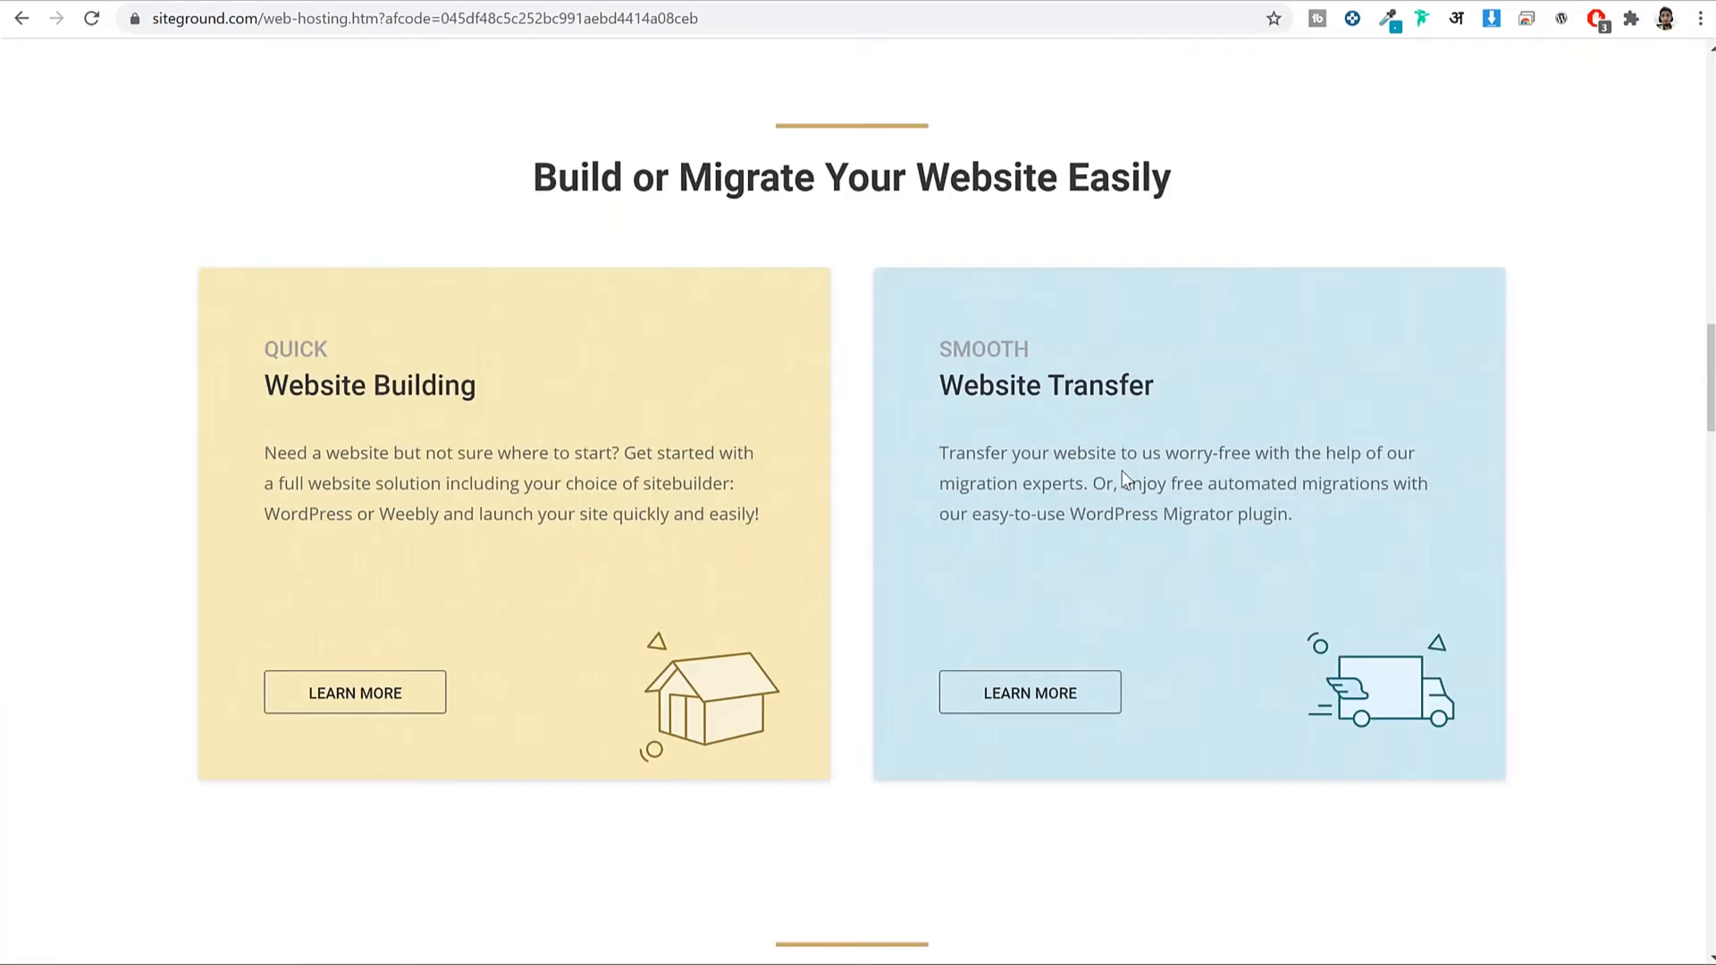
scroll(1123, 470, "down", 10)
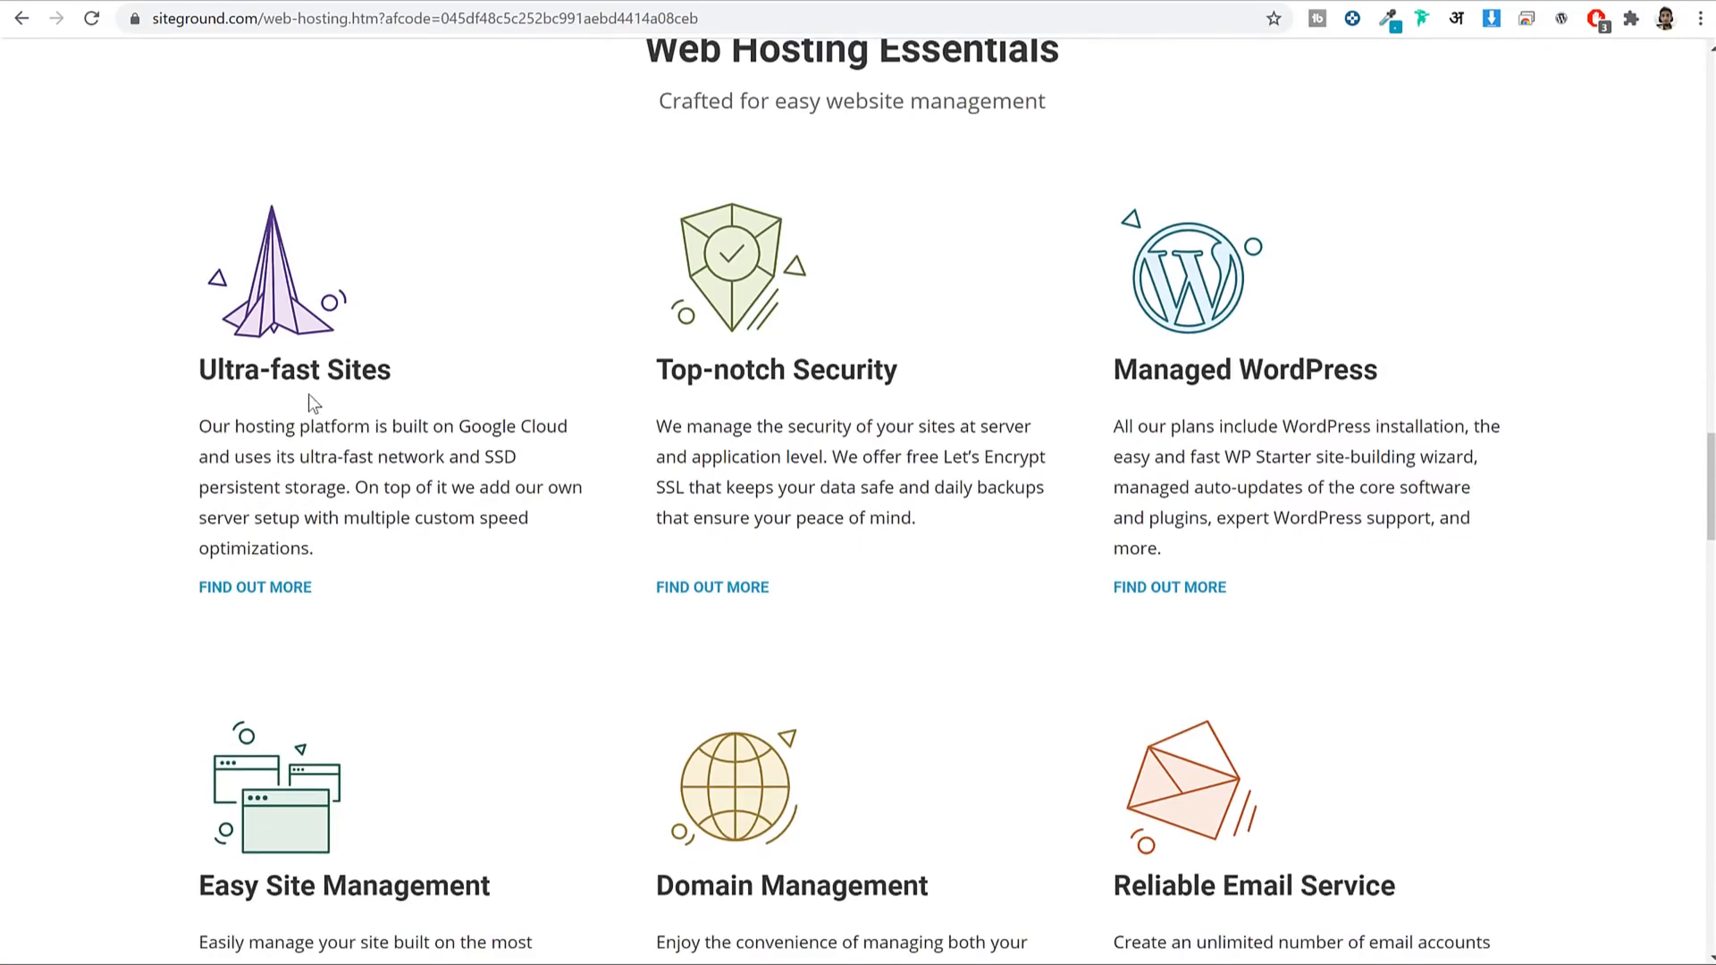
scroll(309, 394, "down", 1)
left_click_drag(190, 262, 399, 268)
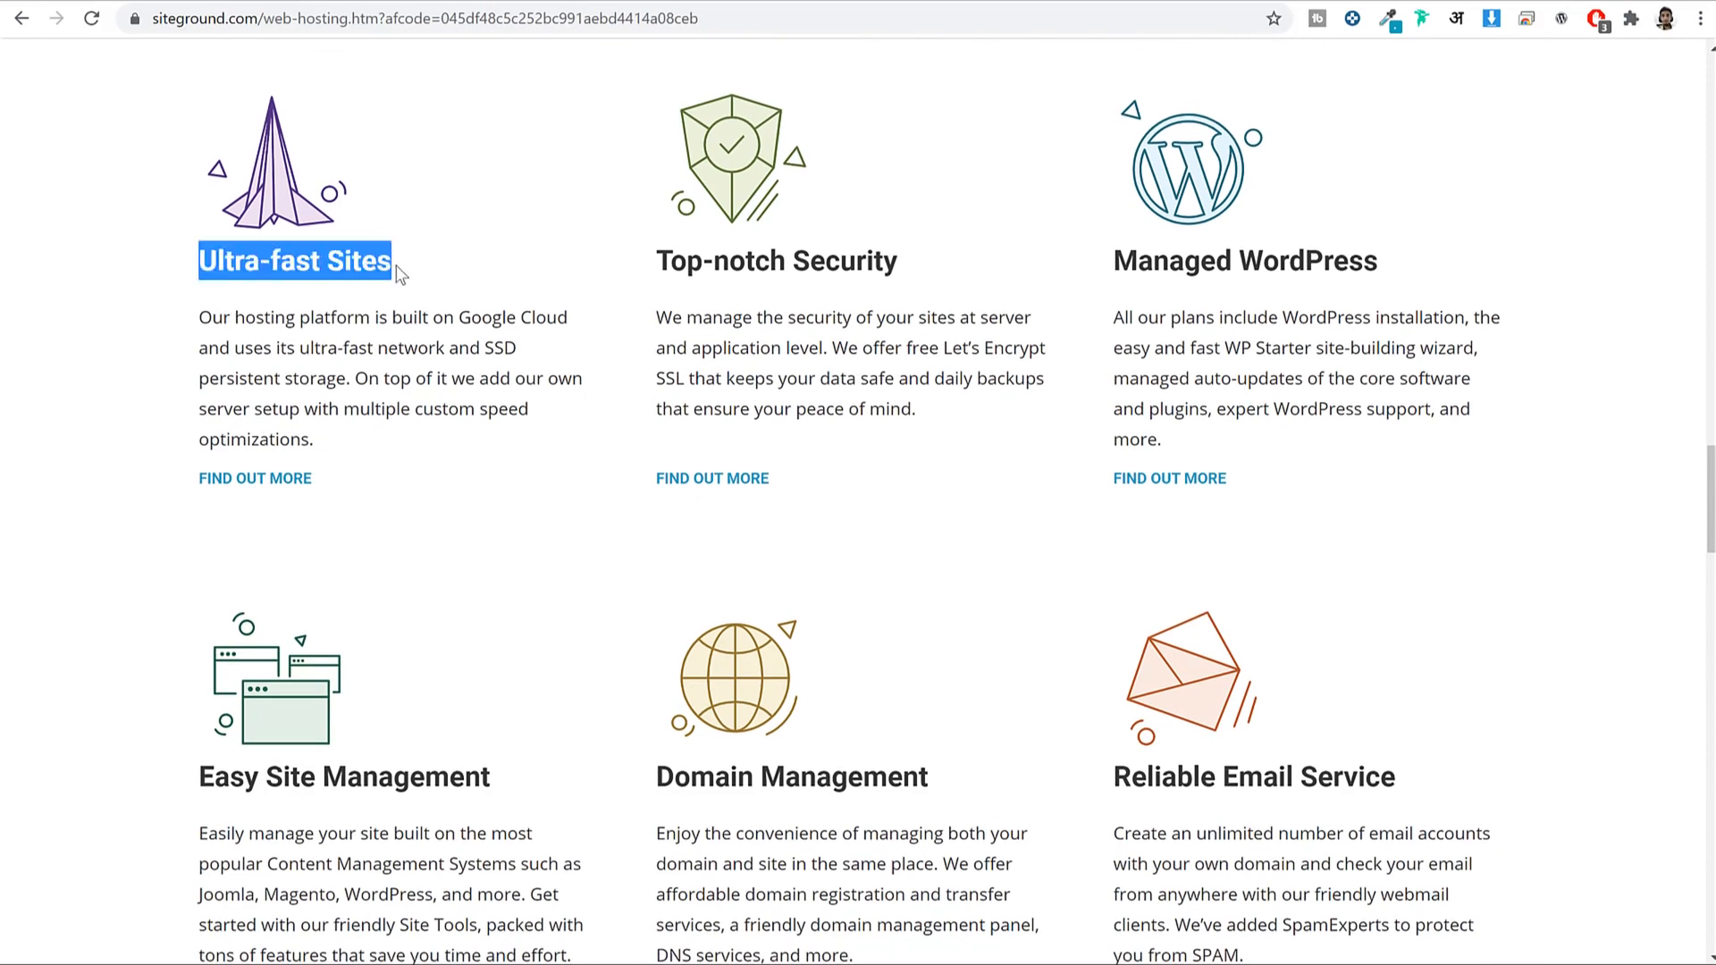
left_click(259, 479)
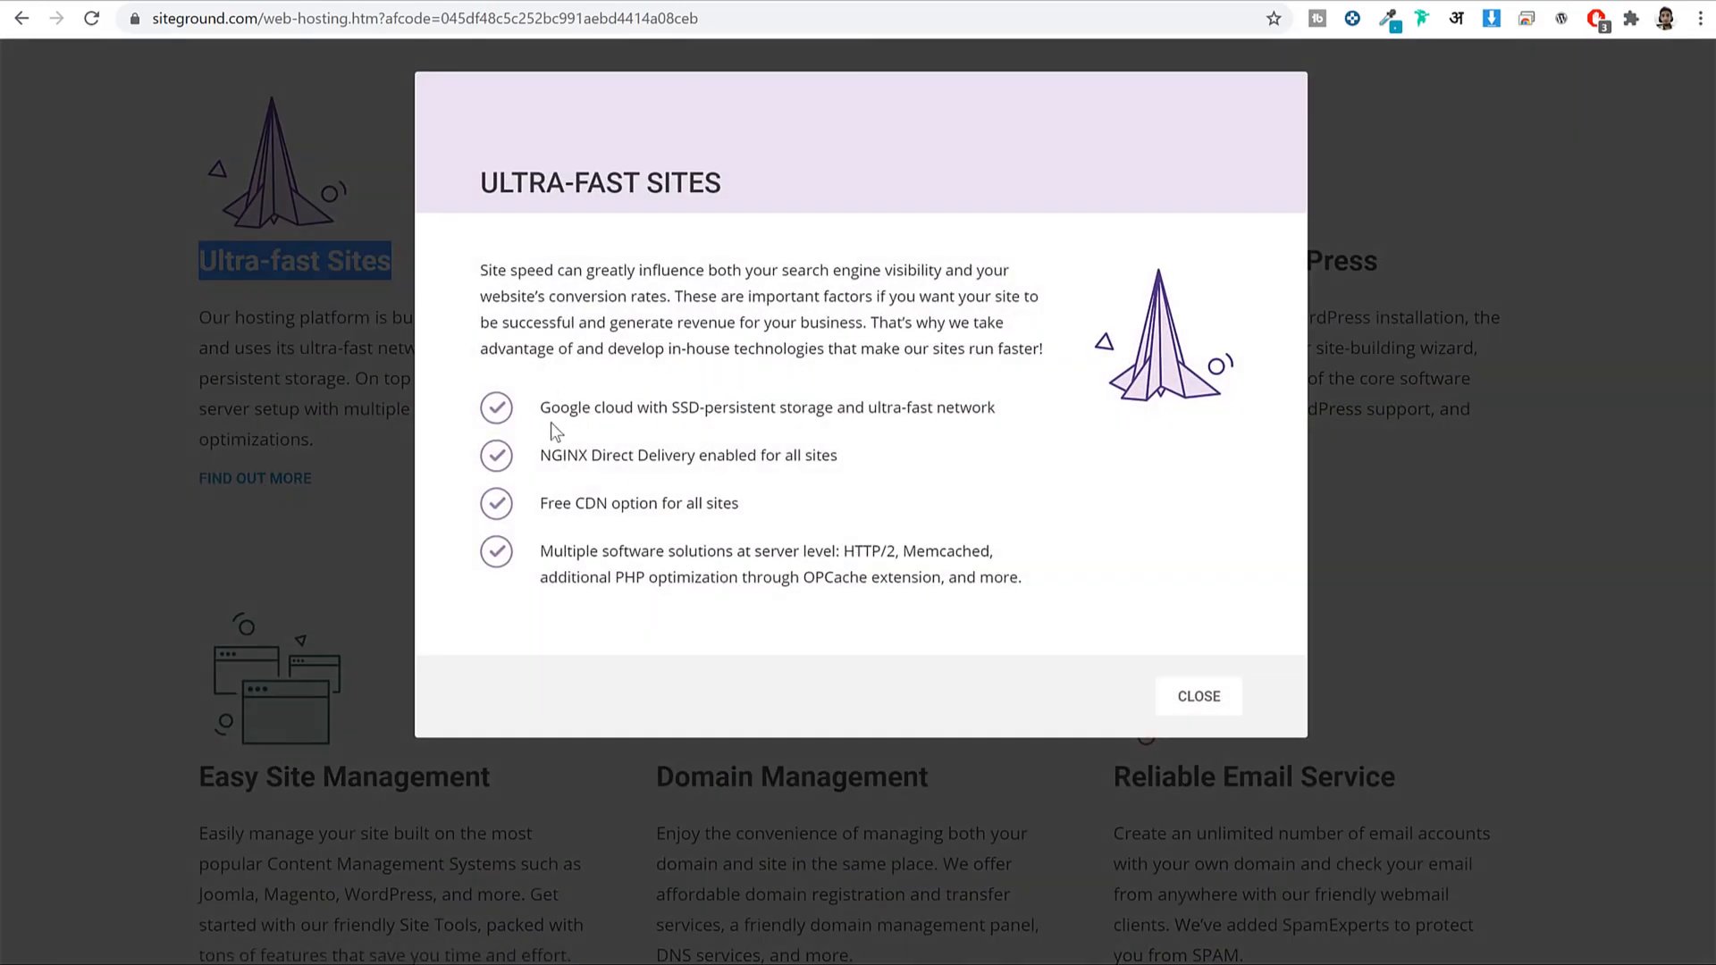
left_click_drag(539, 408, 721, 409)
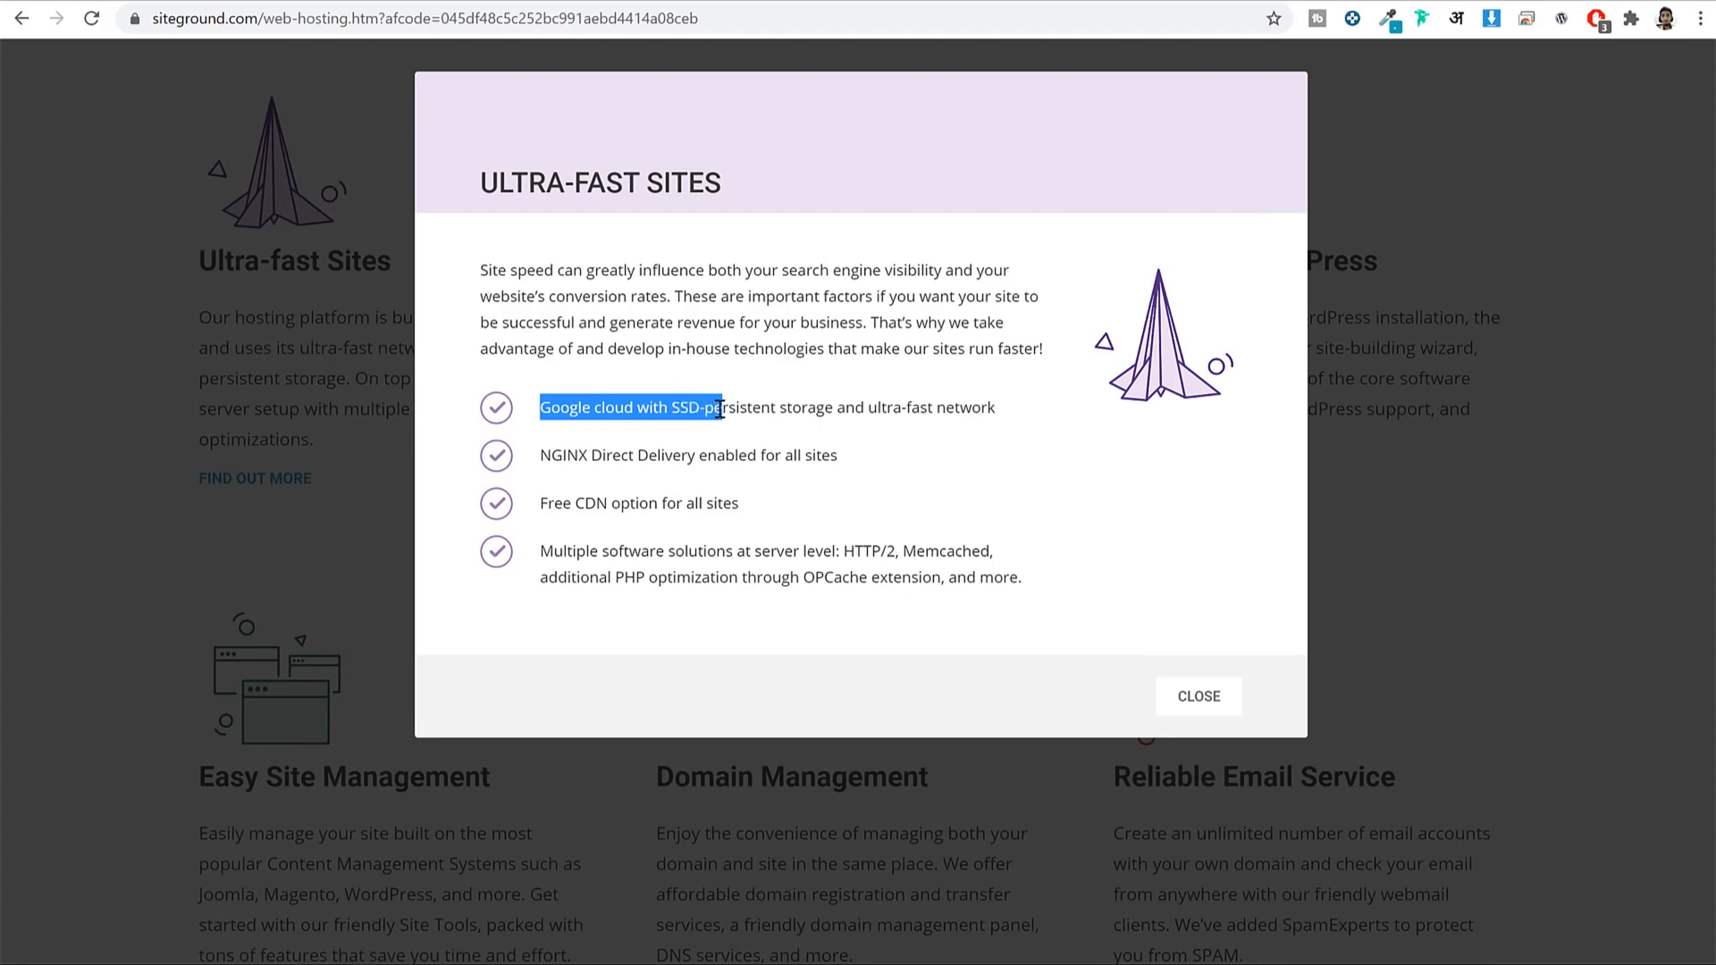
left_click(719, 412)
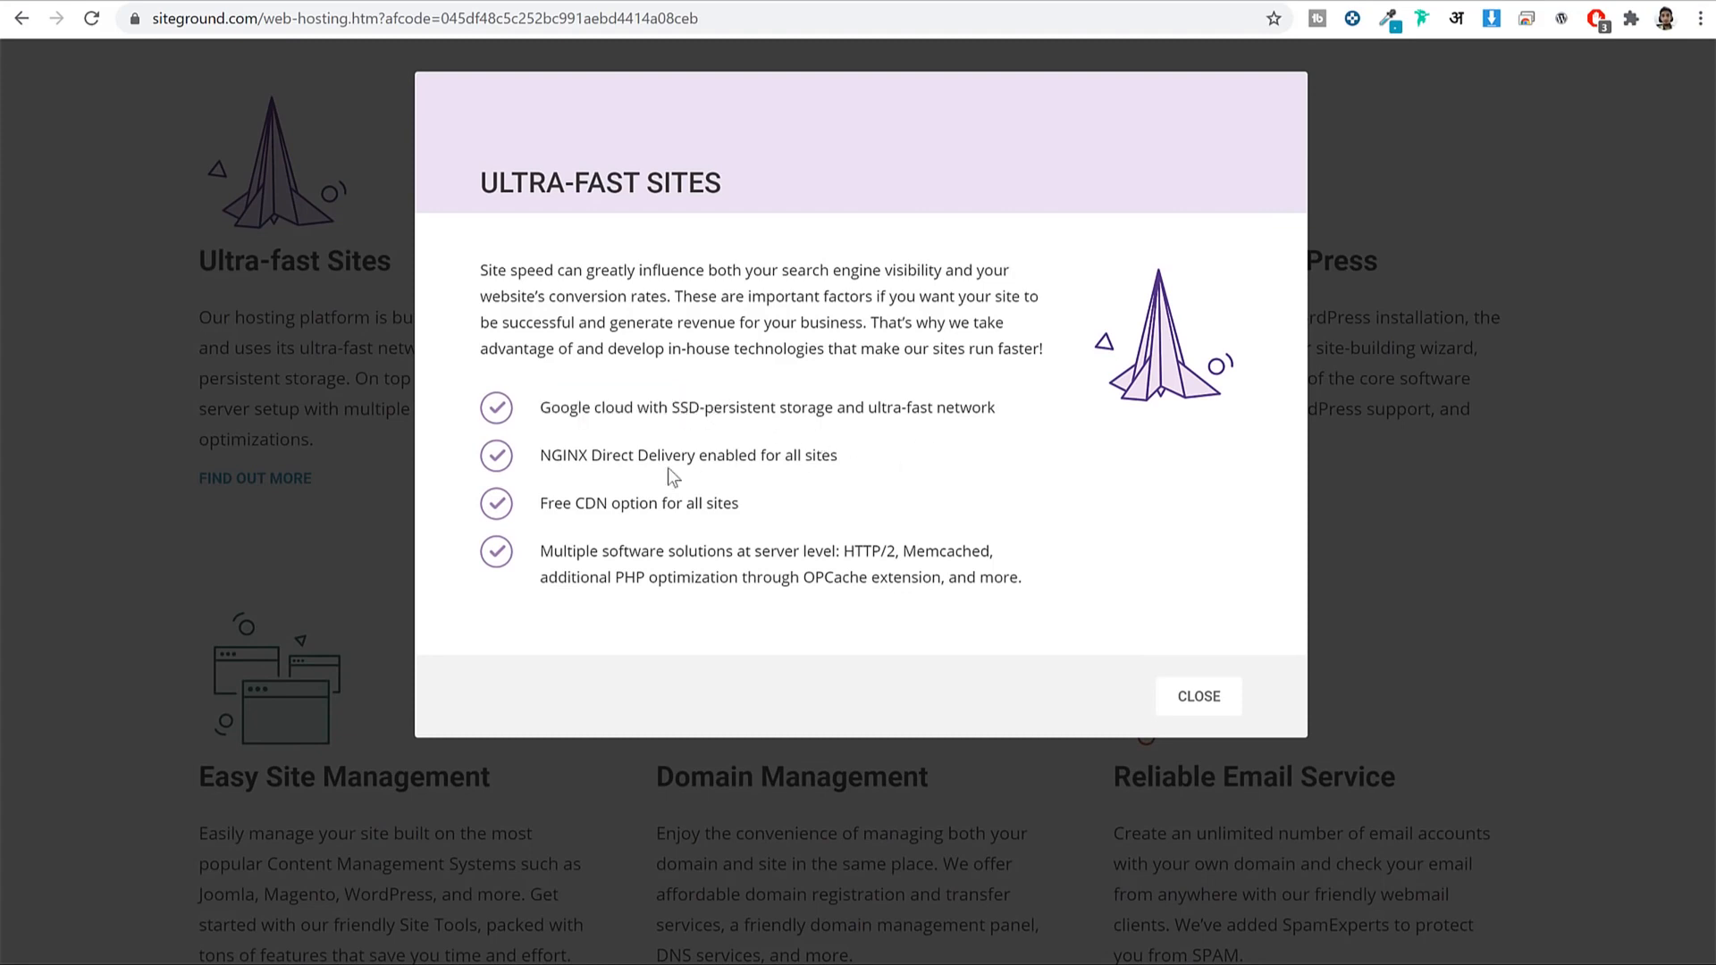
left_click_drag(563, 461, 565, 504)
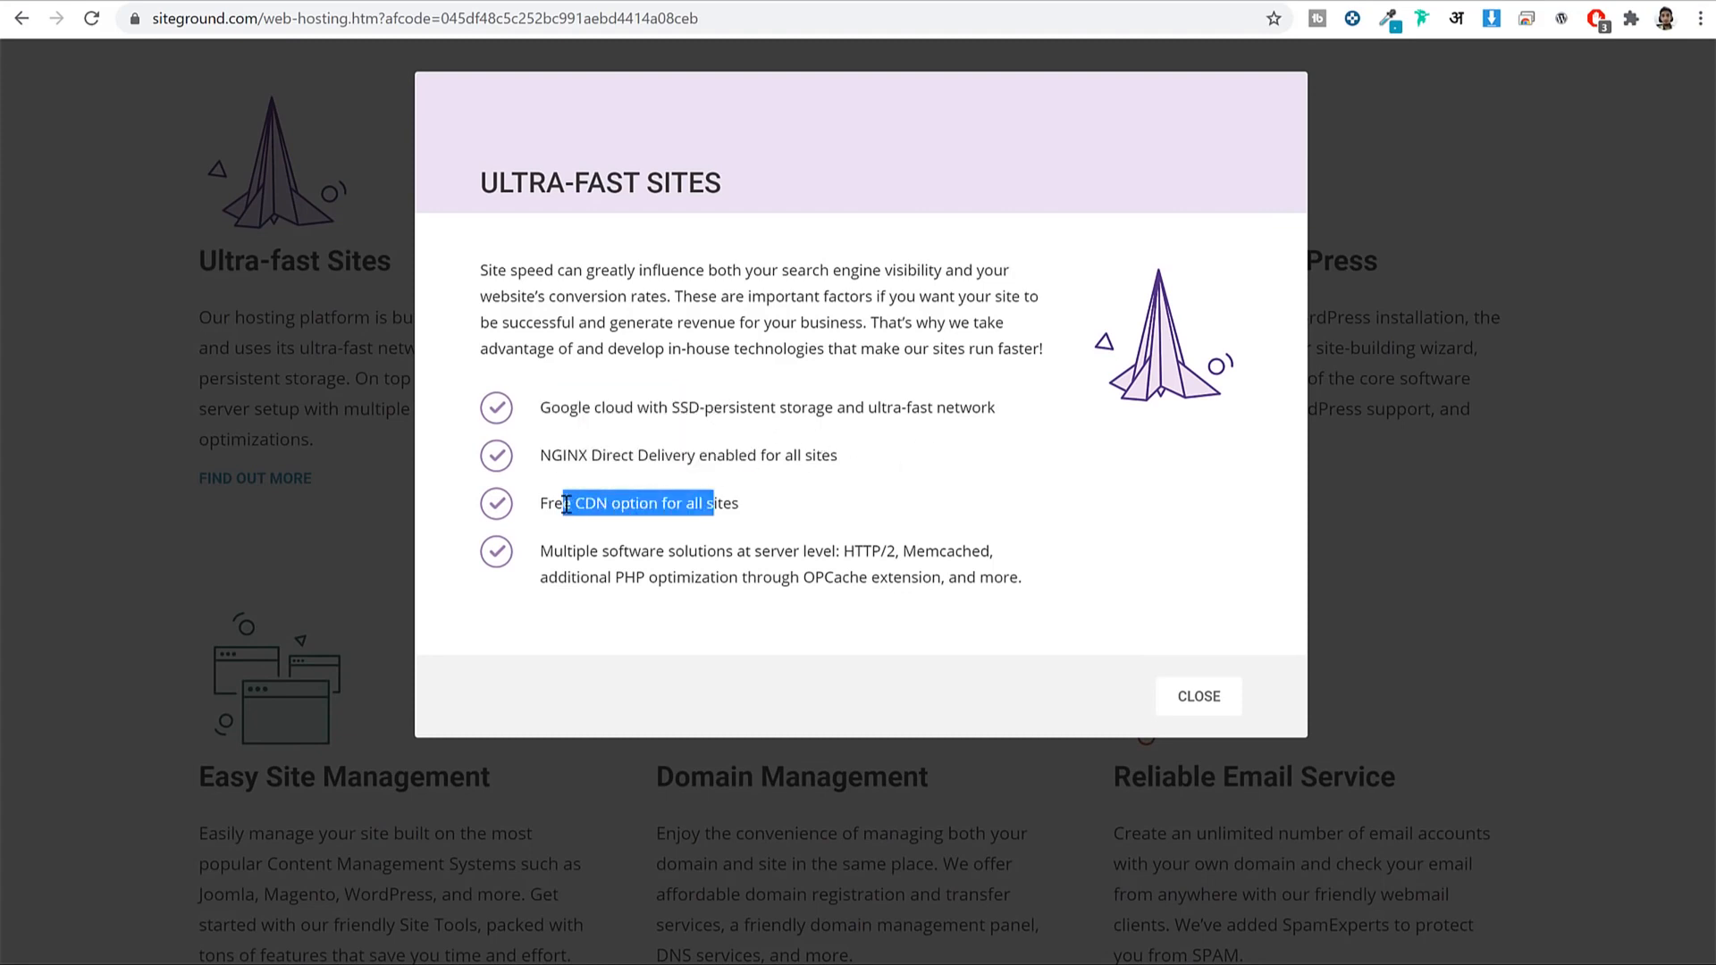
left_click(639, 563)
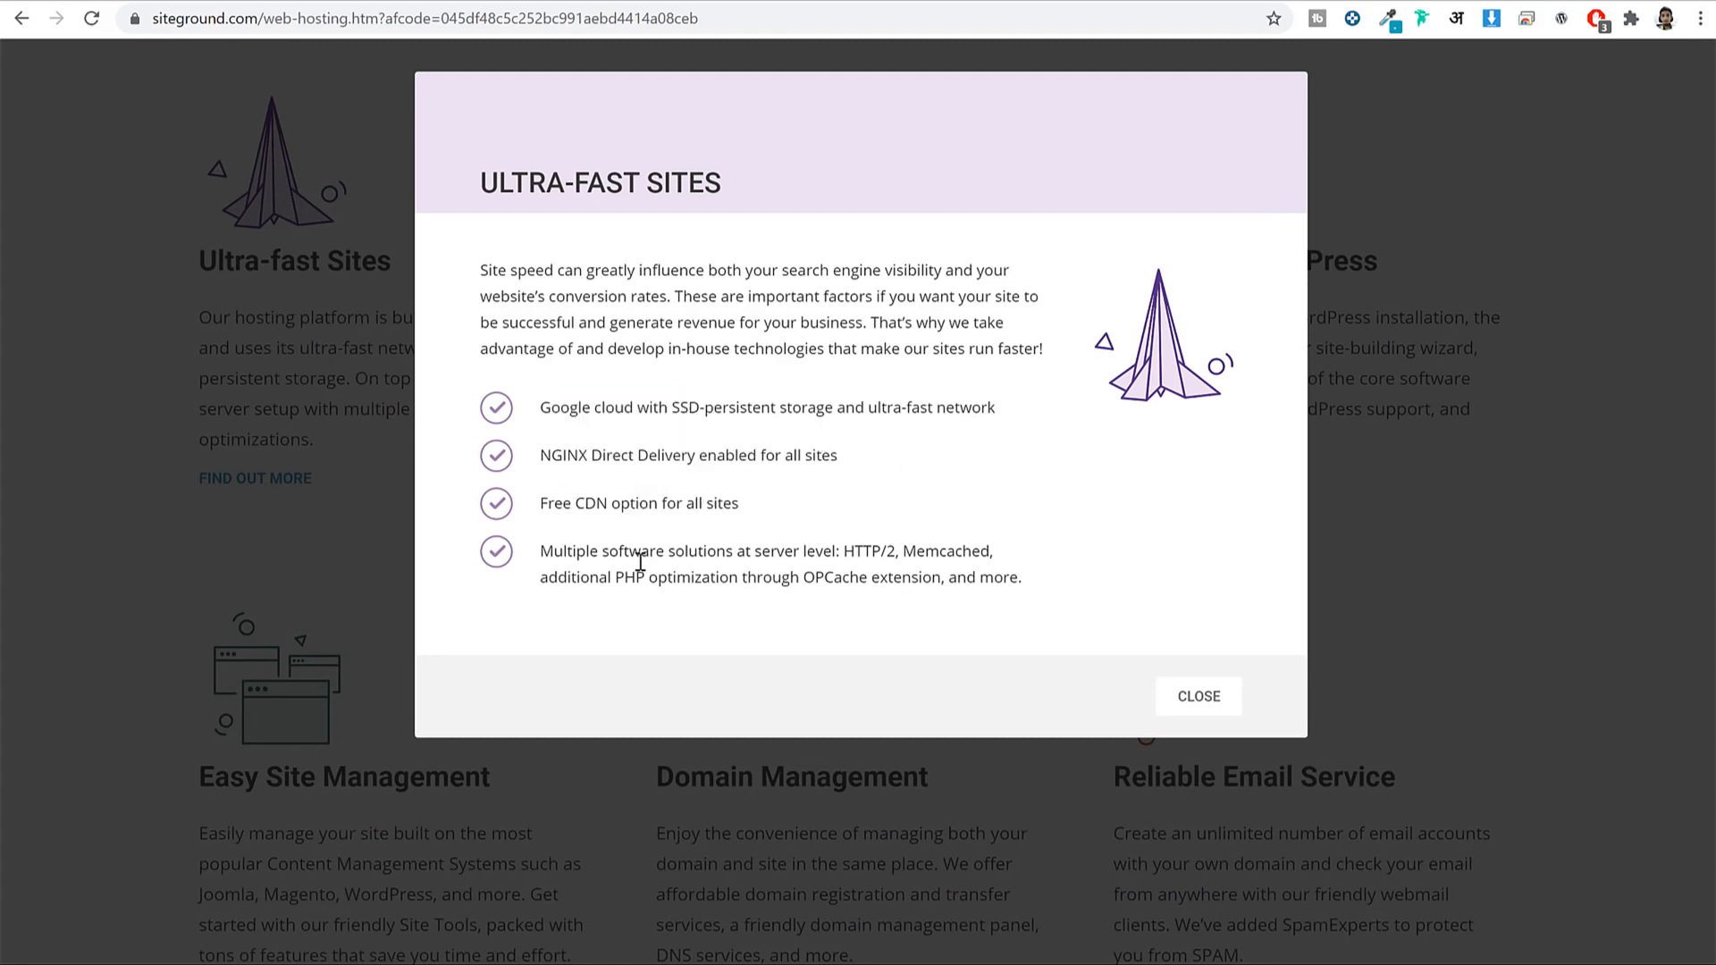
left_click(1222, 701)
scroll(1251, 672, "up", 10)
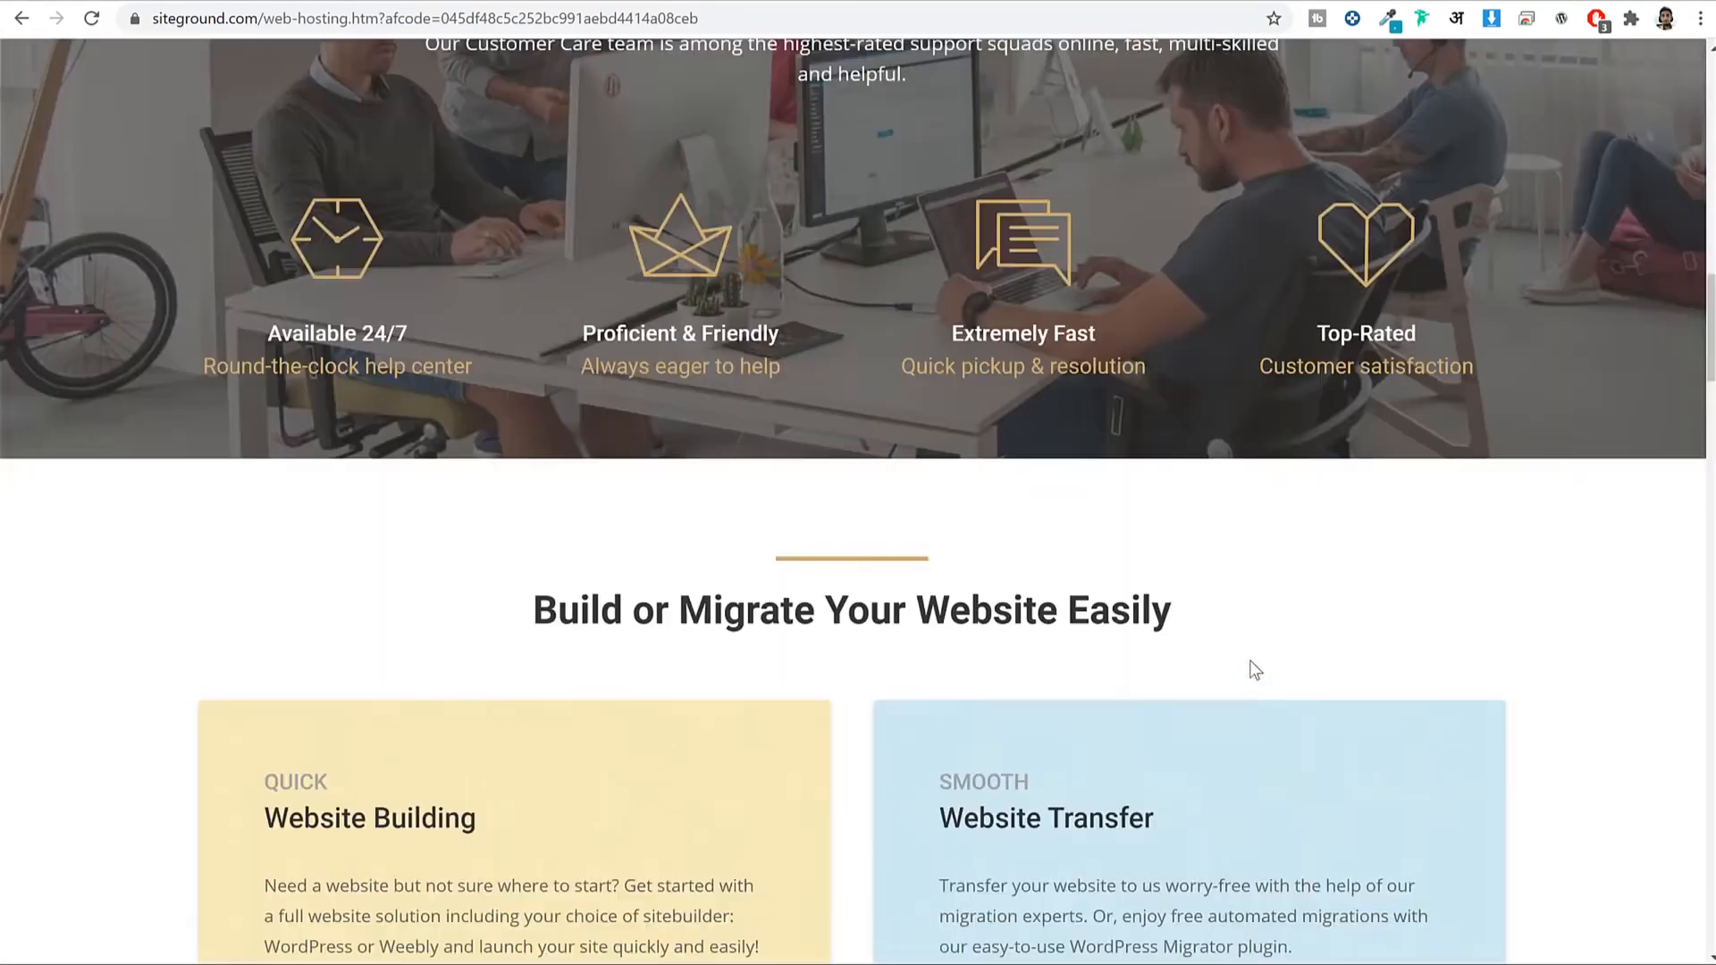
scroll(1256, 671, "up", 15)
scroll(1269, 661, "down", 2)
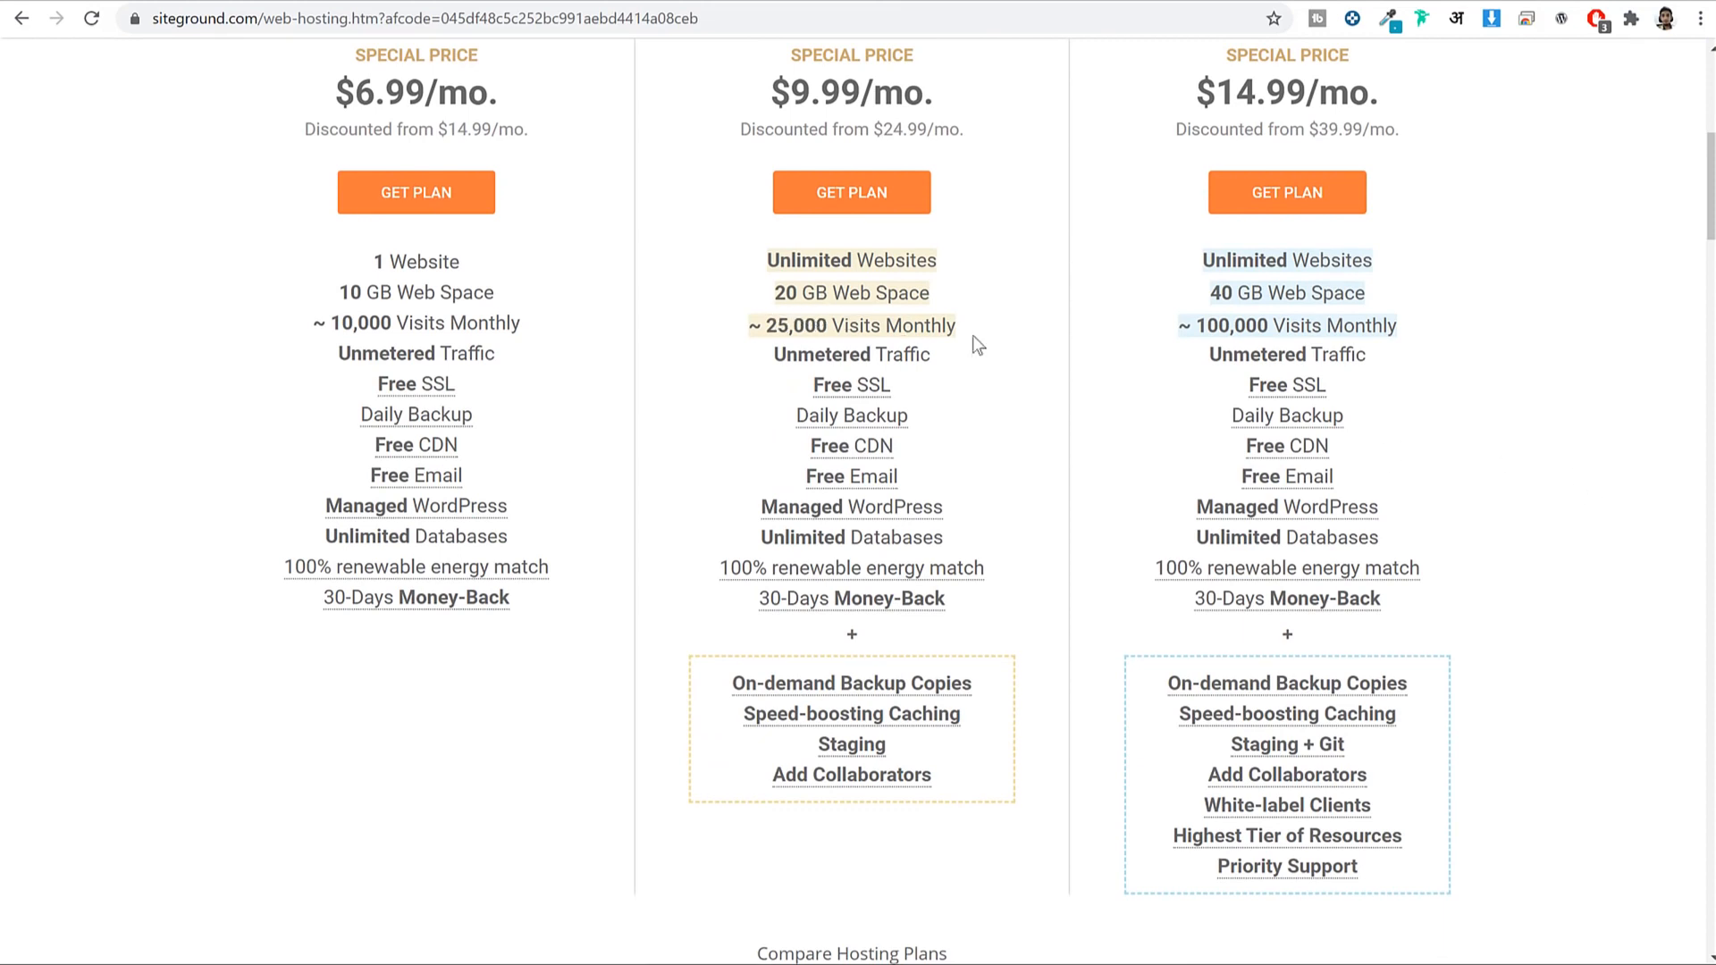
Compare GrowBig's 25,000 monthly visits with StartUp's 10,000 on the plan cards.
left_click_drag(975, 333, 731, 318)
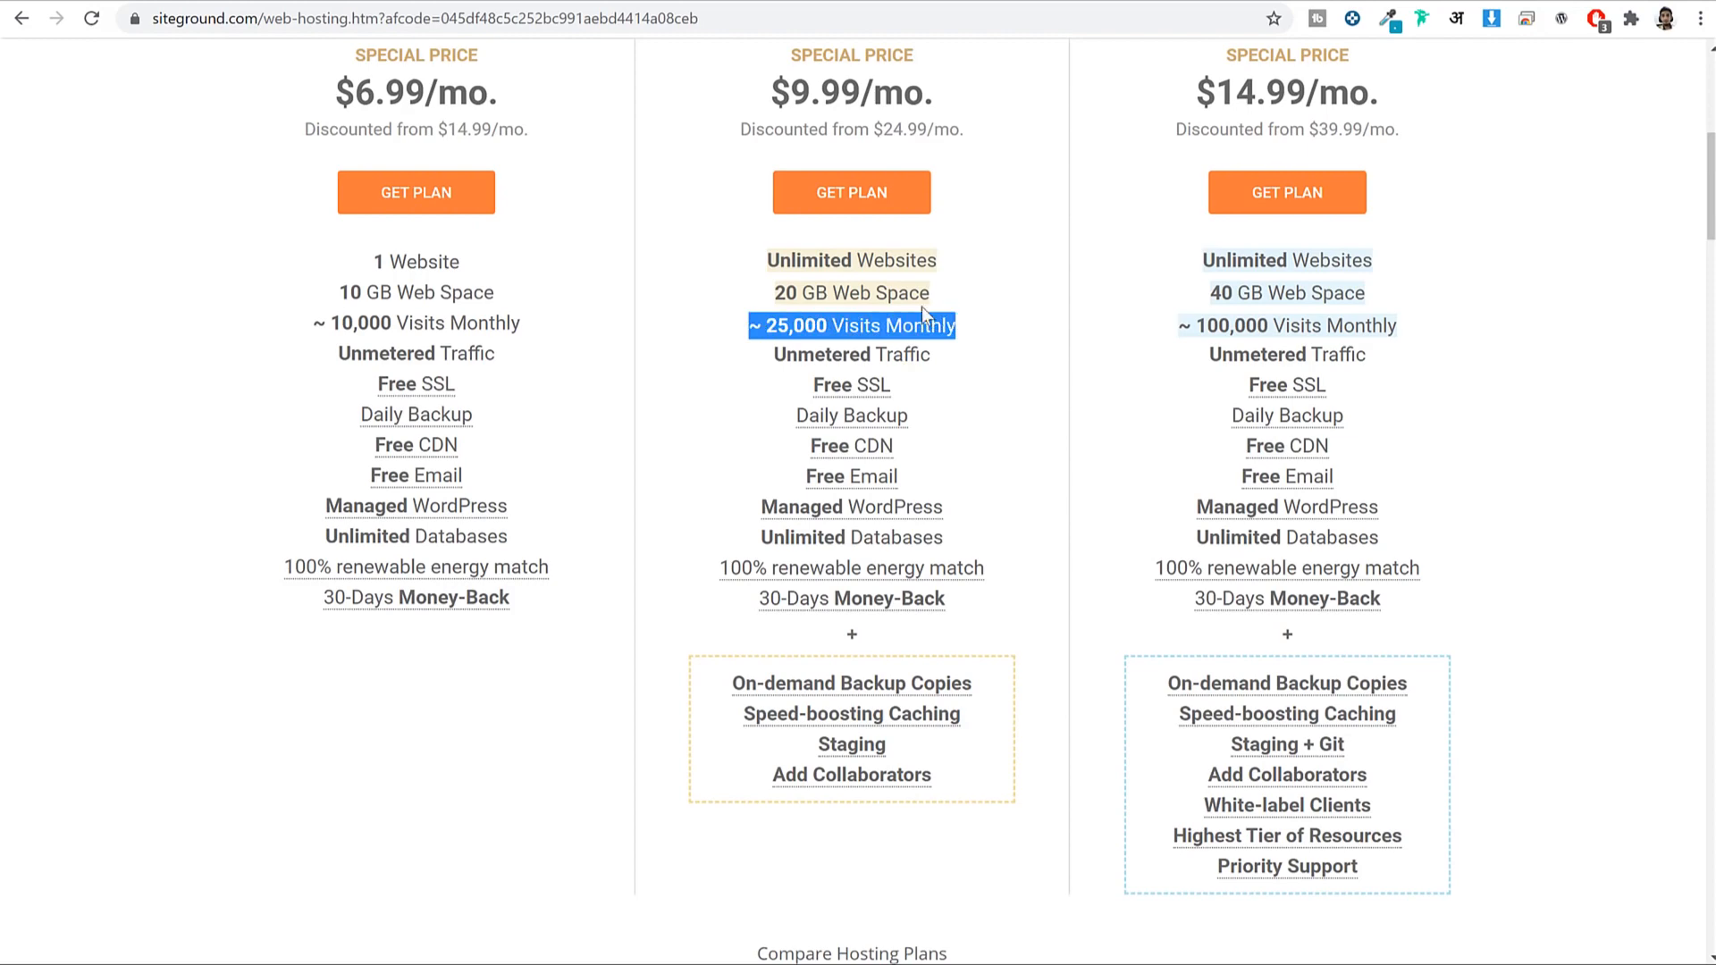
scroll(920, 307, "up", 1)
left_click_drag(555, 443, 292, 434)
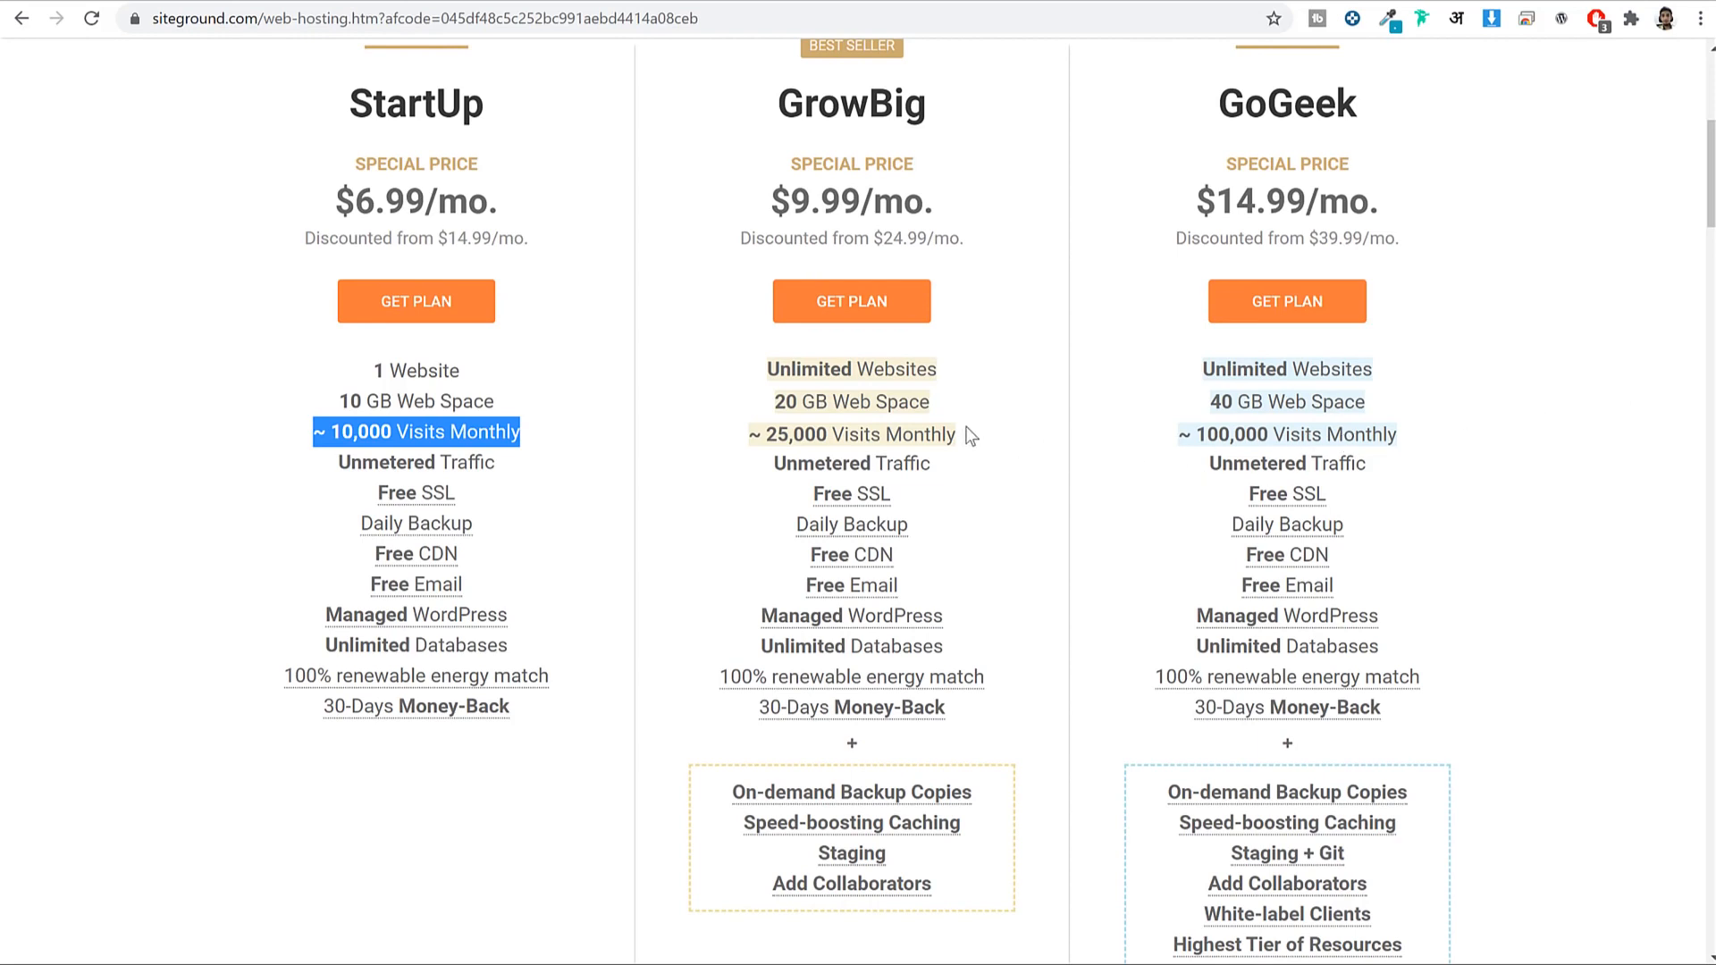
left_click_drag(758, 100, 976, 98)
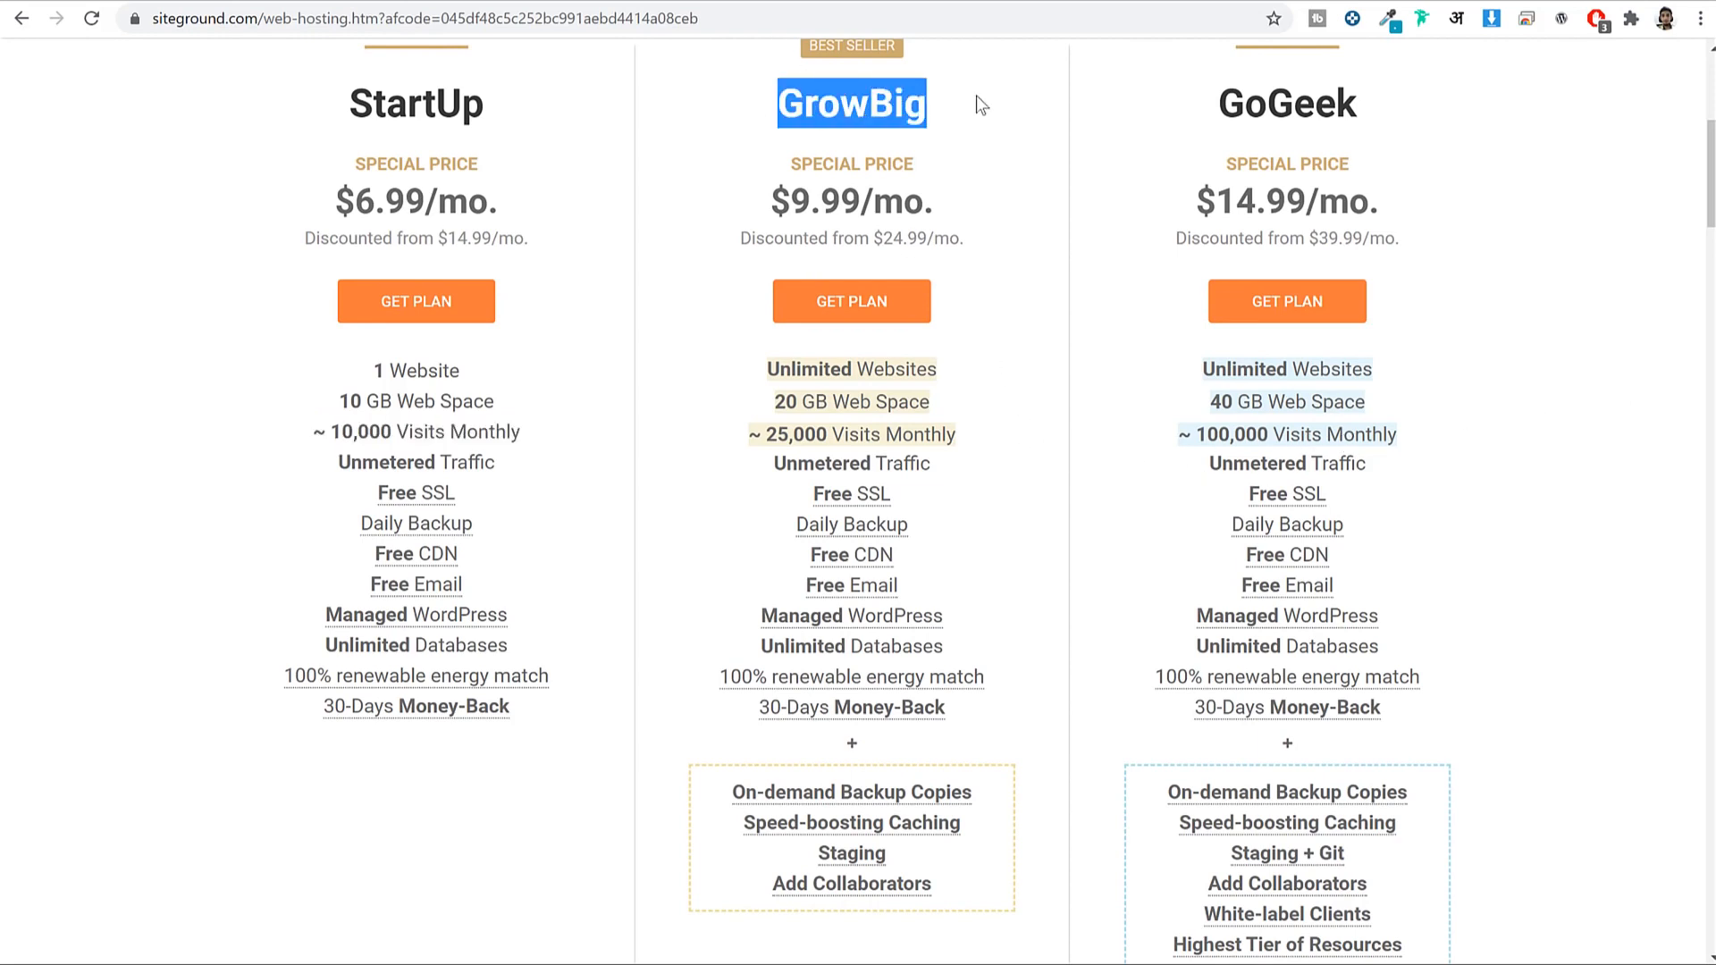
left_click_drag(1008, 438, 732, 434)
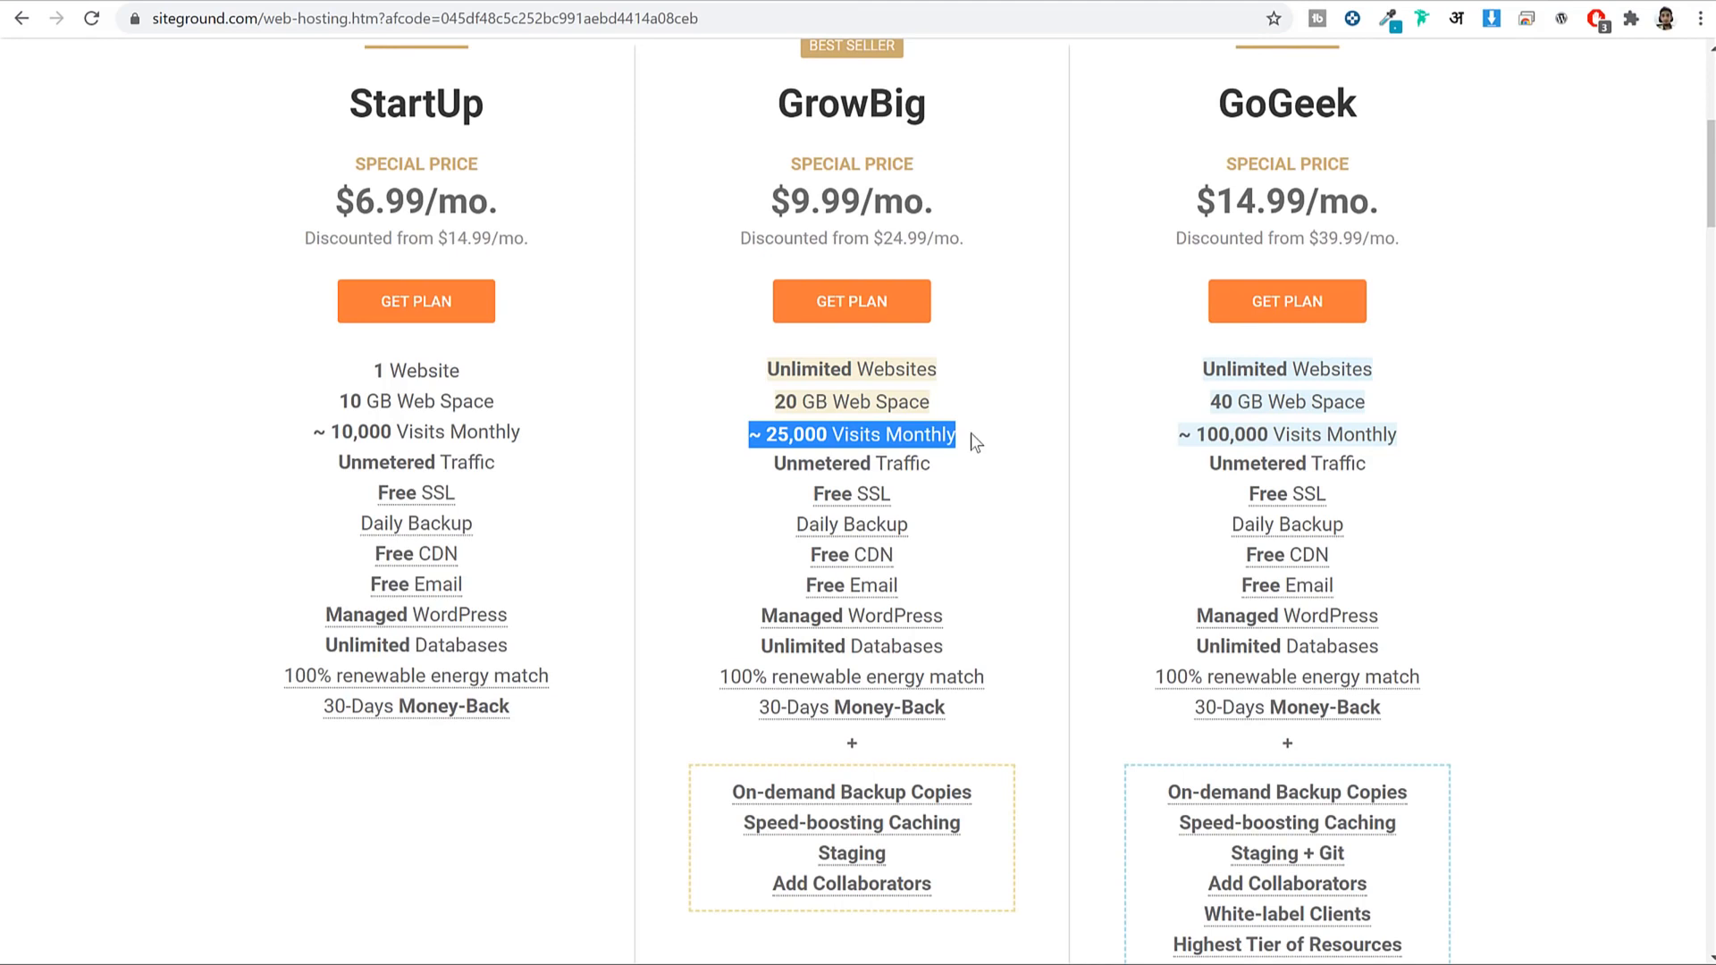
scroll(1070, 416, "down", 1)
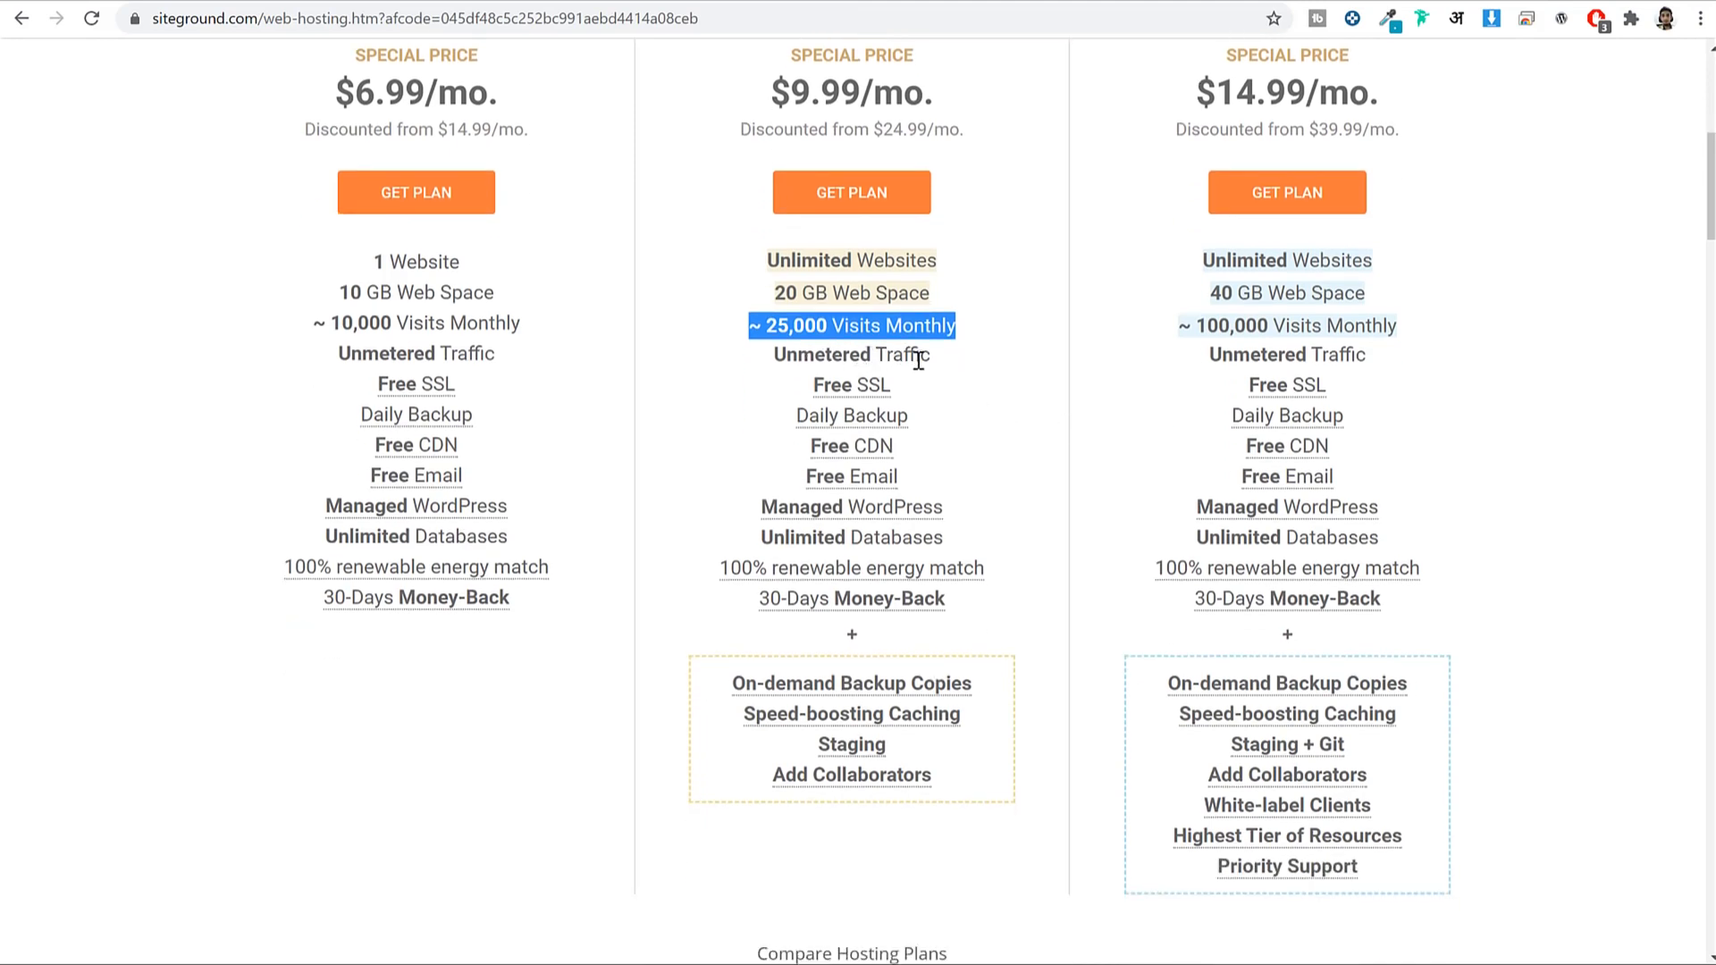
mouse_move(854, 391)
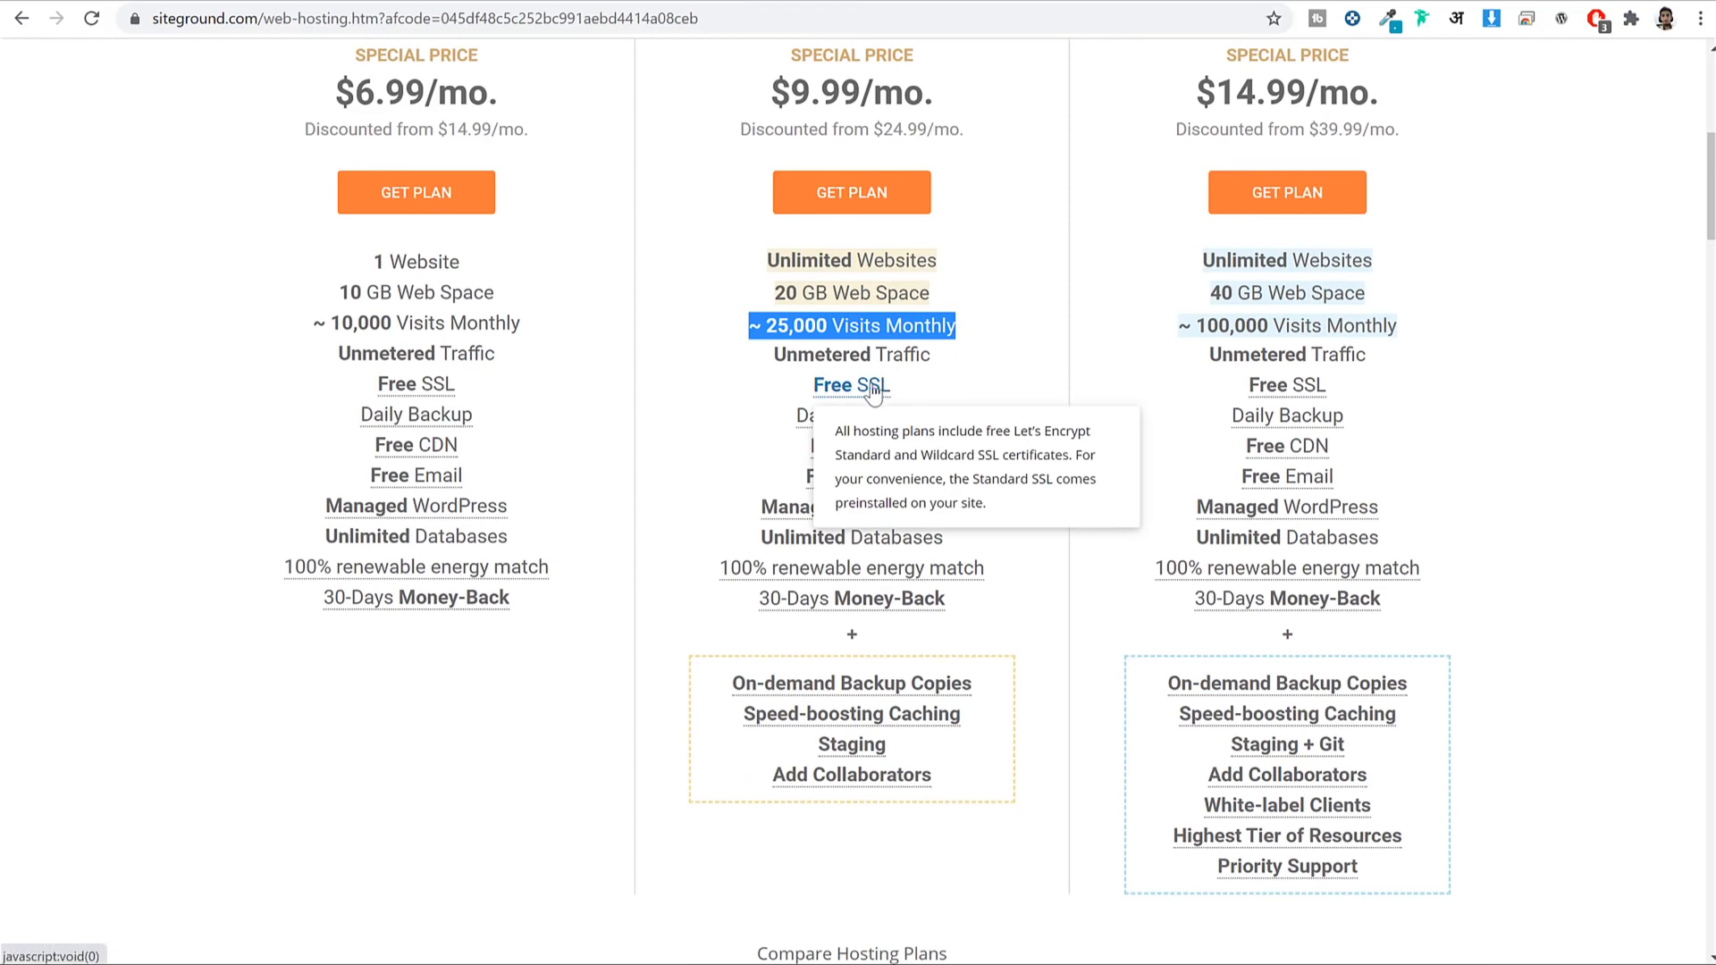
Check the wcfm site's connection security, then highlight GrowBig's Free SSL and Free CDN.
left_click(381, 2)
left_click(135, 20)
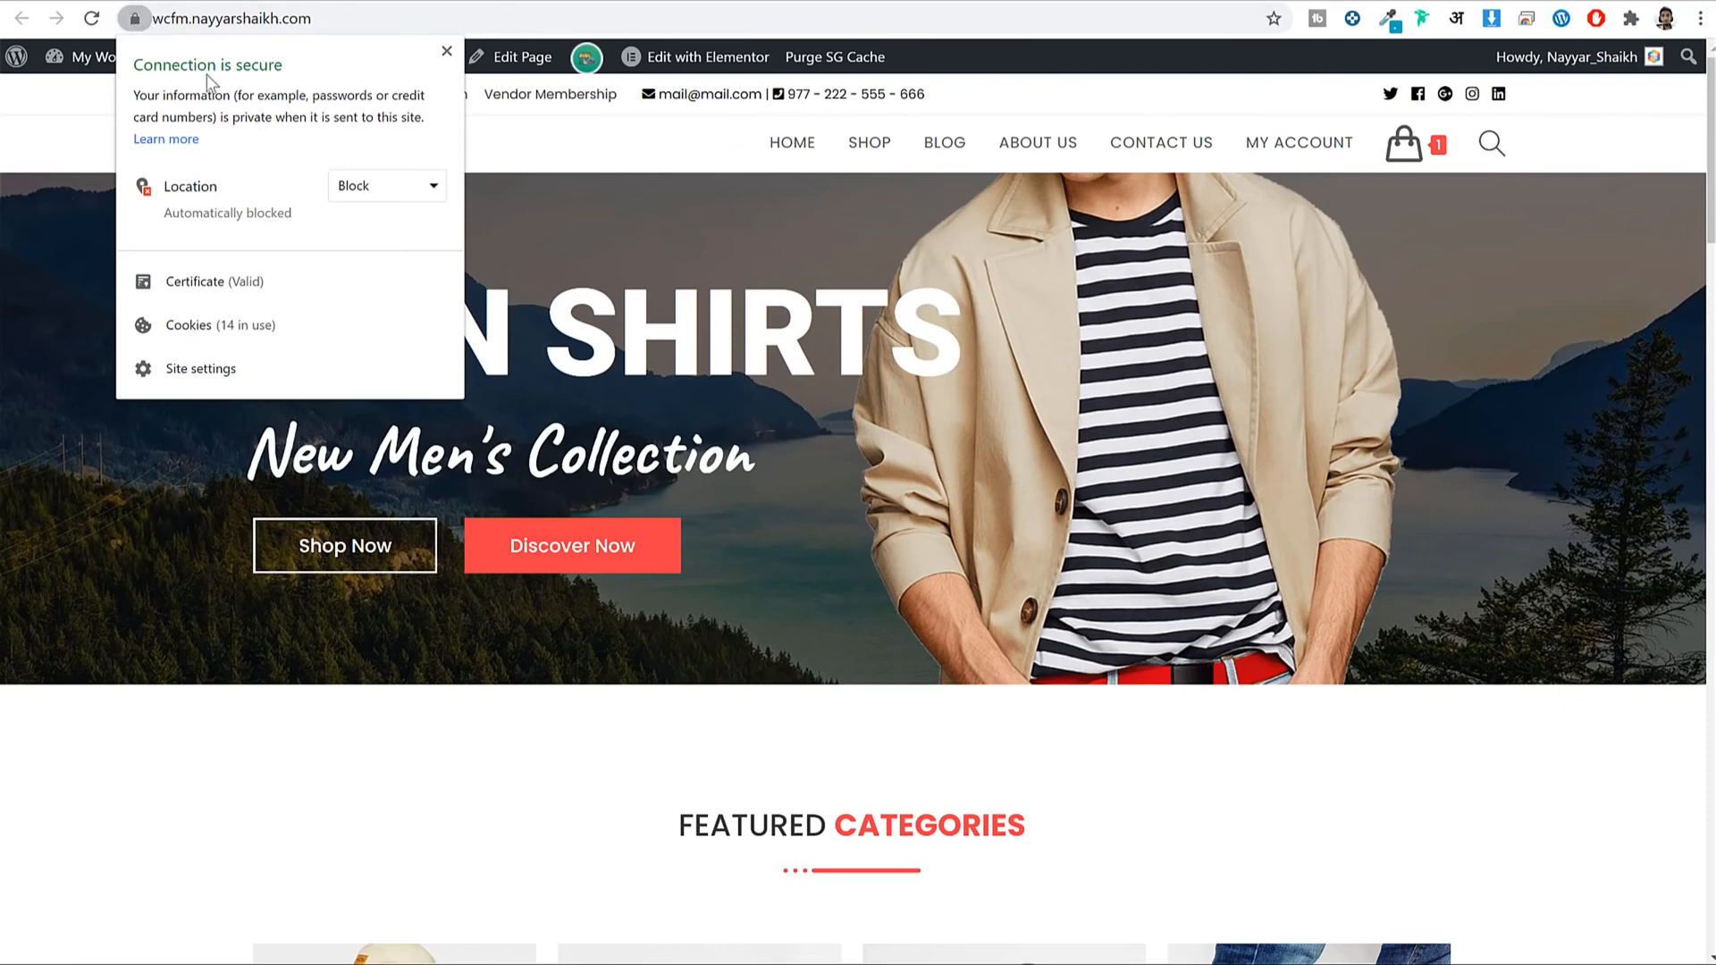
left_click(447, 52)
left_click(1278, 1)
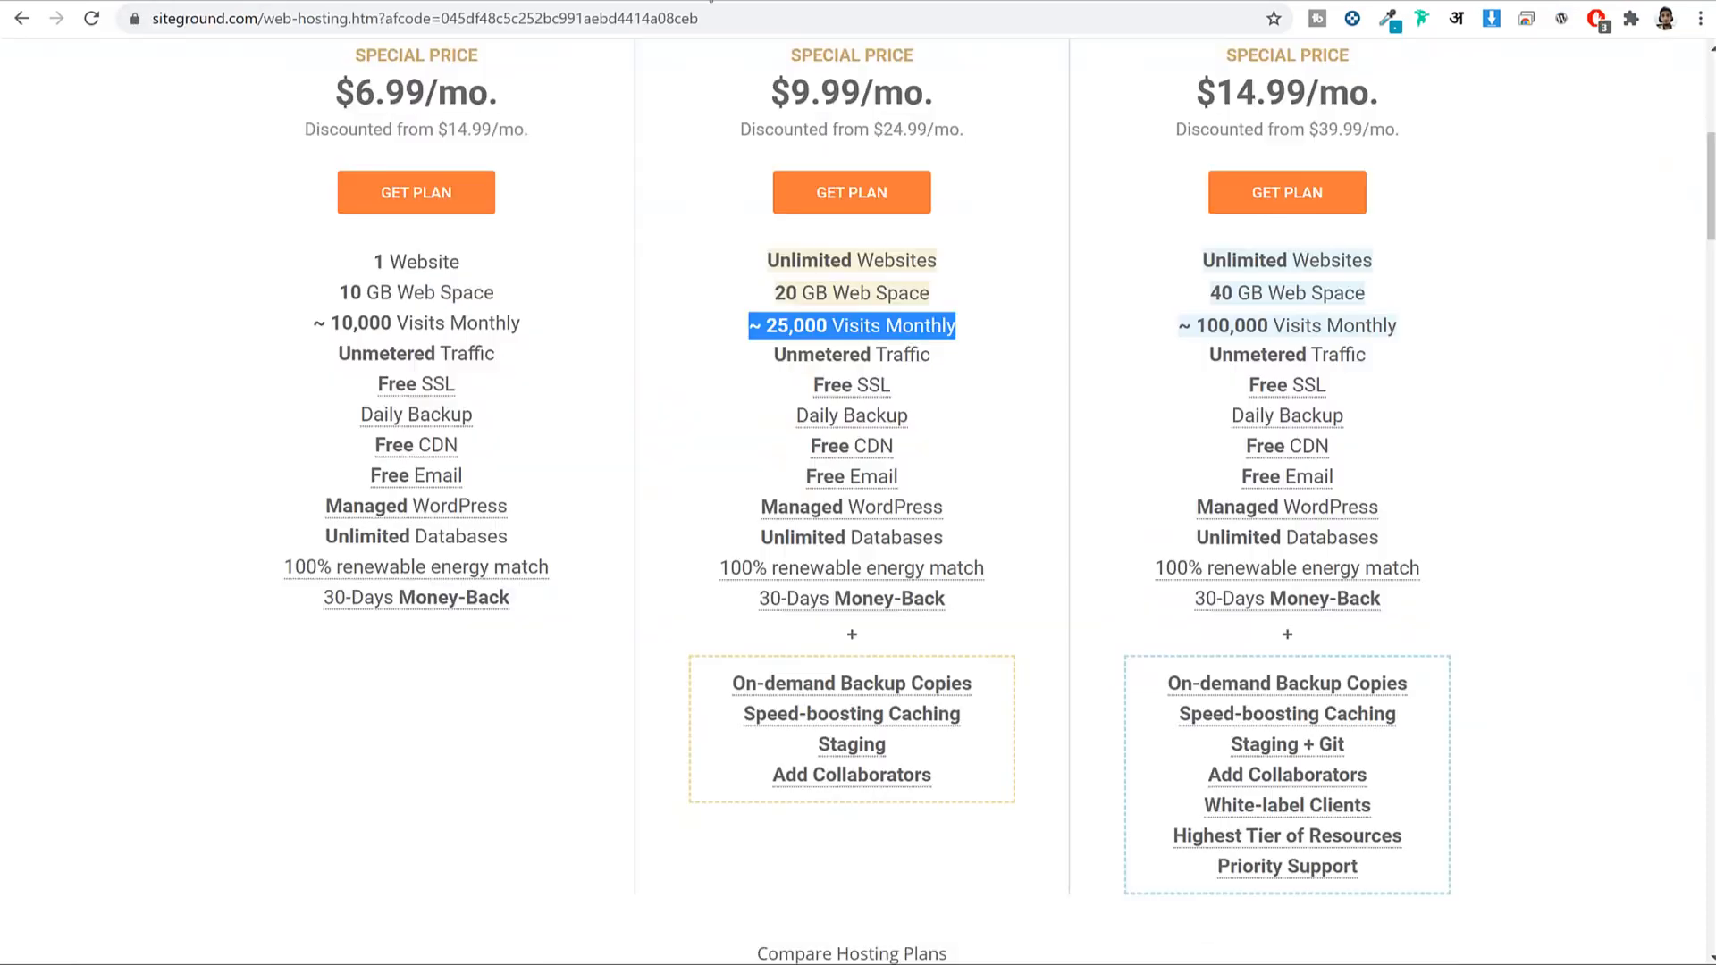
left_click_drag(892, 386, 806, 390)
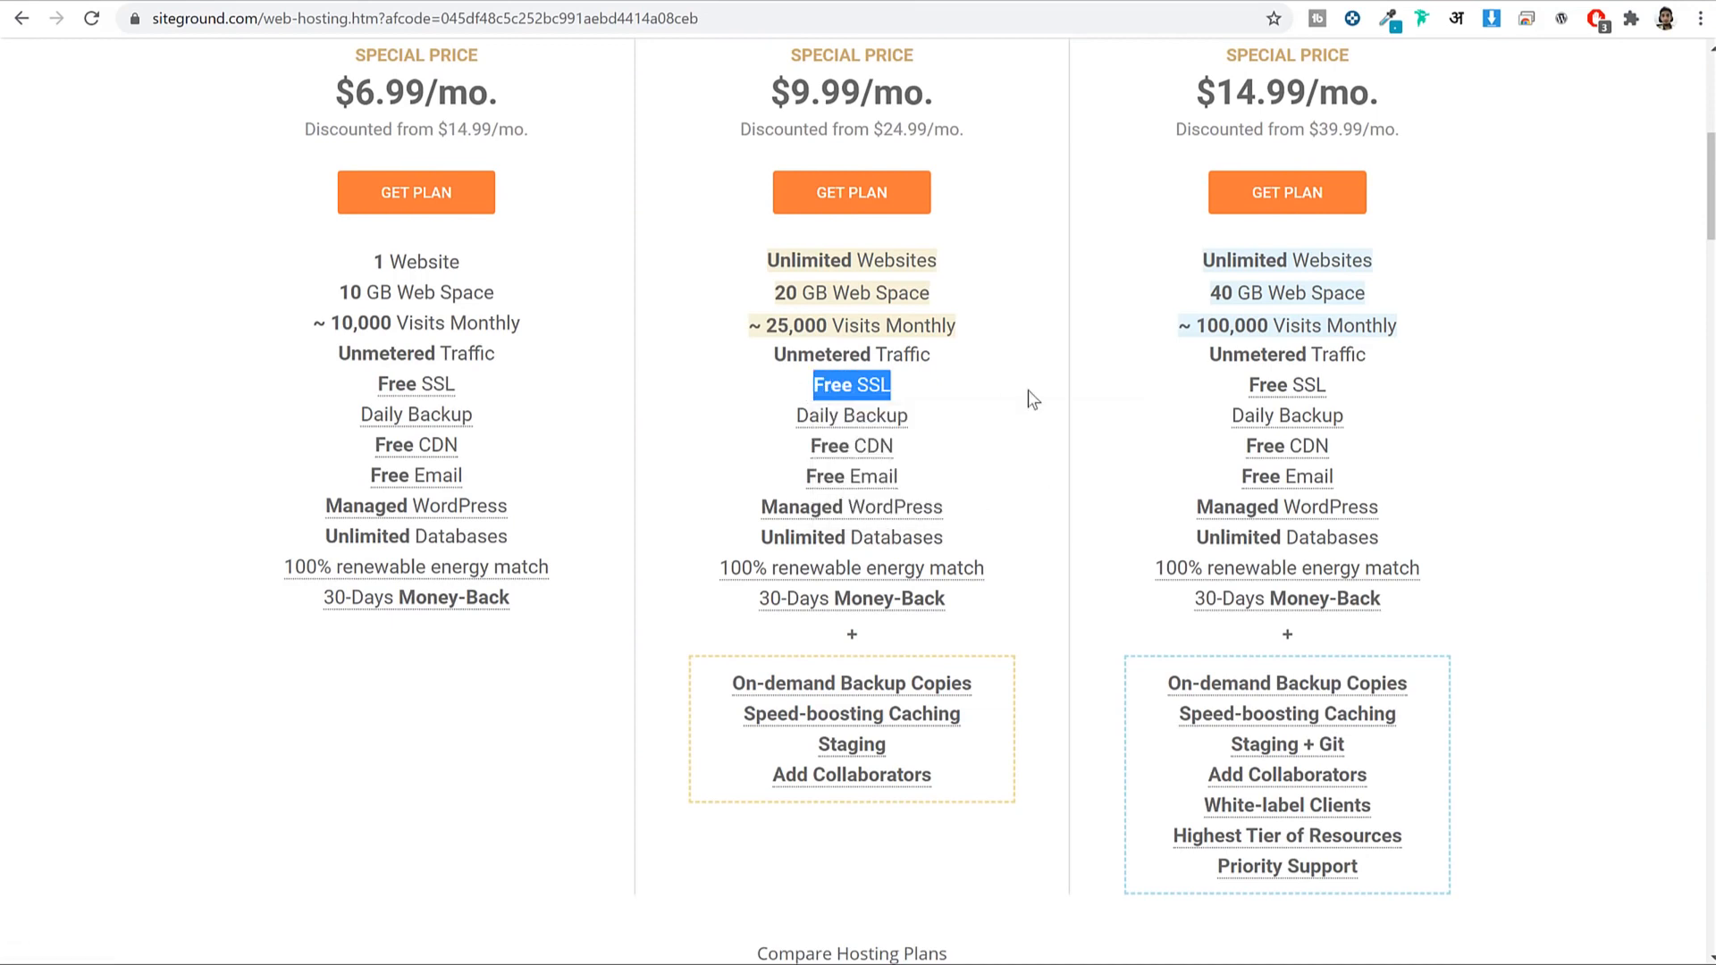
mouse_move(849, 422)
left_click_drag(801, 442, 895, 446)
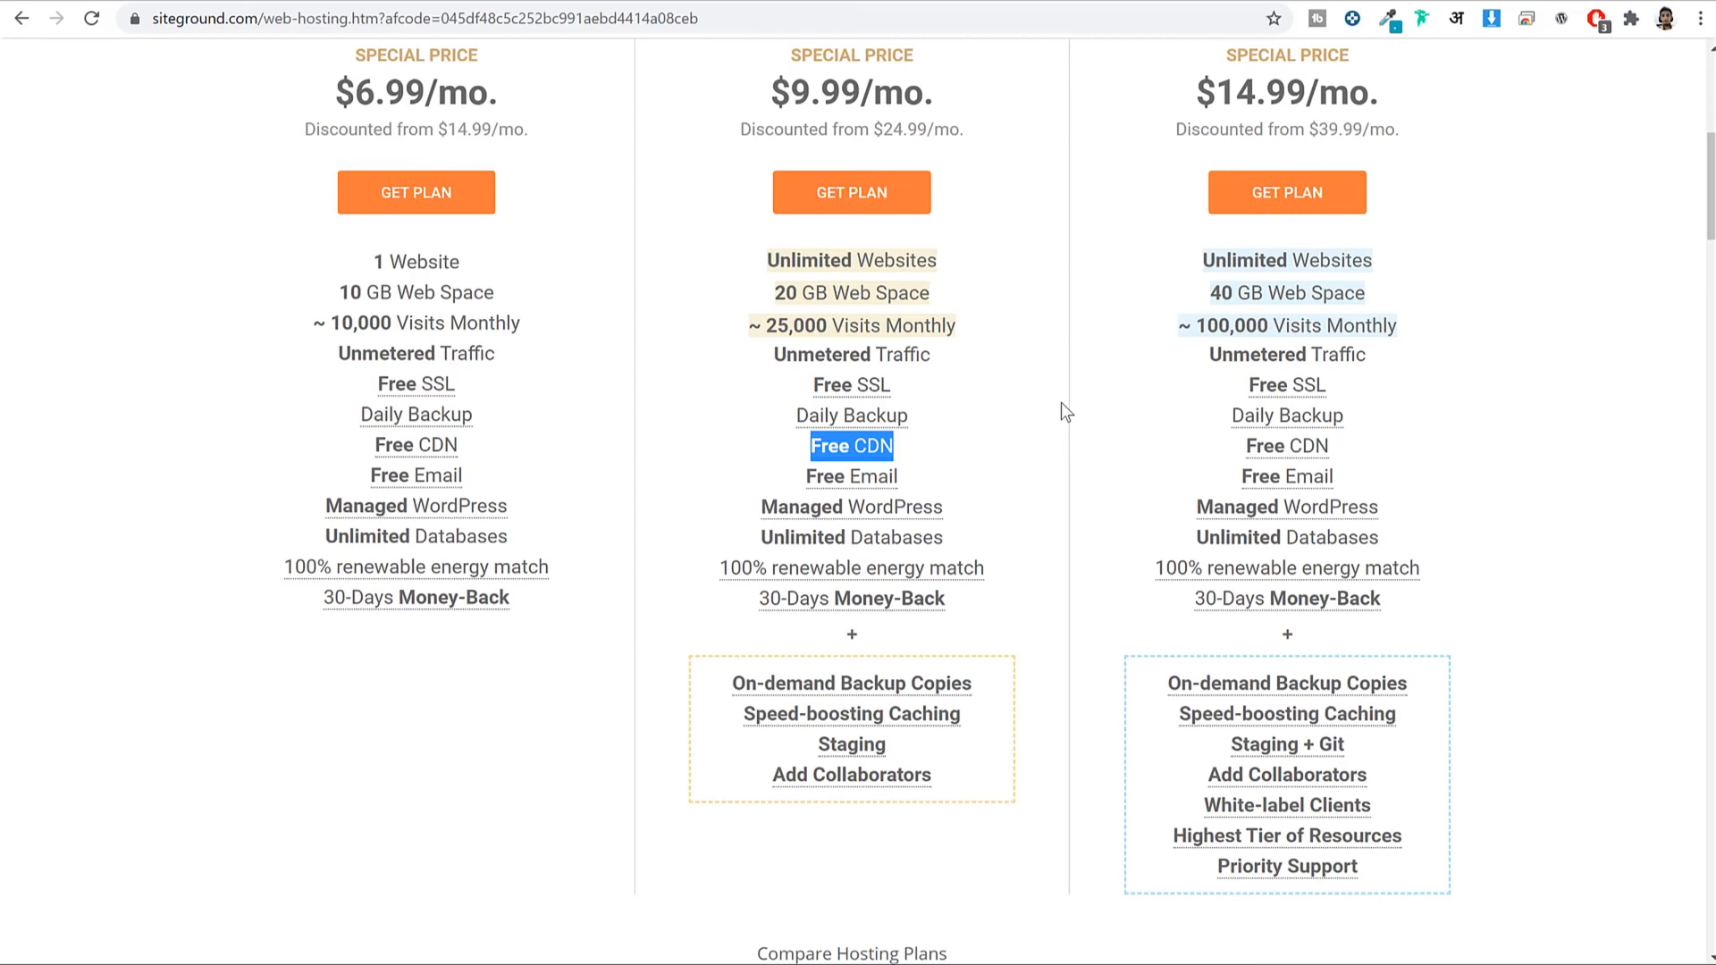
Read the Top-notch Security details, highlighting the AI Anti-Bot System paragraph.
scroll(1125, 506, "up", 2)
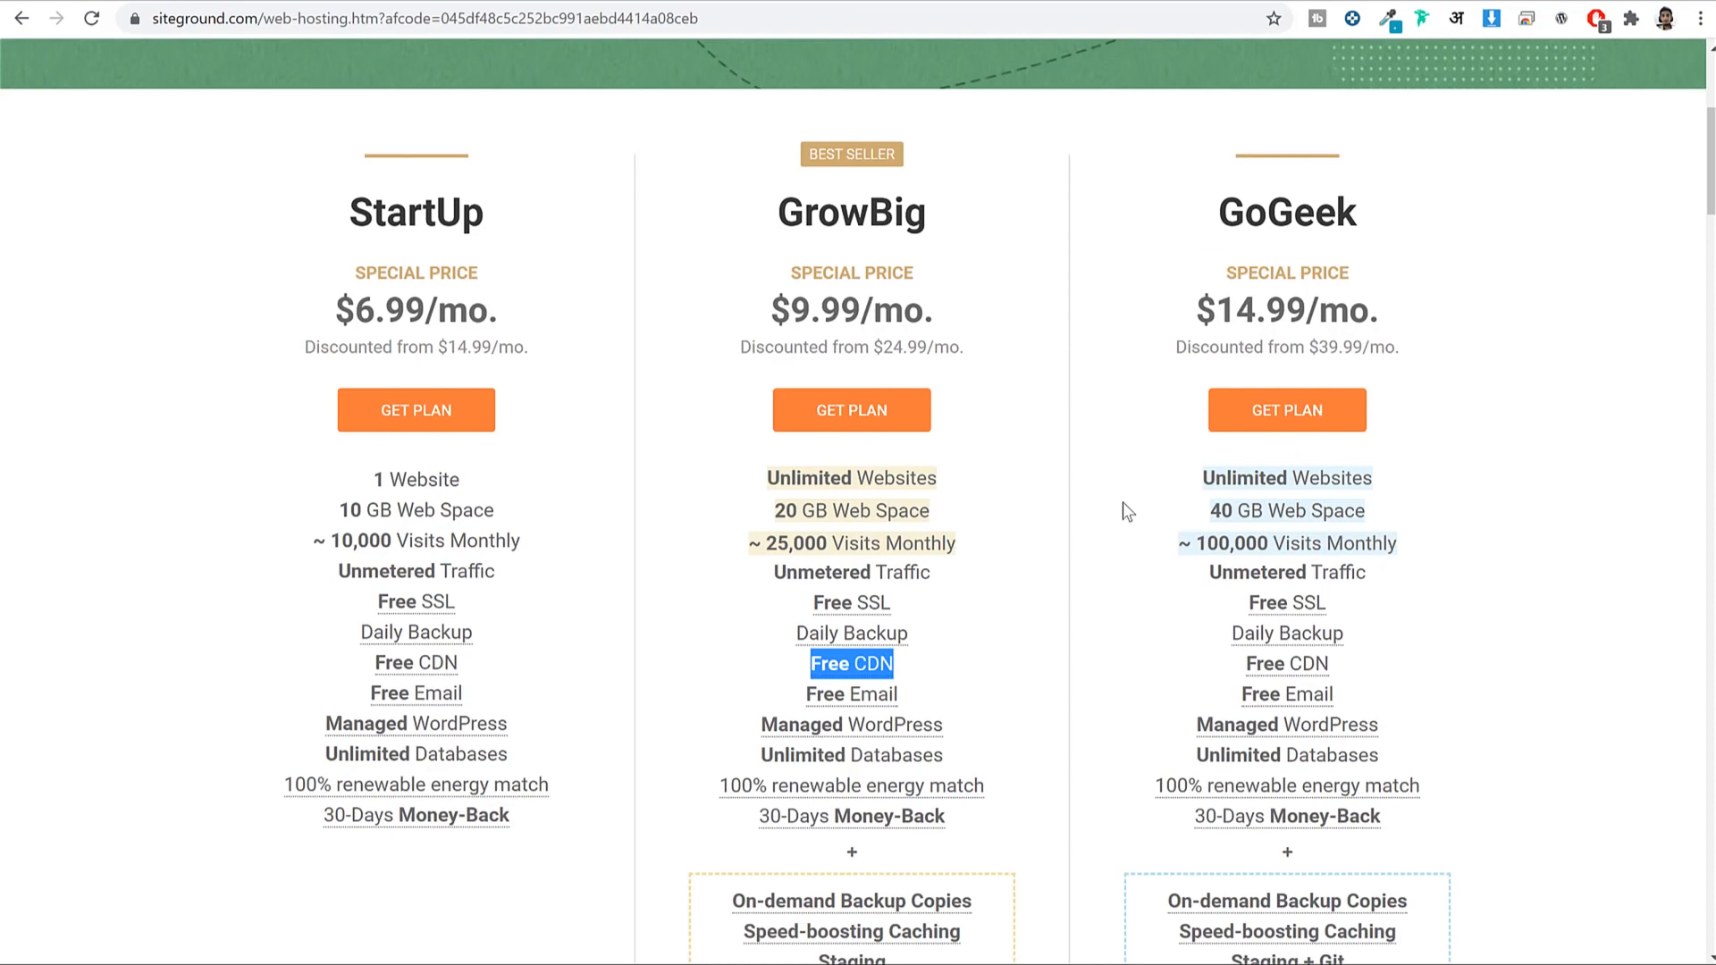
scroll(1128, 511, "down", 12)
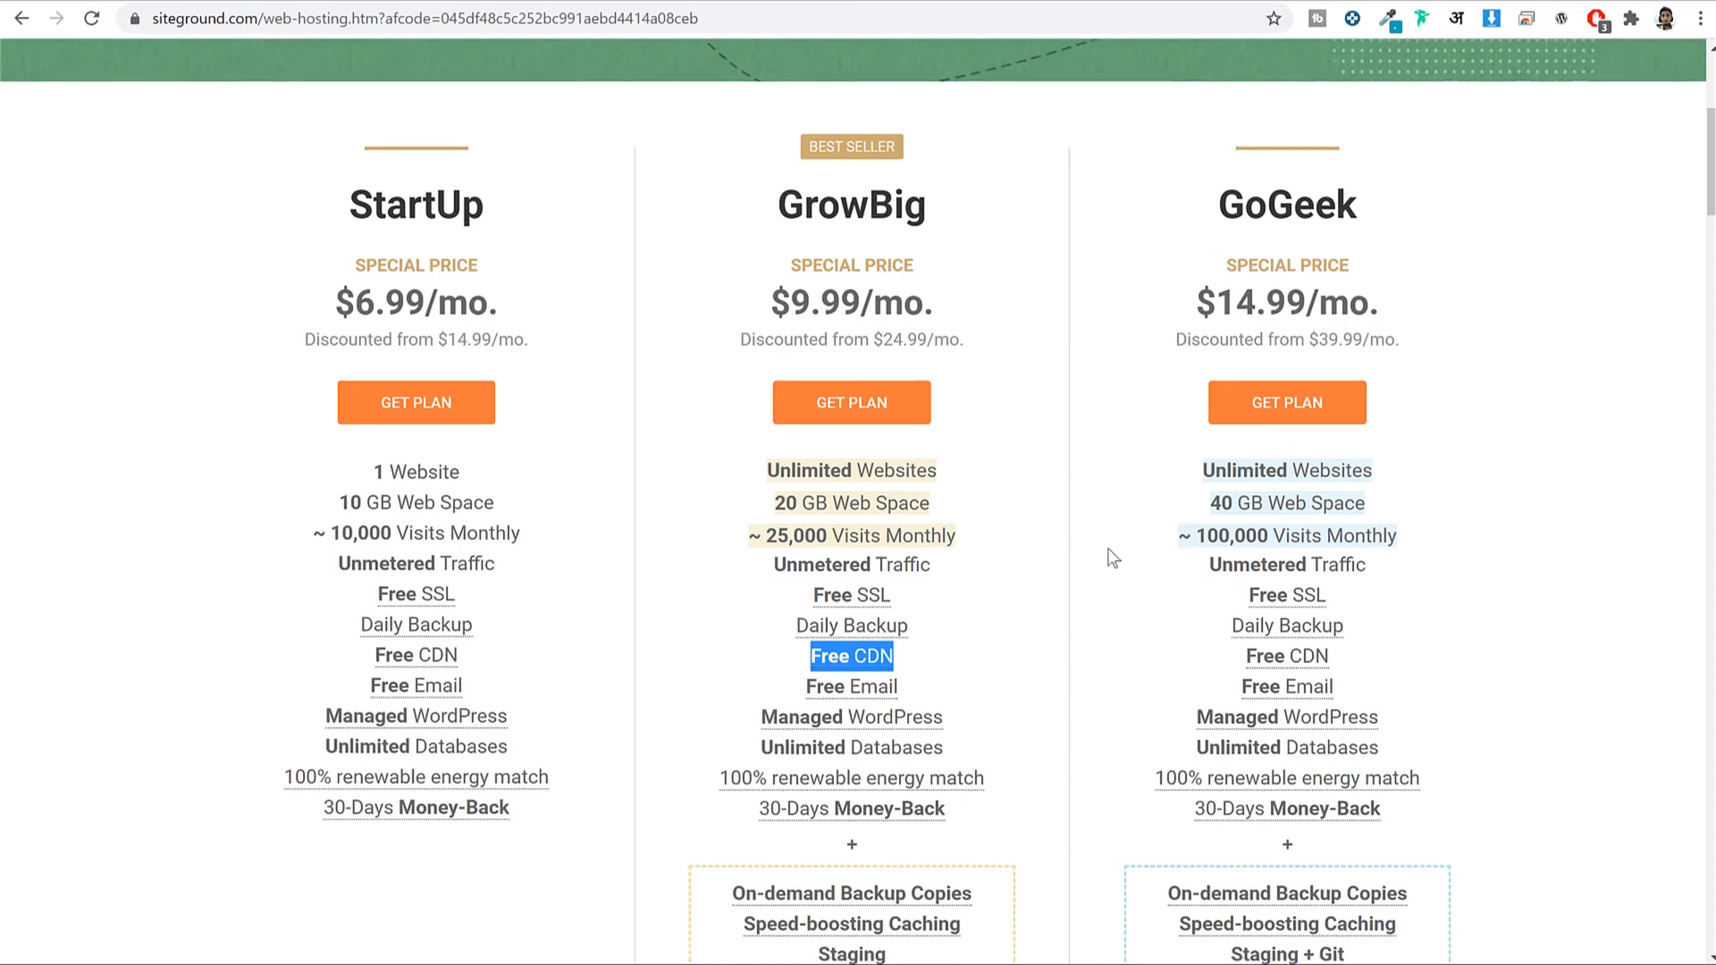
scroll(1109, 551, "down", 15)
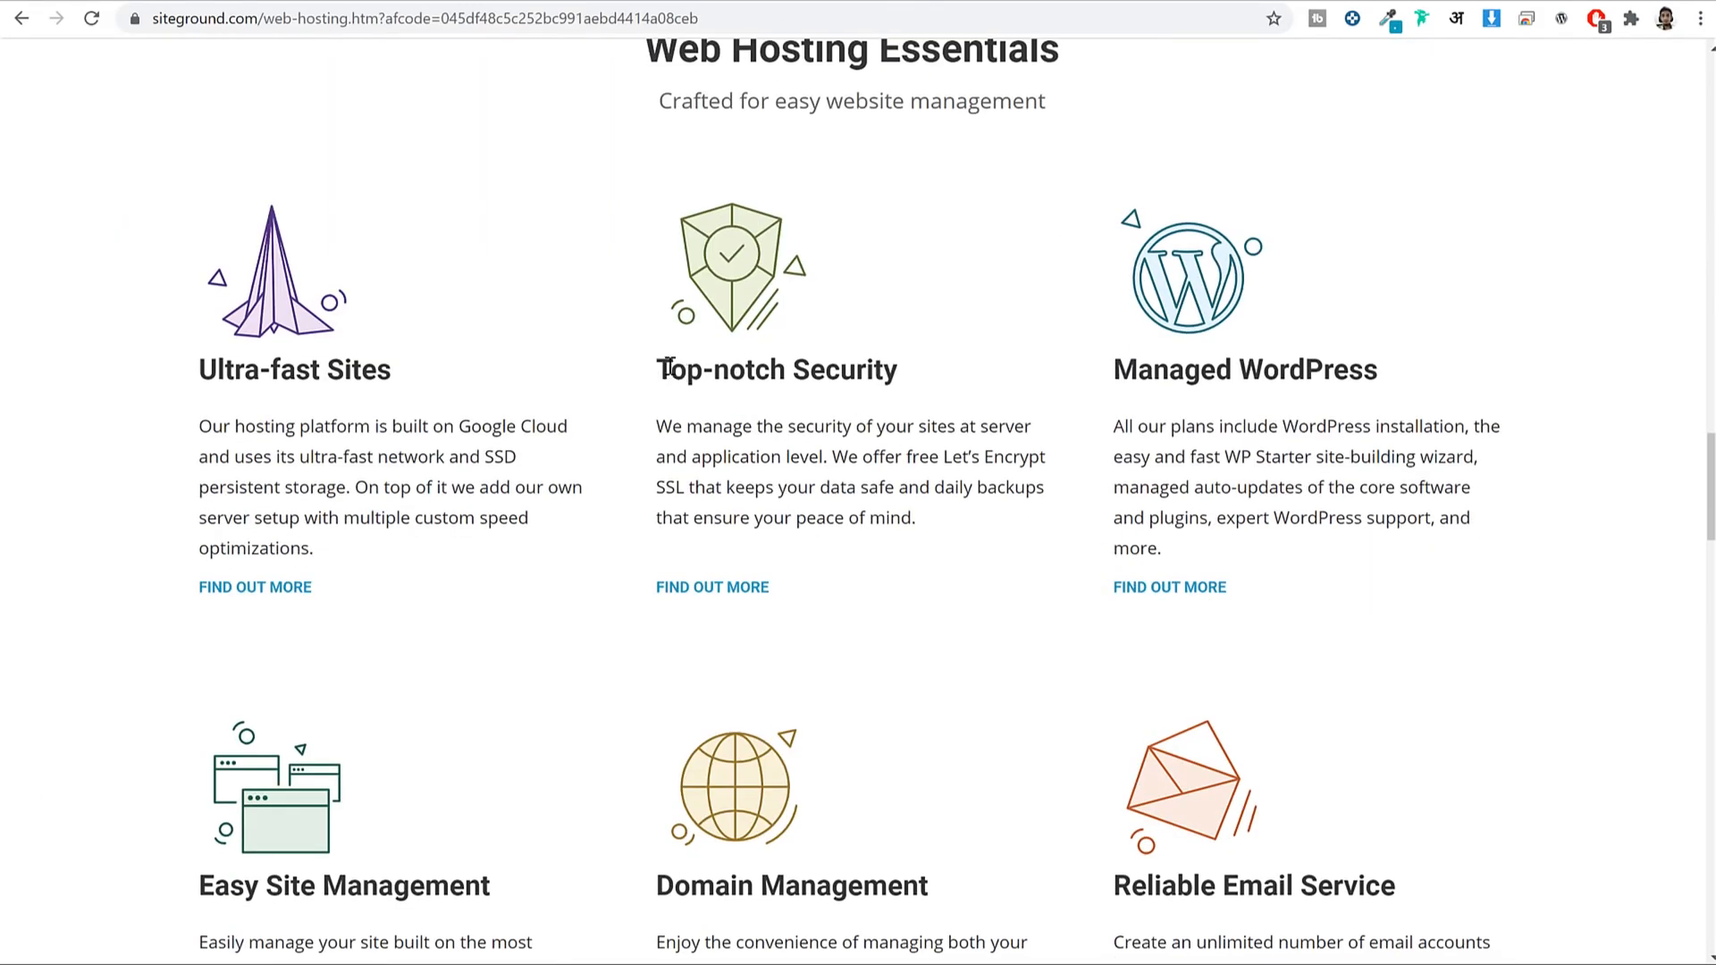
left_click_drag(658, 369, 917, 395)
left_click(754, 597)
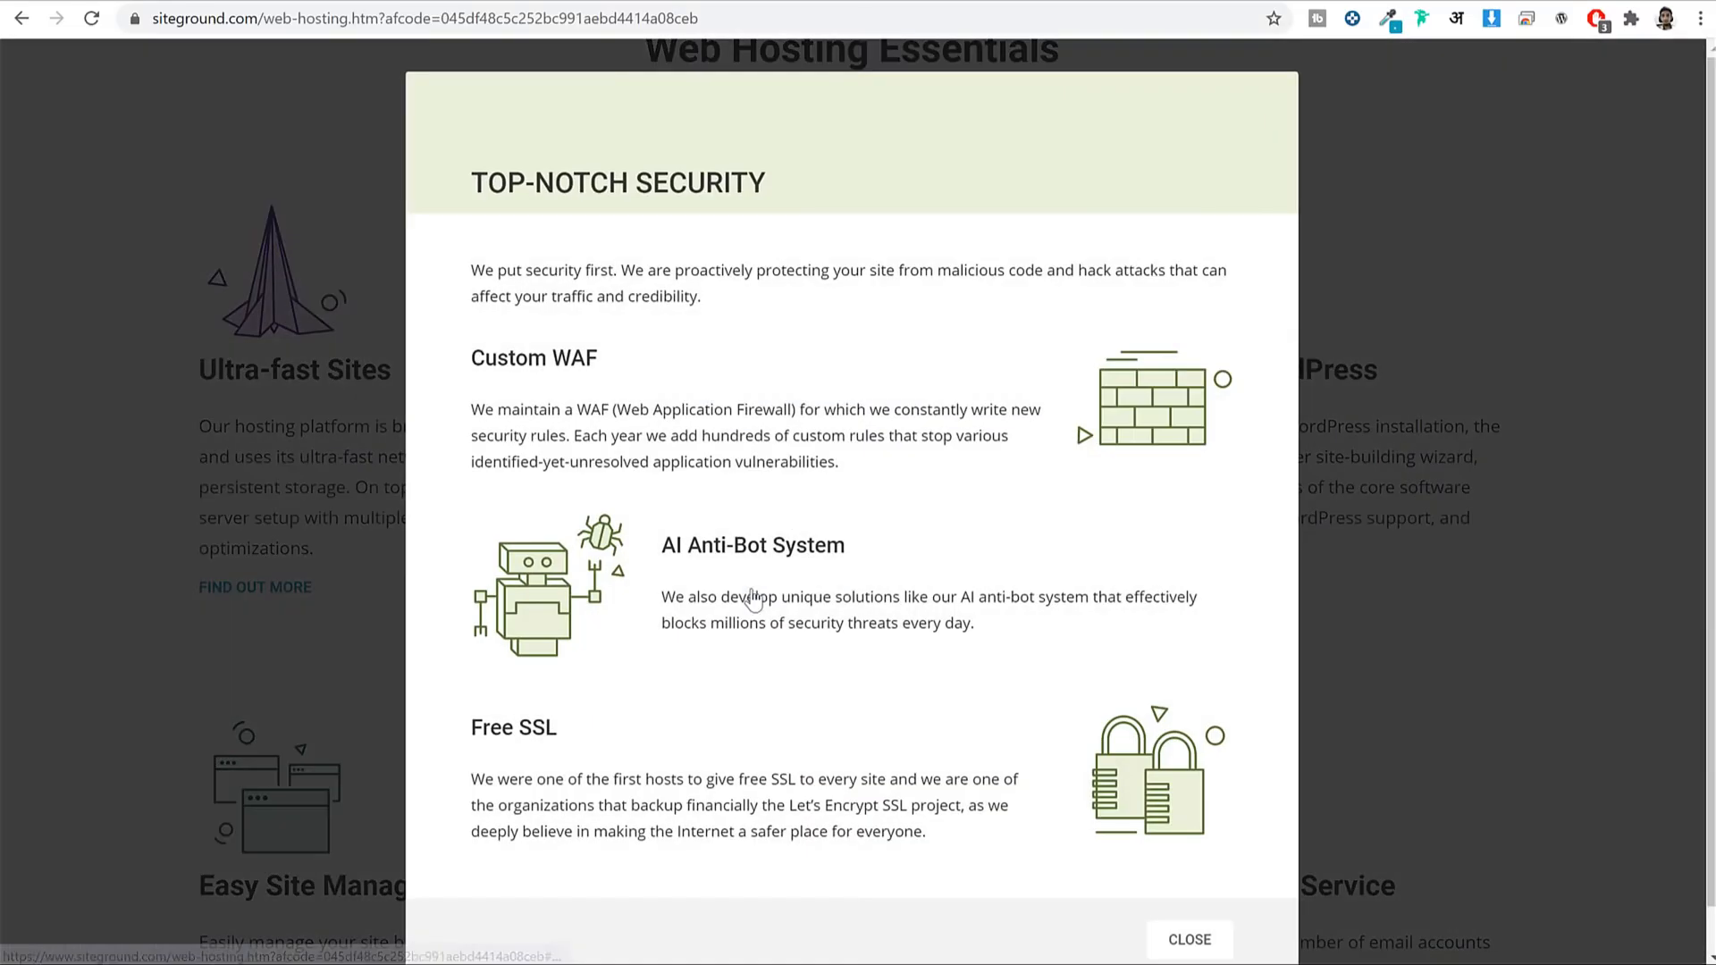
triple_click(666, 598)
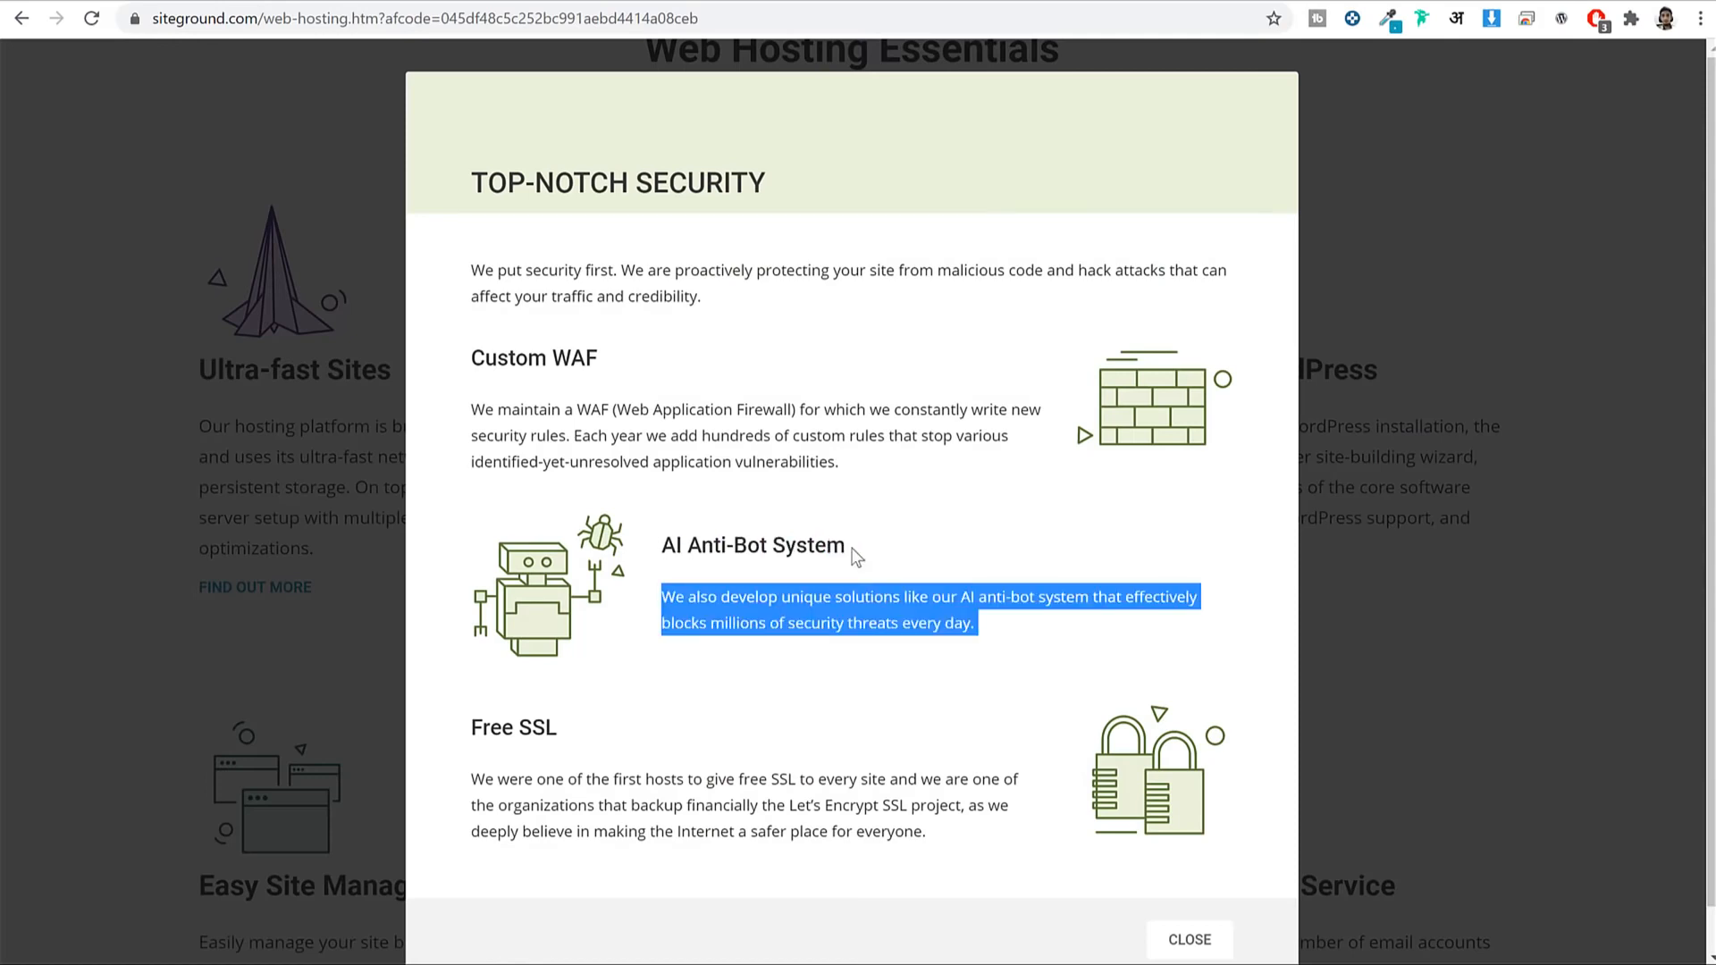
left_click(857, 556)
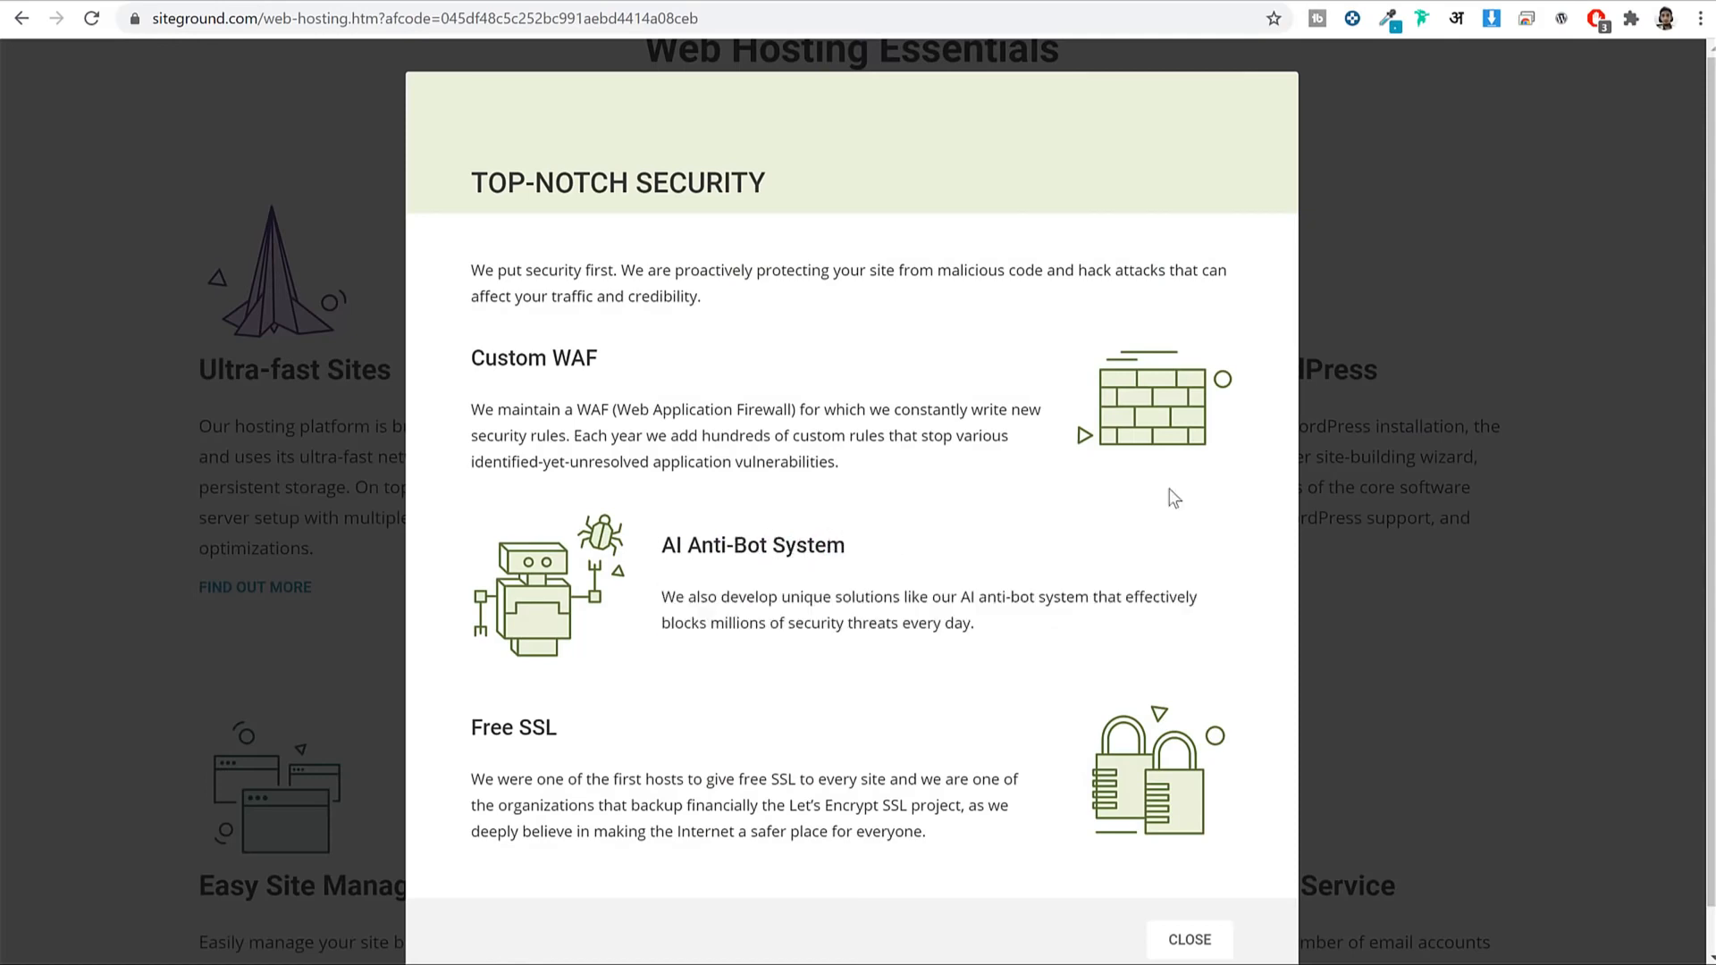
left_click(1398, 243)
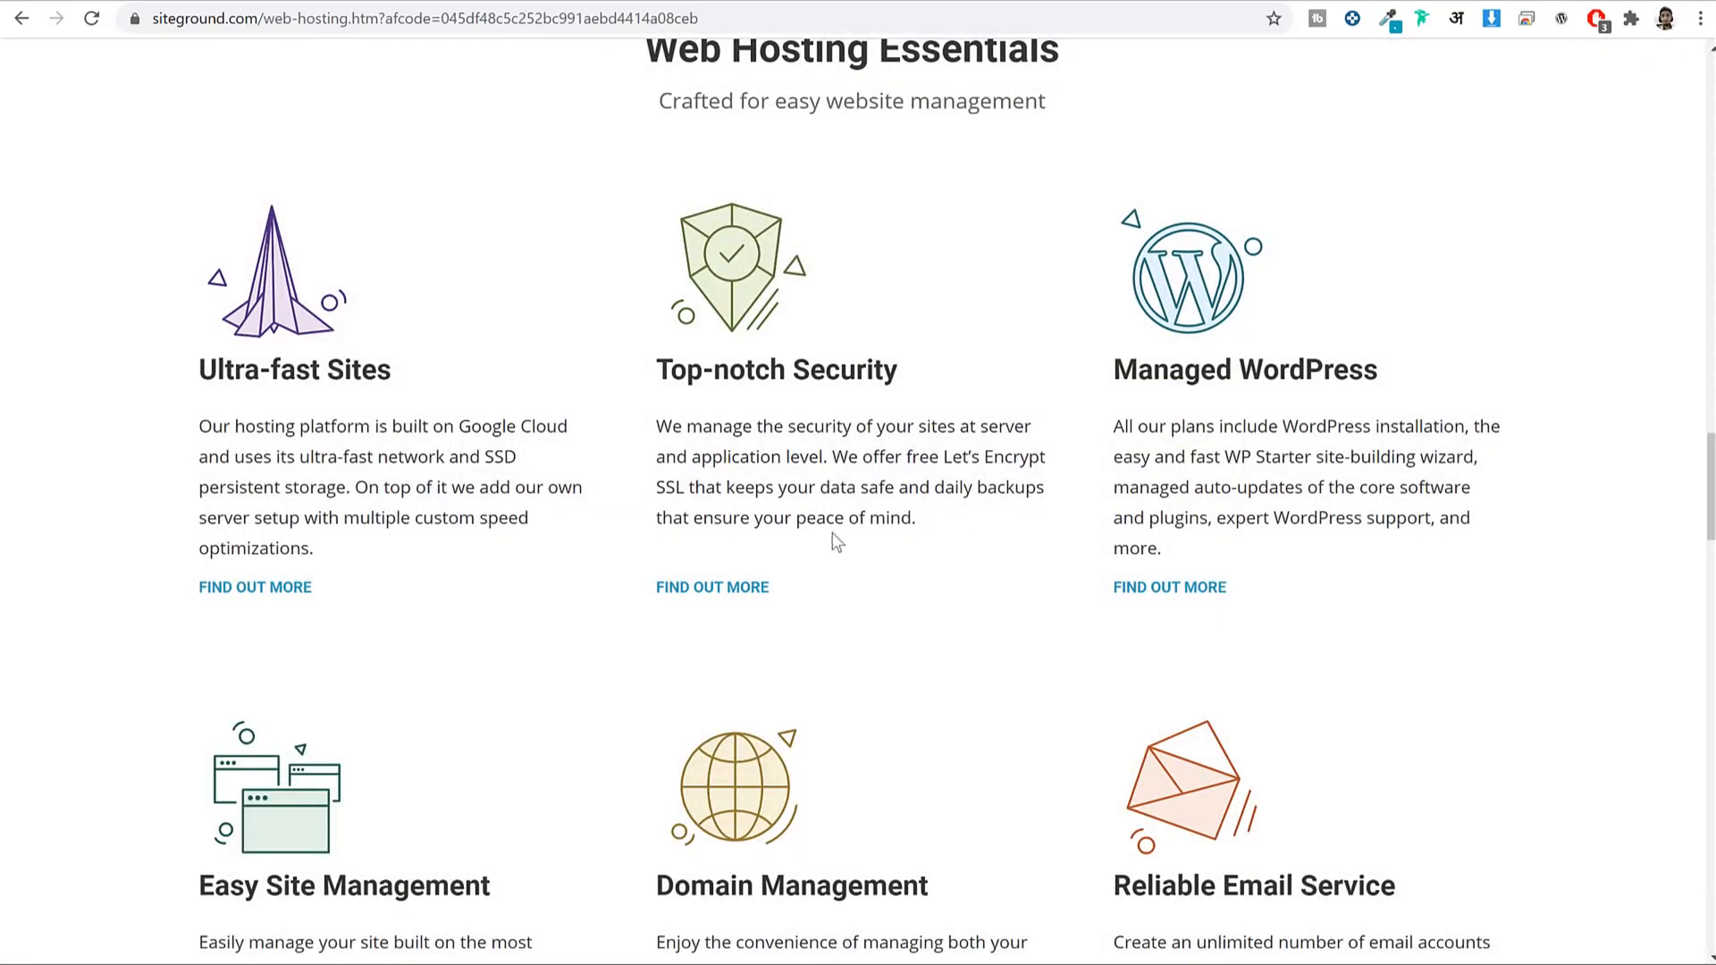
left_click(722, 590)
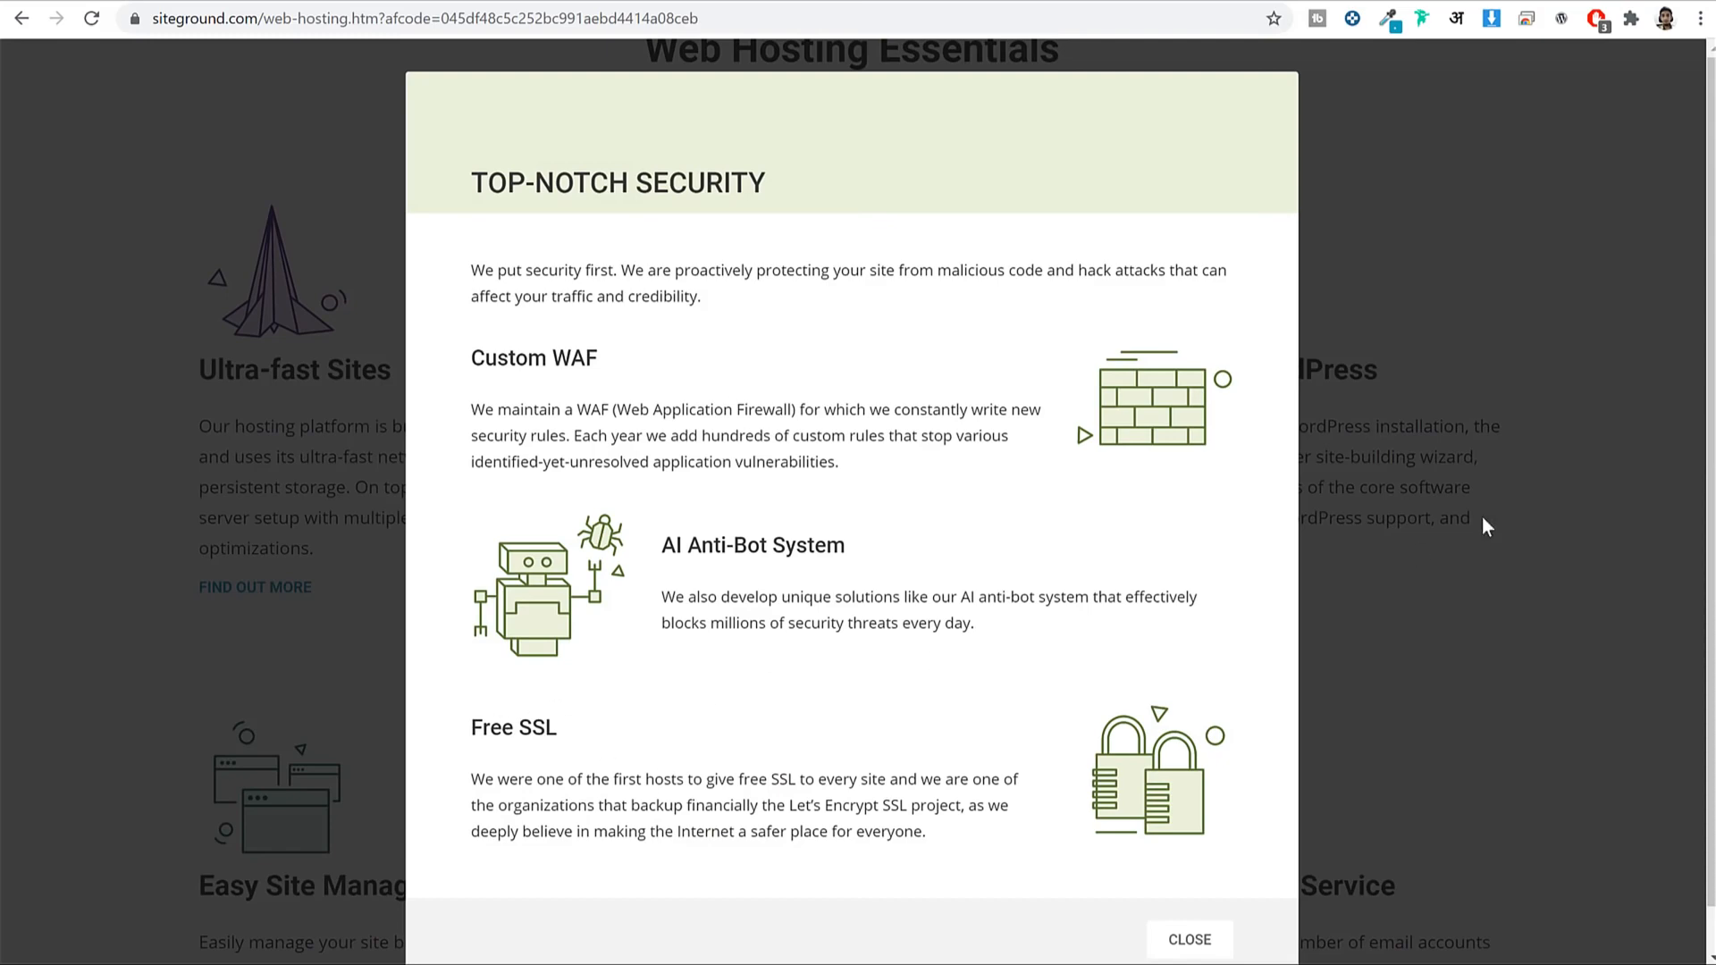
left_click(1444, 554)
Return to the plan cards and choose the GrowBig hosting plan.
scroll(1251, 680, "up", 8)
scroll(1125, 668, "up", 15)
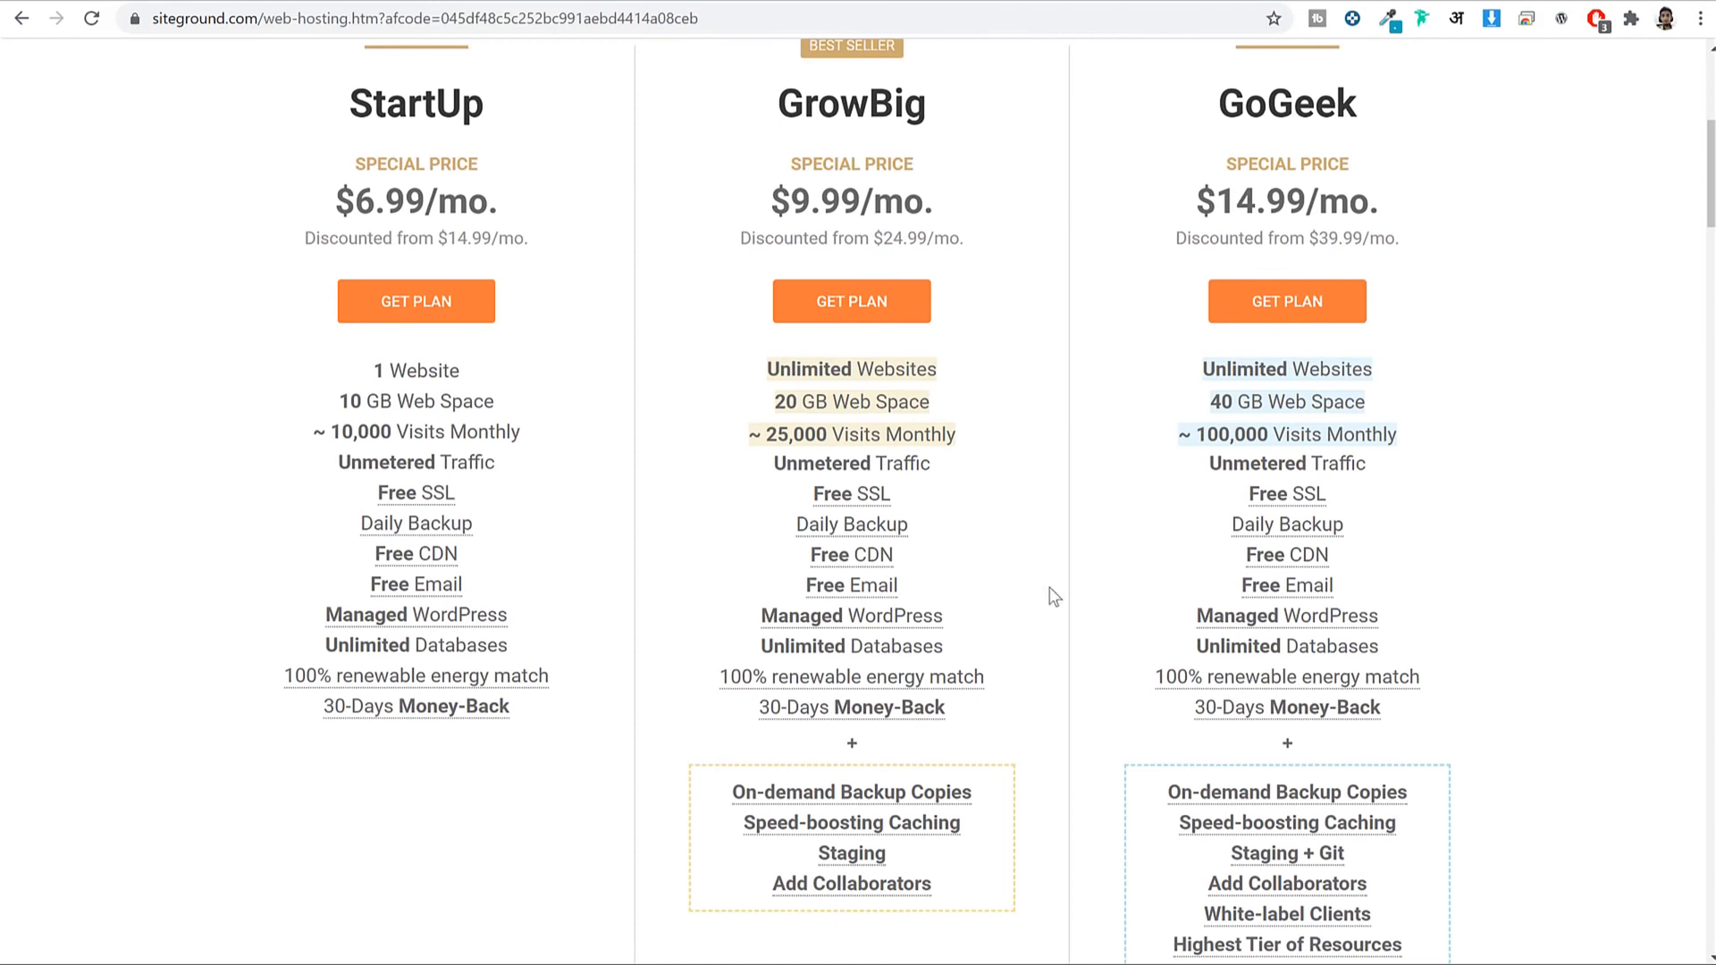
mouse_move(878, 623)
scroll(879, 623, "down", 1)
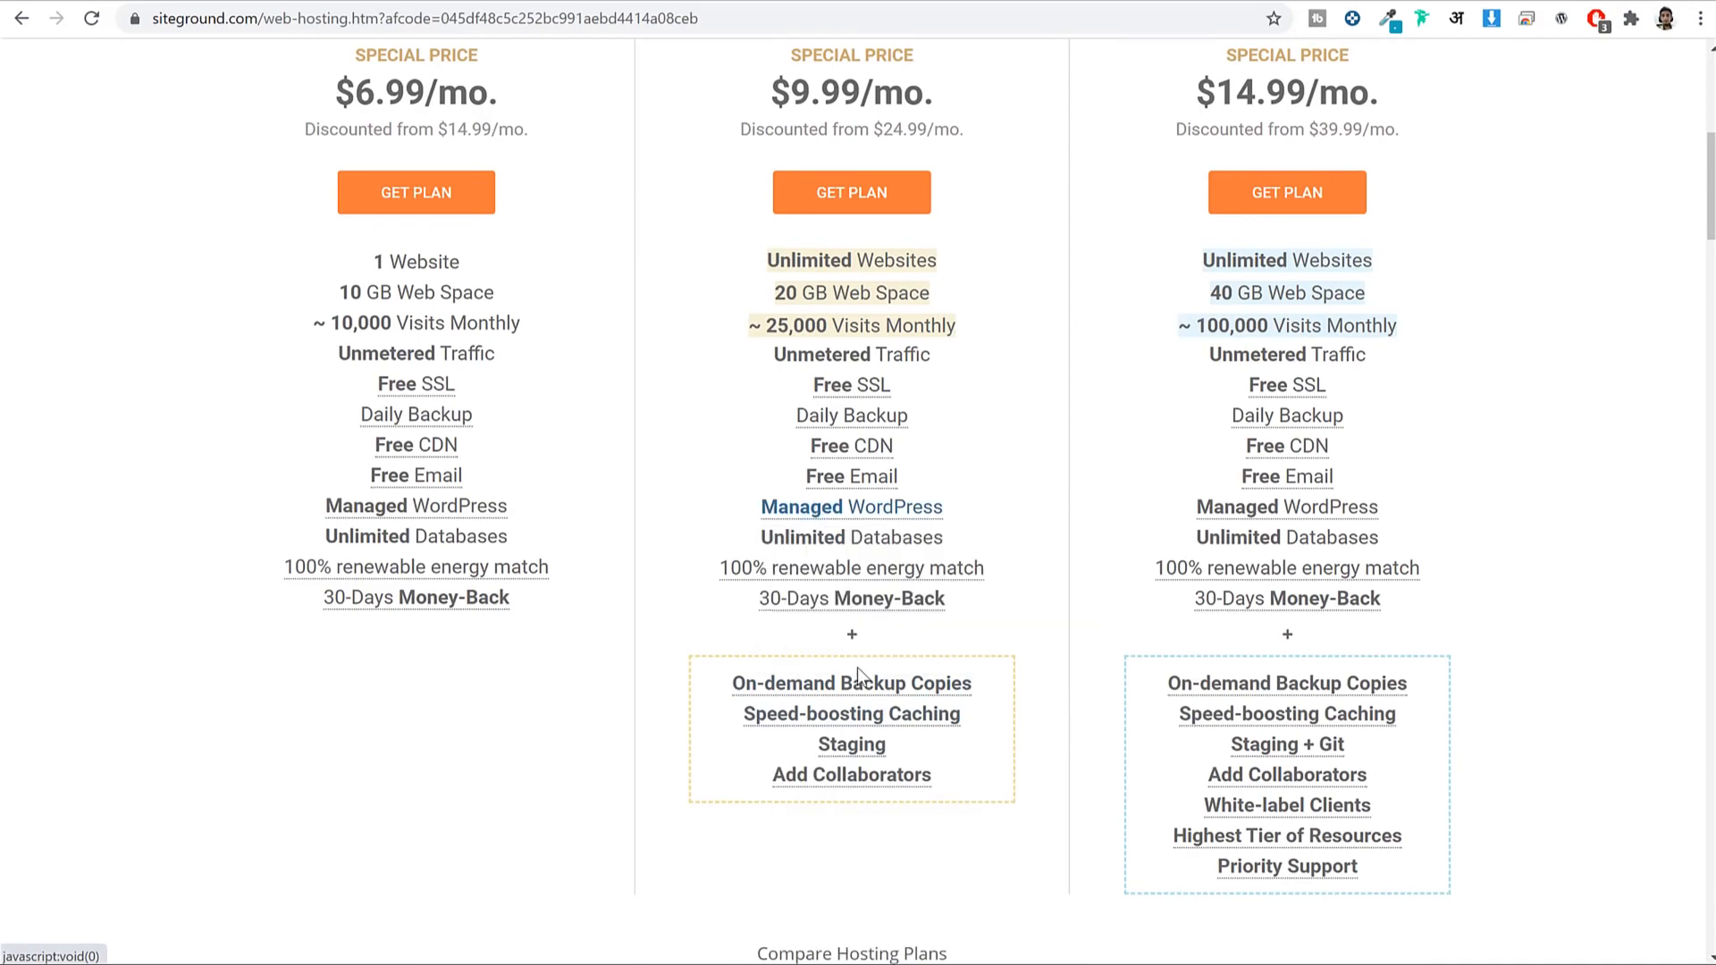
mouse_move(899, 697)
scroll(899, 697, "down", 20)
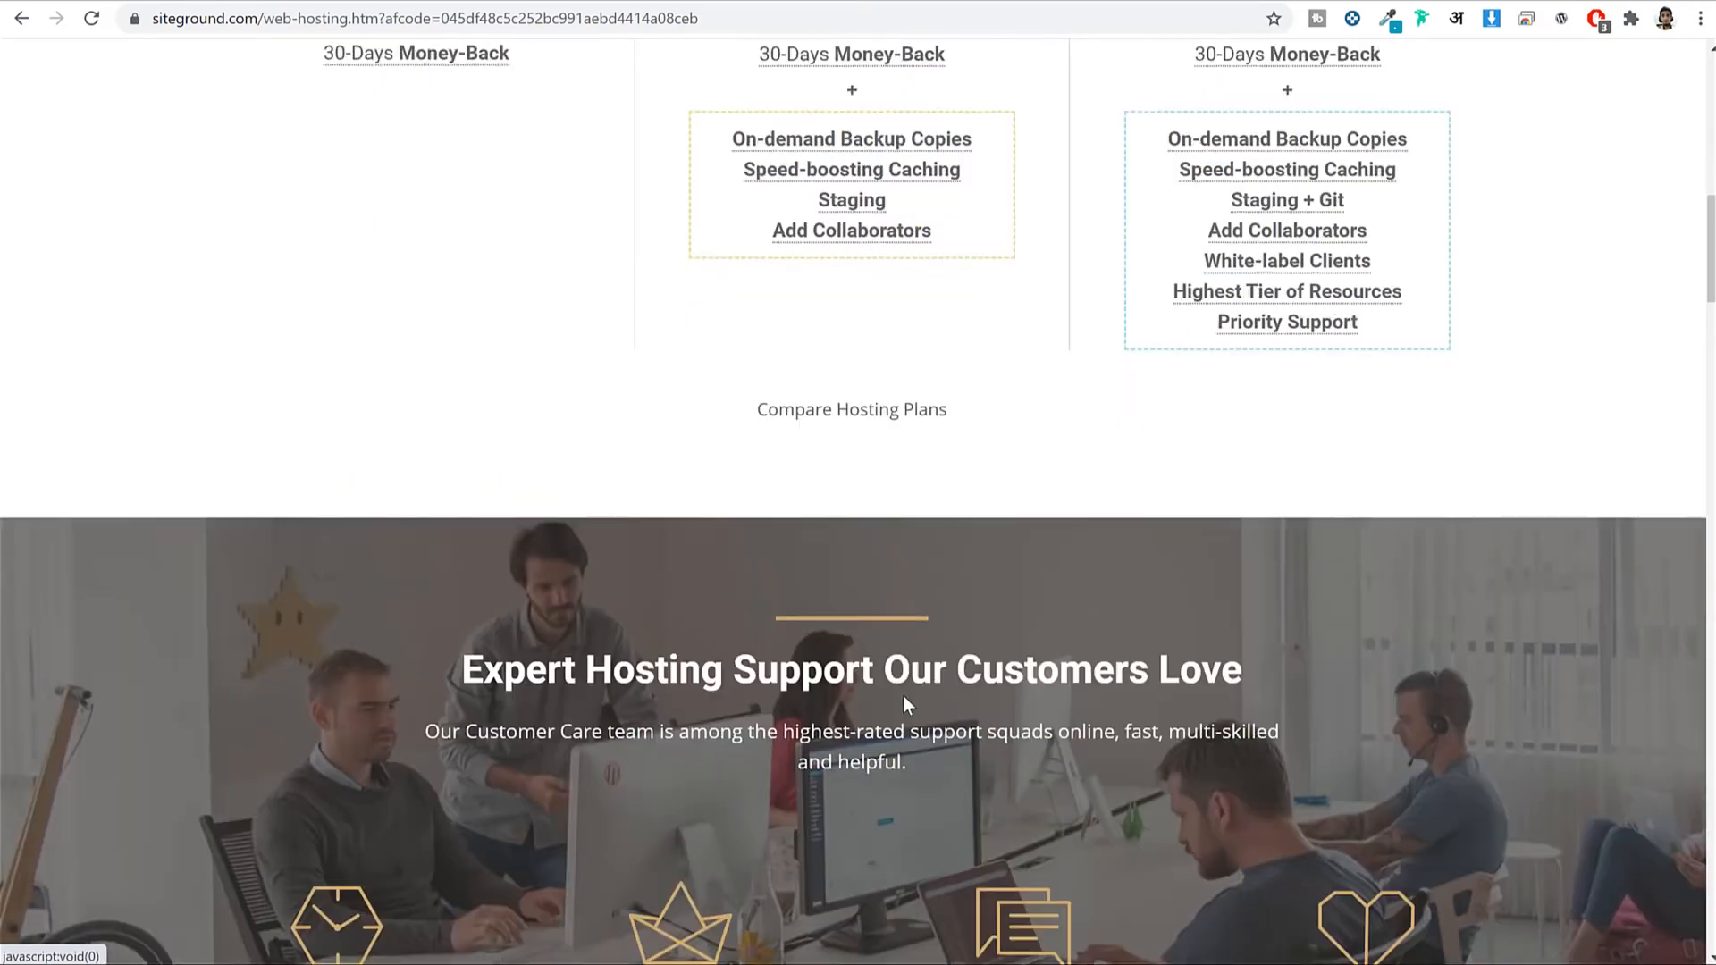
scroll(903, 729, "up", 20)
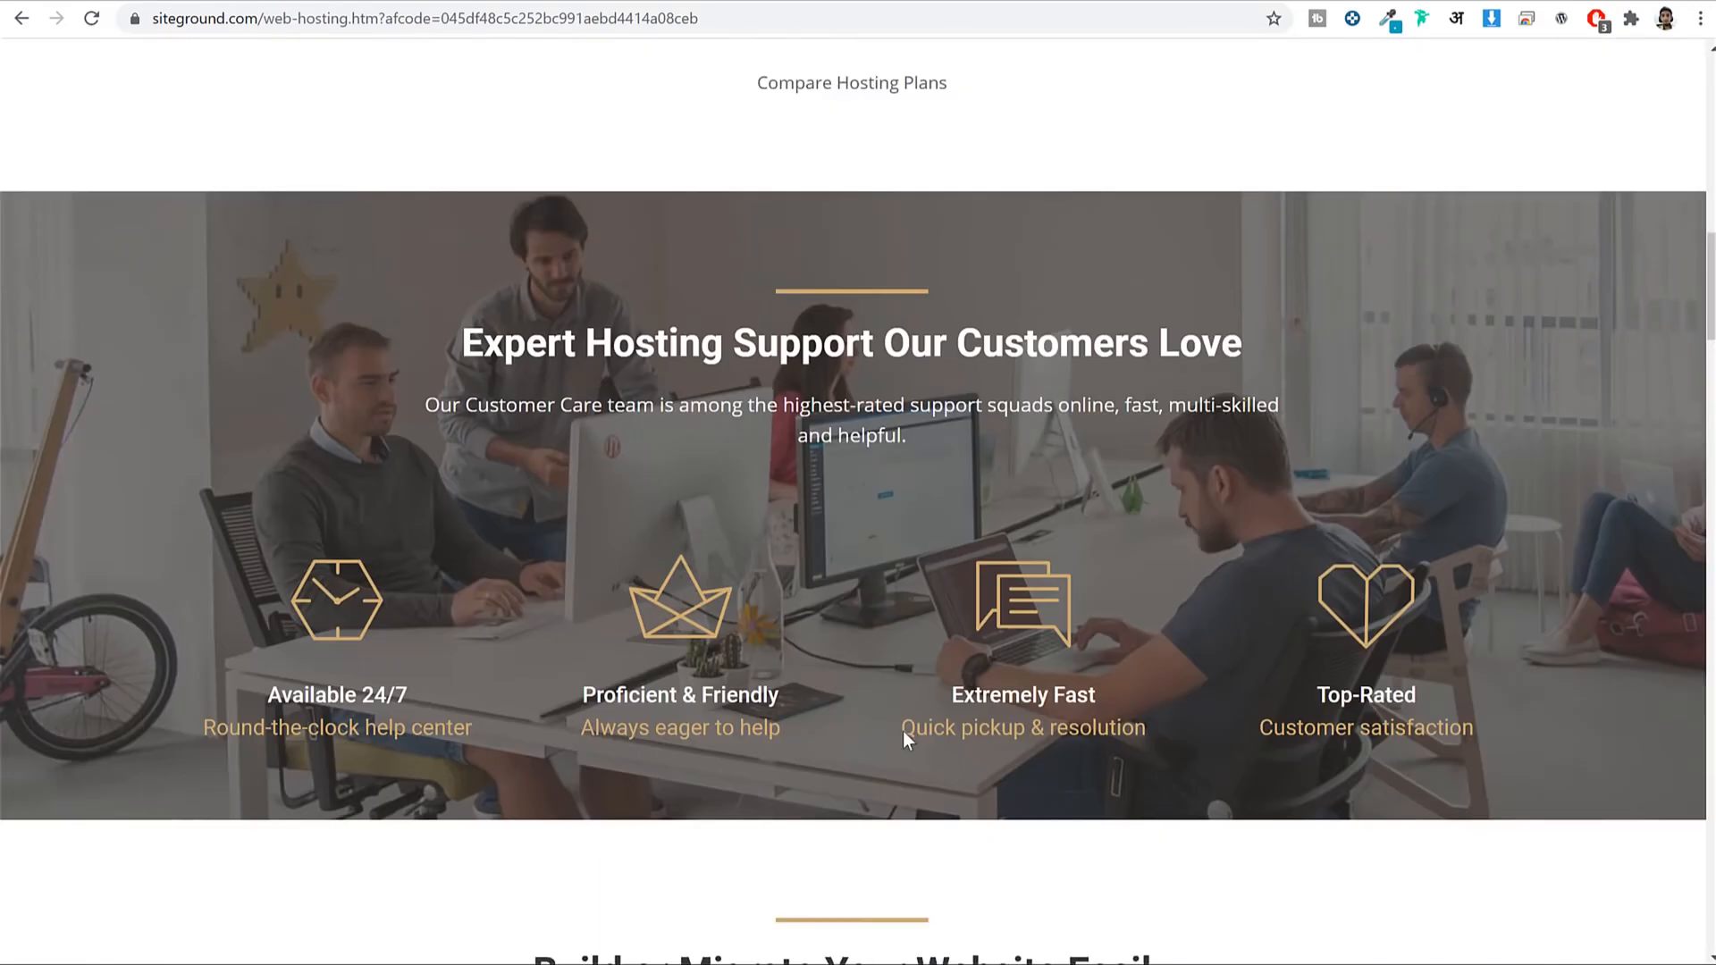
scroll(908, 745, "up", 1)
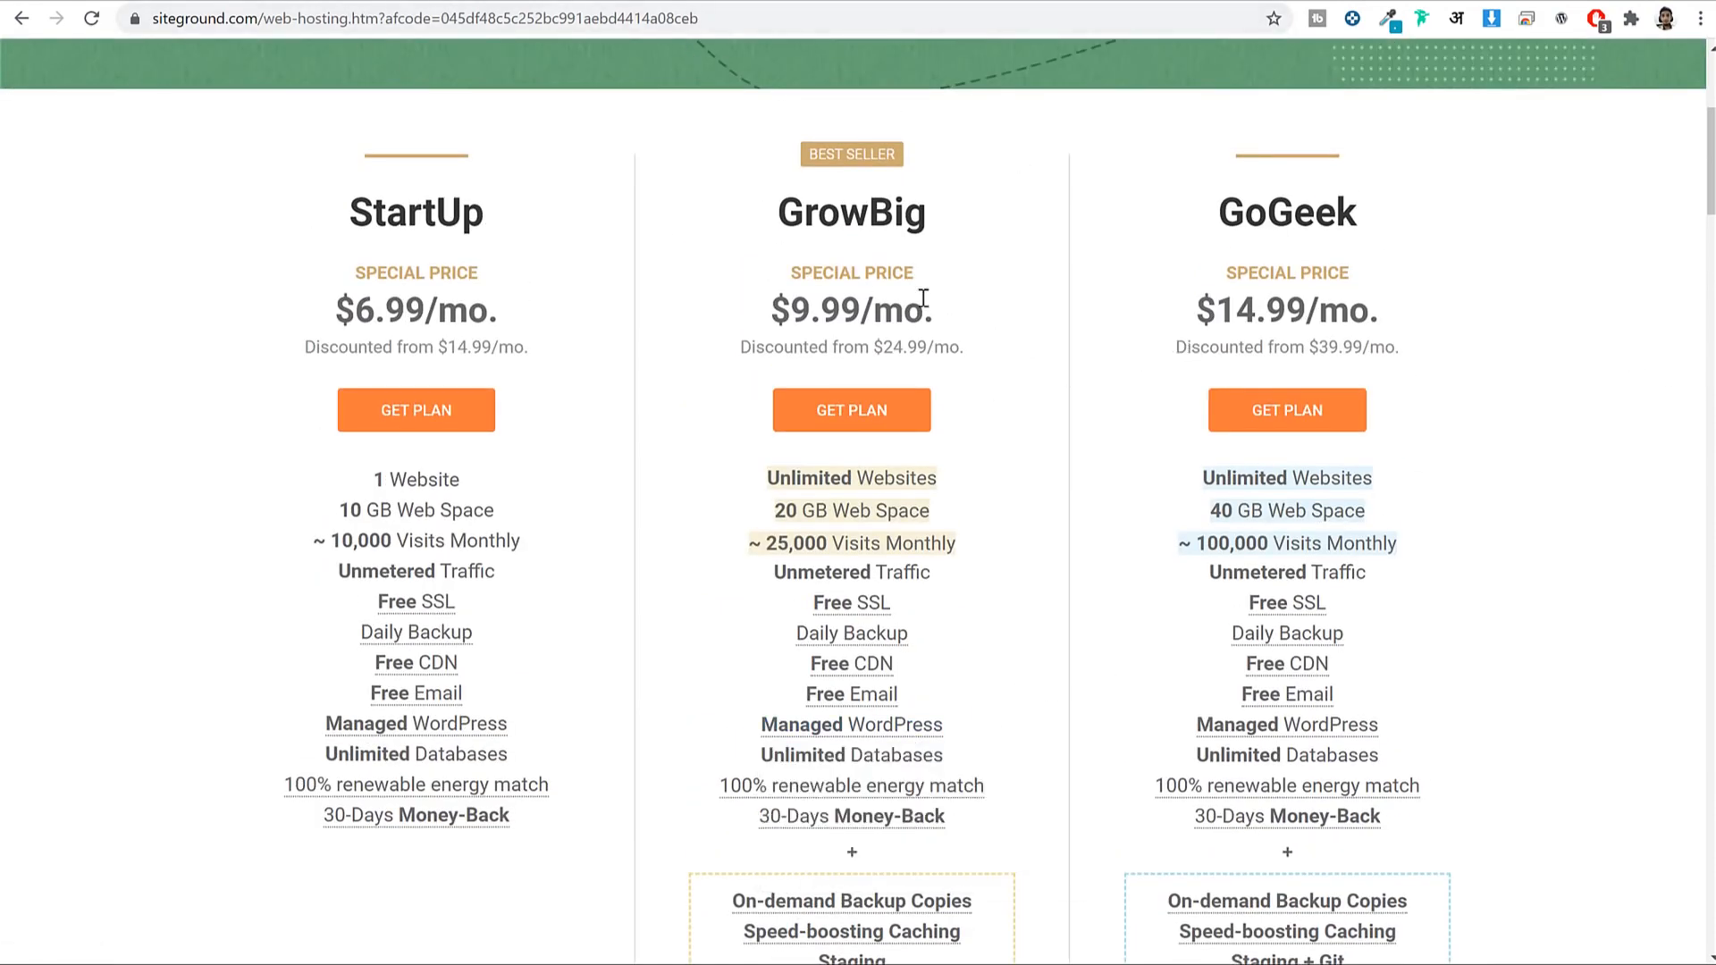
left_click_drag(776, 210, 973, 225)
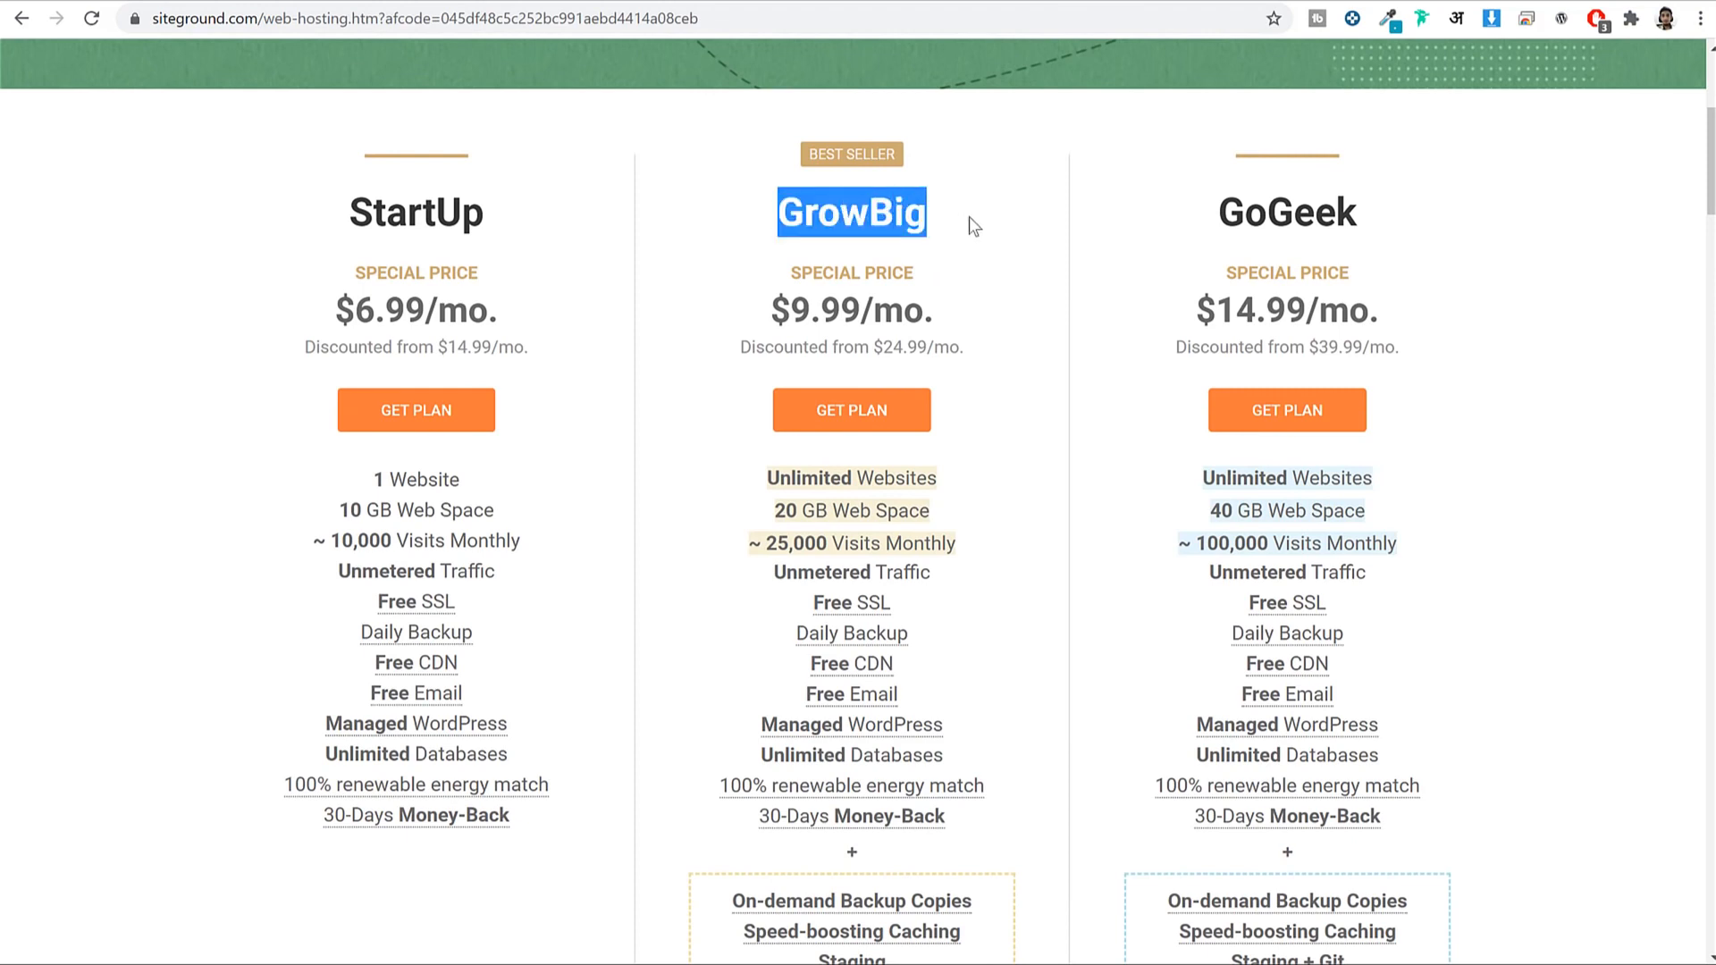
left_click(885, 428)
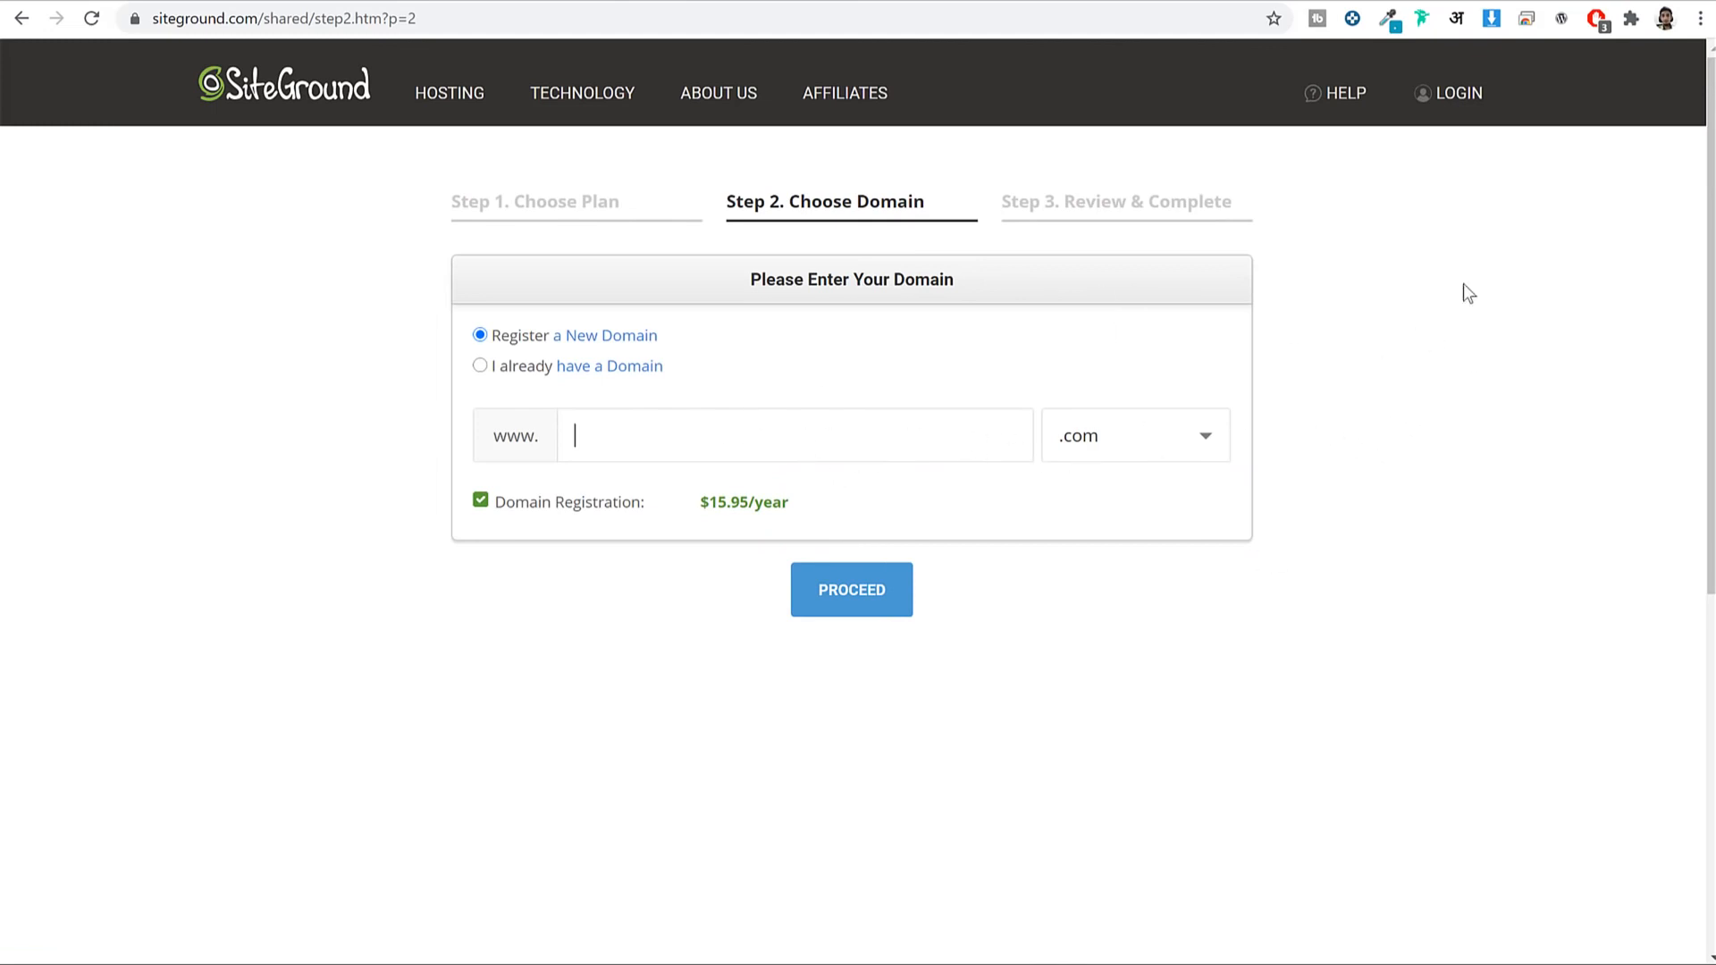
Enter the personal domain name and select 'I already have a Domain'.
type("nayyarshaikh")
left_click_drag(770, 431, 521, 444)
left_click(856, 432)
left_click(1191, 457)
scroll(1338, 492, "down", 1)
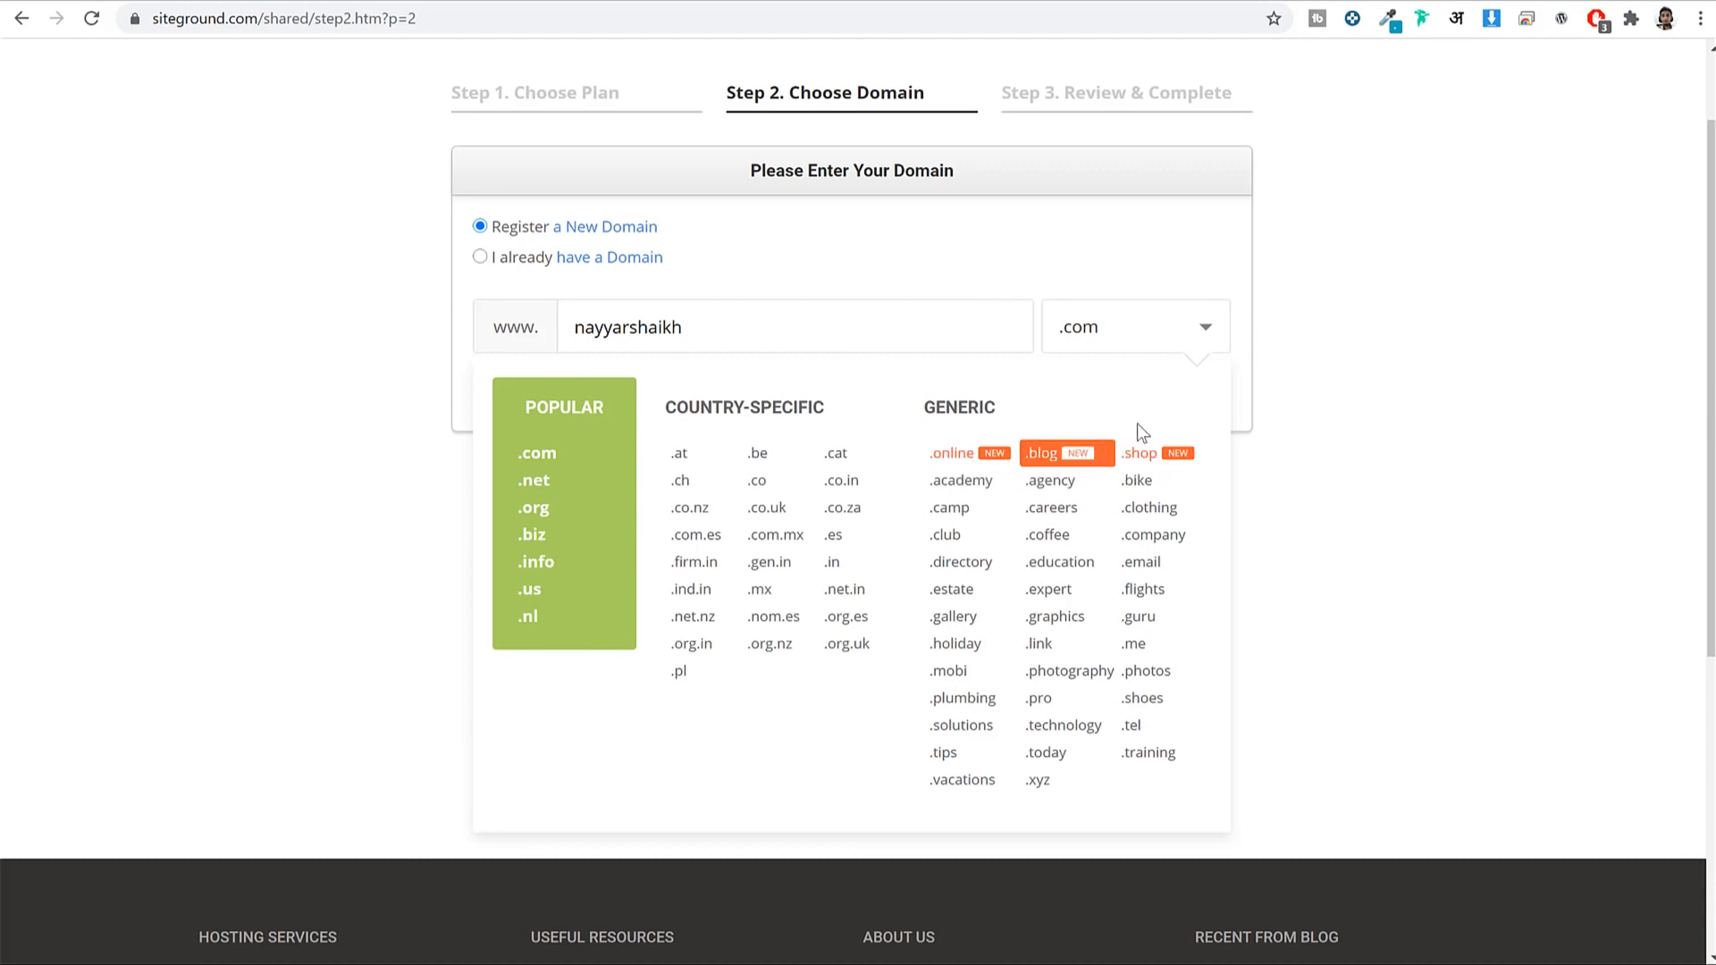
left_click(846, 341)
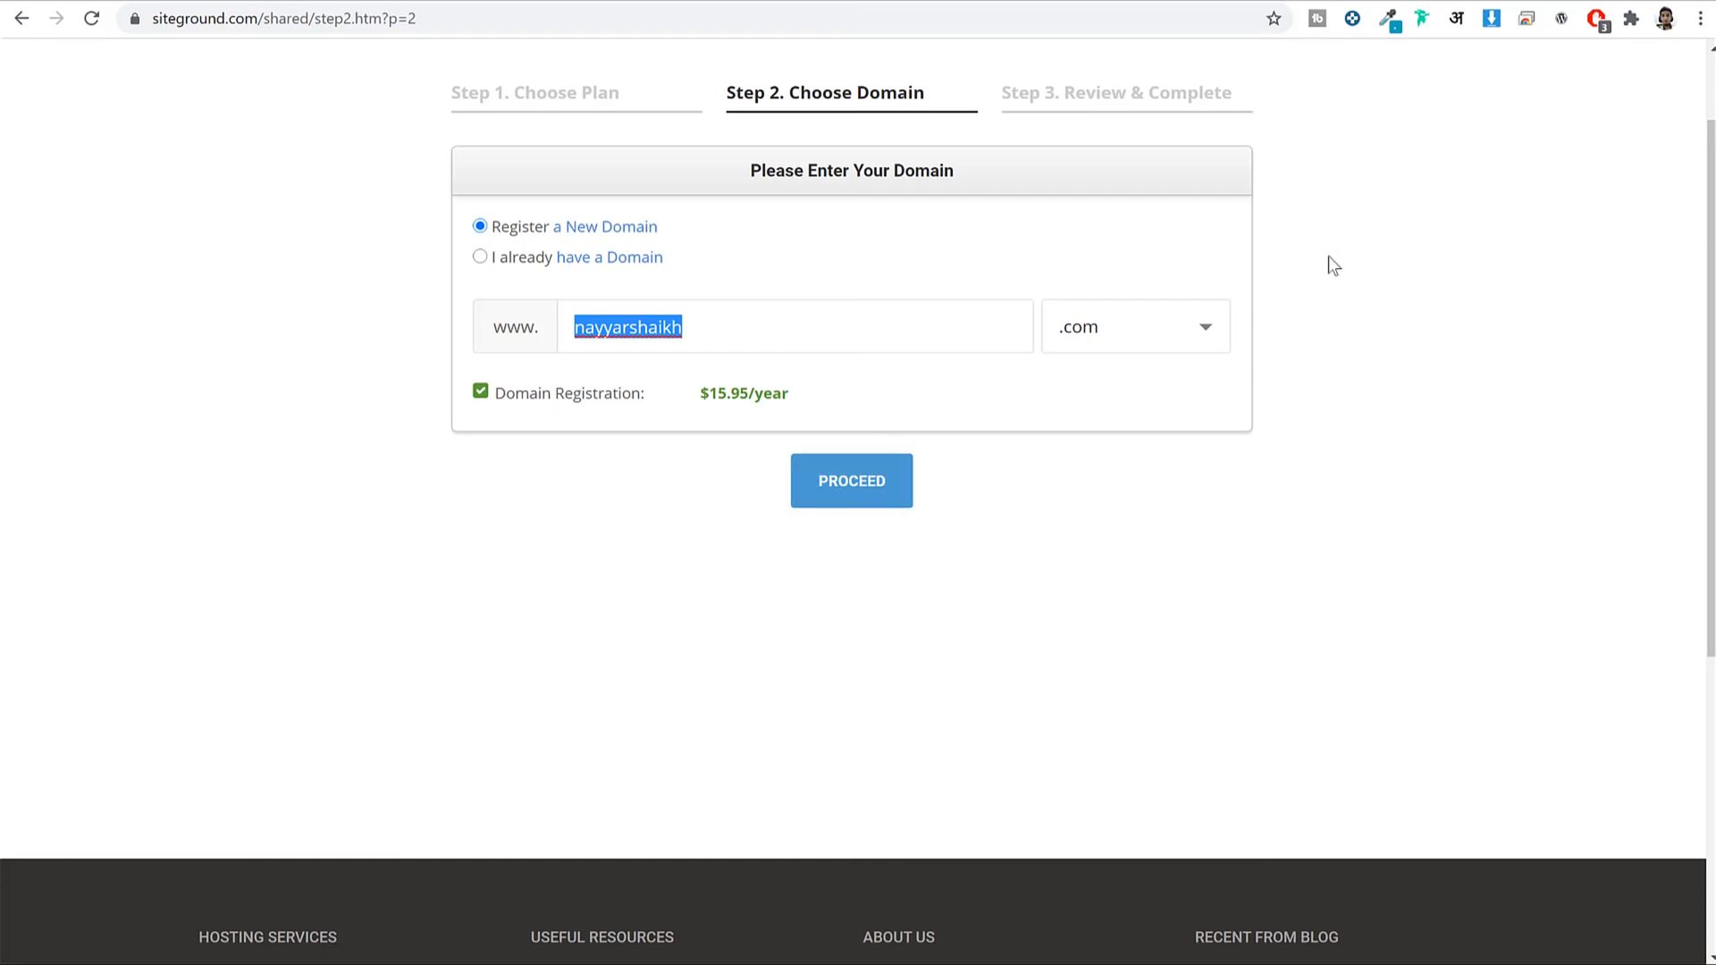
left_click(529, 257)
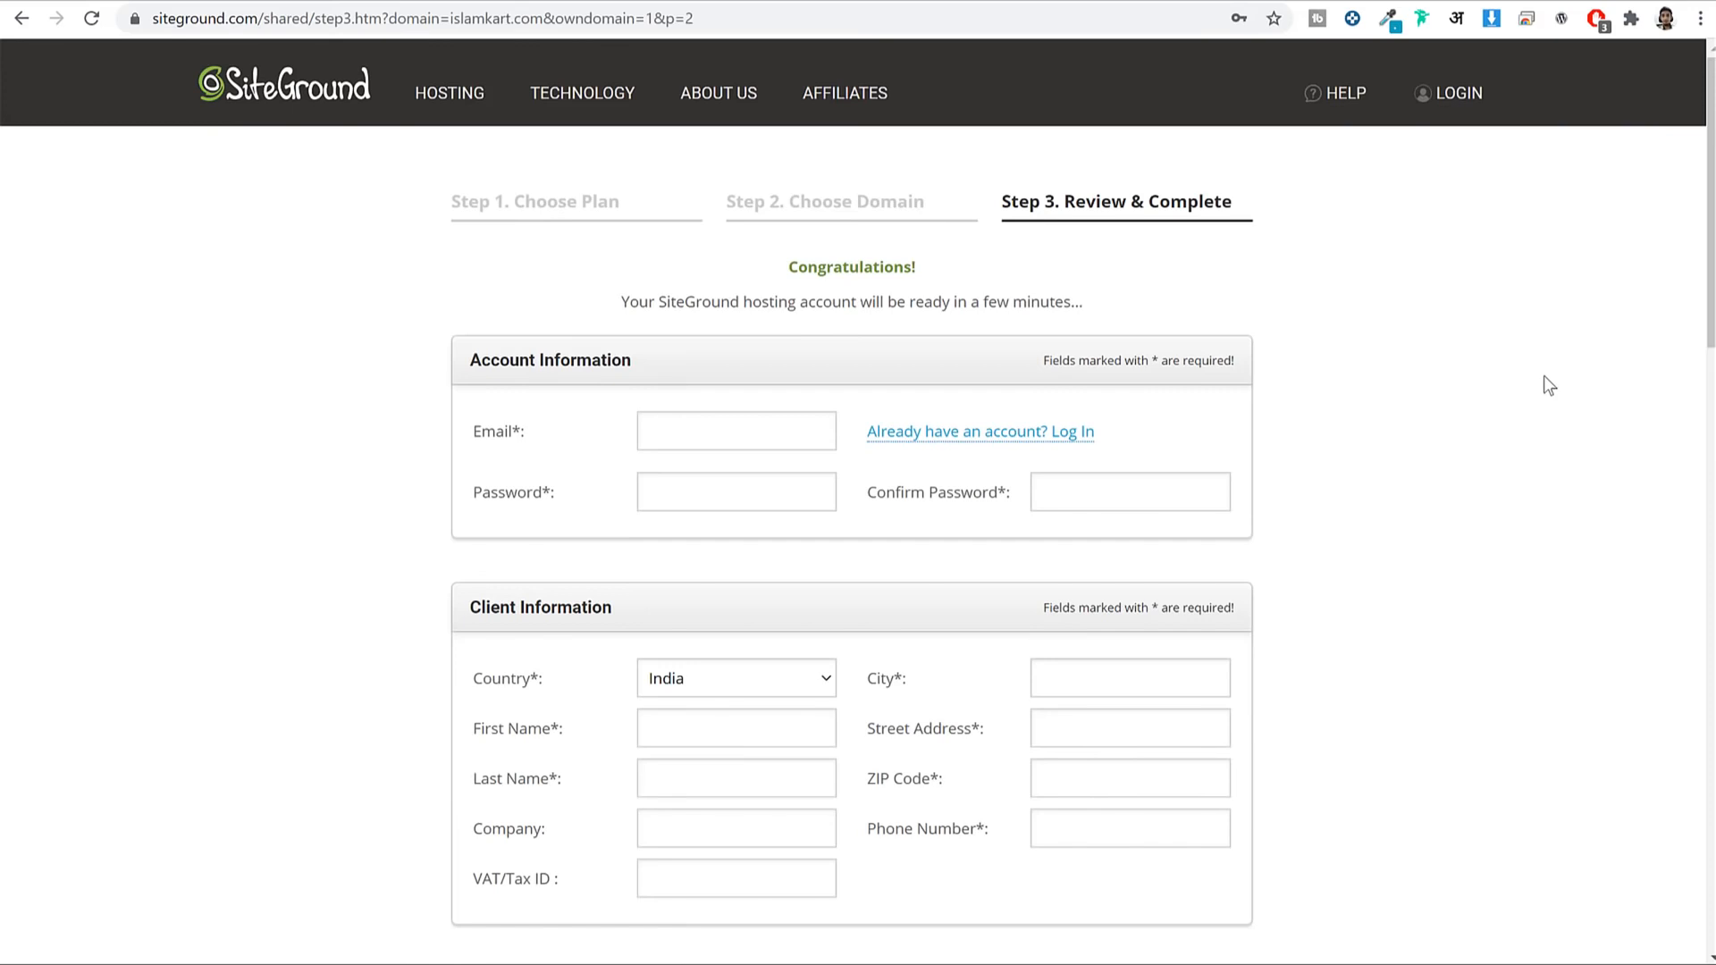
scroll(1542, 376, "down", 1)
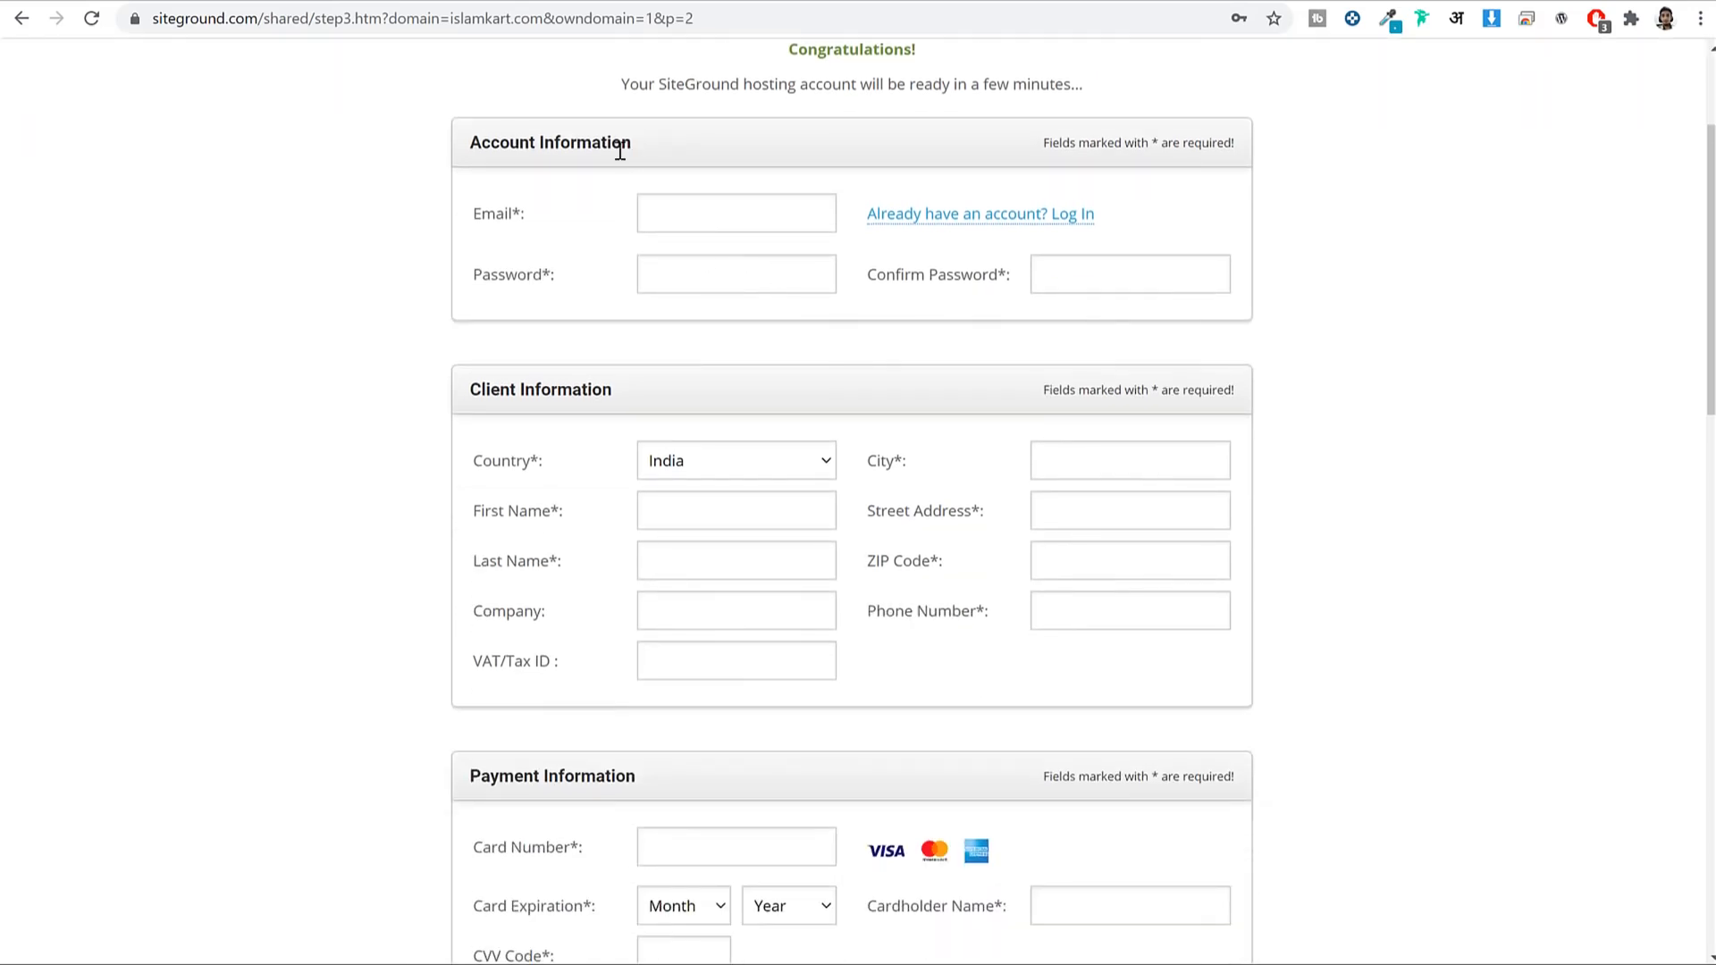
left_click_drag(620, 152, 436, 145)
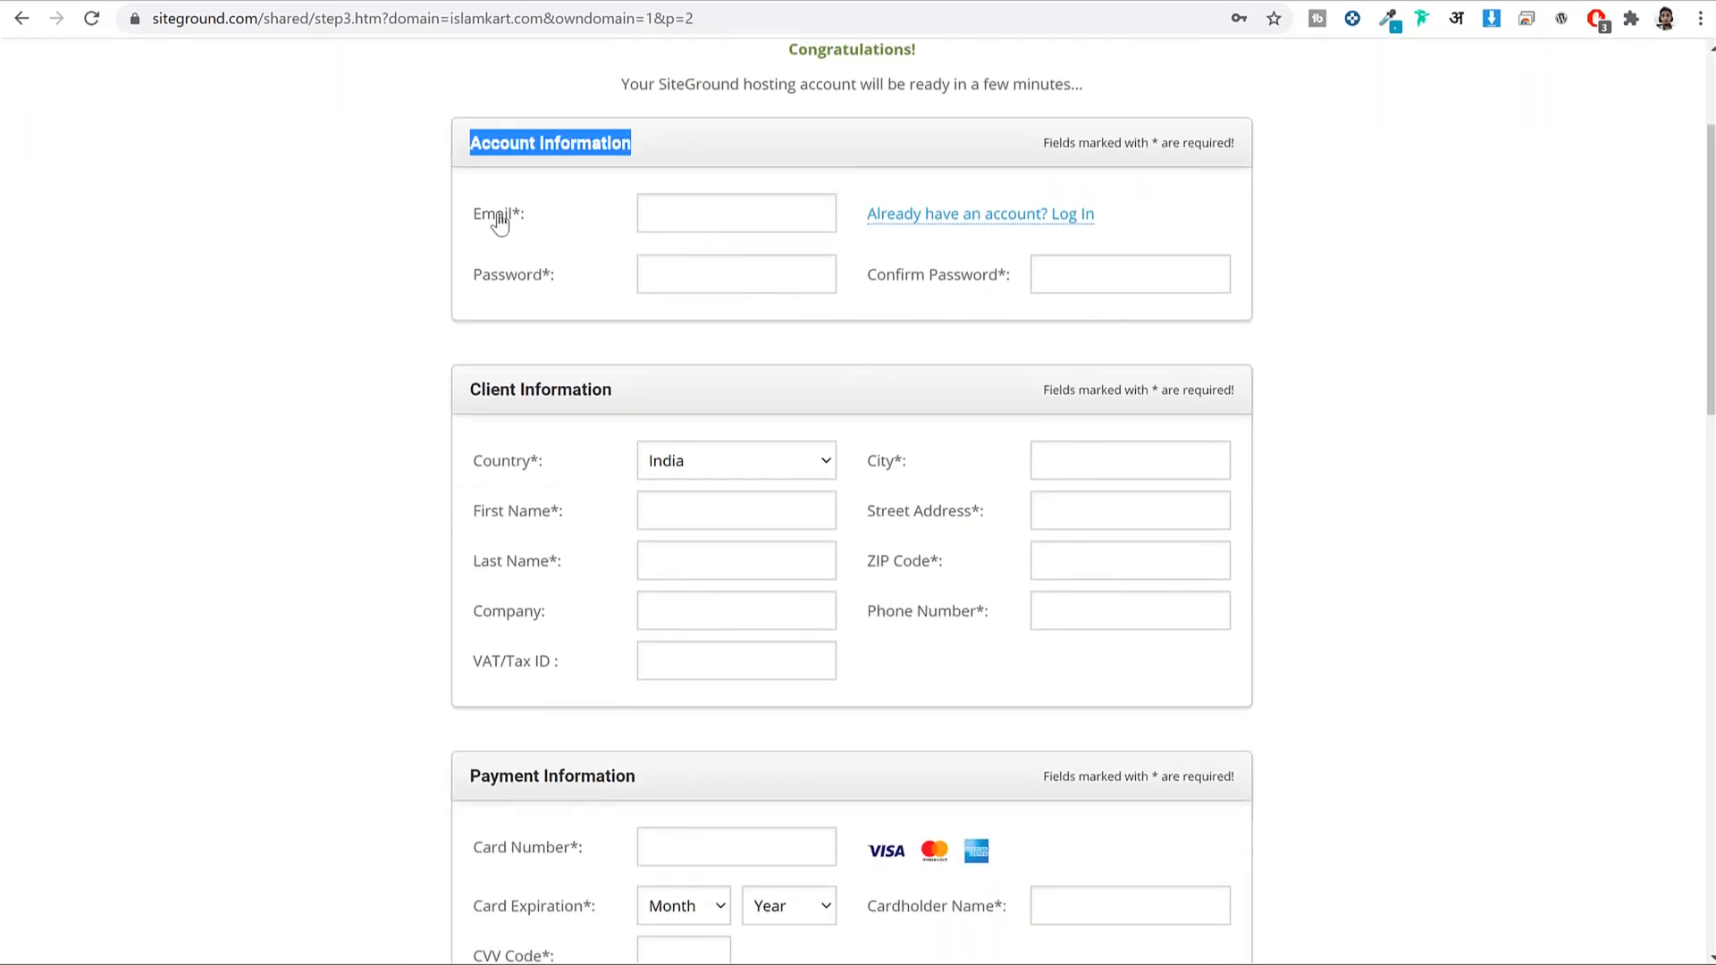
left_click_drag(482, 219, 536, 229)
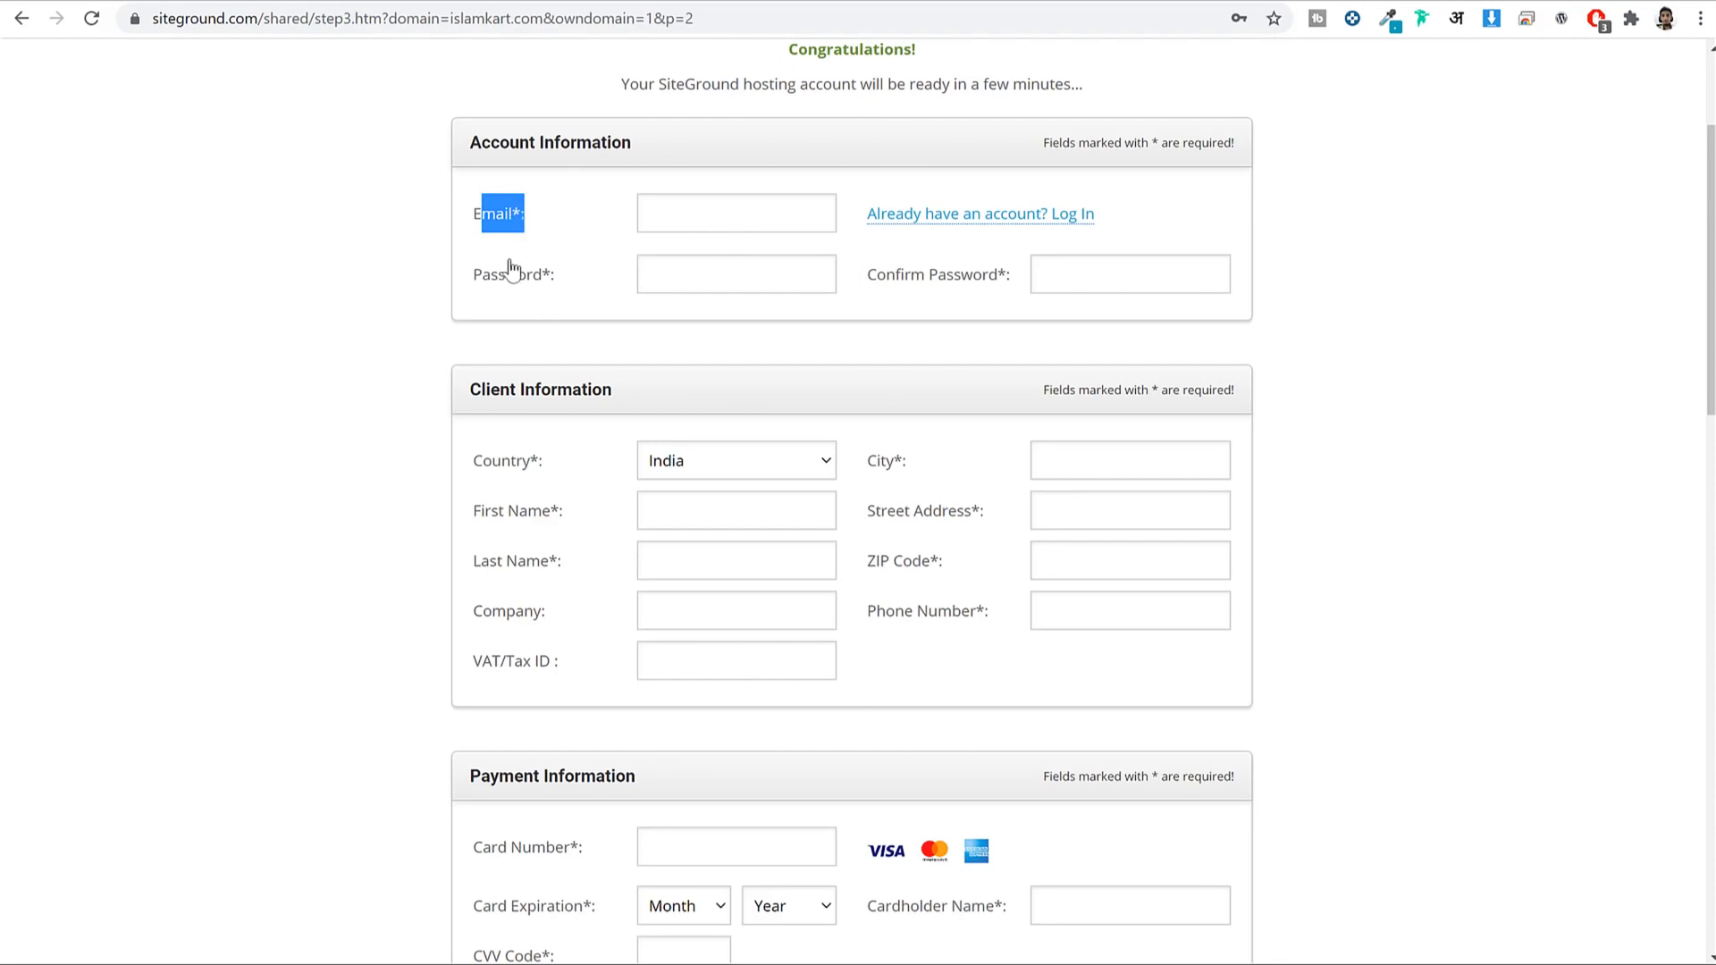
left_click_drag(556, 282, 479, 180)
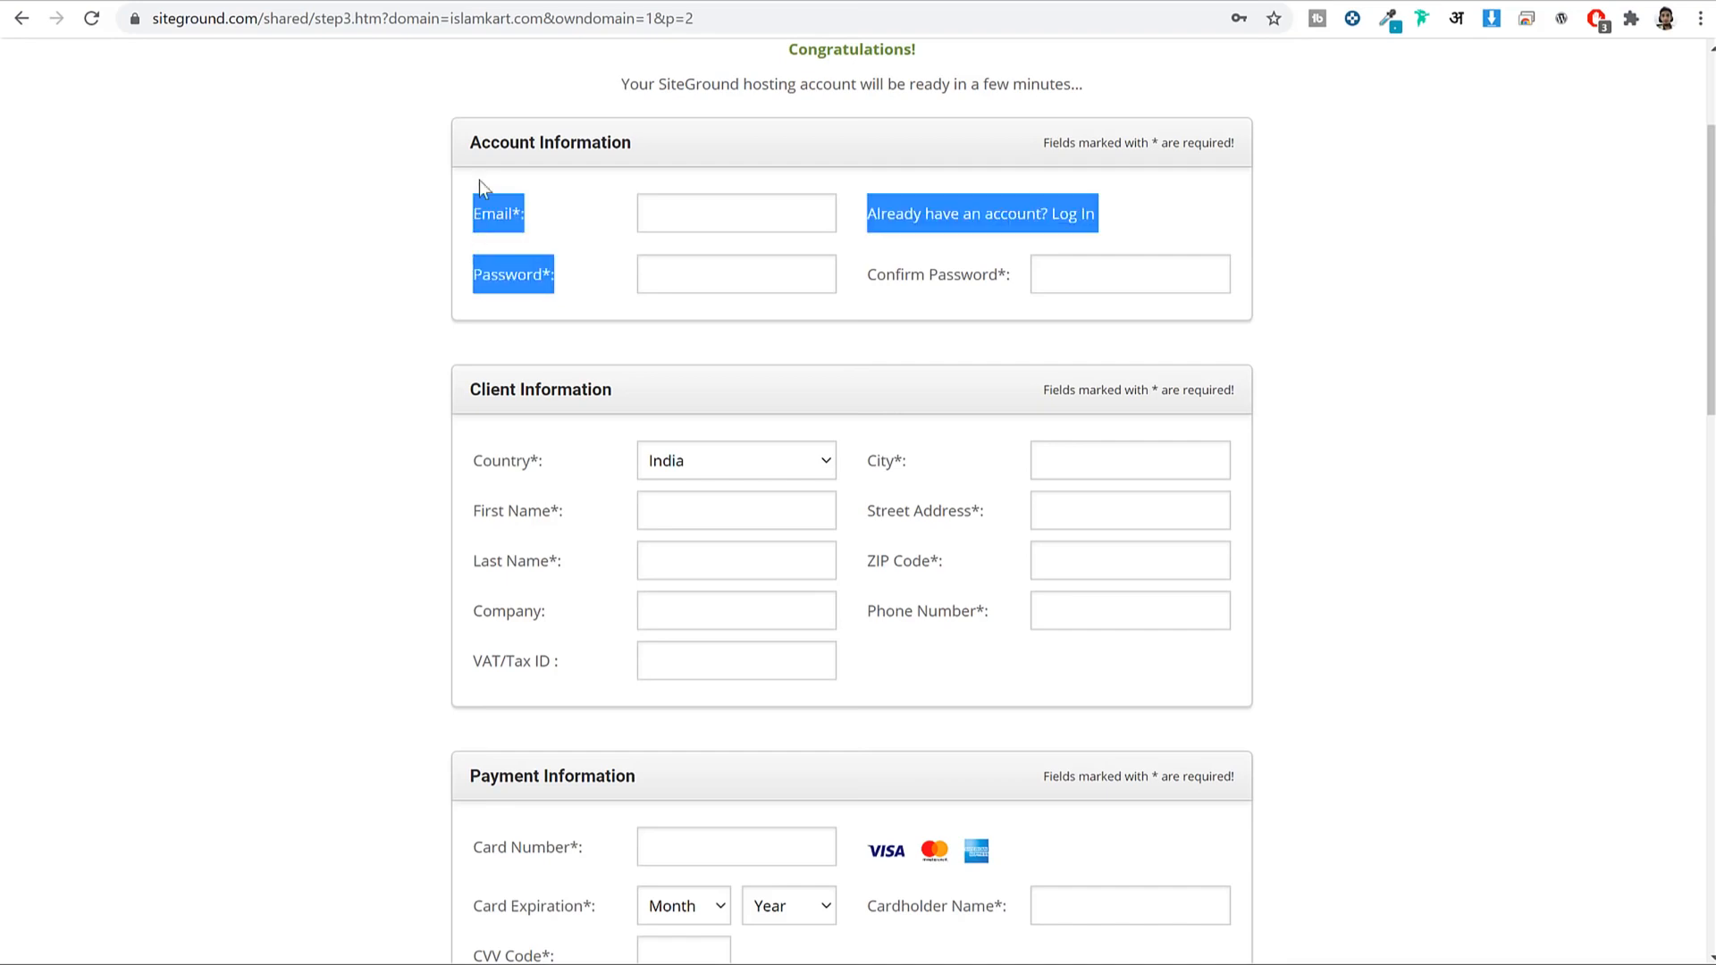
left_click_drag(663, 152, 474, 138)
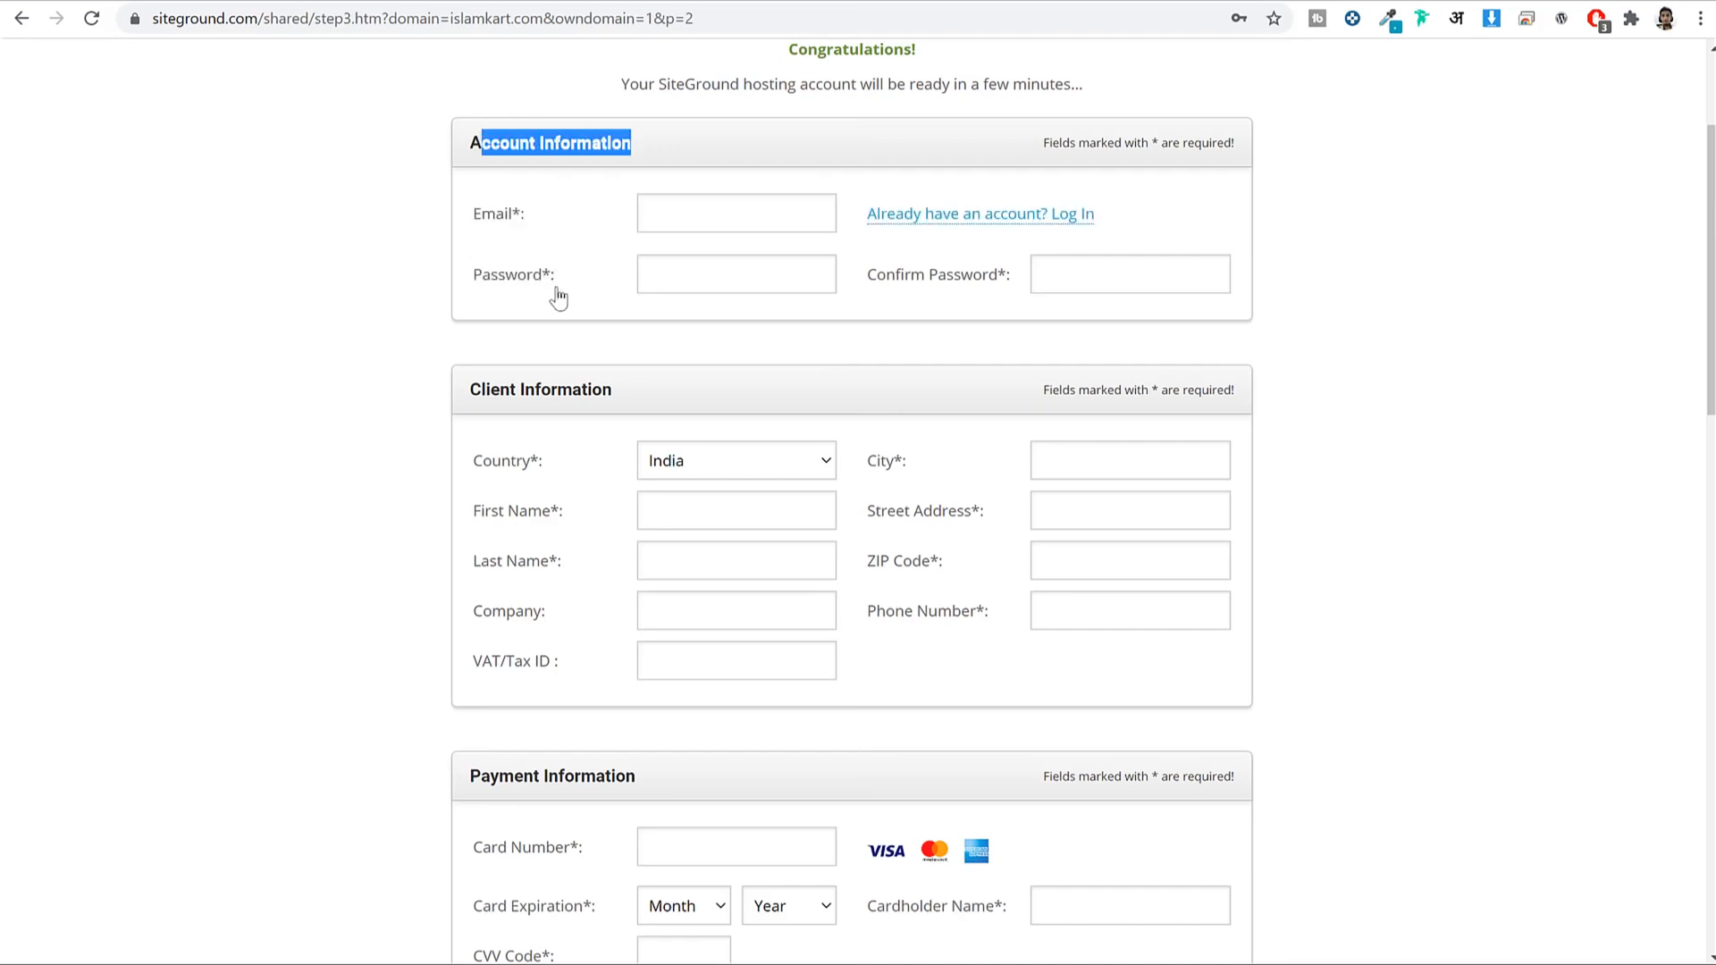
left_click_drag(555, 283, 471, 223)
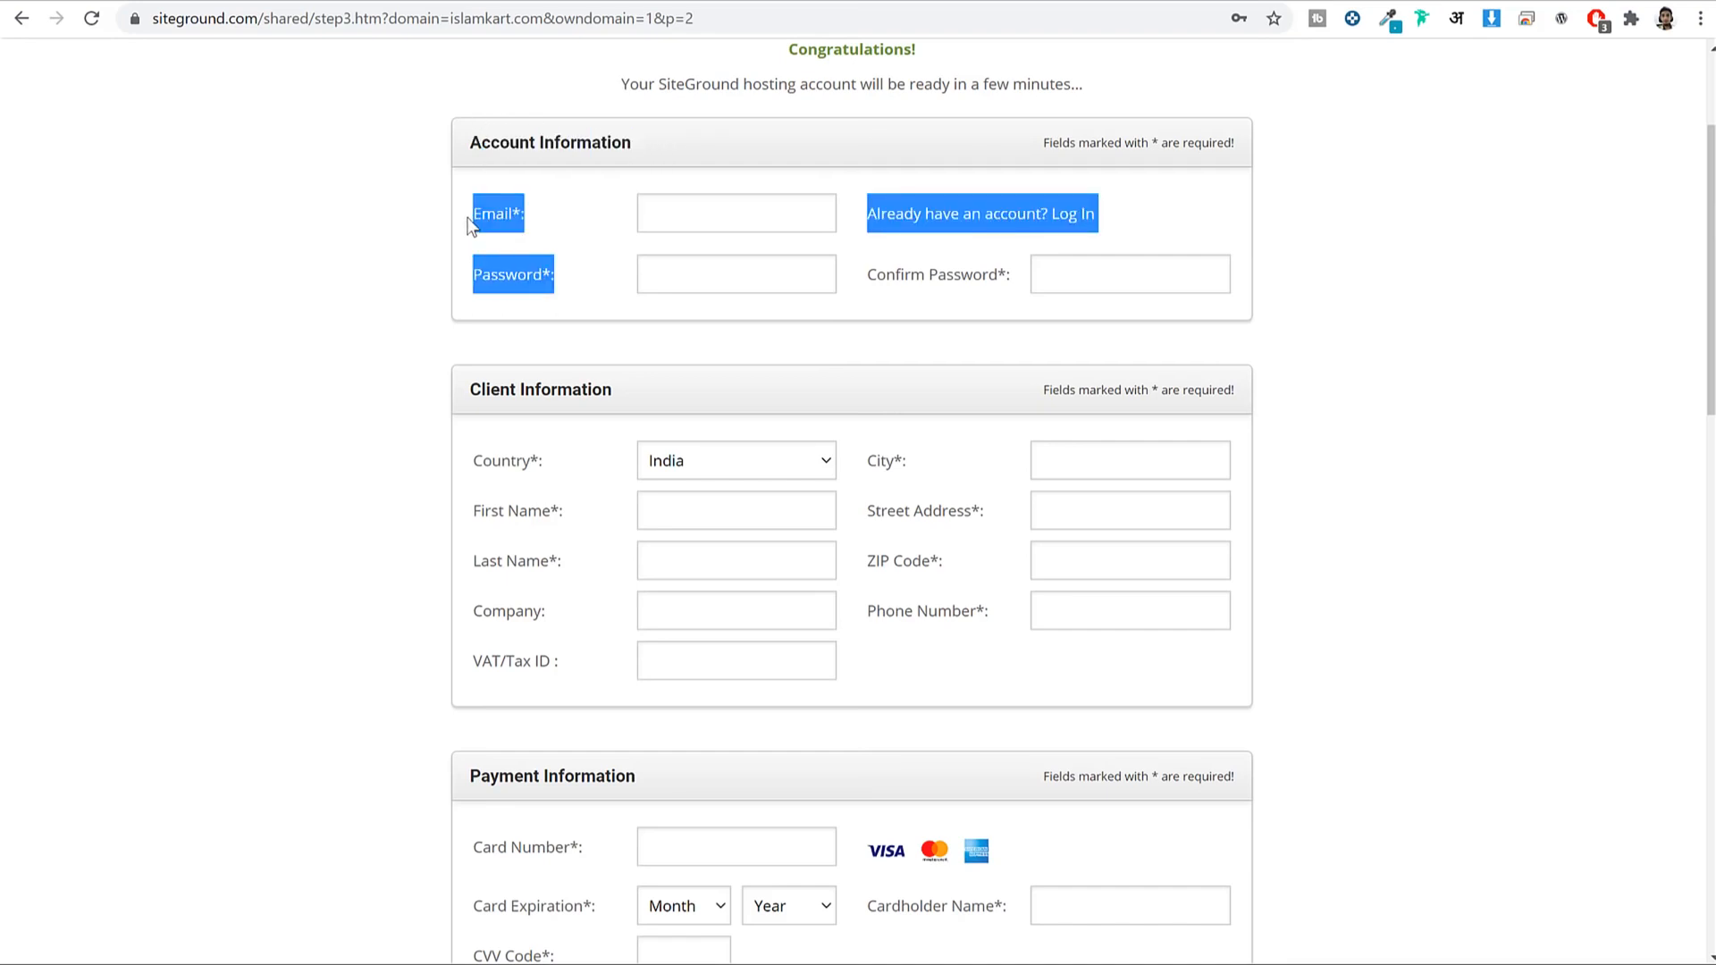
left_click(1494, 322)
scroll(1500, 381, "down", 3)
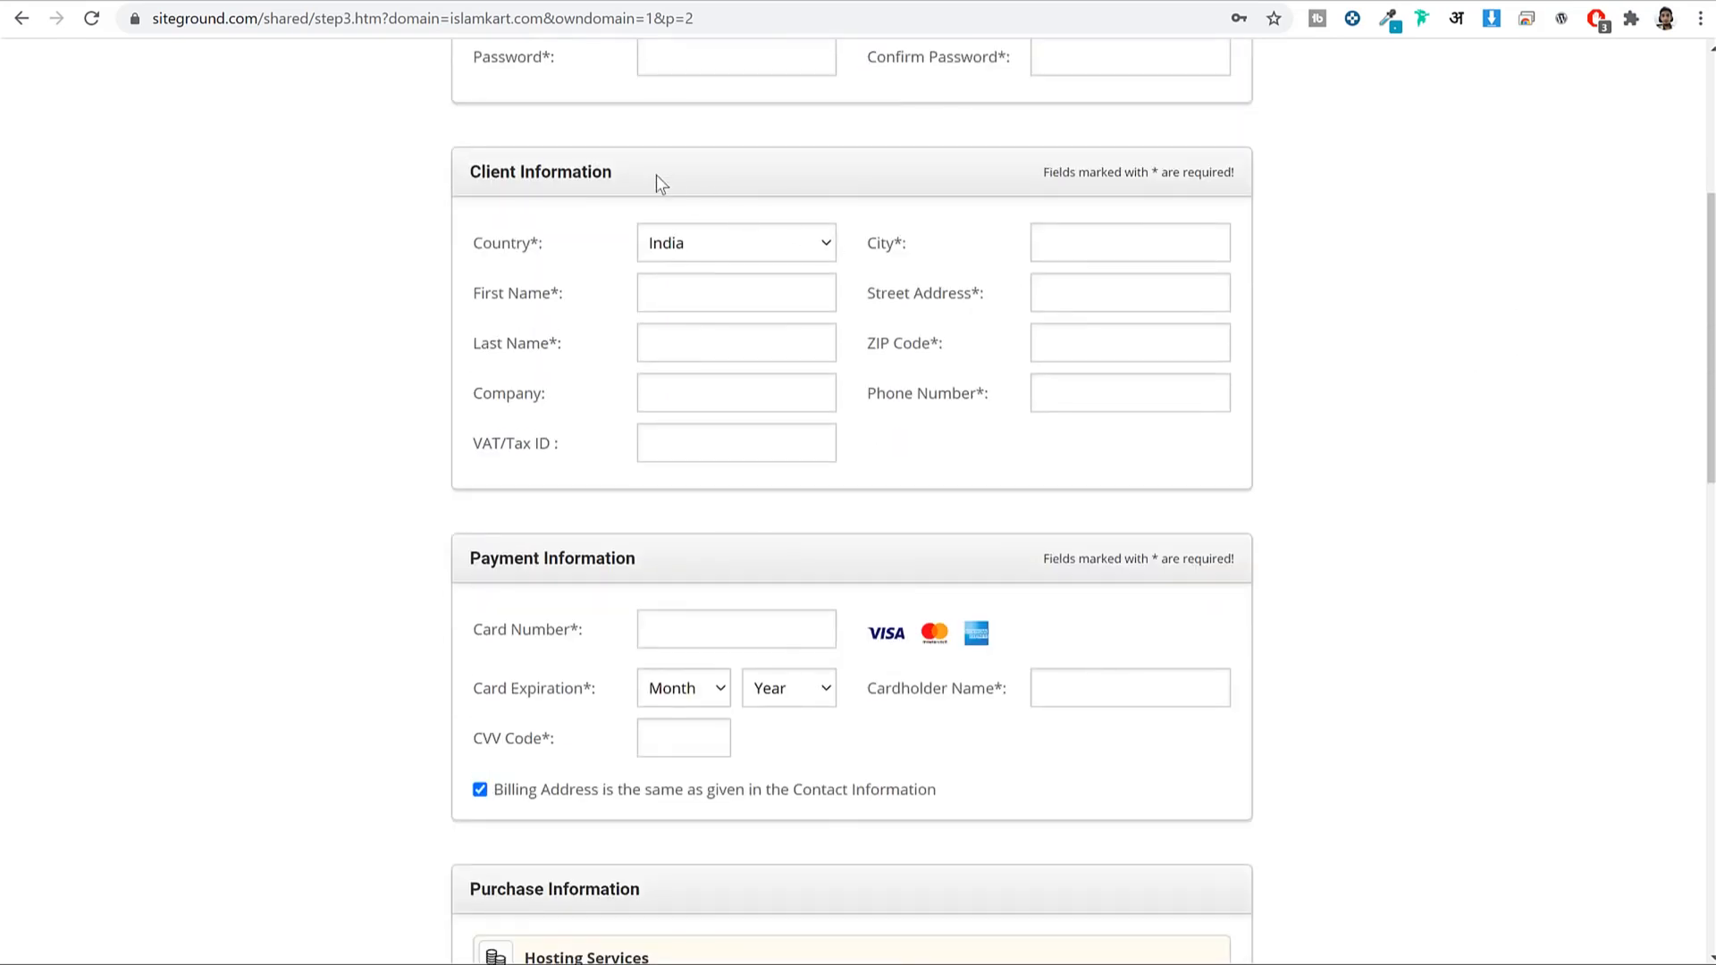
left_click_drag(659, 179, 468, 171)
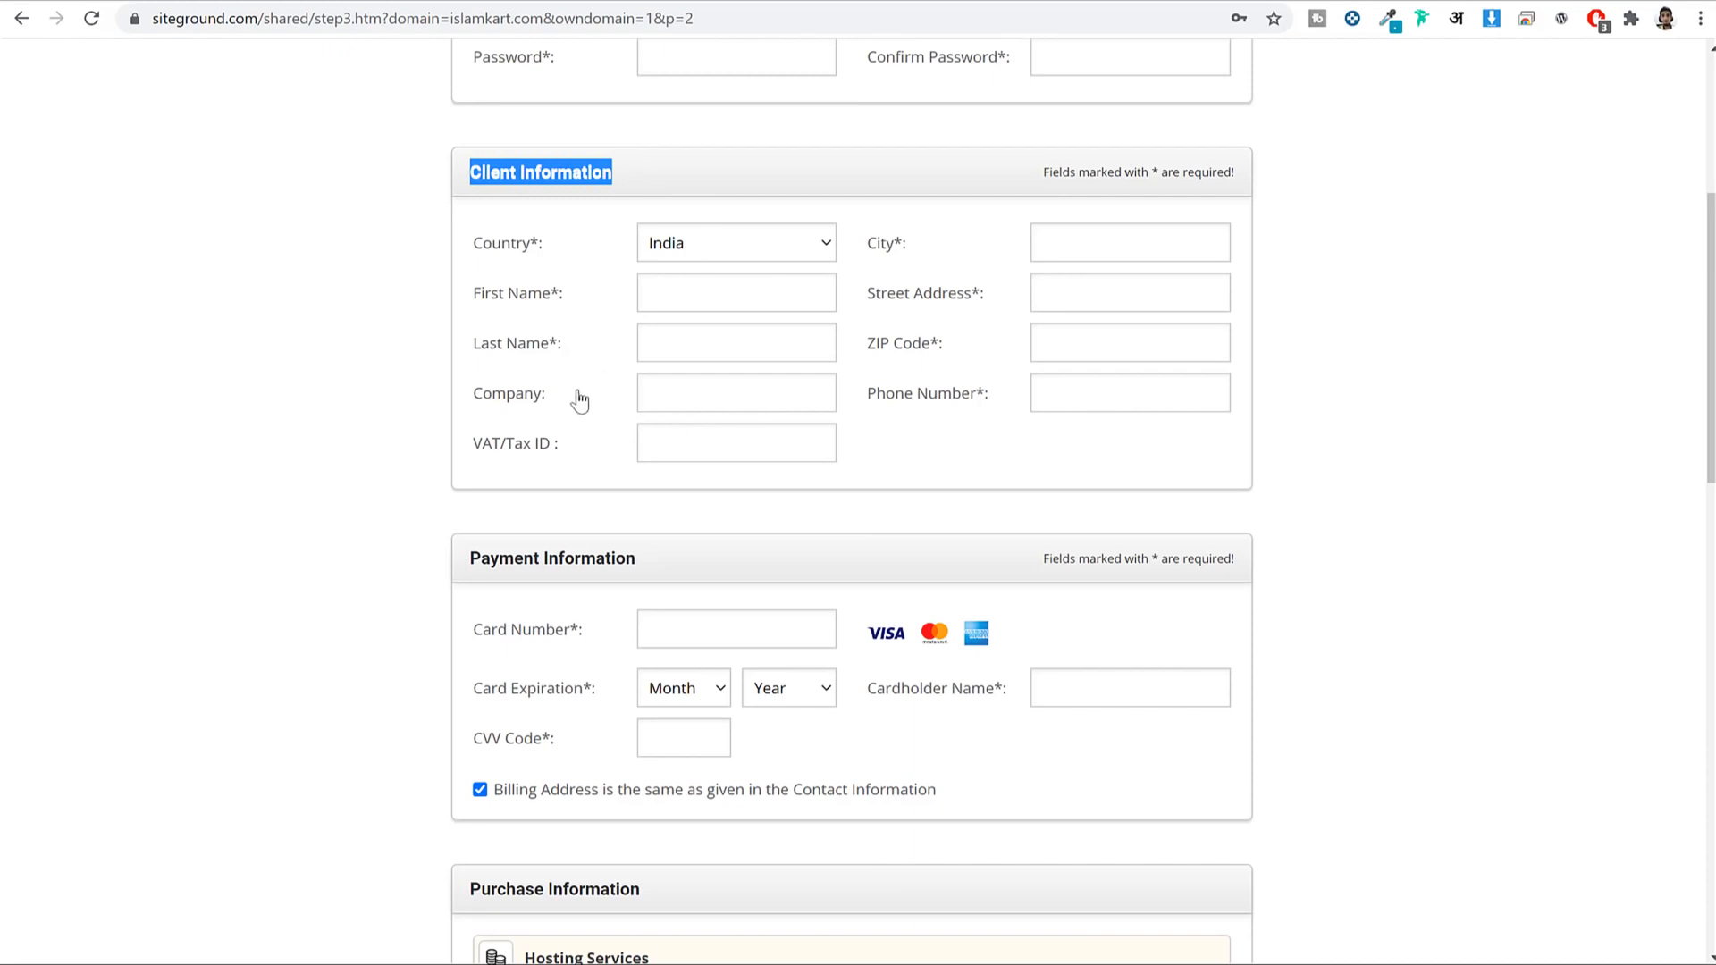
left_click_drag(469, 393, 572, 449)
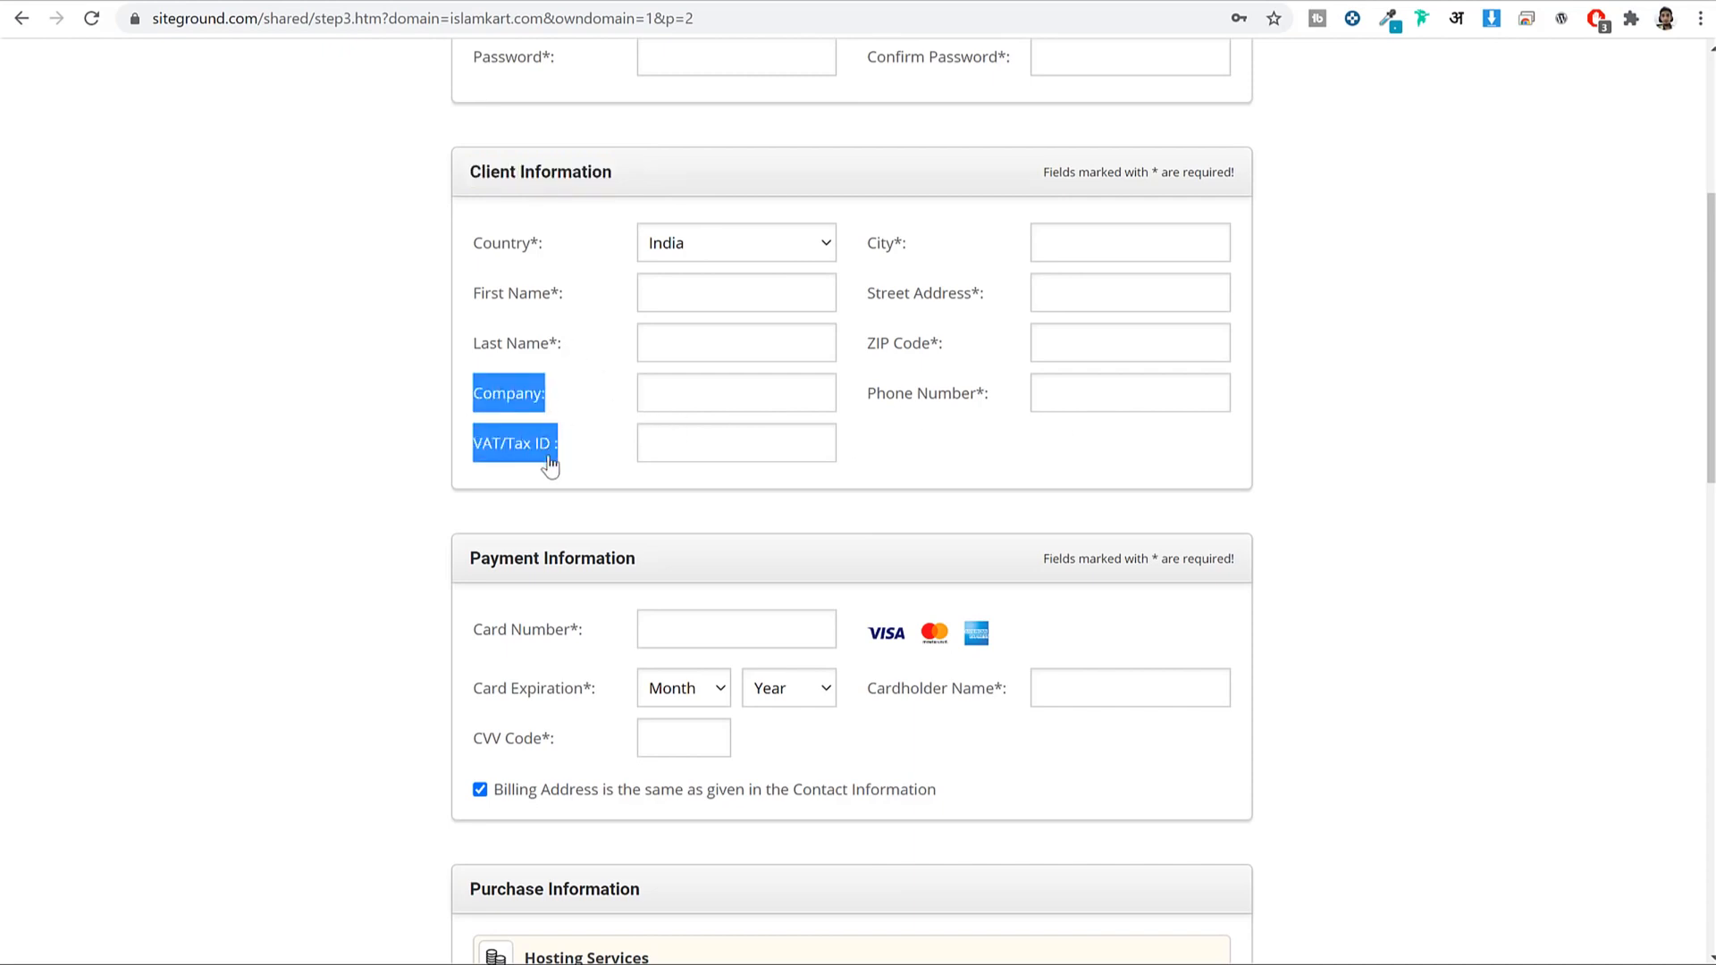
scroll(1394, 479, "down", 4)
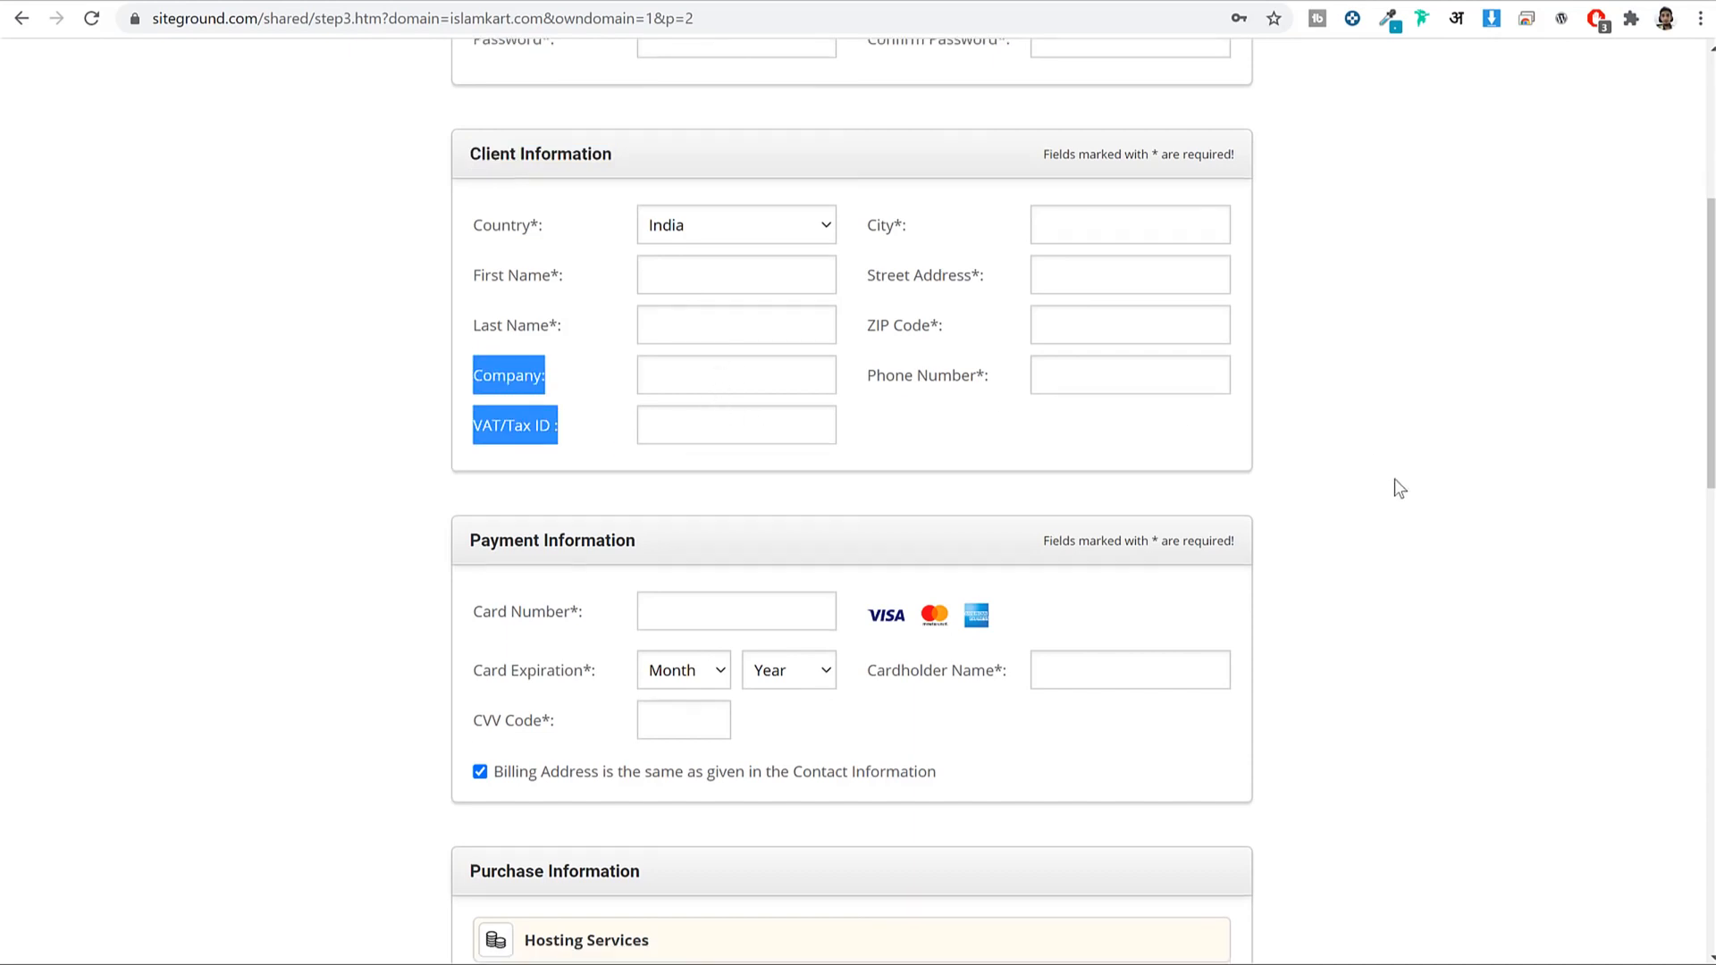
scroll(1394, 479, "down", 1)
left_click_drag(636, 123, 456, 125)
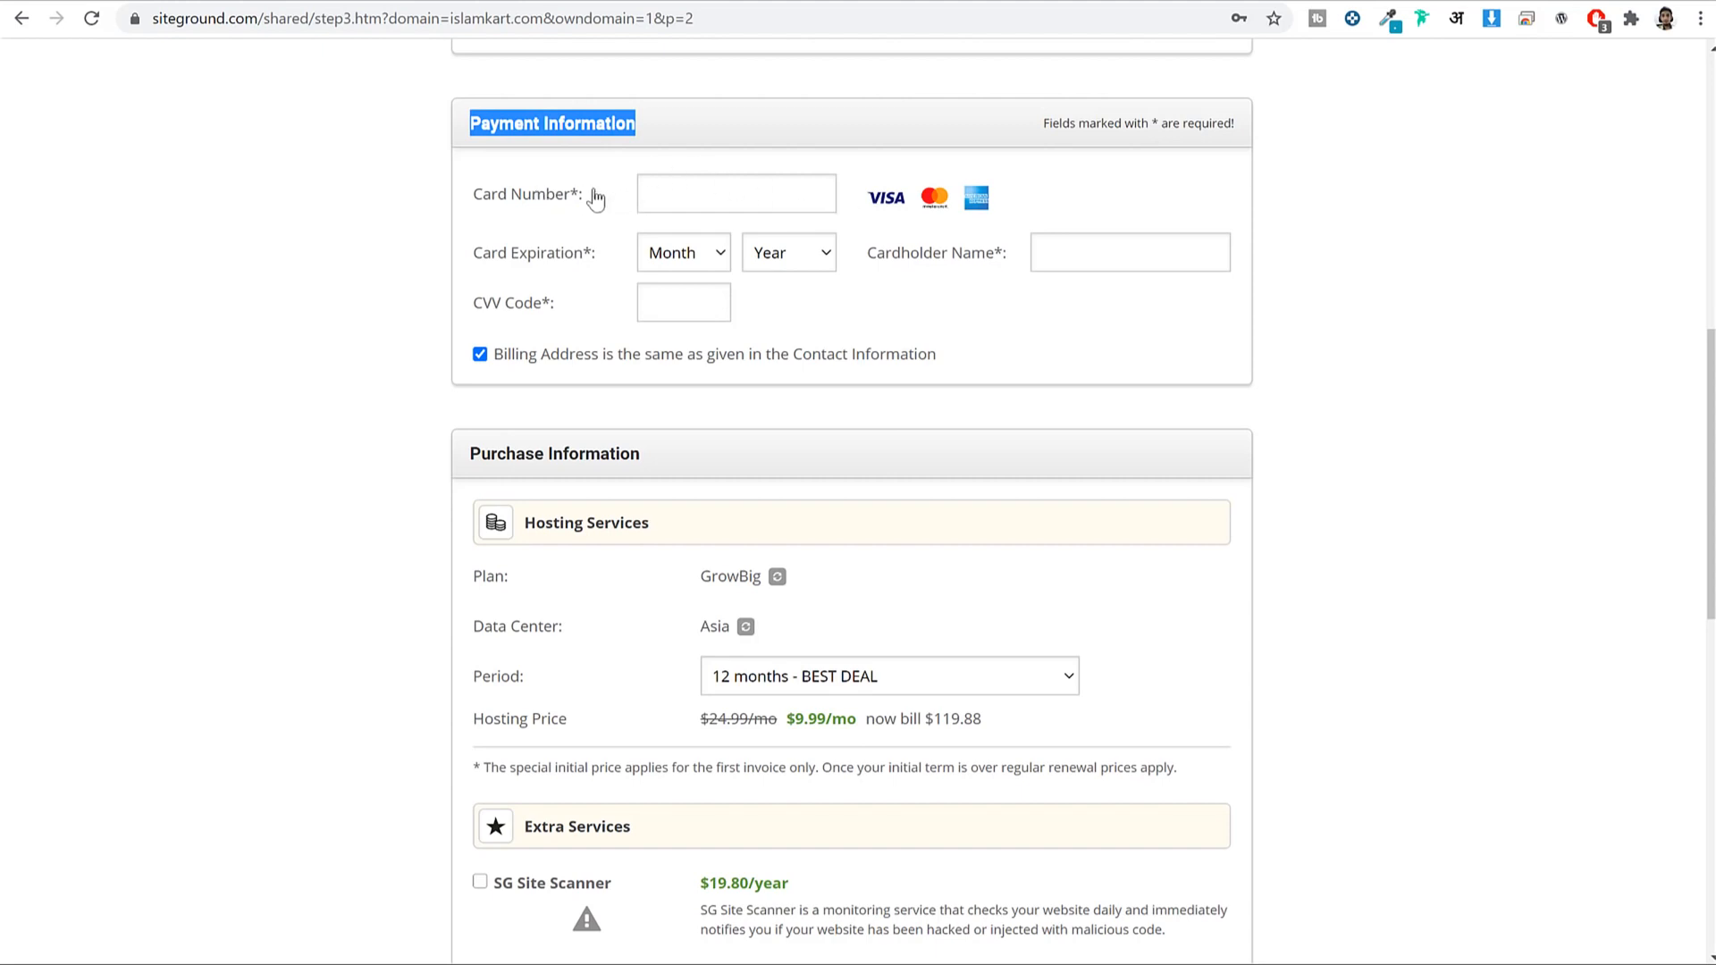
mouse_move(518, 314)
scroll(1192, 353, "down", 1)
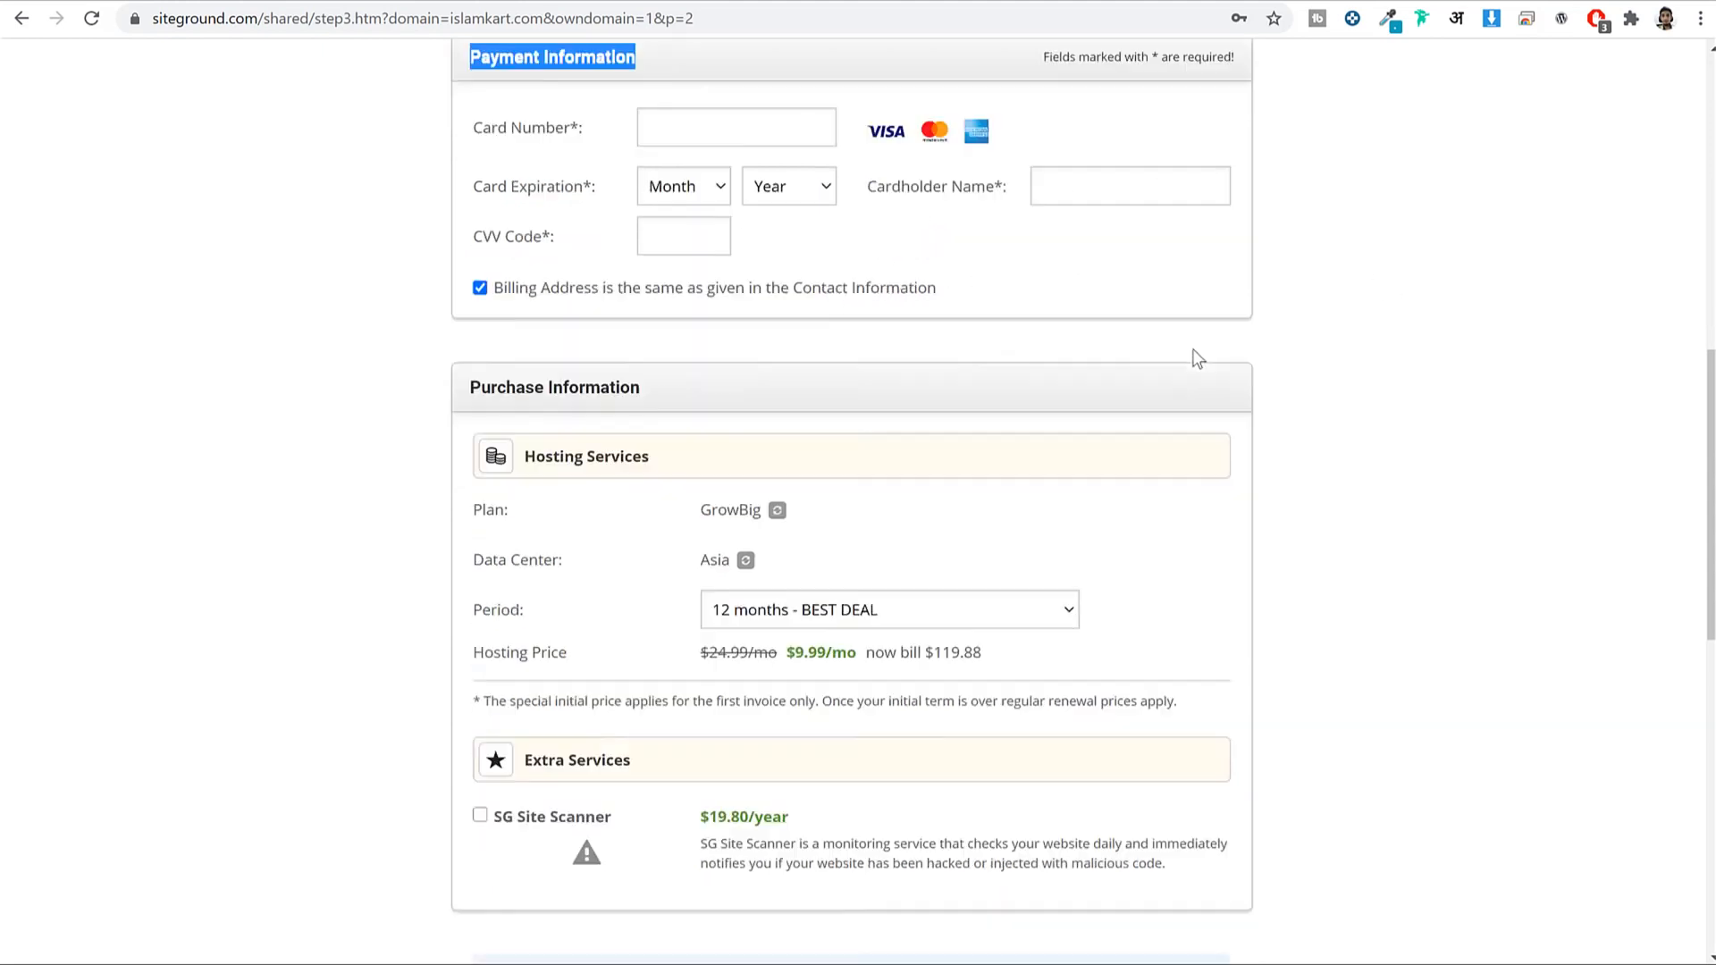
scroll(1425, 258, "down", 2)
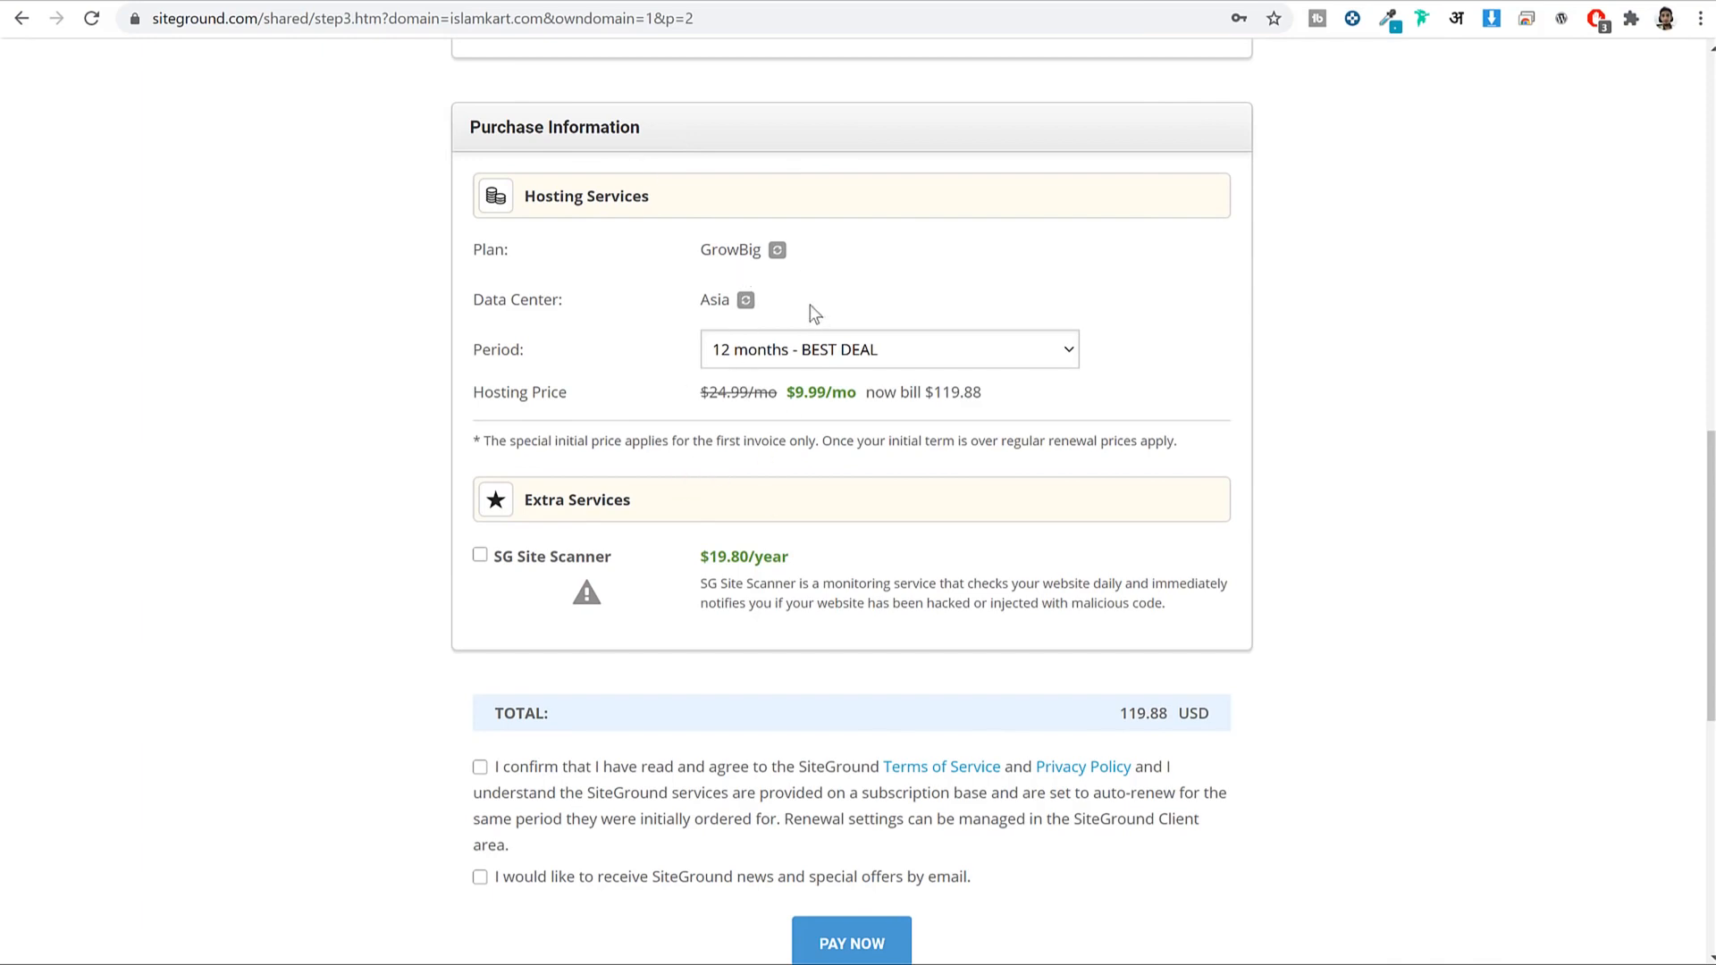
Confirm GrowBig in the order summary, then tick the SiteGround news and Terms of Service boxes.
left_click_drag(514, 257, 477, 256)
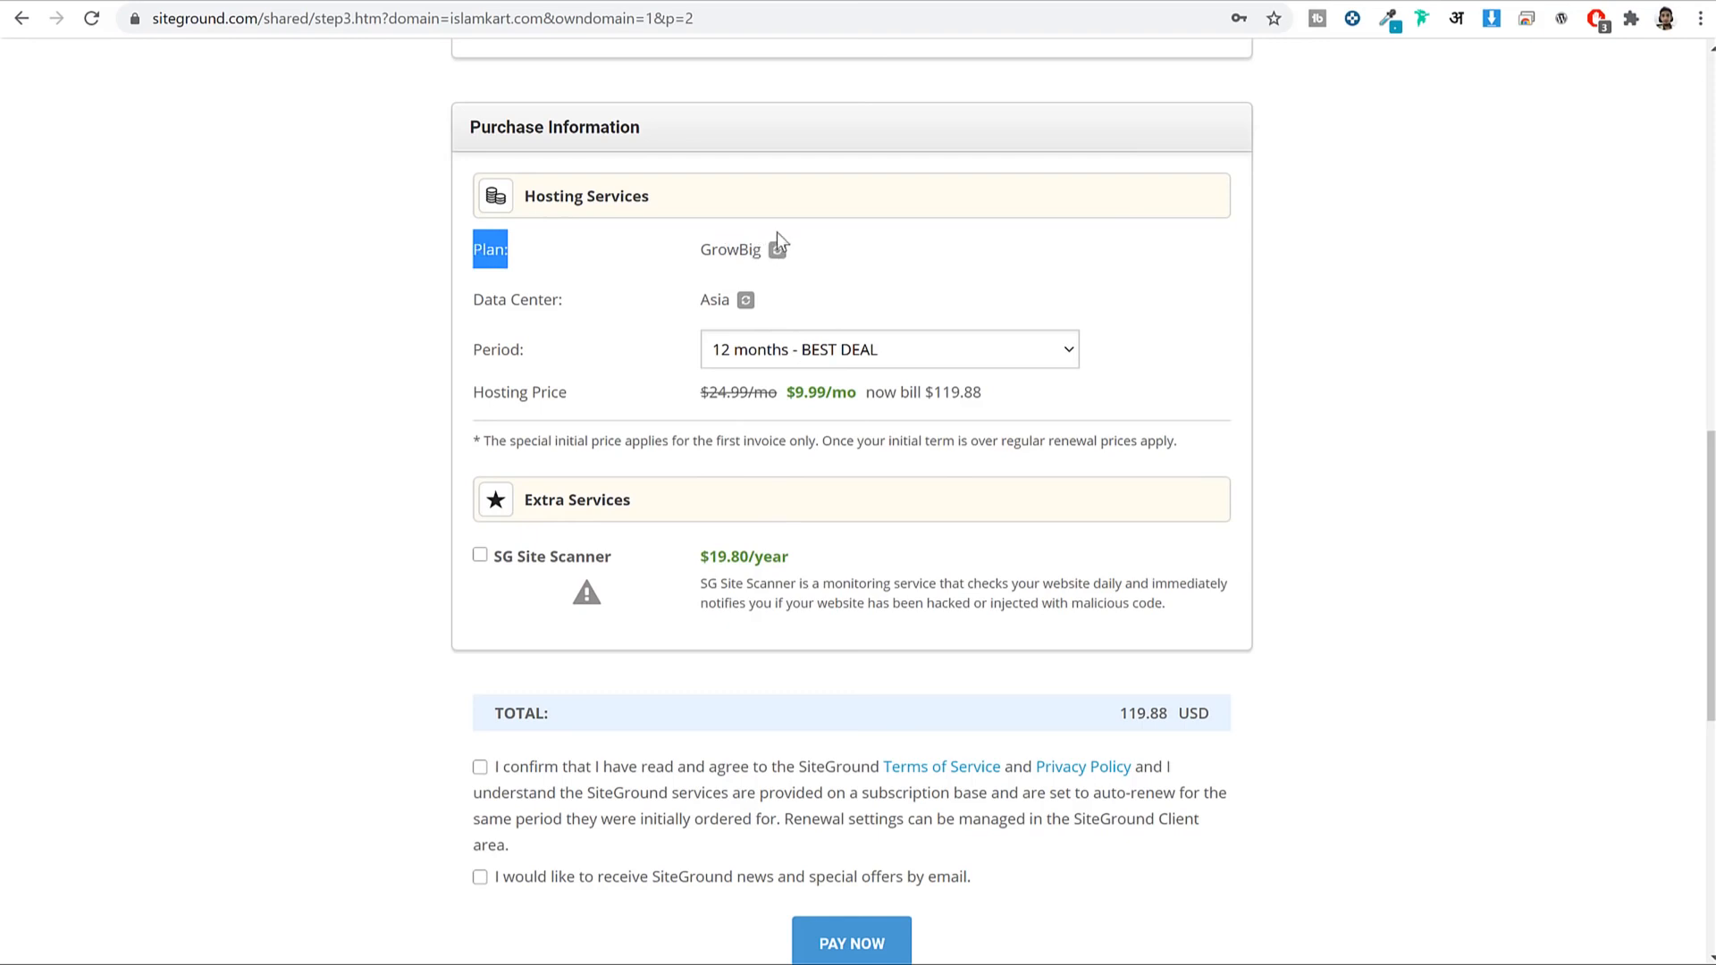
left_click_drag(701, 253, 753, 253)
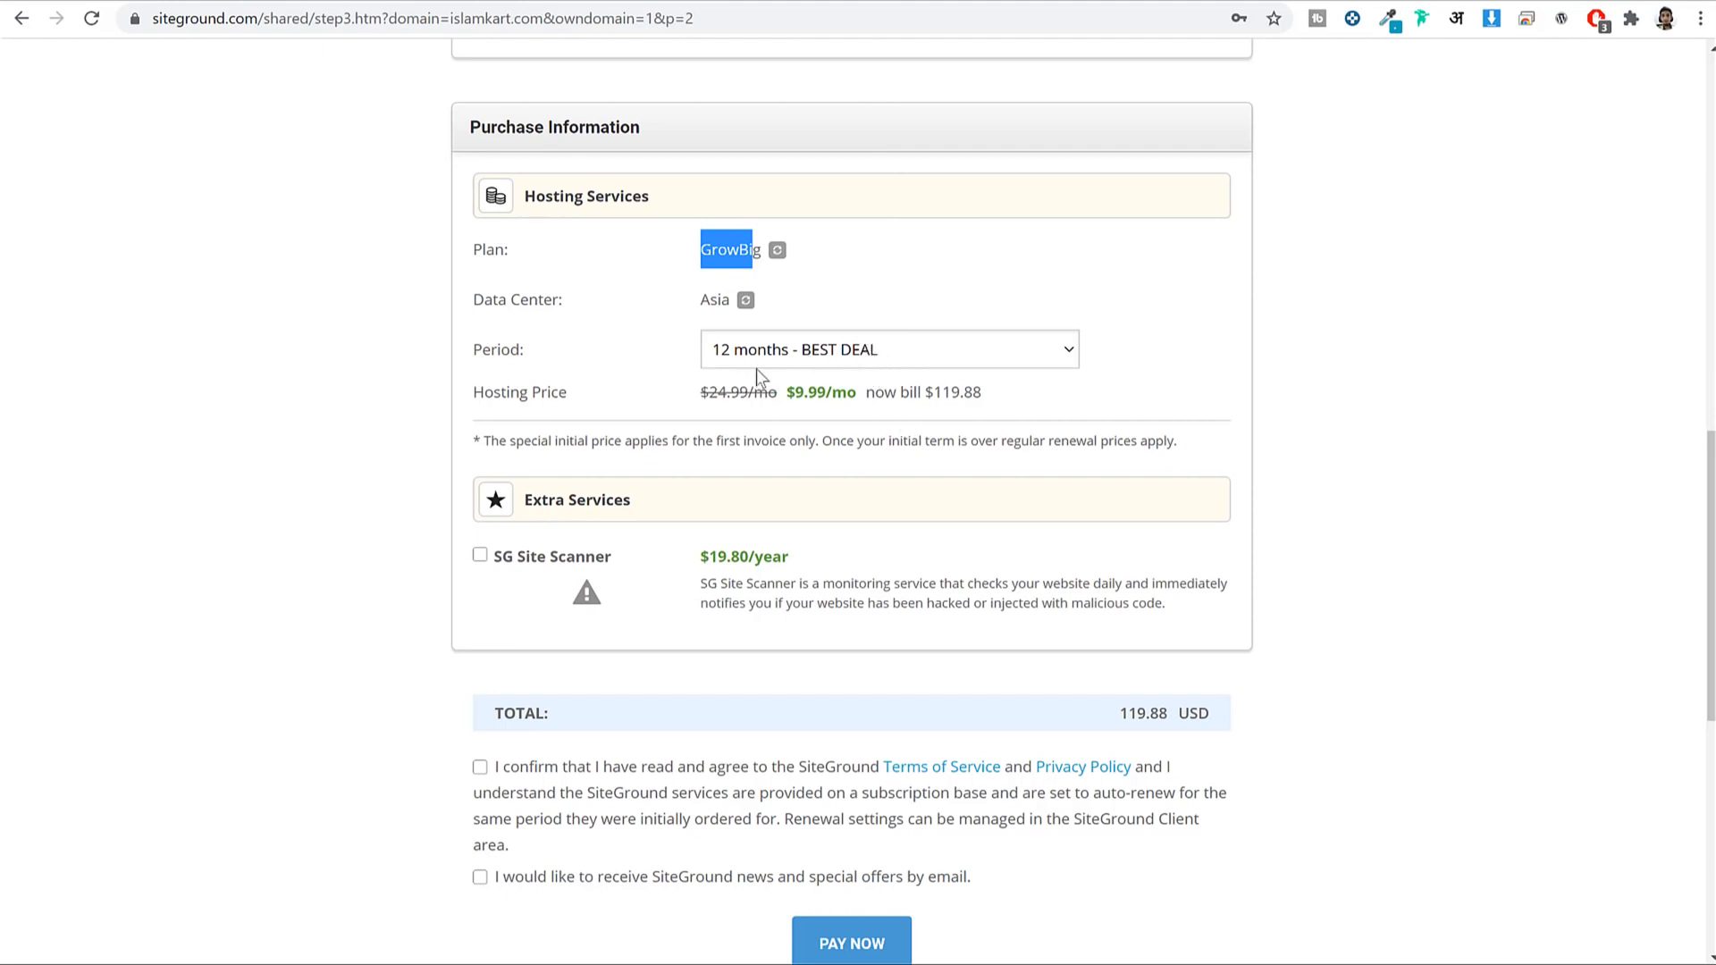
left_click(1350, 411)
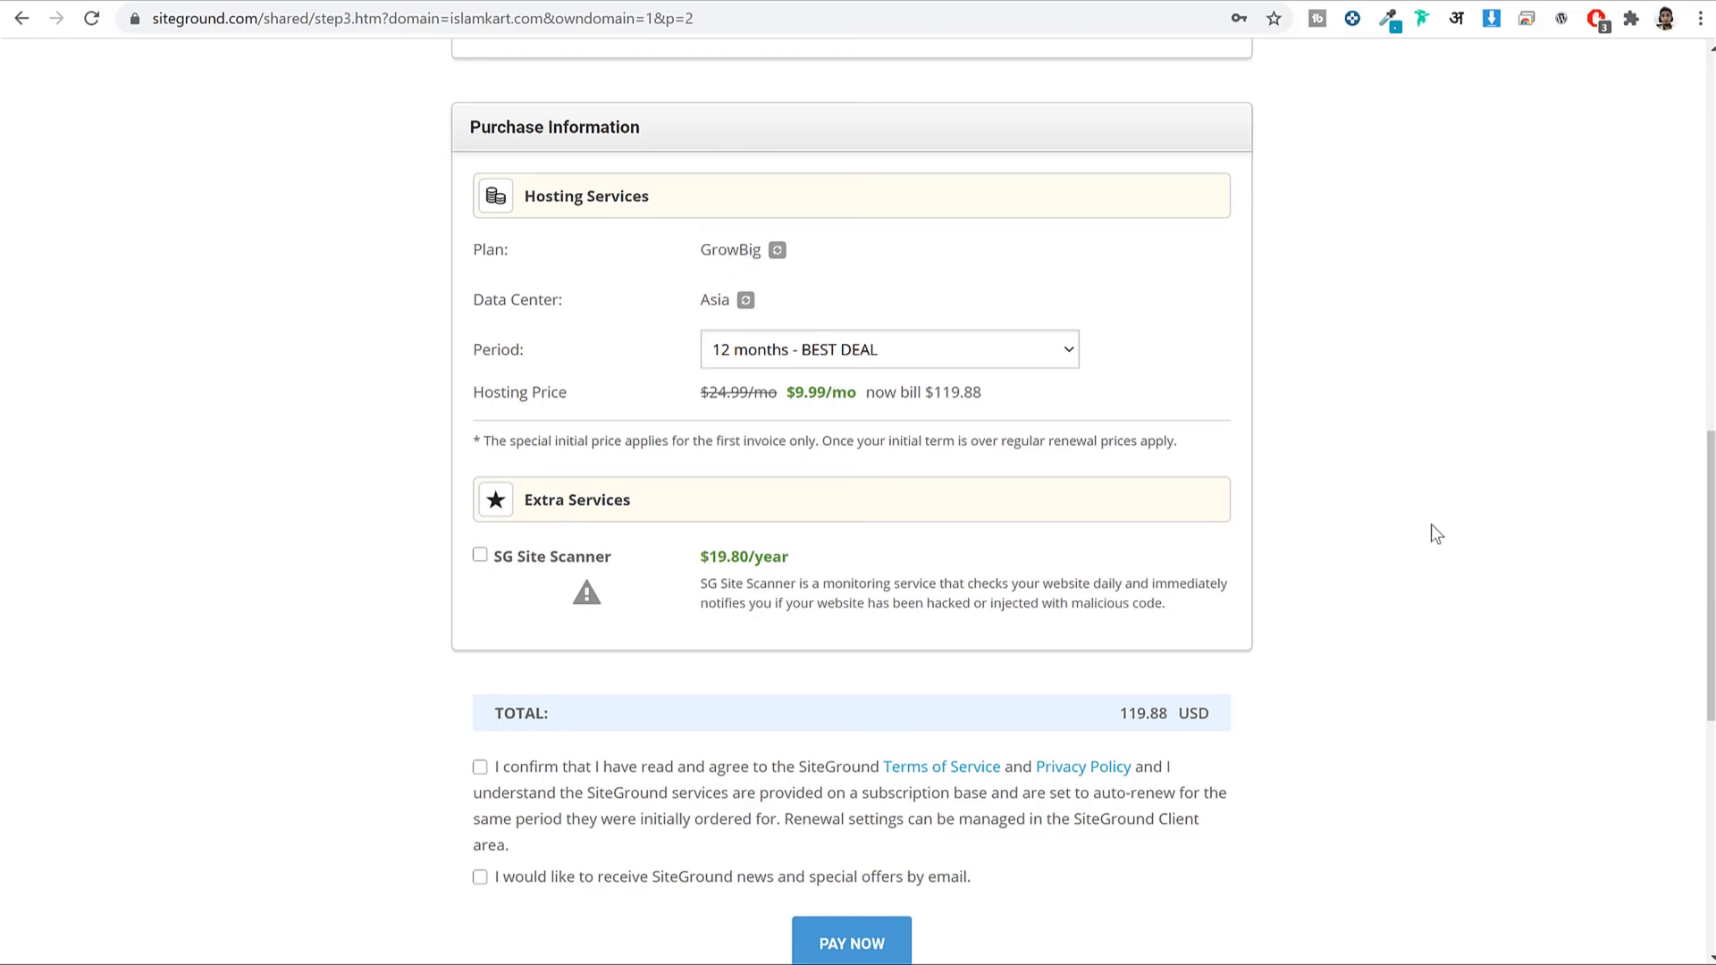
scroll(1434, 536, "down", 2)
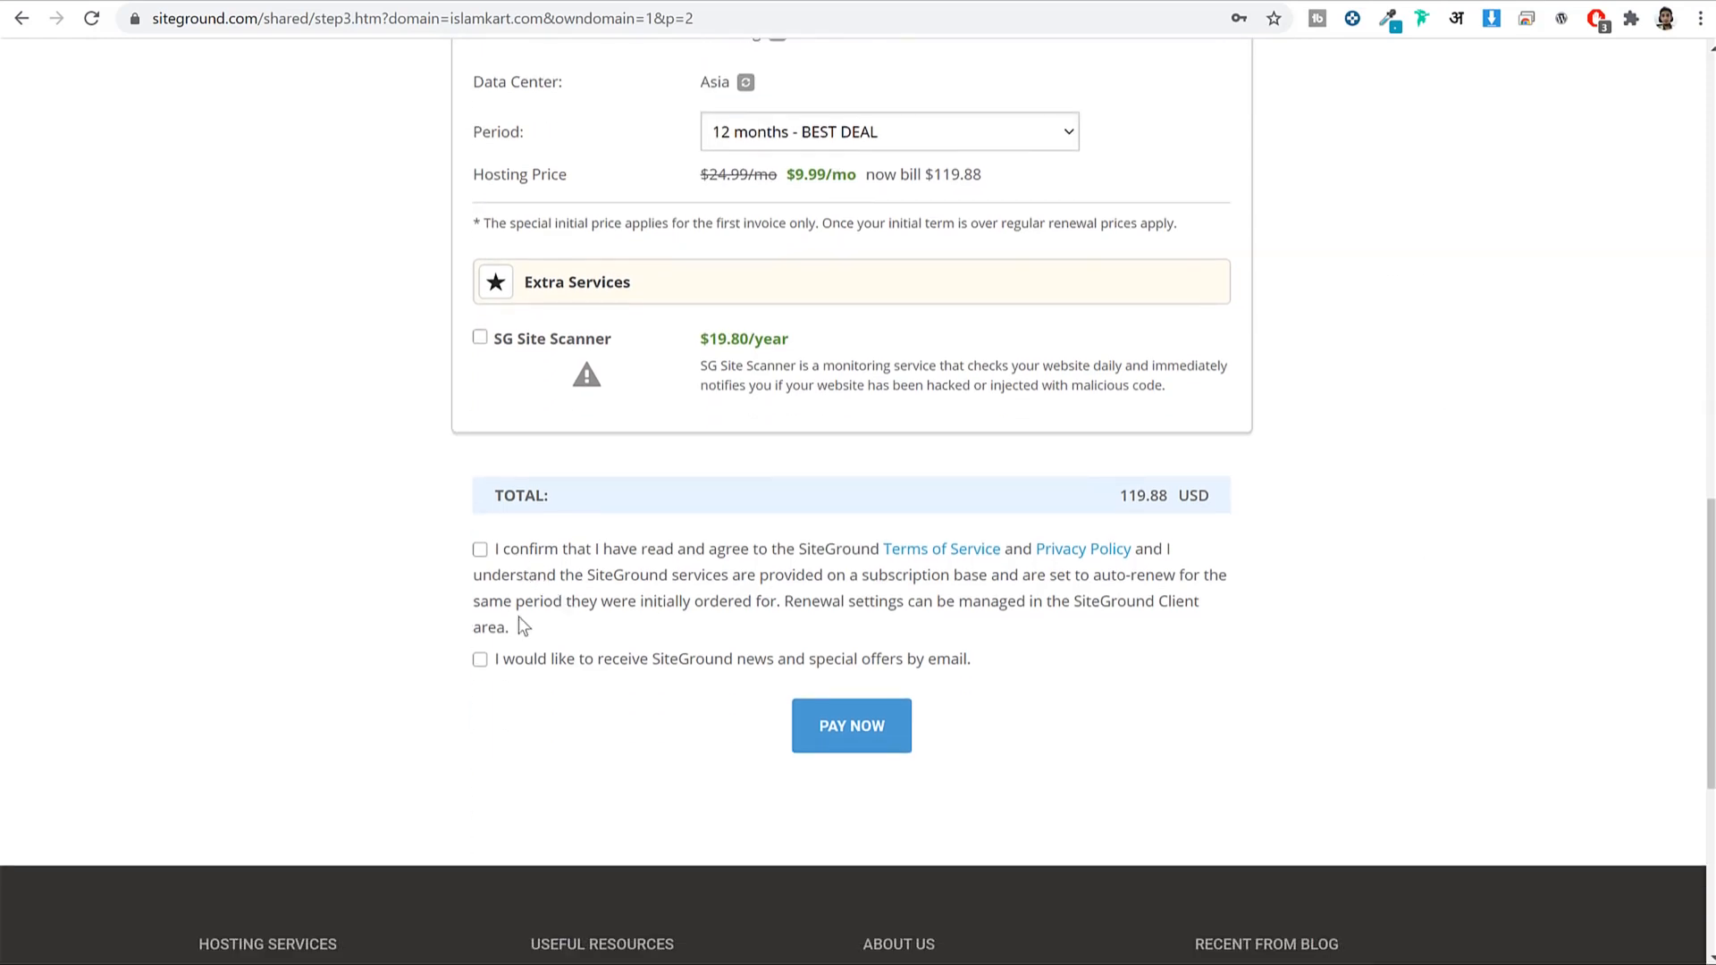
left_click(480, 660)
left_click(480, 550)
Open my.siteground.com in a new tab and log in with the saved account credentials.
scroll(960, 446, "up", 5)
scroll(968, 474, "down", 6)
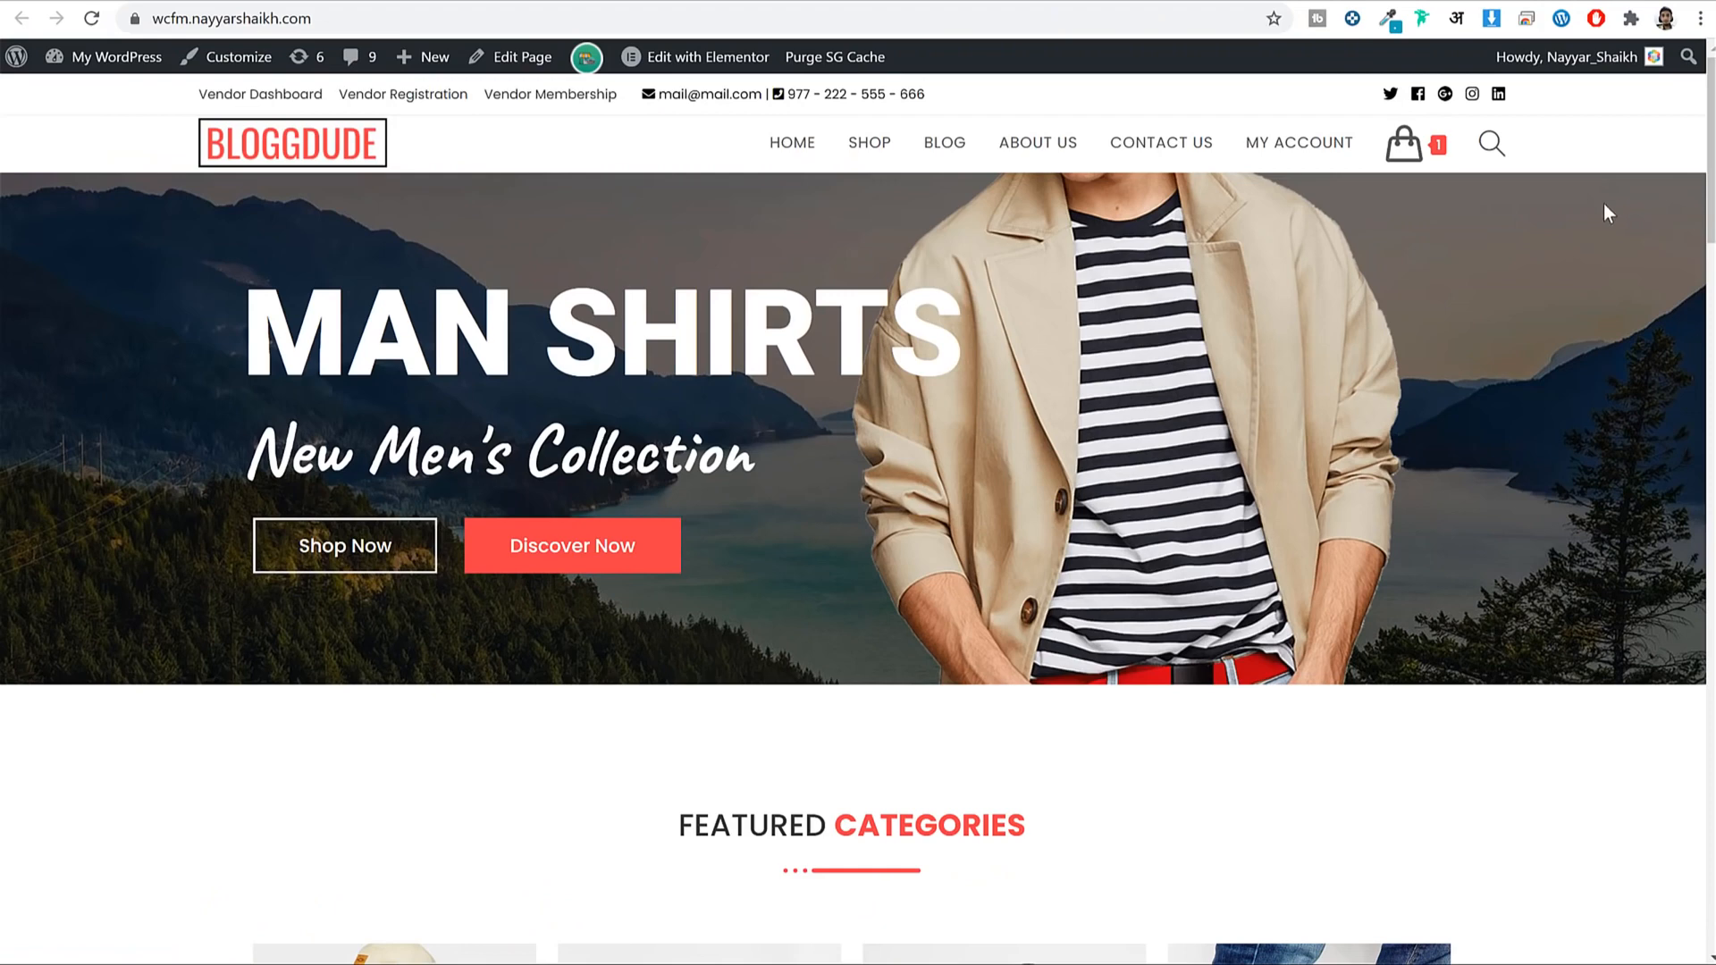
key("ctrl+t")
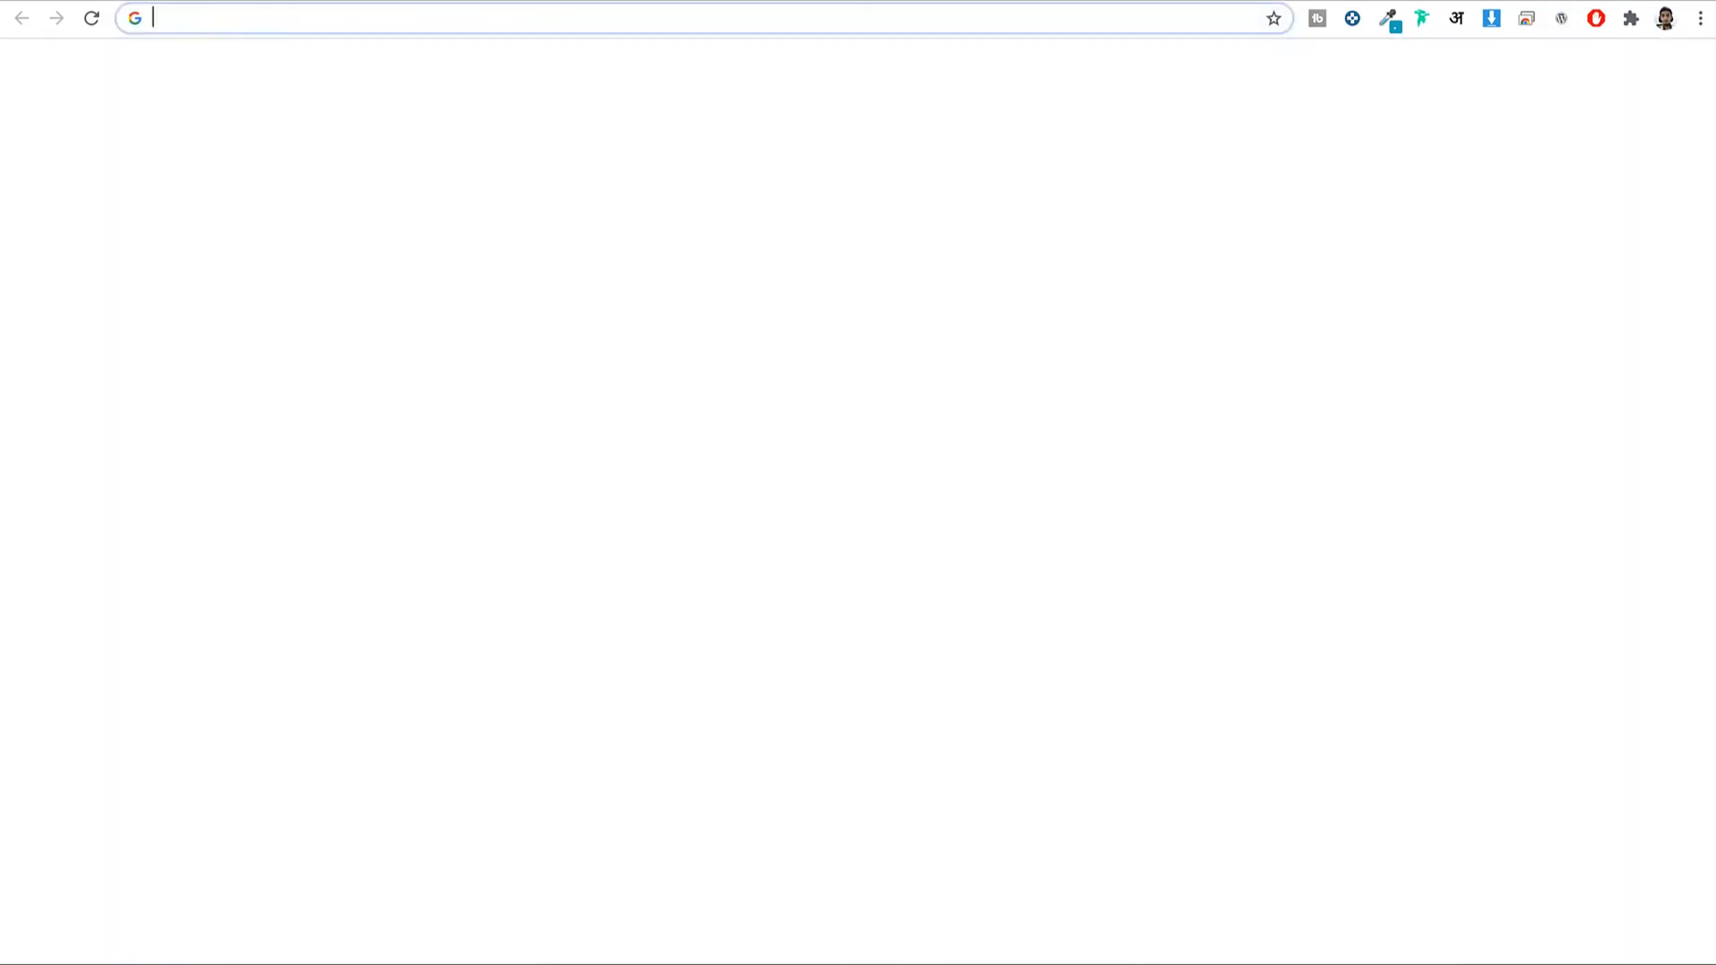
type("my.")
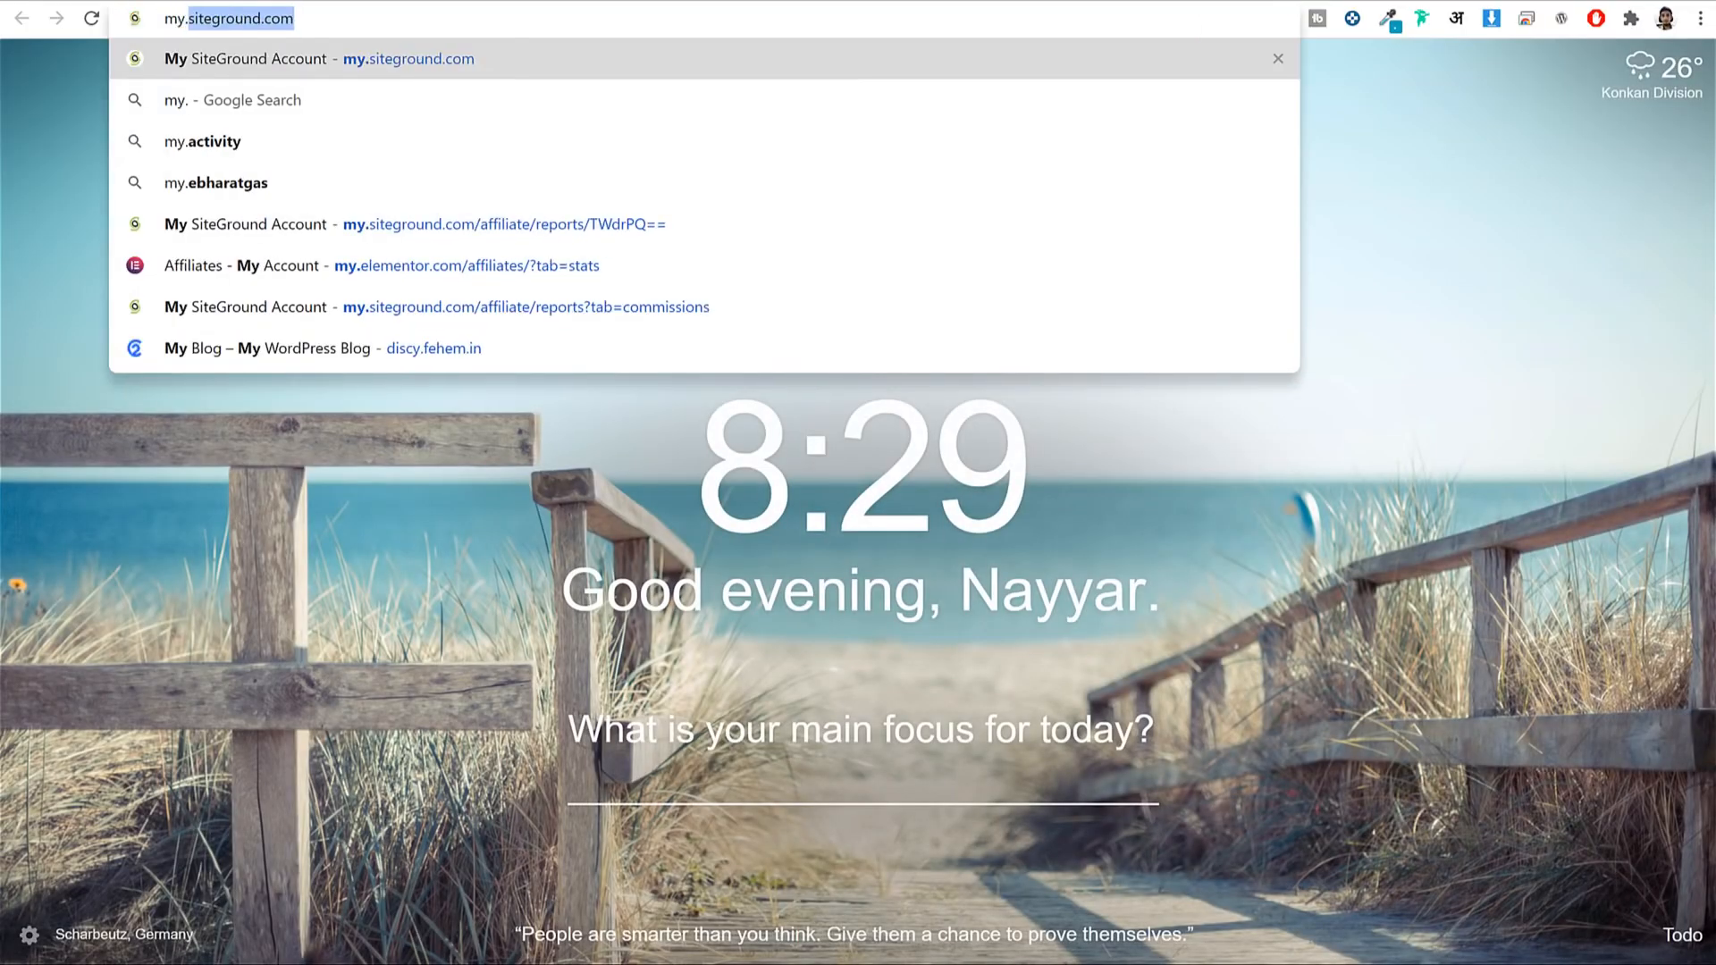
key("Return")
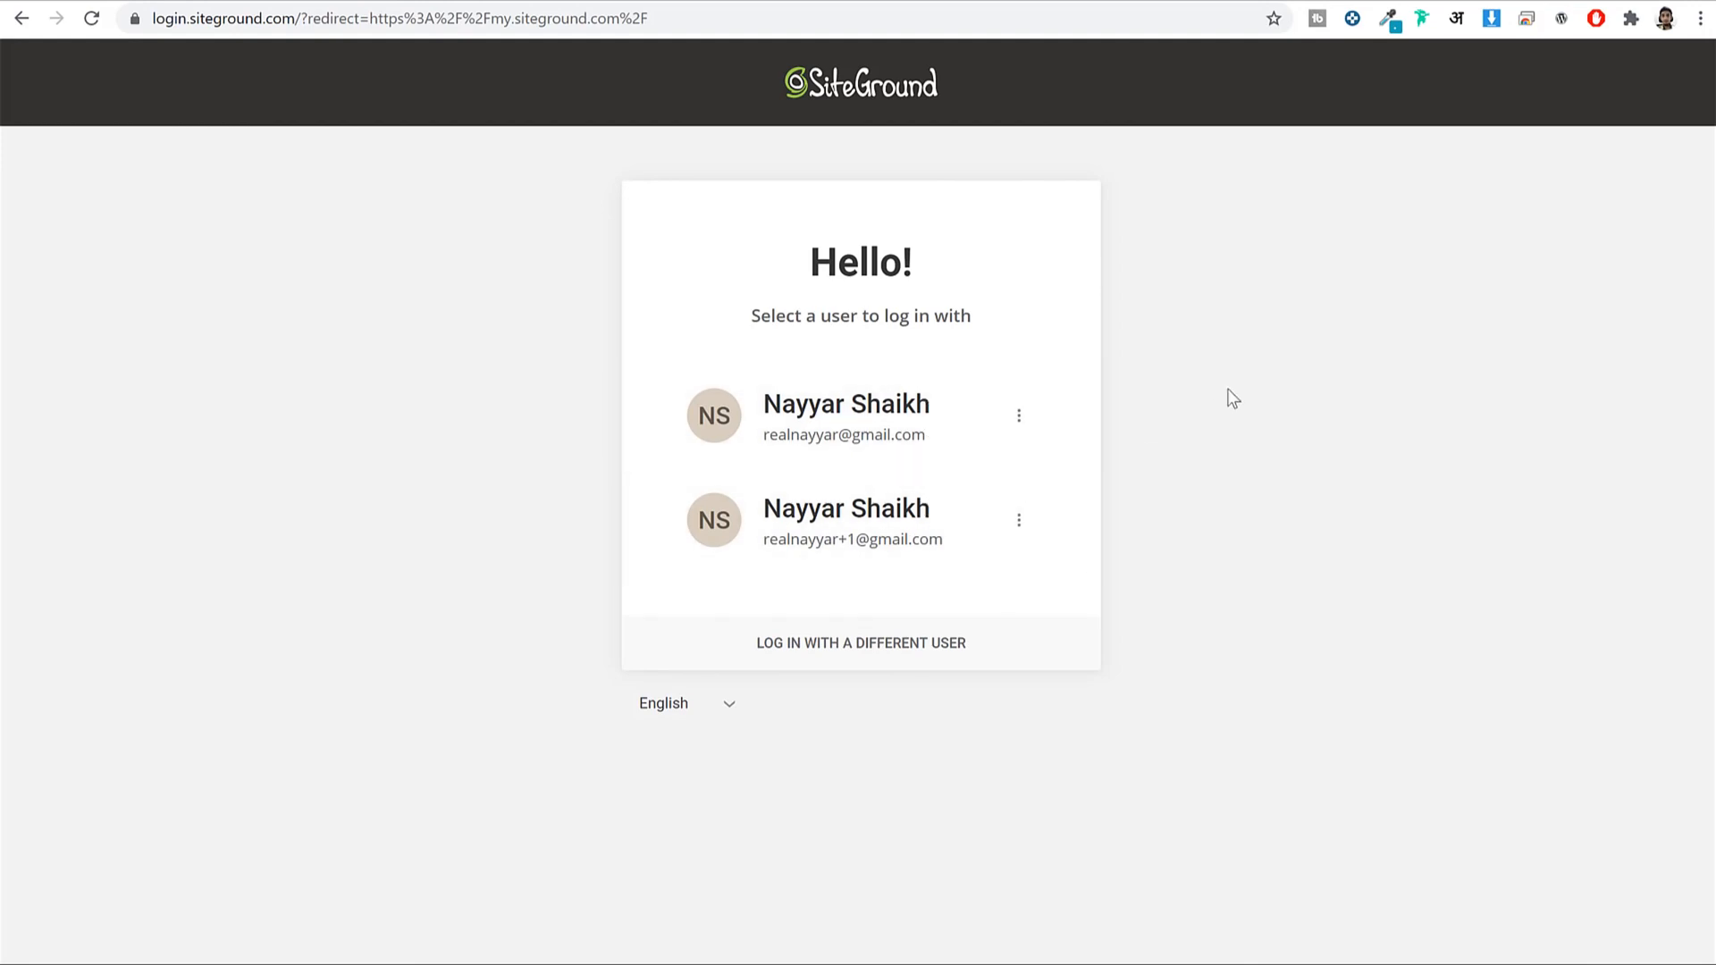
left_click(899, 536)
left_click(844, 406)
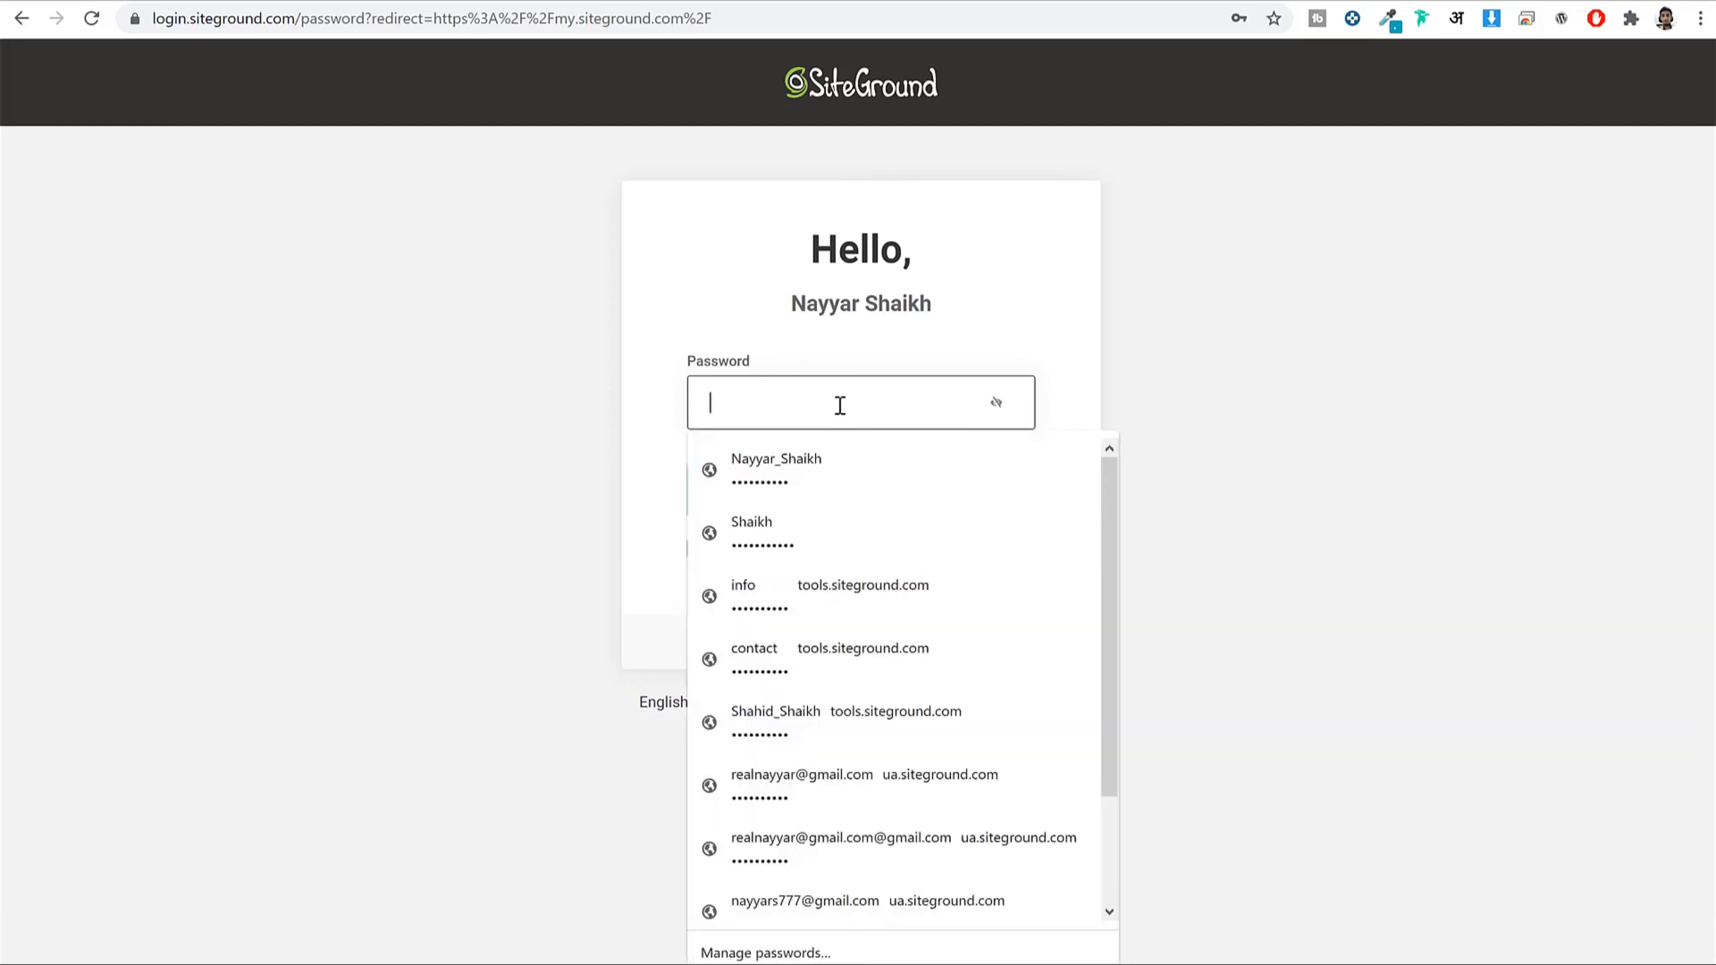
left_click(778, 536)
left_click(826, 512)
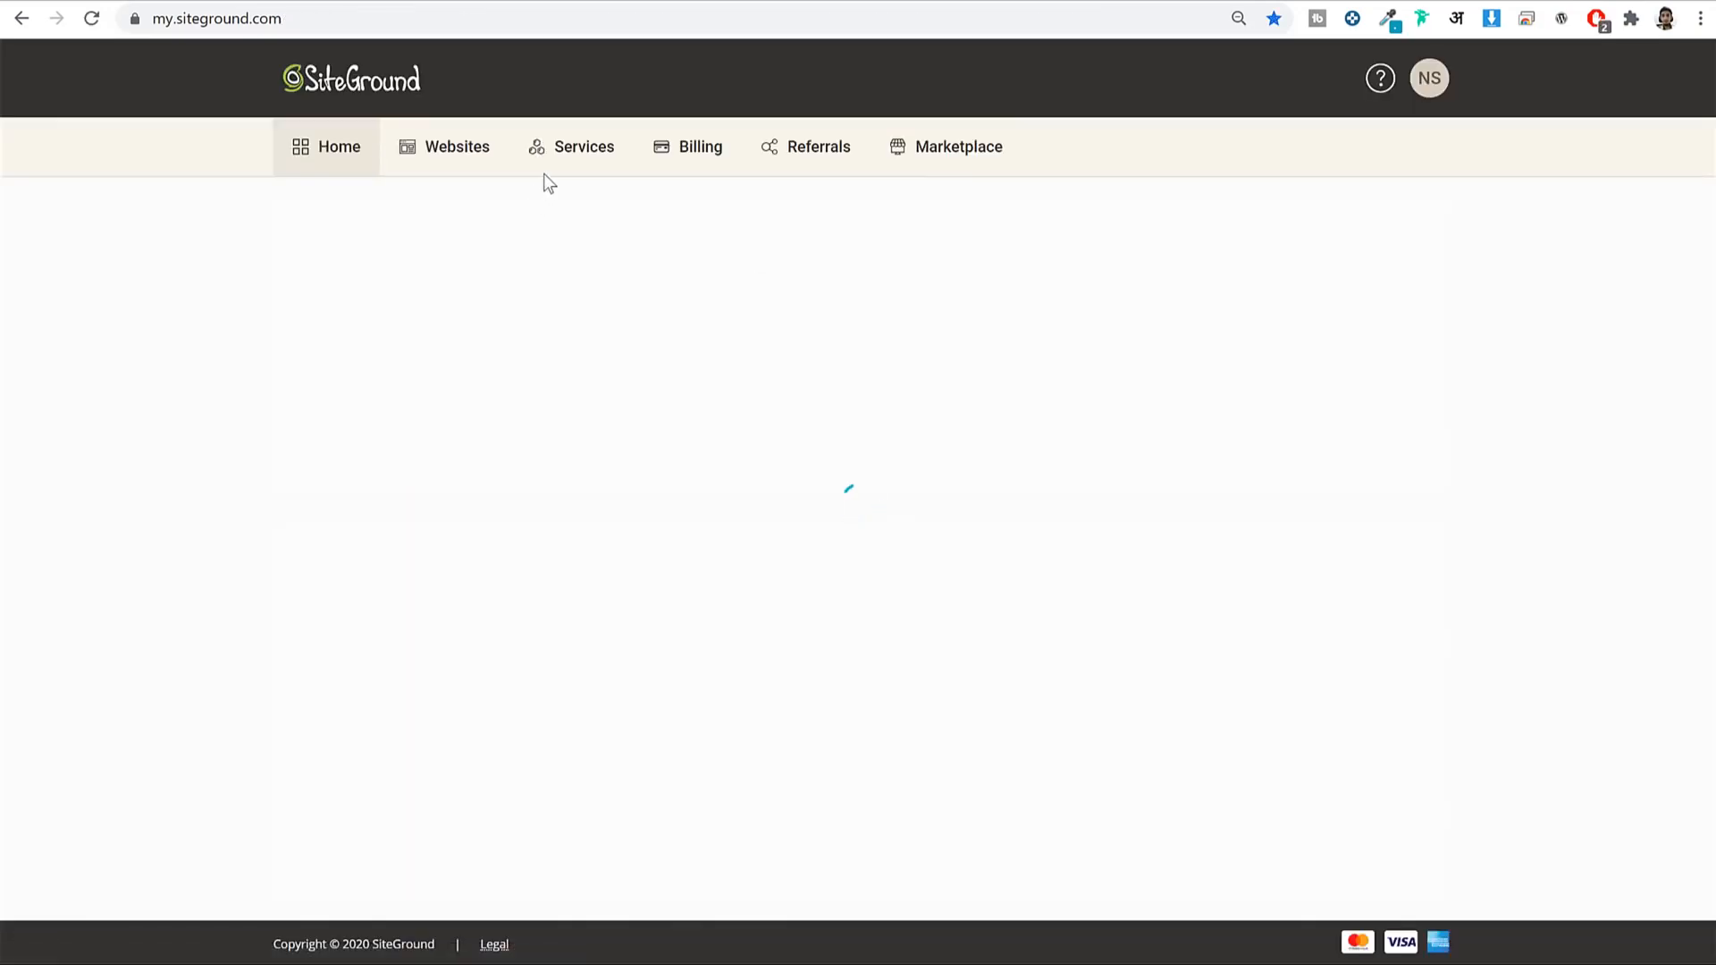
scroll(1355, 597, "down", 4)
scroll(1366, 647, "up", 4)
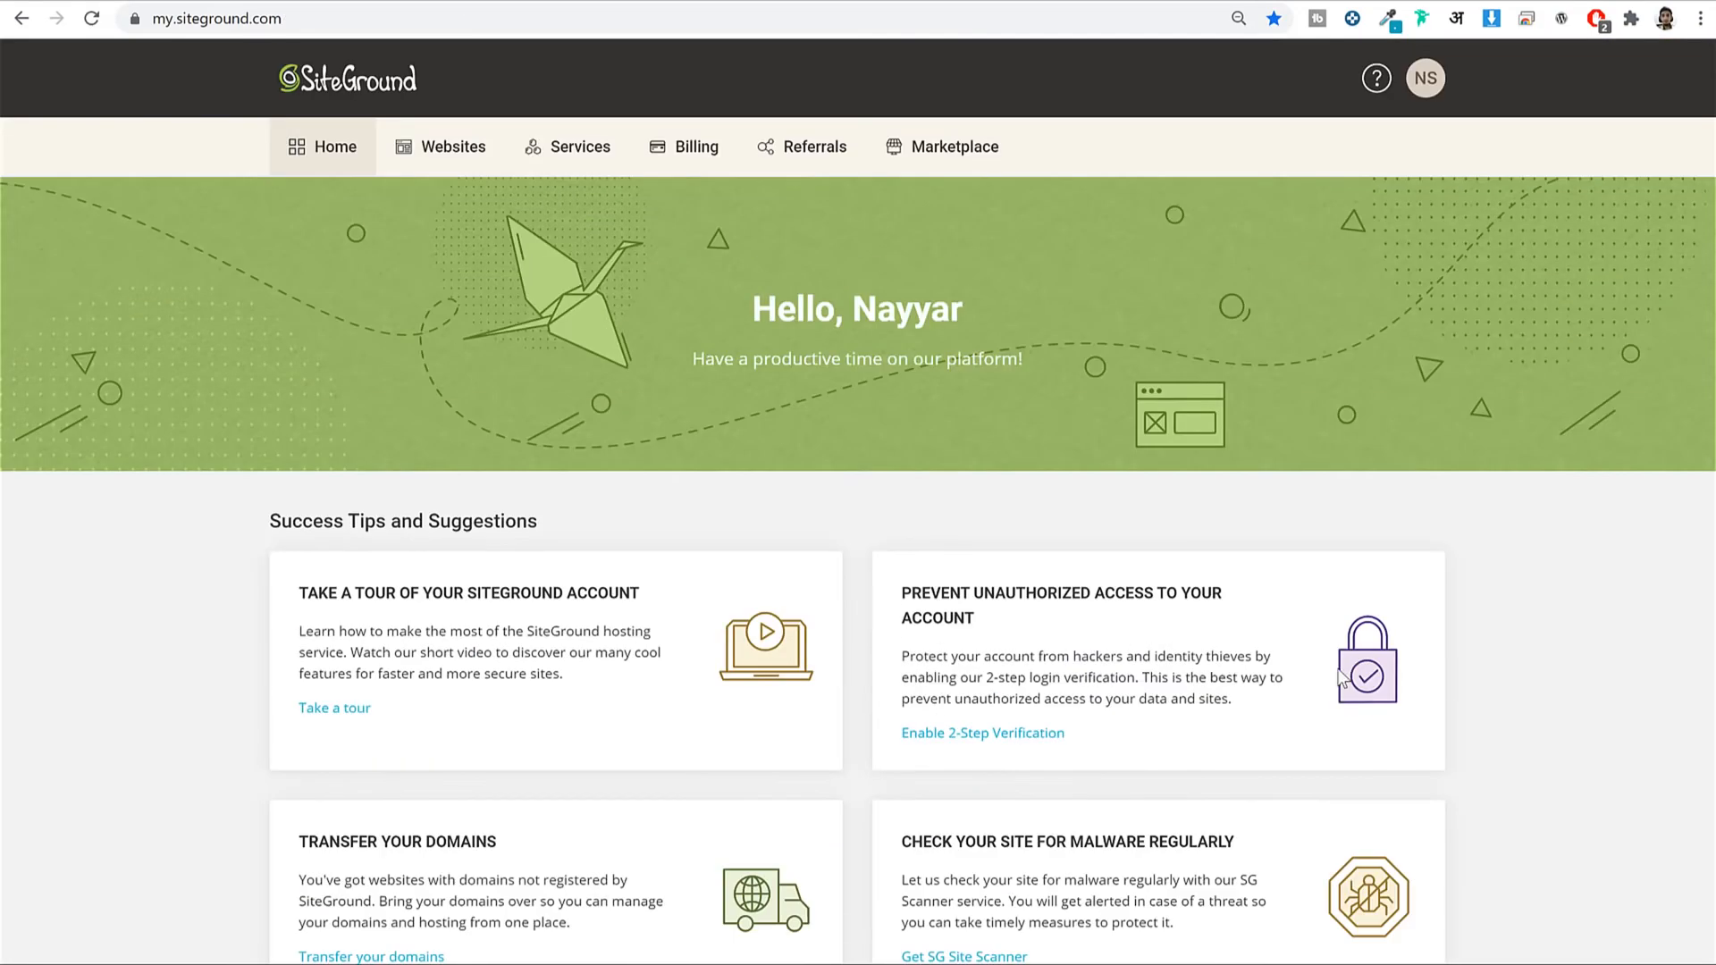
Under Websites, find the personal .com site card and launch its Site Tools.
left_click(471, 165)
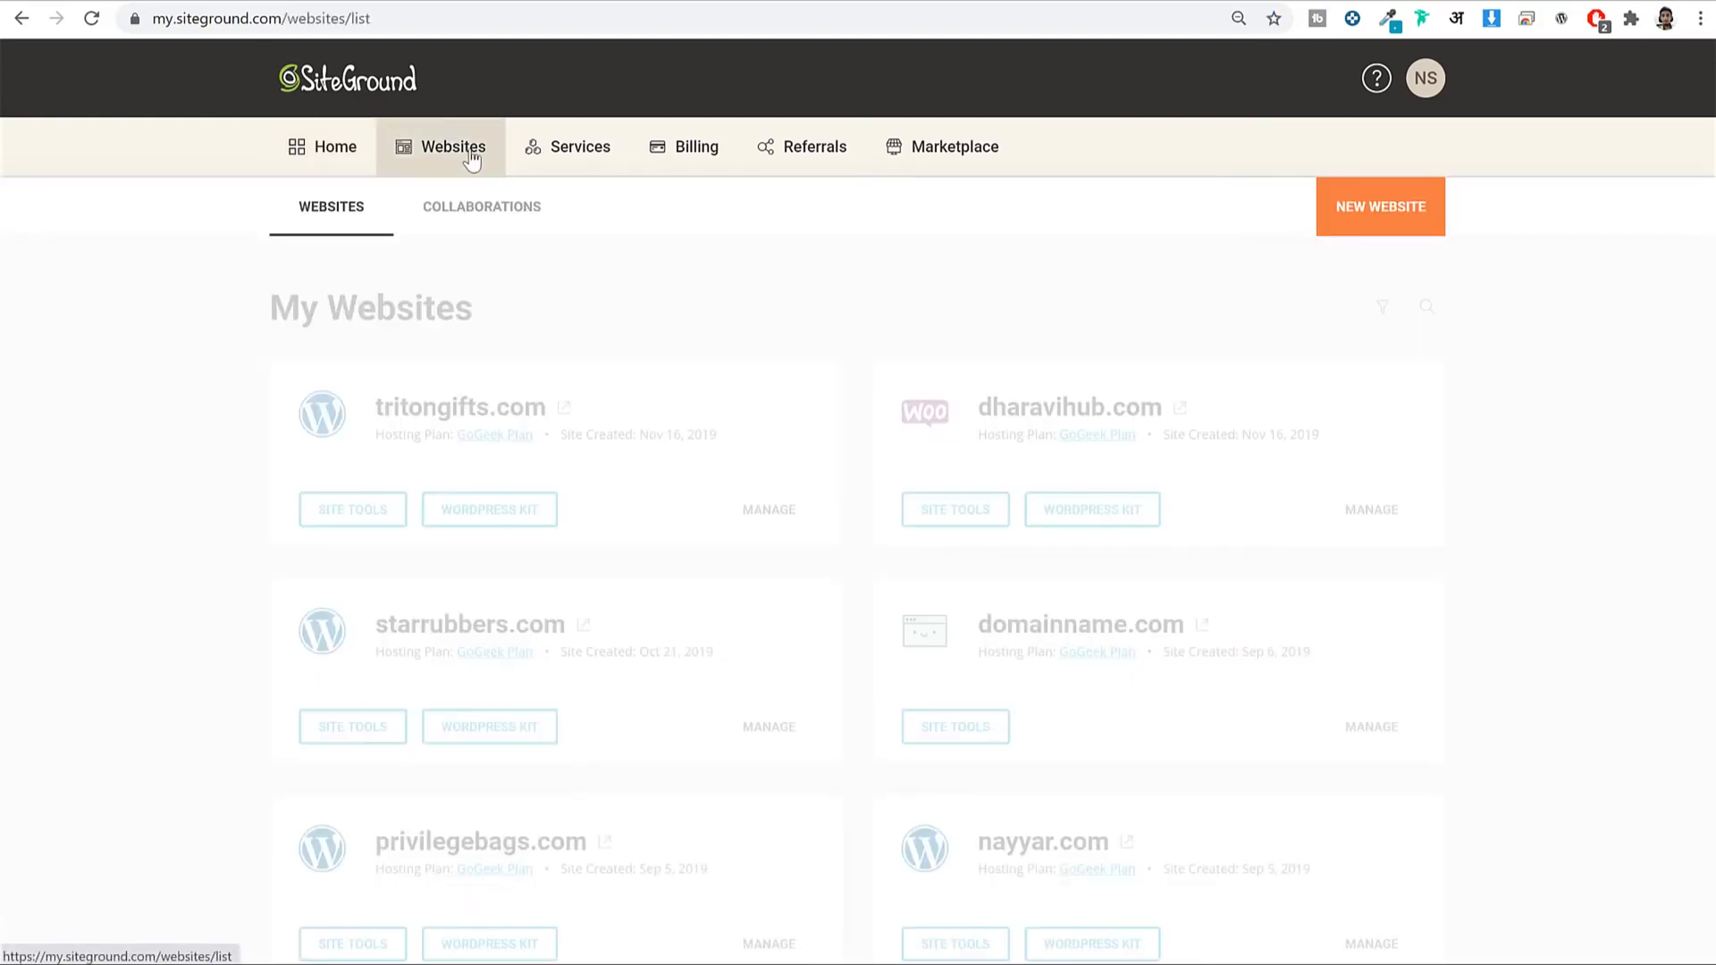
scroll(1509, 427, "down", 4)
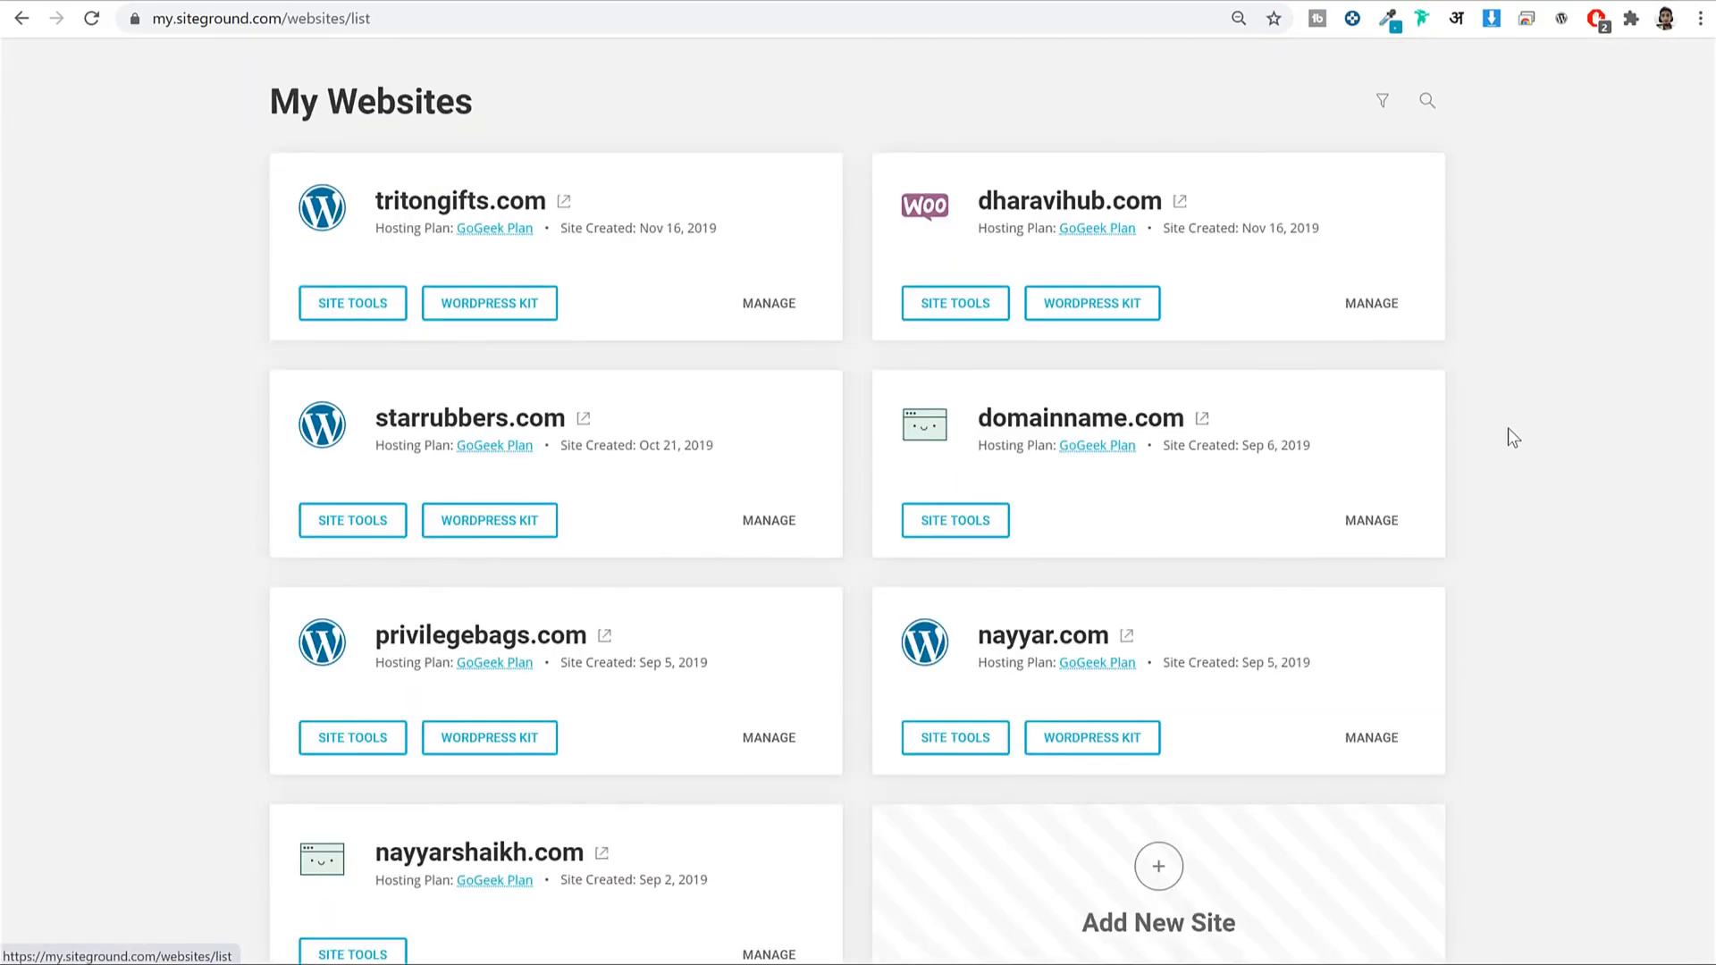
scroll(1509, 427, "up", 4)
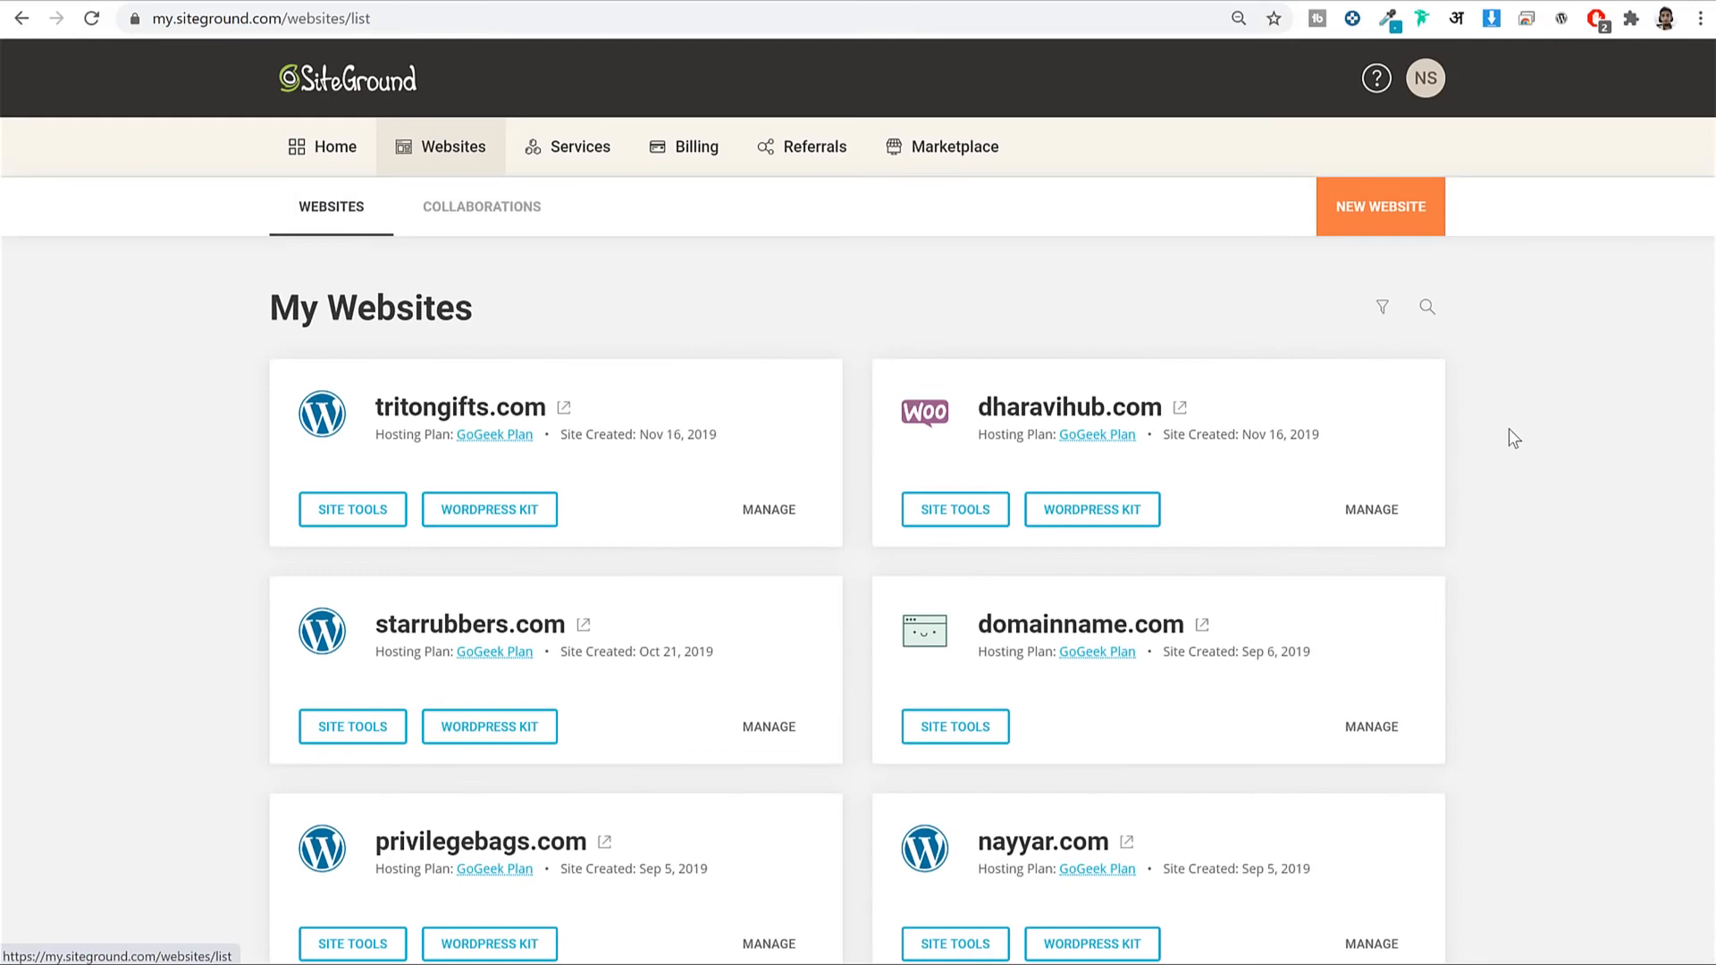
scroll(1572, 370, "down", 4)
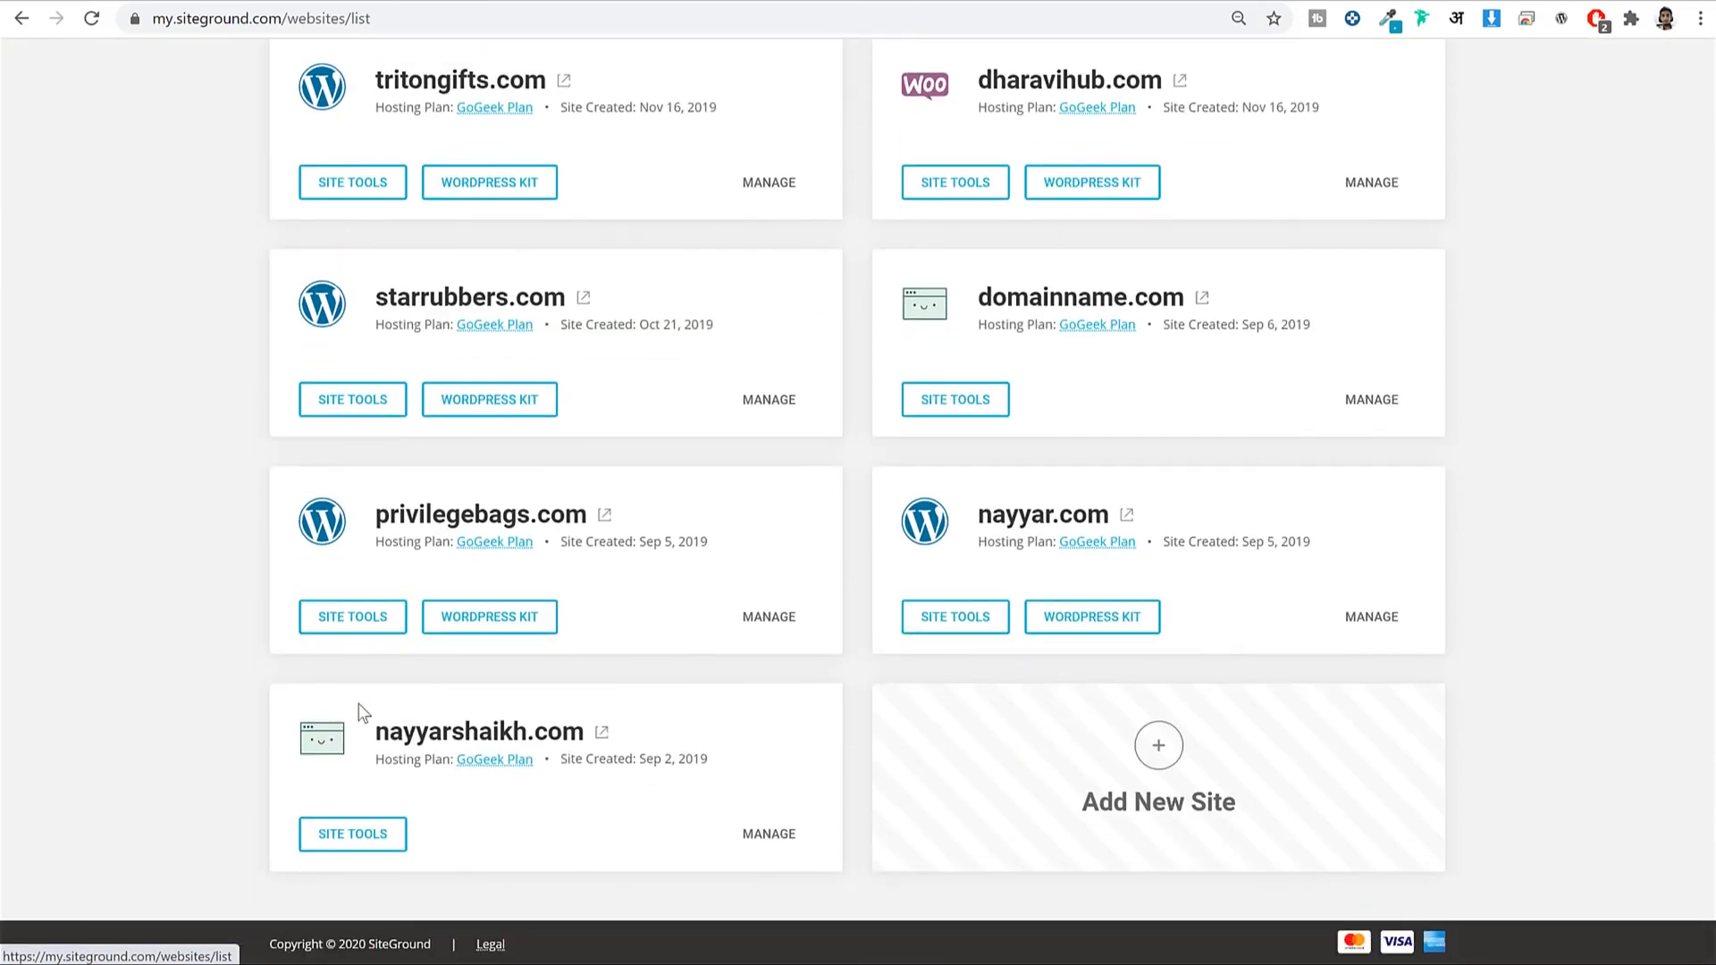
left_click_drag(374, 731, 590, 729)
left_click(643, 668)
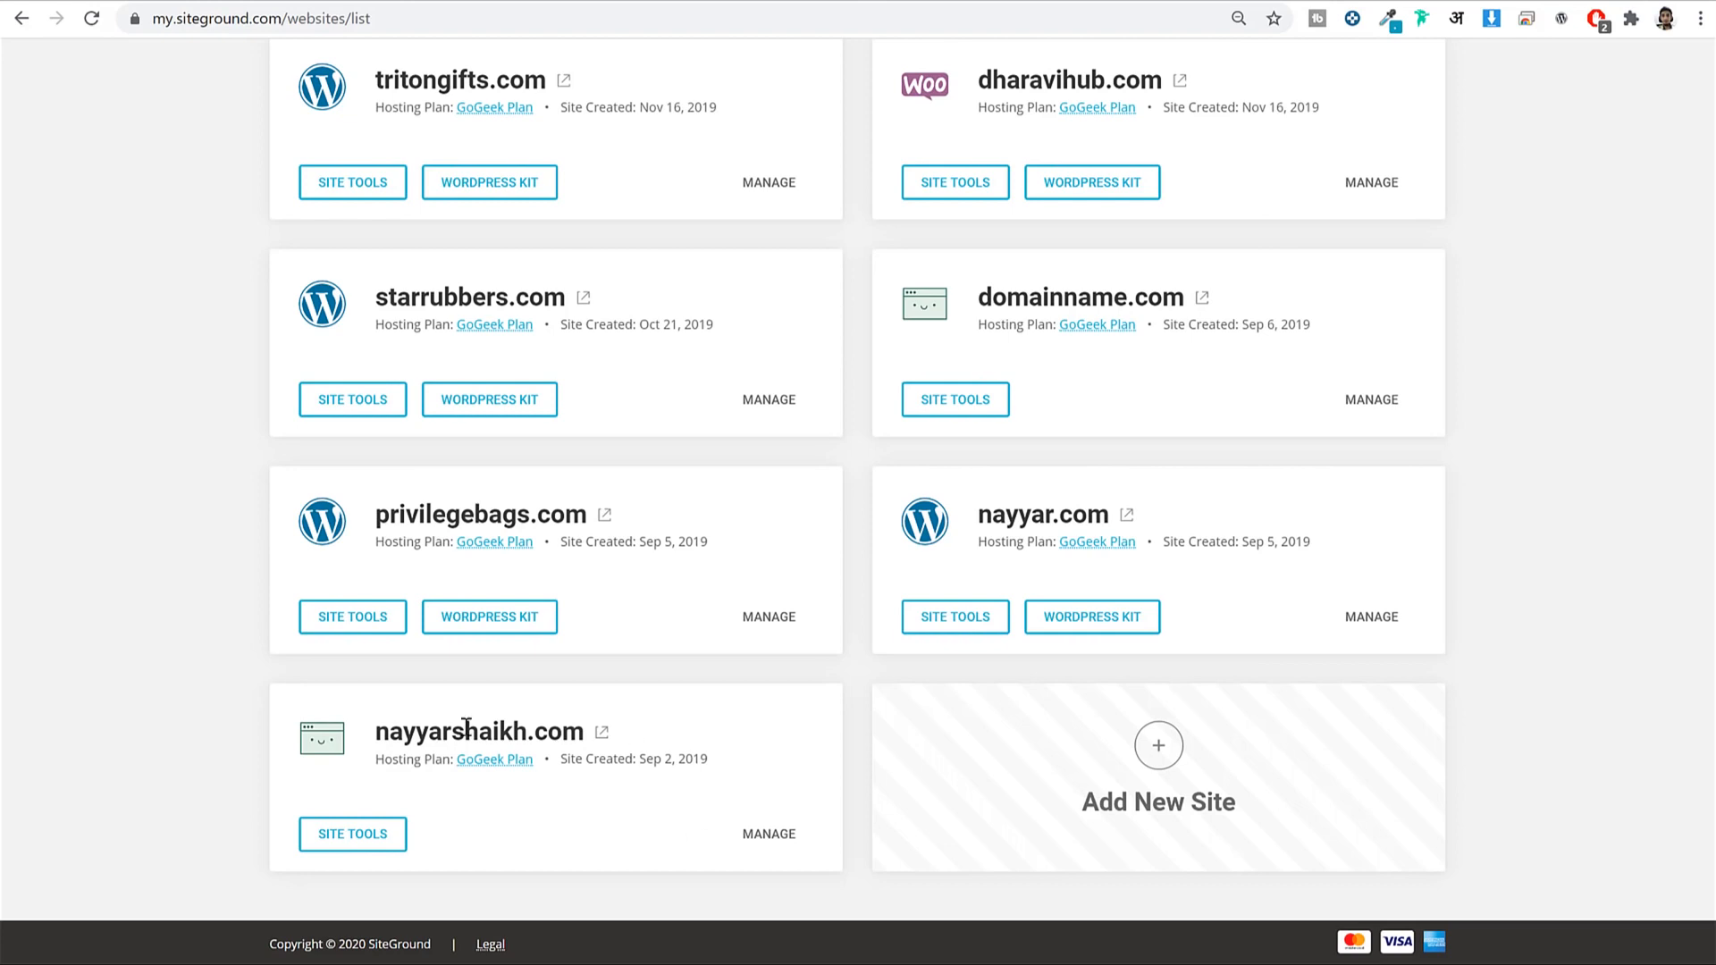
left_click_drag(376, 730, 547, 731)
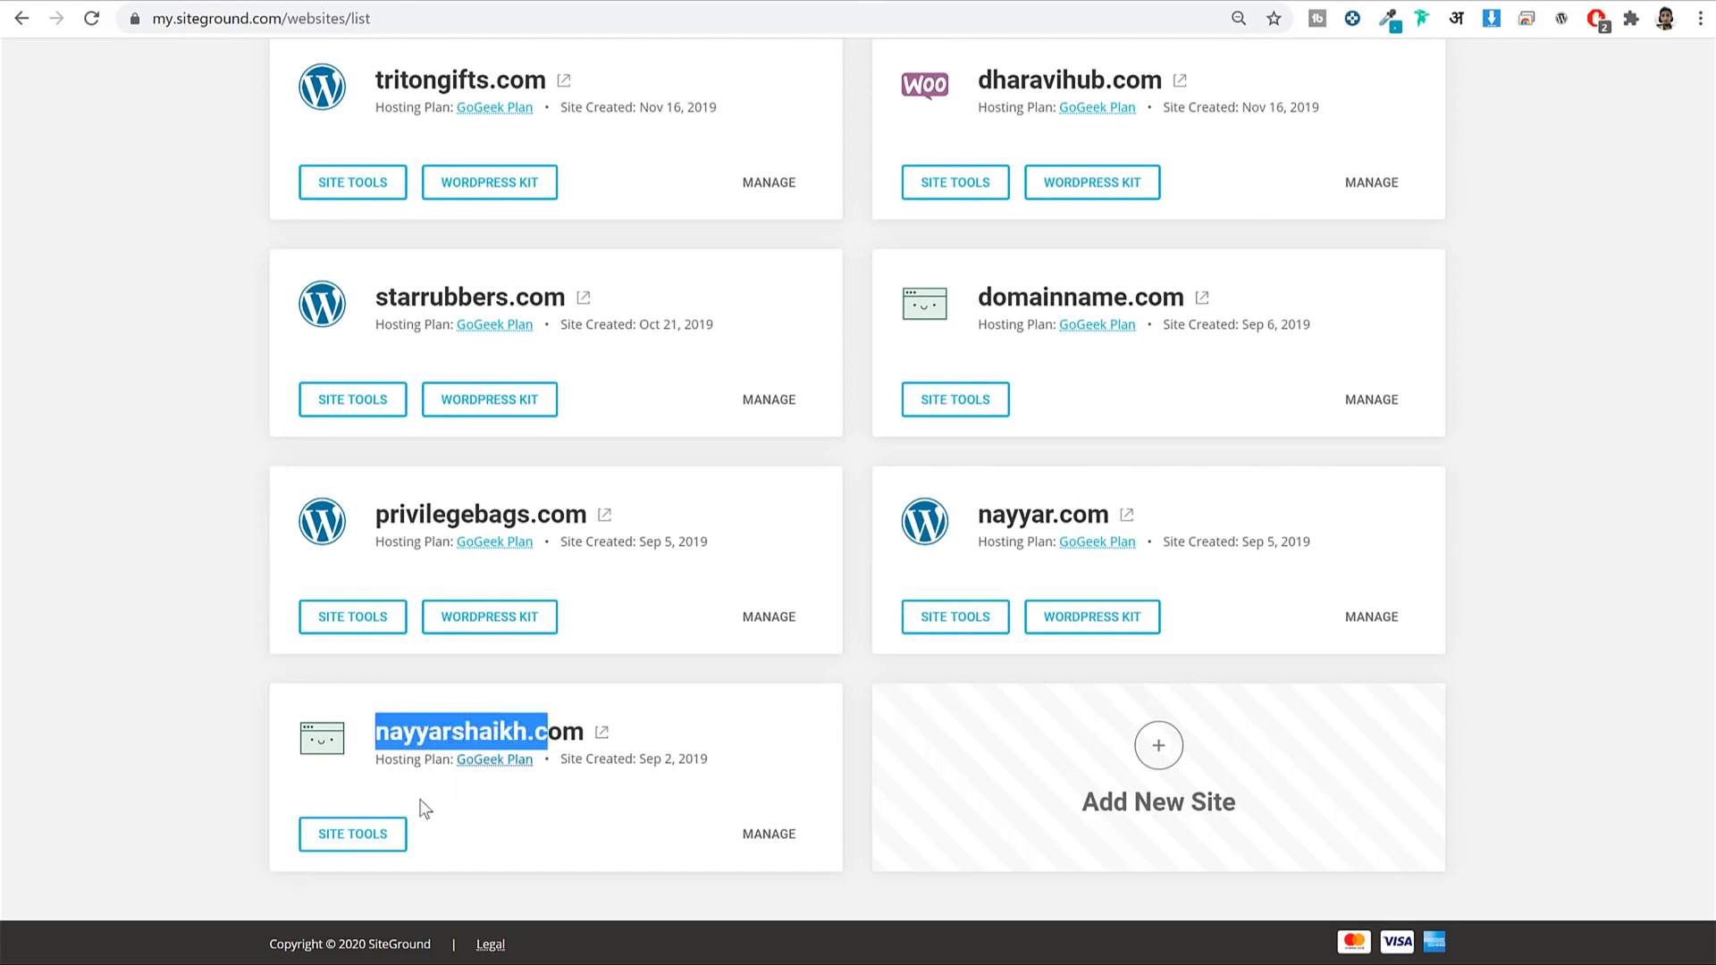
left_click(353, 845)
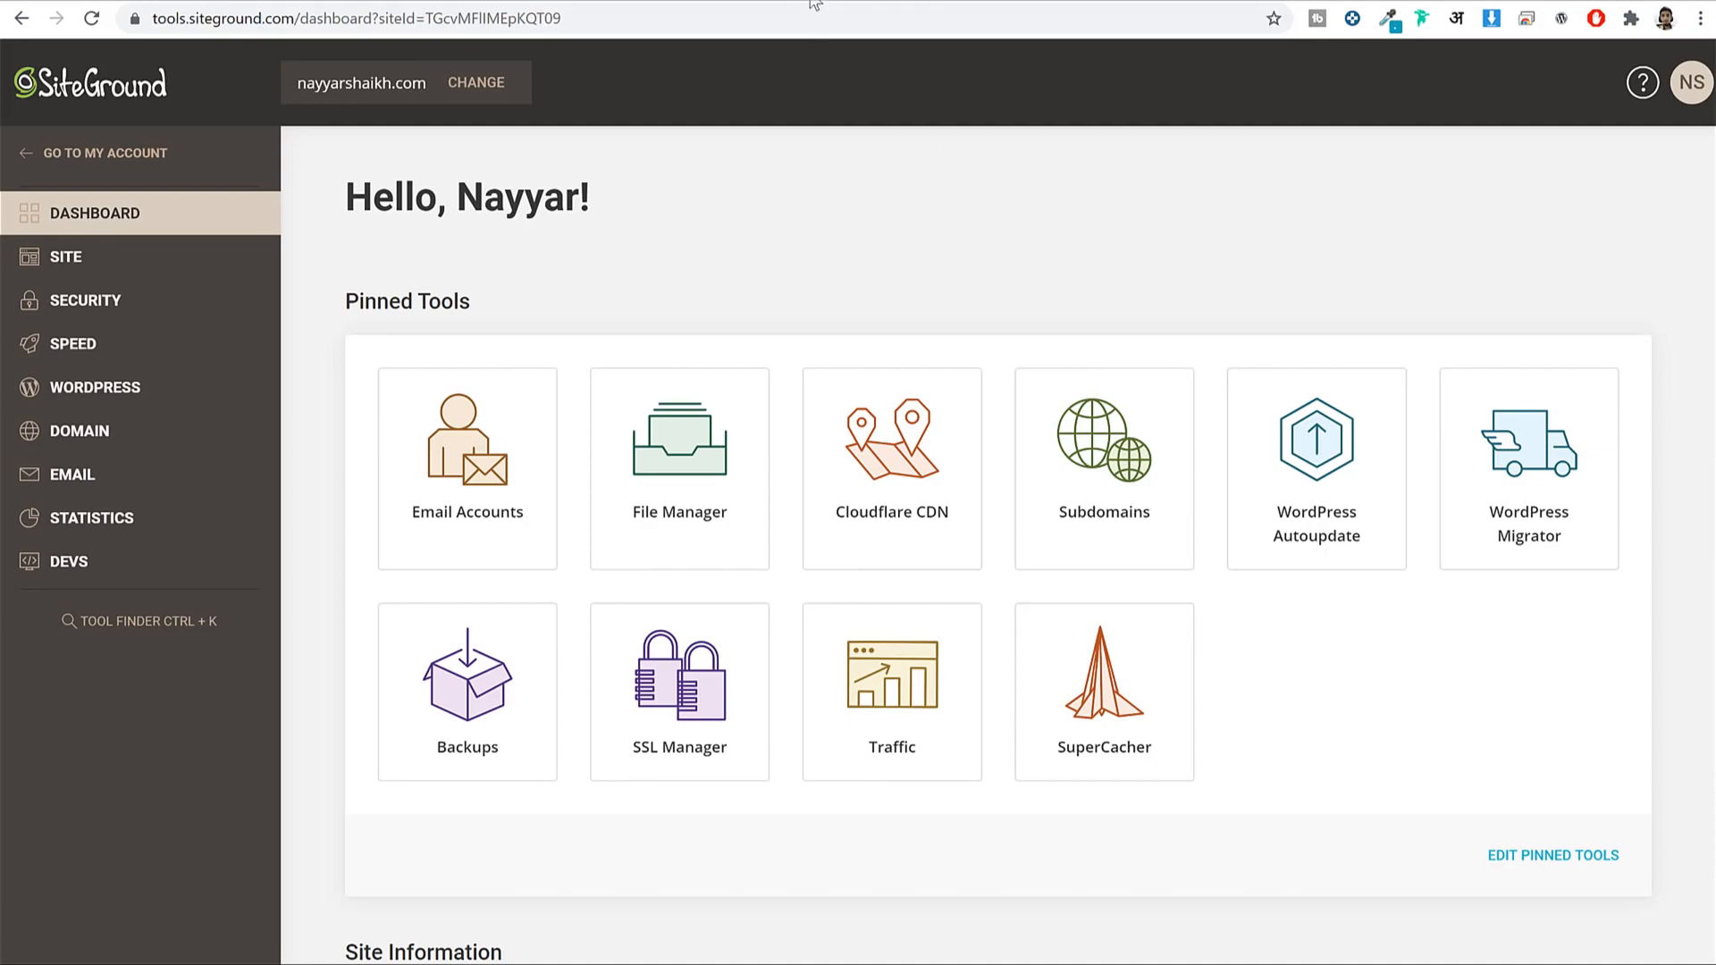
key("ctrl+t")
Sign in at godaddy.com and open DNS settings for tritongifts.com.
type("god")
key("Return")
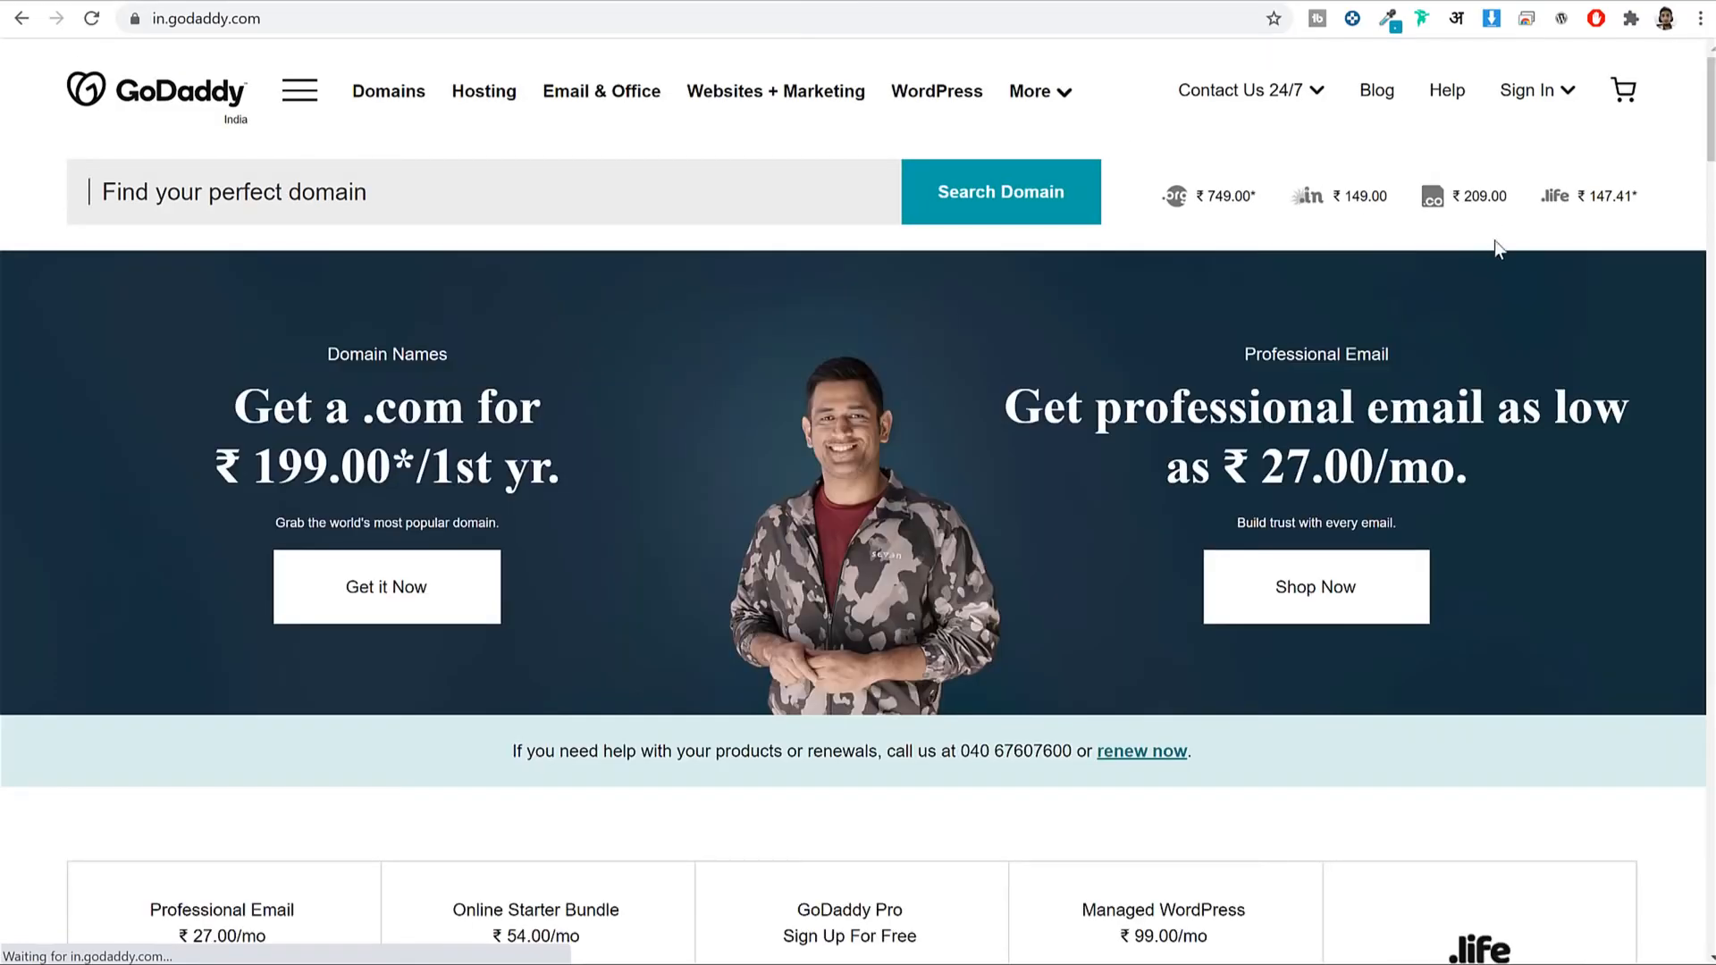
left_click(1519, 97)
left_click(991, 340)
left_click(1252, 578)
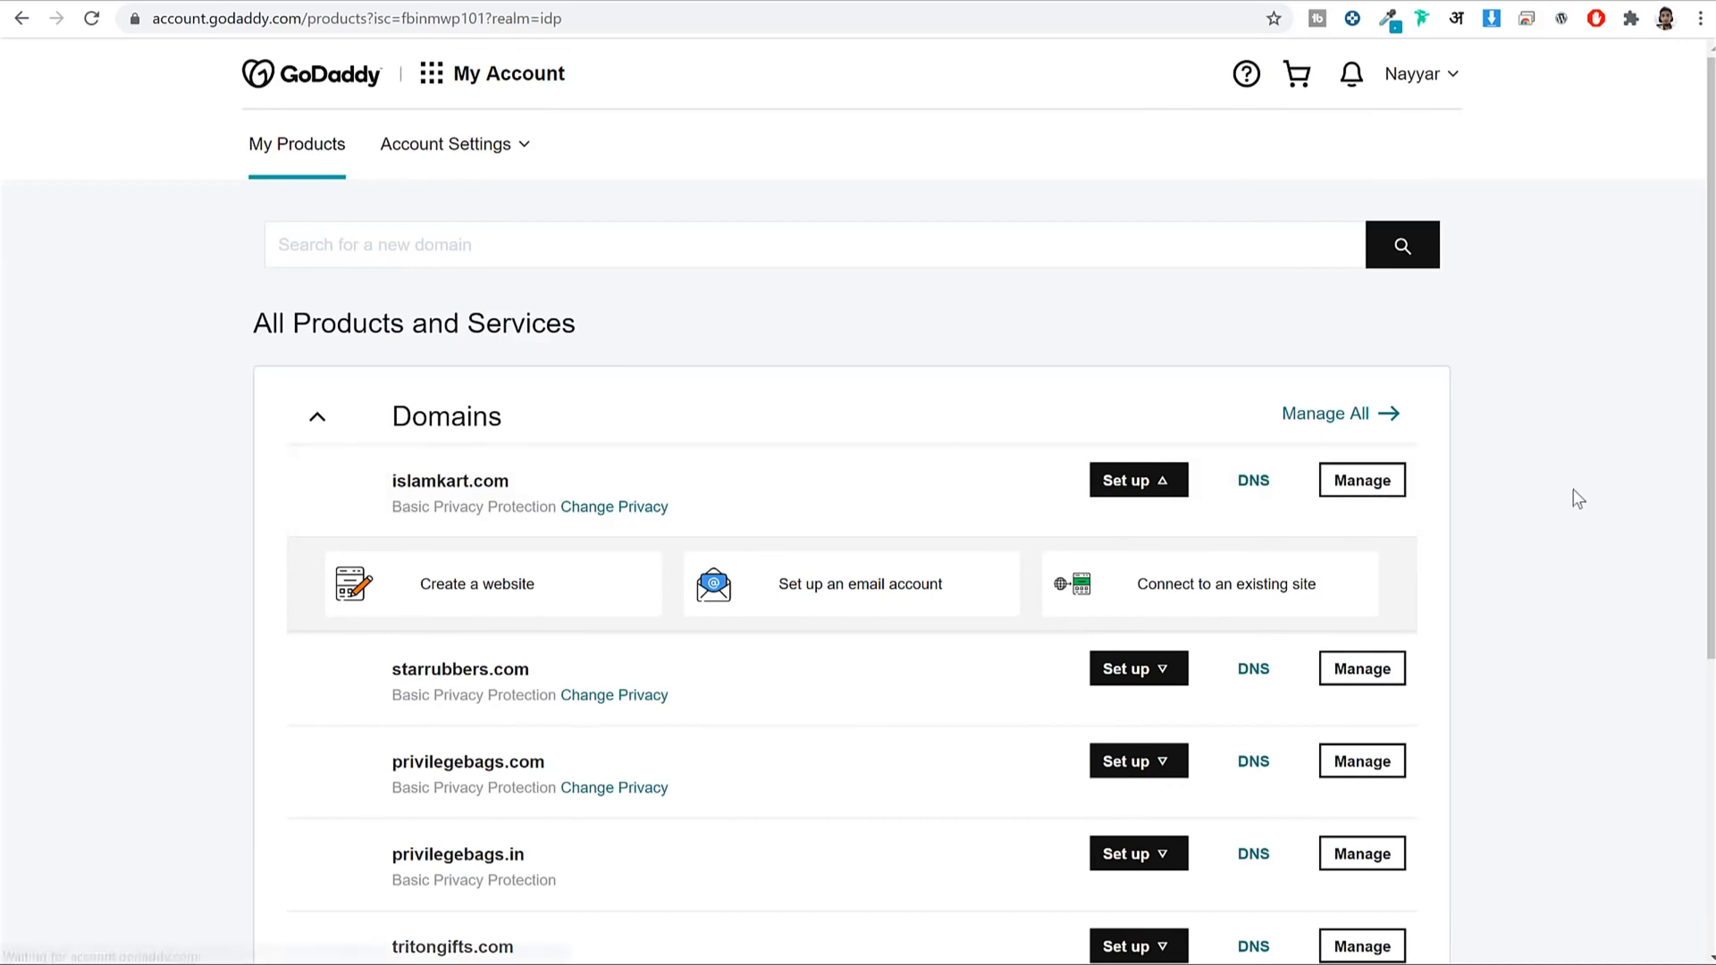
scroll(1569, 507, "down", 5)
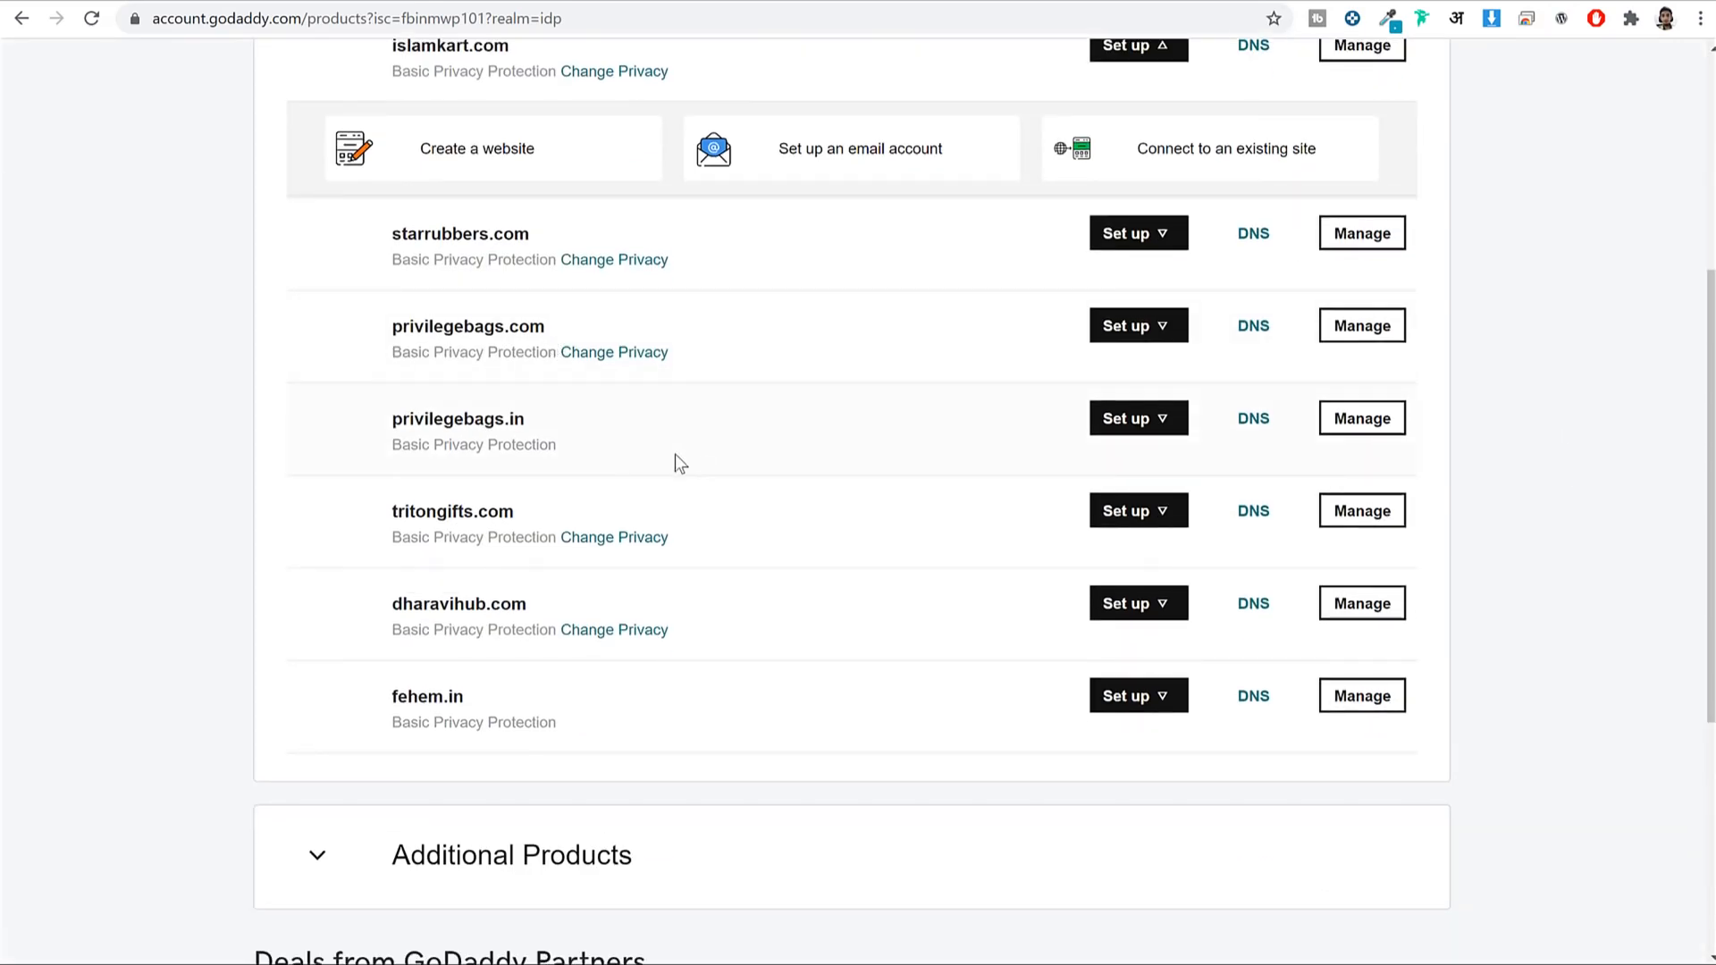
left_click_drag(390, 511, 515, 510)
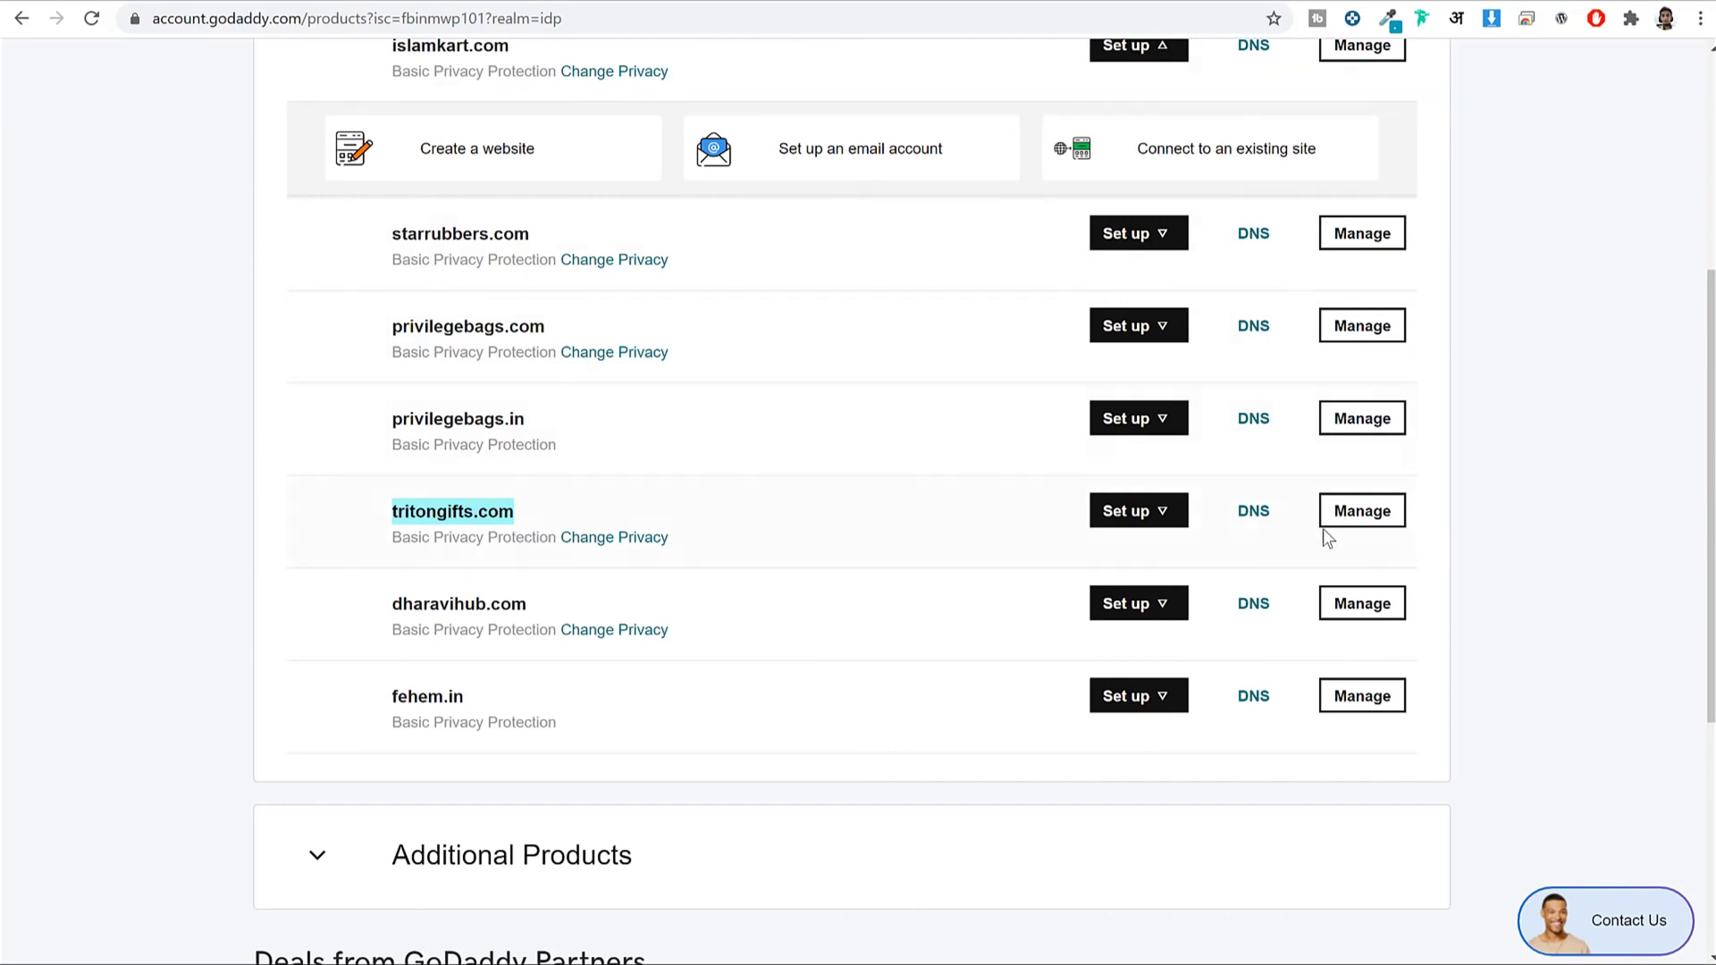
left_click(1265, 526)
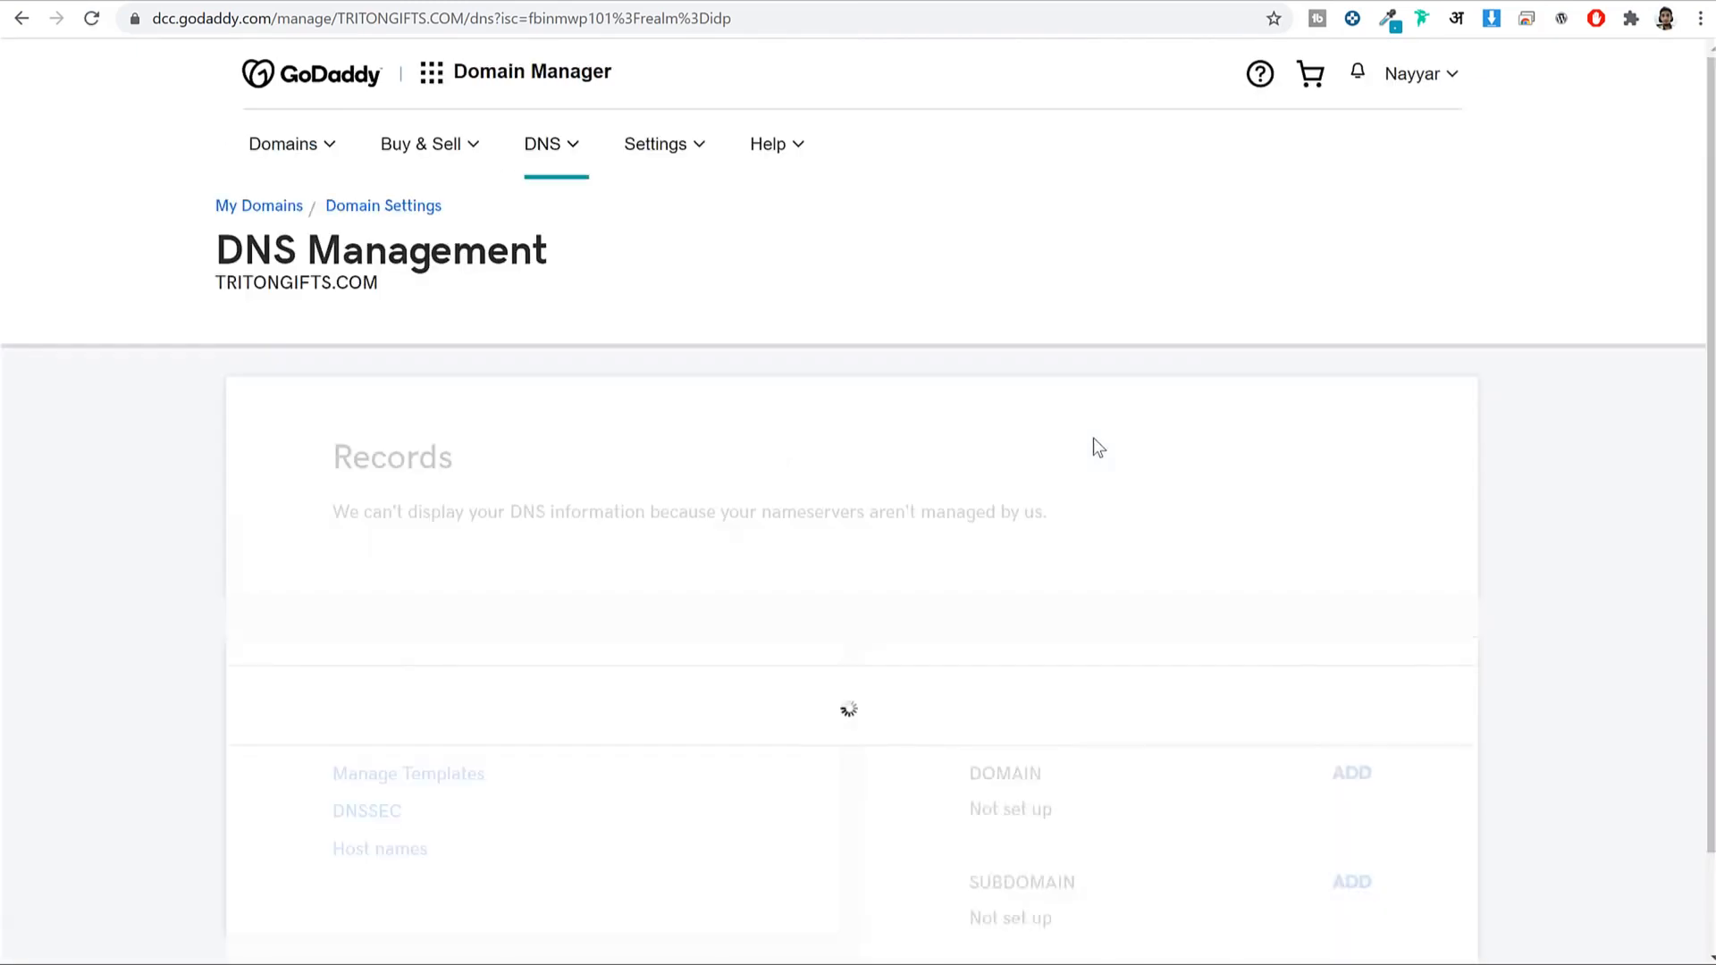
Edit tritongifts.com's nameservers and clear both existing values.
scroll(1446, 482, "down", 6)
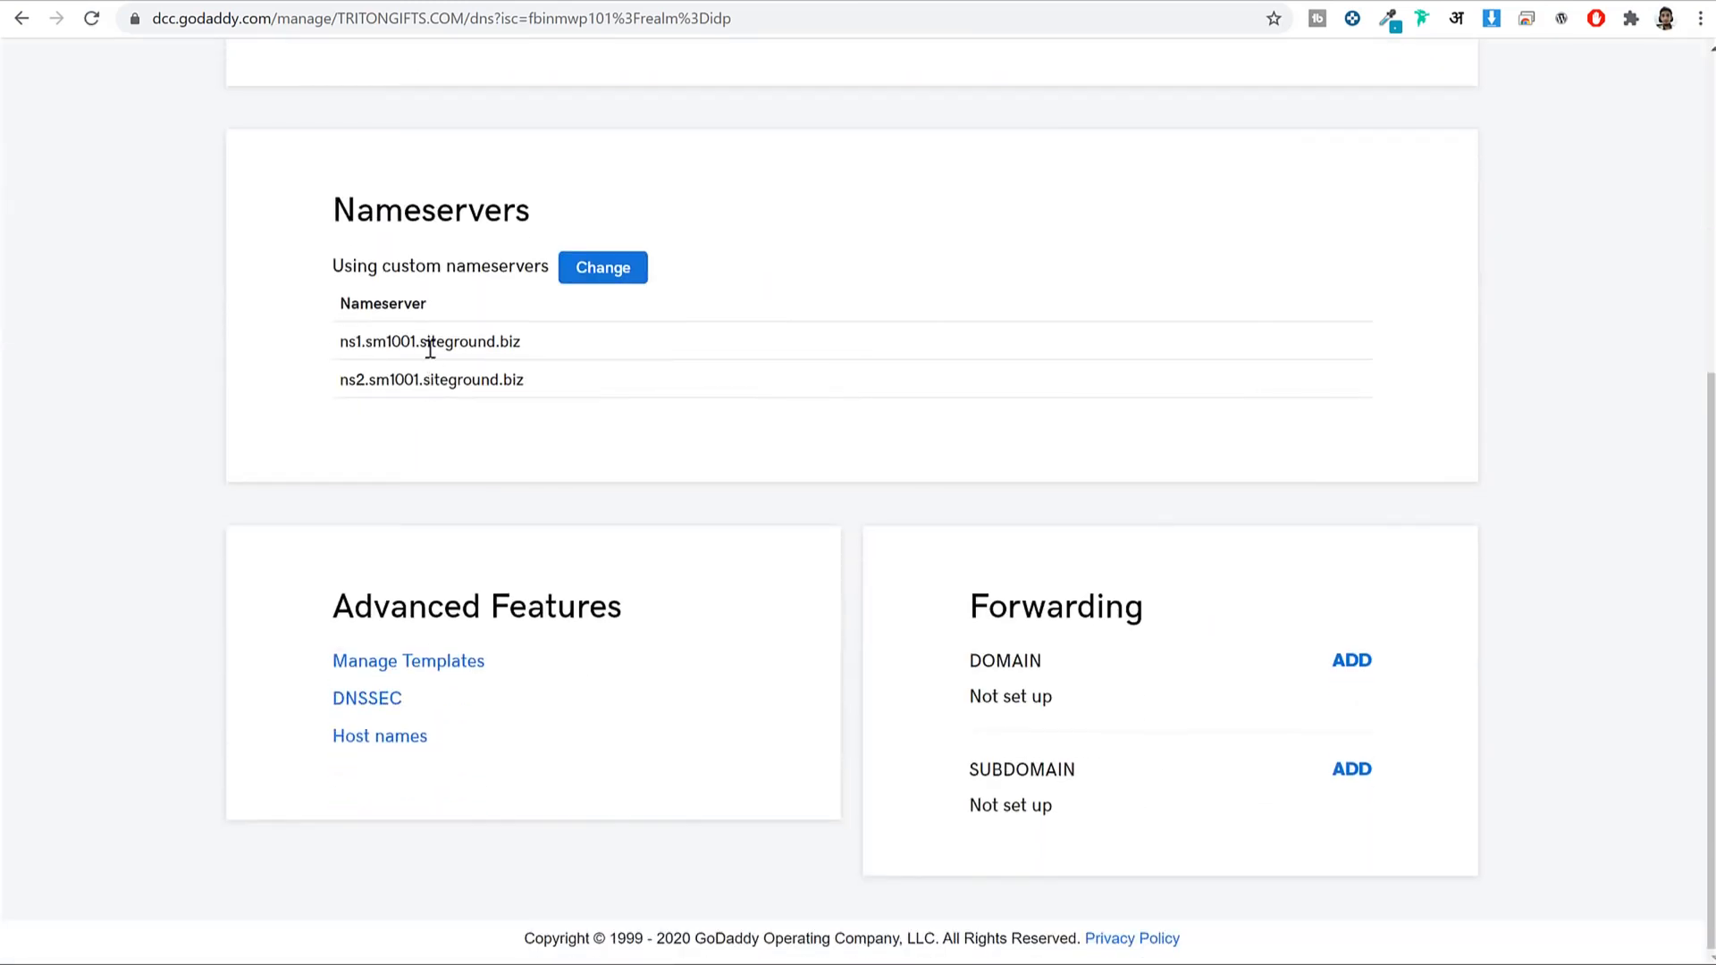
left_click(623, 274)
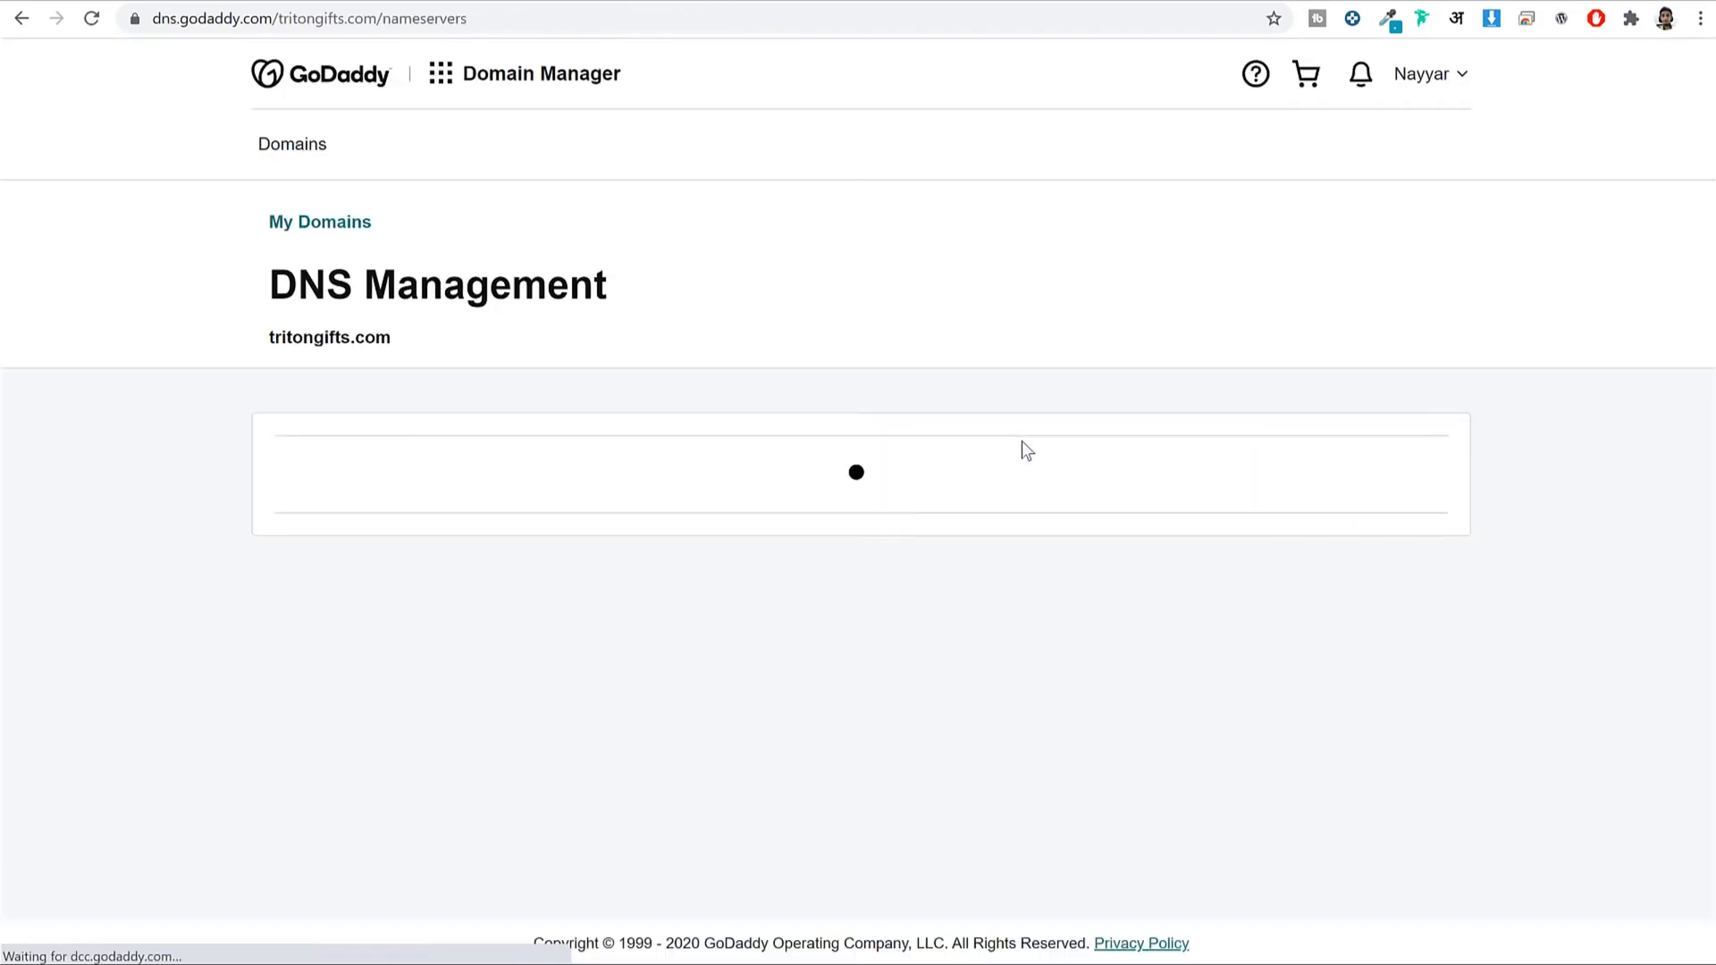
triple_click(615, 606)
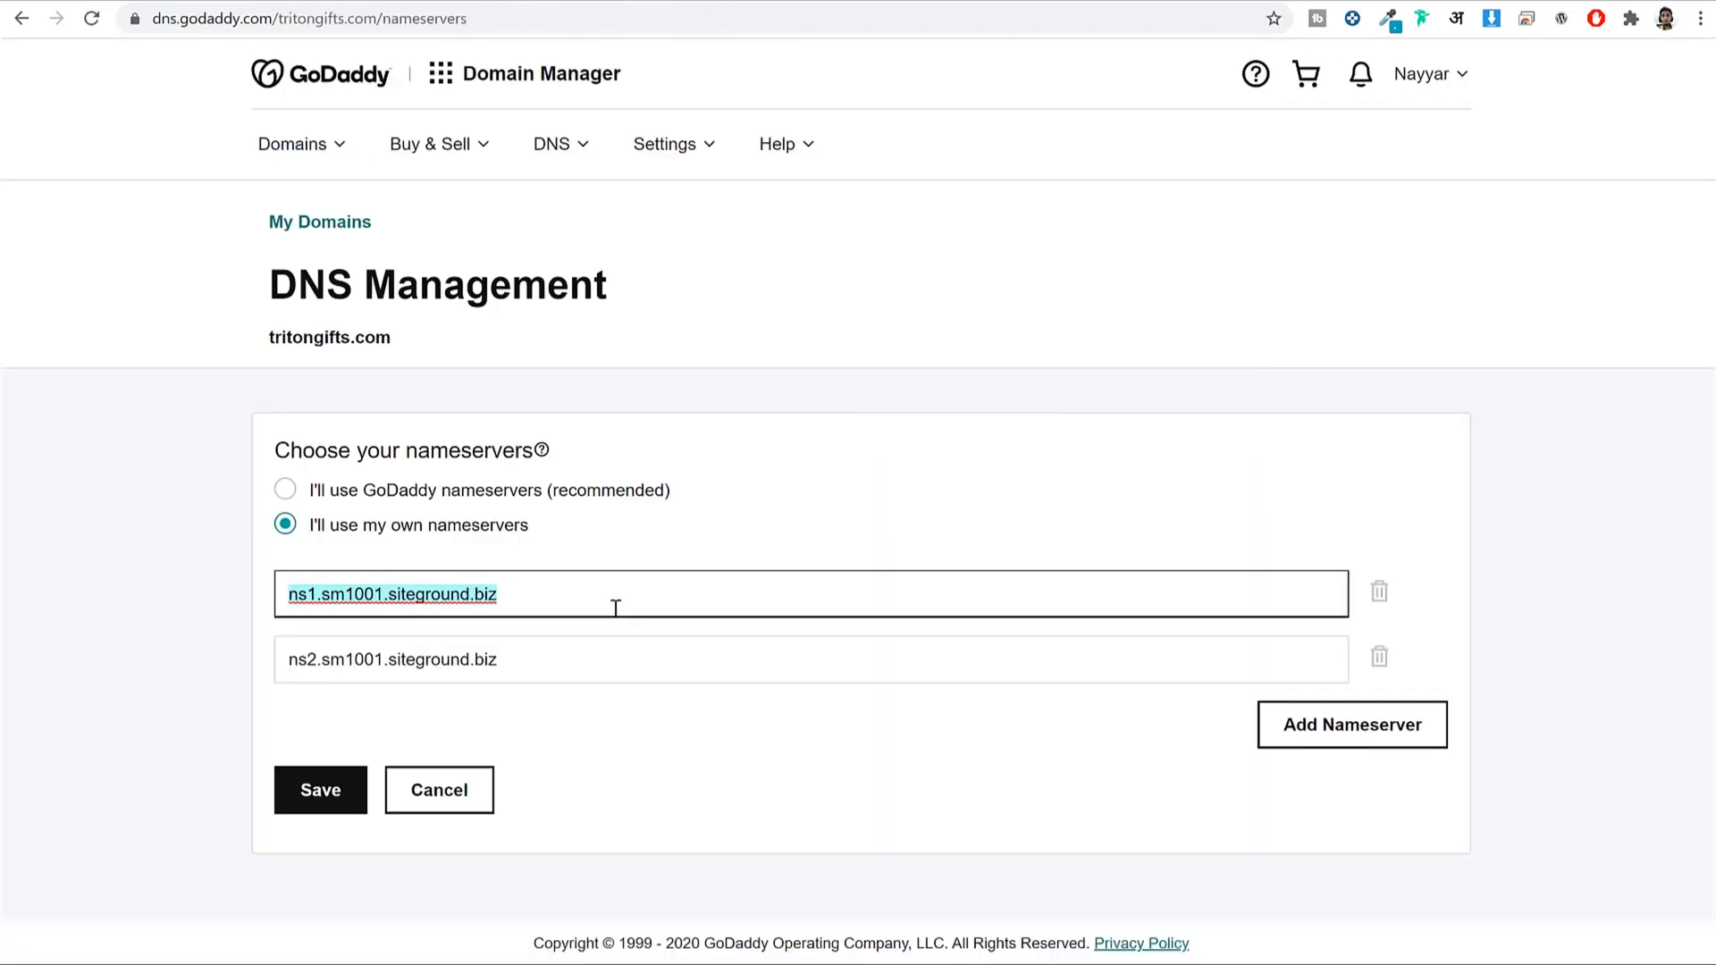
key("BackSpace")
triple_click(561, 663)
key("BackSpace")
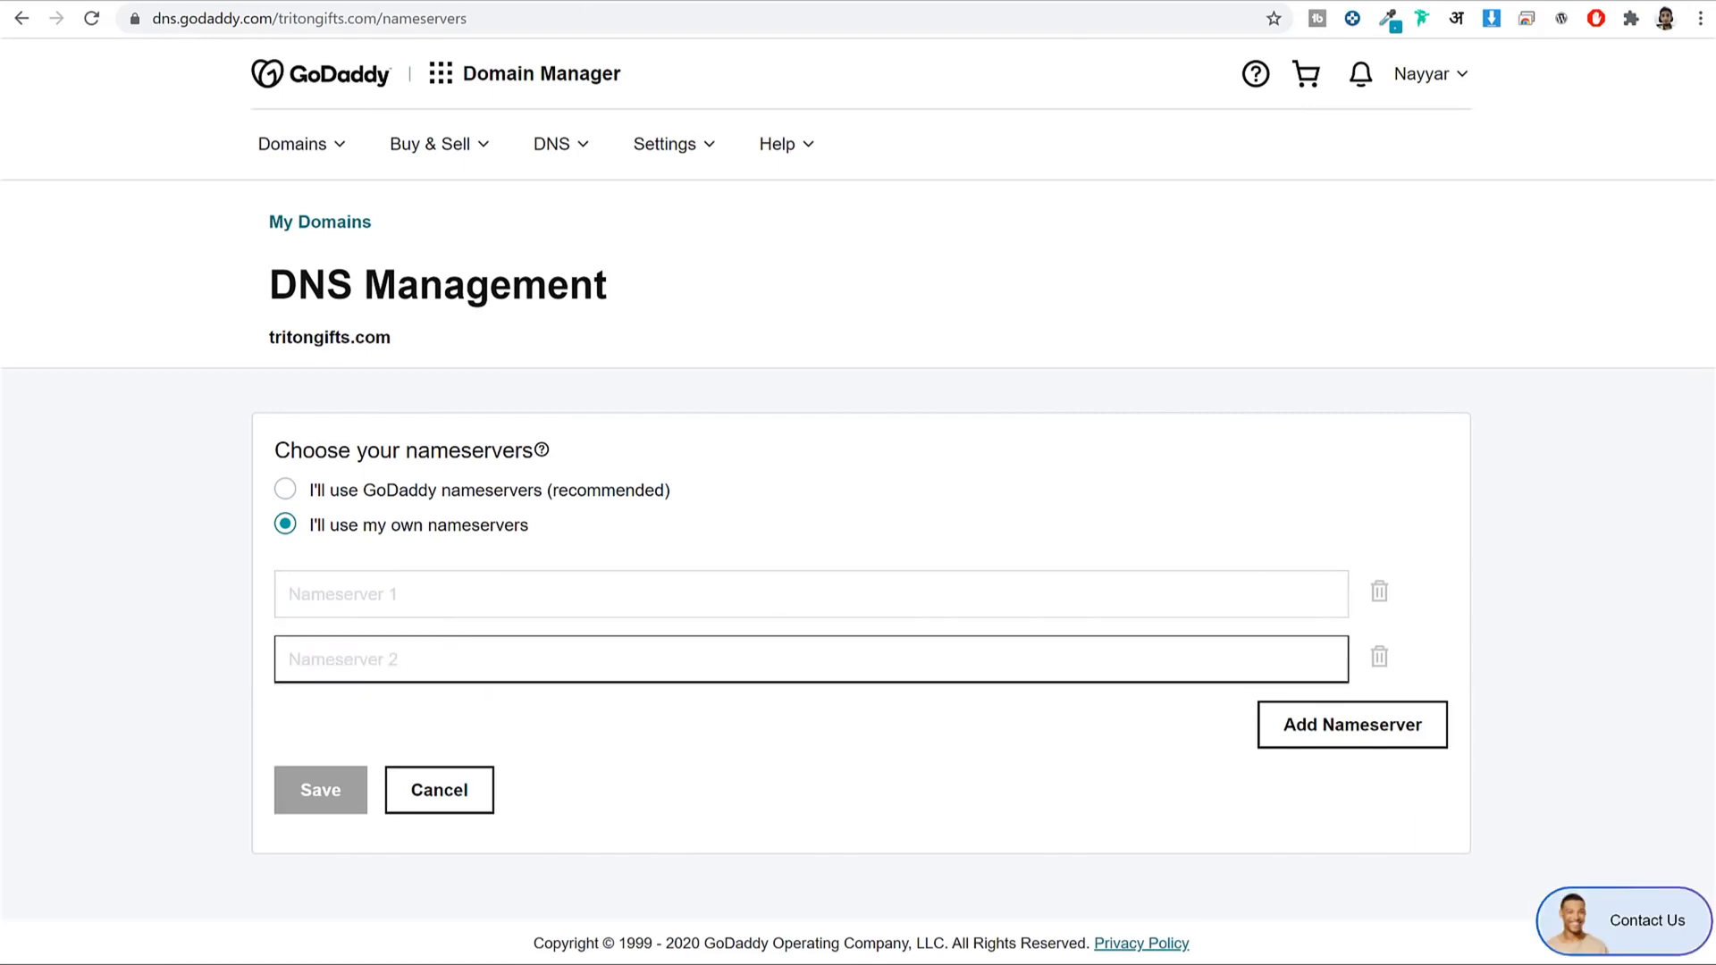
Paste ns1.sm1001.siteground.biz and ns2.sm1001.siteground.biz from Site Tools and save.
key("ctrl+Tab")
scroll(1392, 268, "down", 10)
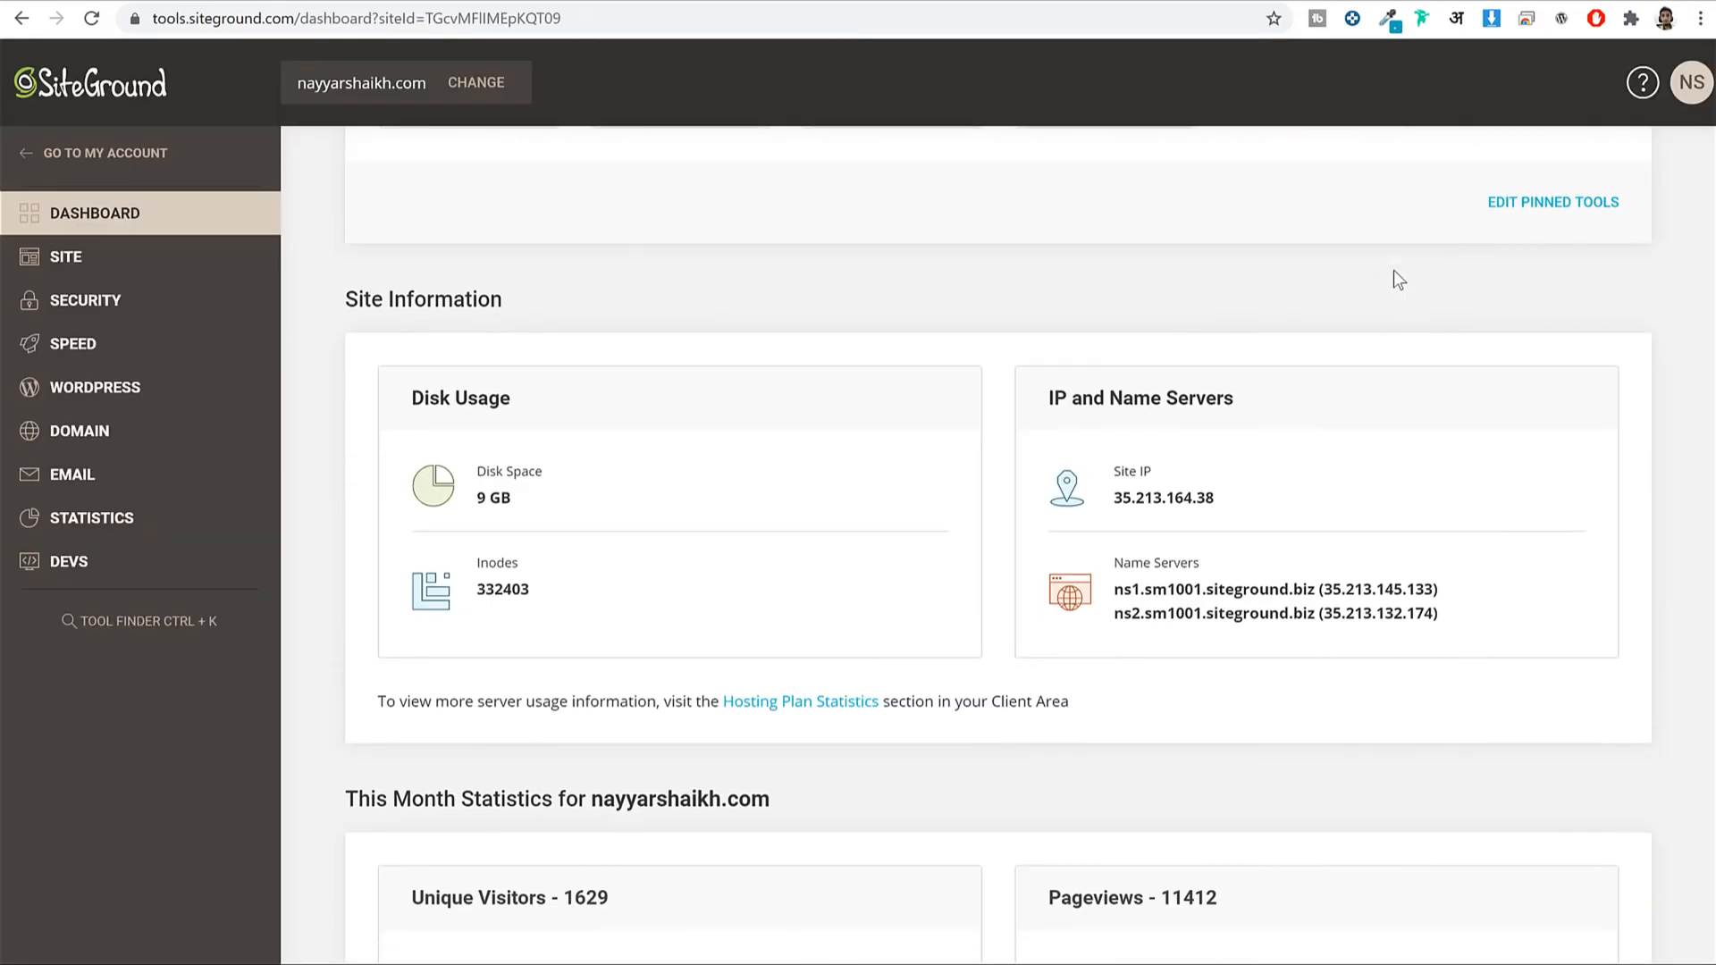
mouse_move(1111, 373)
left_mouse_down()
mouse_move(1294, 375)
mouse_move(1114, 373)
left_mouse_up()
key("ctrl+c")
left_click(1295, 375)
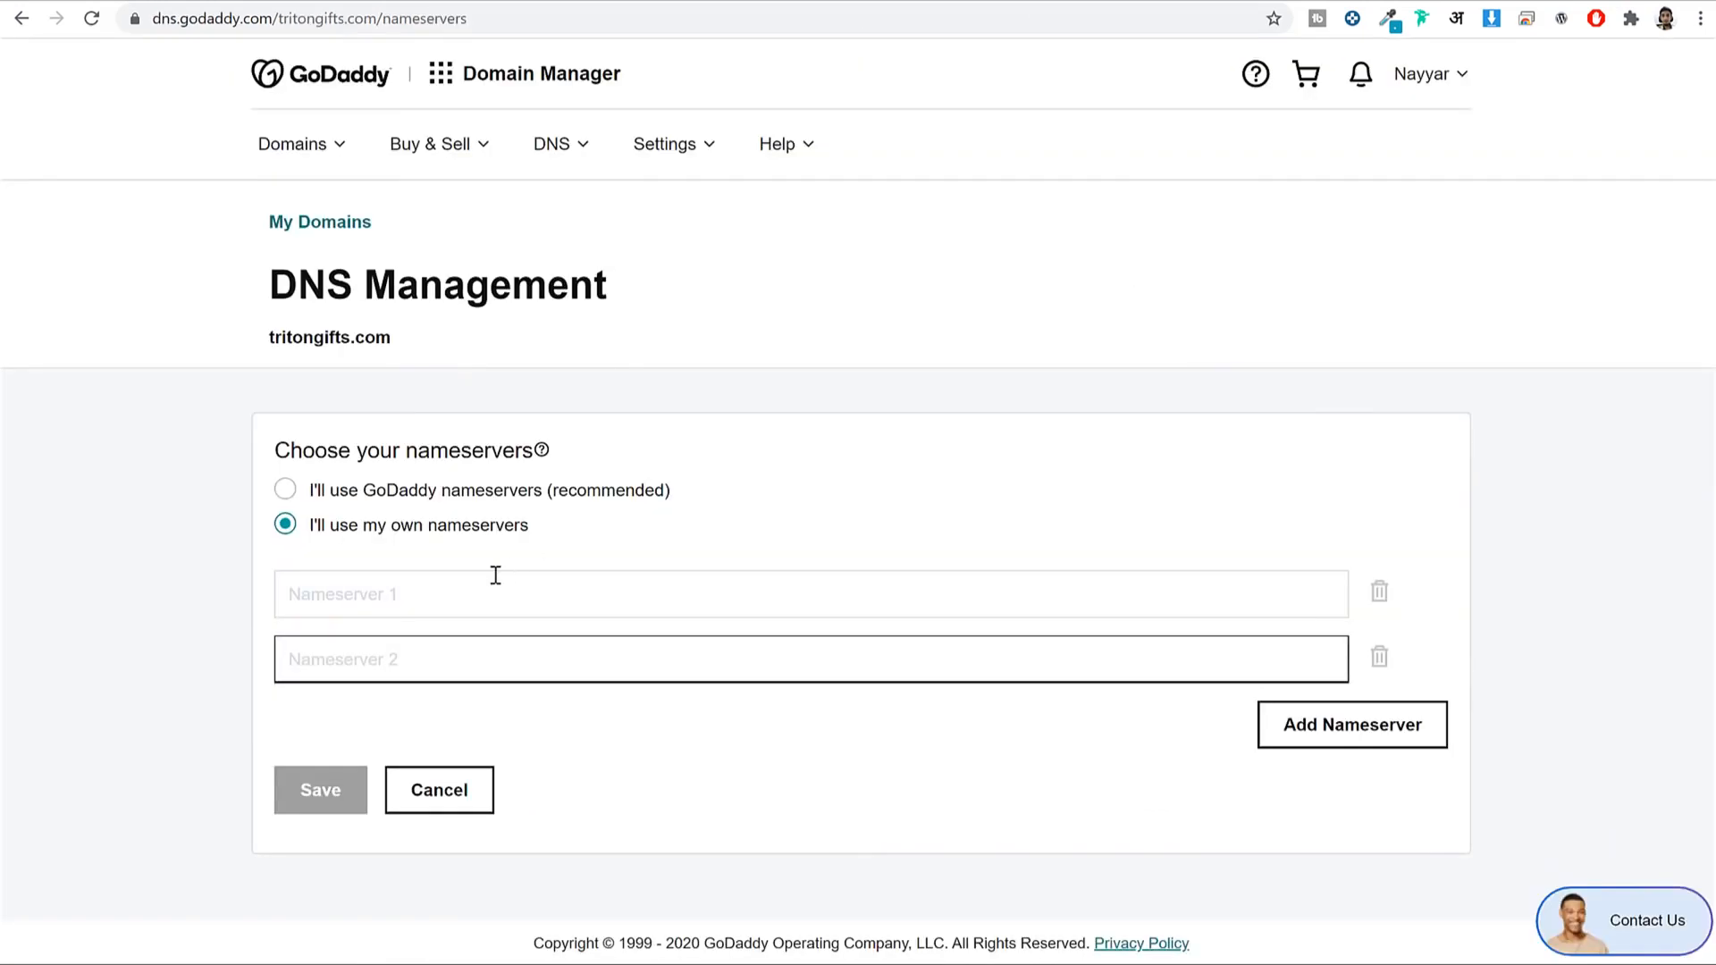
left_click(494, 577)
key("ctrl+v")
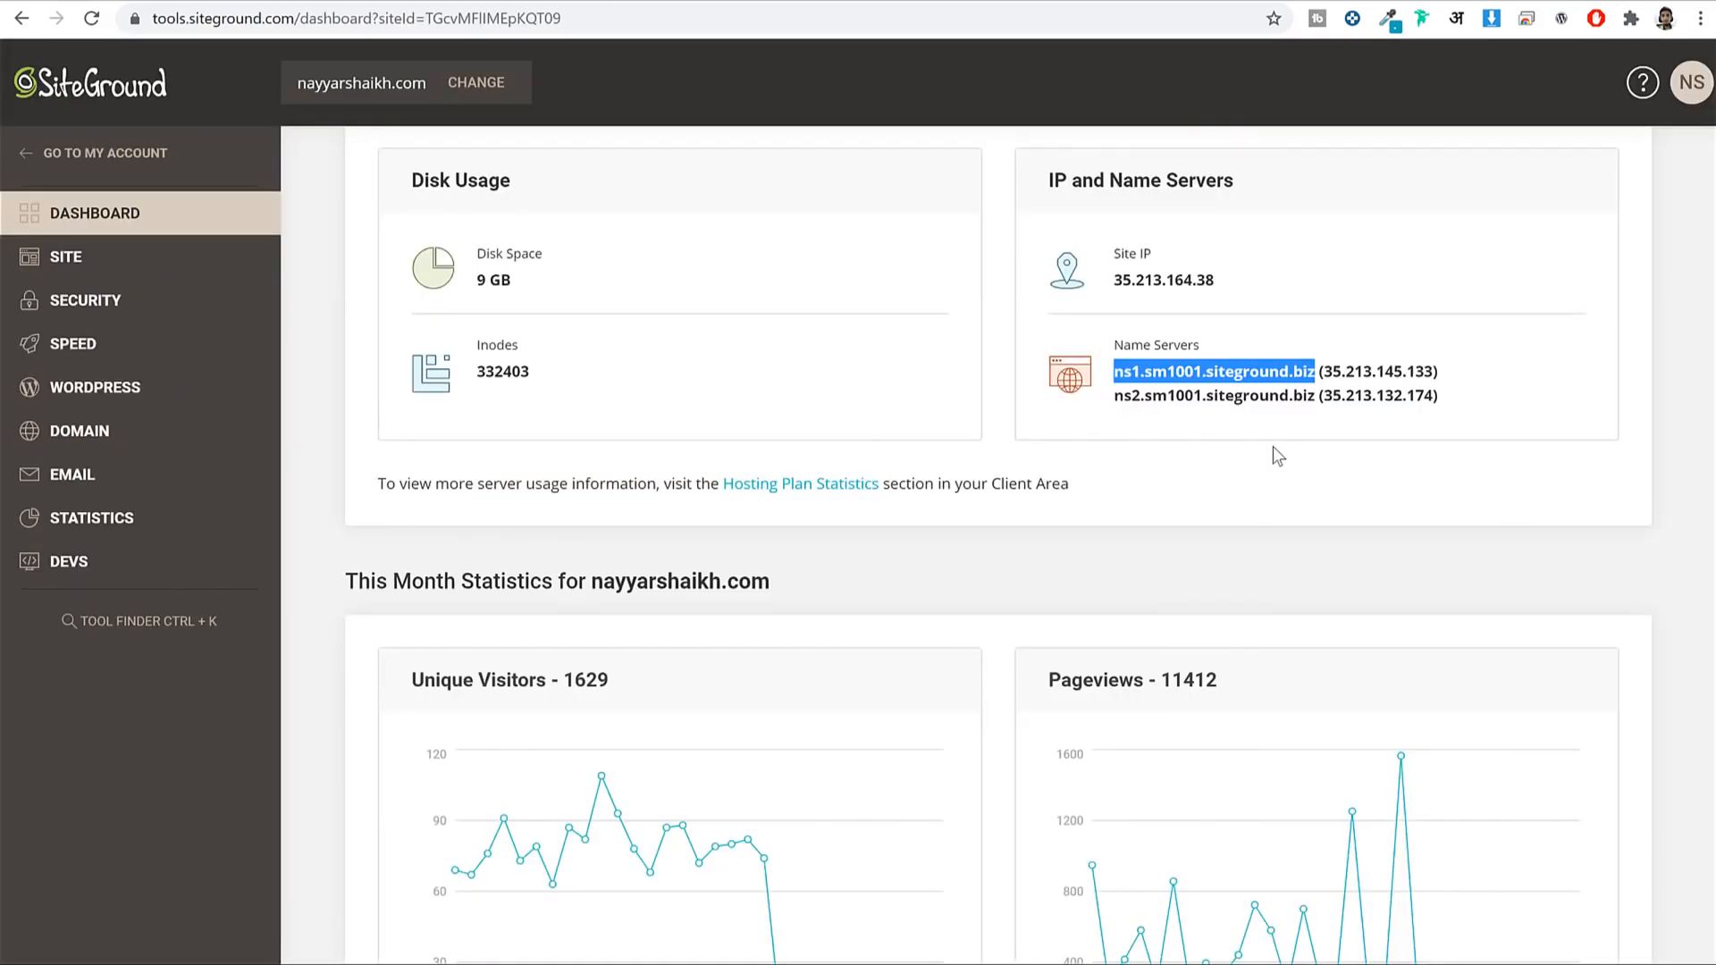
left_click_drag(1316, 394, 1116, 397)
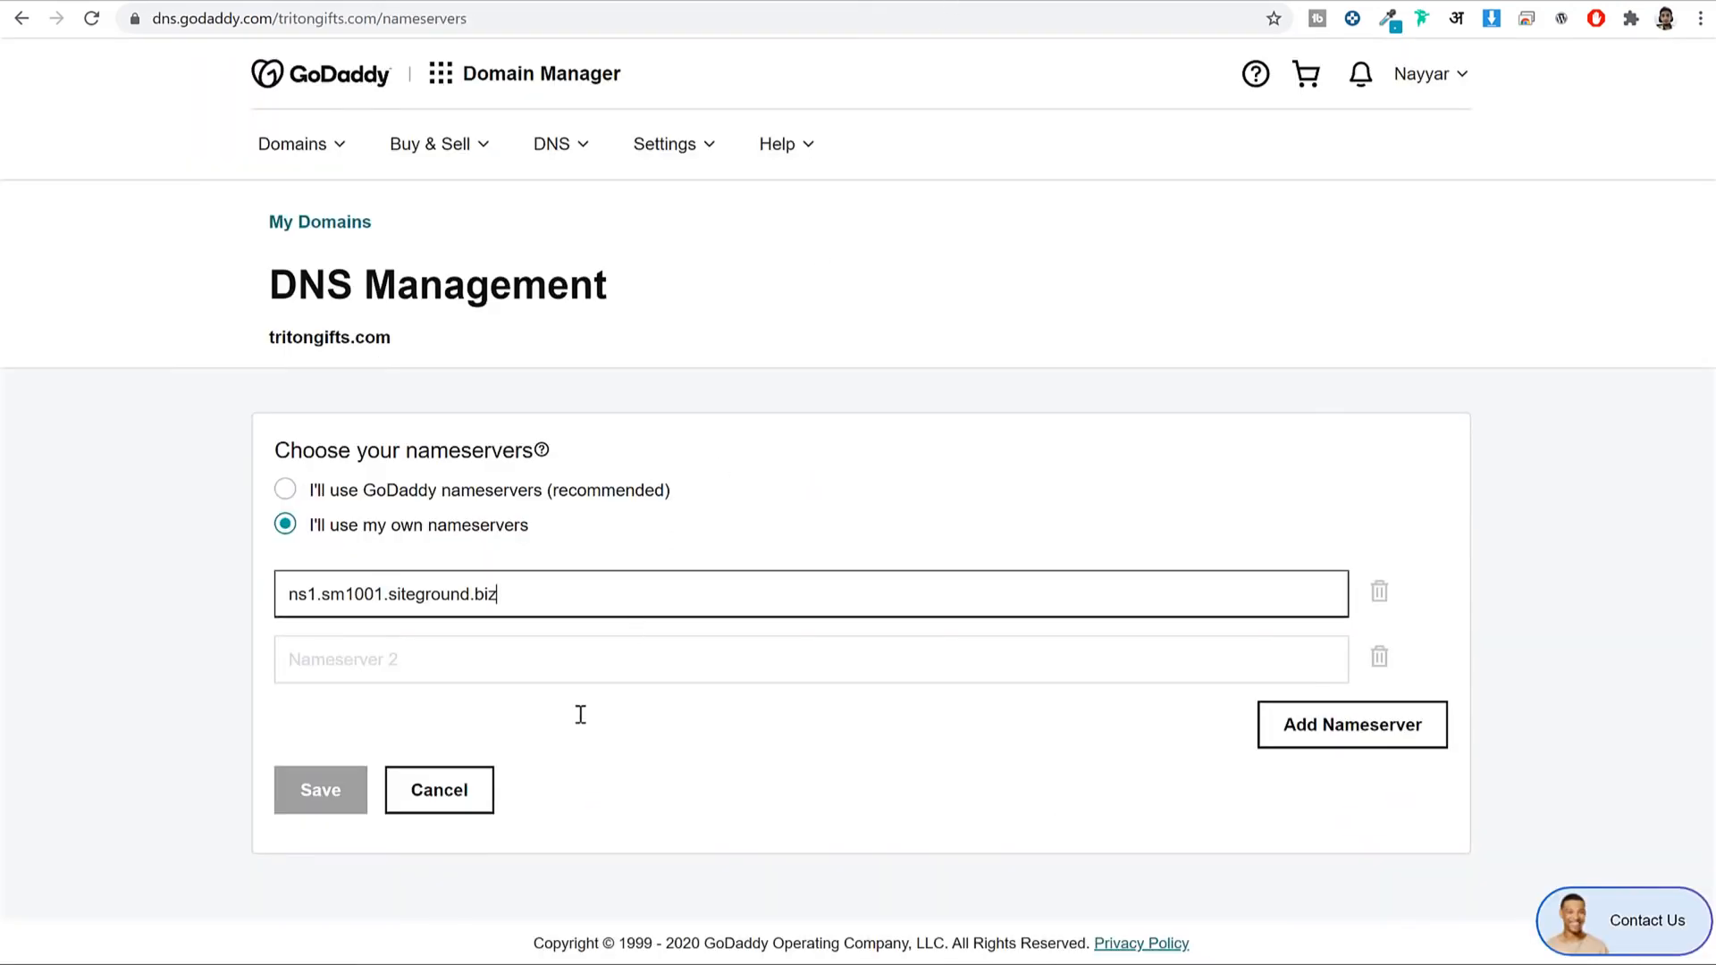
left_click(551, 681)
type("ns2.sm1001.siteground.biz")
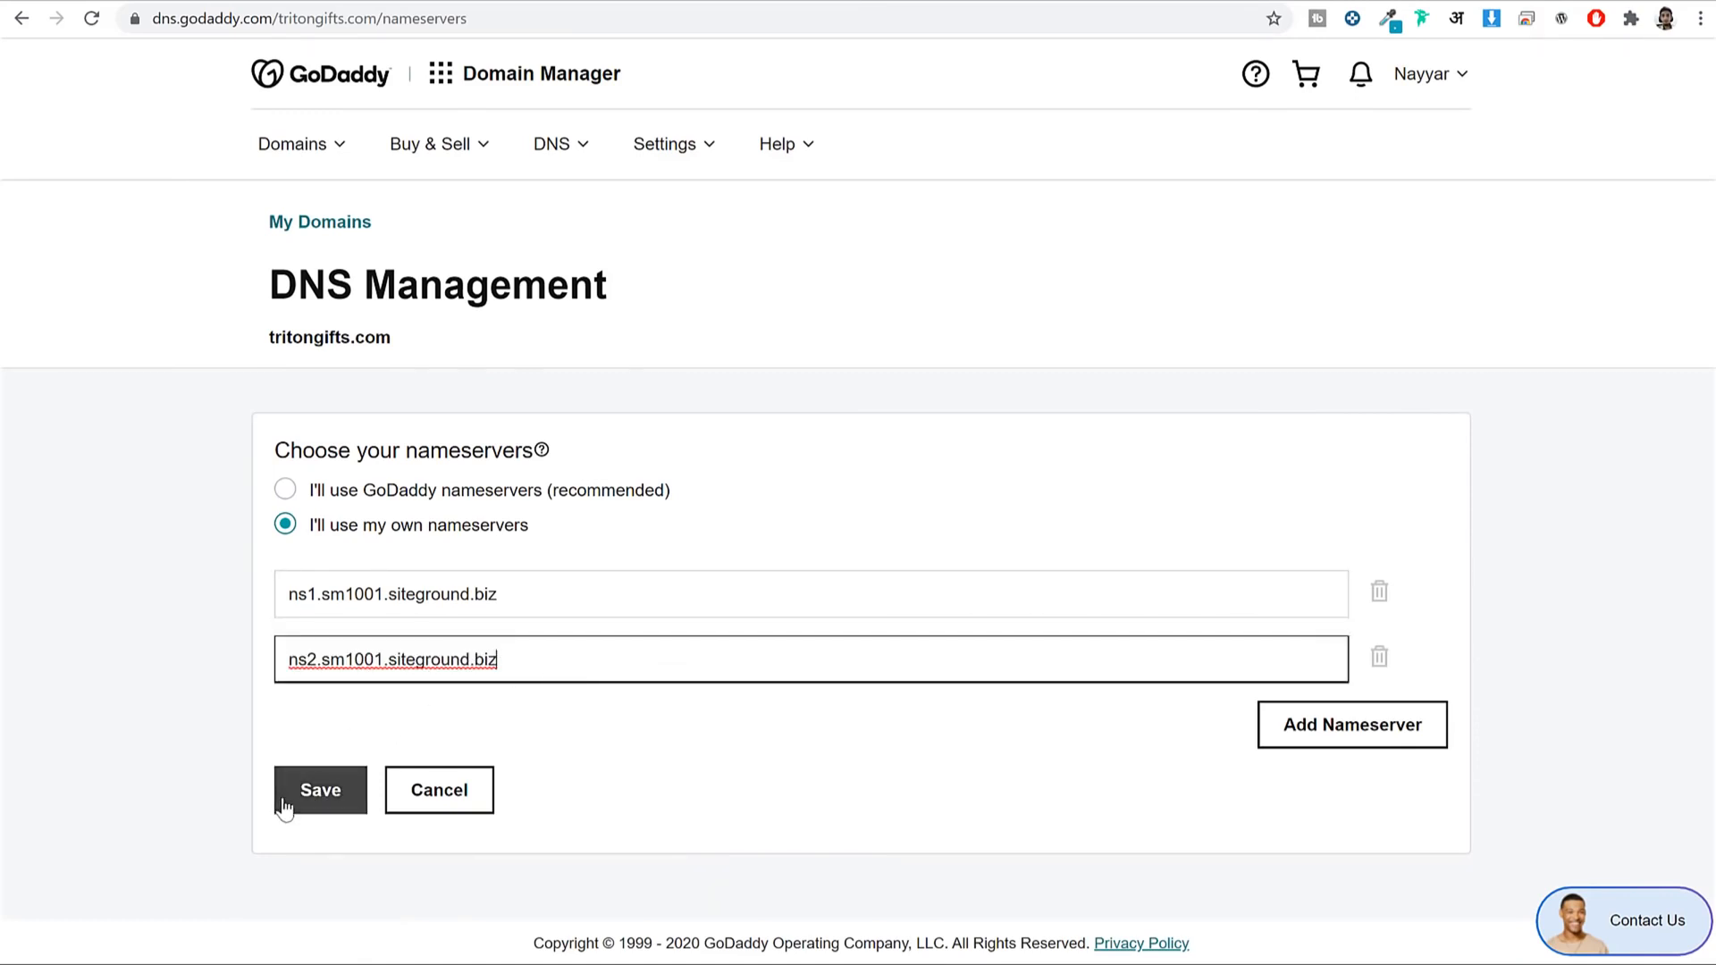
left_click(491, 786)
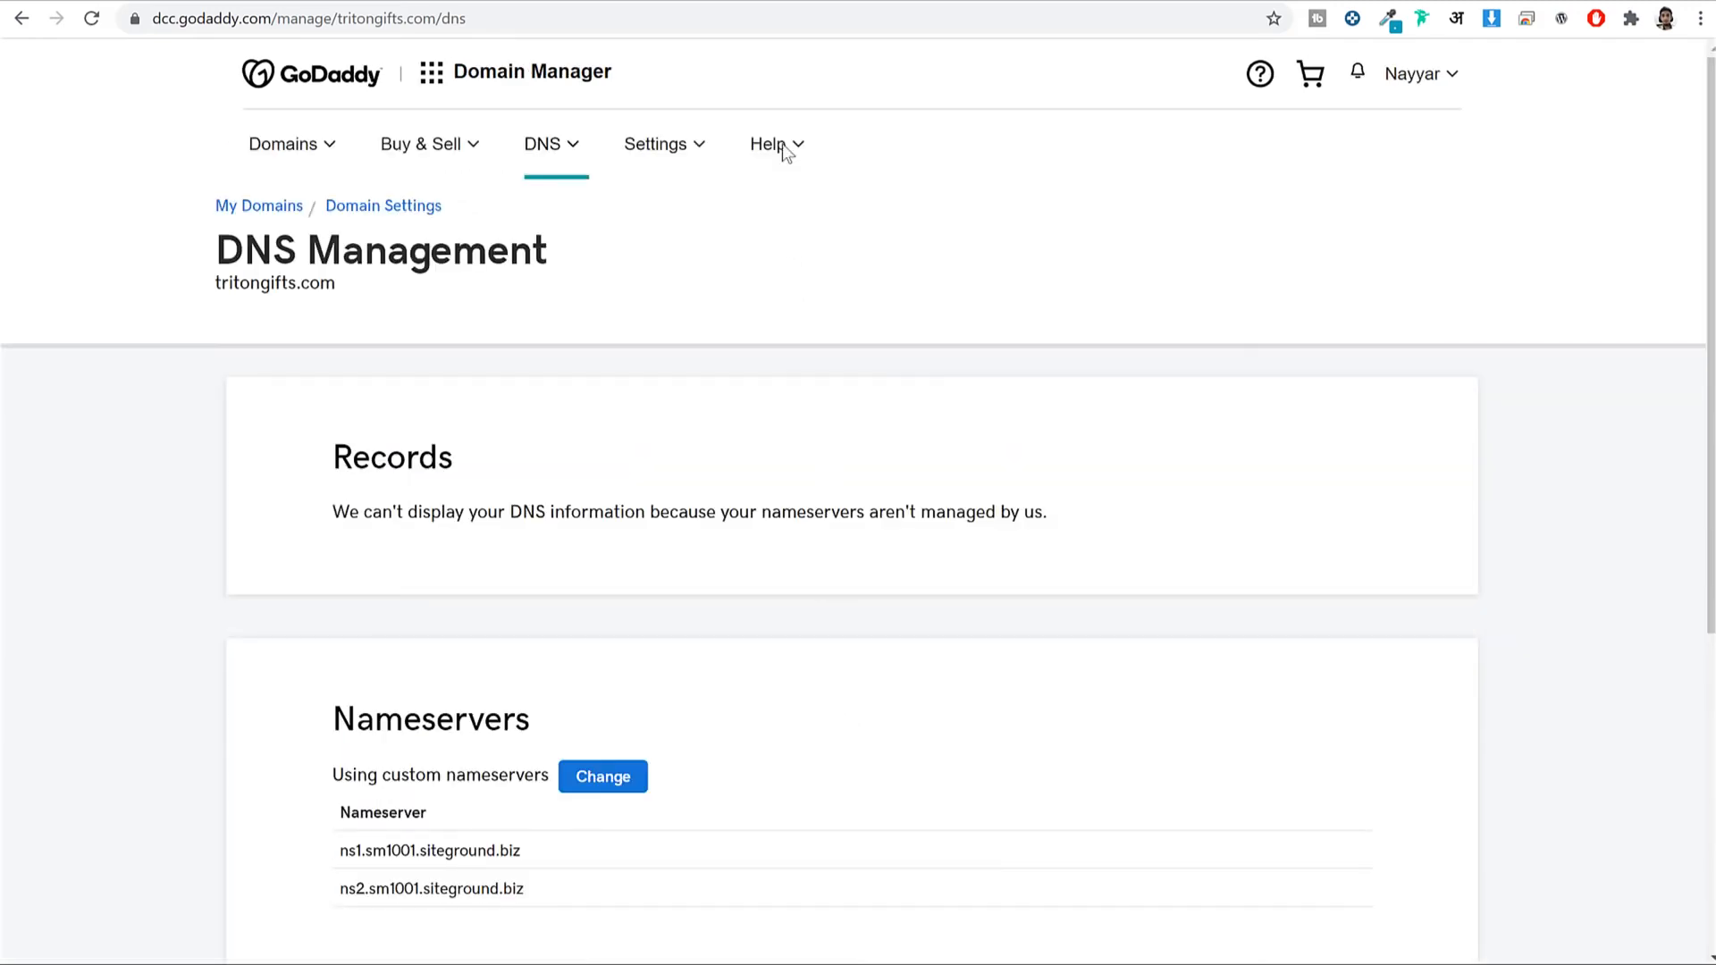
left_click(599, 4)
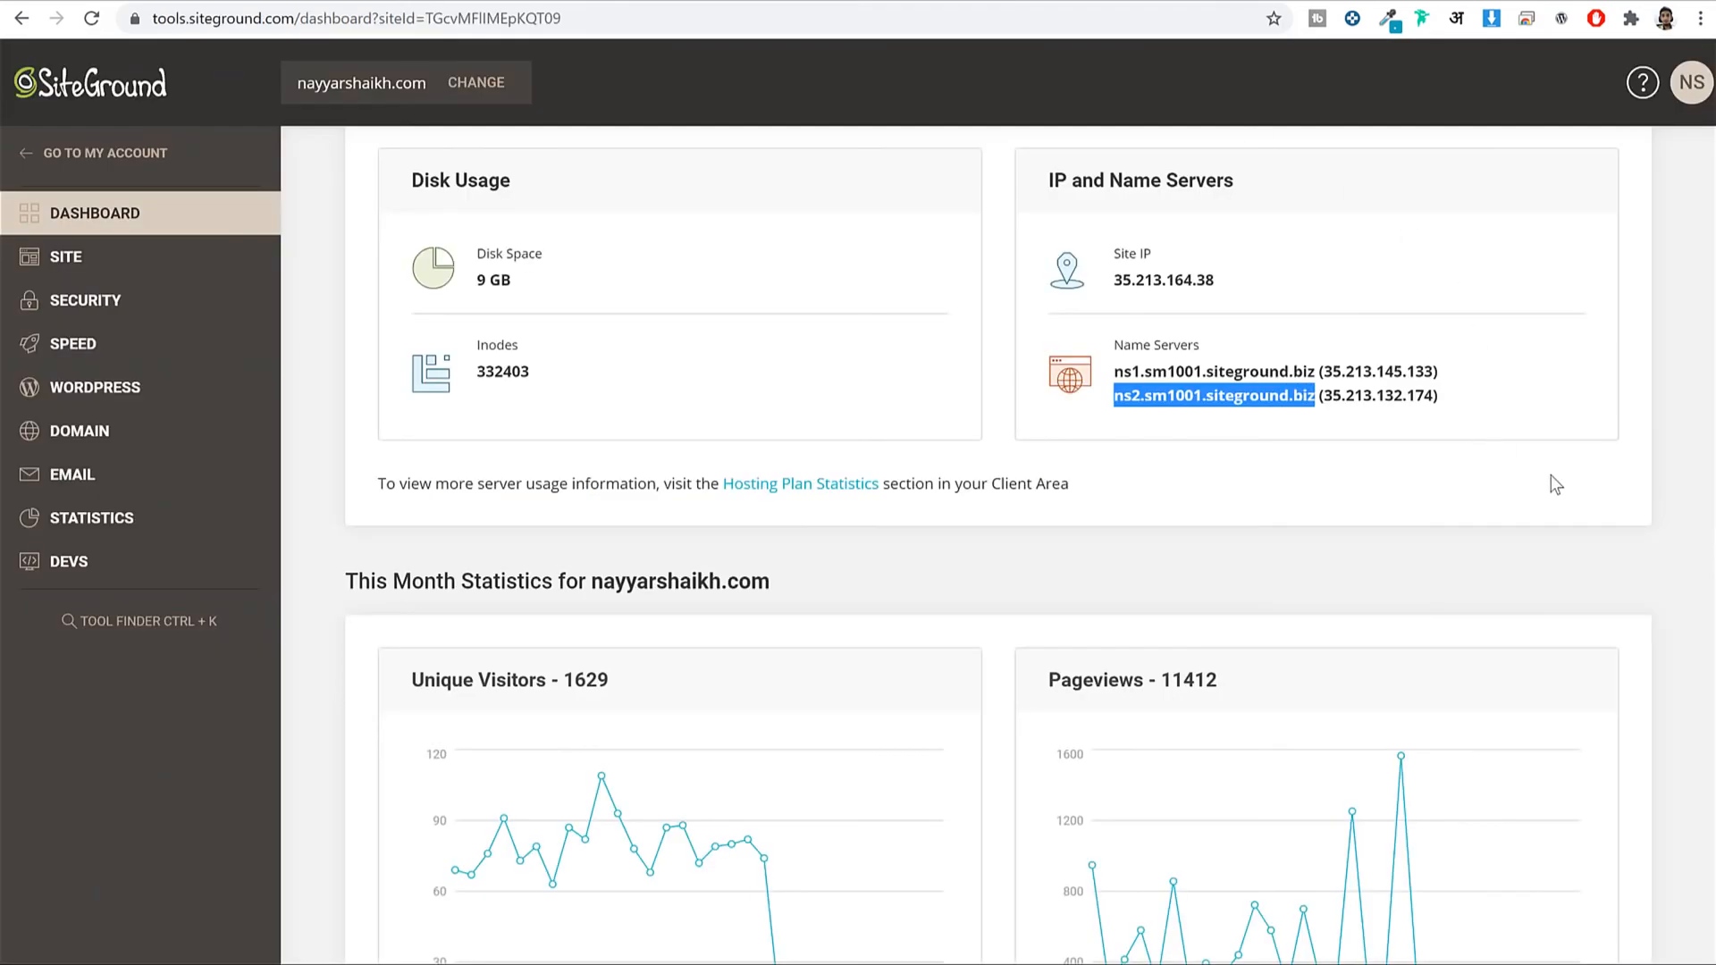
scroll(1560, 492, "up", 5)
scroll(1564, 498, "up", 5)
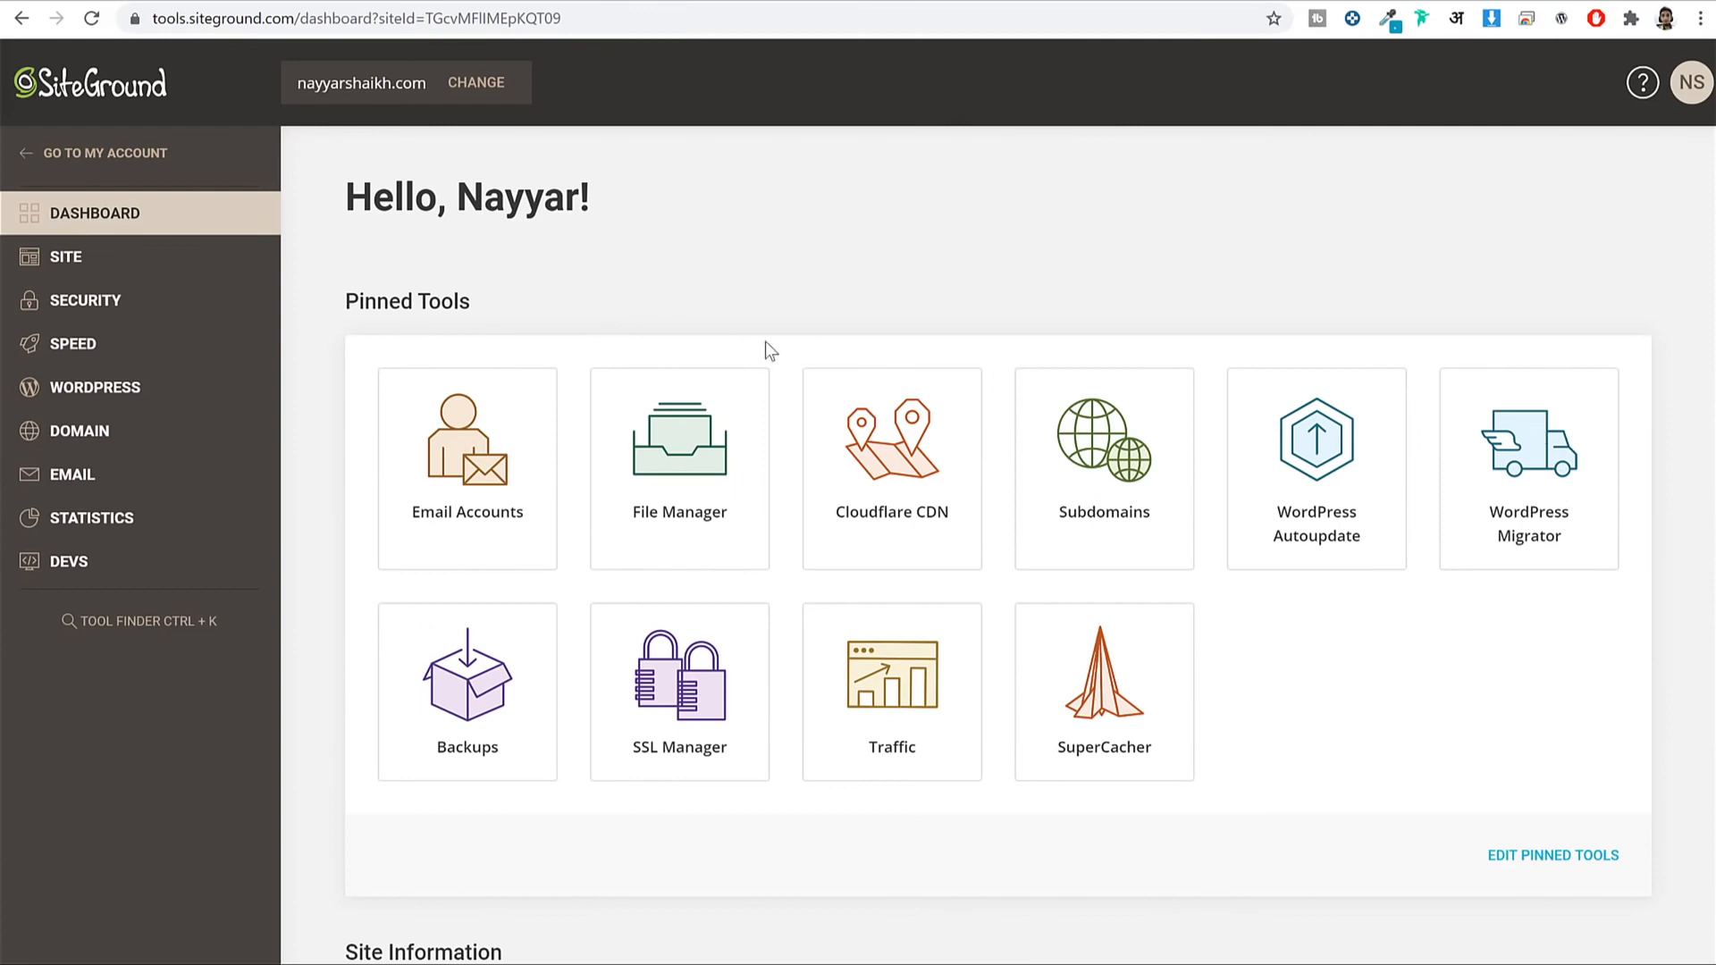
In Security > SSL Manager, select the wcfm2 subdomain and browse the certificate types.
left_click(75, 315)
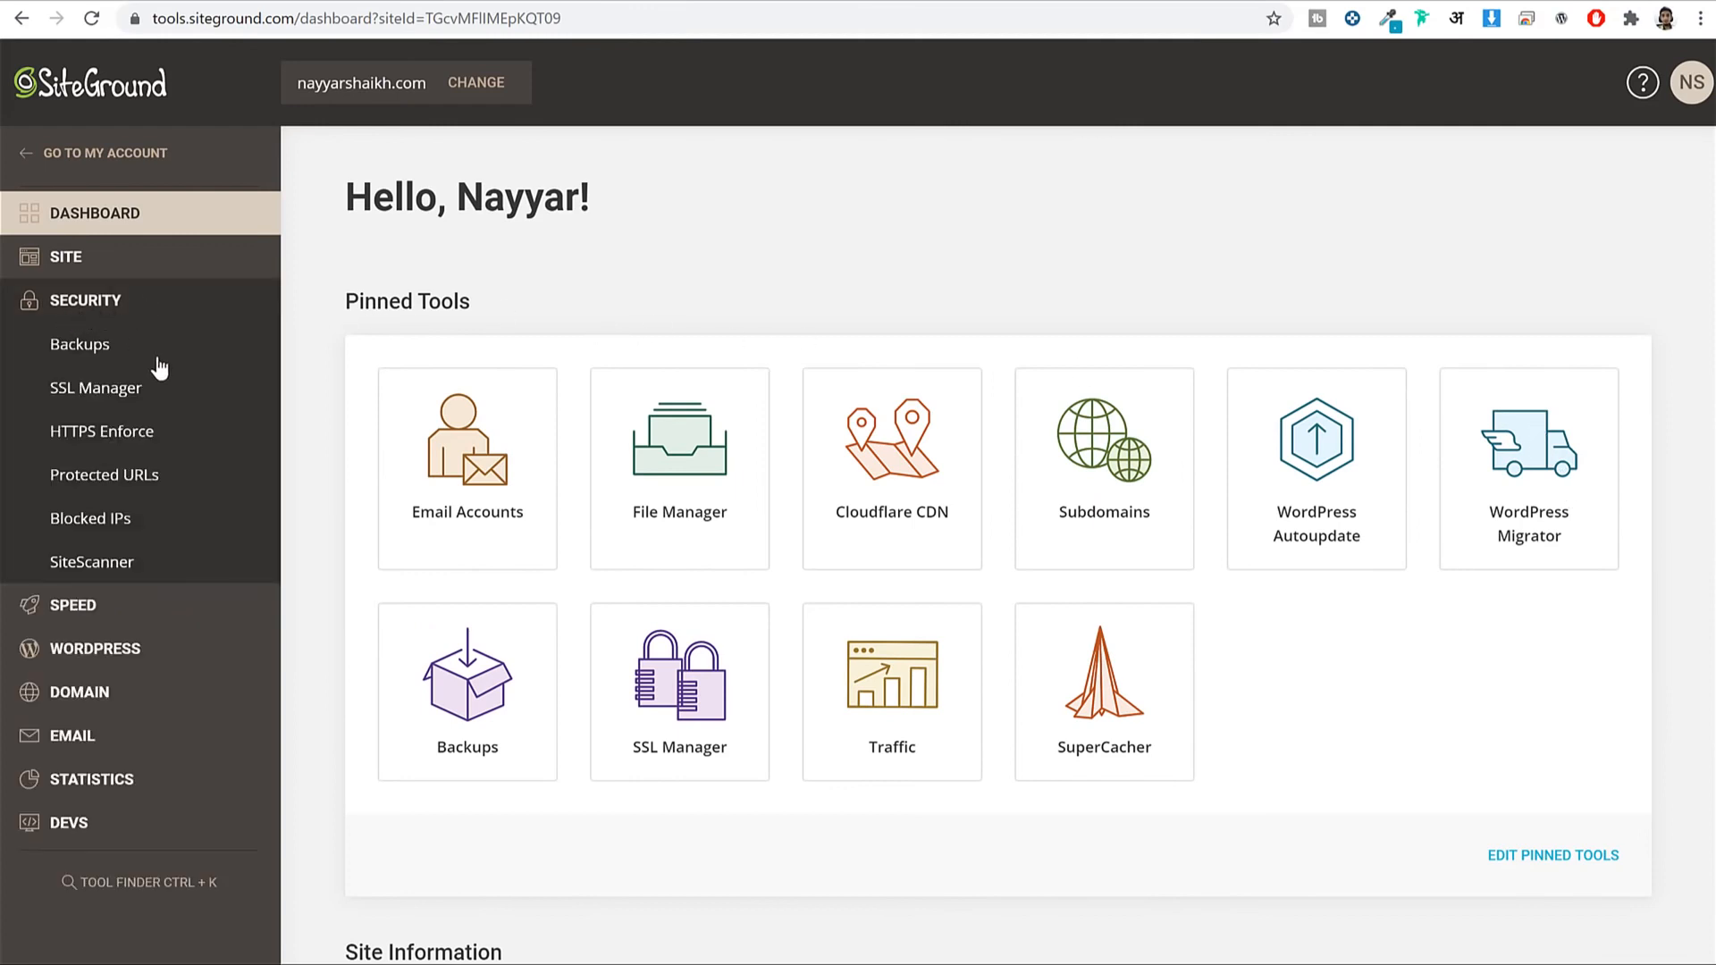
left_click(125, 398)
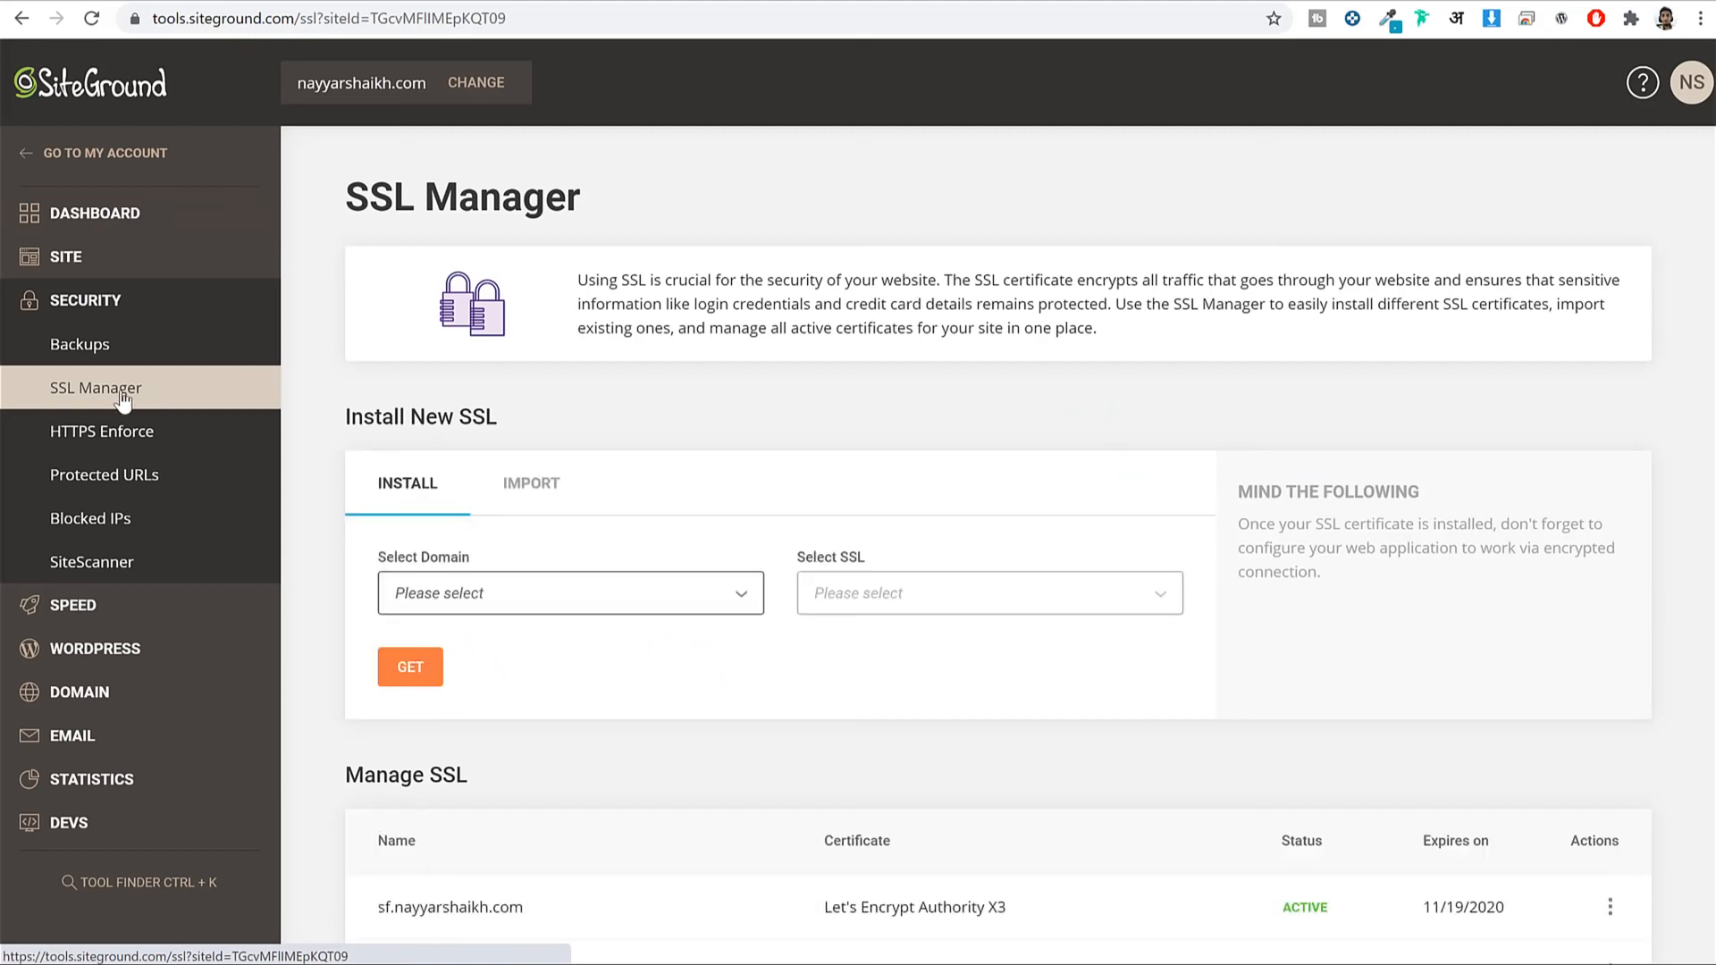
scroll(602, 418, "down", 2)
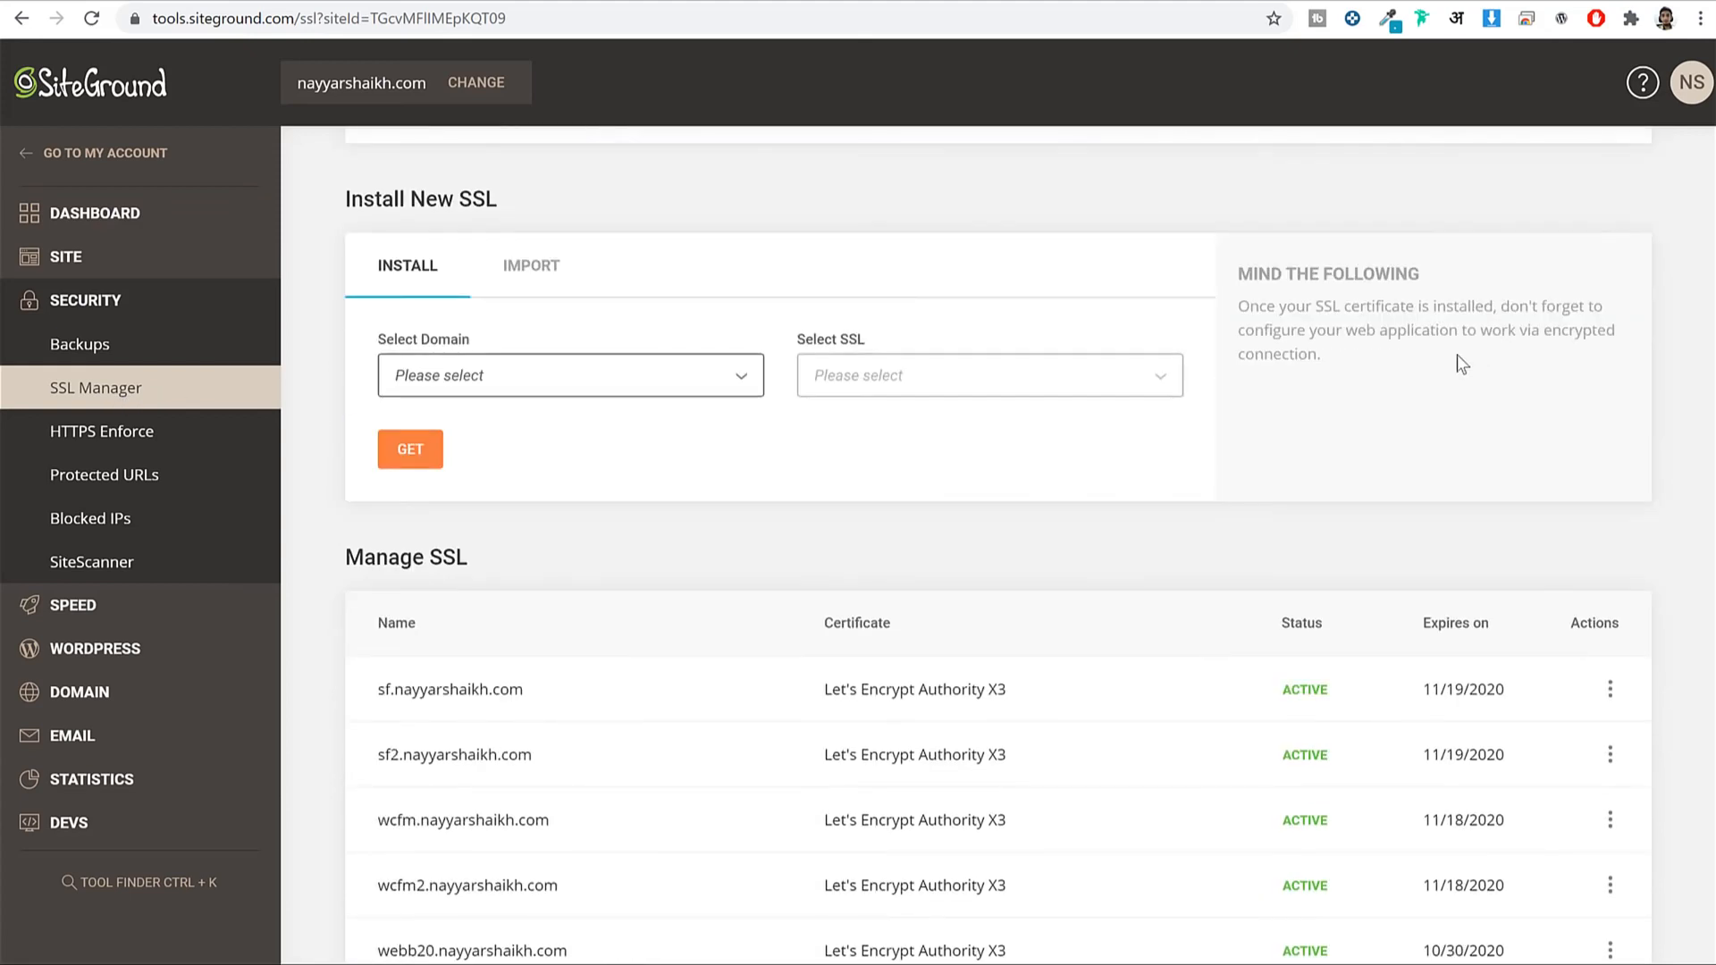
left_click(525, 377)
scroll(534, 572, "down", 10)
scroll(534, 621, "down", 15)
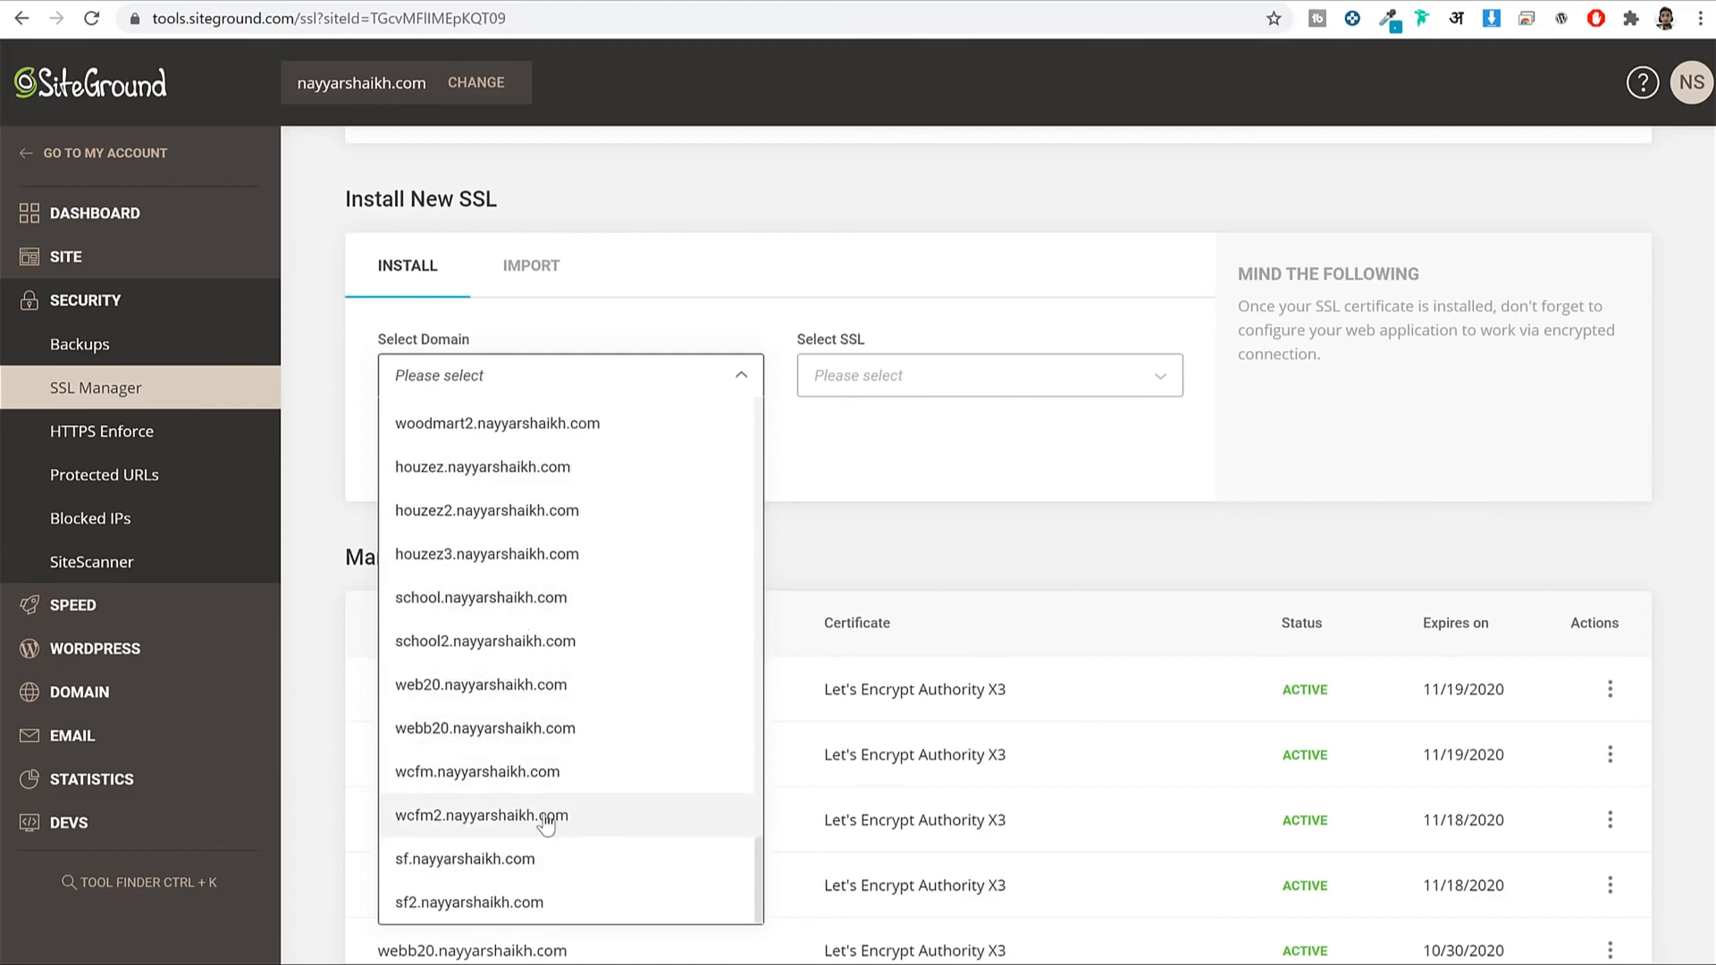
left_click(547, 822)
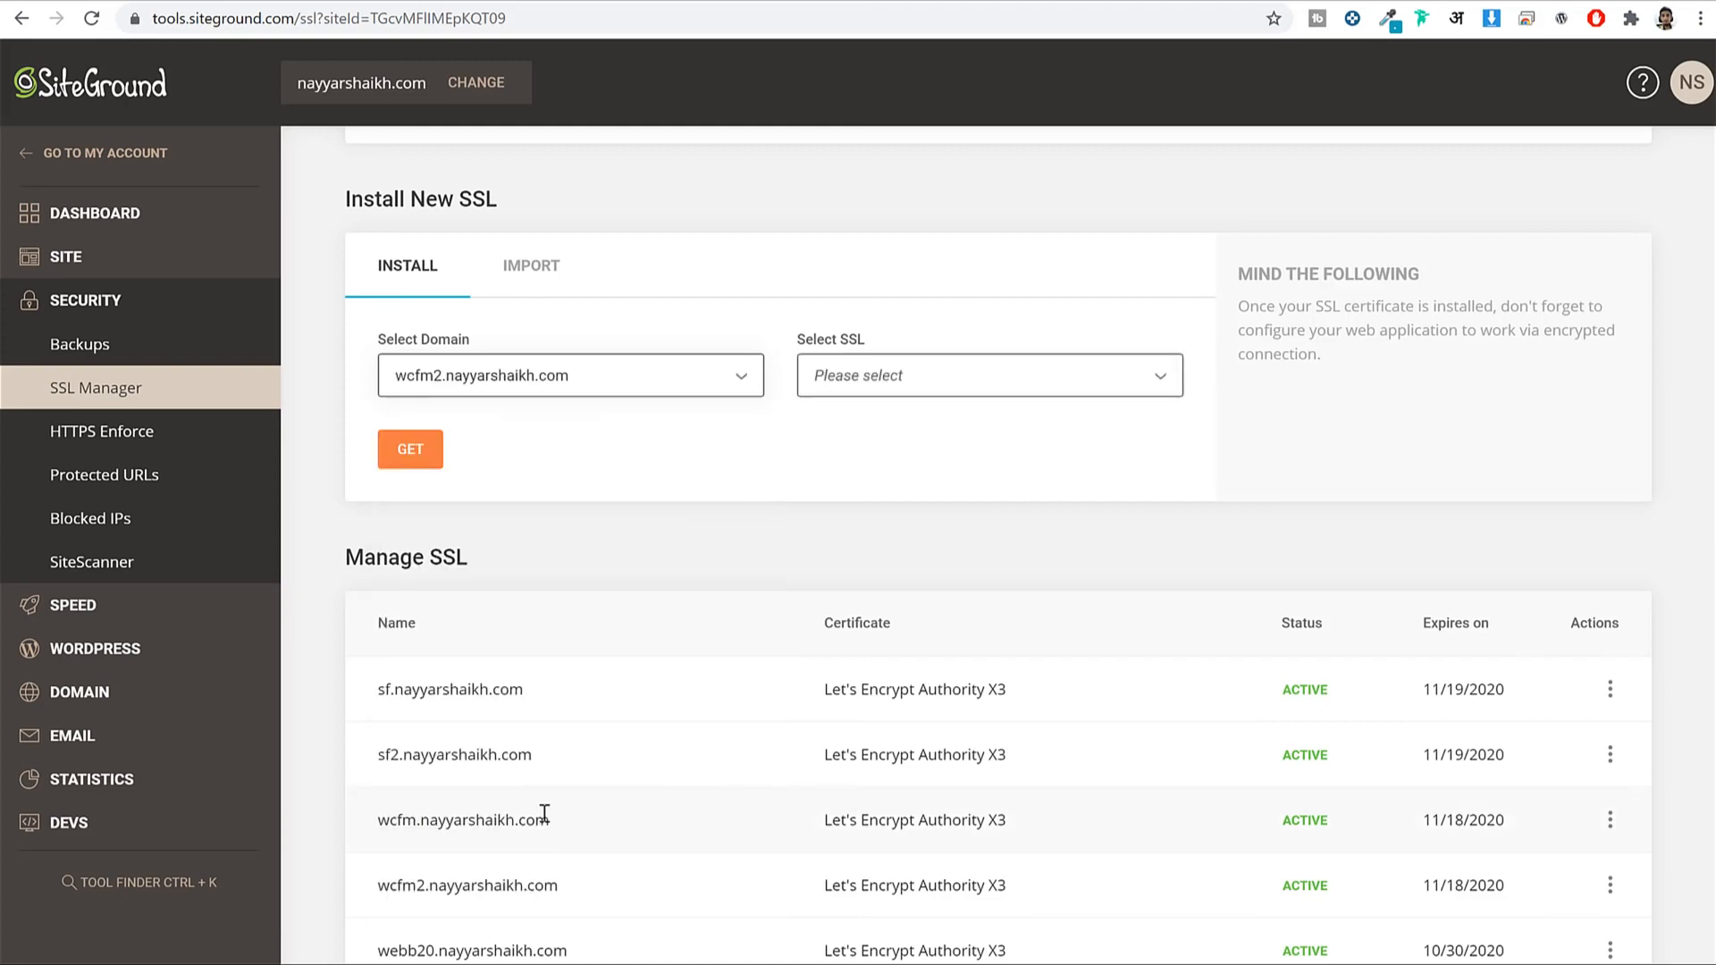
left_click(835, 393)
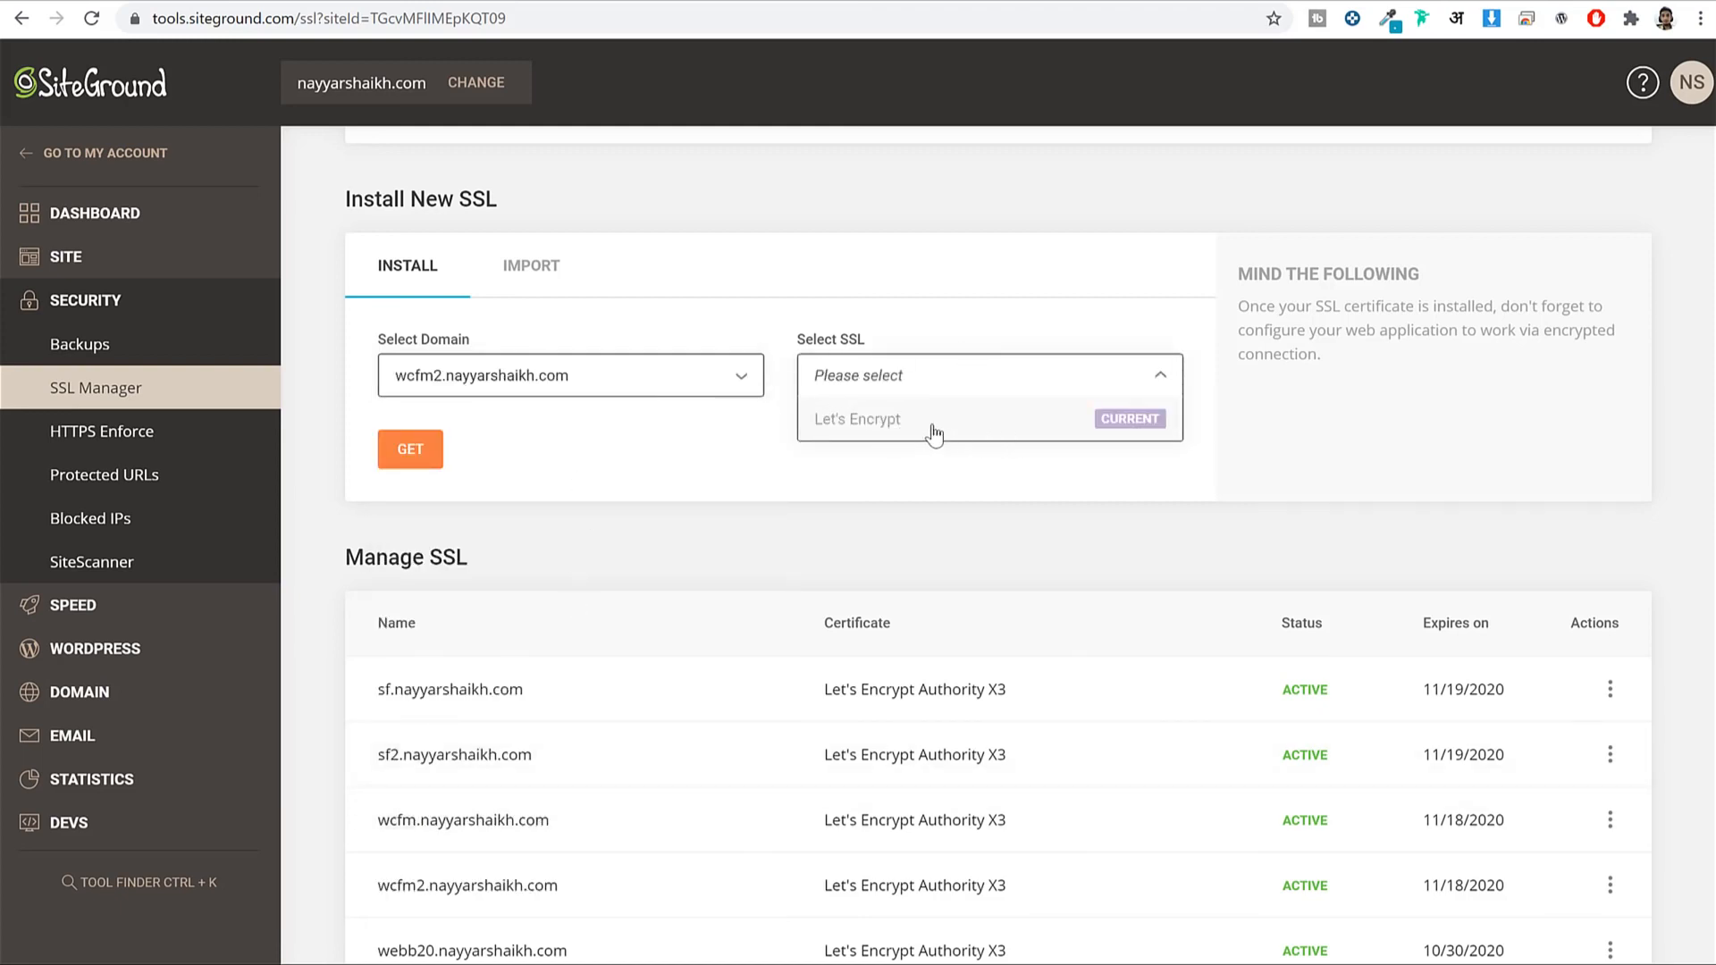
left_click(409, 460)
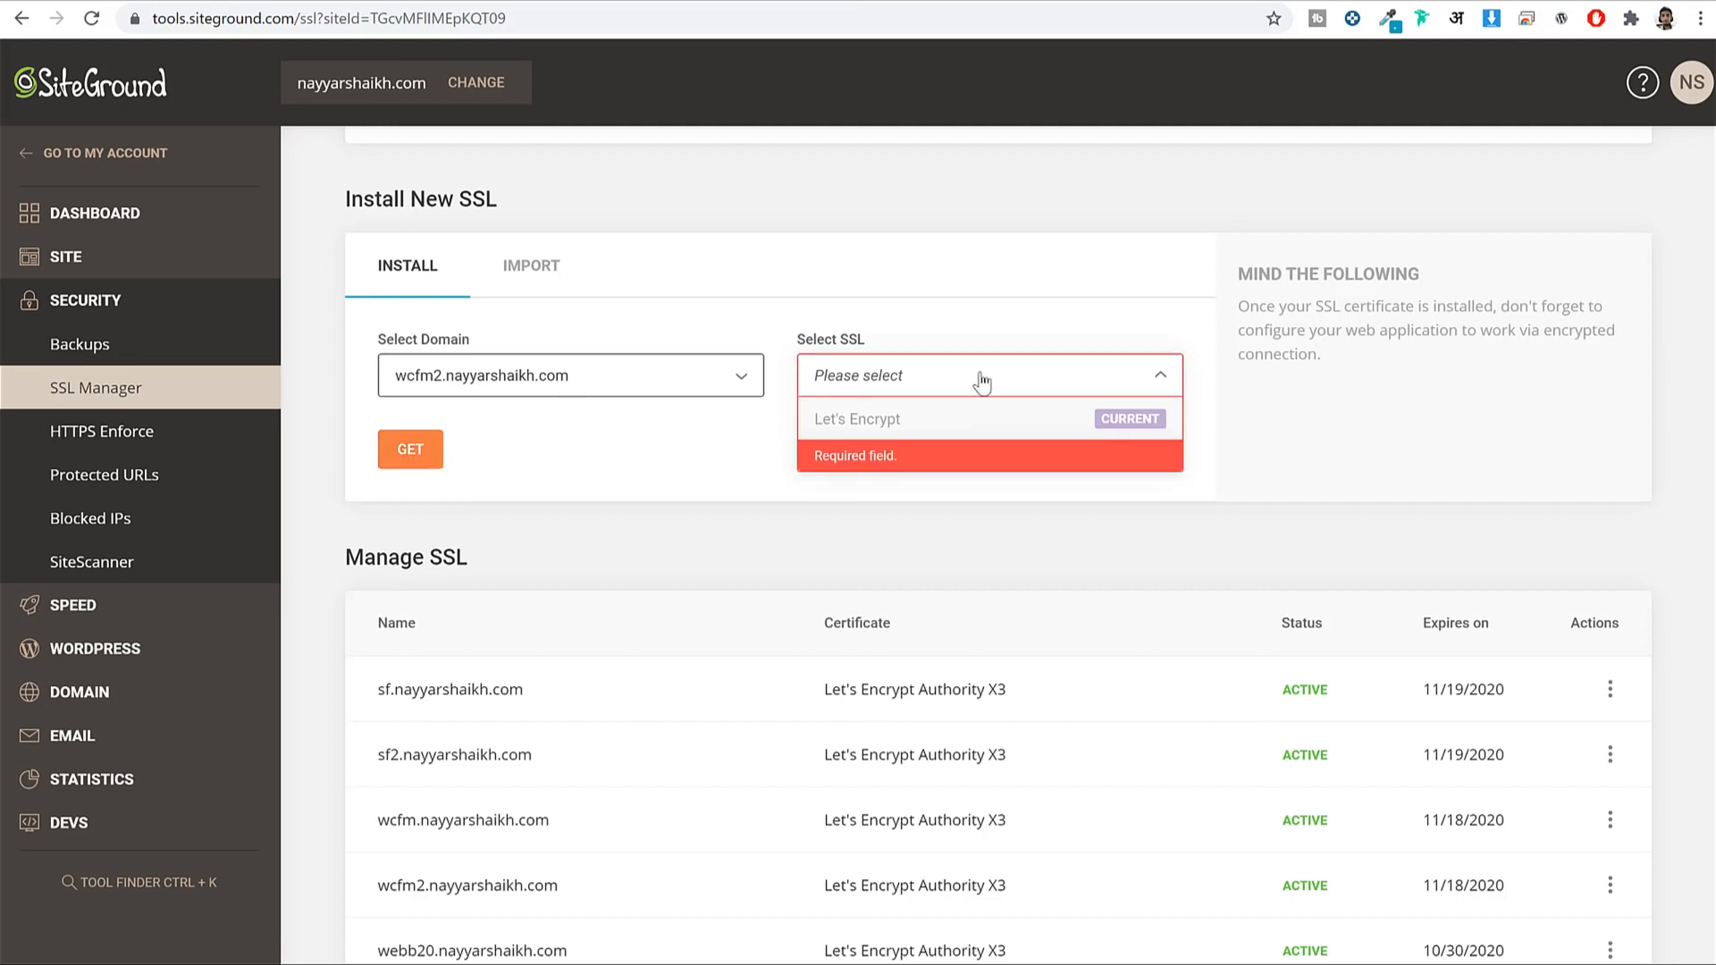
left_click(1307, 431)
Verify wcfm2's Let's Encrypt certificate shows ACTIVE, then expand WordPress in the sidebar.
scroll(1307, 431, "down", 3)
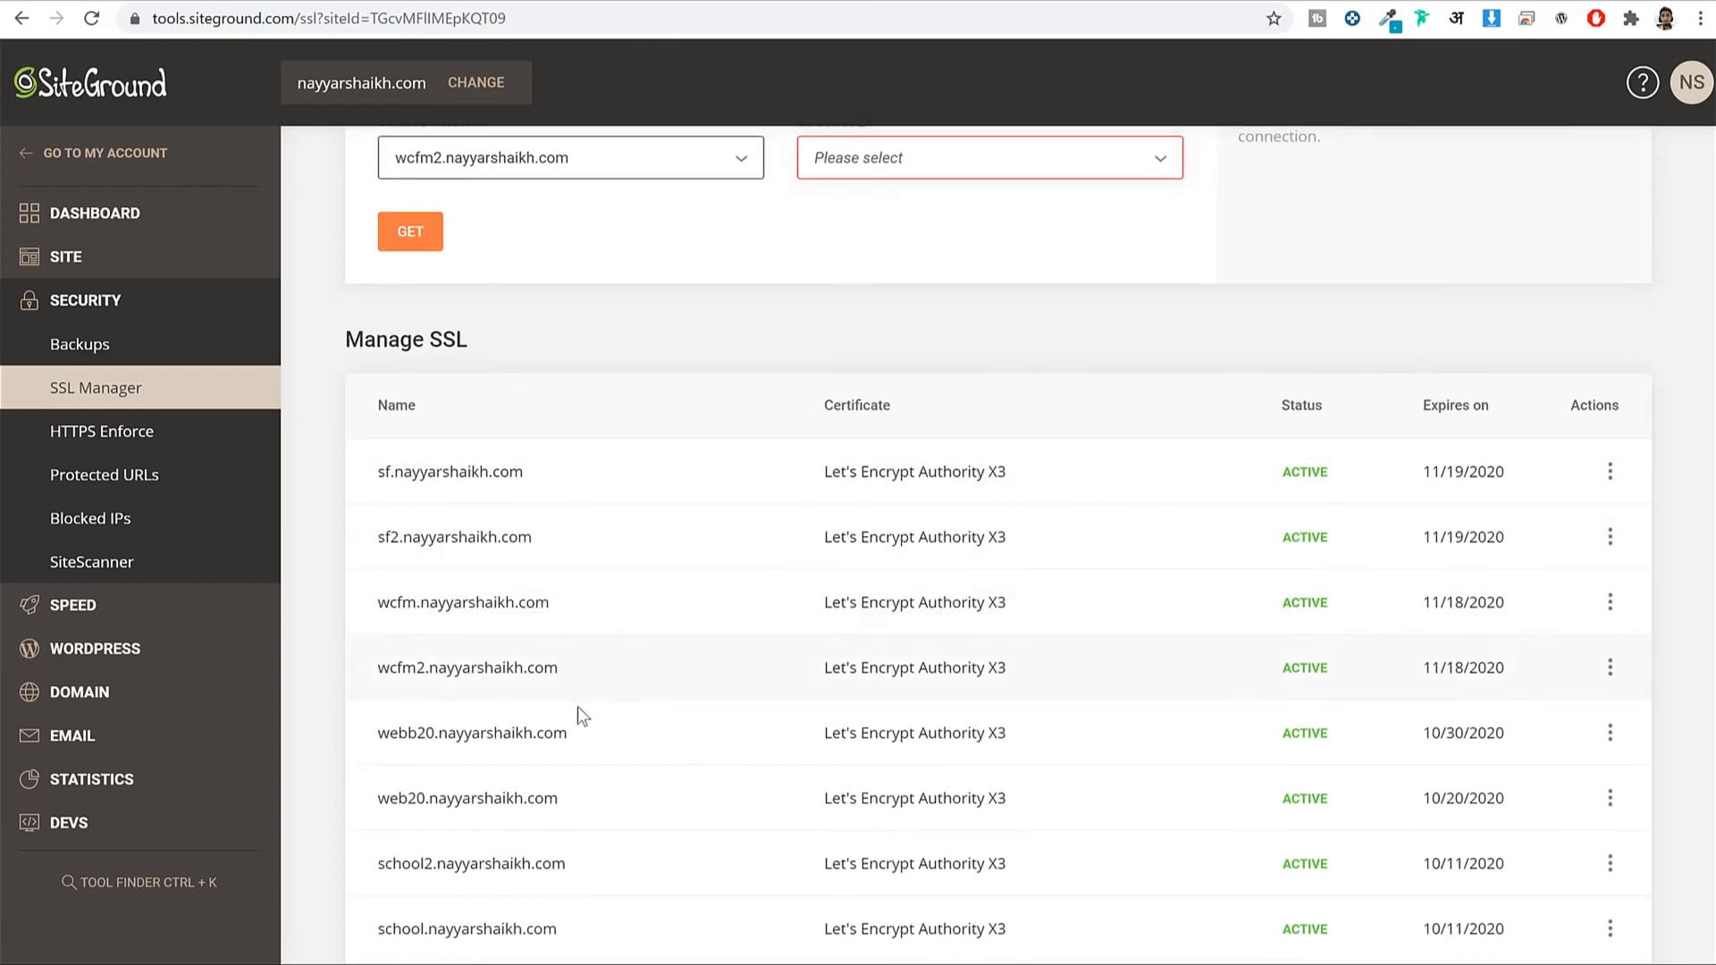
scroll(709, 471, "down", 1)
left_click_drag(643, 566, 360, 563)
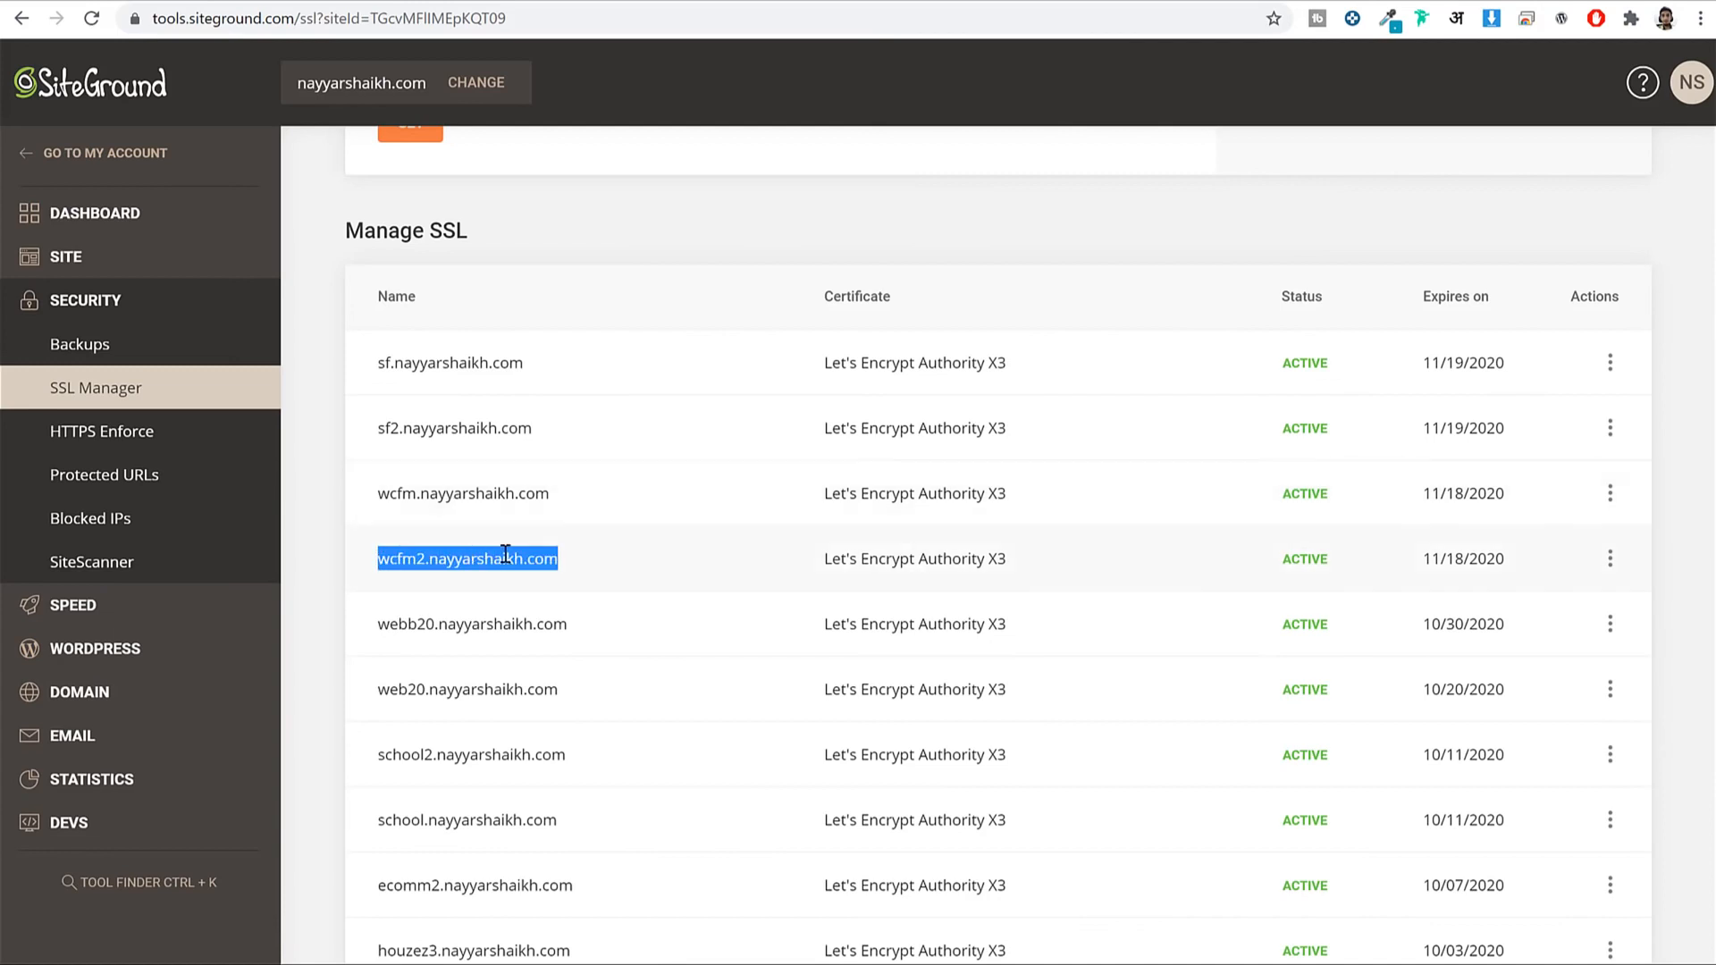
left_click(1306, 560)
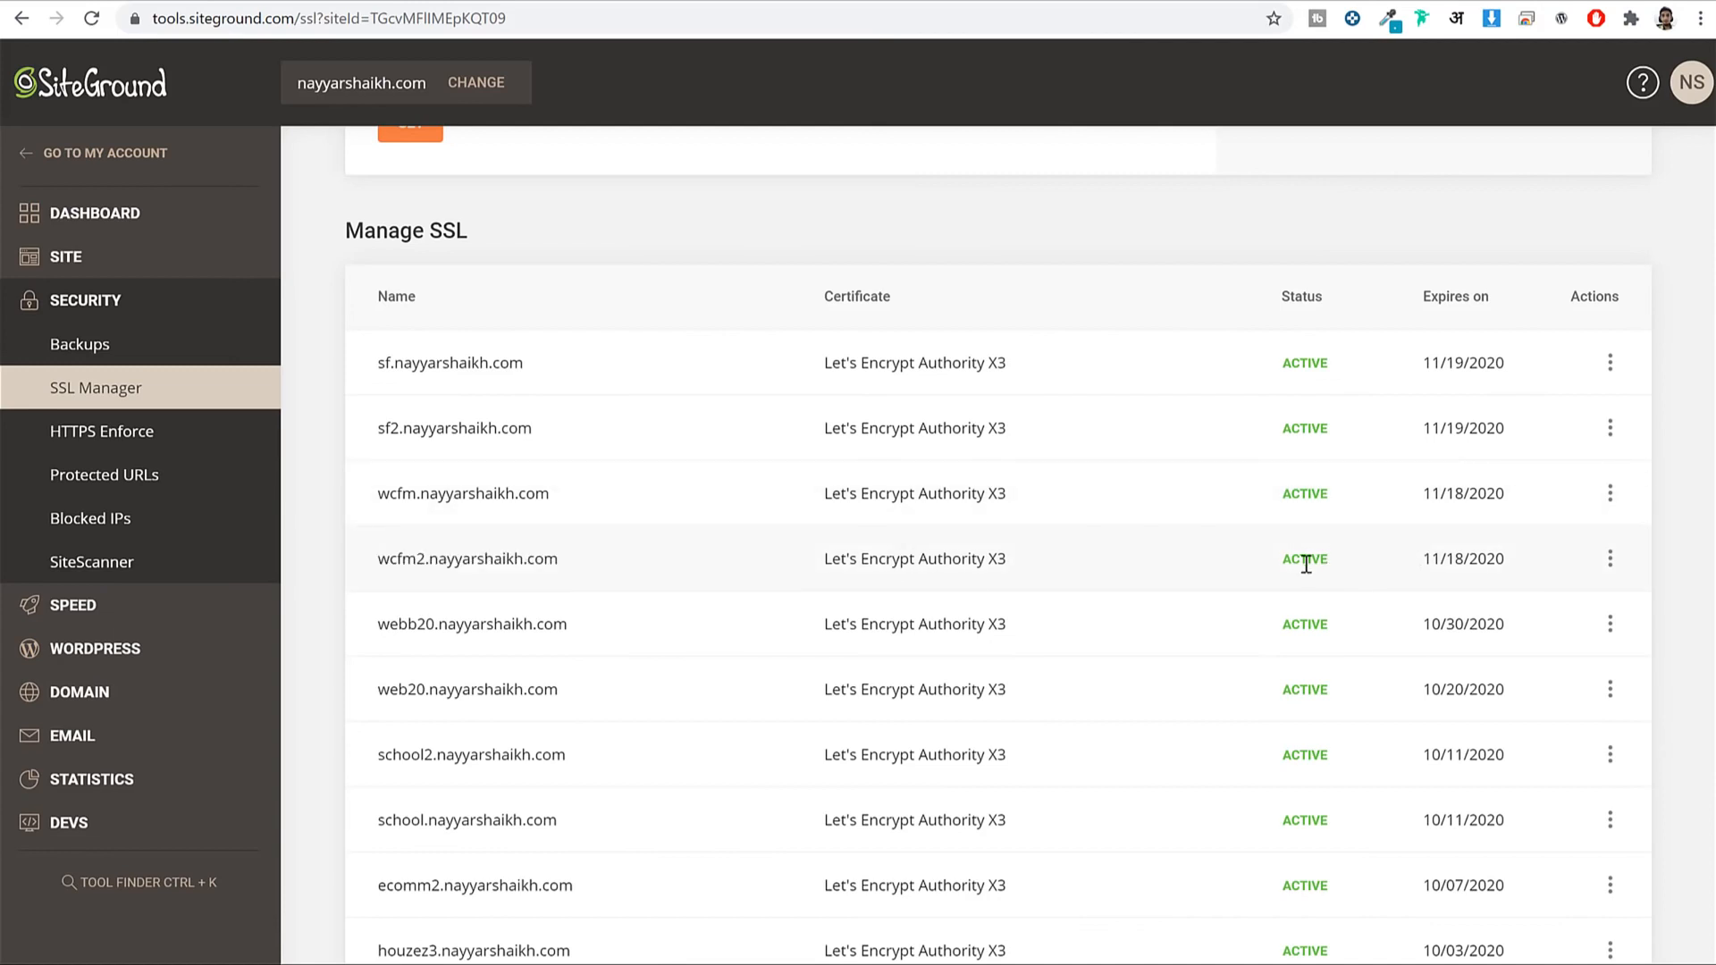
double_click(1319, 563)
left_click(1327, 563)
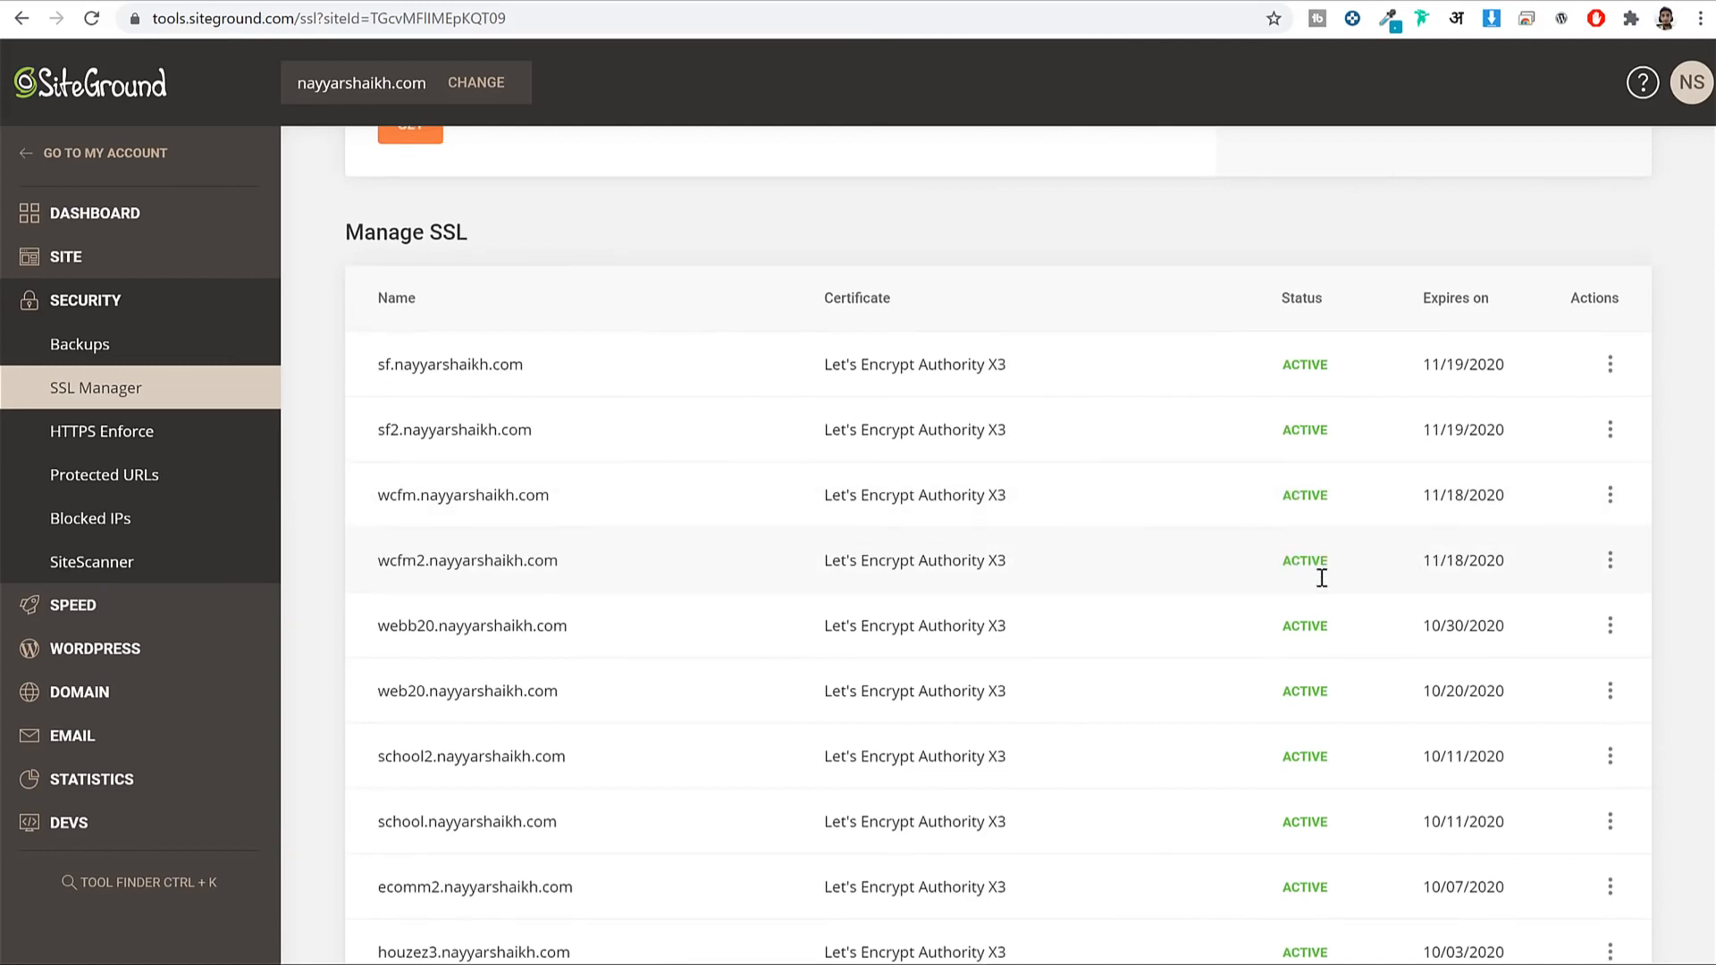
scroll(1321, 578, "up", 5)
scroll(709, 643, "down", 4)
scroll(501, 683, "up", 1)
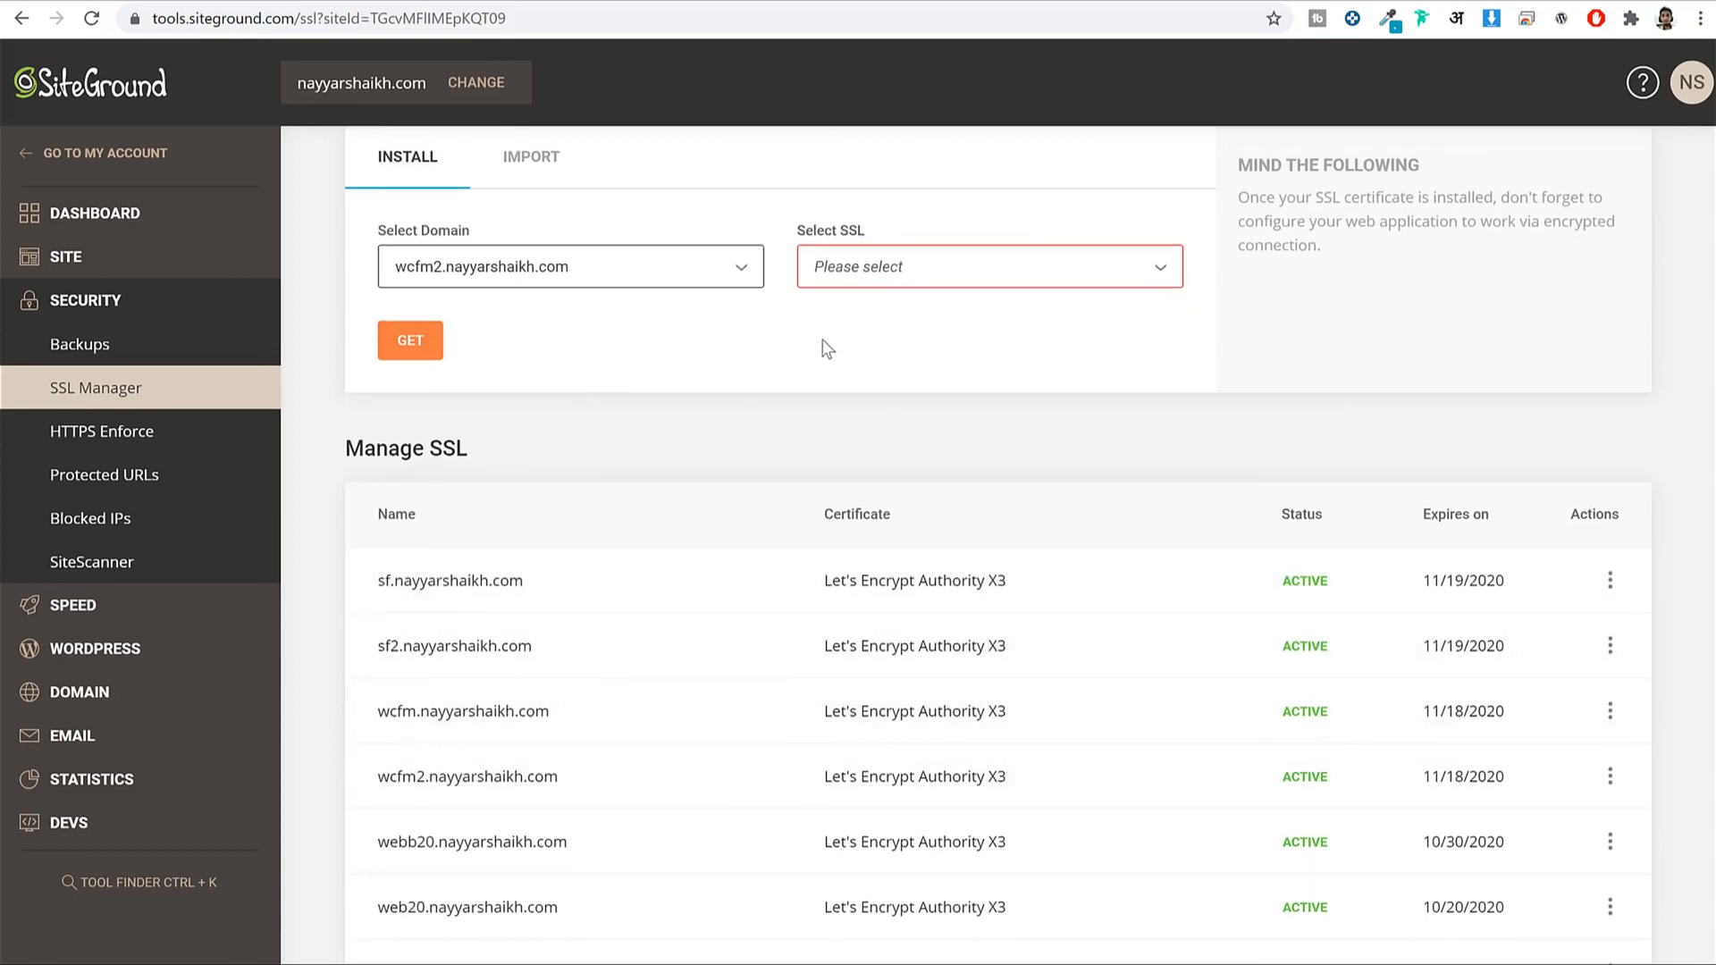
scroll(937, 392, "down", 1)
scroll(1250, 565, "up", 3)
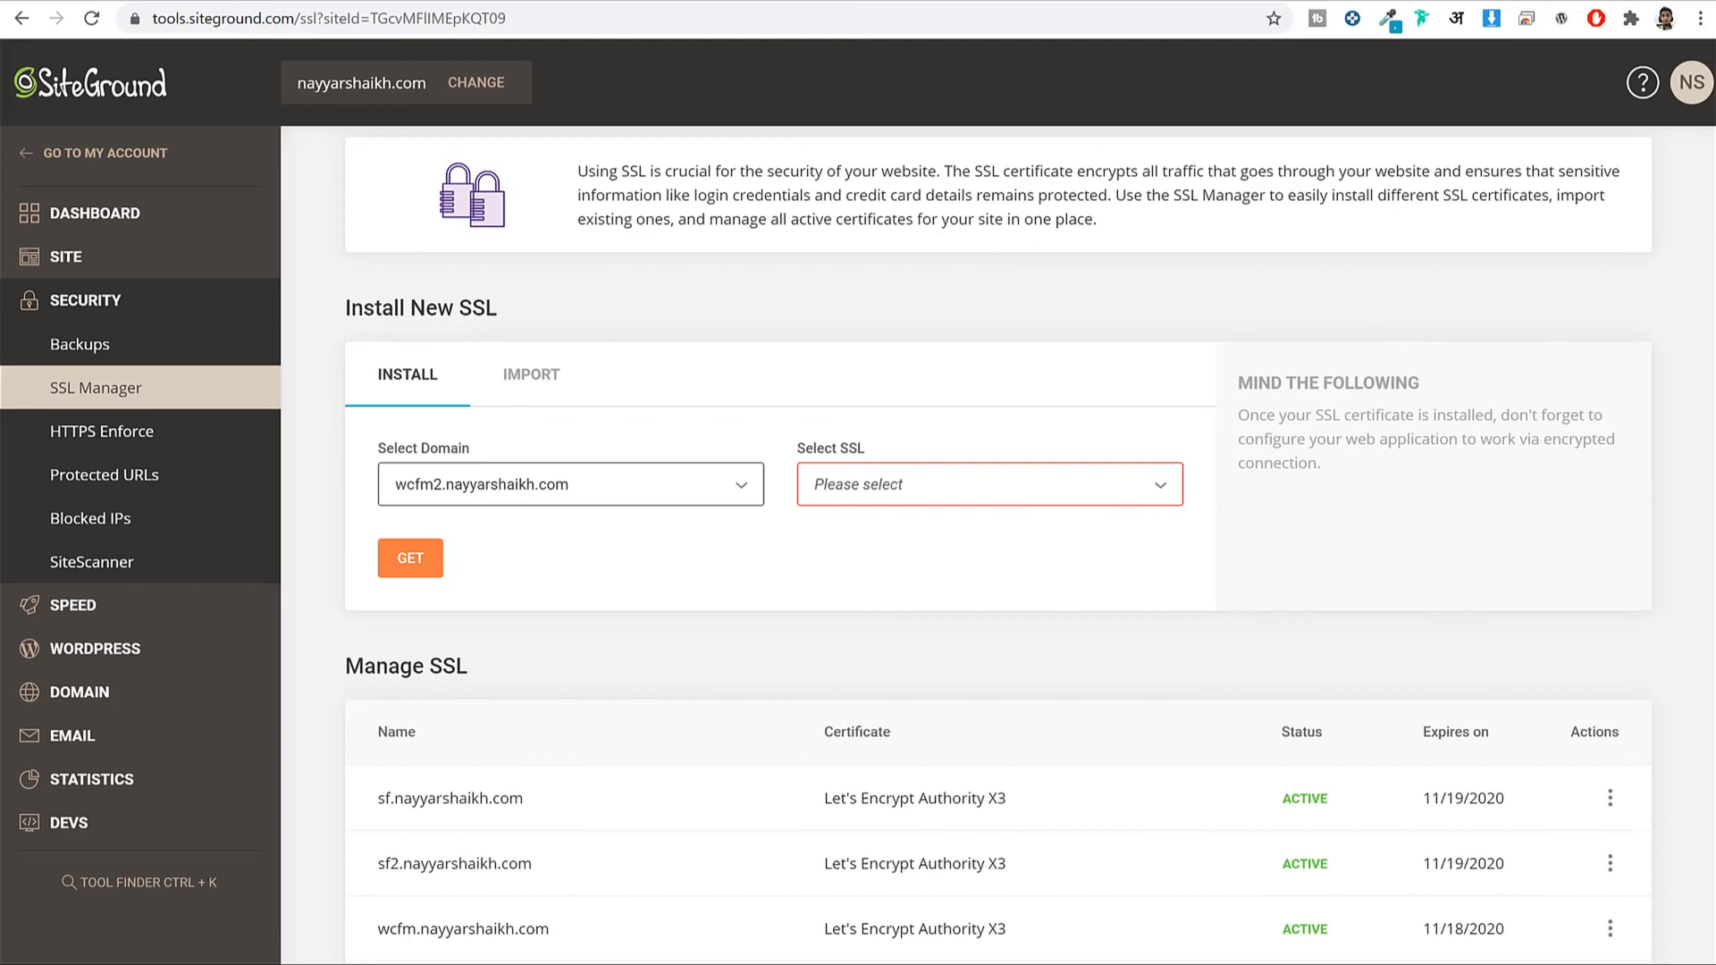
left_click(161, 650)
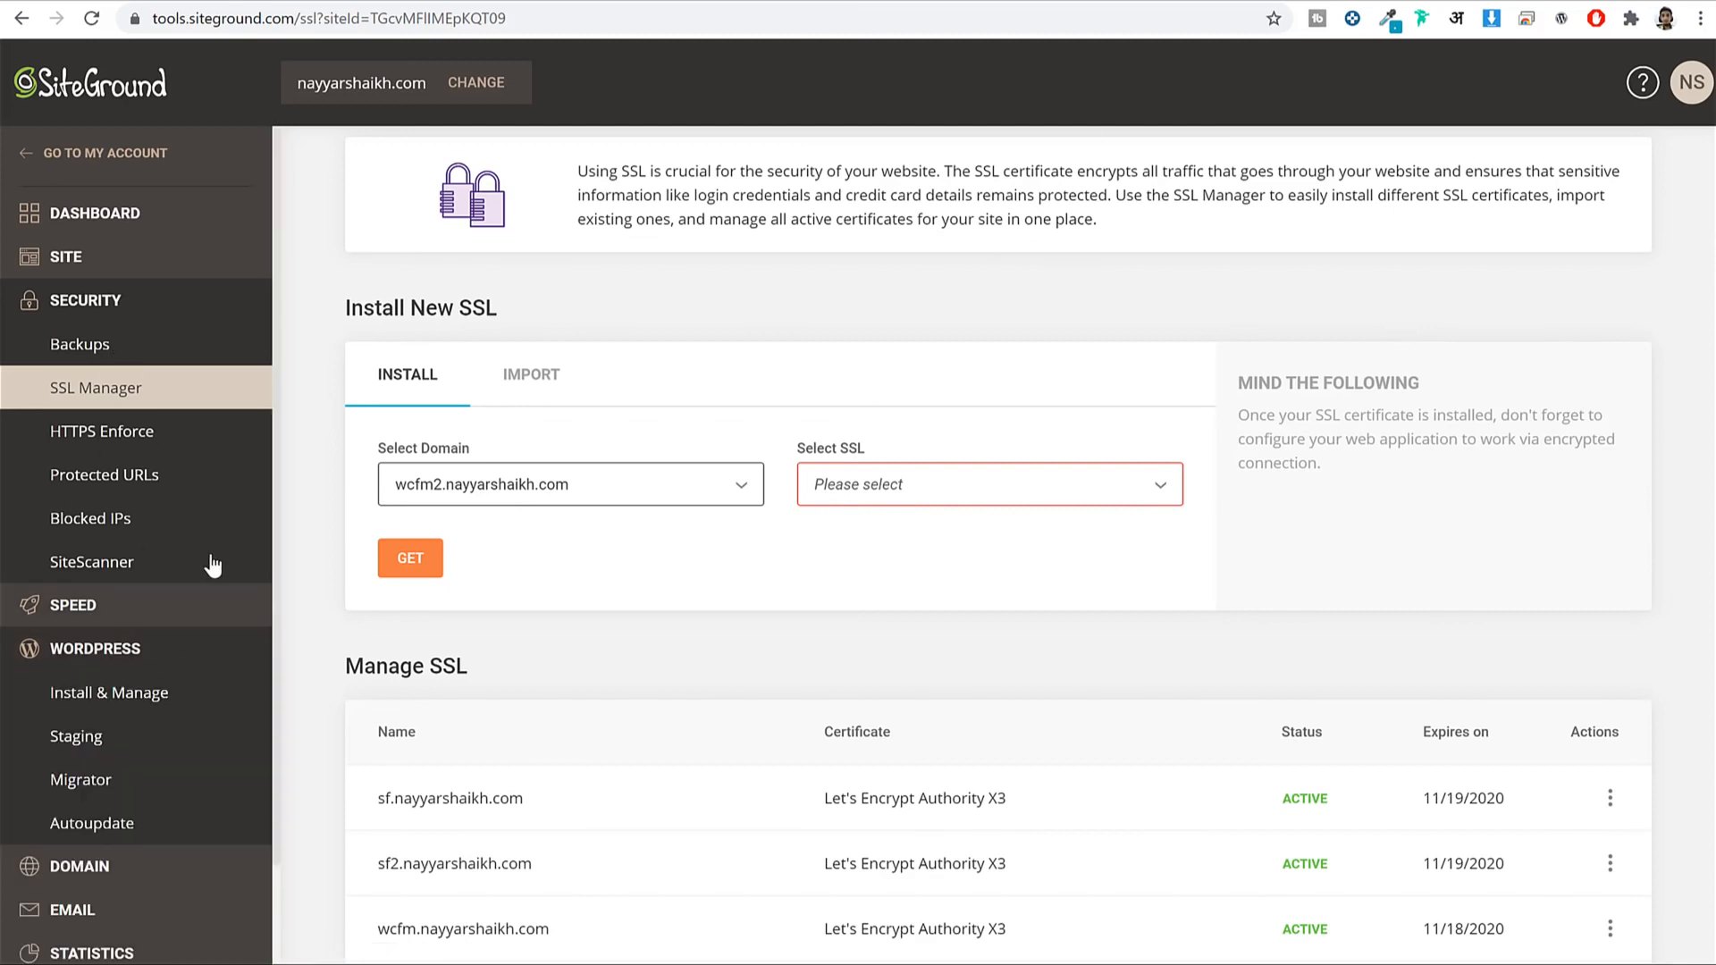
scroll(212, 564, "down", 2)
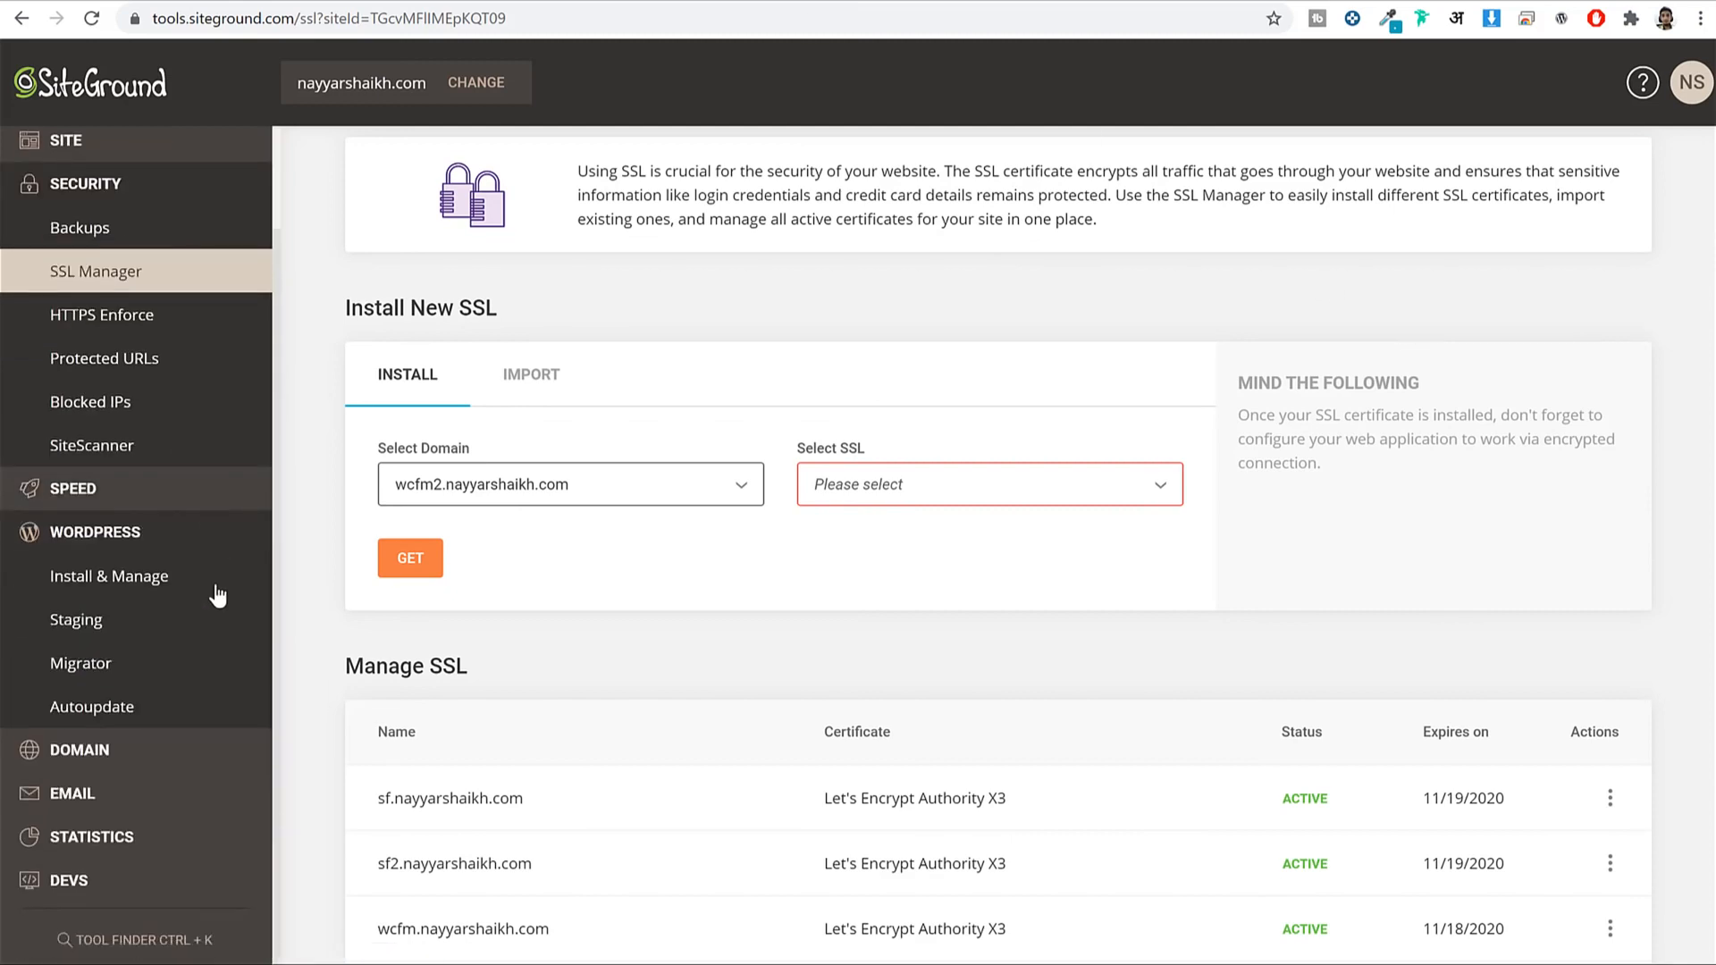
Go to WordPress Install & Manage and choose the plain WordPress application.
left_click(146, 589)
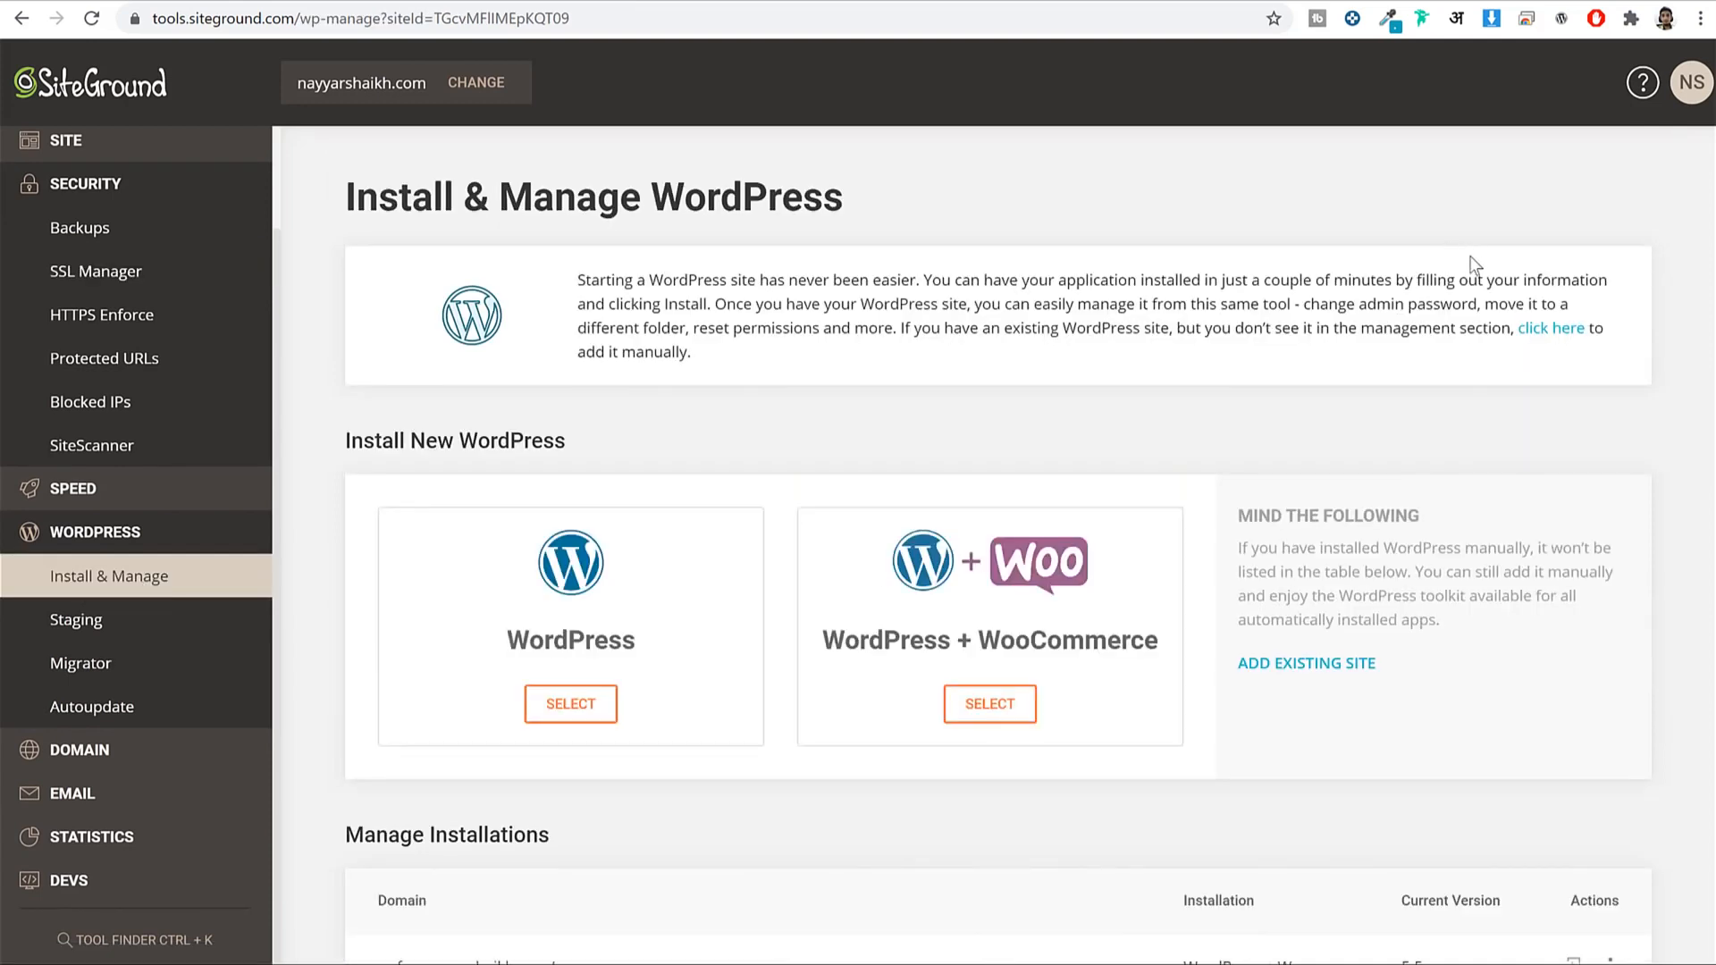
scroll(1472, 268, "down", 3)
scroll(574, 318, "up", 2)
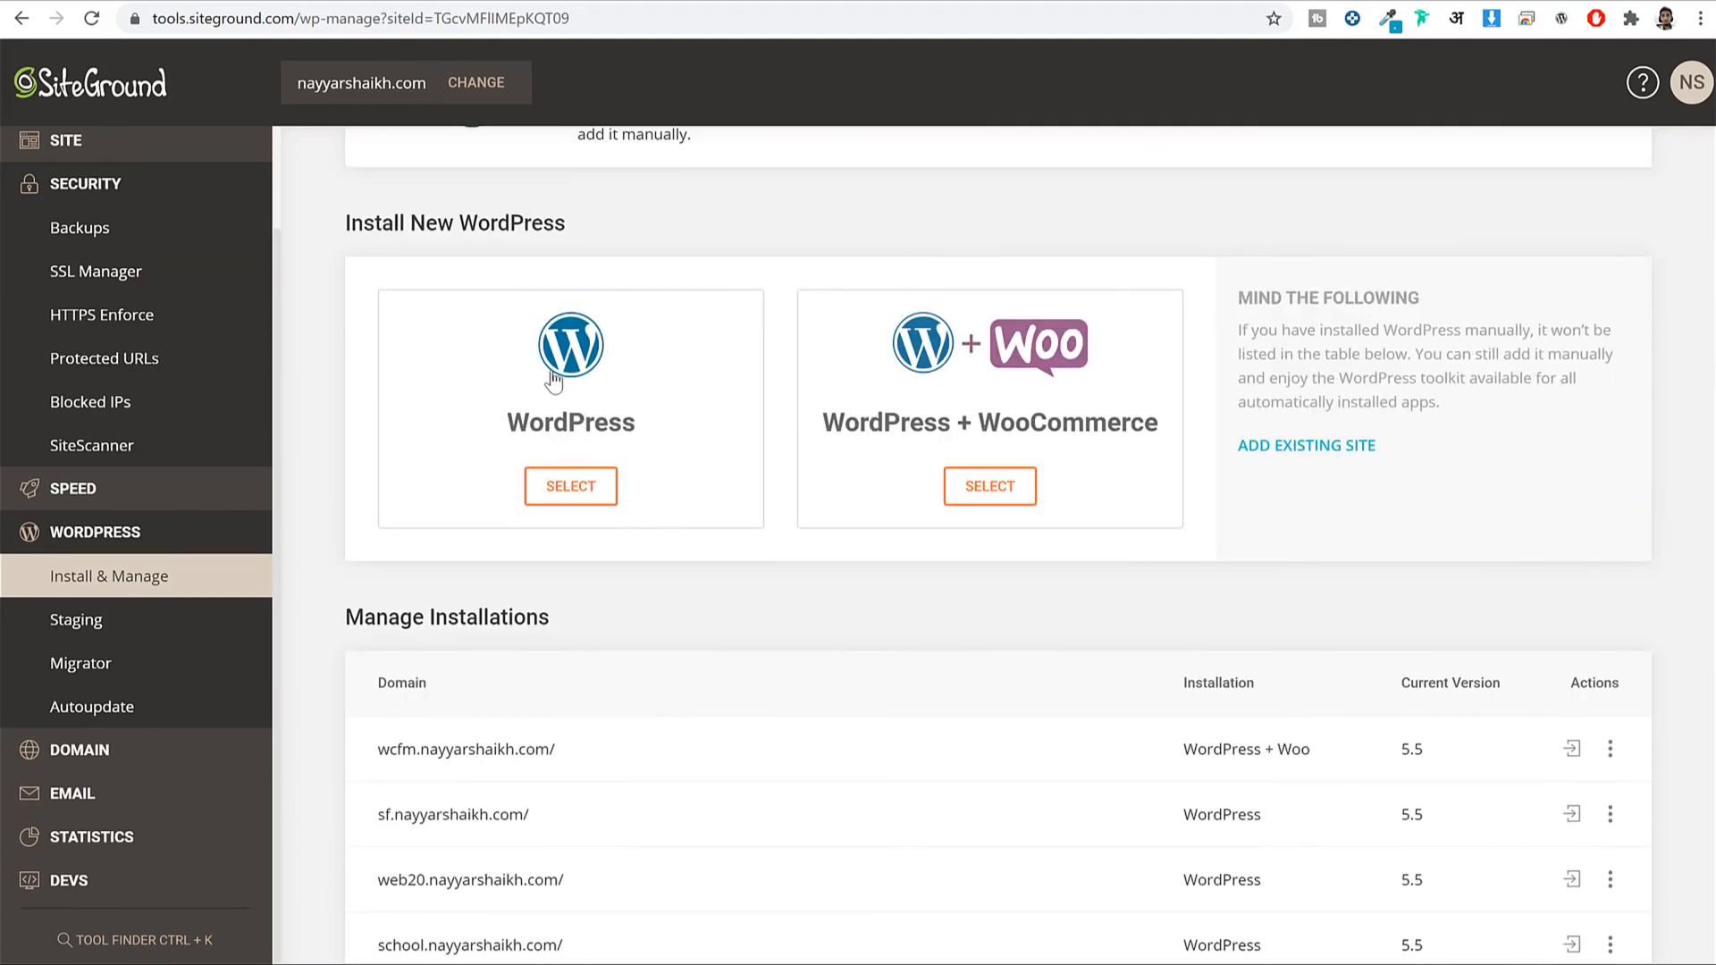
left_click(623, 421)
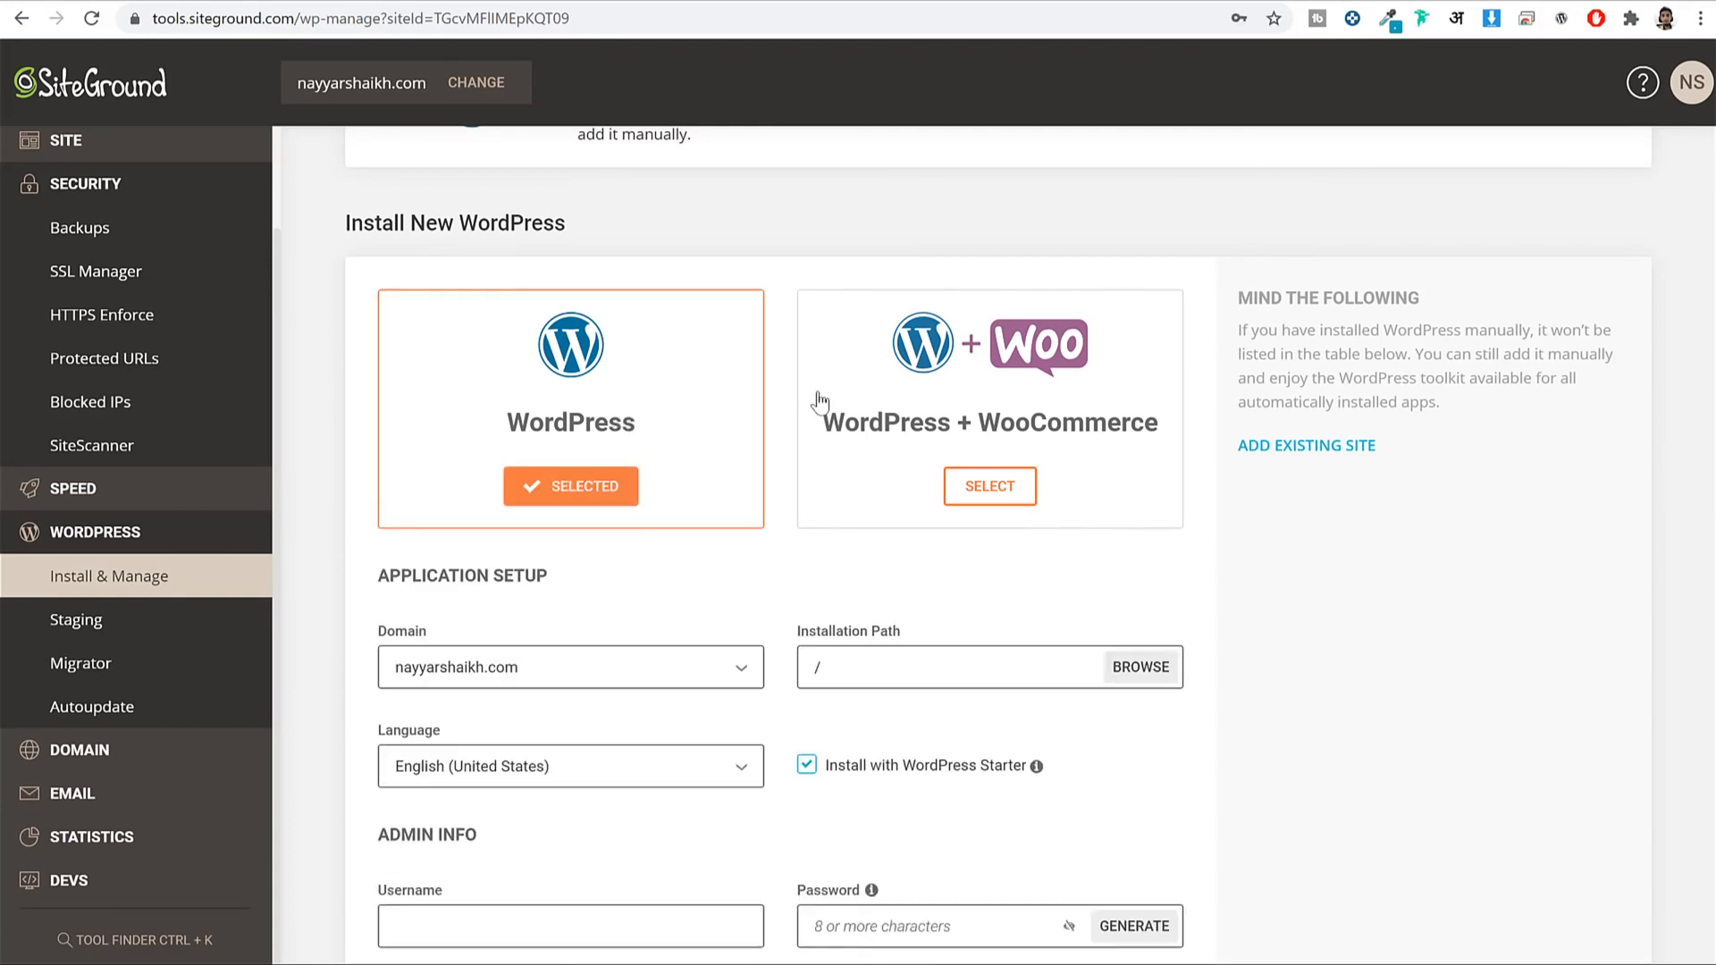
scroll(1647, 491, "down", 5)
Target wcfm2.nayyarshaikh.com at path '/' with Install with WordPress Starter unchecked.
left_click(587, 240)
scroll(613, 490, "down", 15)
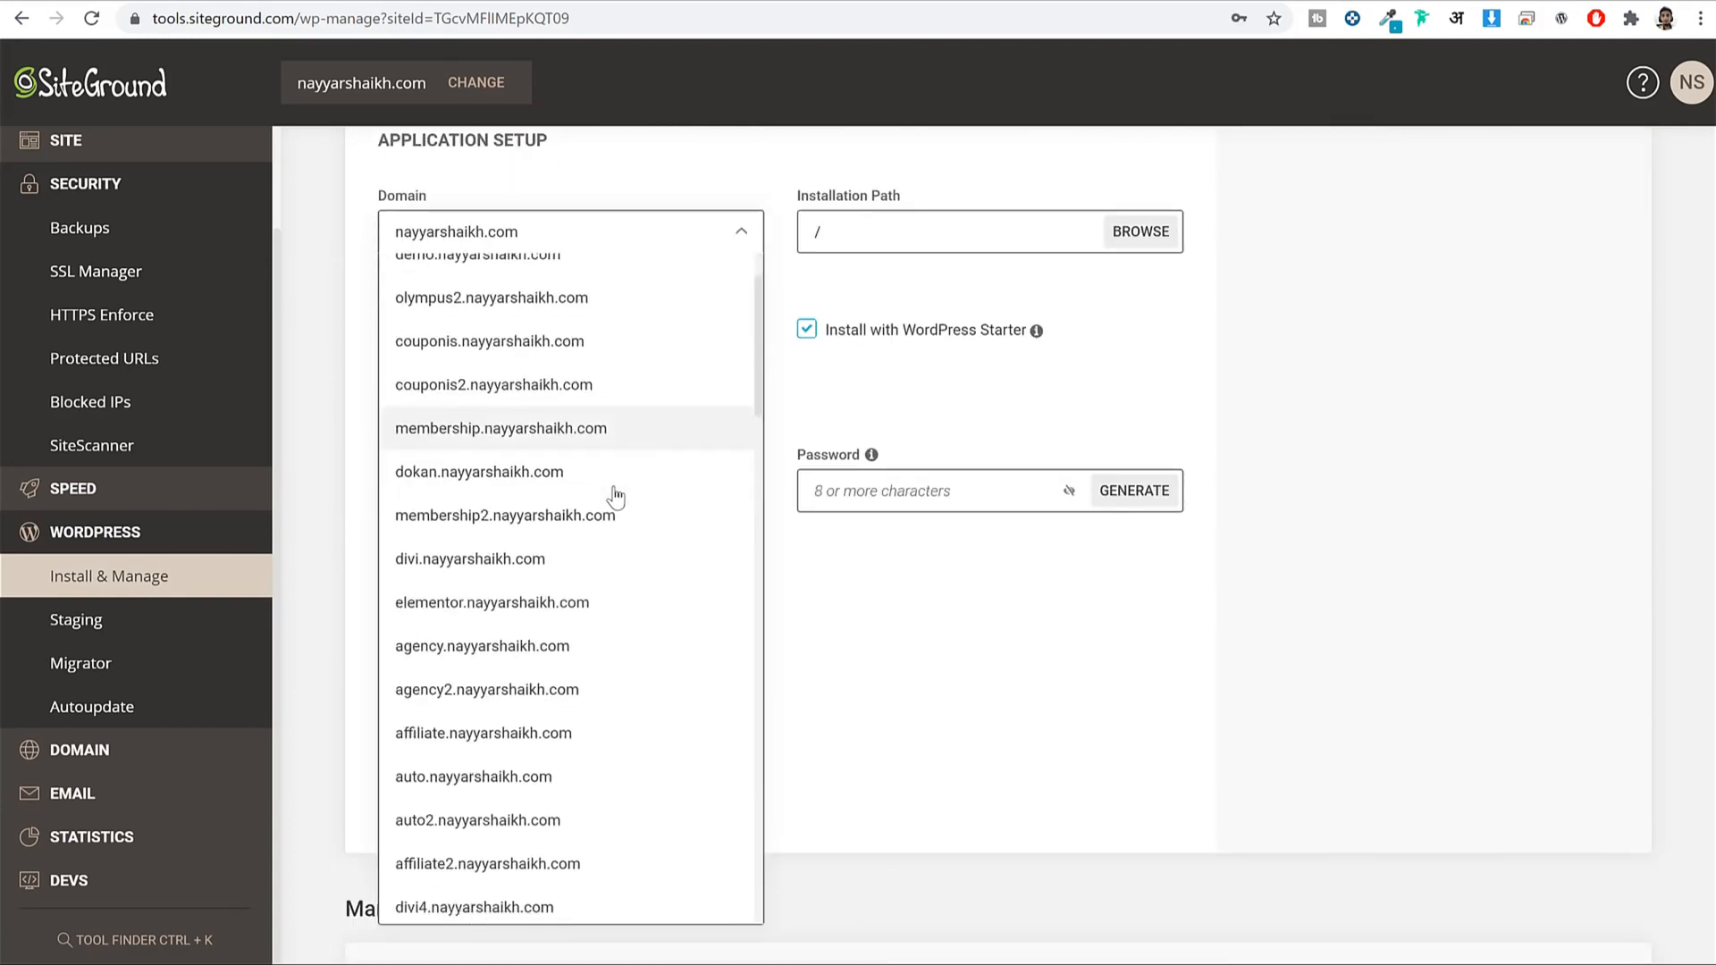
scroll(613, 490, "down", 5)
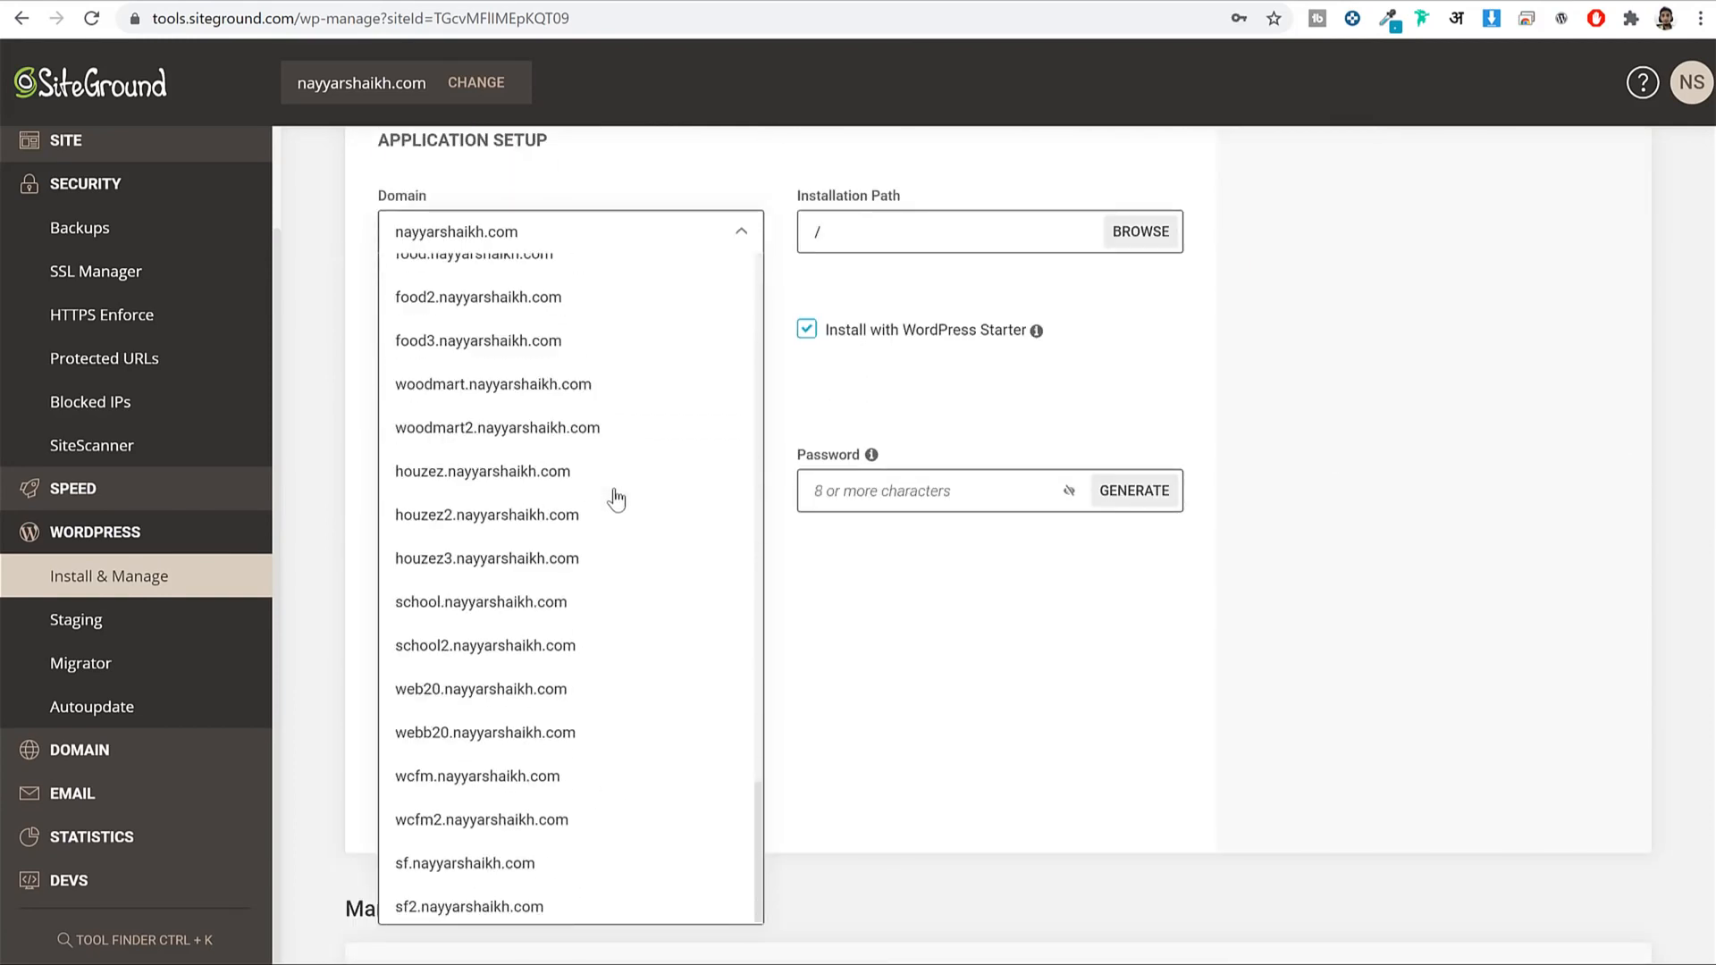
left_click(523, 826)
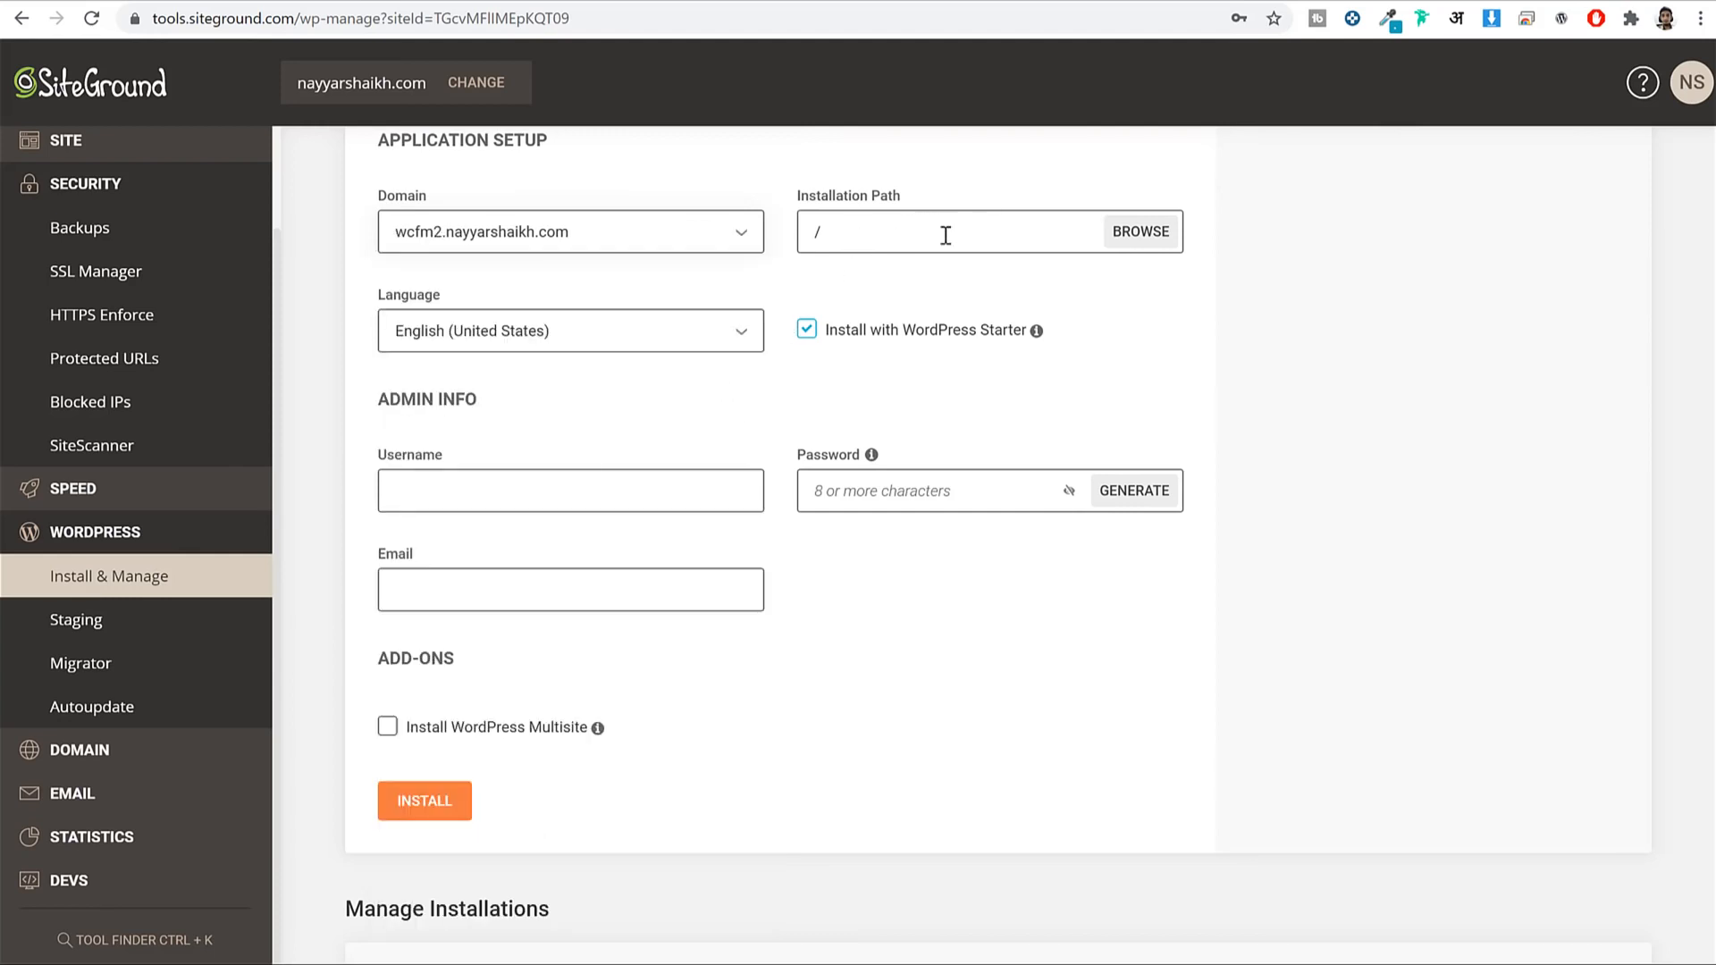
left_click(870, 228)
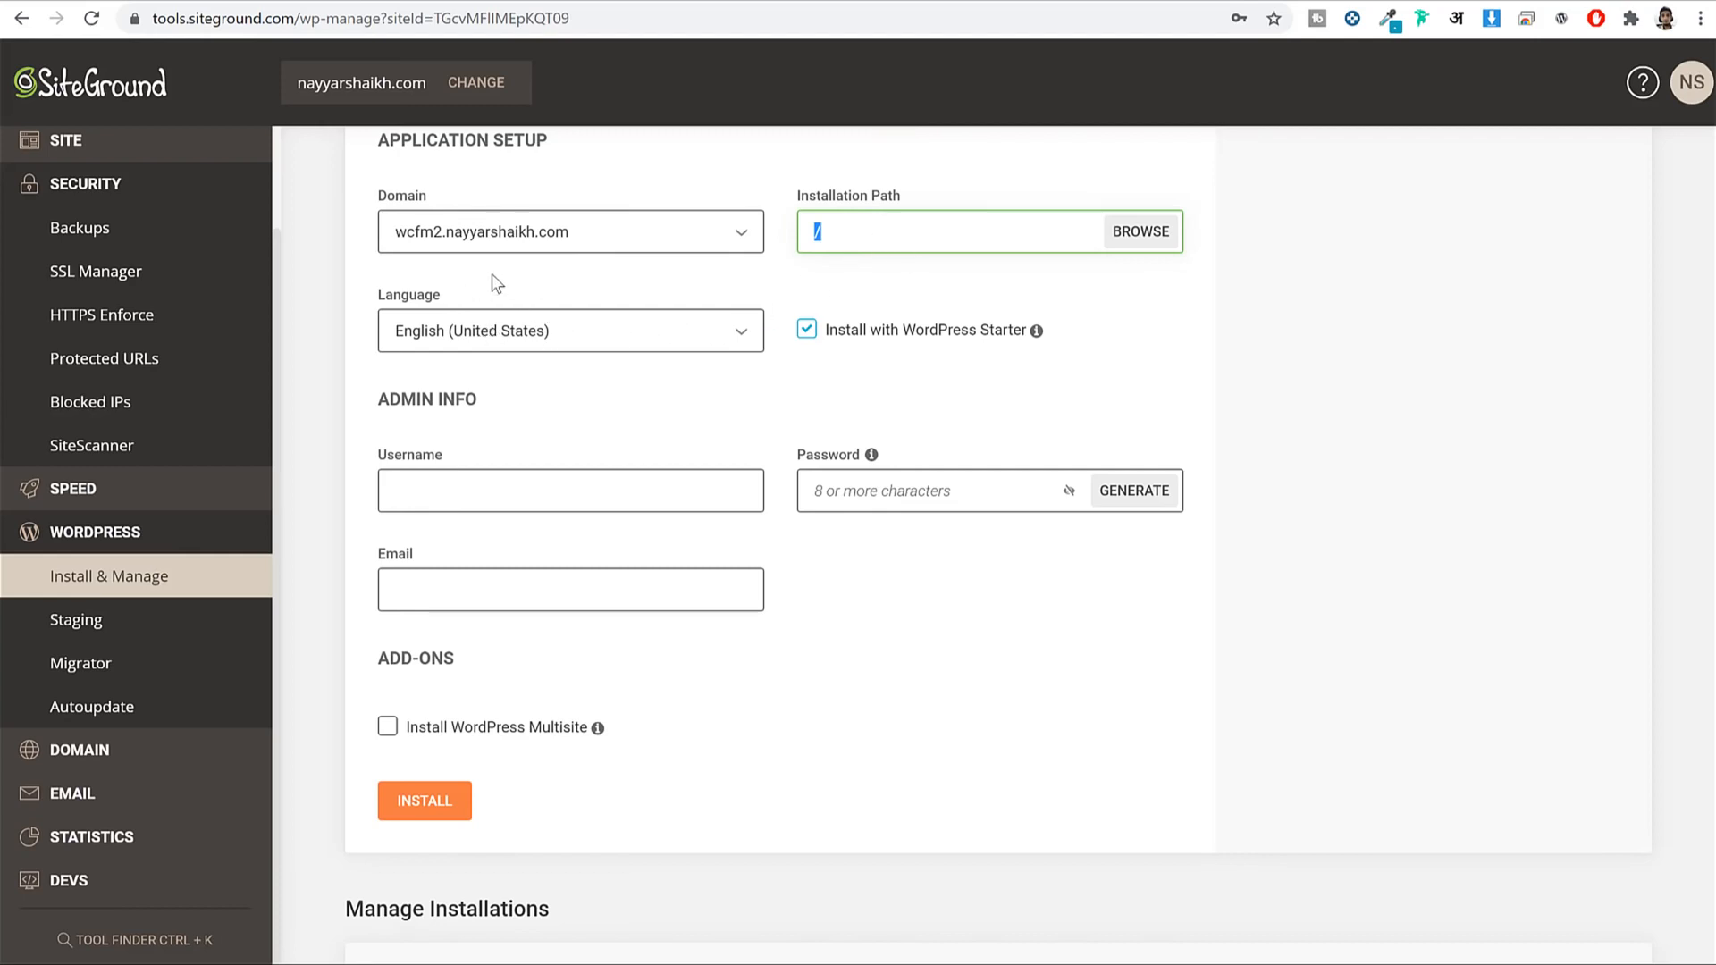
left_click(874, 357)
left_click_drag(837, 336, 1023, 340)
left_click(807, 330)
left_click(808, 332)
scroll(1073, 403, "down", 1)
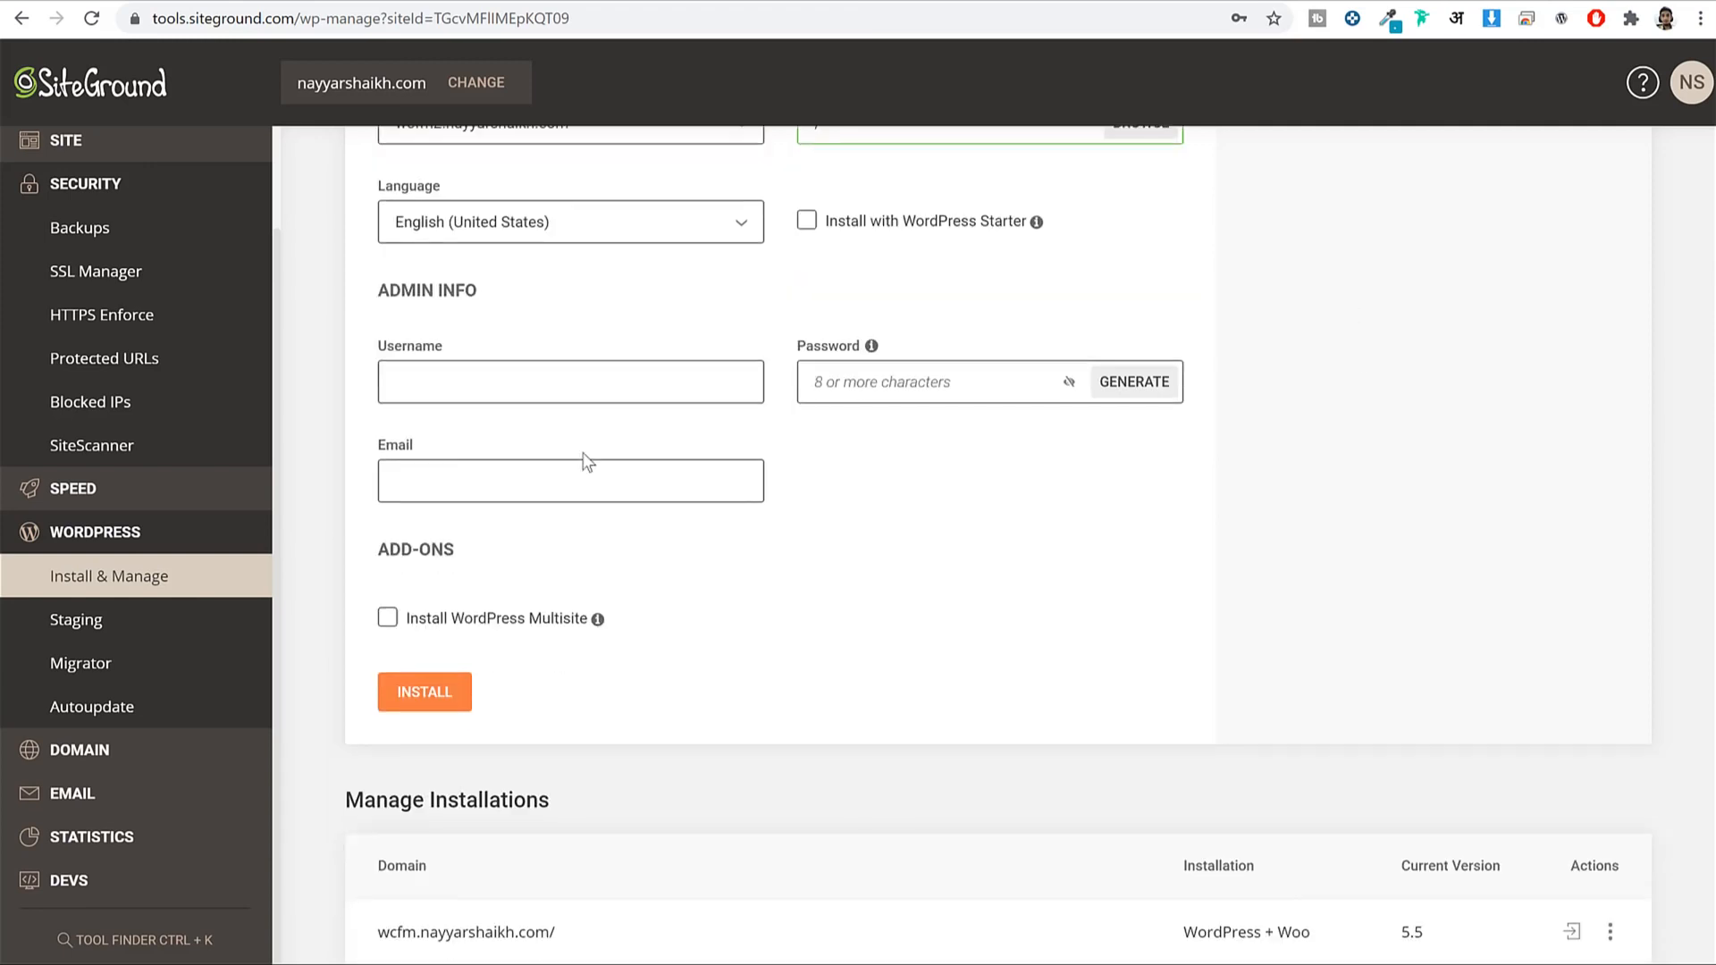
Fill in the admin username, a password and the admin e-mail address in Admin Info.
left_click(438, 382)
type("Nayyar")
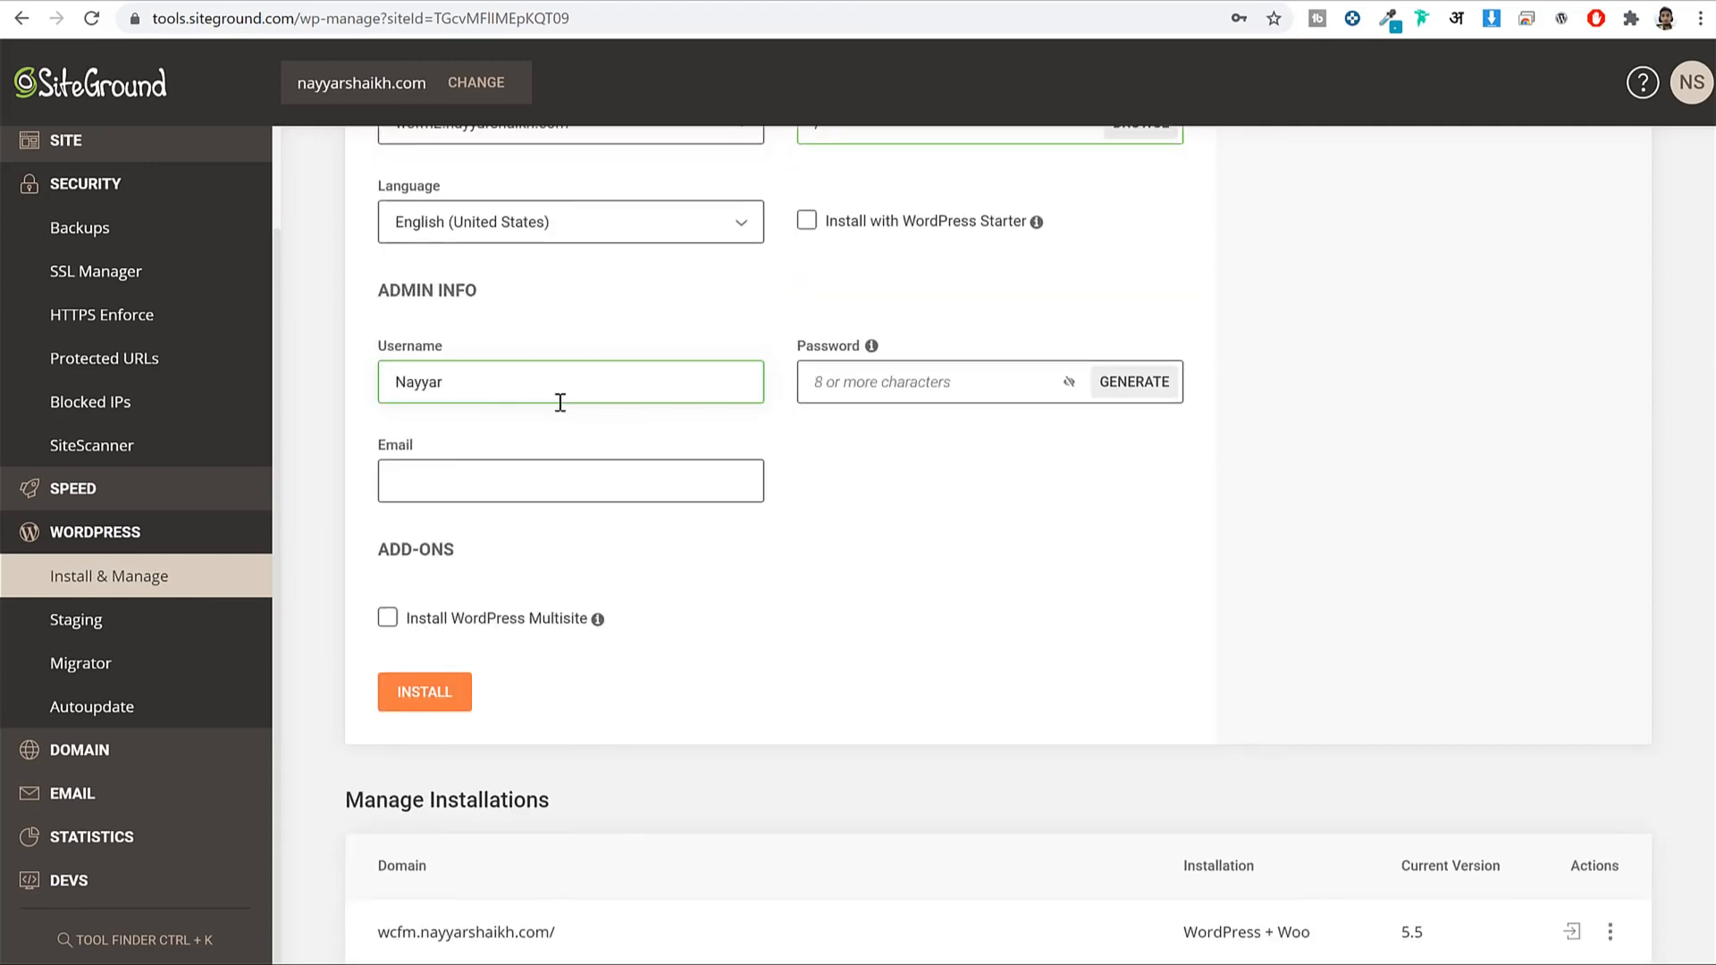
type("_Shaikh")
key("Tab")
type("N•••••••••")
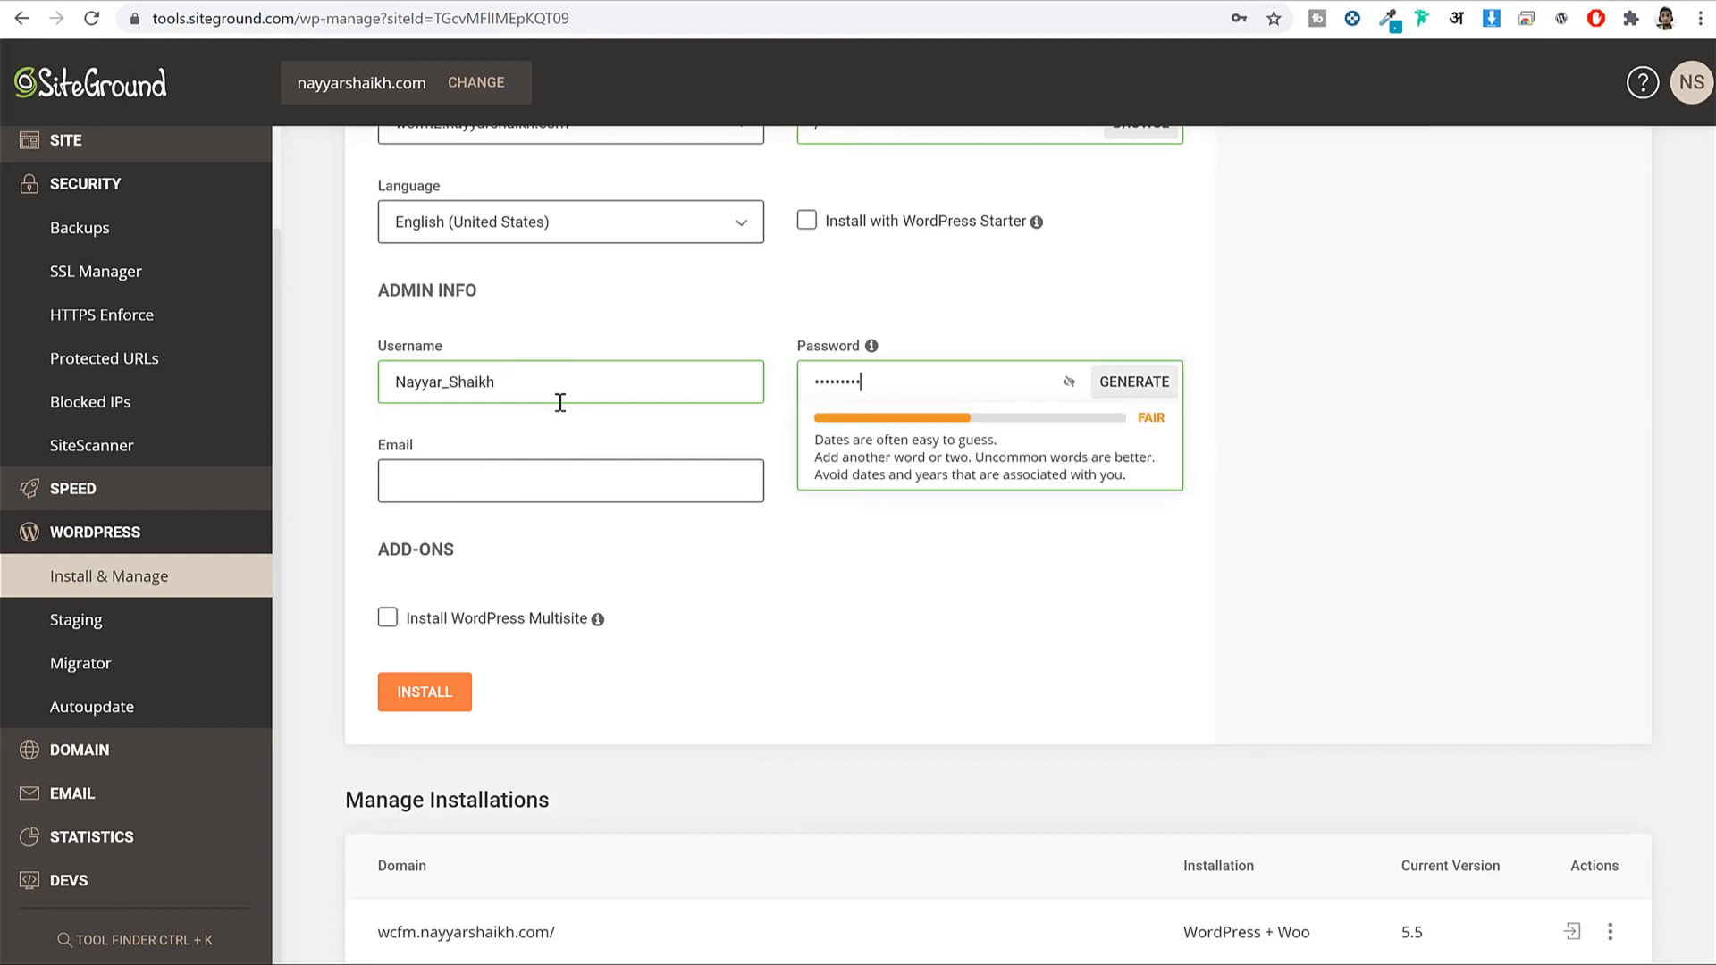
key("Tab")
left_click(519, 455)
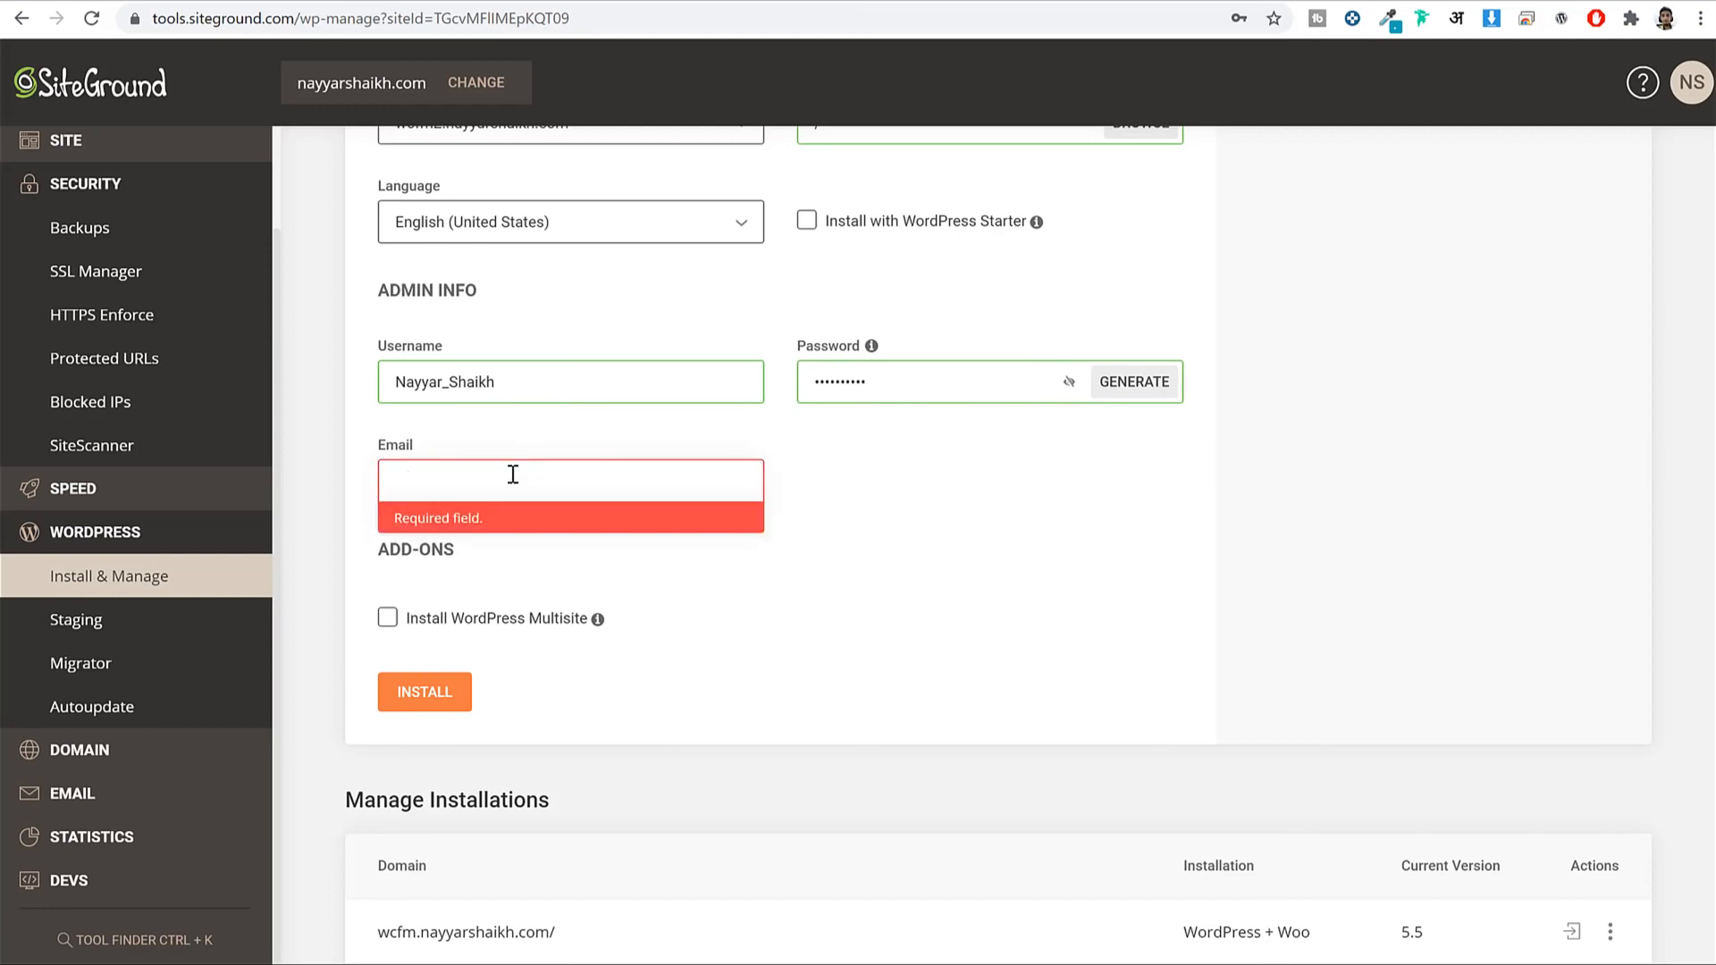
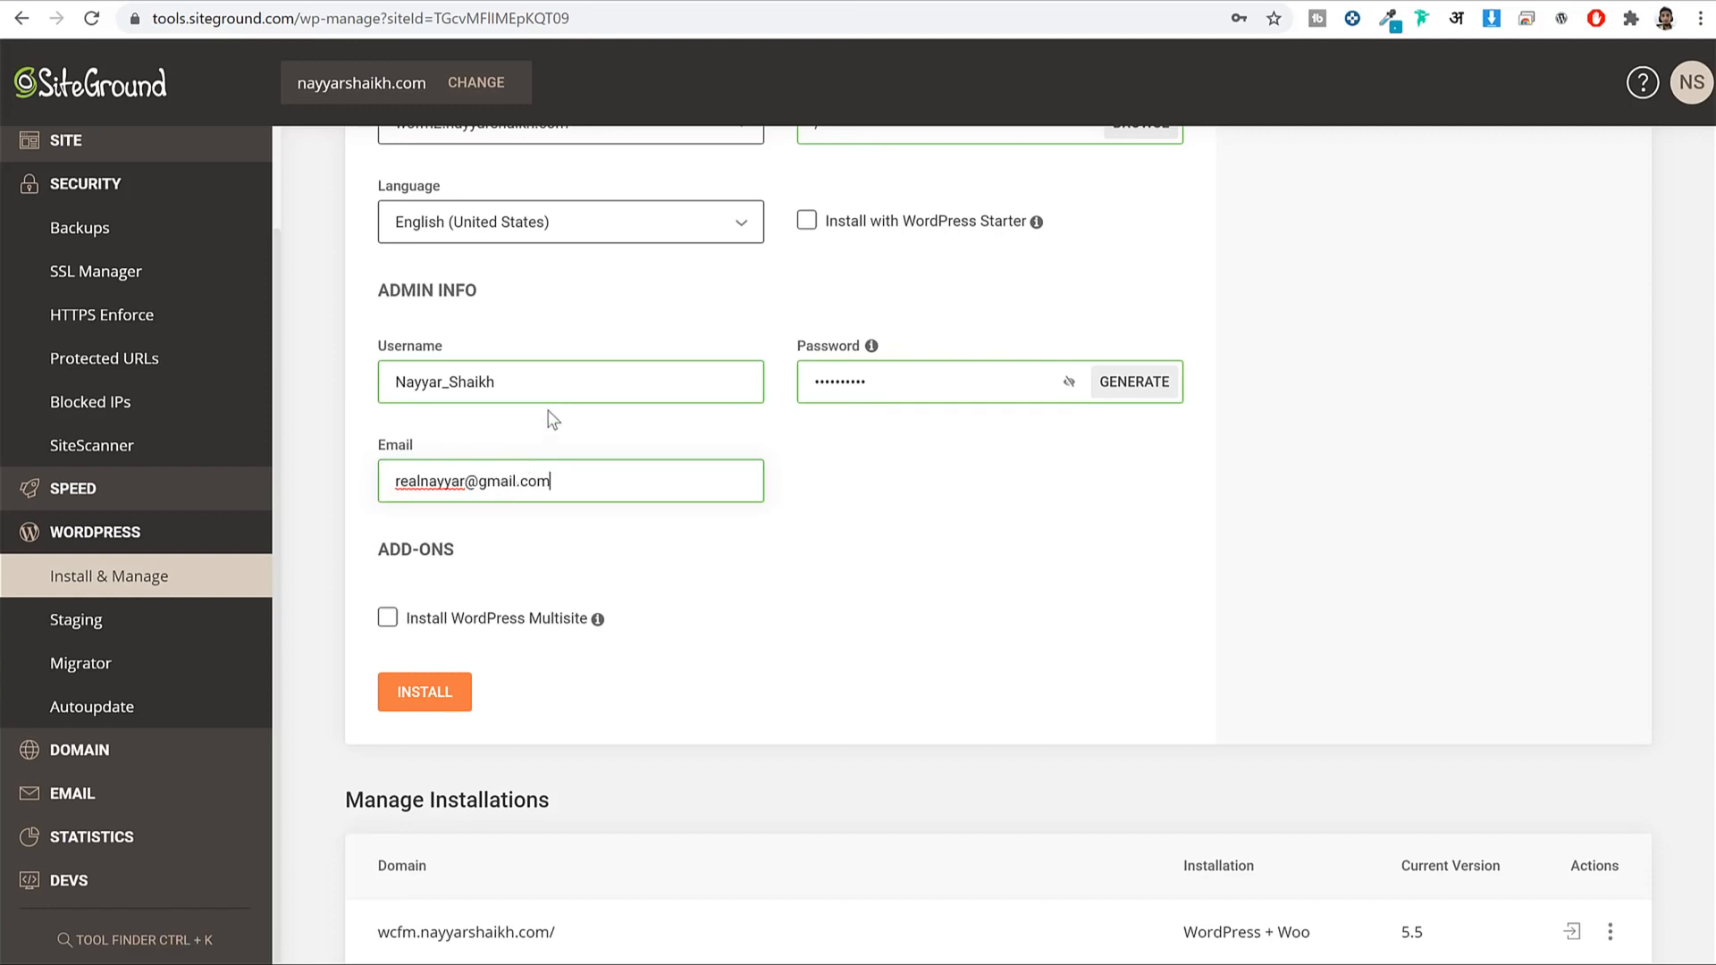
Double-check the entered admin username and scroll down toward the Install button.
left_click_drag(405, 387, 606, 422)
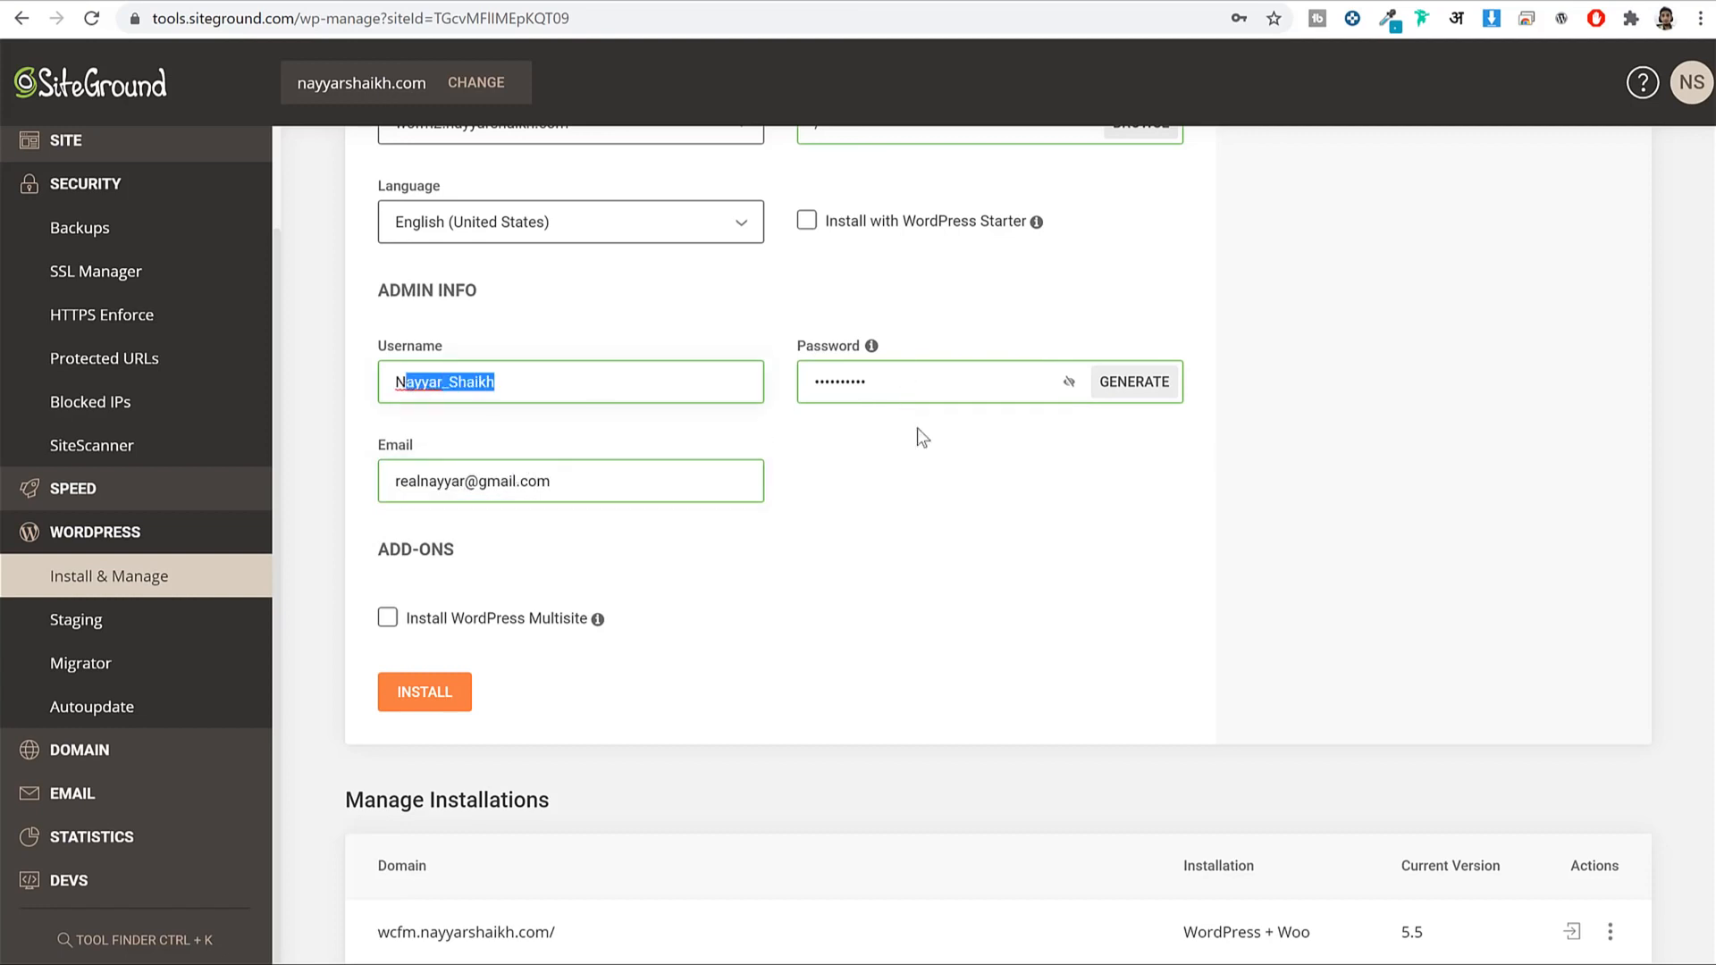
scroll(1026, 448, "up", 2)
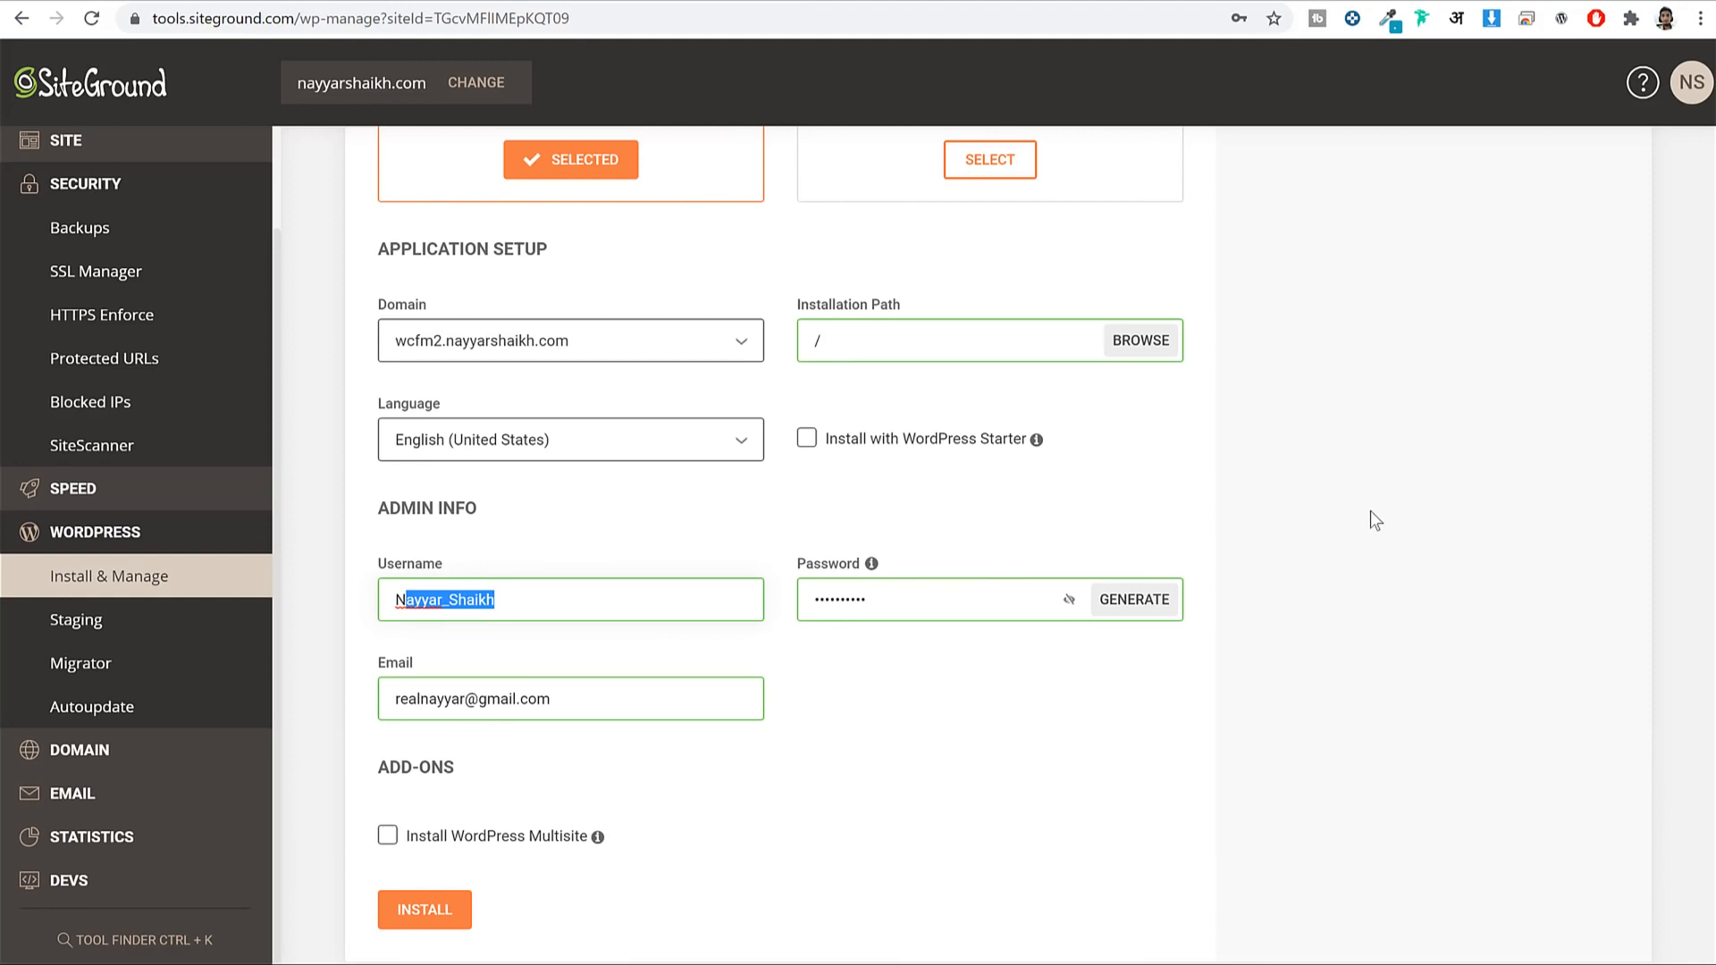
double_click(651, 601)
scroll(1600, 490, "down", 1)
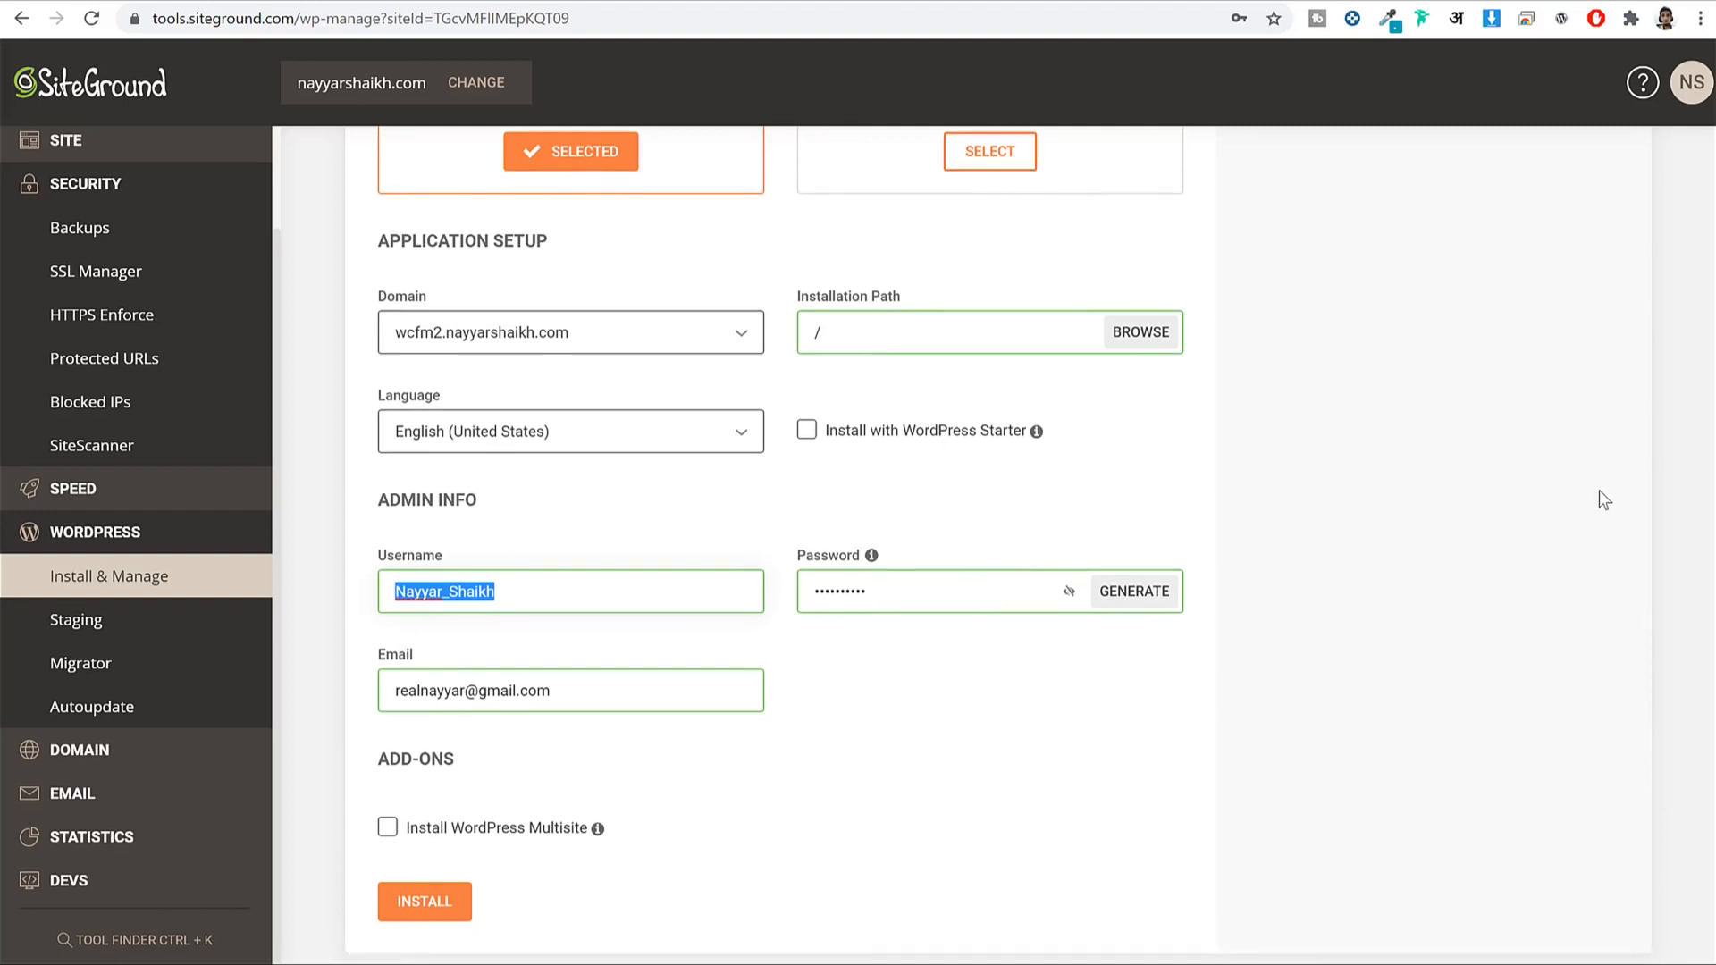
left_click(1600, 490)
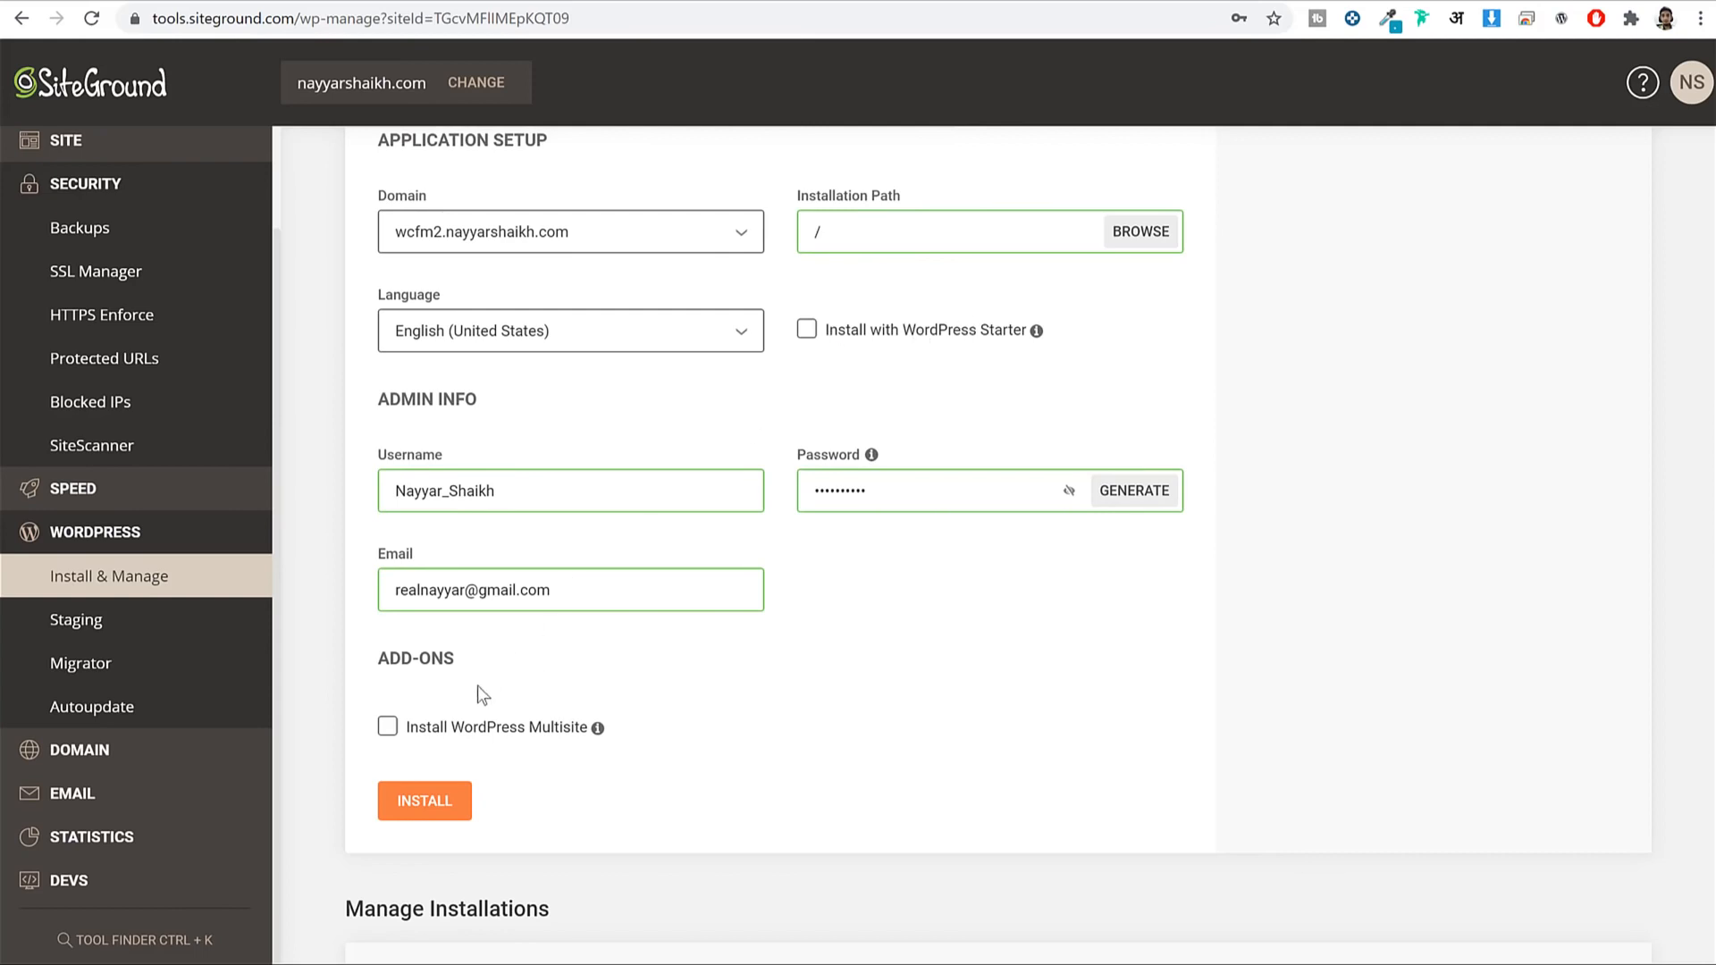
Install WordPress and confirm the success message names wcfm2.nayyarshaikh.com/.
left_click(420, 801)
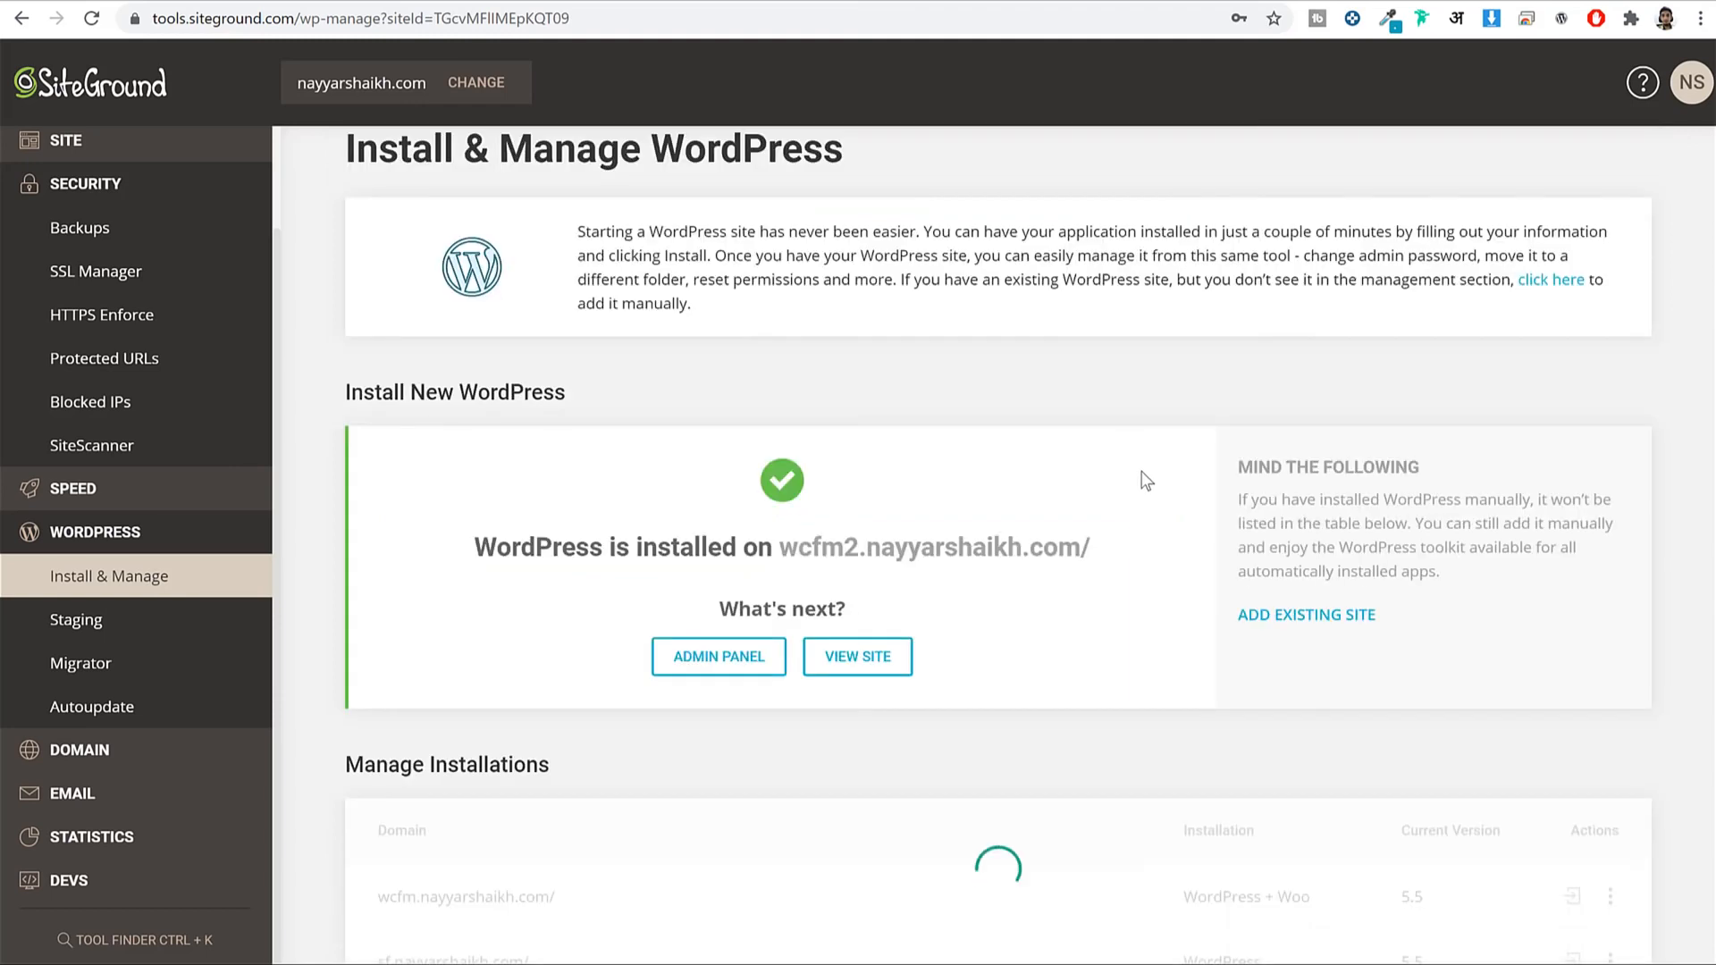
scroll(1146, 480, "down", 2)
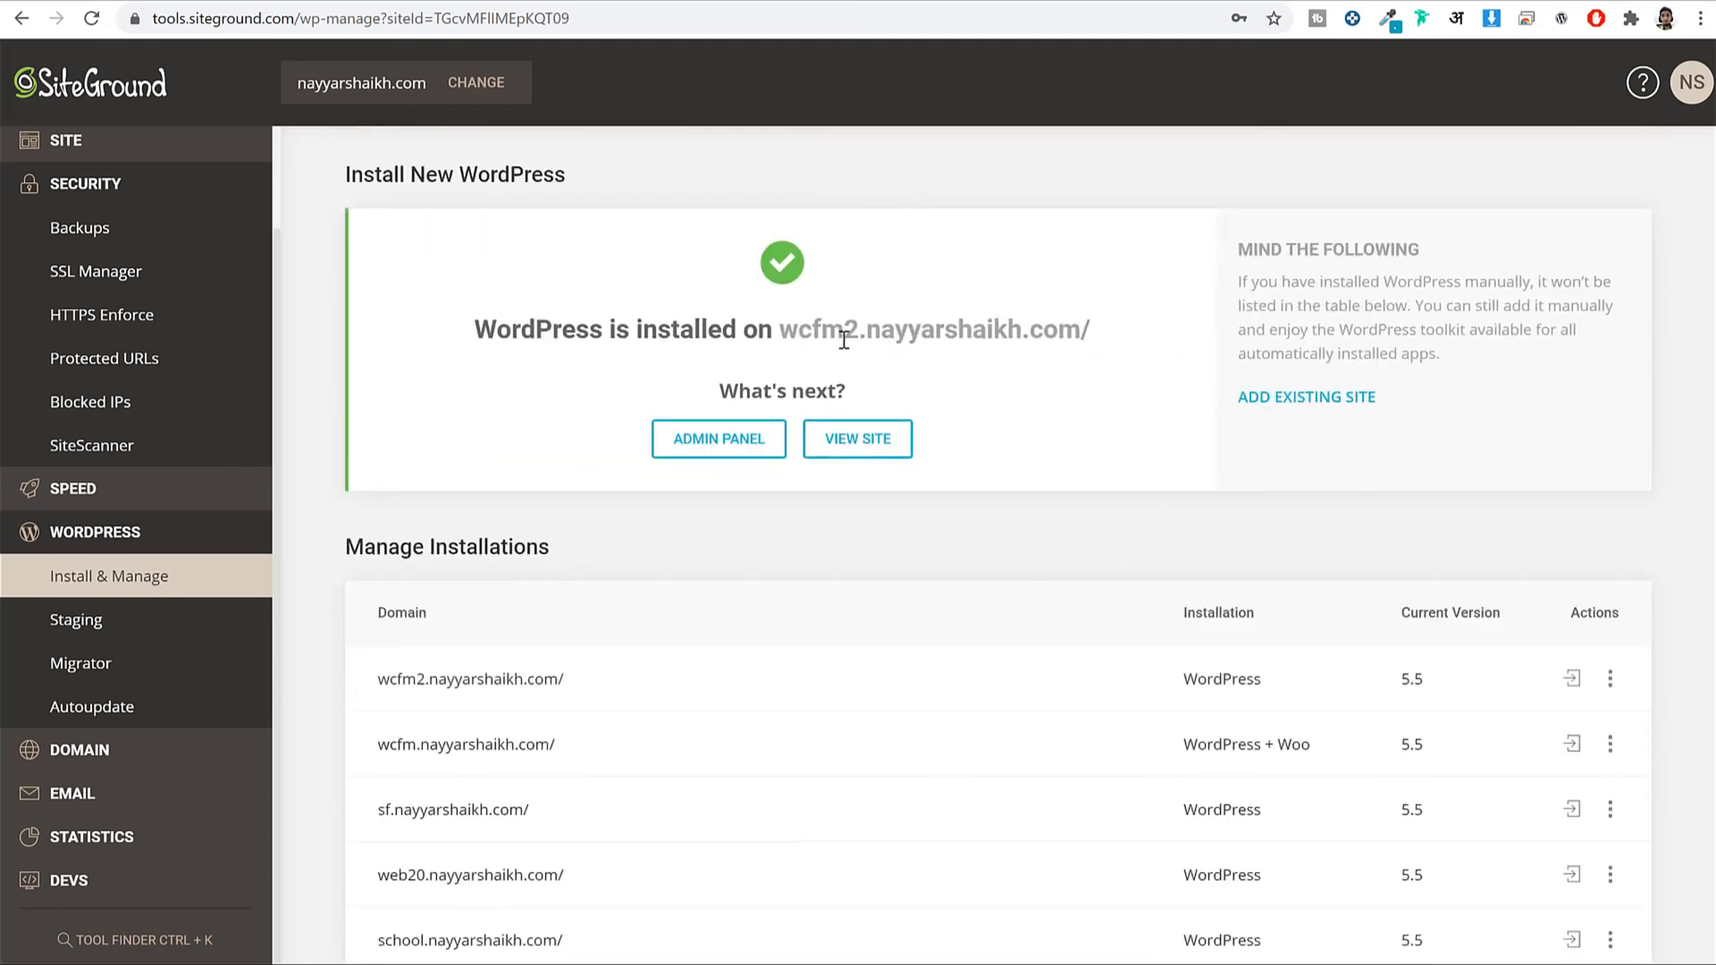
left_click_drag(762, 329, 1124, 319)
left_click(1124, 319)
left_click_drag(782, 328, 1097, 312)
left_click(1099, 313)
Find the new wcfm2.nayyarshaikh.com WordPress entry under Manage Installations and log into its admin.
left_click_drag(374, 681, 572, 687)
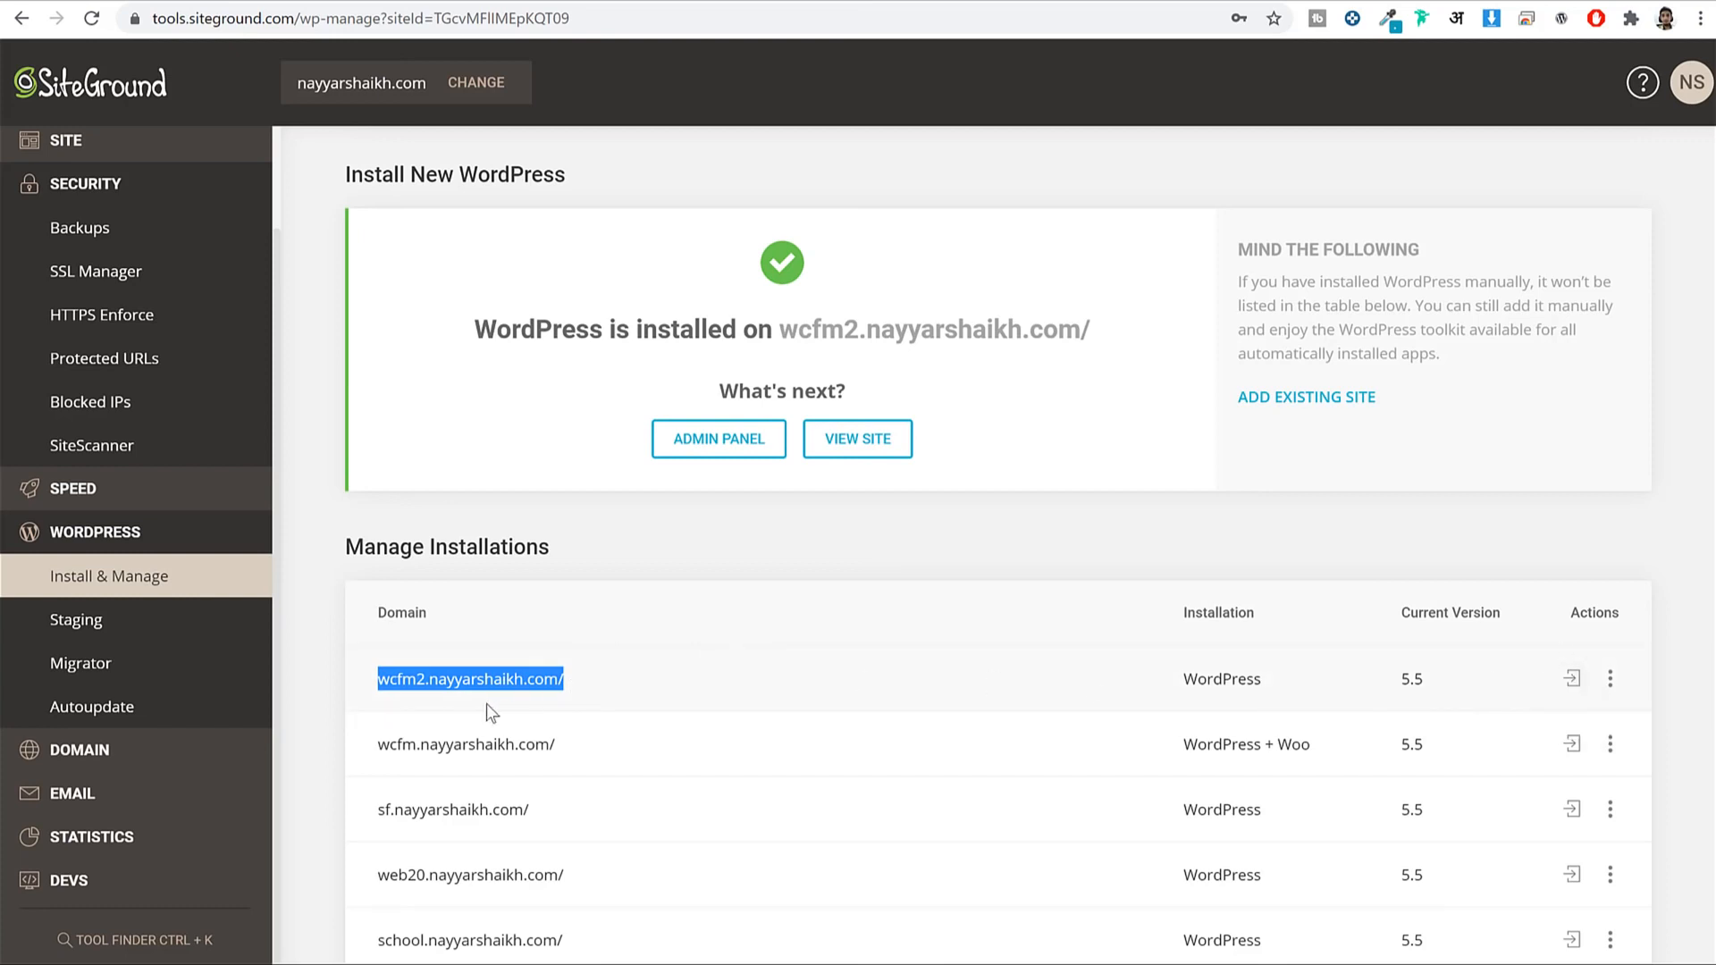
left_click(1112, 698)
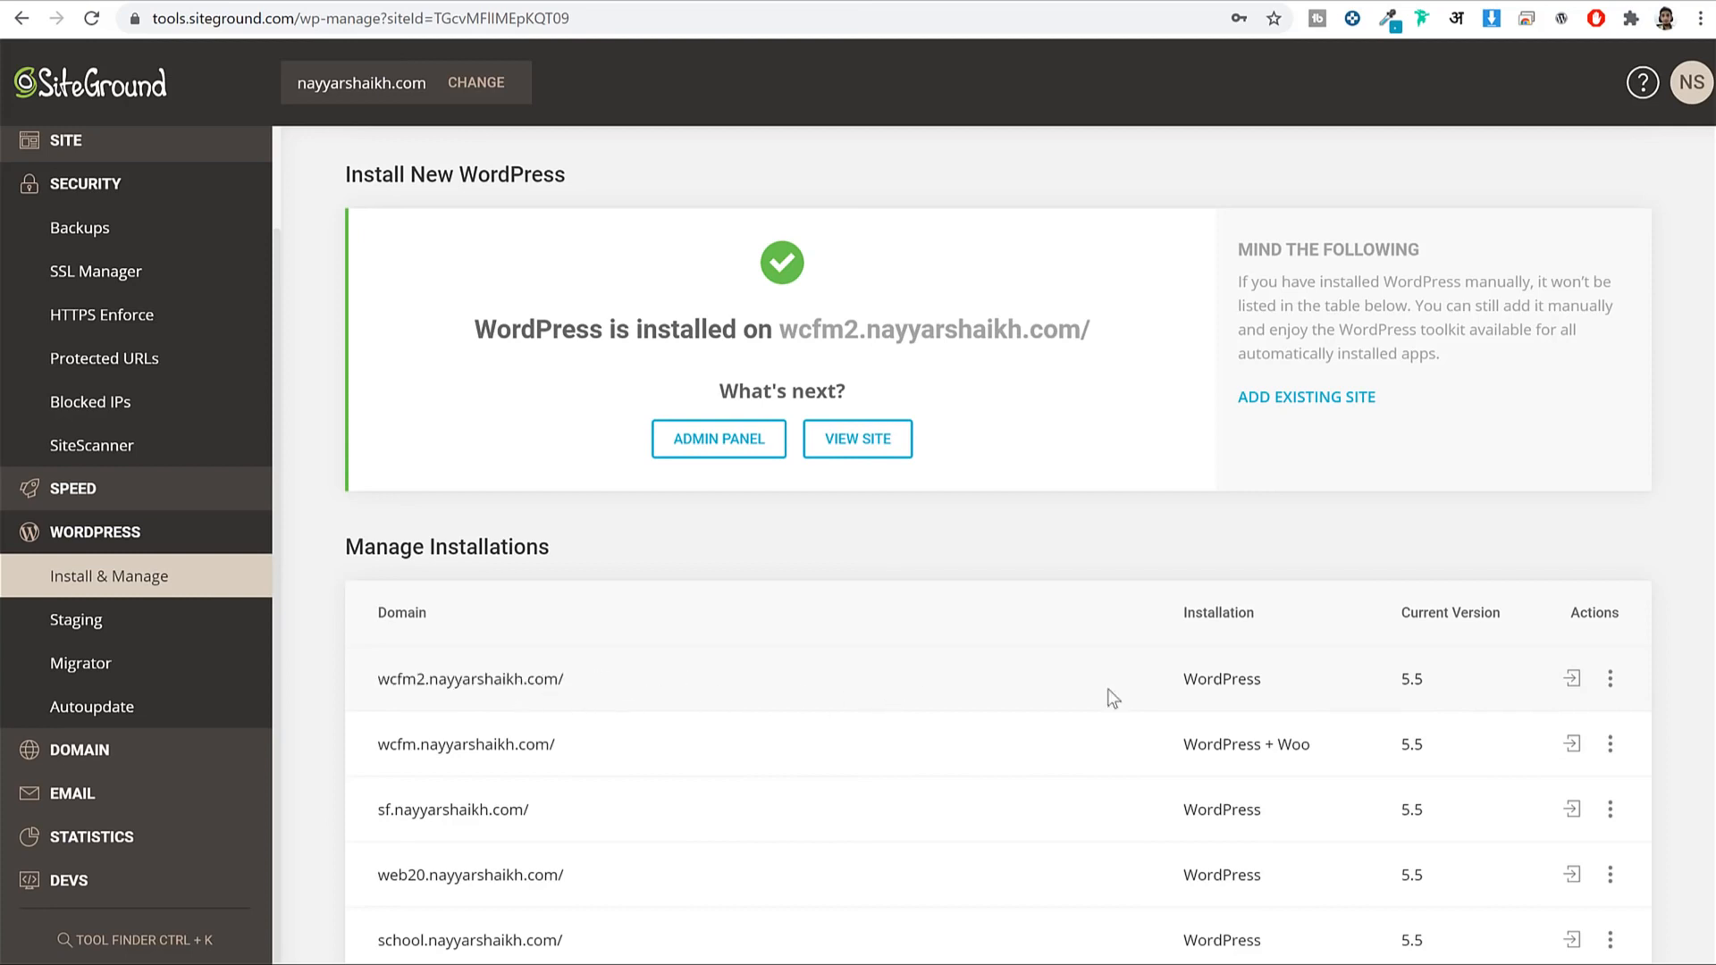
left_click_drag(1262, 679, 1155, 678)
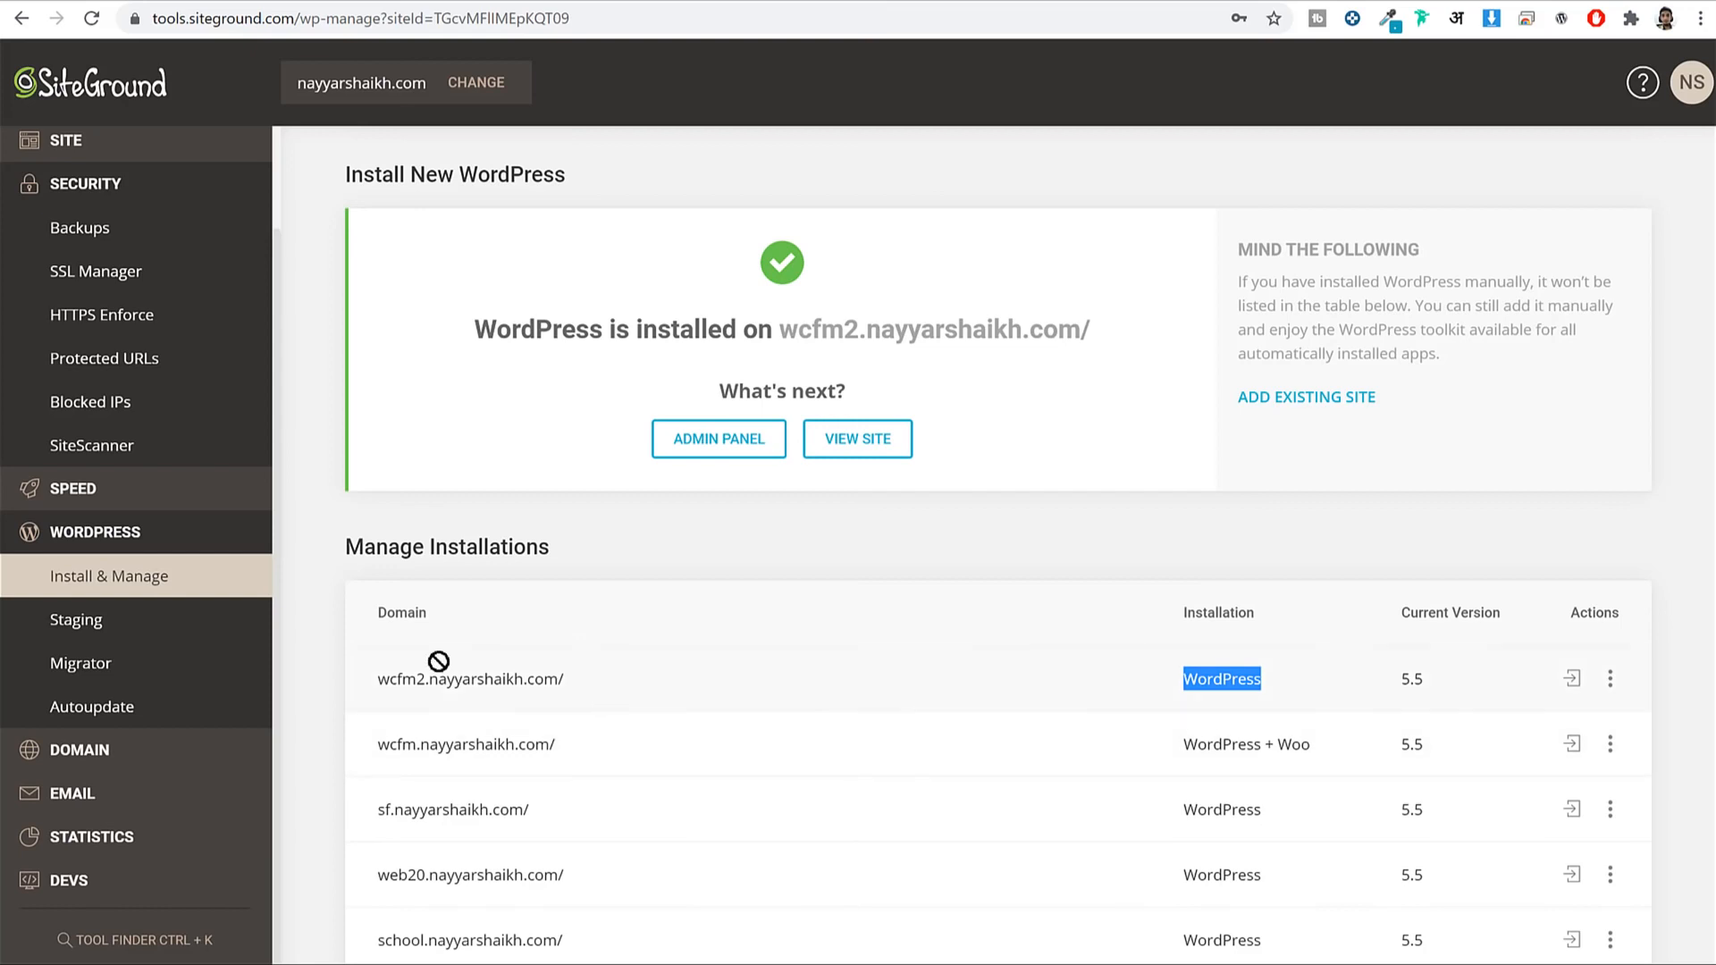
left_click_drag(428, 678, 757, 679)
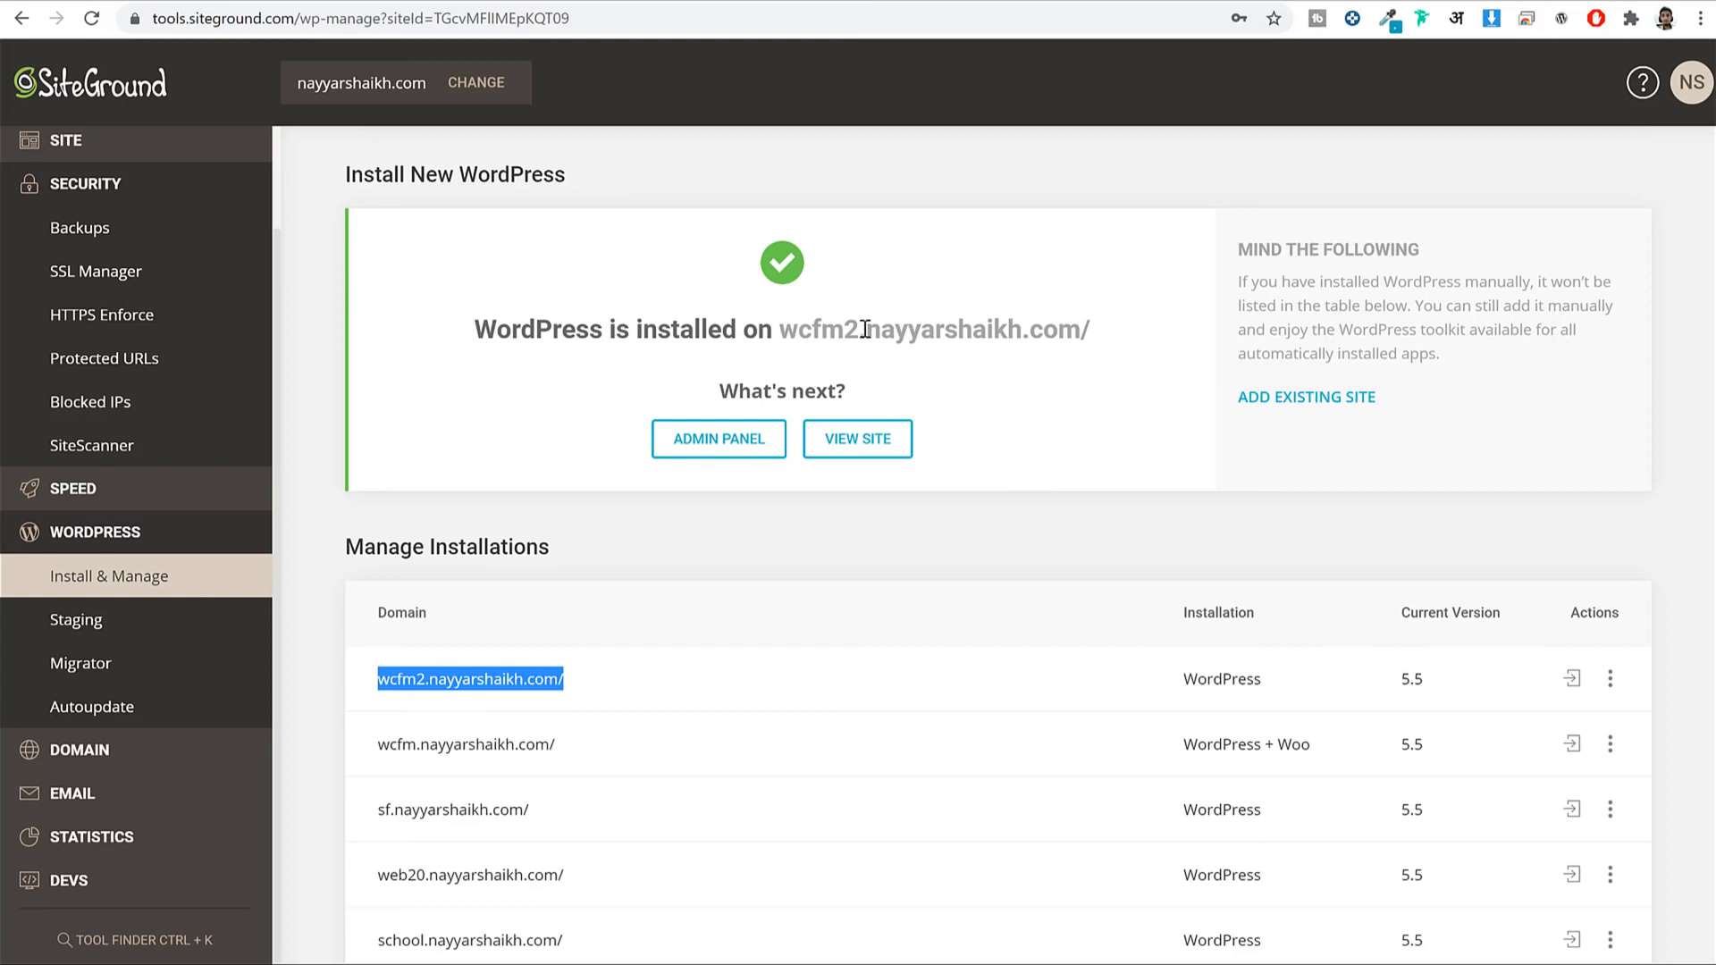
left_click_drag(565, 680, 358, 617)
left_click(477, 678)
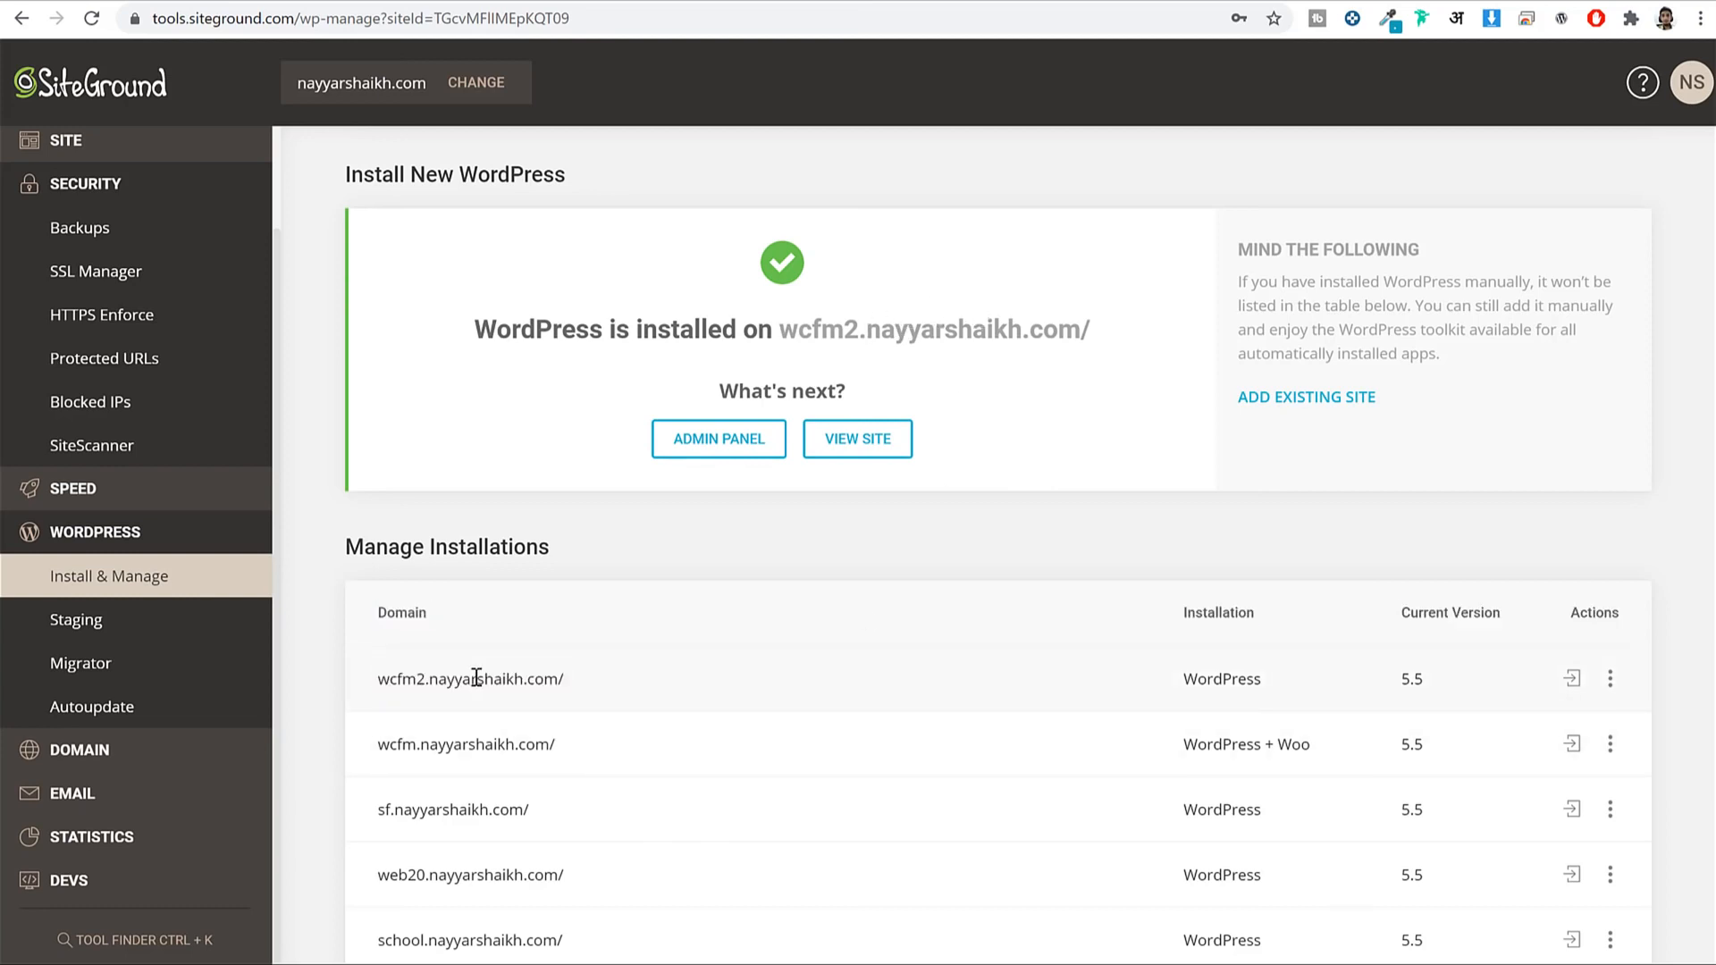
left_click_drag(381, 683, 581, 675)
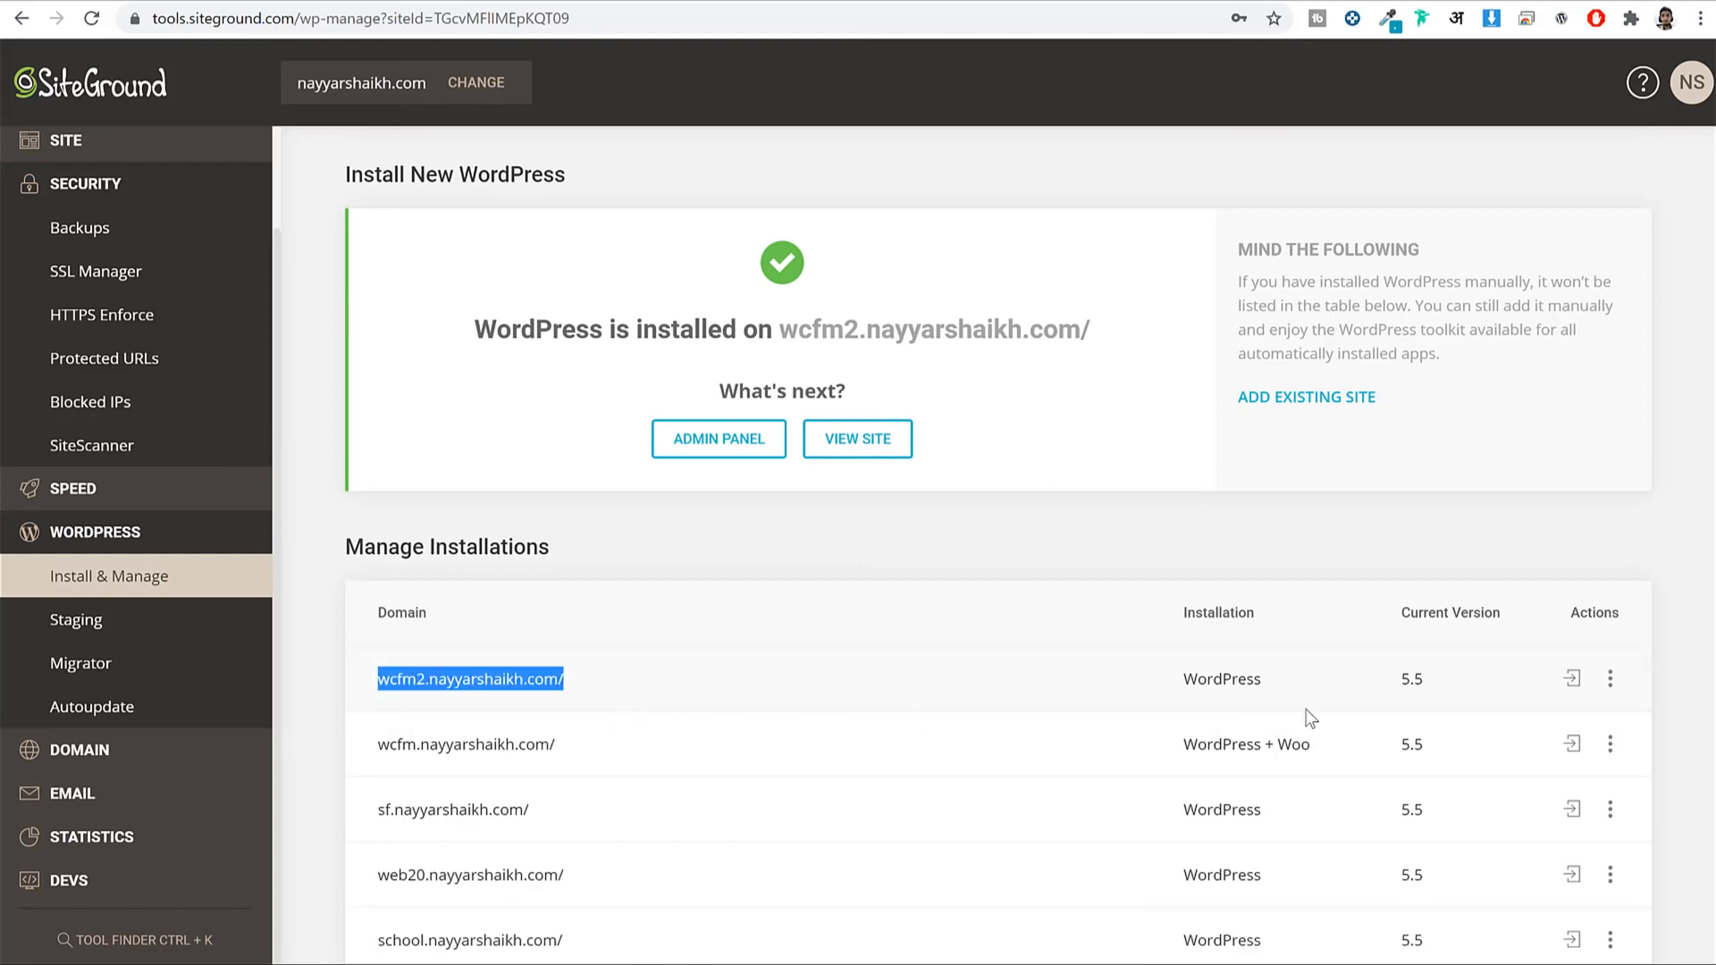
left_click(1574, 681)
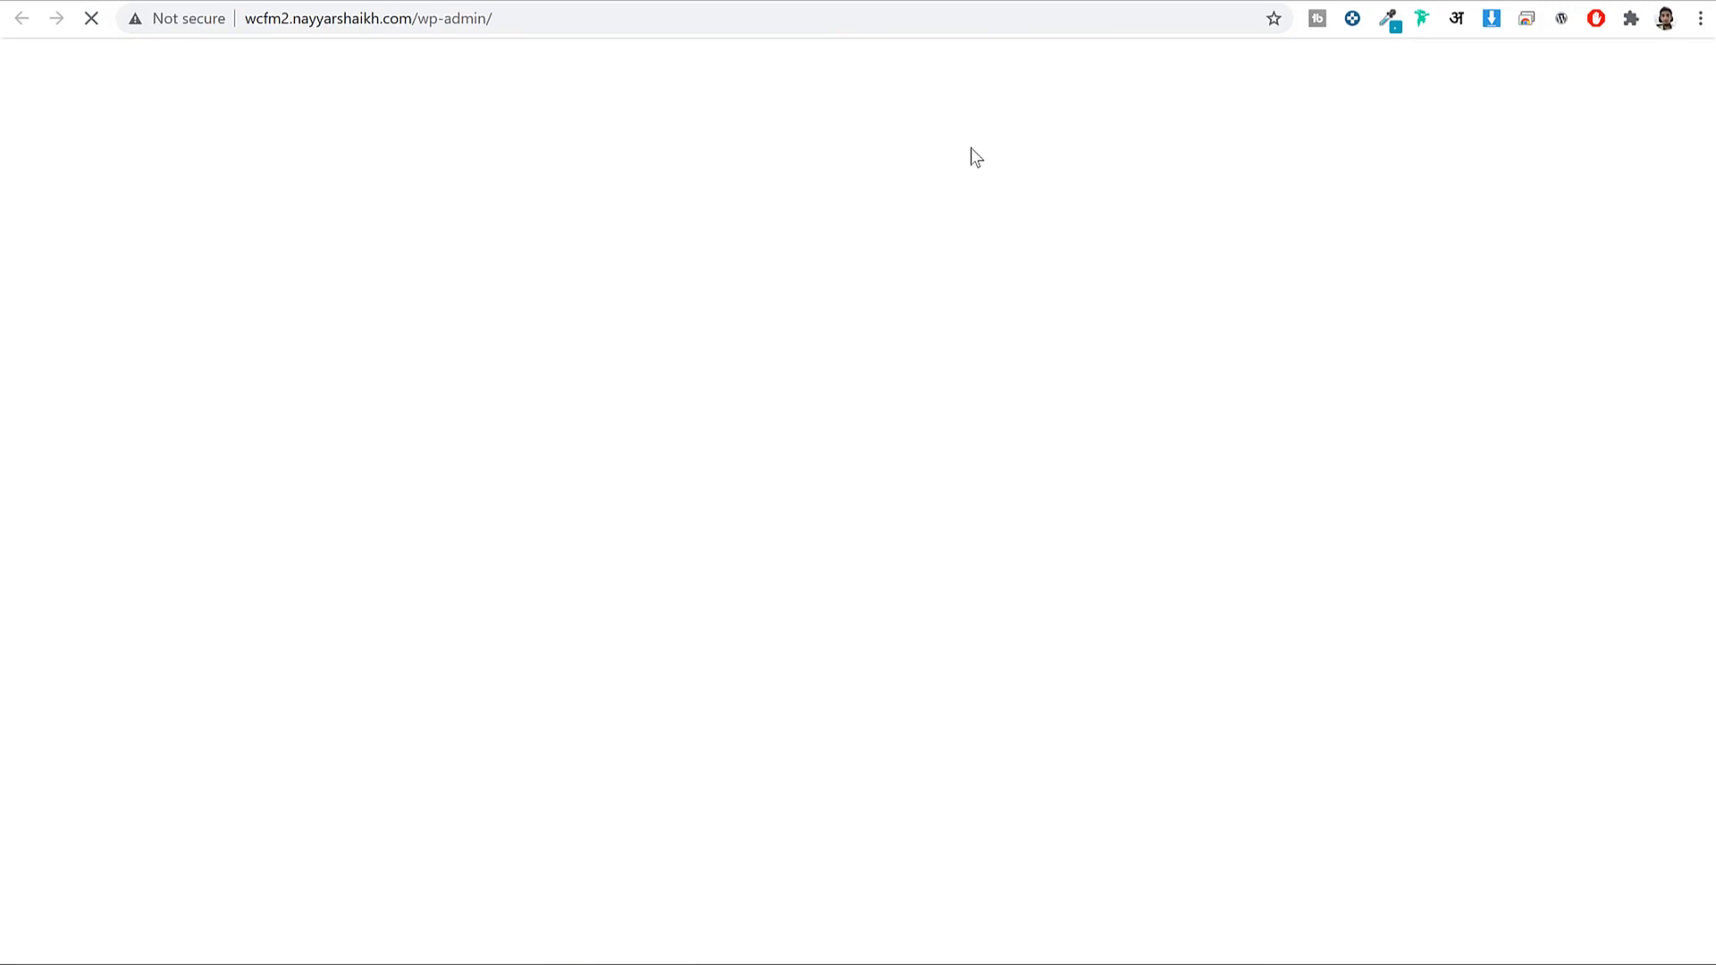
Let the wcfm2 Dashboard load and highlight /wp-admin/ in the browser address.
scroll(1313, 434, "down", 5)
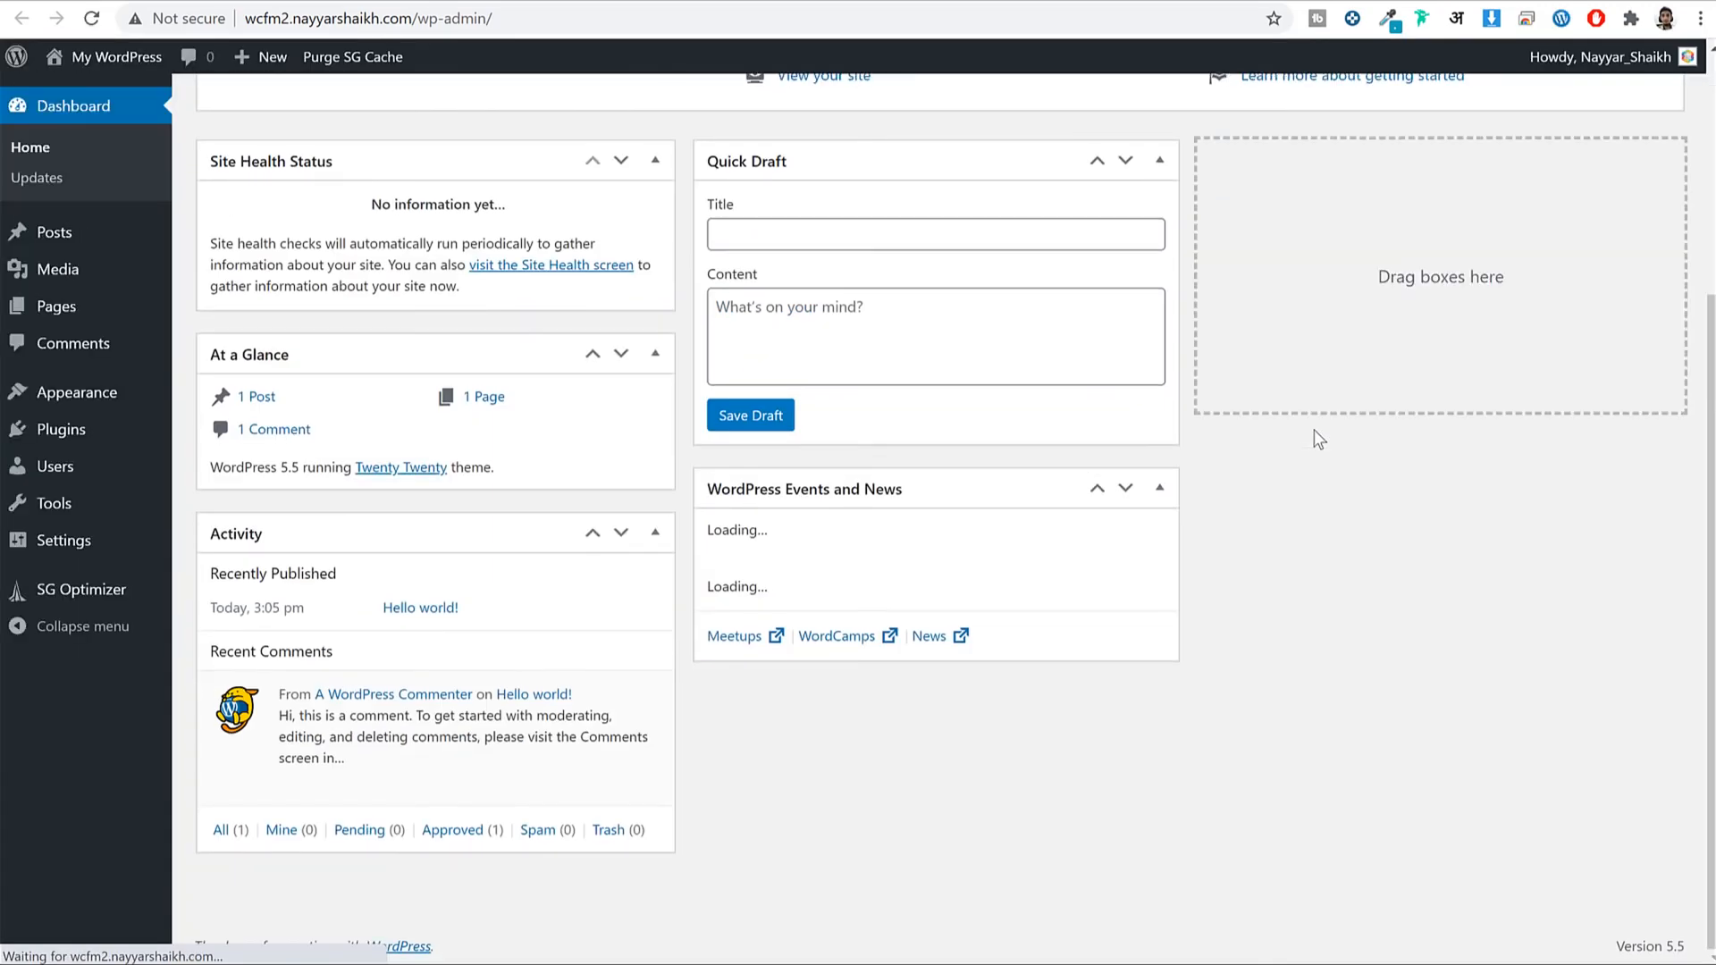
scroll(1320, 438, "up", 4)
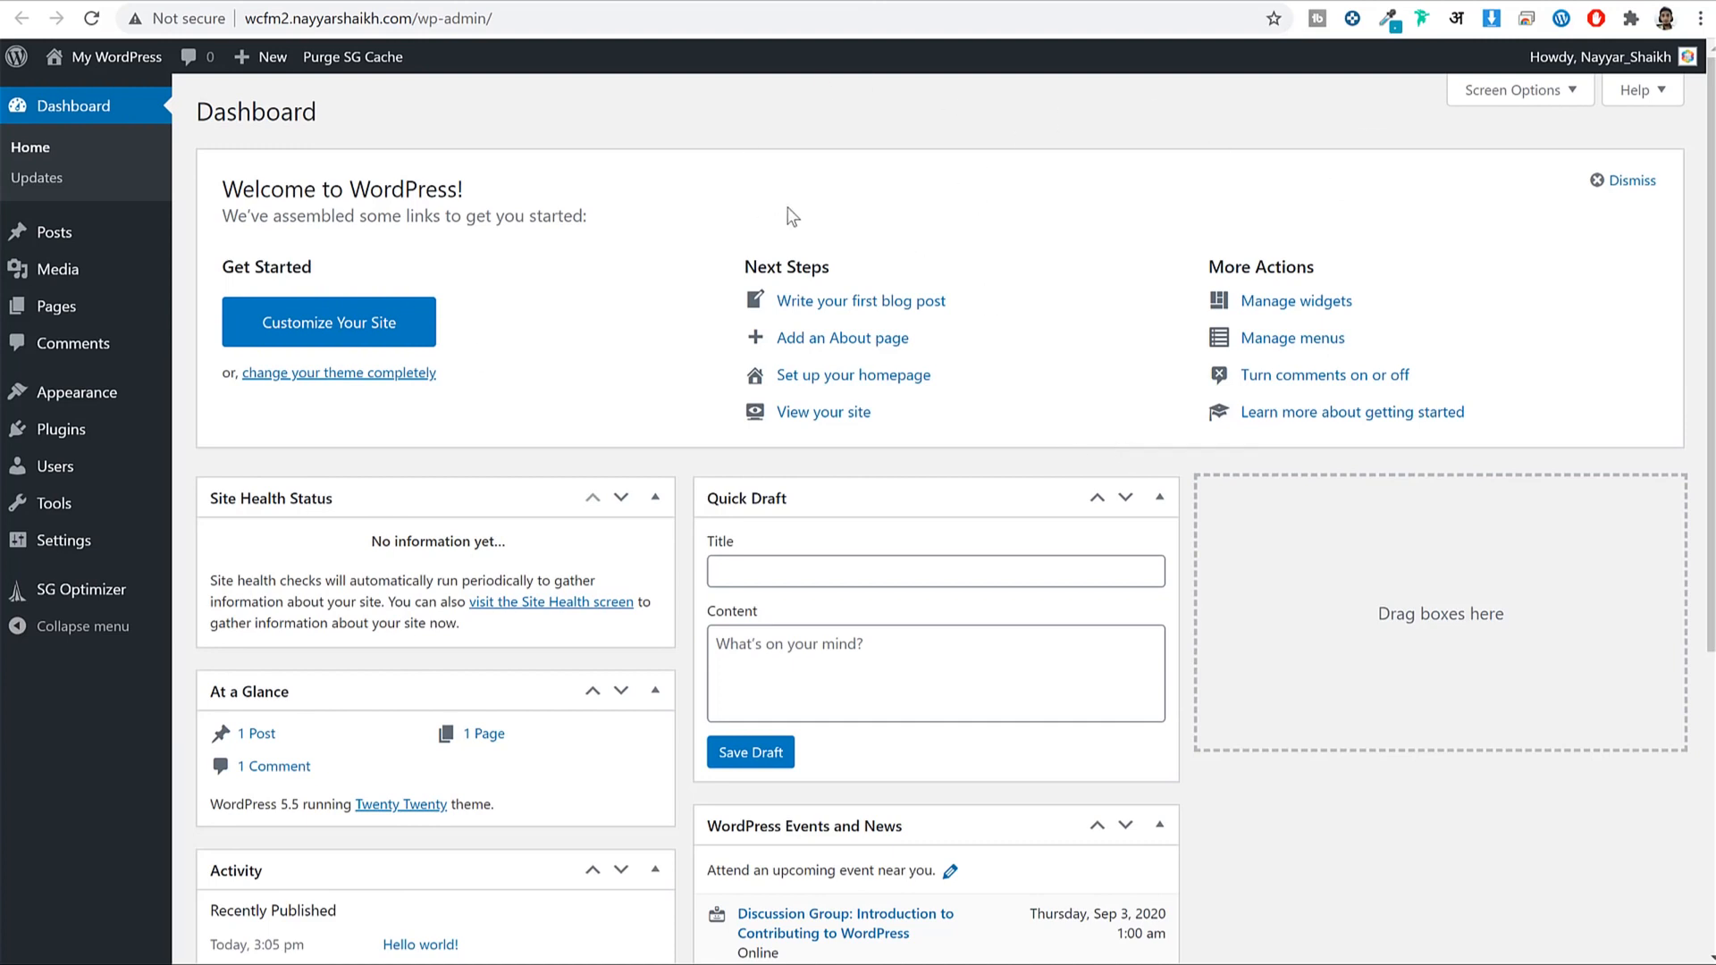
left_click(563, 14)
left_click(525, 14)
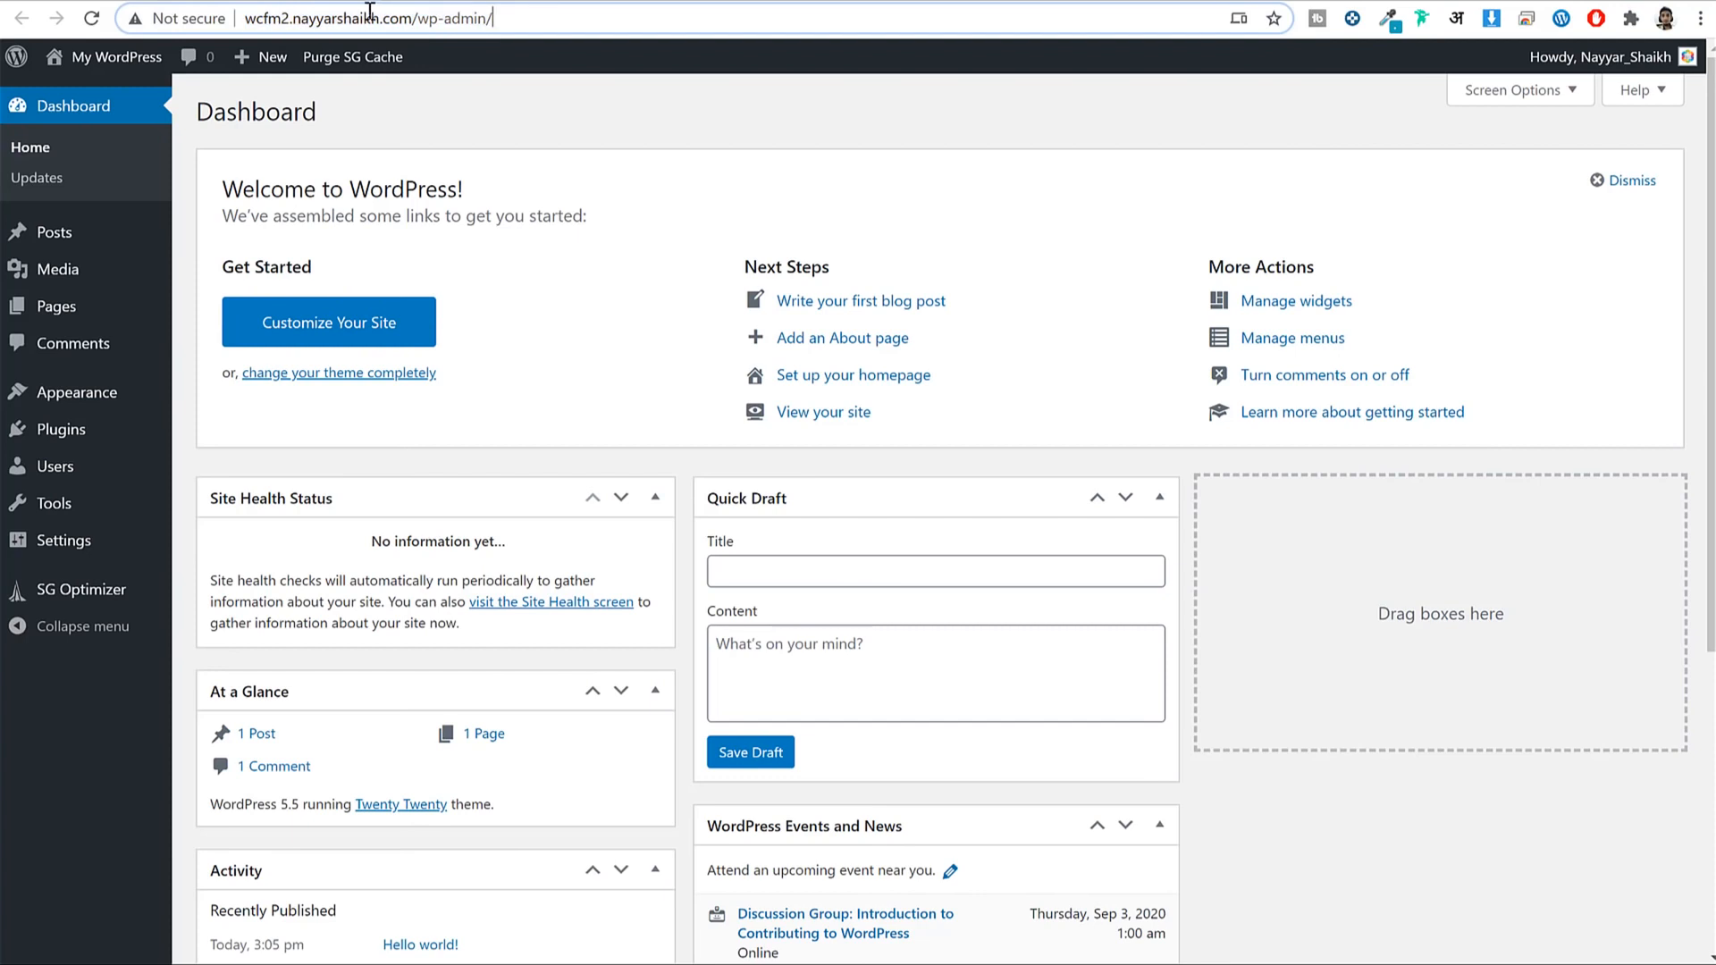
left_click_drag(414, 16, 169, 18)
left_click(500, 18)
left_click_drag(413, 16, 572, 16)
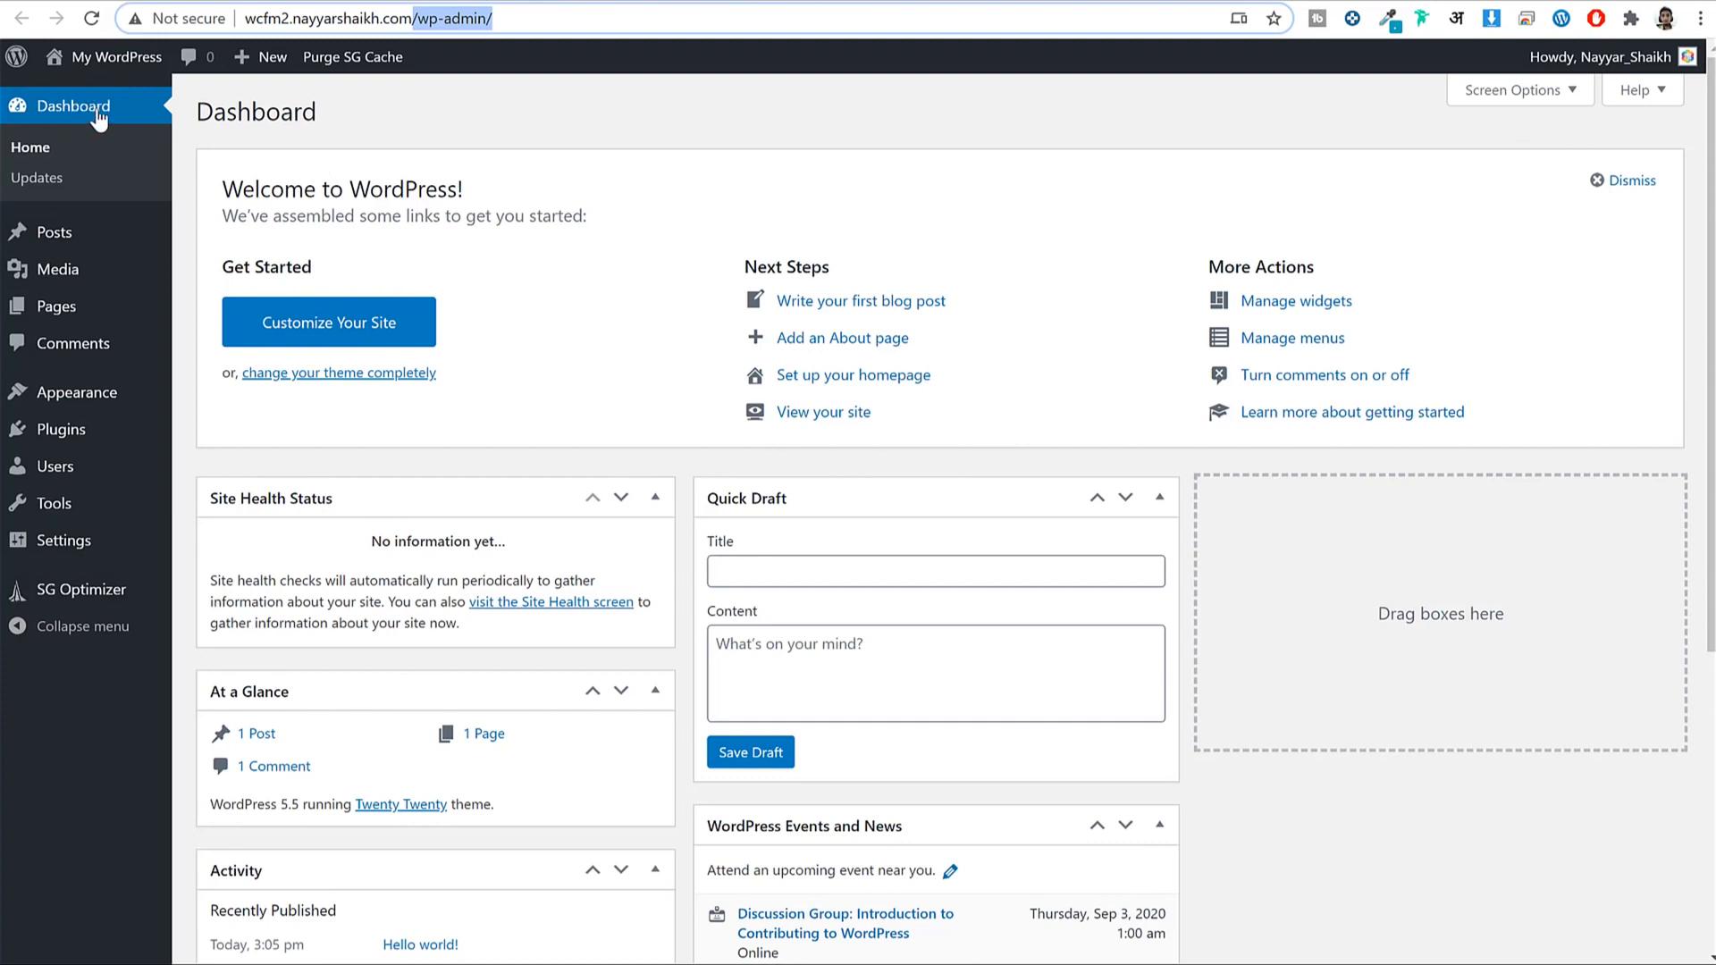
scroll(1442, 472, "down", 5)
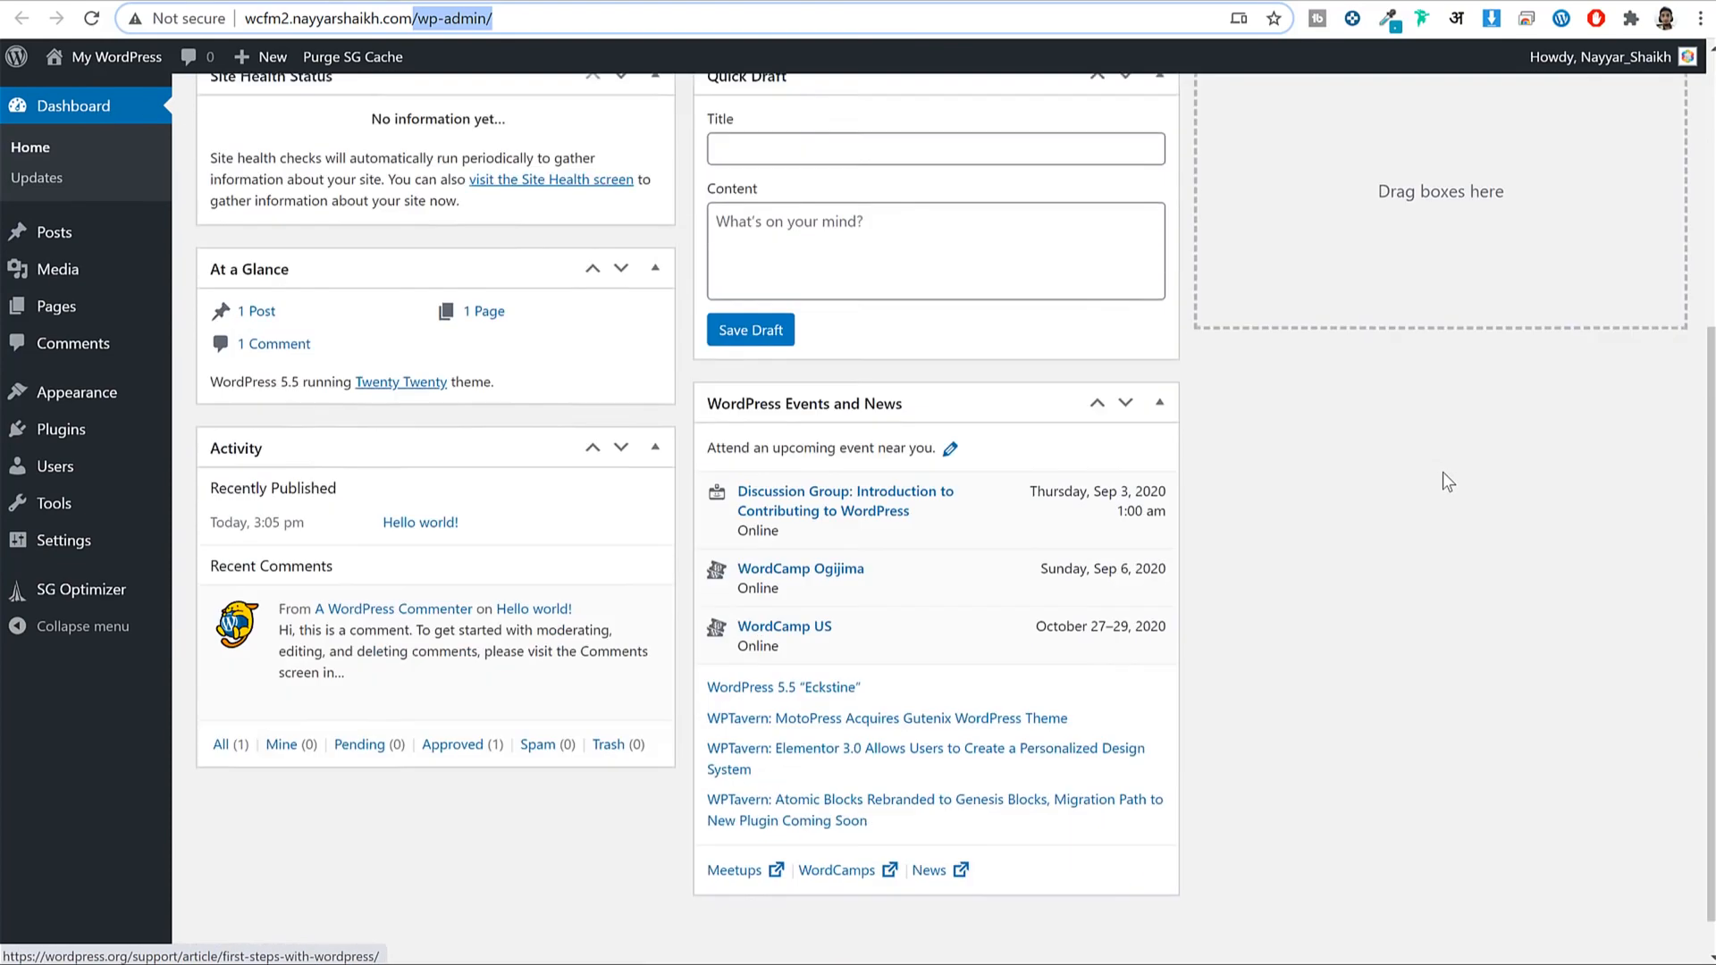
scroll(1443, 474, "up", 5)
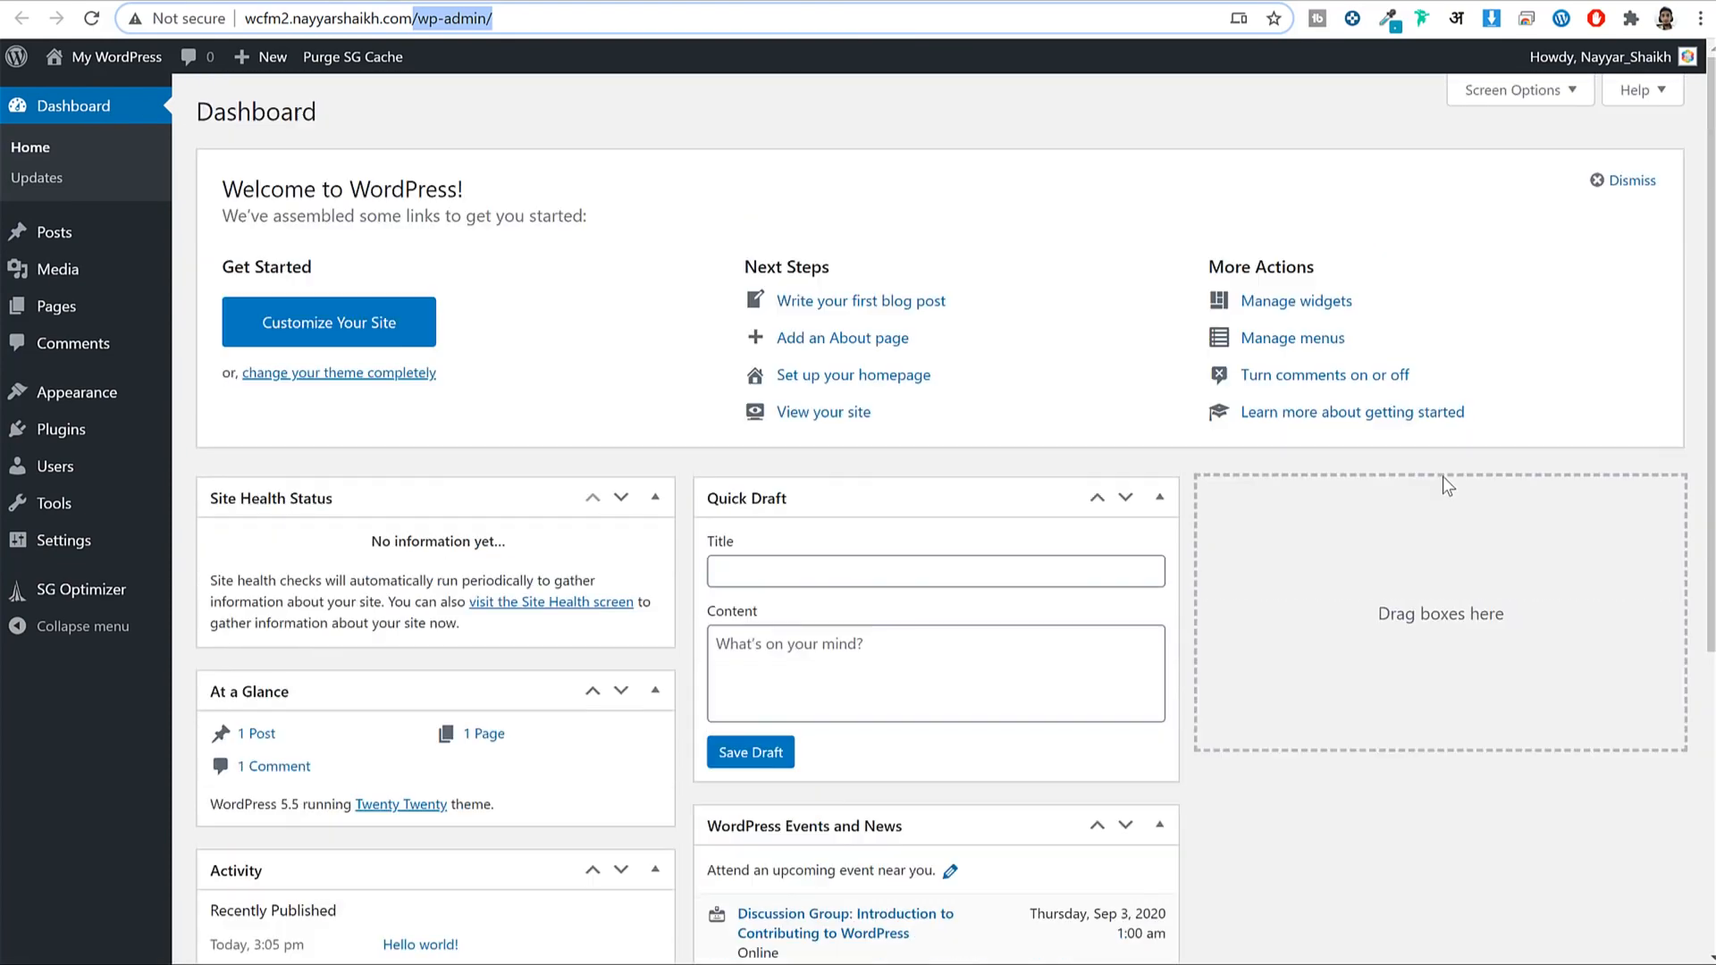
Look through Posts, Media, Pages and Comments, then go to Appearance > Themes.
left_click(56, 237)
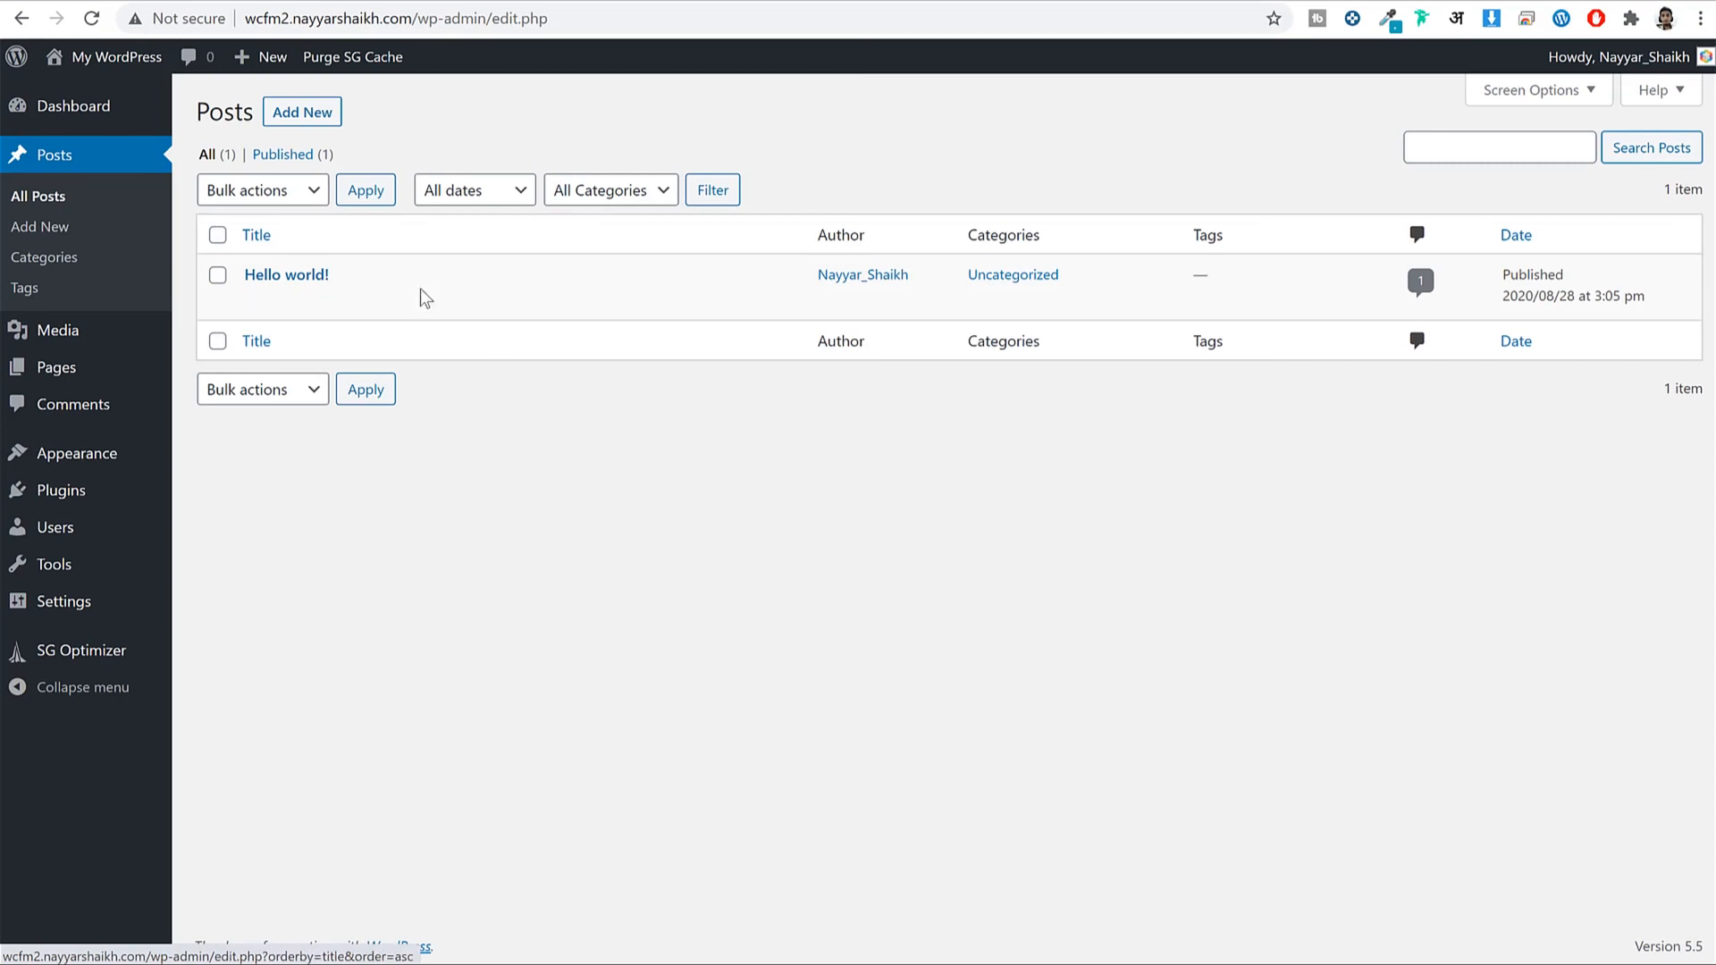
left_click(95, 332)
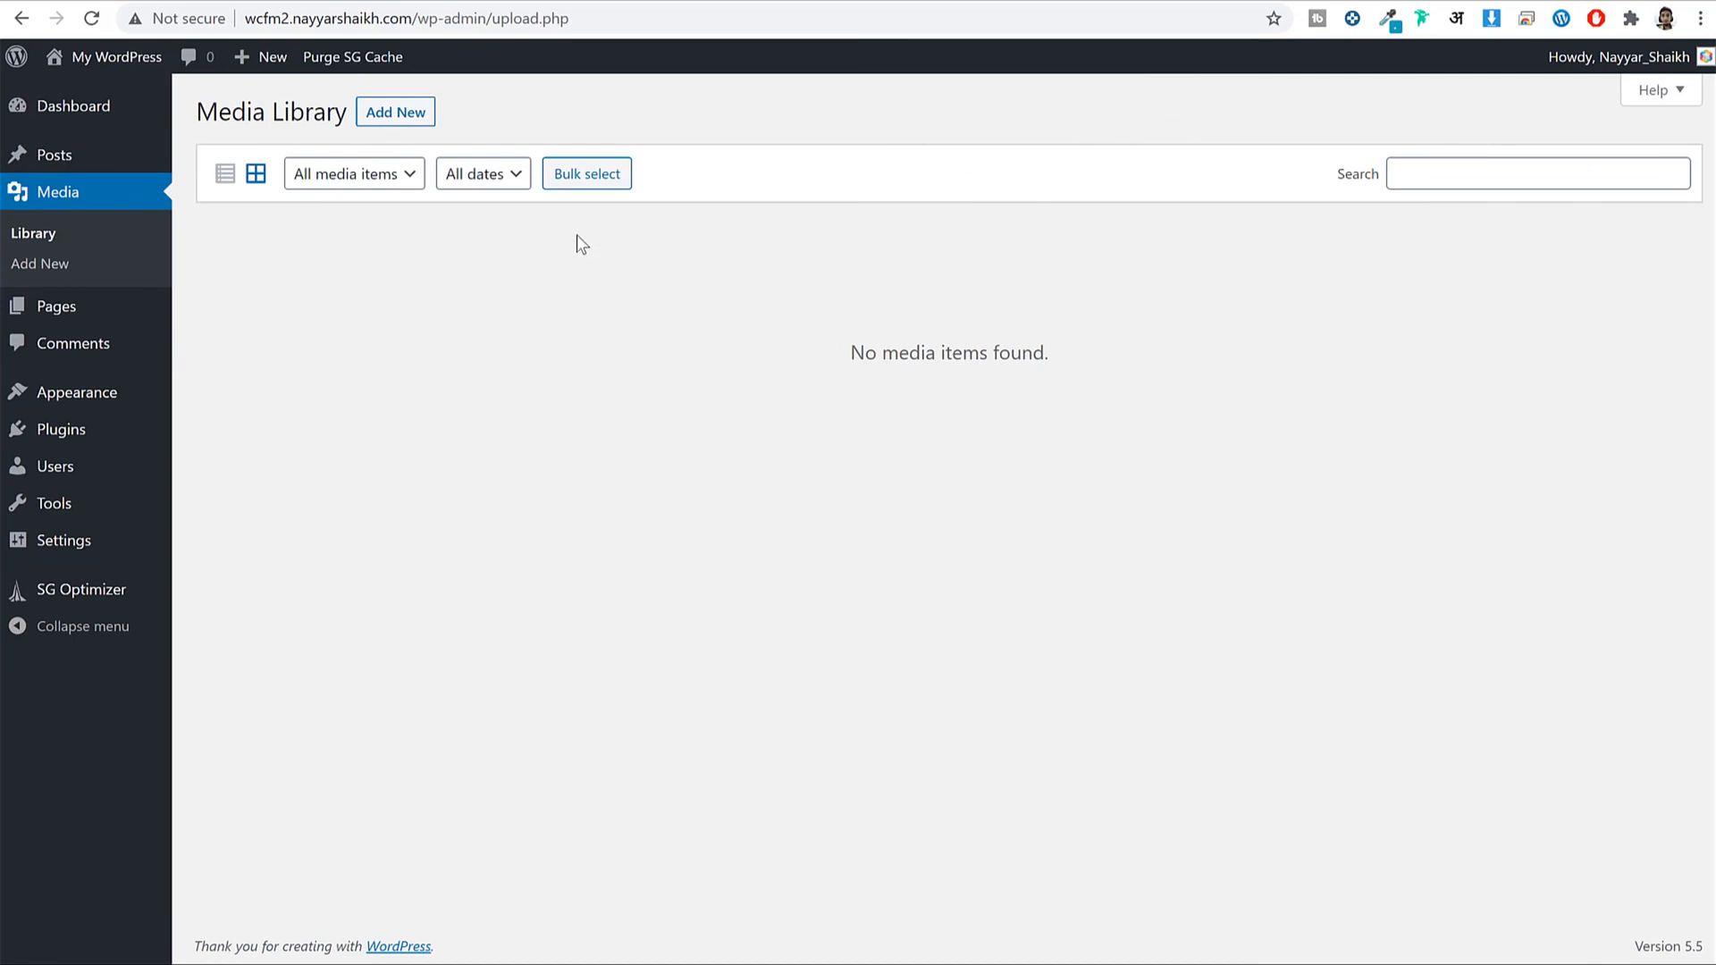
left_click(62, 308)
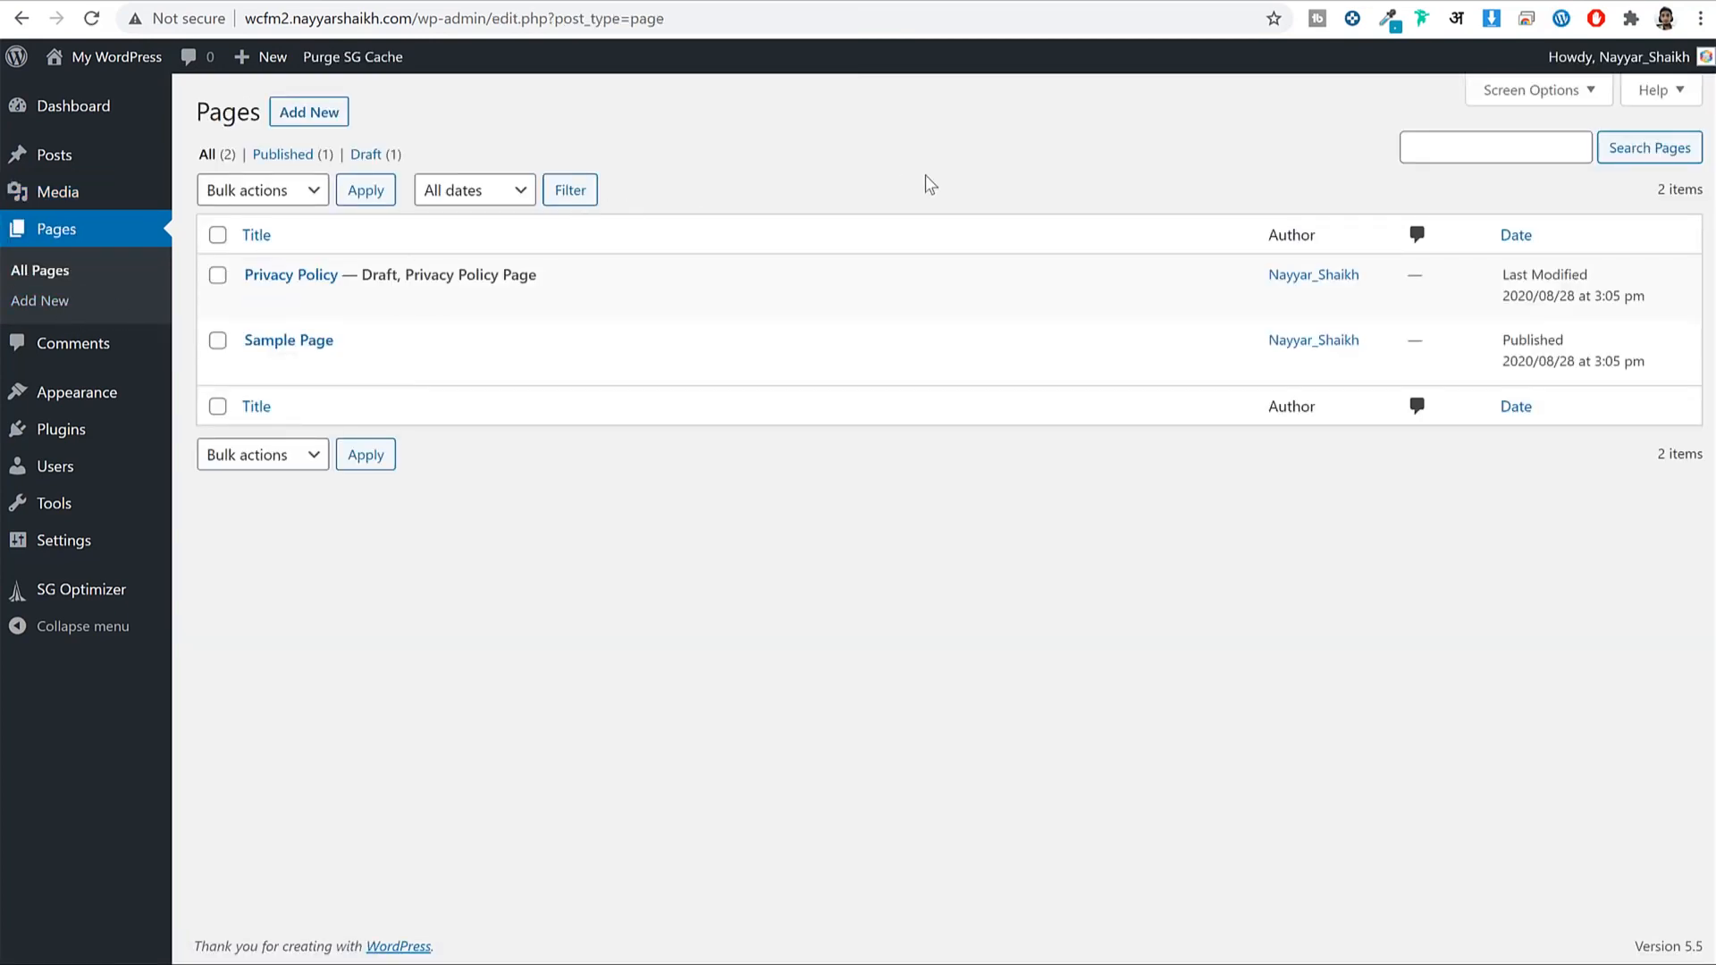
left_click(81, 350)
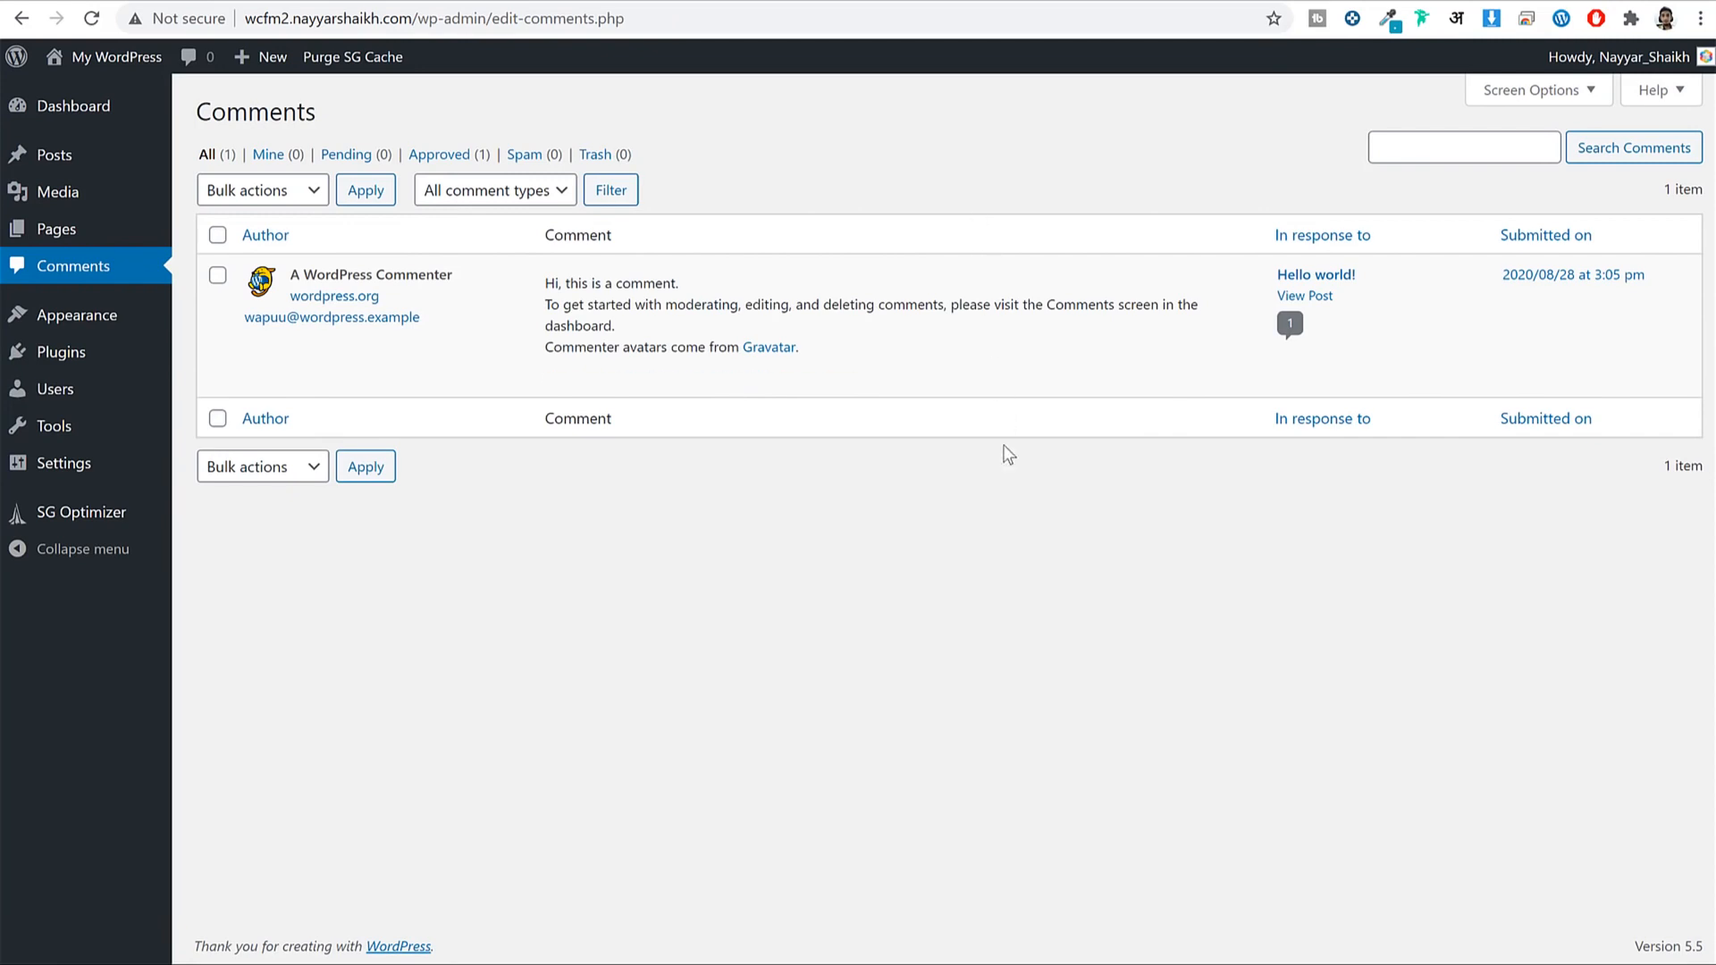
mouse_move(989, 392)
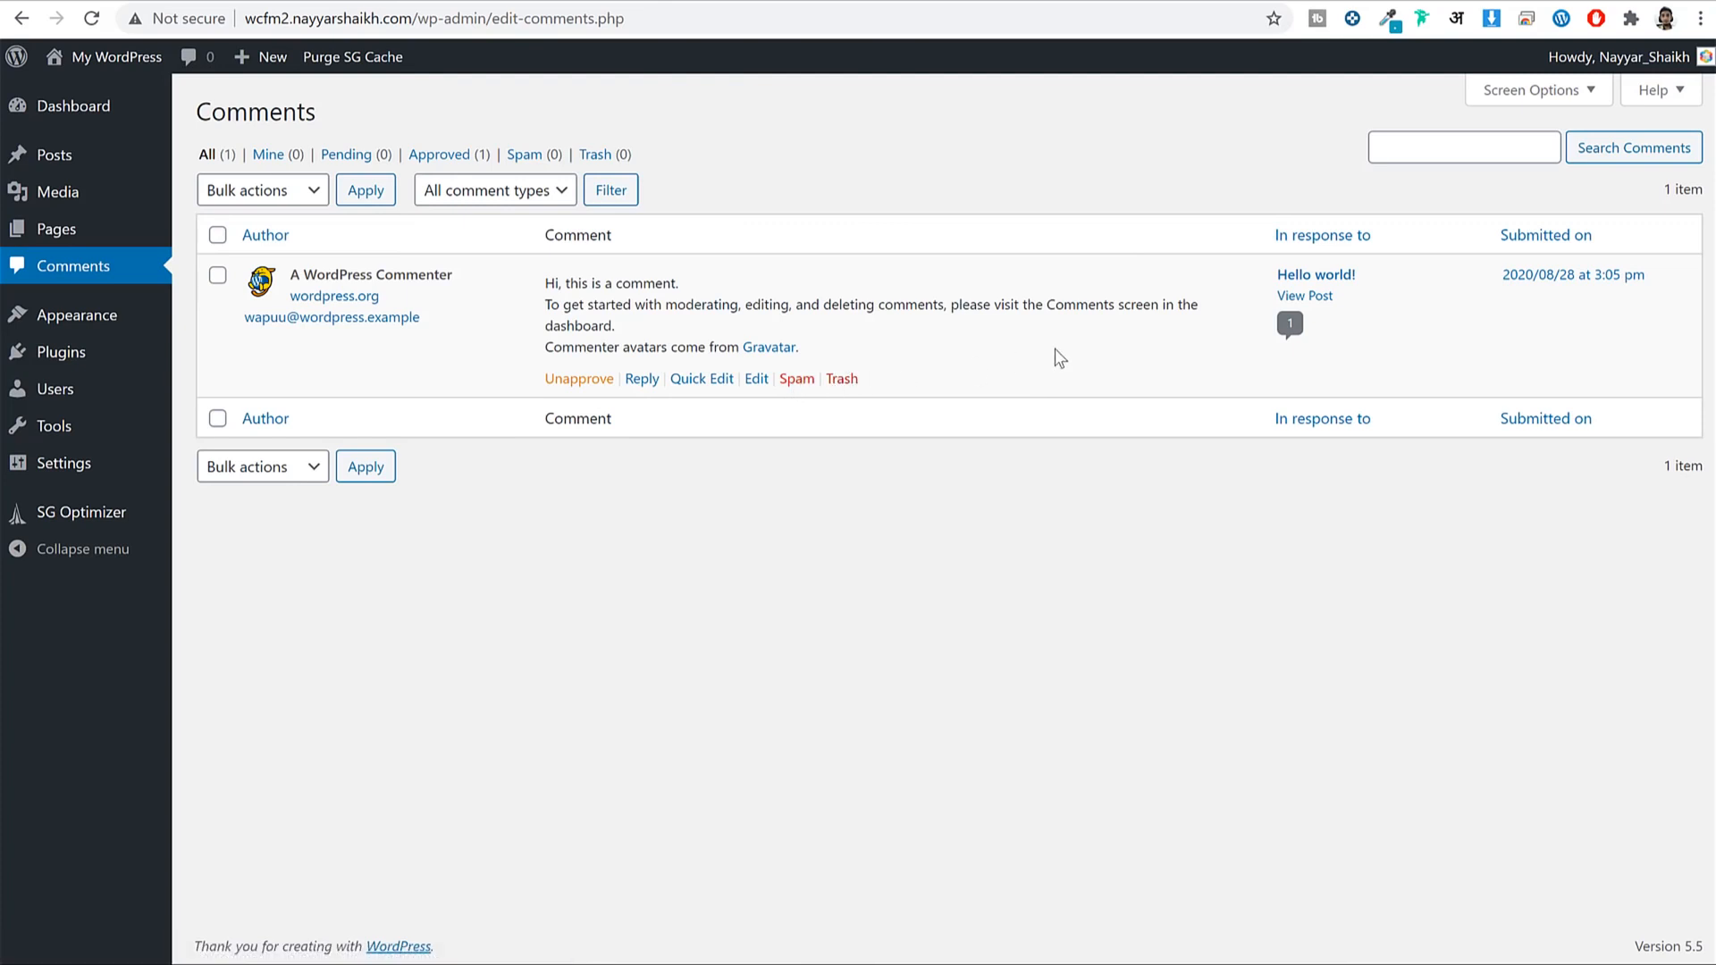
left_click(99, 317)
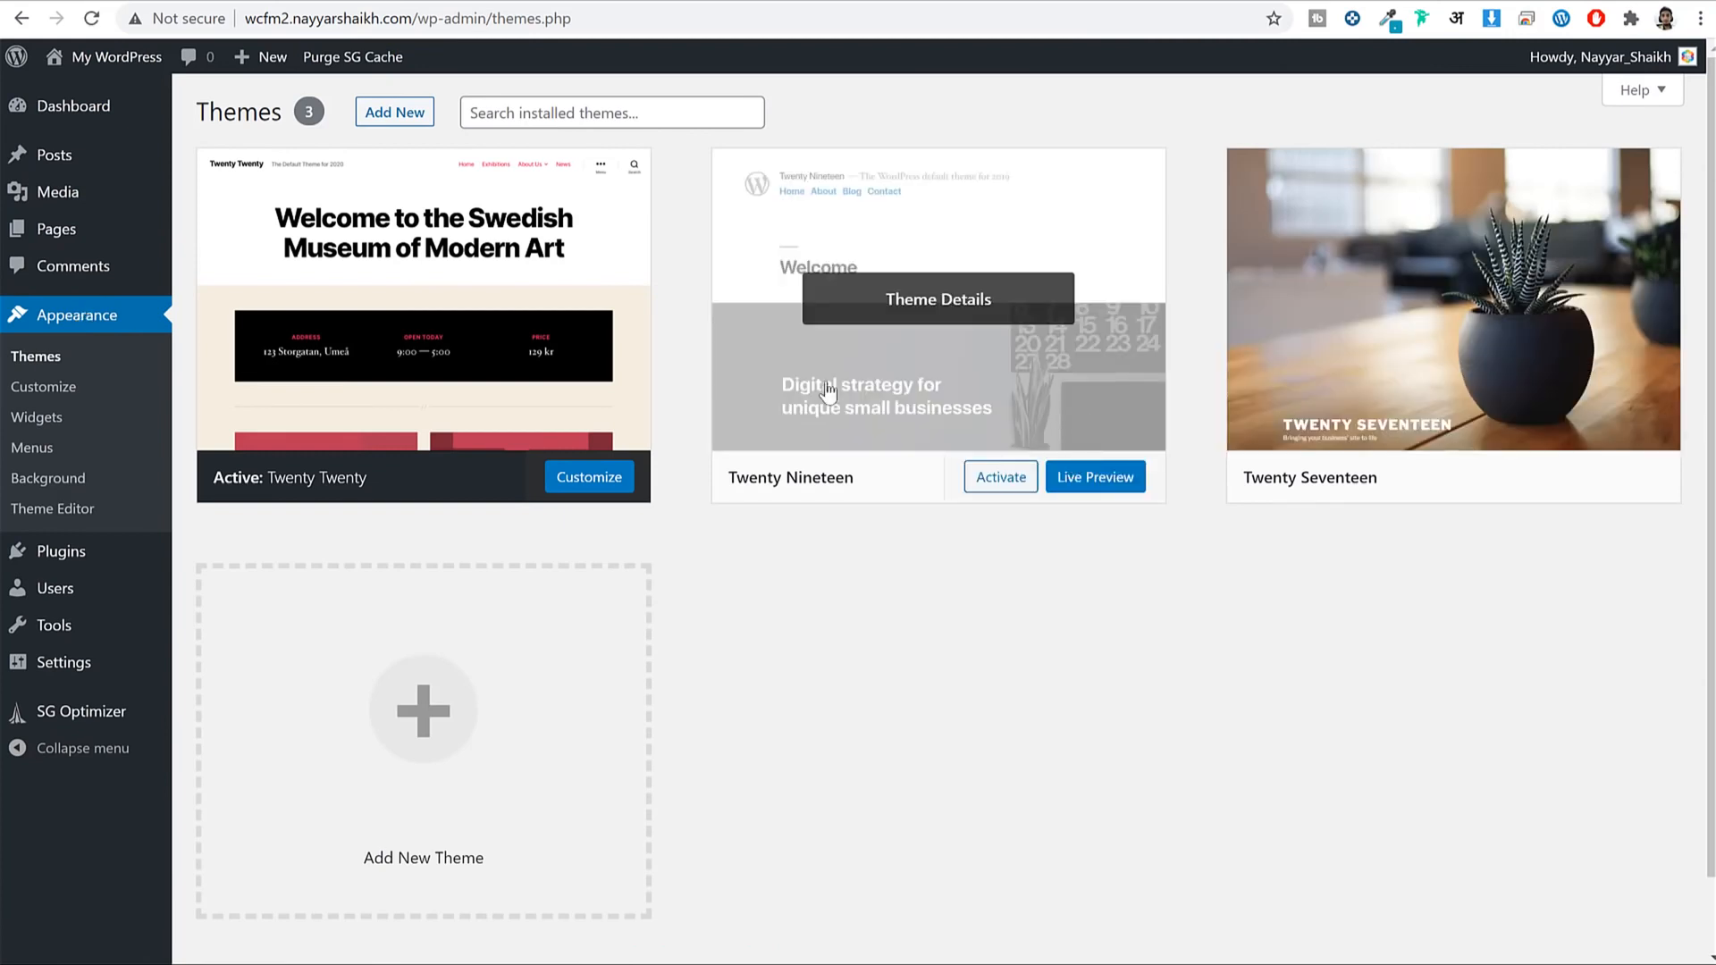
Open the site's front page in a new tab to see the Twenty Twenty look.
mouse_move(1301, 297)
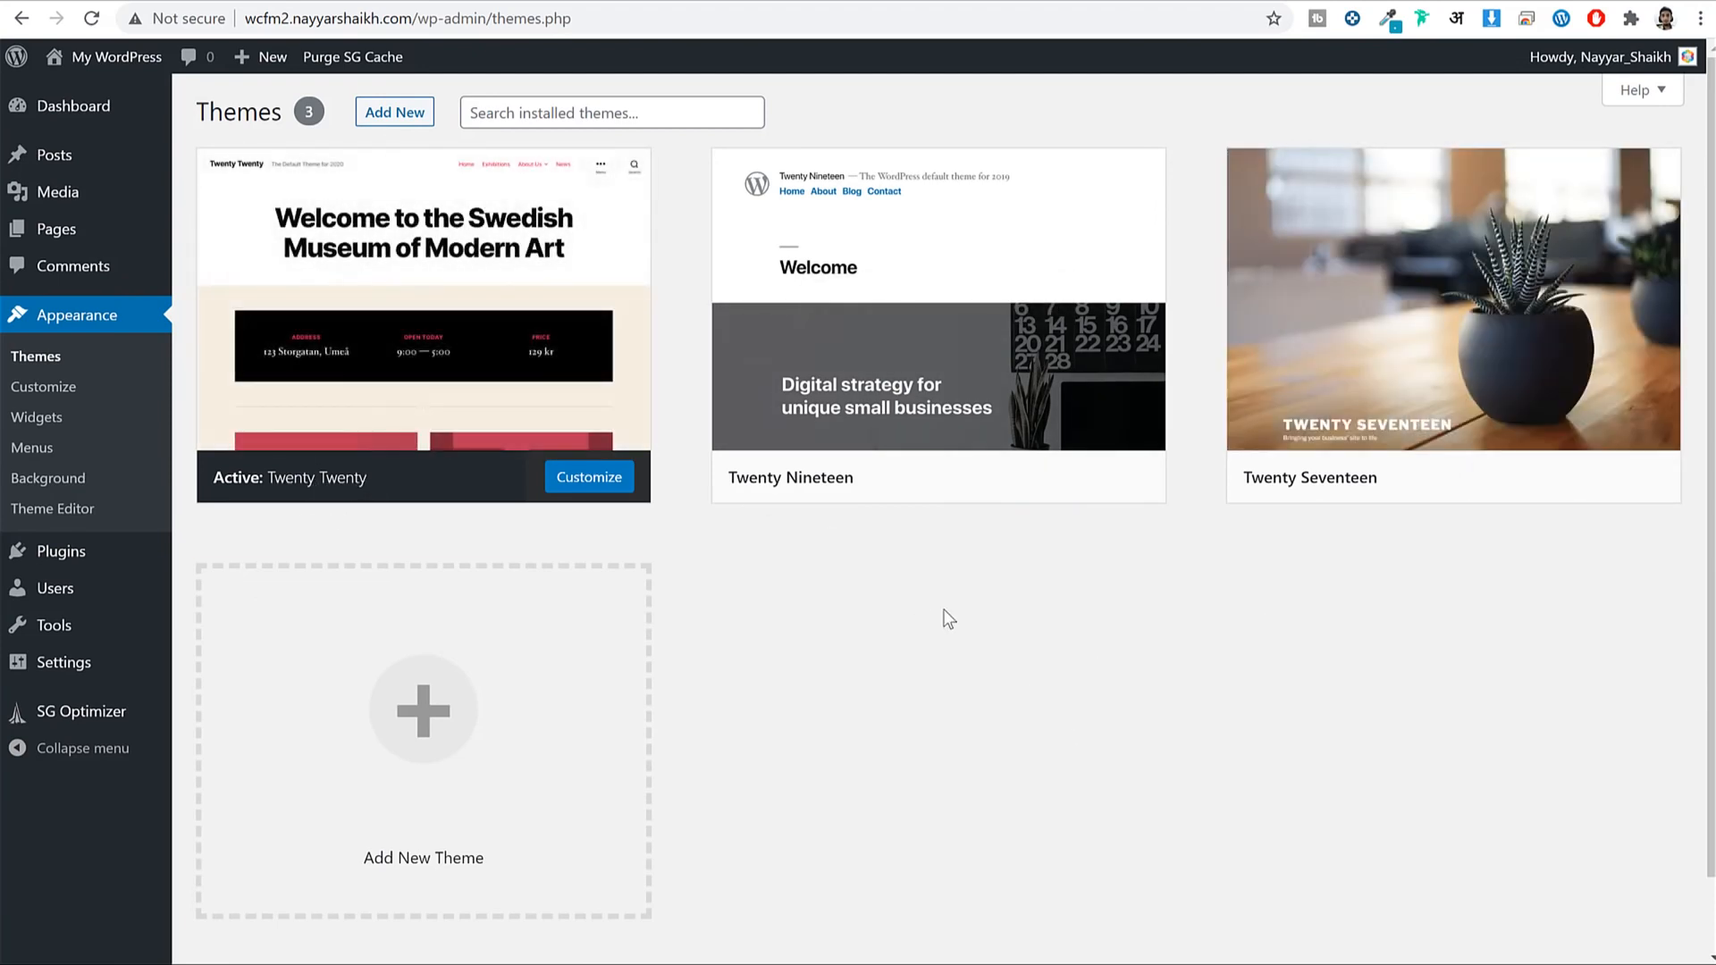
right_click(140, 60)
left_click(192, 75)
left_click(1028, 2)
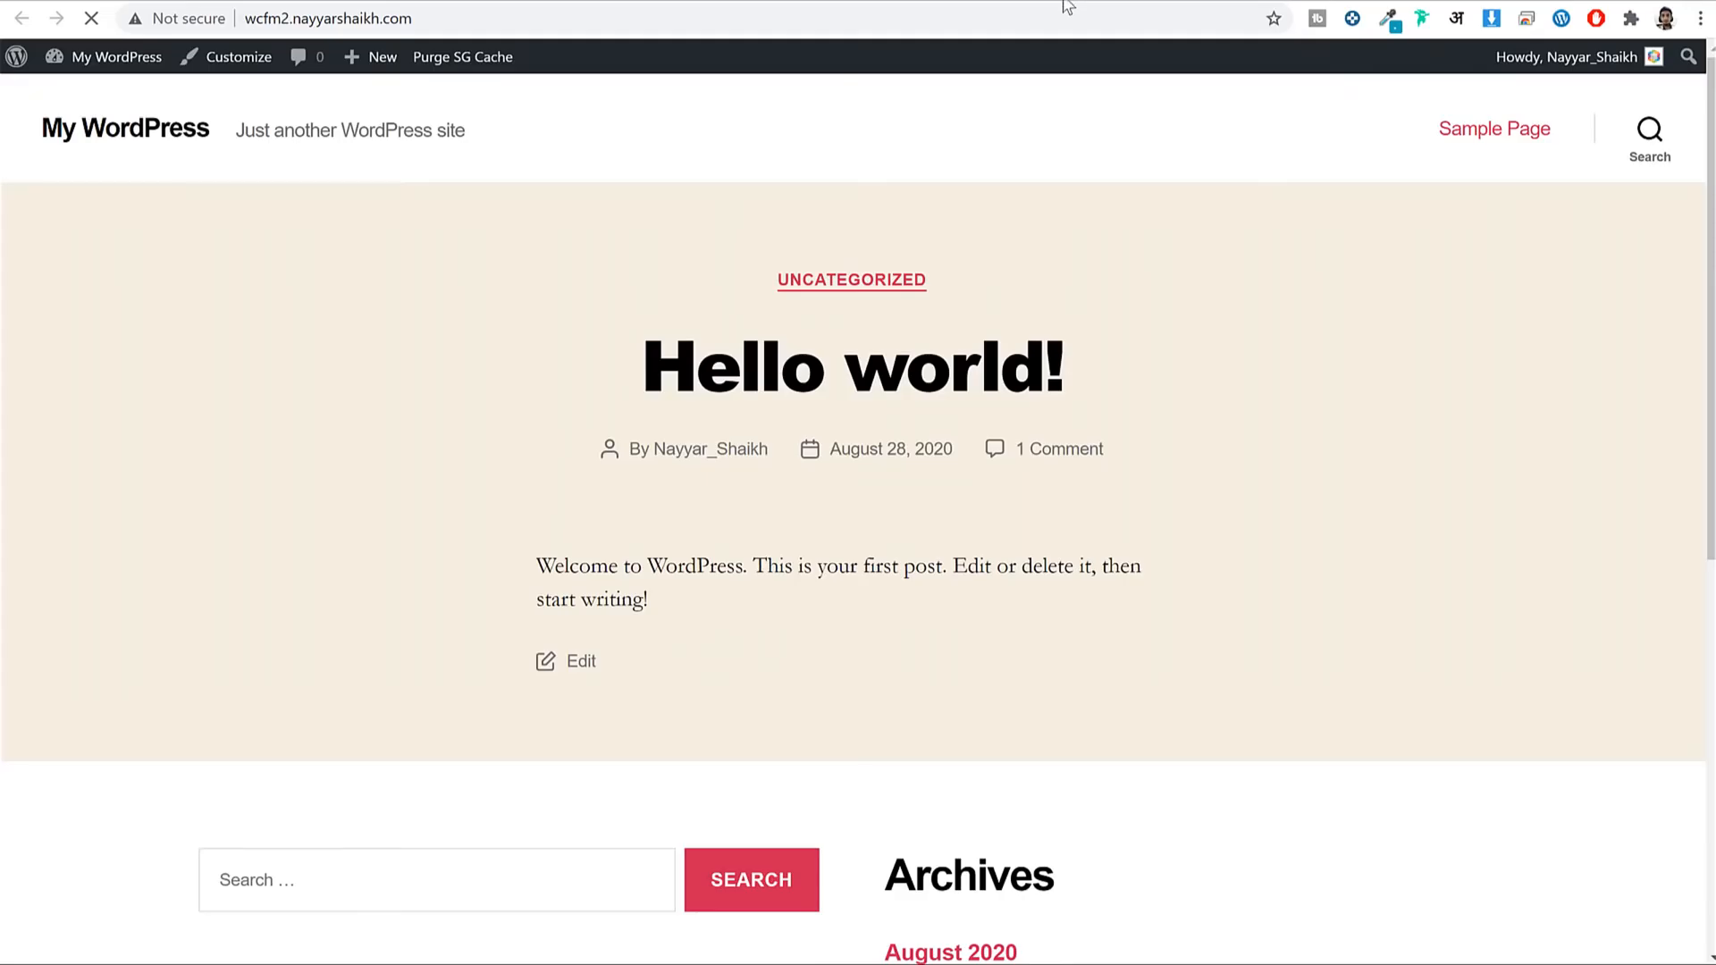
scroll(1235, 365, "down", 5)
scroll(1230, 537, "up", 8)
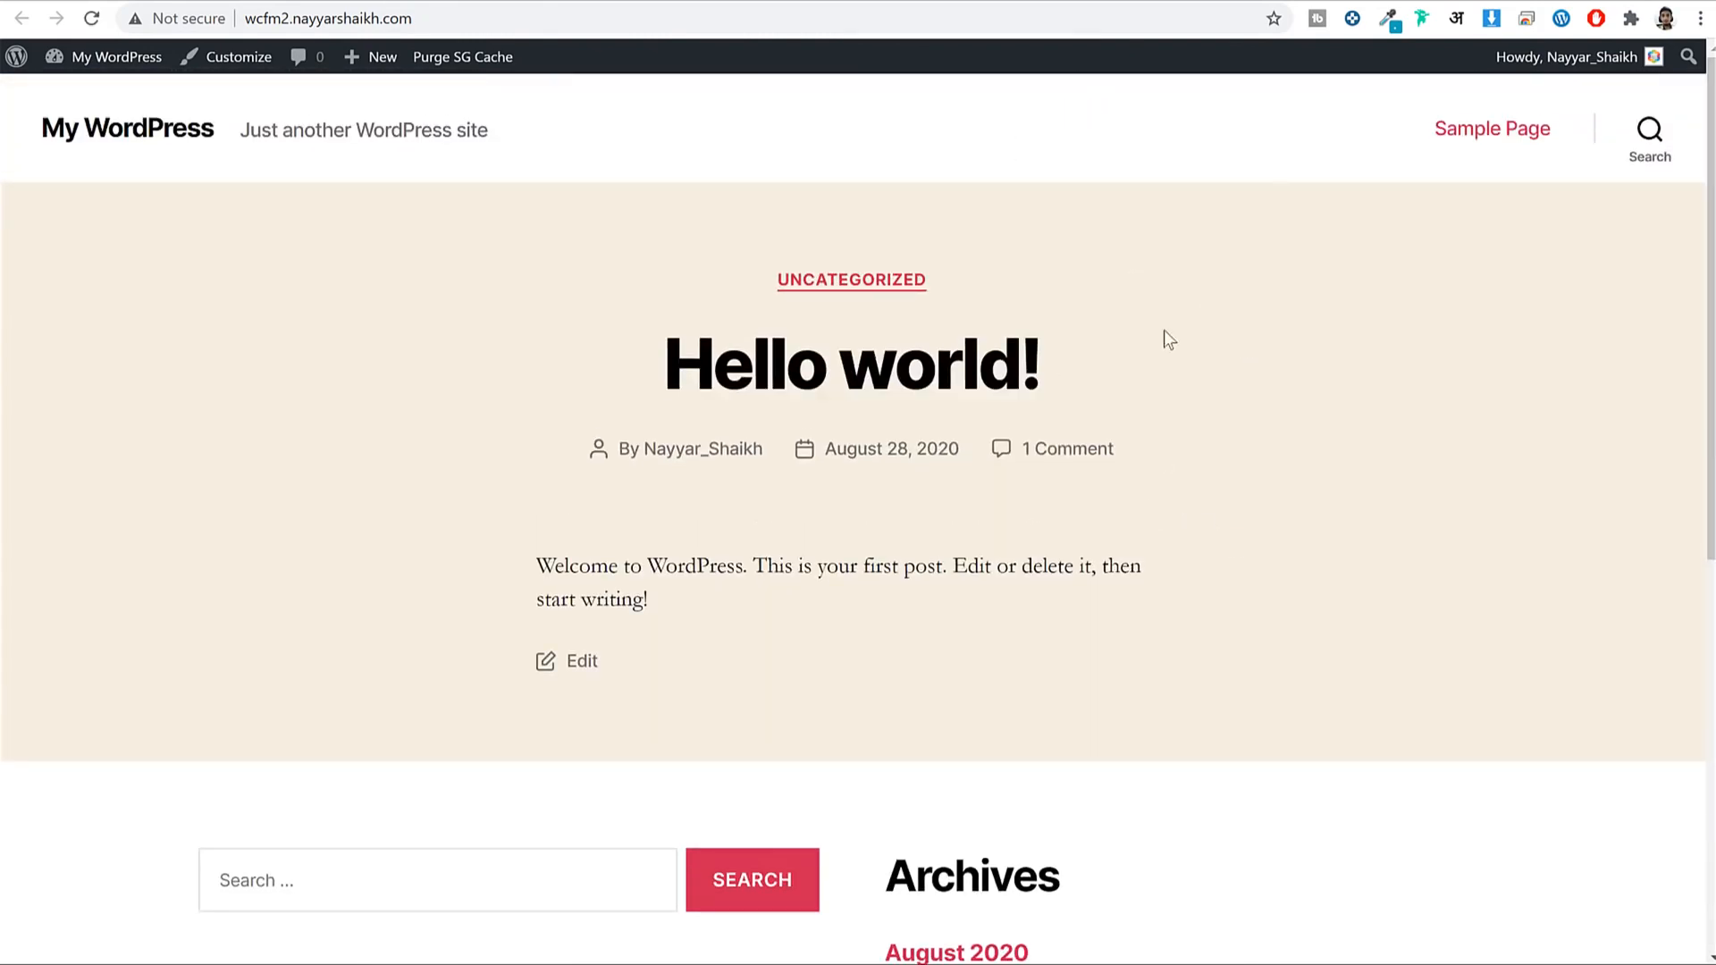
scroll(1171, 398, "down", 7)
scroll(1269, 375, "up", 7)
left_click(880, 3)
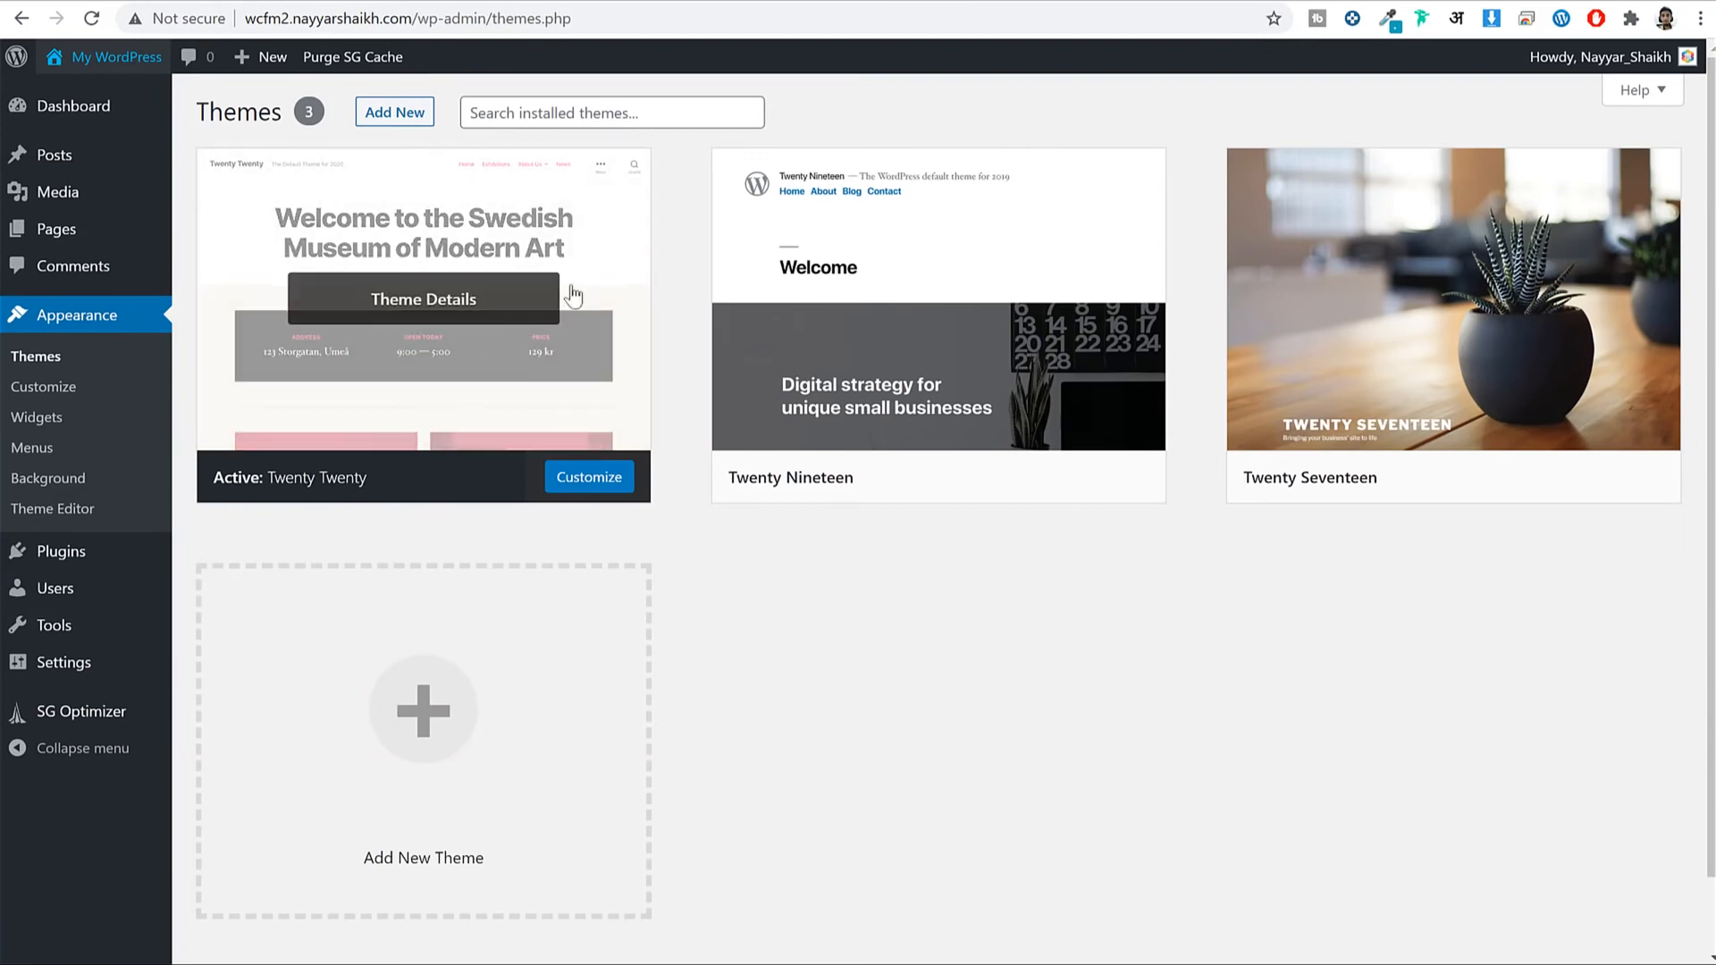
left_click(1090, 2)
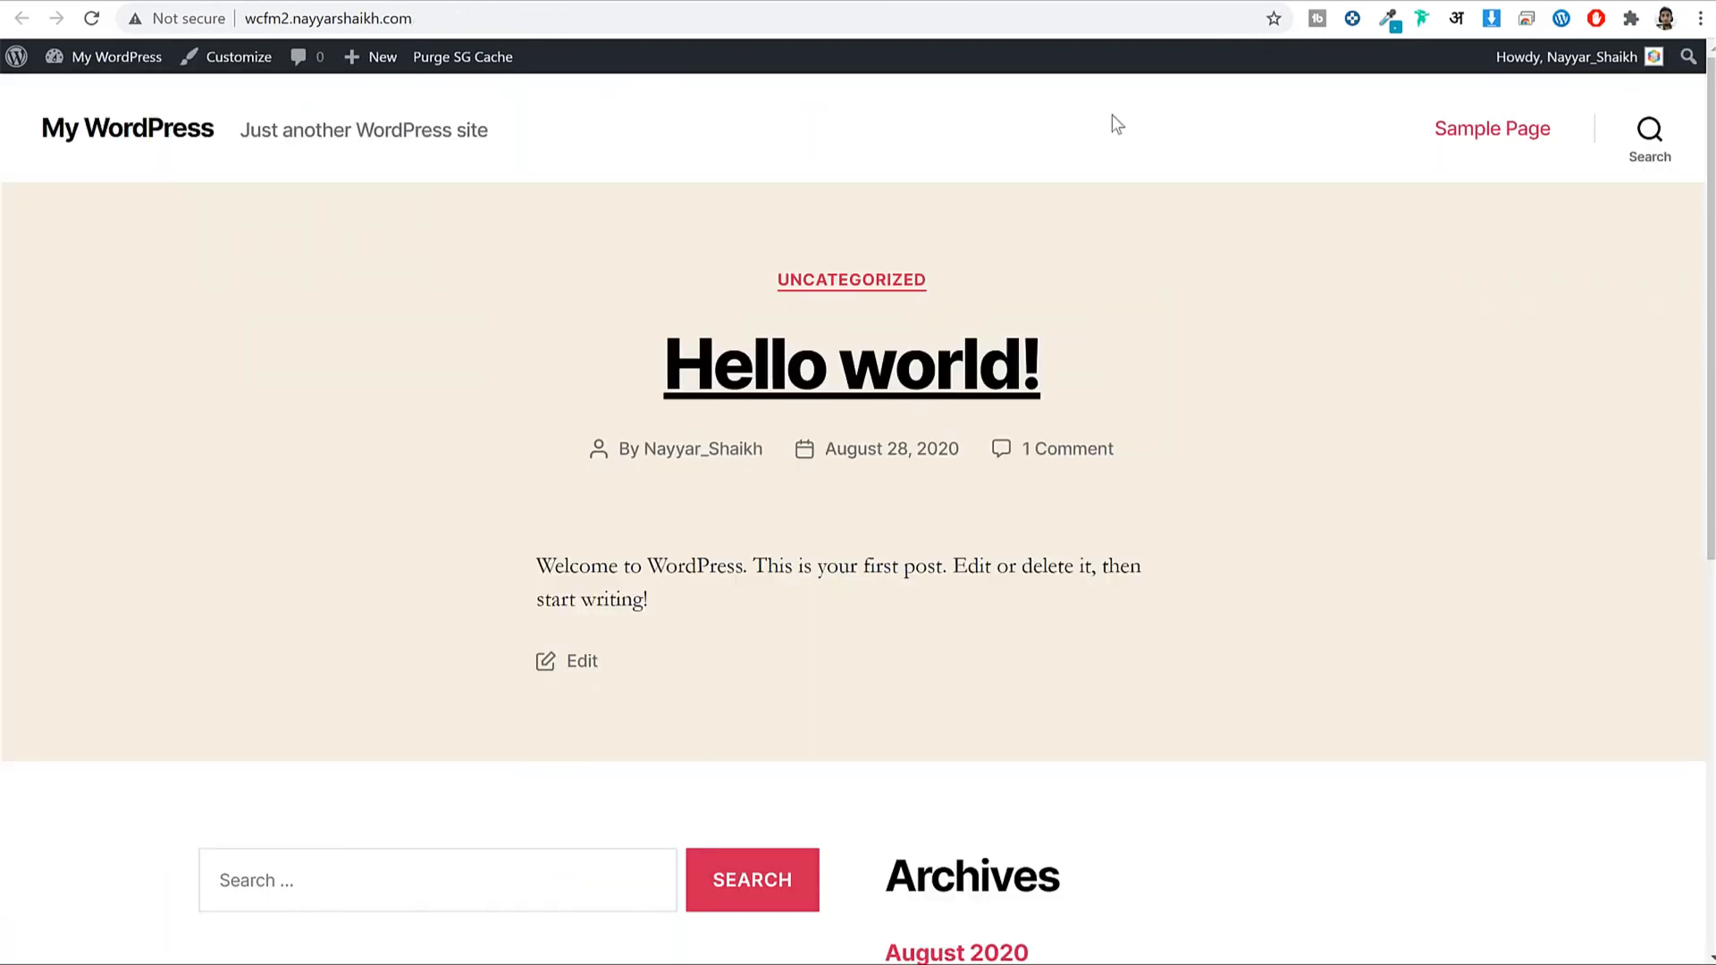
left_click(902, 4)
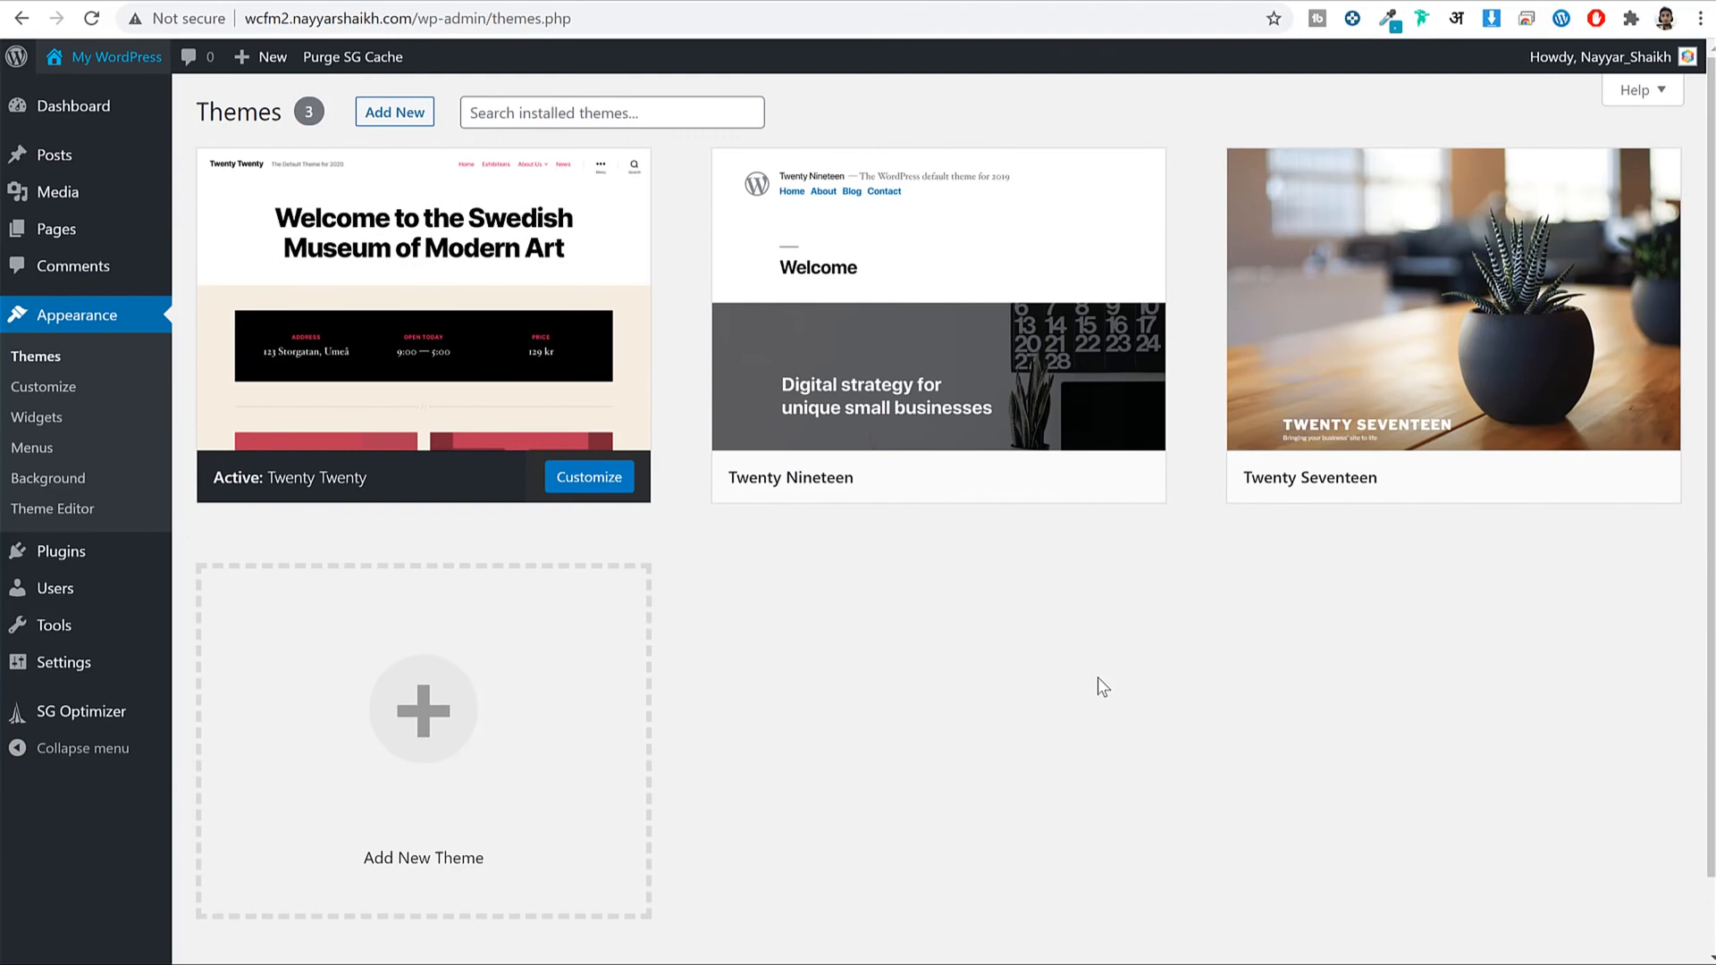
Activate Twenty Seventeen and reload the front page to see the new theme.
mouse_move(1237, 486)
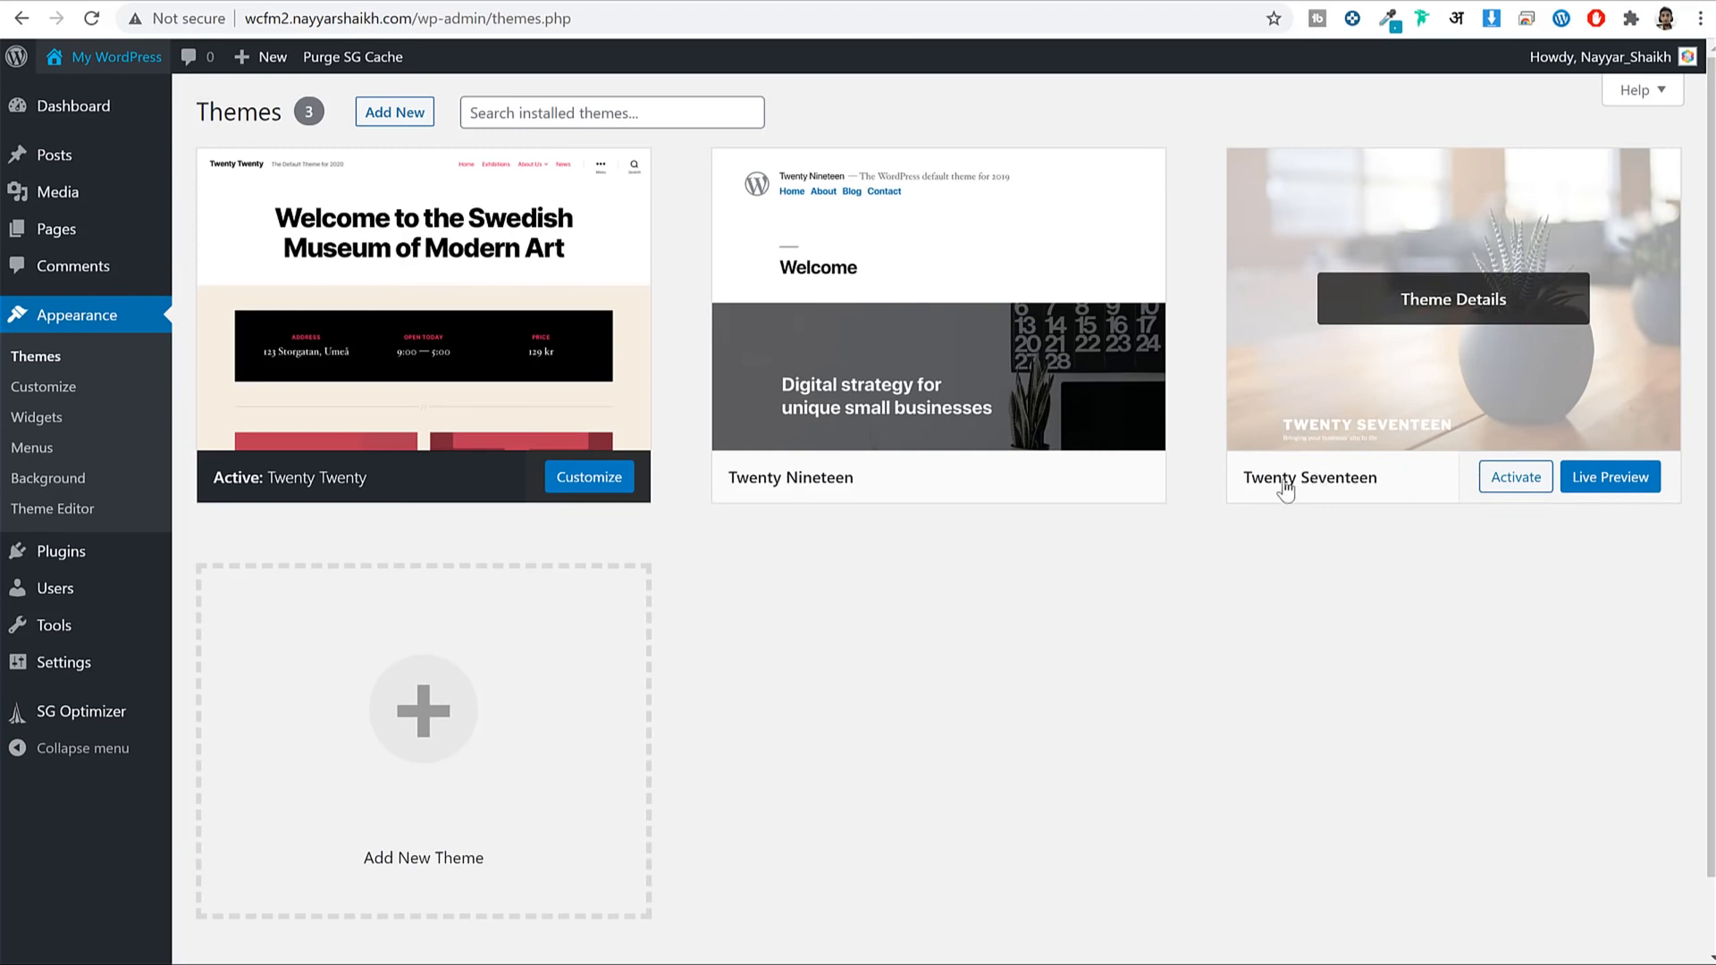
left_click(1530, 487)
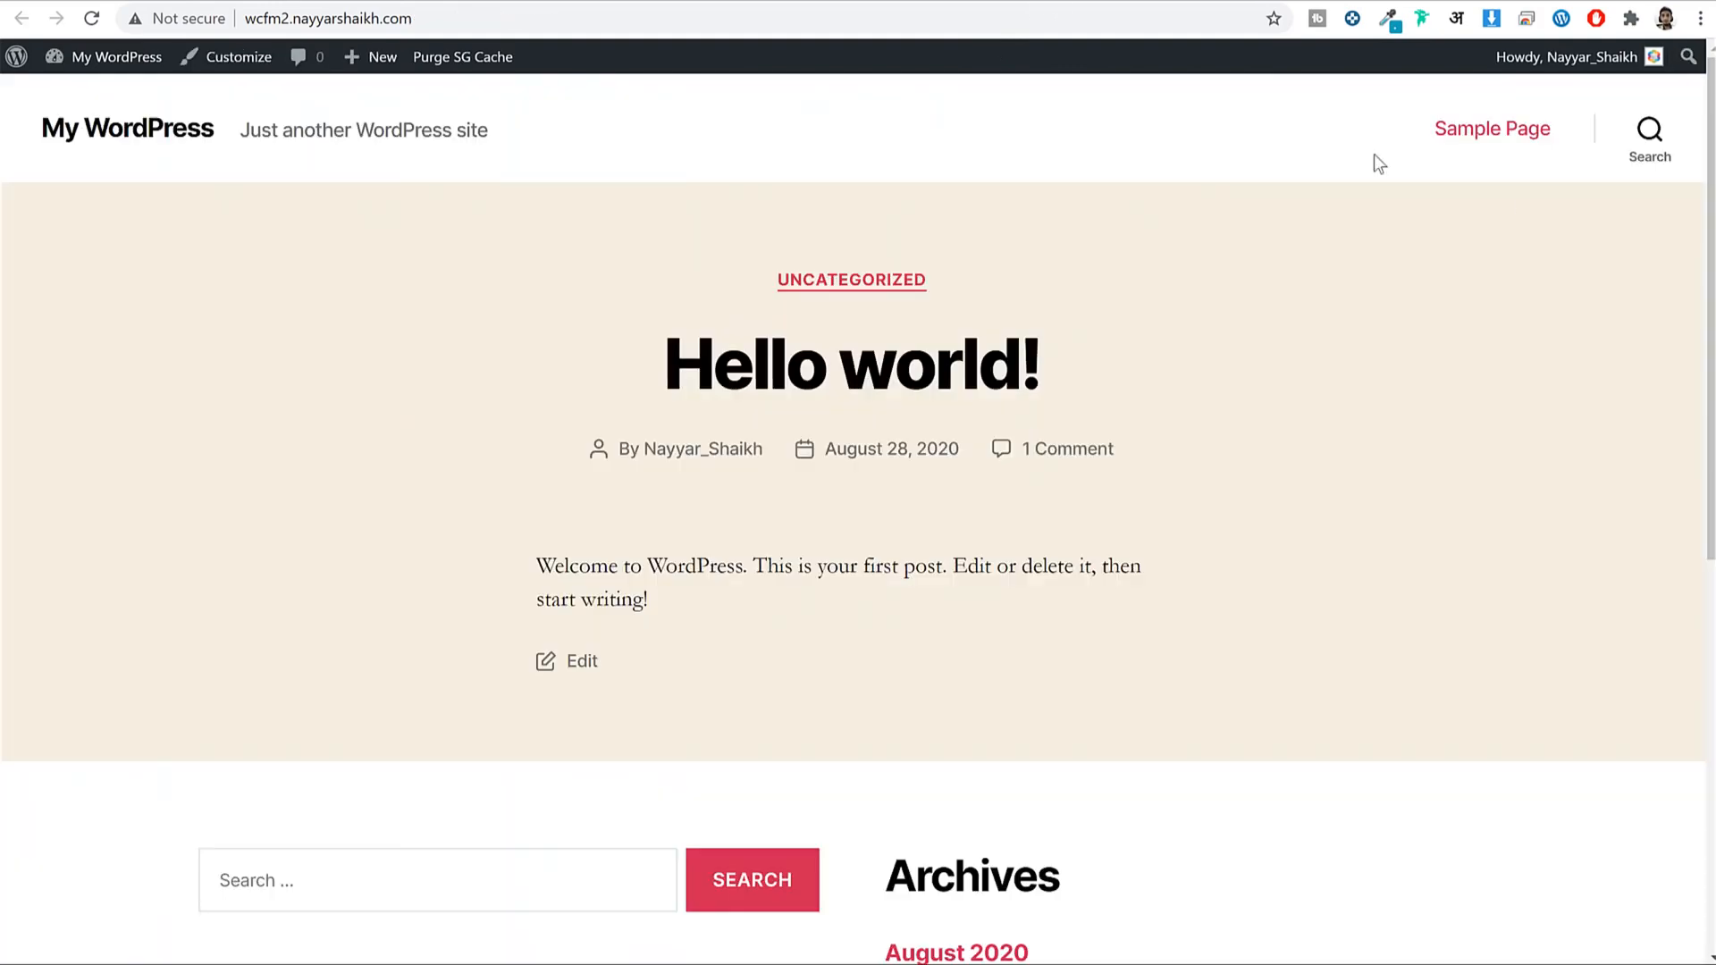
left_click(92, 20)
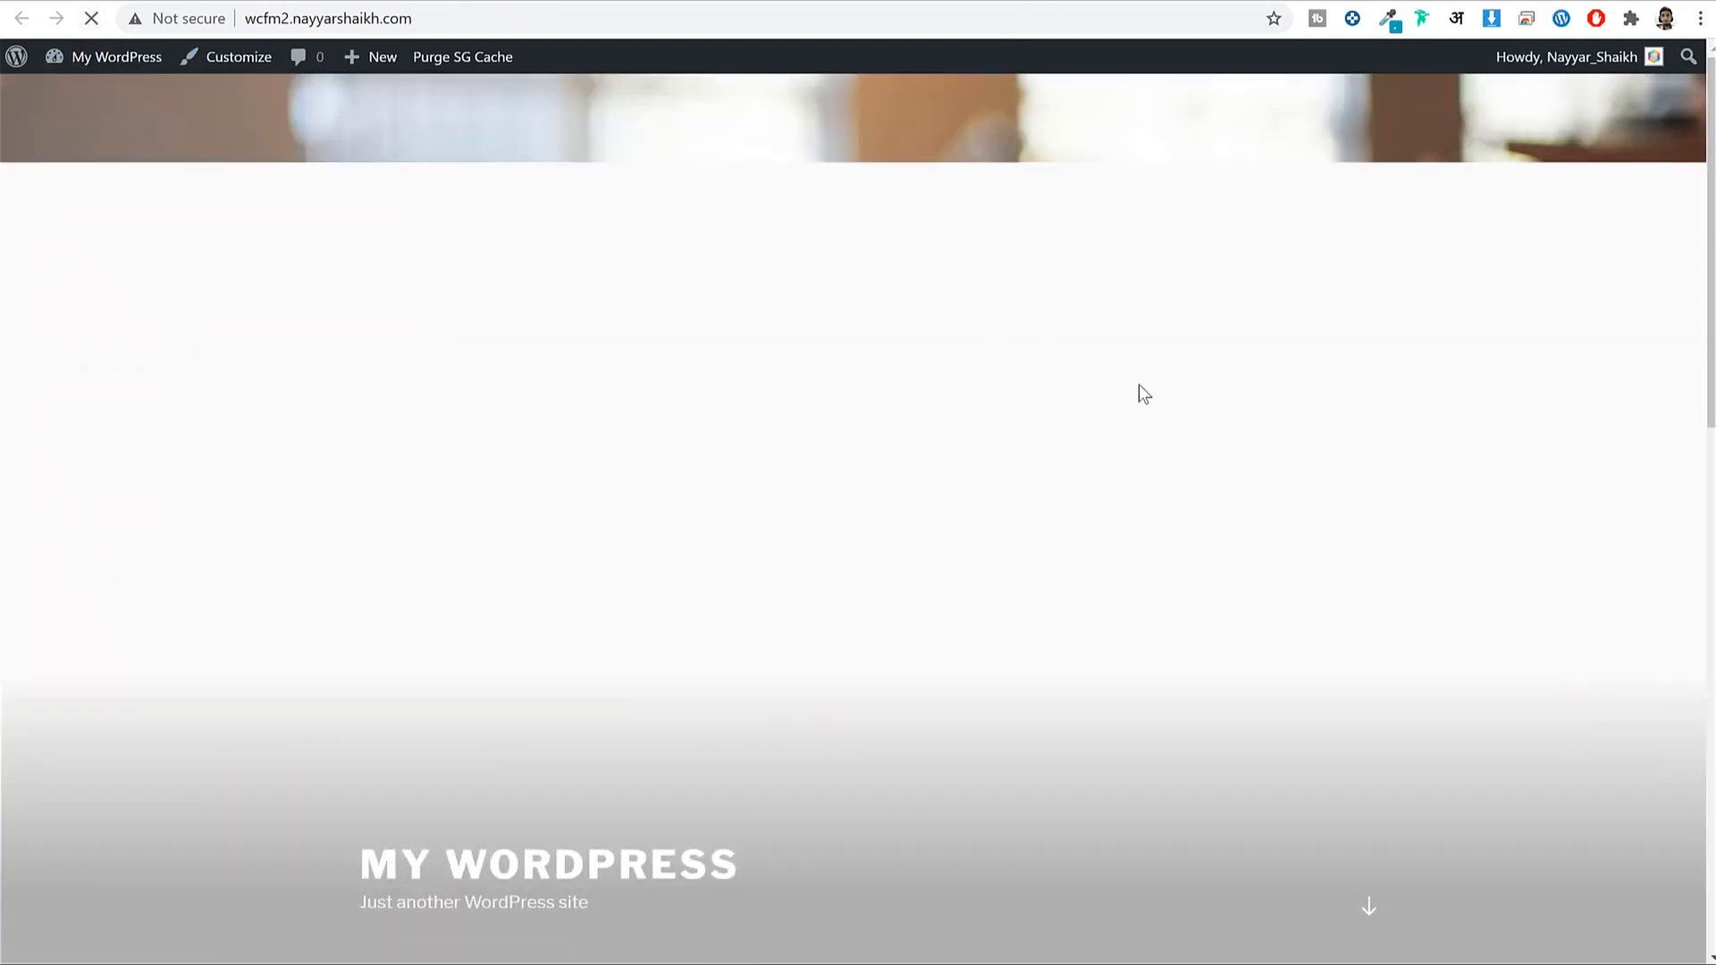
scroll(1244, 465, "down", 5)
scroll(1237, 463, "up", 12)
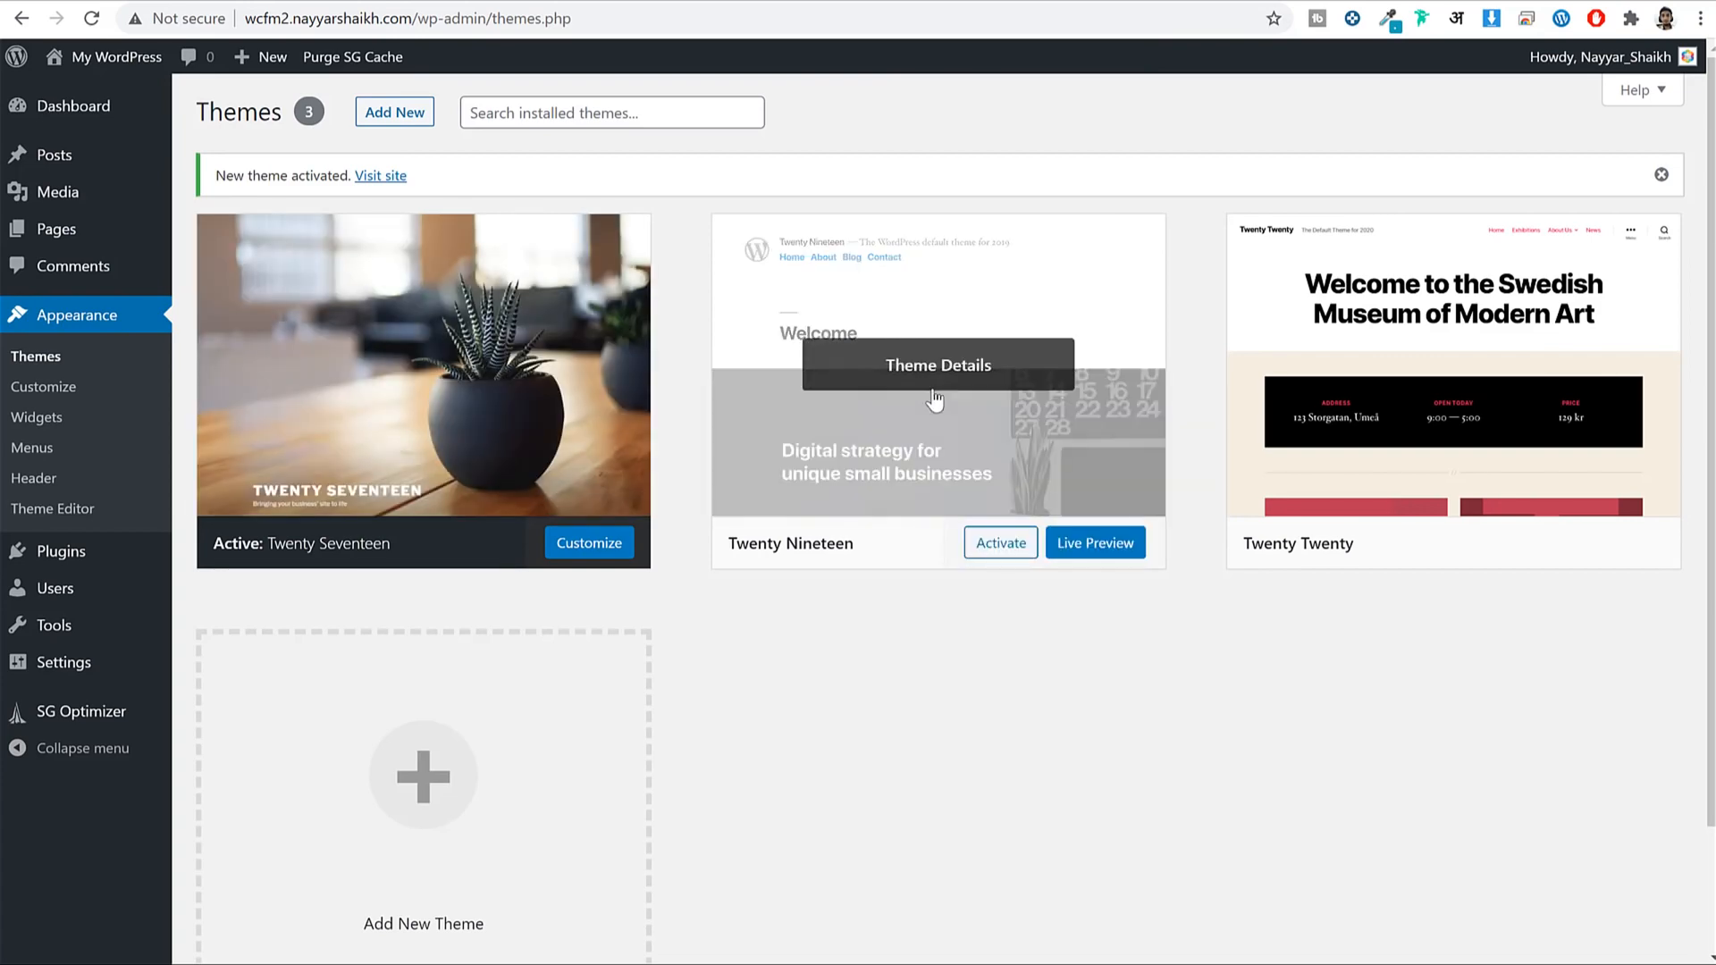
Delete the Twenty Nineteen theme.
left_click(939, 412)
left_click(1643, 912)
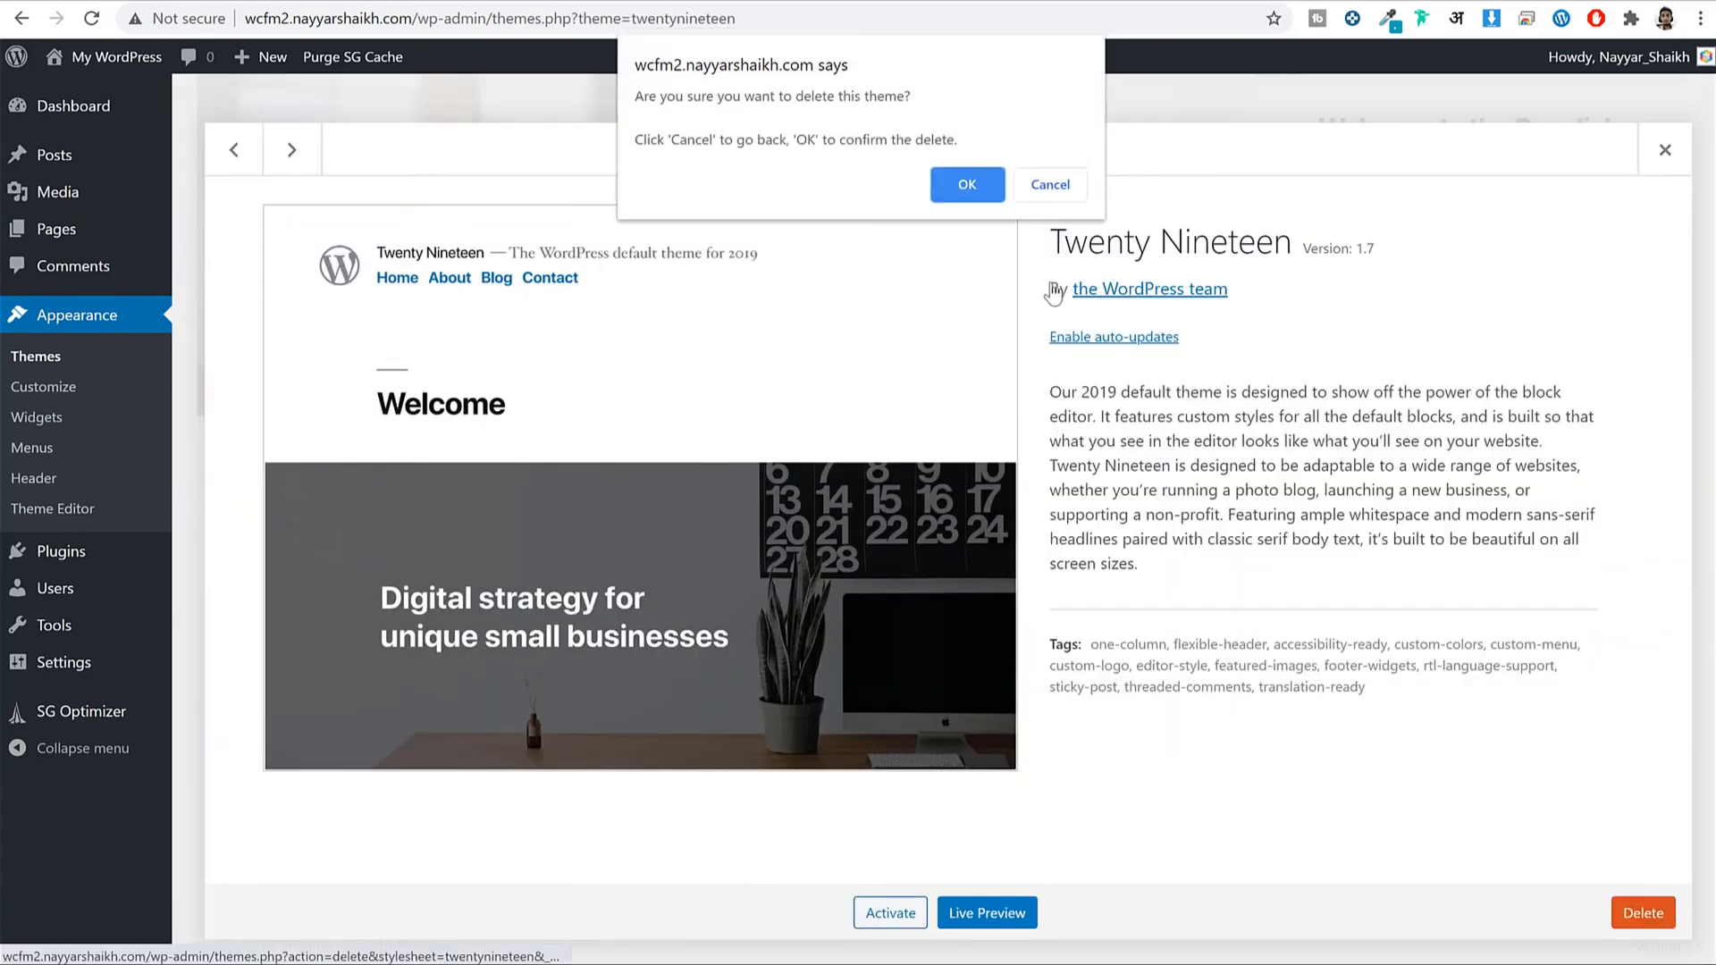
left_click(973, 198)
Delete Twenty Twenty as well, leaving Twenty Seventeen as the only theme.
left_click(938, 311)
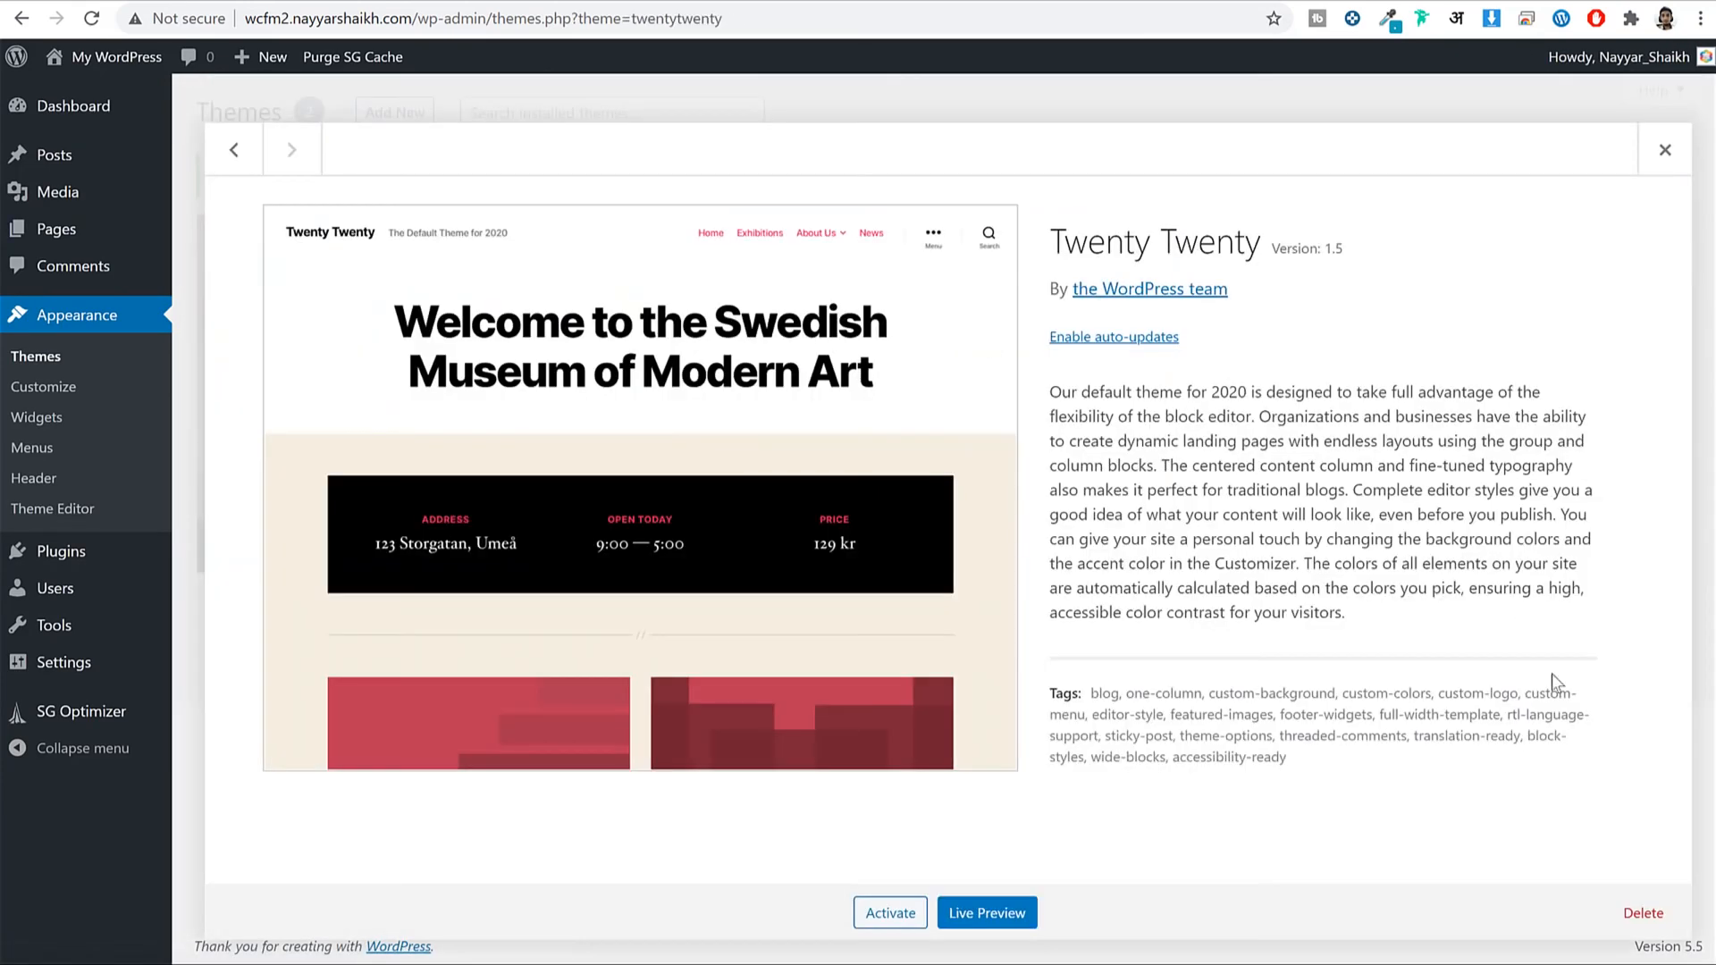
left_click(1642, 913)
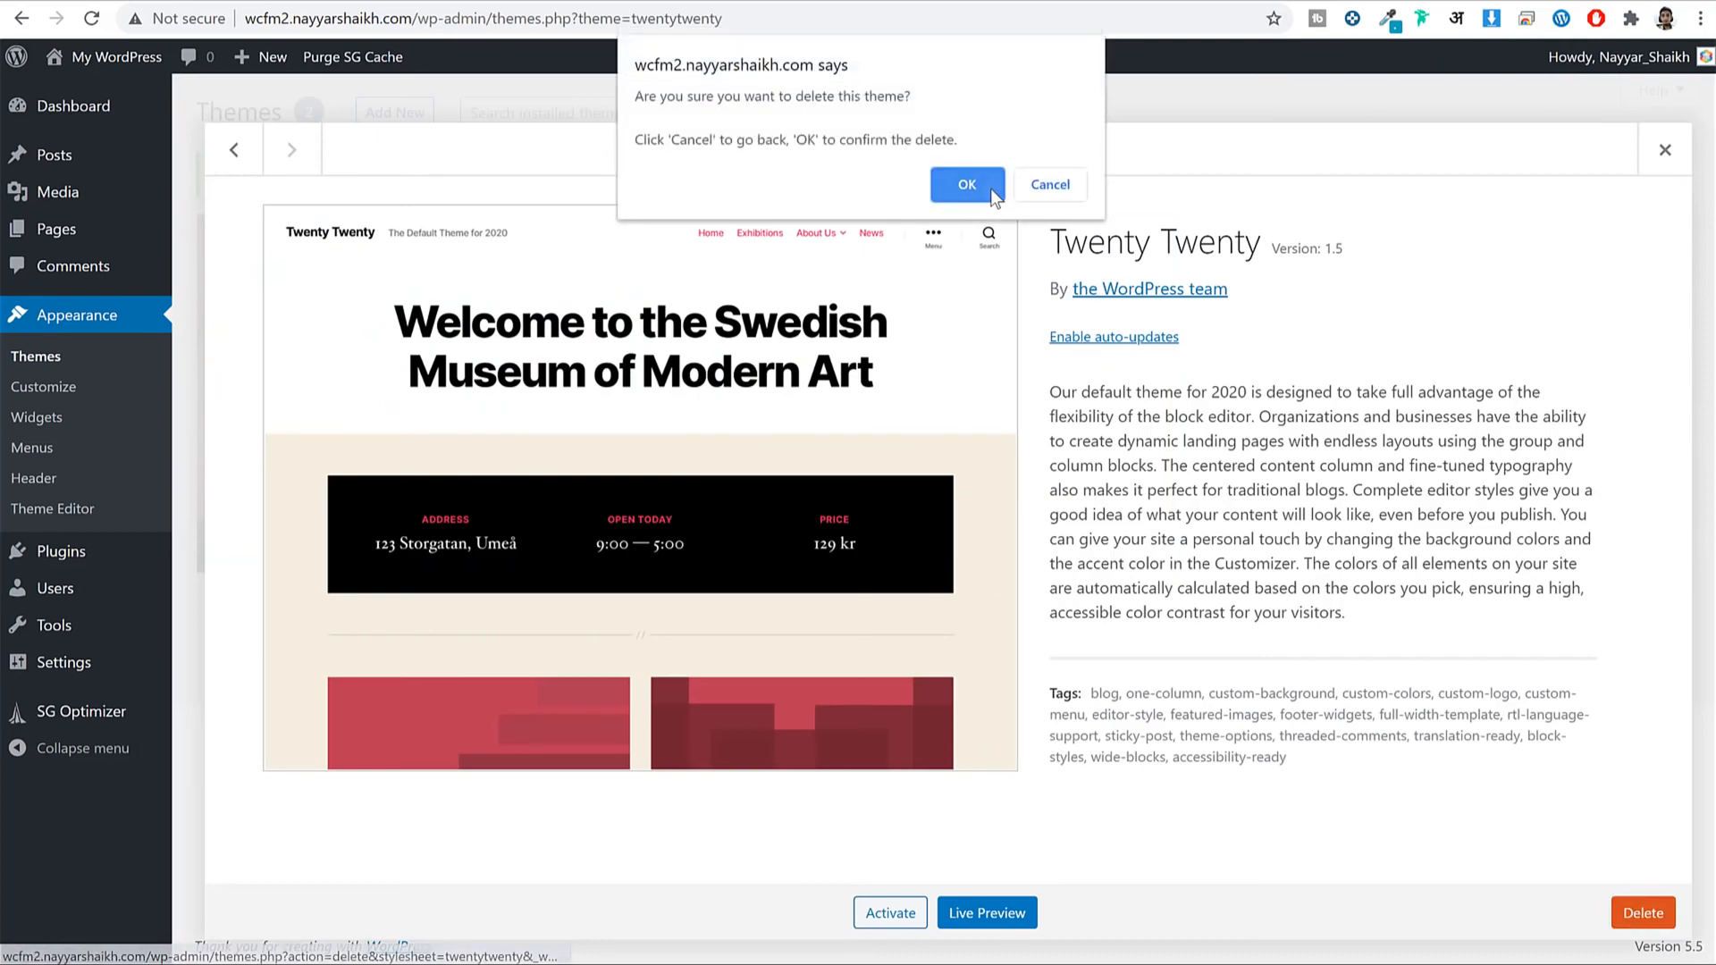
left_click(990, 190)
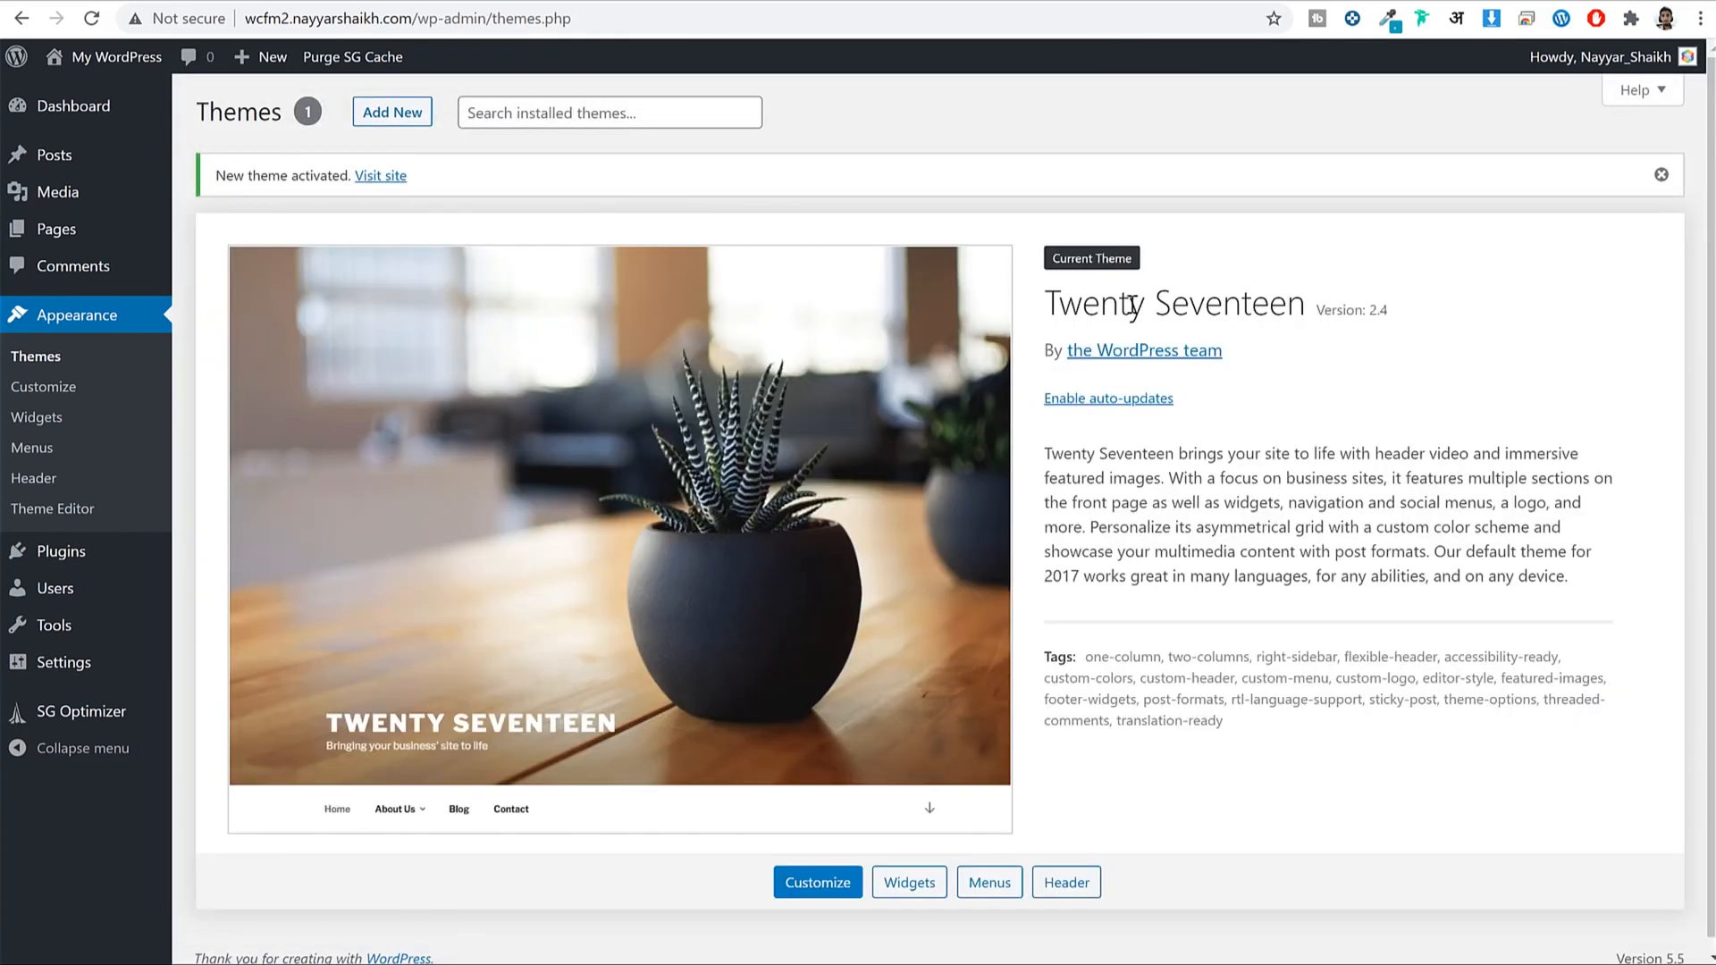
left_click_drag(1062, 302, 1310, 286)
left_click(1335, 292)
scroll(1325, 334, "down", 1)
scroll(1327, 340, "down", 1)
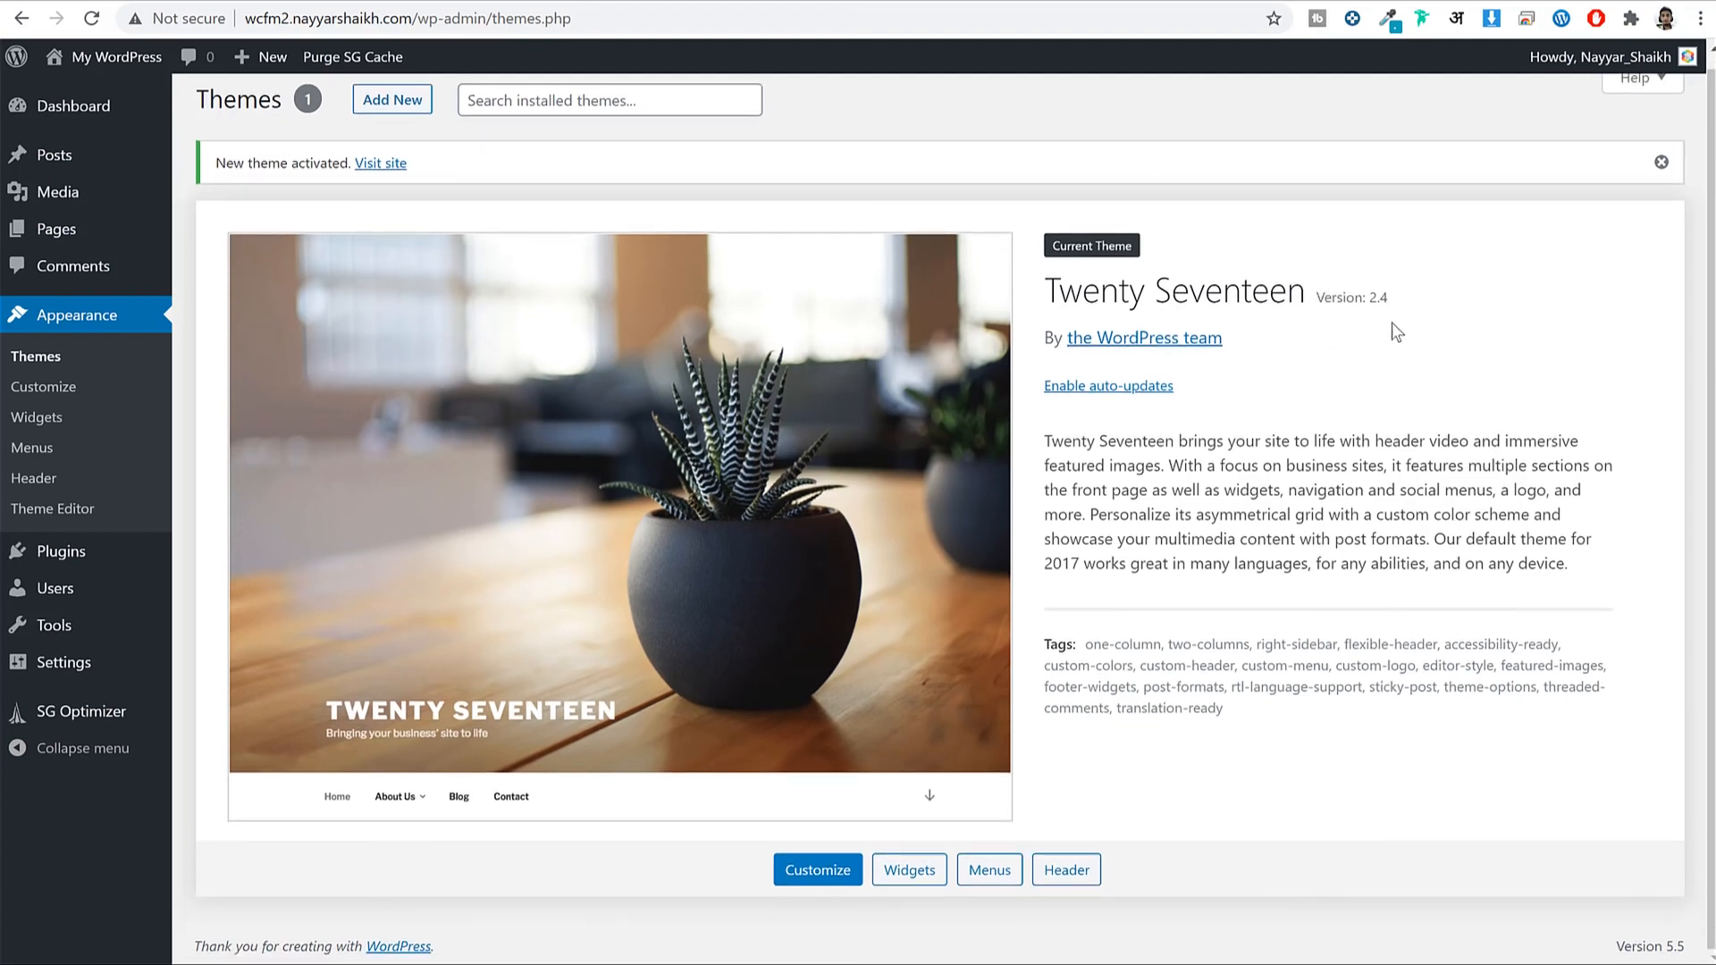
Check that SiteGround's SG Optimizer is the only installed plugin, then go to Settings > General.
left_click(66, 565)
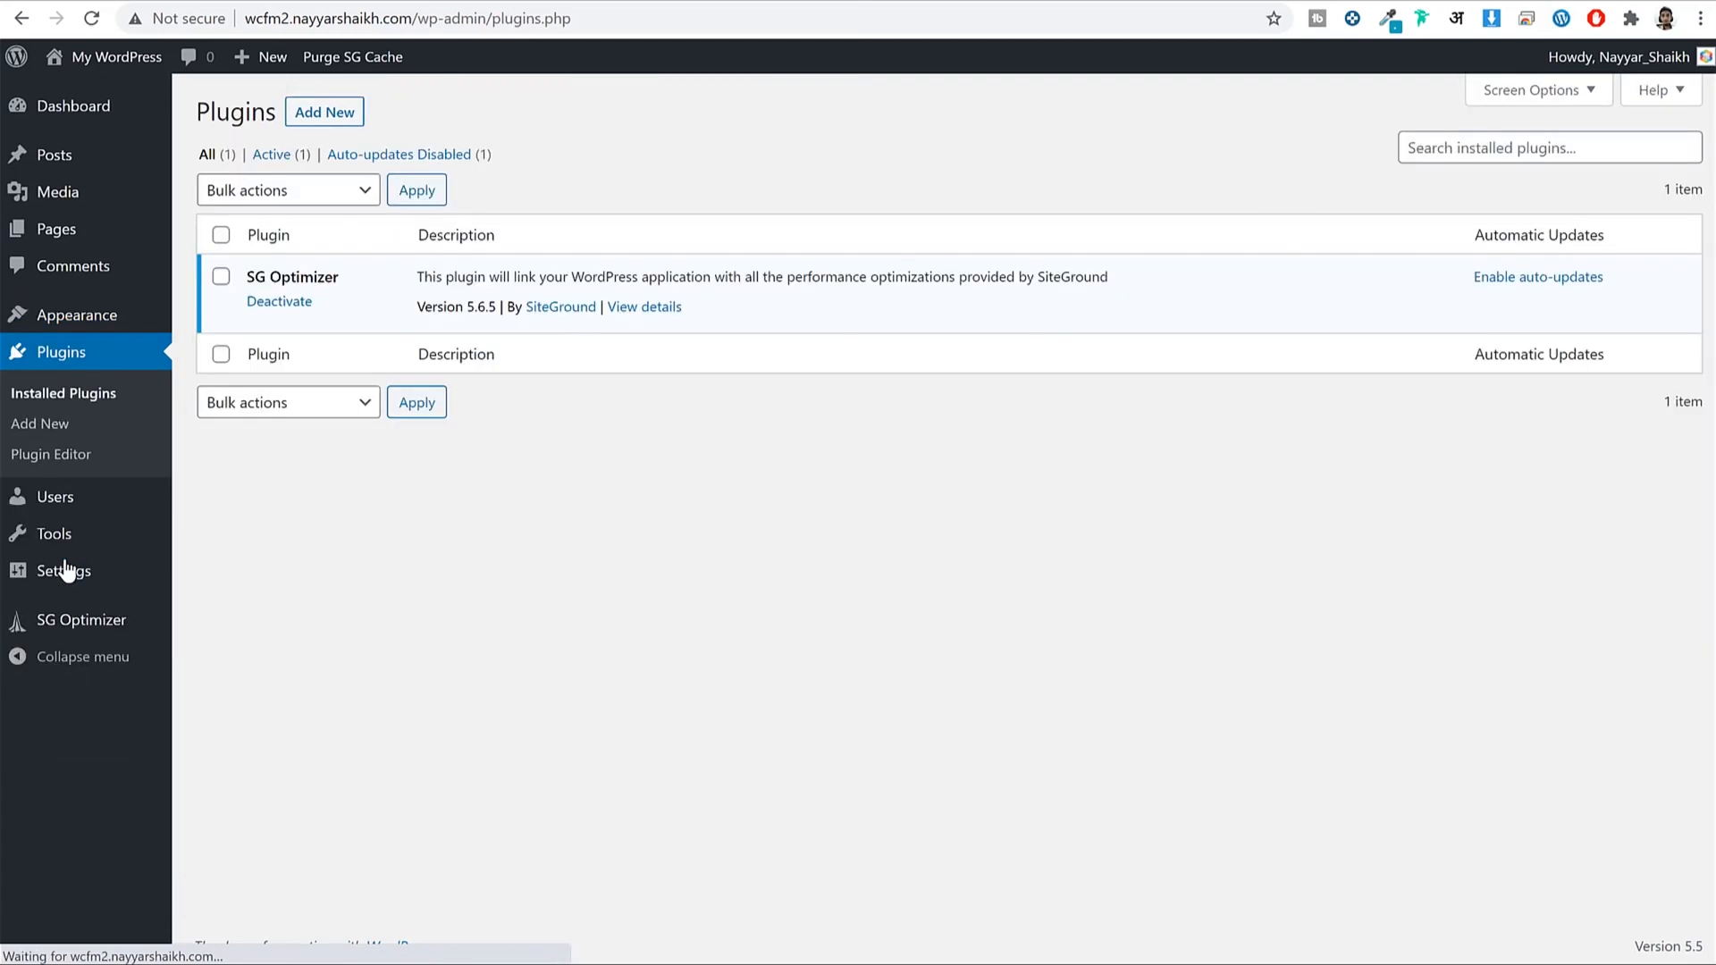
left_click_drag(344, 272, 238, 276)
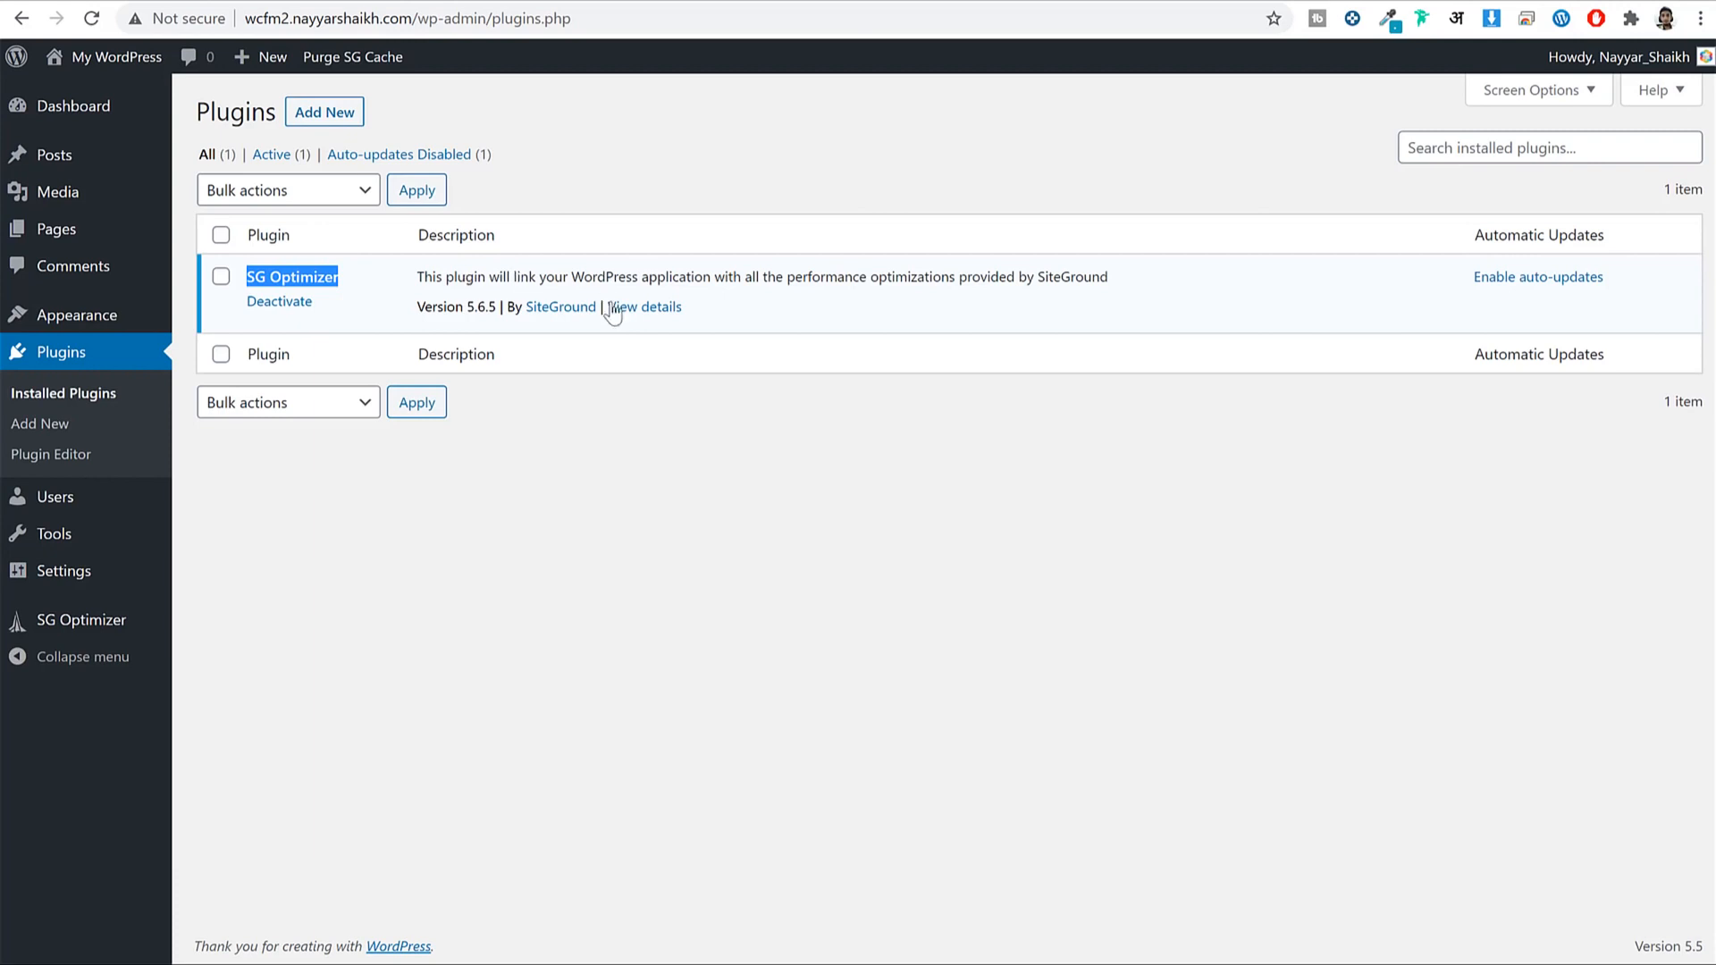
left_click_drag(604, 308, 524, 314)
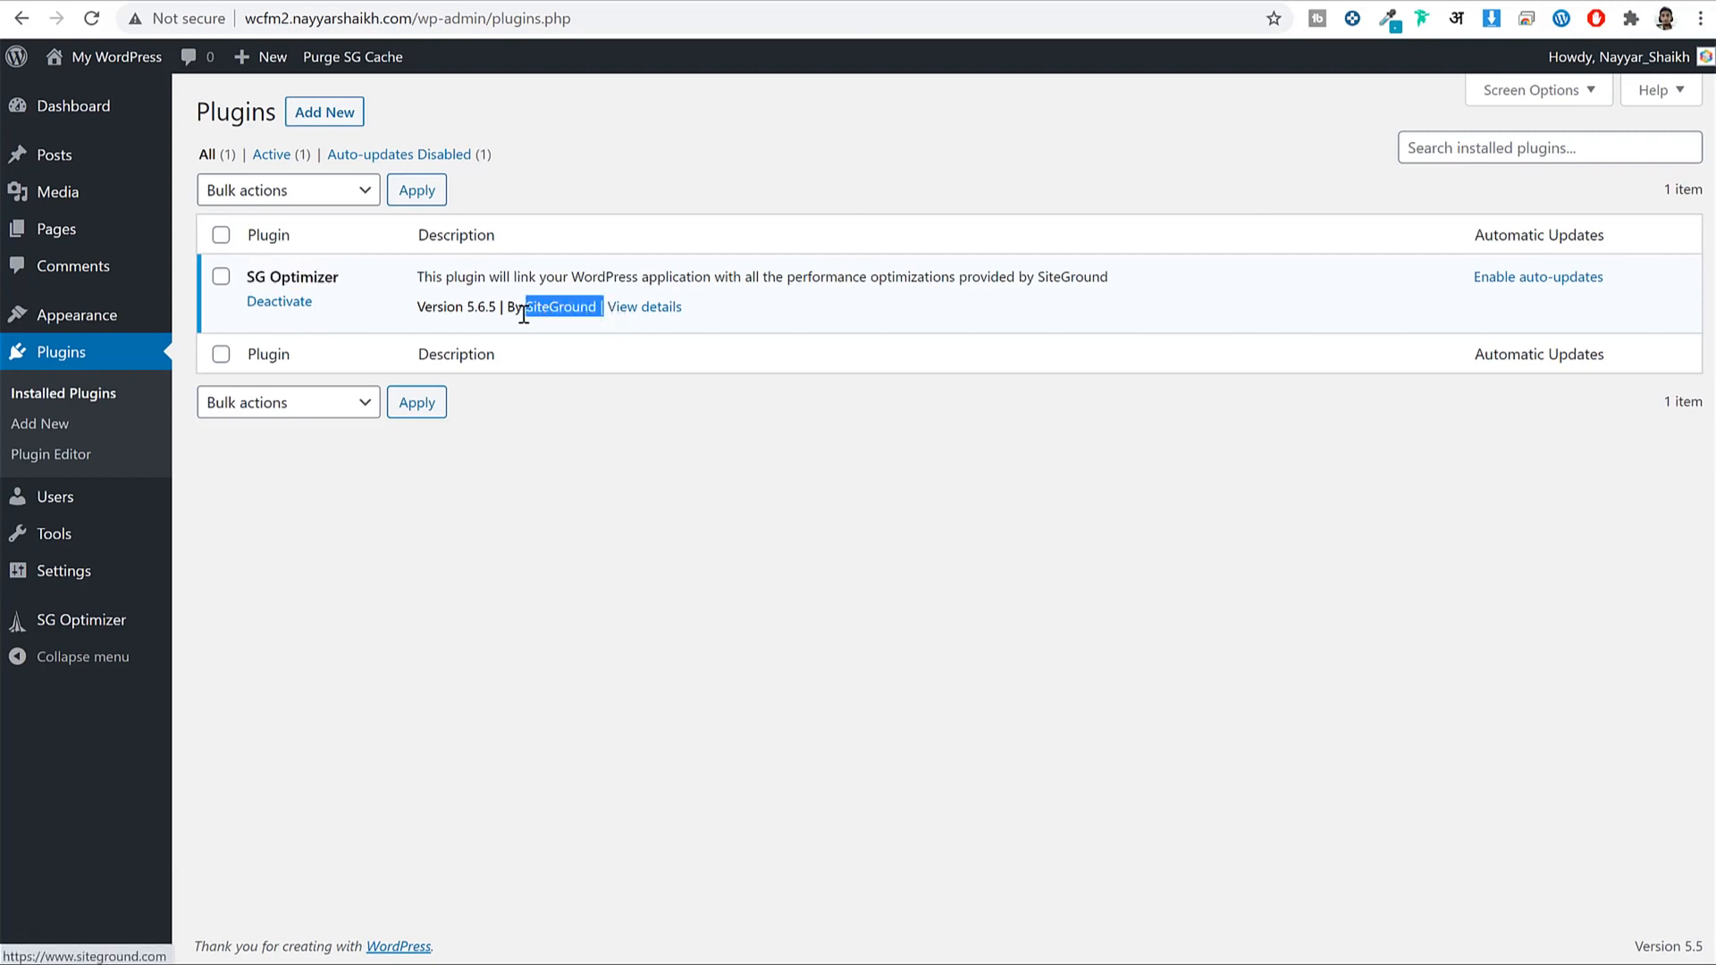
left_click(594, 368)
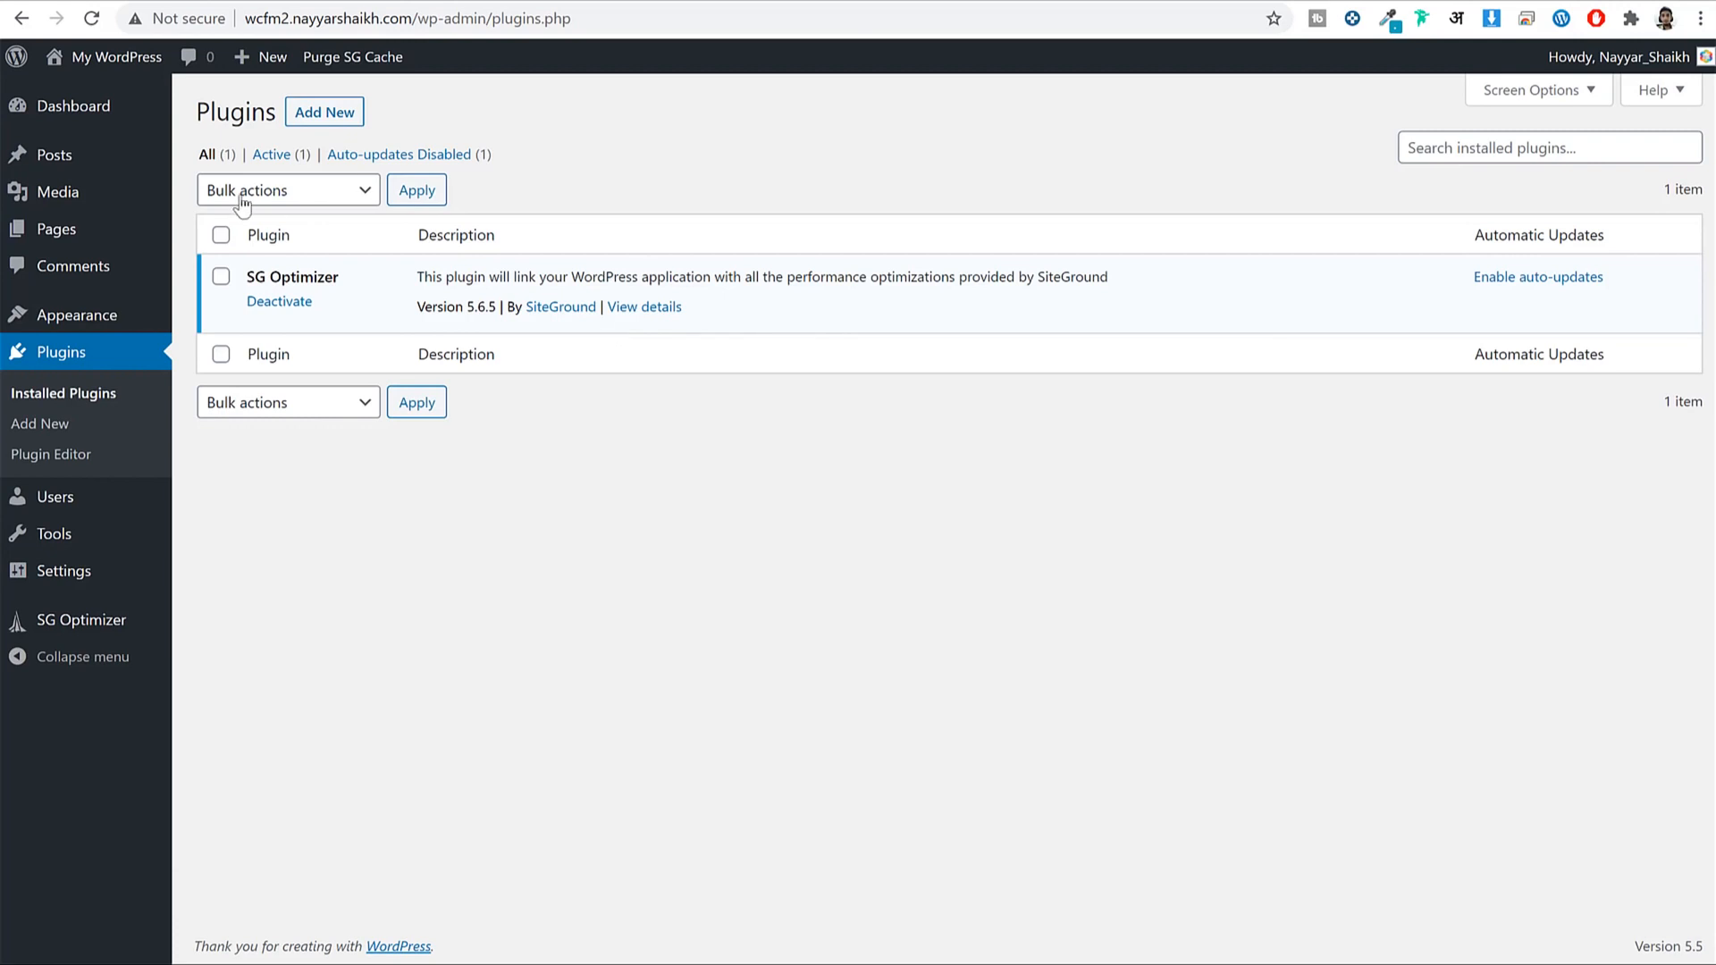
left_click(96, 577)
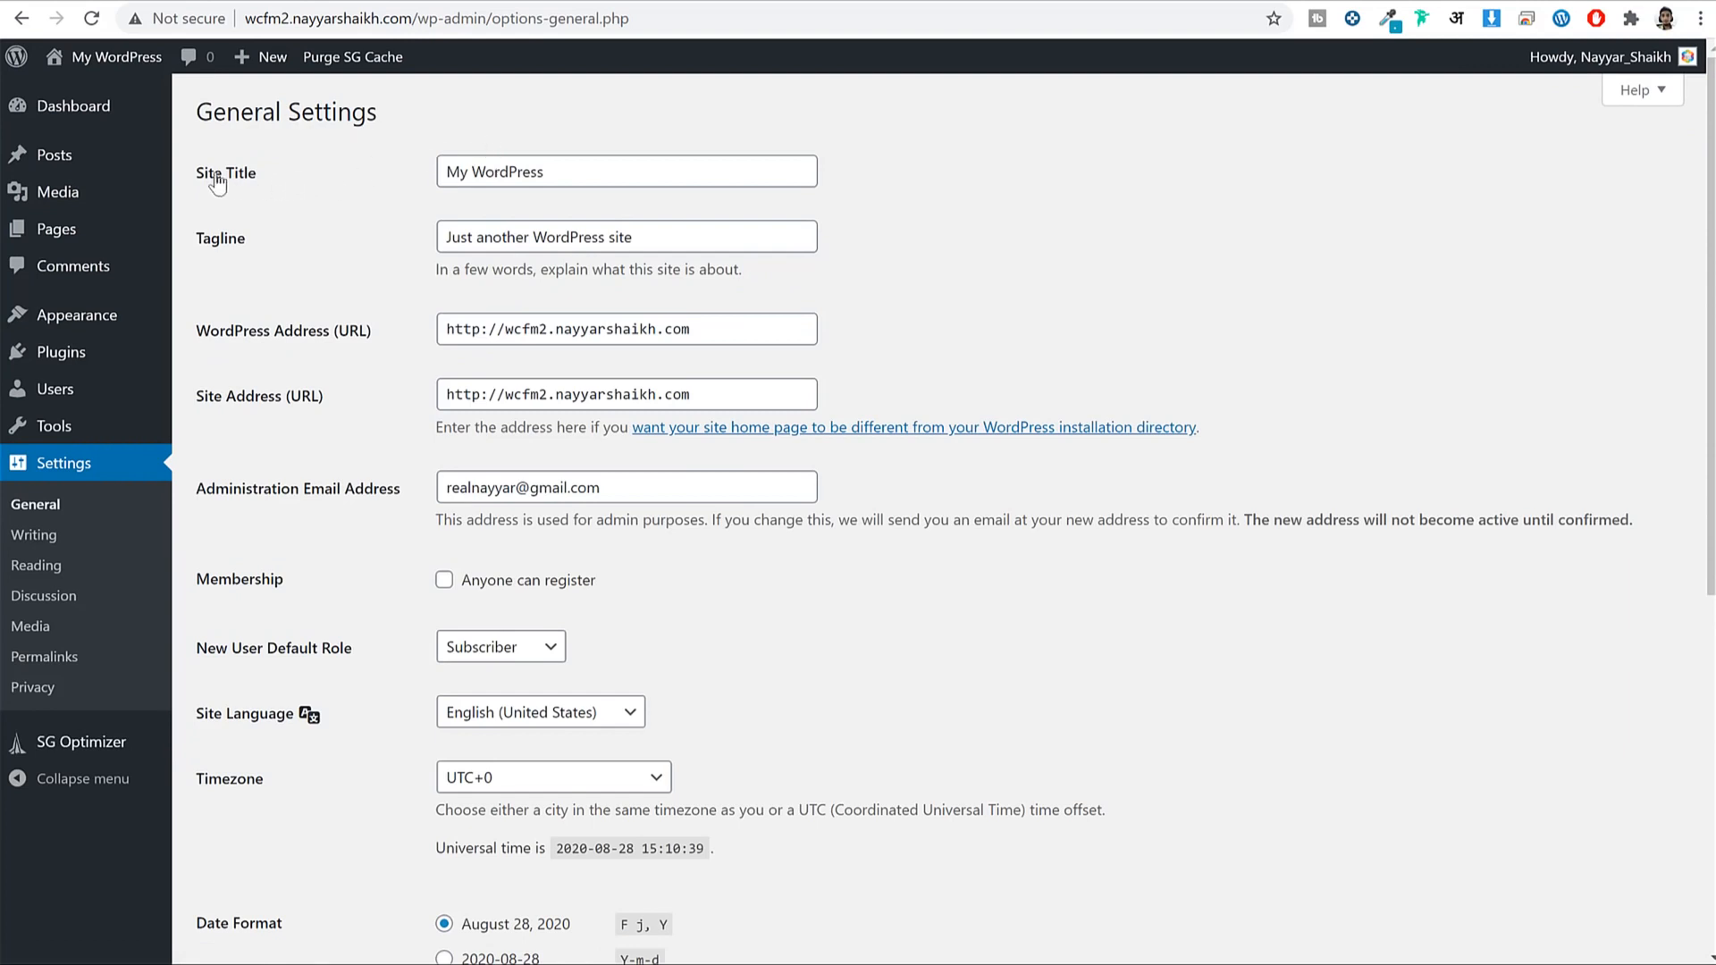
left_click_drag(197, 182, 250, 185)
left_click(250, 184)
triple_click(575, 169)
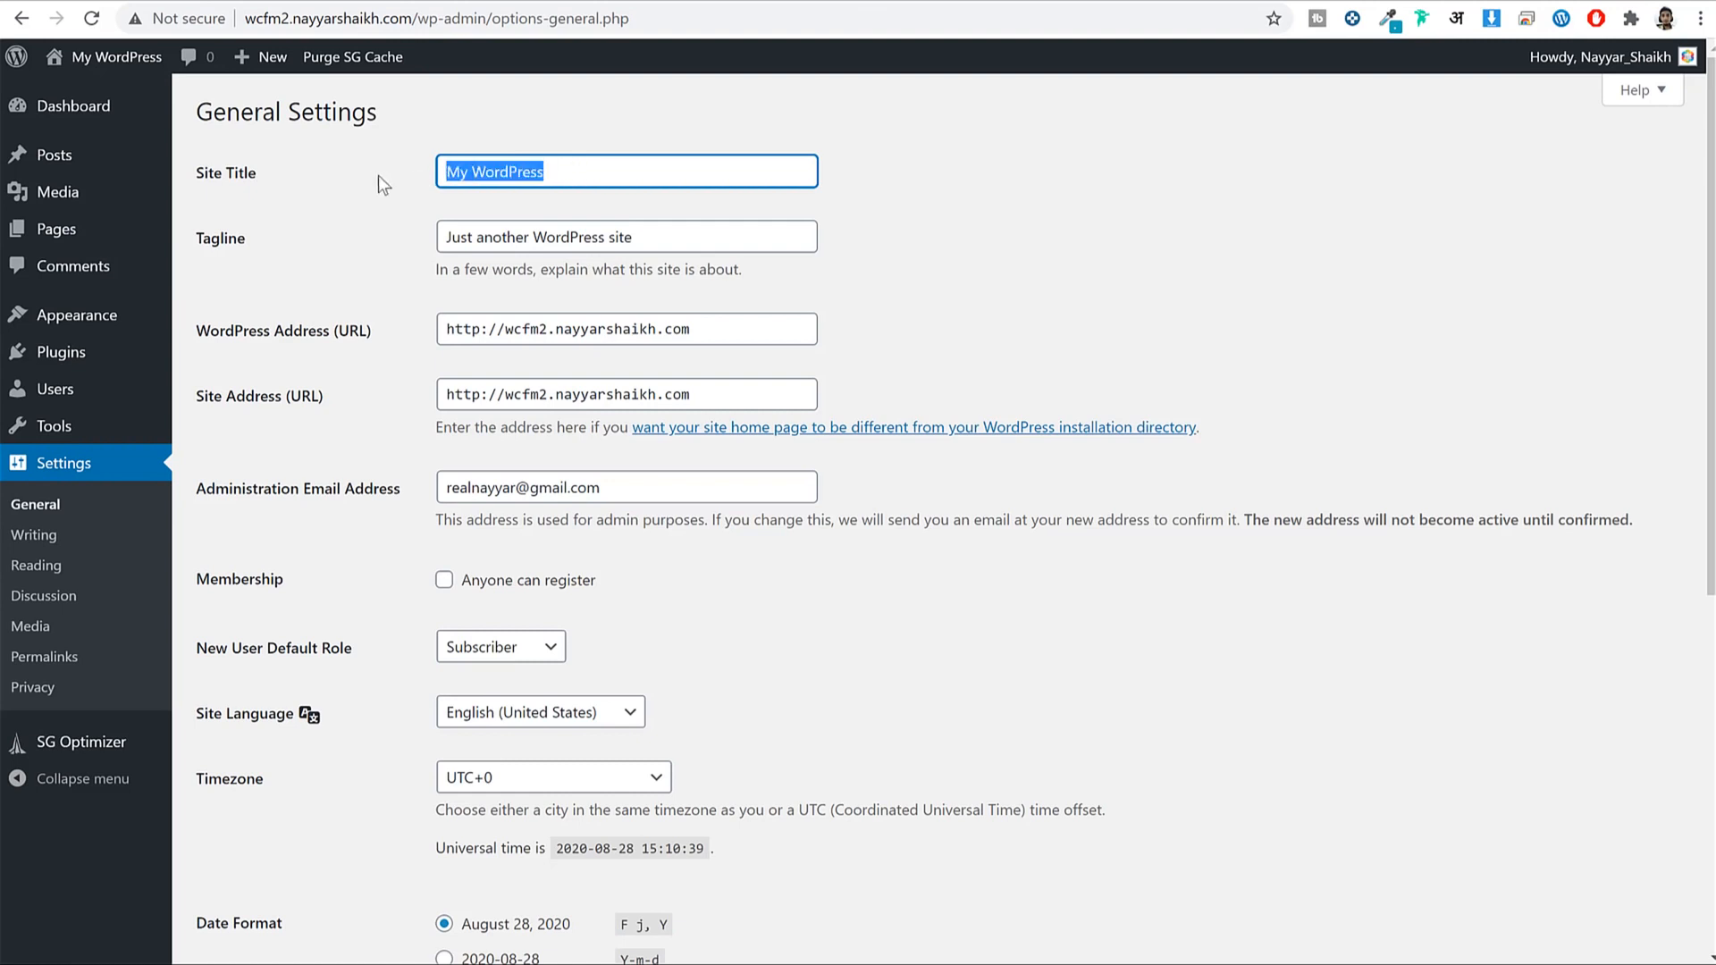
double_click(586, 176)
left_click_drag(586, 176, 421, 180)
left_click_drag(203, 238, 284, 241)
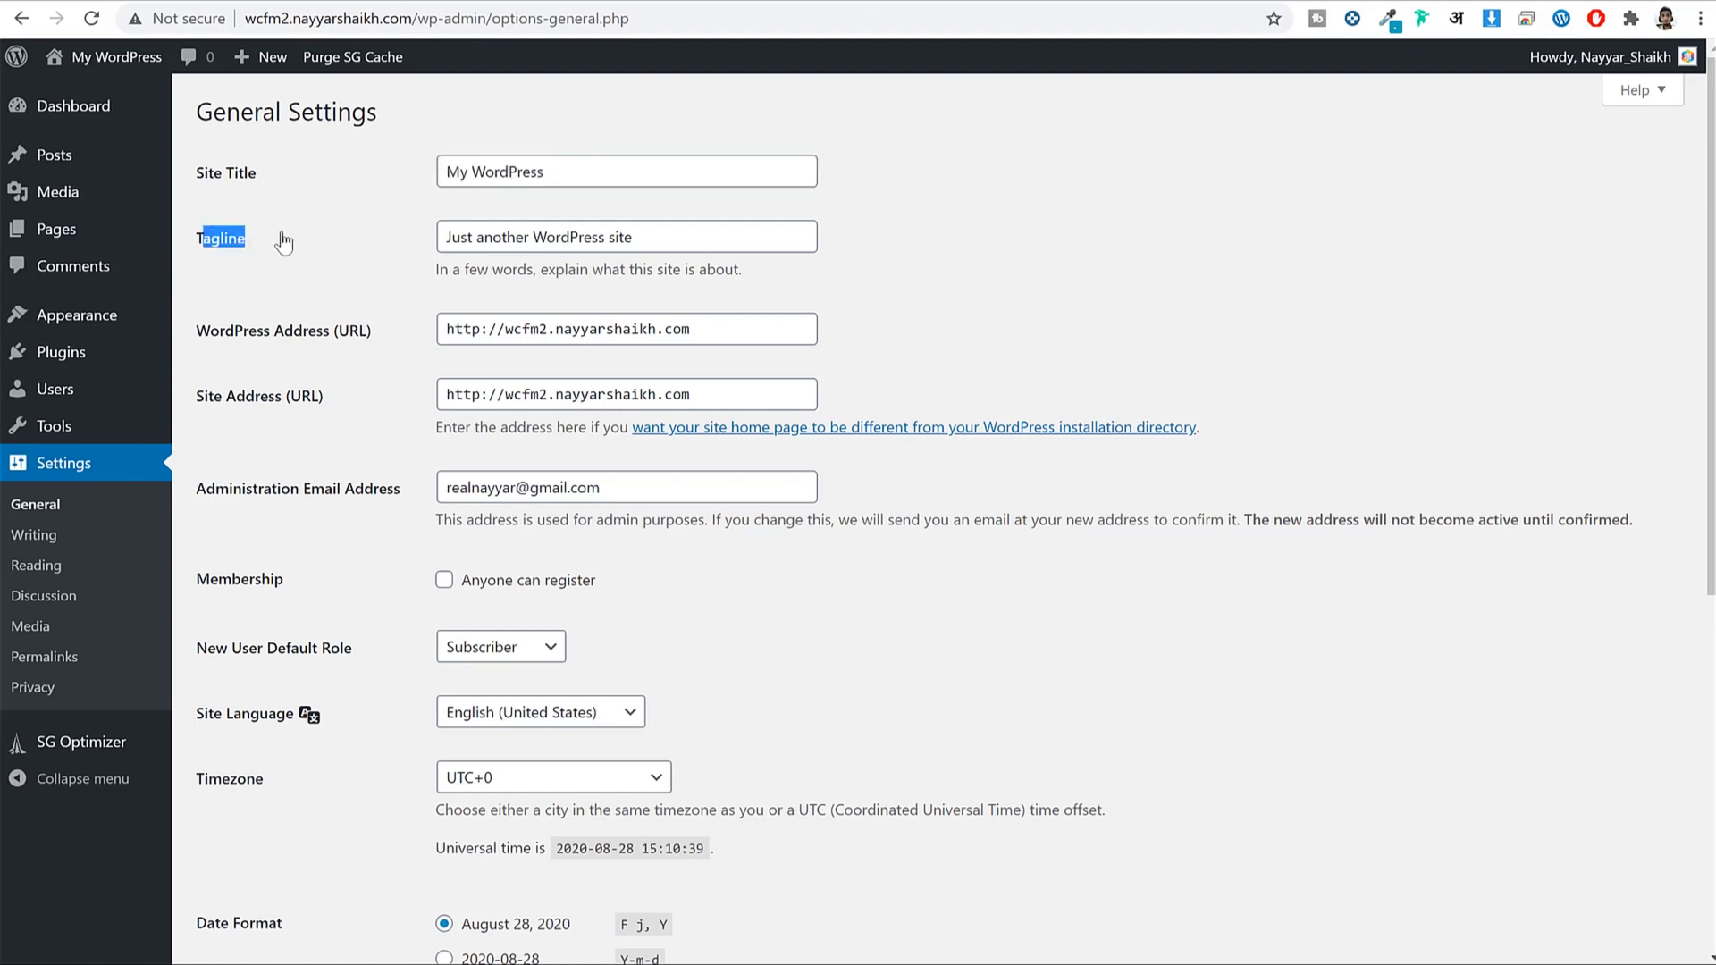
triple_click(675, 236)
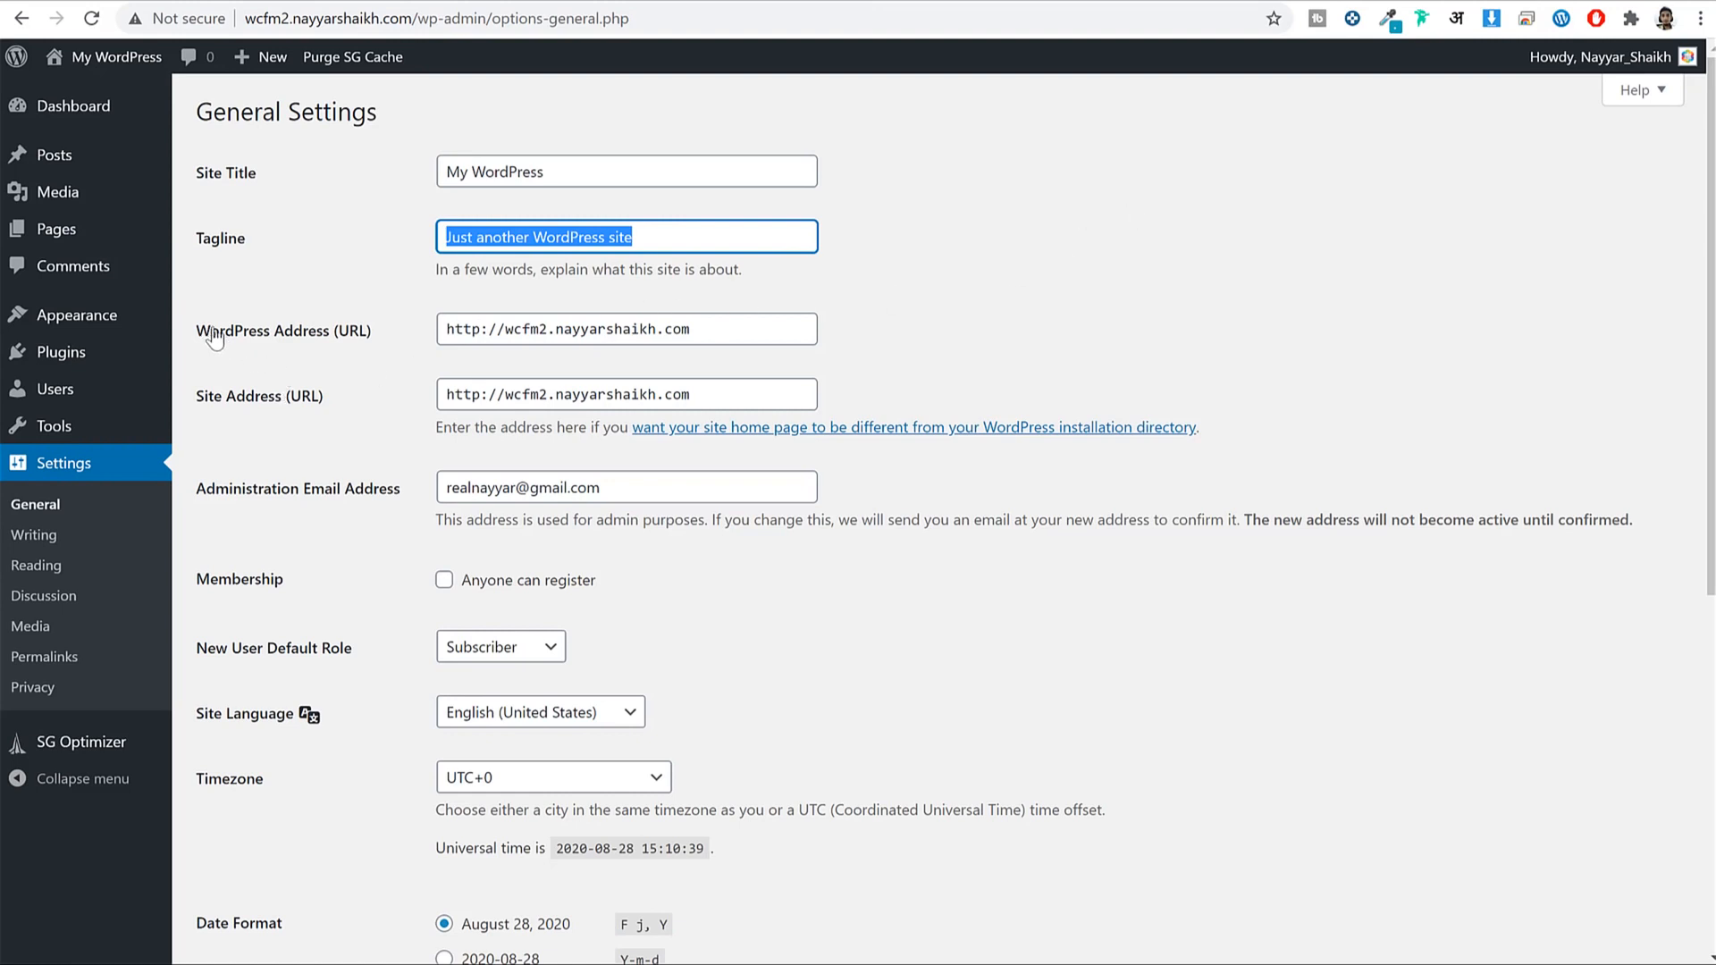
left_click_drag(211, 330, 345, 331)
left_click_drag(202, 396, 335, 399)
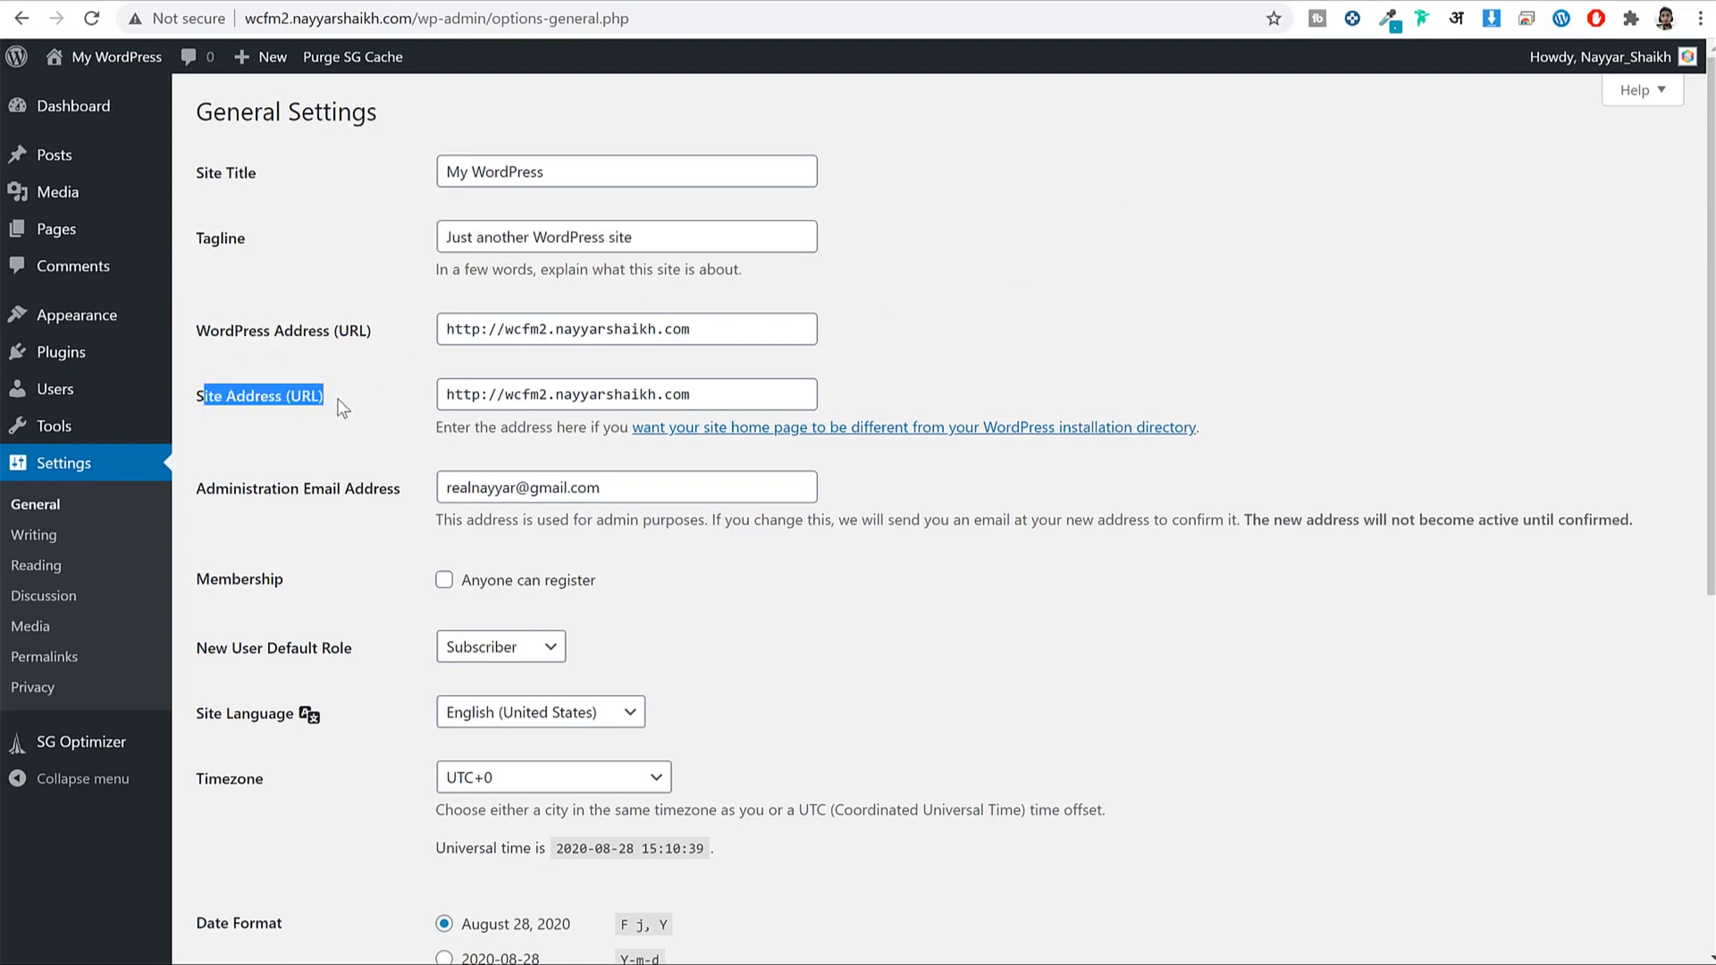
left_click(1108, 318)
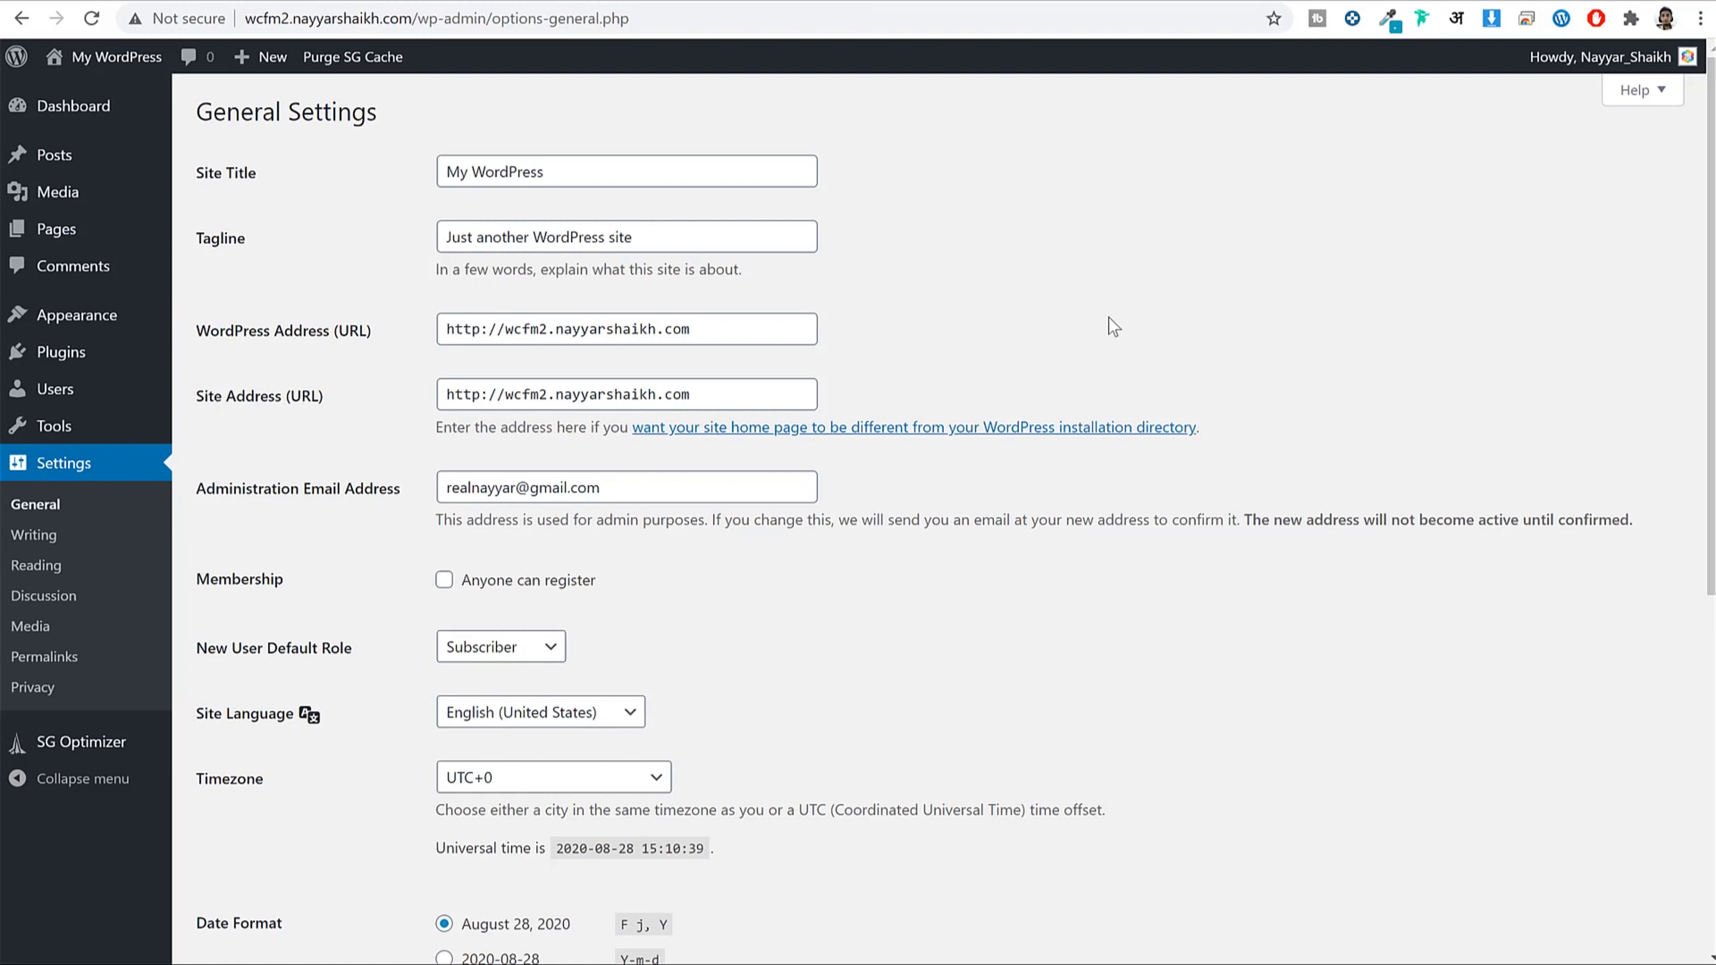
left_click(172, 18)
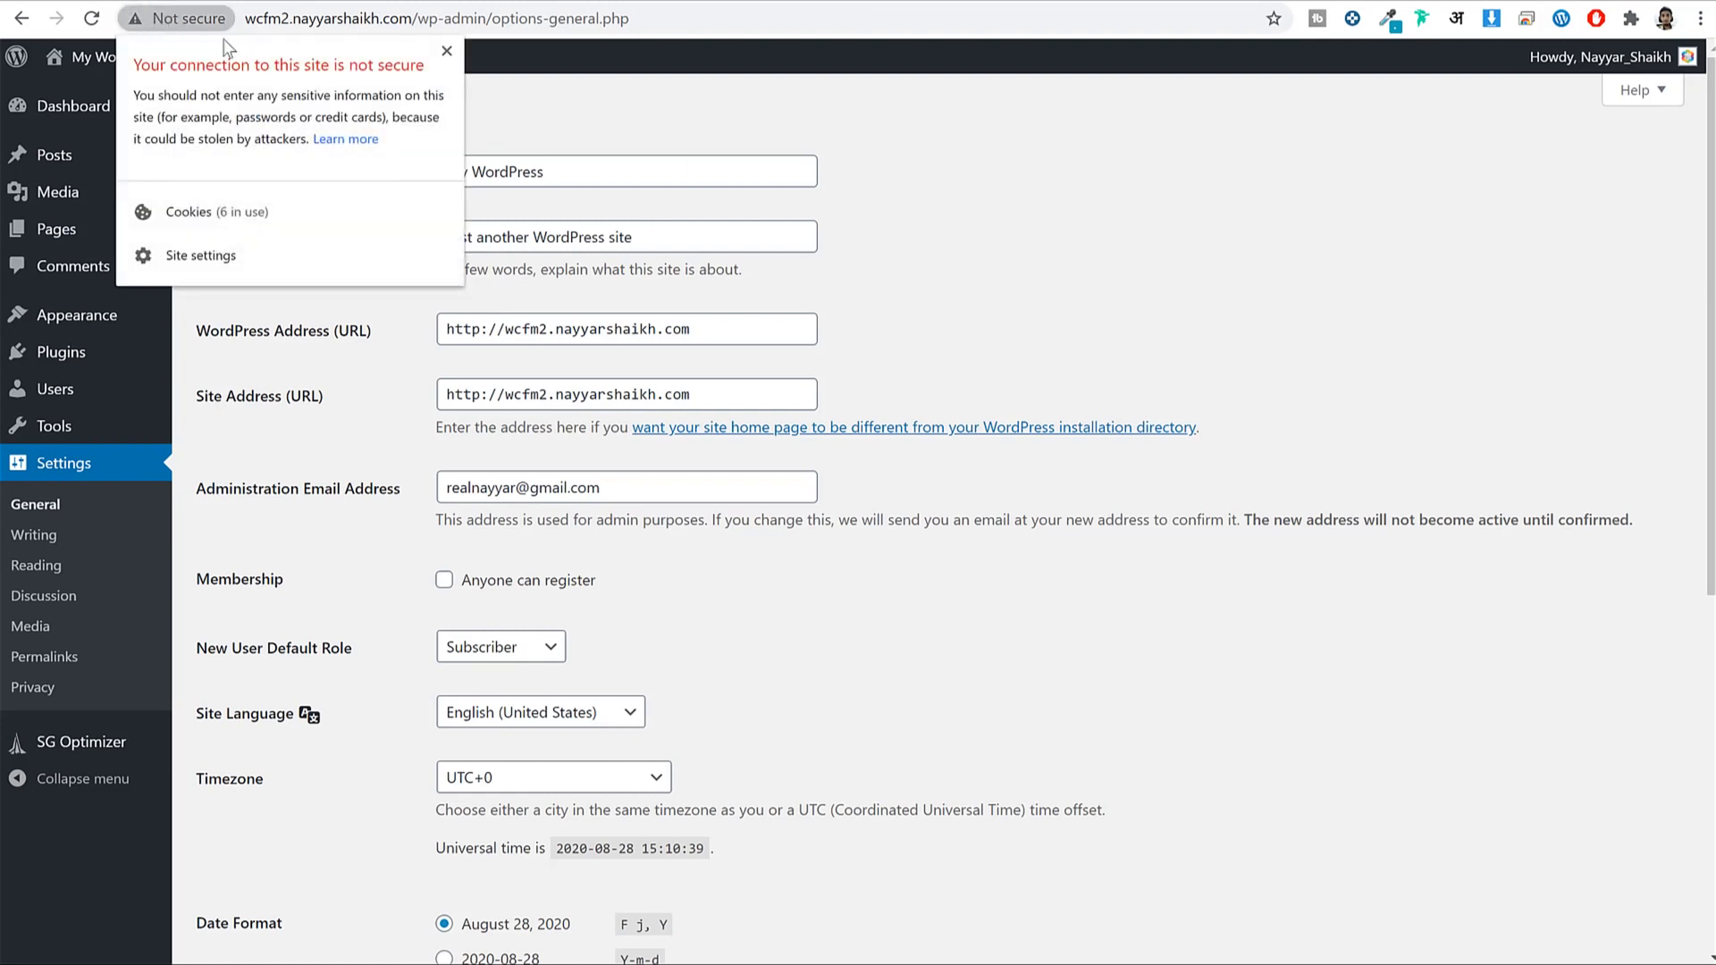
left_click(443, 54)
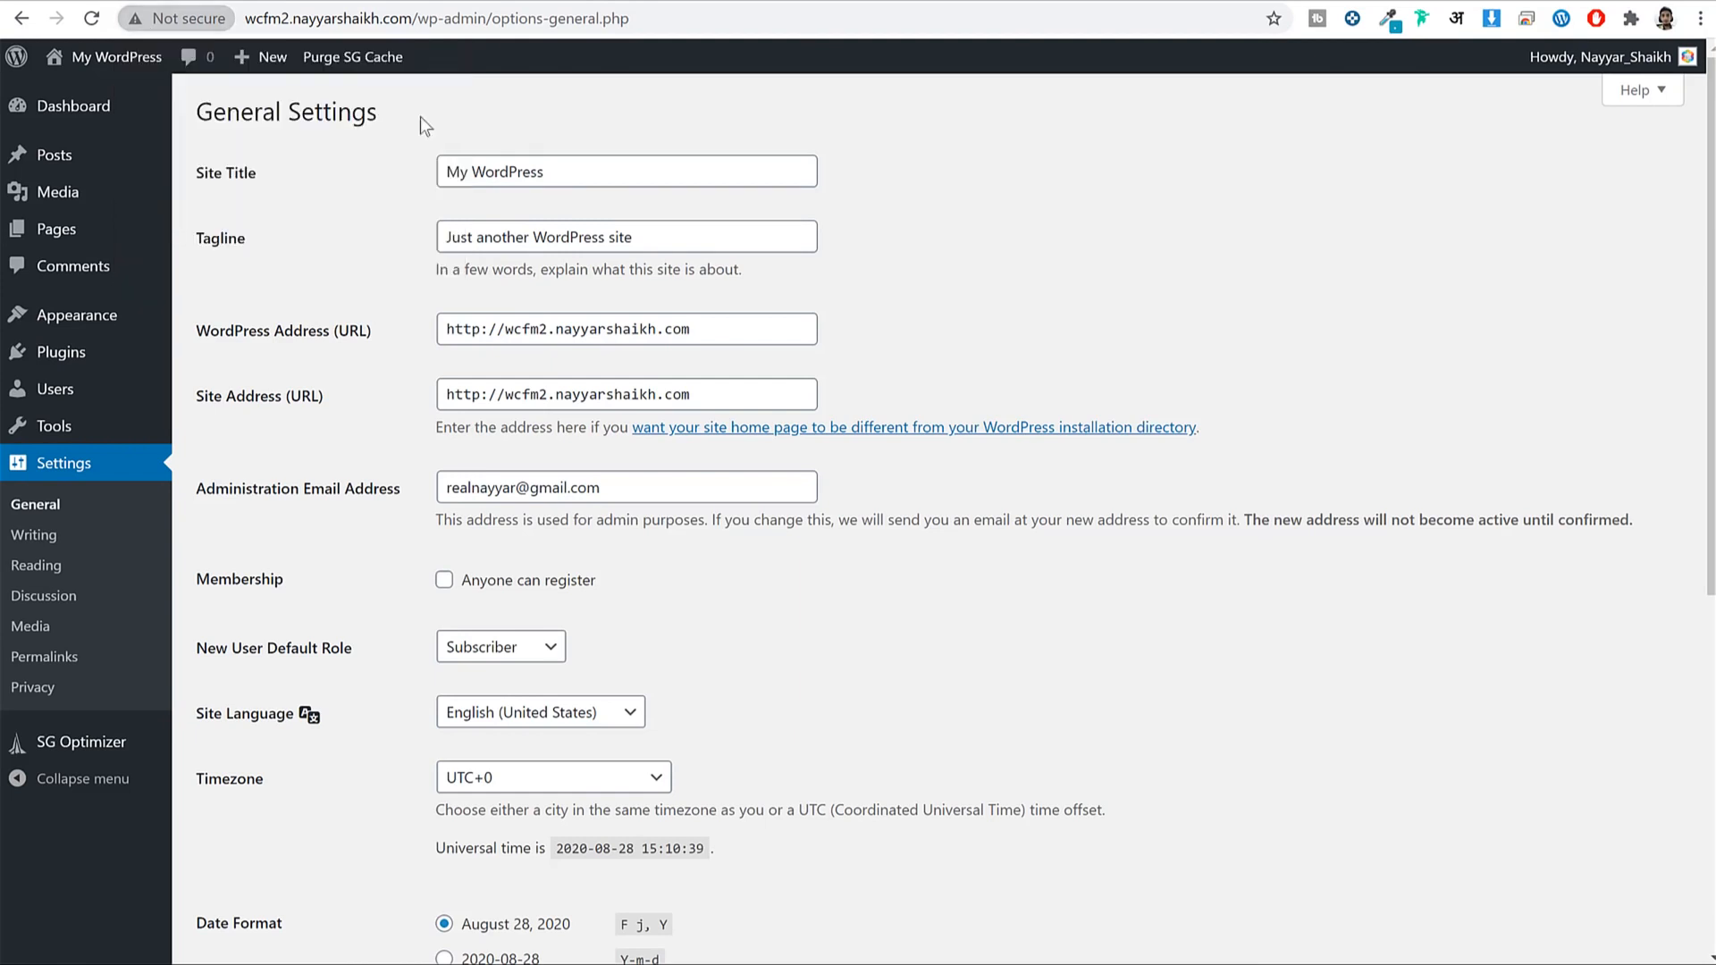
left_click_drag(489, 329, 421, 329)
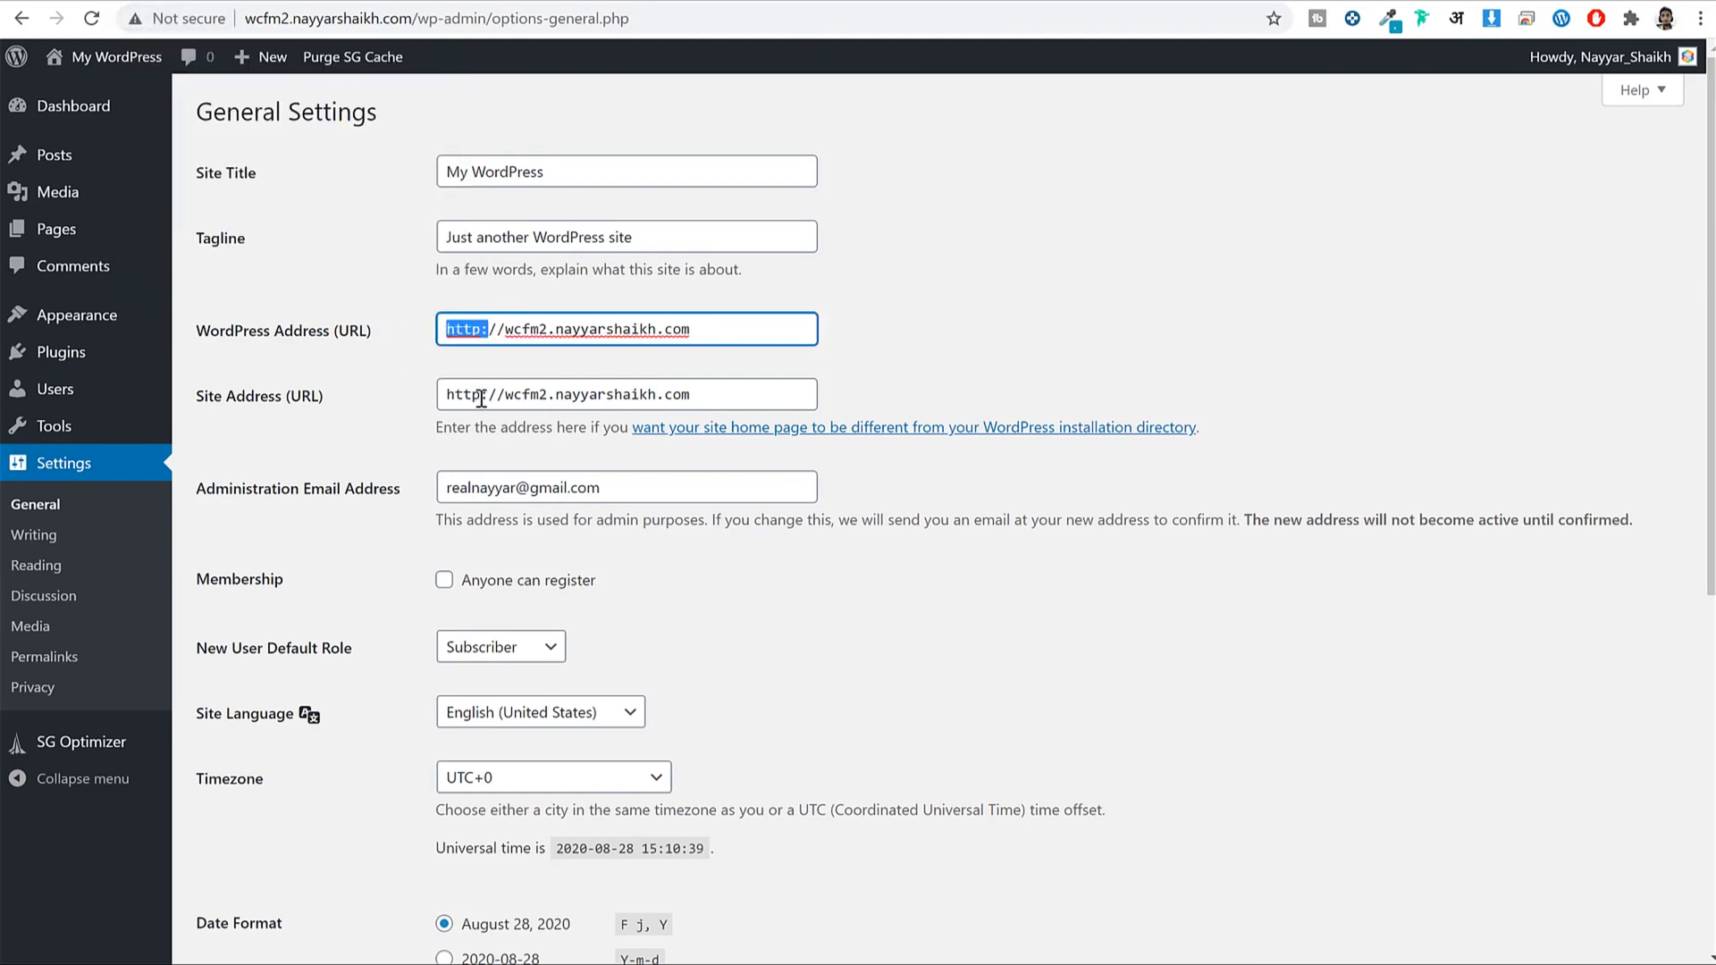
Add 's' after http in both WordPress Address and Site Address to make them https.
left_click_drag(488, 394, 426, 392)
left_click(483, 328)
left_click_drag(495, 329, 399, 338)
left_click(483, 394)
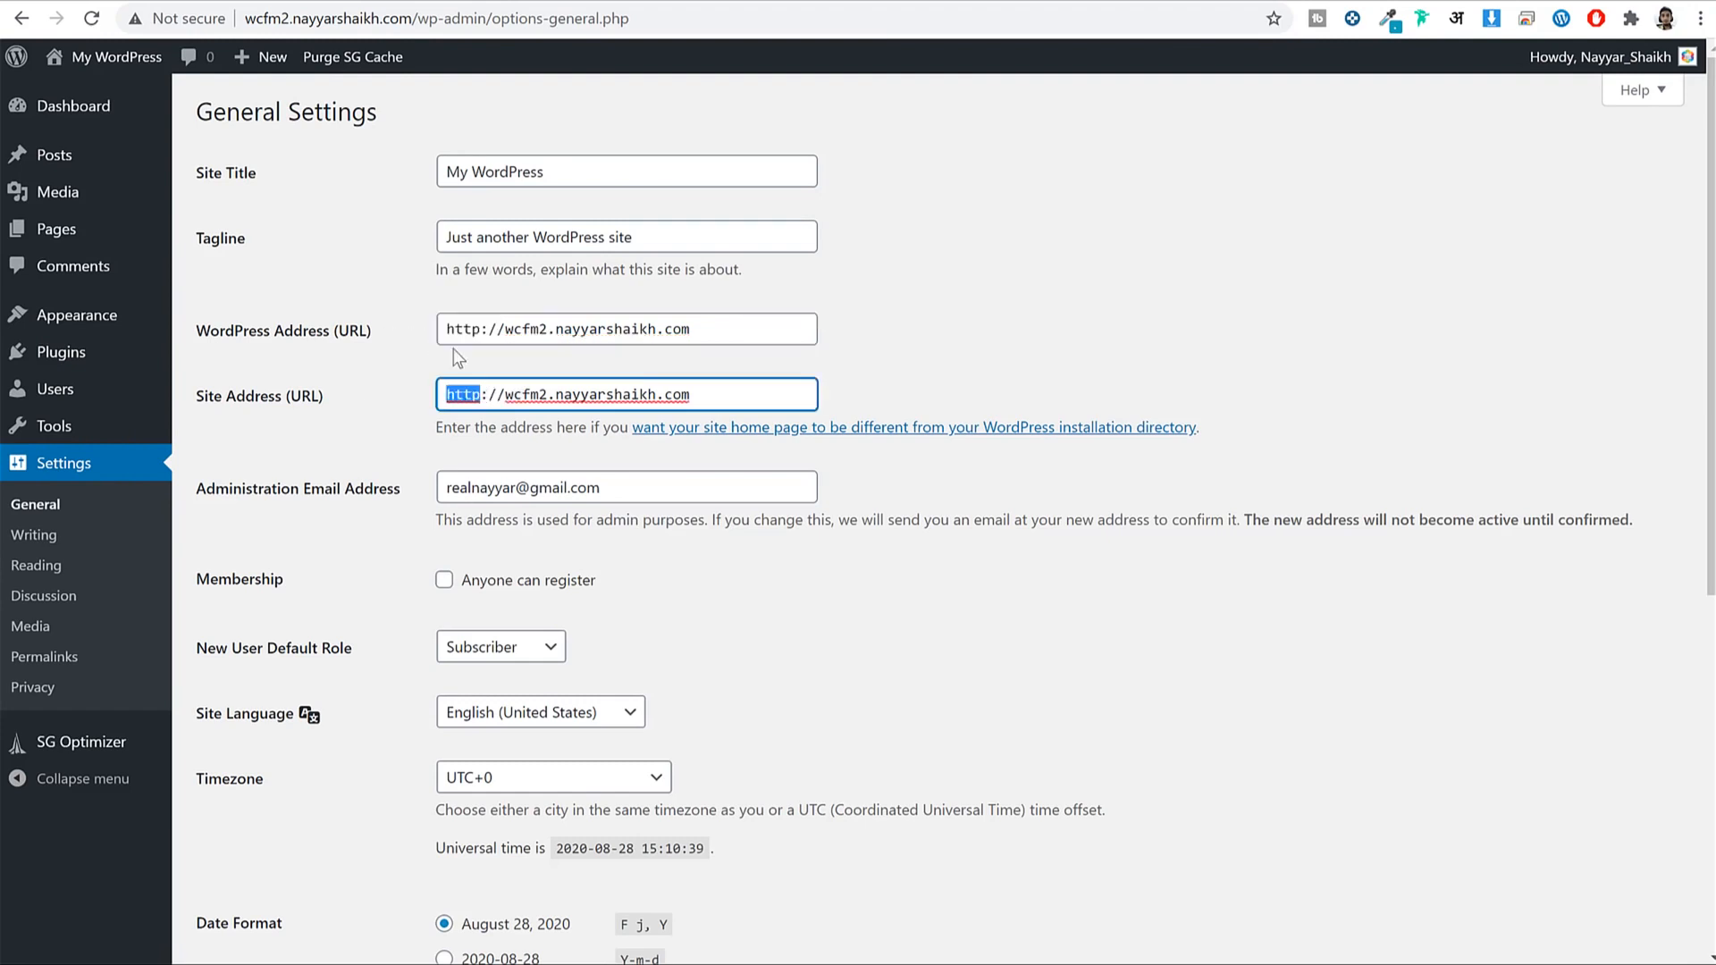
left_click(483, 331)
type("s")
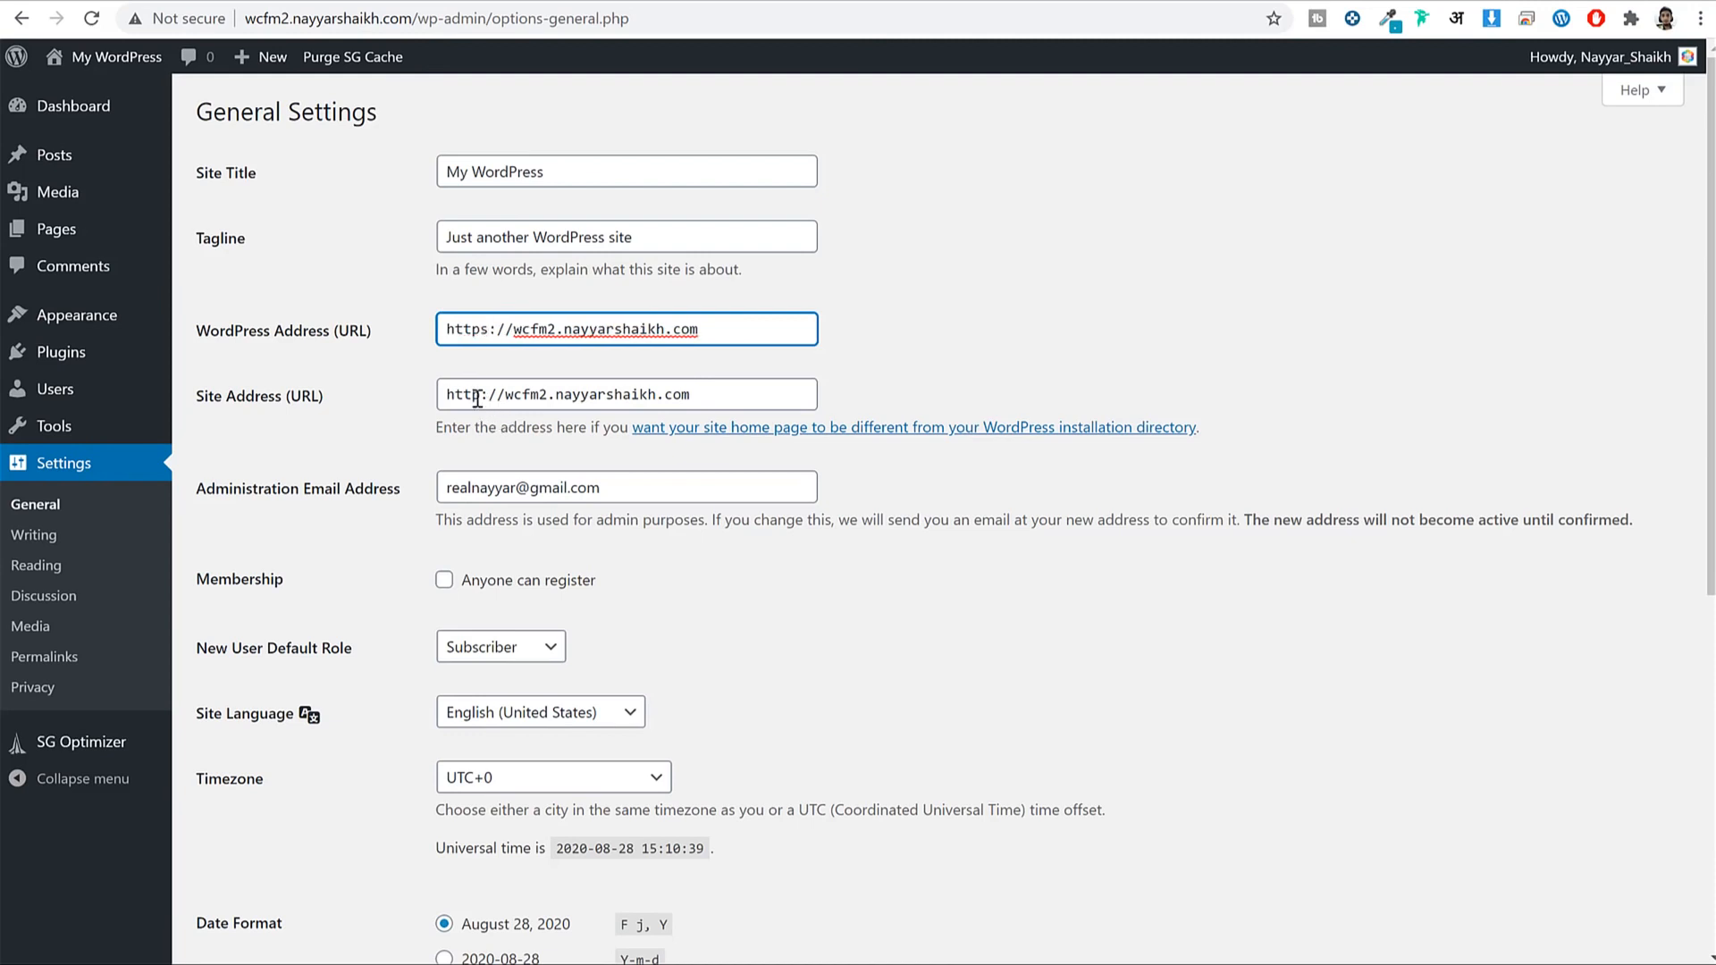
left_click(483, 396)
type("s")
left_click(1125, 321)
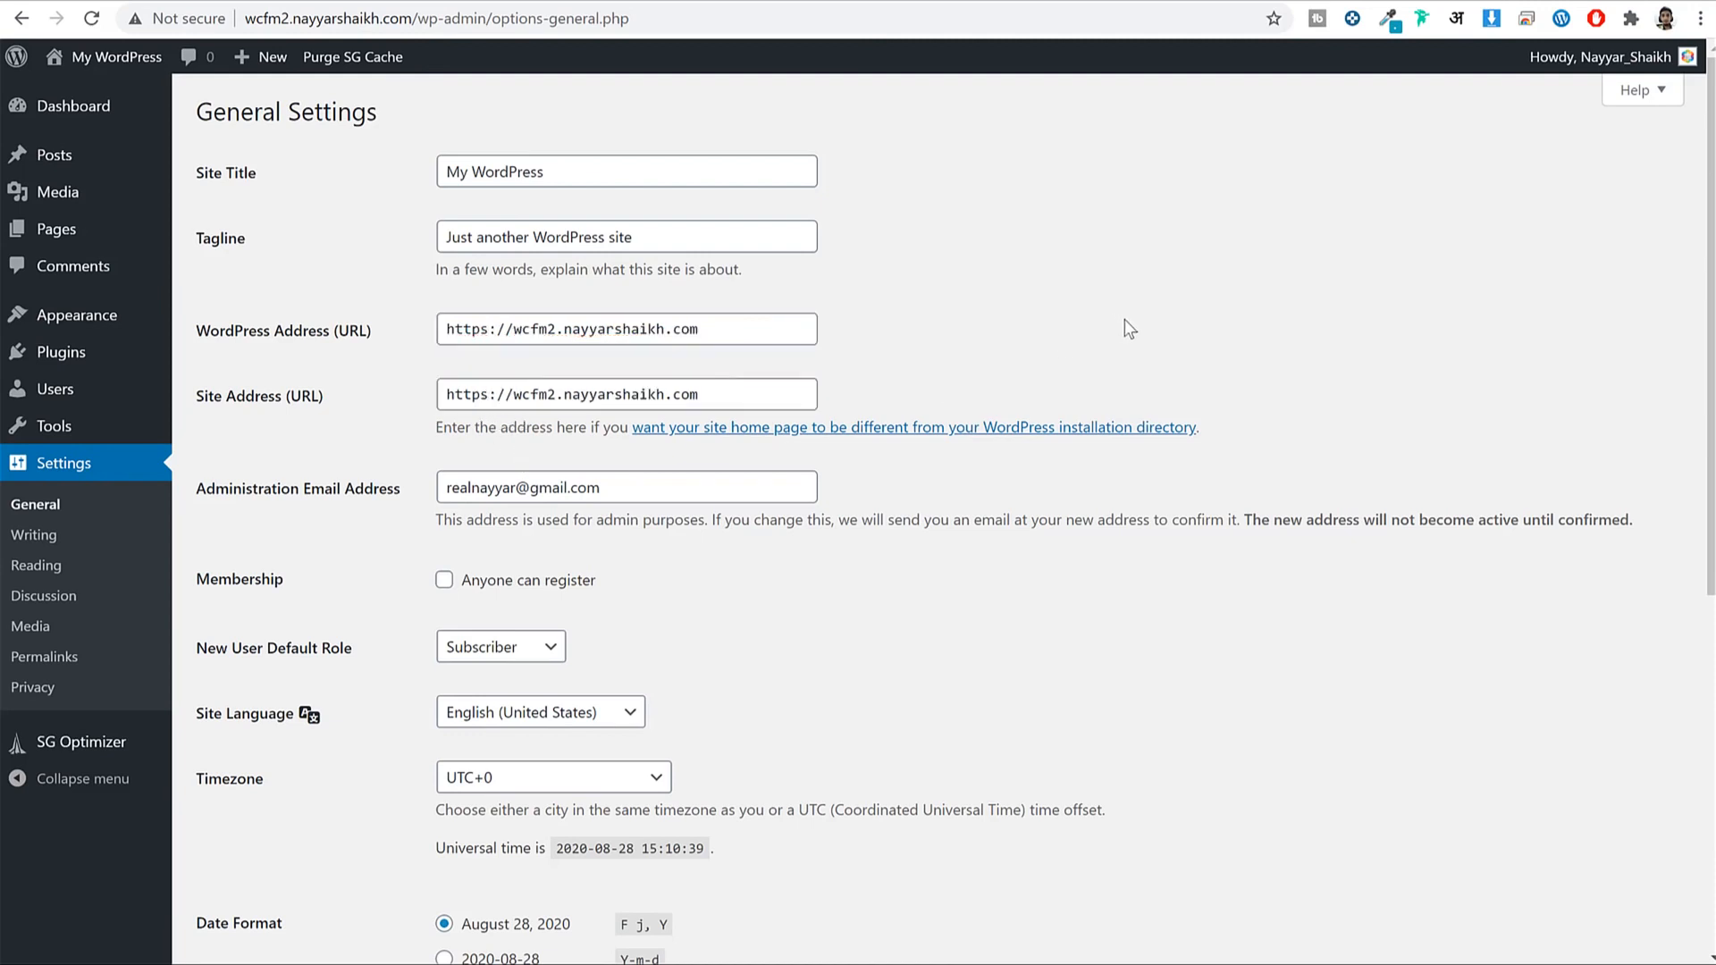
scroll(1126, 325, "down", 2)
Verify both addresses read https and select the whole Administration Email Address field.
left_click_drag(503, 110, 446, 111)
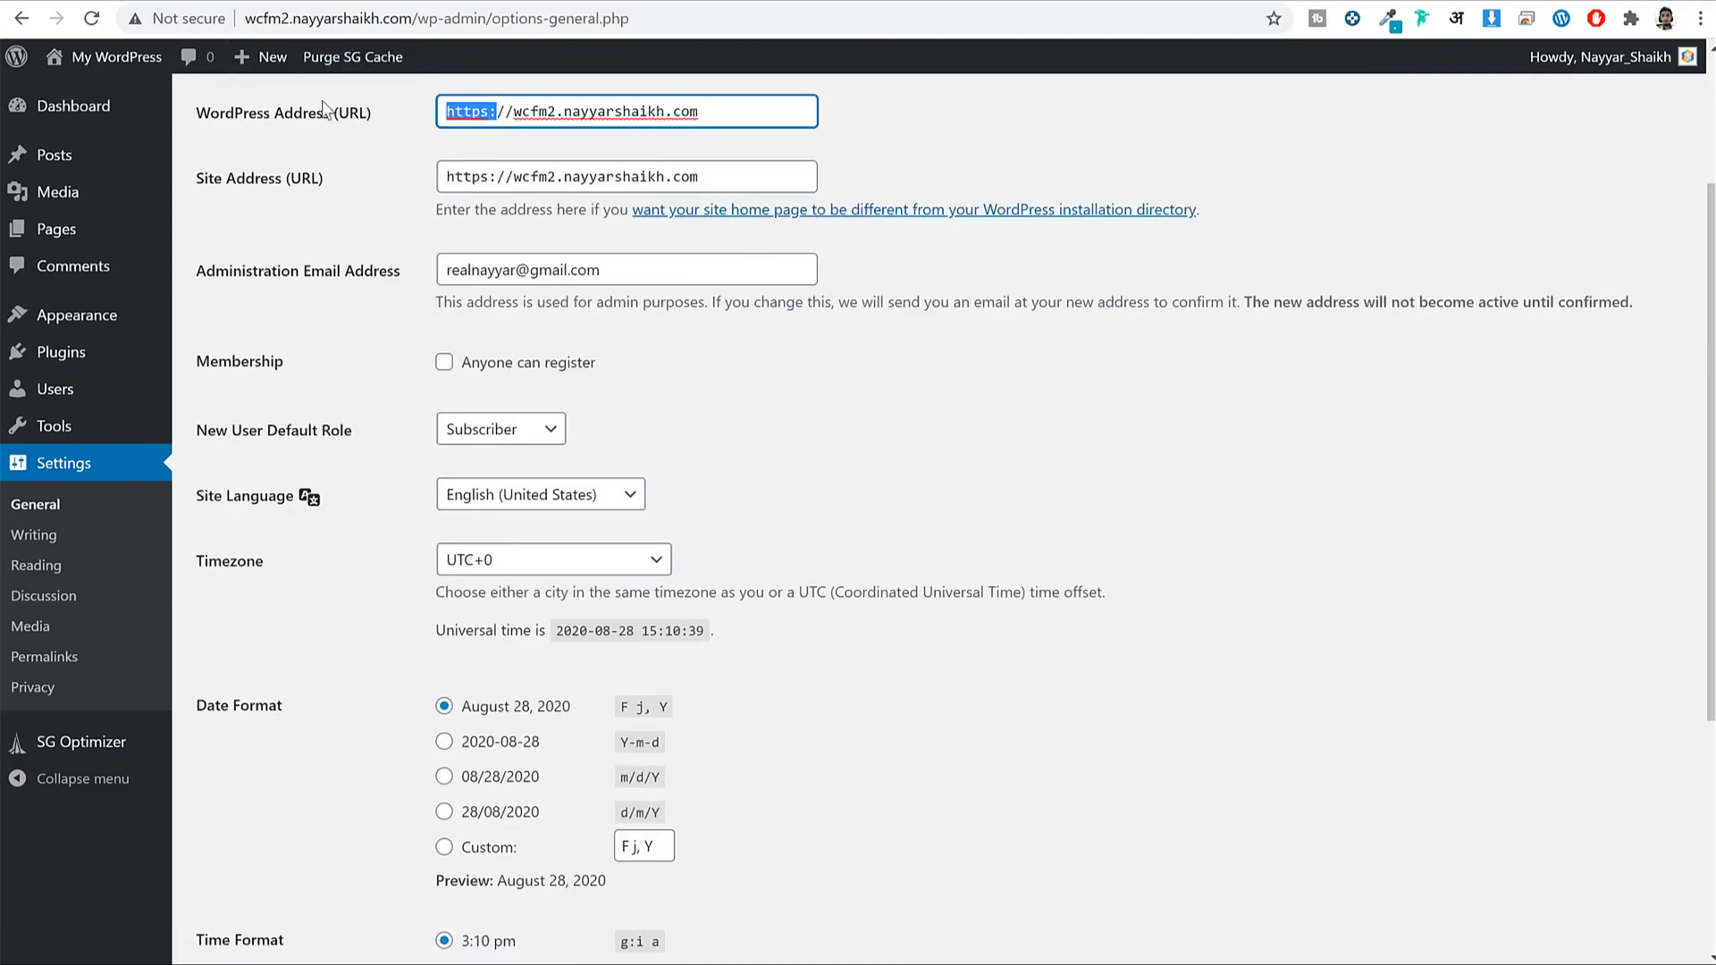
left_click_drag(506, 176, 446, 176)
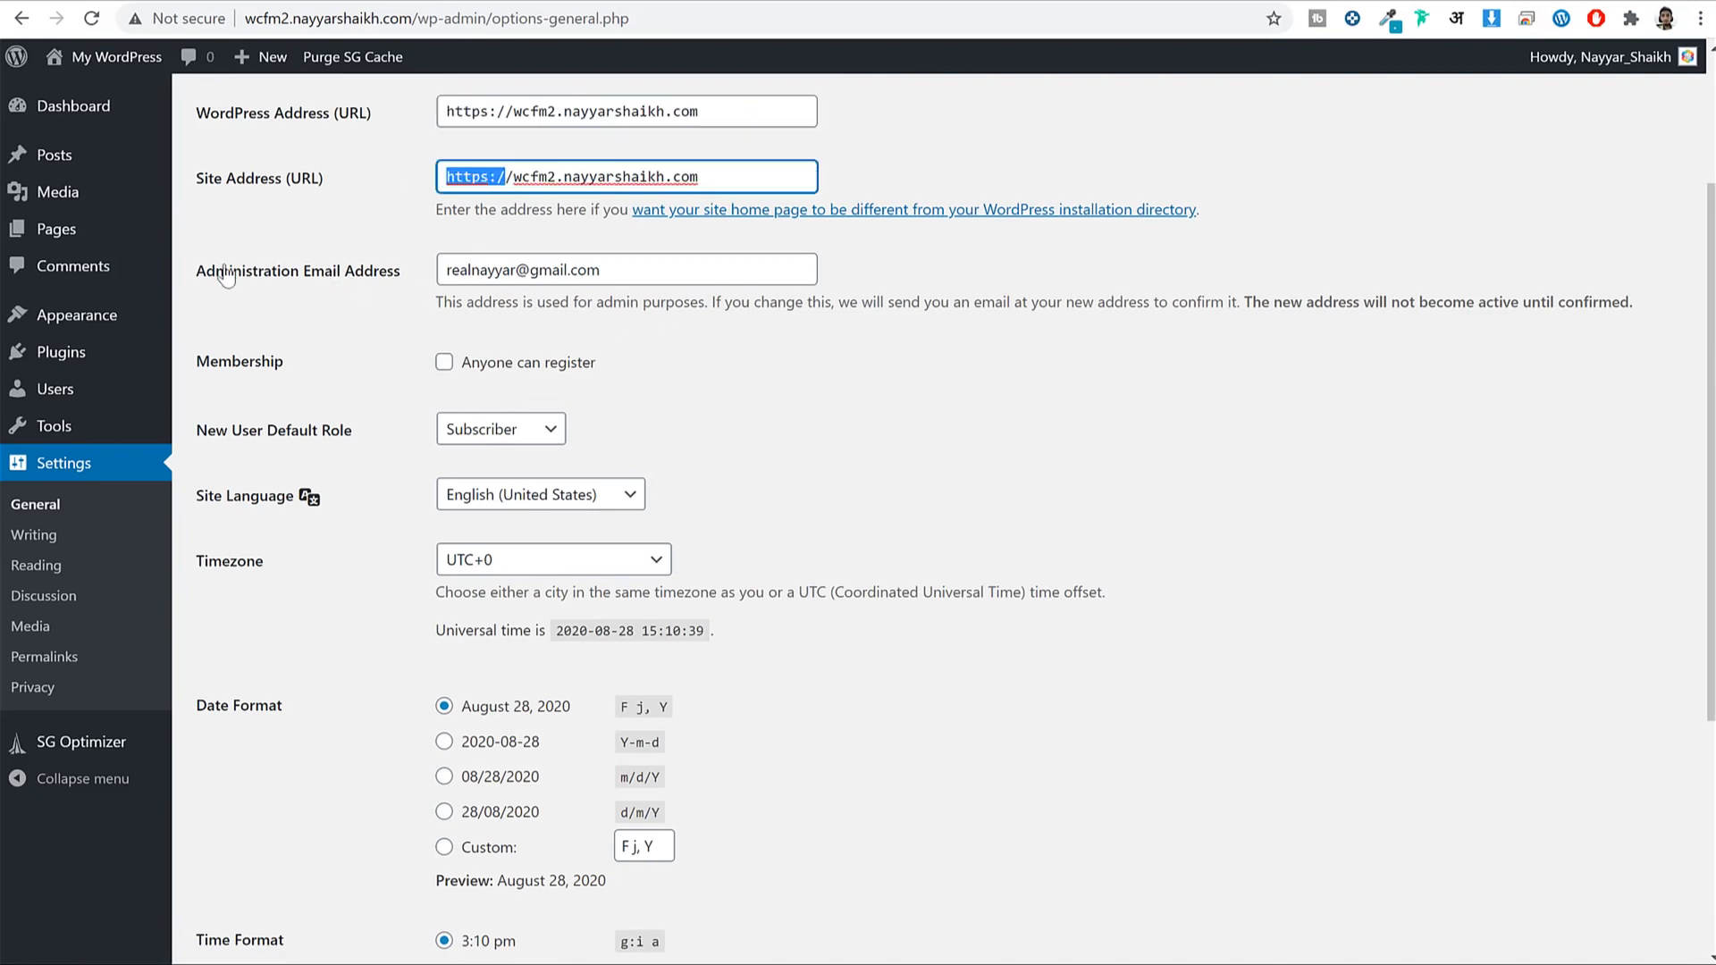
left_click(305, 273)
key("ctrl+a")
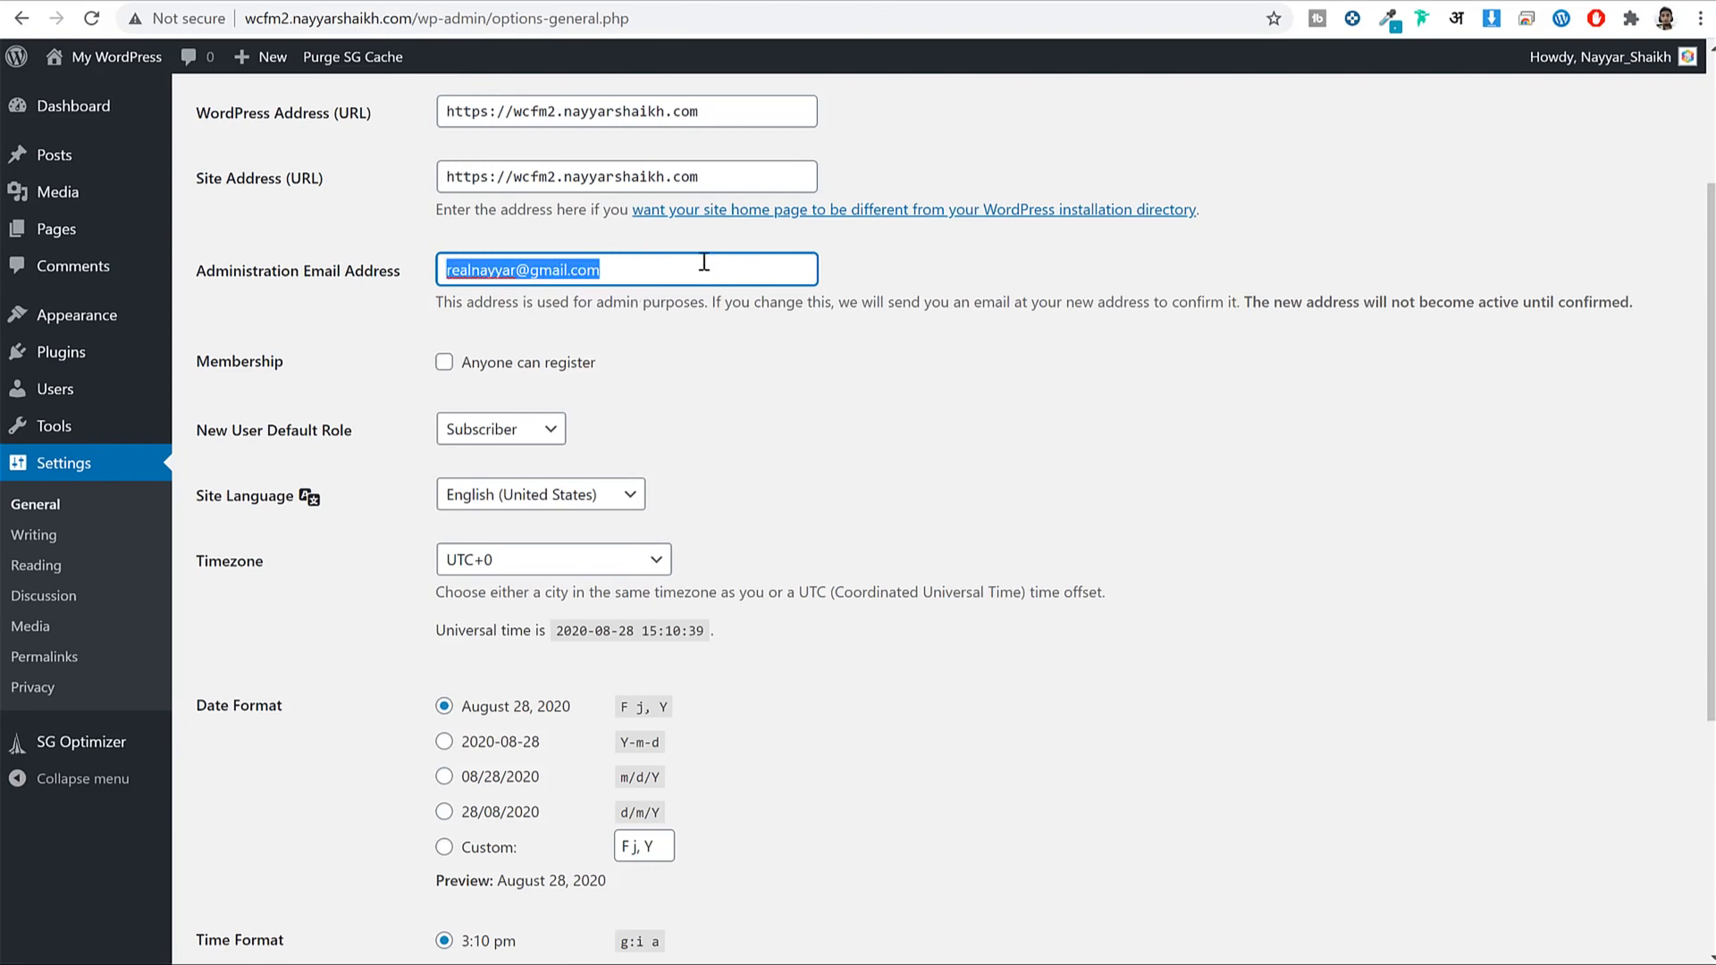
Tick Membership 'Anyone can register'.
scroll(556, 257, "down", 2)
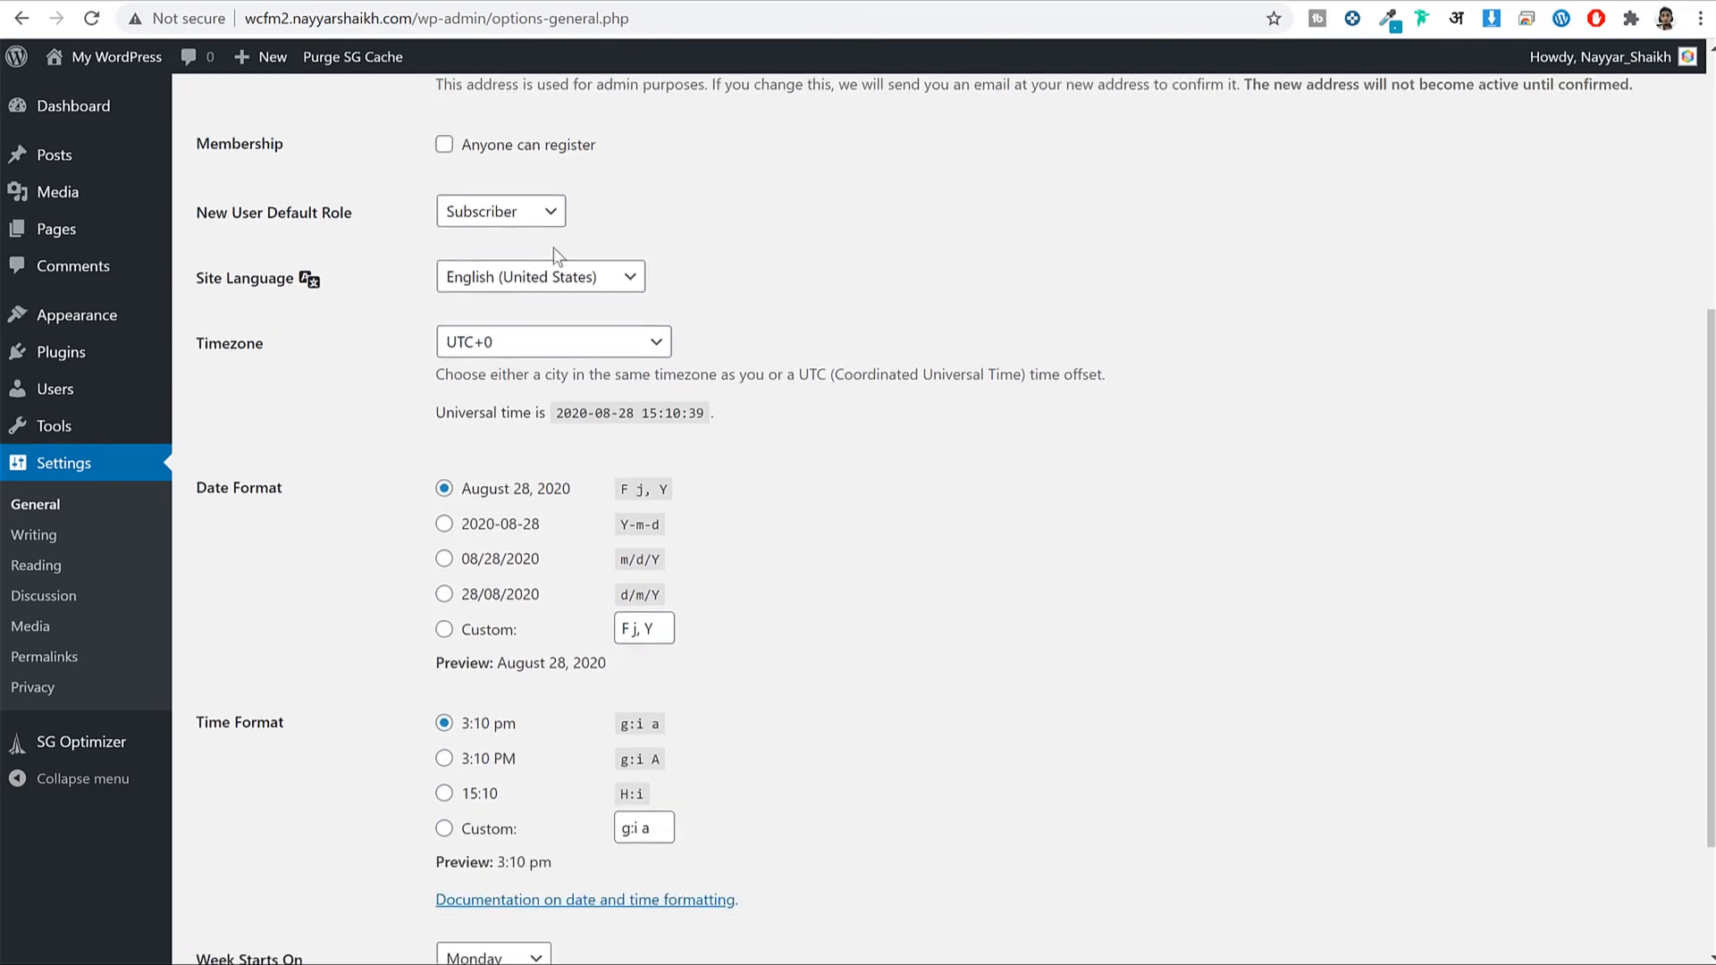
left_click_drag(211, 143, 282, 150)
left_click(532, 152)
left_click_drag(601, 146, 463, 152)
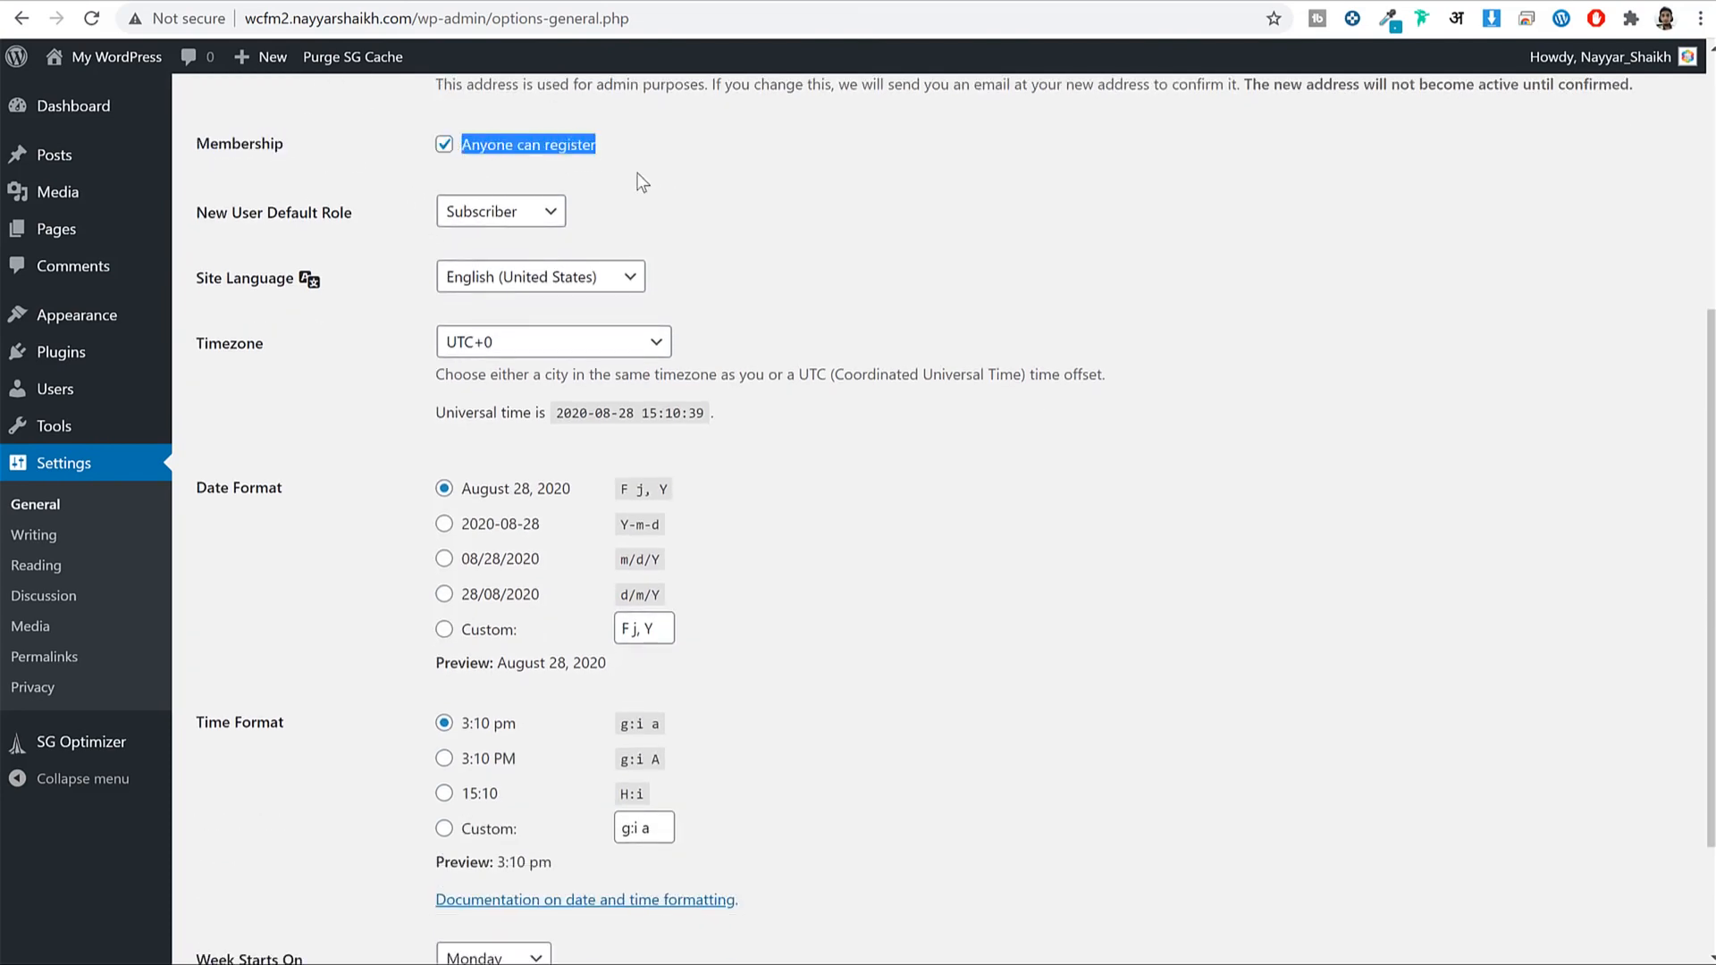
scroll(631, 301, "up", 1)
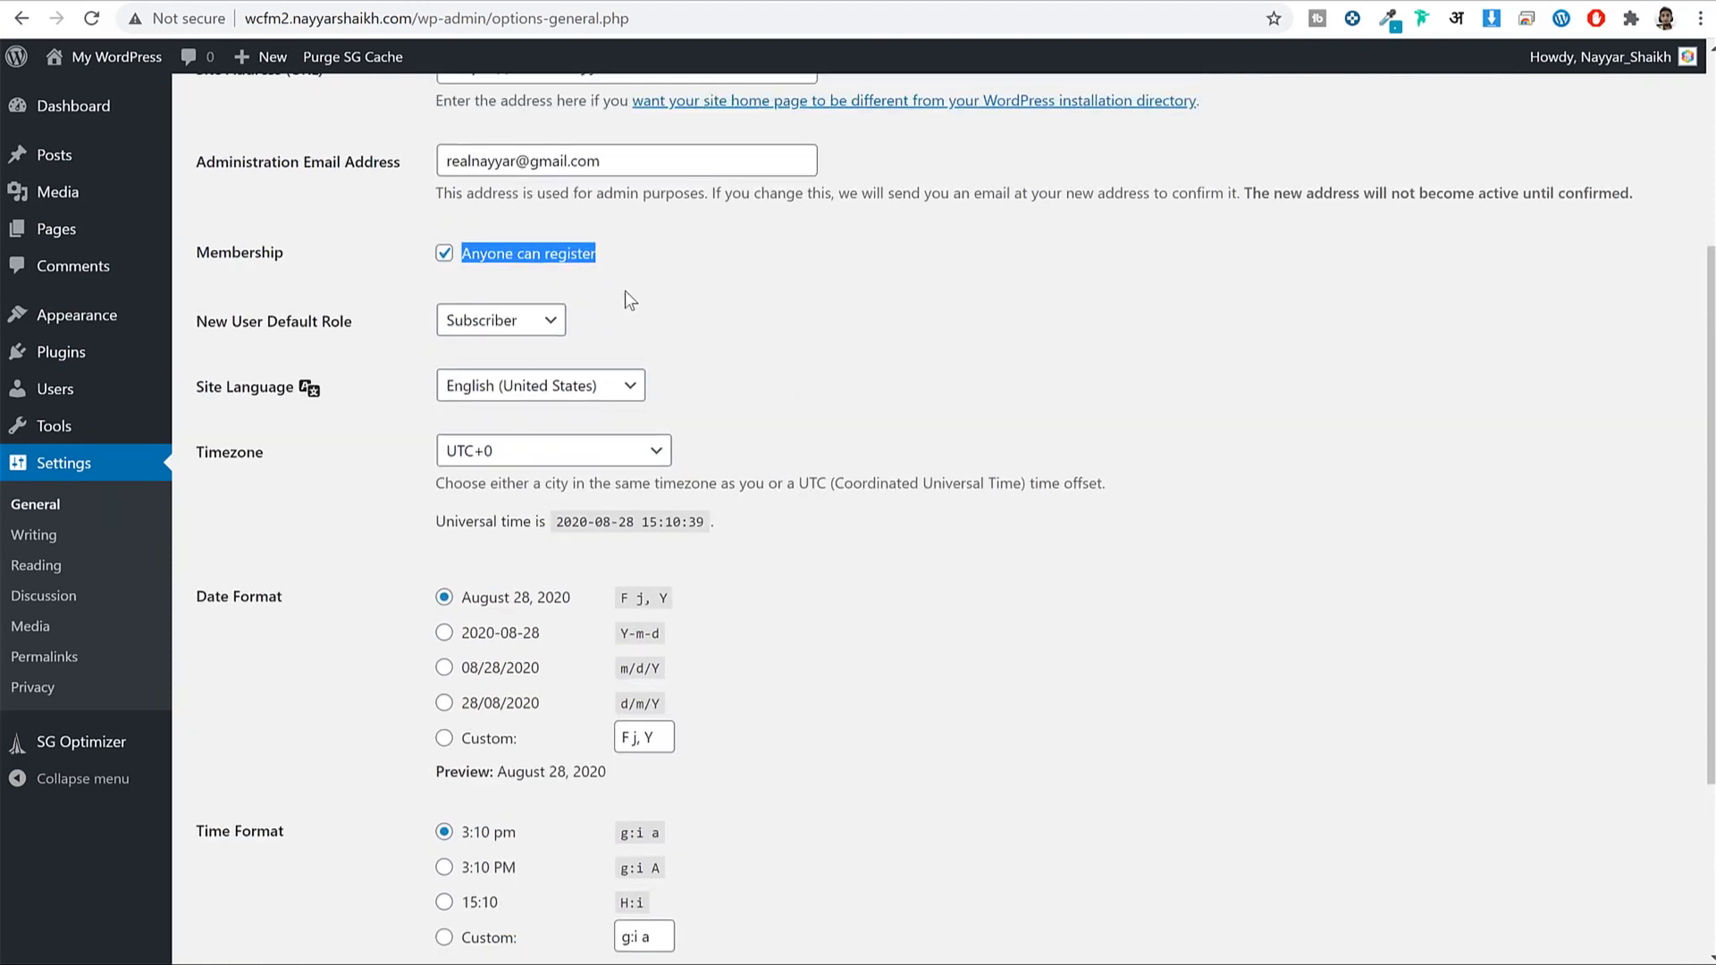
left_click(713, 283)
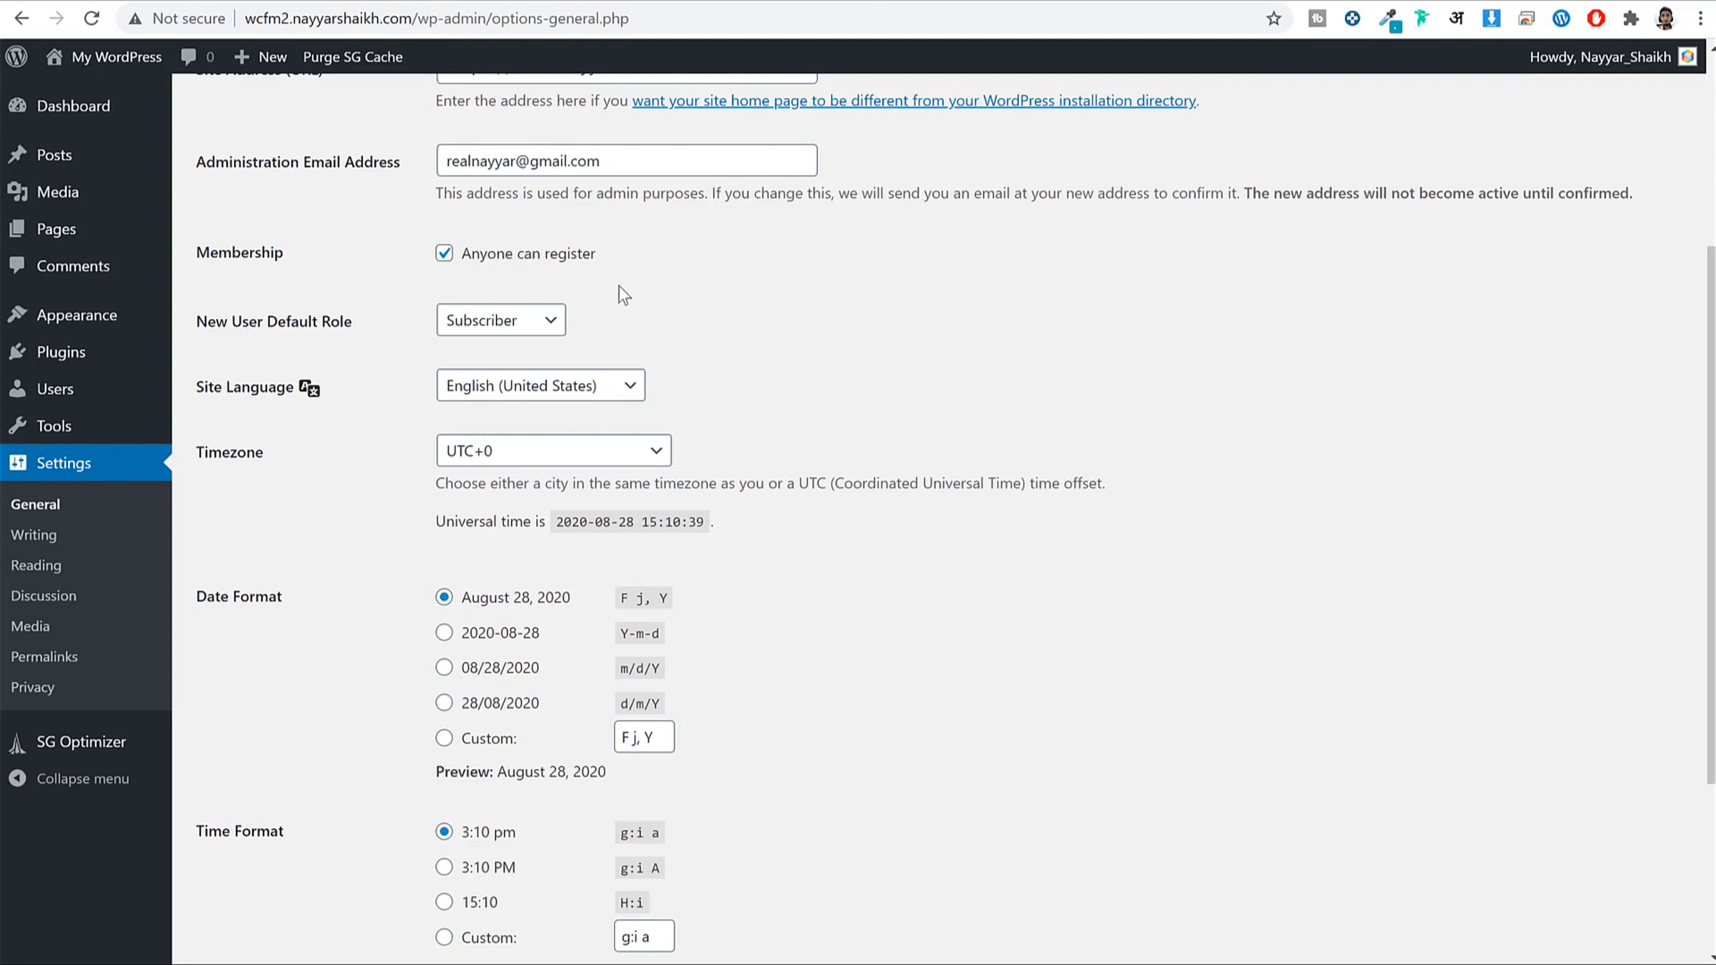
Set the site Timezone to Kolkata by searching 'kol'.
scroll(1058, 371, "down", 3)
scroll(545, 297, "up", 1)
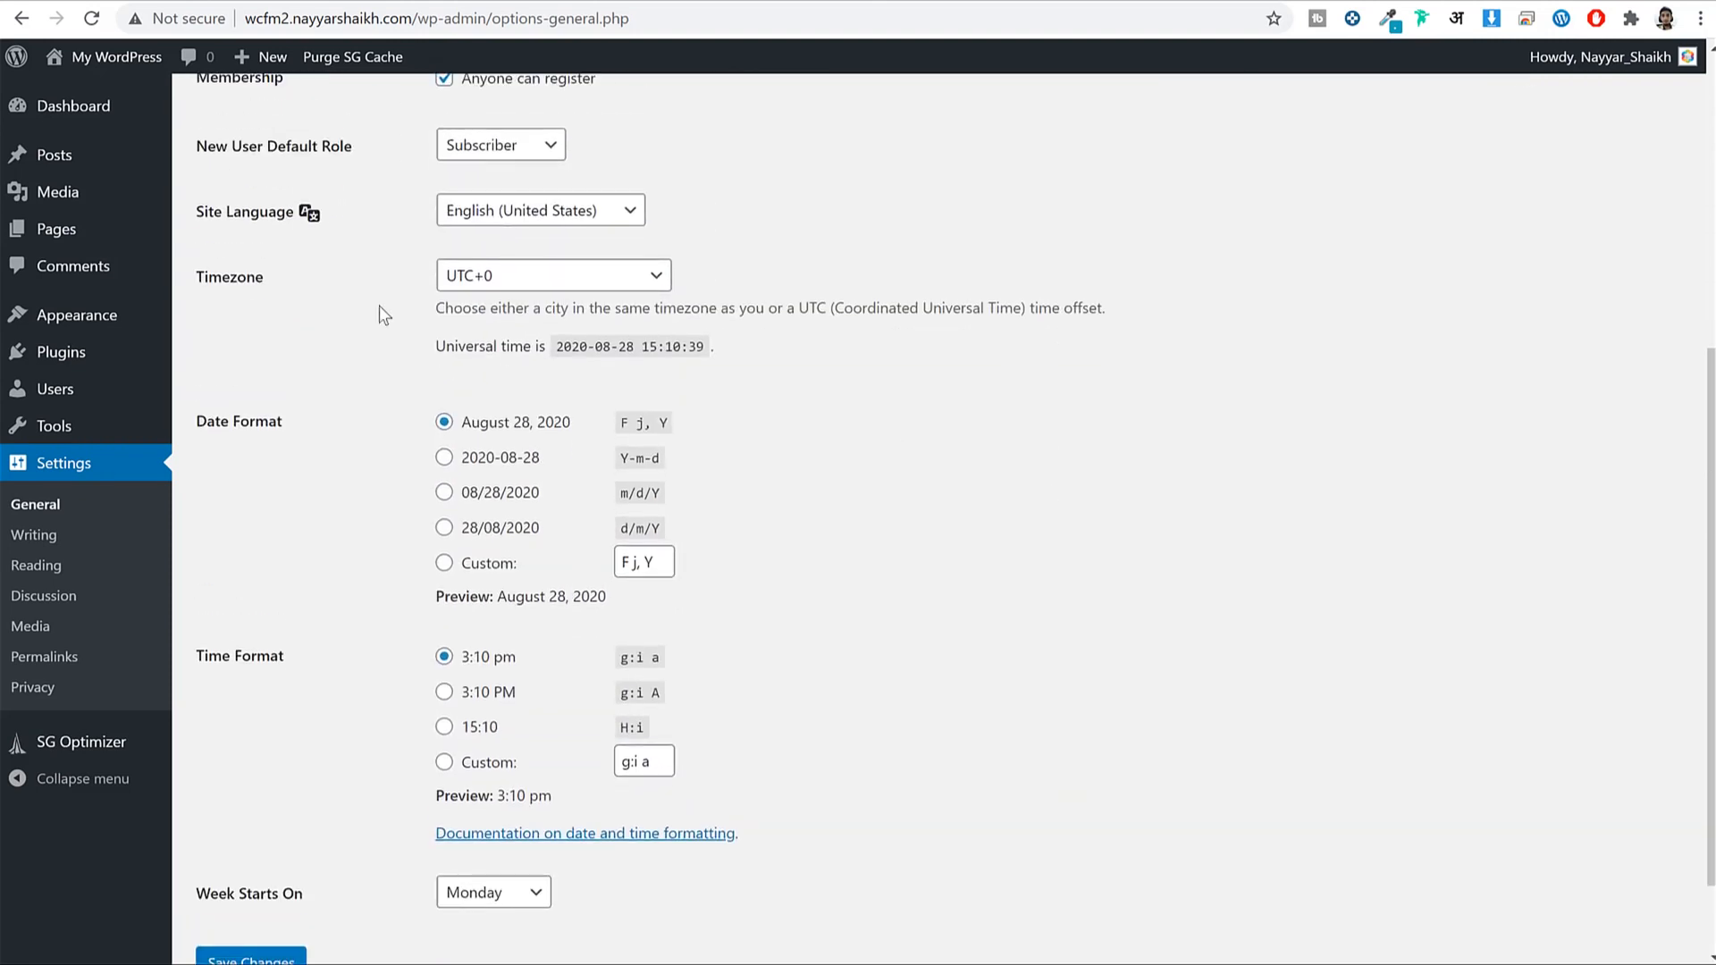
left_click(572, 277)
type("kol")
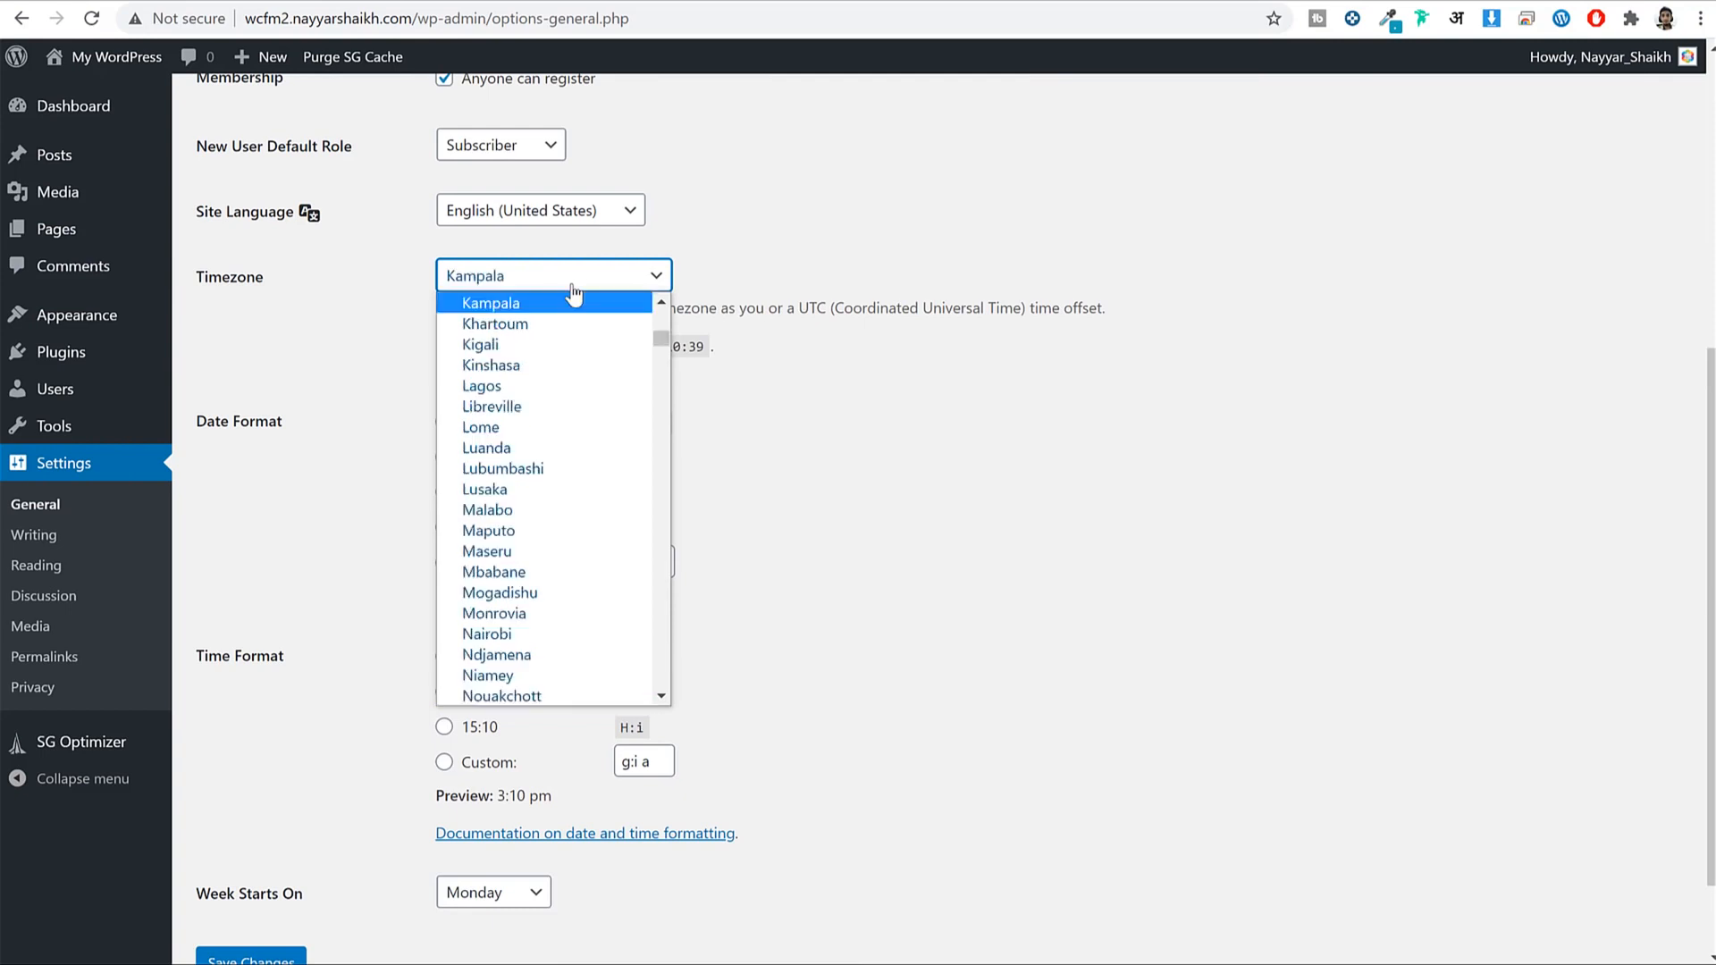
key("Return")
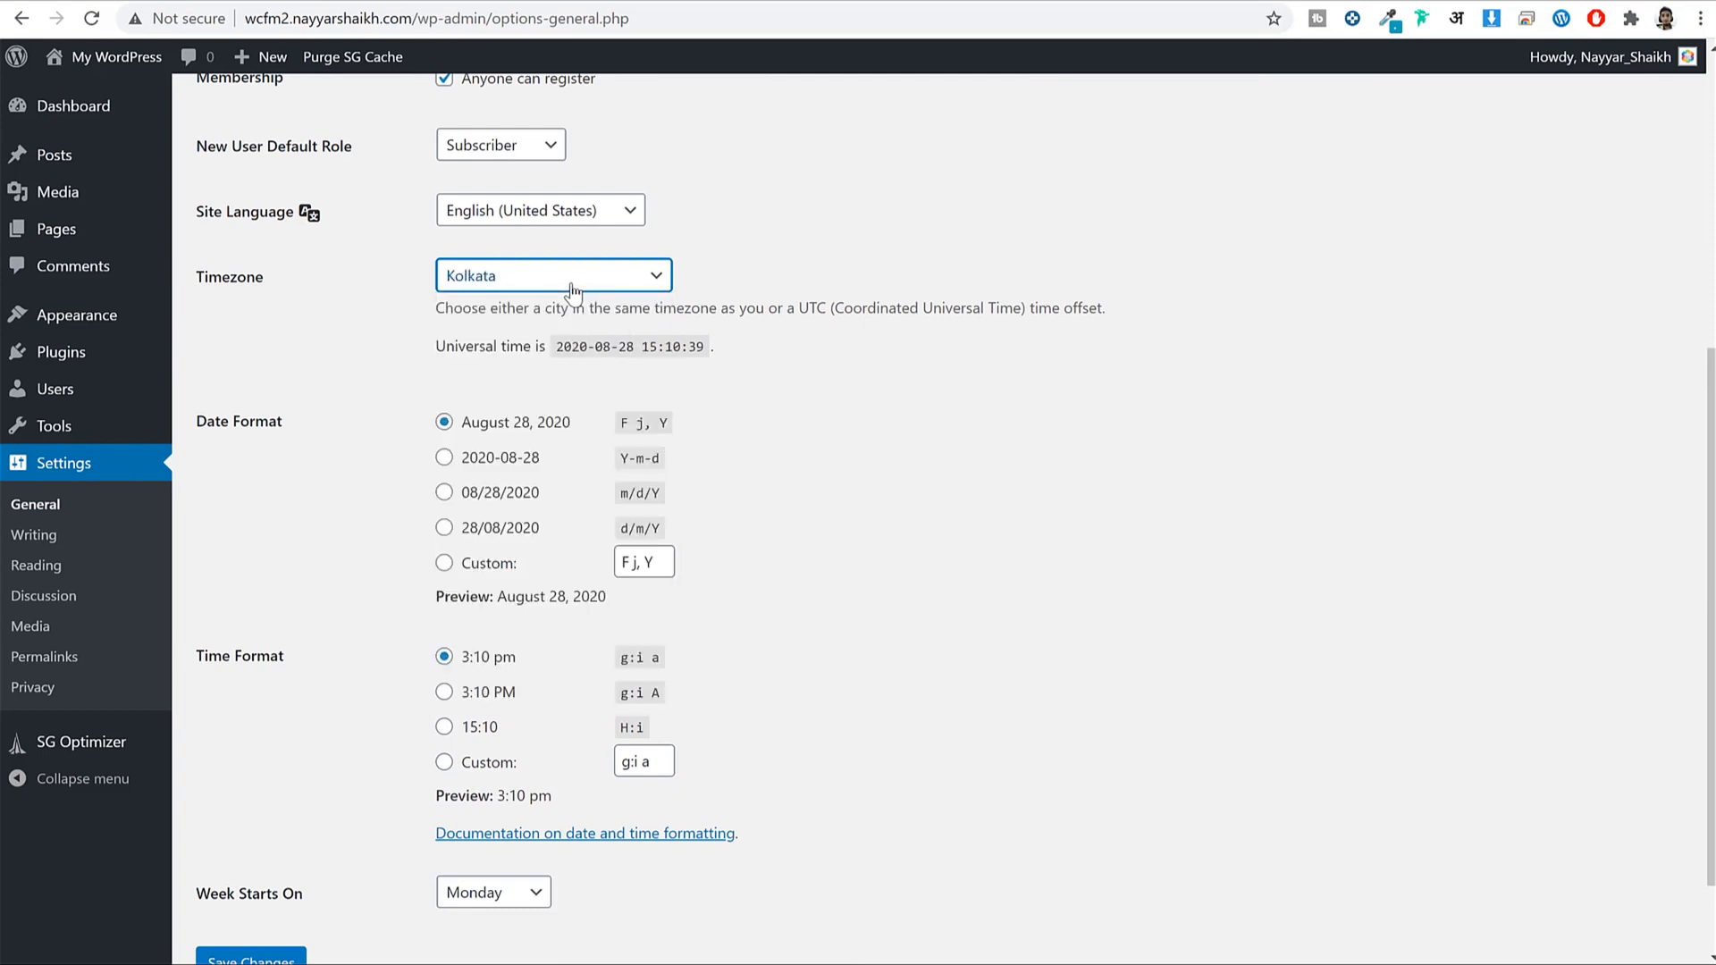
Save the General Settings with the Kolkata timezone and log back in with the autofilled credentials.
scroll(885, 390, "down", 2)
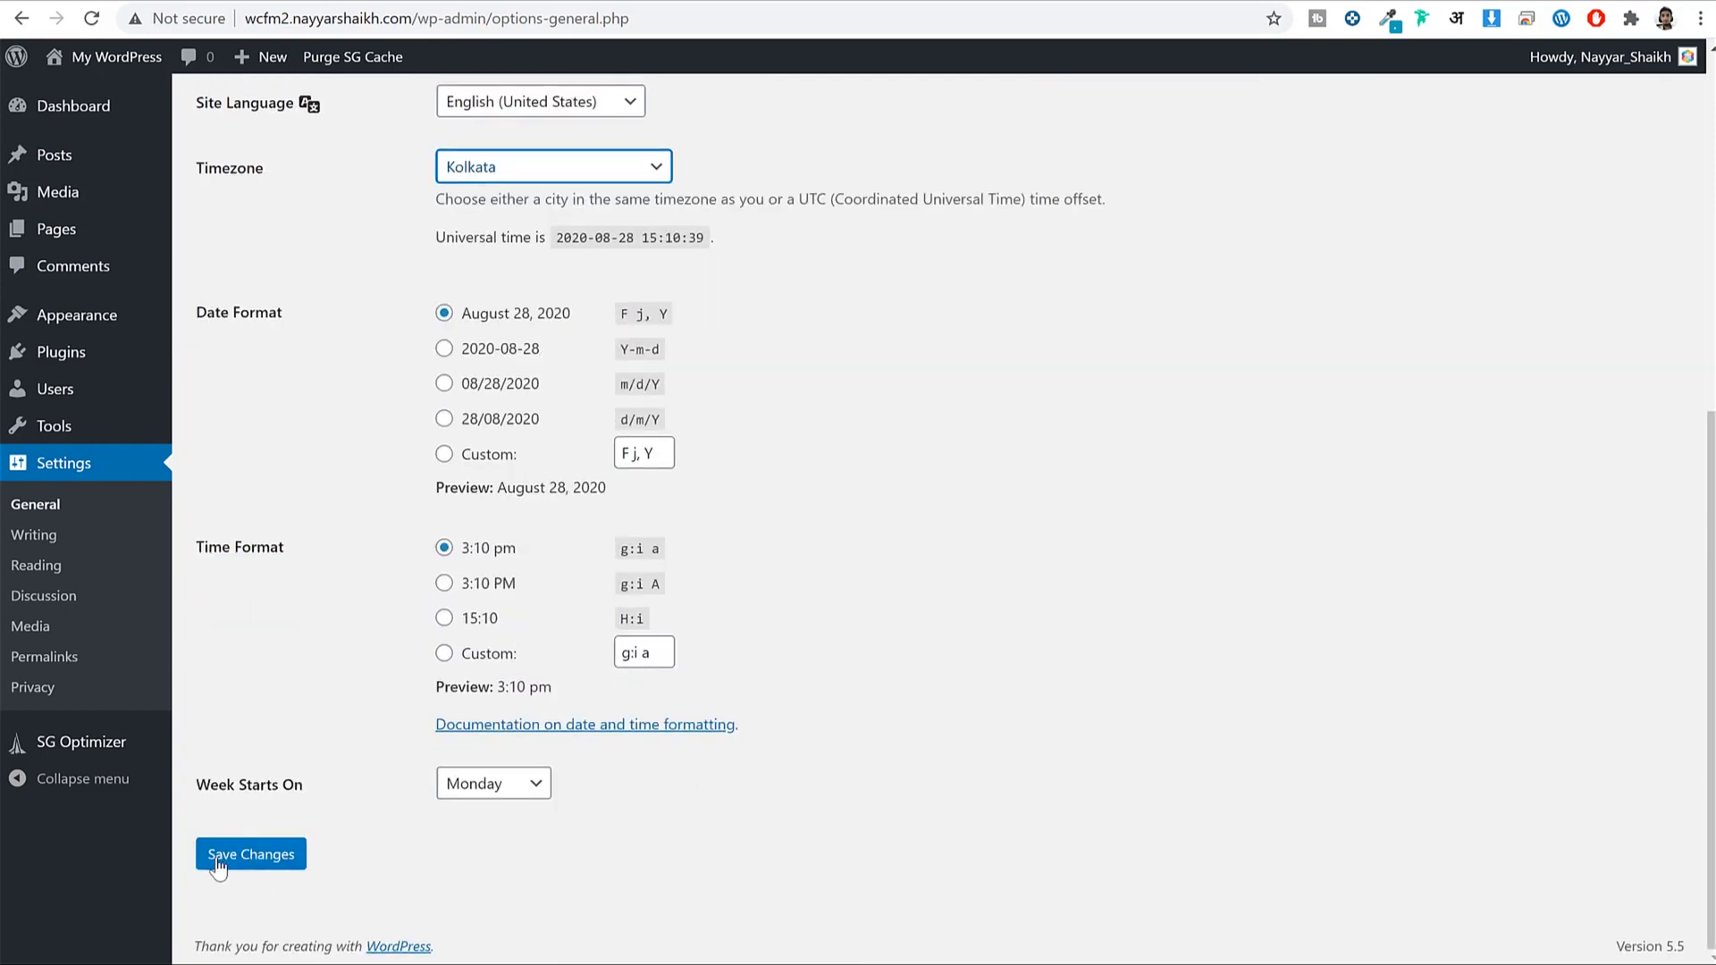
left_click(268, 874)
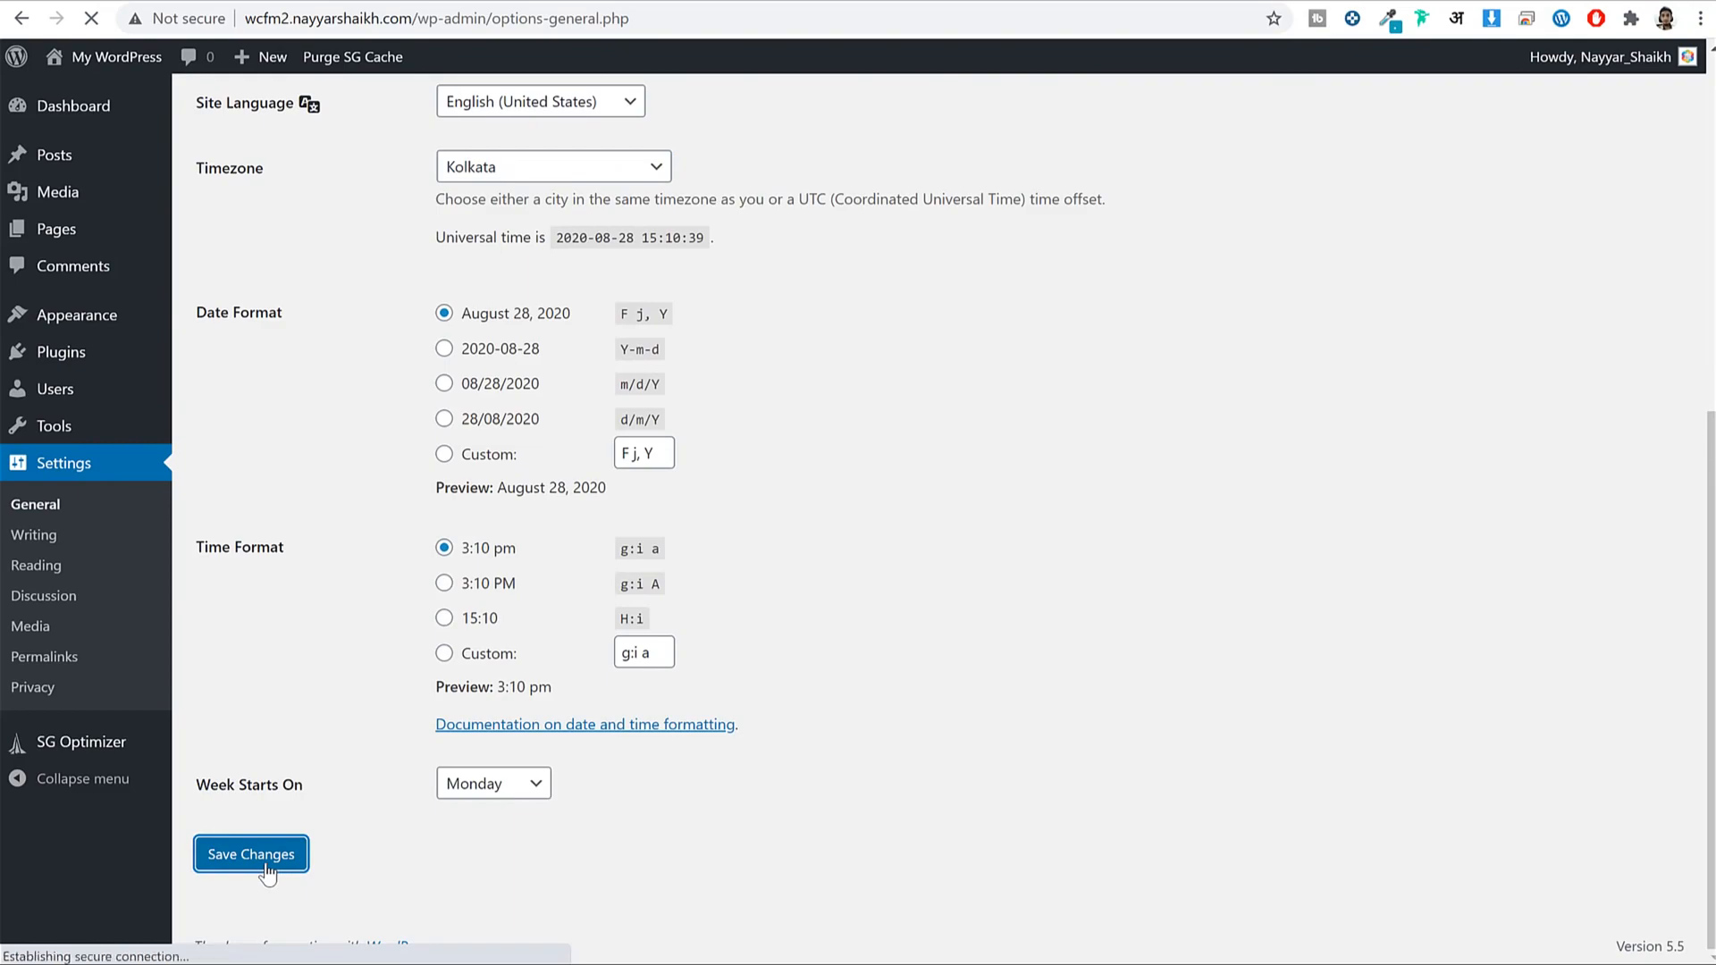
left_click(1278, 322)
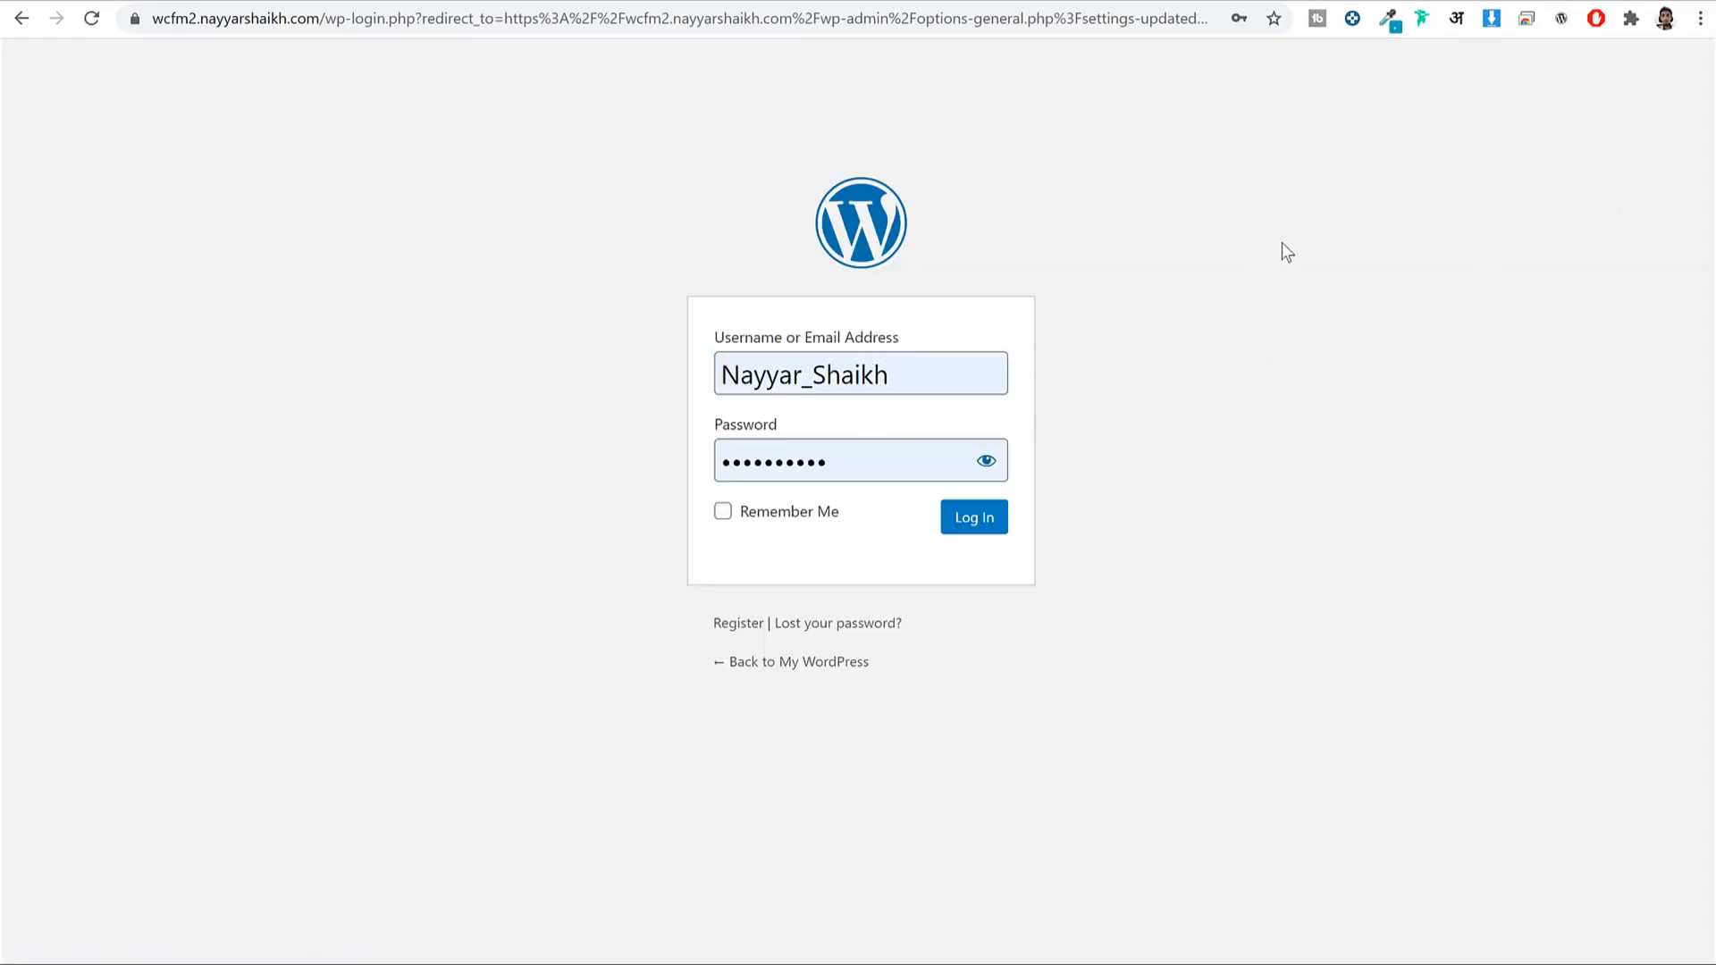
left_click(966, 541)
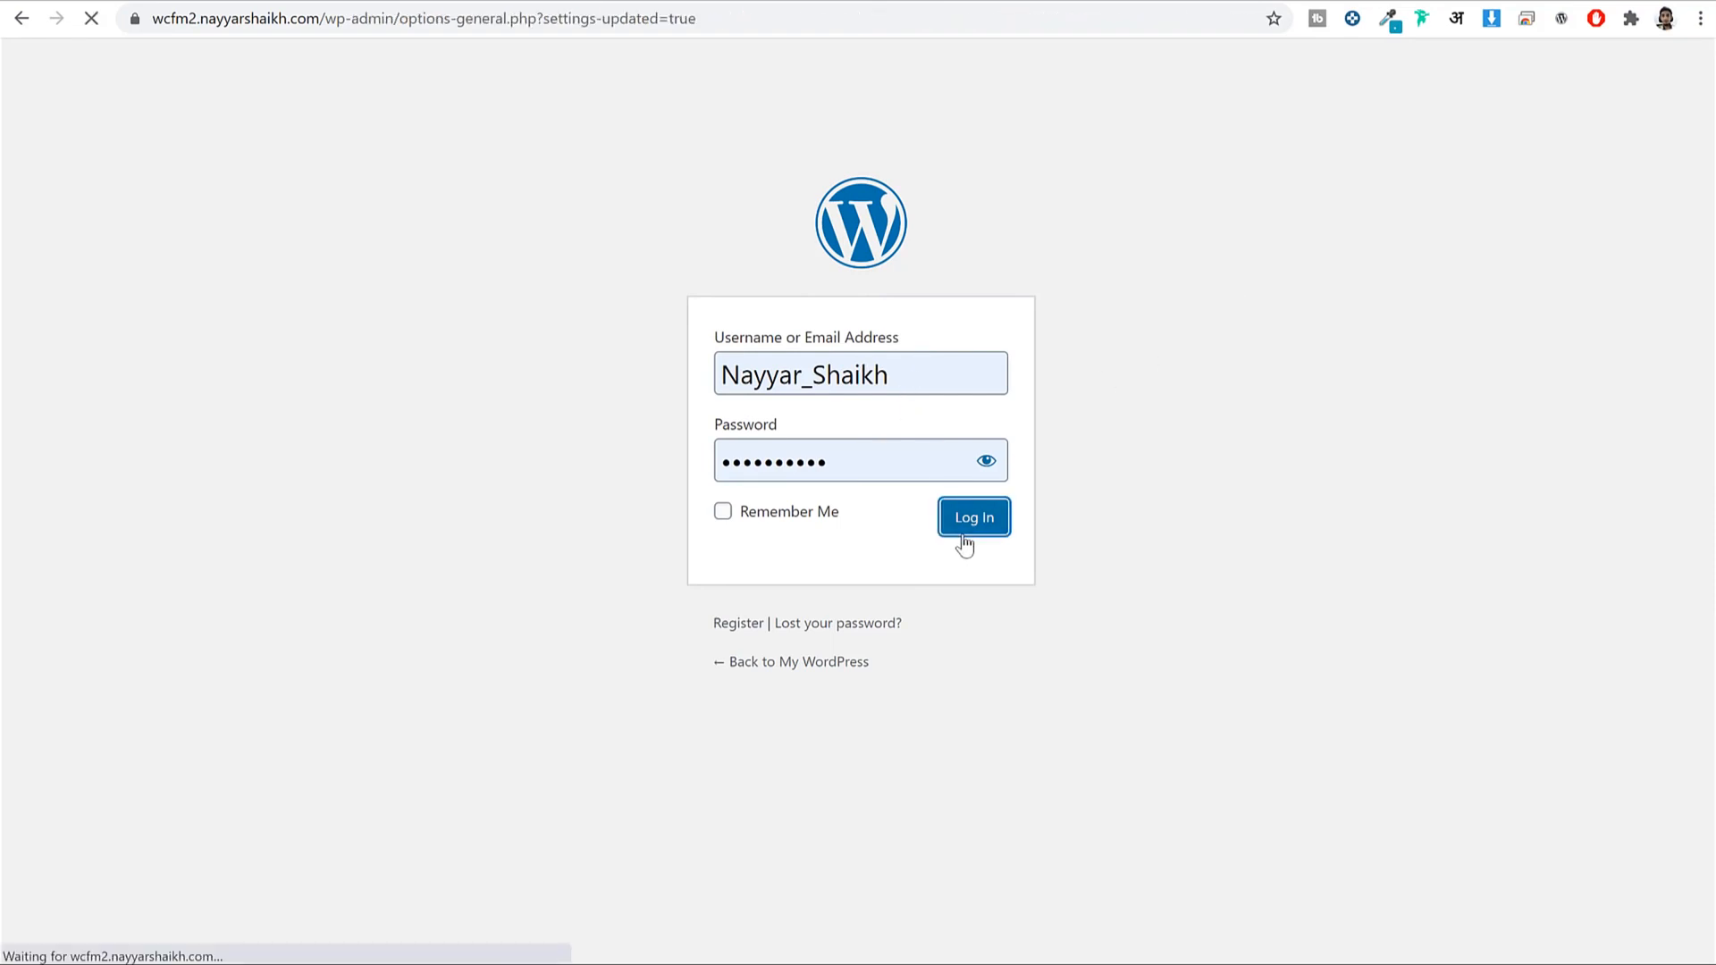
left_click(136, 18)
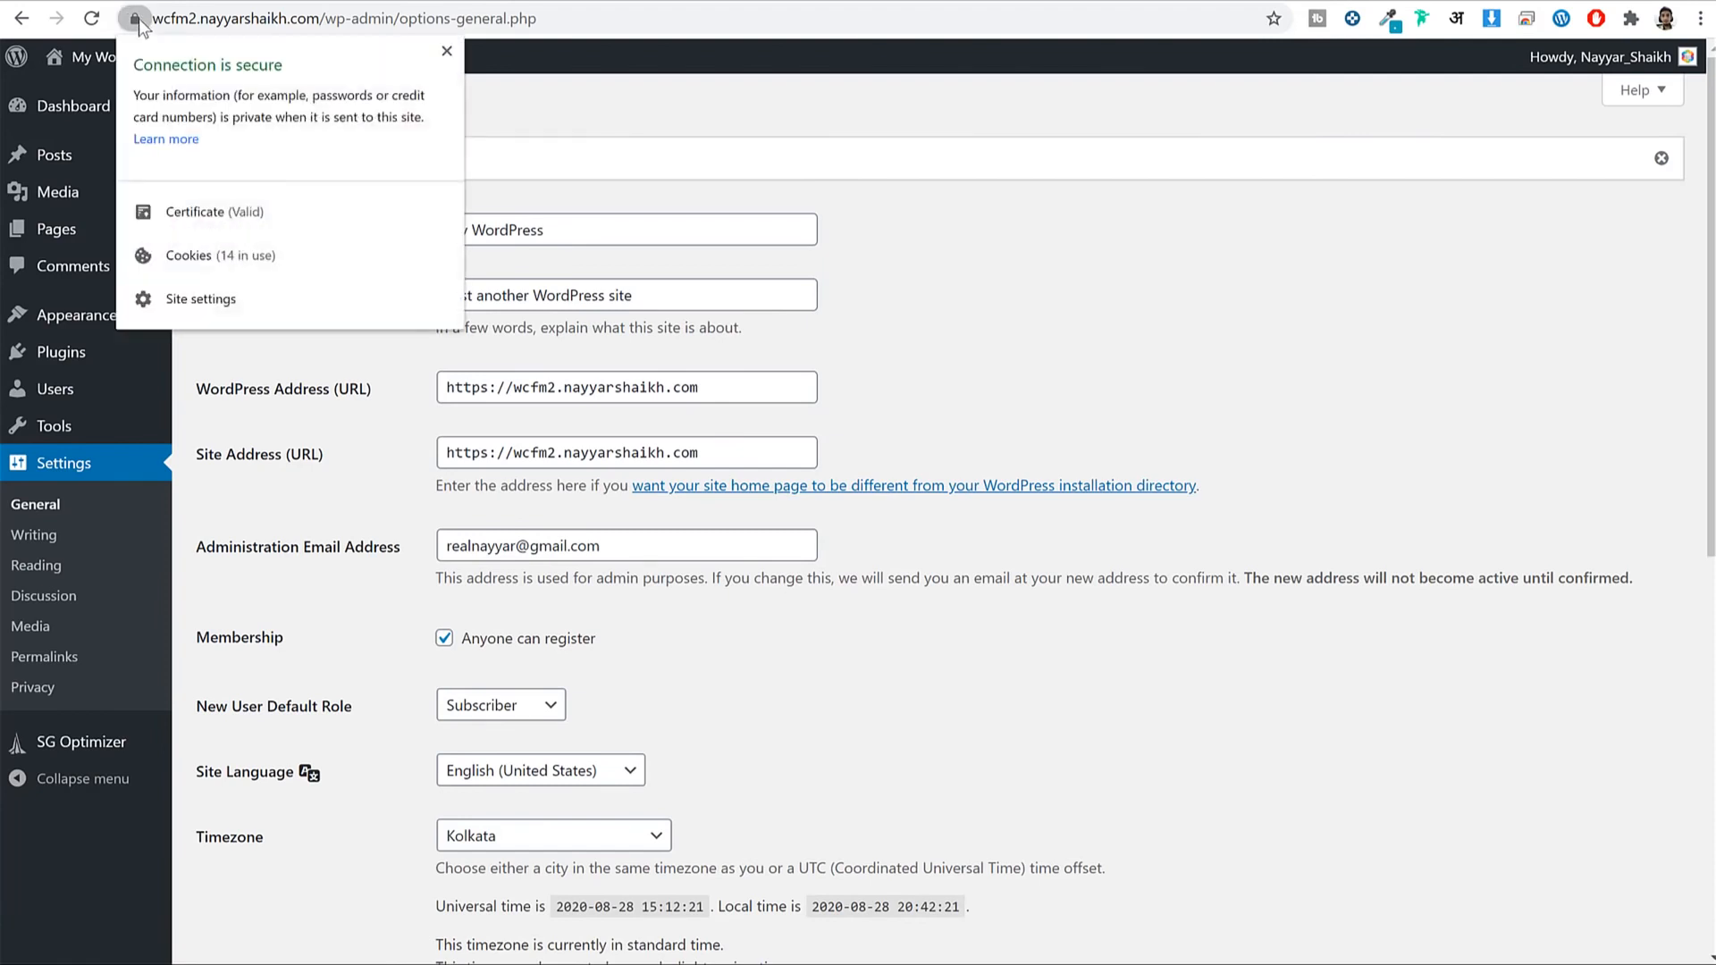
left_click(448, 52)
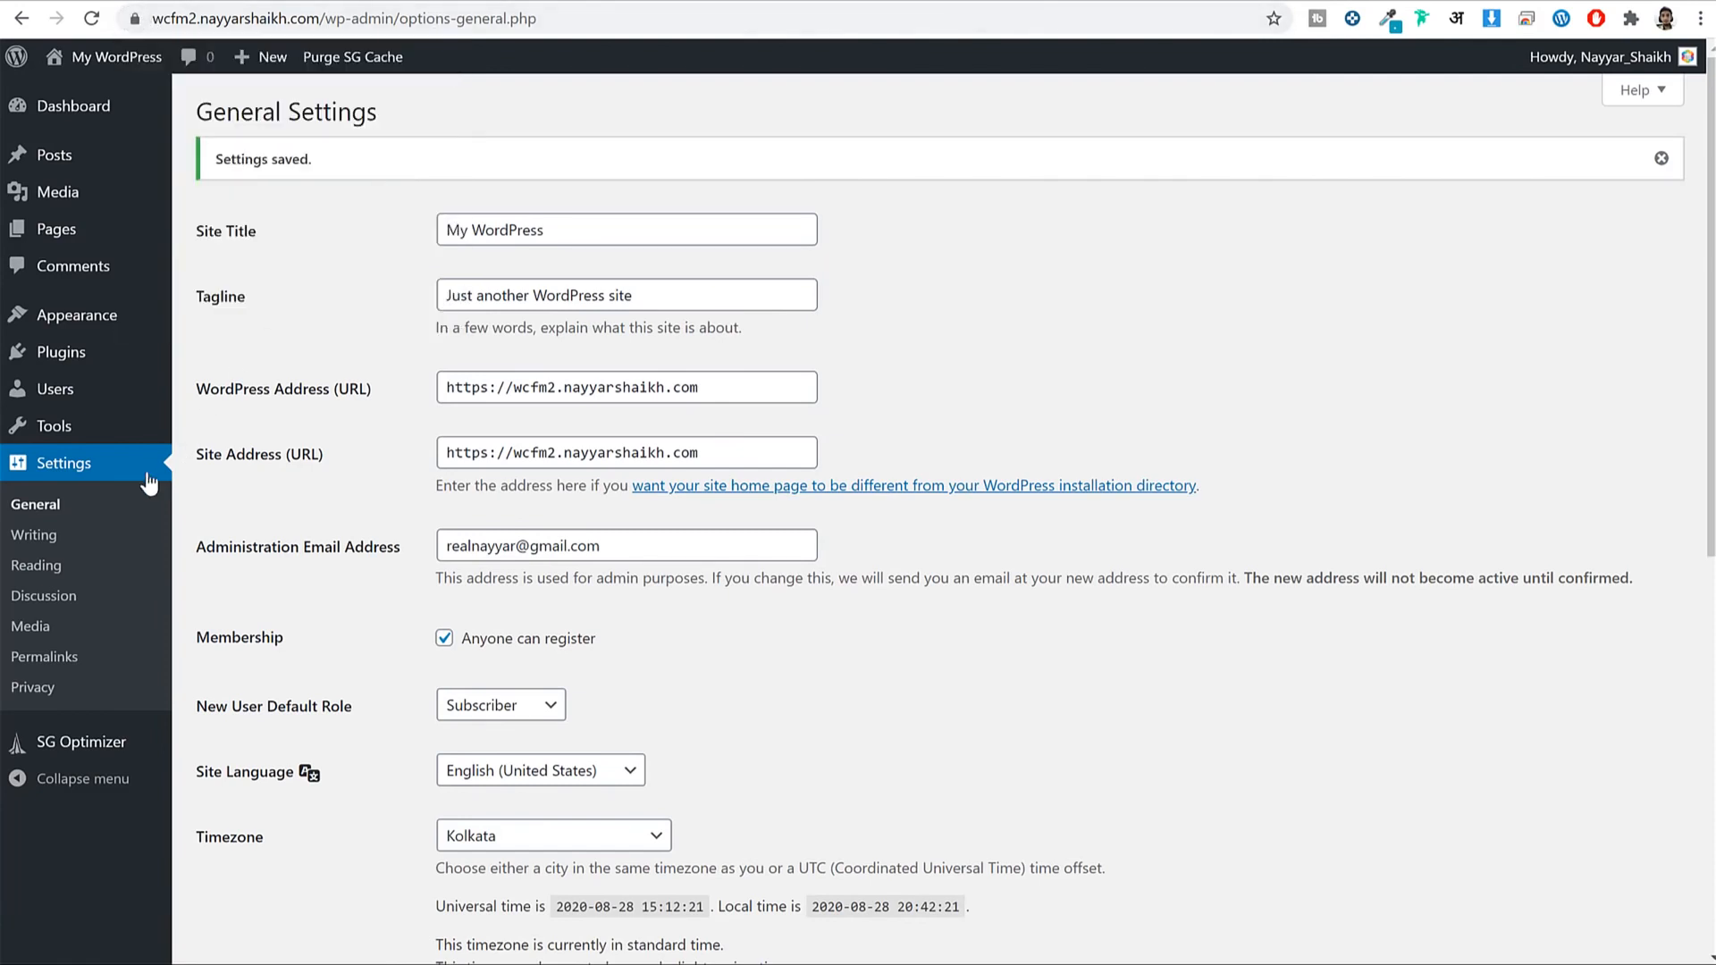
Switch permalinks to the Post name structure (/%postname%/) and save the change.
left_click(51, 656)
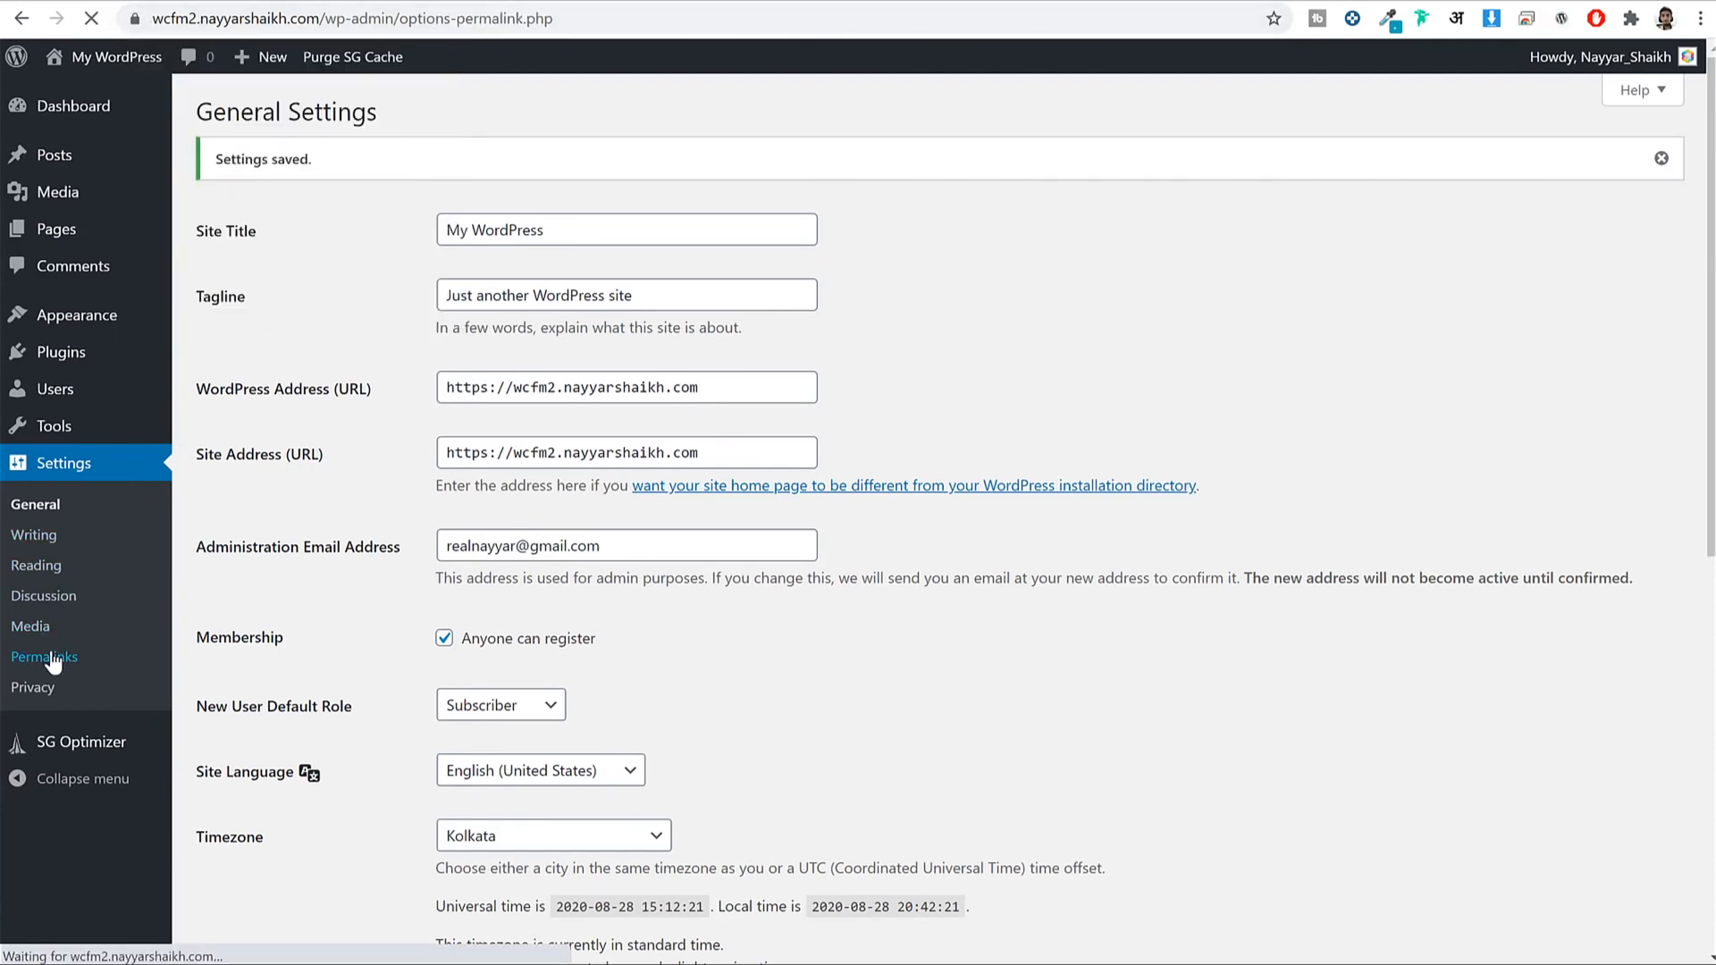
left_click_drag(313, 551, 246, 550)
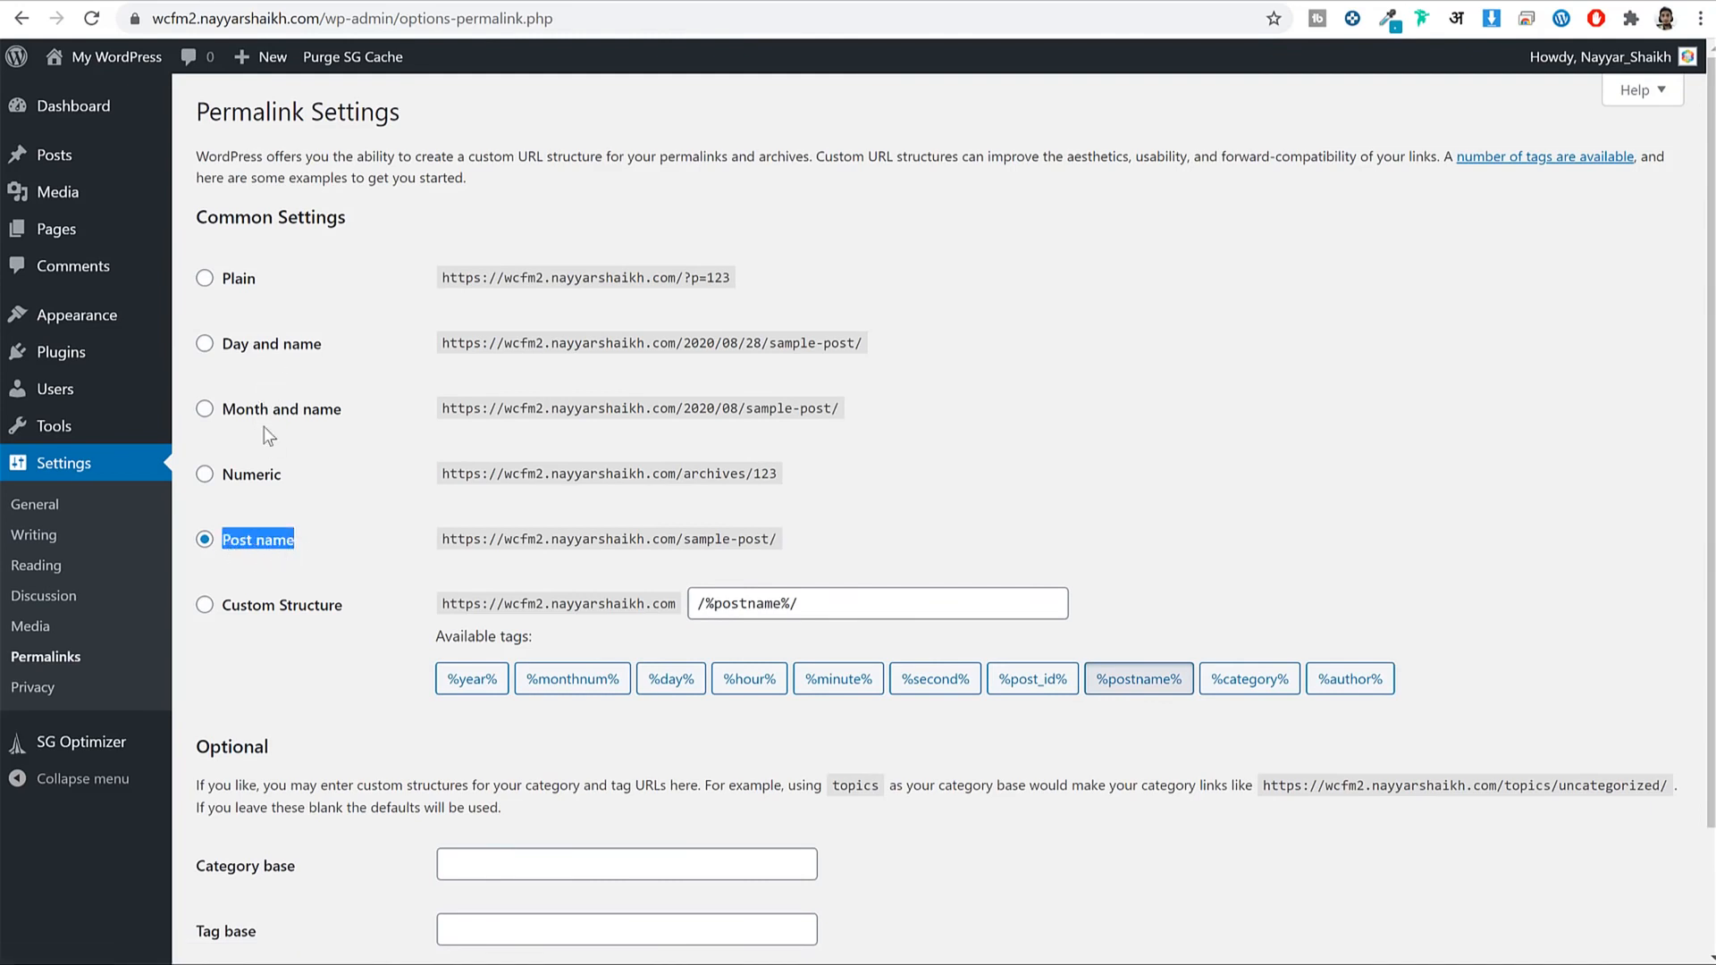
left_click(292, 354)
left_click(233, 285)
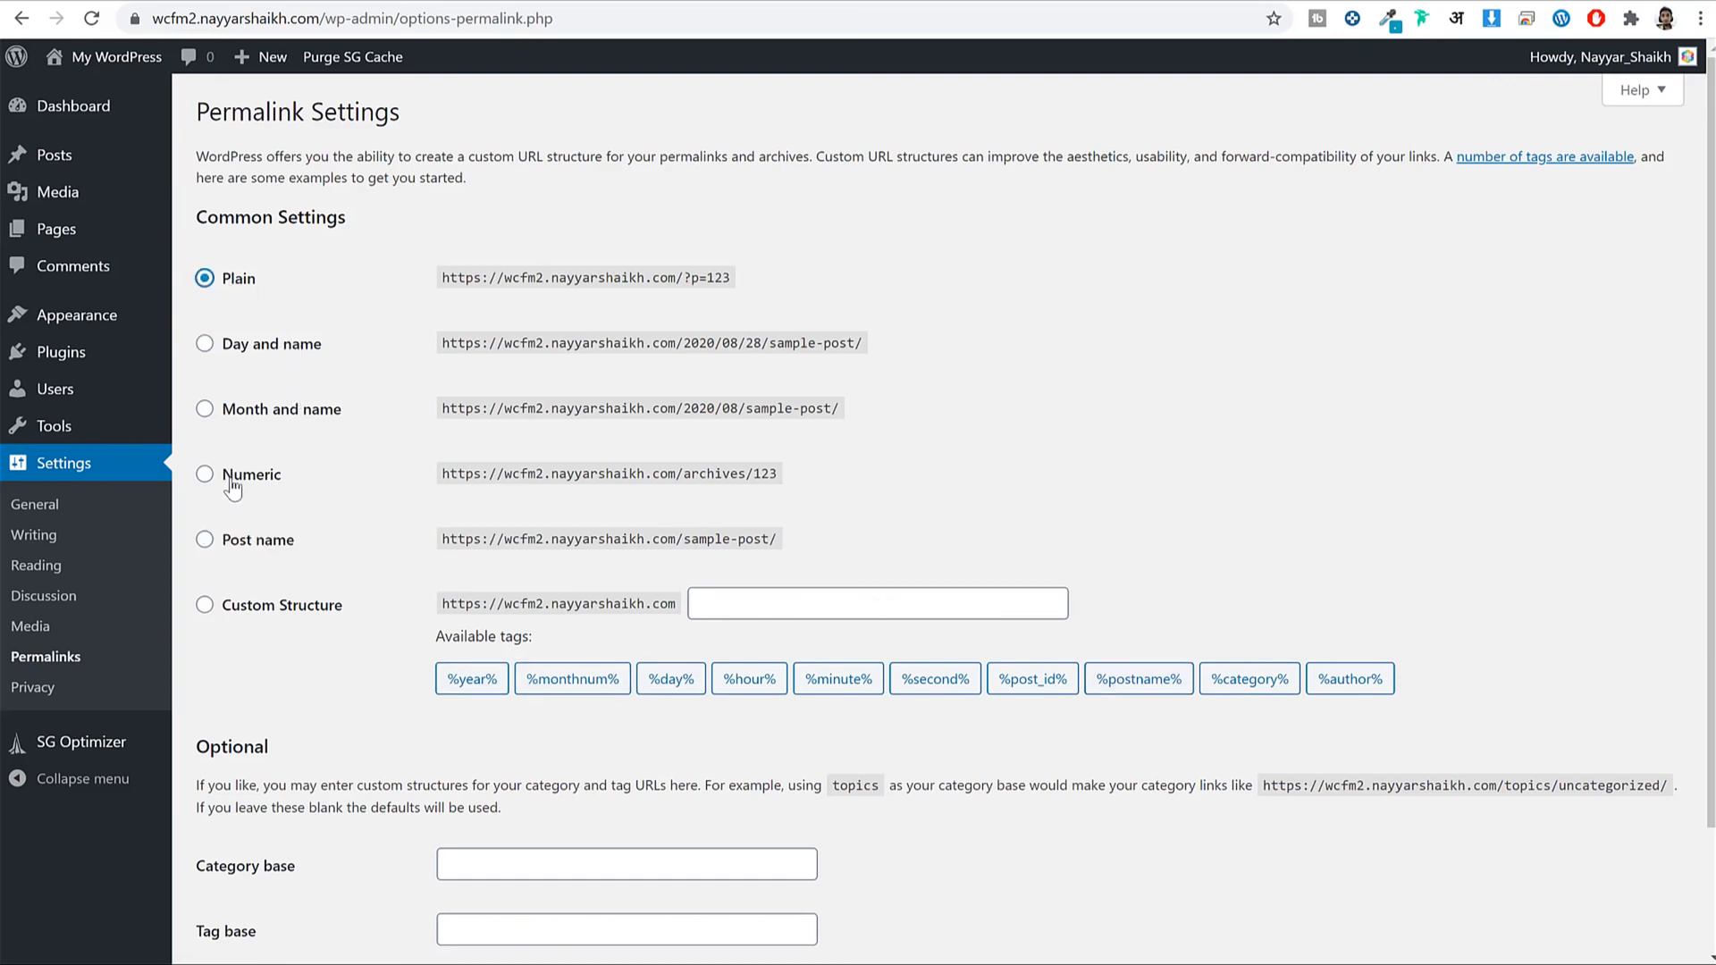
left_click(232, 483)
left_click(307, 534)
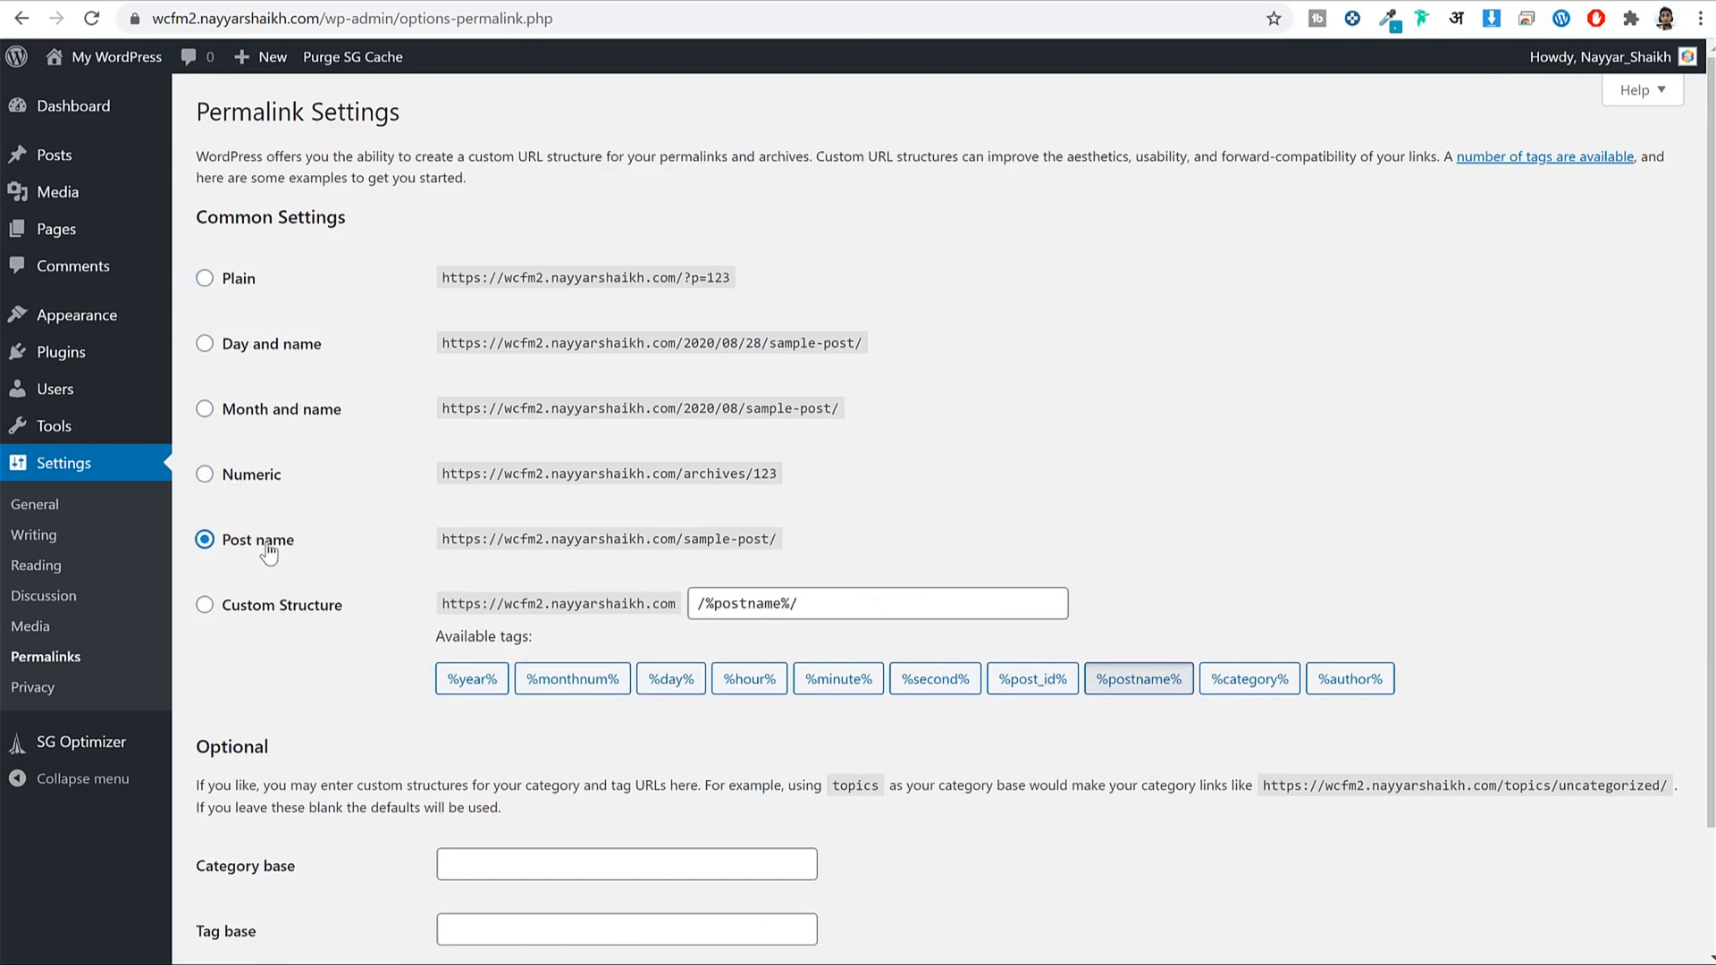
scroll(561, 570, "down", 1)
scroll(562, 581, "down", 3)
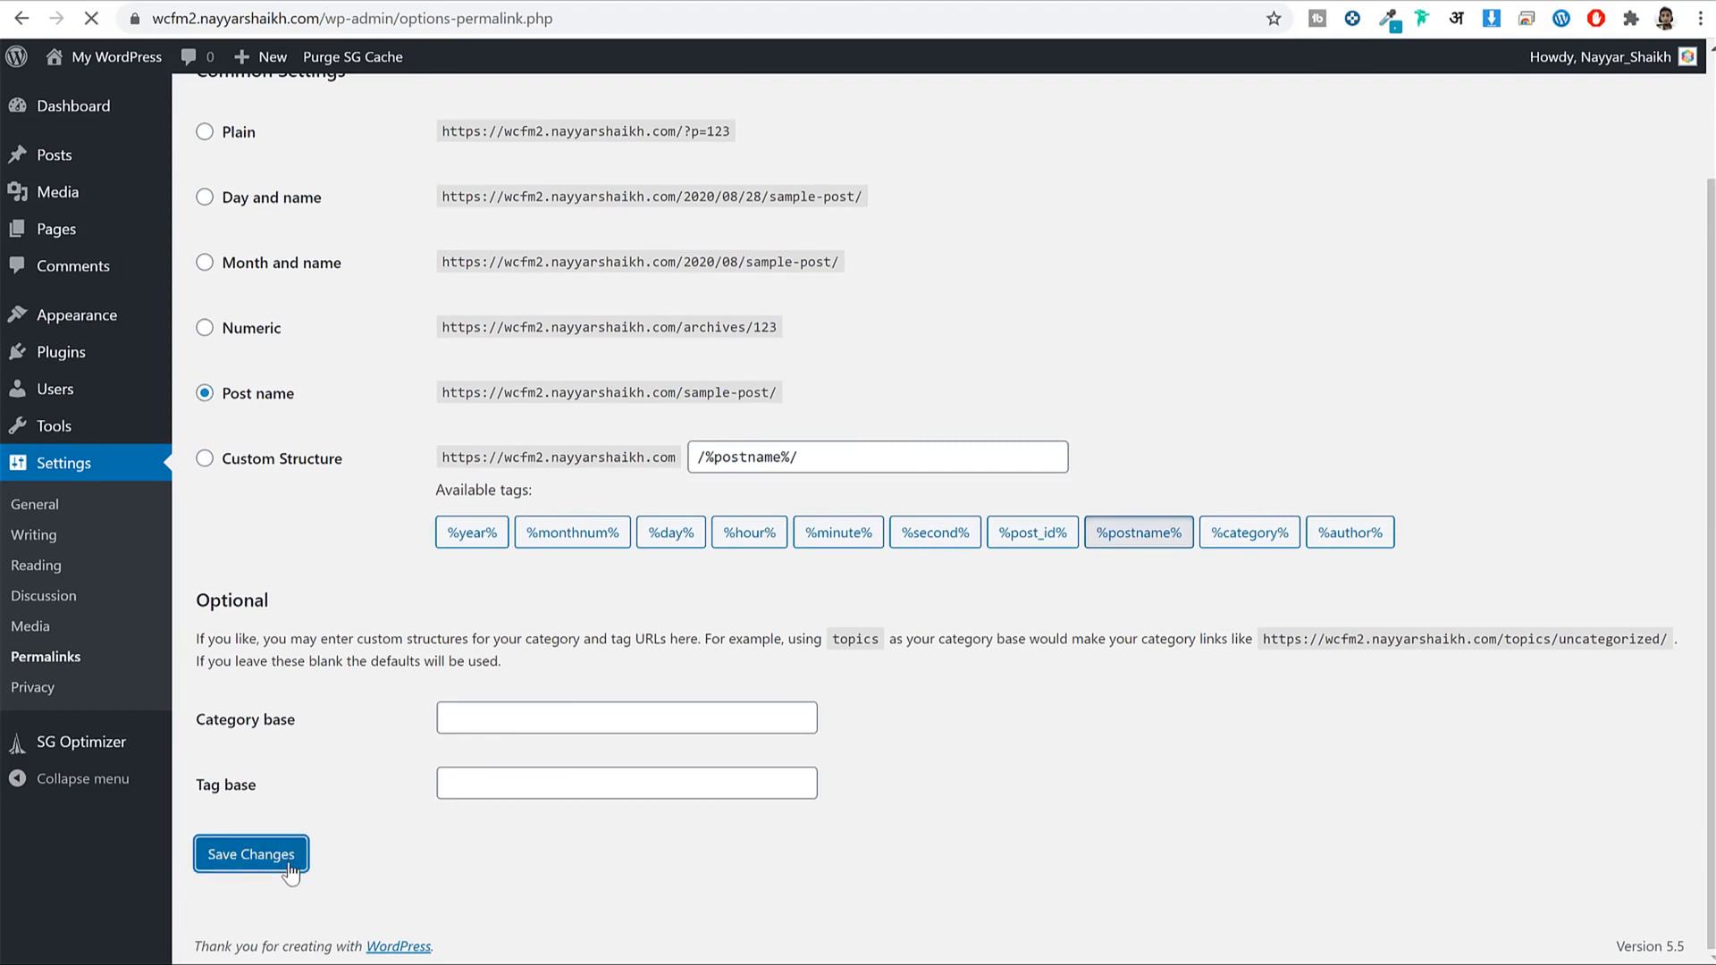
left_click(288, 864)
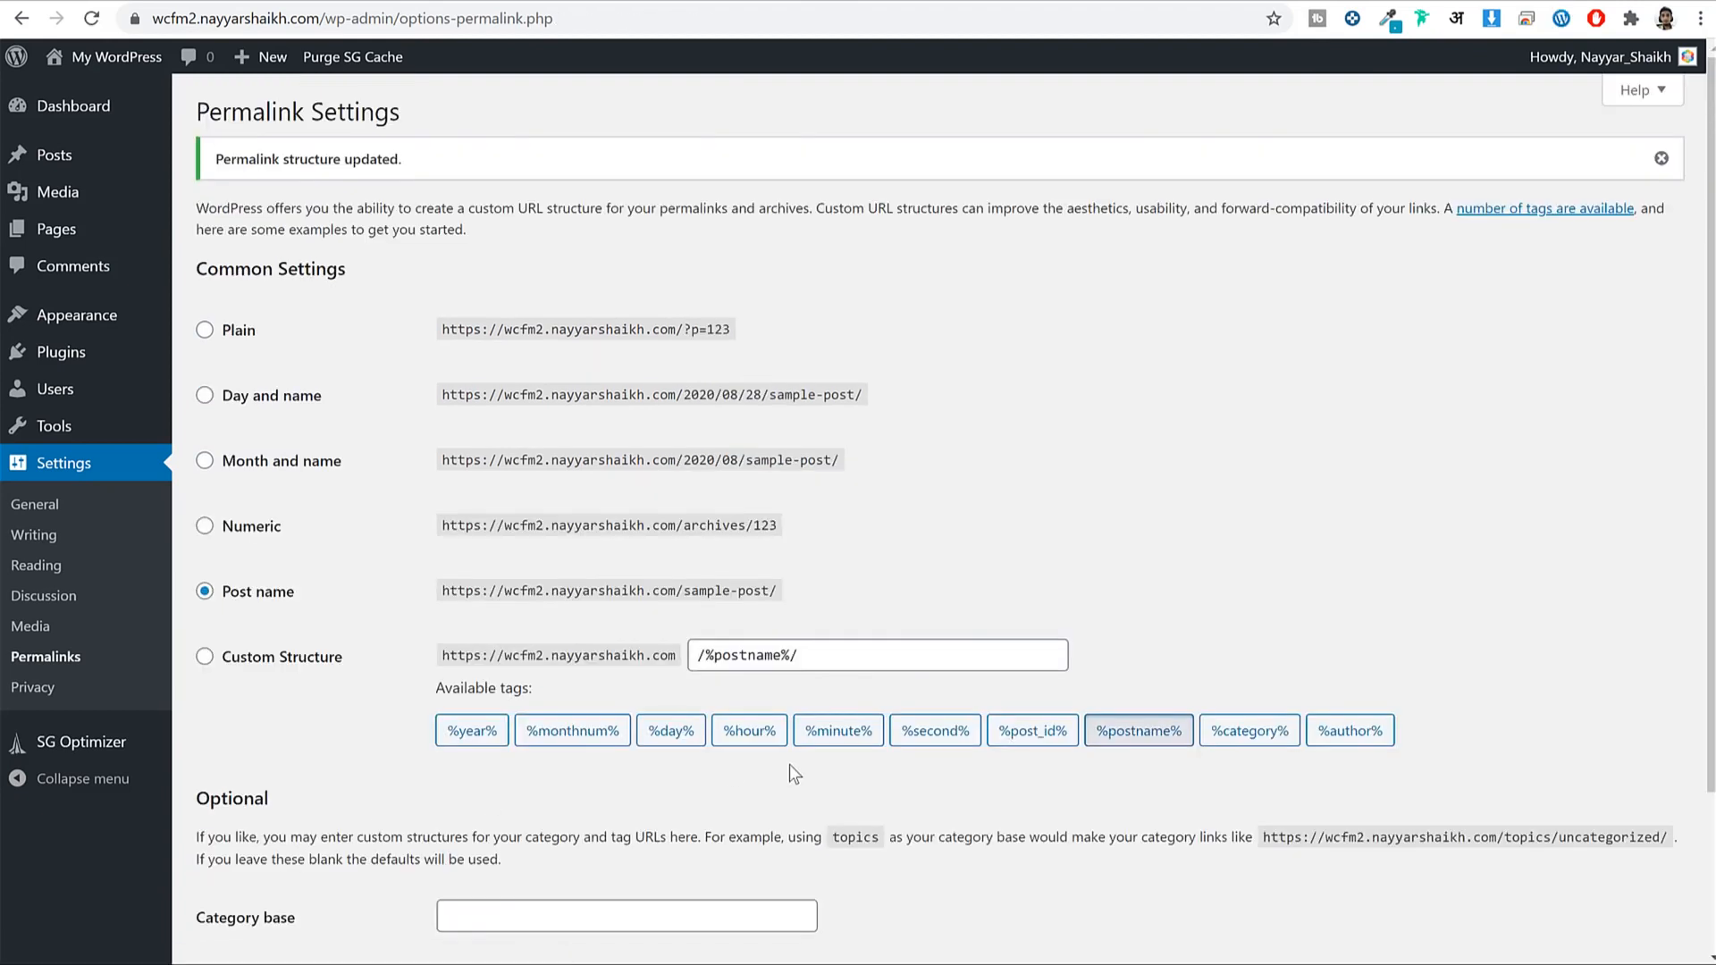
left_click(49, 109)
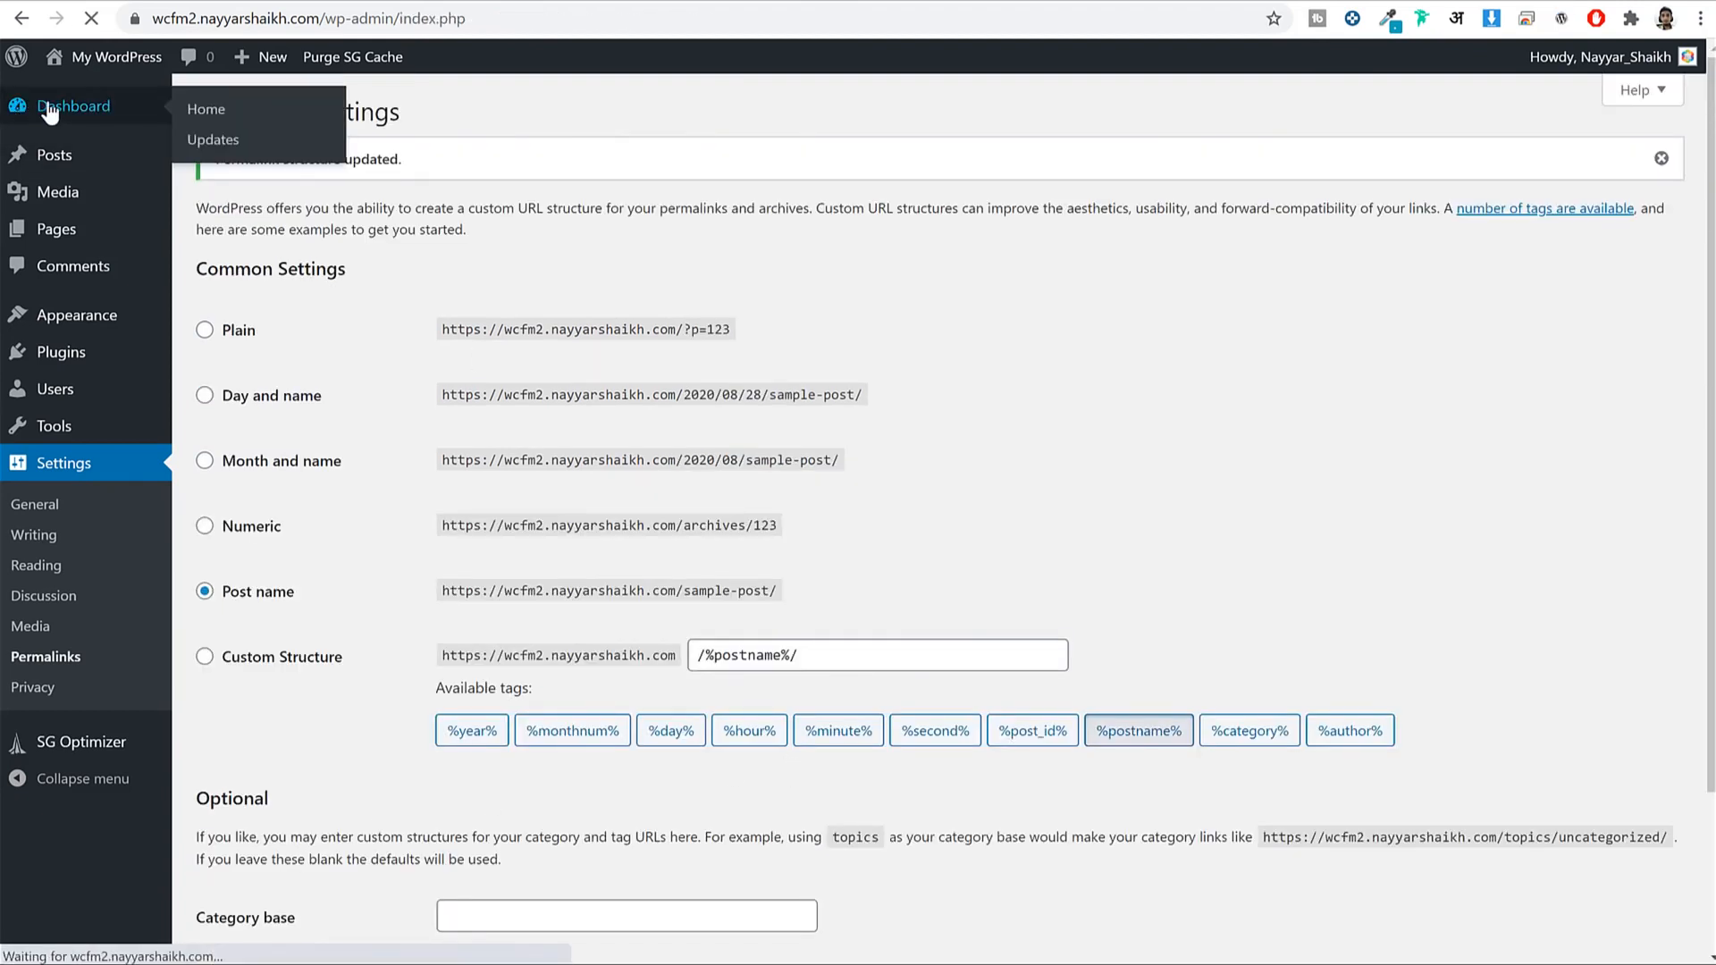
Hide the Site Health Status, At a Glance, Activity, Quick Draft, Events and News, and Welcome boxes.
scroll(947, 509, "down", 5)
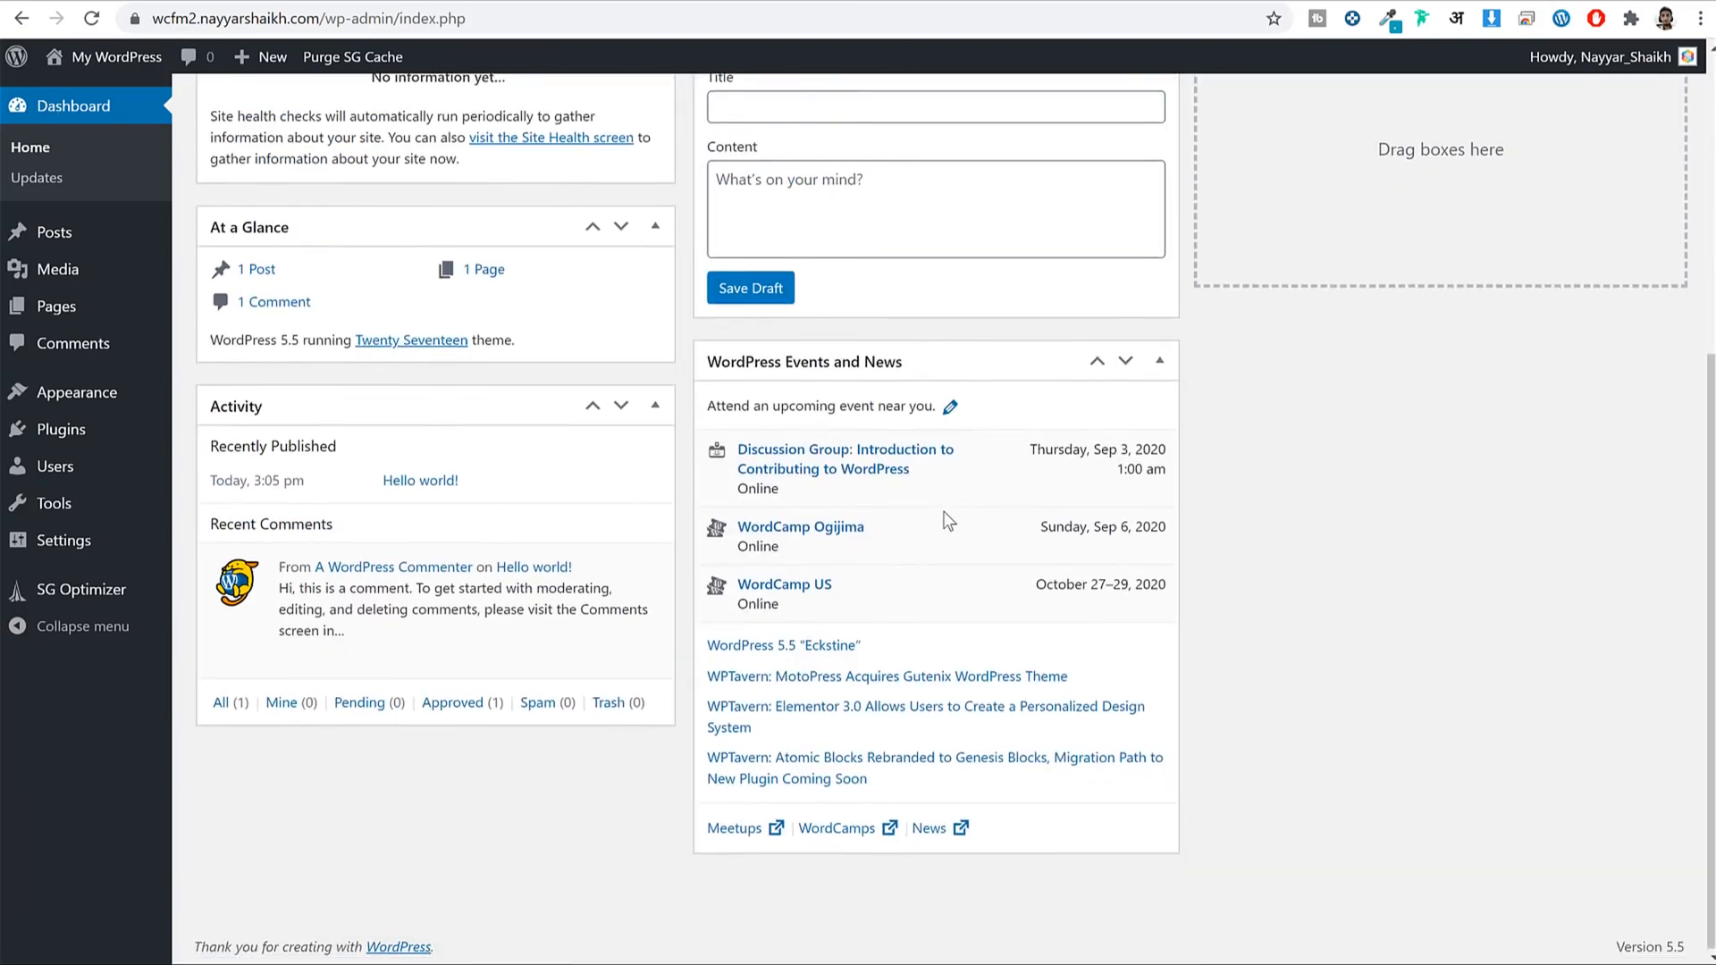
scroll(963, 549, "up", 5)
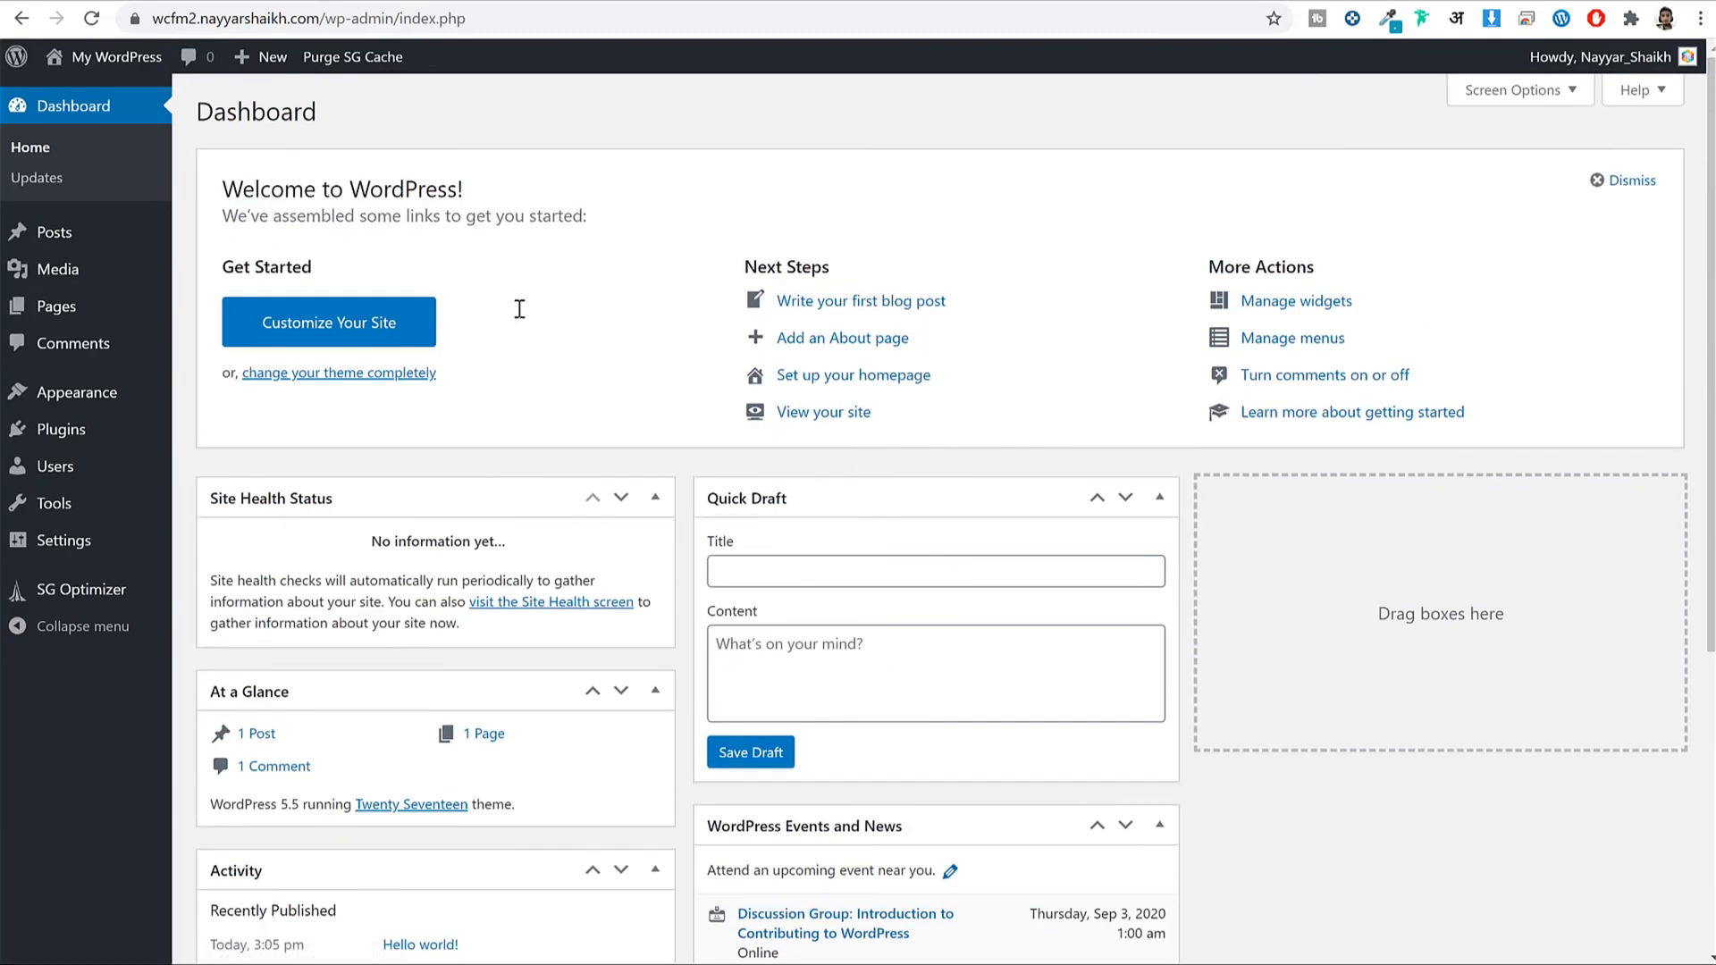
left_click(1556, 91)
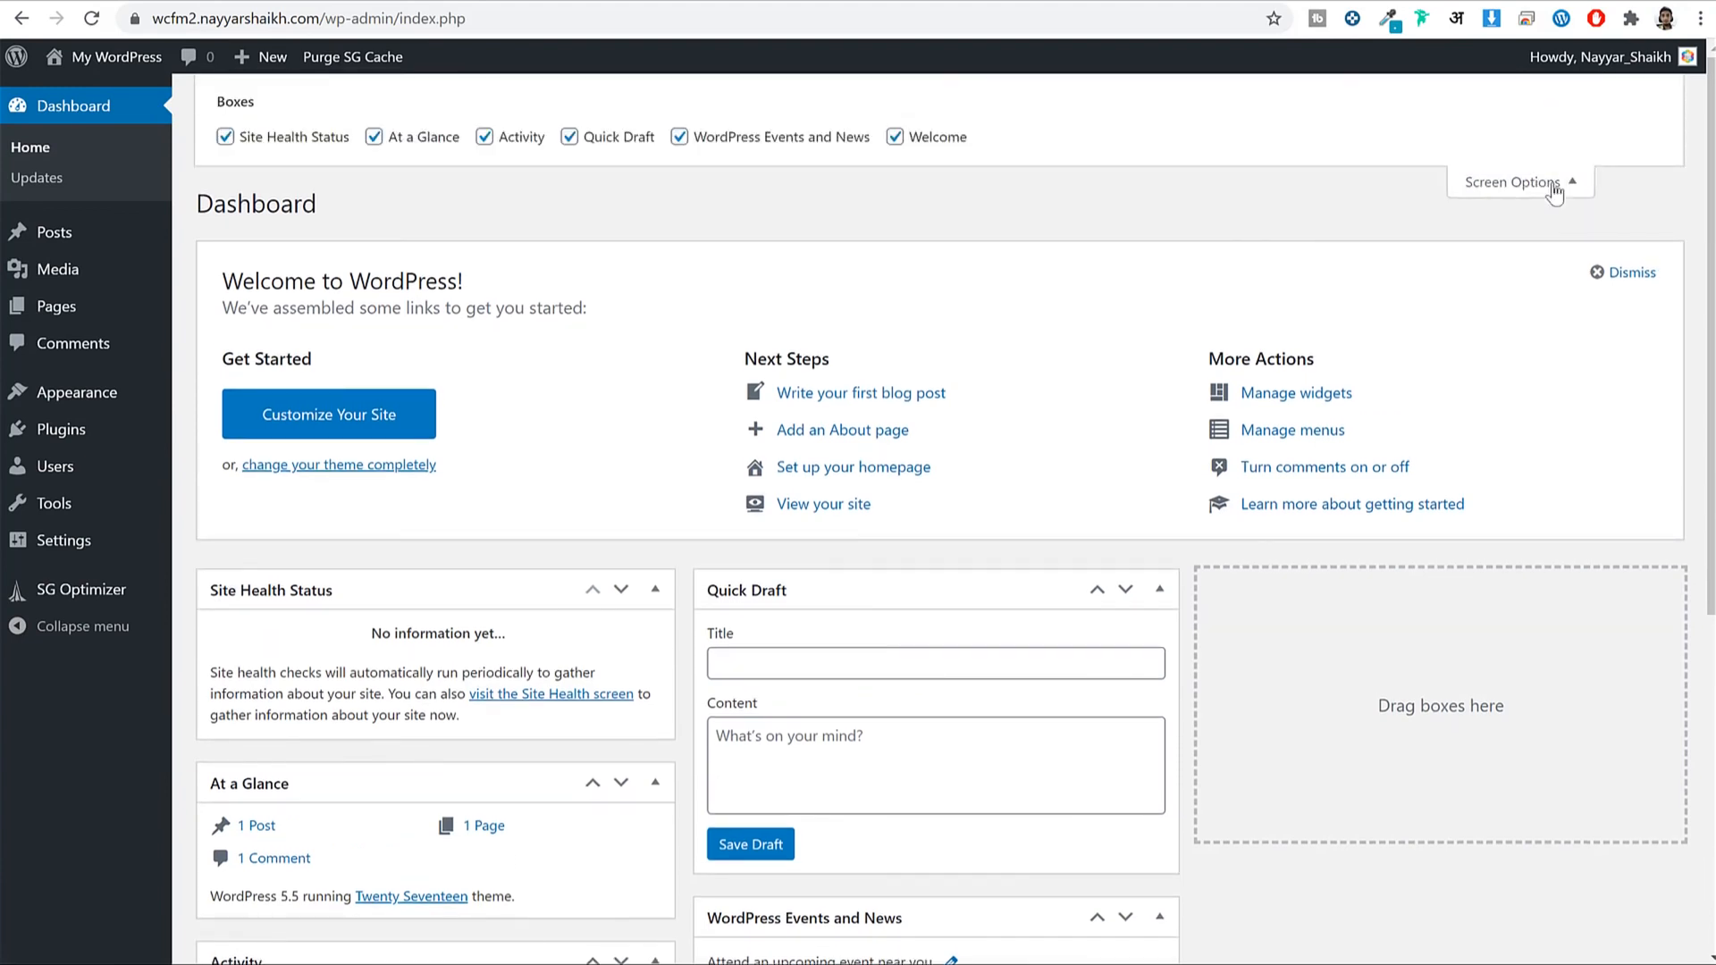
left_click(226, 136)
left_click(374, 137)
left_click(483, 137)
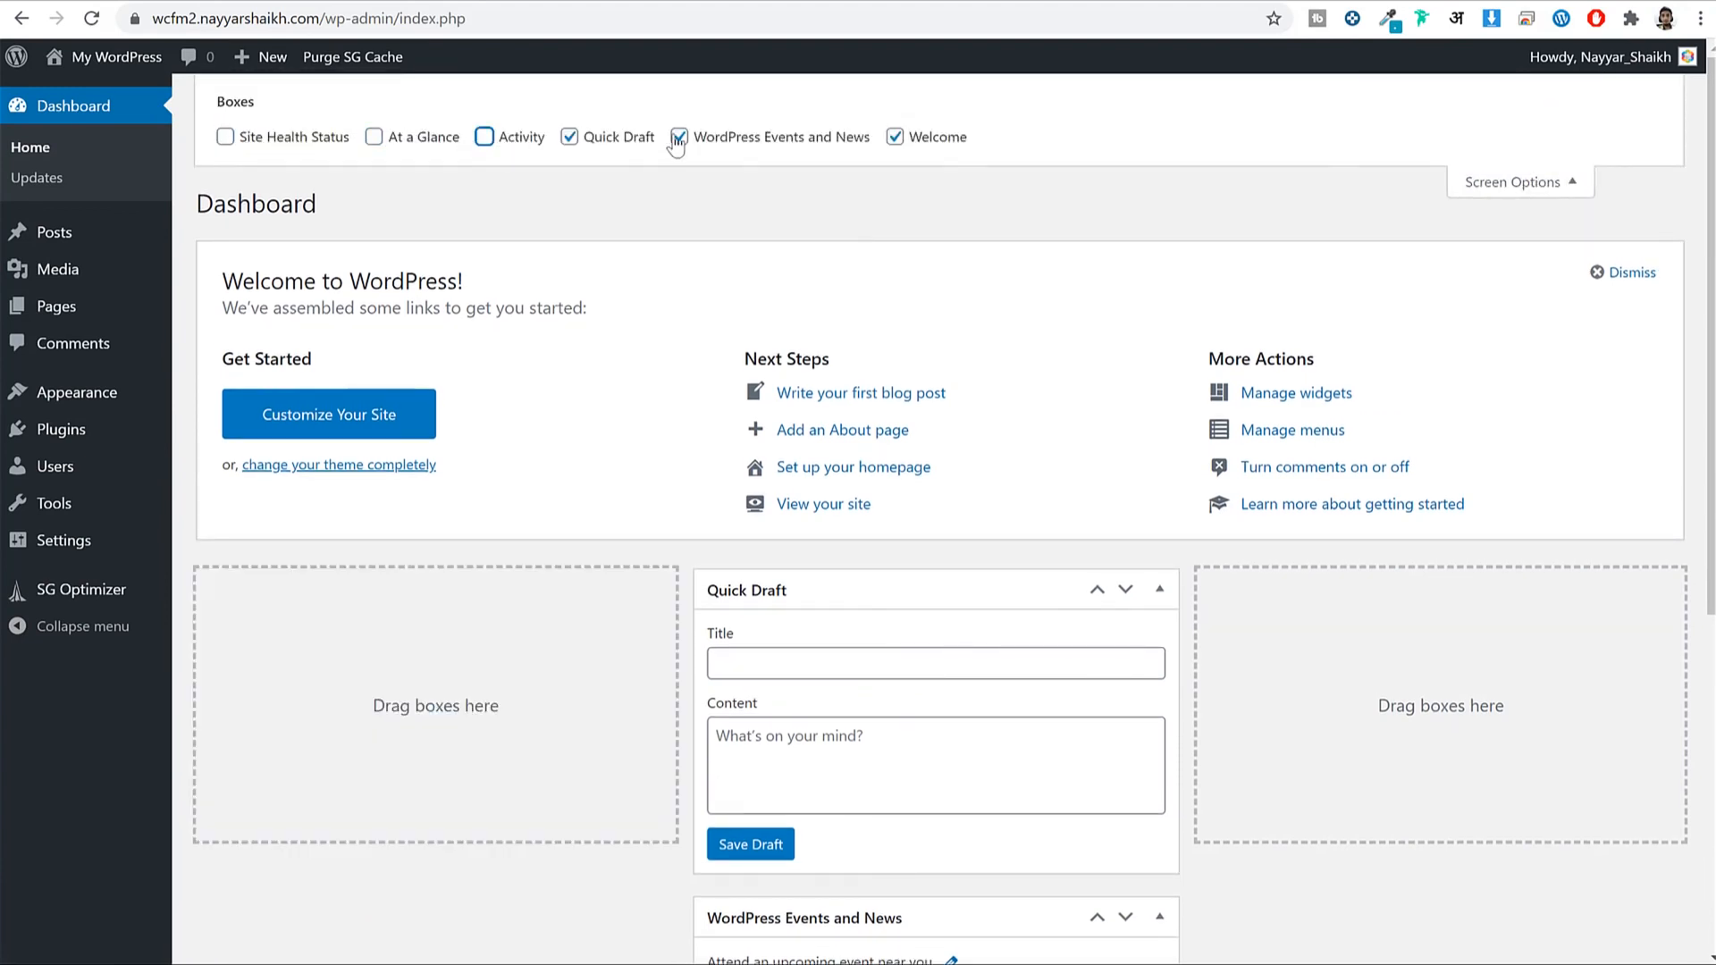
left_click(635, 143)
left_click(796, 147)
left_click(917, 144)
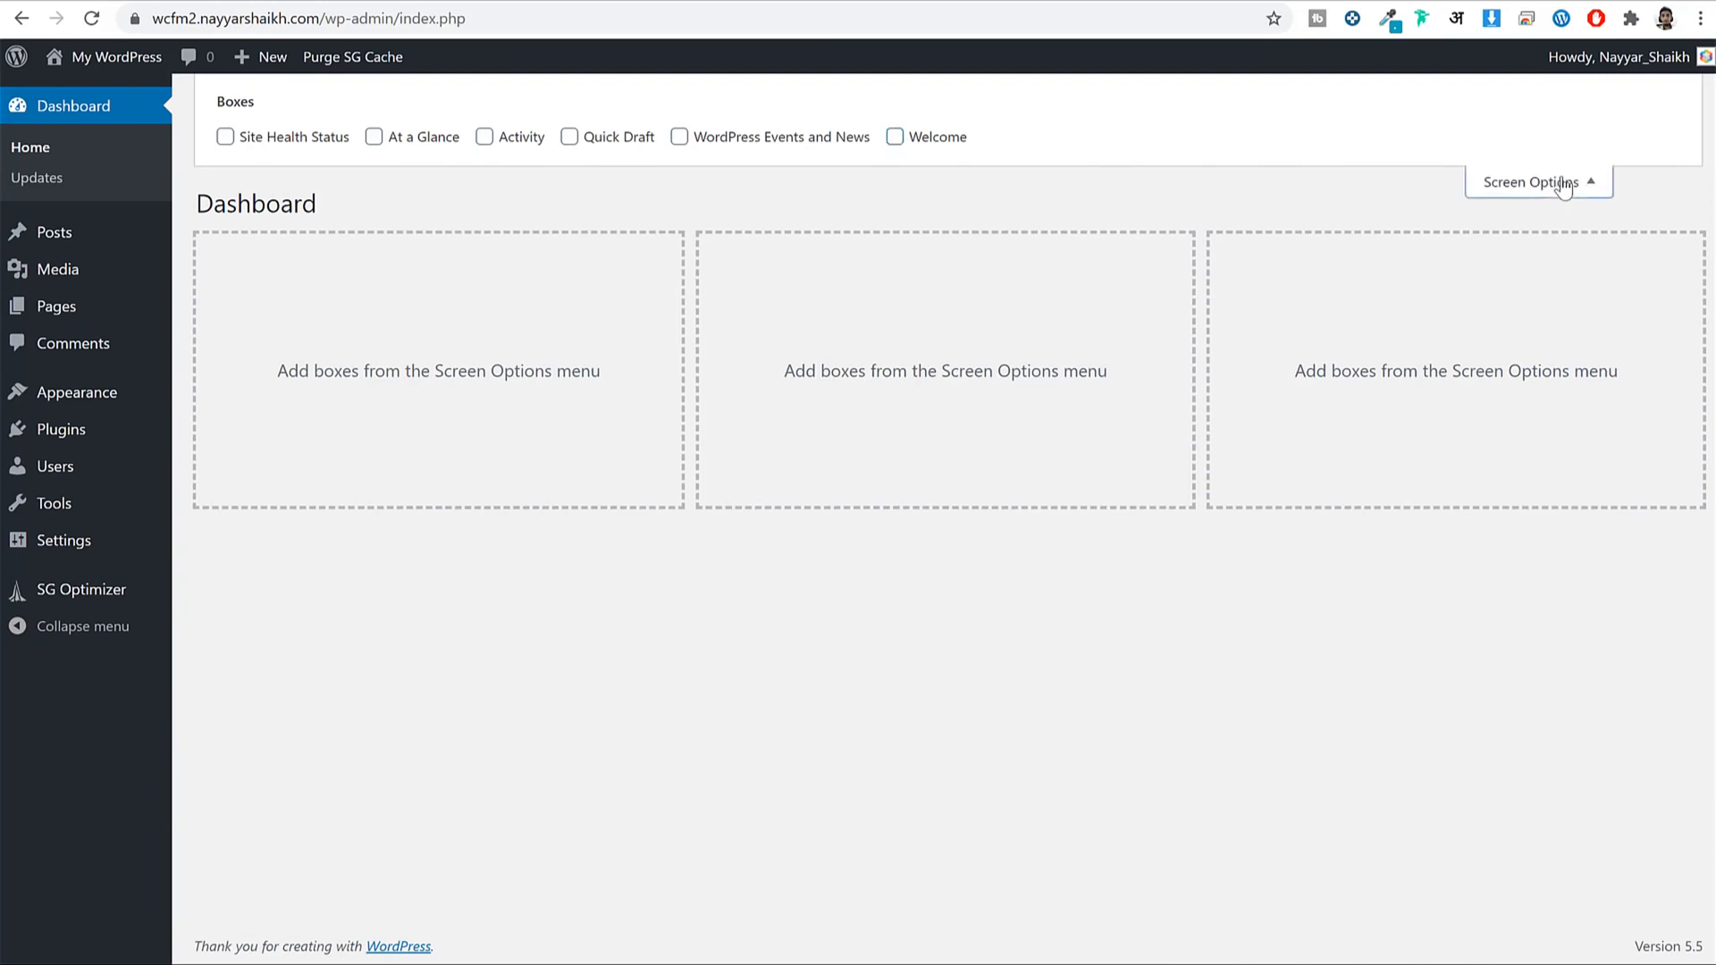
left_click(1560, 183)
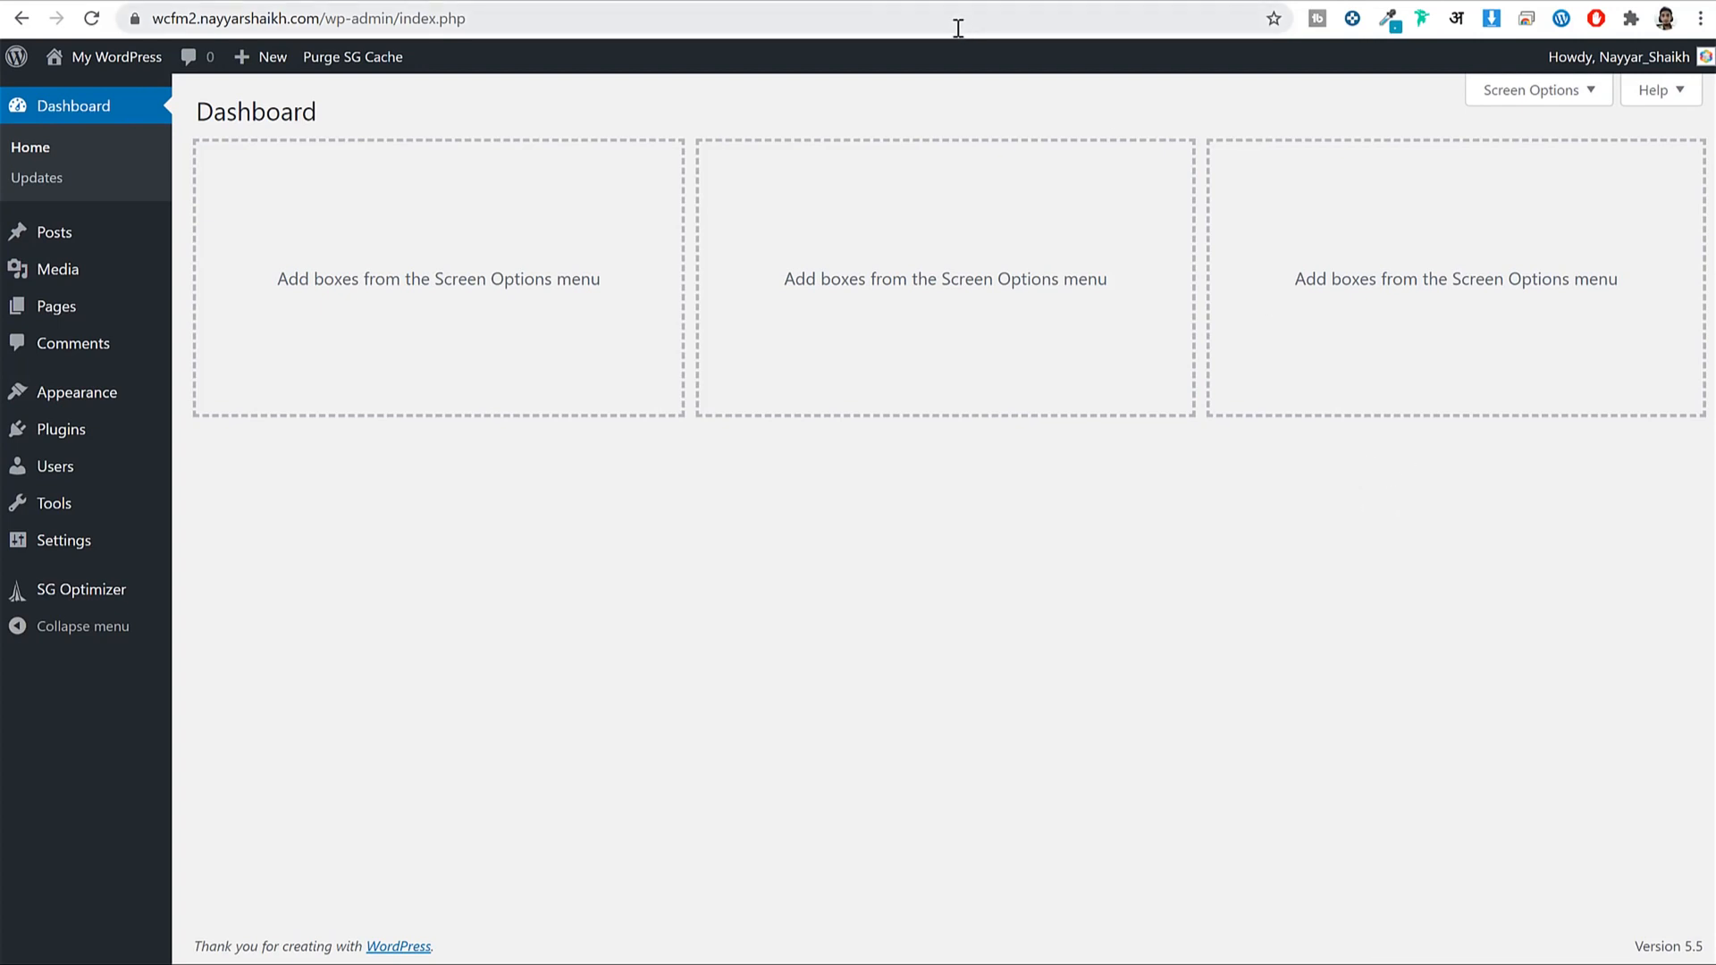
left_click(991, 1)
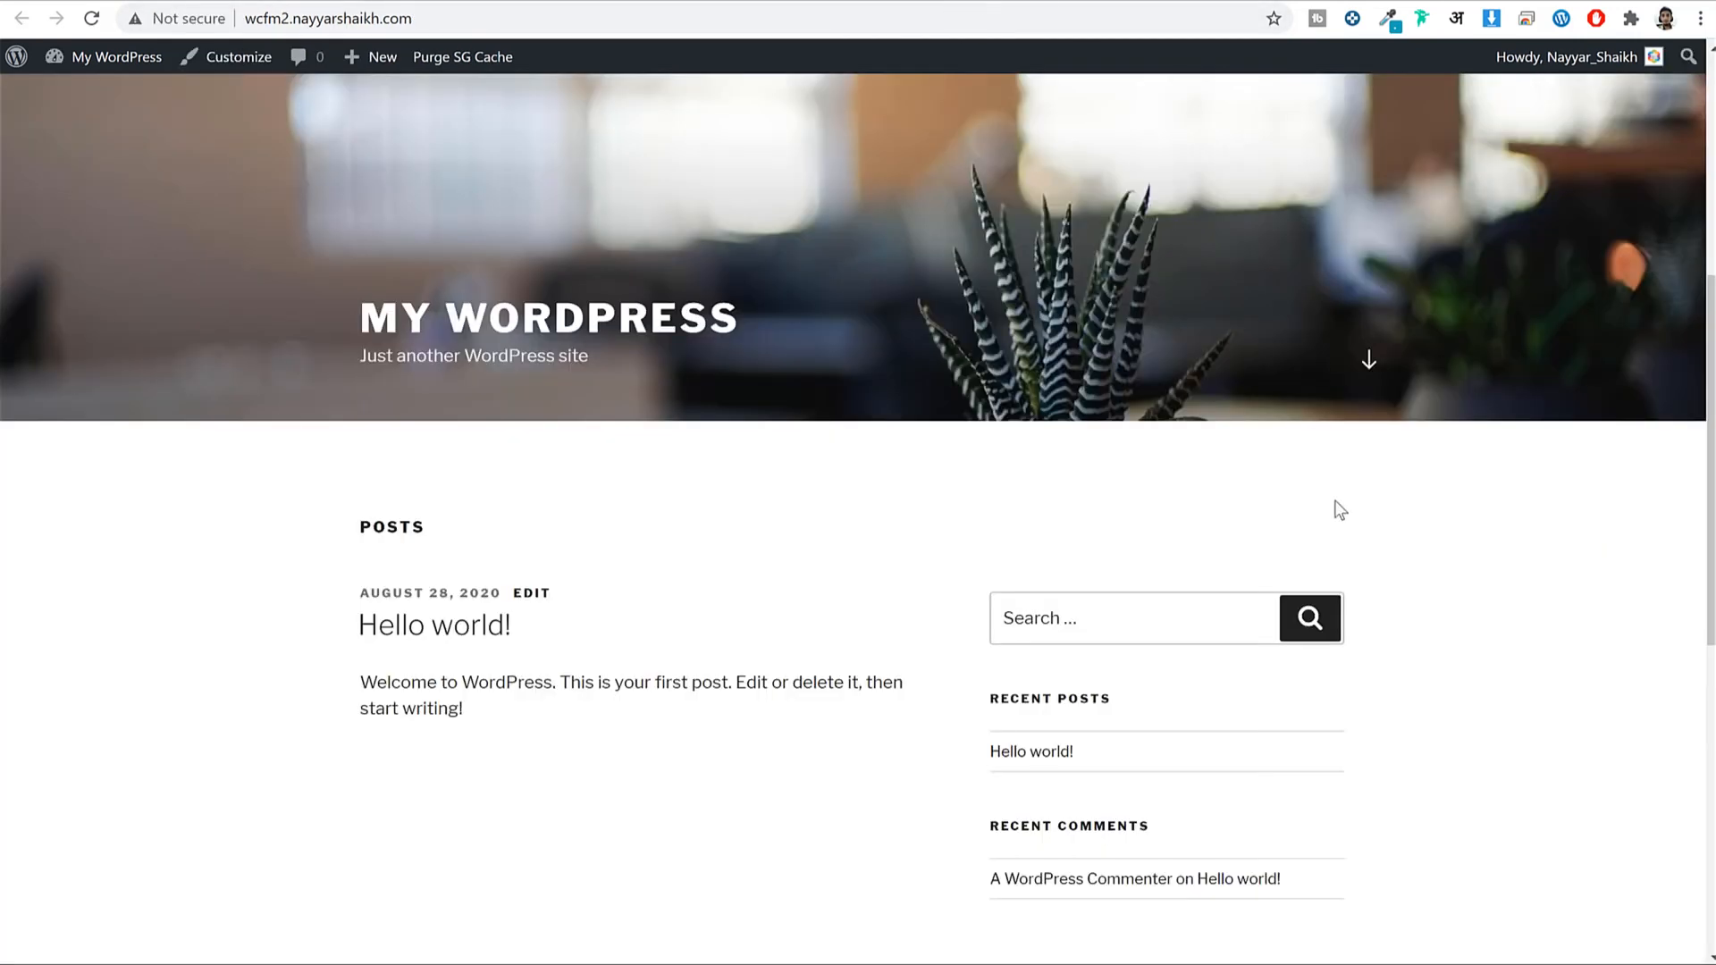
scroll(1337, 519, "up", 5)
scroll(1338, 529, "down", 9)
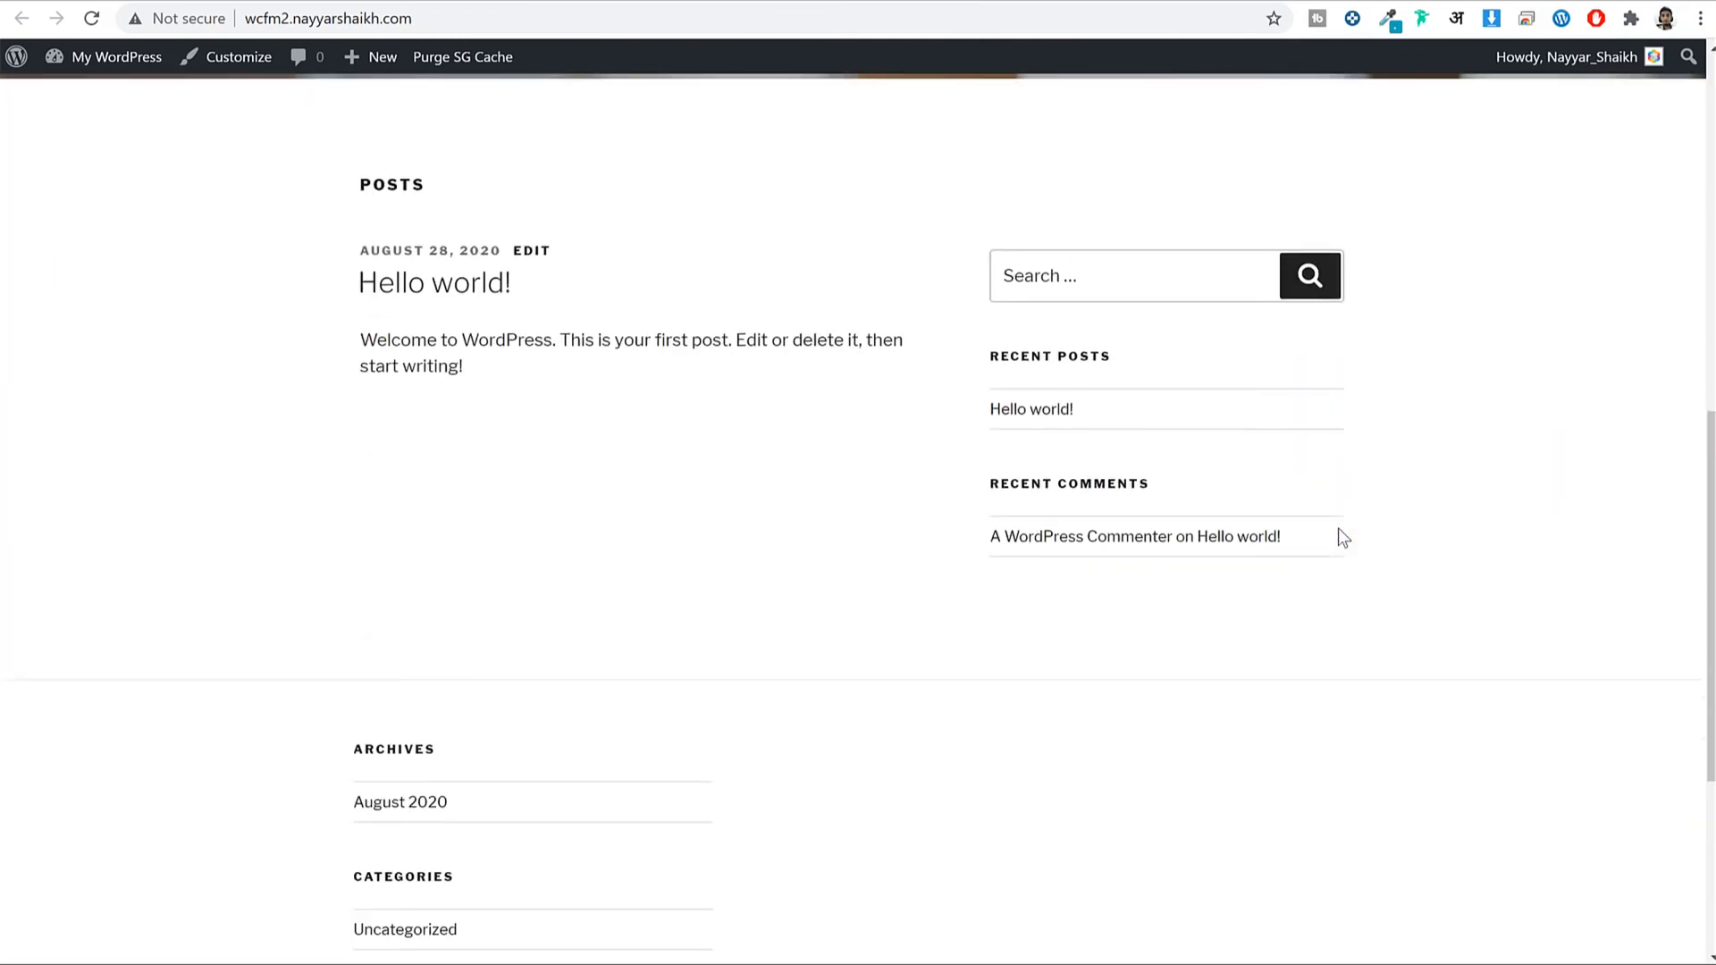
scroll(1338, 537, "down", 4)
scroll(1357, 591, "up", 15)
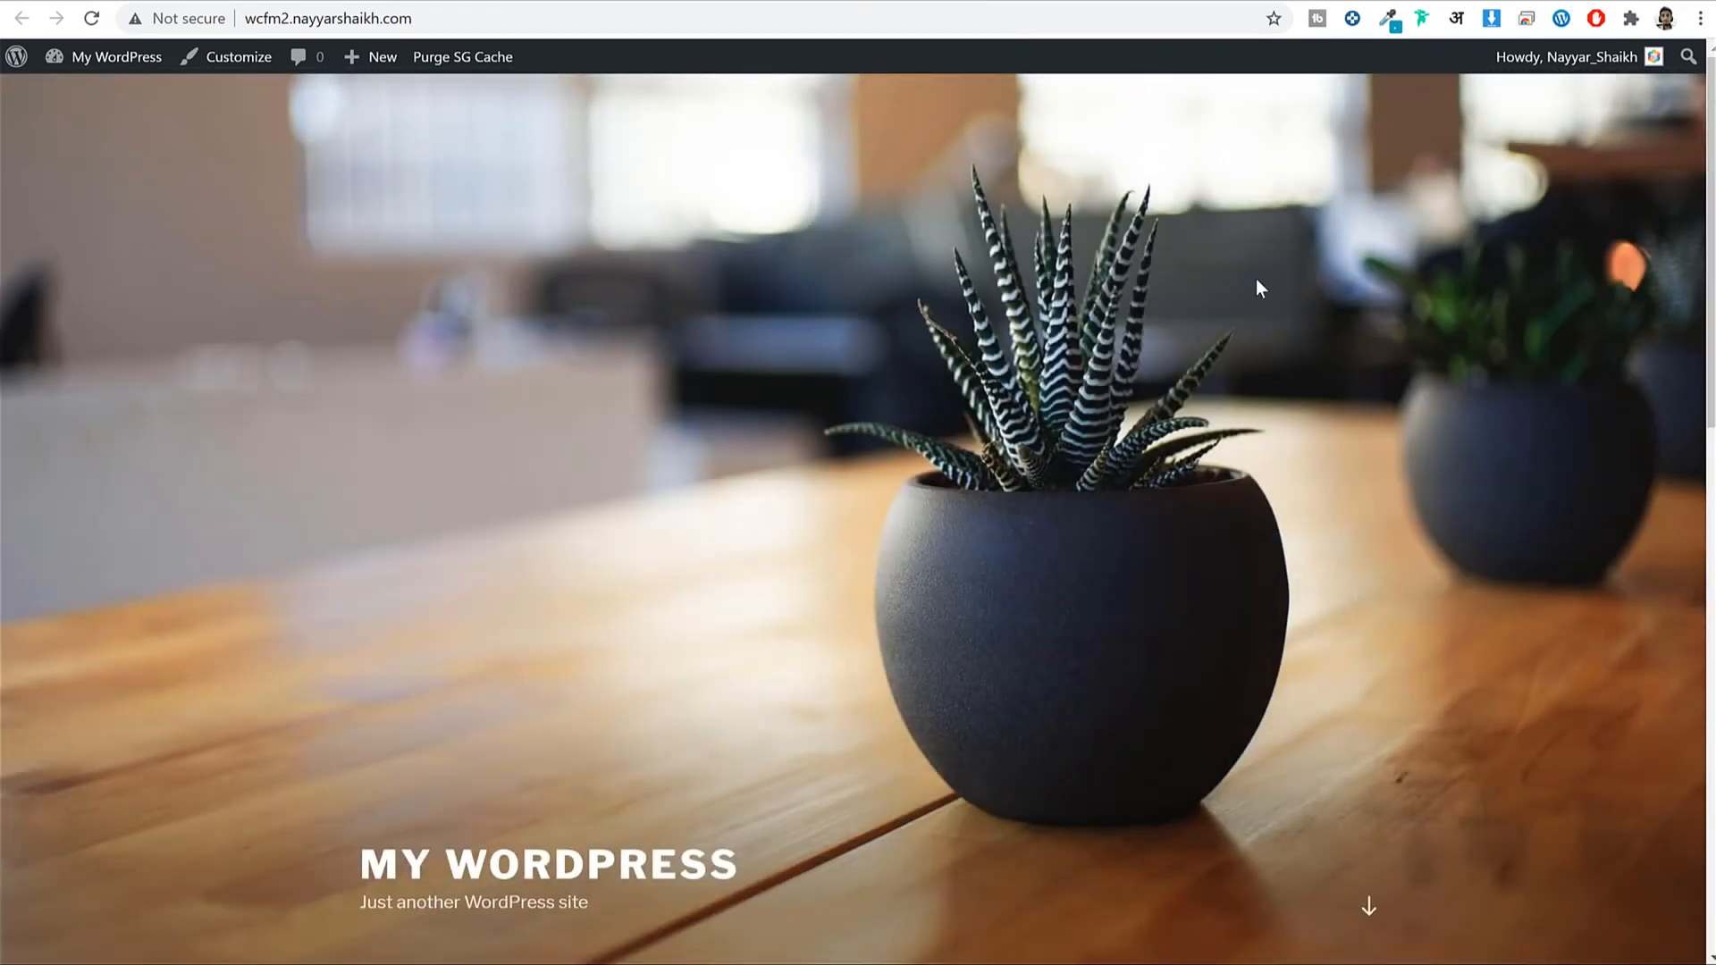
left_click(424, 2)
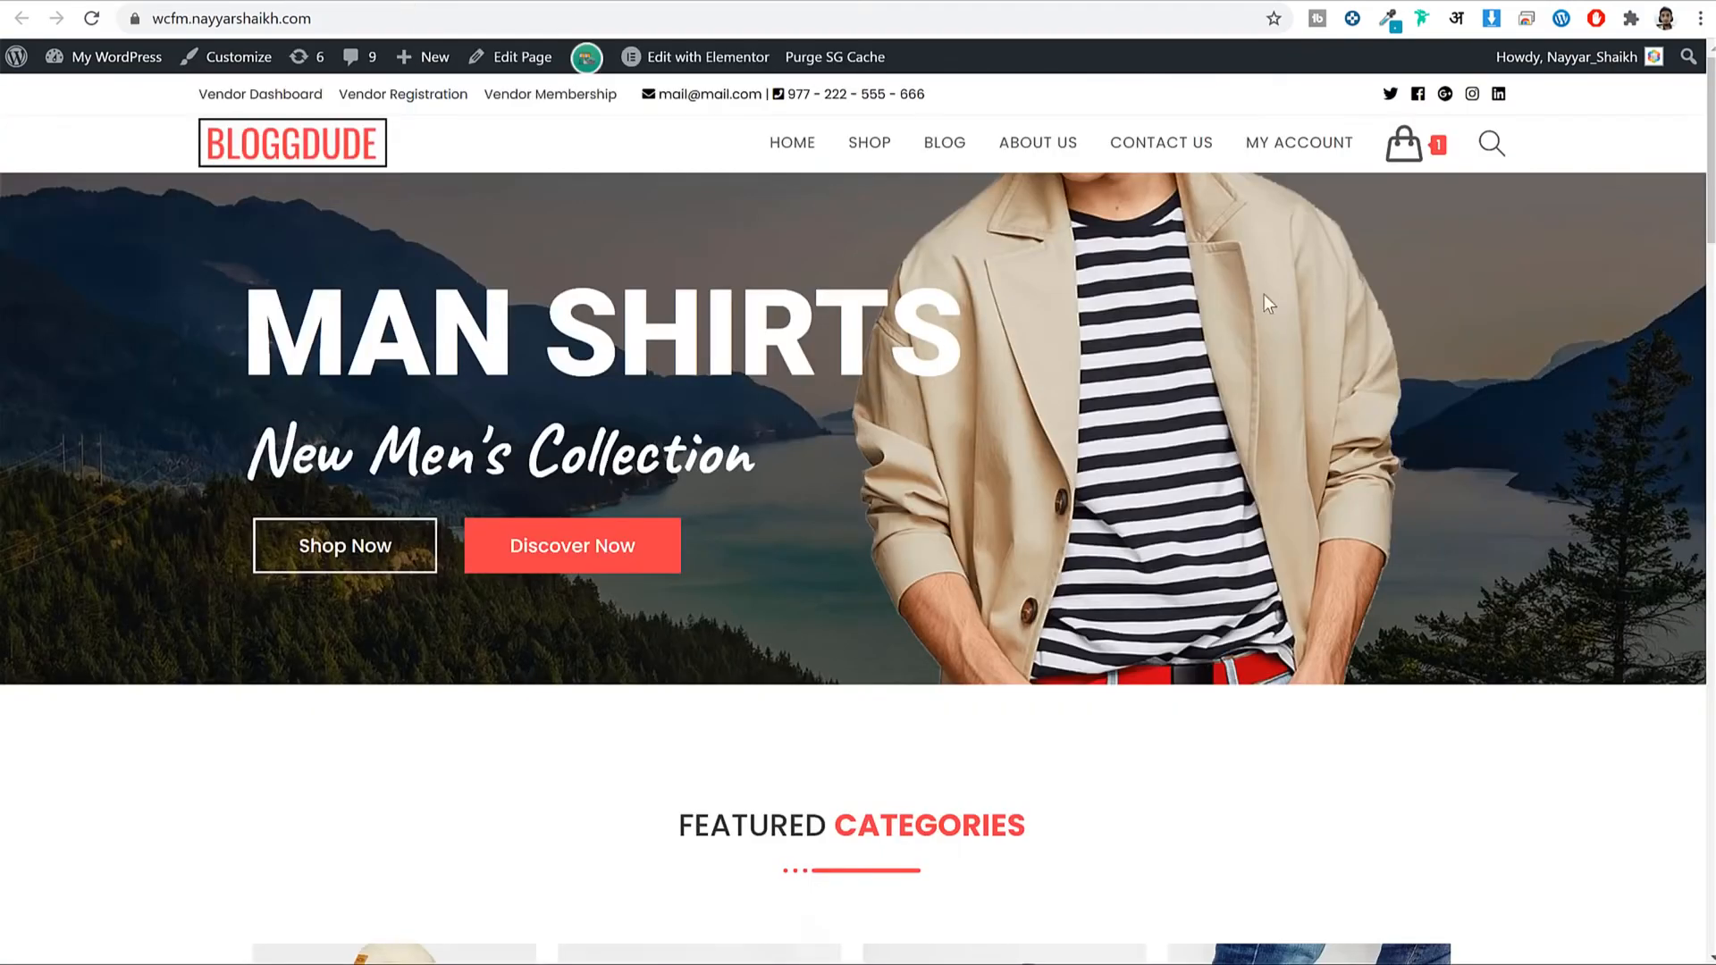
scroll(1412, 468, "down", 12)
scroll(1419, 469, "down", 4)
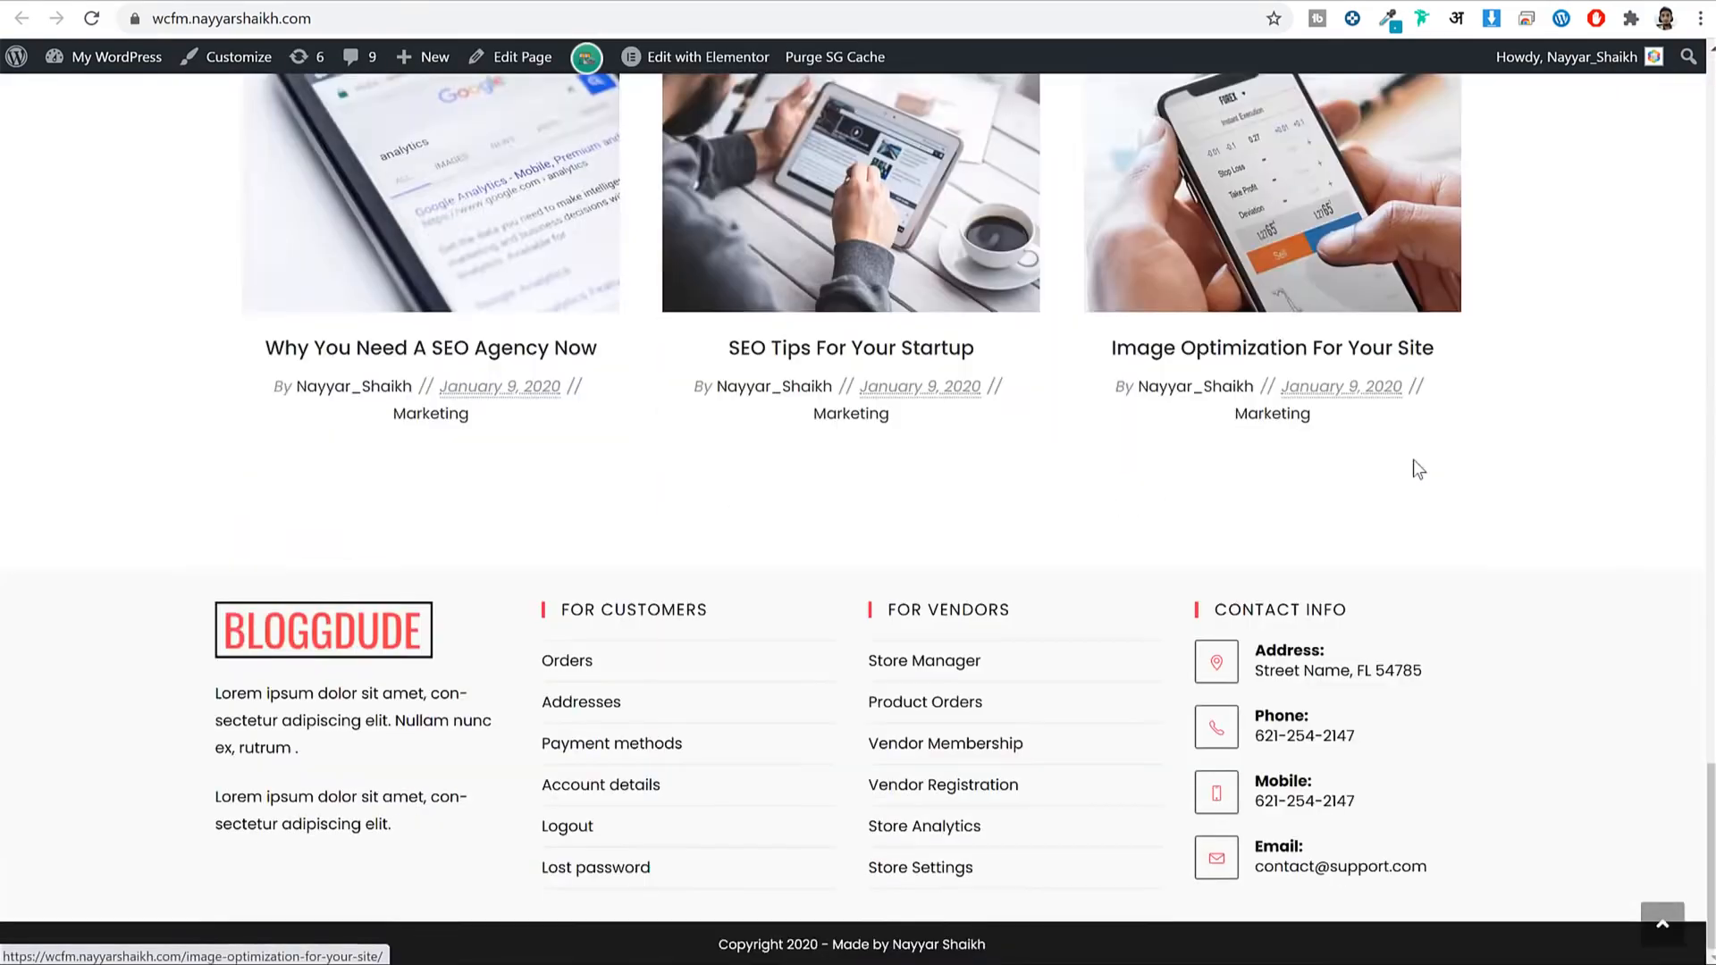
scroll(1418, 472, "up", 15)
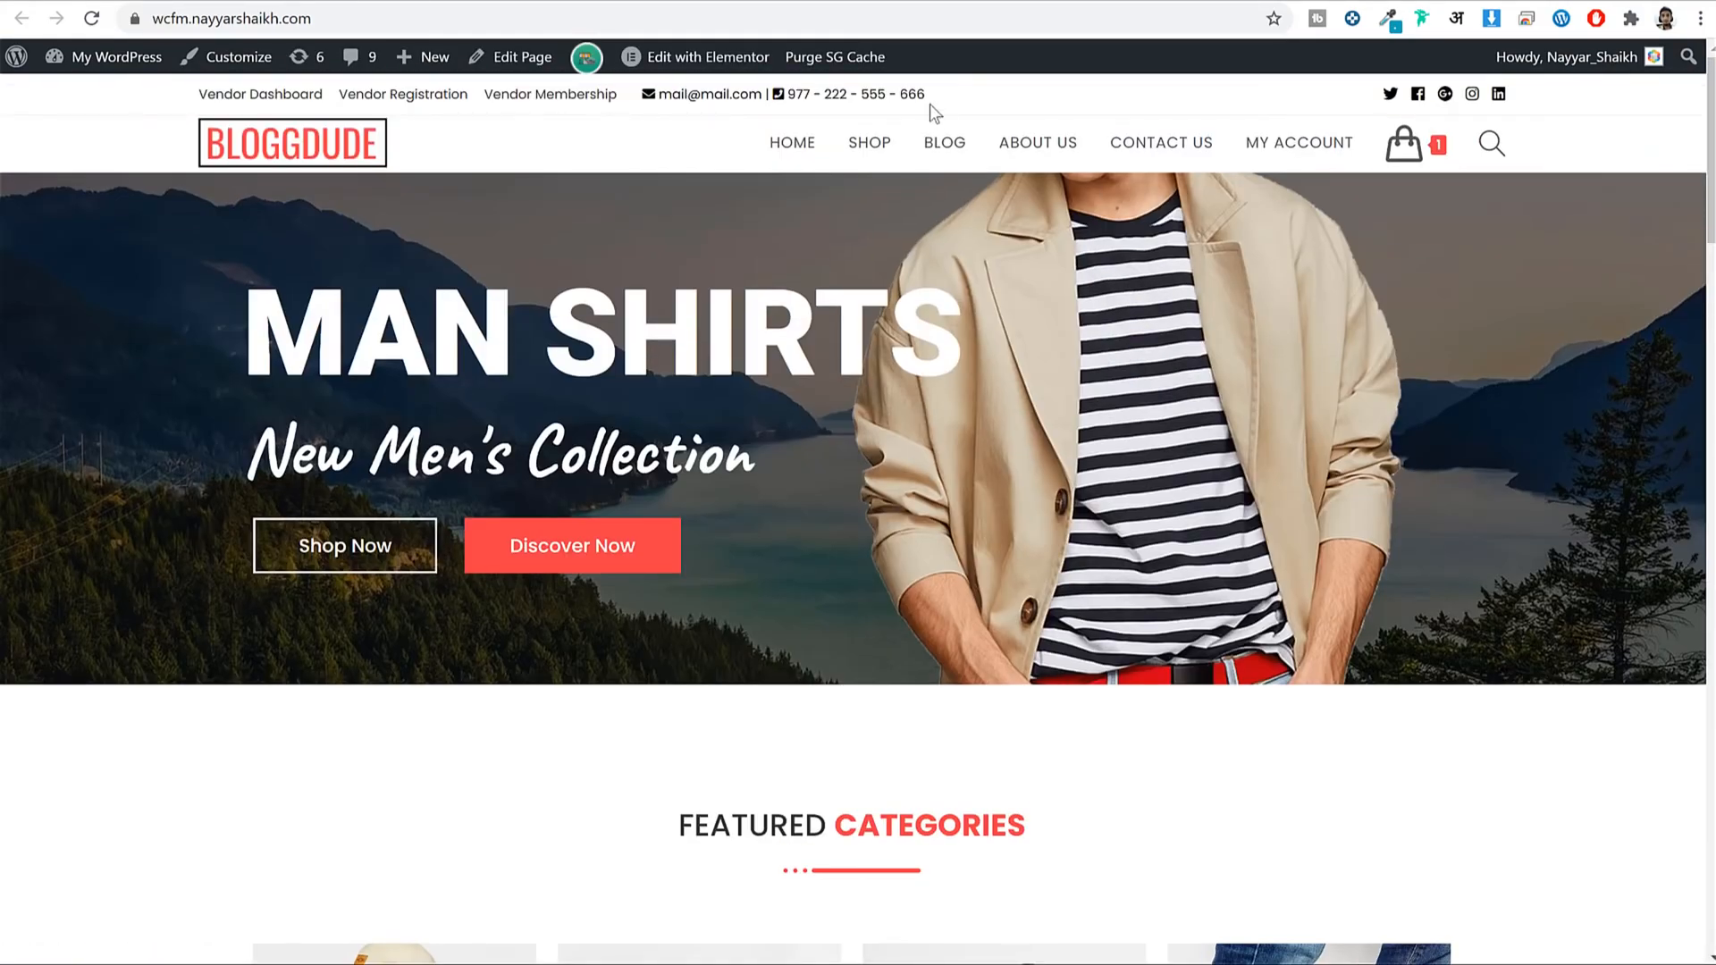
left_click(904, 1)
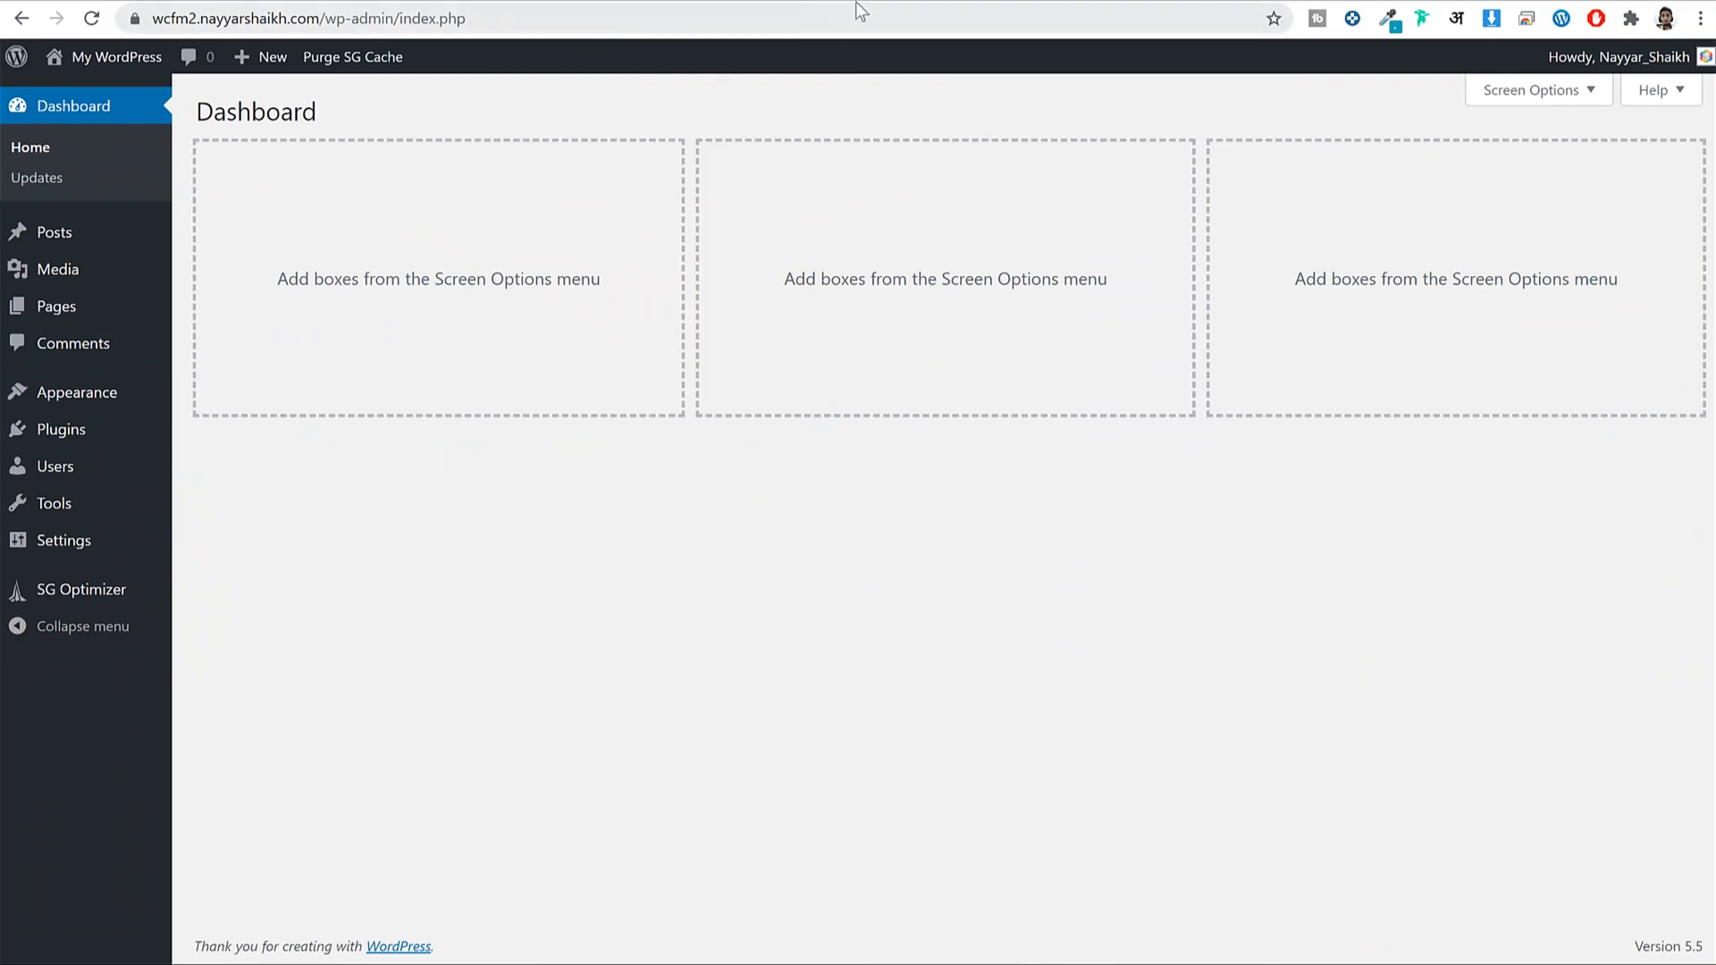
left_click(889, 4)
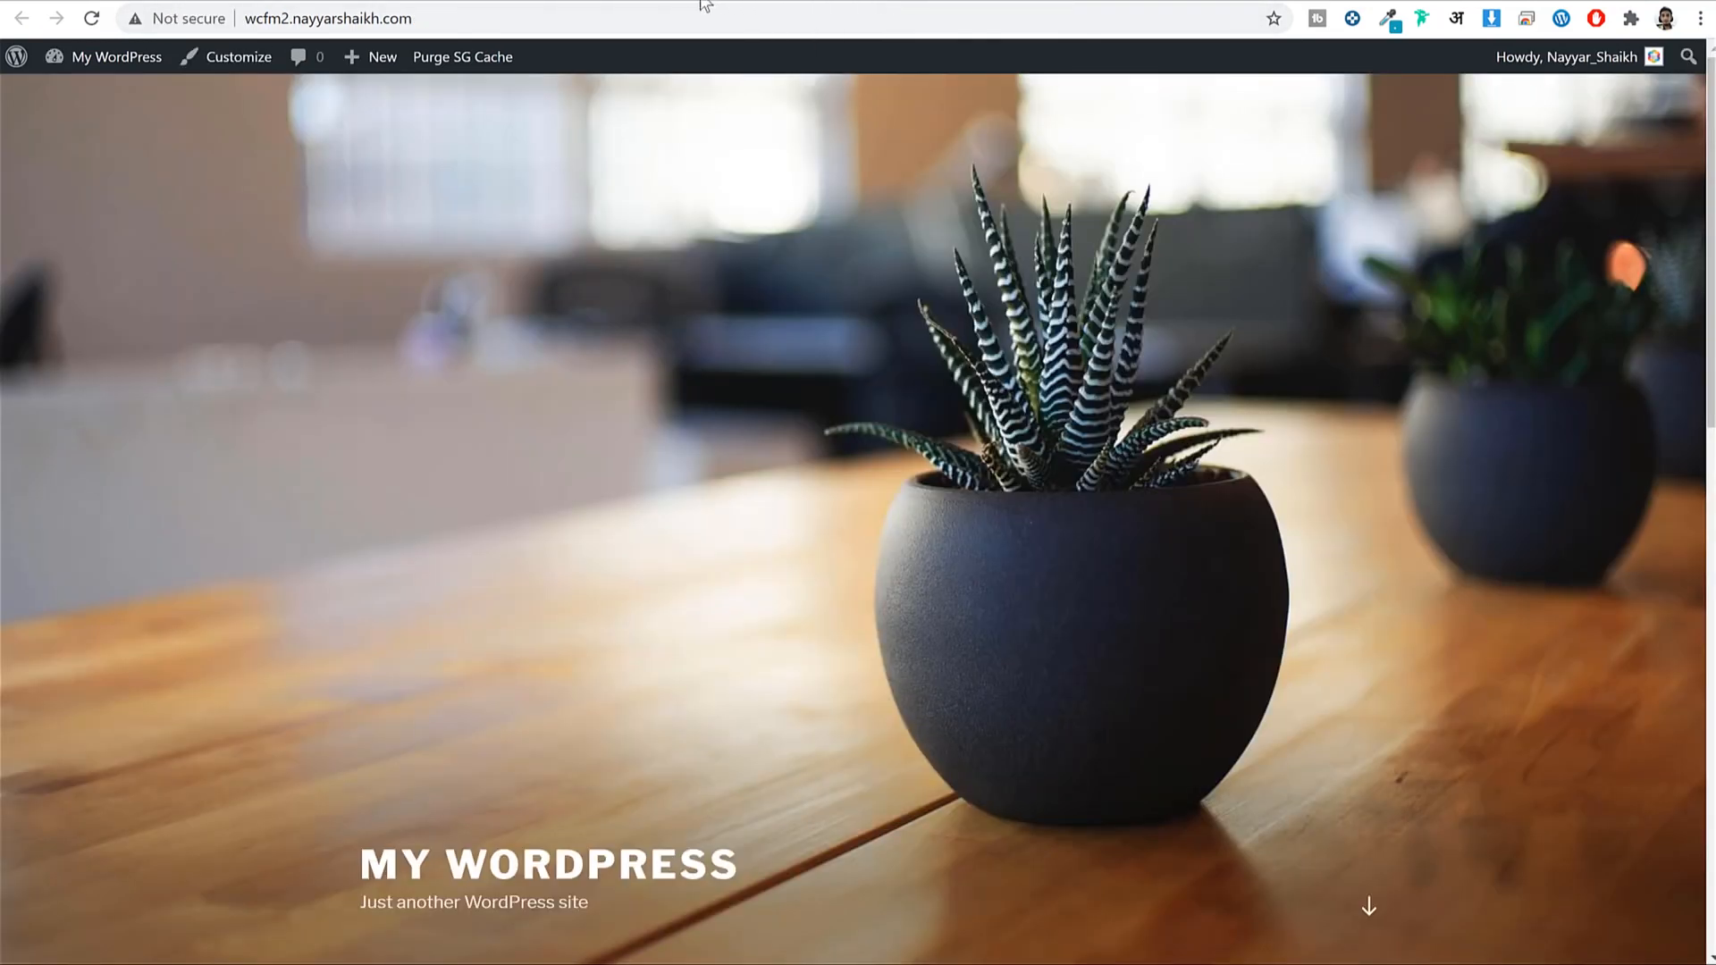
left_click(898, 3)
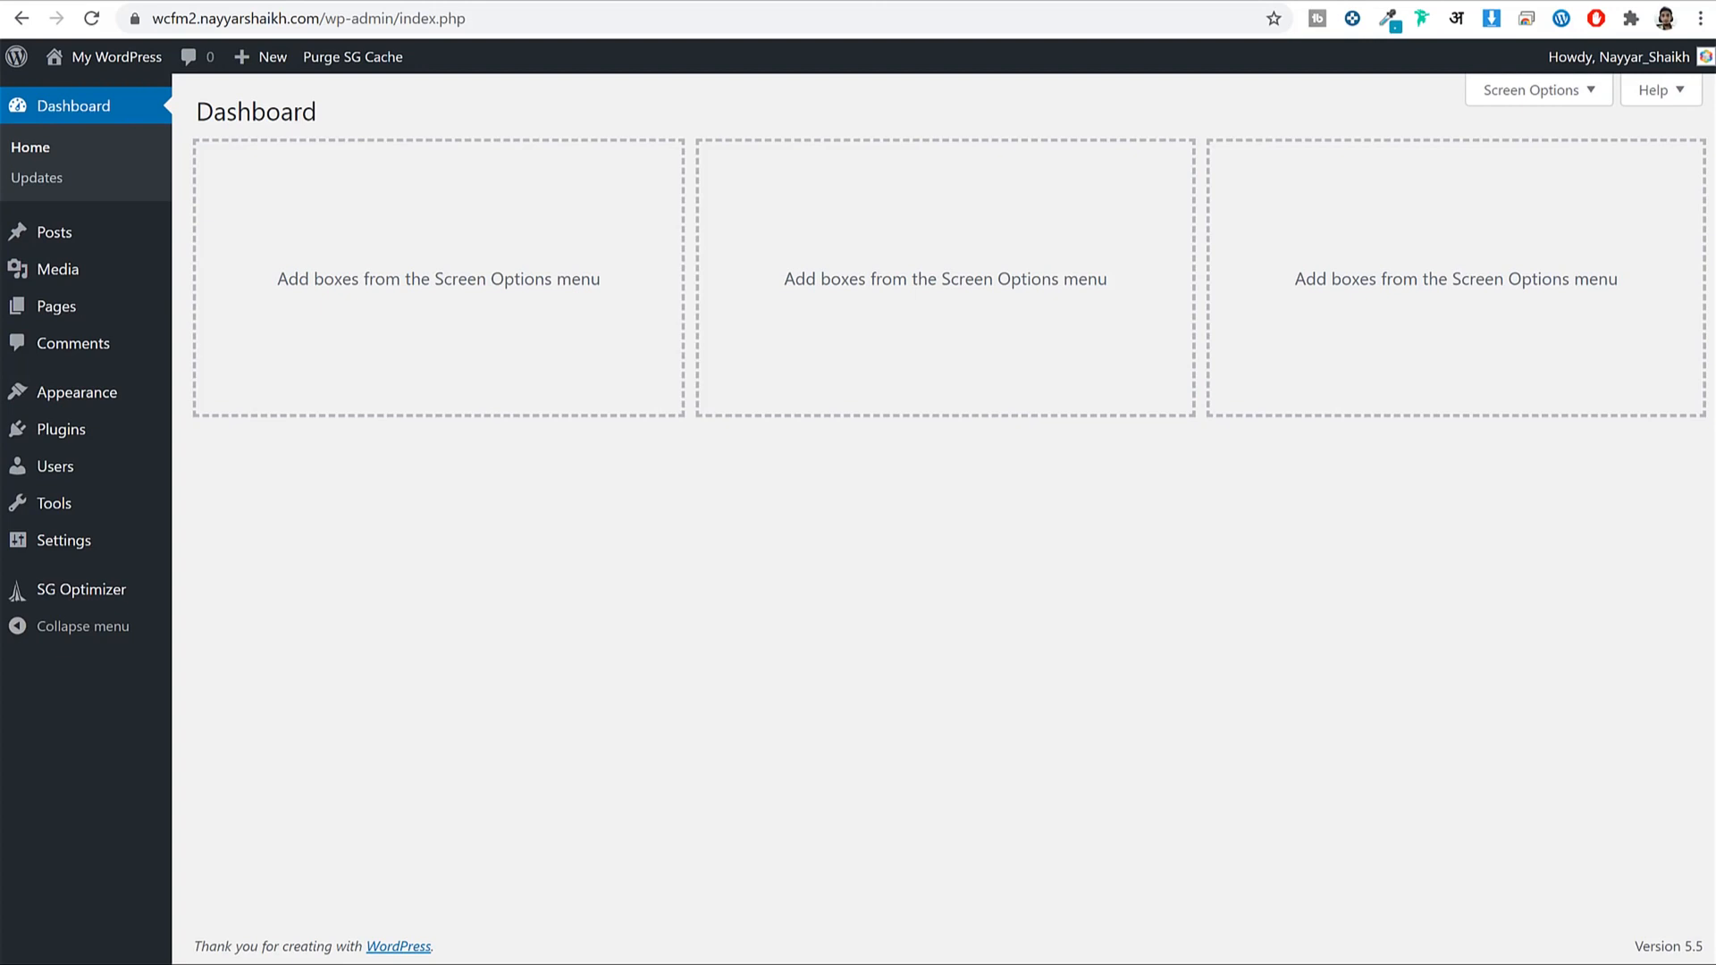
Search new themes for 'oceanwp', install OceanWP and activate it.
left_click(40, 398)
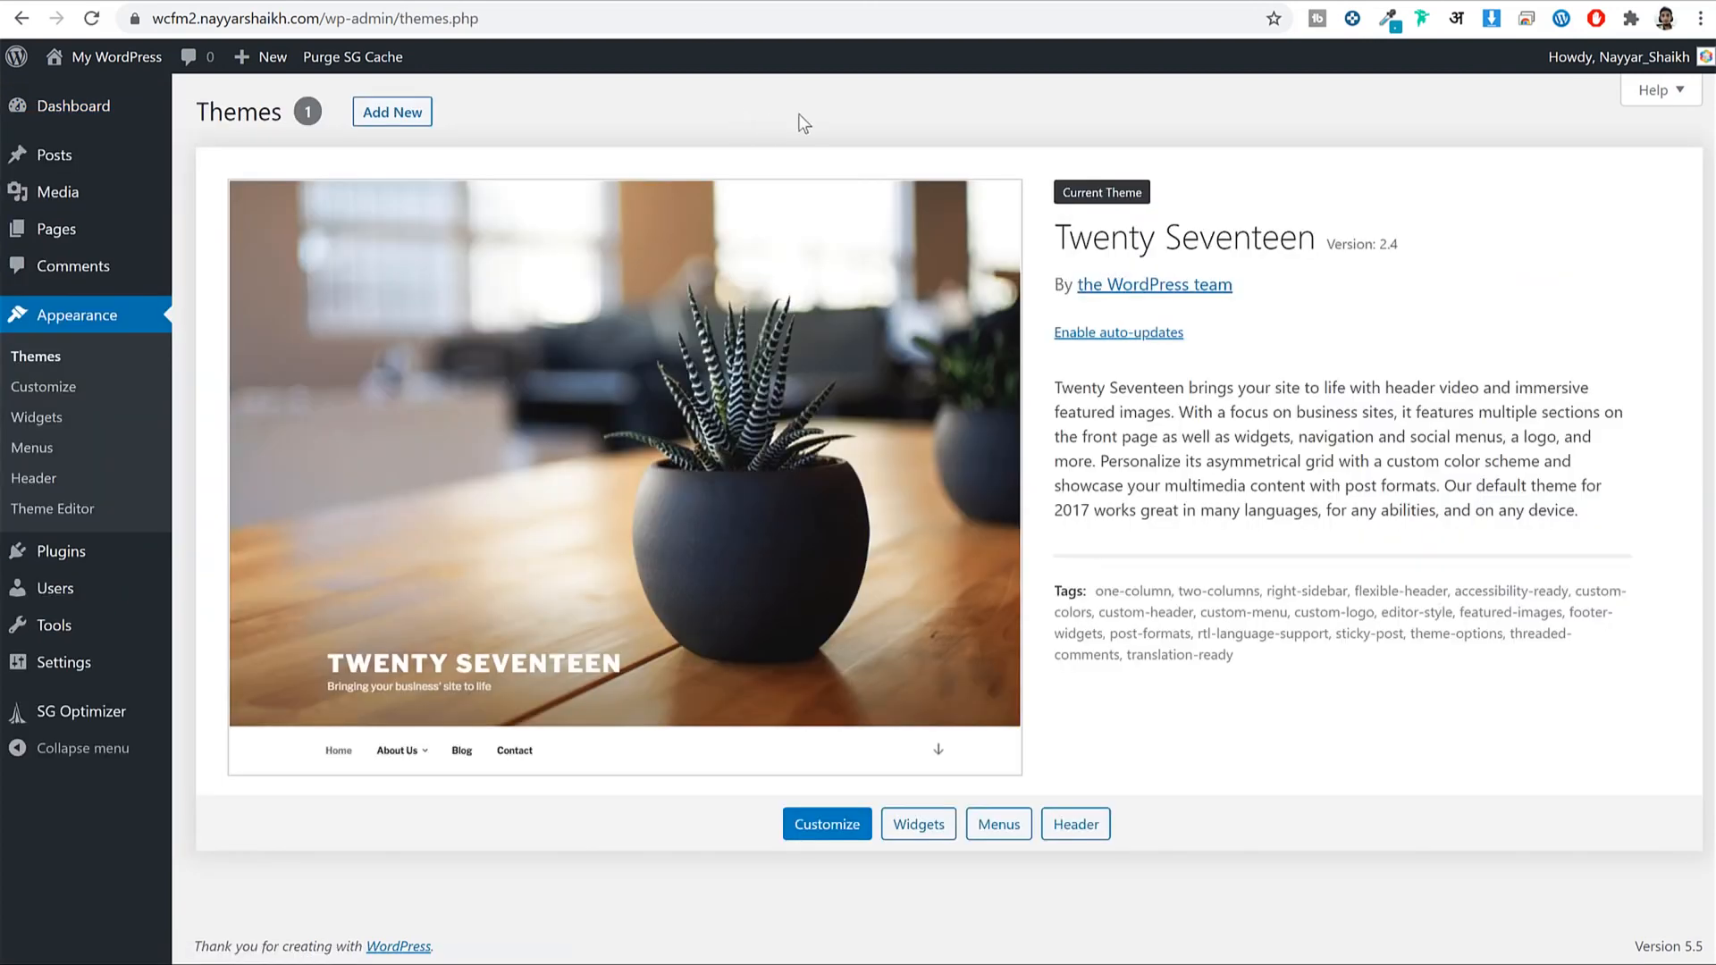
left_click(413, 113)
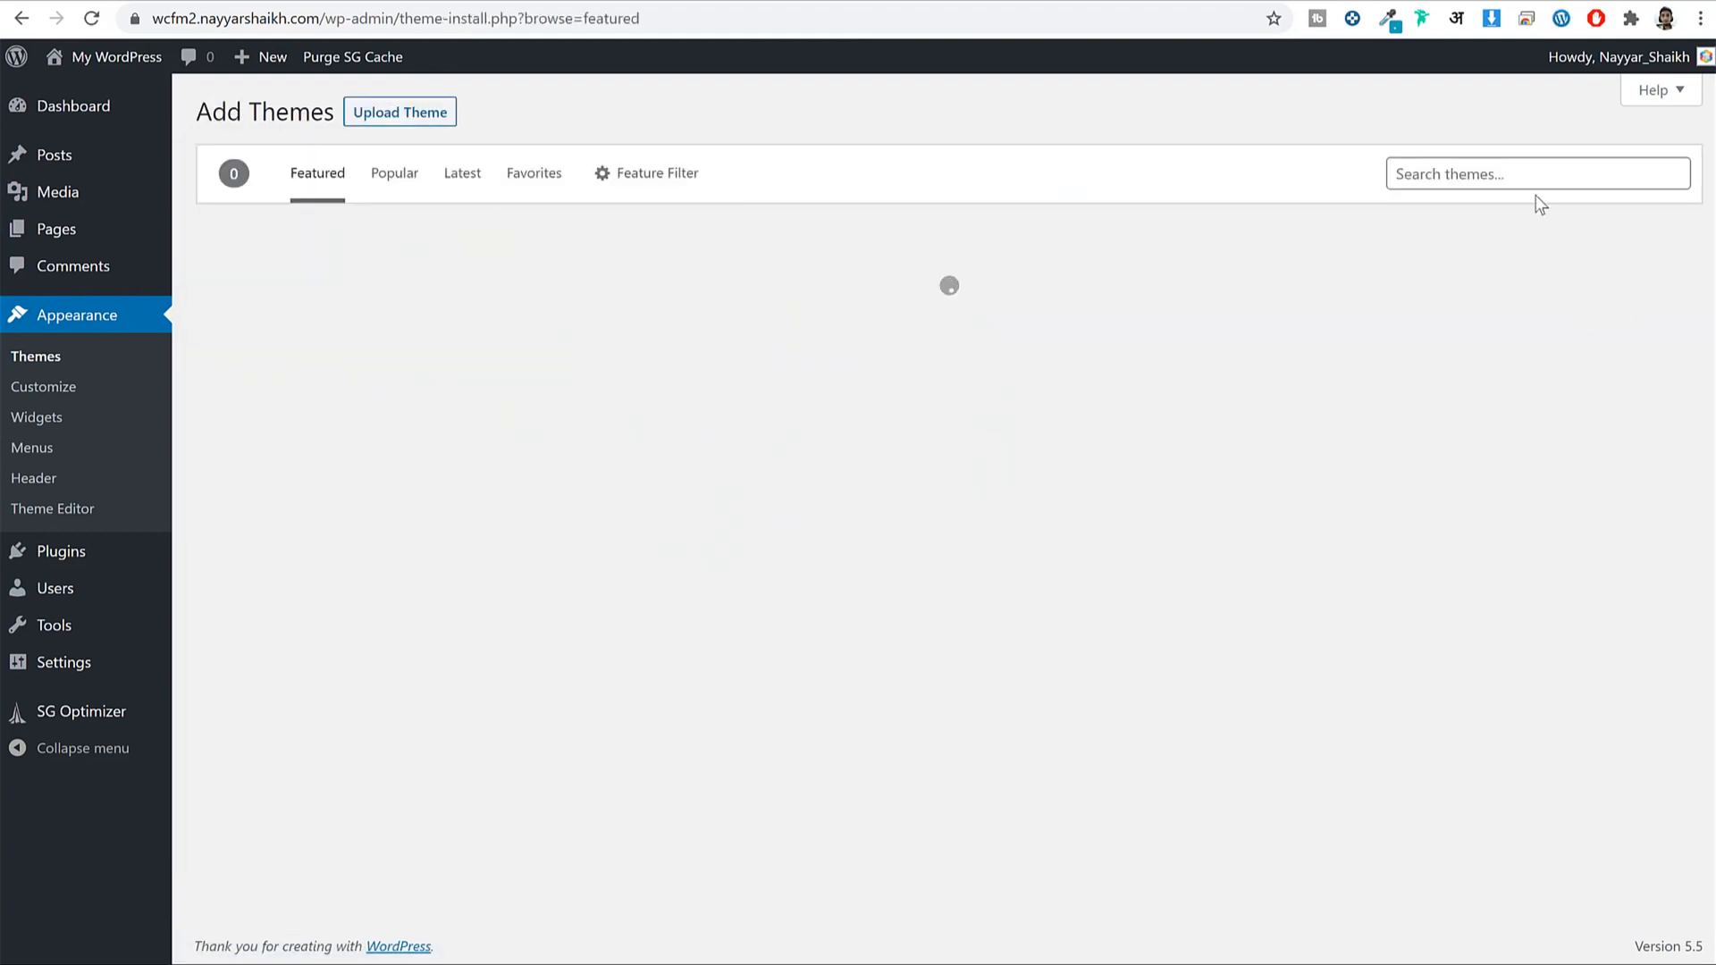
left_click(1513, 170)
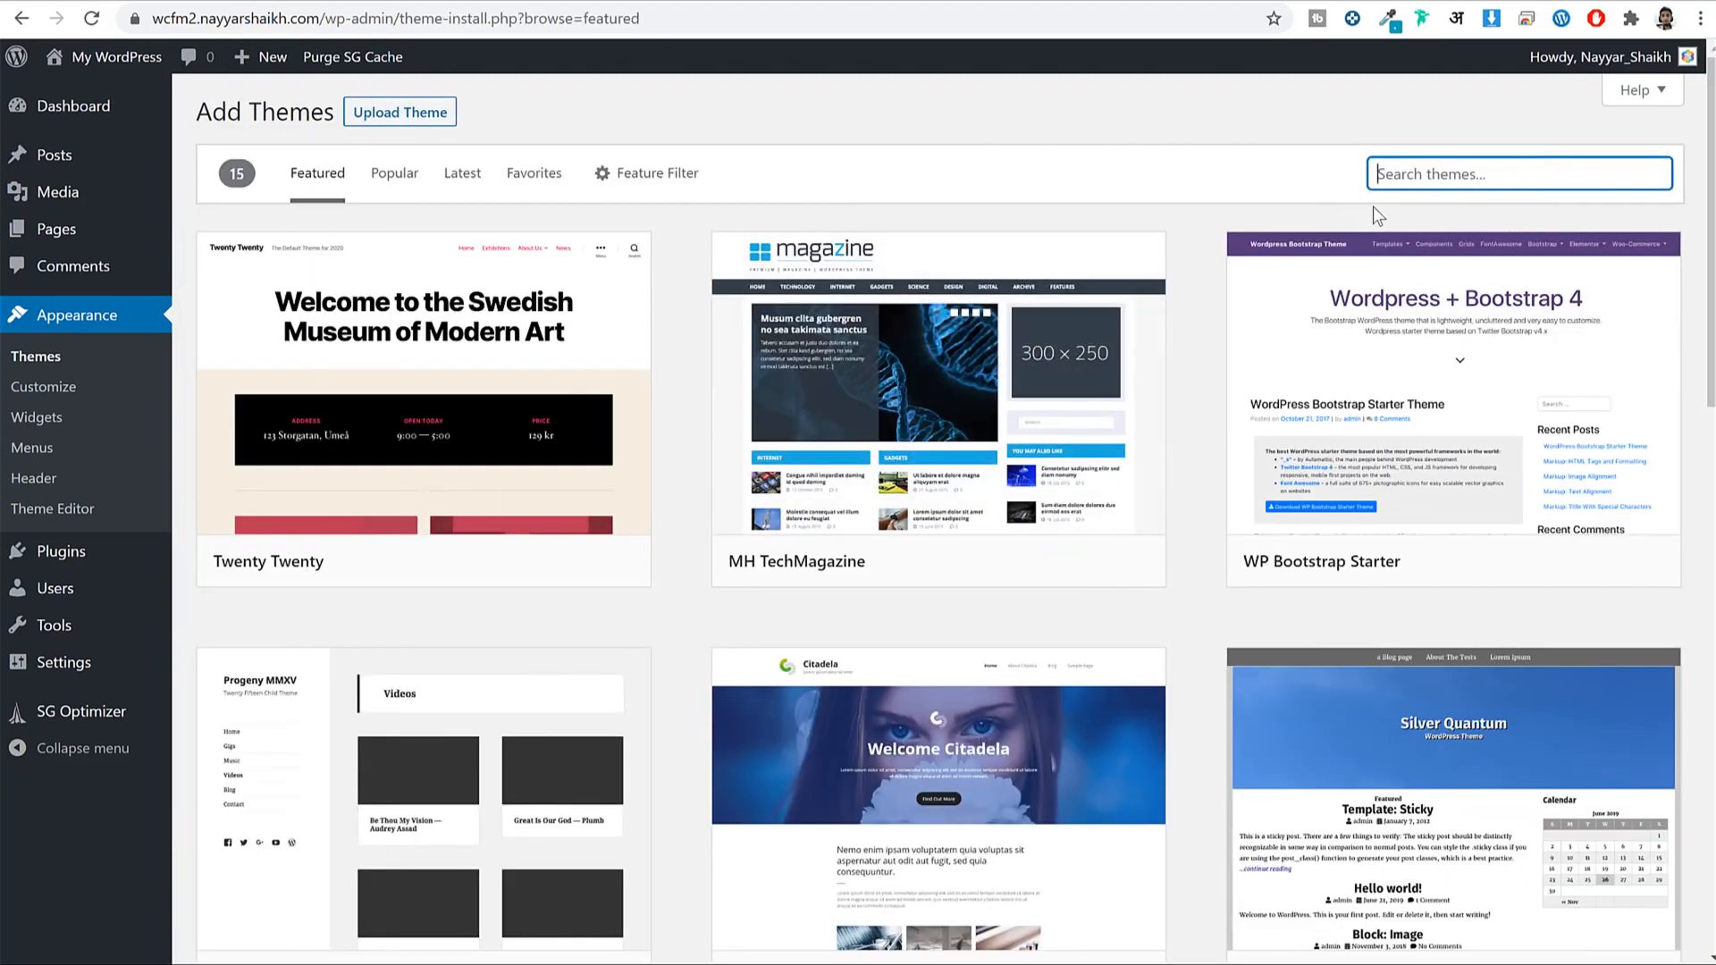
type("oceanwp")
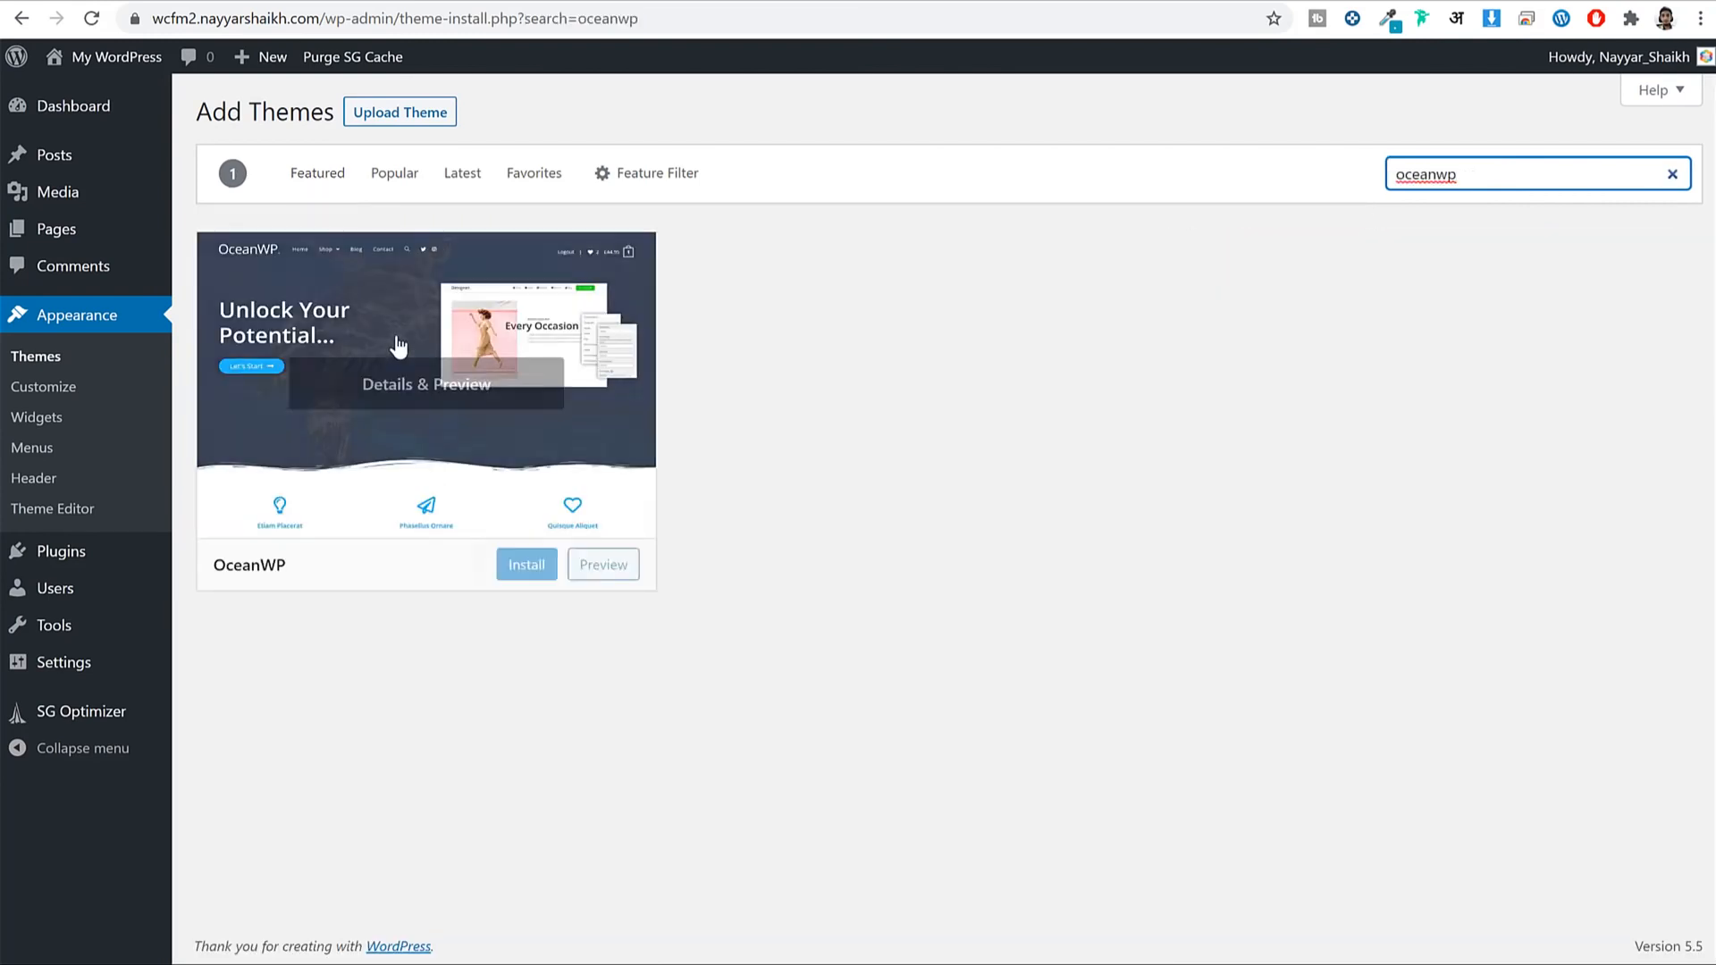
left_click(526, 567)
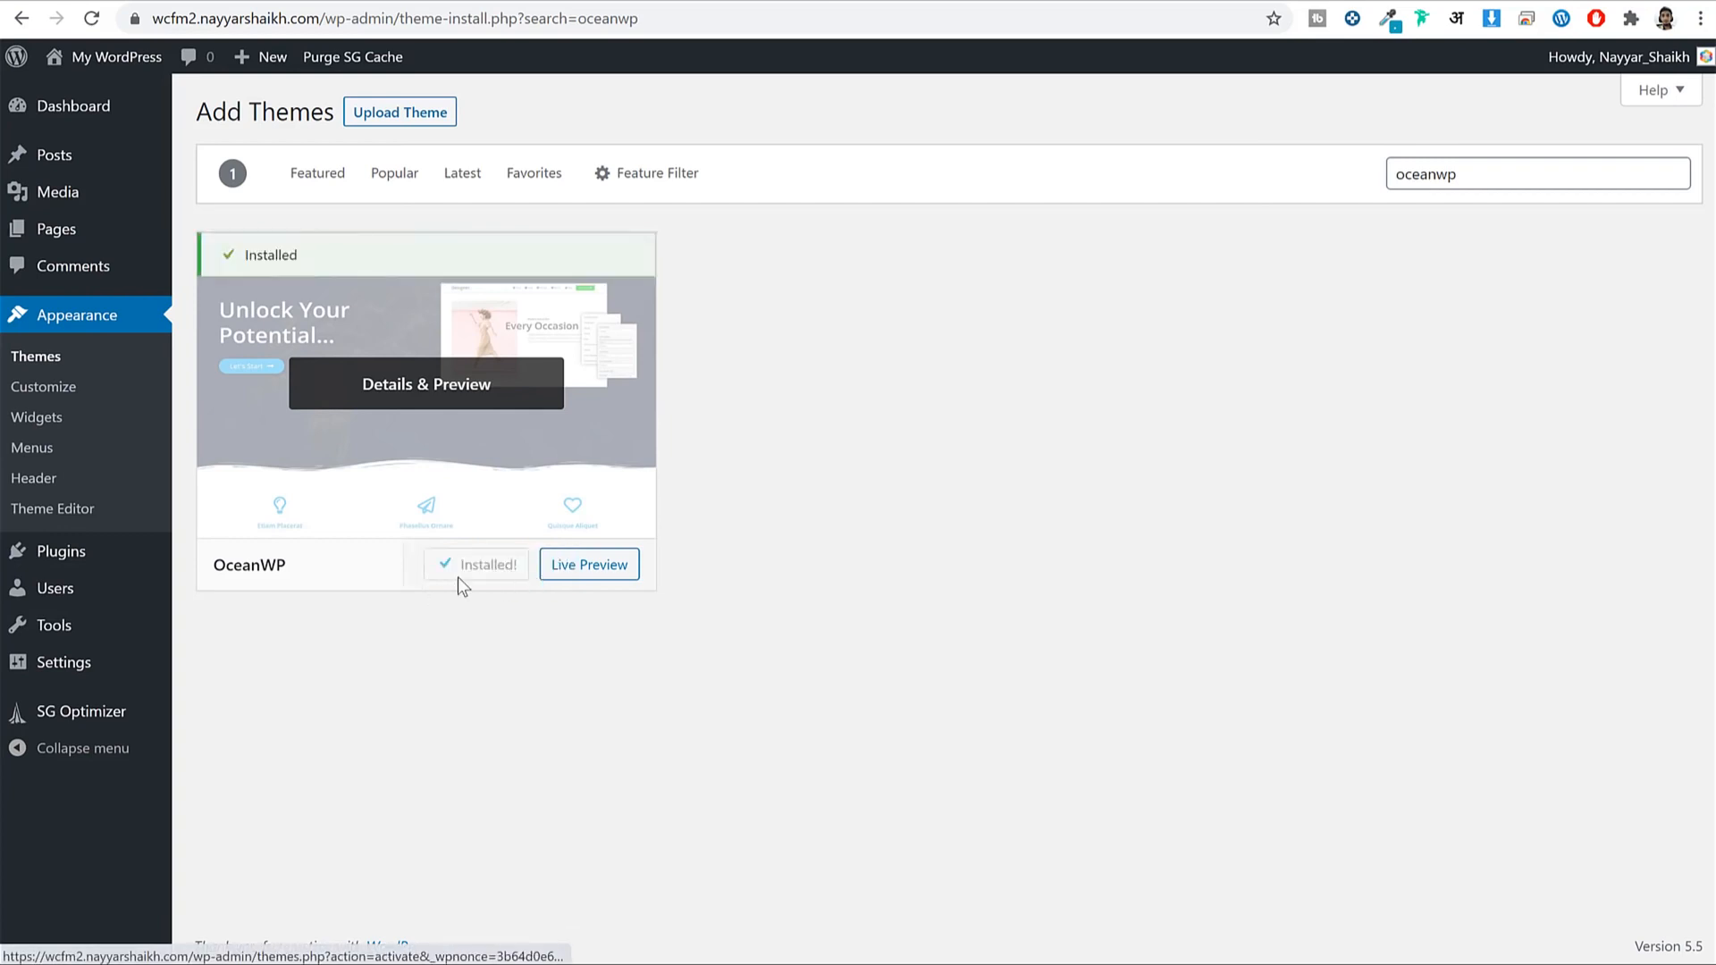
left_click(489, 566)
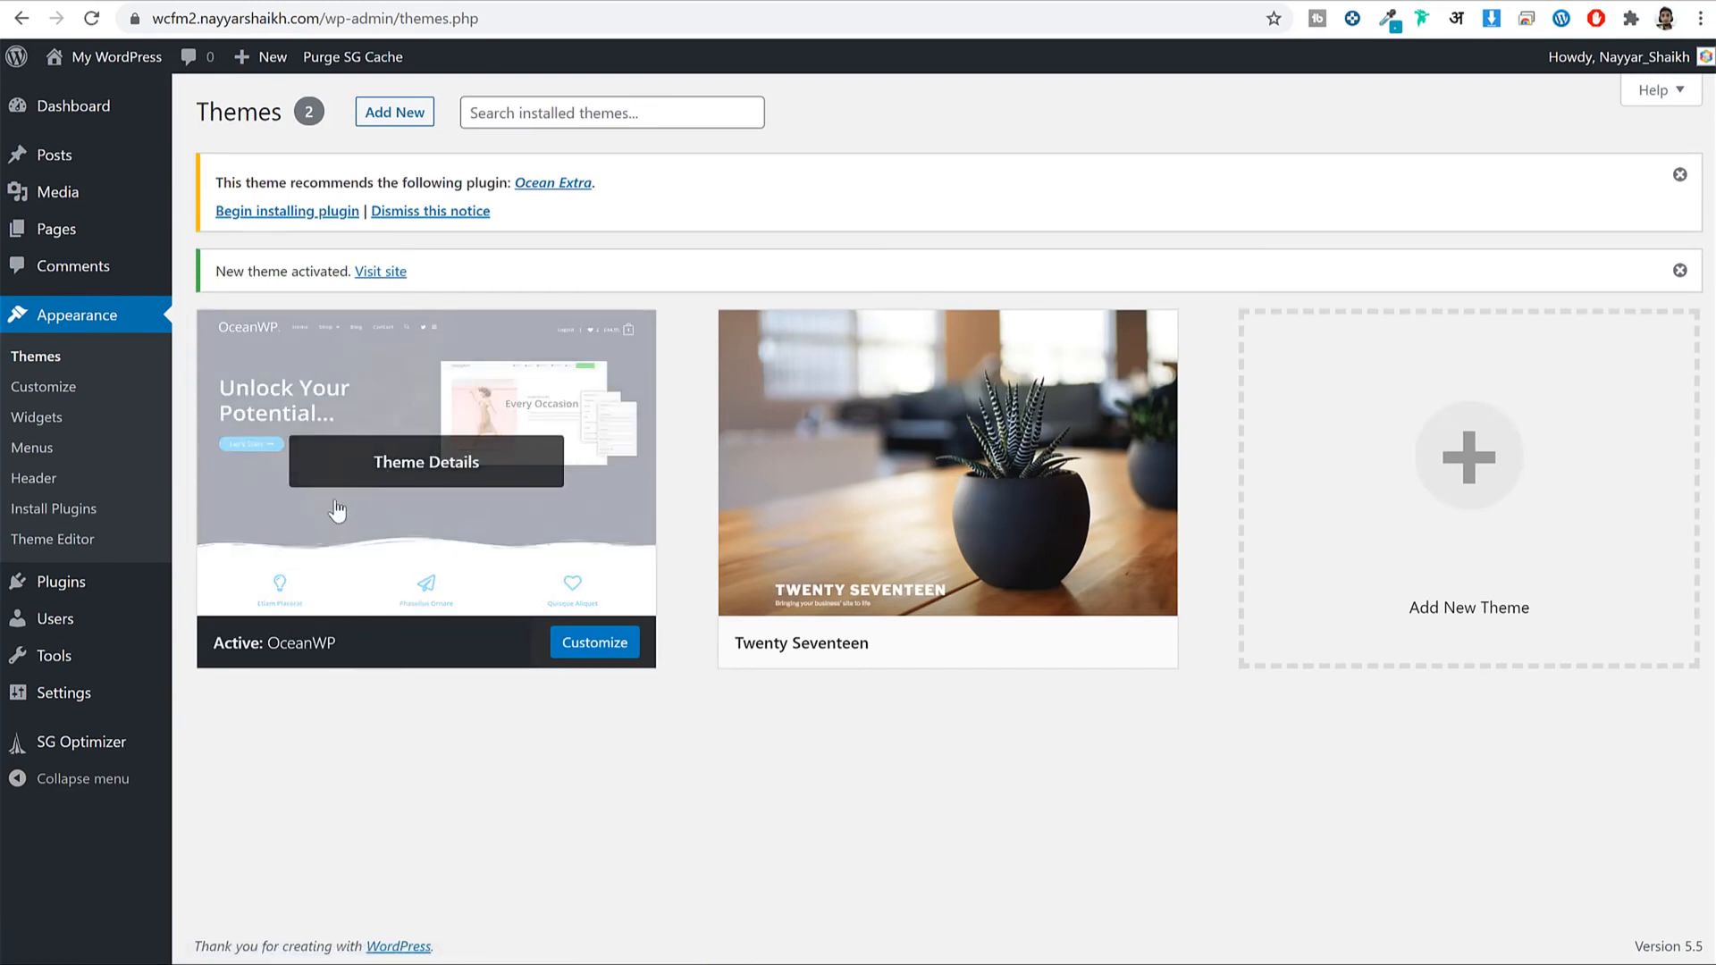
Delete the Twenty Seventeen theme from its Theme Details and confirm.
mouse_move(900, 575)
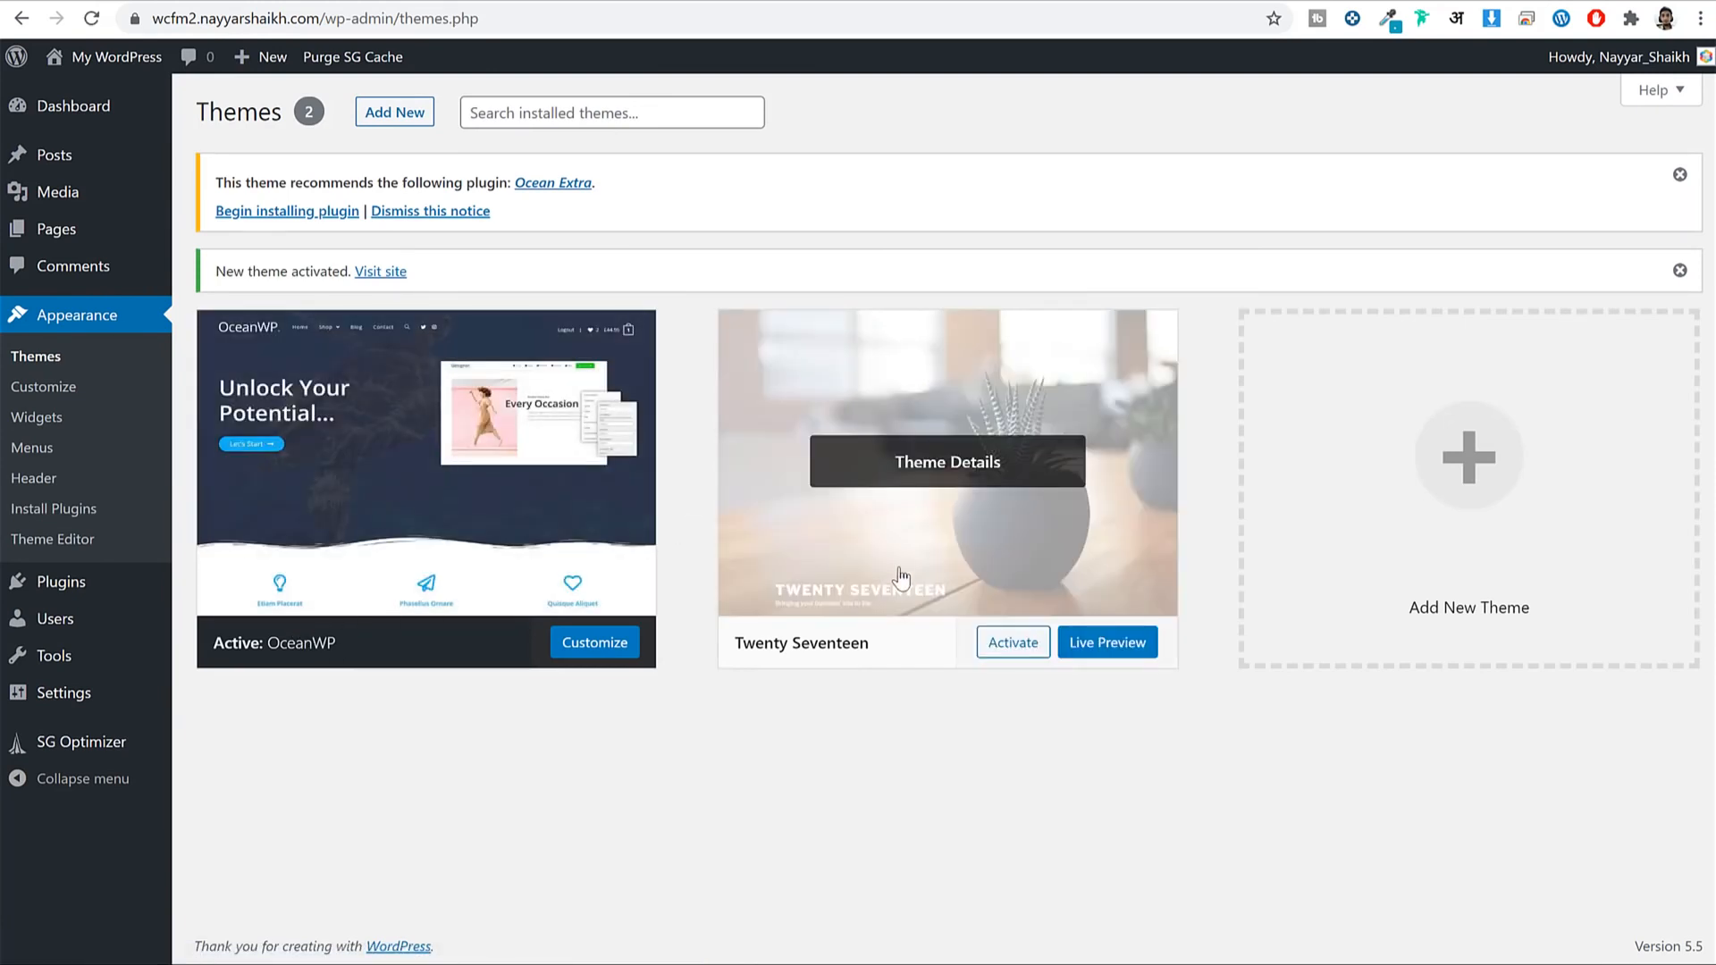
left_click(973, 532)
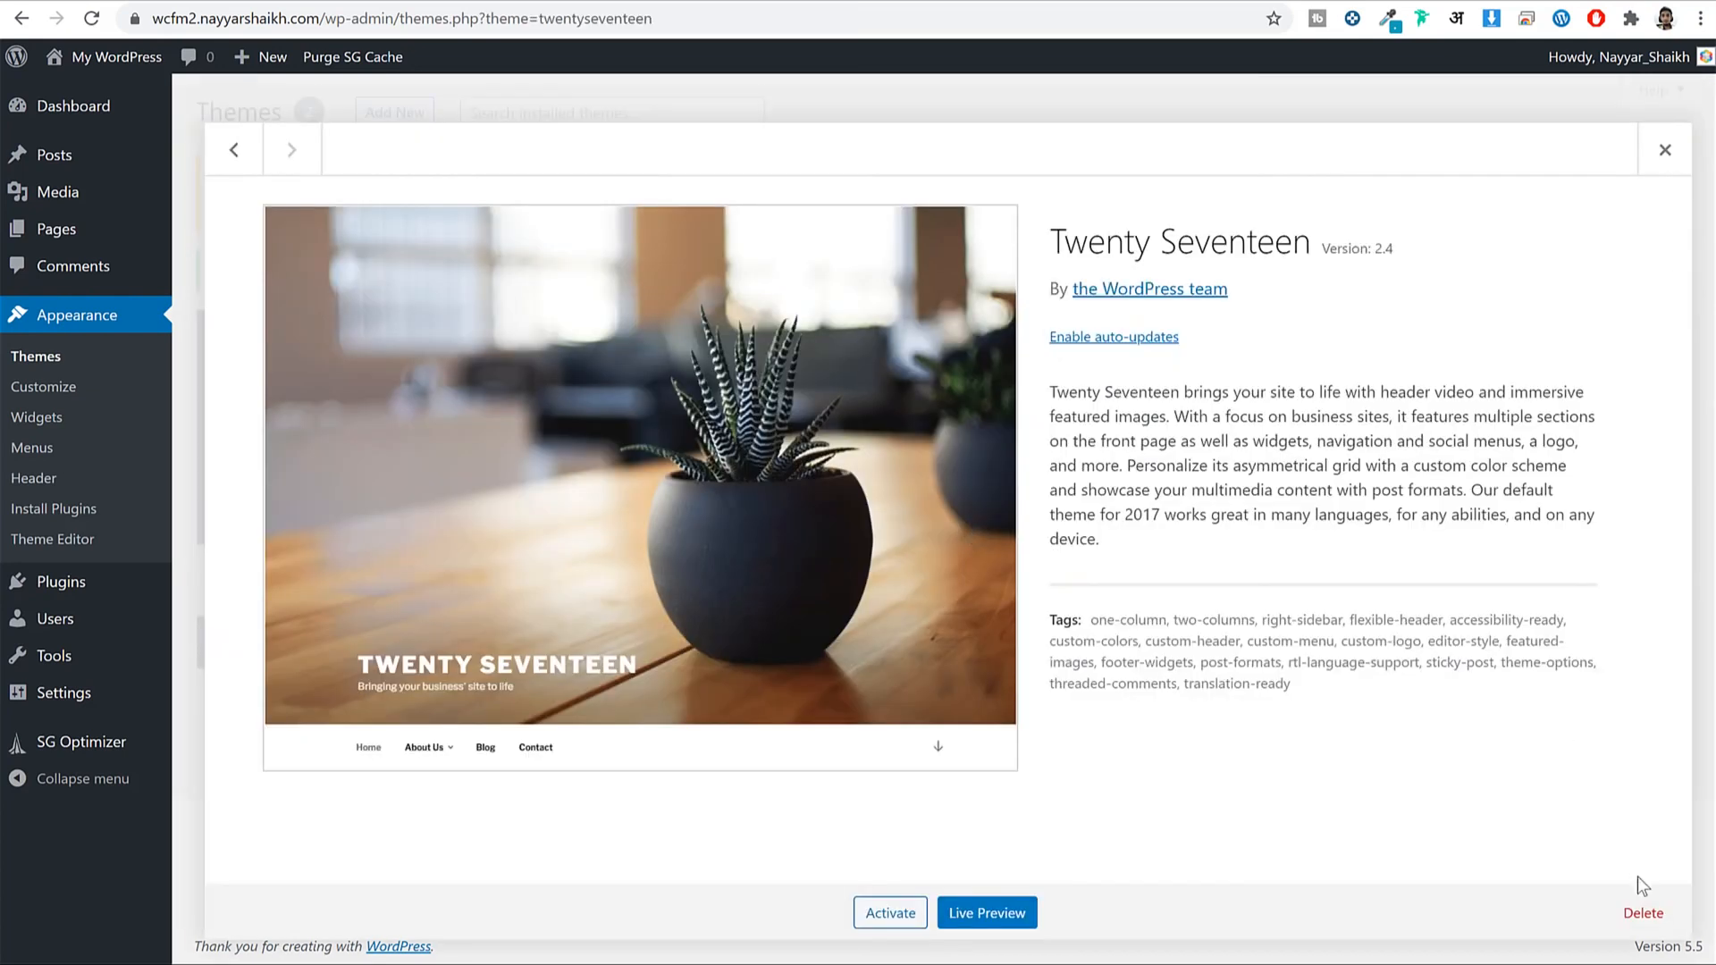
left_click(1643, 912)
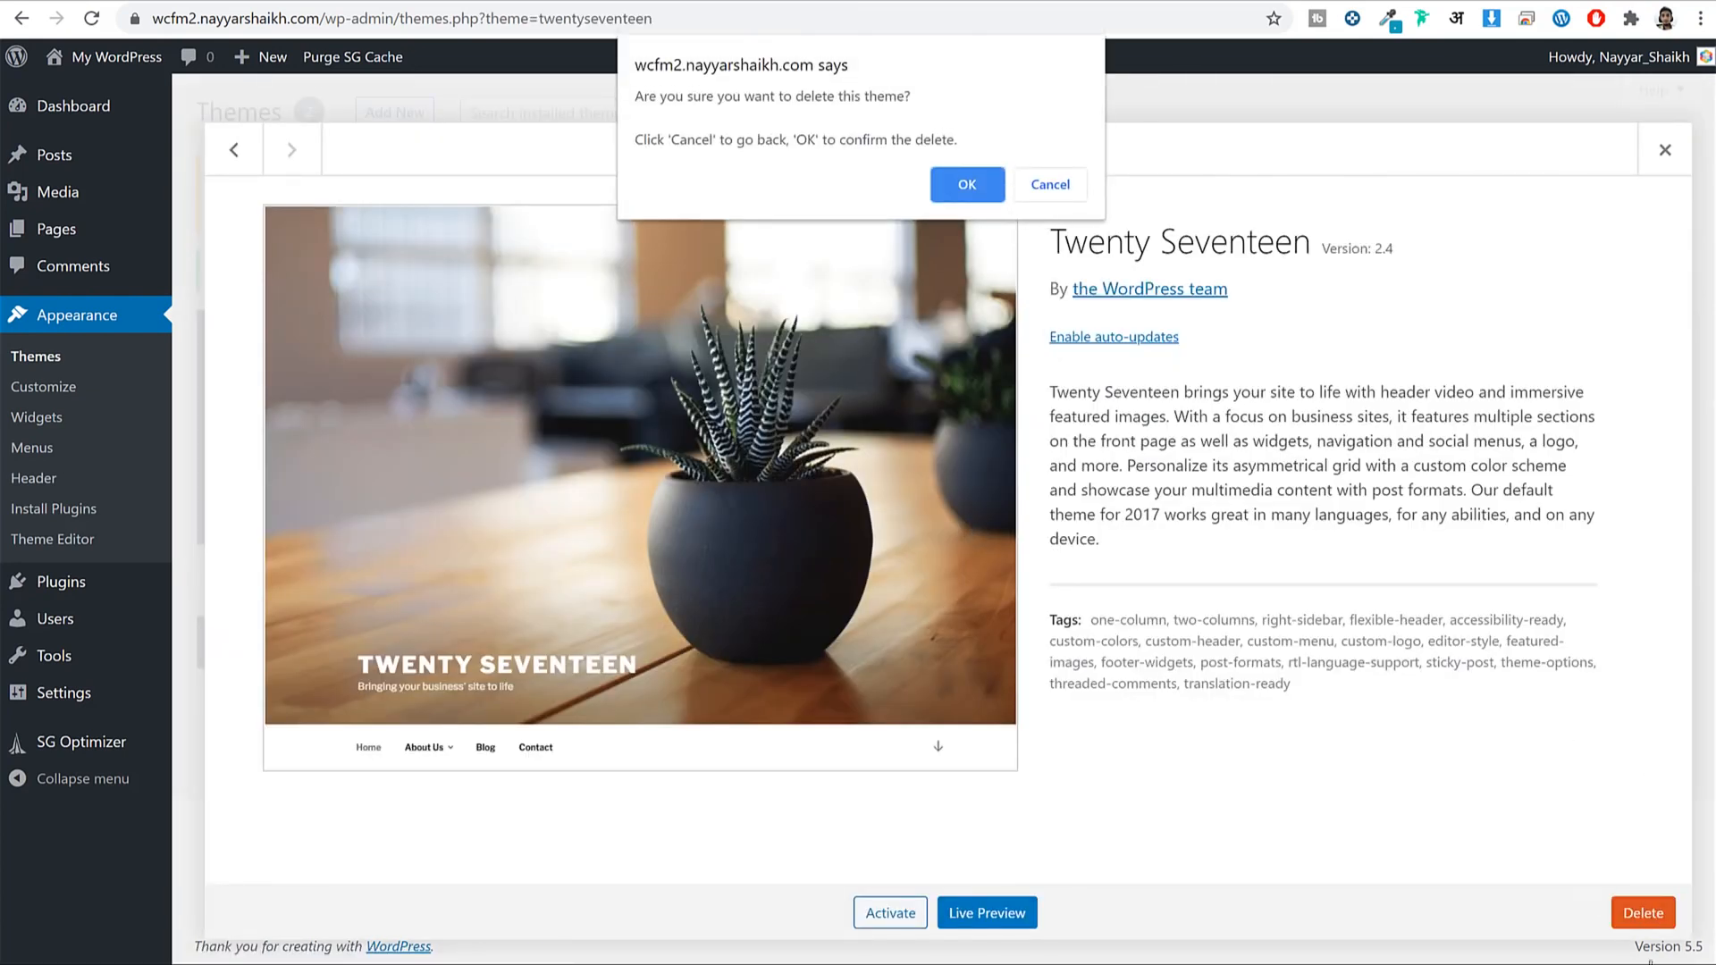
left_click(968, 189)
Dismiss the Ocean Extra plugin recommendation notice.
scroll(1305, 526, "up", 2)
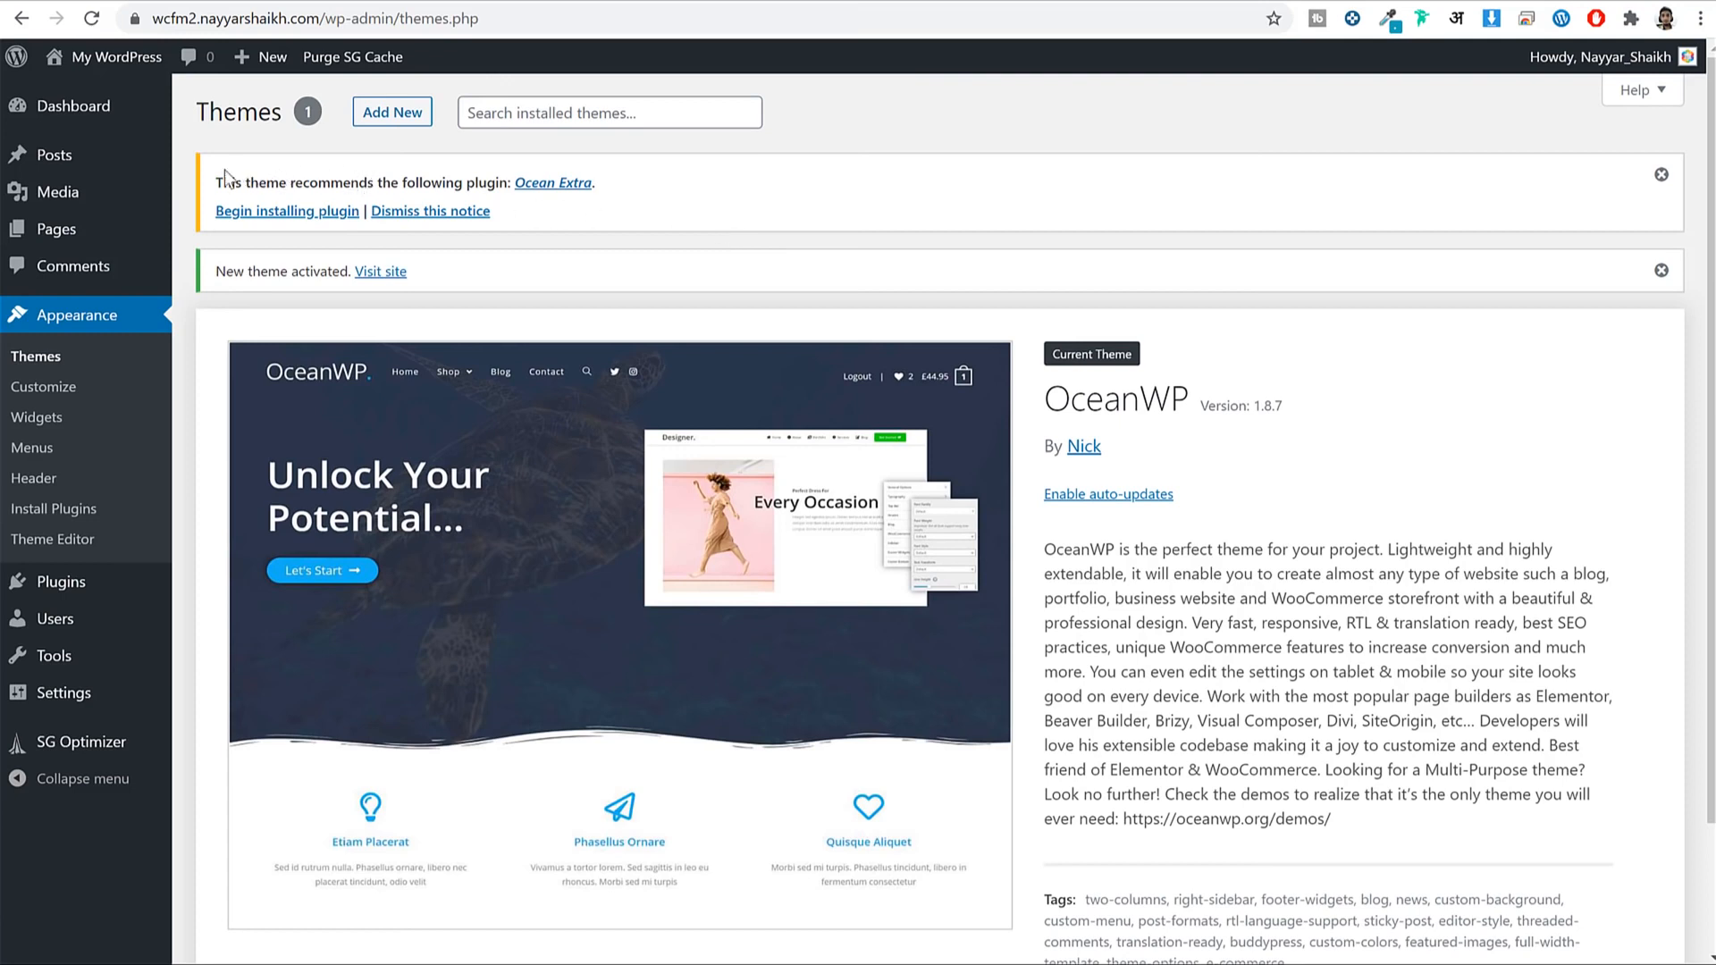
left_click_drag(215, 183, 503, 182)
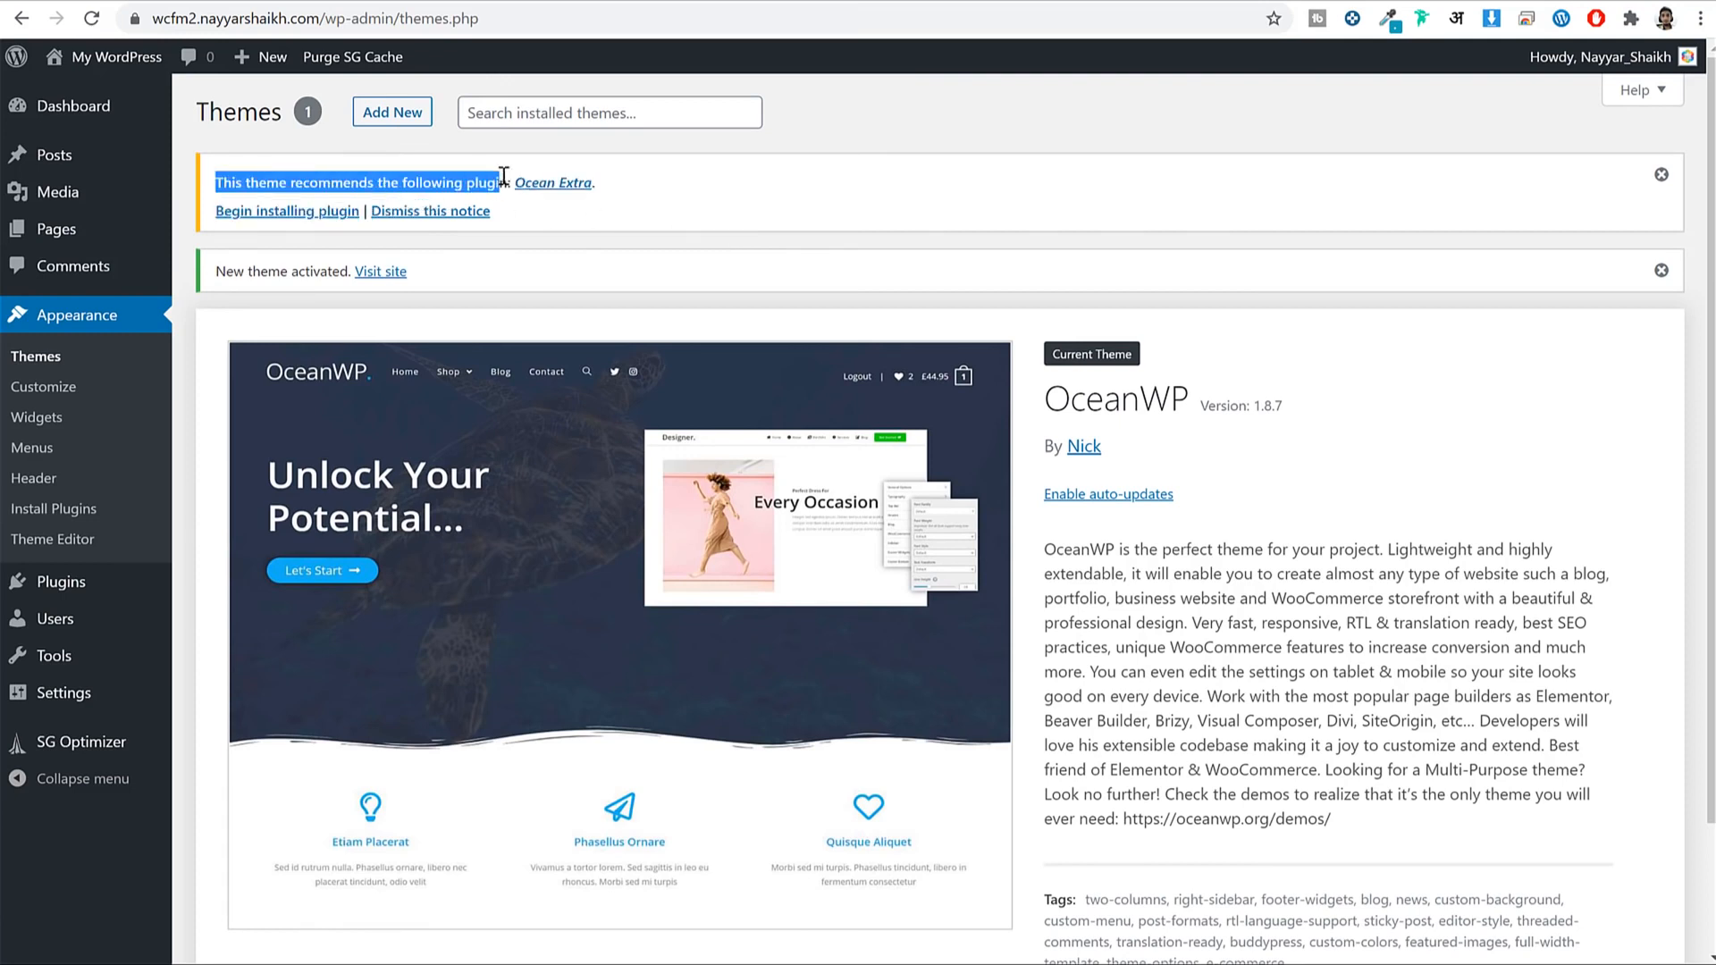
left_click(796, 200)
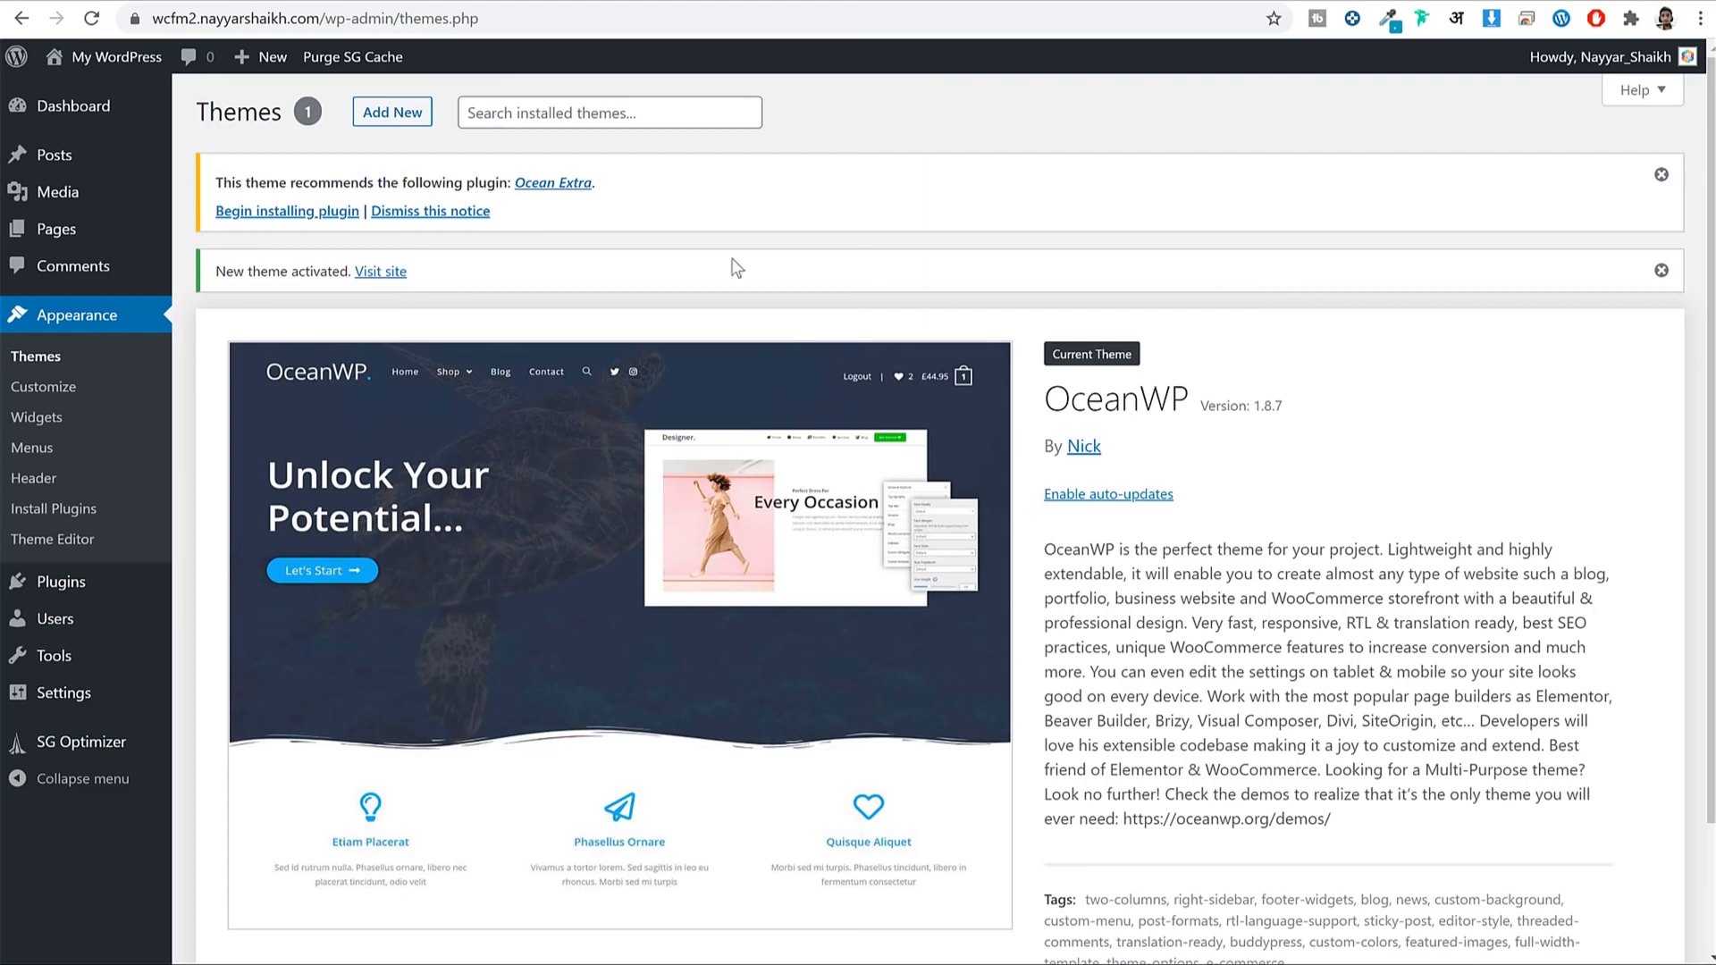
left_click(477, 215)
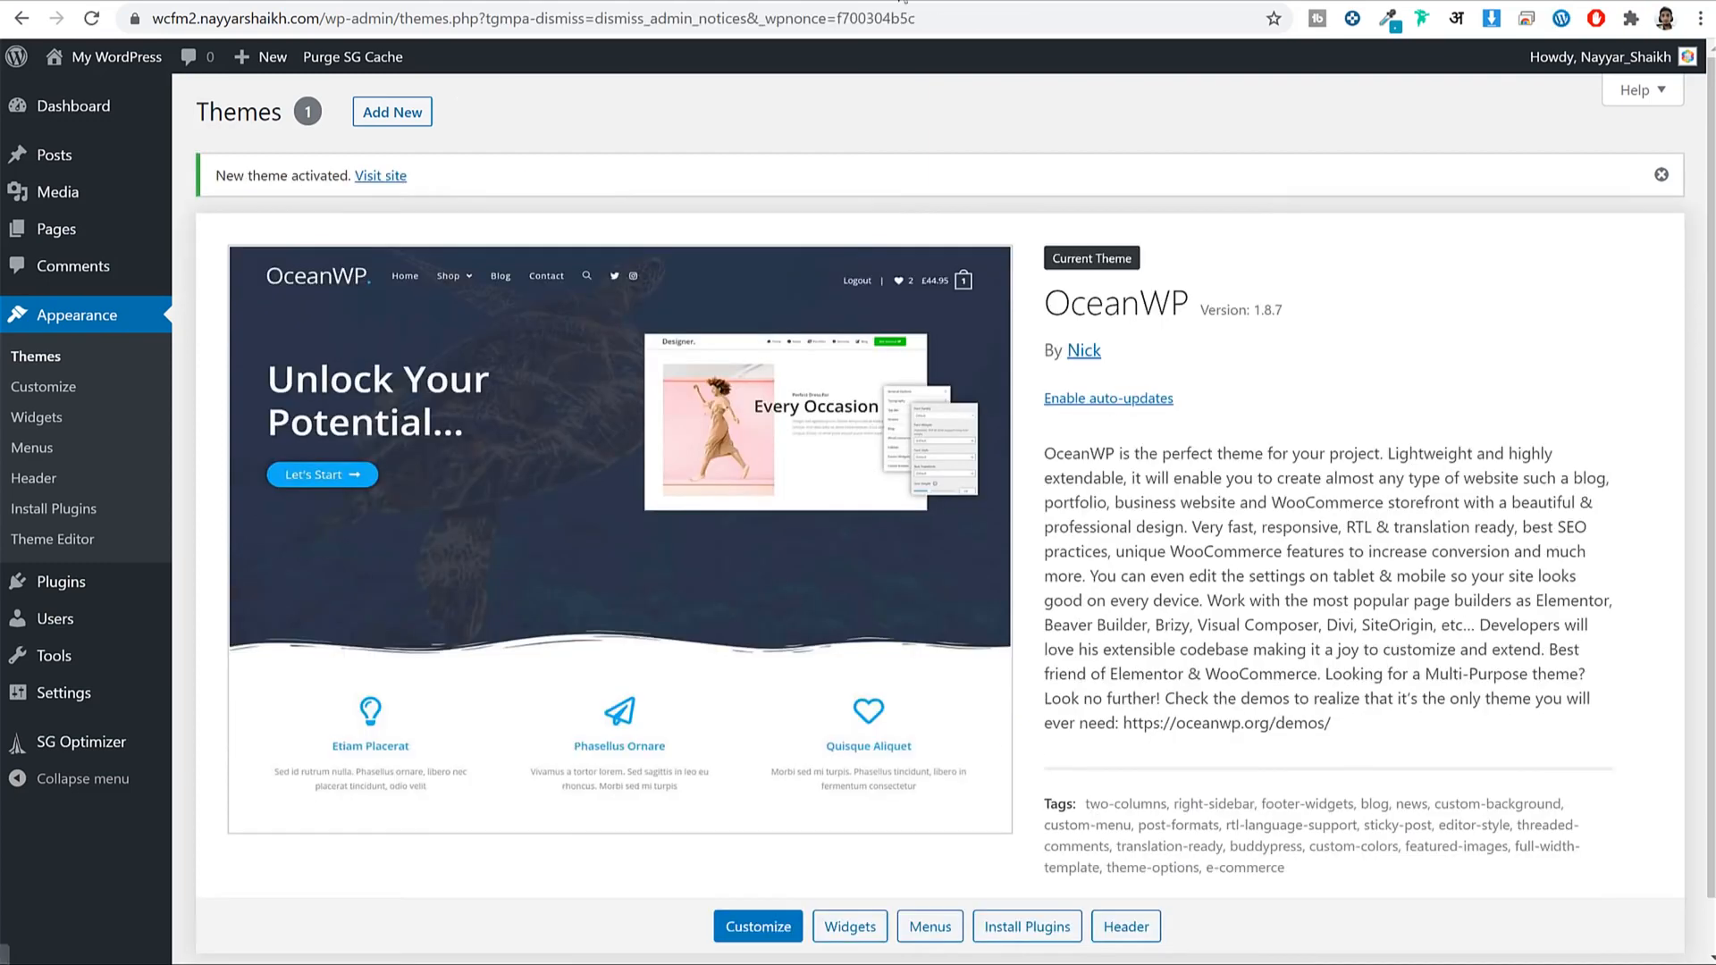
Reload the front-page tab to check the OceanWP layout, then return to the Themes tab.
left_click(617, 2)
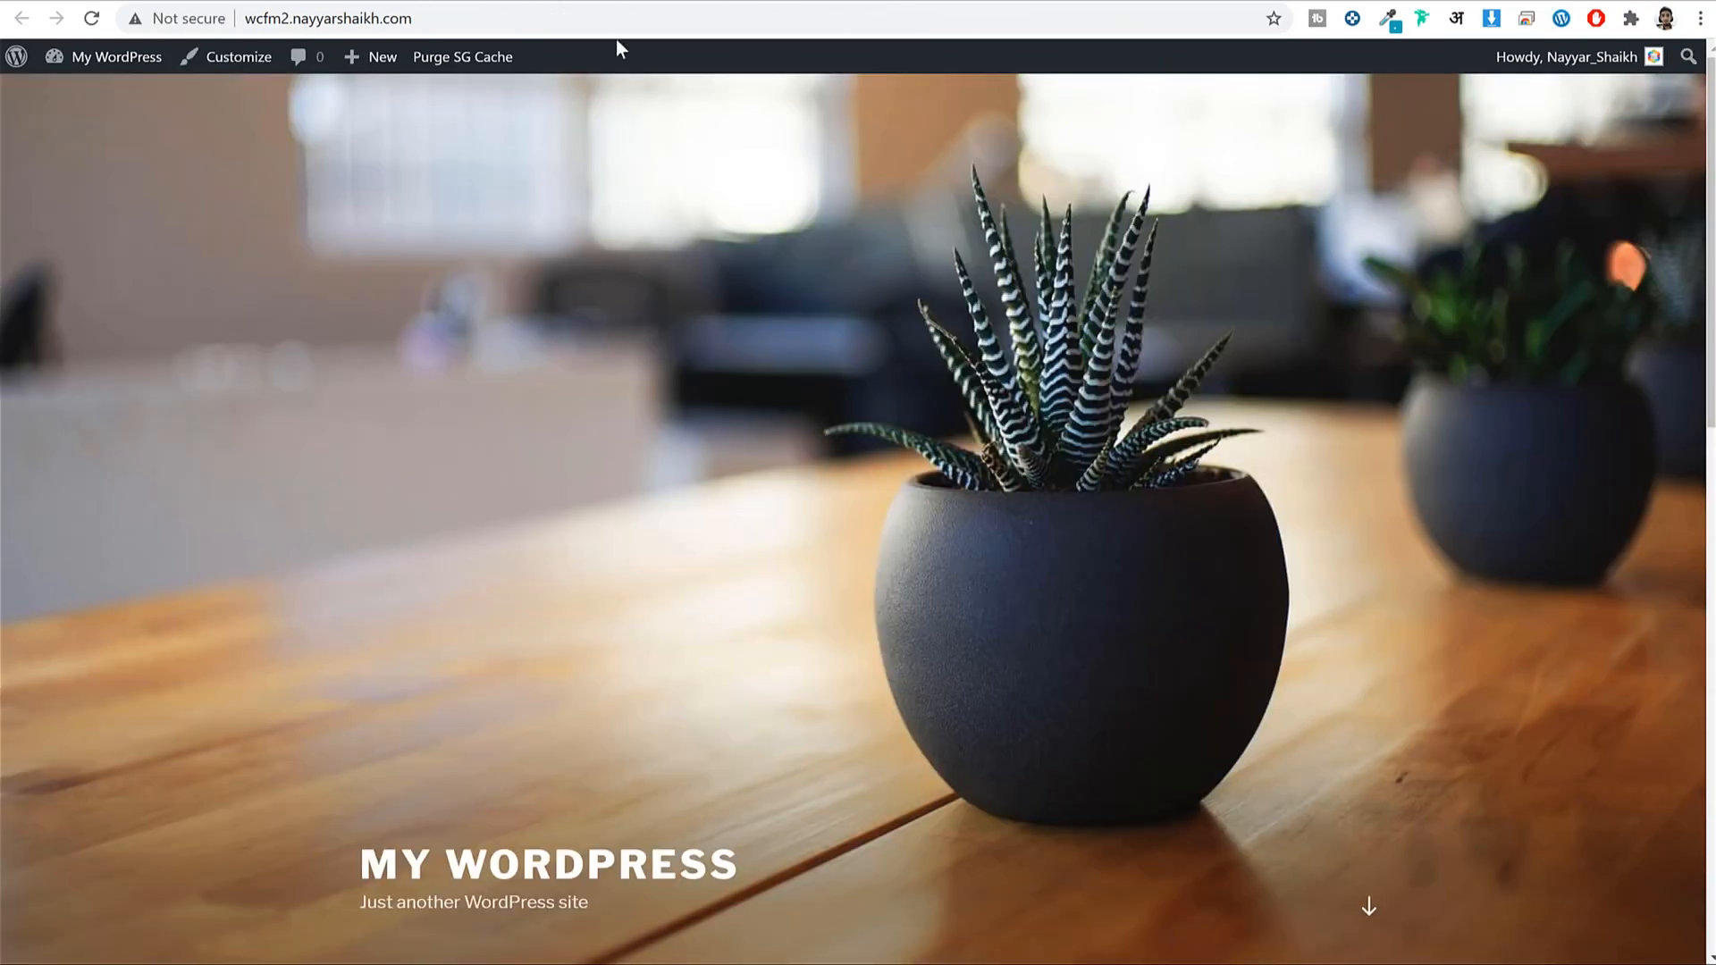
left_click(92, 20)
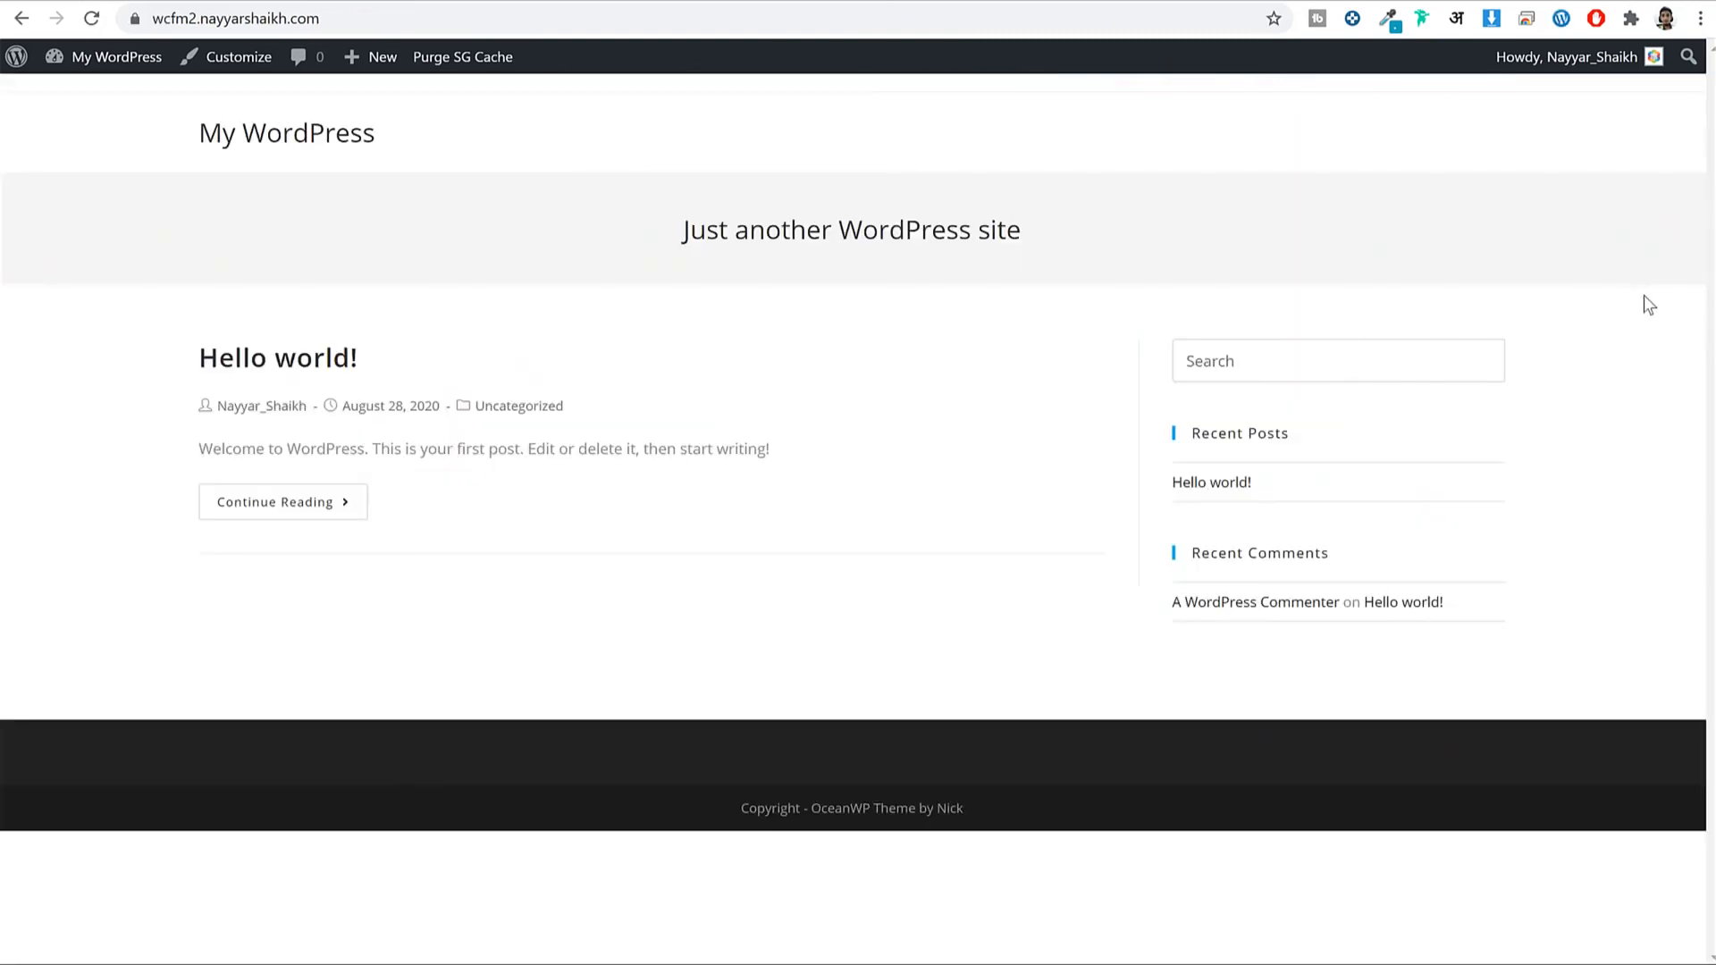
left_click(651, 3)
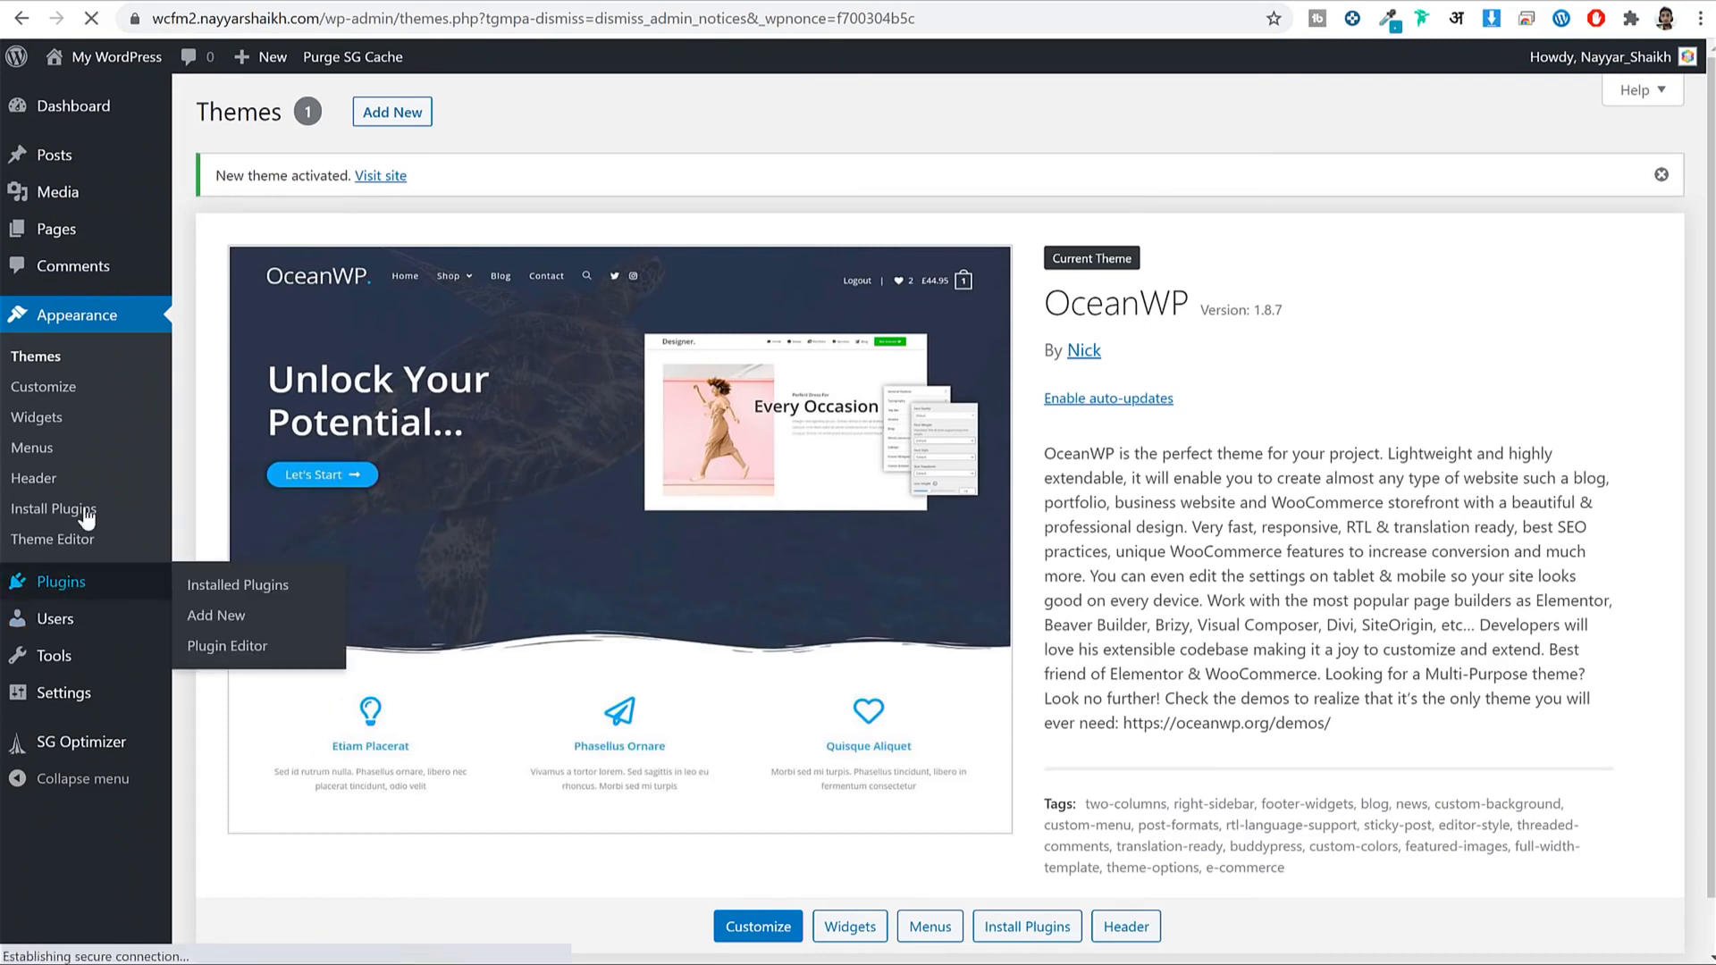
Search plugins for 'oceanwp' and install Ocean Extra.
left_click(56, 509)
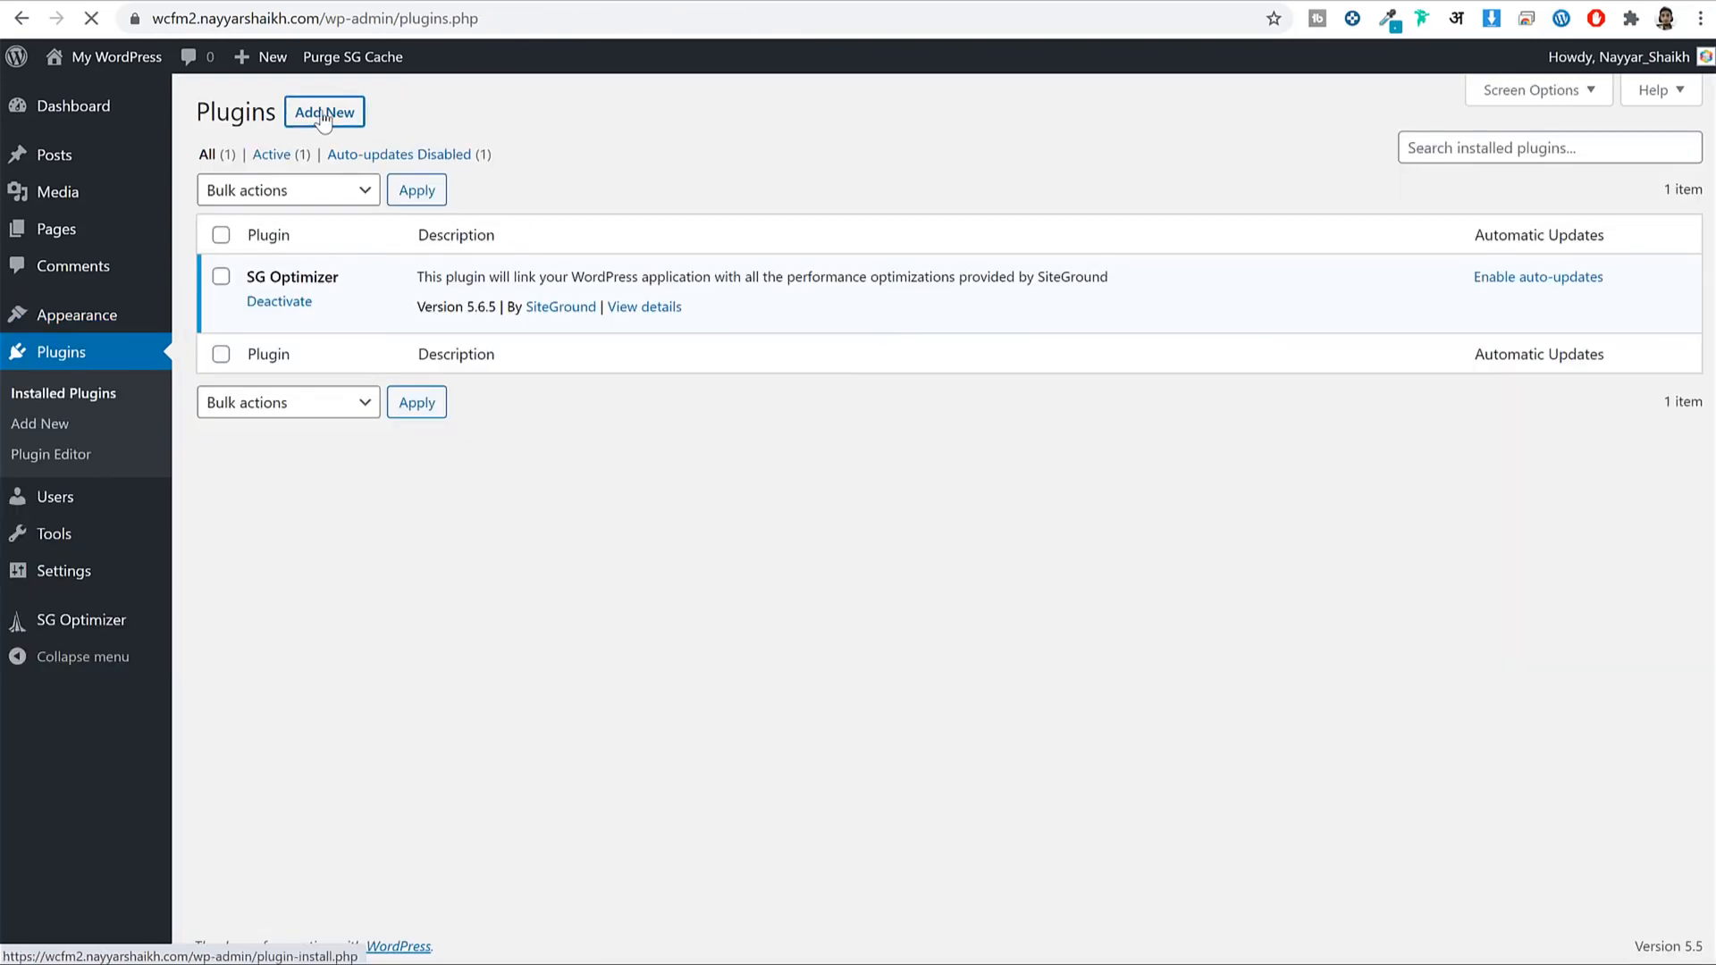
left_click(324, 115)
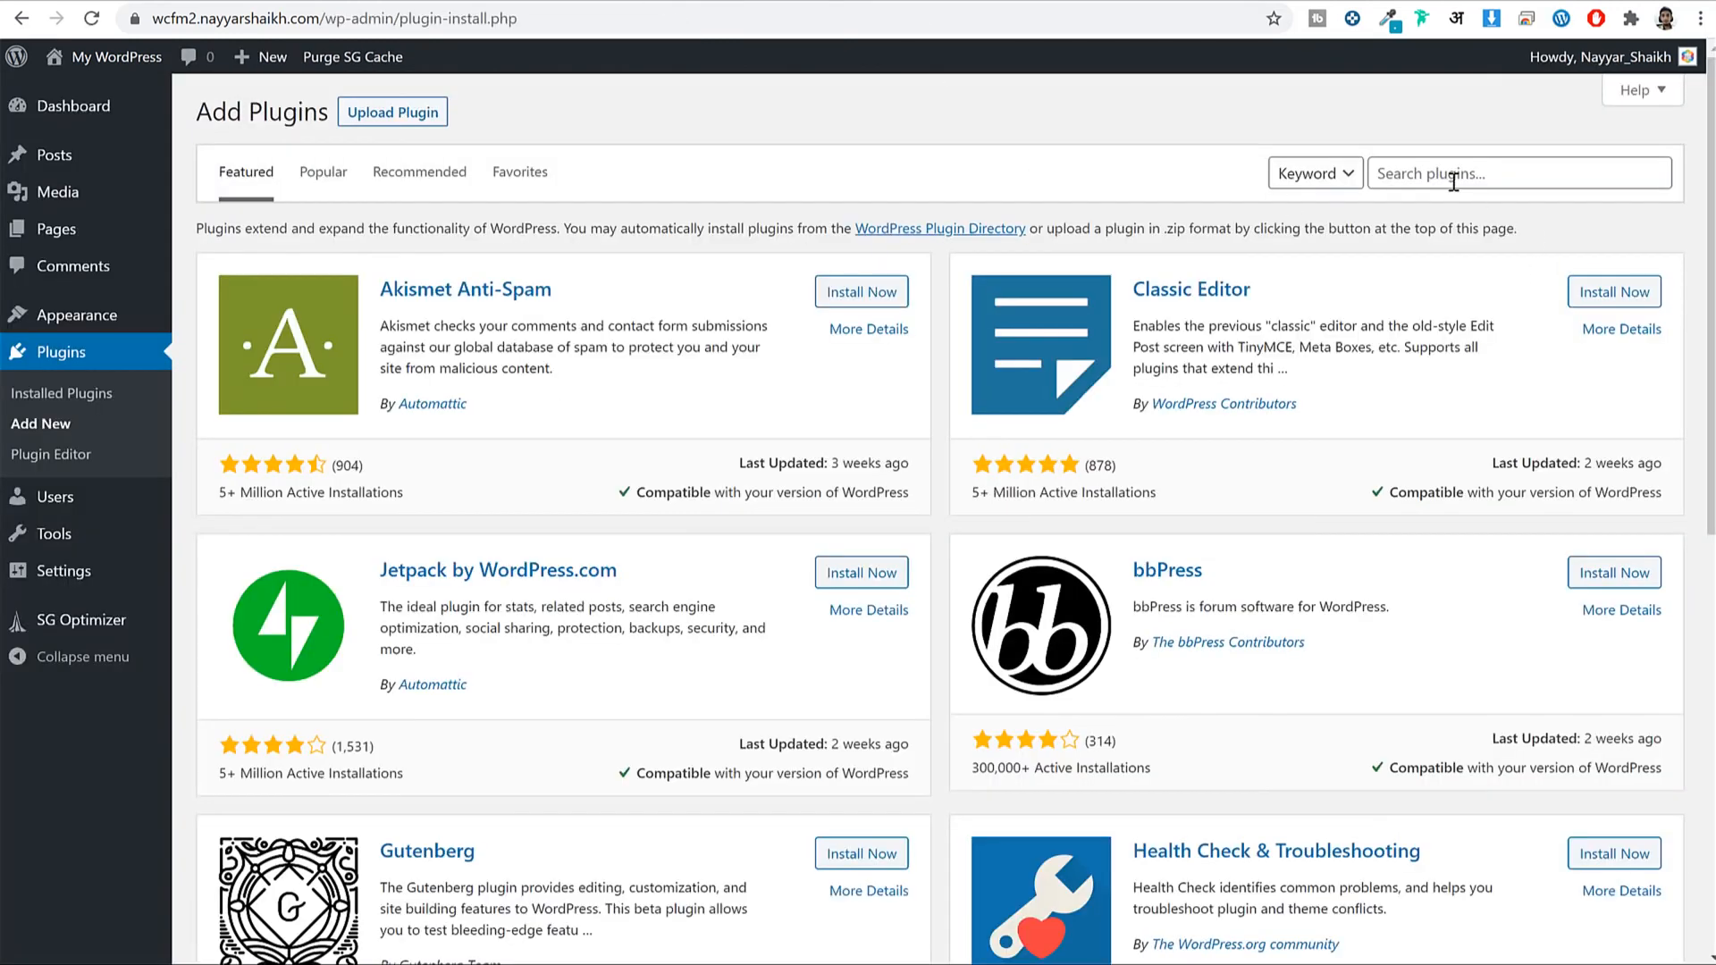
left_click(1454, 182)
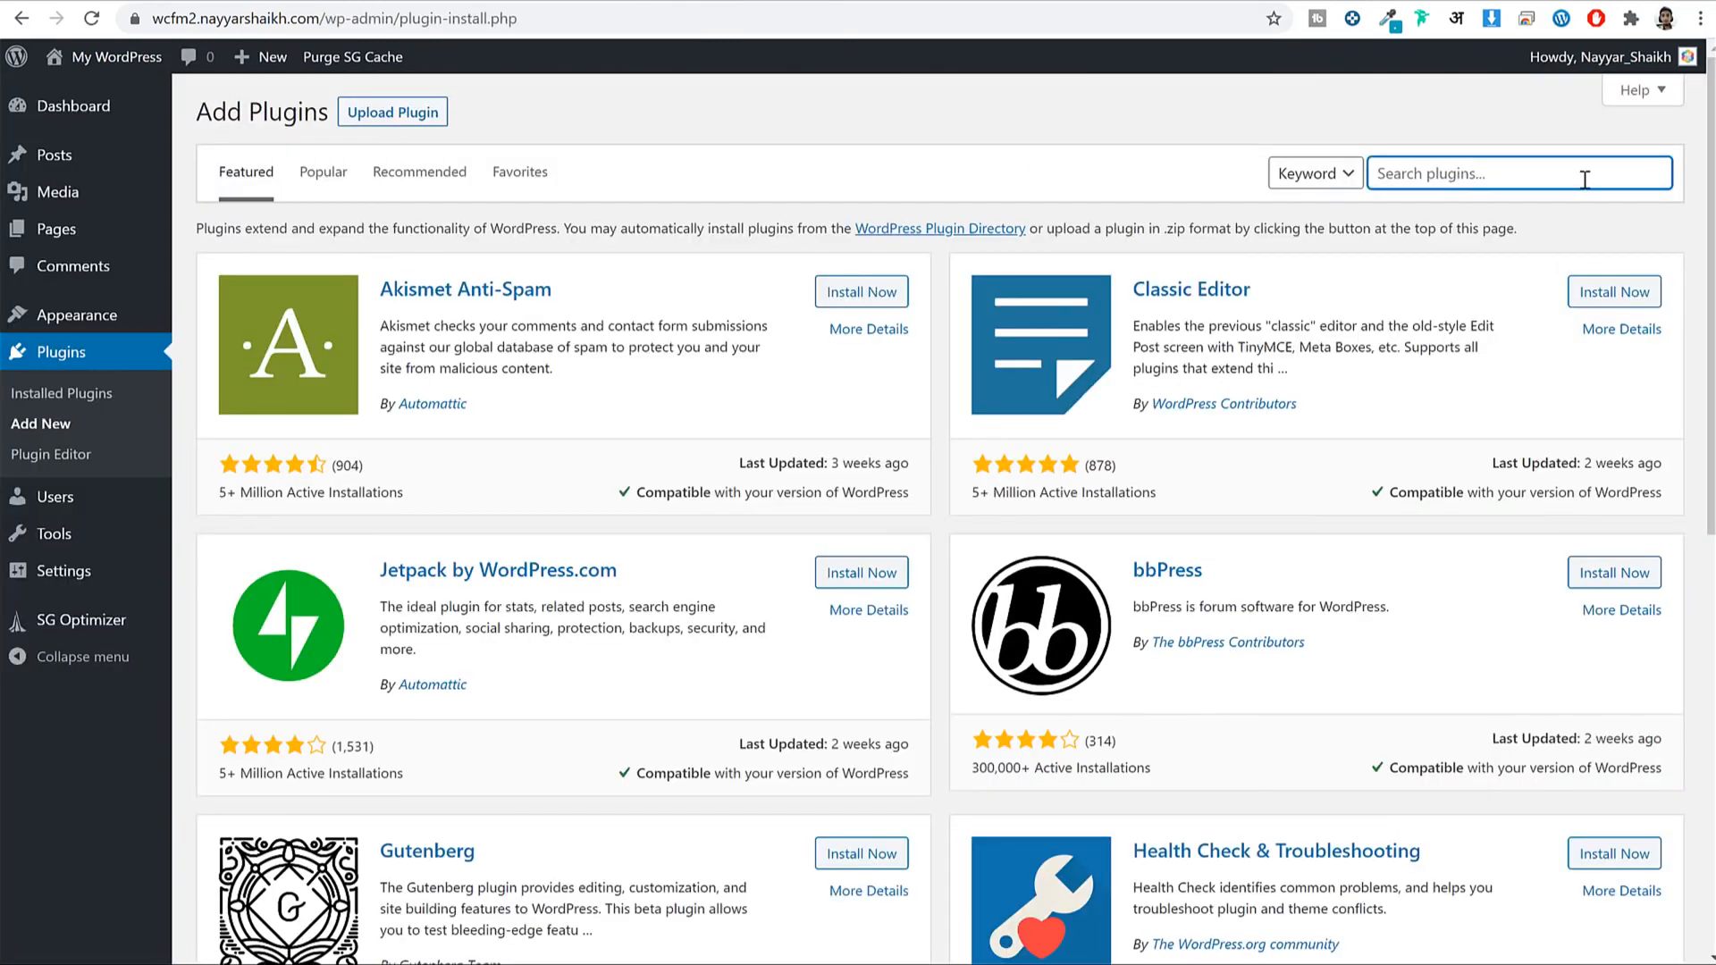
type("oceanwp")
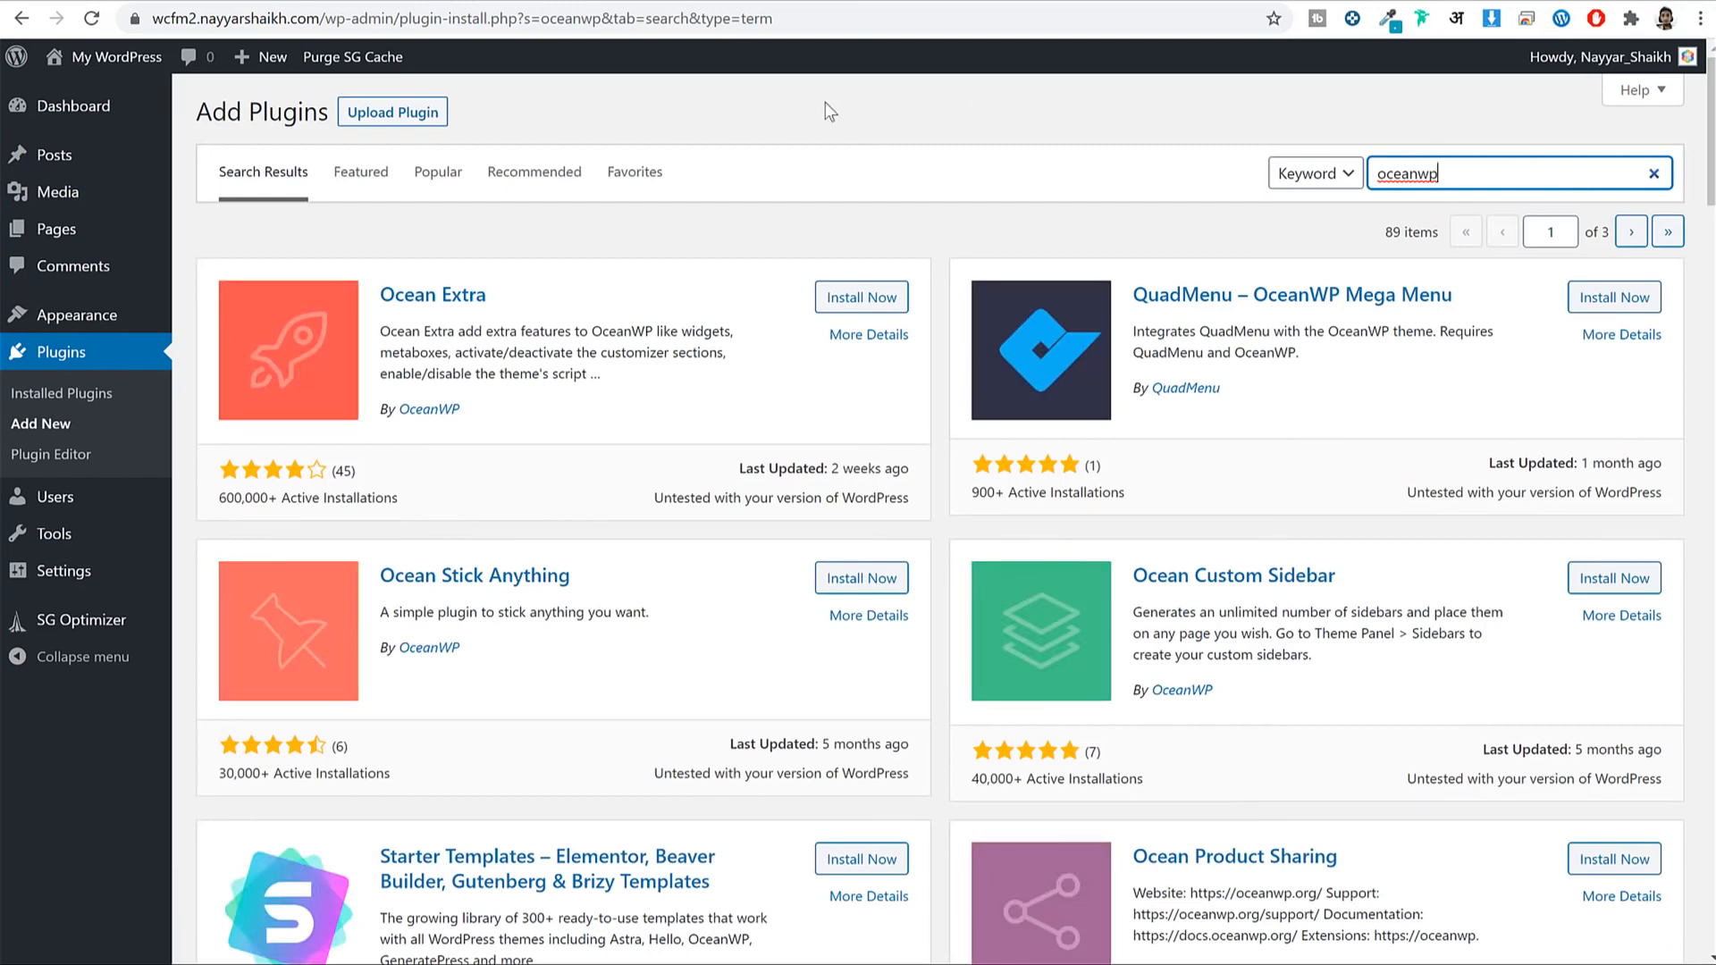
left_click_drag(508, 287, 380, 291)
left_click(861, 298)
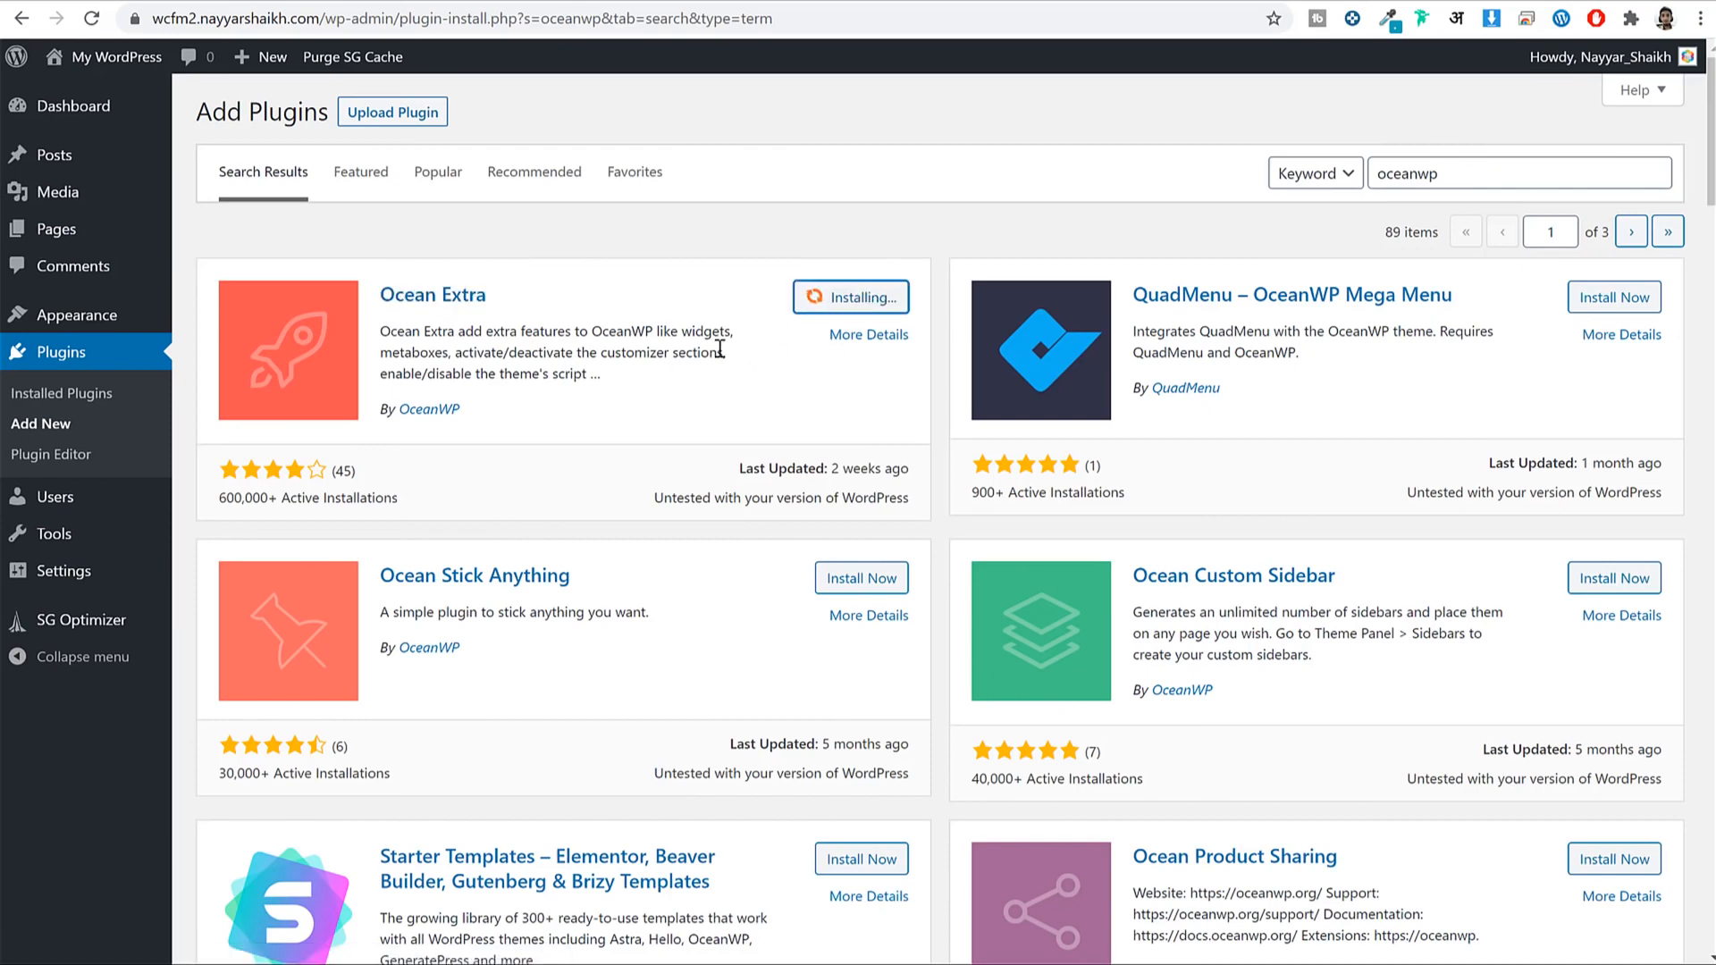
Install Ocean Product Sharing and Ocean Social Sharing, then go to the Pages list.
scroll(742, 393, "down", 2)
scroll(983, 429, "down", 1)
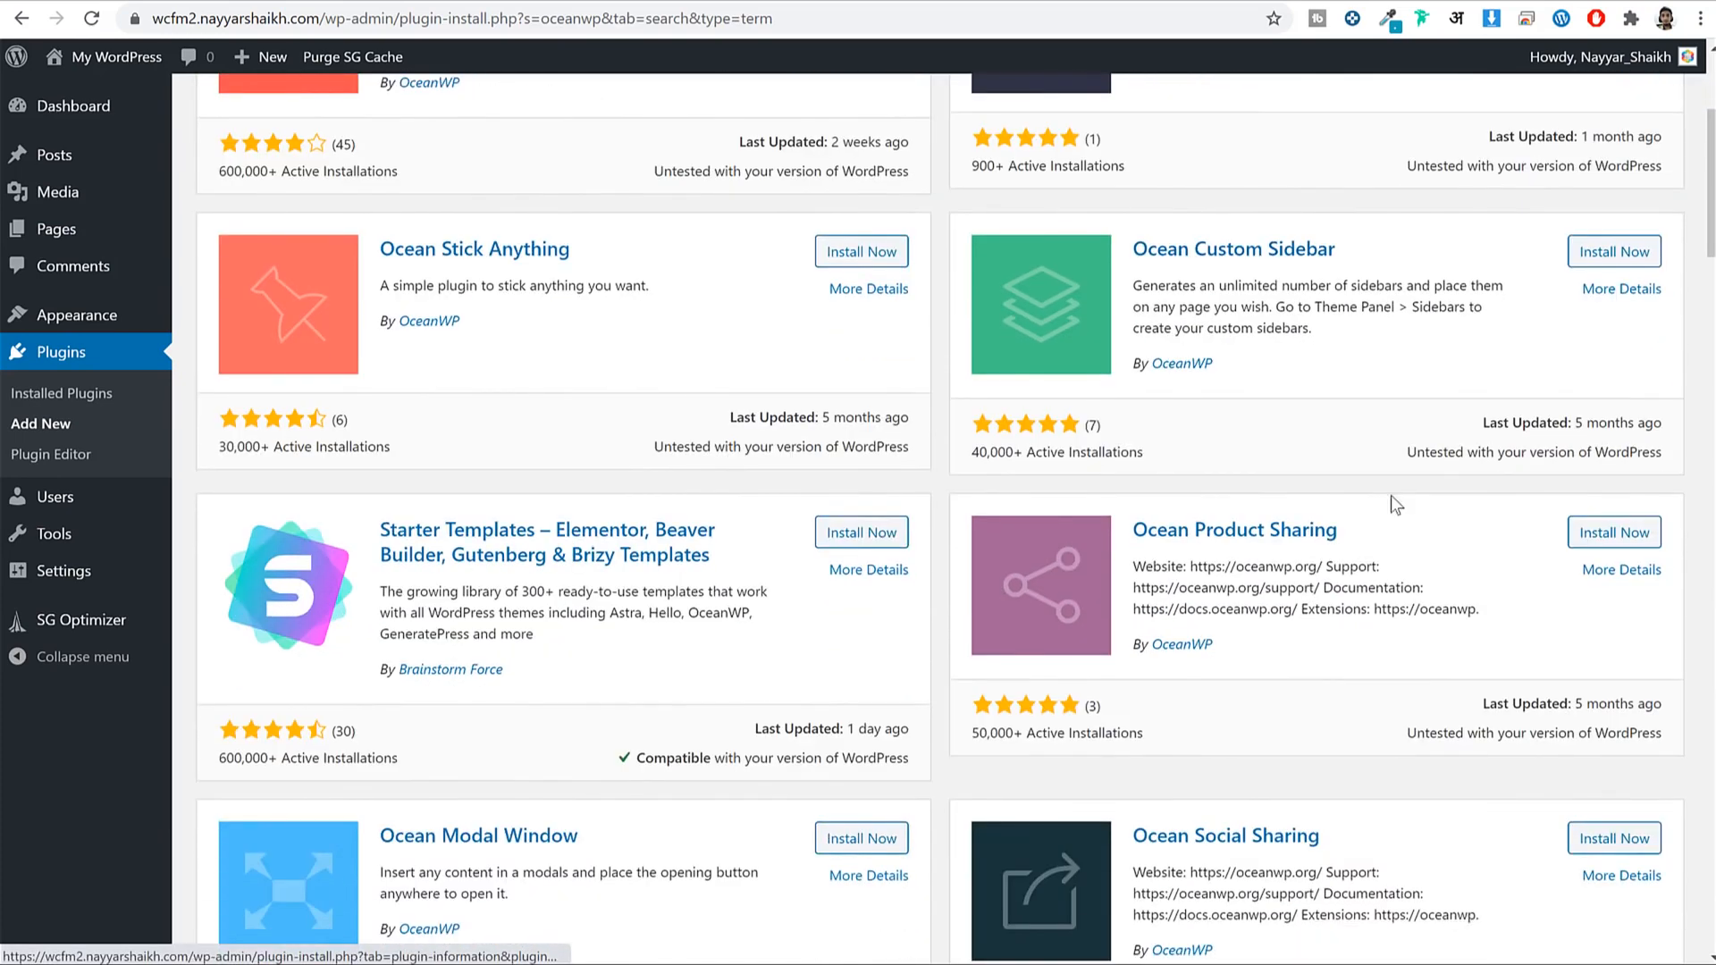
left_click(1580, 535)
scroll(1473, 518, "down", 2)
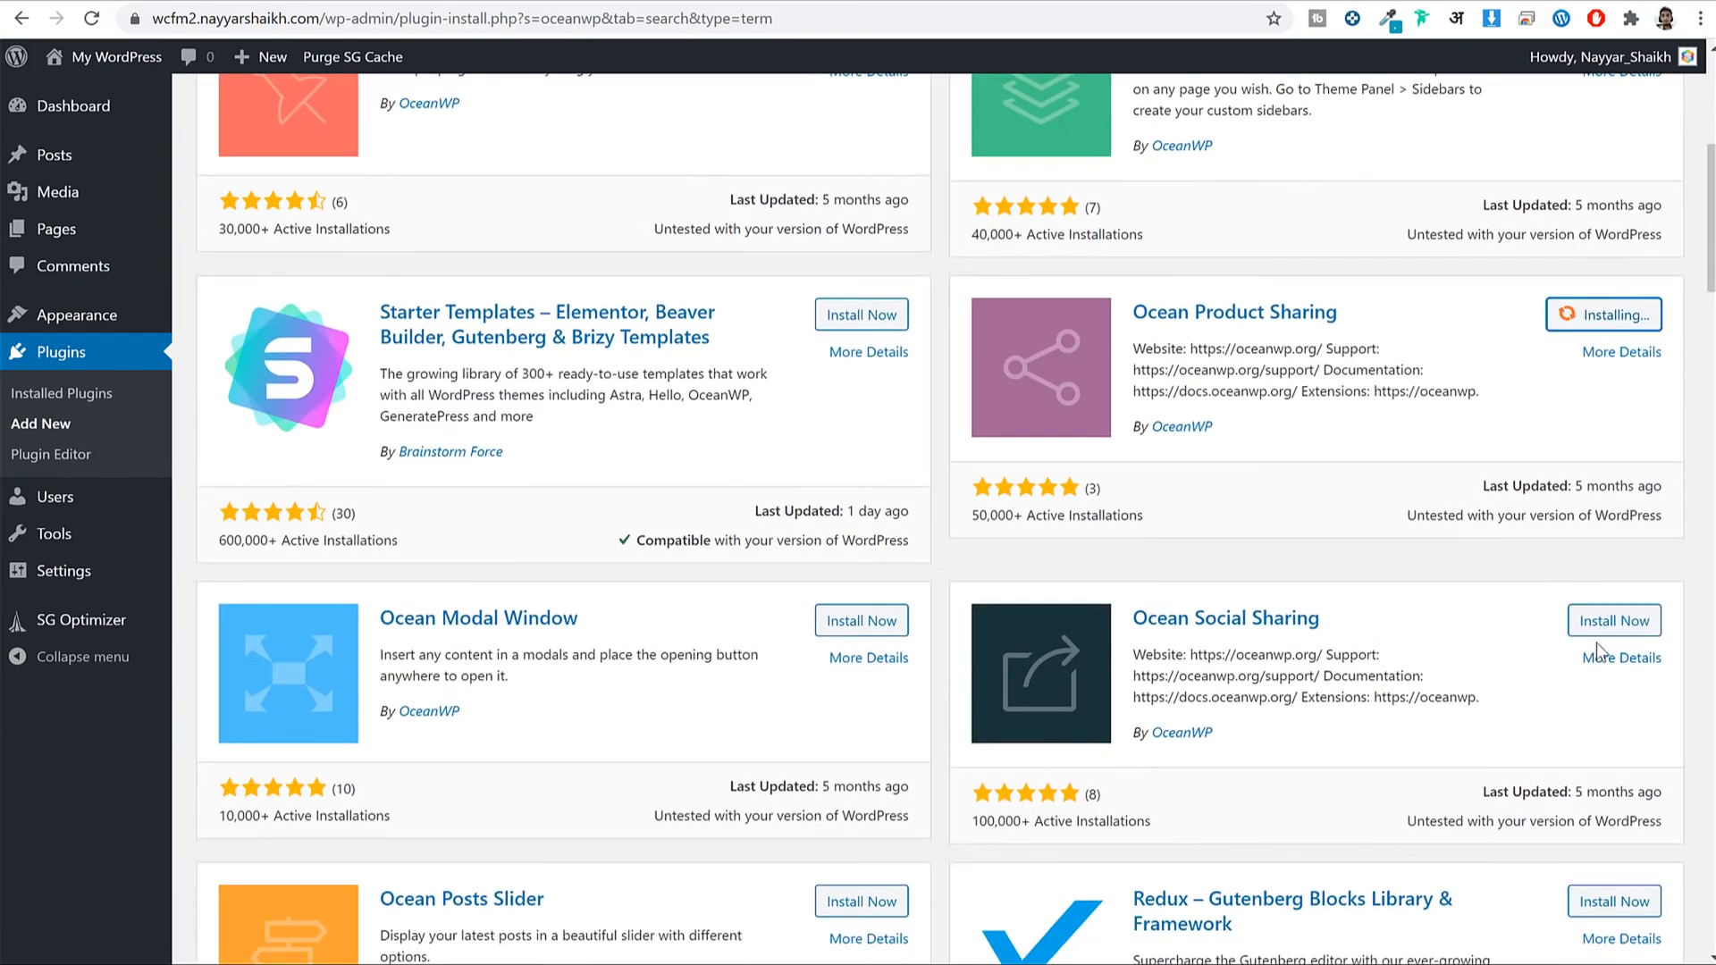
left_click(1600, 625)
scroll(1553, 622, "up", 5)
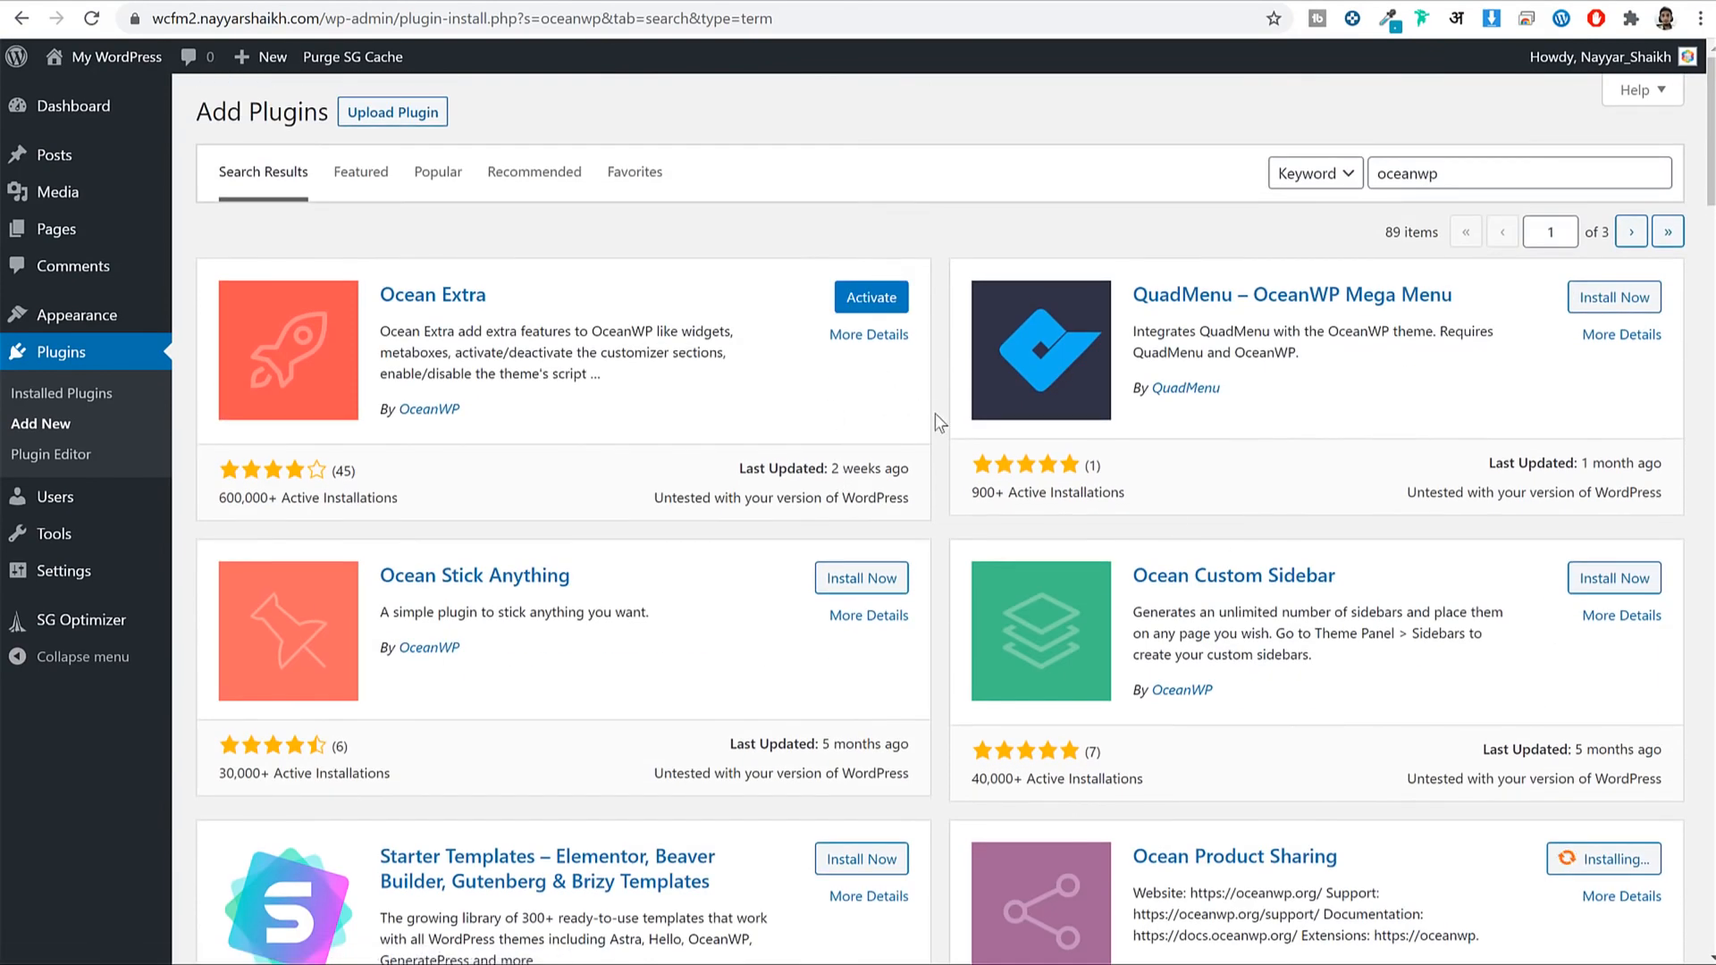
scroll(1387, 526, "down", 4)
scroll(1055, 421, "up", 4)
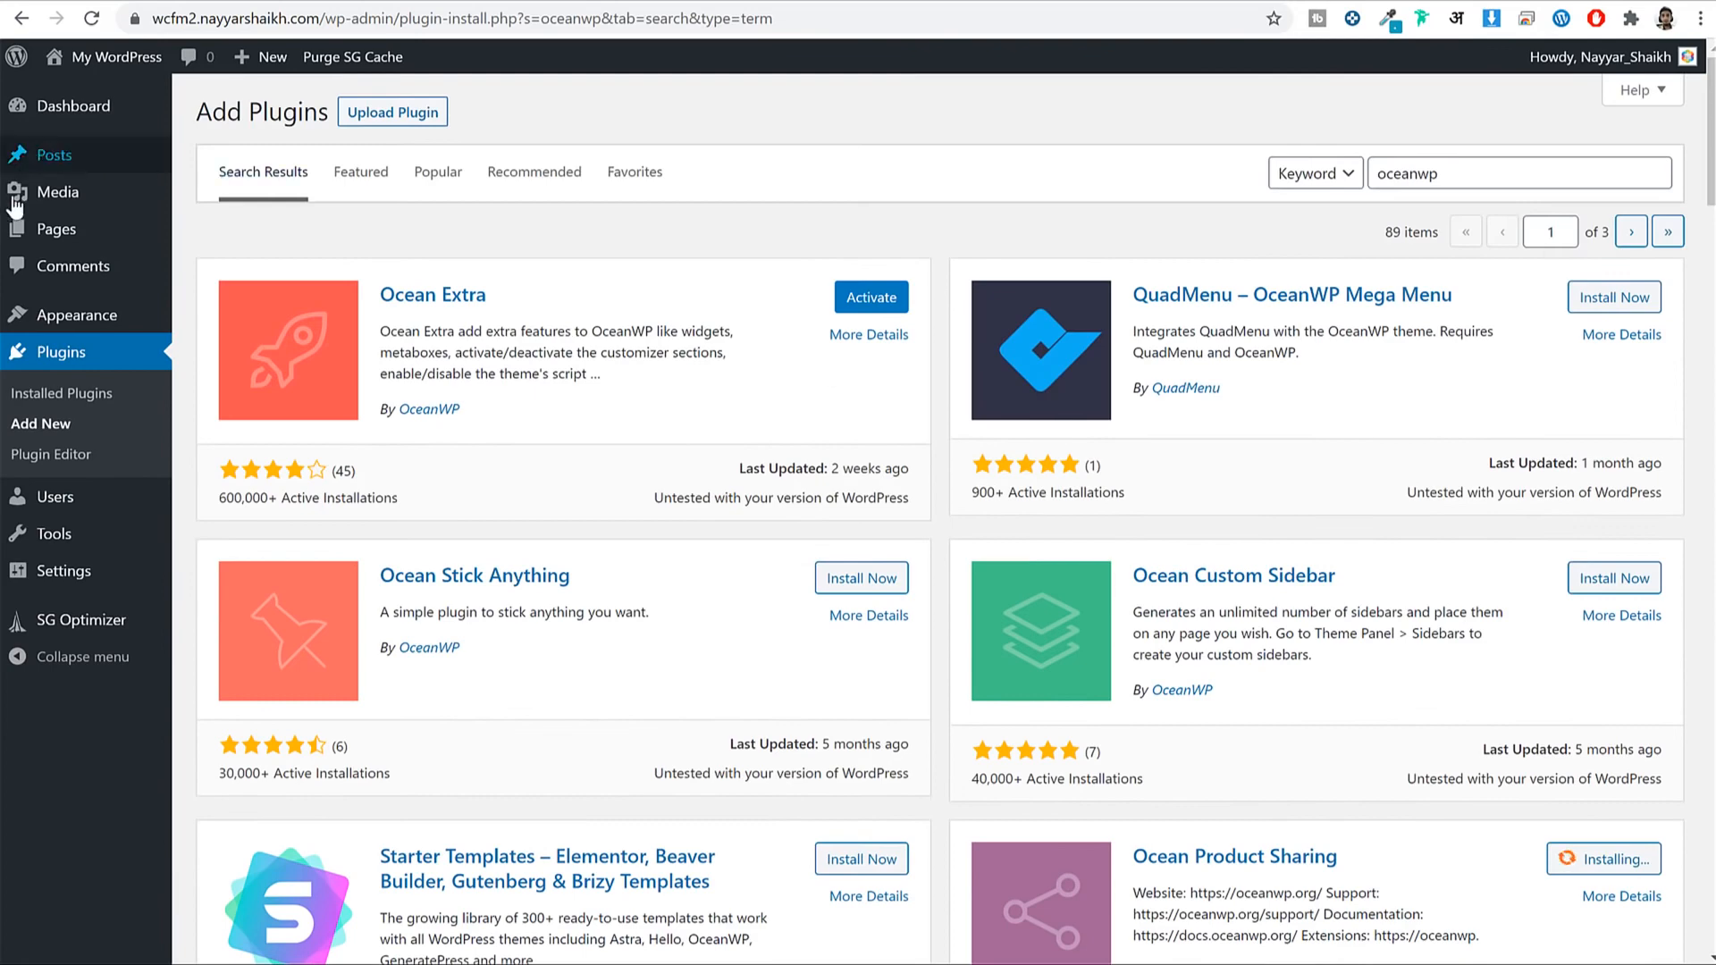
right_click(16, 229)
key("Escape")
left_click(16, 229)
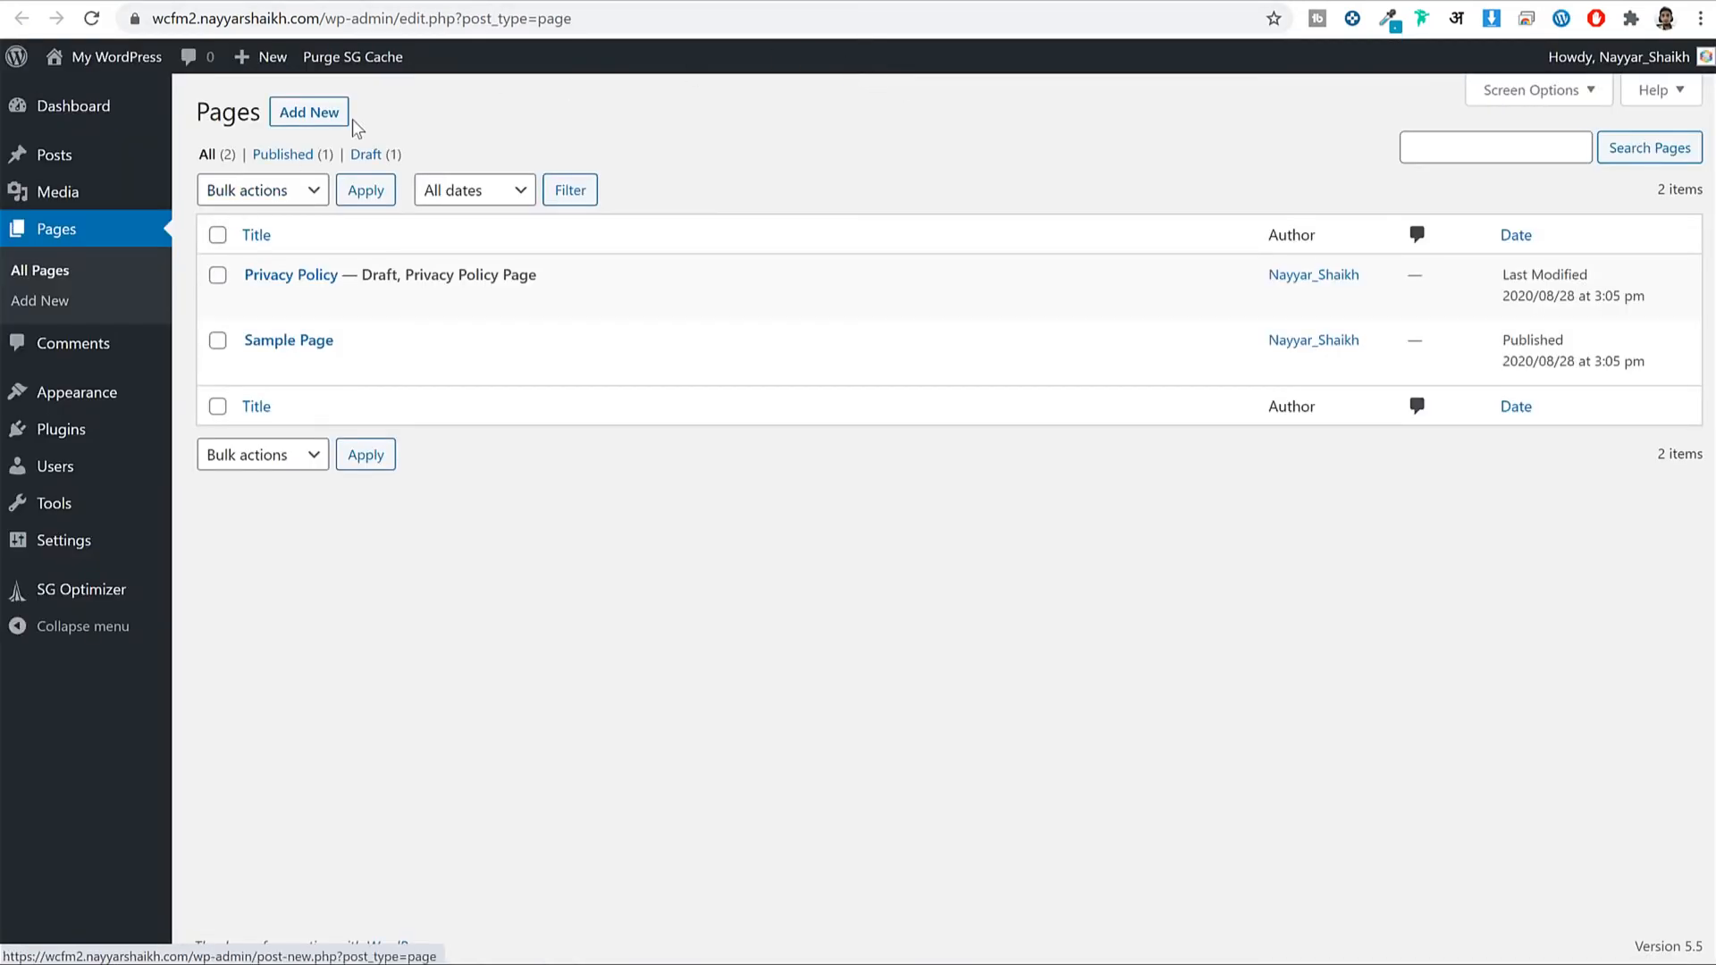
Create a new page titled 'Demo' and publish it.
left_click(315, 121)
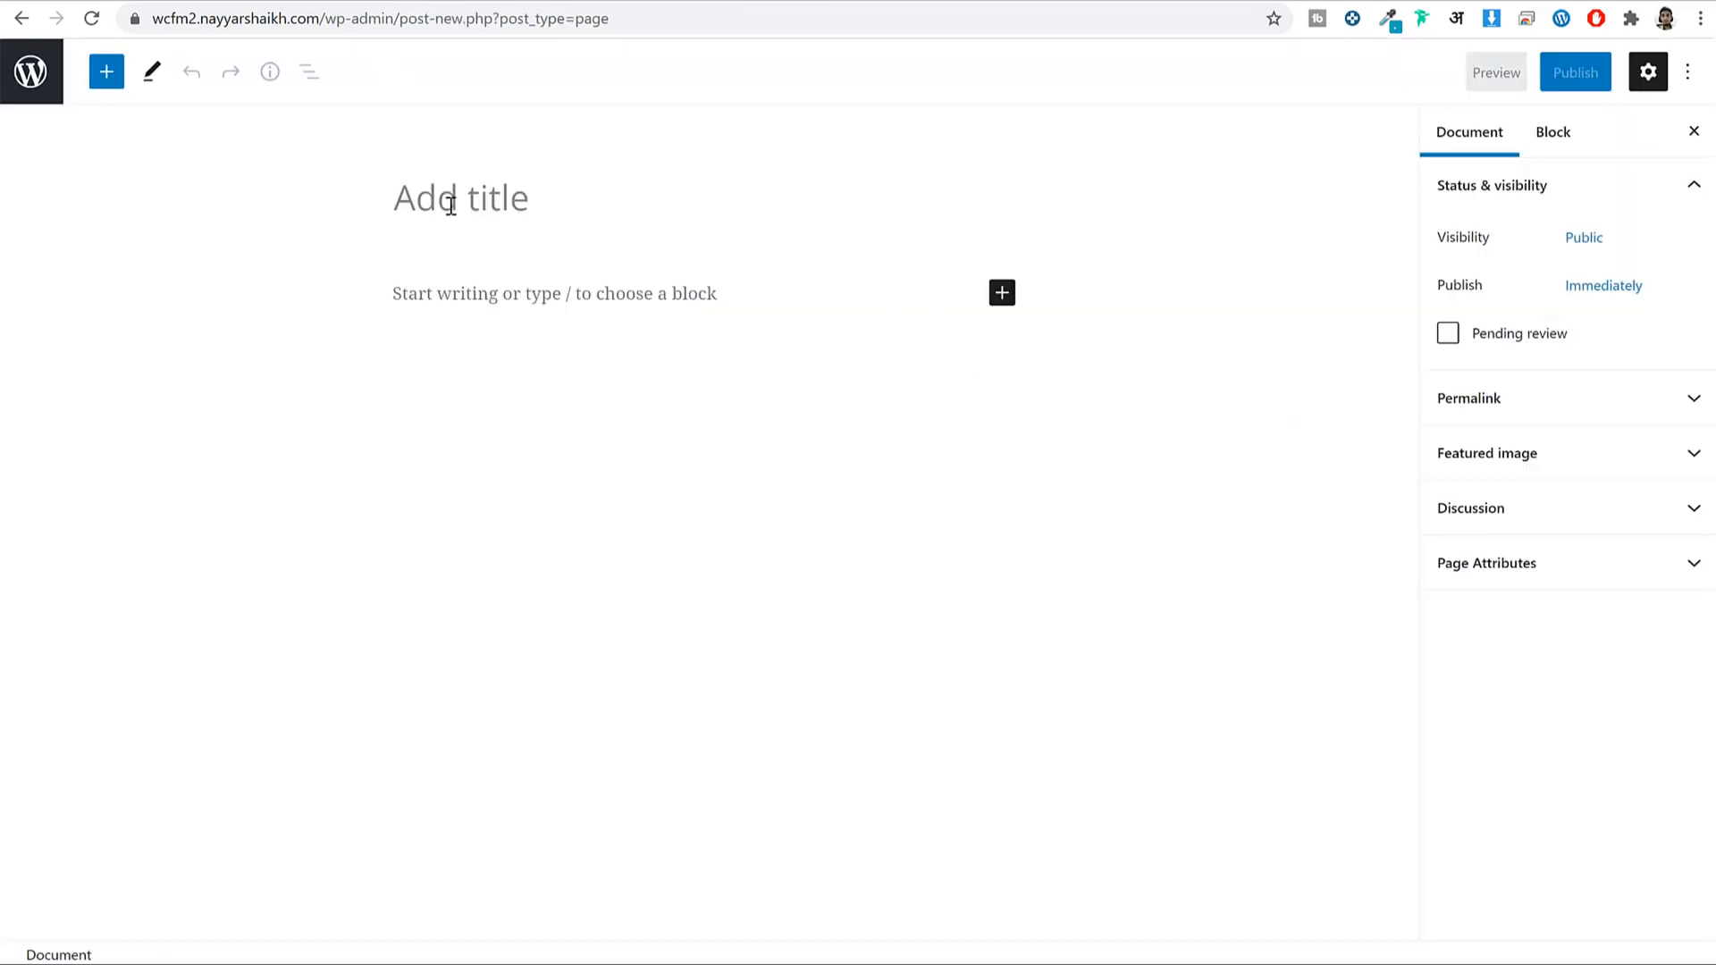
left_click(614, 198)
type("Demo")
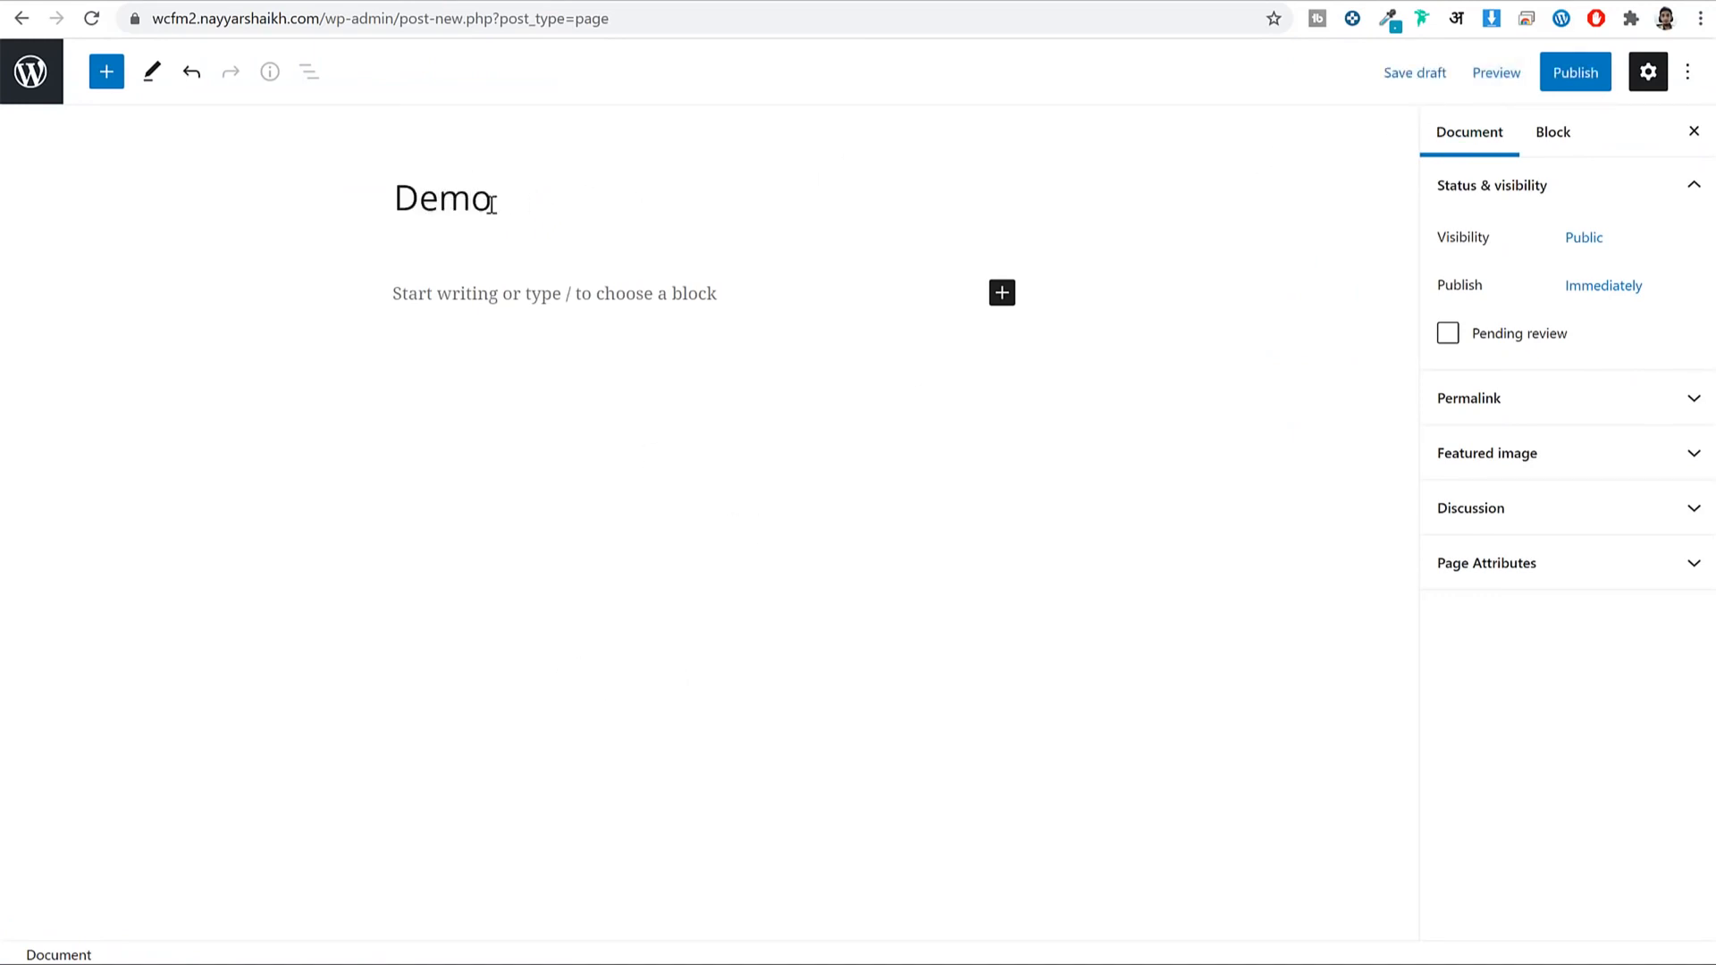
double_click(447, 200)
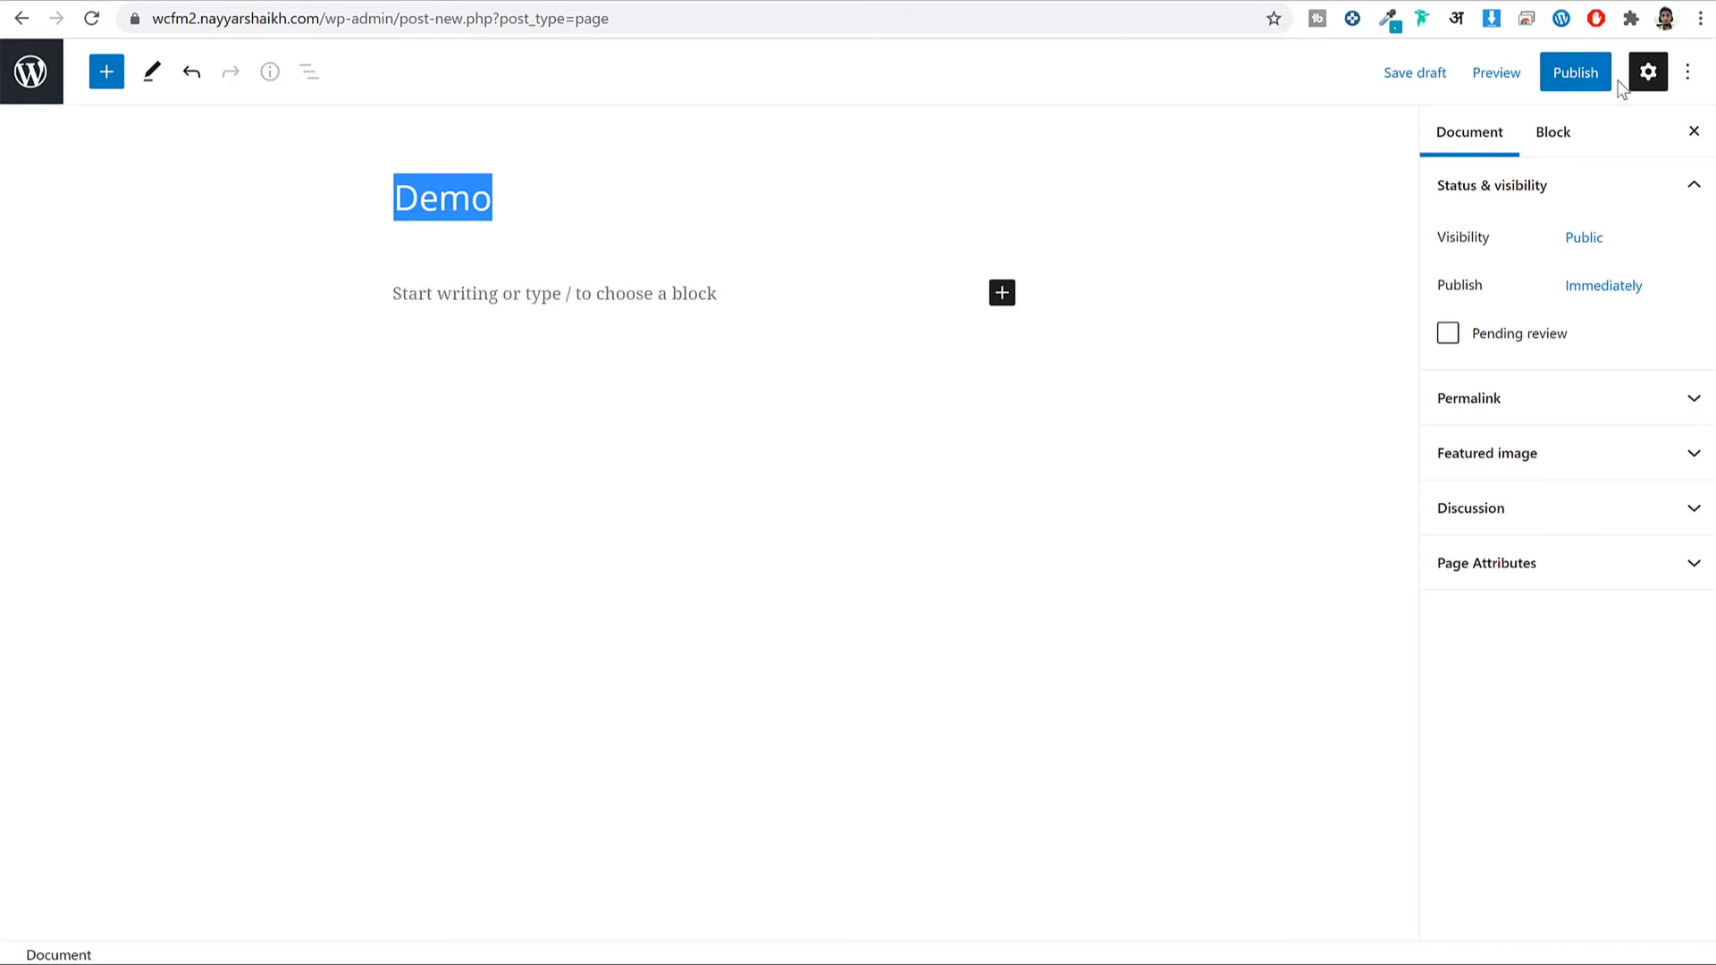
left_click(1494, 75)
left_click(1573, 72)
left_click(1562, 70)
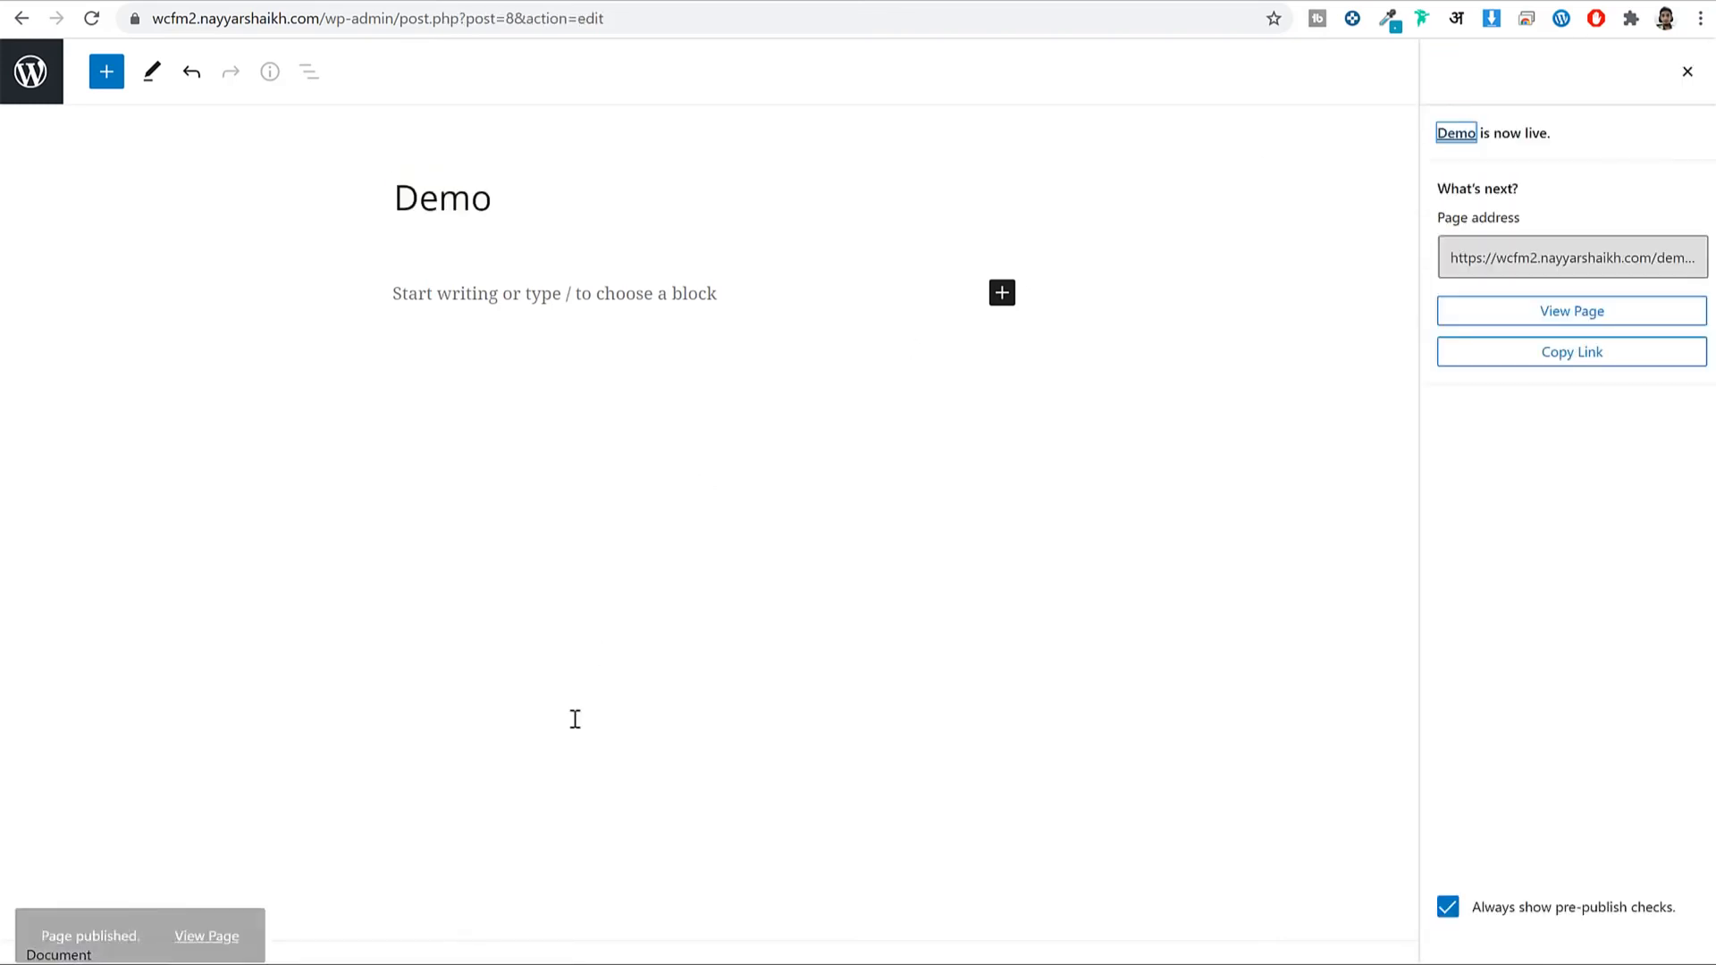
View the live Demo page, then return to the oceanwp plugin search results.
left_click(245, 910)
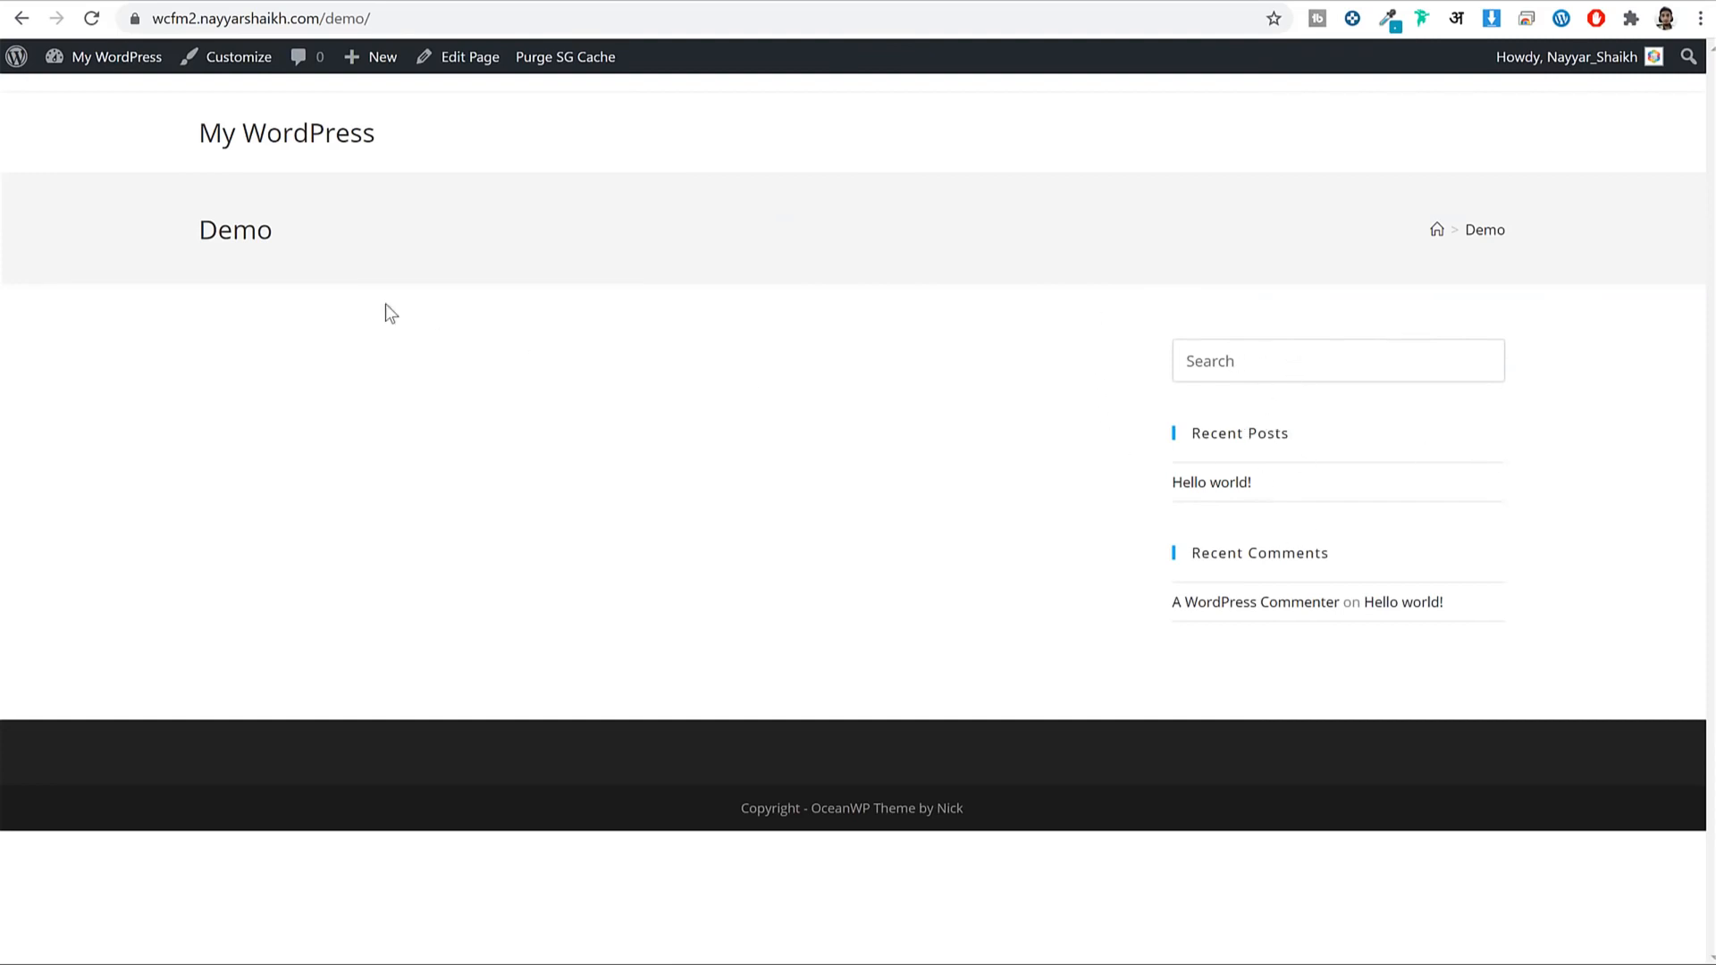
left_click_drag(197, 223, 1463, 222)
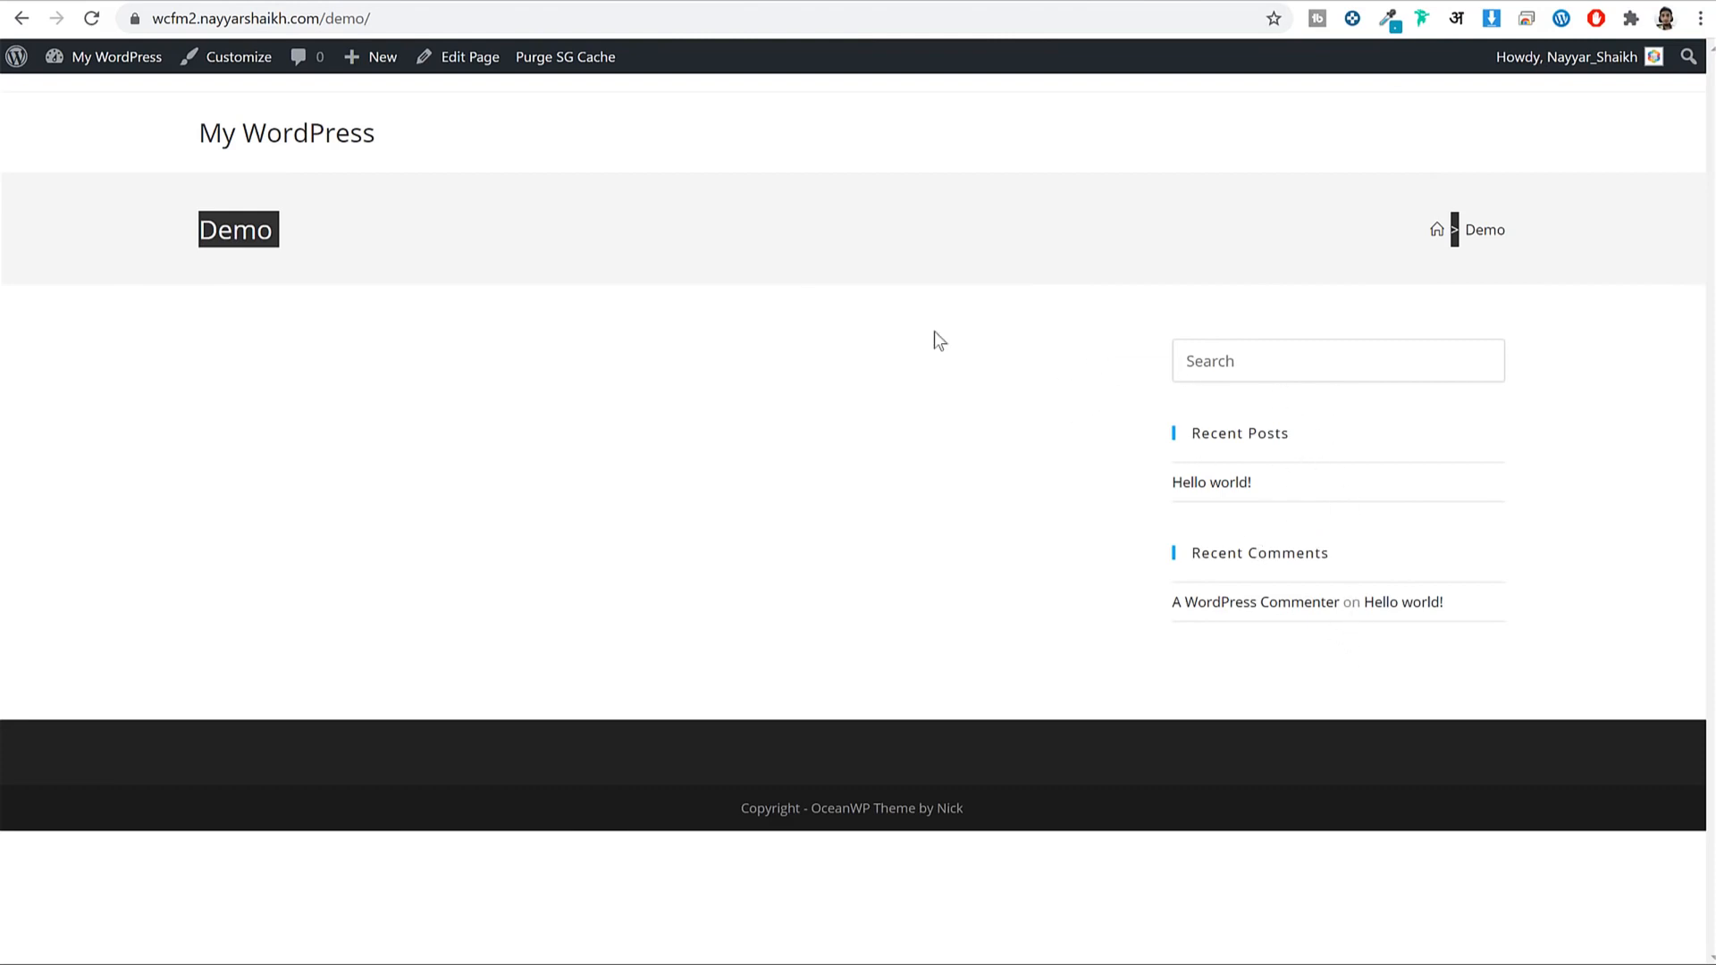
left_click(577, 271)
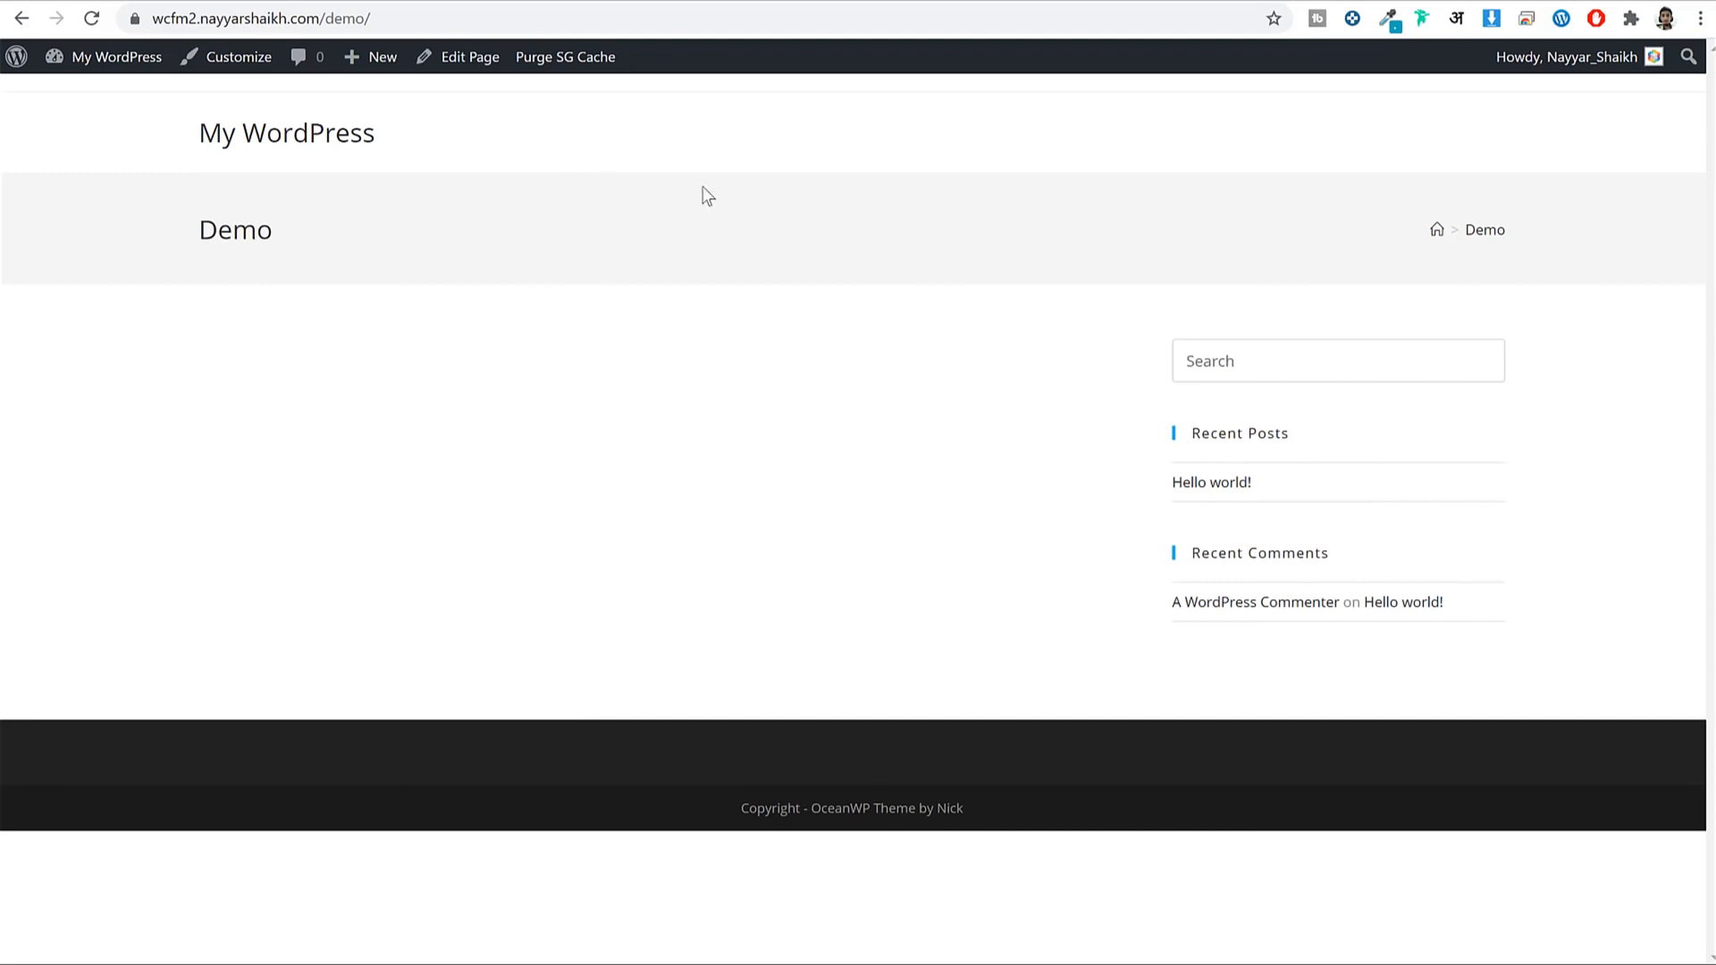
key("alt+Left")
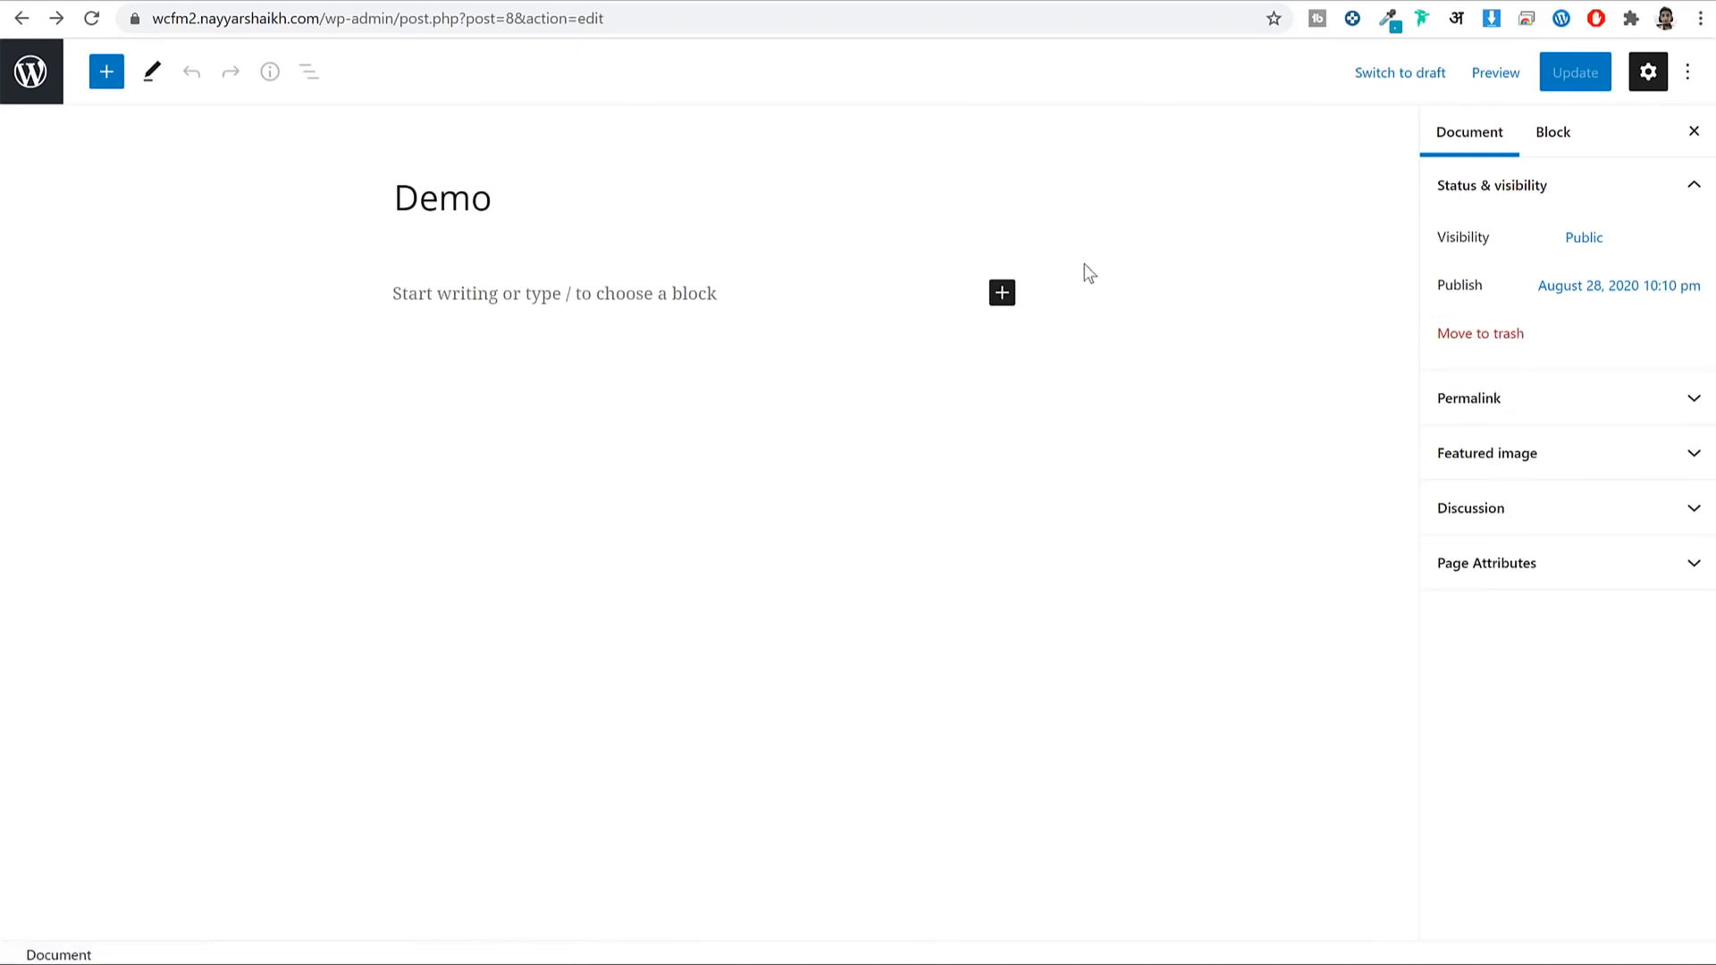
left_click(642, 1)
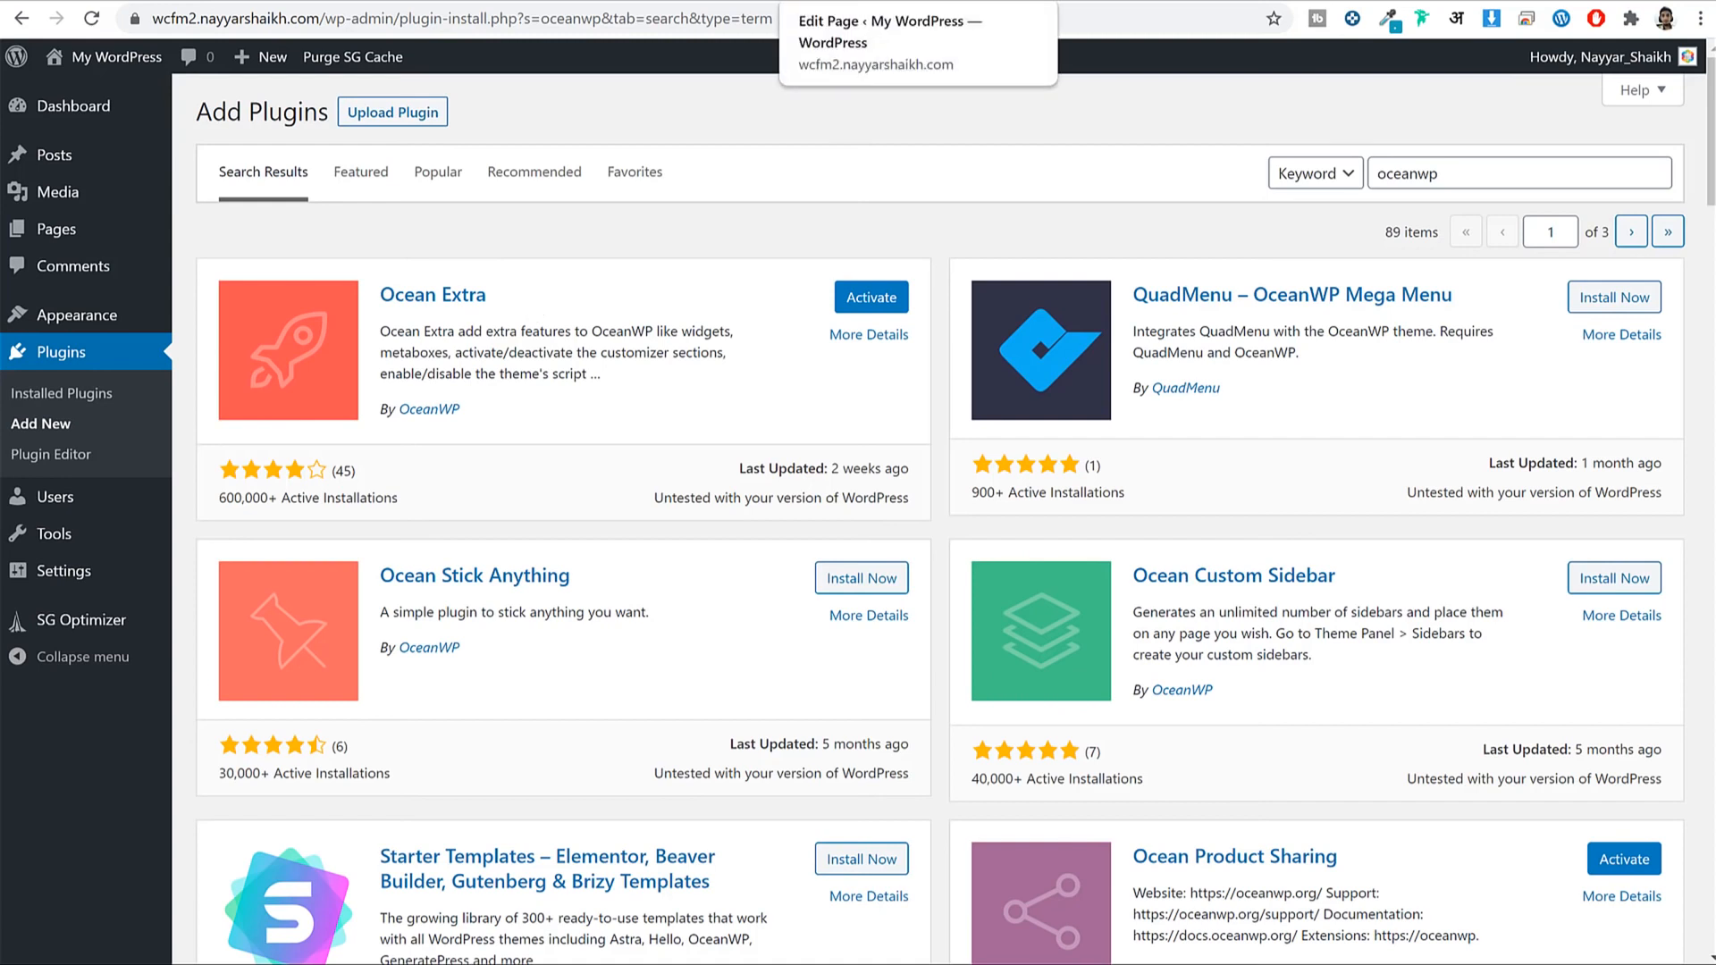
Search plugins for 'wcfm' and install WCFM Frontend Manager.
left_click(859, 1)
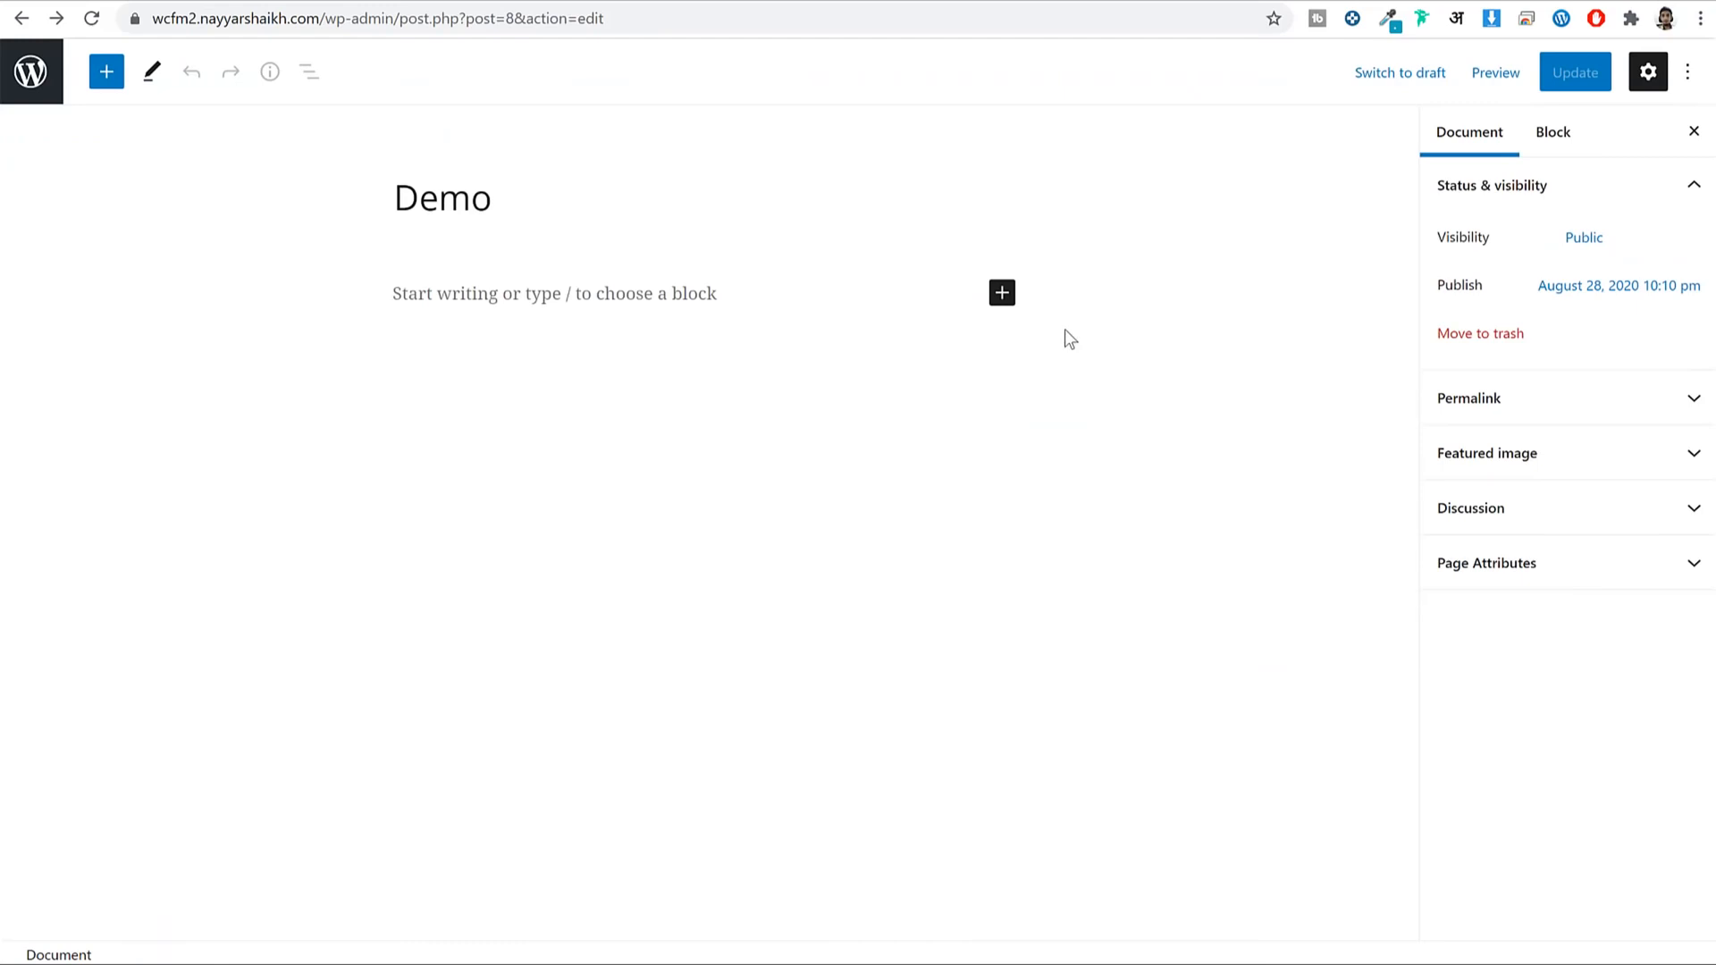
left_click(689, 1)
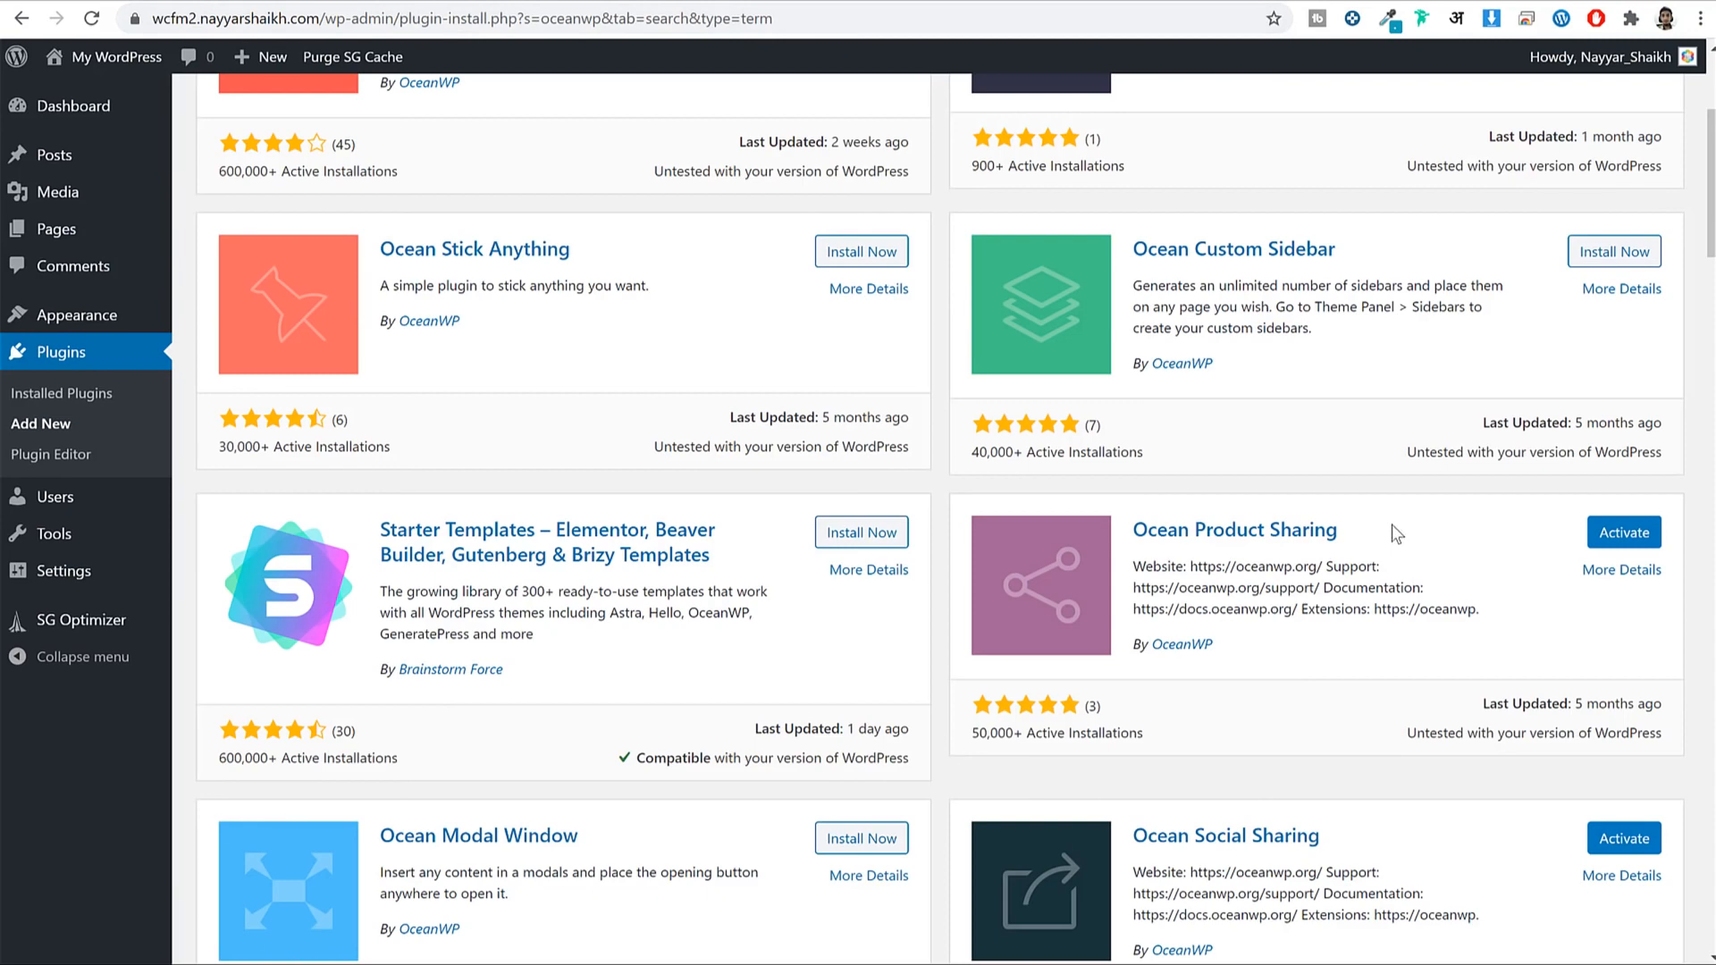
scroll(1394, 527, "down", 3)
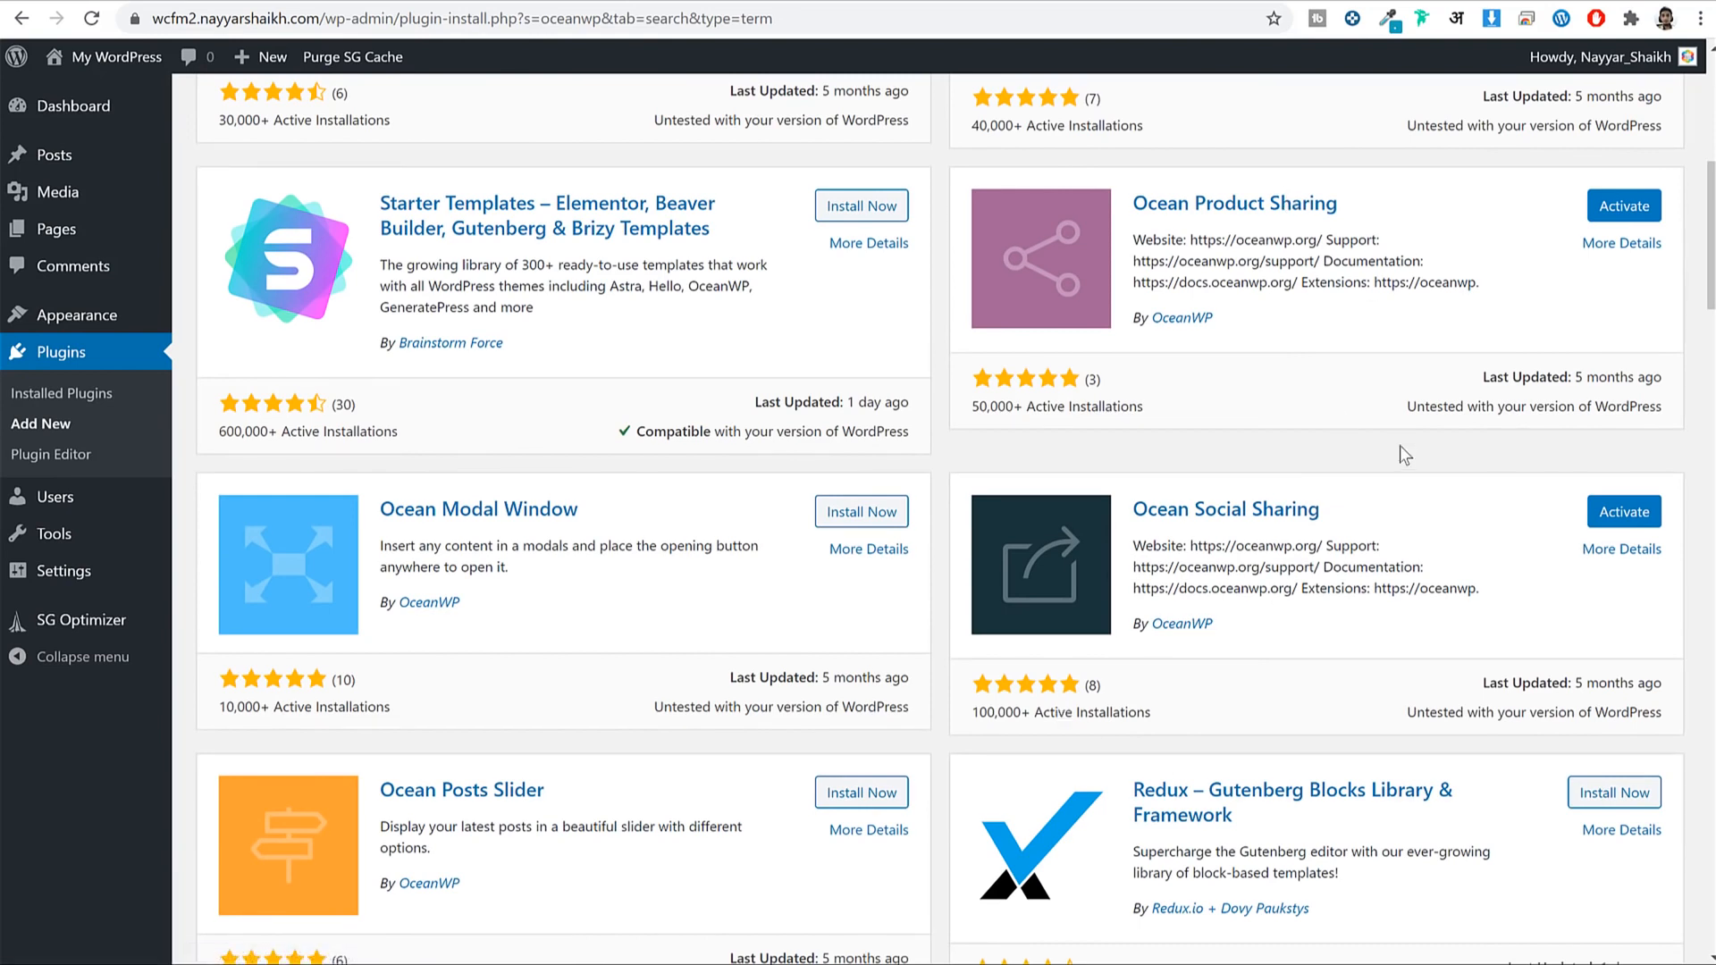
scroll(1397, 420, "up", 6)
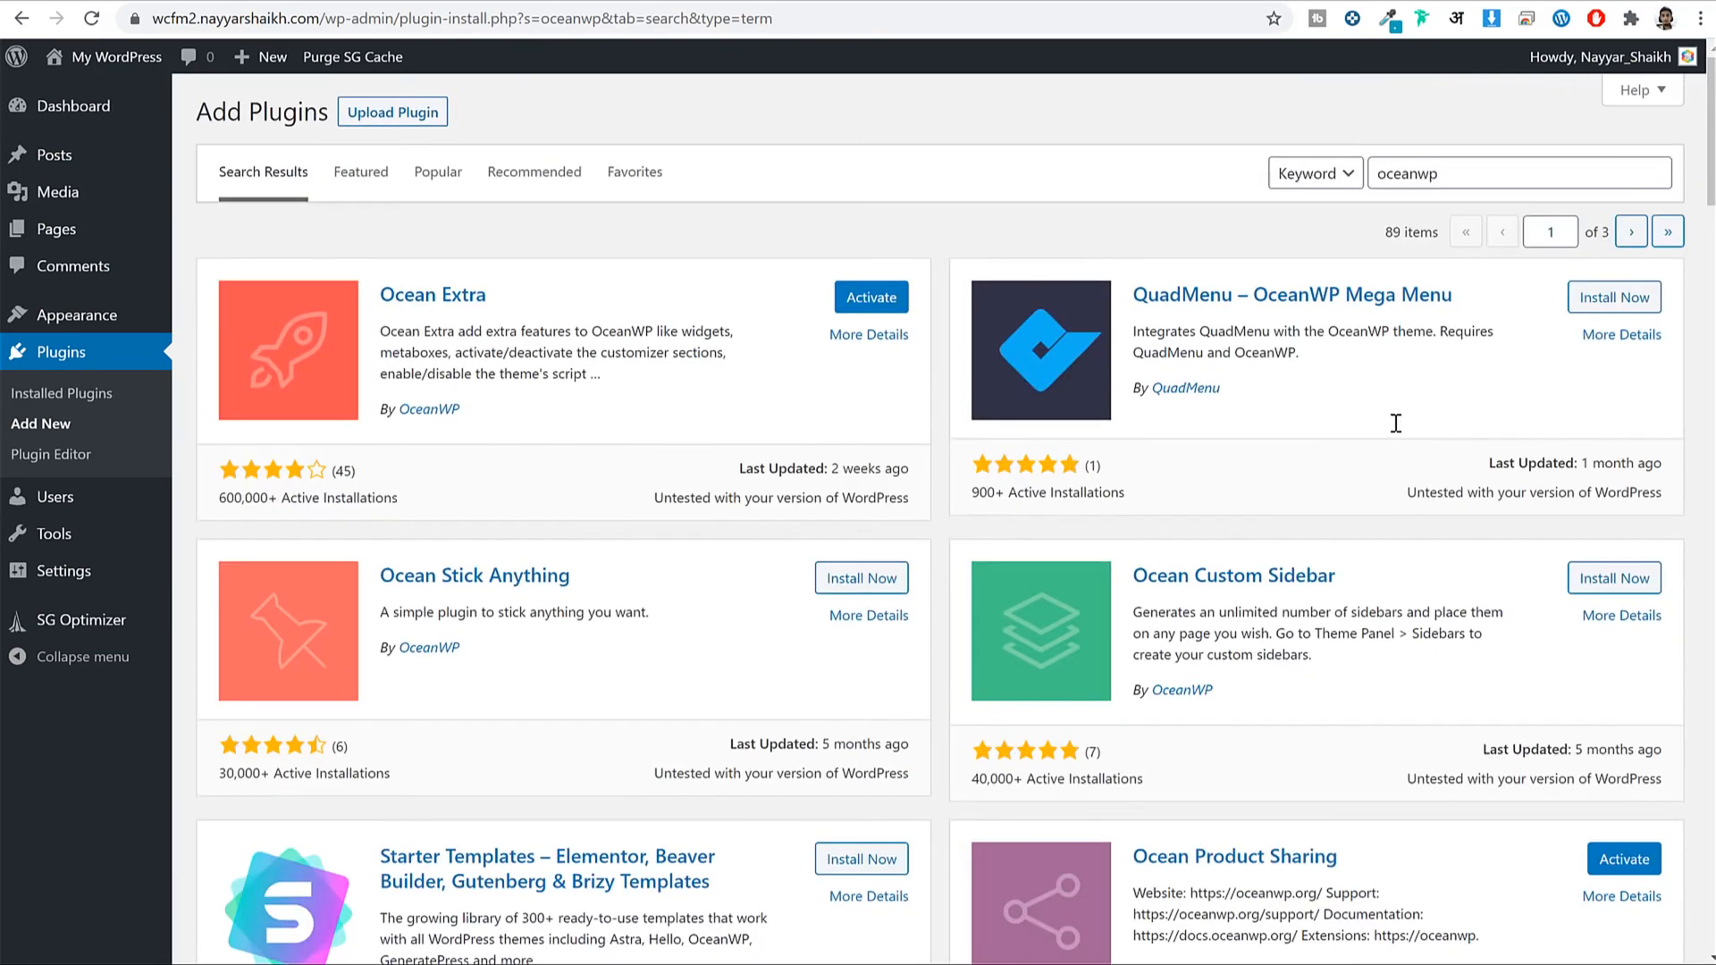
double_click(1441, 172)
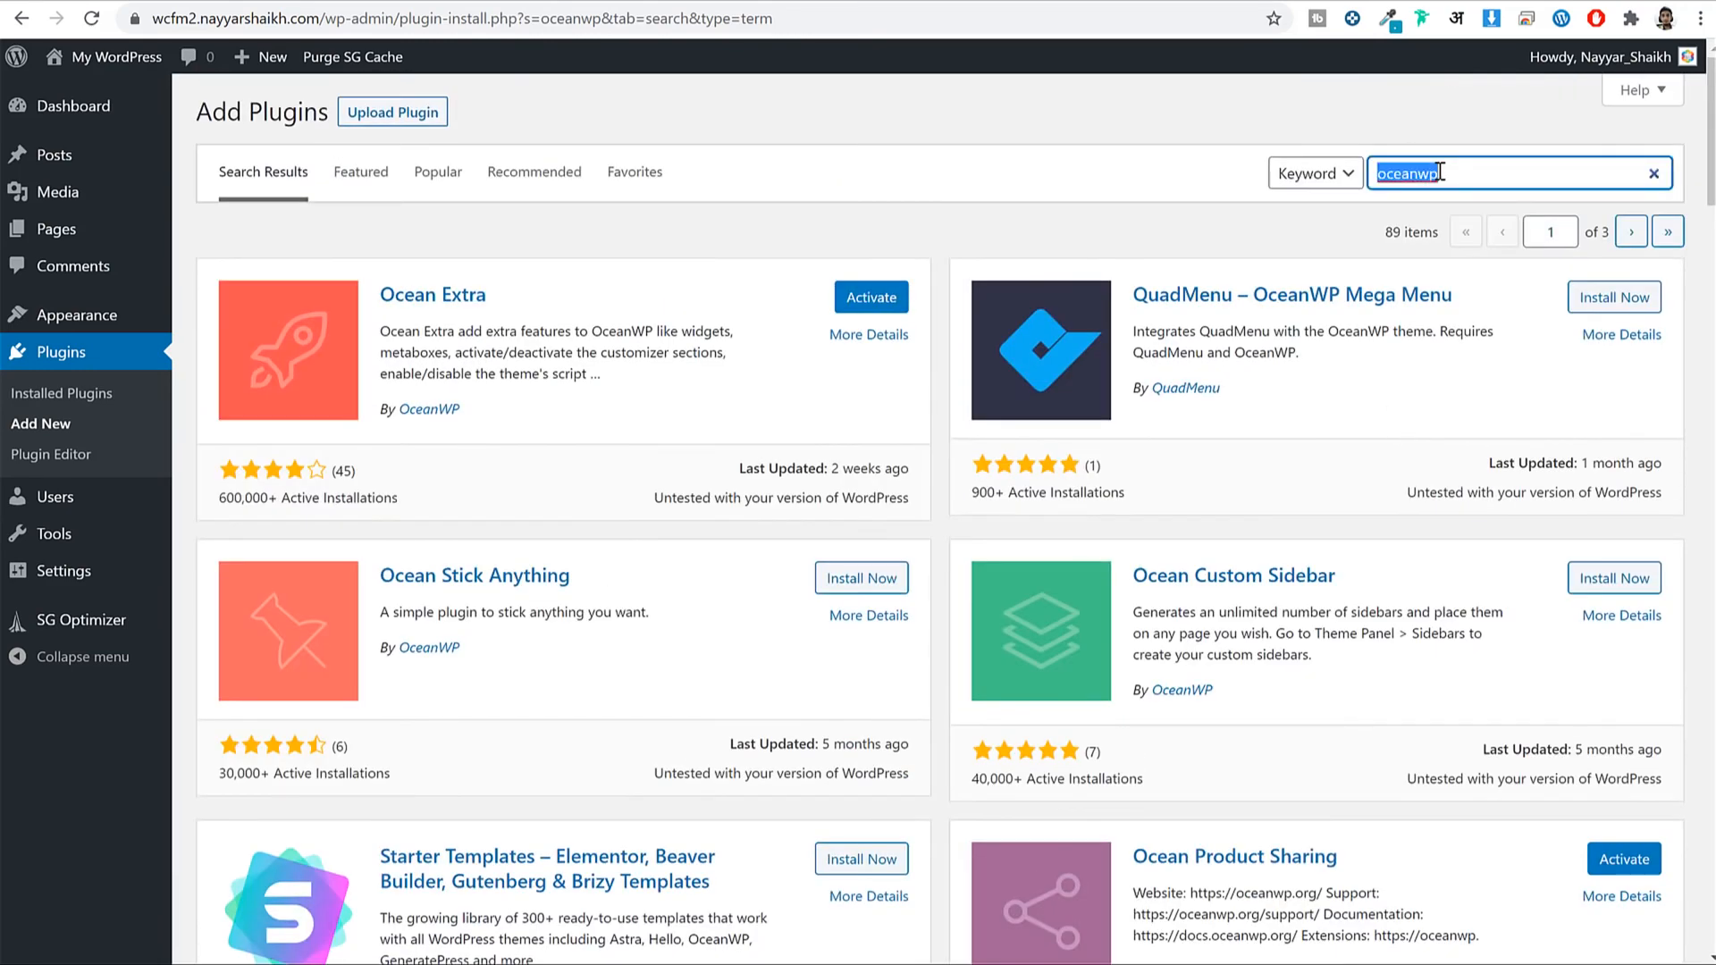
type("wcfm")
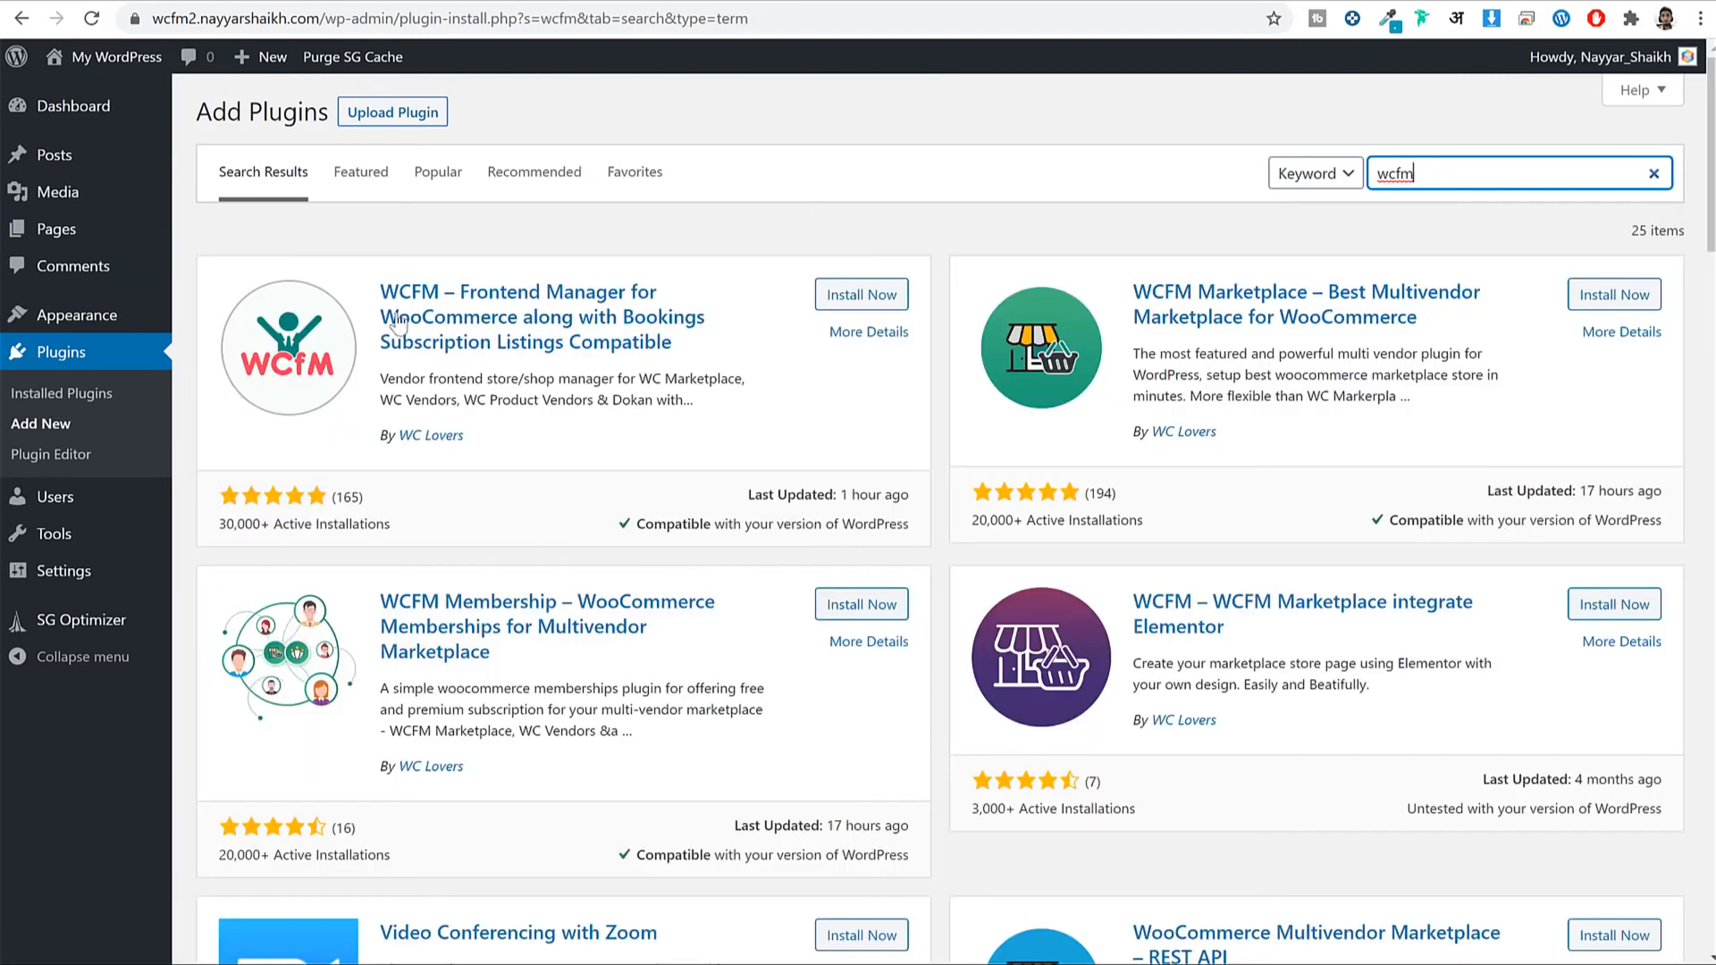
left_click_drag(460, 266, 729, 263)
left_click(730, 263)
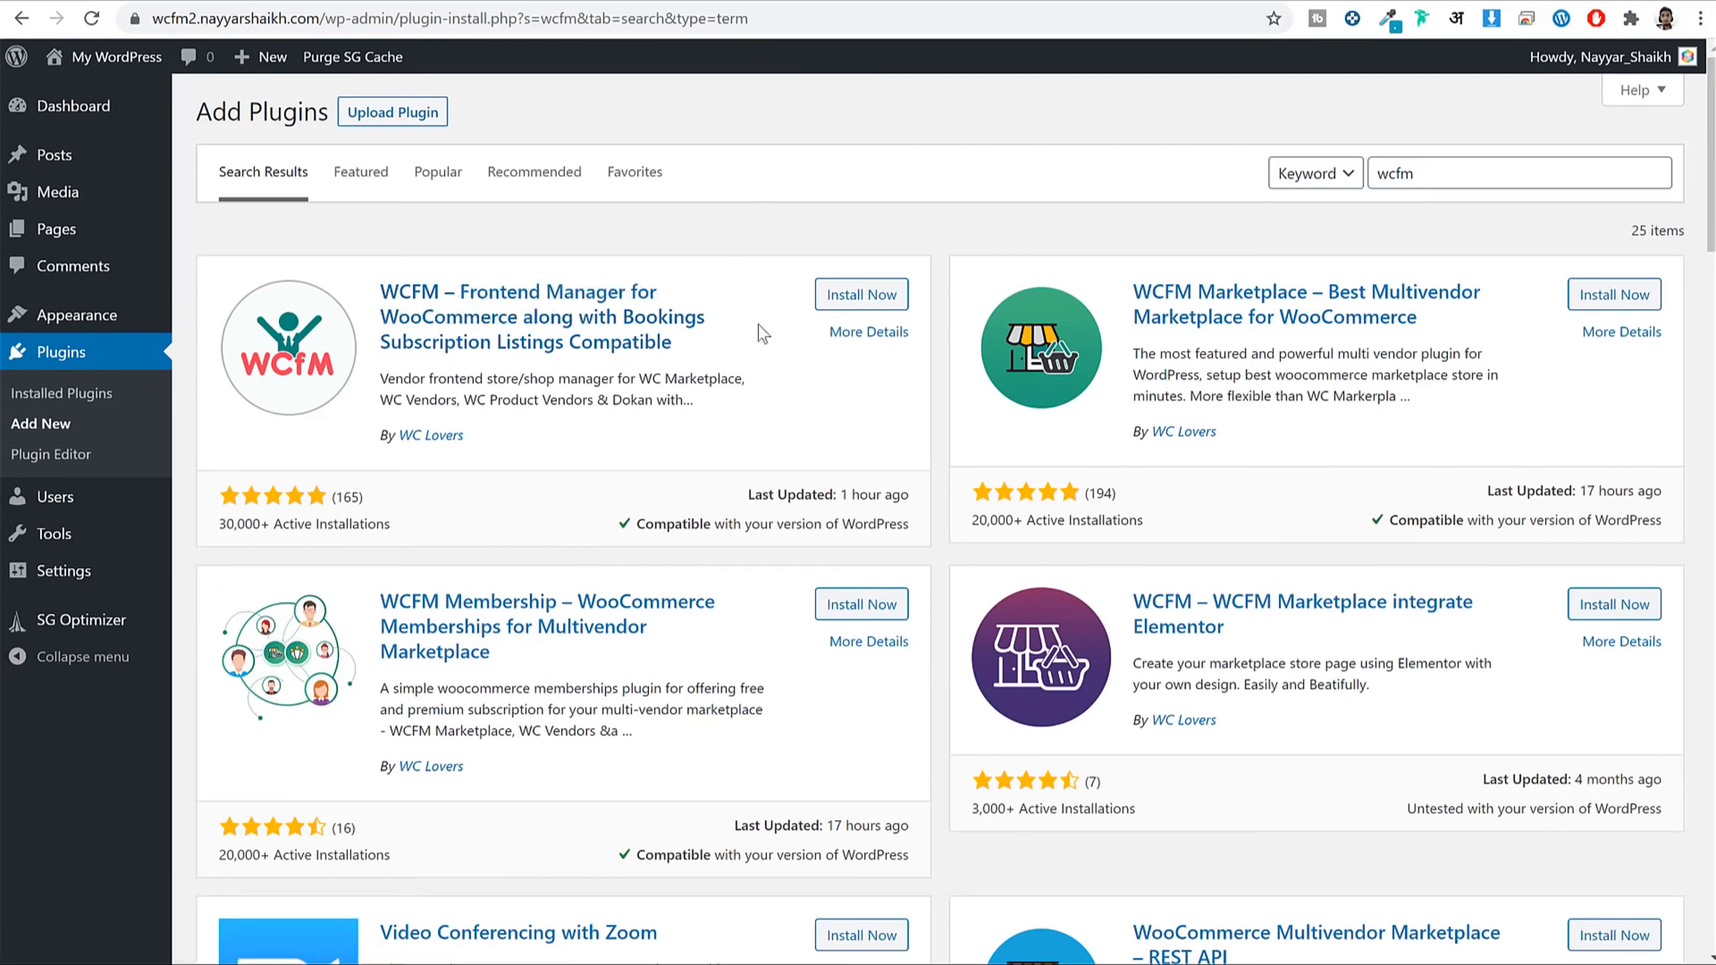
left_click(835, 294)
Install WCFM Marketplace and WCFM Membership, then search plugins for 'woocommerce'.
left_click_drag(381, 284, 715, 344)
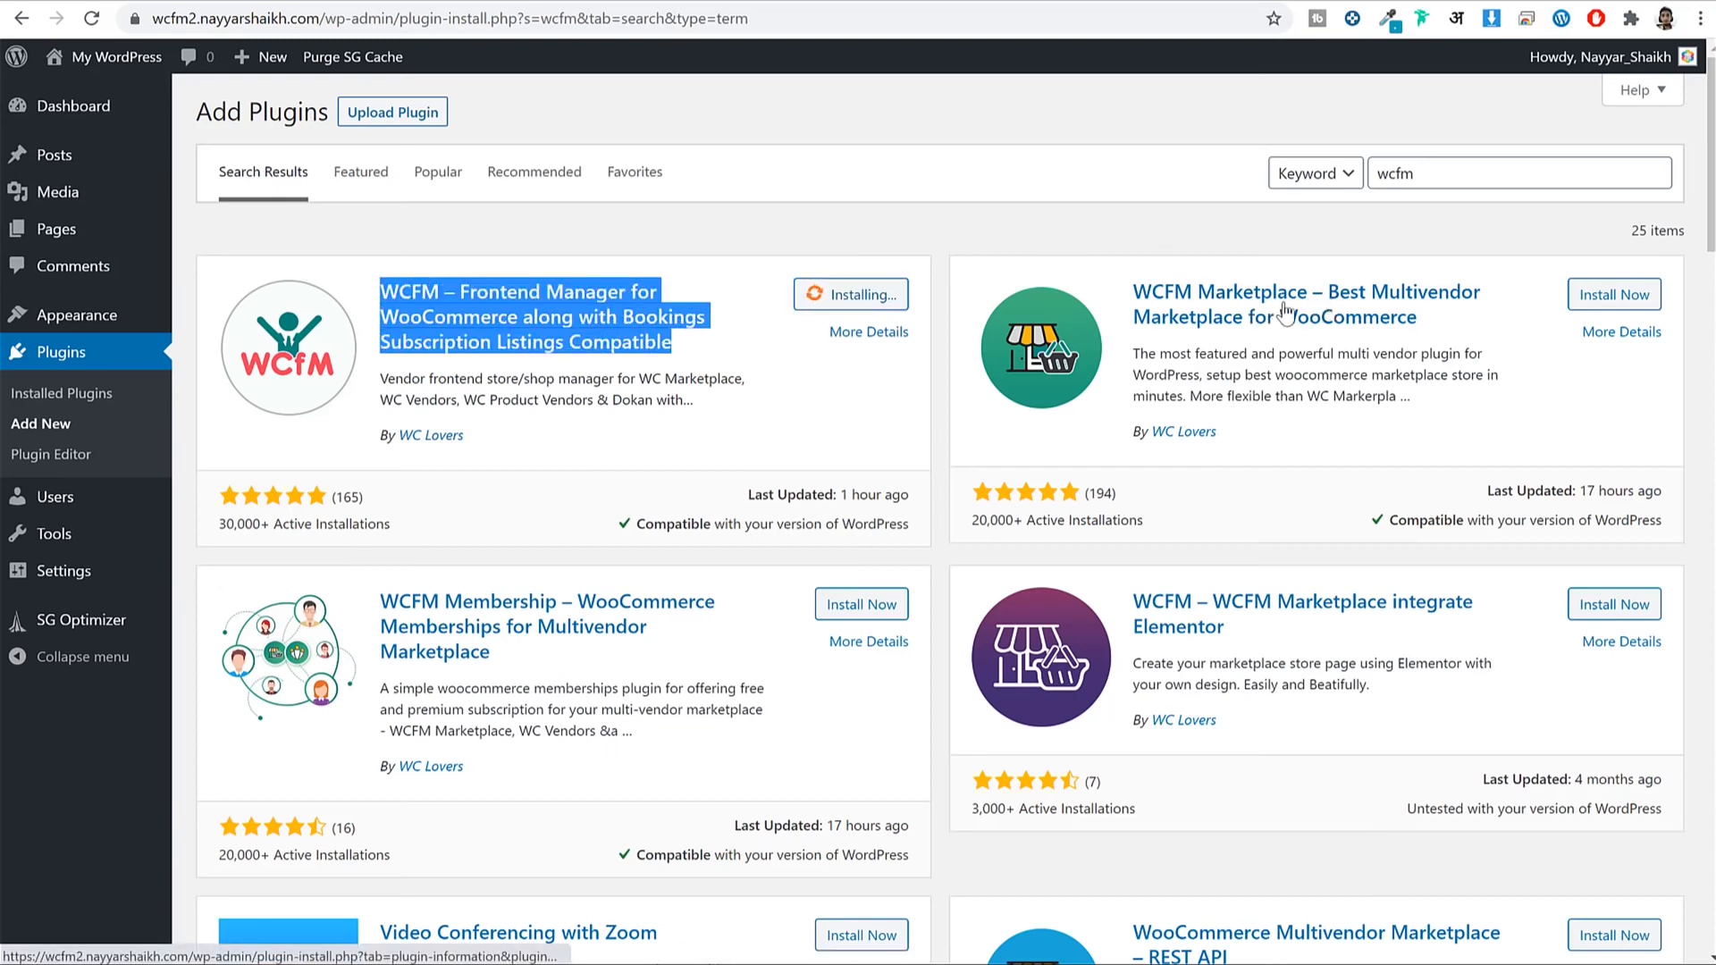
left_click(1600, 297)
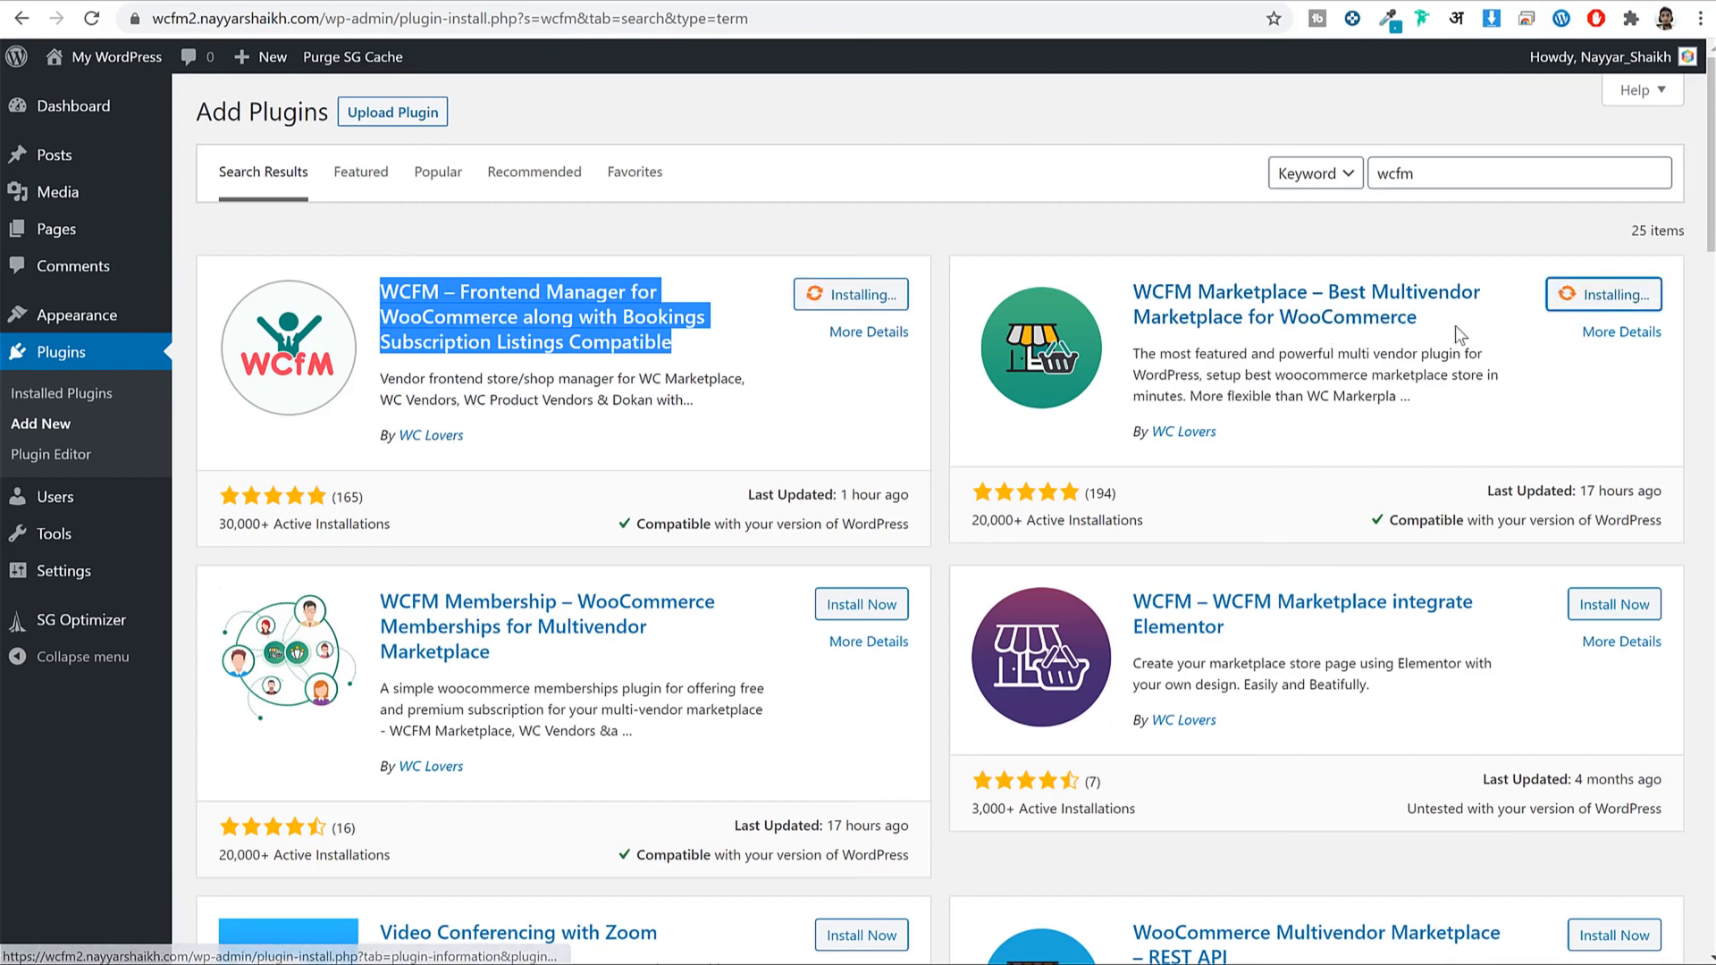
left_click_drag(386, 575, 494, 654)
left_click(865, 608)
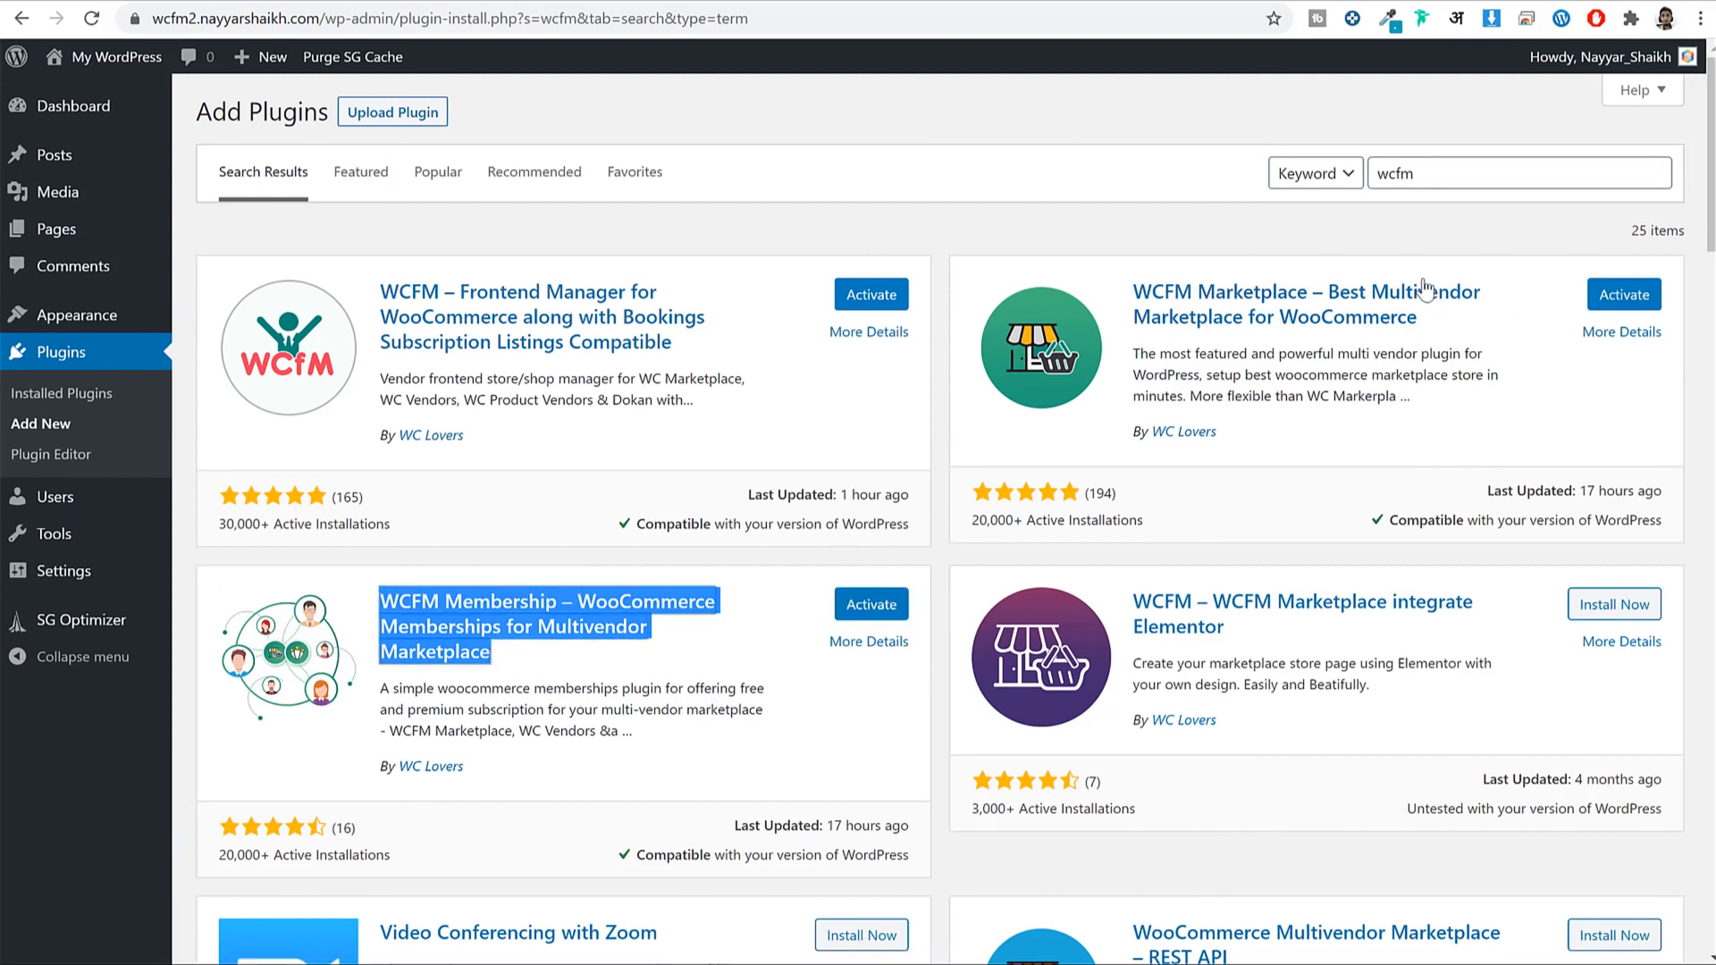
double_click(1464, 175)
type("woocommerce")
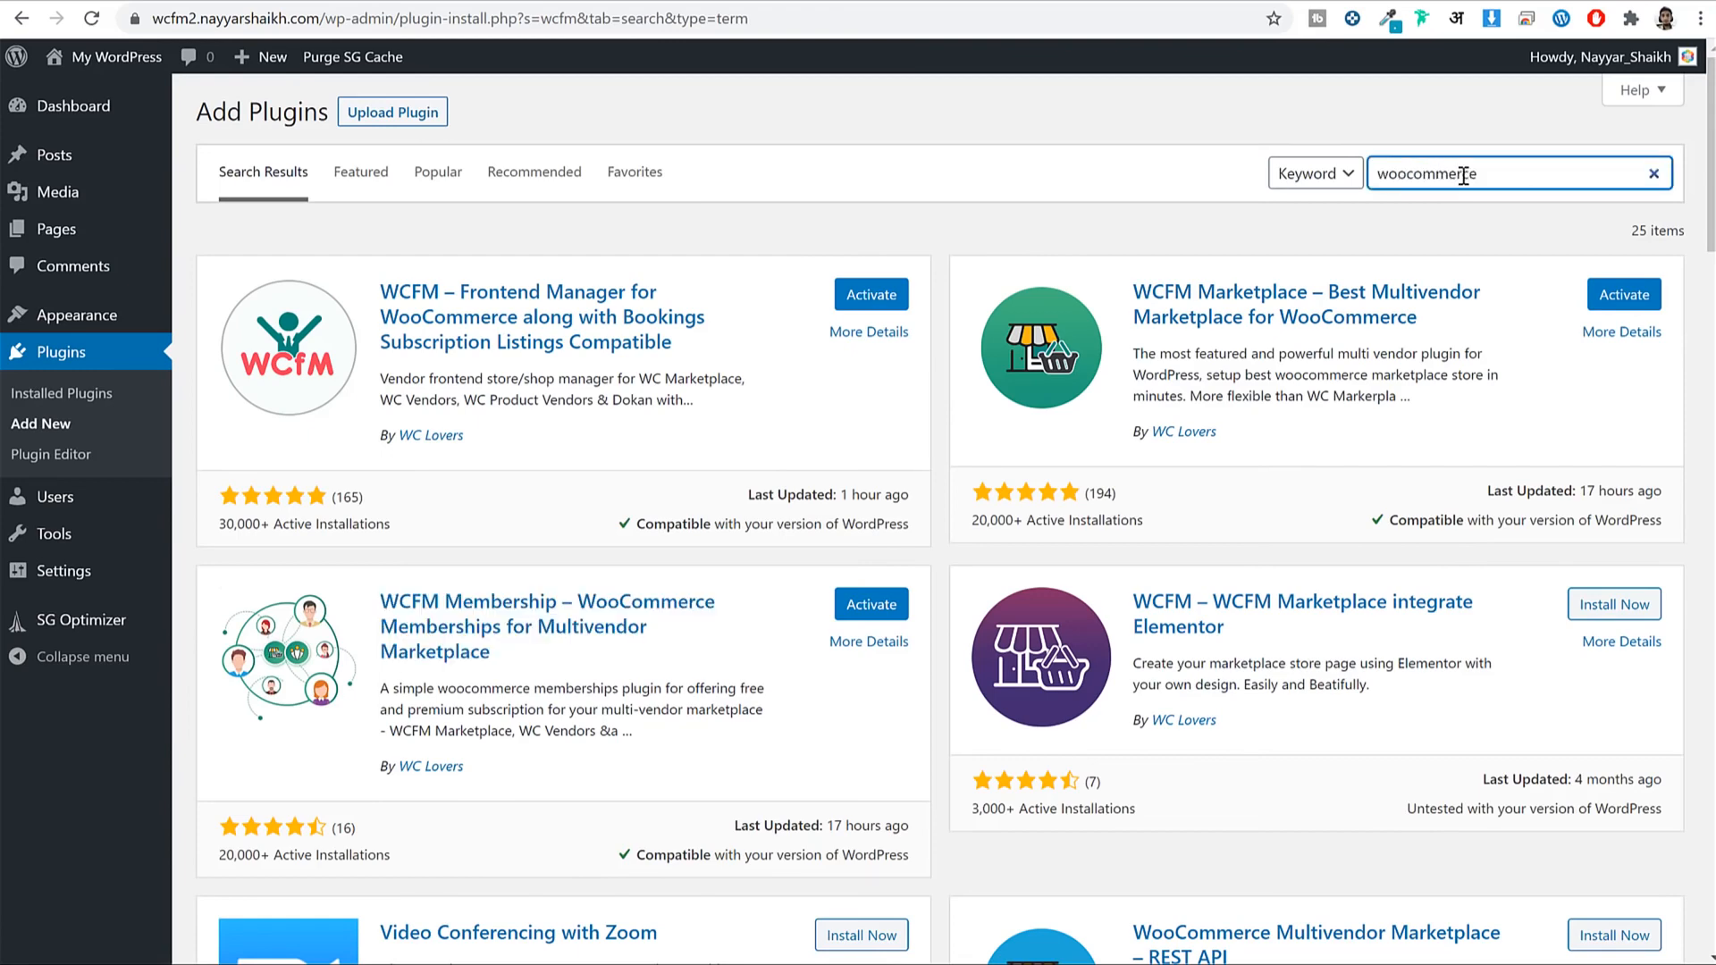
Install WooCommerce from the 'woocommerce' plugin search results.
left_click(853, 302)
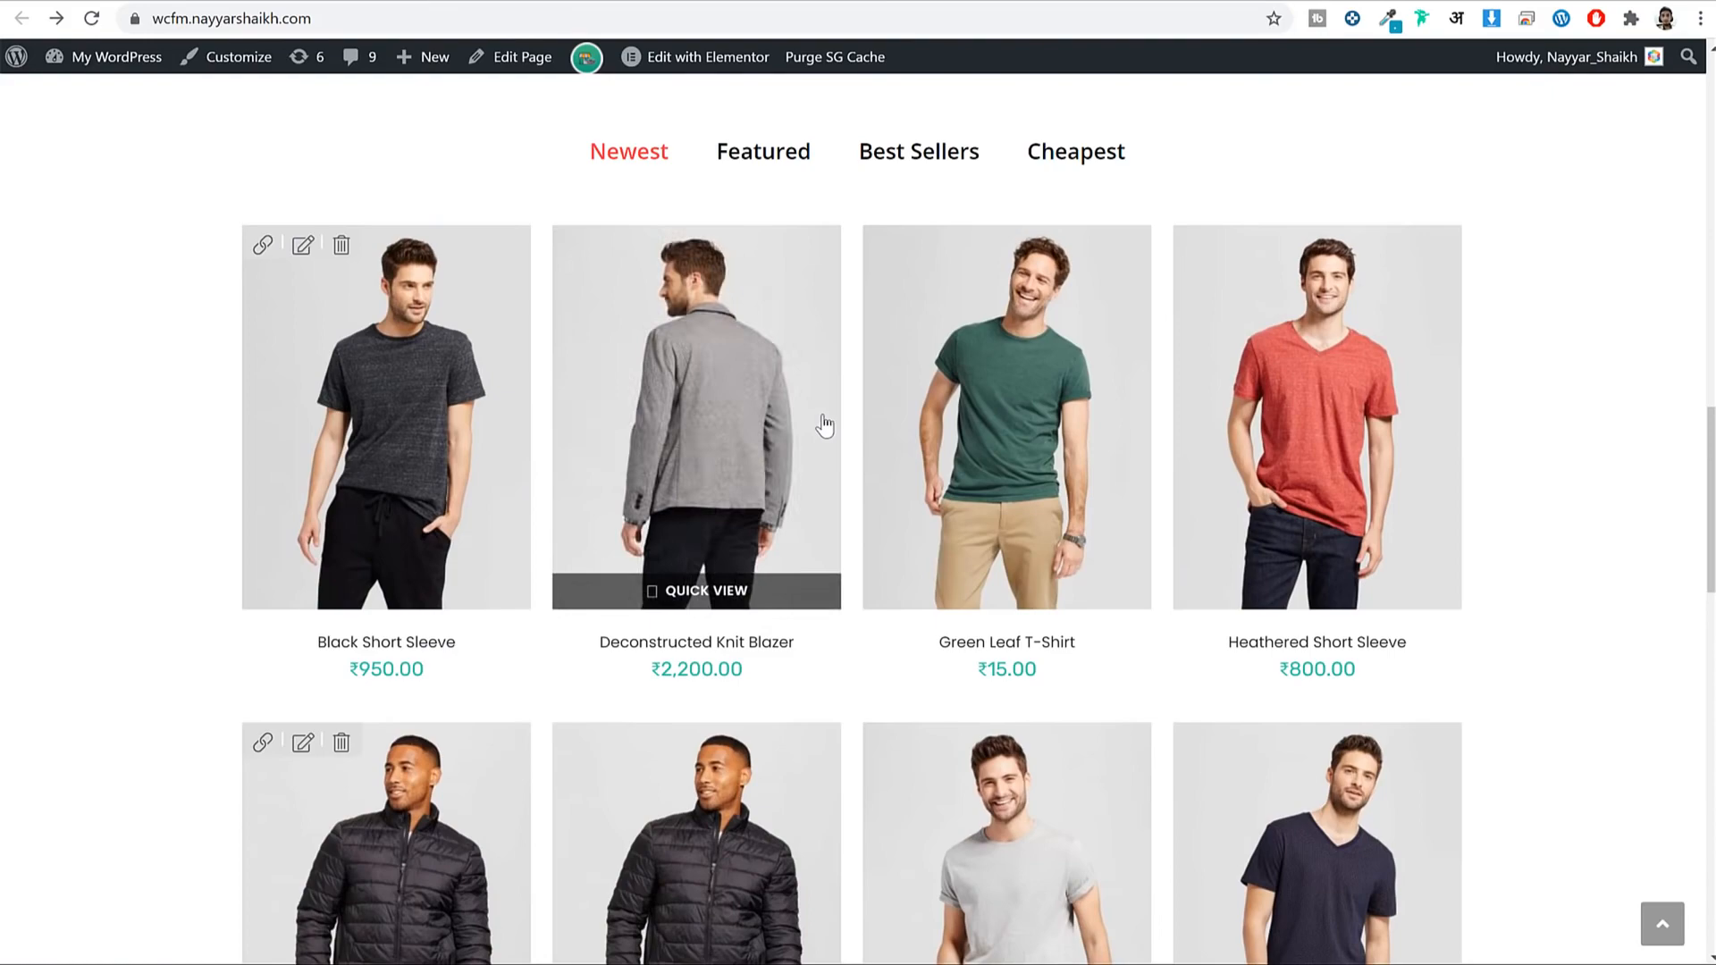
scroll(824, 429, "up", 5)
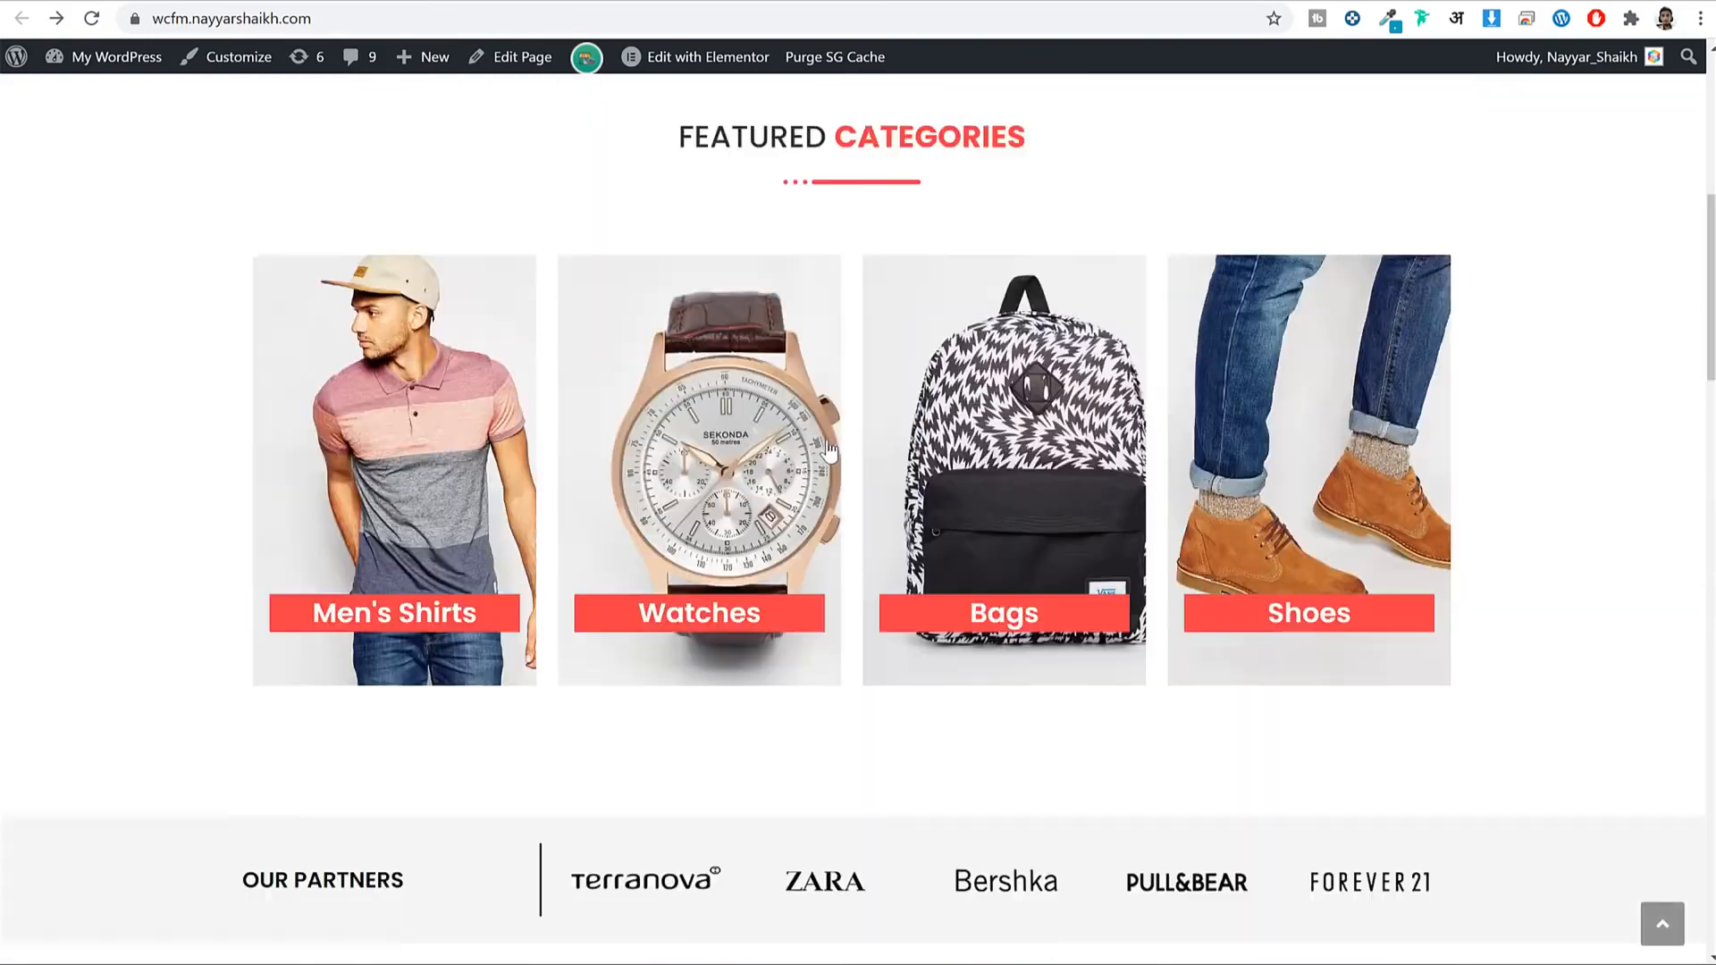
scroll(828, 452, "up", 6)
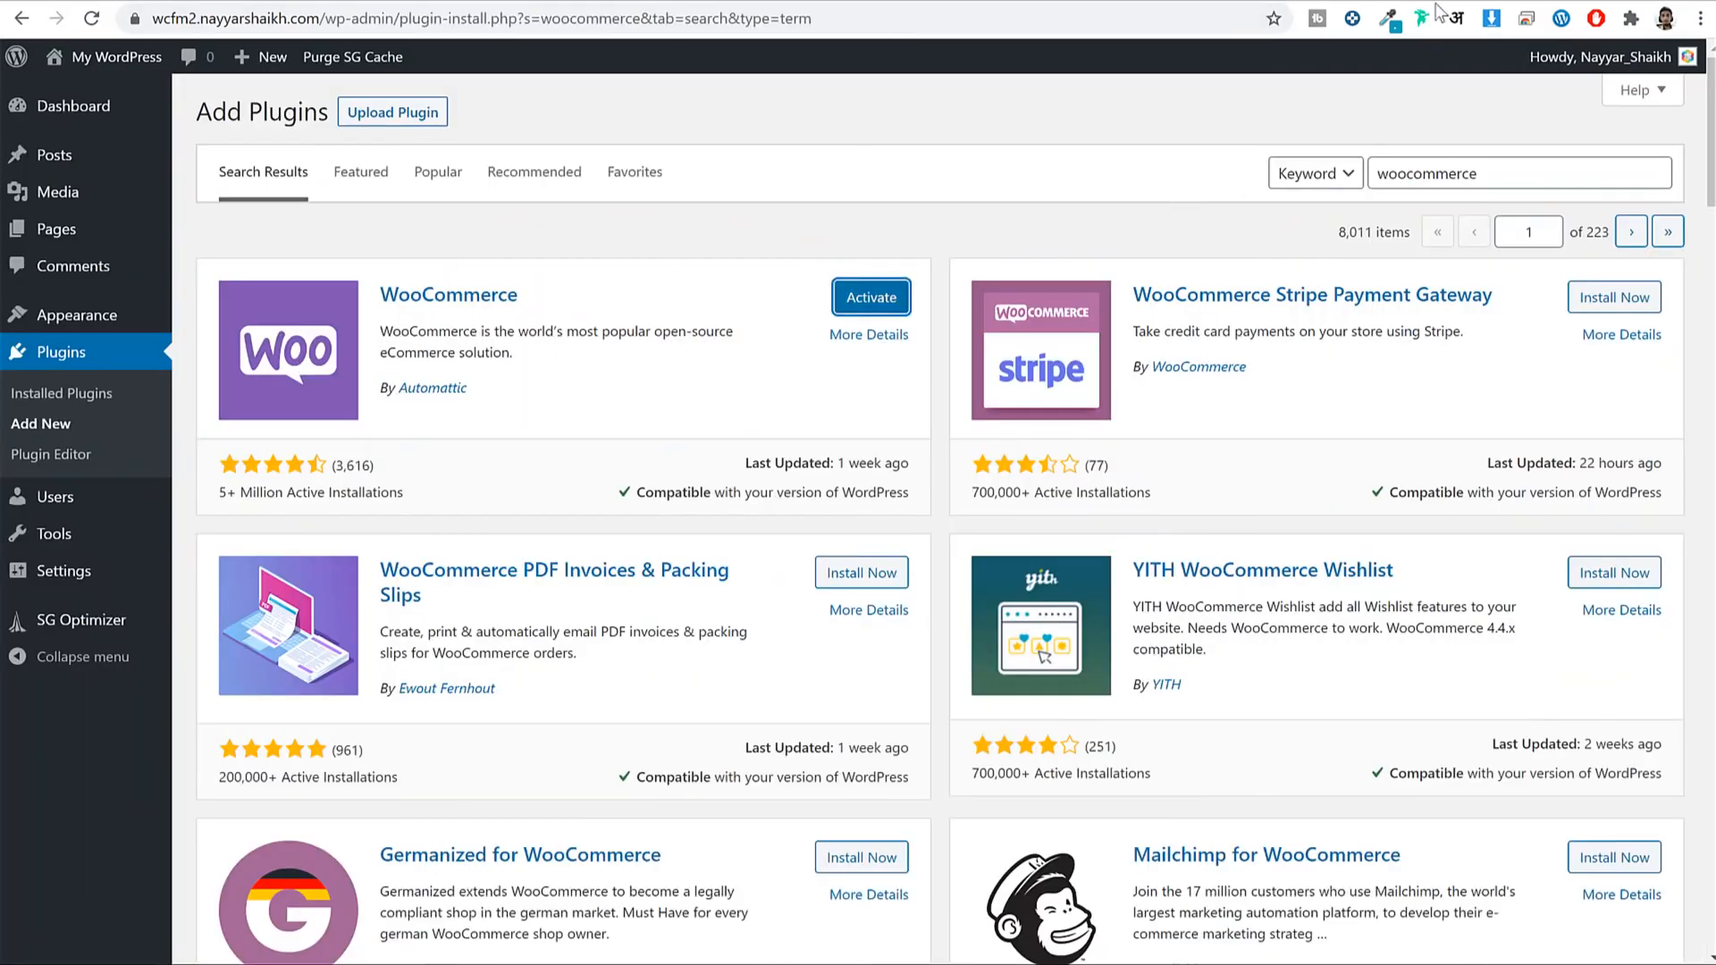
Load bloggdude.com/elementor in a new tab to reach the Elementor Pro pricing plans.
key("ctrl+t")
type("bloggdude.com")
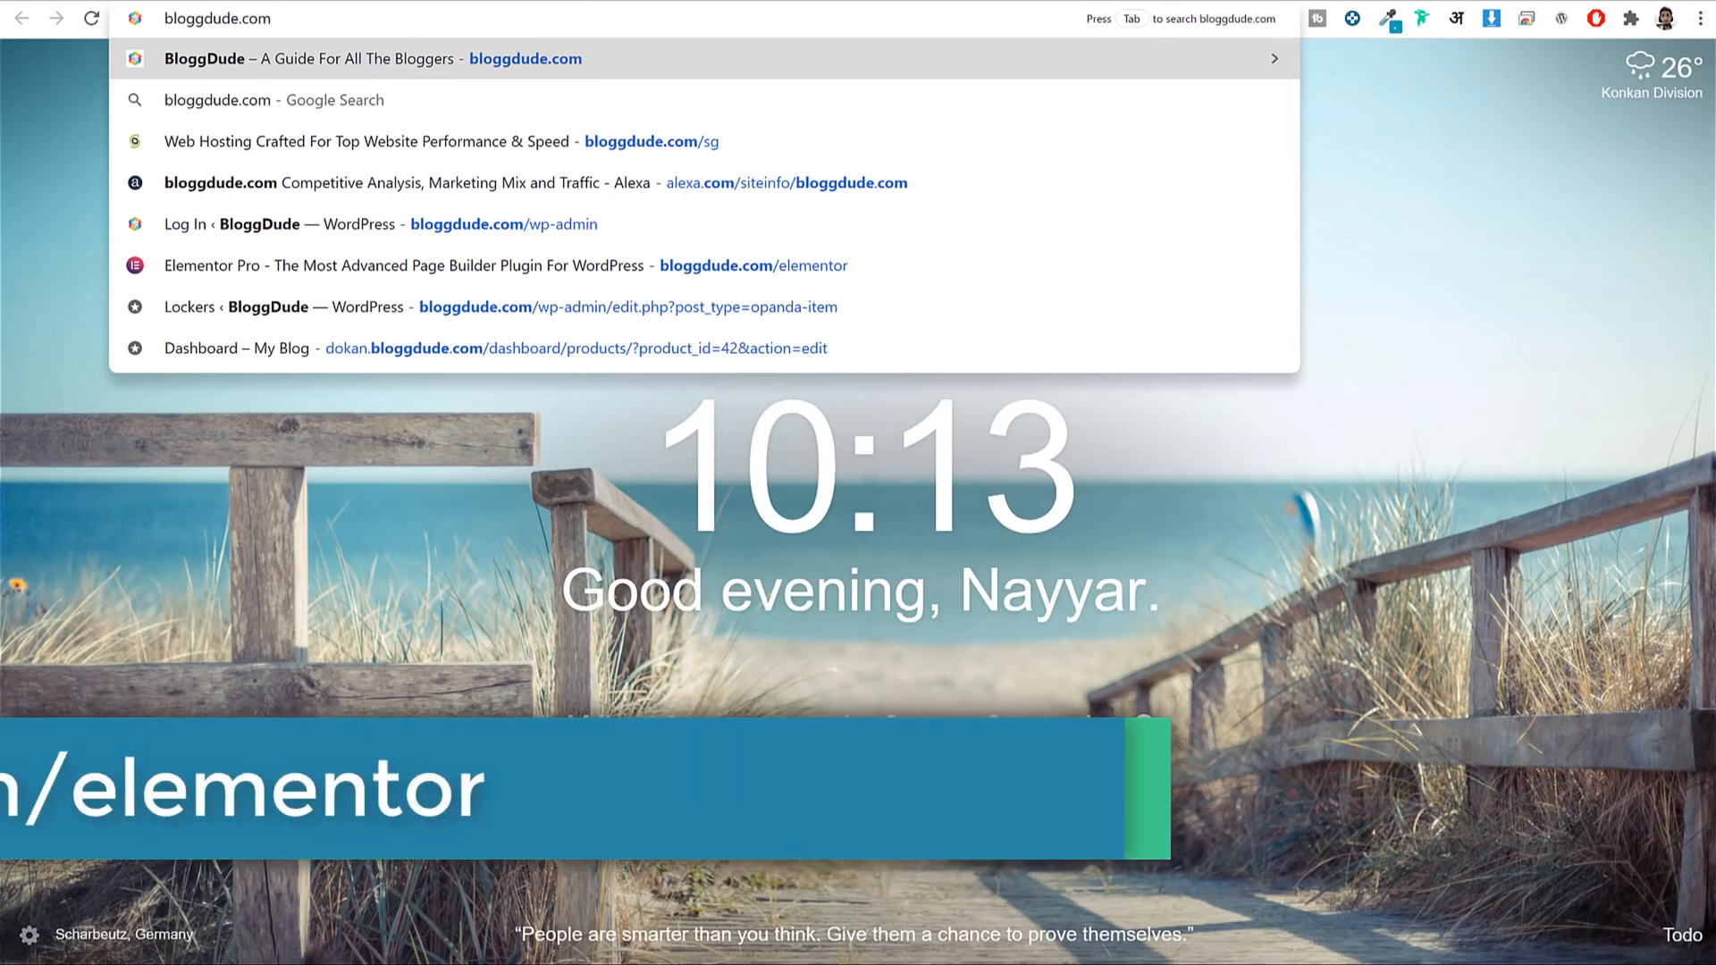
type("/ele")
key("Return")
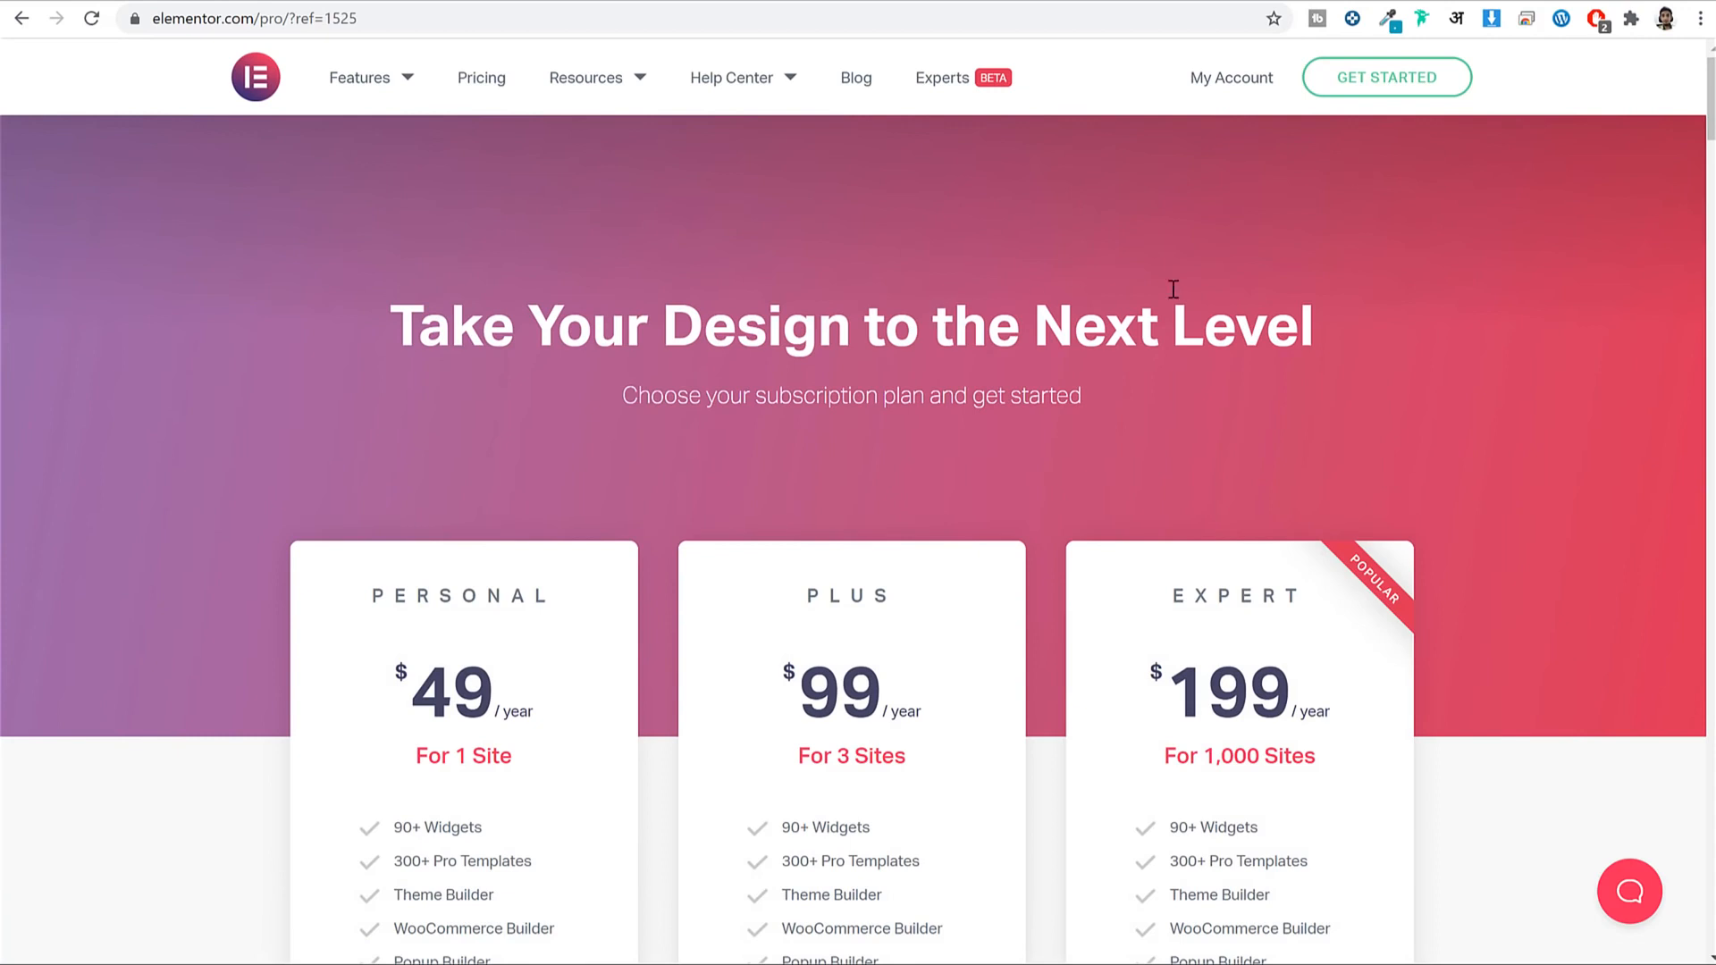
scroll(1162, 268, "down", 4)
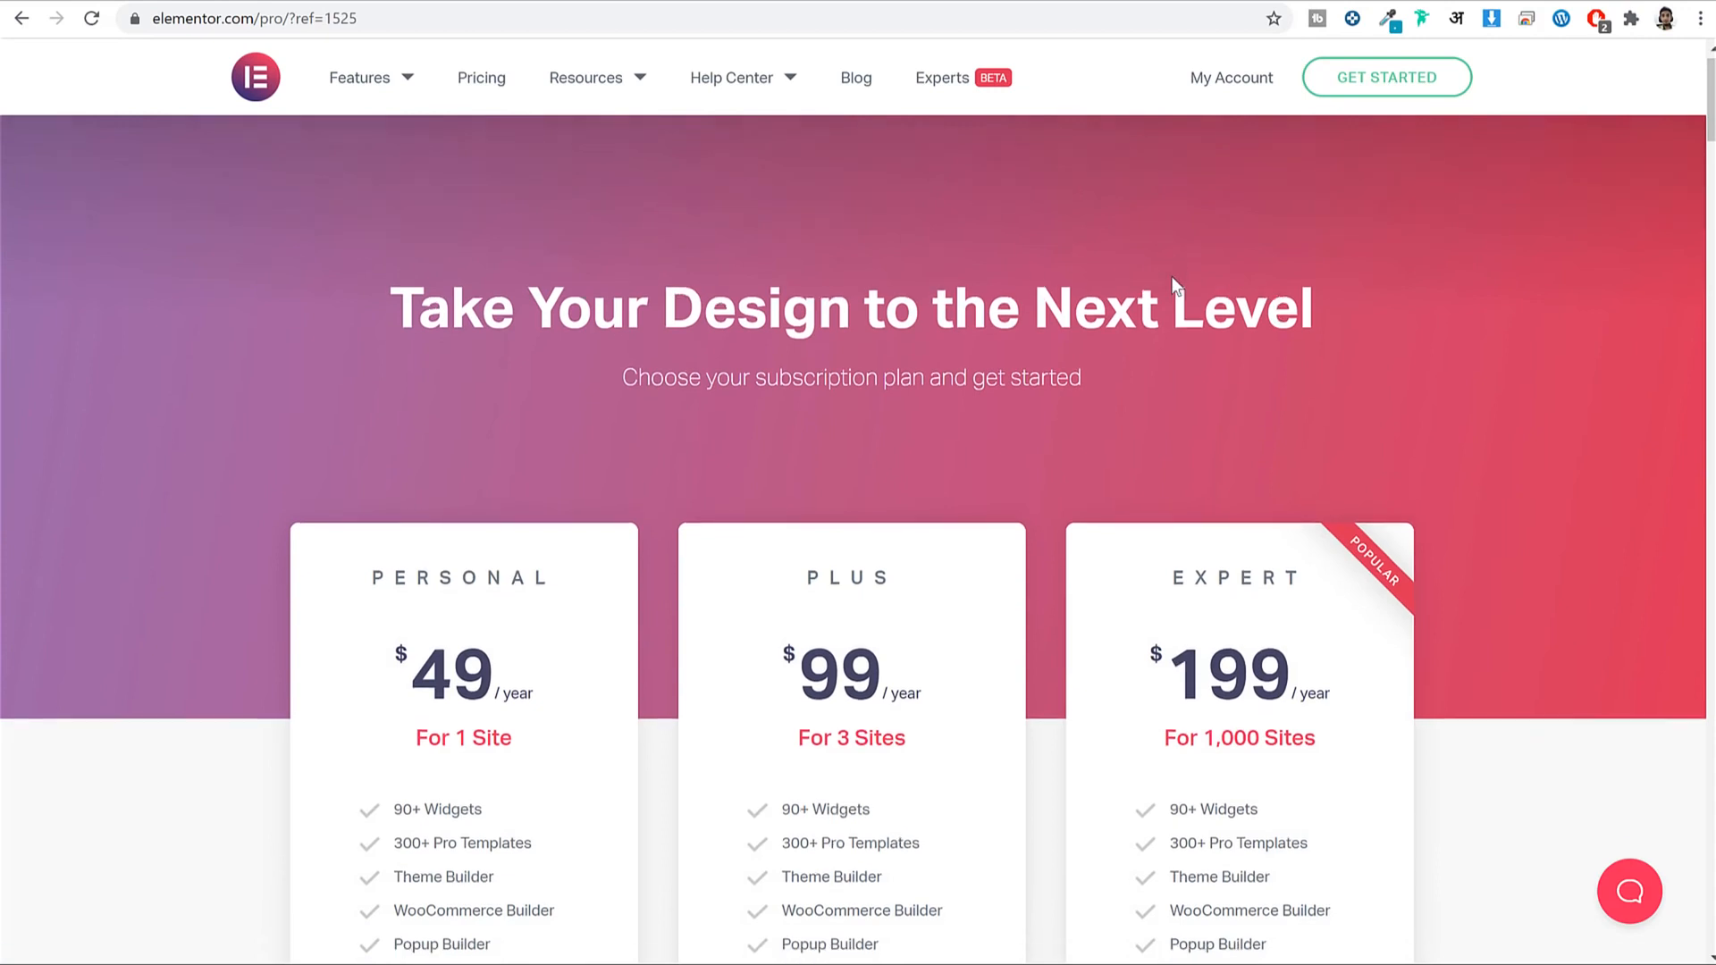
Highlight the Personal plan's $49/year price, 300+ Pro Templates and Theme Builder features.
left_click_drag(390, 352, 497, 408)
left_click(500, 411)
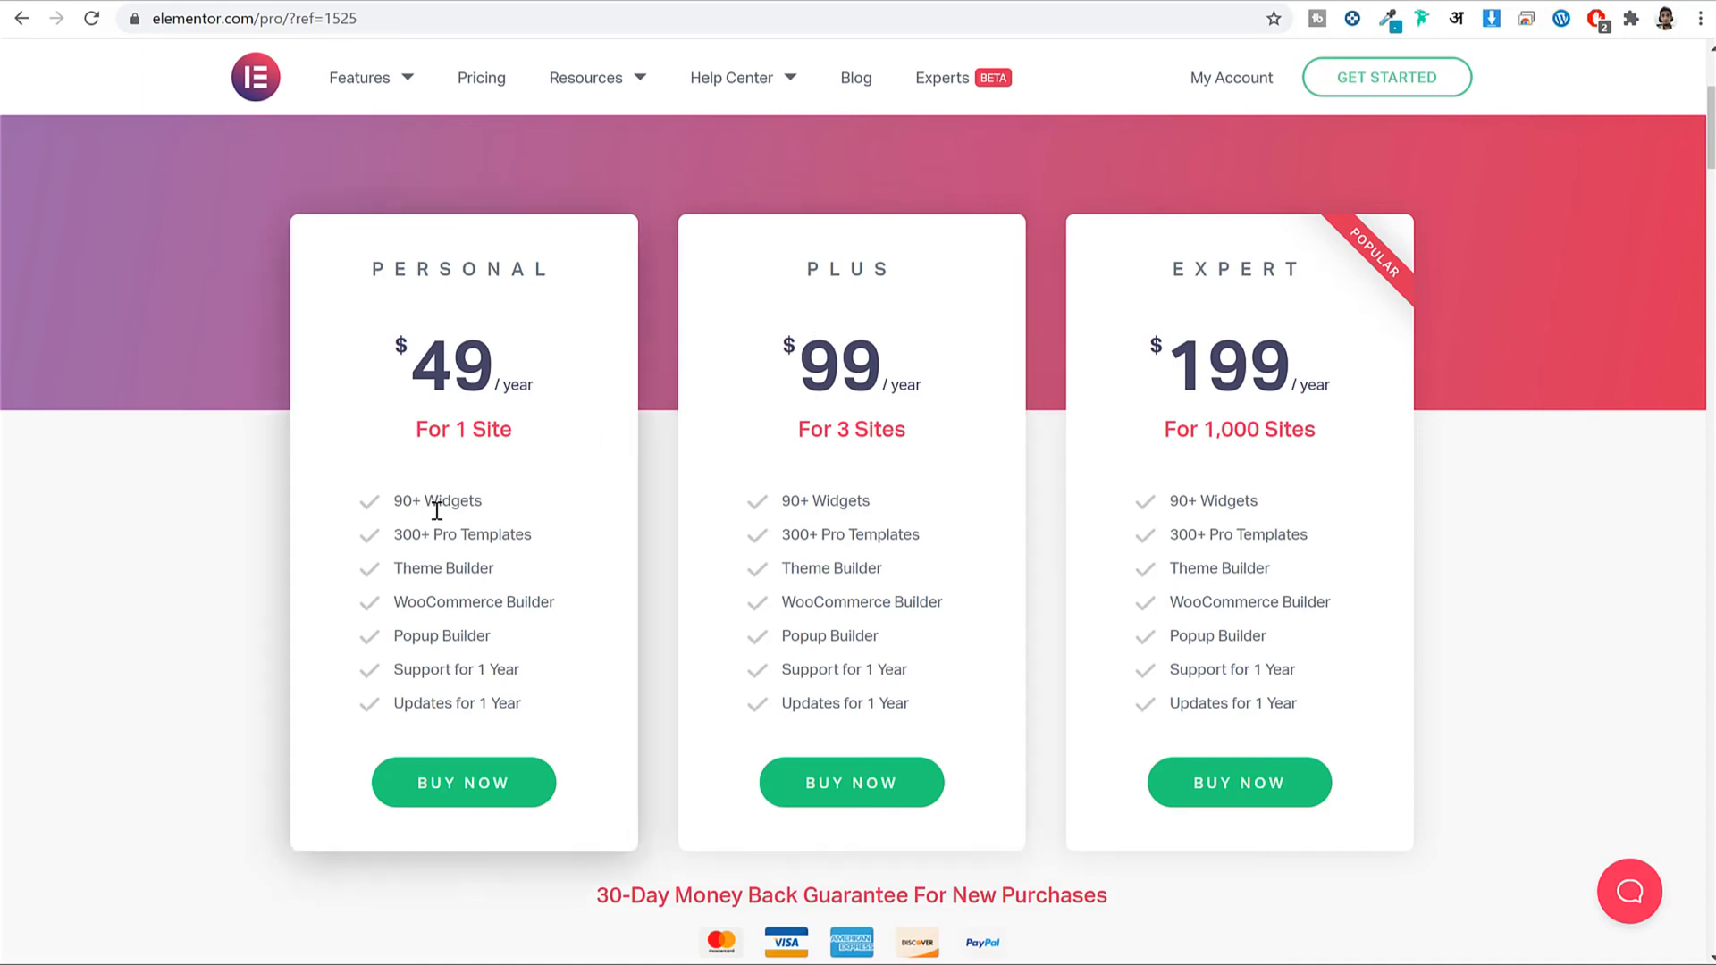
left_click_drag(515, 534, 361, 502)
left_click(472, 538)
left_click_drag(540, 540, 345, 537)
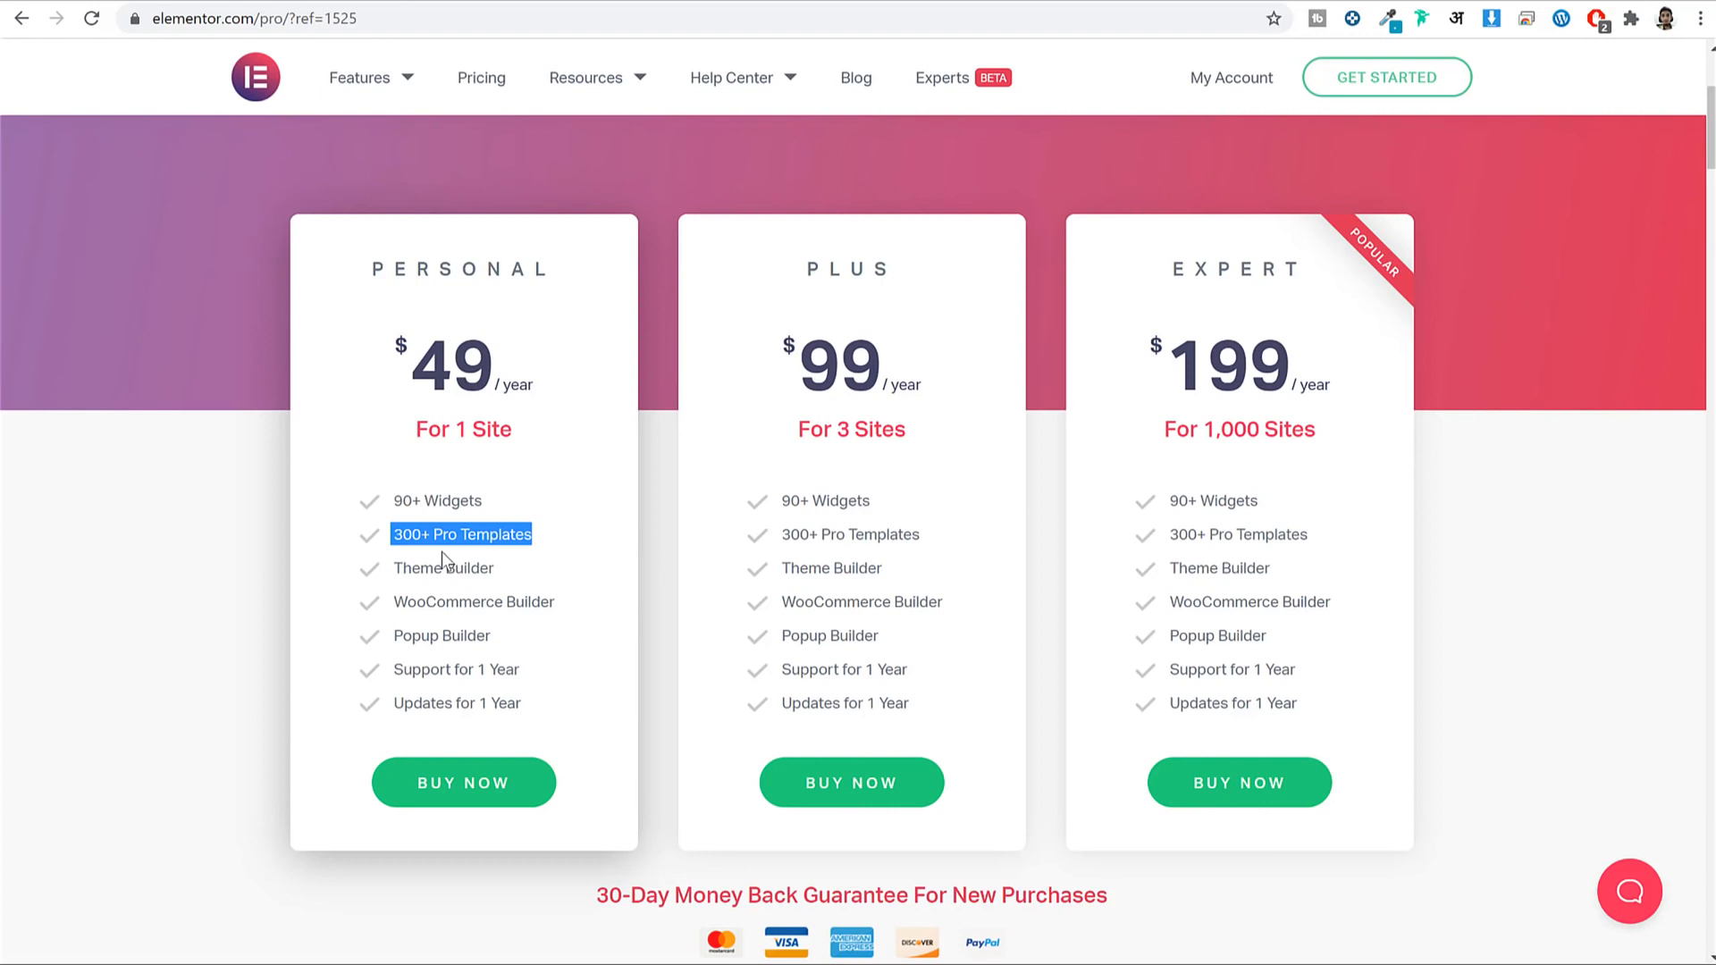
left_click_drag(563, 577, 400, 570)
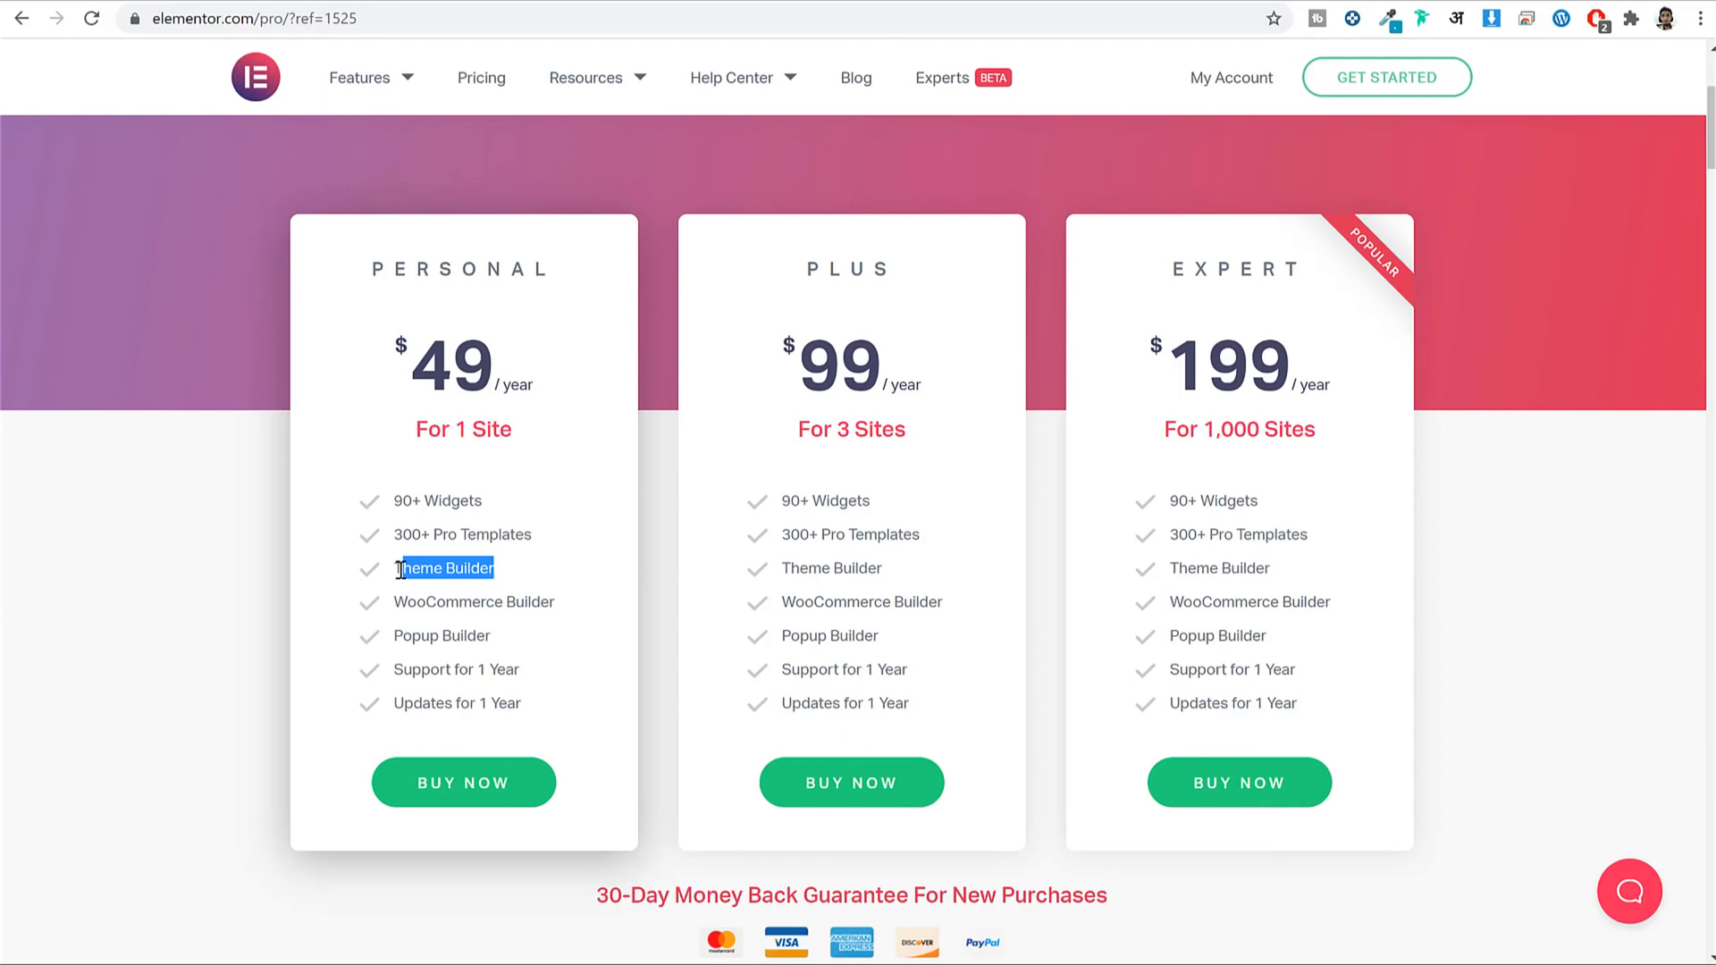
left_click(413, 567)
scroll(527, 679, "up", 2)
scroll(533, 754, "down", 2)
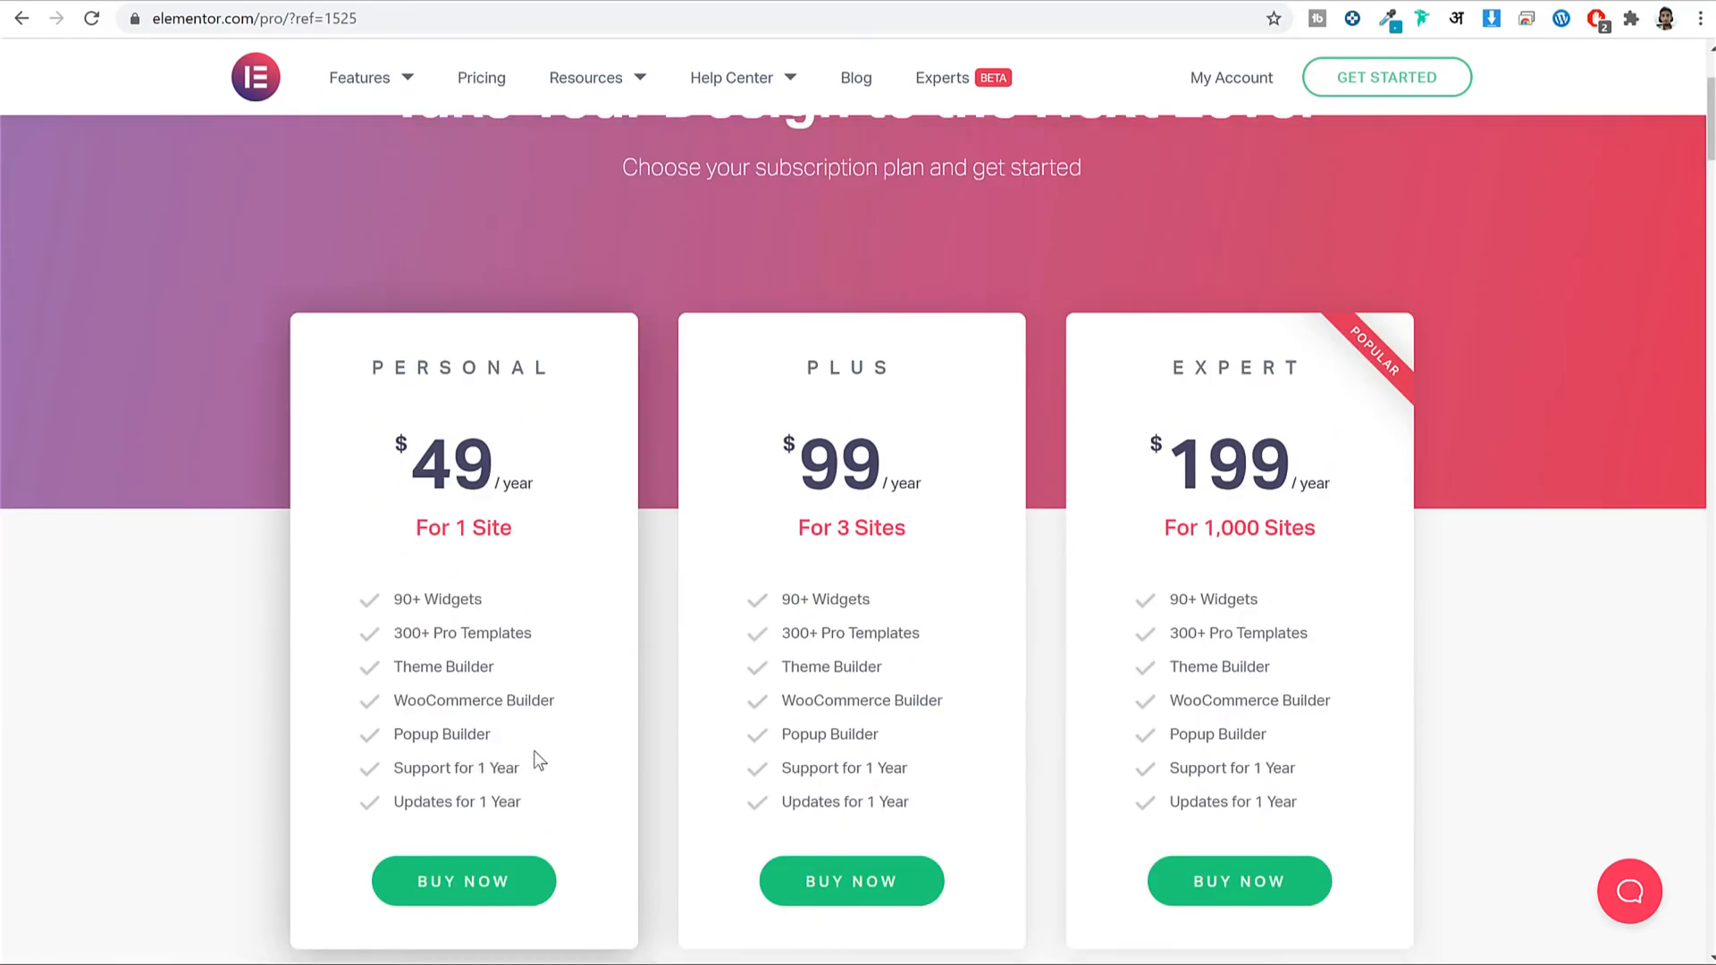
Highlight the Personal plan's 90+ Widgets, Popup Builder and yearly updates, then choose Get Started.
left_click_drag(490, 464, 413, 493)
double_click(413, 509)
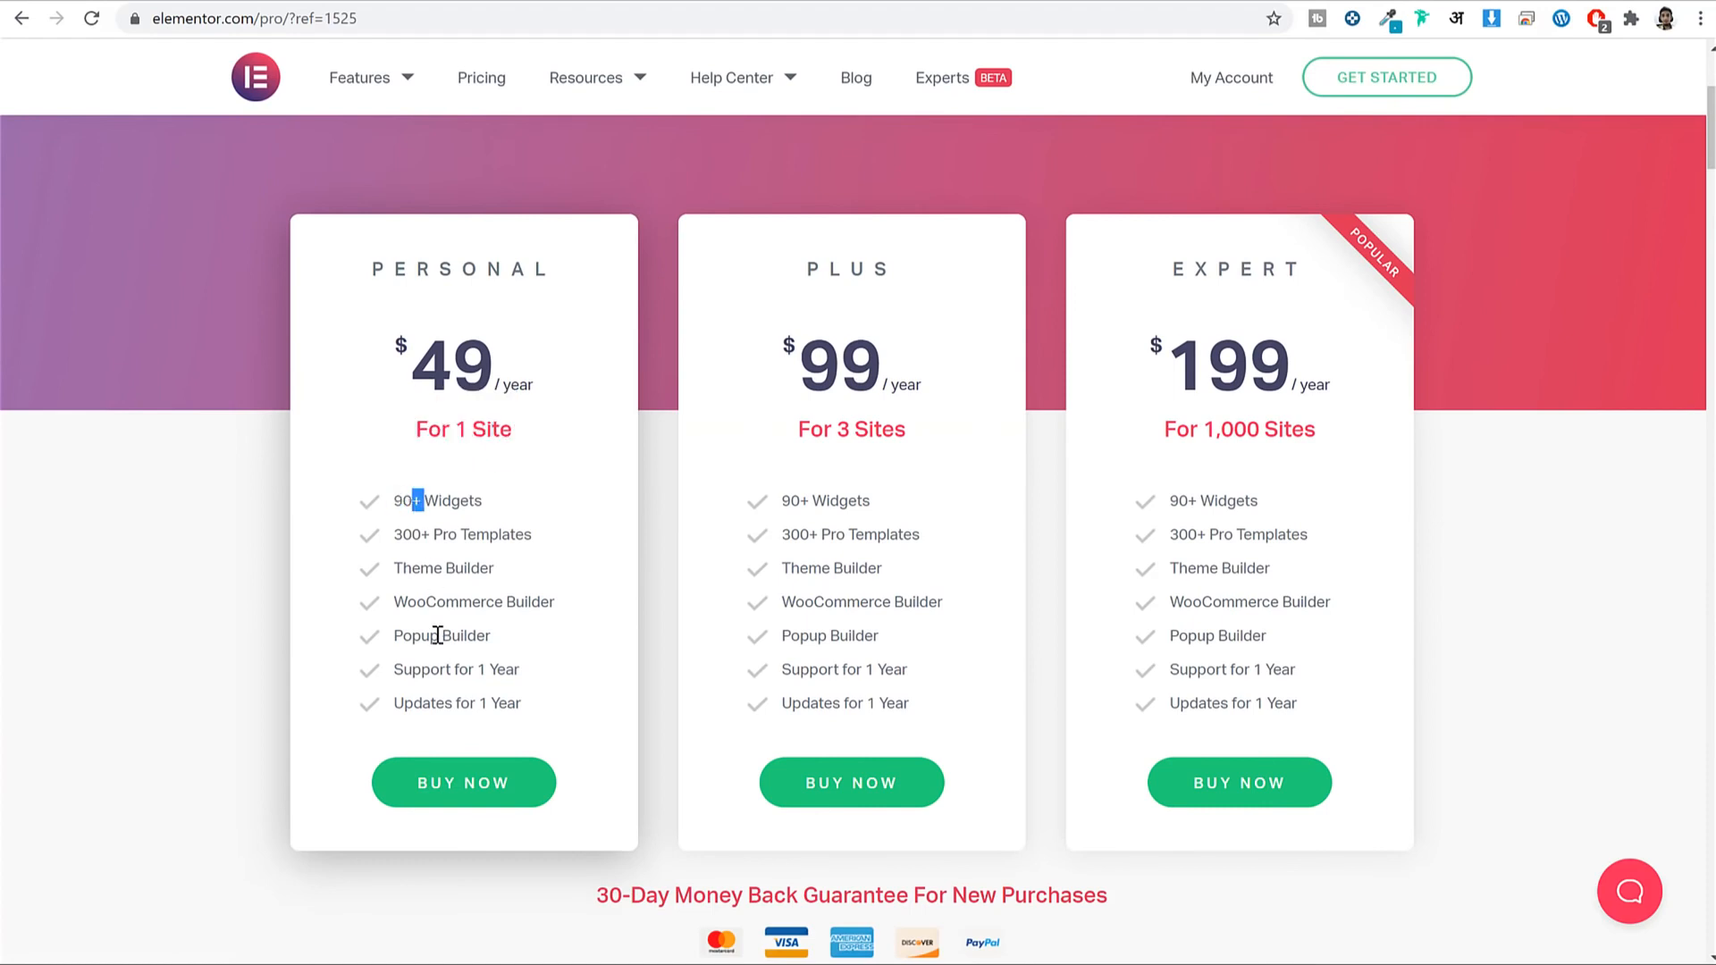
triple_click(441, 637)
left_click(474, 671)
double_click(505, 704)
scroll(537, 657, "up", 2)
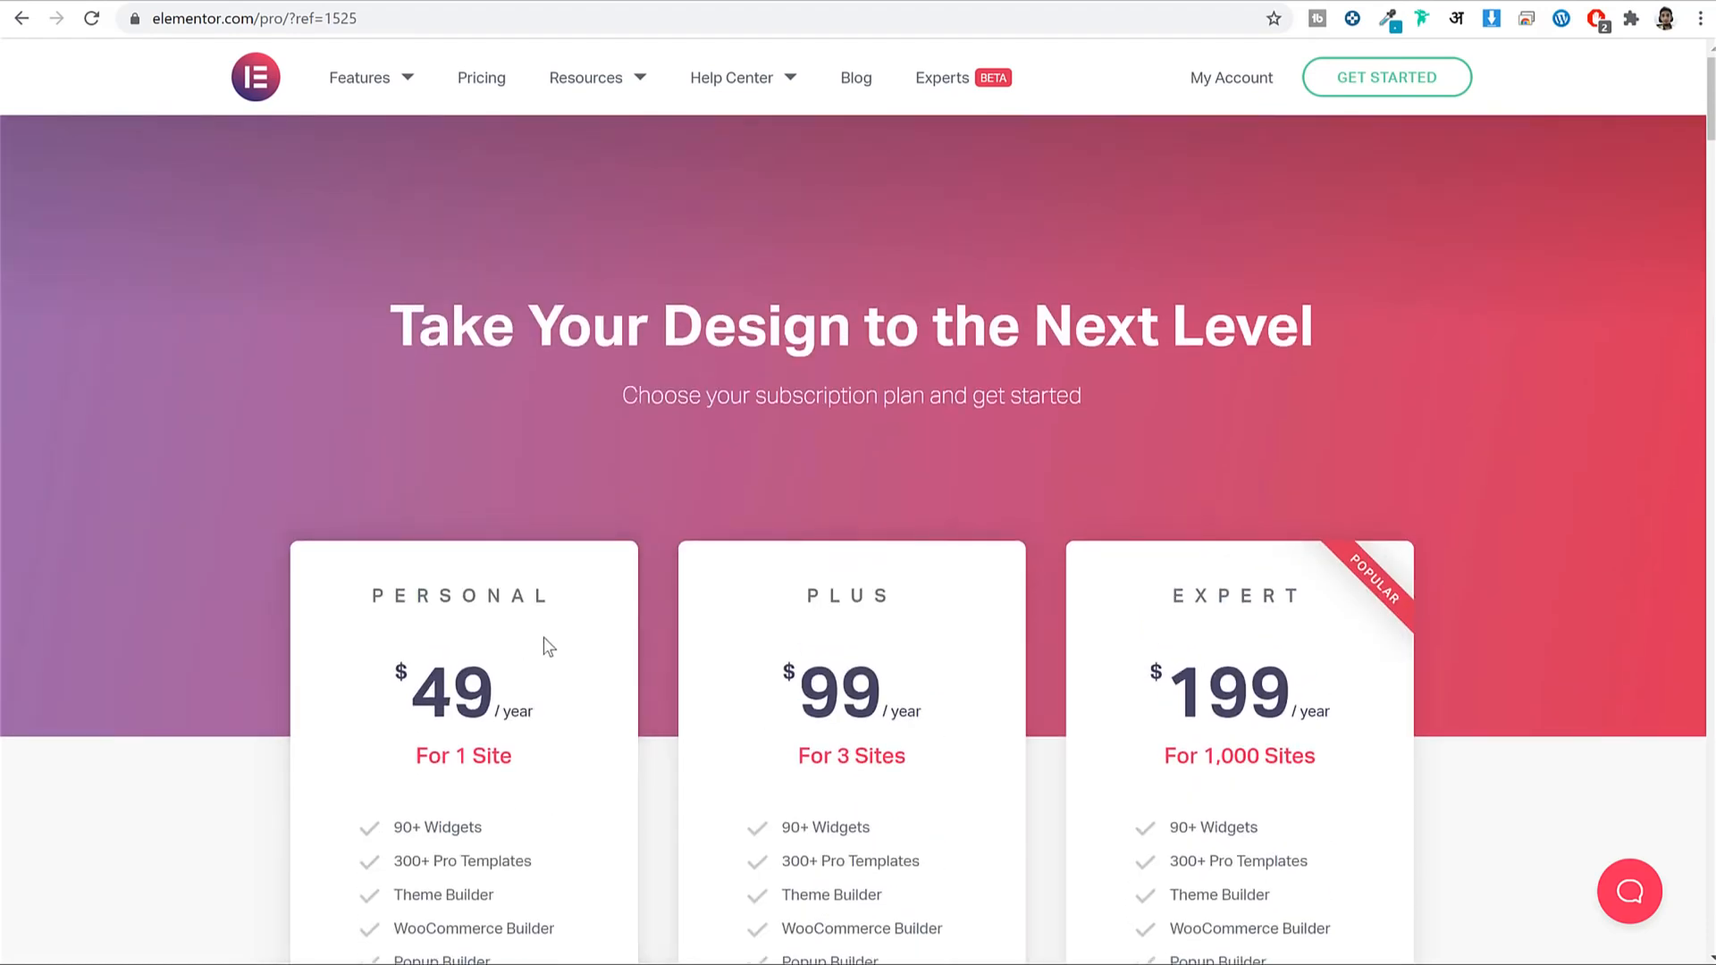
scroll(536, 657, "down", 3)
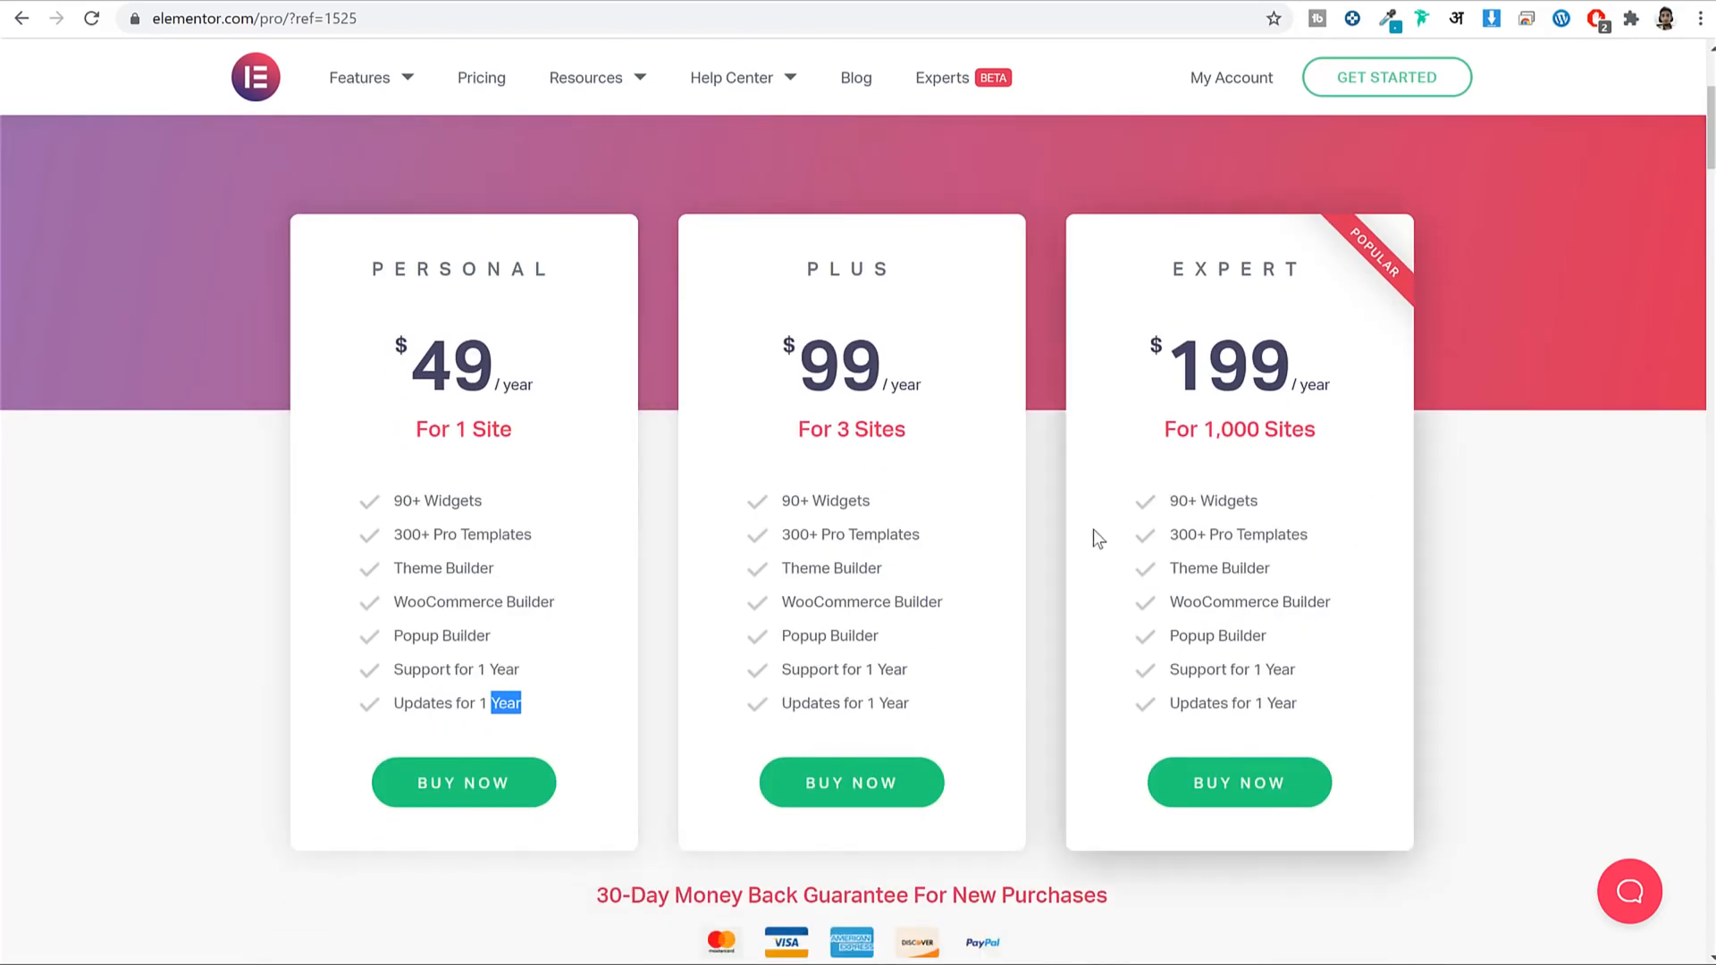
scroll(1251, 532, "up", 4)
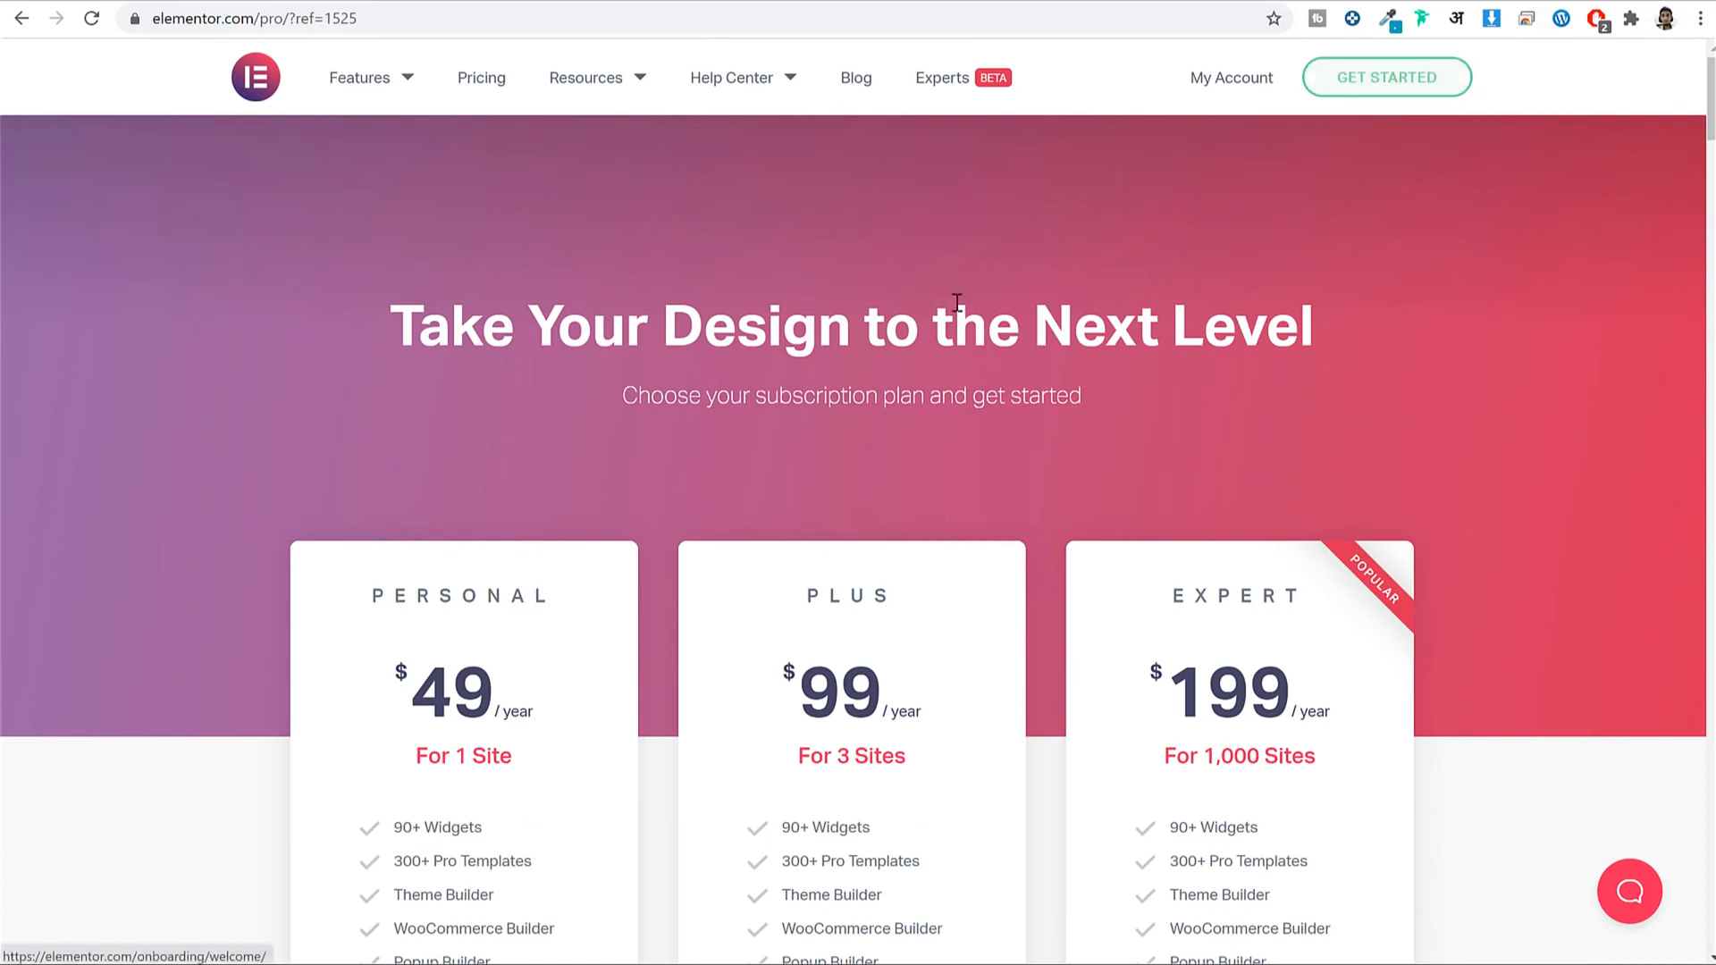
left_click(1399, 85)
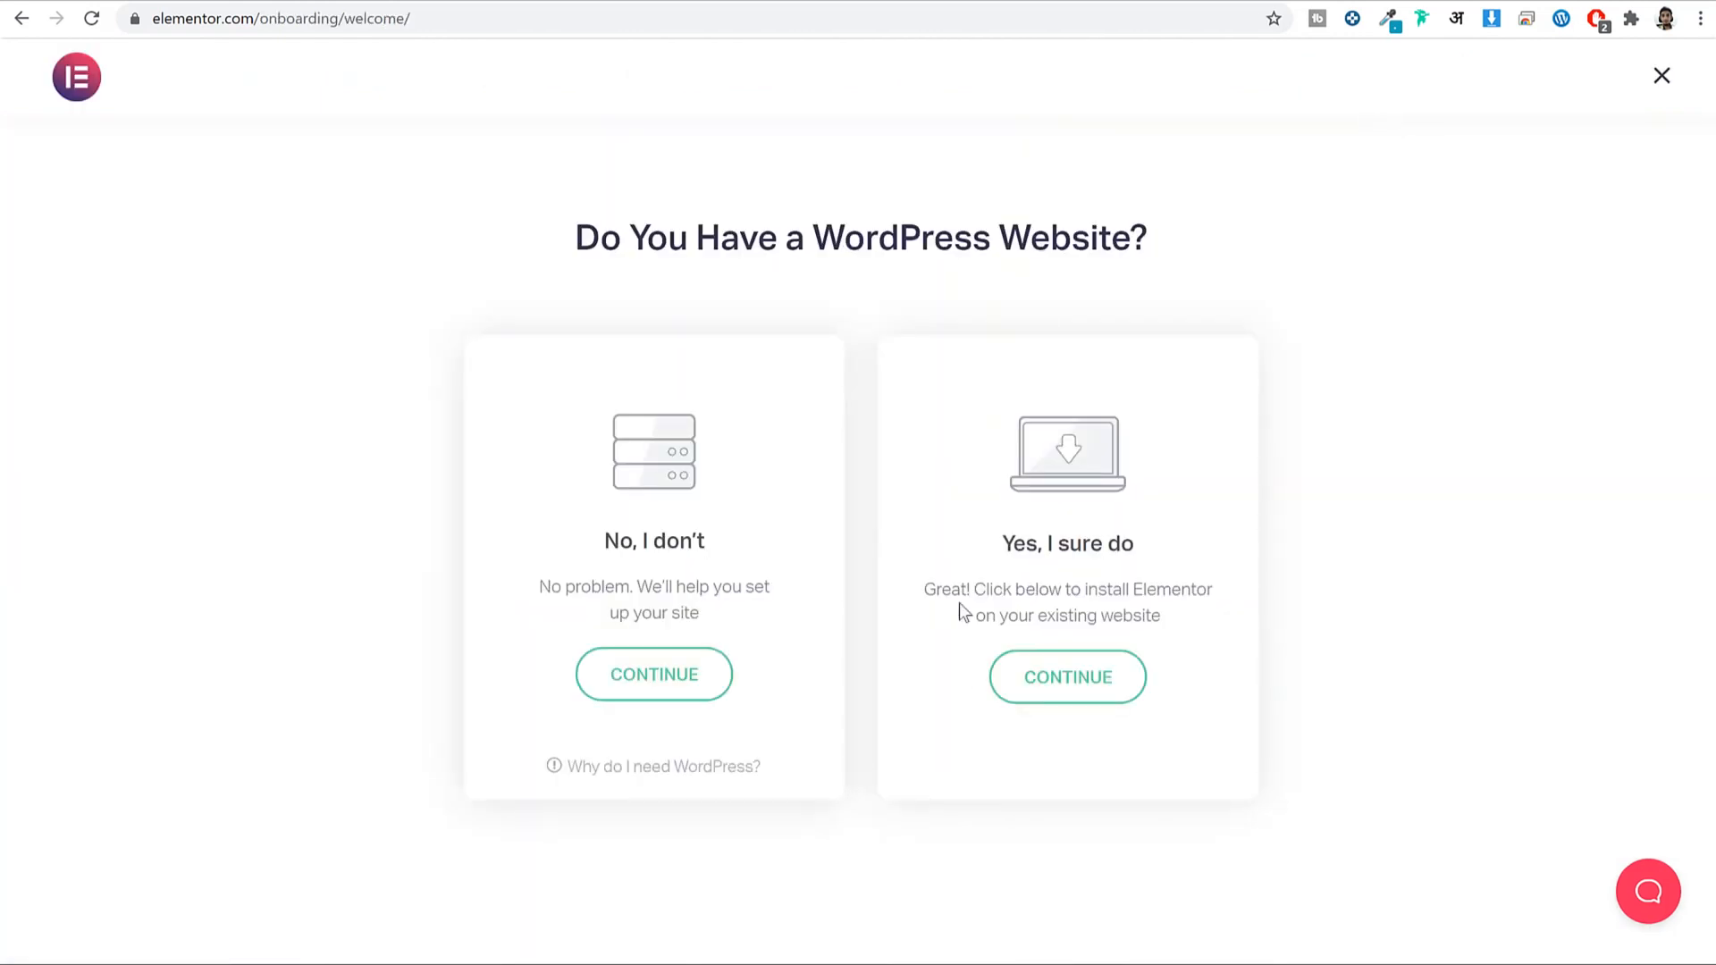
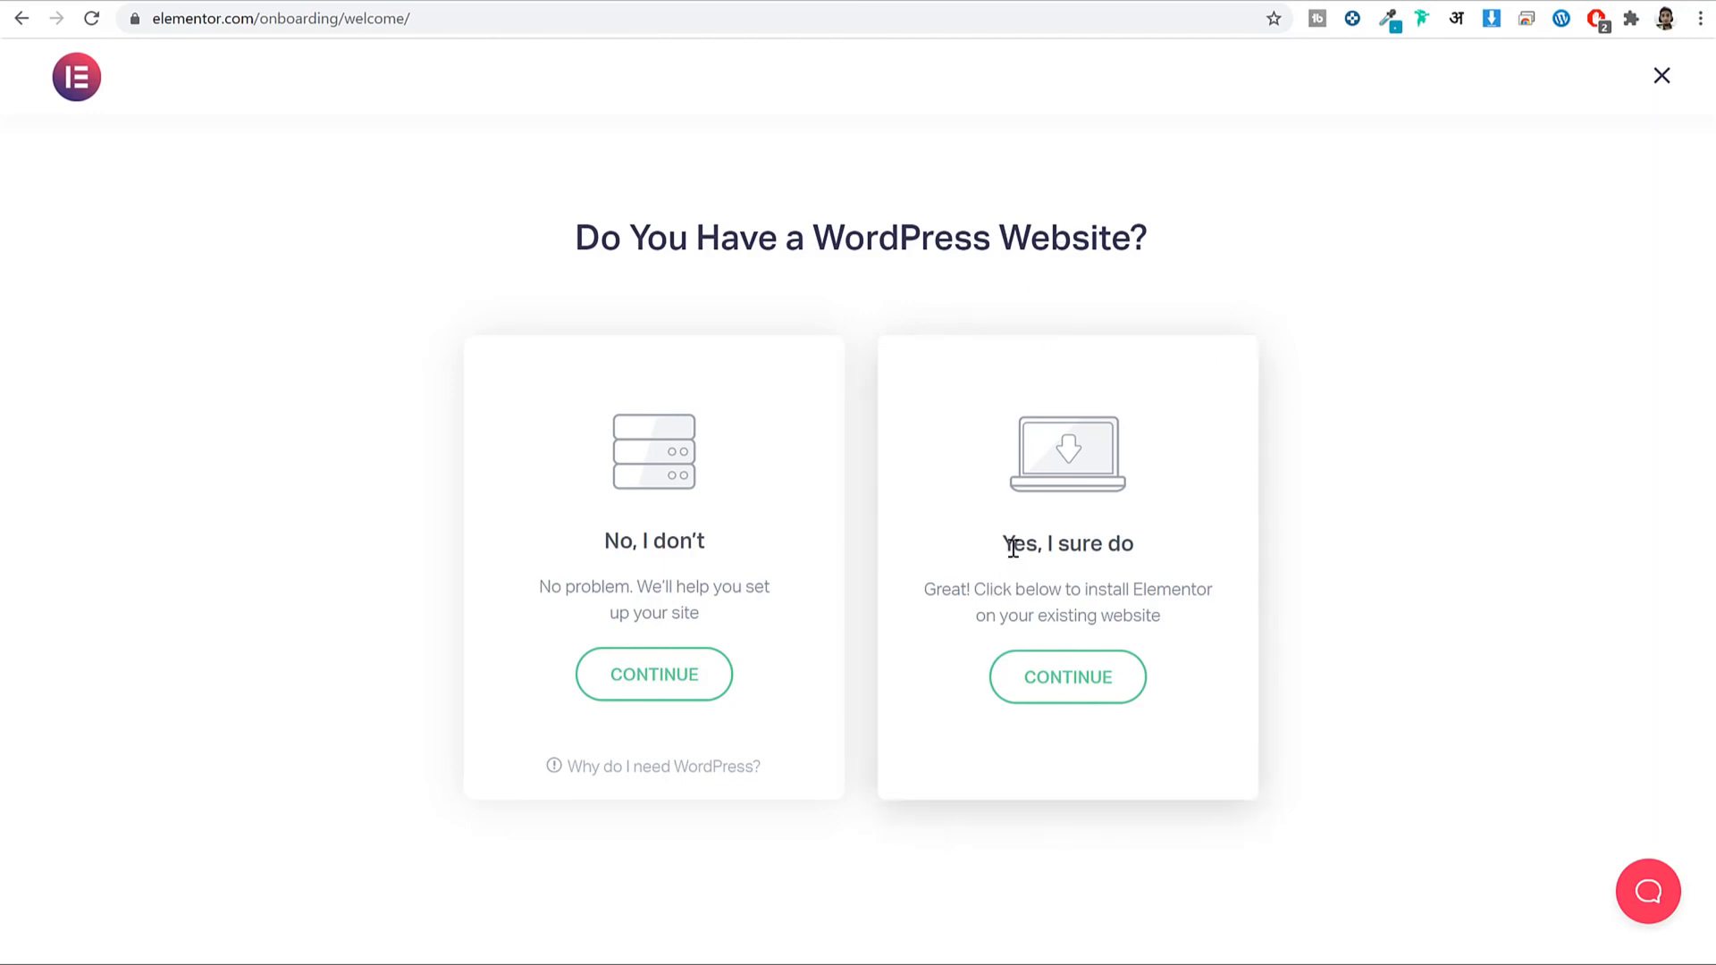
Confirm the site runs WordPress, paste its URL, verify it, and start the Elementor auto-install.
left_click_drag(1006, 545, 1139, 544)
left_click(1098, 704)
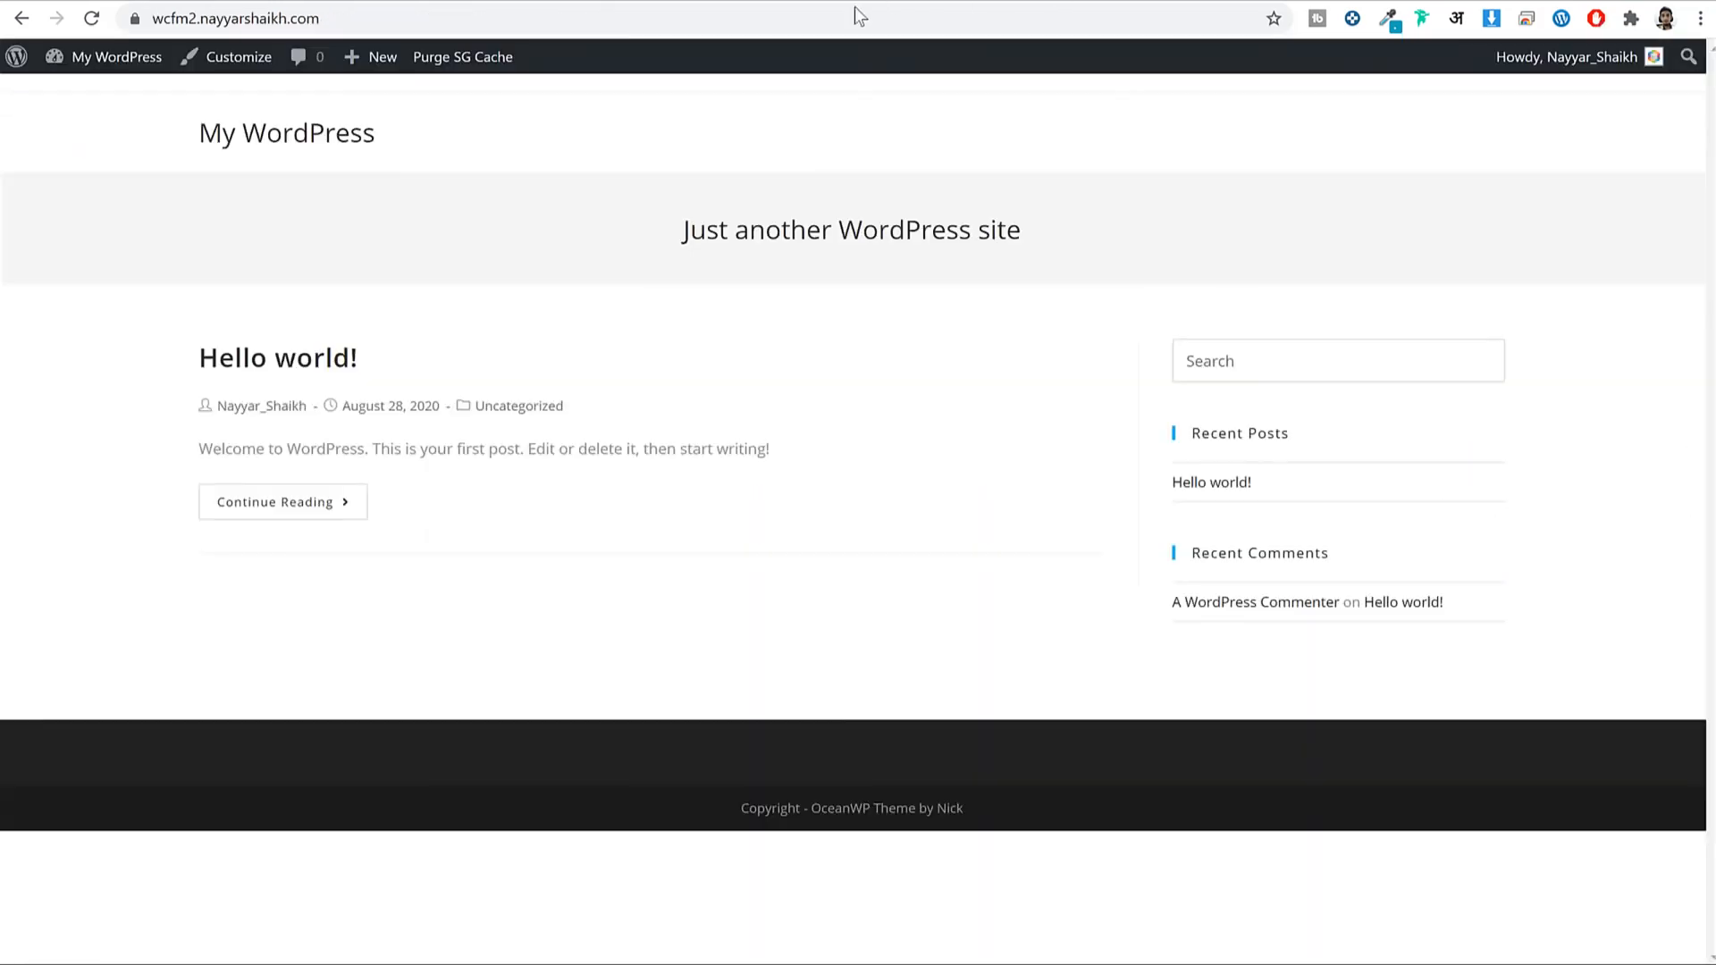
left_click(648, 15)
key("ctrl+c")
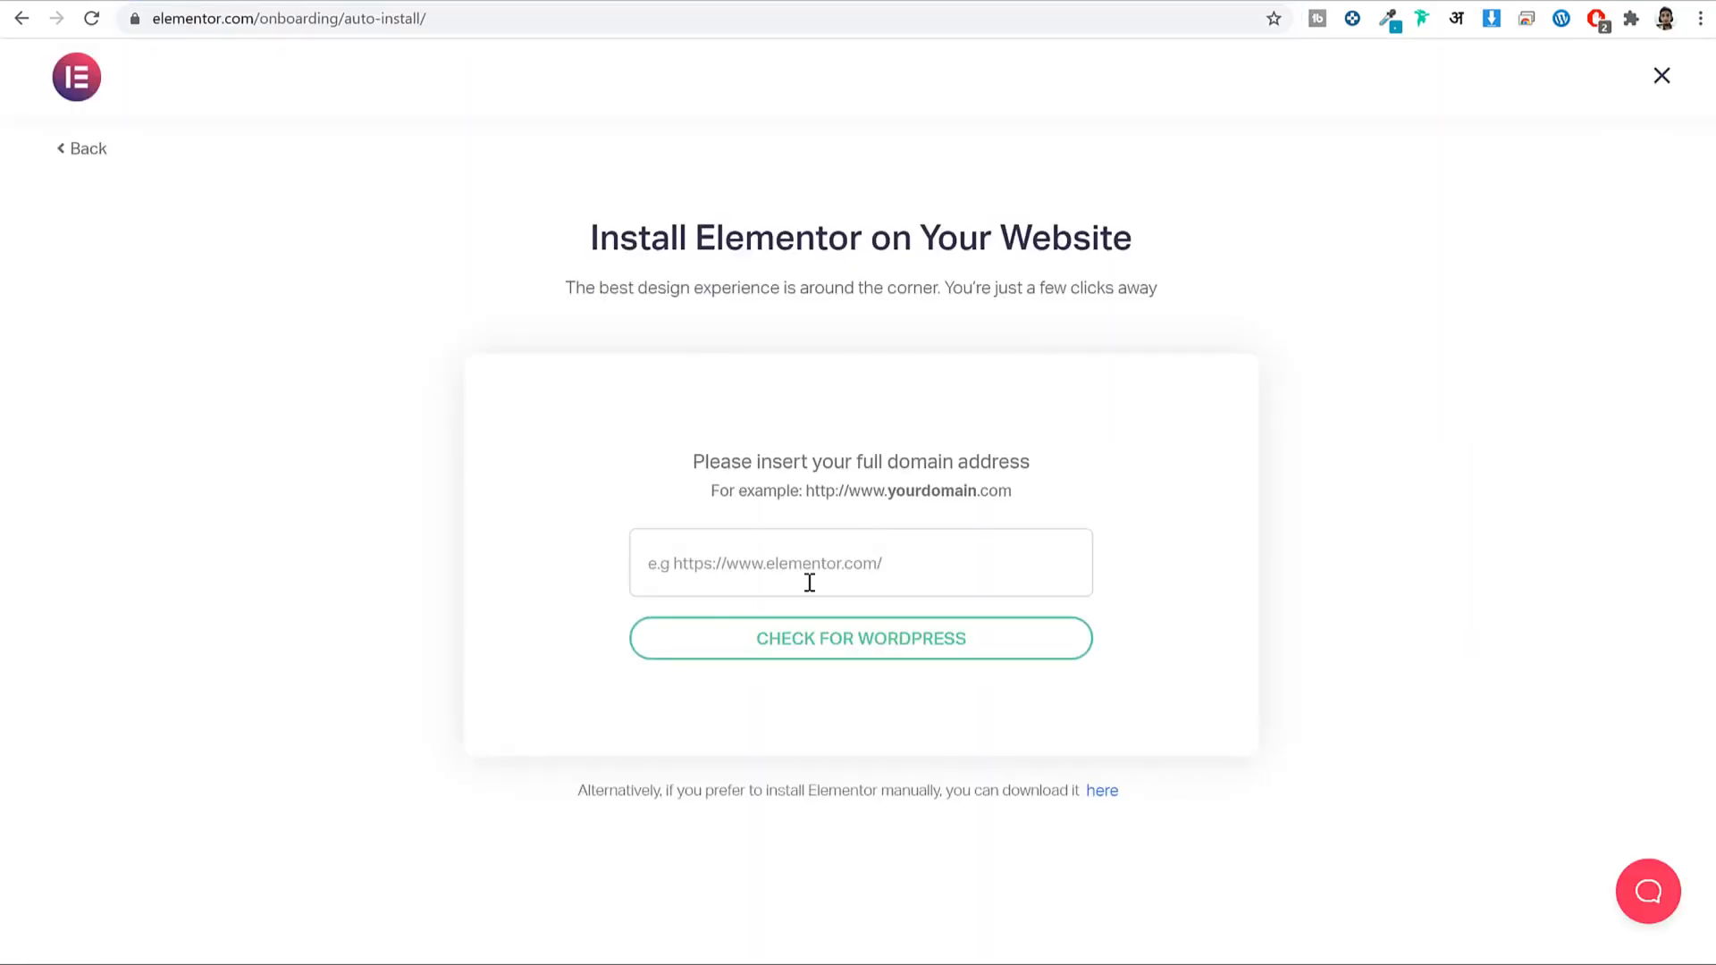
left_click(809, 583)
key("ctrl+v")
left_click(845, 633)
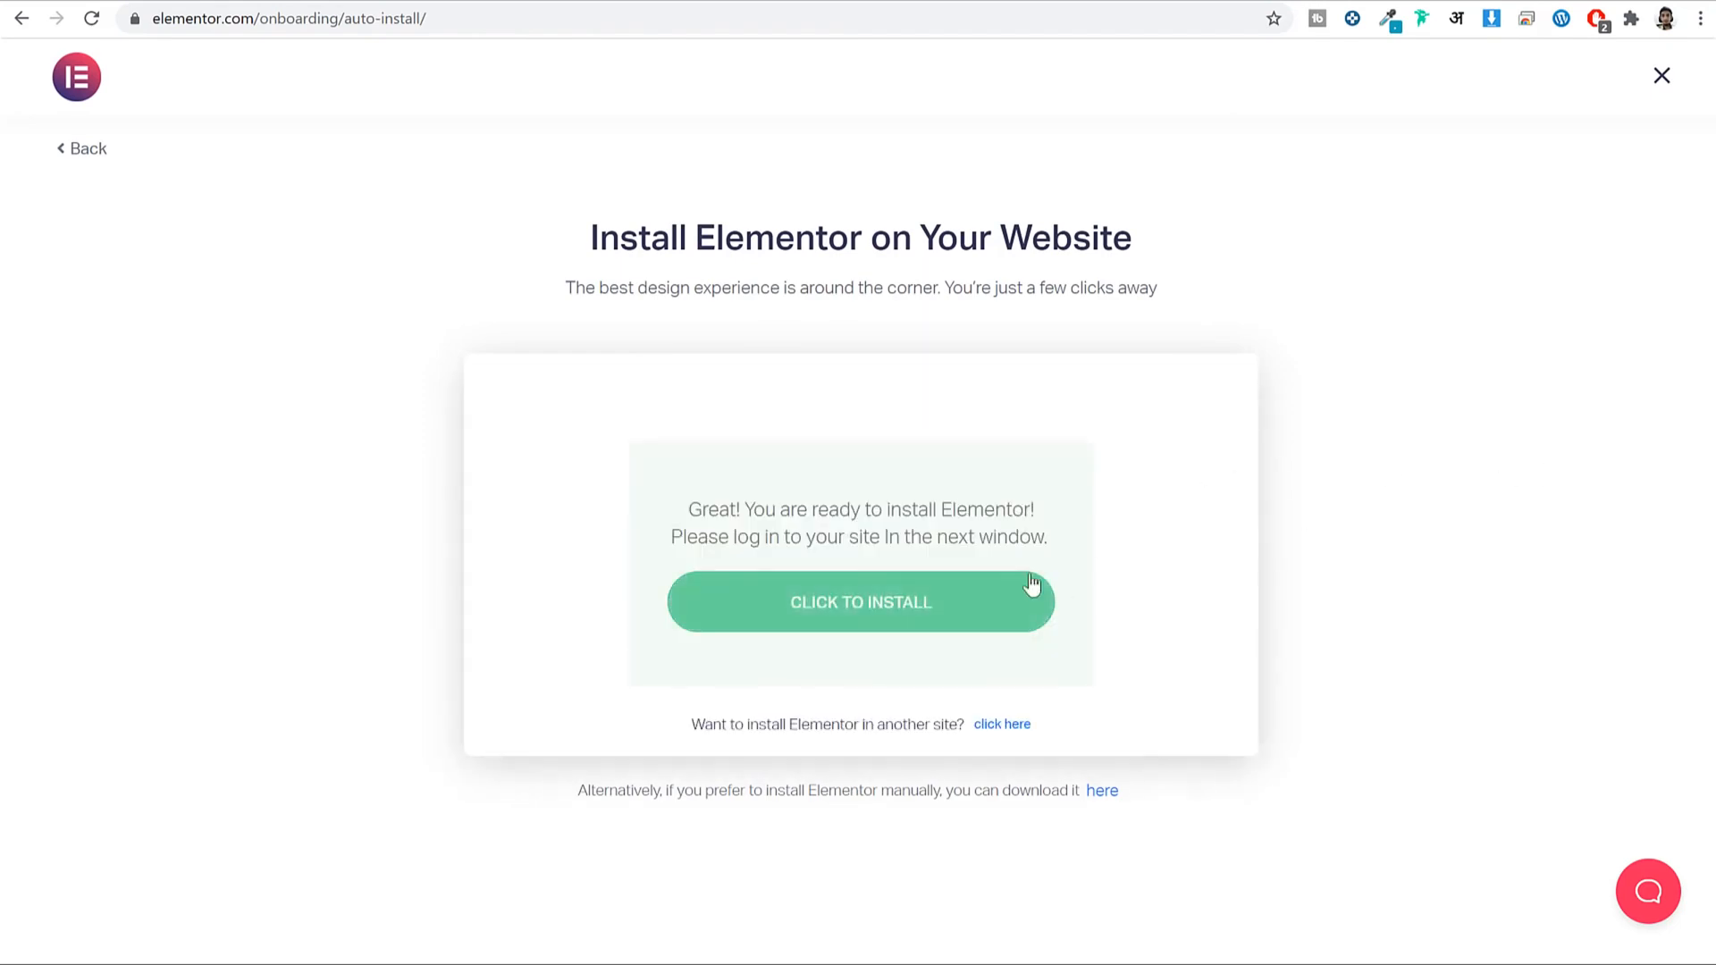
left_click(925, 620)
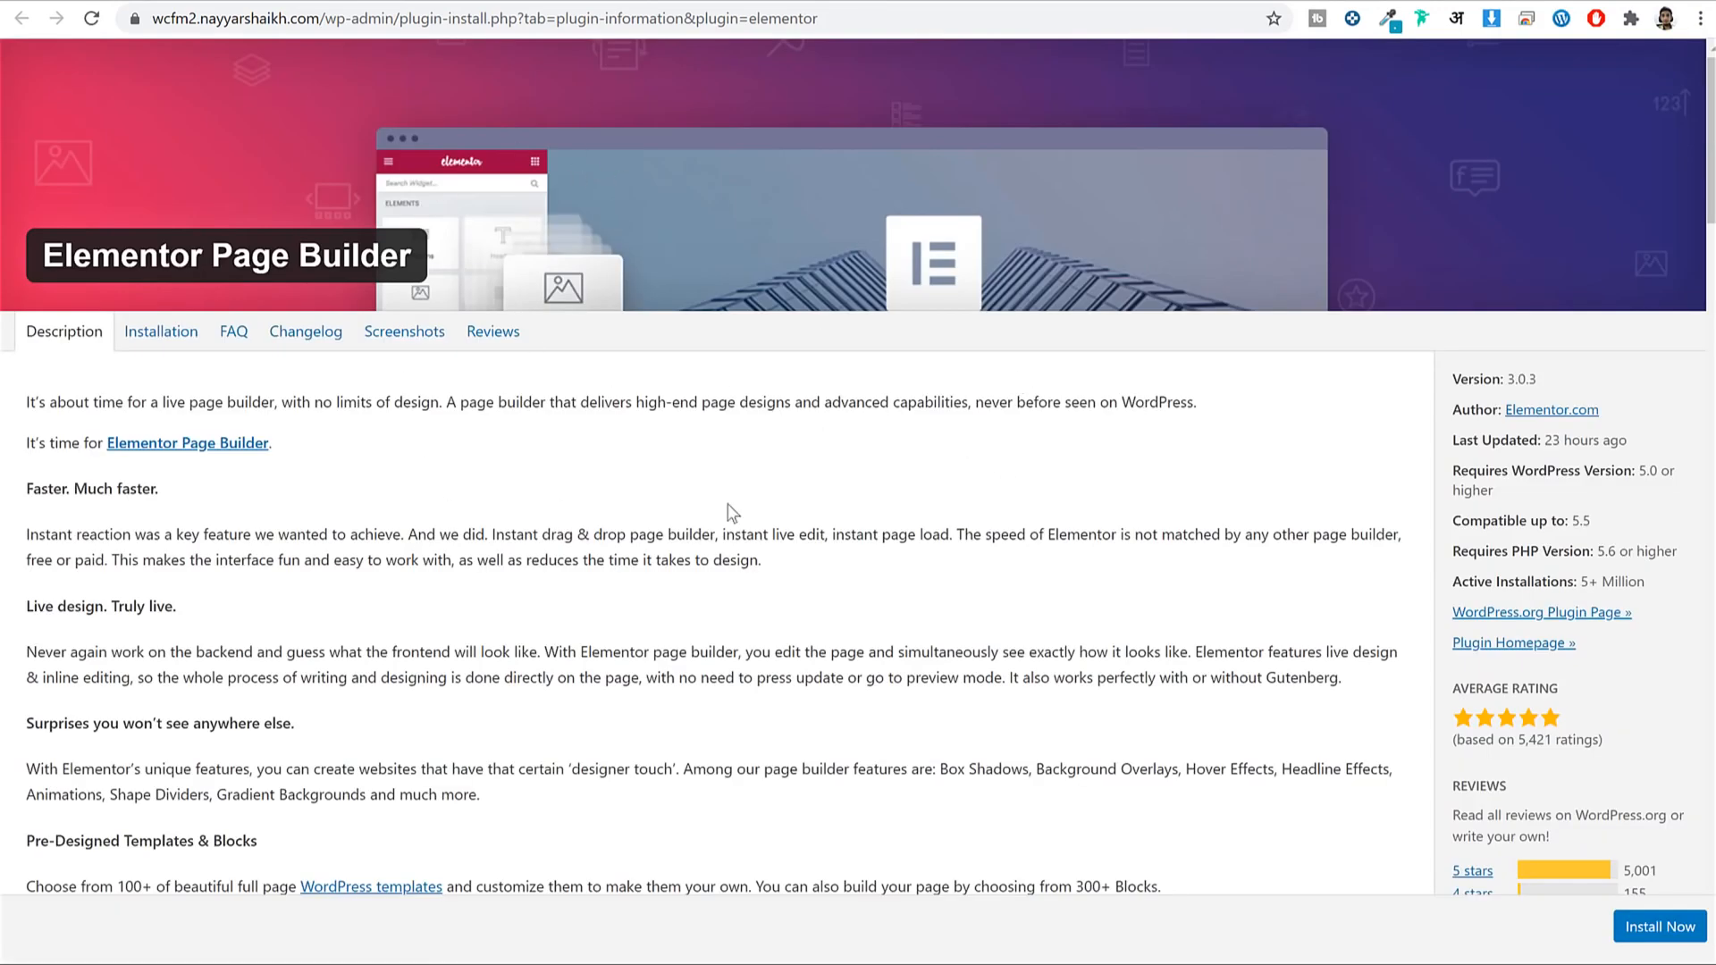
Install Elementor Page Builder 3.0.3 and return to the plugin installer.
scroll(1544, 563, "down", 4)
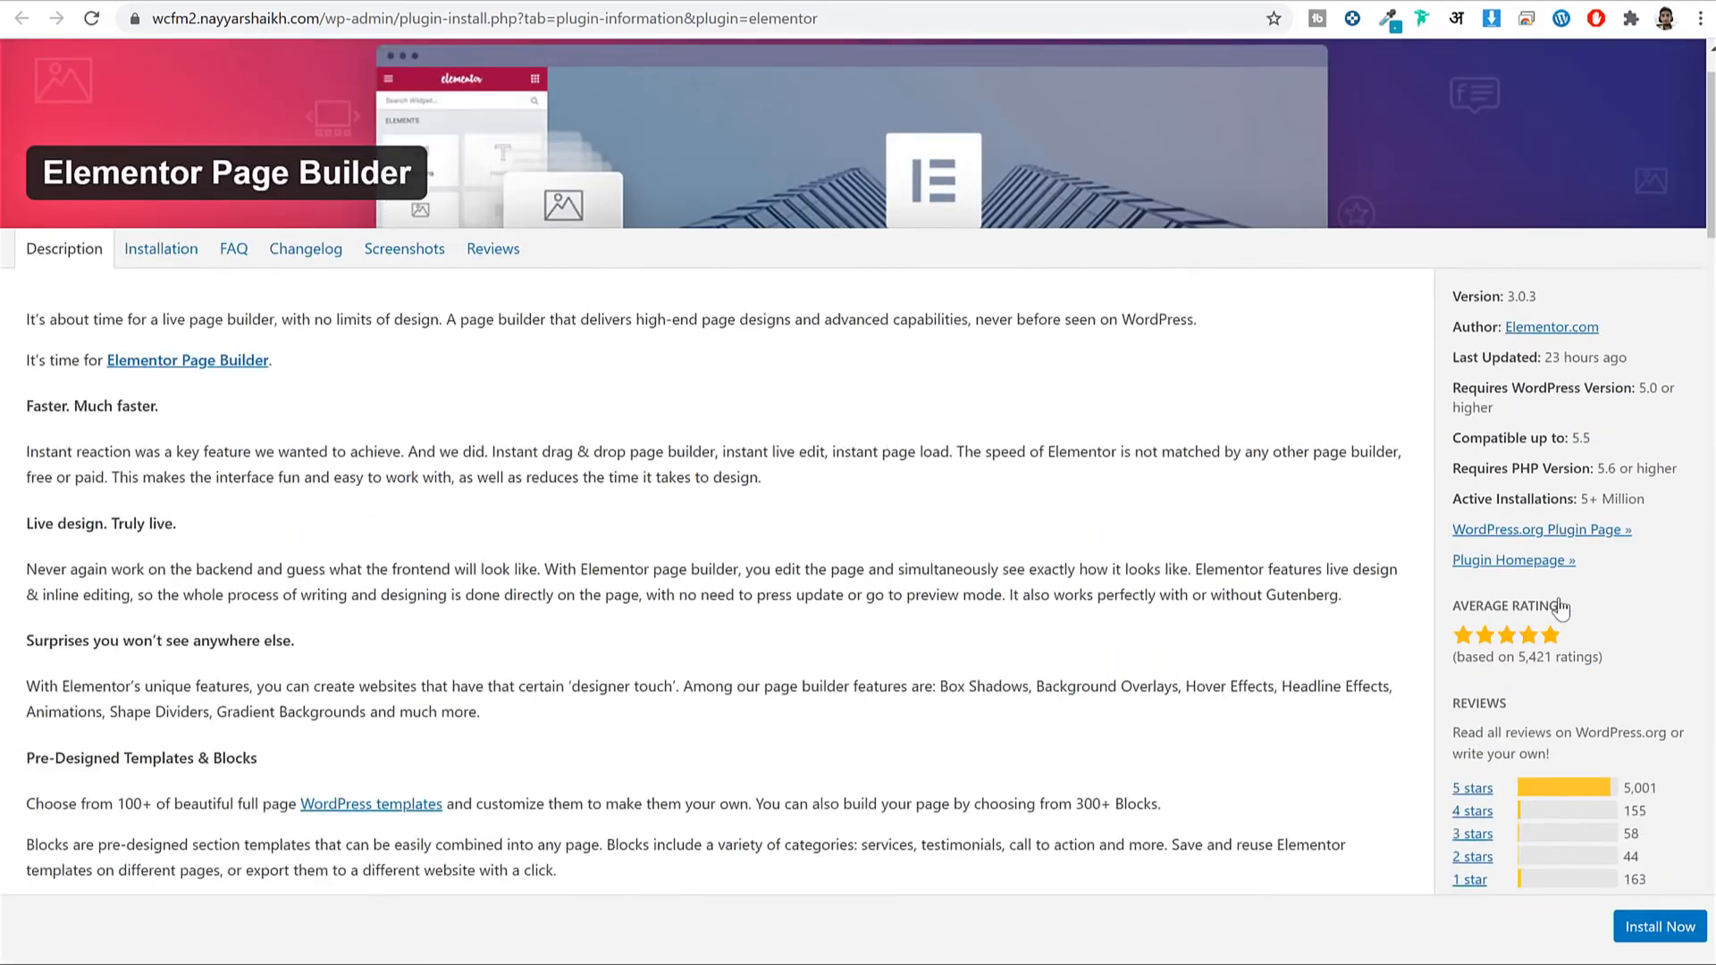
left_click(1677, 938)
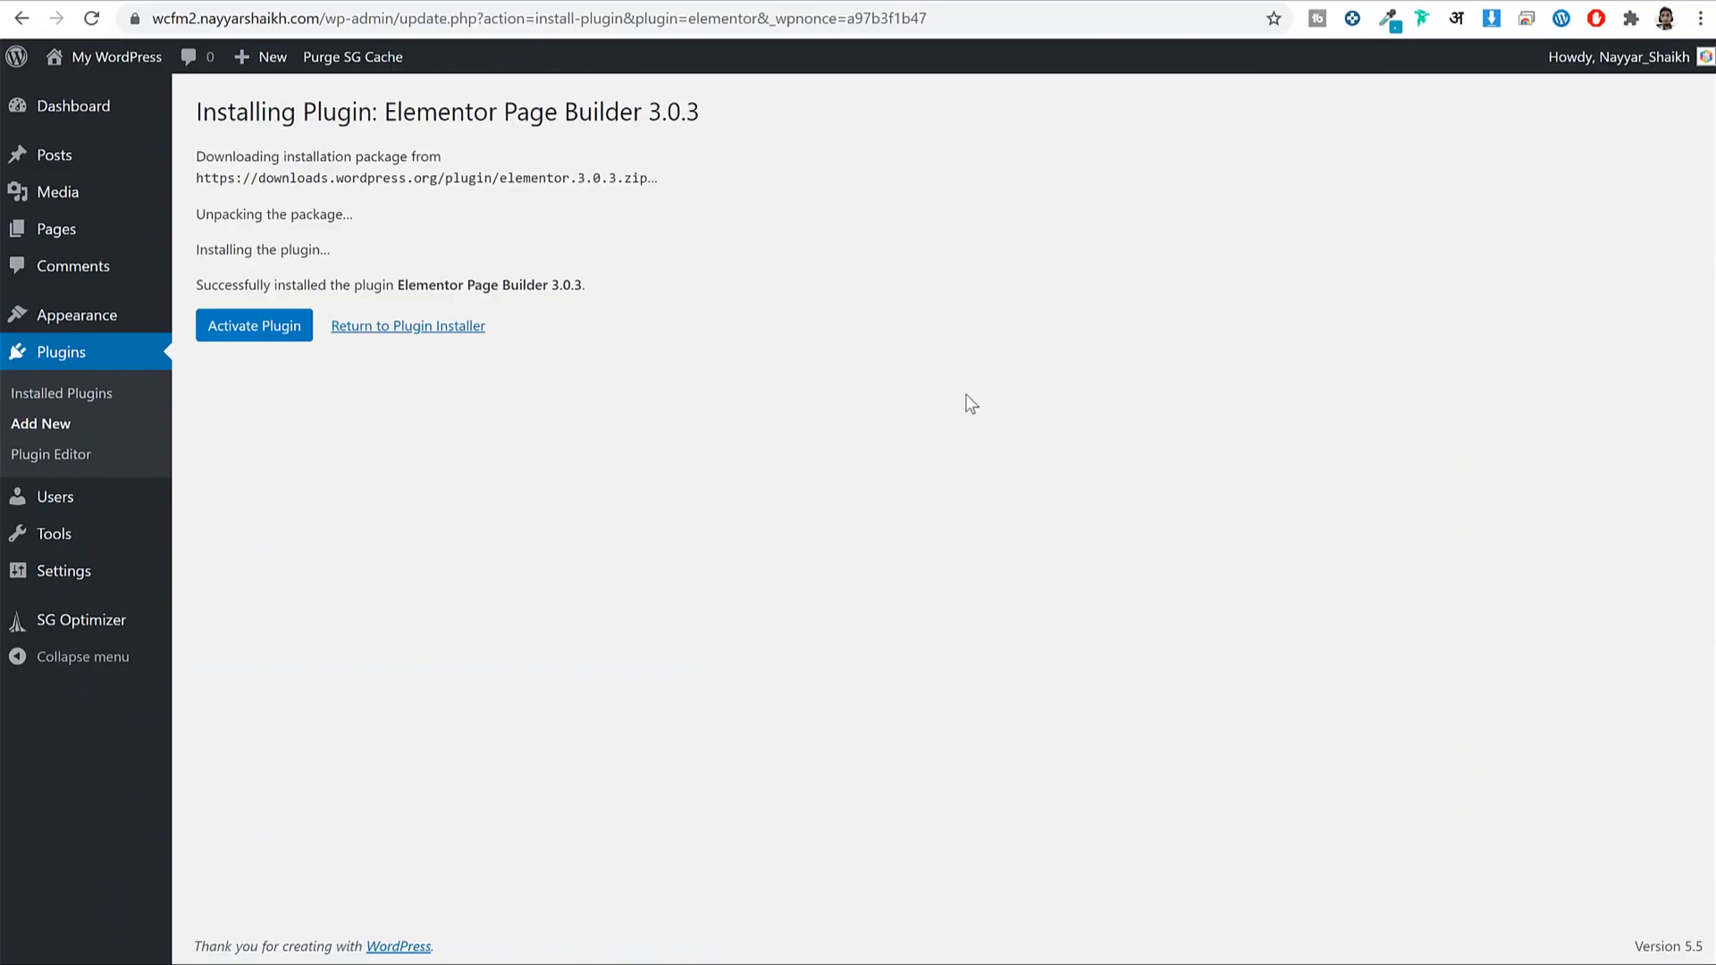
left_click(387, 329)
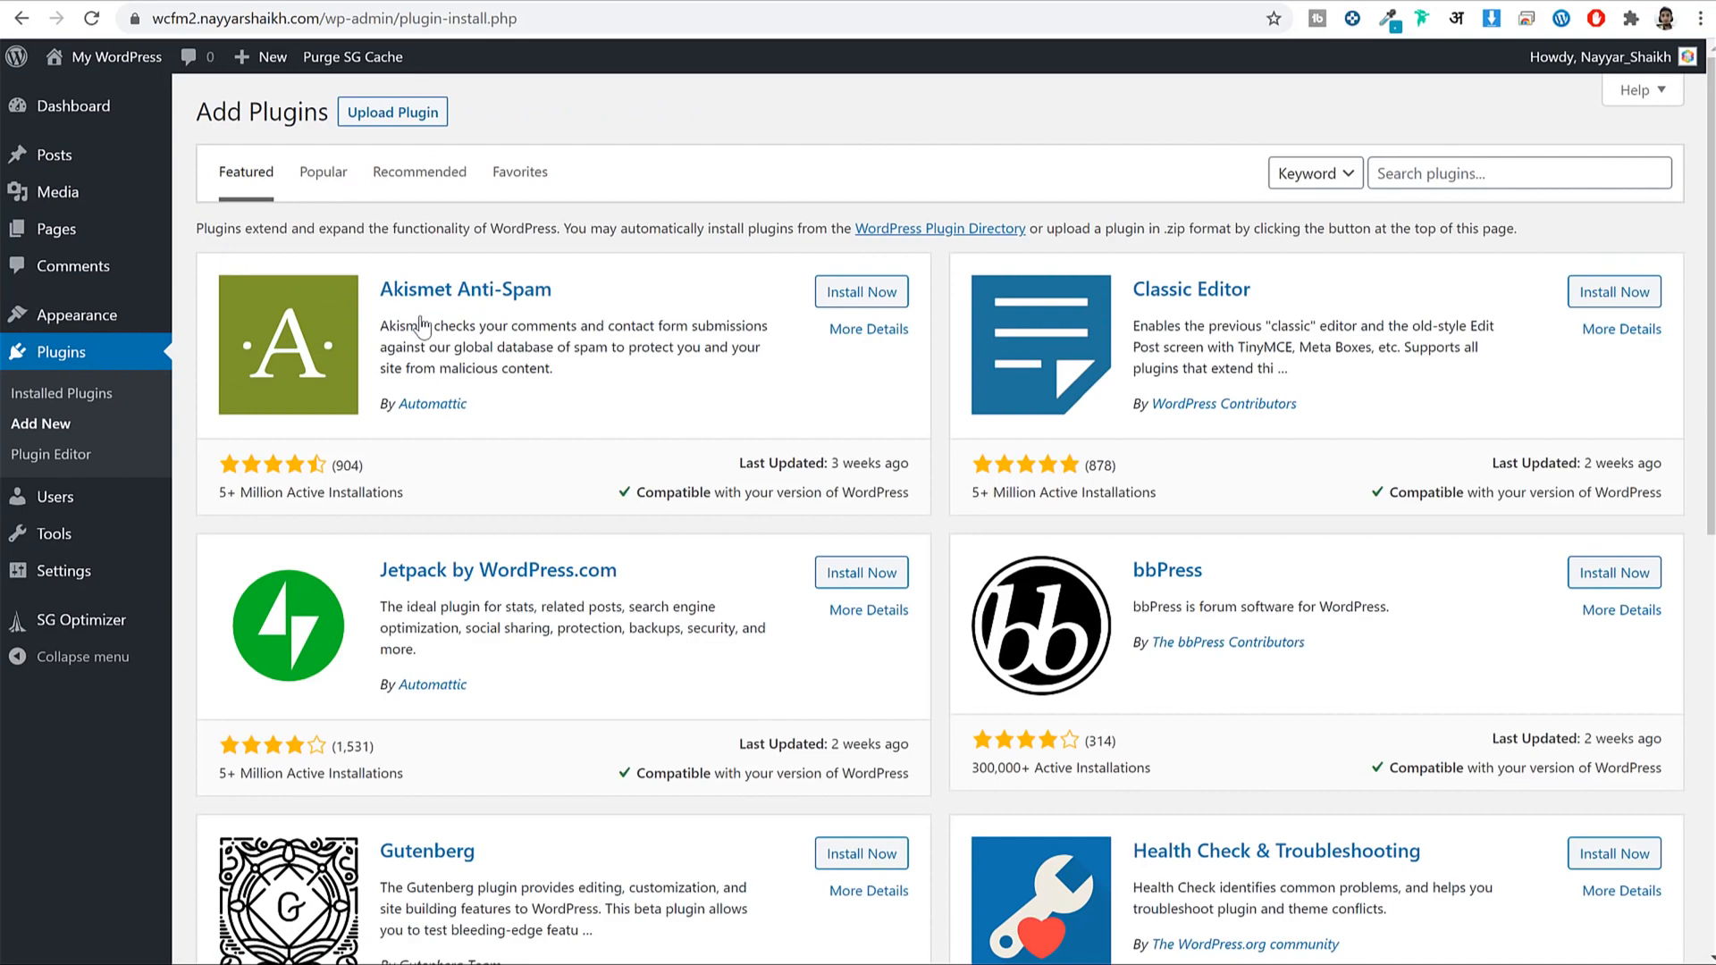
Search 'pdf invoice' and install WooCommerce PDF Invoices & Packing Slips.
left_click(1461, 181)
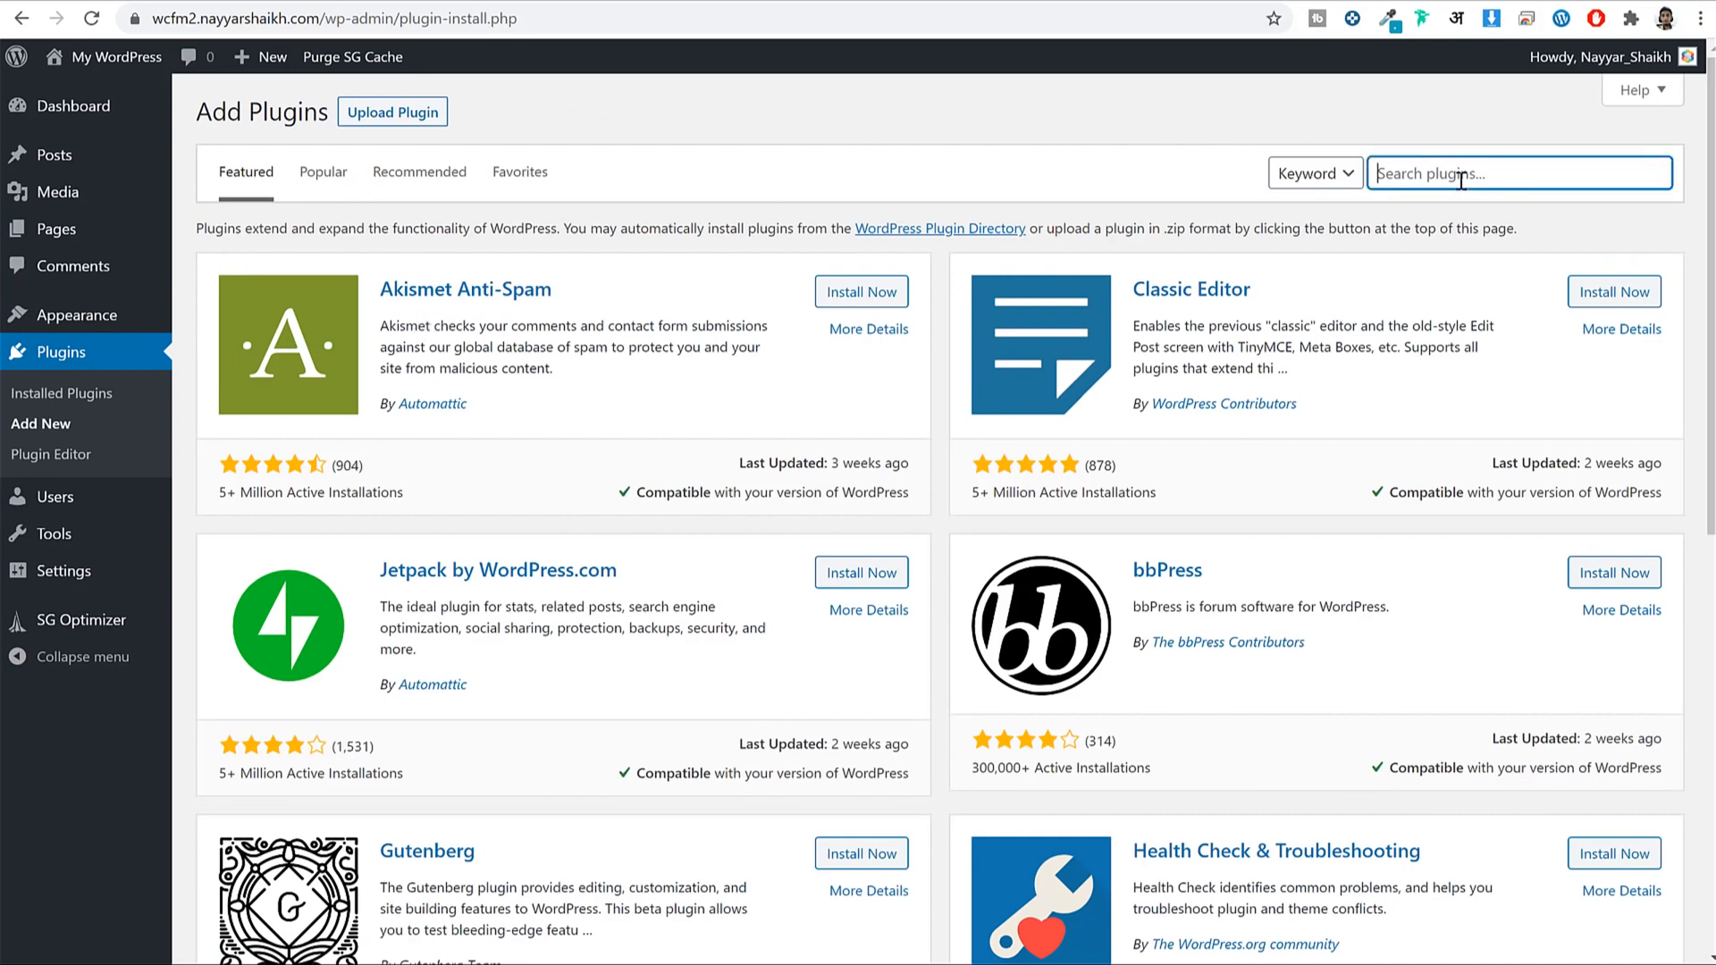
type("pdf invoice")
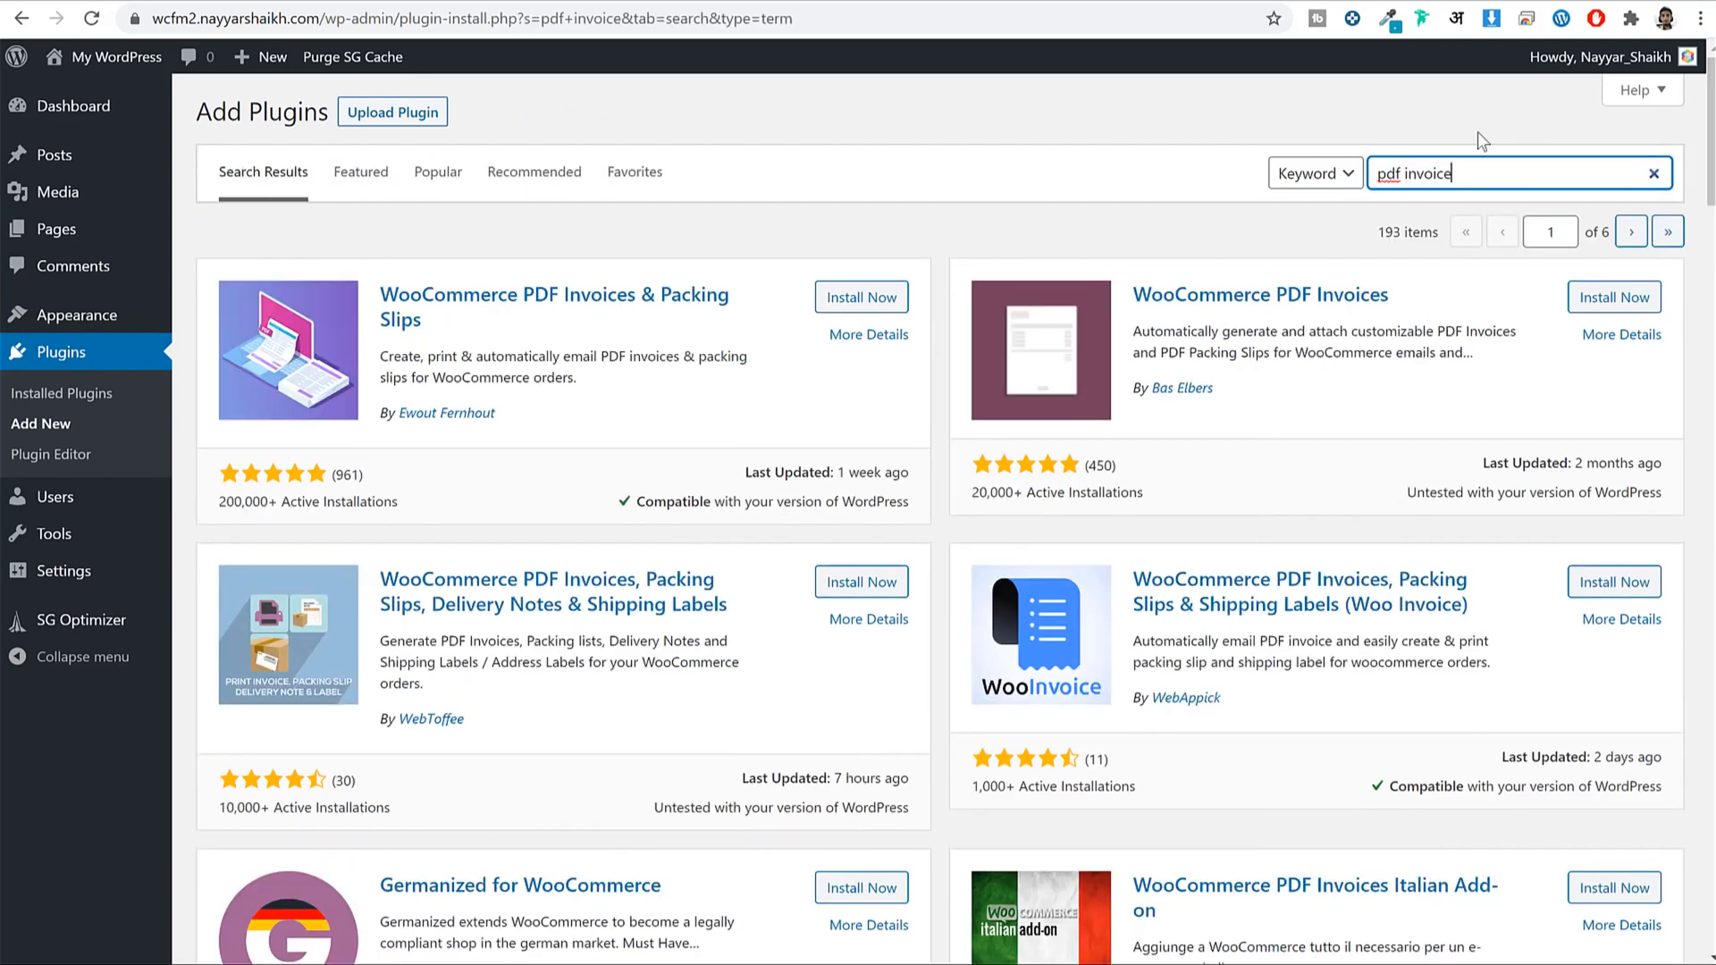
left_click_drag(376, 283, 431, 320)
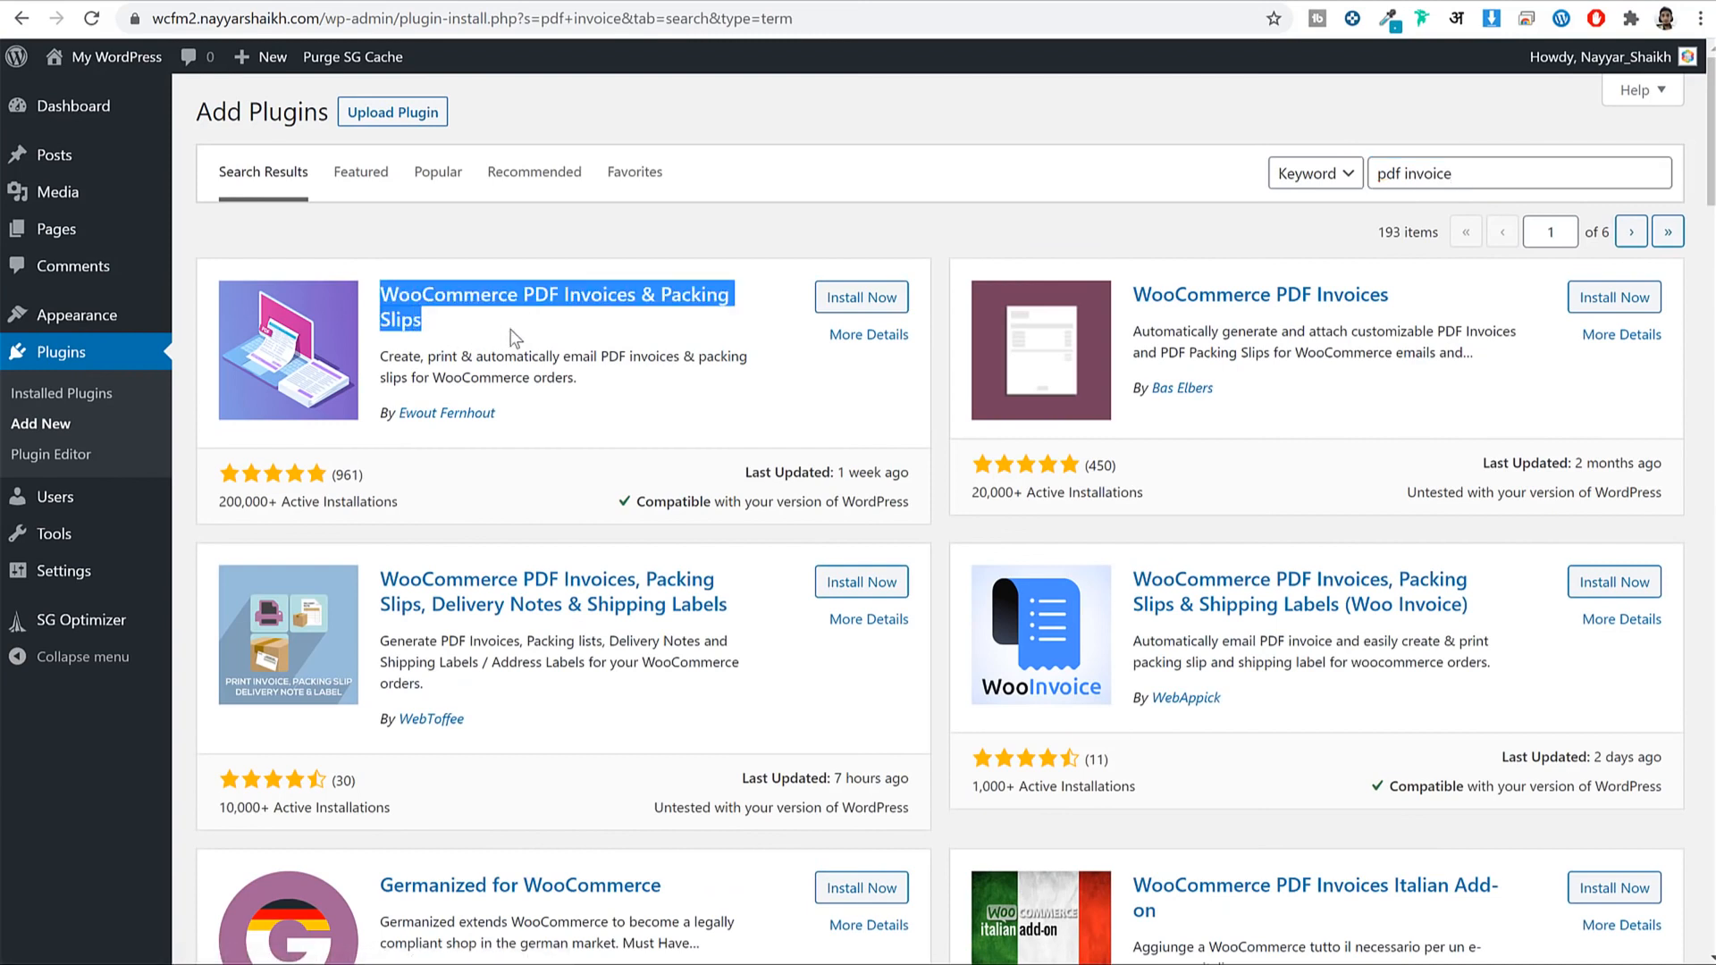
left_click(538, 415)
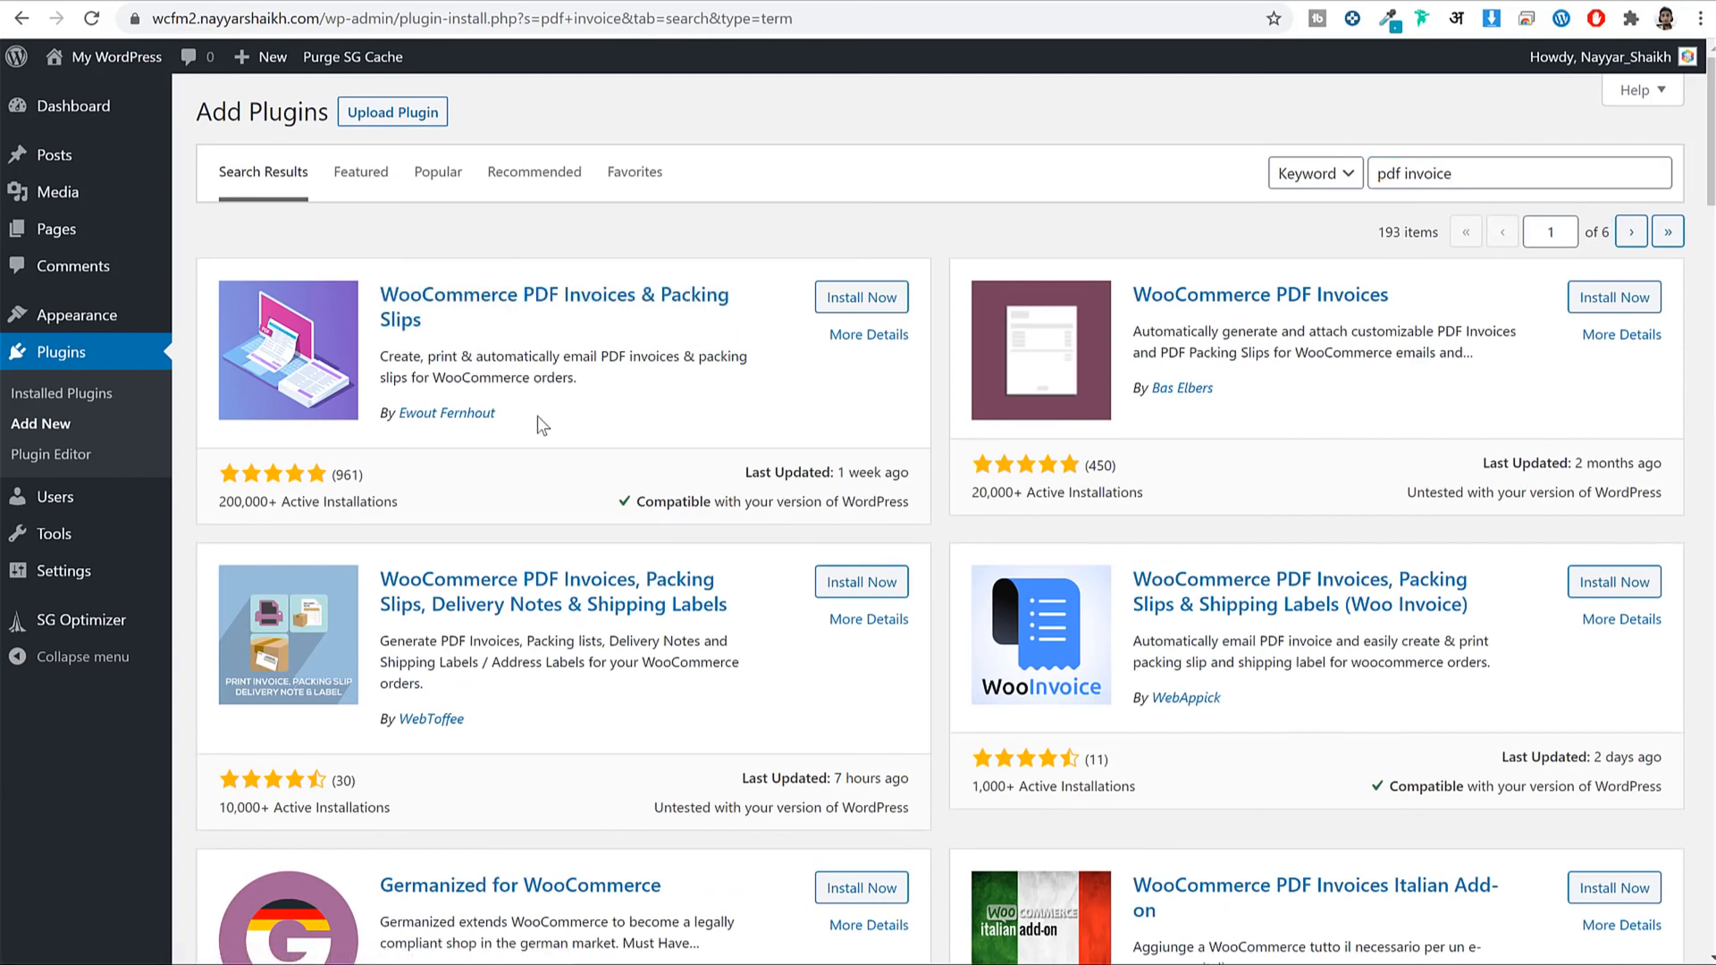
left_click(894, 297)
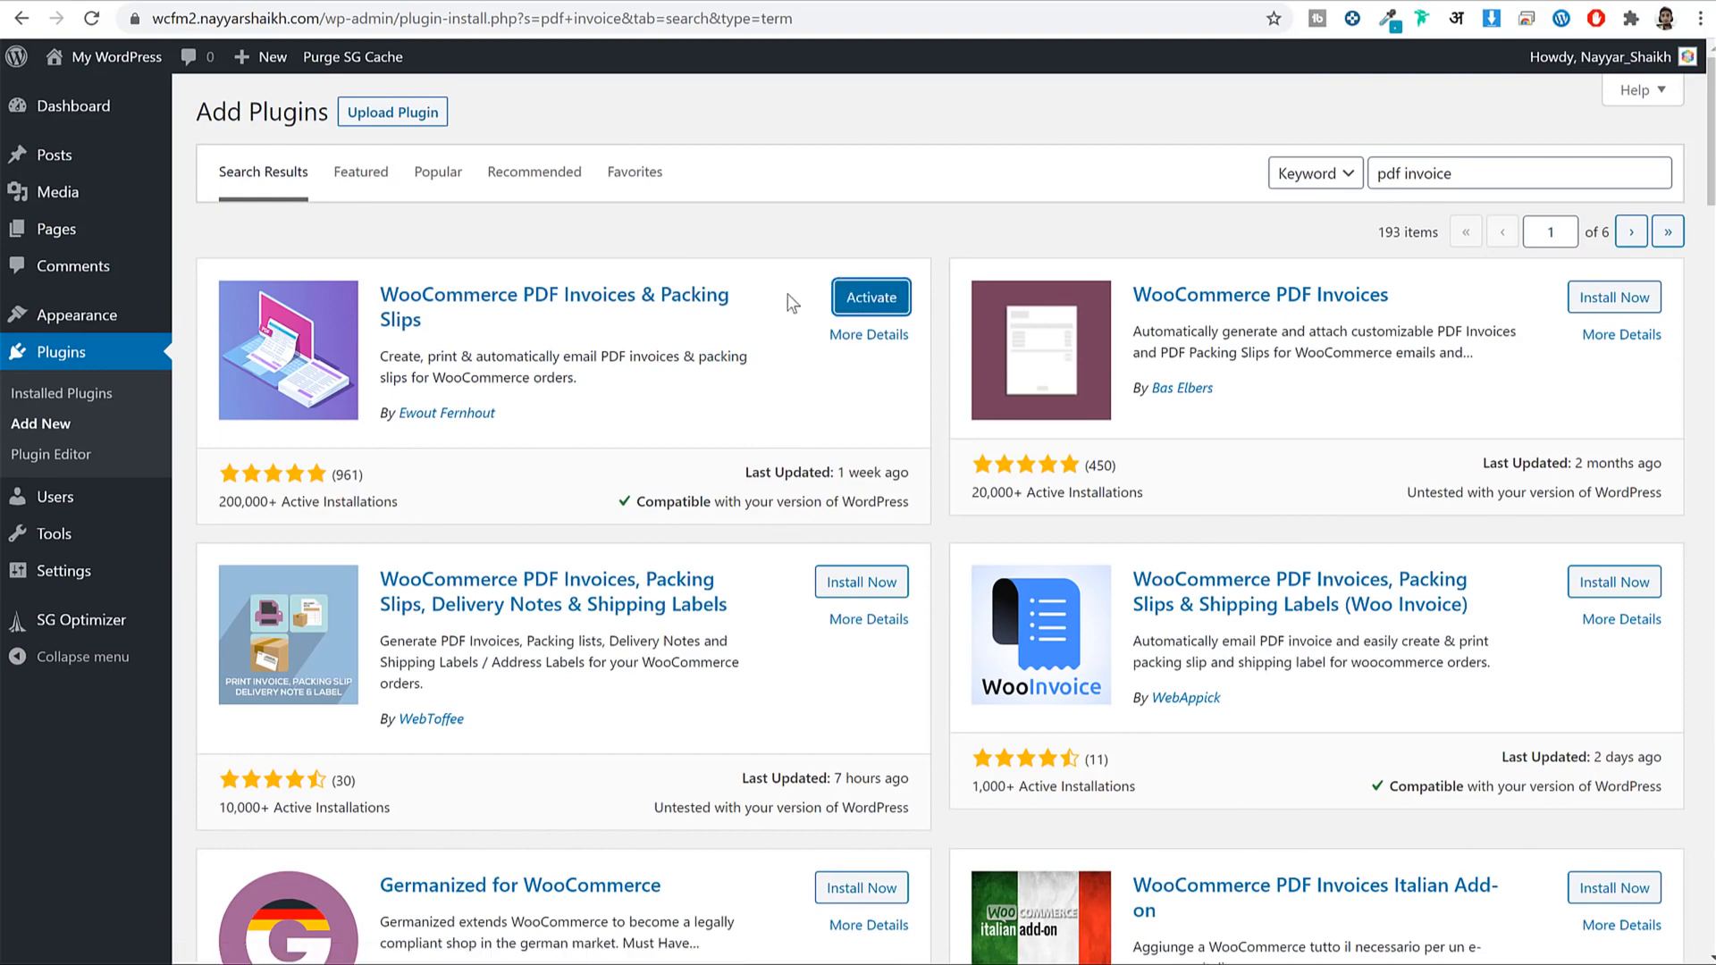
left_click(70, 354)
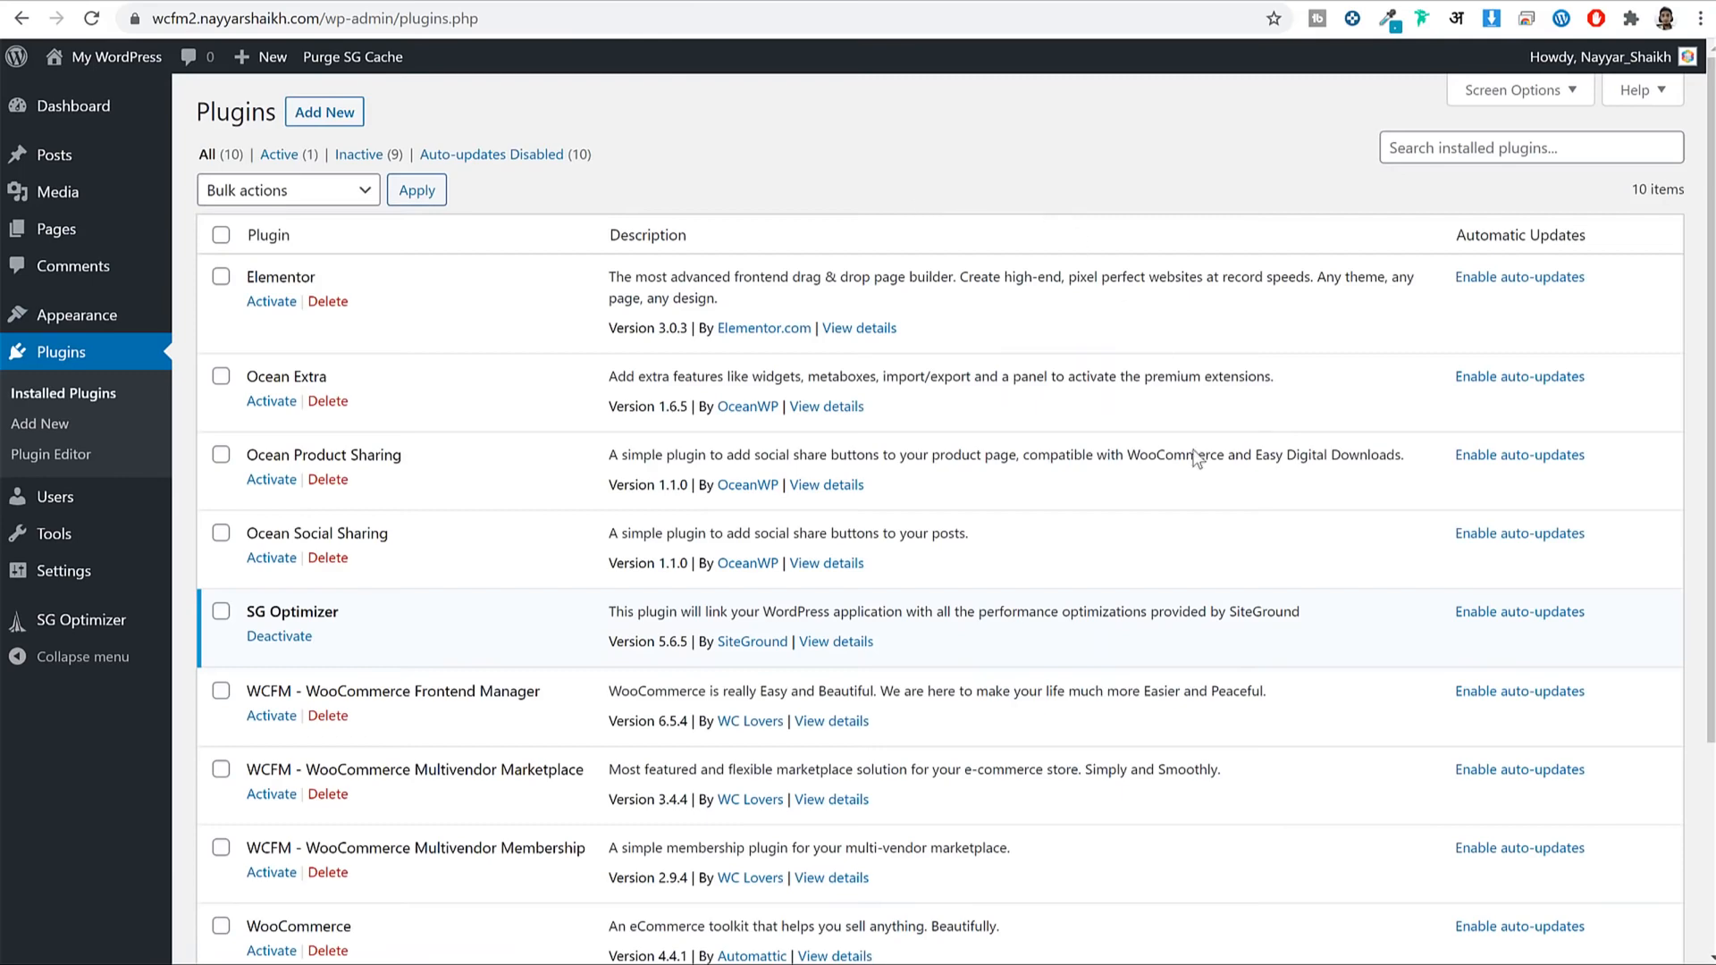
Select all installed plugins and activate them with the Activate bulk action.
scroll(1202, 494, "down", 3)
scroll(1054, 615, "up", 3)
scroll(1100, 644, "down", 3)
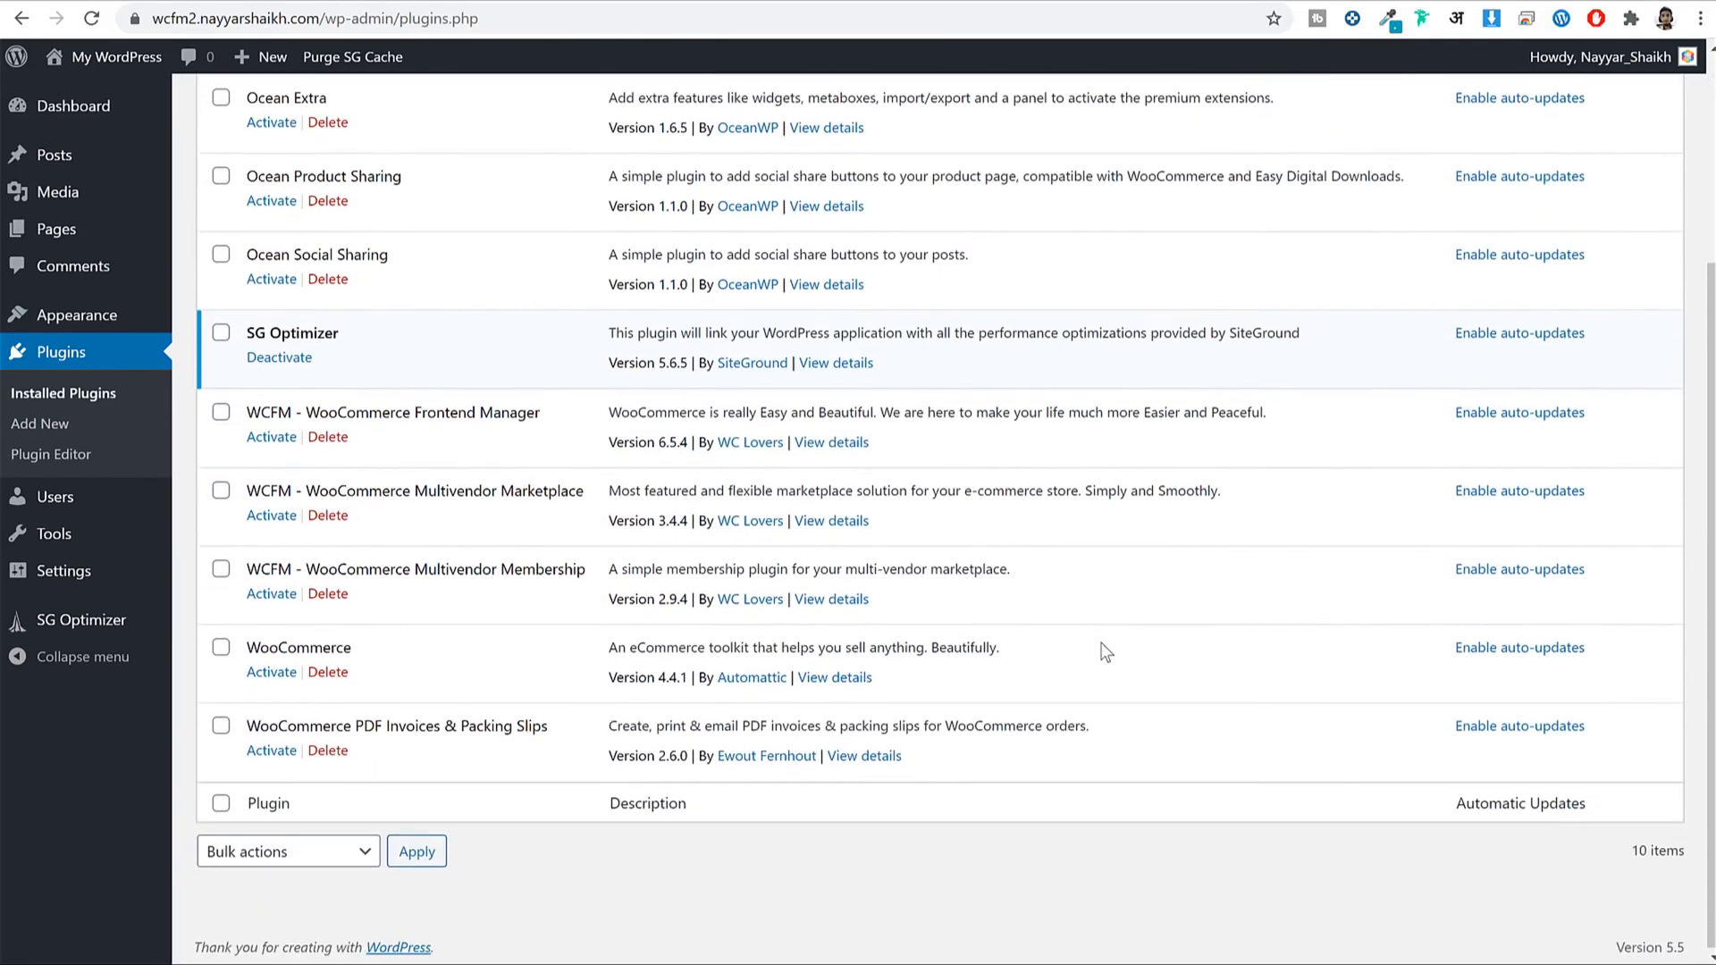
scroll(1102, 648, "up", 3)
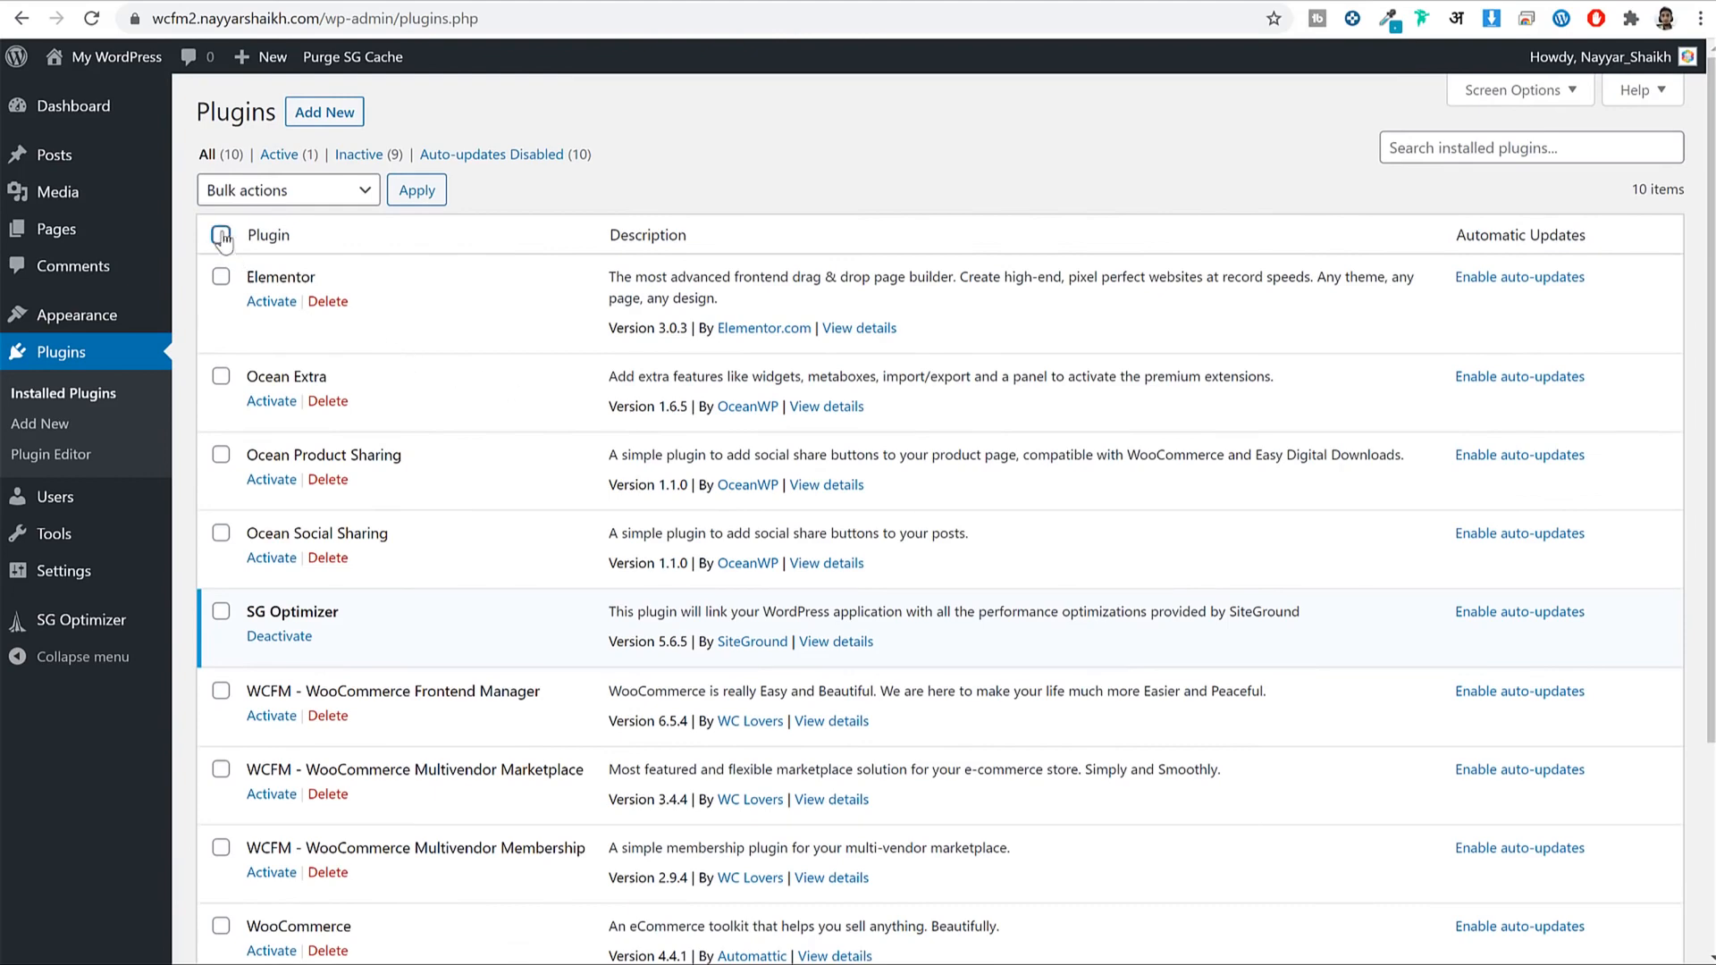
left_click(220, 236)
scroll(404, 459, "down", 3)
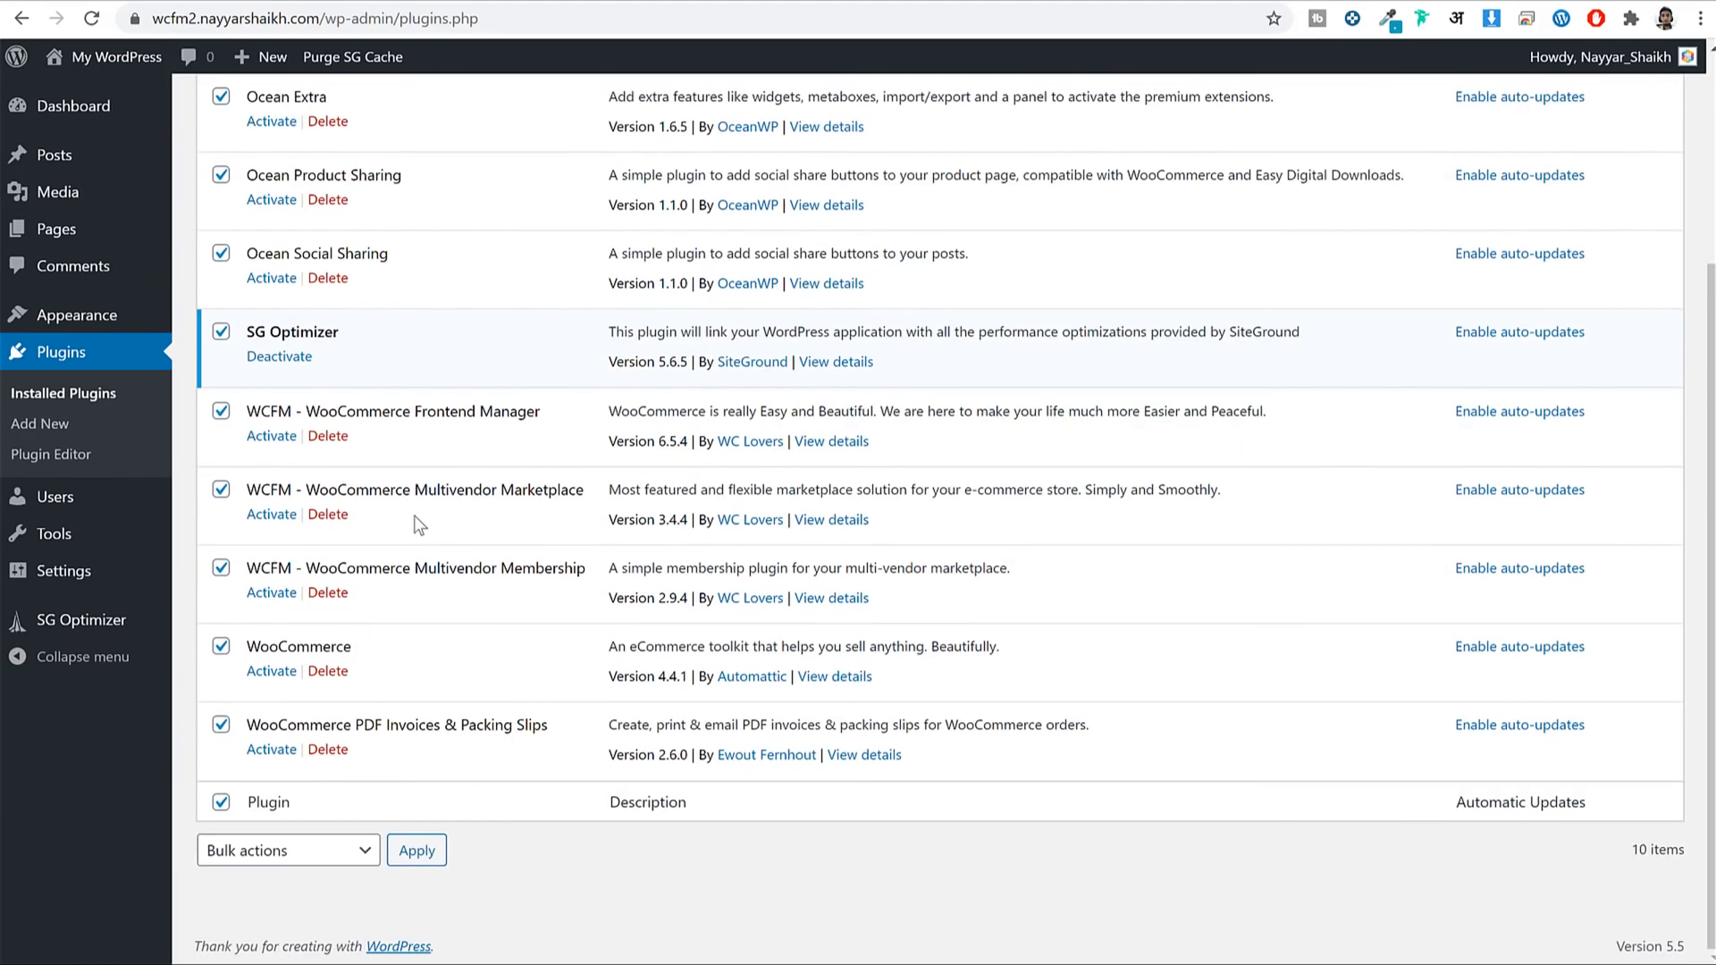
scroll(457, 666, "up", 3)
left_click(230, 189)
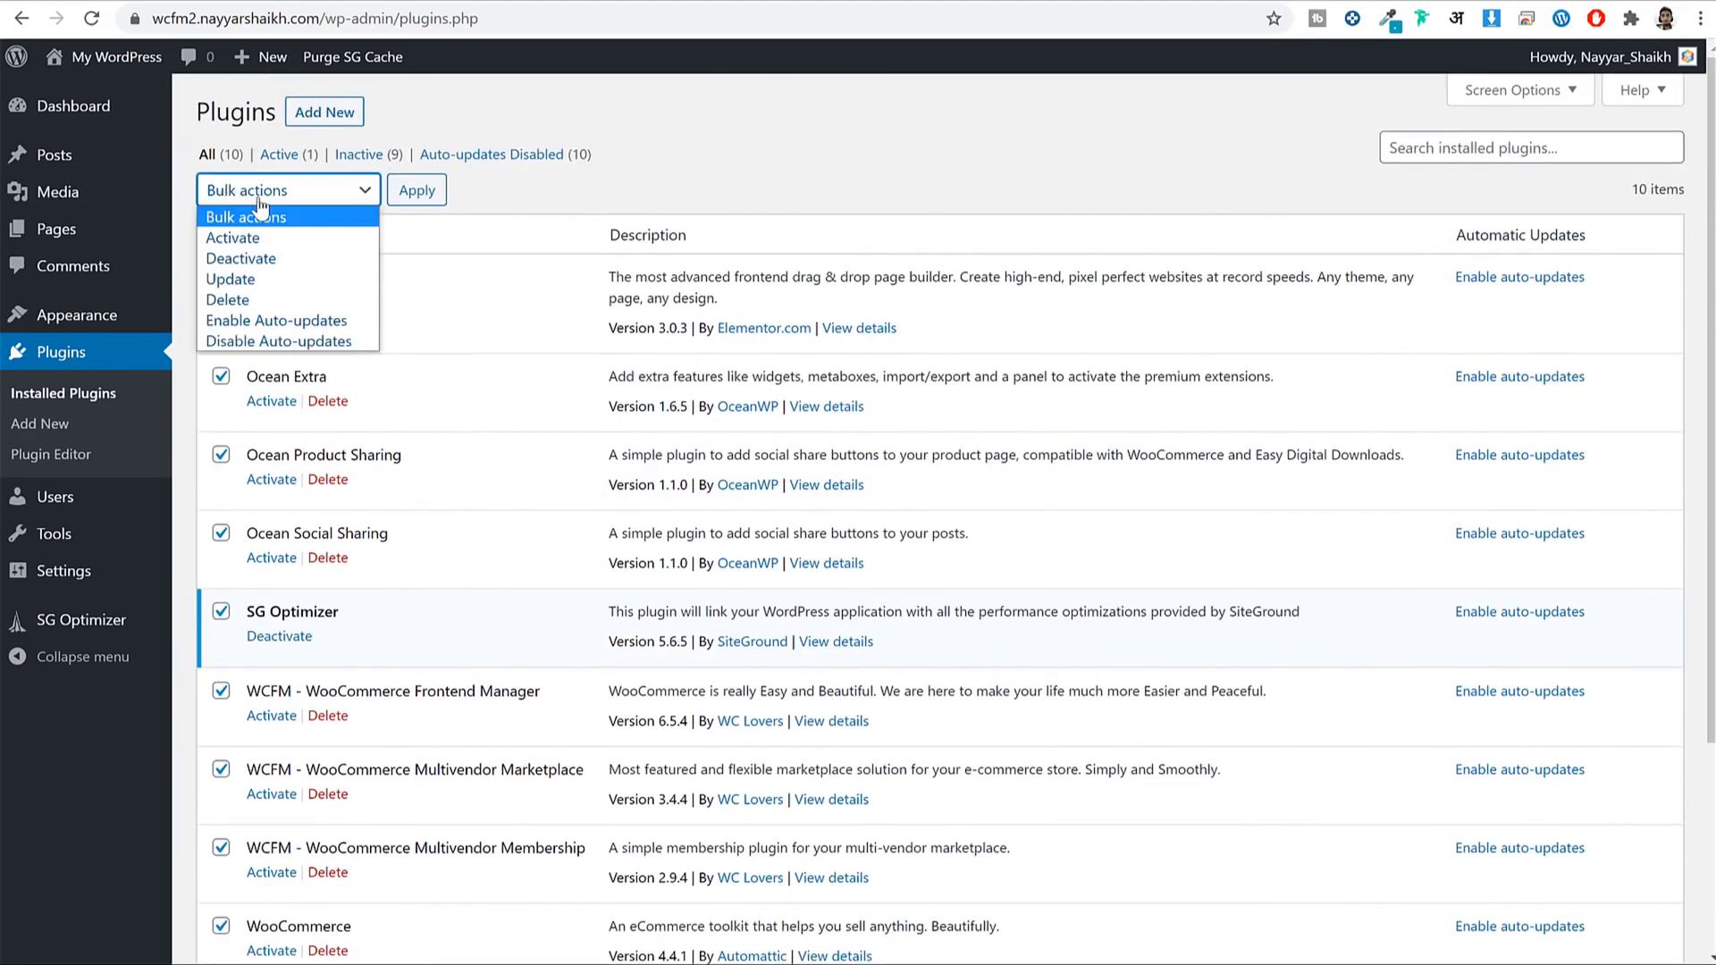
left_click(264, 236)
left_click(418, 201)
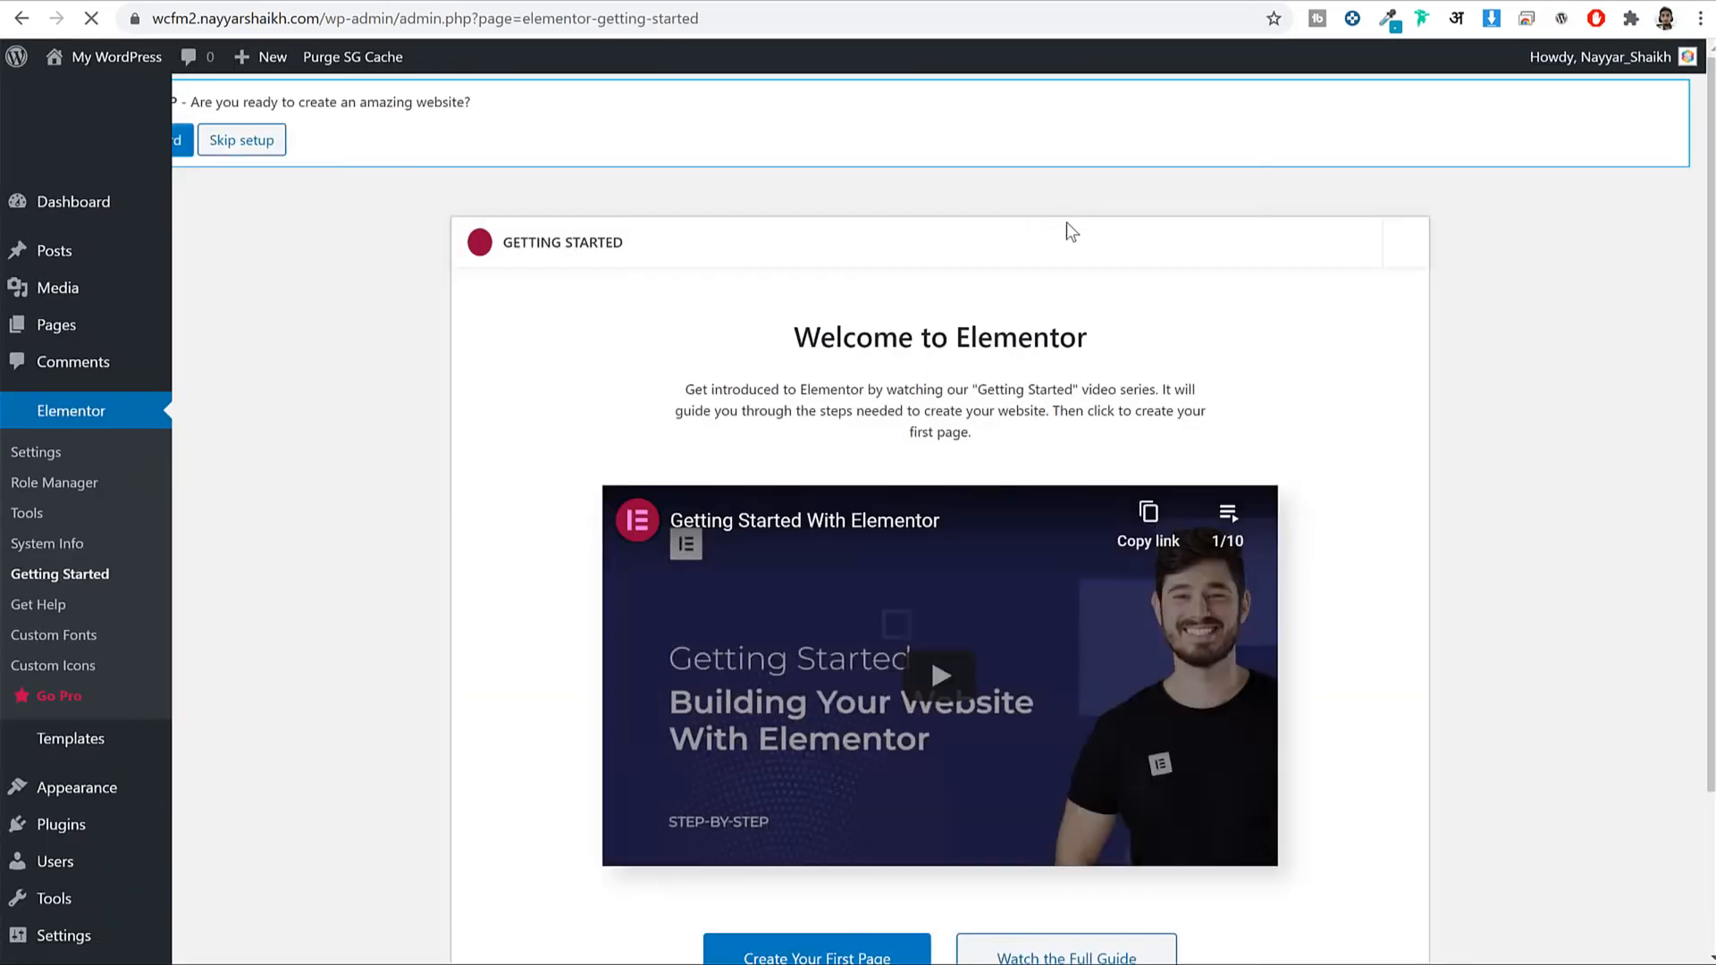
Skip the OceanWP setup wizard.
scroll(1192, 381, "down", 3)
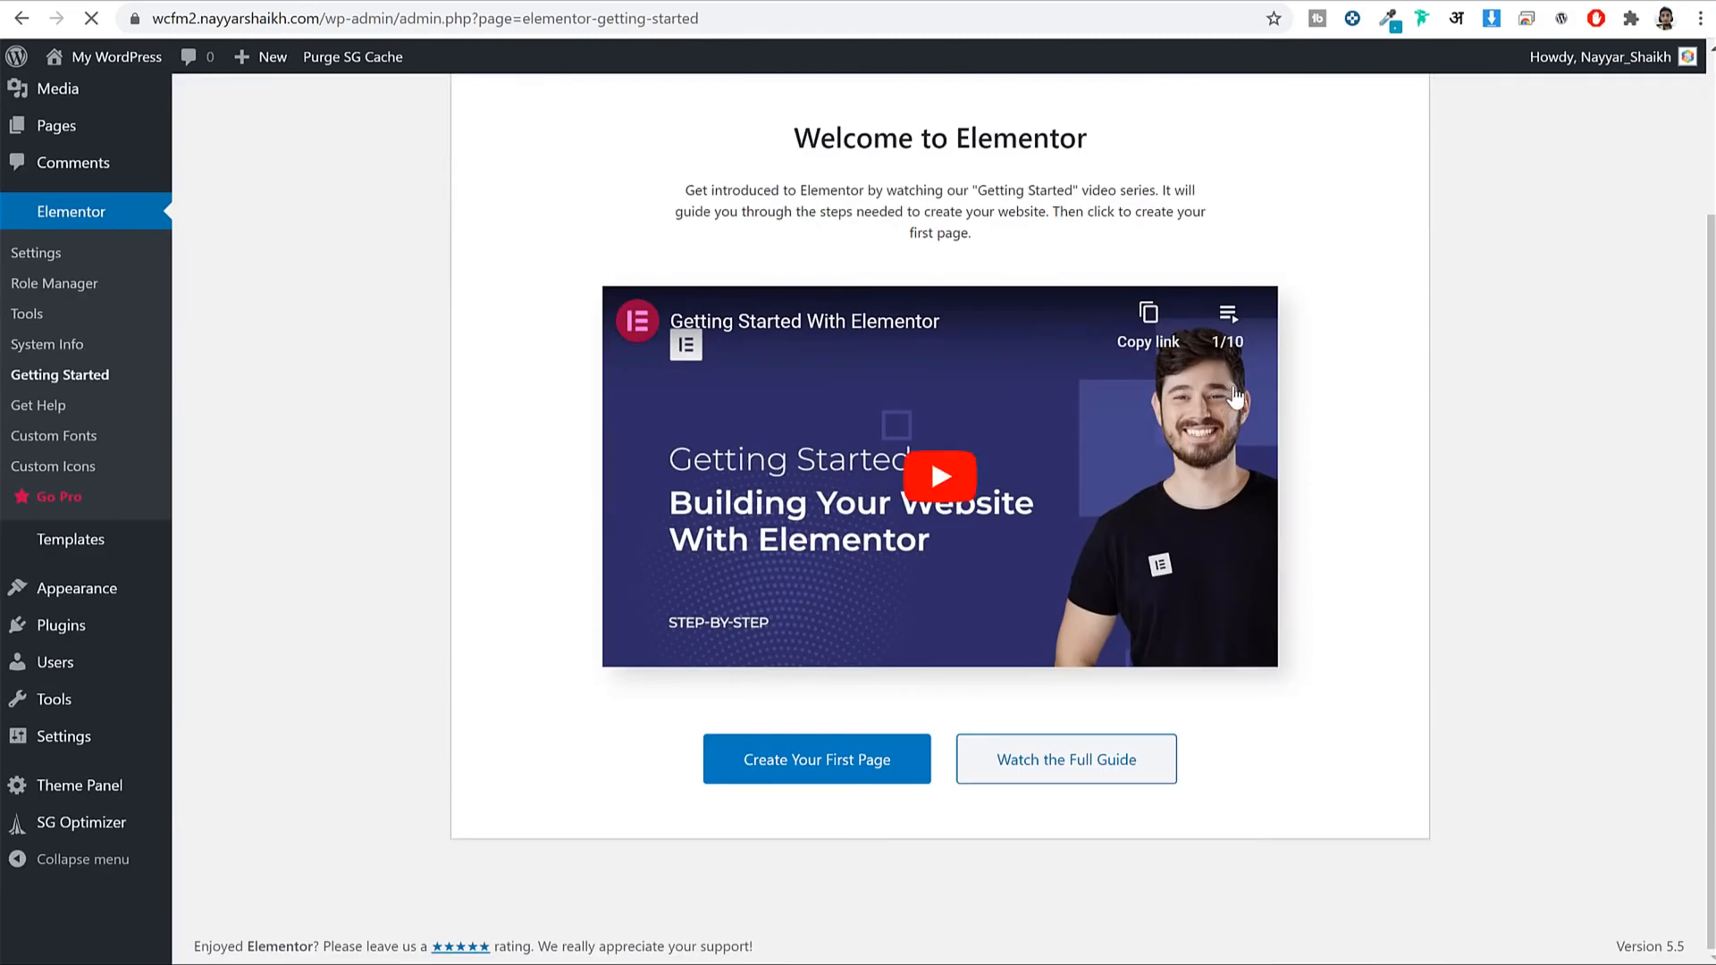
scroll(1430, 427, "up", 3)
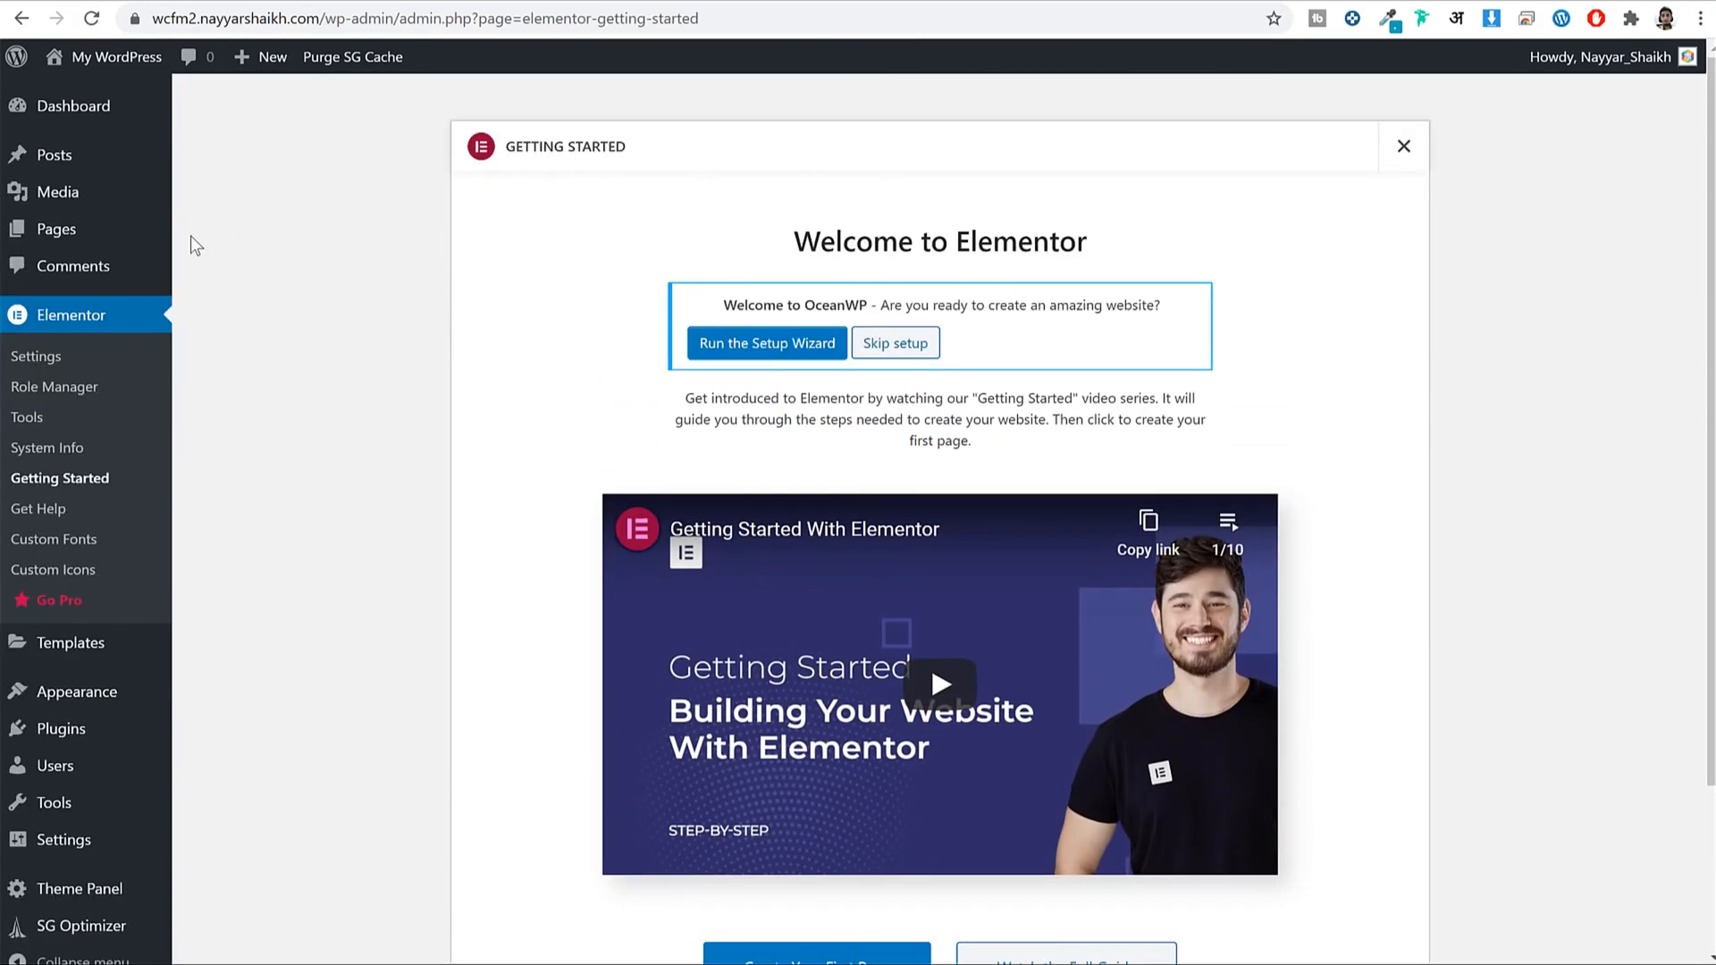
left_click(899, 341)
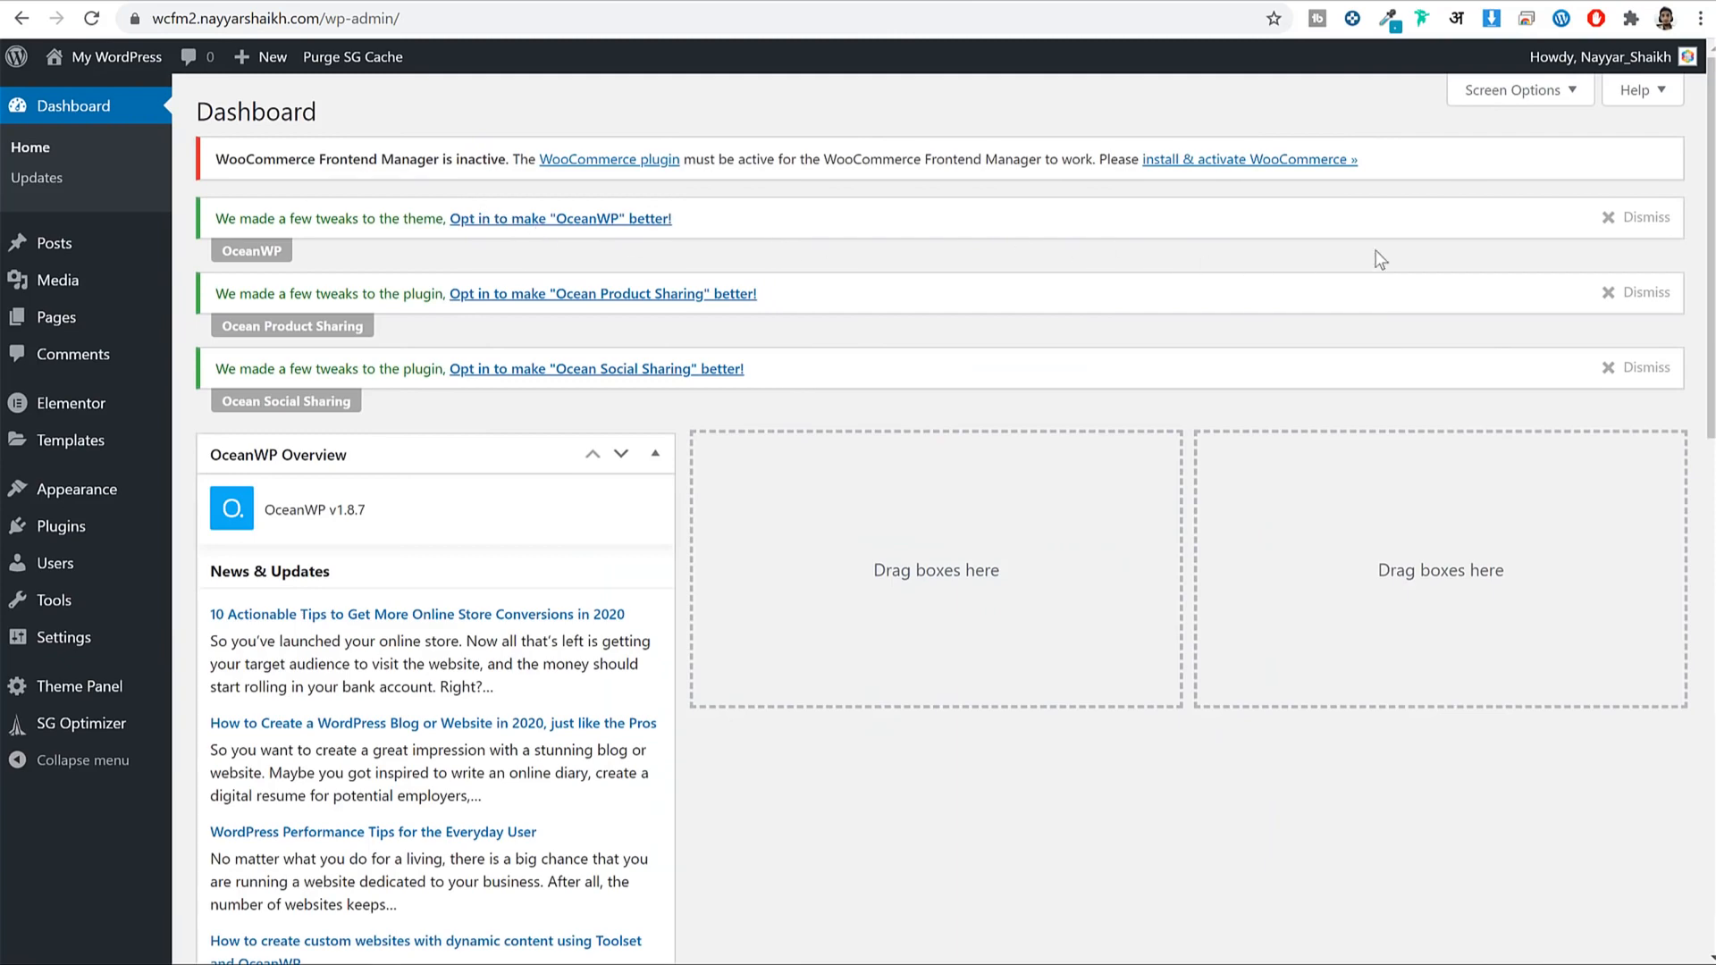
Dismiss the OceanWP, Ocean Product Sharing and Ocean Social Sharing opt-in notices.
left_click(1625, 214)
left_click(1625, 214)
left_click(1626, 214)
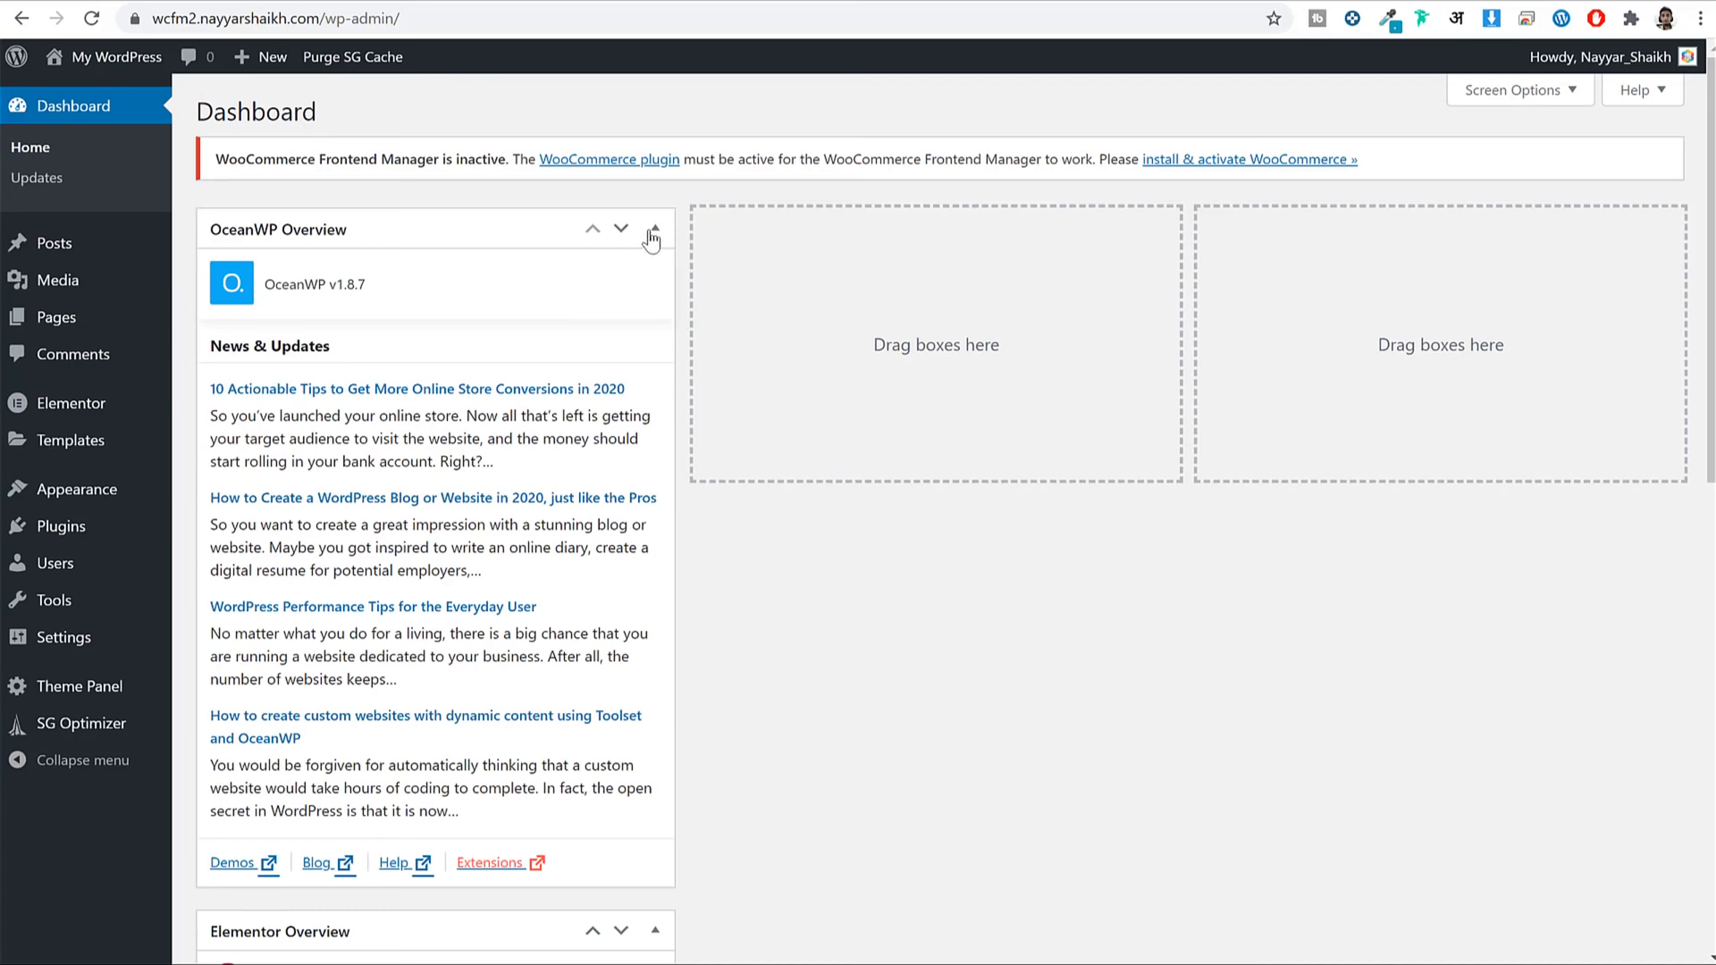
Collapse the OceanWP and Elementor Overview widgets and move Elementor Overview to column two.
left_click(653, 232)
left_click(659, 290)
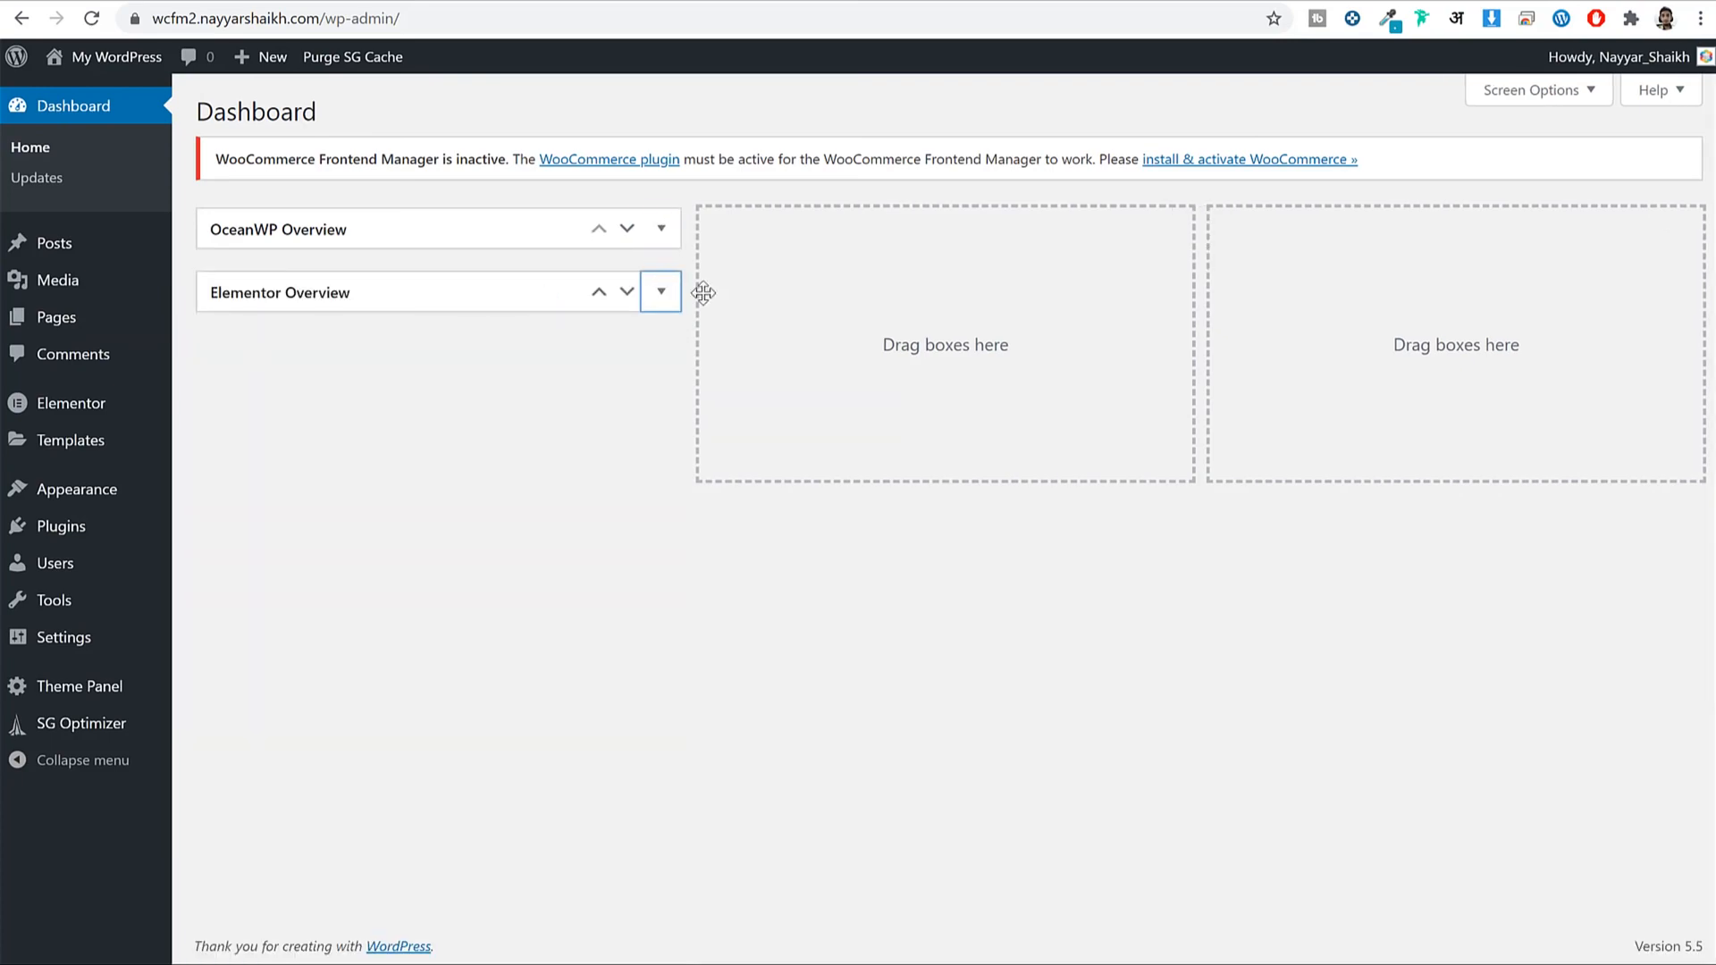
left_click_drag(702, 292, 1049, 230)
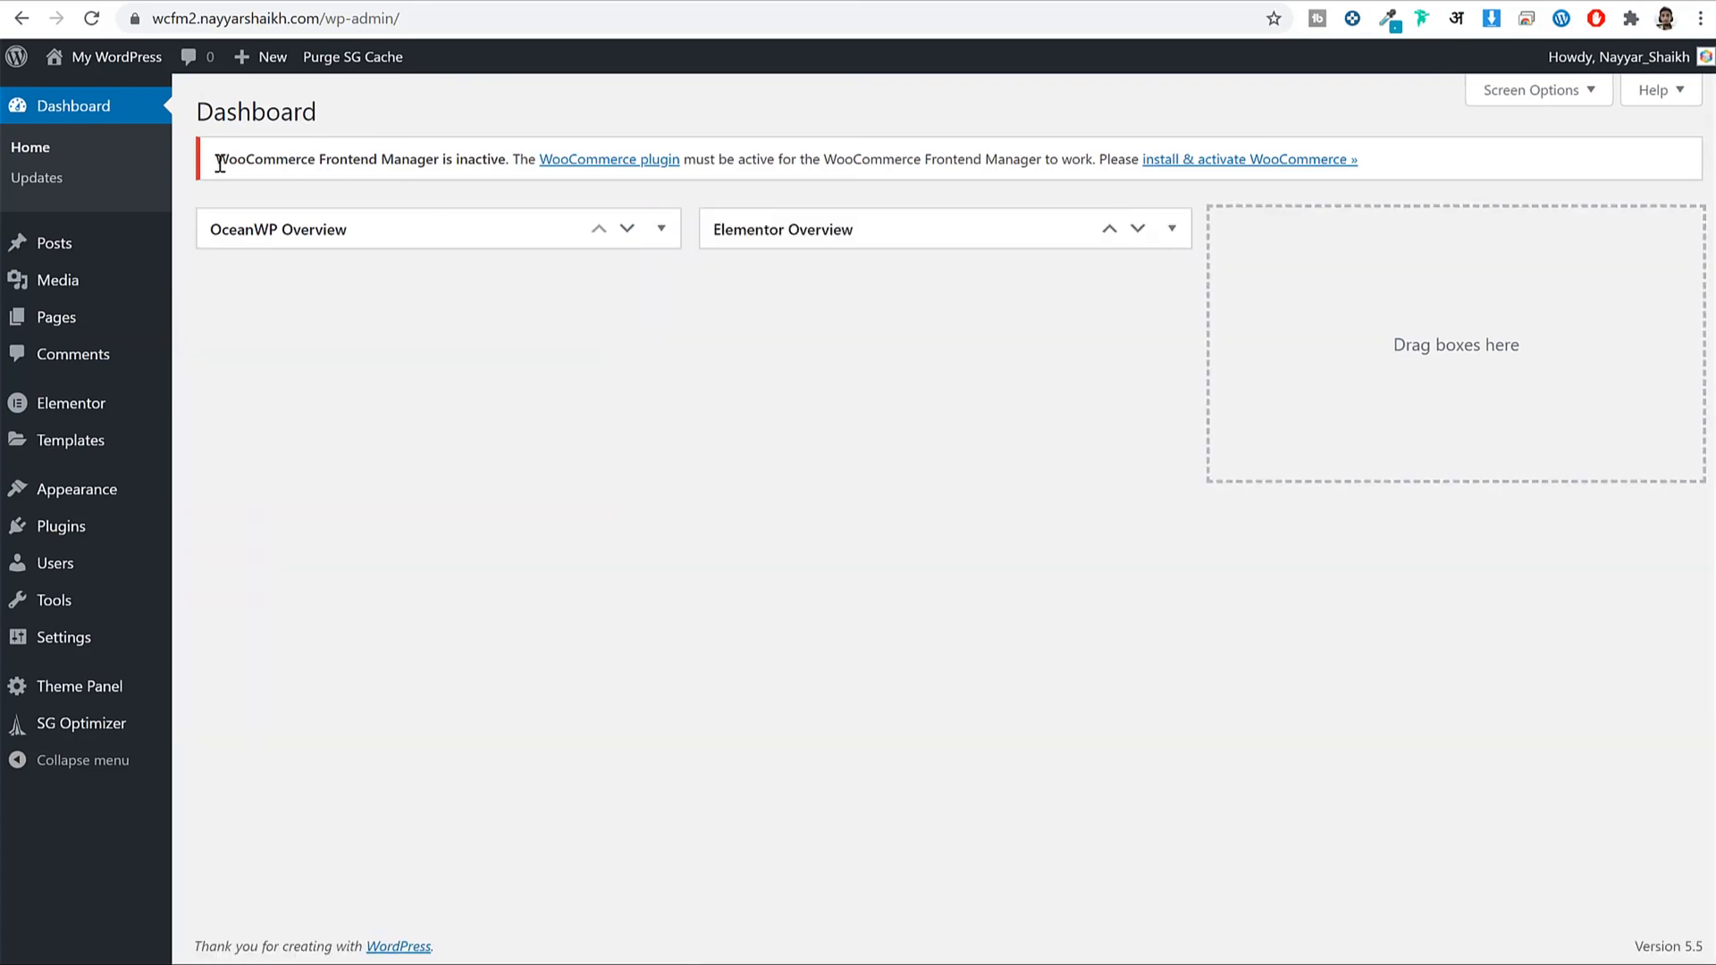
left_click_drag(220, 164, 515, 176)
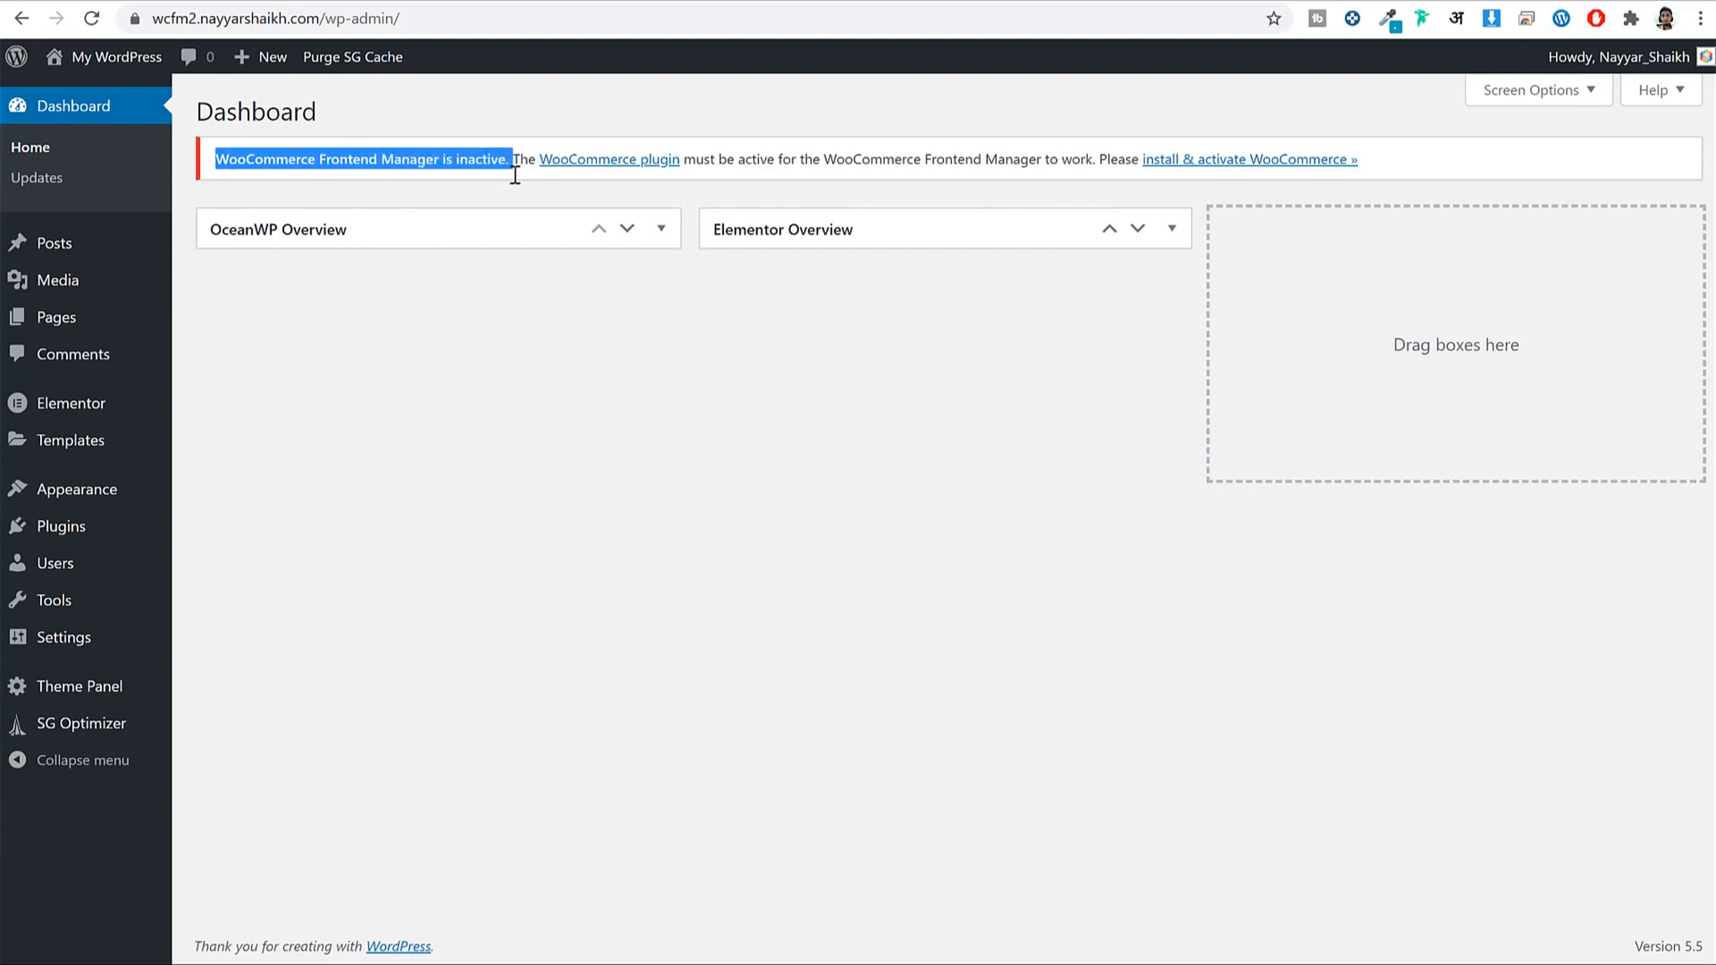
left_click(833, 159)
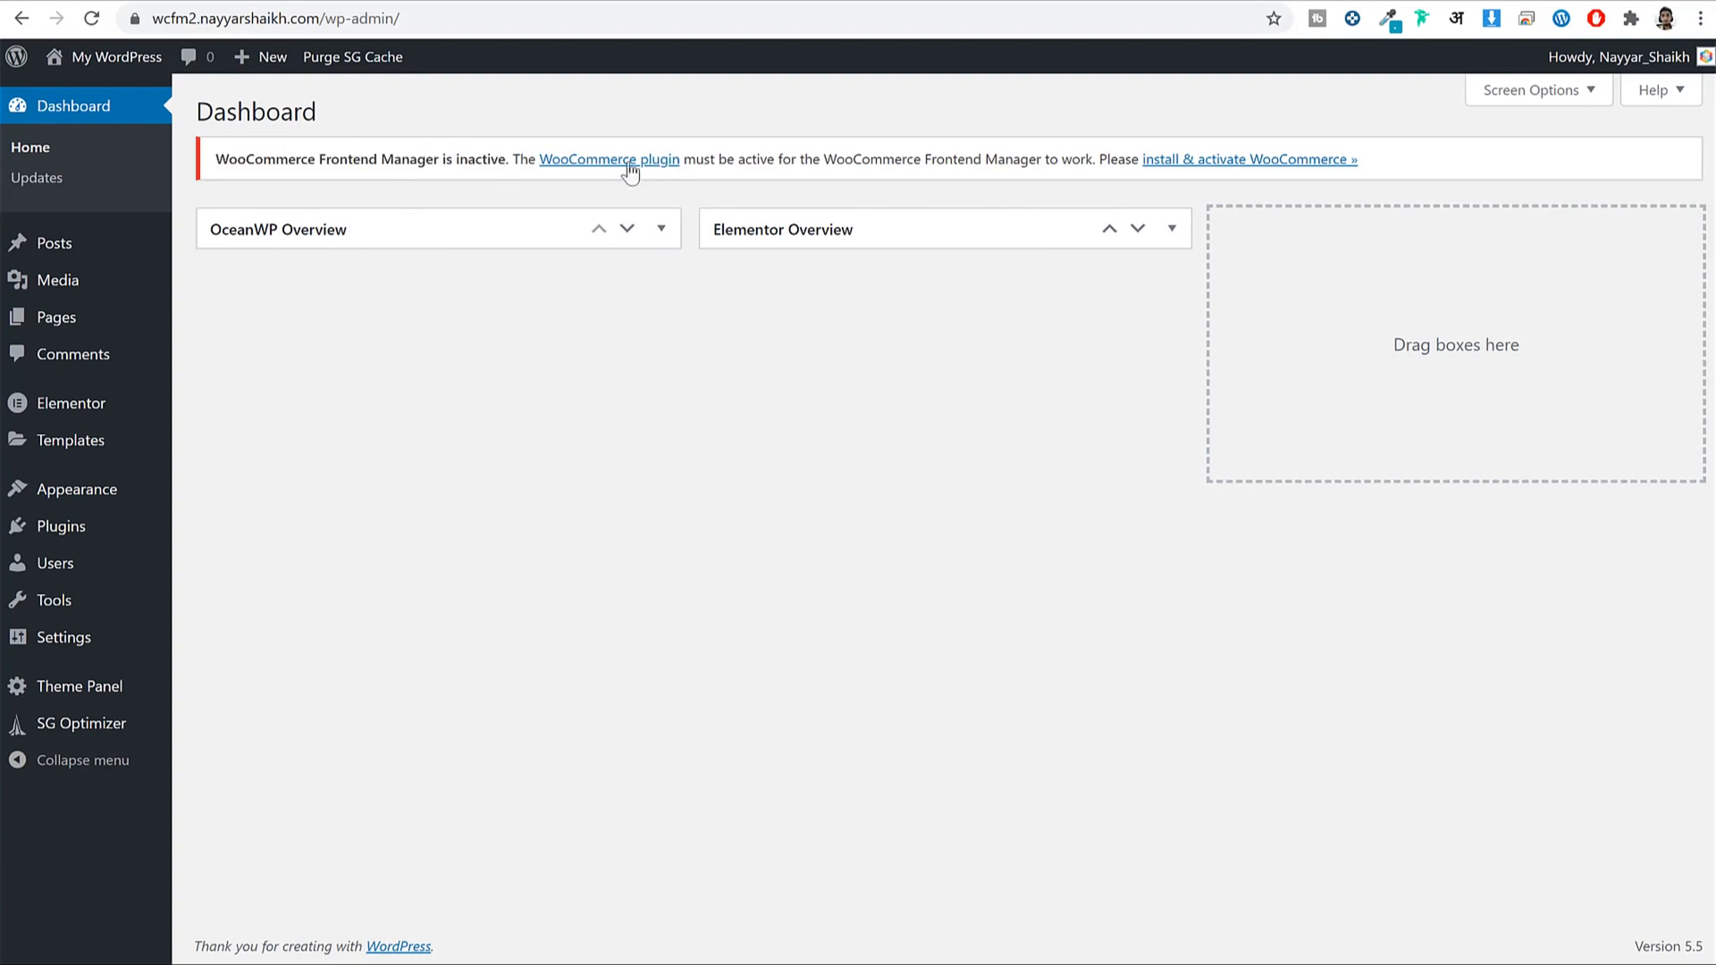
Activate the WooCommerce plugin from the Installed Plugins list.
left_click(79, 533)
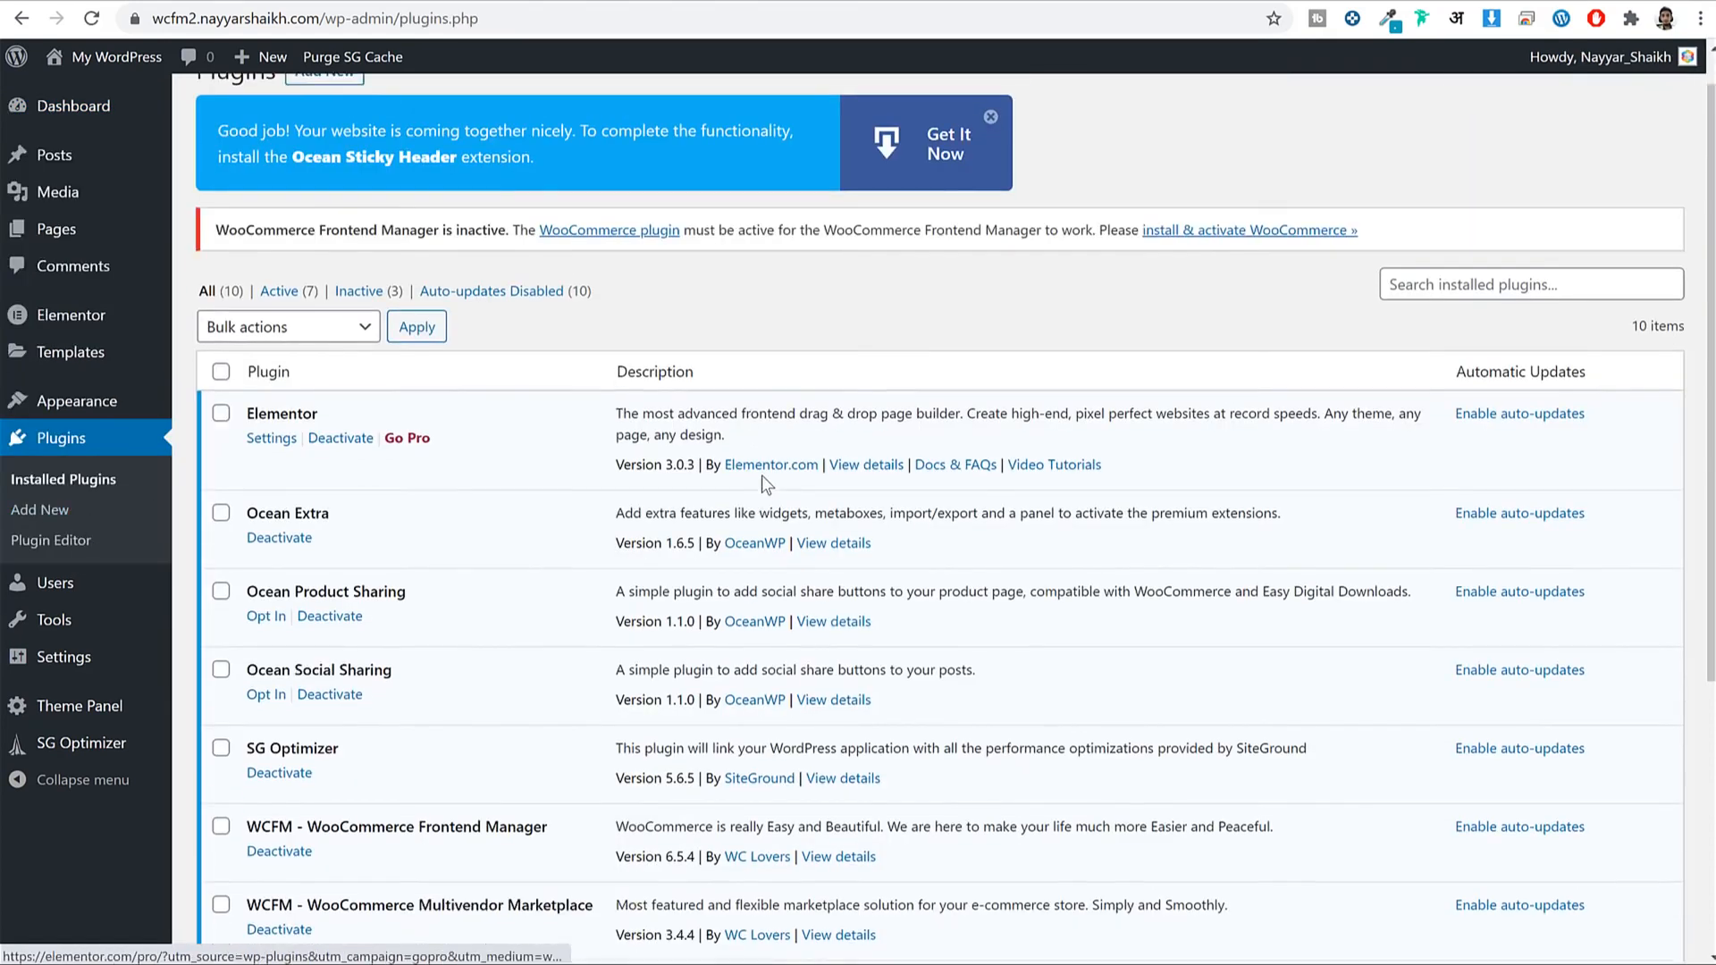
scroll(735, 531, "down", 4)
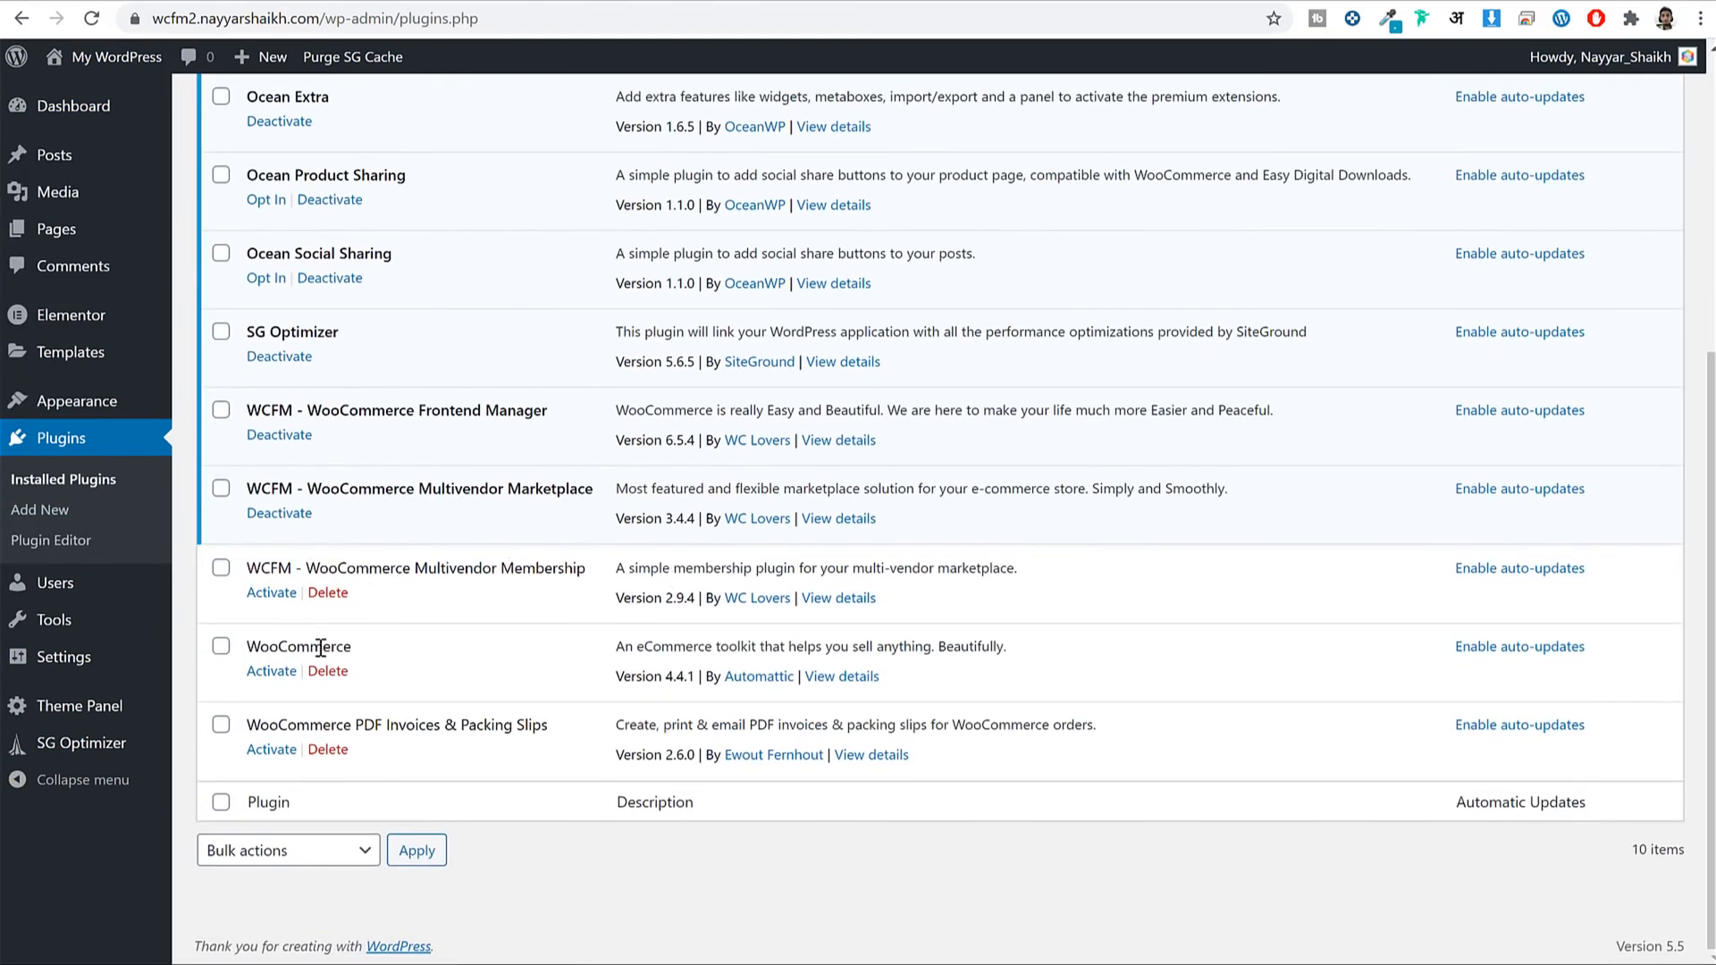
left_click_drag(243, 642, 254, 655)
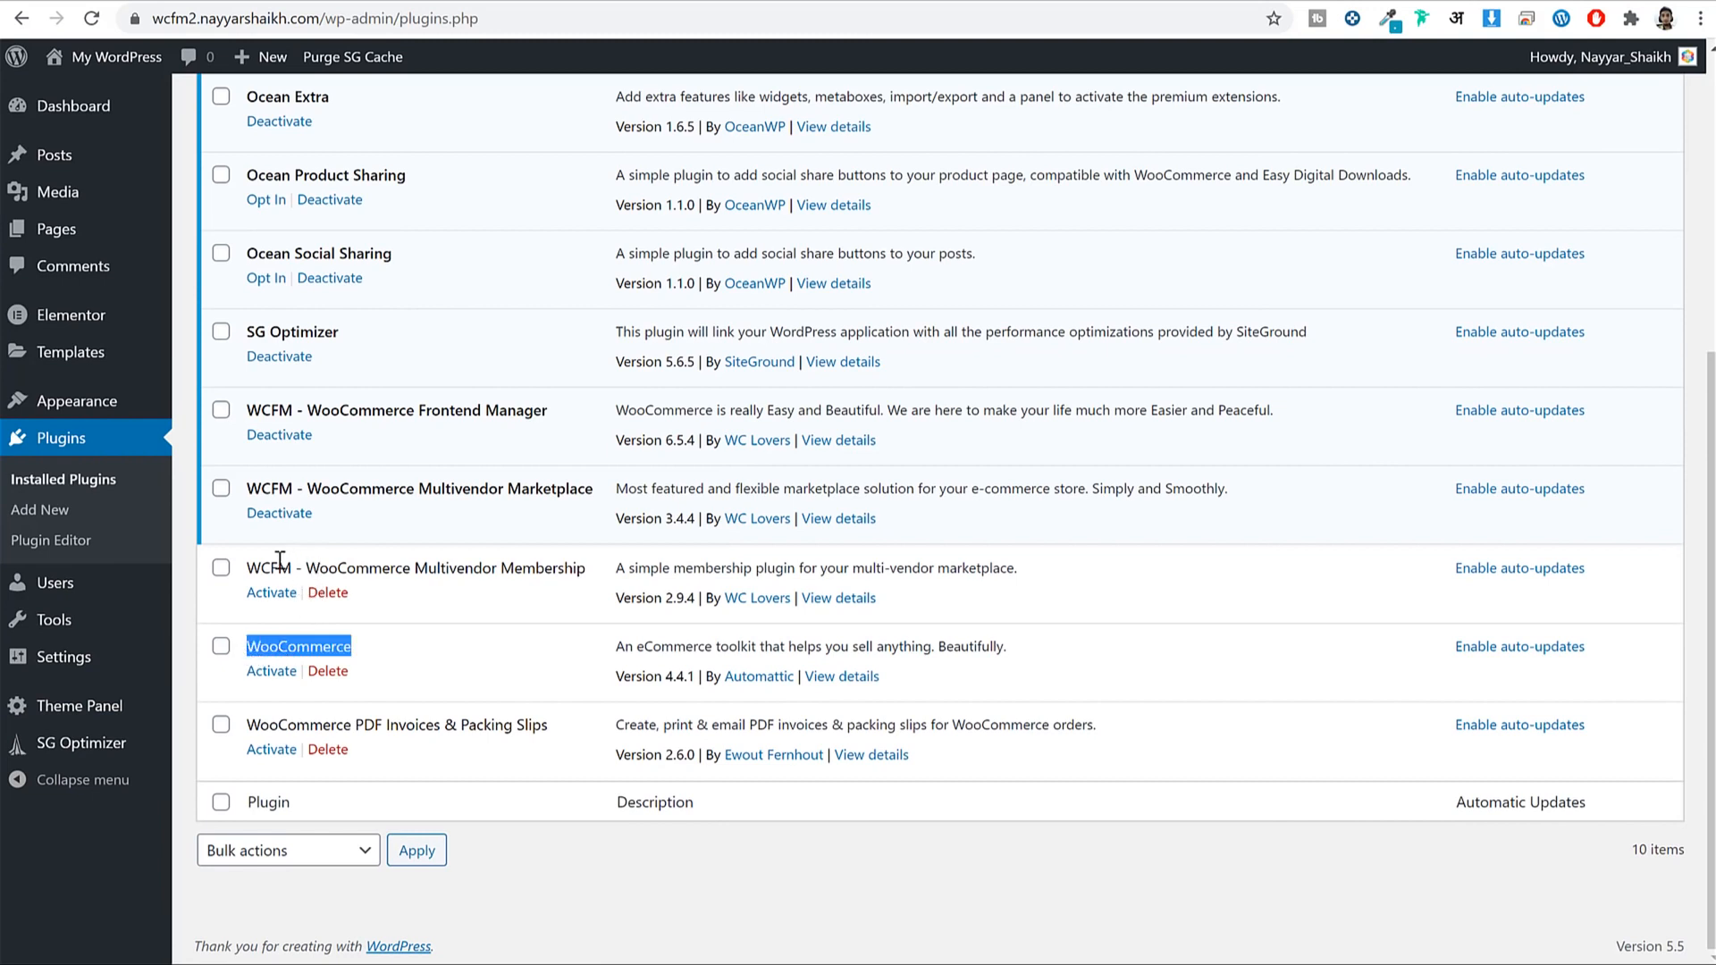
left_click_drag(306, 567, 572, 569)
left_click_drag(533, 724, 333, 751)
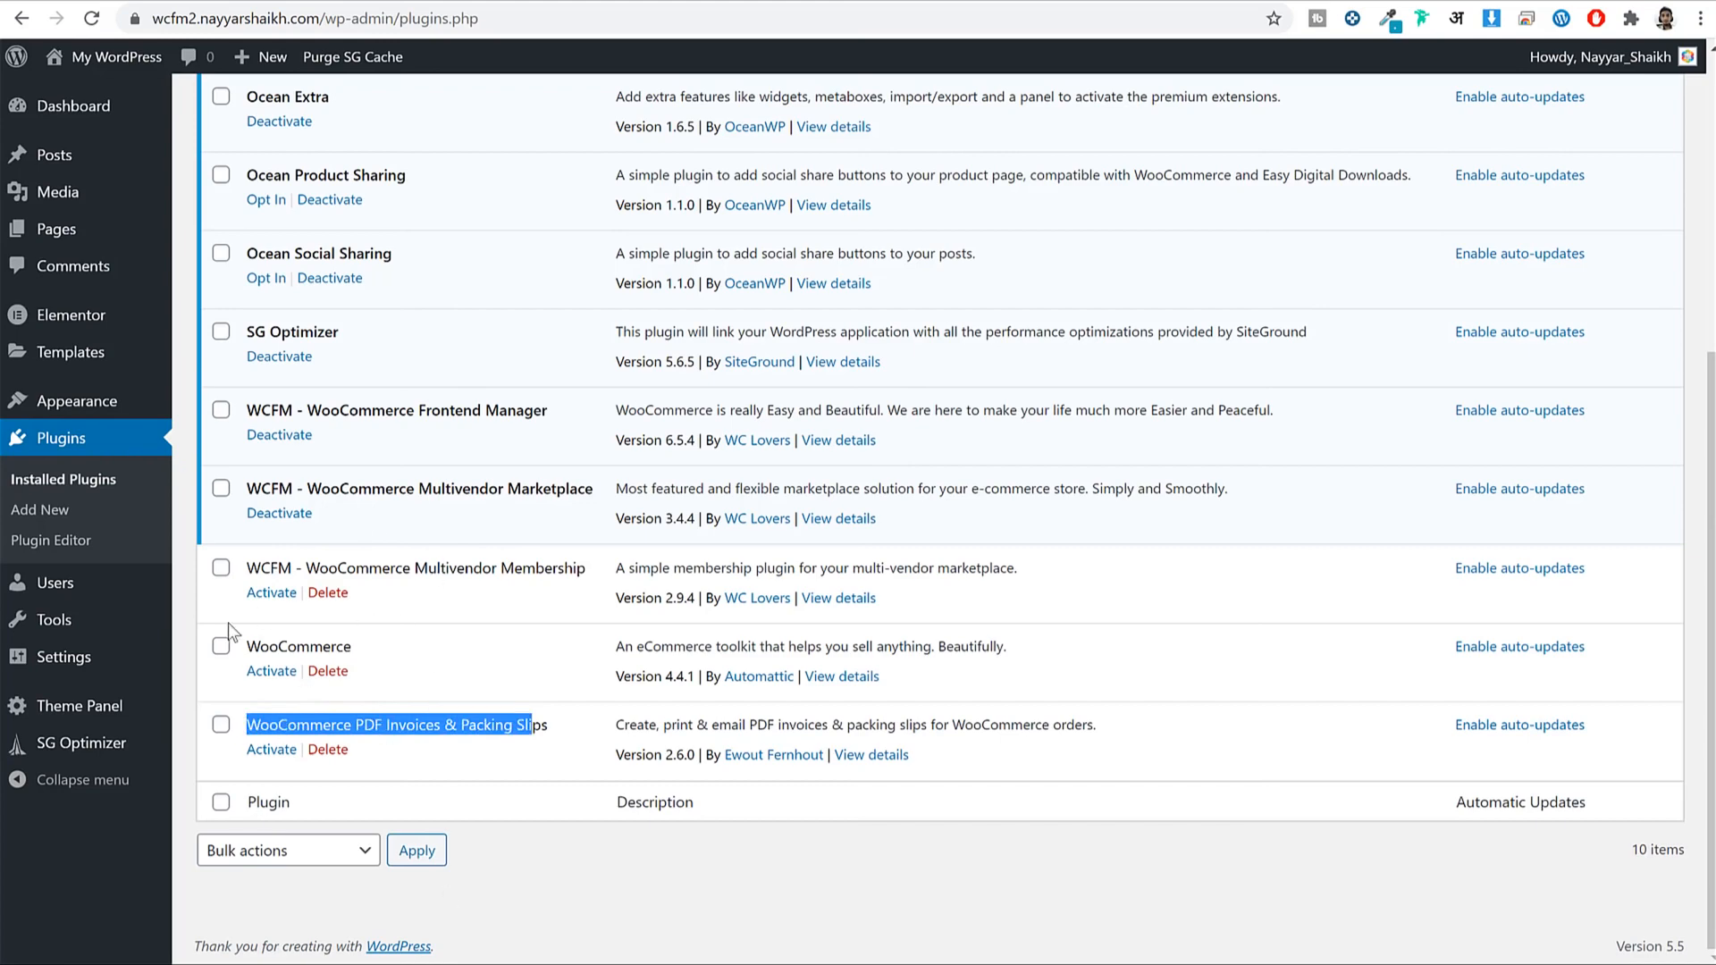
left_click(271, 672)
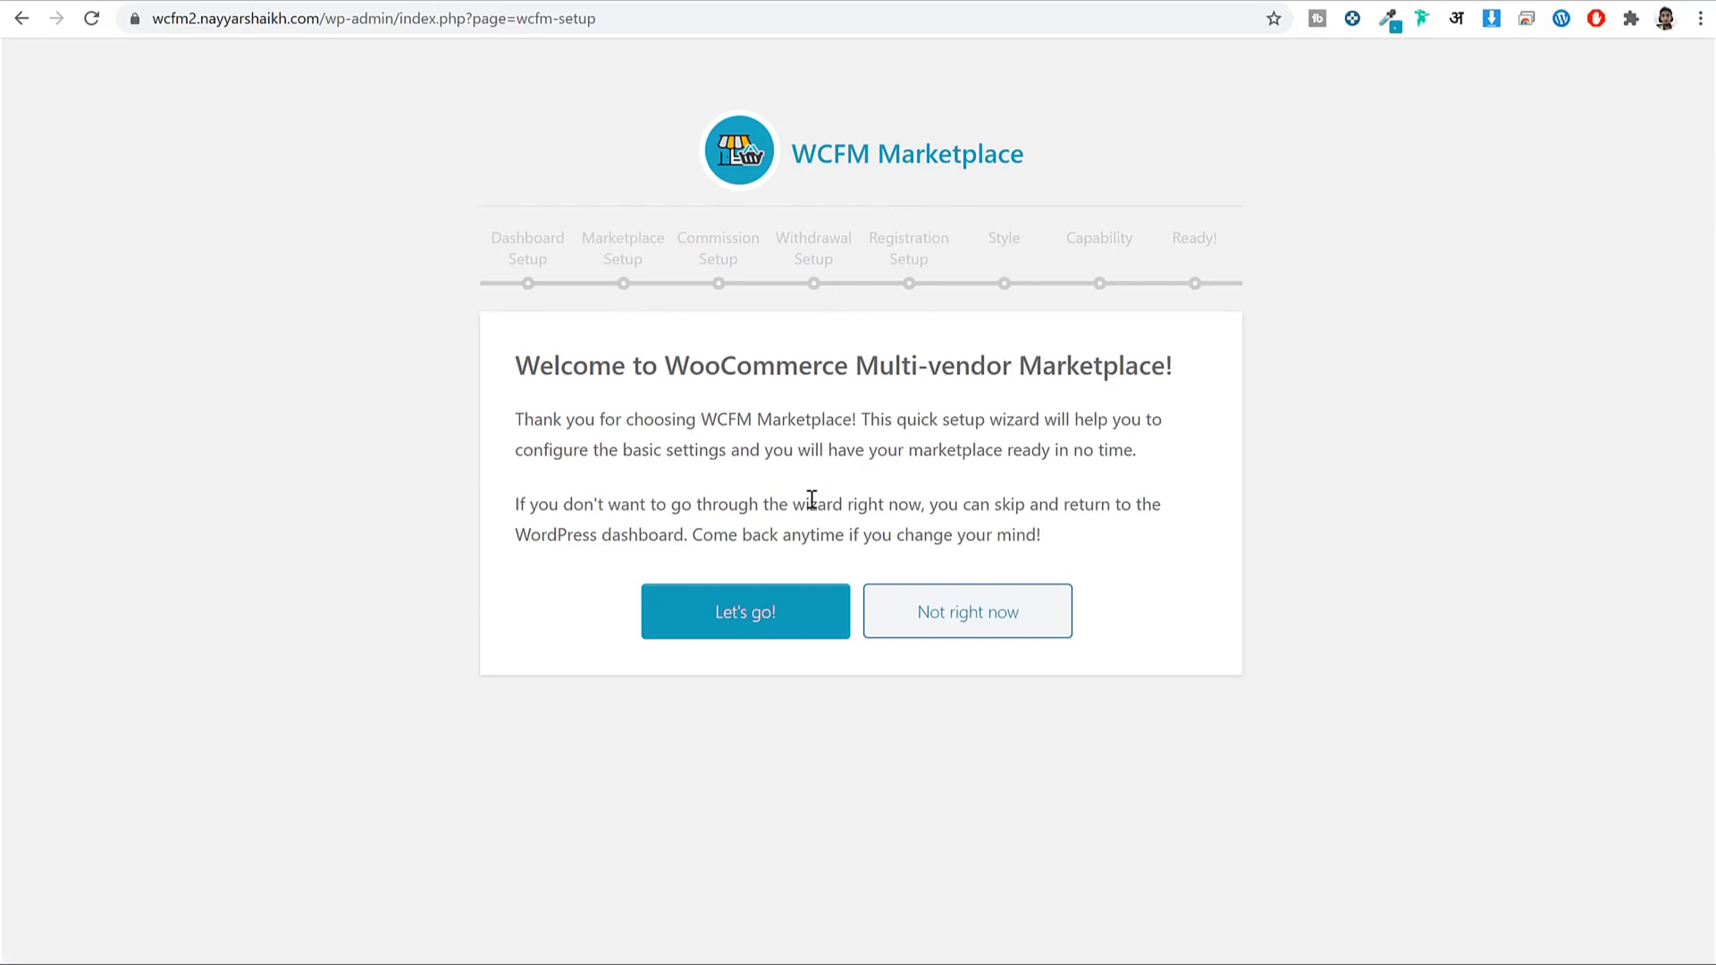
Start the WCFM Marketplace wizard and accept the default Dashboard settings.
left_click(701, 625)
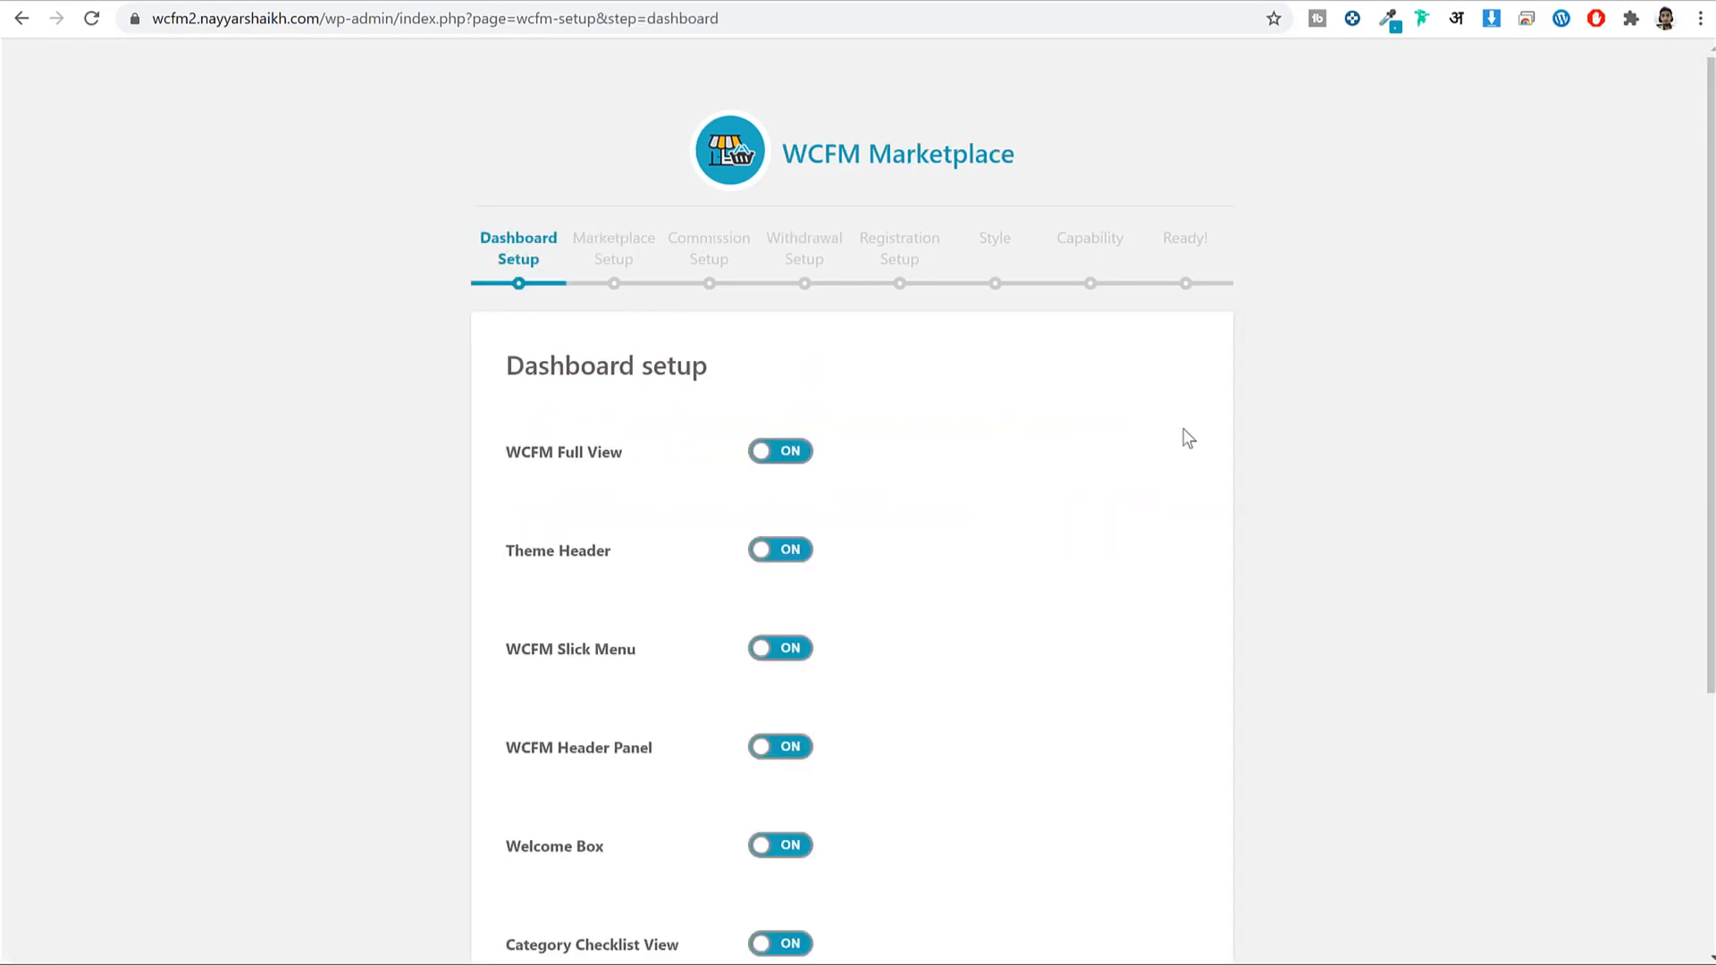
scroll(1188, 438, "down", 4)
scroll(1173, 500, "up", 5)
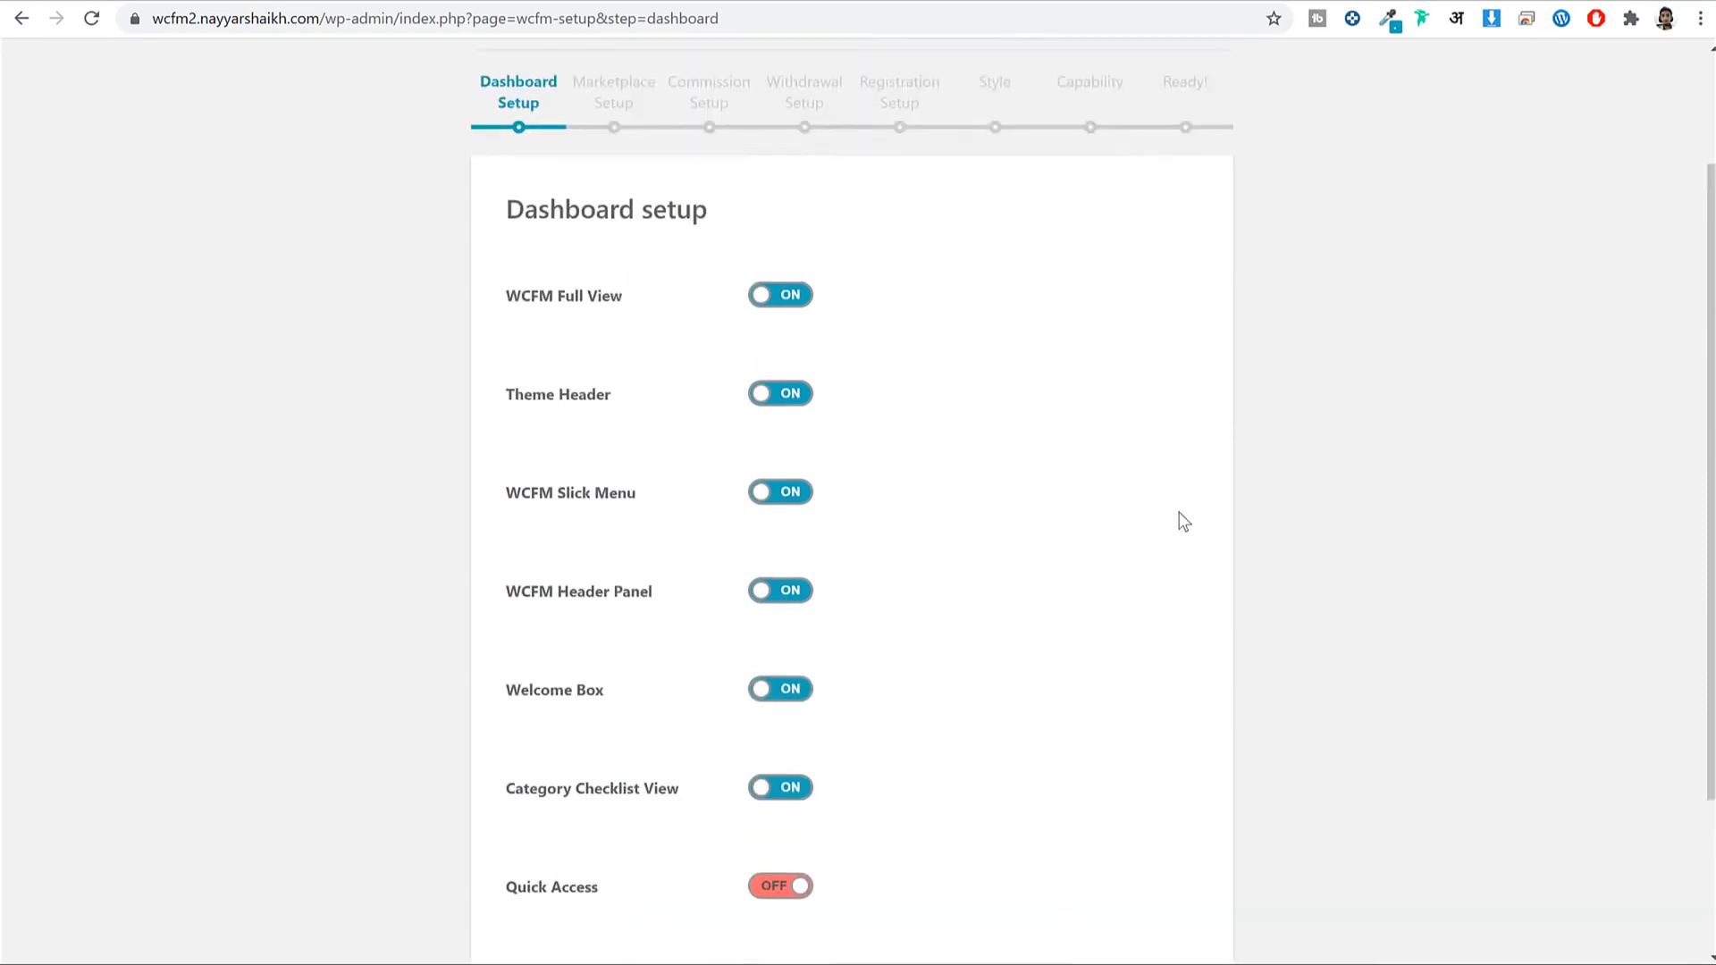
scroll(828, 505, "down", 4)
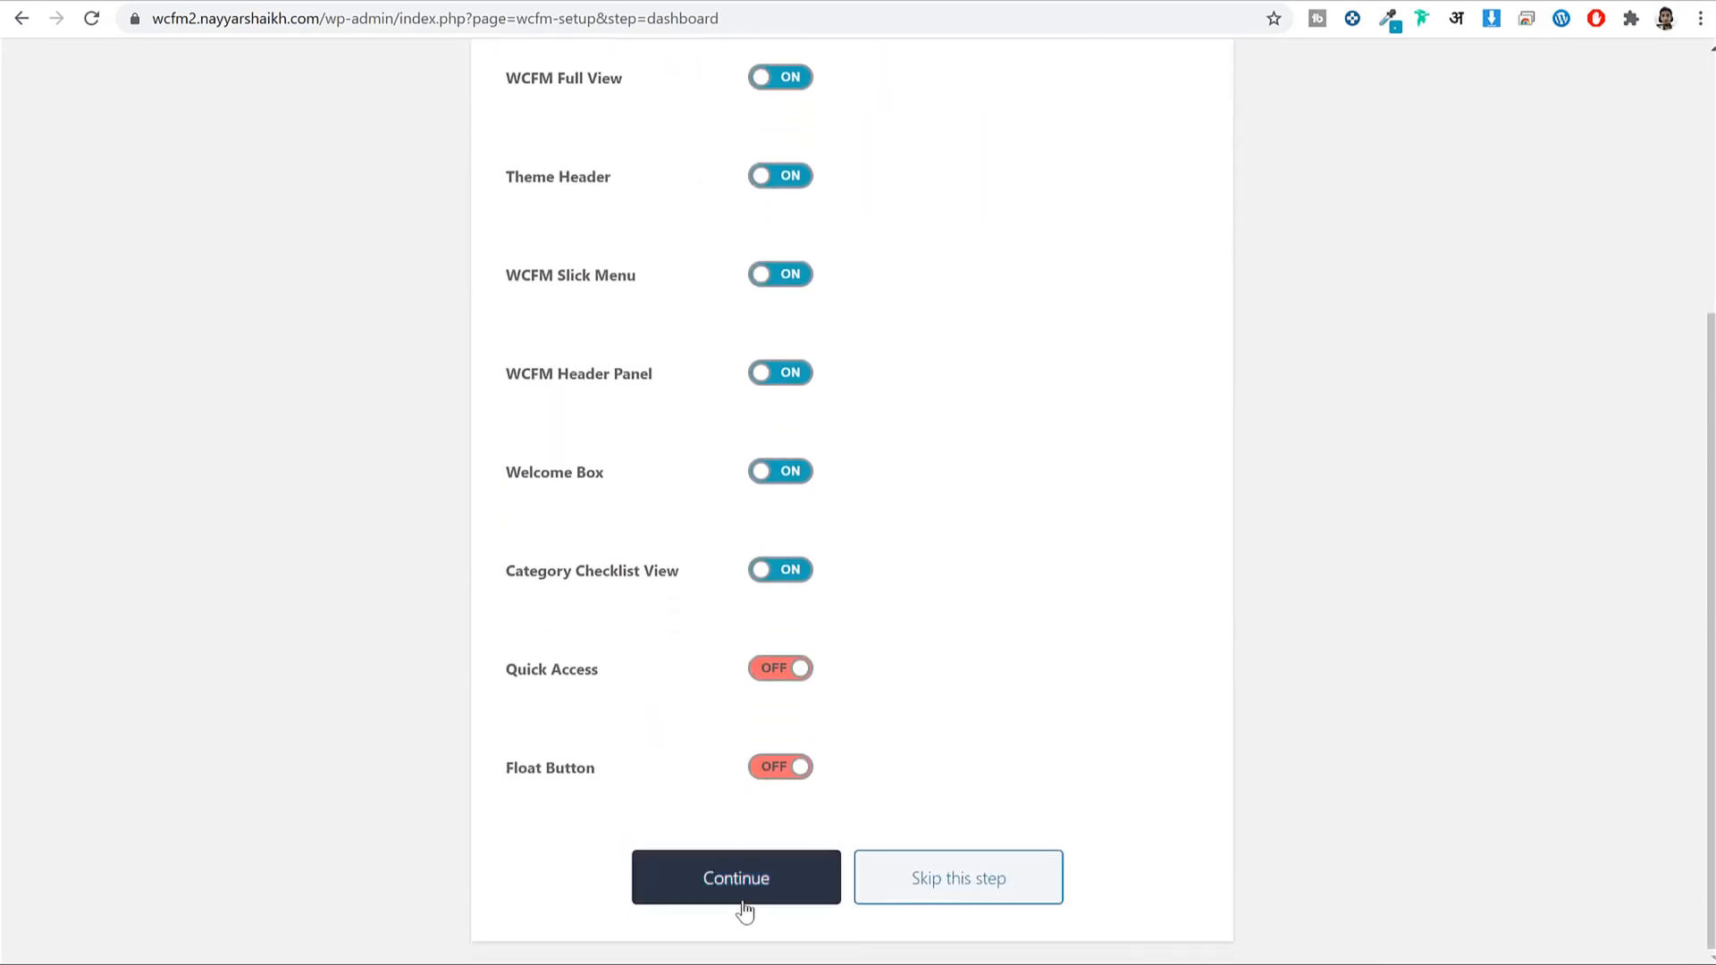
scroll(1117, 375, "up", 3)
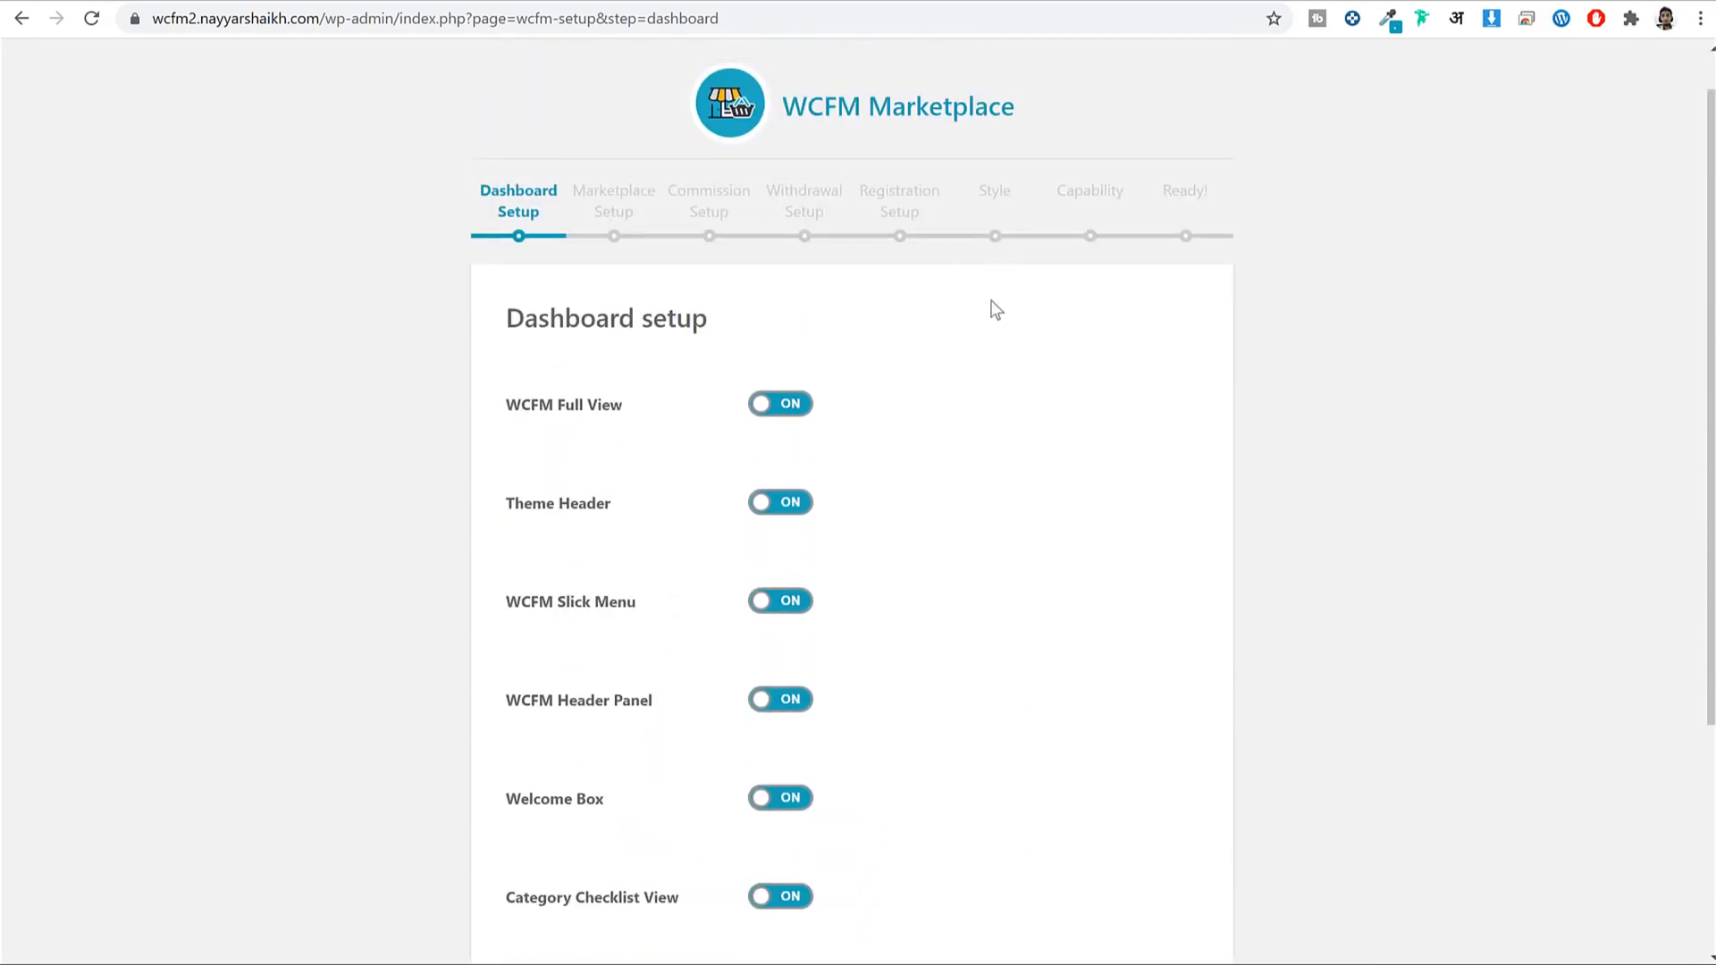
scroll(994, 331, "down", 4)
scroll(926, 416, "up", 4)
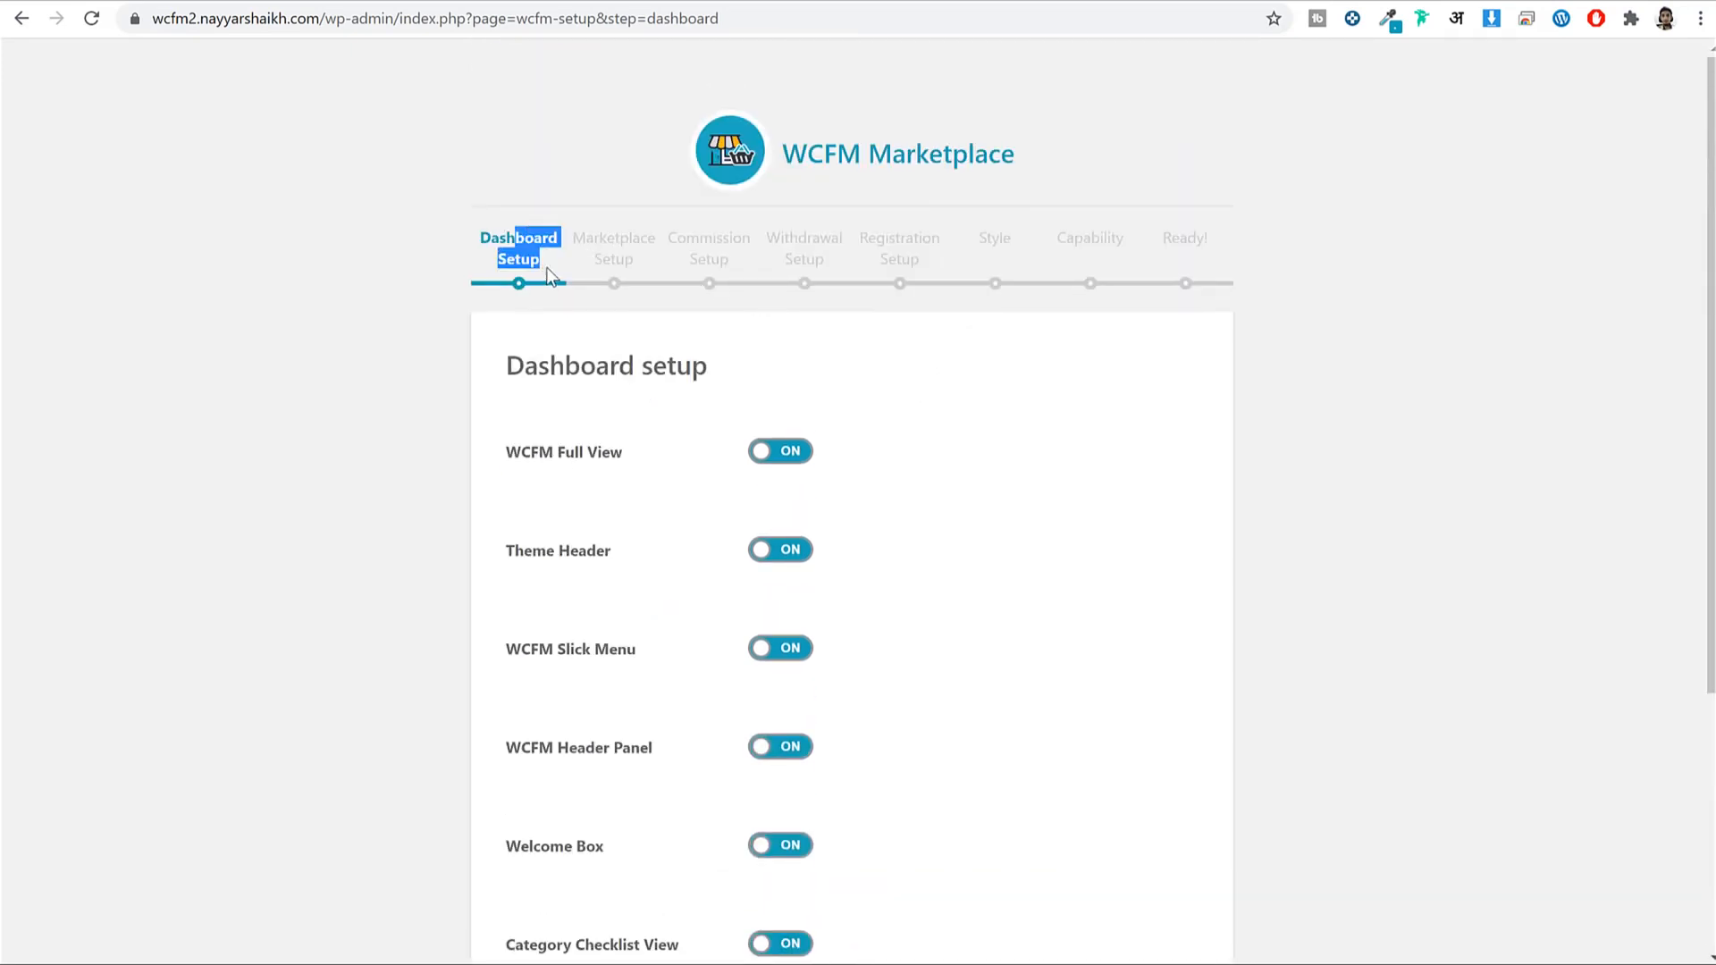
left_click_drag(552, 275, 1248, 256)
left_click(1248, 257)
scroll(876, 599, "down", 4)
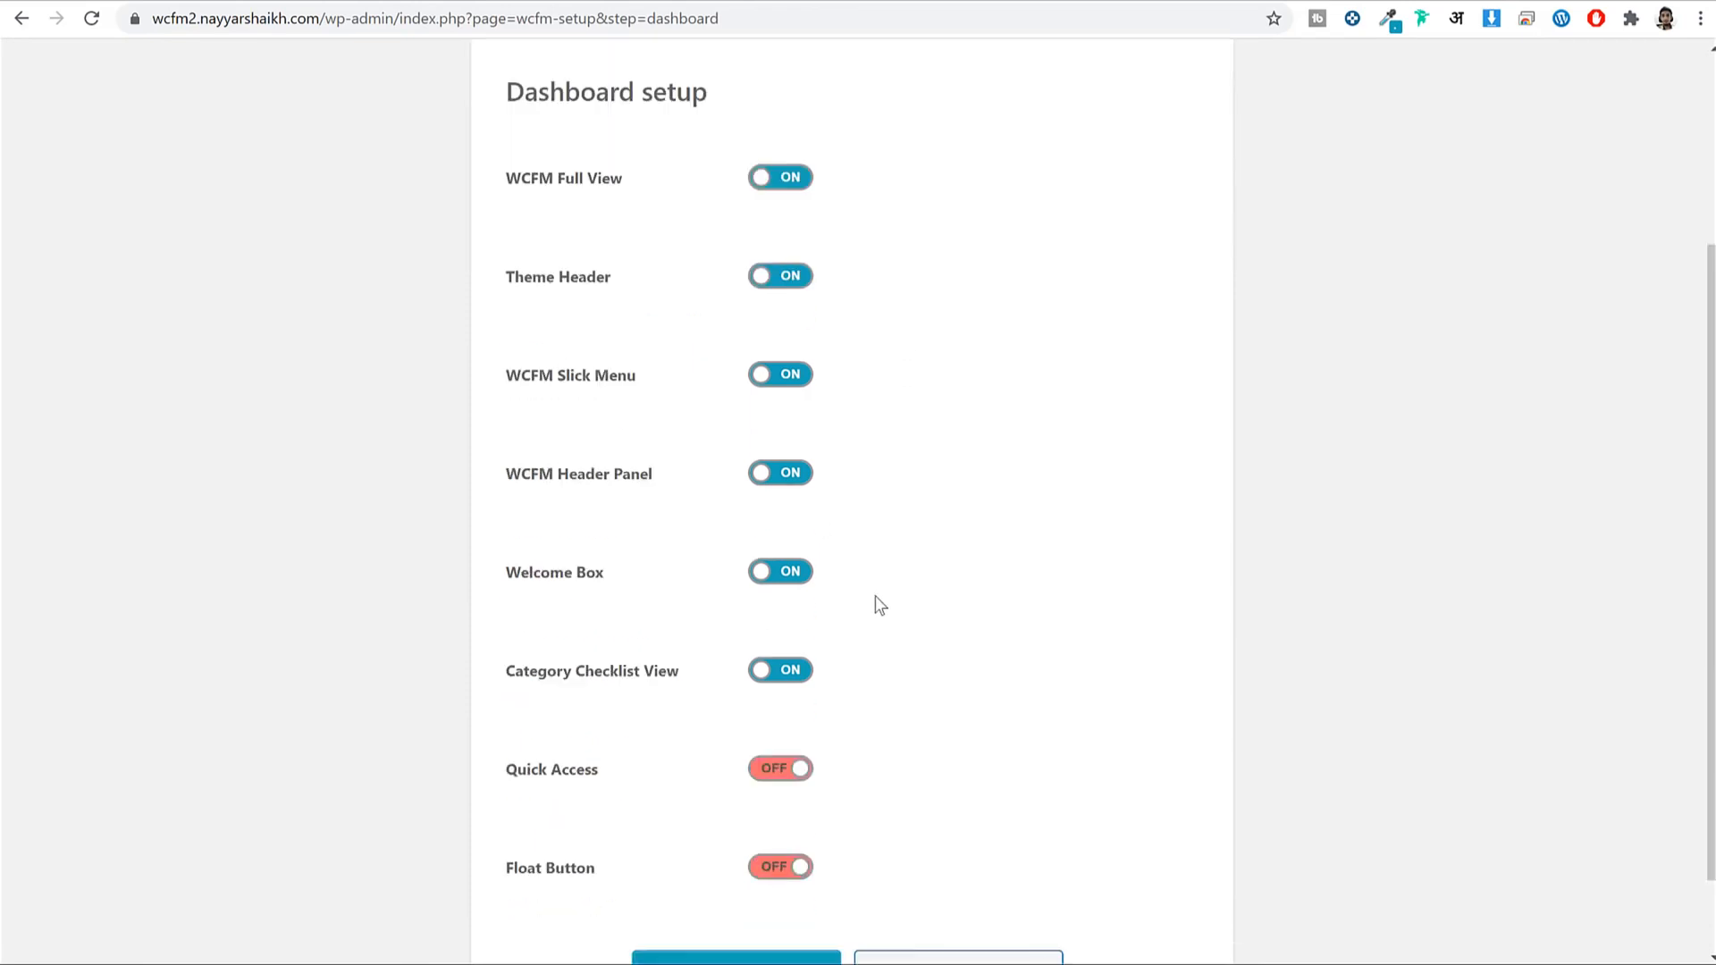
left_click(722, 894)
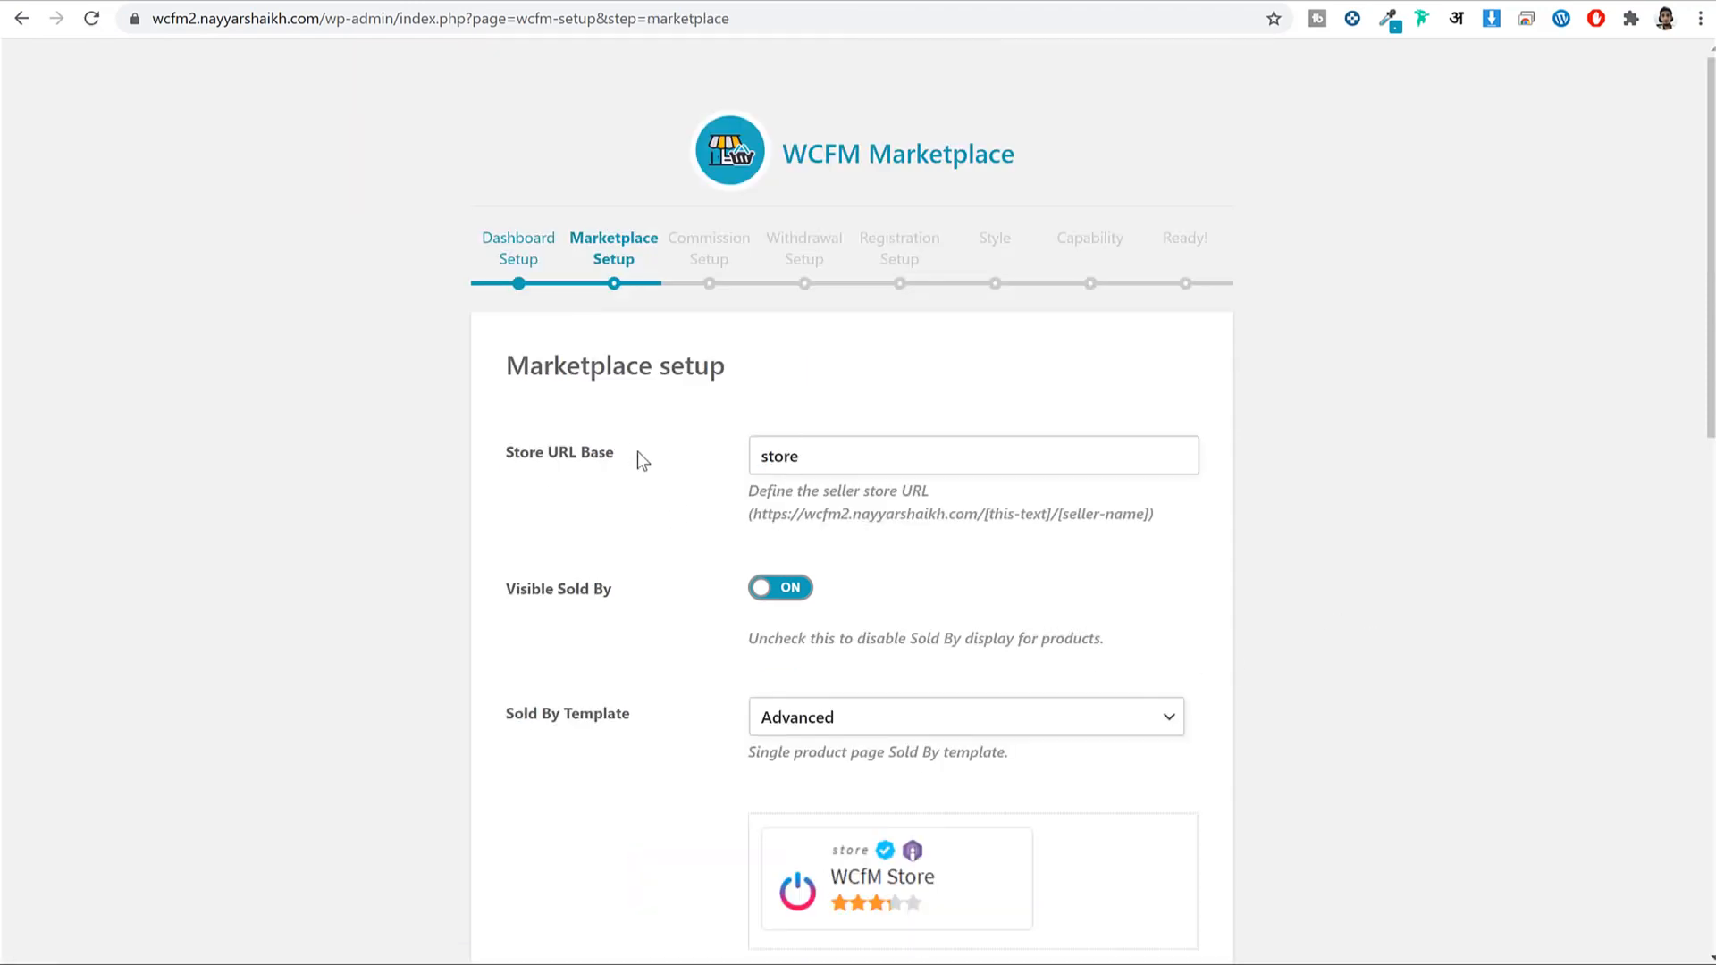
Accept the default Marketplace, Commission and Withdrawal settings.
scroll(770, 383, "down", 10)
scroll(957, 518, "down", 4)
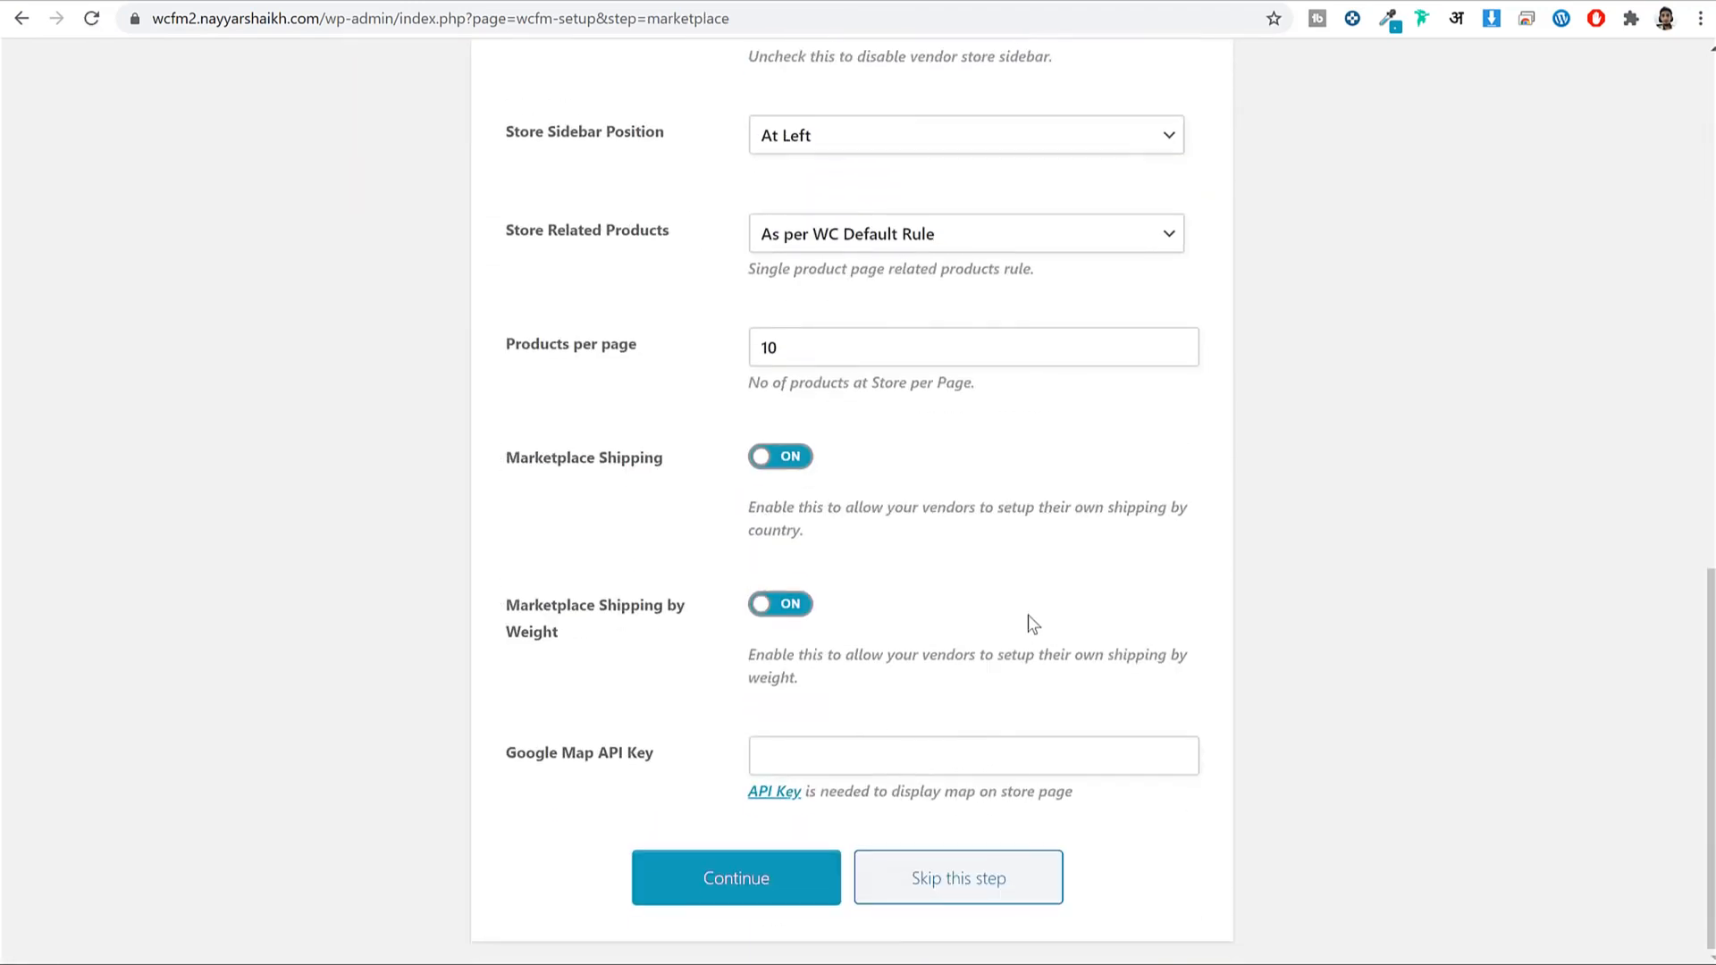
left_click(749, 887)
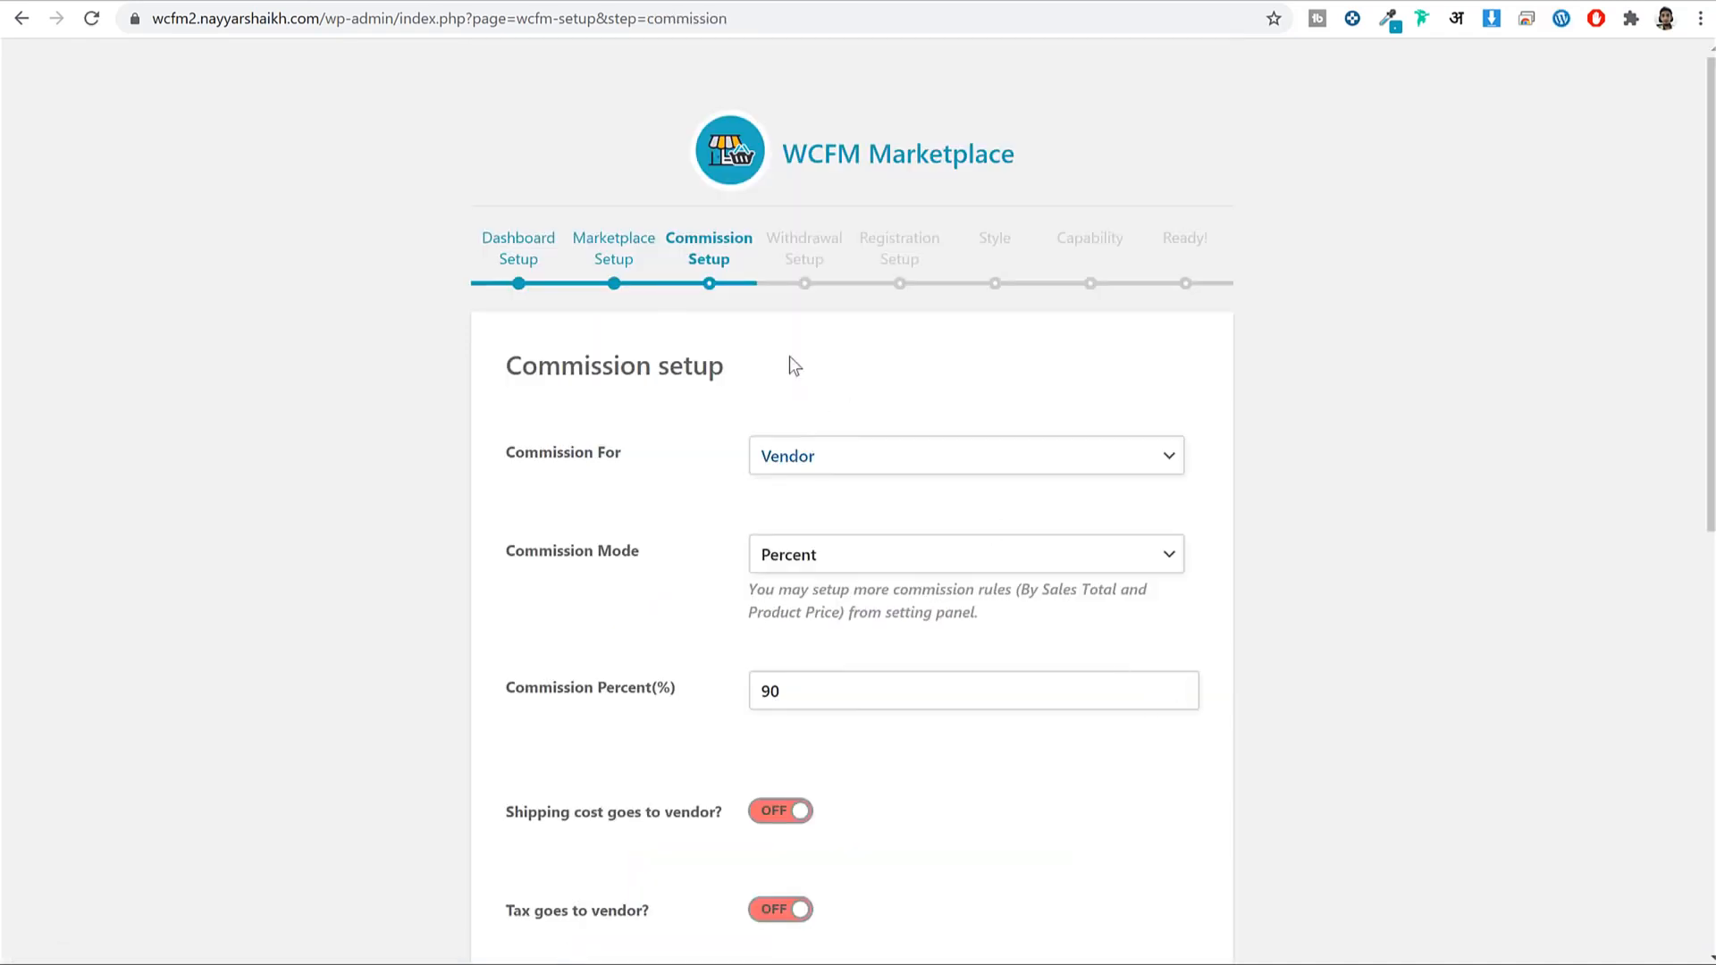
scroll(890, 420, "down", 9)
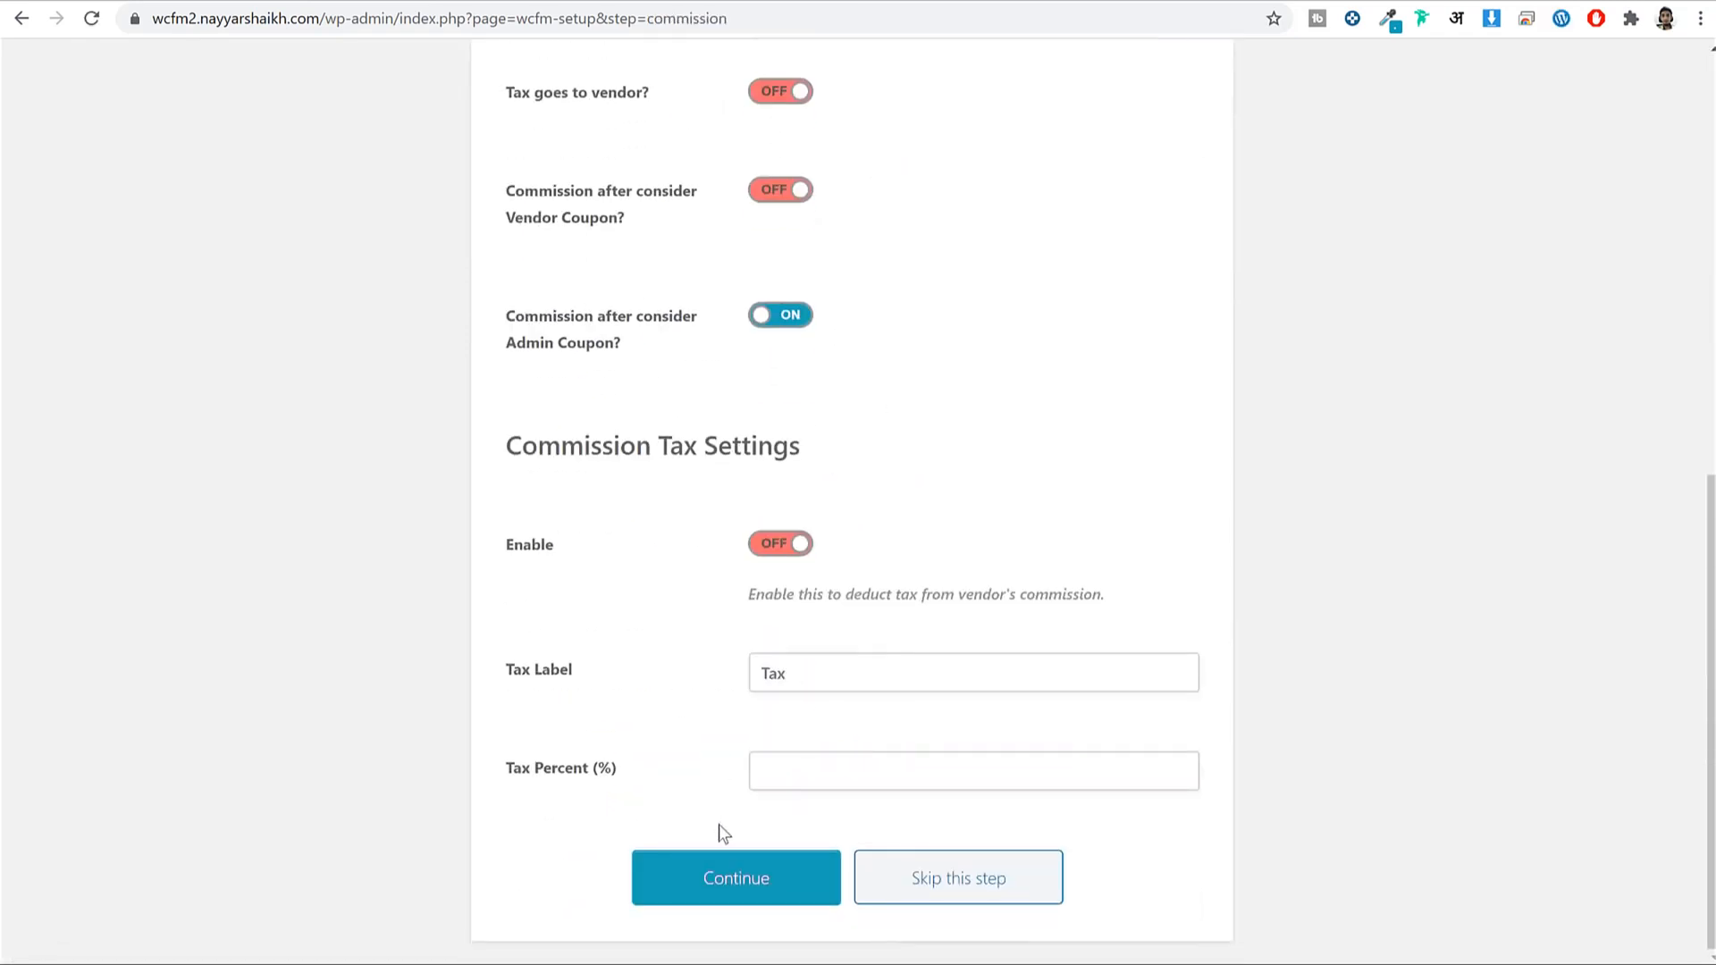
left_click(713, 865)
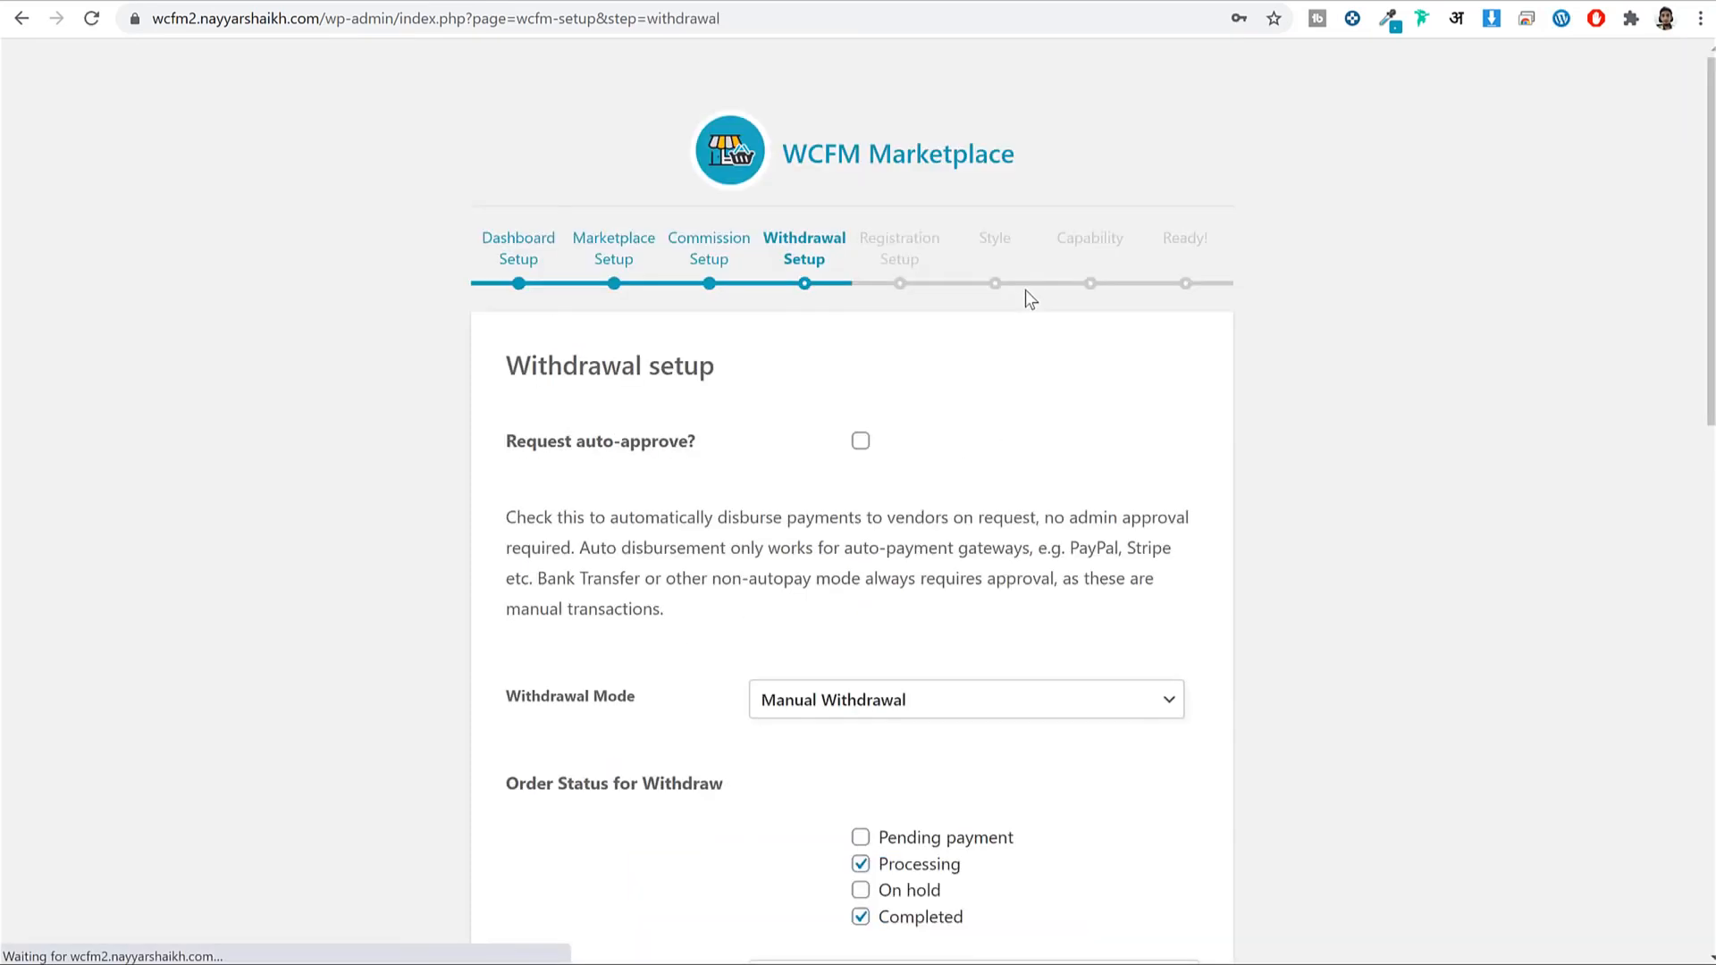
scroll(1076, 429, "down", 10)
scroll(774, 858, "down", 5)
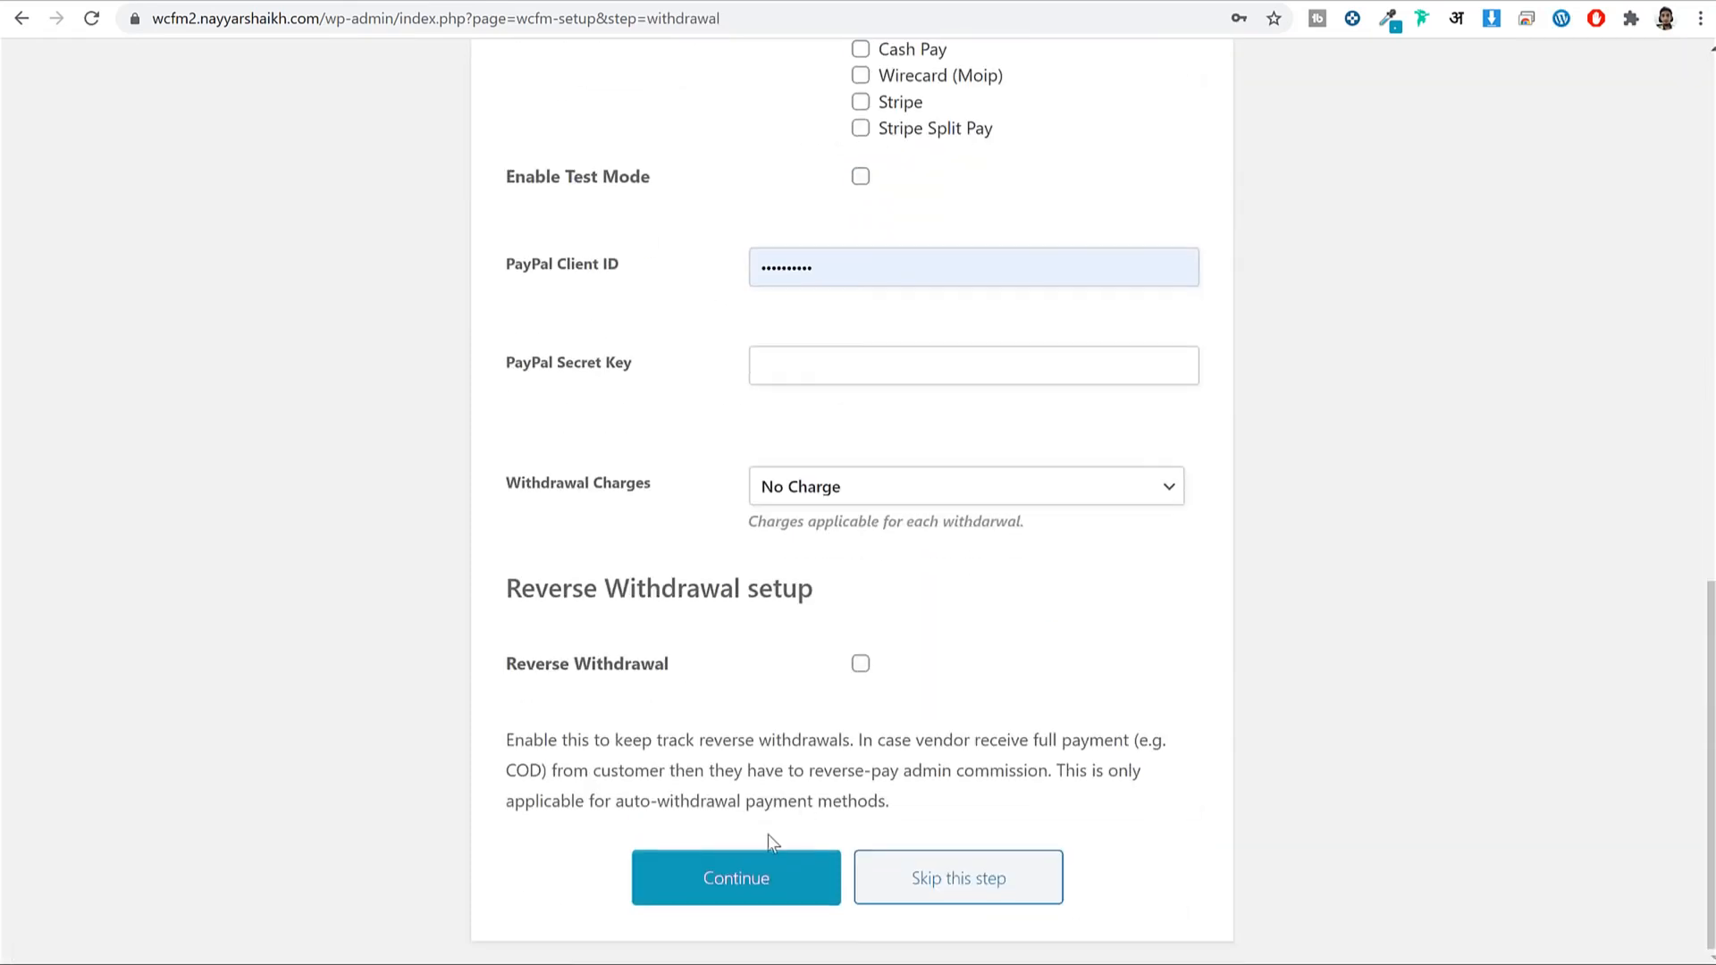
left_click(728, 881)
Pass the Registration, Style and Capability steps, then return to the WordPress Dashboard.
scroll(1416, 597, "up", 3)
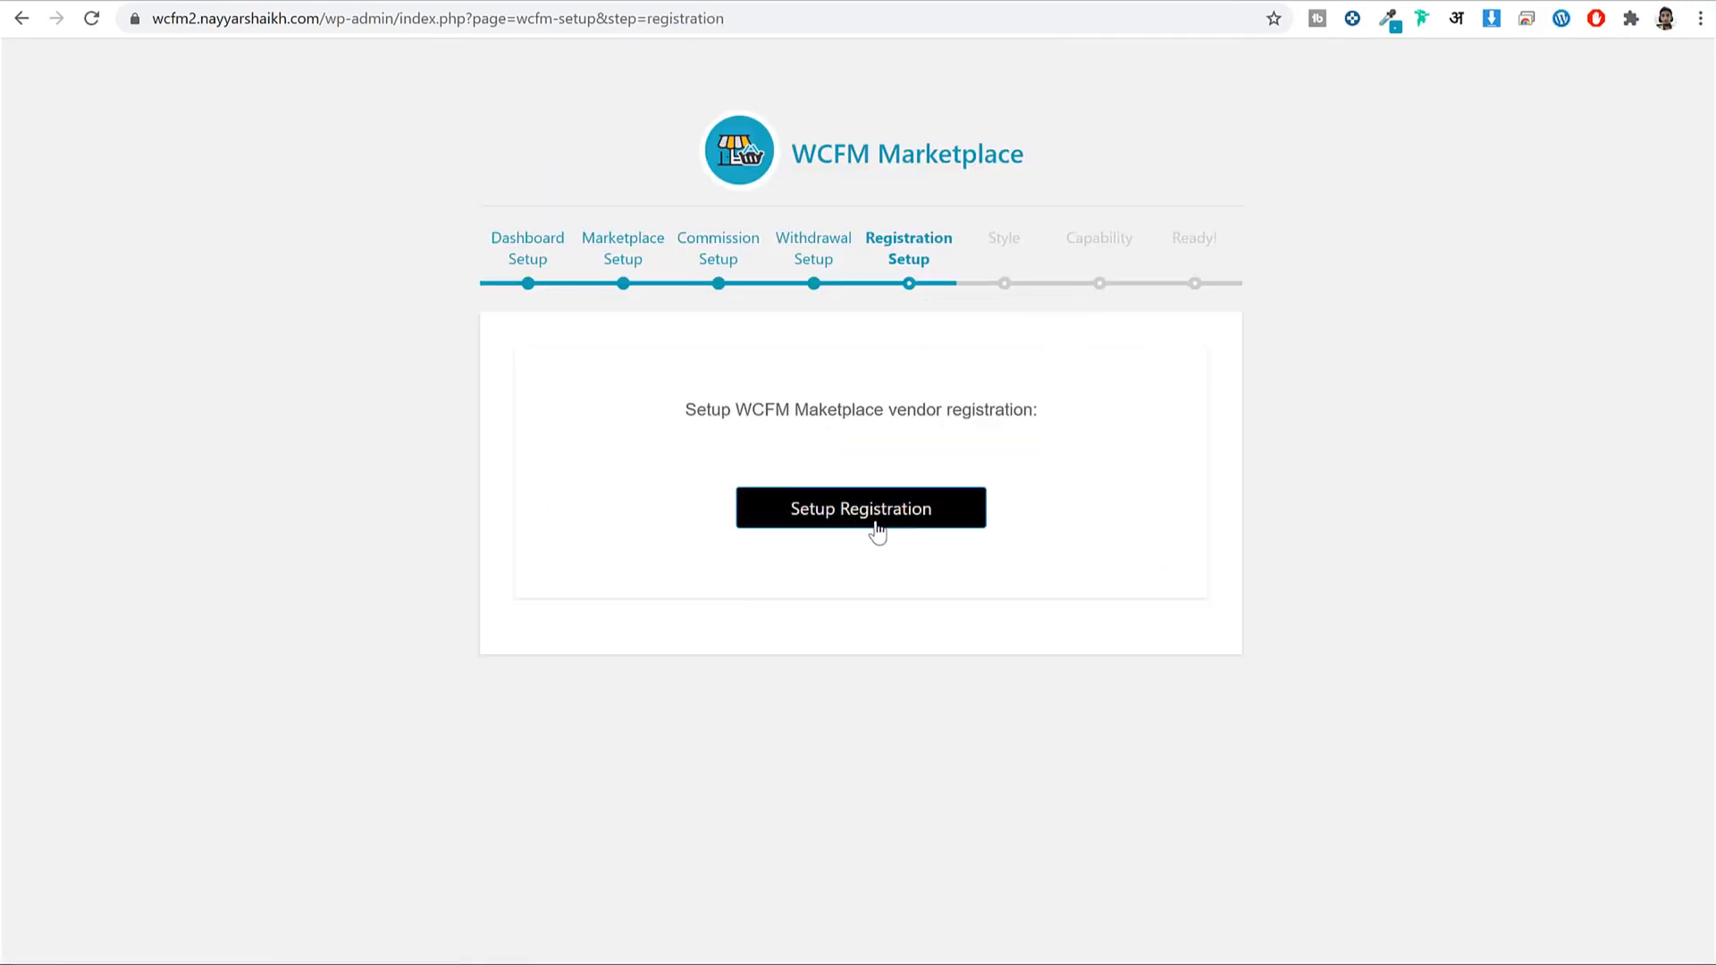
left_click(908, 523)
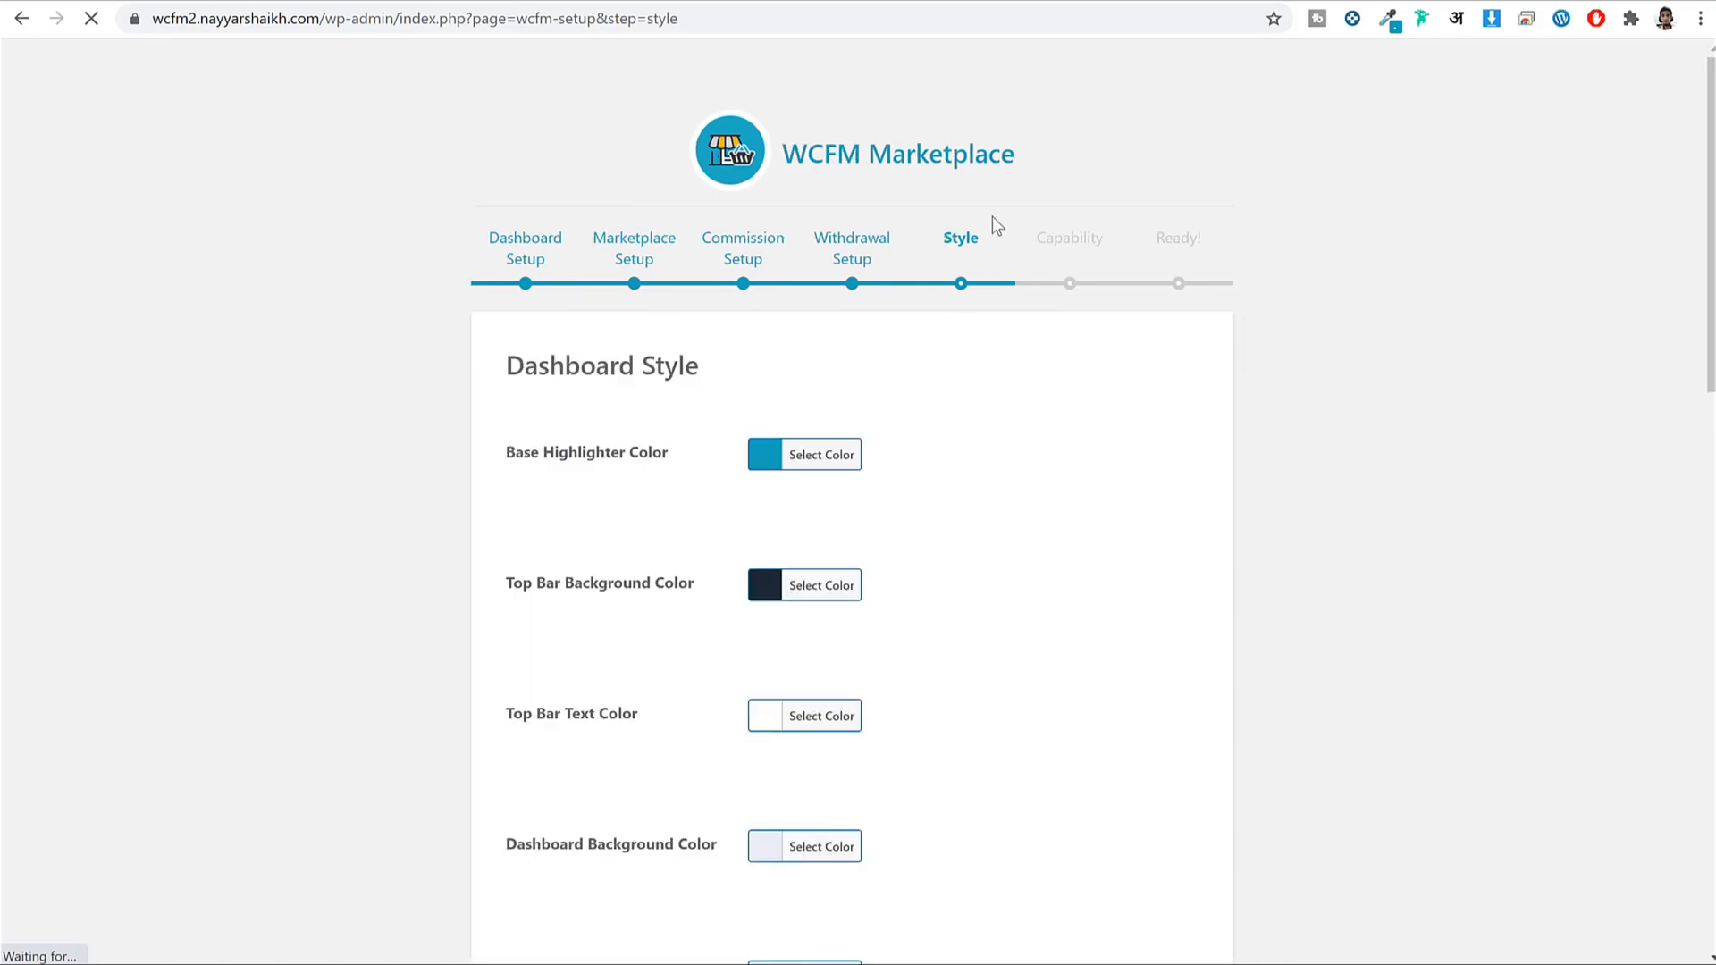
scroll(1020, 442, "down", 10)
scroll(963, 420, "down", 8)
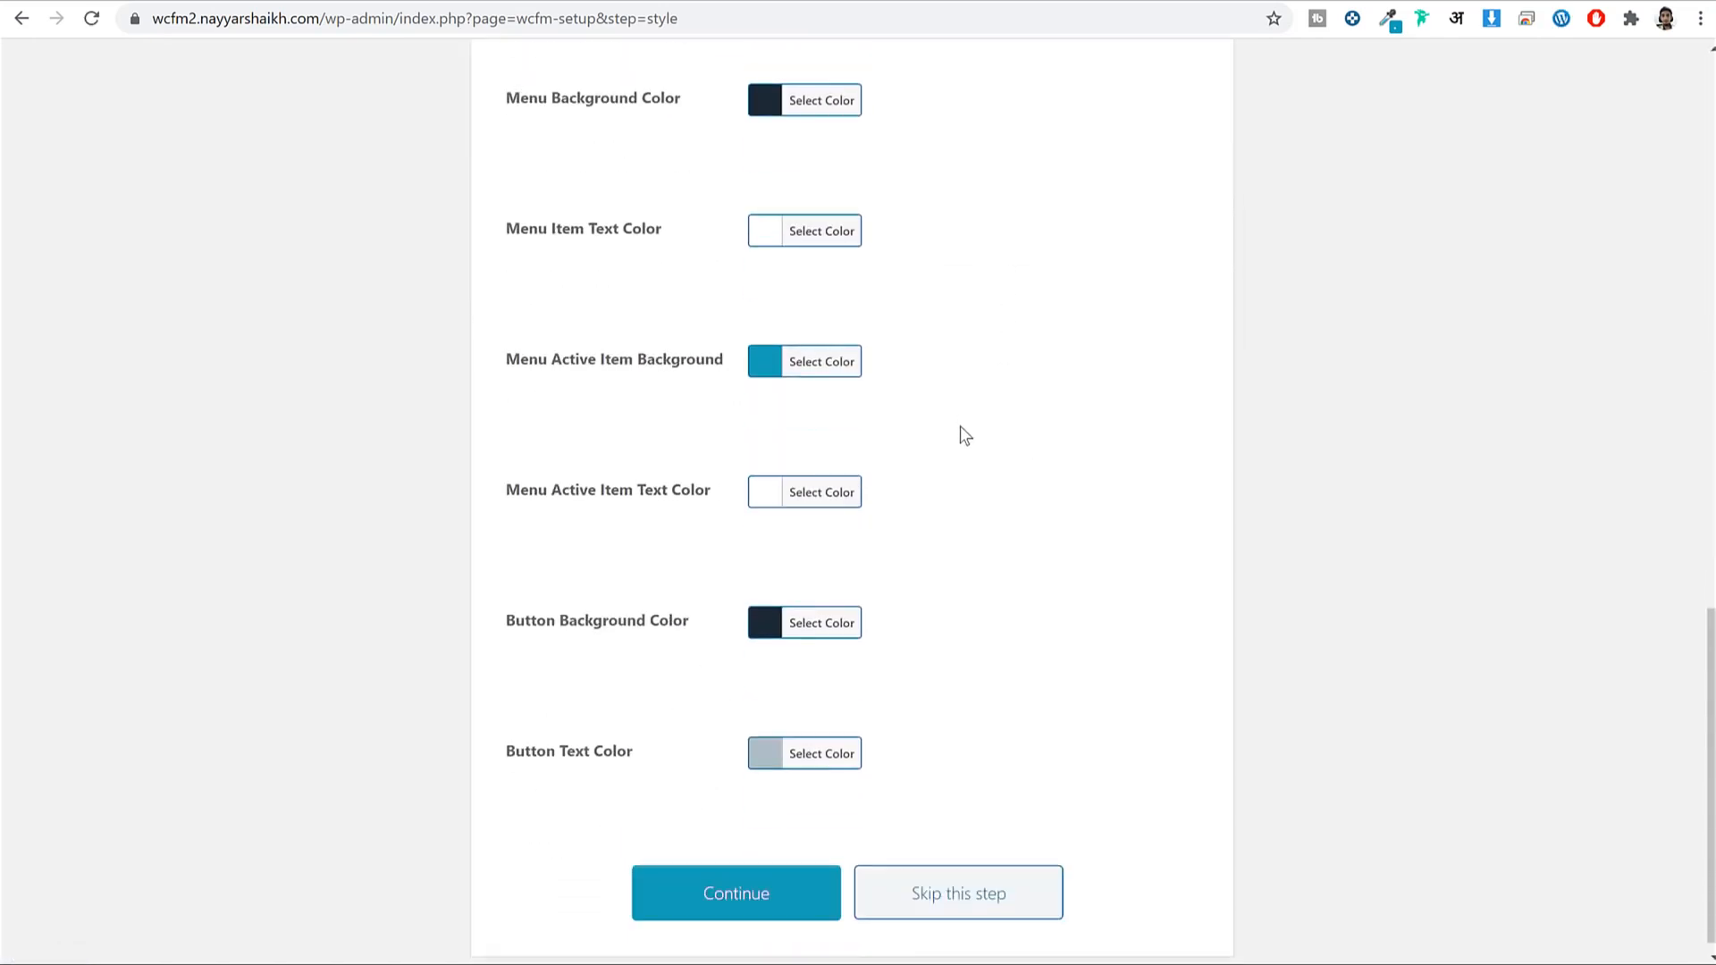
left_click(795, 878)
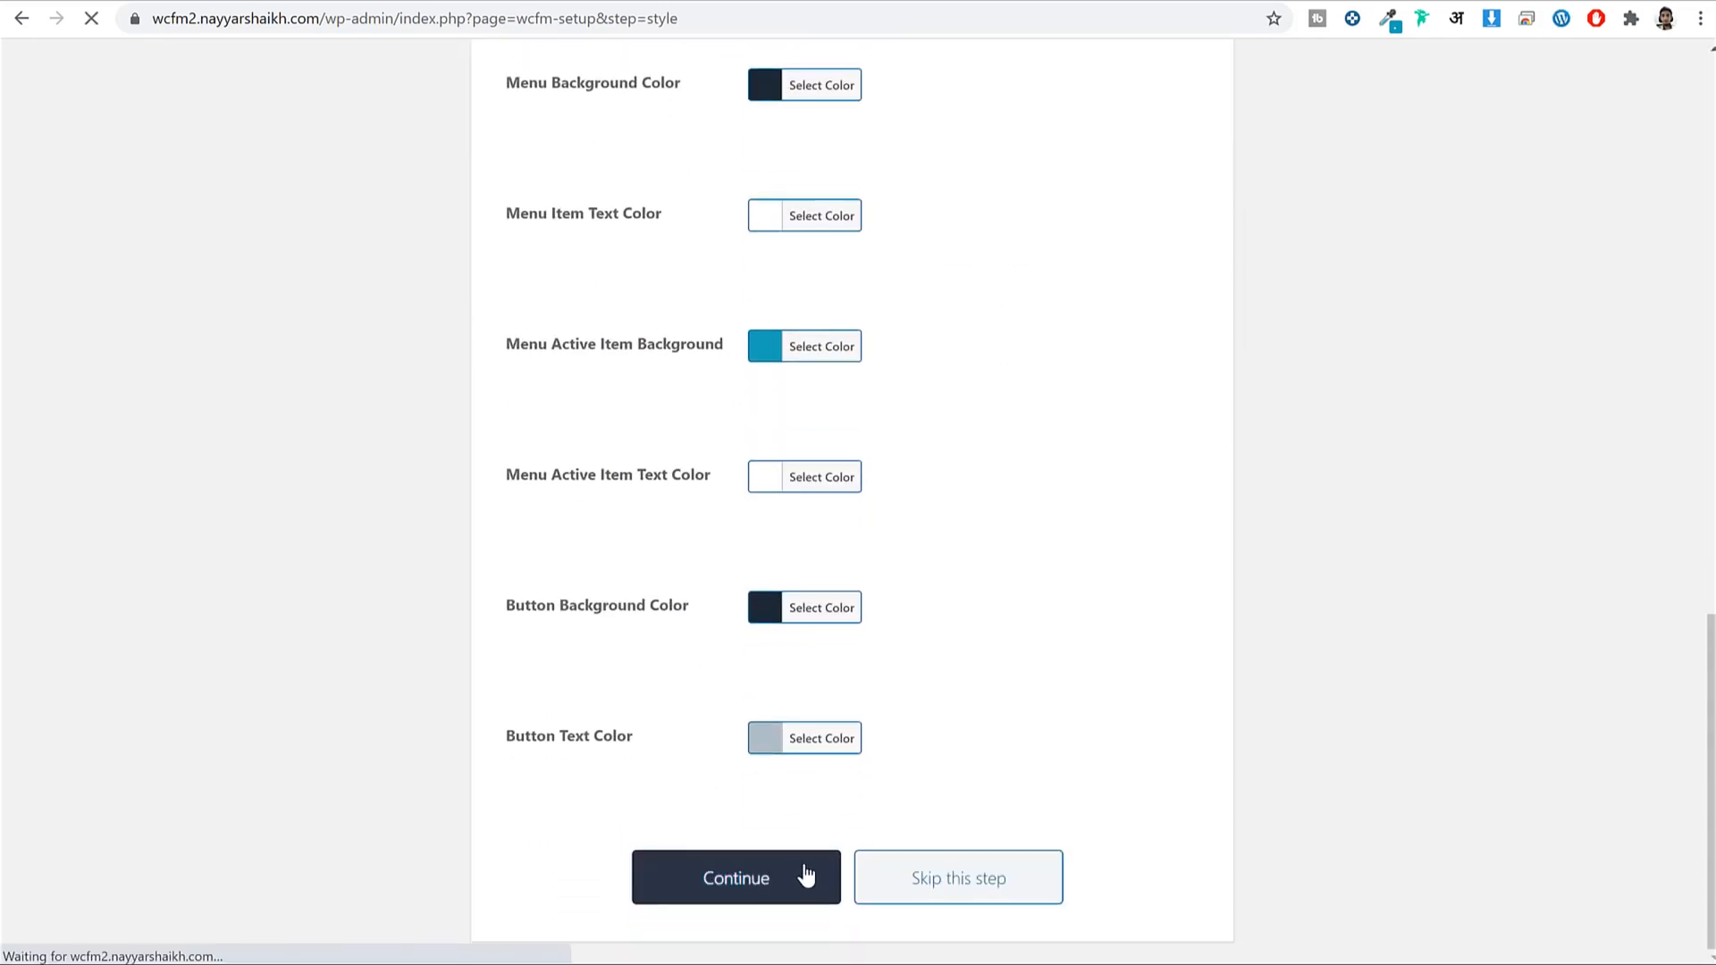
scroll(1268, 455, "down", 4)
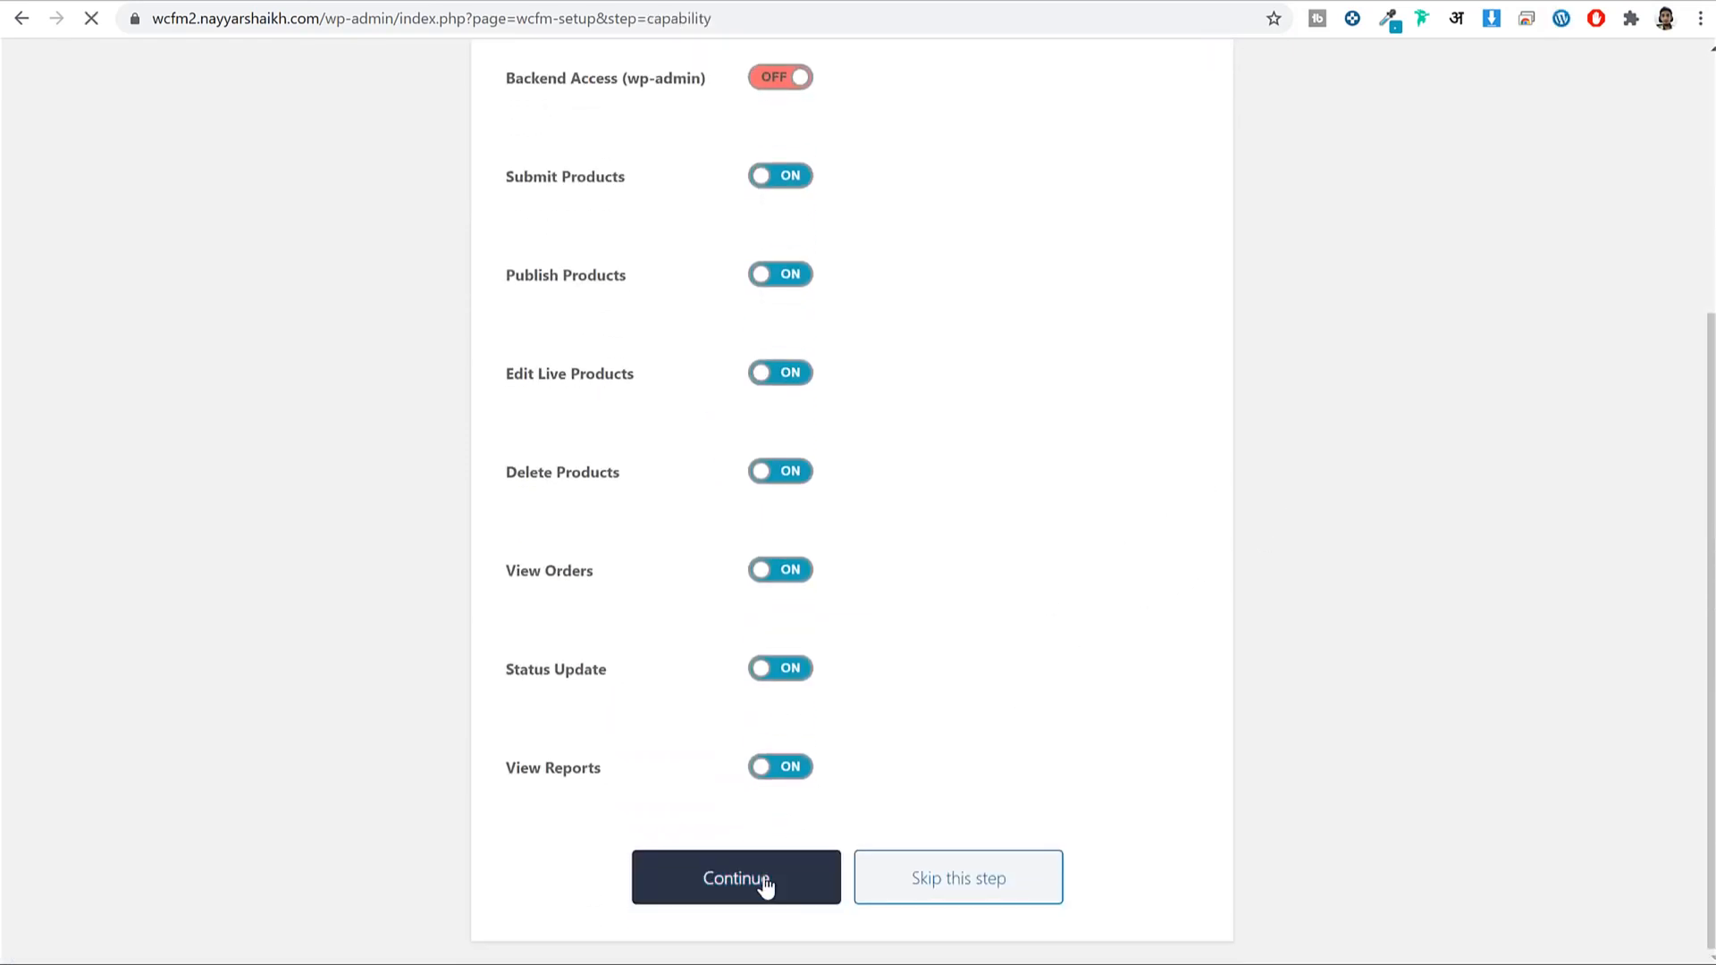
left_click(766, 884)
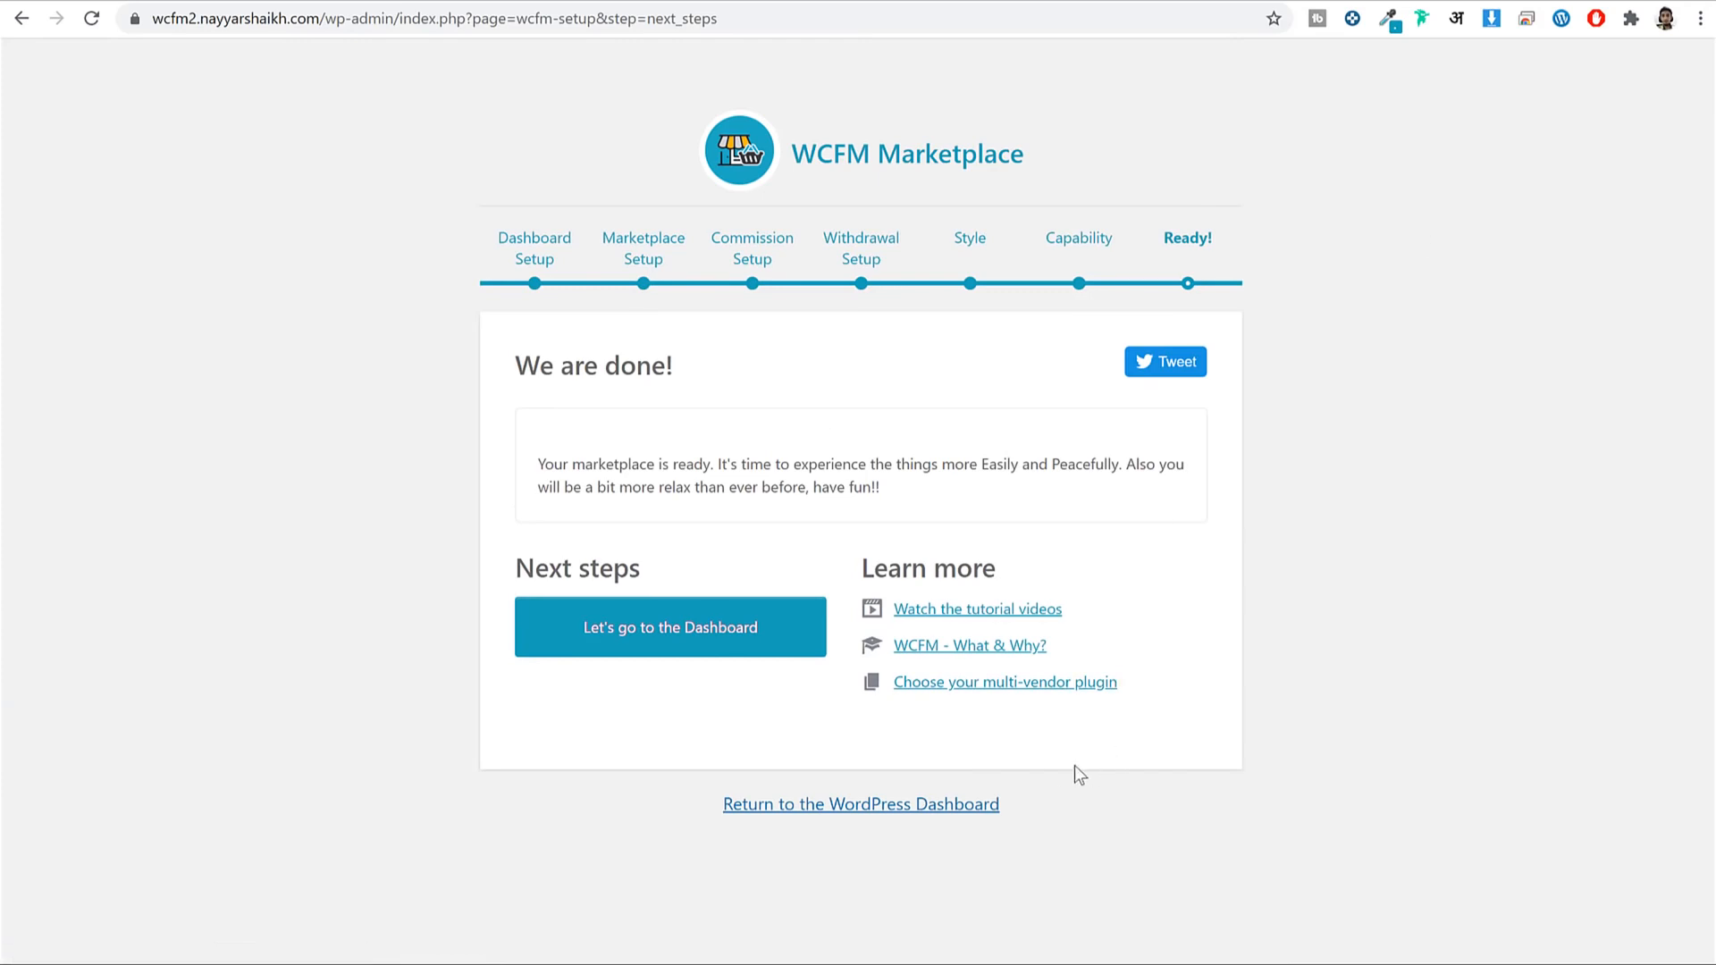
left_click(854, 809)
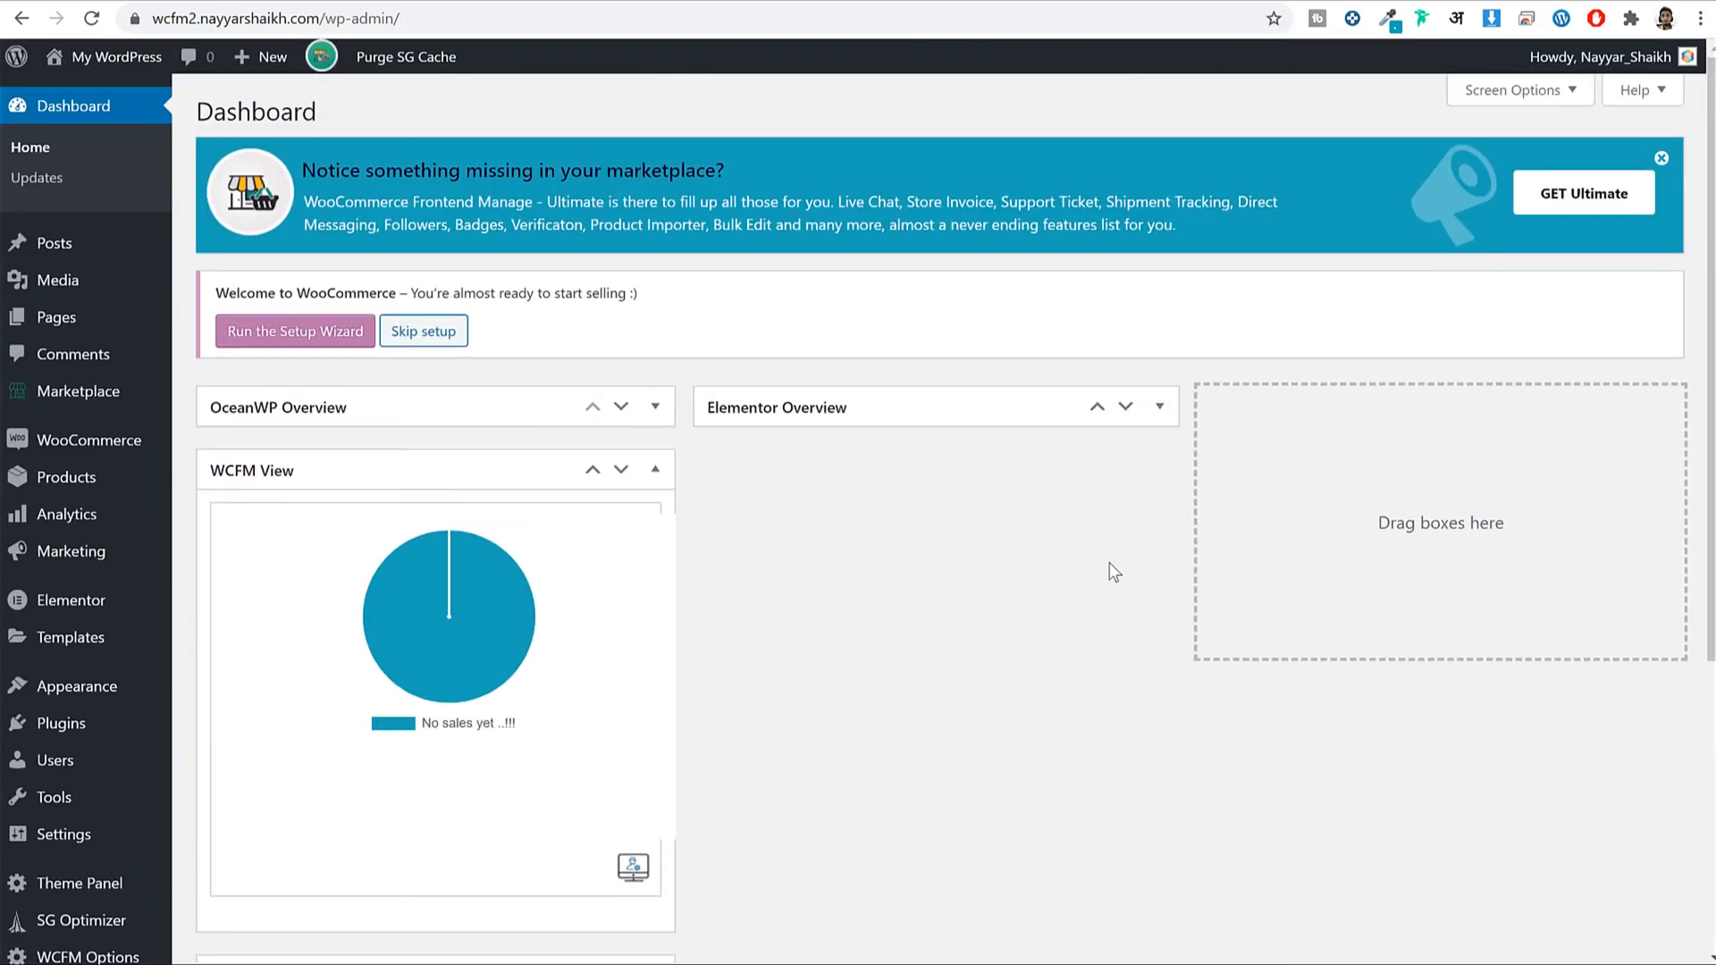
Move WooCommerce Recent Reviews to the middle column and WooCommerce Status to the right column.
scroll(1111, 568, "down", 2)
left_click_drag(548, 747, 1062, 291)
left_click_drag(480, 749, 1555, 357)
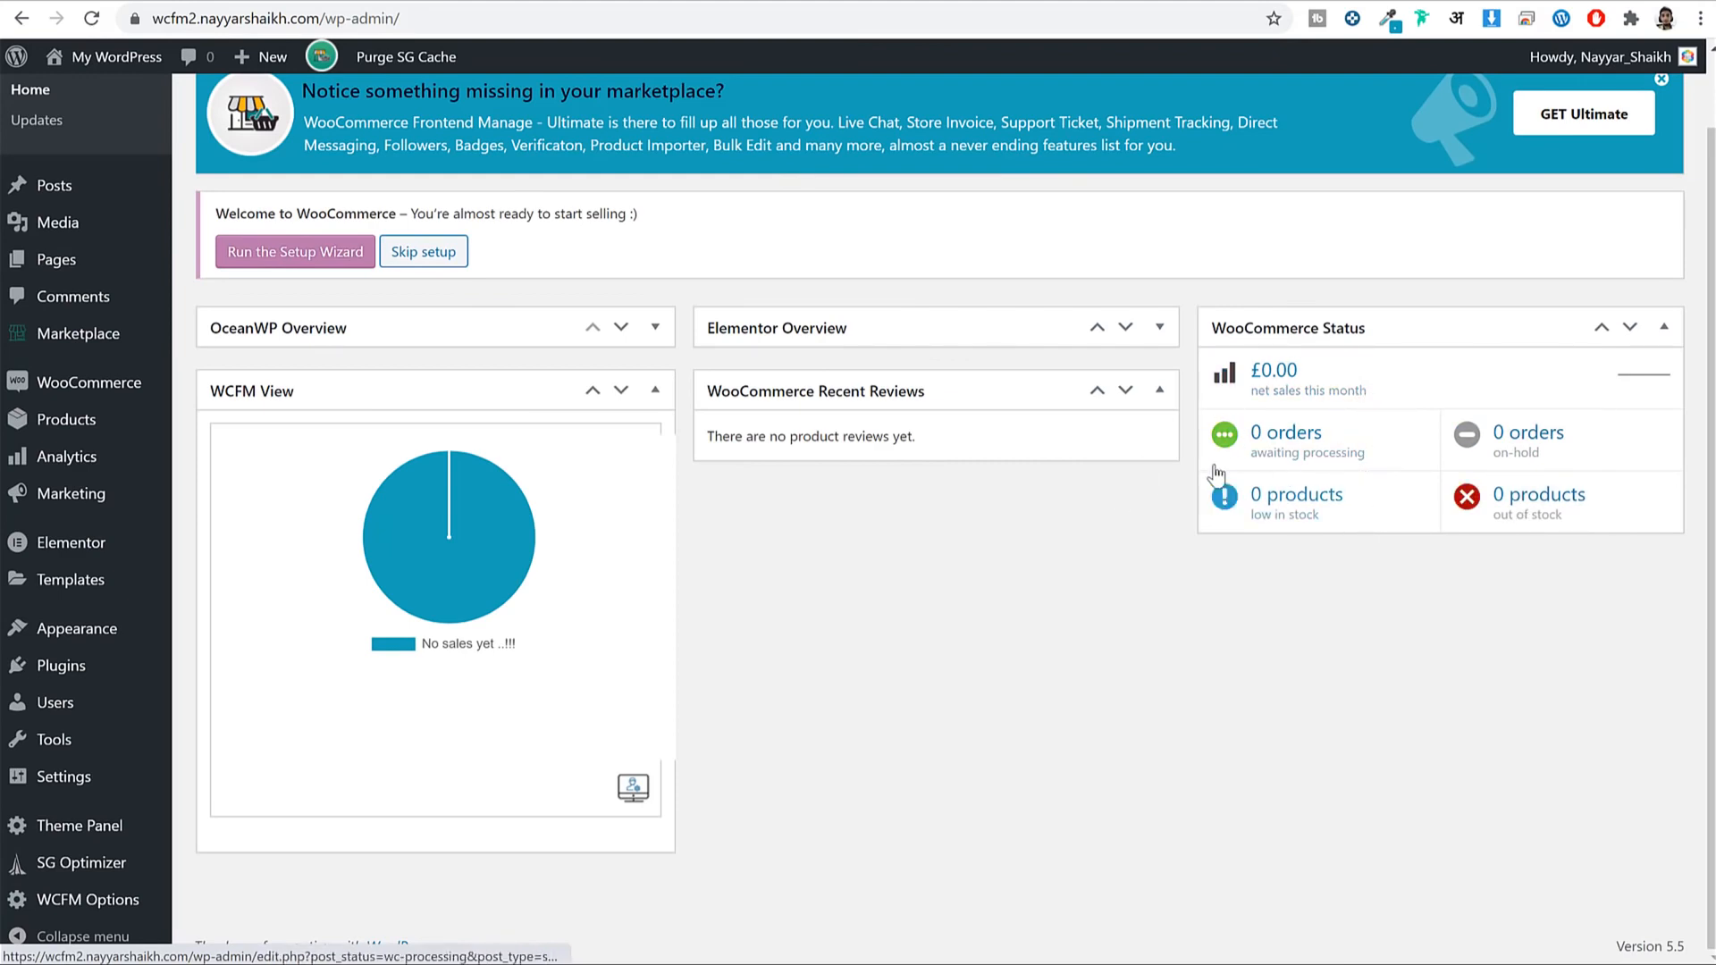
Dismiss the WCFM upsell notice on the dashboard.
scroll(1224, 478, "up", 1)
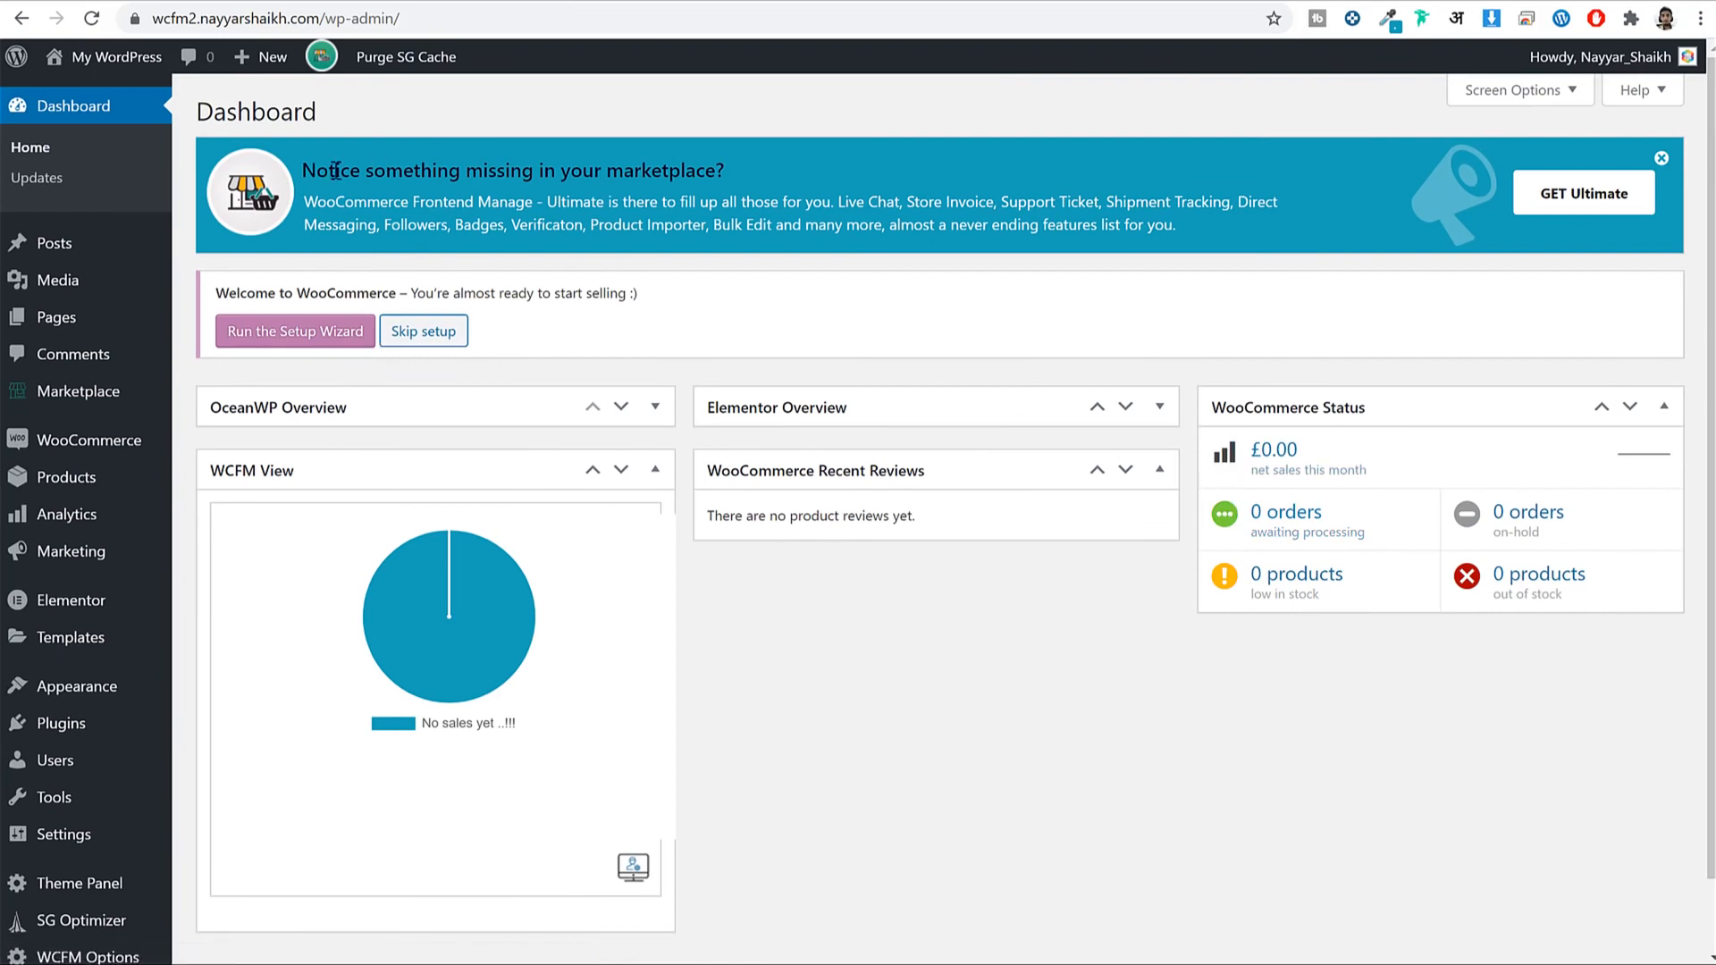
left_click_drag(317, 170, 922, 168)
left_click(1660, 161)
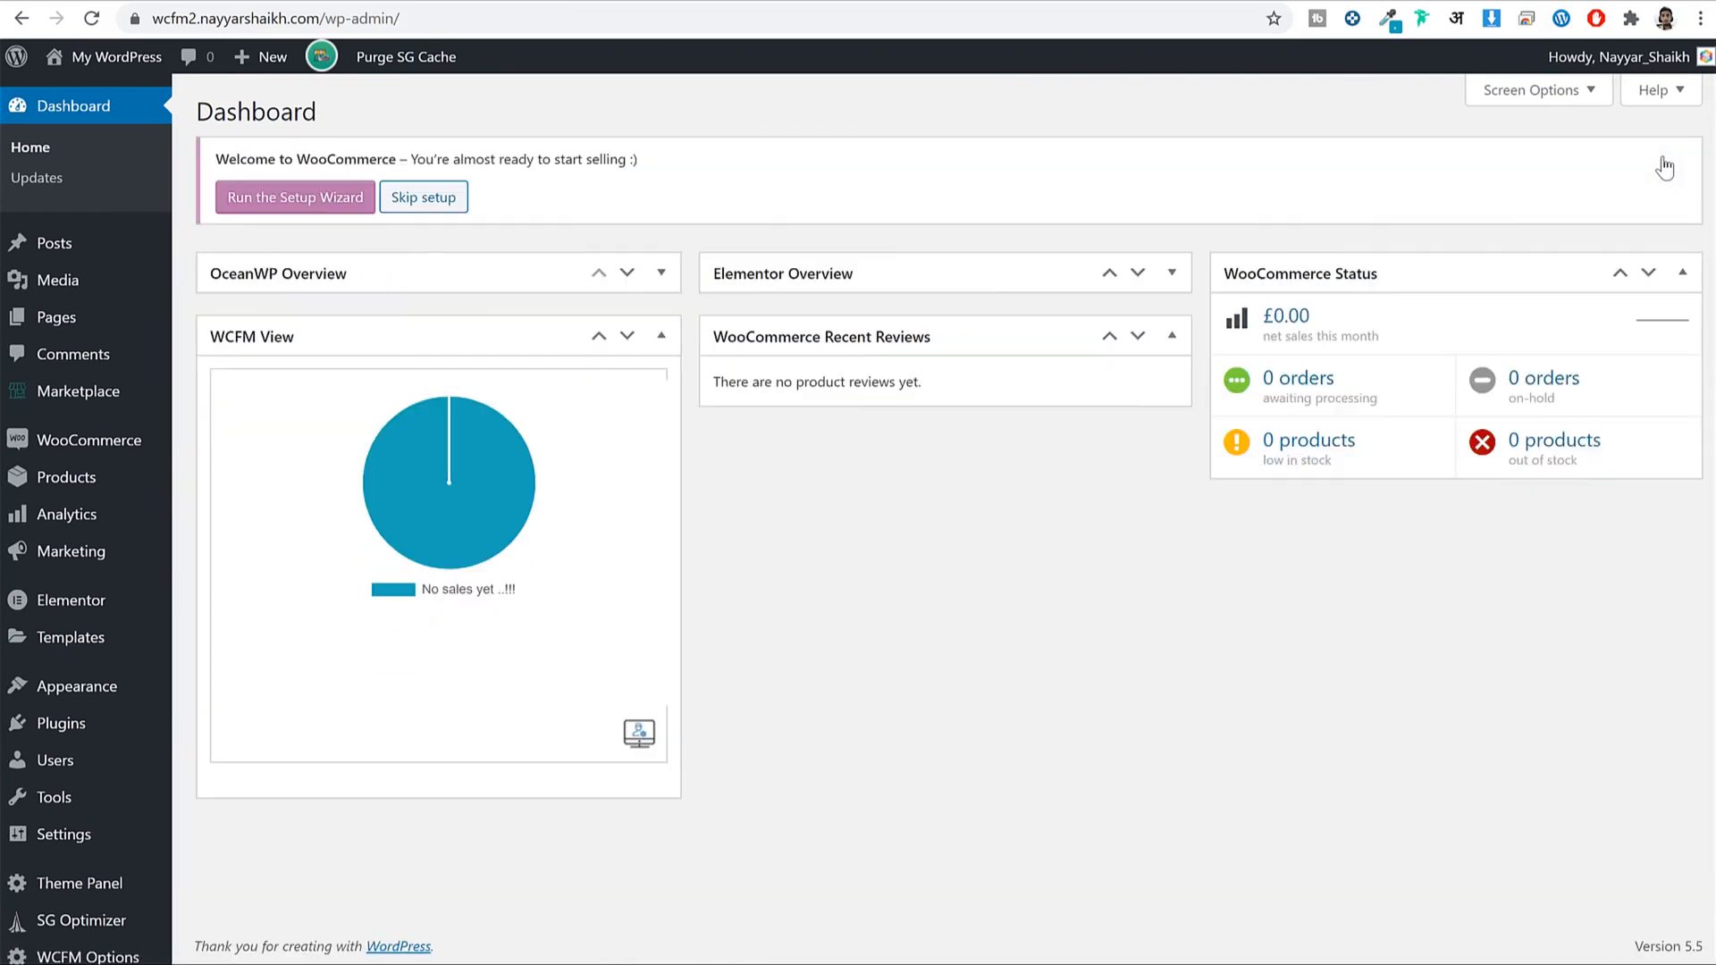
left_click_drag(230, 154, 533, 154)
left_click(533, 154)
left_click_drag(637, 159, 386, 150)
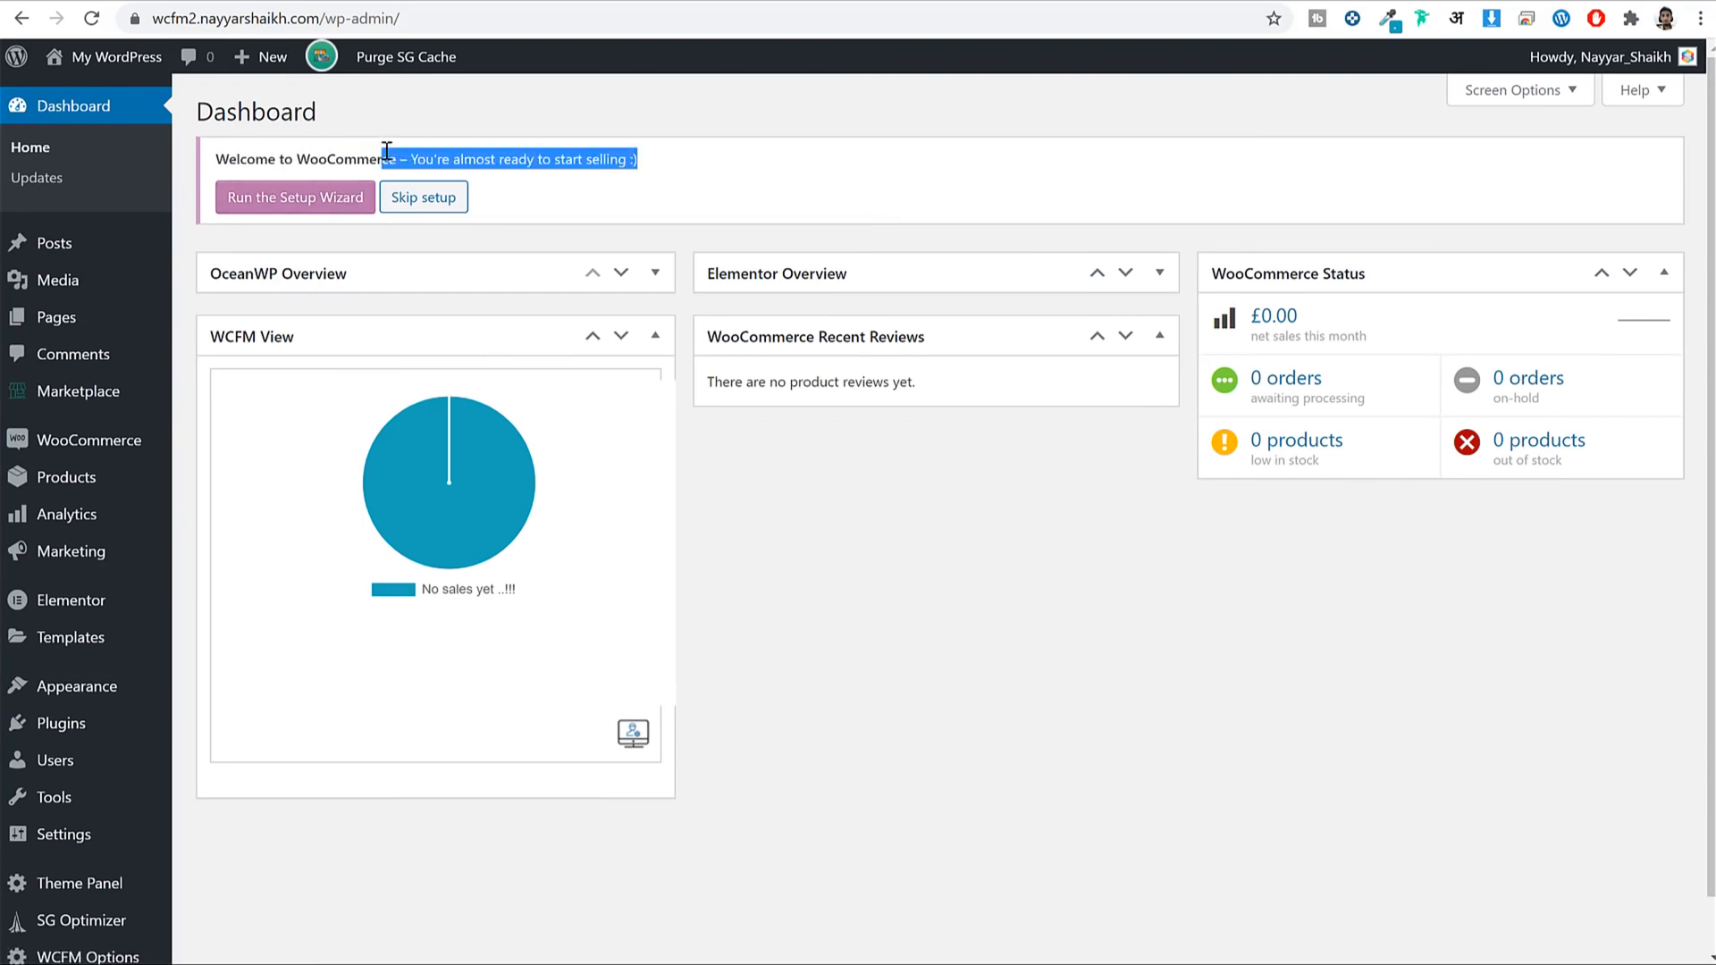
Open the Pages list in a new tab and view the Store Manager page.
right_click(41, 324)
left_click(152, 343)
key("ctrl+Tab")
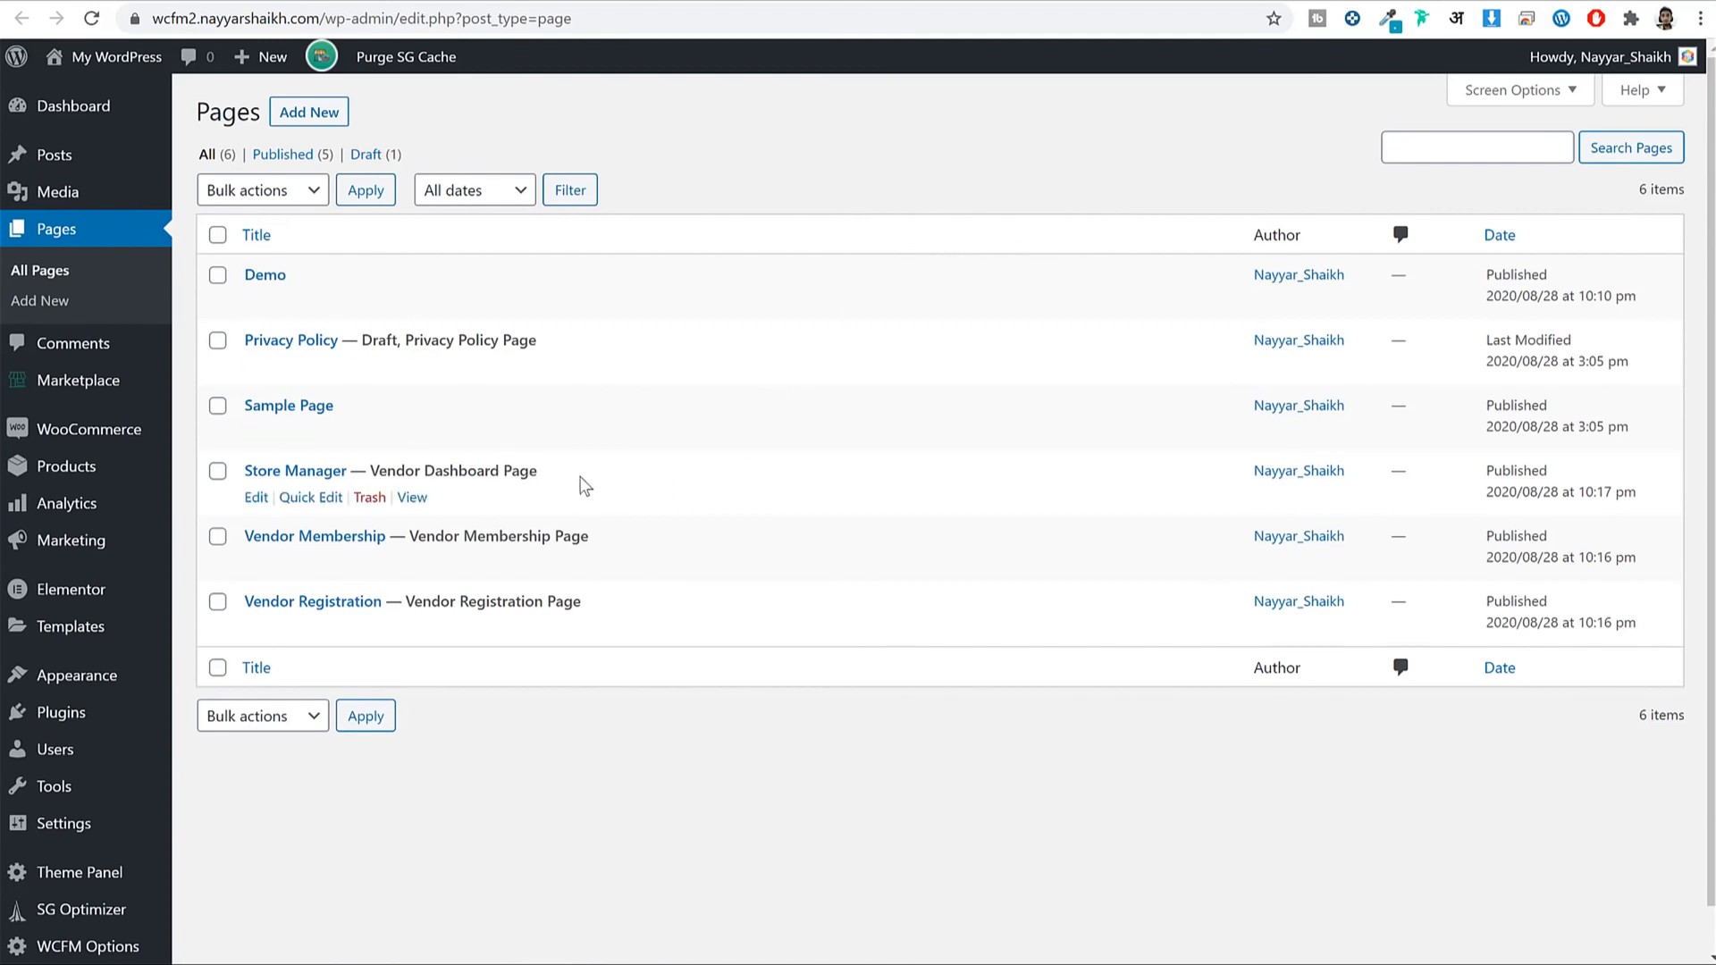
left_click_drag(540, 469, 229, 469)
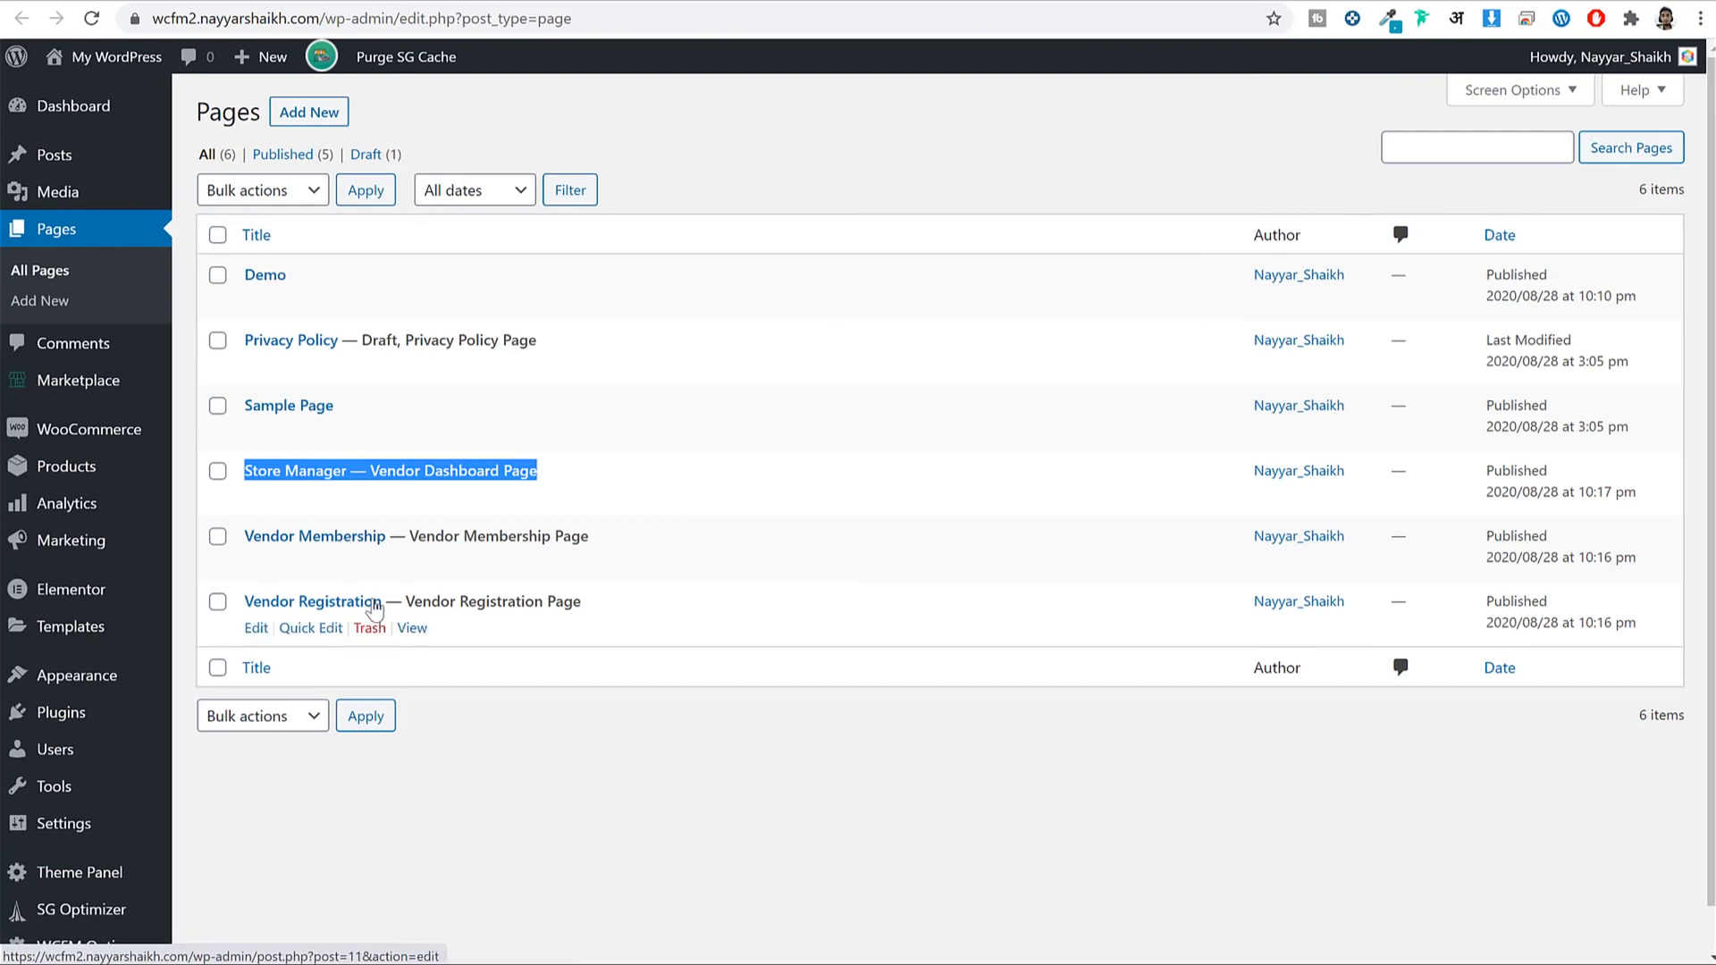
left_click(413, 499)
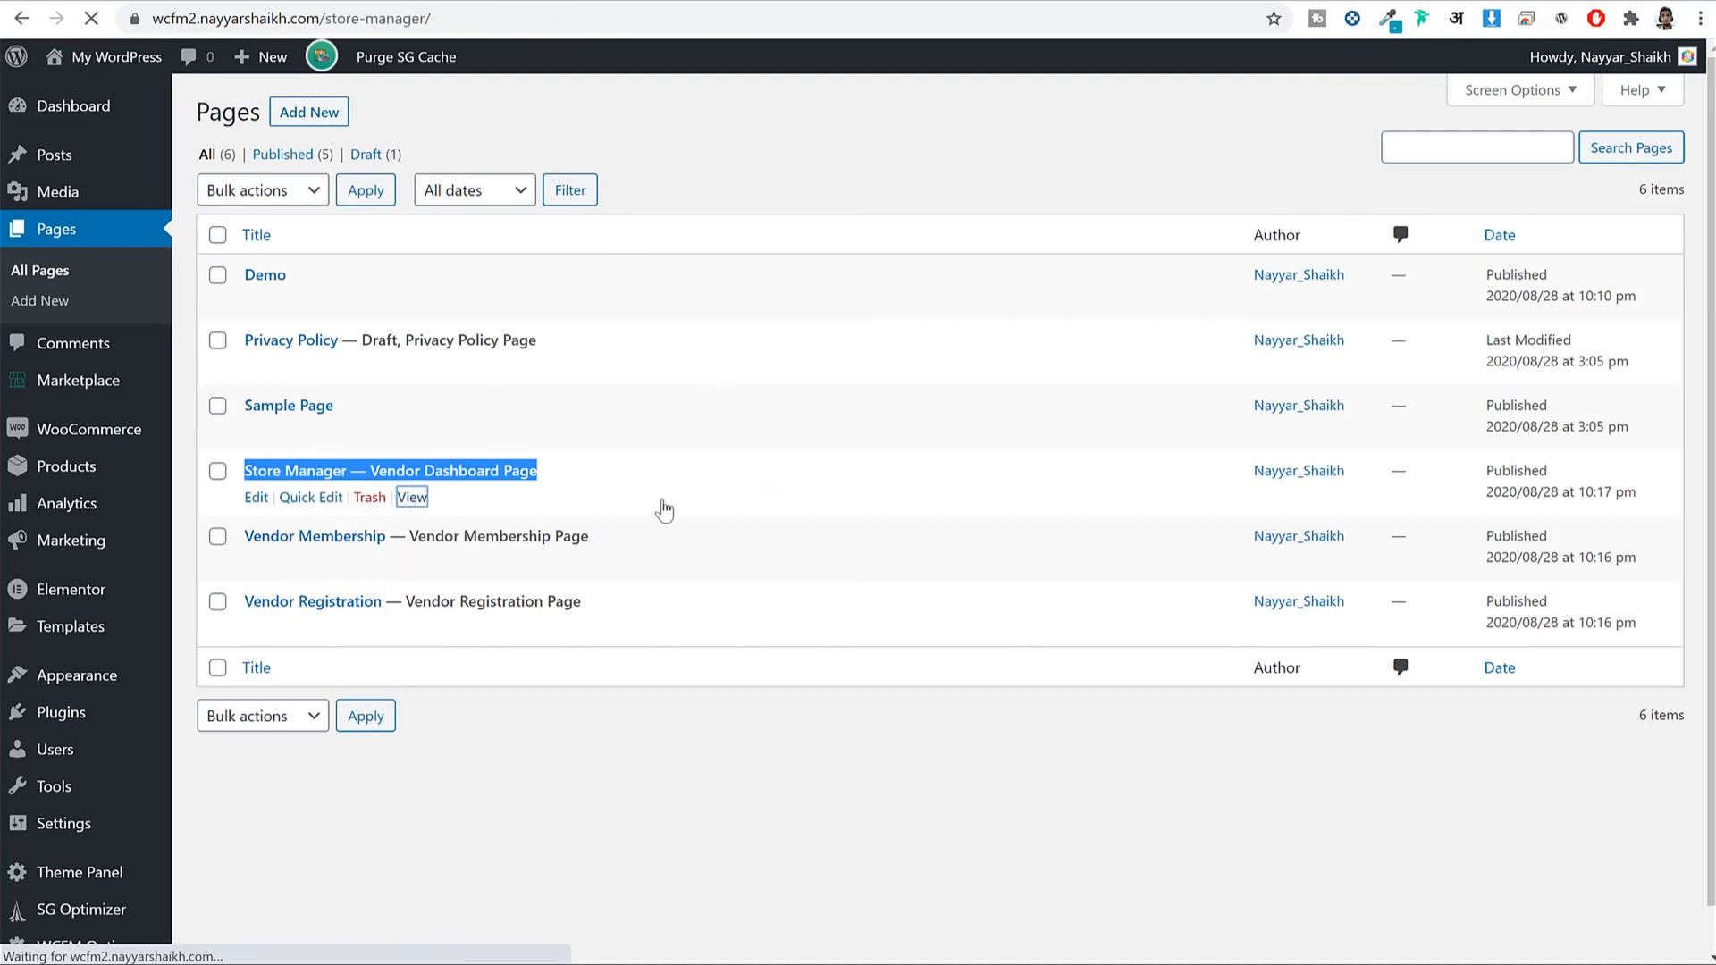
Scroll through the live Store Manager vendor dashboard page.
scroll(969, 594, "down", 10)
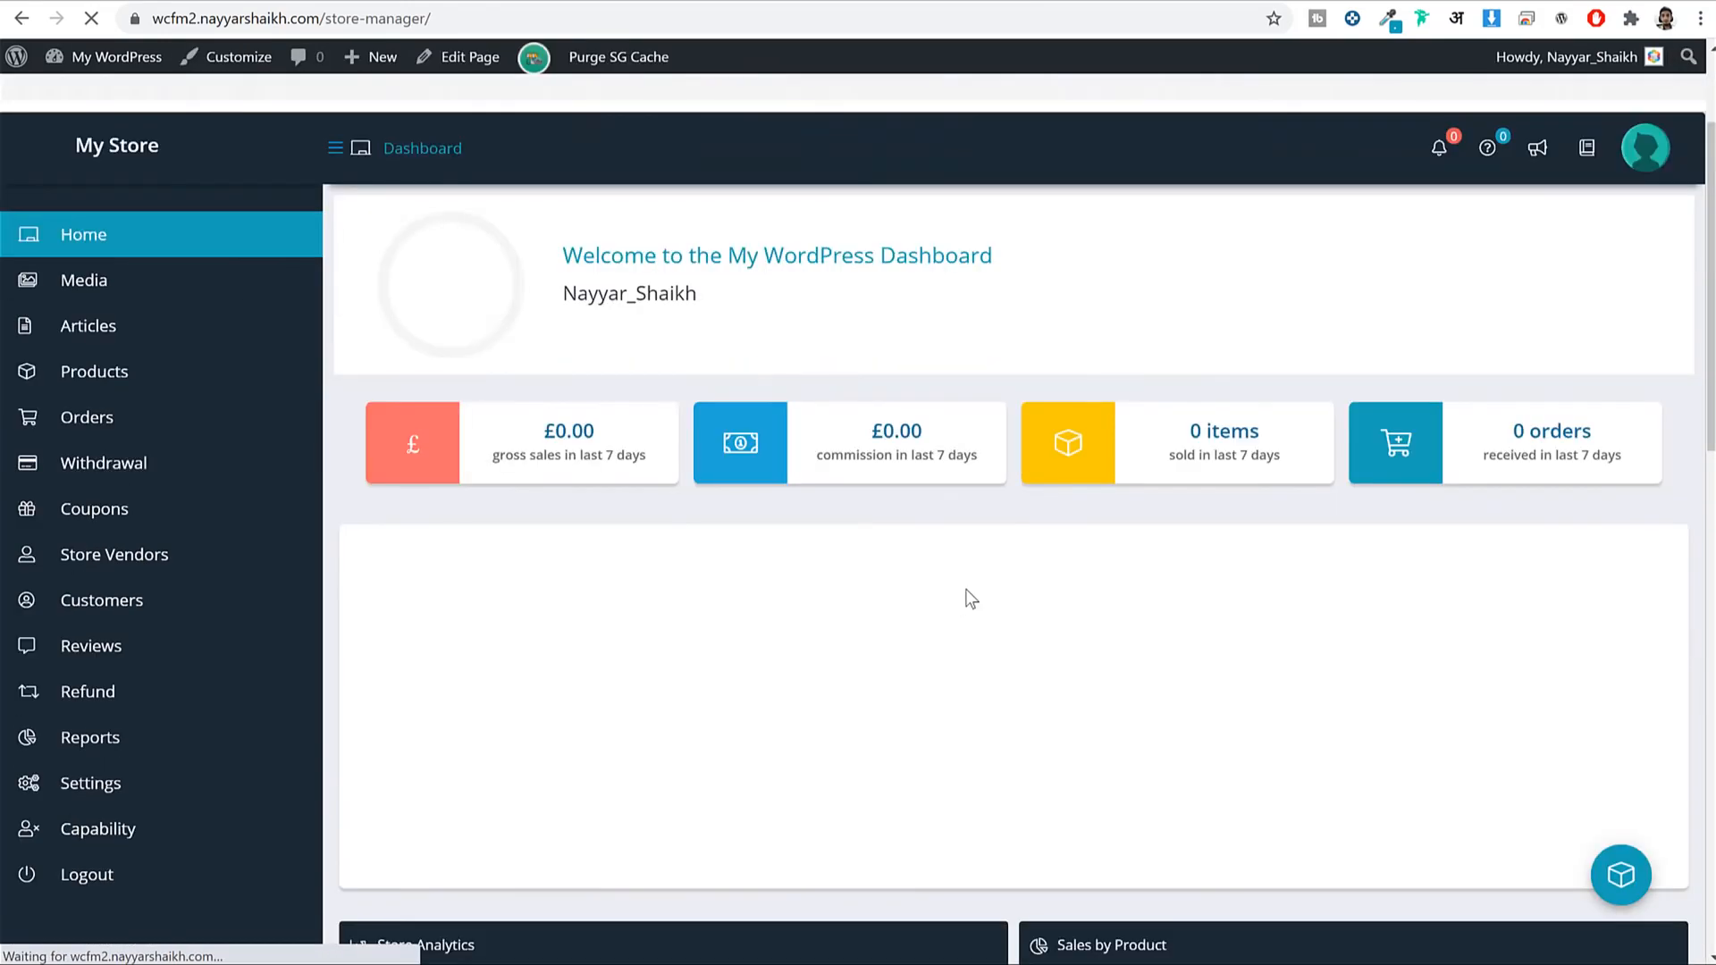
scroll(967, 604, "down", 15)
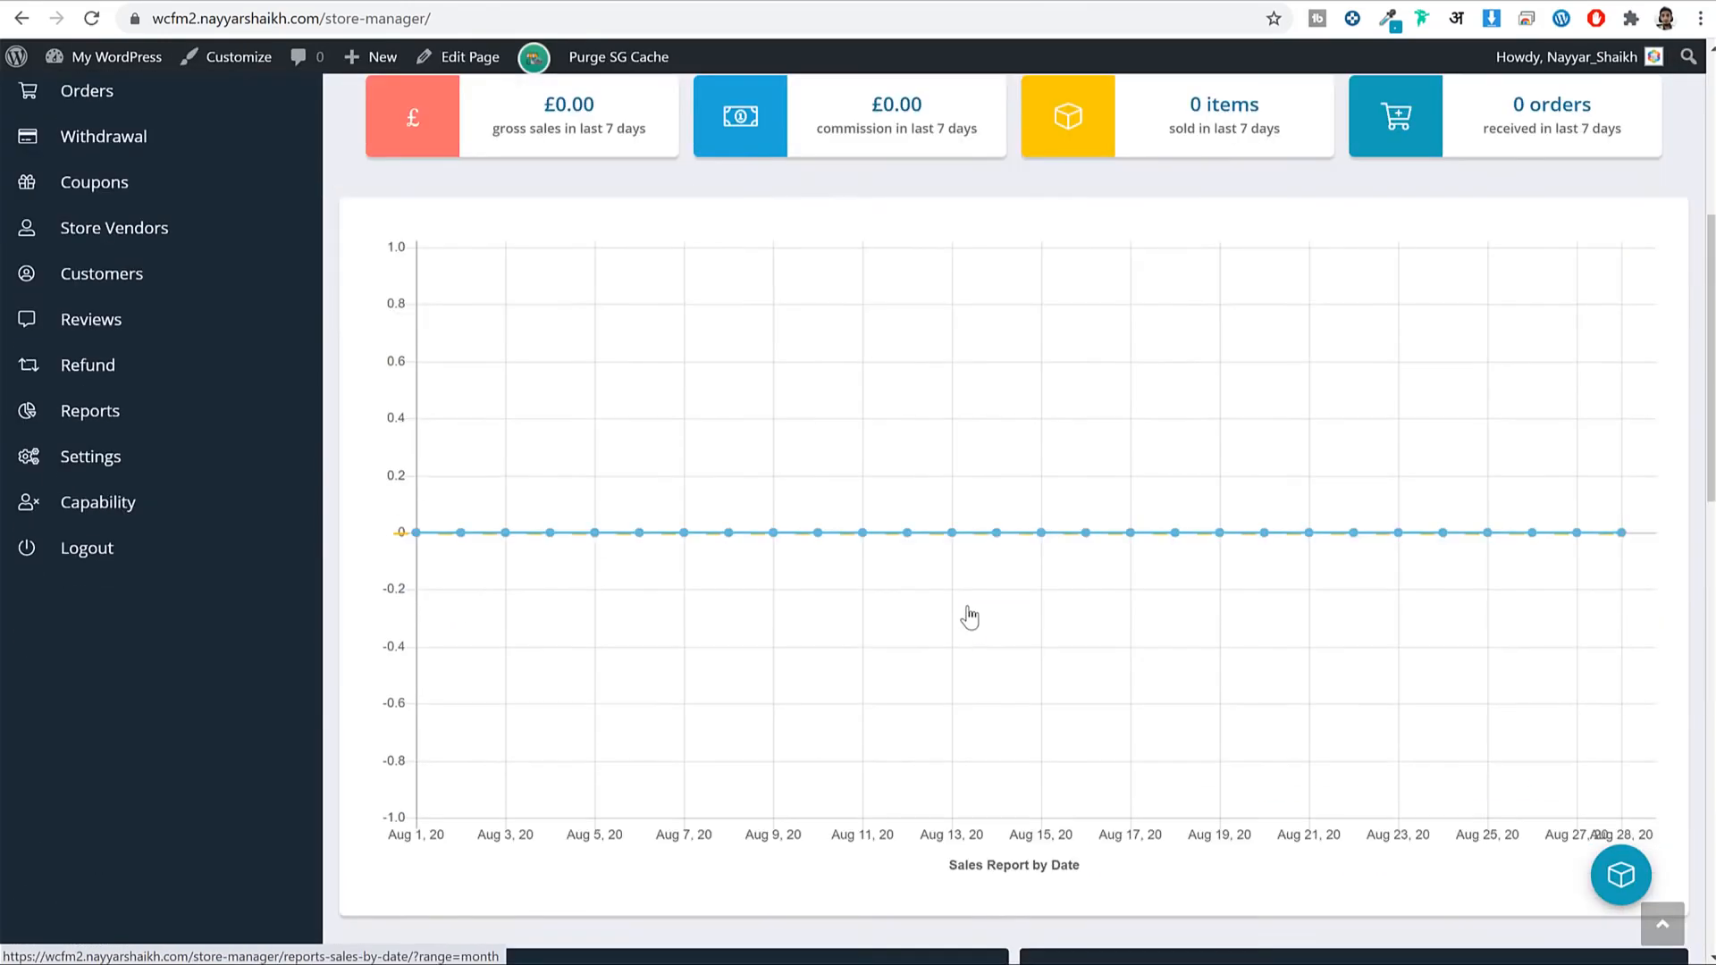
scroll(967, 606, "up", 15)
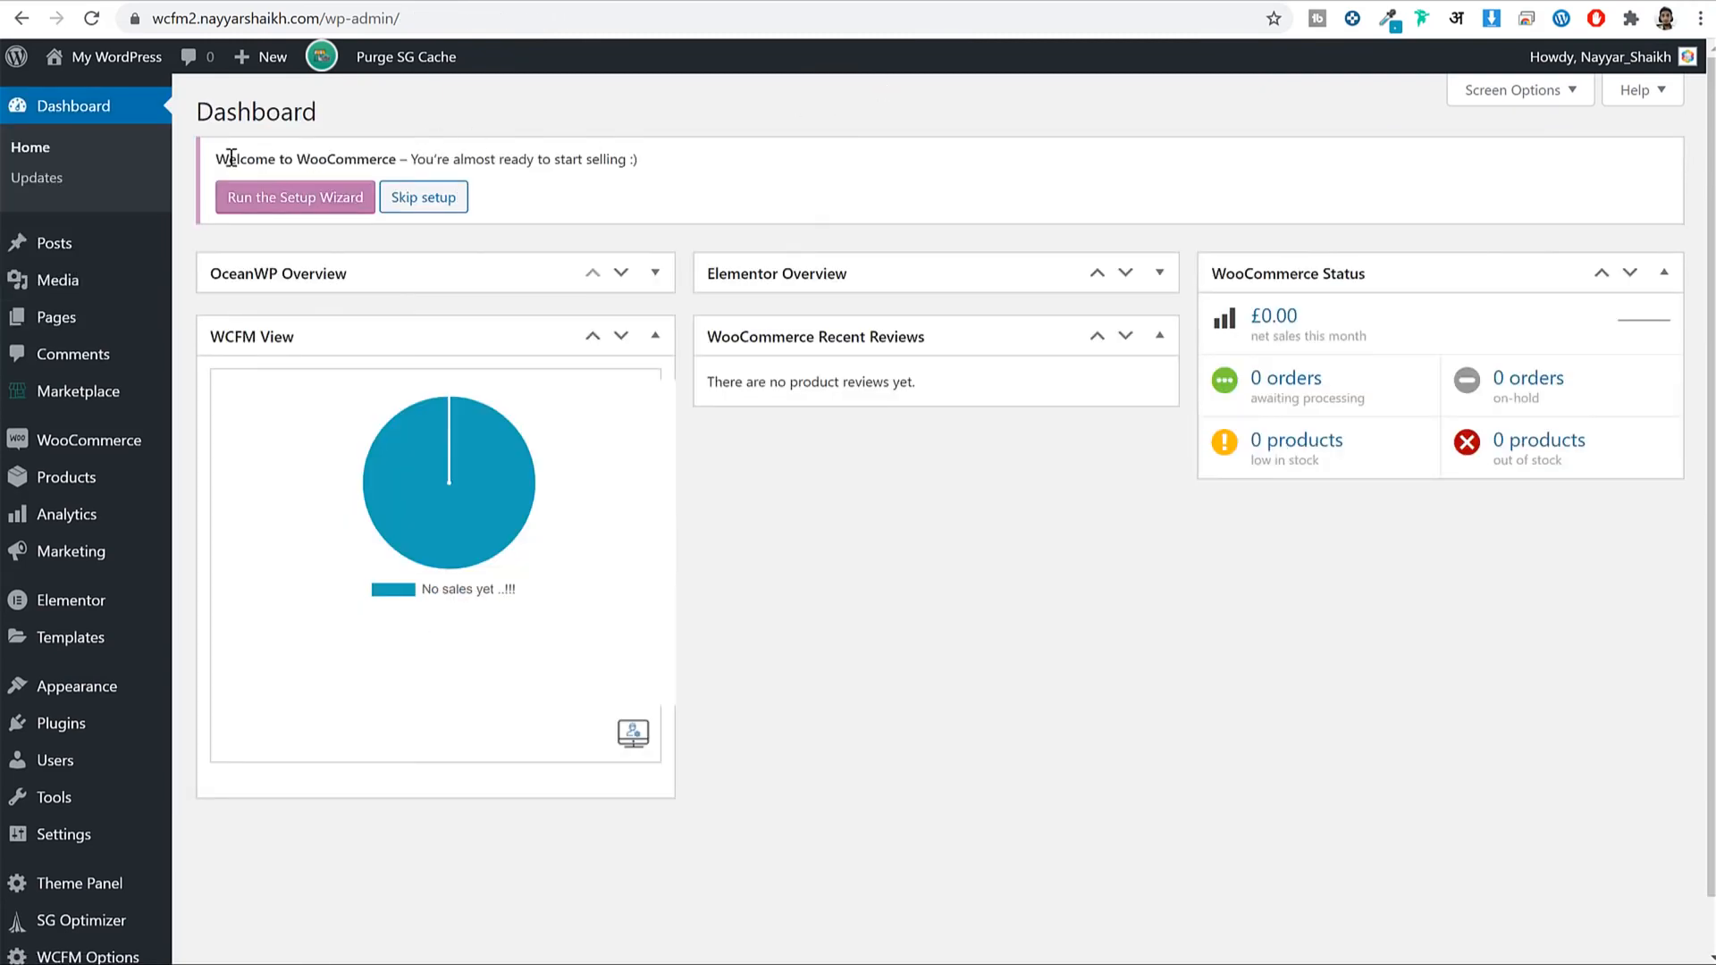
Launch the WooCommerce setup wizard from the welcome screen.
left_click_drag(231, 158, 386, 159)
left_click(387, 158)
left_click(300, 210)
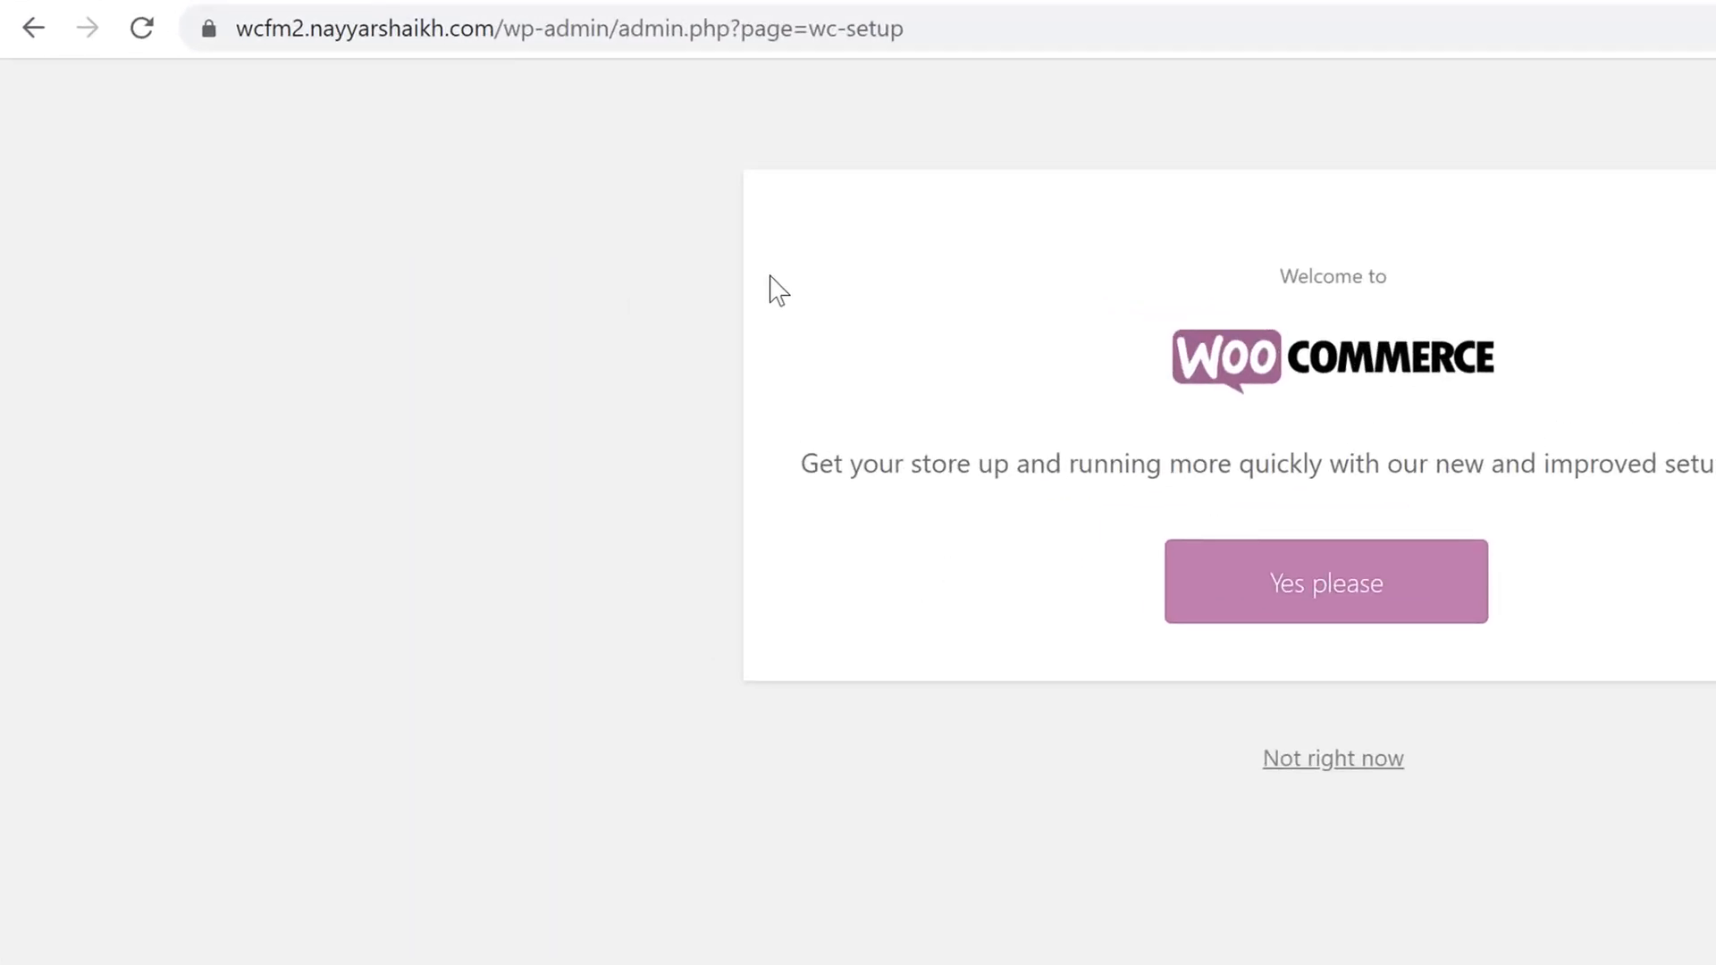
Highlight the /wp-admin/admin.php?page=wc-setup address, then accept the guided store setup.
left_click(850, 26)
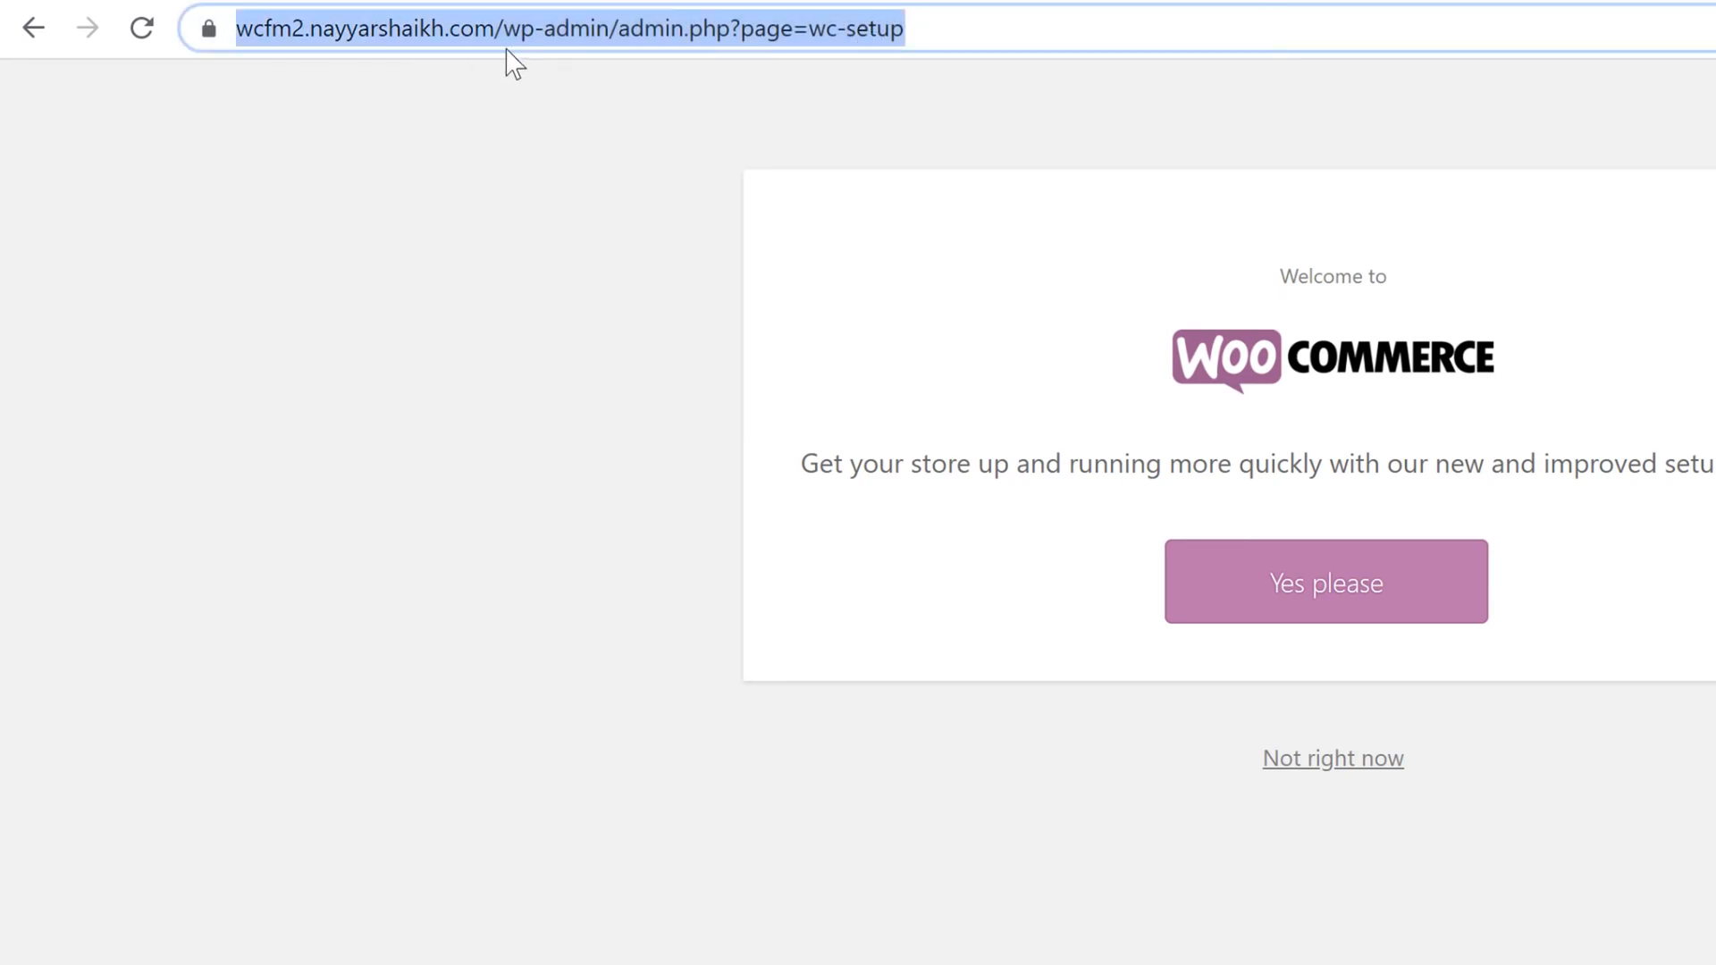
left_click(437, 27)
left_click_drag(552, 26, 1245, 4)
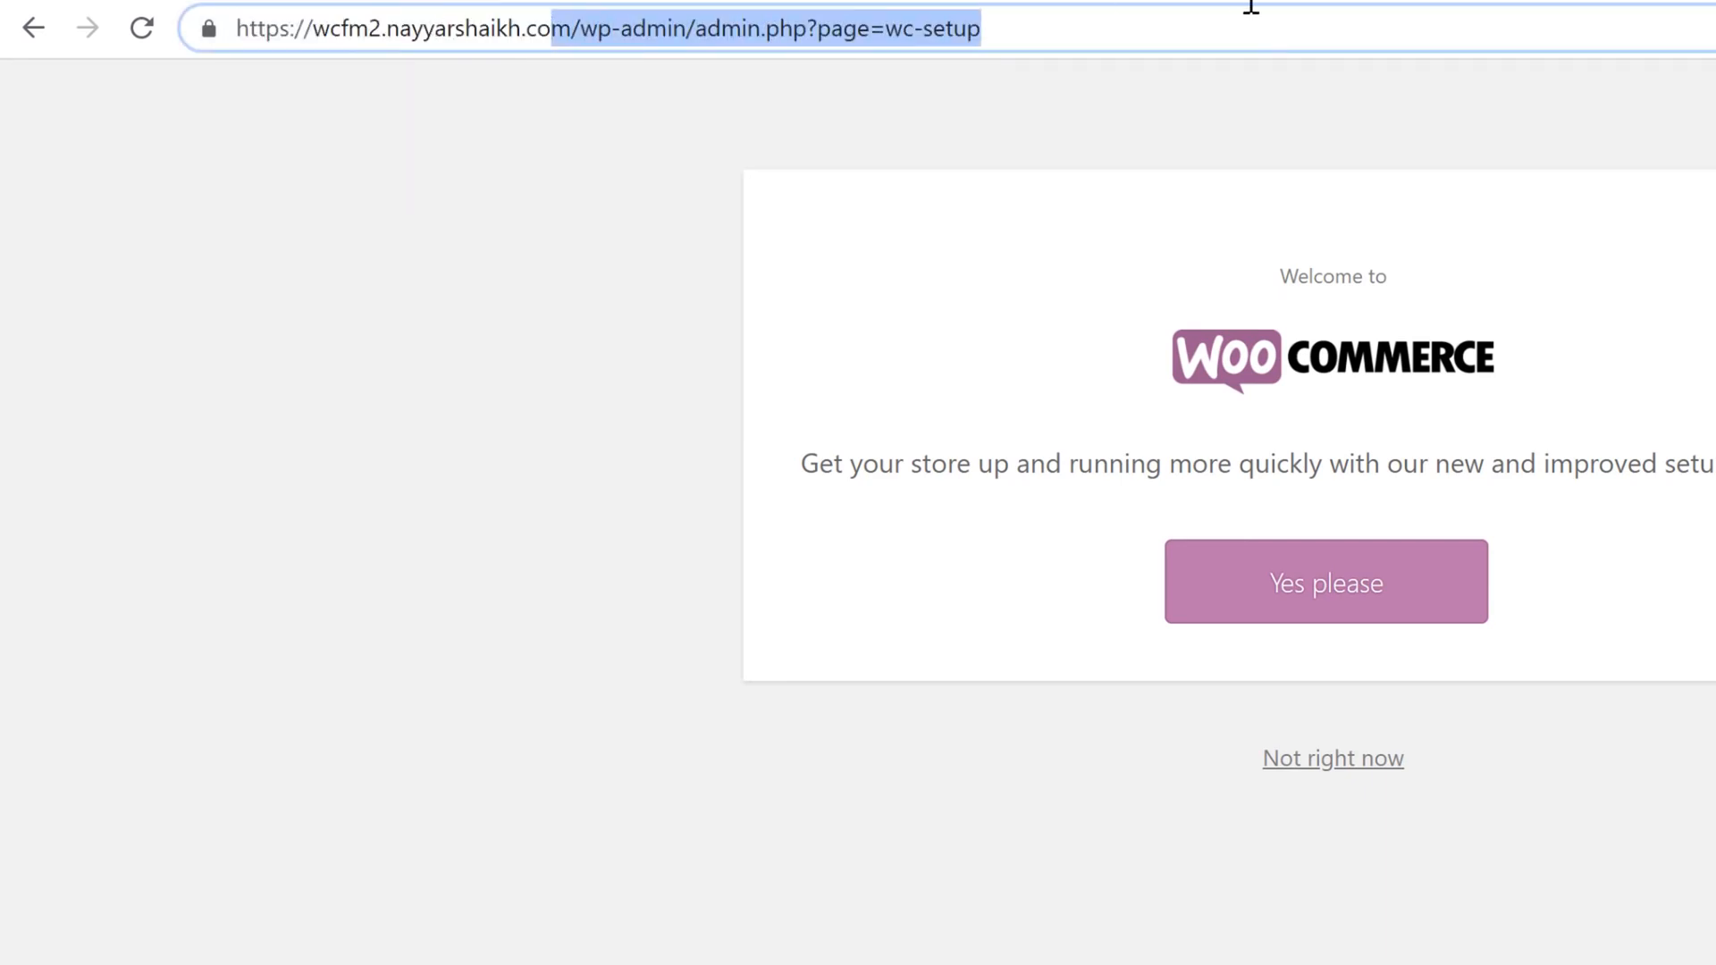
left_click(612, 29)
left_click_drag(608, 22, 1180, 13)
left_click(1180, 13)
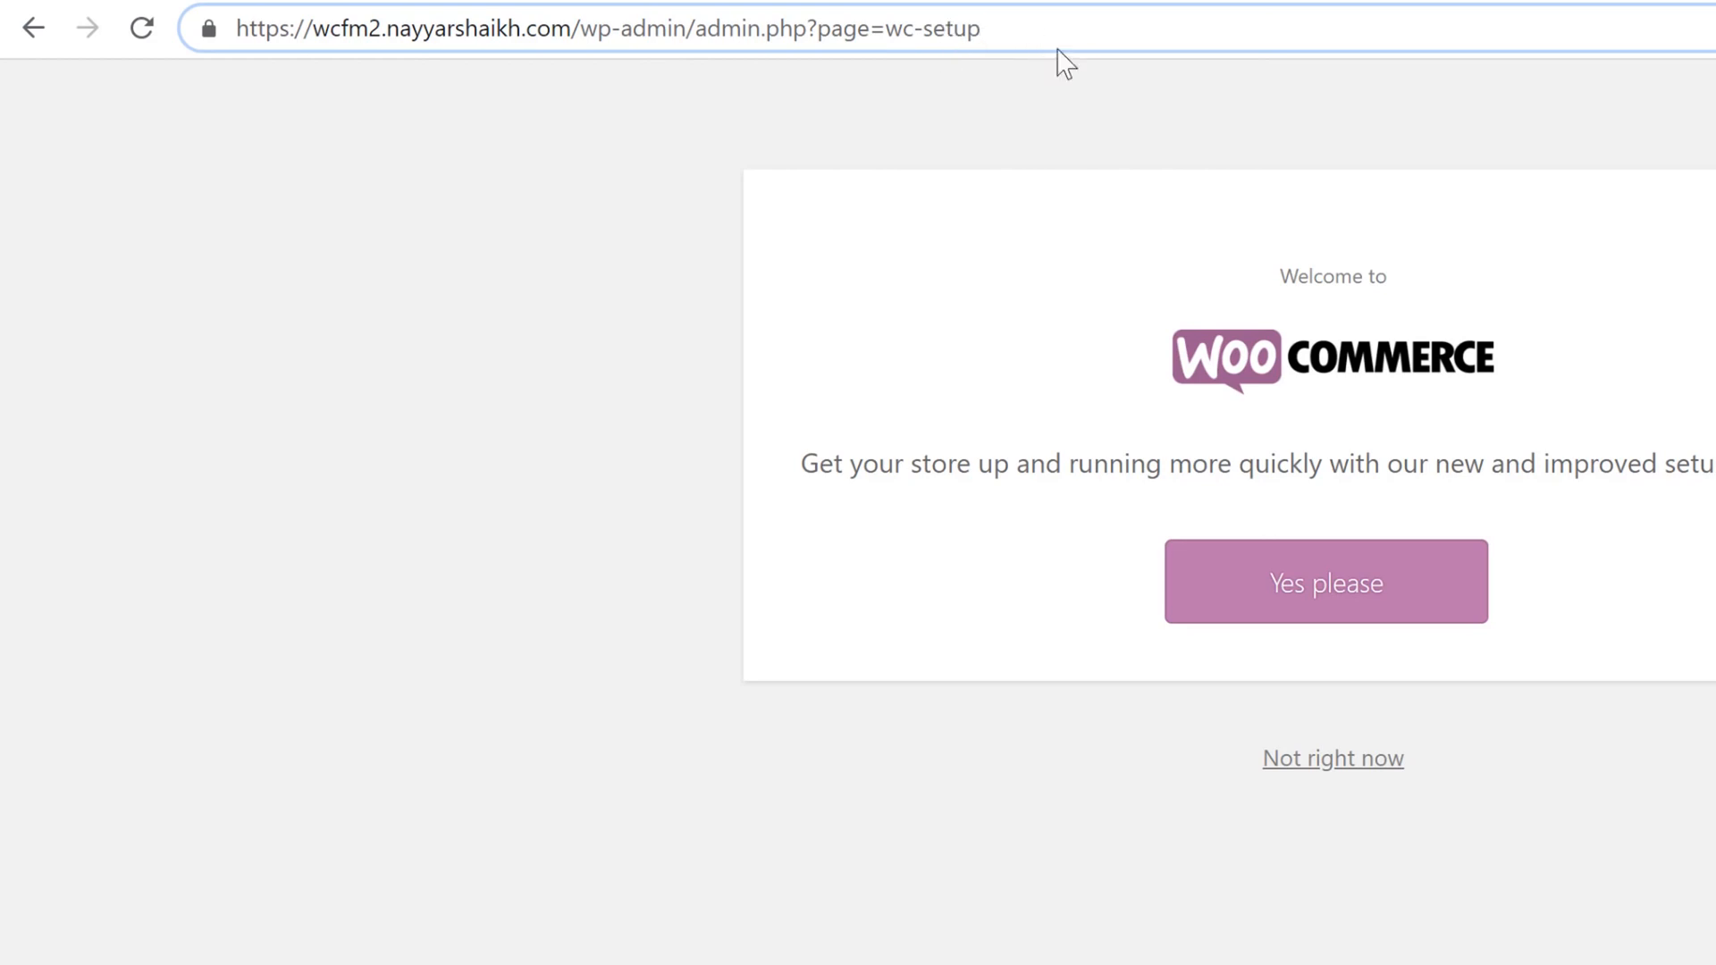
left_click_drag(1061, 27, 80, 65)
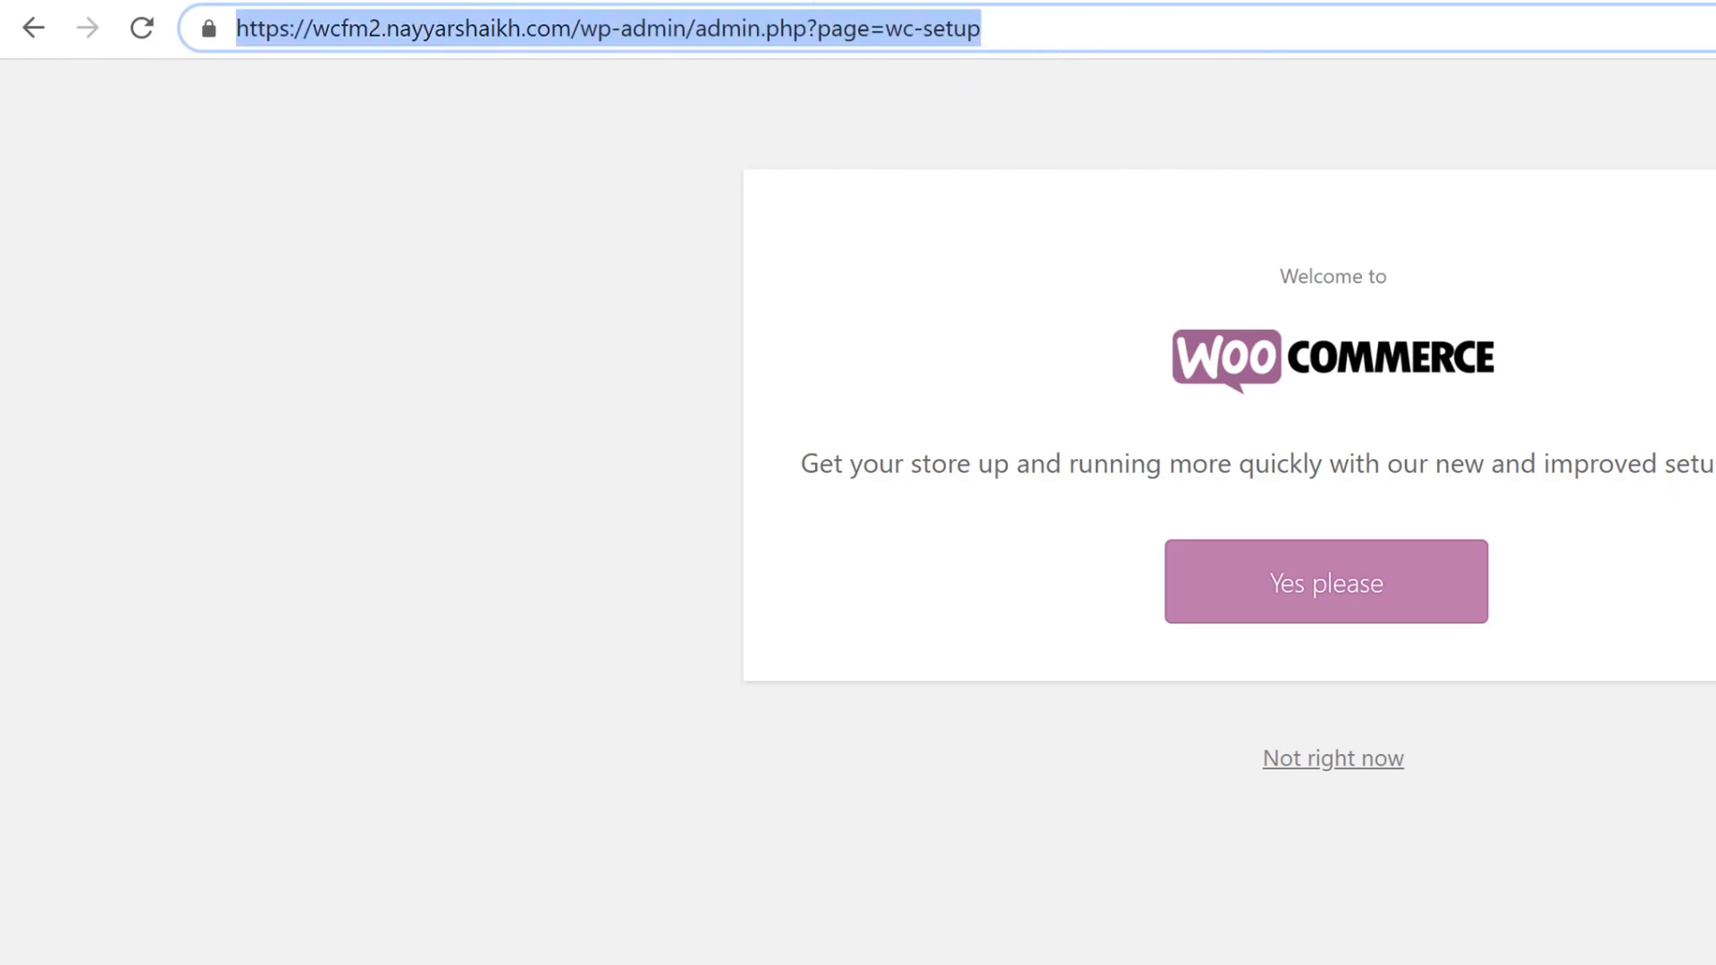
left_click(1332, 587)
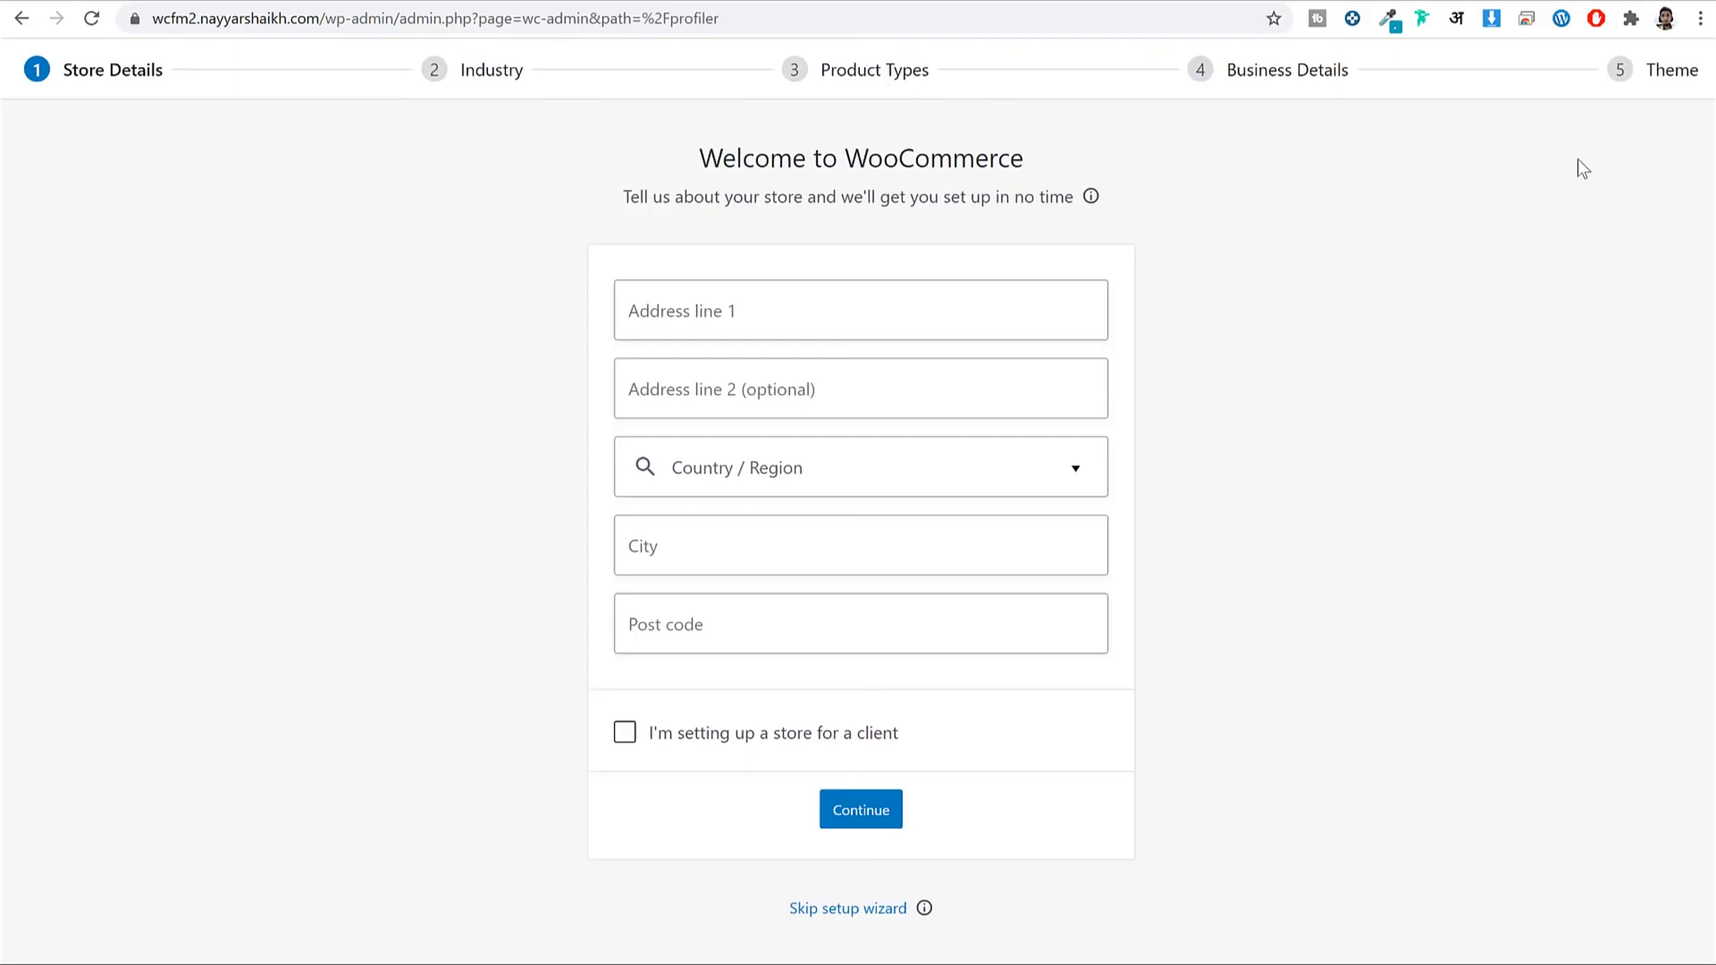
Enter address Mumbai, region India — Maharashtra, city Mumbai, post code 400001; continue without tracking.
left_click(814, 327)
type("Mumbai")
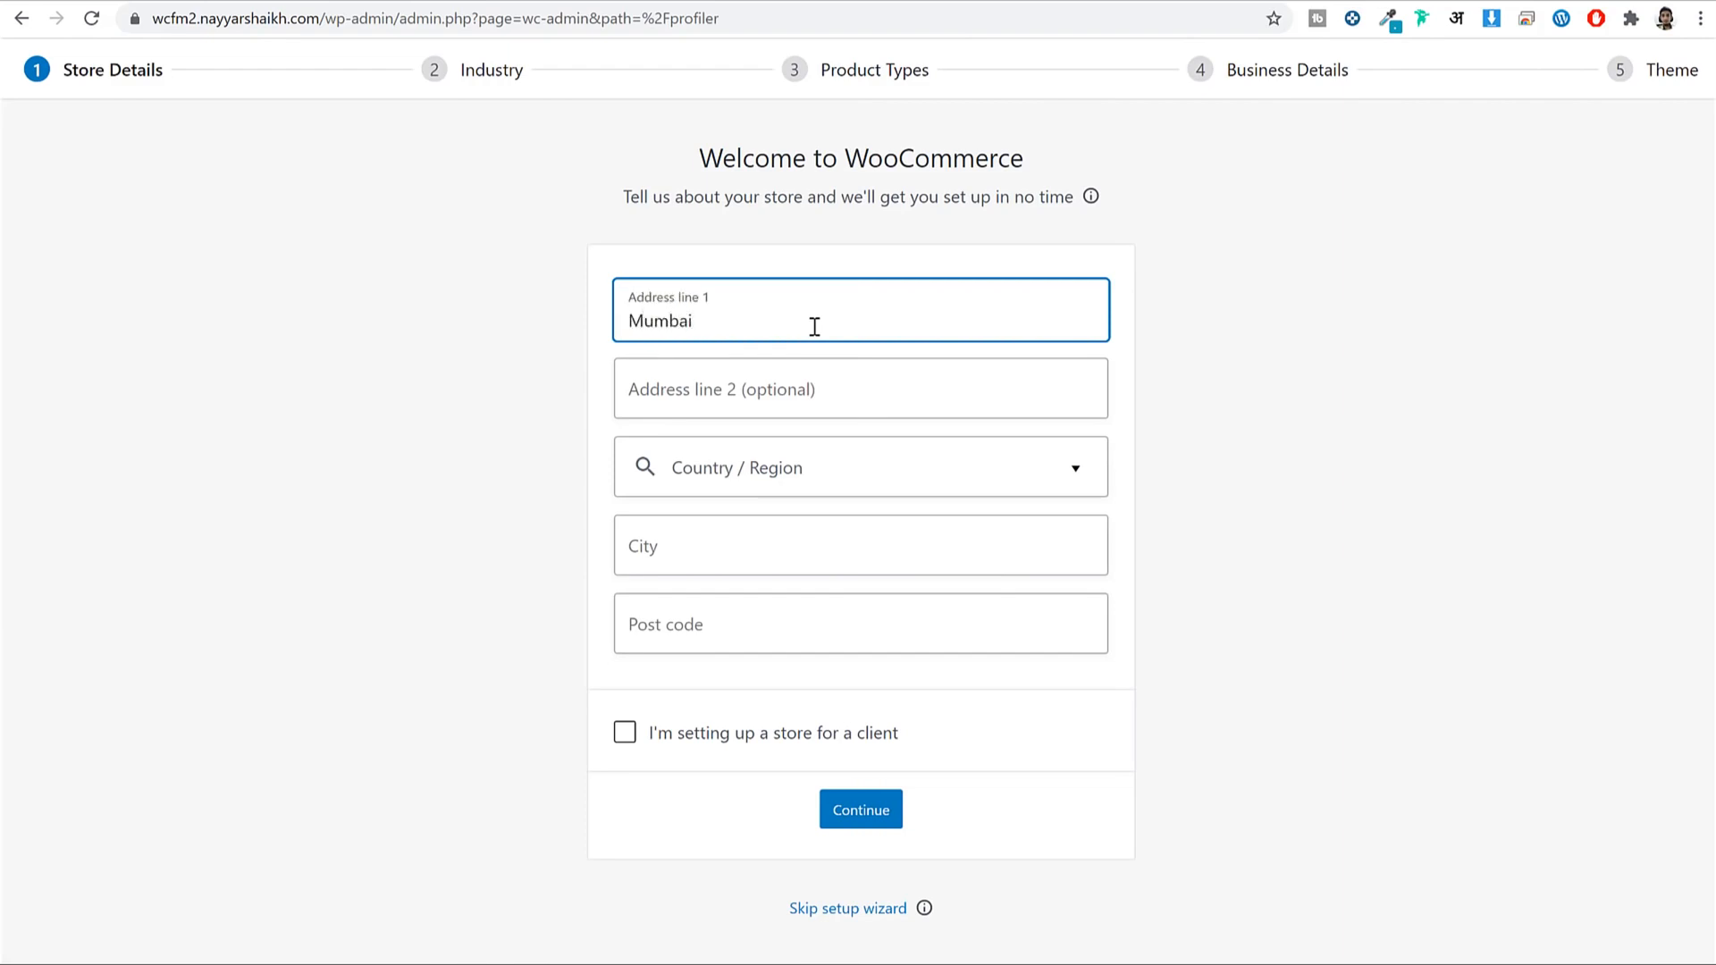
key("Tab")
left_click(847, 483)
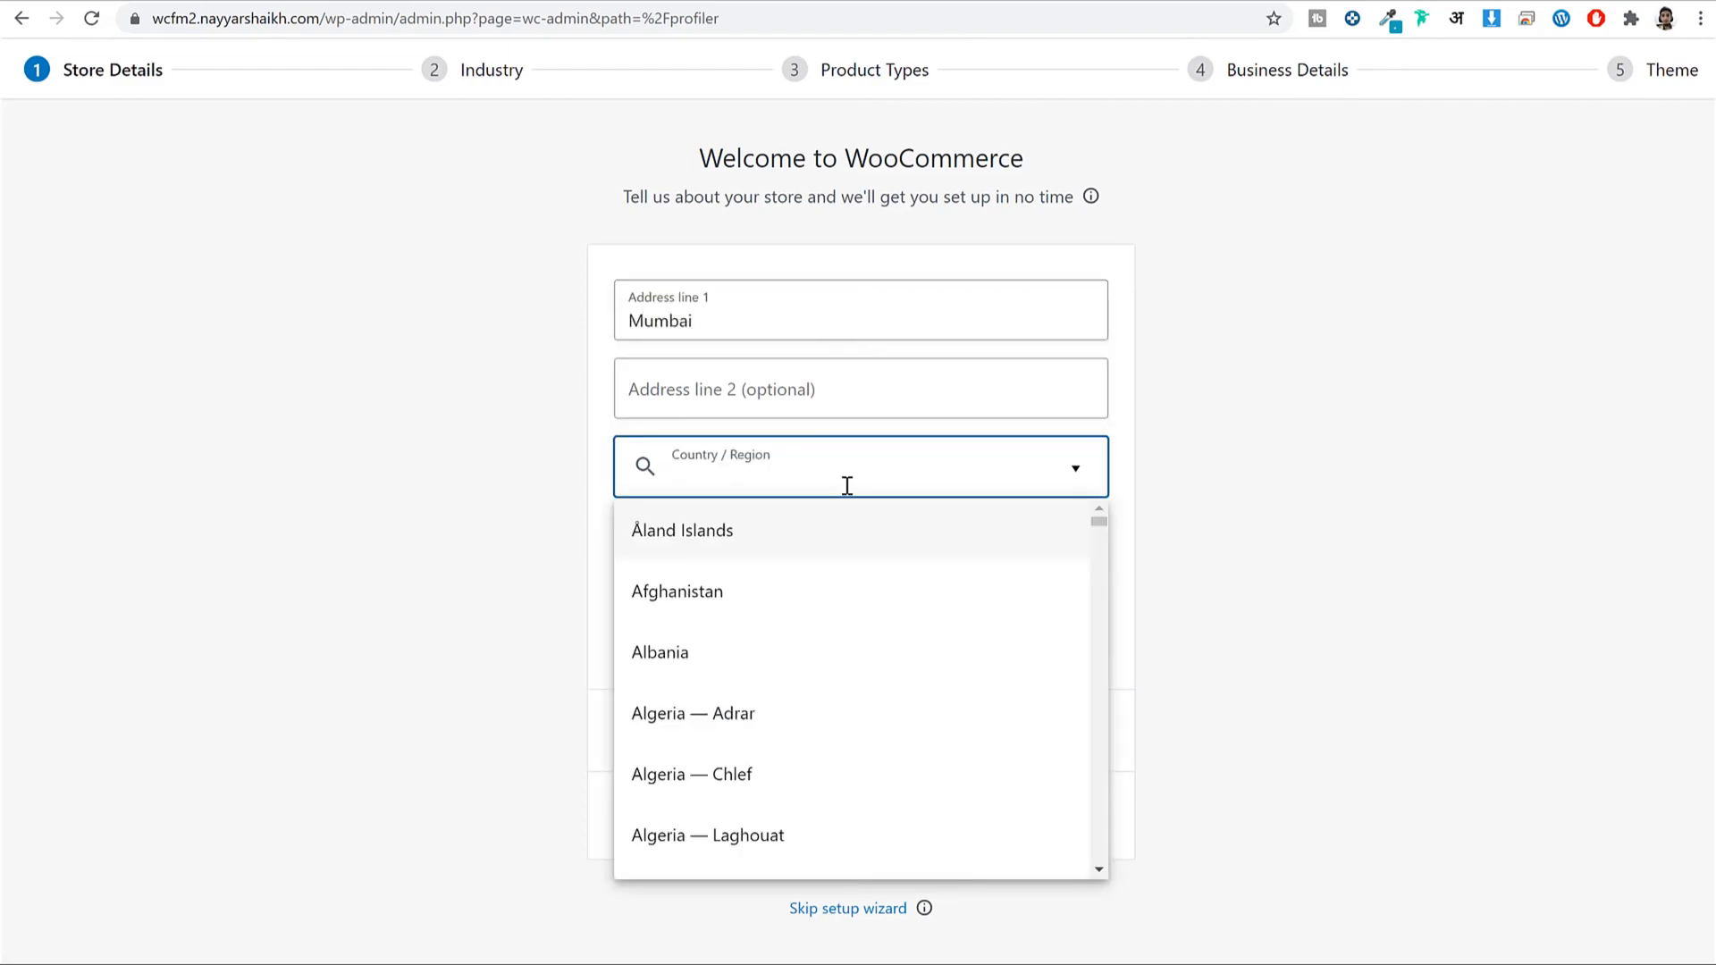
type("maha")
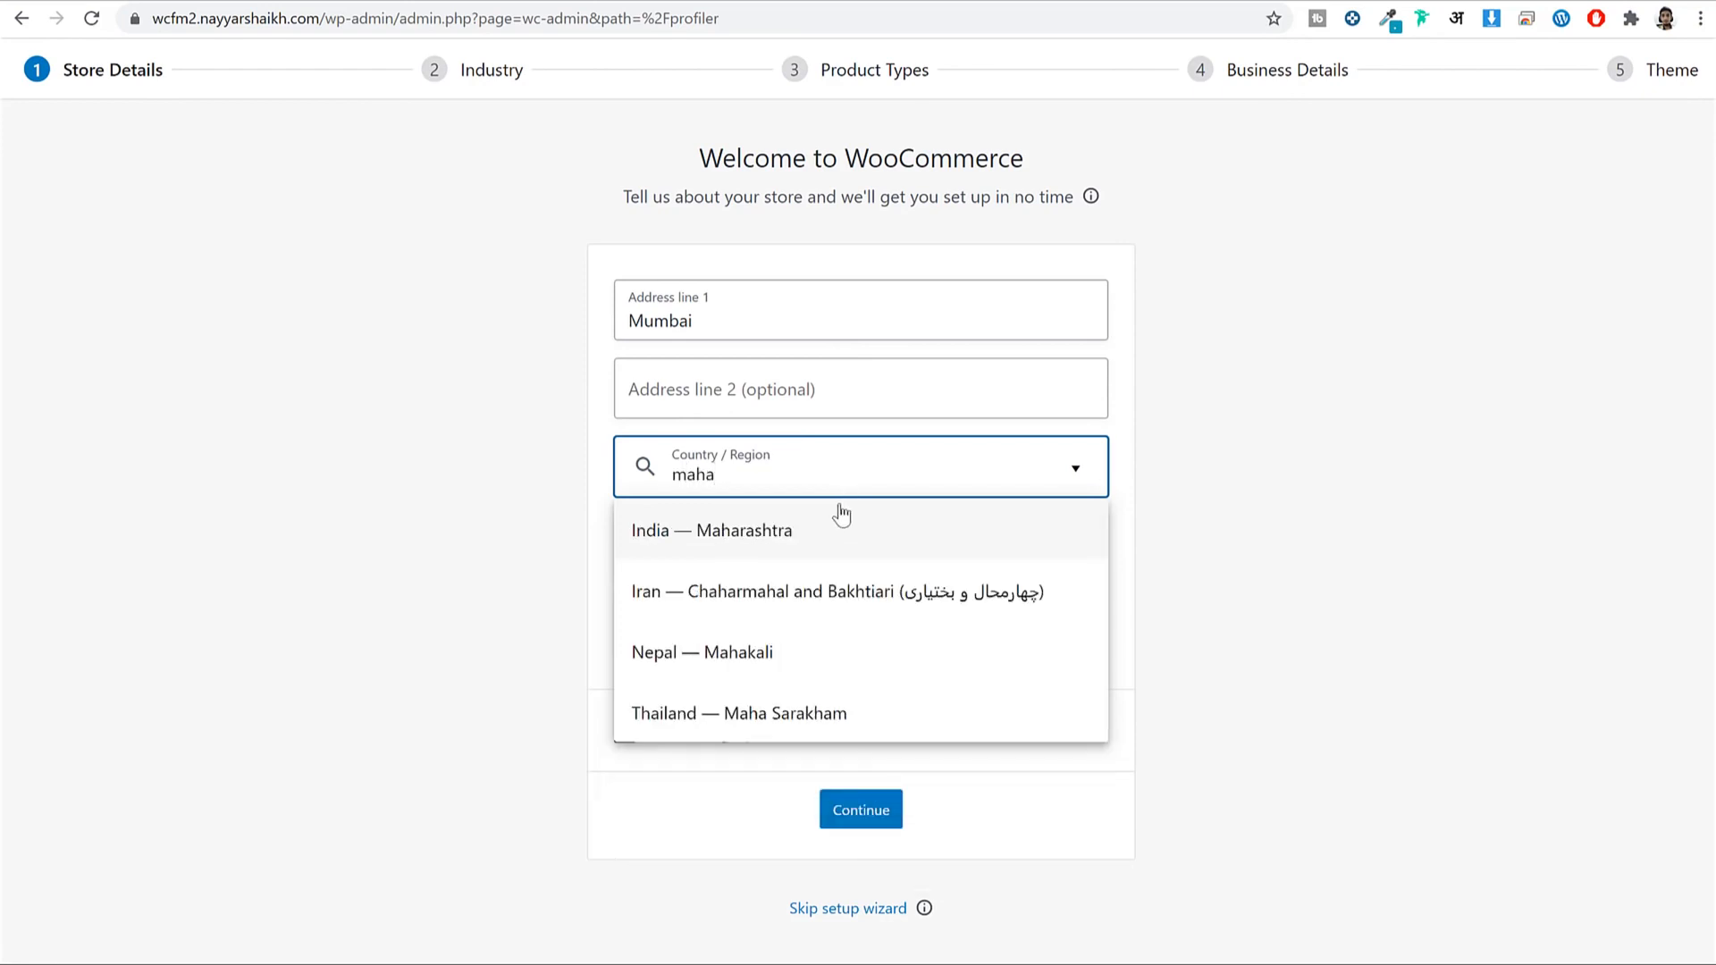
left_click(834, 531)
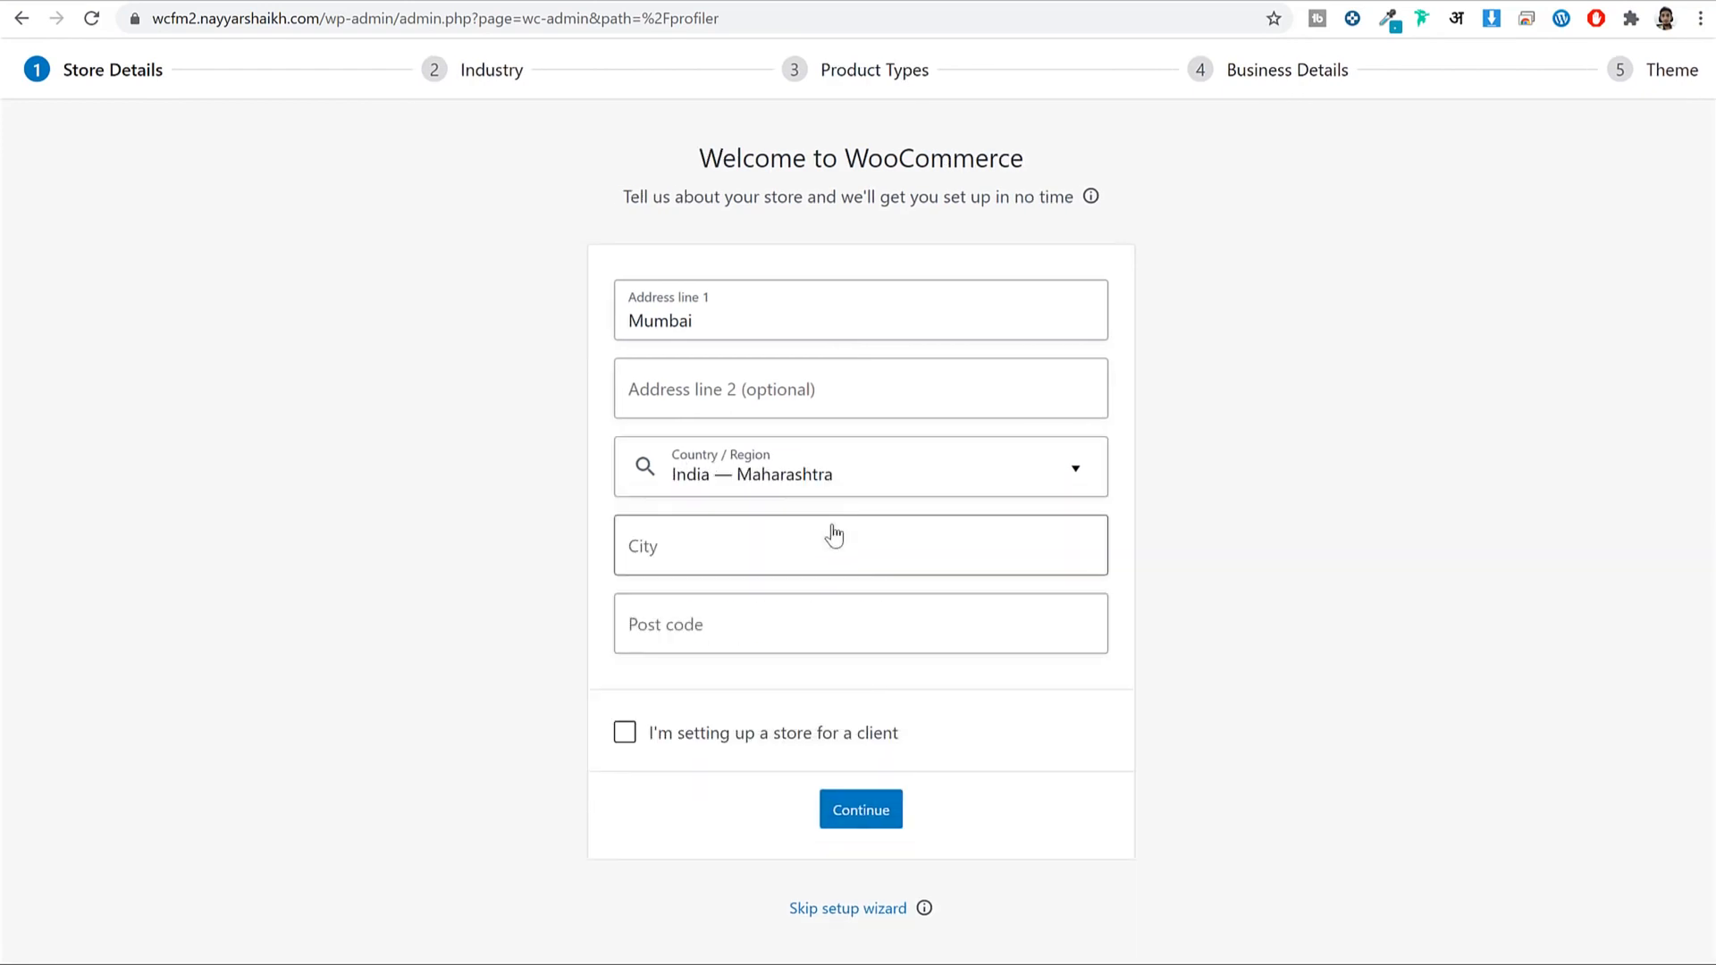
left_click(764, 551)
type("Mumbai")
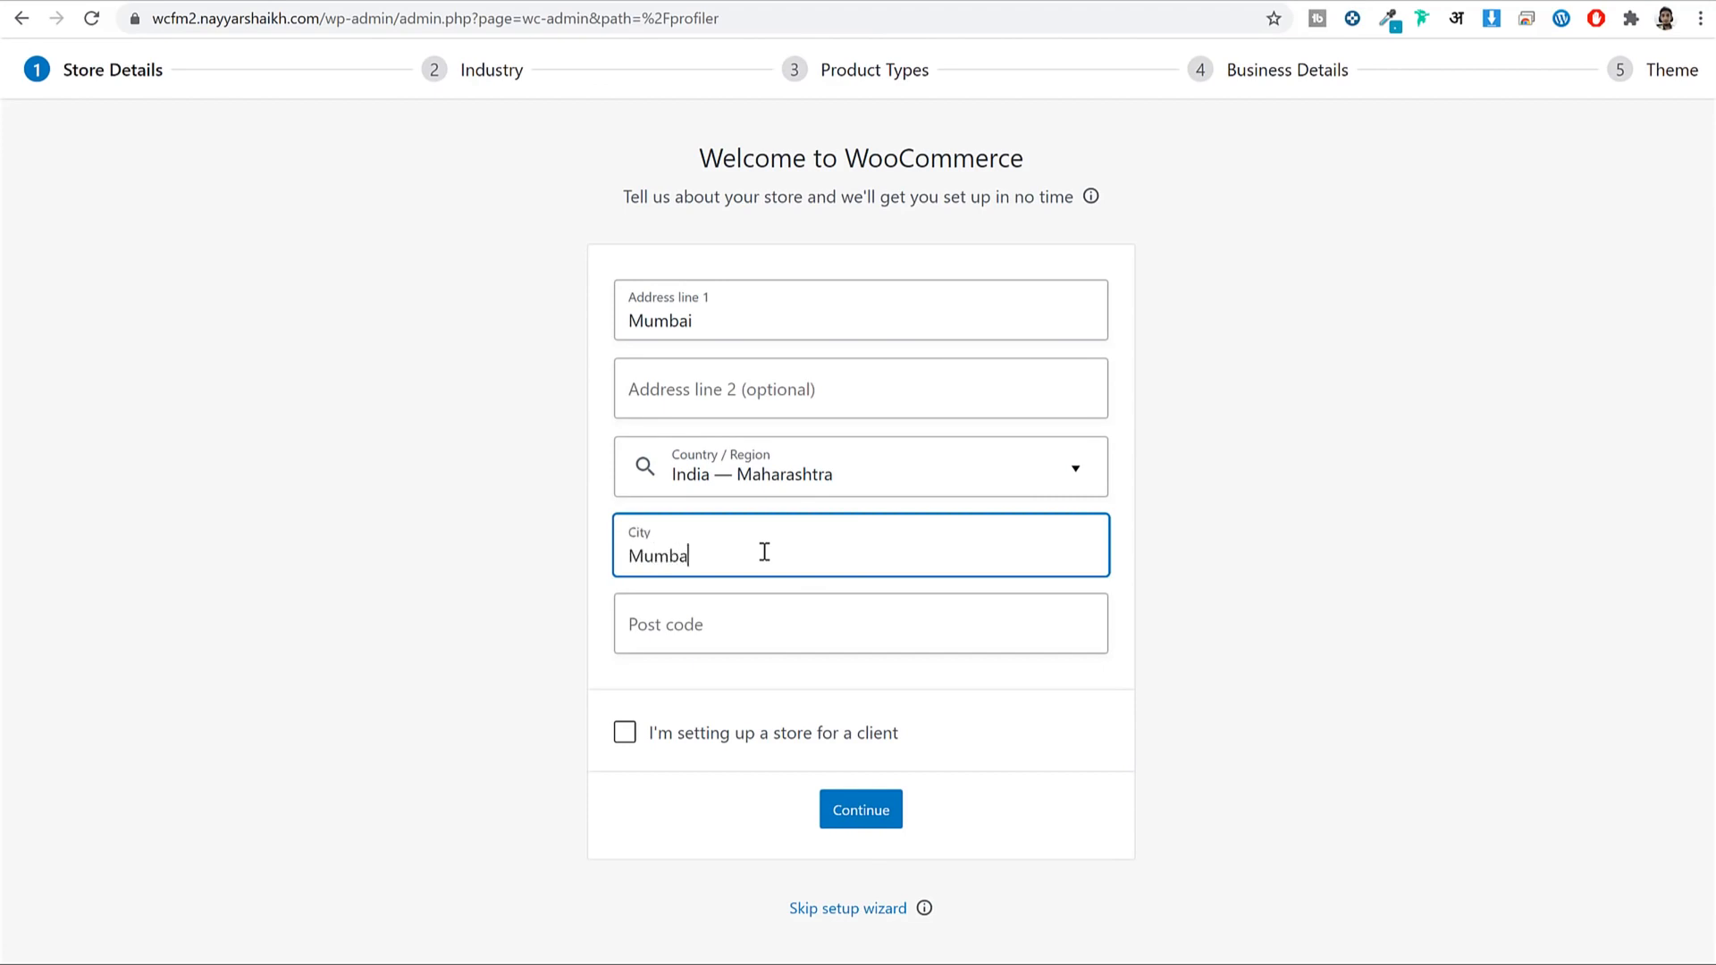
key("Tab")
type("400")
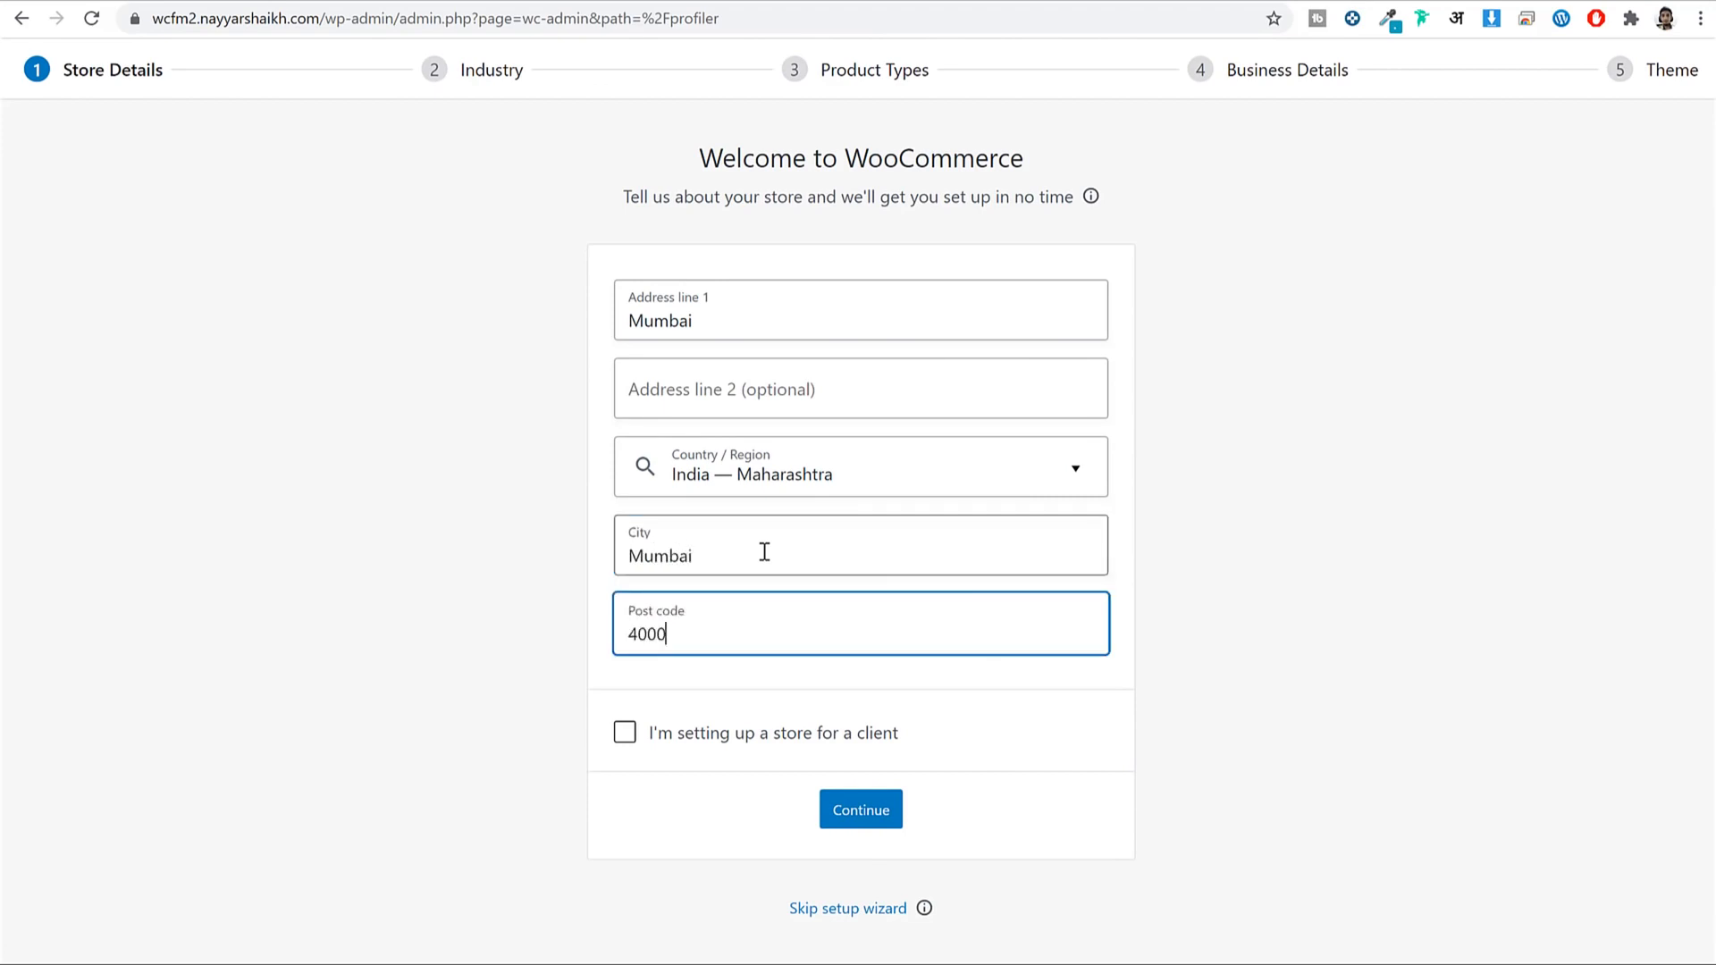
left_click(861, 828)
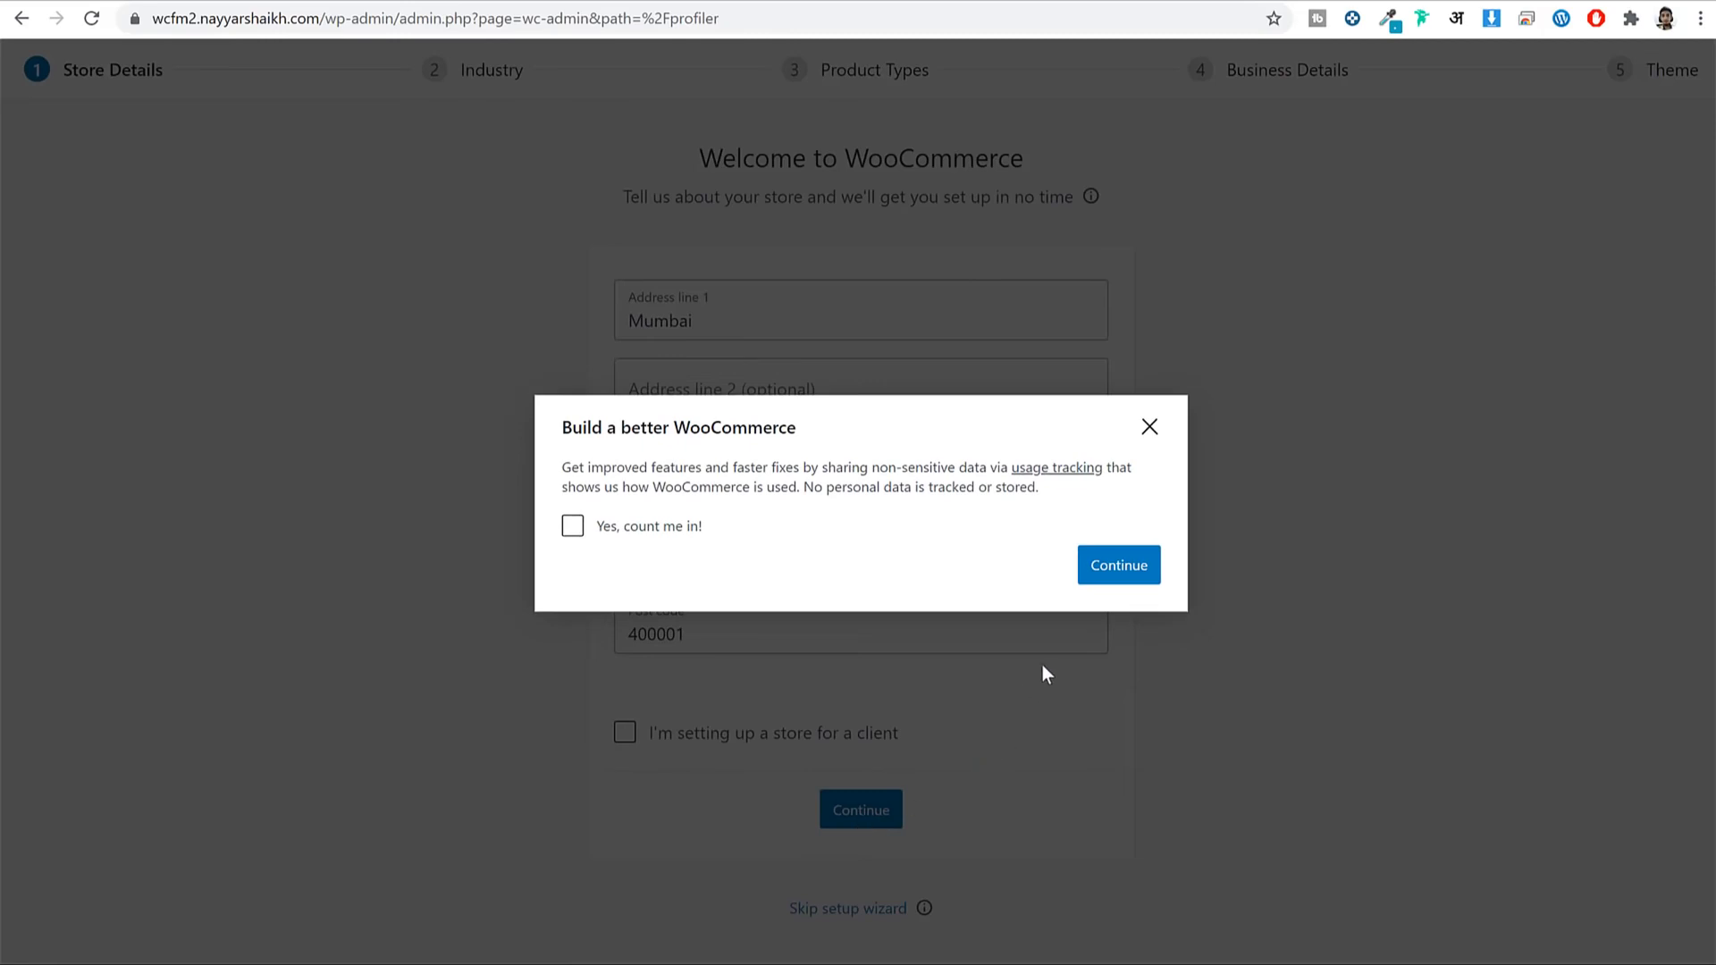
left_click(1117, 565)
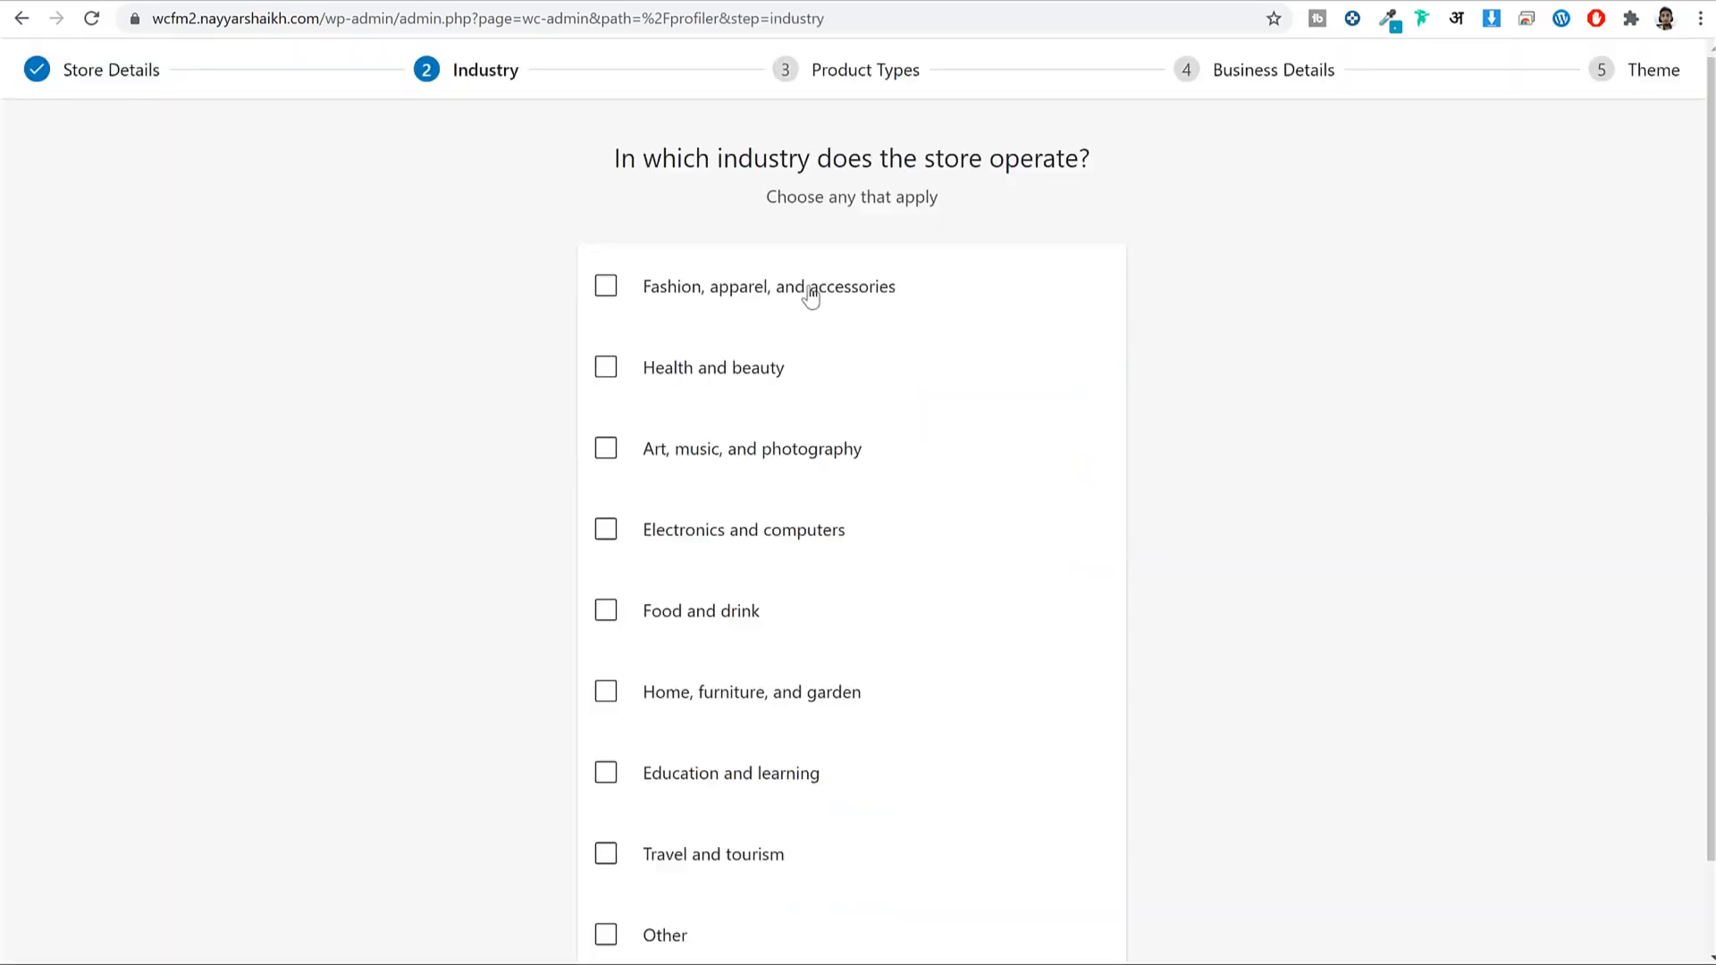
Choose Fashion, apparel, and accessories plus Electronics and computers as the store's industries.
left_click(776, 295)
scroll(936, 493, "down", 1)
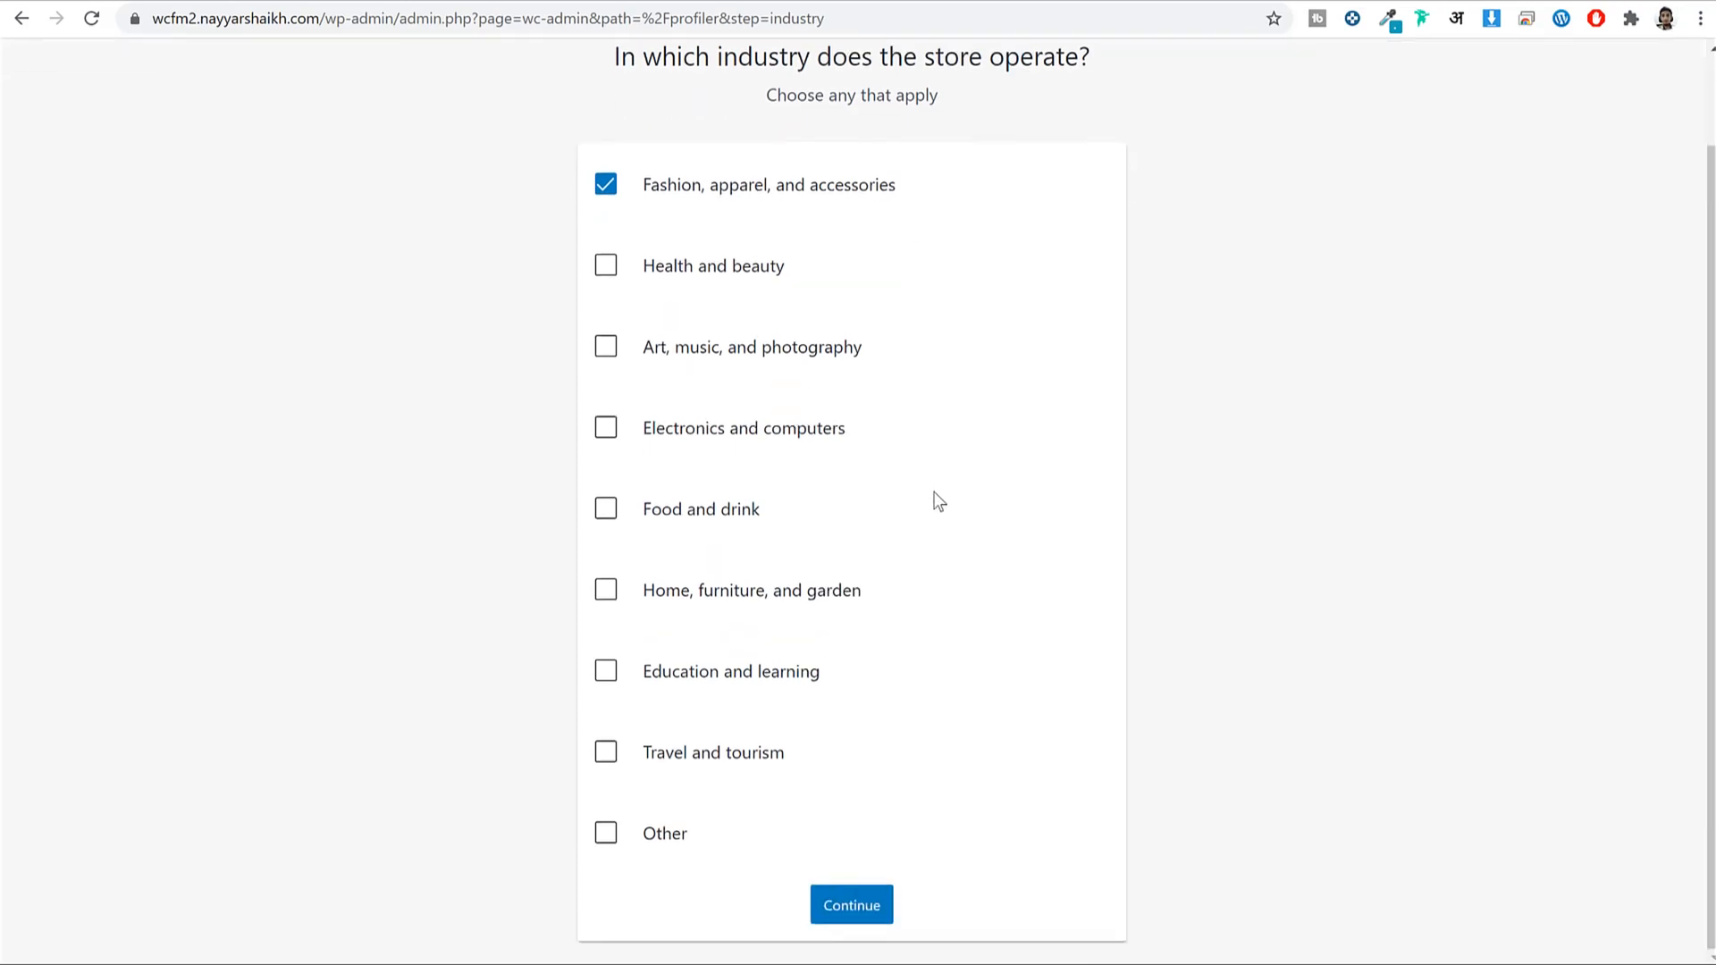
scroll(930, 498, "up", 1)
left_click(781, 531)
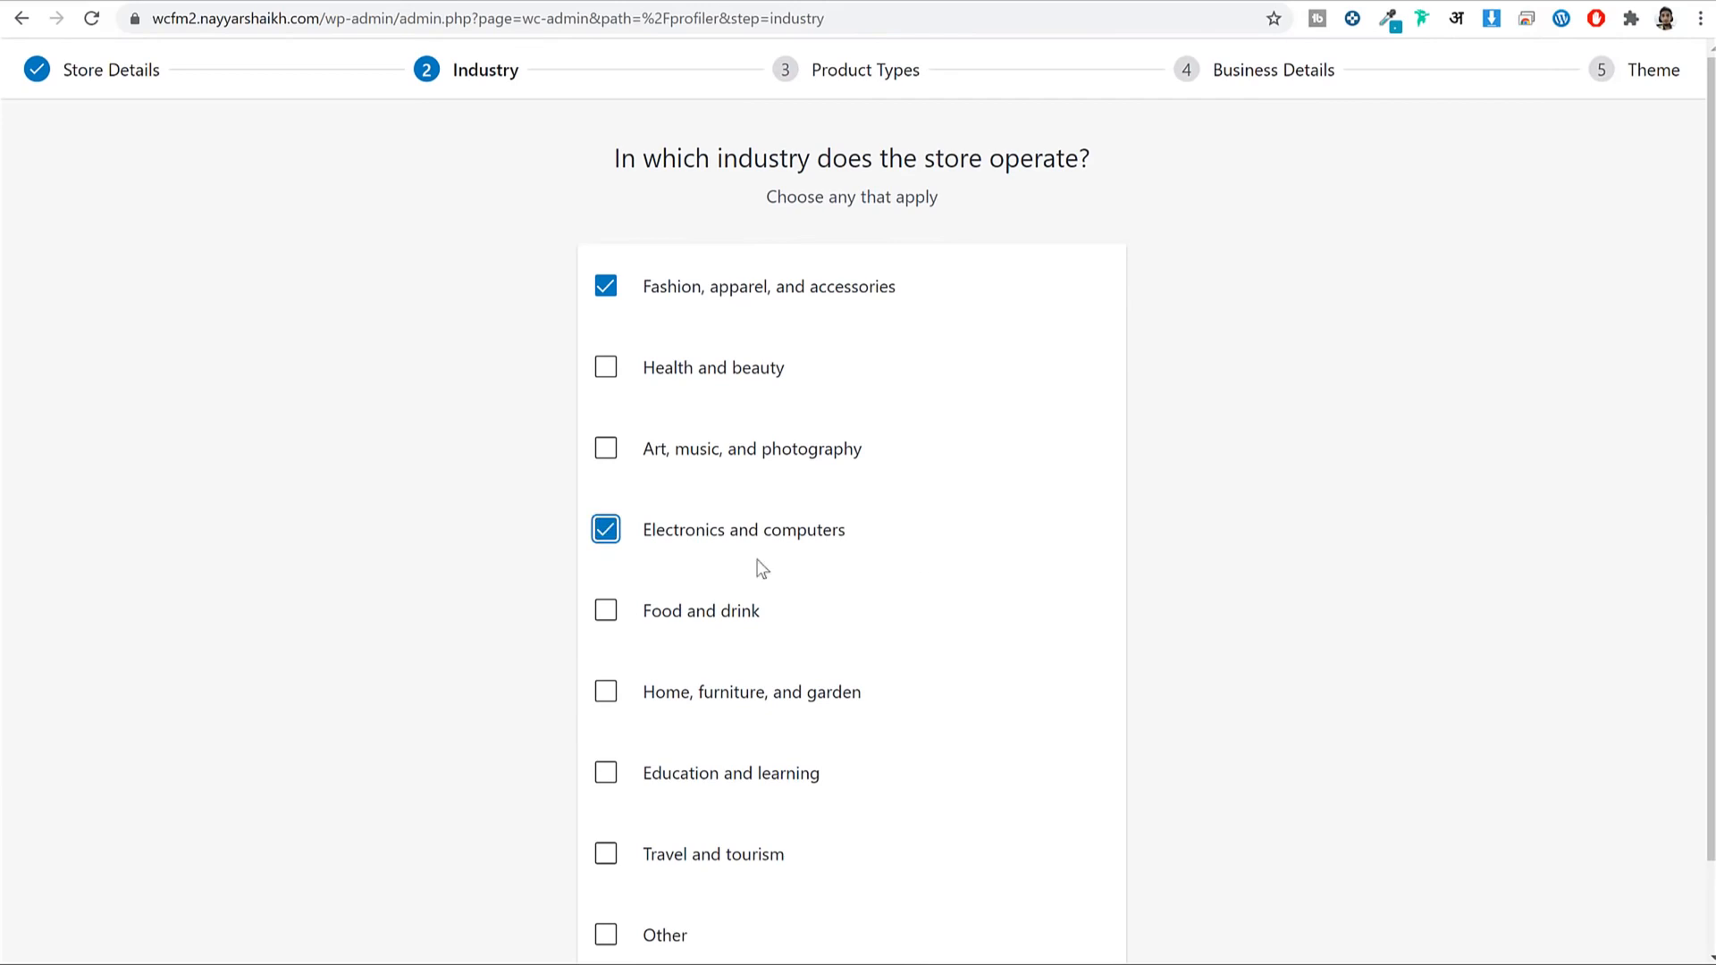
left_click(1417, 320)
scroll(1413, 357, "down", 1)
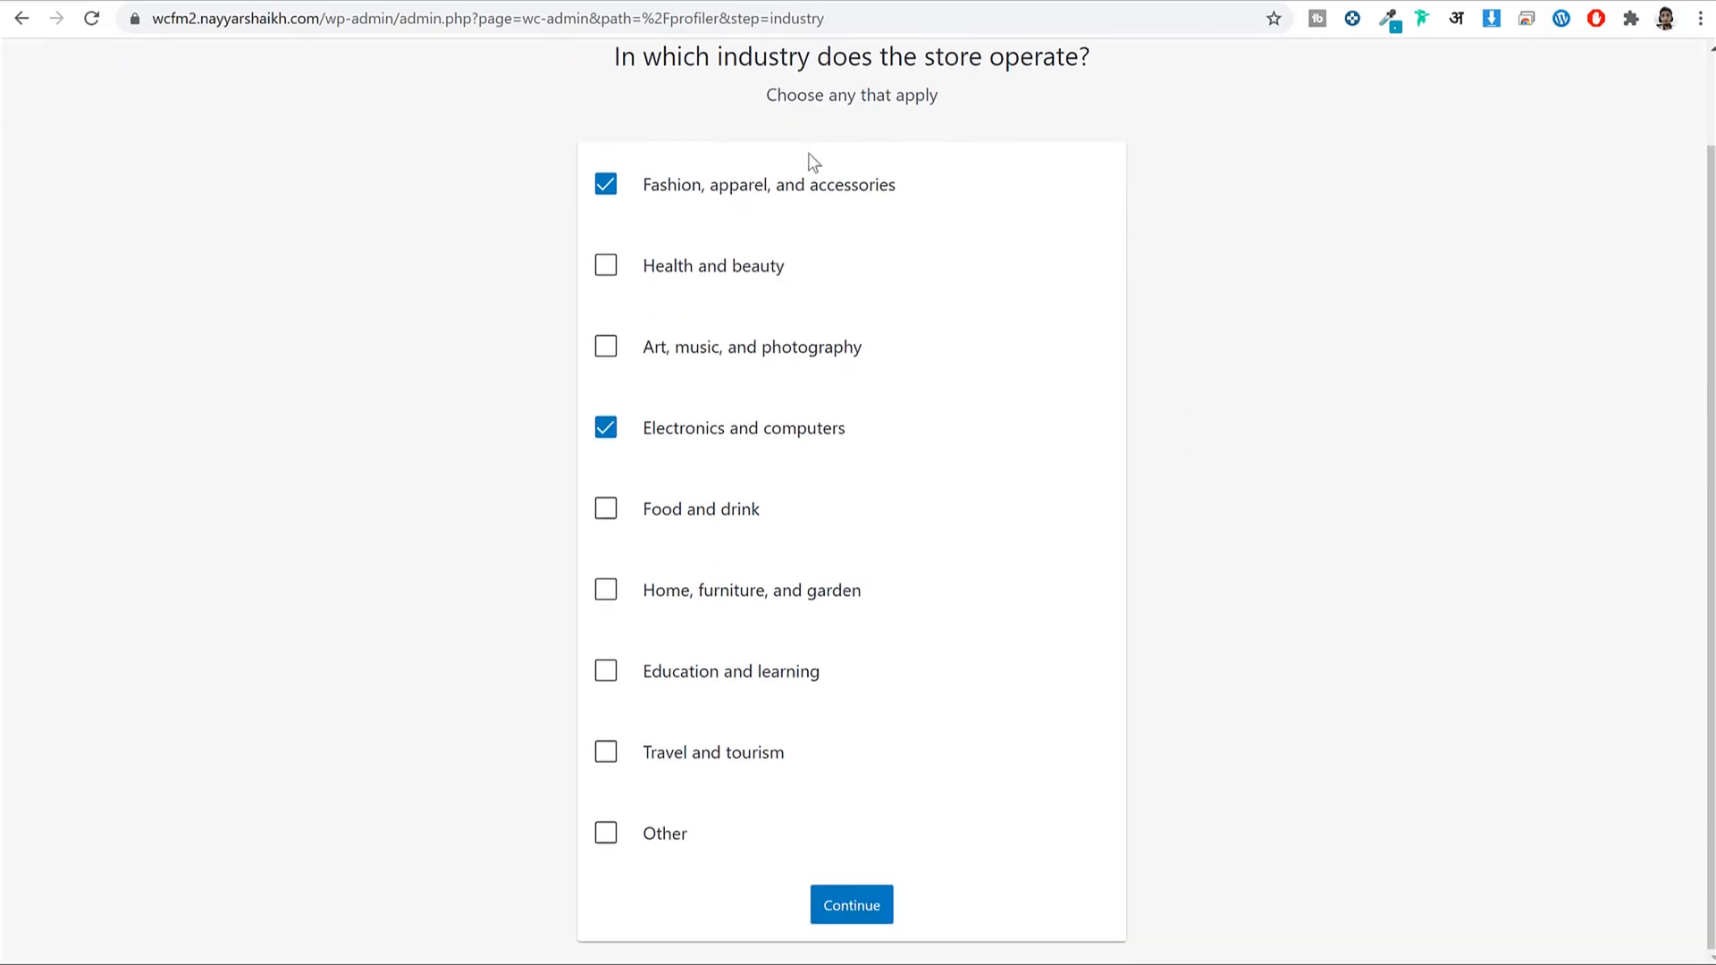
scroll(816, 291, "up", 1)
scroll(787, 519, "down", 1)
left_click(853, 906)
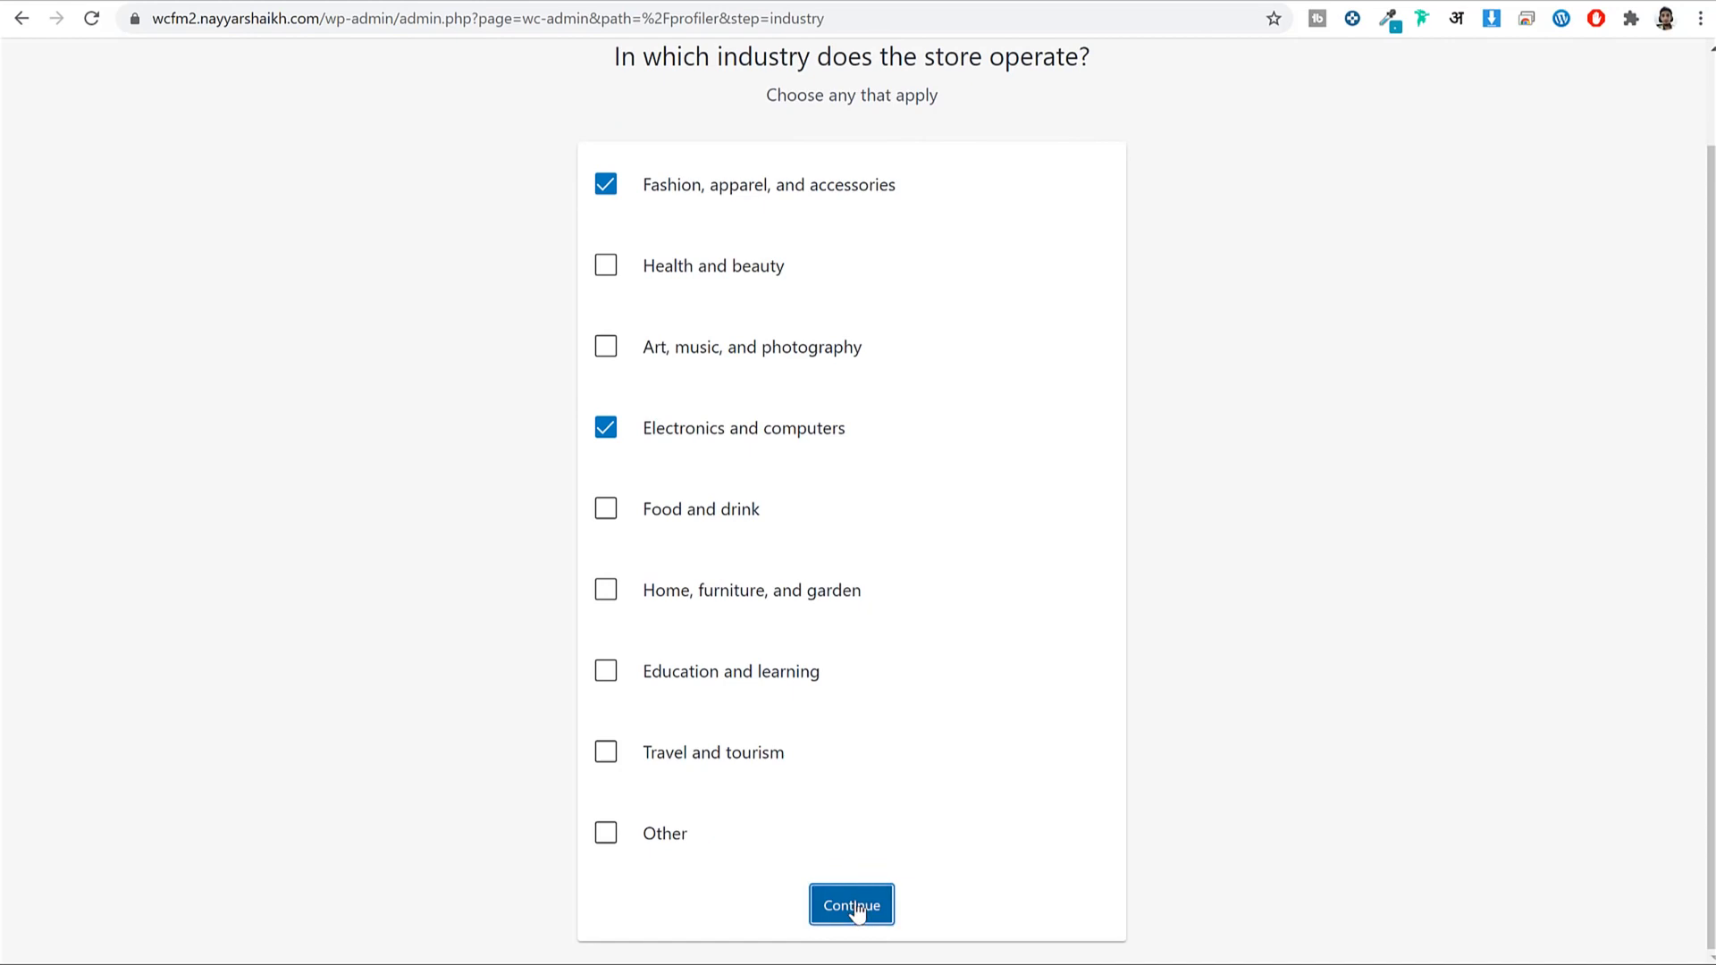
Add Downloads alongside Physical products as the product types and confirm.
left_click(680, 377)
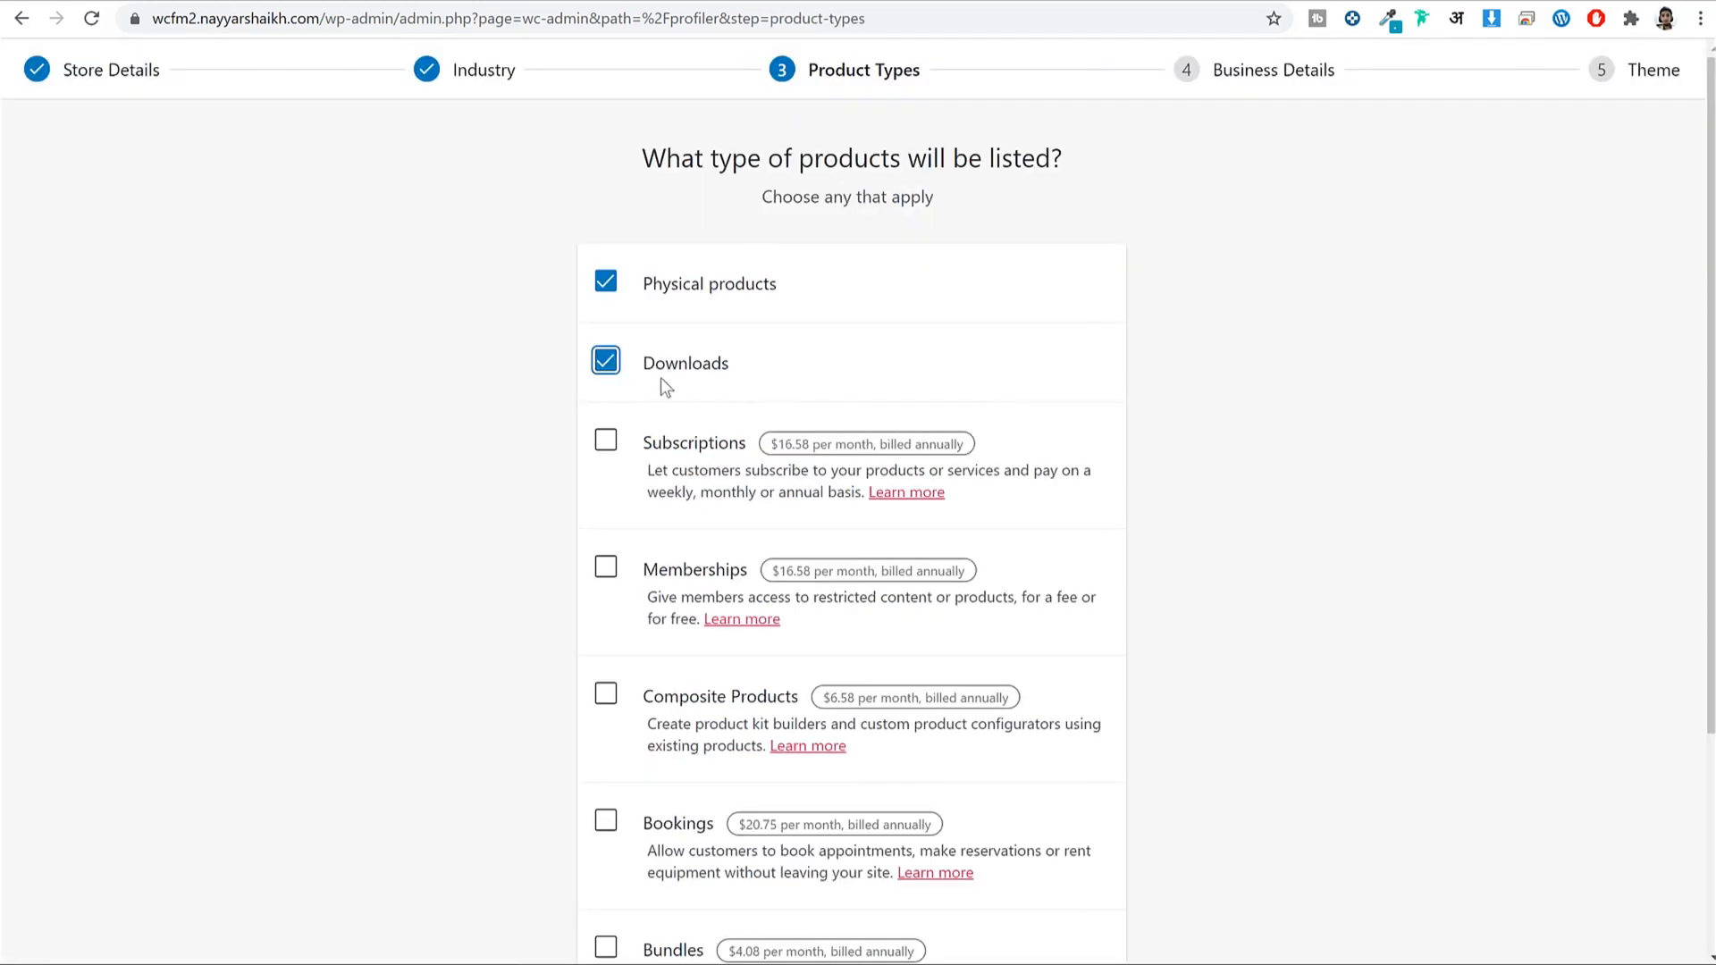
left_click_drag(913, 290, 653, 290)
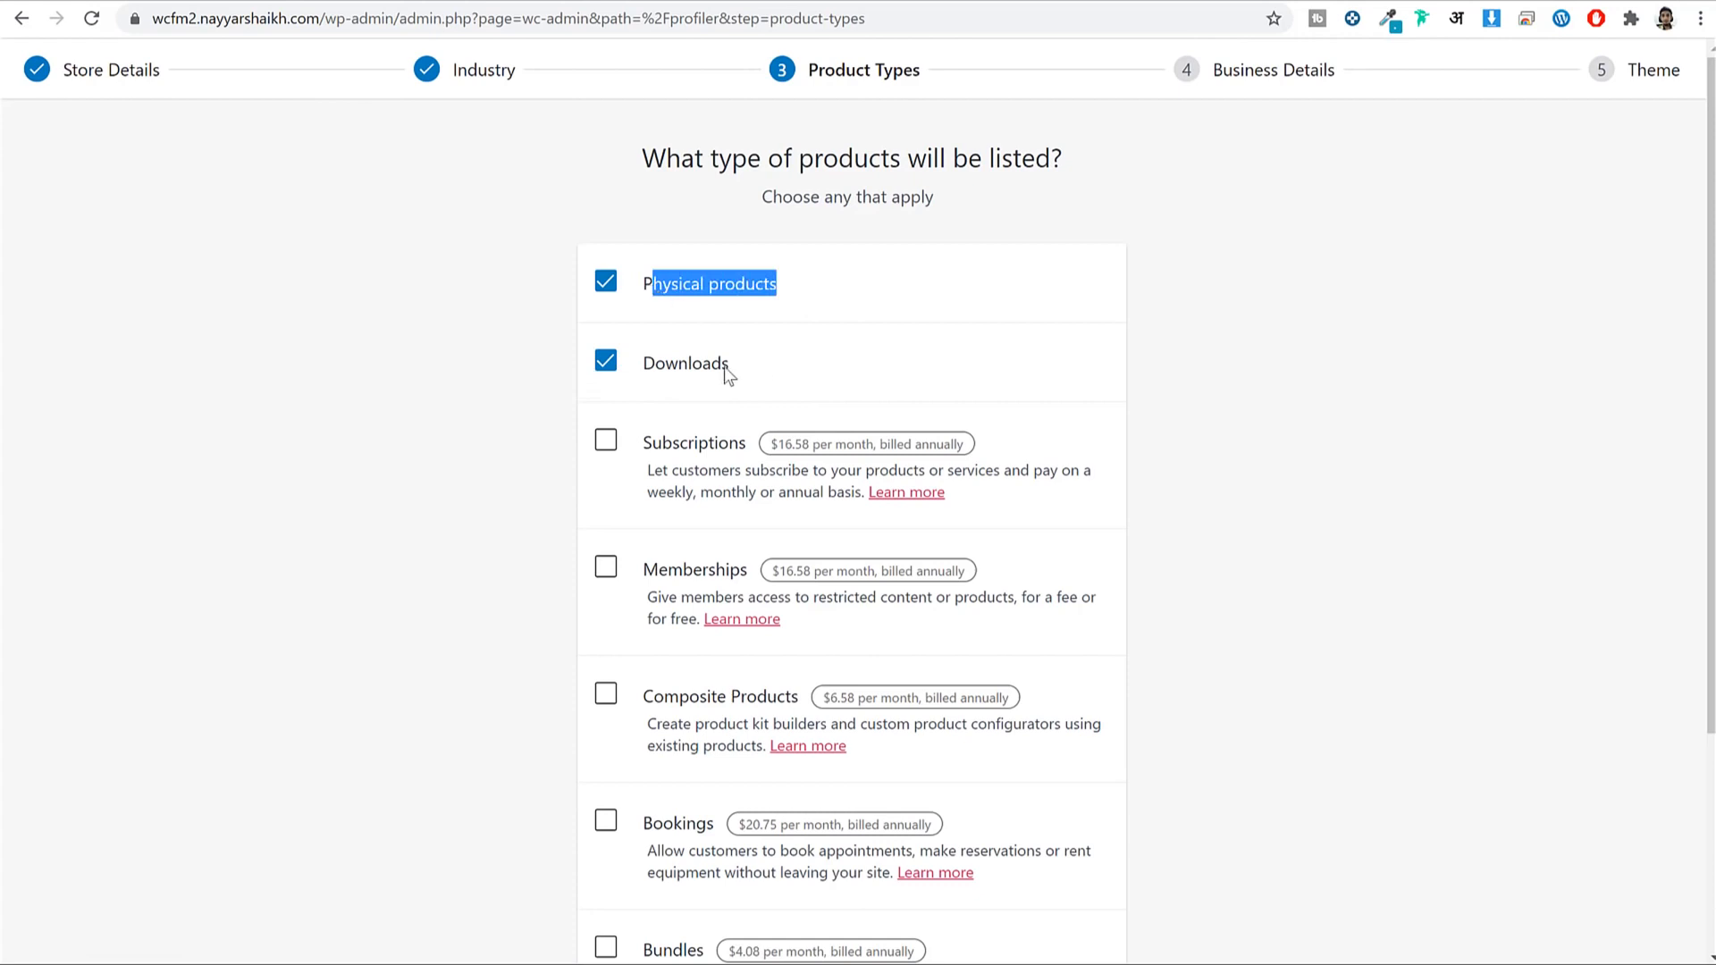
left_click_drag(726, 368, 636, 368)
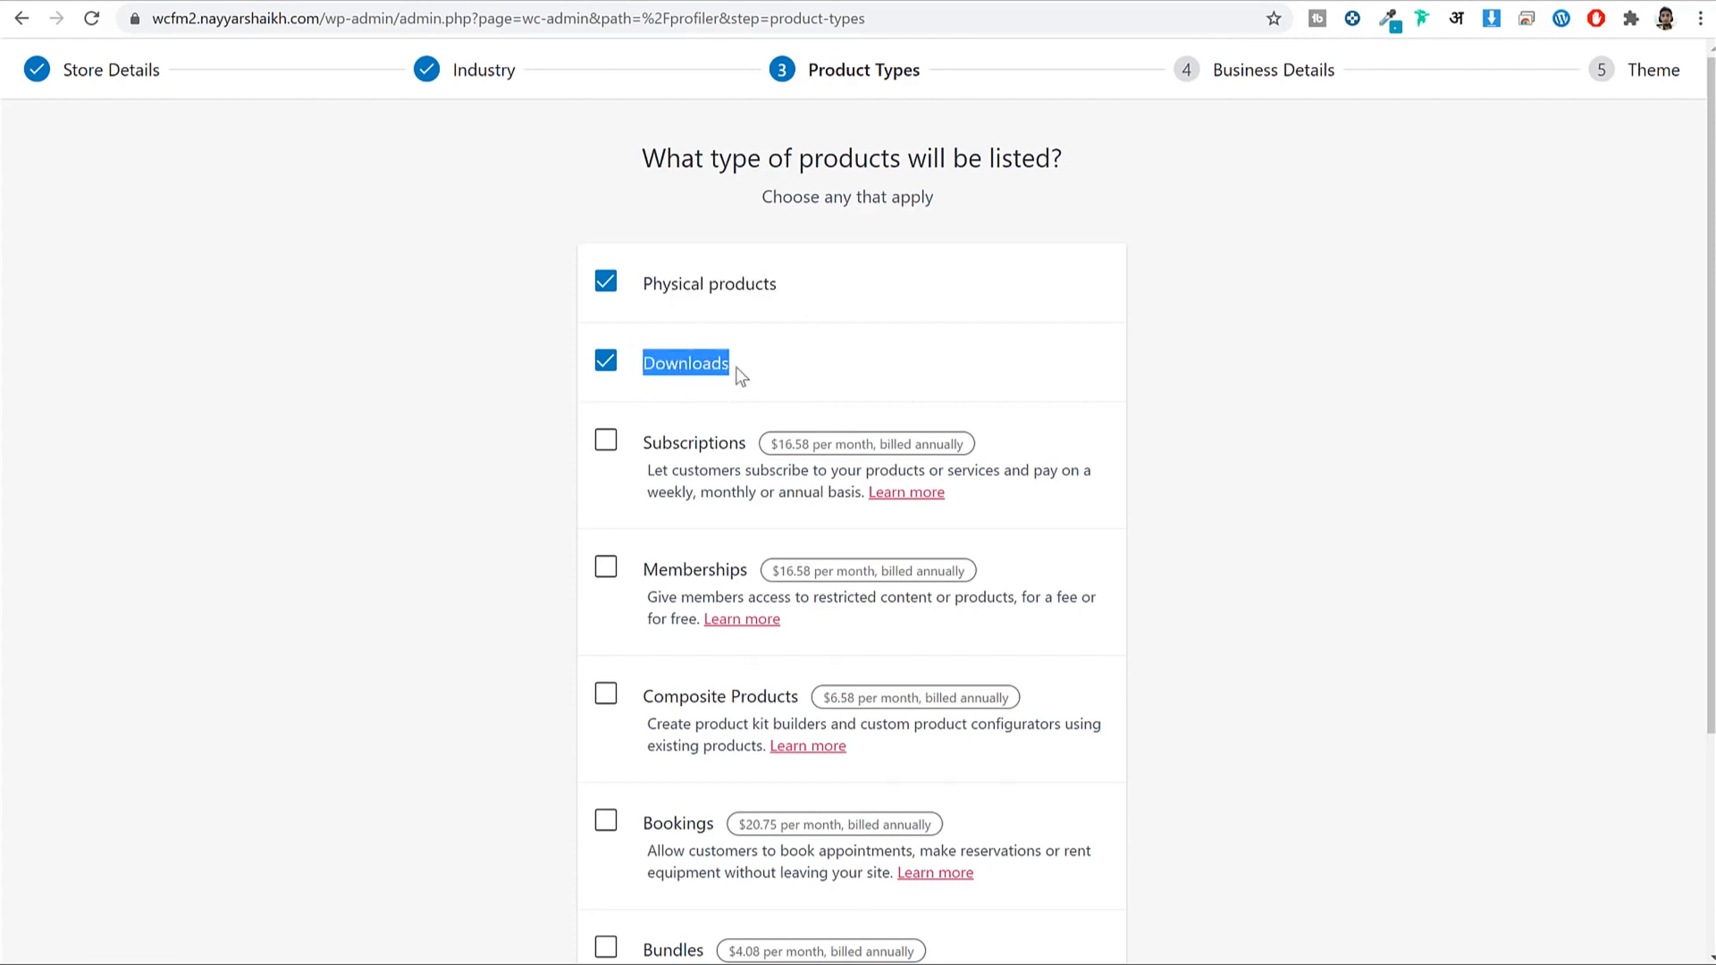
scroll(888, 727, "down", 3)
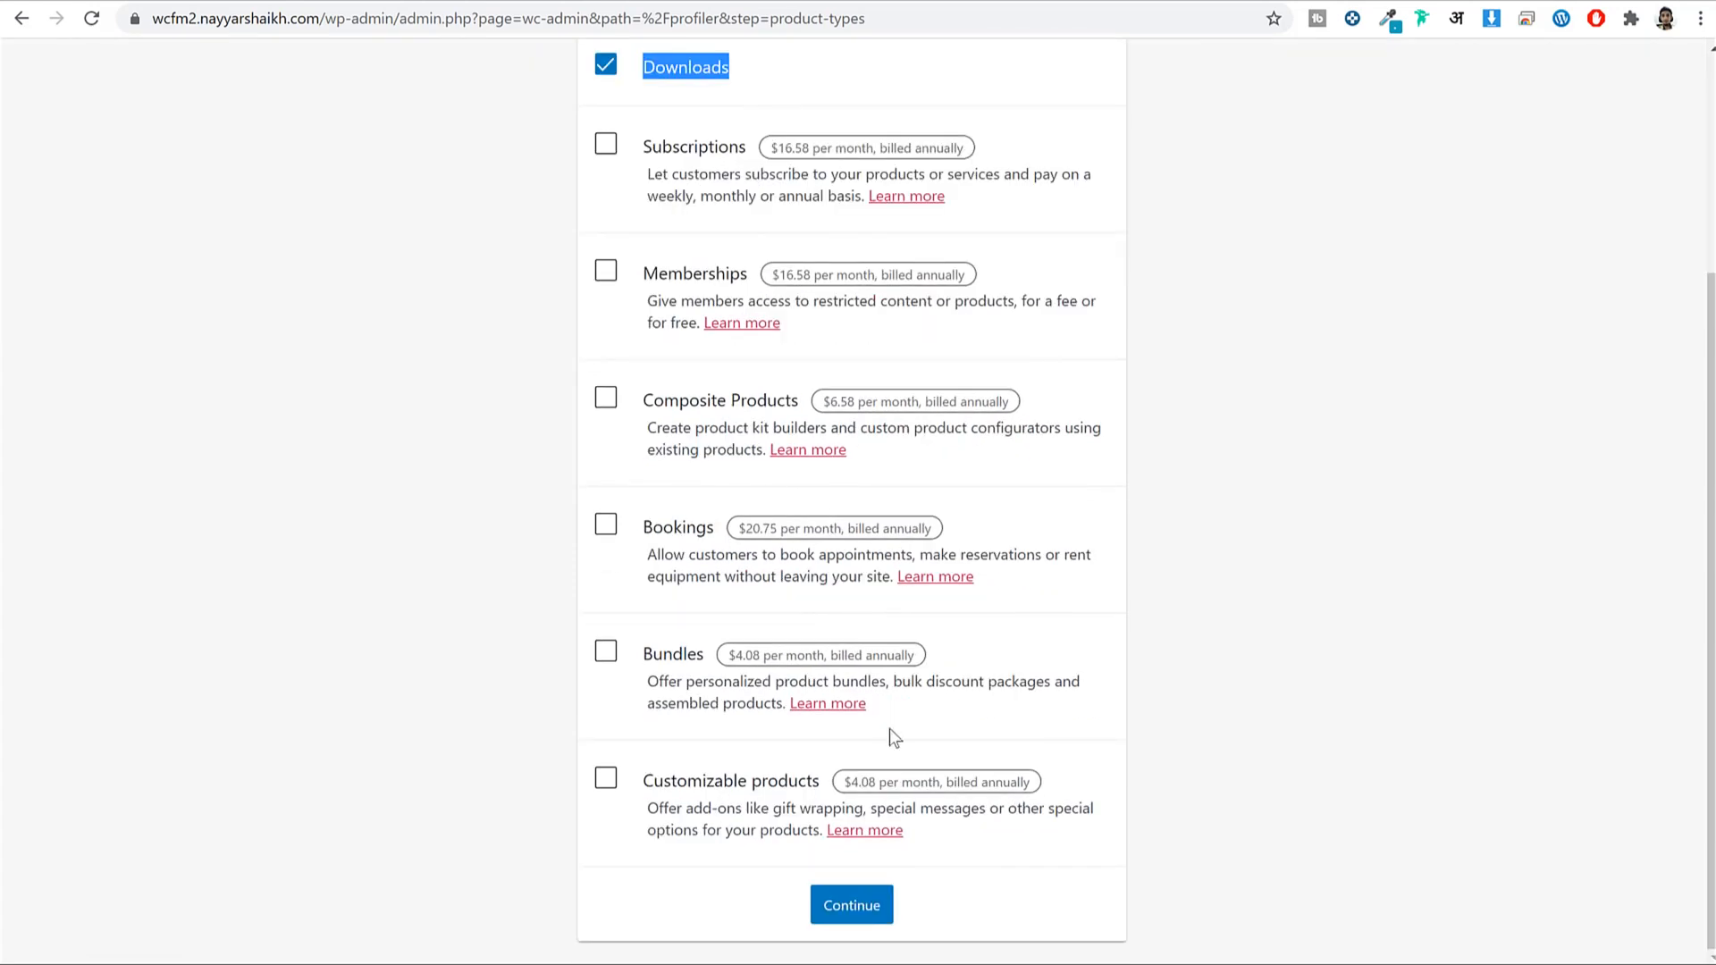
left_click(863, 921)
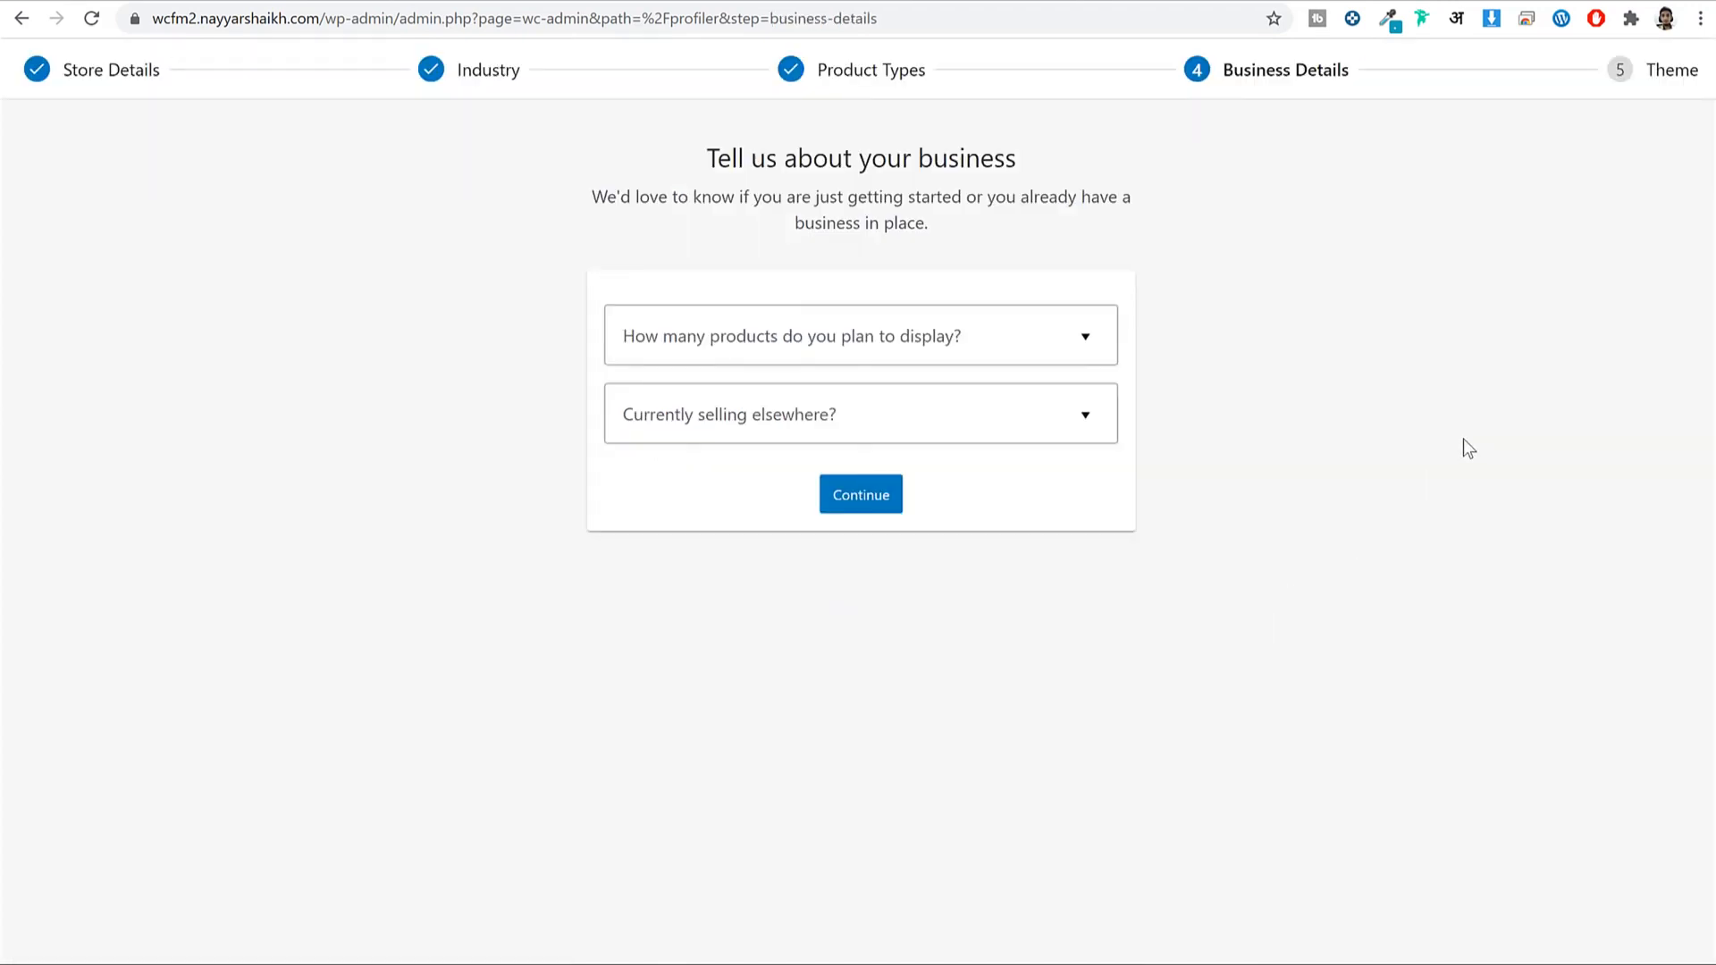
left_click(1001, 337)
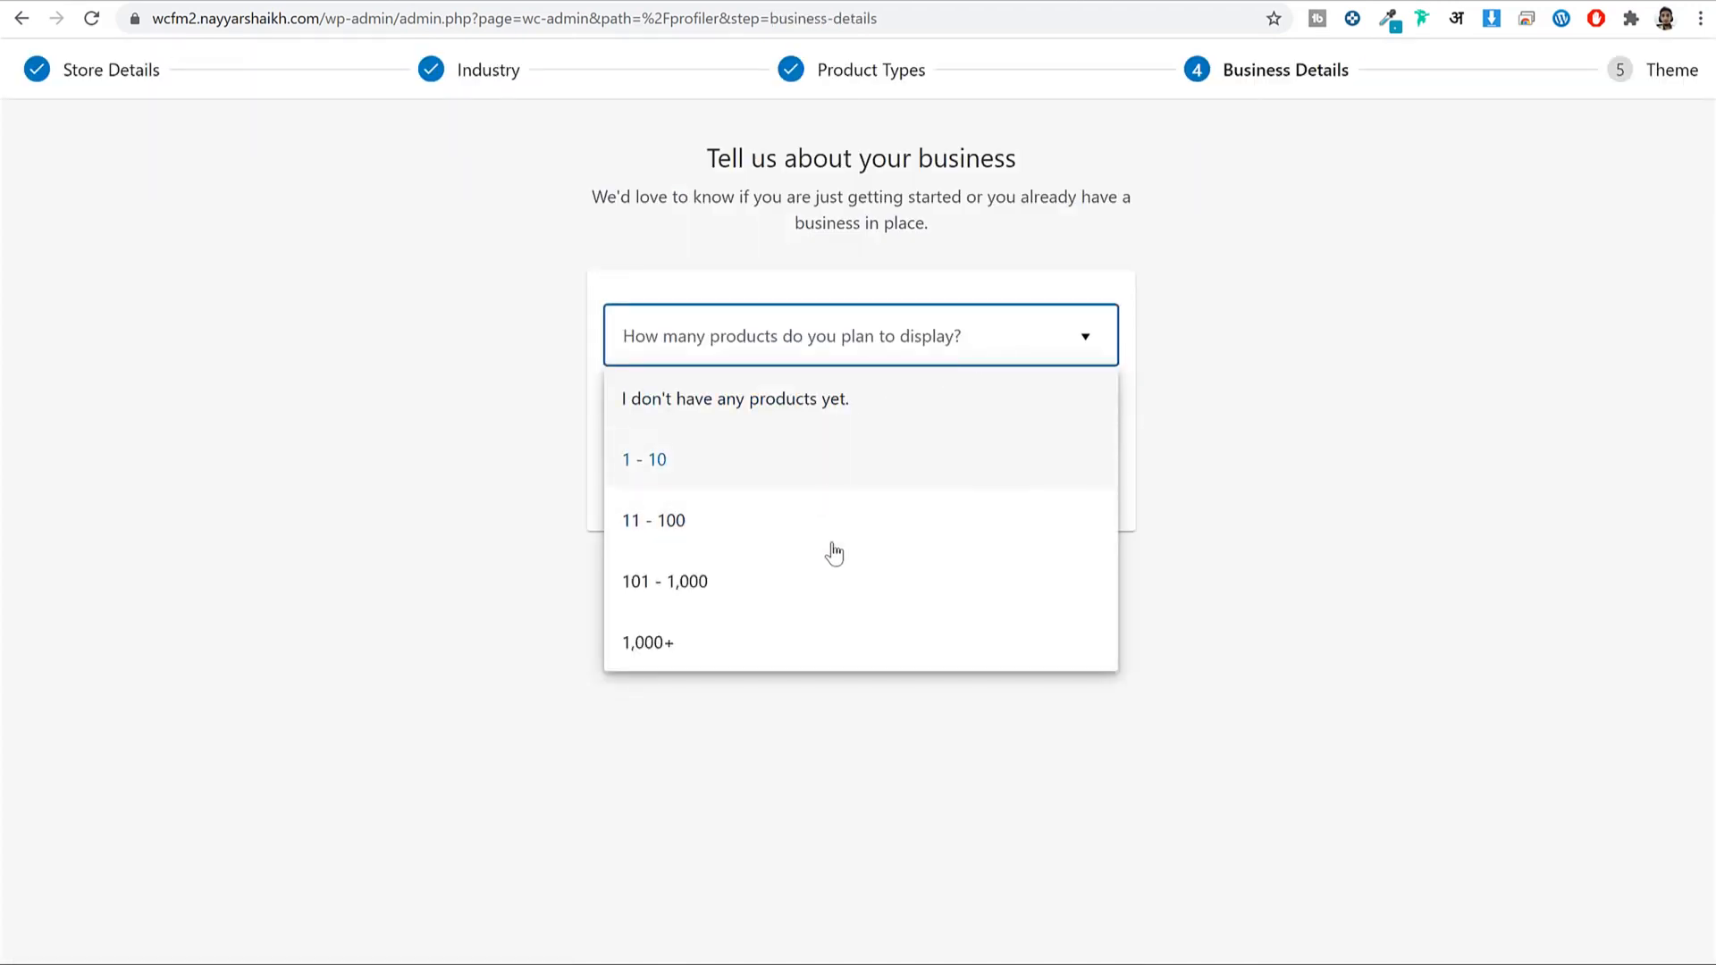
Answer 101 - 1,000 products and No to selling elsewhere, and disable all three extras.
left_click(798, 595)
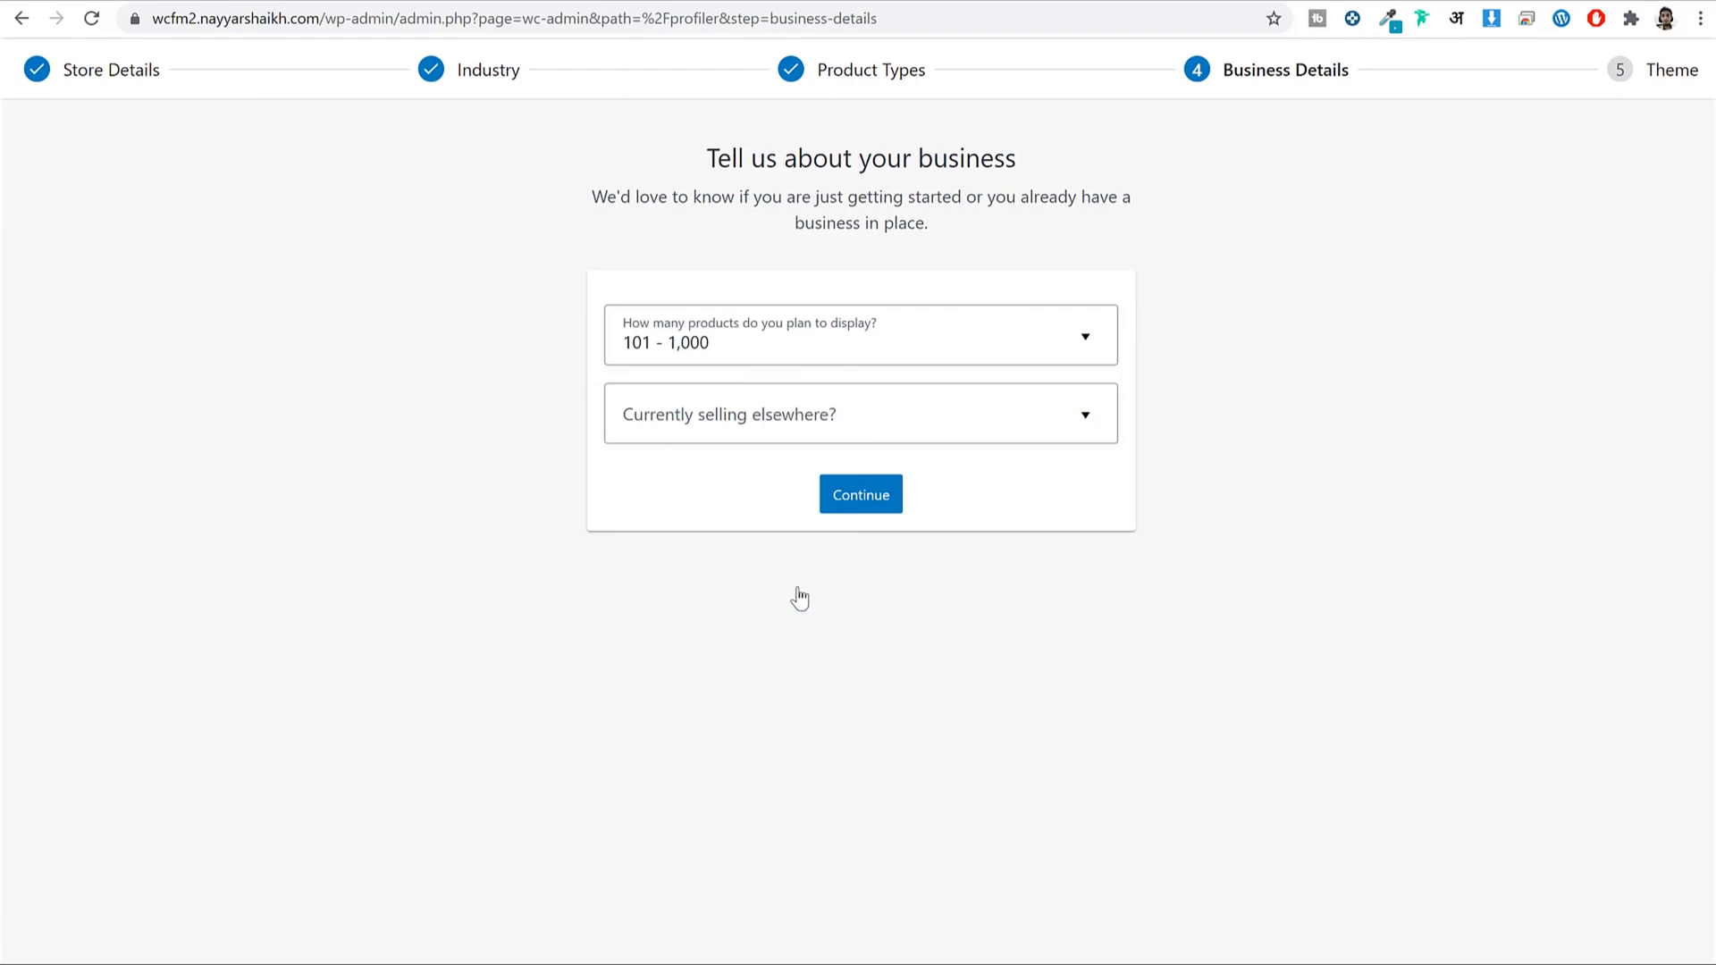
left_click(733, 427)
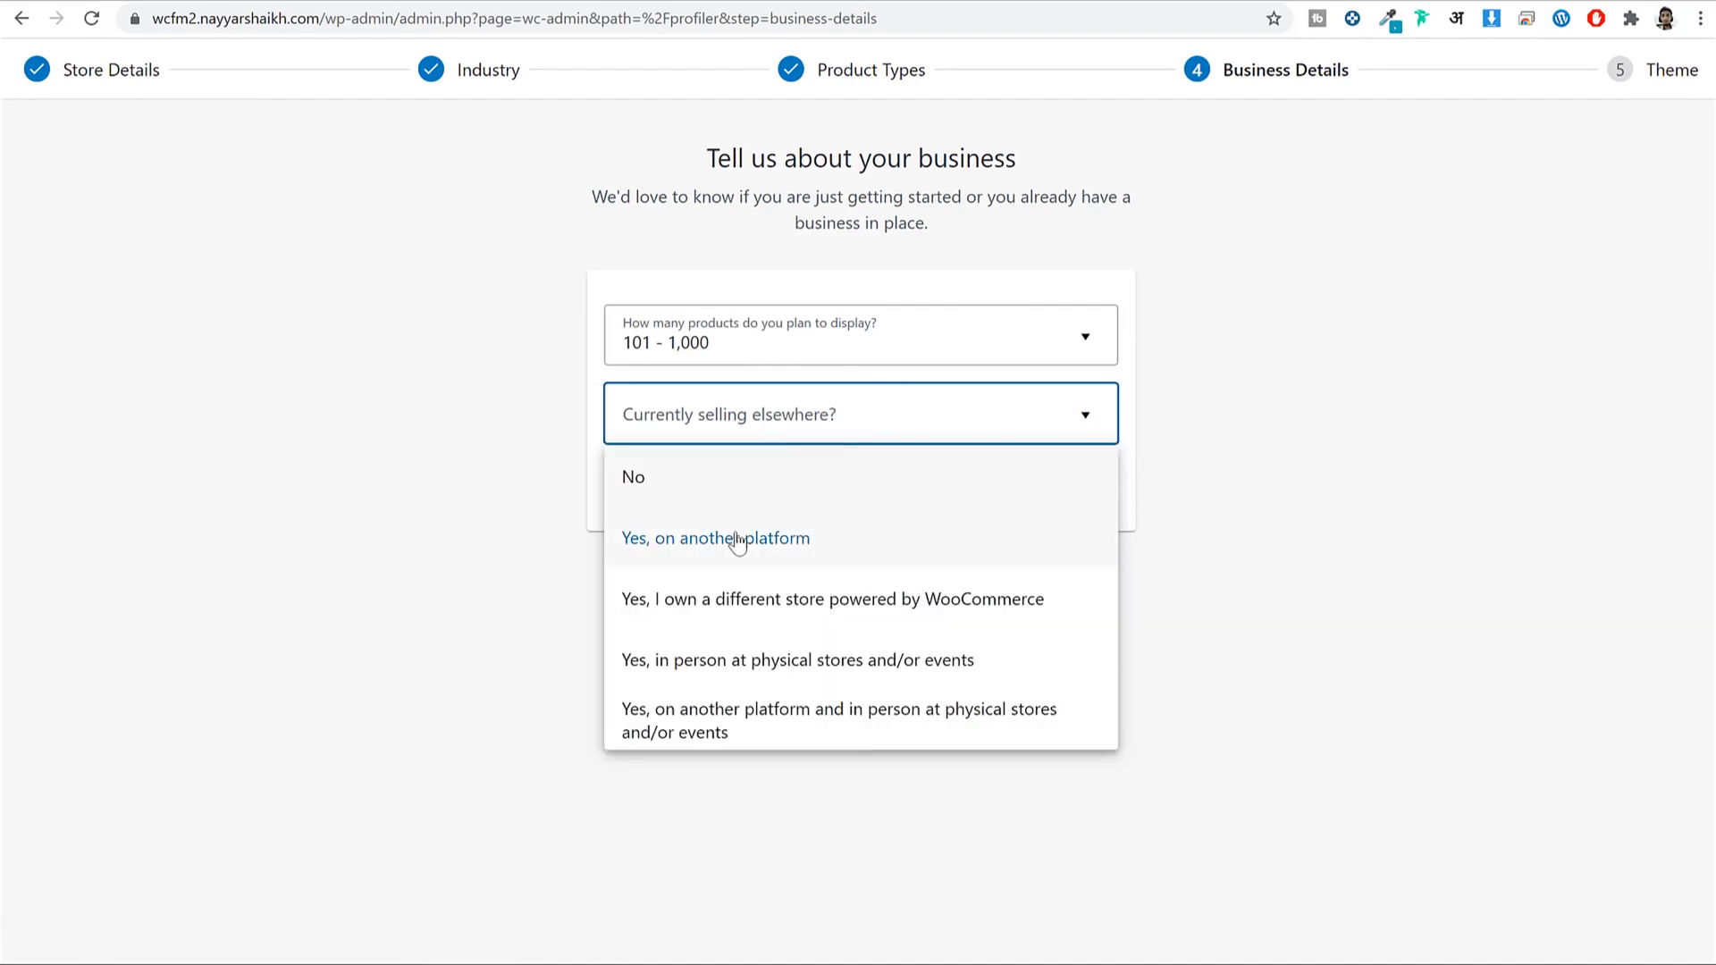
left_click(732, 481)
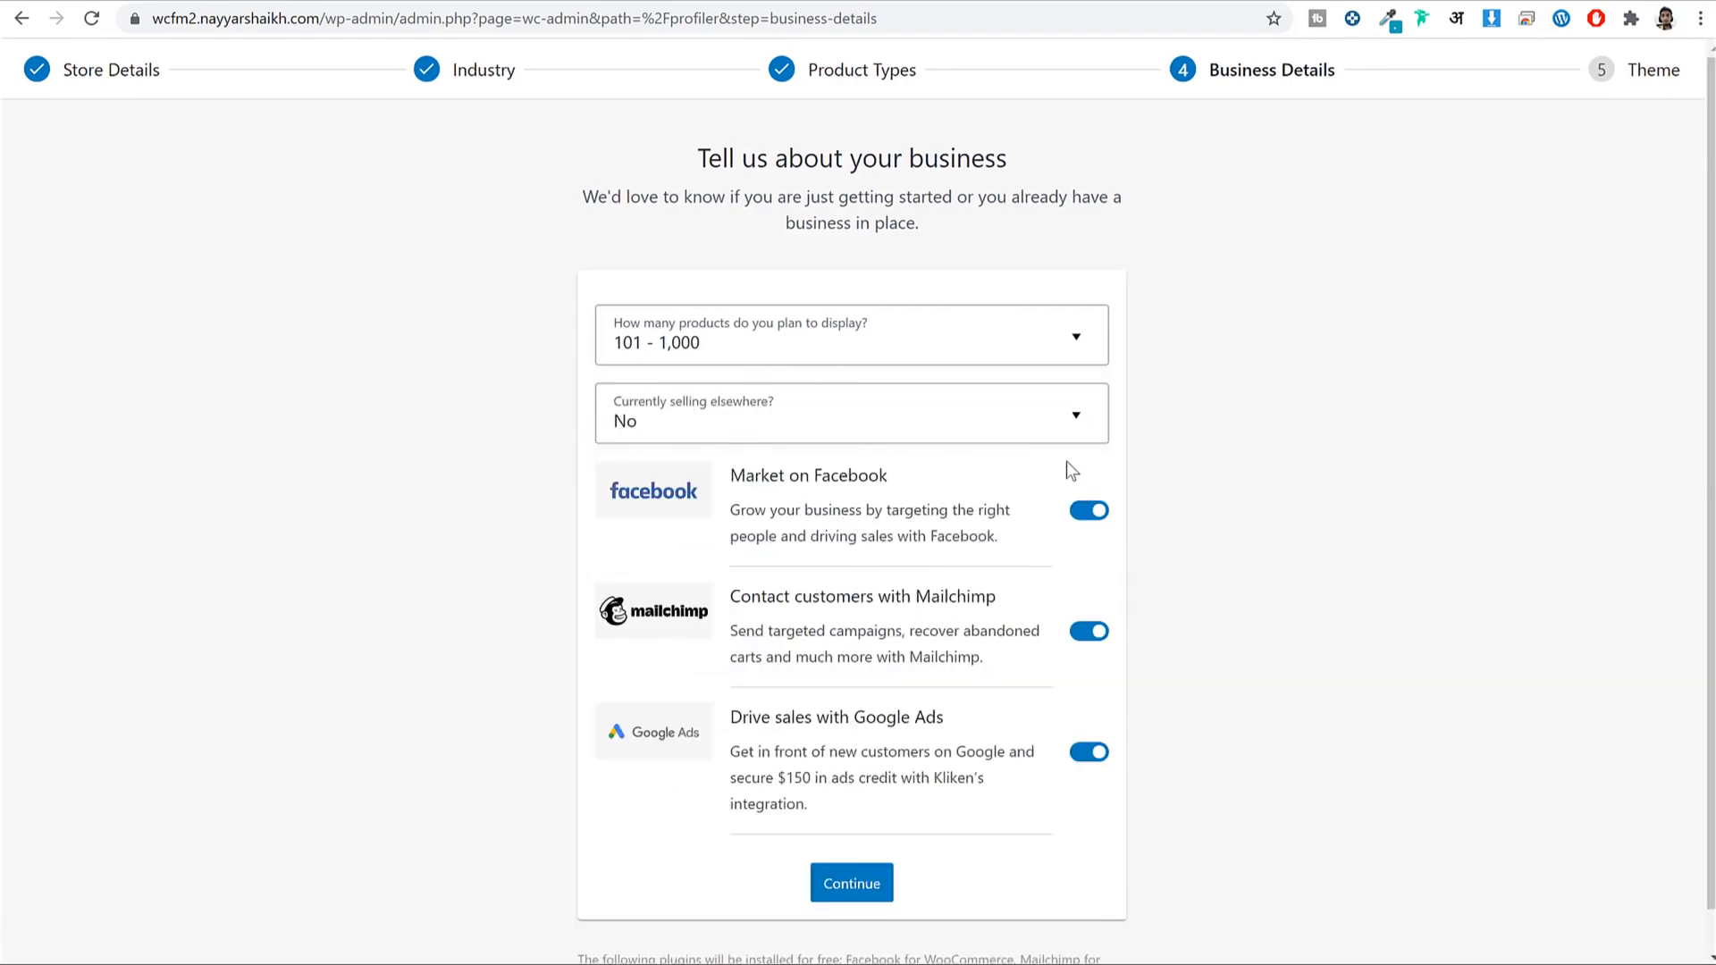
left_click(1089, 506)
scroll(1184, 527, "down", 1)
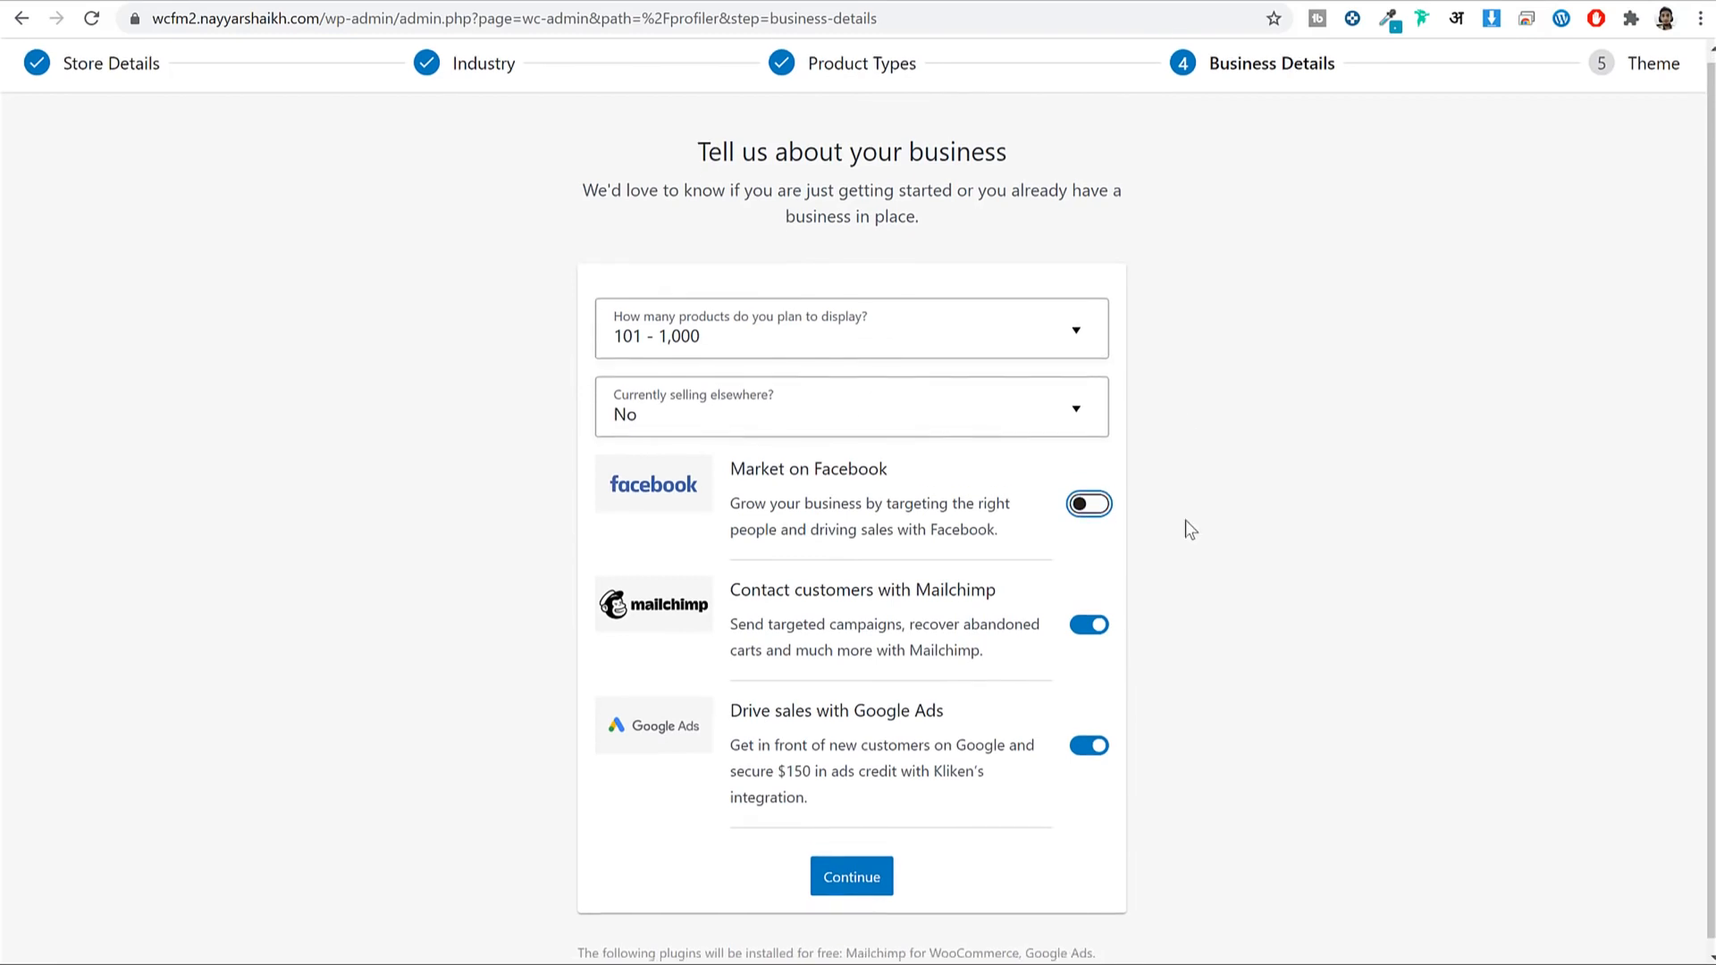
left_click(1089, 617)
left_click(1088, 736)
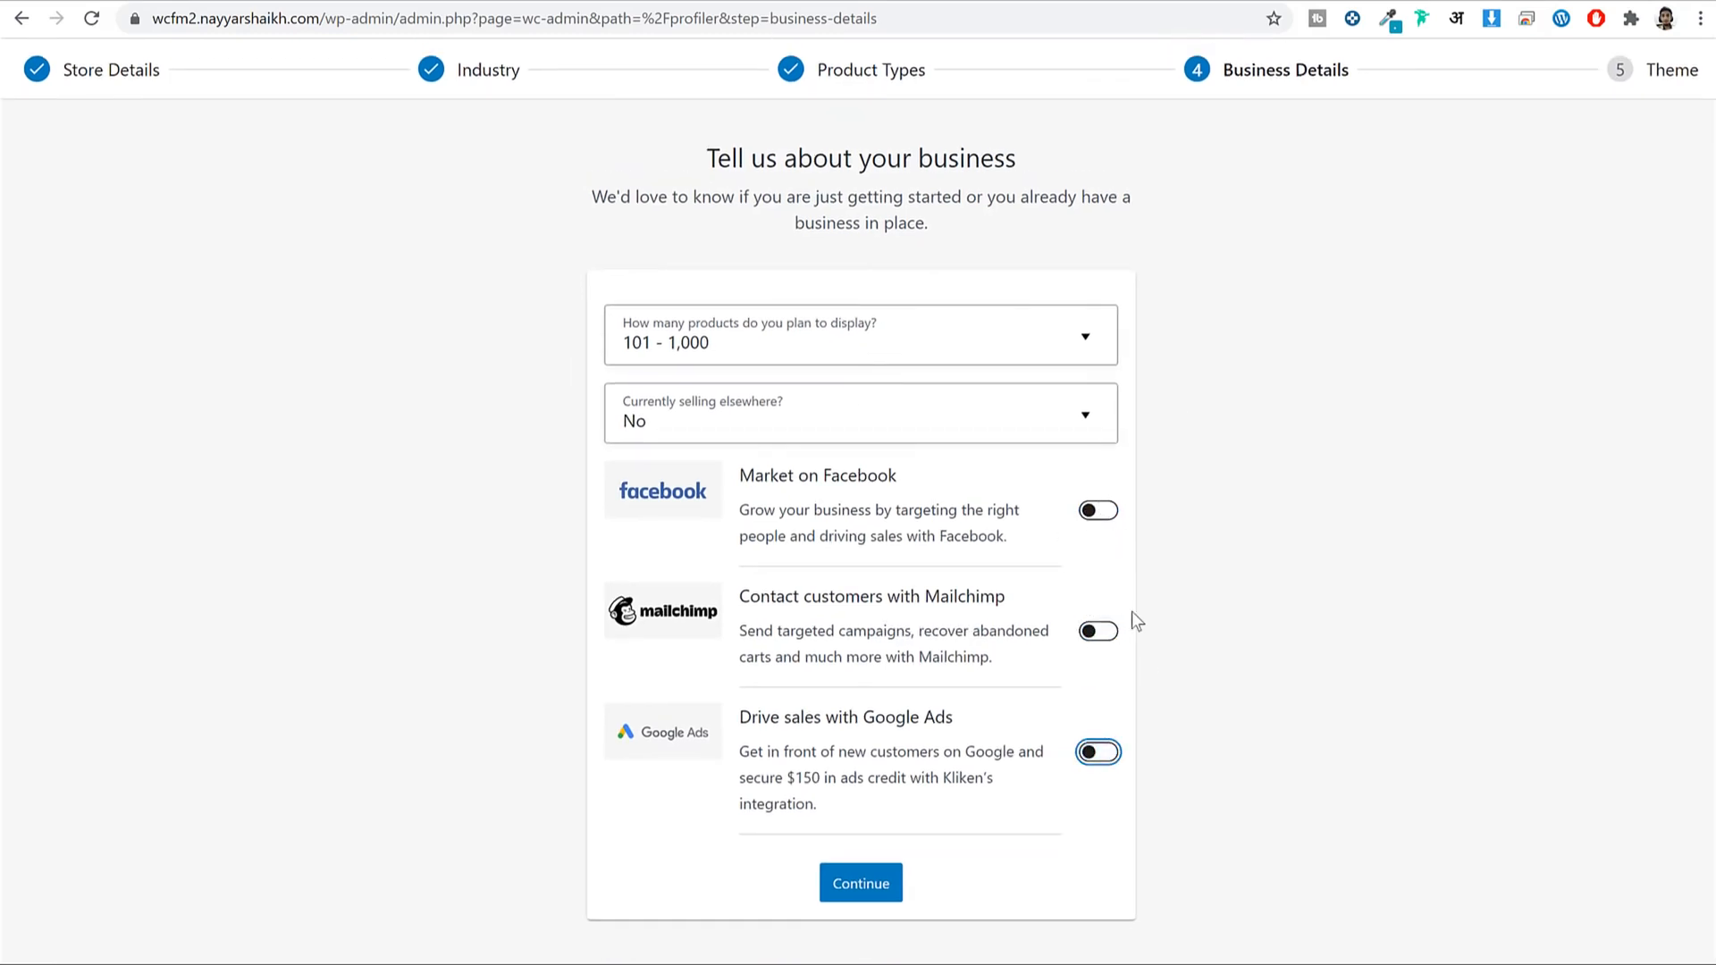
left_click(873, 891)
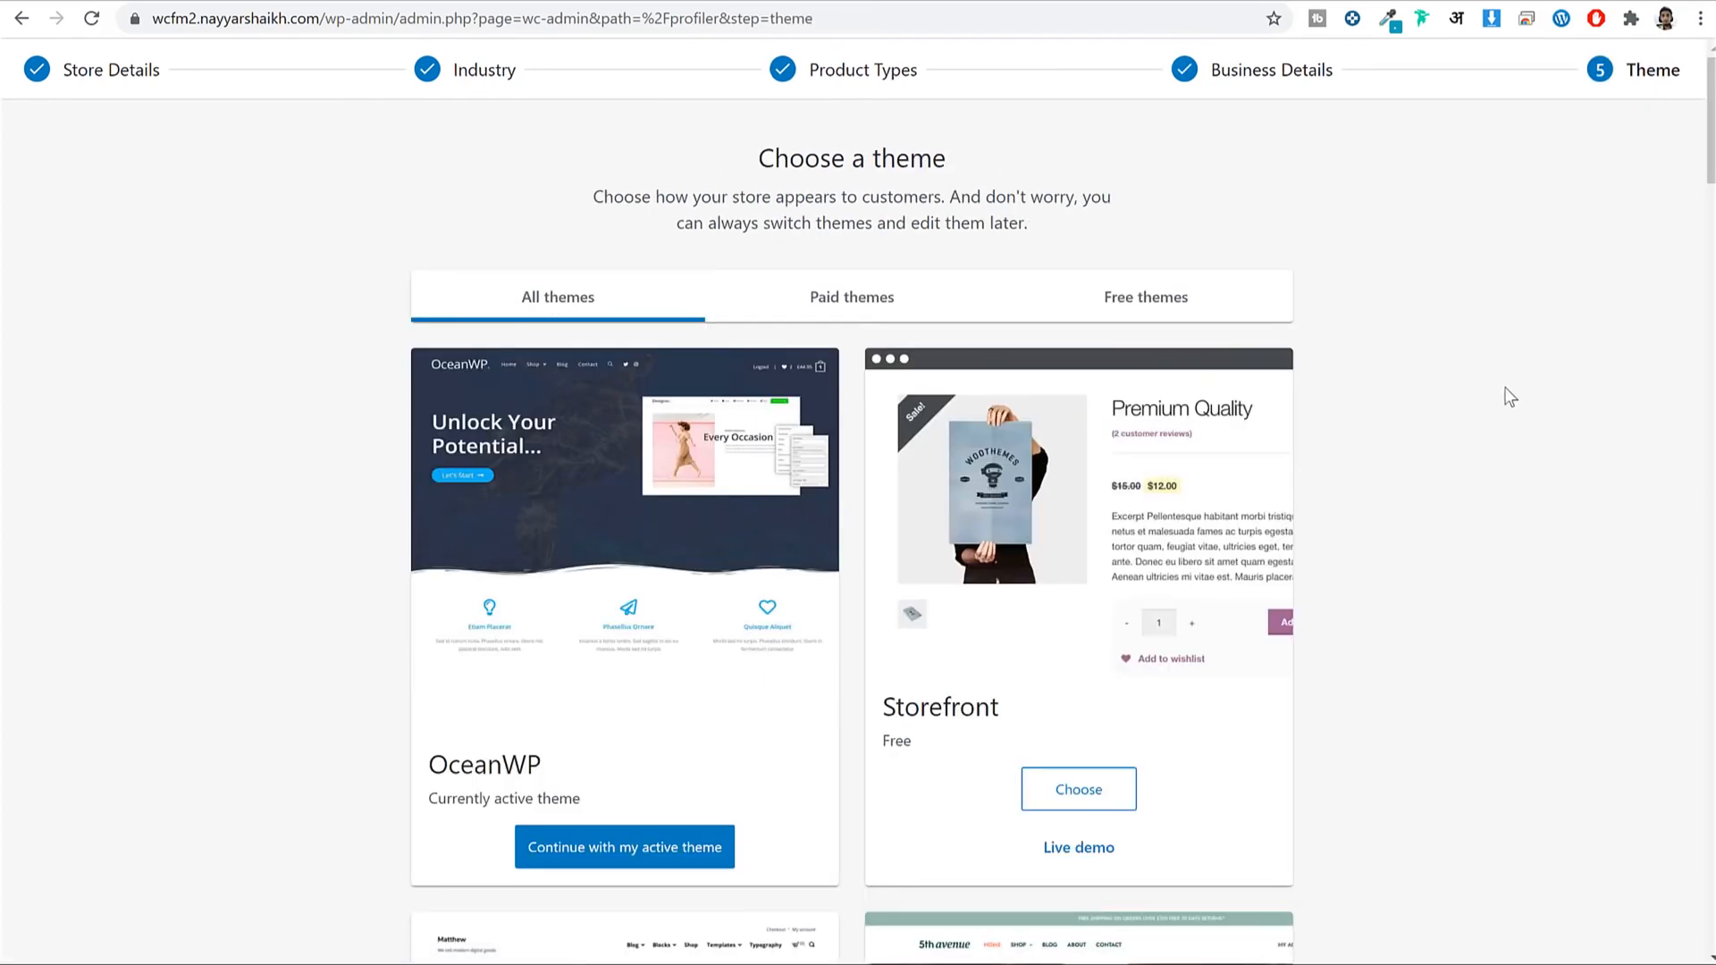
Keep OceanWP as the store theme, then decline installing Jetpack and WooCommerce Services.
scroll(1506, 391, "down", 4)
scroll(1487, 443, "down", 7)
scroll(1492, 453, "up", 5)
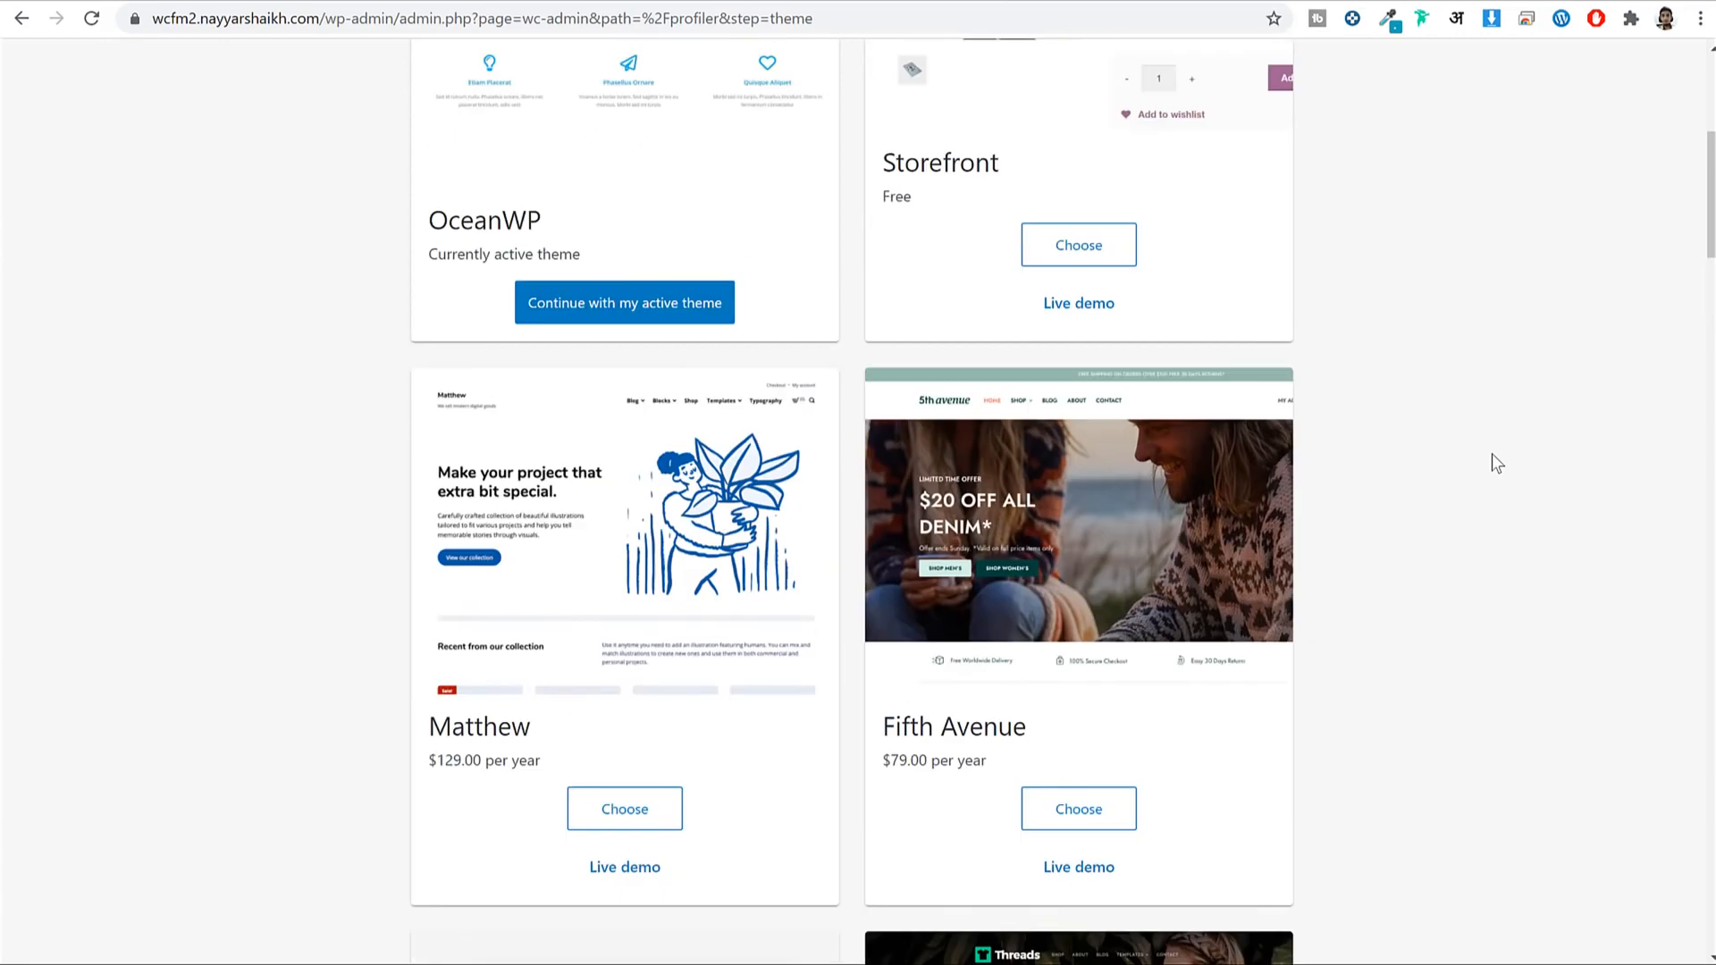
scroll(1492, 453, "up", 5)
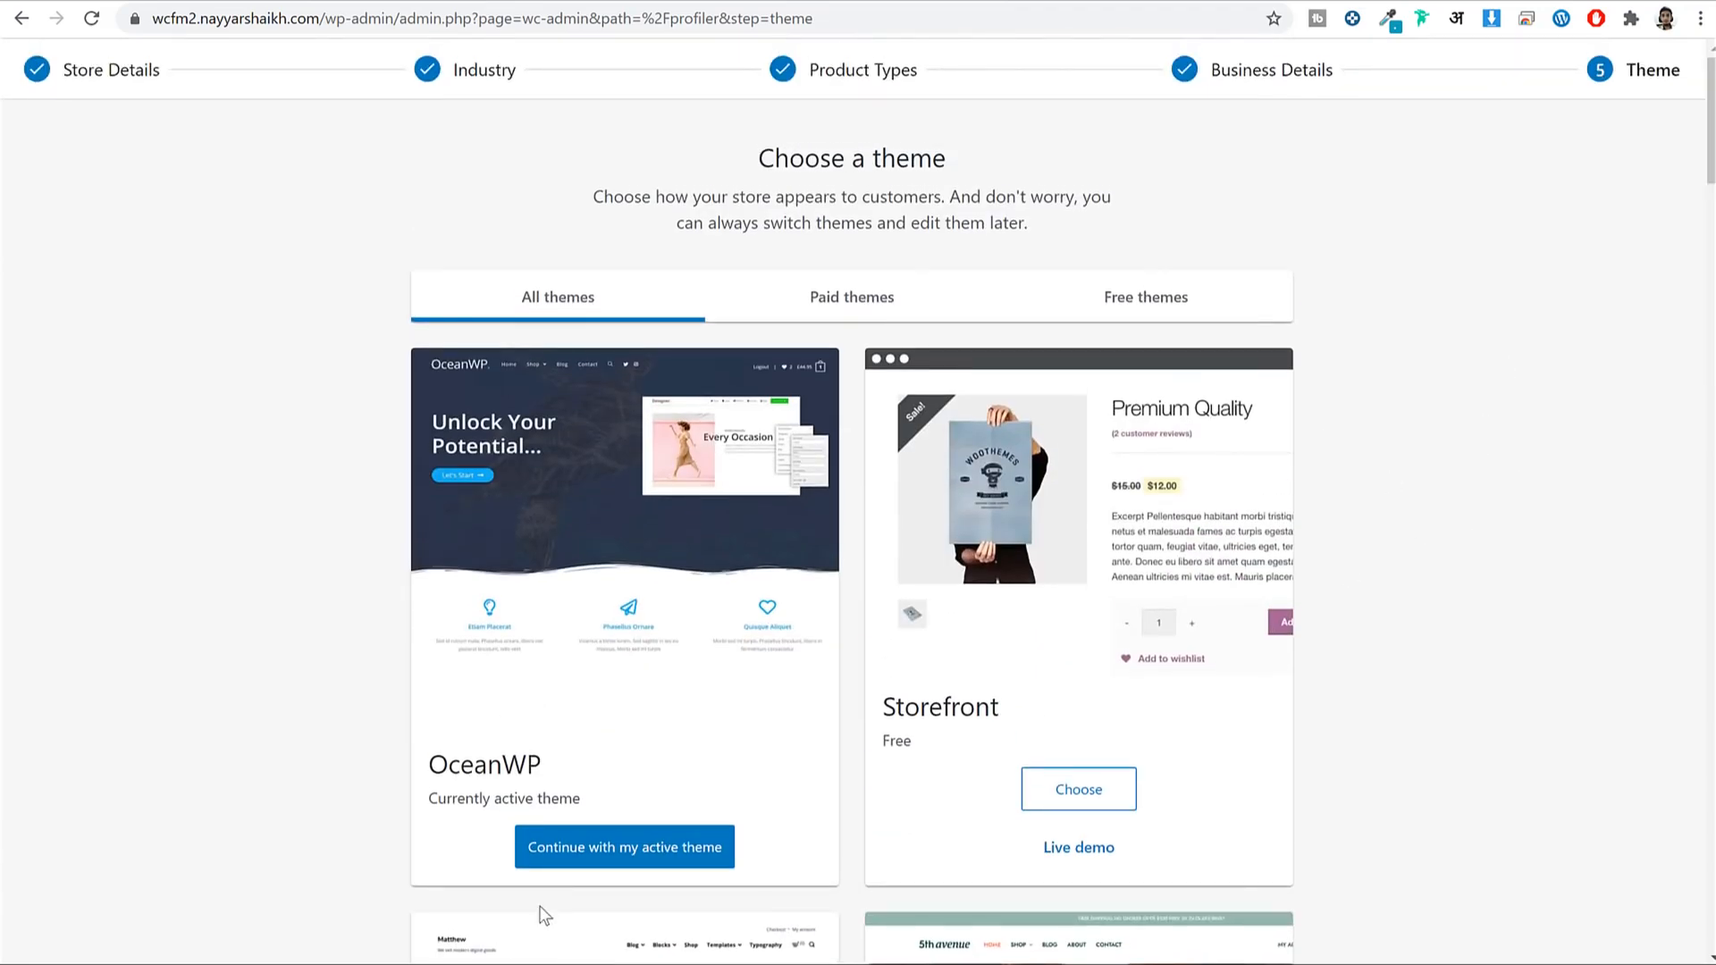
left_click_drag(545, 764, 429, 763)
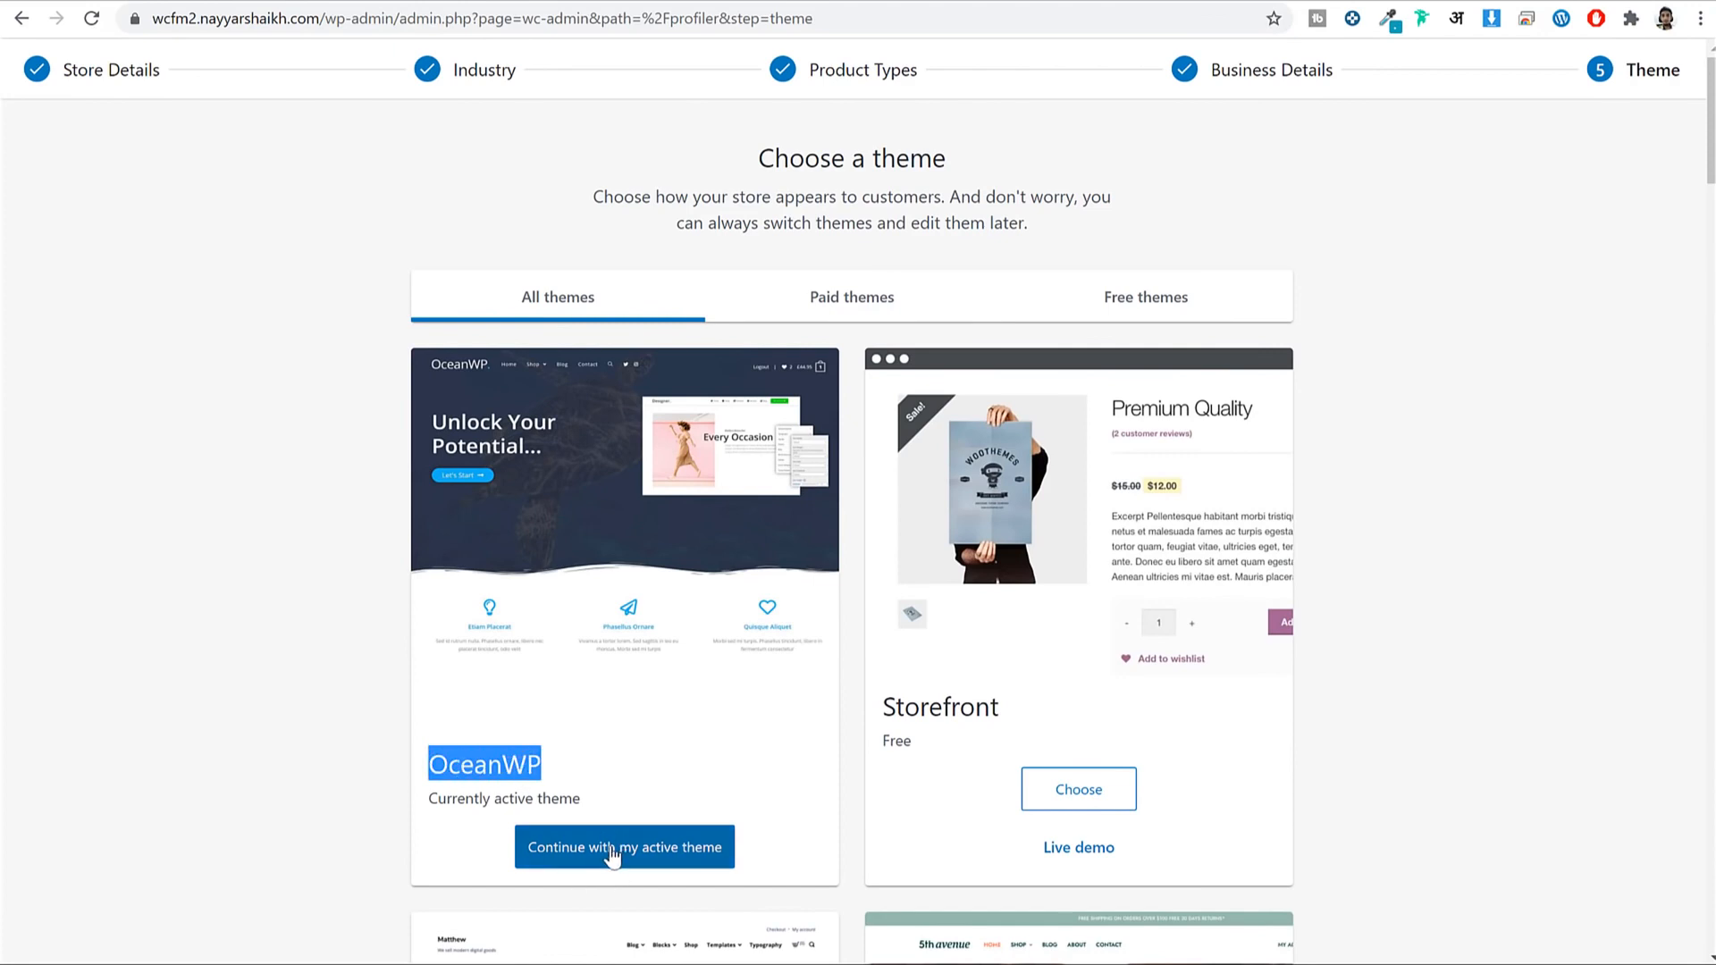
left_click(658, 856)
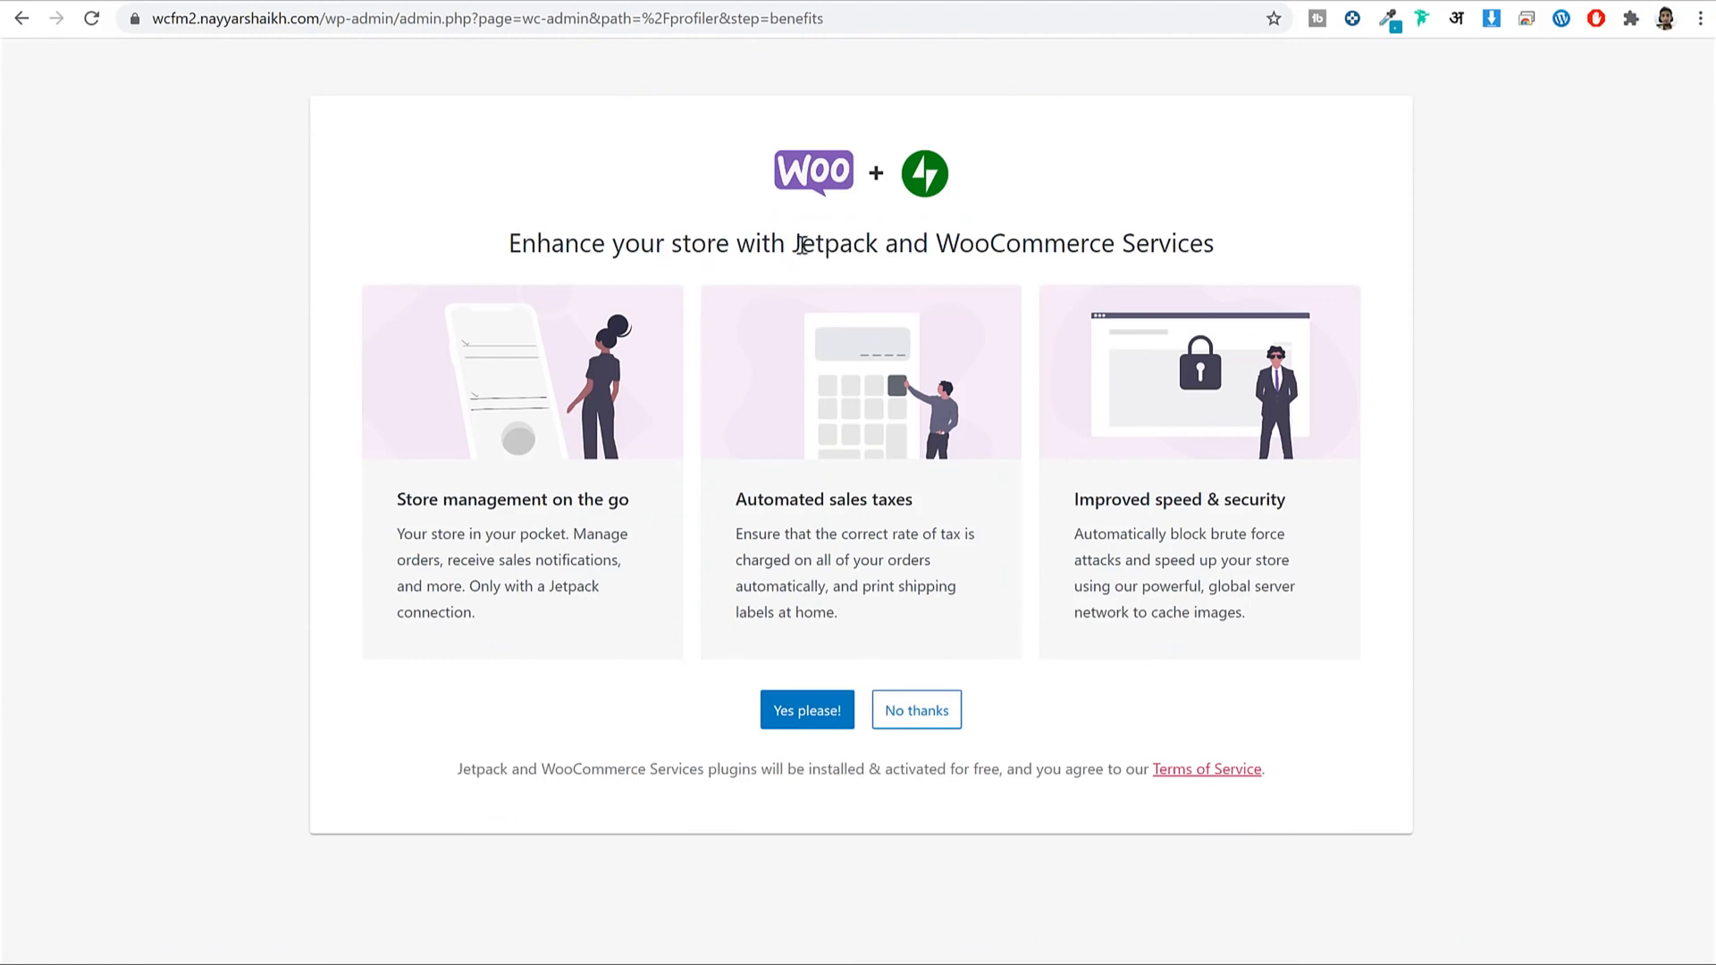
left_click_drag(794, 243, 902, 250)
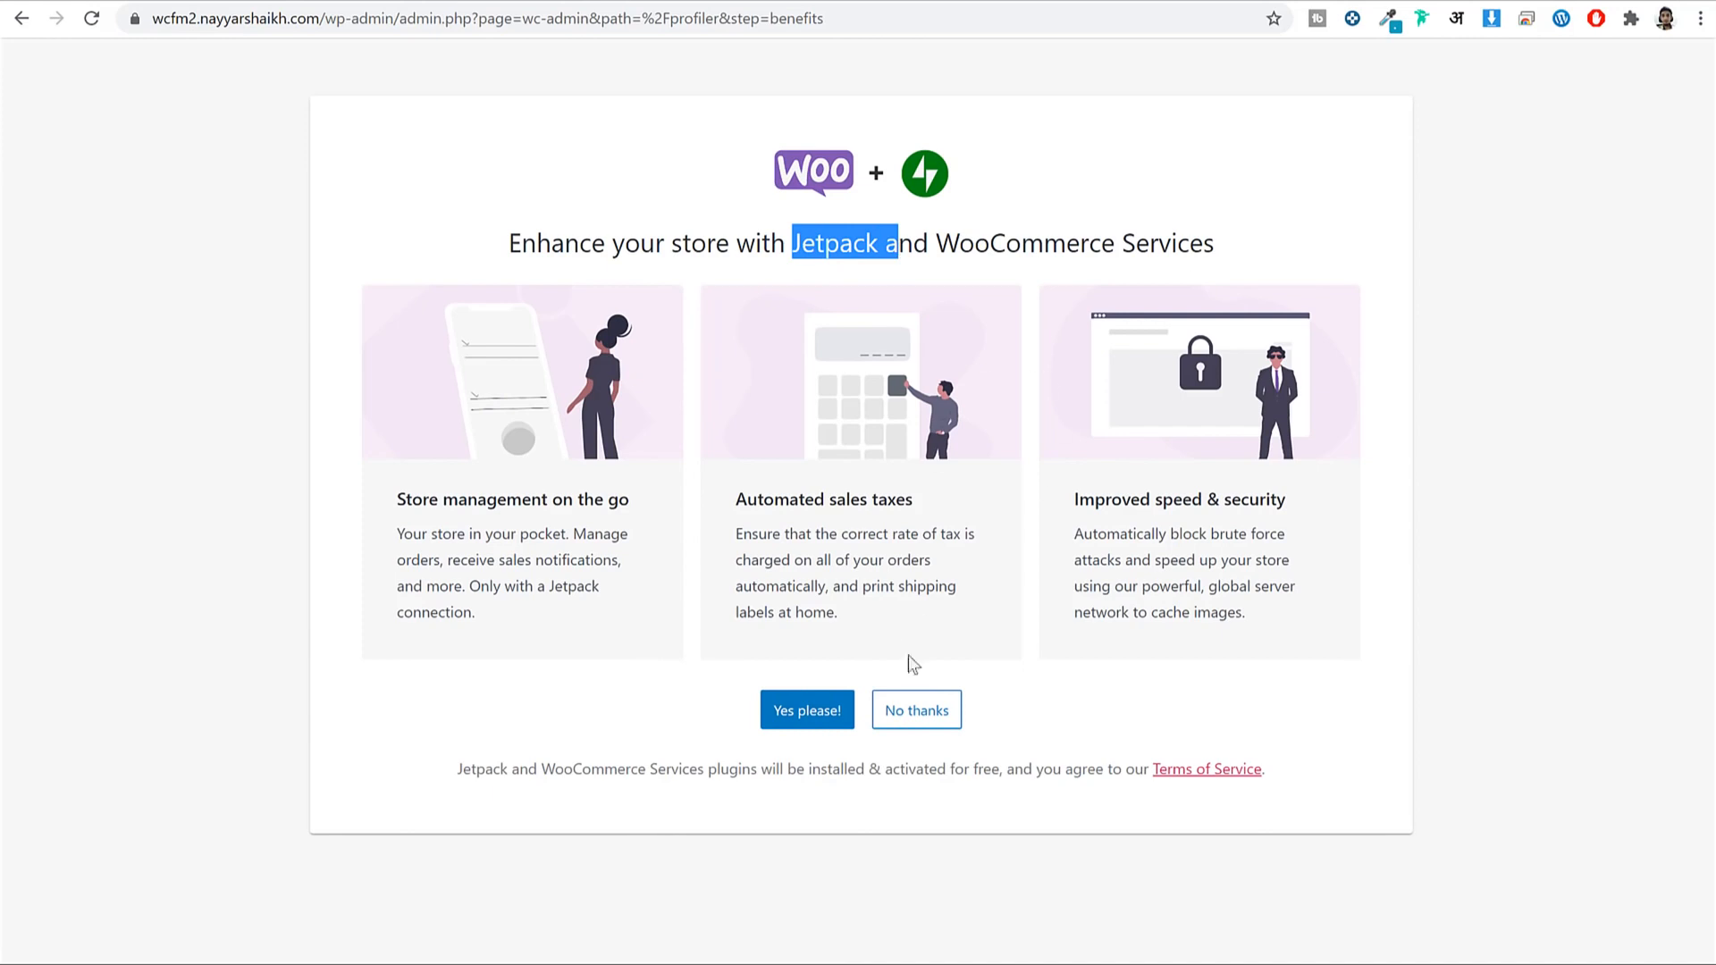
left_click(937, 715)
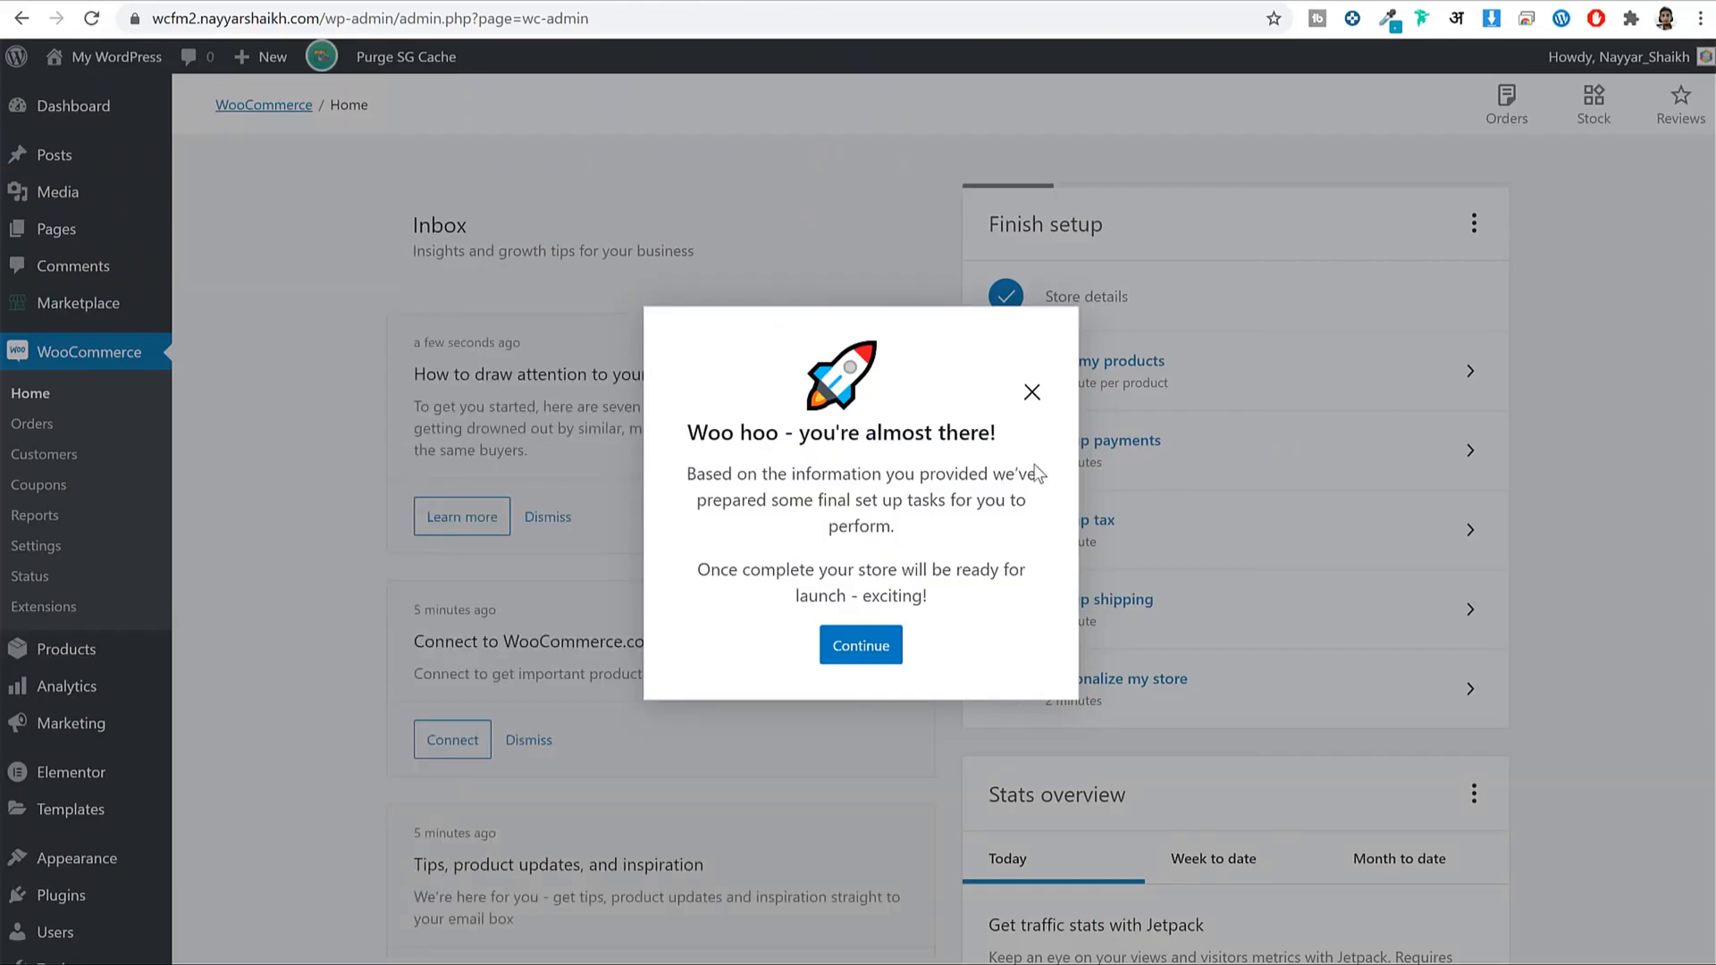
Close the 'Woo hoo' setup-complete message on WooCommerce Home.
left_click(1032, 395)
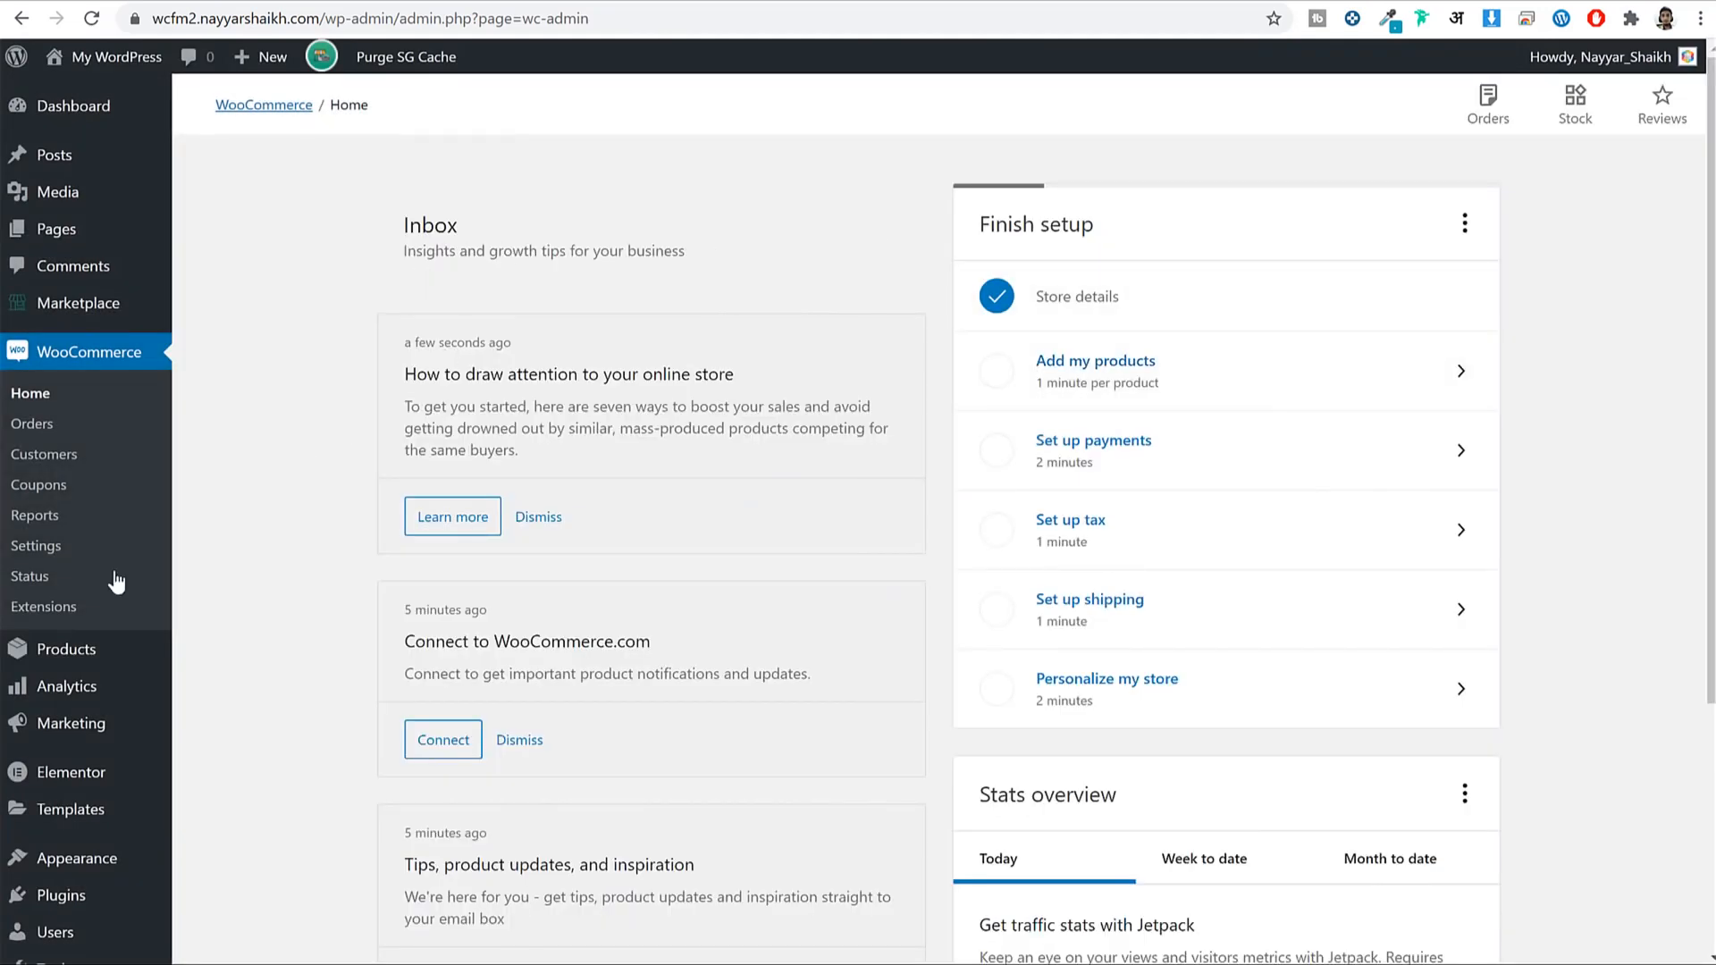
scroll(116, 581, "down", 3)
mouse_move(60, 896)
scroll(60, 904, "up", 3)
Open the WCFM Marketplace settings and scroll through the Store Manager options.
left_click(99, 315)
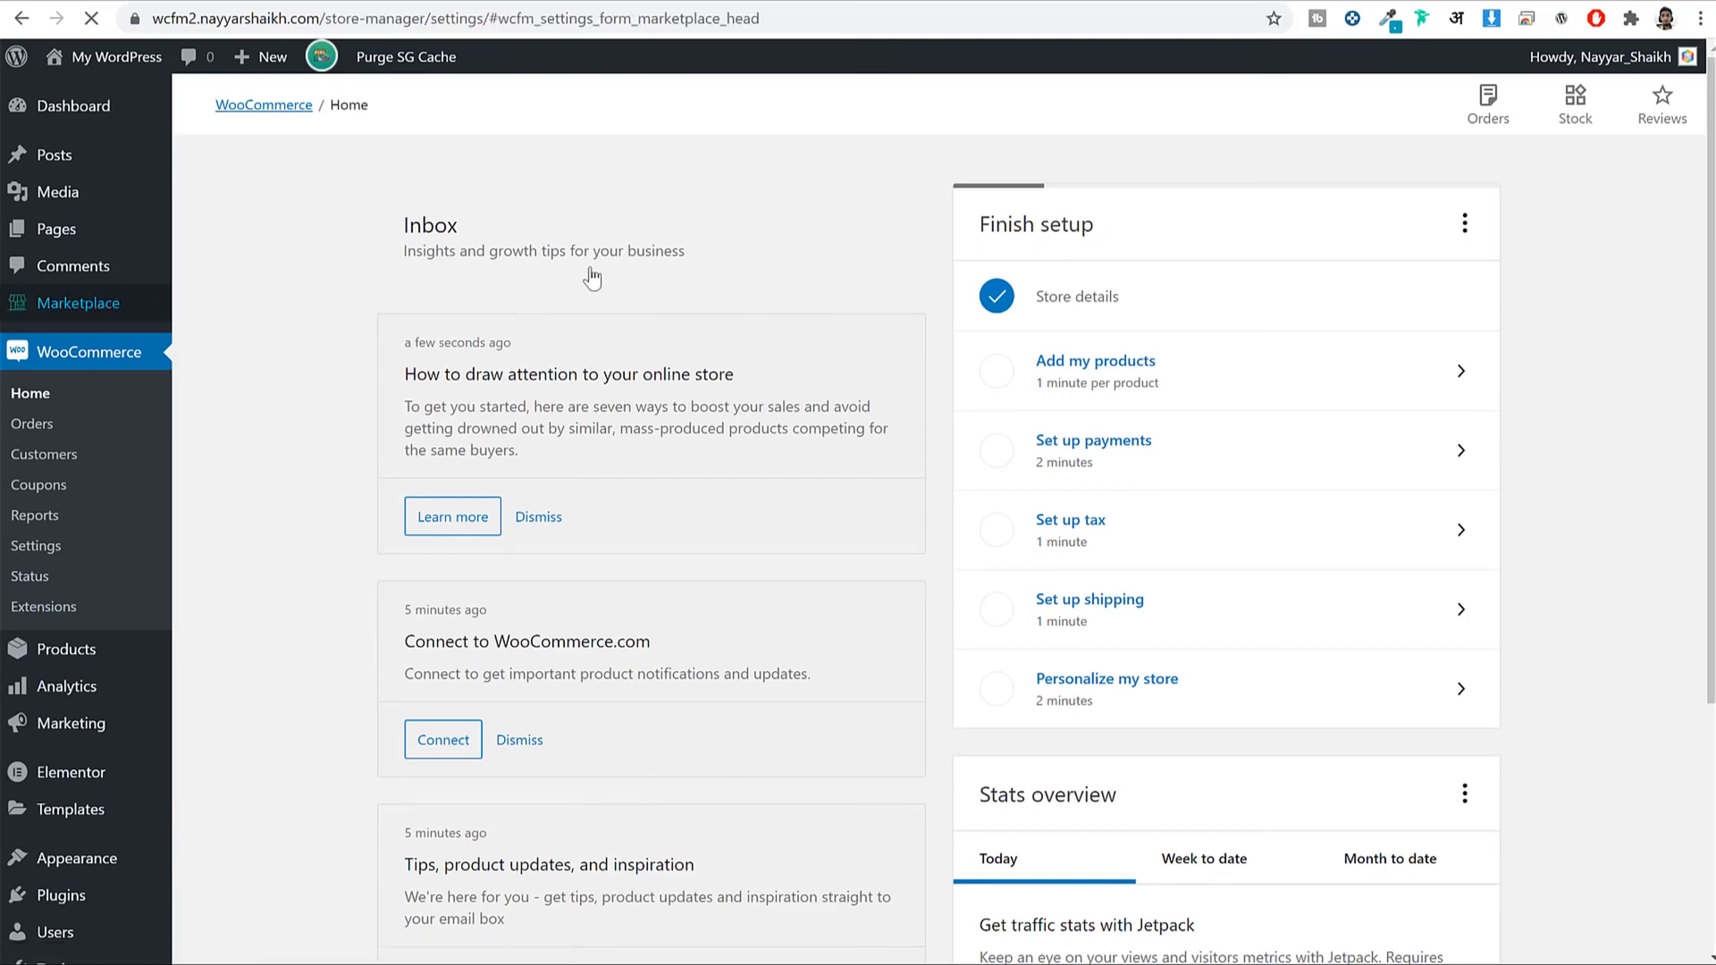
scroll(620, 563, "down", 7)
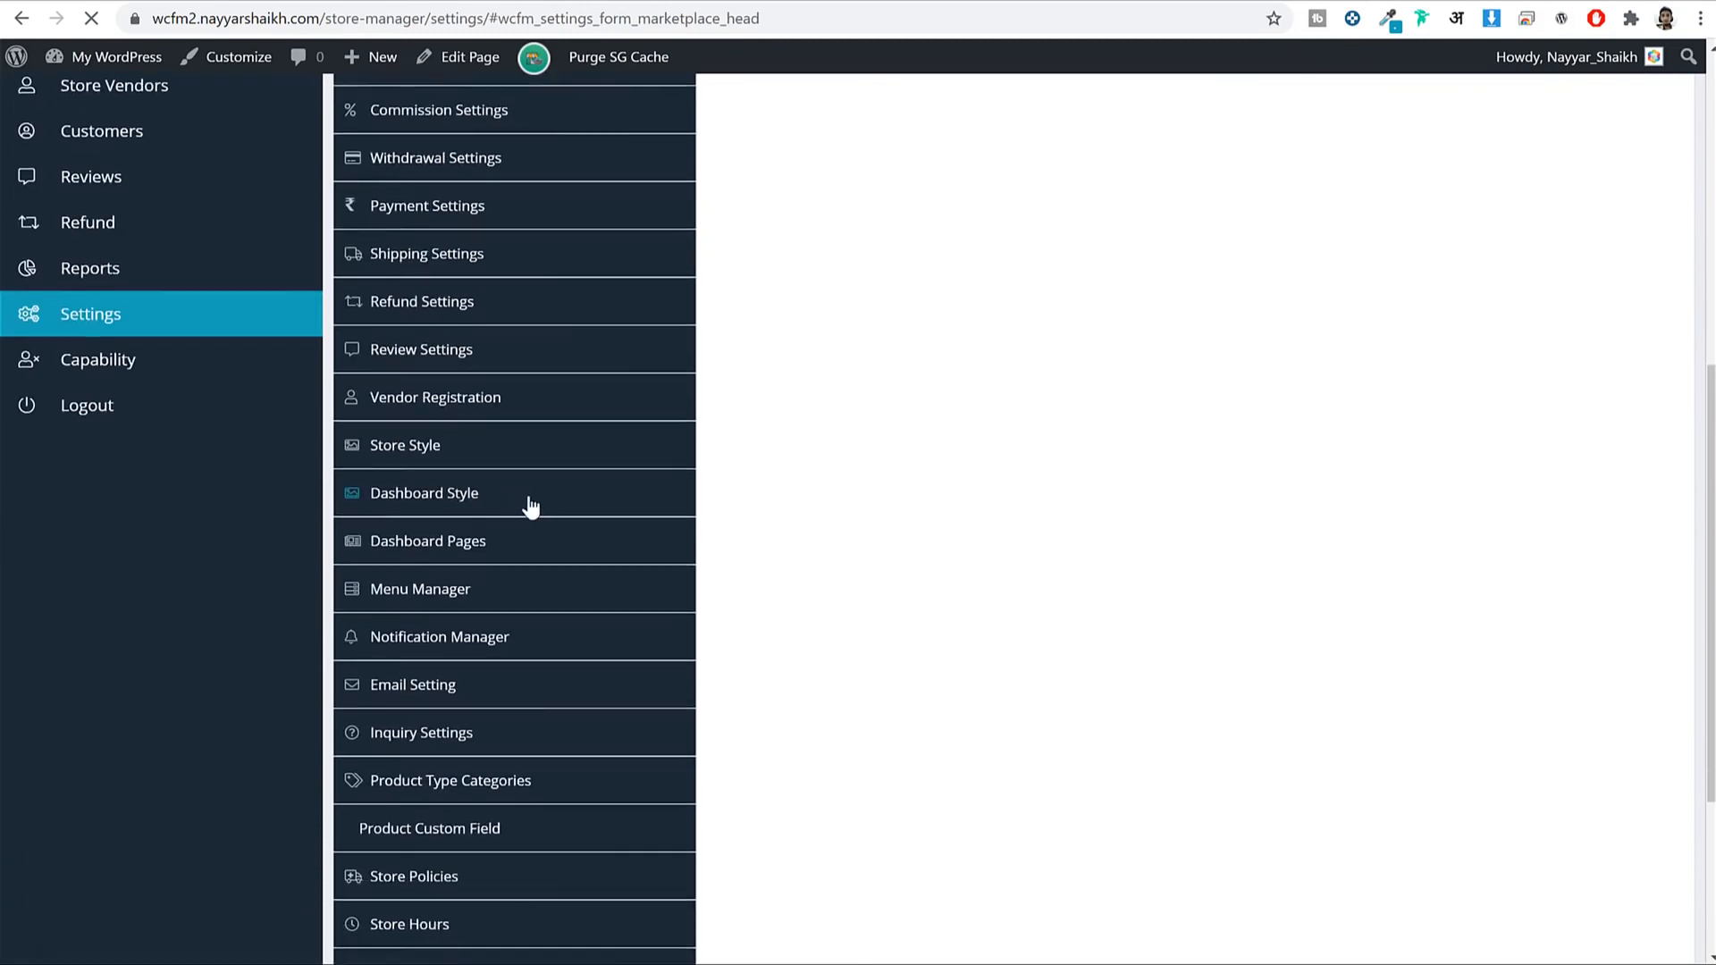
scroll(531, 506, "down", 4)
scroll(555, 555, "up", 10)
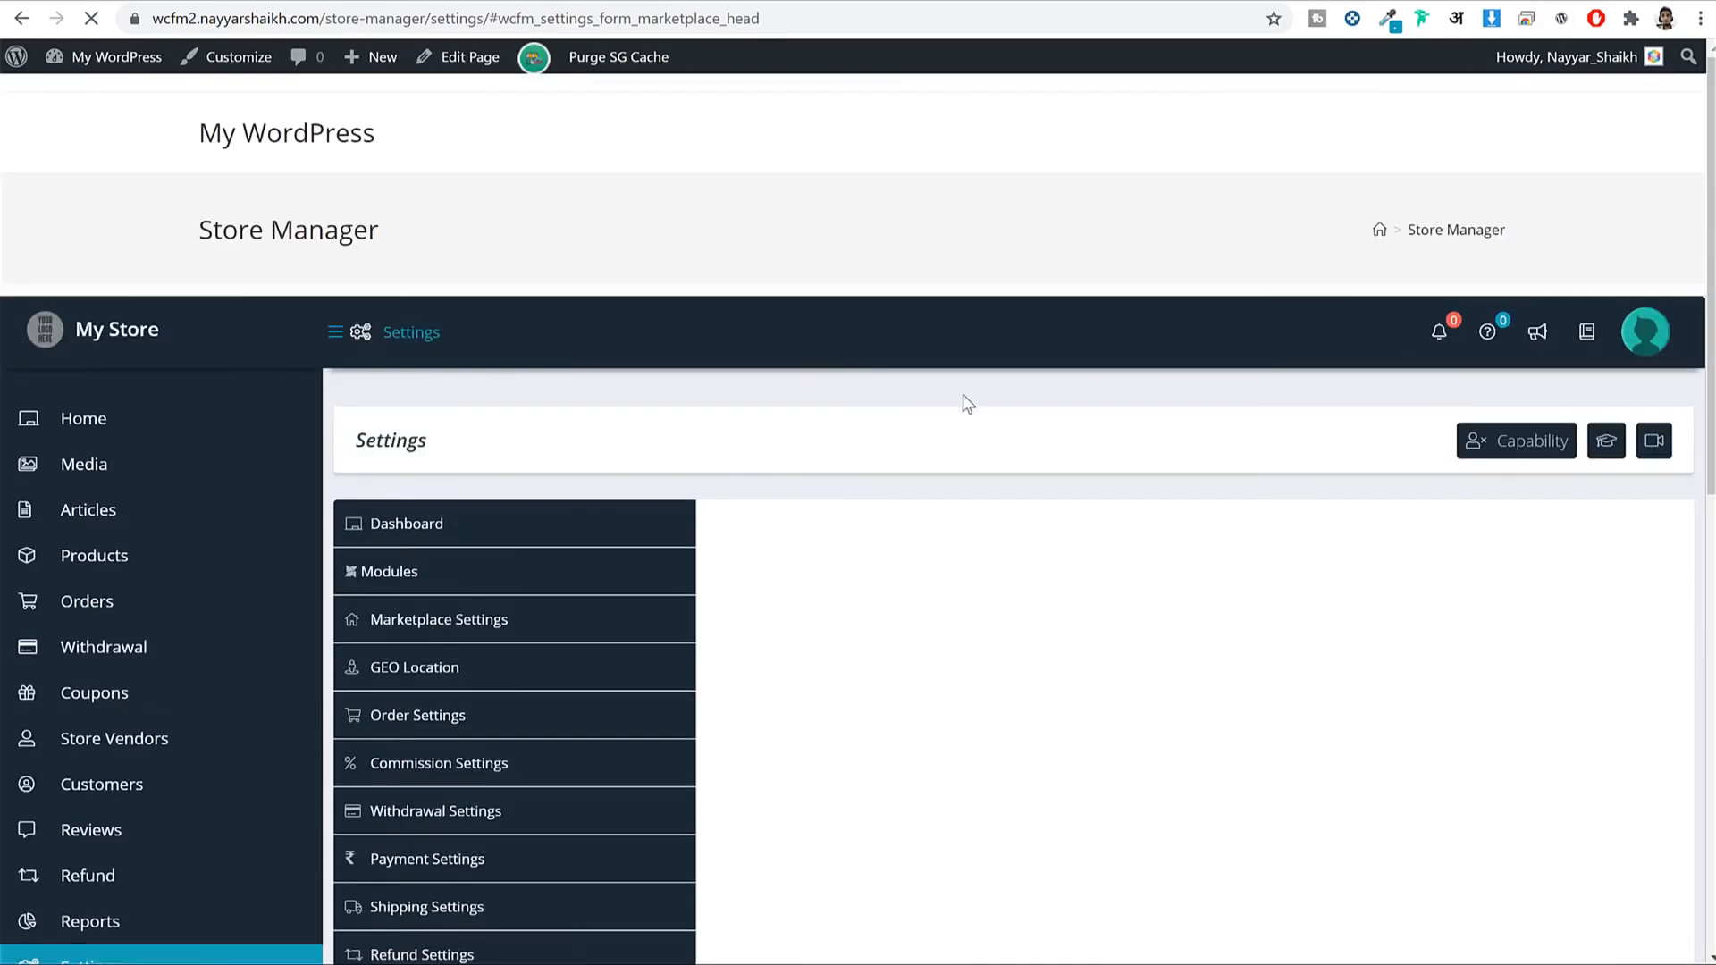
scroll(1160, 425, "down", 10)
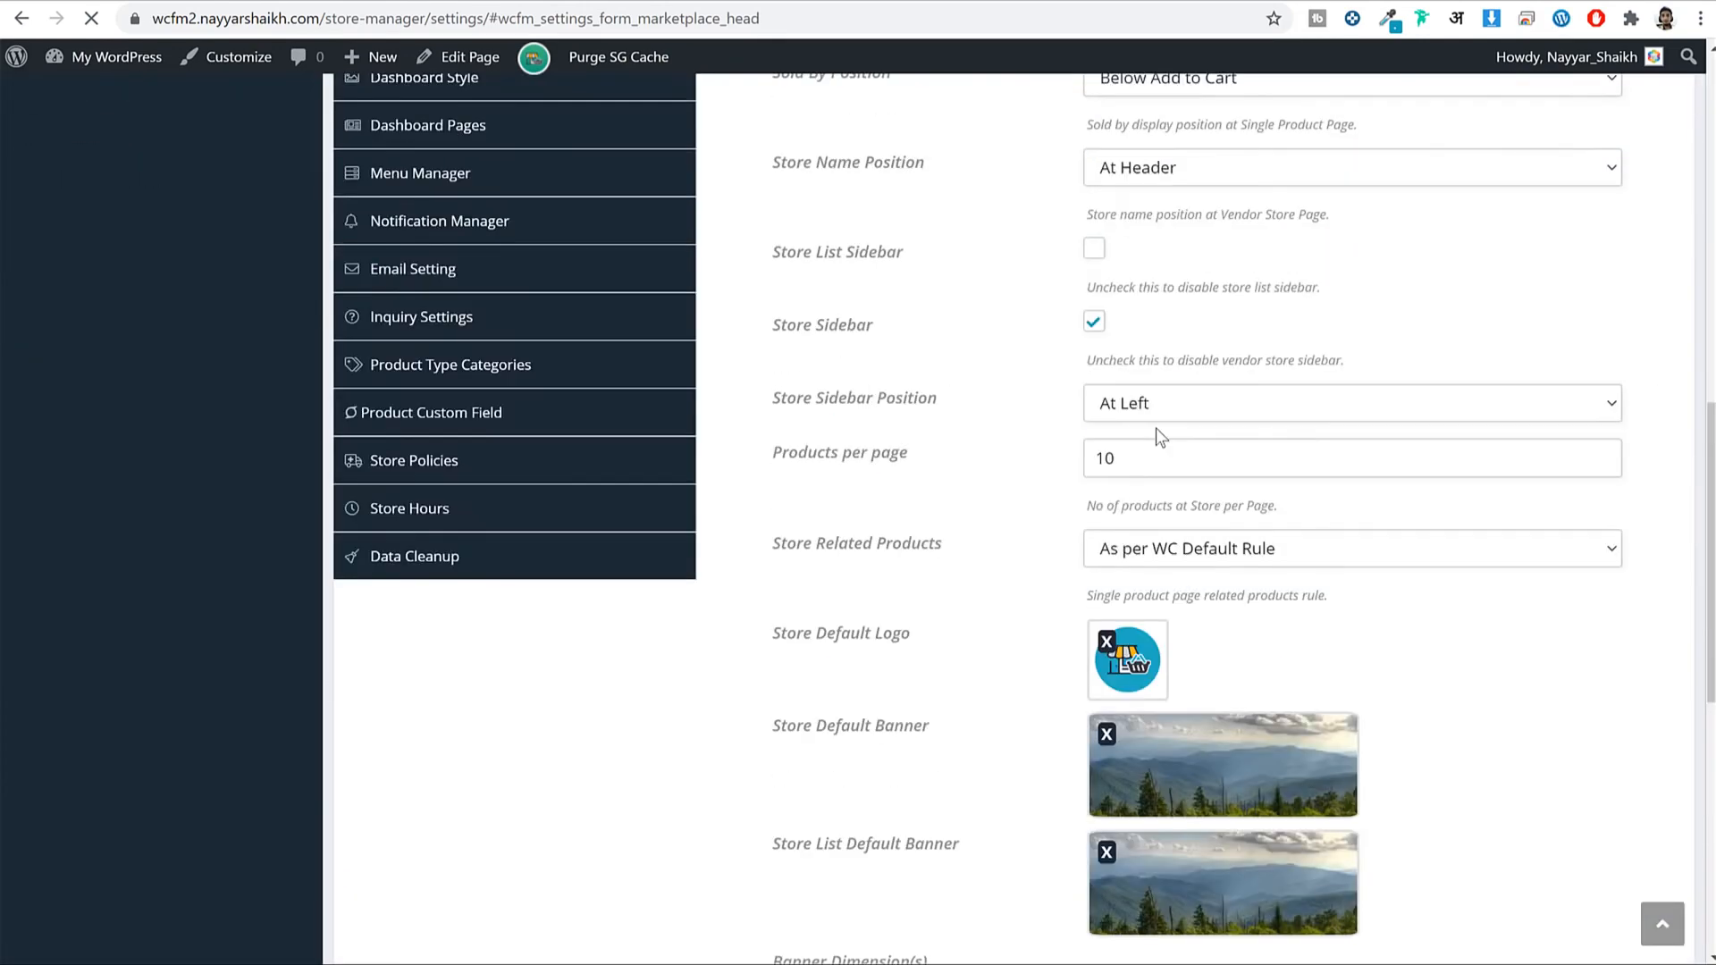
scroll(1161, 436, "up", 10)
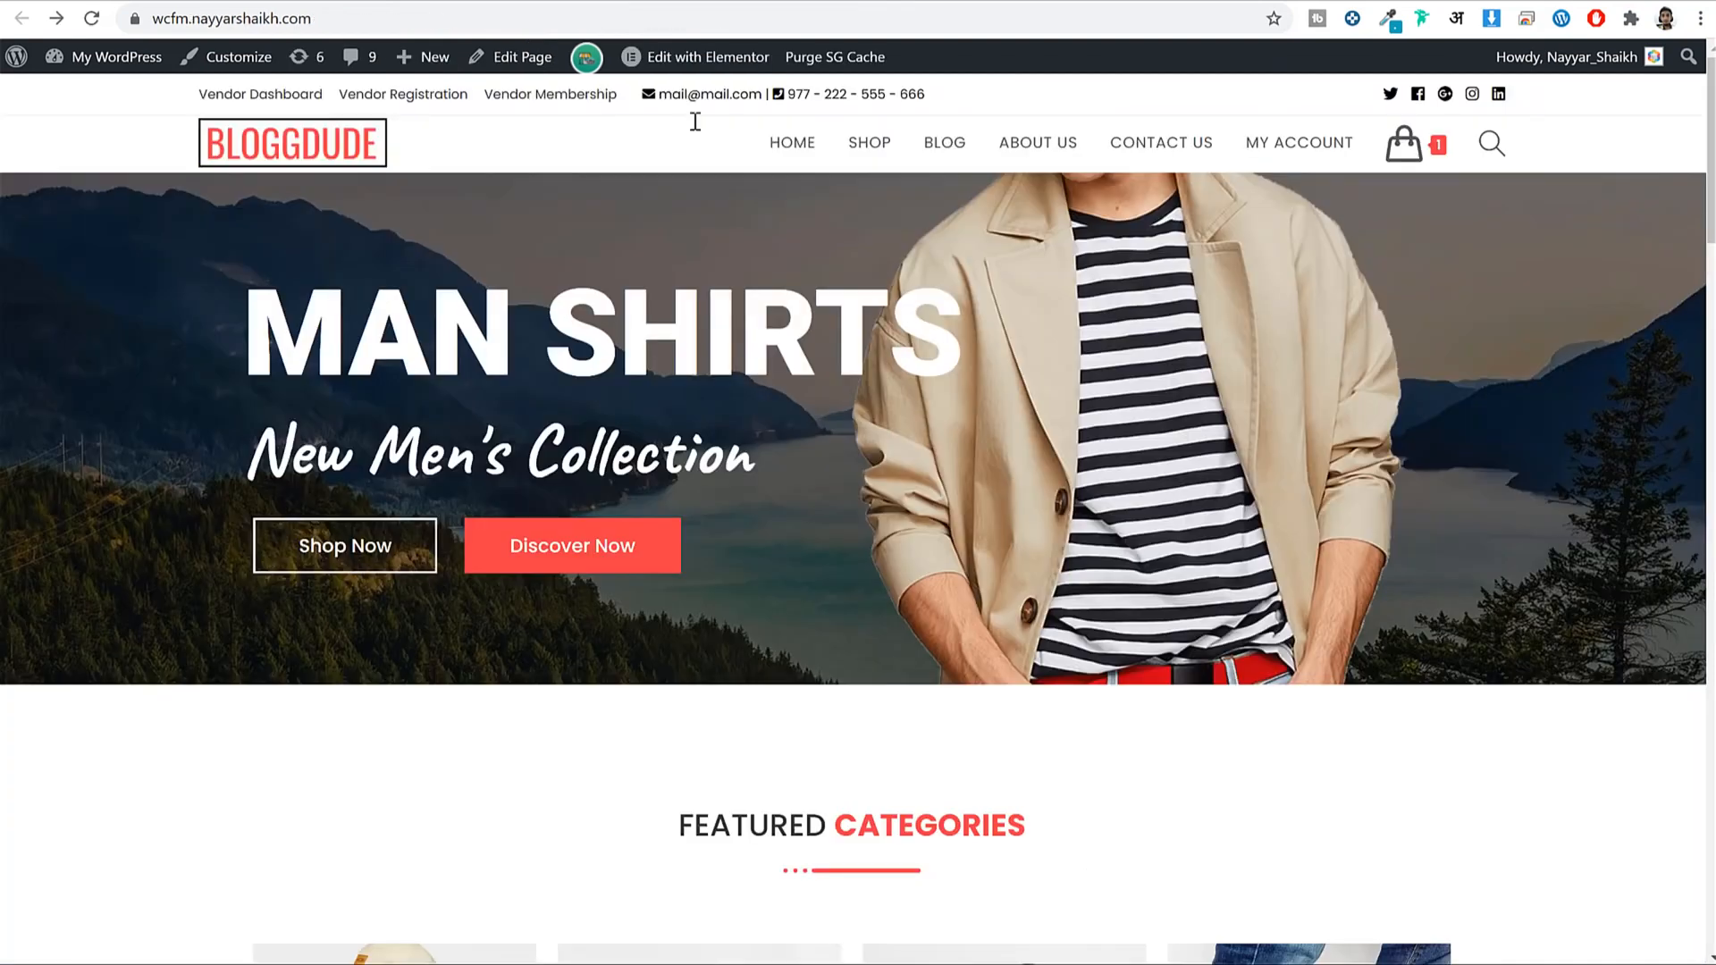
Load bloggdude.com/wcfm in a new Chrome tab, removing the stray trailing comma.
left_click(1082, 3)
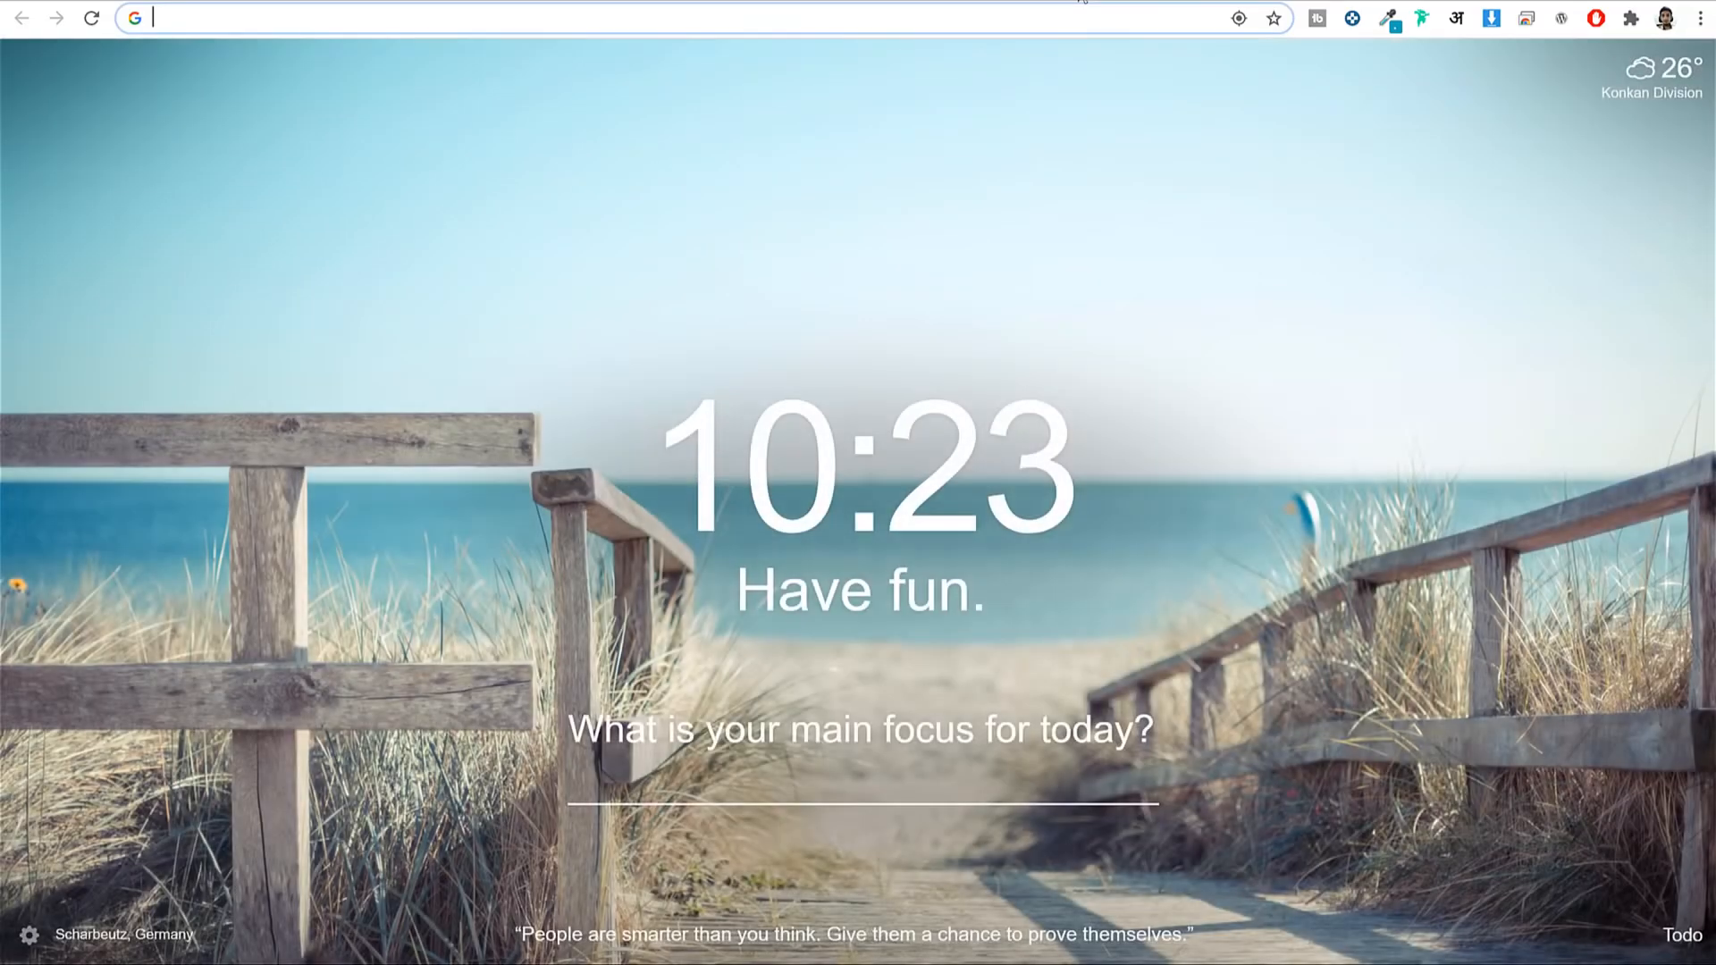
type("bloggdude.com/wcfm,")
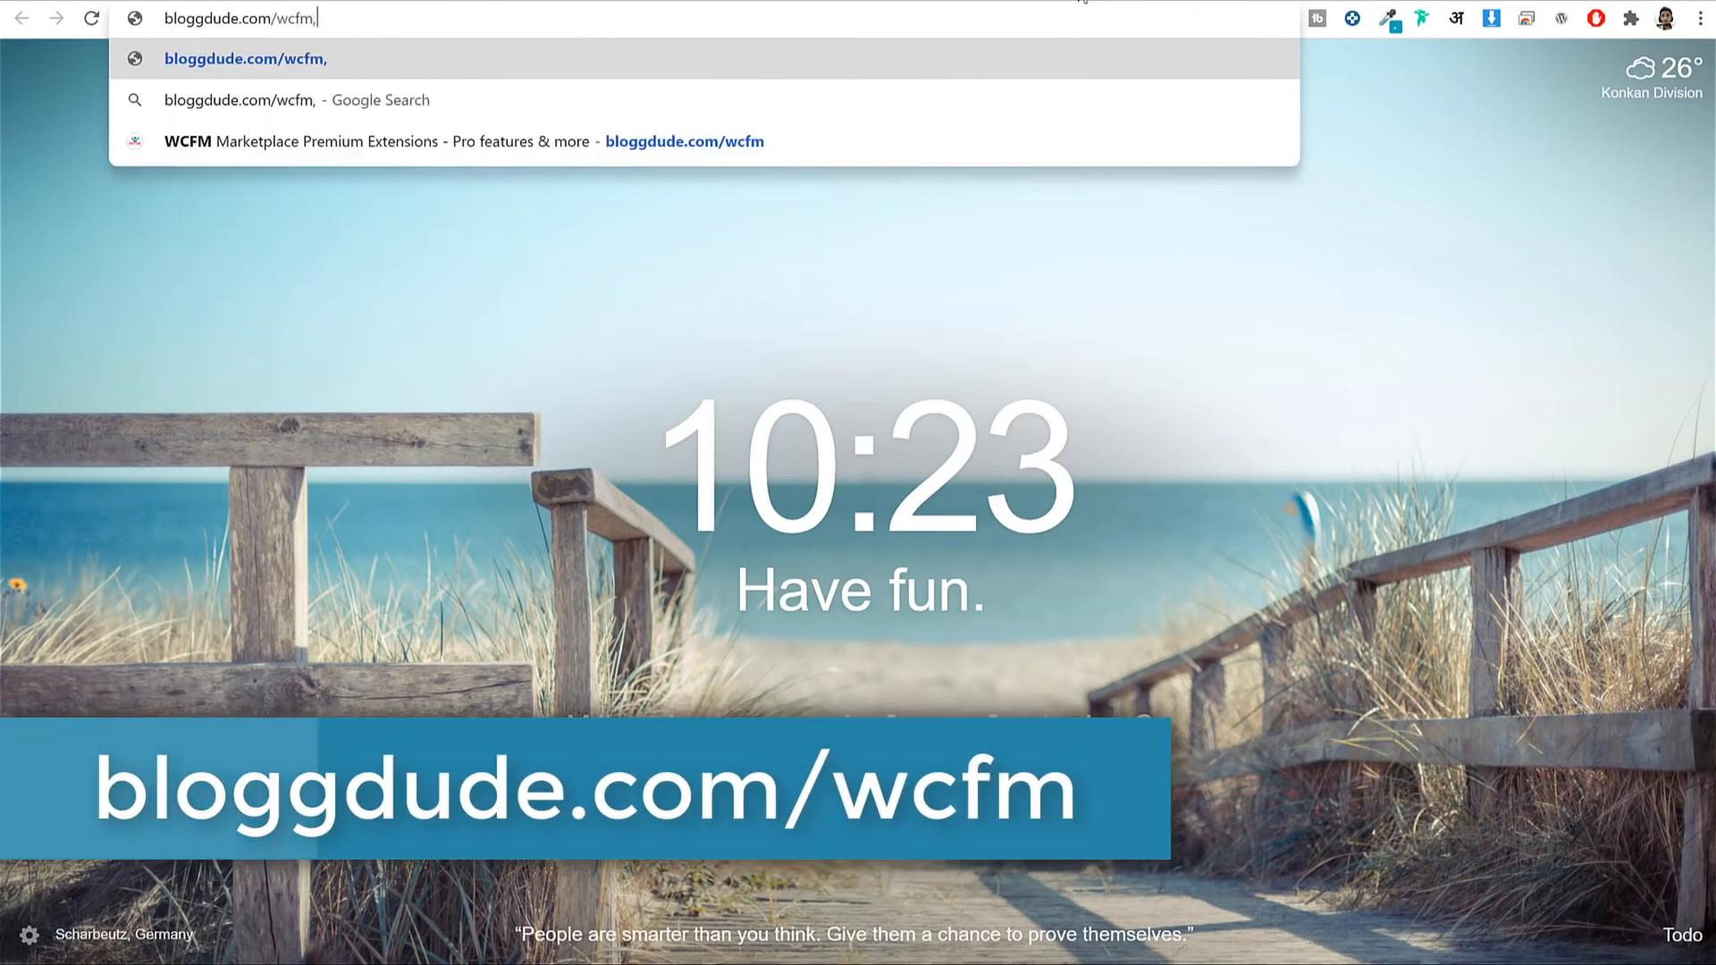
key("BackSpace")
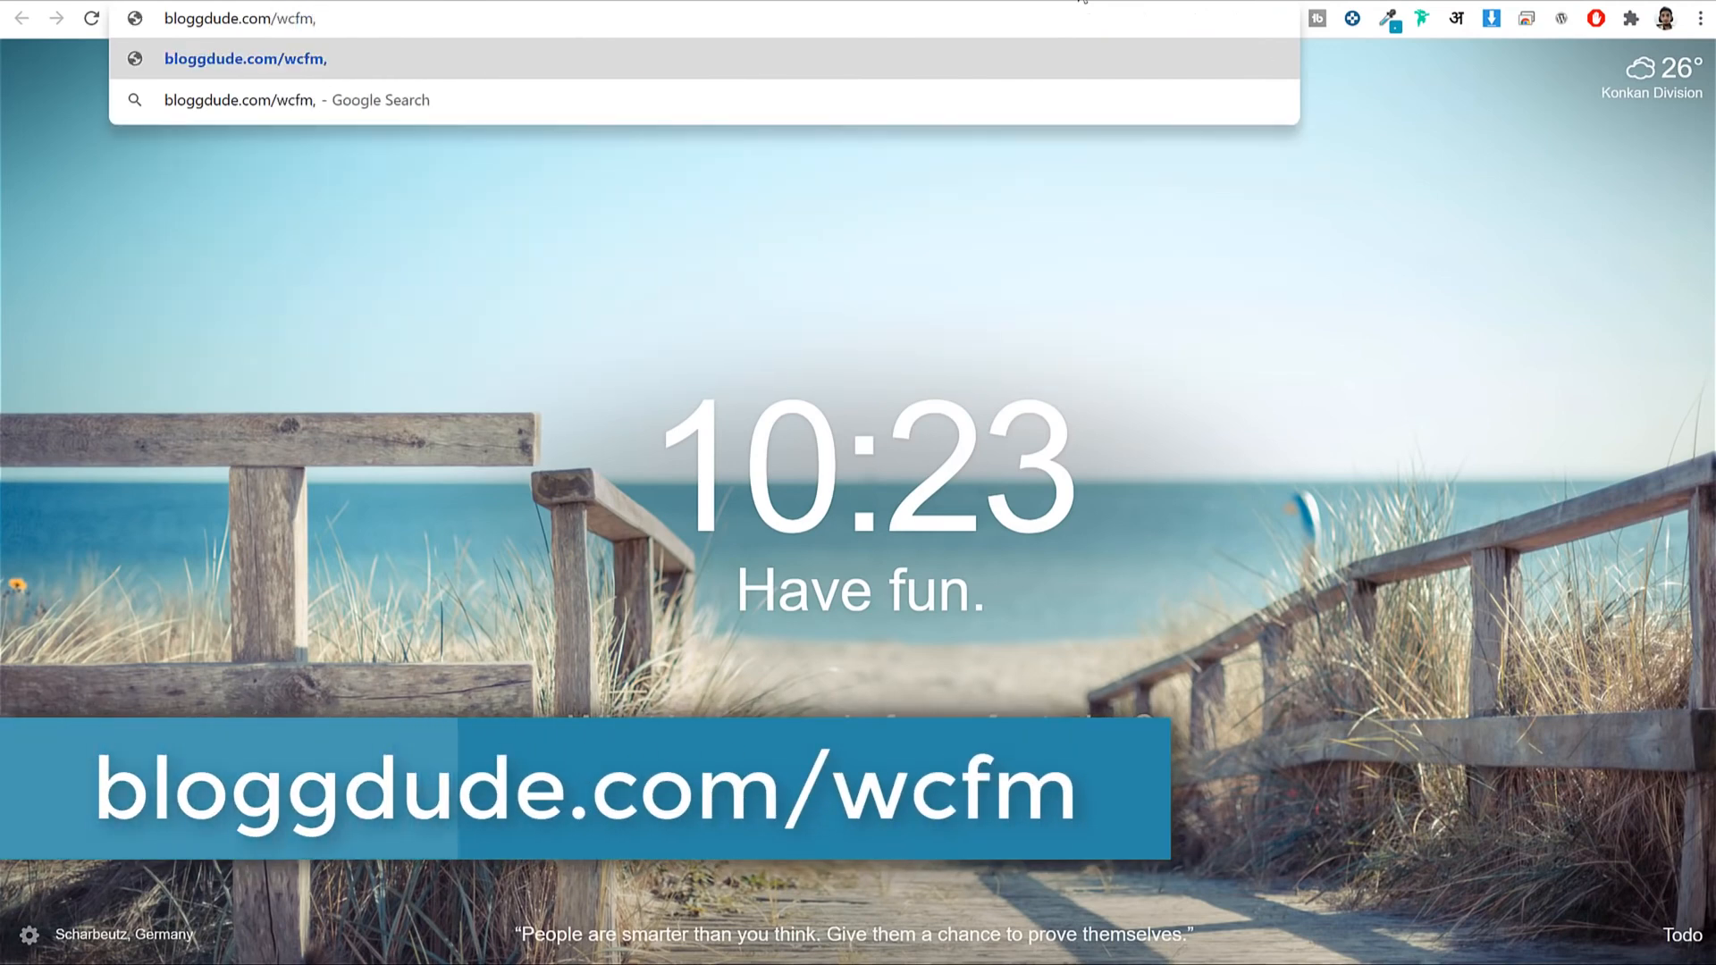
key("Return")
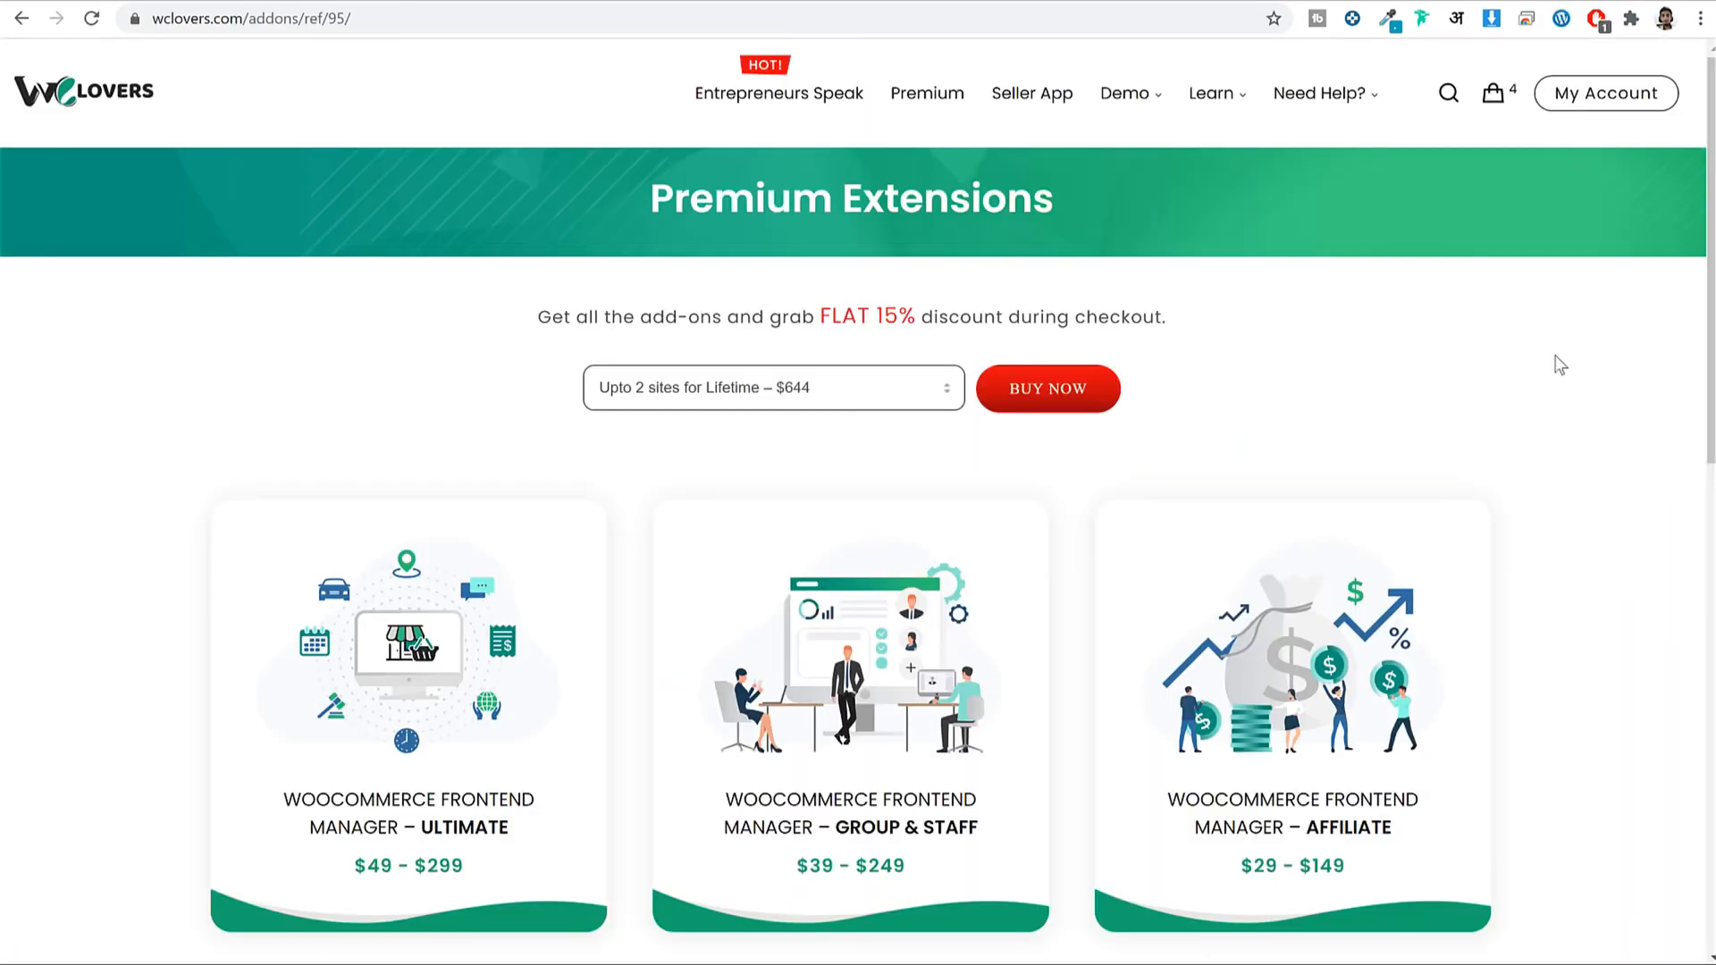
Browse the WC Lovers add-ons, highlighting the Ultimate, Delivery and Group & Staff names.
scroll(1569, 354, "down", 5)
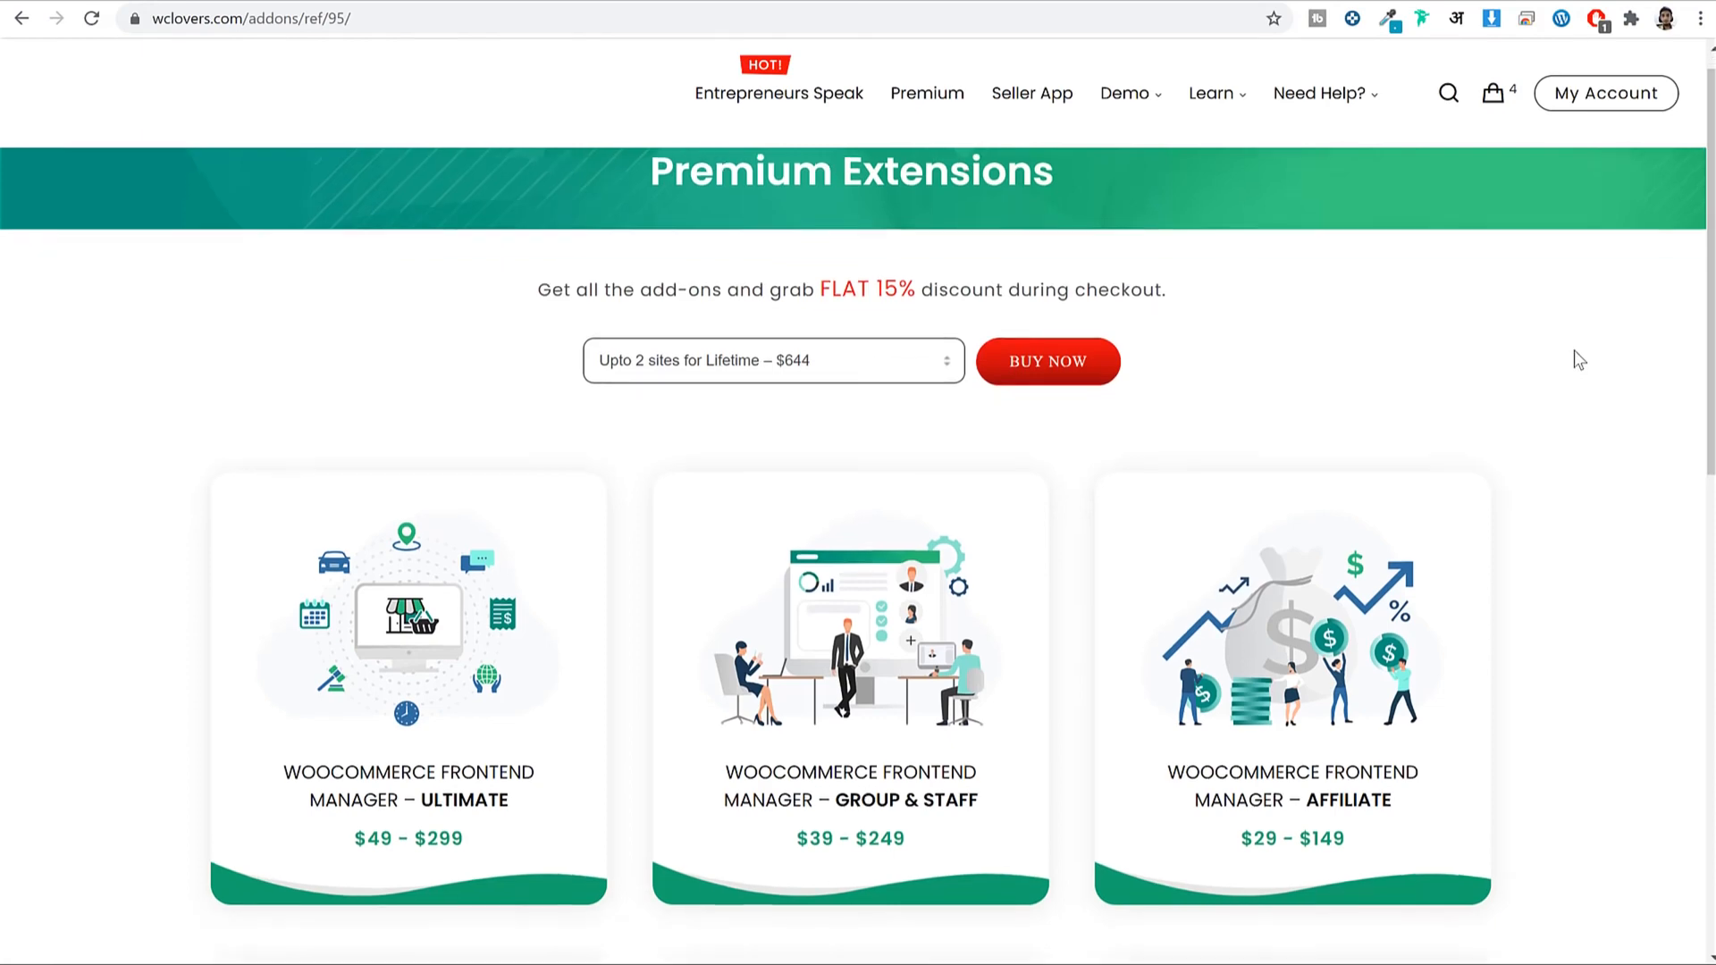
scroll(1578, 358, "down", 2)
scroll(1578, 358, "up", 4)
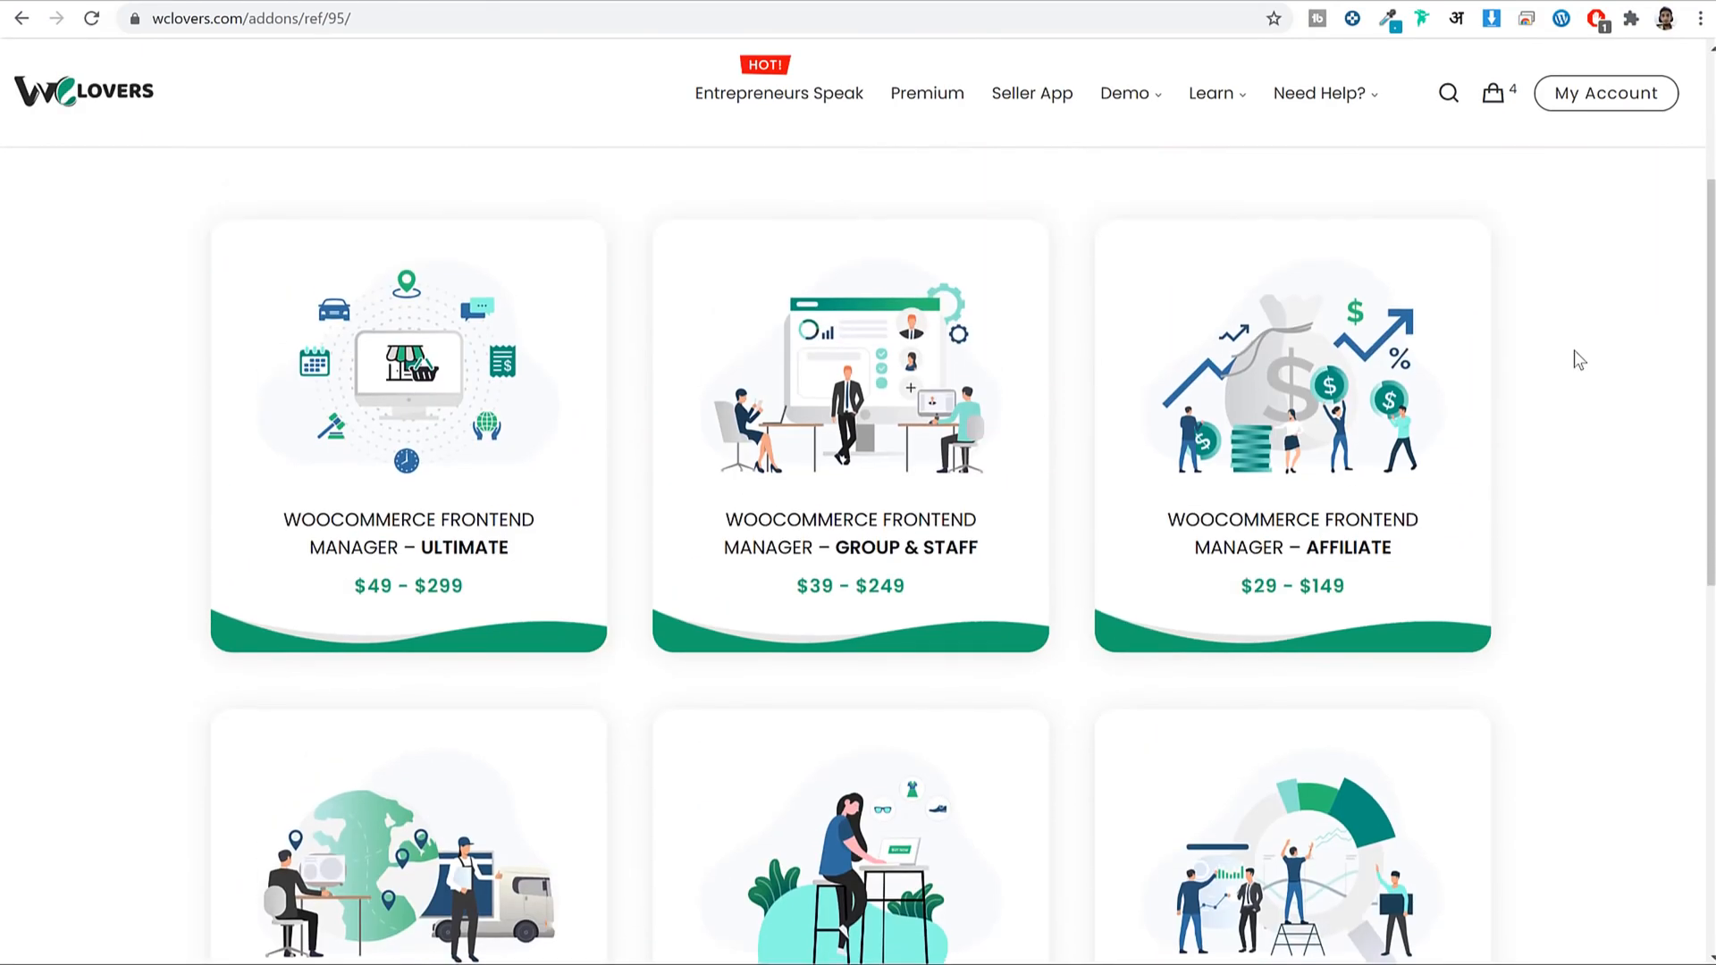
scroll(1574, 350, "down", 2)
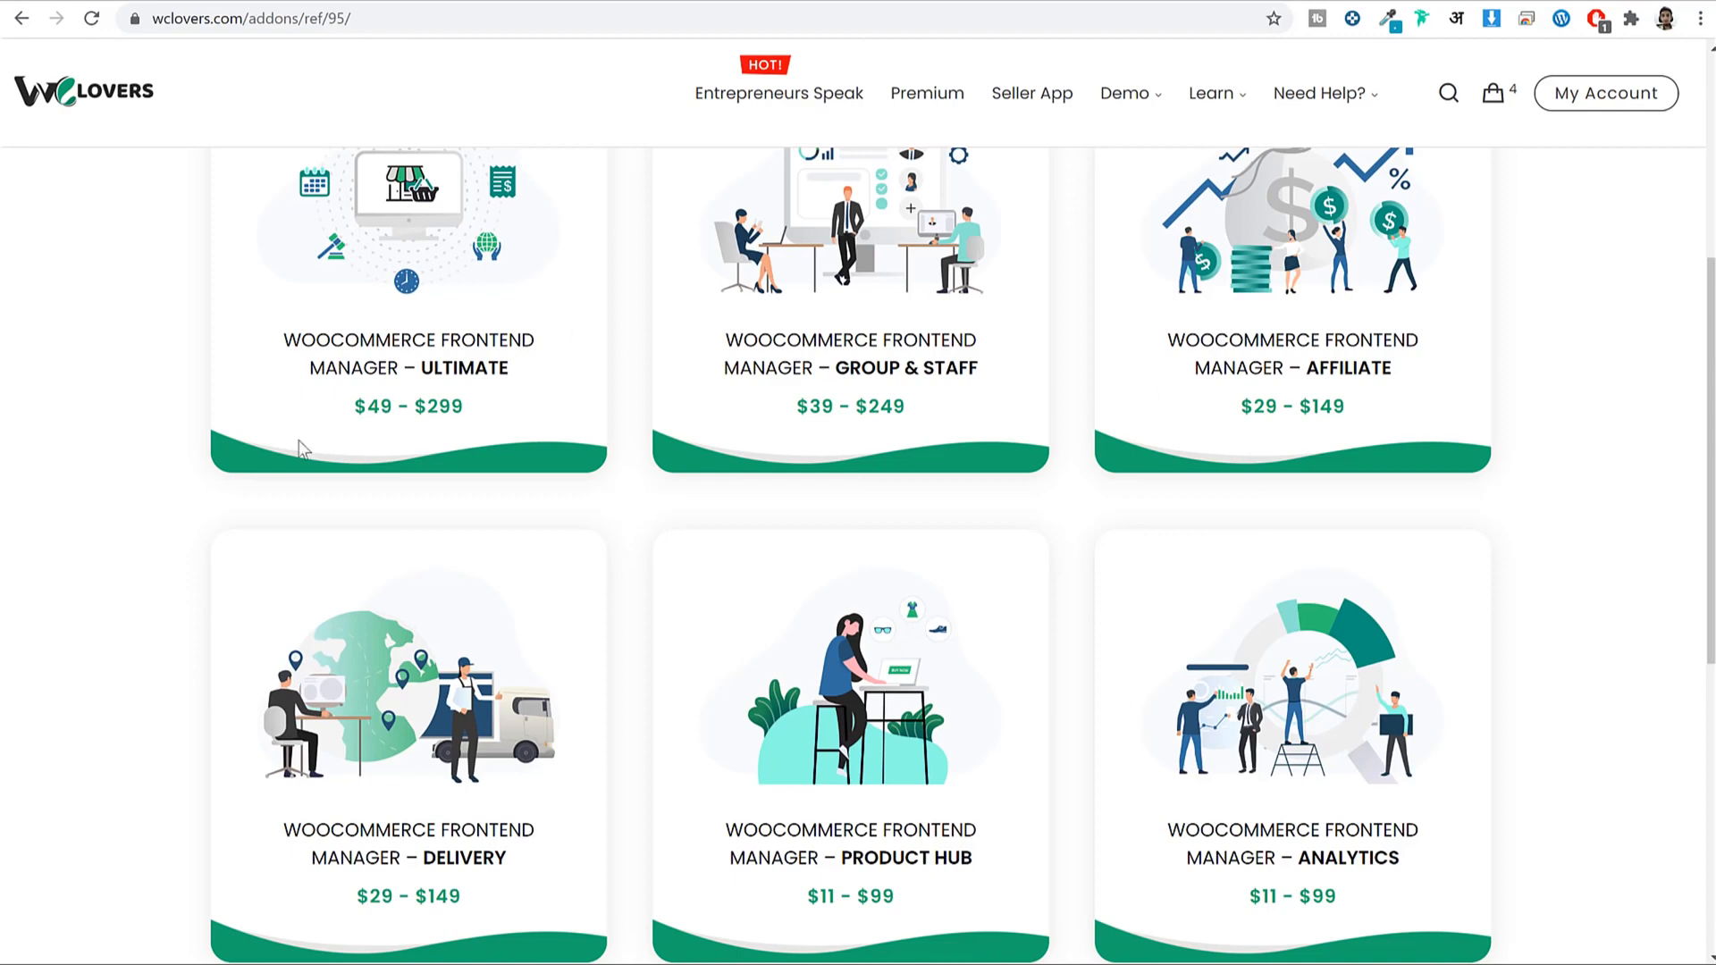
scroll(447, 394, "up", 2)
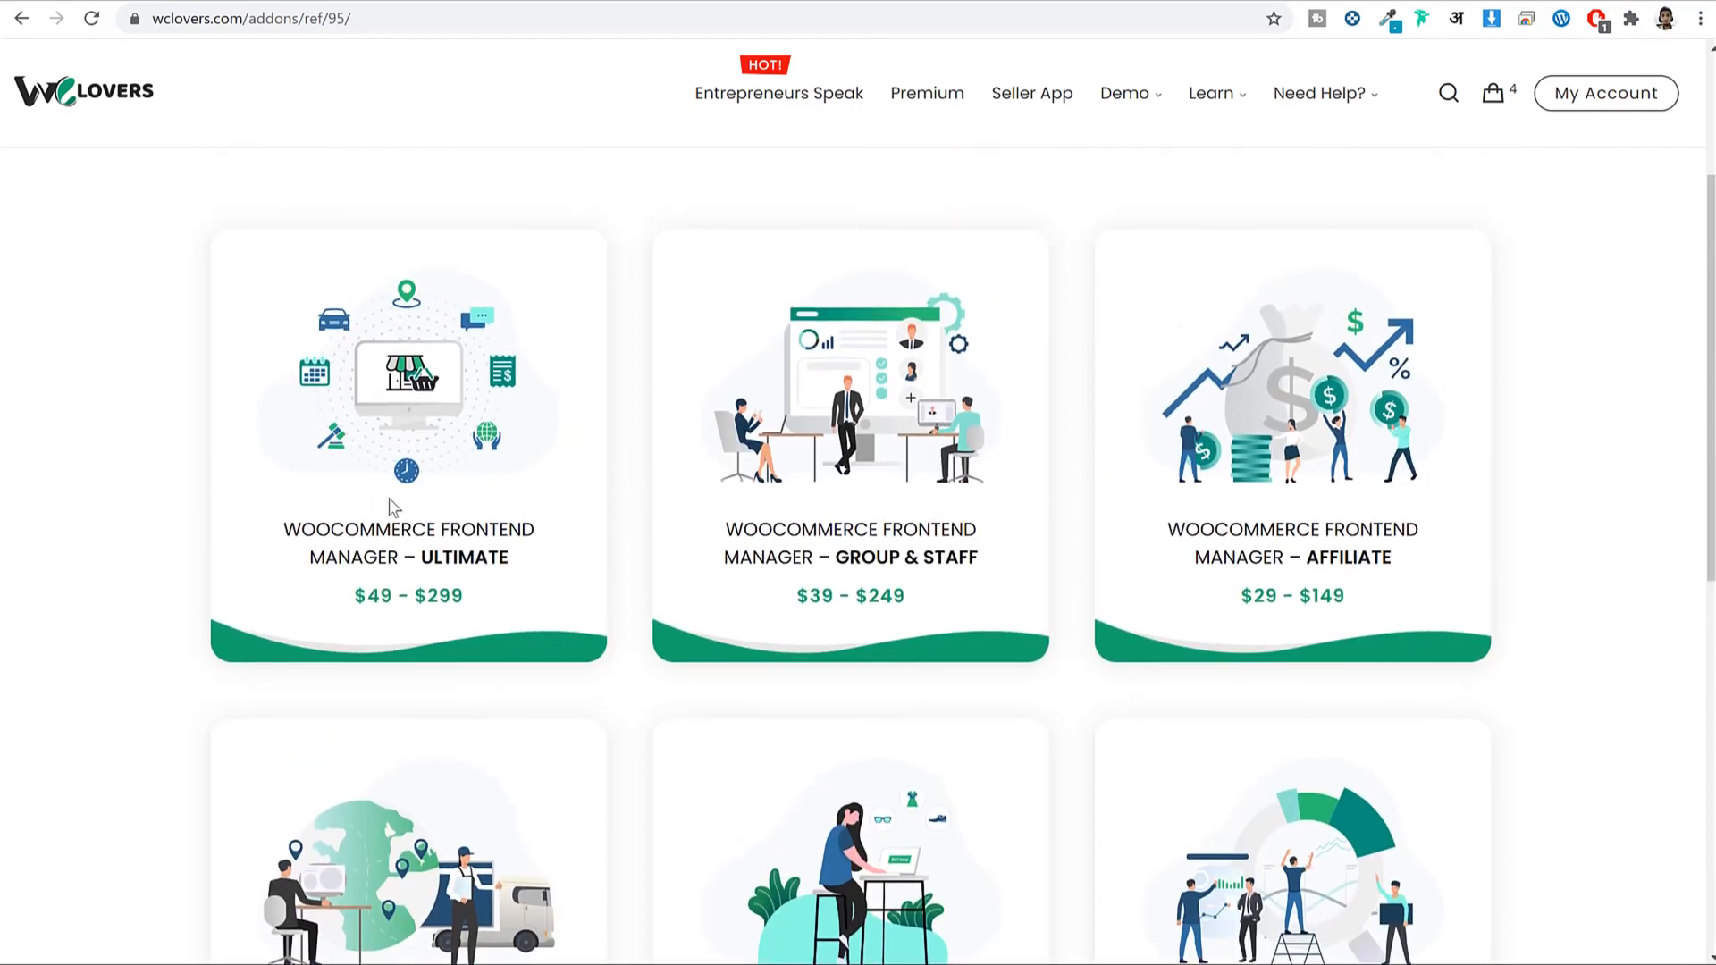
left_click_drag(422, 556, 537, 570)
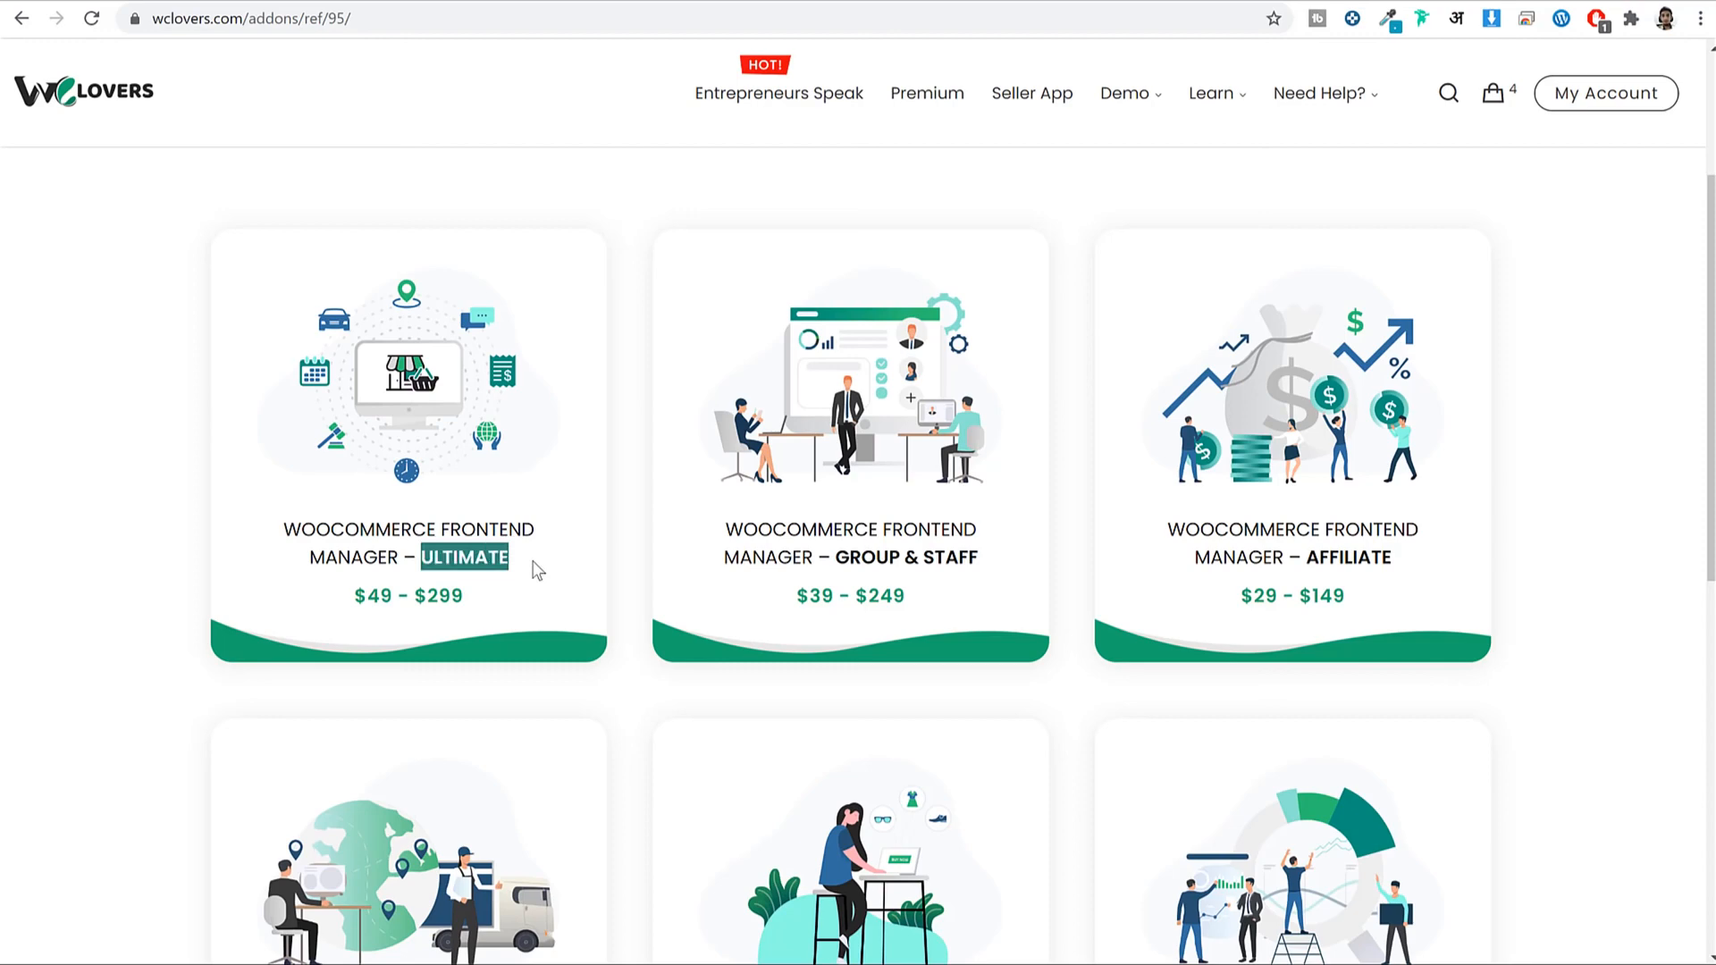
scroll(537, 563, "down", 3)
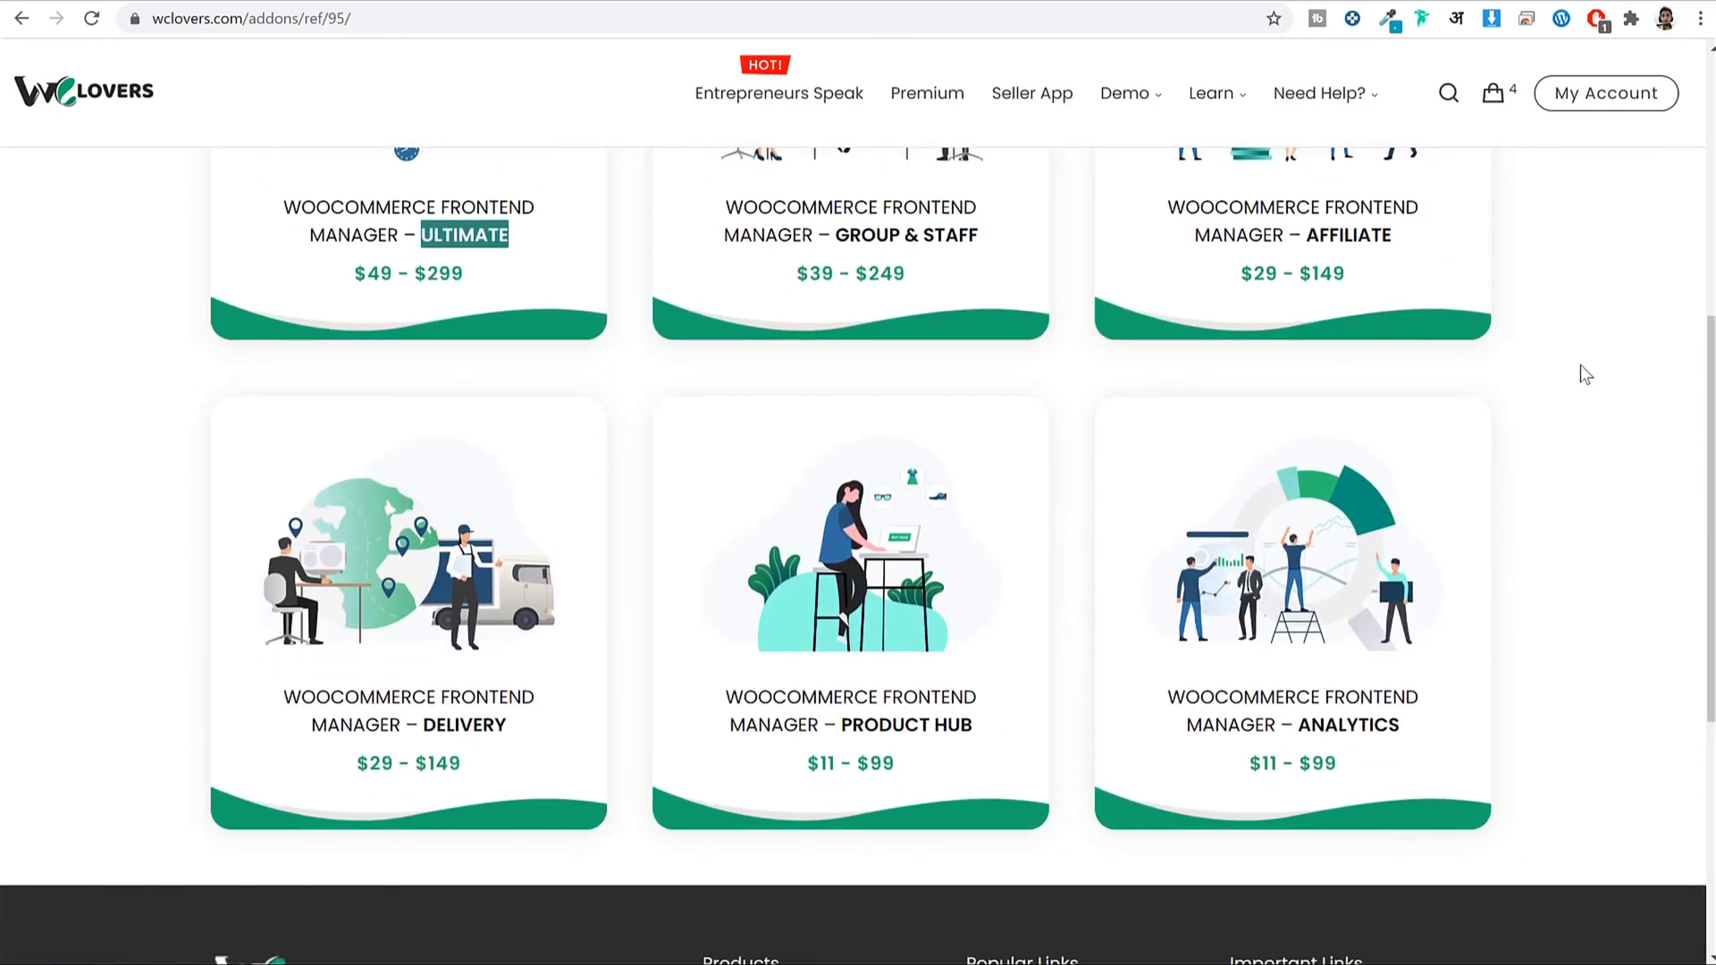
scroll(1580, 366, "up", 4)
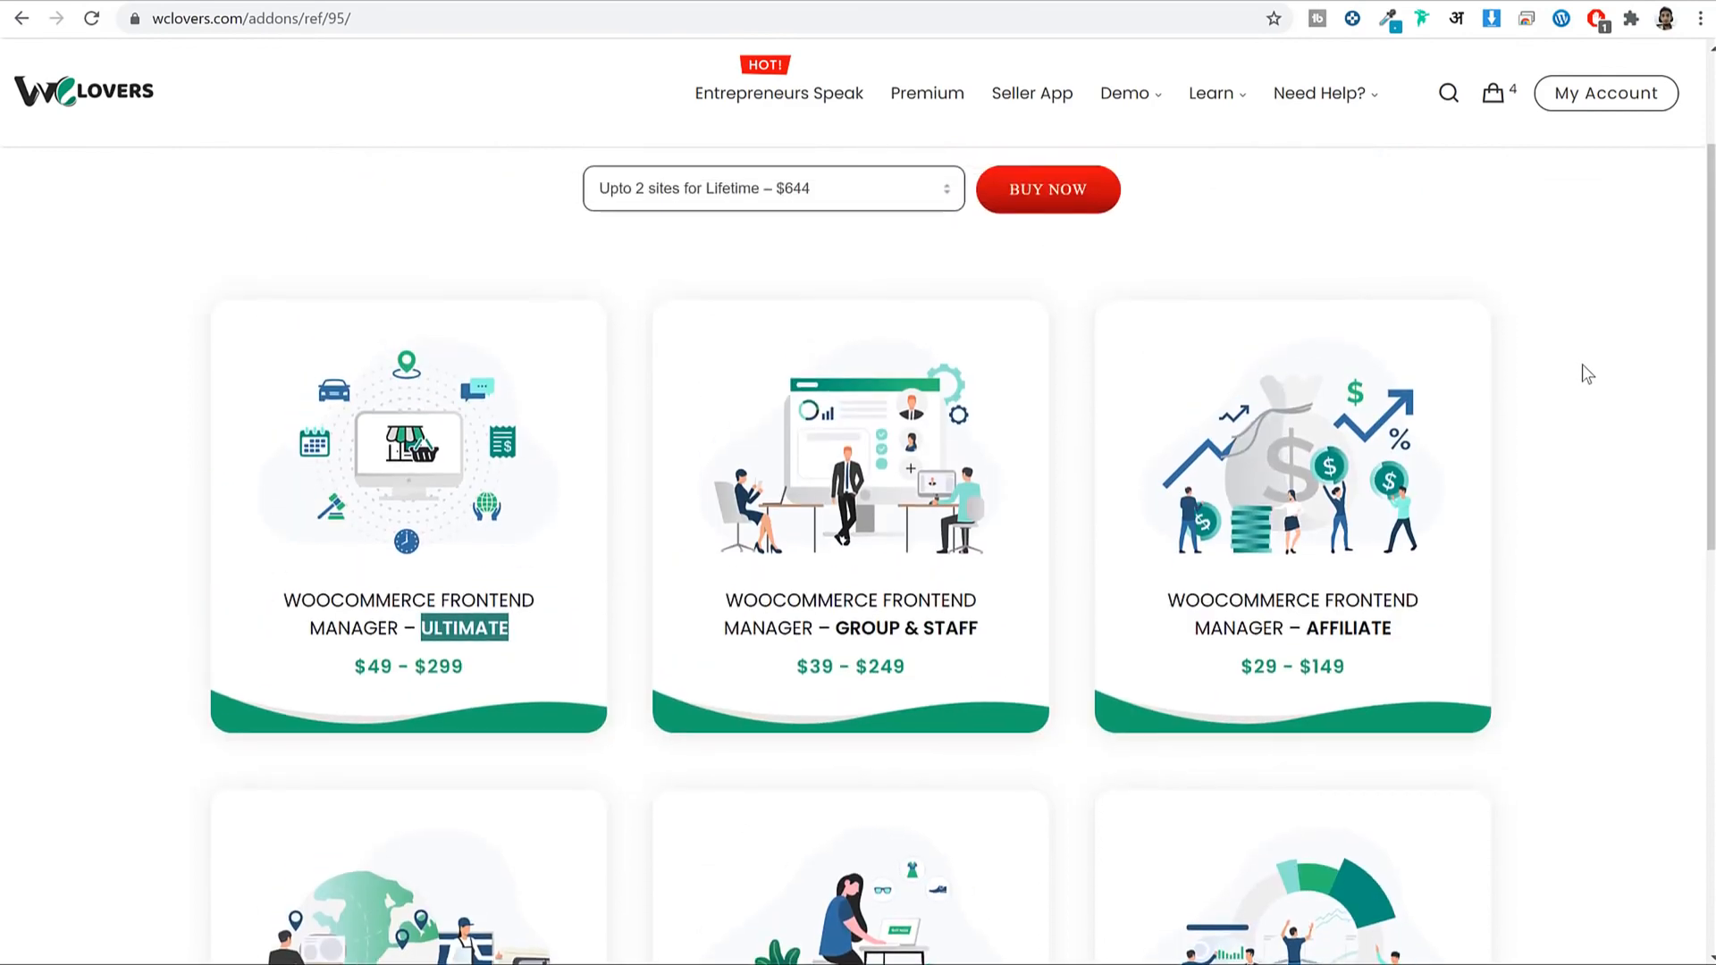
scroll(1582, 366, "down", 3)
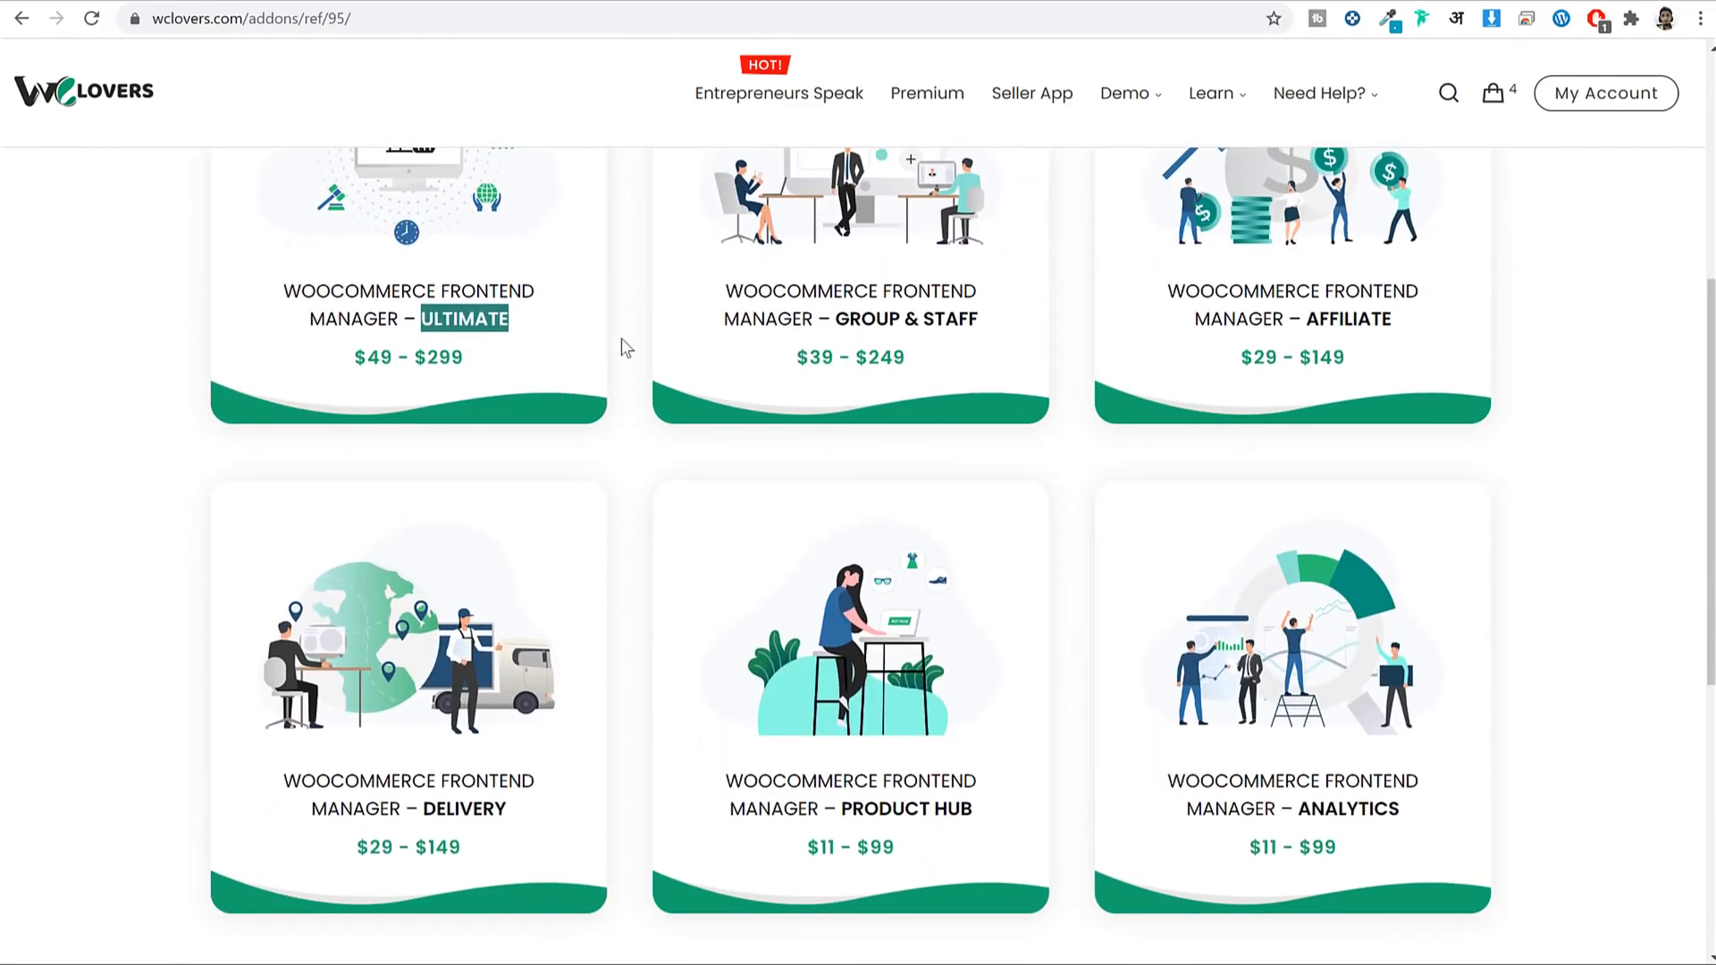
left_click_drag(509, 815, 422, 808)
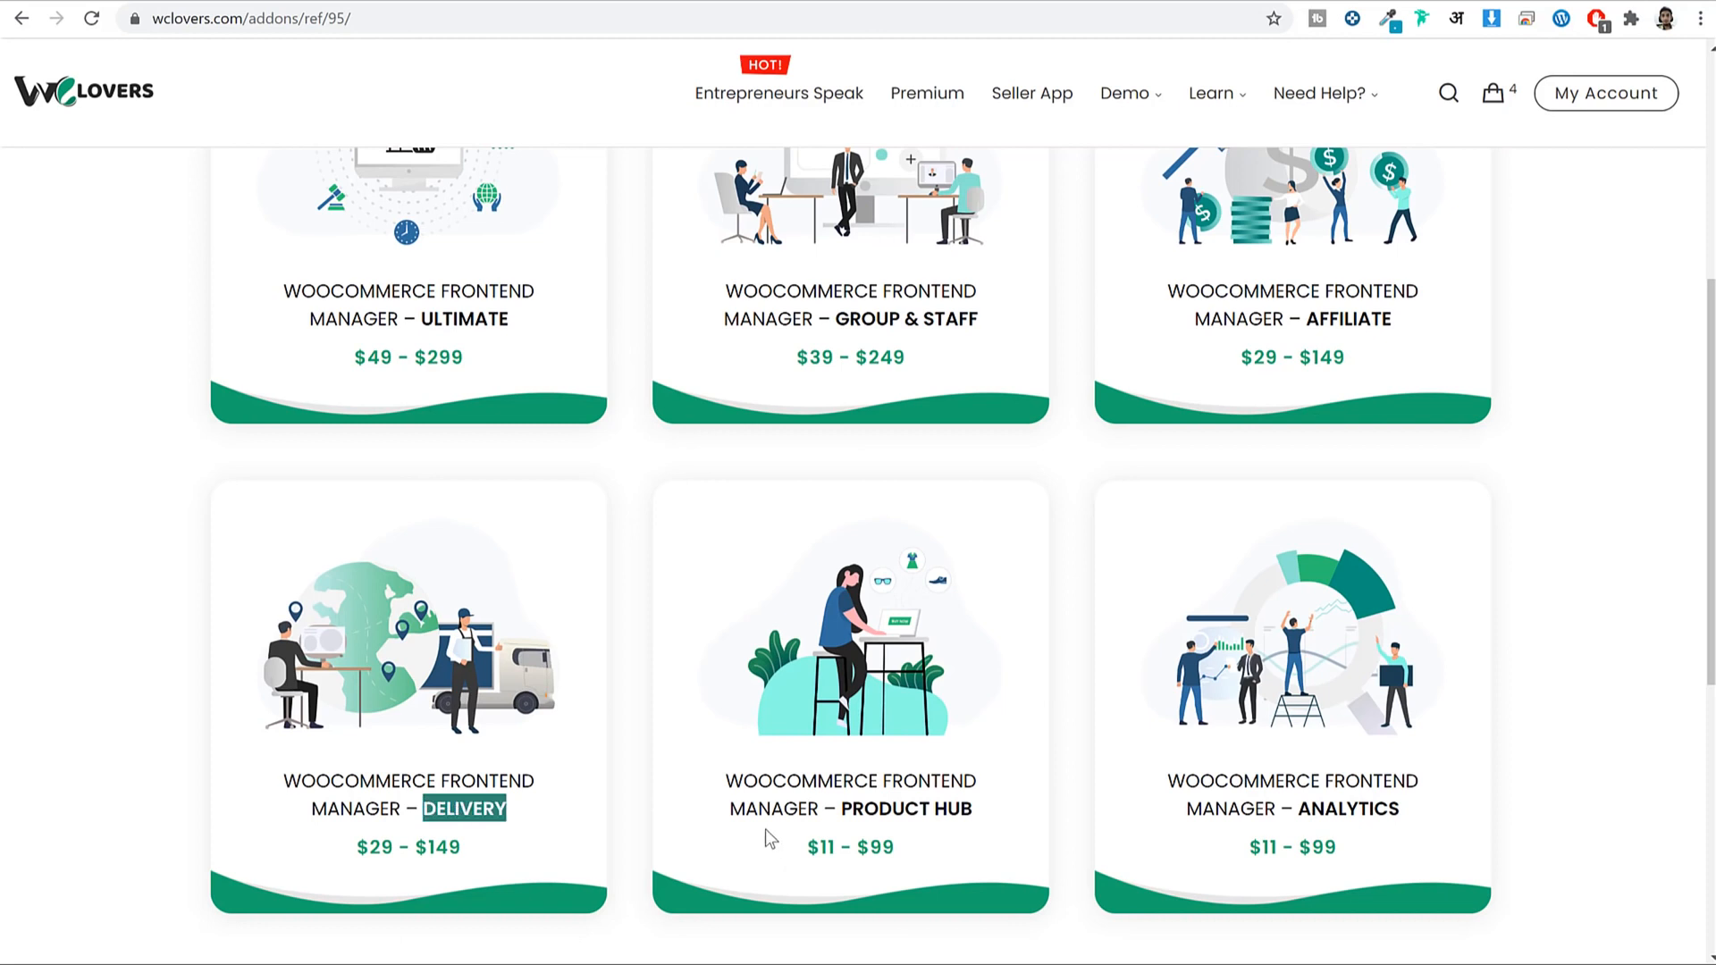
left_click_drag(988, 327, 843, 311)
left_click(843, 311)
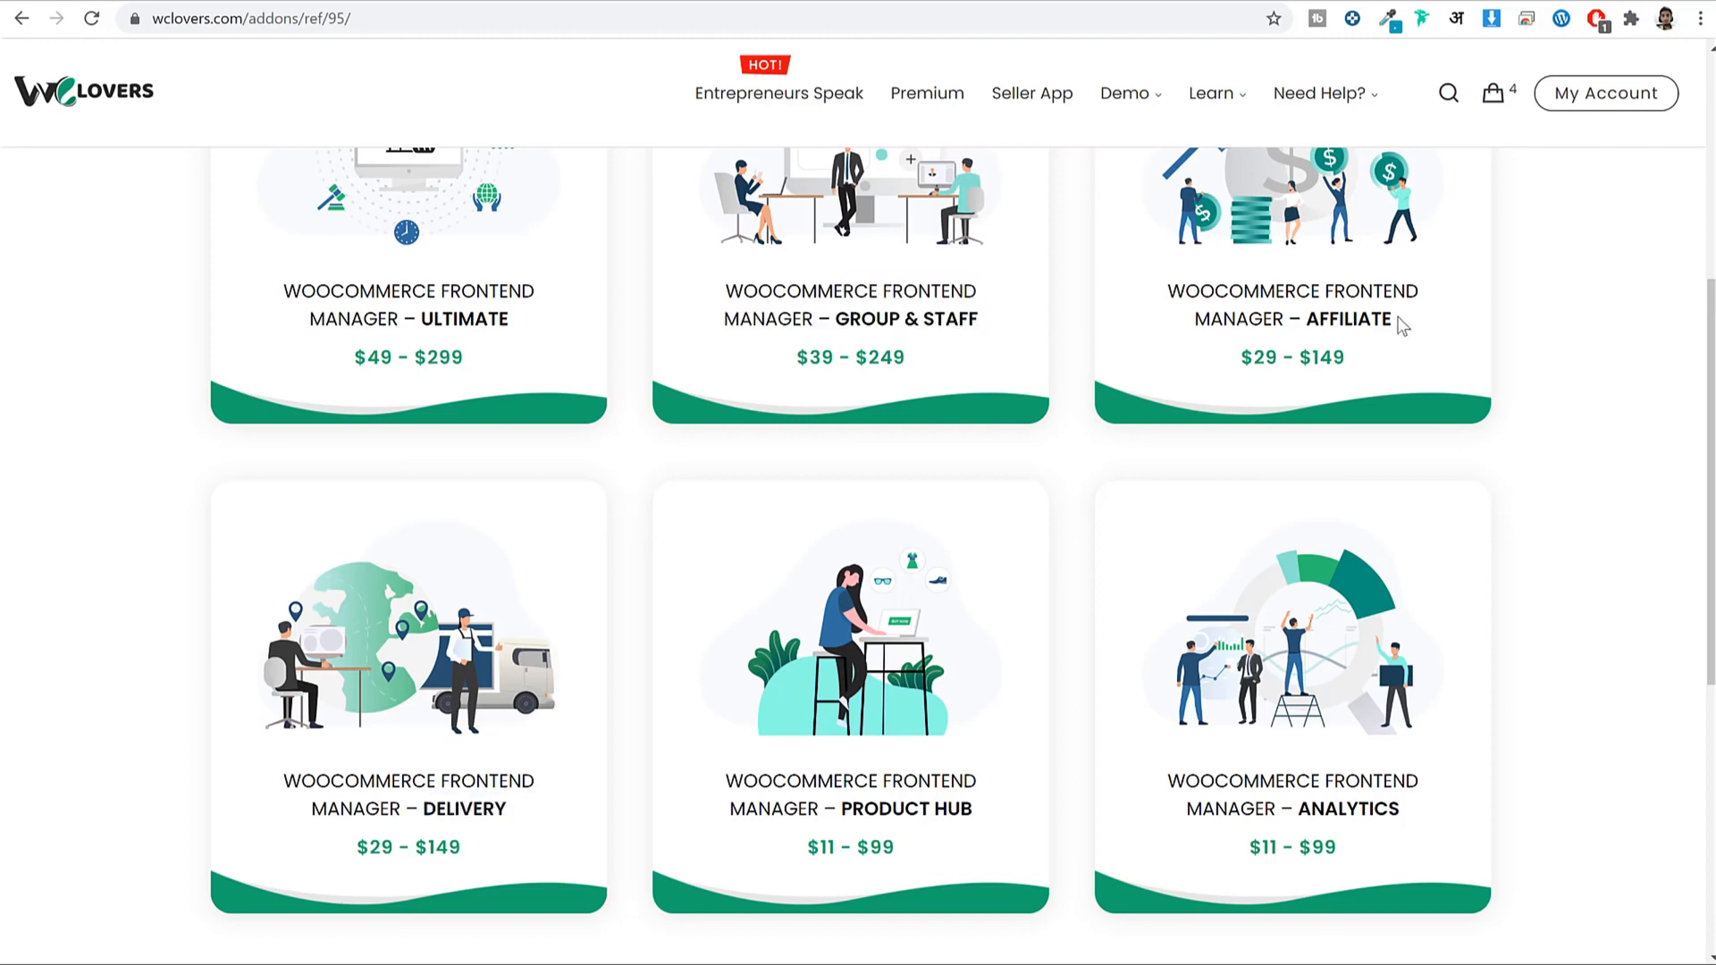
Keep reviewing the add-ons list, highlighting text on other listings.
scroll(1574, 438, "up", 2)
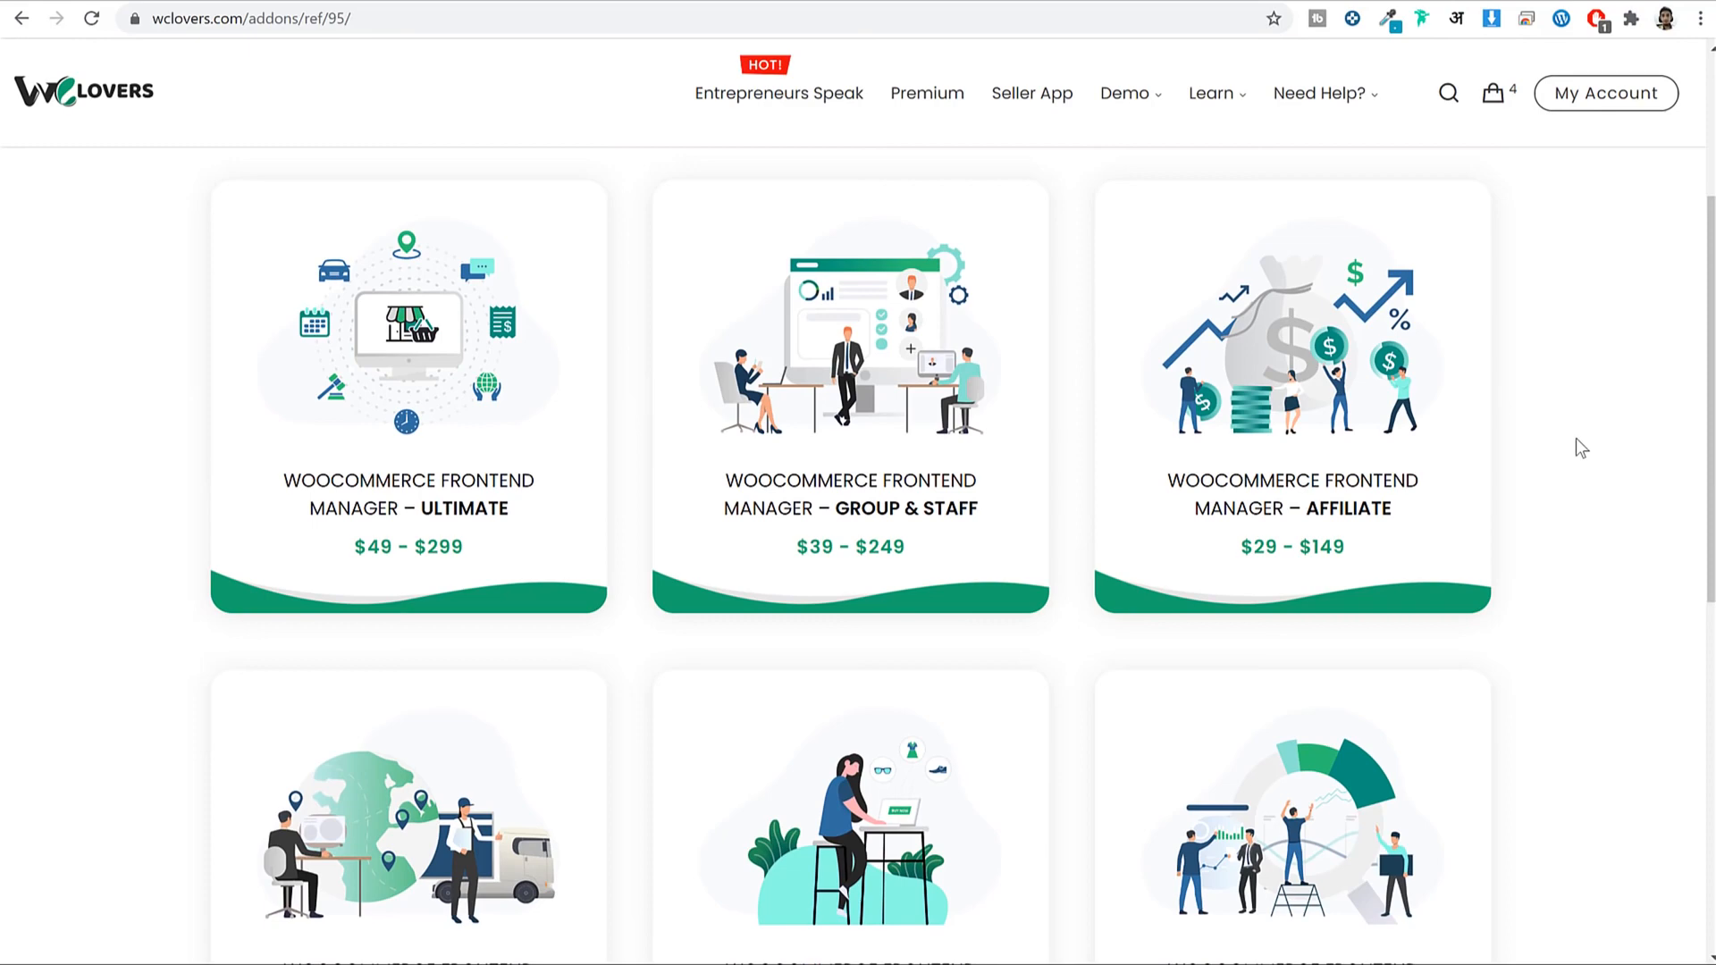
scroll(1575, 438, "down", 4)
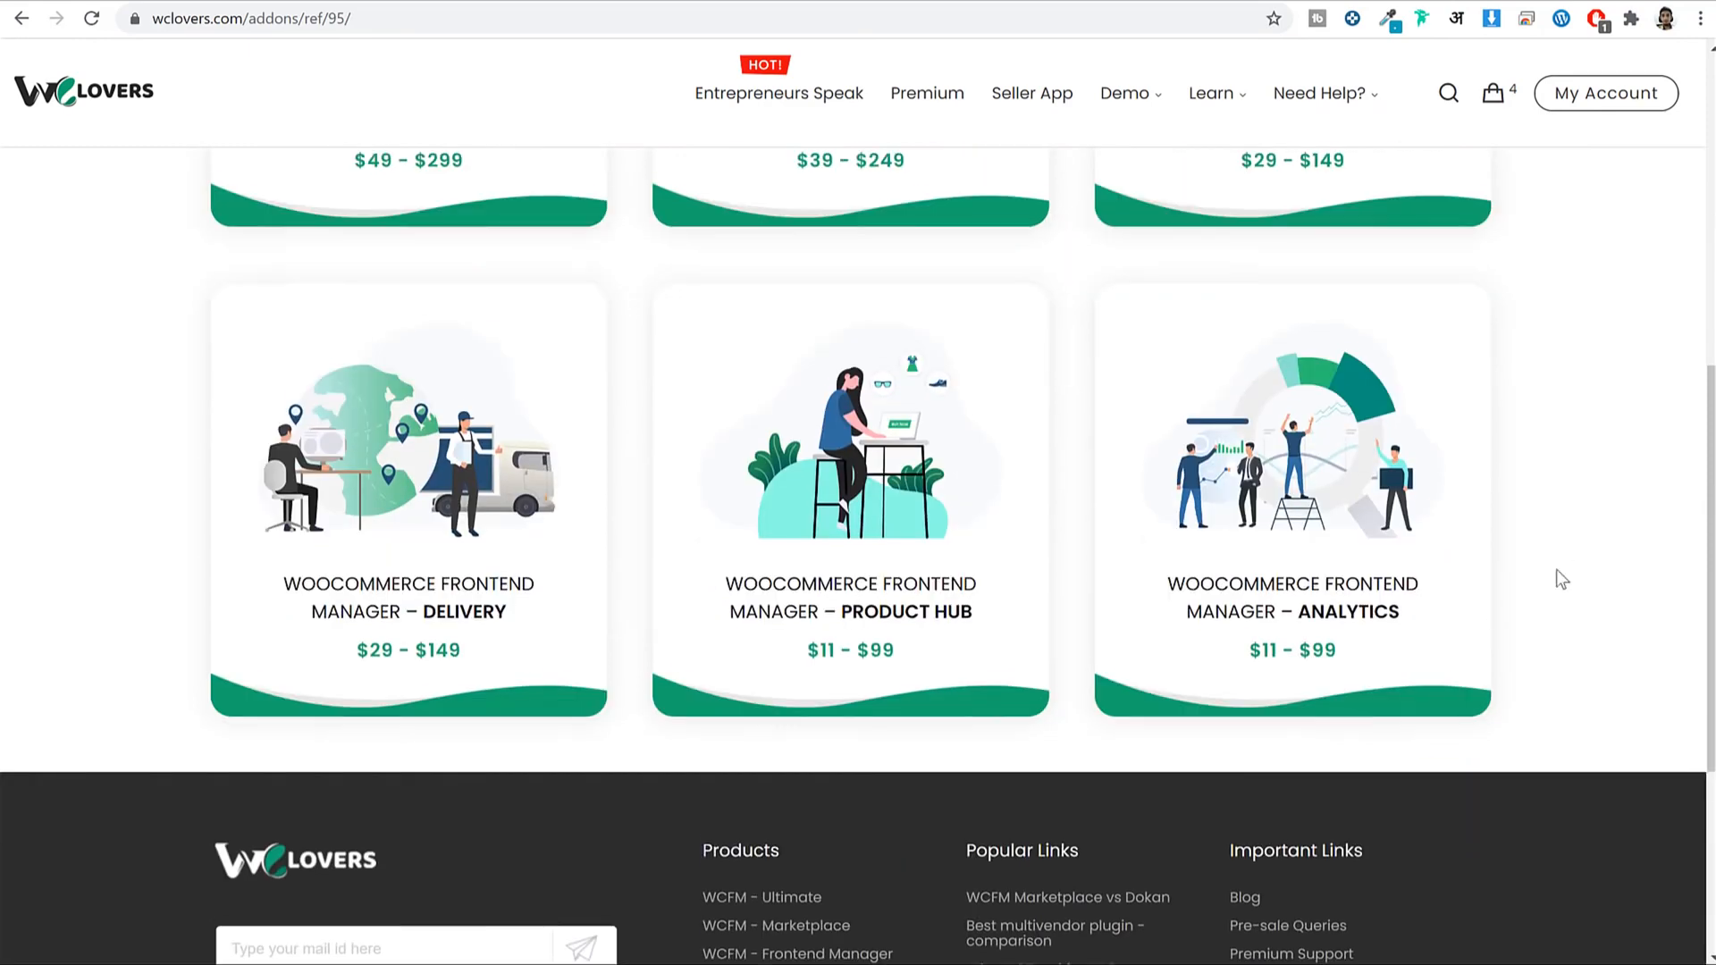
left_click_drag(1428, 603, 1296, 603)
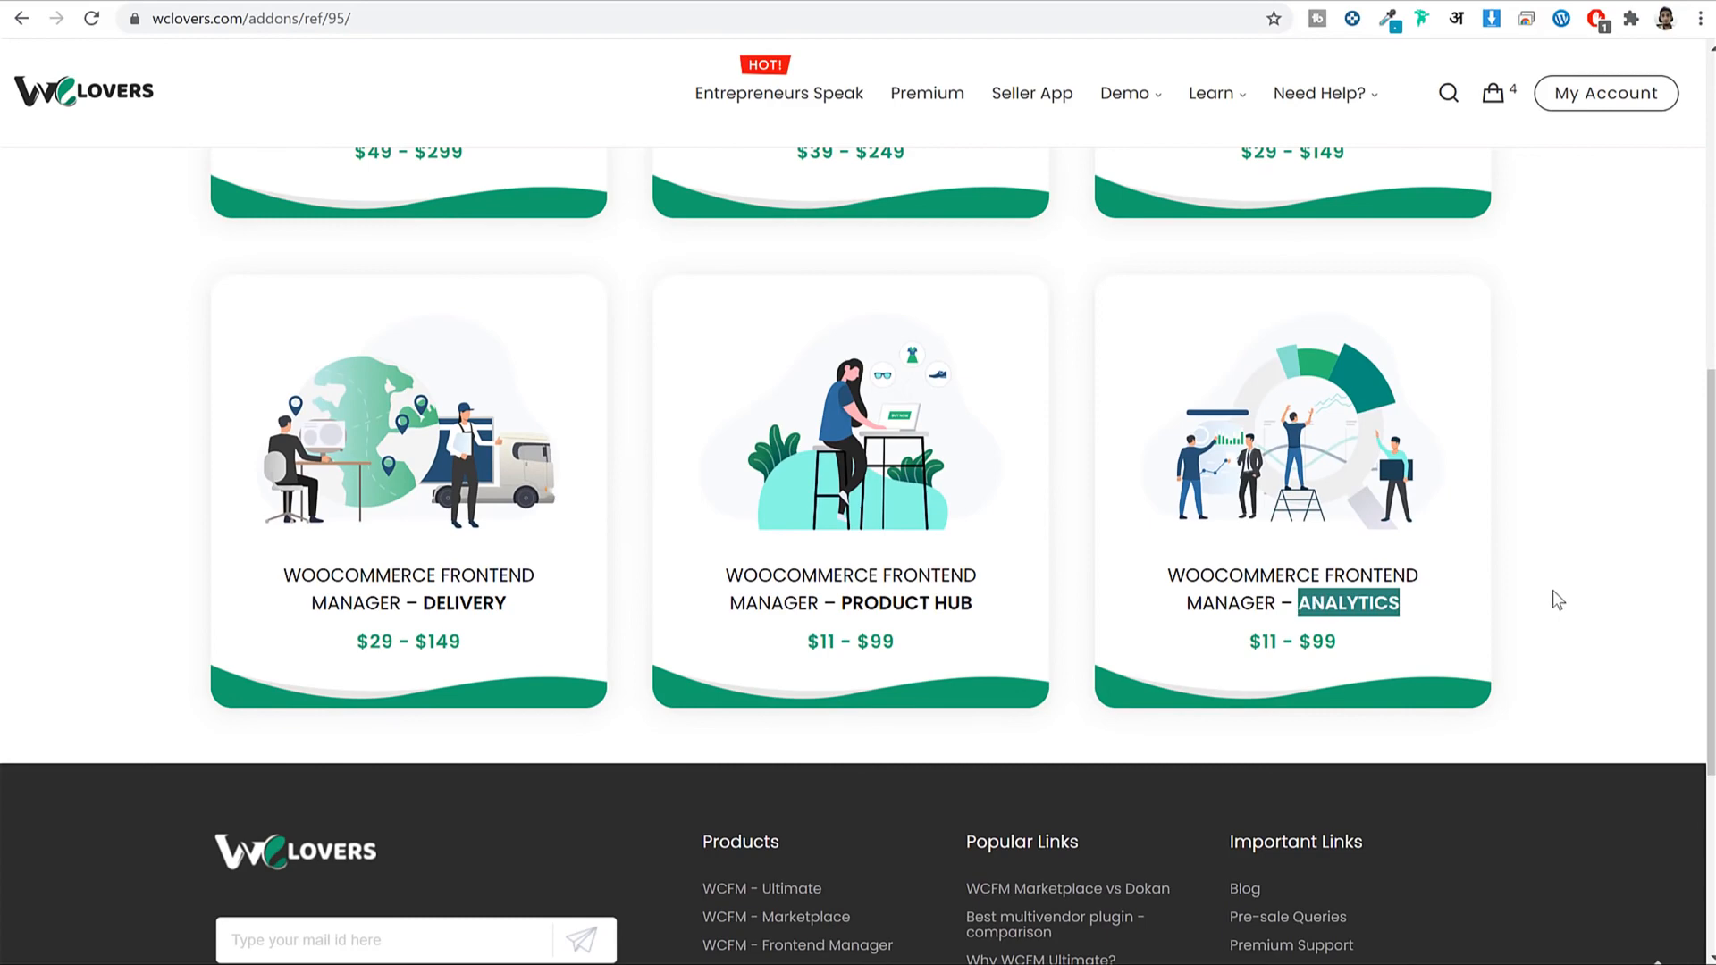
scroll(1553, 586, "up", 5)
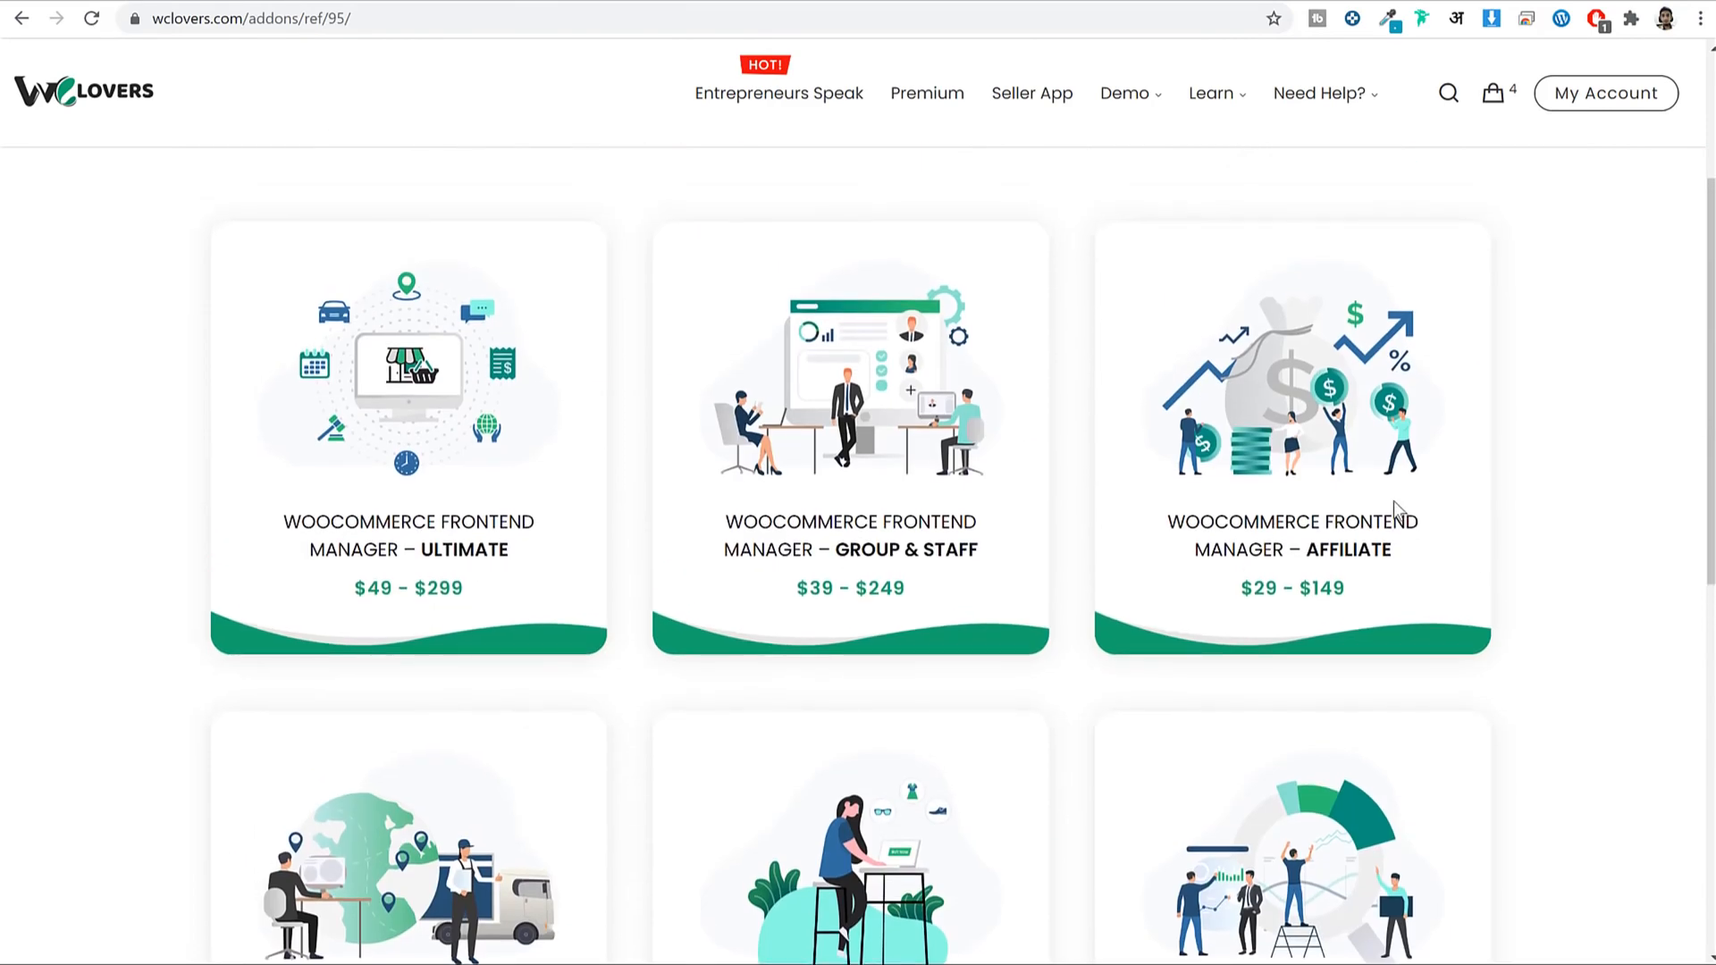
left_click_drag(1393, 554, 1306, 551)
scroll(1314, 572, "down", 5)
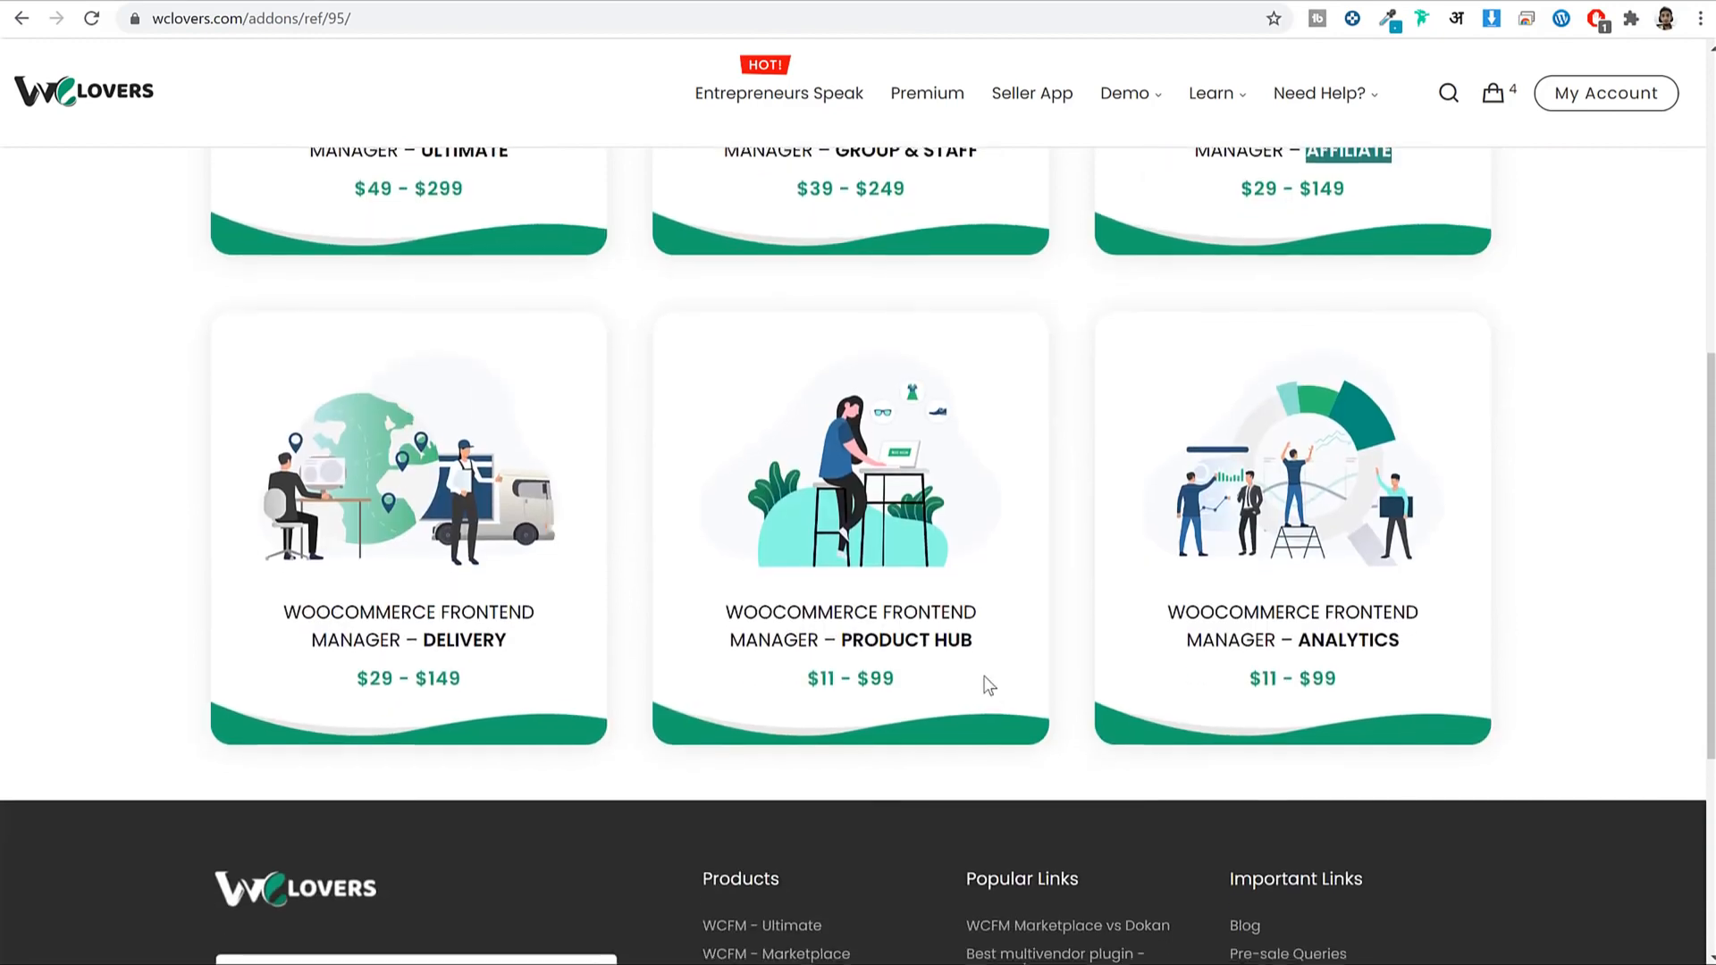
left_click_drag(973, 639, 854, 636)
left_click(853, 637)
scroll(1111, 692, "up", 5)
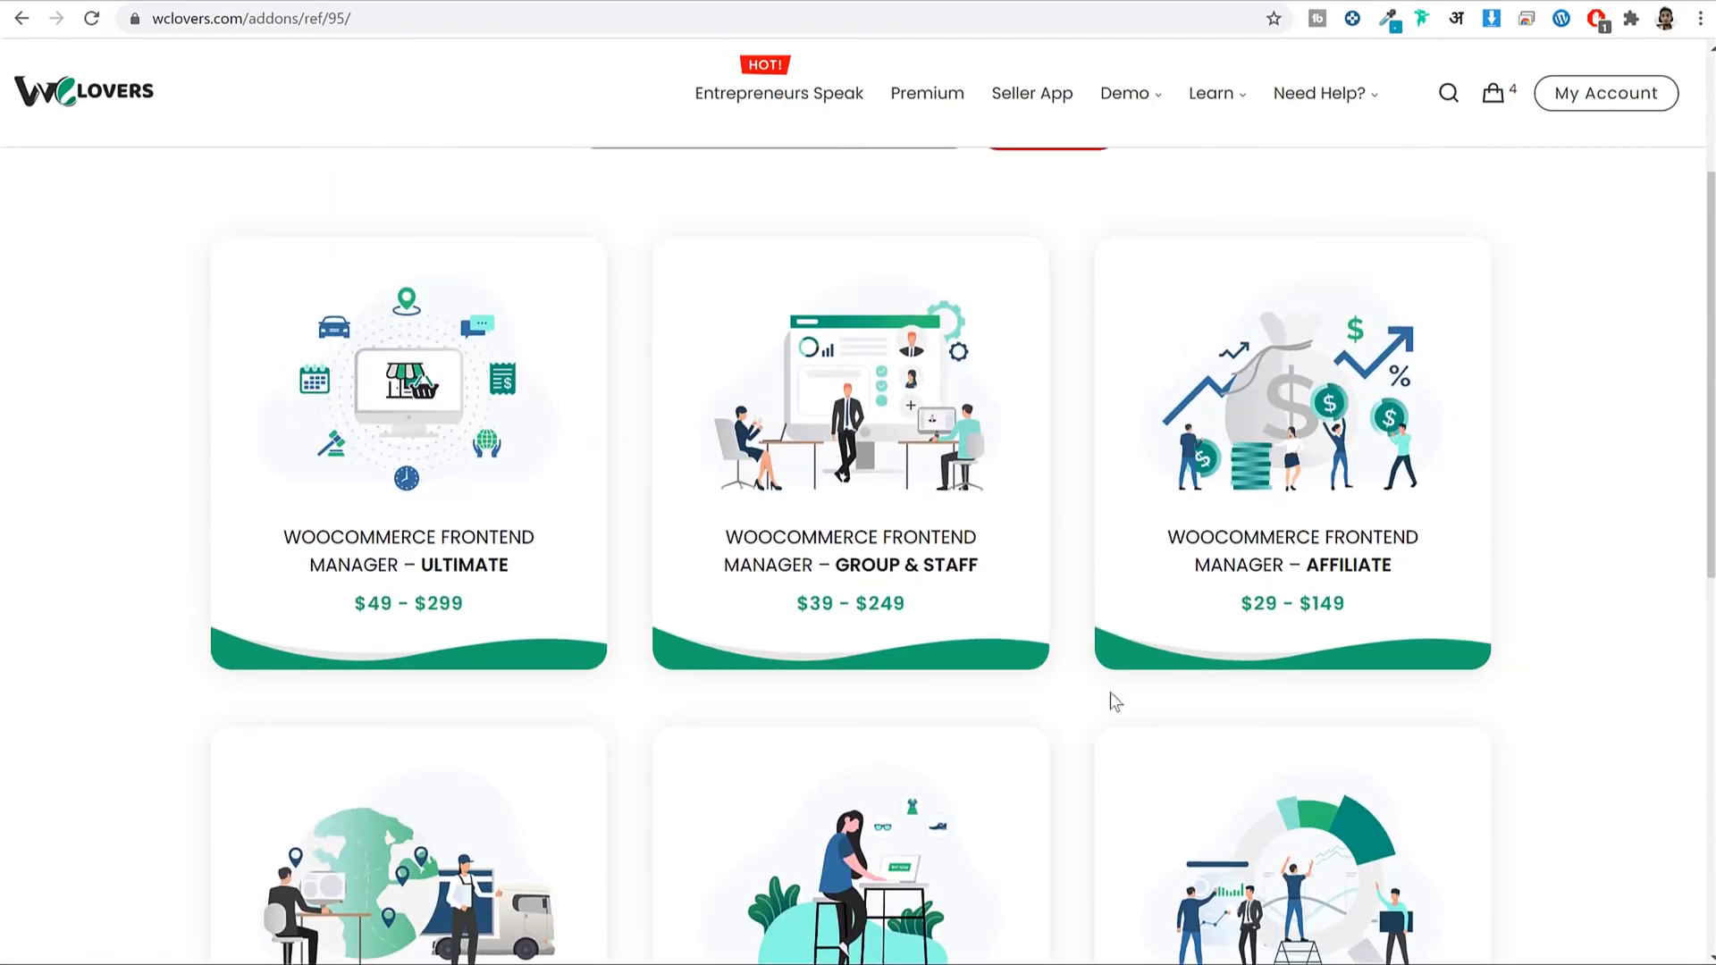
scroll(1064, 626, "down", 4)
scroll(1039, 583, "up", 6)
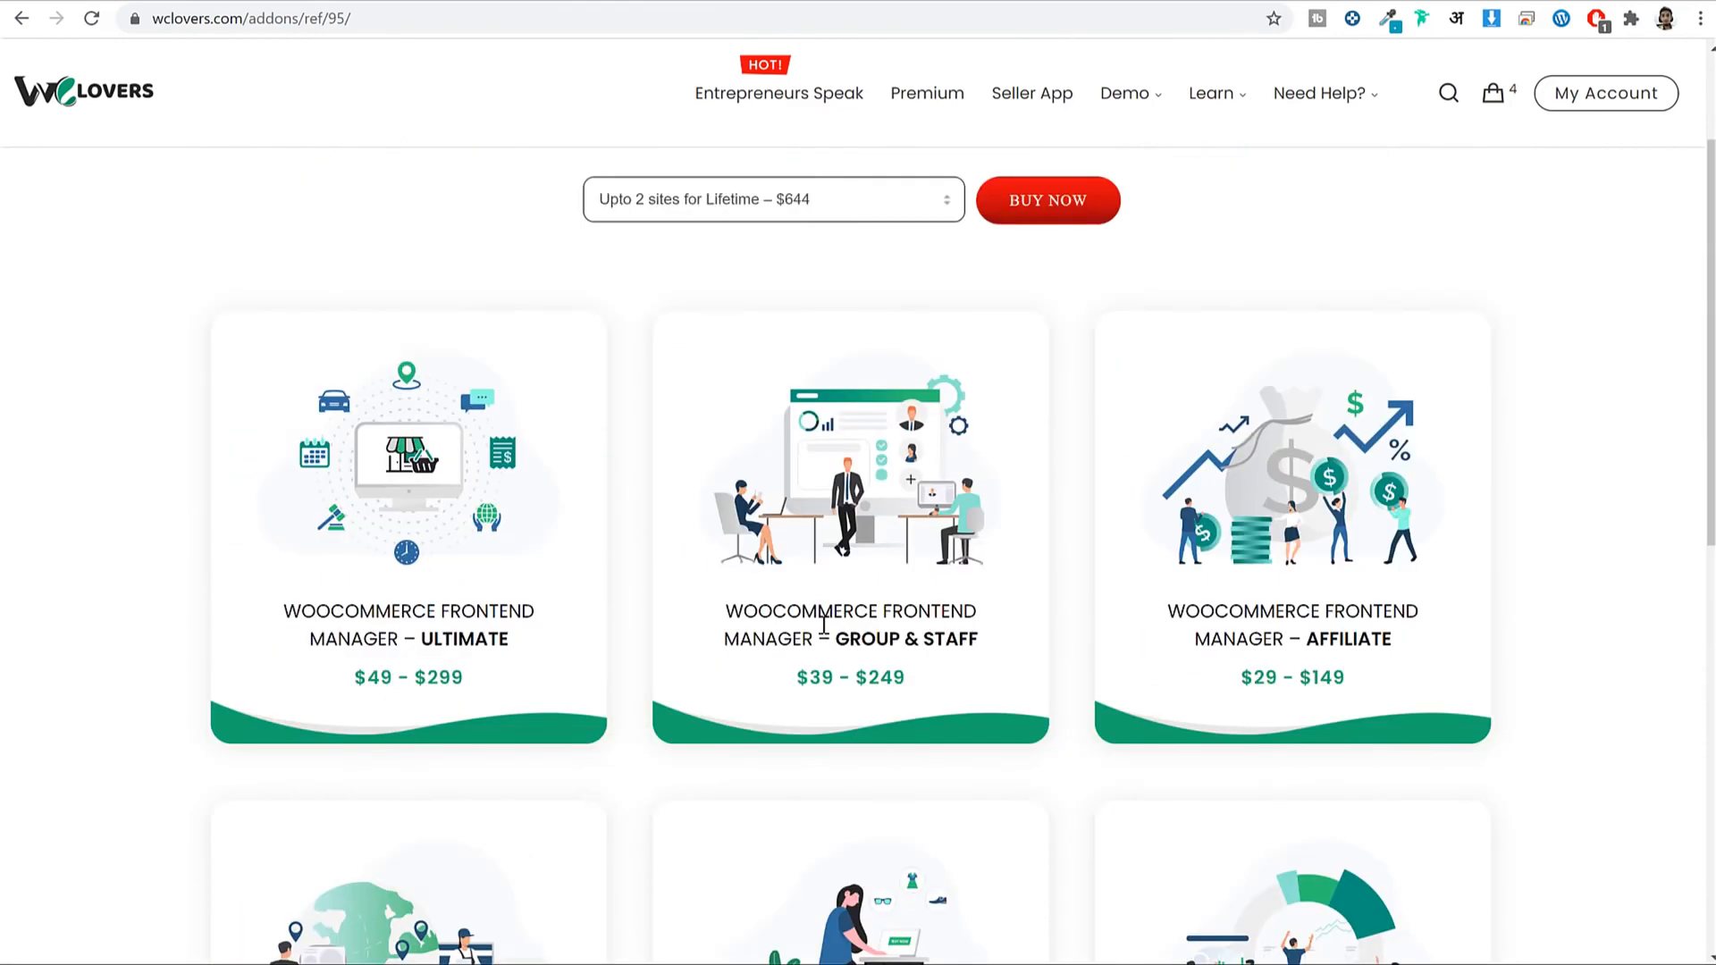
Open the WooCommerce Frontend Manager Ultimate product page and review its 2-site plans.
left_click(467, 606)
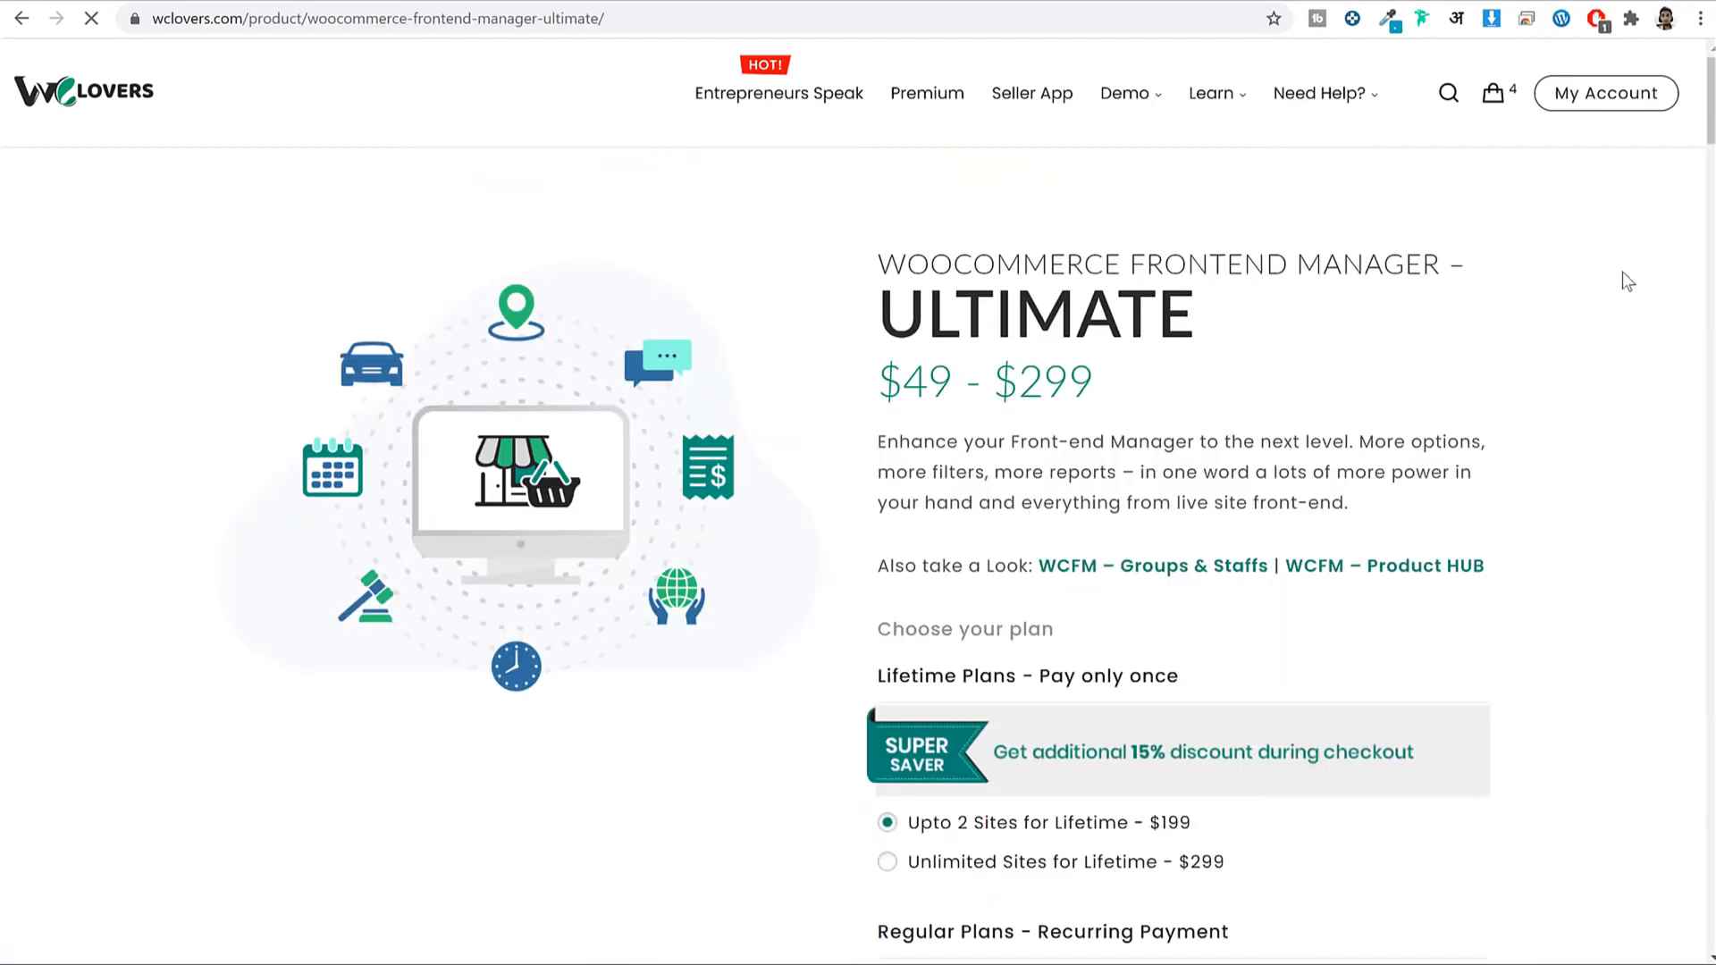
scroll(1596, 313, "down", 6)
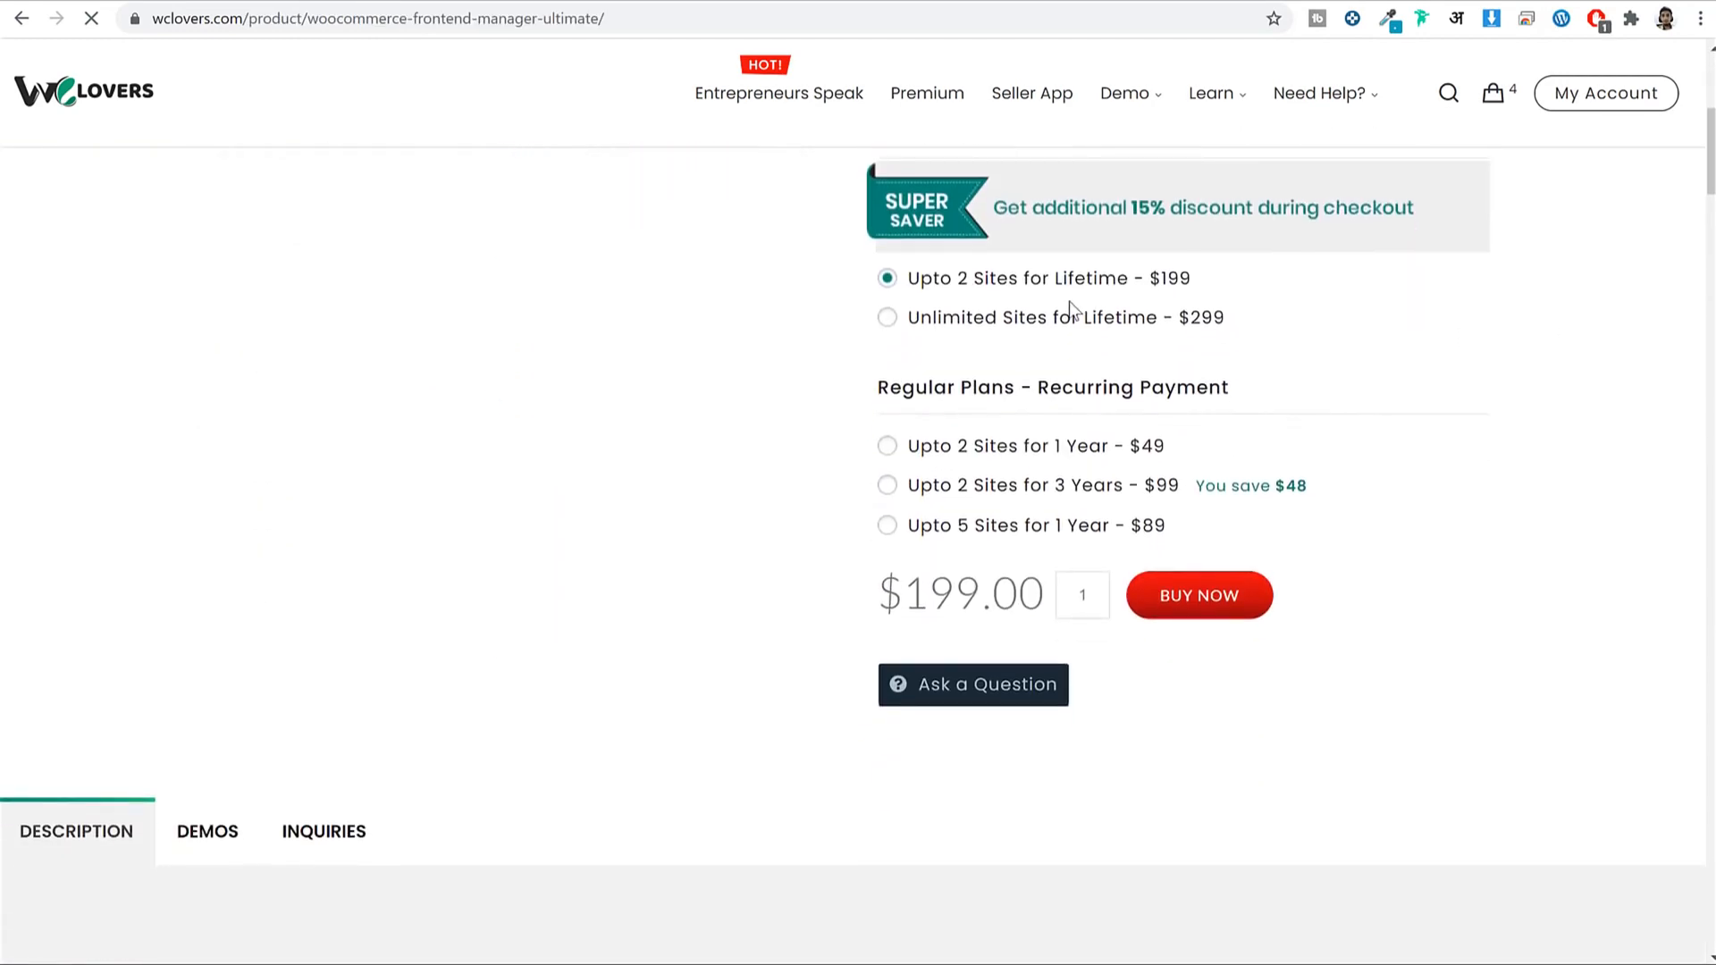
scroll(1264, 299, "up", 4)
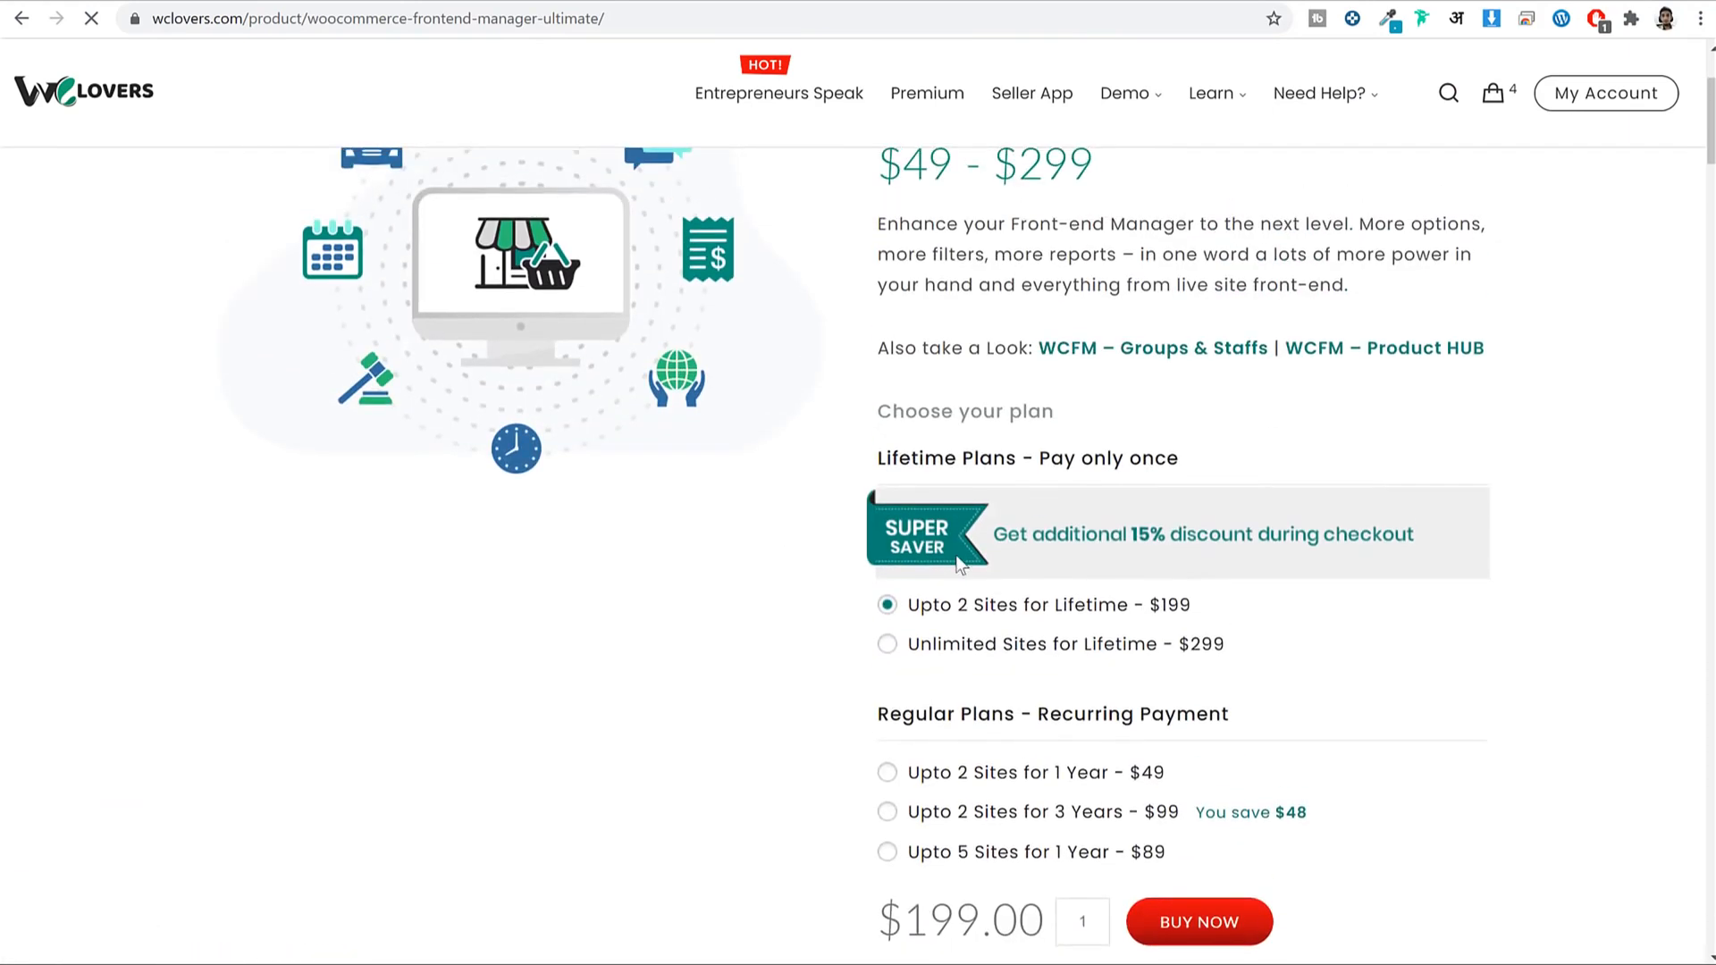
left_click_drag(933, 606, 1192, 608)
scroll(1269, 628, "down", 2)
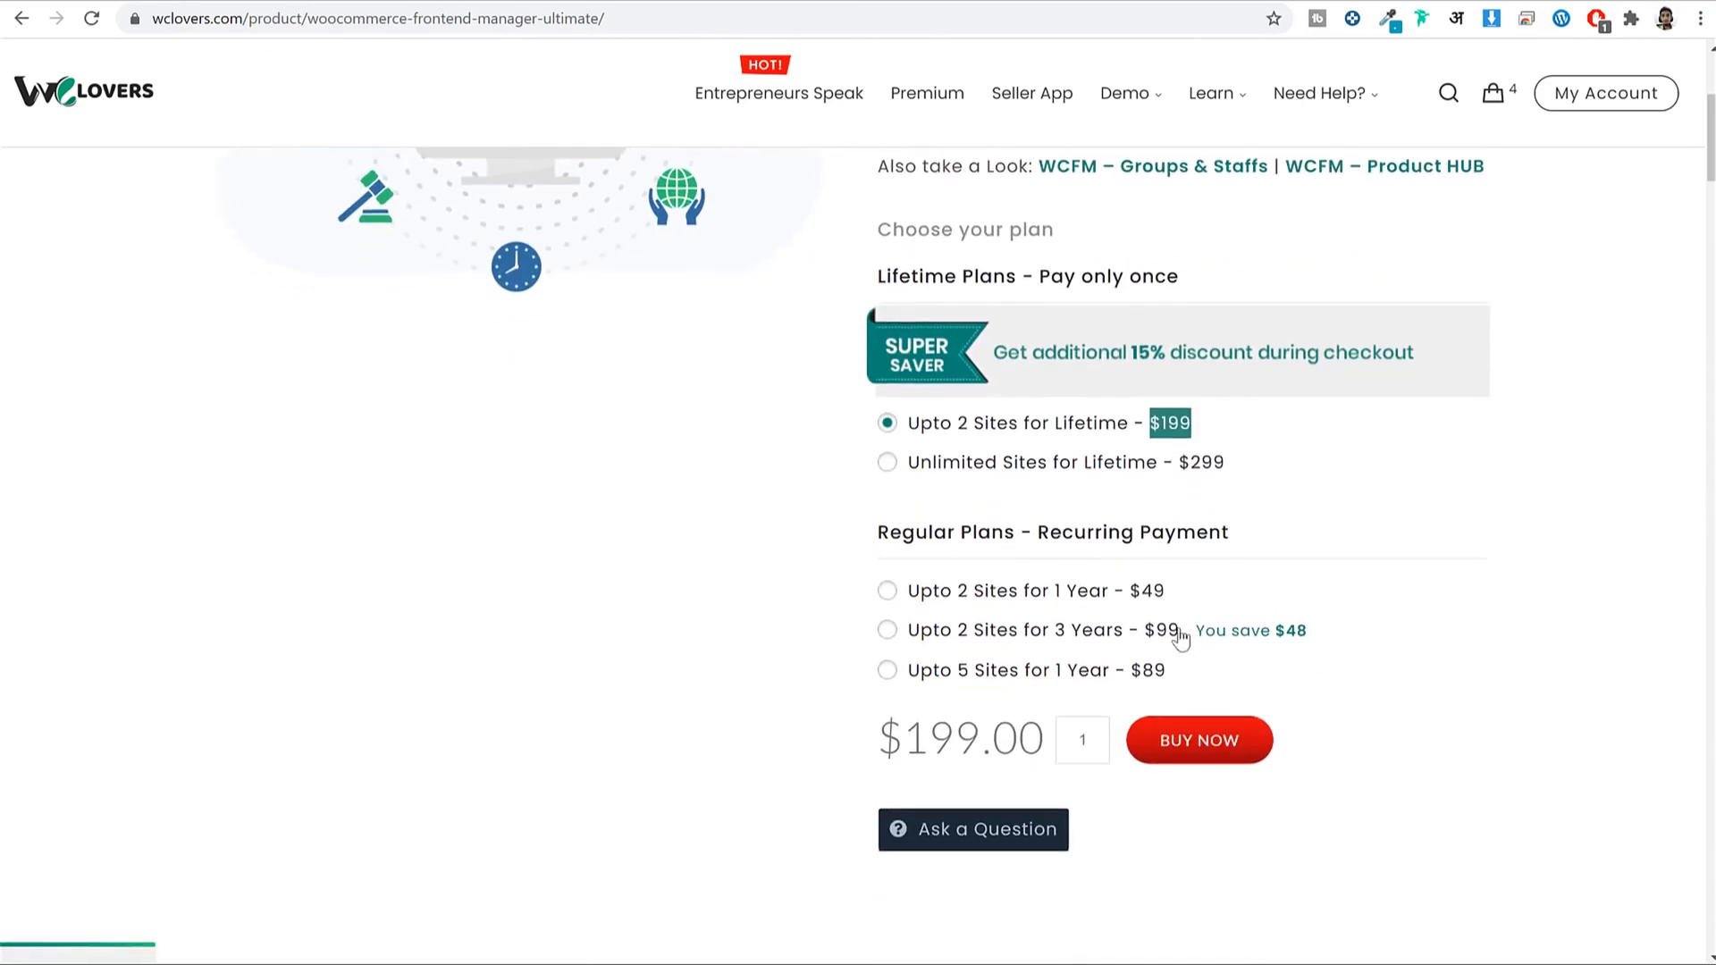
Choose the 'Upto 2 Sites for 1 Year' plan at $49.00, then return to the add-ons list.
left_click(1012, 597)
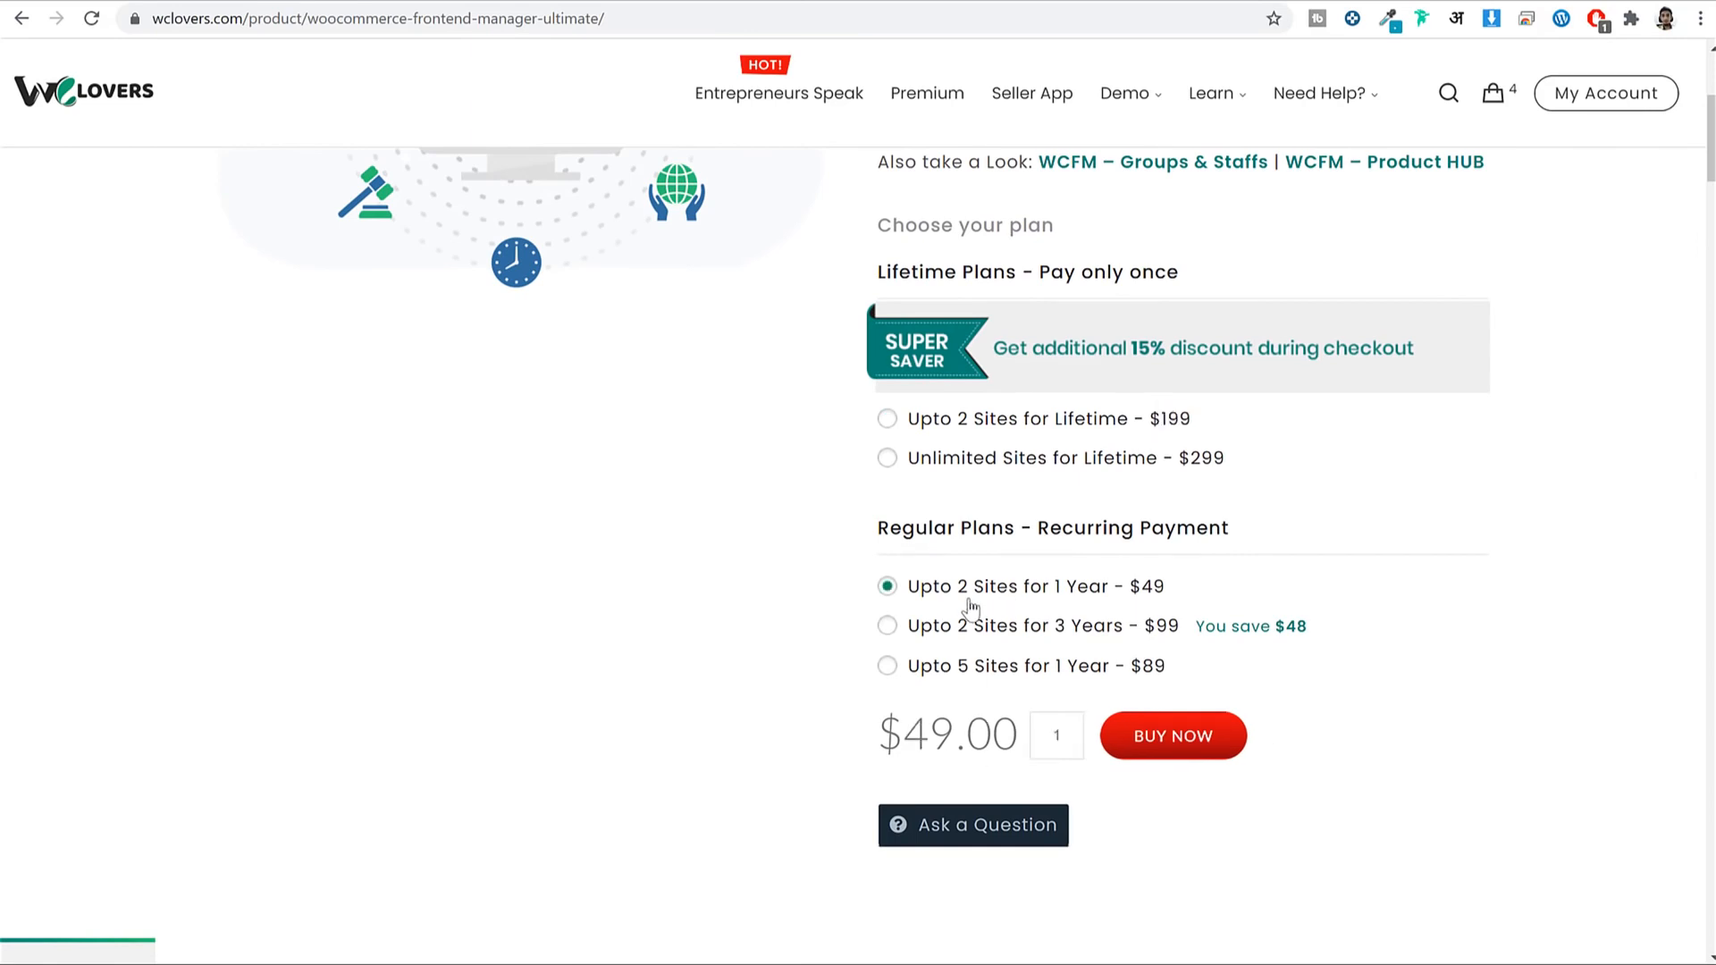
left_click_drag(961, 740, 880, 726)
left_click(895, 722)
left_click_drag(952, 732, 860, 735)
left_click(860, 735)
key("alt+Left")
Review the four items in the cart, then close the cart panel.
scroll(851, 398, "down", 2)
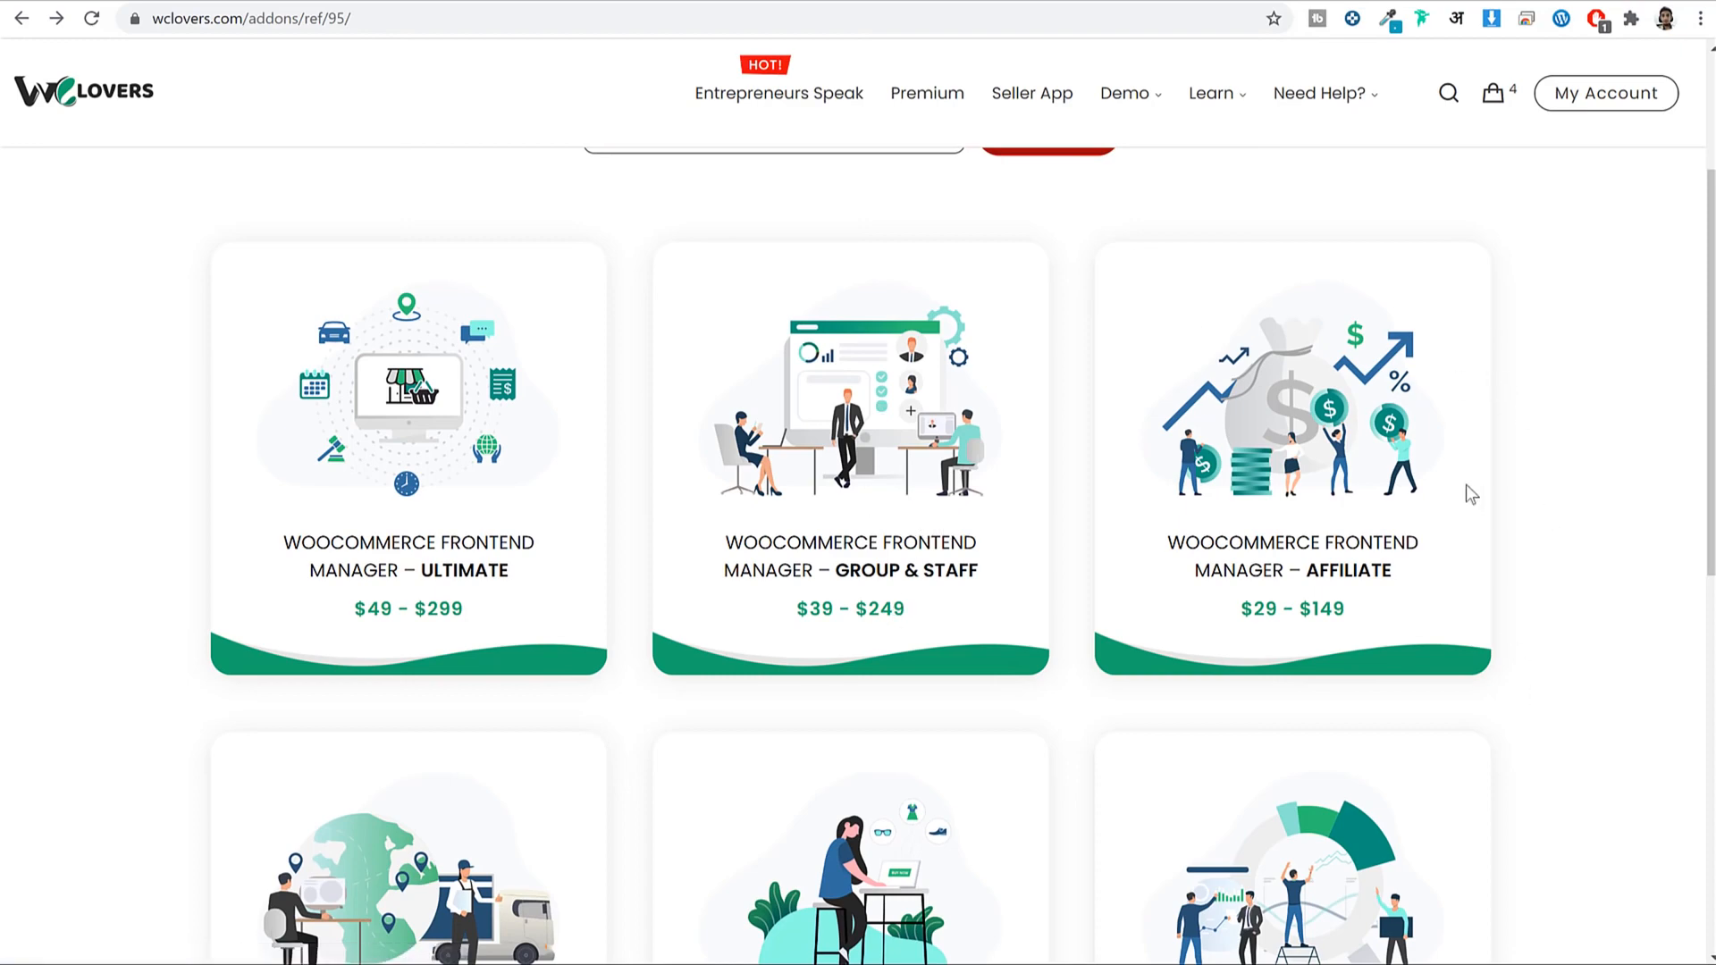
scroll(1466, 485, "down", 4)
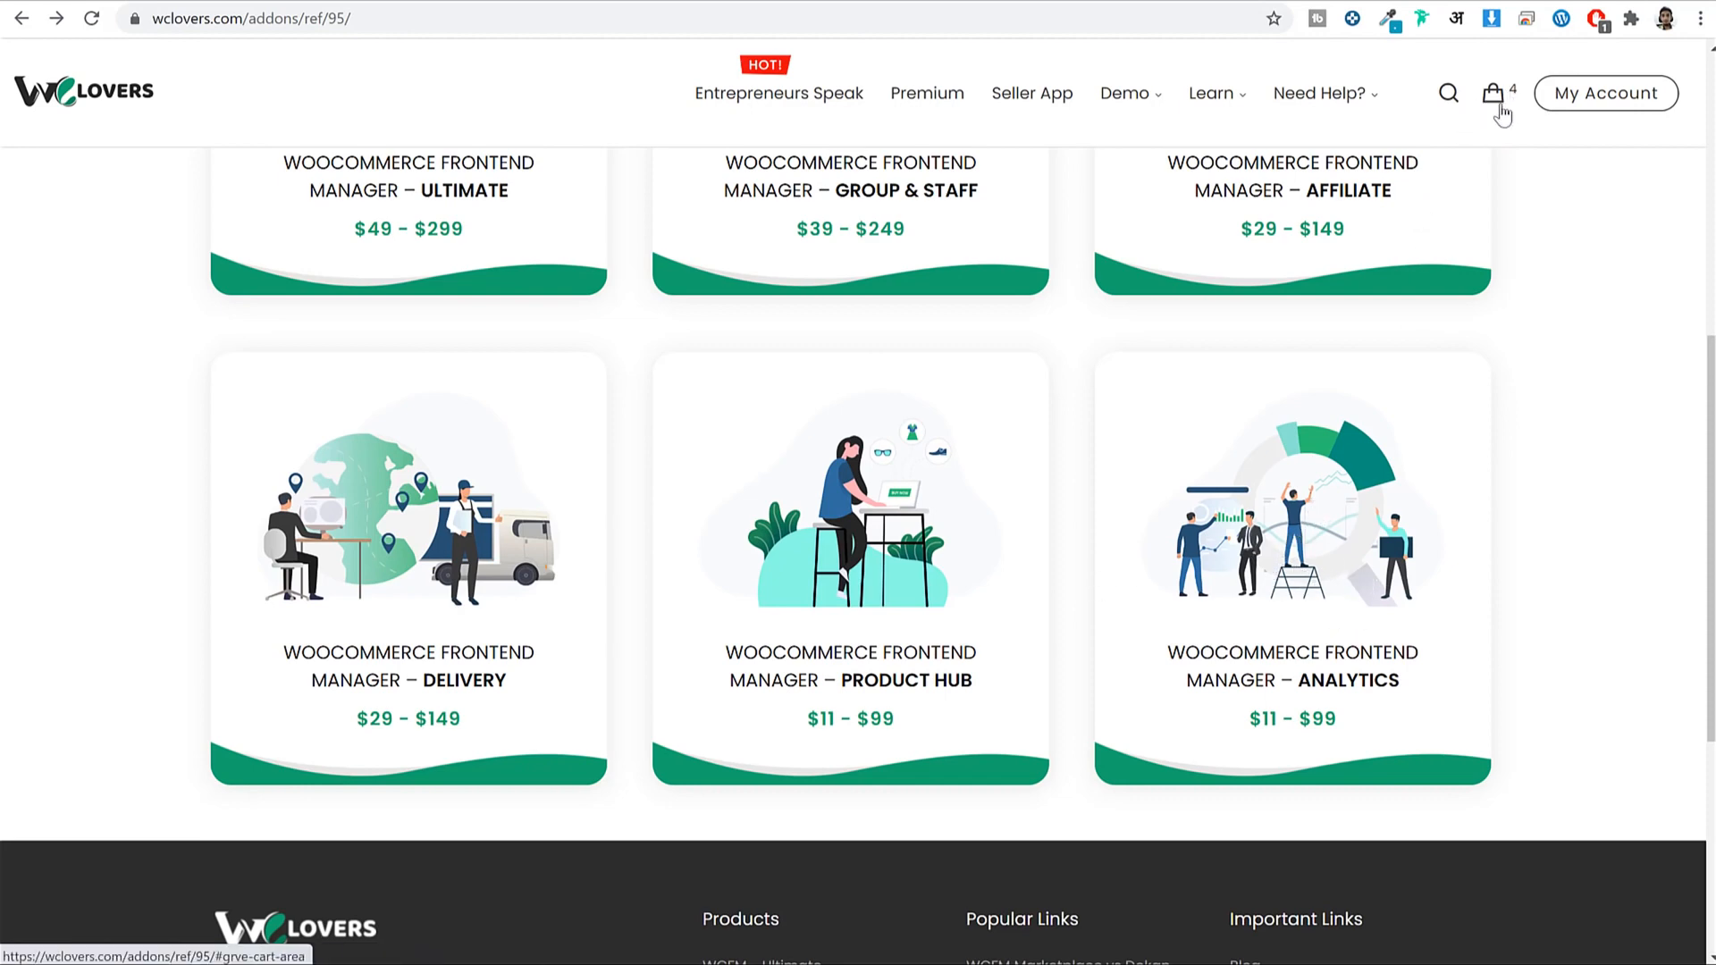
scroll(1505, 125, "up", 3)
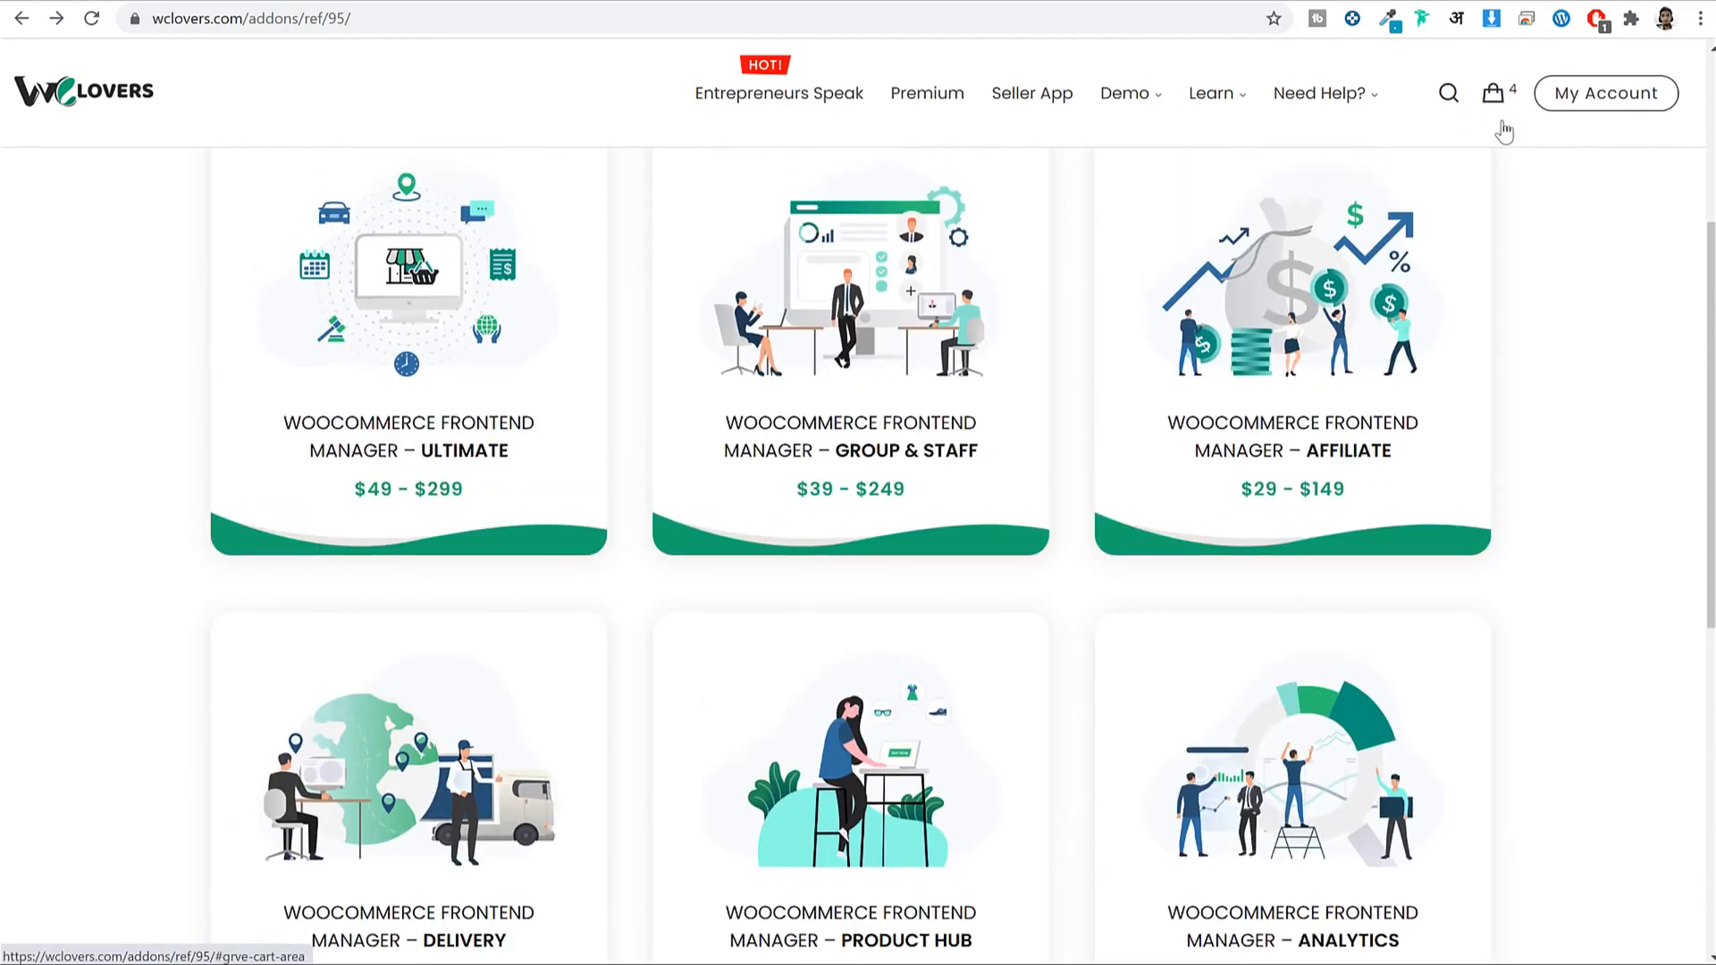
left_click(1490, 98)
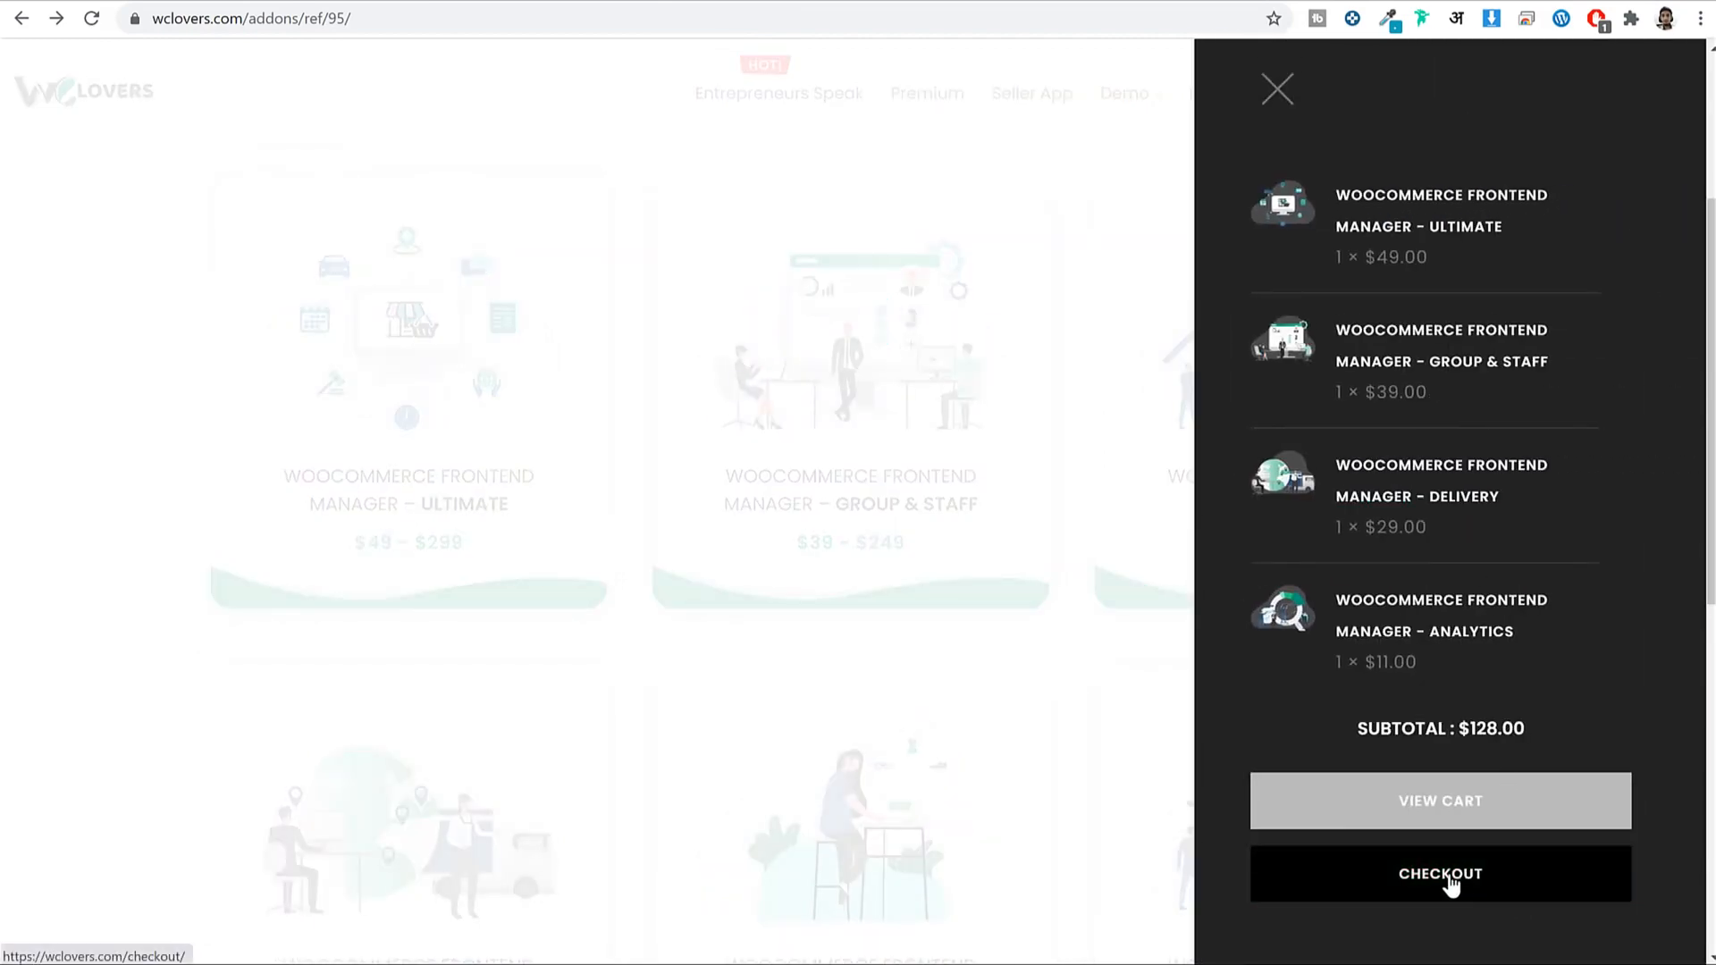
left_click(1276, 93)
scroll(1409, 490, "up", 4)
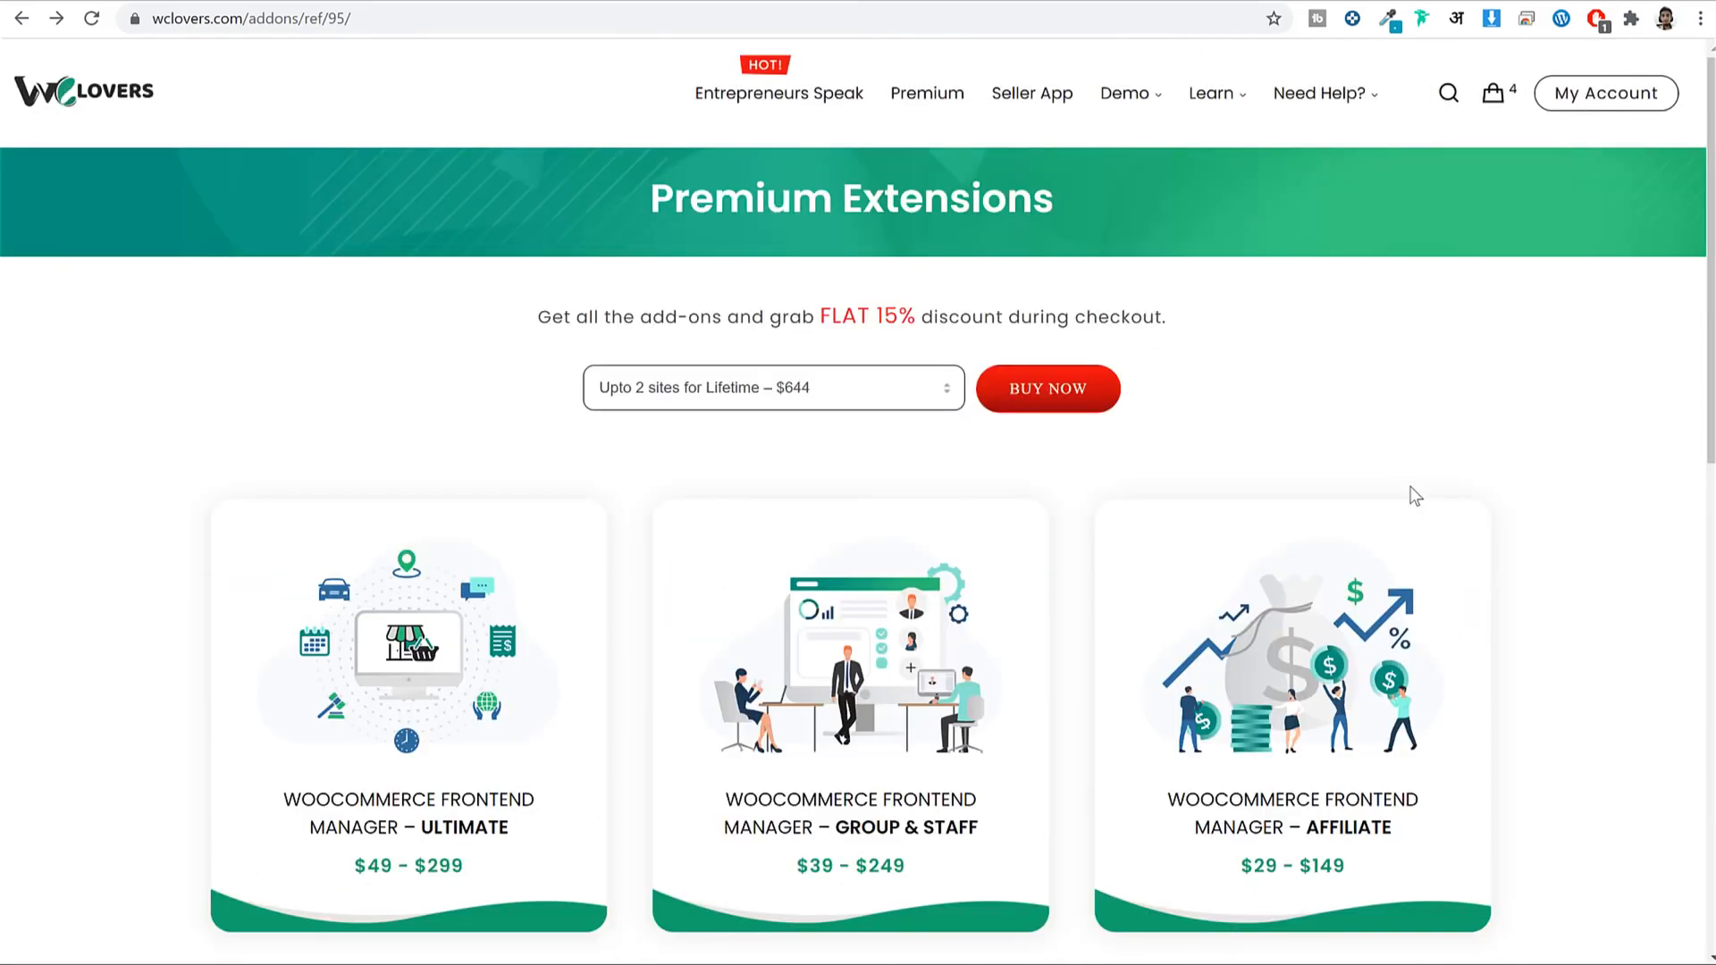
Select the 'Upto 2 sites for 1 Year – $168' bundle plan, check the account page, and come back.
left_click(835, 390)
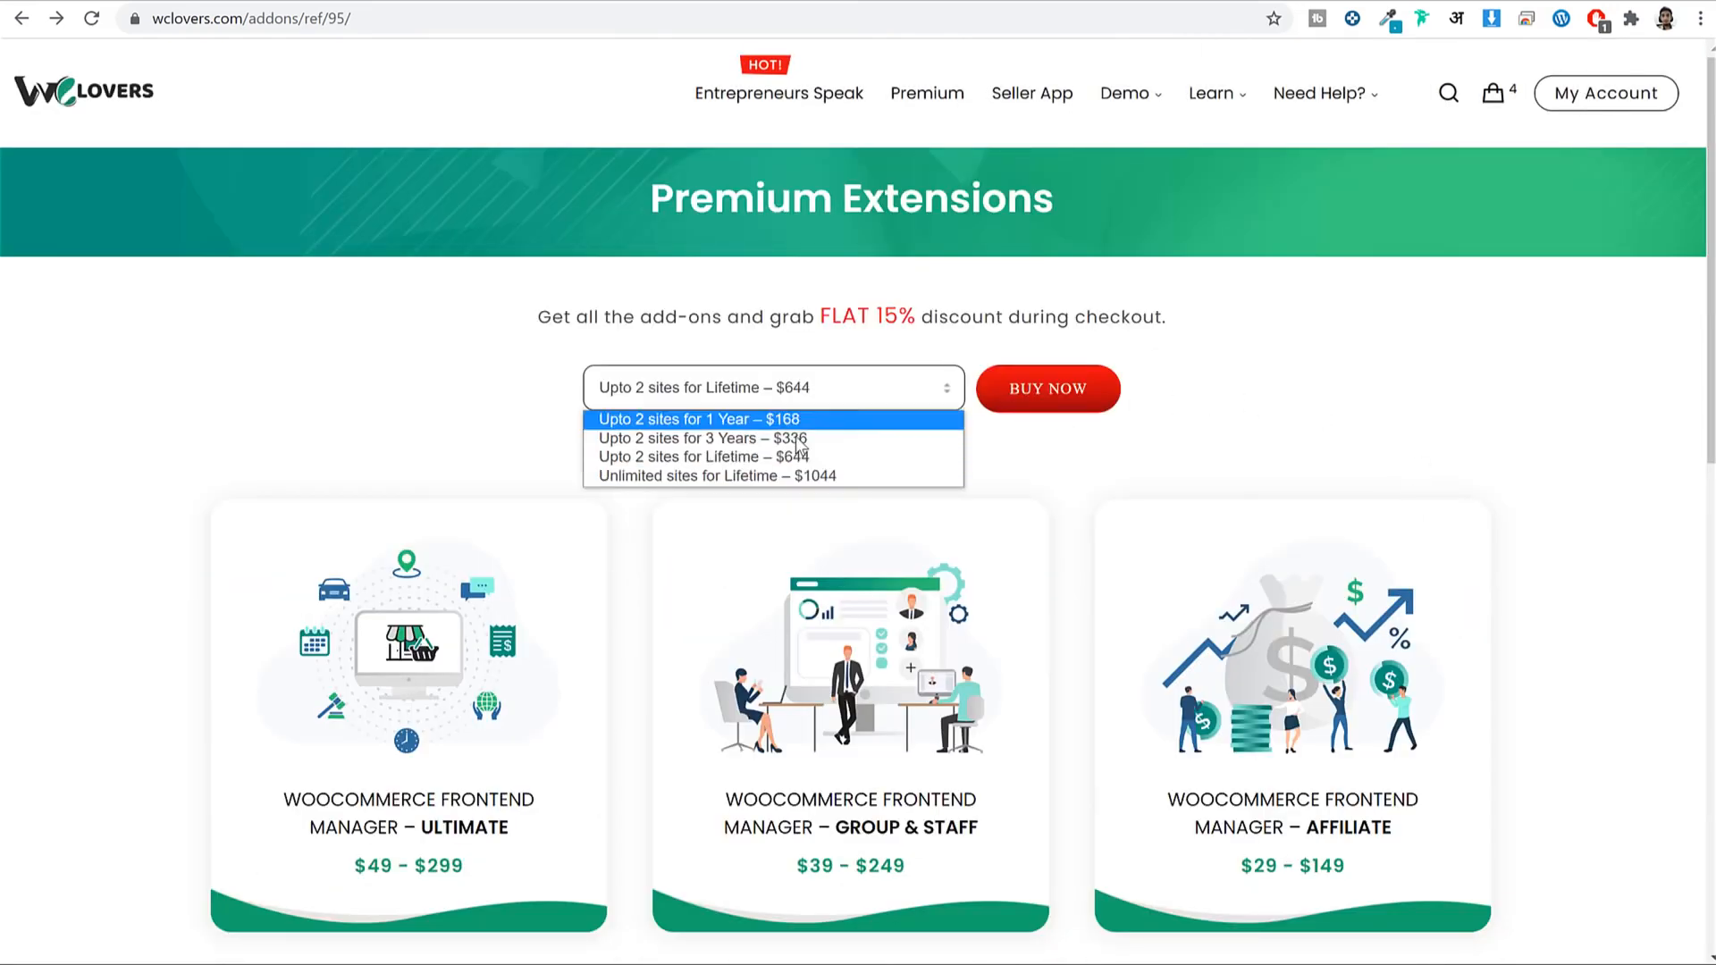
left_click(725, 420)
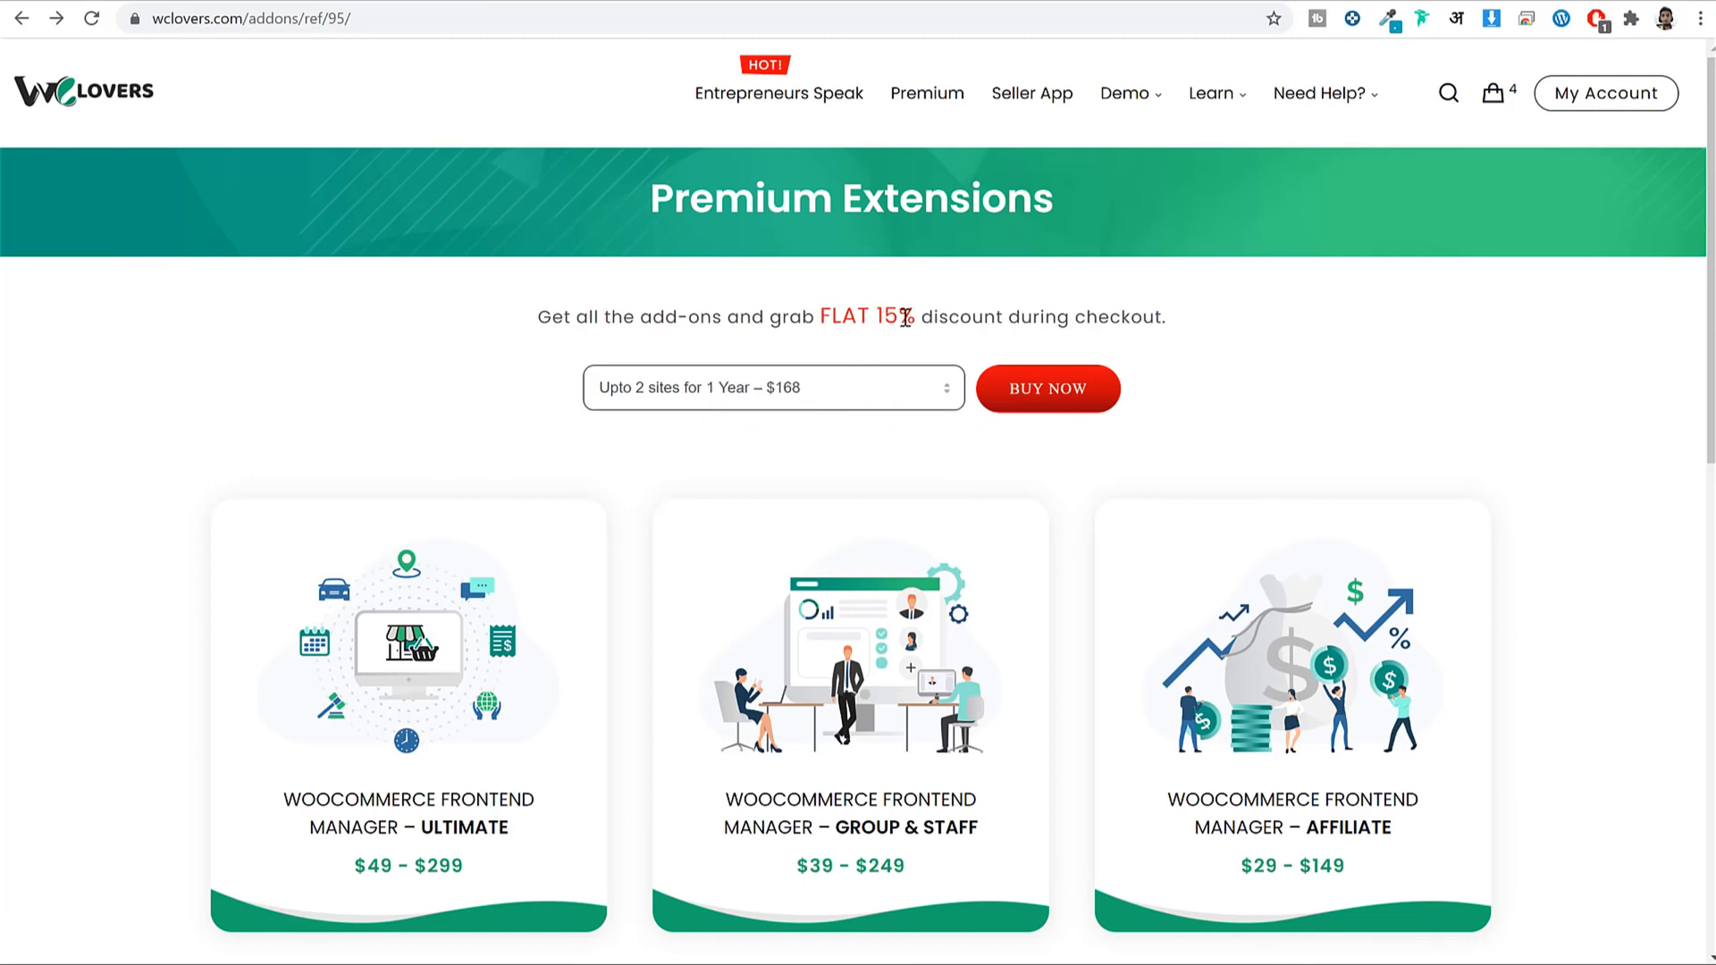
left_click_drag(913, 317, 815, 315)
left_click(1434, 329)
scroll(1479, 354, "down", 5)
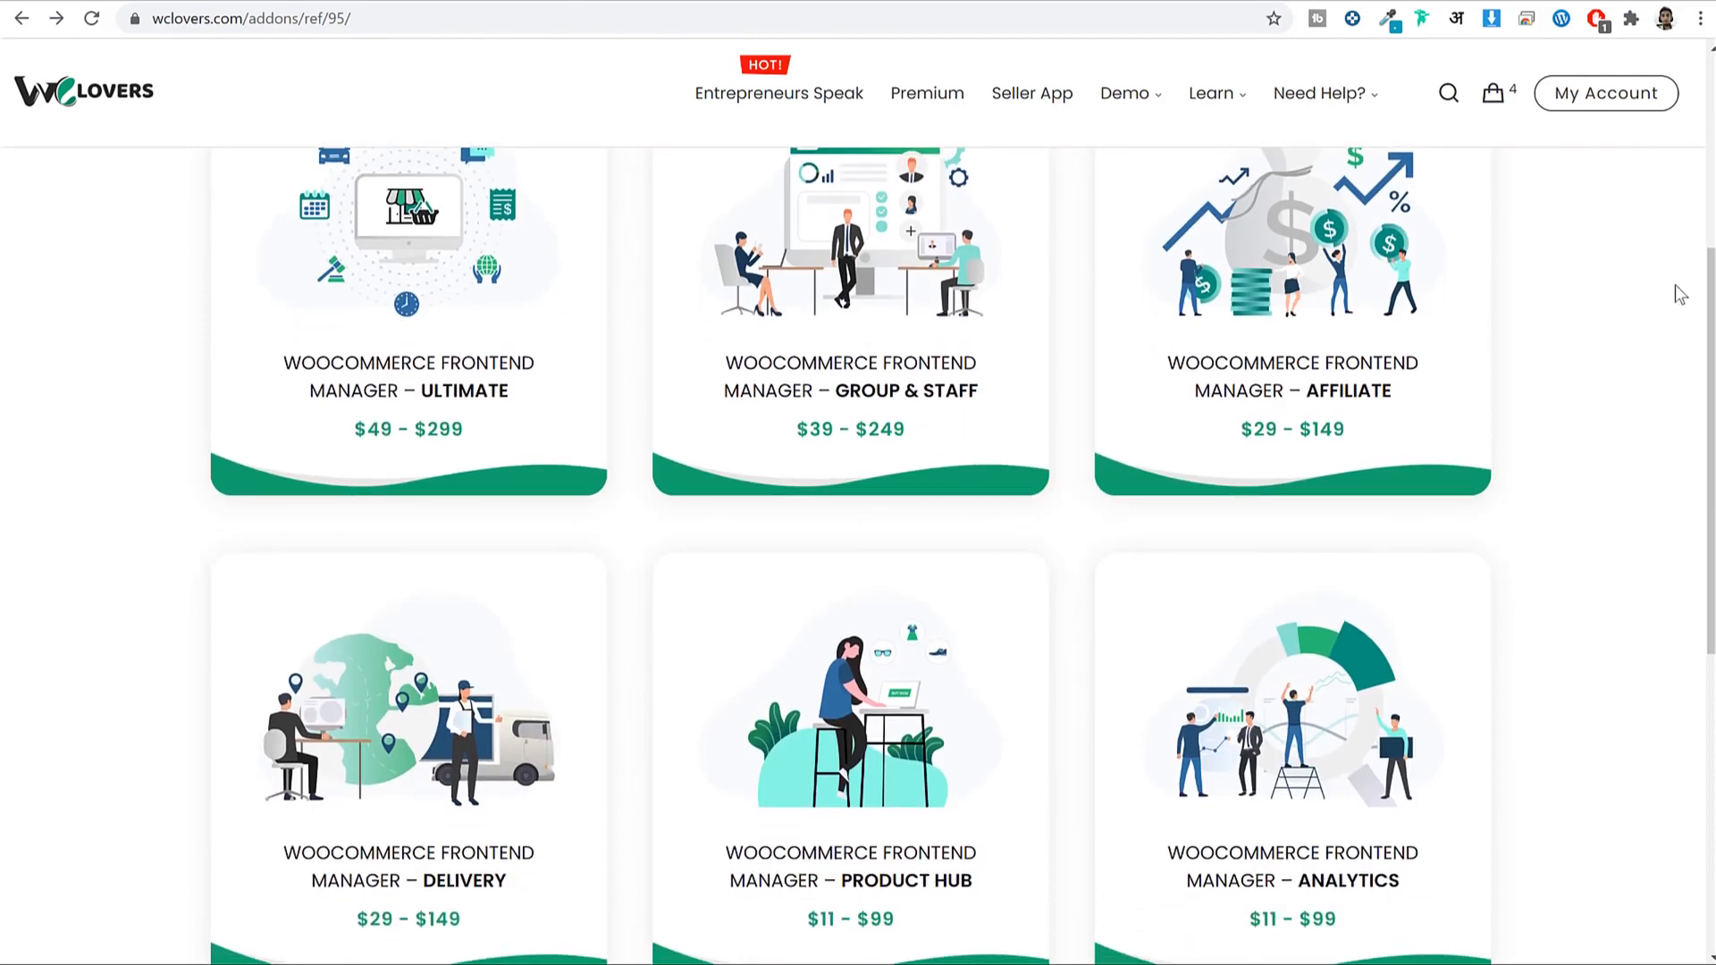
scroll(1521, 375, "up", 4)
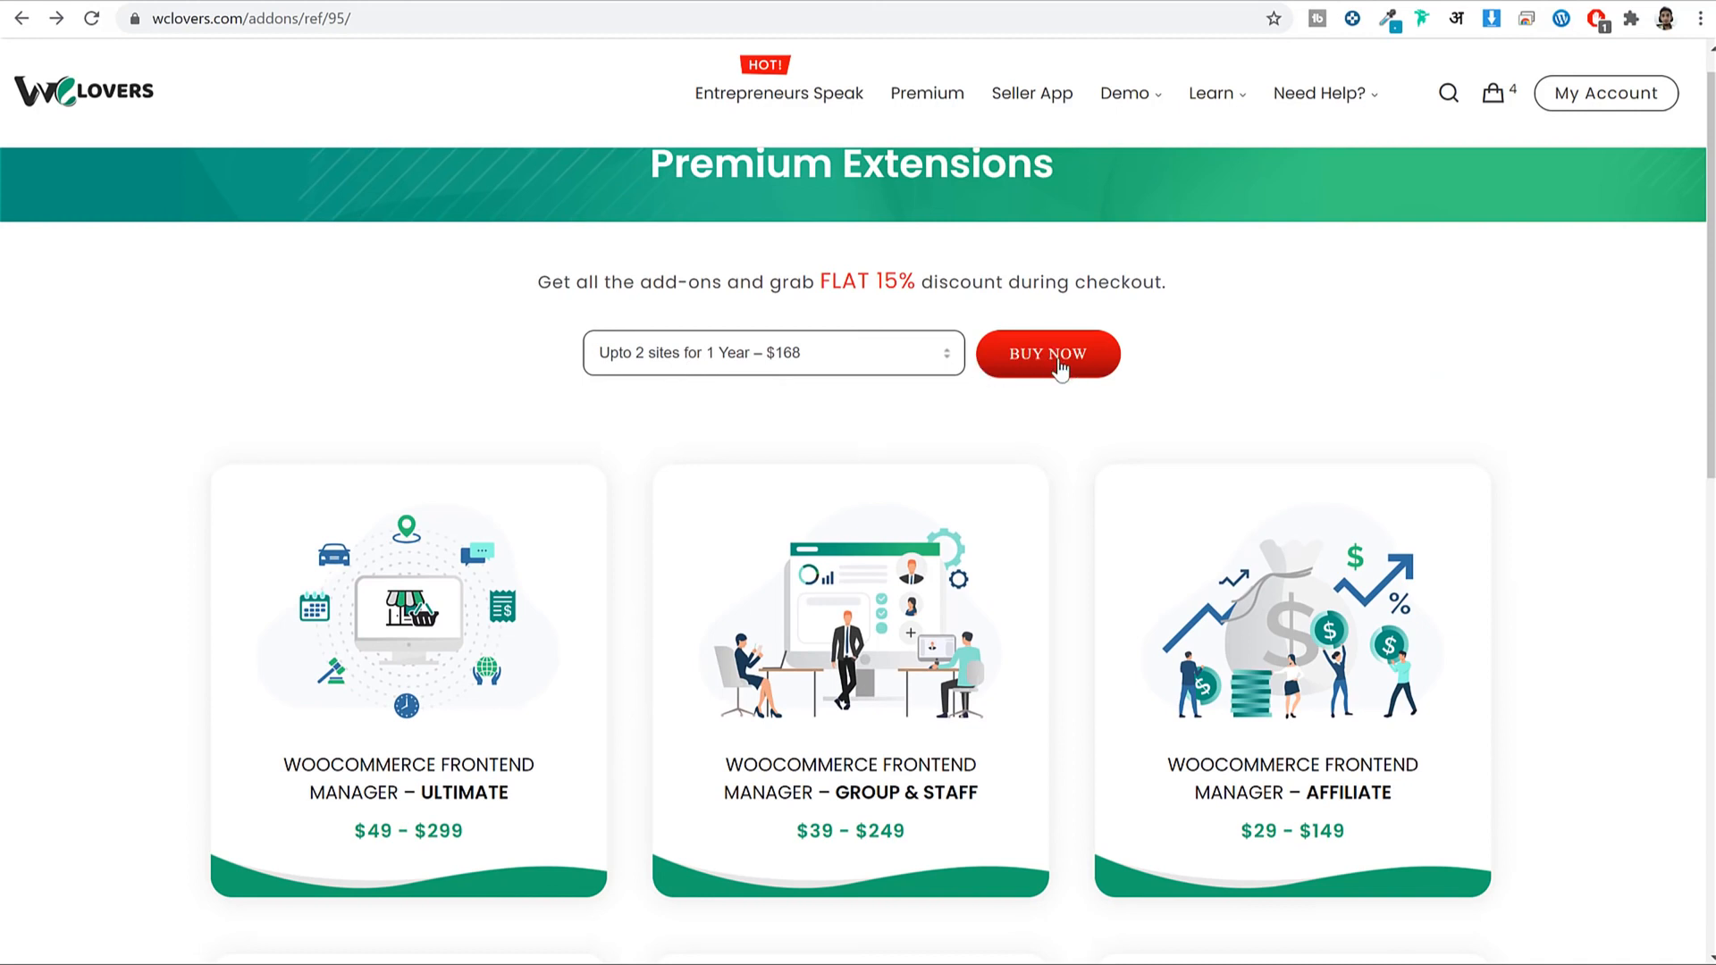
left_click(1609, 98)
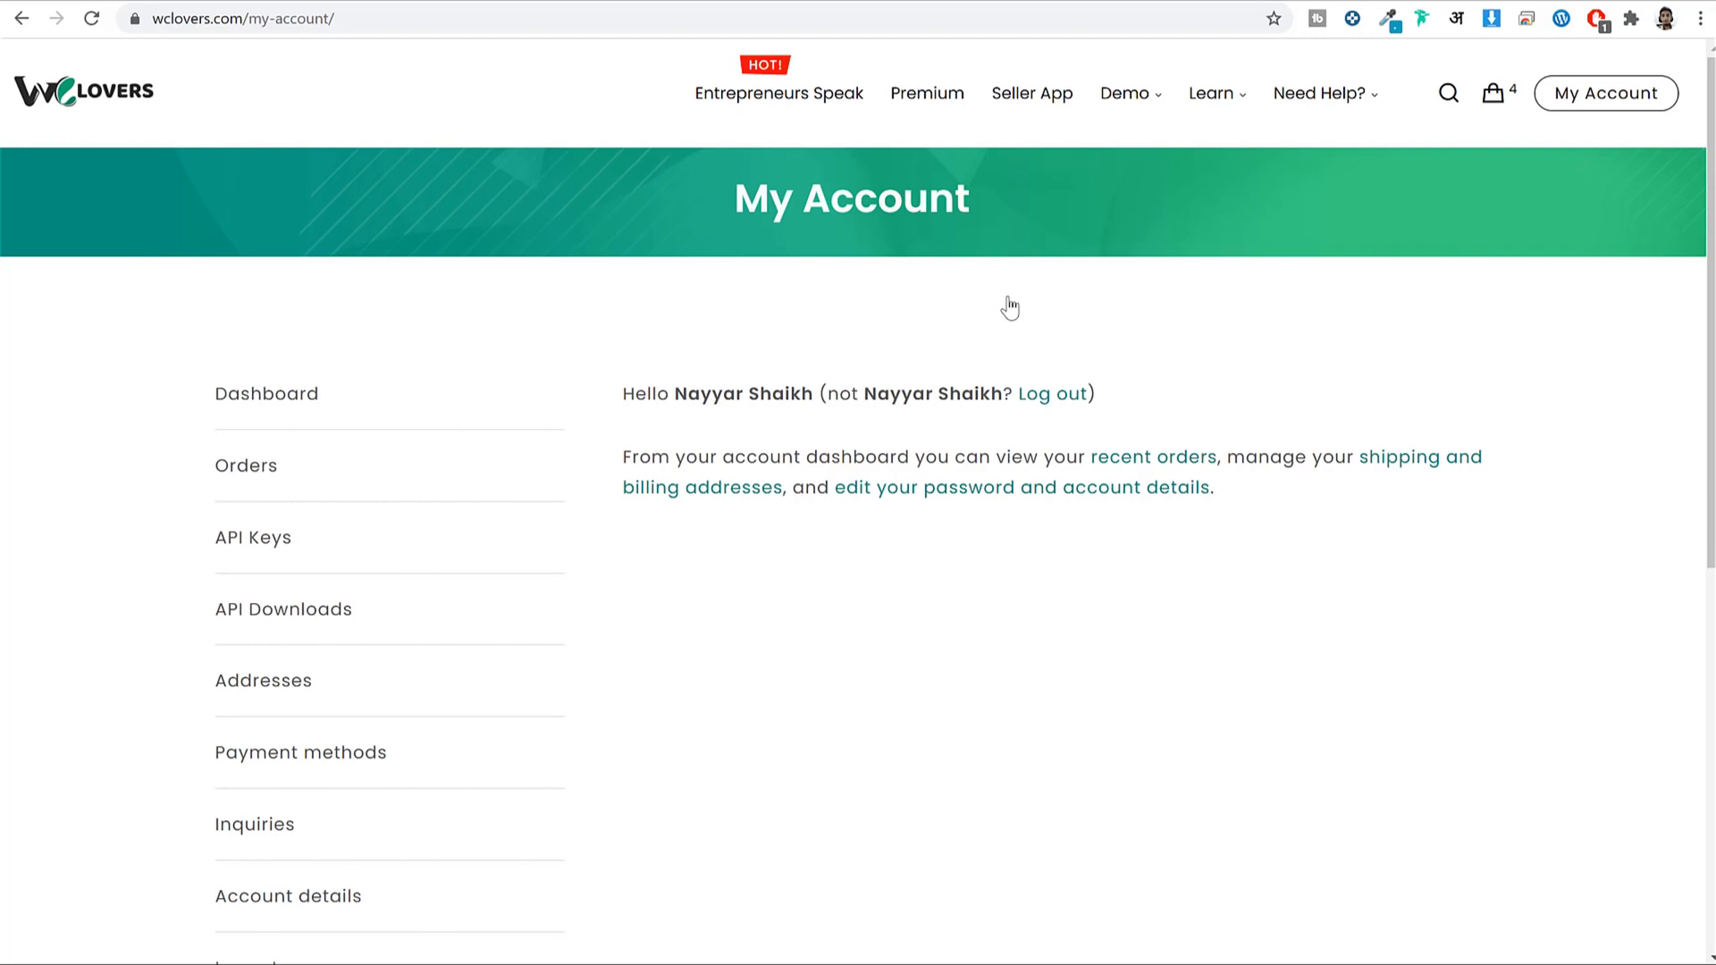
key("alt+Left")
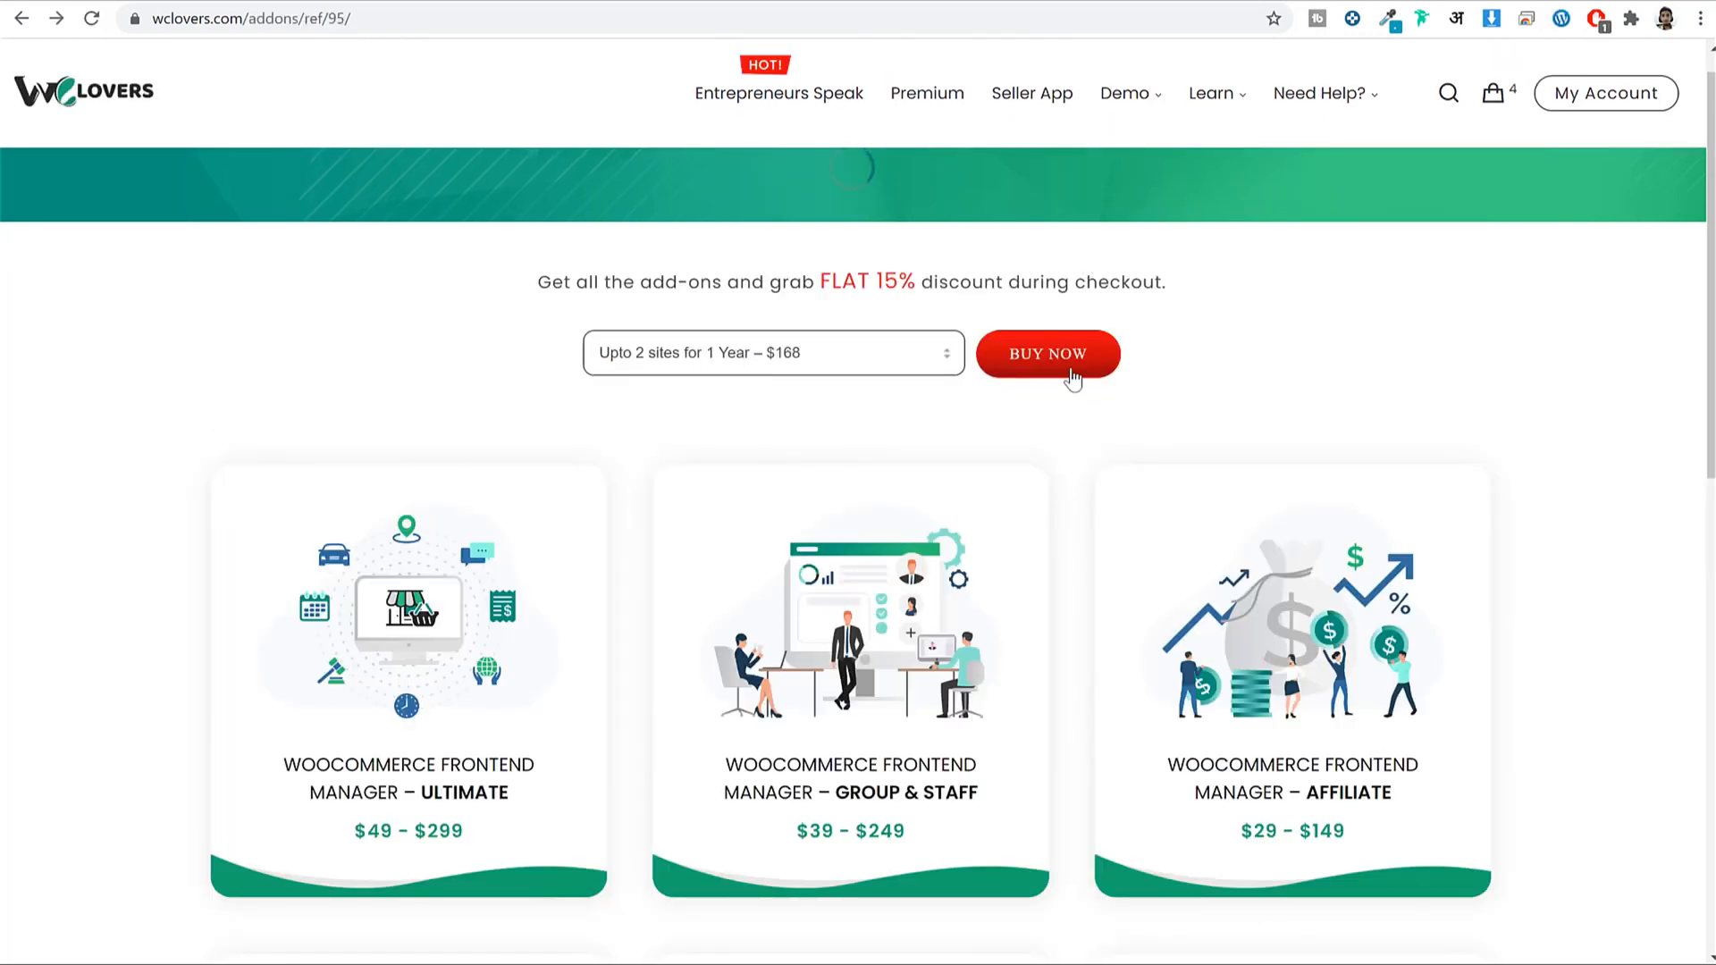
Buy the all-add-ons bundle to reach the wclovers.com checkout page.
left_click(1071, 370)
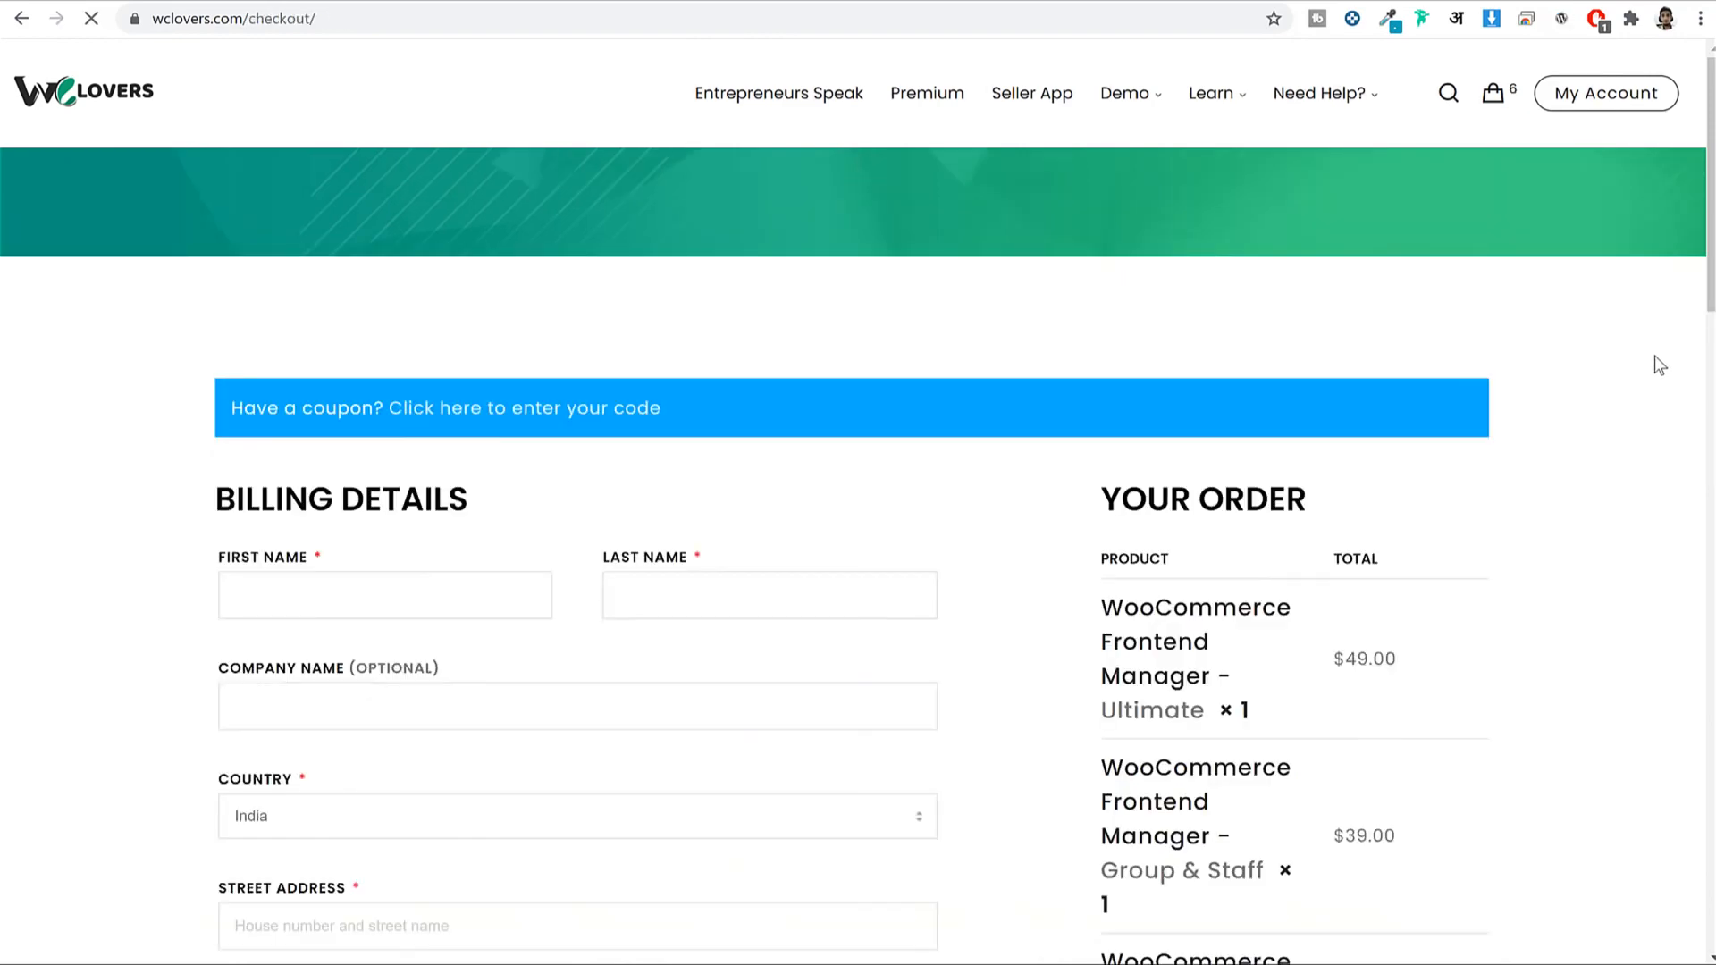
scroll(1660, 365, "down", 15)
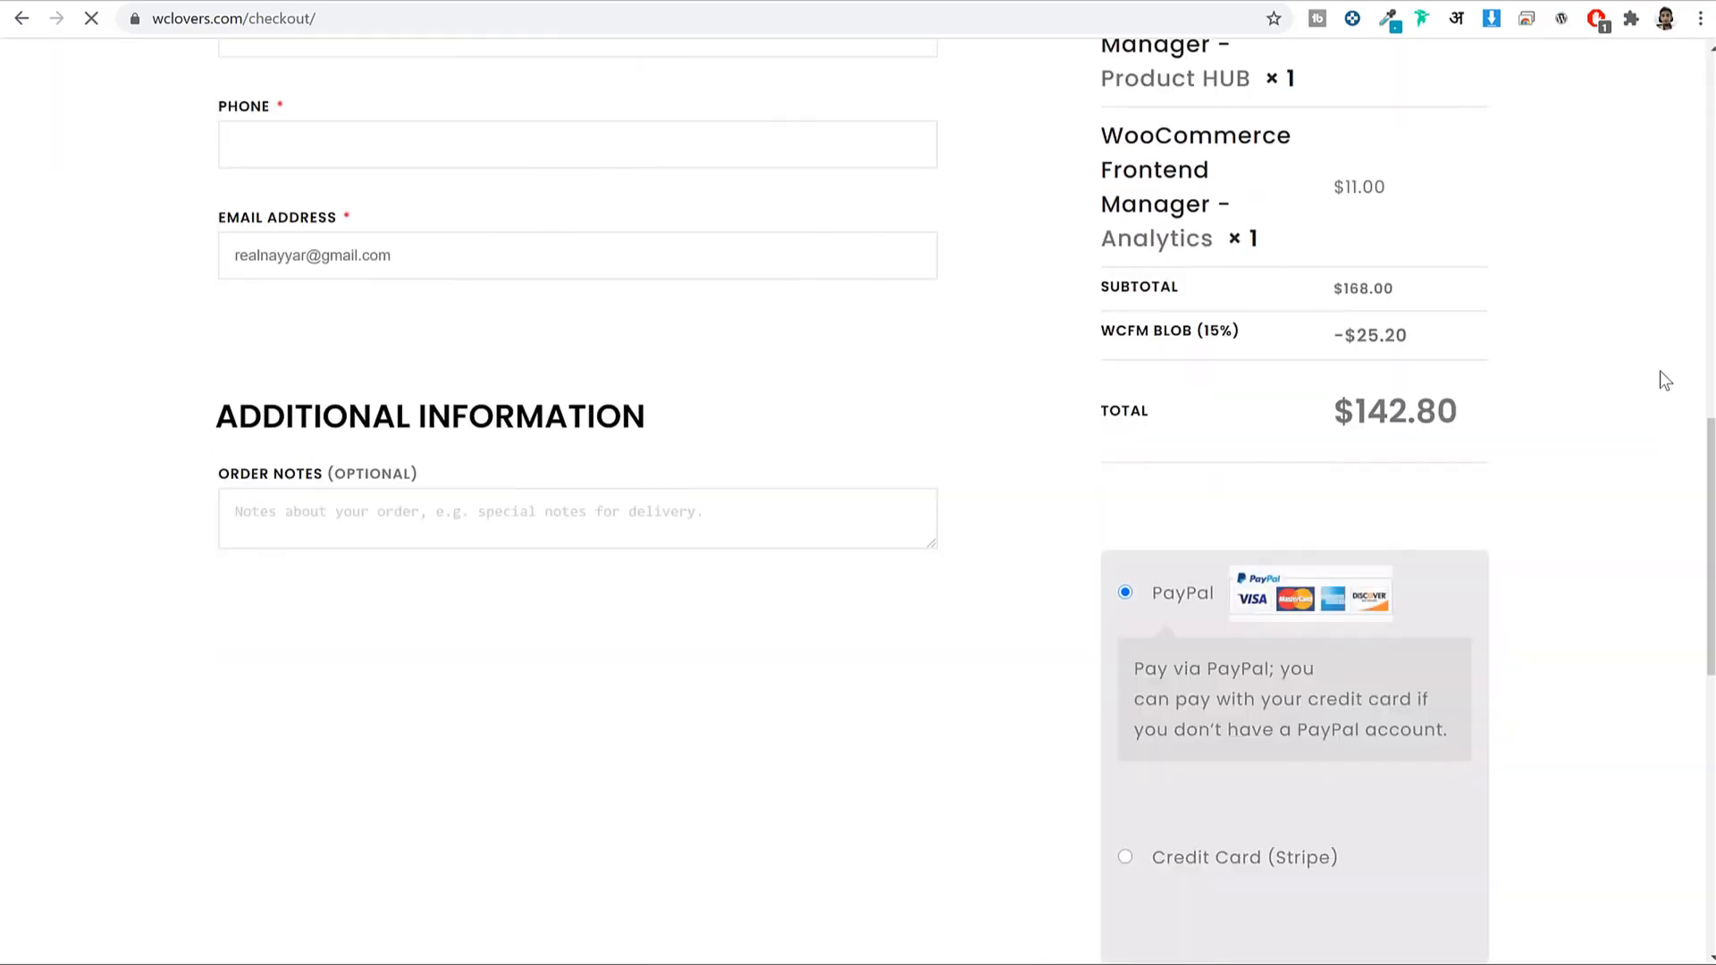
scroll(1660, 372, "down", 5)
scroll(1242, 413, "up", 1)
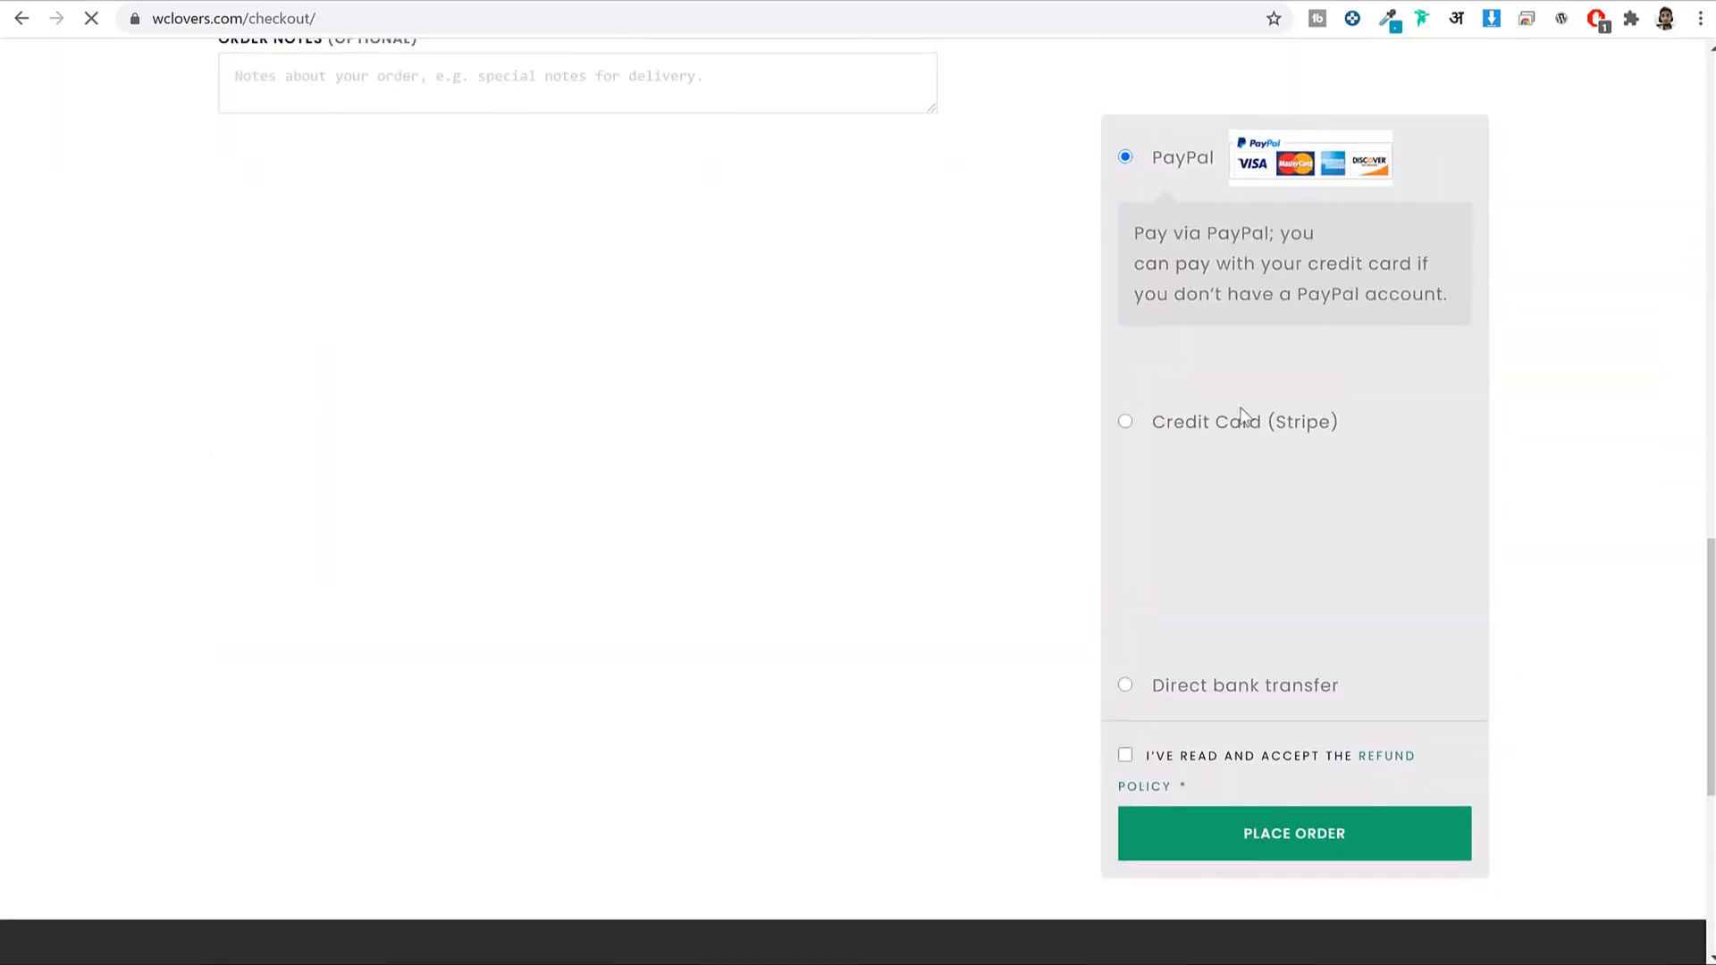
Compare the Credit Card (Stripe), Direct bank transfer and PayPal payment options.
left_click(1238, 429)
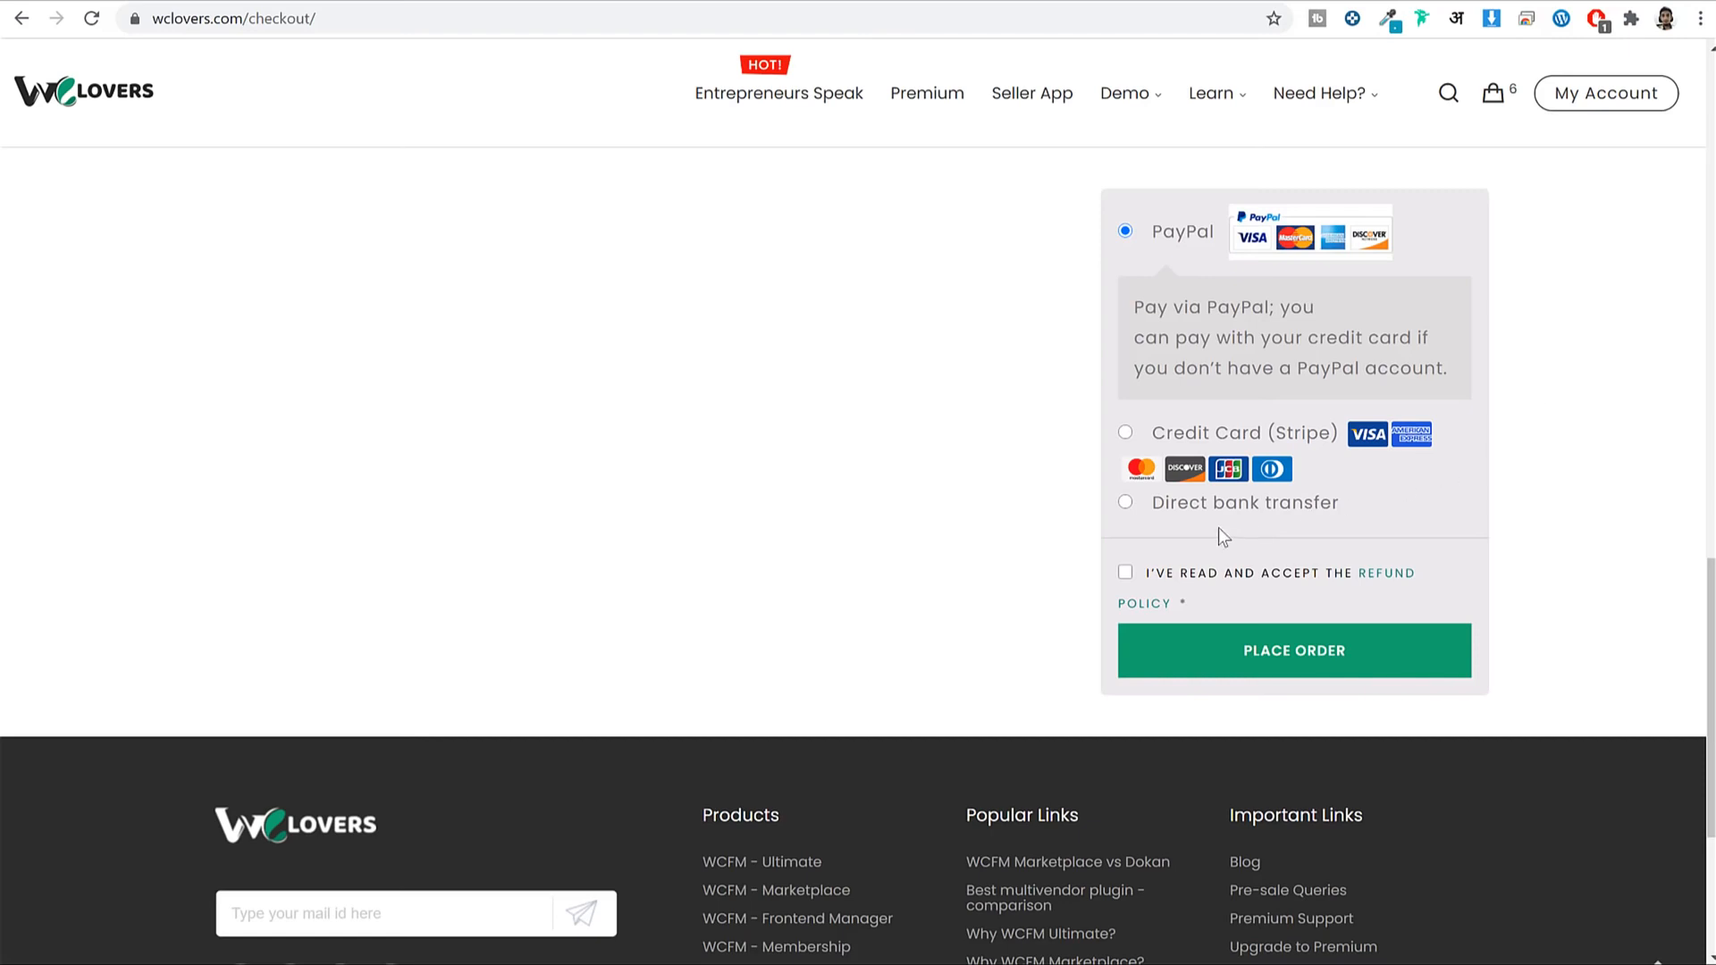
left_click(1210, 503)
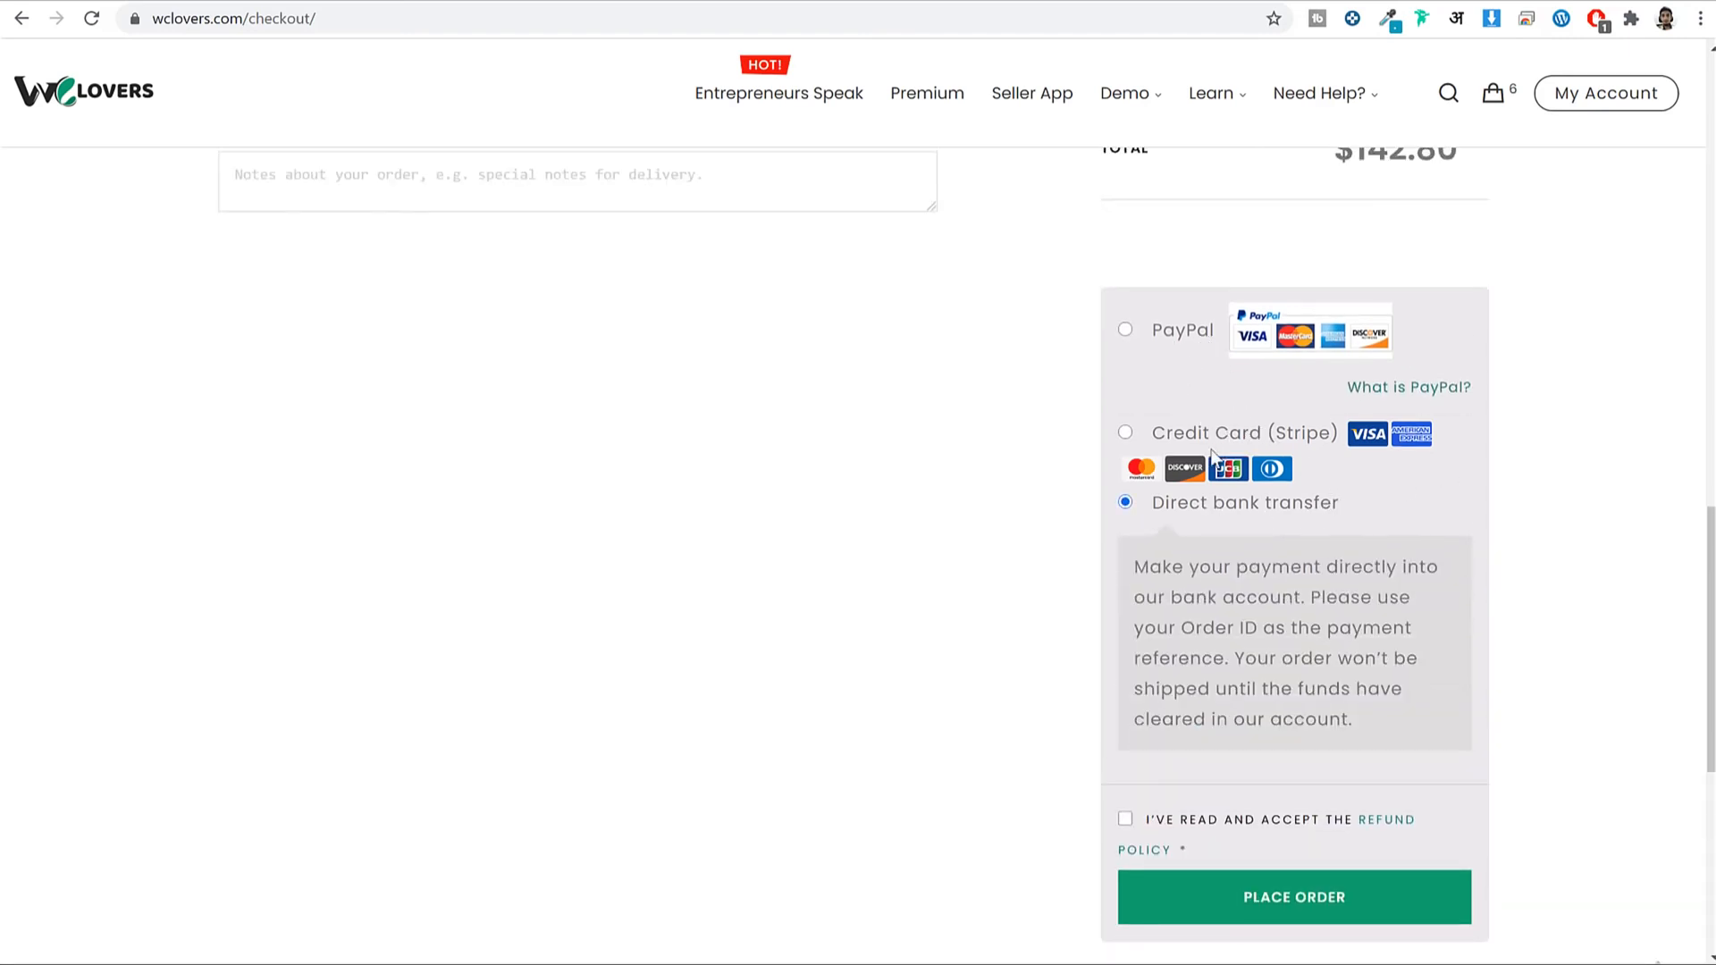
left_click_drag(1162, 504, 1283, 509)
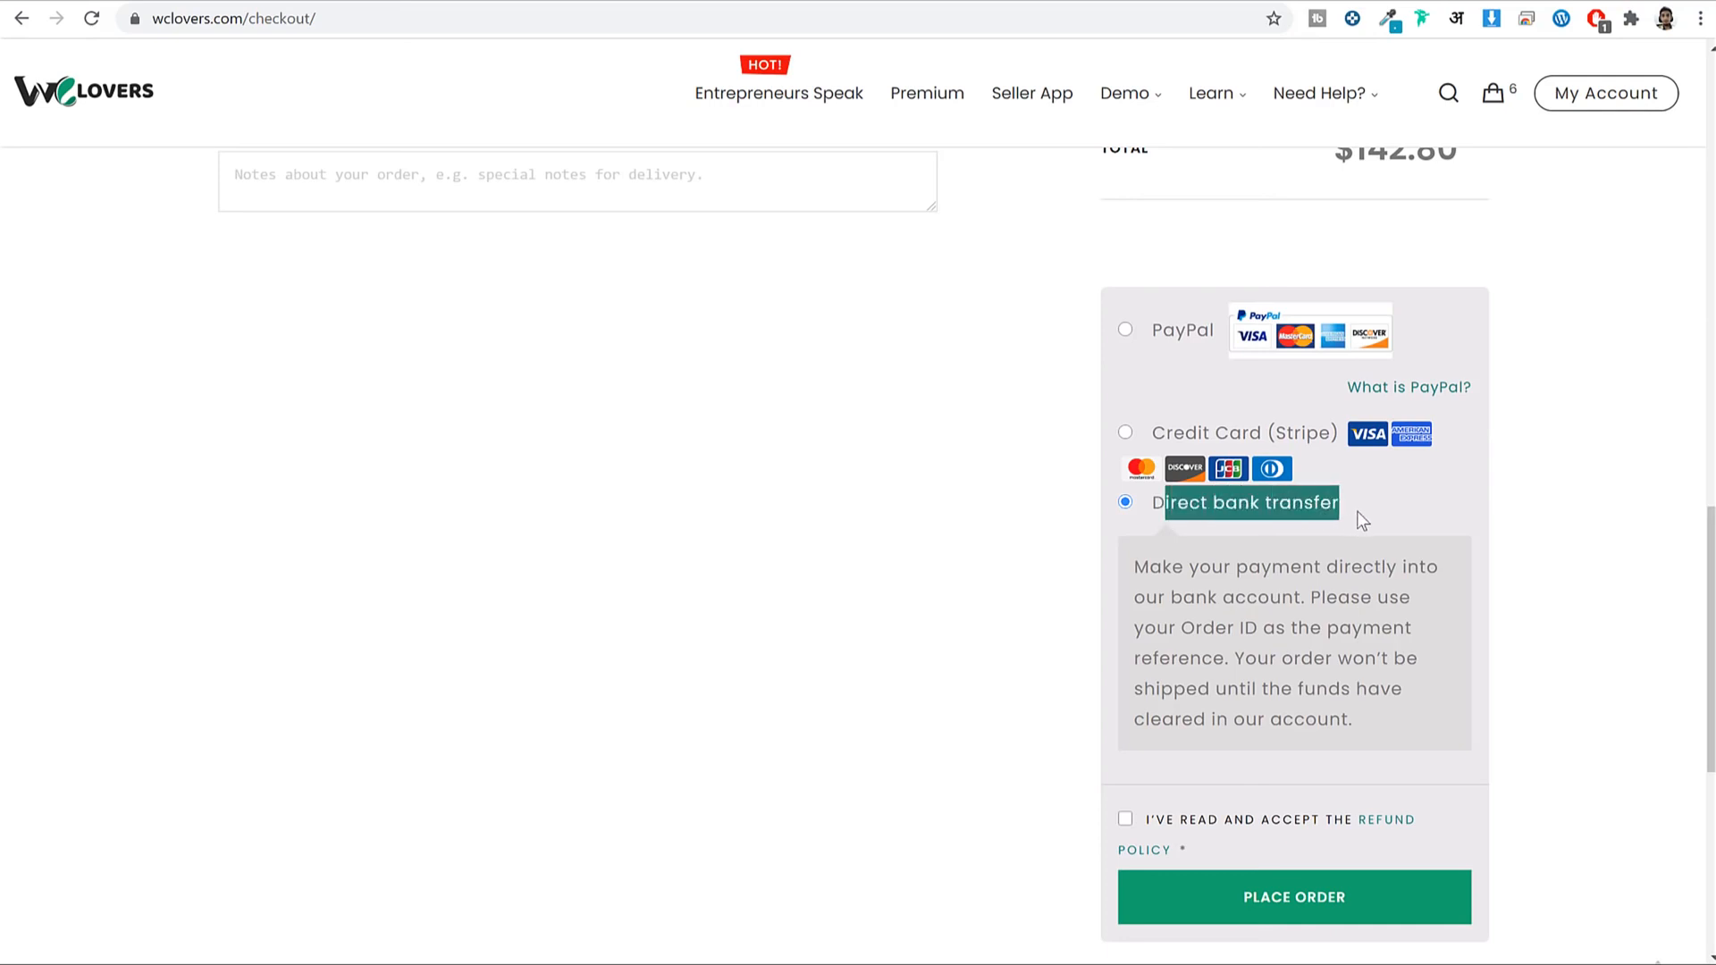
scroll(1392, 520, "down", 2)
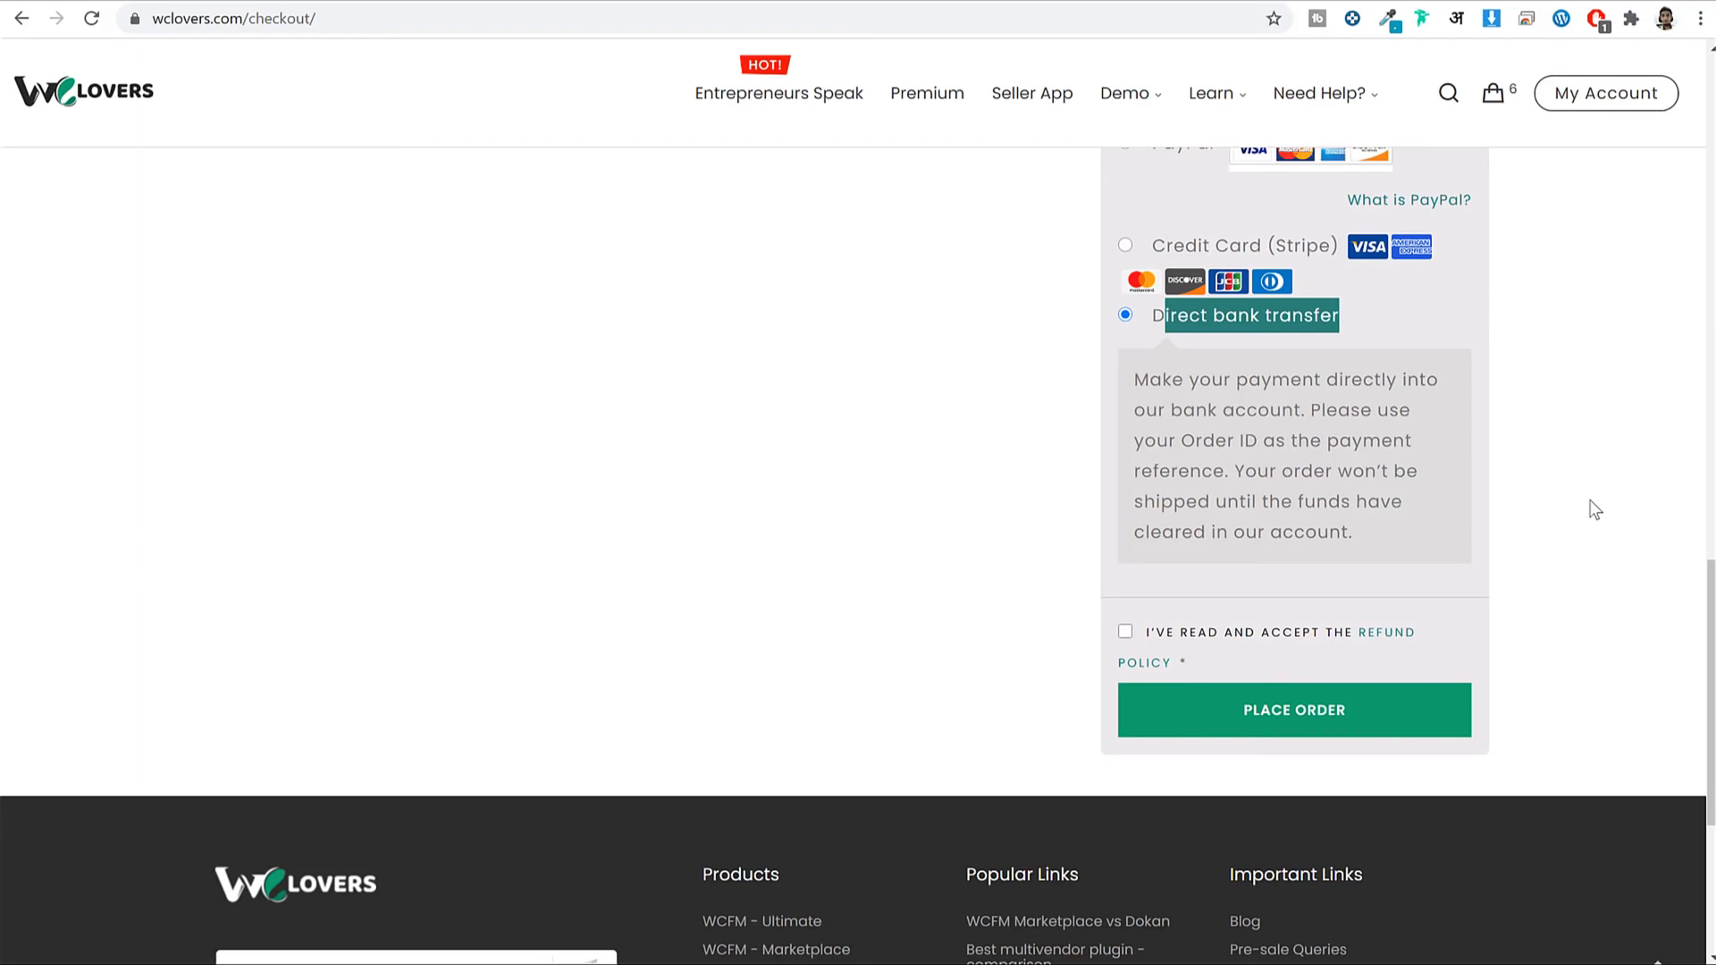
scroll(1647, 372, "up", 2)
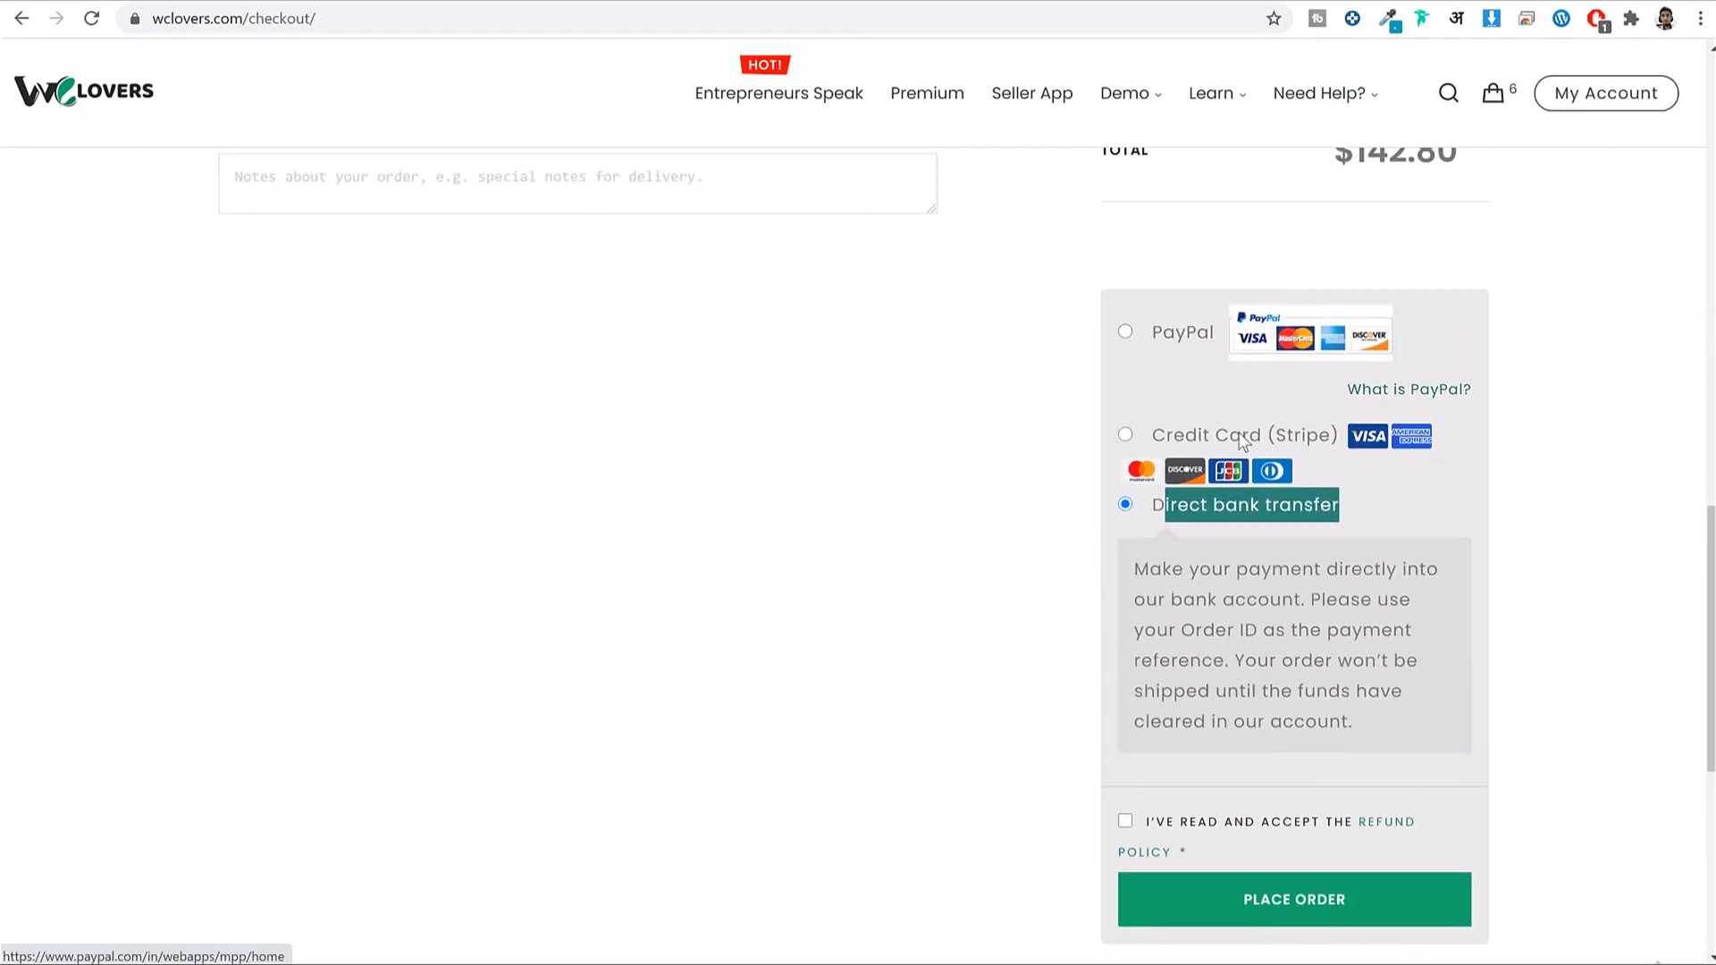
left_click(1199, 434)
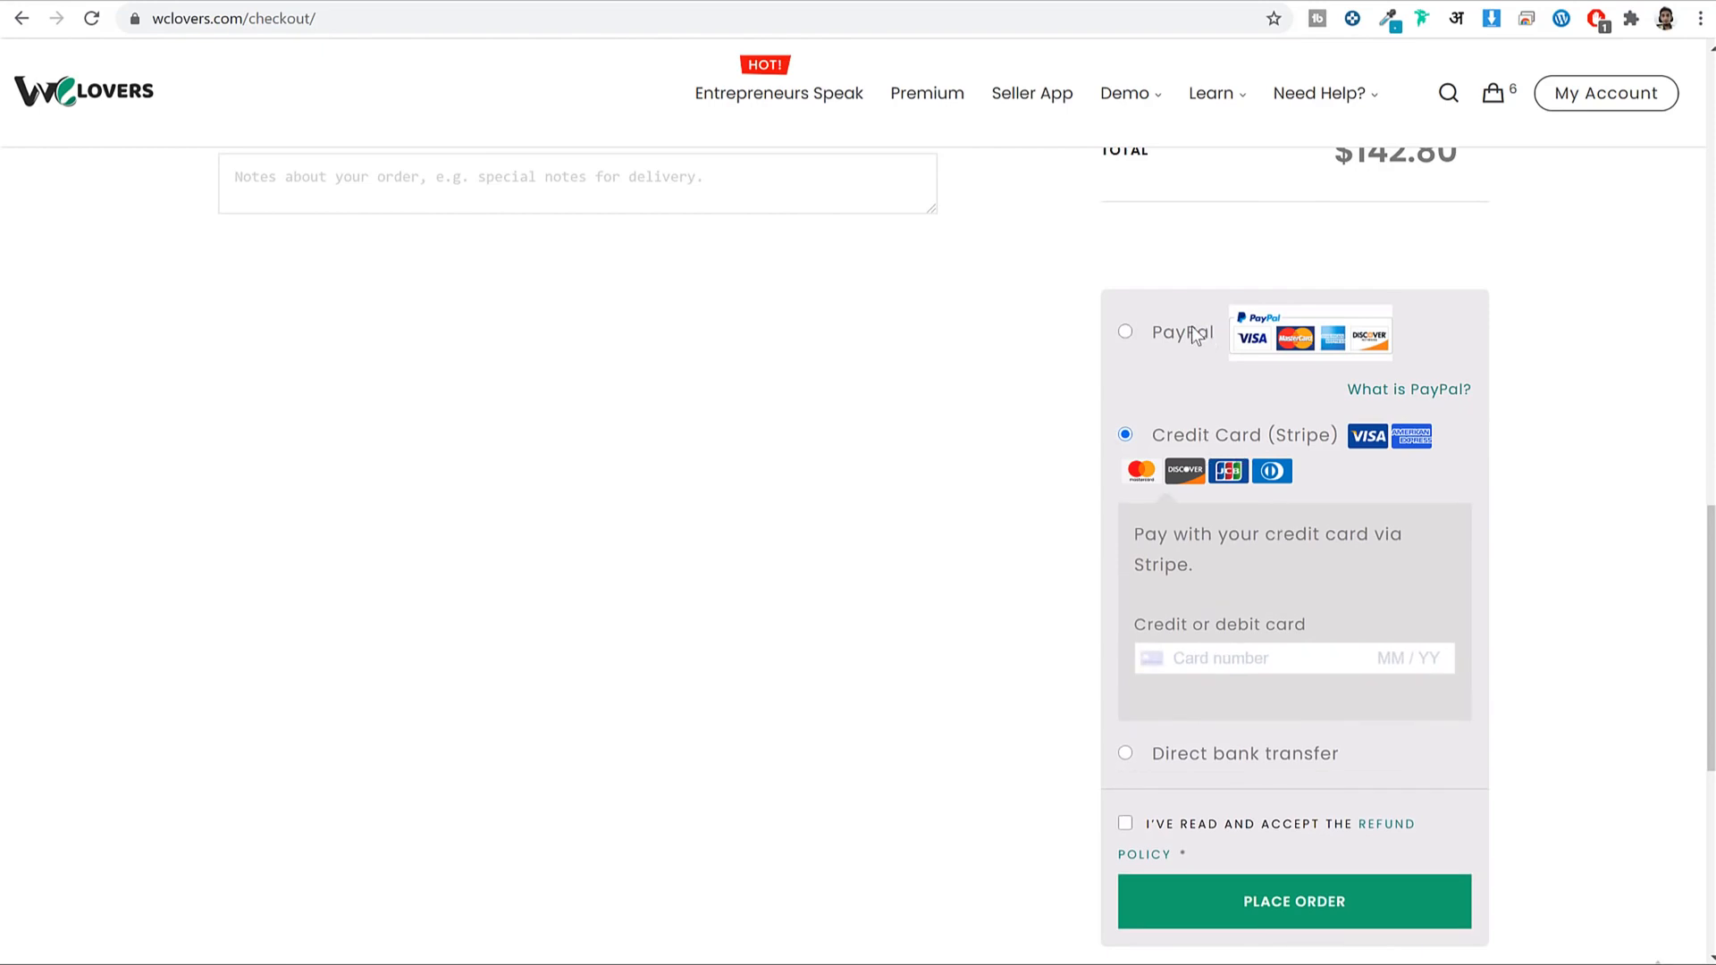
left_click(1195, 333)
left_click(1196, 535)
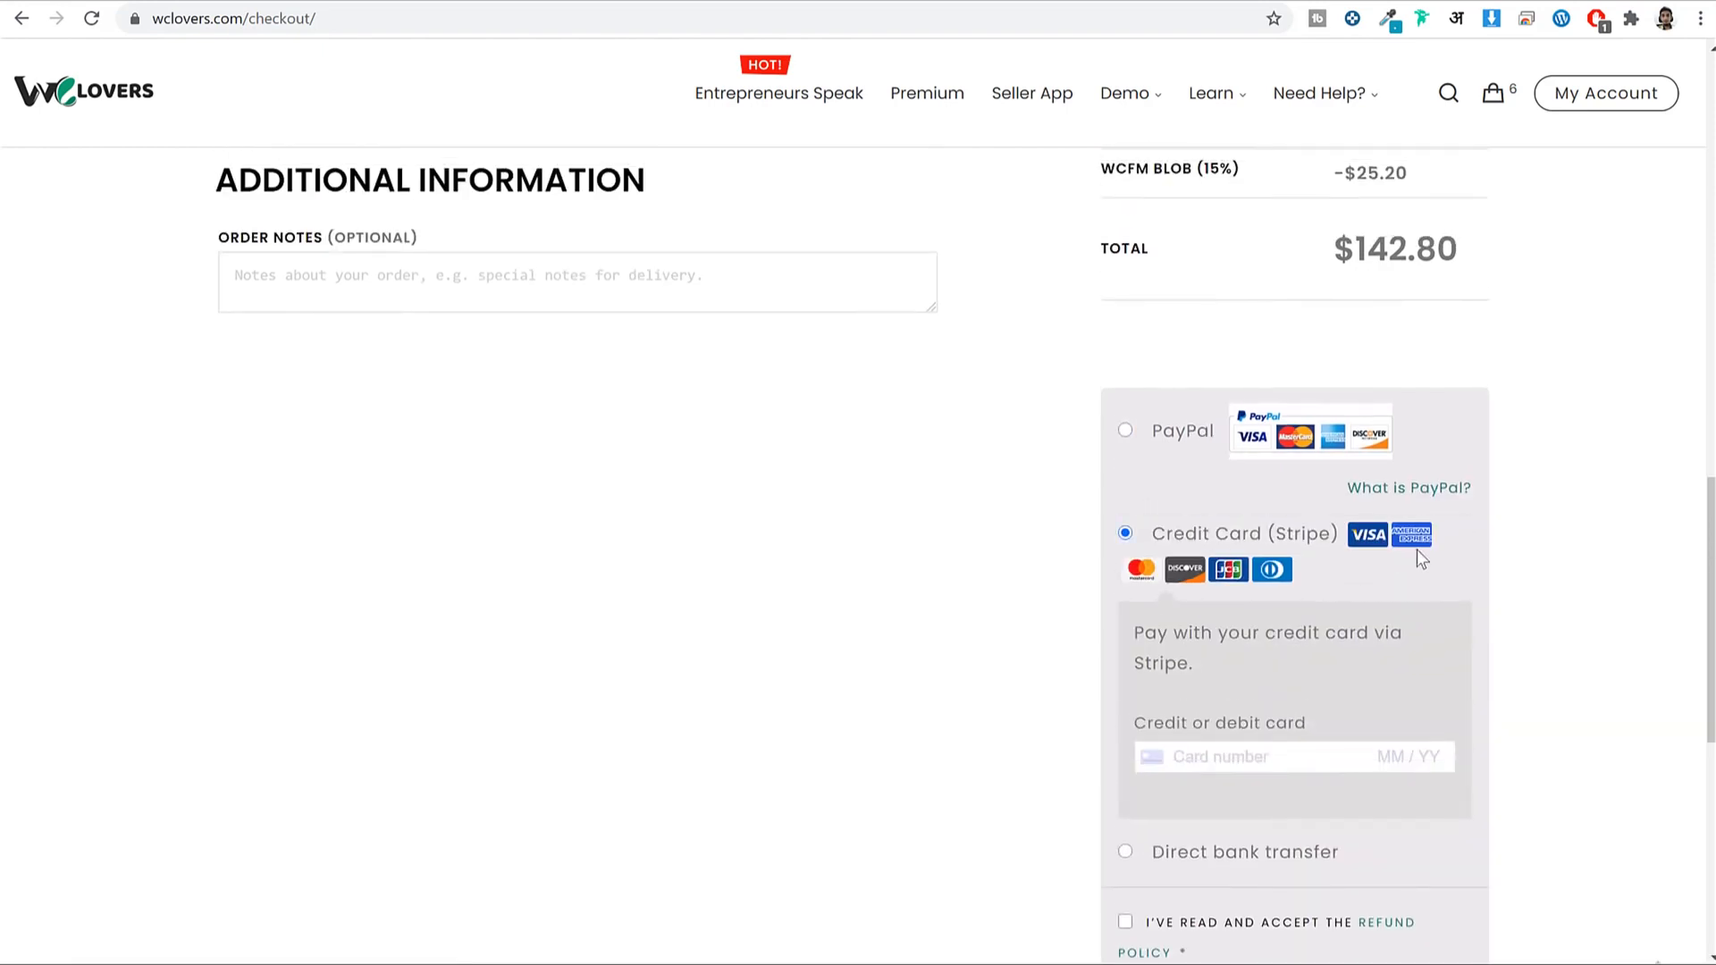
Settle on Direct bank transfer as the payment method.
scroll(1498, 590, "down", 4)
scroll(1383, 498, "up", 3)
left_click(1323, 499)
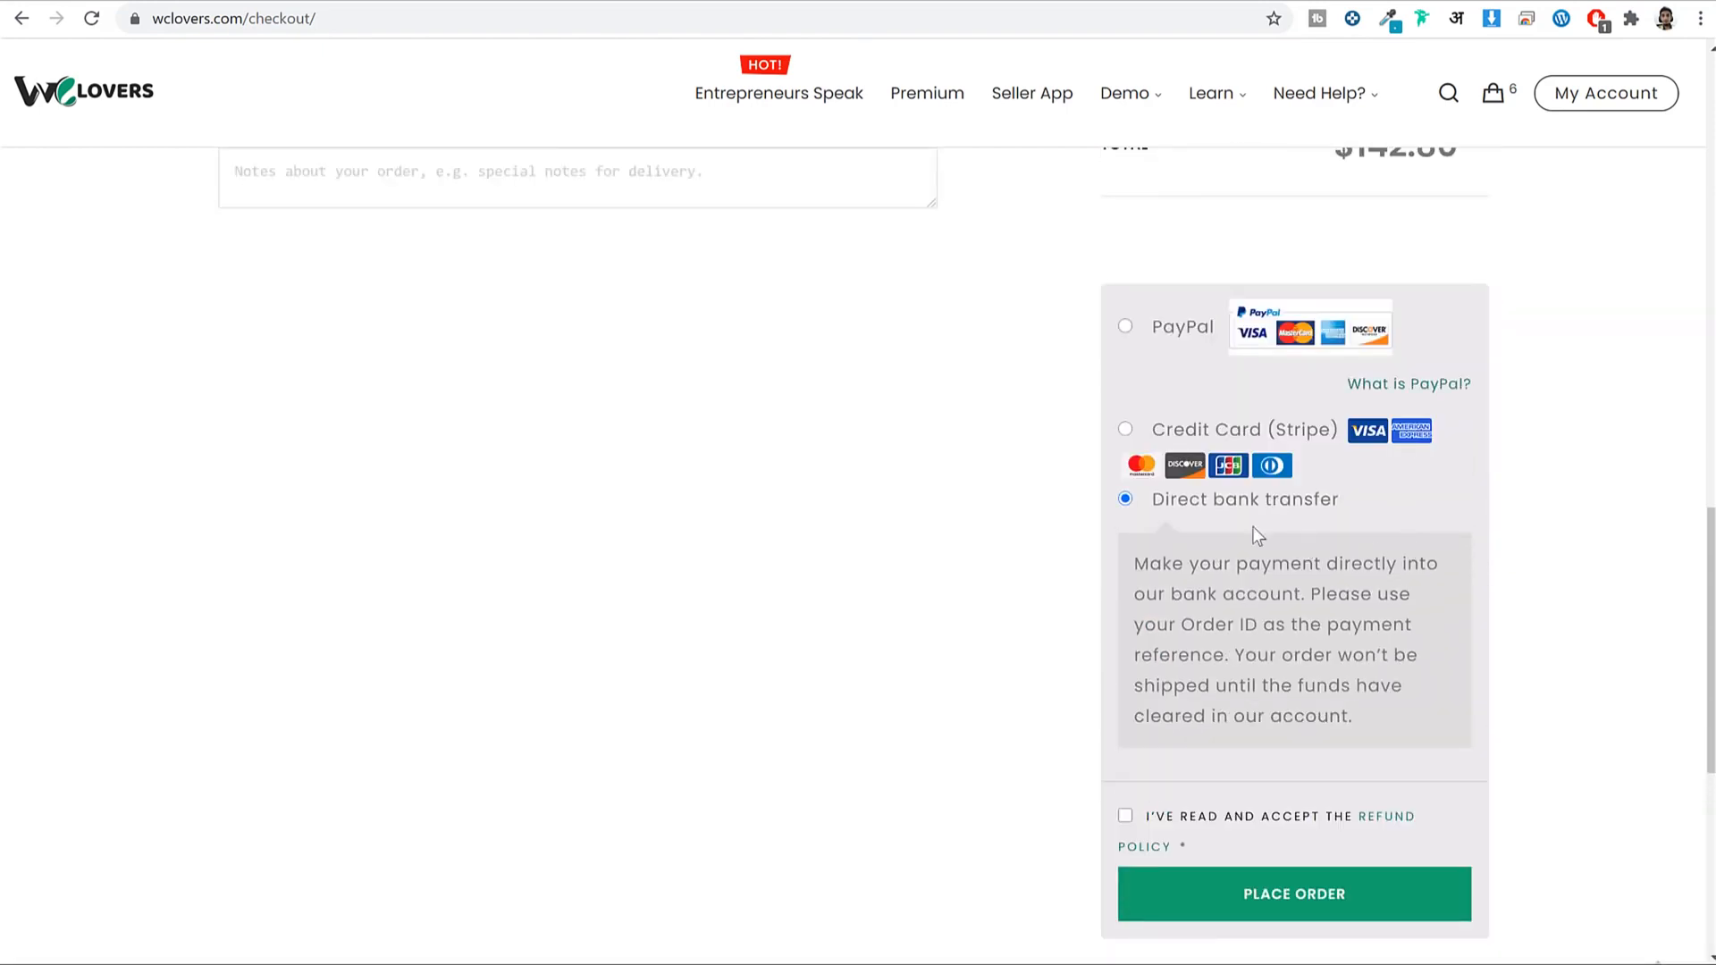
left_click_drag(1344, 499, 1150, 498)
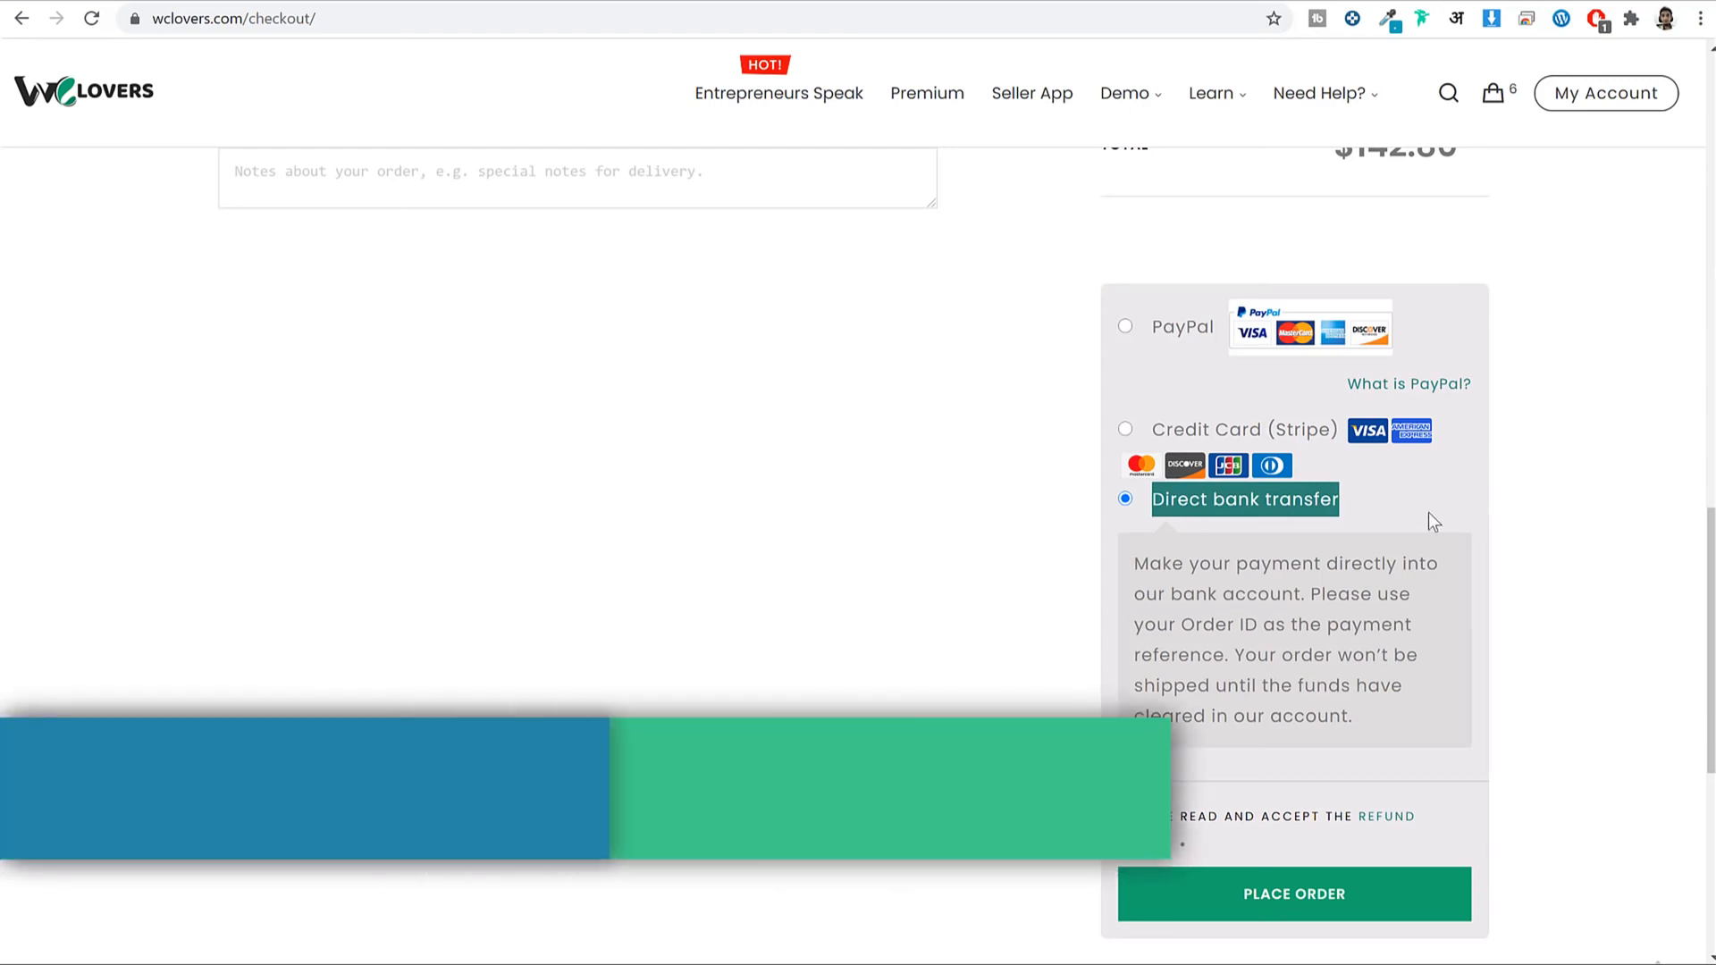
left_click(1268, 522)
left_click_drag(1148, 497, 1345, 506)
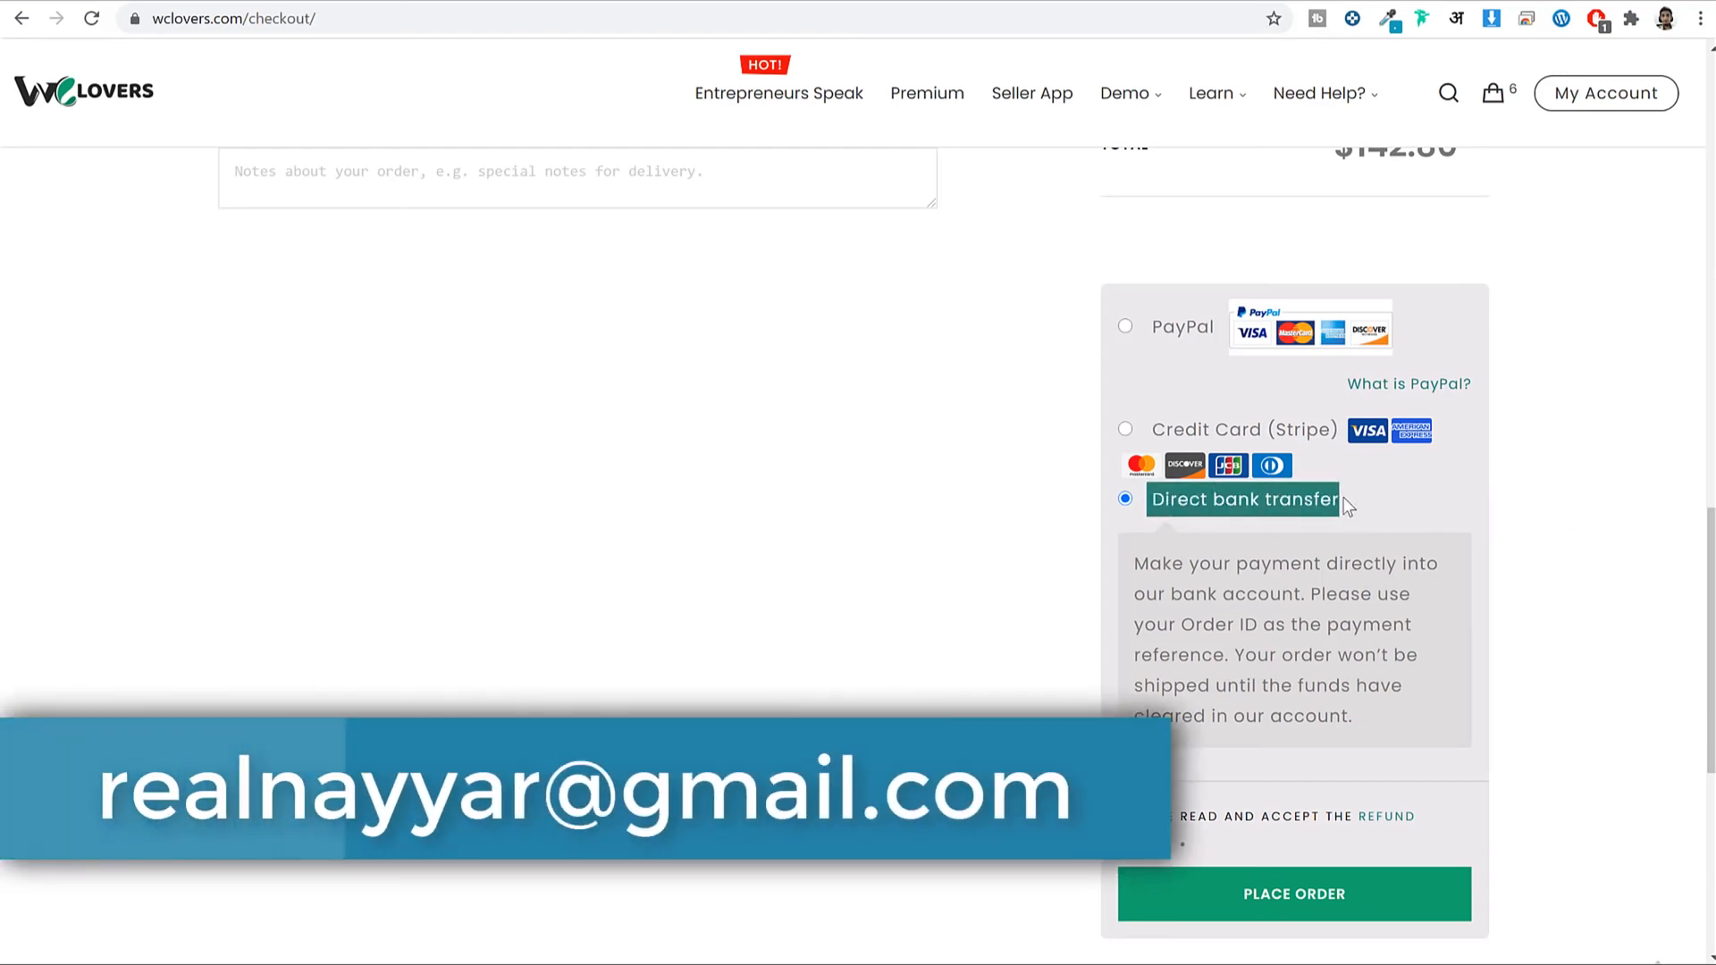
left_click(1345, 506)
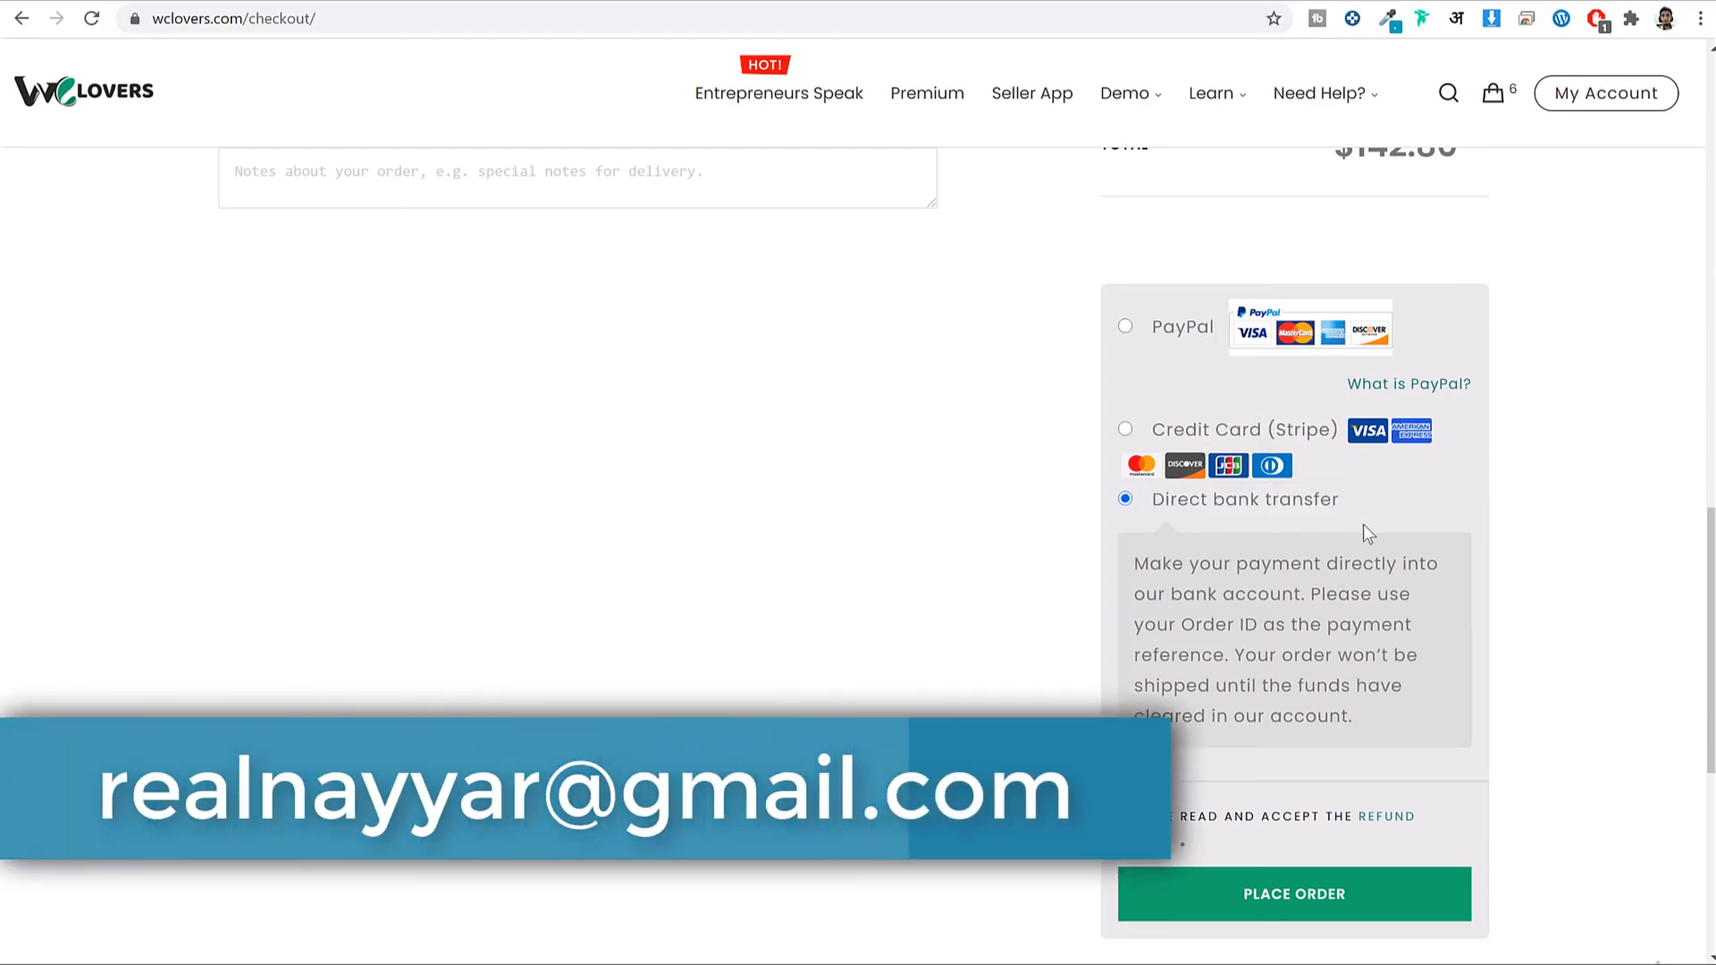
left_click_drag(1341, 500, 1145, 508)
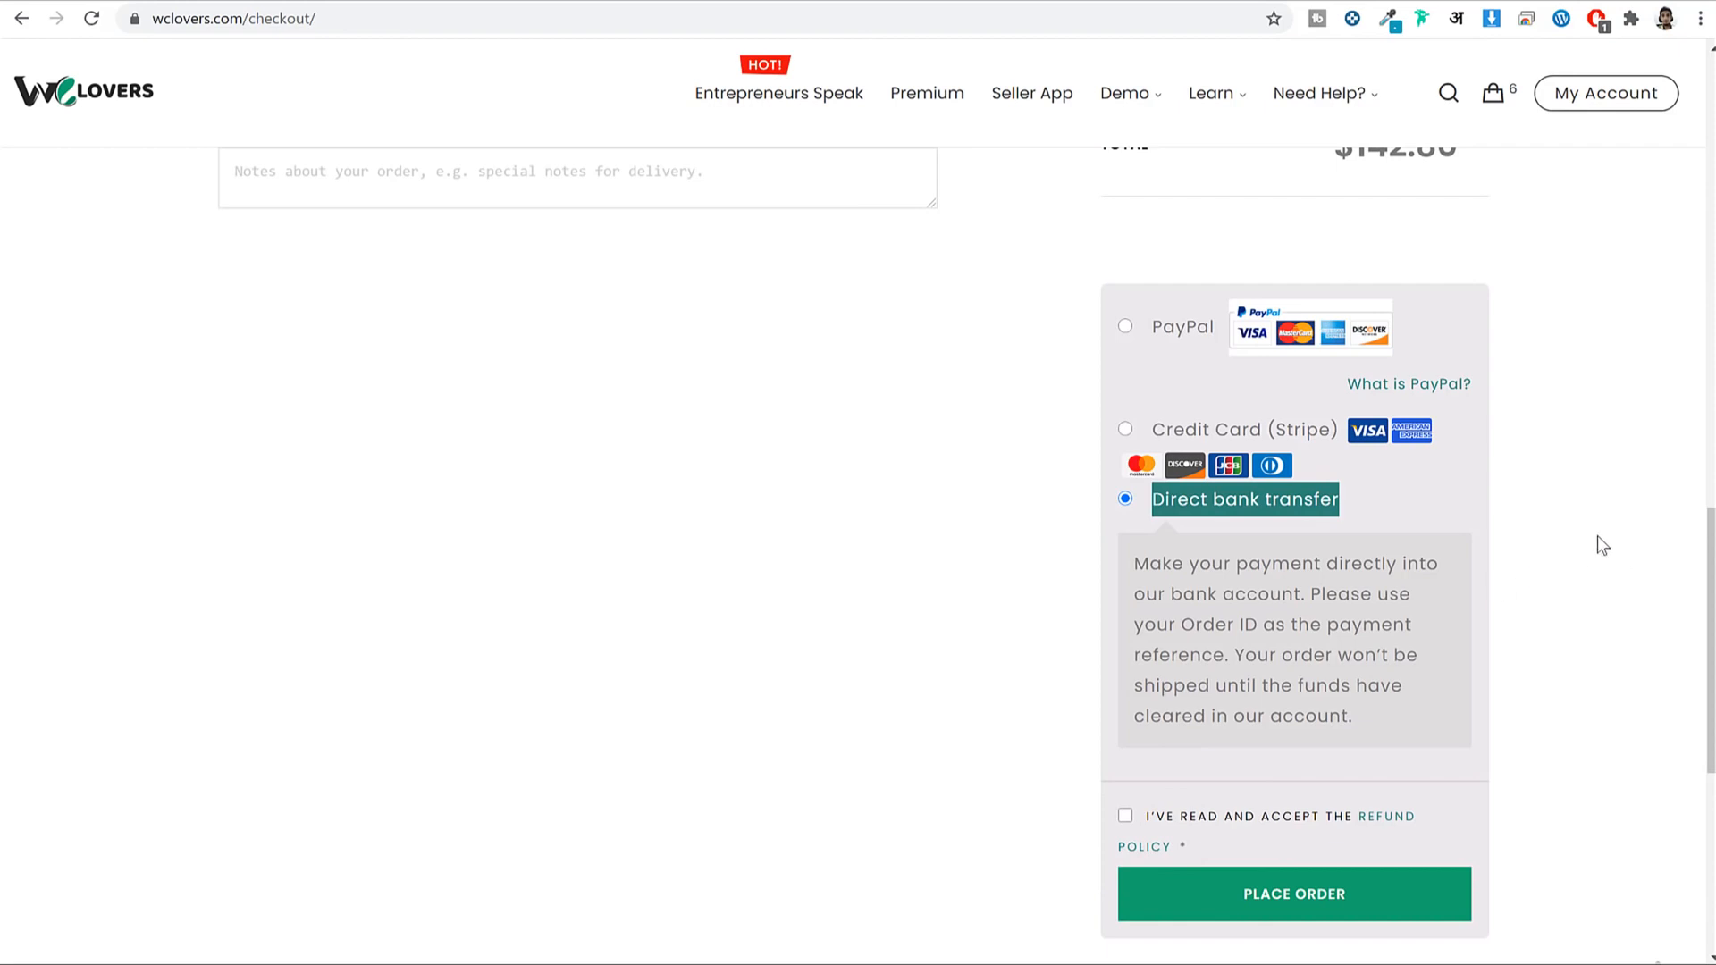
scroll(1589, 540, "up", 15)
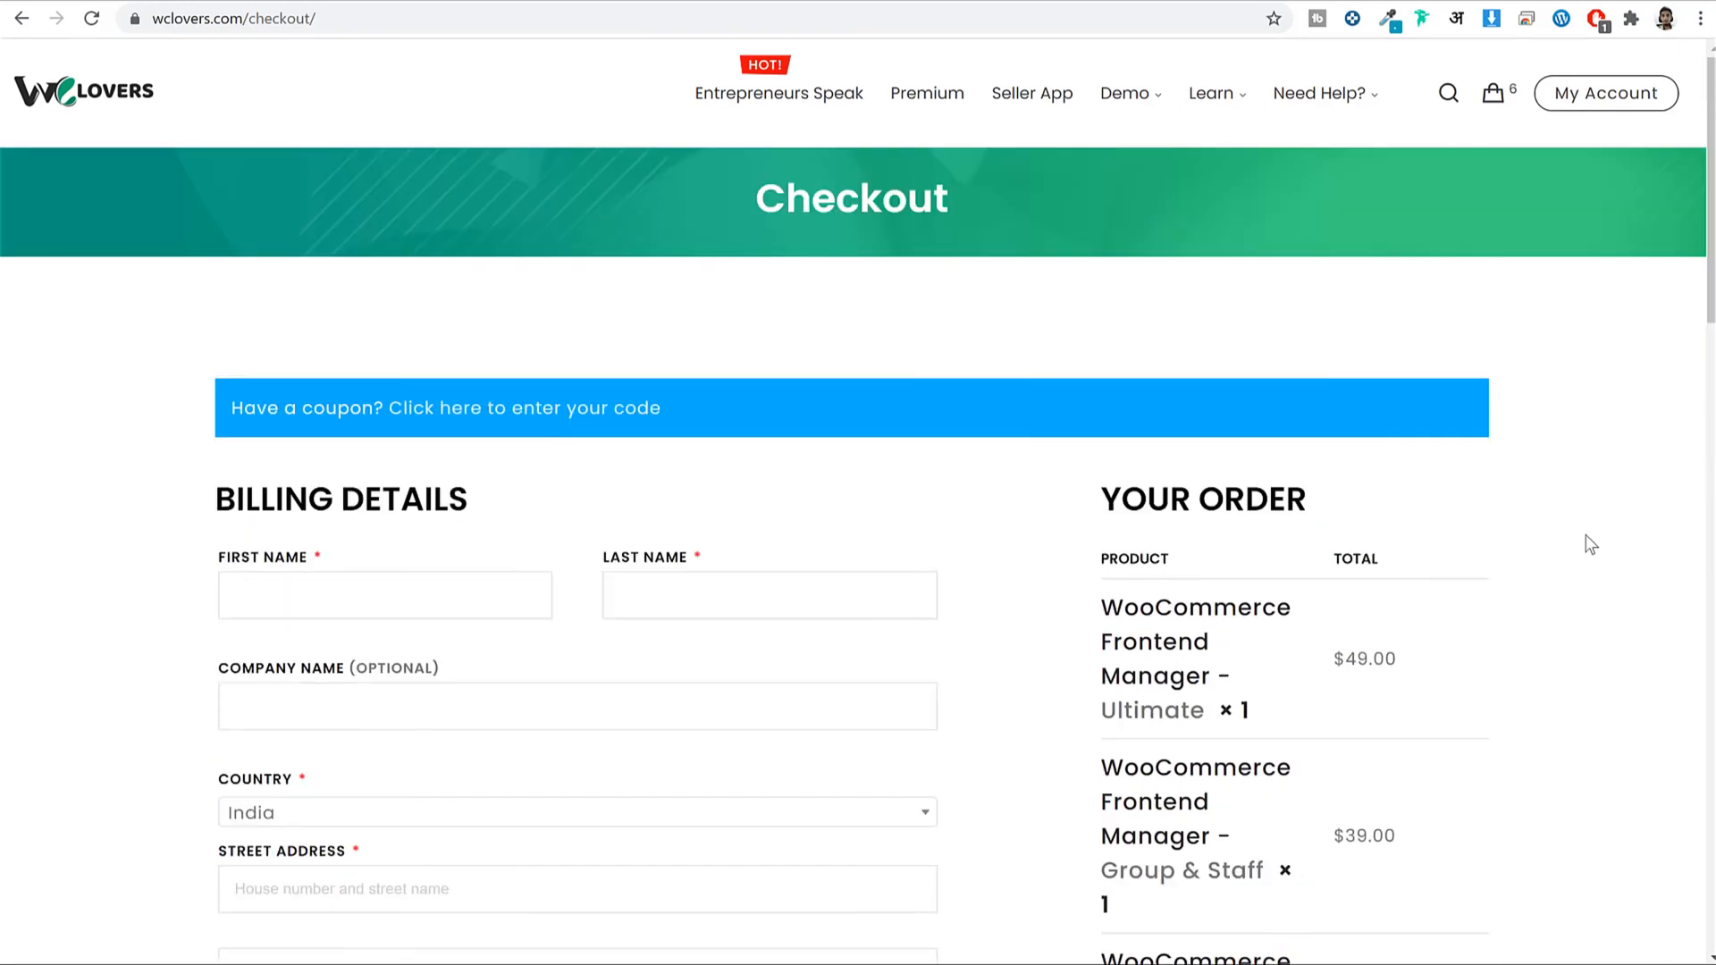
Open the My Account API Downloads list of add-ons.
left_click(1606, 97)
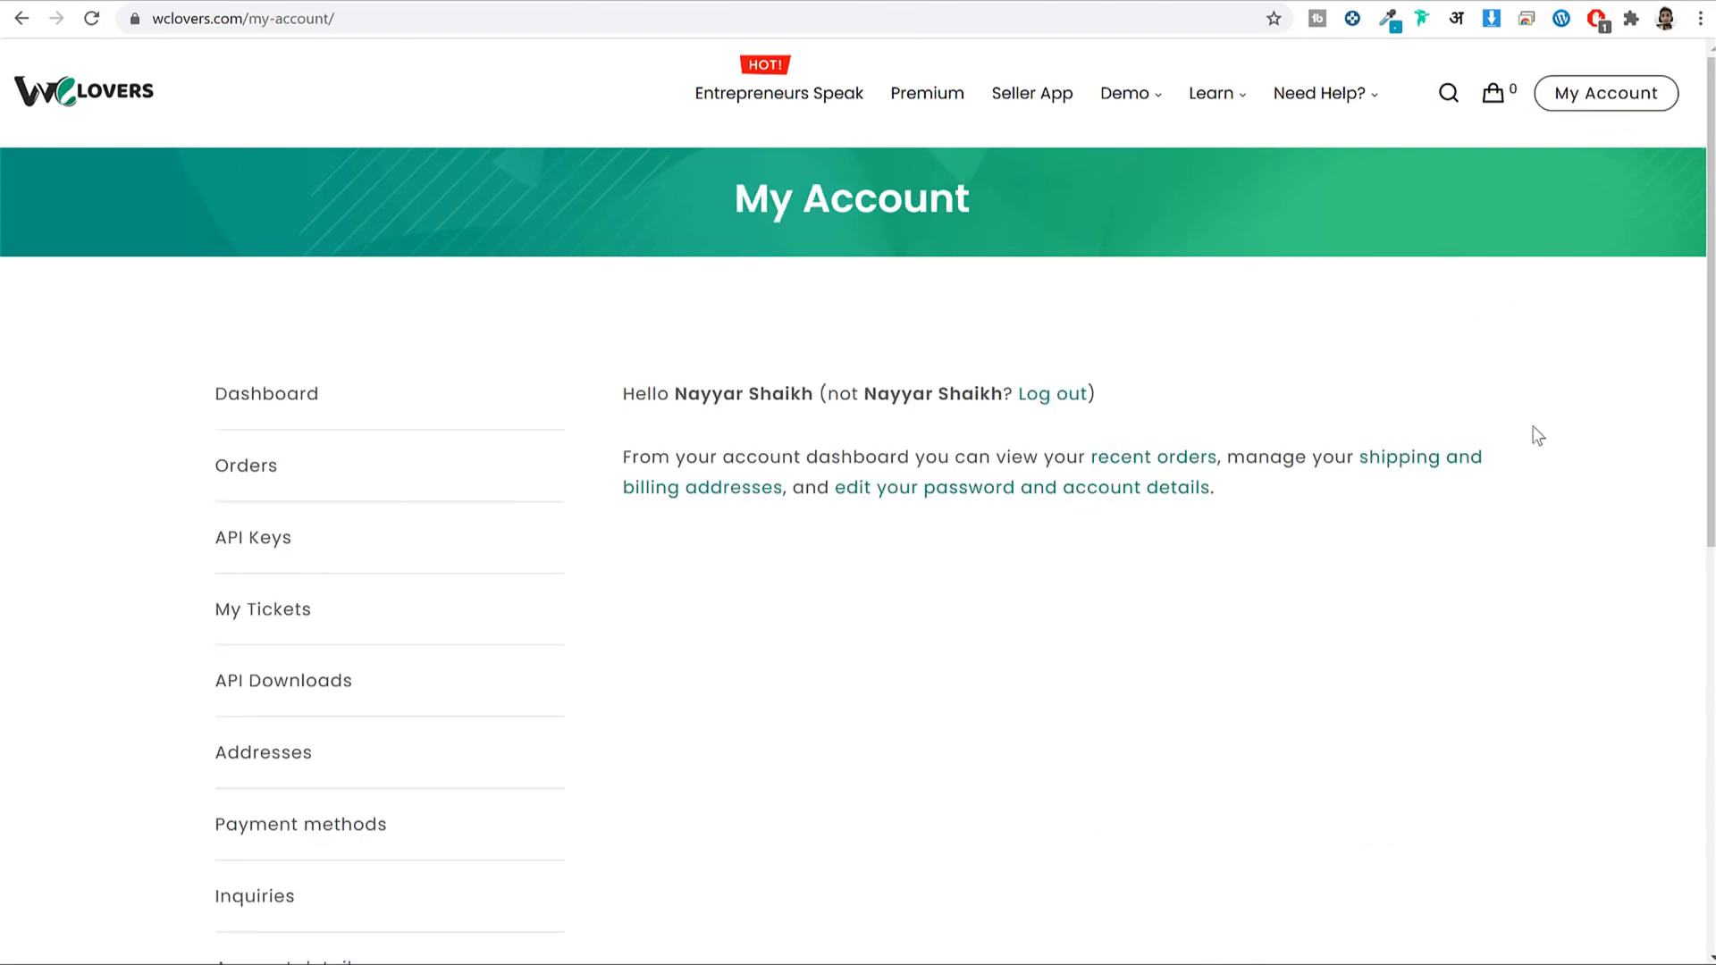
left_click(320, 679)
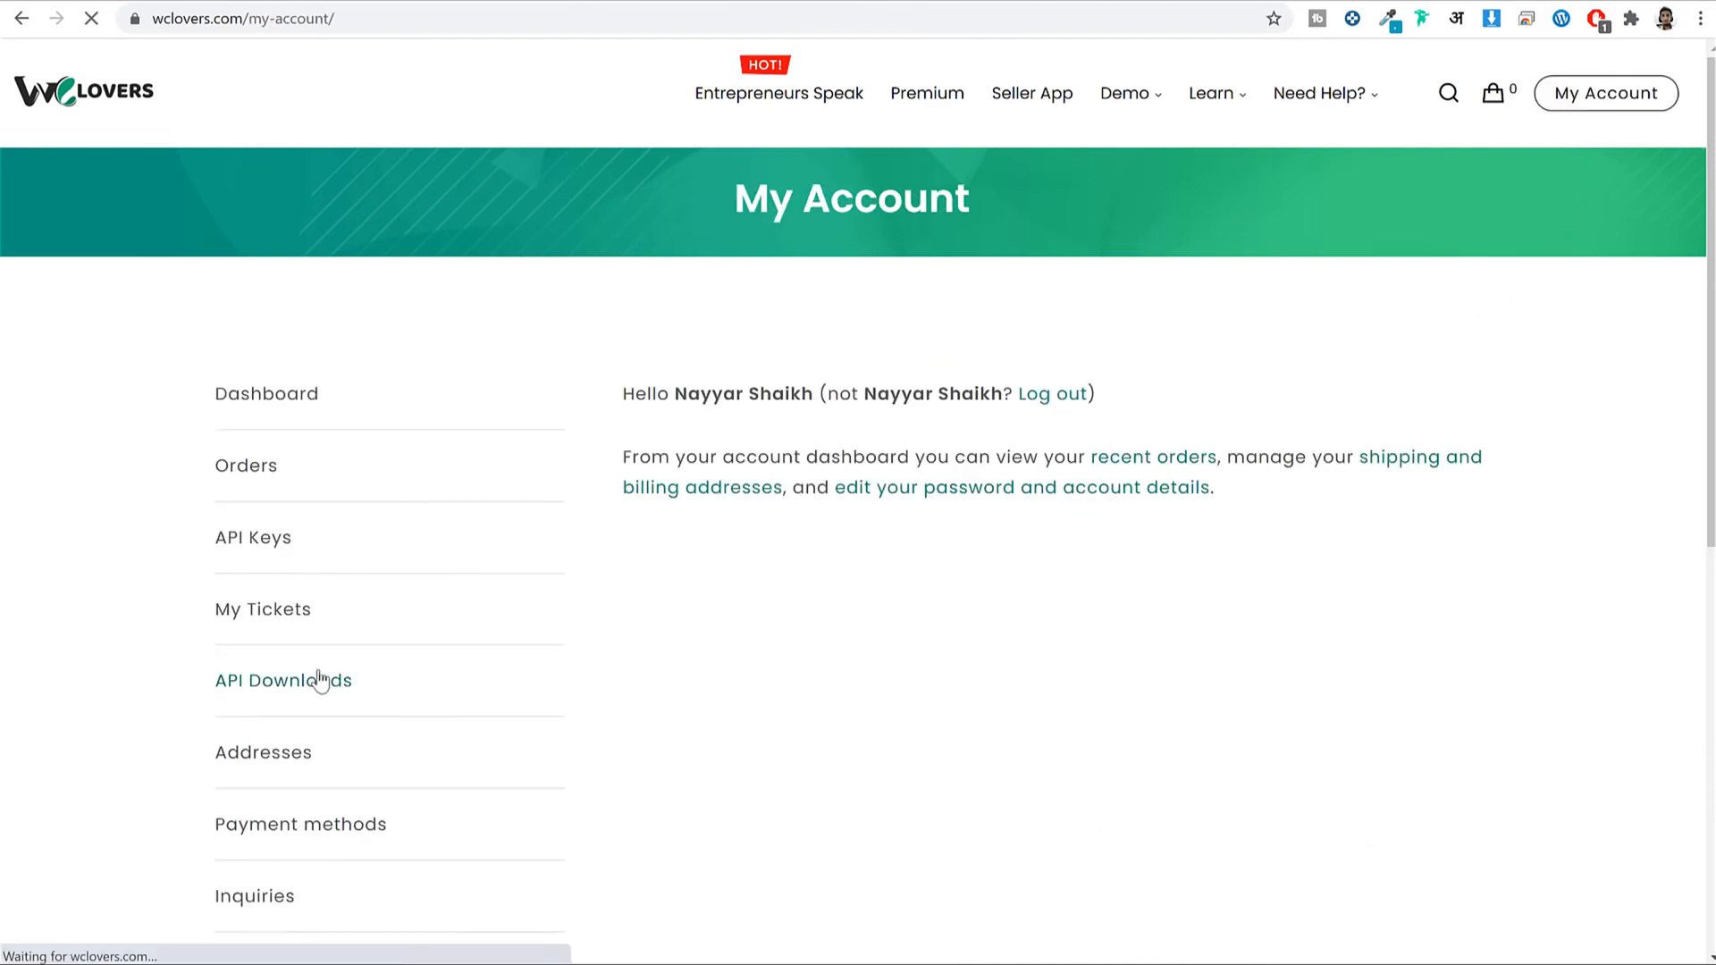
scroll(1052, 438, "down", 4)
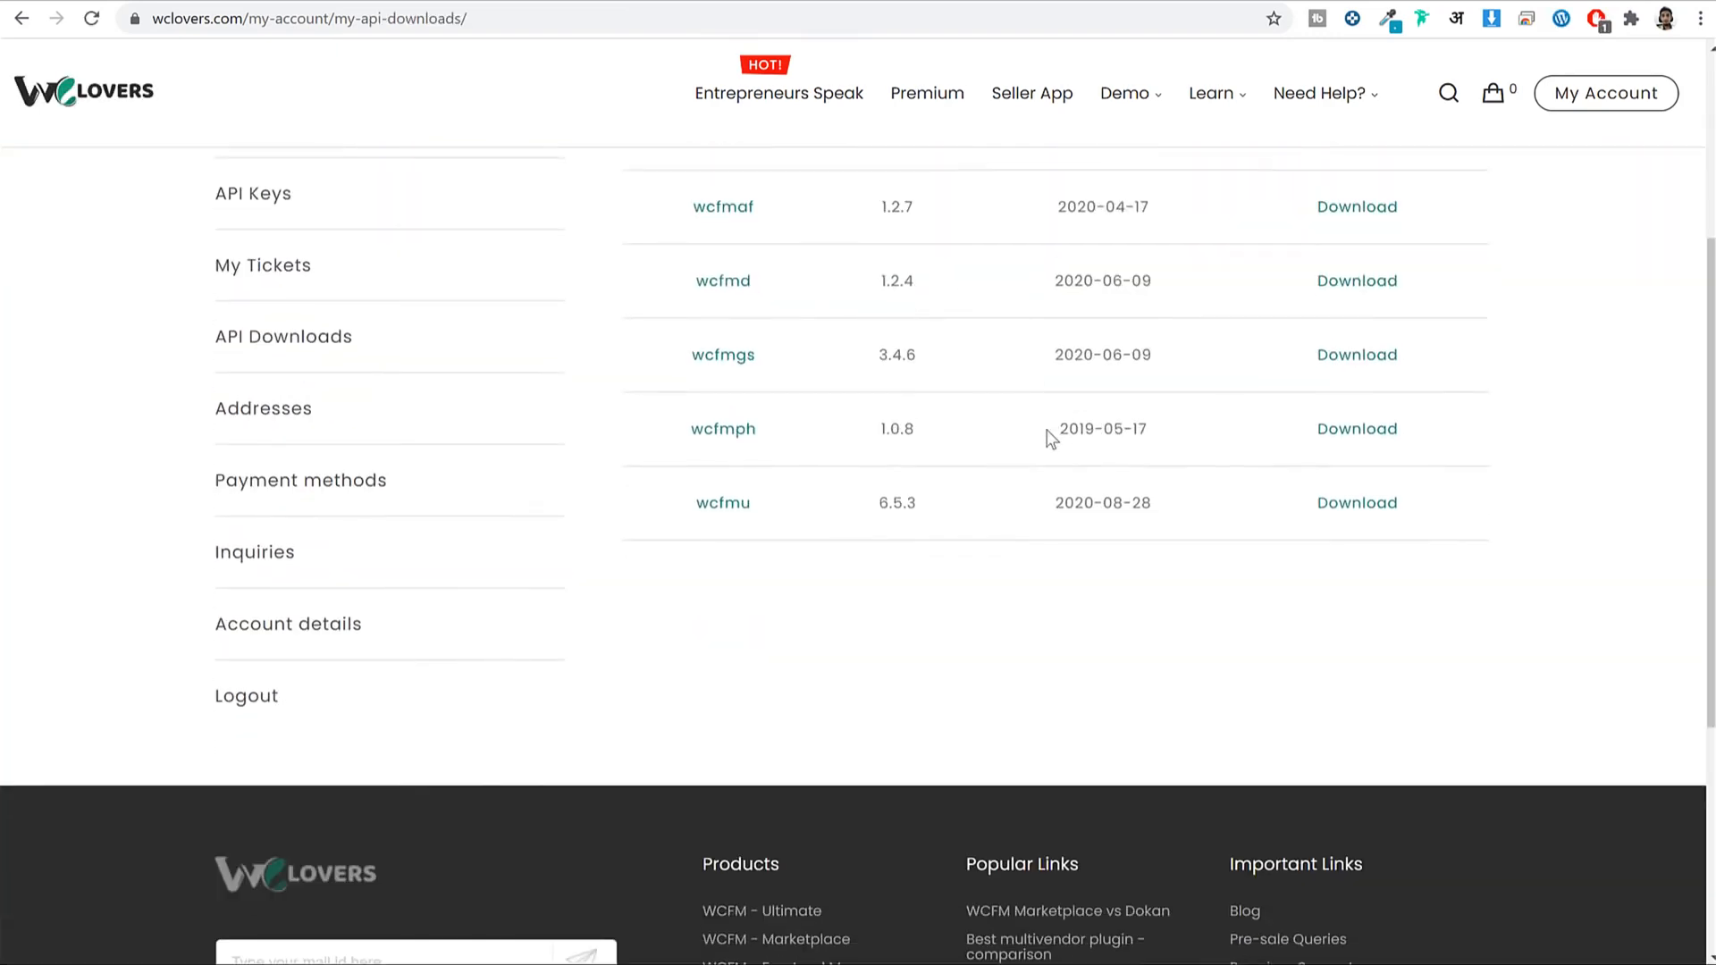
scroll(1061, 456, "up", 2)
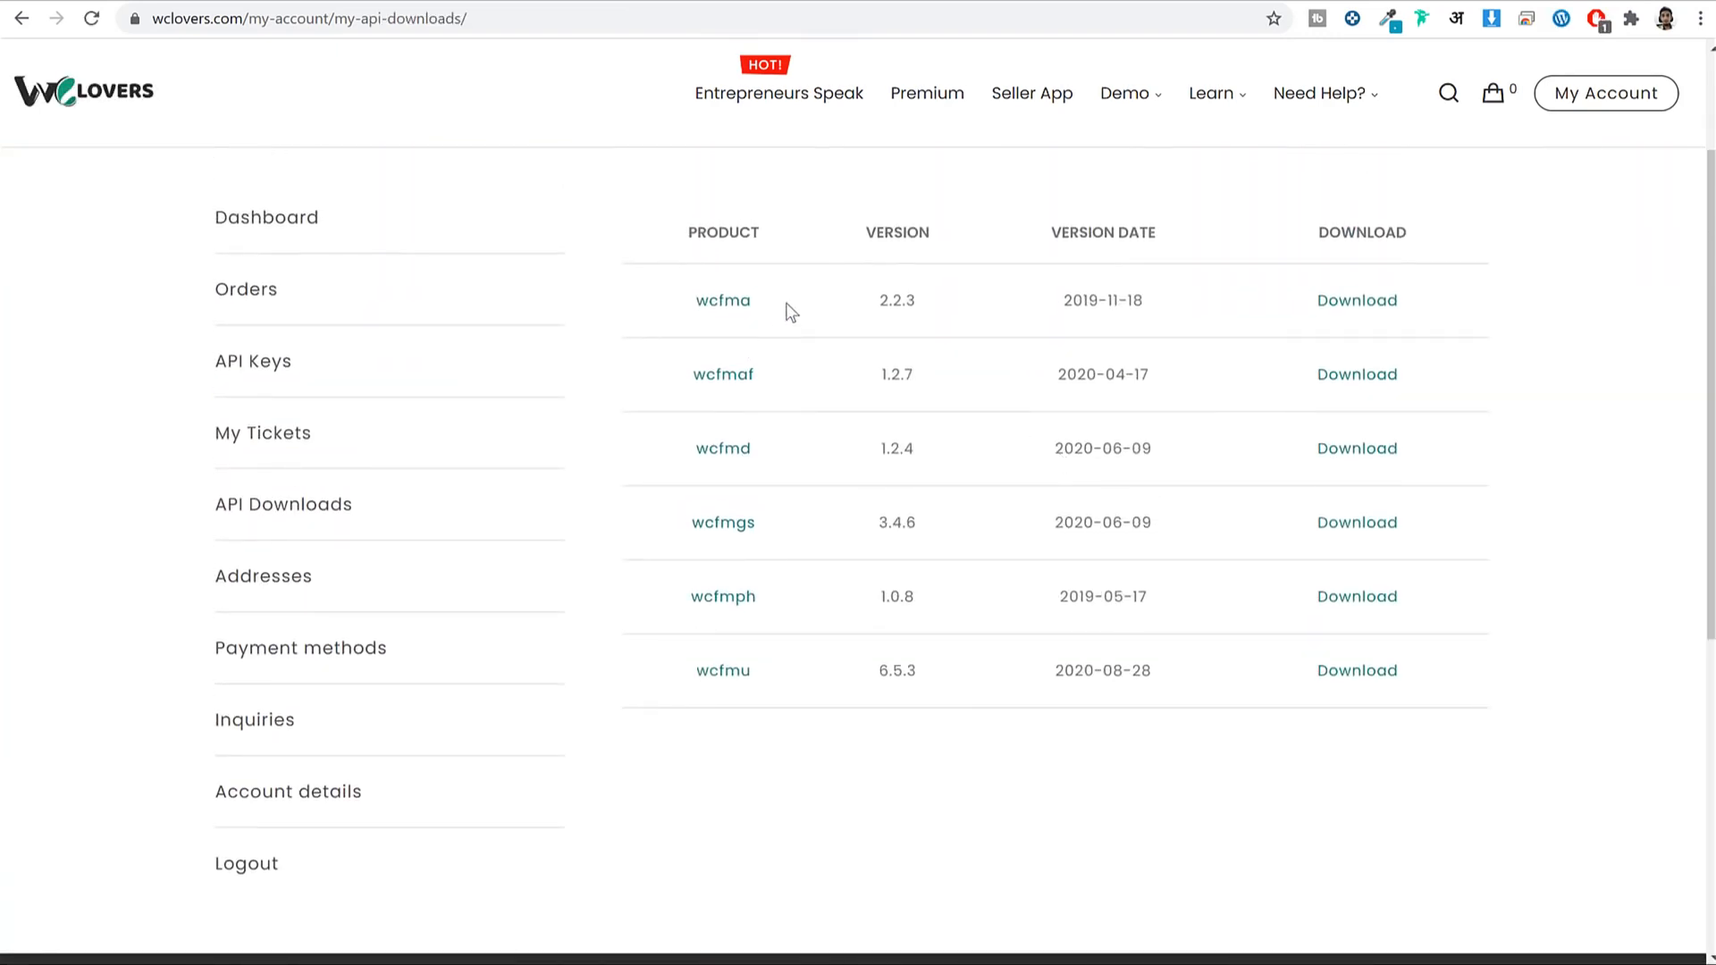
left_click_drag(690, 301, 747, 308)
left_click(774, 311)
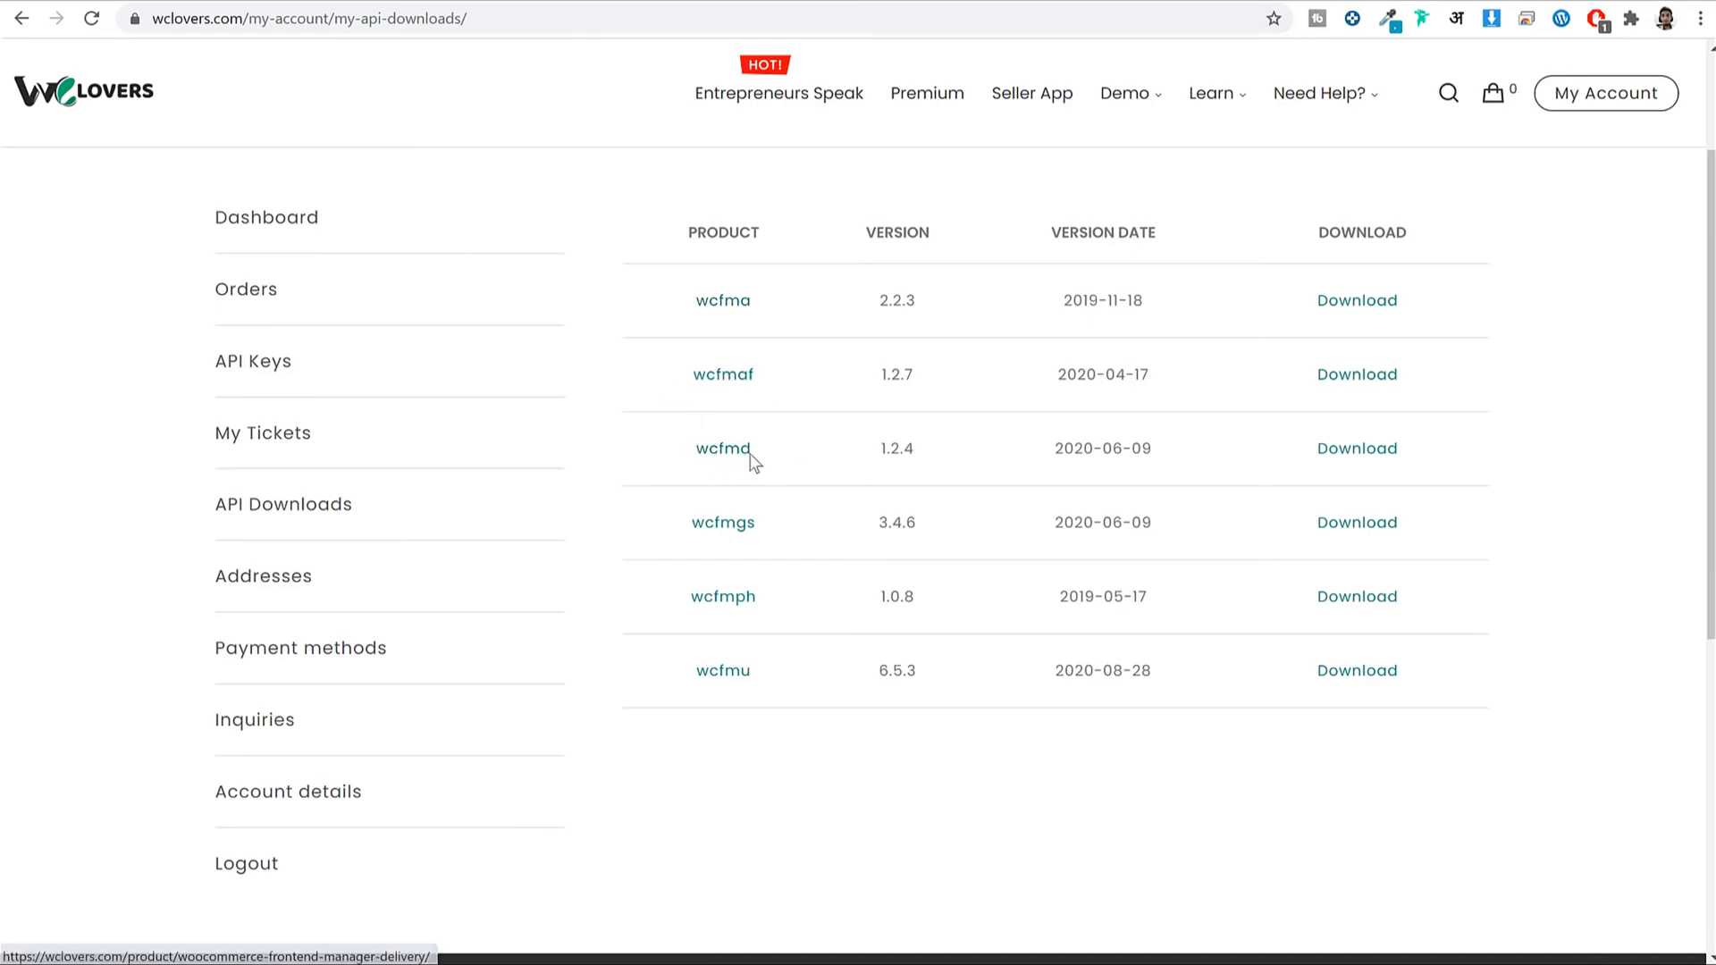
Download the wcfmd, wcfma, wcfmgs and wcfmu plugin zips.
left_click_drag(752, 453, 743, 454)
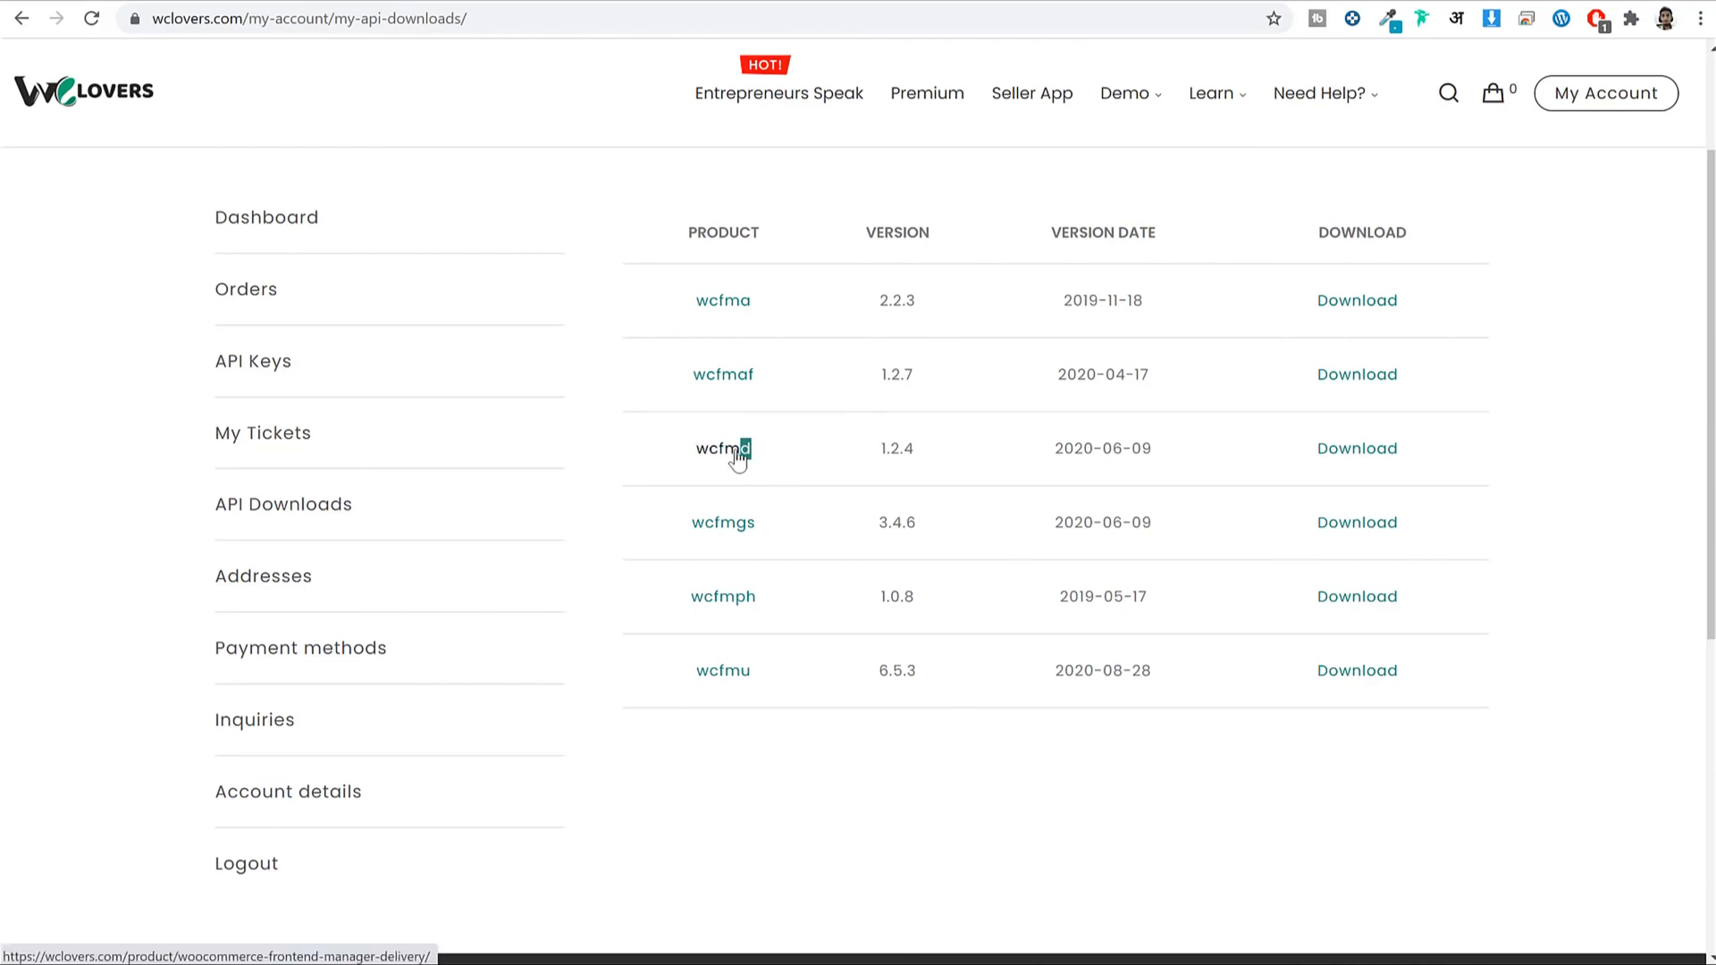
left_click(1385, 452)
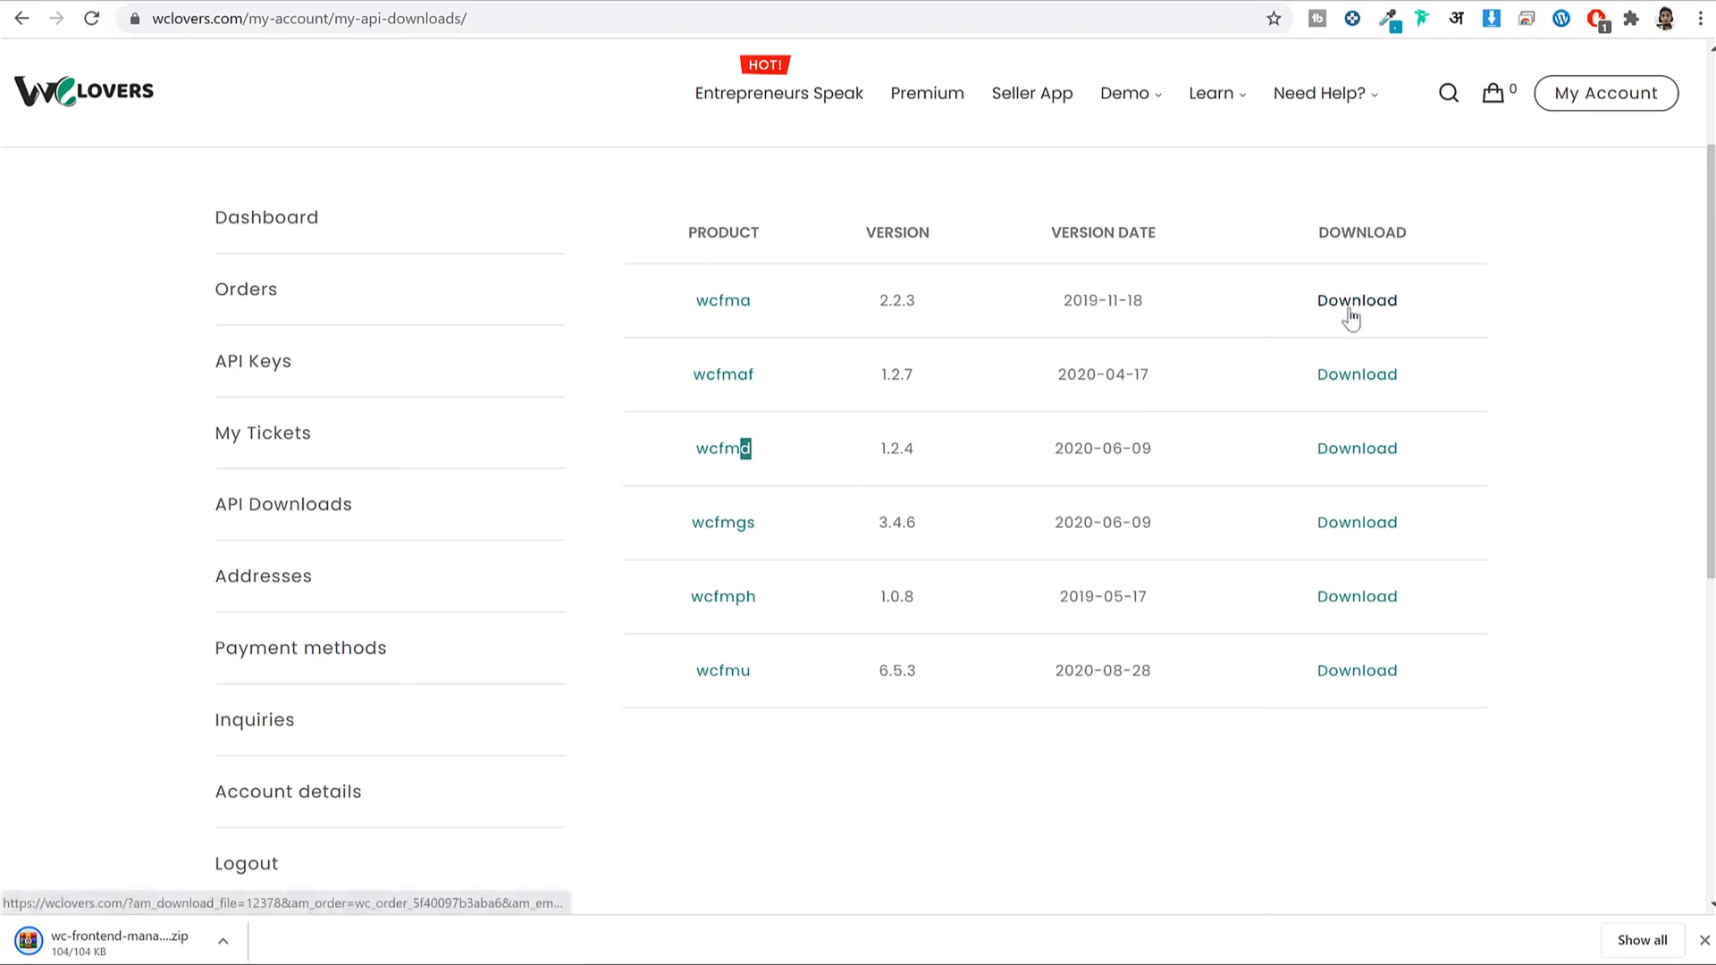
left_click(1351, 304)
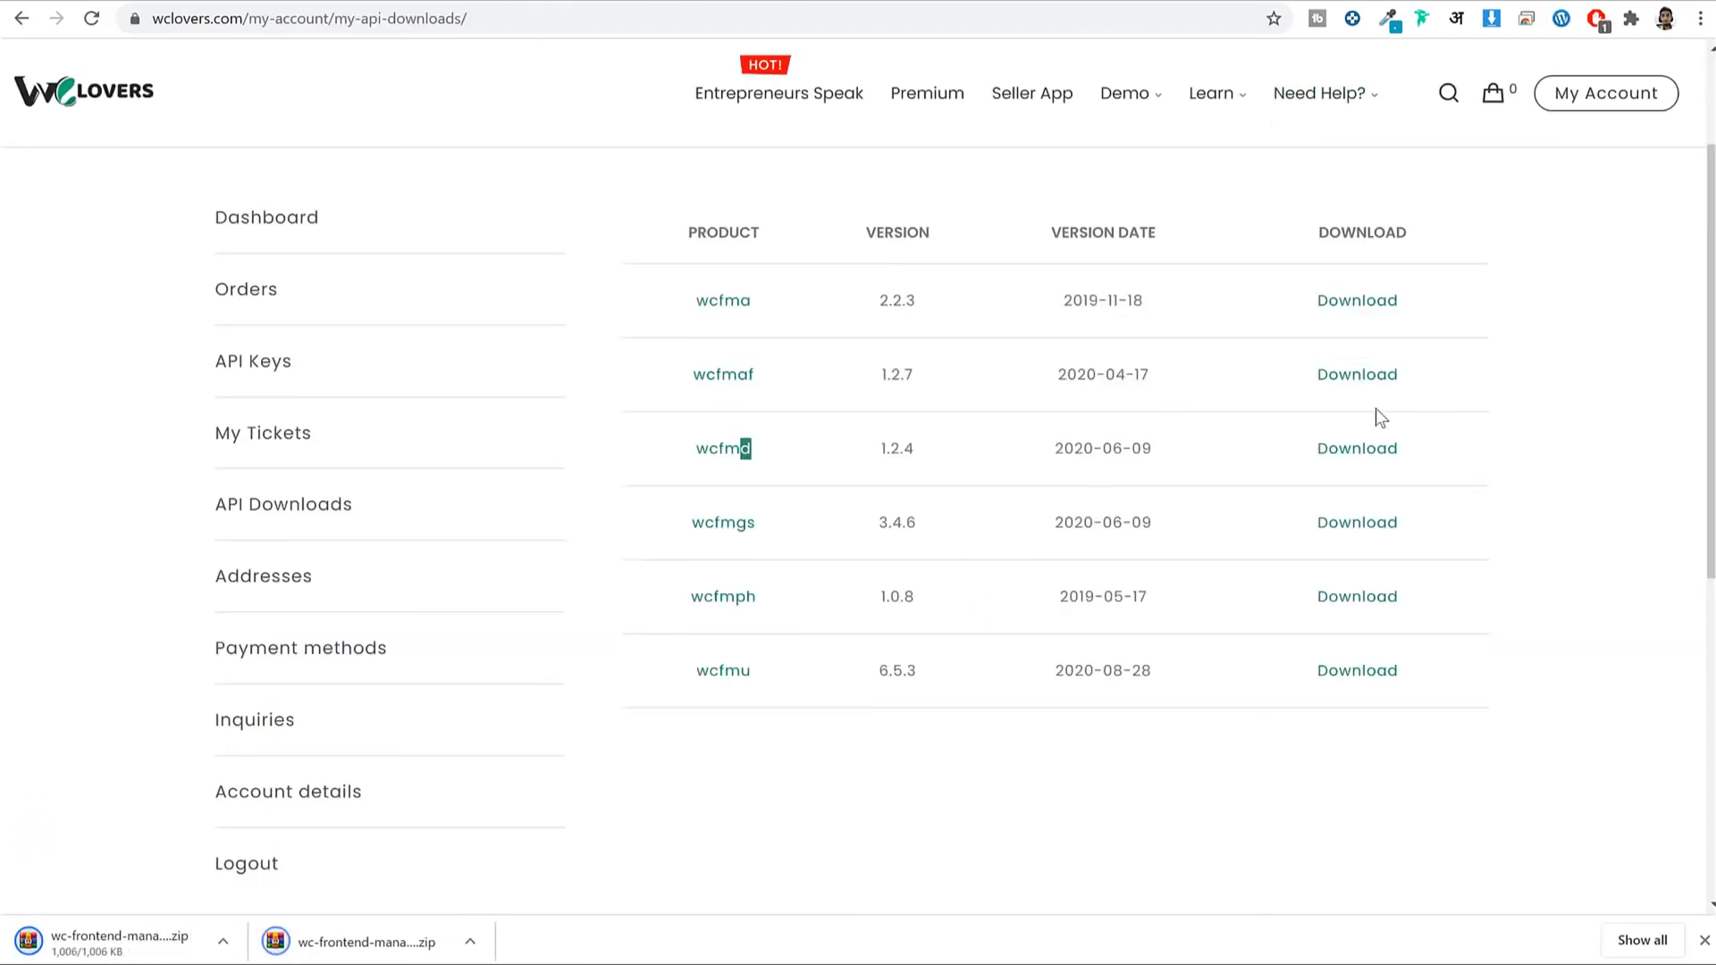
left_click_drag(777, 531, 693, 529)
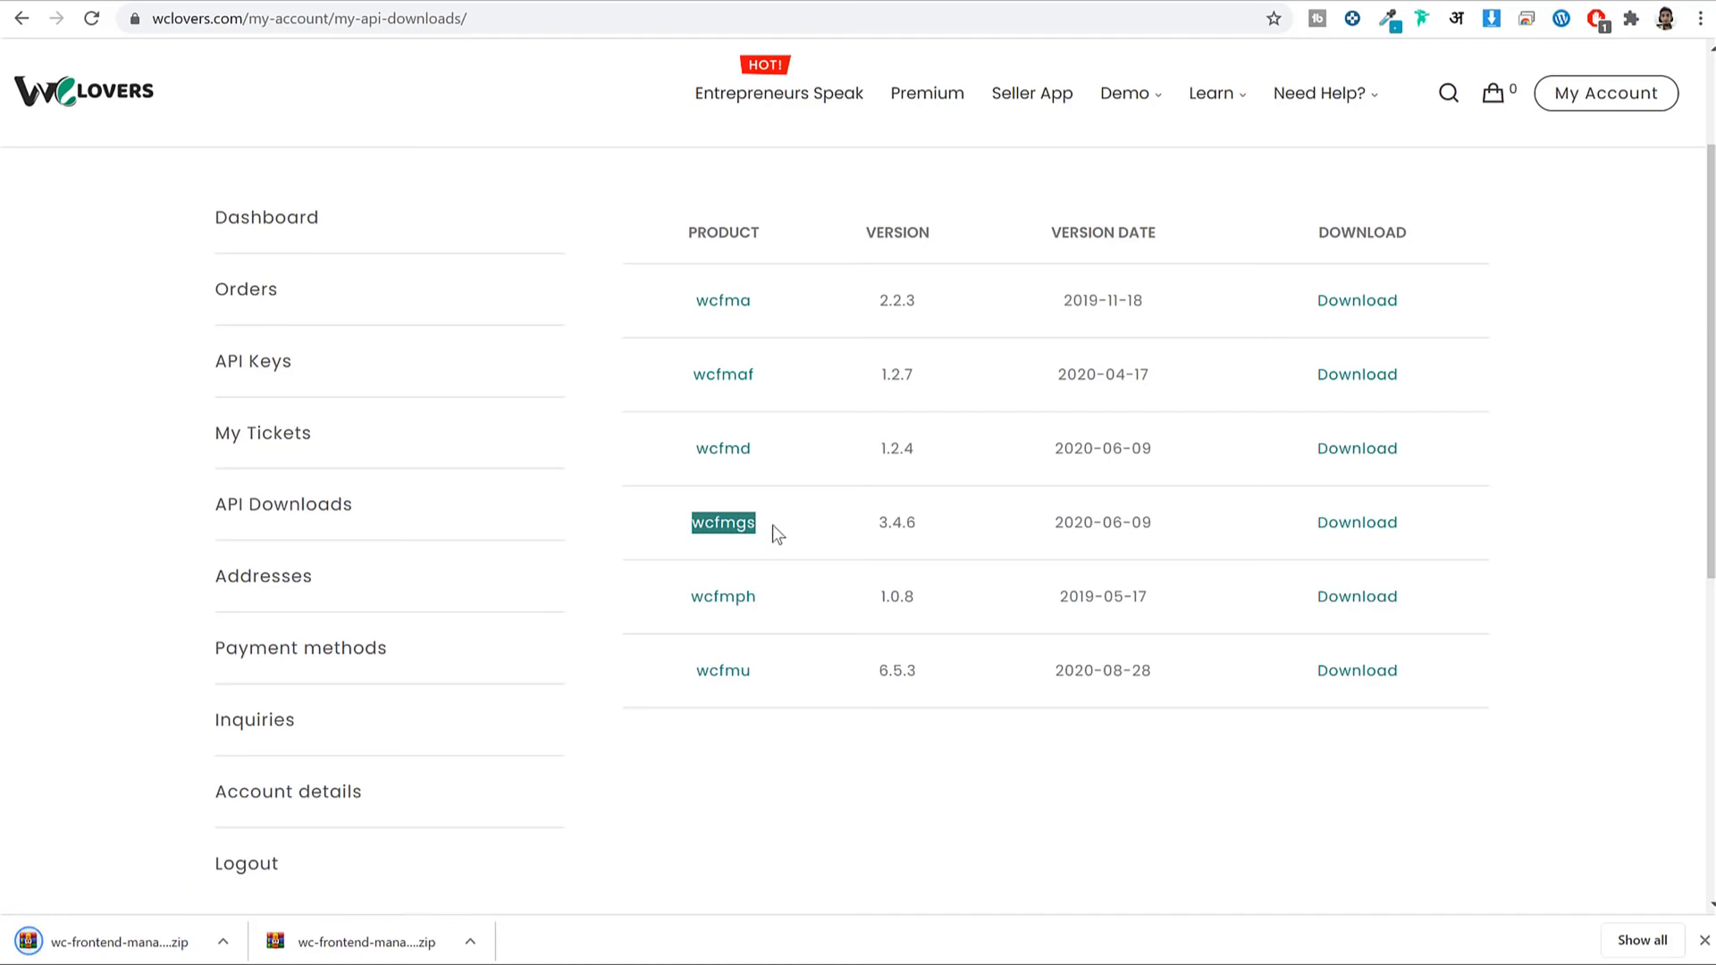
left_click(1359, 523)
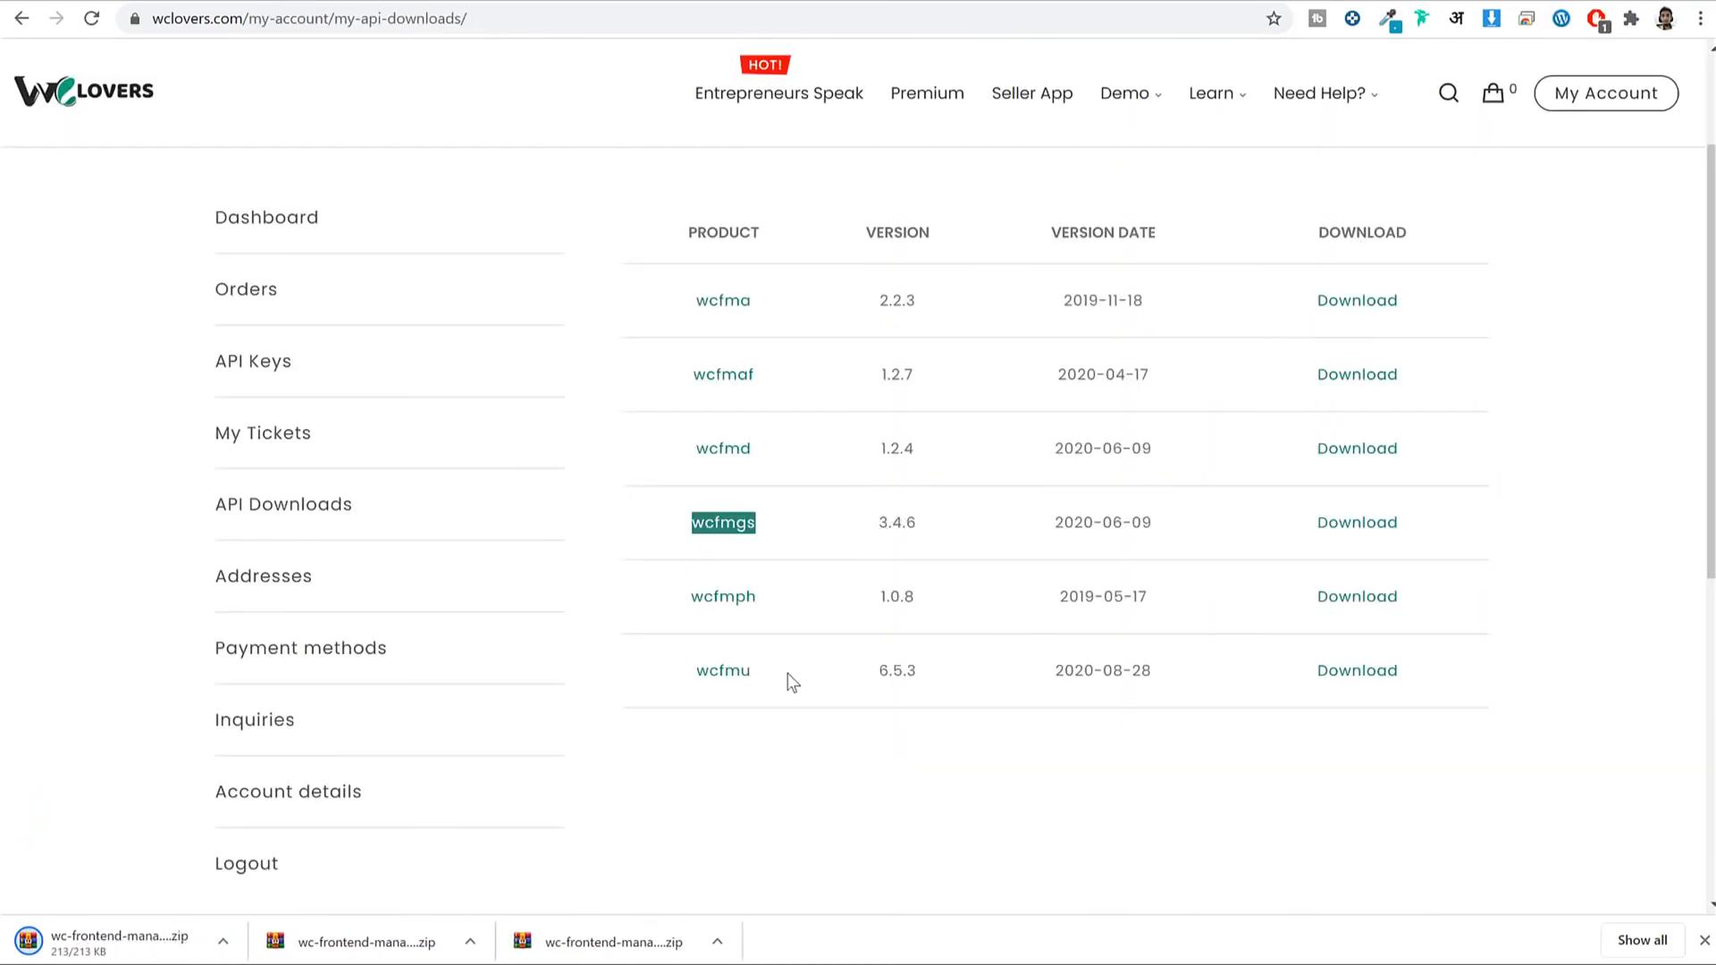
left_click_drag(787, 674, 690, 679)
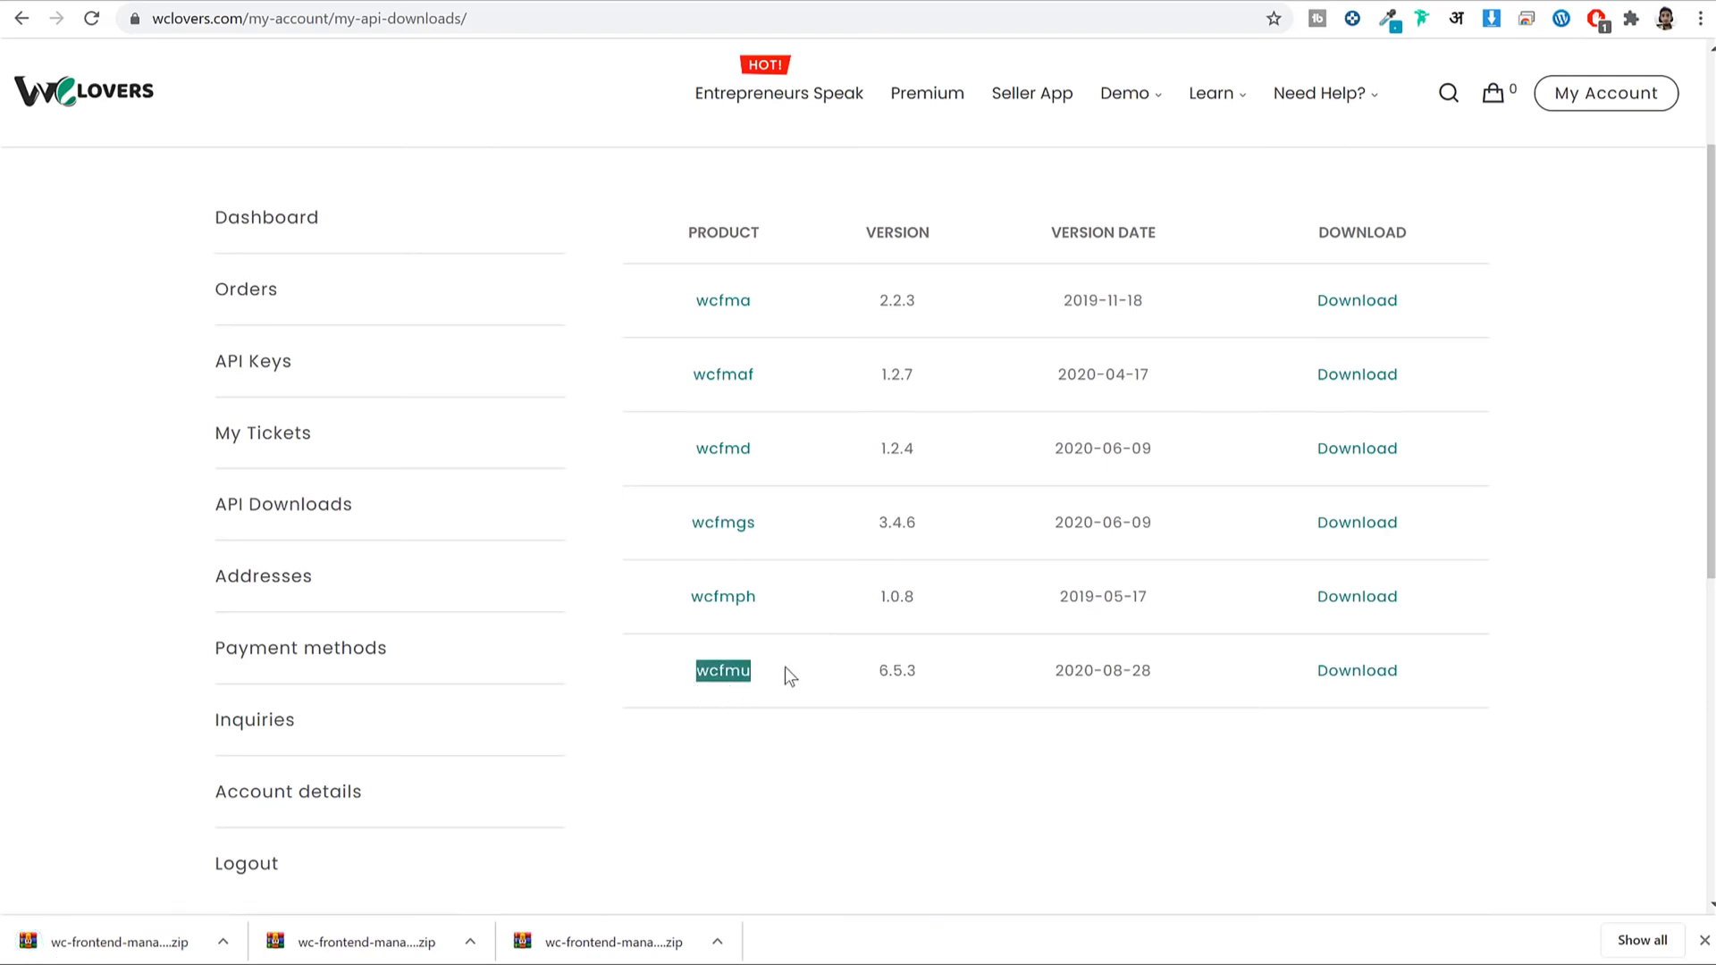
left_click(1358, 672)
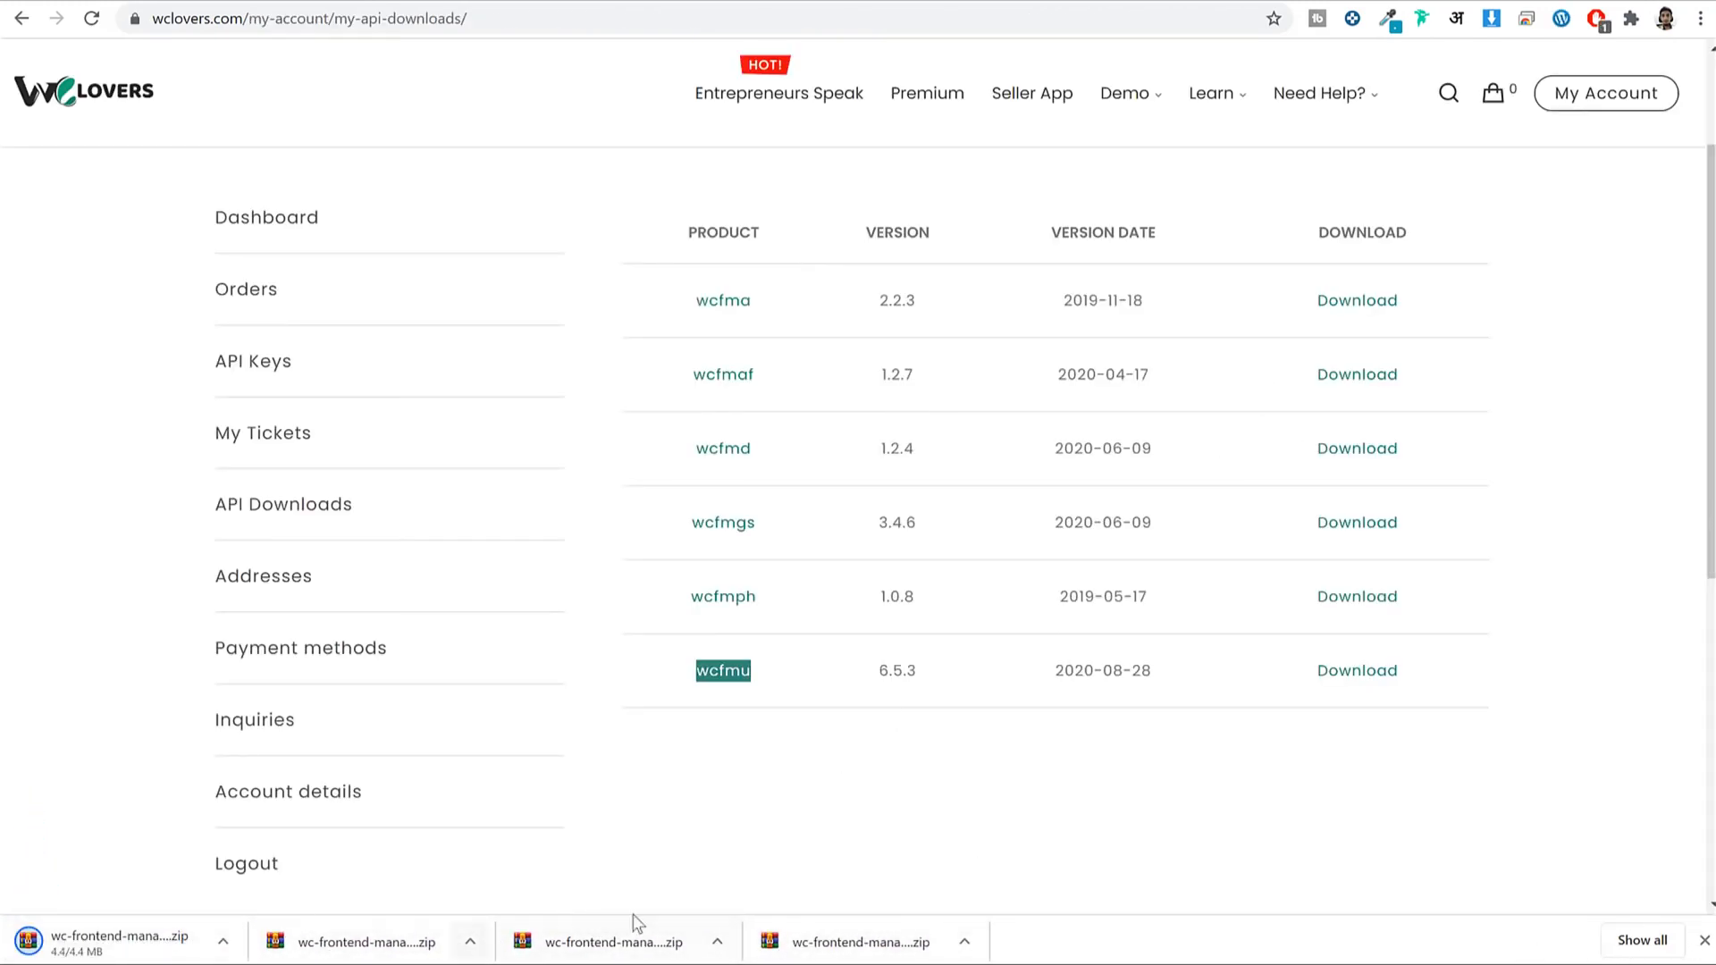
Upload the wc-frontend-manager-ultimate (2) zip as a new plugin, install it and activate it.
left_click(1704, 941)
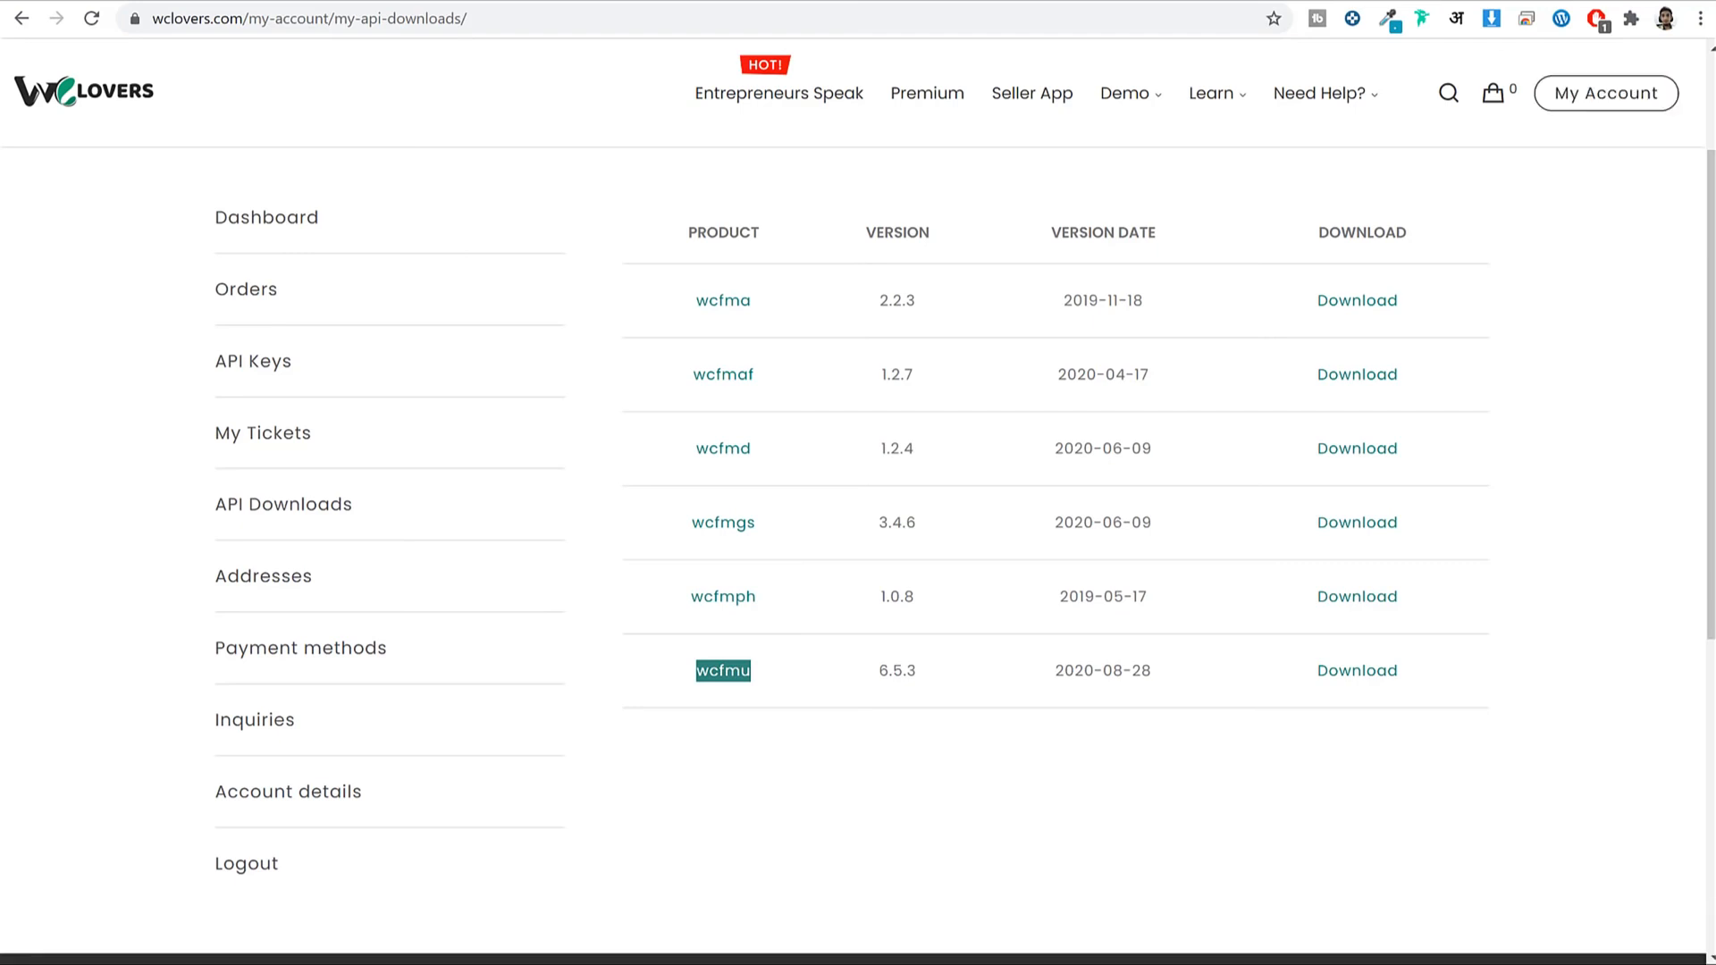
left_click(880, 3)
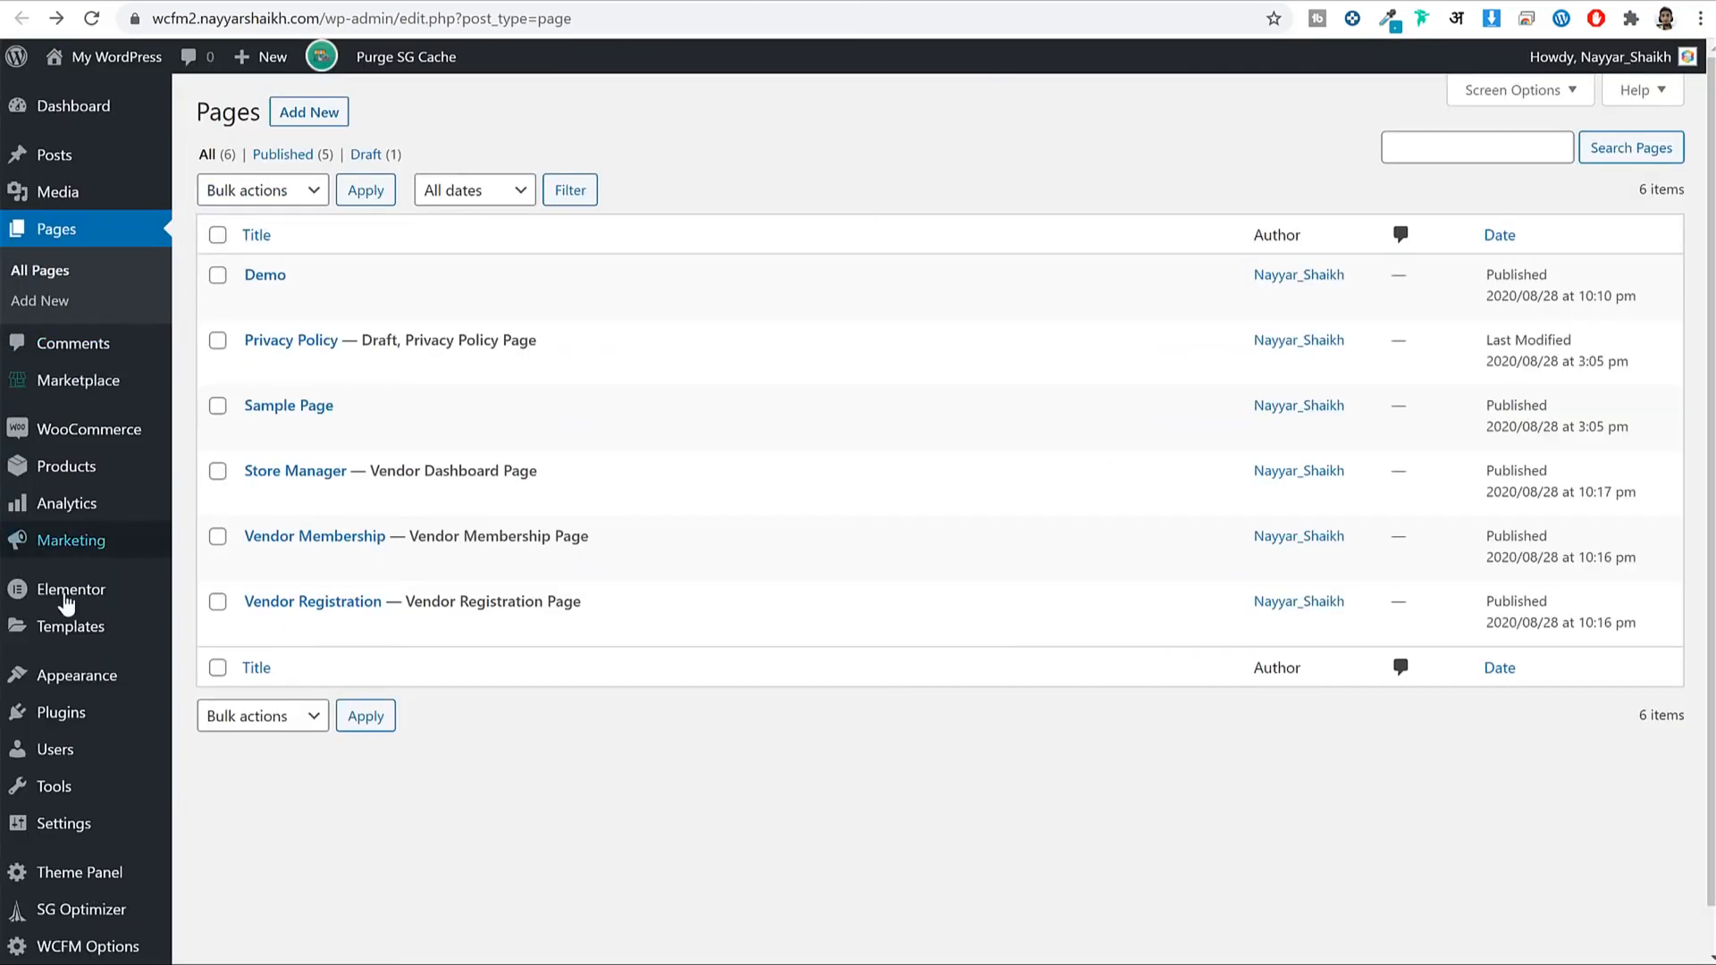
left_click(69, 720)
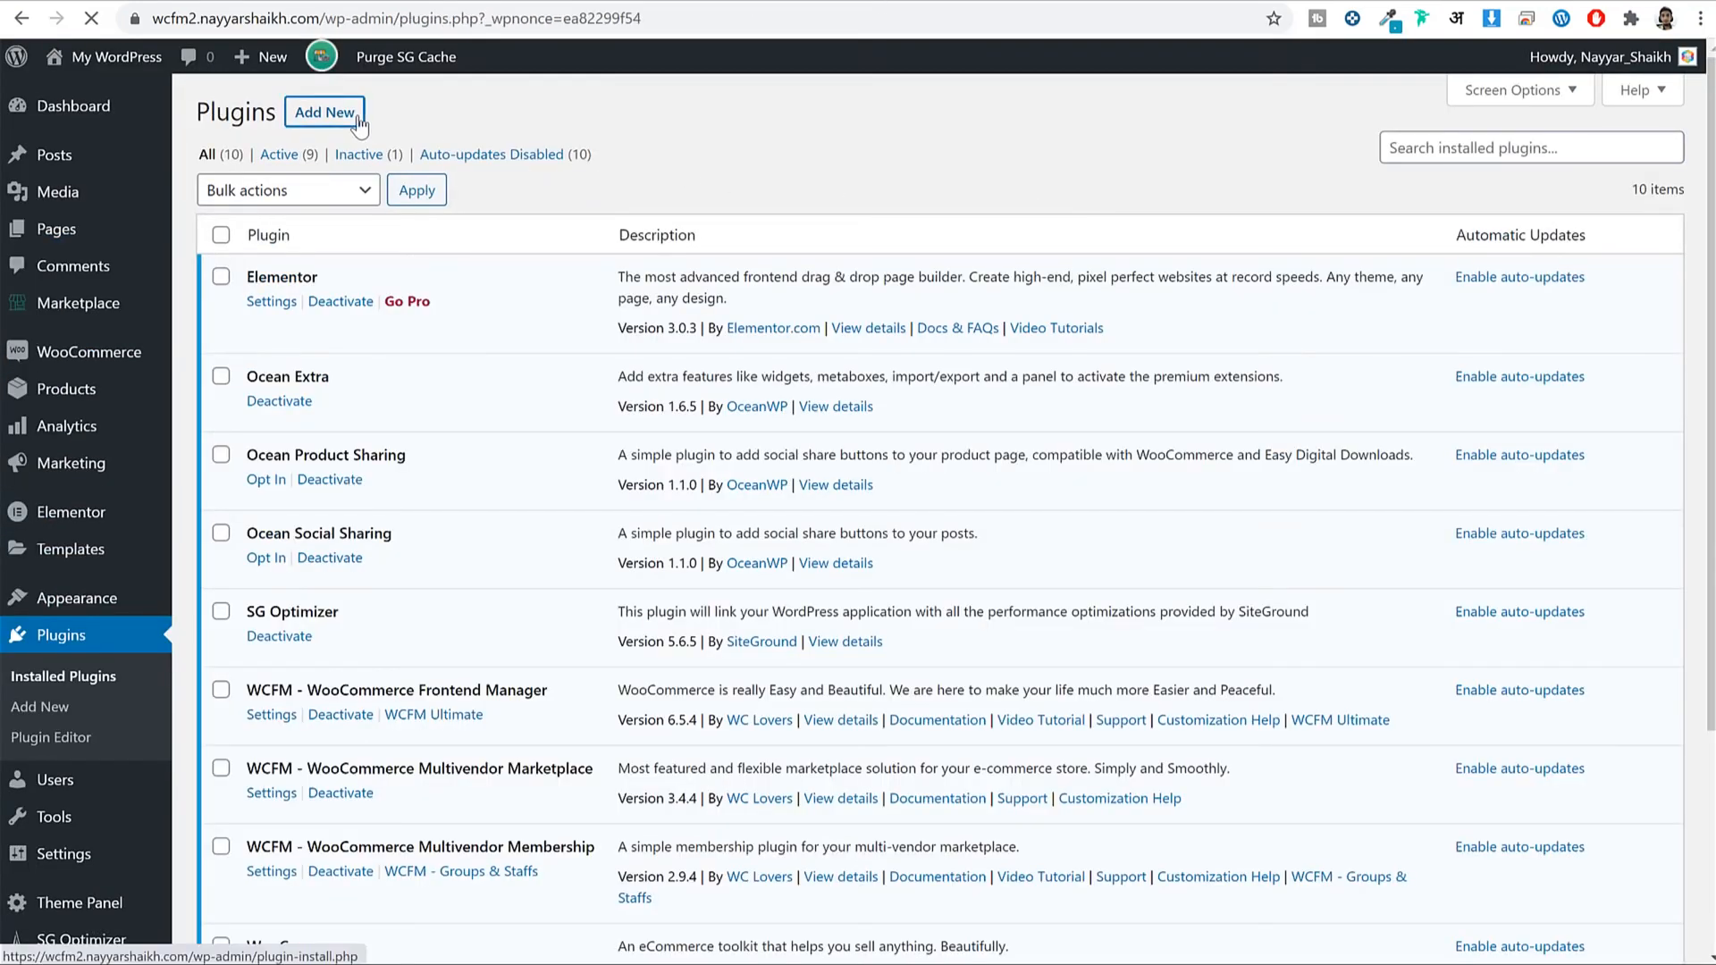
left_click(324, 112)
left_click(413, 112)
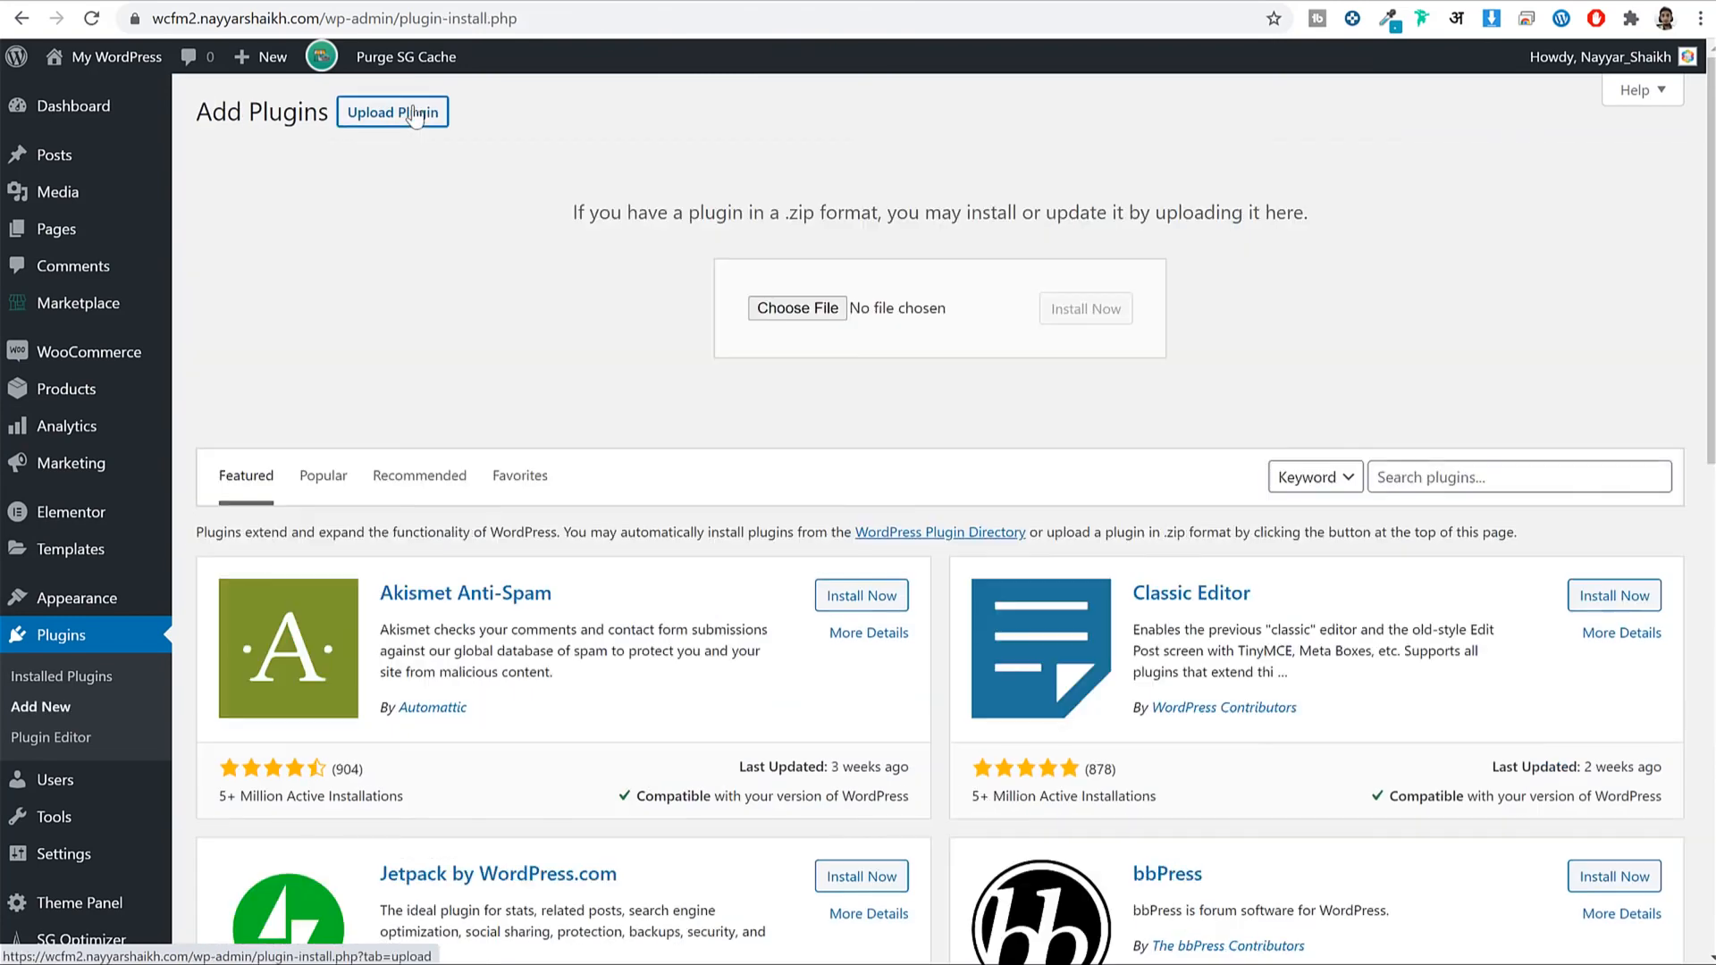
left_click(833, 317)
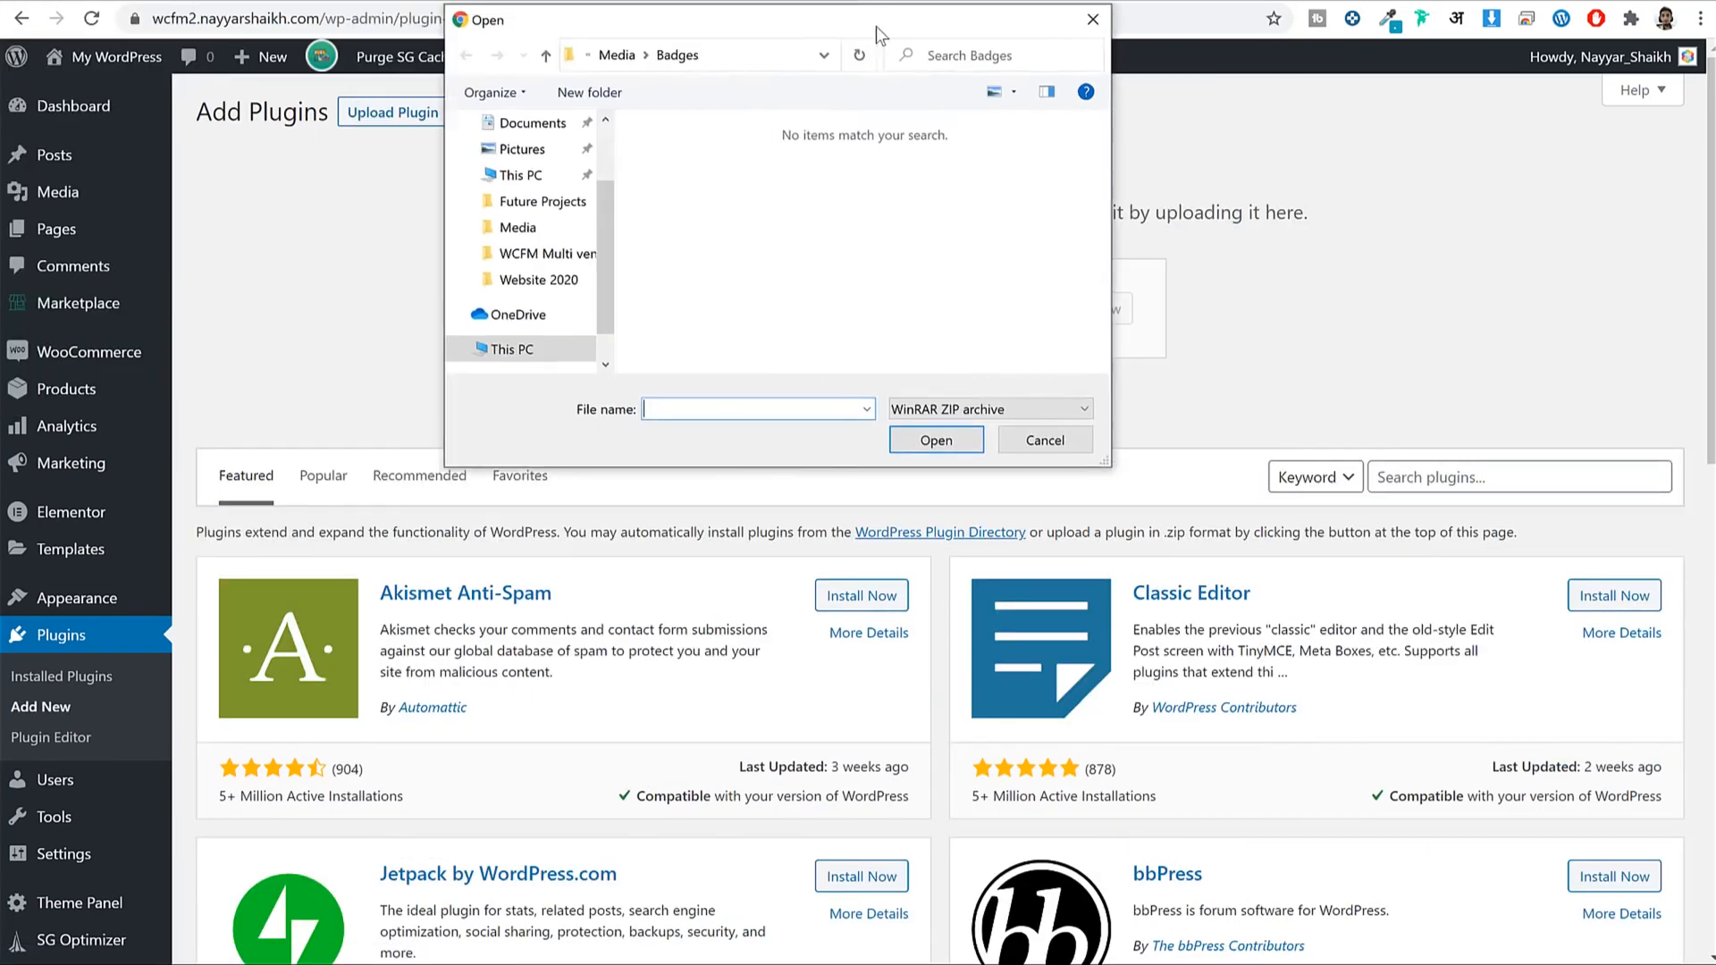
scroll(594, 215, "up", 1)
left_click(596, 219)
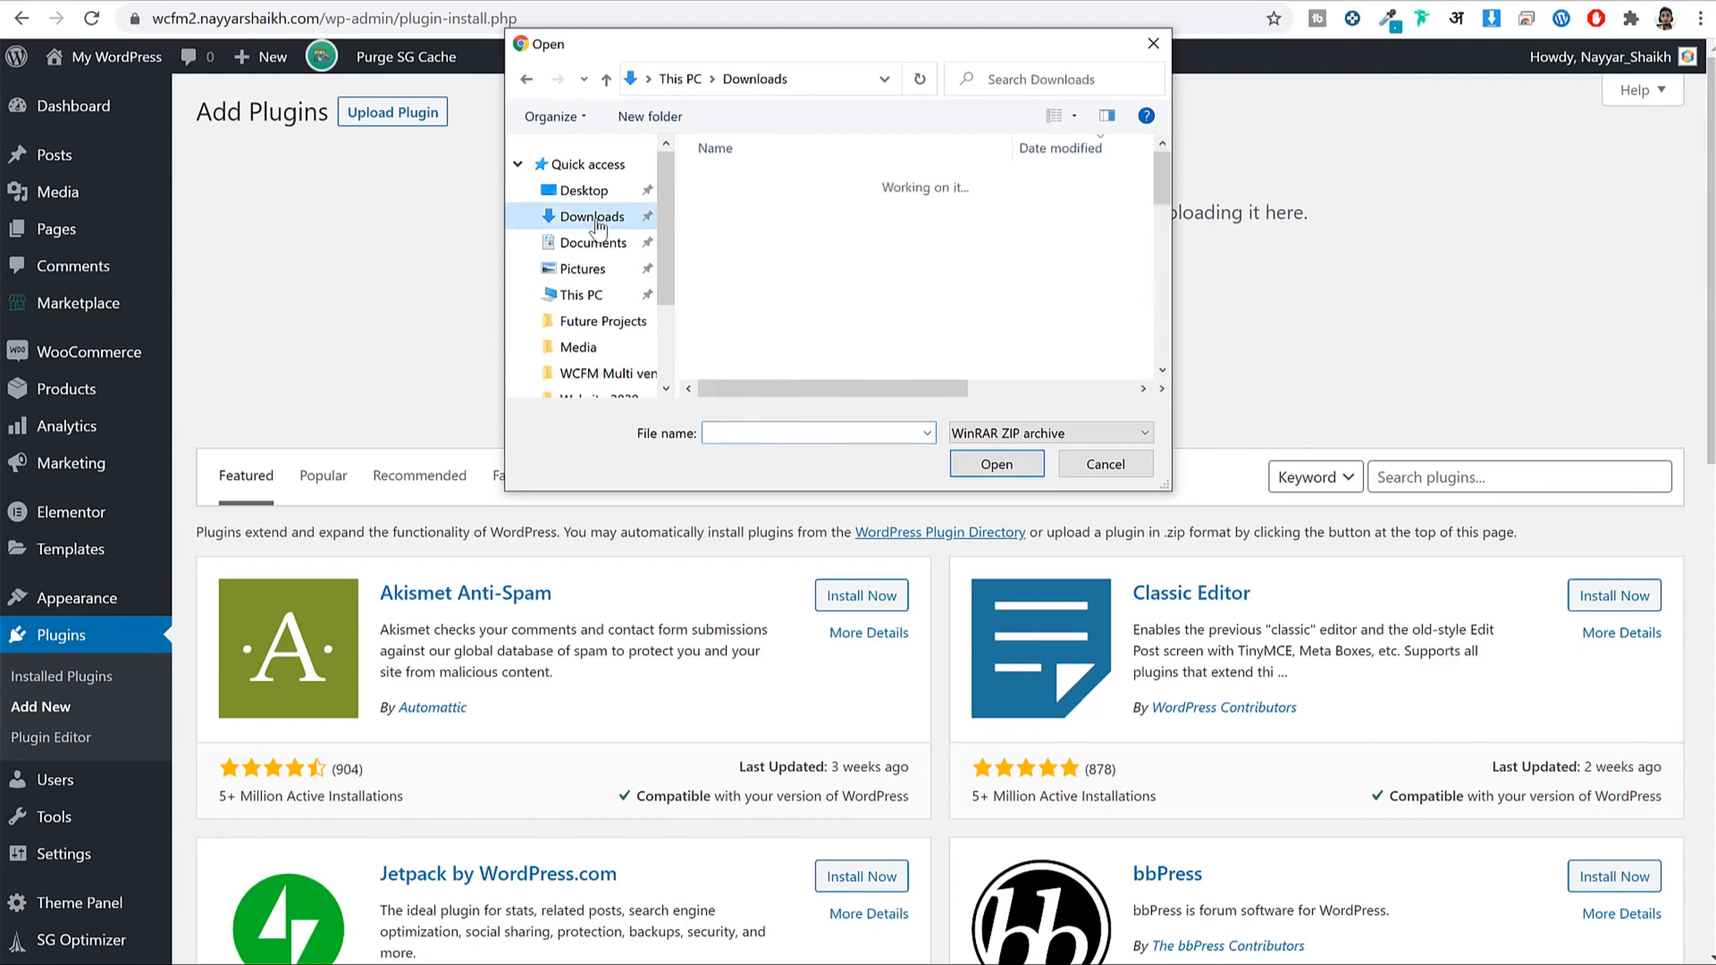
left_click(818, 208)
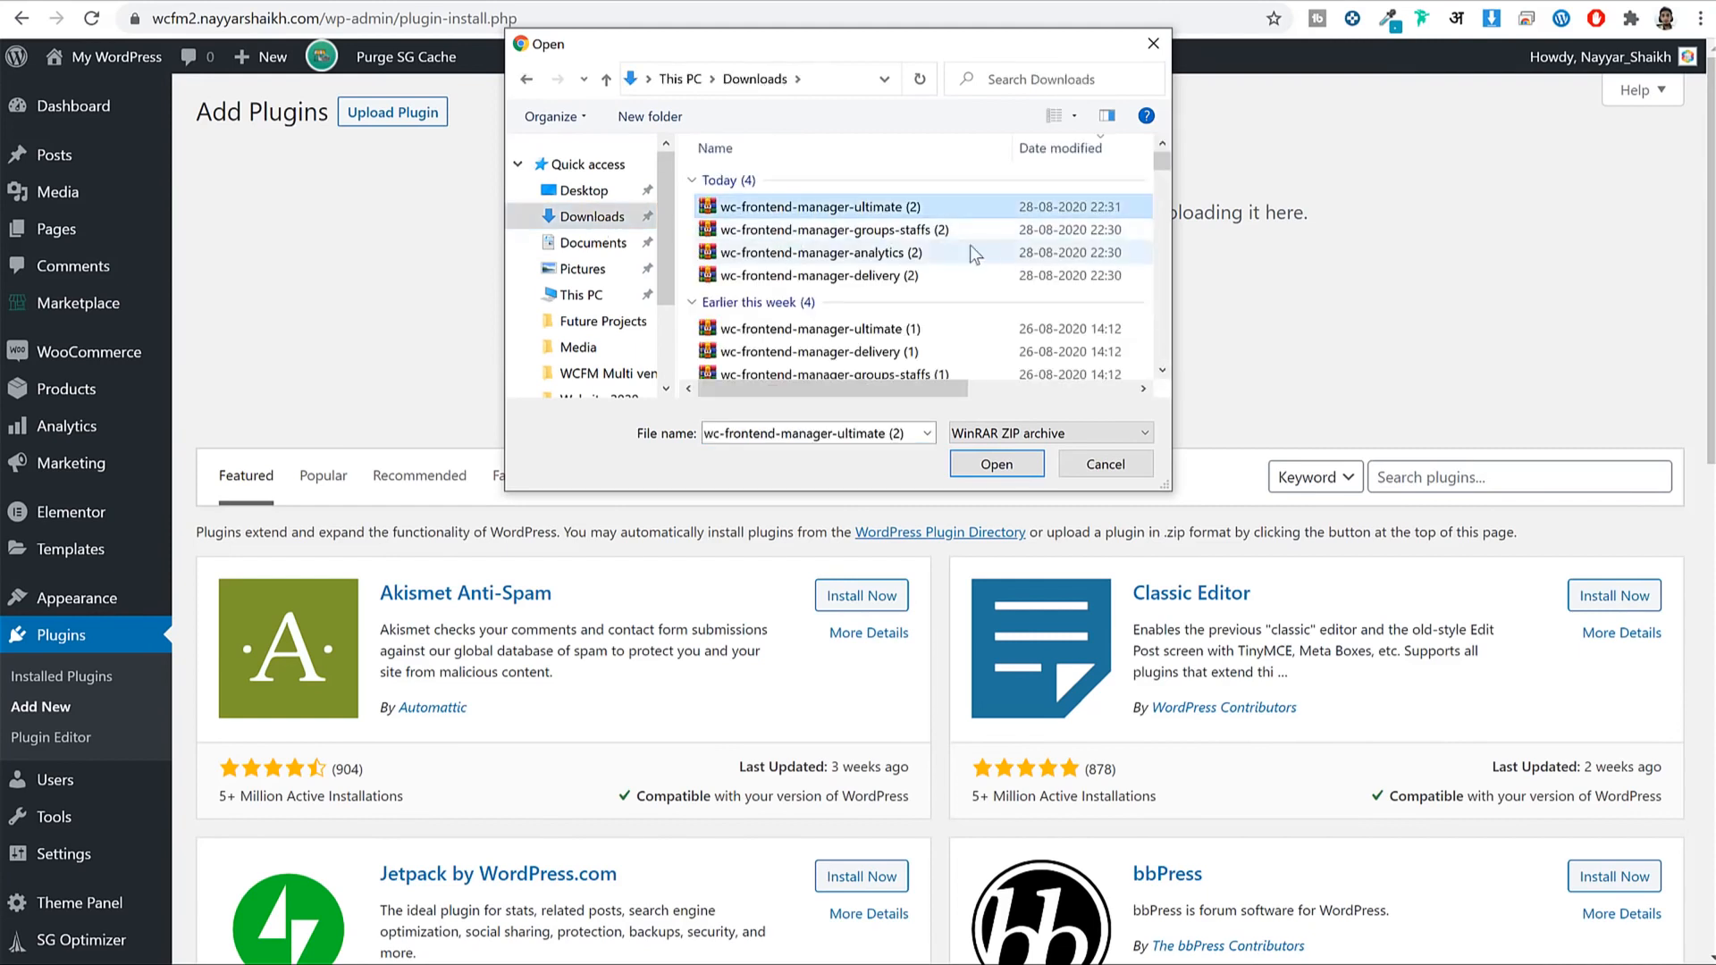
left_click(1015, 475)
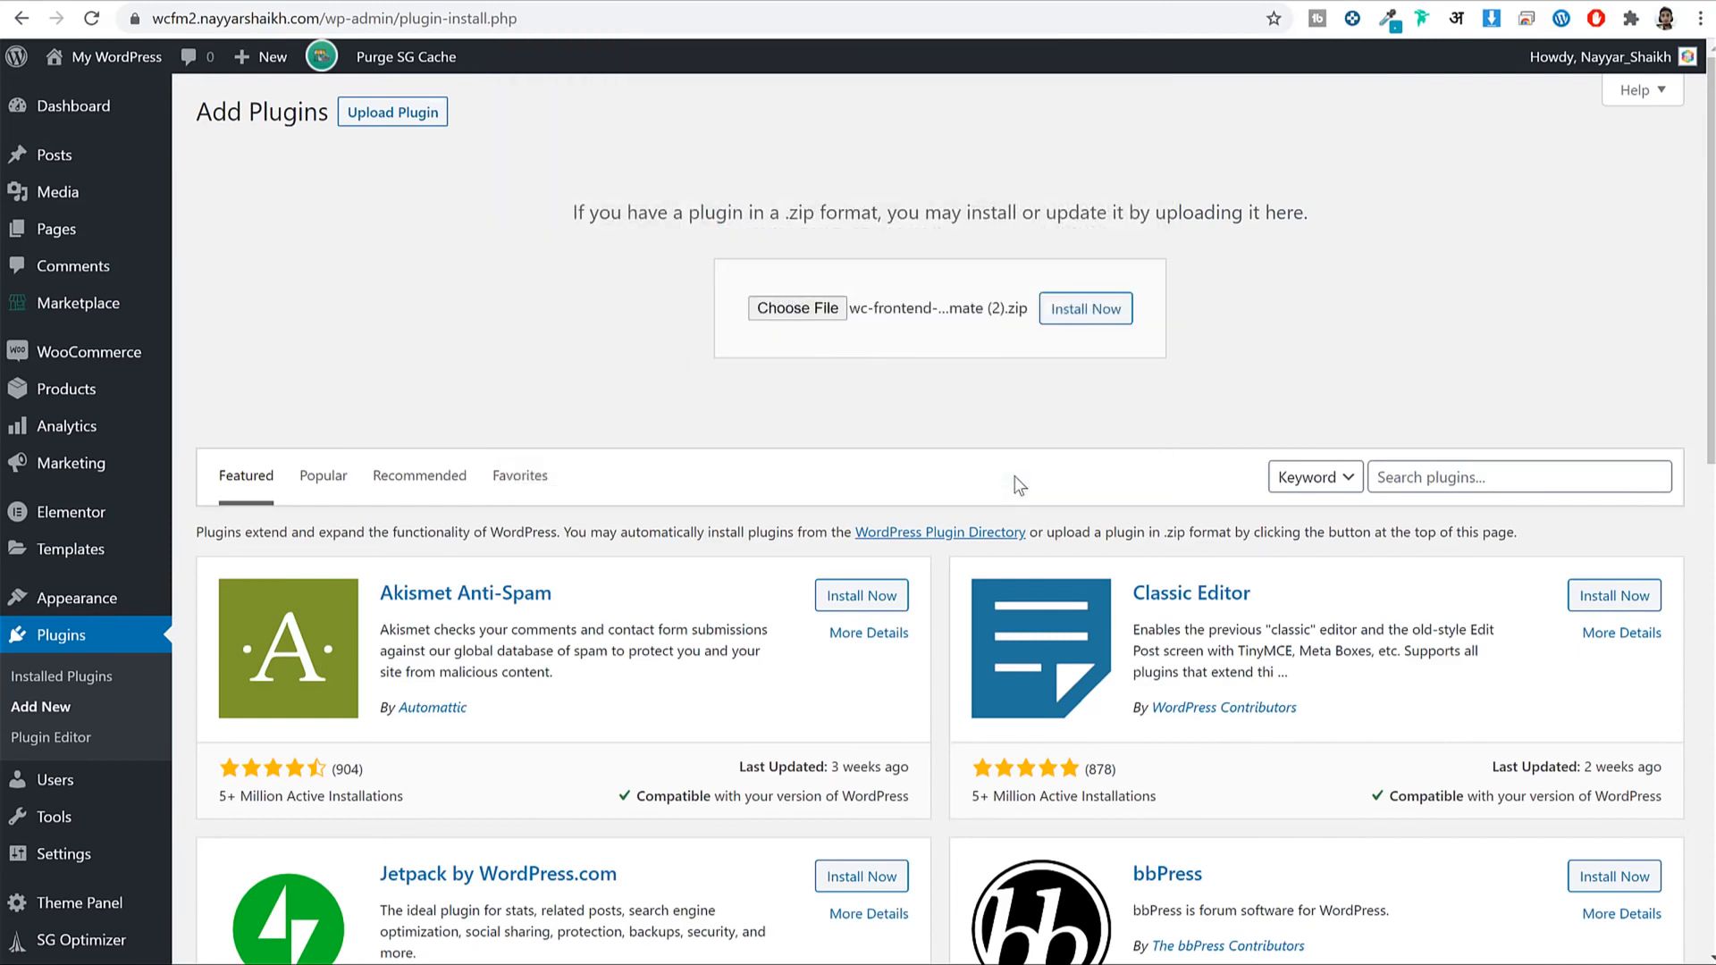
left_click(1066, 318)
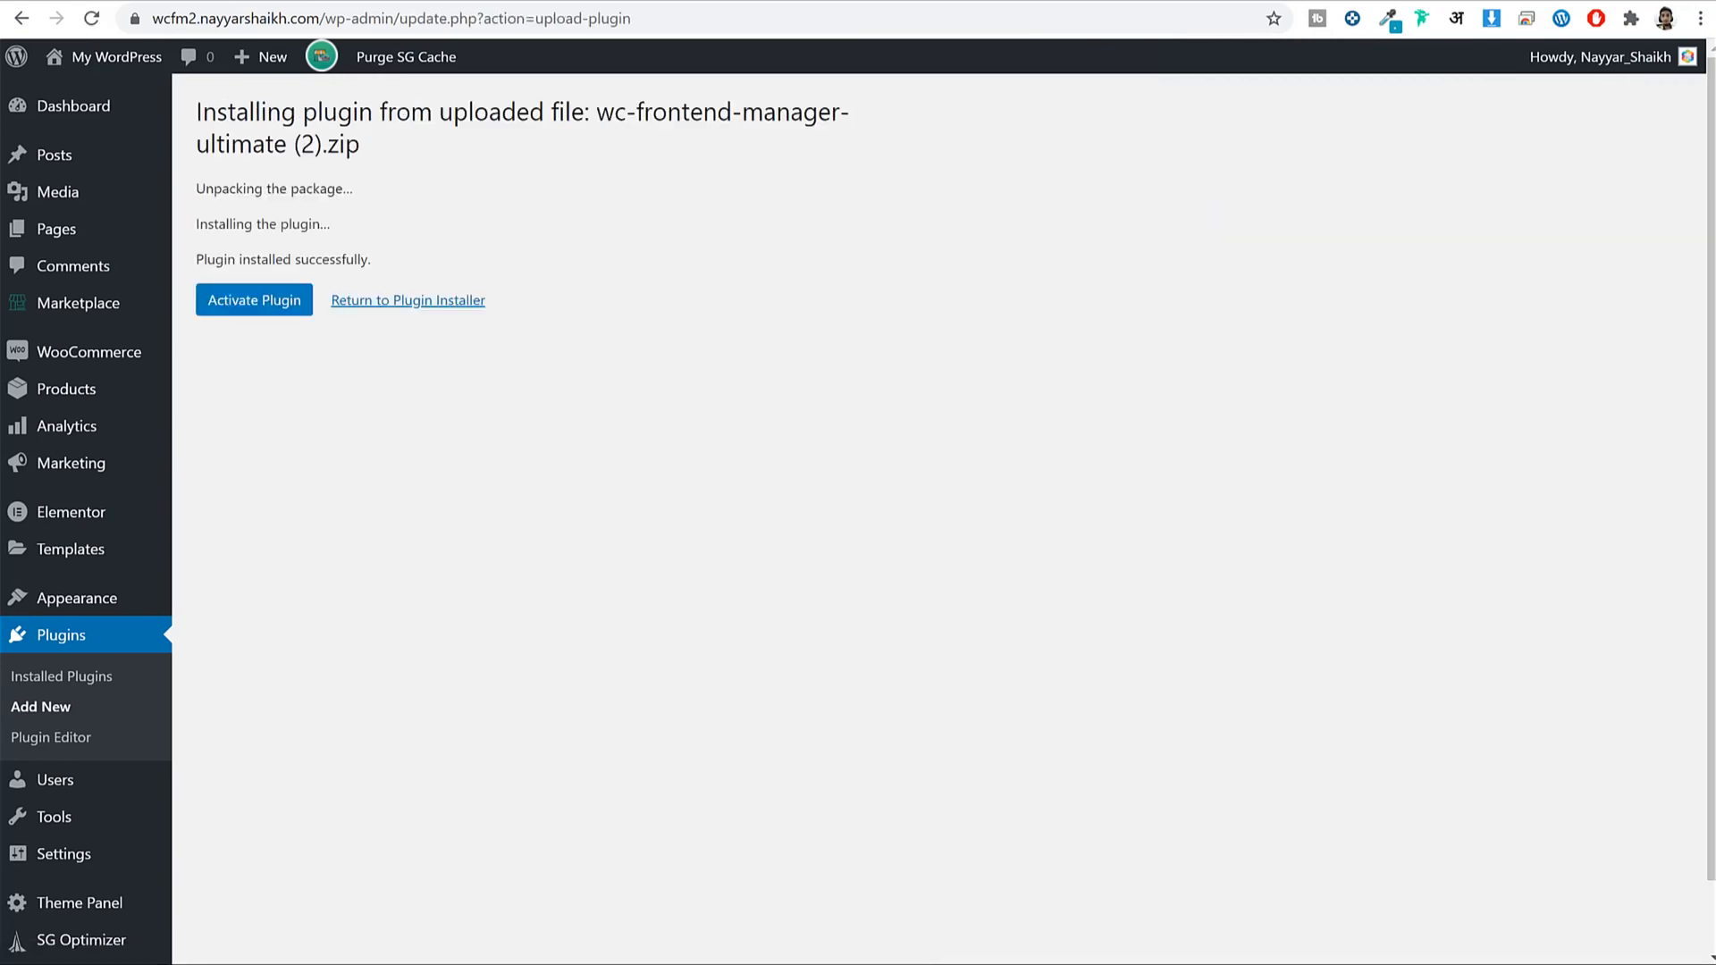
left_click(259, 304)
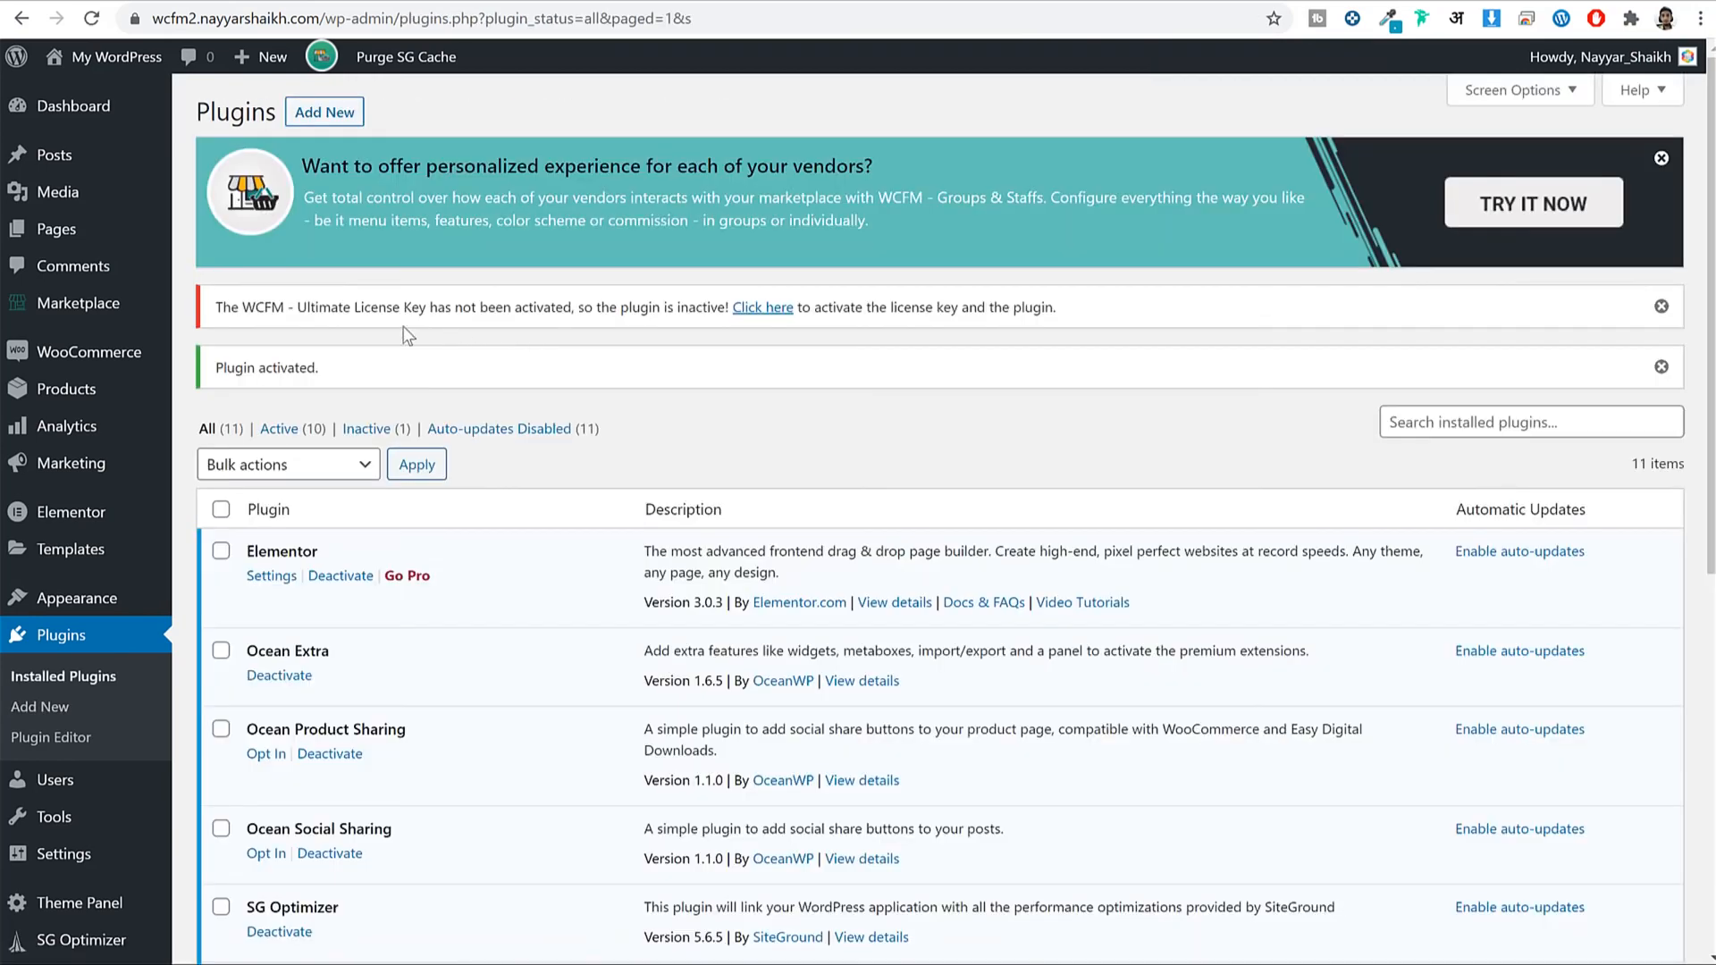
Open the WCFM Ultimate license settings and paste in the wcfmu API key from the WC Lovers account.
left_click_drag(255, 309, 592, 308)
left_click(523, 279)
left_click(763, 313)
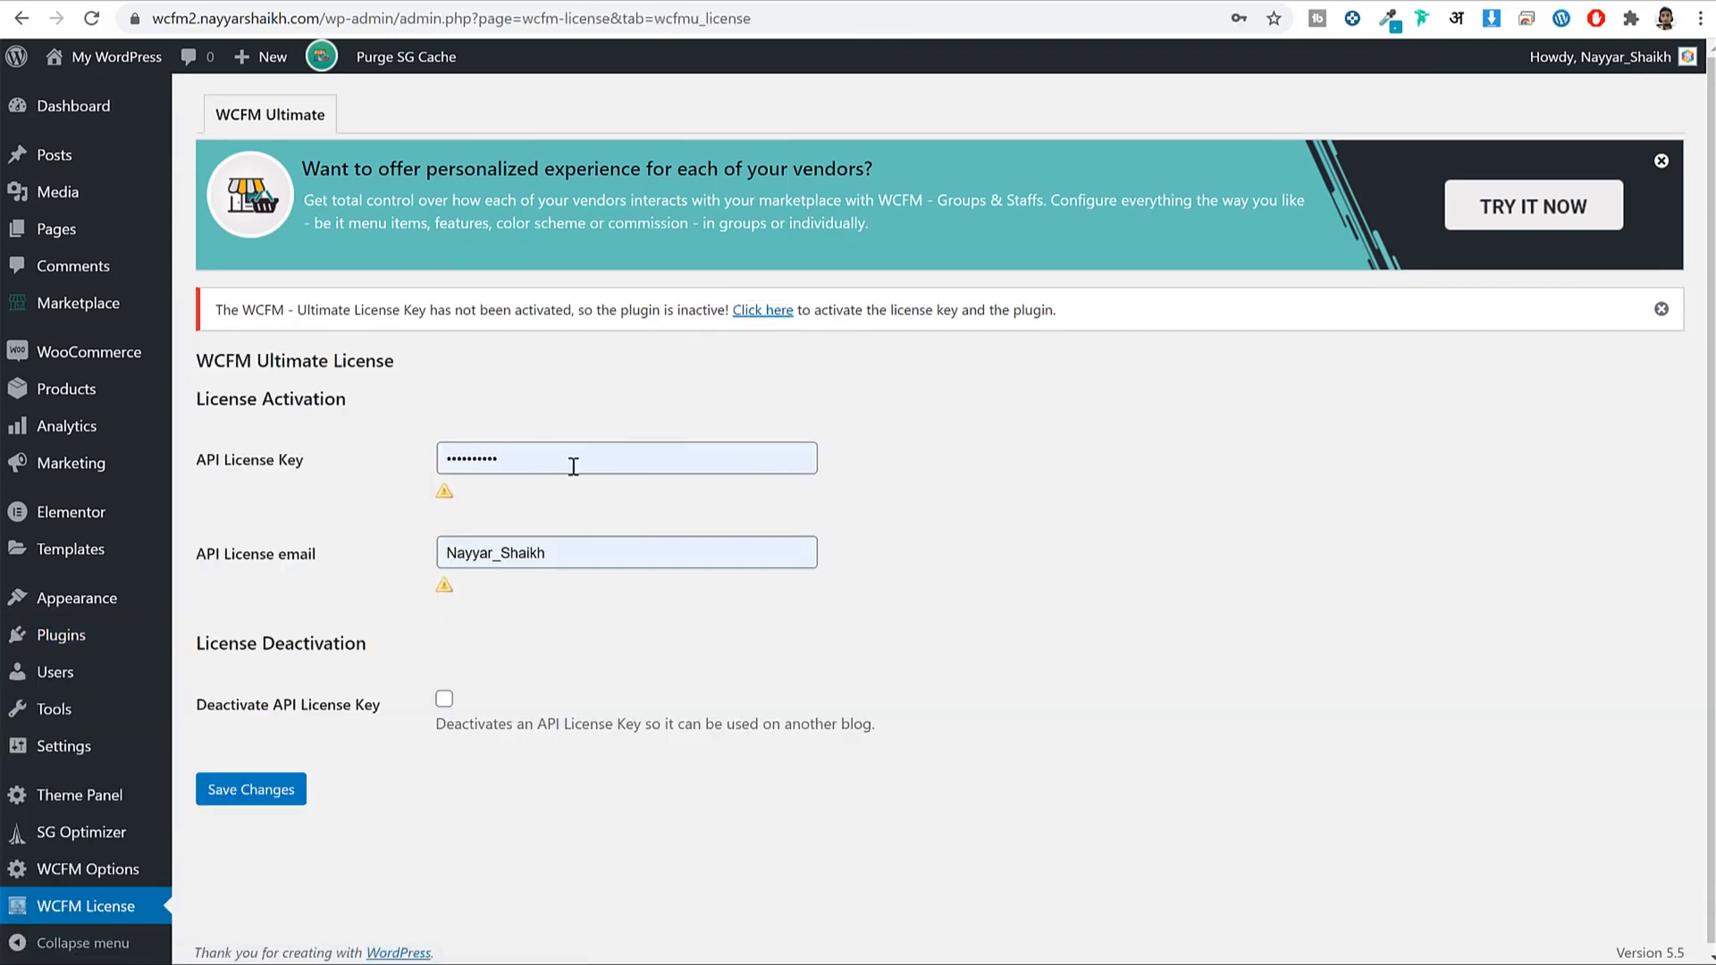
left_click(1179, 0)
scroll(1260, 329, "up", 2)
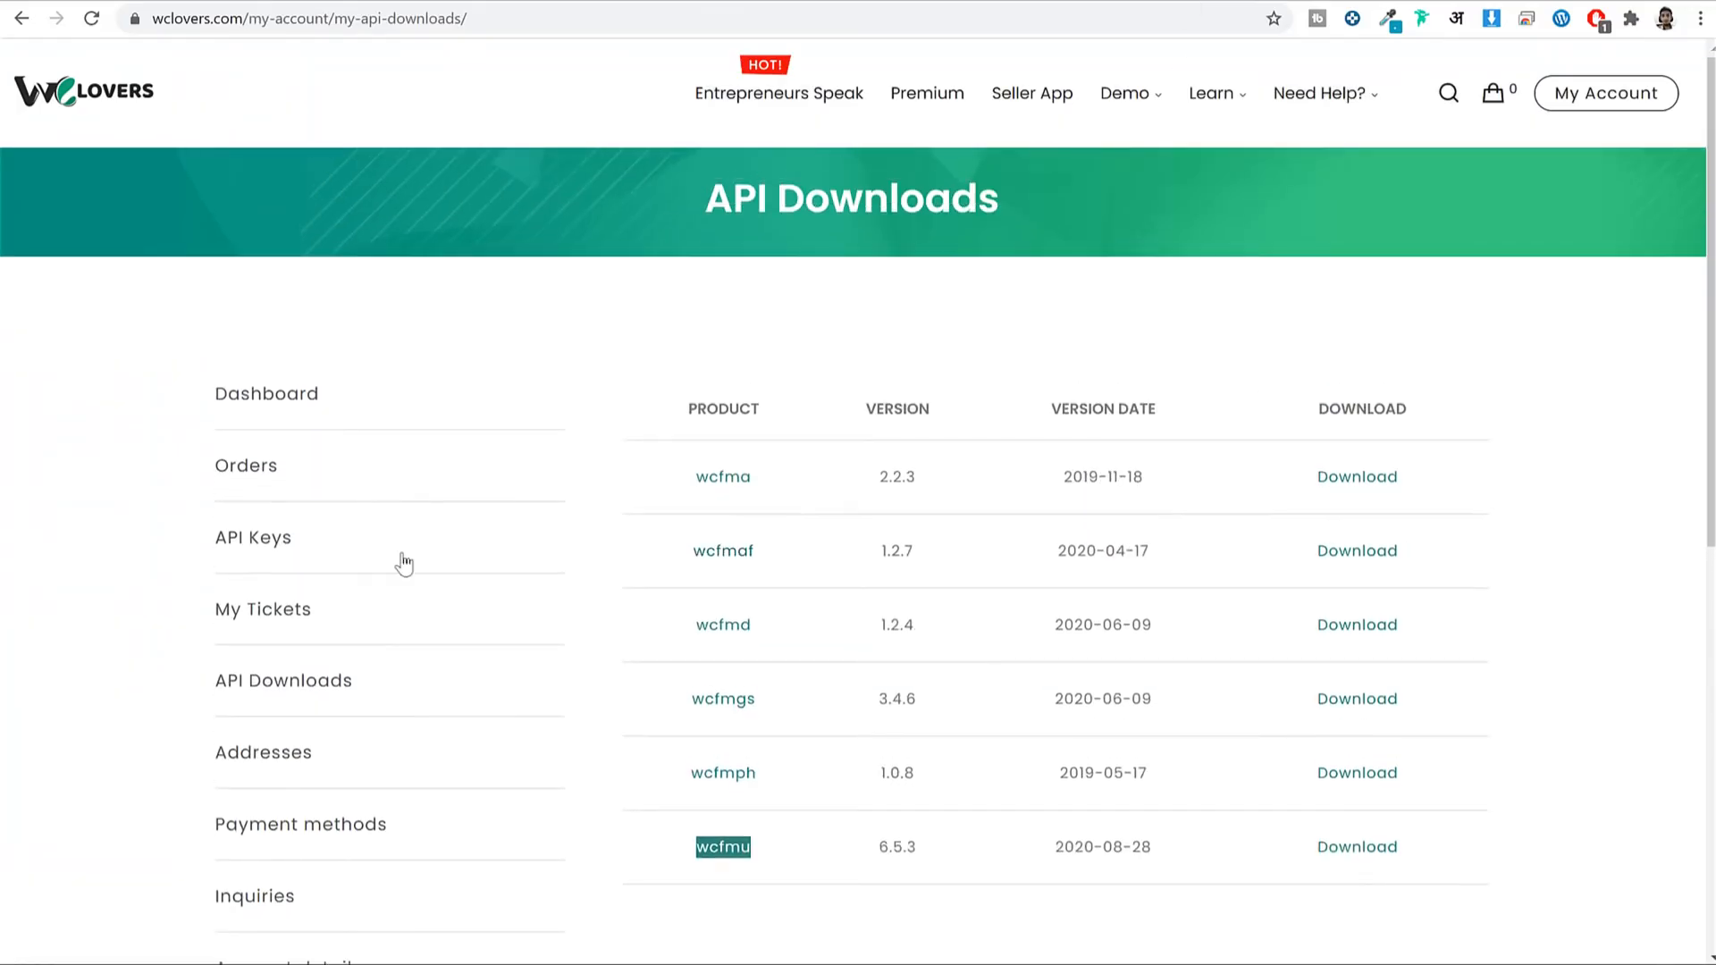
scroll(402, 563, "down", 2)
left_click(268, 353)
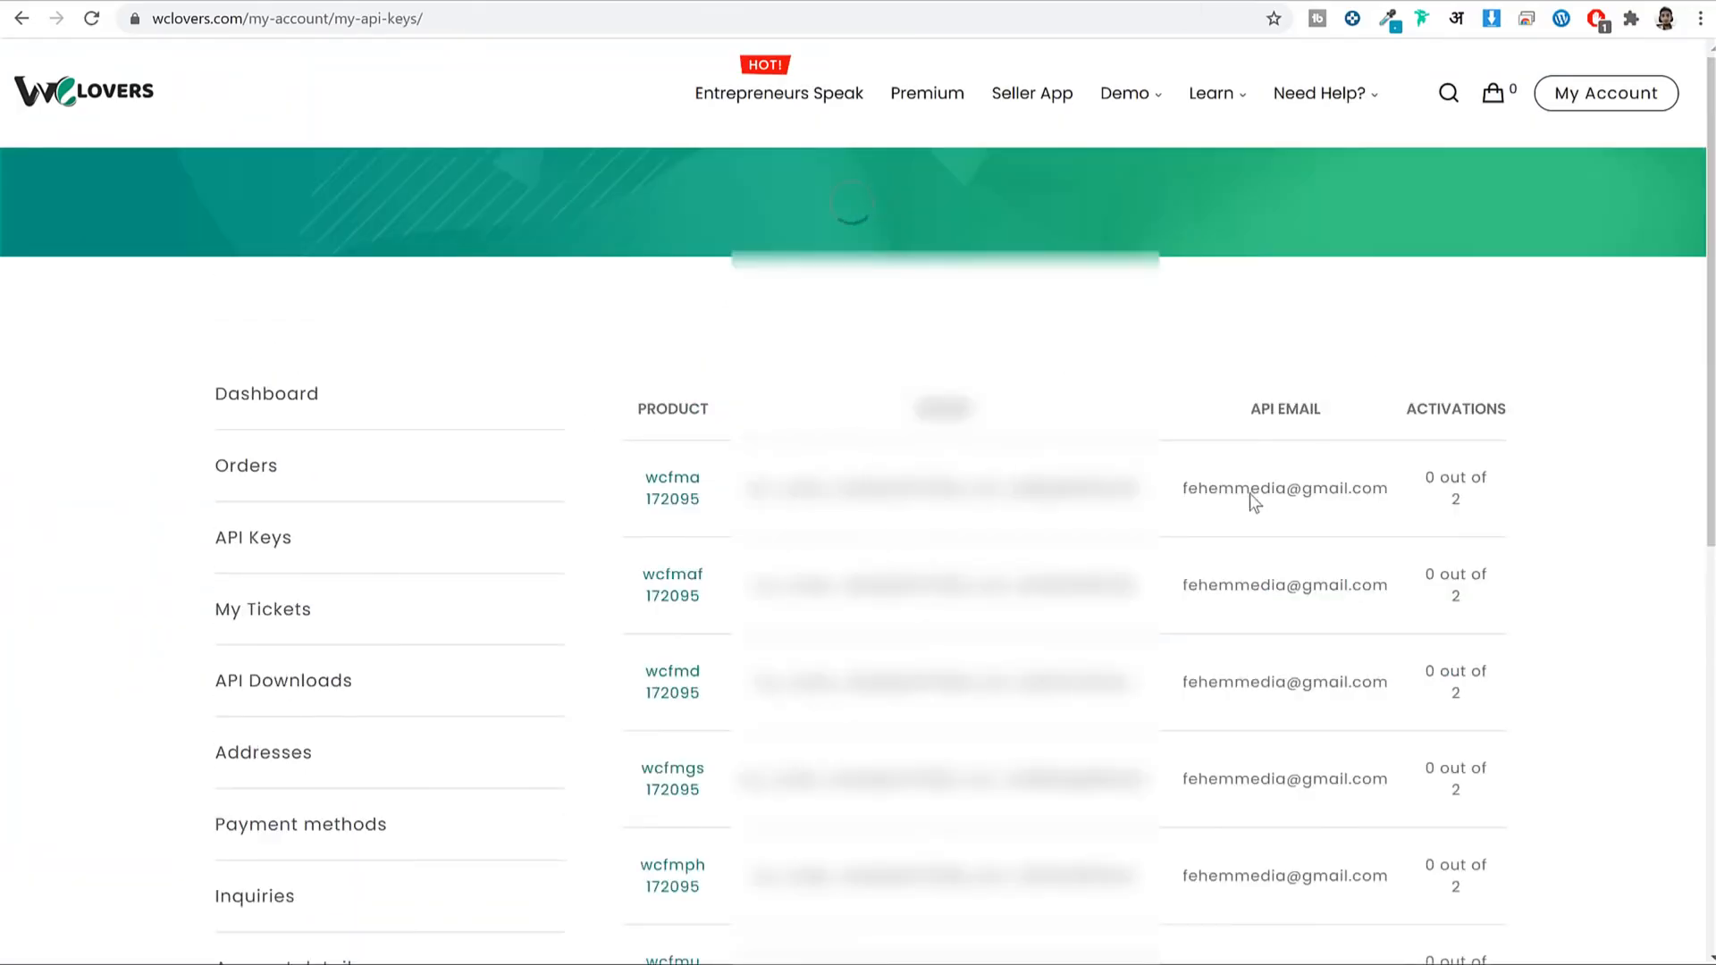
scroll(1314, 447, "down", 2)
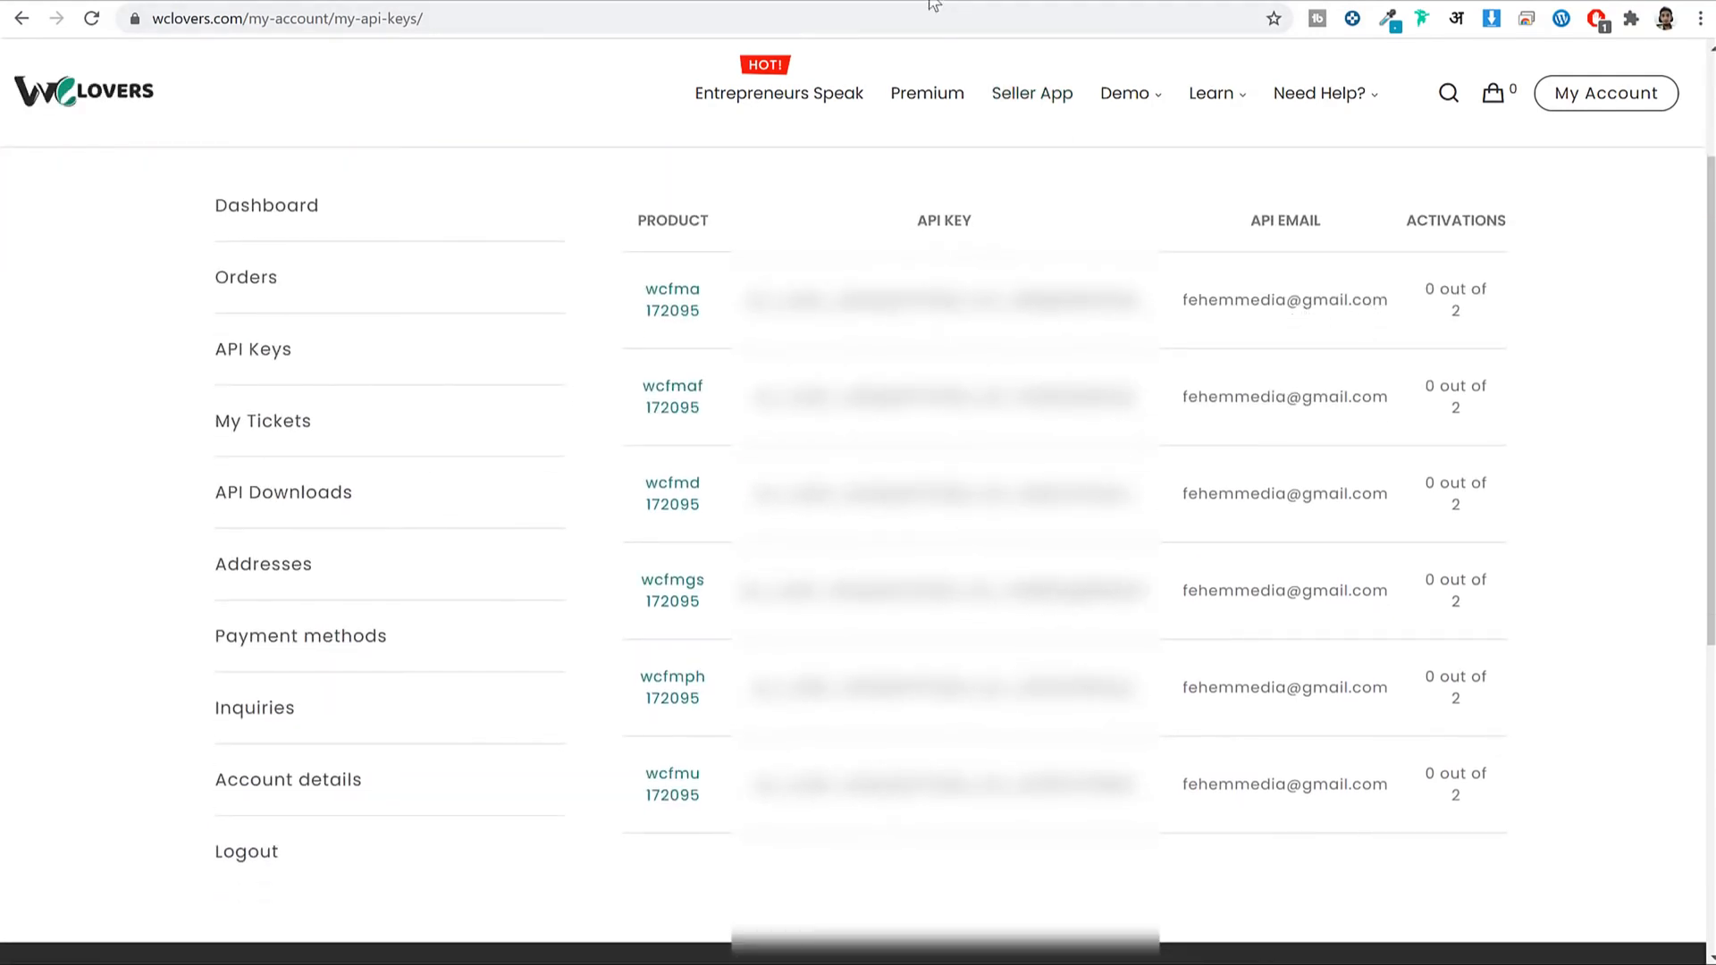
left_click_drag(1144, 787, 755, 784)
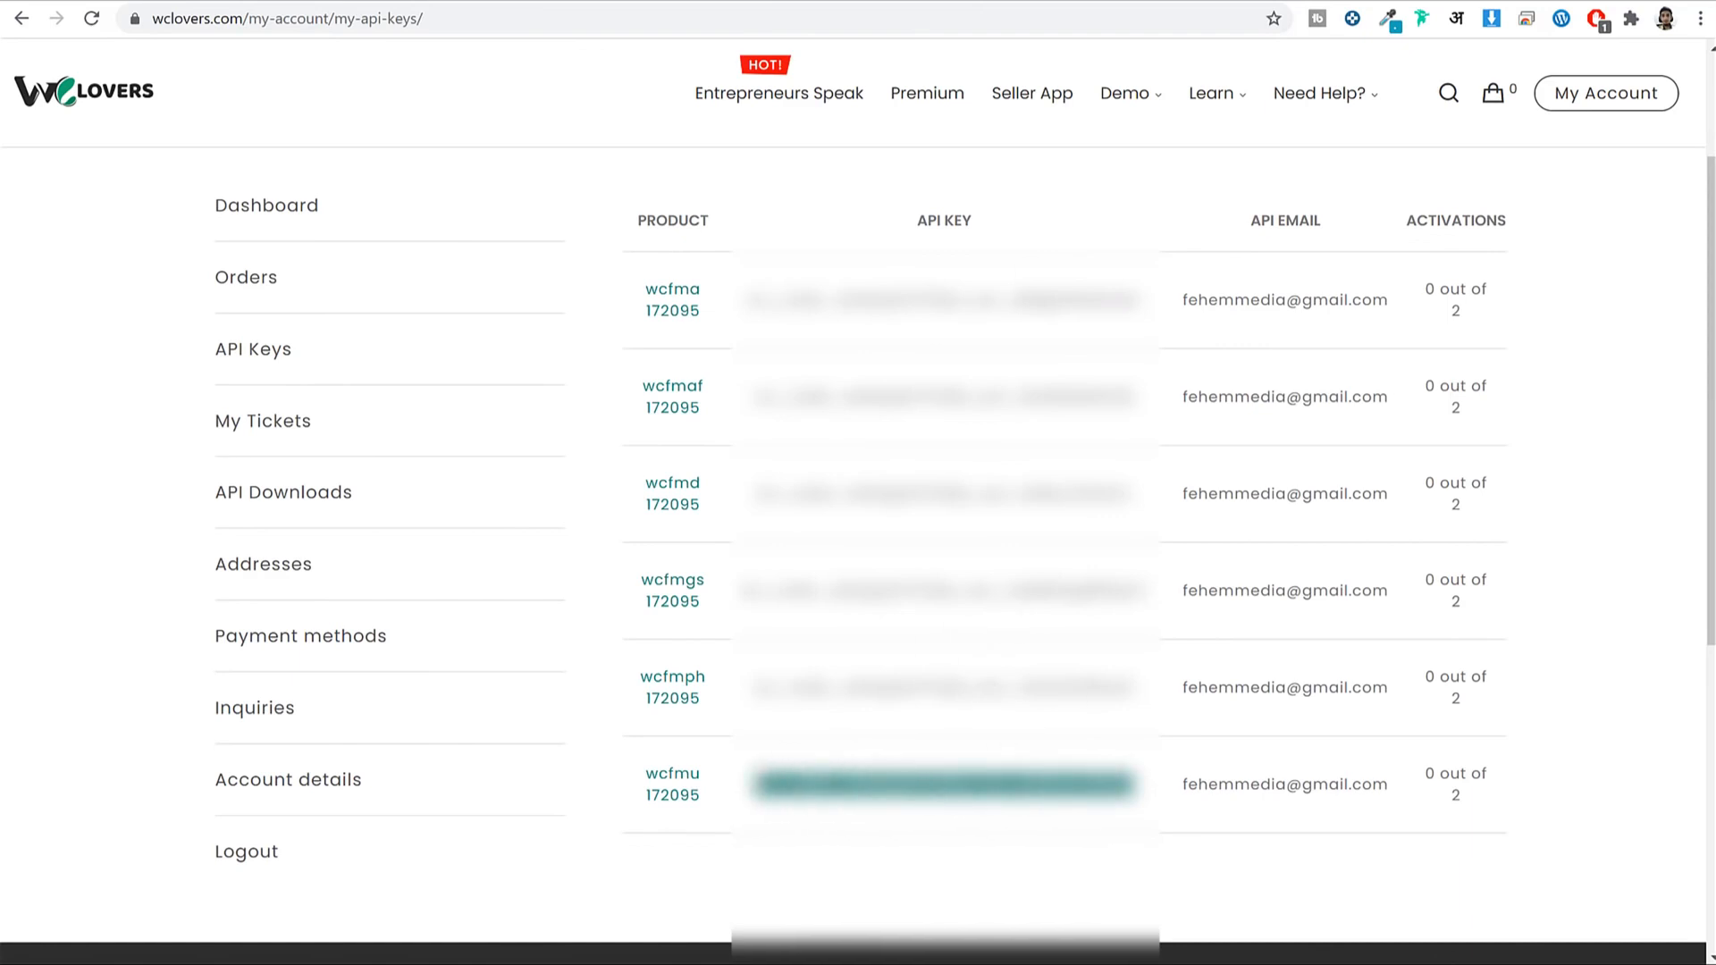
key("ctrl+Tab")
left_click(563, 469)
key("ctrl+a")
key("ctrl+v")
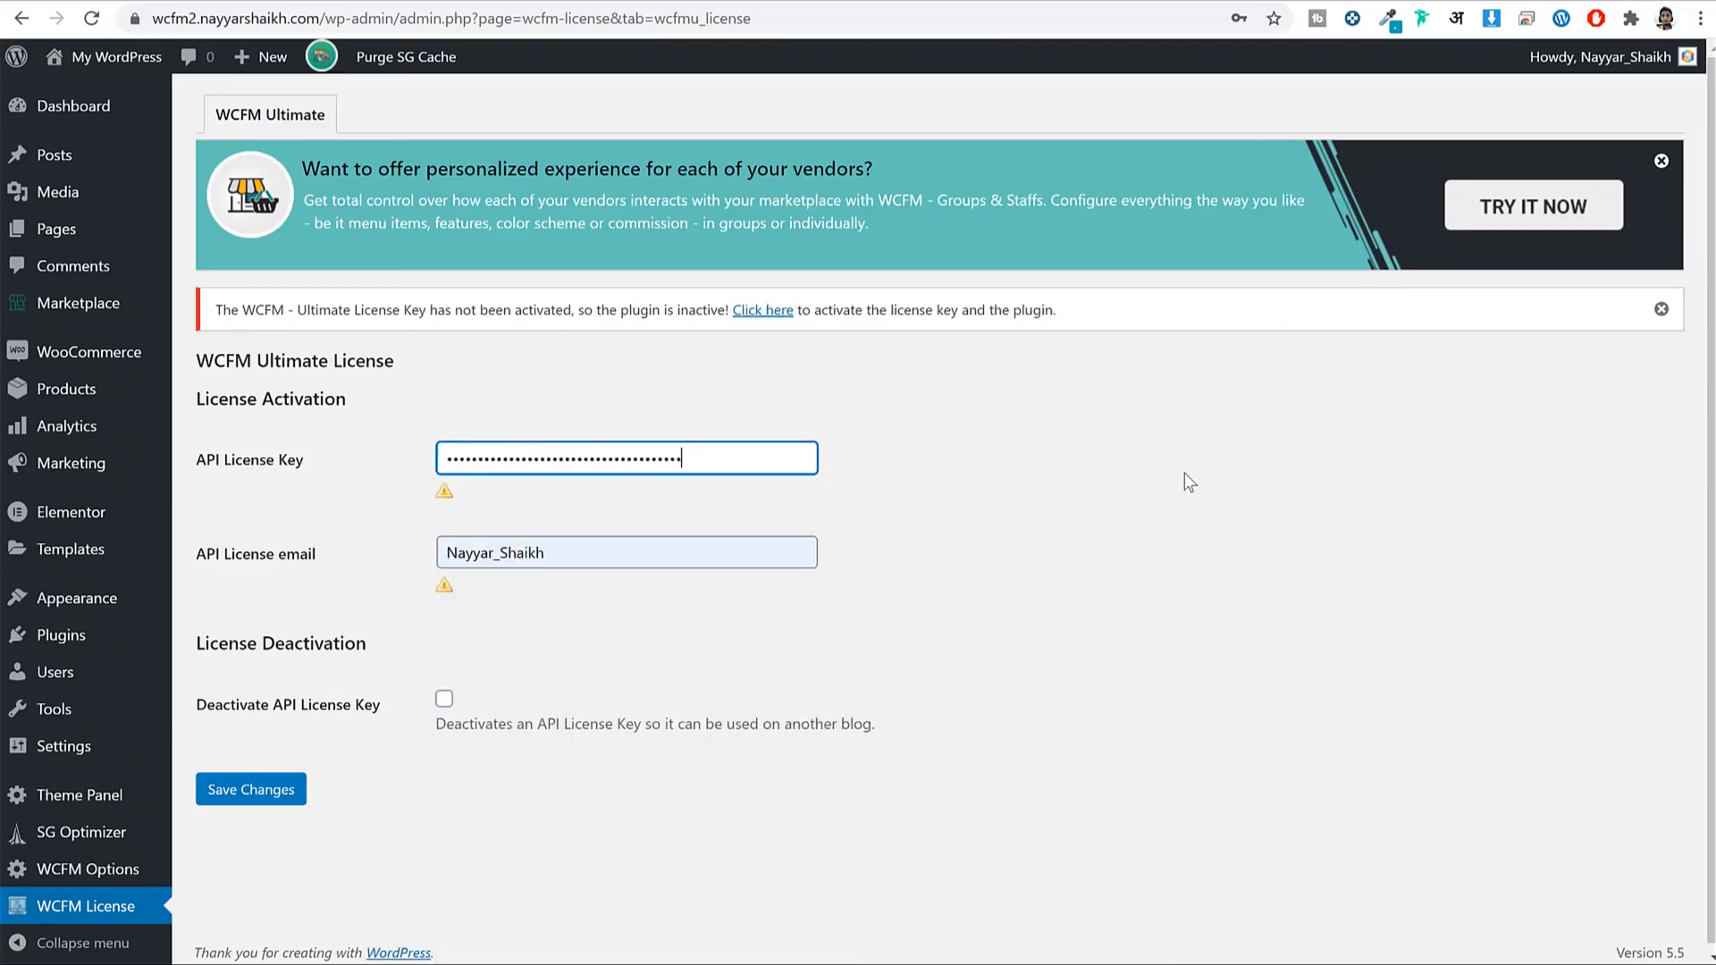
Enter the wcfmu license e-mail, save to activate the license, and go back to Plugins.
left_click(1102, 0)
left_click_drag(1381, 798, 1184, 796)
key("ctrl+c")
left_click(865, 2)
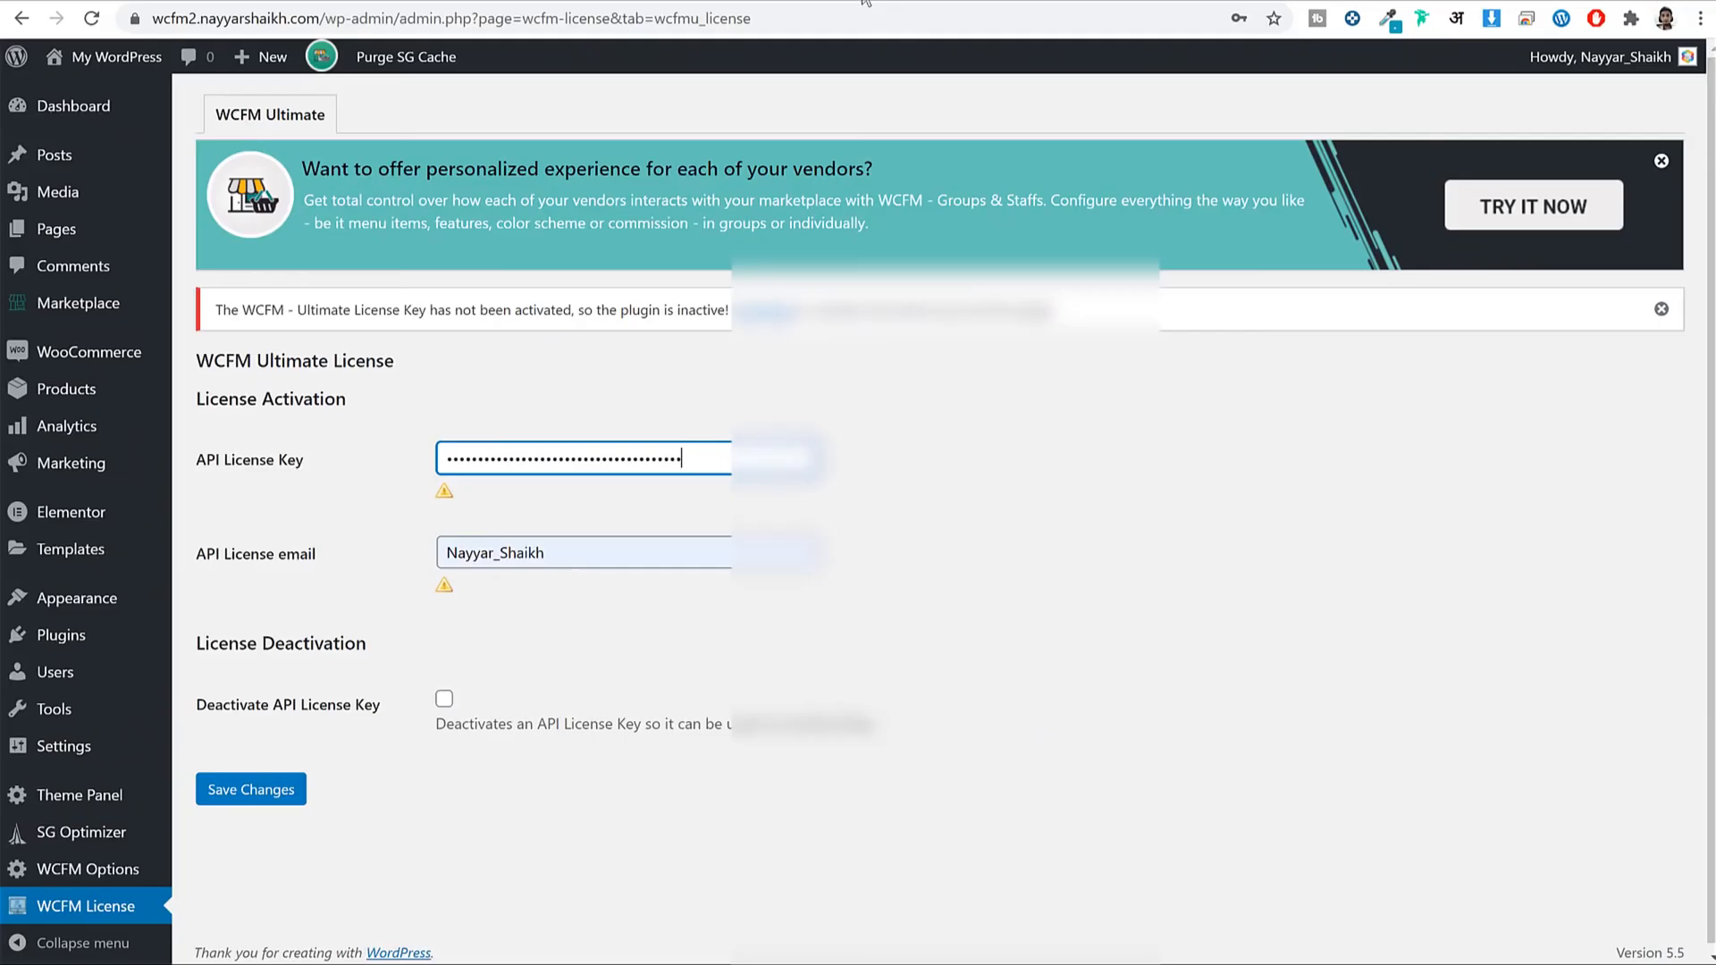
left_click(644, 556)
key("ctrl+a")
key("ctrl+v")
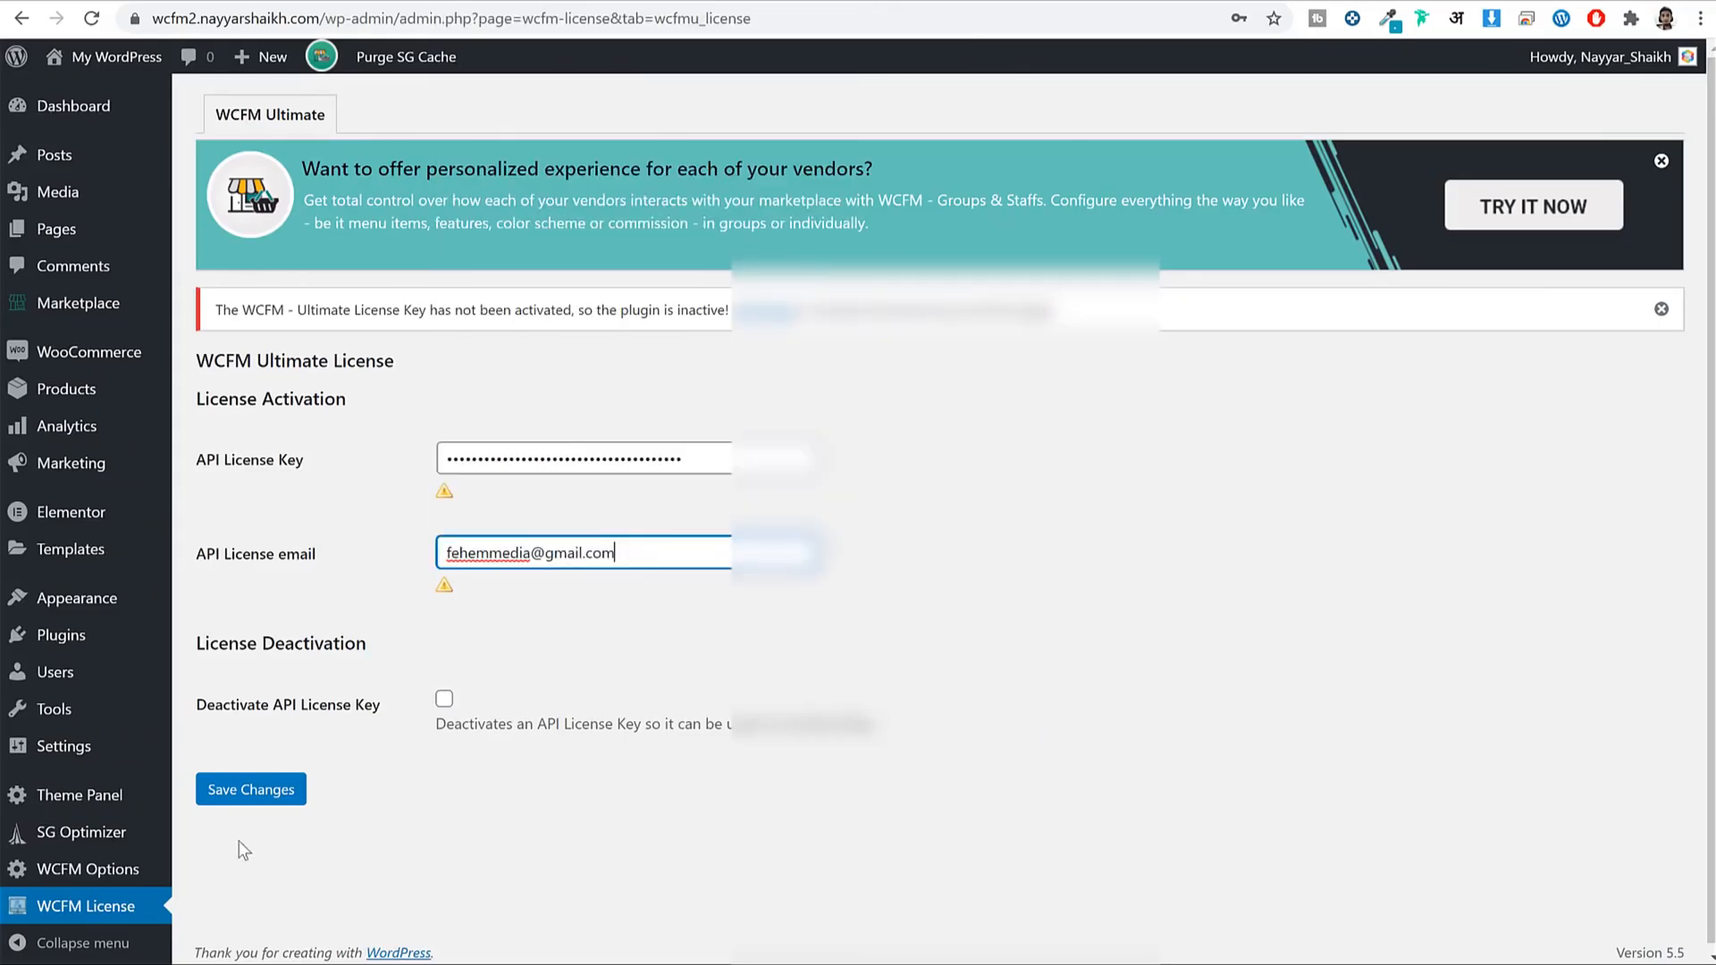
left_click(237, 796)
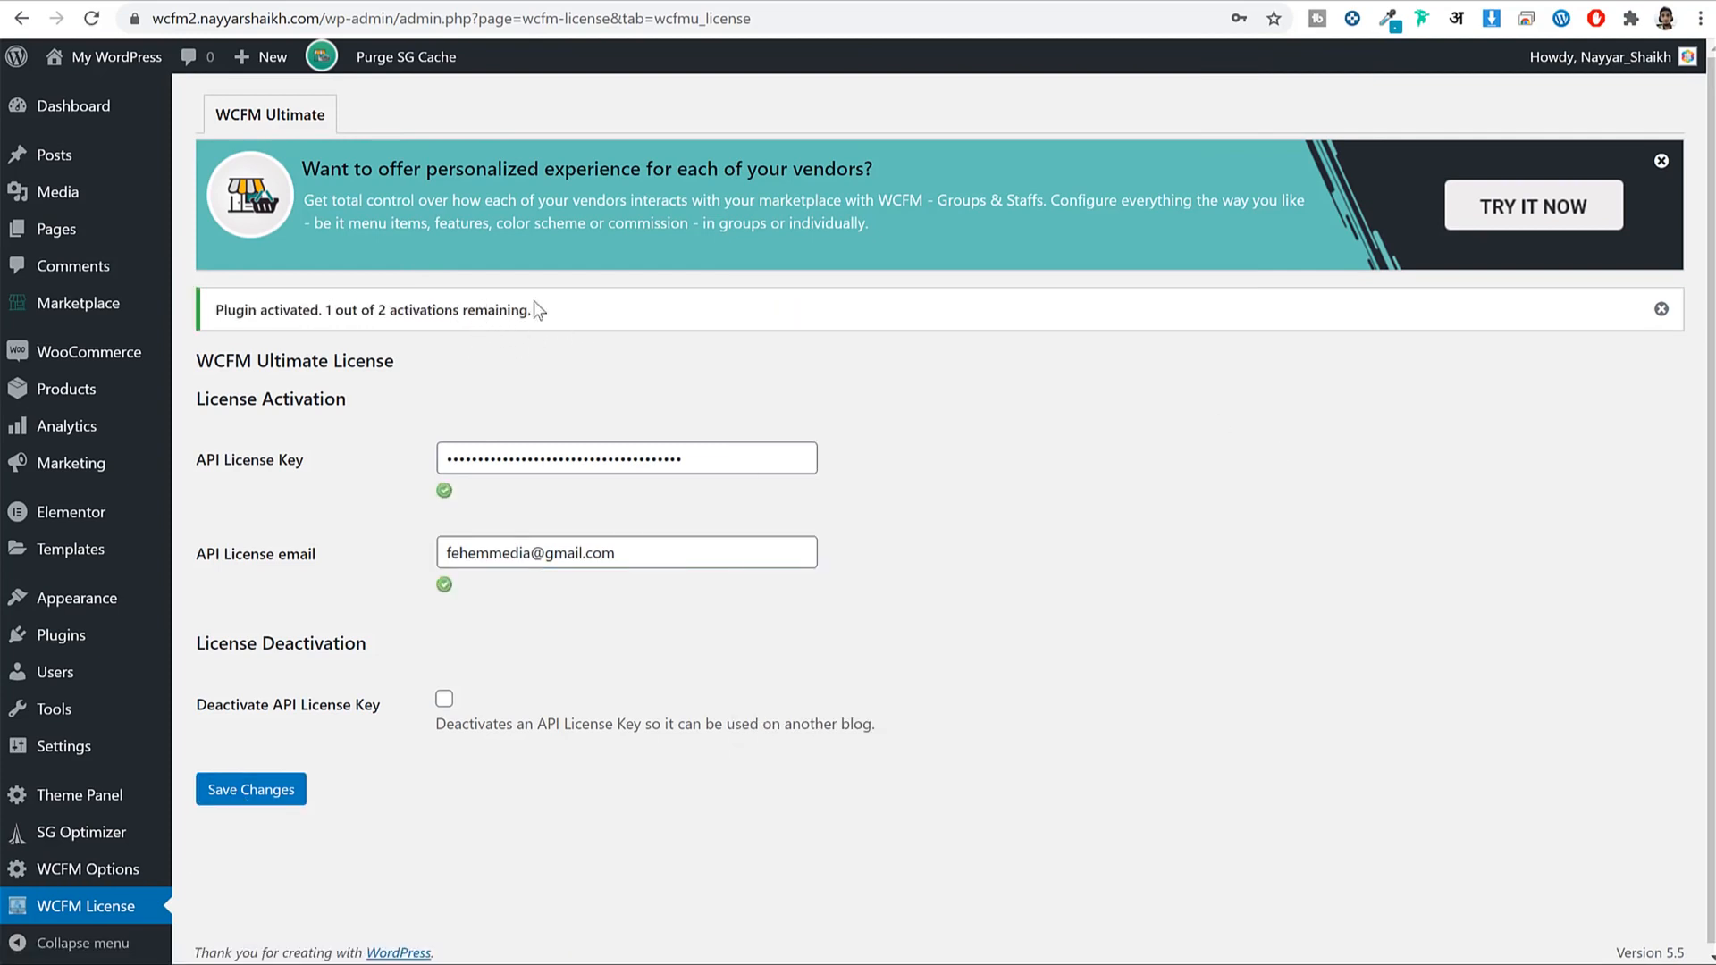
left_click(81, 641)
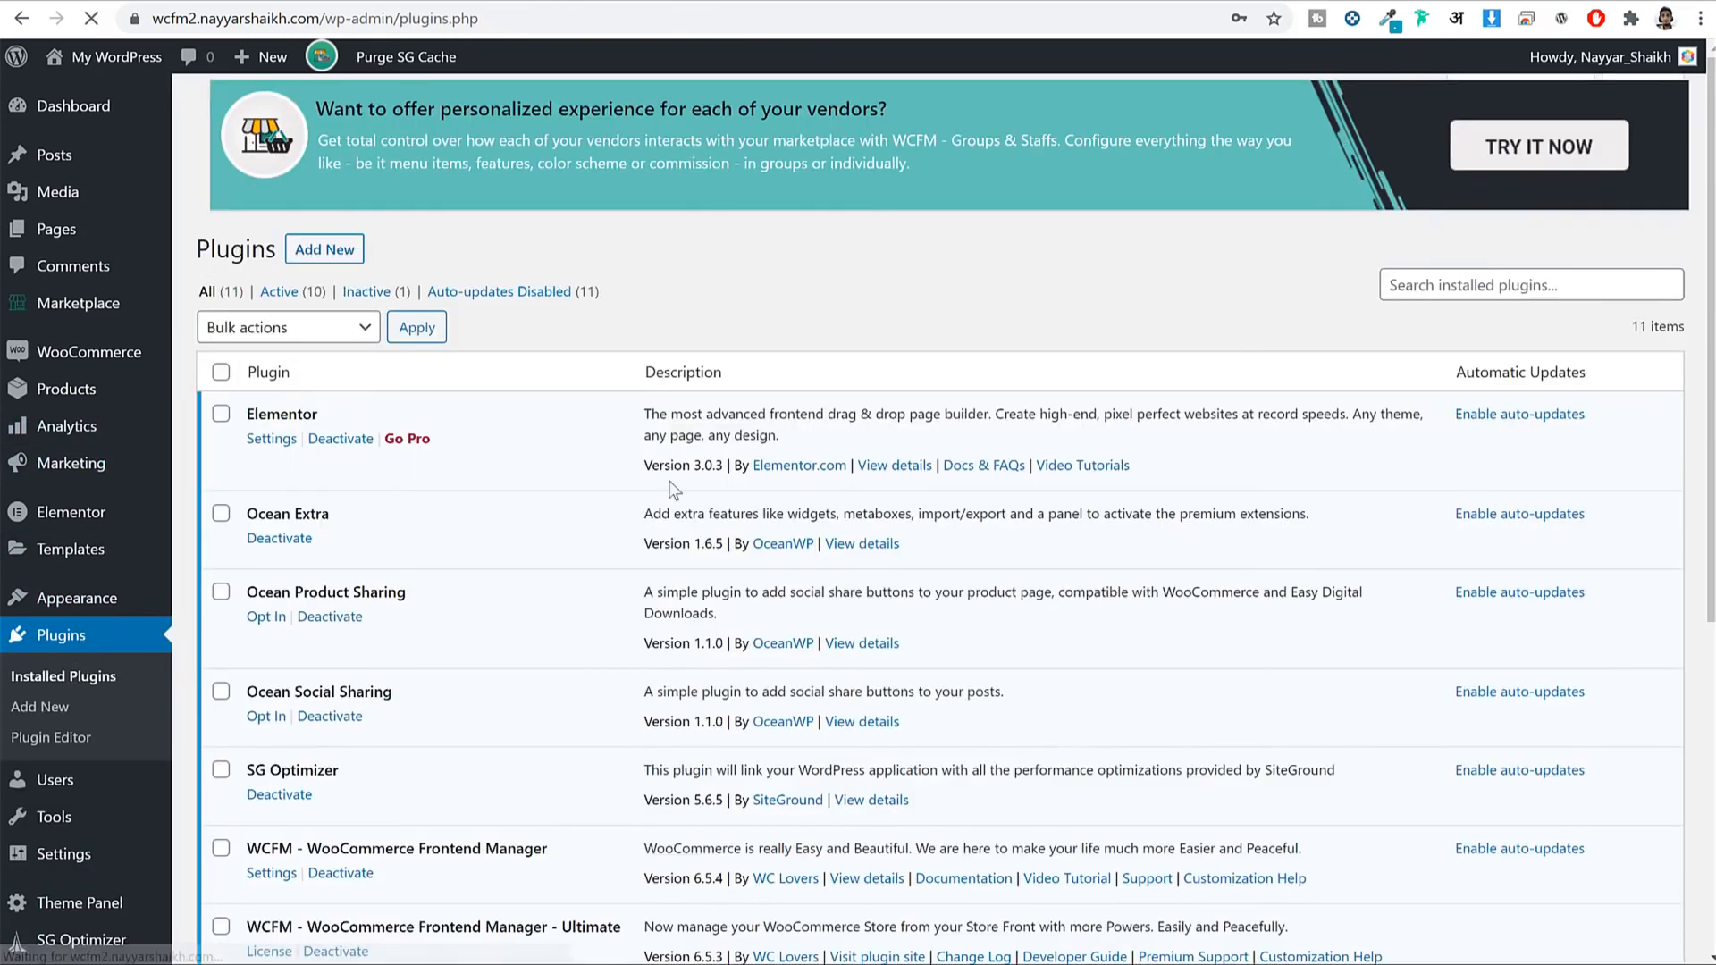
Upload the groups-staffs (2) zip as a plugin, install it and activate it.
left_click(334, 112)
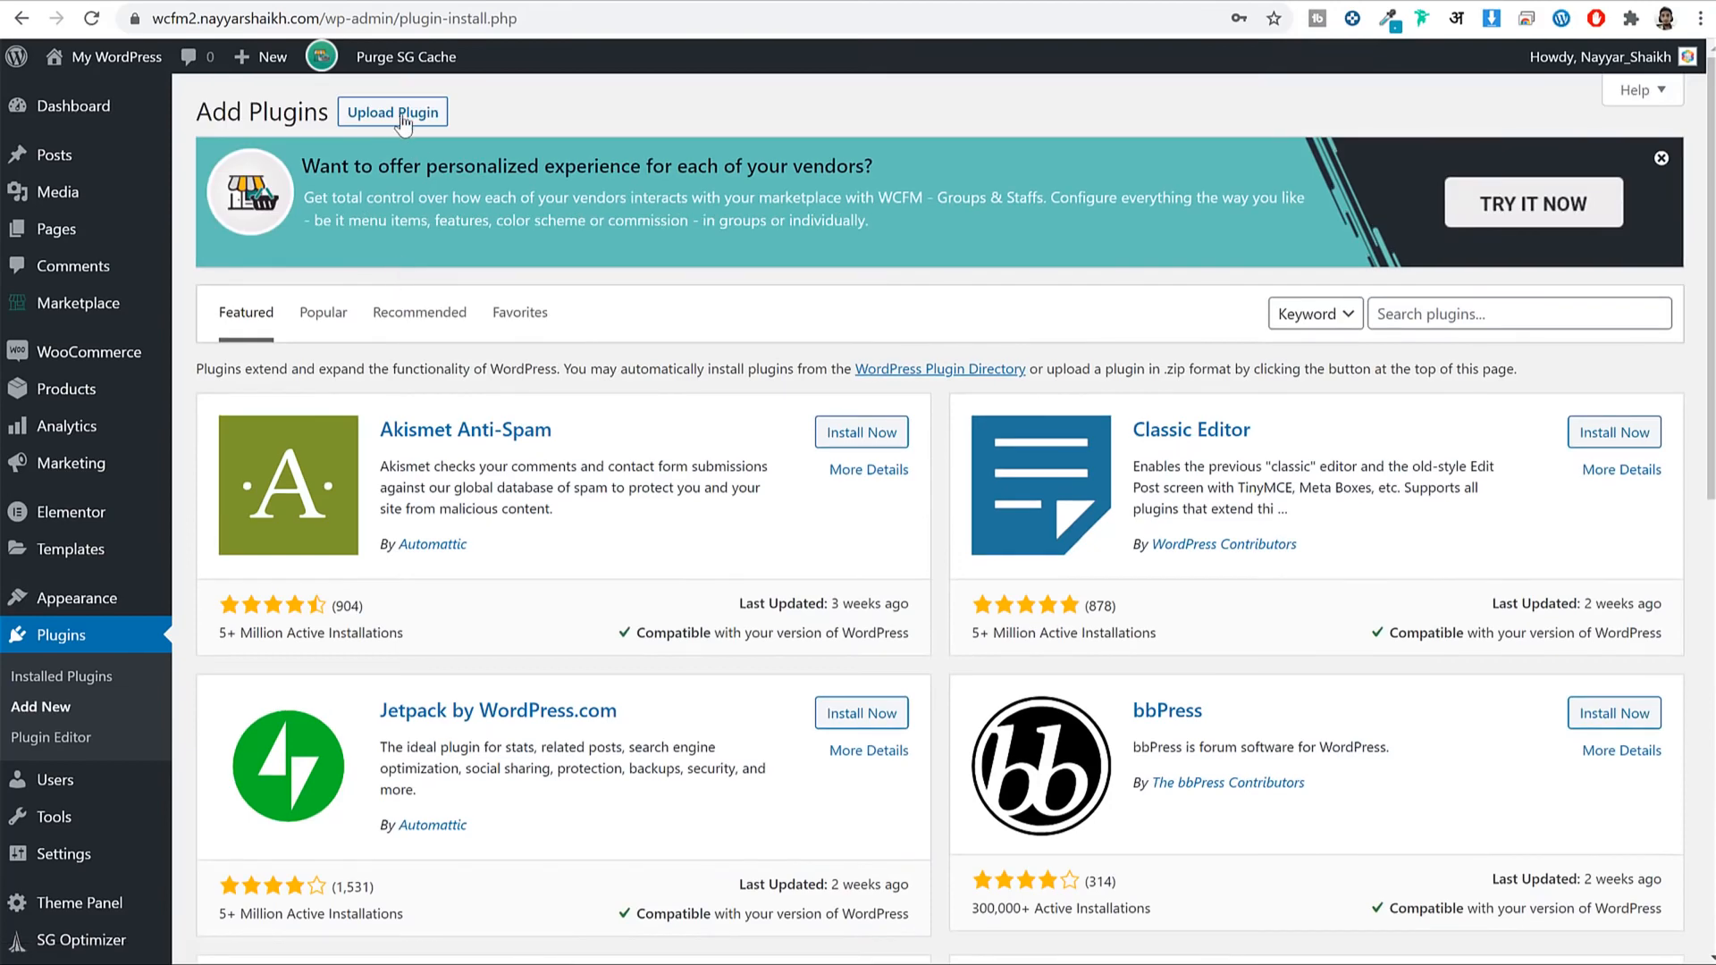
left_click(402, 118)
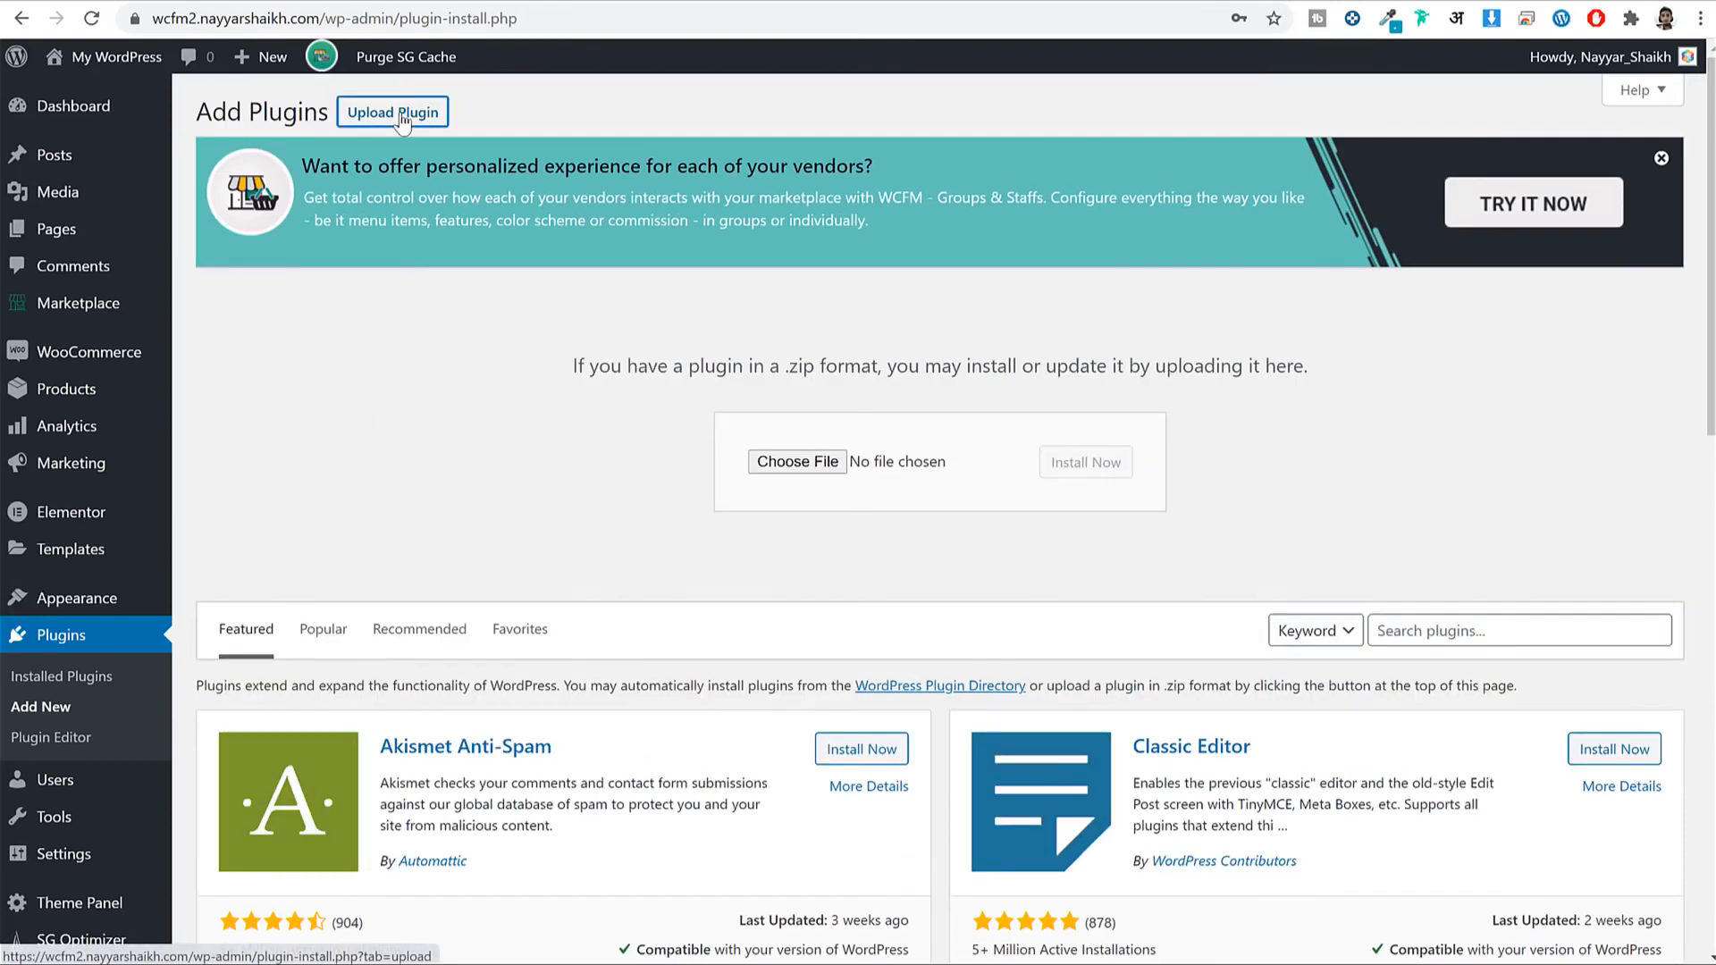
left_click(798, 461)
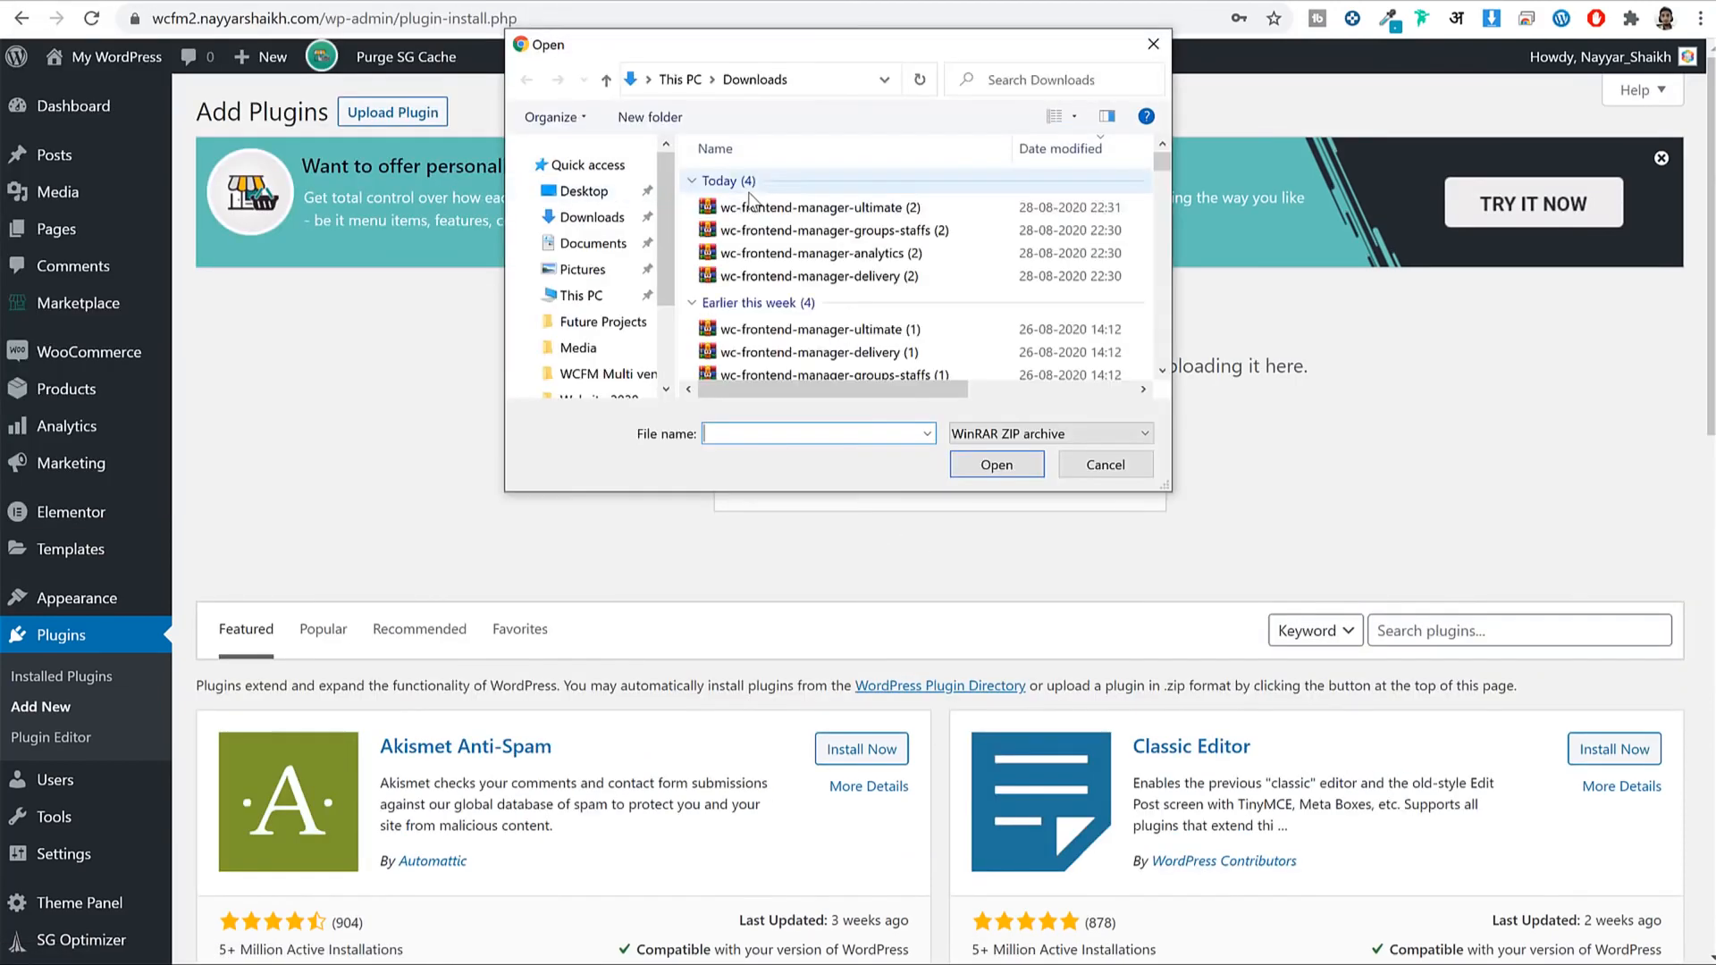
left_click(809, 231)
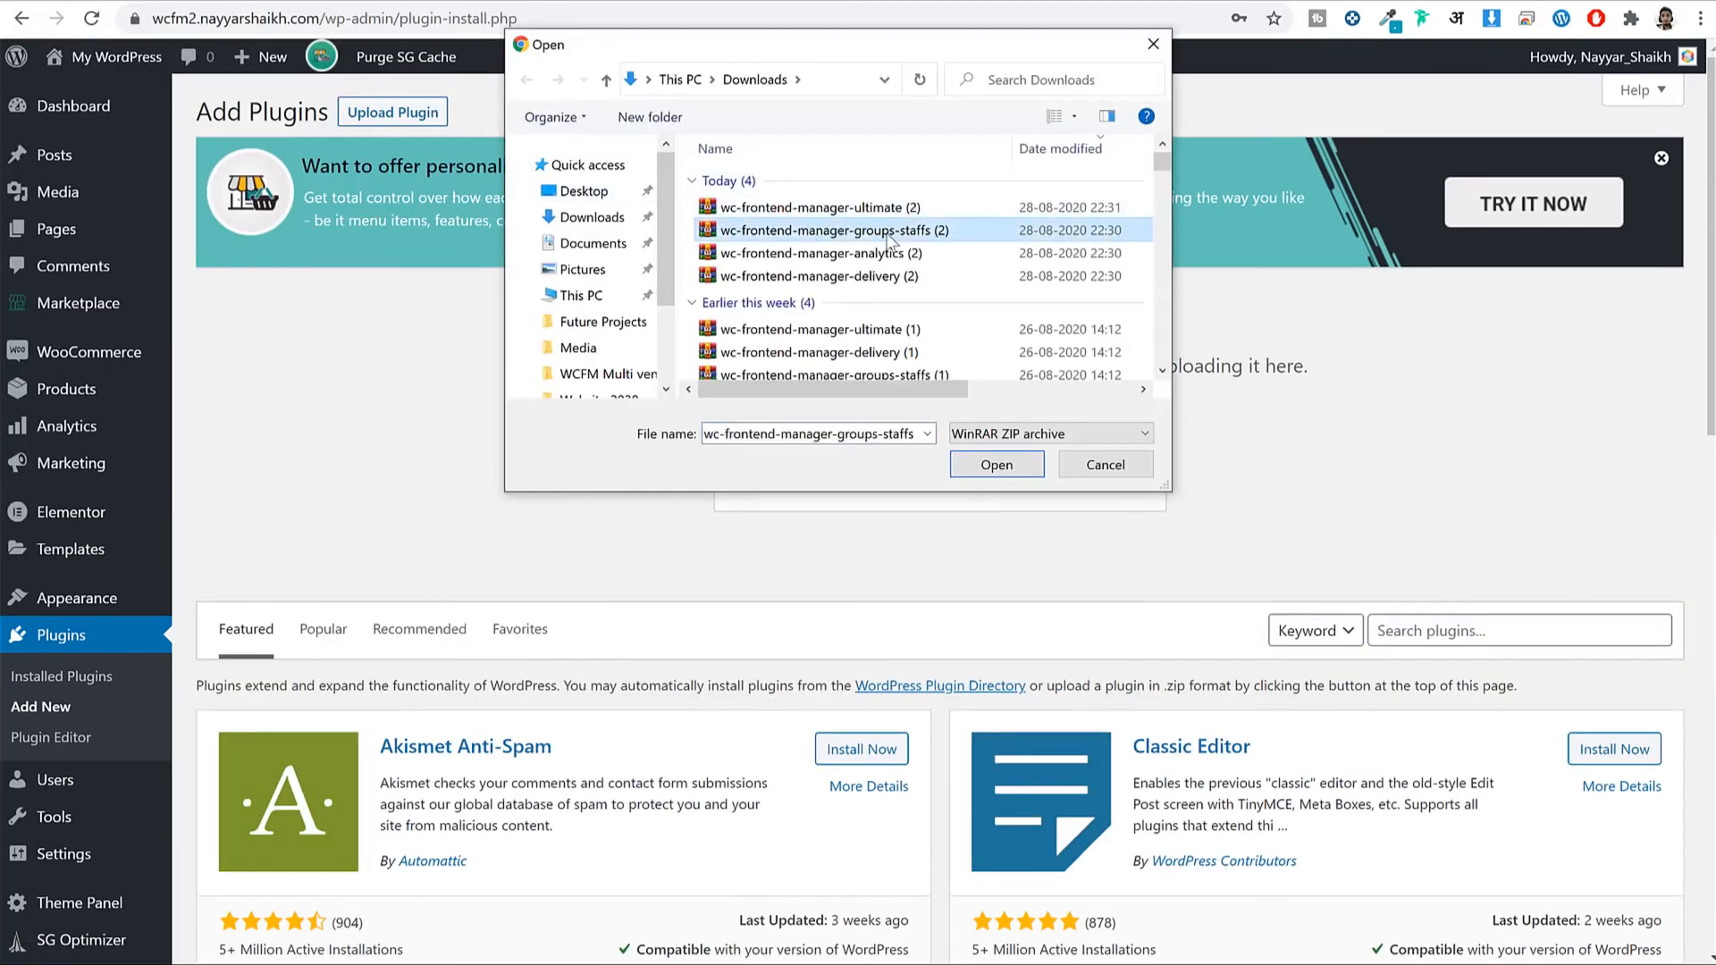
left_click(1001, 466)
left_click(1111, 474)
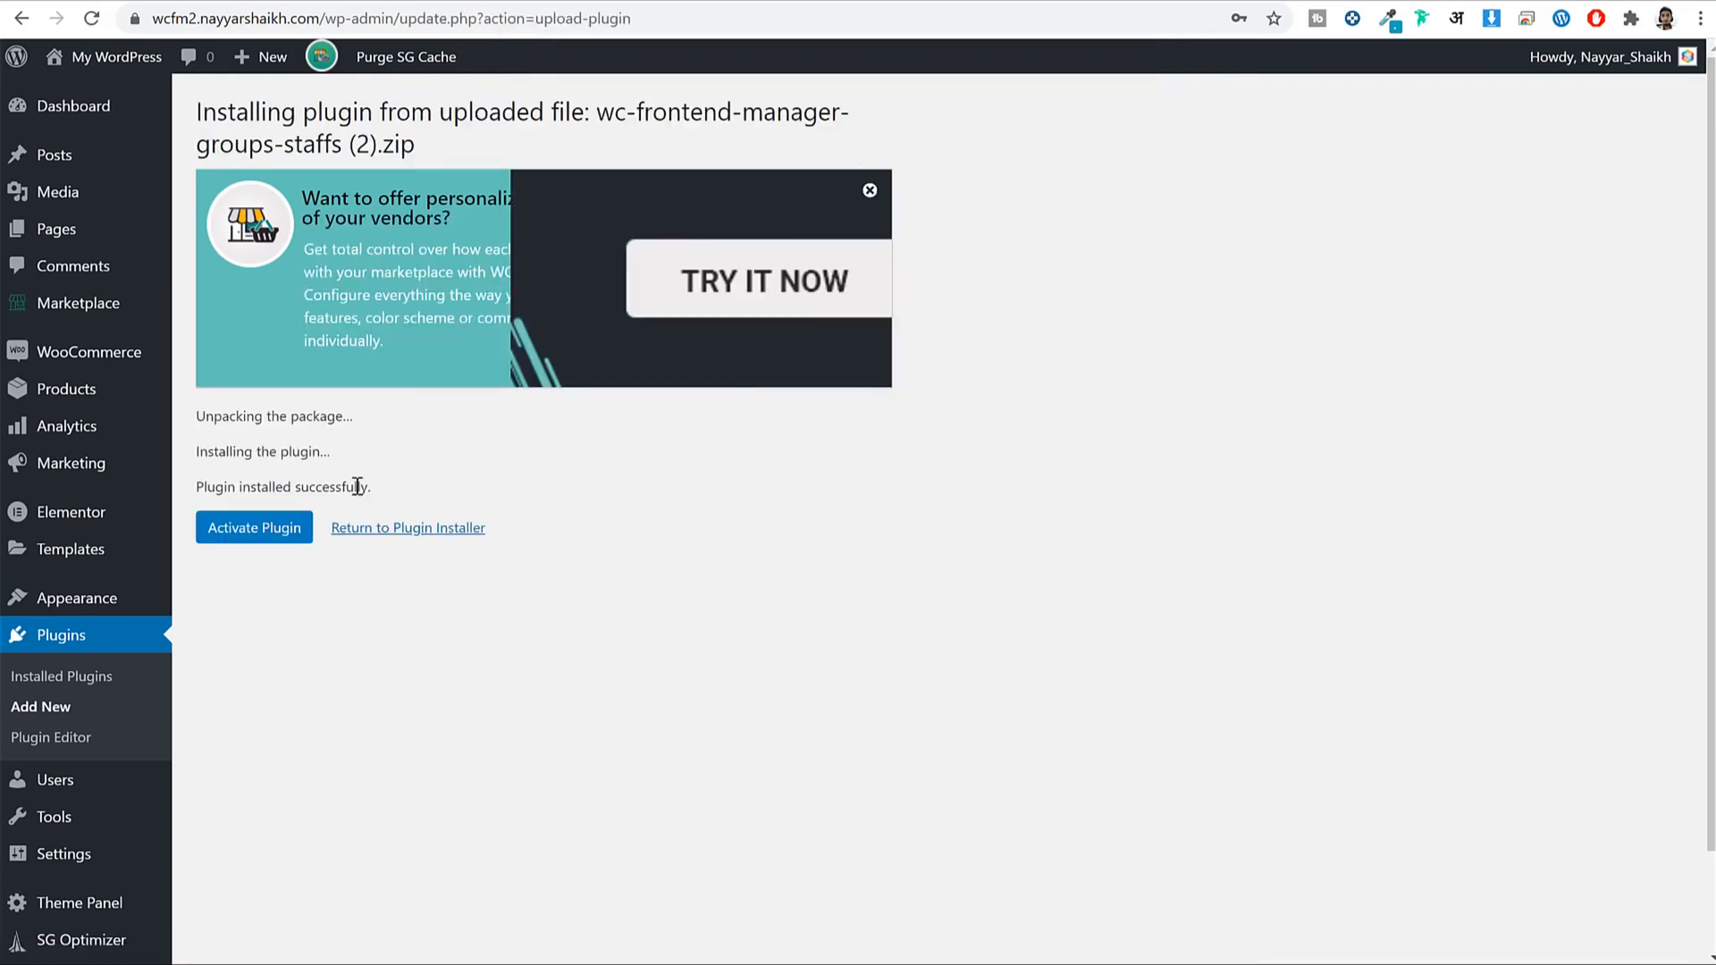
left_click(260, 529)
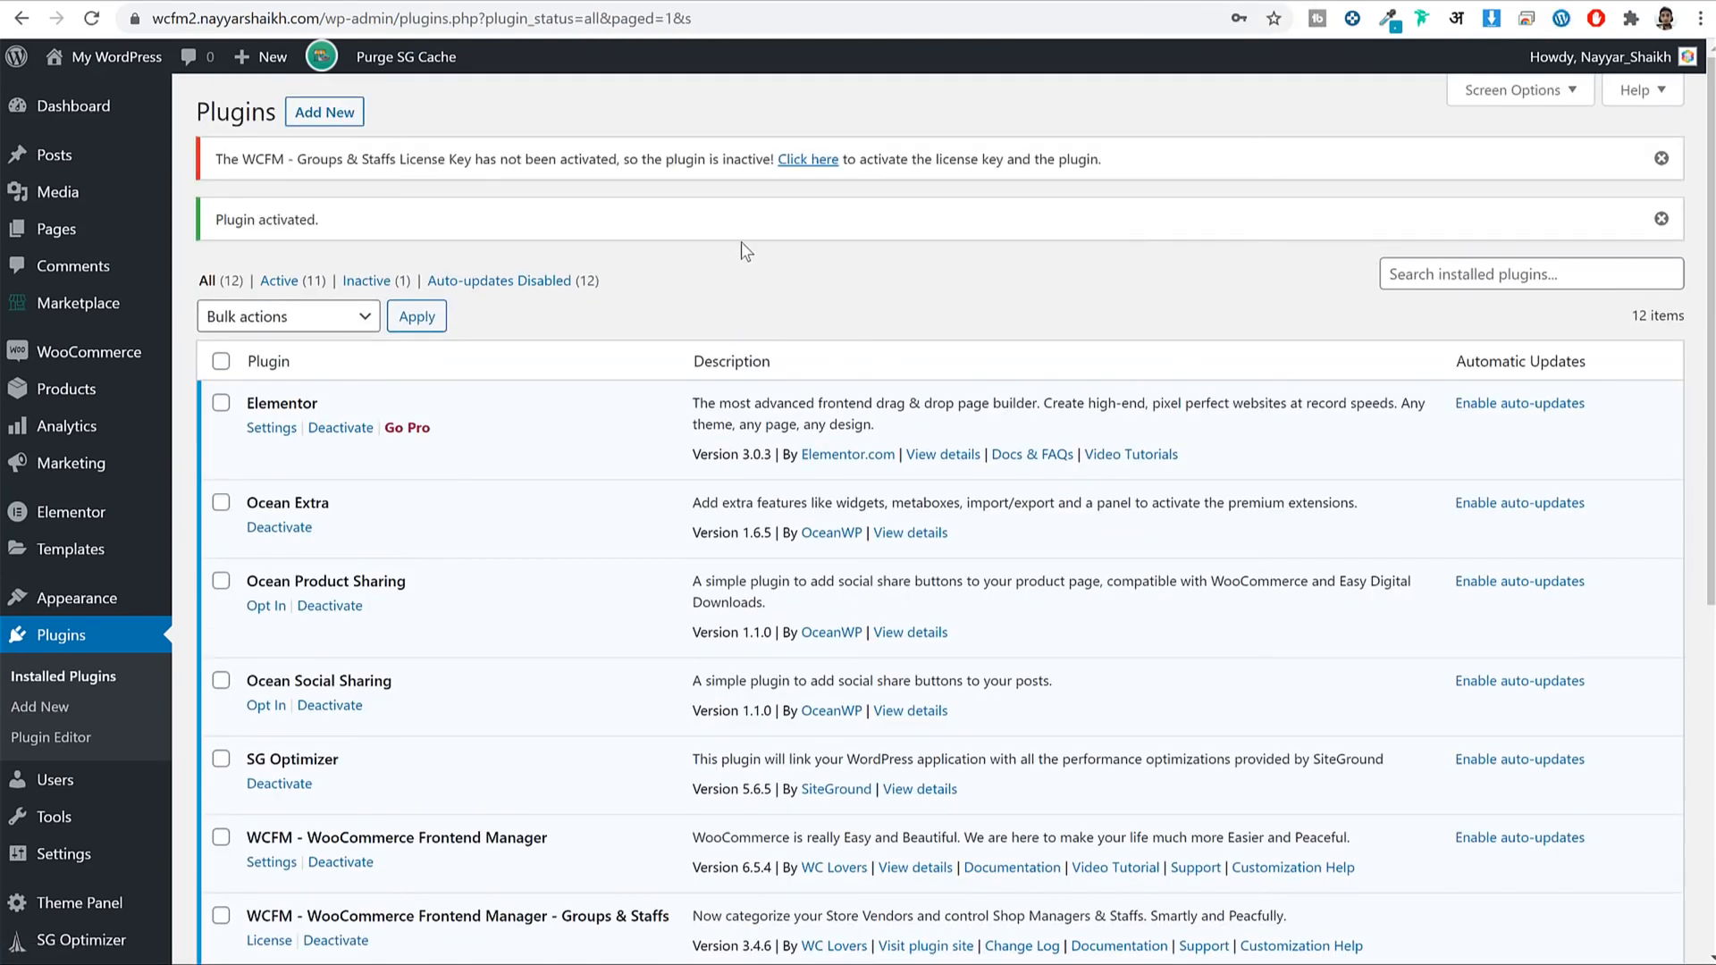
Enter the Groups & Staffs API key and license e-mail, save to activate, and return to Plugins.
left_click(824, 163)
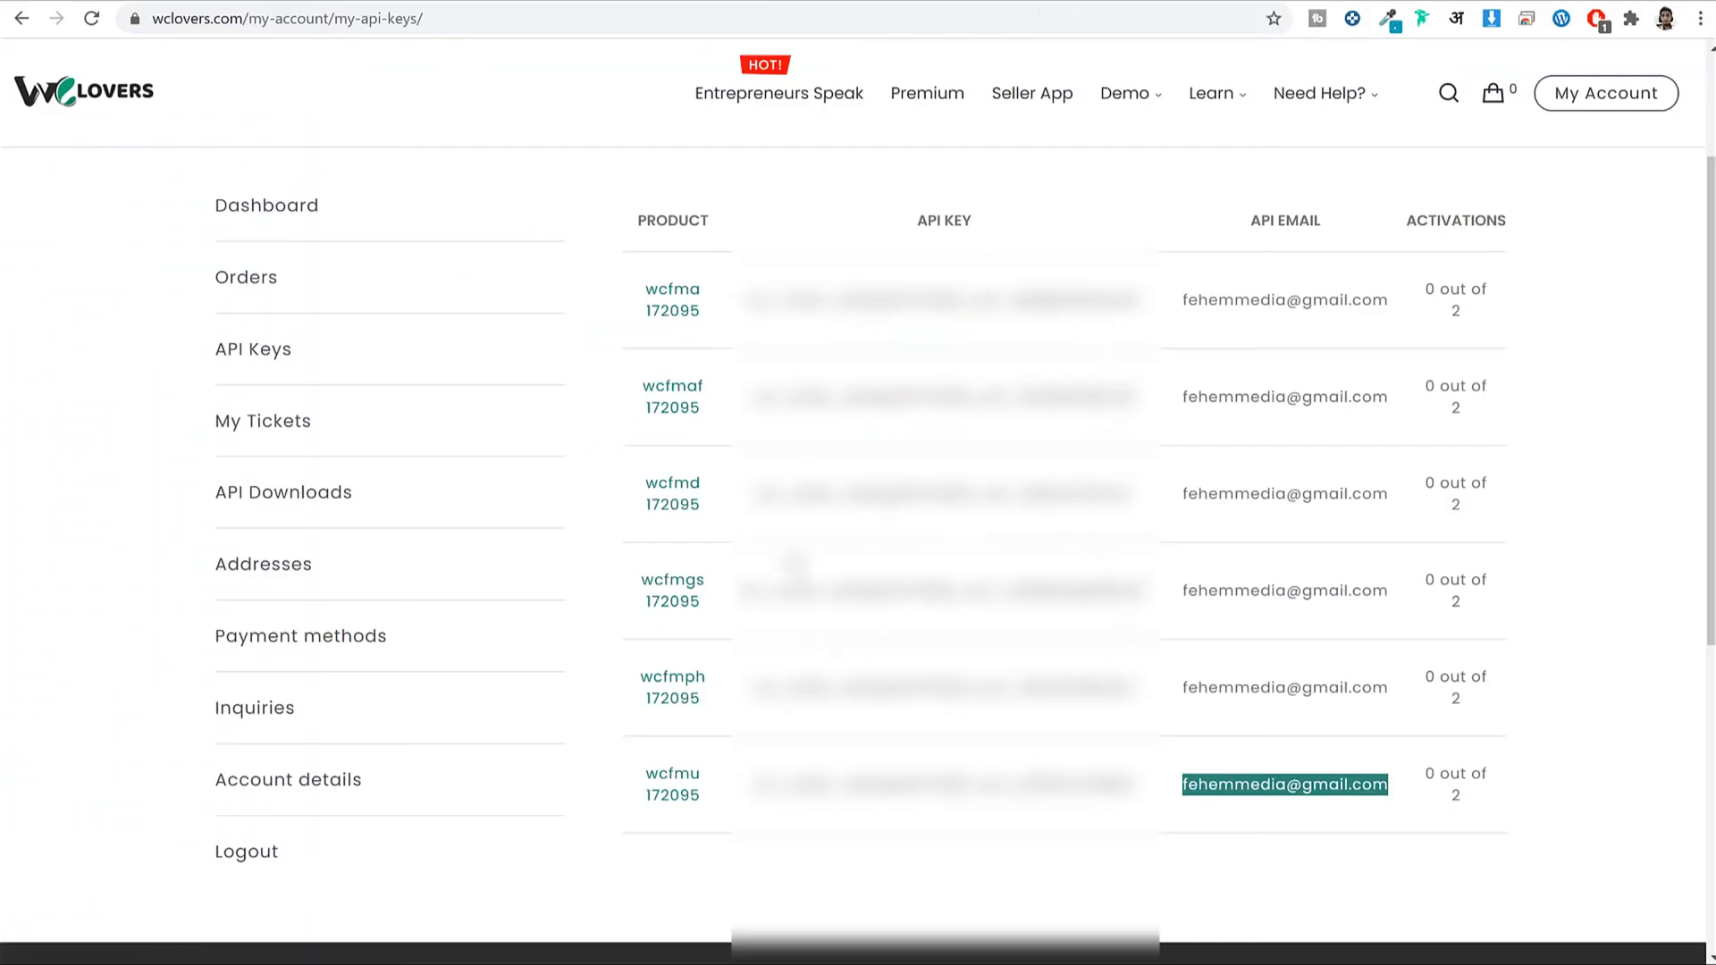
left_click_drag(738, 590, 1151, 592)
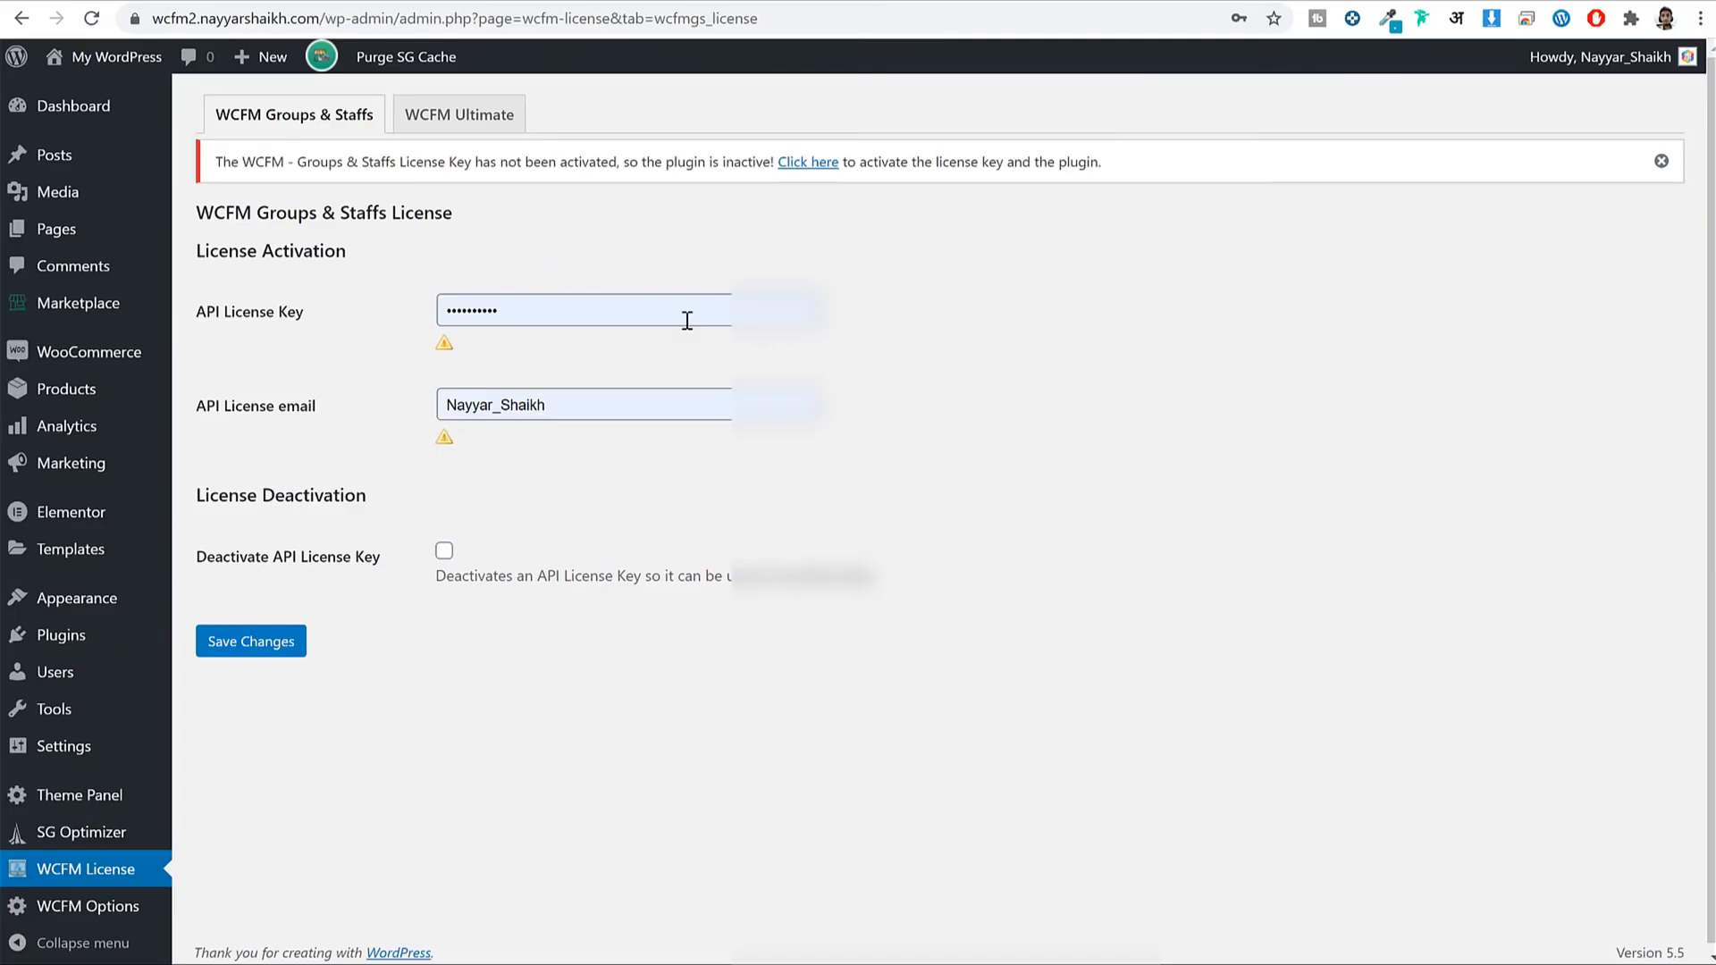
left_click(689, 319)
key("ctrl+v")
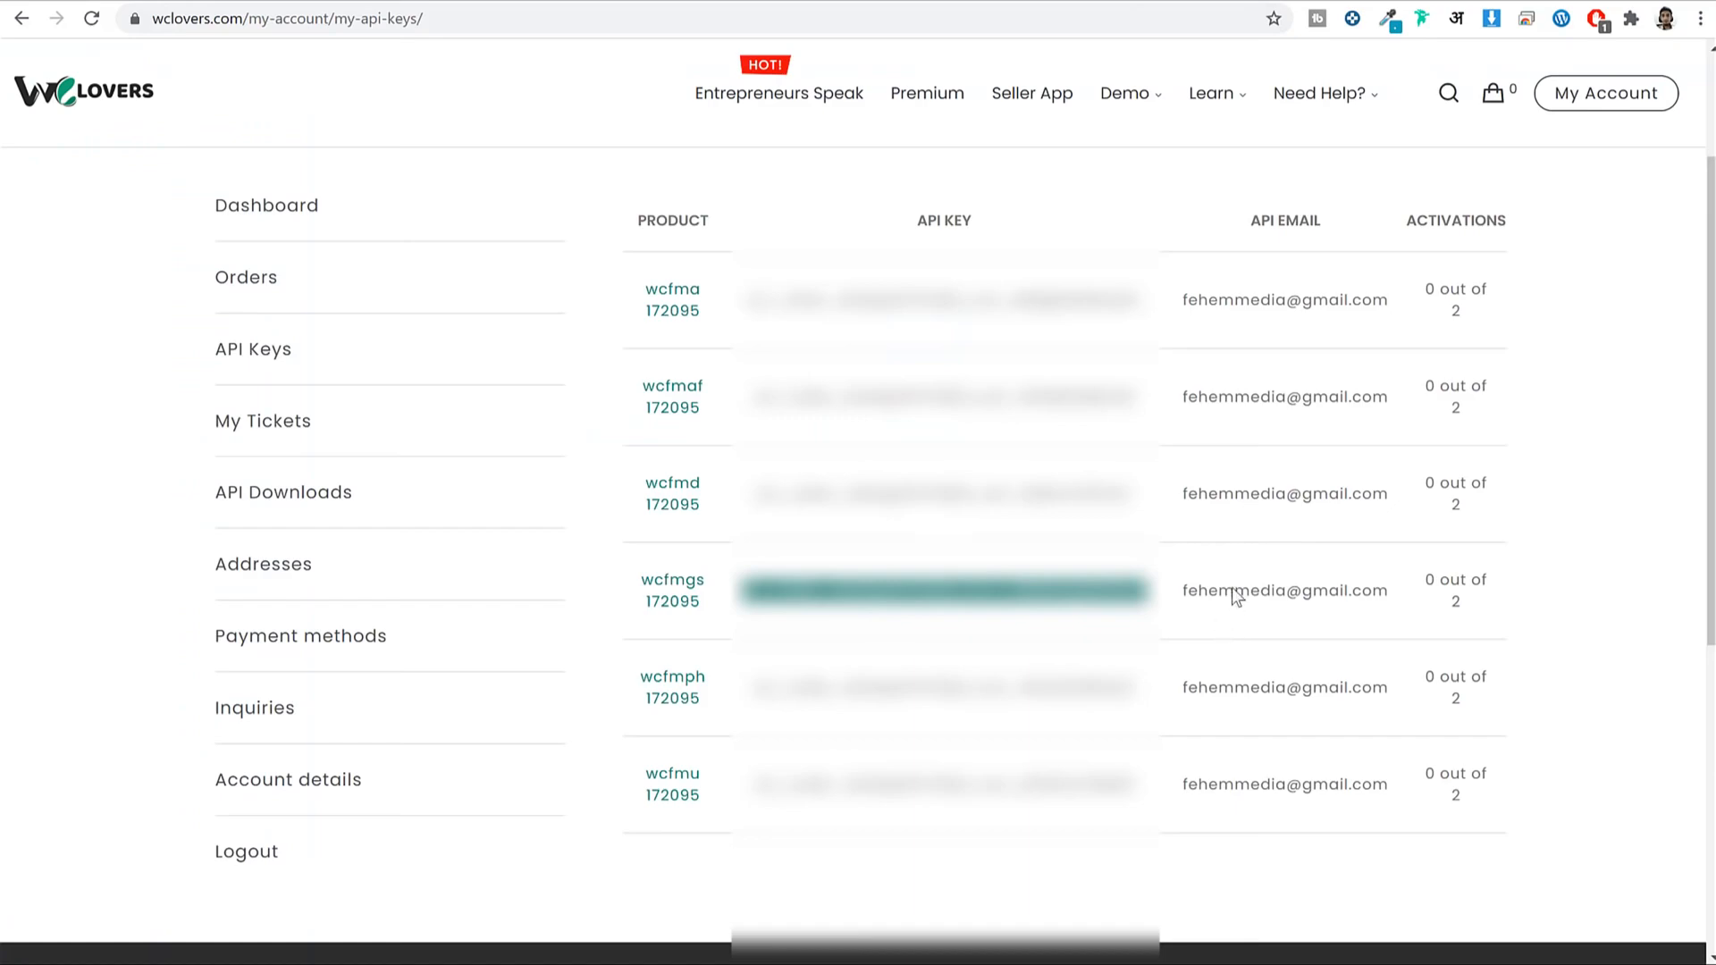
triple_click(1234, 592)
key("ctrl+c")
left_click(905, 0)
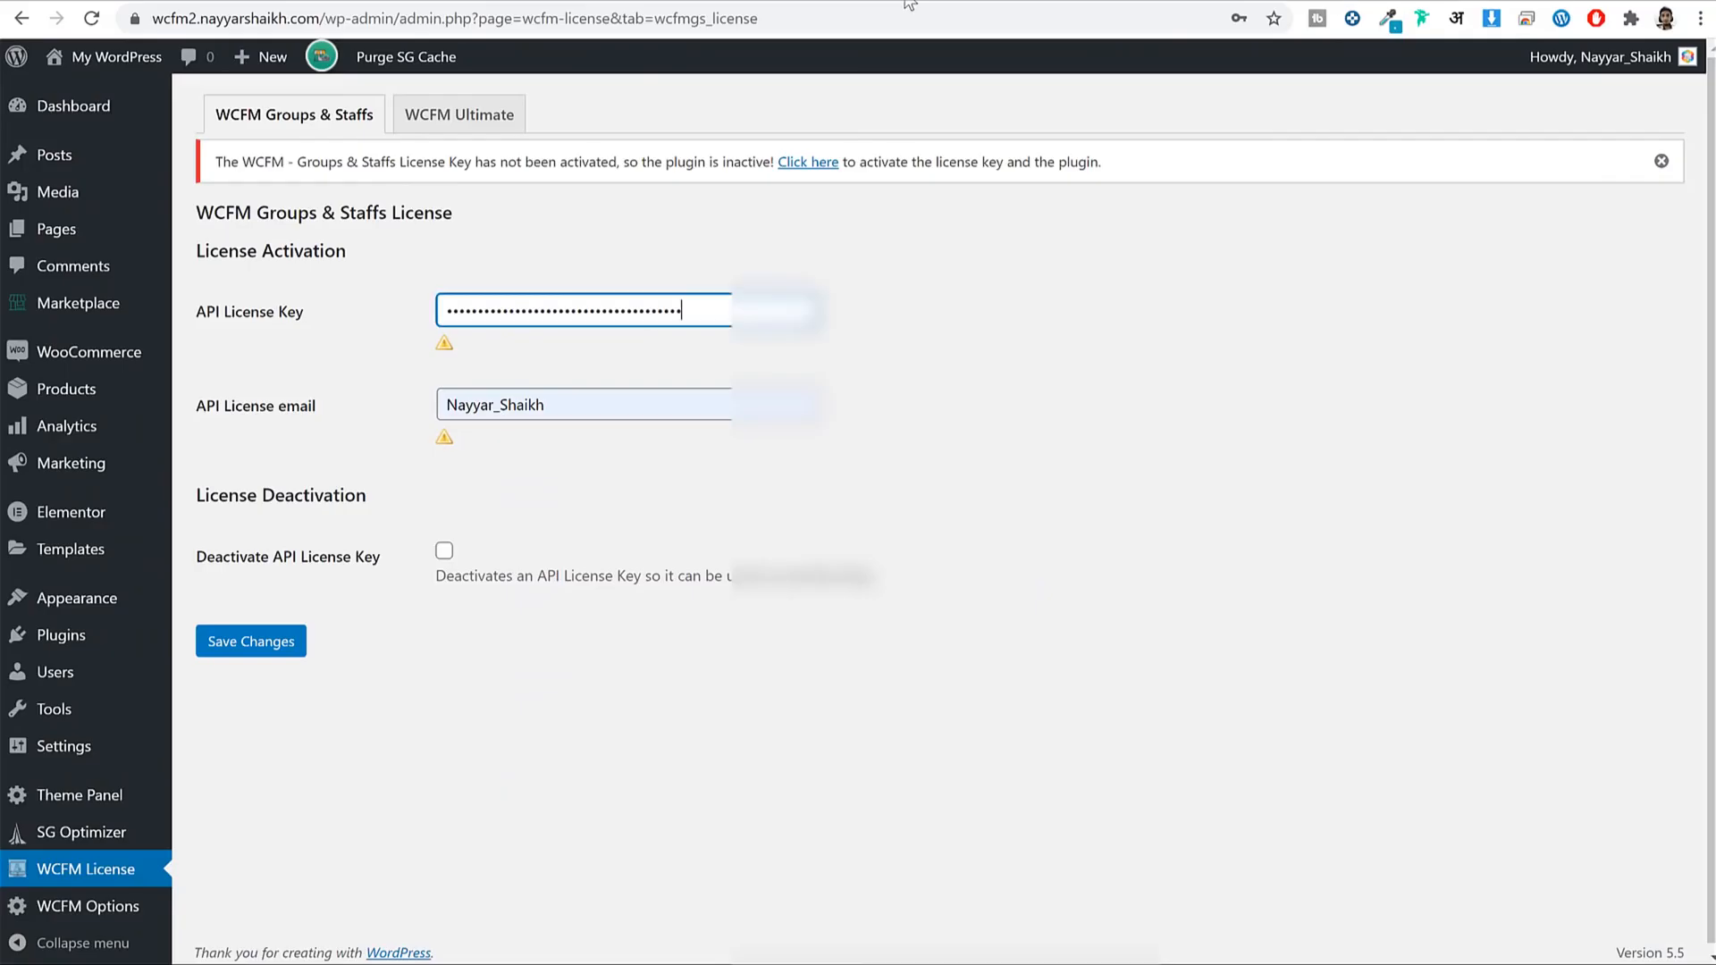
double_click(700, 411)
key("ctrl+v")
left_click(271, 644)
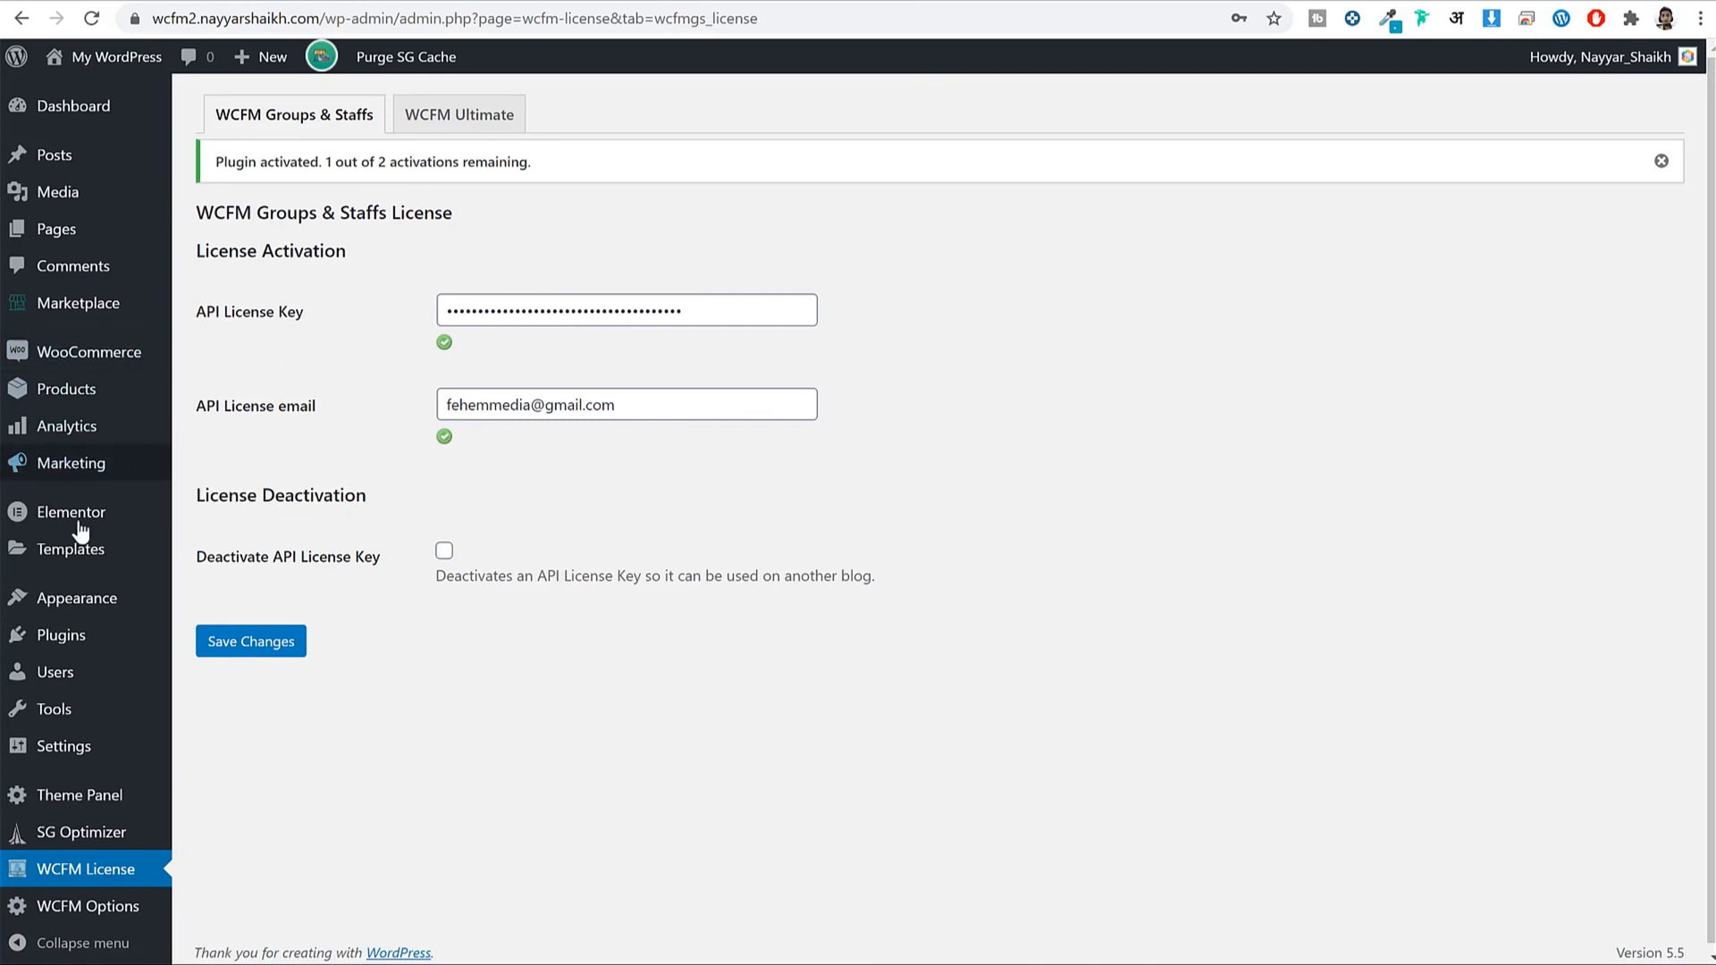
left_click(68, 638)
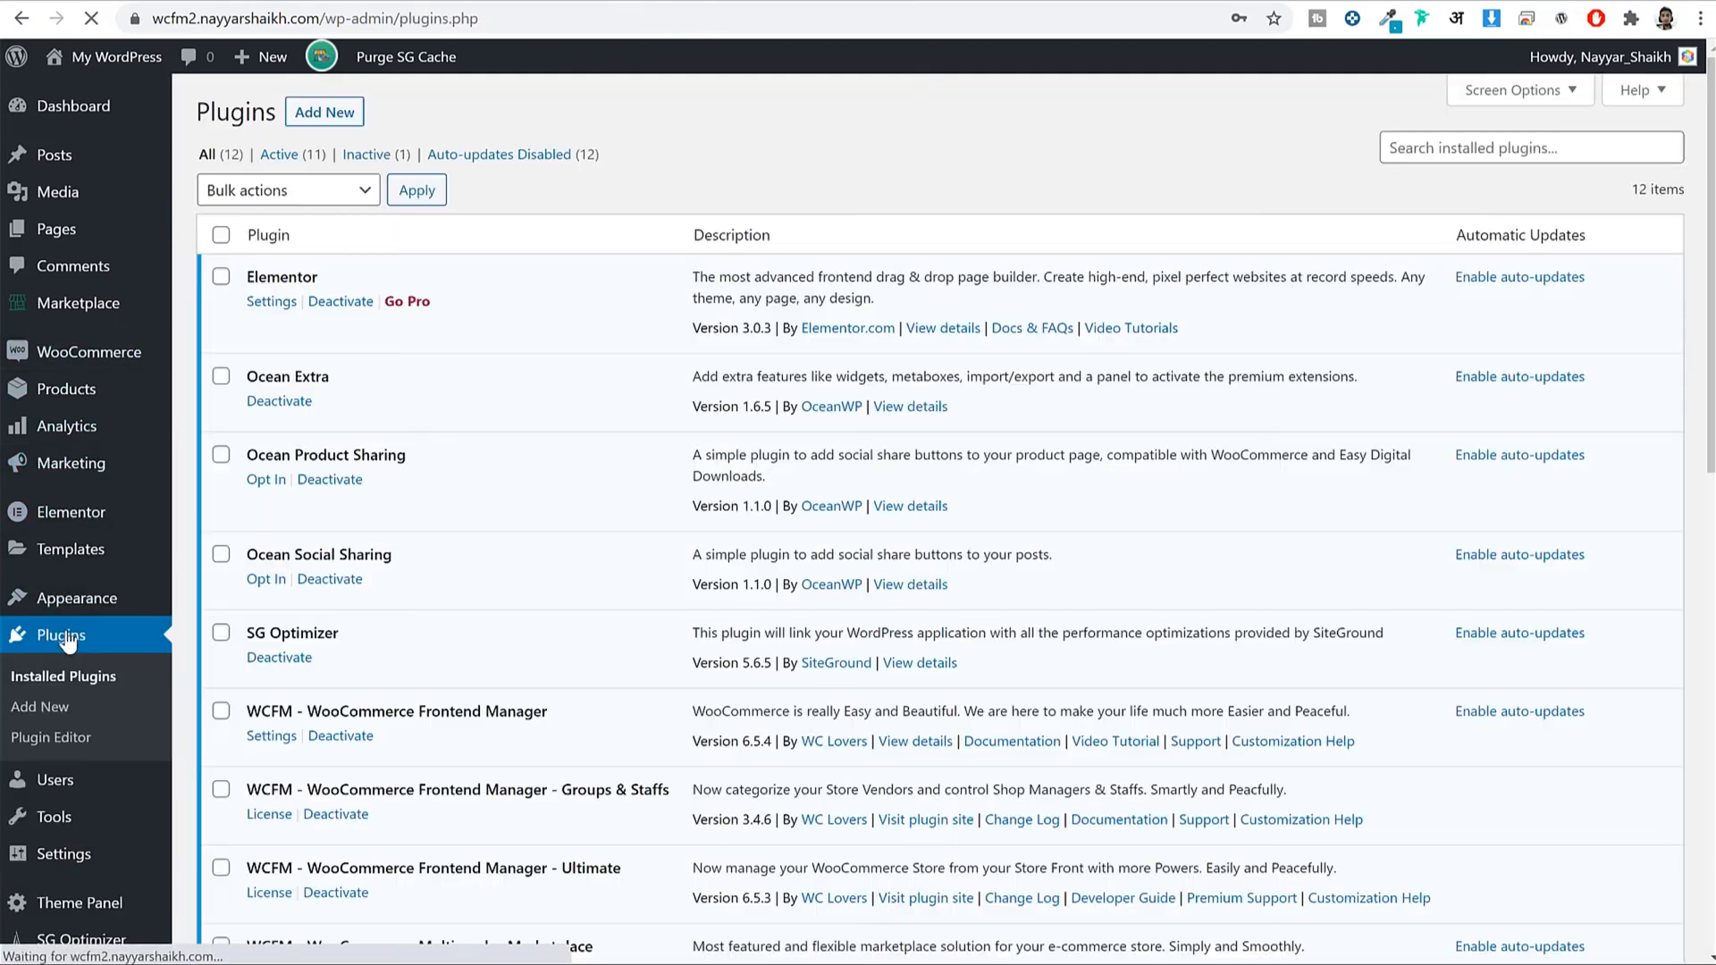
Upload the analytics (2) zip as a plugin, install it and activate it.
left_click(336, 116)
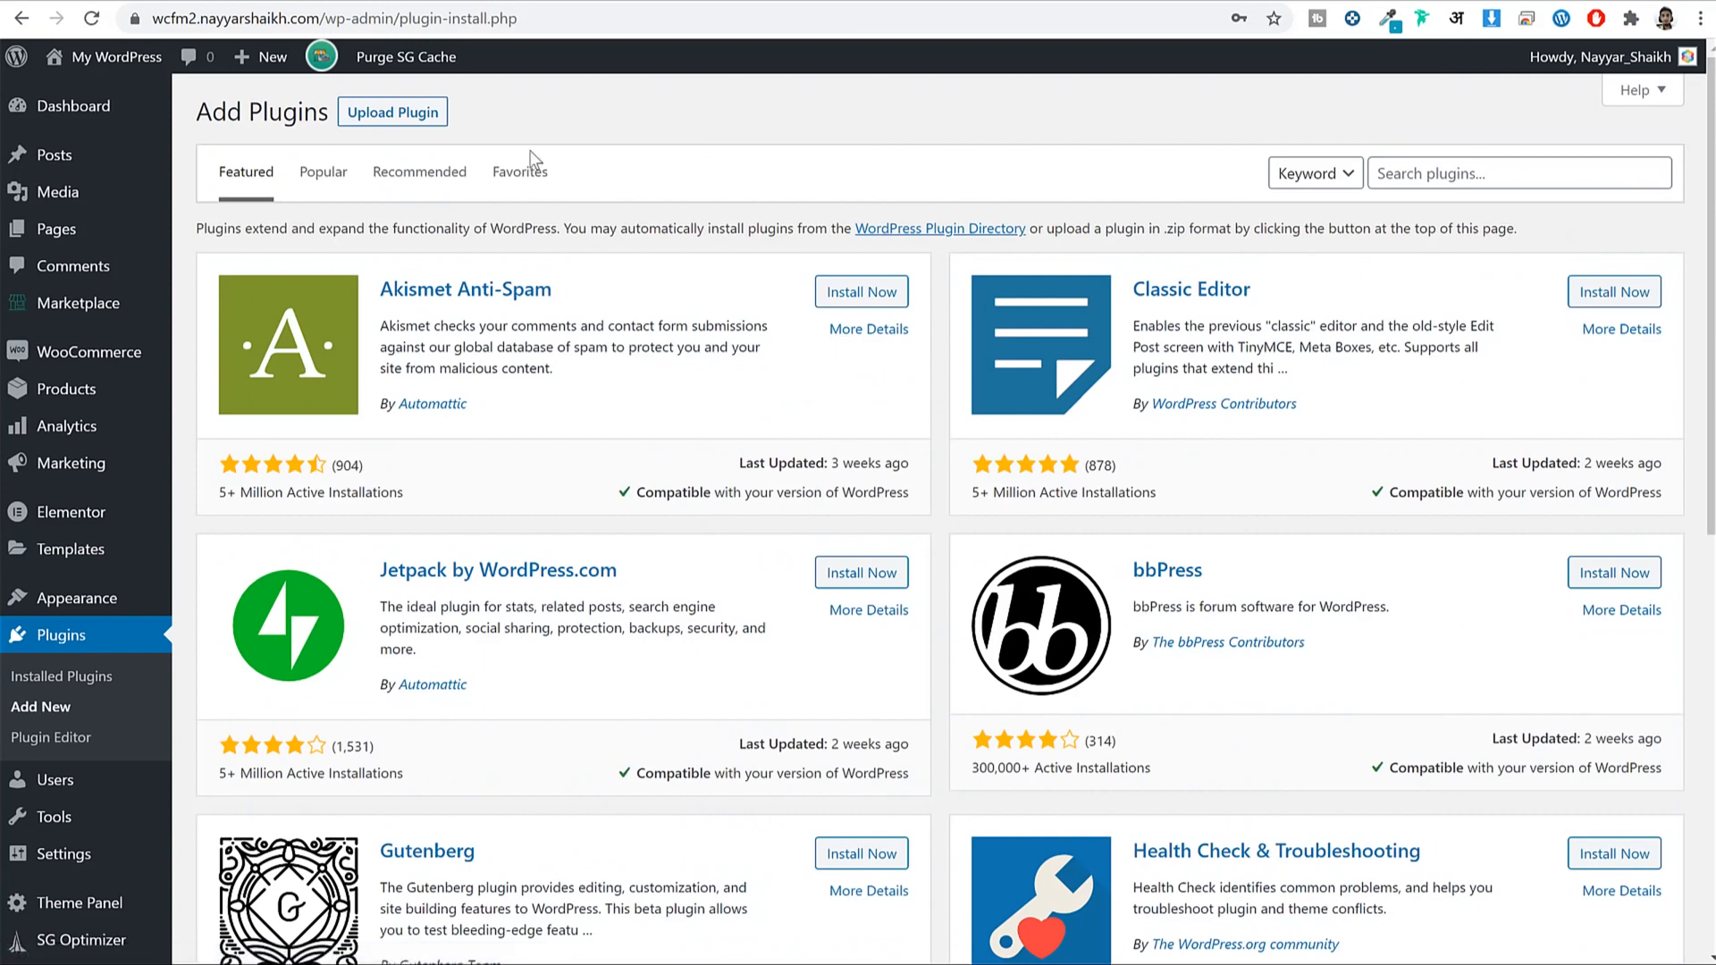
left_click(427, 116)
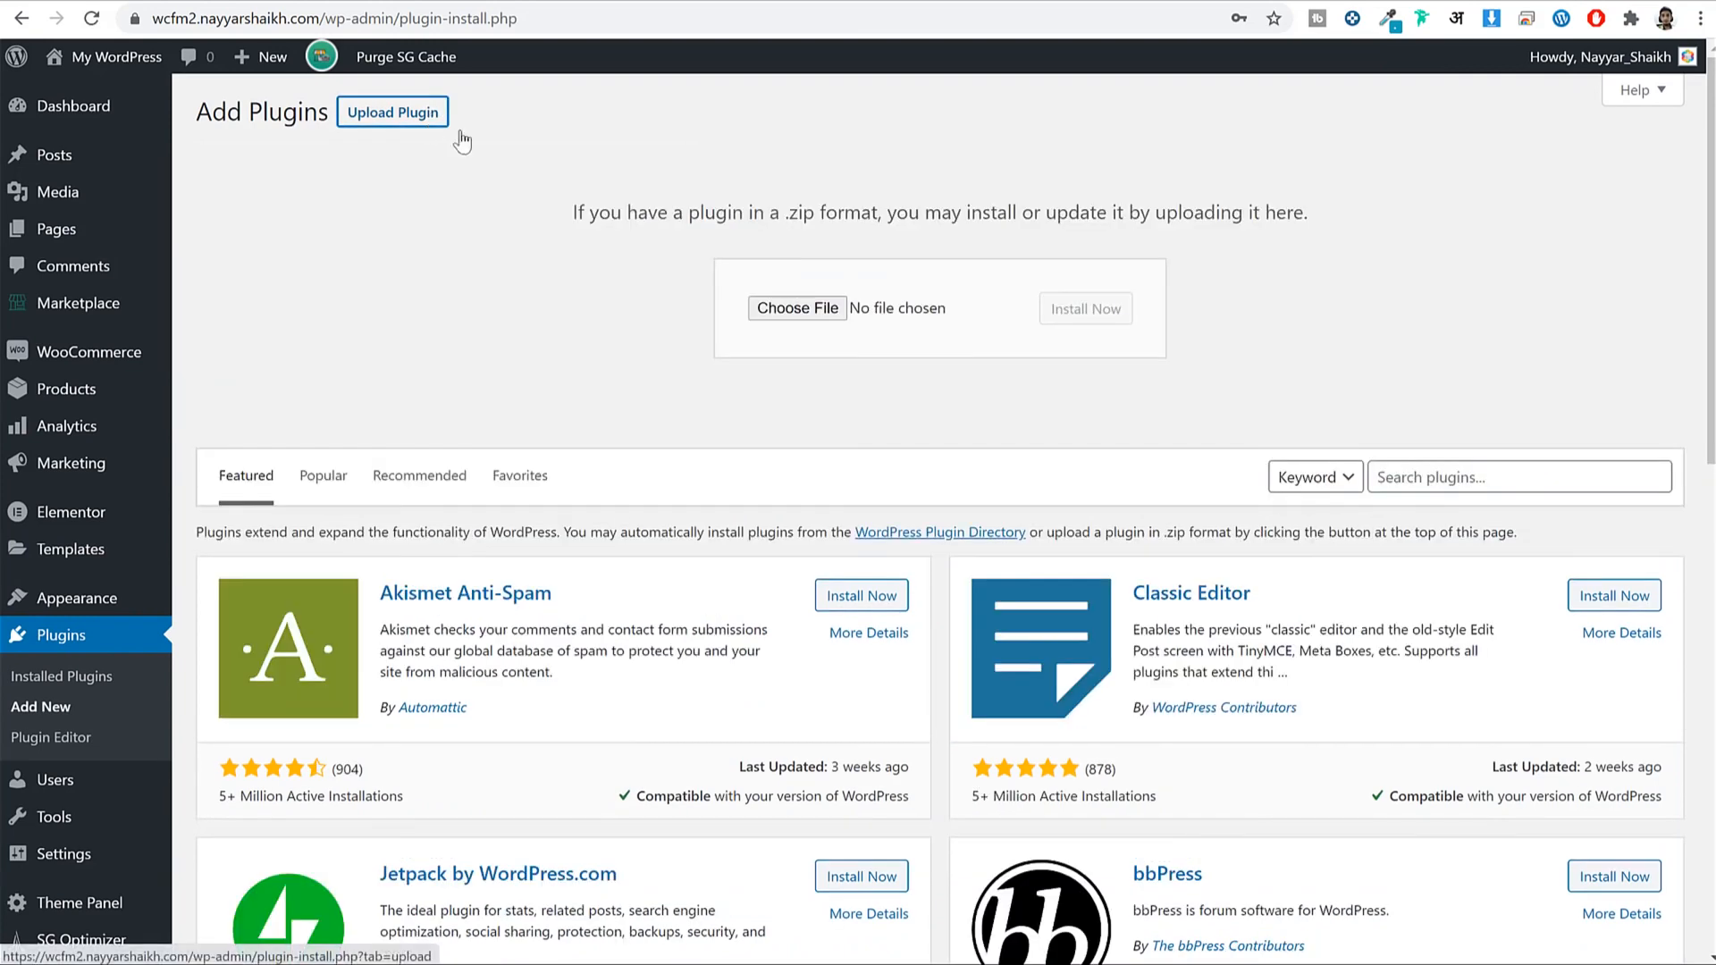
left_click(797, 313)
left_click(768, 252)
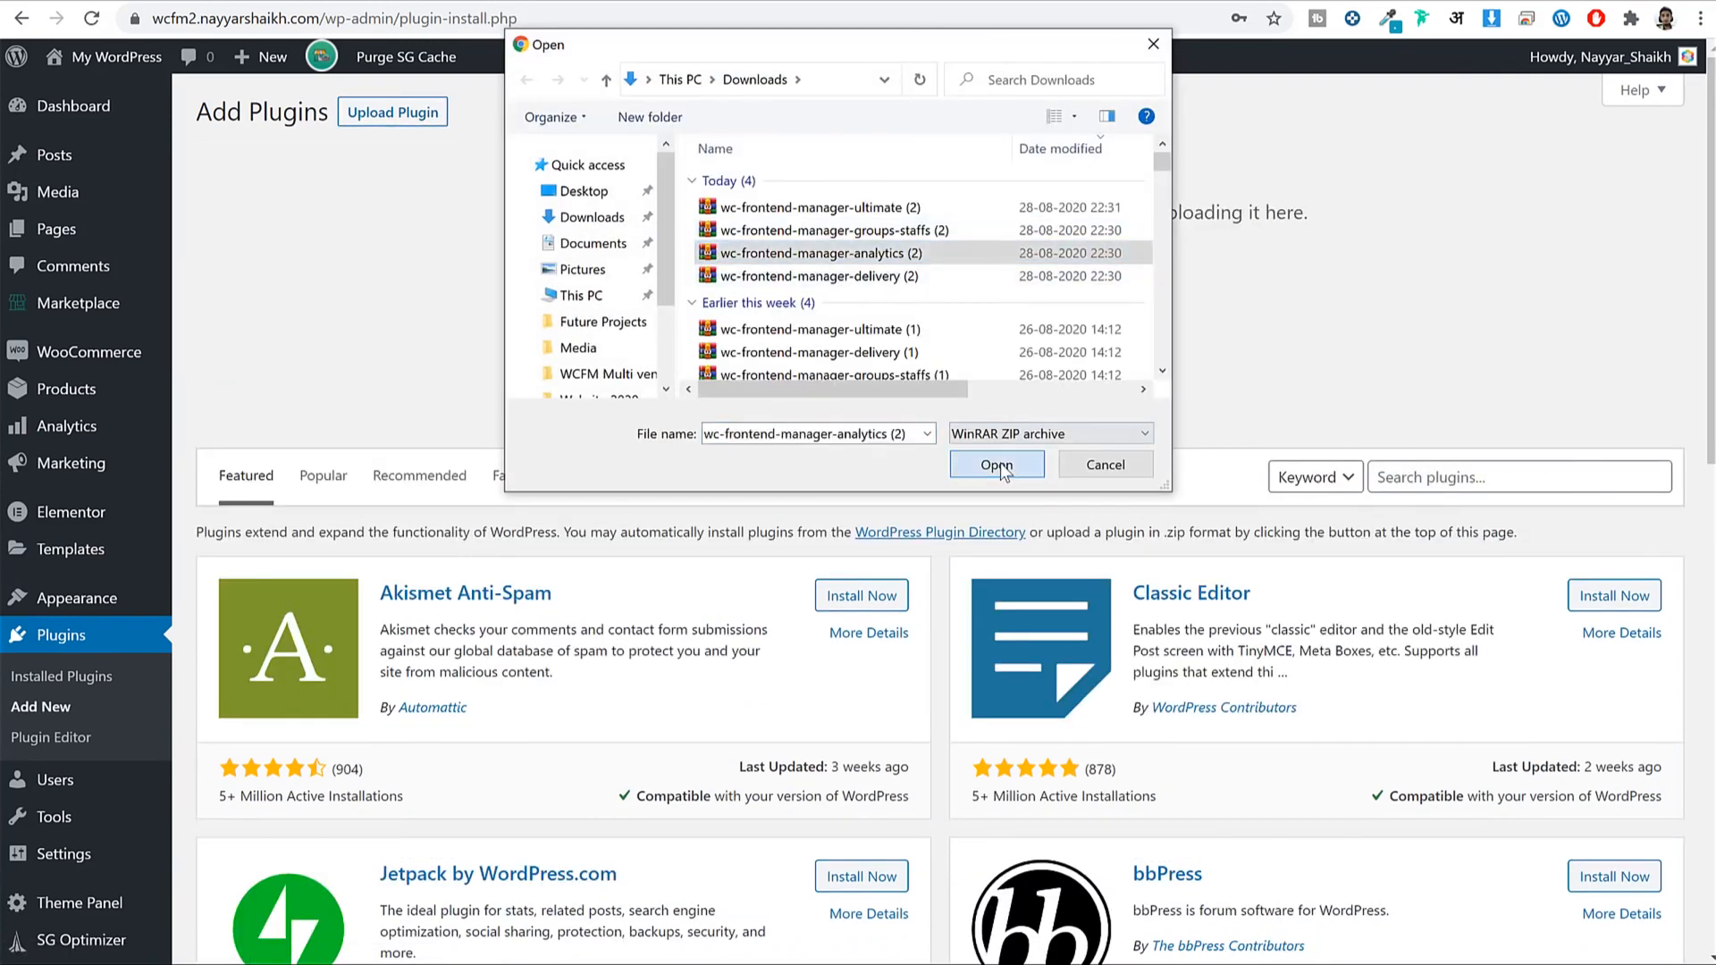
left_click(996, 464)
left_click(1108, 314)
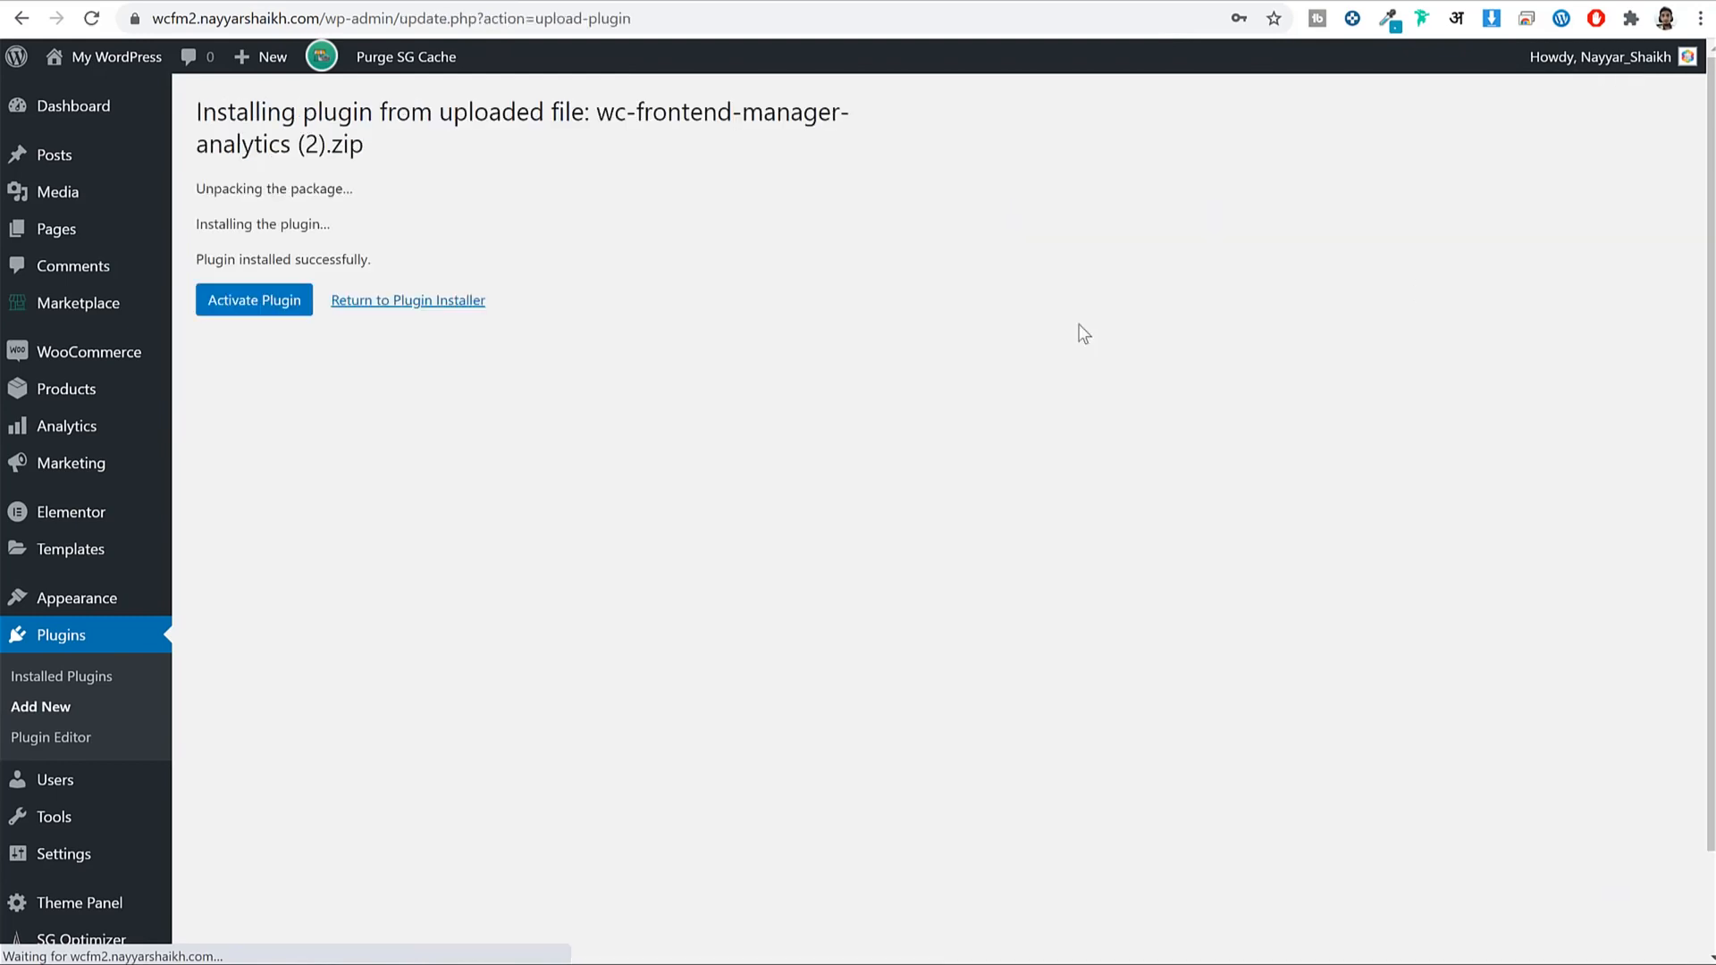
left_click(227, 302)
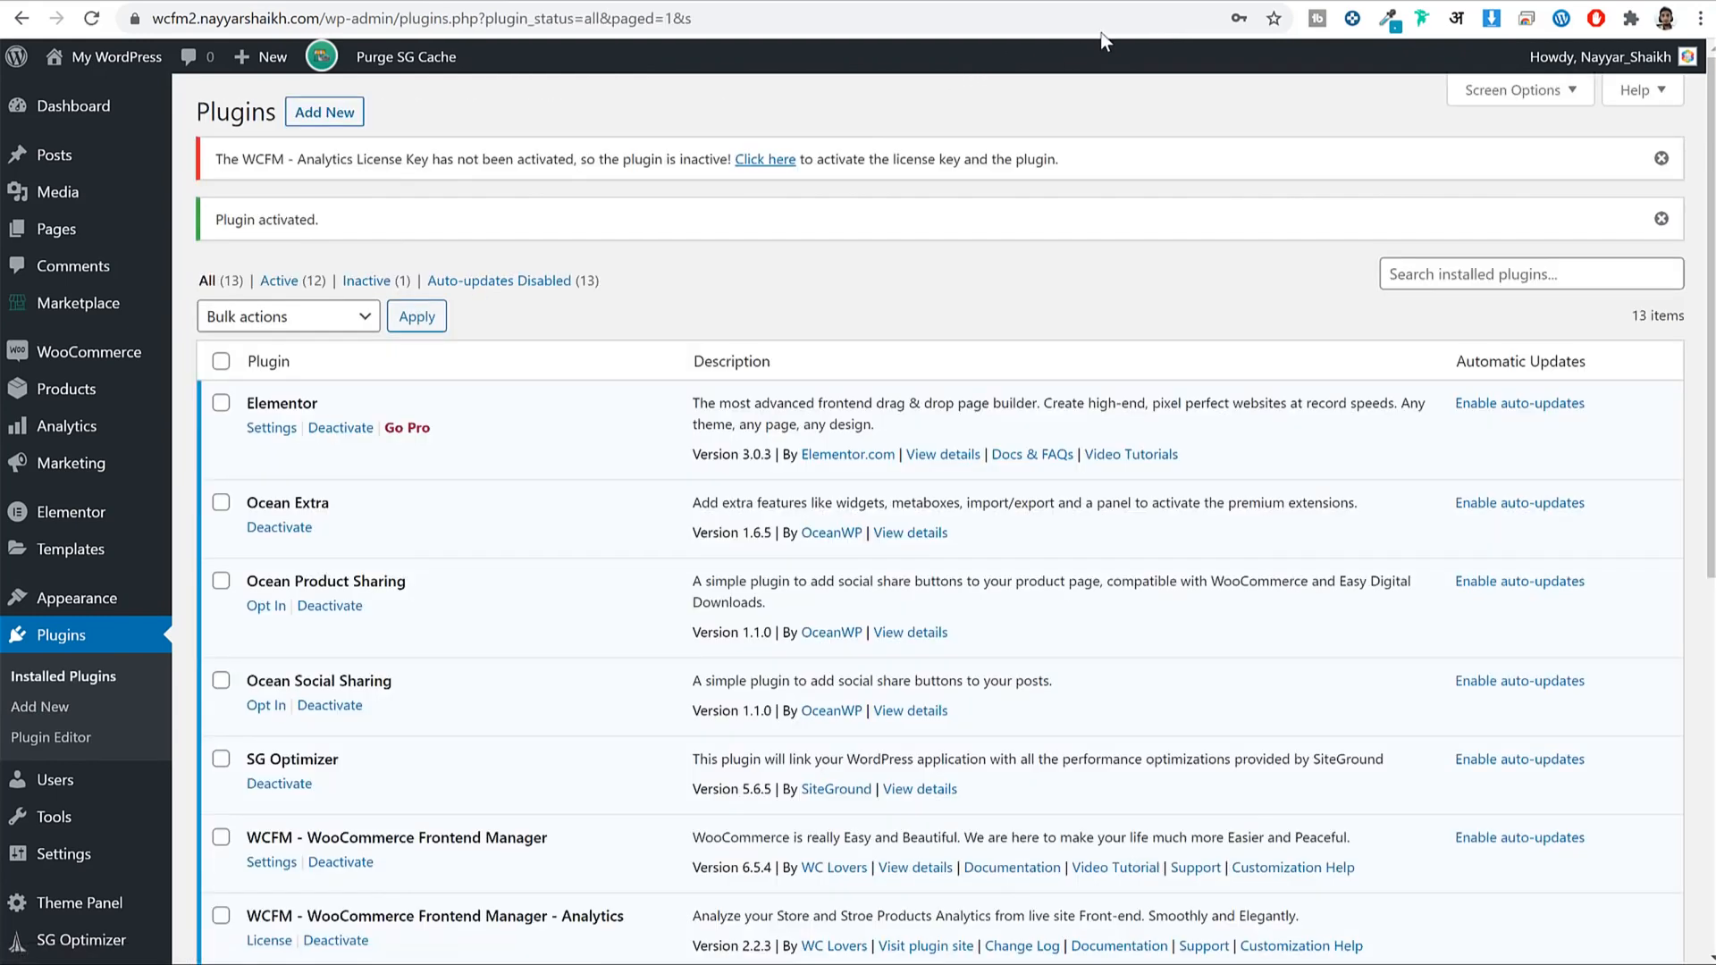
Enter the Analytics API key and license e-mail on its license page and save.
left_click(765, 160)
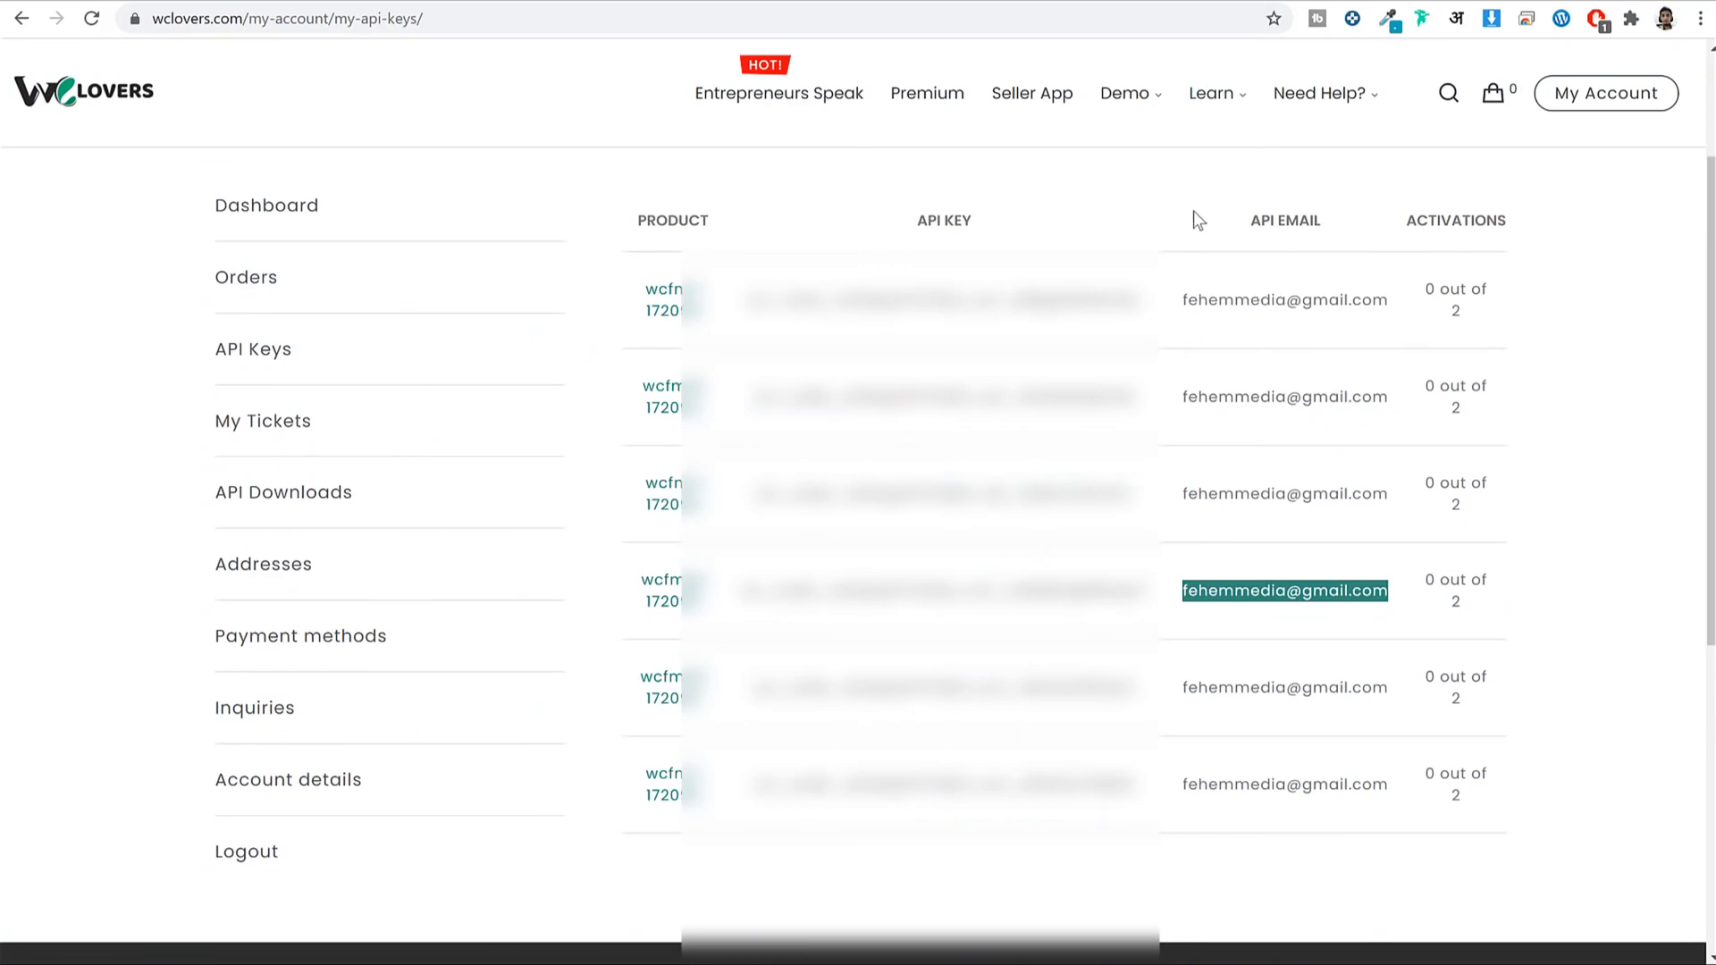
left_click_drag(724, 302, 1160, 309)
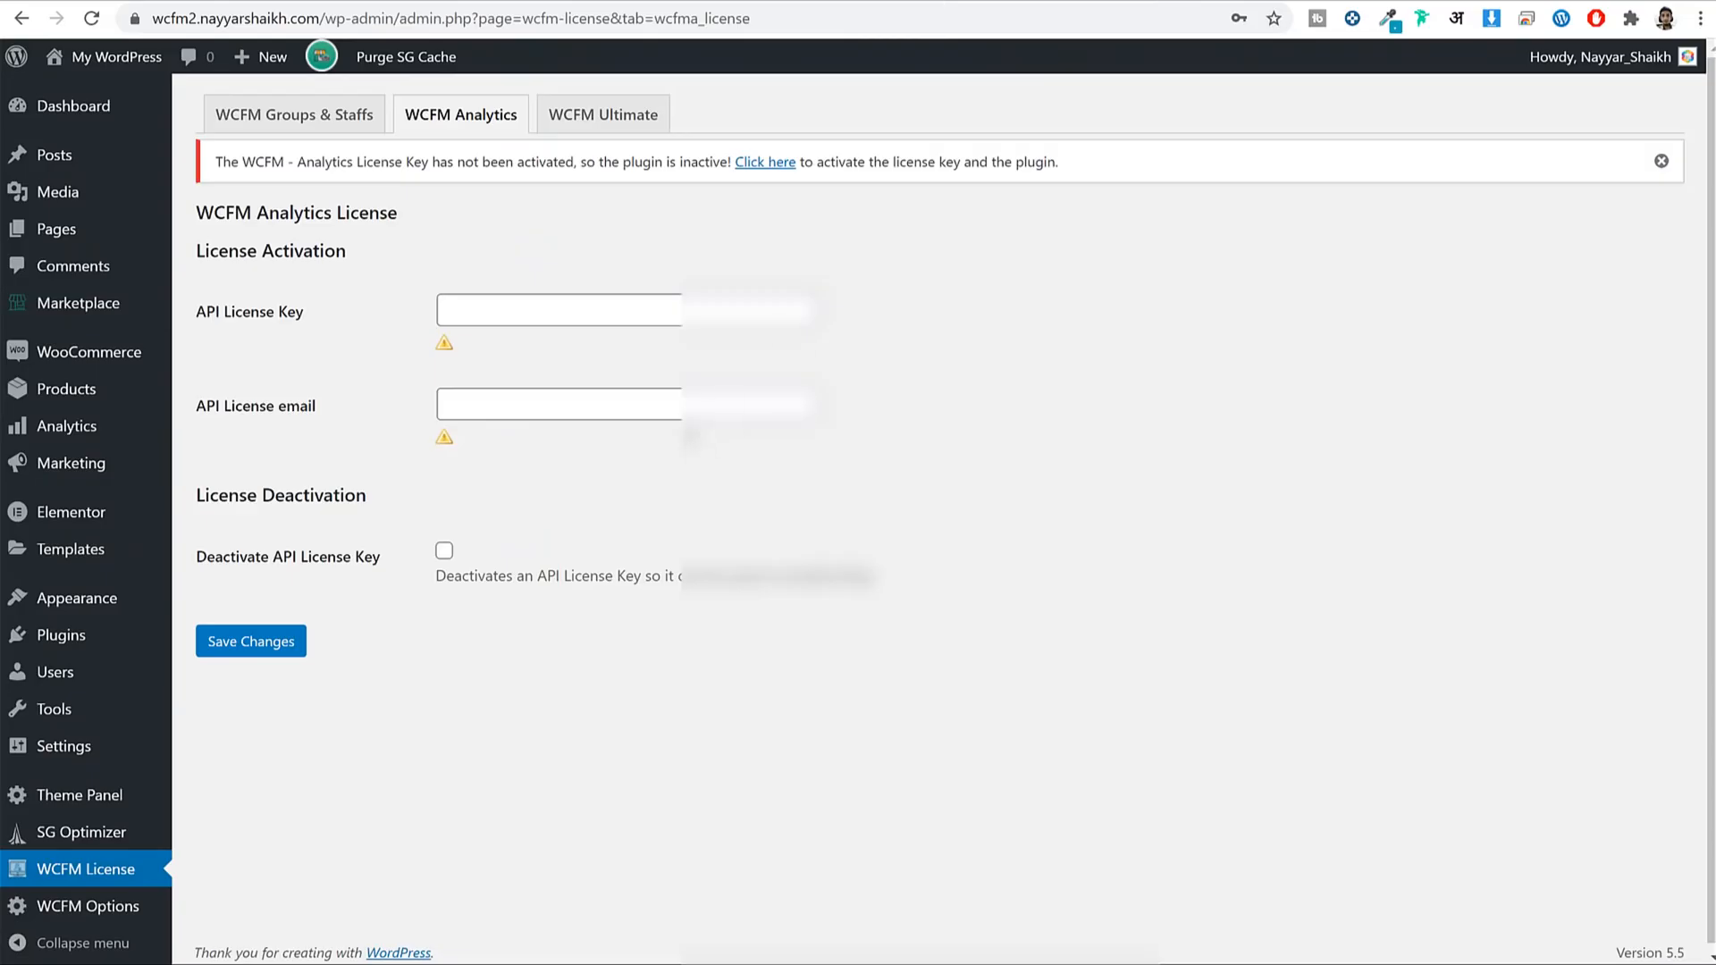
left_click(483, 306)
key("ctrl+v")
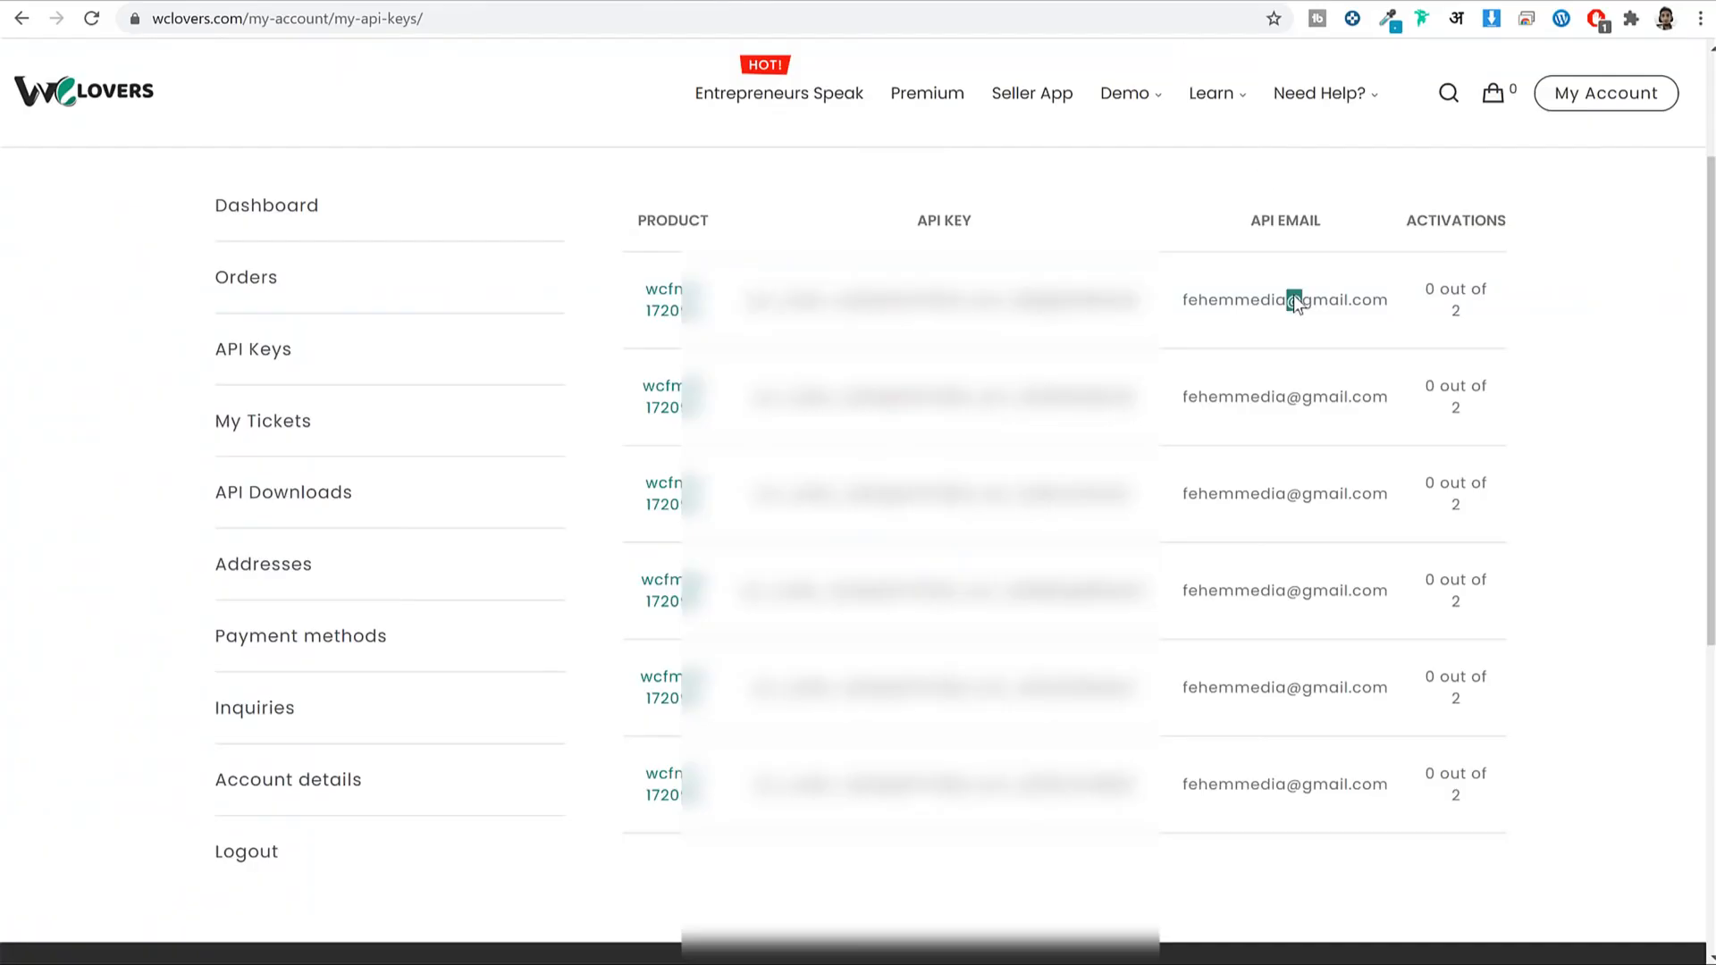
triple_click(1294, 295)
key("ctrl+c")
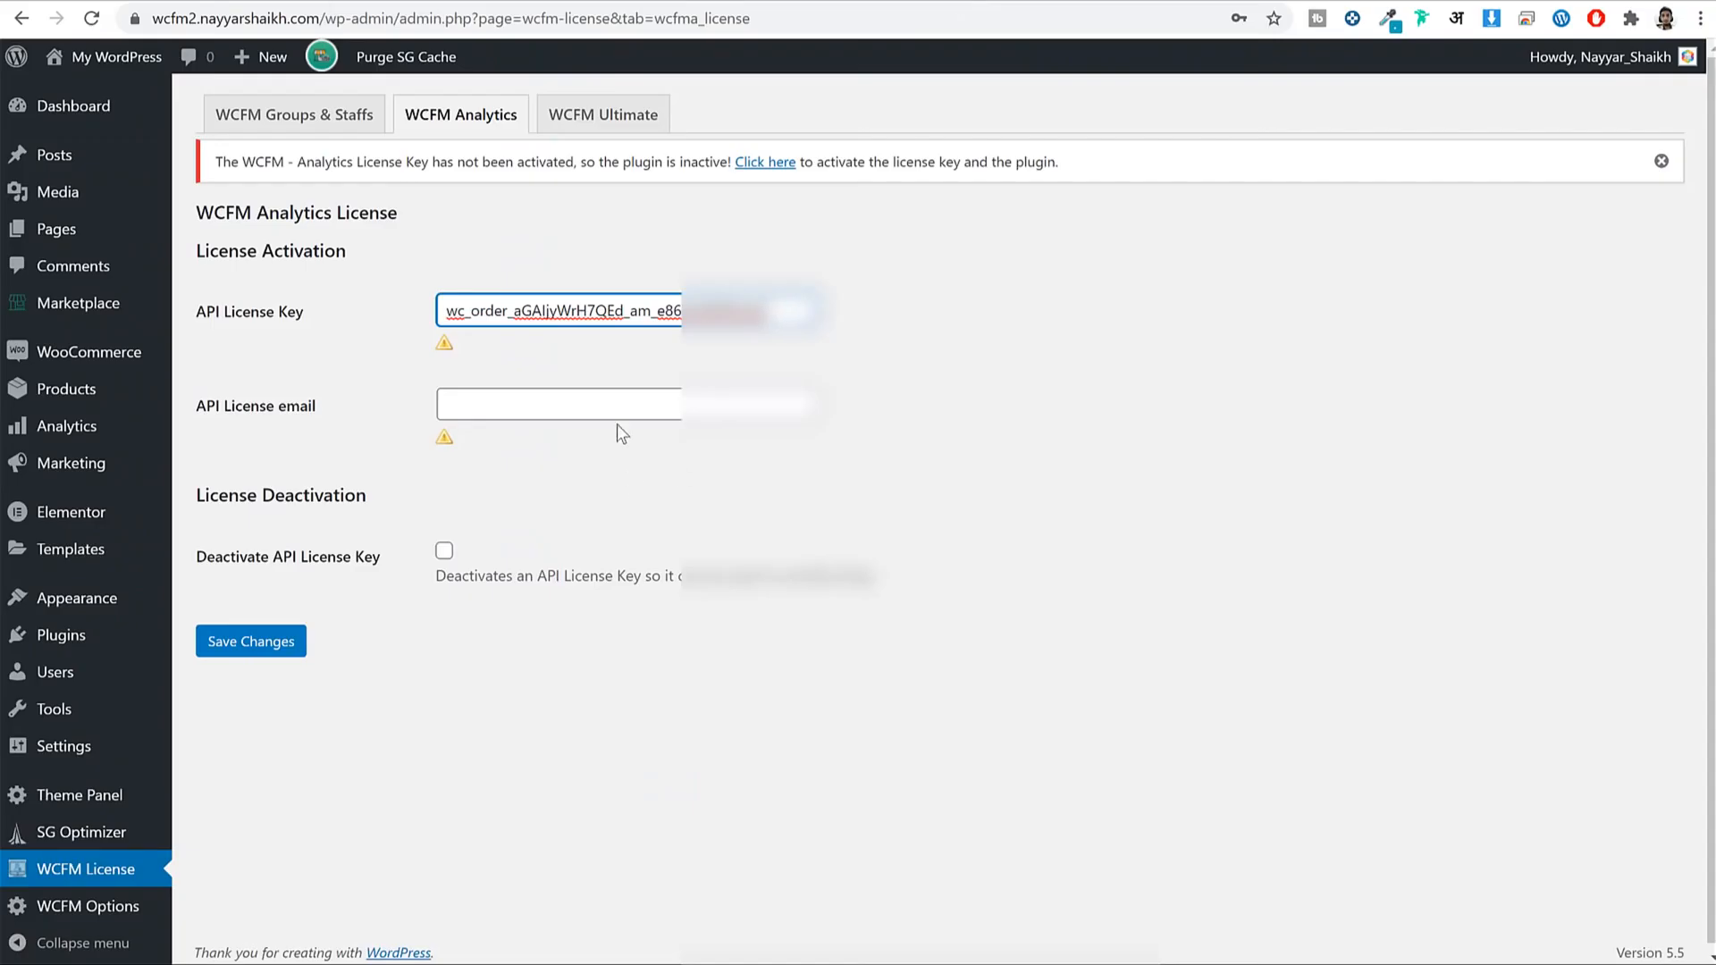
left_click(576, 416)
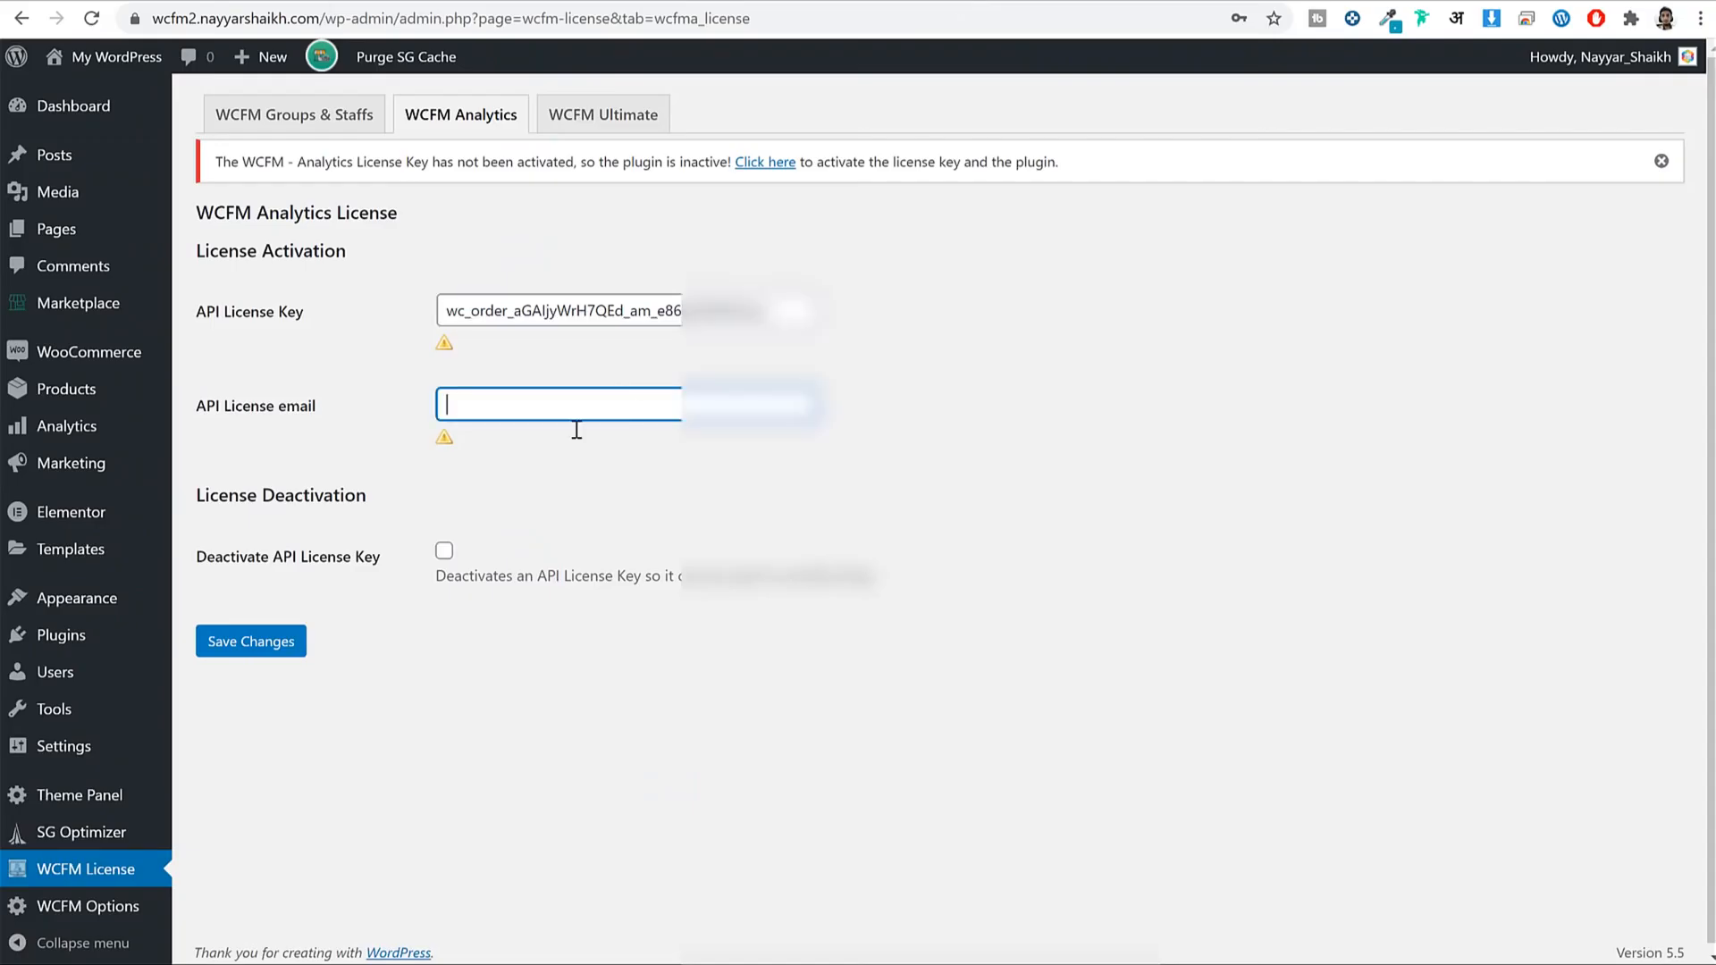
key("ctrl+v")
left_click(273, 641)
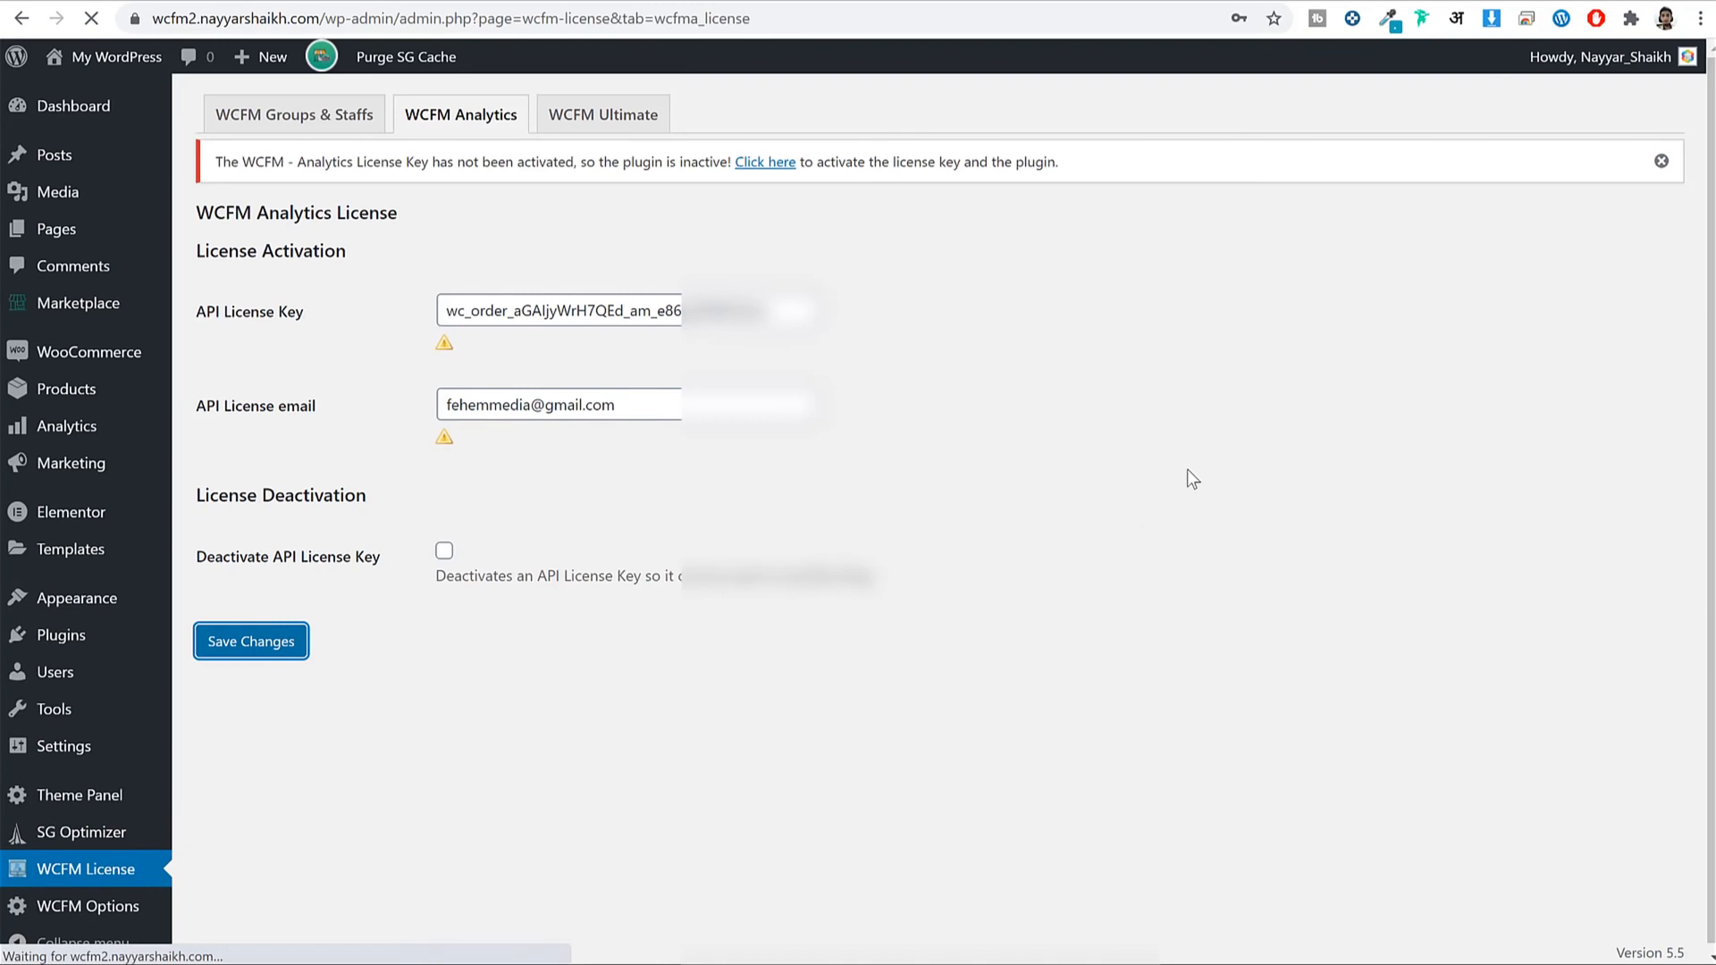
Upload the delivery (2) zip as a plugin, activate it, and go to its license page.
left_click(54, 654)
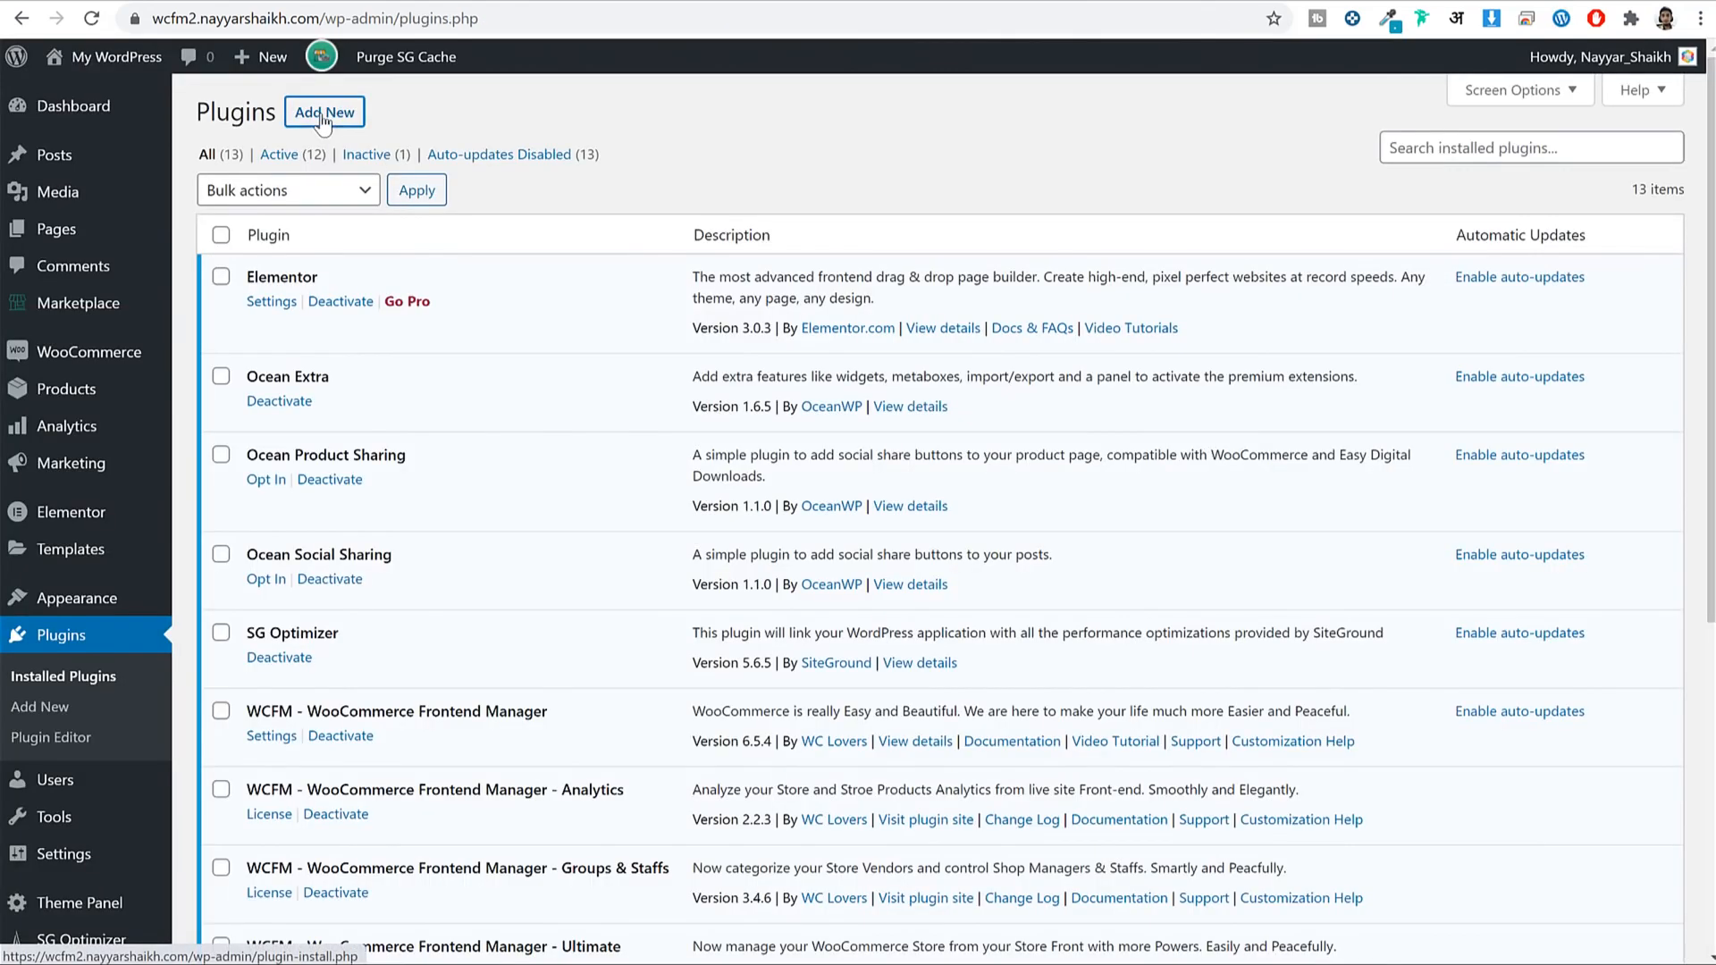
left_click(324, 115)
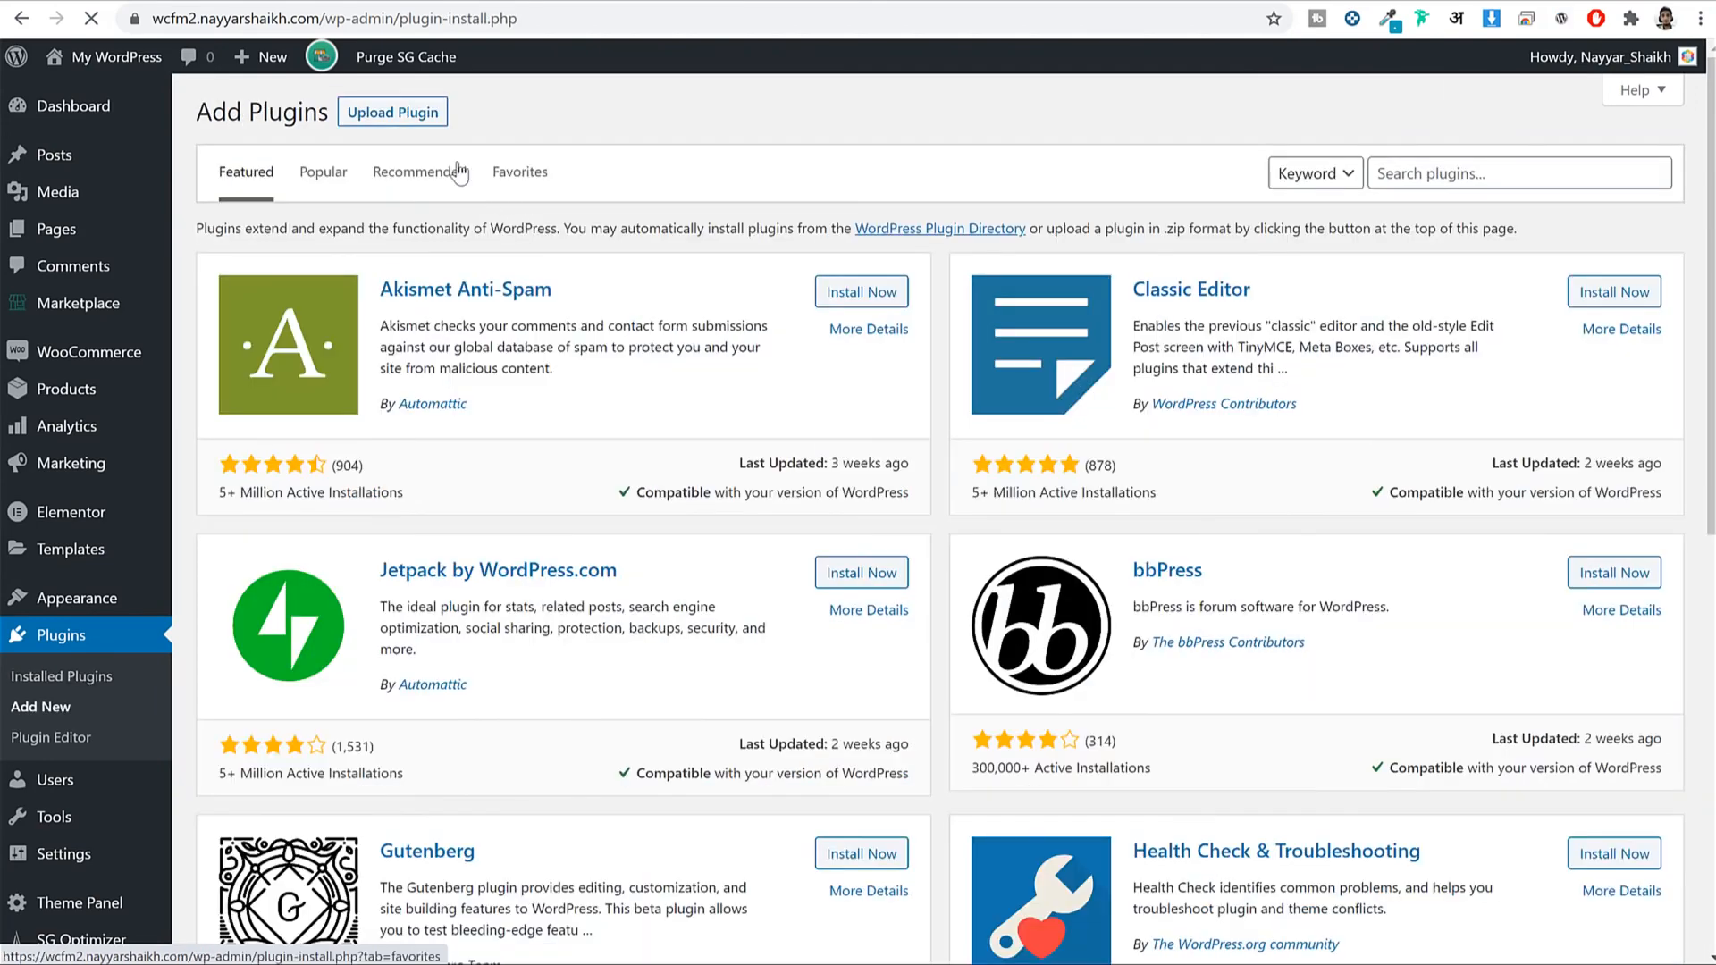
left_click(420, 114)
left_click(815, 307)
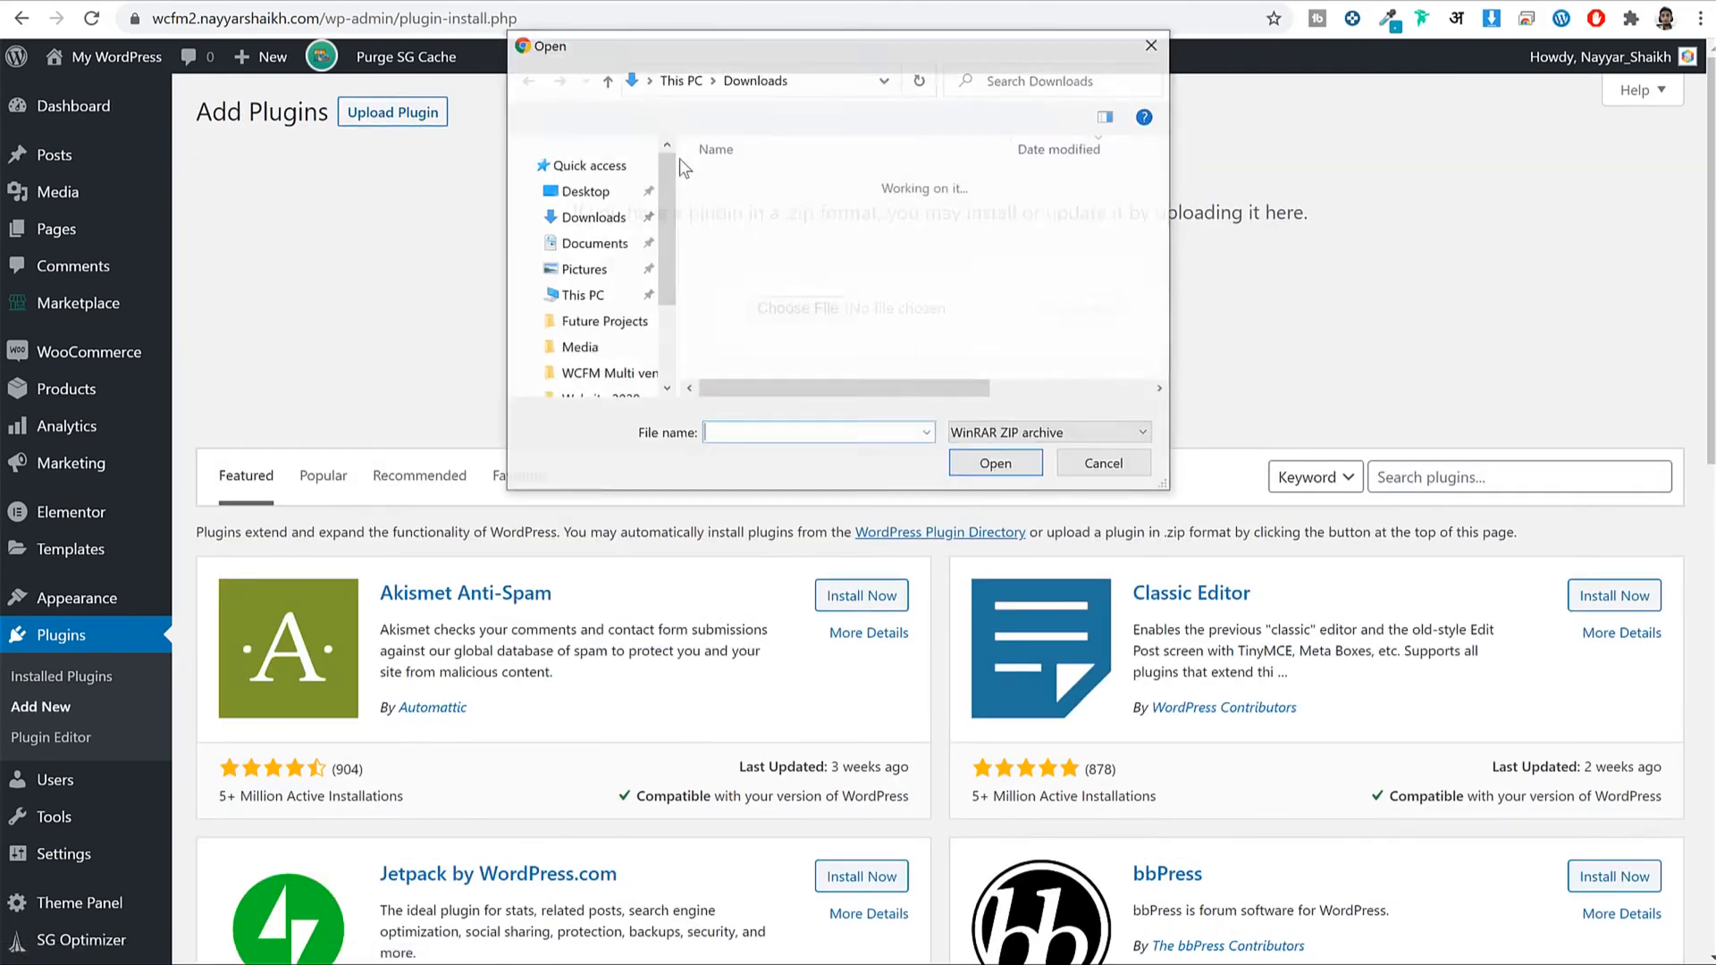
left_click(769, 277)
left_click(994, 465)
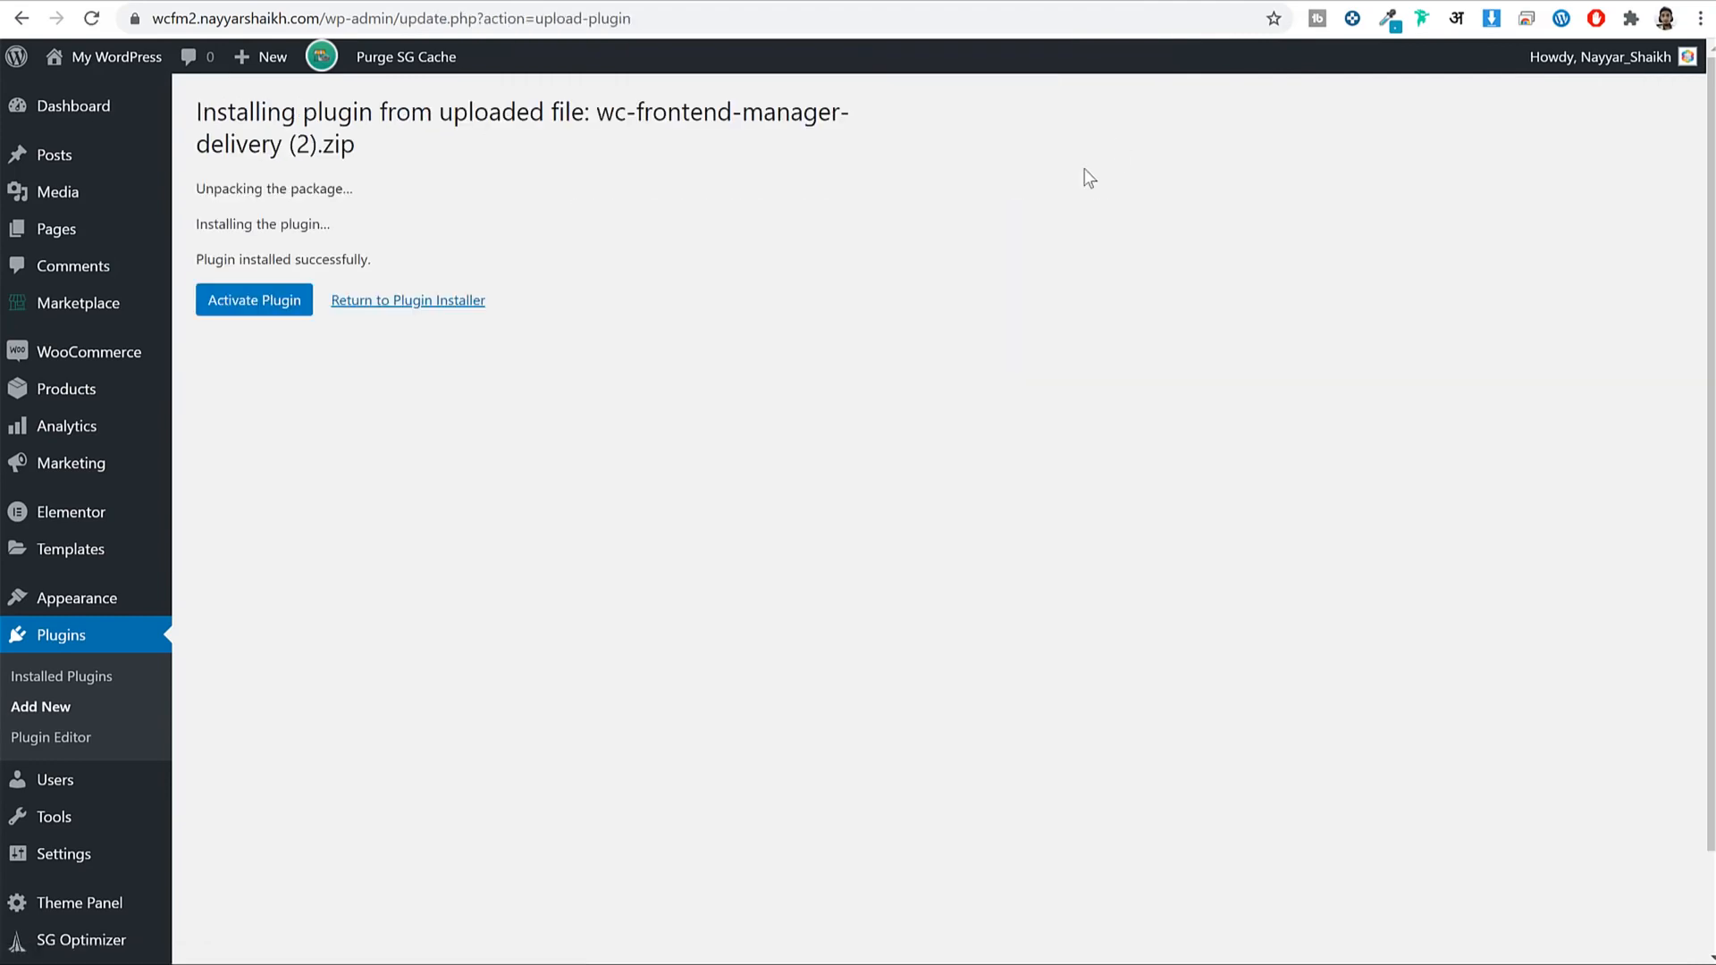
left_click(234, 307)
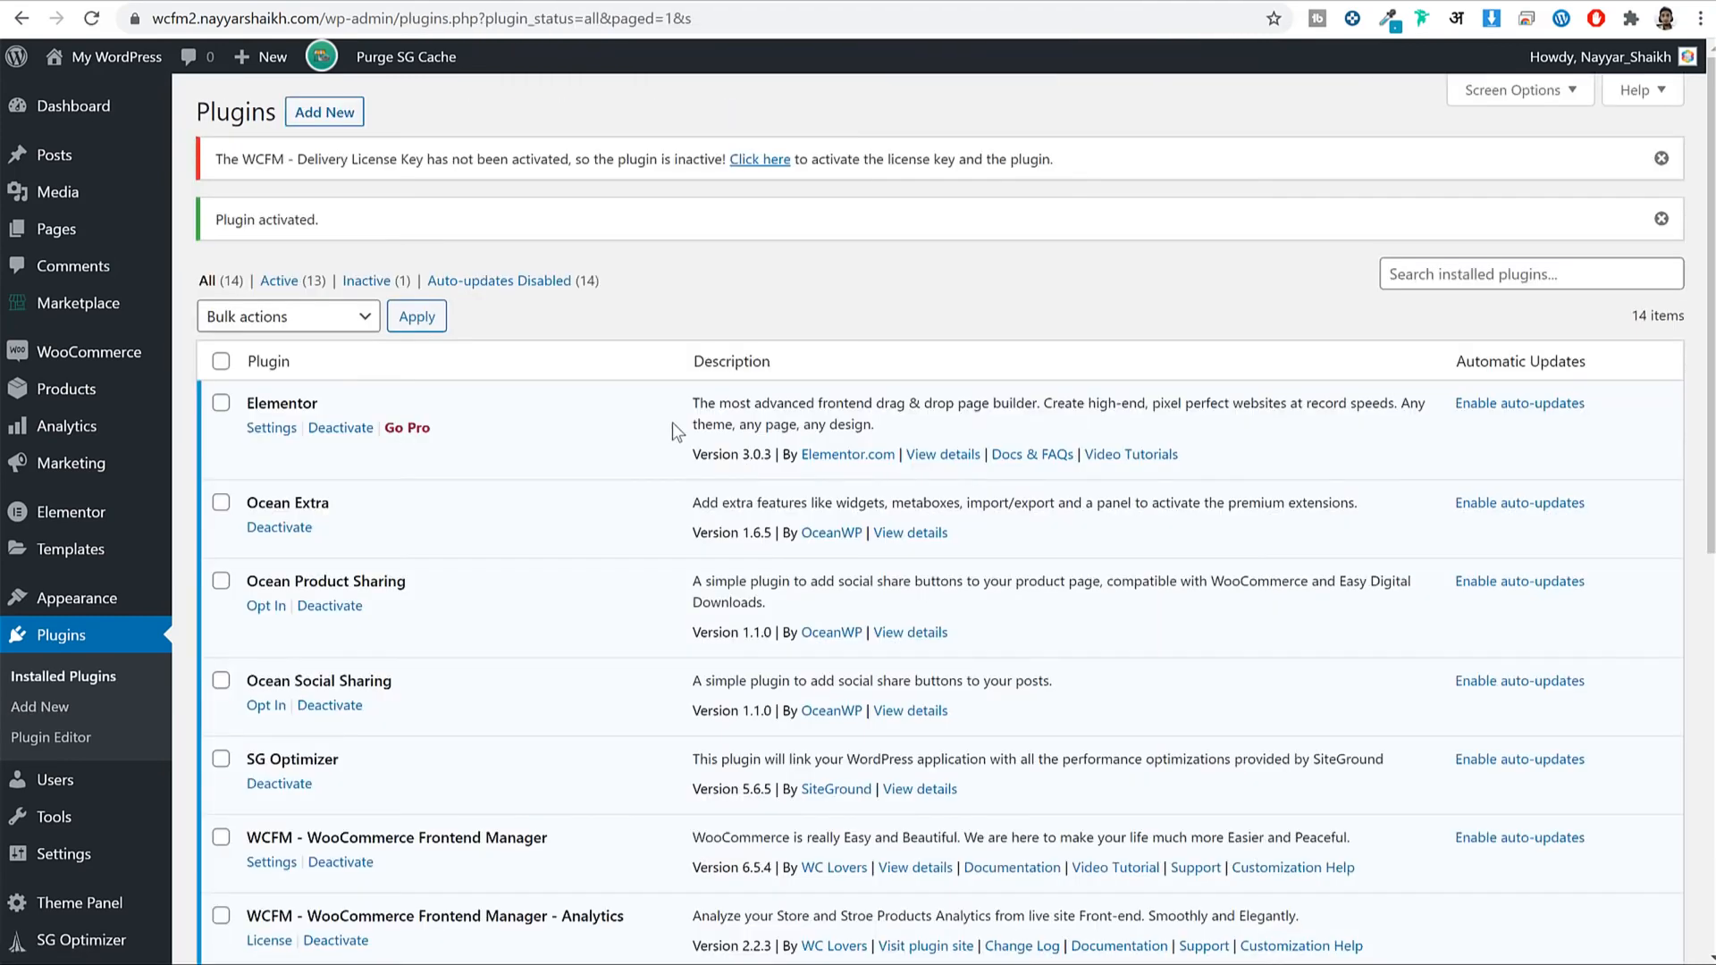
left_click(768, 164)
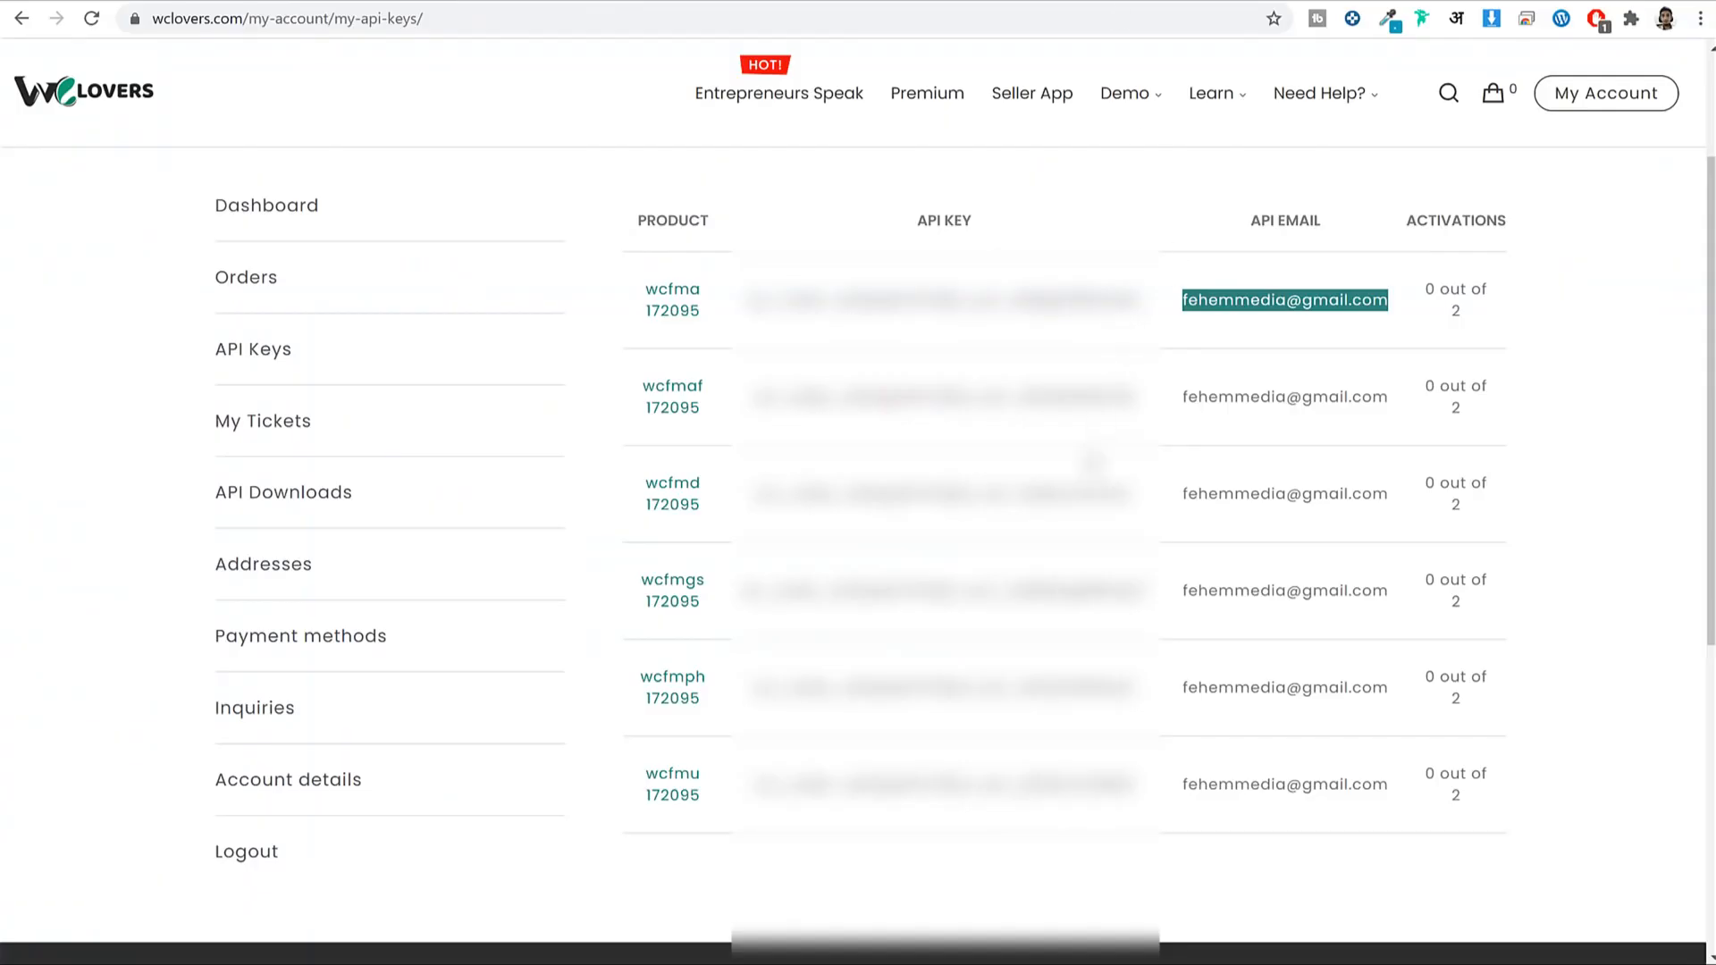
Paste the Delivery API key and account e-mail into the license form, save, then open Dashboard.
double_click(893, 496)
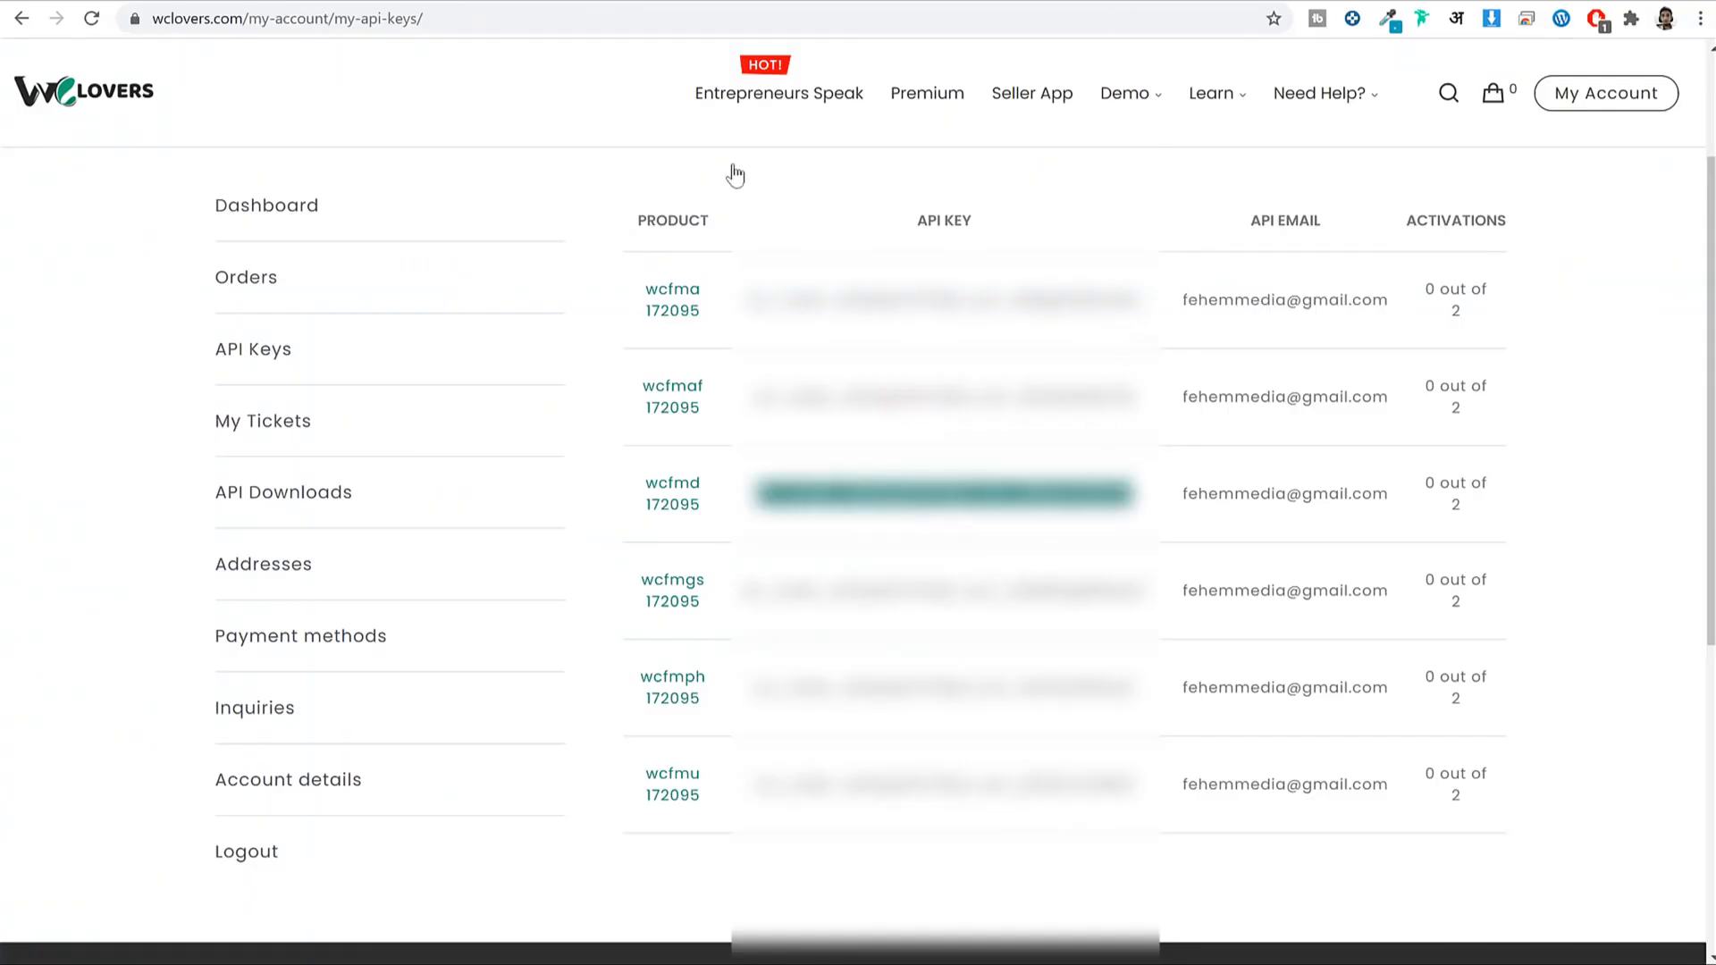
left_click_drag(634, 476, 700, 499)
double_click(829, 502)
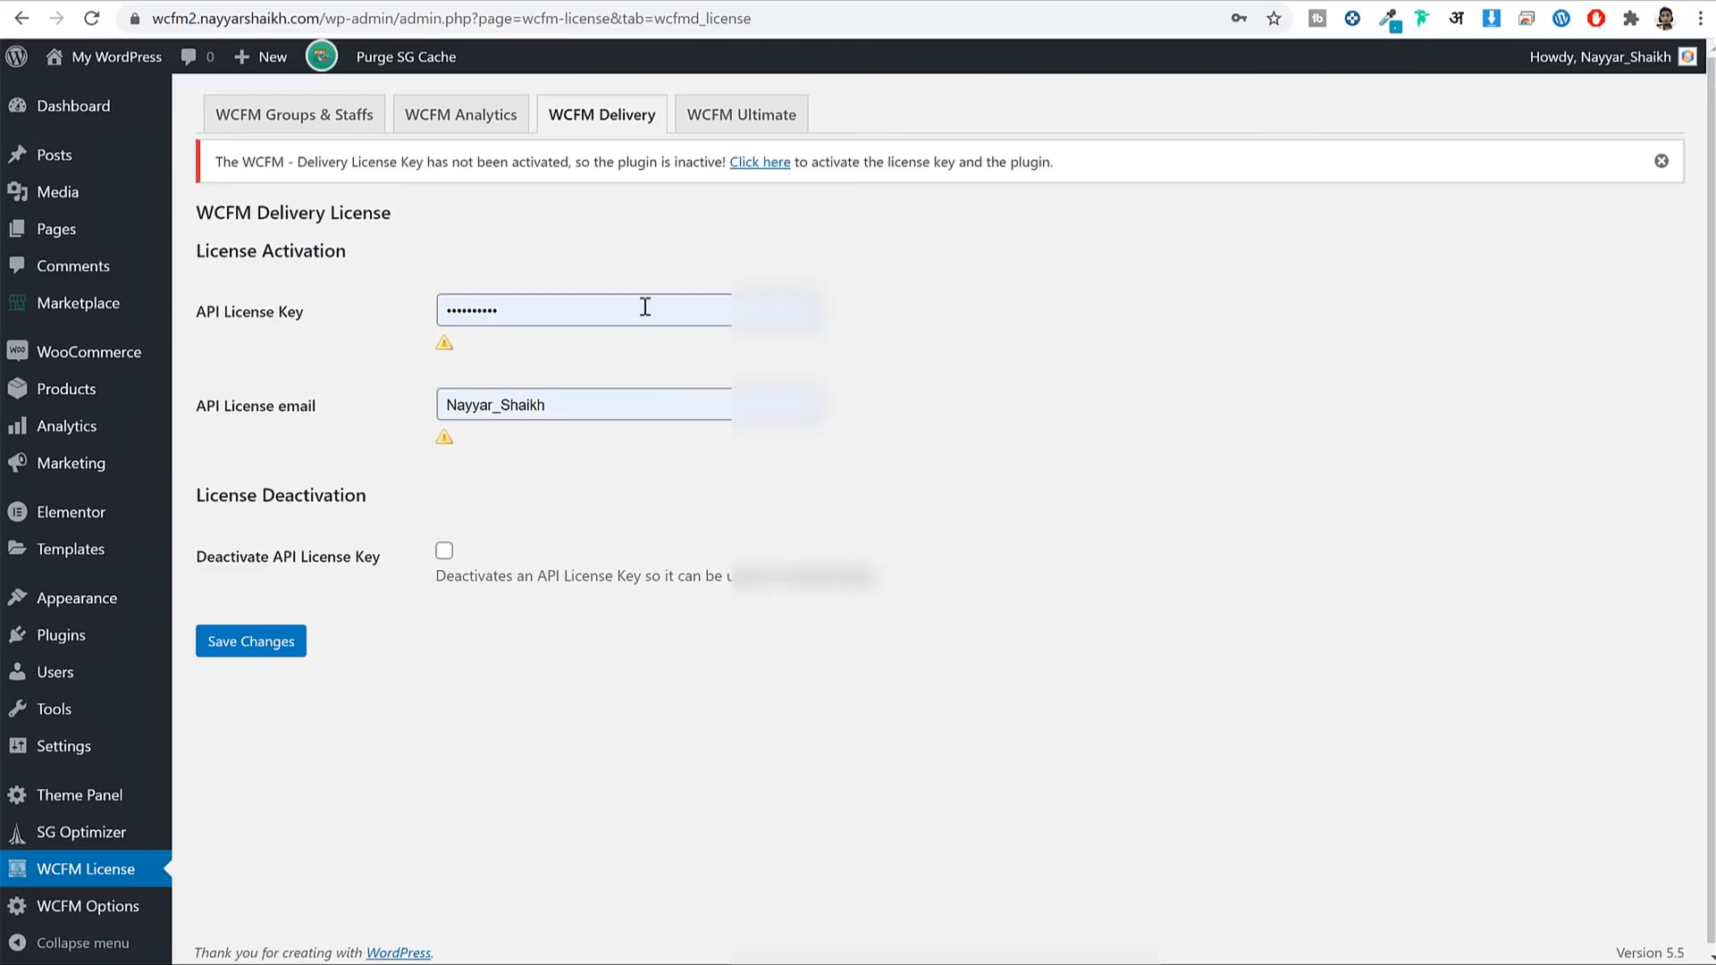
double_click(645, 307)
key("ctrl+v")
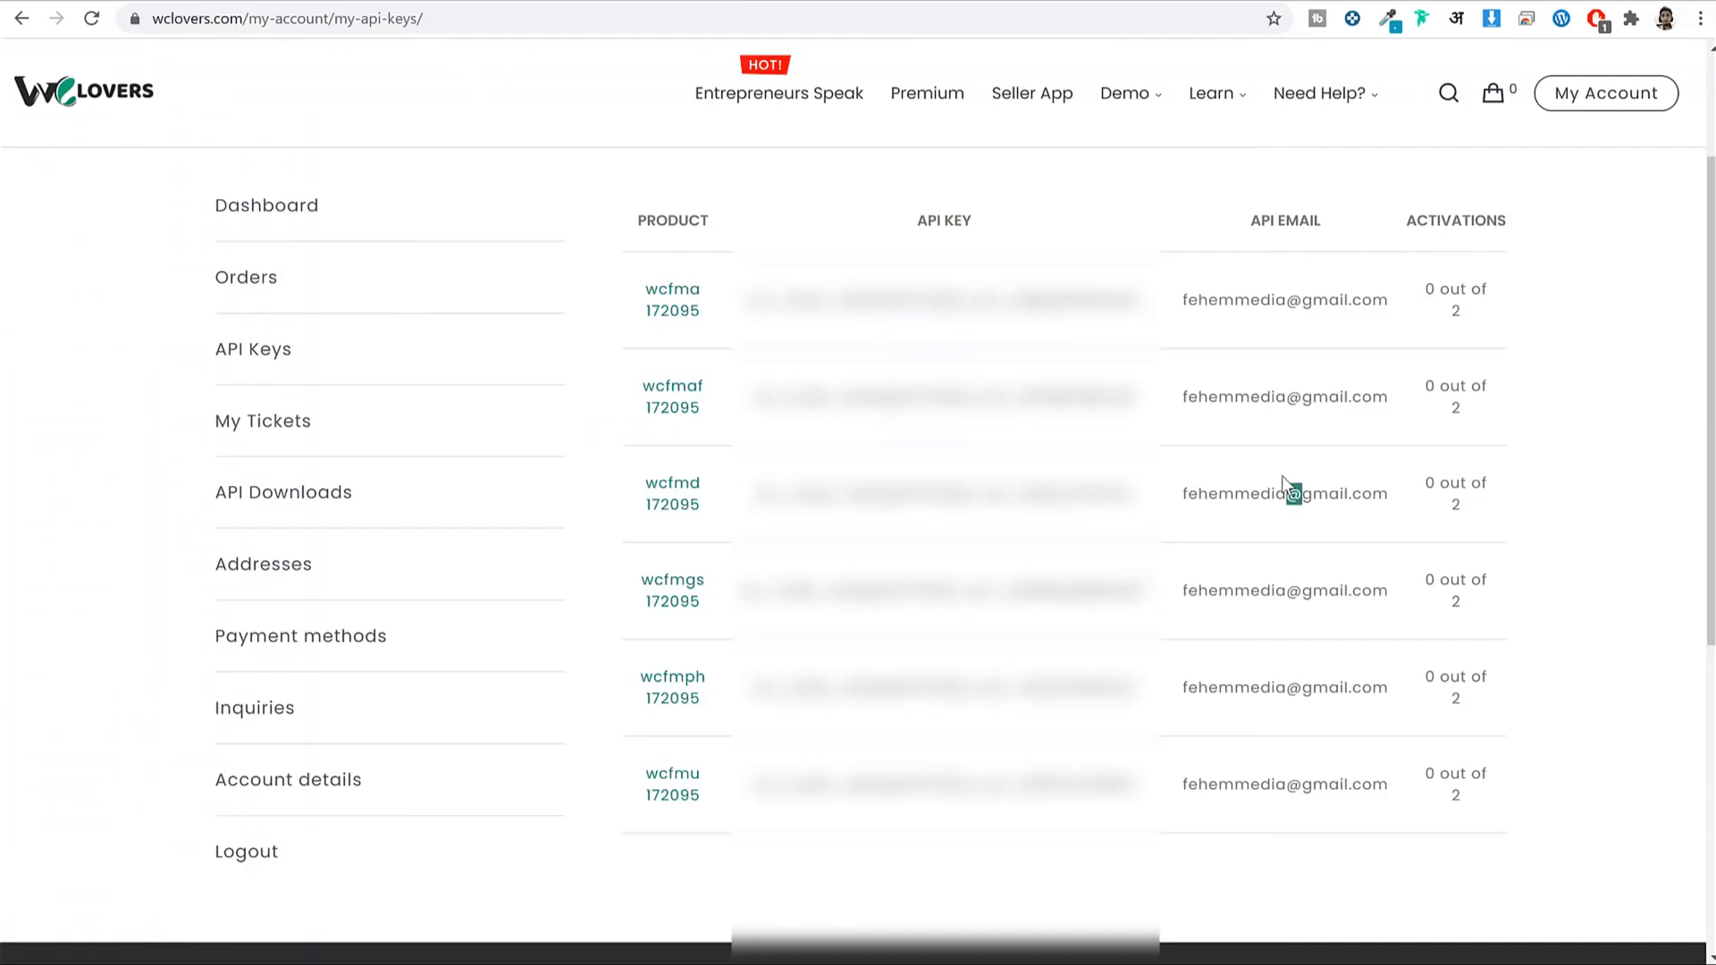
triple_click(1282, 475)
key("ctrl+c")
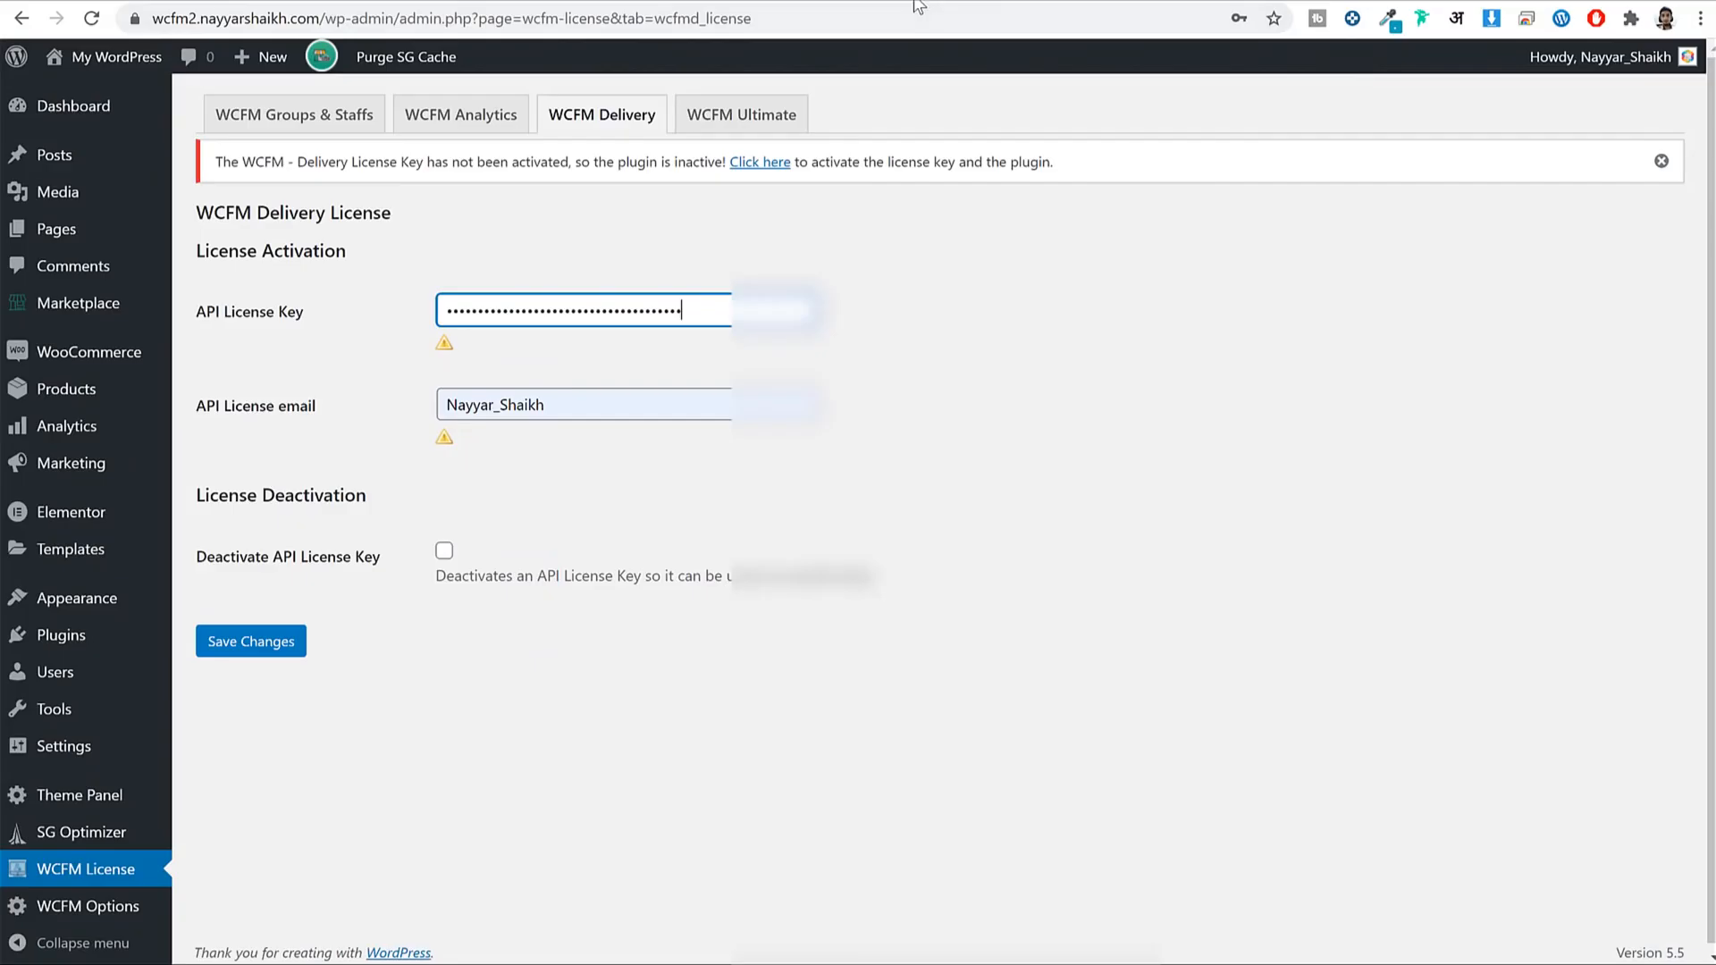
double_click(500, 404)
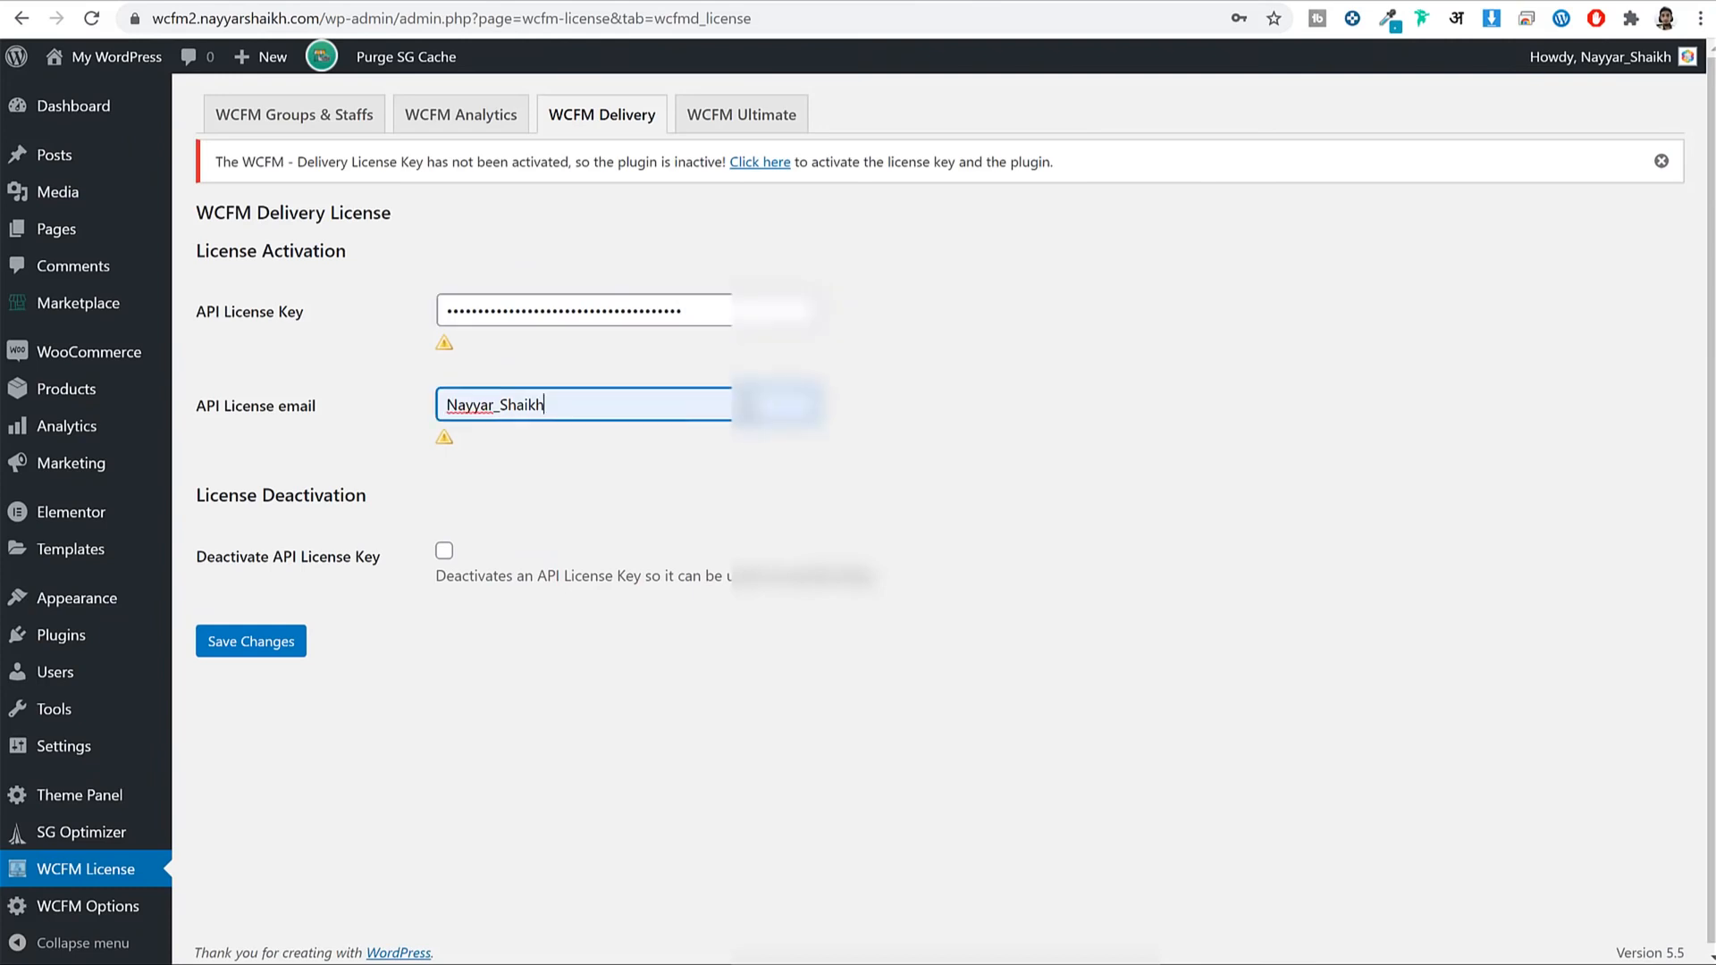
key("ctrl+v")
left_click(250, 641)
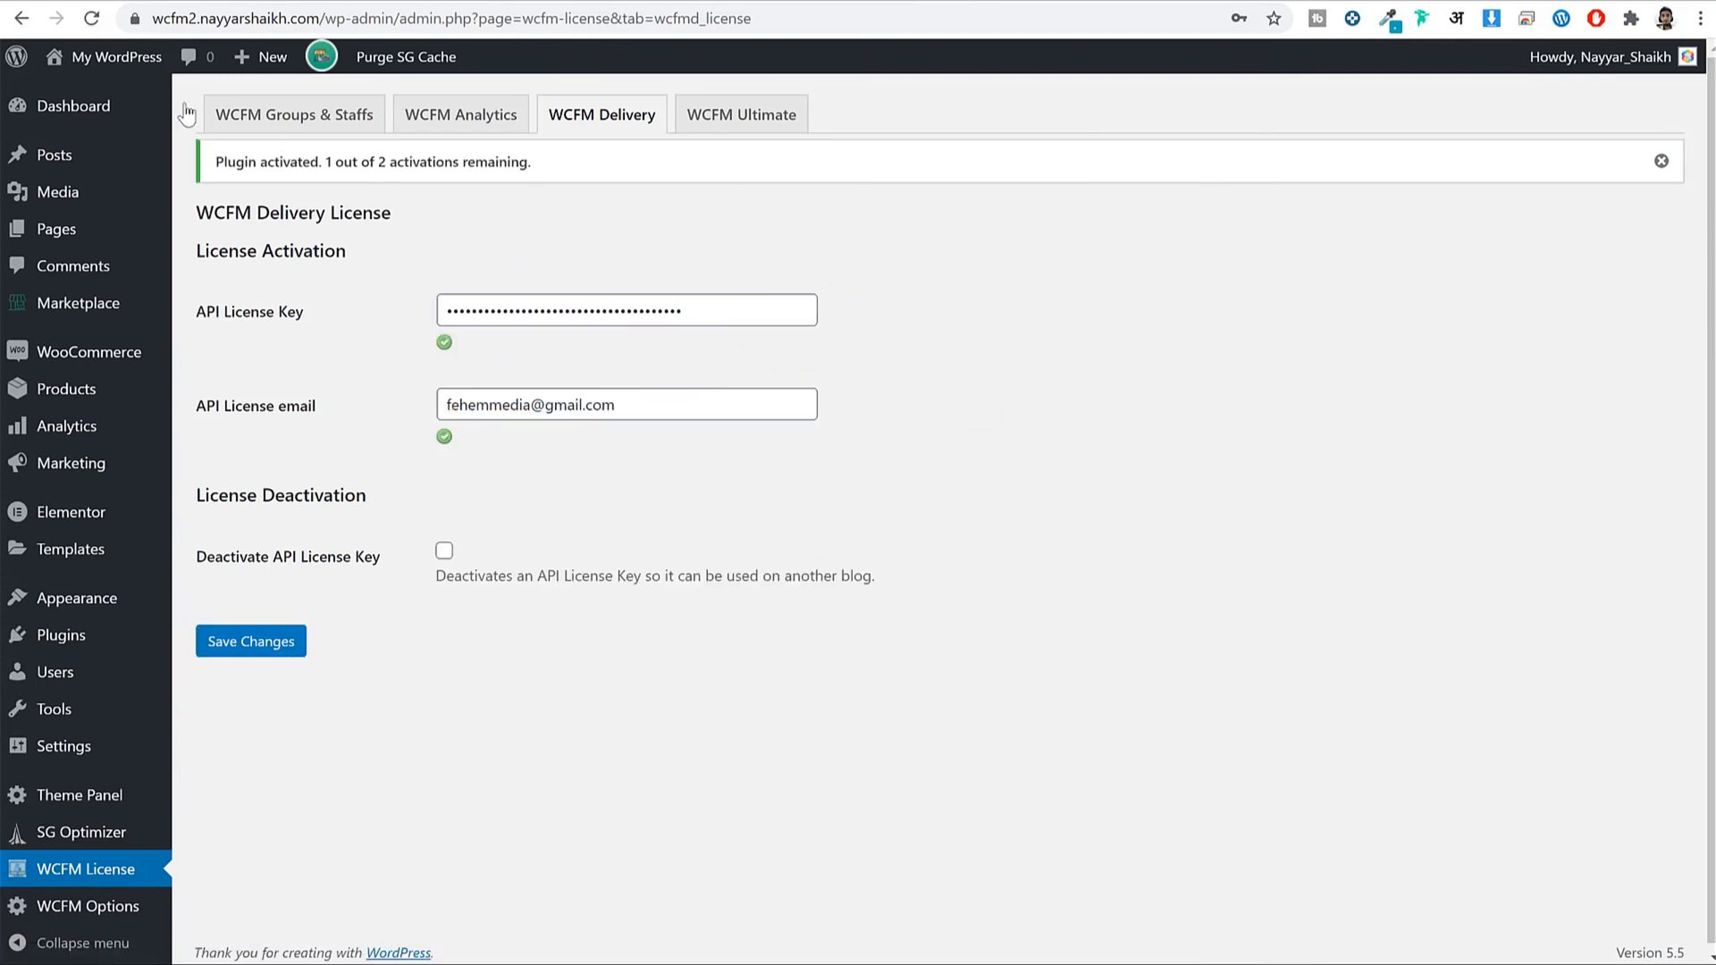
left_click(79, 105)
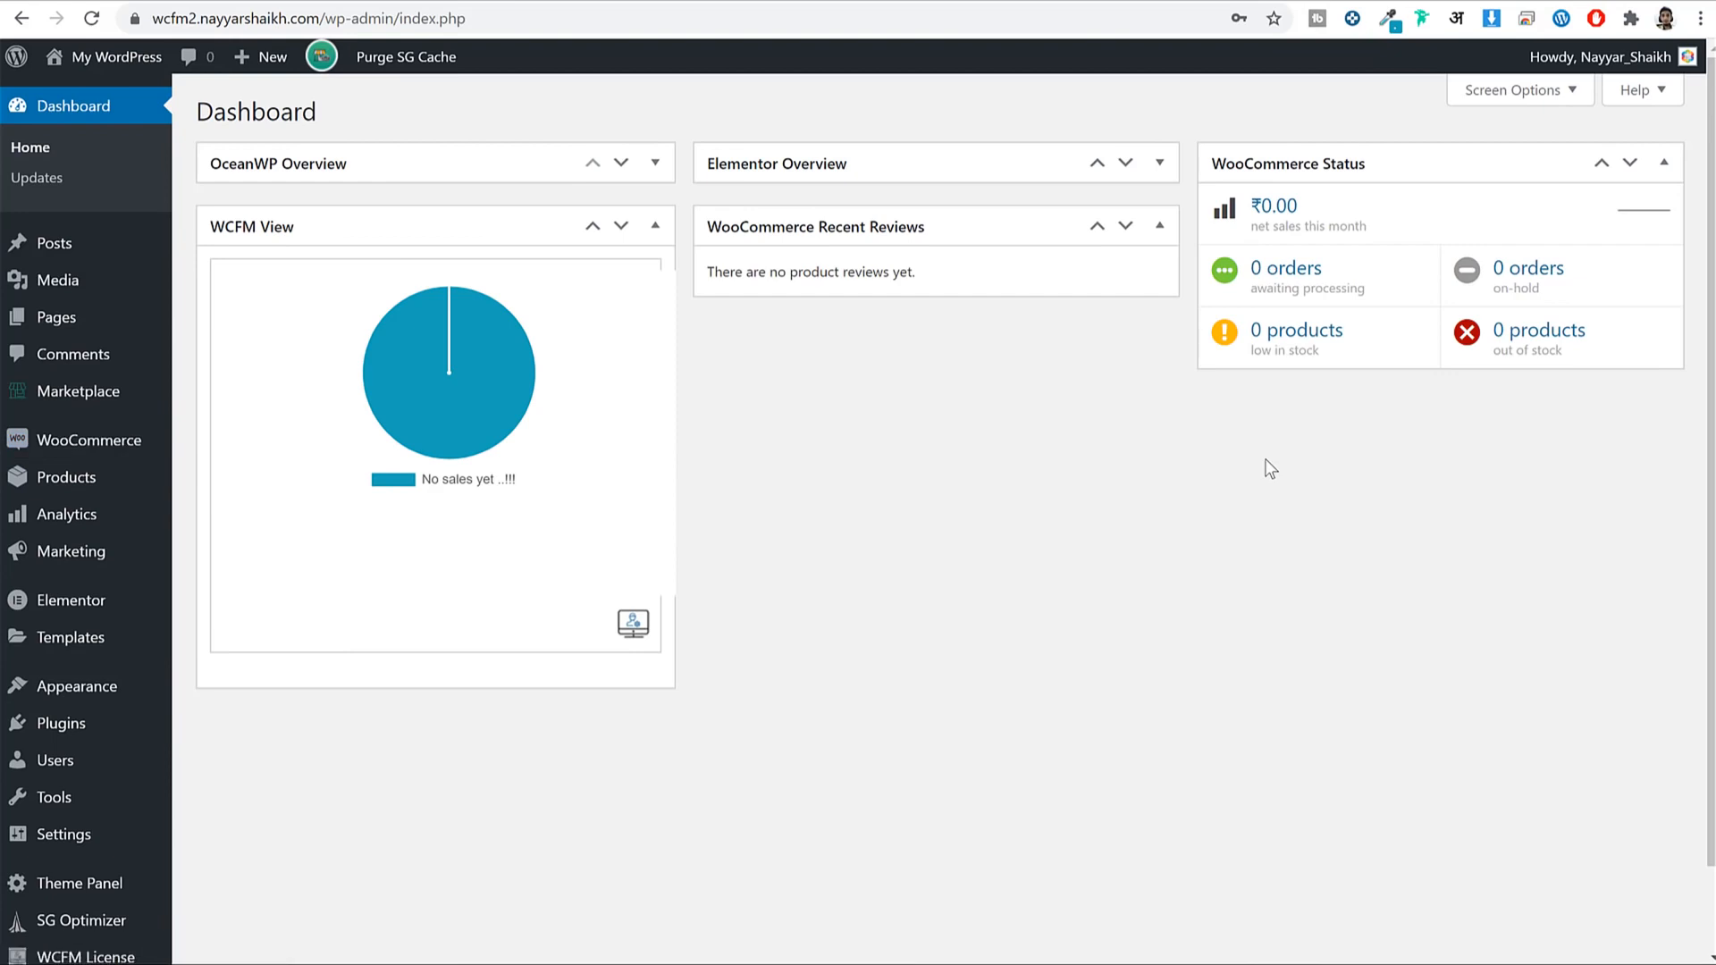
In WooCommerce General settings, set selling locations to specific countries and add India.
mouse_move(92, 445)
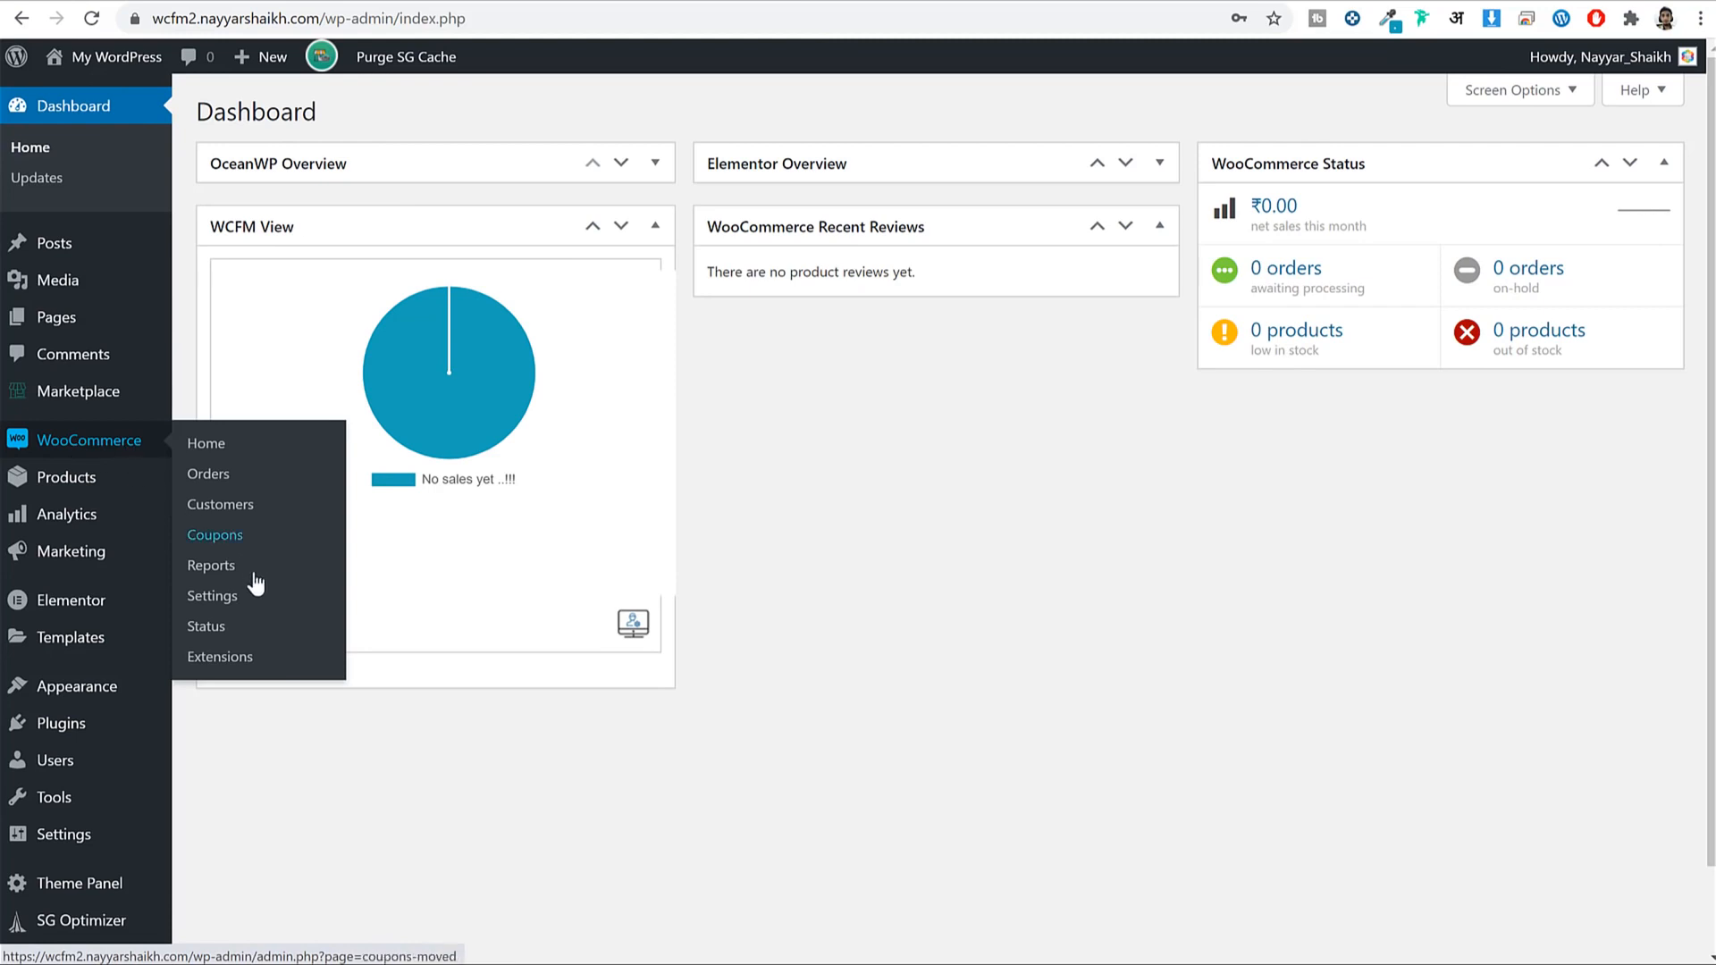
left_click(235, 597)
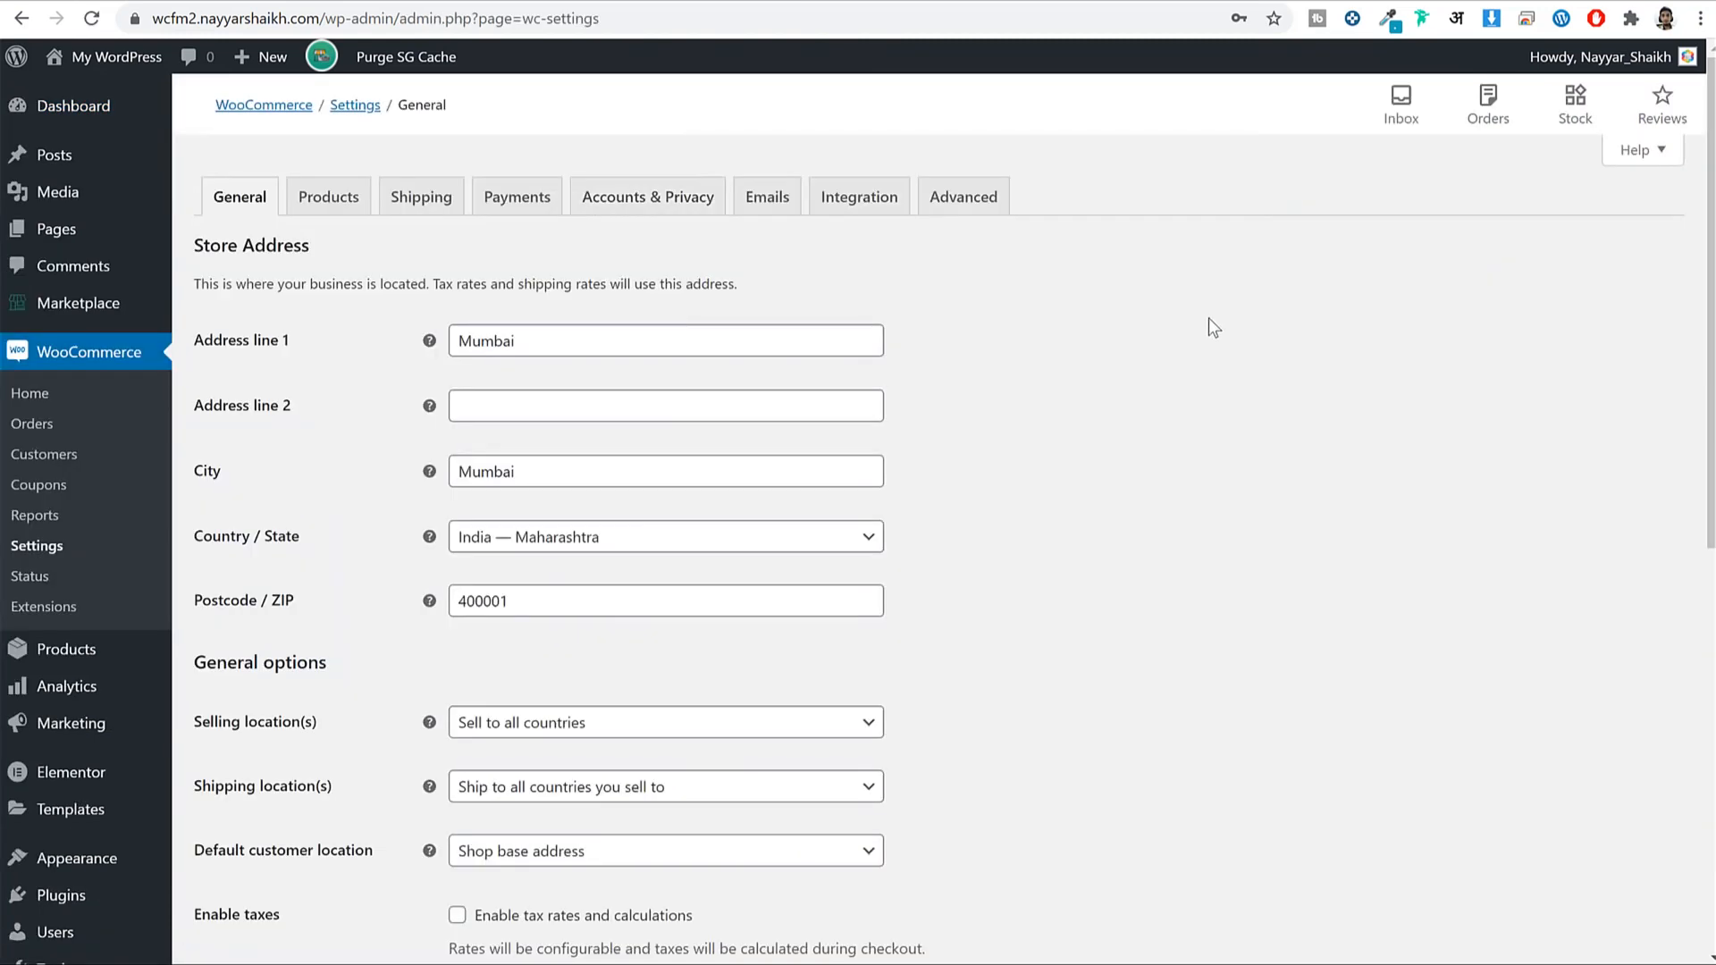
scroll(702, 333, "down", 1)
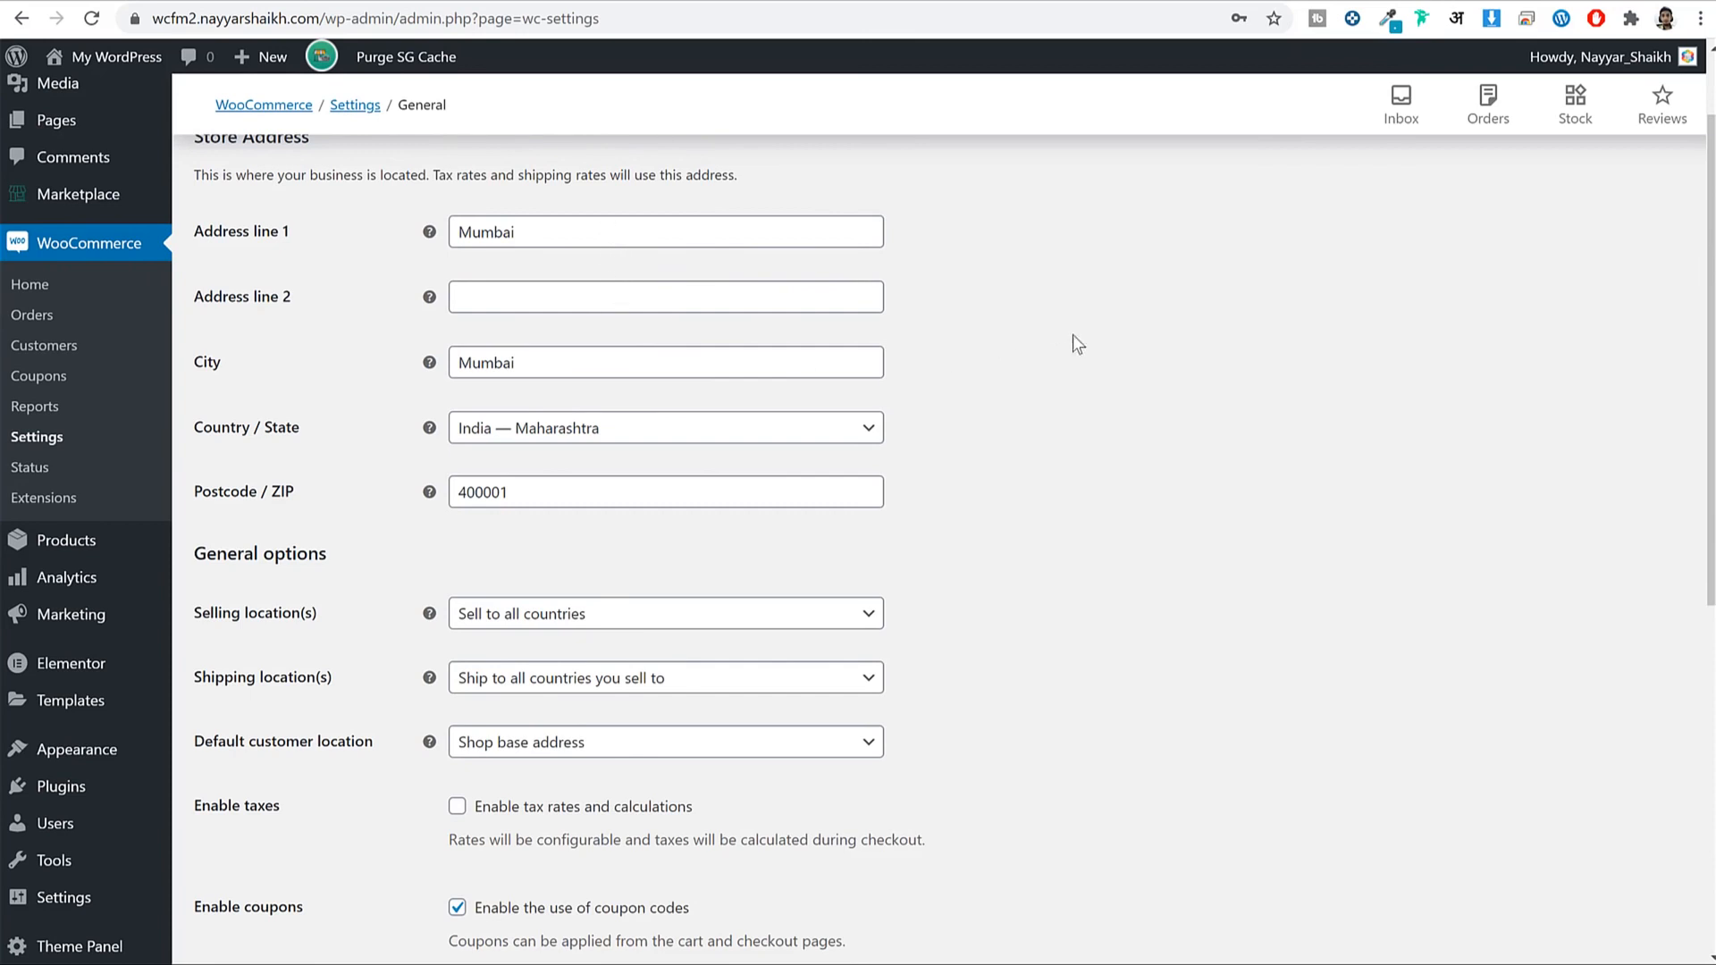
scroll(1077, 340, "down", 2)
scroll(1083, 347, "down", 1)
left_click_drag(213, 291, 250, 295)
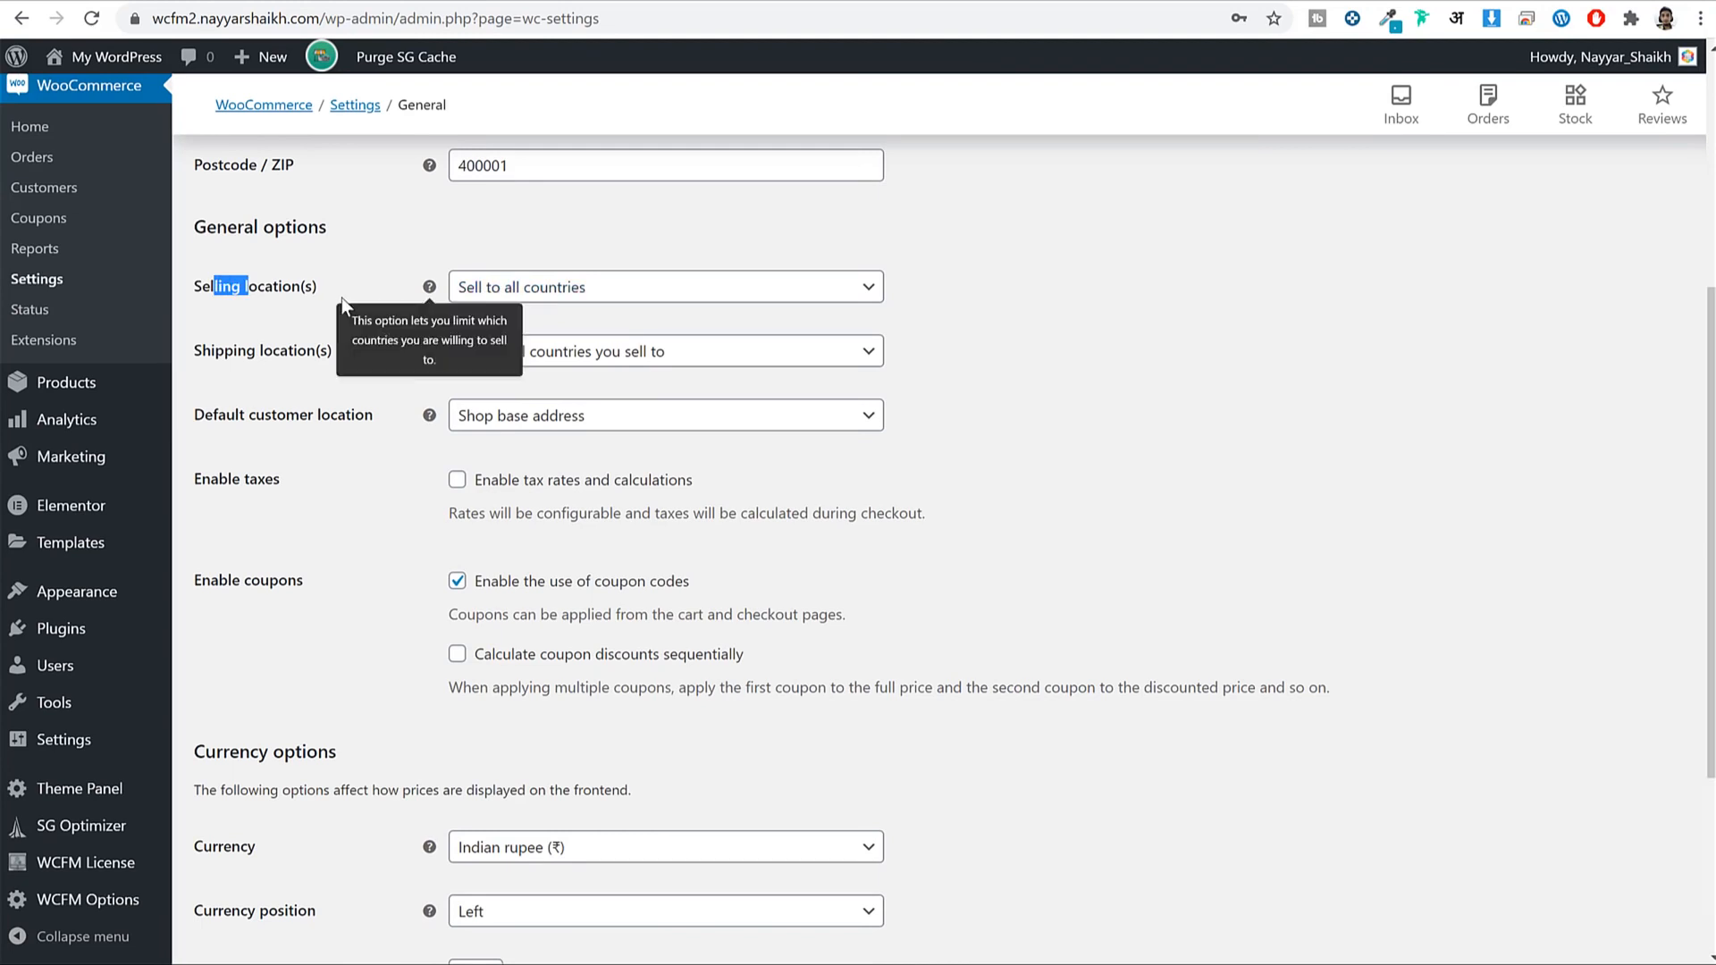
left_click(644, 292)
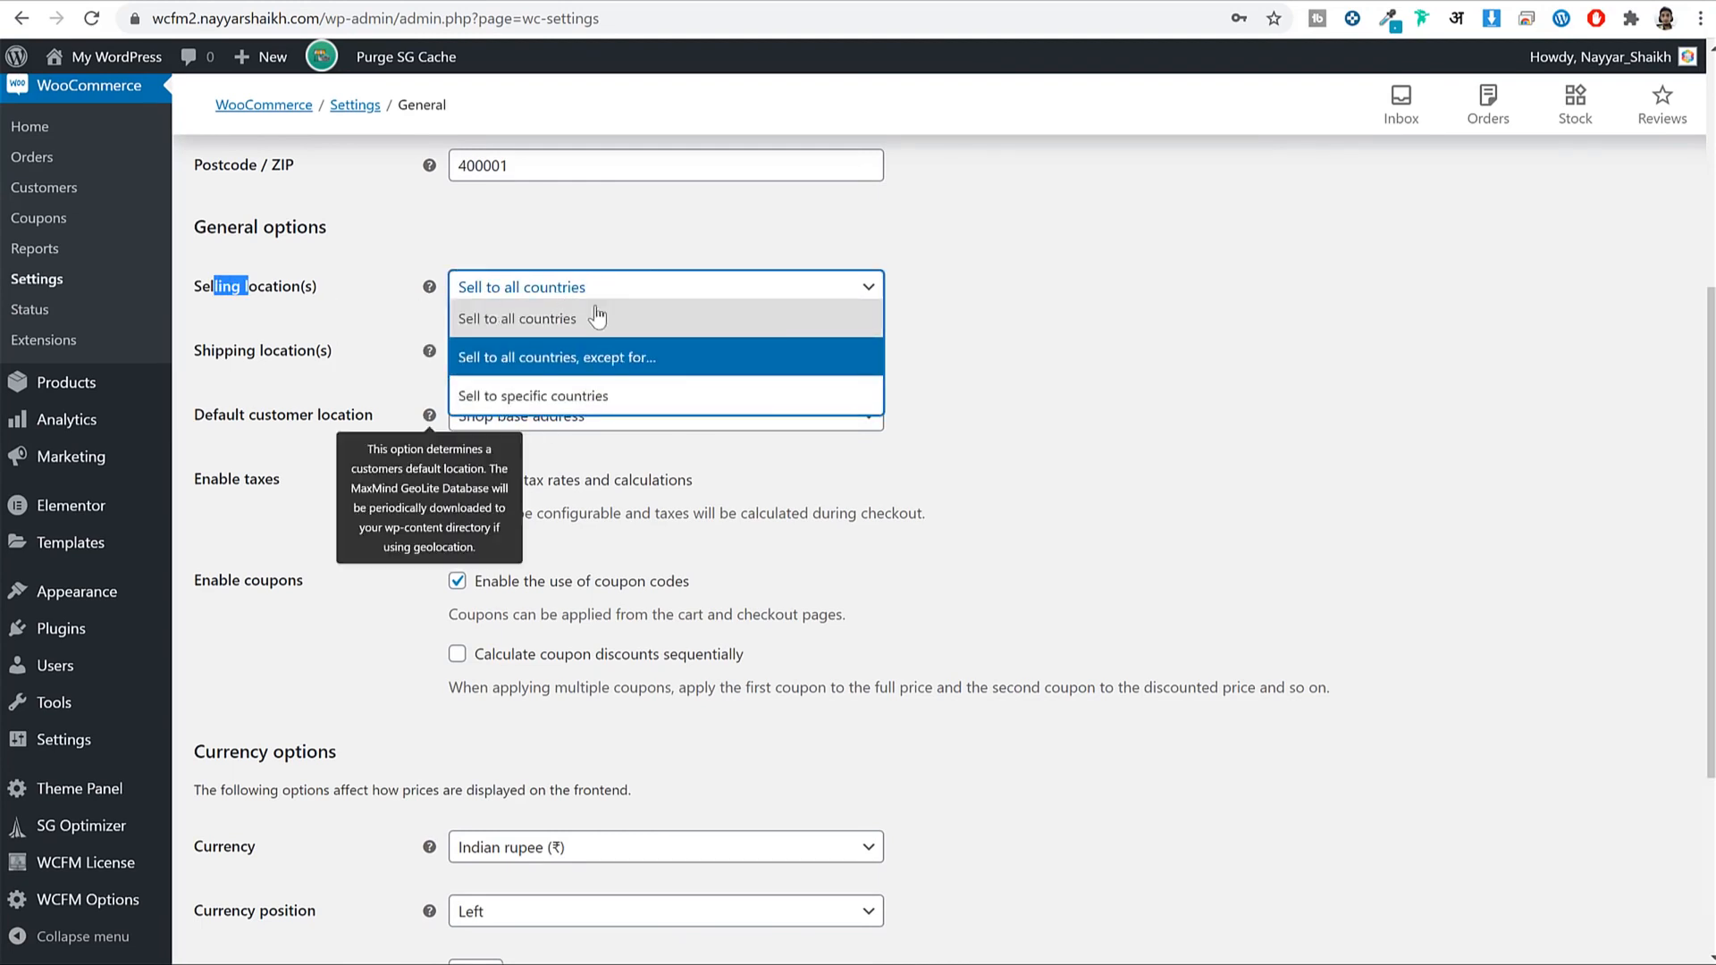
left_click(1165, 290)
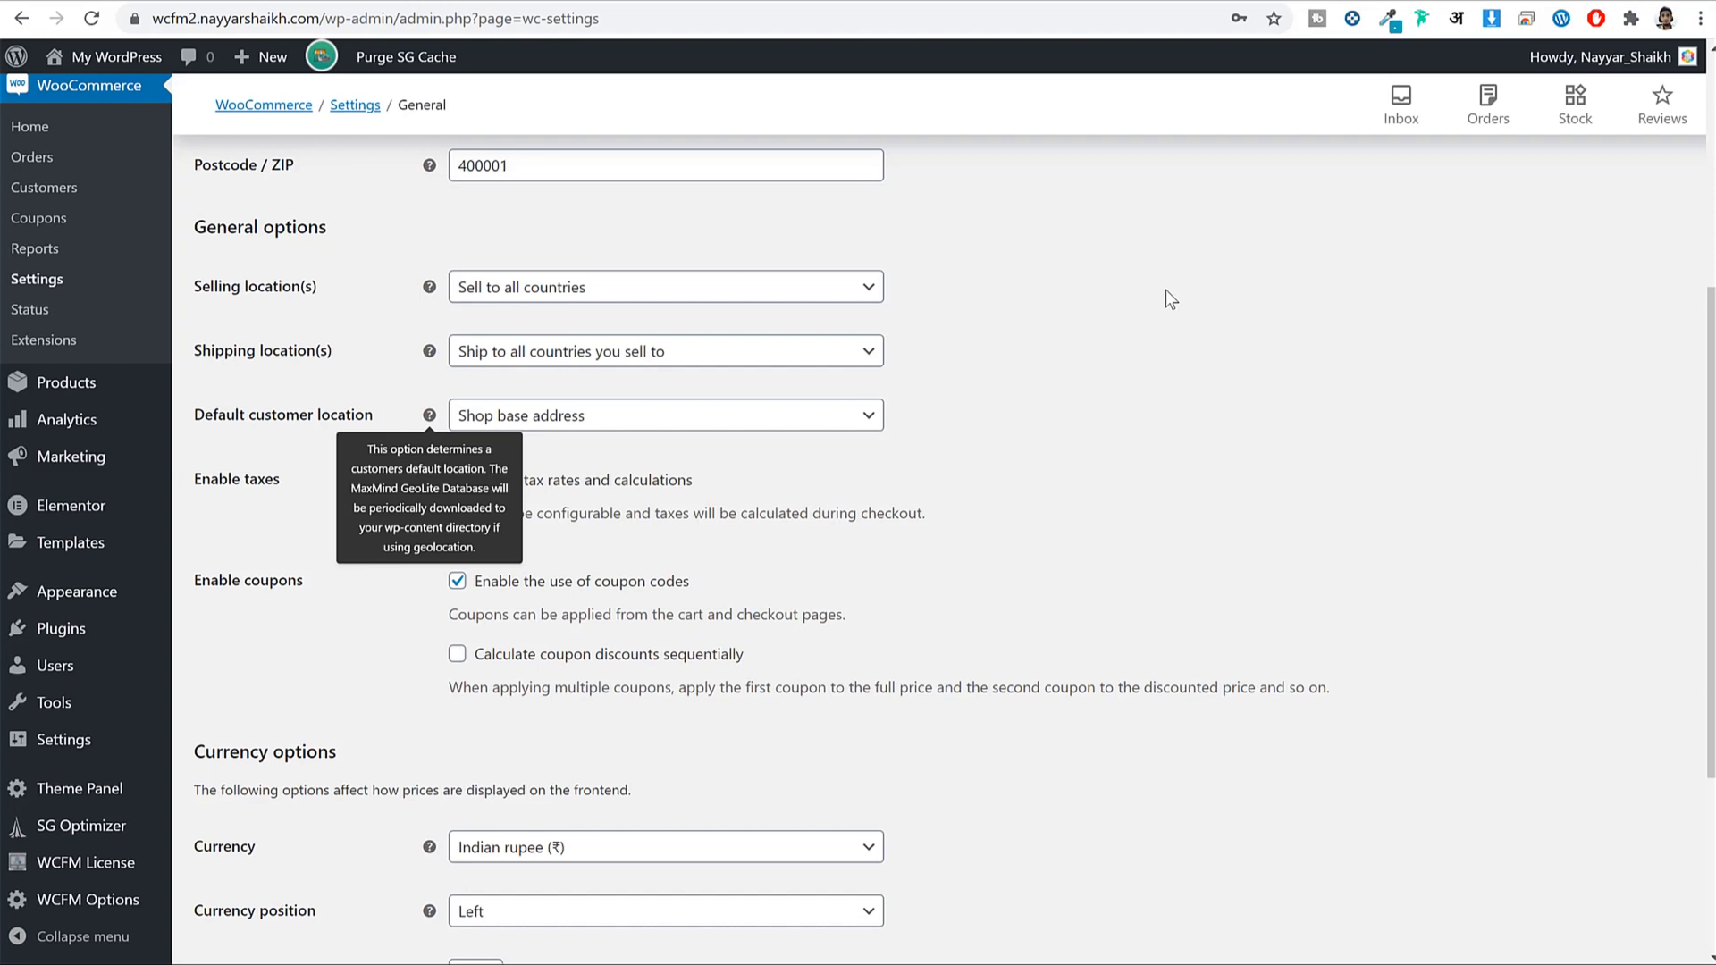
left_click(743, 287)
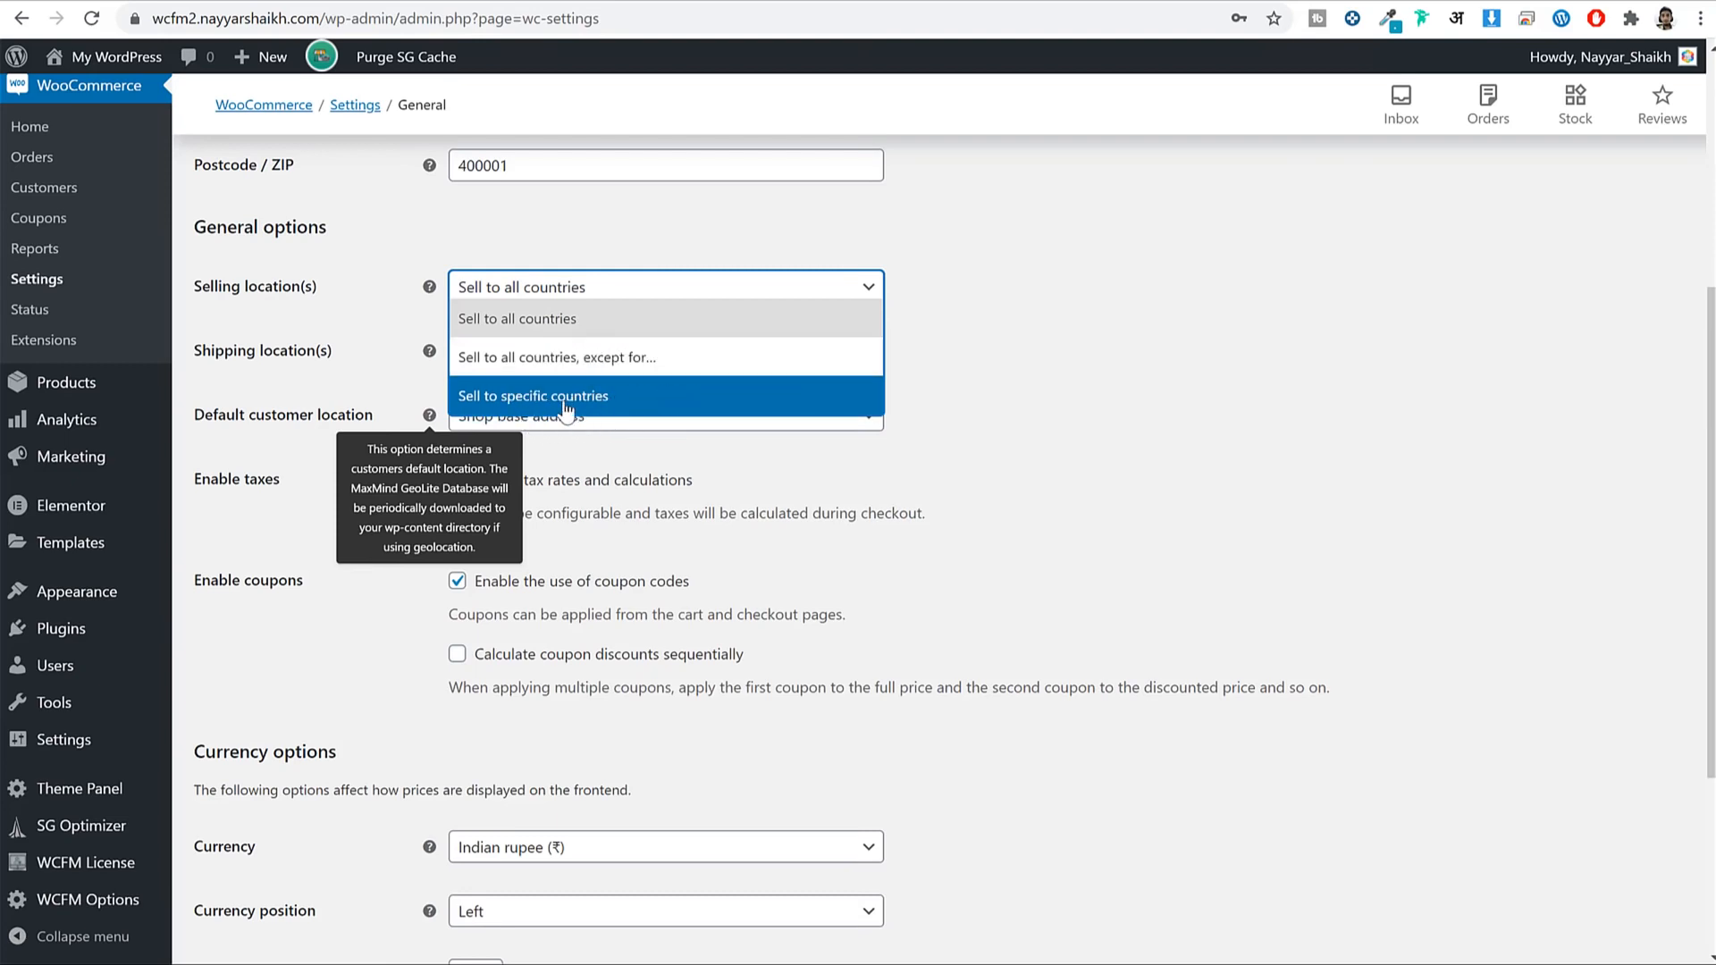
left_click(566, 407)
left_click(673, 338)
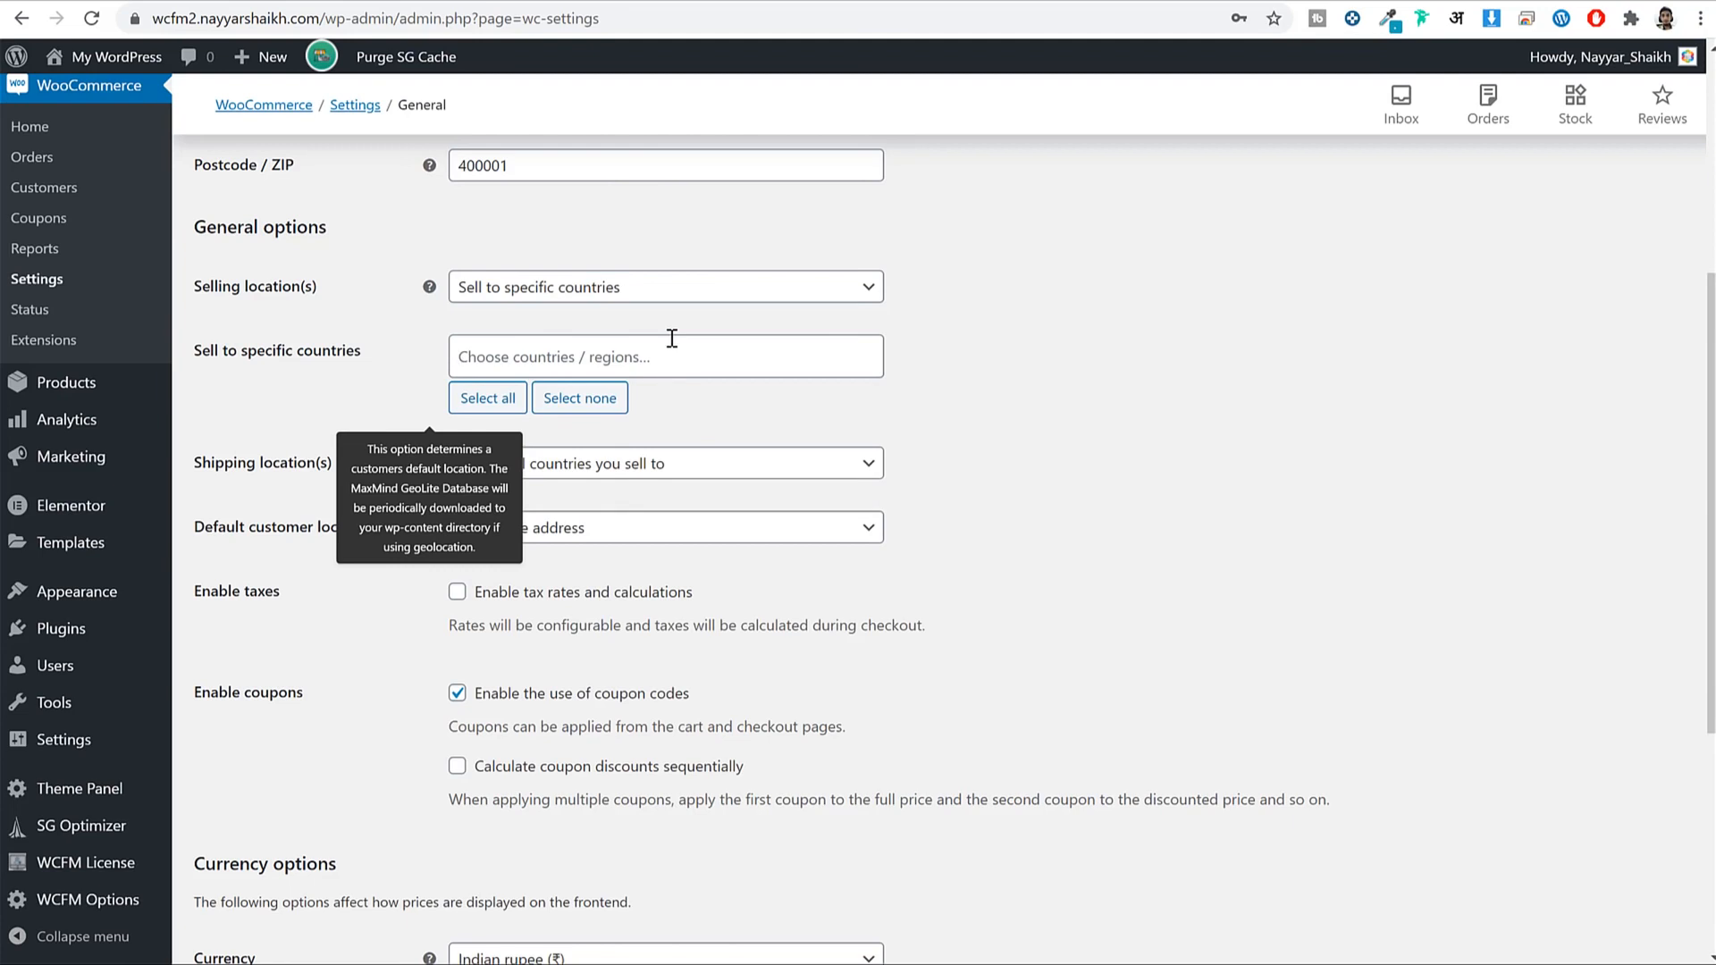
left_click_drag(200, 353, 520, 346)
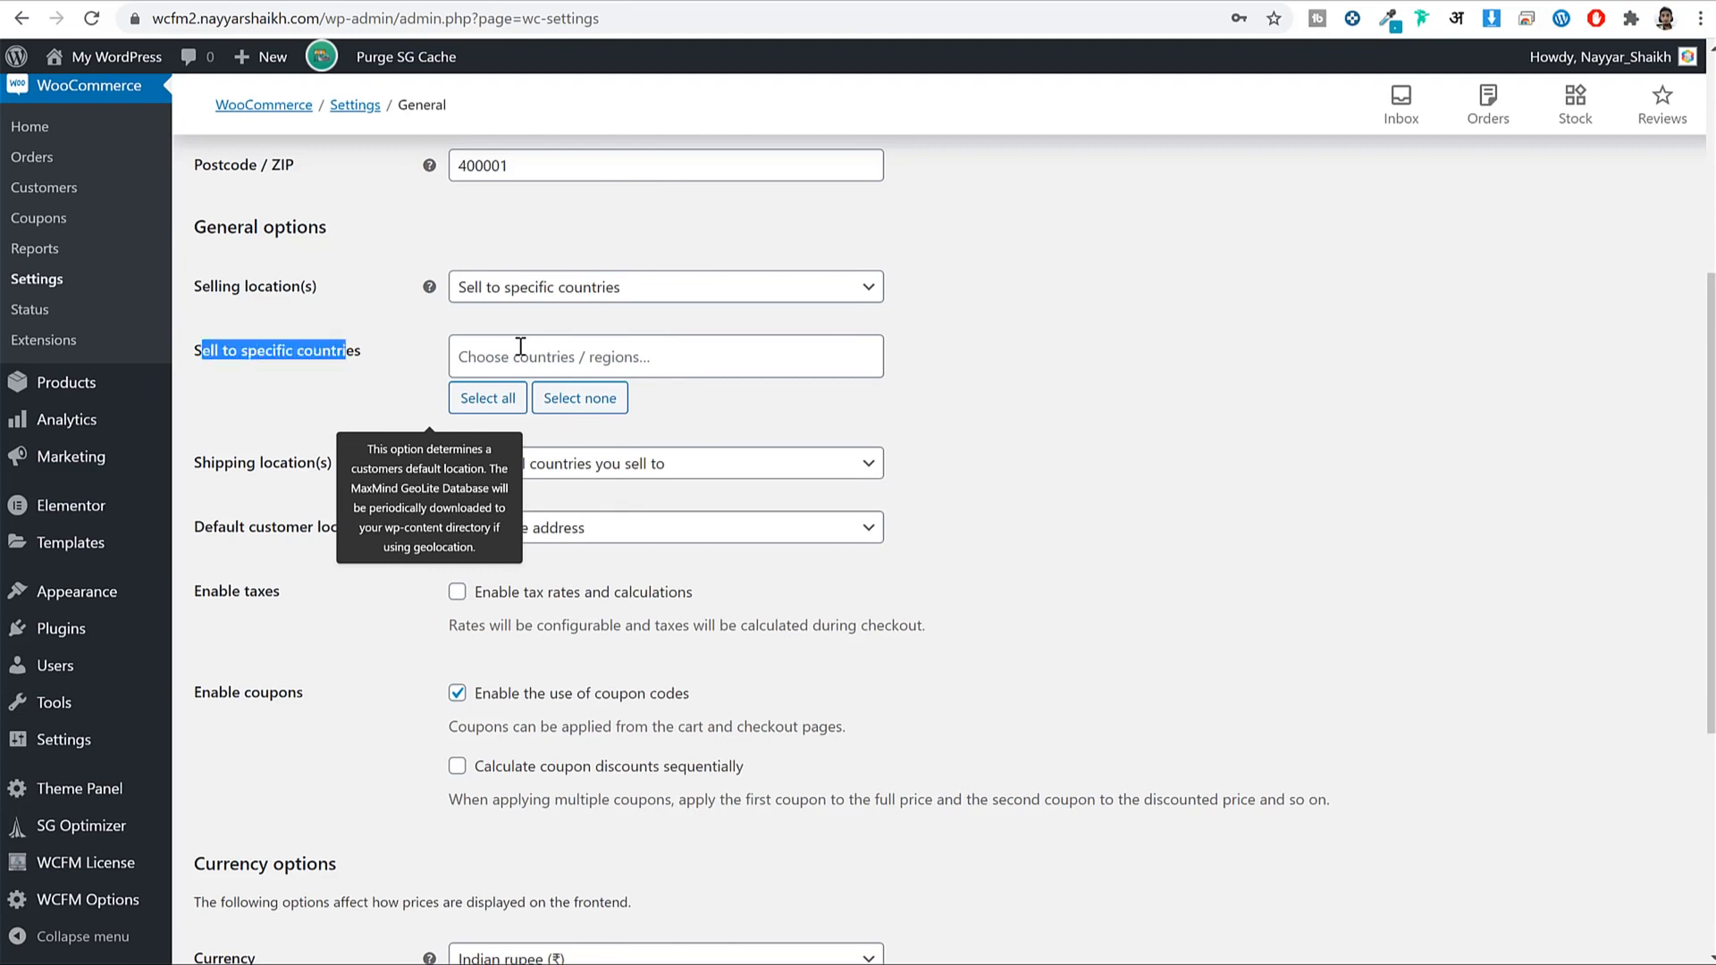
left_click(520, 346)
left_click(384, 427)
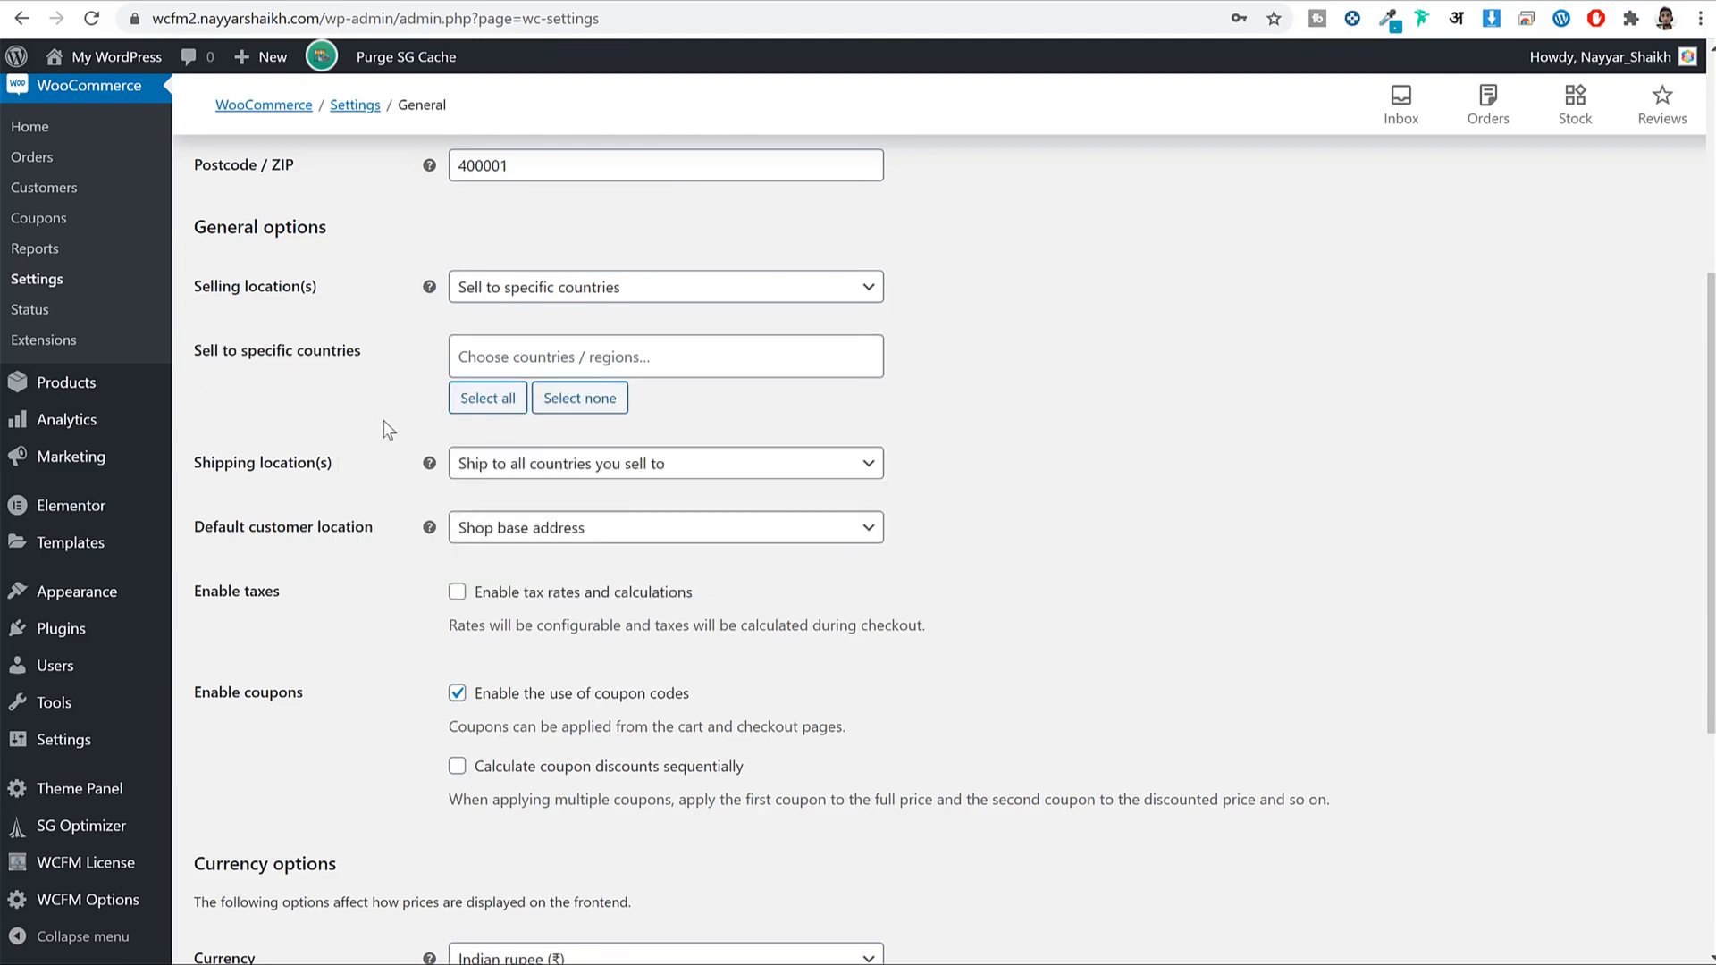
left_click(537, 359)
type("ind")
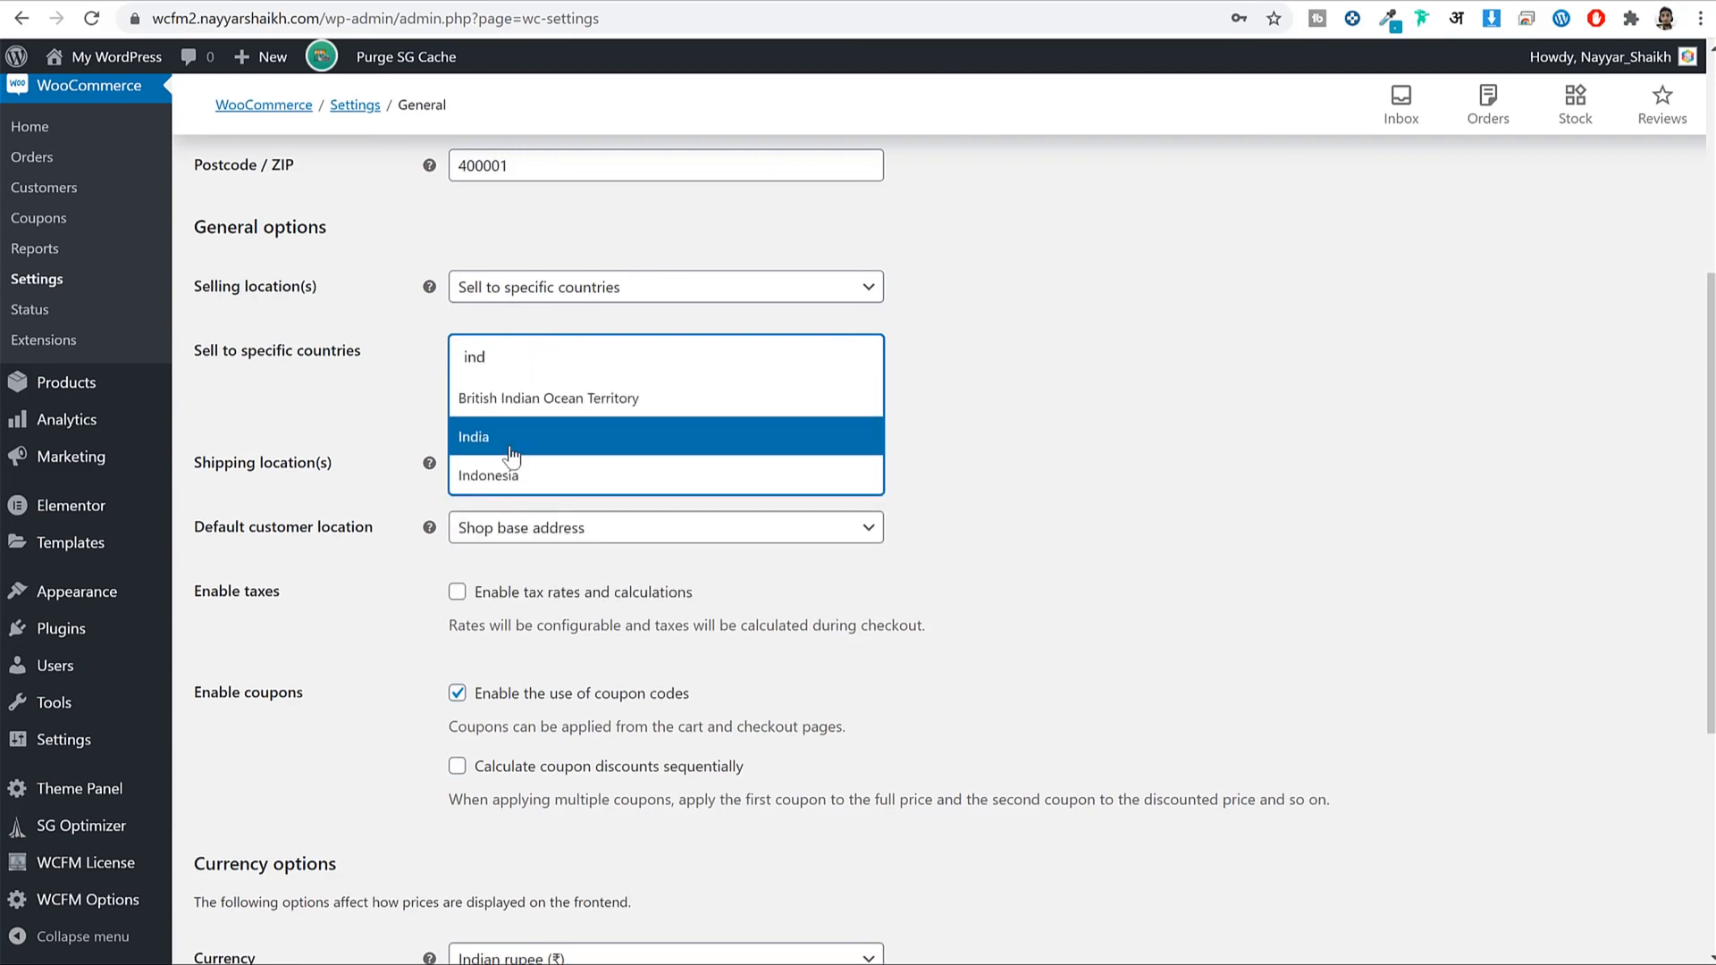
left_click(594, 440)
Enable tax rates and calculations and save the general settings.
scroll(1425, 421, "down", 2)
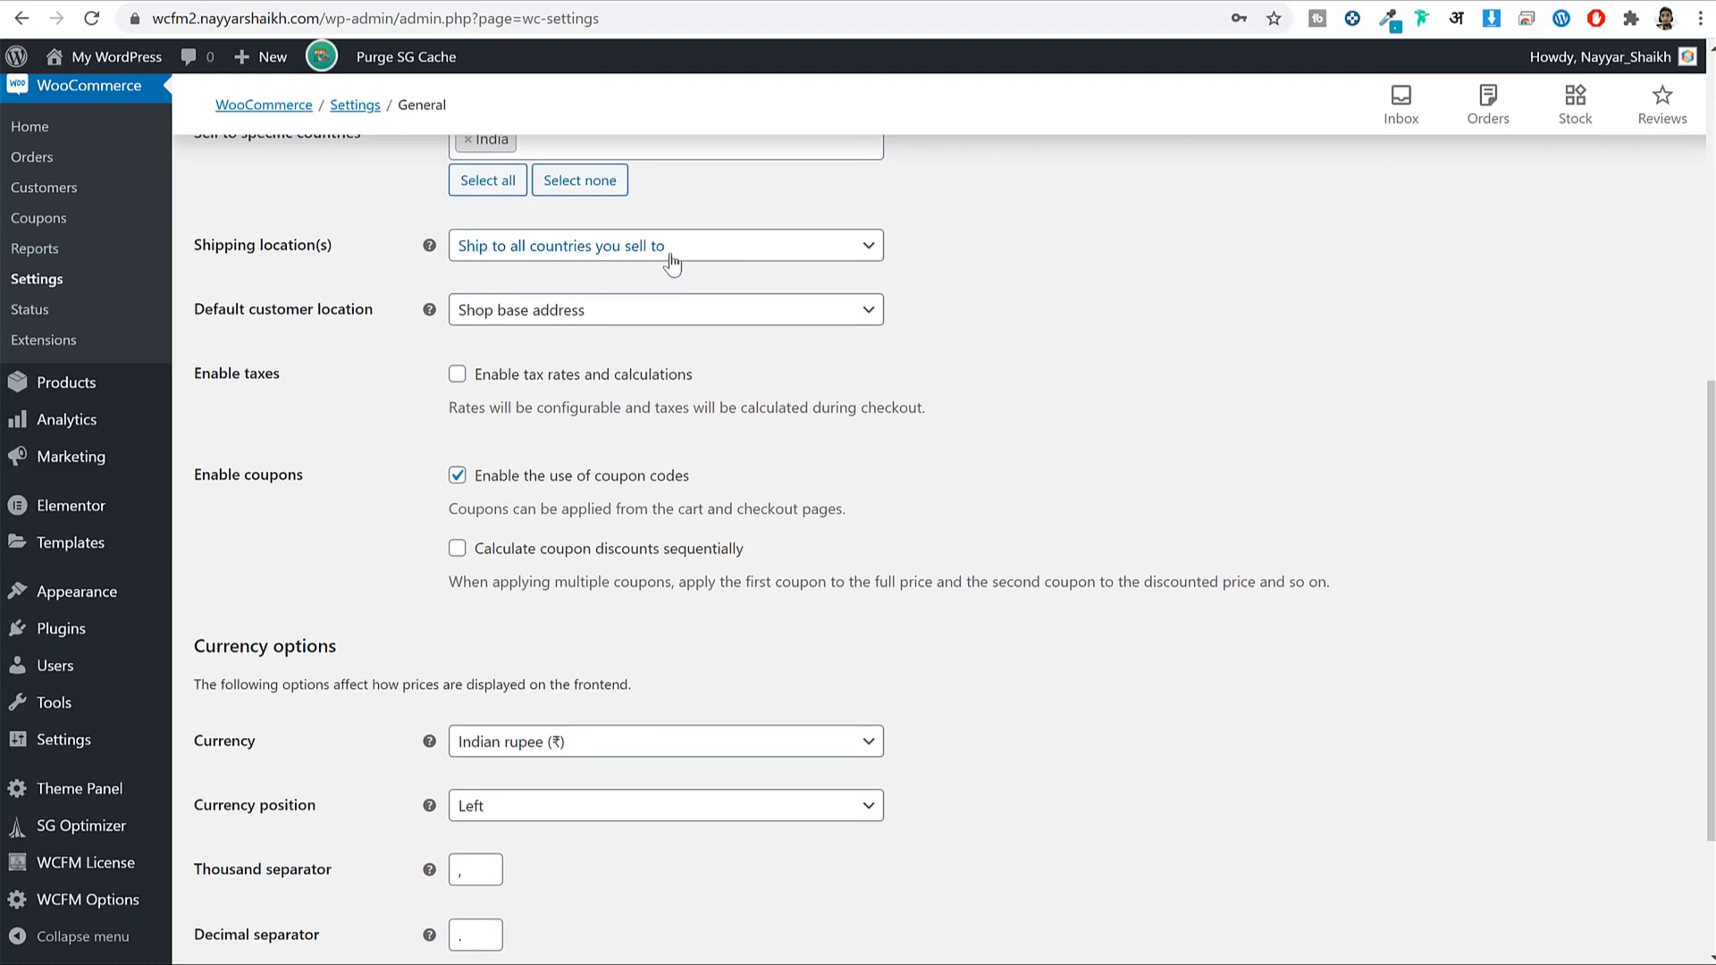
left_click(523, 375)
left_click_drag(520, 375, 722, 367)
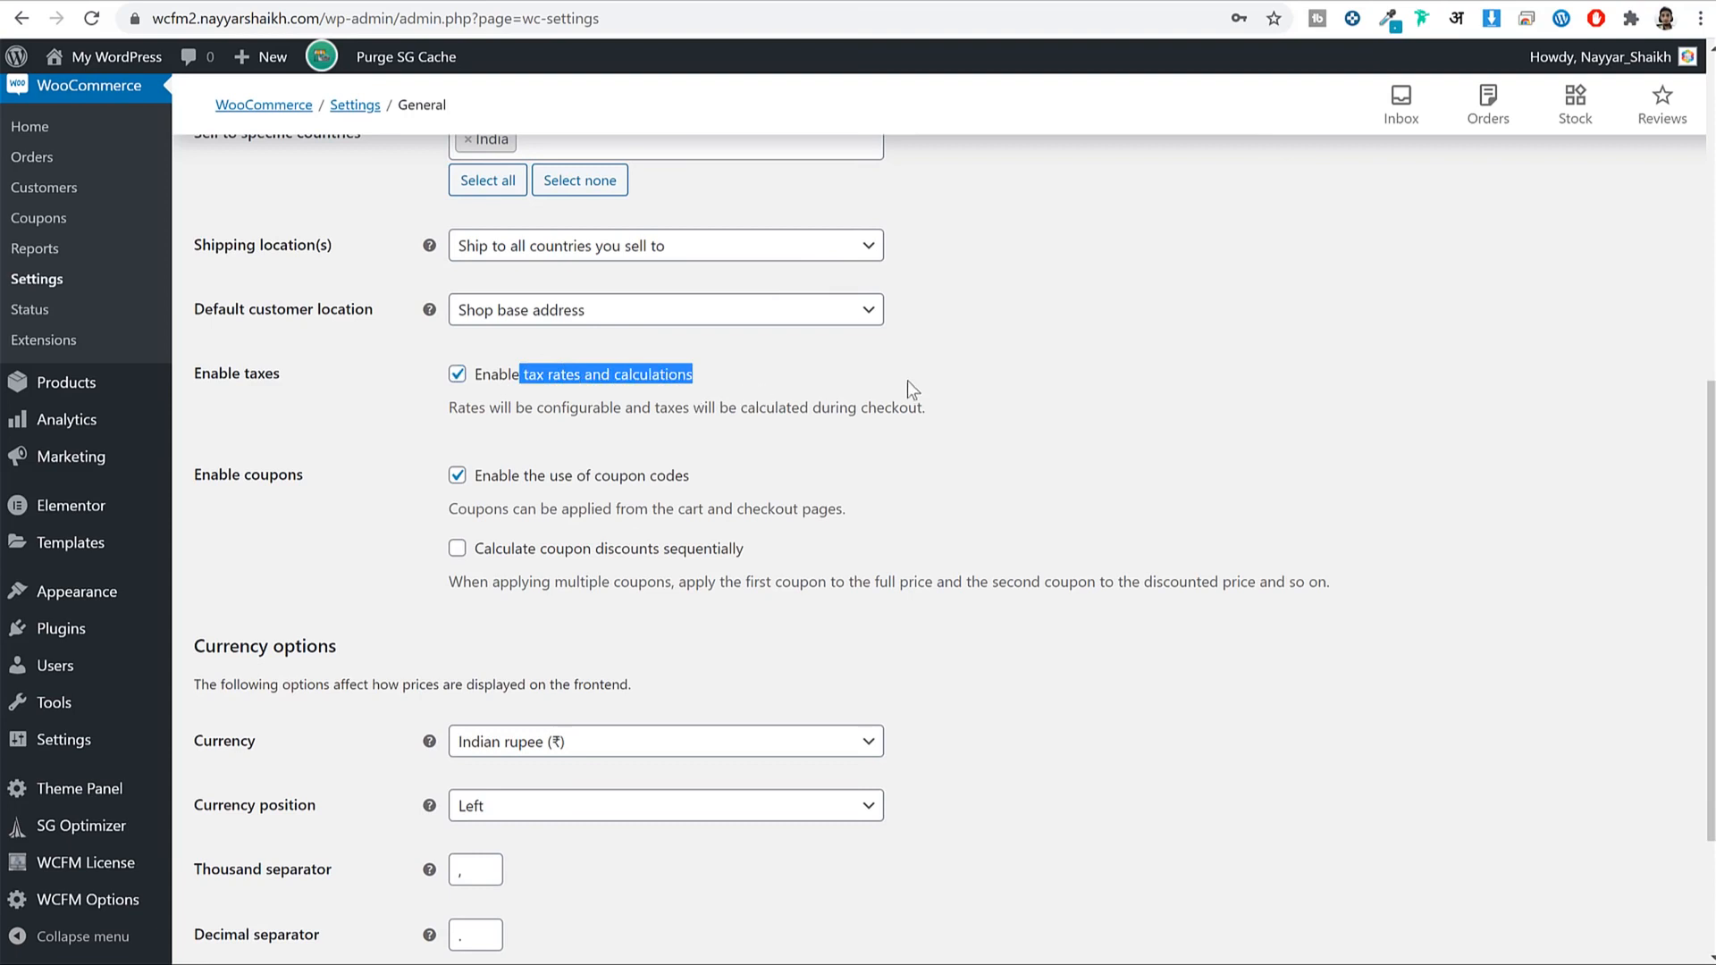
scroll(1158, 371, "down", 3)
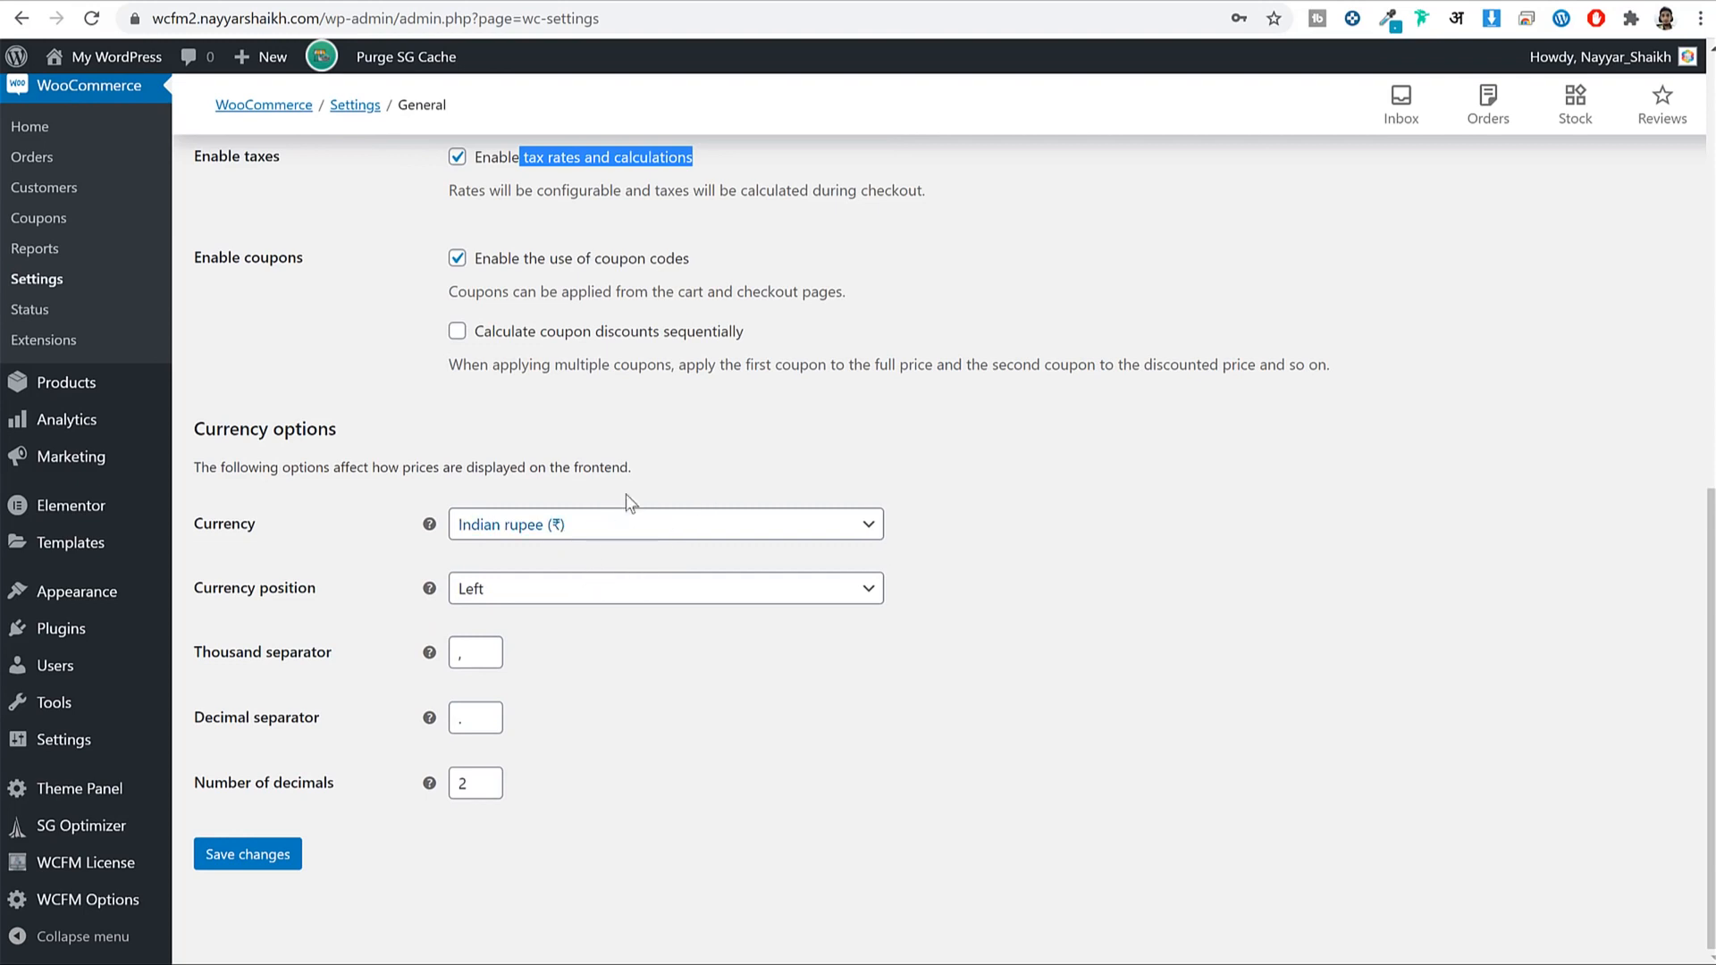
left_click(239, 866)
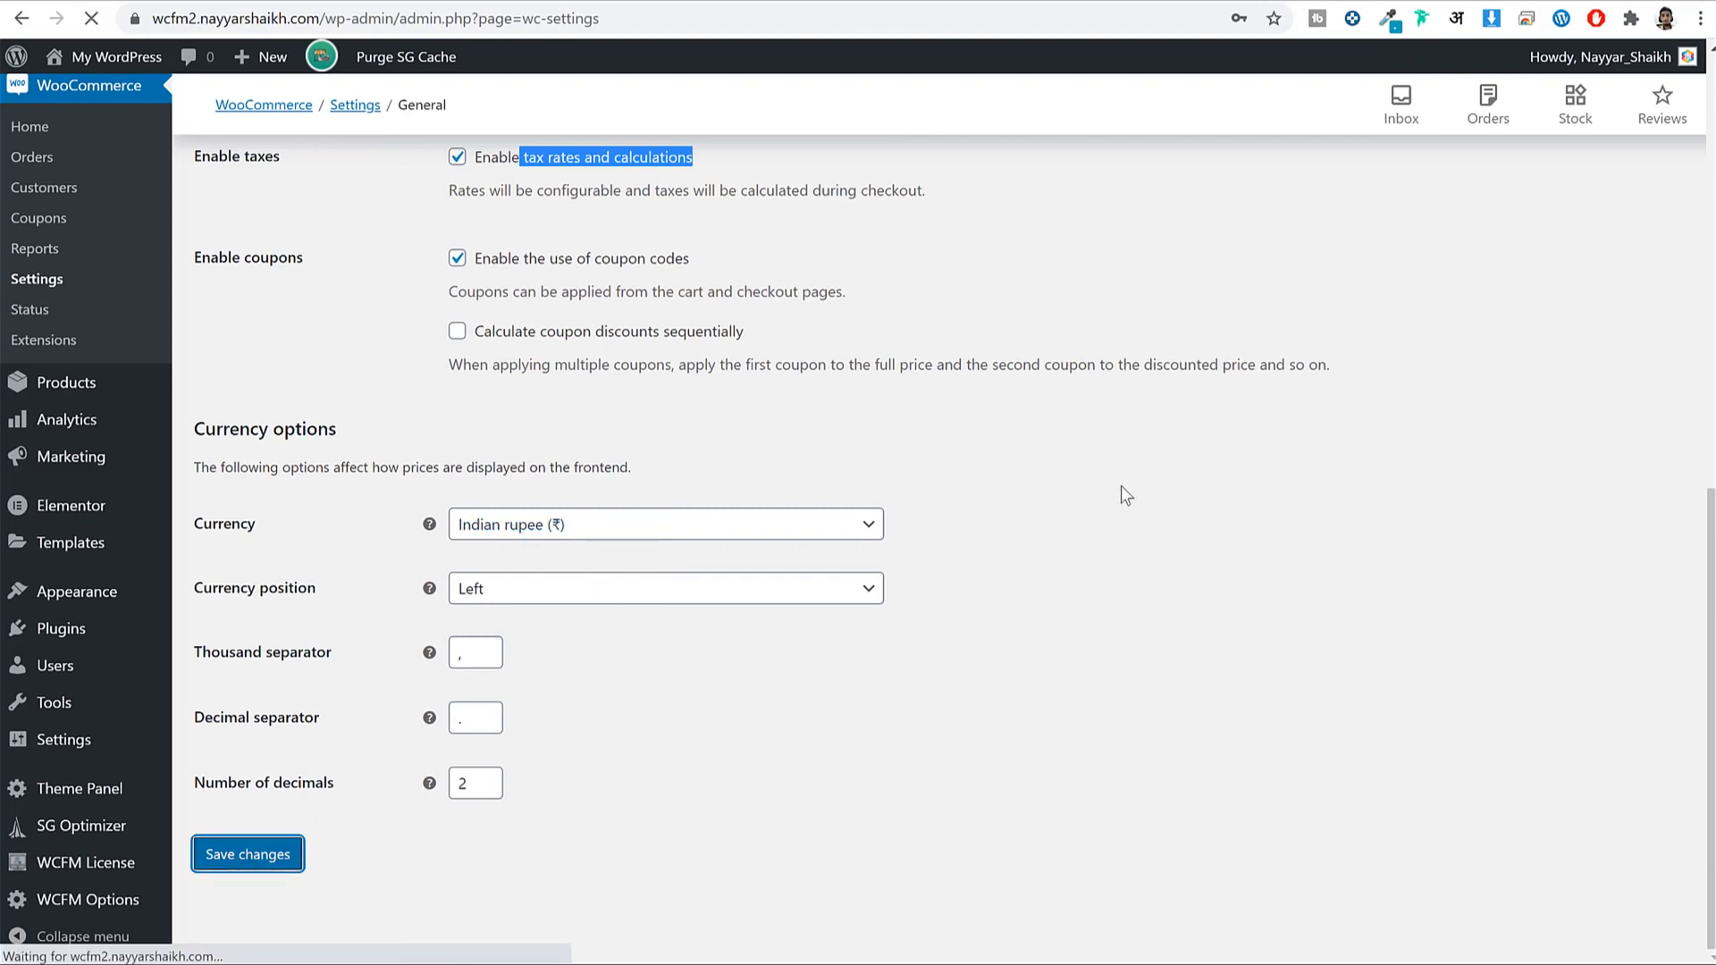
Change the Products weight unit from kg to g and save the product settings.
left_click(335, 208)
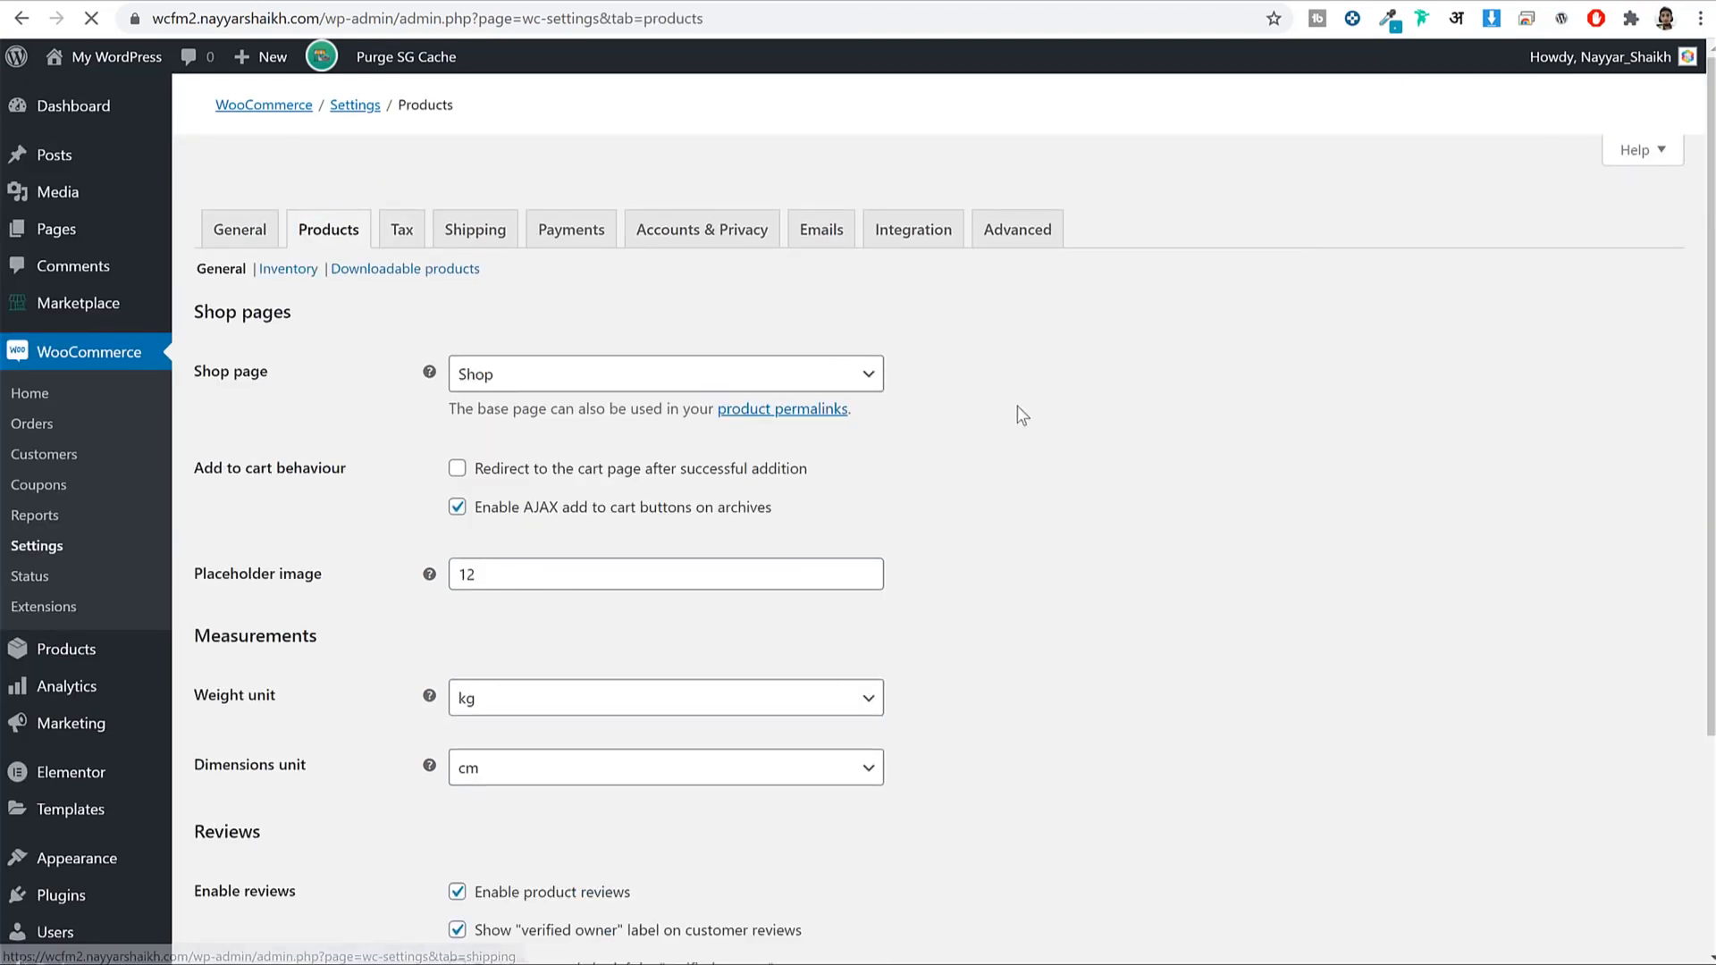
scroll(1112, 440, "down", 3)
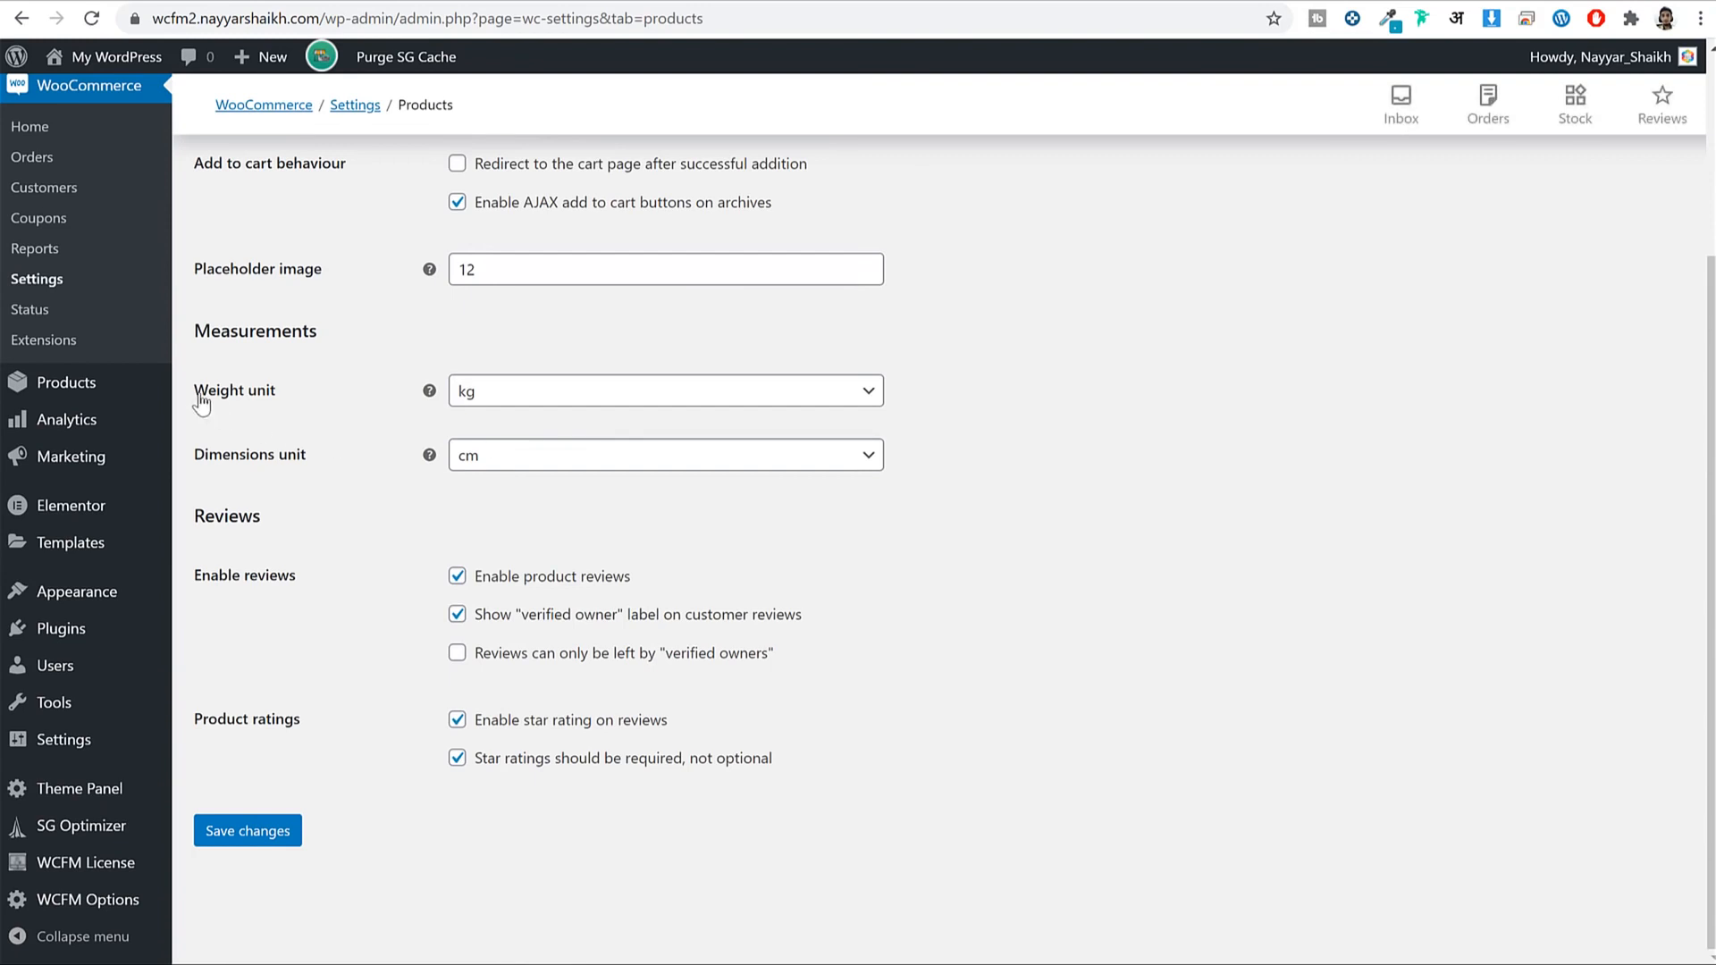
left_click_drag(193, 394, 592, 410)
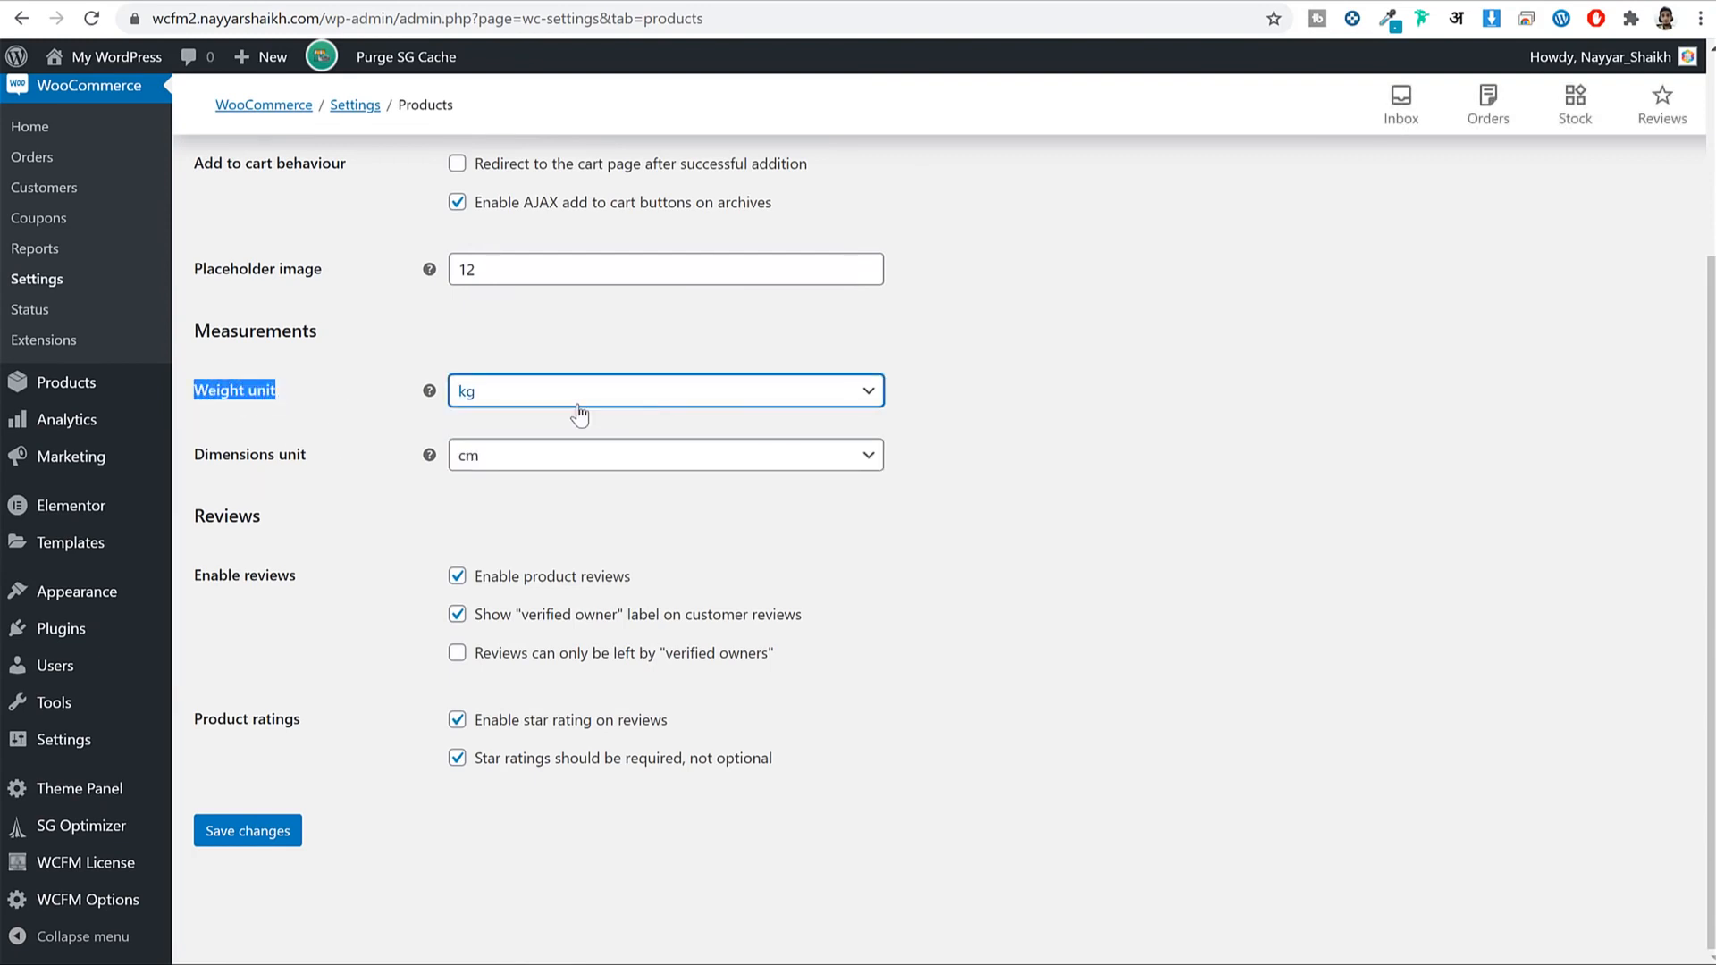
left_click(578, 409)
left_click(579, 409)
left_click(579, 413)
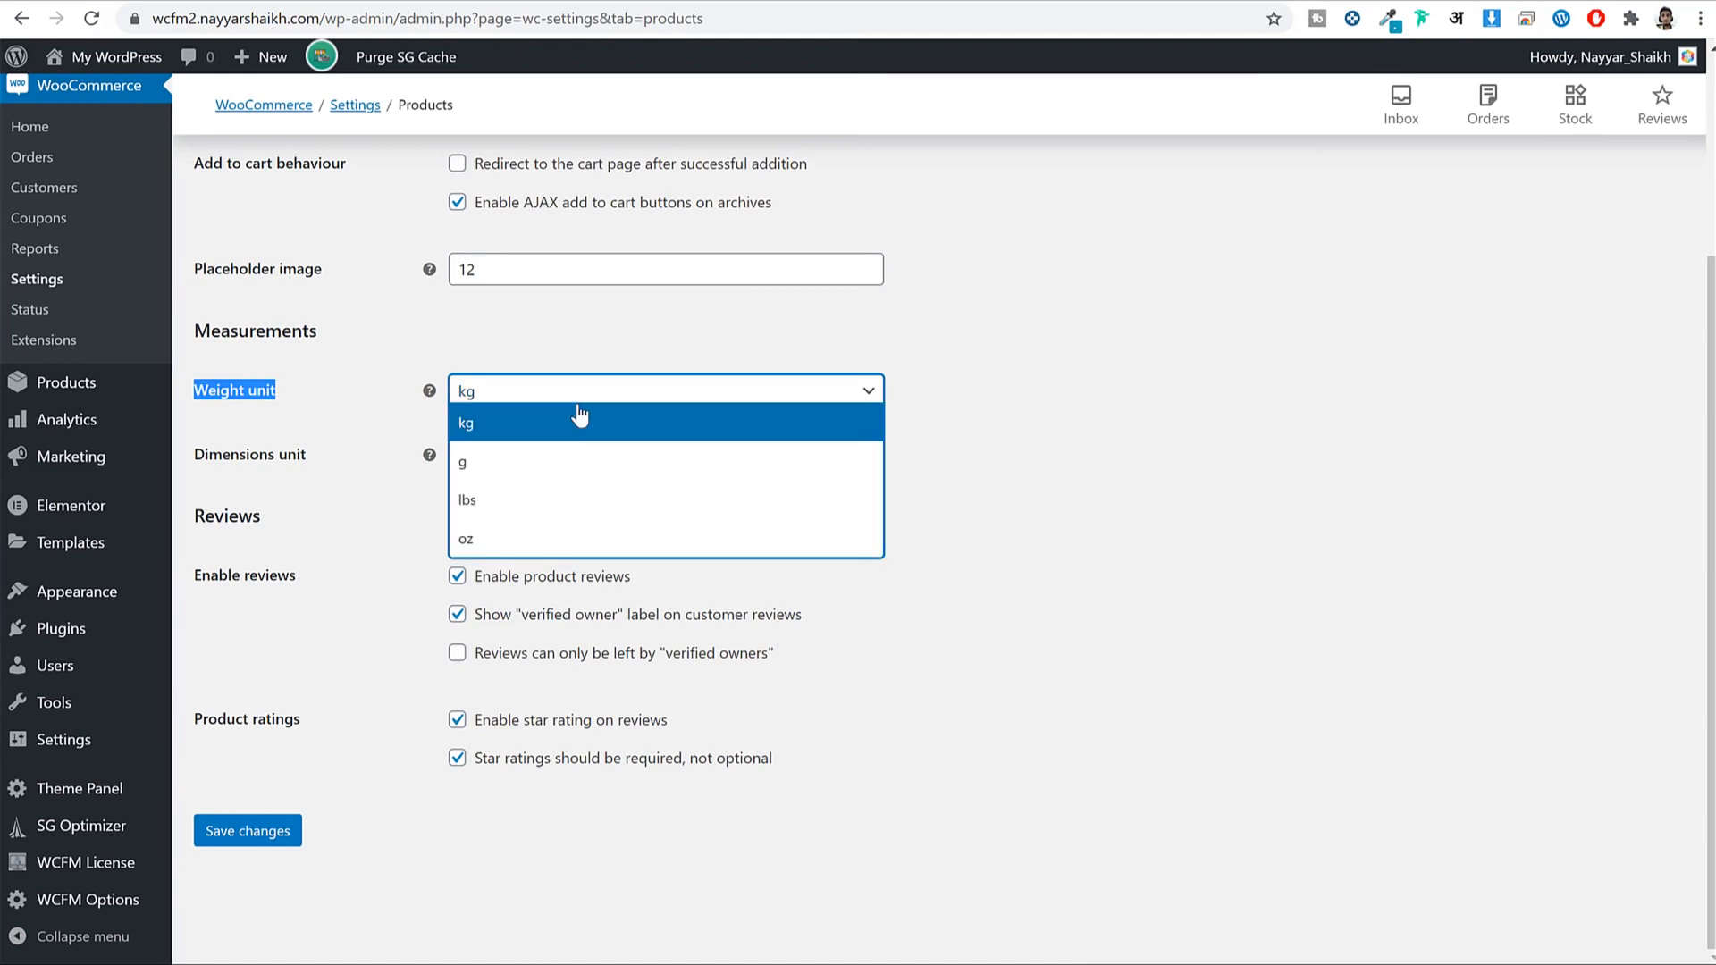
key("Down")
key("Return")
left_click(1142, 273)
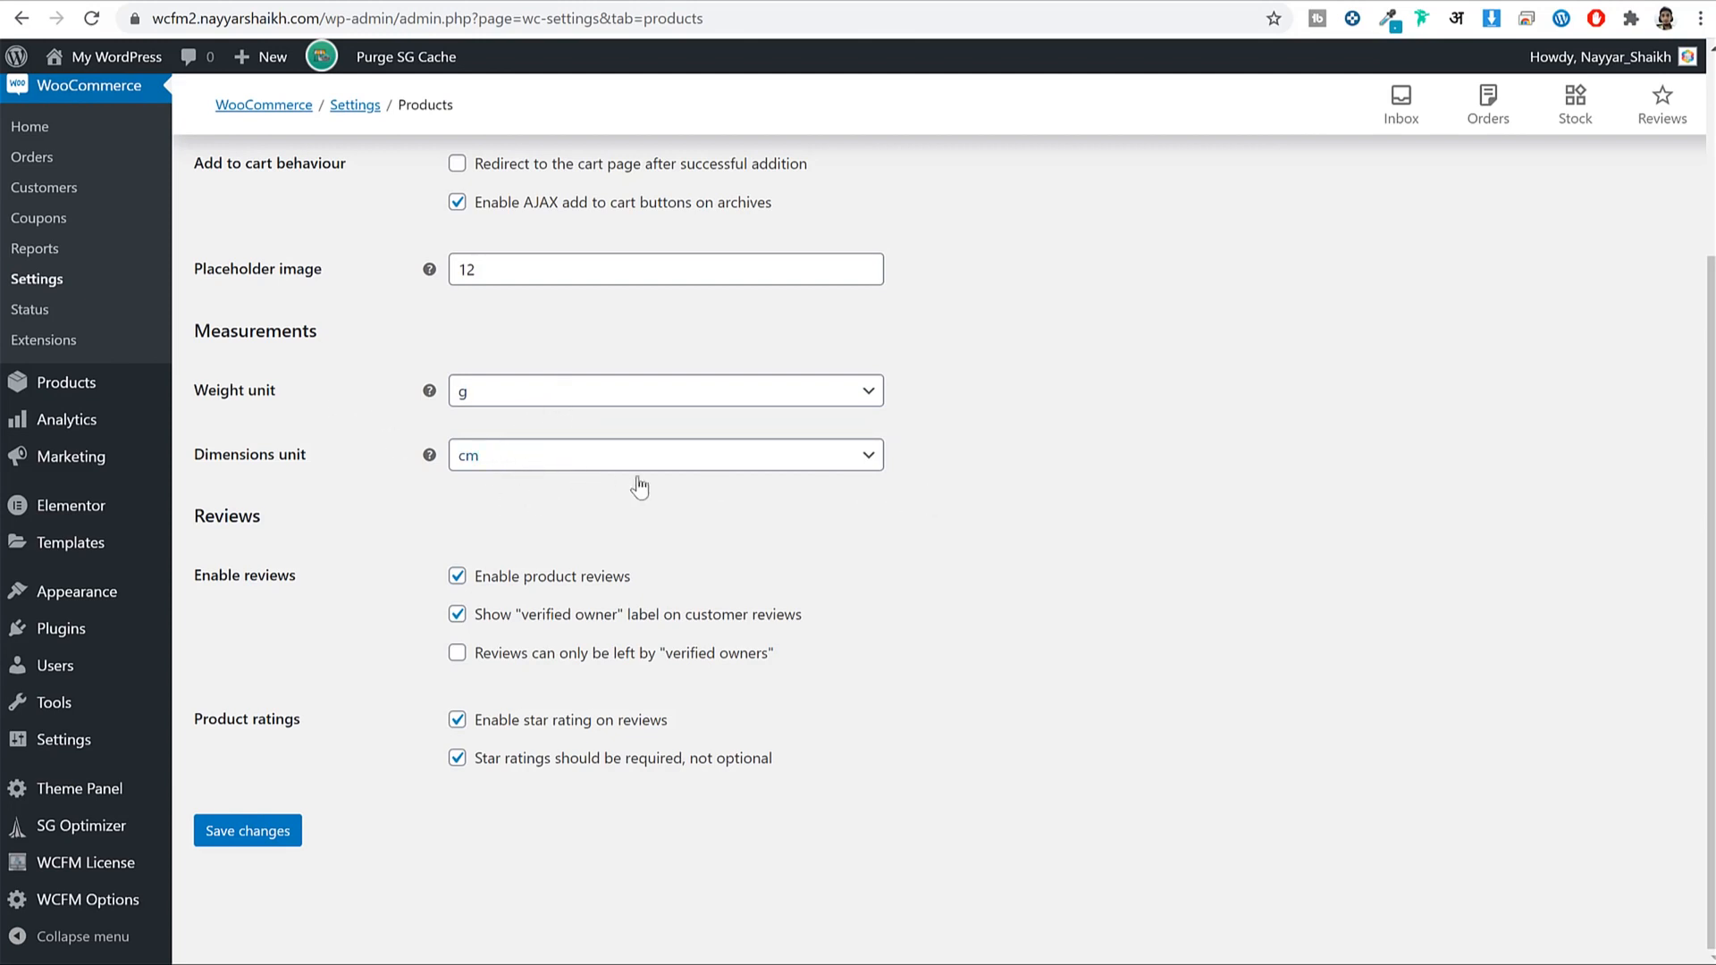
scroll(639, 766, "up", 3)
scroll(639, 766, "down", 3)
left_click(273, 840)
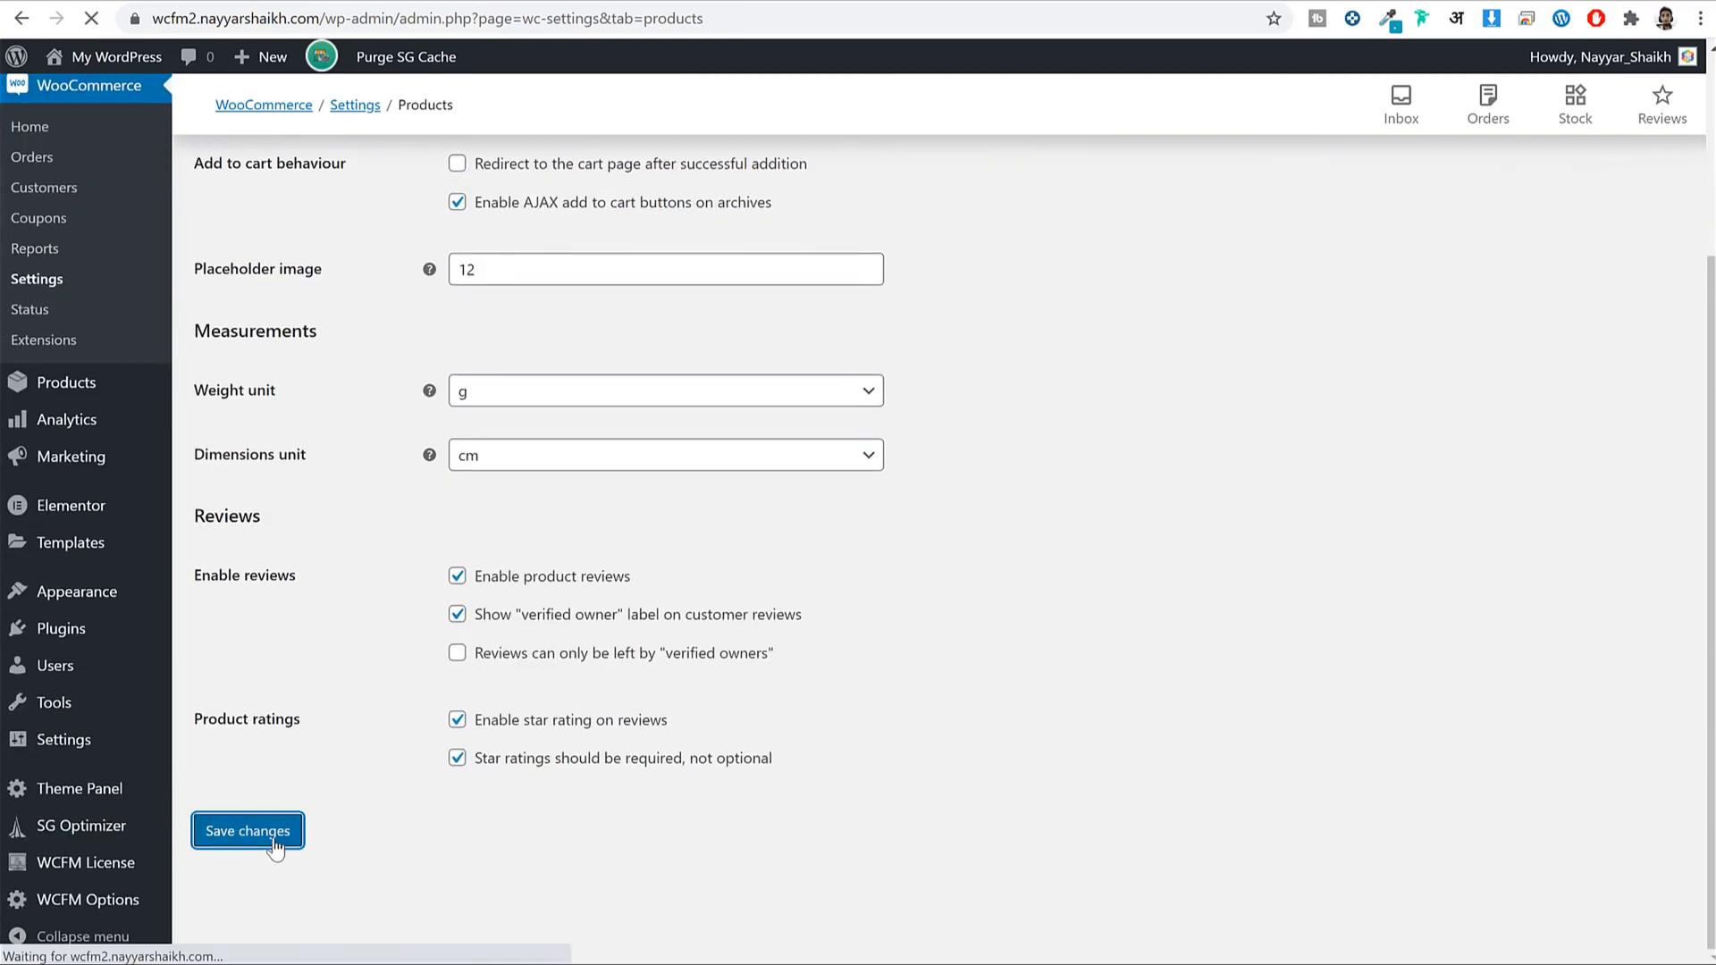
On the Tax tab, enlarge the Additional tax classes box and add a new line after Zero rate.
left_click(404, 299)
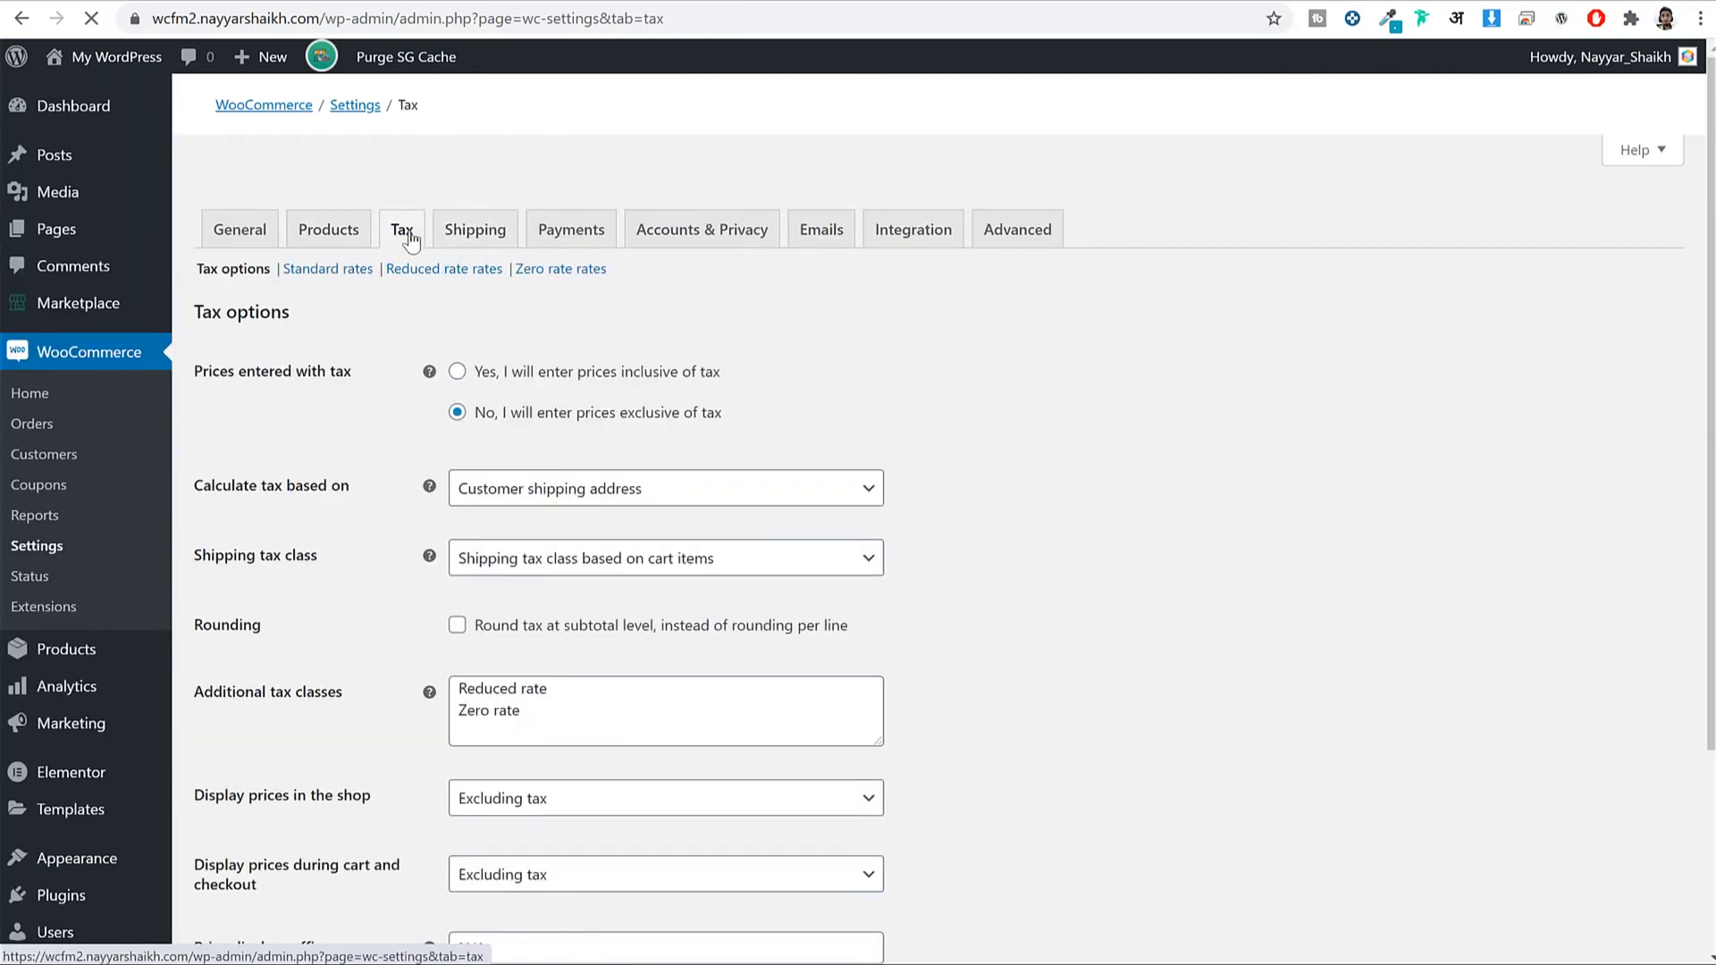
scroll(1162, 289, "down", 3)
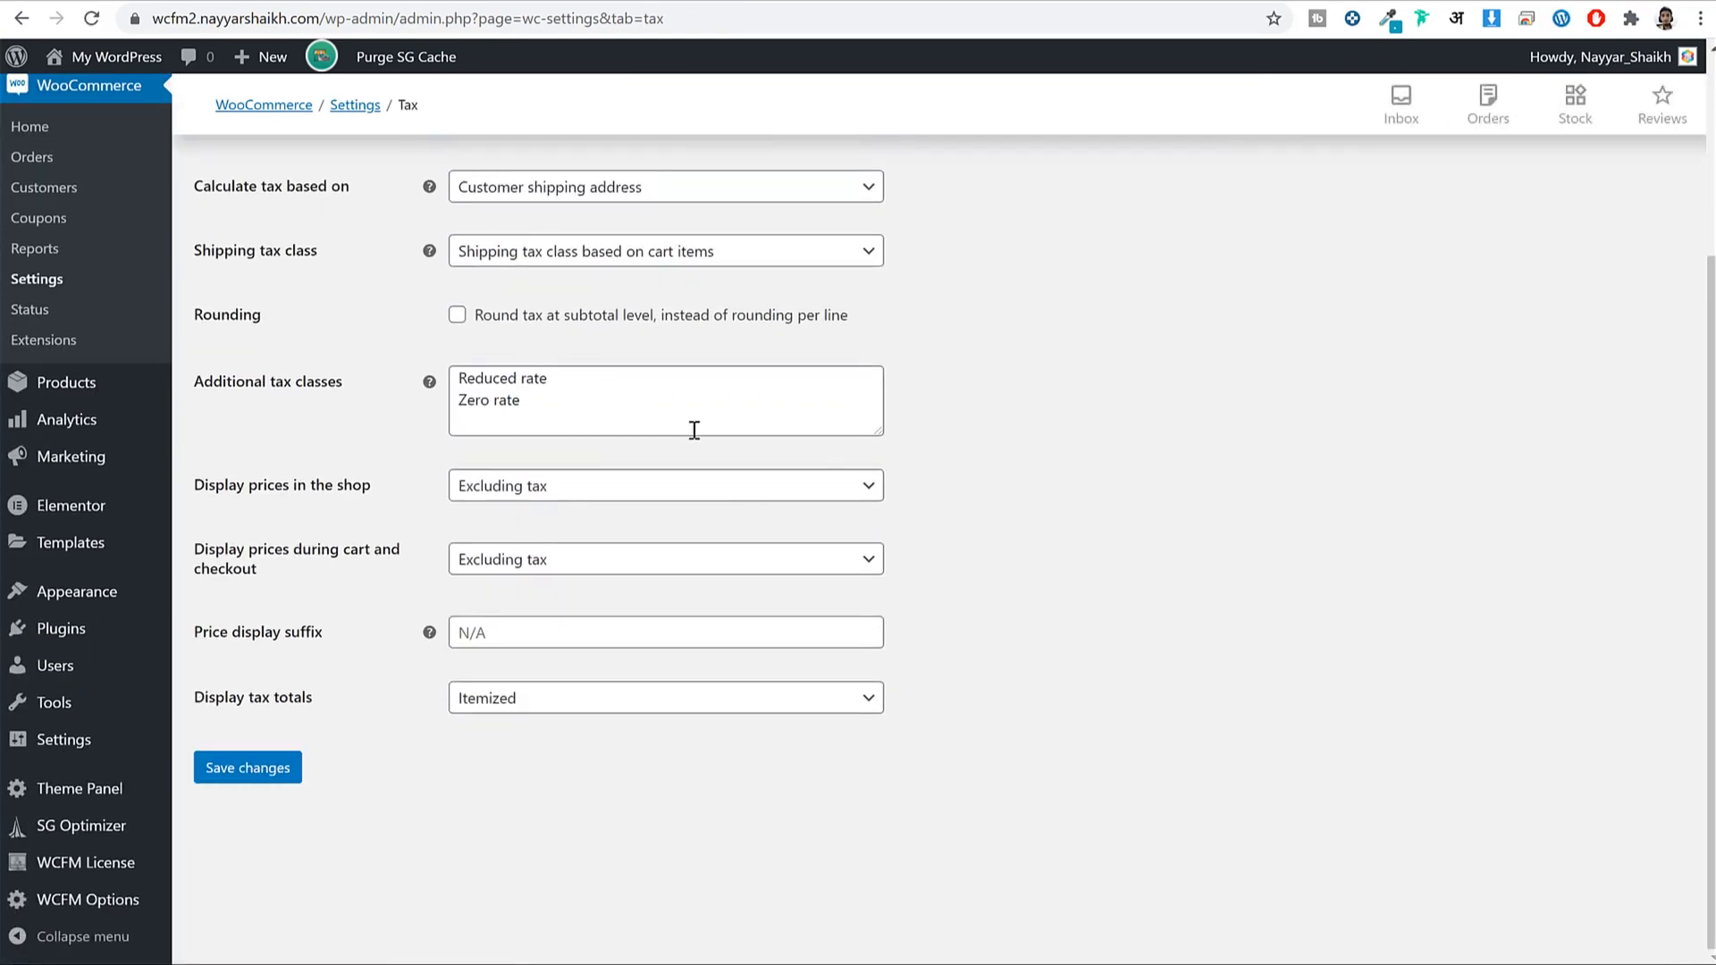
left_click_drag(579, 411, 445, 362)
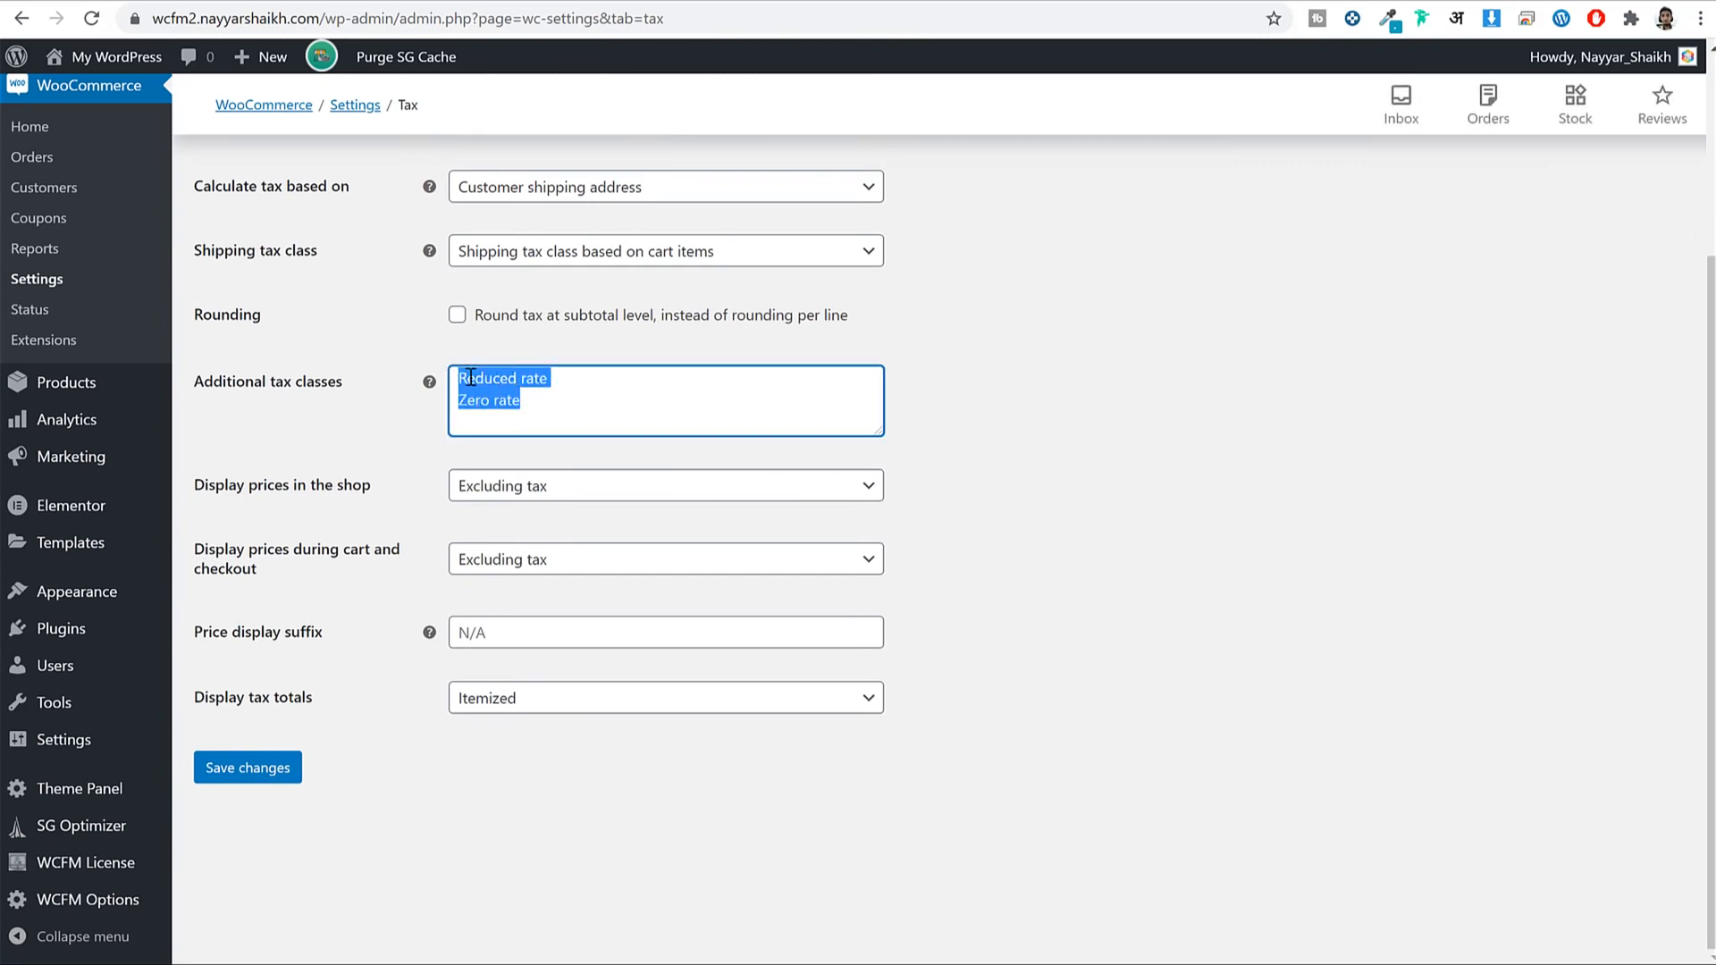
left_click(542, 401)
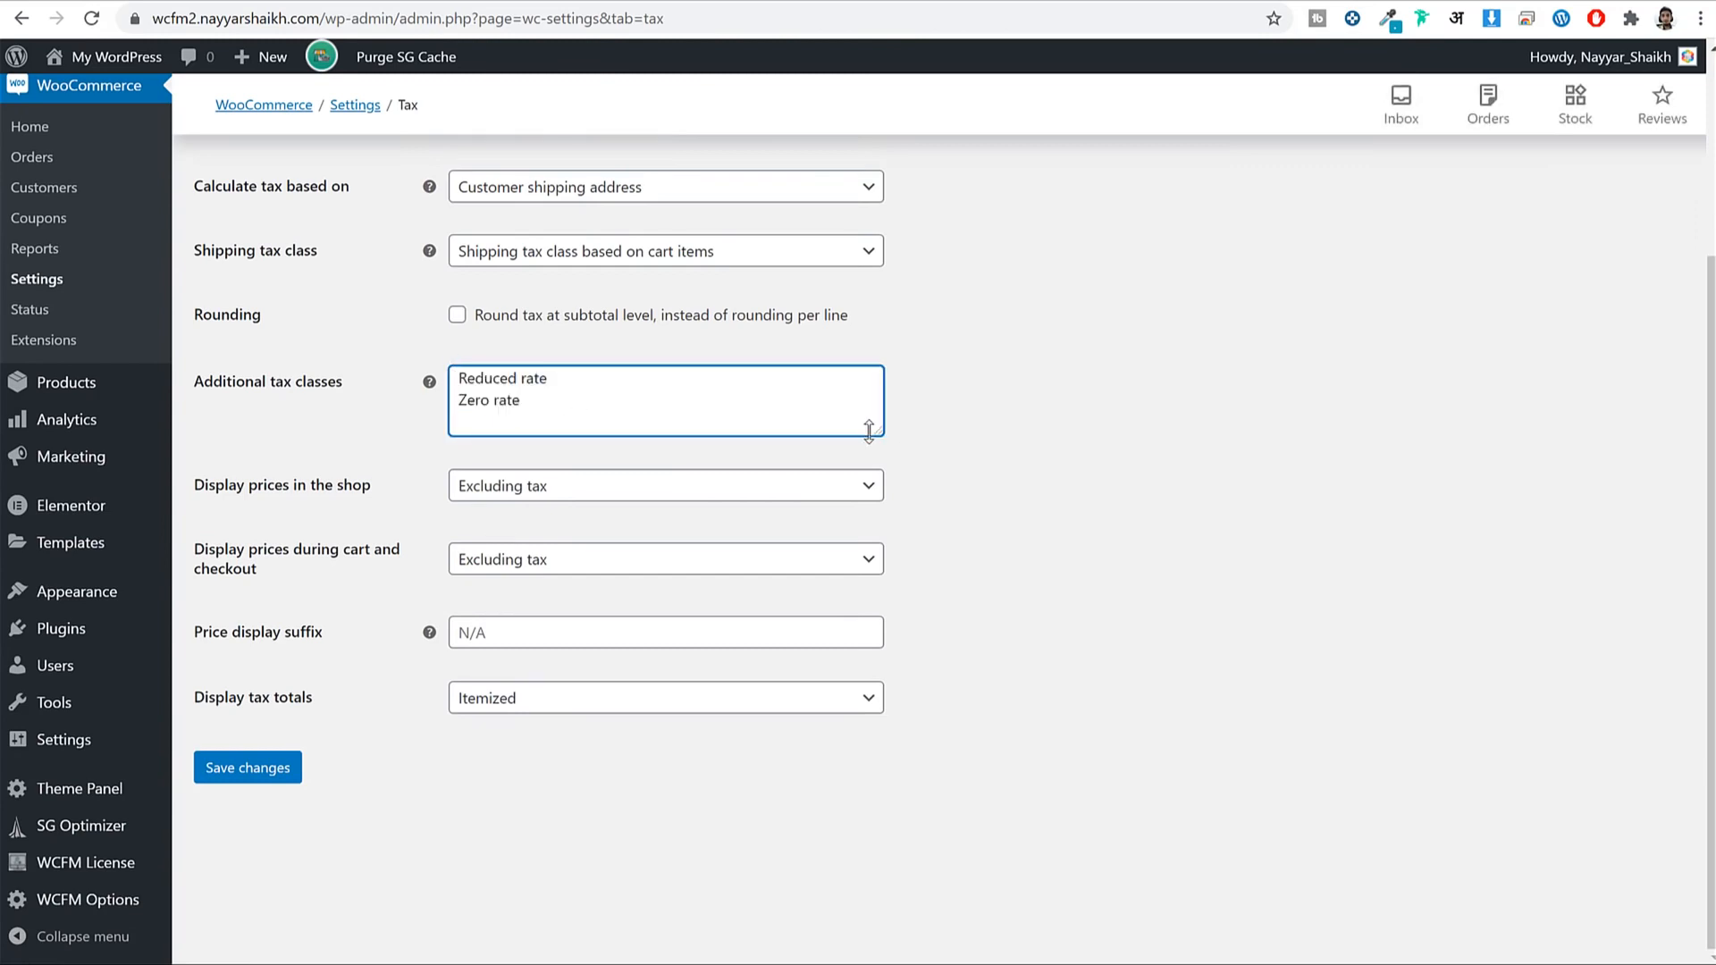
left_click_drag(881, 437, 880, 515)
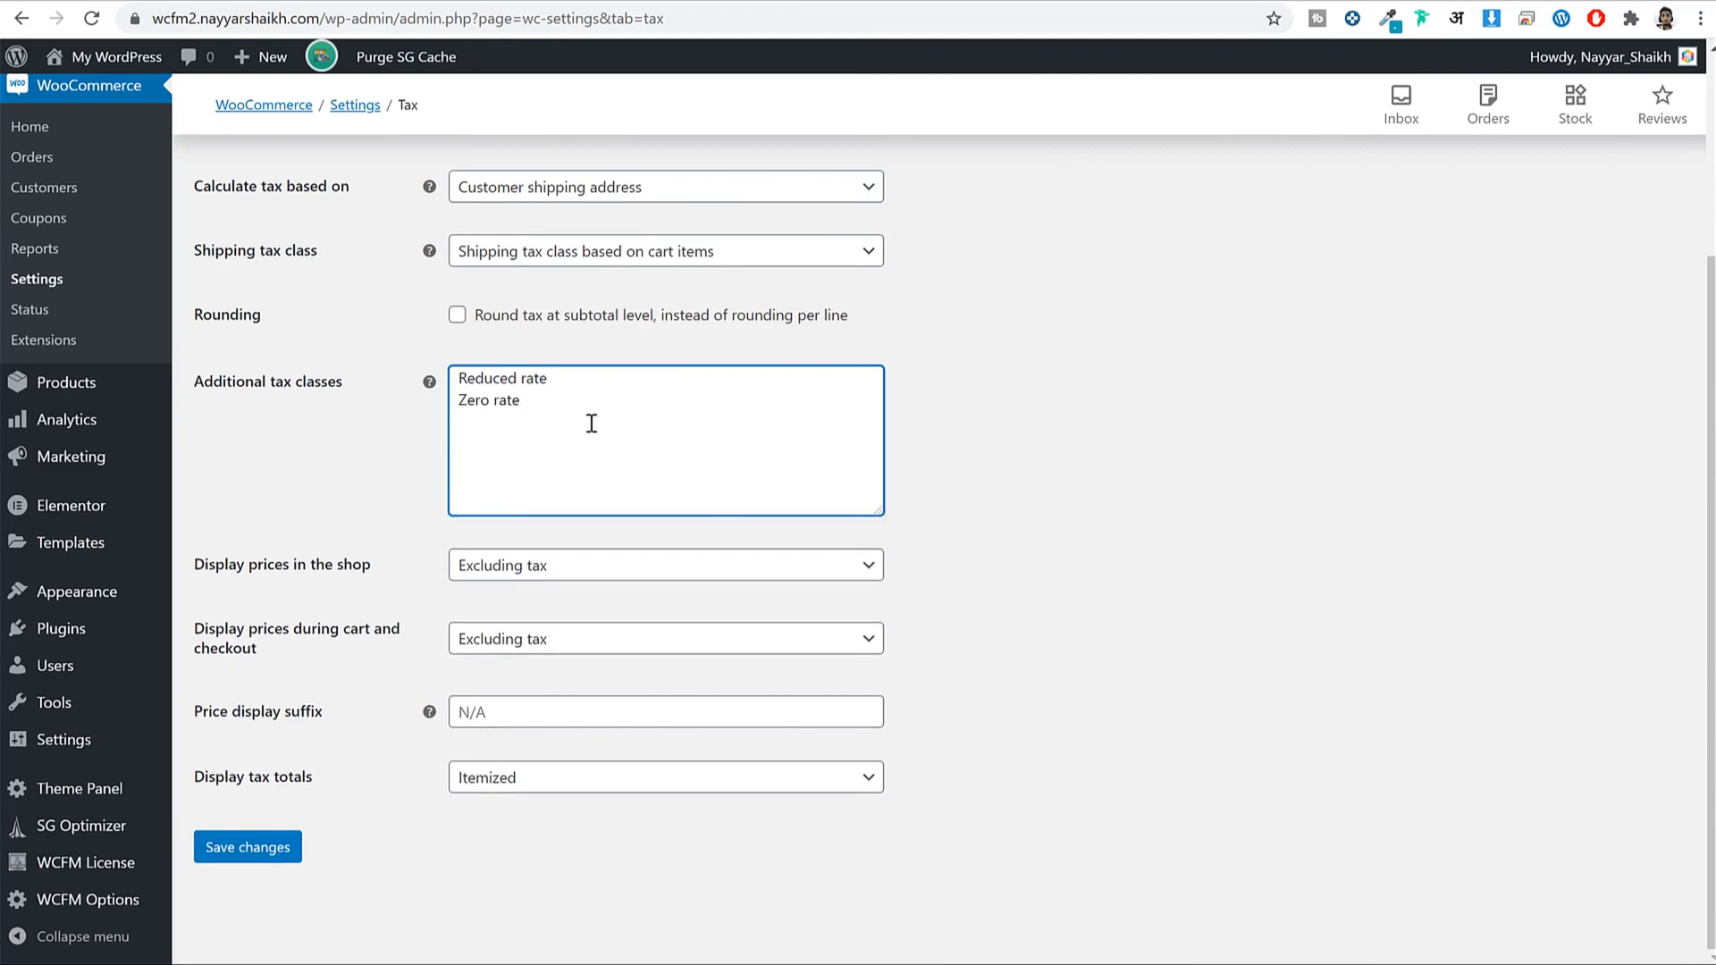
left_click(601, 398)
key("Return")
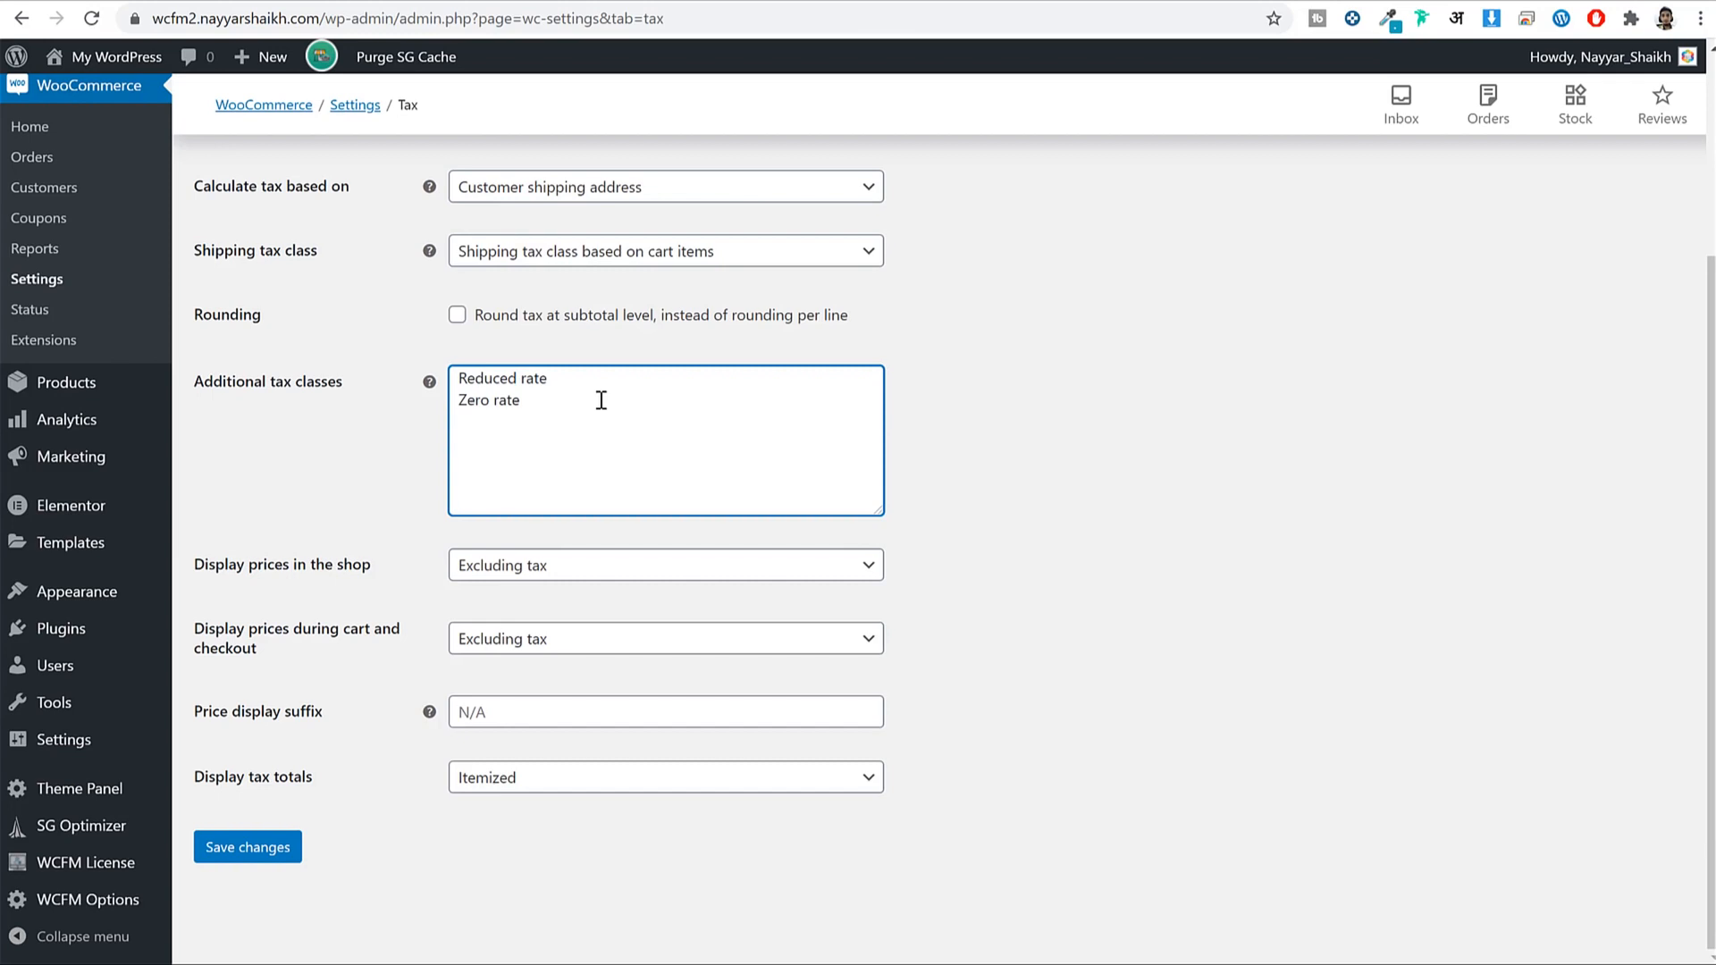
Enter 'GST 10' and 'GST 12' on separate lines in Additional tax classes and save.
type("GST 10")
key("Return")
type("GST 12")
left_click(256, 851)
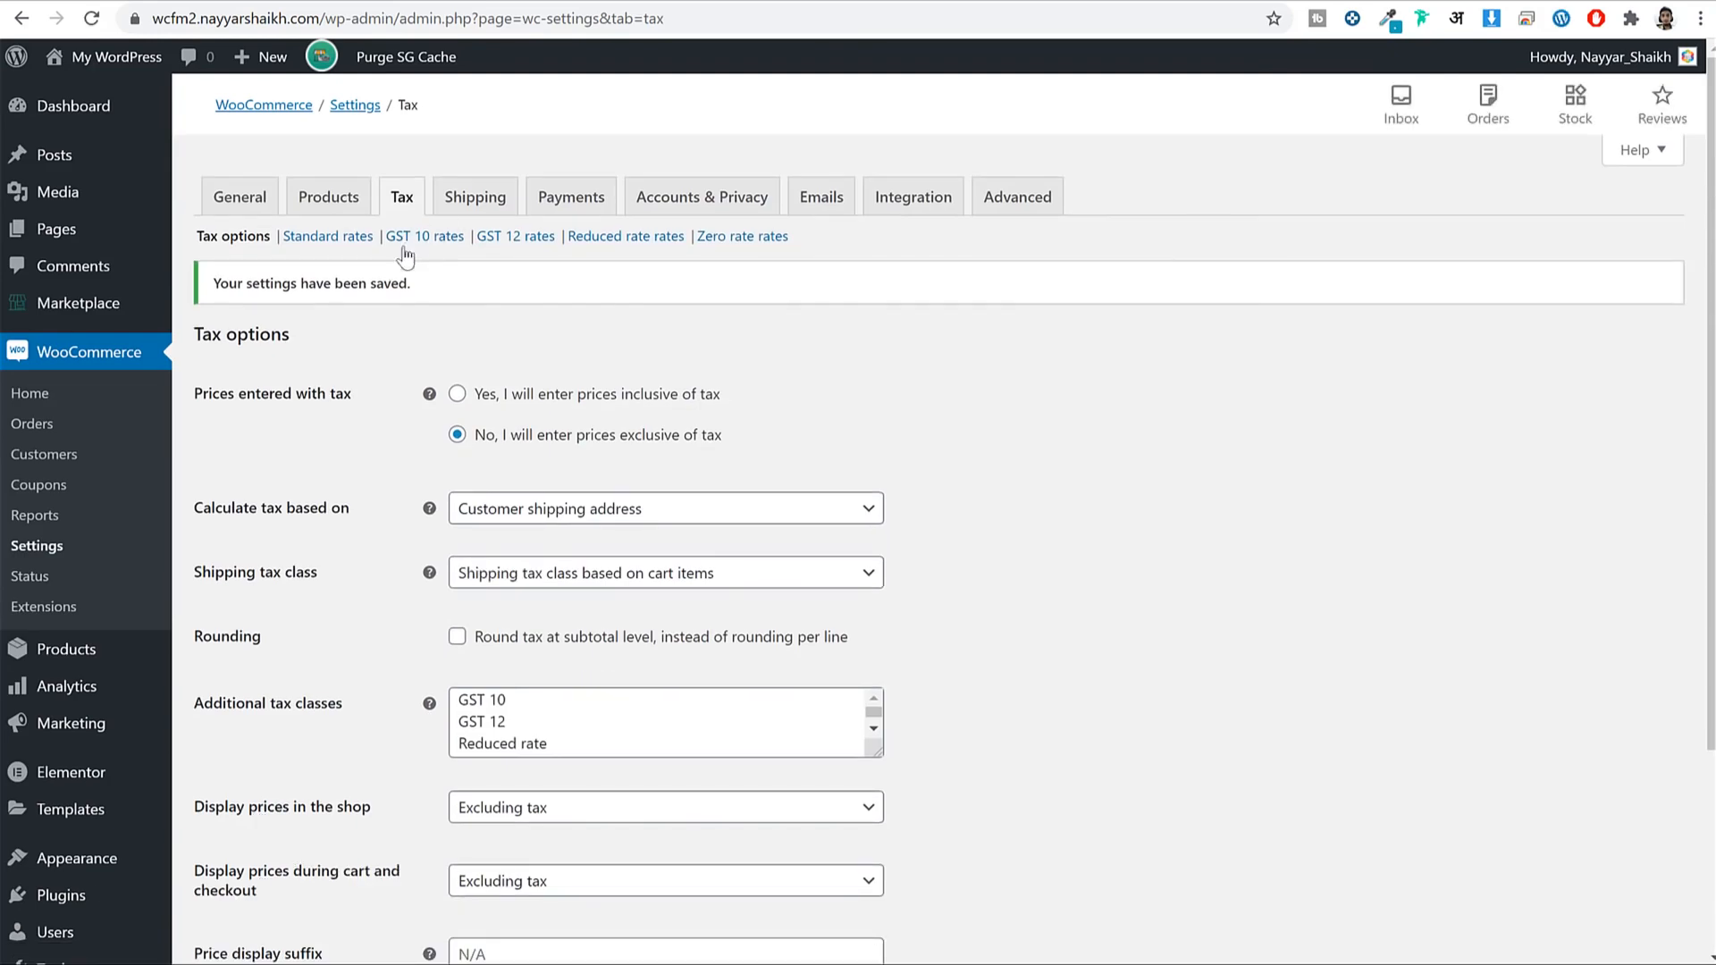
left_click_drag(385, 237, 554, 239)
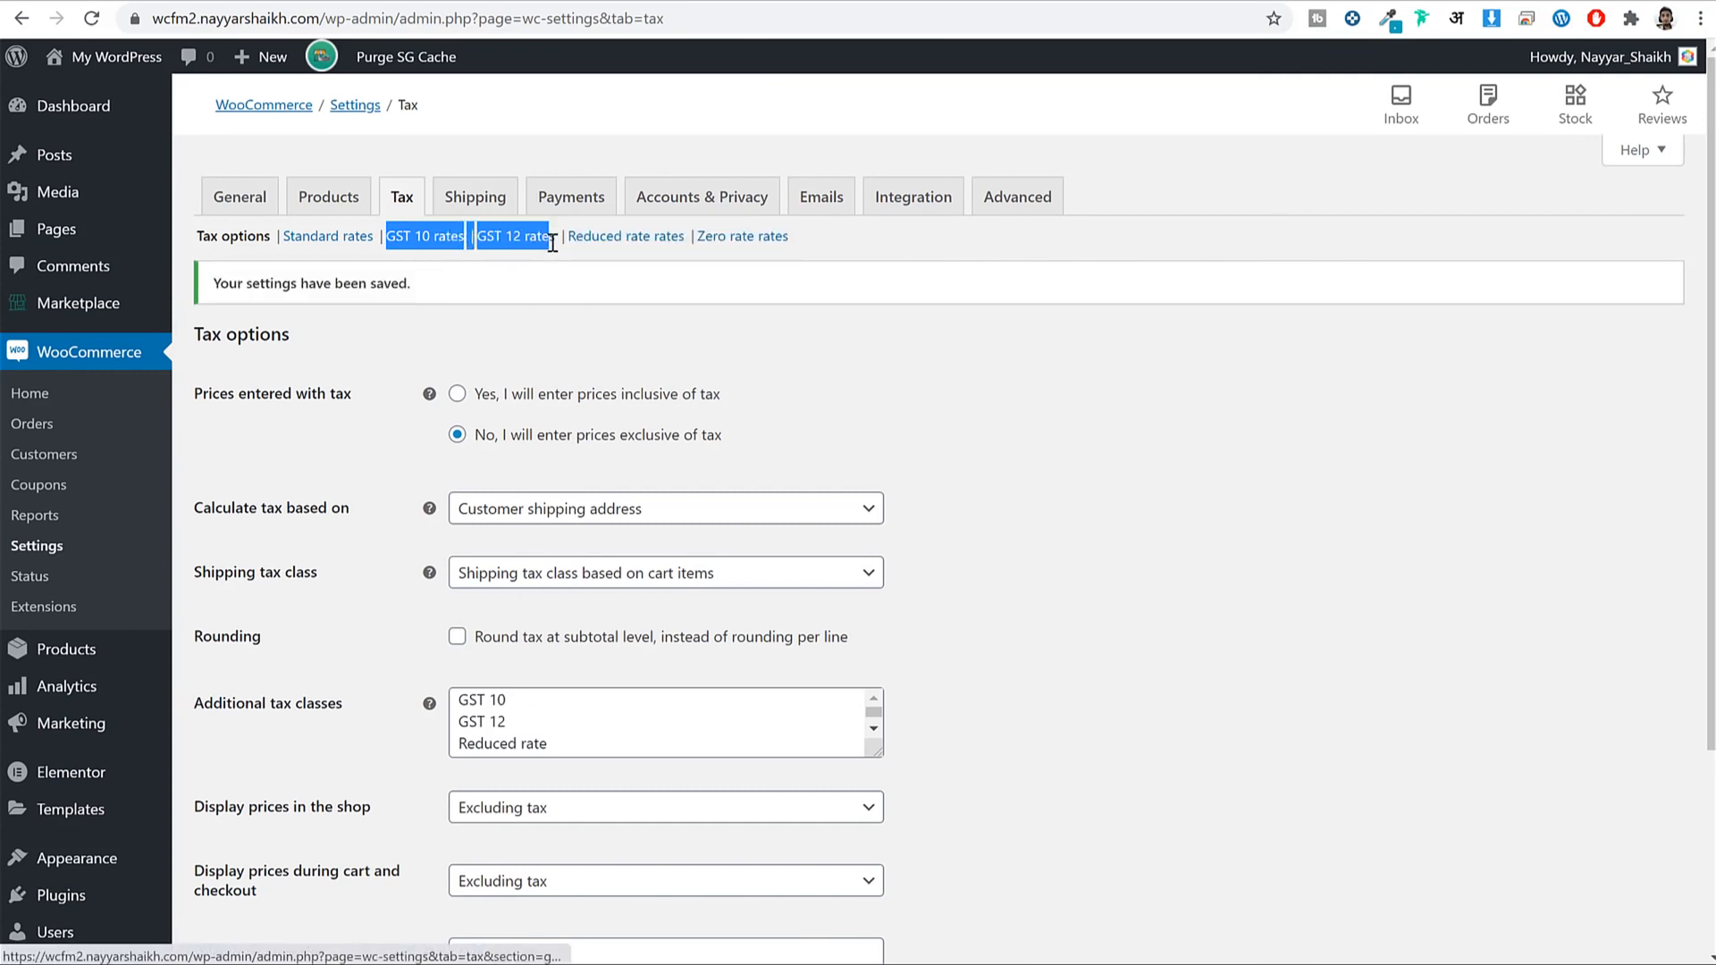
In the GST 10 rates section, insert a new rate row with country code IN.
left_click(428, 249)
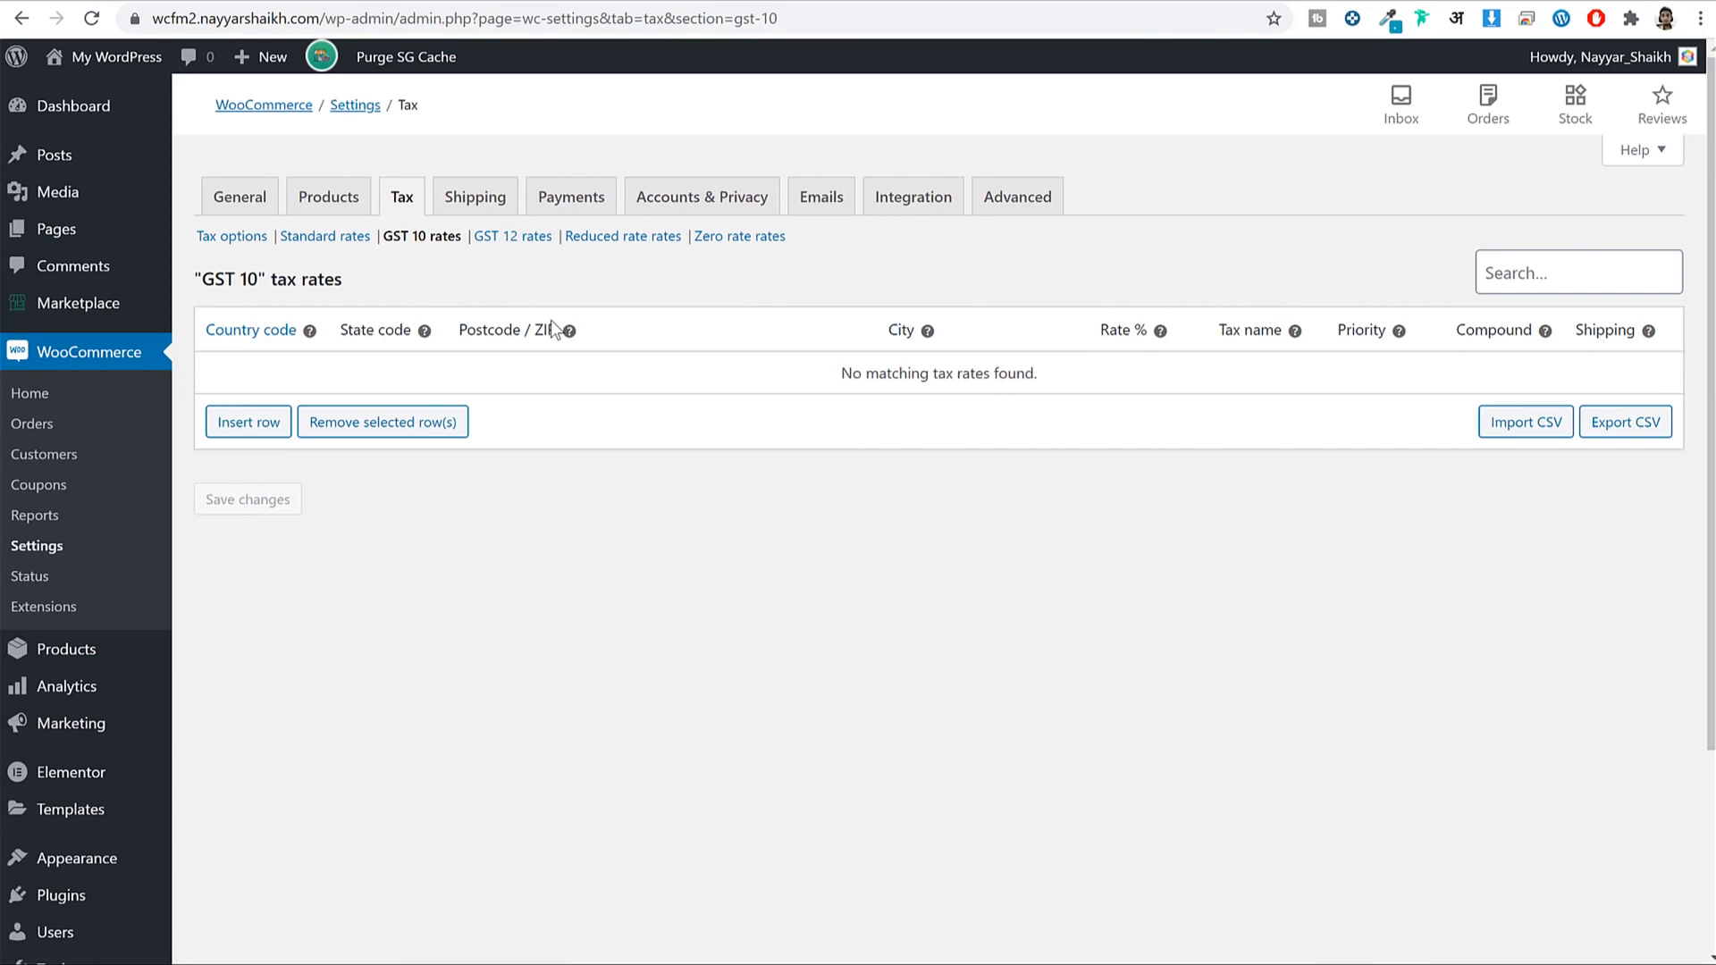
left_click(228, 422)
left_click(239, 375)
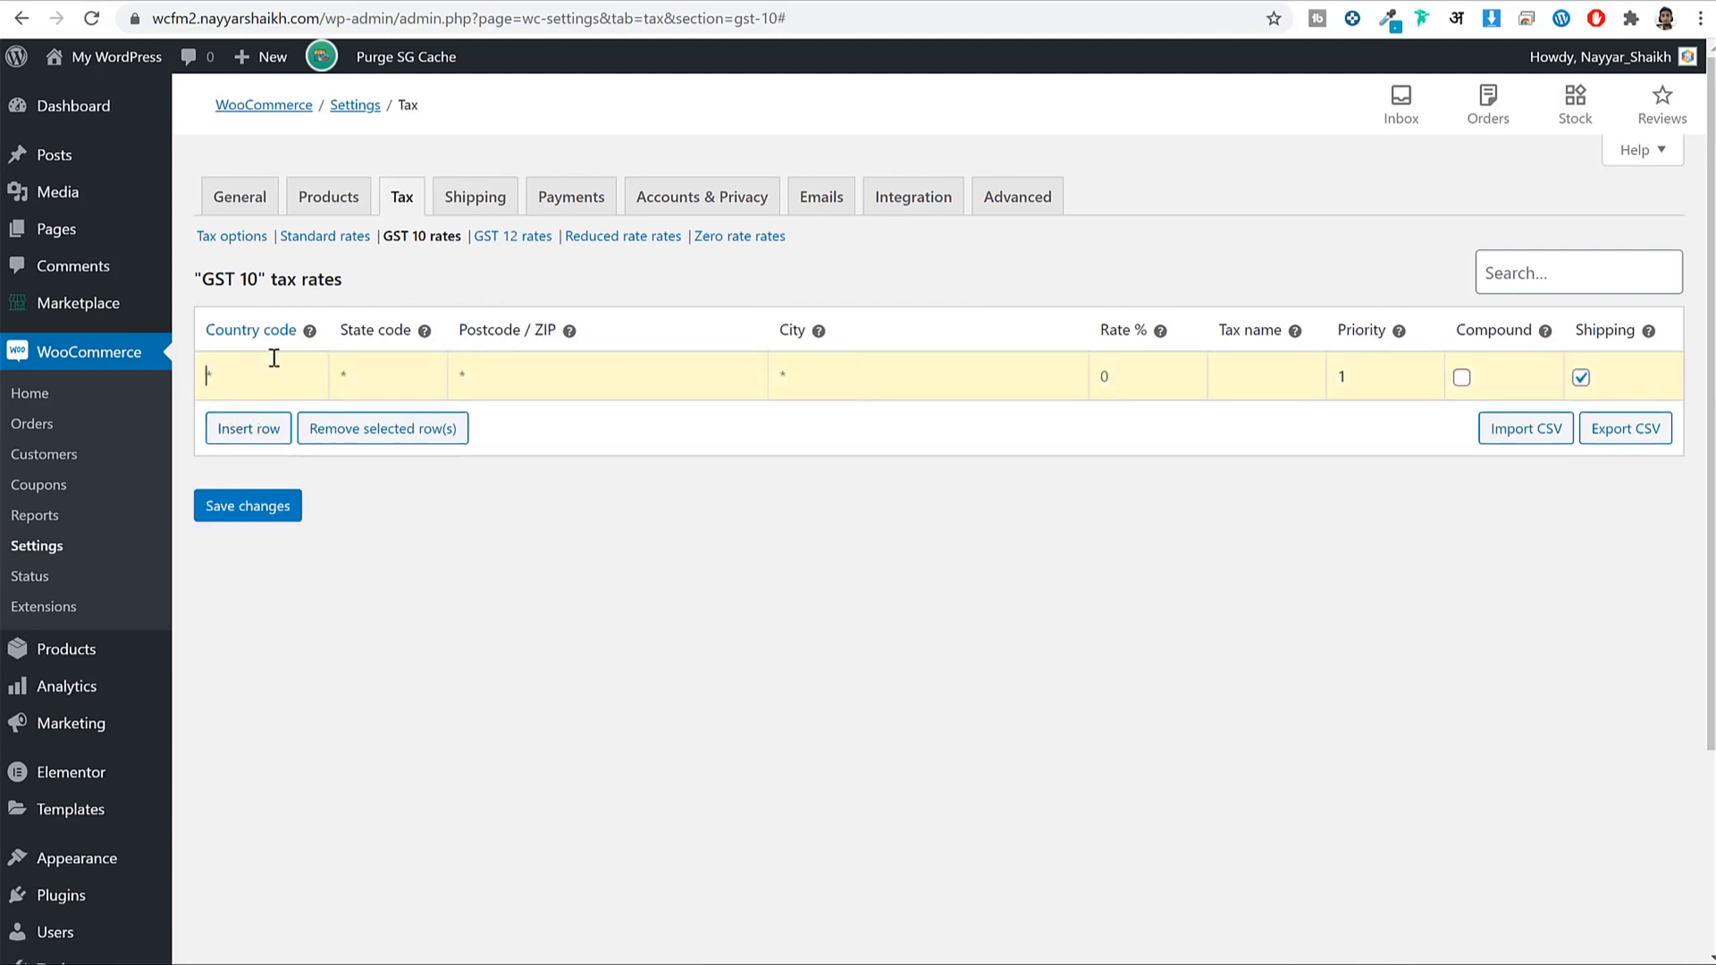
type("IN")
key("BackSpace")
key("BackSpace")
type("IN")
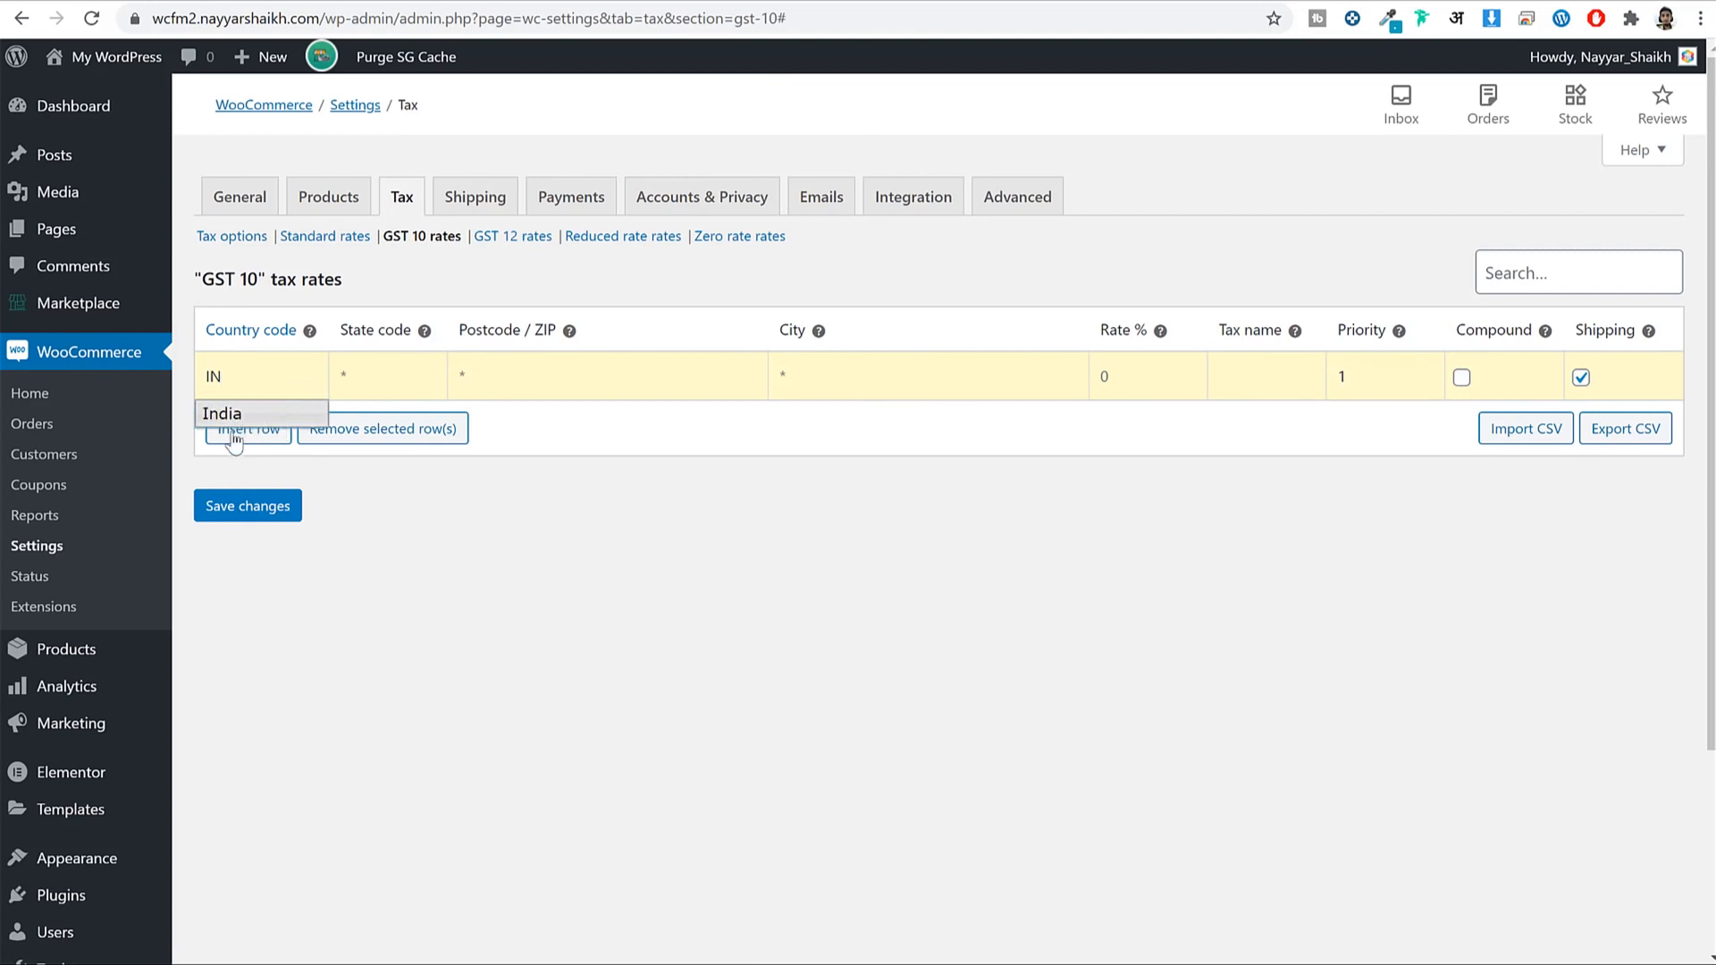
left_click(362, 366)
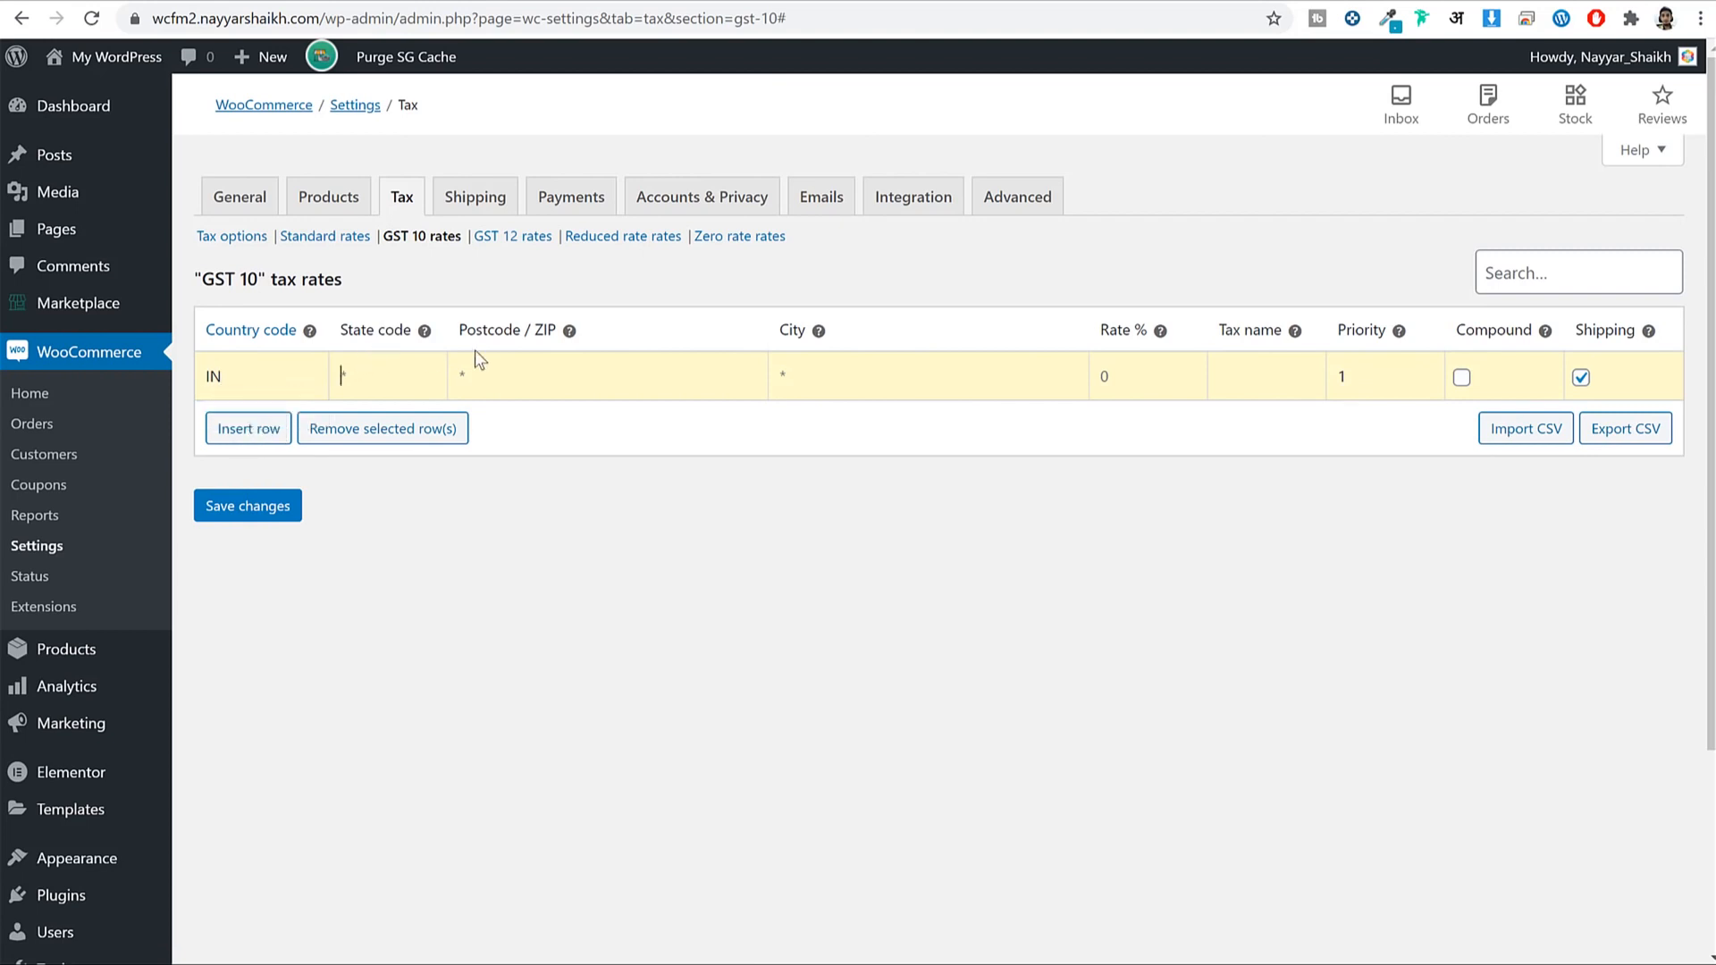
Give the row rate 10% and tax name GST 10, exclude shipping, and save.
left_click(1168, 364)
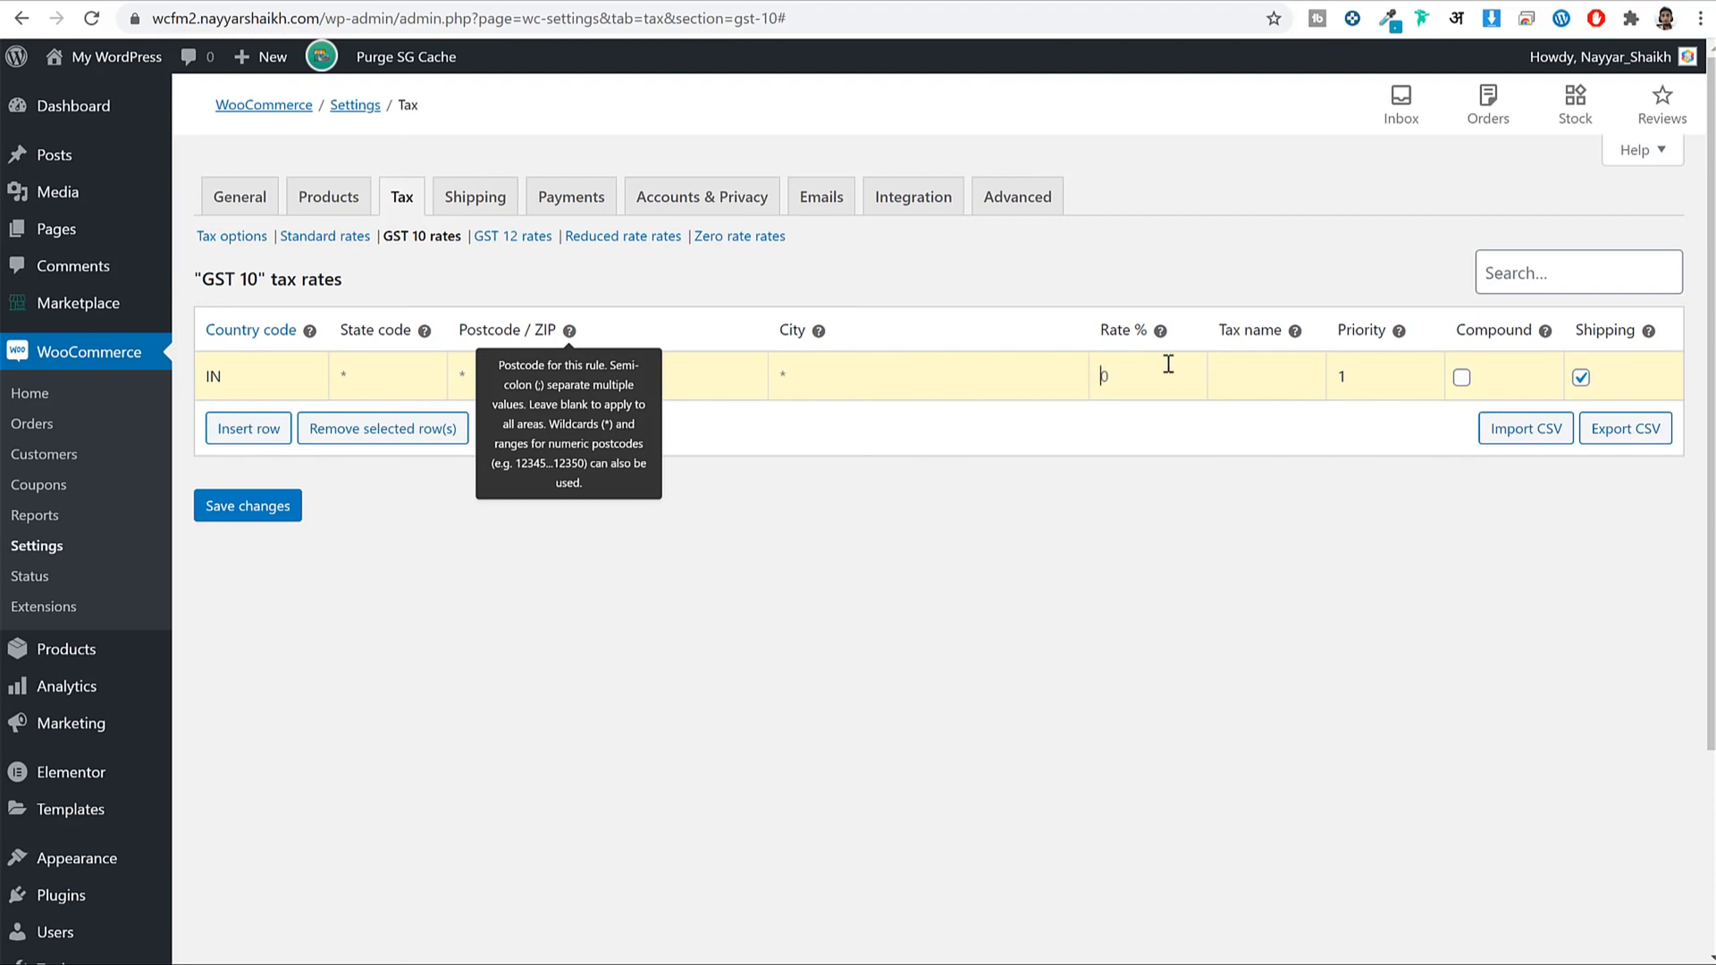
type("10")
left_click(1282, 390)
type("GST 10")
left_click(1580, 378)
left_click(249, 524)
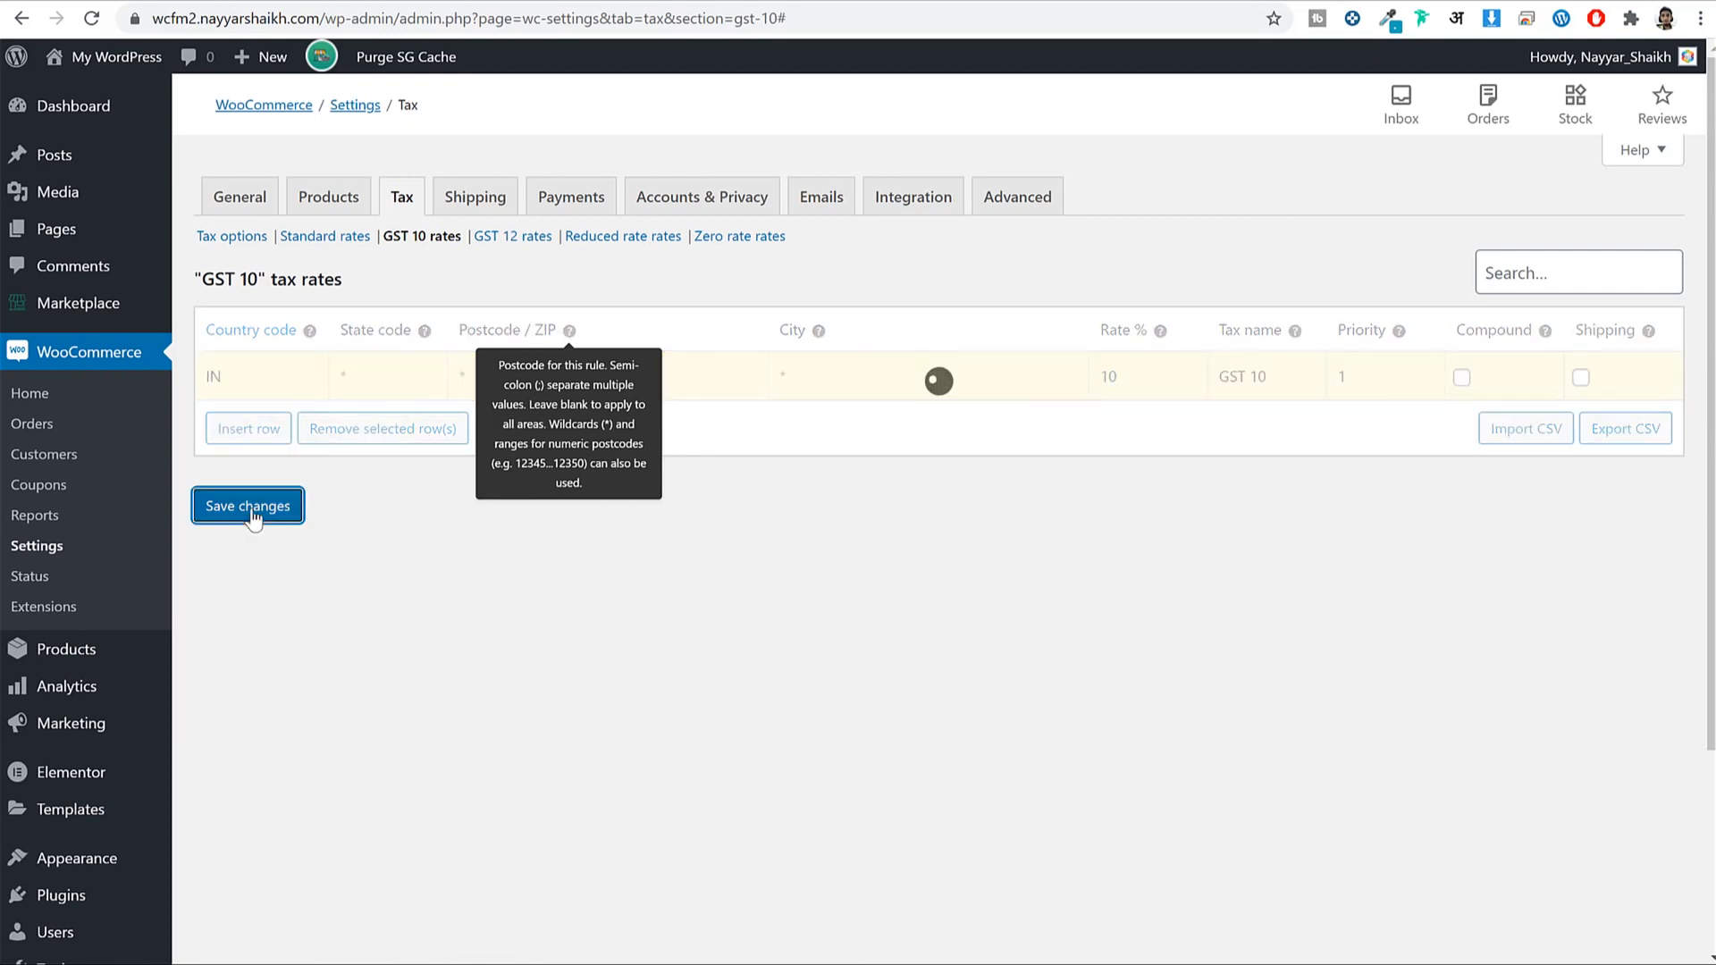
left_click(514, 236)
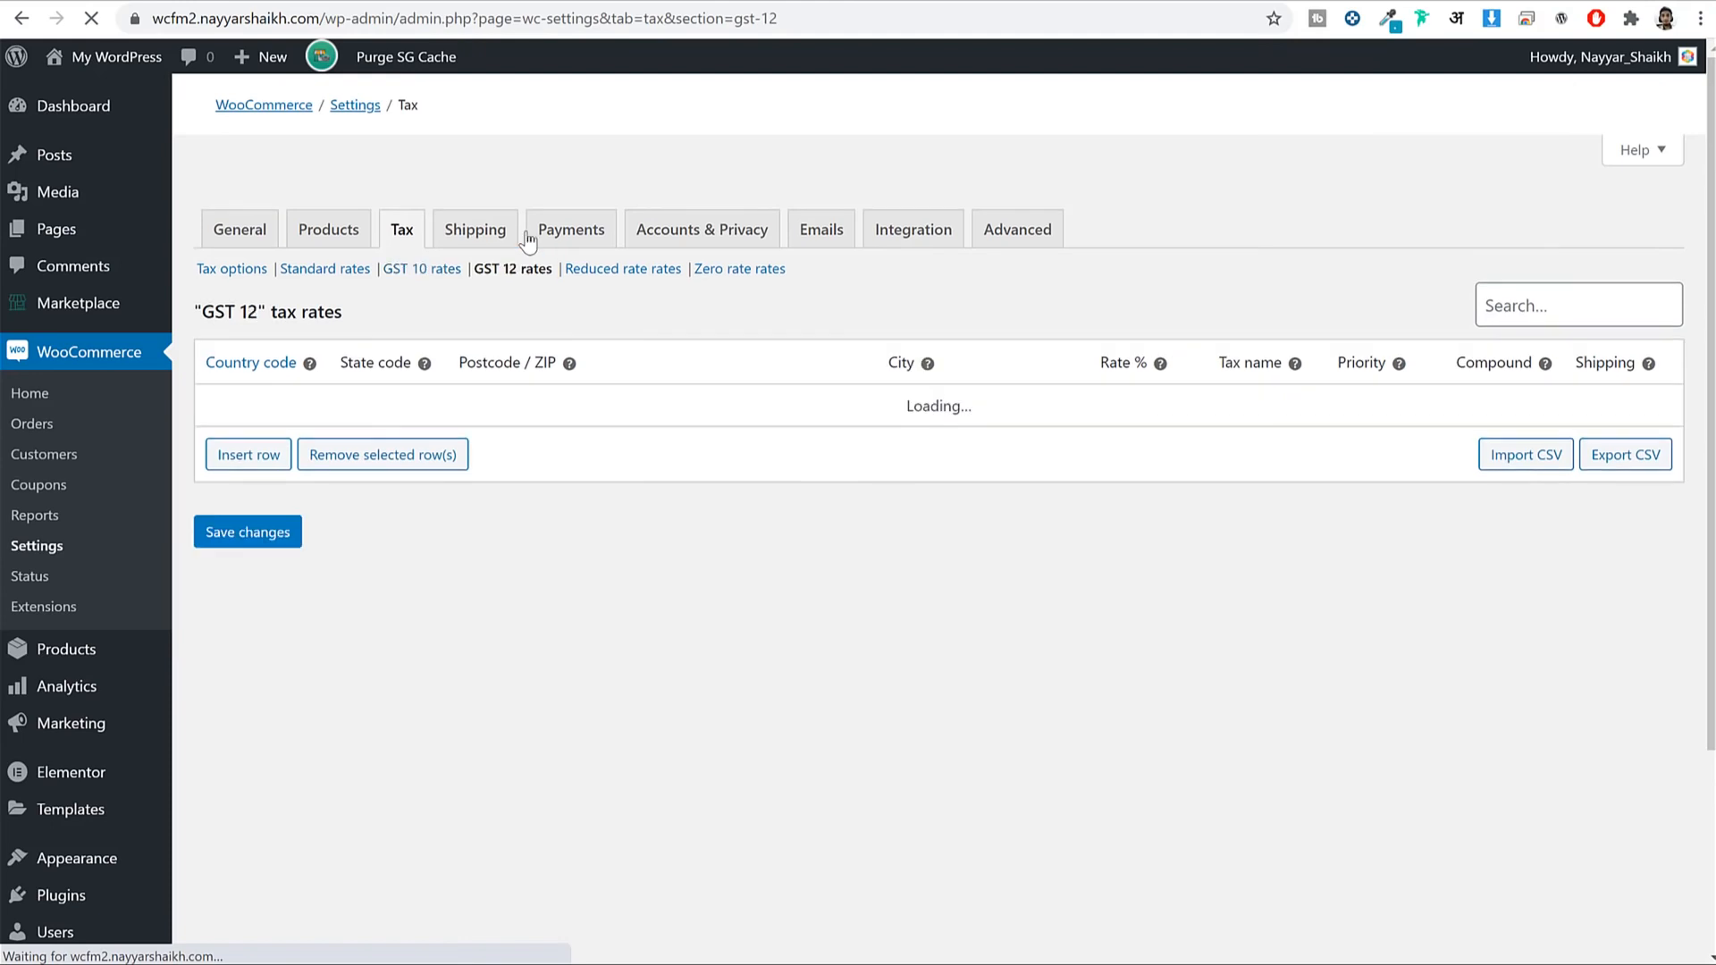
Insert an IN rate row at 12% named GST 12, excluding shipping, and save it.
left_click(276, 460)
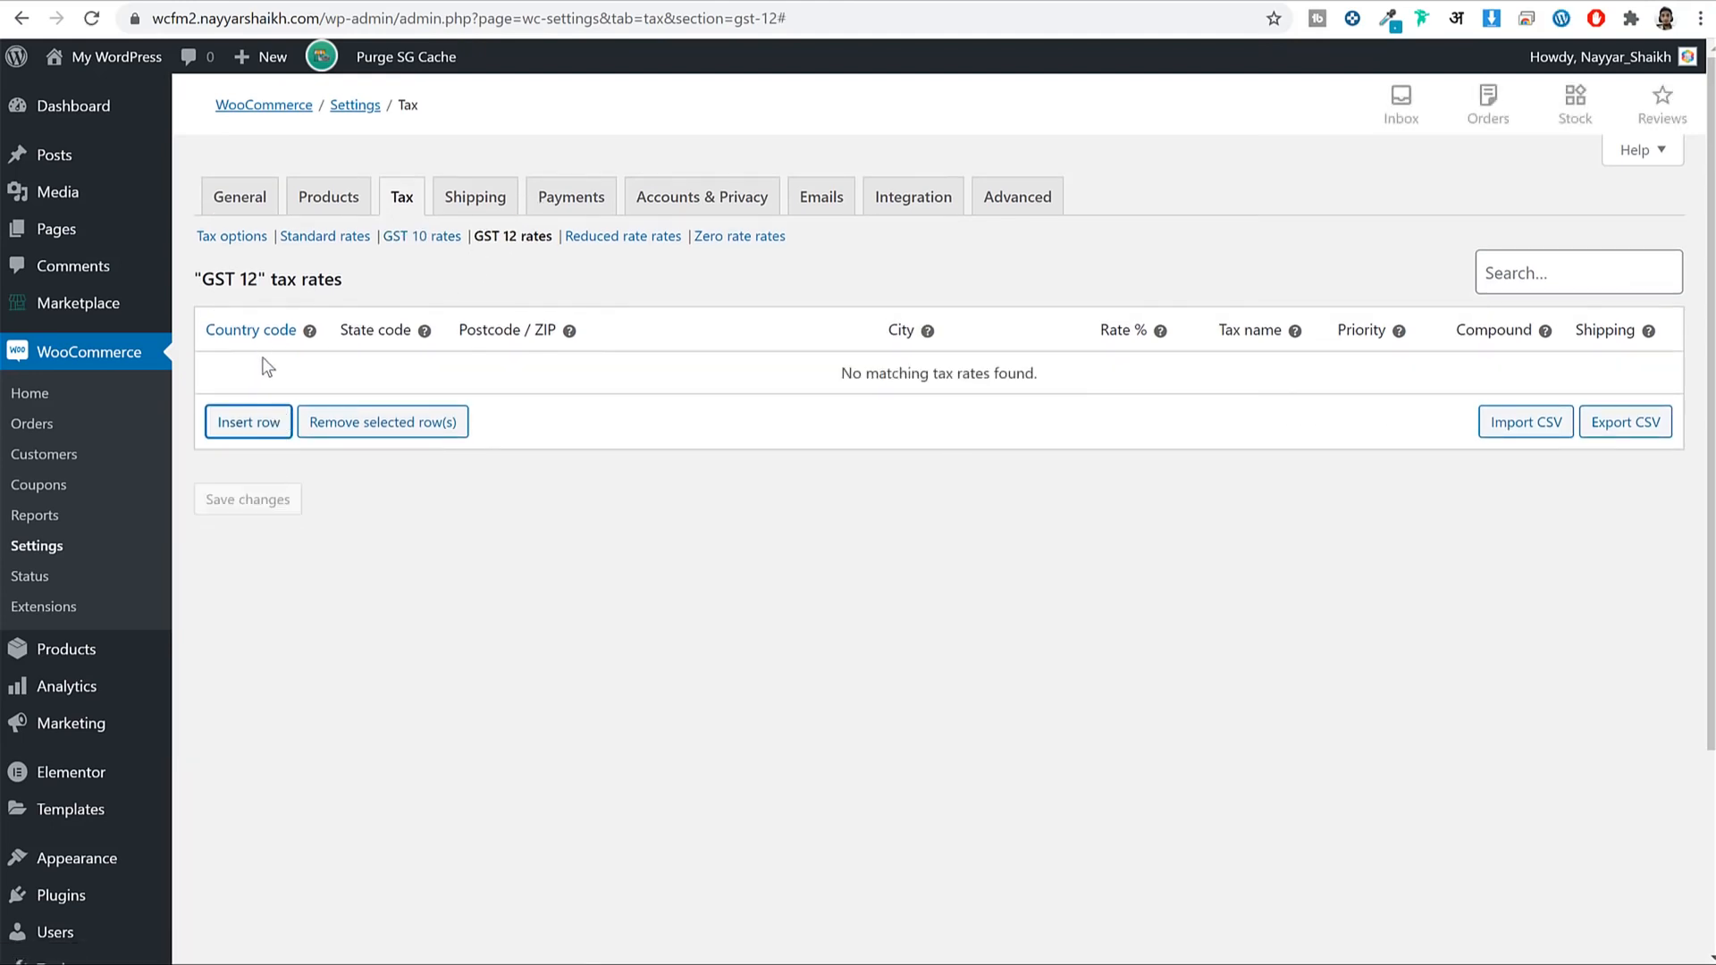
left_click(259, 419)
type("IN")
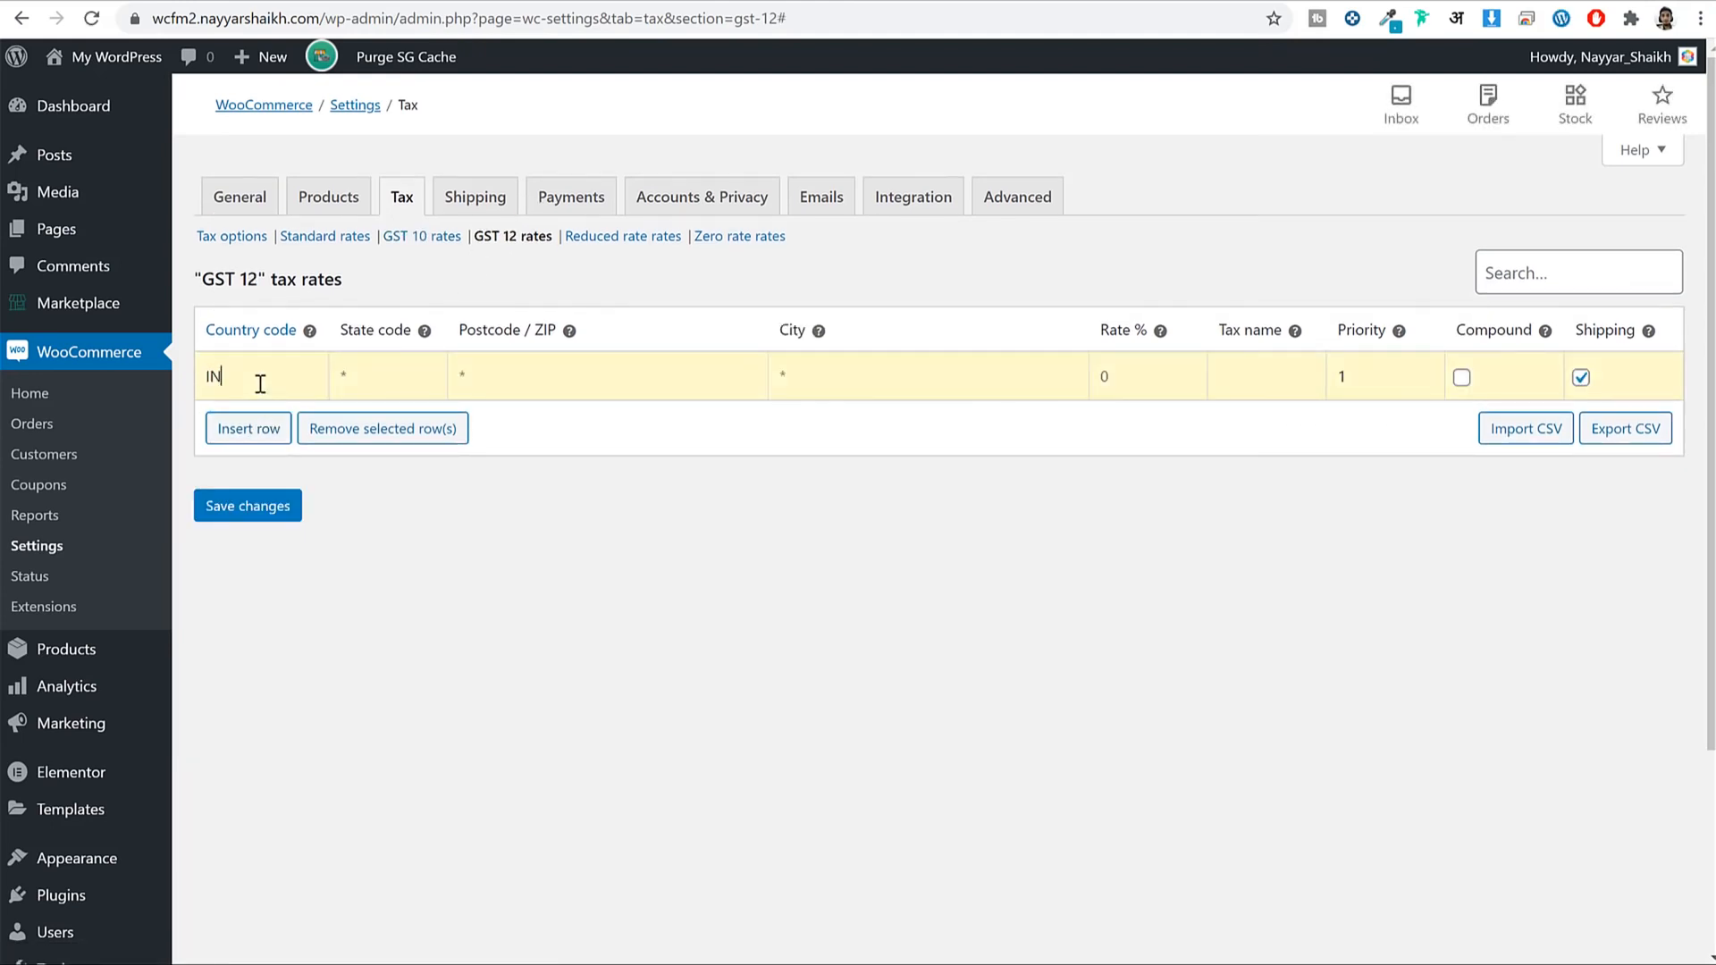
key("Tab")
type("12")
left_click(1278, 376)
type("GST 12")
left_click(1581, 377)
left_click(261, 515)
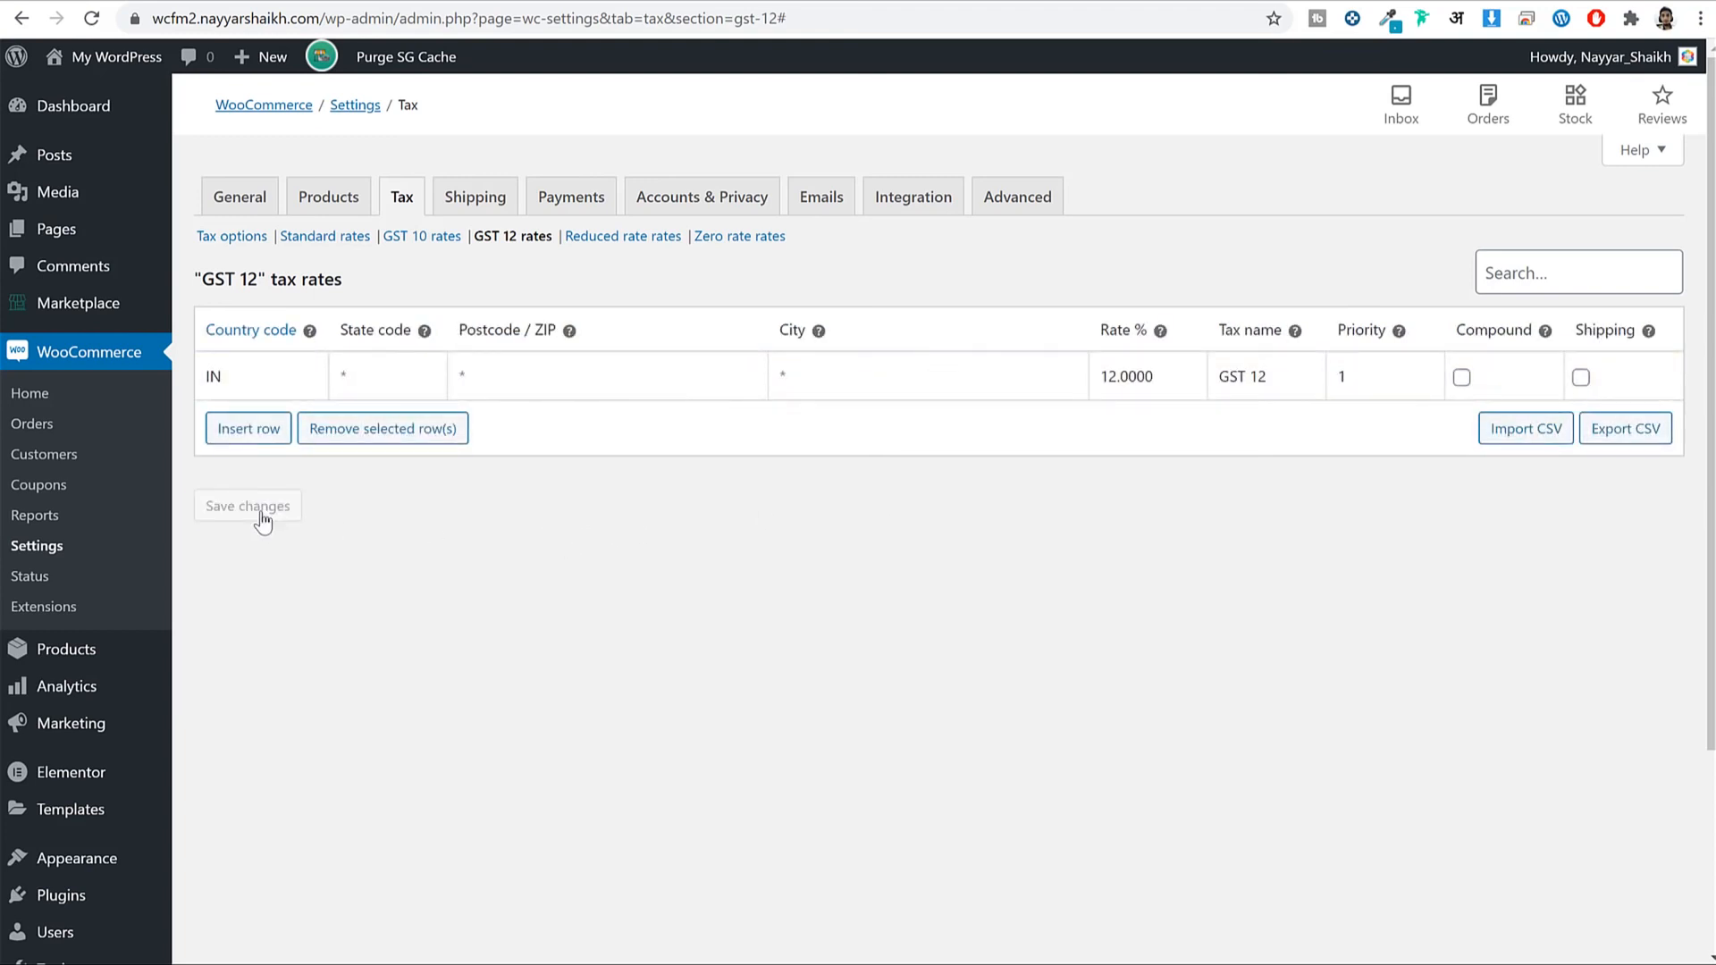
Create a shipping zone named India with India as its region and save it.
left_click(471, 214)
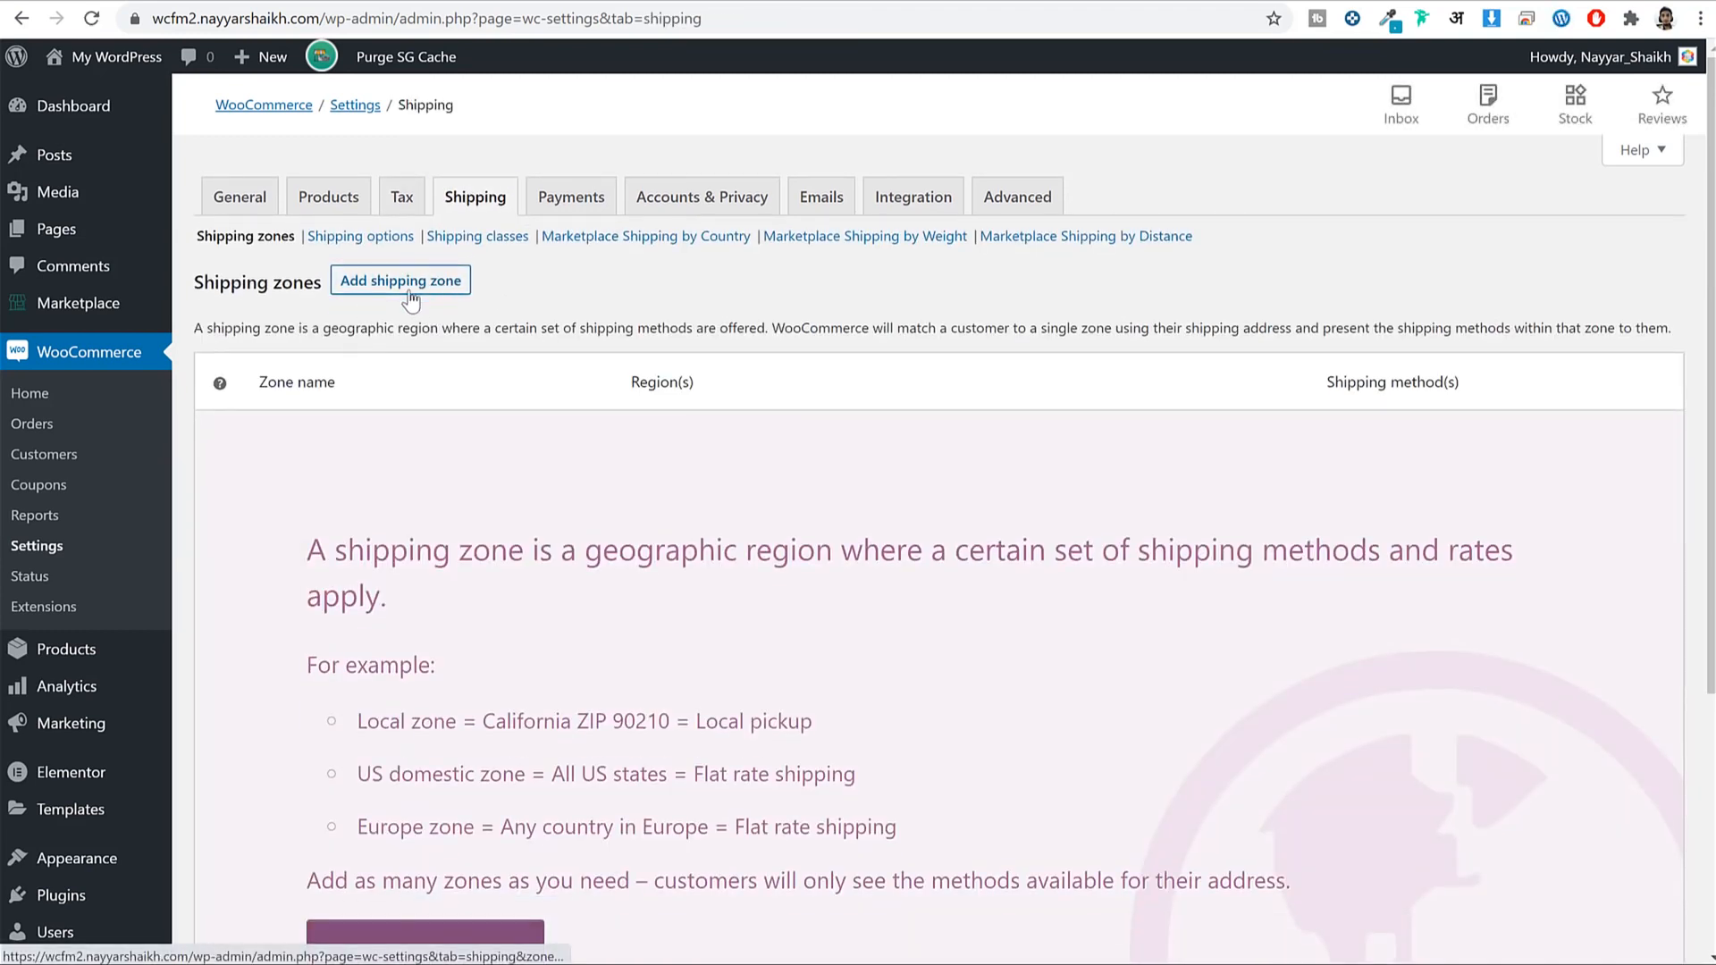
left_click(409, 291)
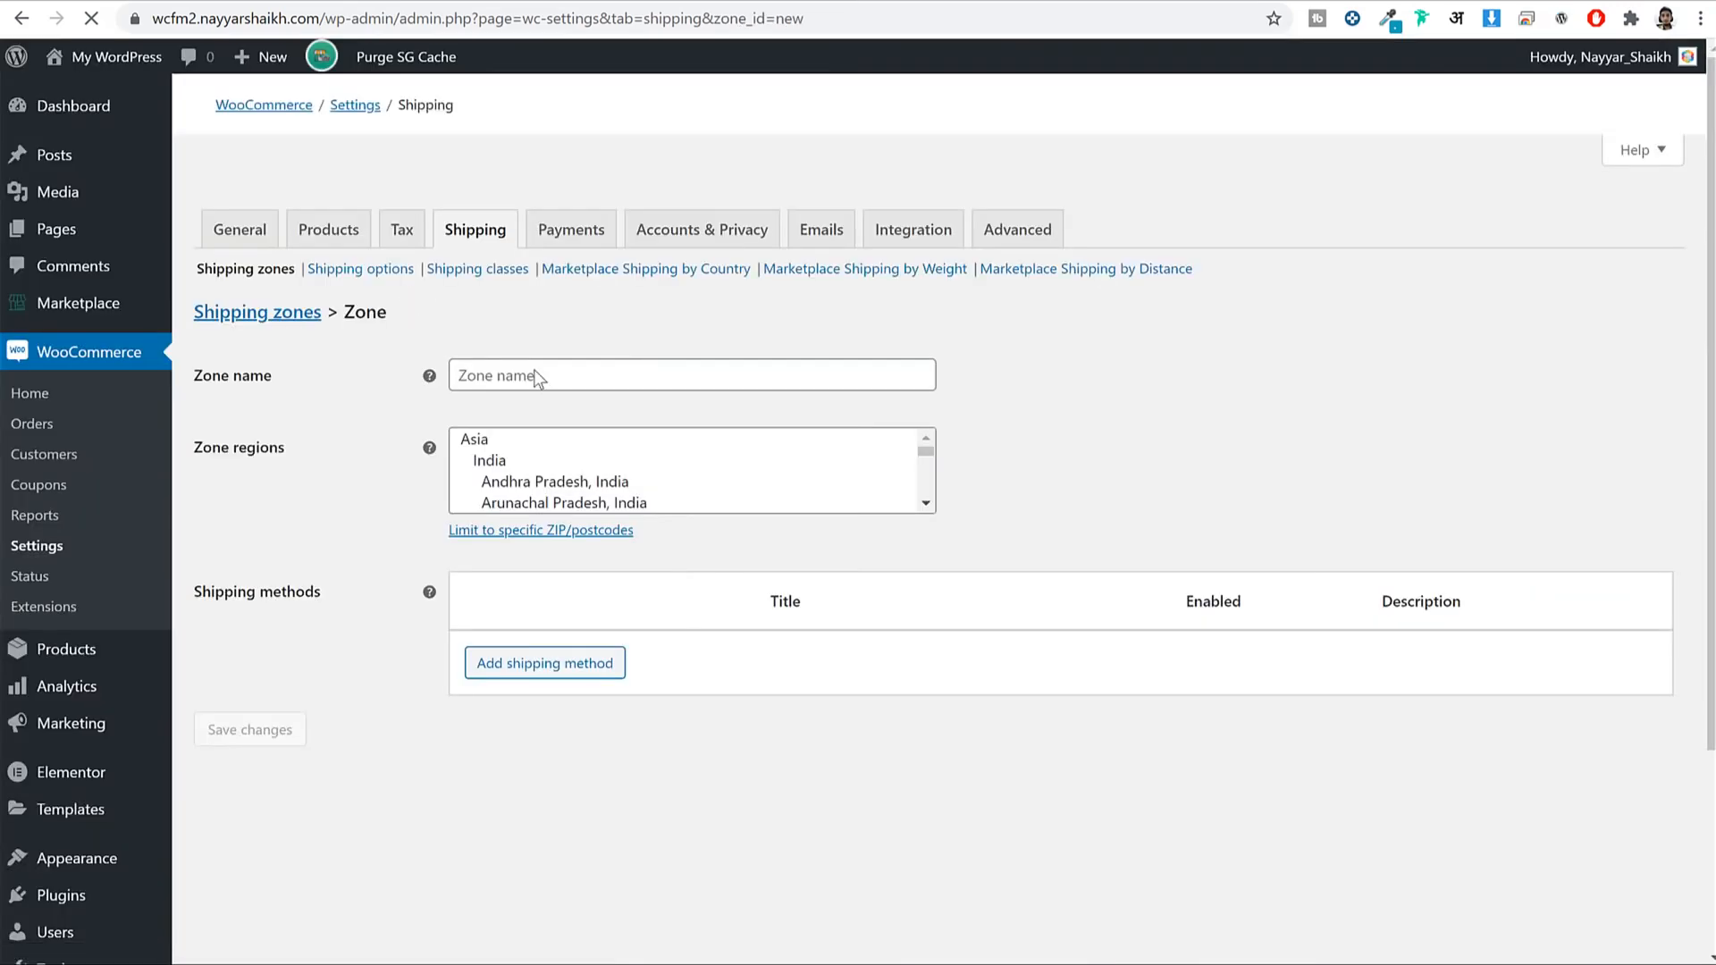
left_click(557, 345)
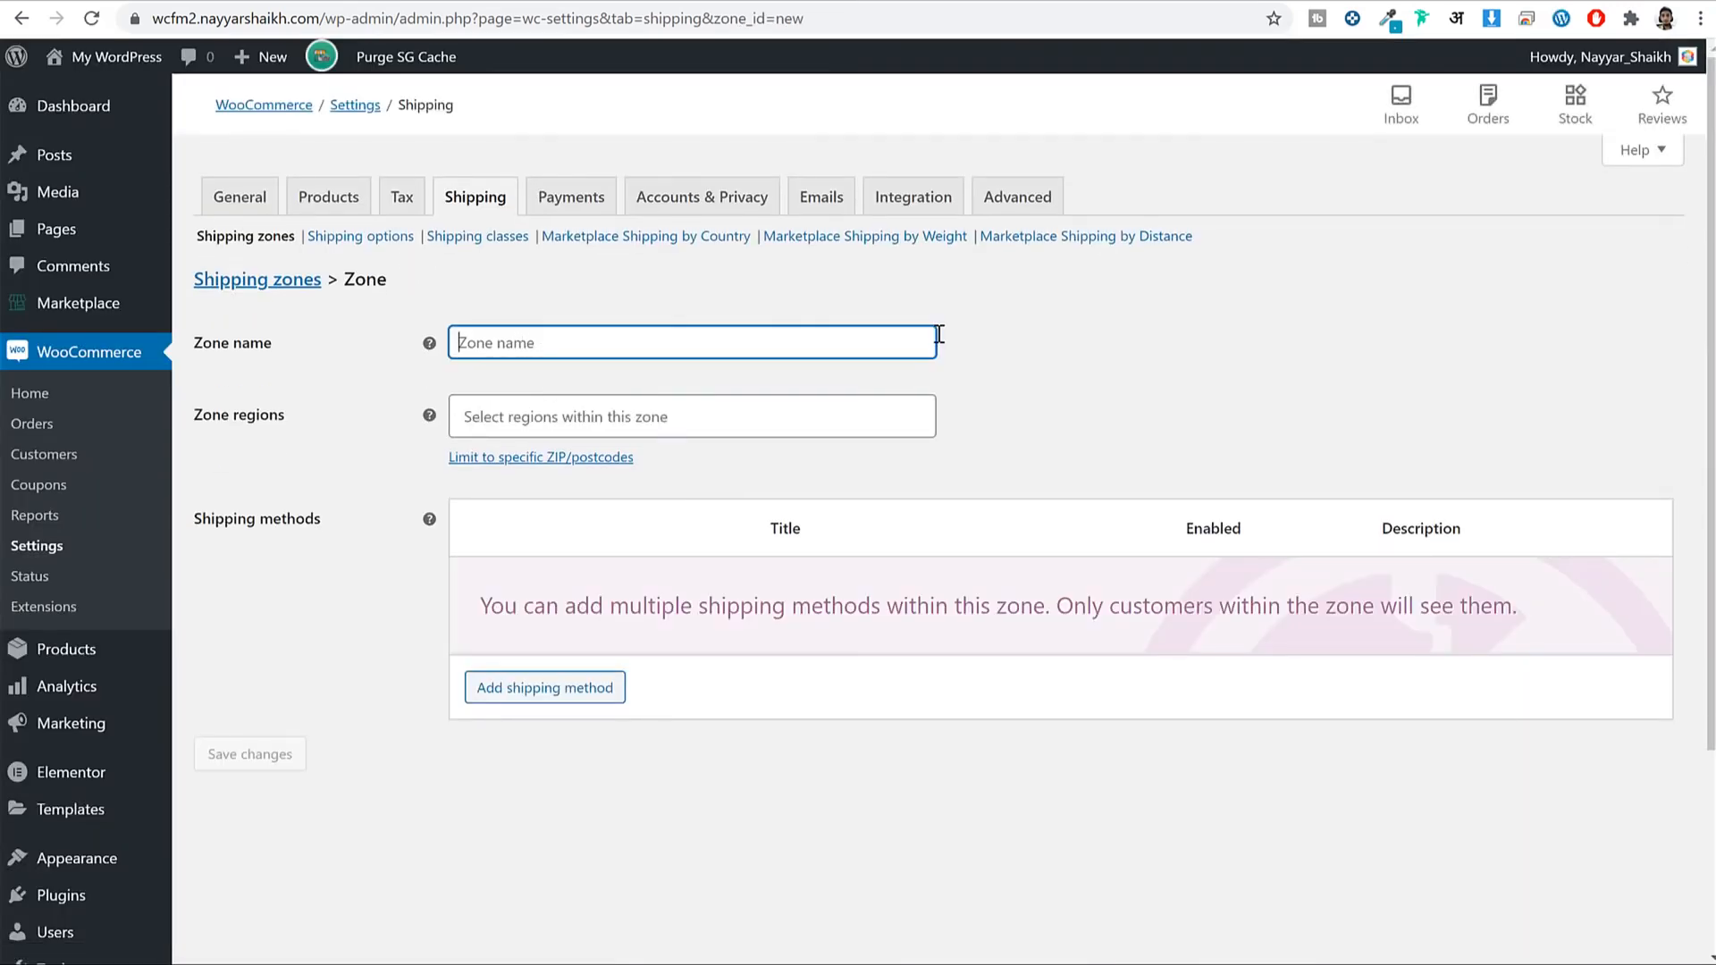
type("India")
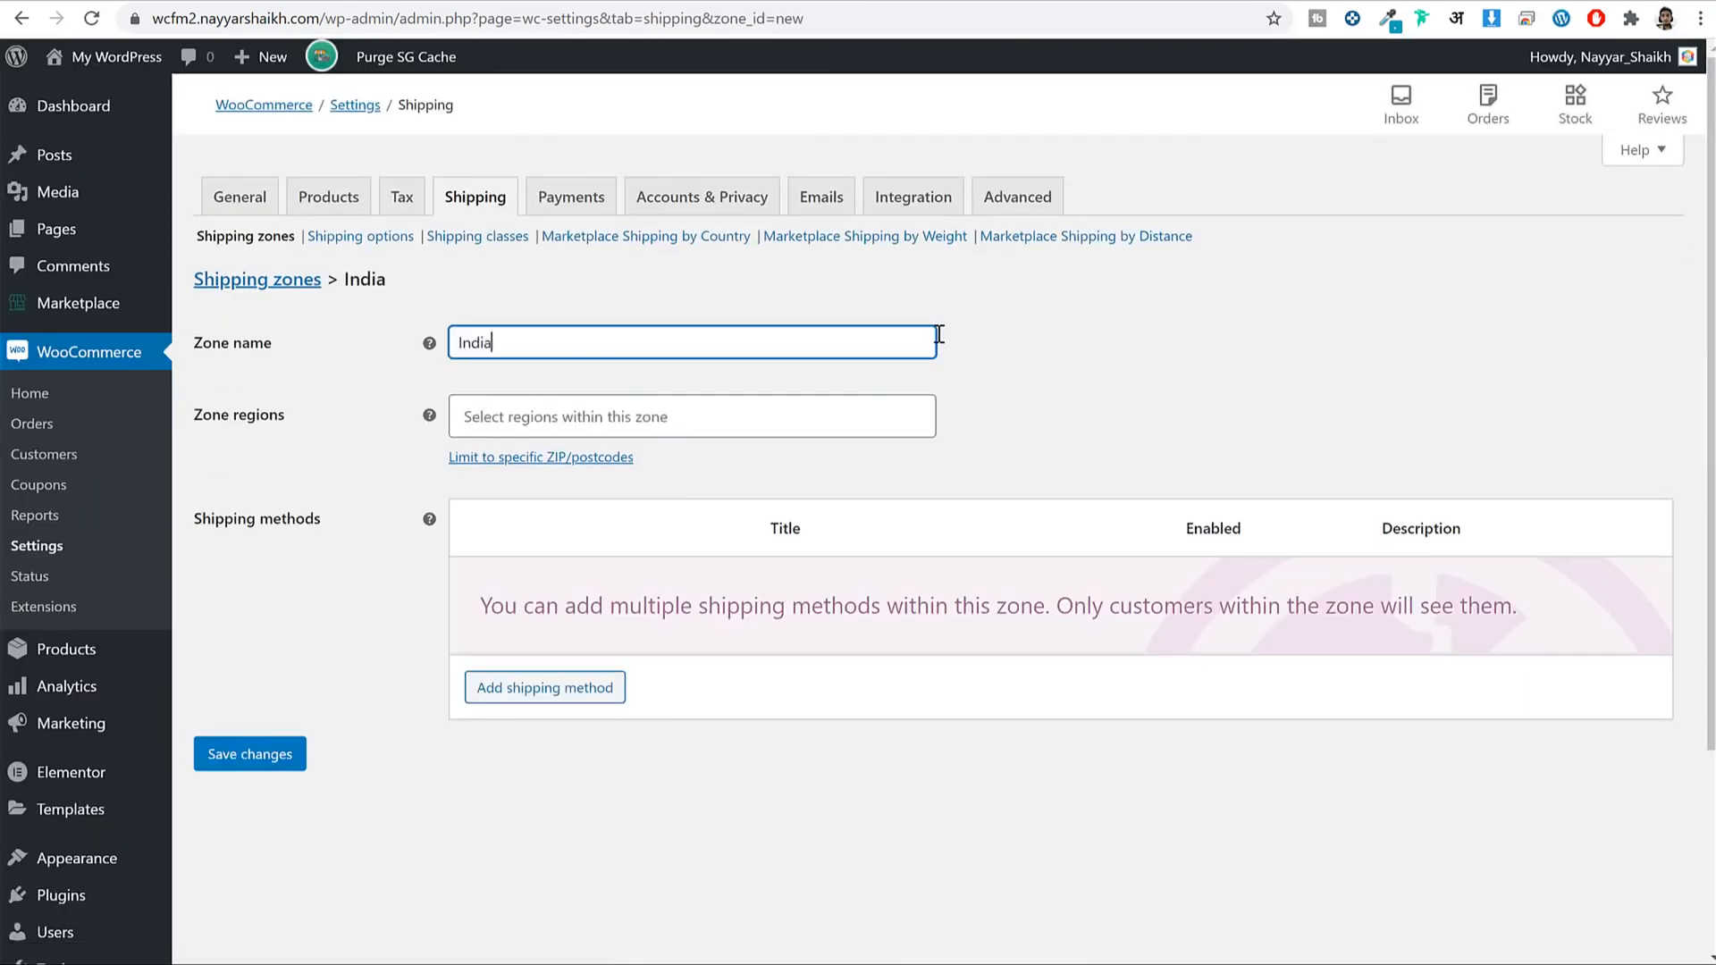
left_click(605, 414)
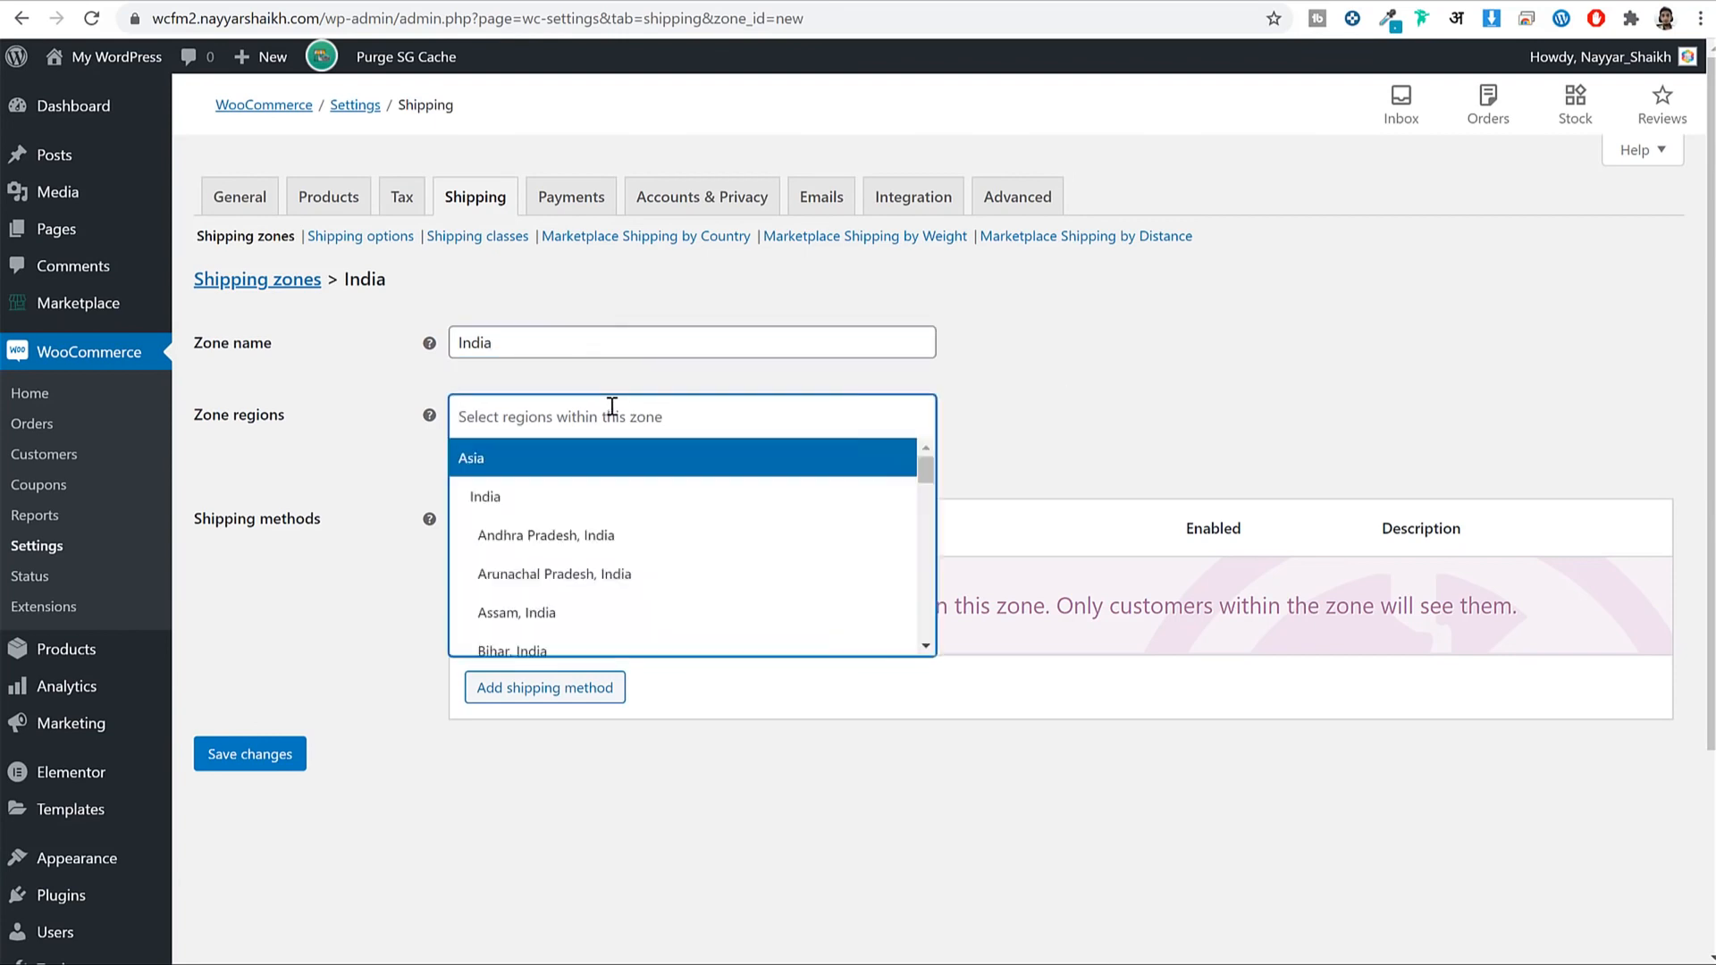
left_click(567, 497)
left_click(249, 754)
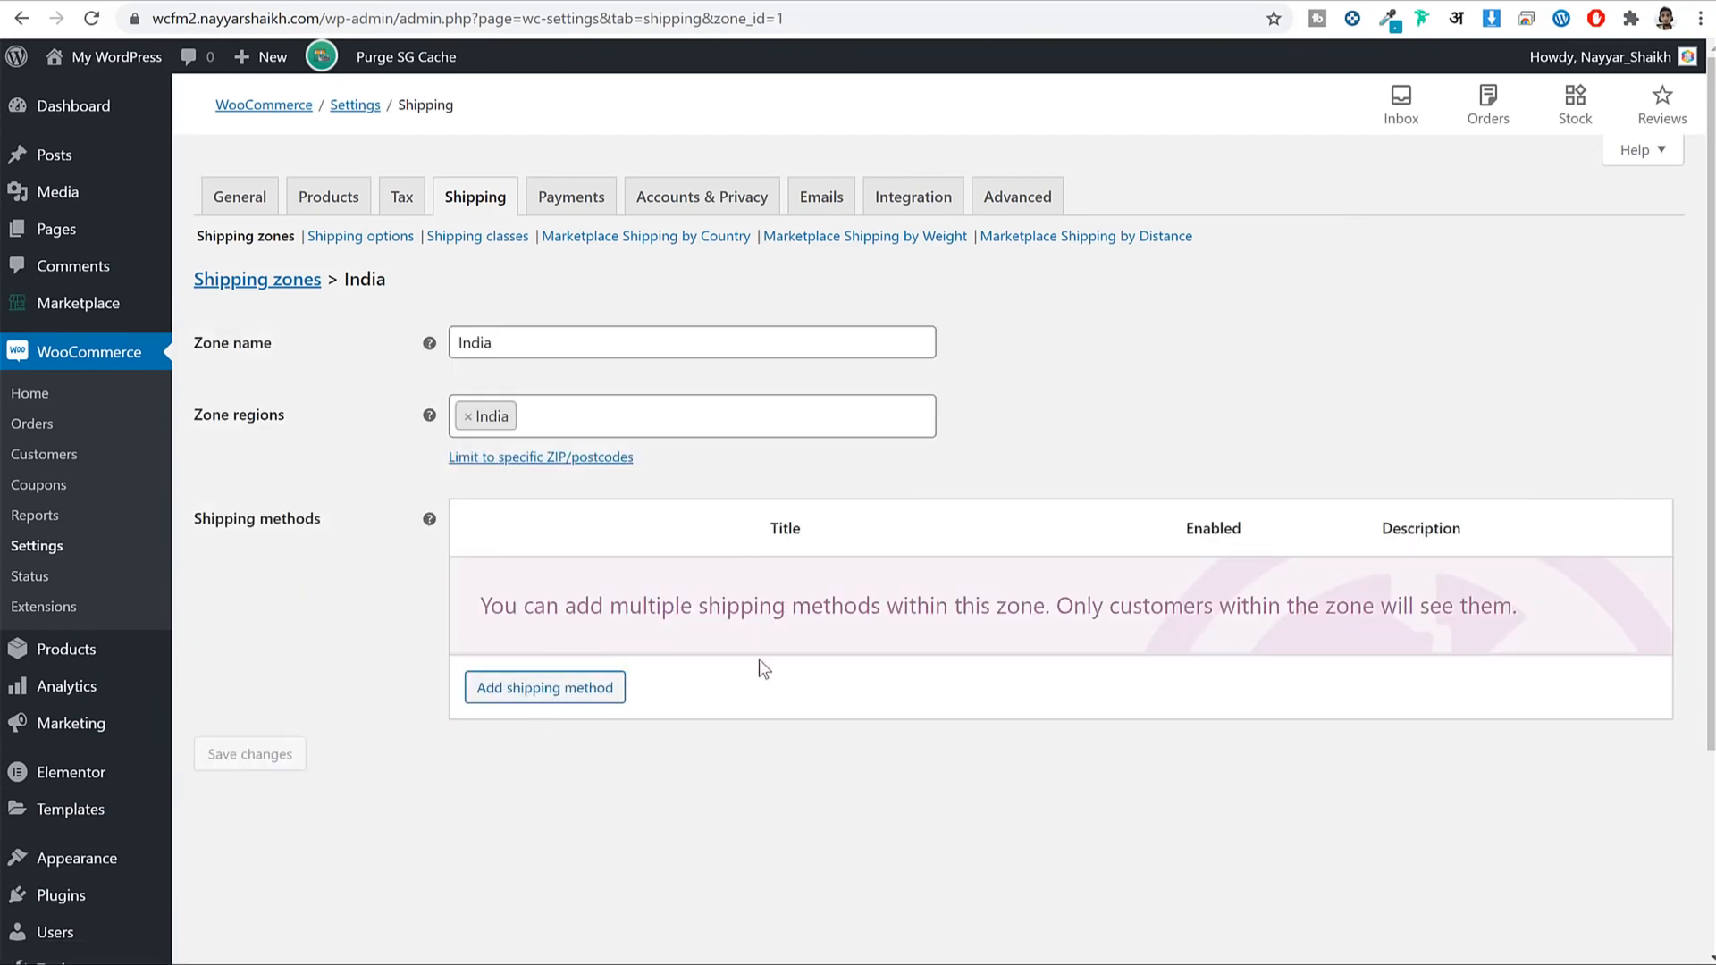
Choose Store Shipping as the shipping method to add to the India zone.
left_click(525, 702)
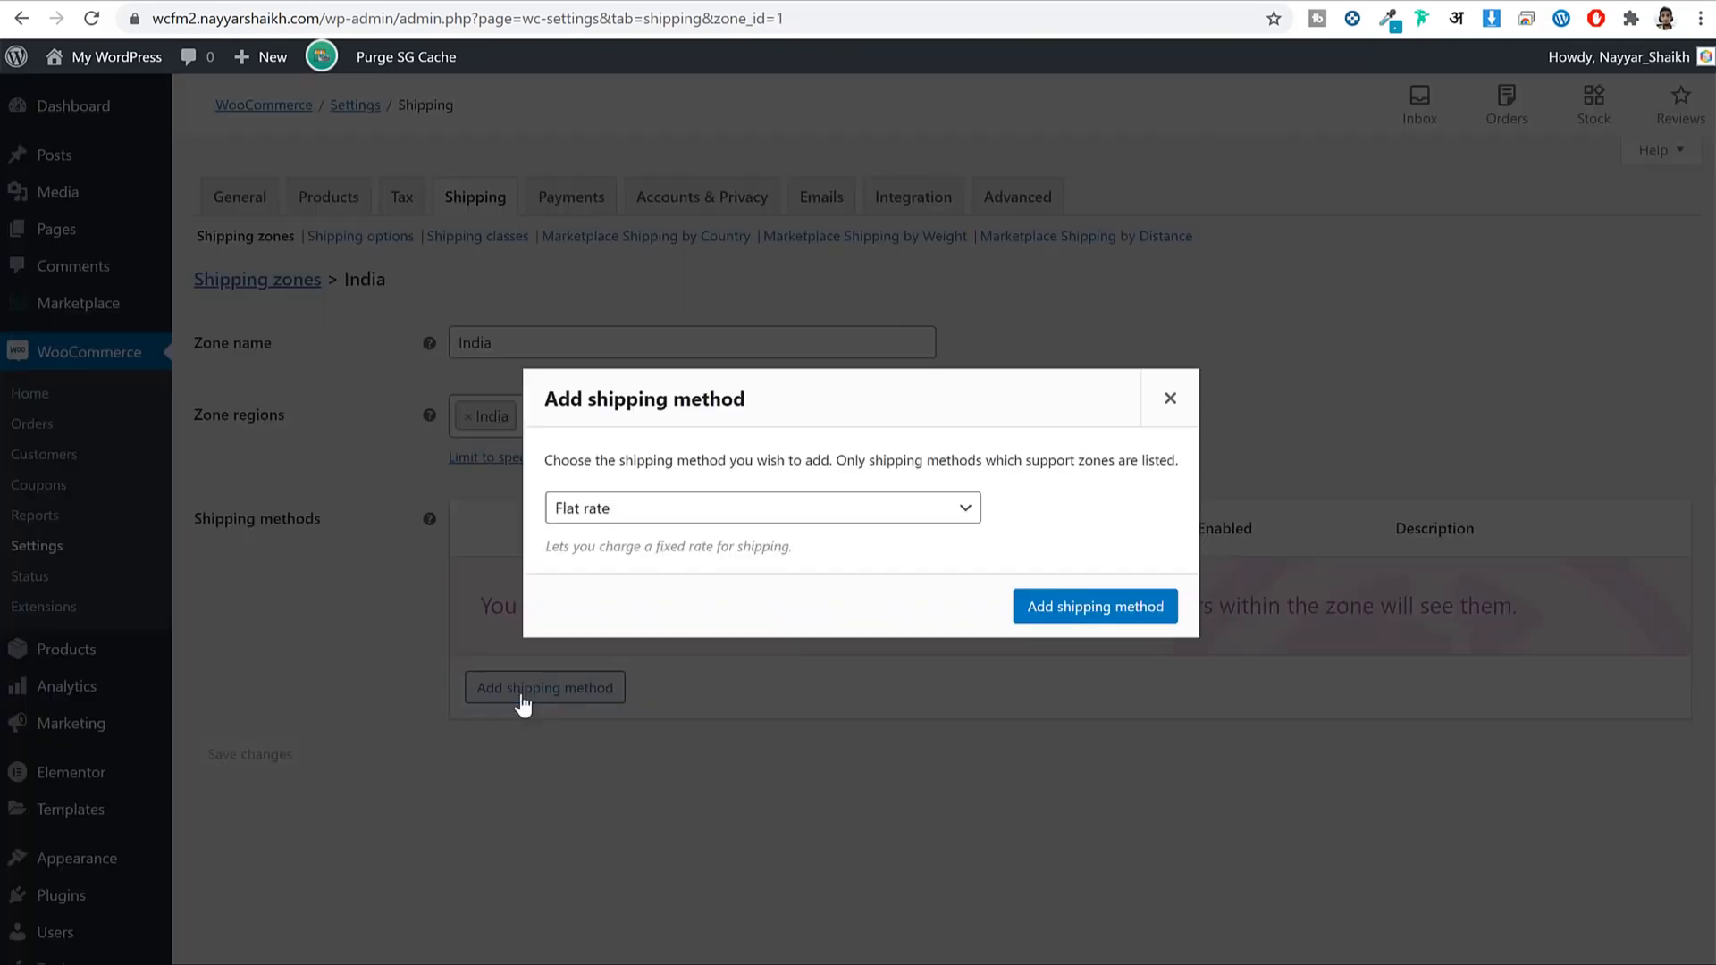
left_click(651, 507)
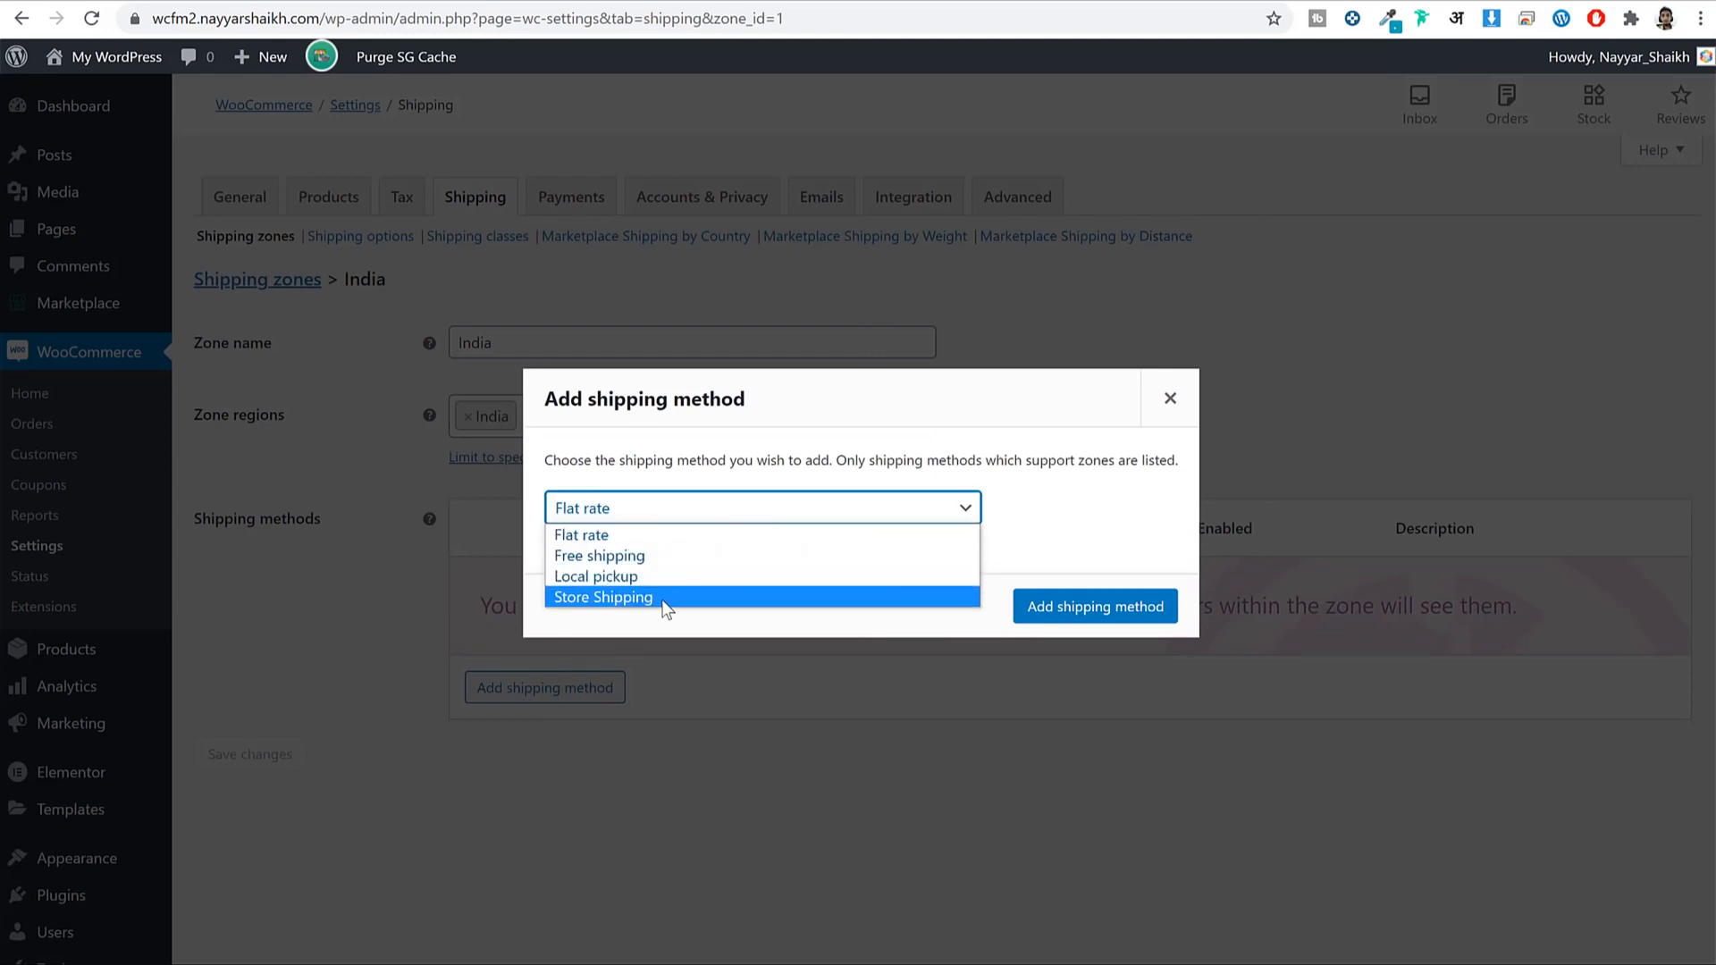
left_click(672, 598)
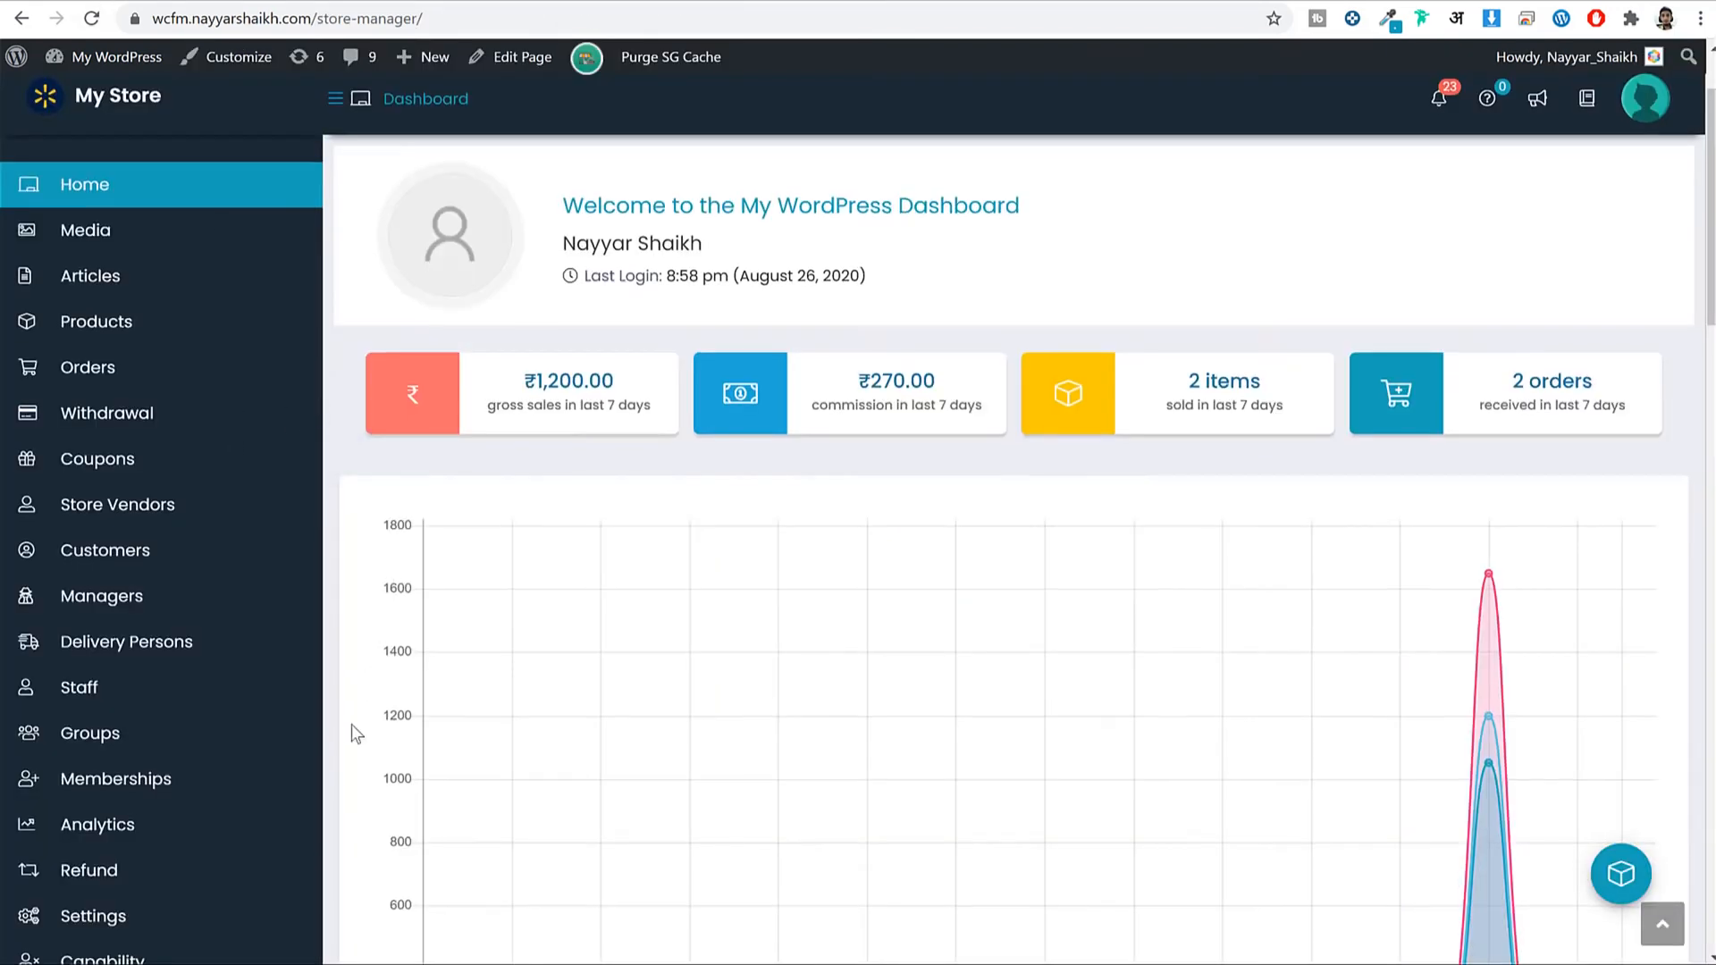
Confirm adding Store Shipping so it appears enabled in the India zone's methods.
scroll(352, 727, "down", 10)
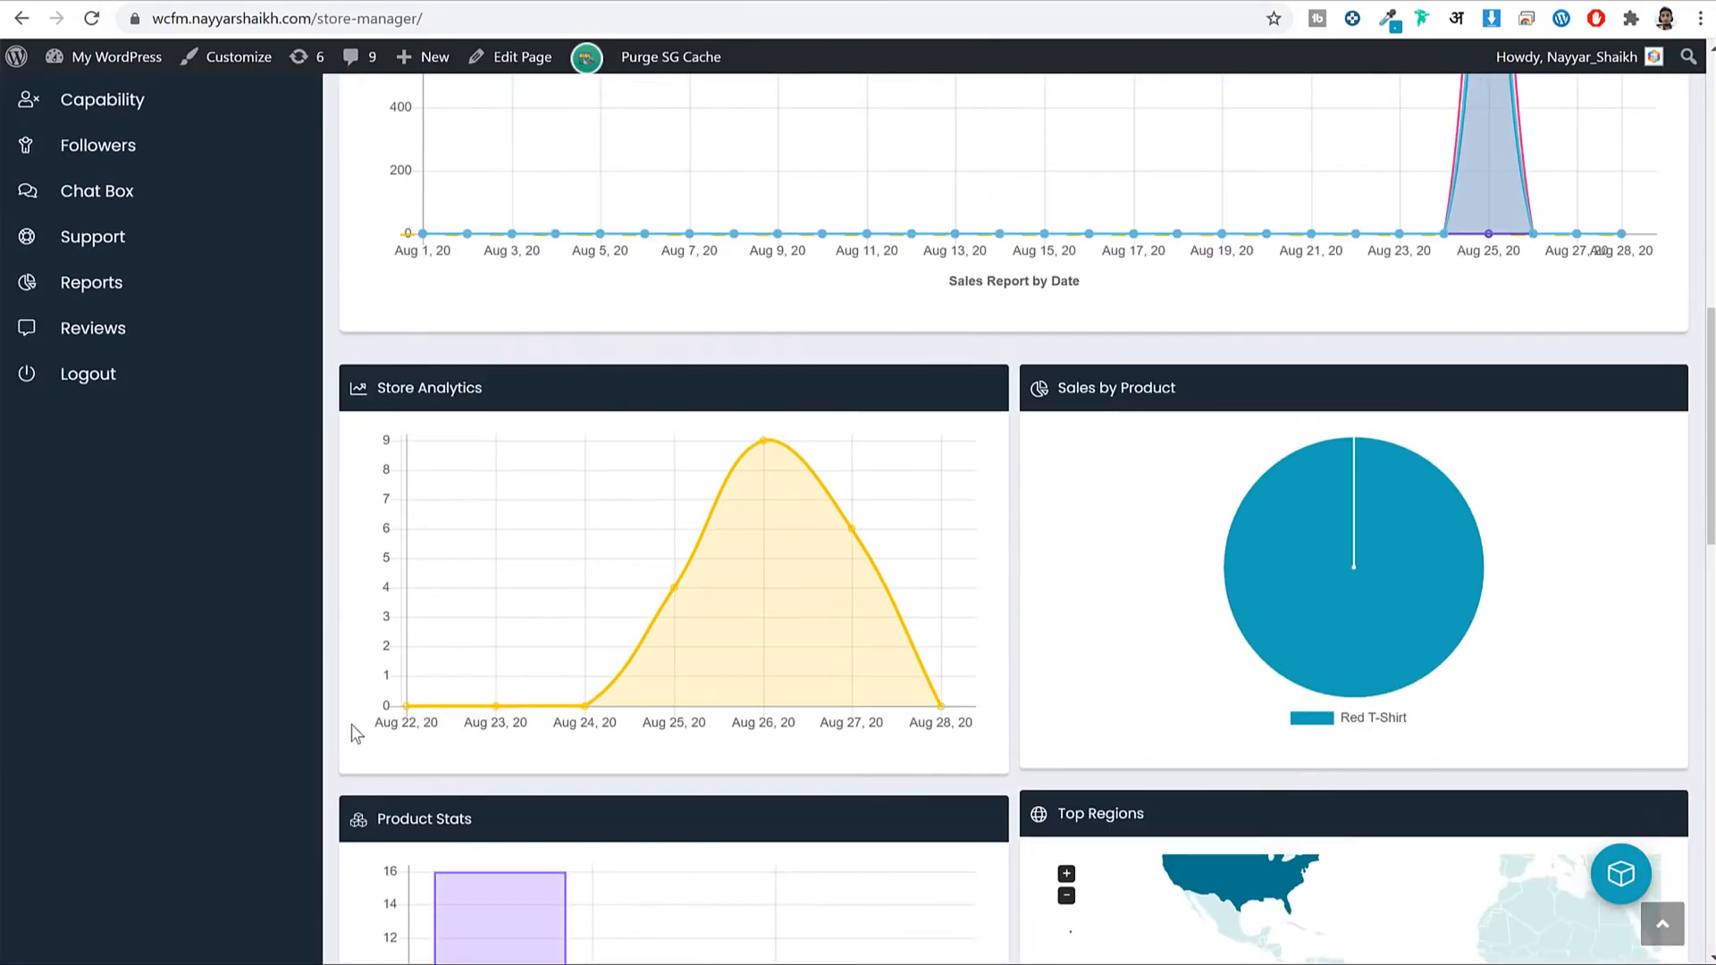
scroll(777, 536, "up", 12)
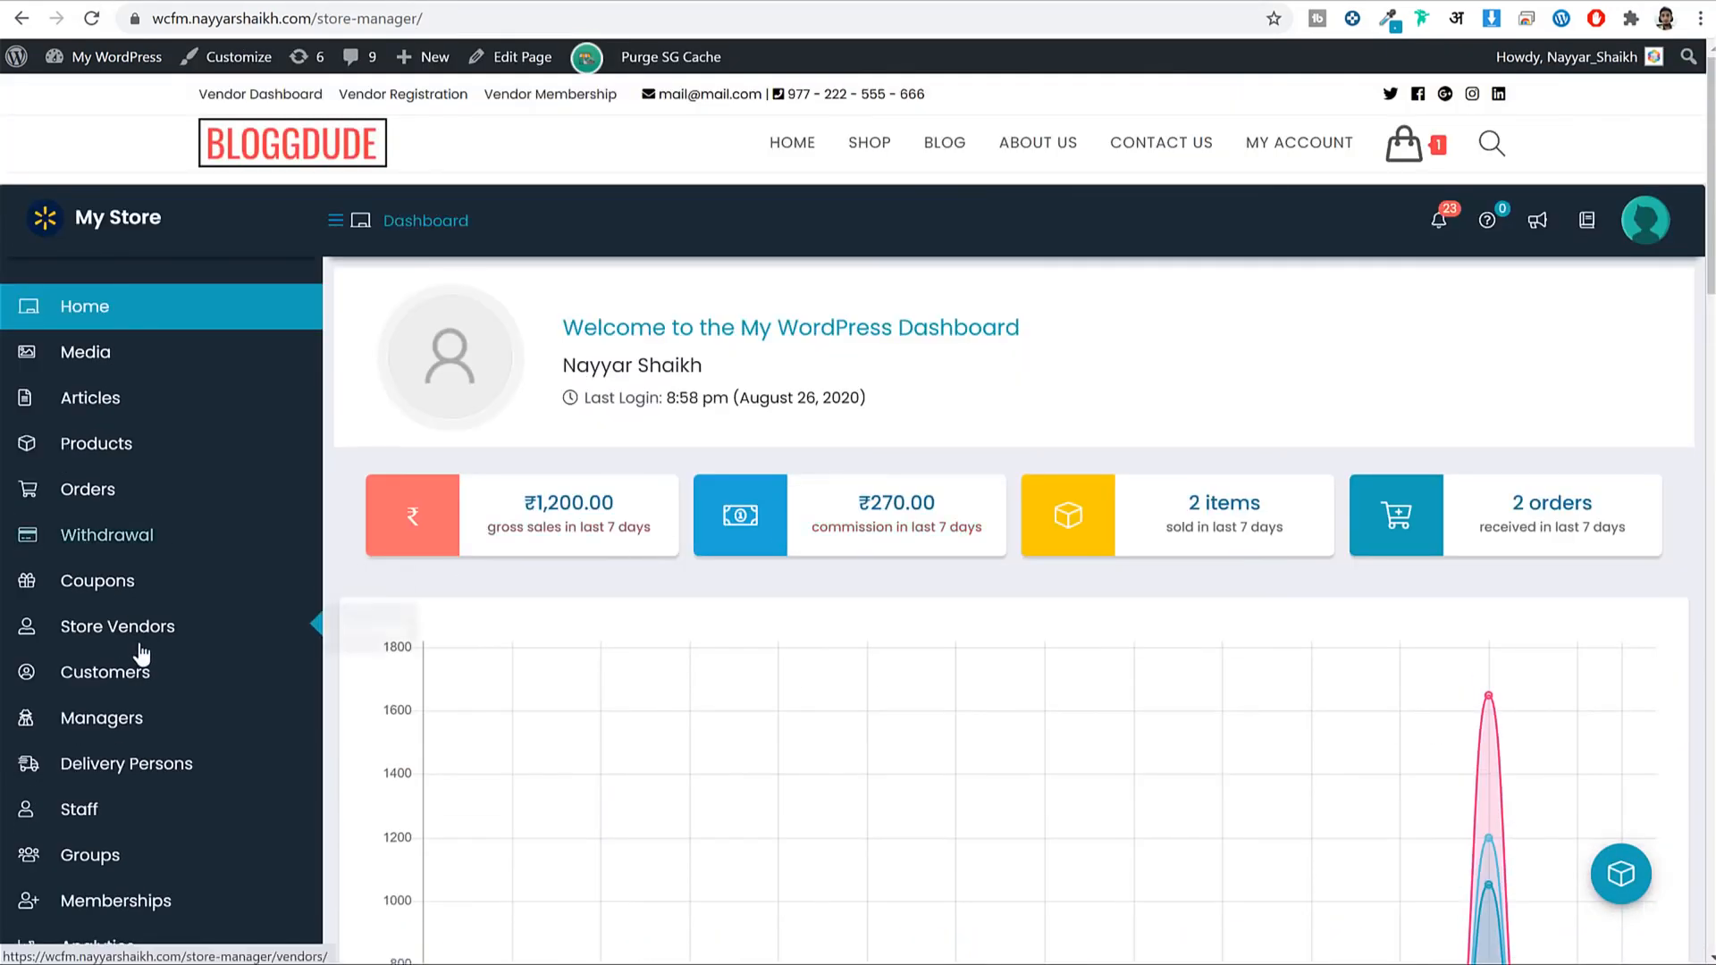
scroll(137, 651, "down", 5)
scroll(361, 751, "up", 5)
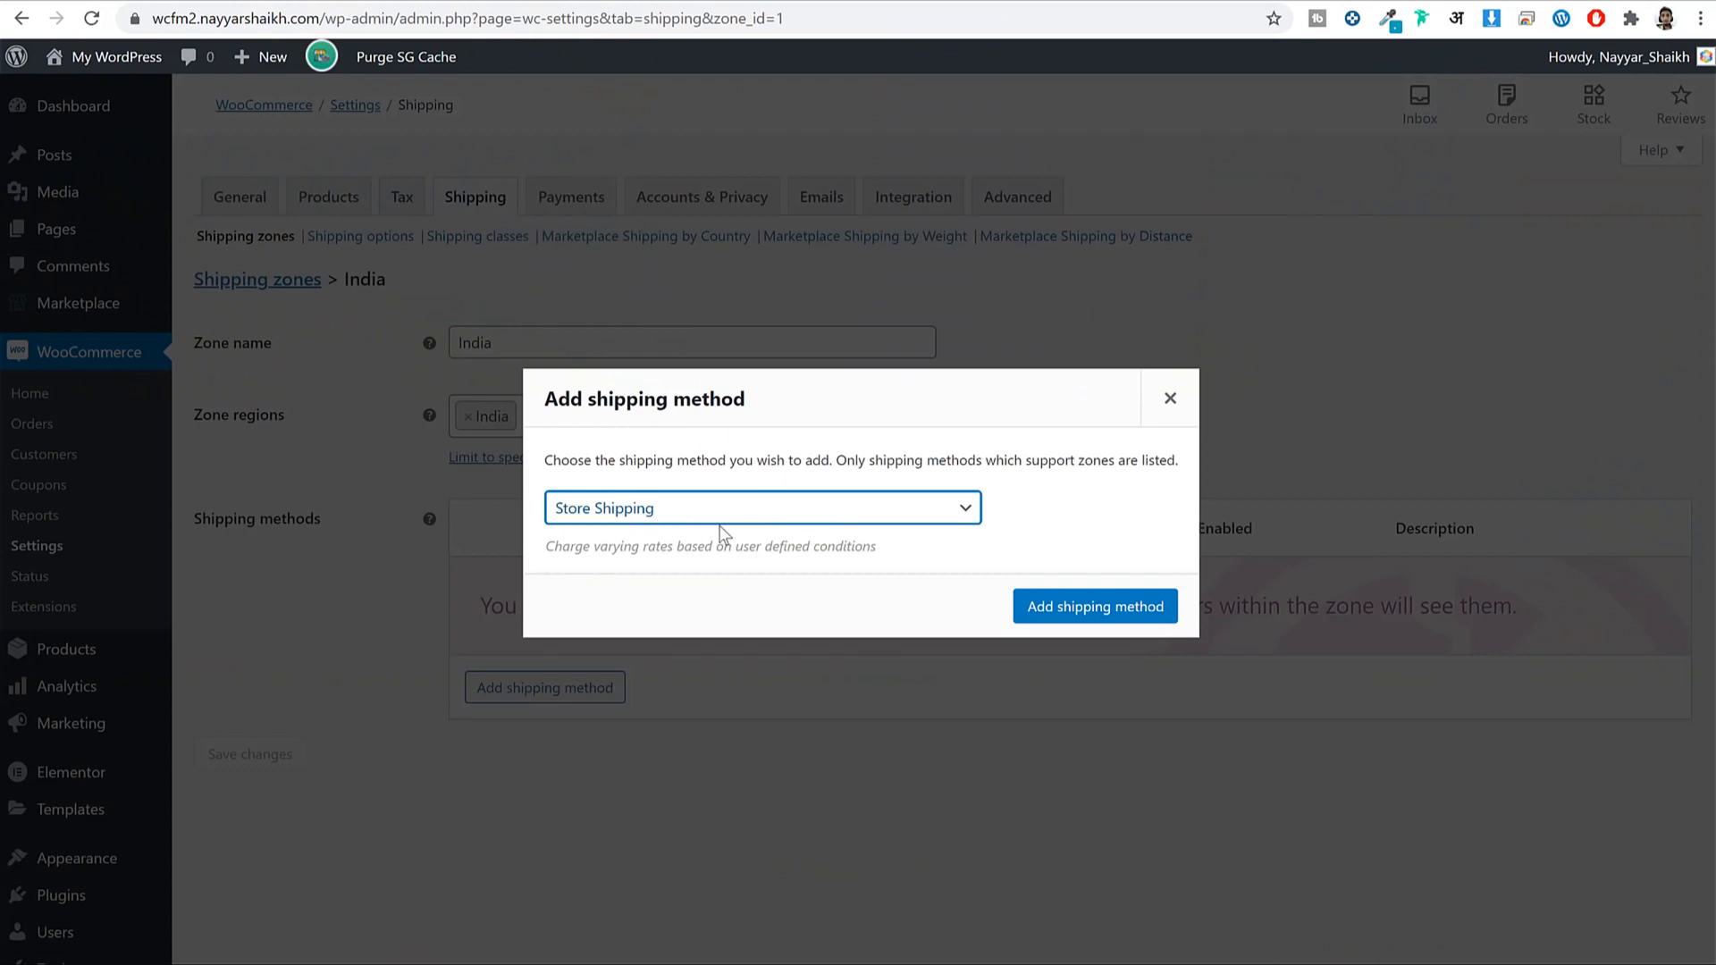
left_click(1076, 606)
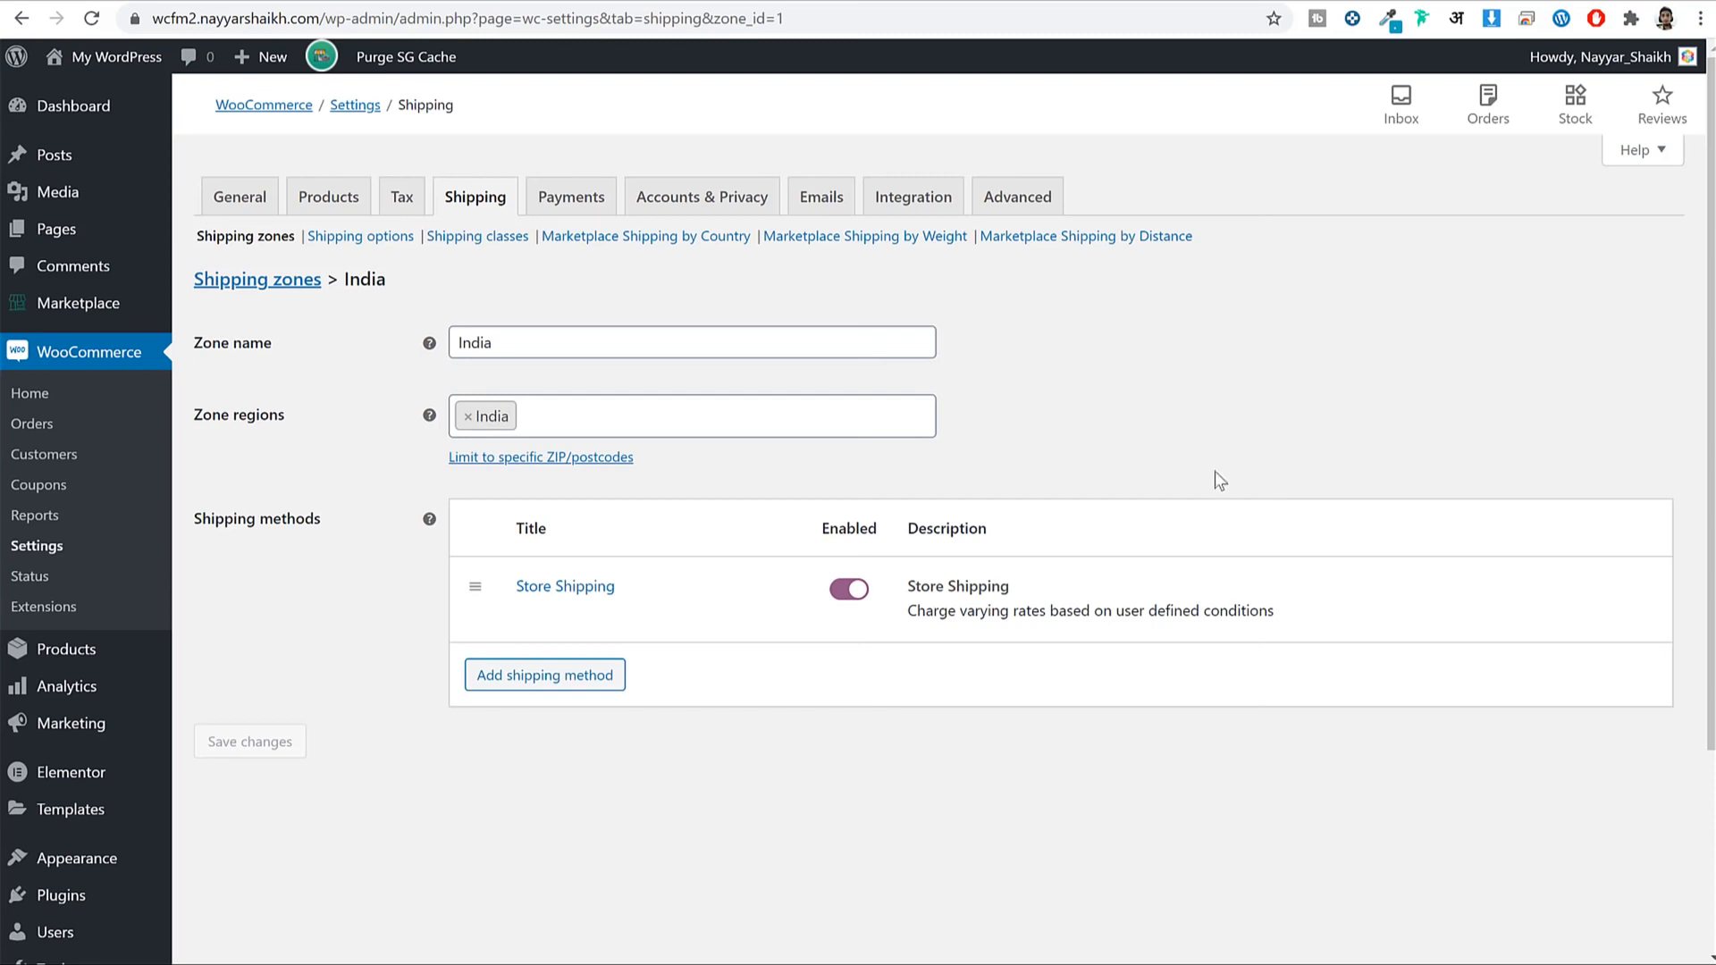
Review the Marketplace Shipping by Country and Shipping by Weight settings pages.
left_click(649, 246)
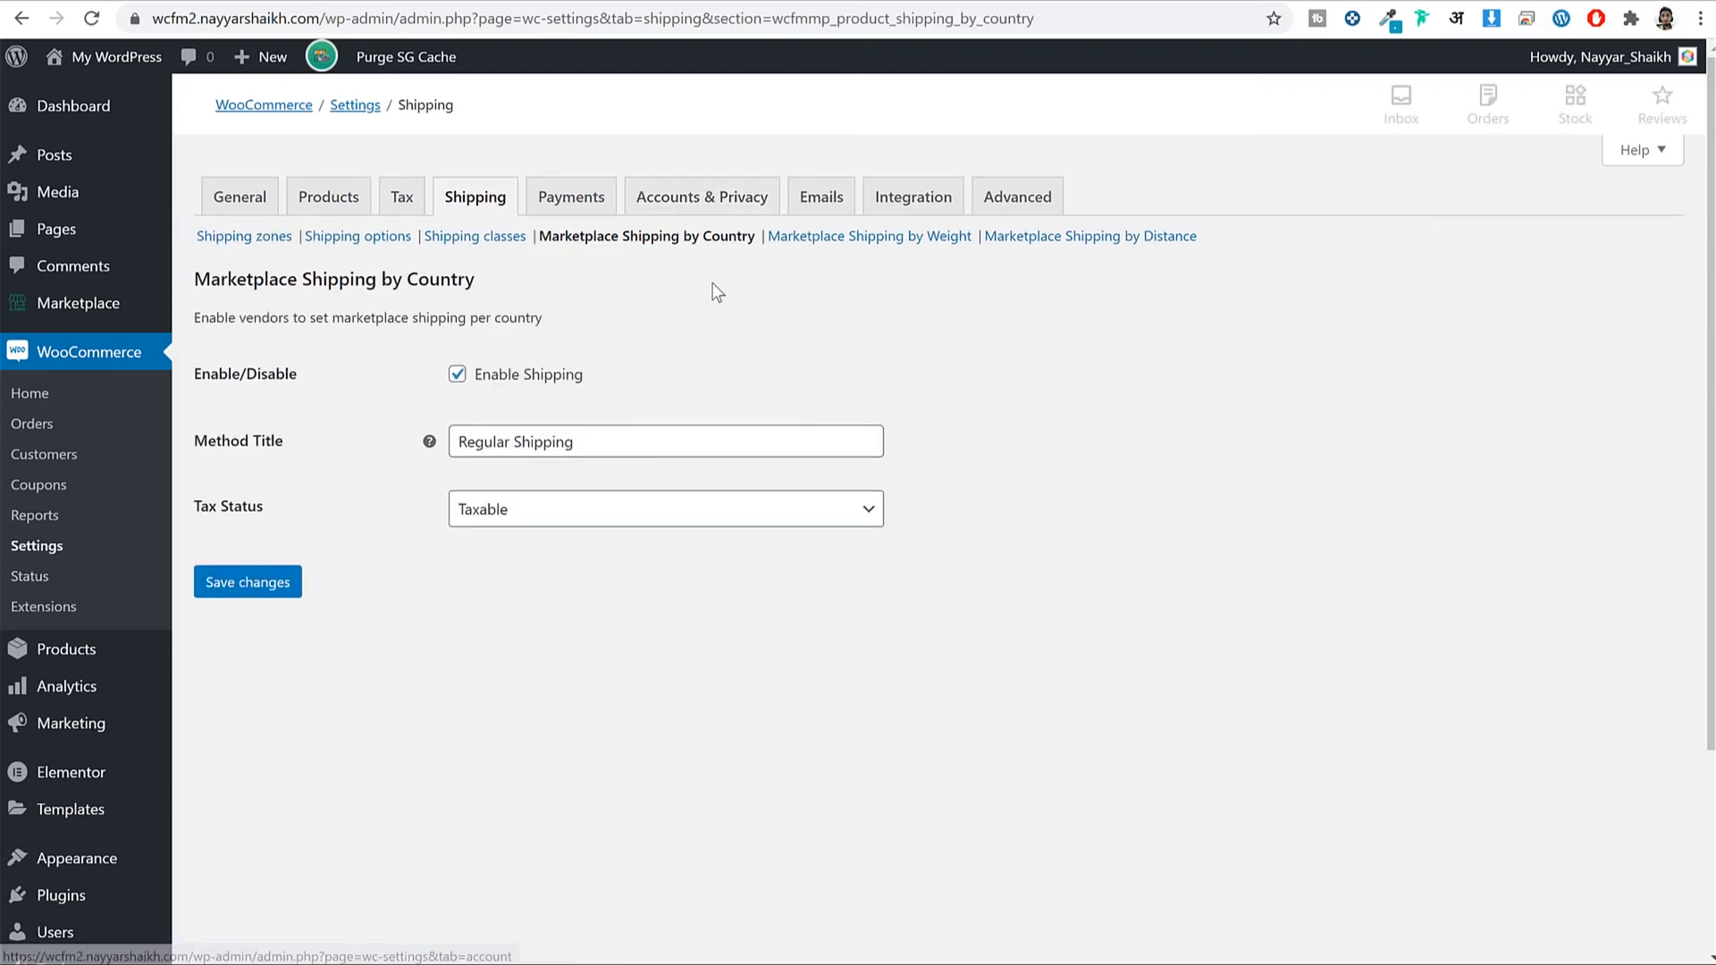
left_click_drag(641, 383, 480, 393)
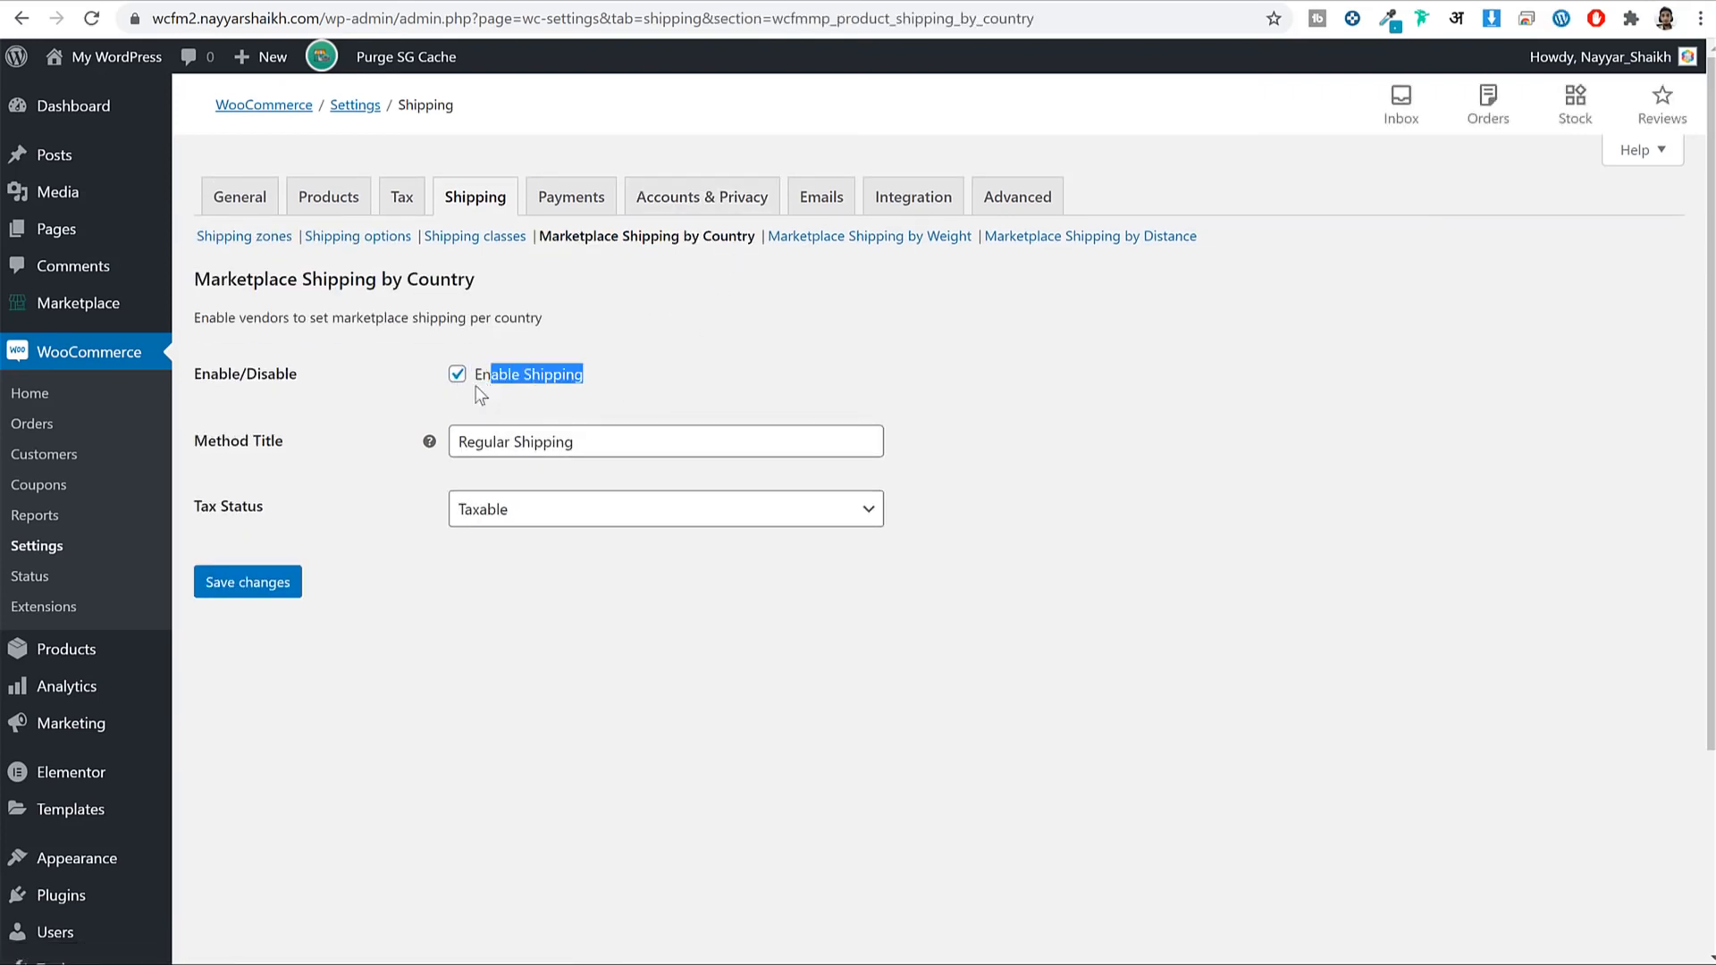
left_click(749, 384)
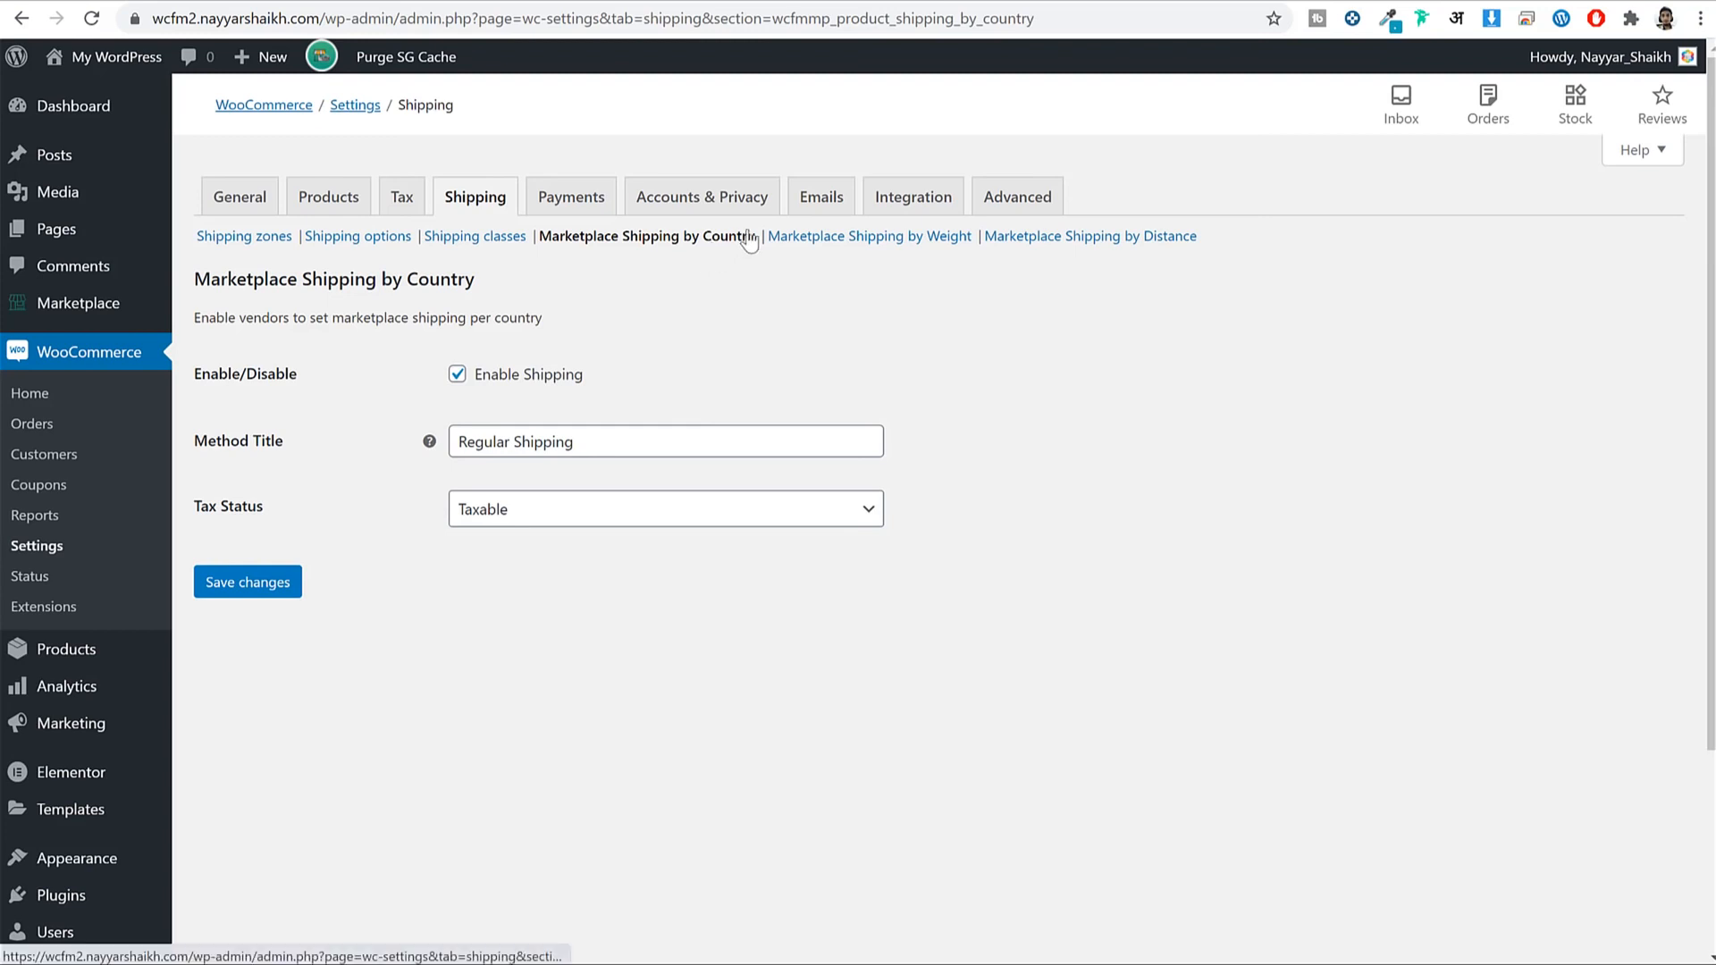
left_click_drag(753, 237, 689, 240)
left_click(785, 300)
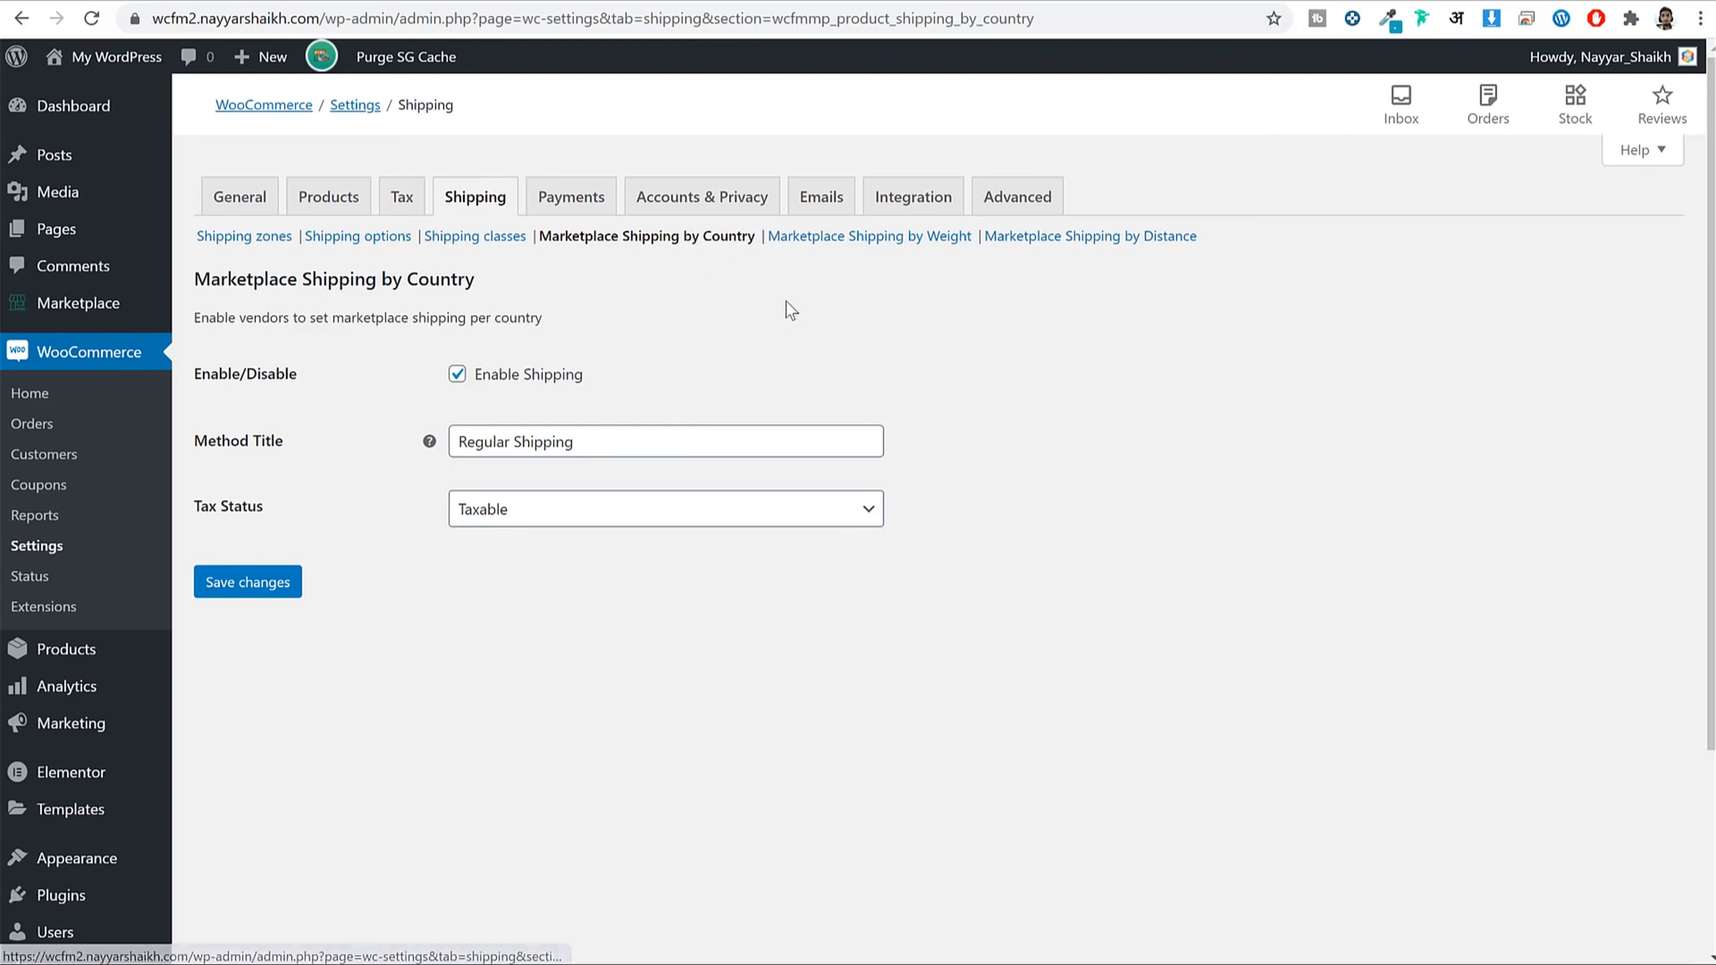
left_click(849, 249)
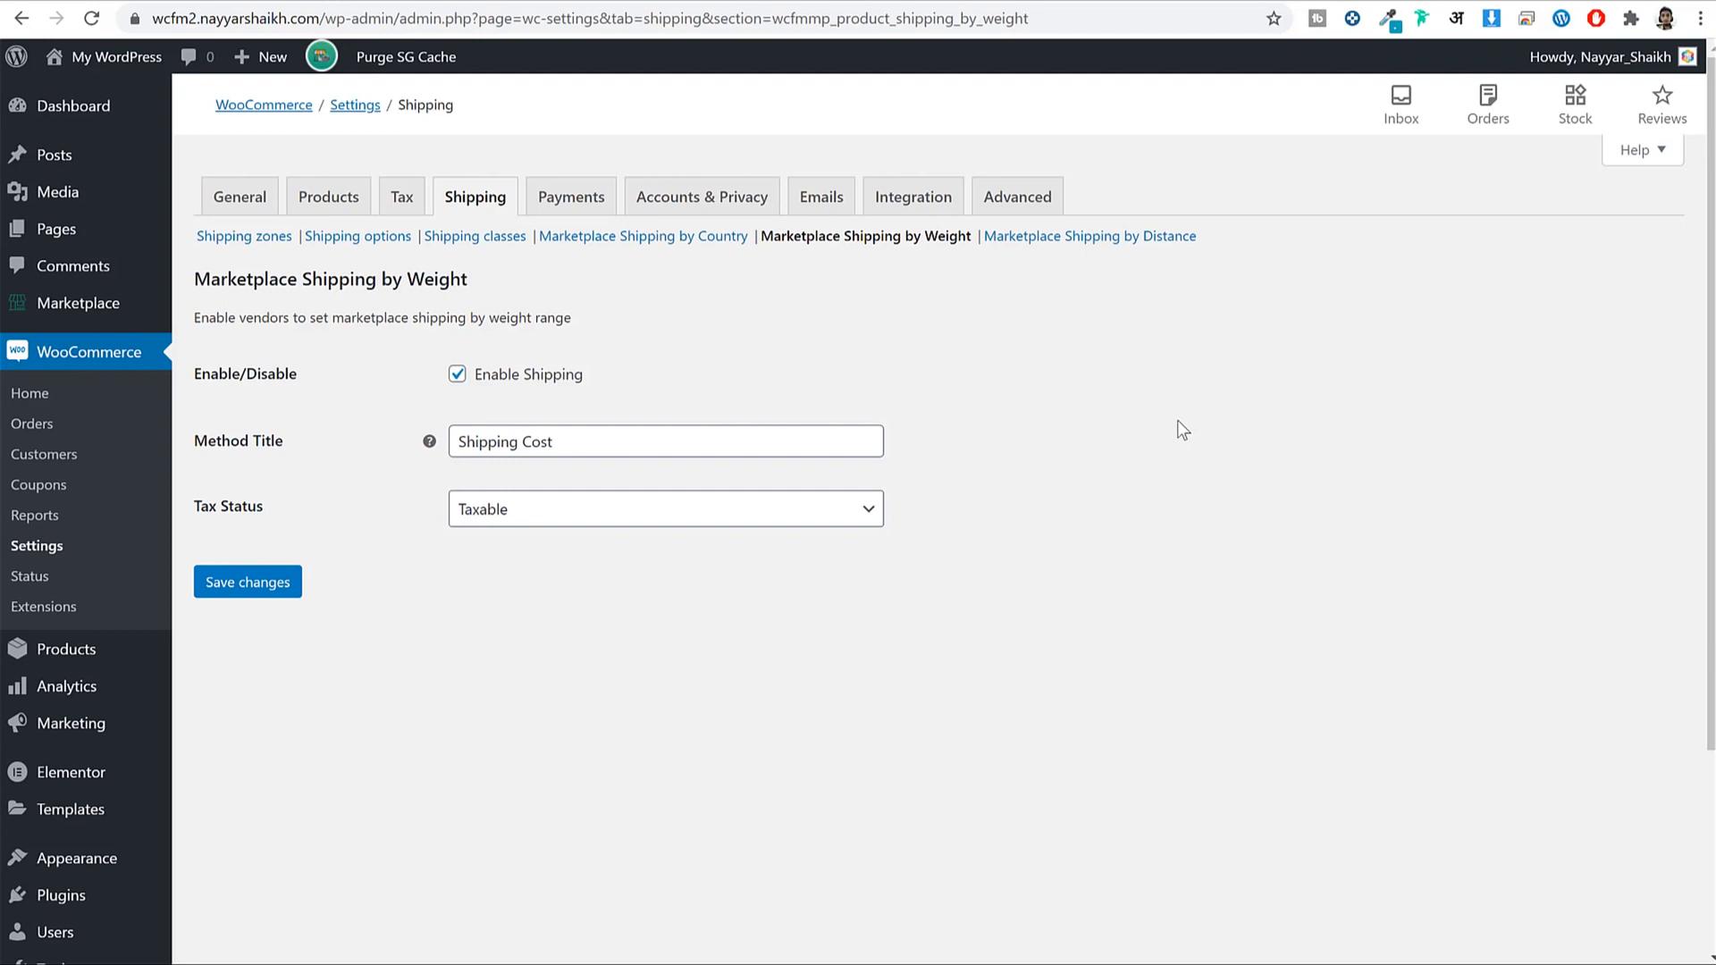
Save the Marketplace Shipping by Distance settings with shipping enabled.
left_click(1080, 241)
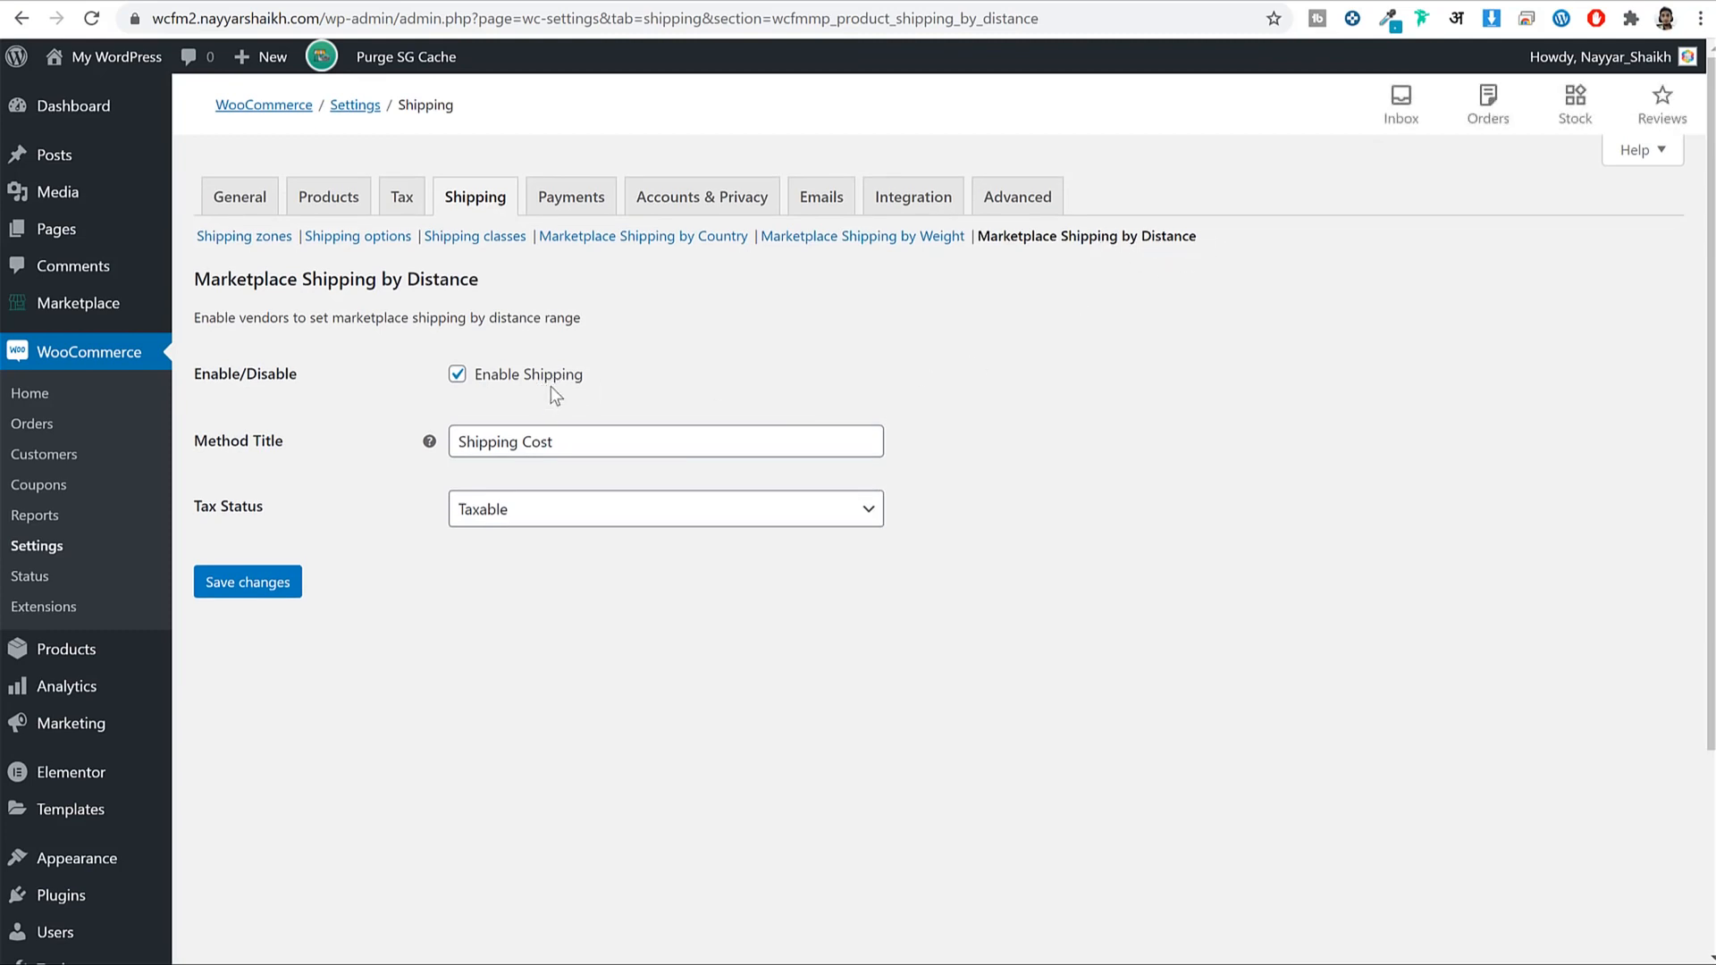
left_click(248, 582)
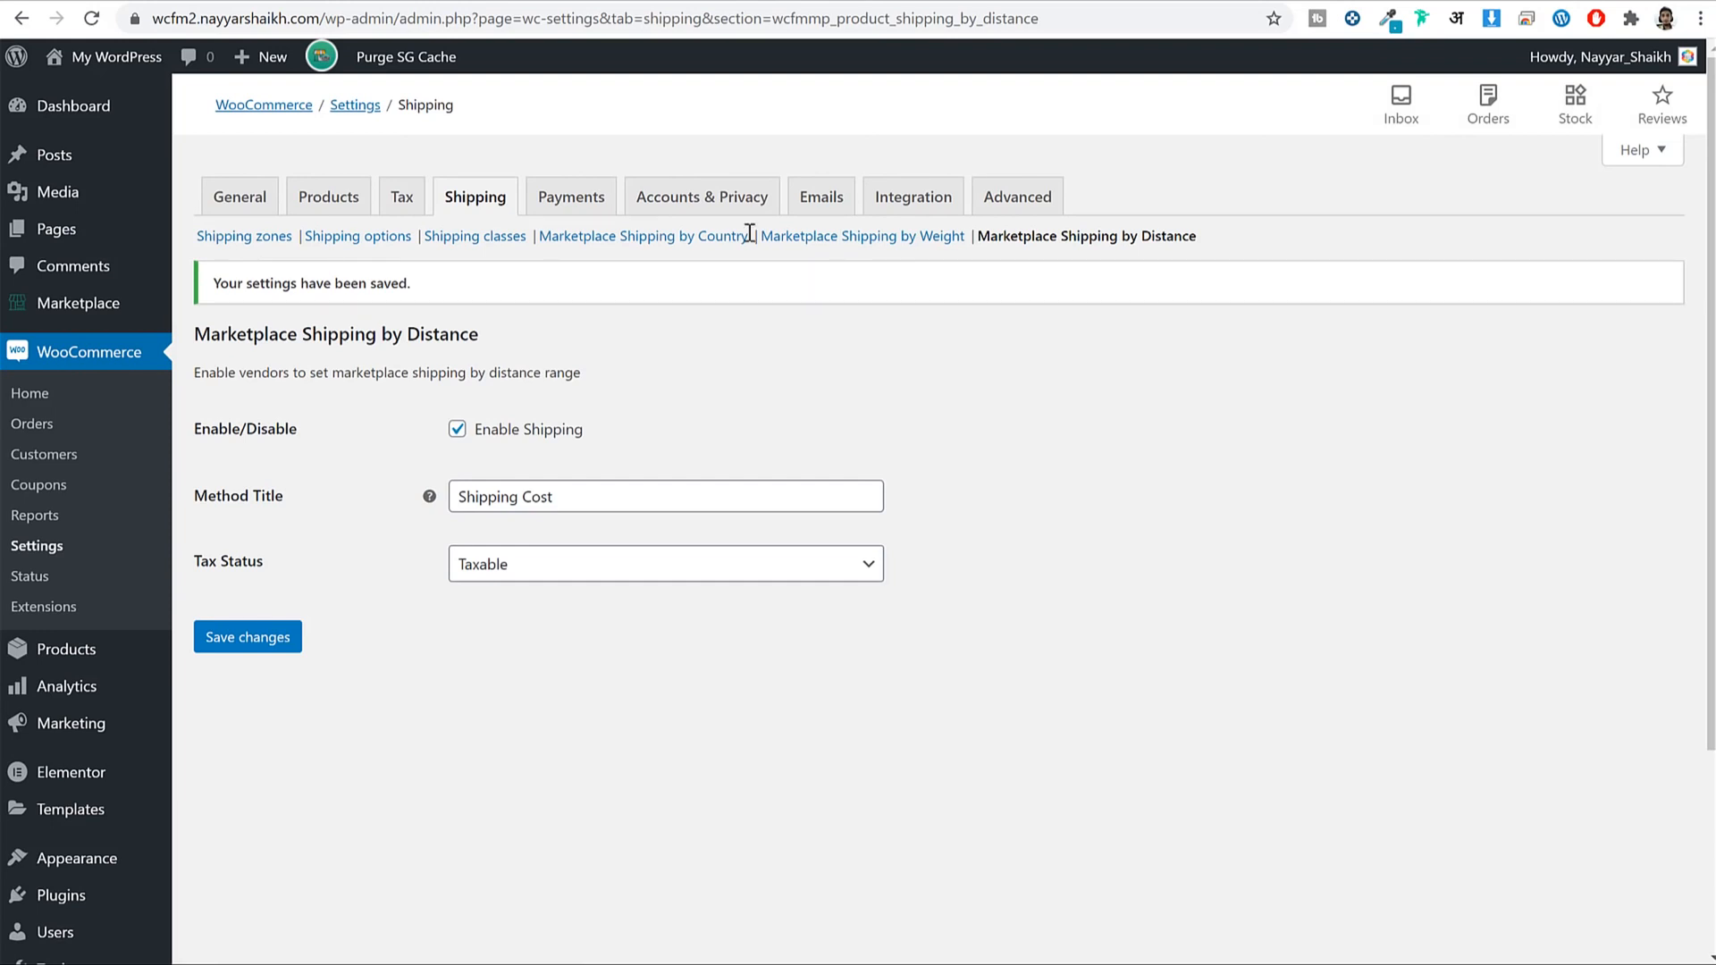
left_click(561, 198)
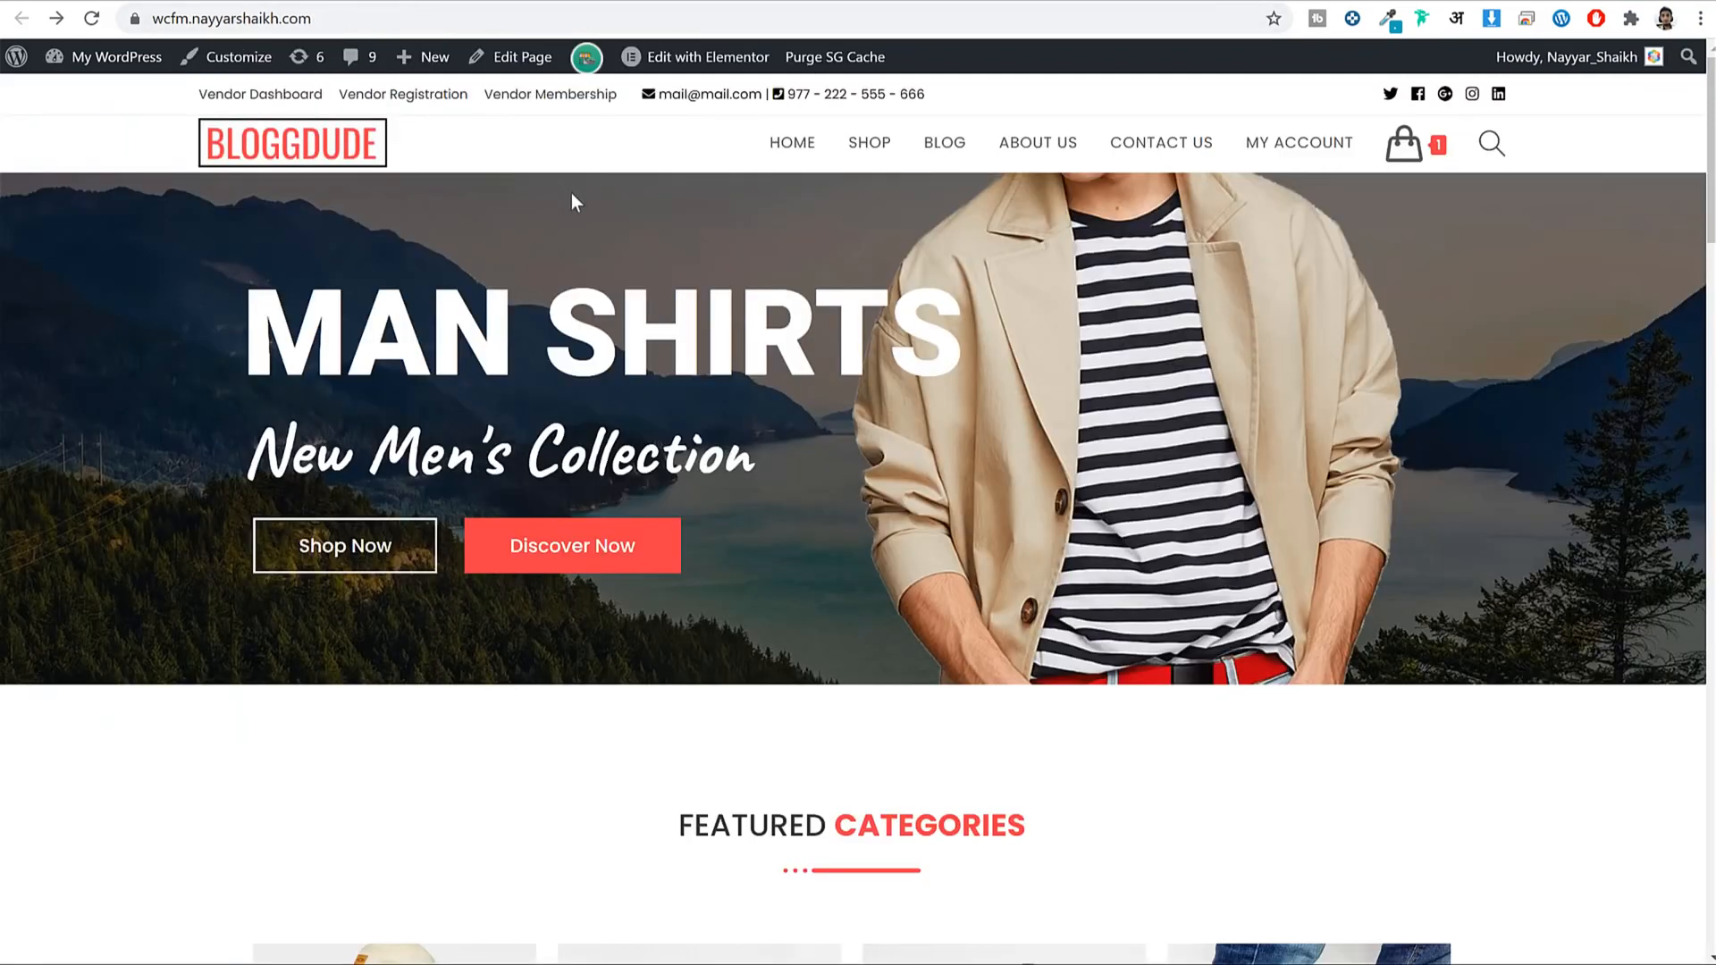
scroll(572, 194, "down", 20)
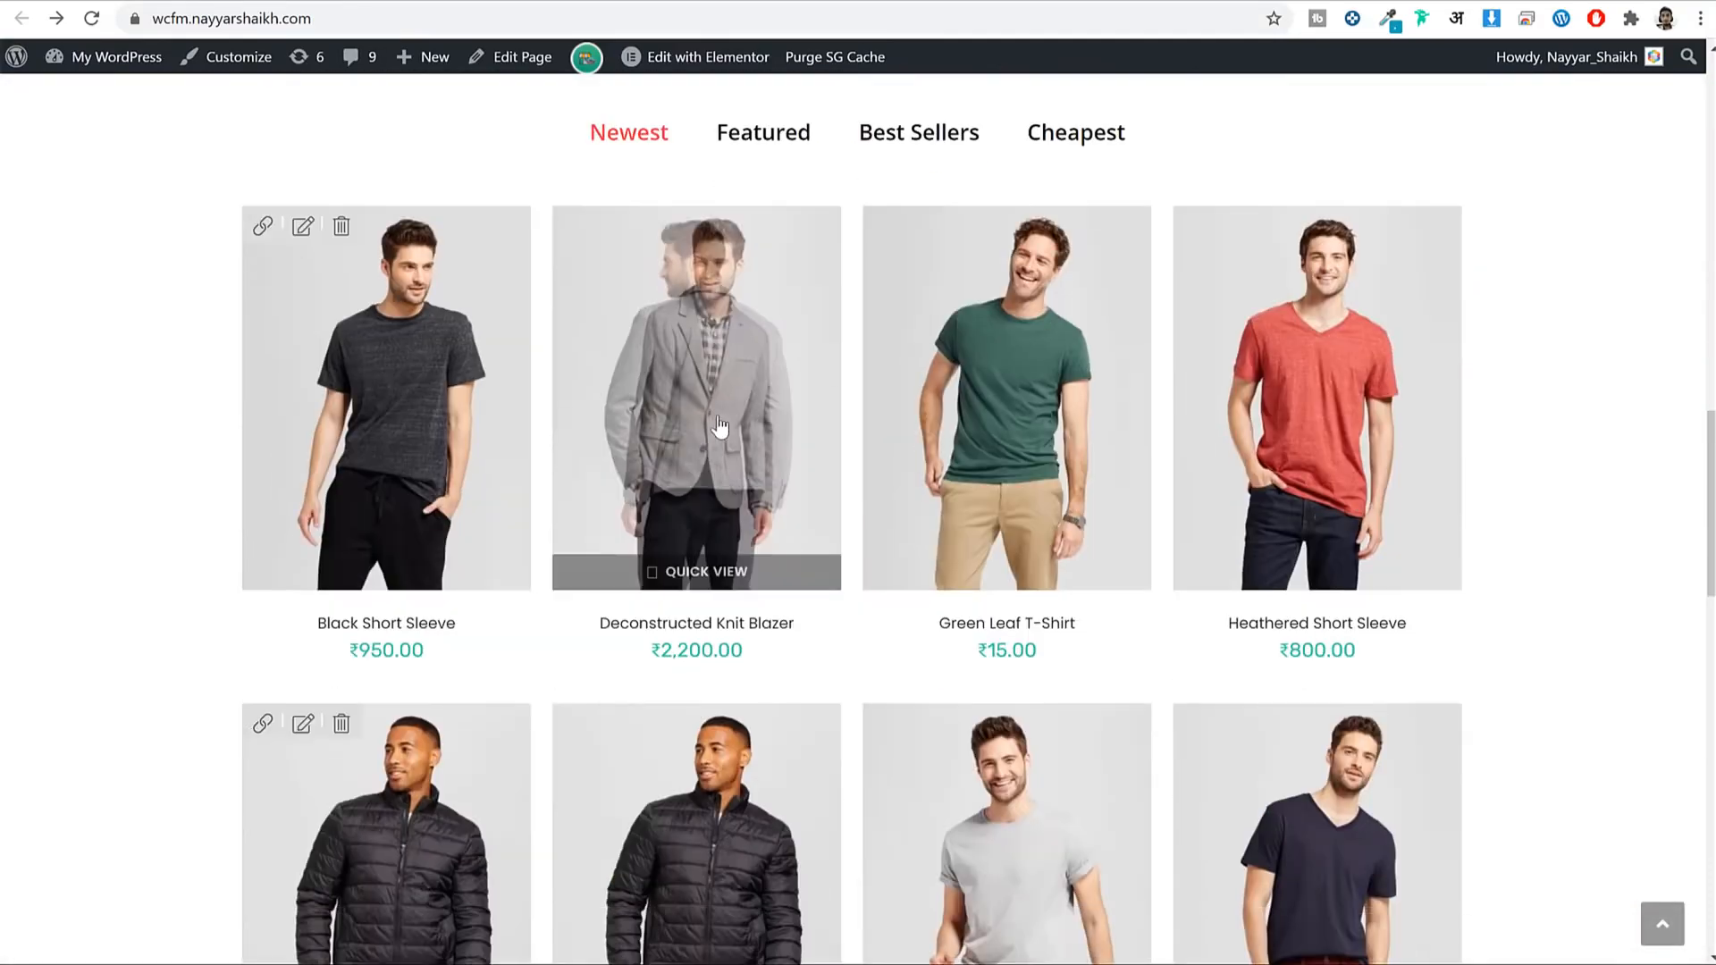
scroll(1006, 286, "up", 15)
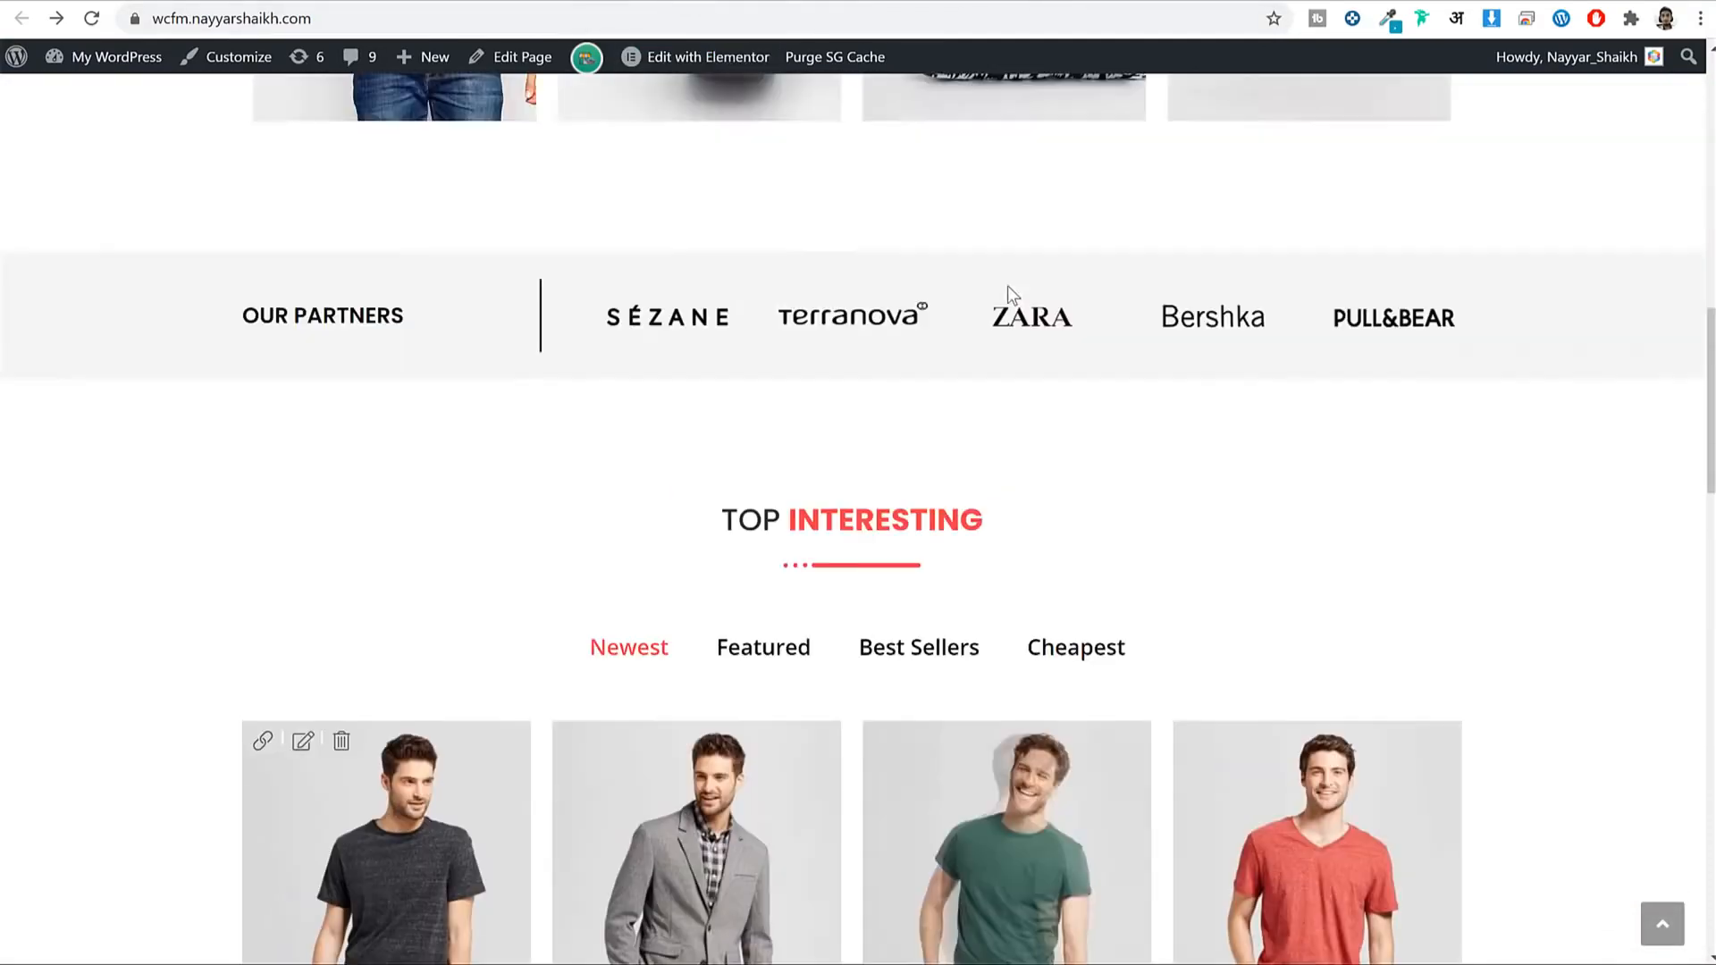
scroll(1408, 180, "up", 5)
mouse_move(1404, 143)
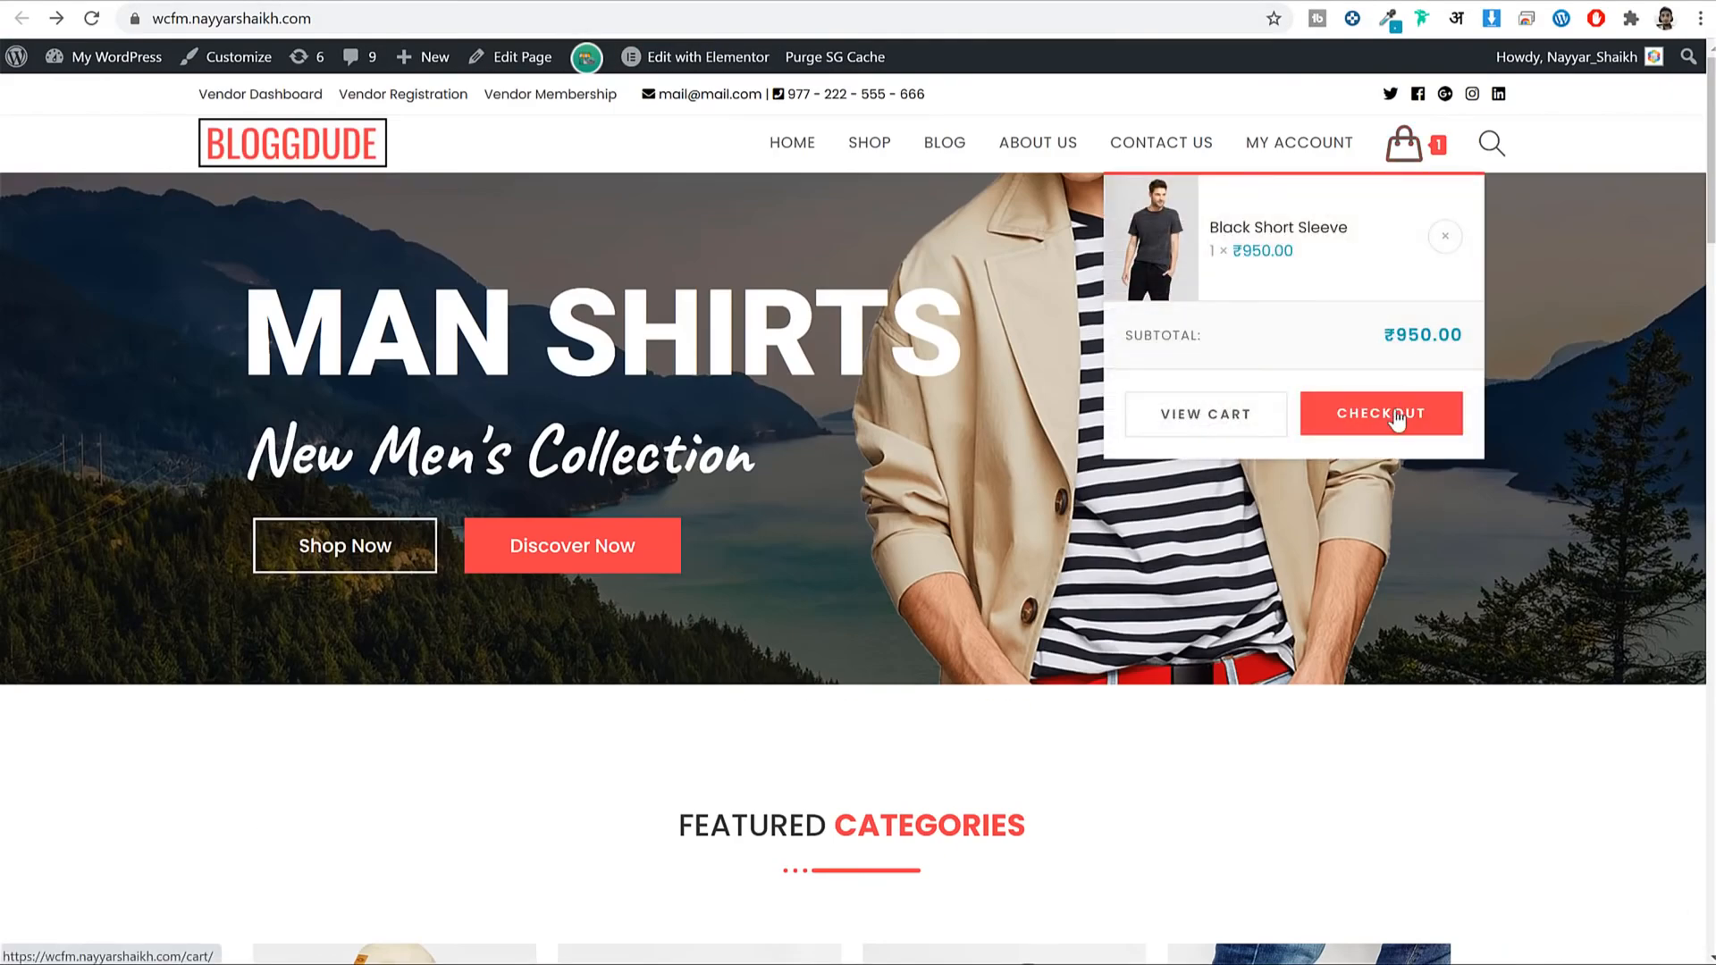
left_click(1397, 420)
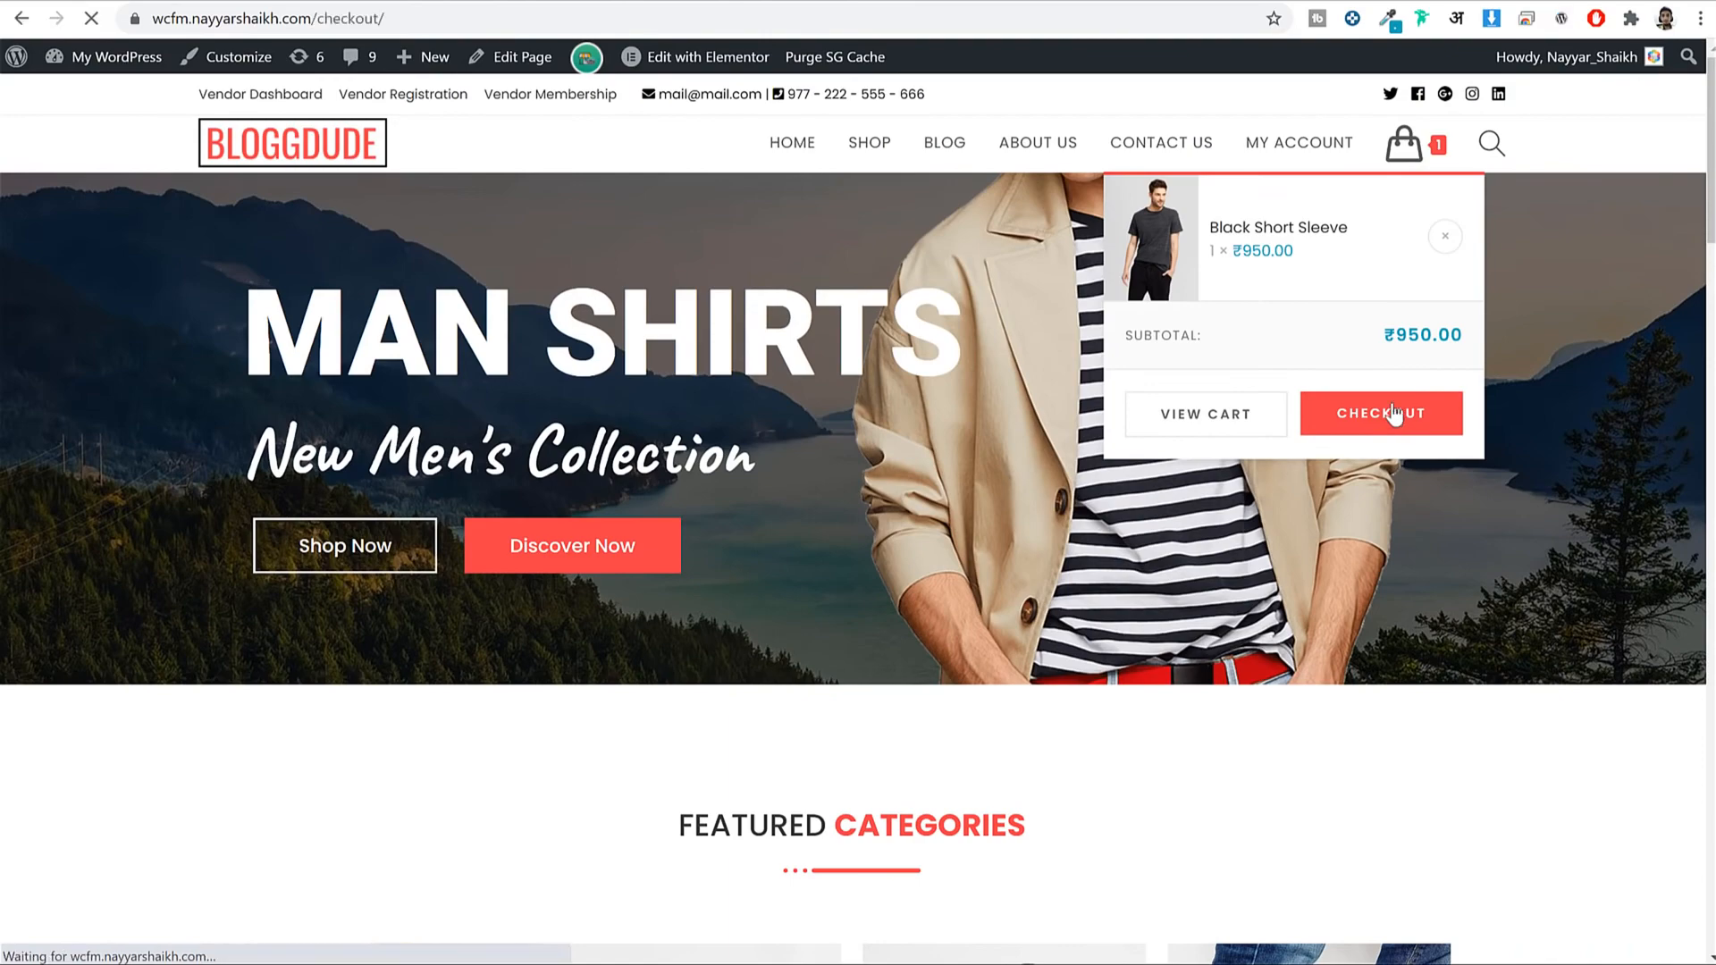
scroll(1467, 543, "down", 10)
scroll(1467, 544, "up", 8)
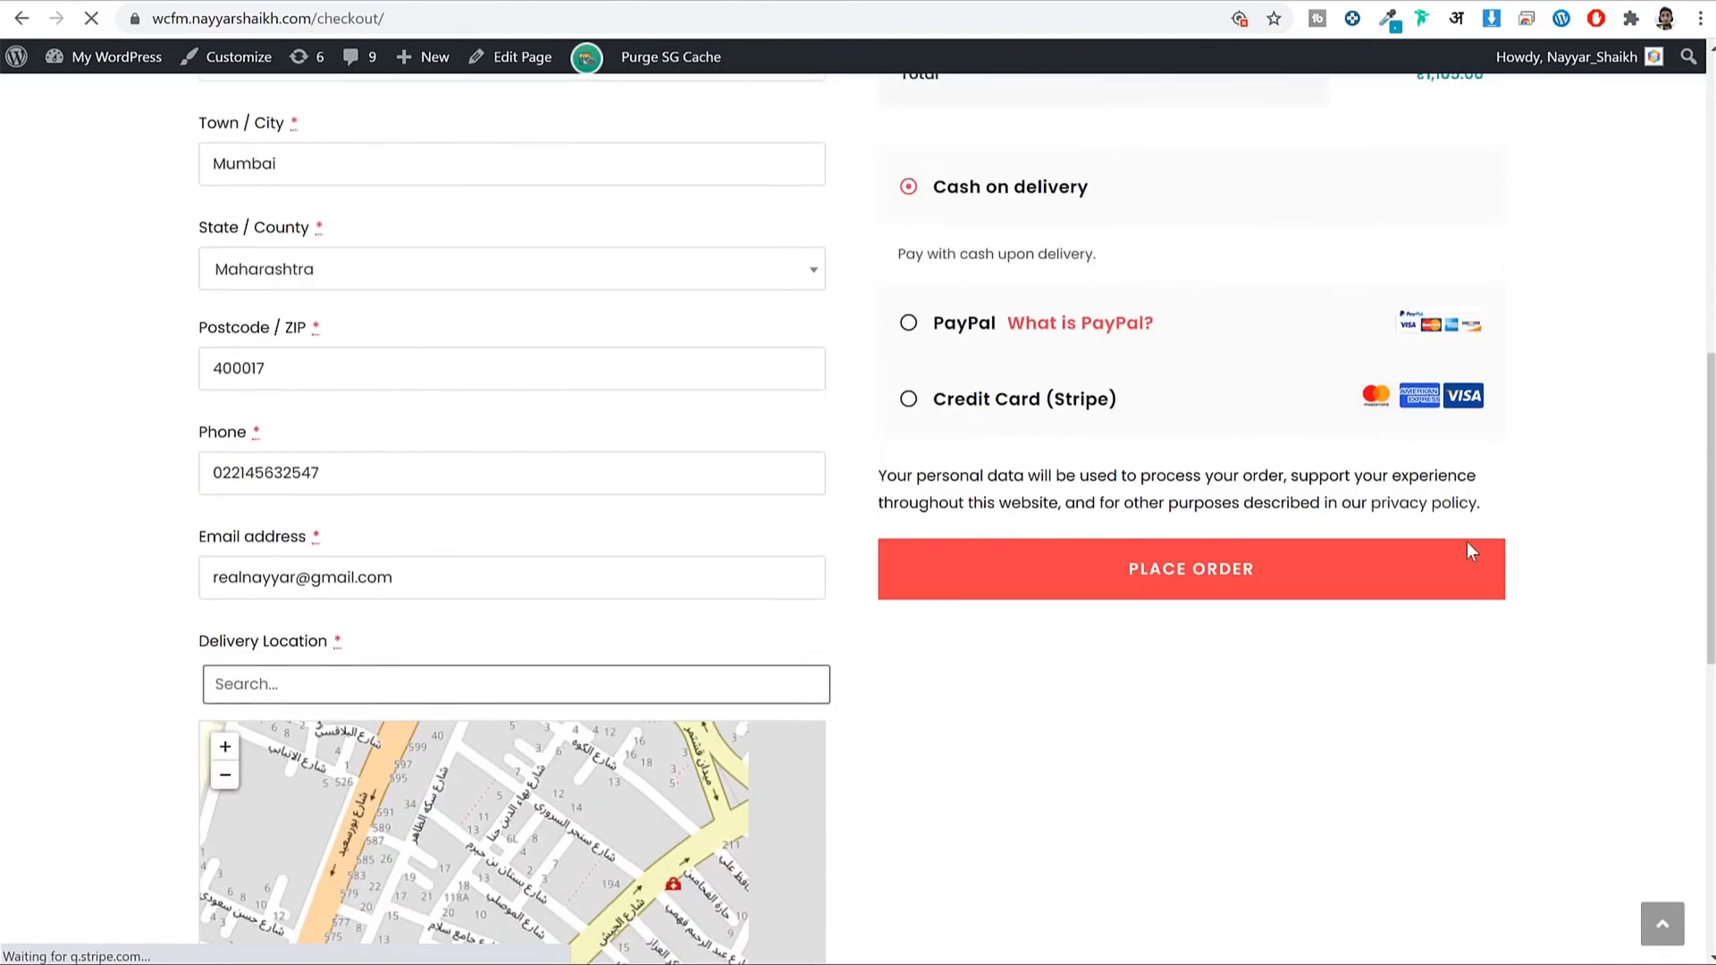
left_click(964, 554)
scroll(992, 626, "up", 1)
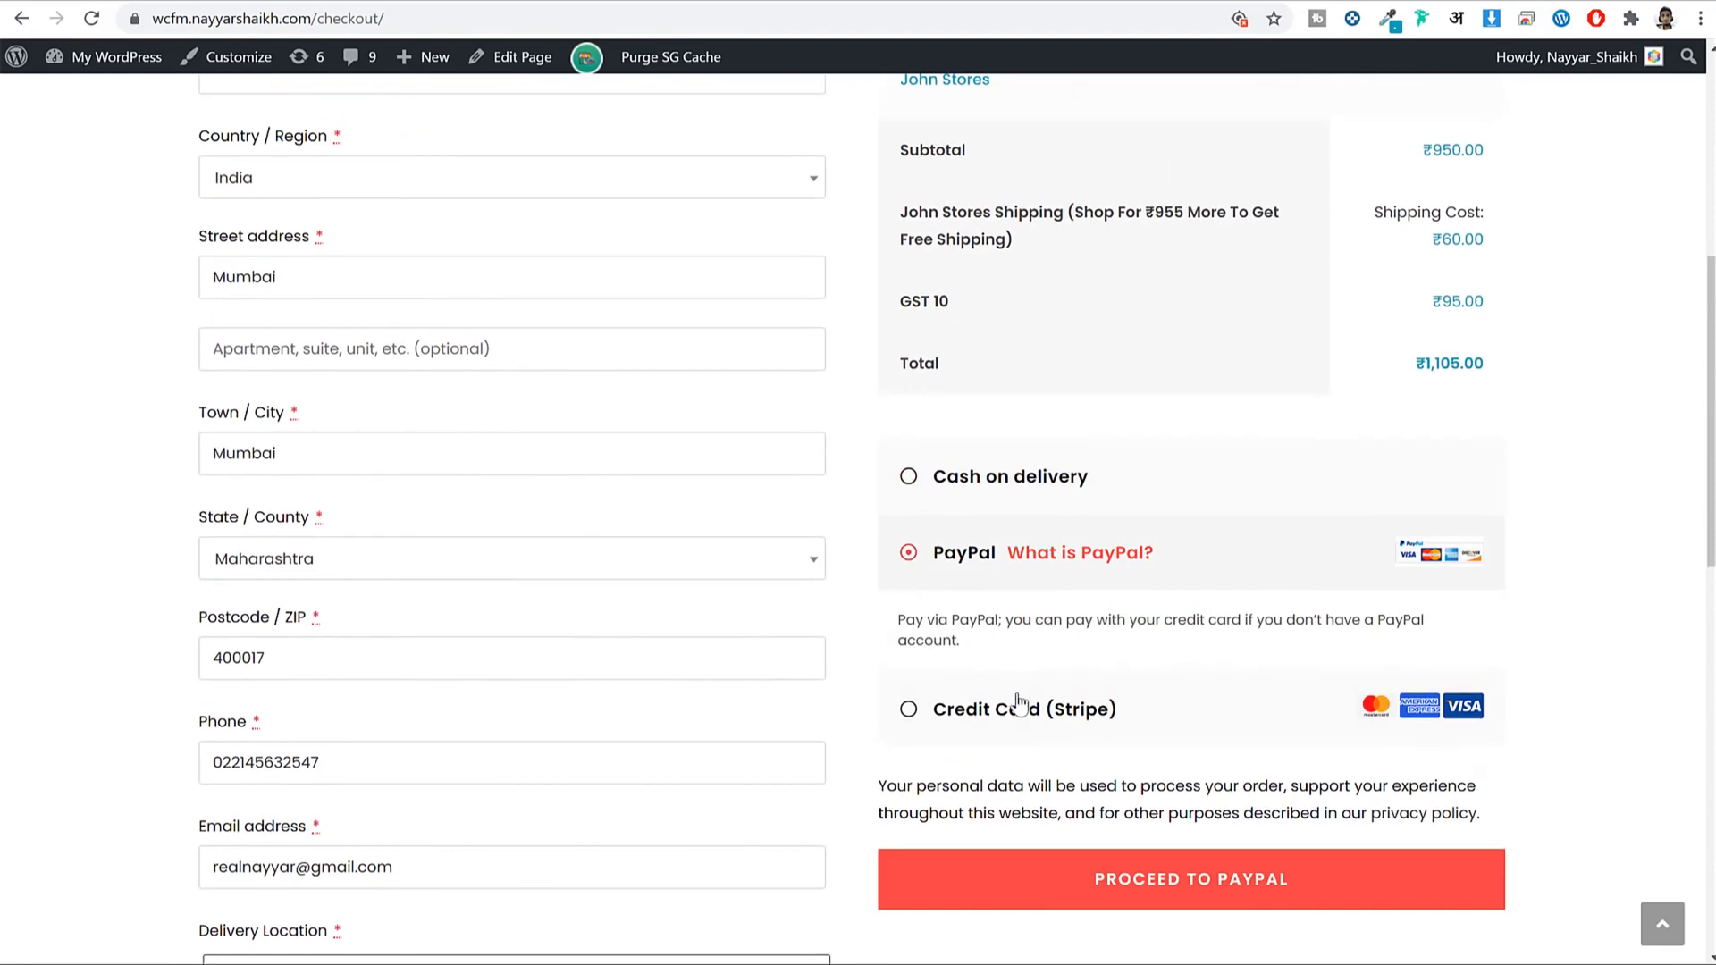
left_click(1070, 701)
scroll(1070, 701, "down", 5)
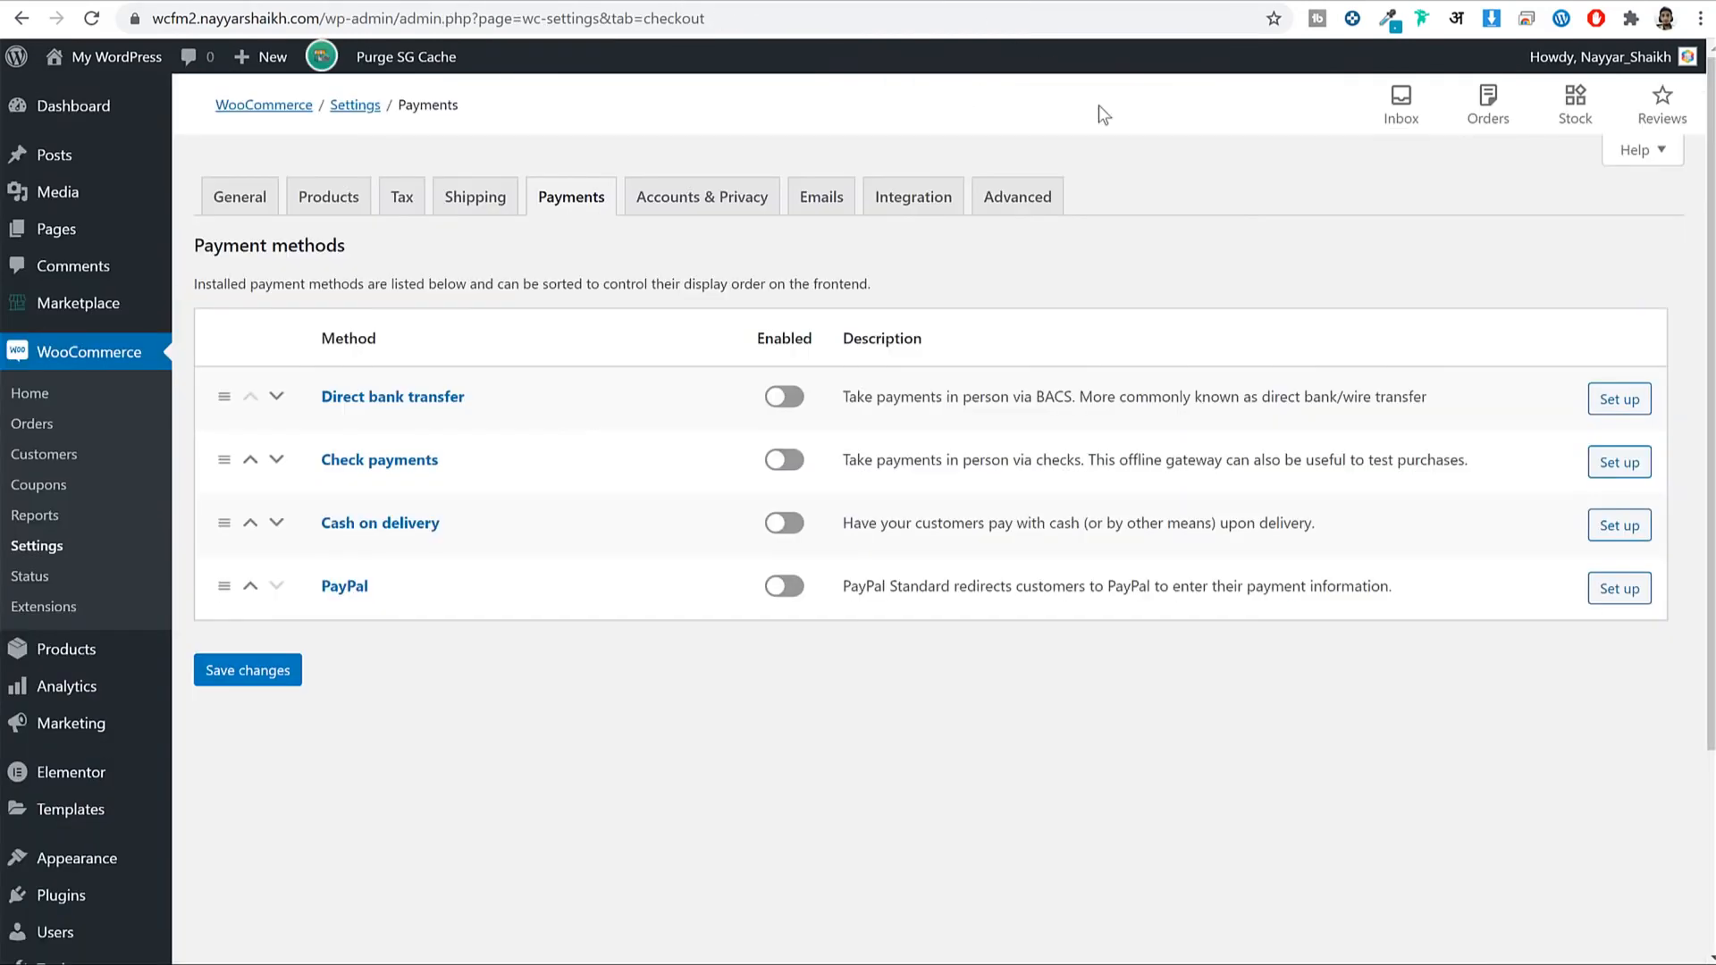
Switch on Cash on delivery and PayPal in the payment methods list and save.
left_click(784, 523)
left_click(788, 588)
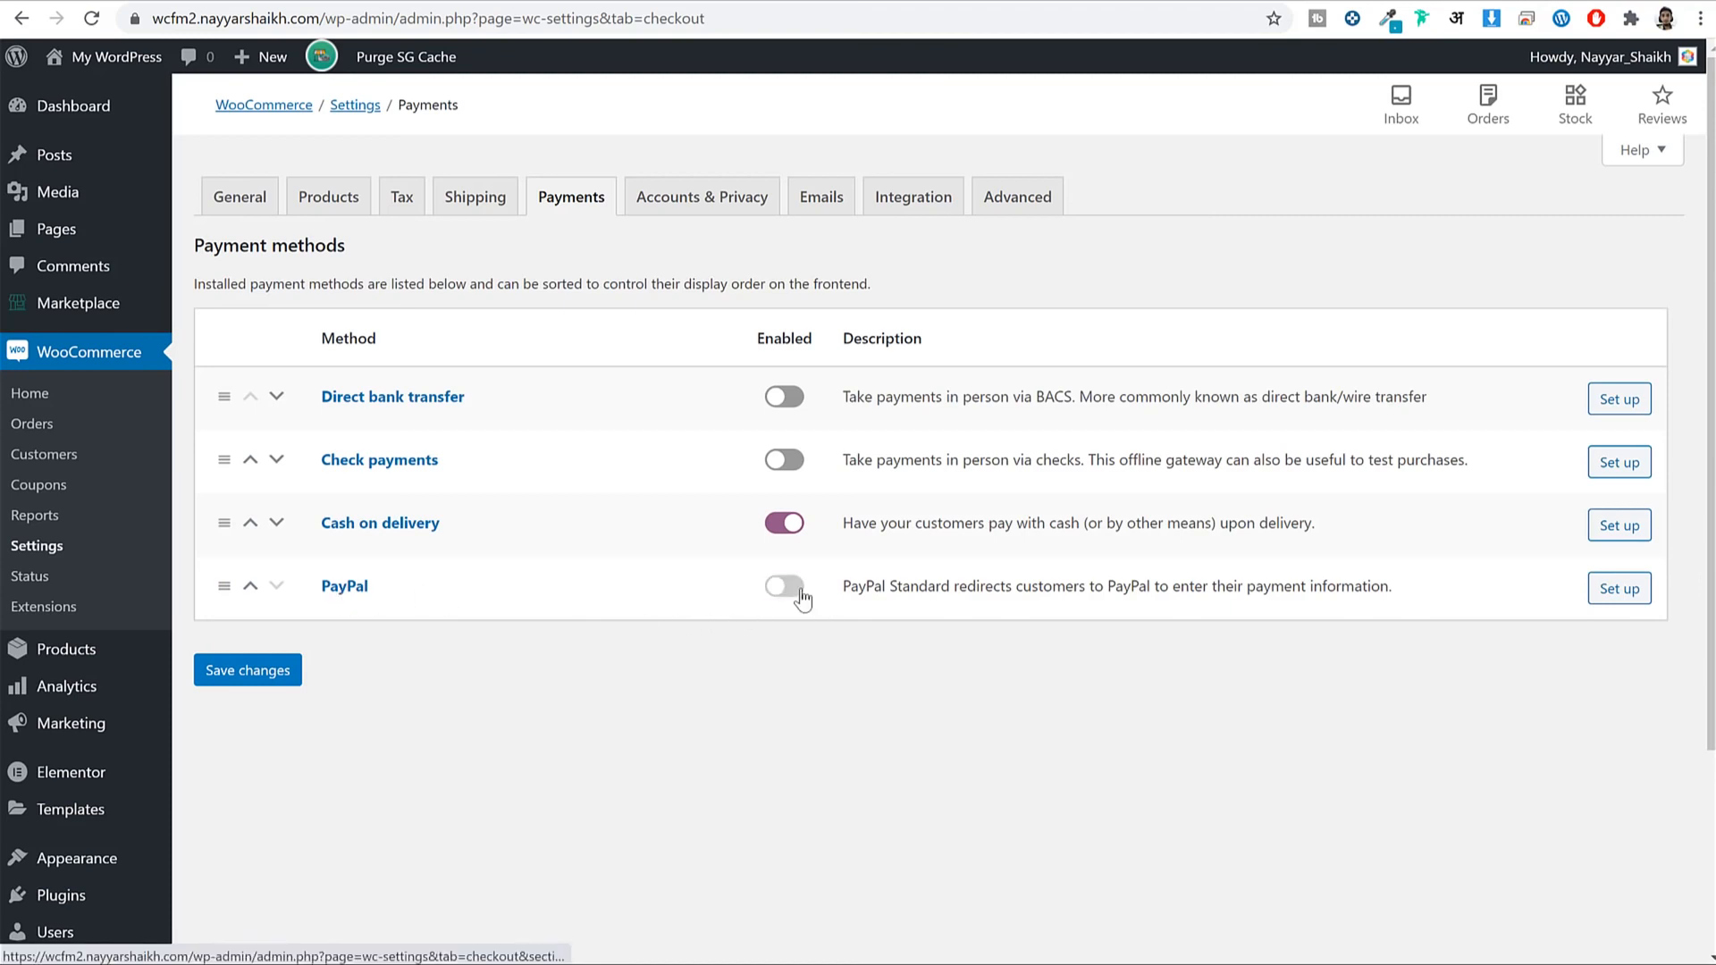
left_click(239, 681)
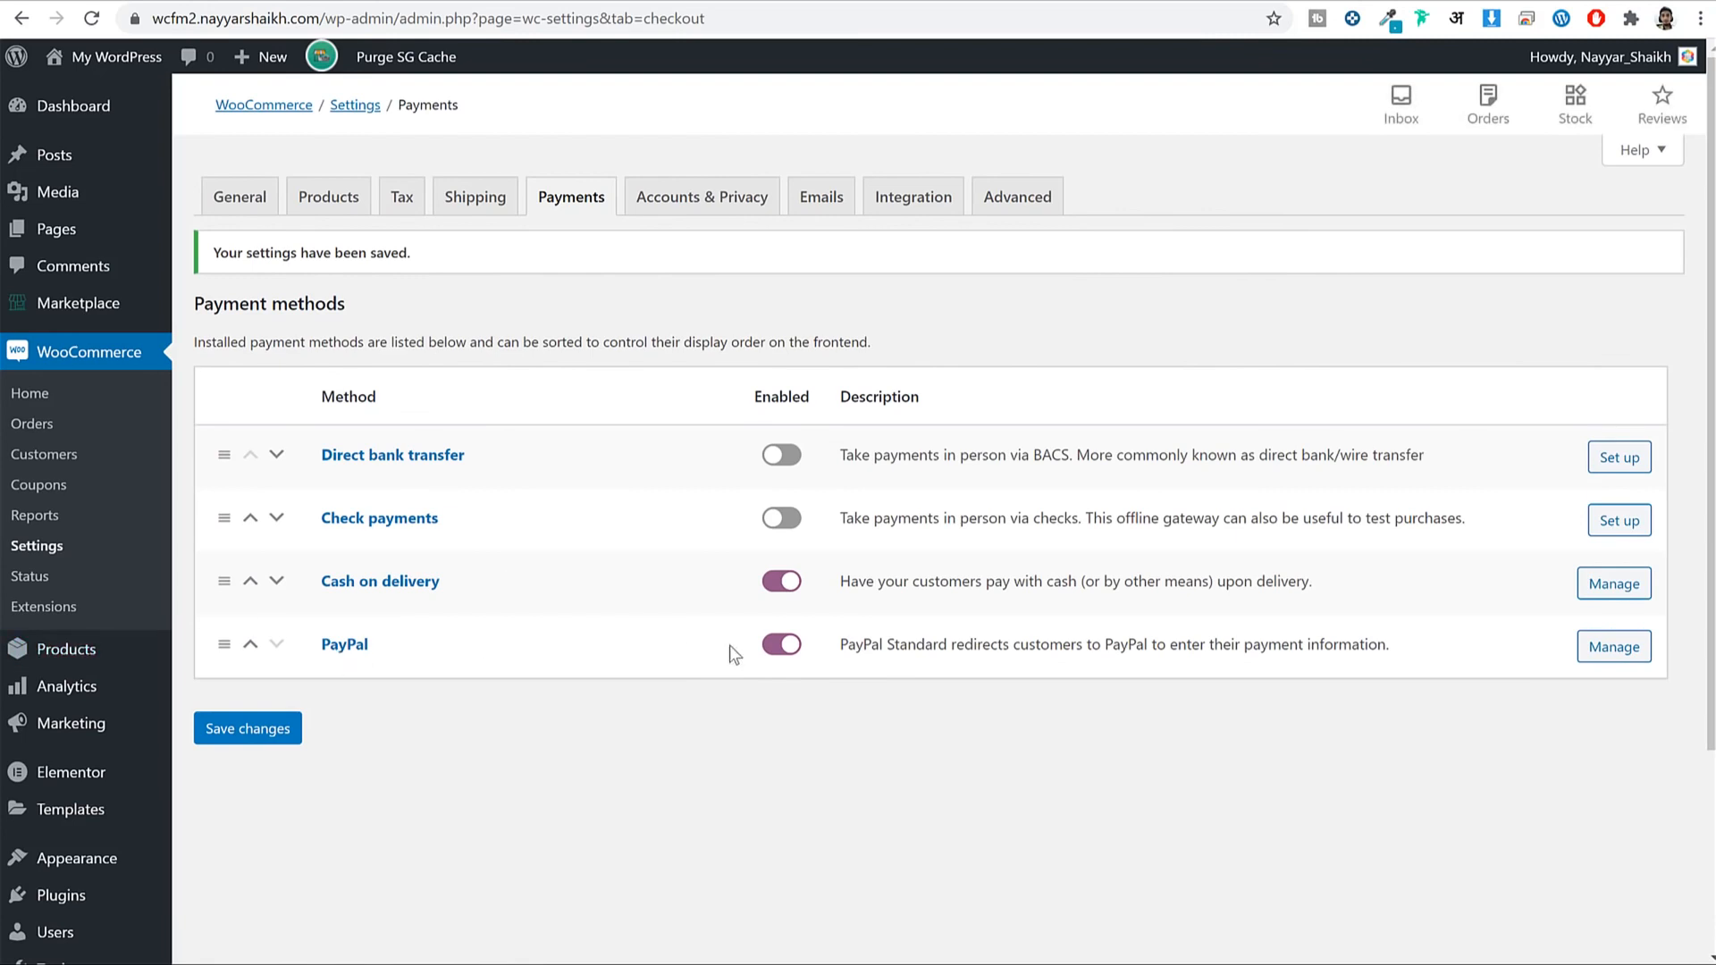
left_click_drag(399, 652, 321, 645)
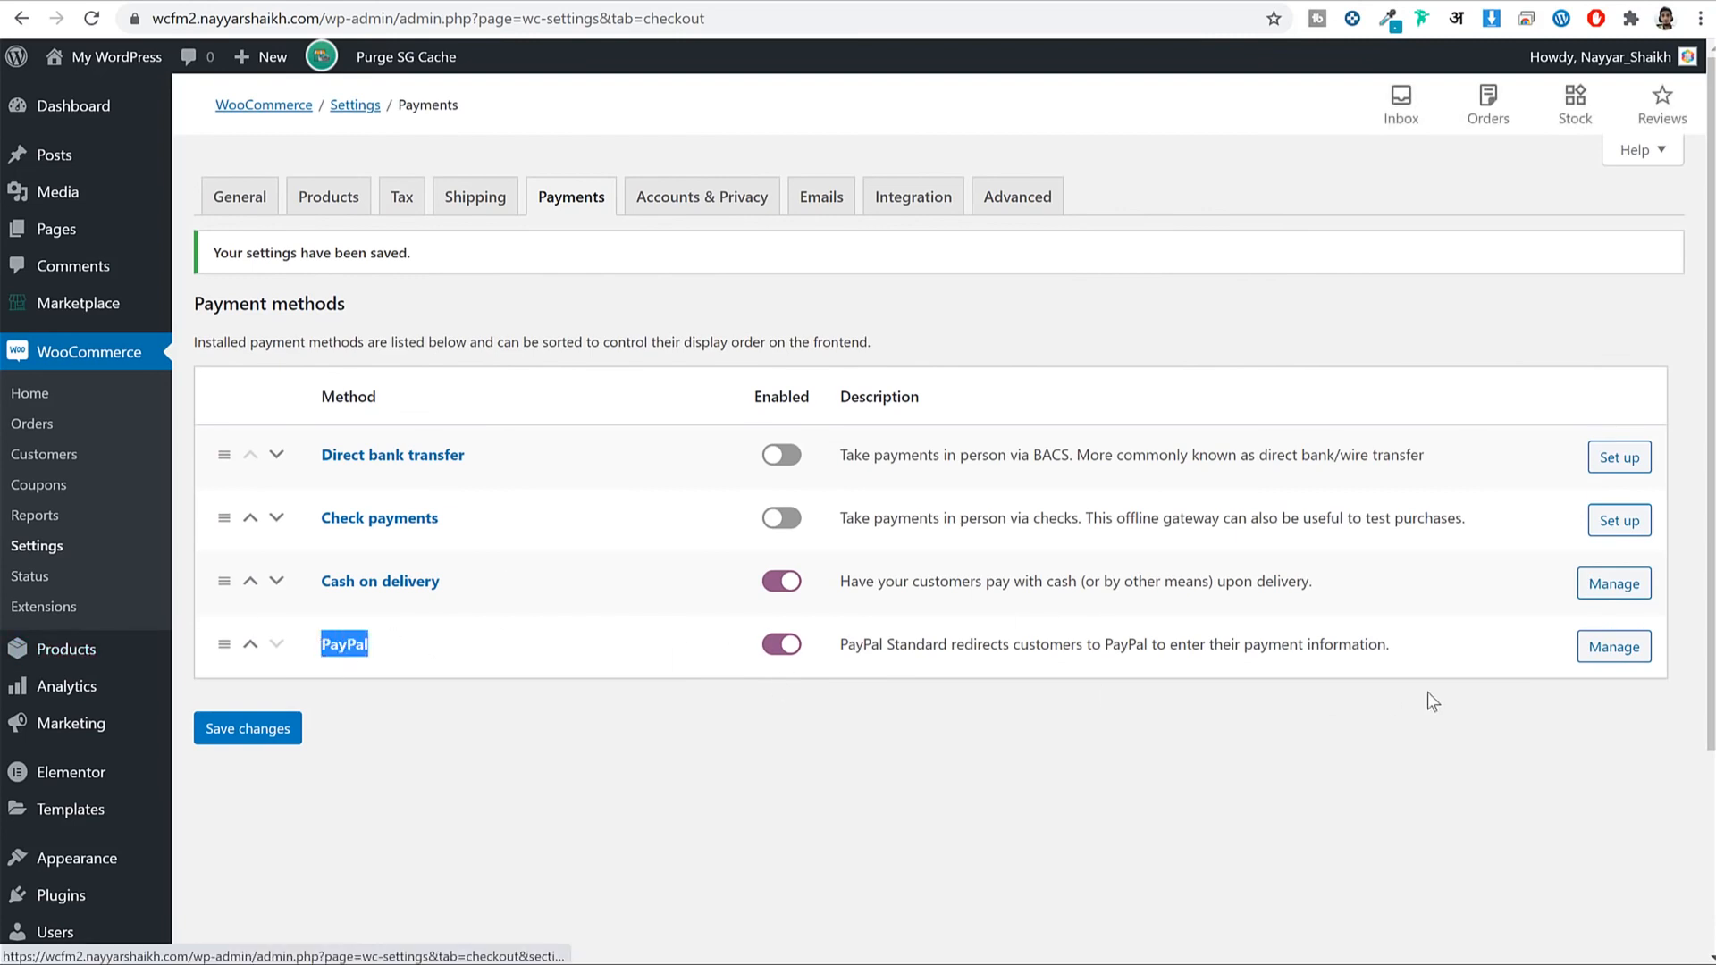
left_click(1608, 662)
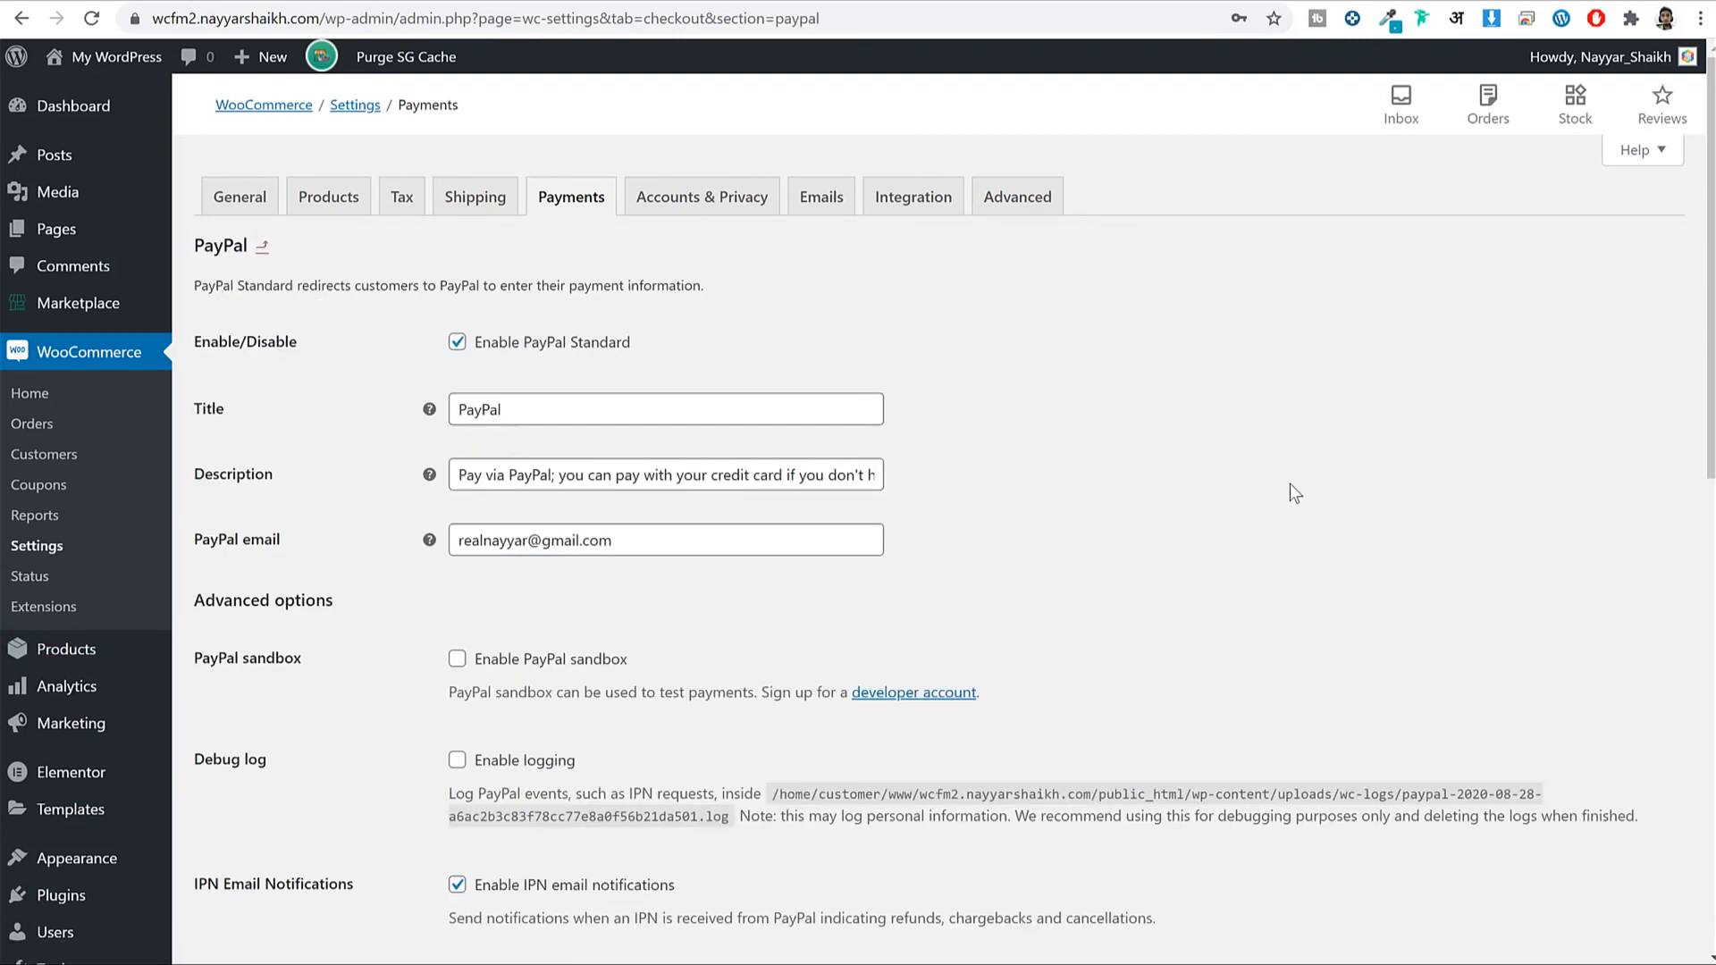
Inspect the PayPal email value on the PayPal Standard settings page.
scroll(1289, 484, "down", 1)
left_click_drag(286, 443, 640, 432)
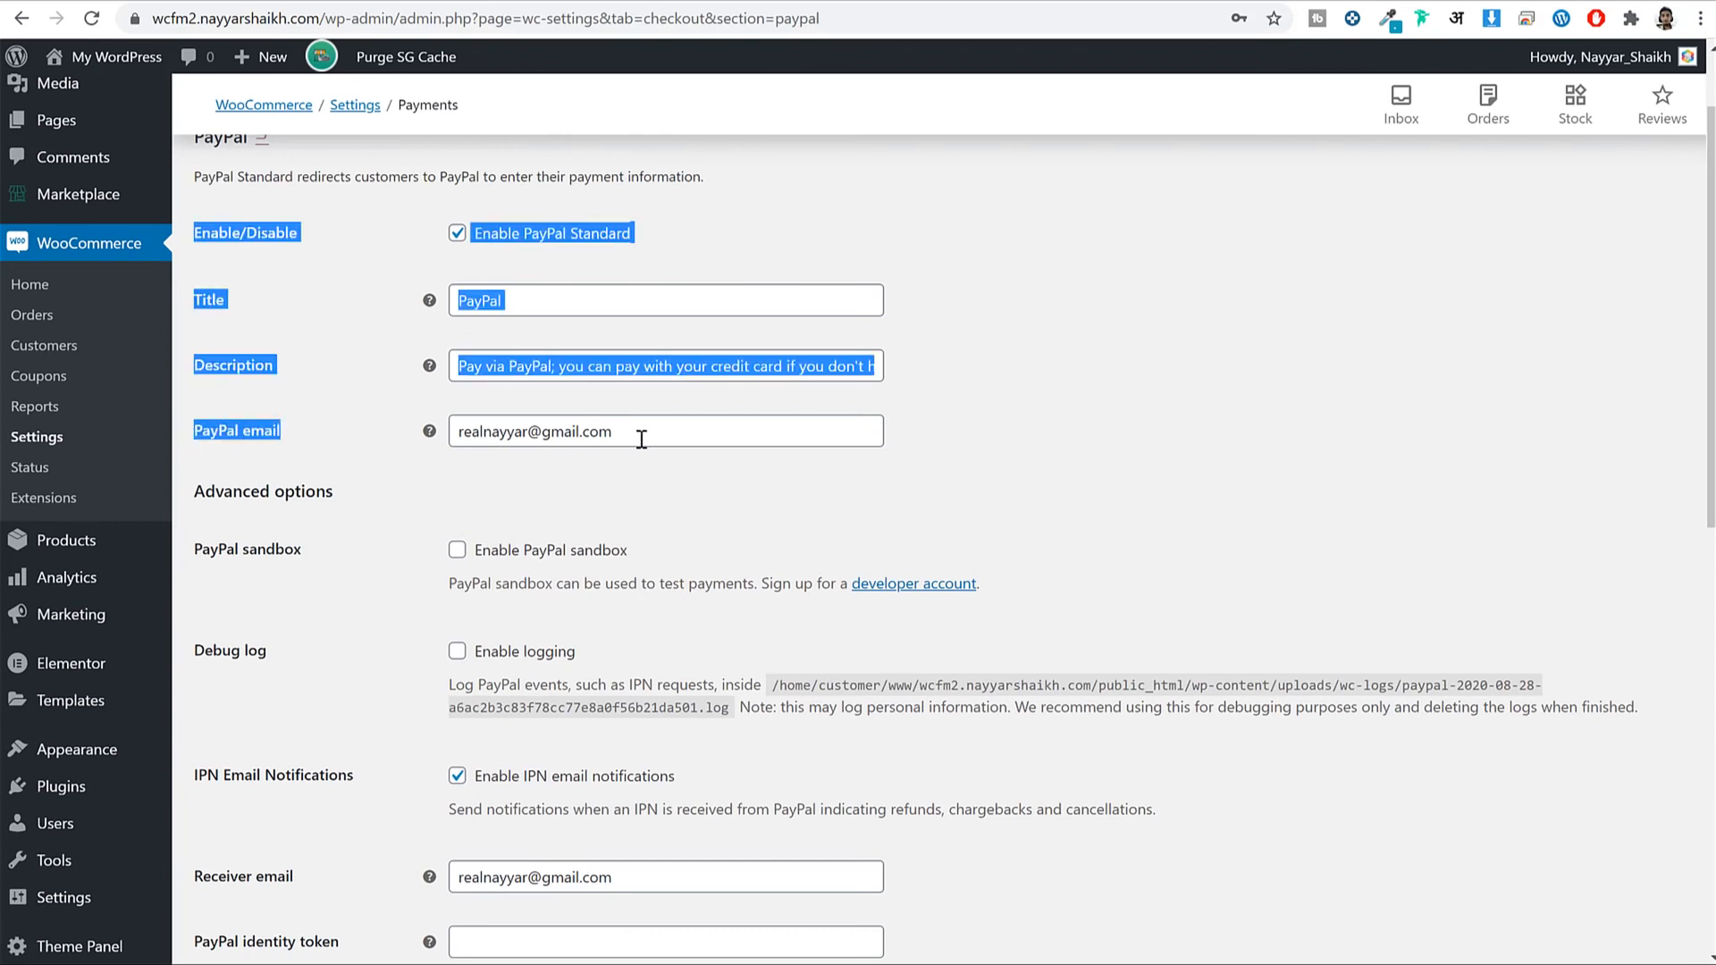
triple_click(640, 432)
left_click(660, 447)
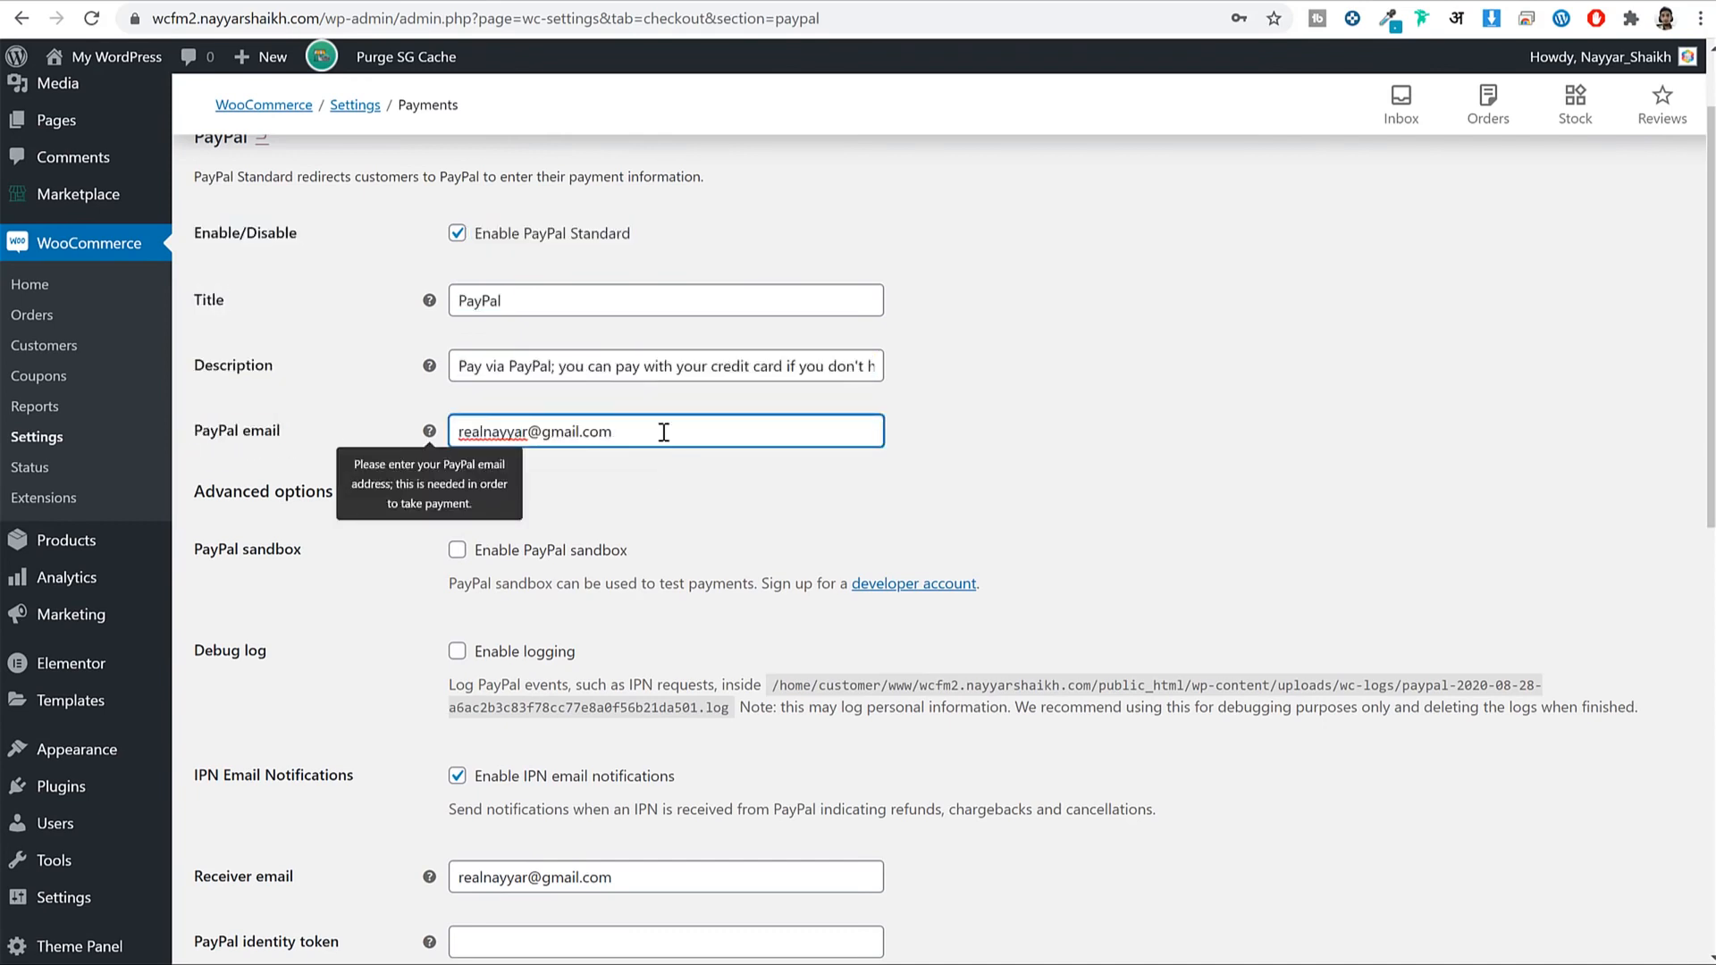
triple_click(663, 431)
left_click(694, 465)
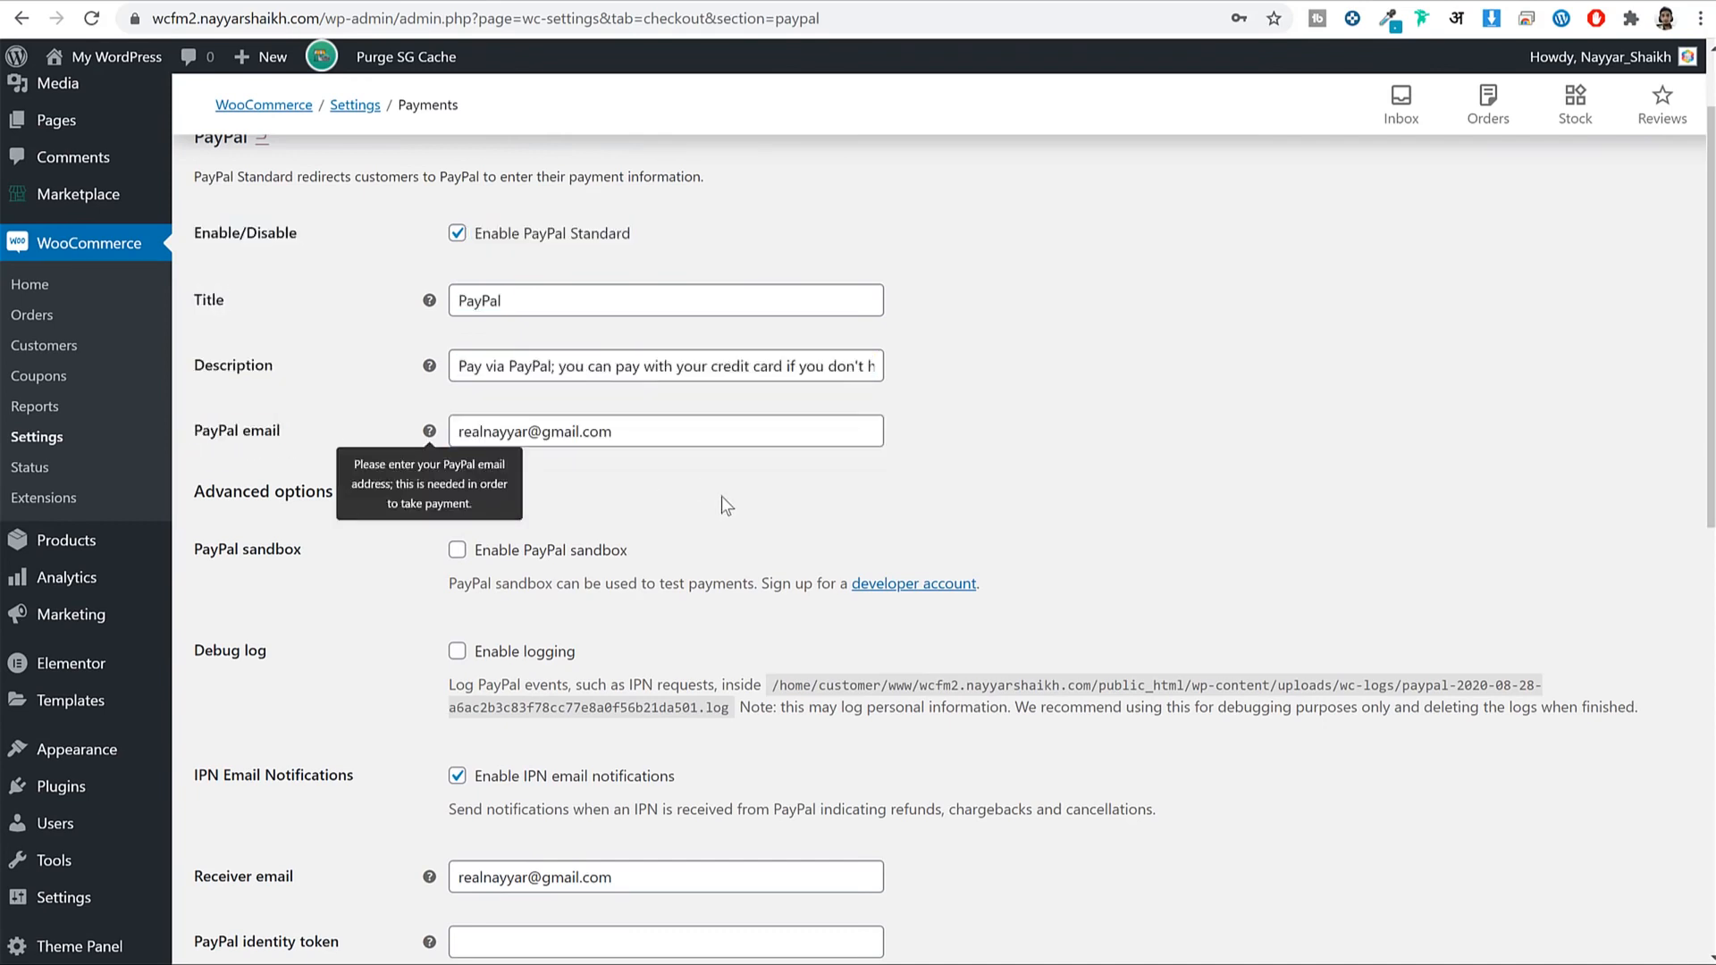
triple_click(500, 431)
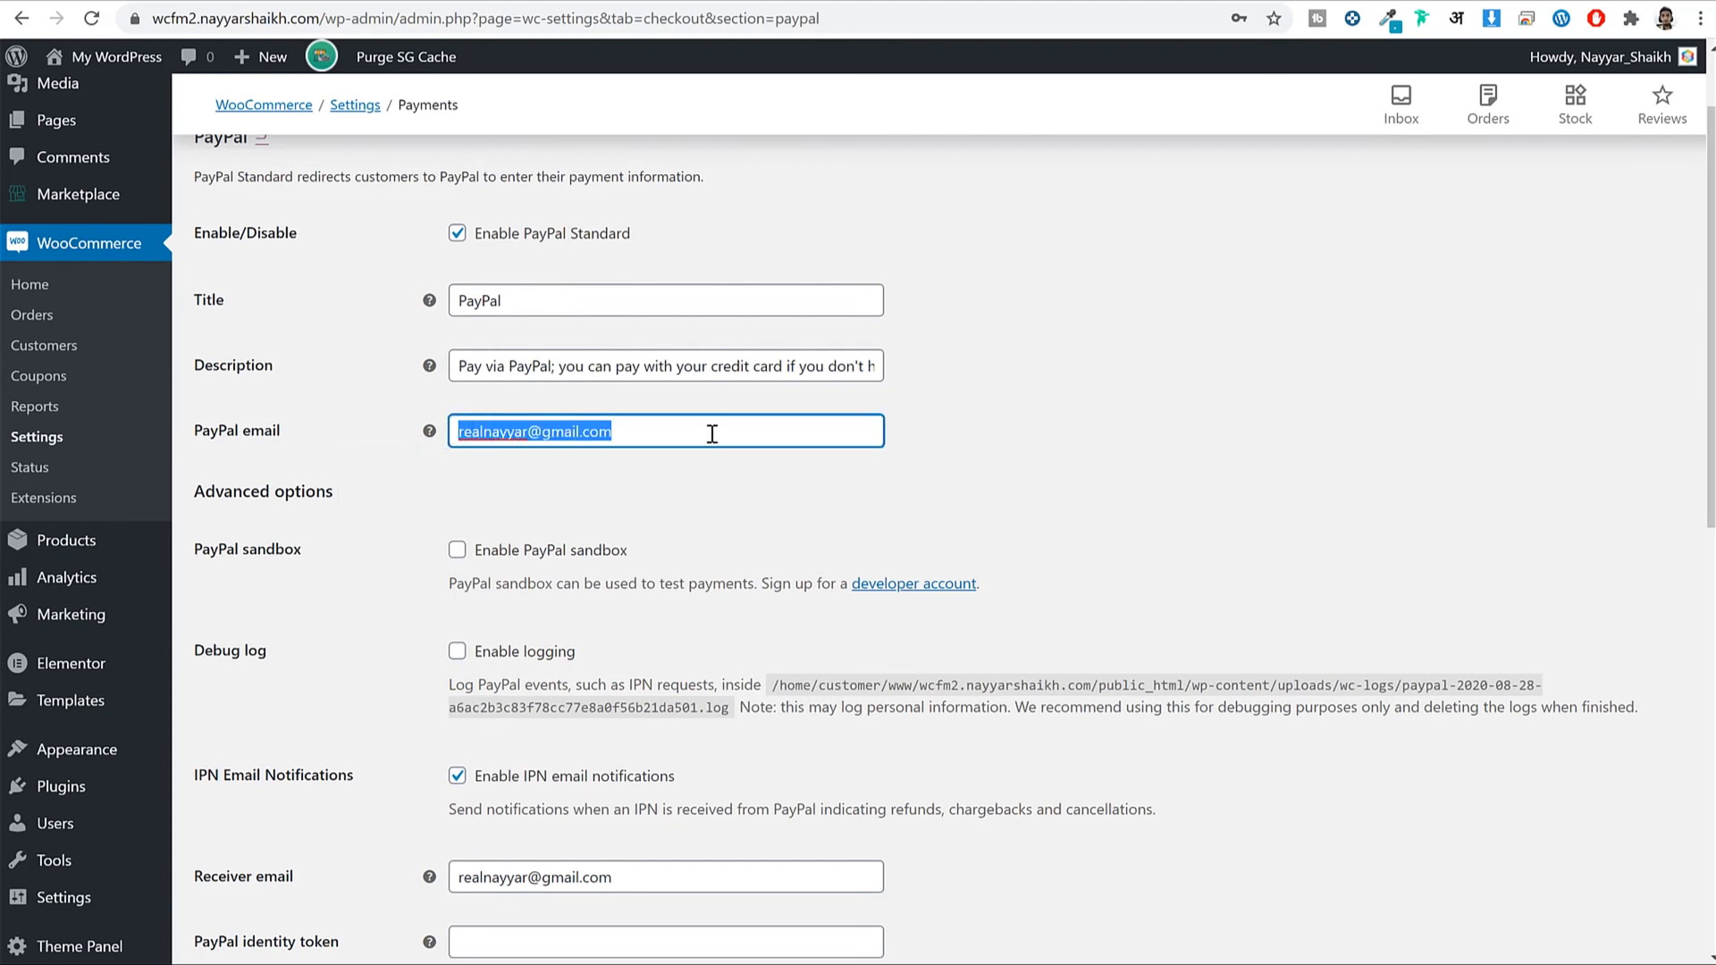
double_click(669, 445)
triple_click(670, 444)
Check the Live API username, password and signature fields.
scroll(1221, 375, "down", 10)
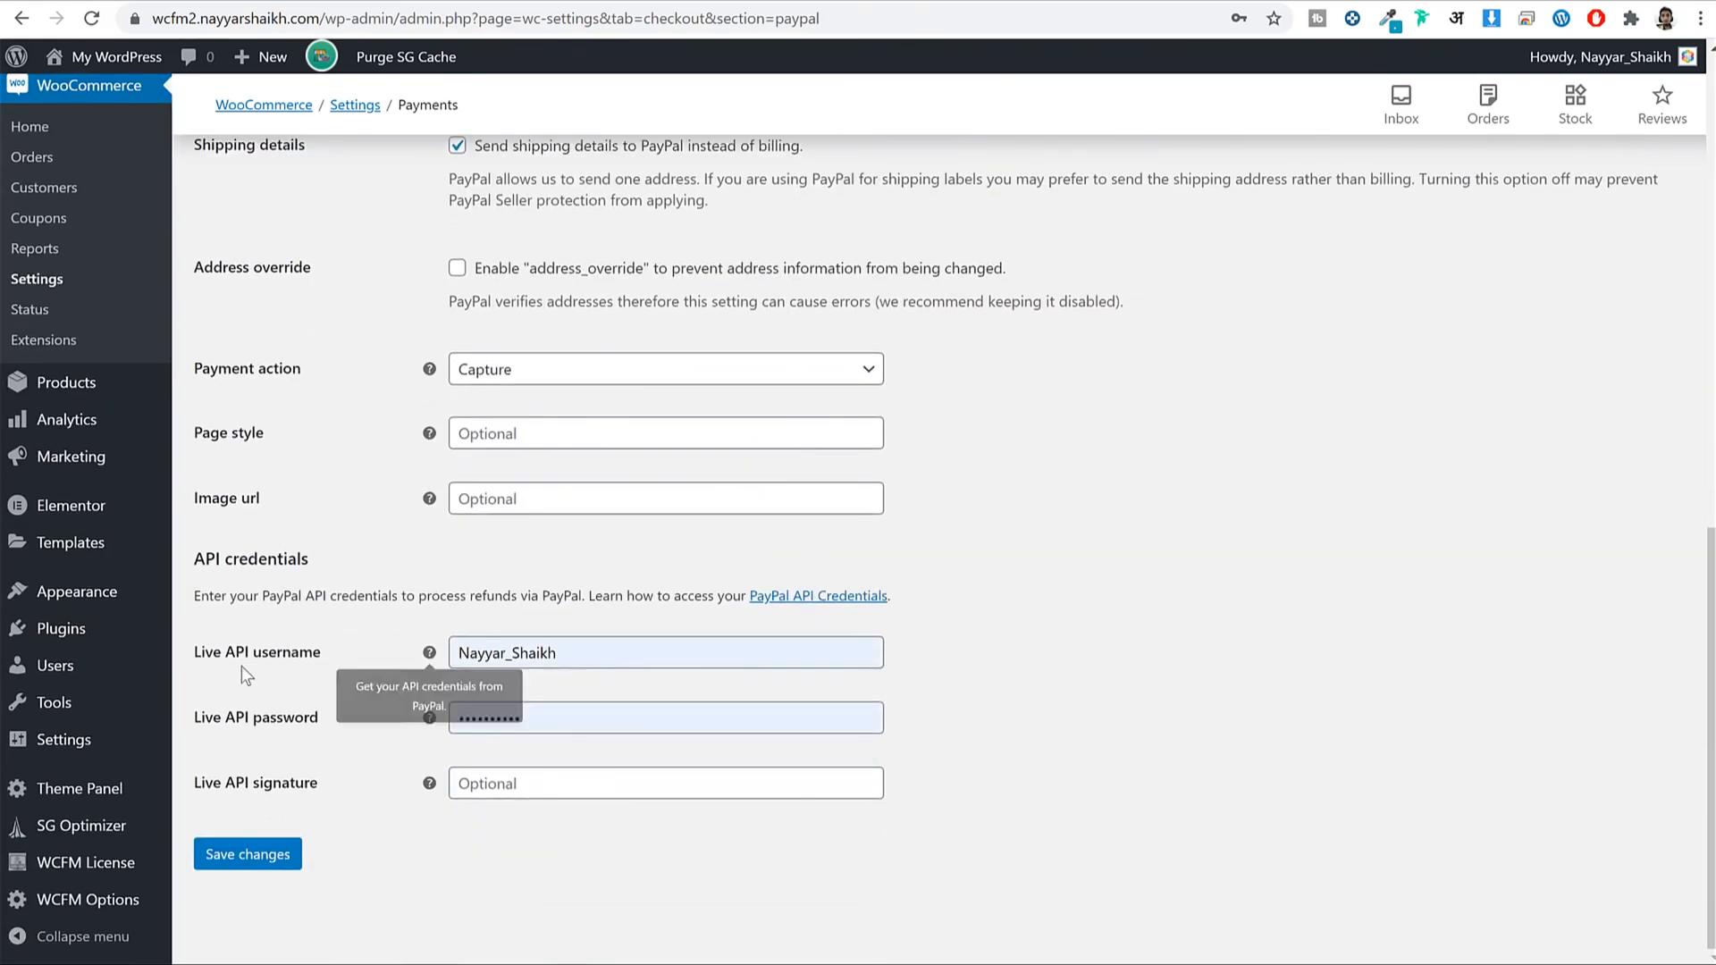
mouse_move(194, 651)
left_mouse_down()
mouse_move(328, 726)
mouse_move(330, 774)
left_mouse_up()
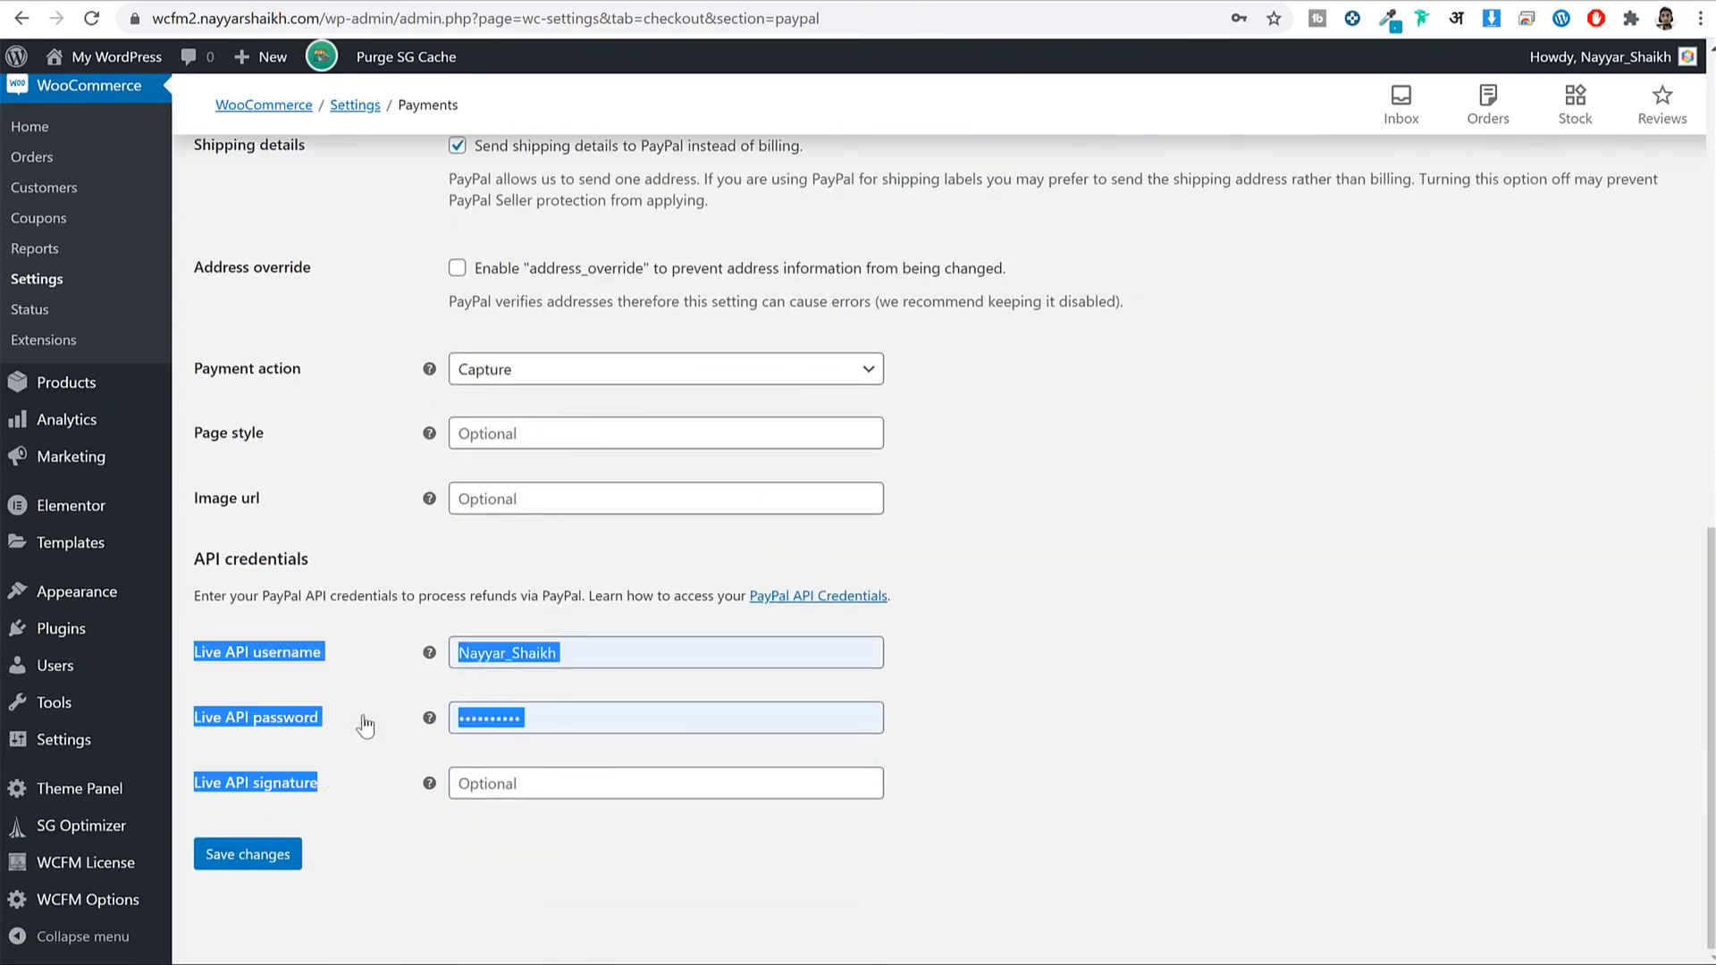
left_click(261, 667)
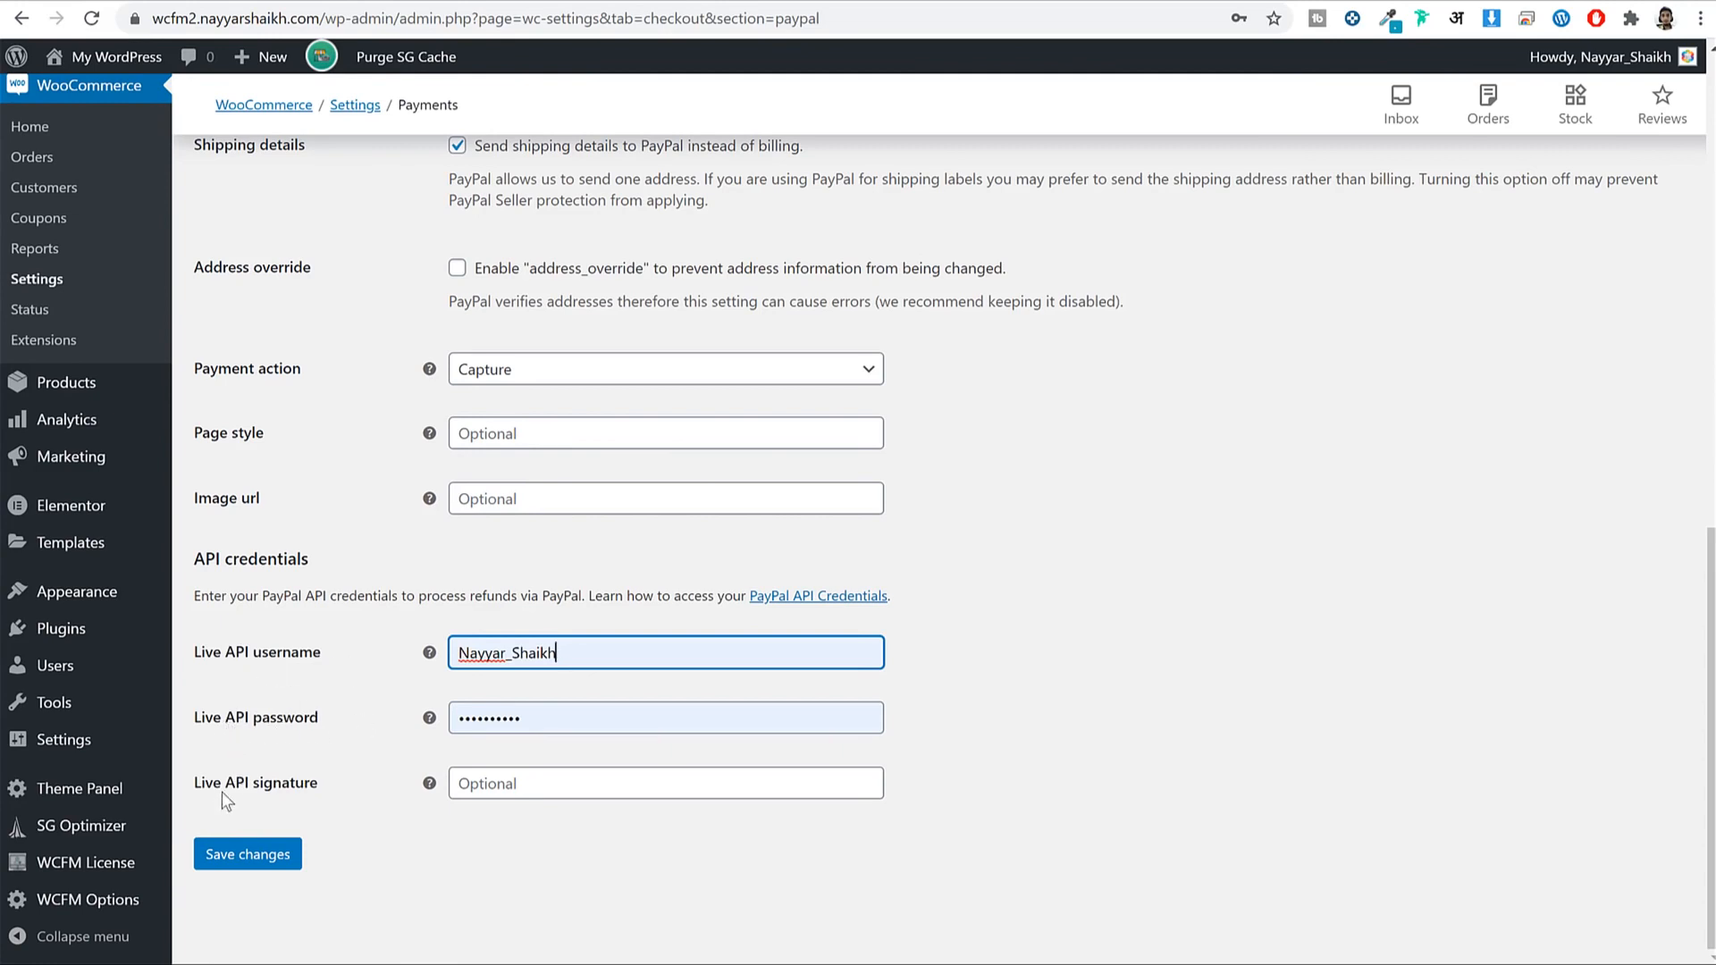
left_click_drag(221, 792, 324, 784)
left_click(1292, 598)
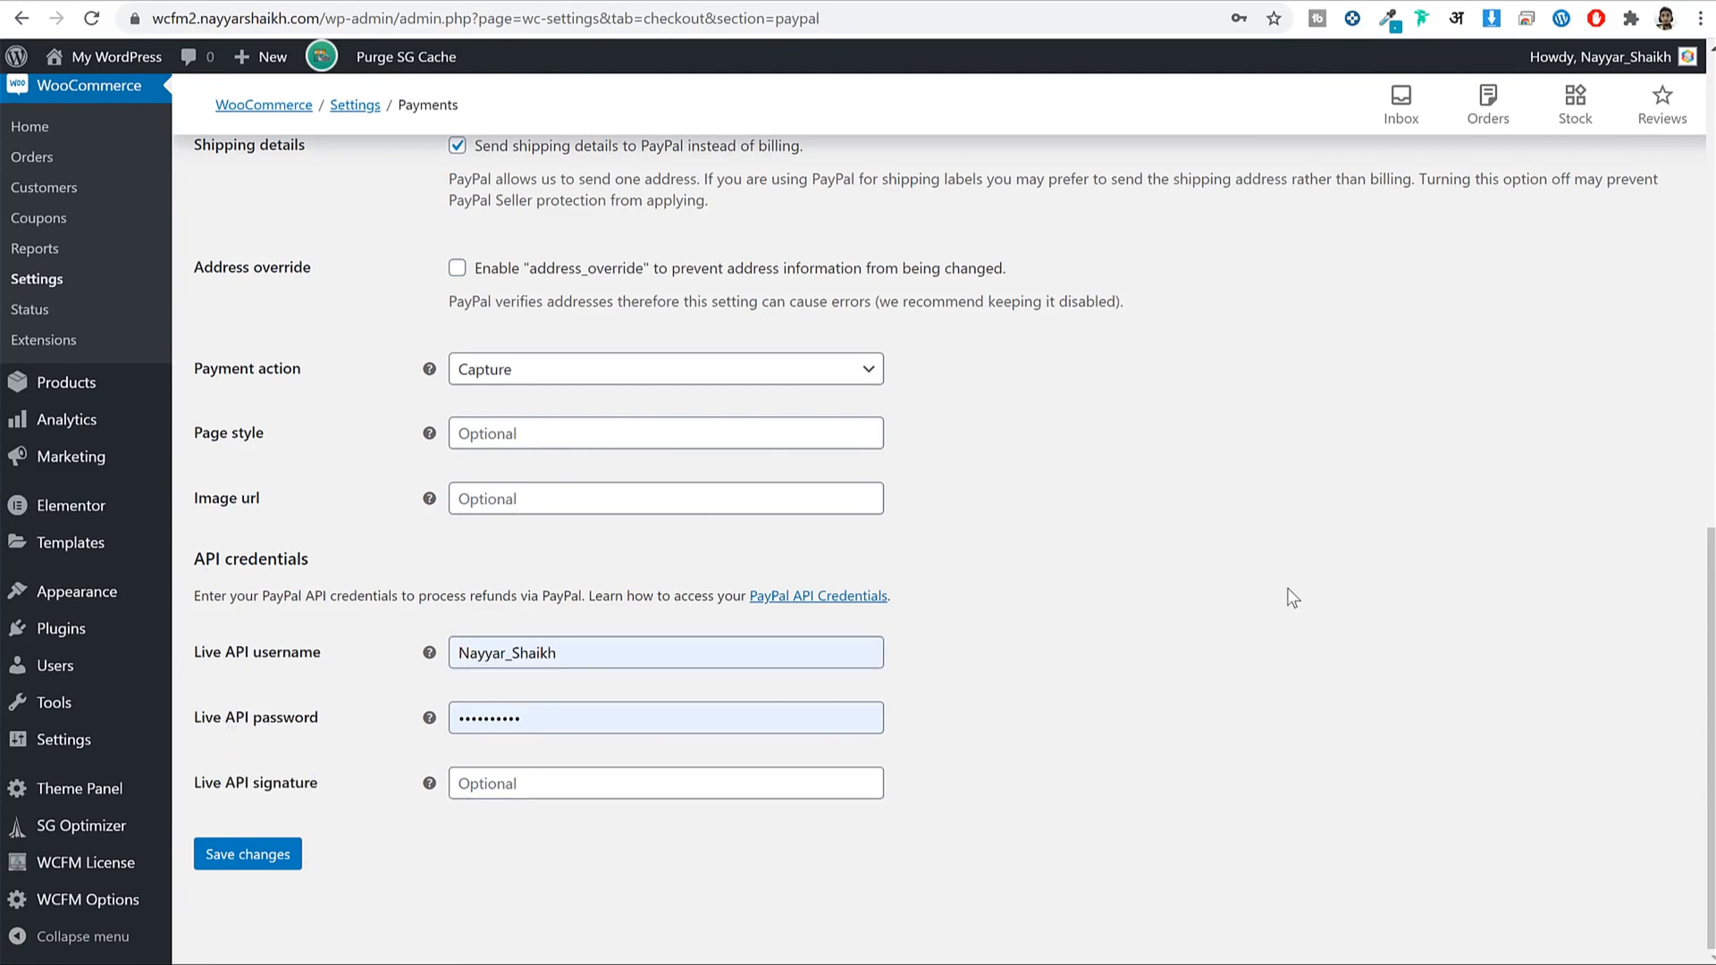
In a new browser tab, load the PayPal API credentials page from the pasted address.
key("ctrl+t")
type("paypal.com")
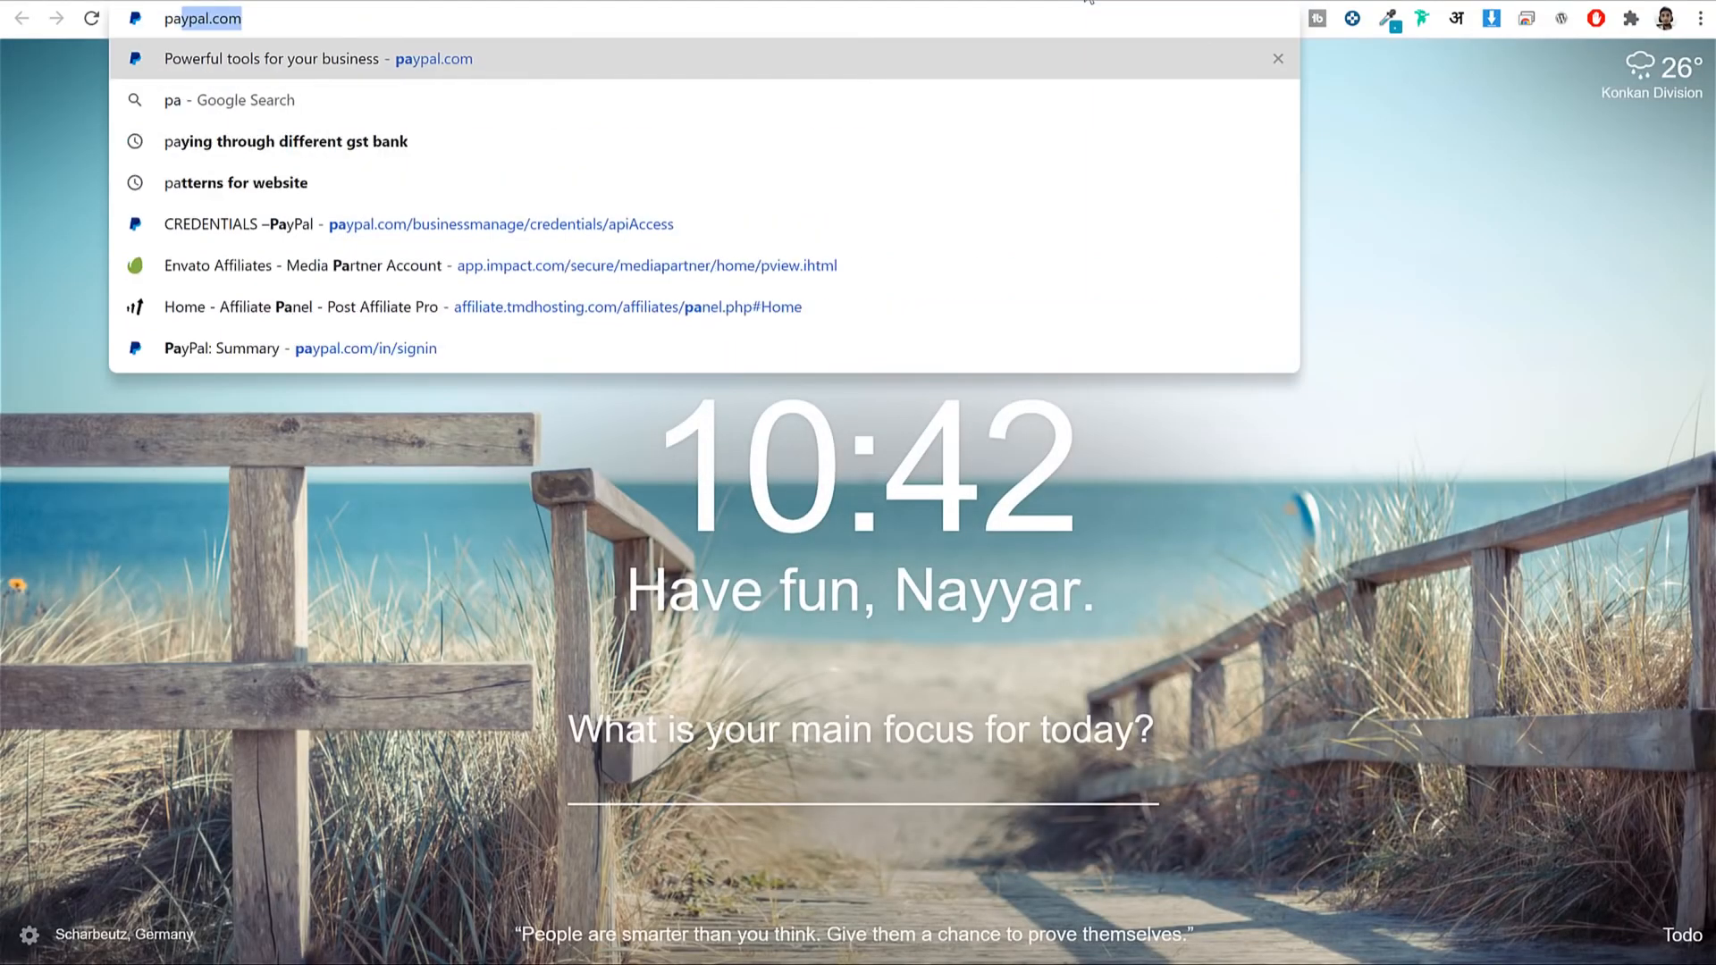
key("Return")
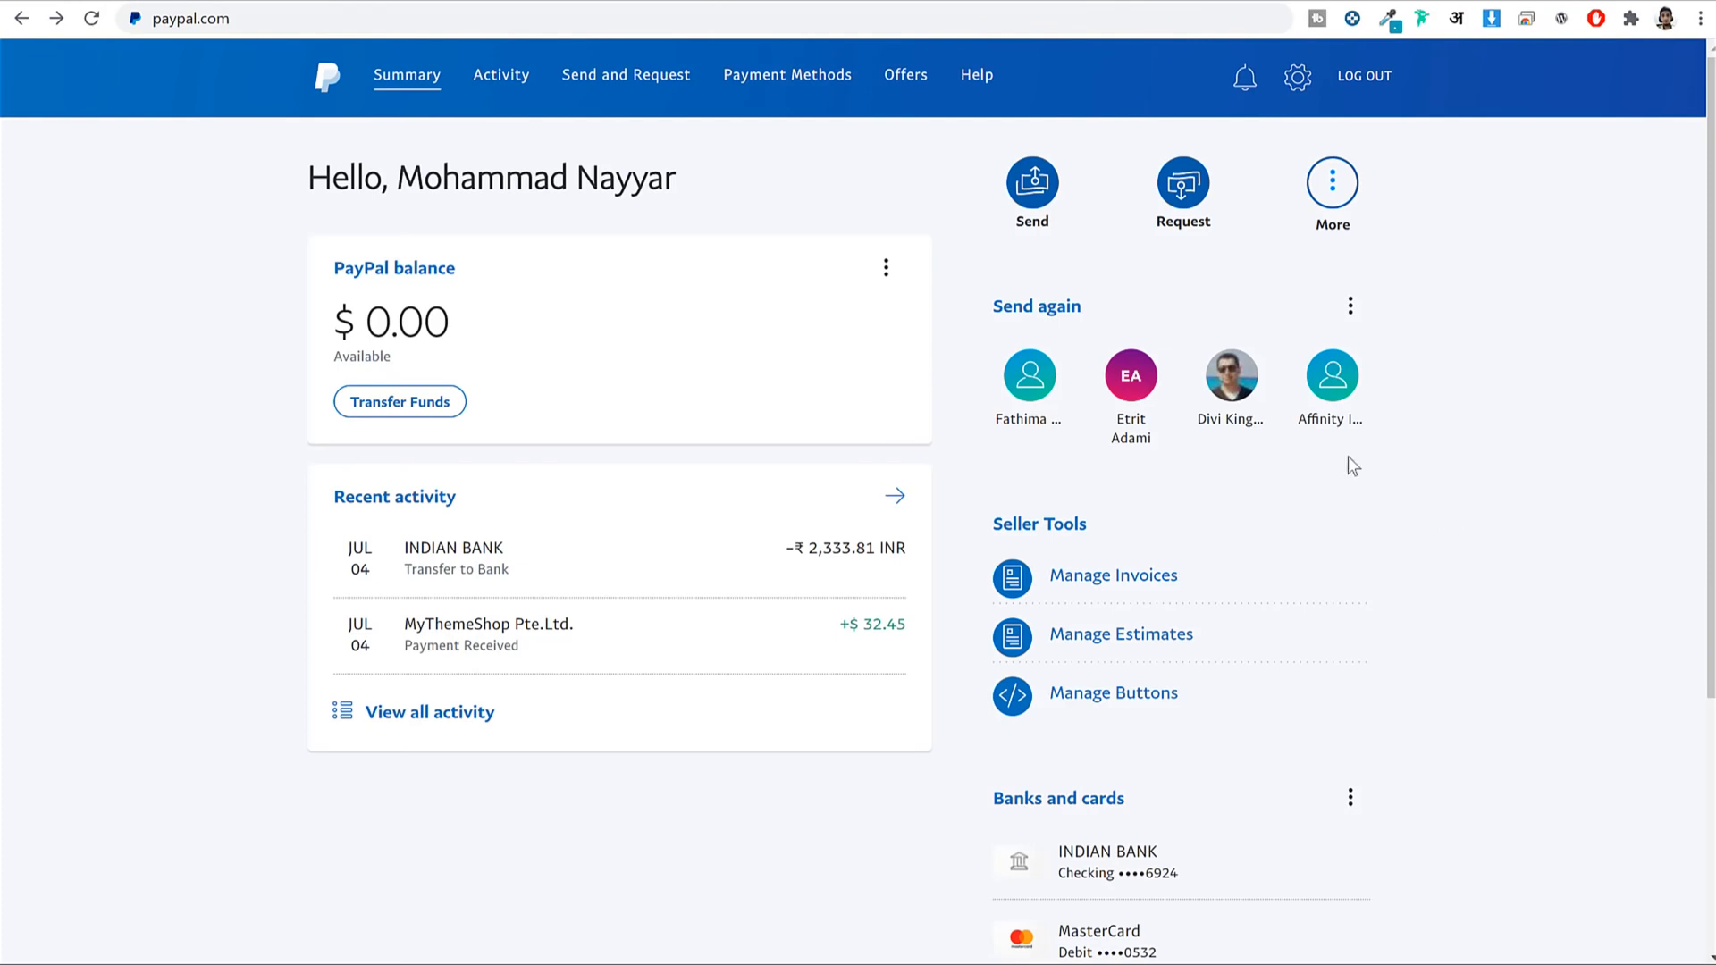
left_click(409, 20)
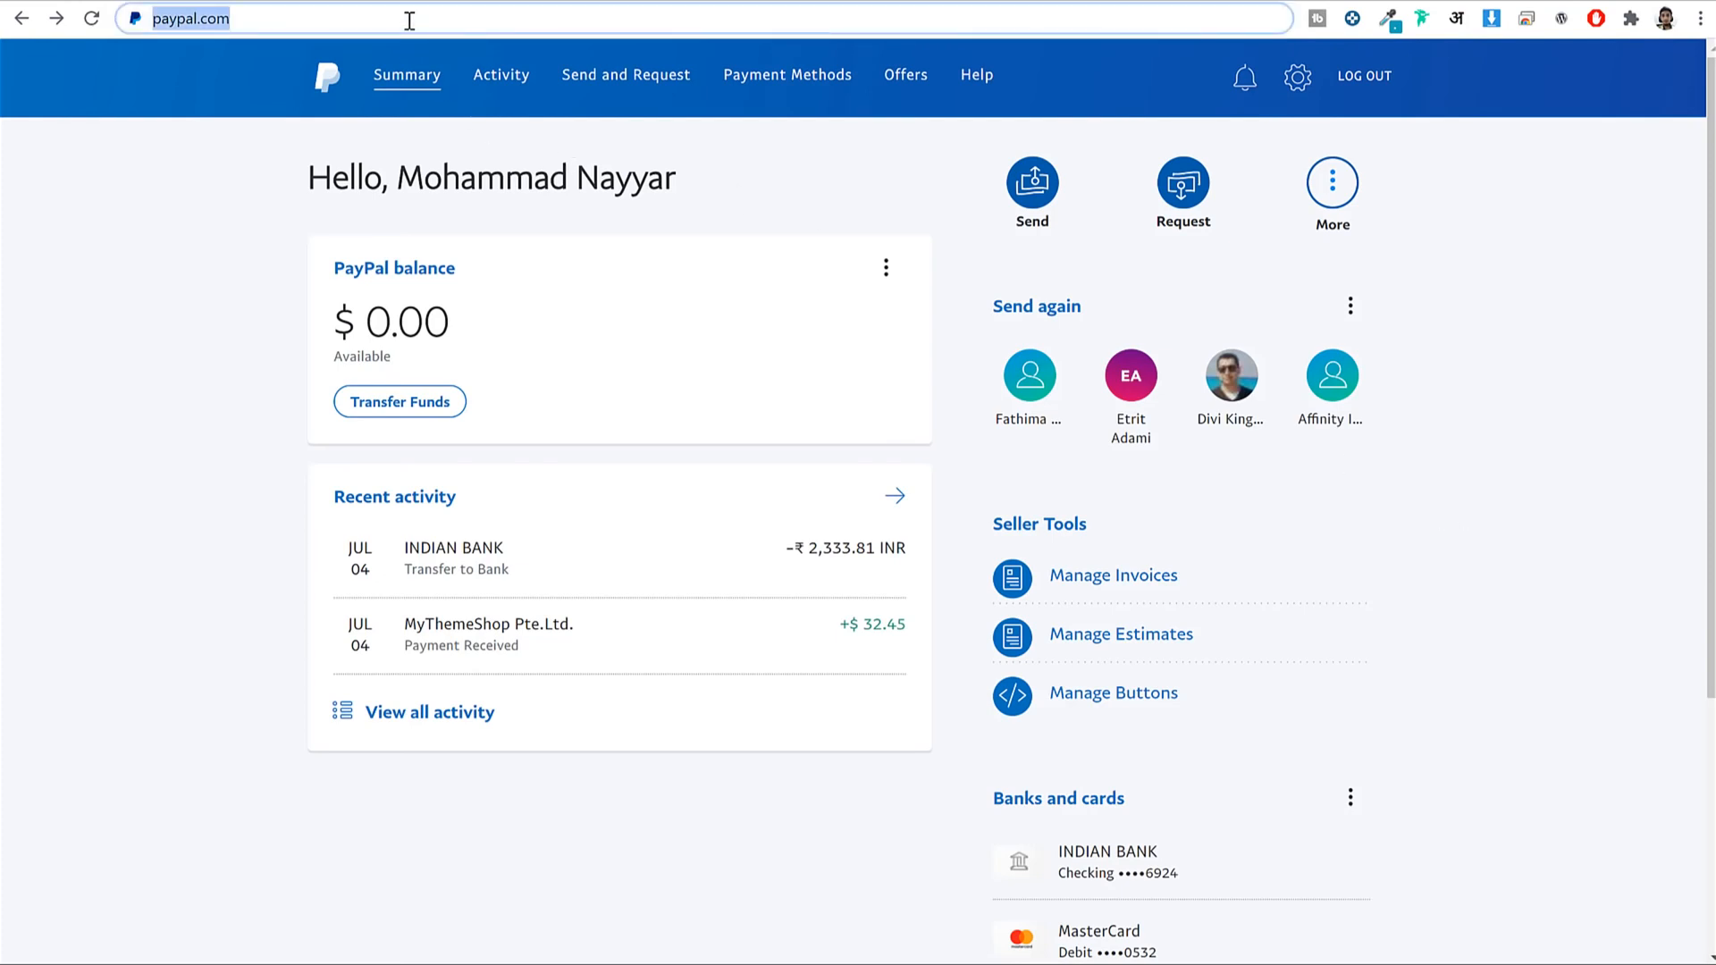
key("ctrl+v")
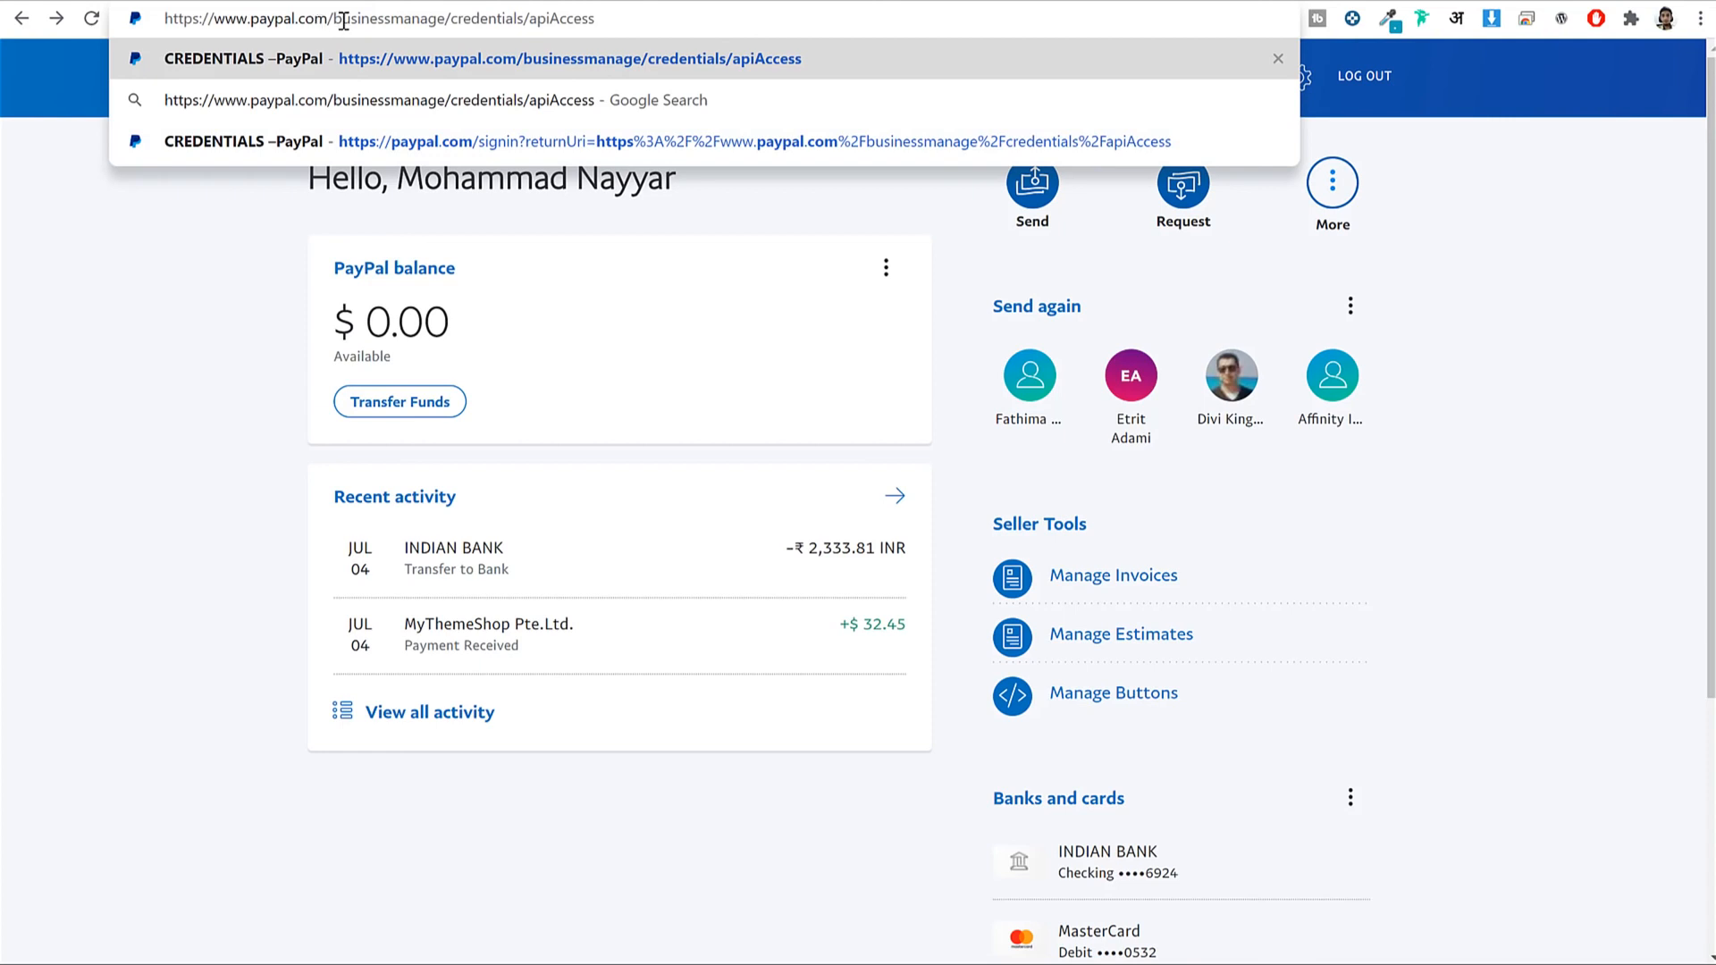
left_click_drag(330, 24, 762, 26)
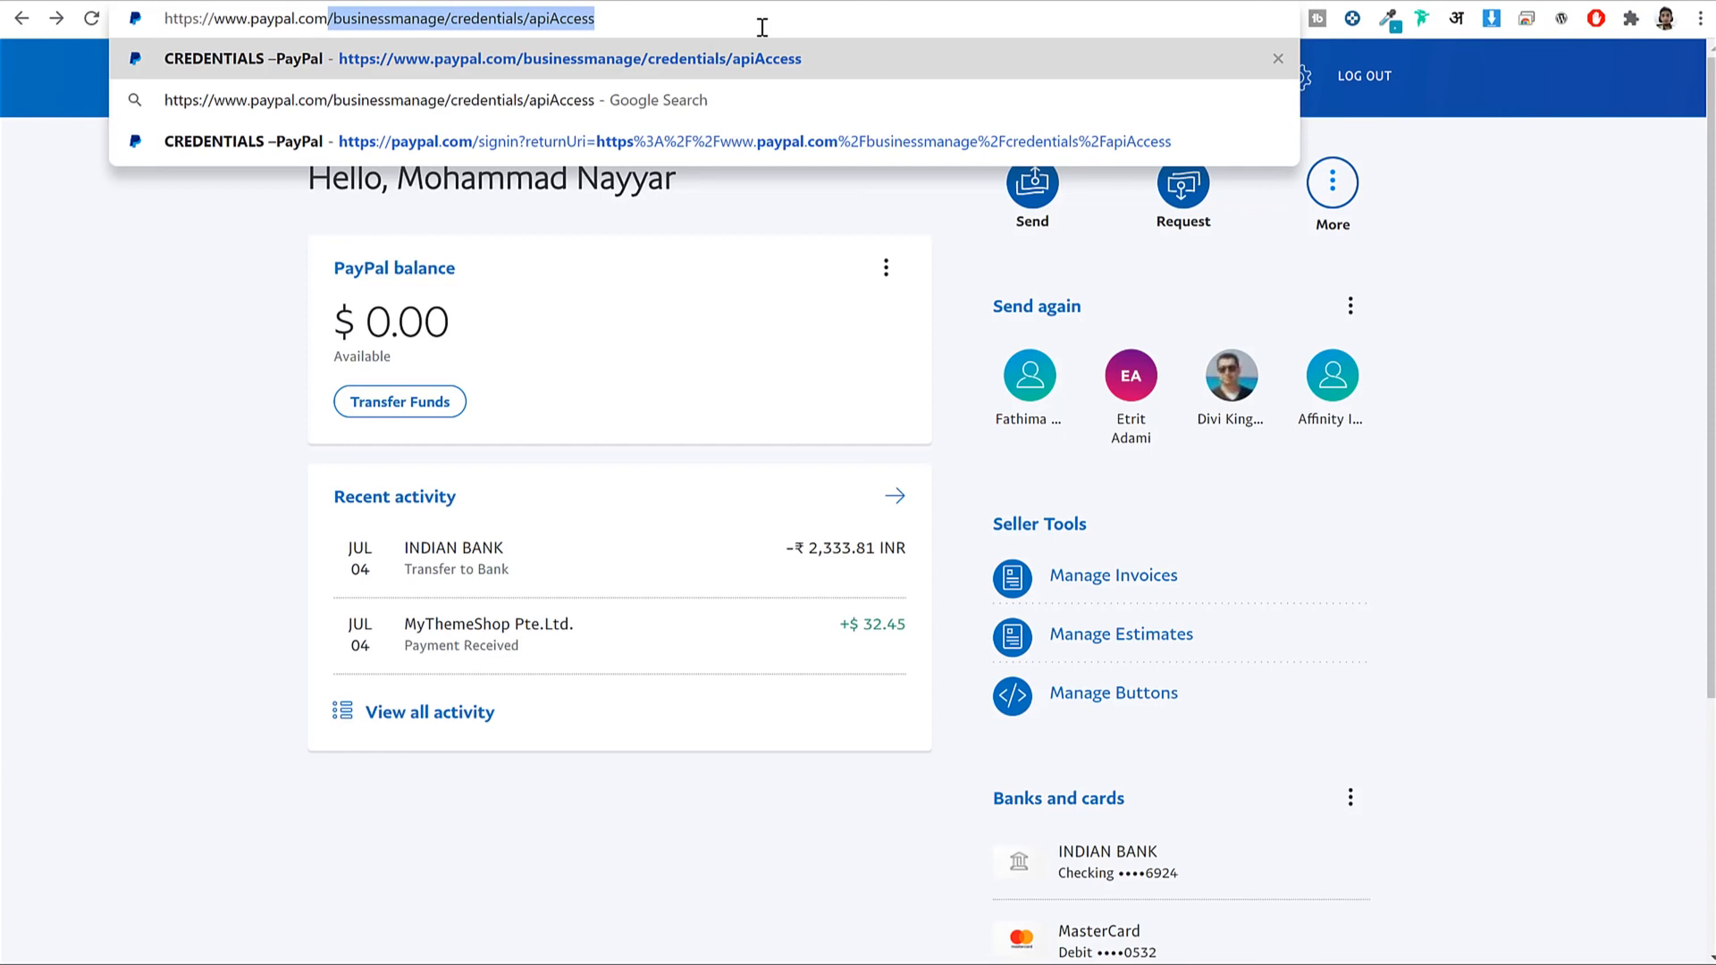
triple_click(762, 27)
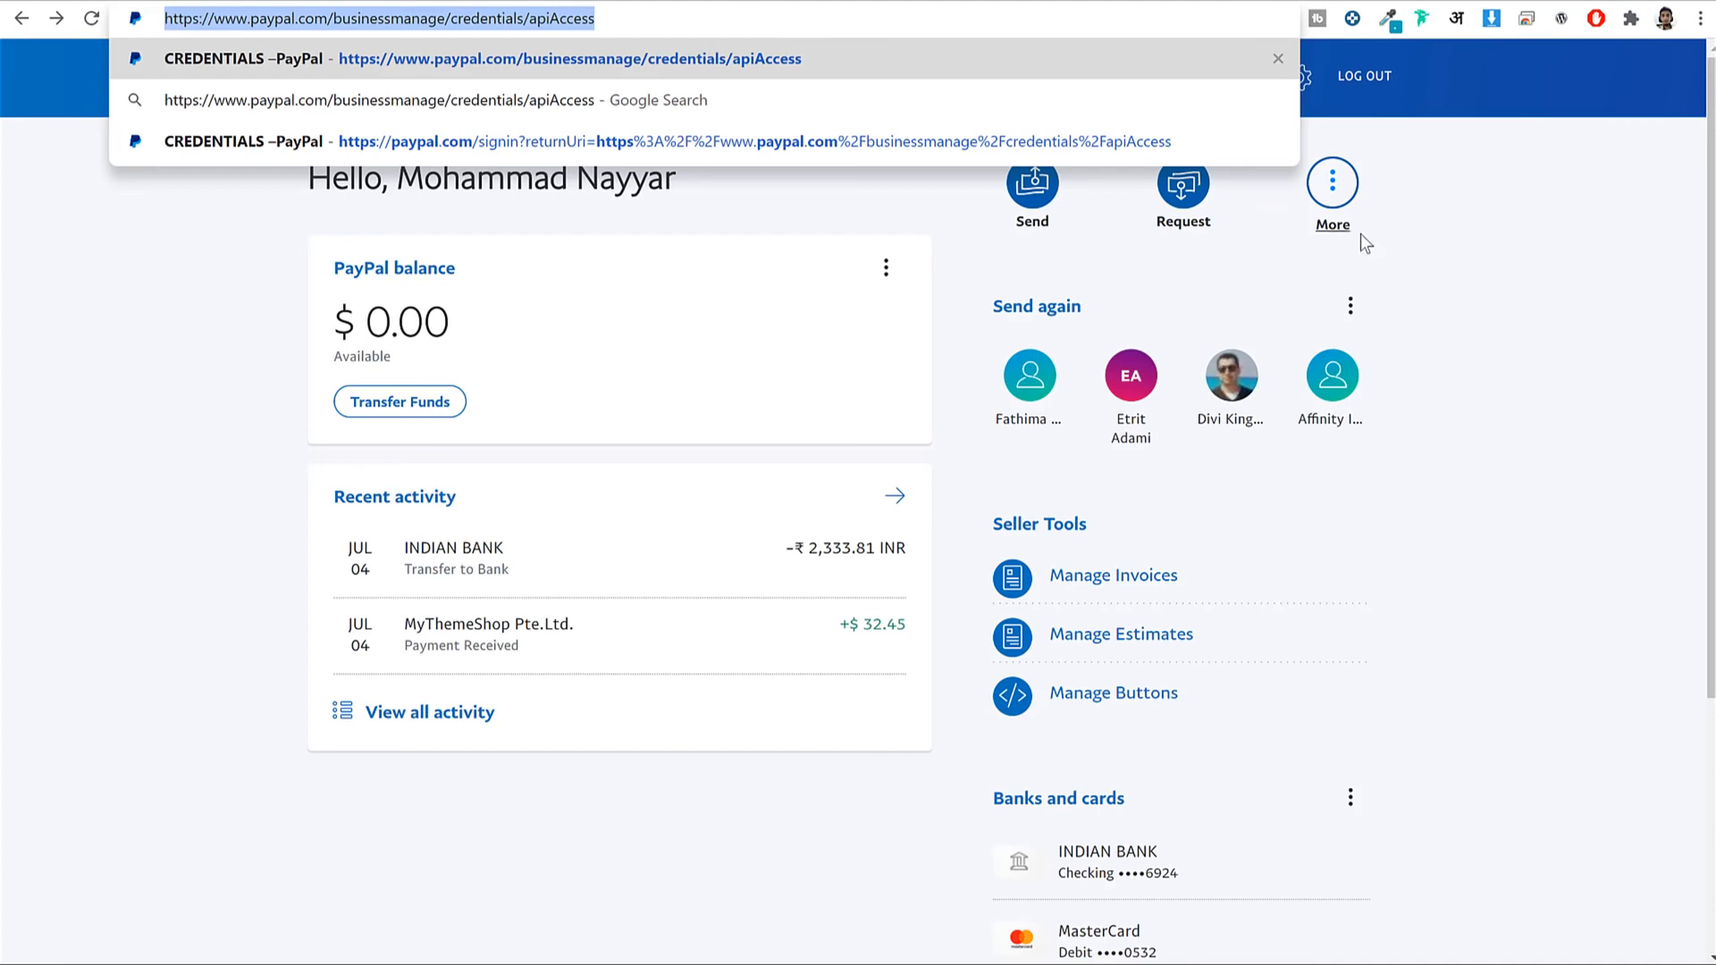
key("Return")
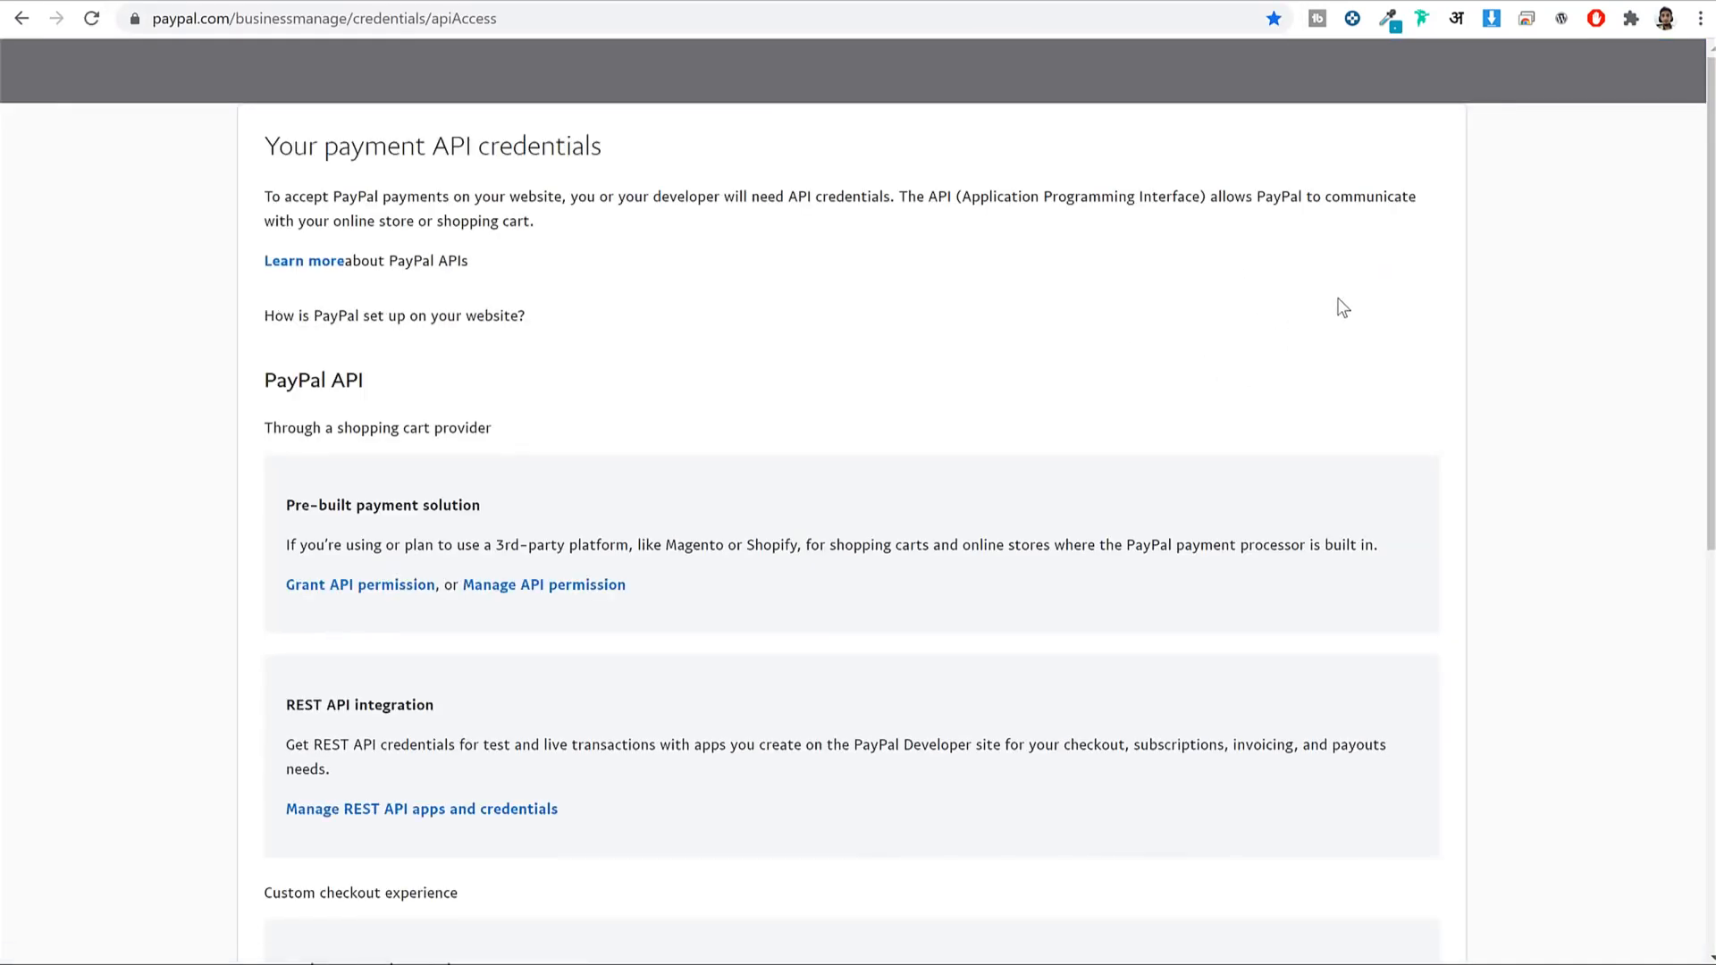
Open the classic NVP/SOAP API credentials, then reveal and select the API username.
scroll(1671, 438, "down", 3)
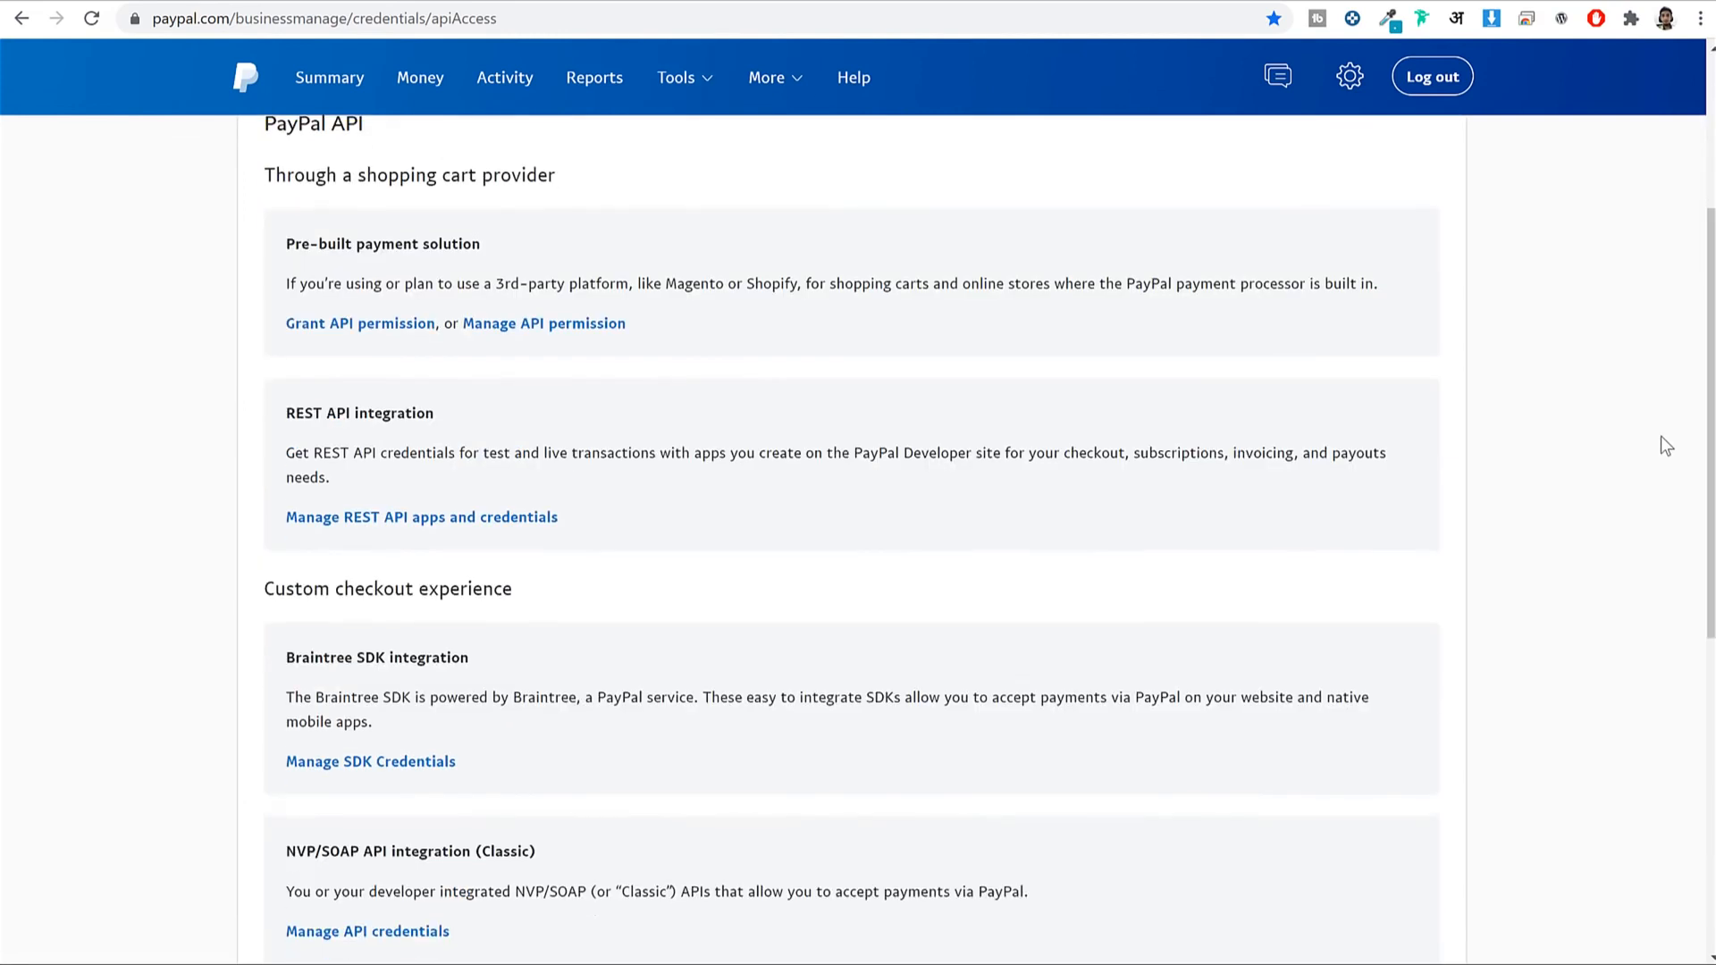
scroll(1667, 447, "down", 5)
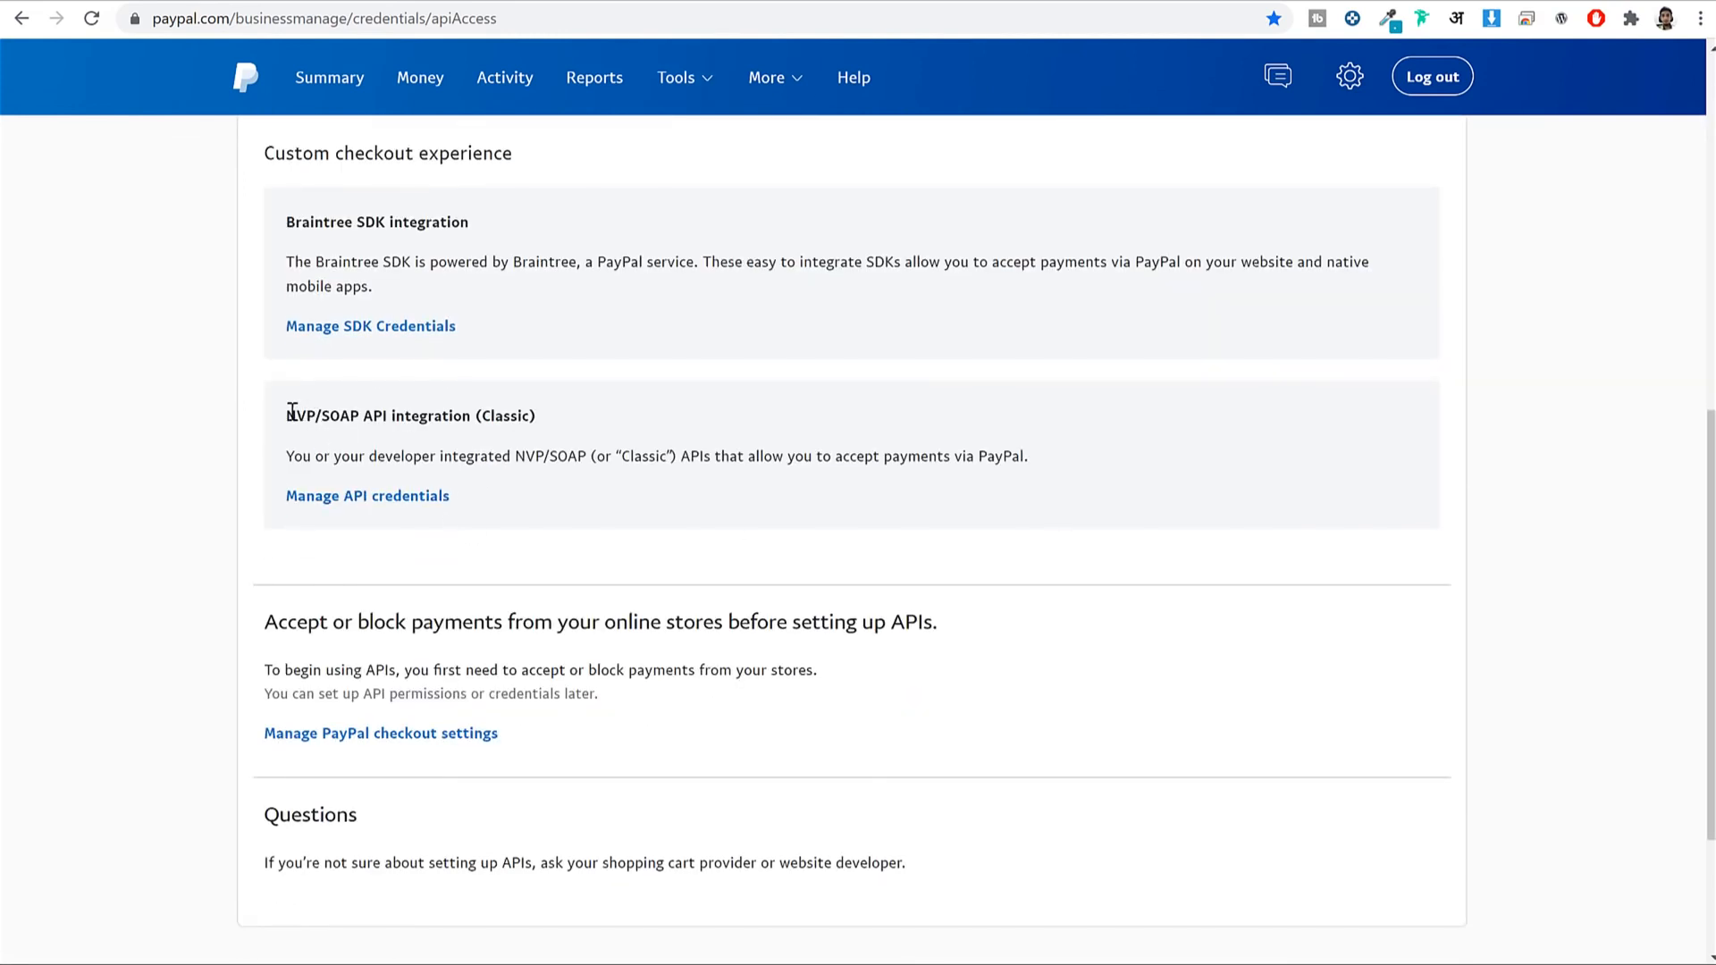
left_click_drag(354, 411, 536, 417)
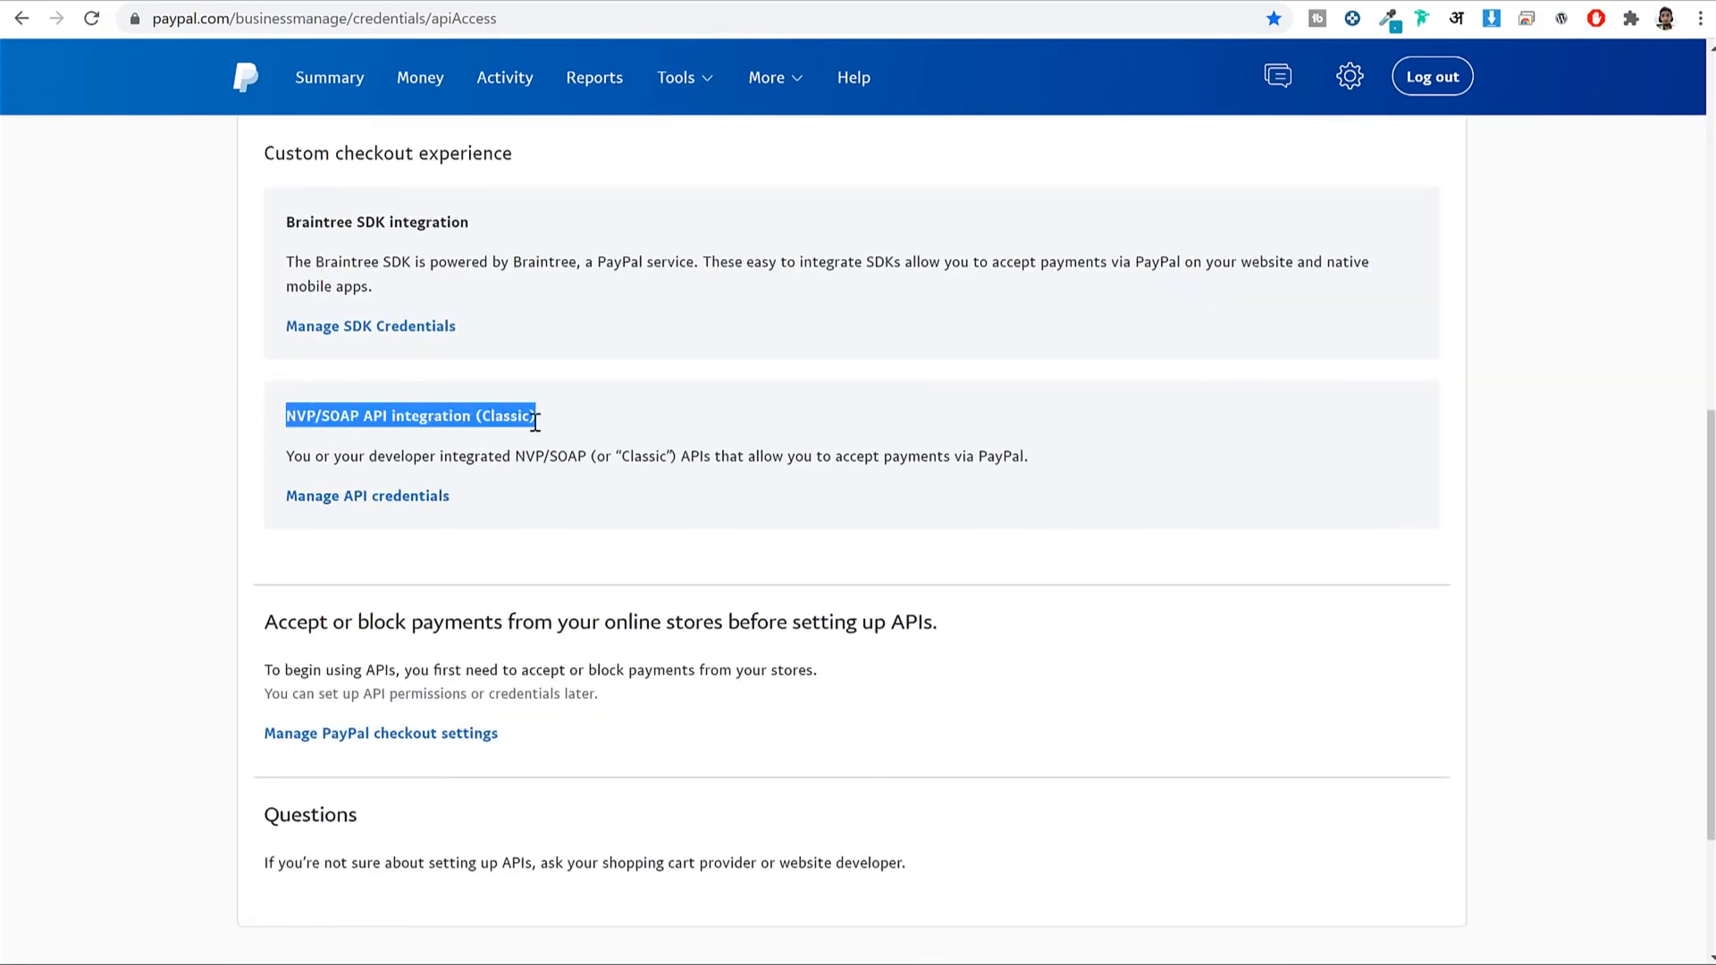
left_click(362, 501)
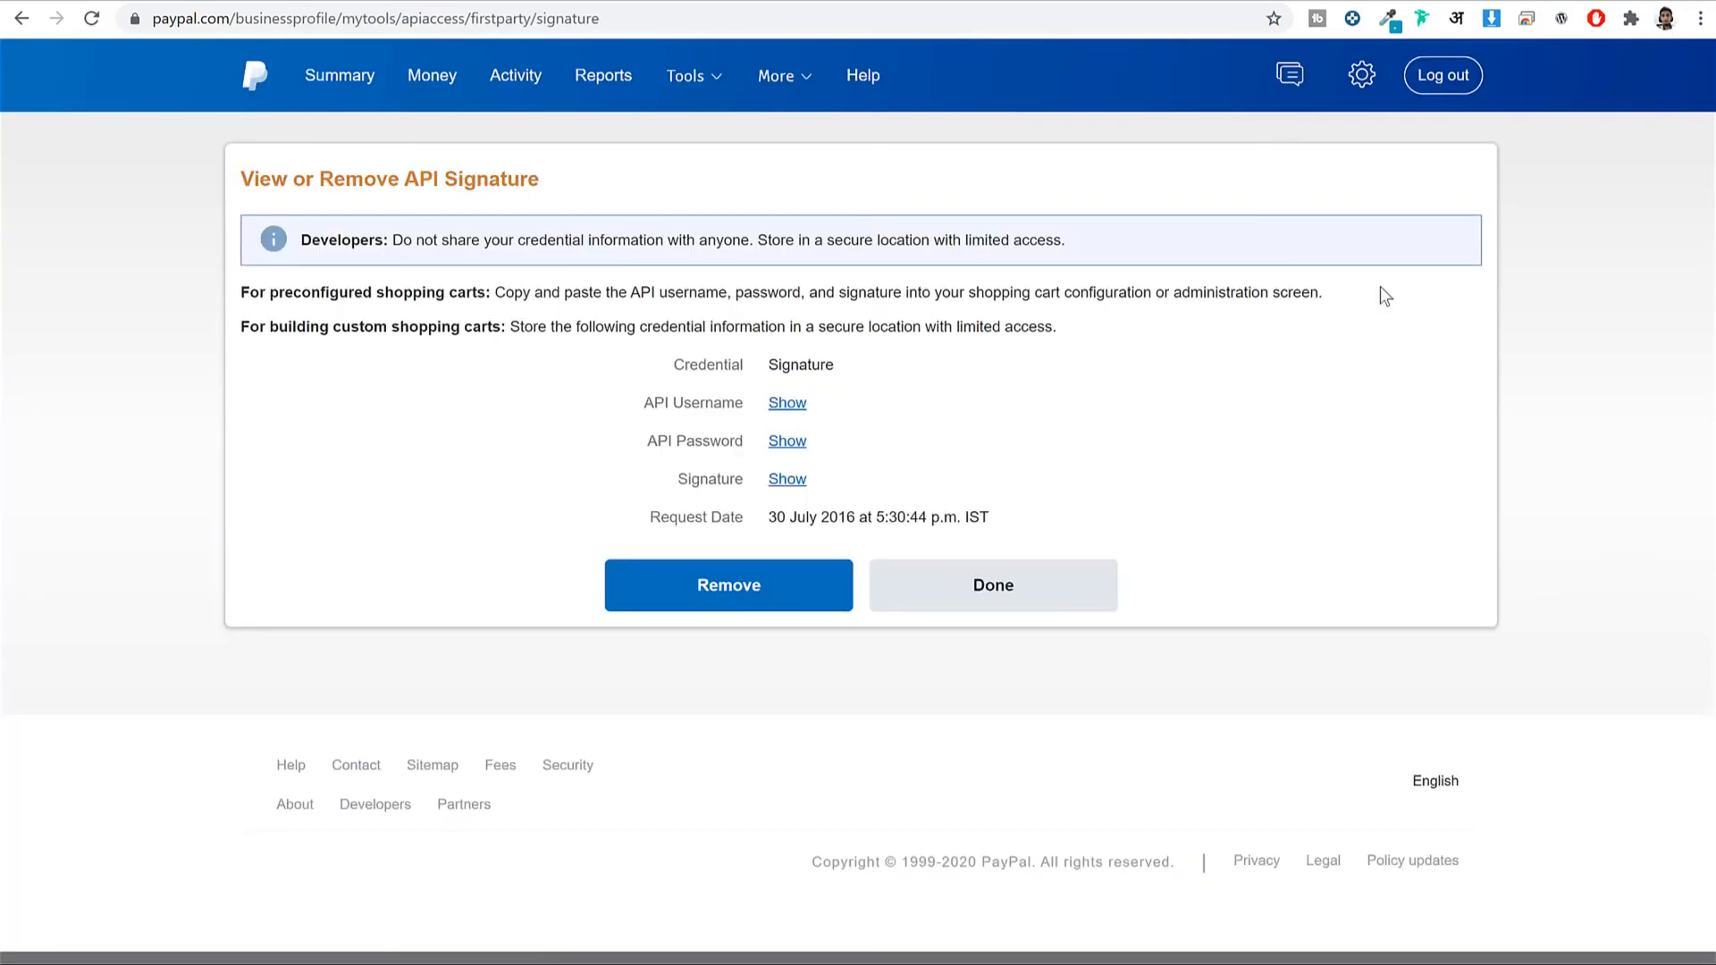
left_click_drag(656, 402, 734, 403)
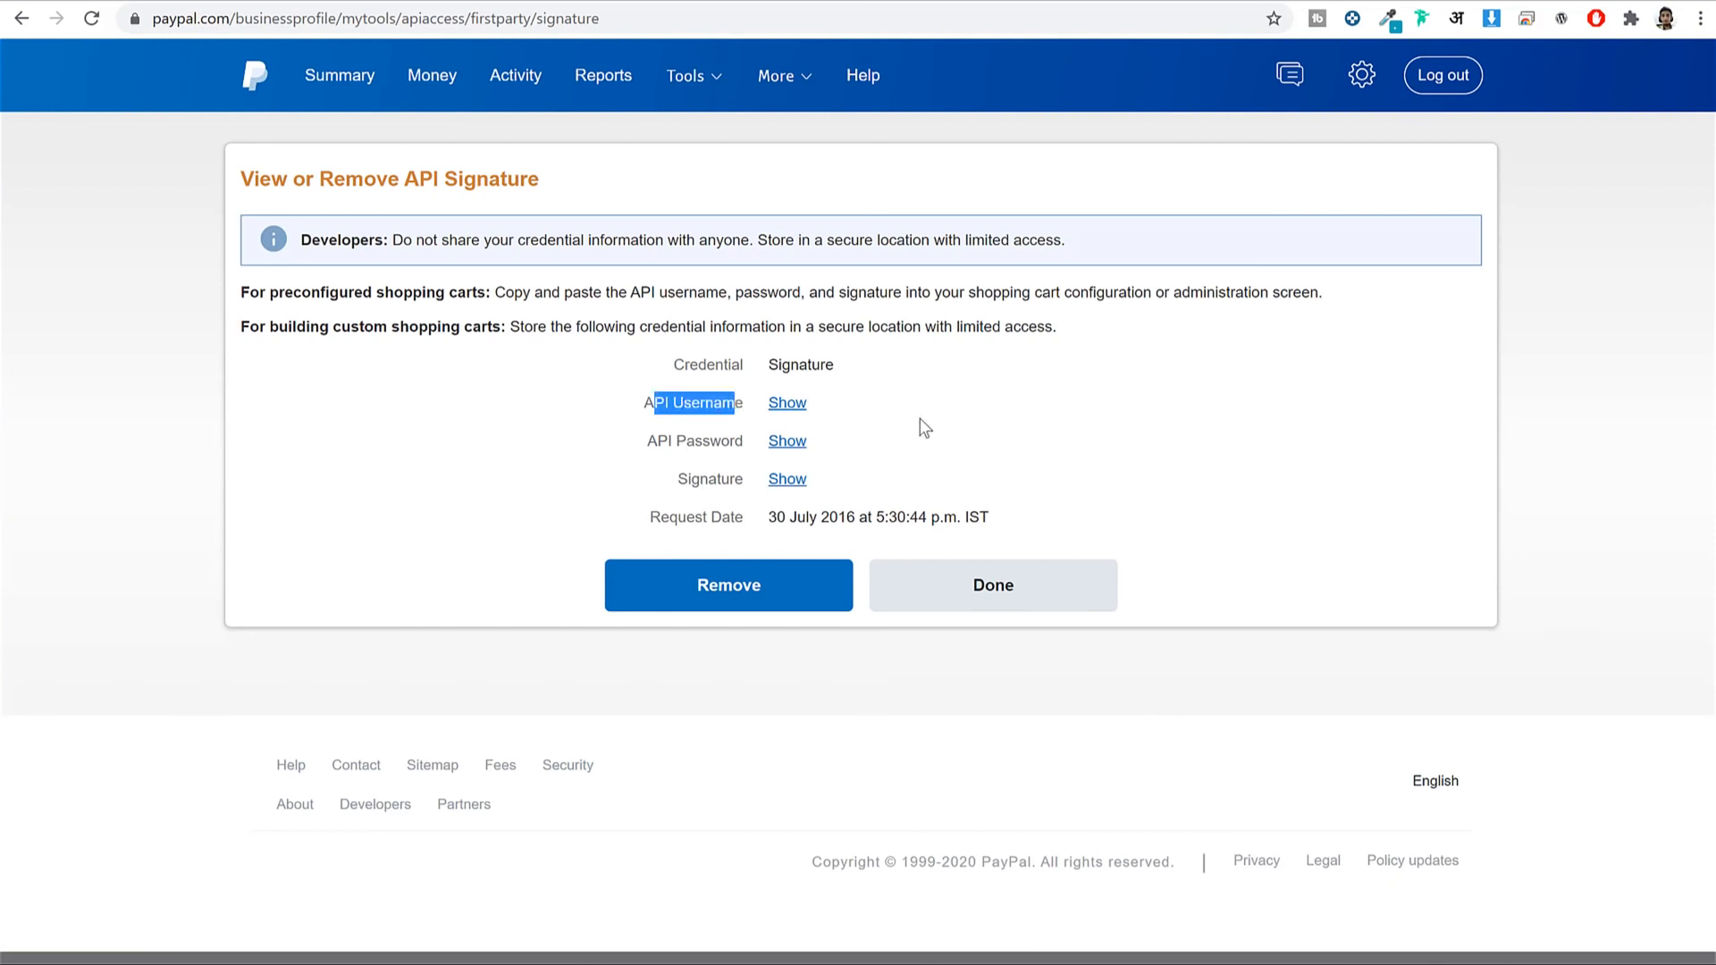
left_click(725, 421)
left_click_drag(624, 409, 751, 409)
left_click(788, 404)
triple_click(793, 404)
key("ctrl+c")
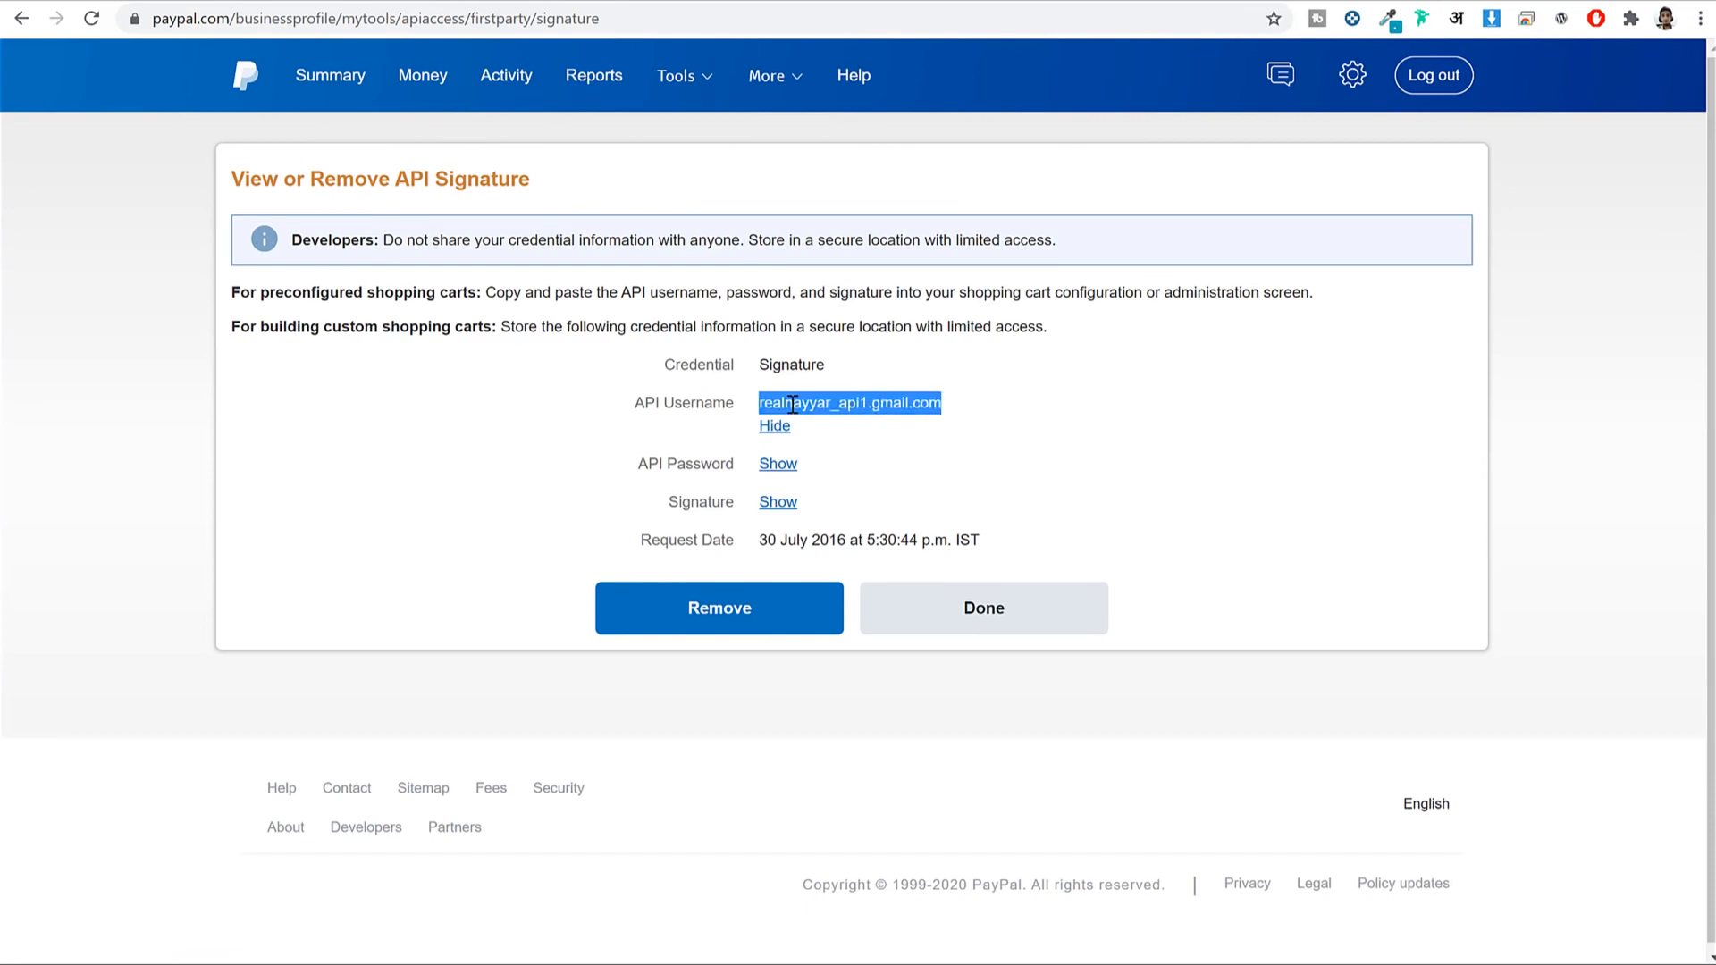
left_click(867, 2)
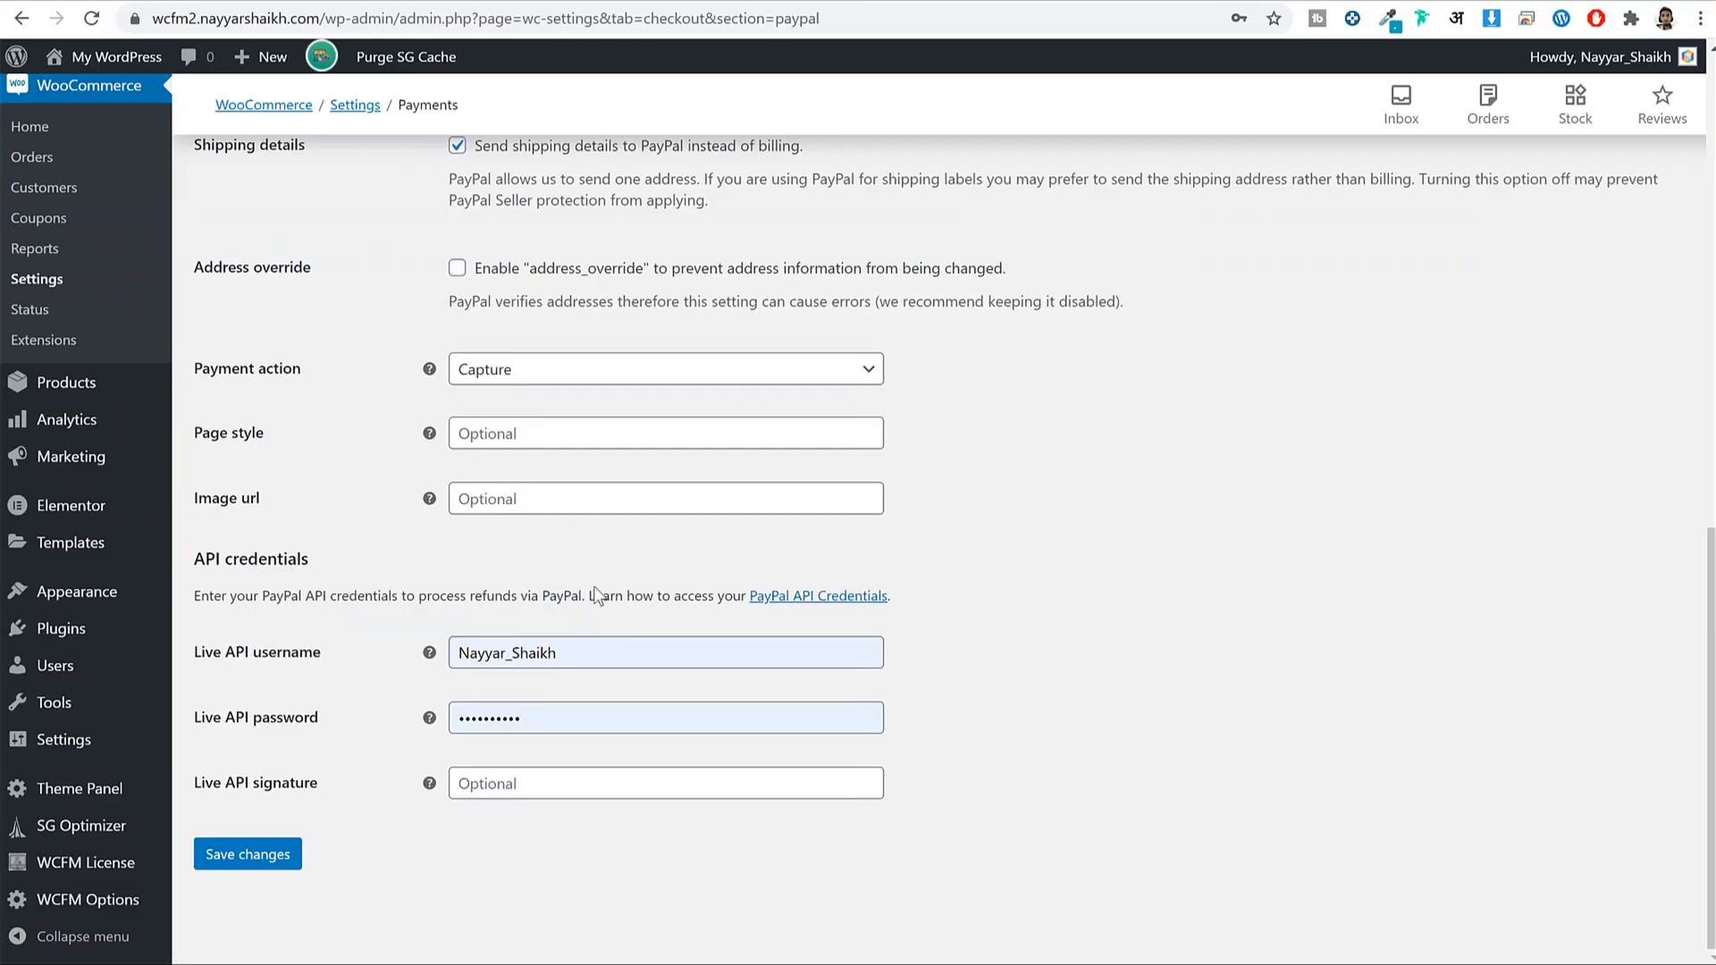
Paste the copied PayPal live API username into the Live API username field.
left_click_drag(201, 660, 320, 661)
double_click(559, 660)
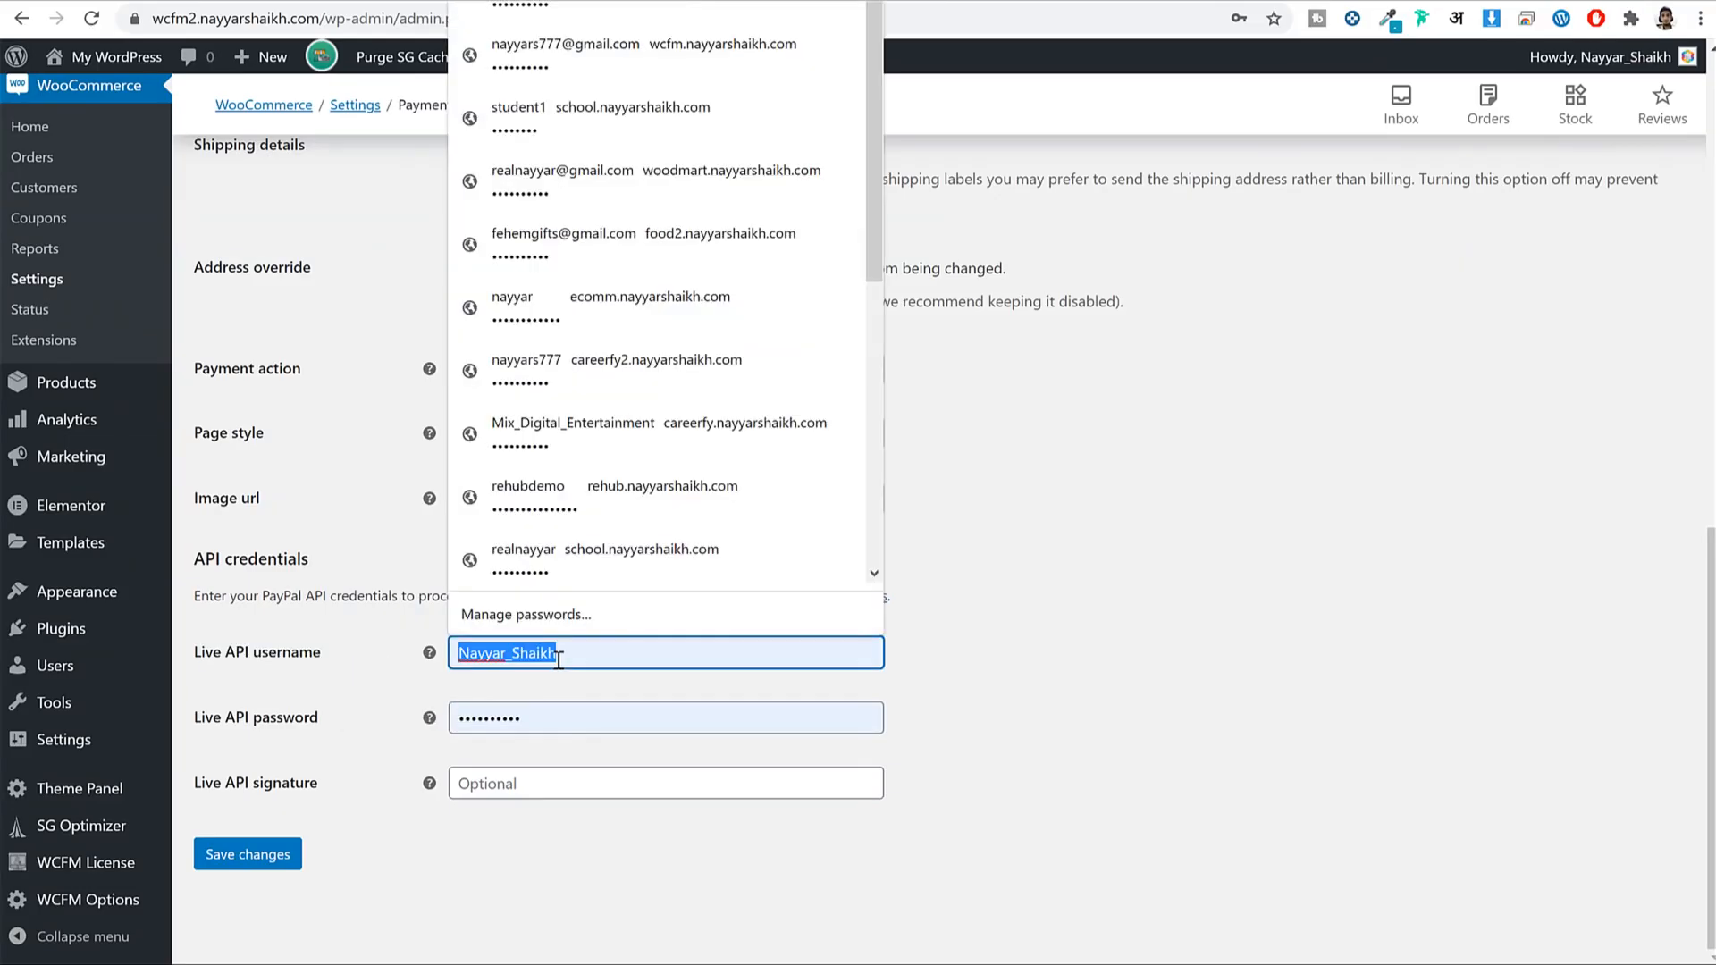
key("ctrl+v")
left_click(1166, 5)
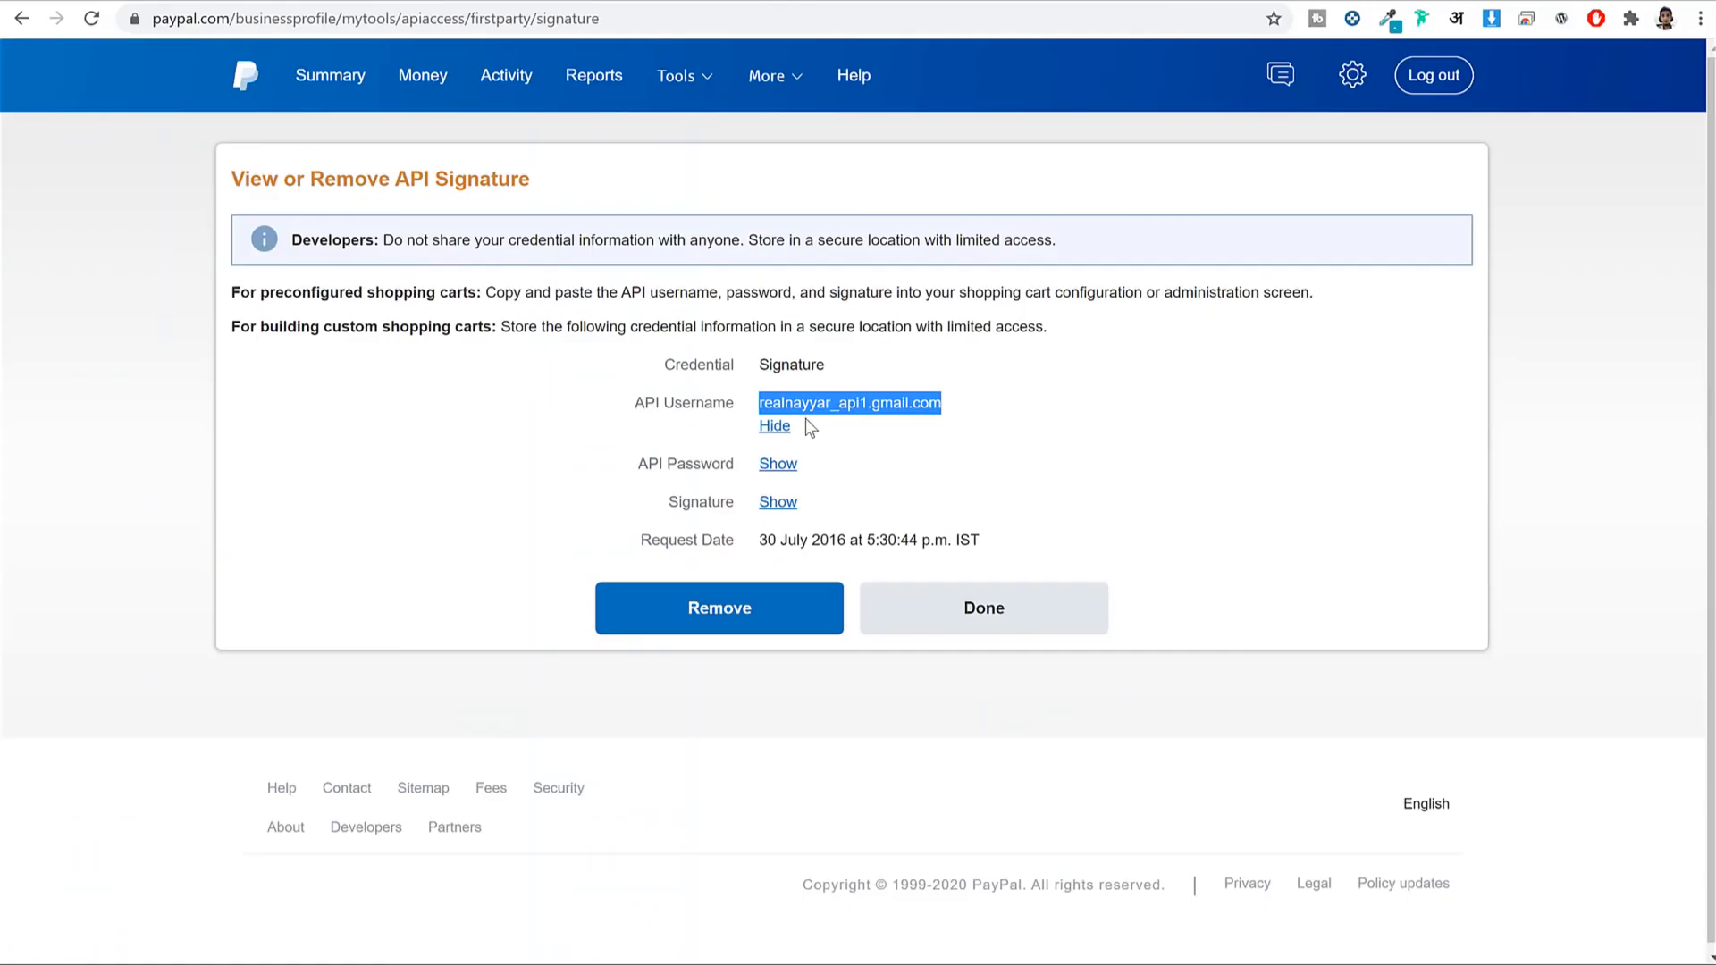
left_click(775, 426)
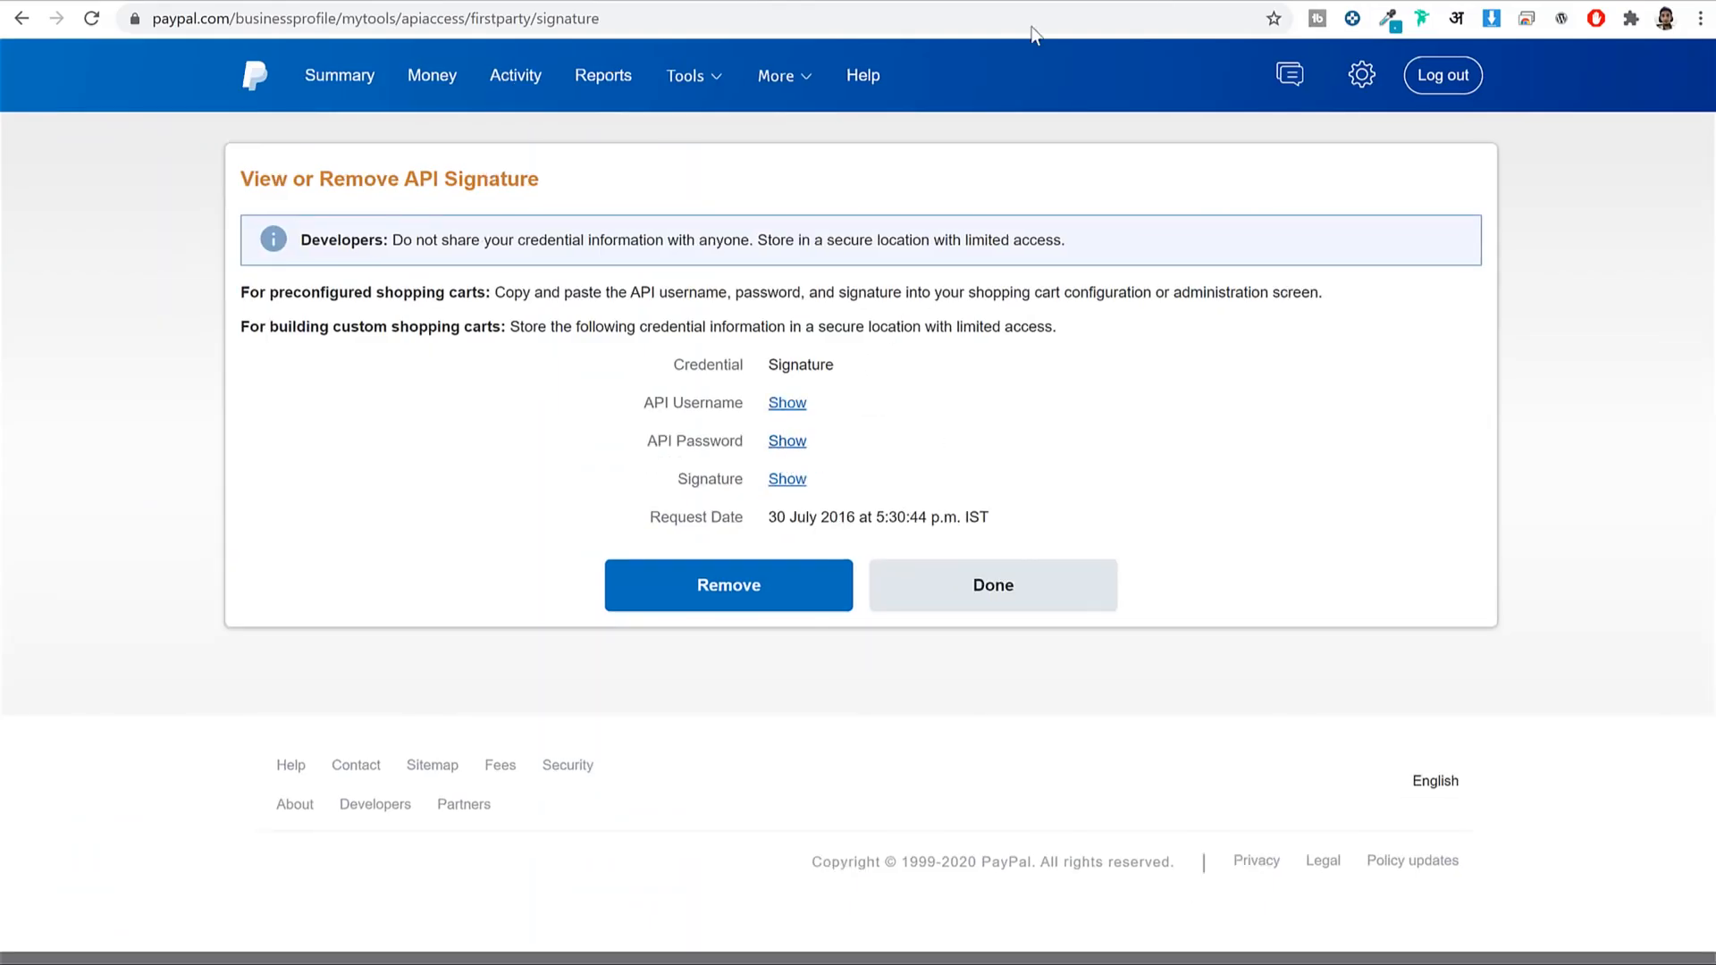
left_click(927, 3)
Fill in the live API password and signature, save, and return to the payment methods list.
left_click(684, 733)
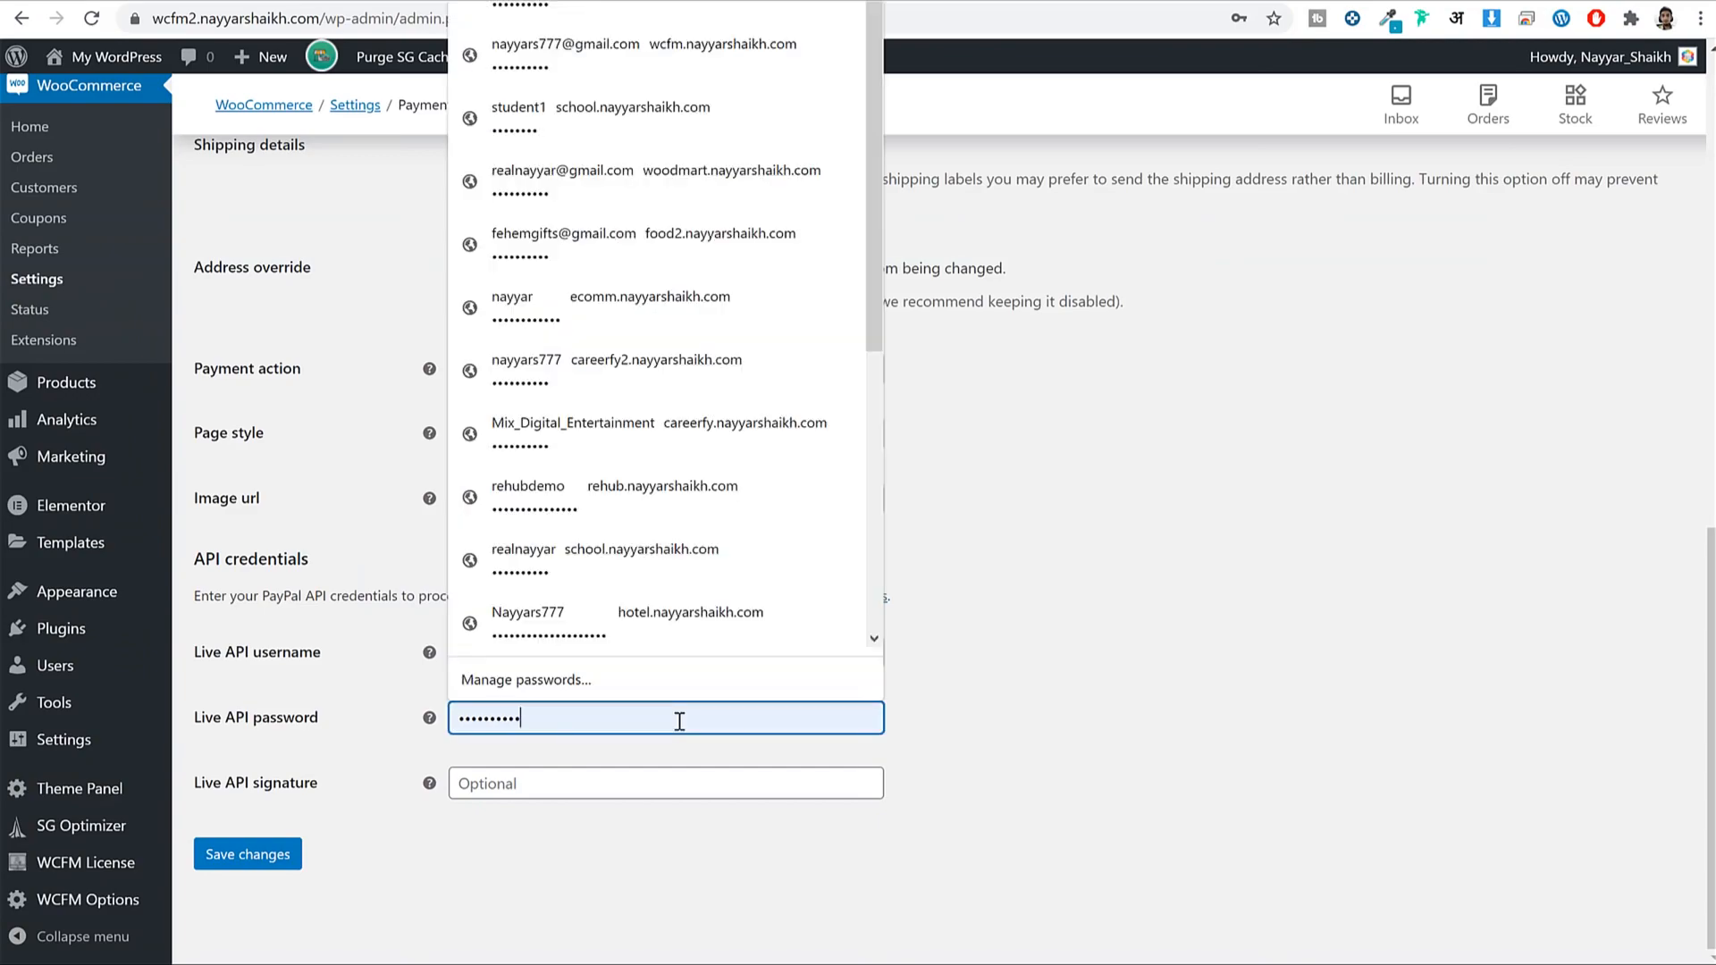
double_click(679, 726)
left_click(583, 783)
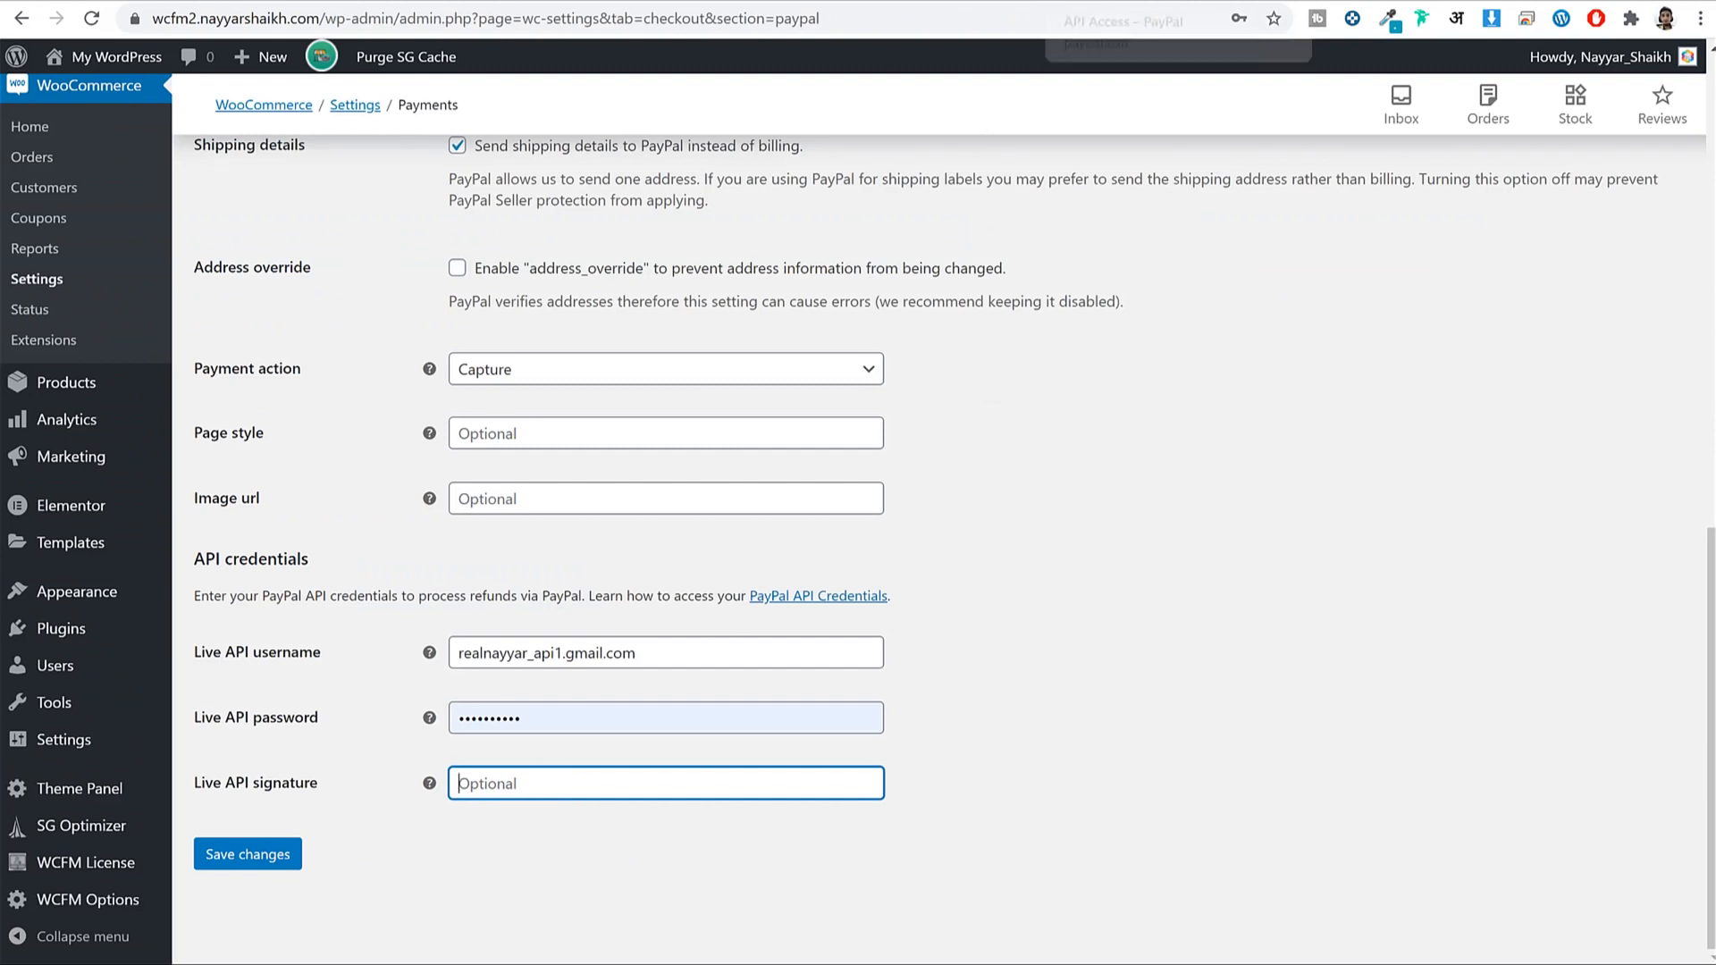
key("ctrl+v")
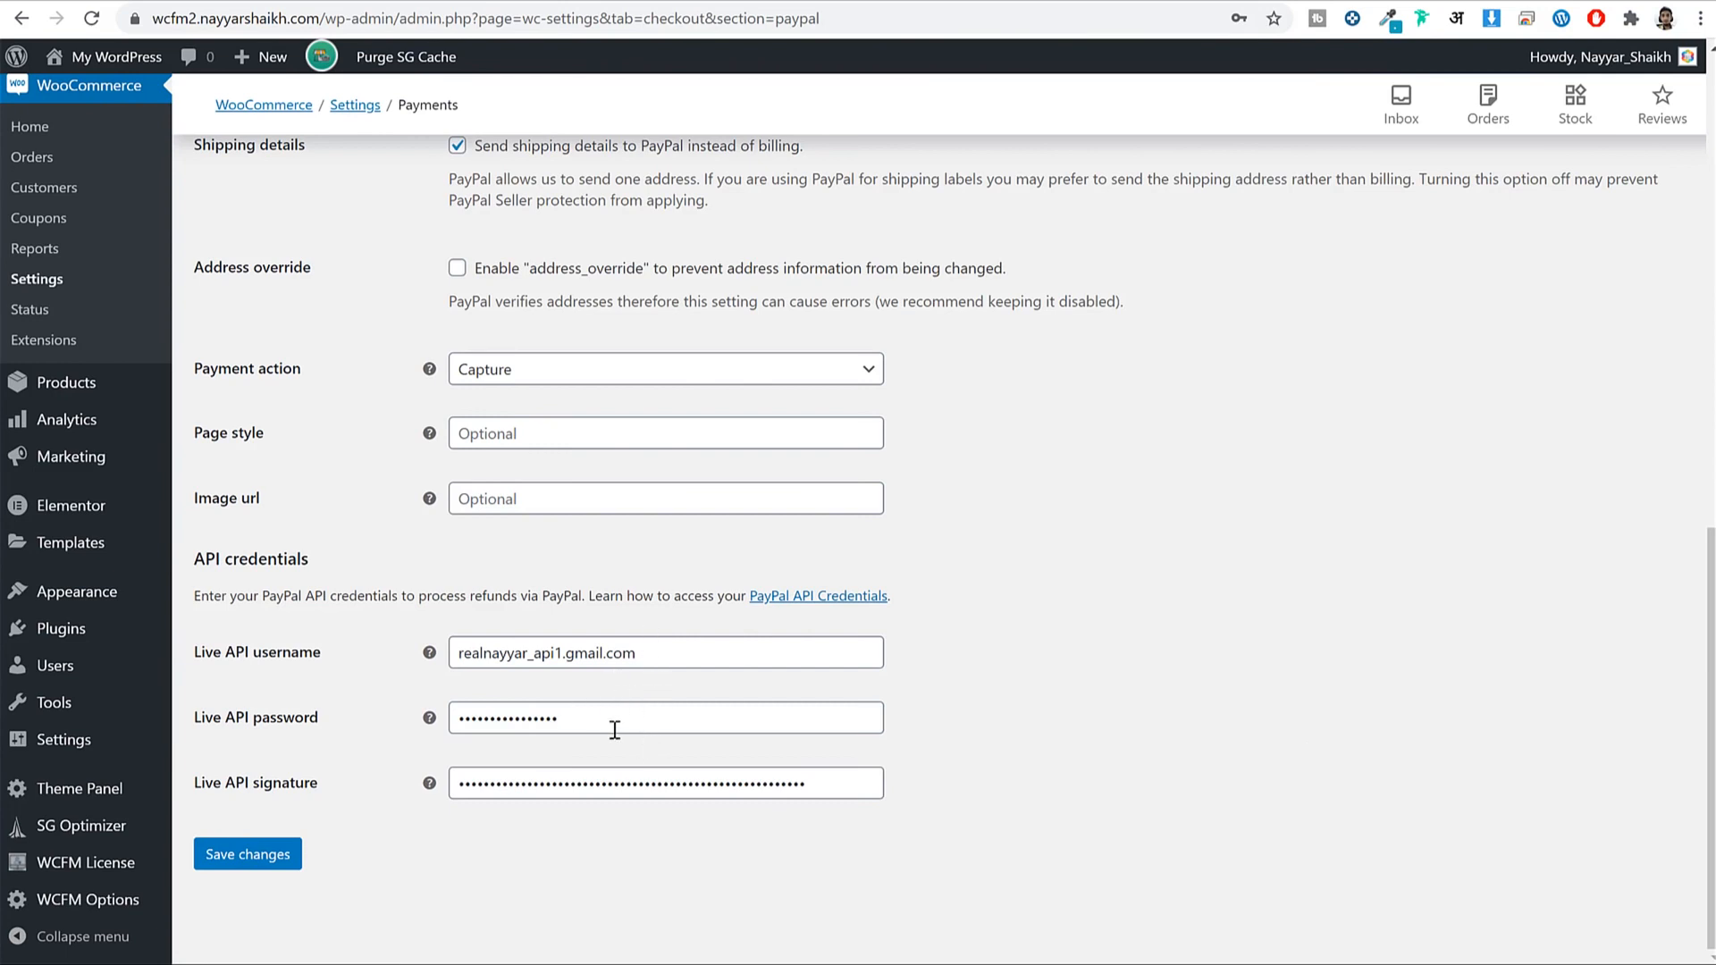
left_click(230, 867)
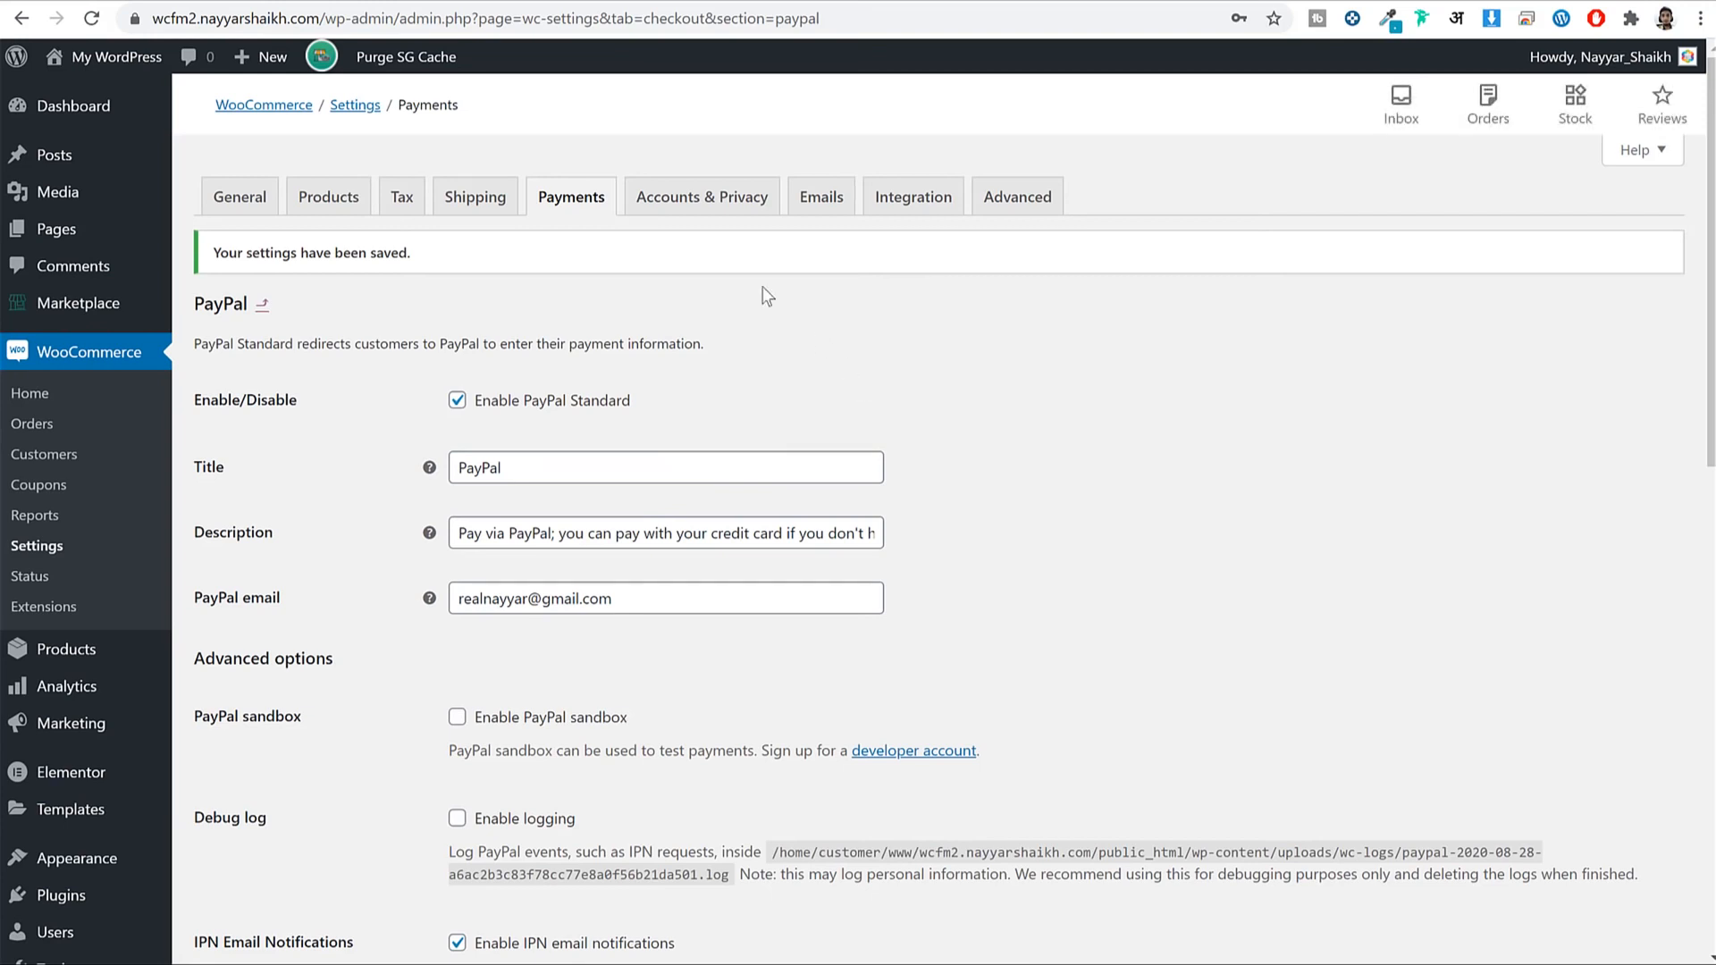
left_click(593, 209)
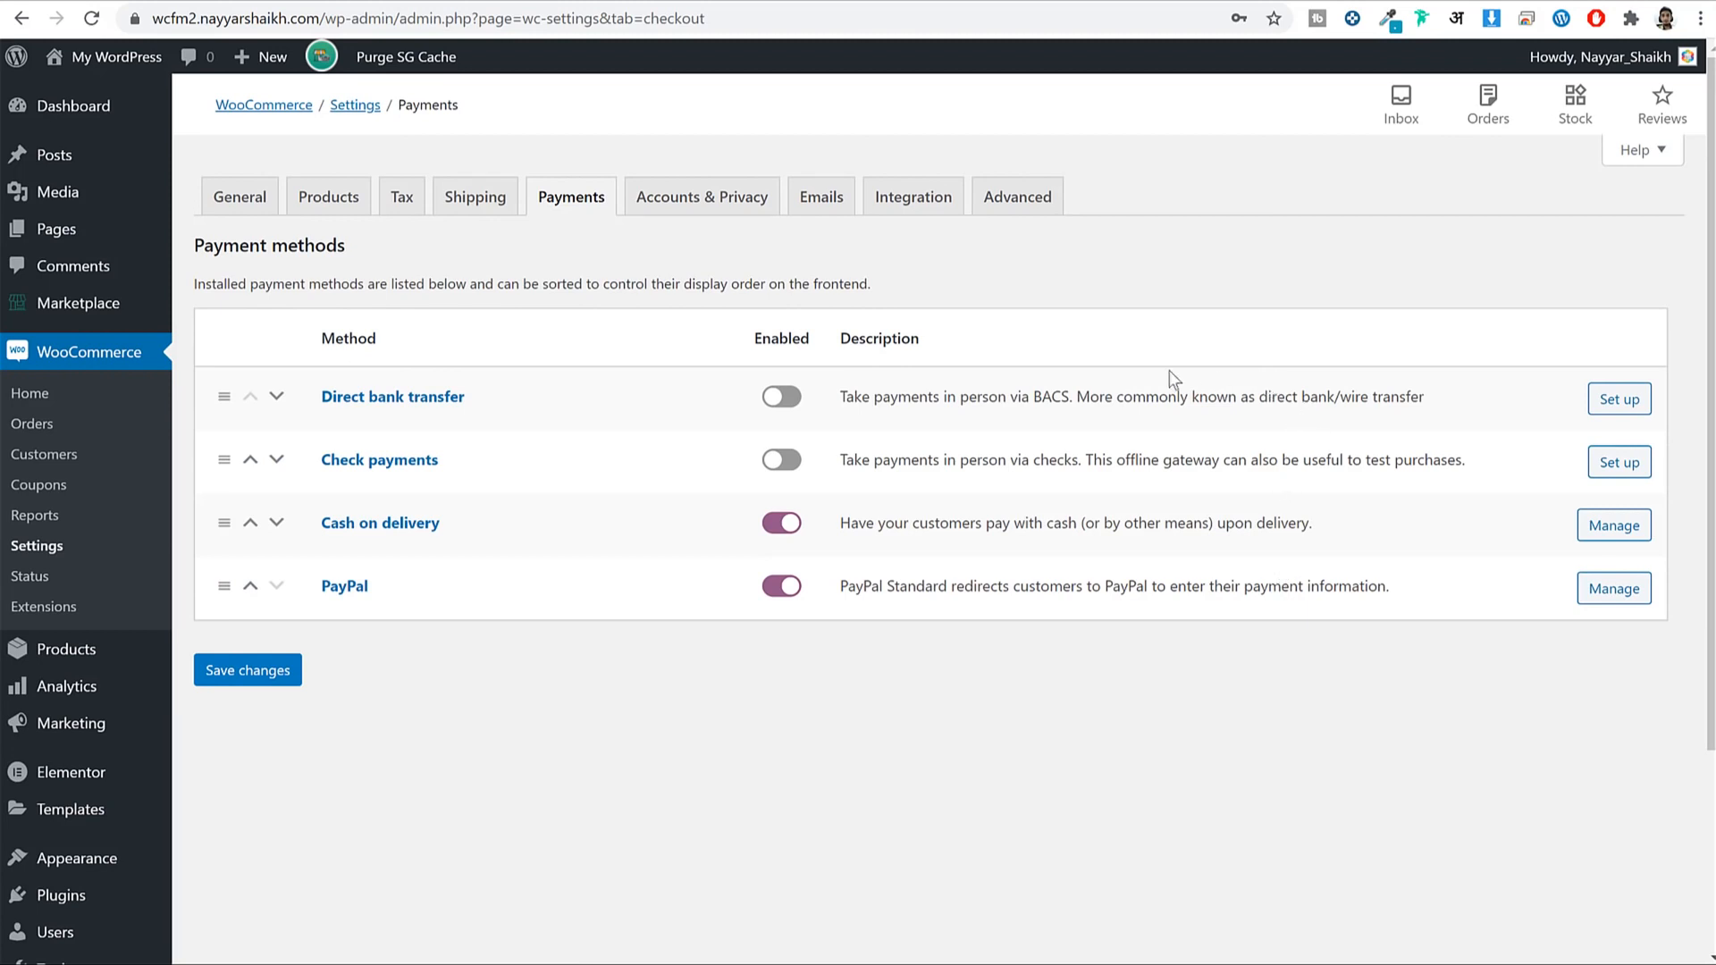
Search plugins for 'stripe', then install and activate WooCommerce Stripe Payment Gateway.
scroll(1169, 370, "down", 2)
left_click(56, 683)
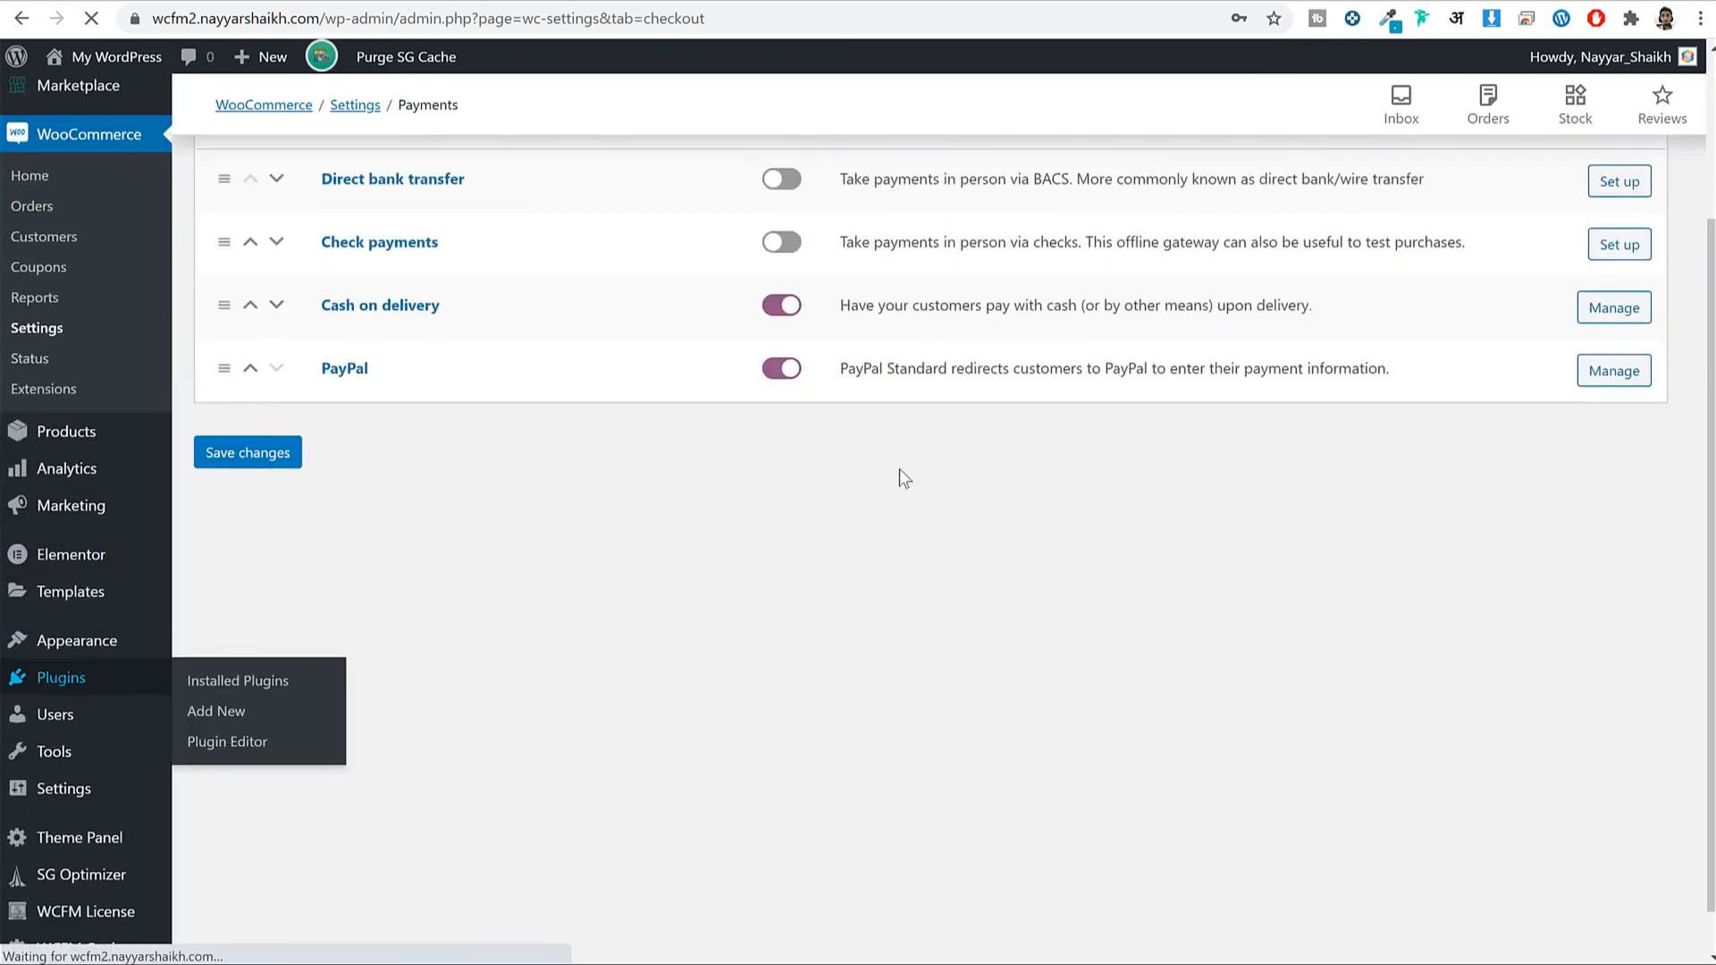
left_click(314, 111)
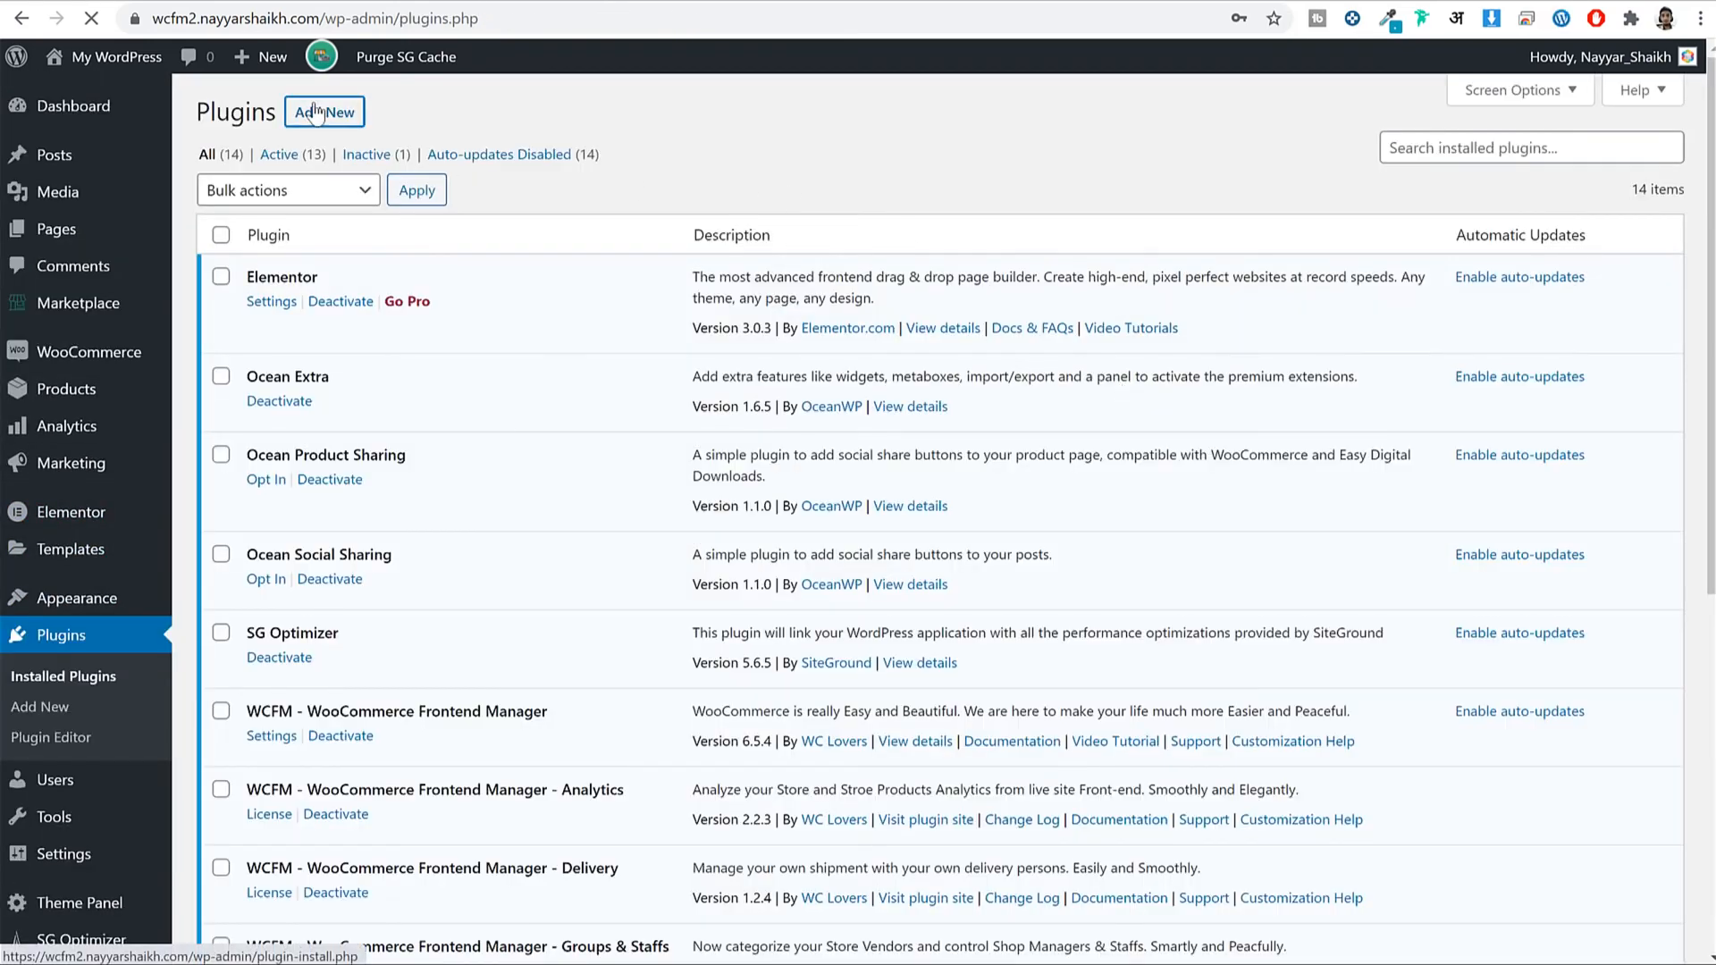
scroll(513, 447, "down", 5)
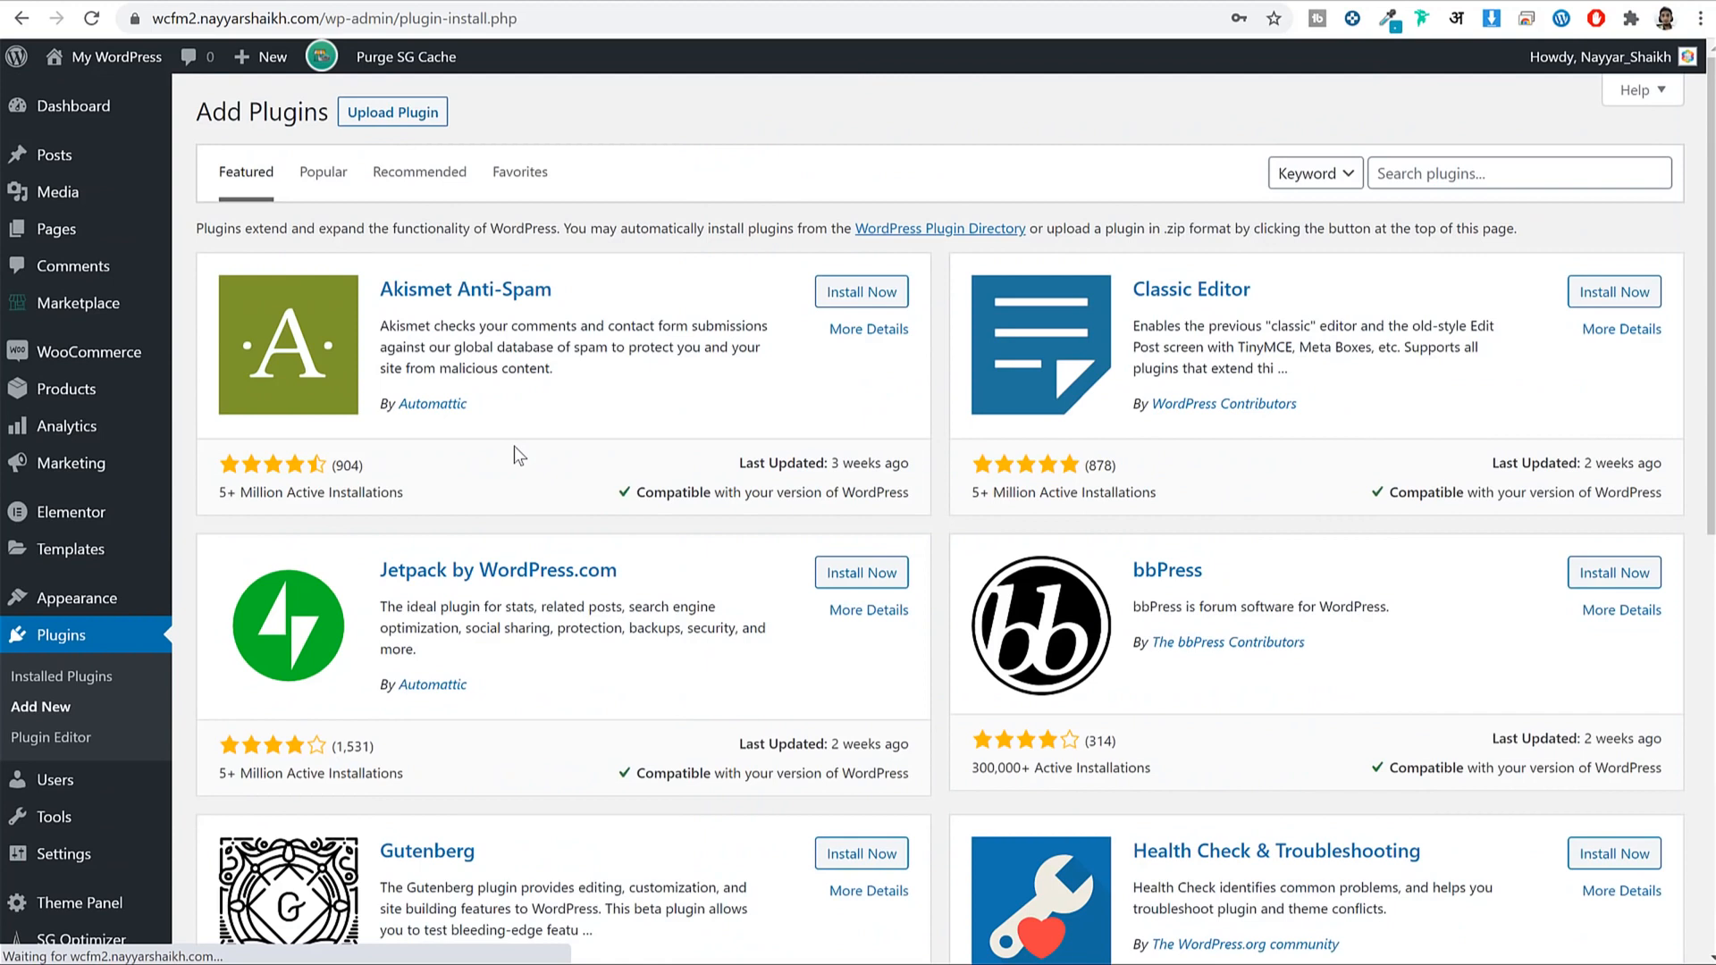
left_click(1482, 173)
type("stripe")
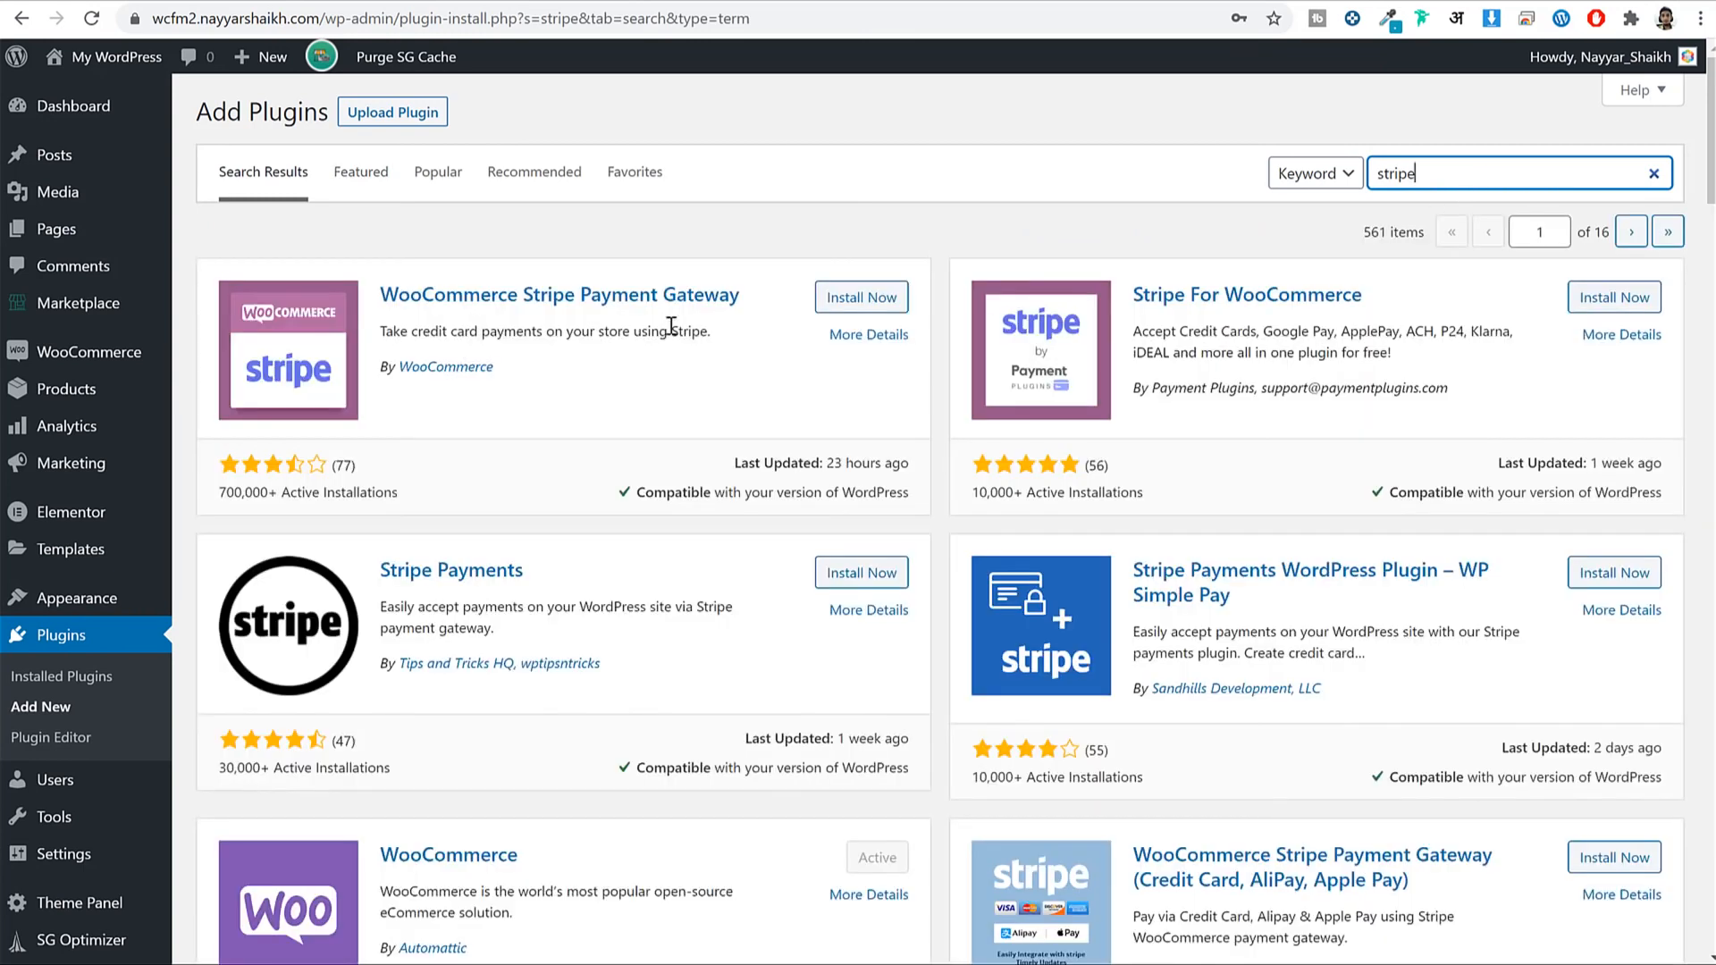
left_click_drag(372, 275, 793, 287)
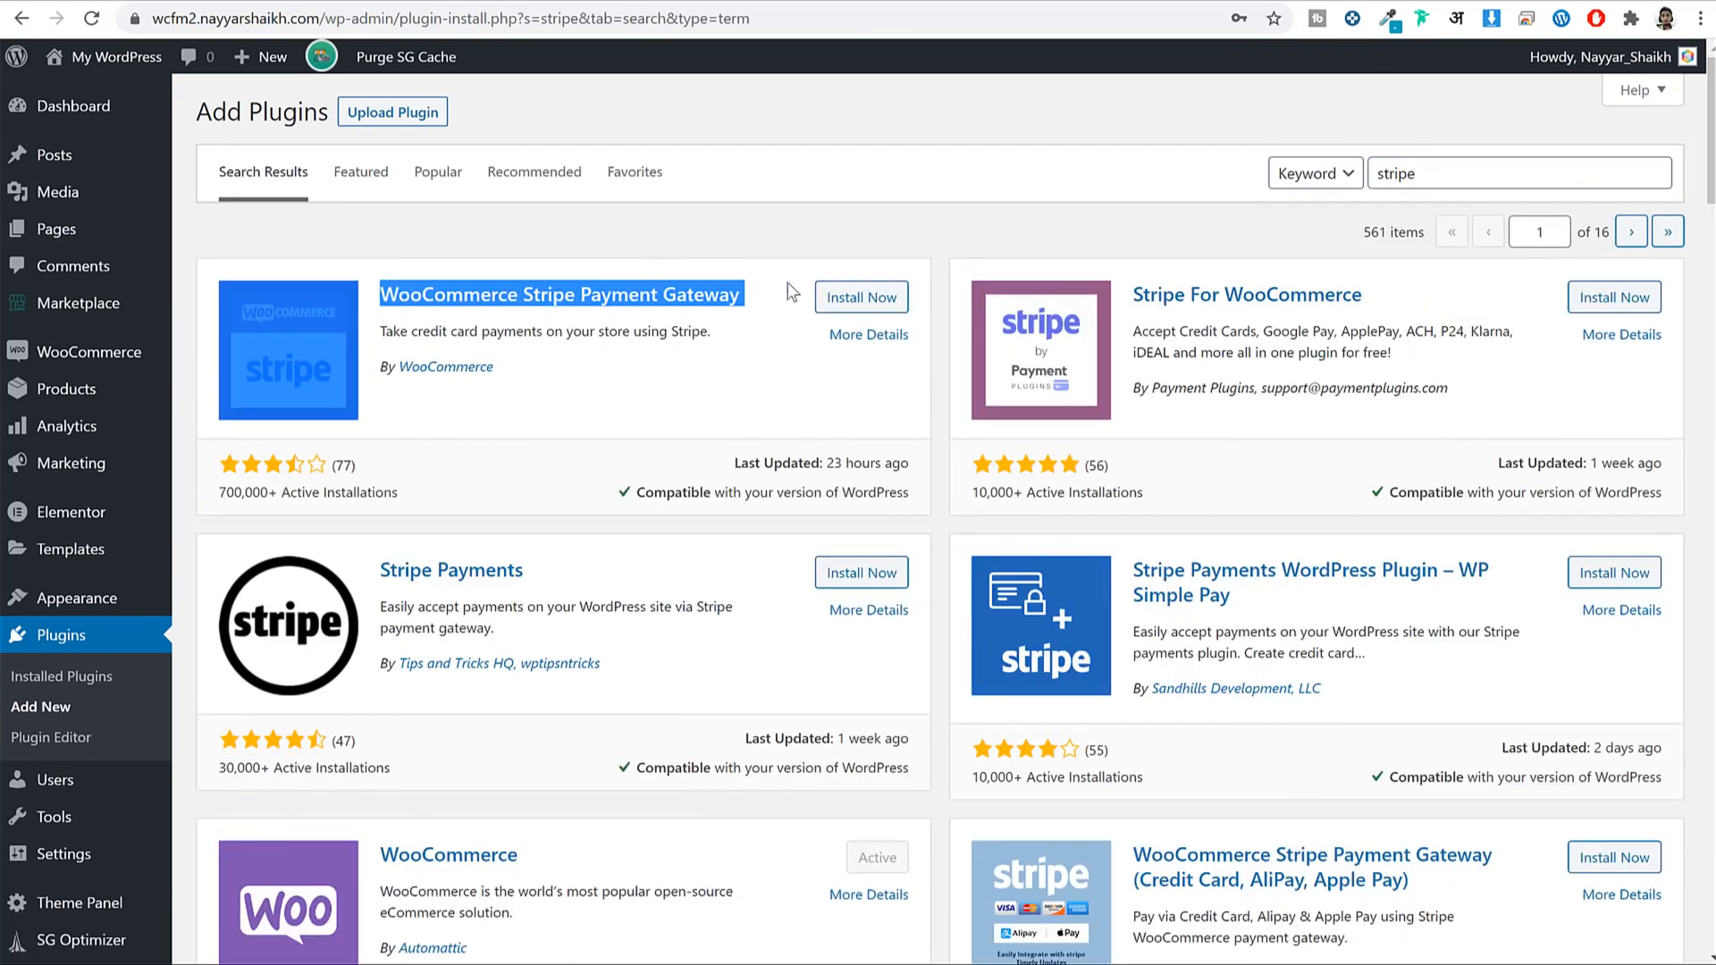
left_click(879, 299)
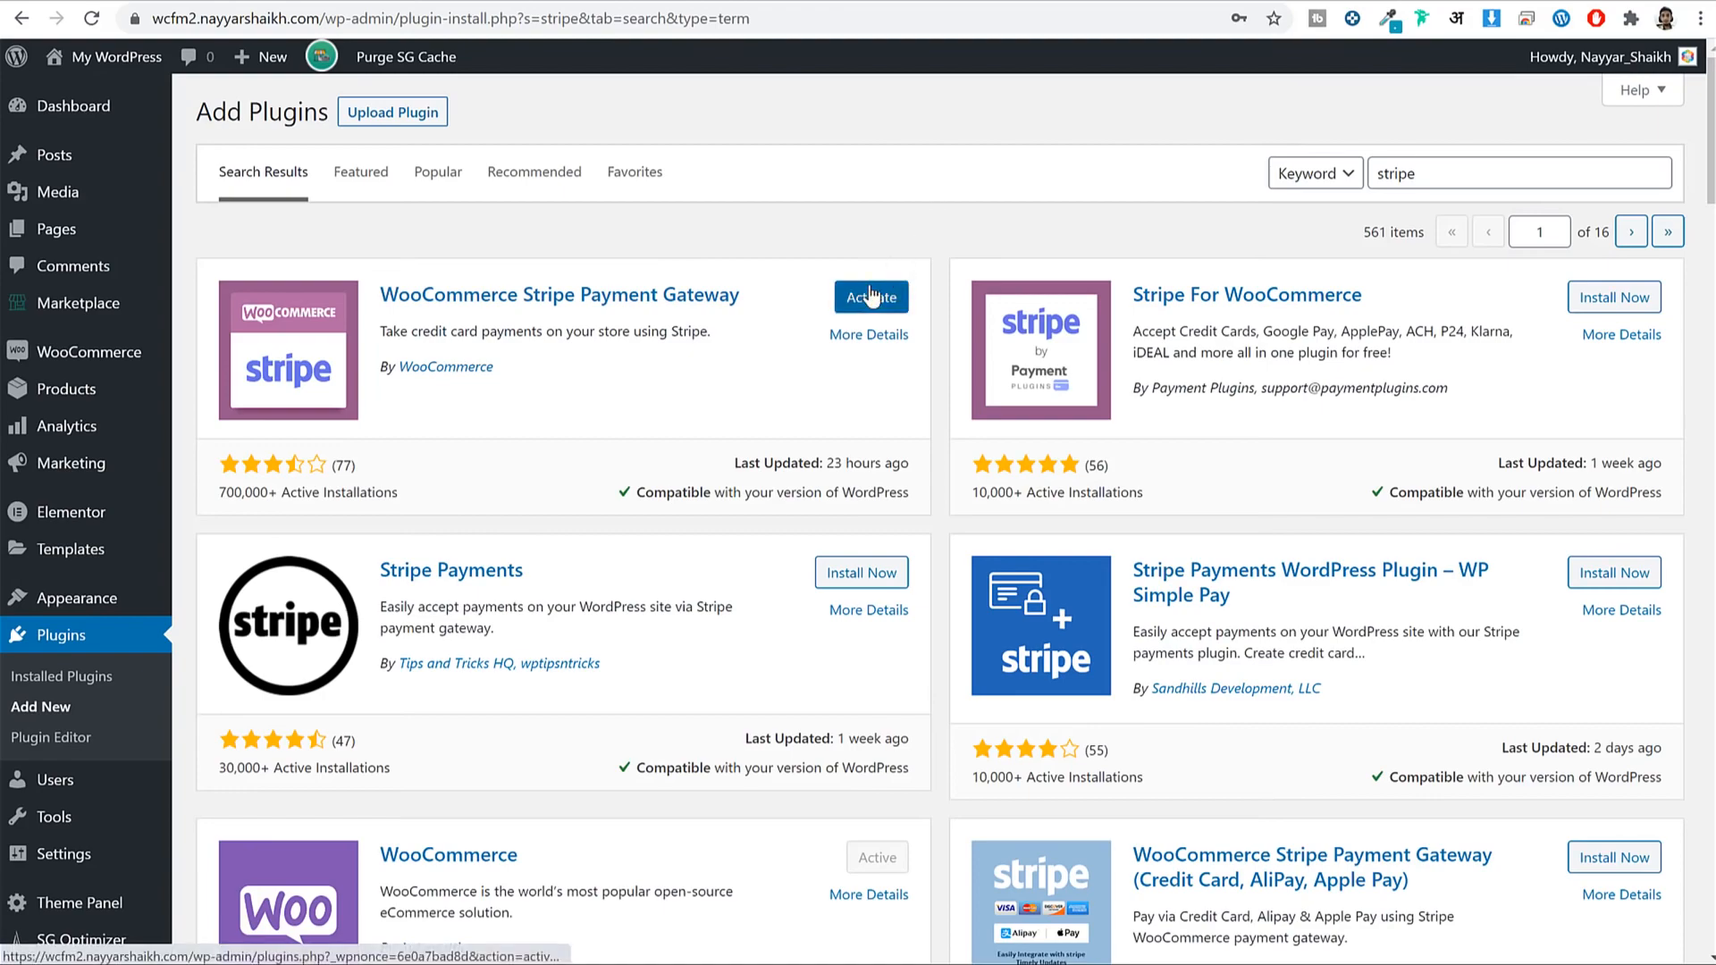
left_click(871, 297)
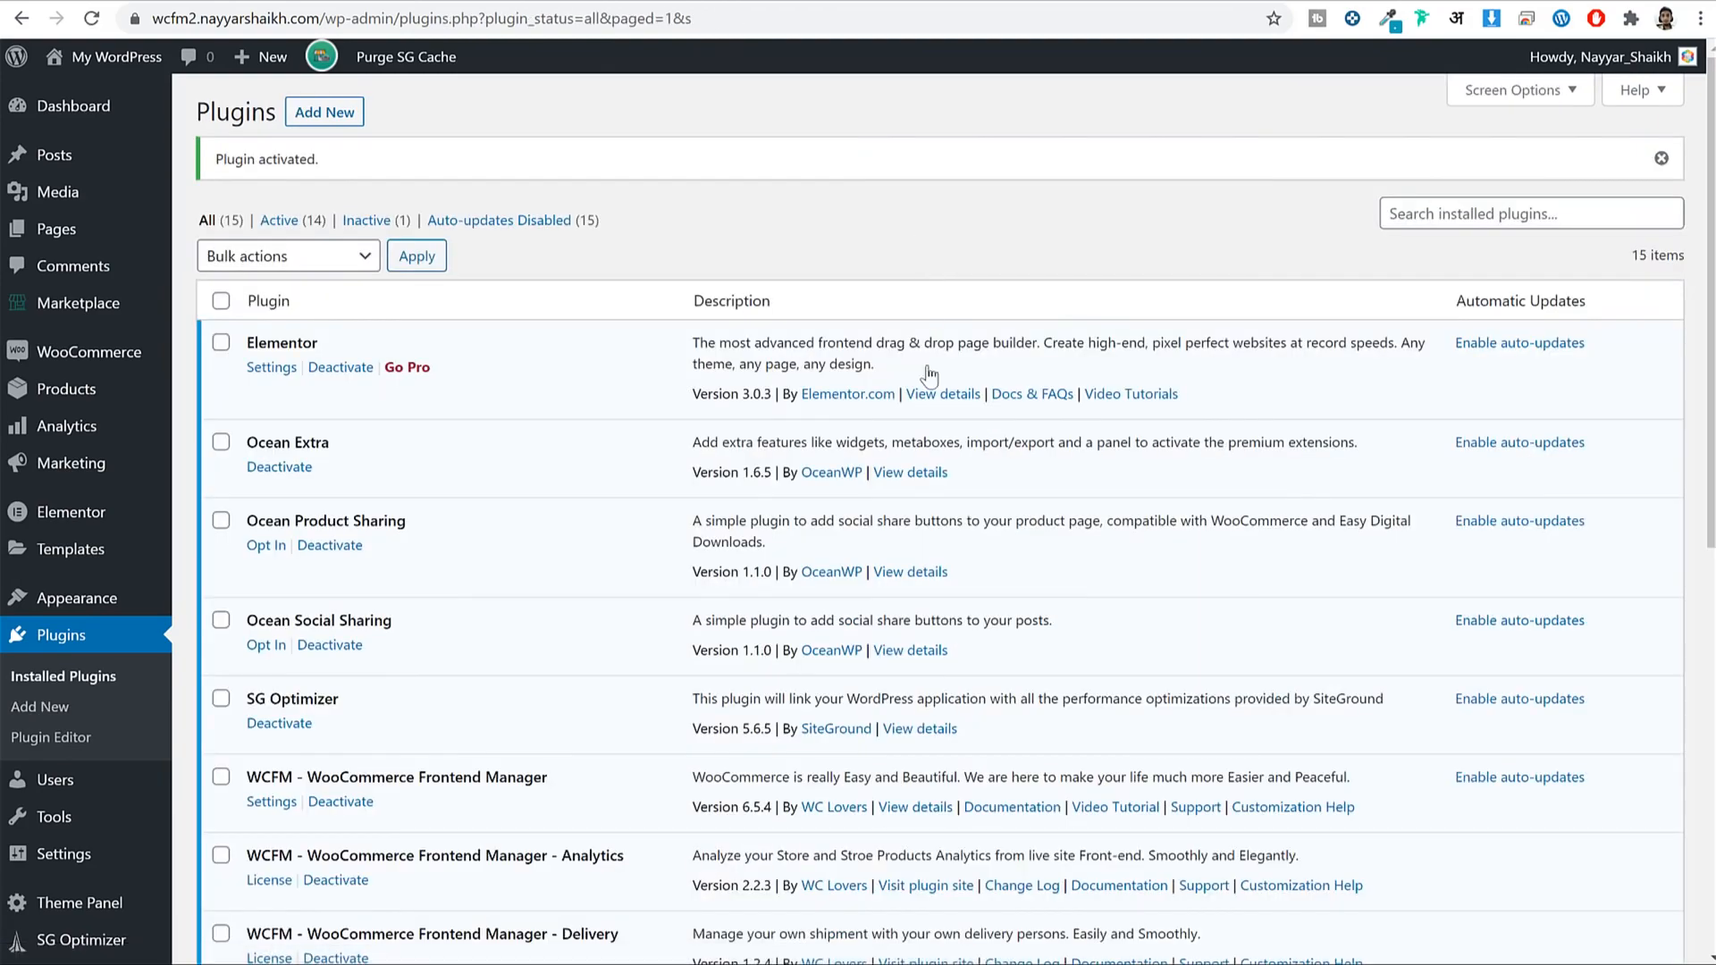
In WooCommerce Payments settings, switch on the Stripe credit card payment method.
scroll(923, 269, "down", 5)
scroll(896, 324, "up", 4)
scroll(847, 227, "up", 3)
scroll(848, 227, "down", 3)
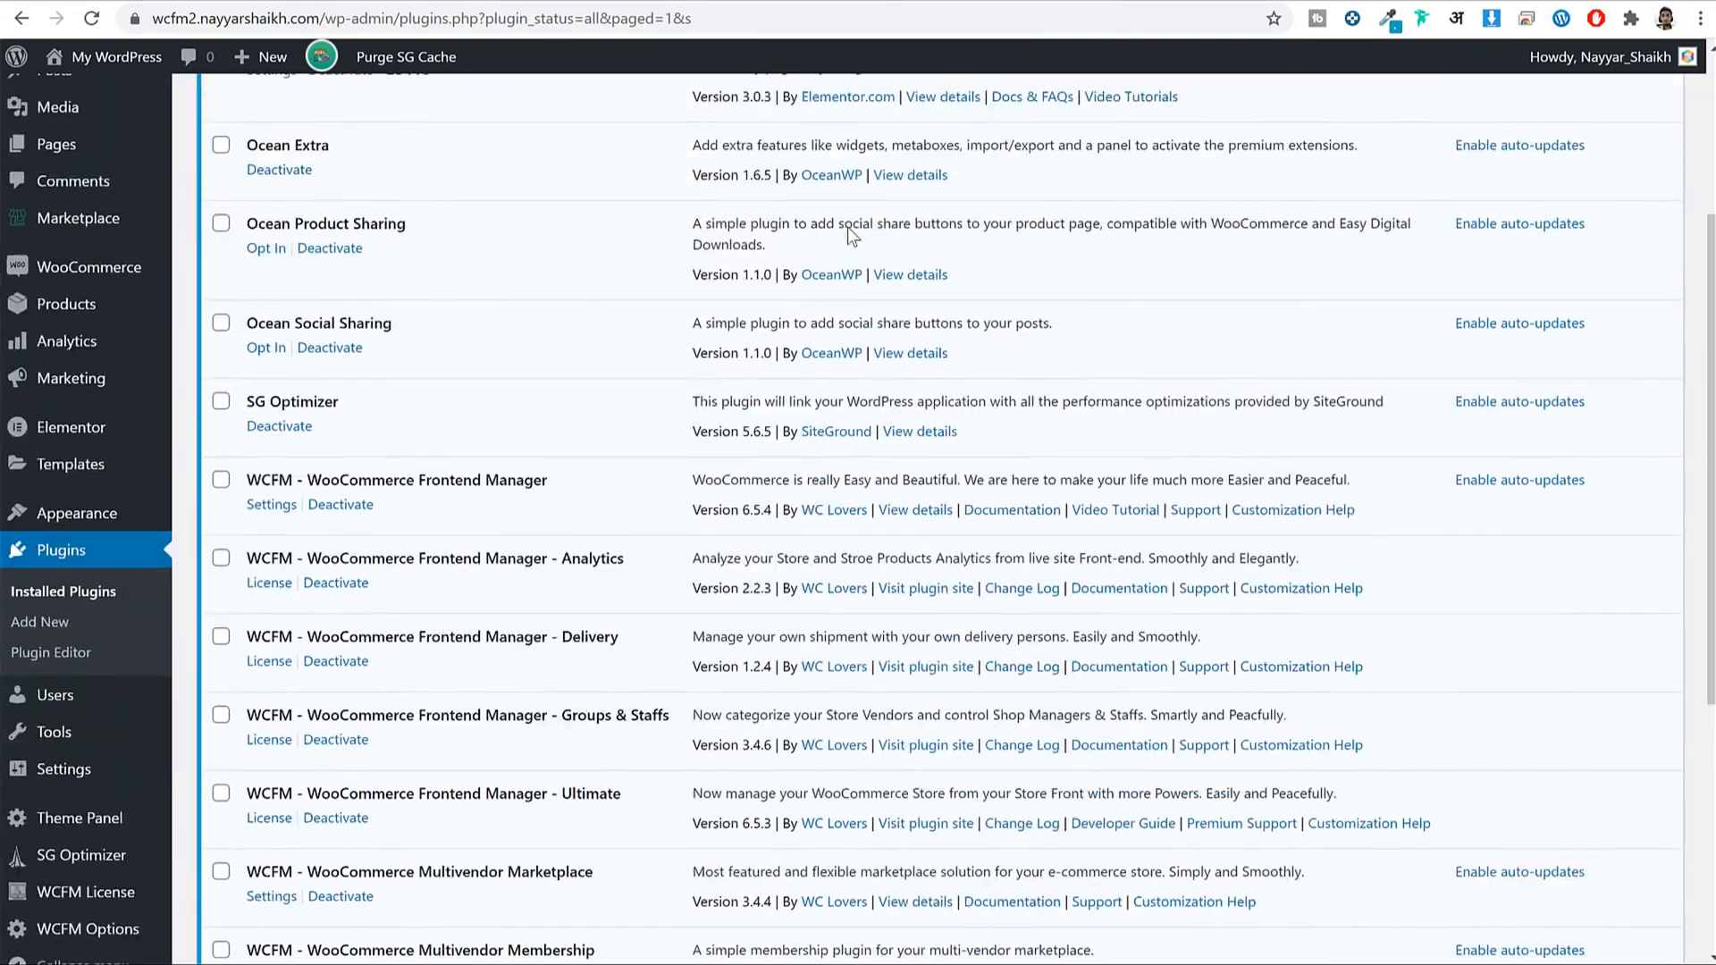
scroll(847, 227, "up", 3)
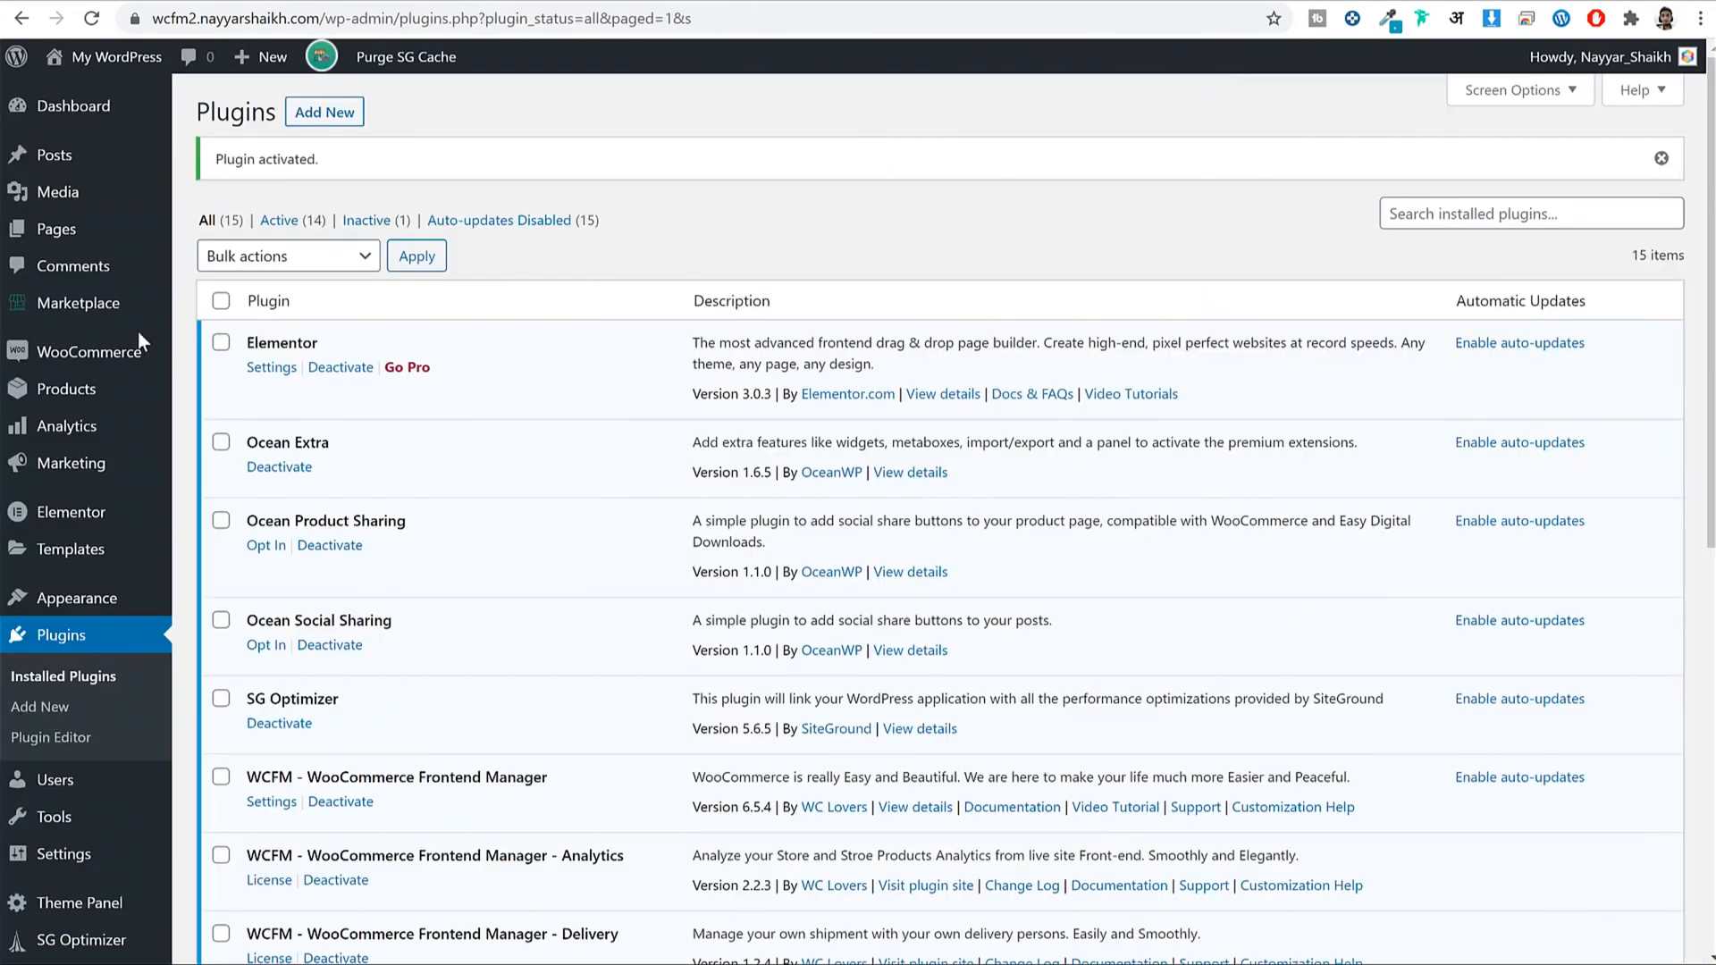
mouse_move(114, 350)
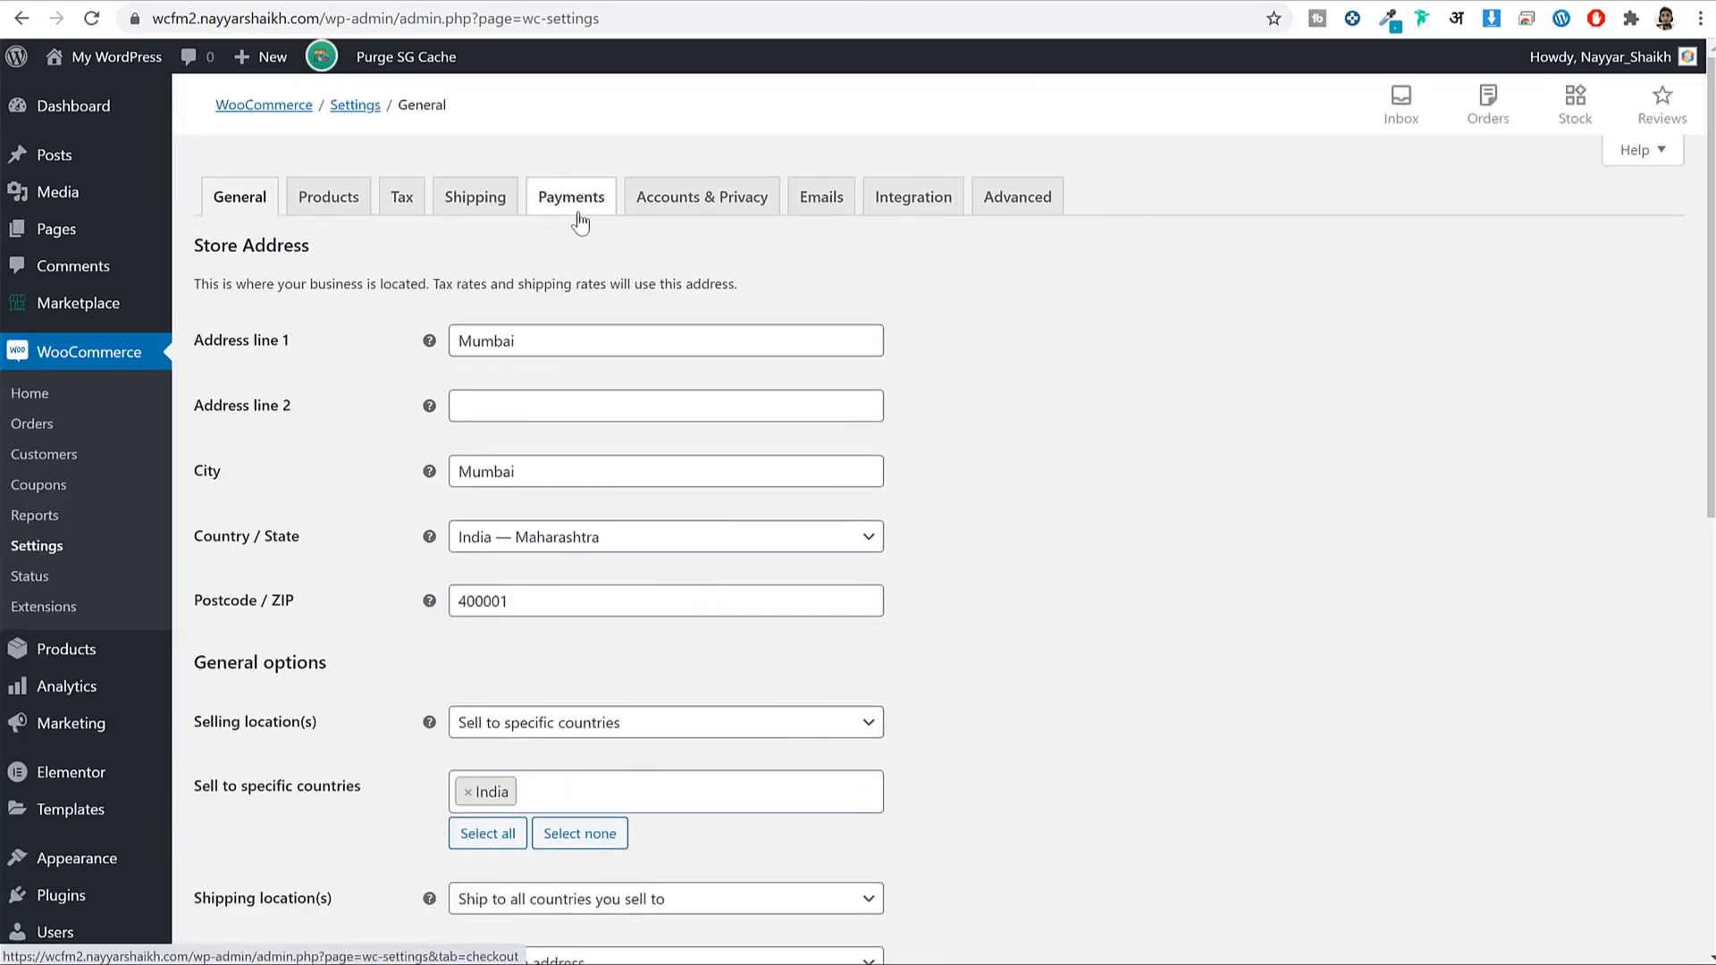
left_click(580, 222)
scroll(842, 459, "down", 3)
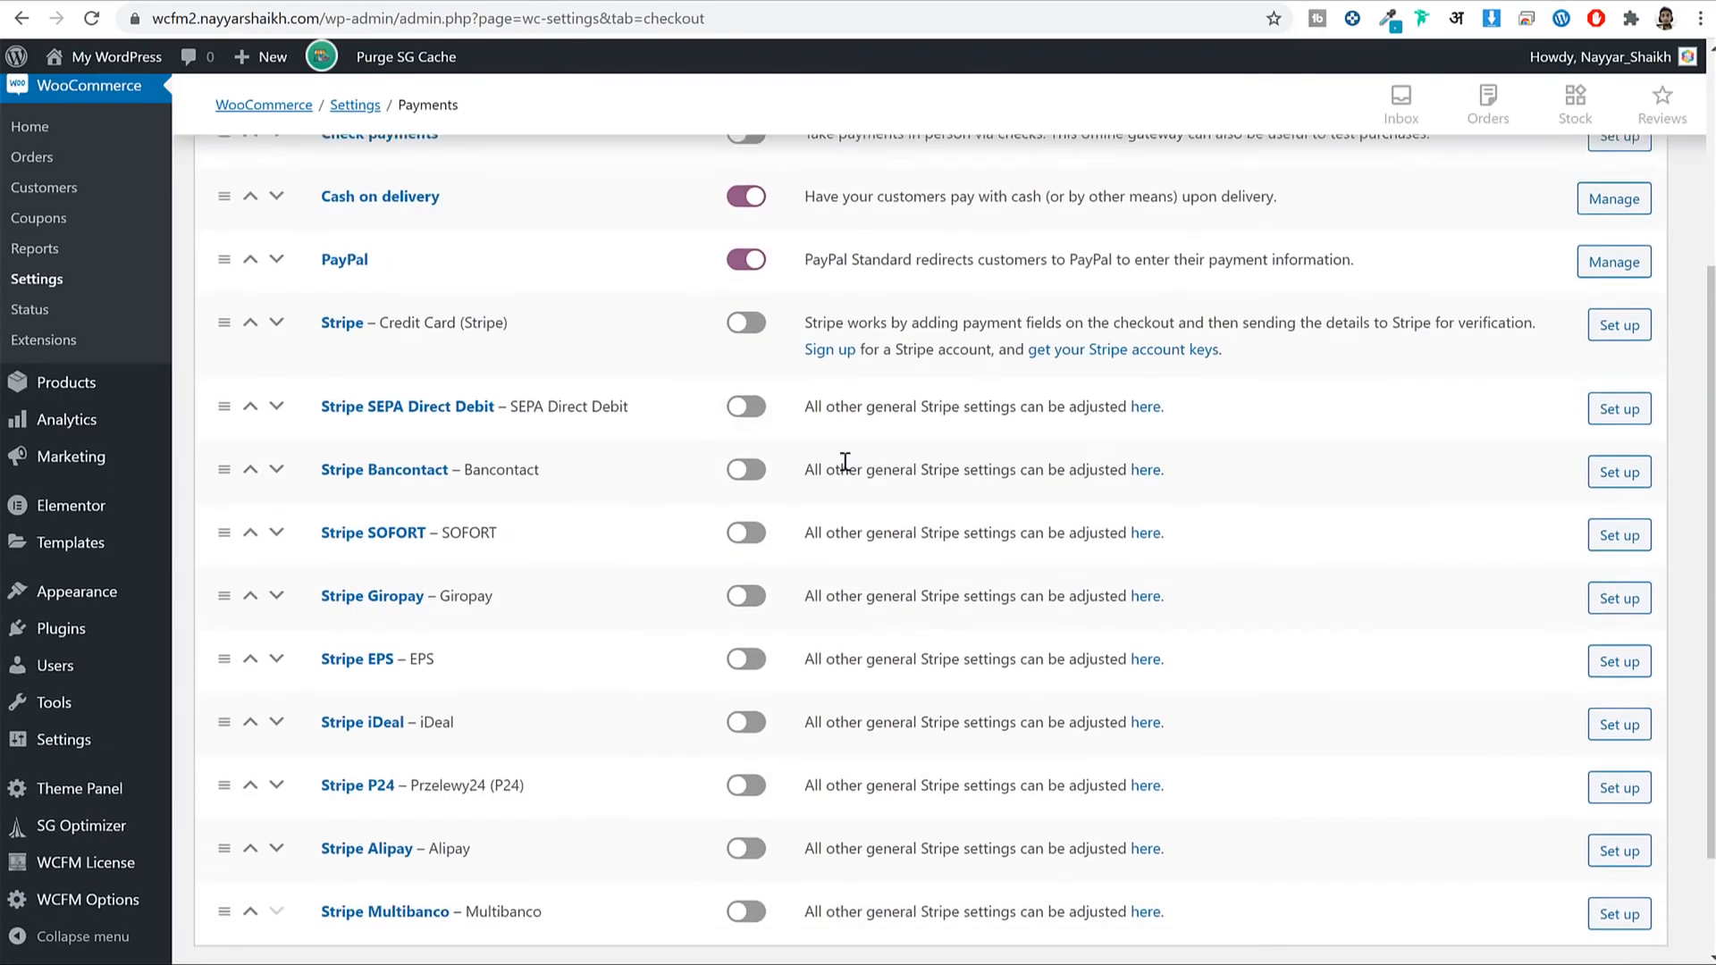
scroll(586, 624, "down", 2)
scroll(636, 635, "up", 4)
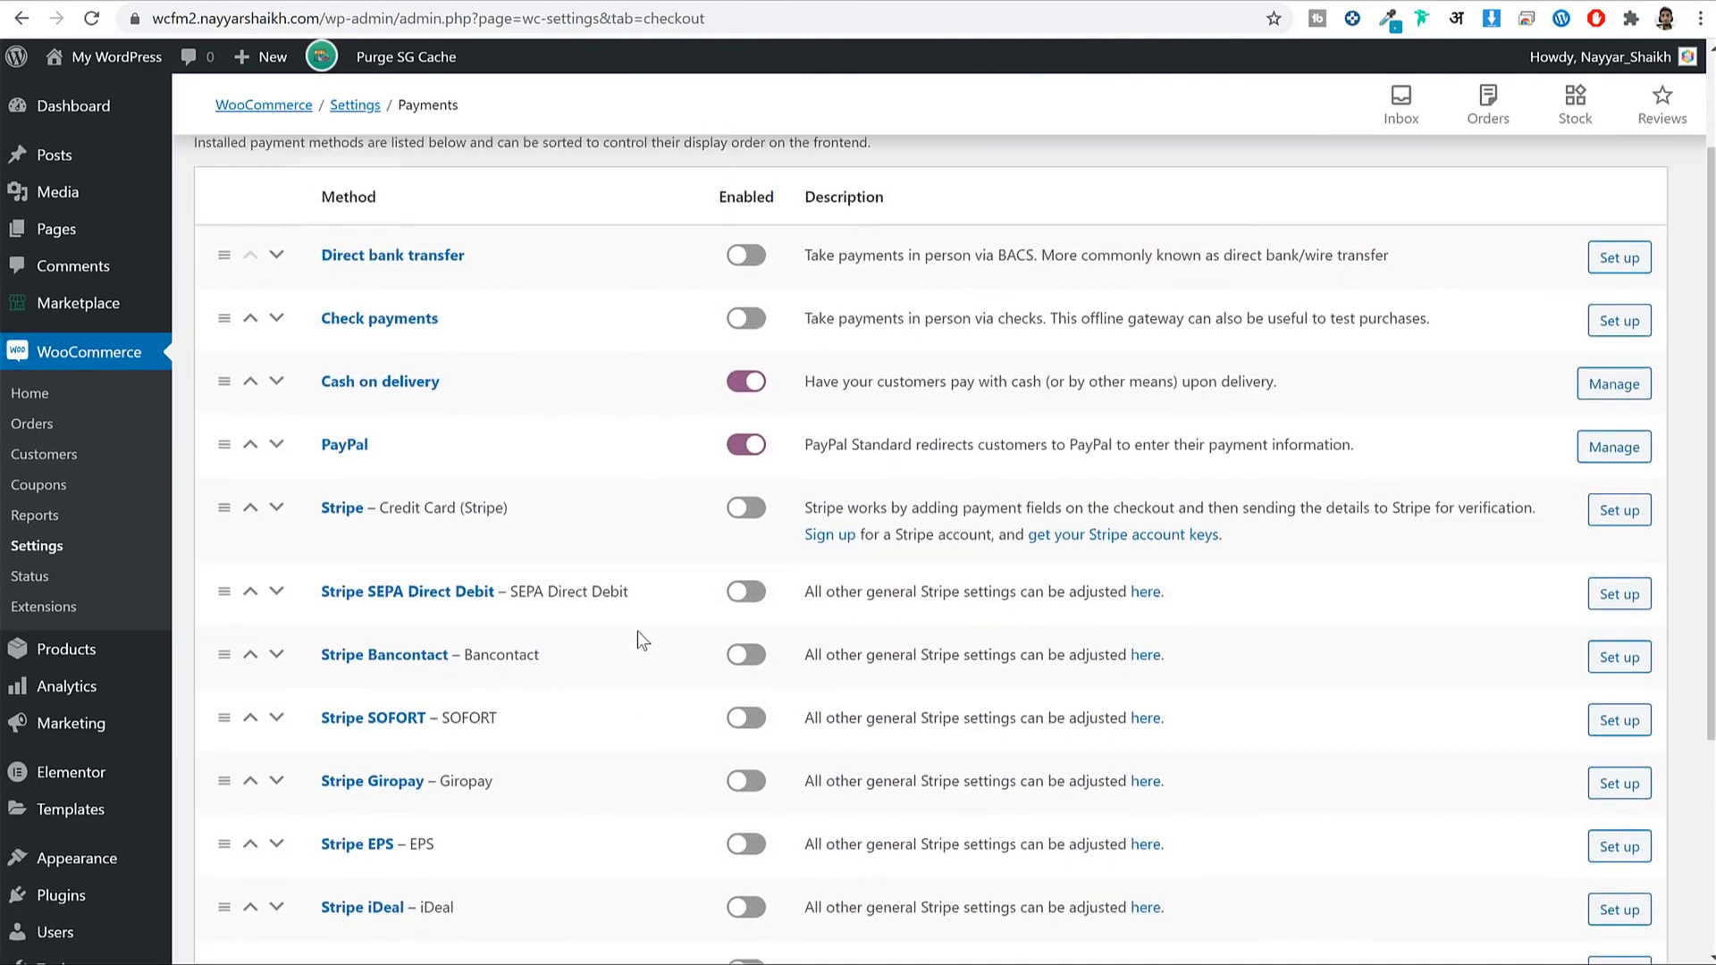
left_click_drag(318, 507, 522, 517)
left_click(757, 518)
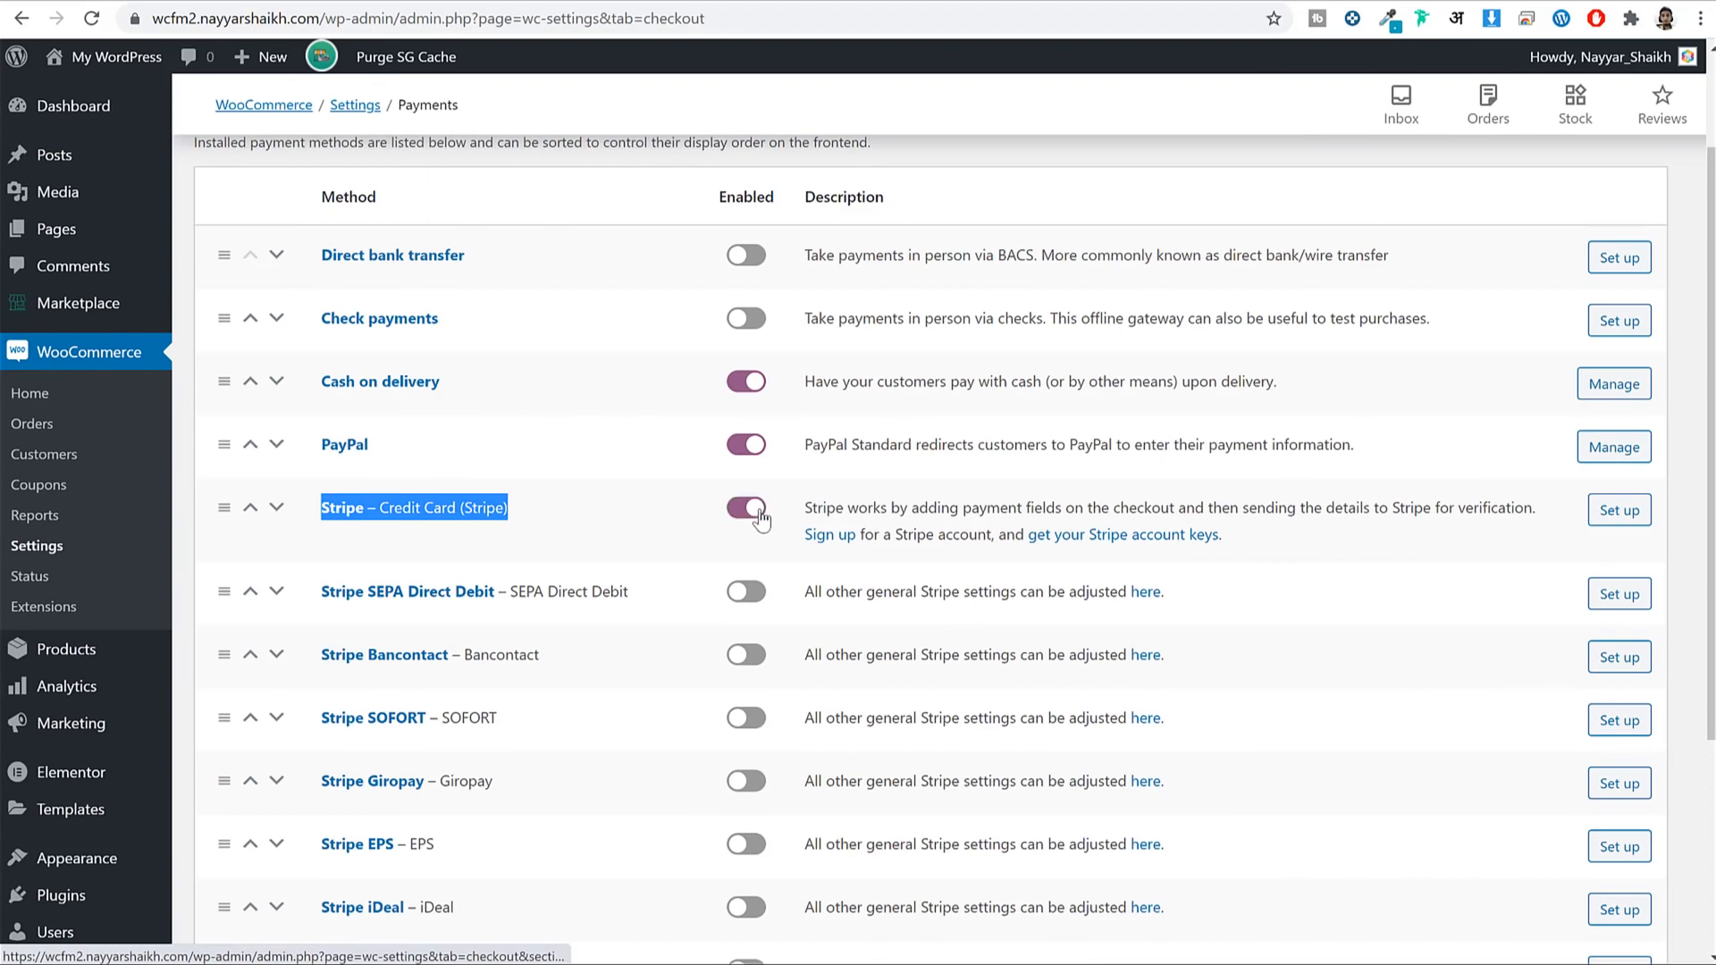
scroll(760, 518, "down", 4)
Save, open Stripe settings and change the title from 'Credit Card (Stripe)' to 'Credit/Debit Card'.
left_click(285, 867)
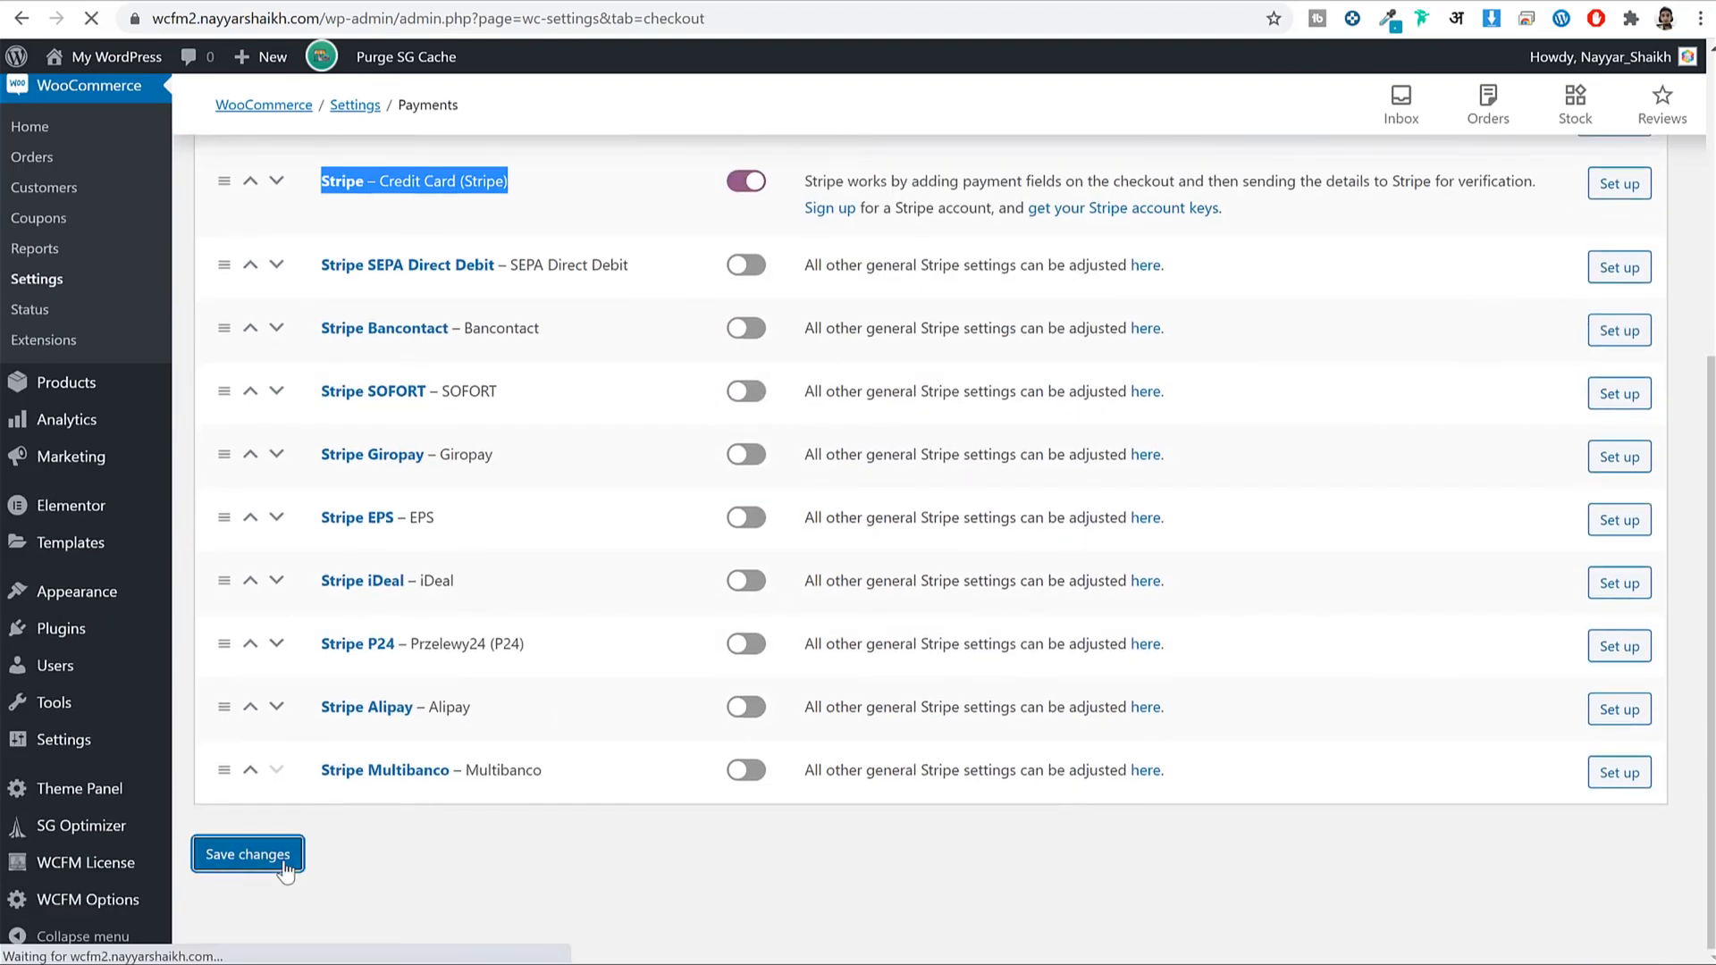
scroll(480, 764, "down", 2)
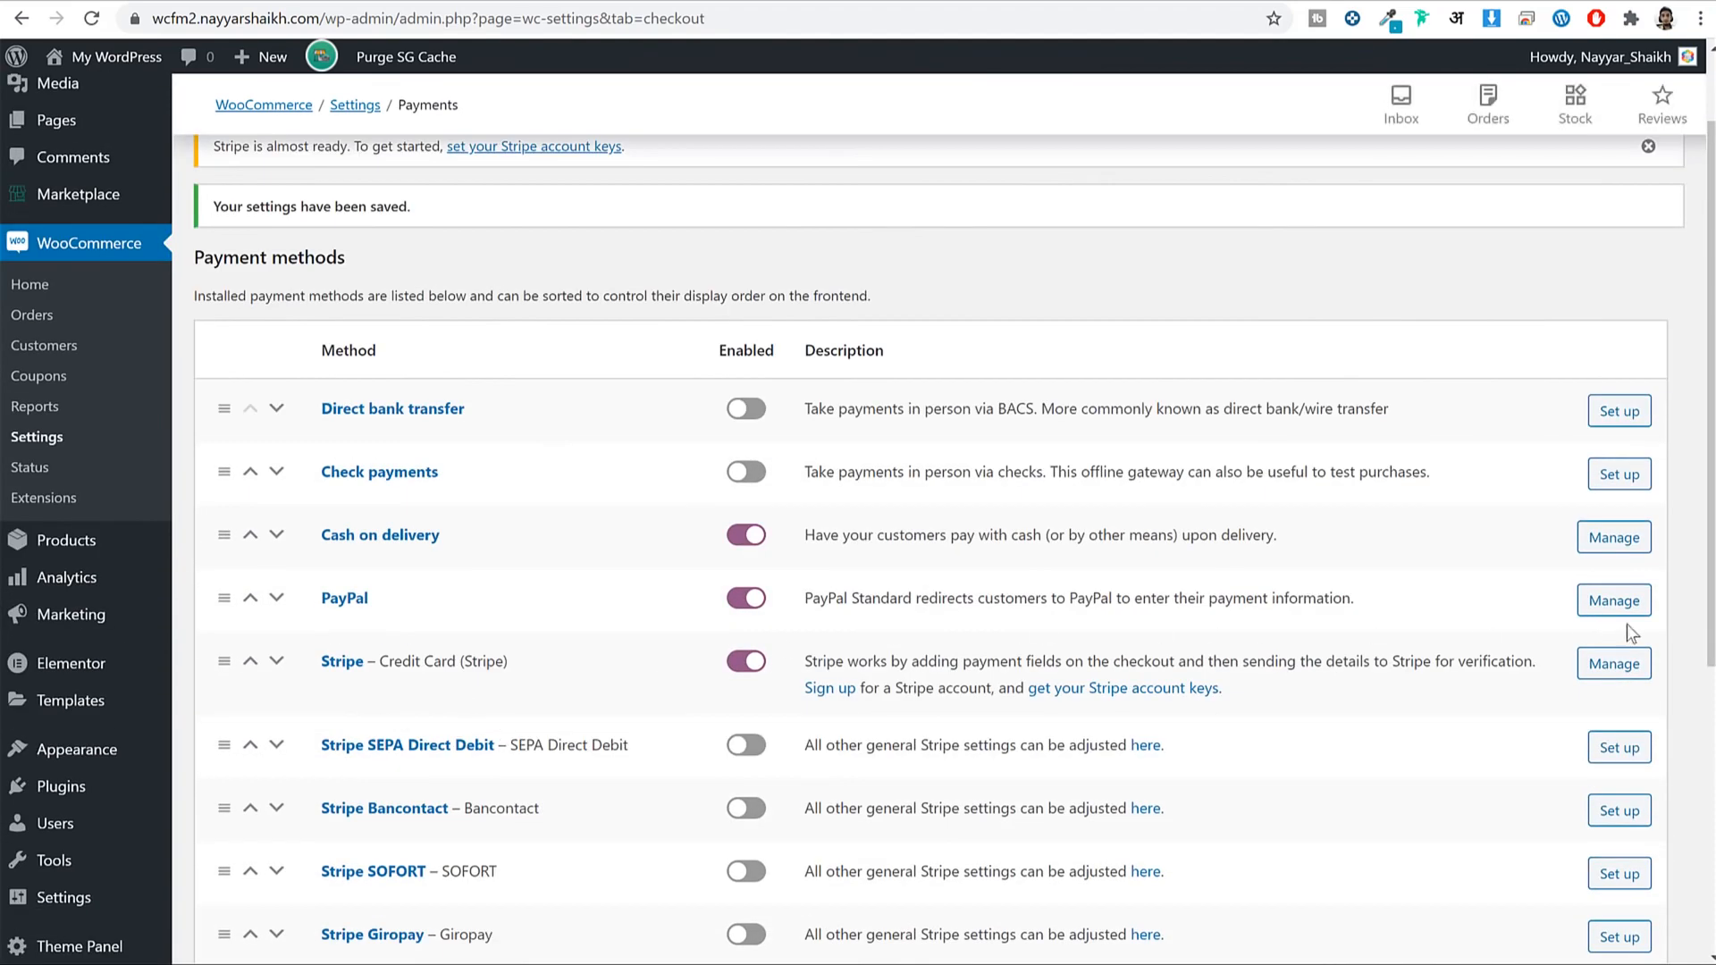
left_click(1623, 672)
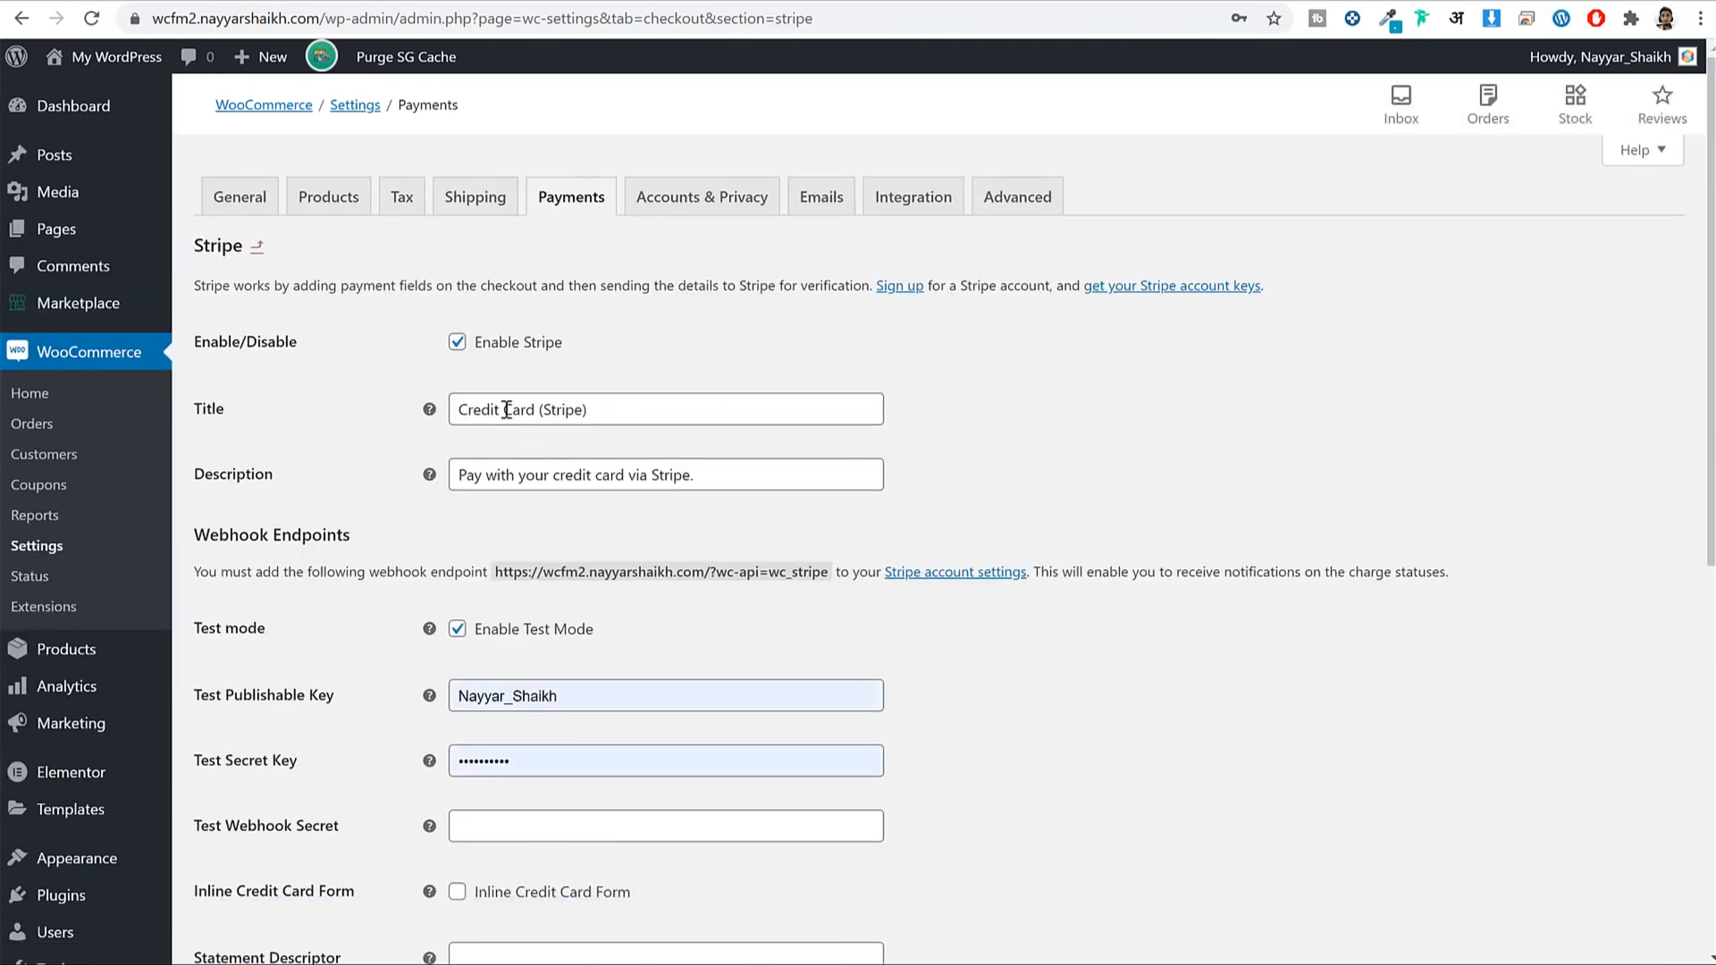
left_click_drag(541, 407, 1101, 406)
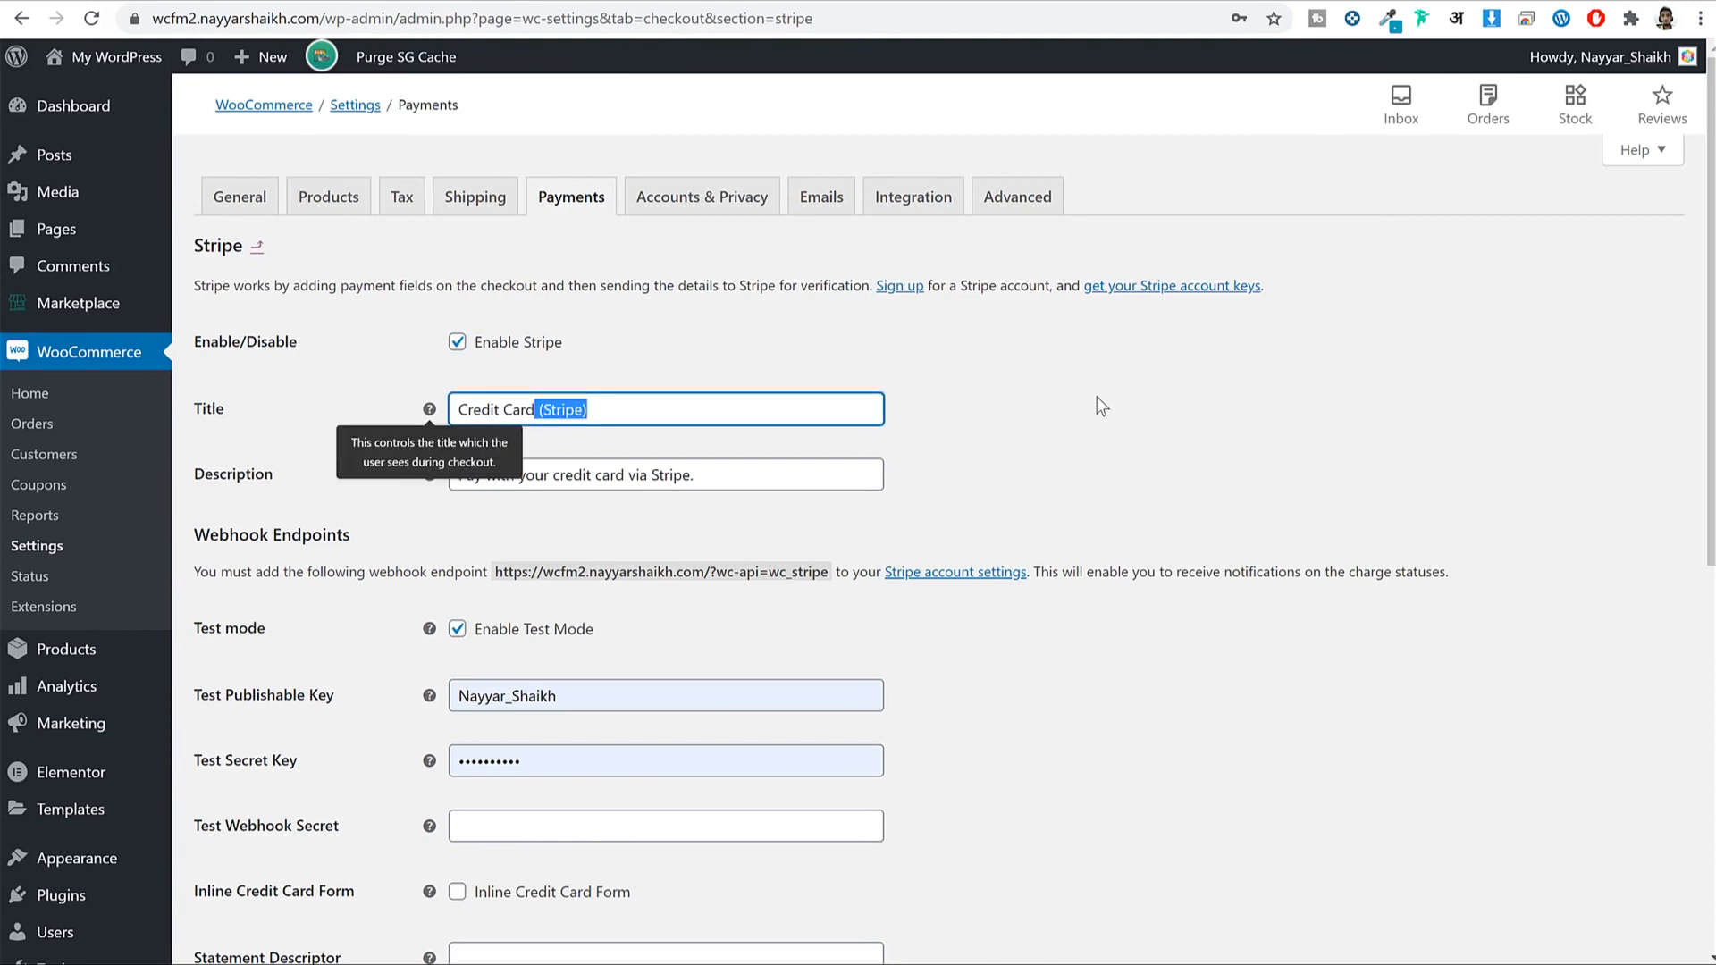
key("BackSpace")
key("Left")
key("Left")
key("Left")
key("Left")
key("Left")
type("/Debit")
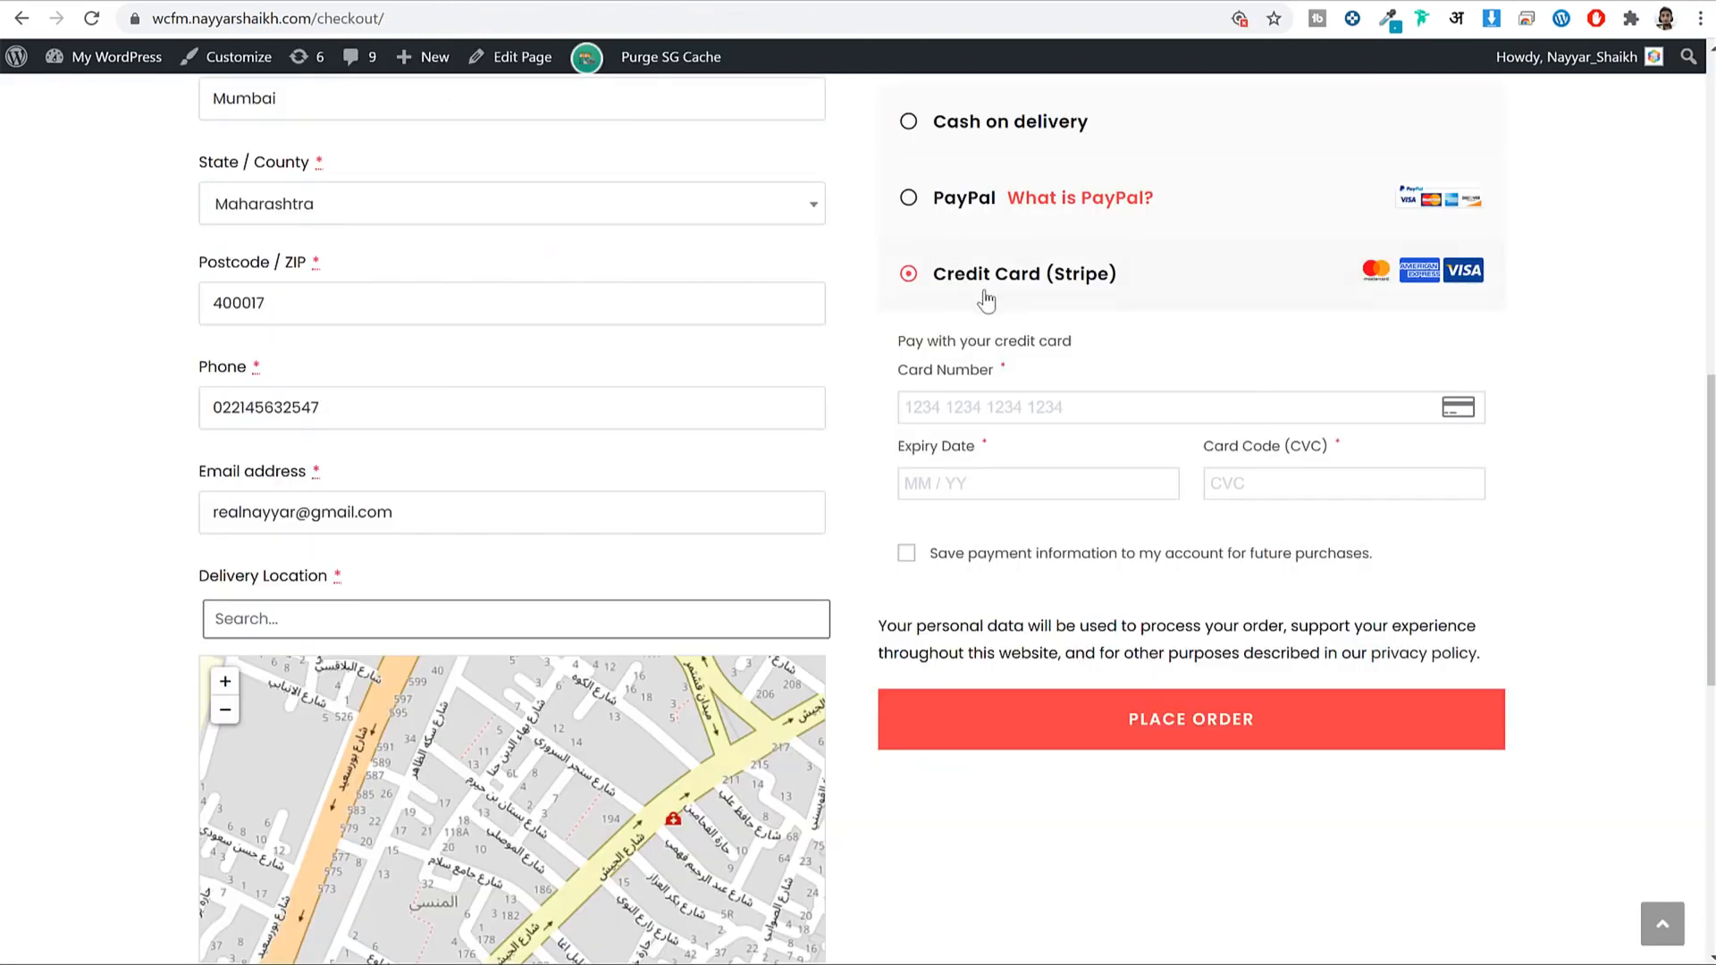
left_click_drag(1119, 274, 954, 296)
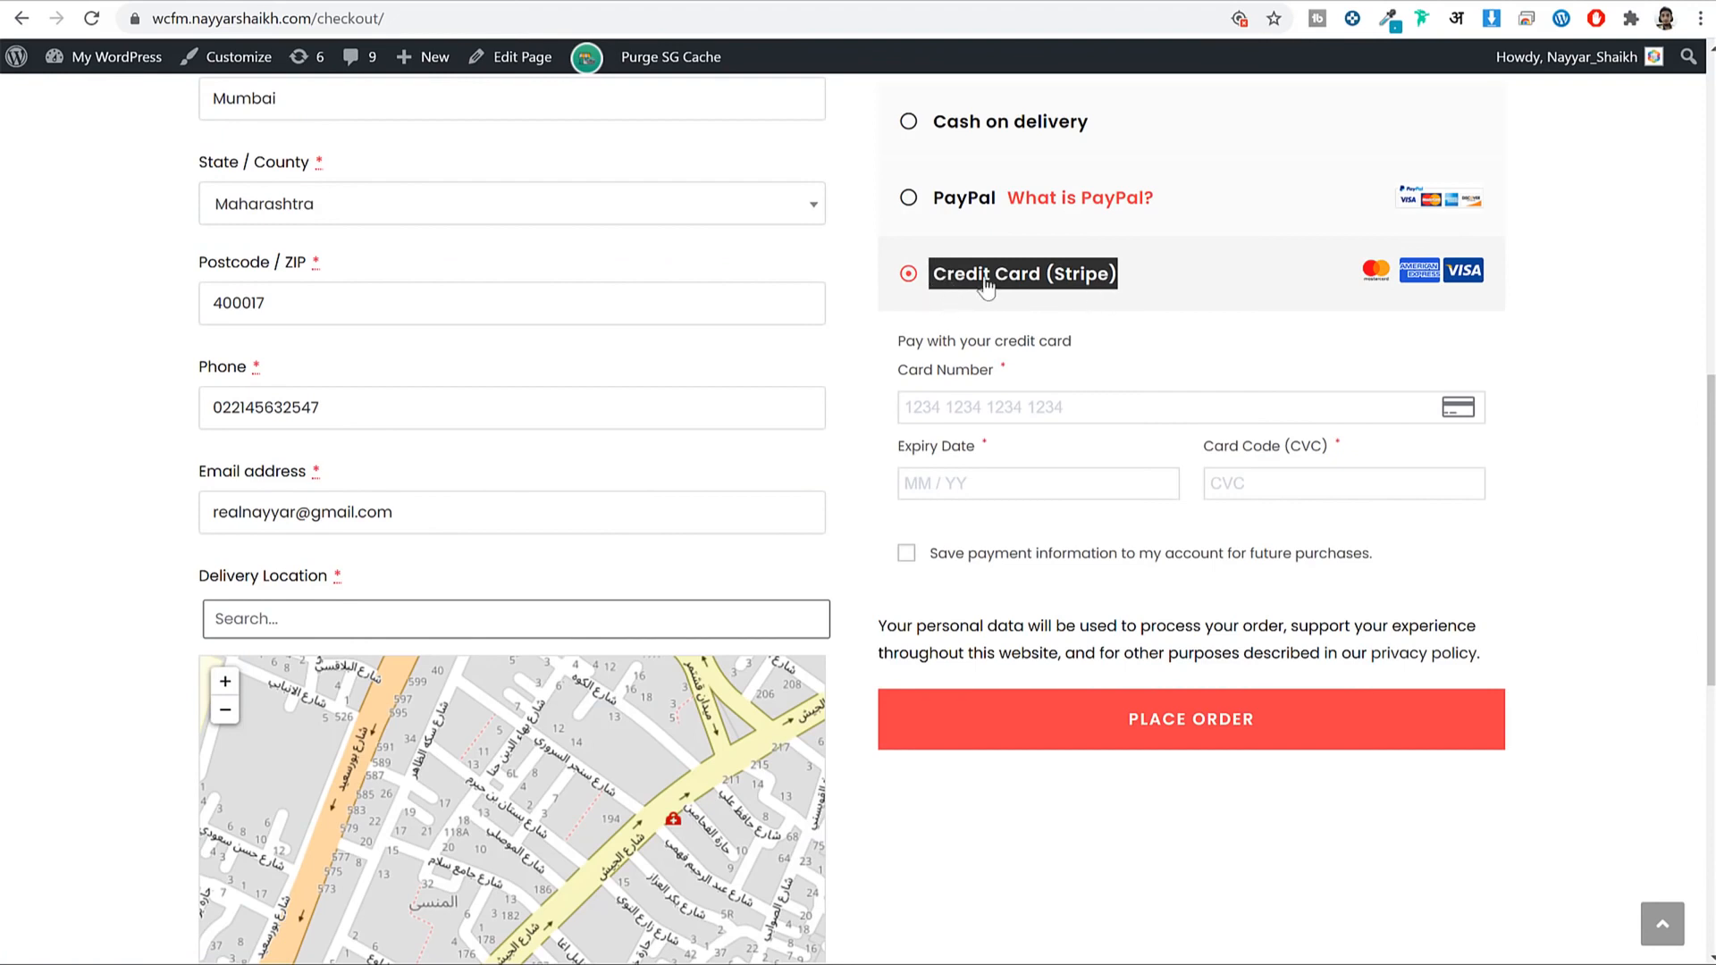
left_click_drag(1131, 292, 1046, 288)
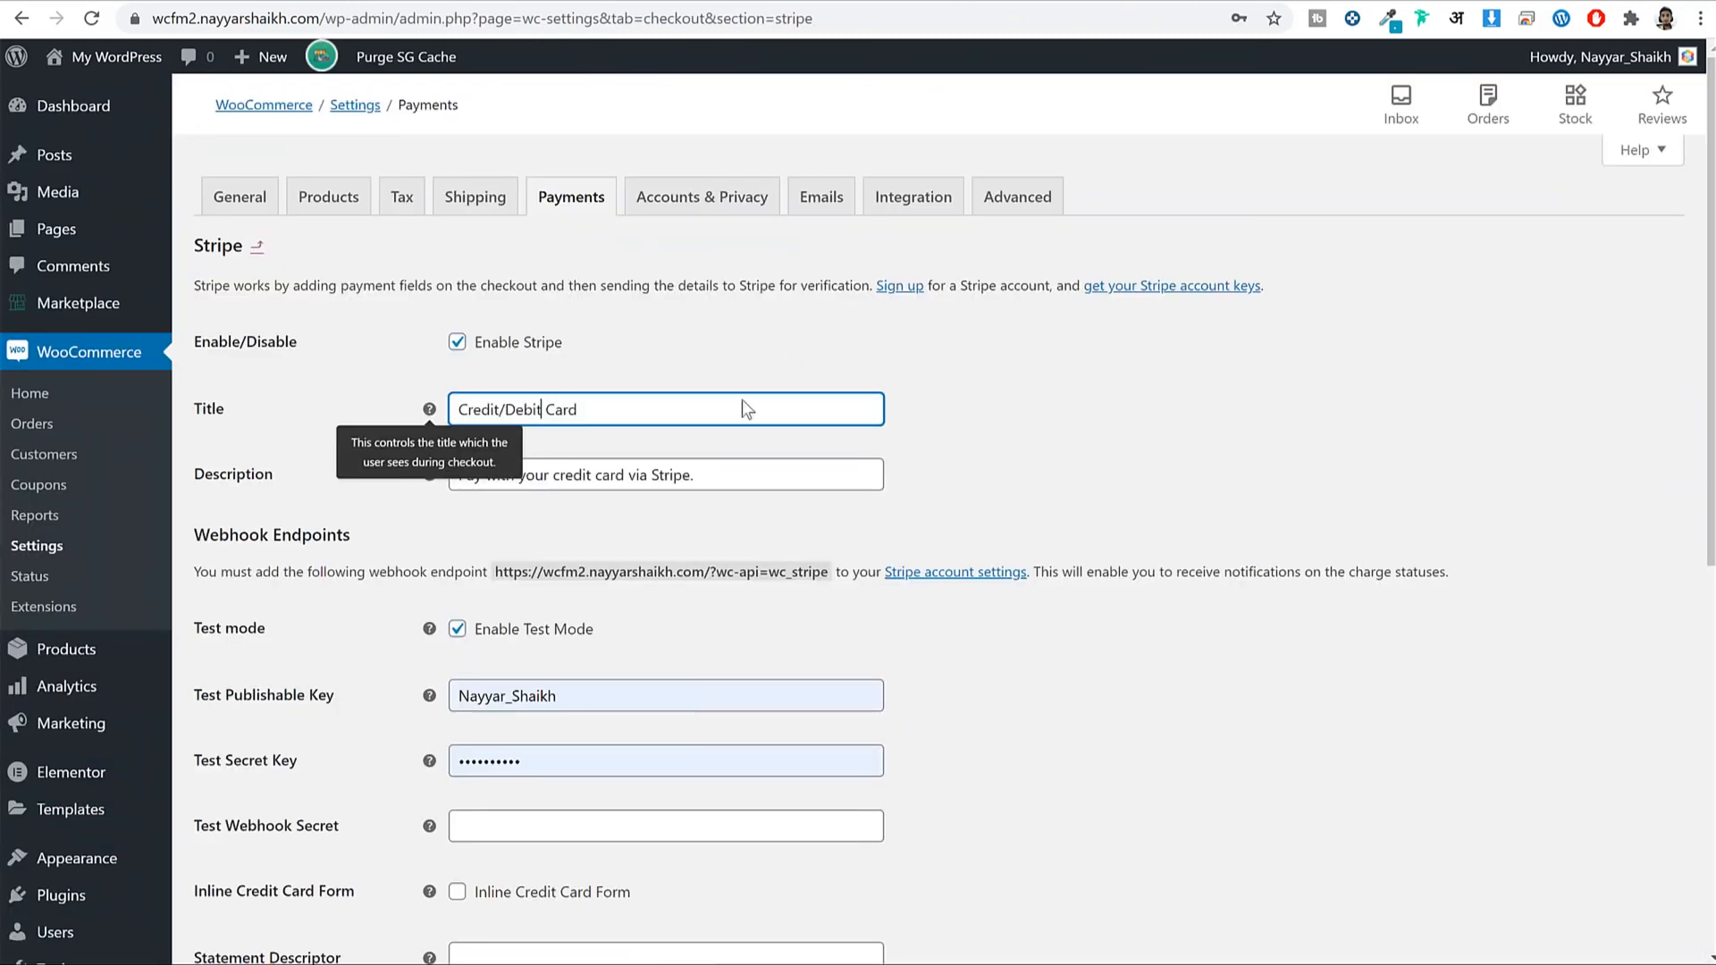
left_click(700, 471)
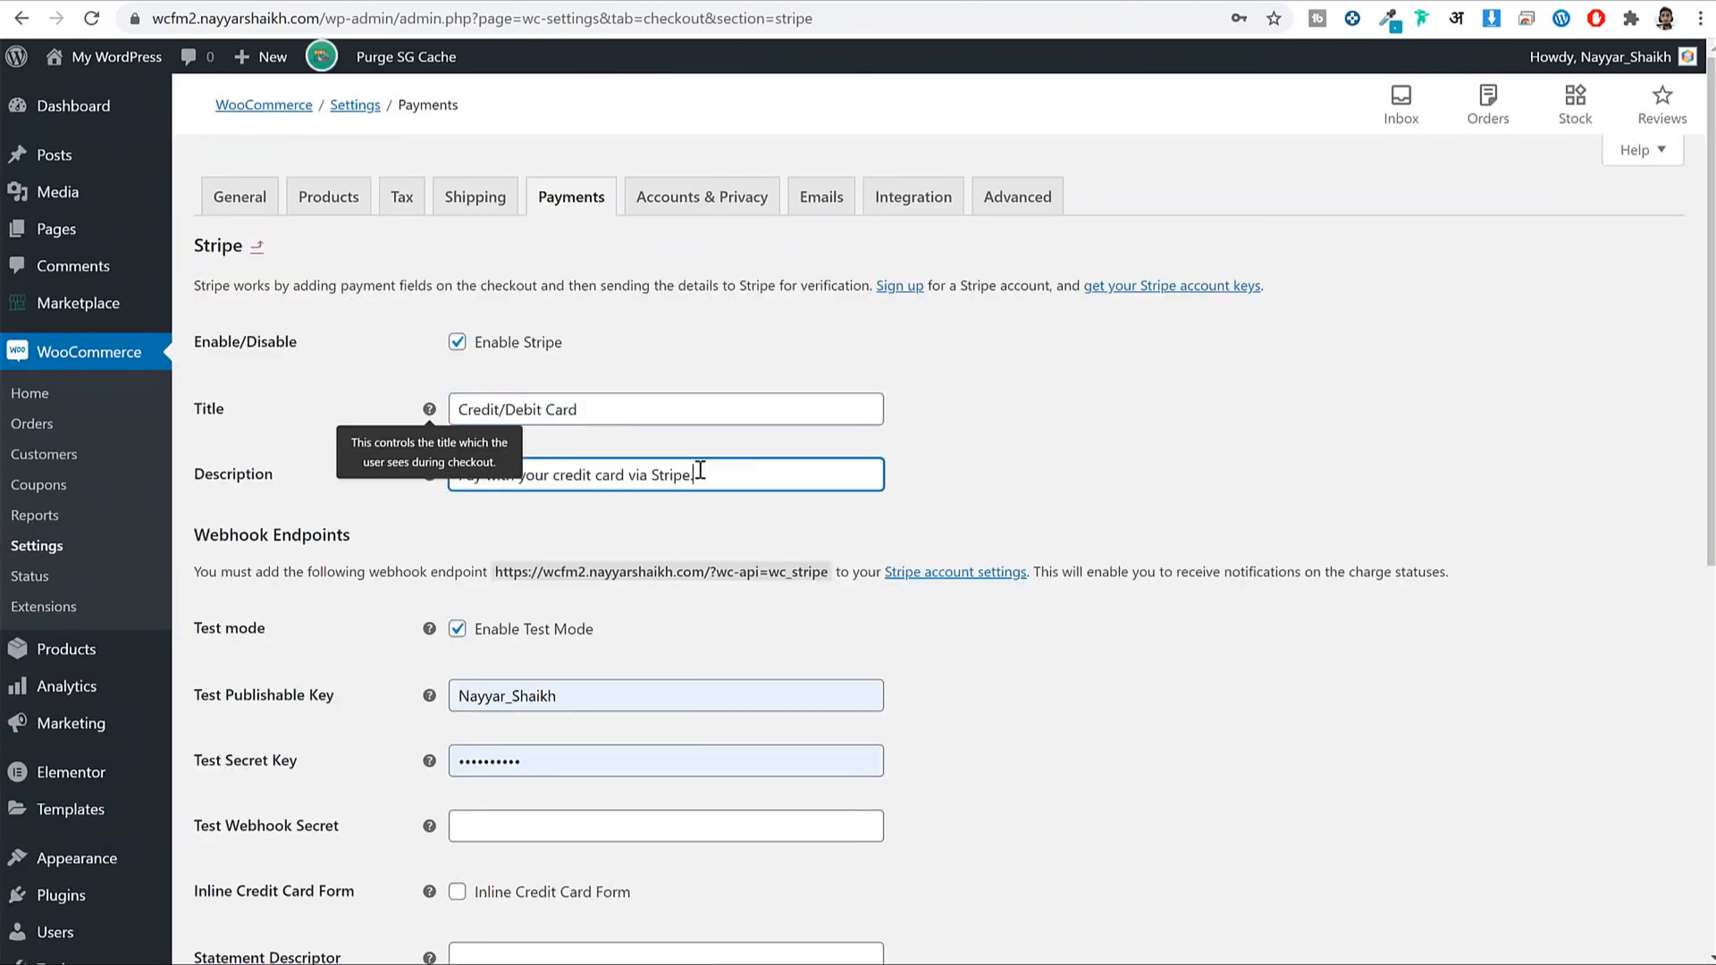
Change the Stripe description to 'Pay with your credit/Debit Card' and check it at checkout.
left_click(352, 522)
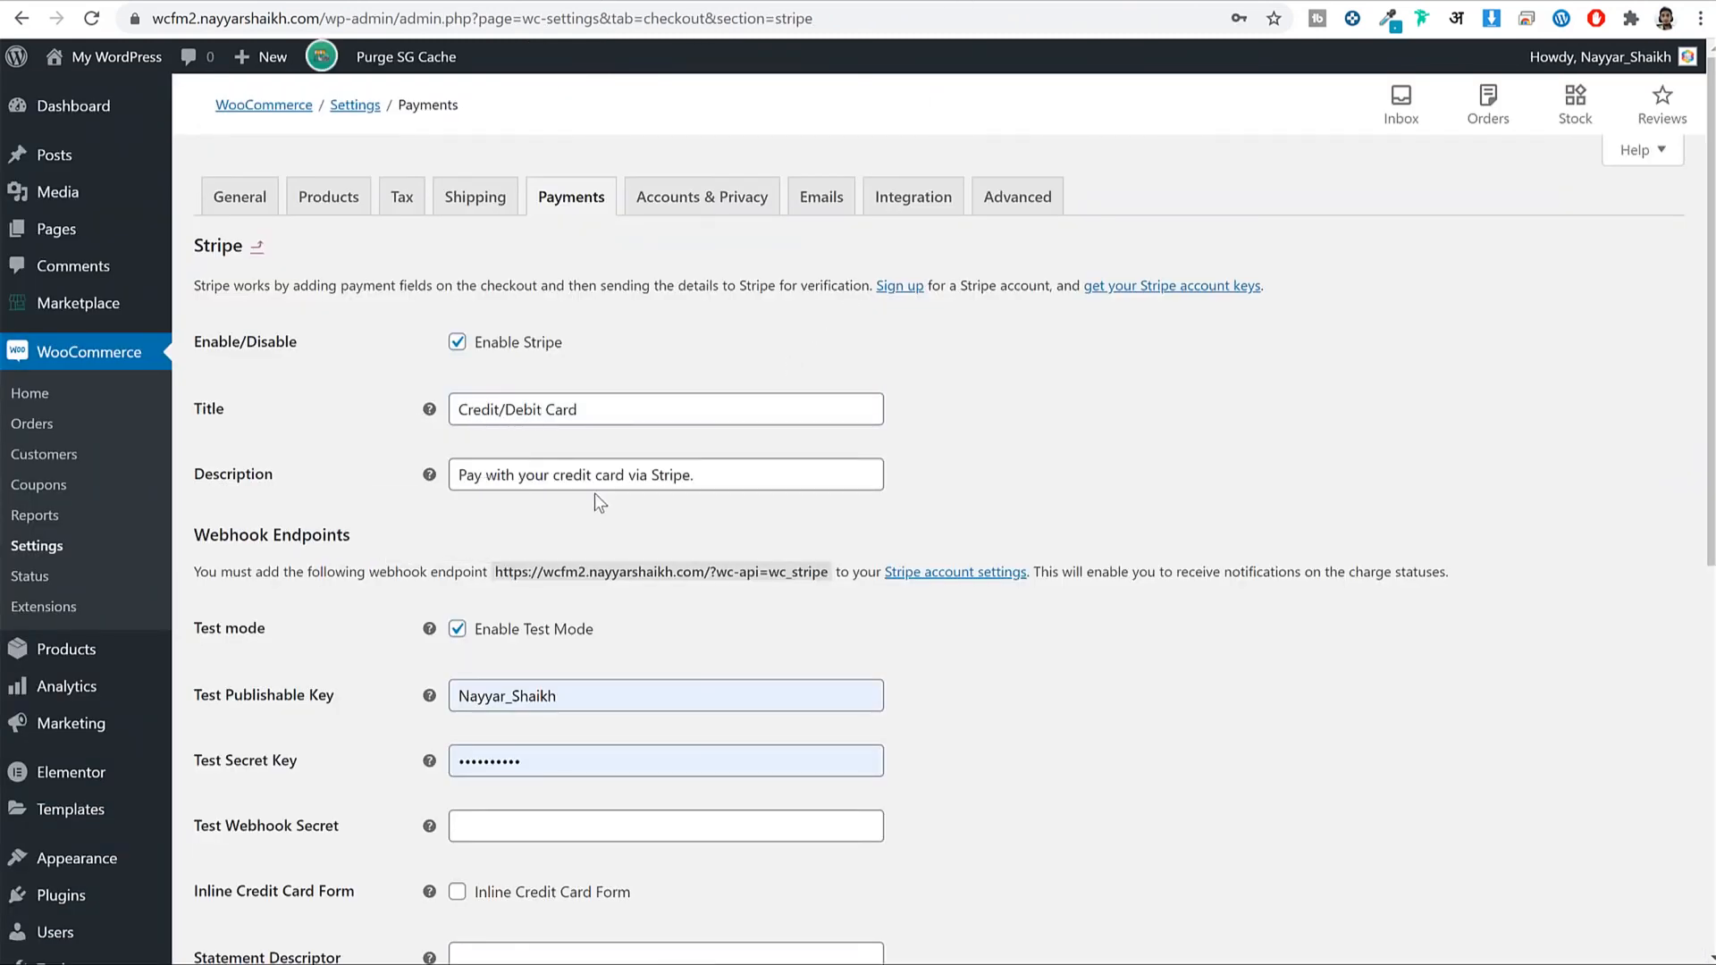
left_click(623, 471)
left_click(740, 471, "shift")
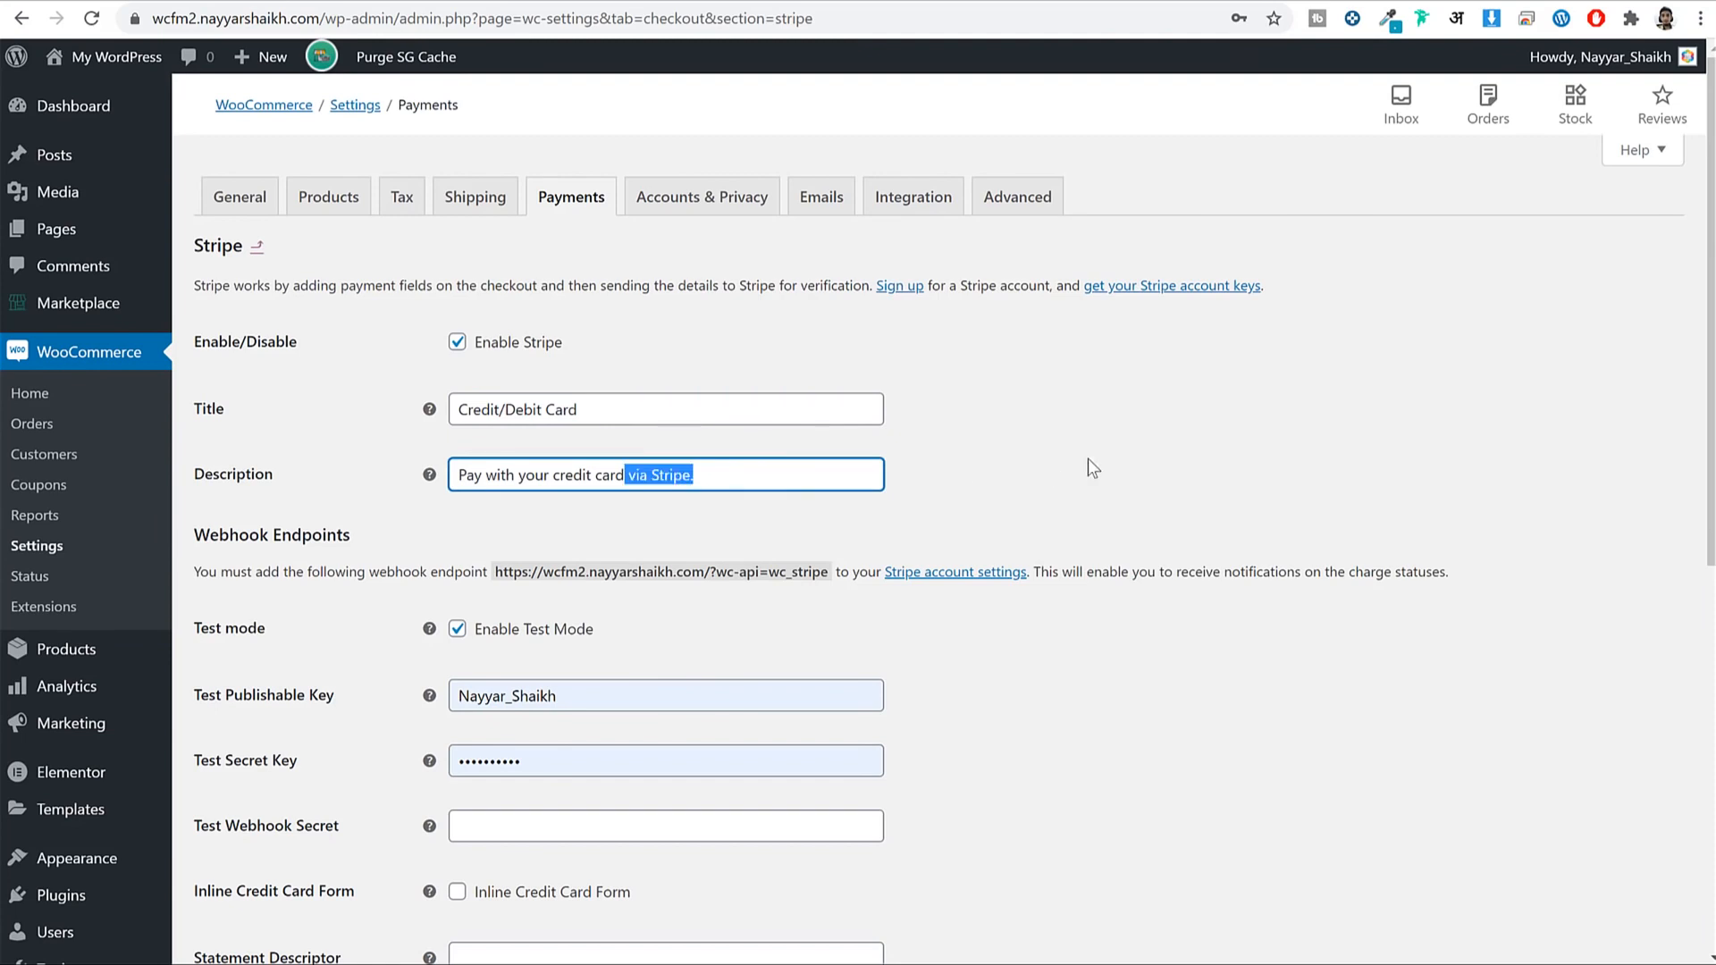
key("BackSpace")
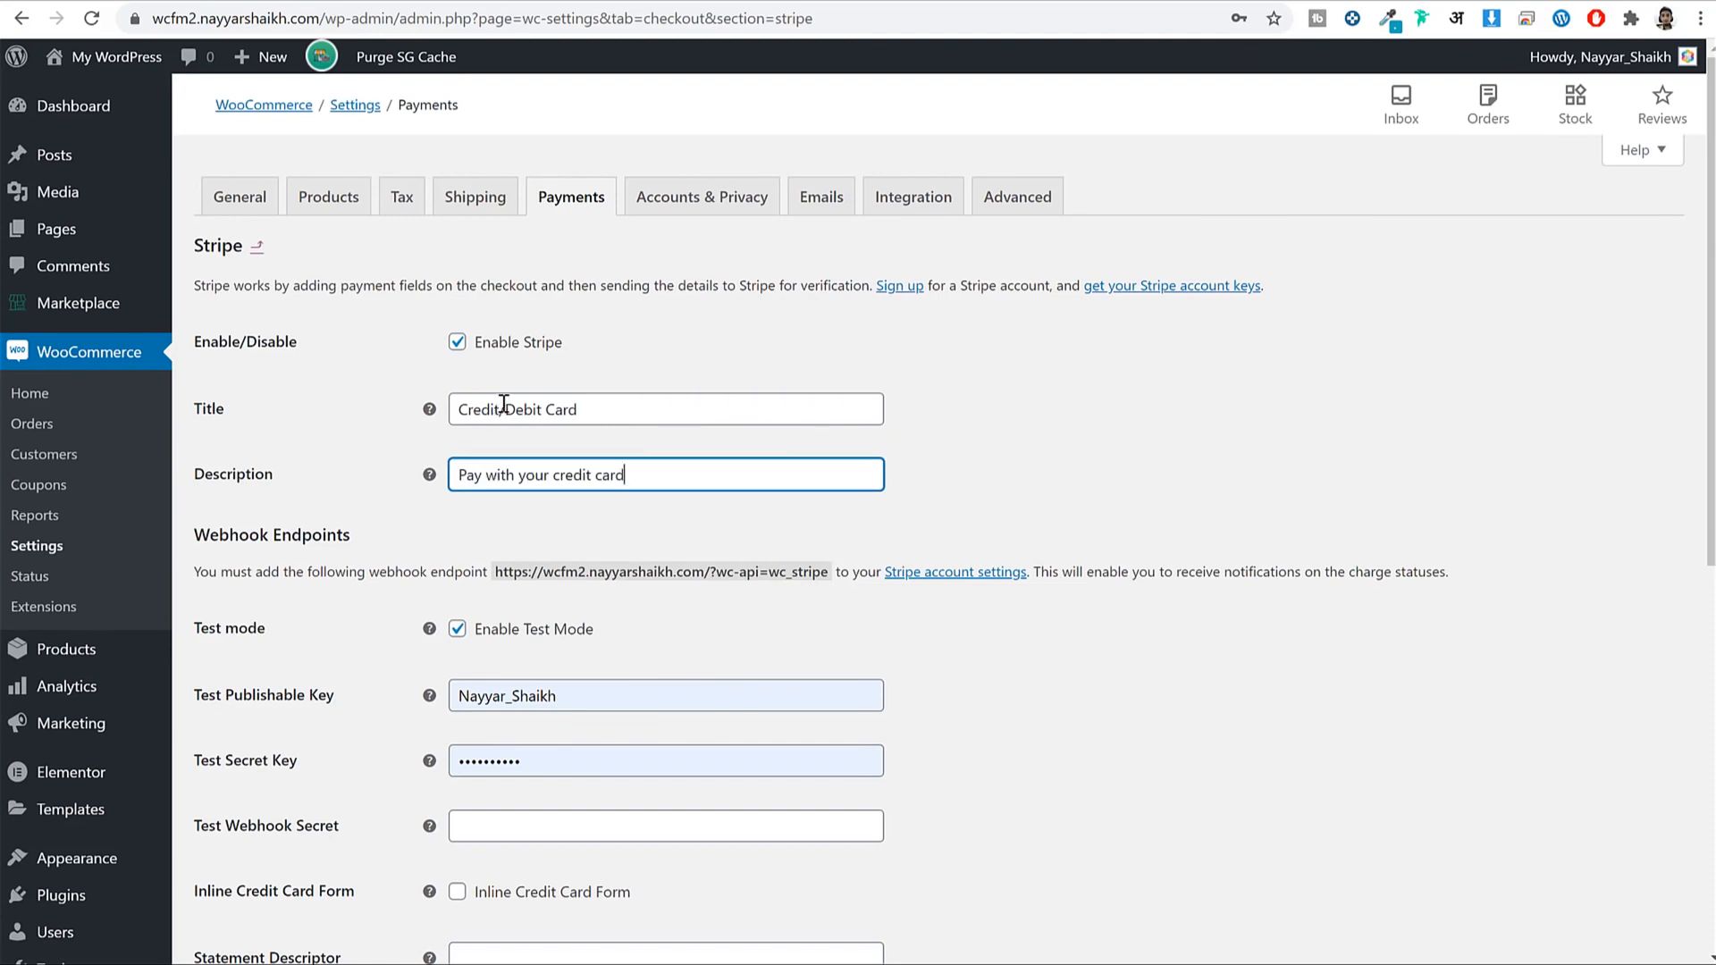
left_click_drag(499, 408, 607, 409)
key("ctrl+c")
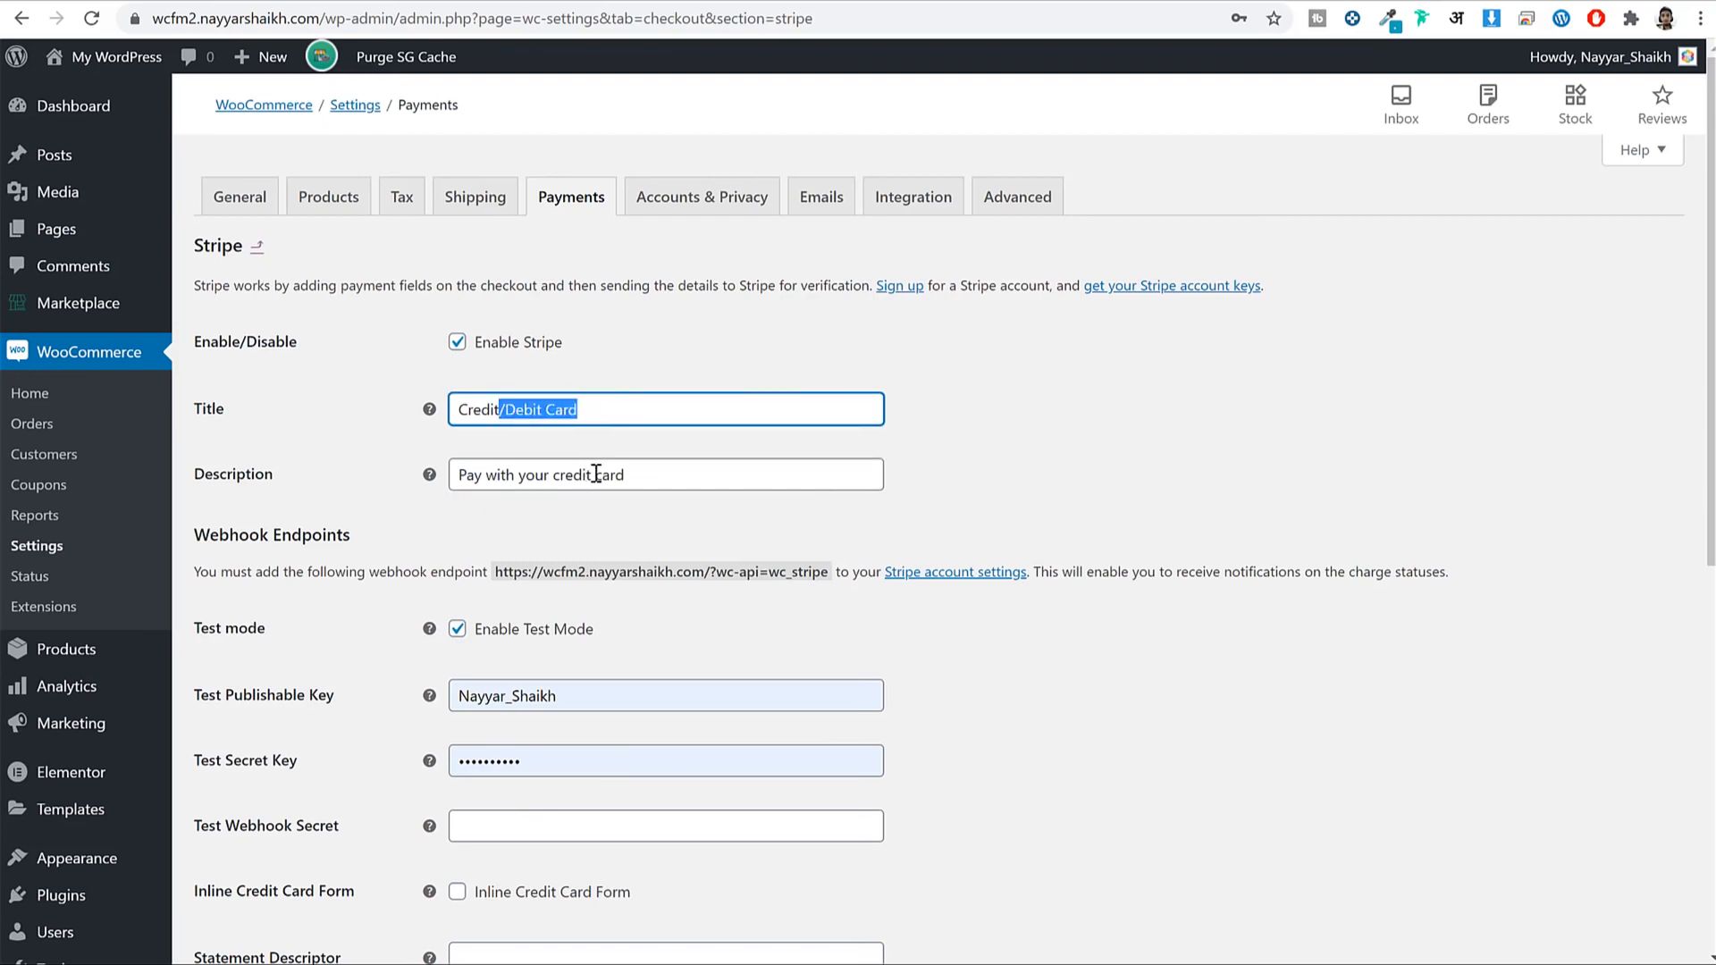
left_click(596, 474)
double_click(594, 475)
key("ctrl+v")
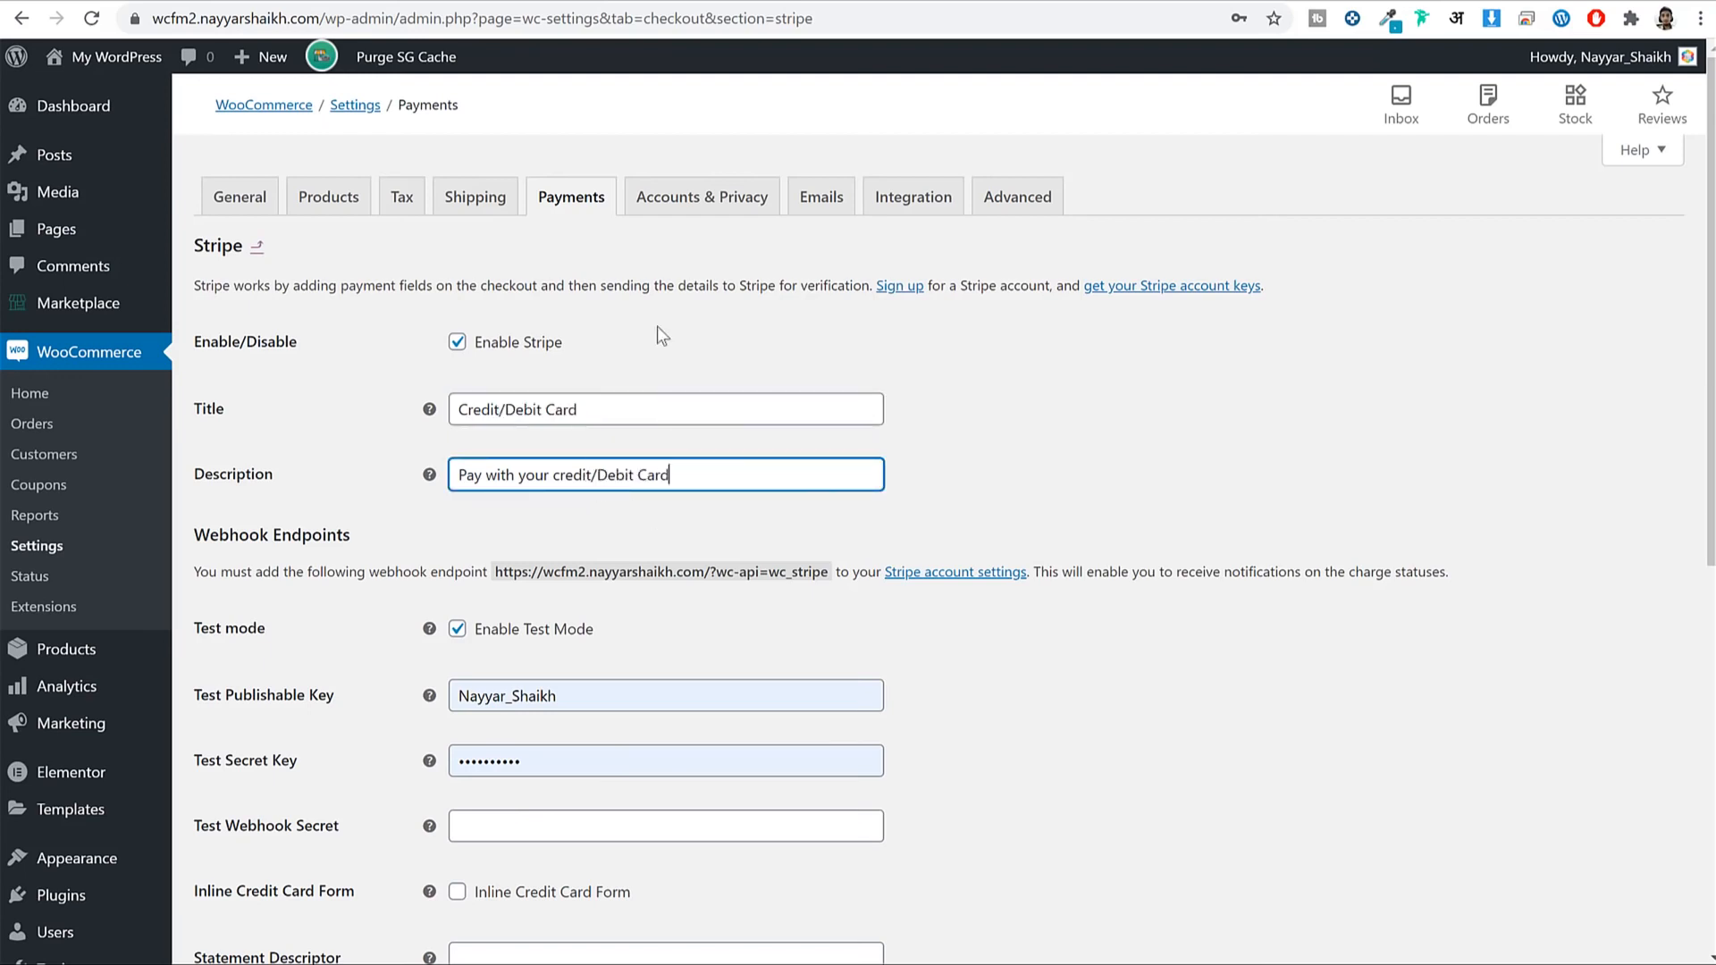
left_click(412, 1)
left_click_drag(898, 347, 1083, 352)
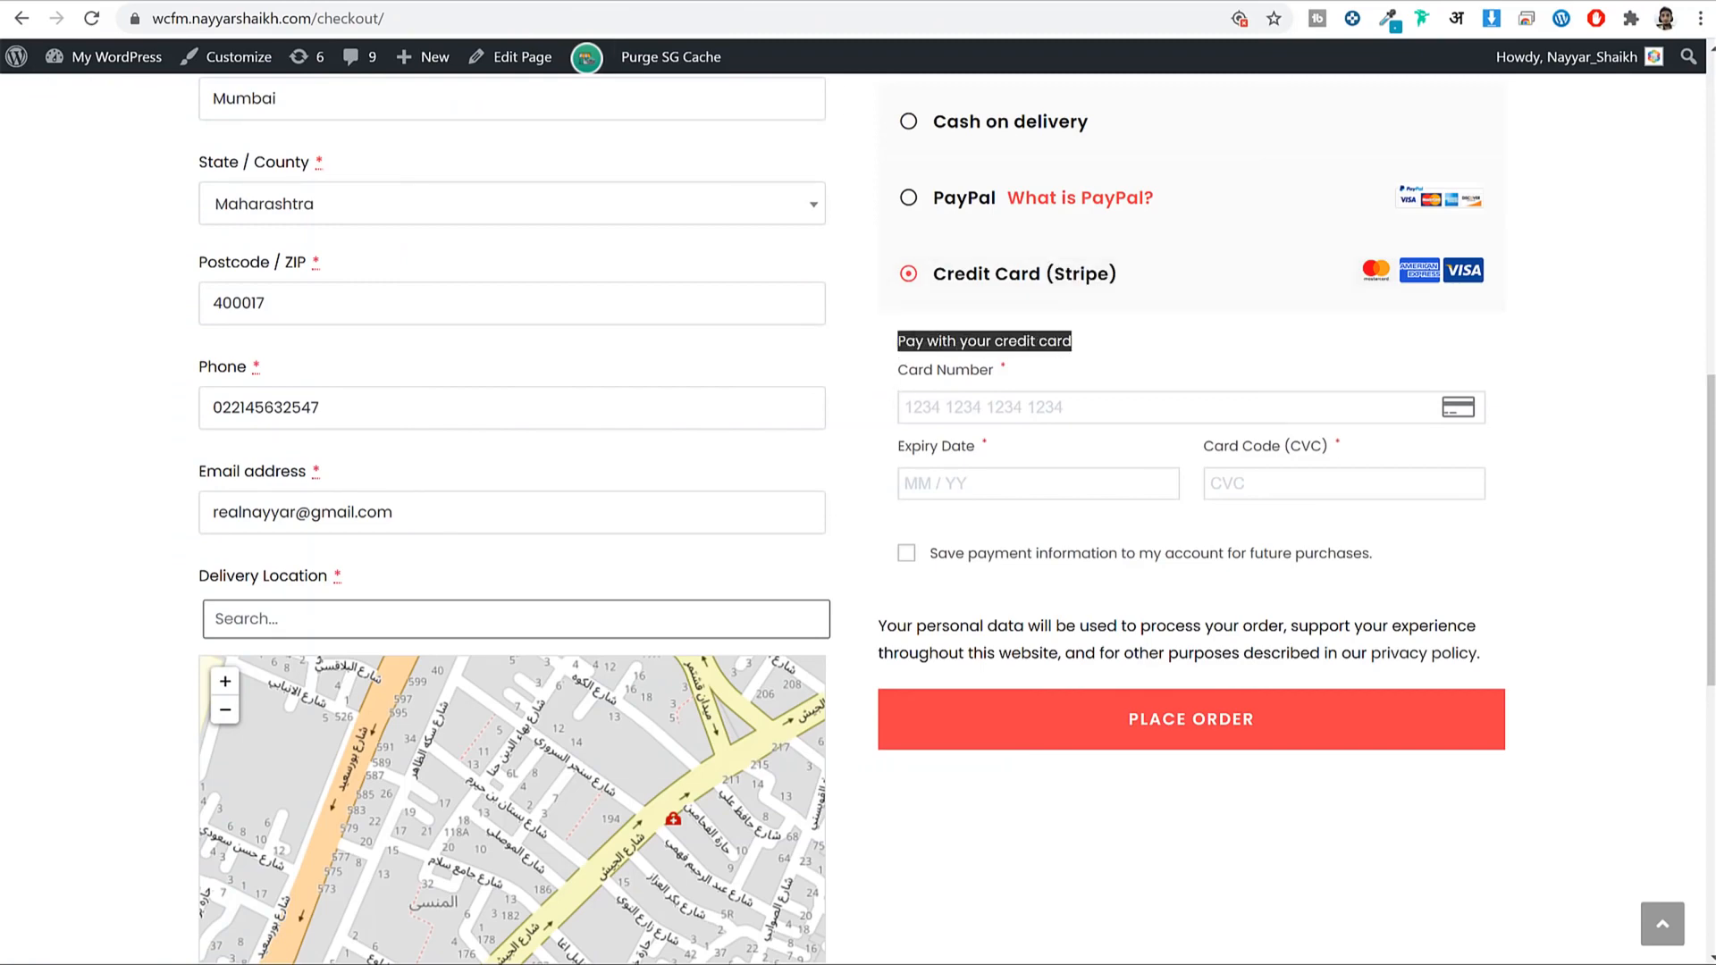
left_click(867, 3)
Disable Stripe test mode so the Live Publishable and Live Secret Key fields appear.
scroll(1089, 511, "down", 5)
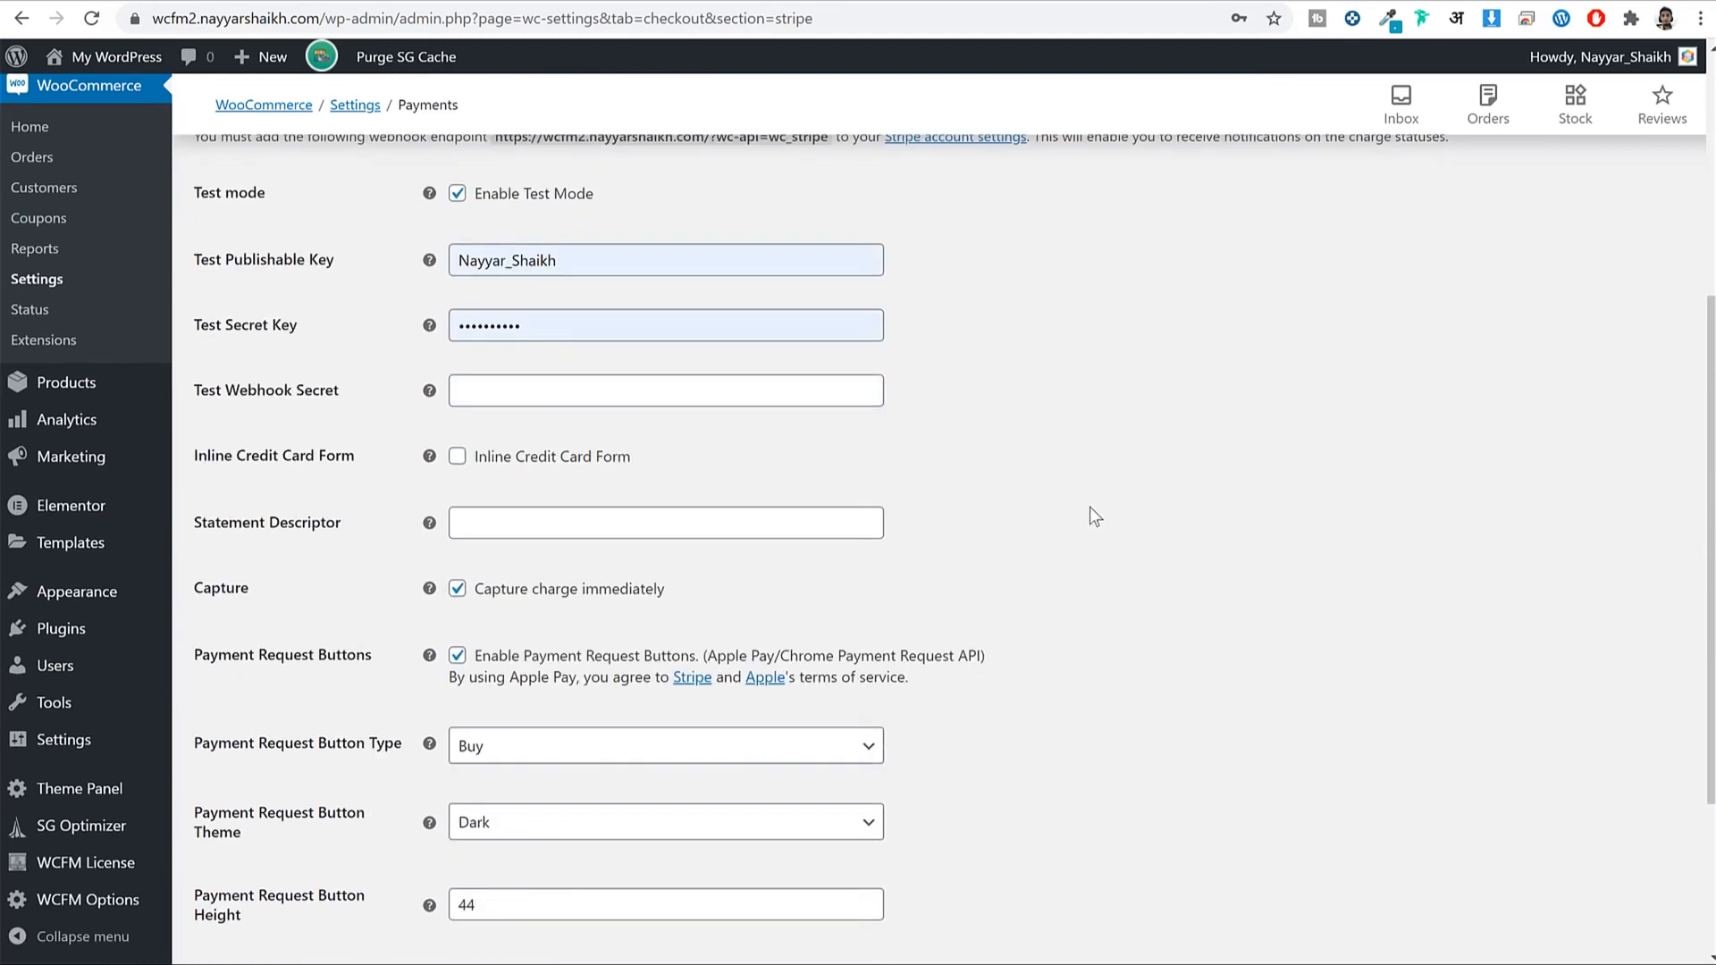
scroll(794, 315, "up", 1)
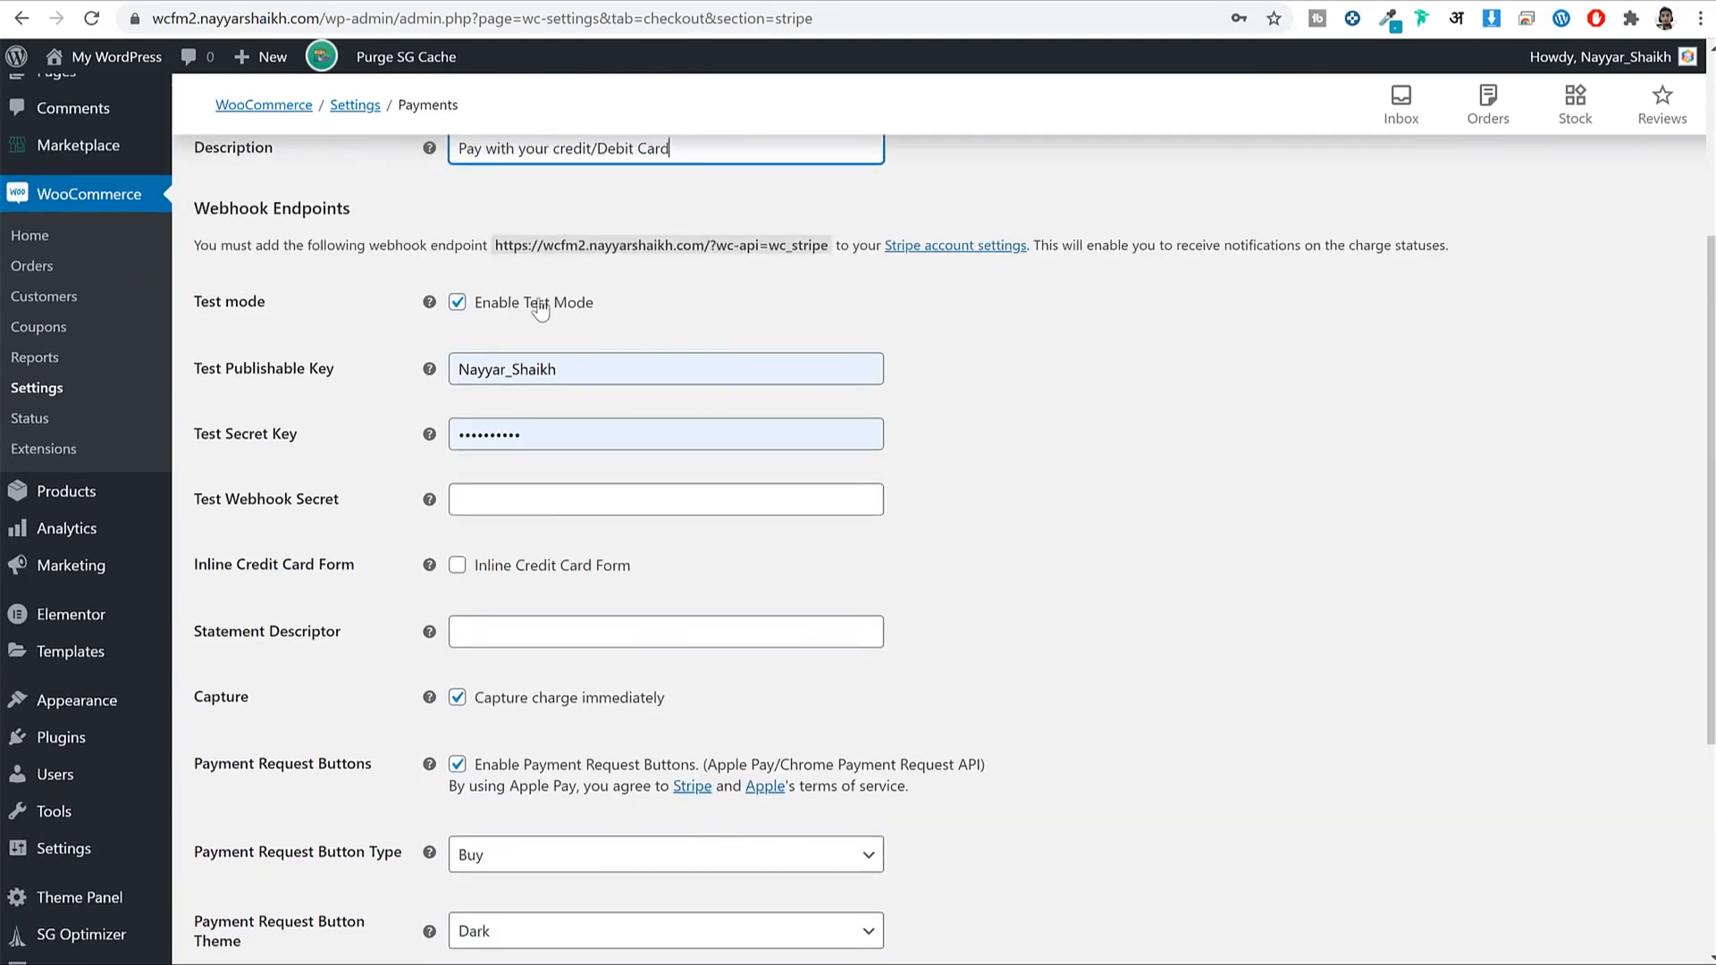
left_click(503, 311)
left_click_drag(672, 313, 502, 321)
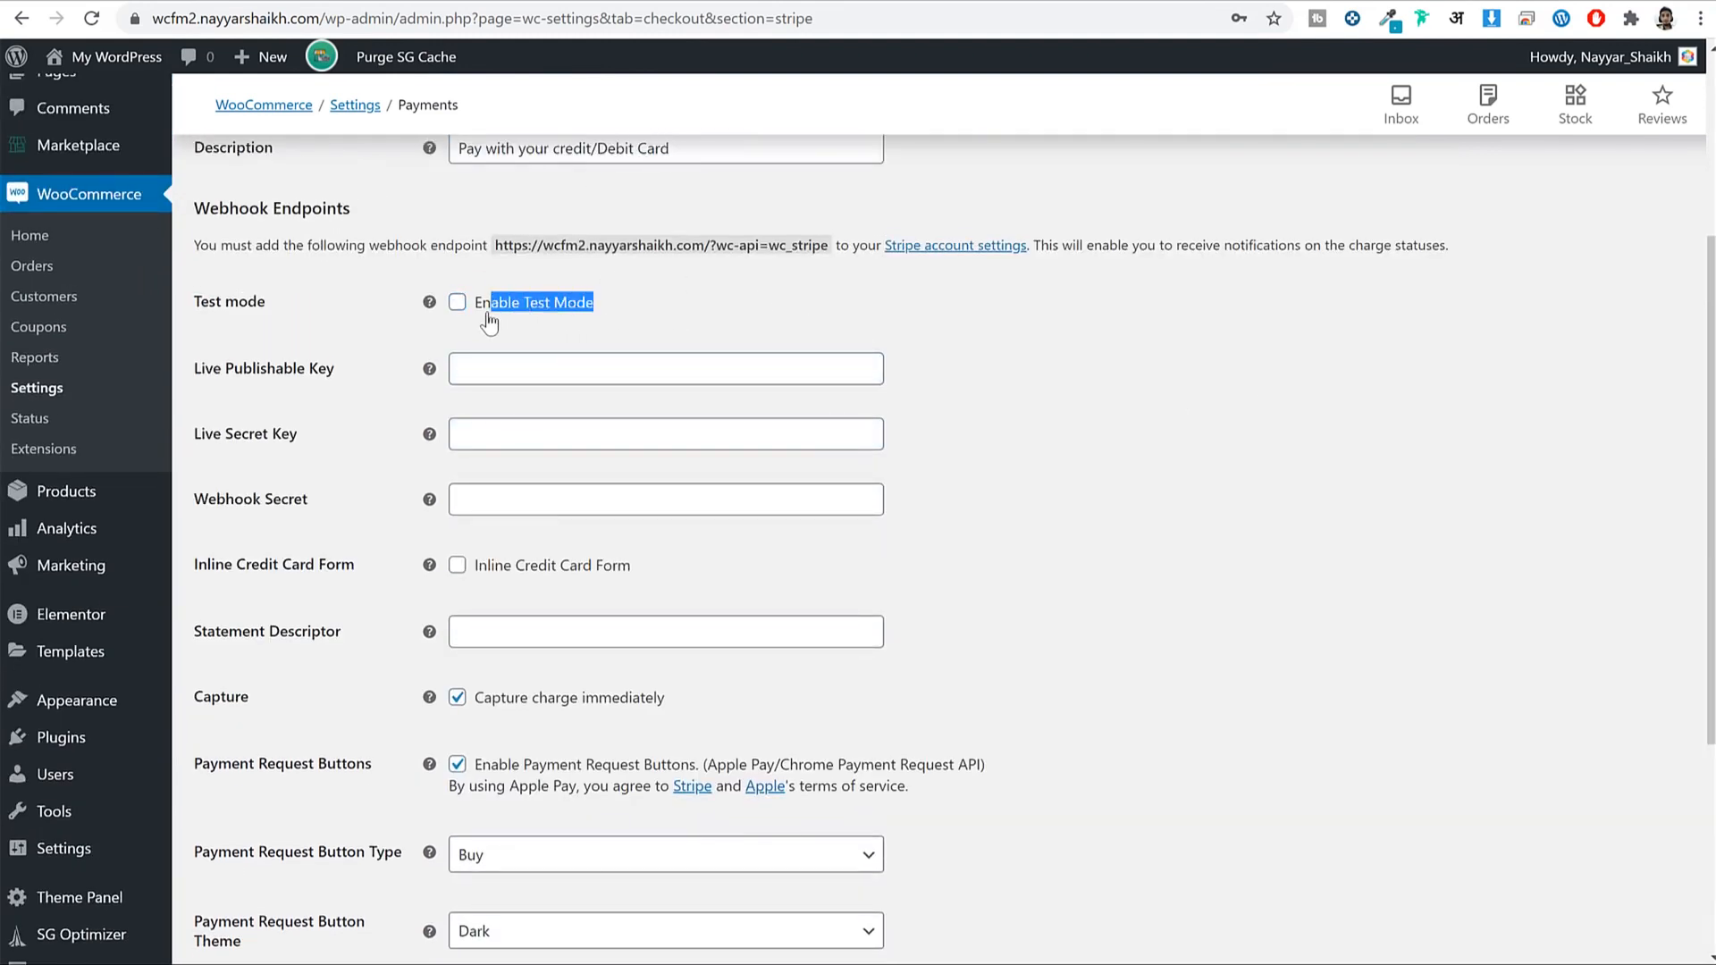
left_click(418, 360)
left_click_drag(193, 372, 344, 387)
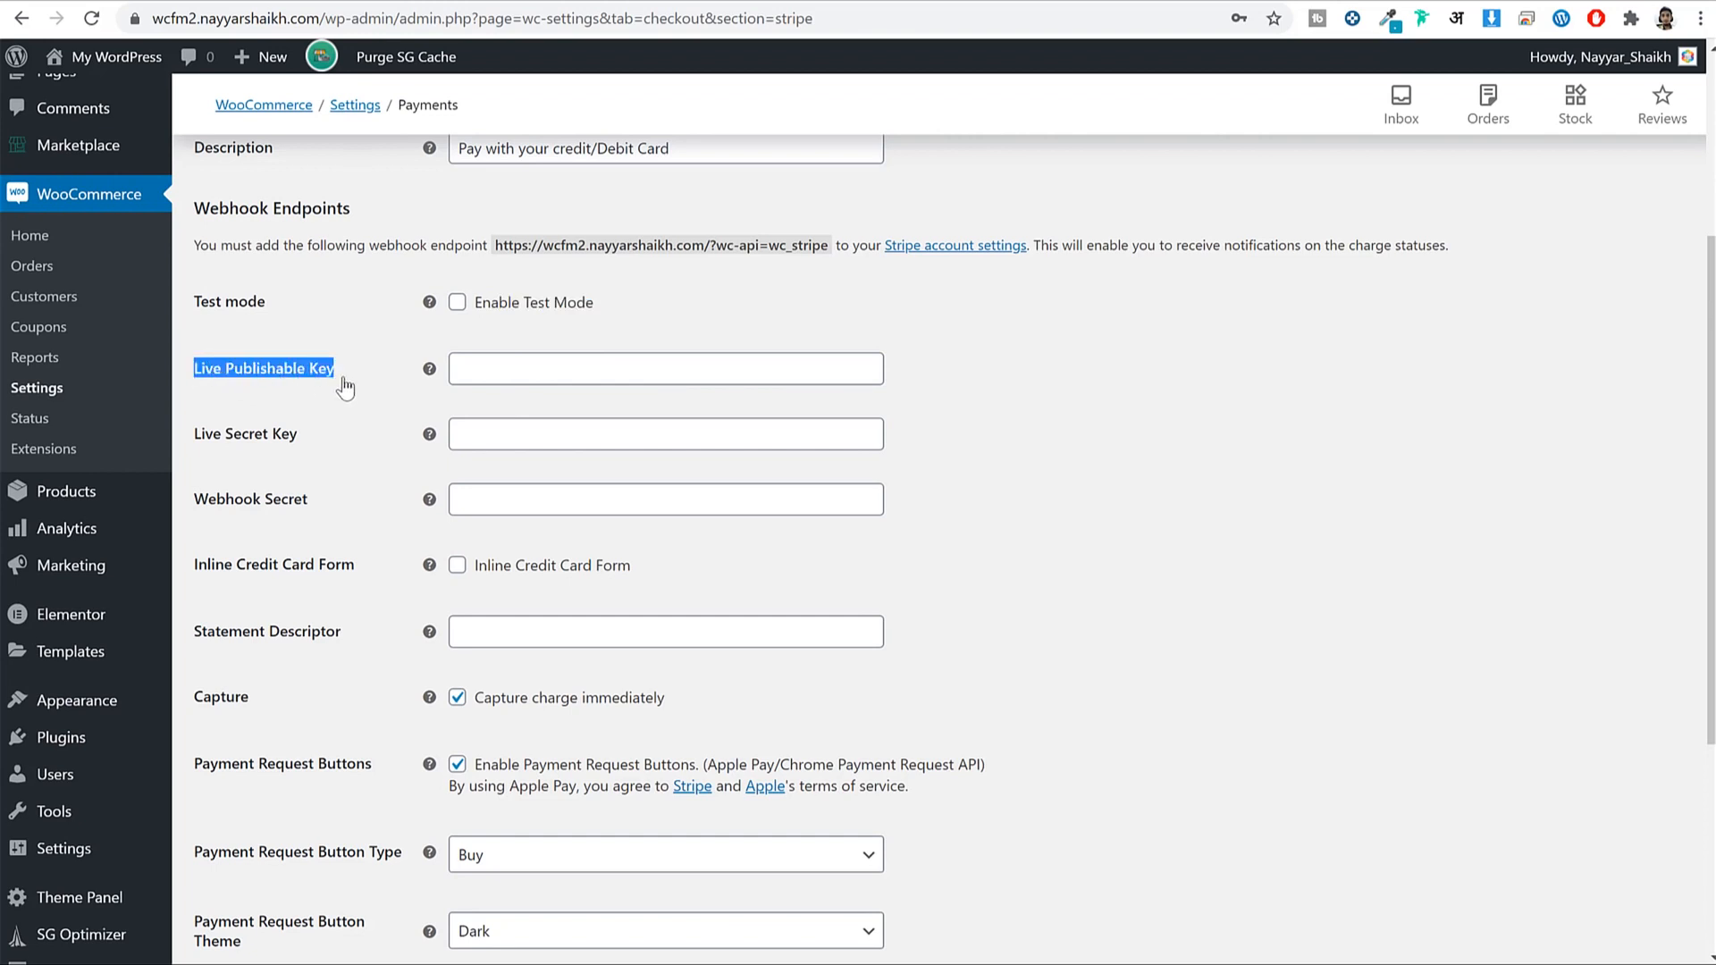
left_click(212, 376)
left_click_drag(212, 376, 344, 384)
left_click_drag(305, 443, 205, 440)
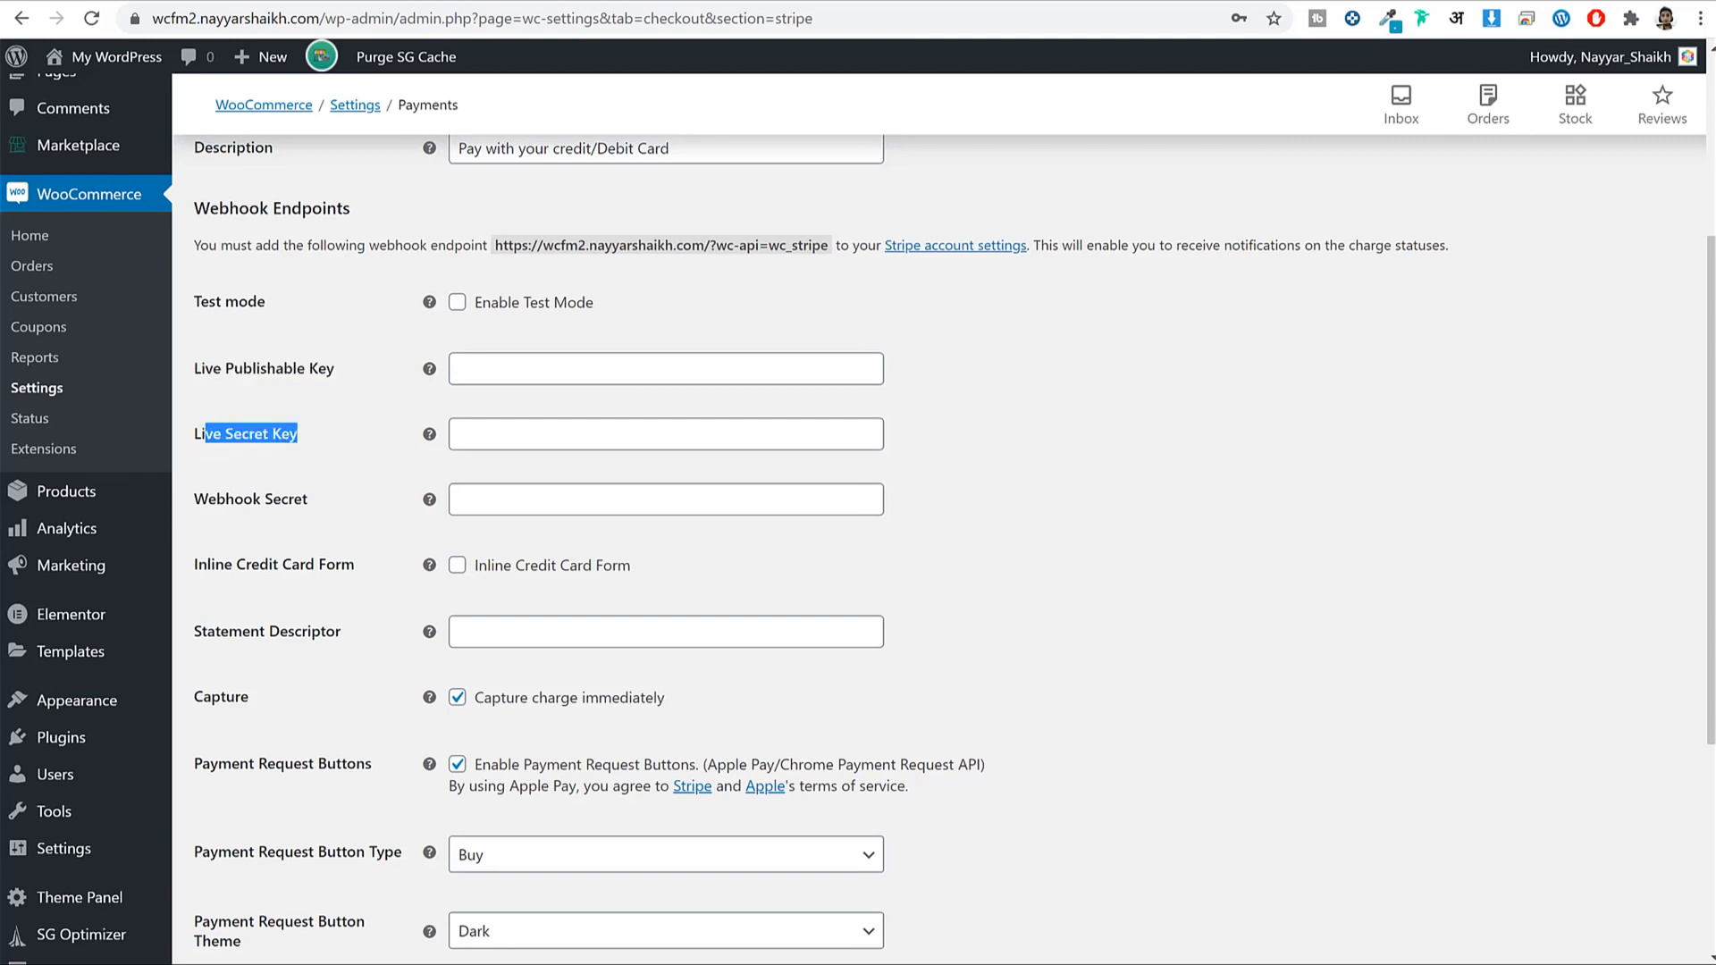
Open dashboard.stripe.com in a new browser tab.
key("ctrl+t")
type("da")
key("Return")
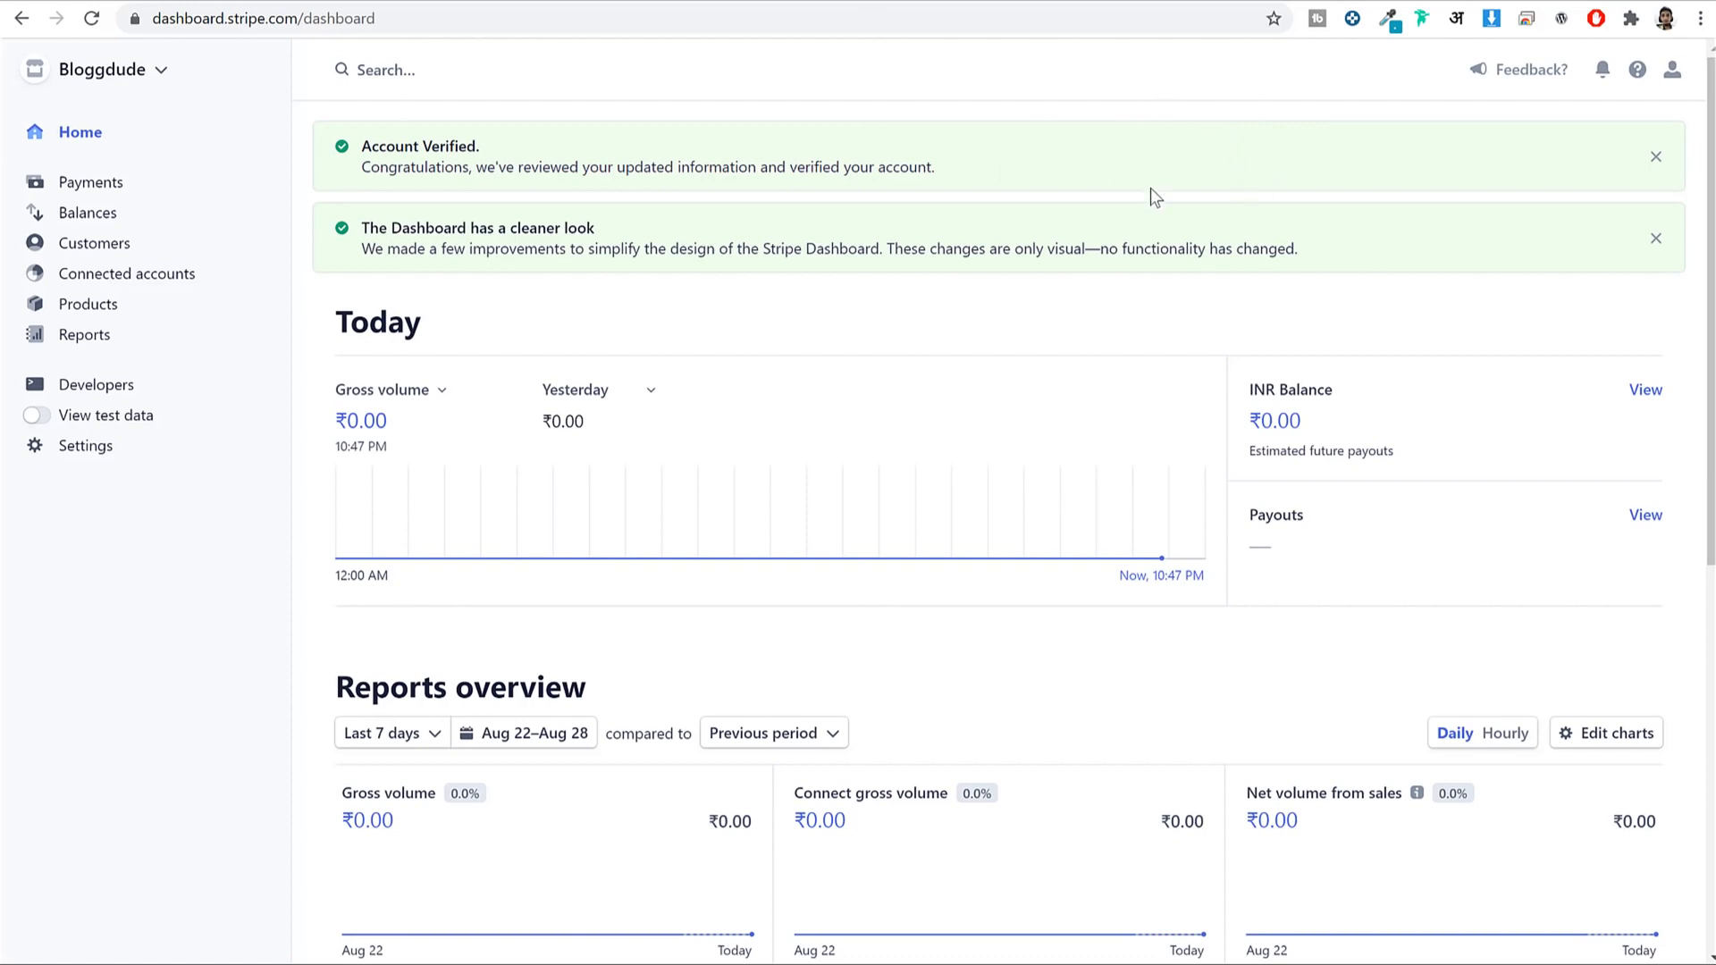
Copy the live publishable key from Stripe's API keys page into the Live Publishable Key field.
left_click(124, 392)
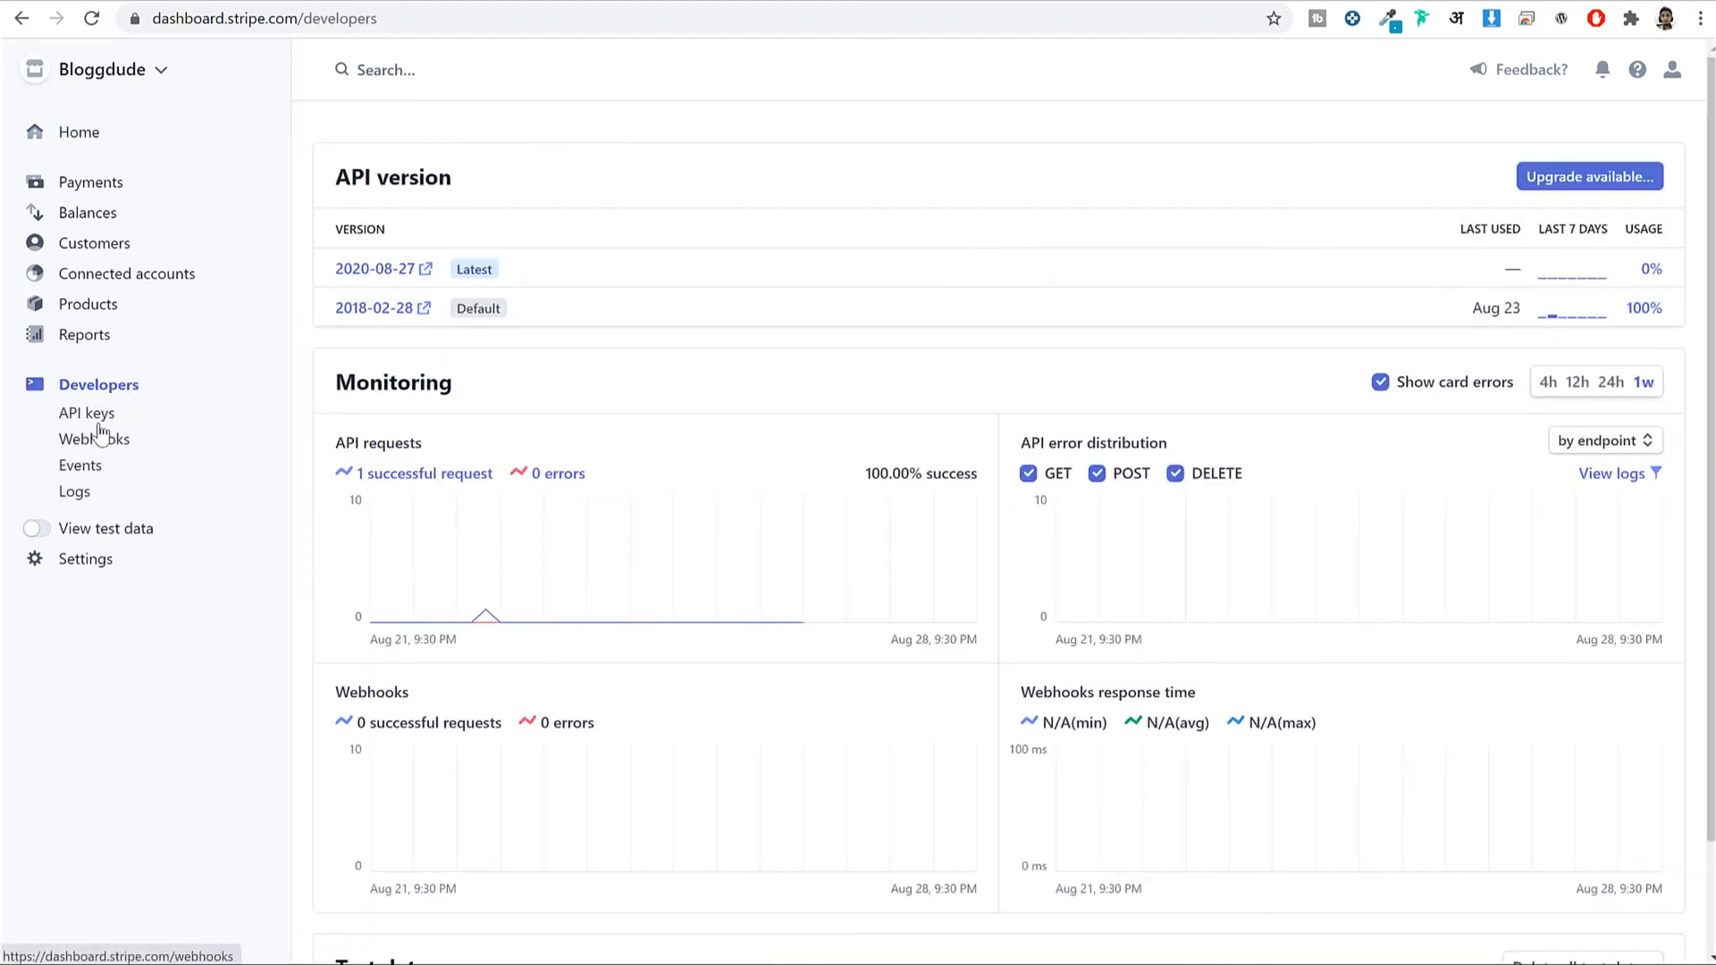
left_click(96, 416)
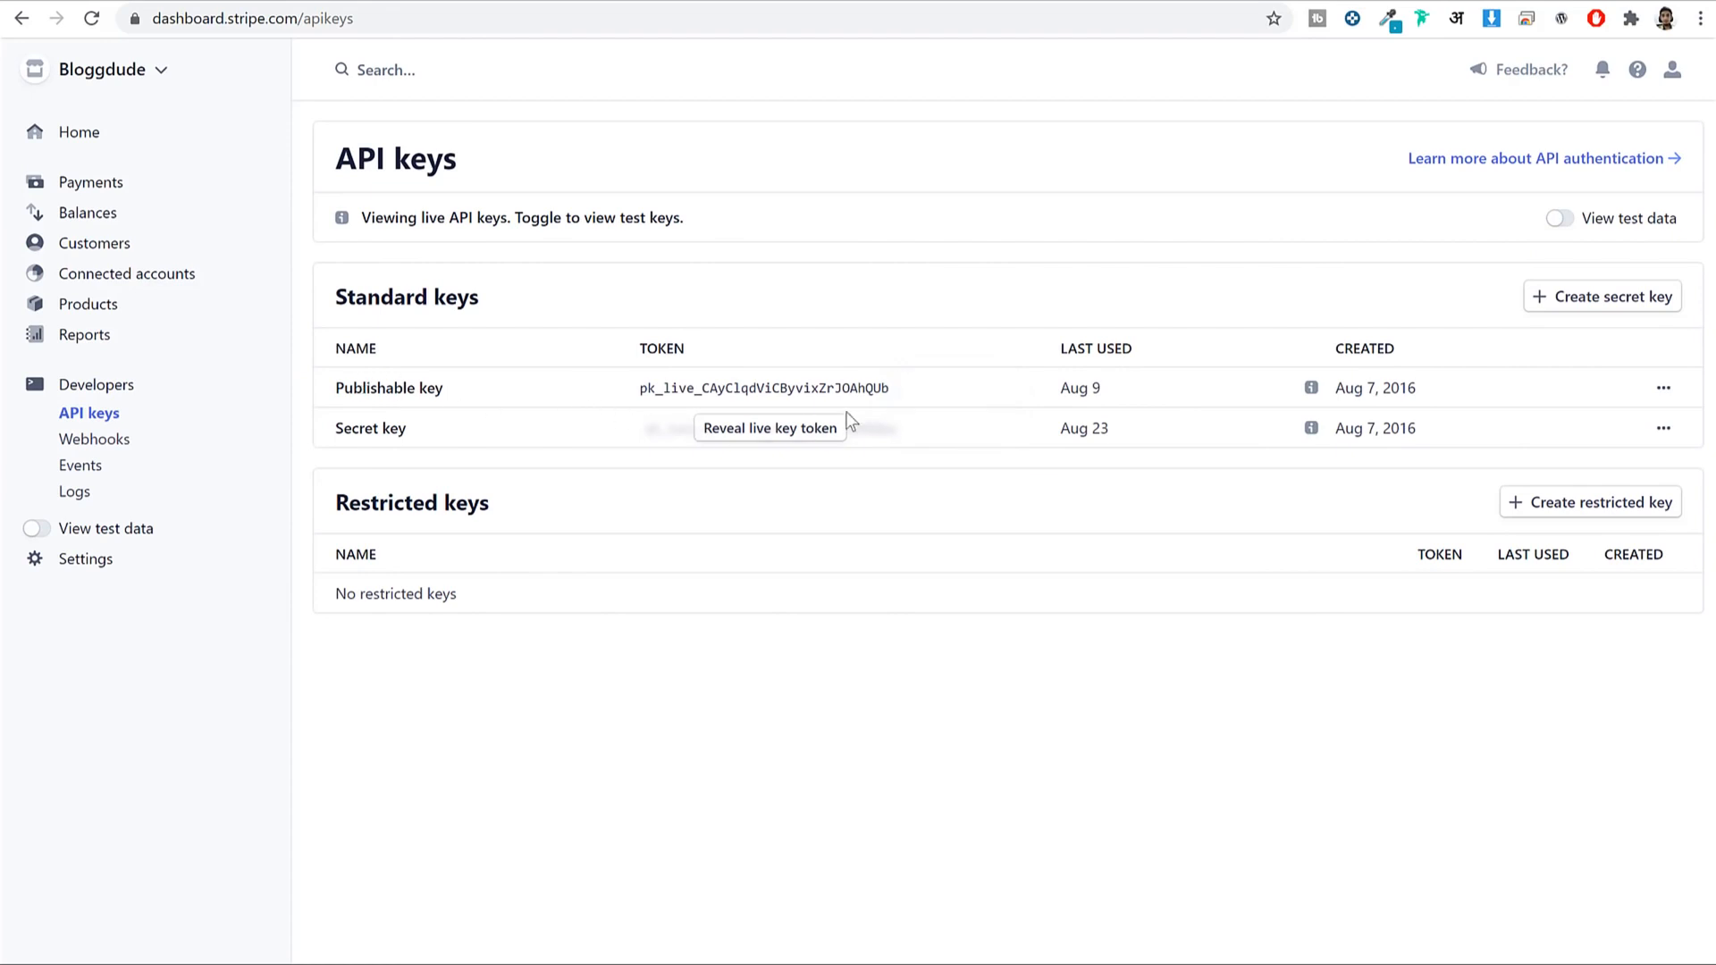
left_click_drag(638, 388, 890, 388)
key("ctrl+c")
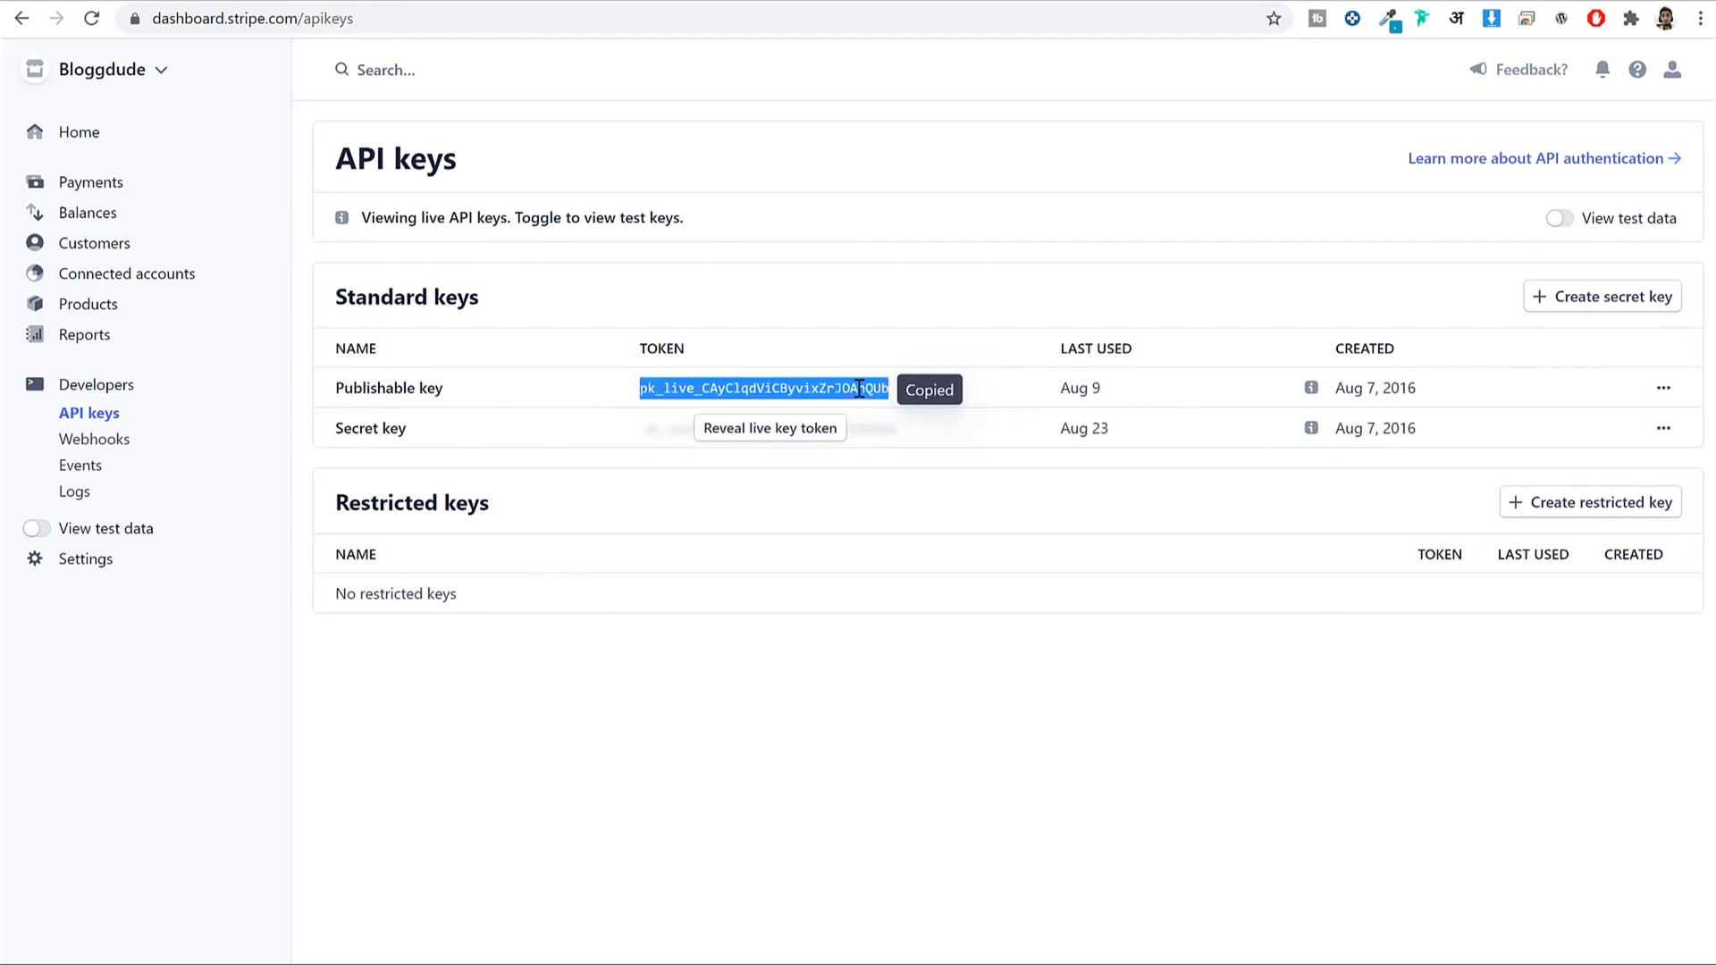
left_click(791, 3)
left_click(566, 367)
key("ctrl+v")
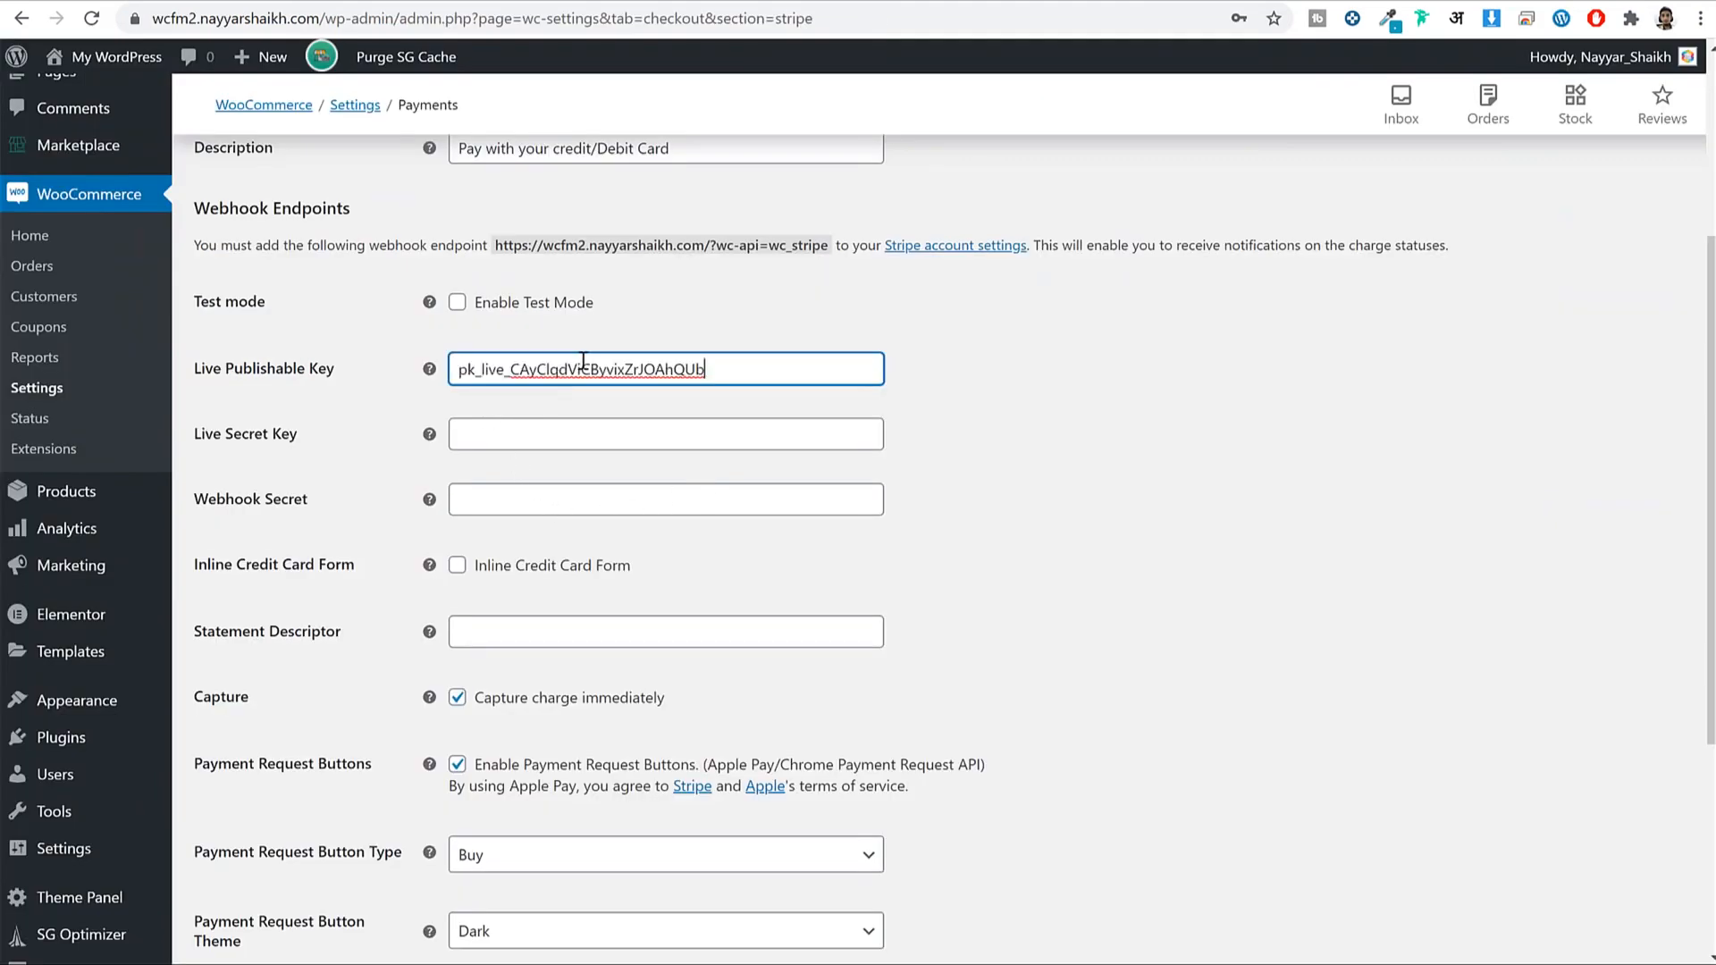
Reveal and copy the live secret key, then paste it into the Live Secret Key field.
left_click(1189, 2)
left_click(789, 429)
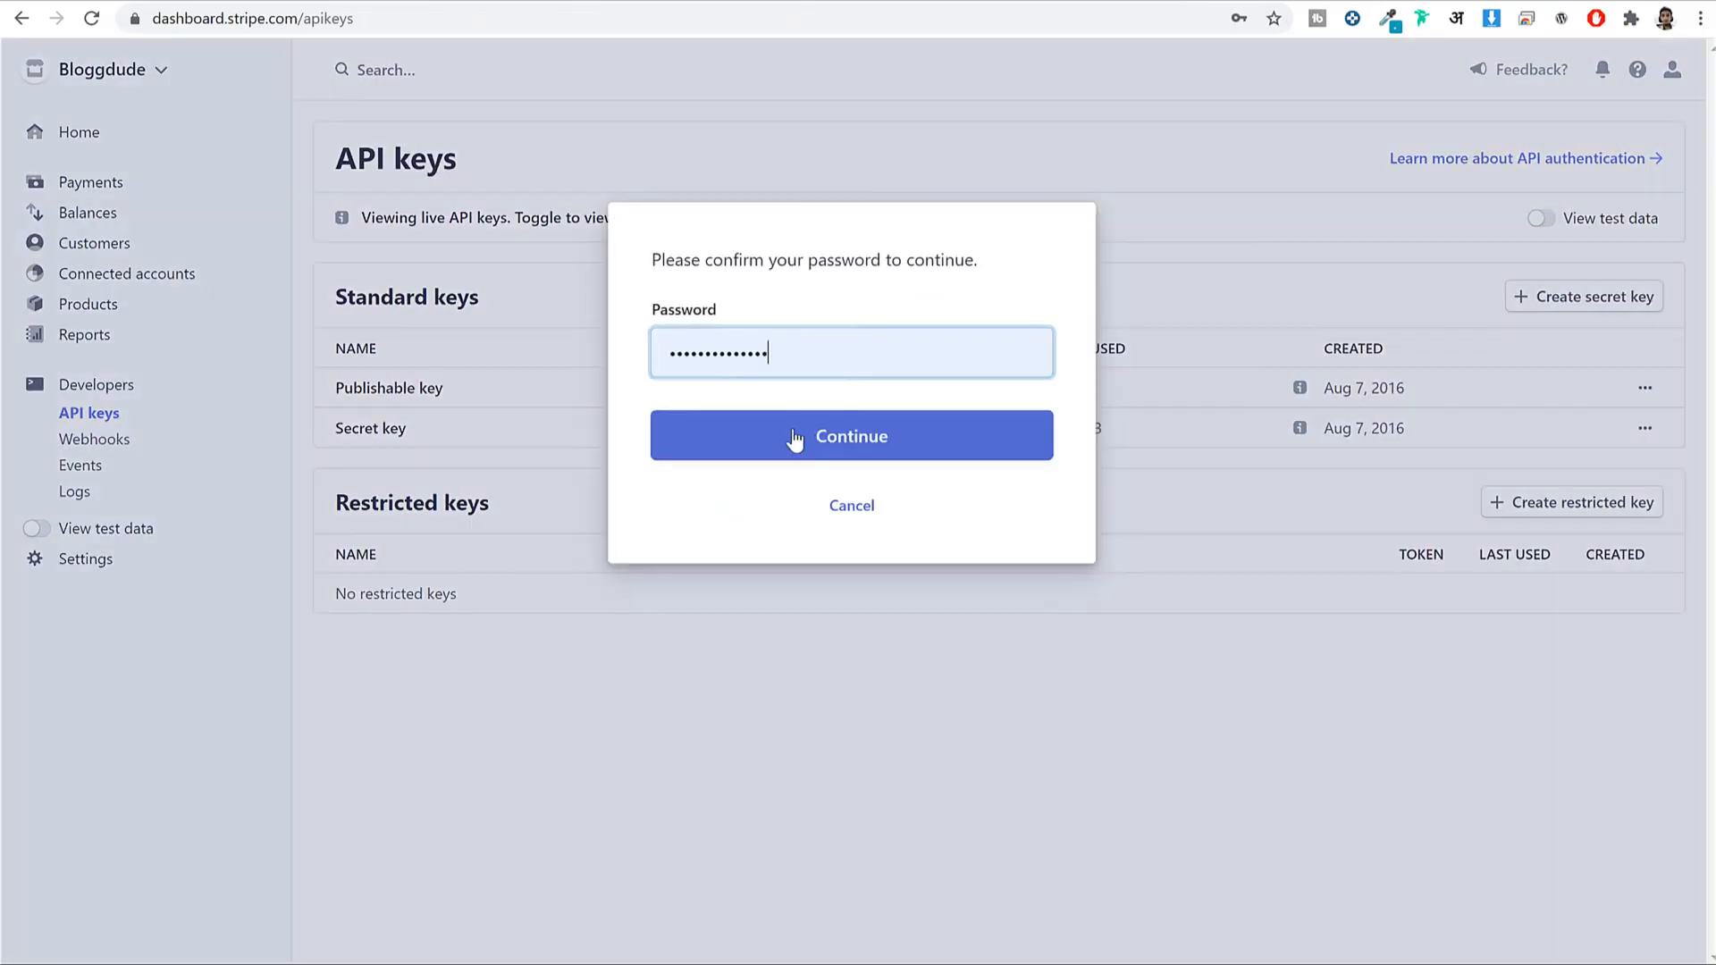
left_click(830, 429)
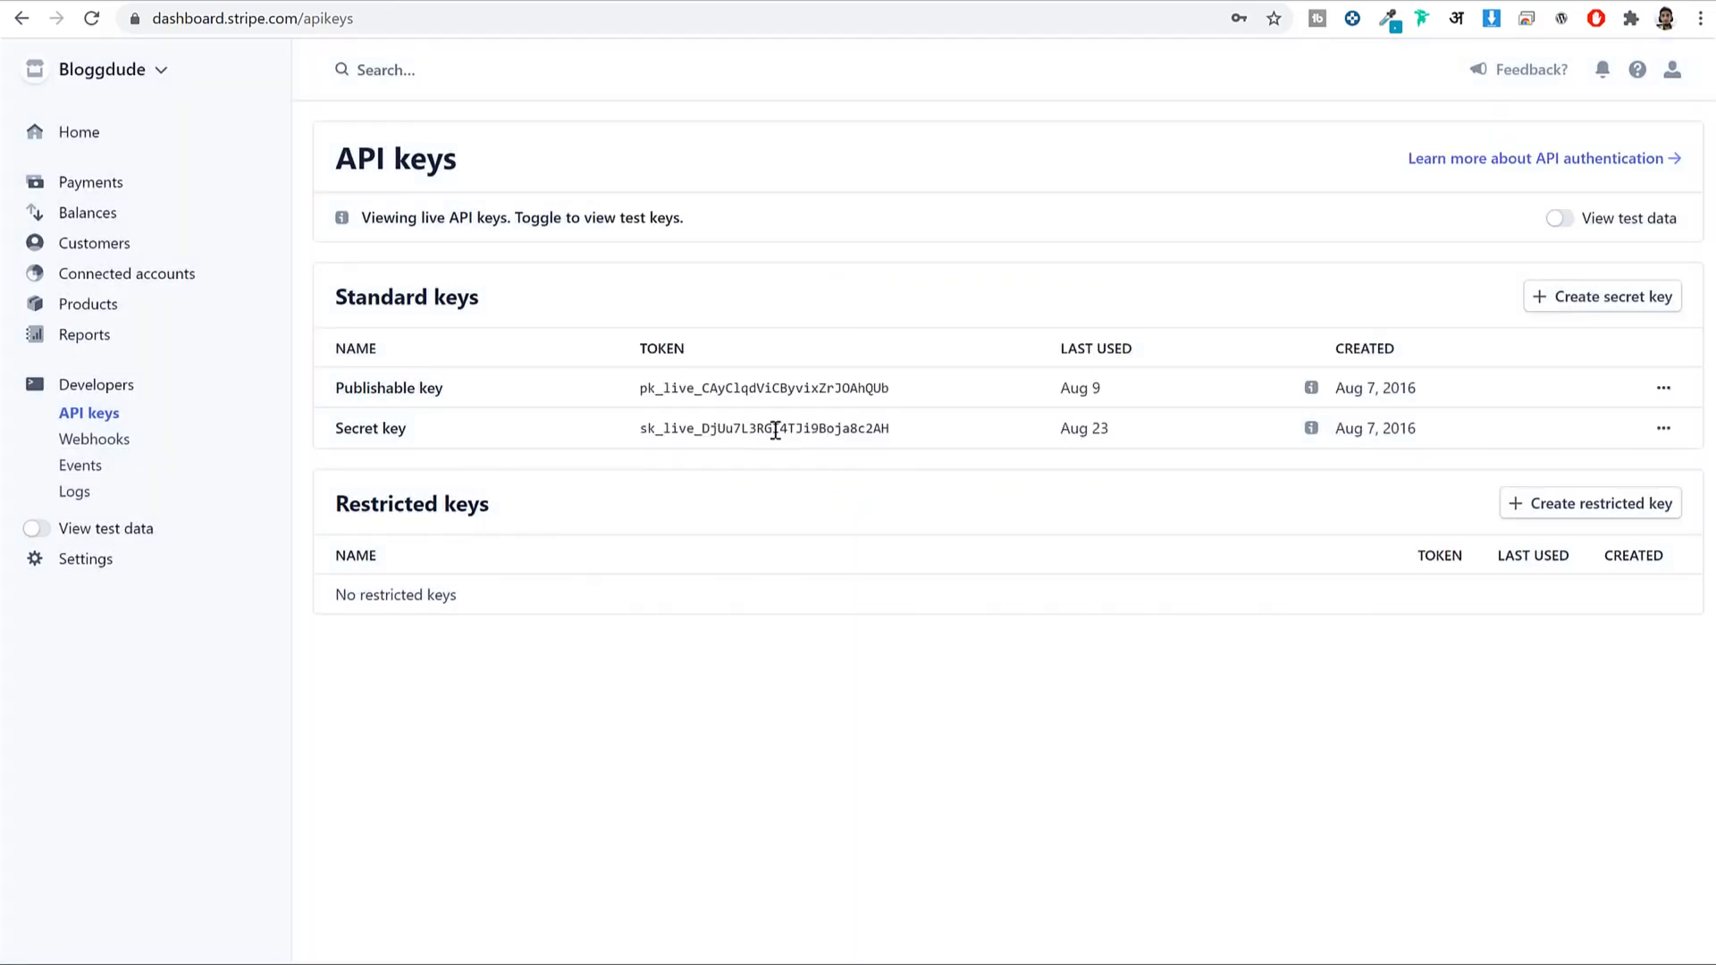
left_click(776, 429)
key("ctrl+c")
key("ctrl+Tab")
left_click(666, 435)
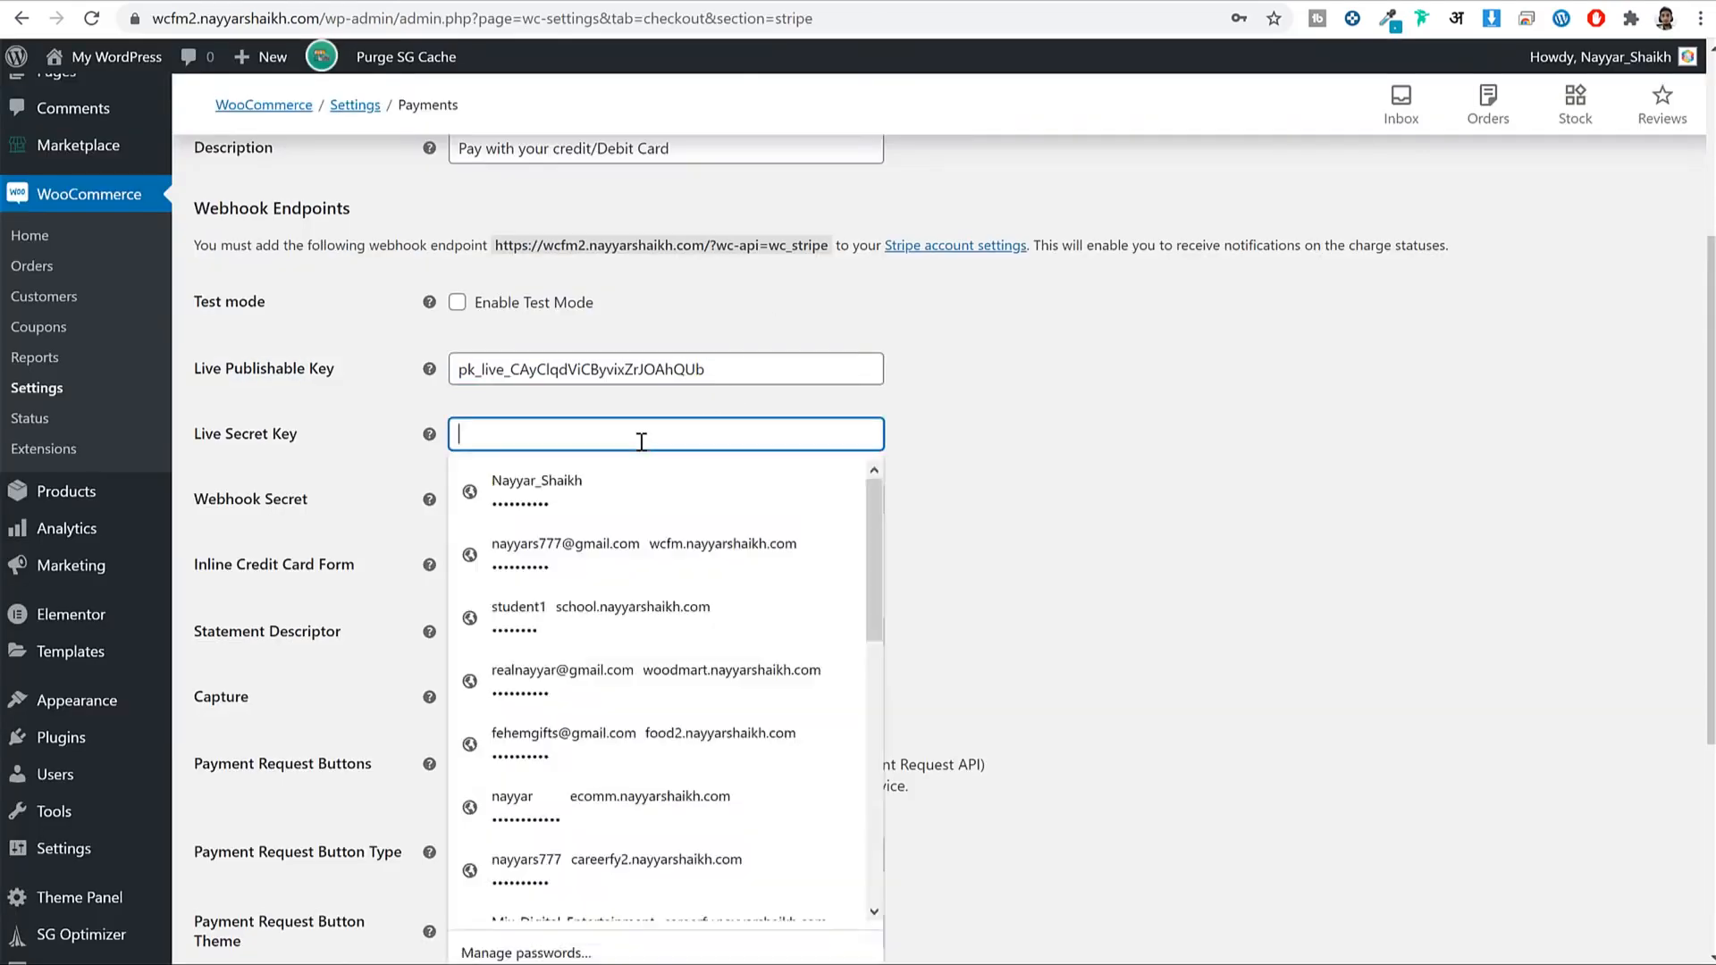
key("ctrl+v")
left_click(1204, 434)
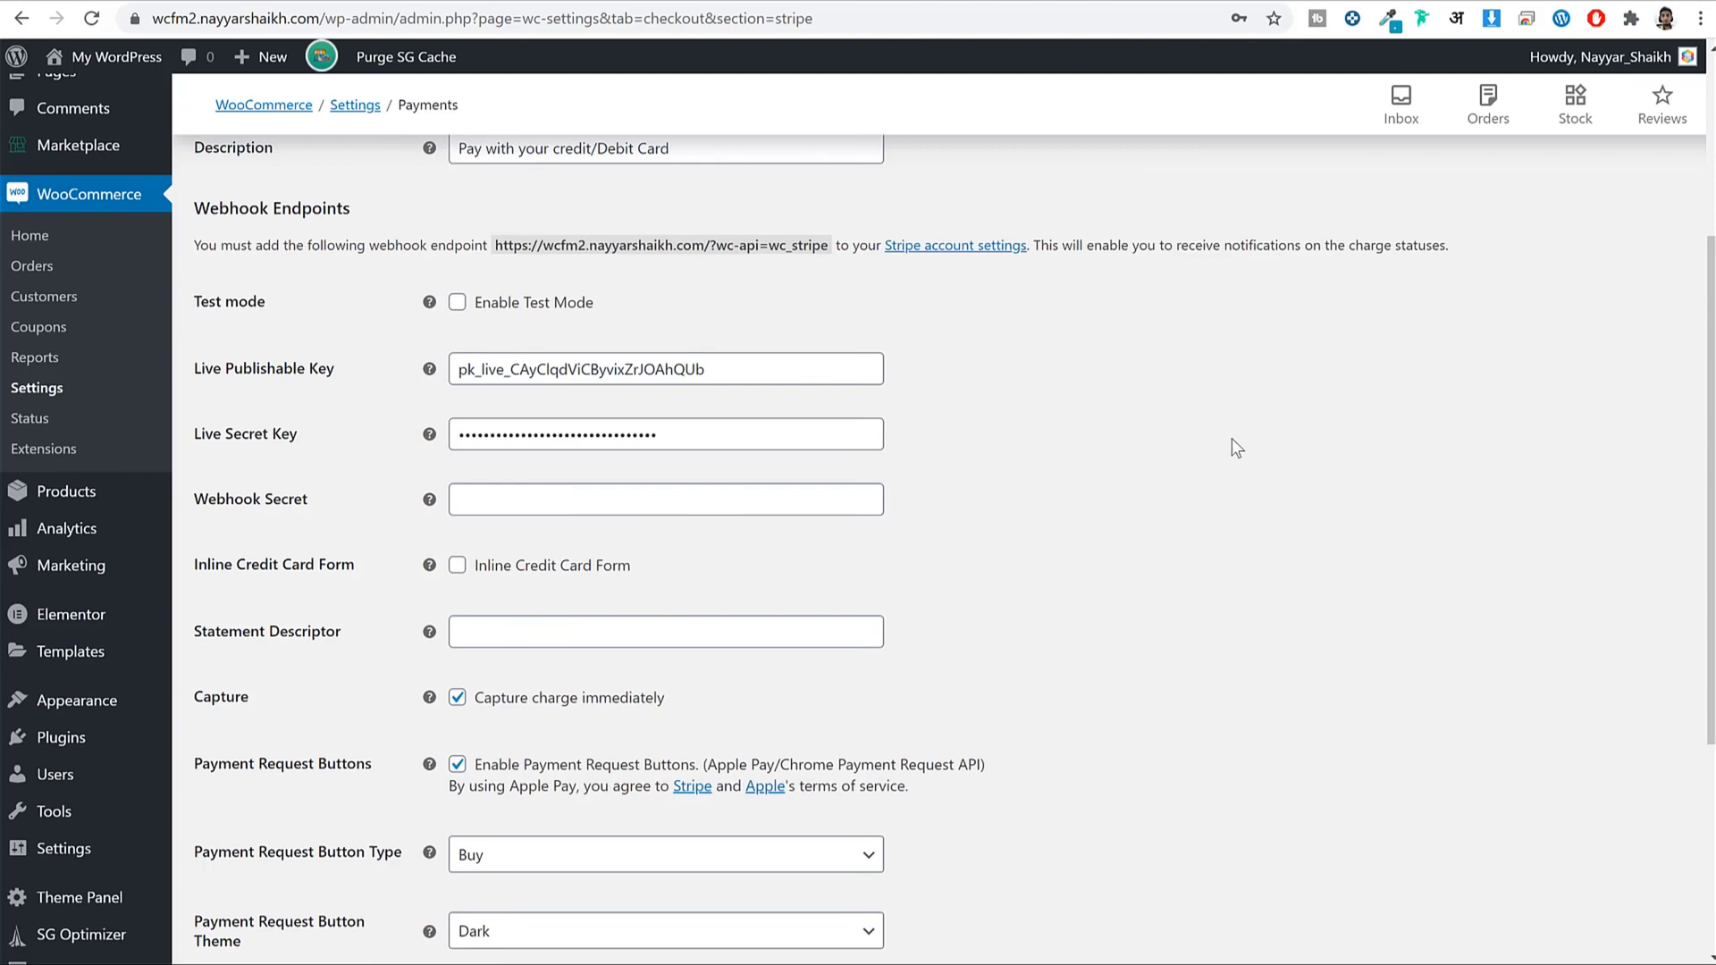
scroll(1232, 438, "down", 4)
Save the Stripe live key settings and view the payment methods list showing Credit/Debit Card.
left_click(292, 856)
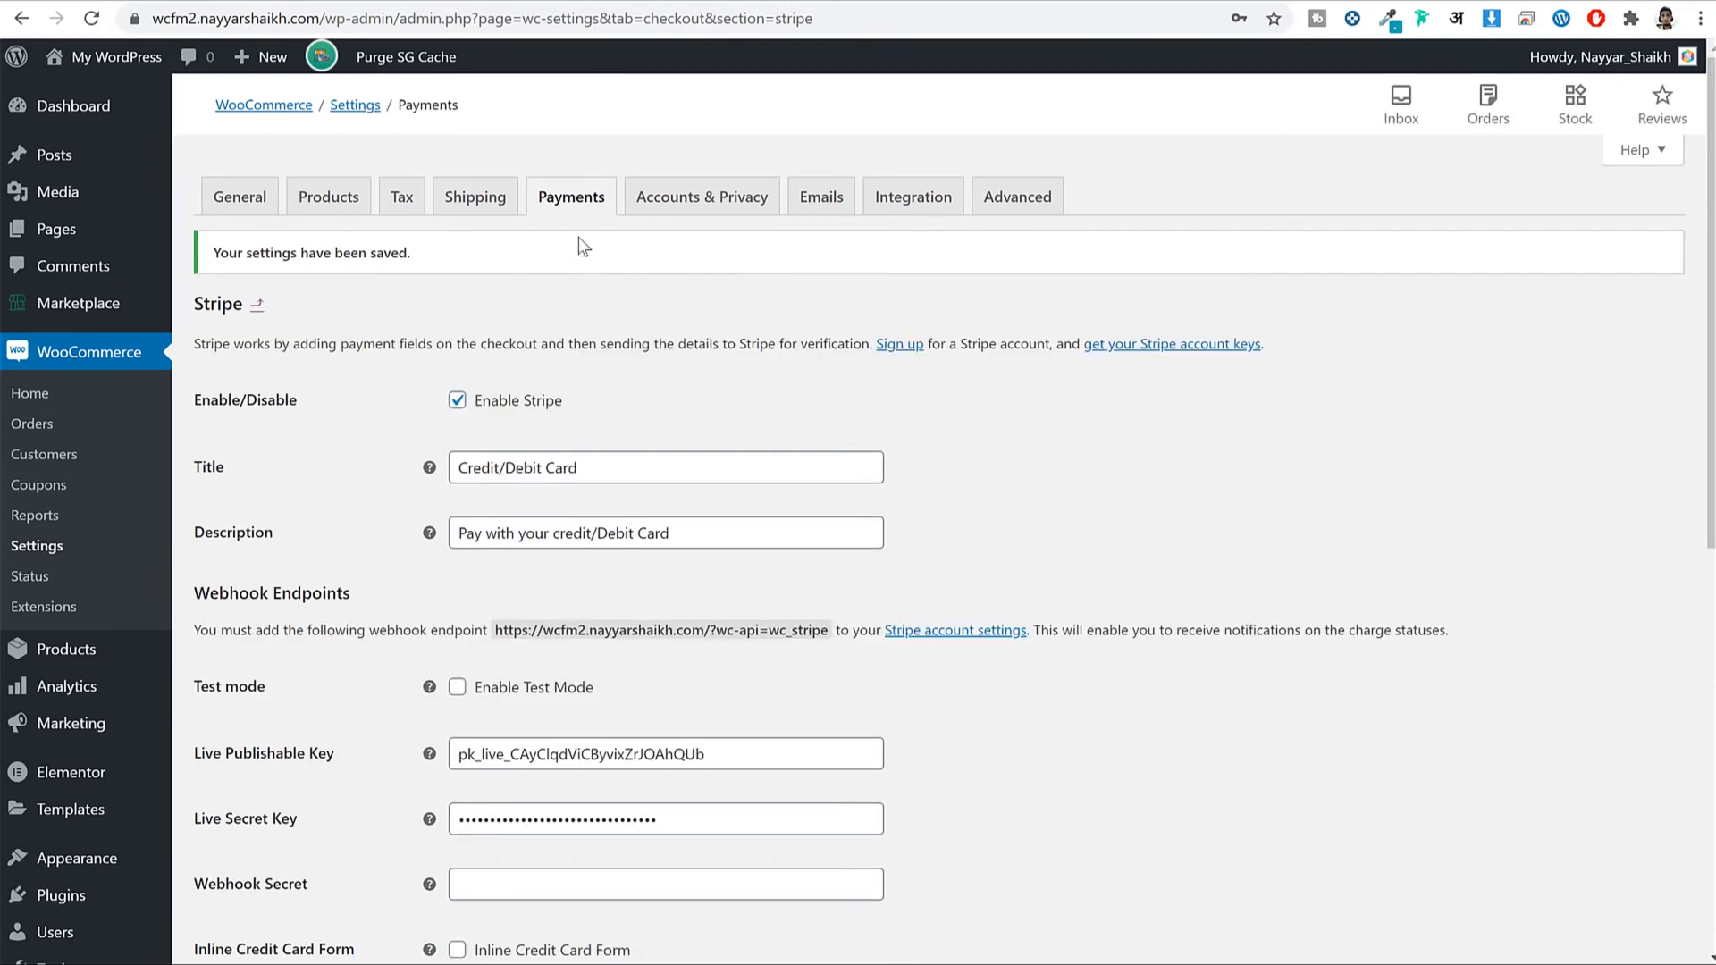
left_click(585, 209)
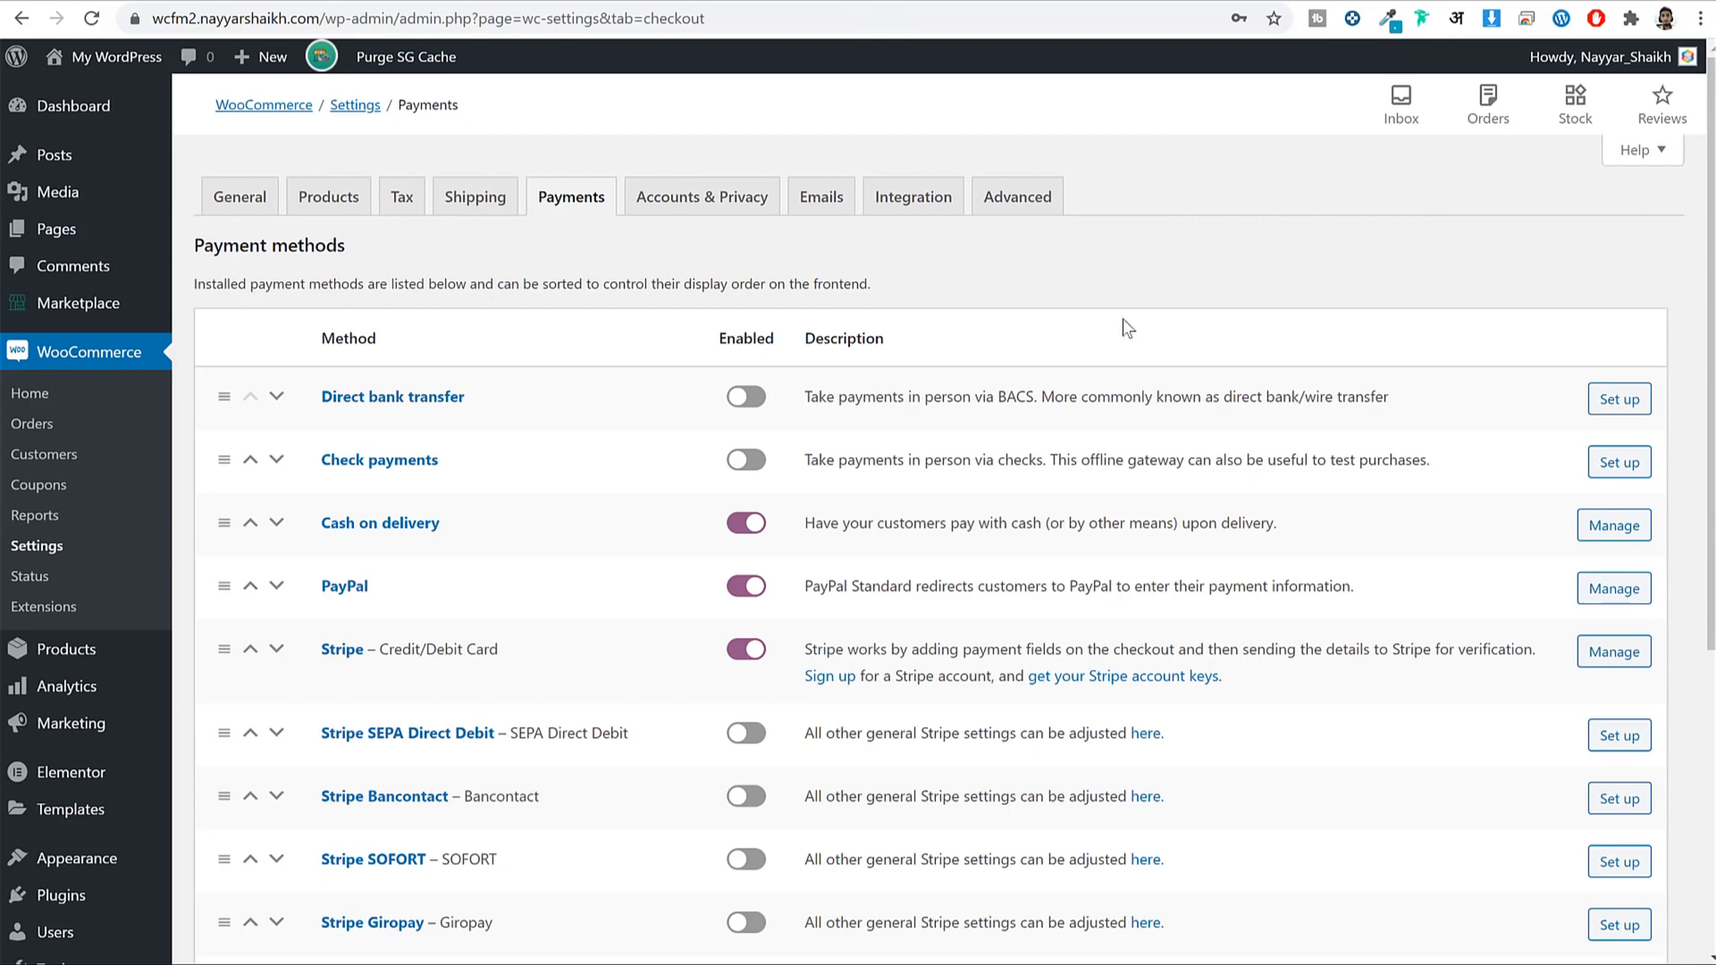
scroll(1090, 570, "down", 5)
scroll(1090, 571, "up", 5)
In Accounts & Privacy, enable logging into existing accounts during checkout.
left_click(715, 207)
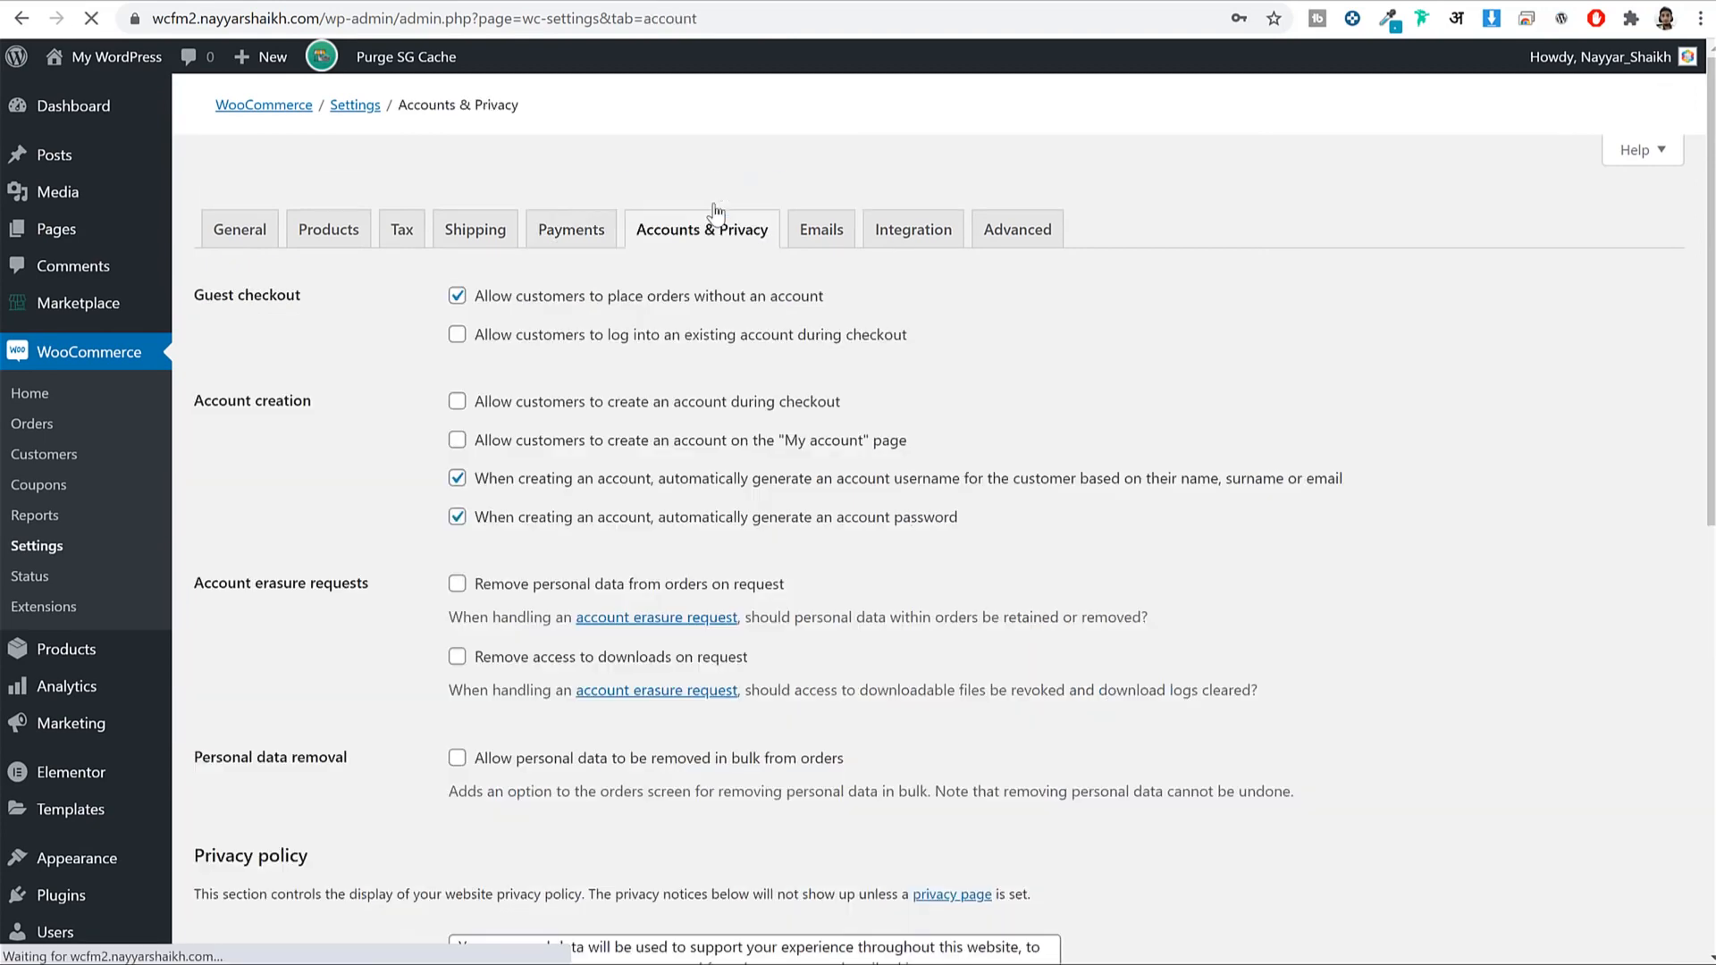
left_click_drag(475, 307, 851, 322)
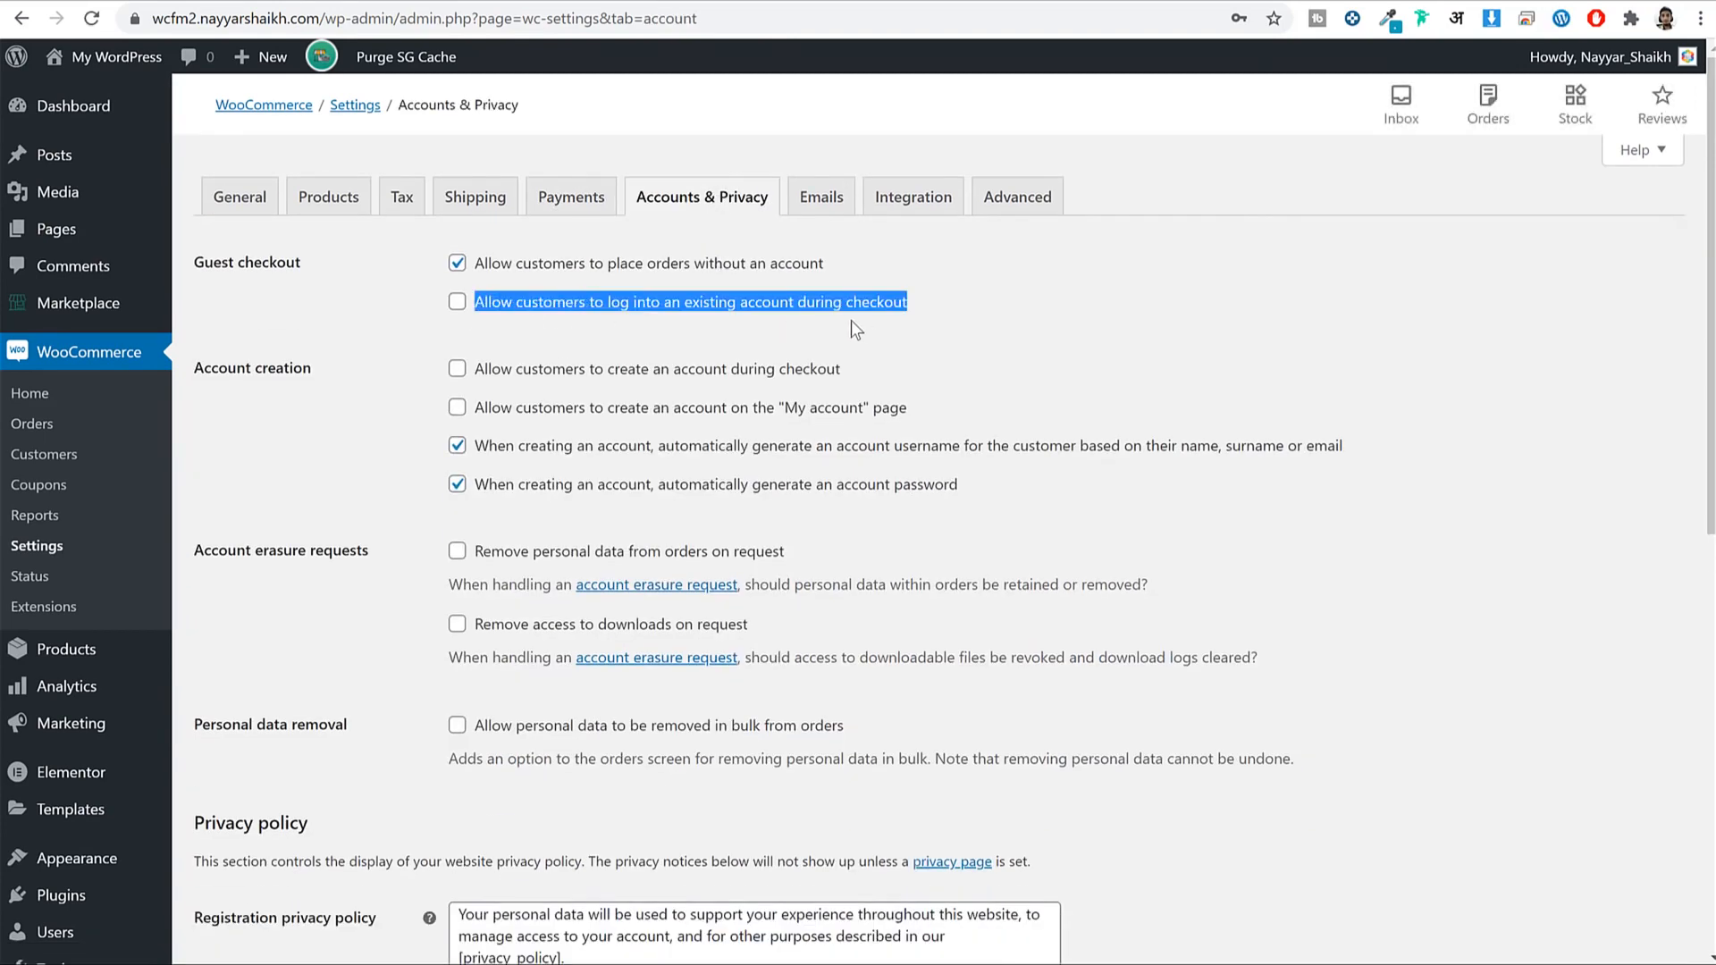
left_click(573, 320)
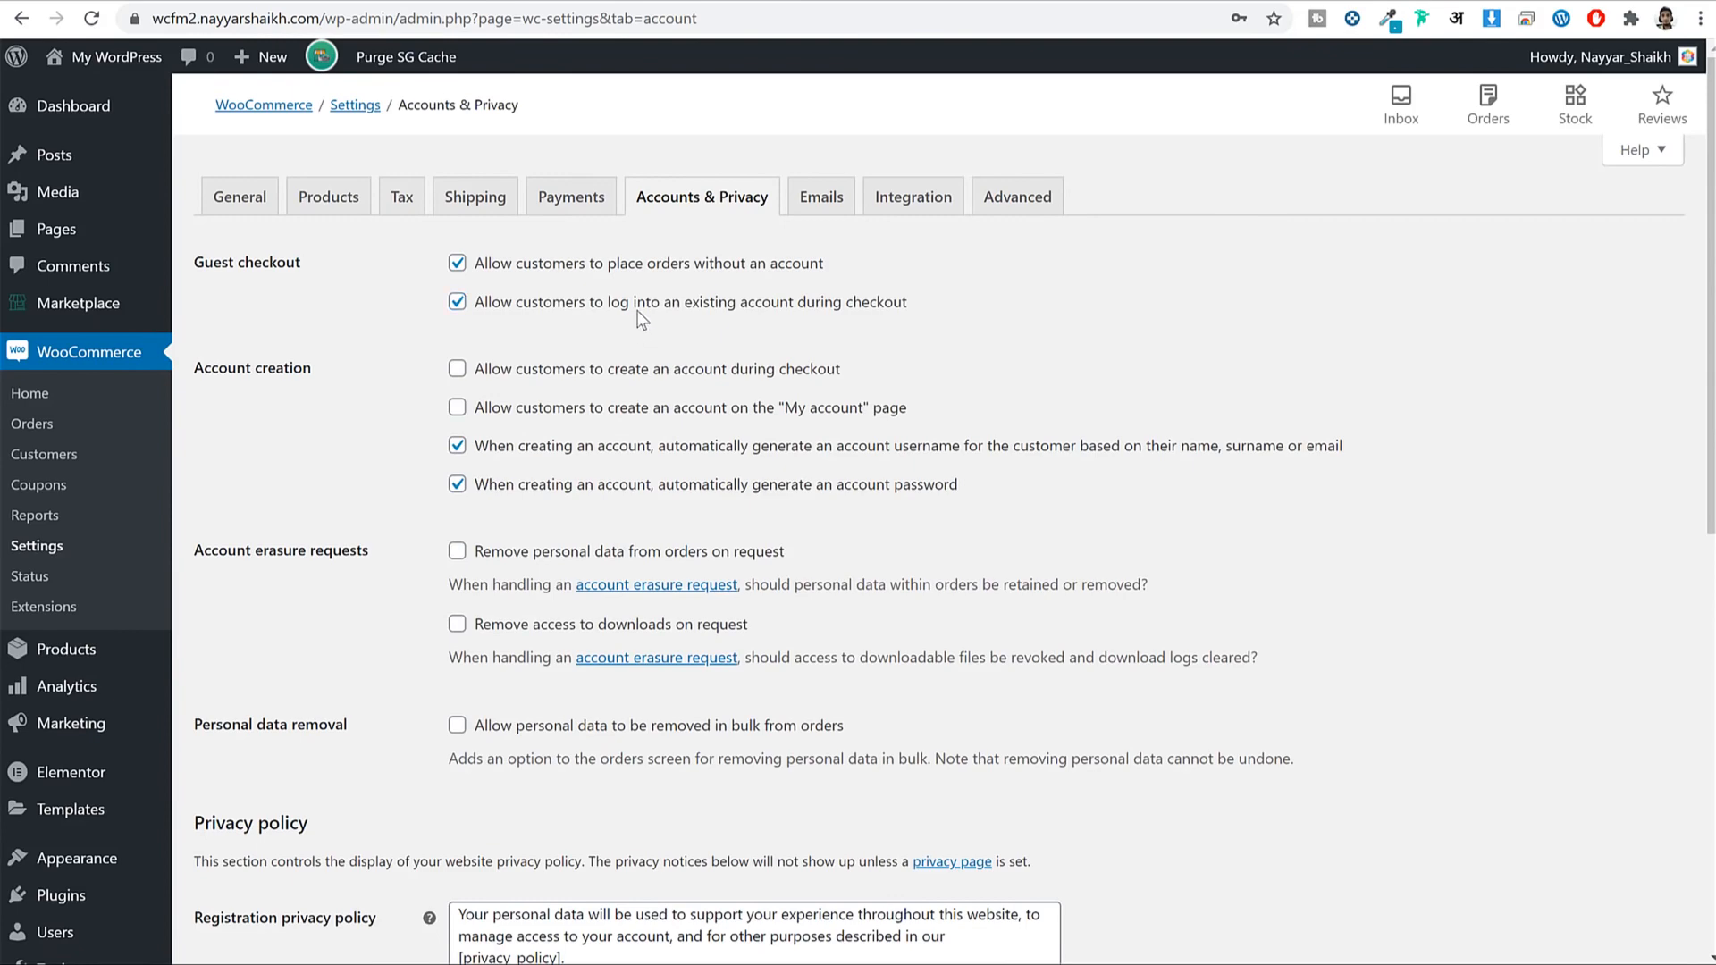
left_click_drag(622, 320, 886, 317)
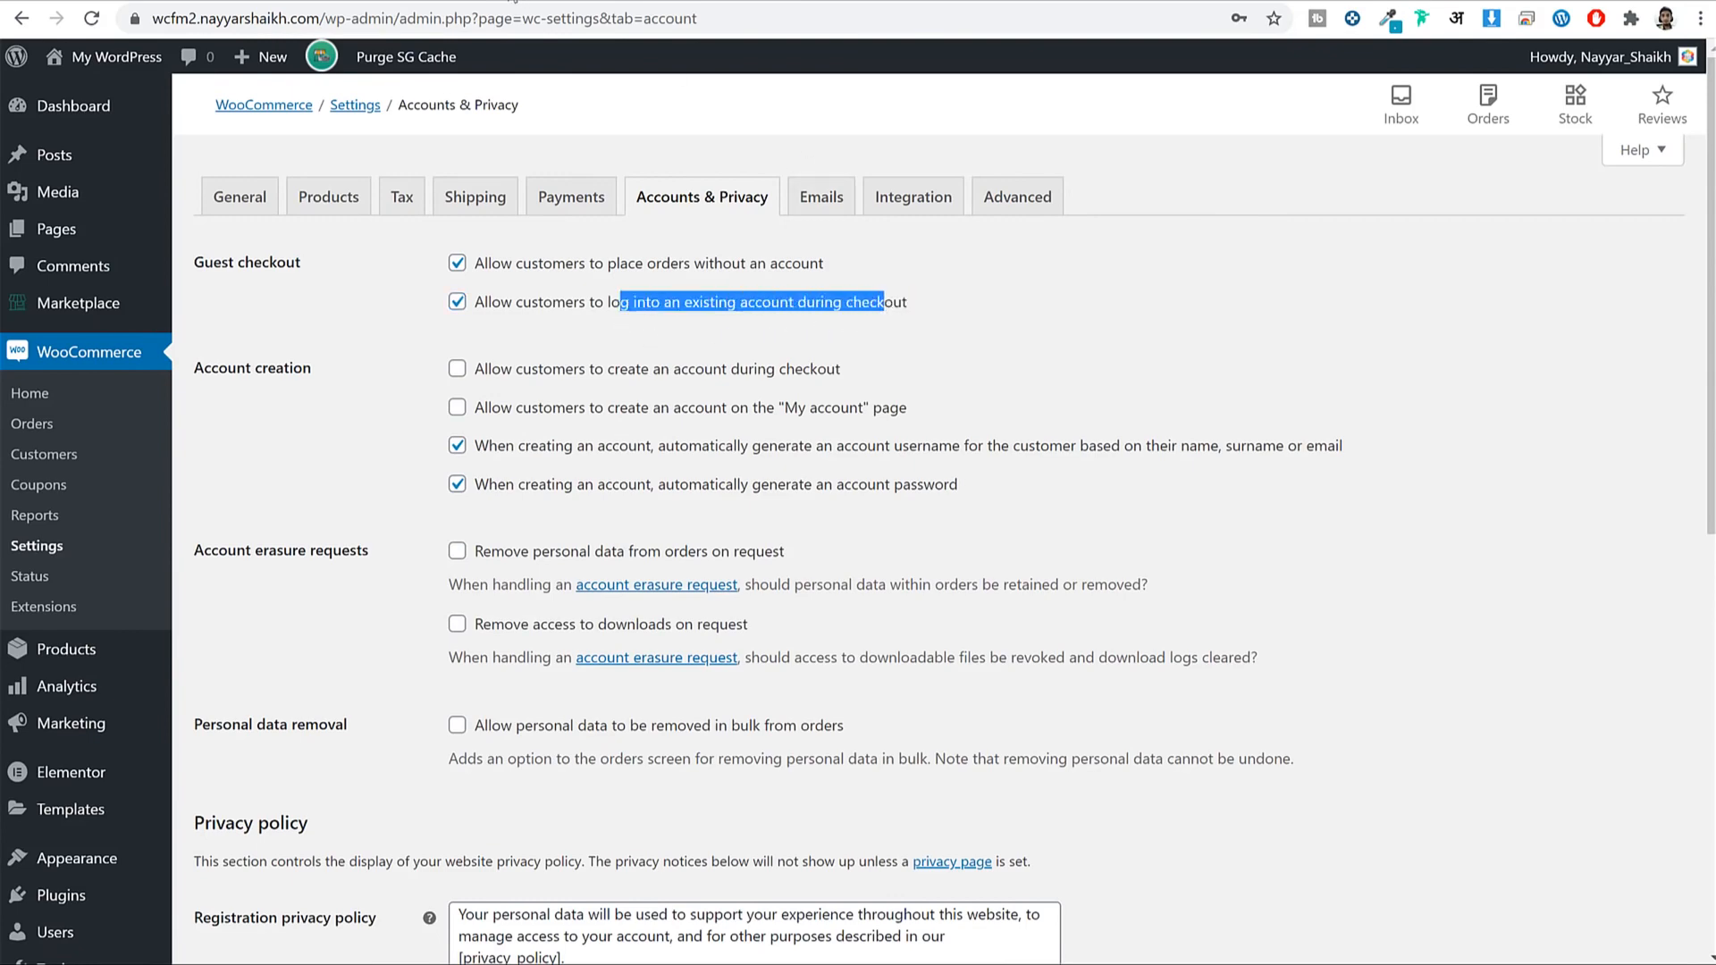
left_click(463, 2)
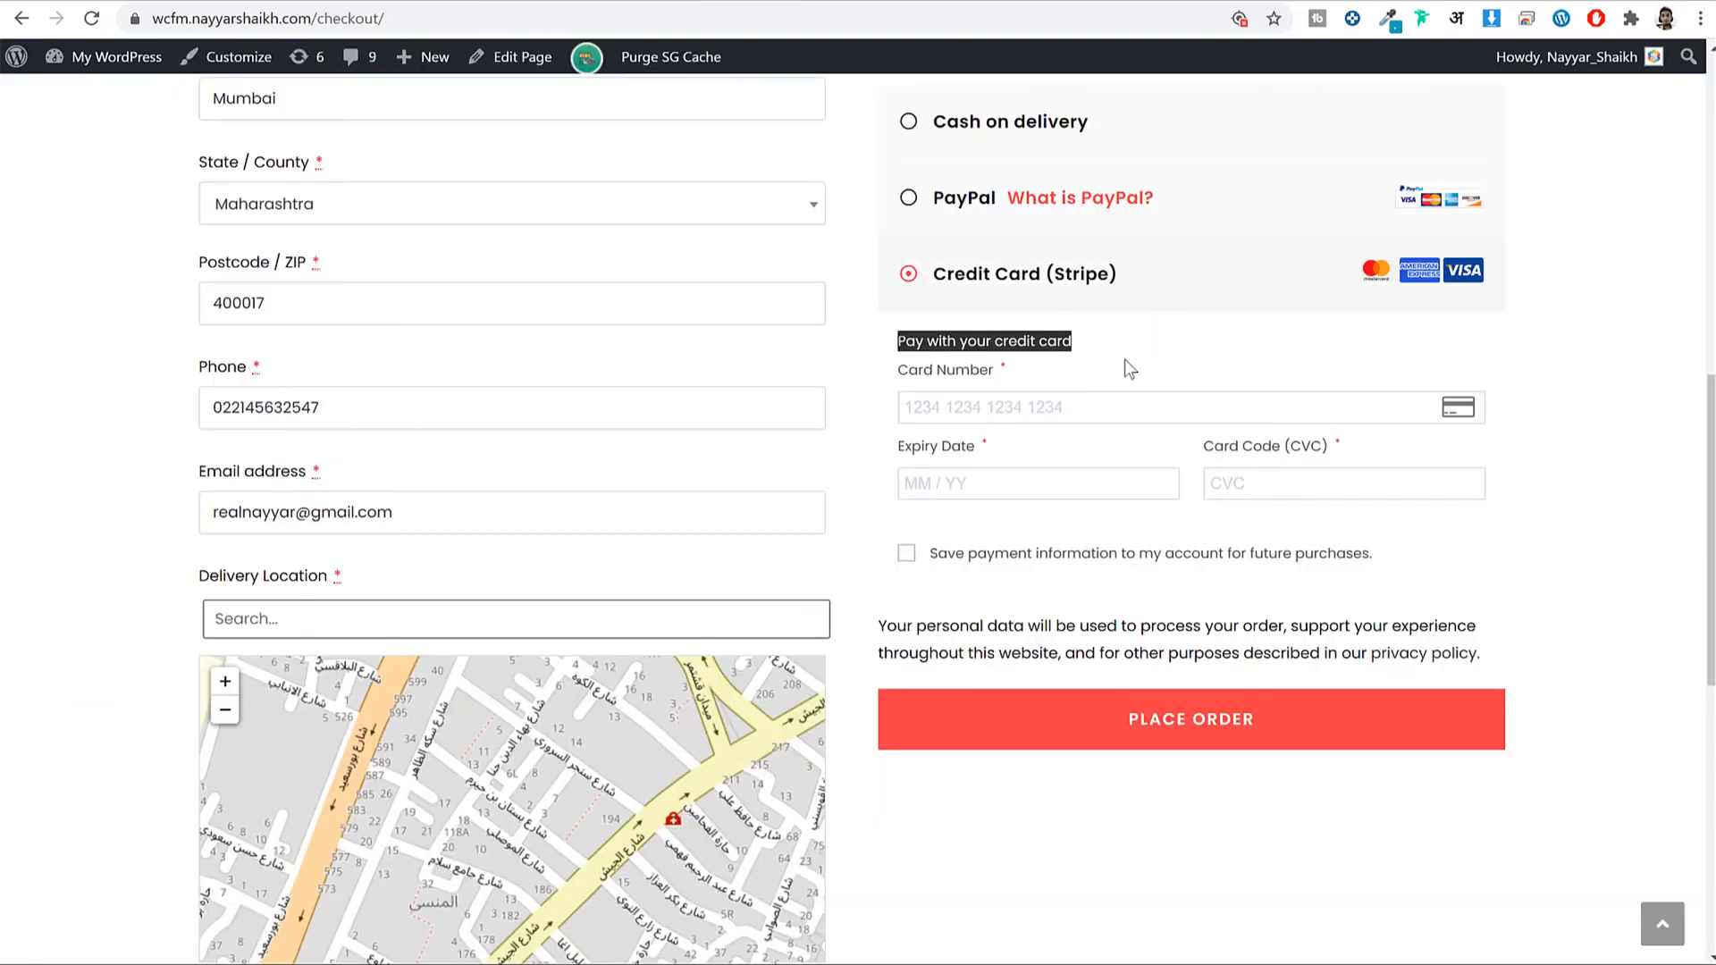
scroll(1128, 394, "up", 3)
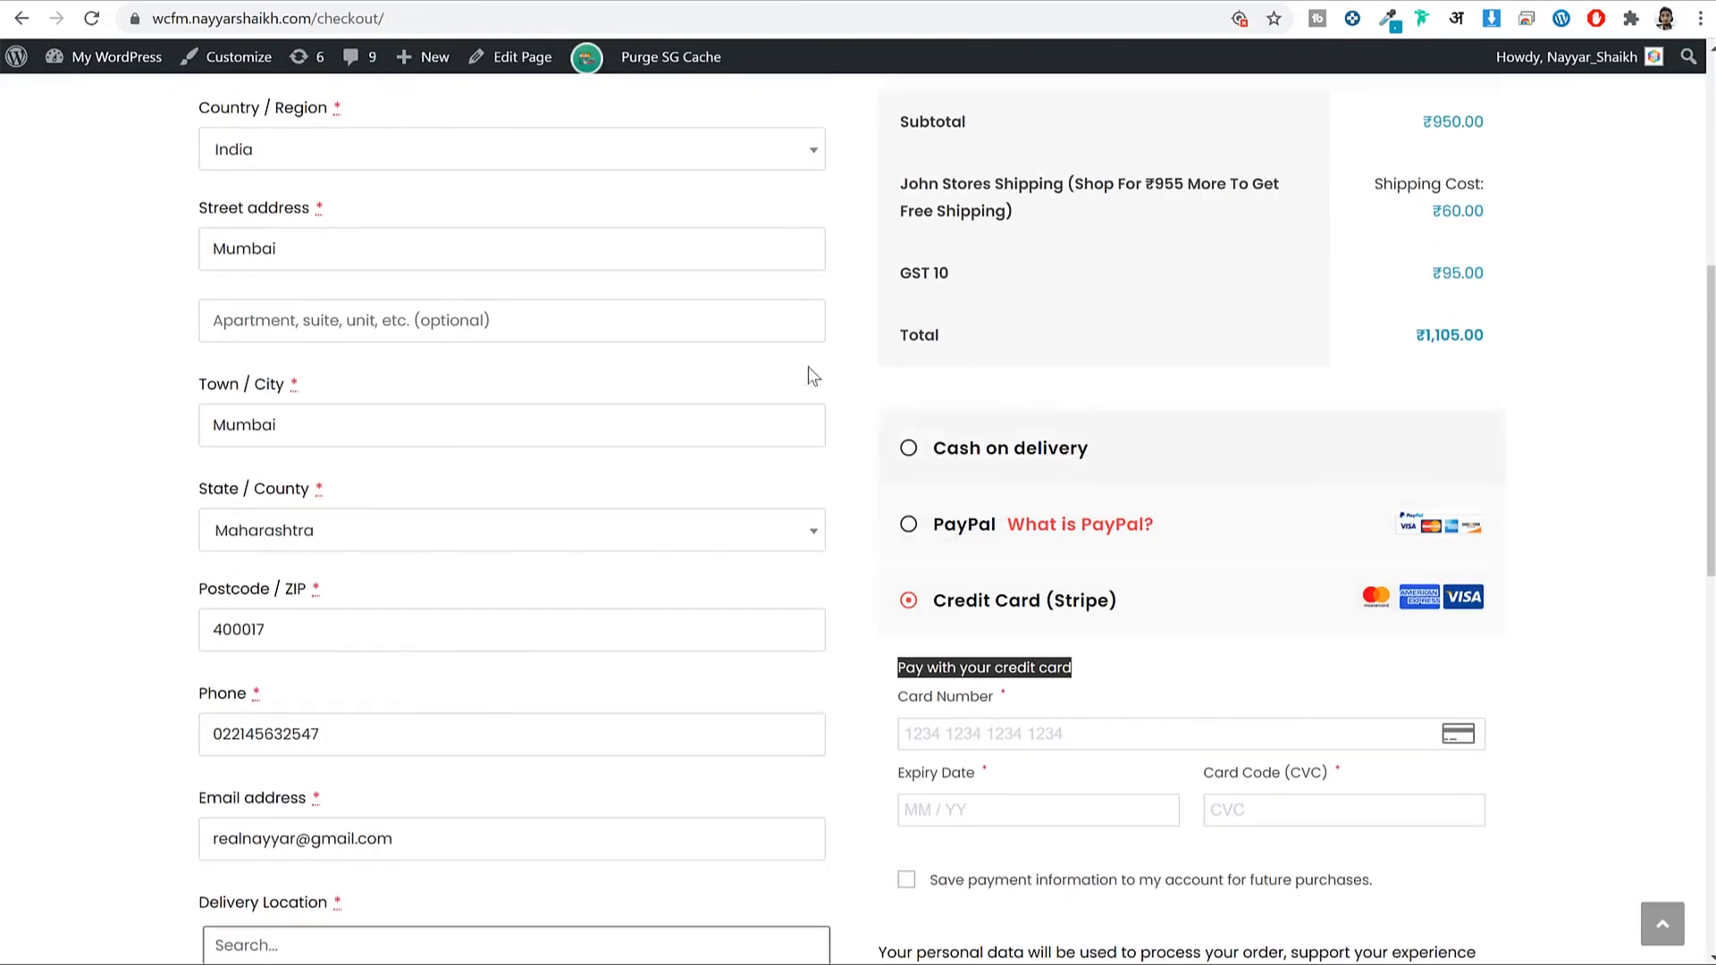
scroll(1601, 461, "up", 6)
scroll(1601, 464, "down", 6)
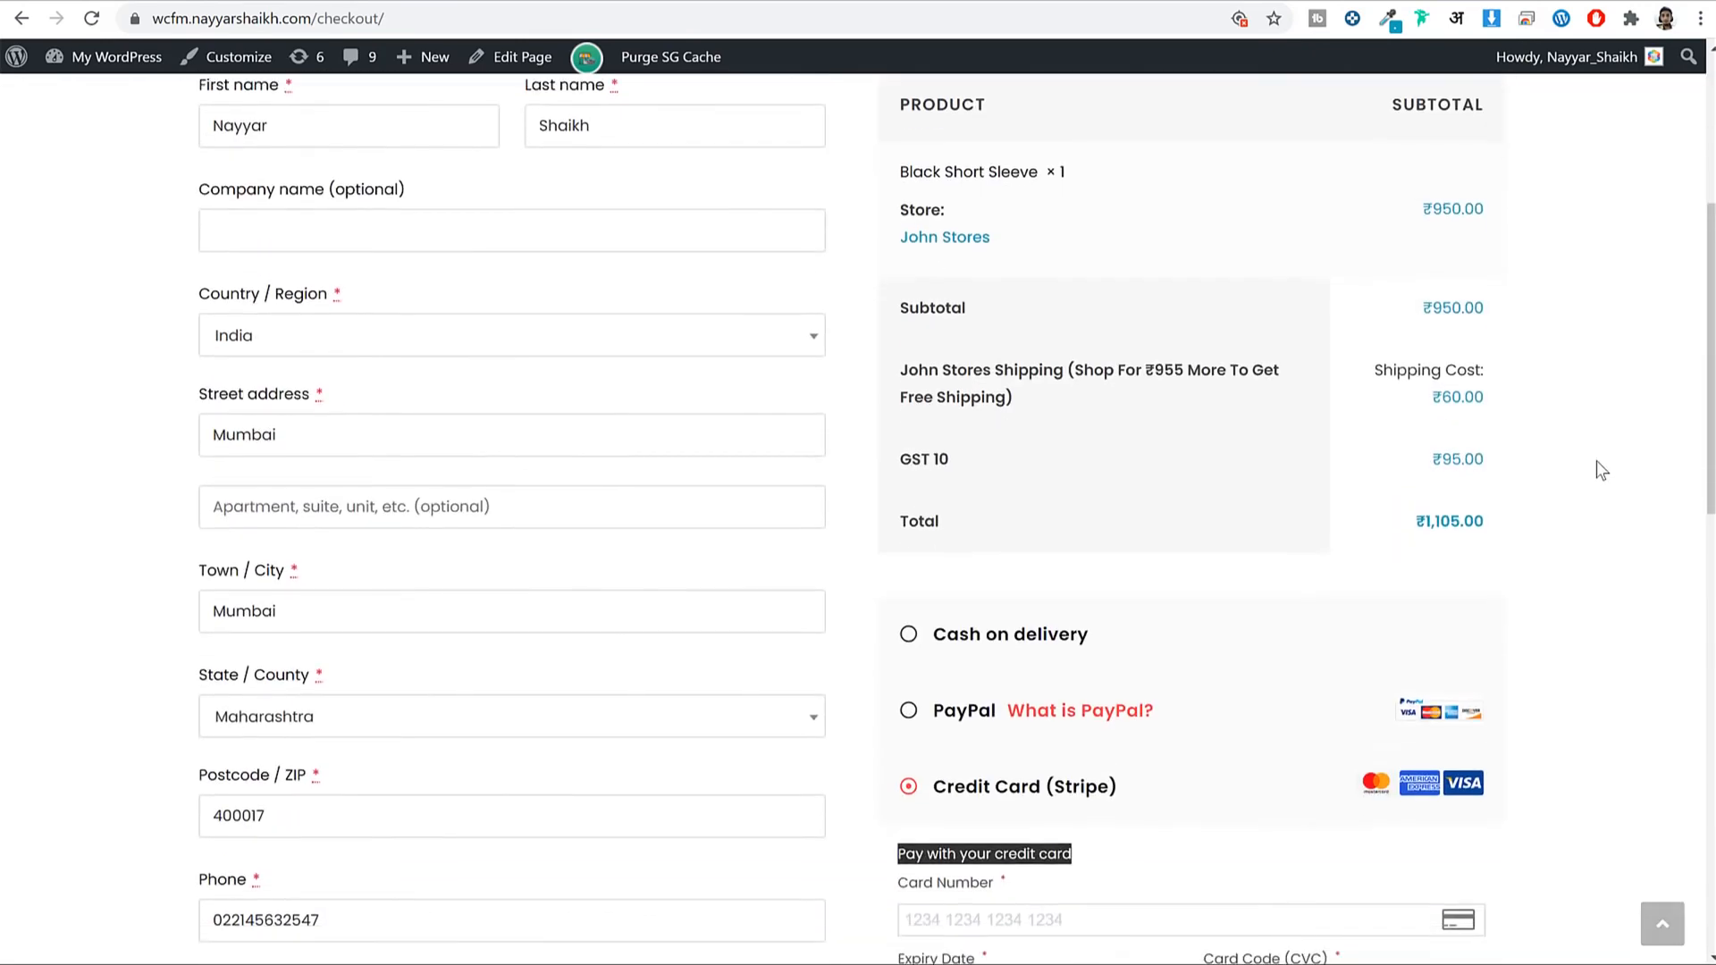
scroll(1596, 460, "down", 3)
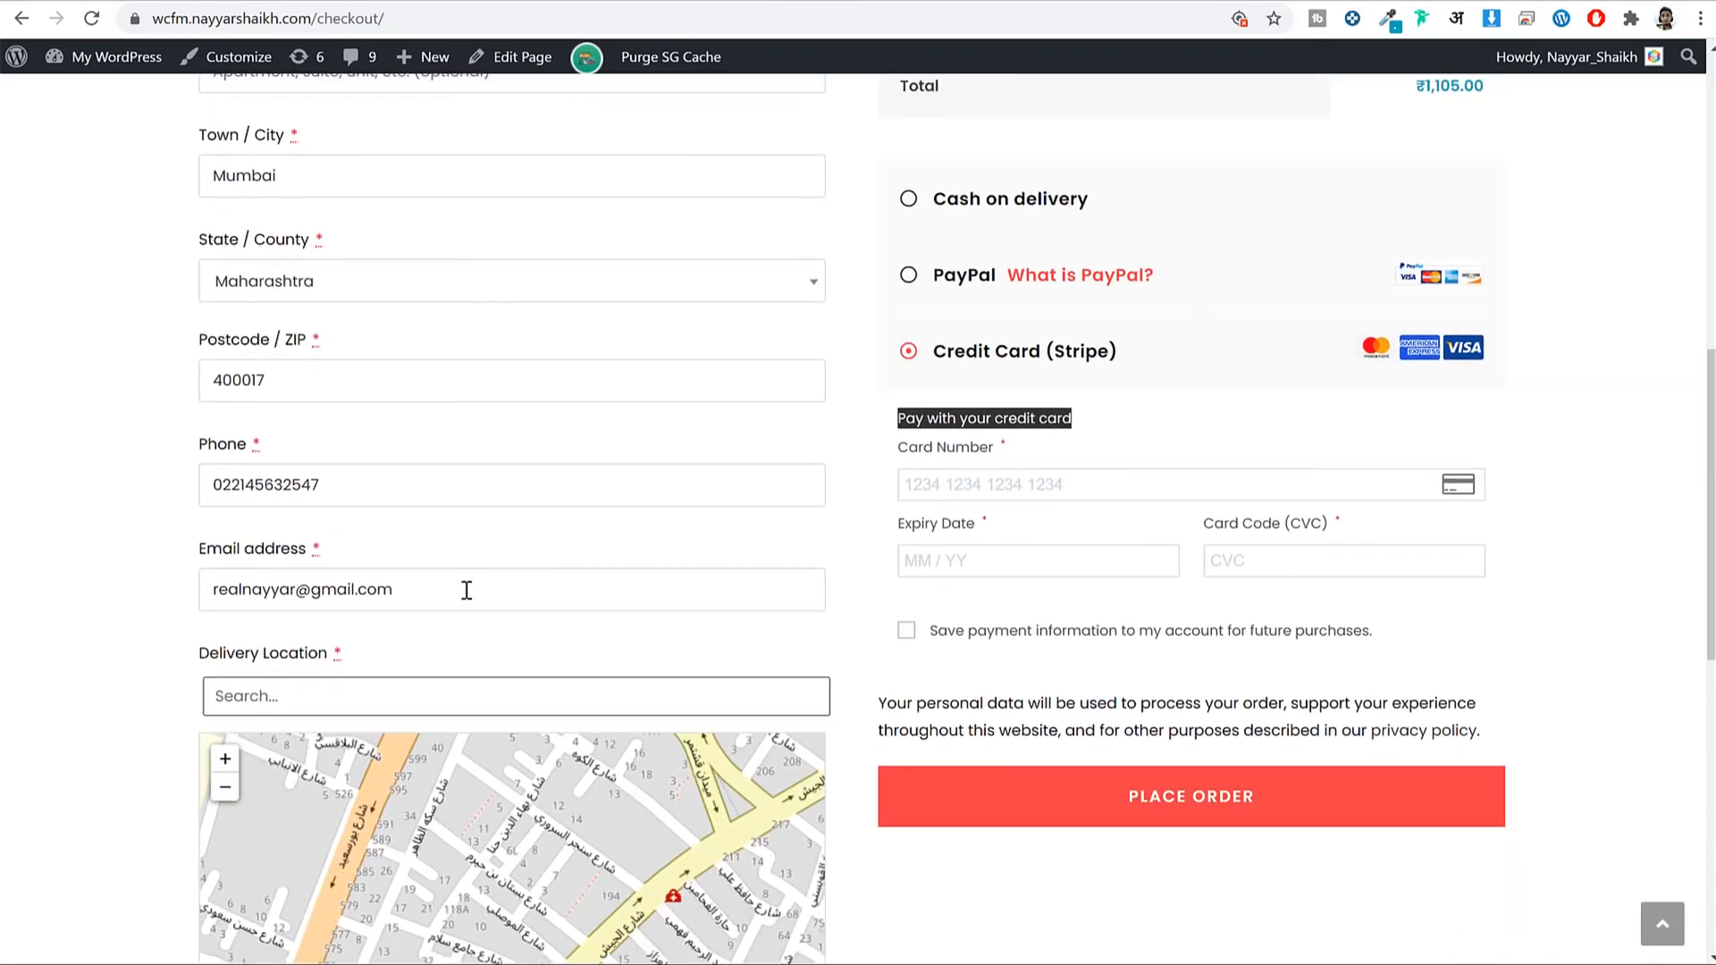
left_click_drag(463, 585, 159, 590)
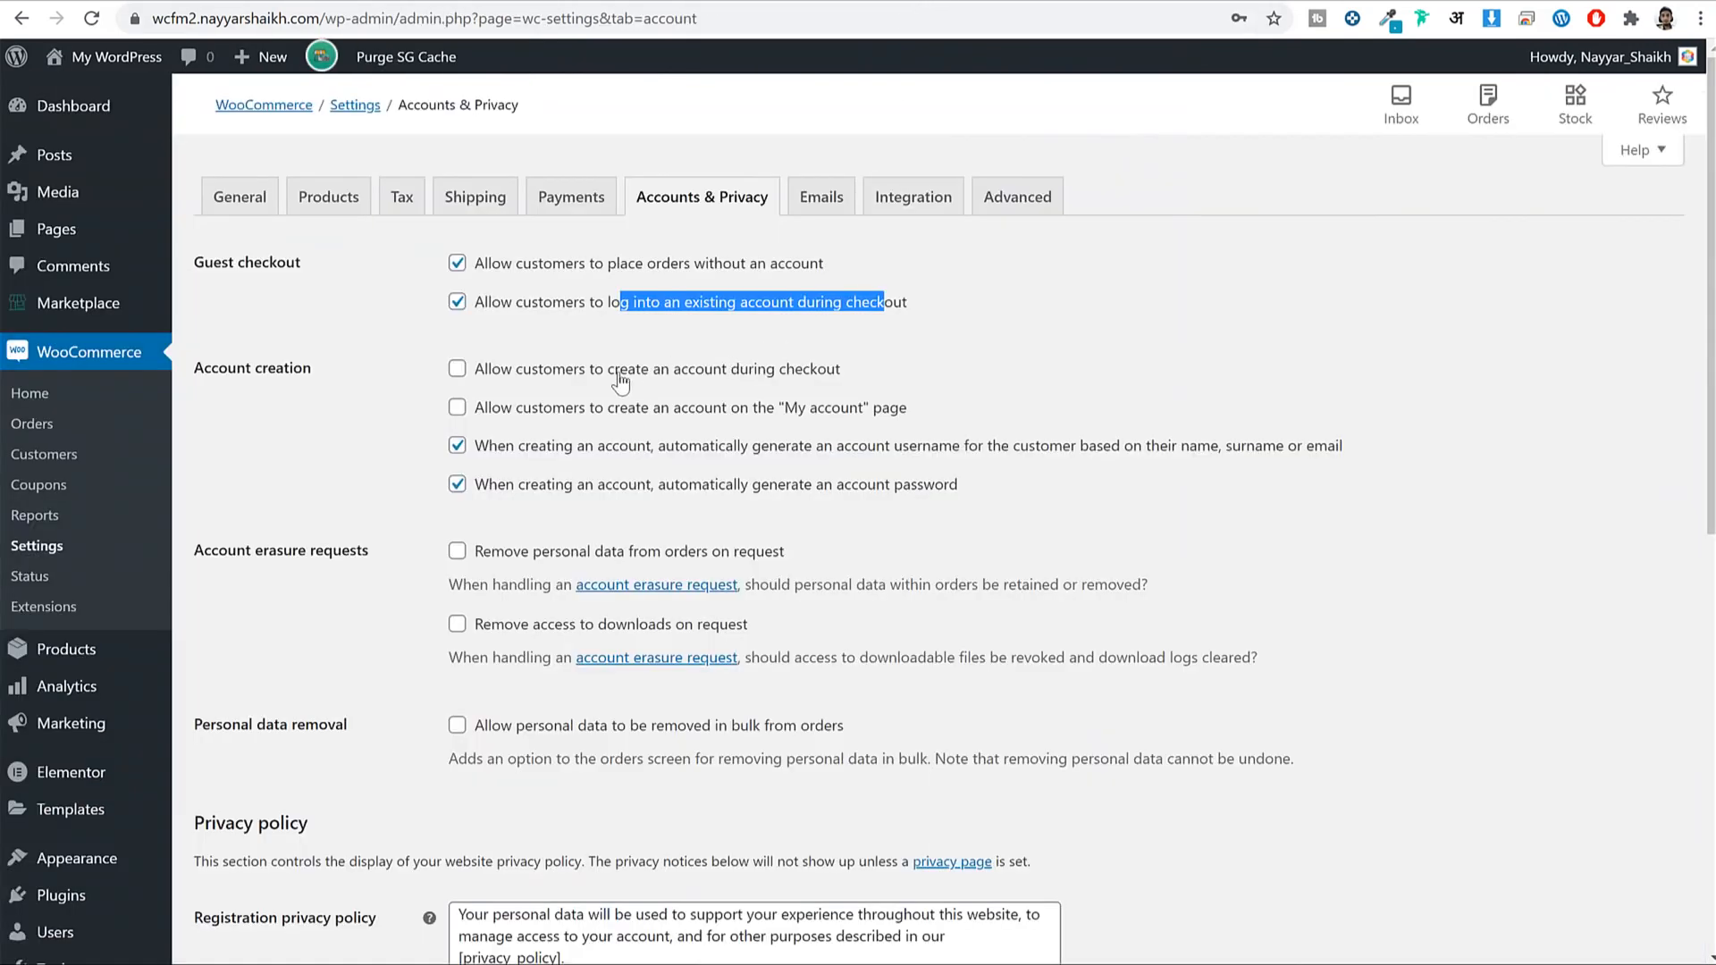
Allow account creation during checkout and on the My account page, and save.
left_click(617, 375)
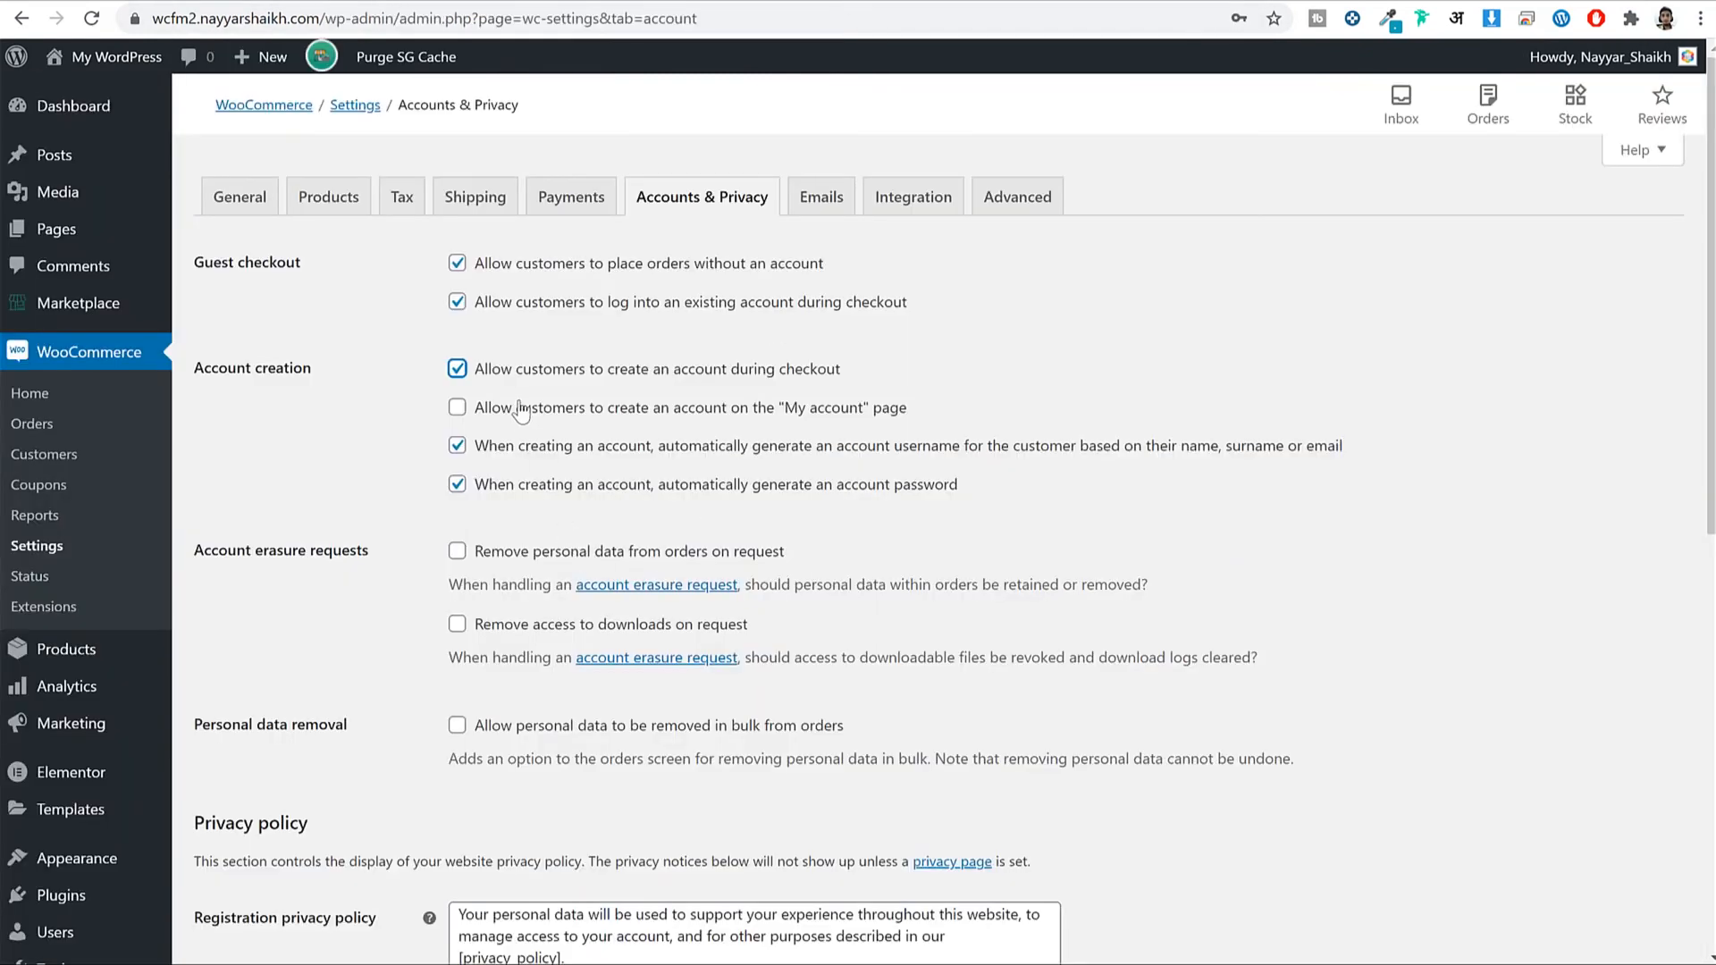
left_click(521, 411)
scroll(731, 417, "down", 10)
left_click(272, 853)
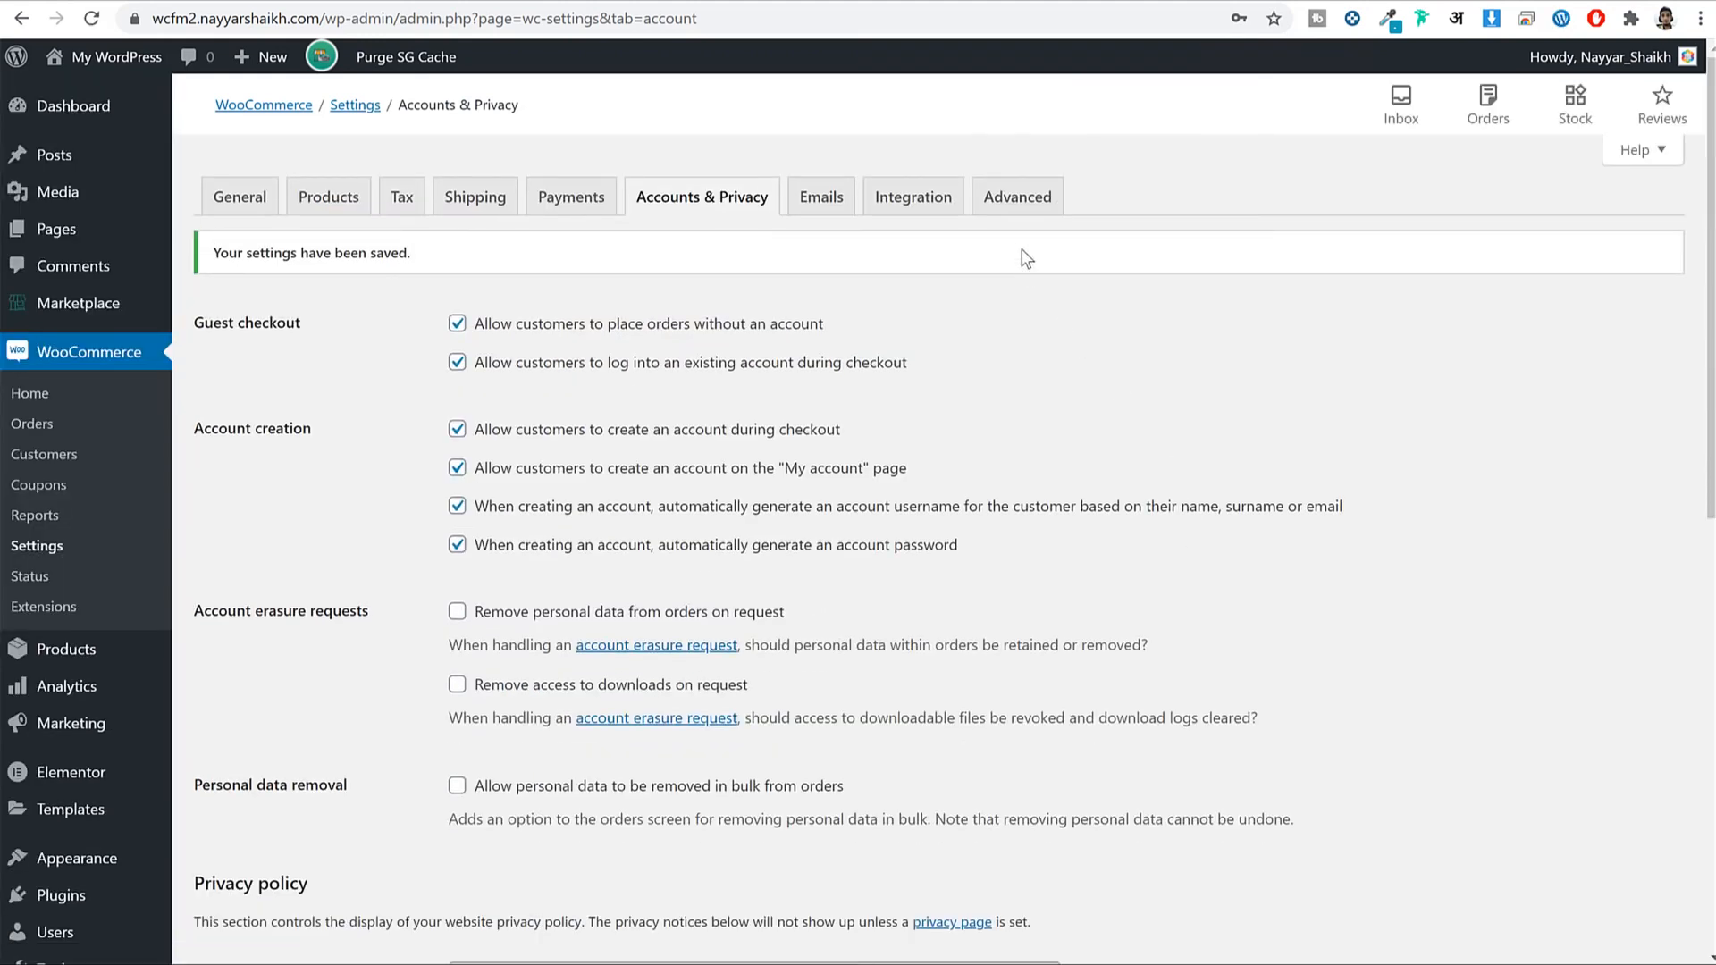
left_click(1025, 221)
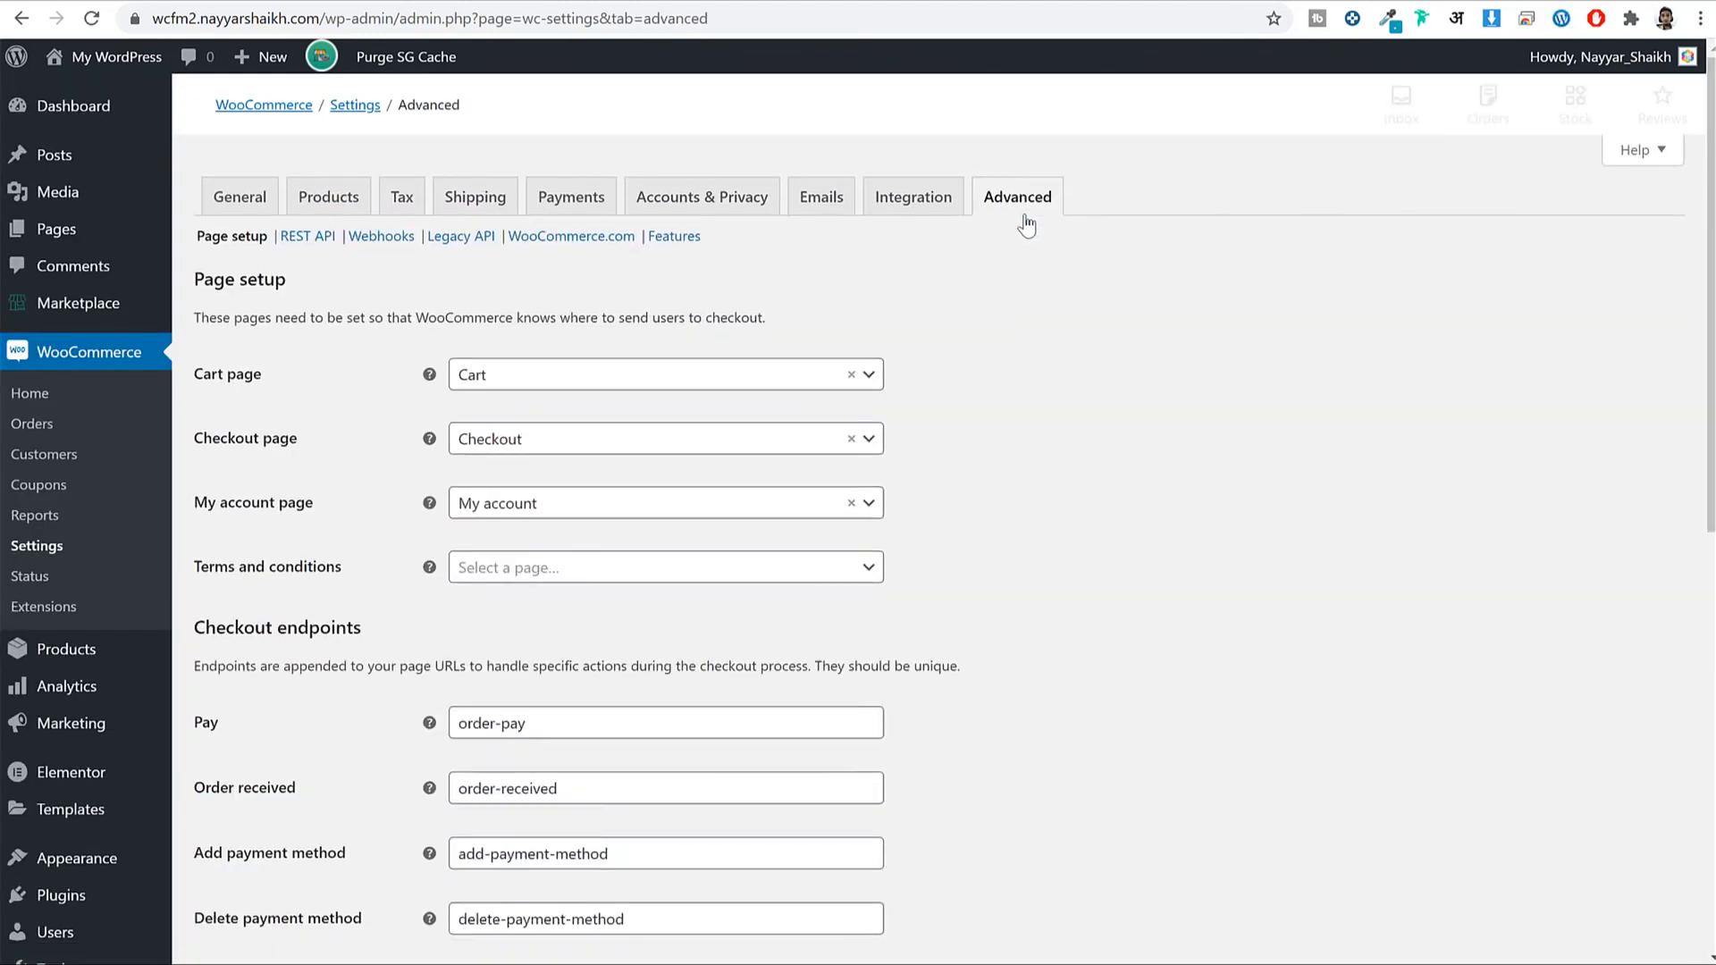
Keep 'My account' as the My account page in Advanced settings, save, and go to the Dashboard.
left_click_drag(202, 374, 287, 382)
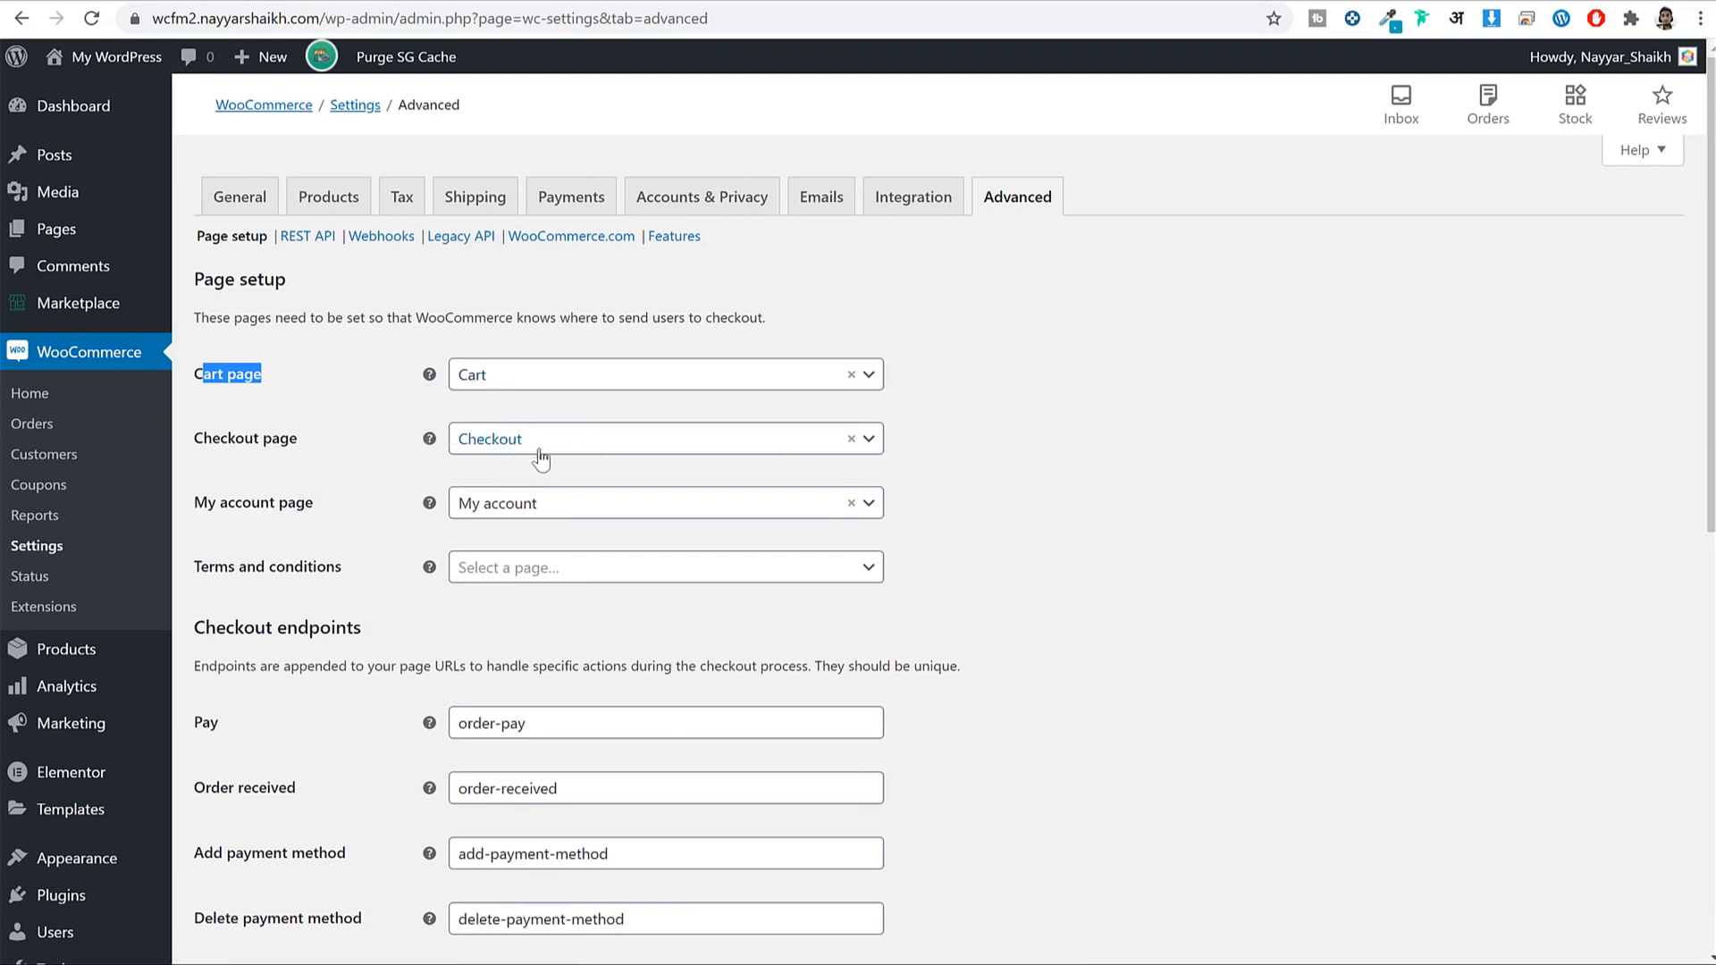
left_click_drag(220, 503, 376, 507)
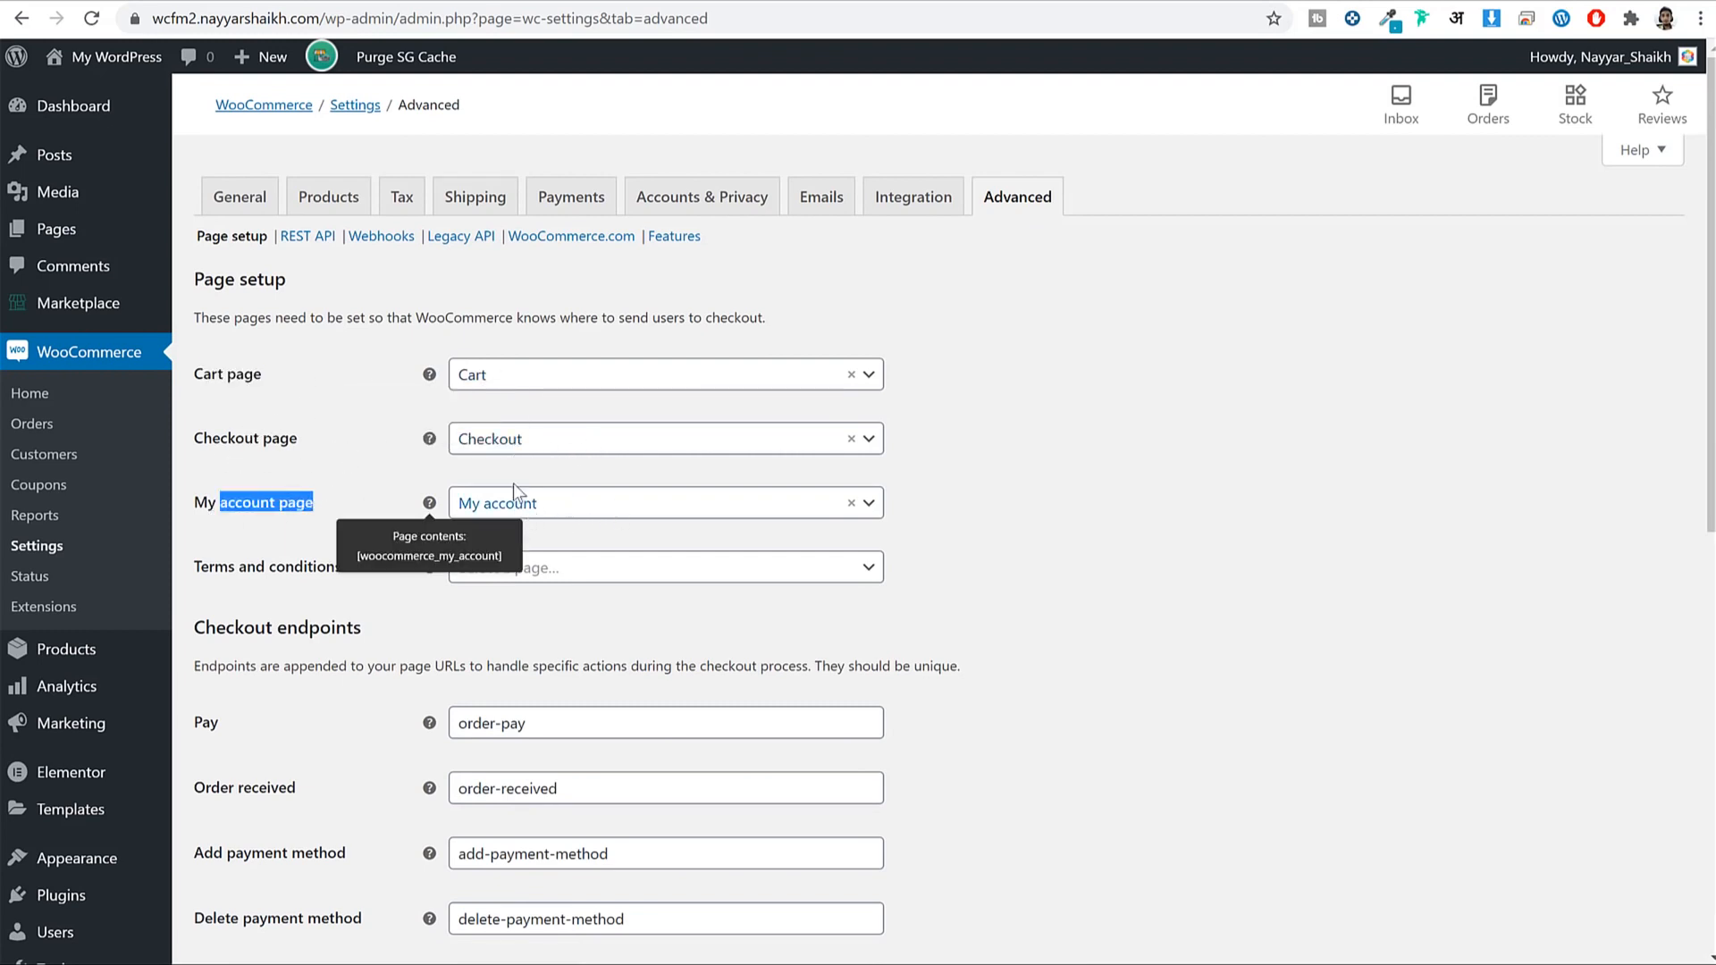
scroll(1290, 458, "down", 5)
scroll(1278, 535, "up", 5)
left_click(514, 518)
left_click(521, 712)
left_click(1238, 497)
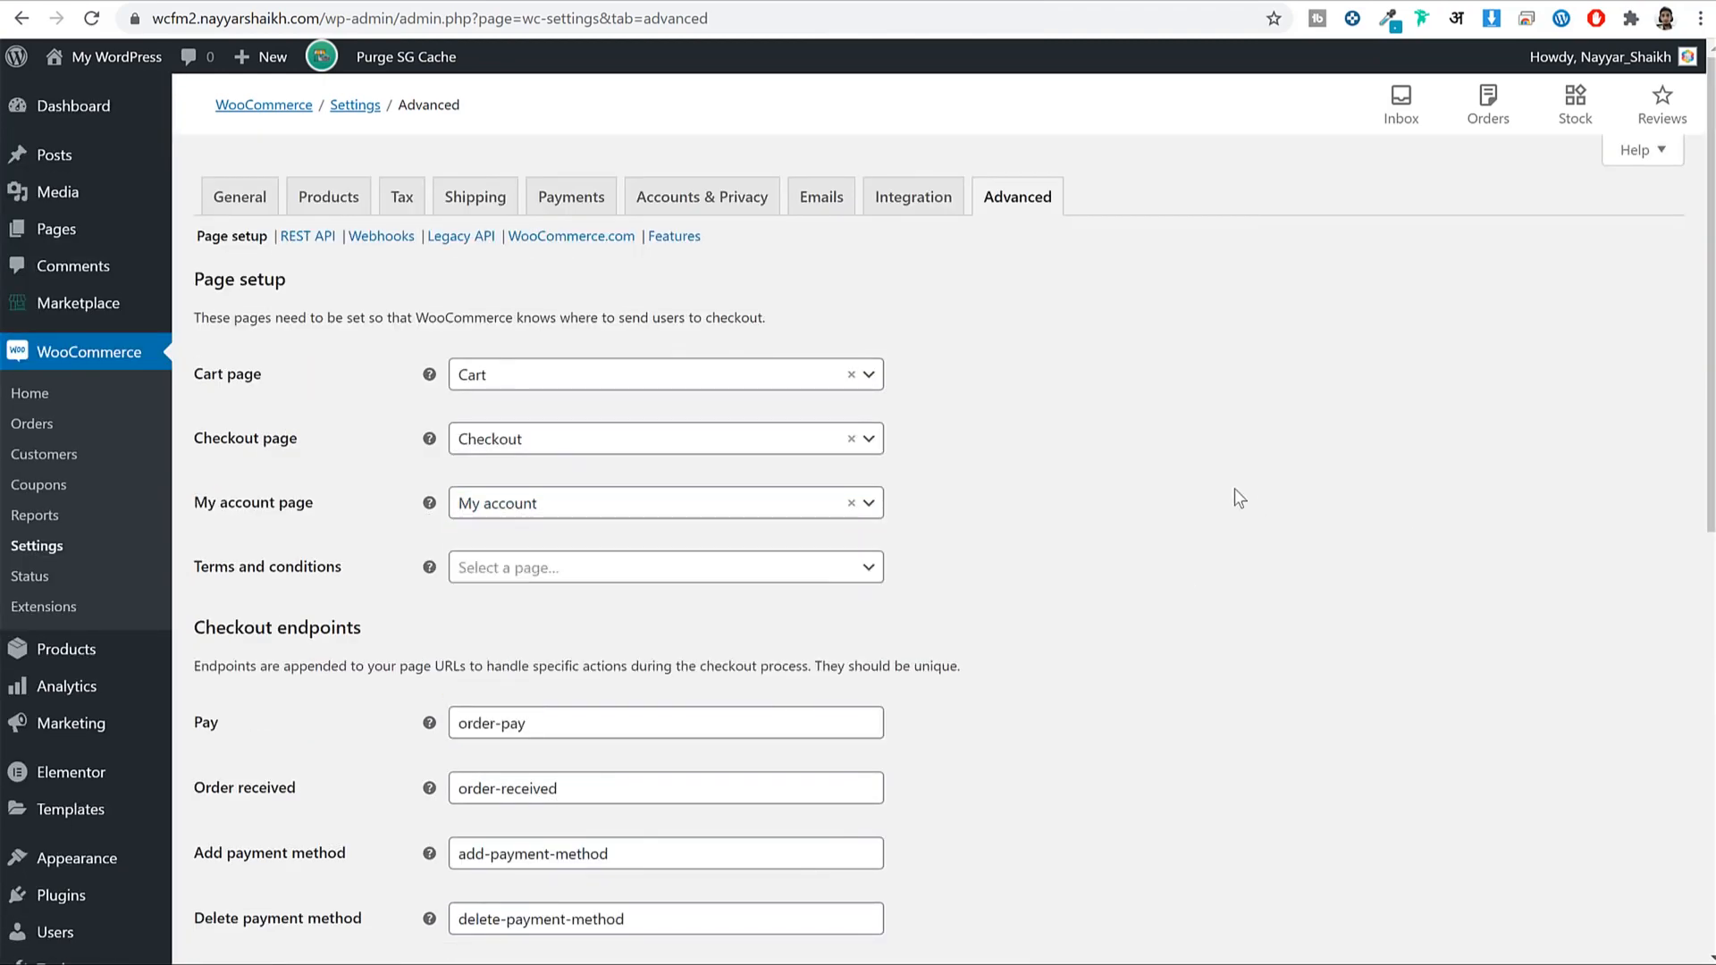
scroll(1238, 497, "down", 9)
left_click(264, 858)
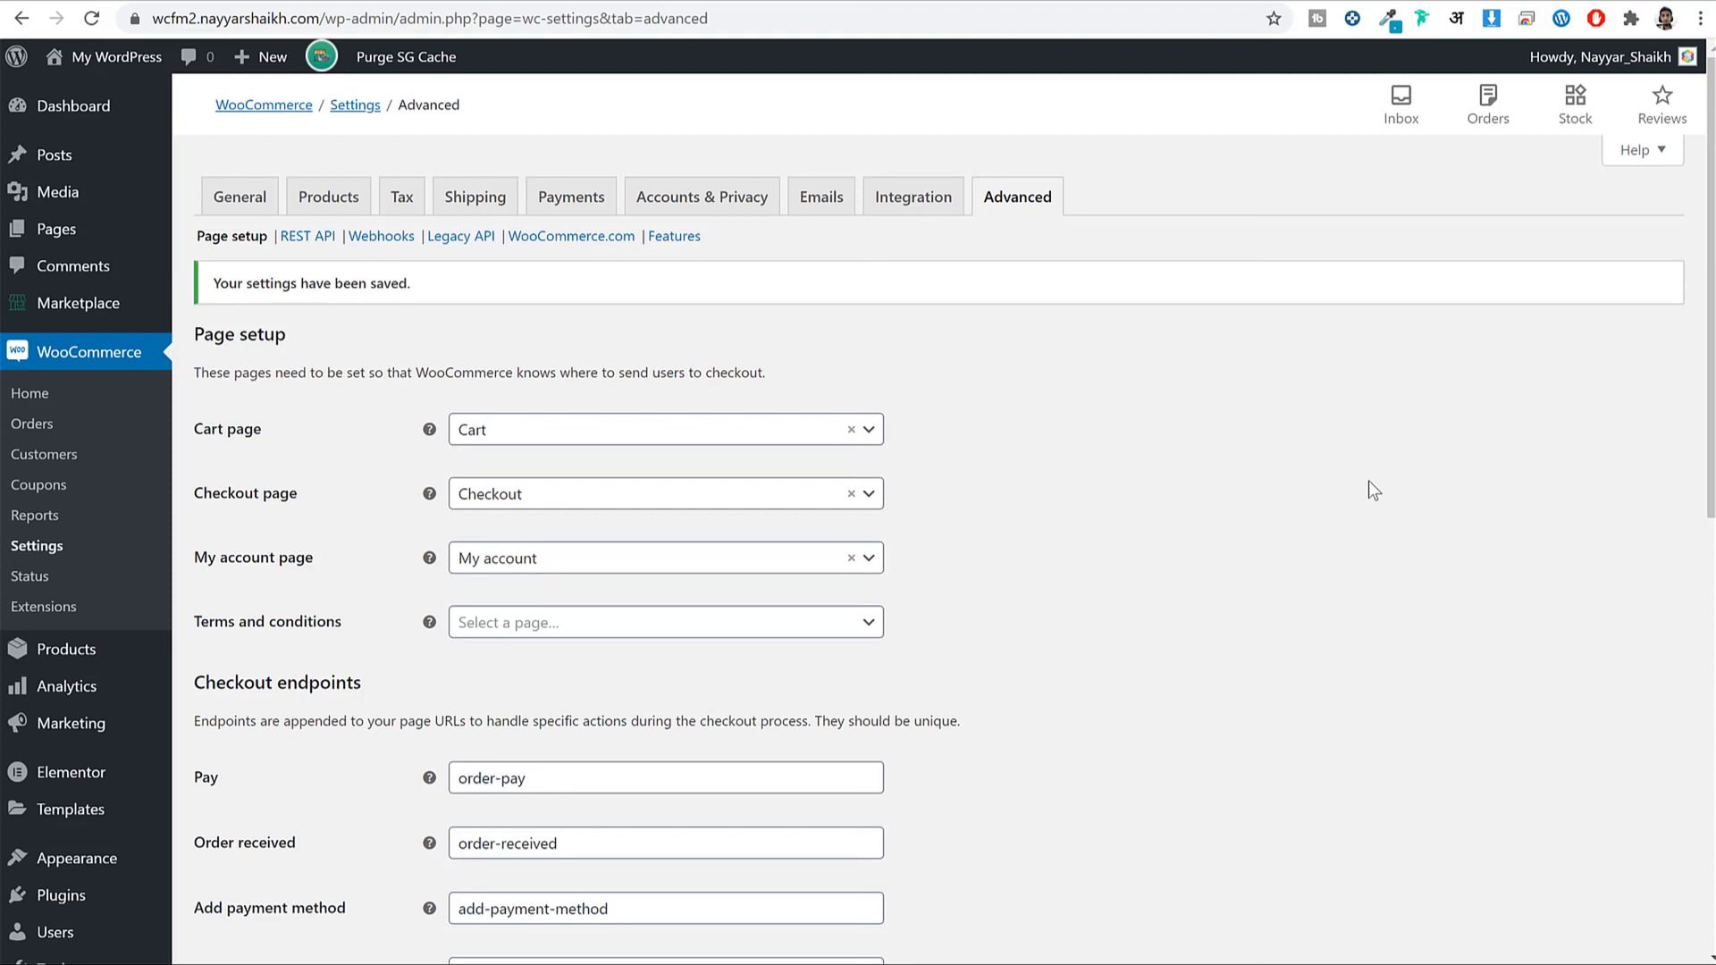
left_click(76, 105)
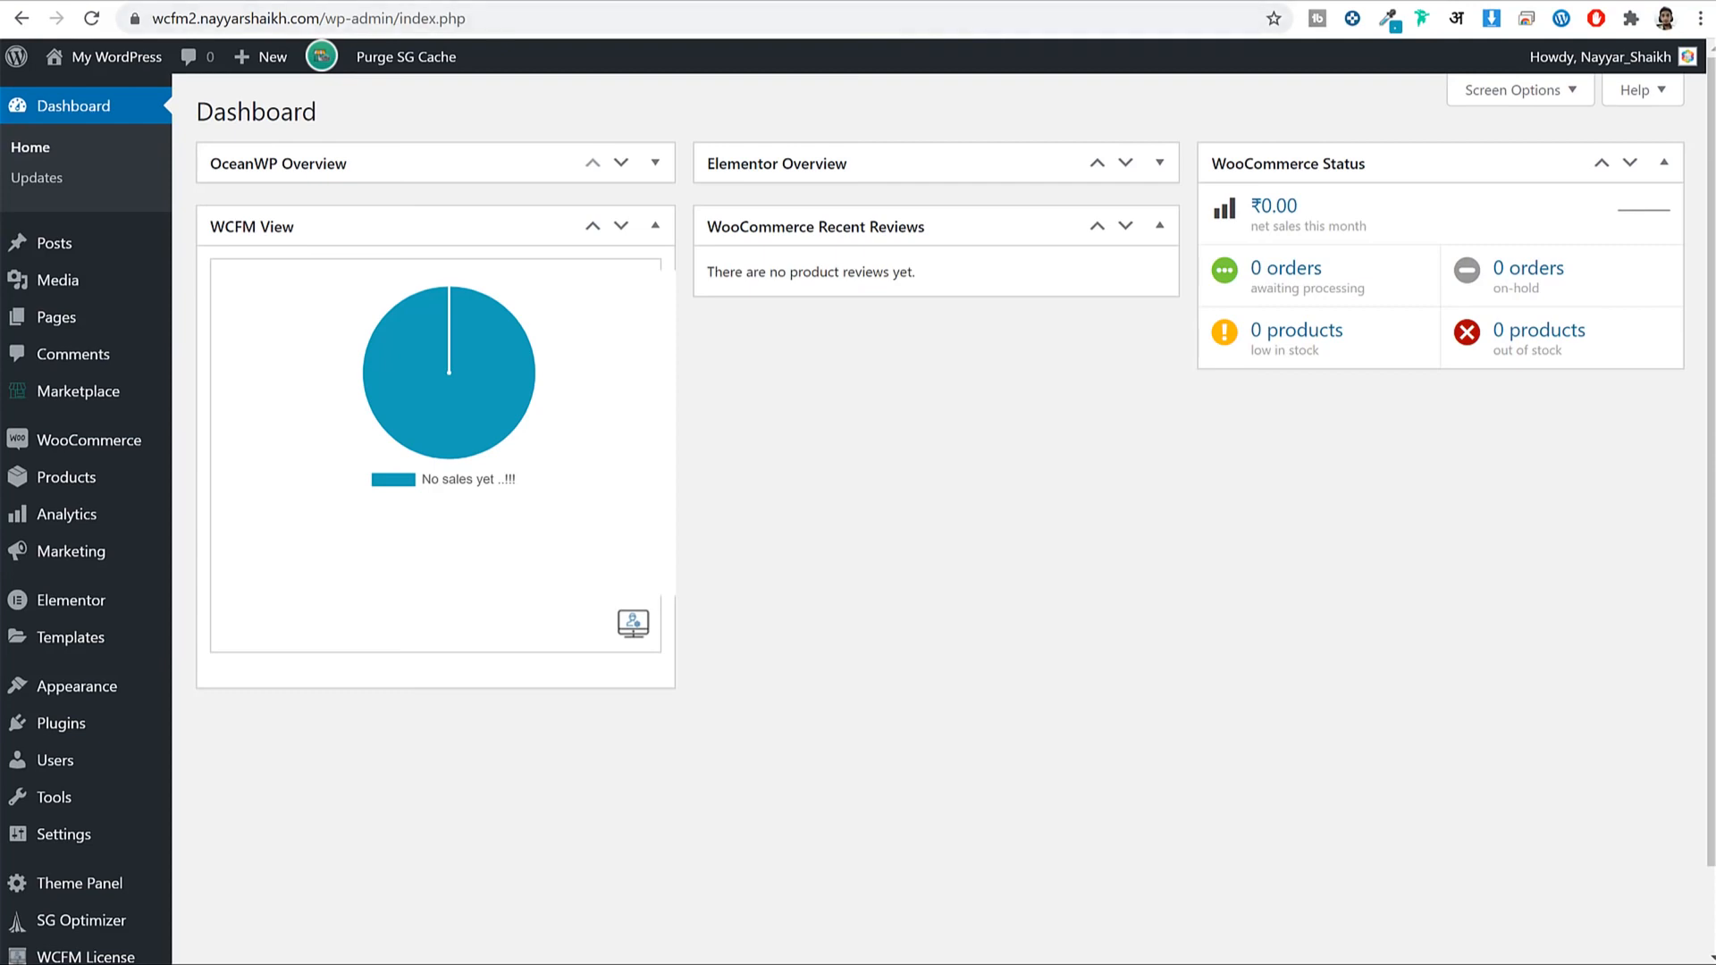
key("ctrl+Tab")
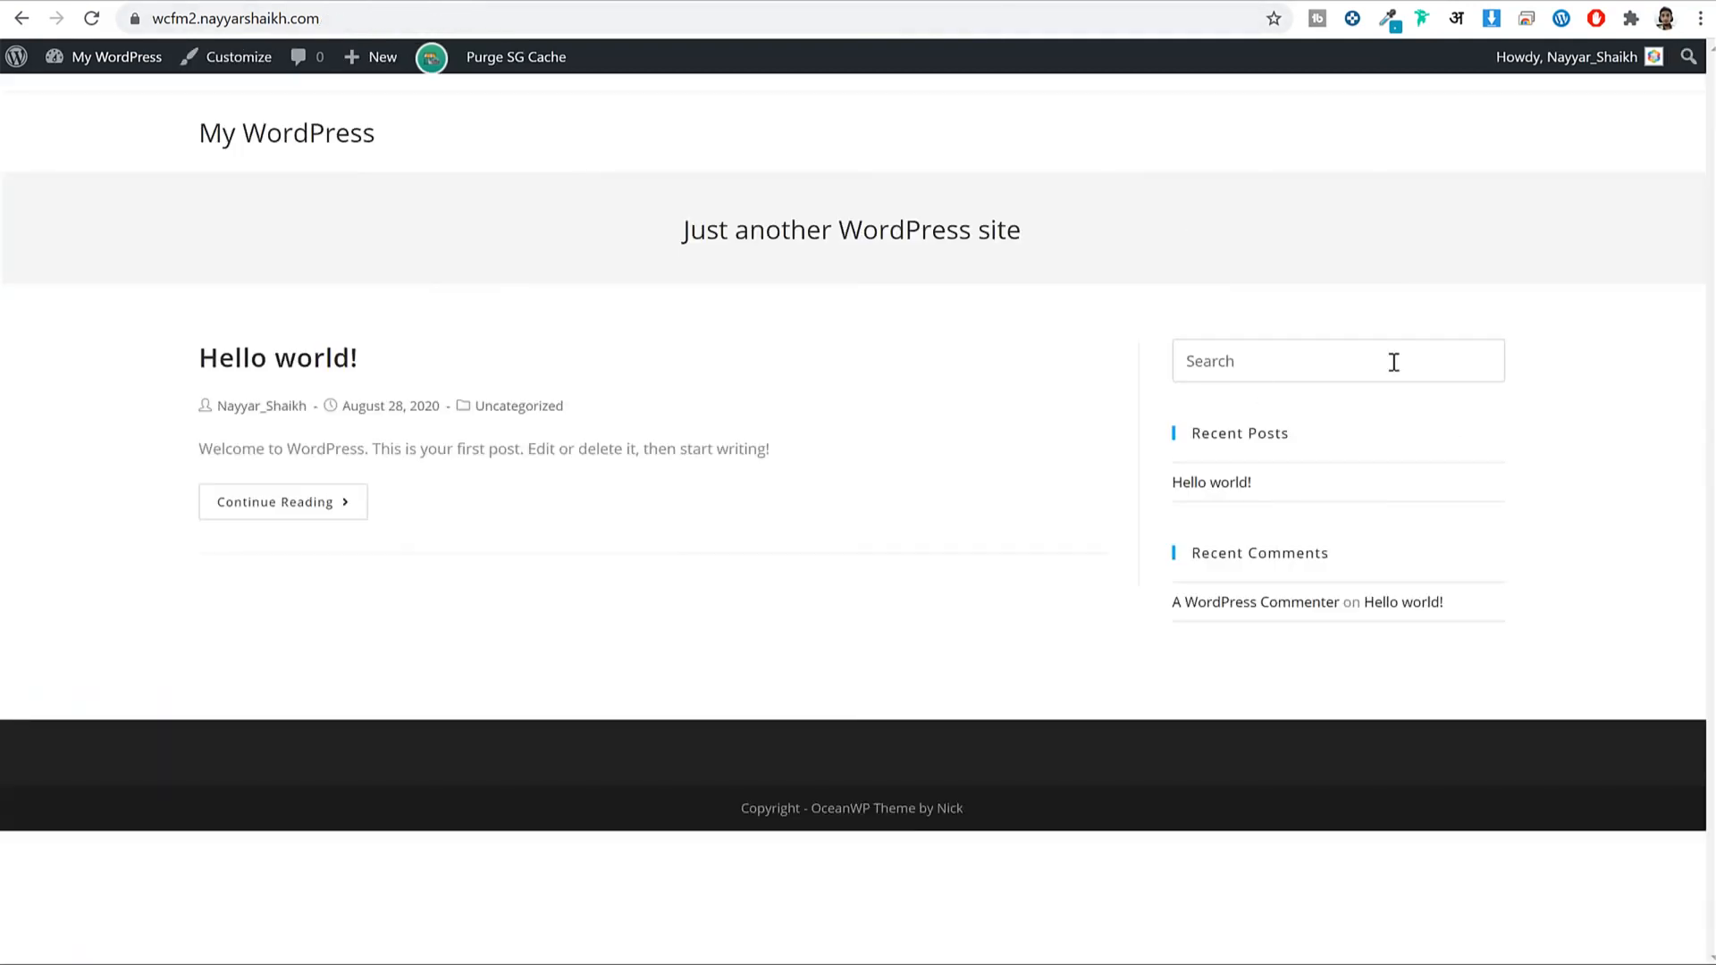
key("ctrl+Tab")
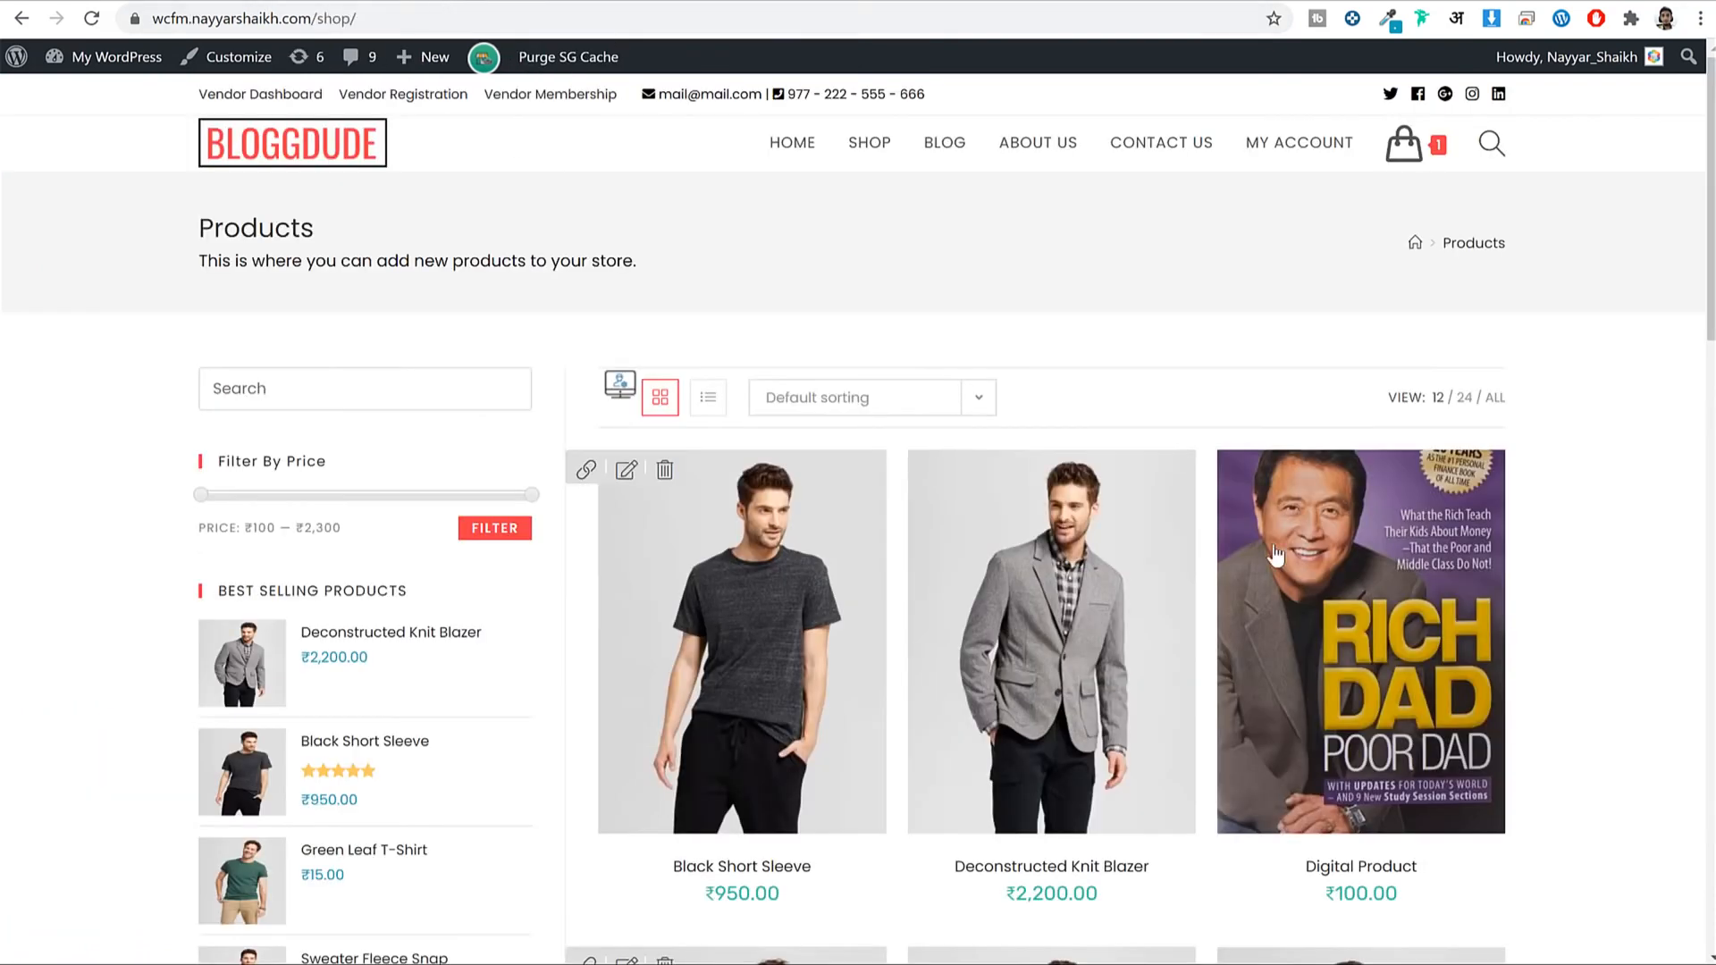
scroll(1392, 632, "down", 15)
scroll(1391, 631, "up", 15)
scroll(1587, 395, "down", 5)
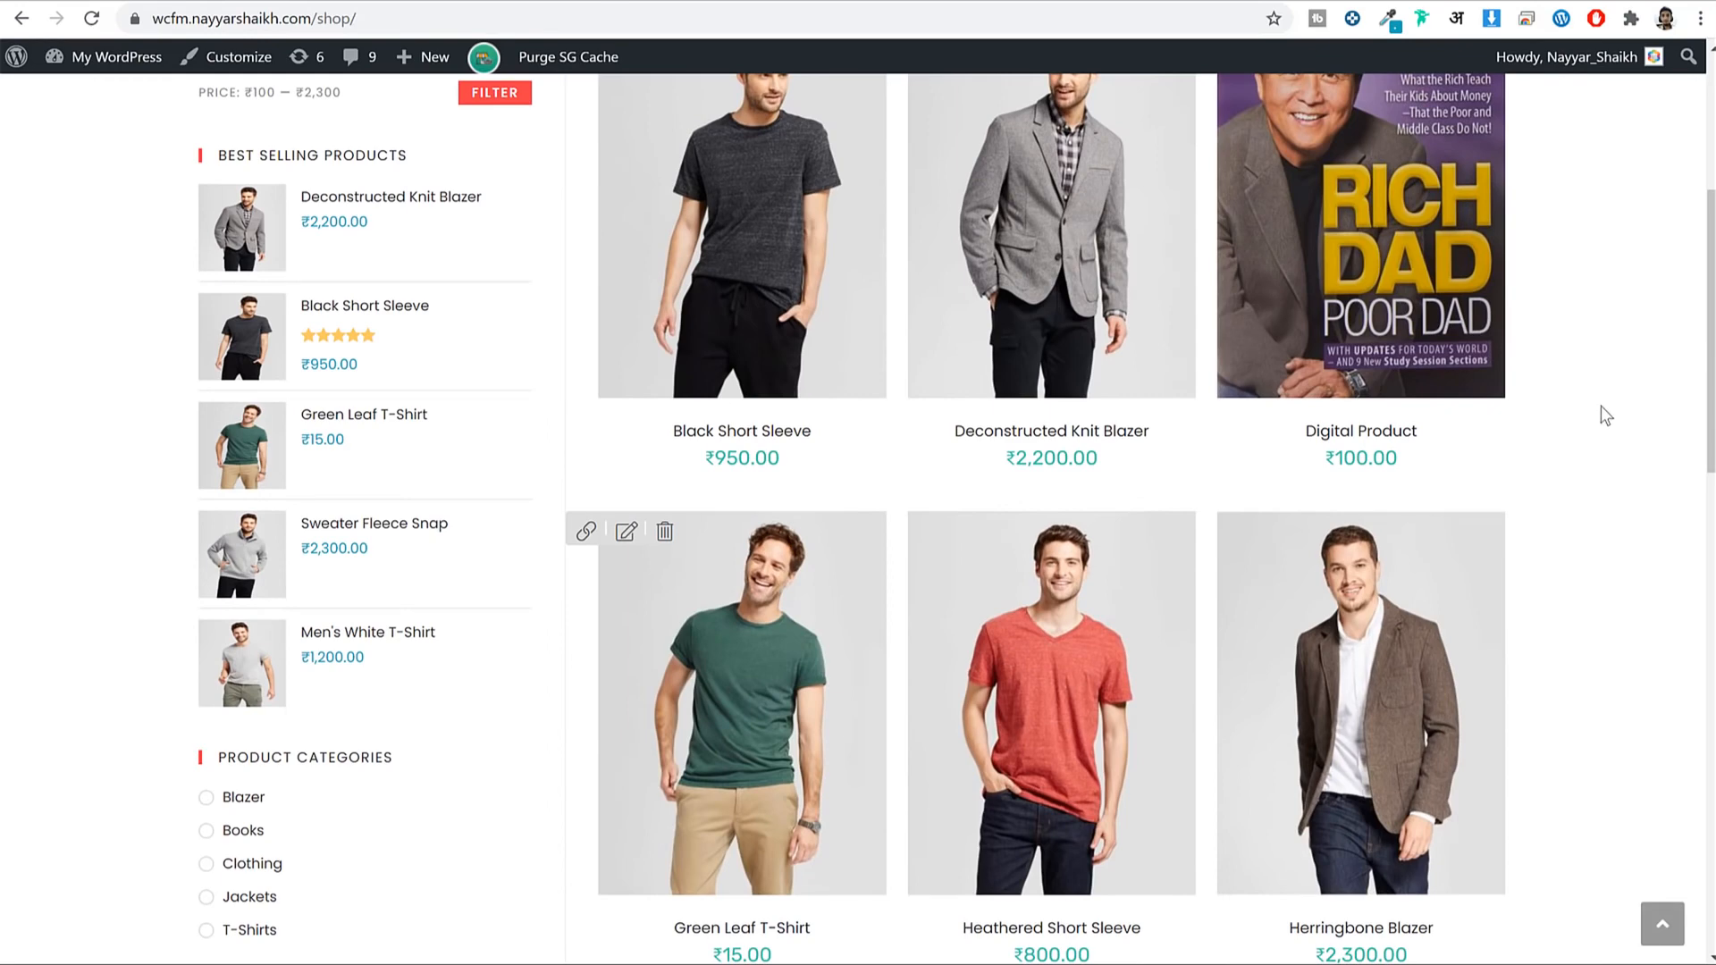
scroll(1601, 406, "up", 5)
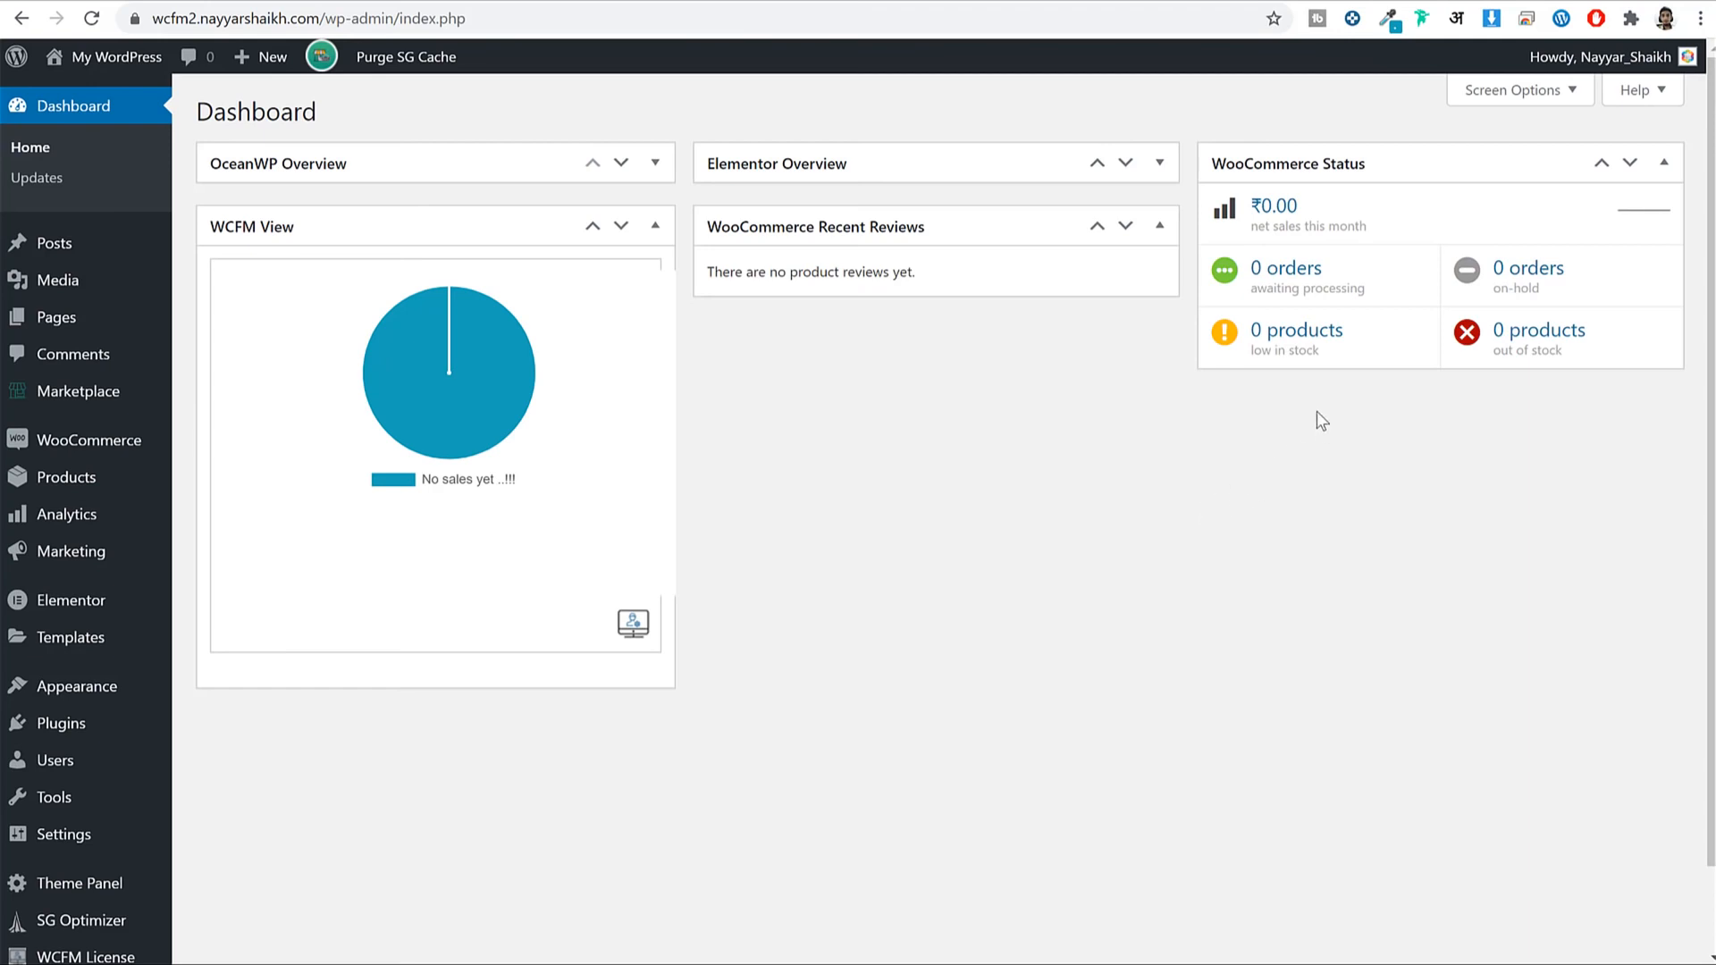
scroll(223, 394, "down", 2)
Open a blank Add New product form from the Products menu.
scroll(829, 538, "up", 2)
mouse_move(75, 486)
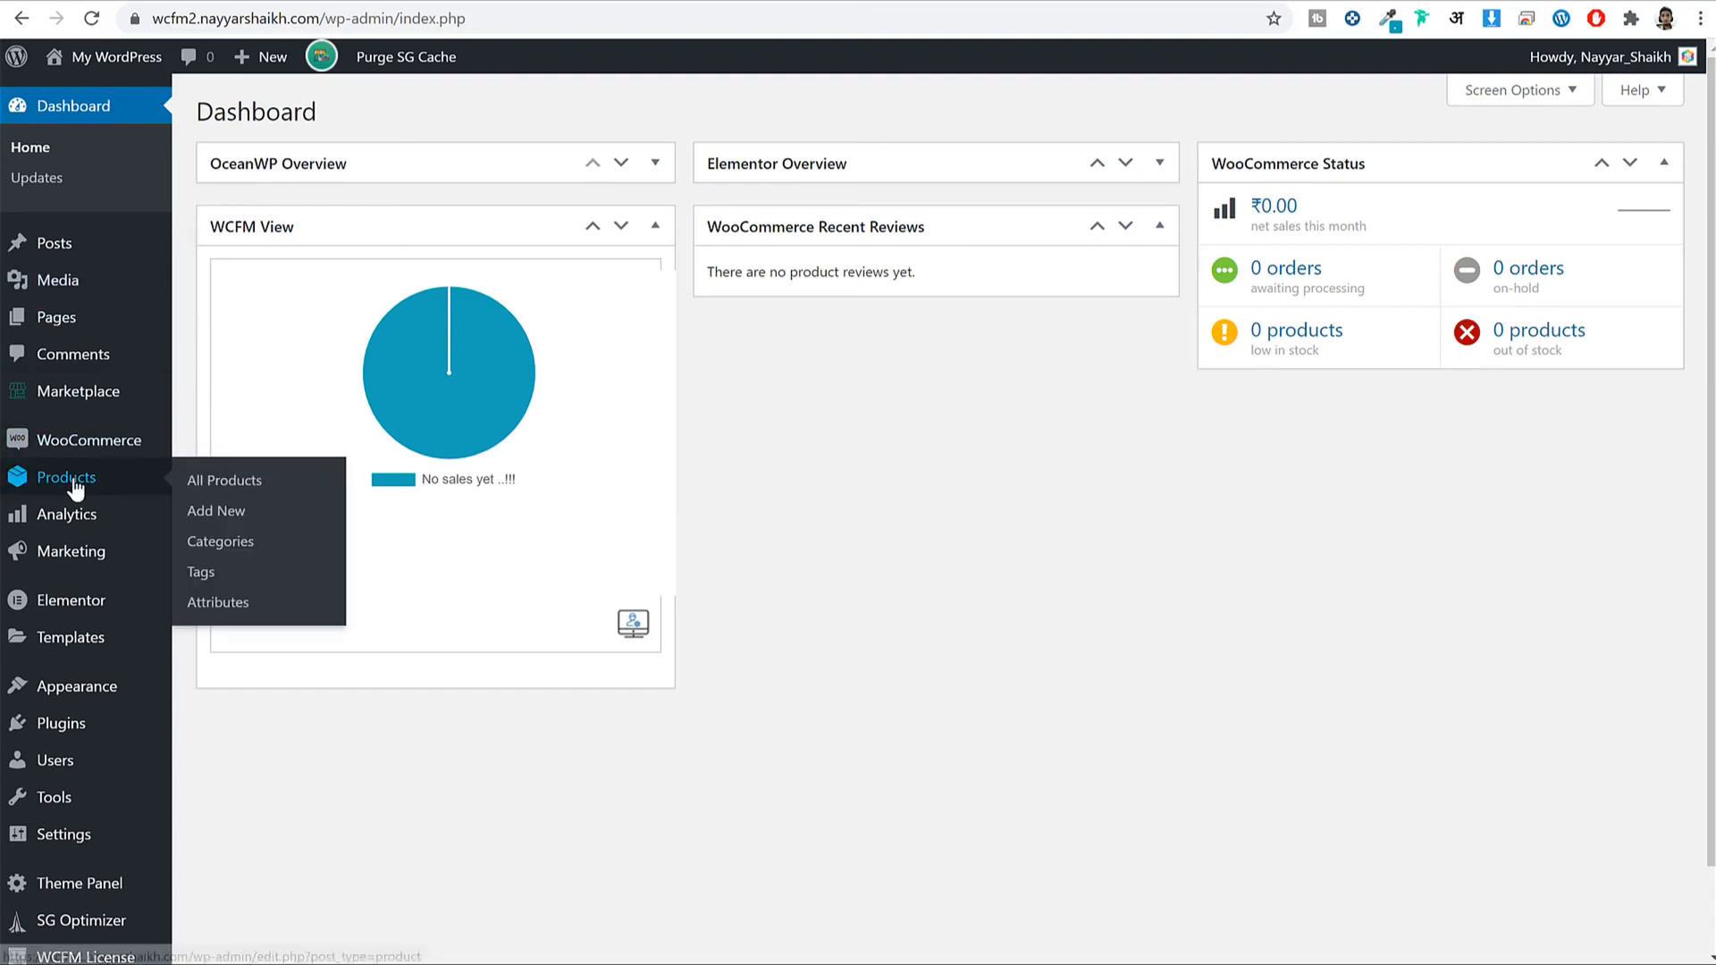
left_click(229, 516)
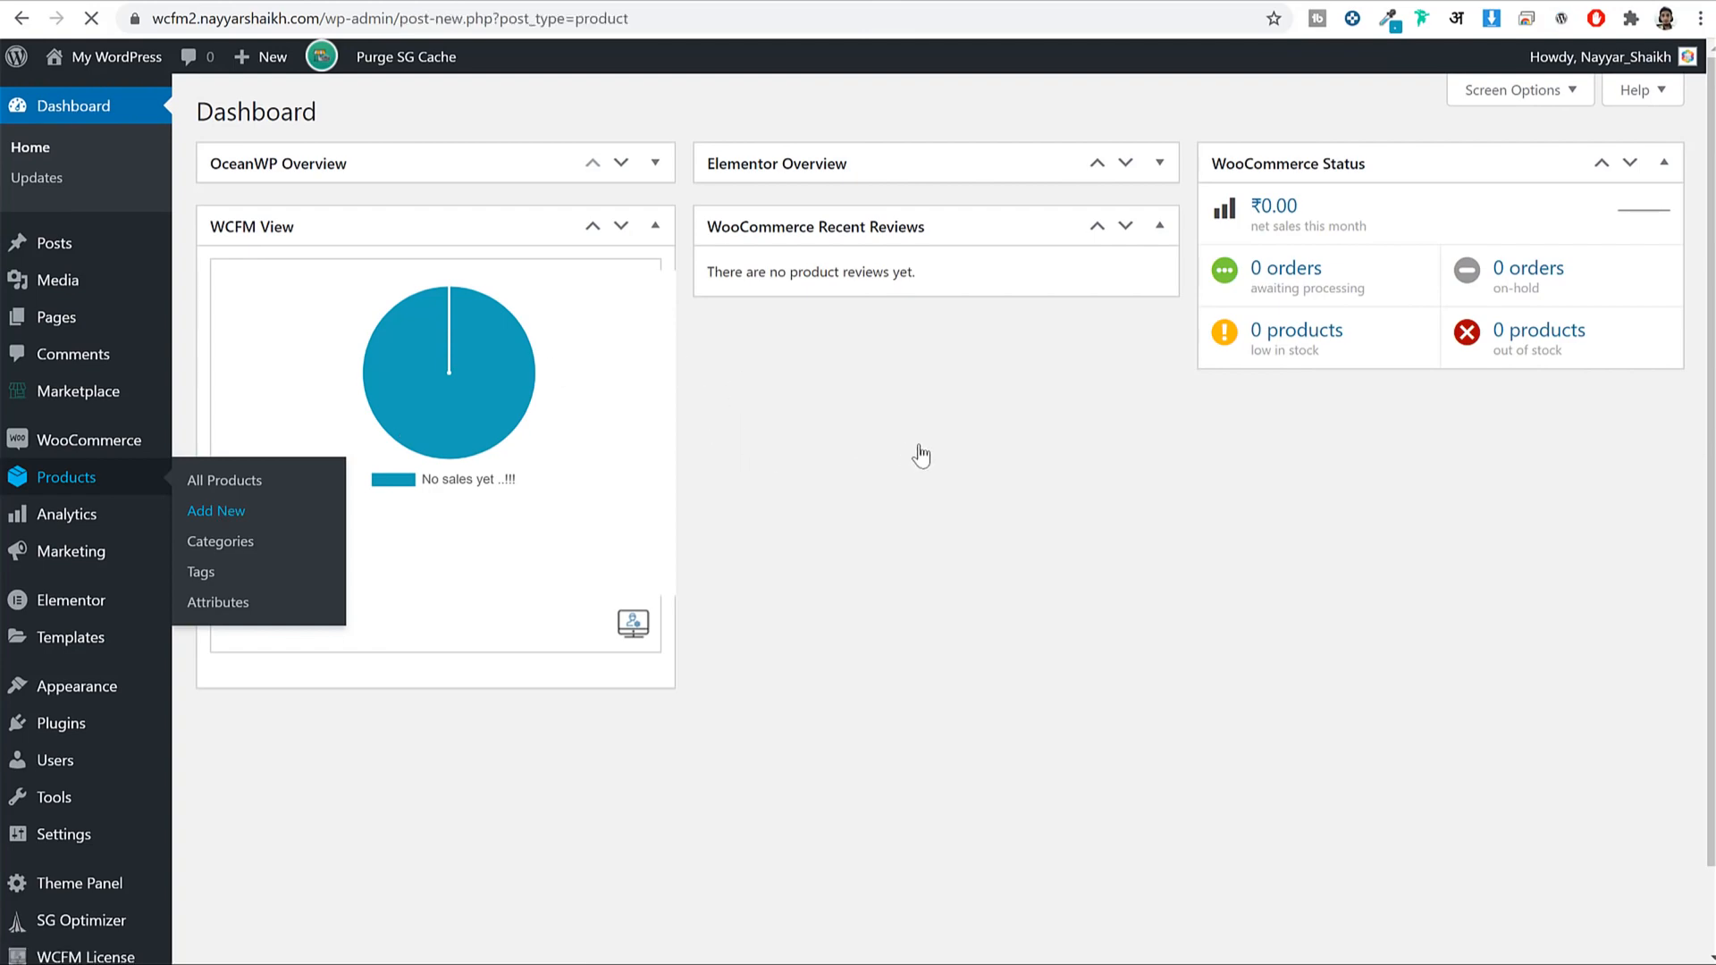
Open the site's Pages list in a new tab and switch to it.
scroll(923, 458, "down", 6)
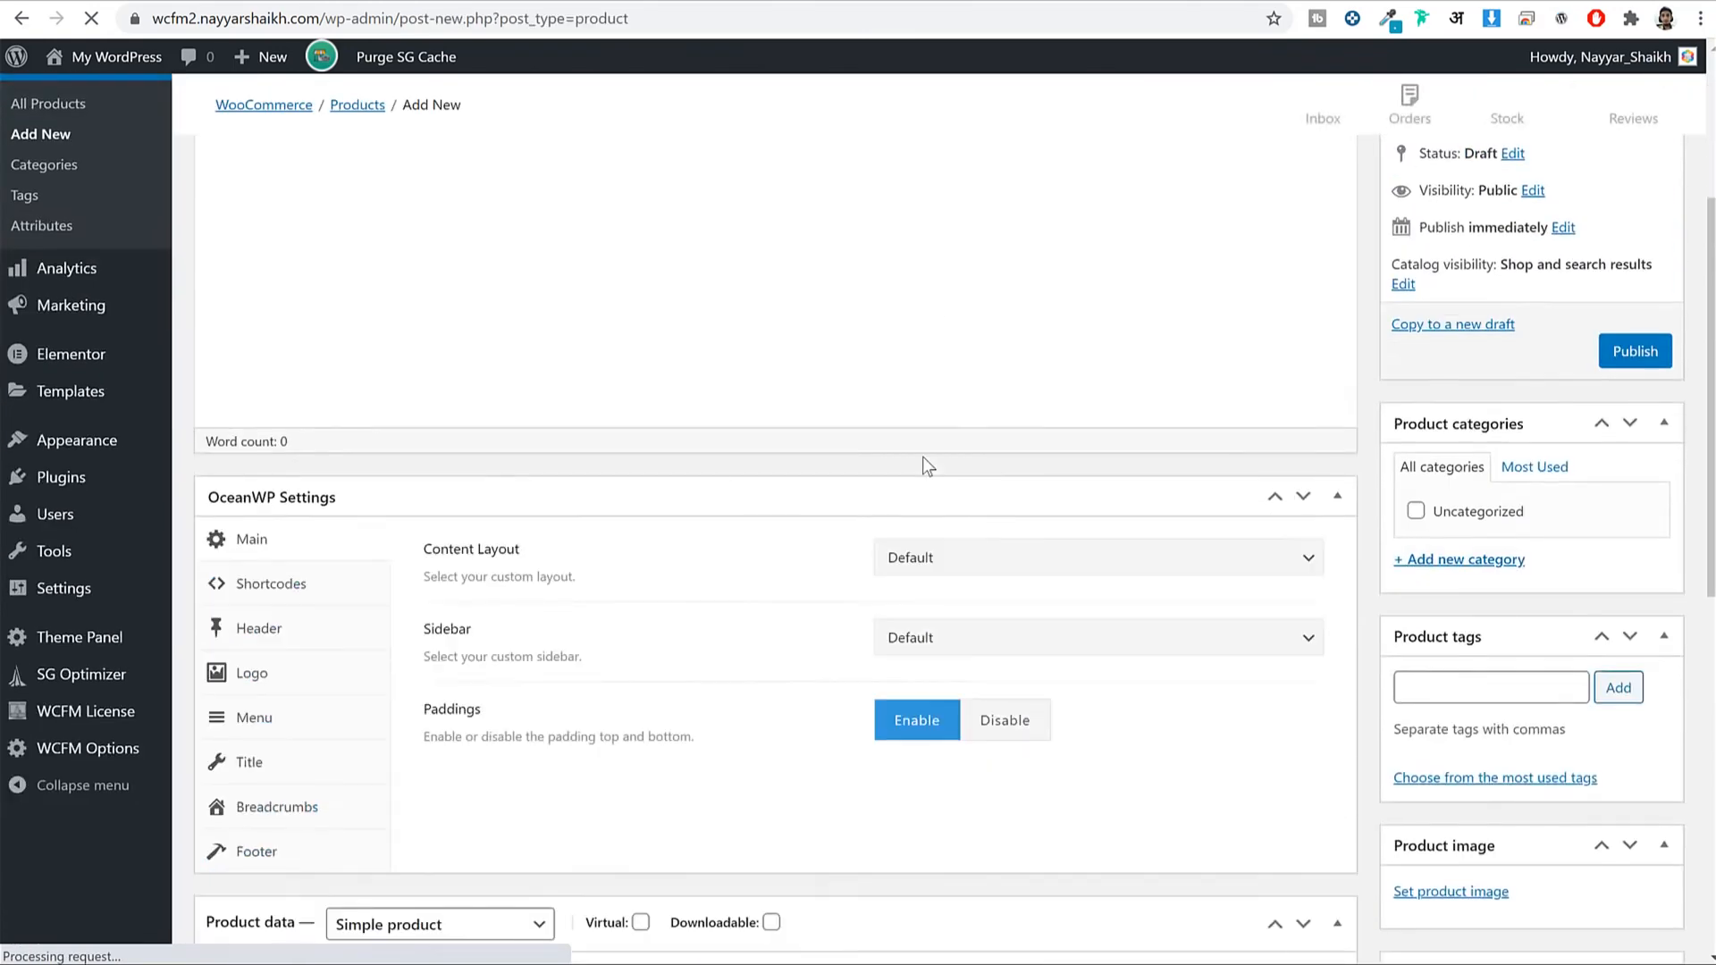
scroll(896, 460, "down", 6)
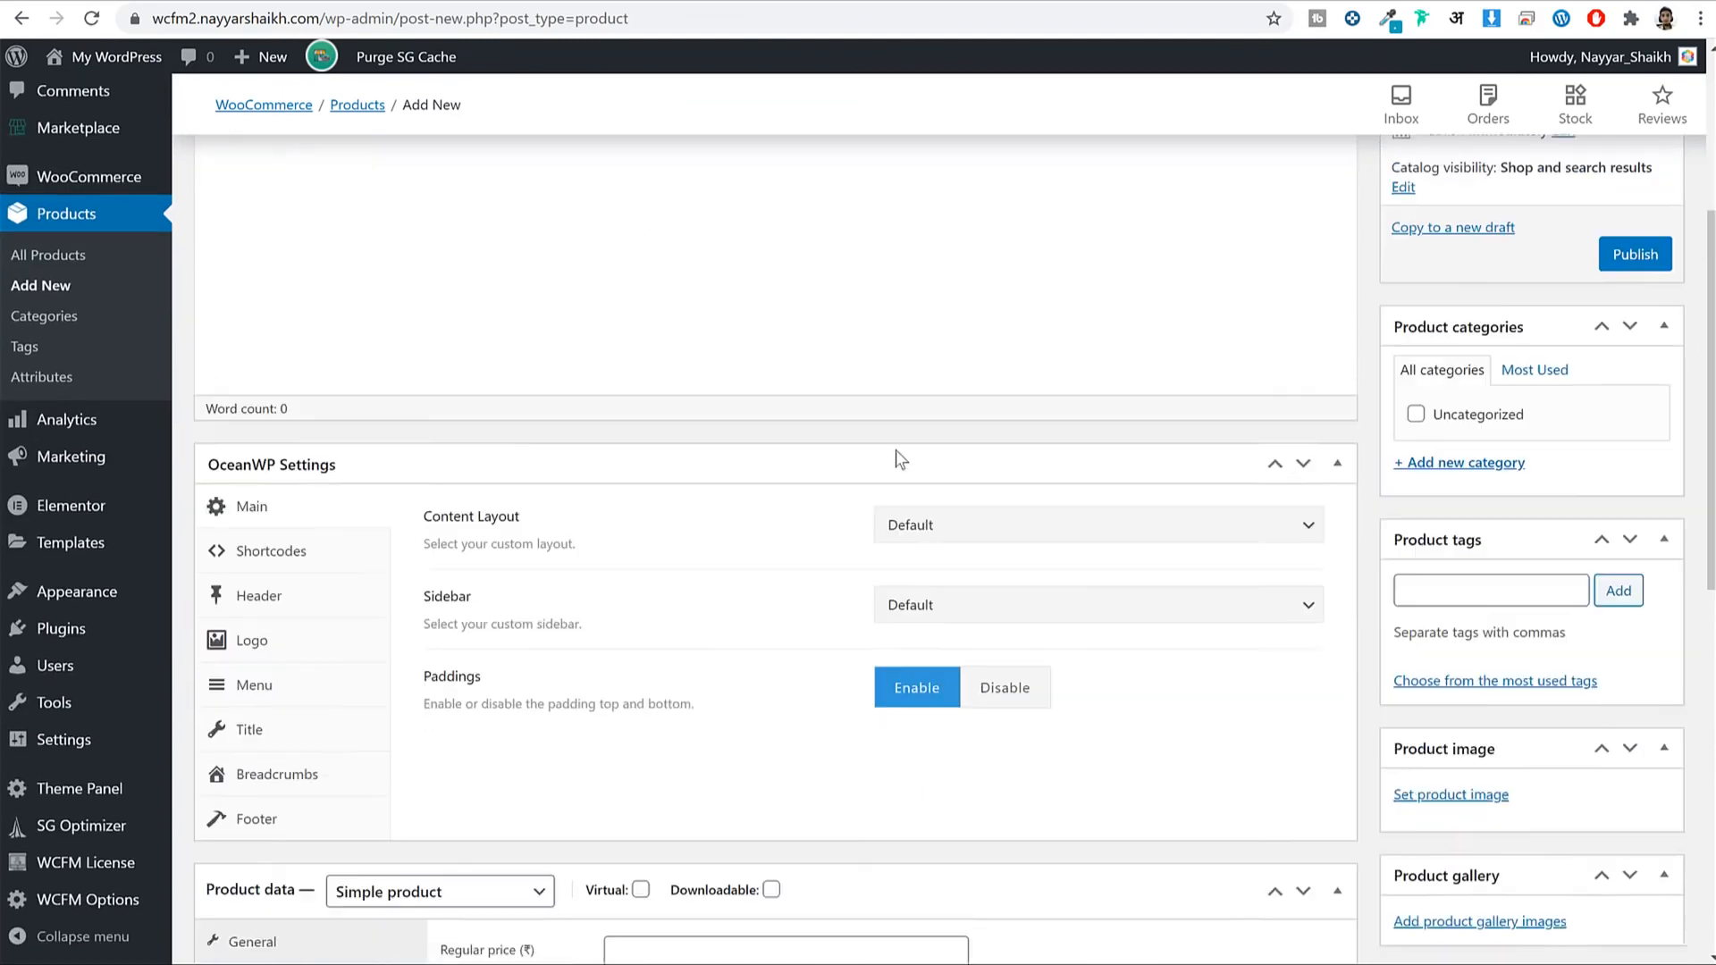
scroll(1502, 626, "down", 3)
scroll(1498, 618, "down", 3)
scroll(1467, 625, "up", 12)
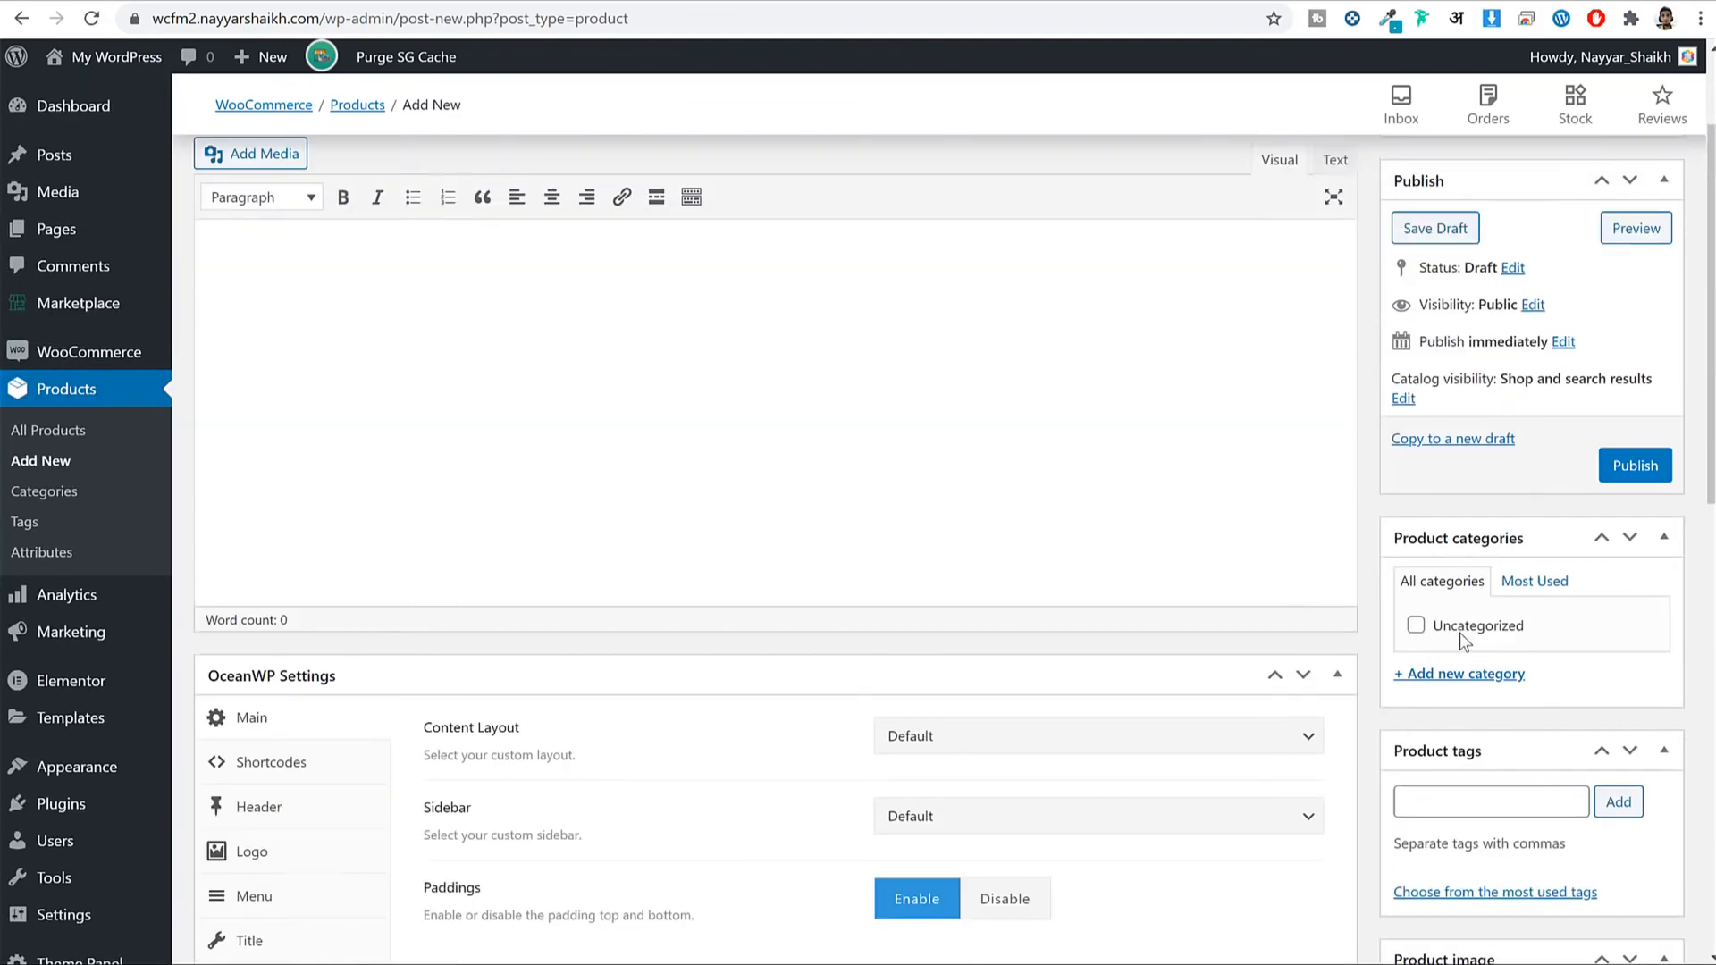
middle_click(84, 230)
left_click(942, 2)
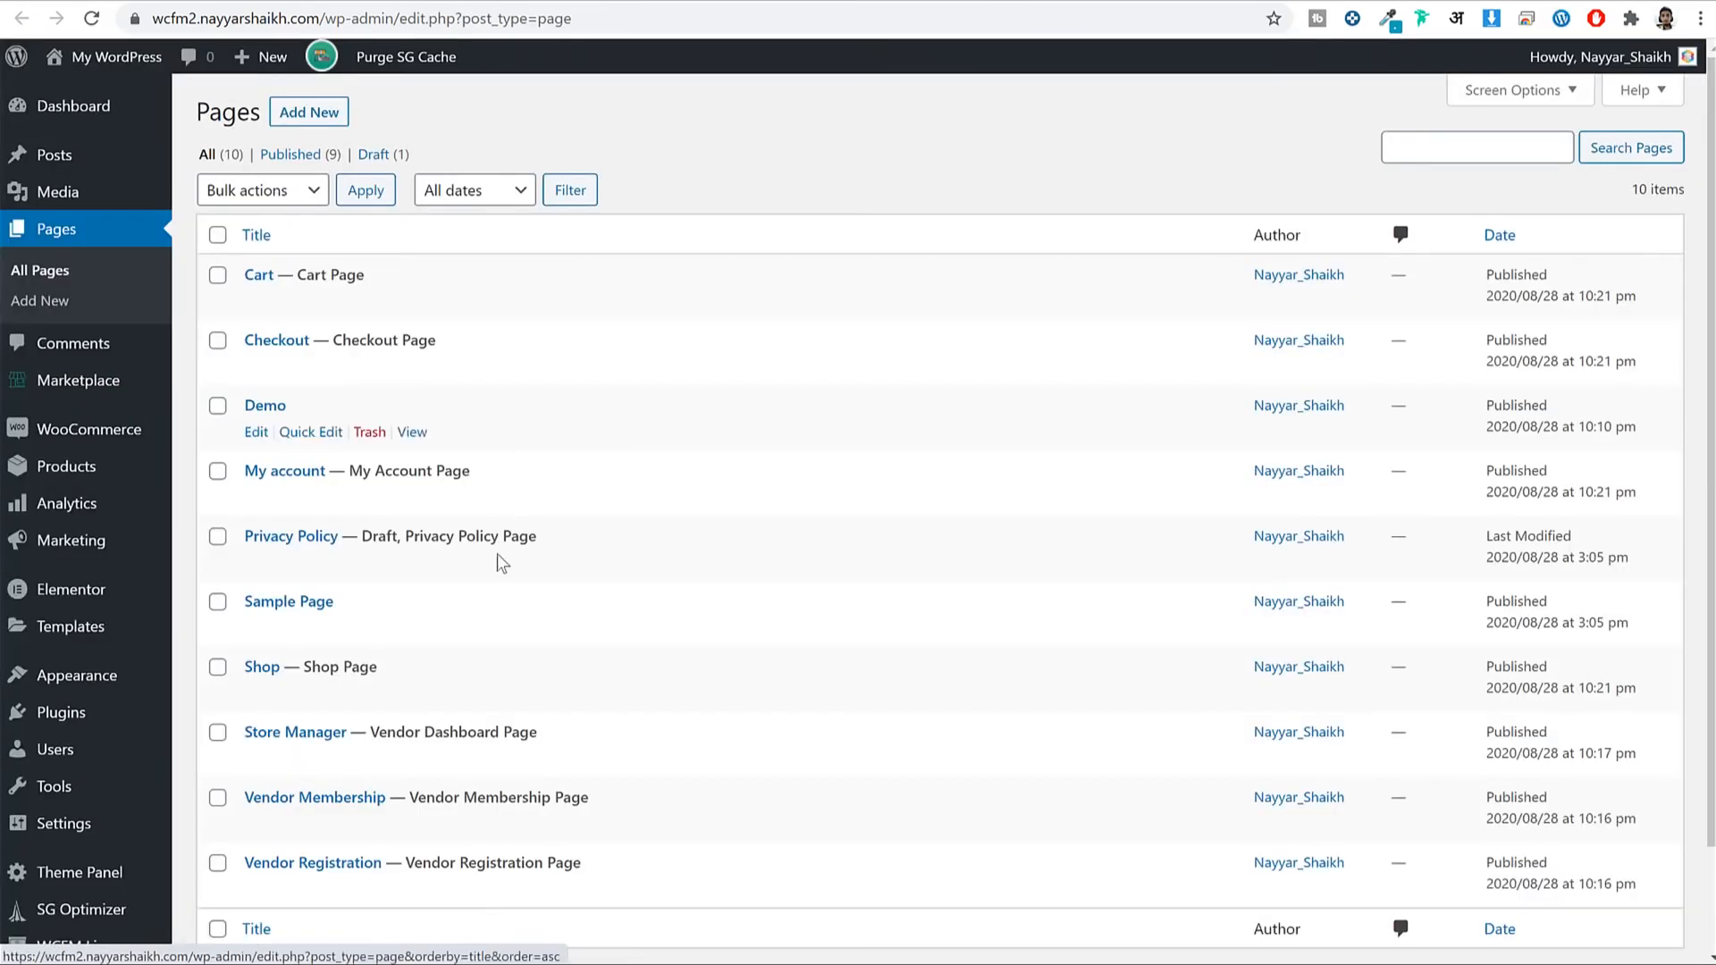
Go from the WP-admin Add New product page to the site's front-end Store Manager.
scroll(525, 554, "down", 3)
left_click(412, 637)
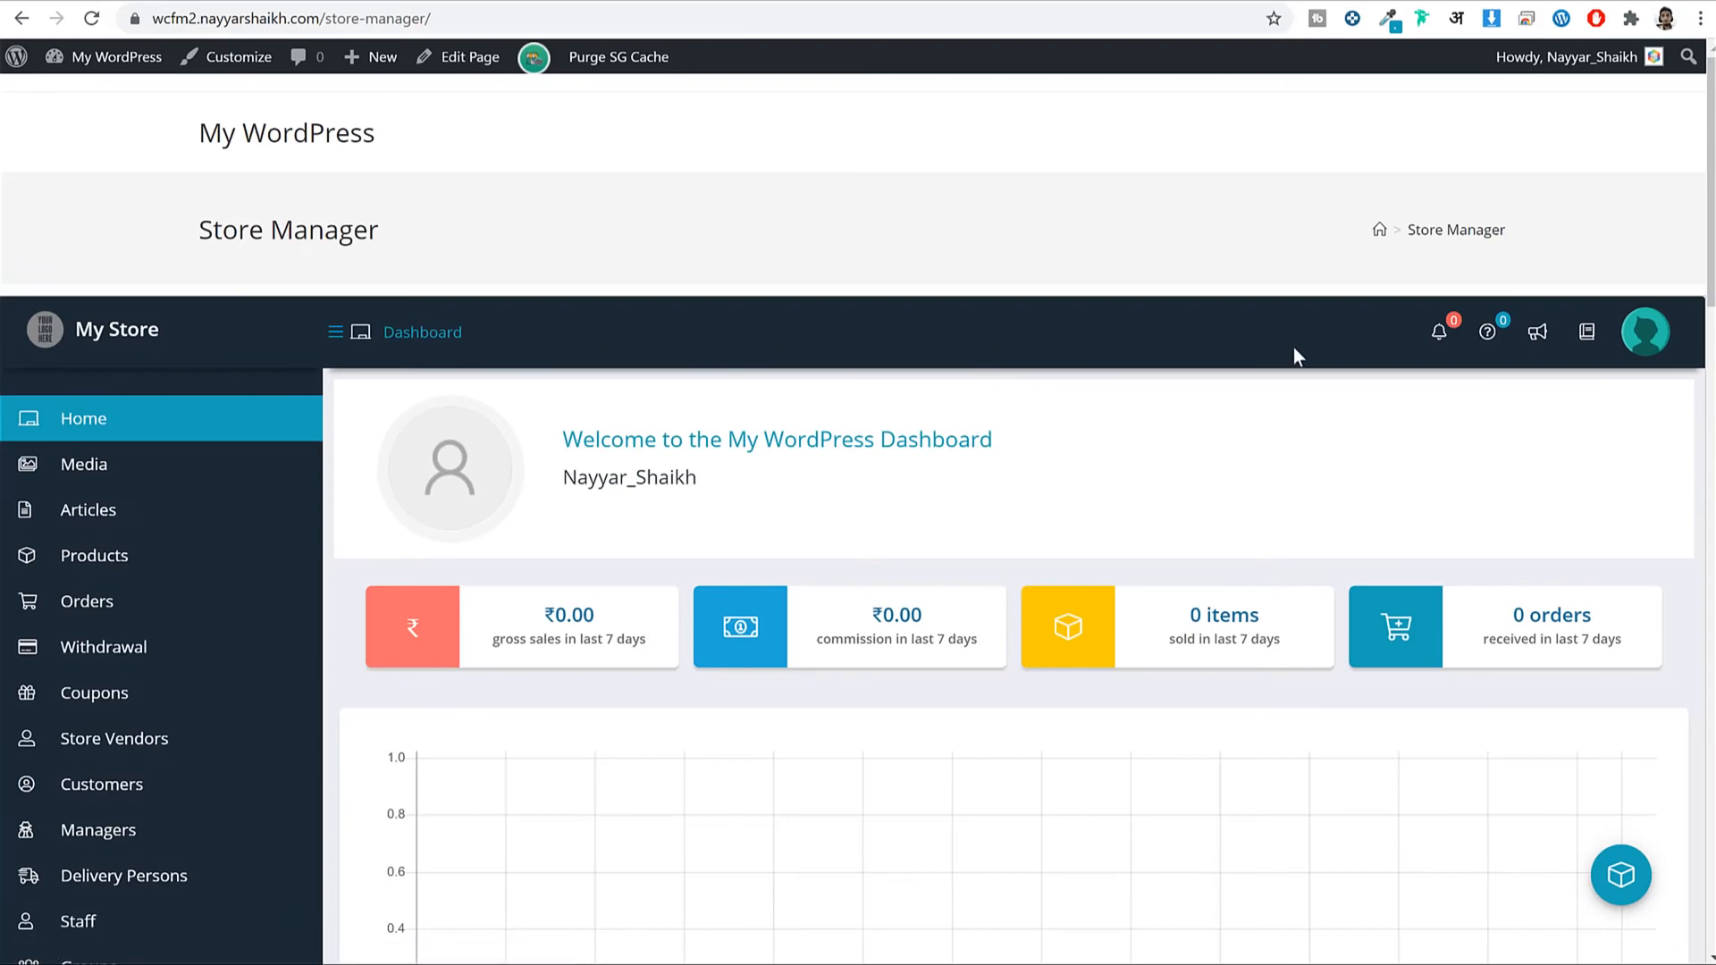
scroll(1295, 349, "down", 6)
scroll(1295, 357, "down", 5)
scroll(1295, 357, "up", 12)
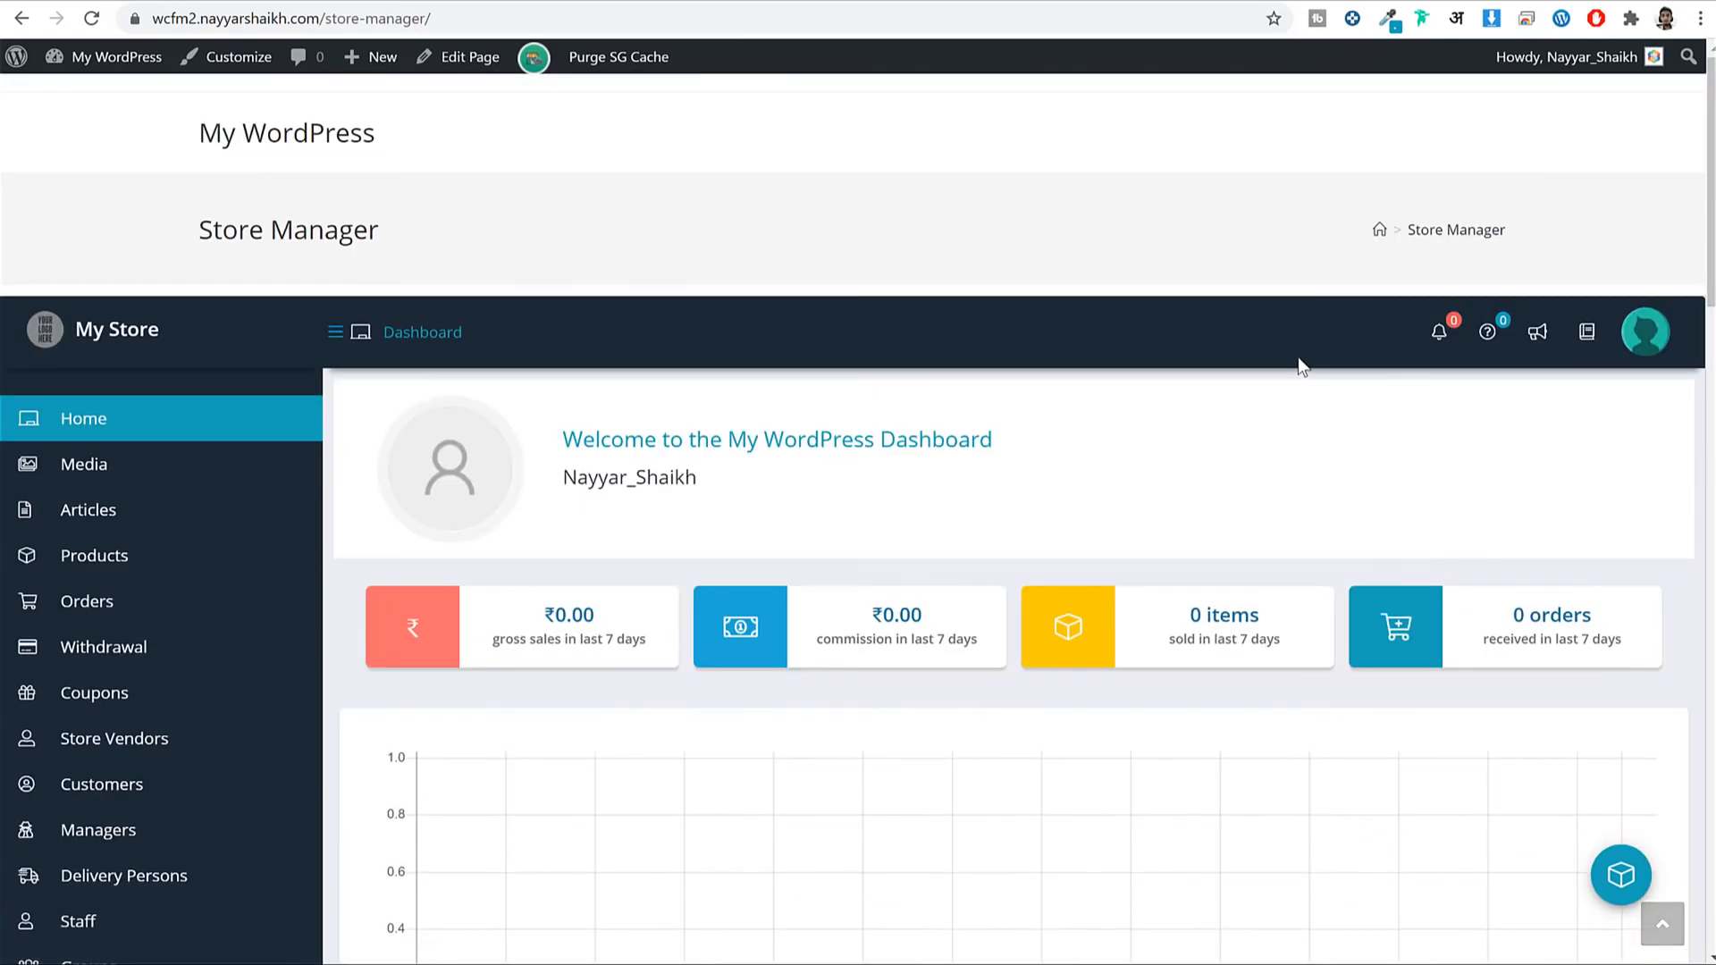
scroll(282, 347, "down", 2)
Open the empty Add Product form and look through its Inventory and Shipping sections.
left_click(150, 356)
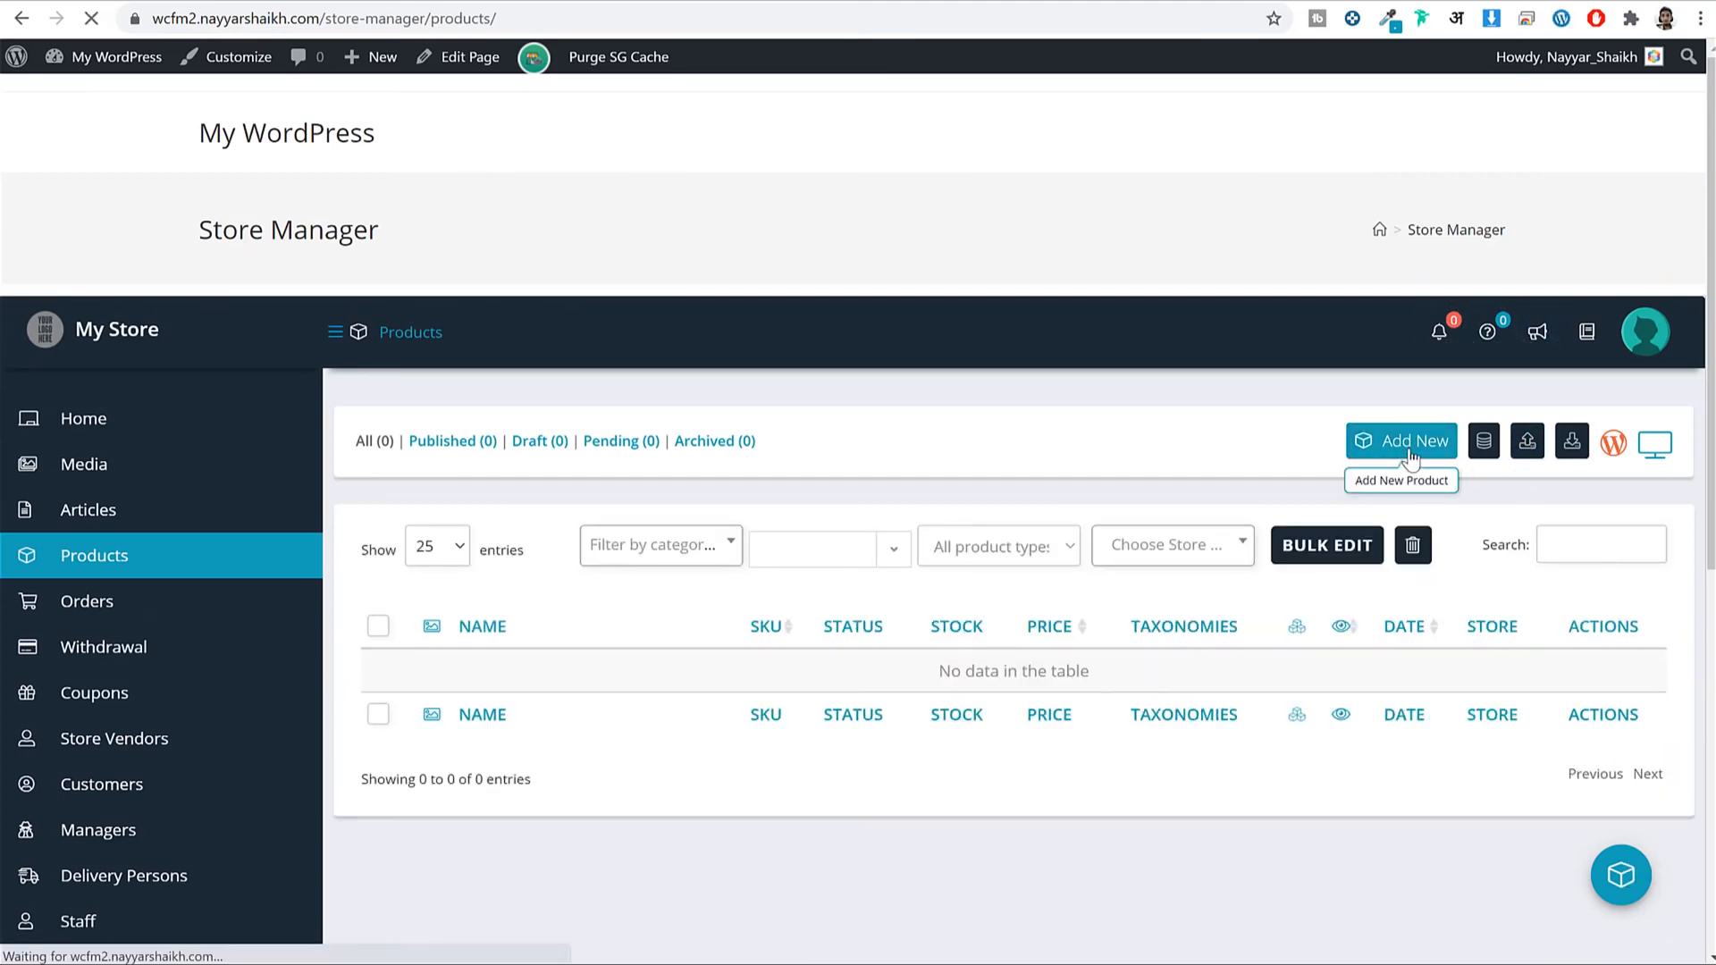
scroll(1303, 479, "down", 1)
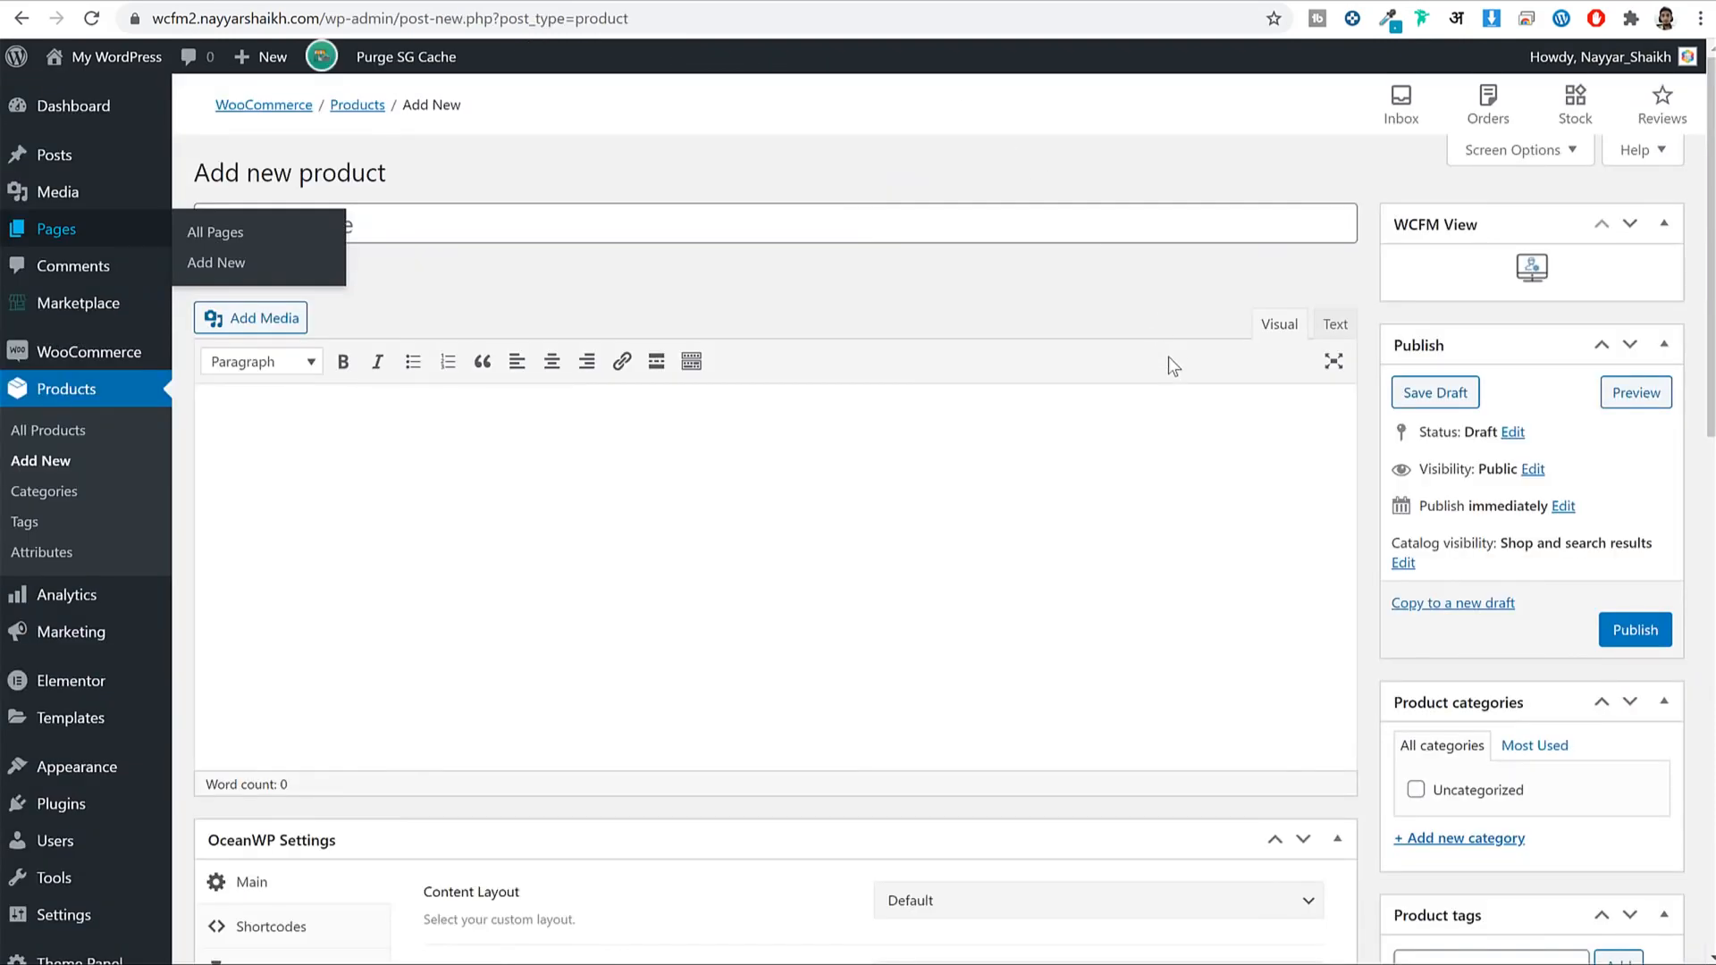
scroll(1167, 357, "down", 4)
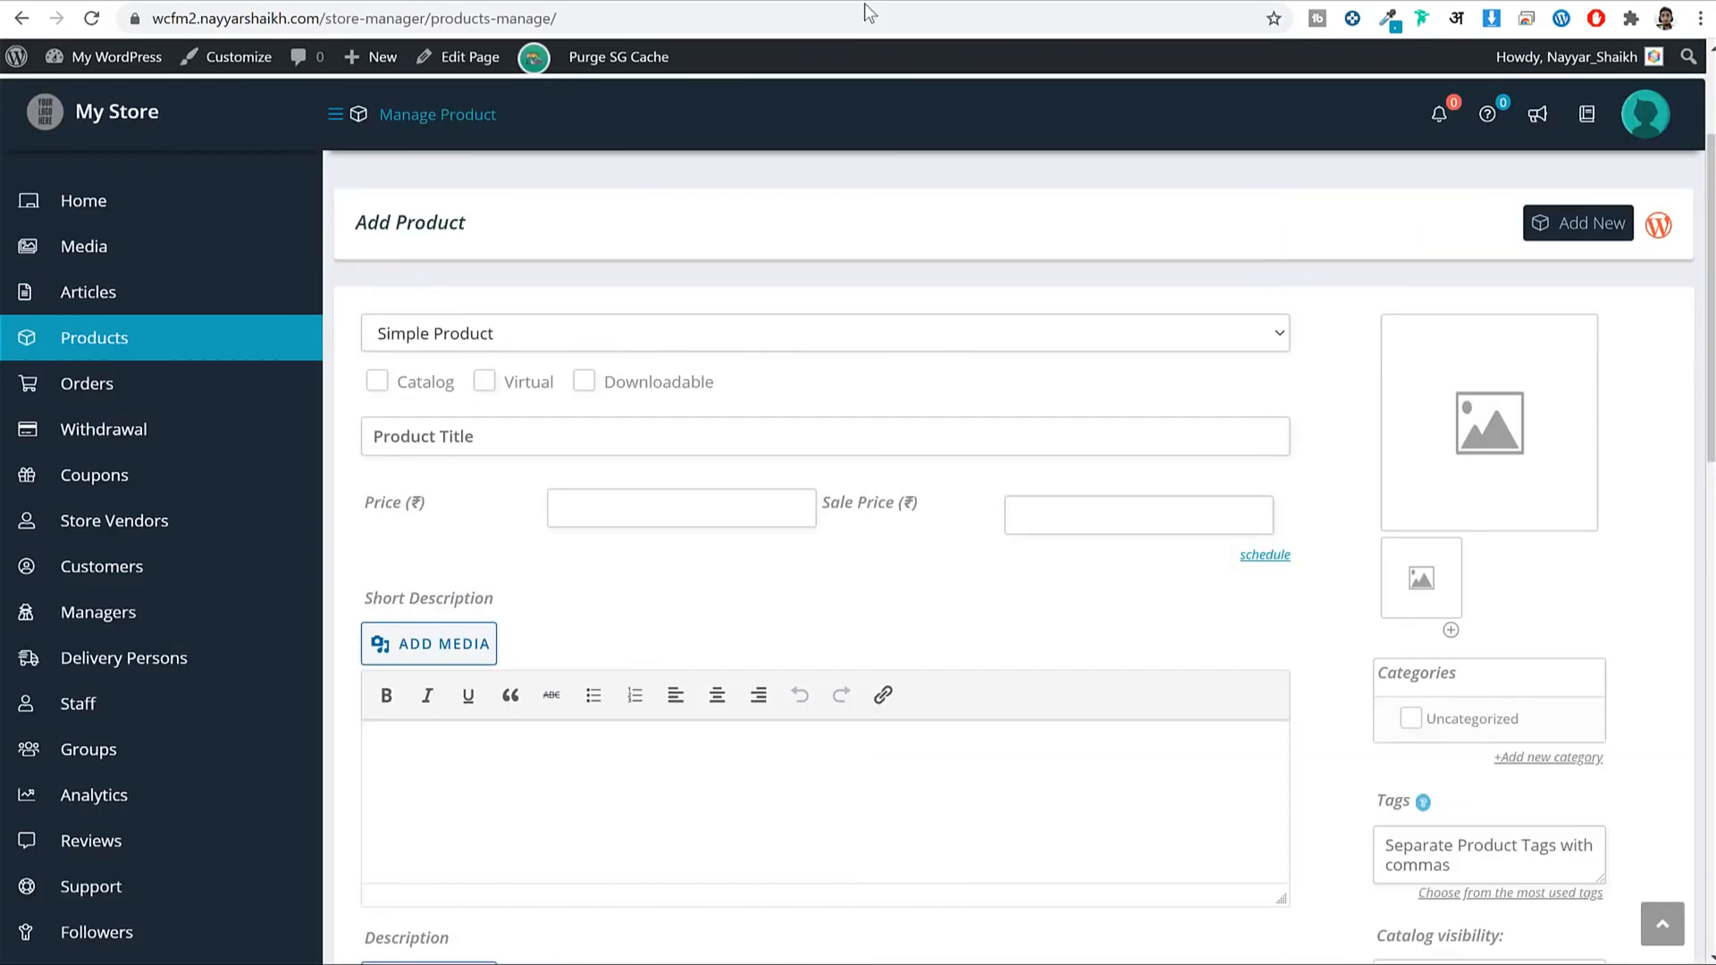
scroll(709, 414, "down", 10)
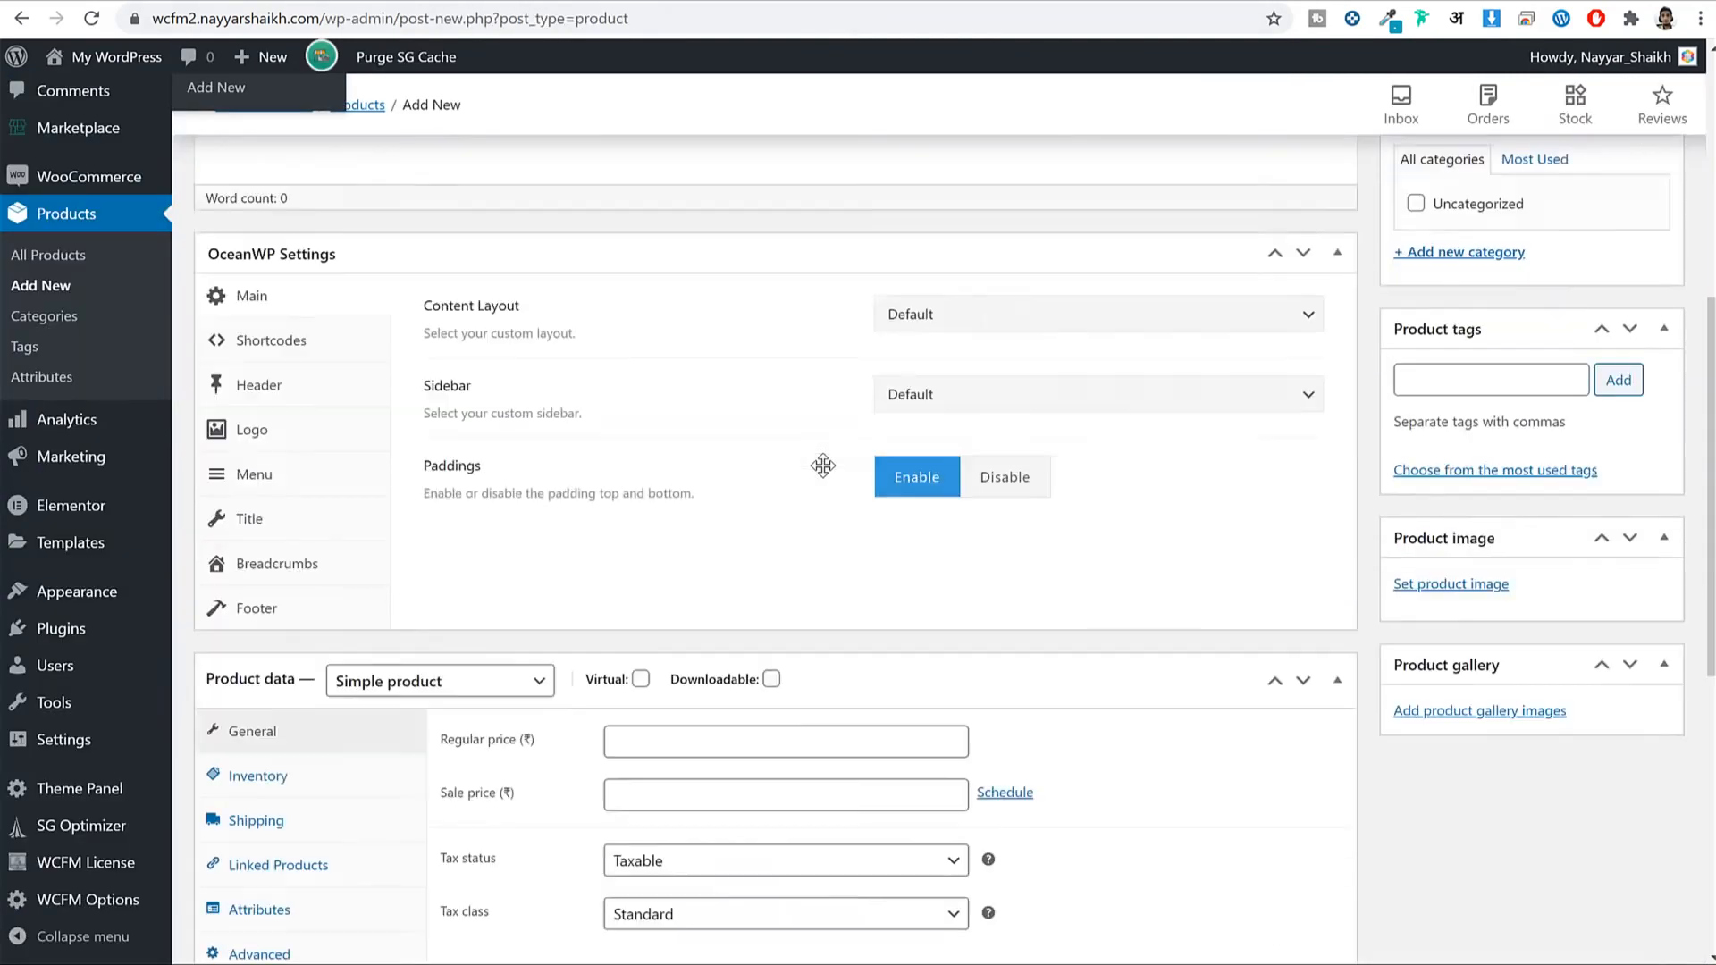
scroll(820, 467, "down", 4)
scroll(822, 465, "down", 1)
left_click(376, 392)
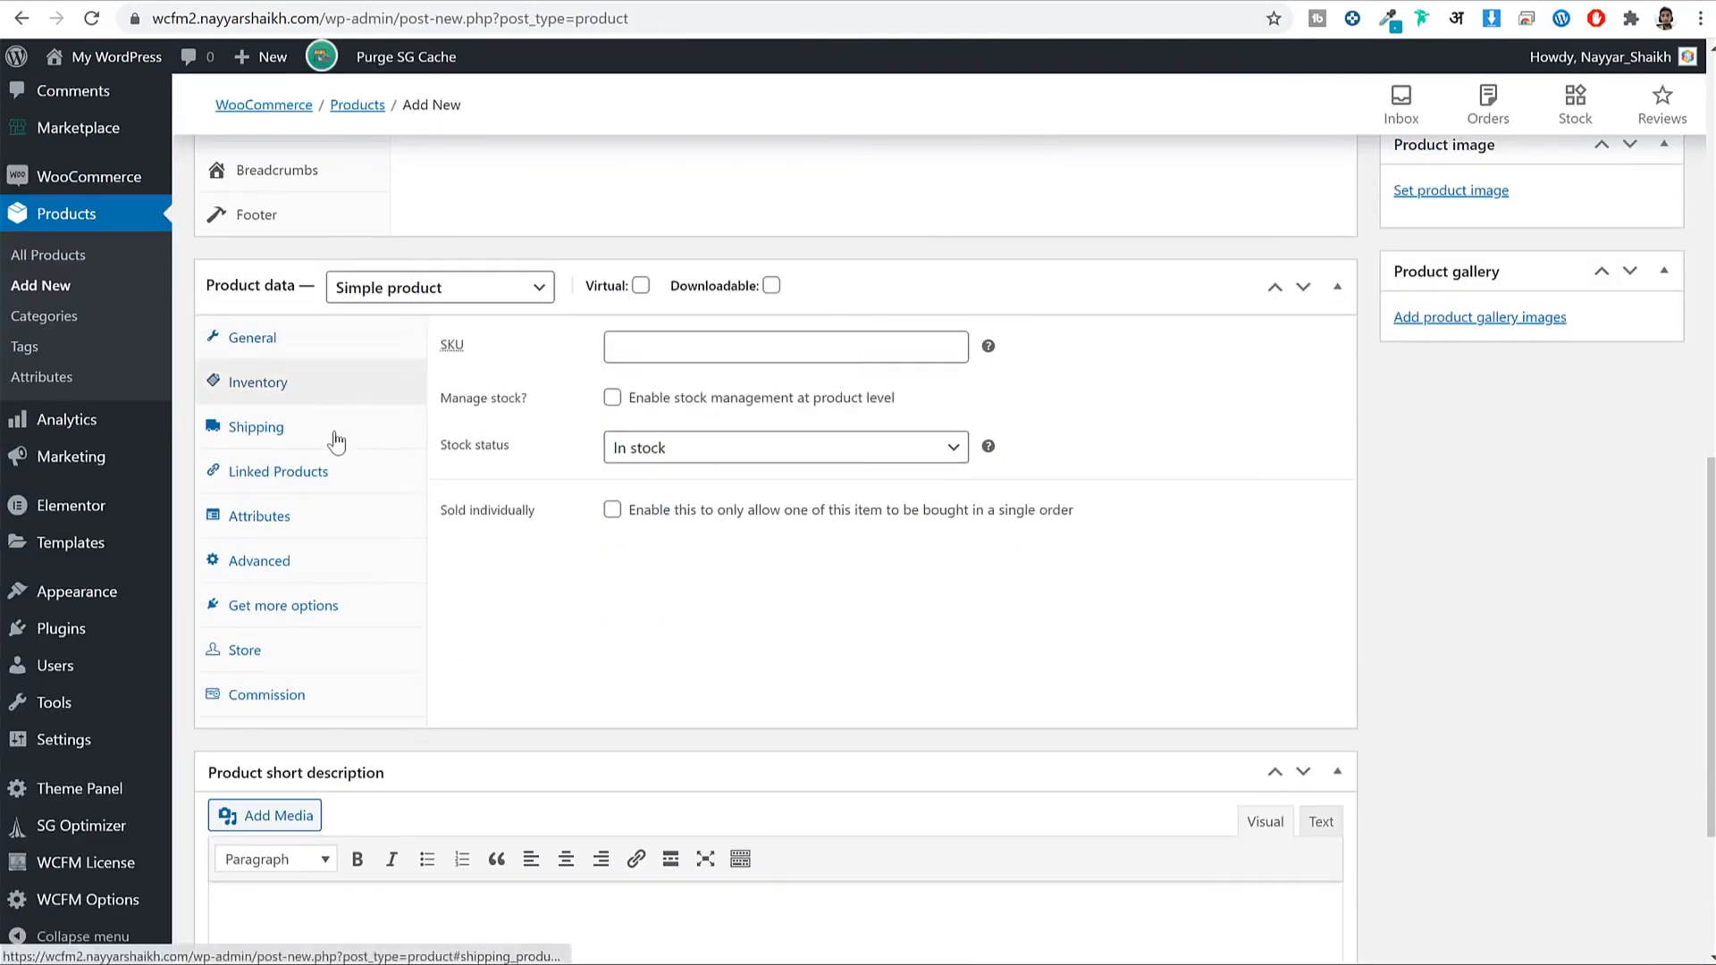
left_click(335, 436)
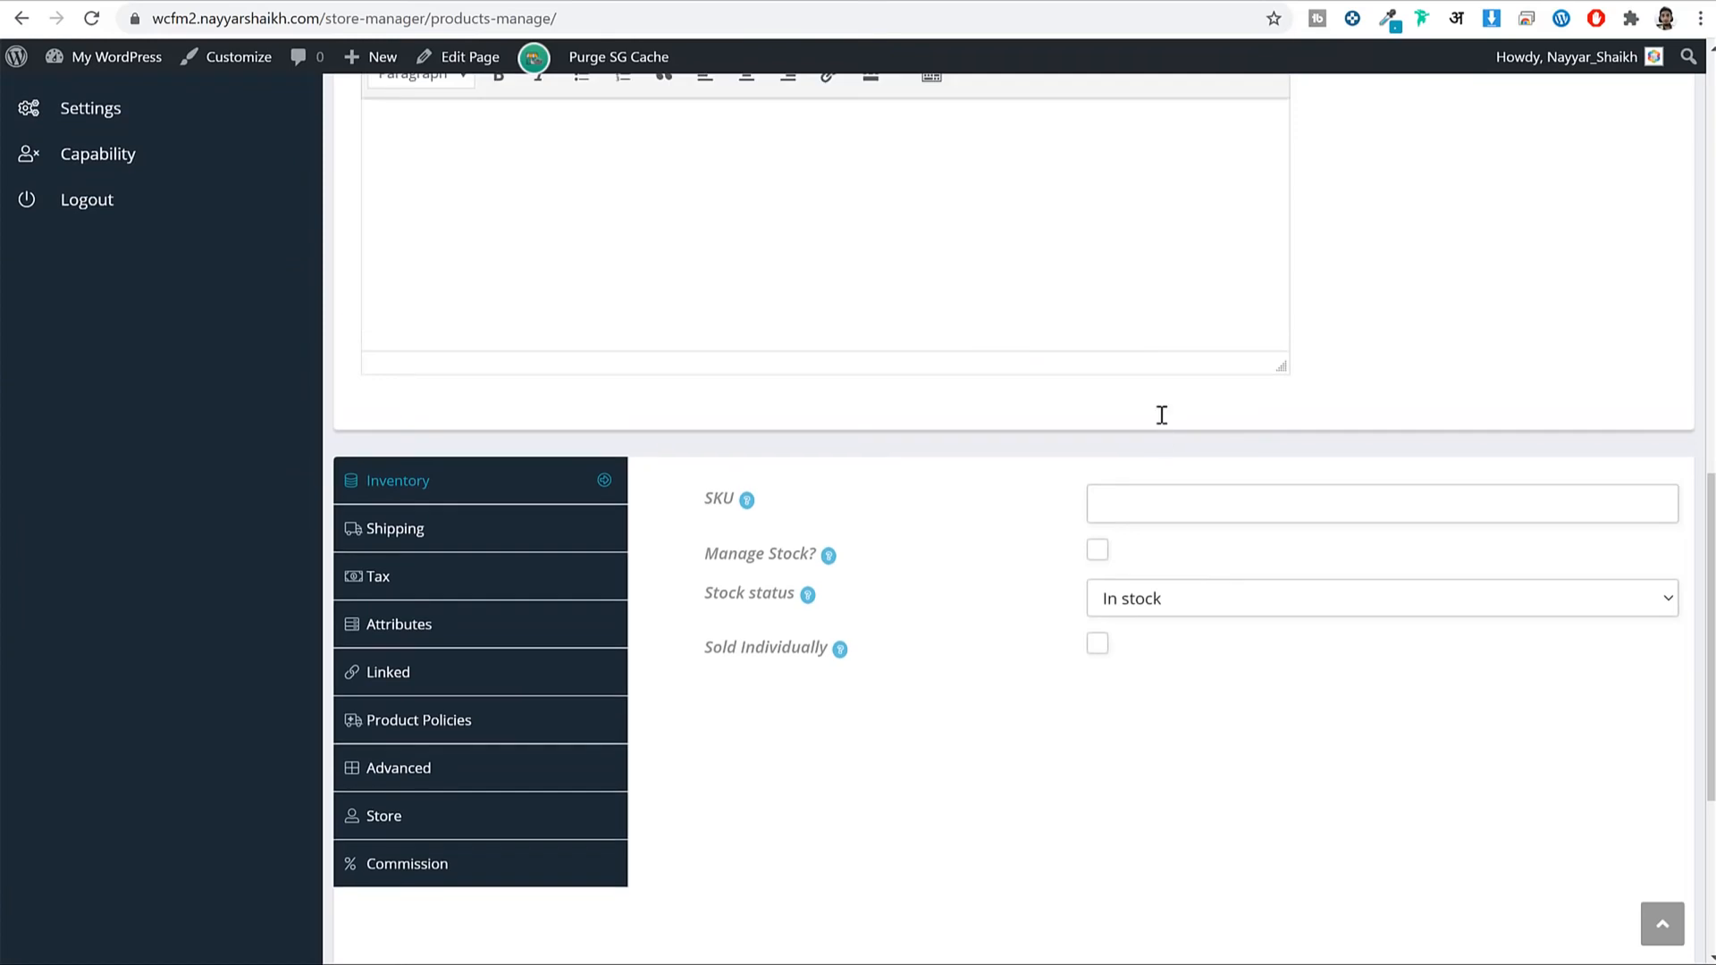
scroll(1162, 415, "up", 10)
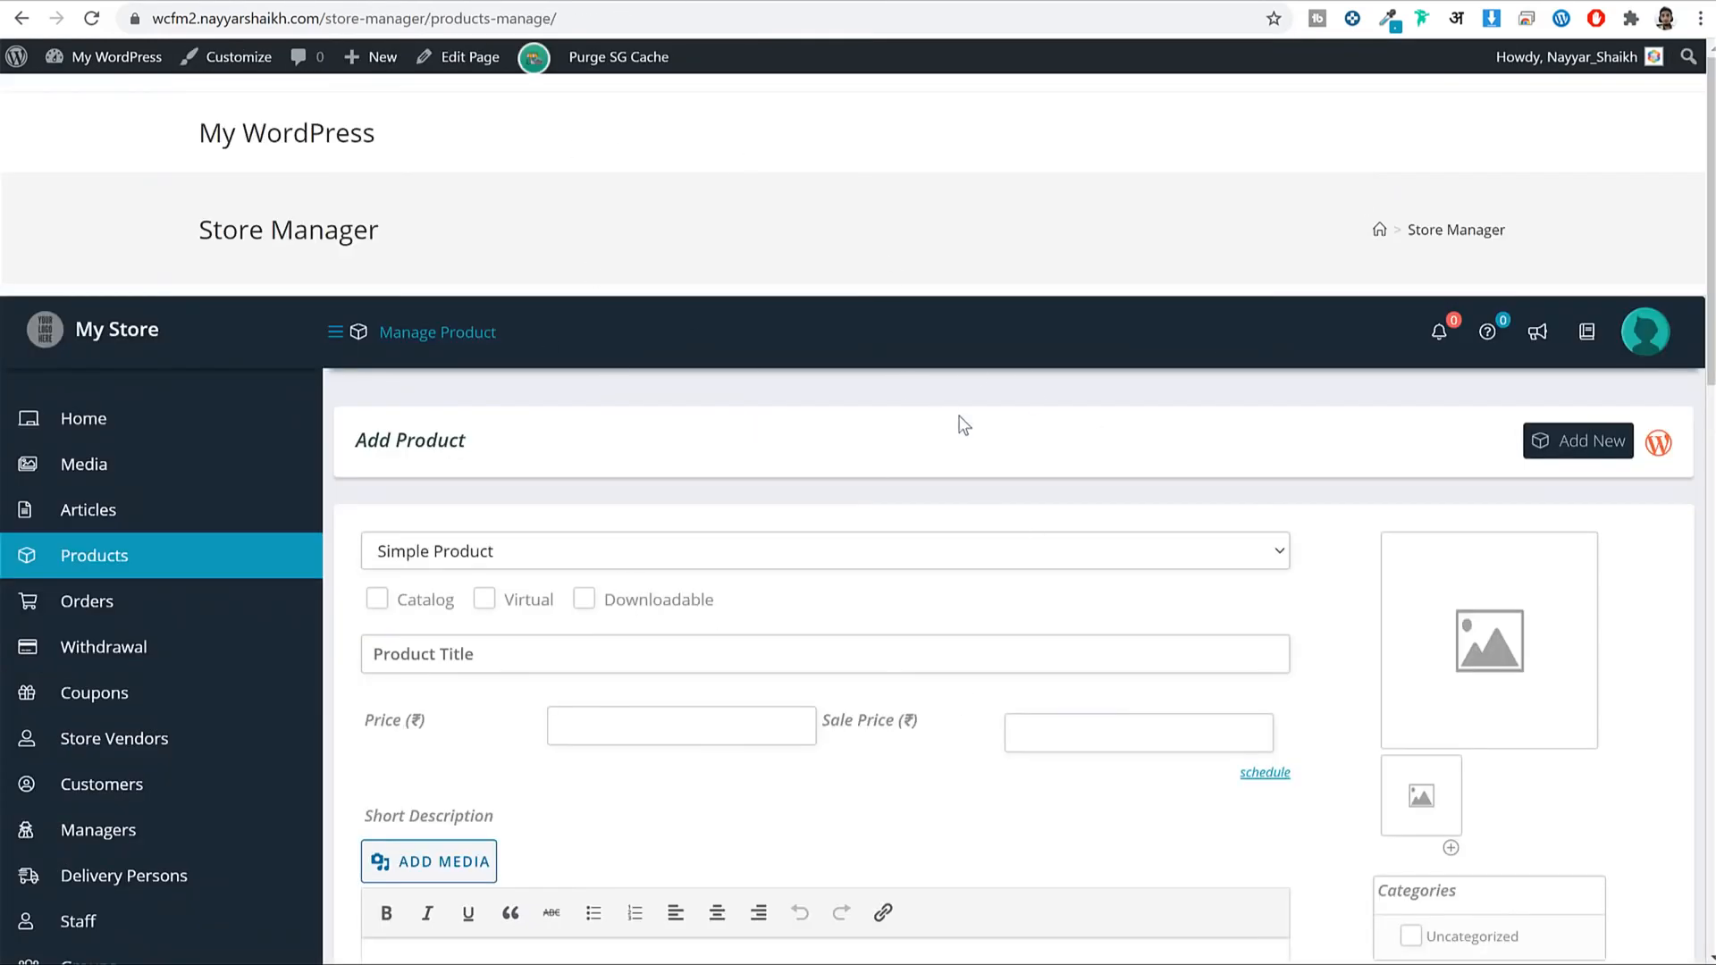
scroll(962, 421, "down", 5)
scroll(1078, 572, "up", 2)
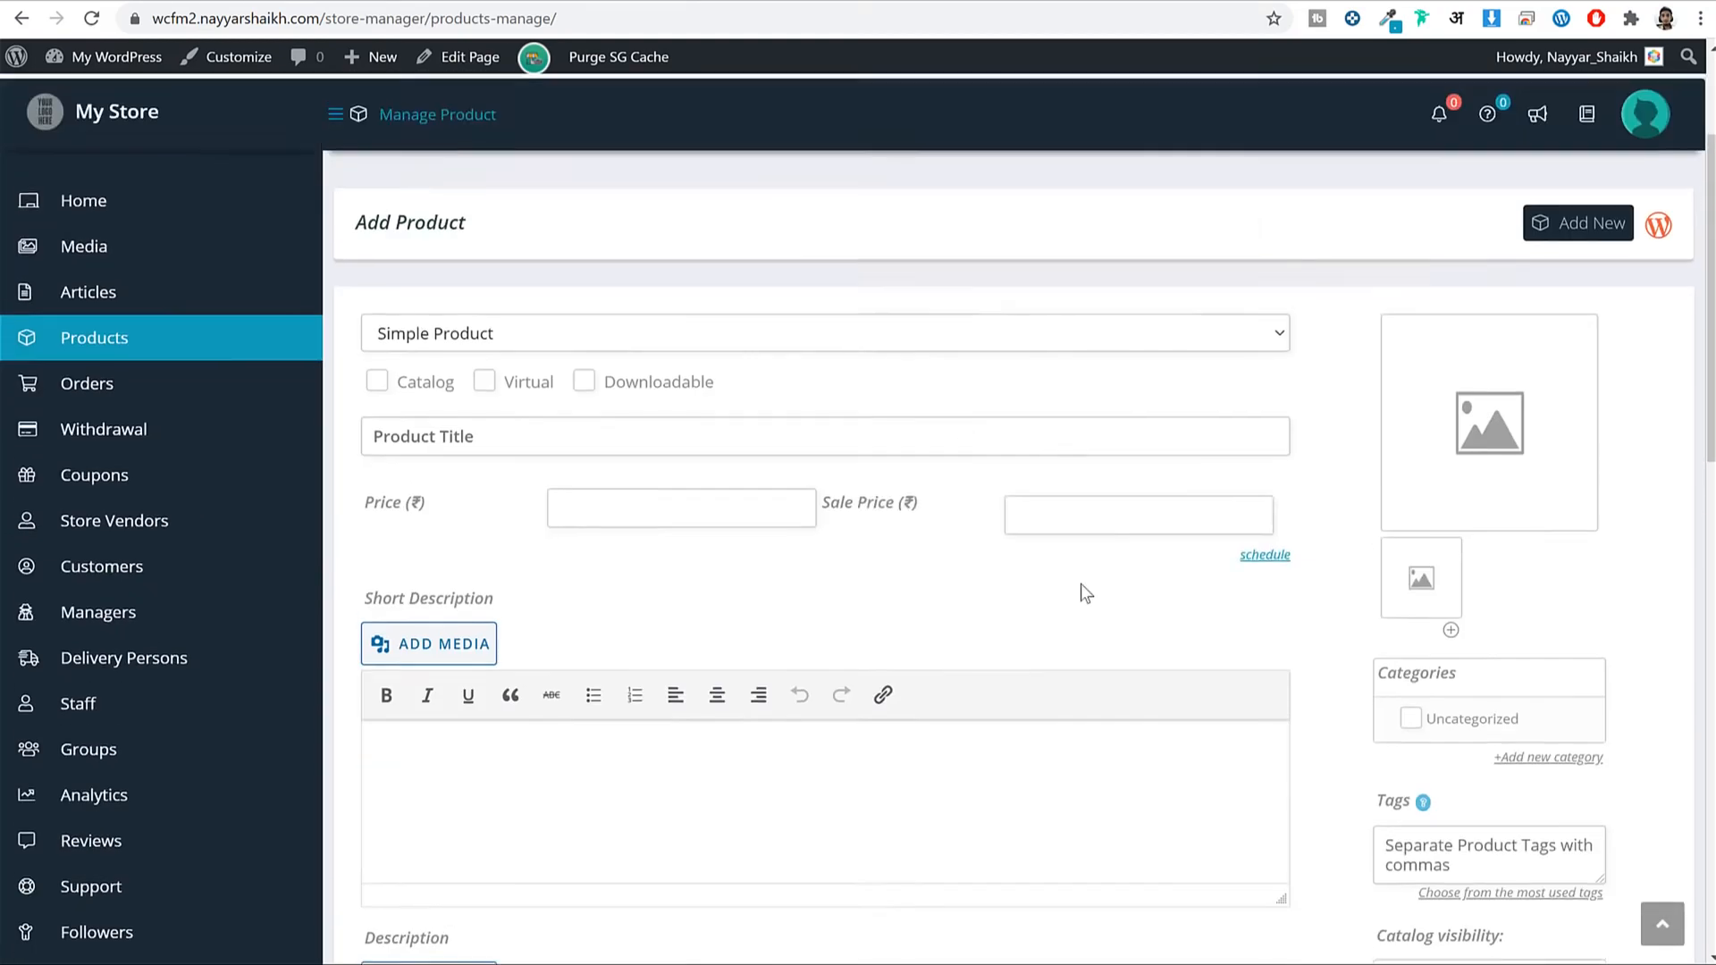
scroll(1064, 555, "up", 2)
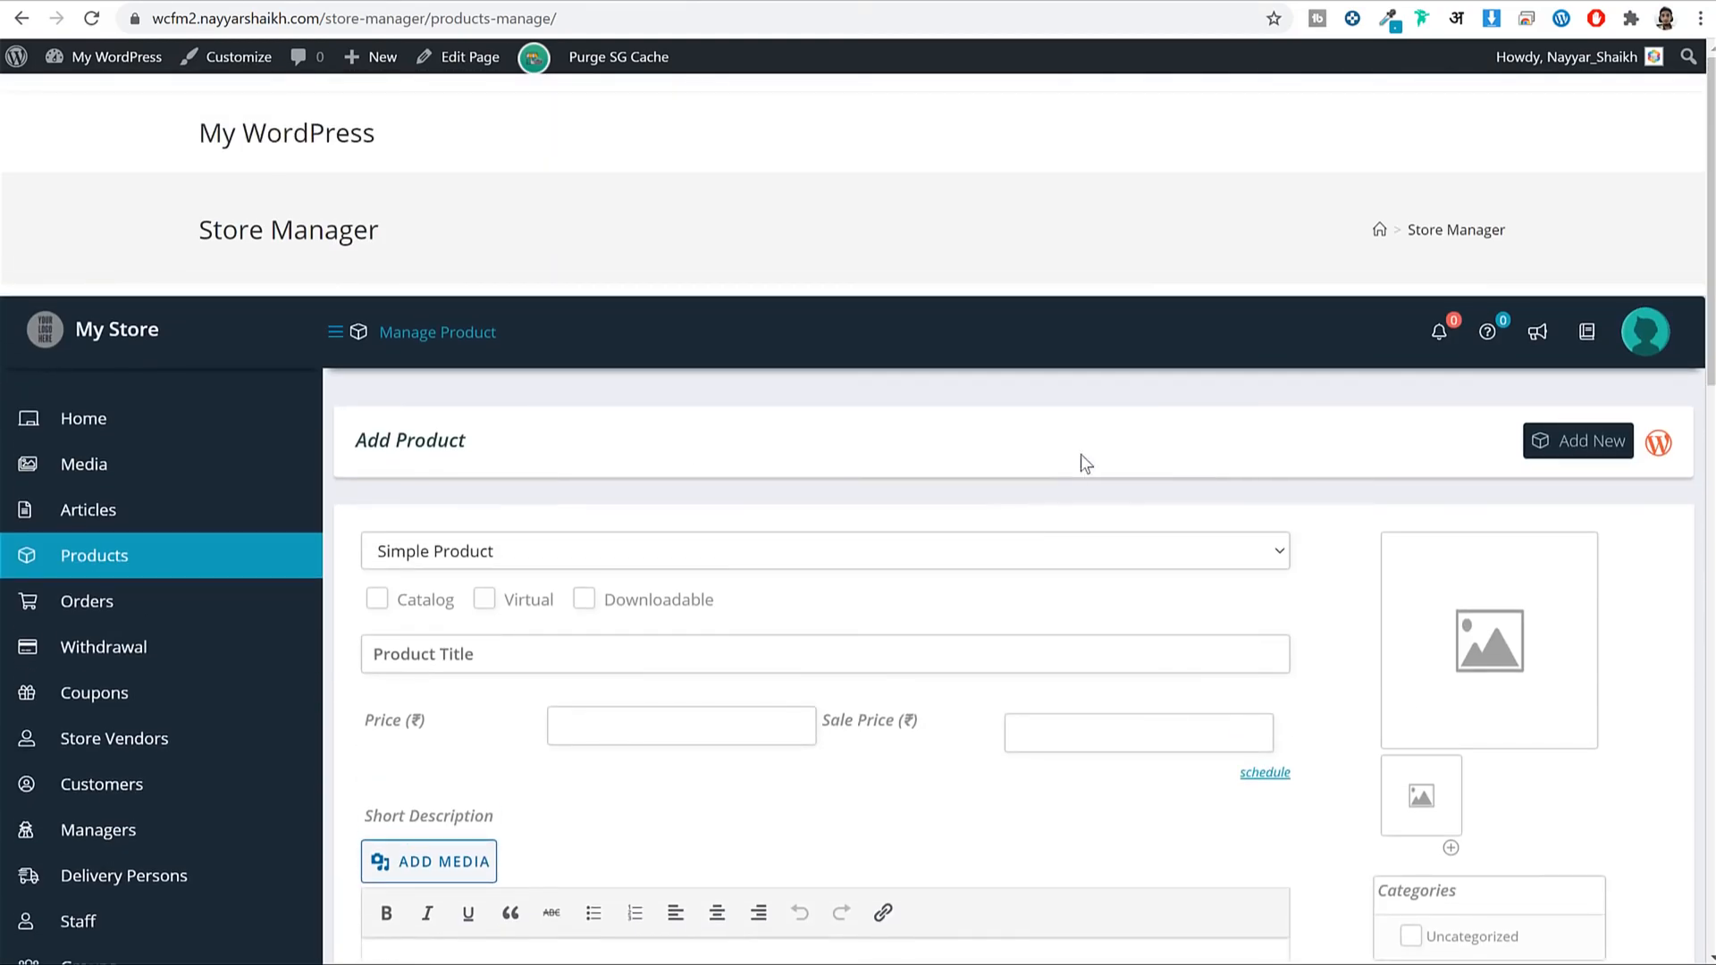
scroll(1104, 468, "down", 5)
scroll(1102, 477, "up", 5)
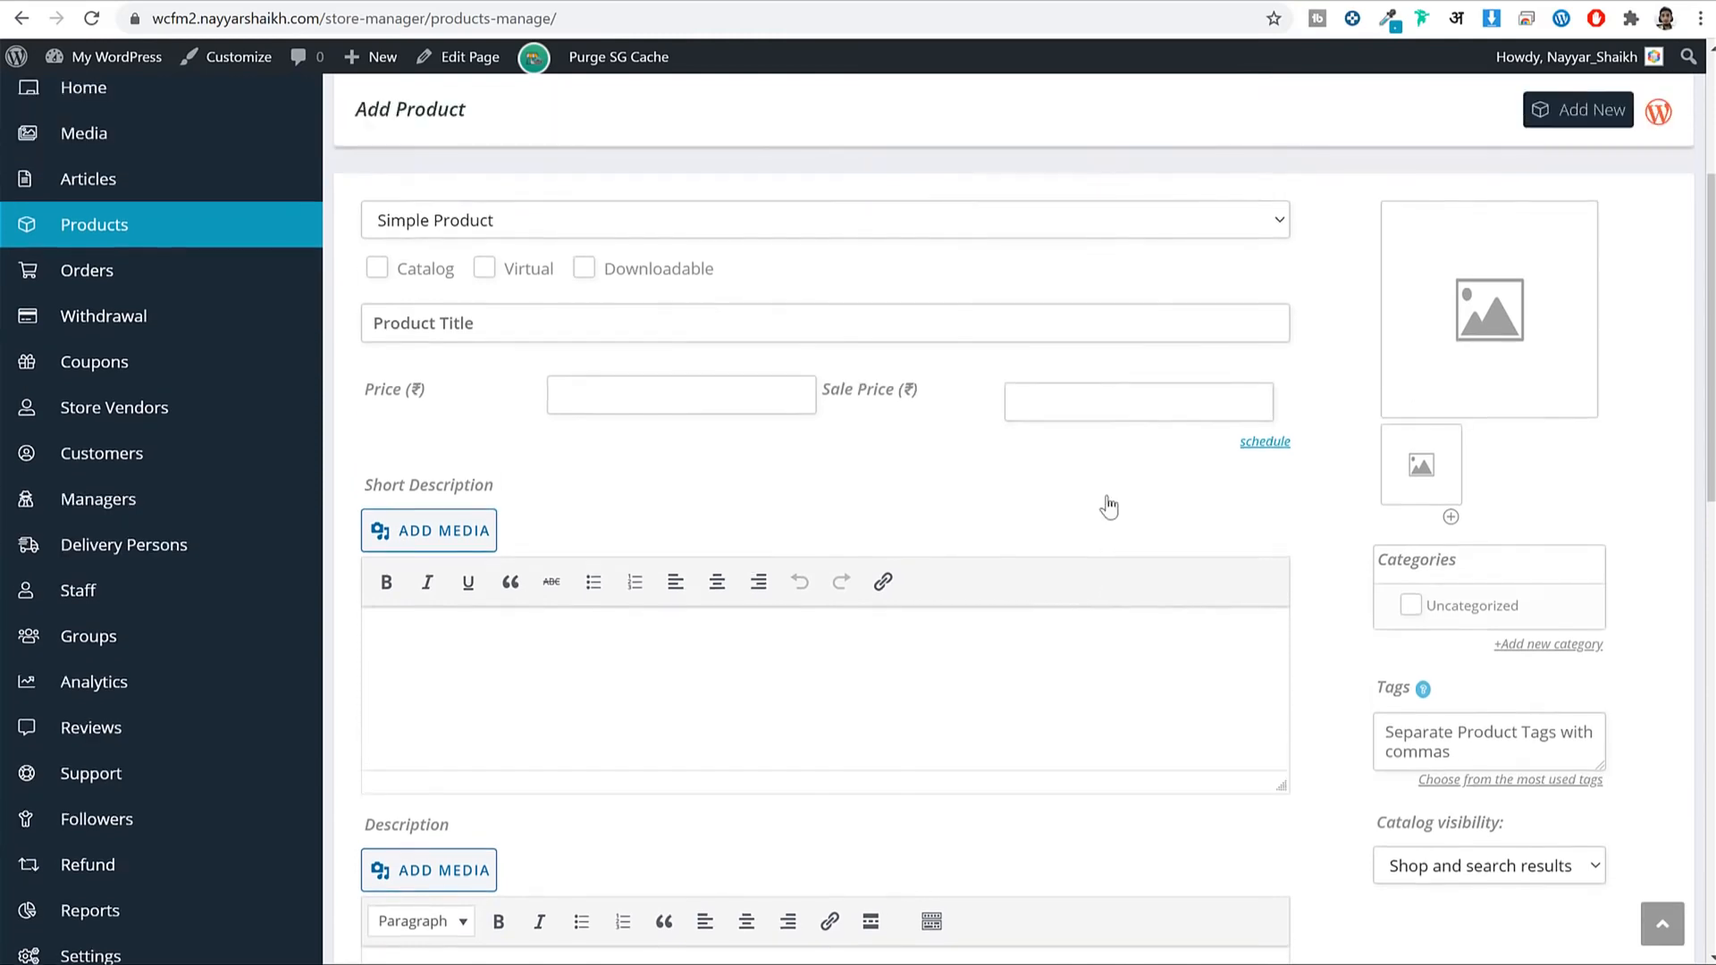
scroll(1126, 662, "down", 5)
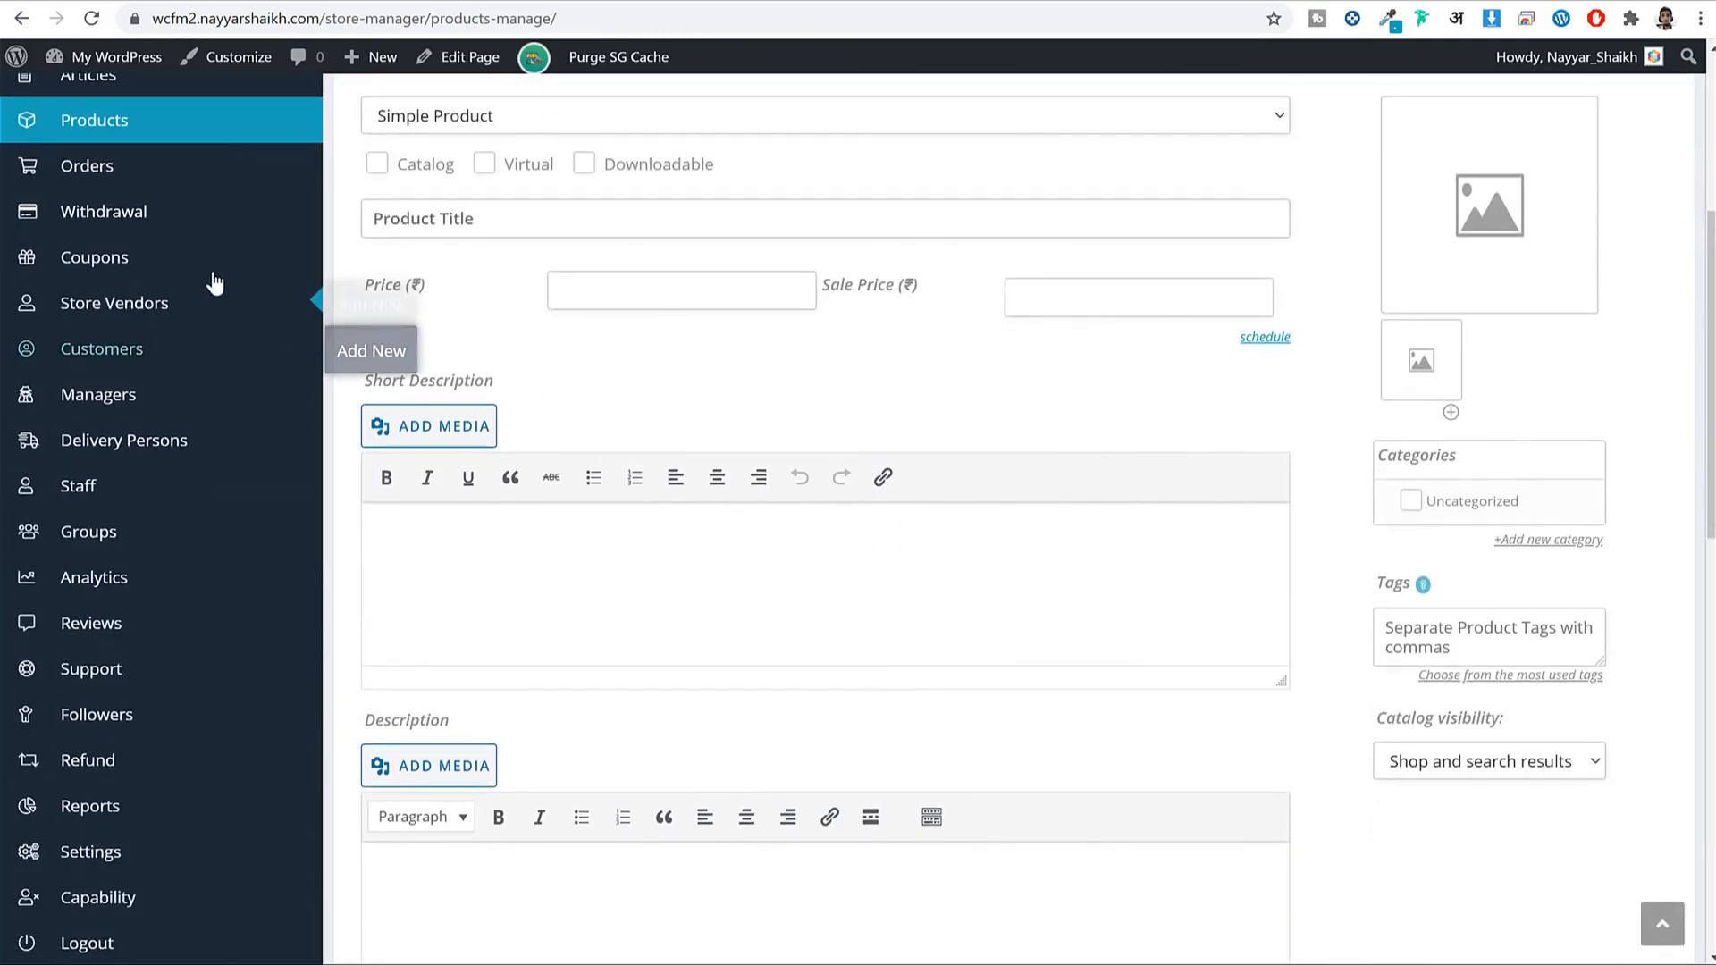
scroll(149, 325, "up", 2)
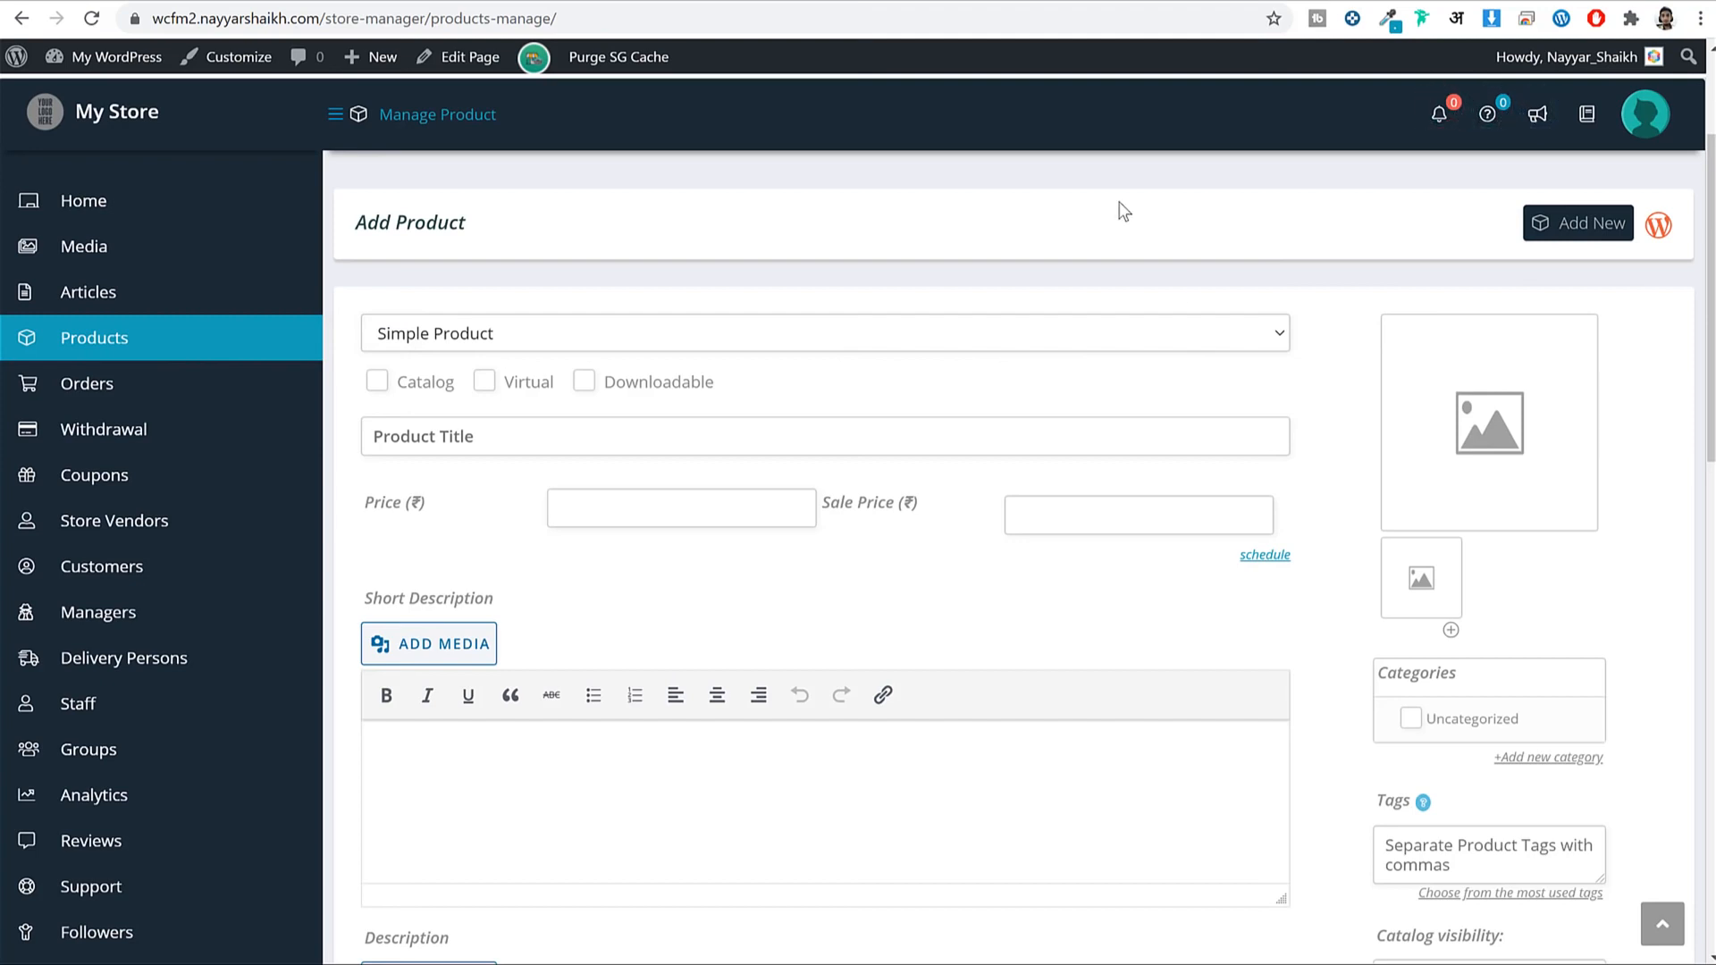
Keep Simple Product and paste 'Black Short Sleeve' from the storefront tab as the Product Title.
left_click(410, 339)
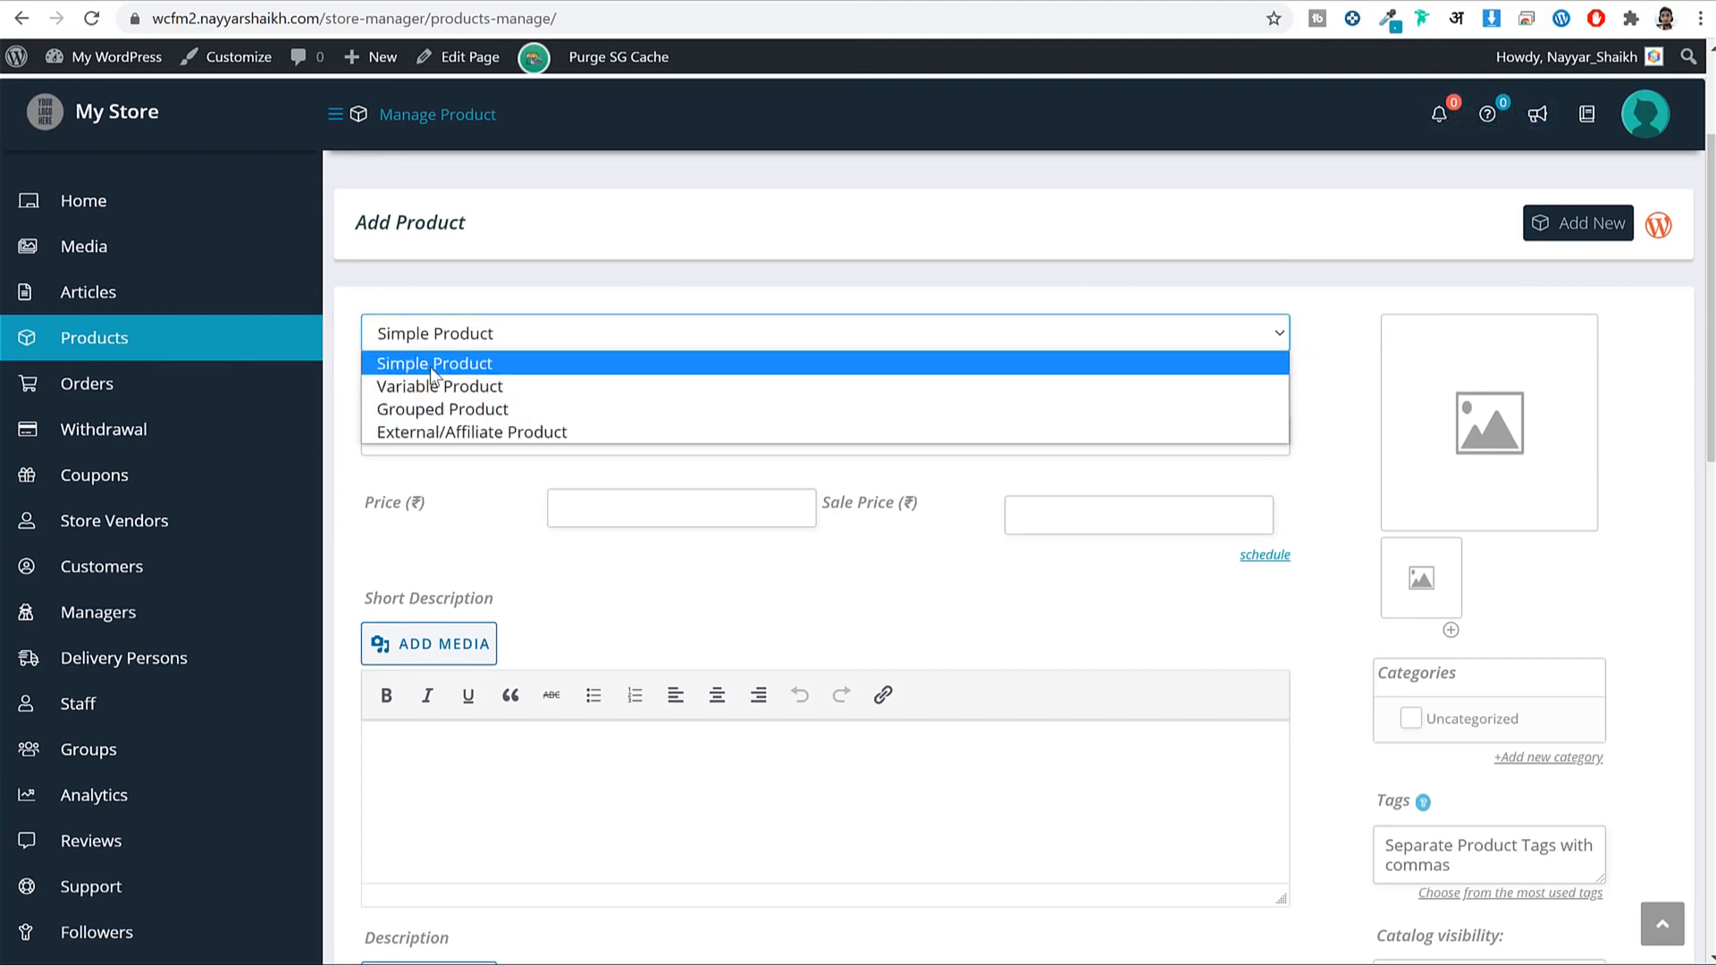
left_click(433, 366)
left_click(507, 449)
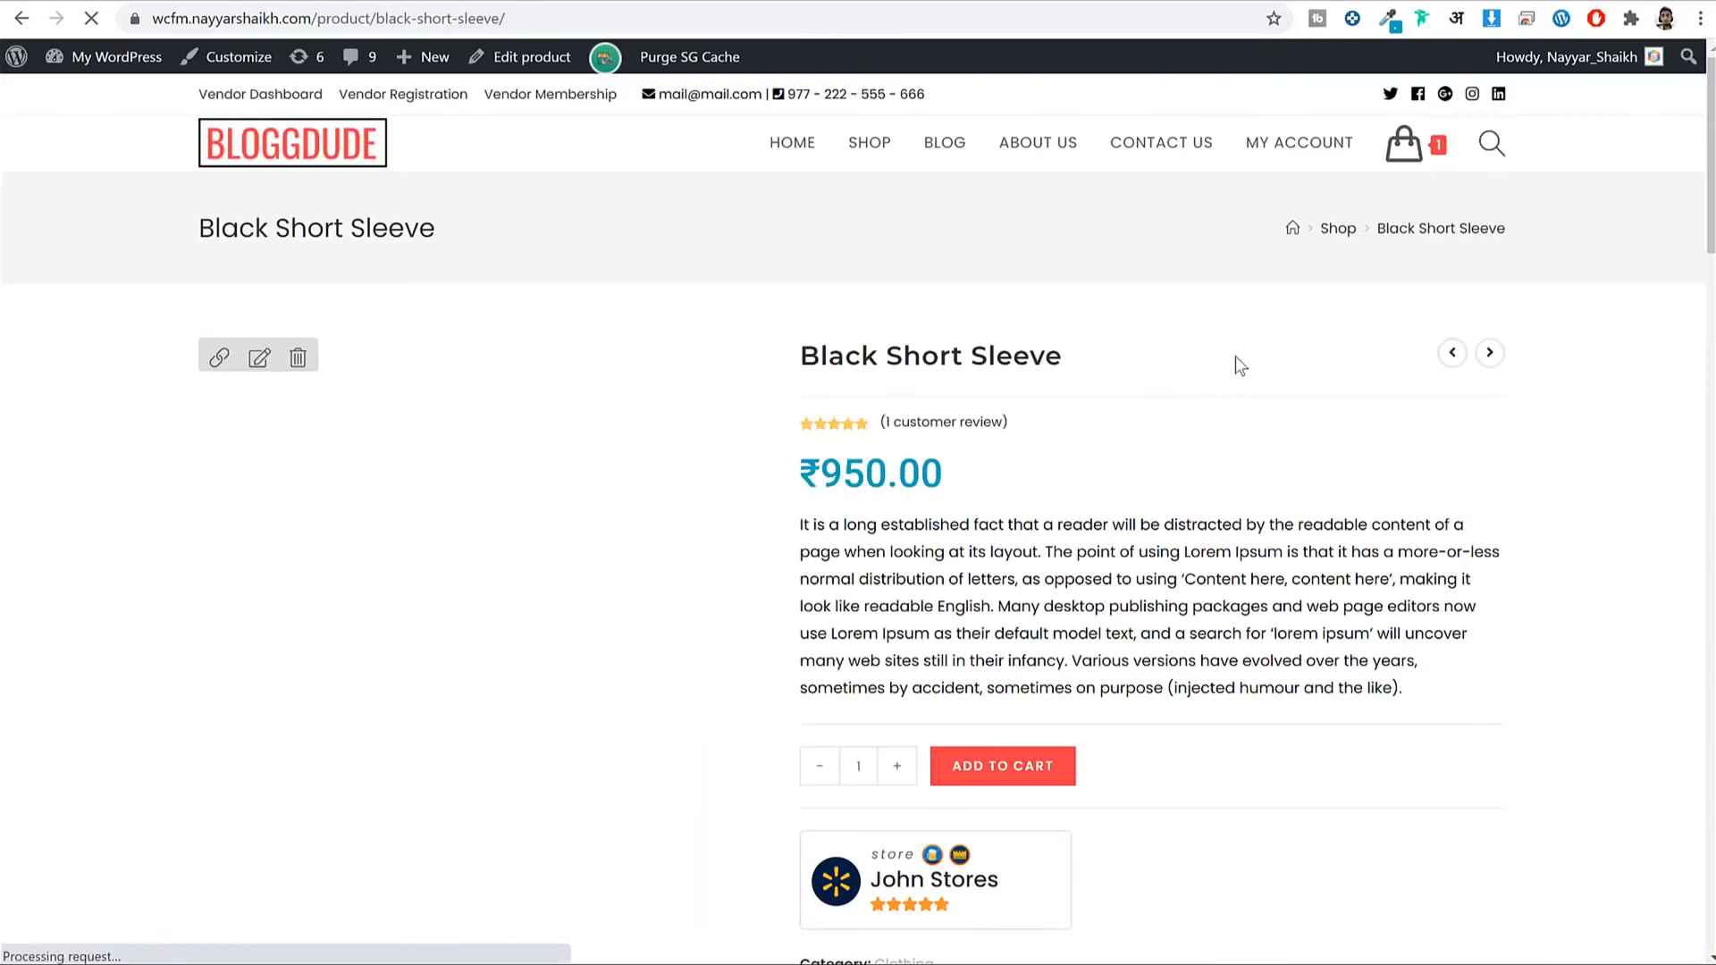
left_click_drag(1064, 357, 801, 358)
key("ctrl+c")
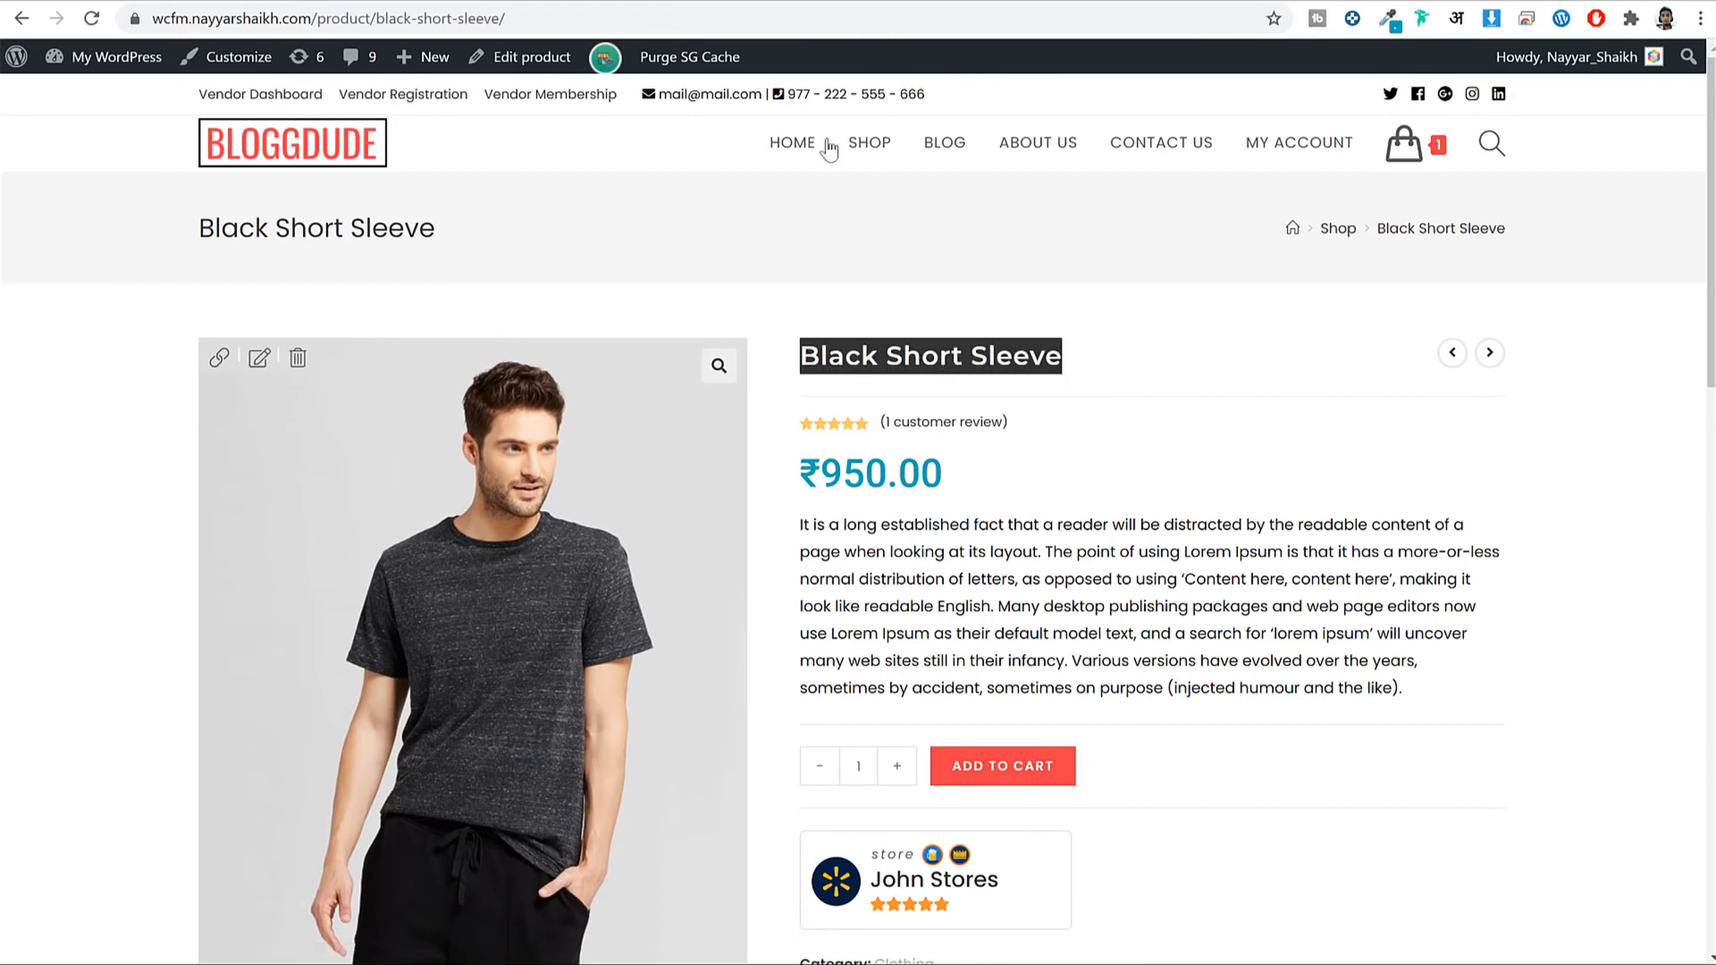
left_click(640, 0)
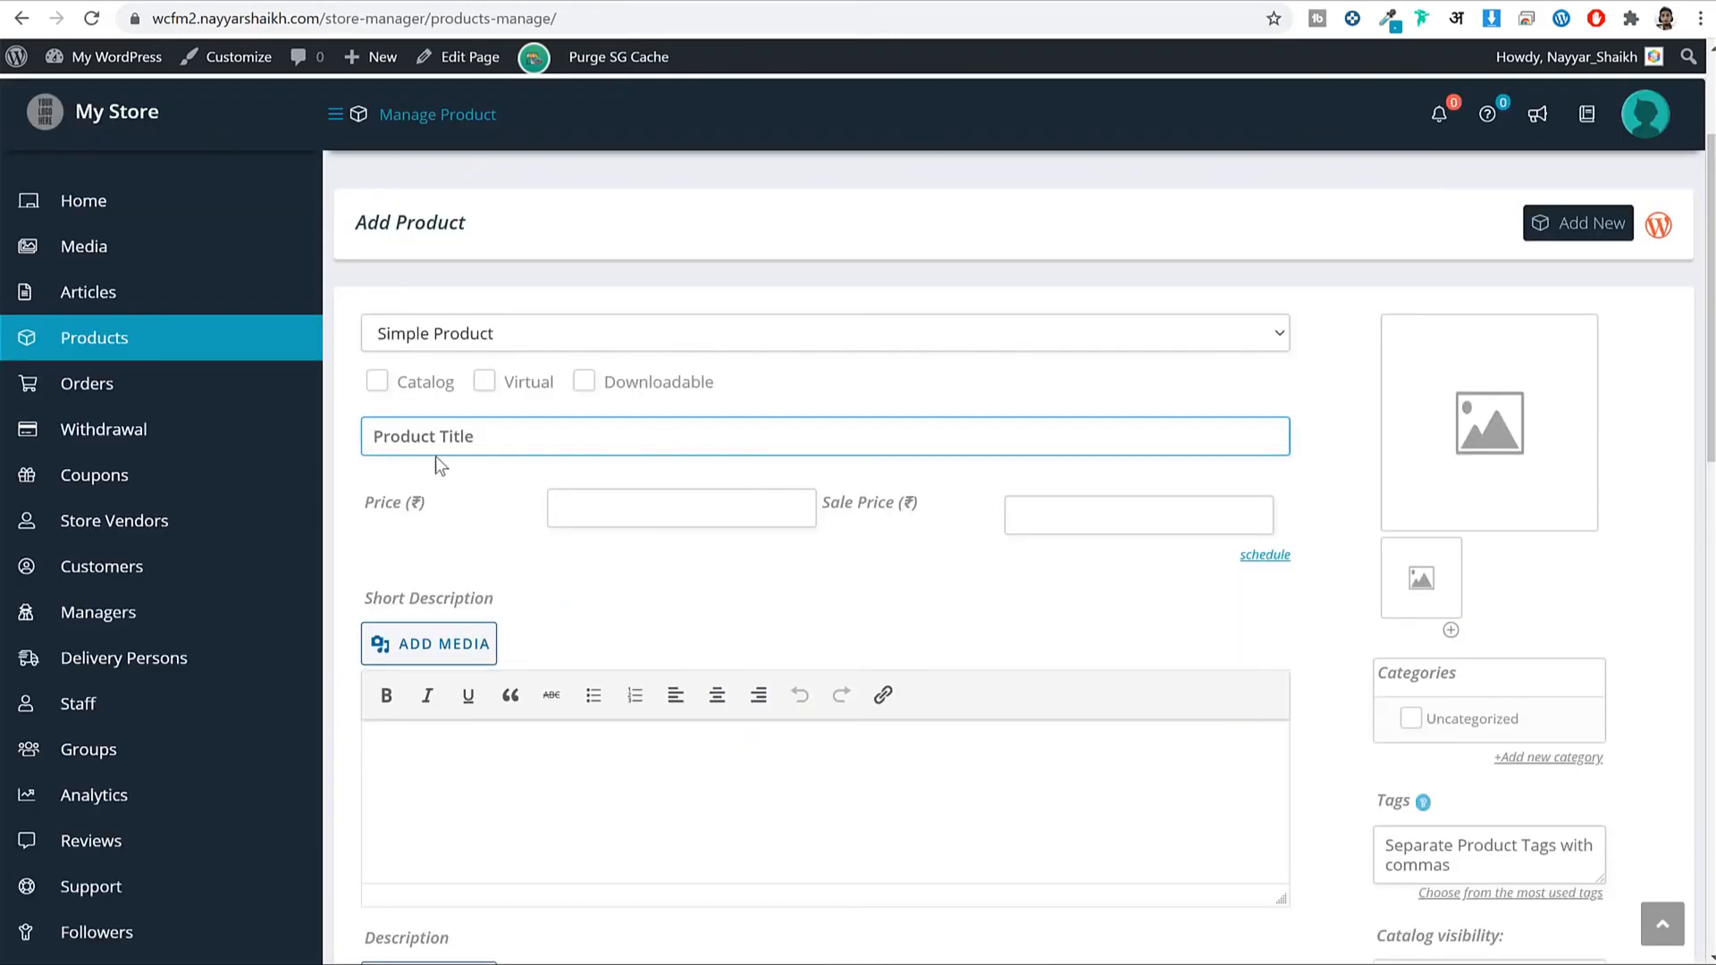
key("ctrl+v")
Copy the price from the existing product page and enter 950 as the Price.
left_click_drag(601, 441, 135, 430)
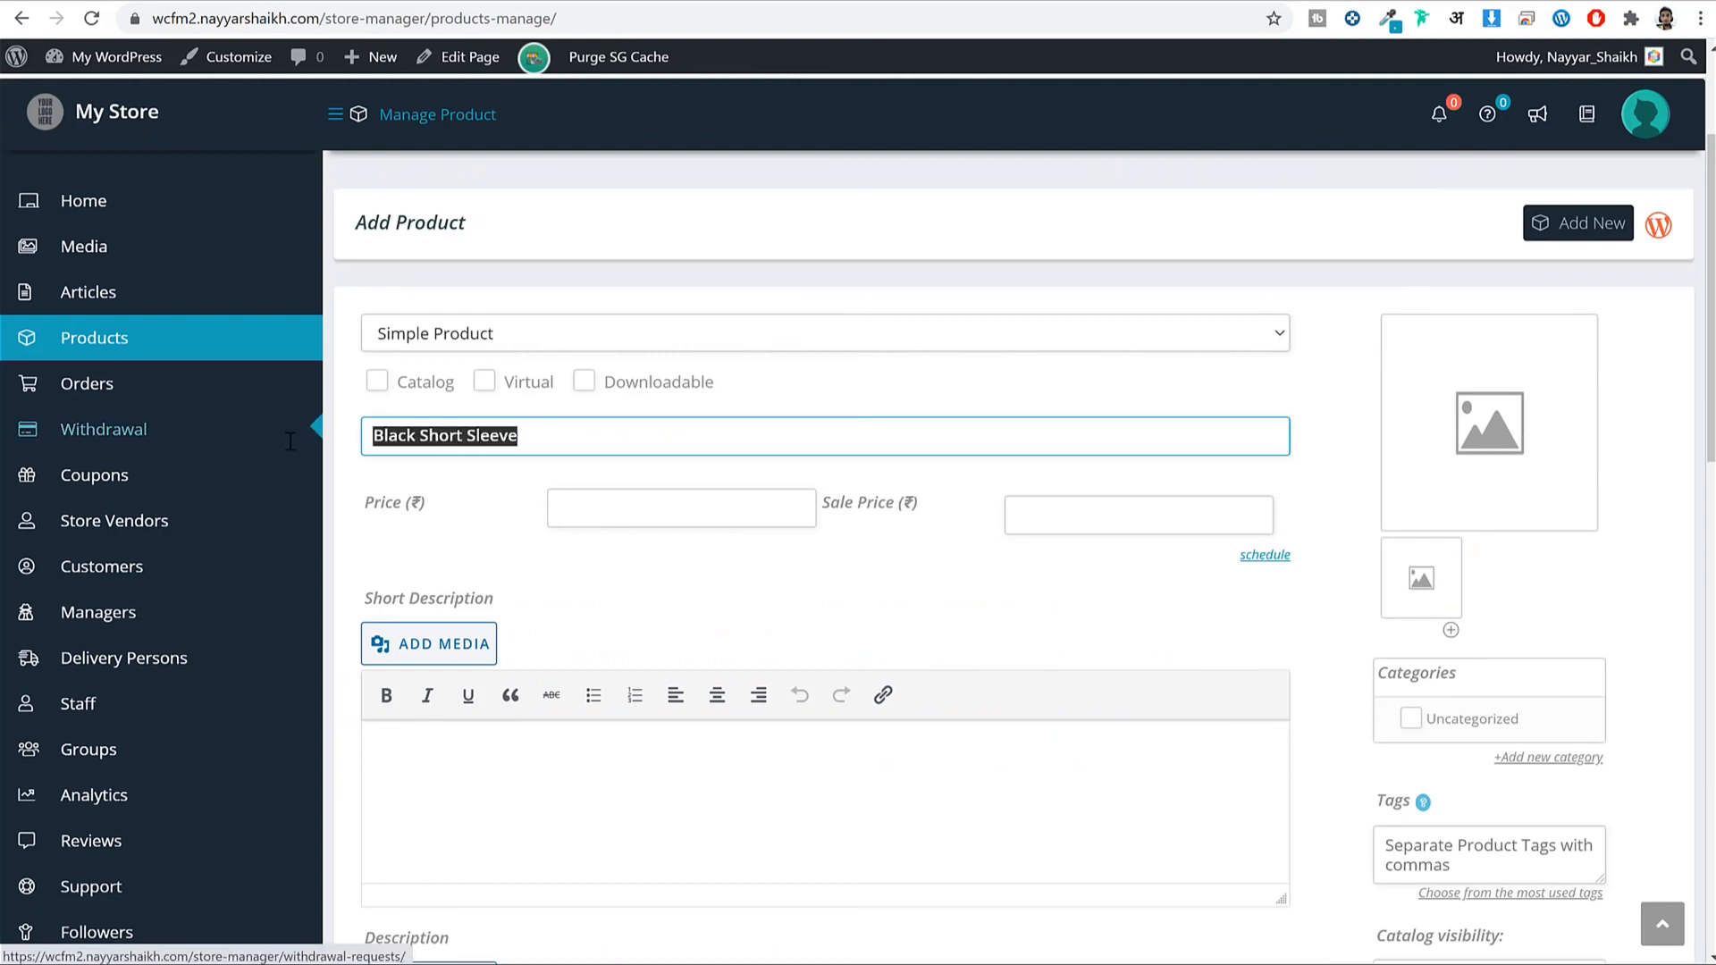
left_click(858, 1)
left_click_drag(890, 469, 787, 466)
left_click(640, 1)
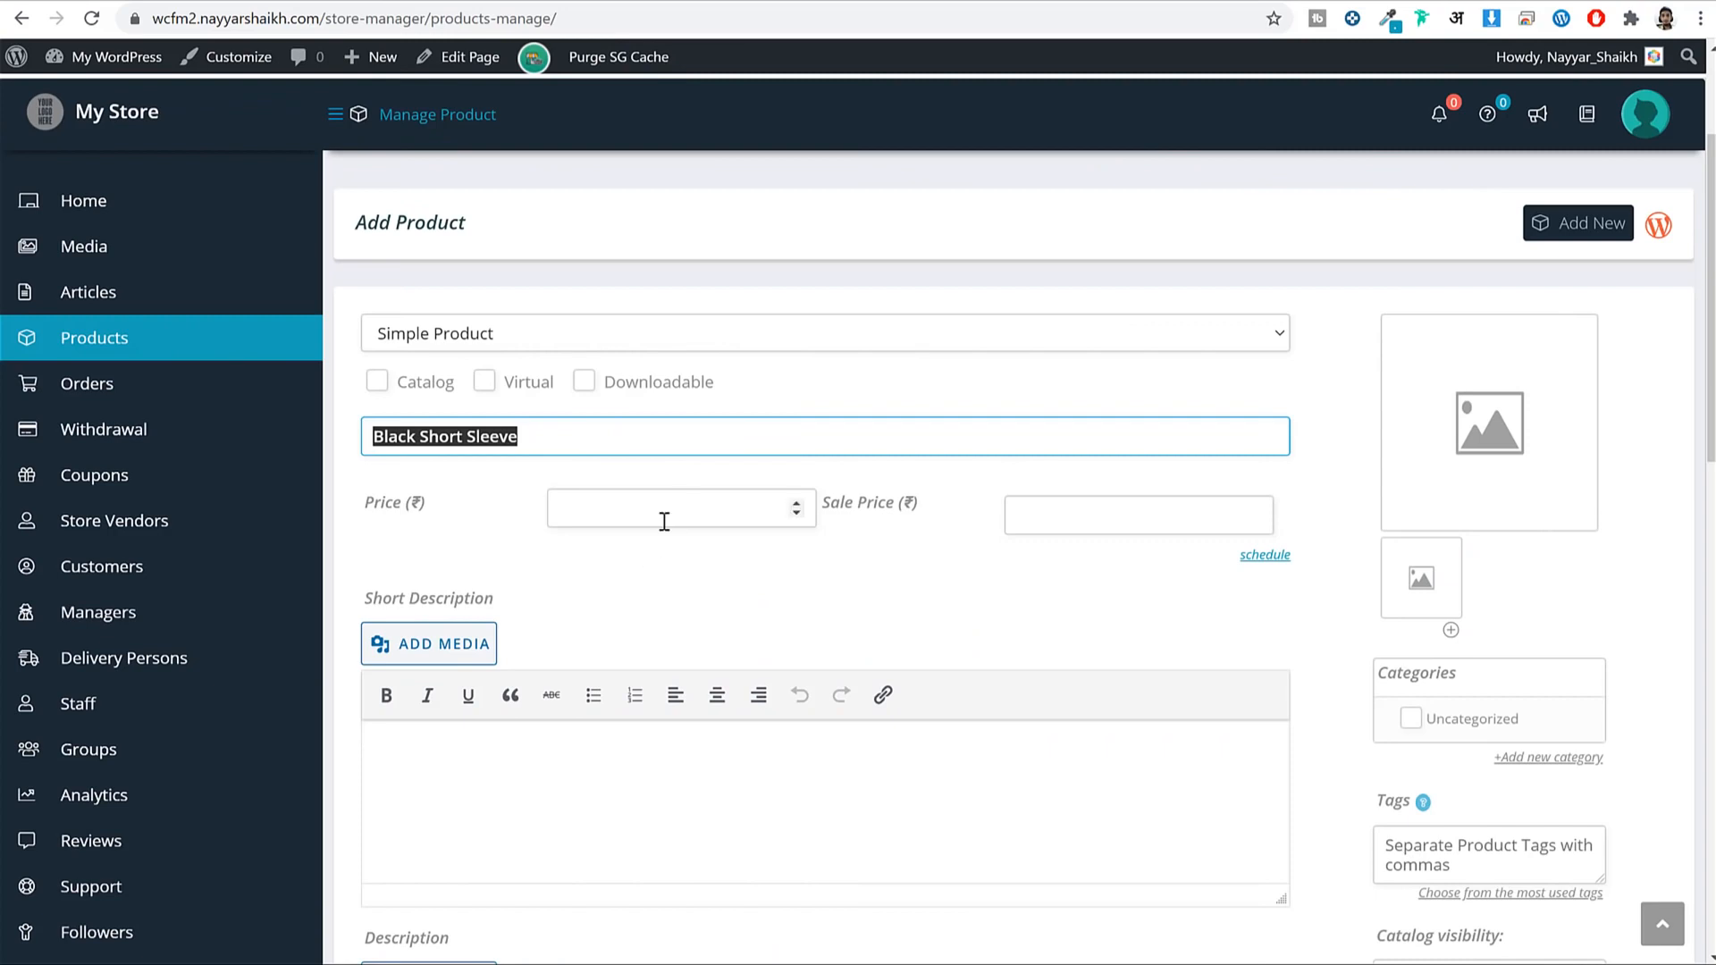
left_click(664, 521)
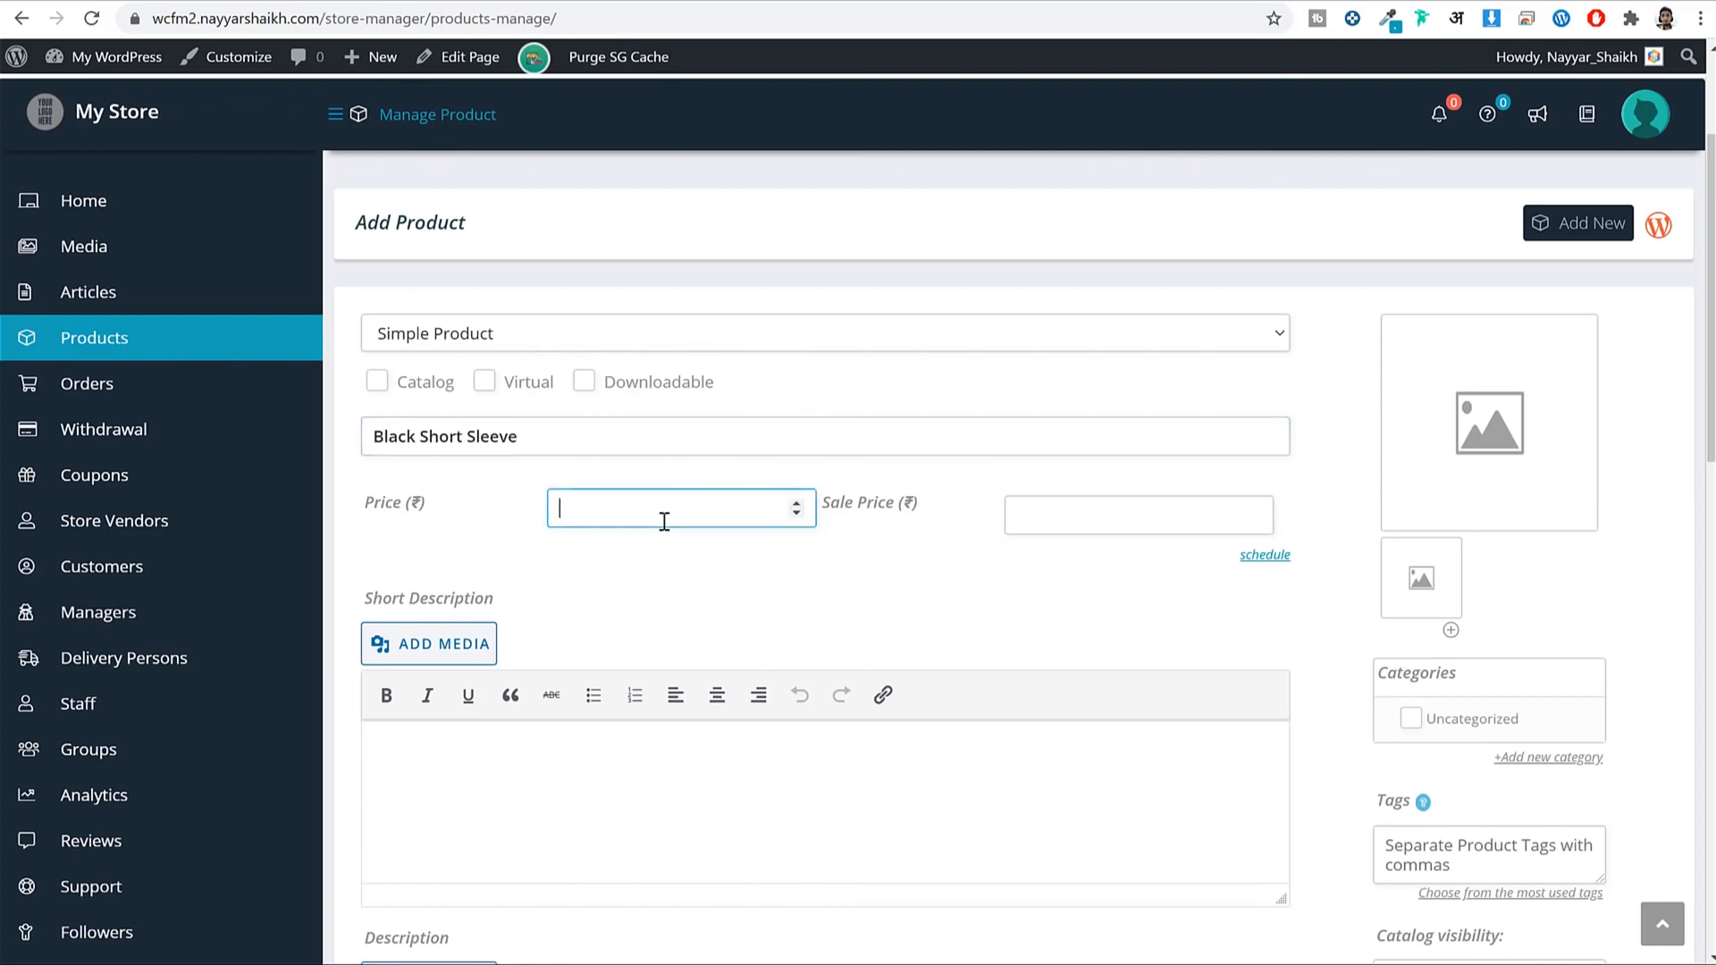
left_click(810, 579)
Paste the storefront's short description paragraph as plain text into Short Description.
scroll(1386, 483, "down", 1)
scroll(1385, 483, "down", 3)
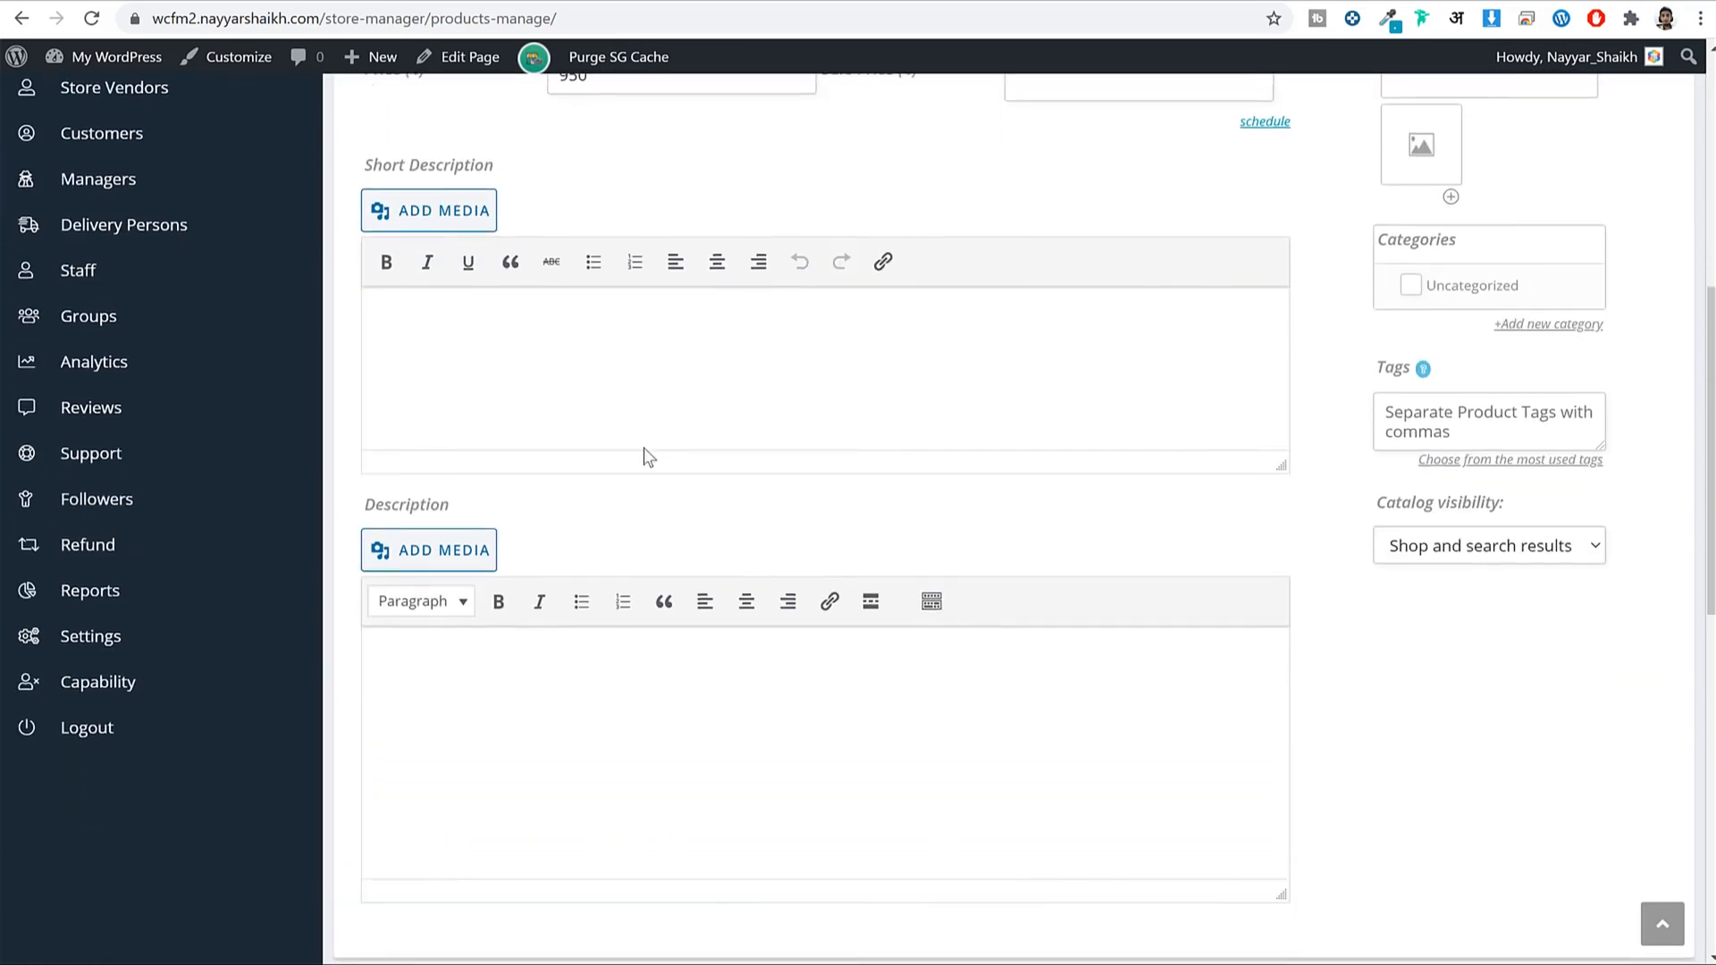
left_click_drag(512, 173, 373, 151)
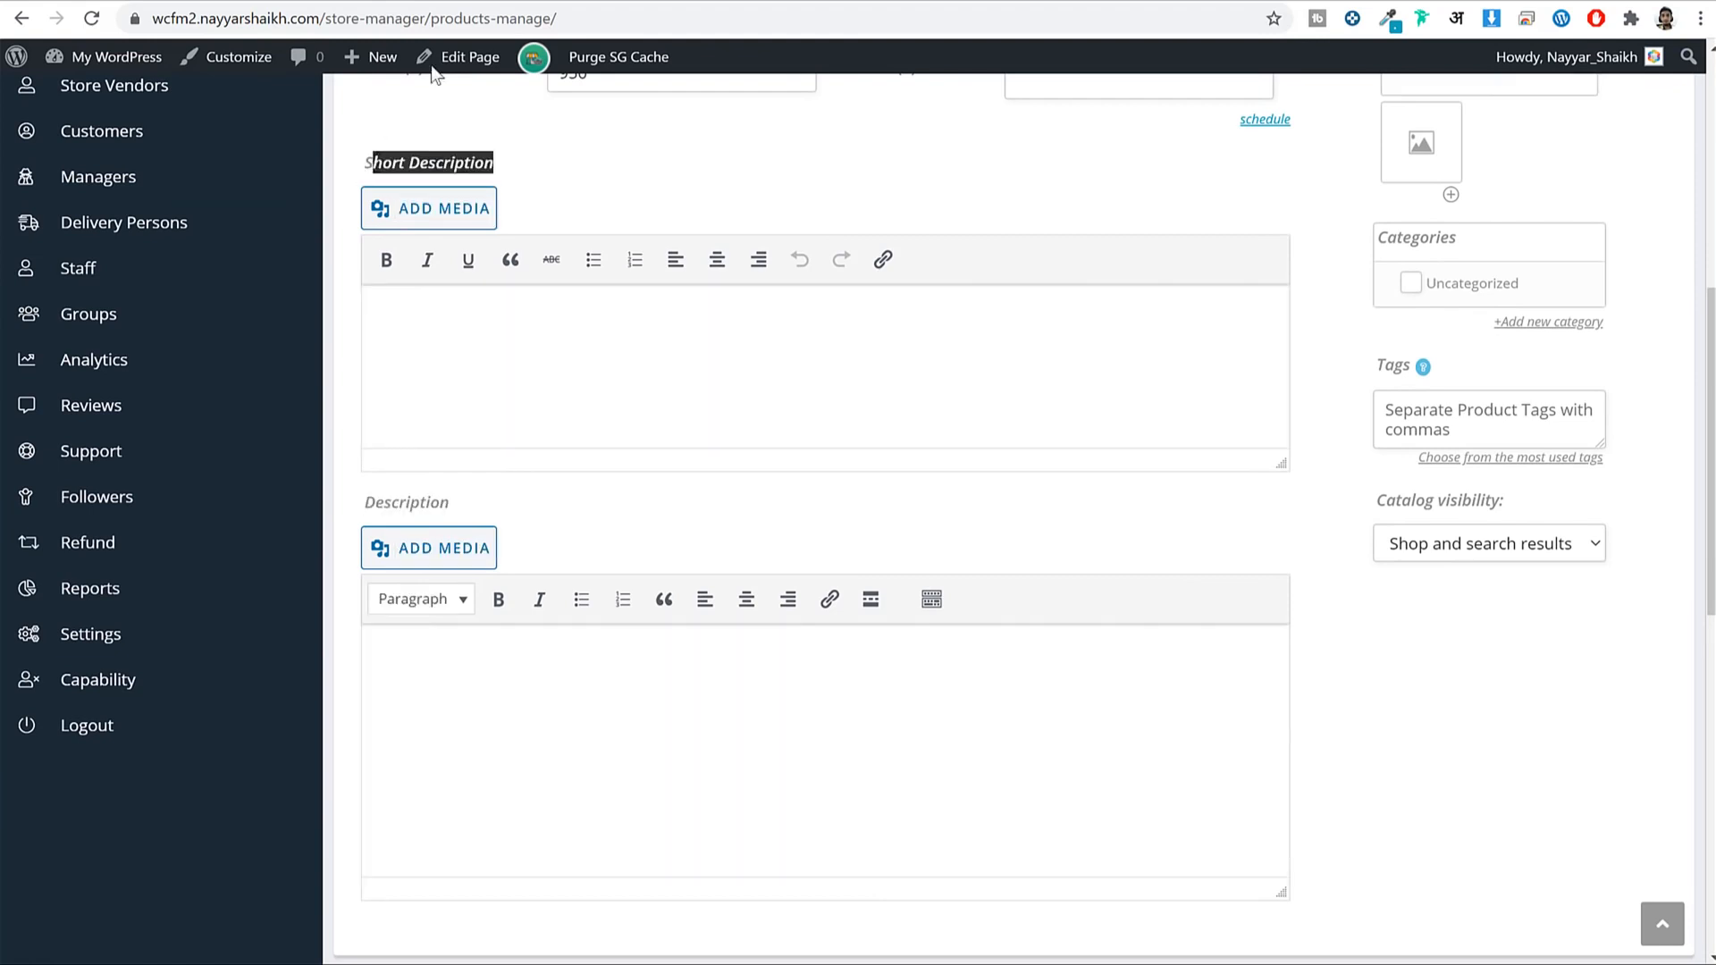
left_click(429, 1)
left_click(1115, 548)
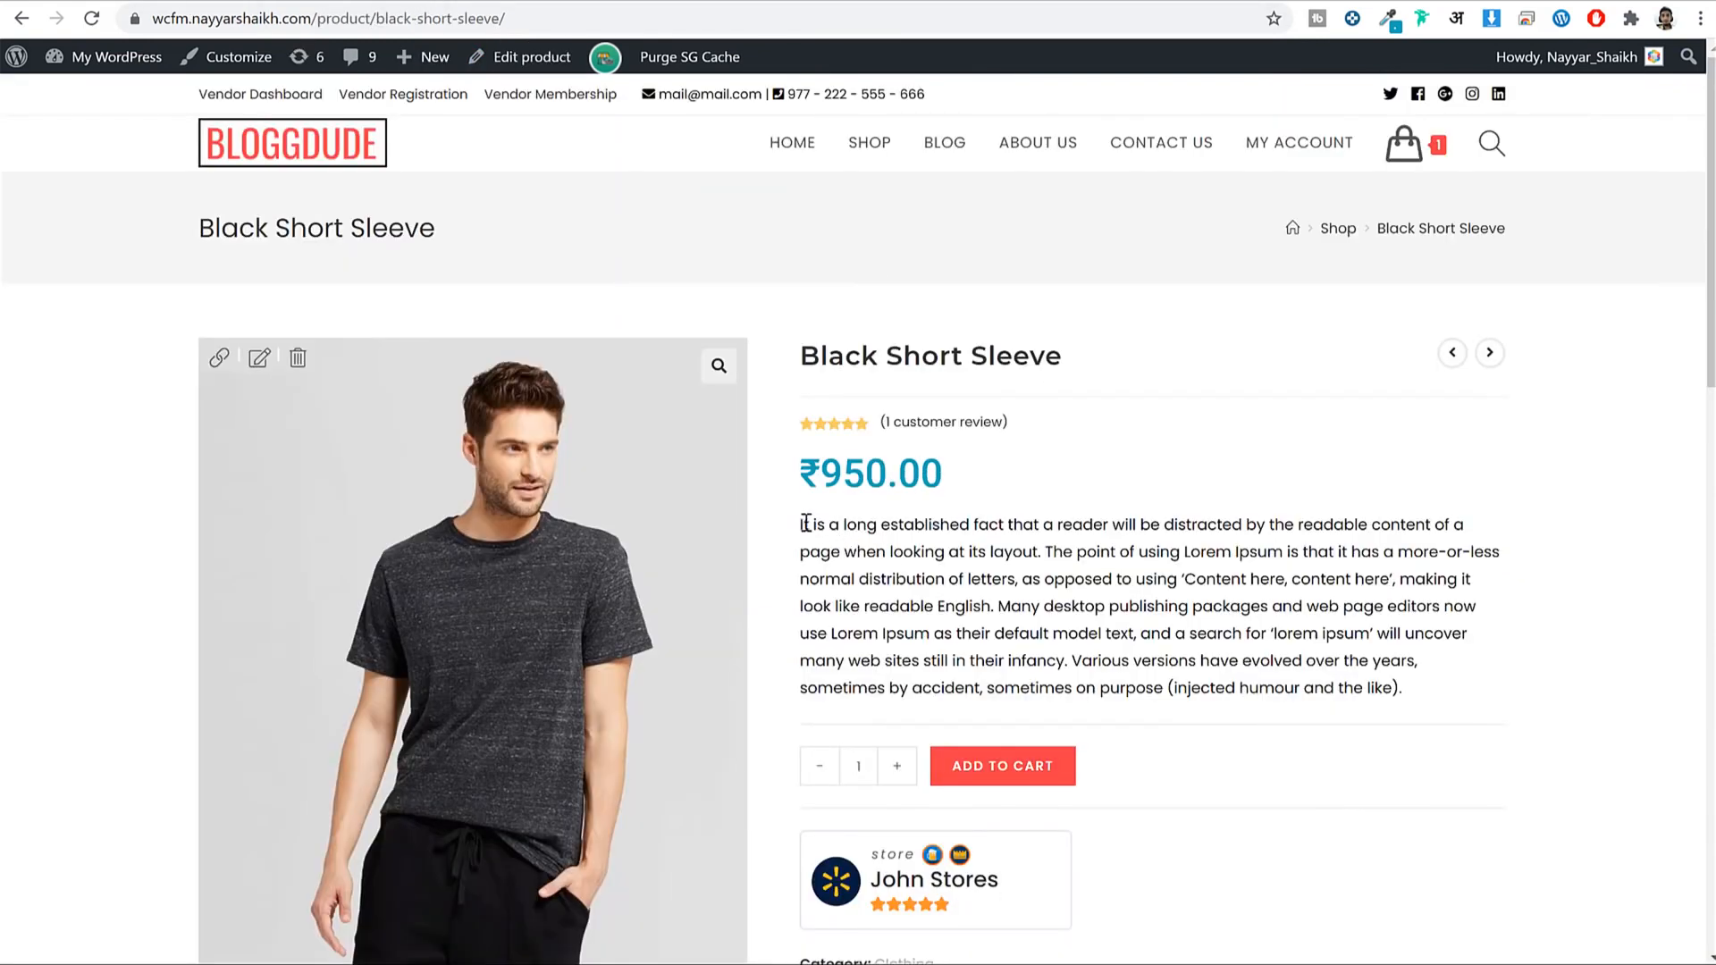
left_click_drag(801, 524, 1193, 608)
left_click(1199, 609)
double_click(1203, 609)
triple_click(1170, 583)
key("super+c")
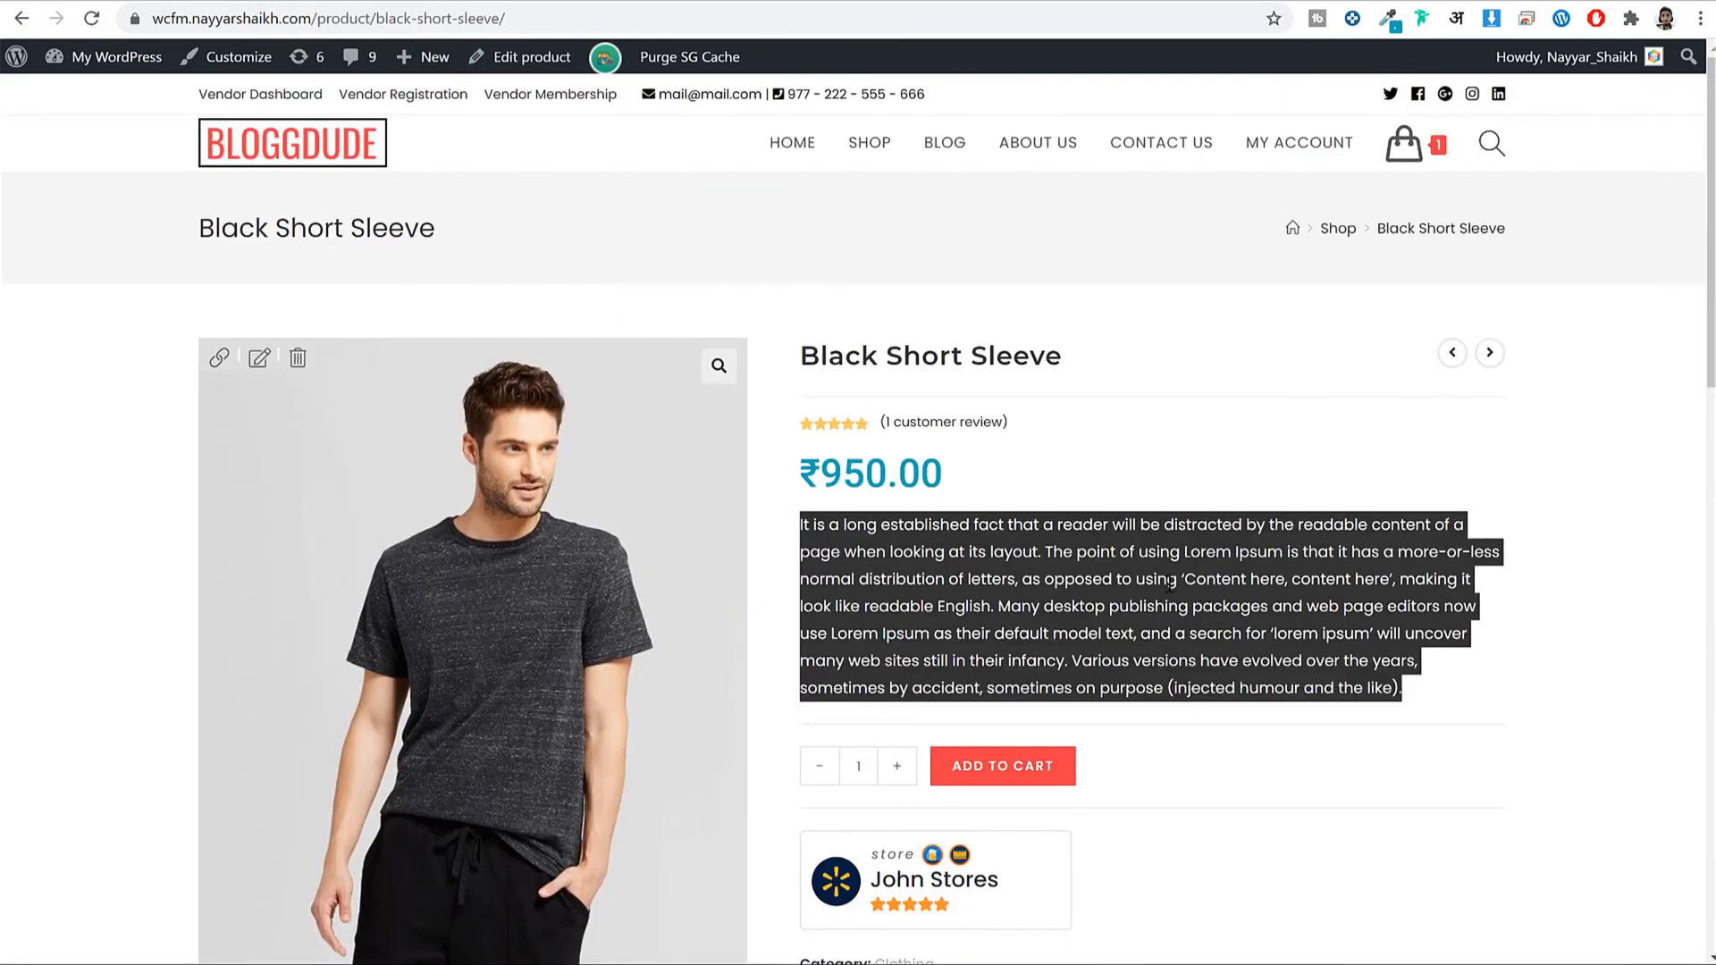
left_click(641, 1)
right_click(593, 322)
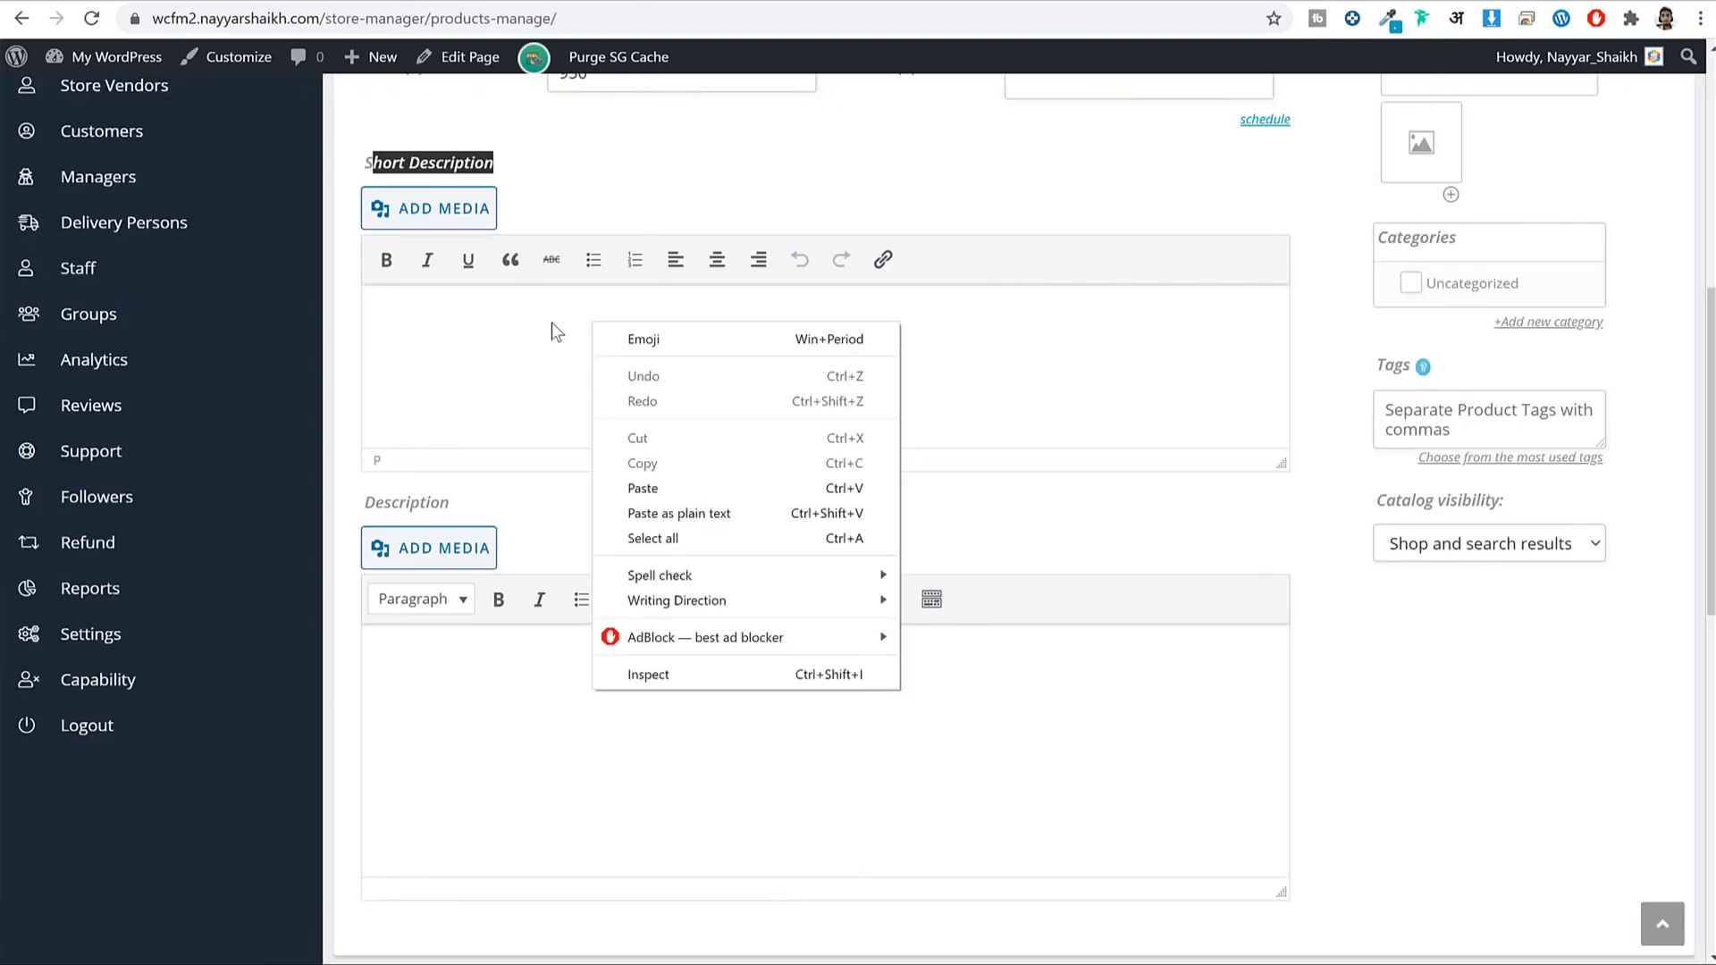
left_click(792, 517)
Copy the long description paragraph from the storefront and paste it into Description.
scroll(910, 549, "down", 1)
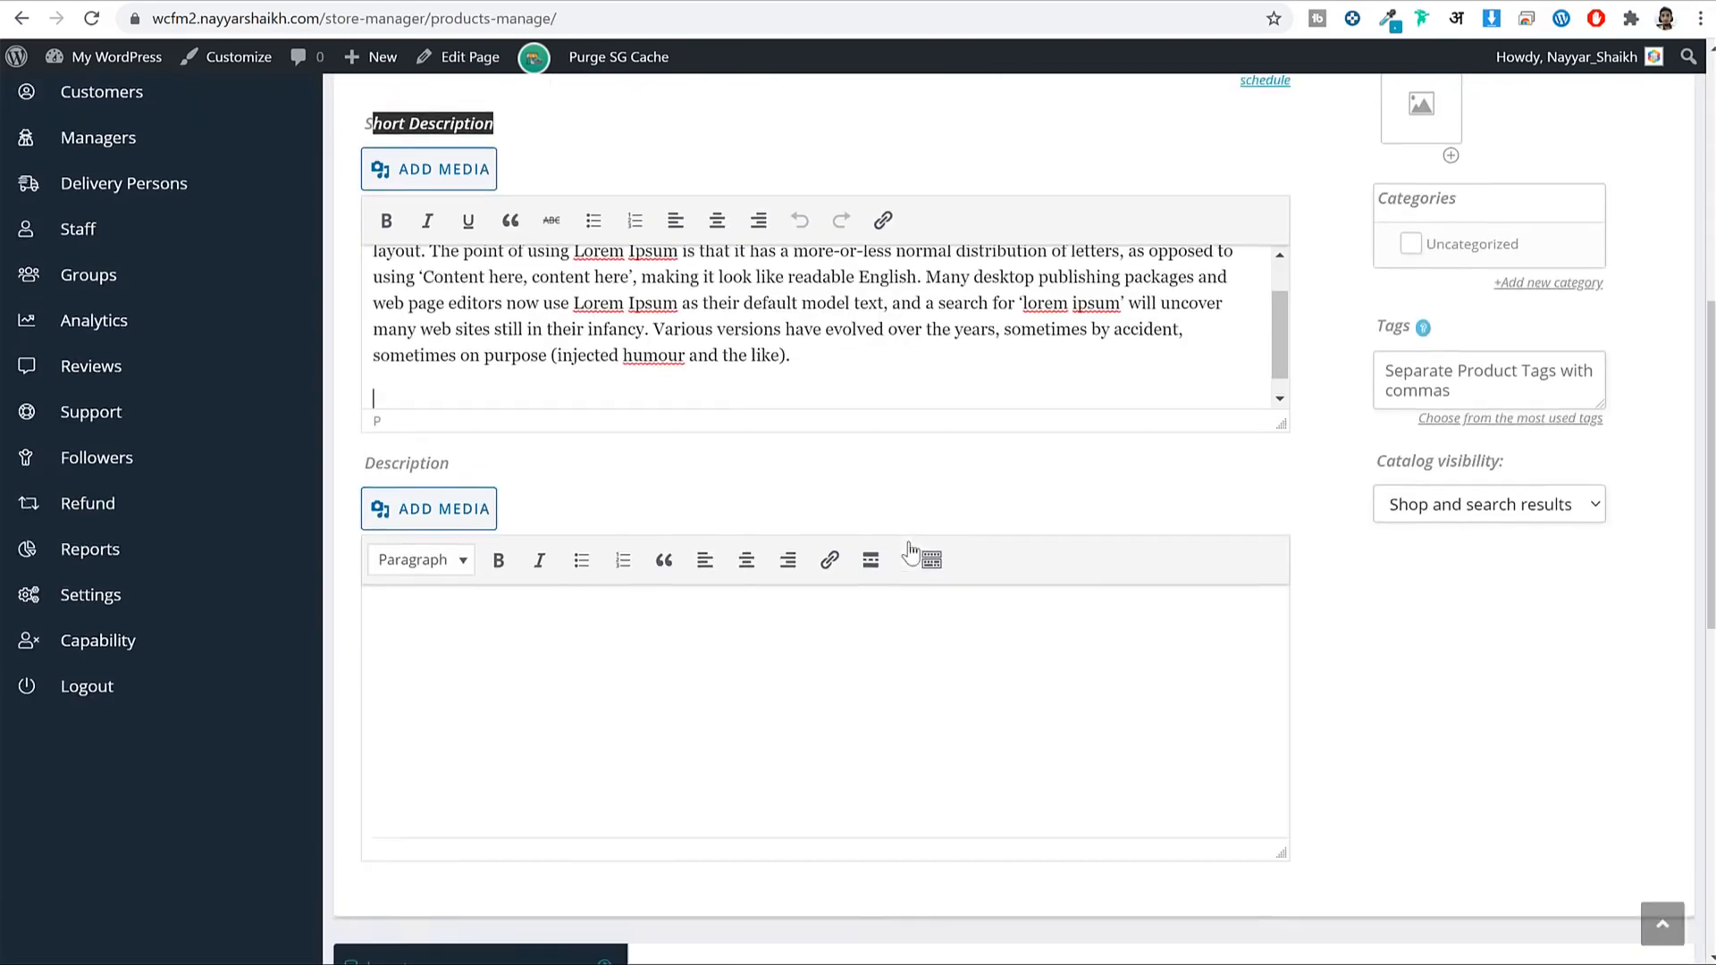
scroll(909, 550, "down", 4)
scroll(742, 447, "up", 2)
left_click_drag(454, 287, 343, 282)
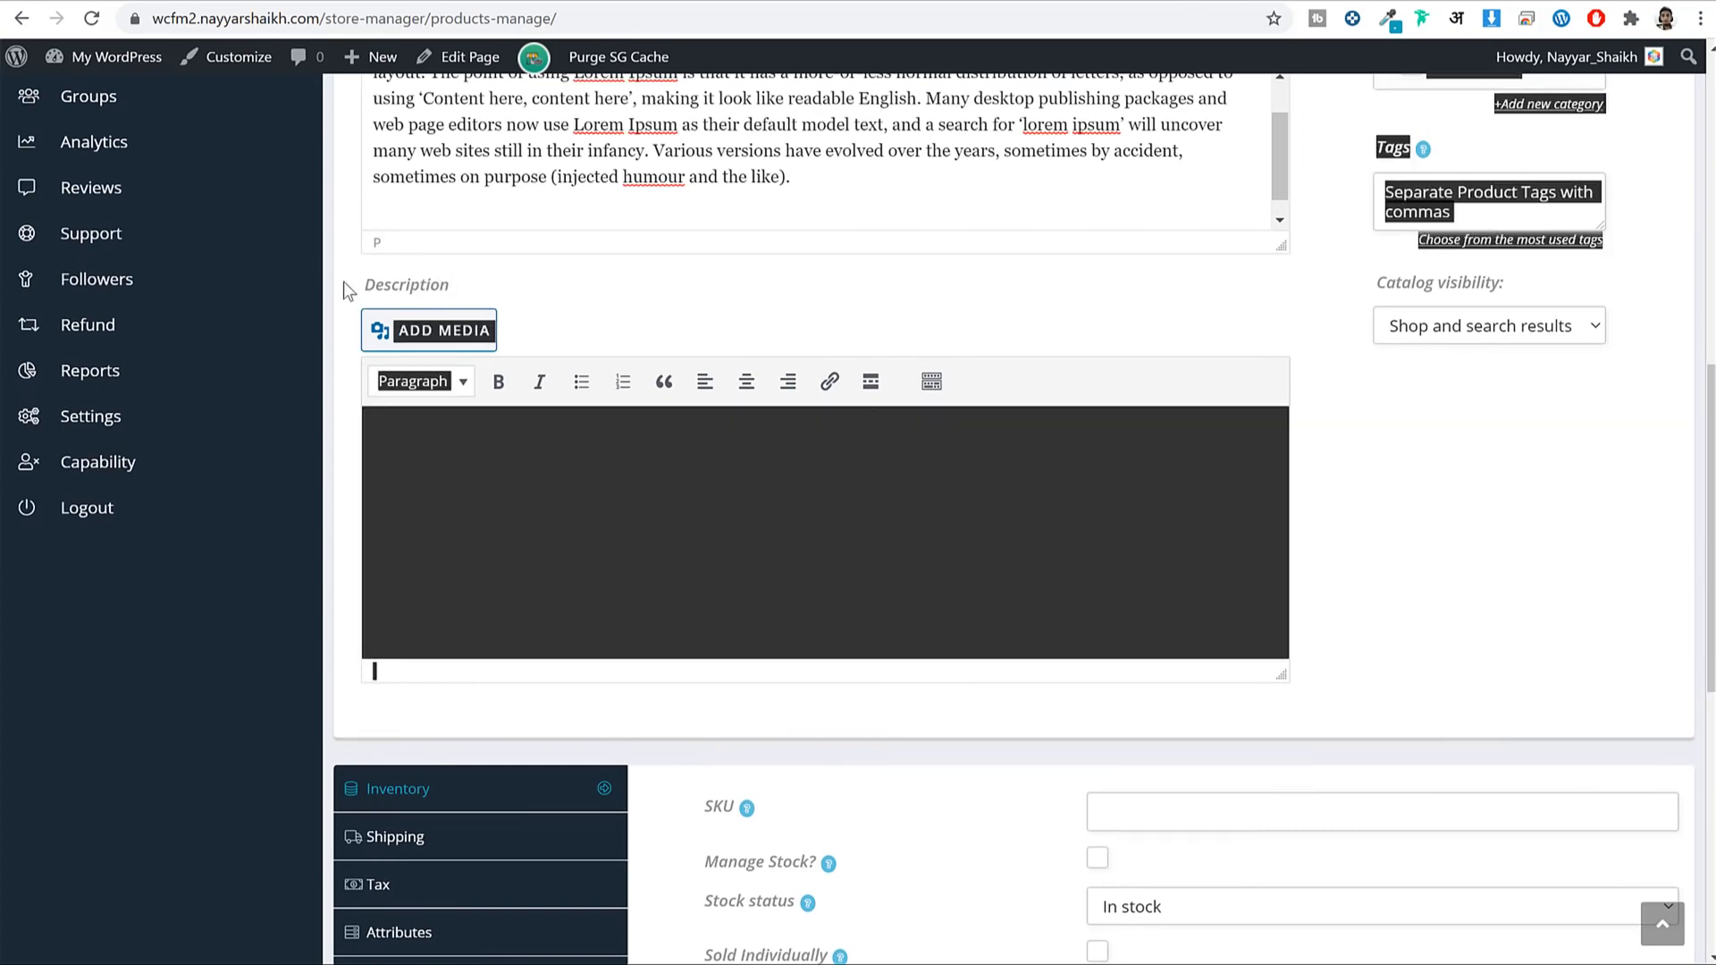
left_click(456, 2)
scroll(894, 304, "down", 10)
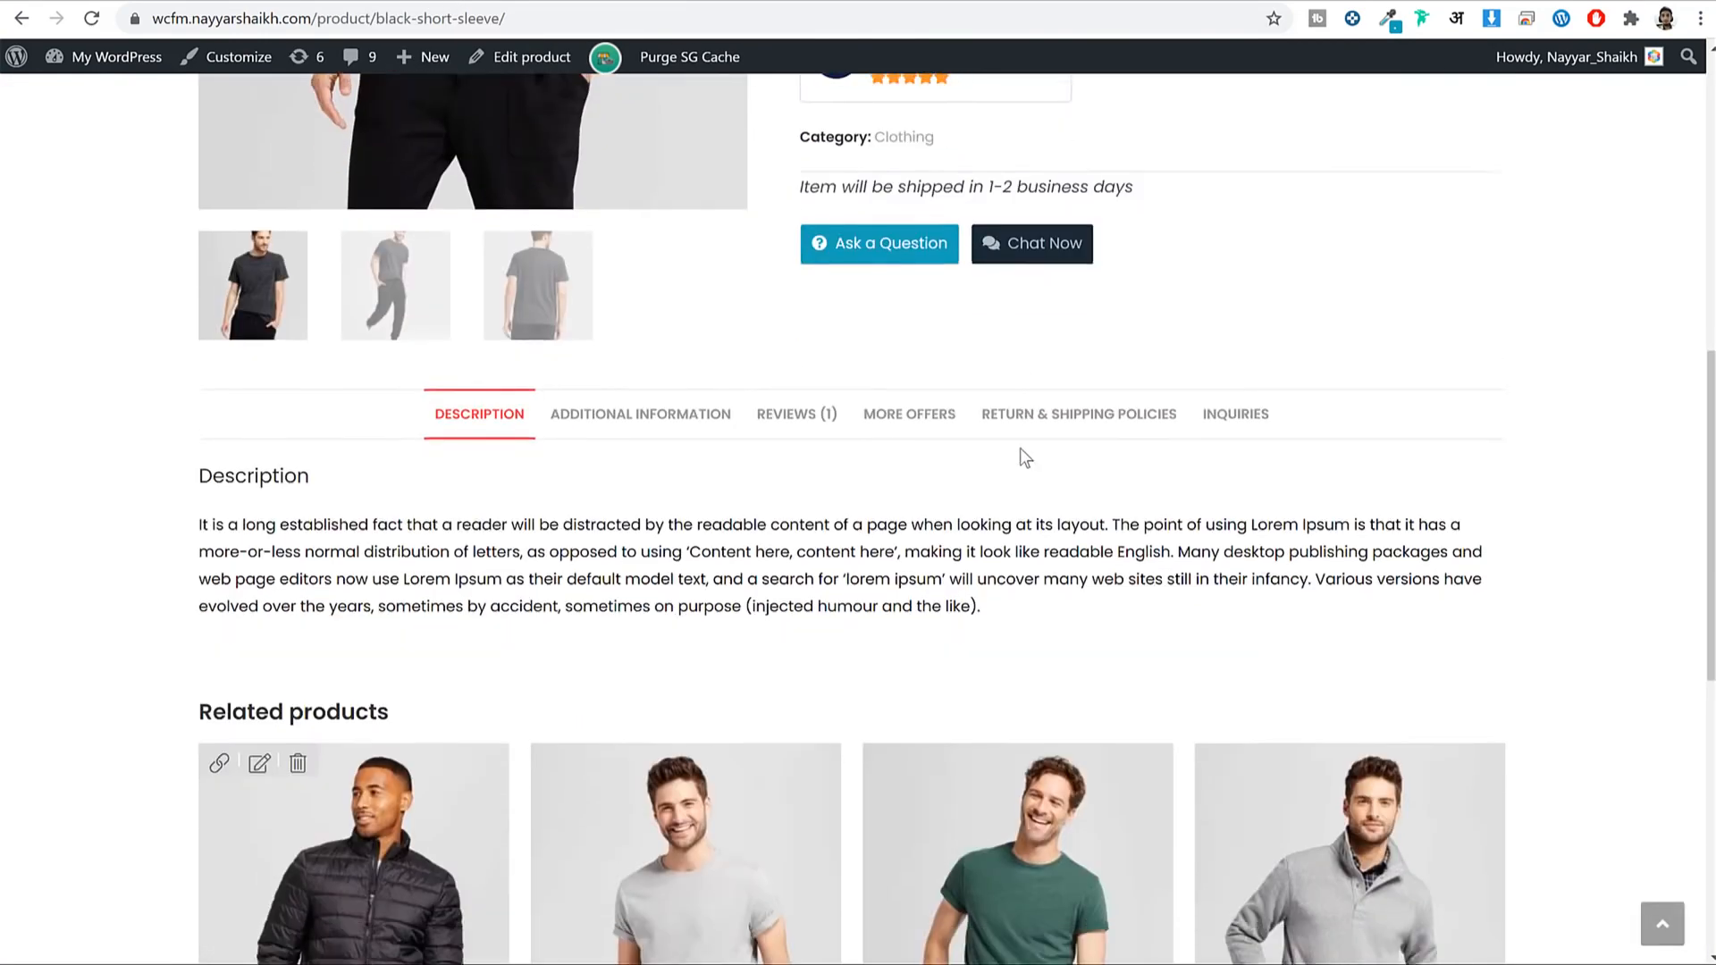
triple_click(675, 525)
key("ctrl+c")
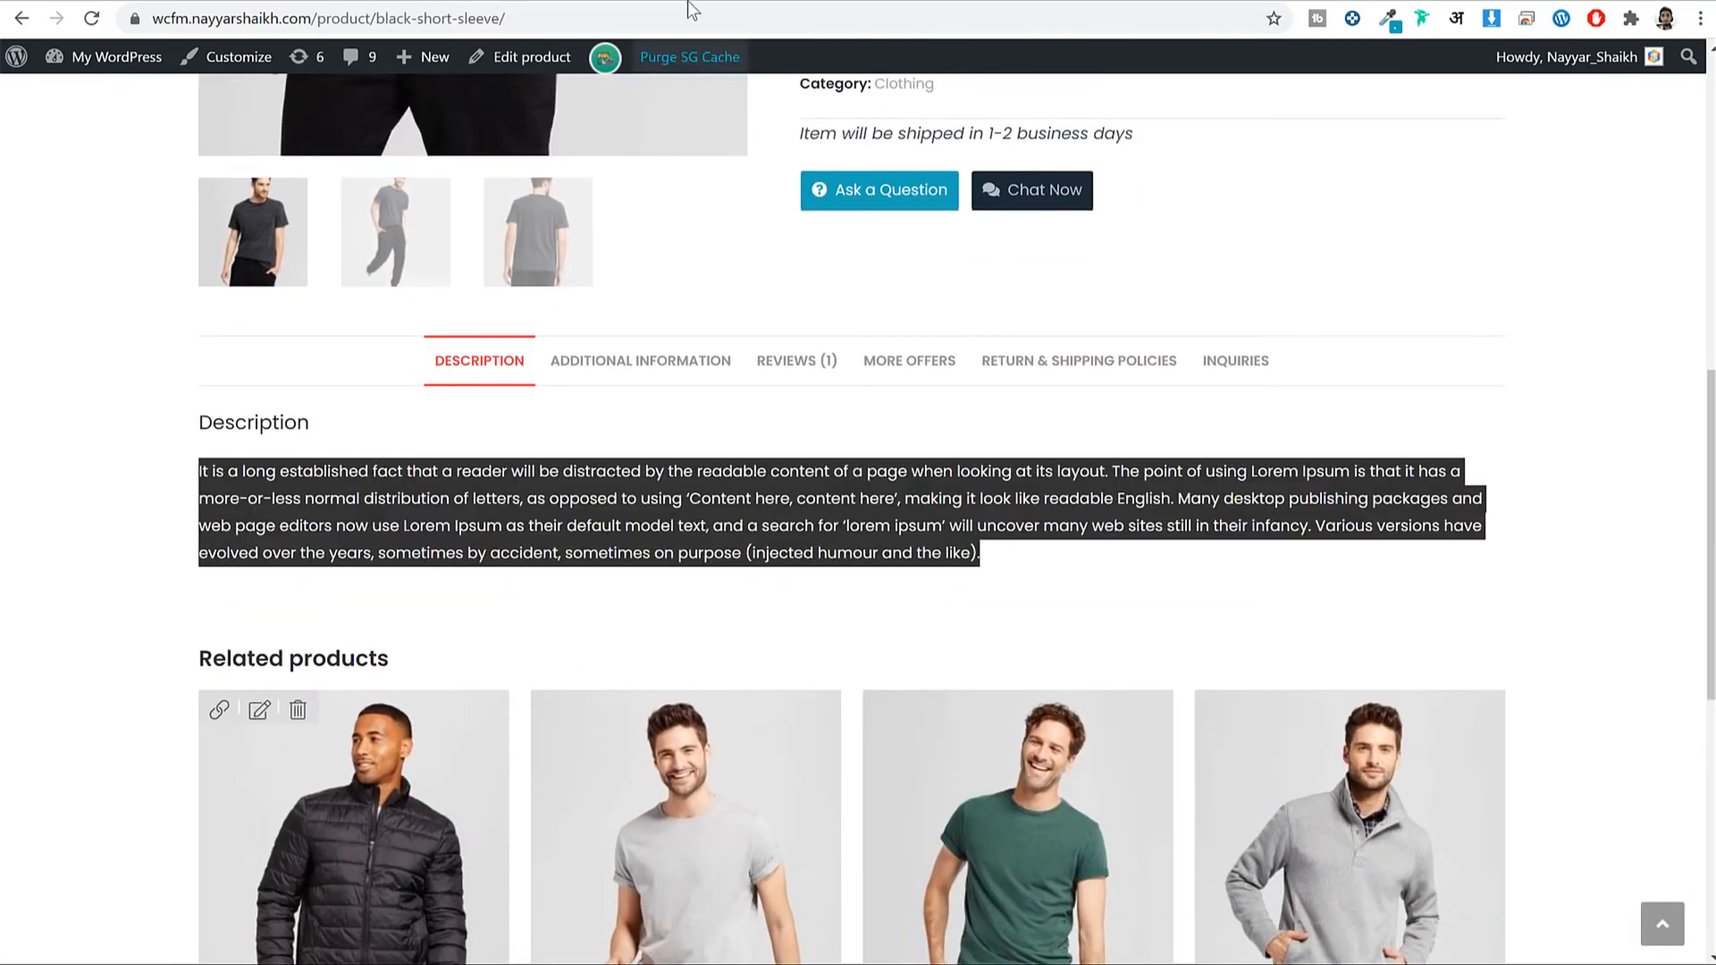
left_click(688, 2)
left_click(738, 471)
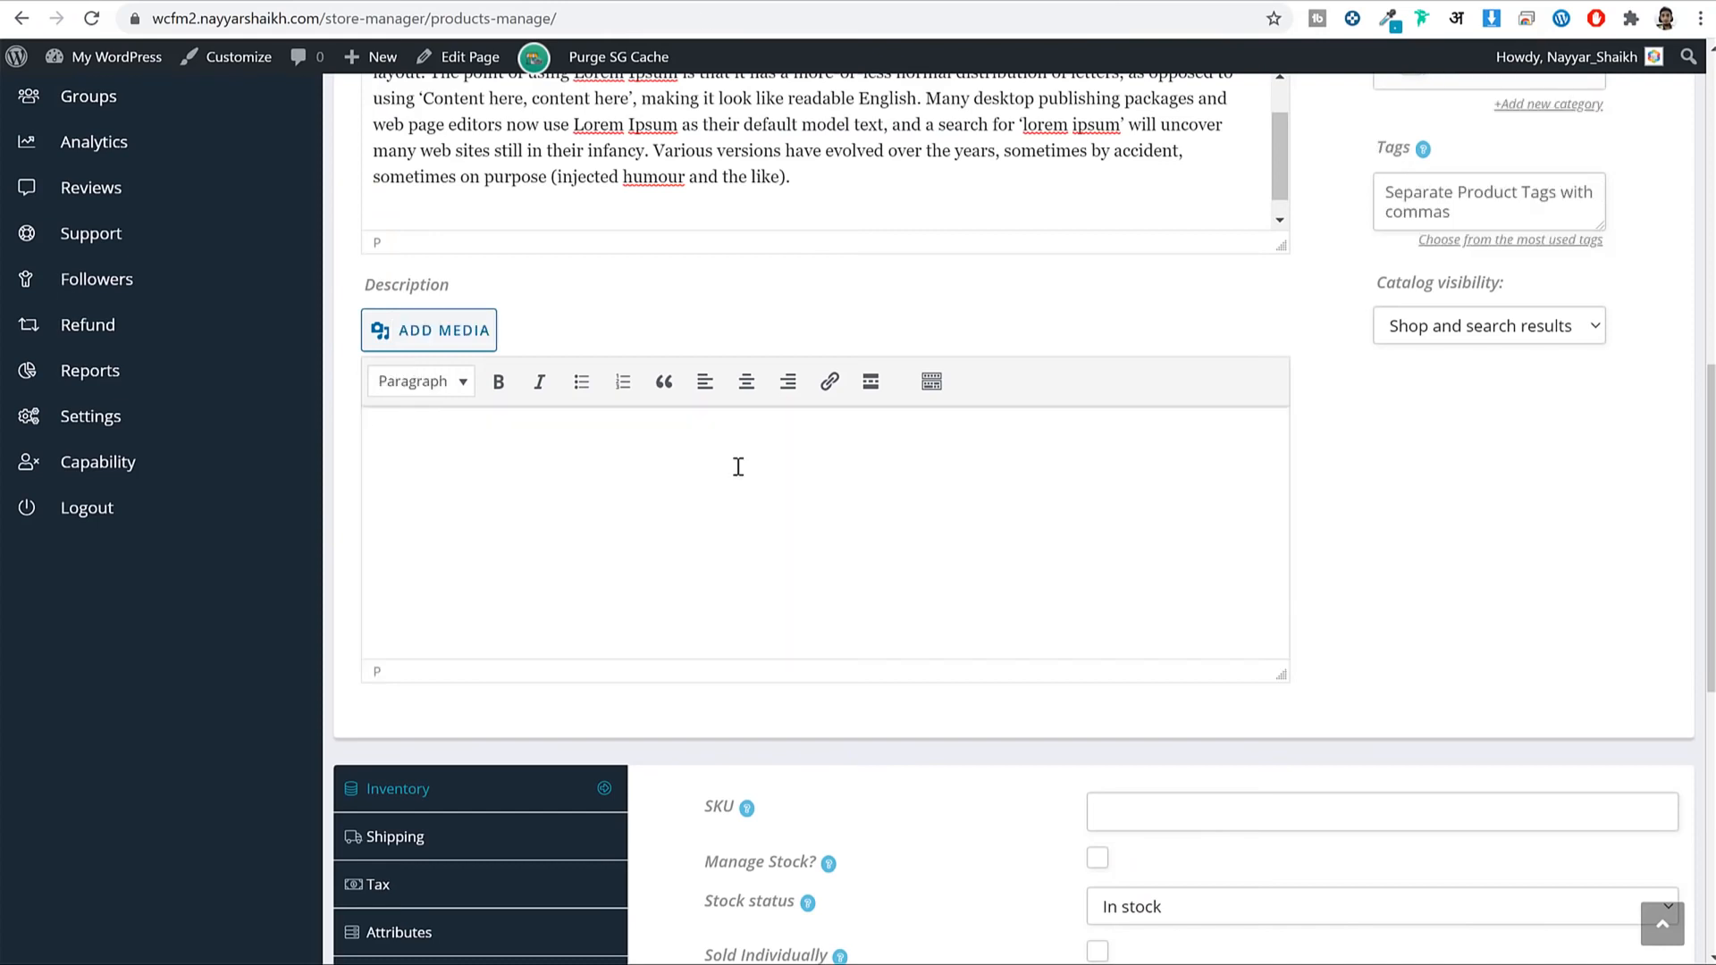
key("ctrl+v")
scroll(926, 582, "down", 10)
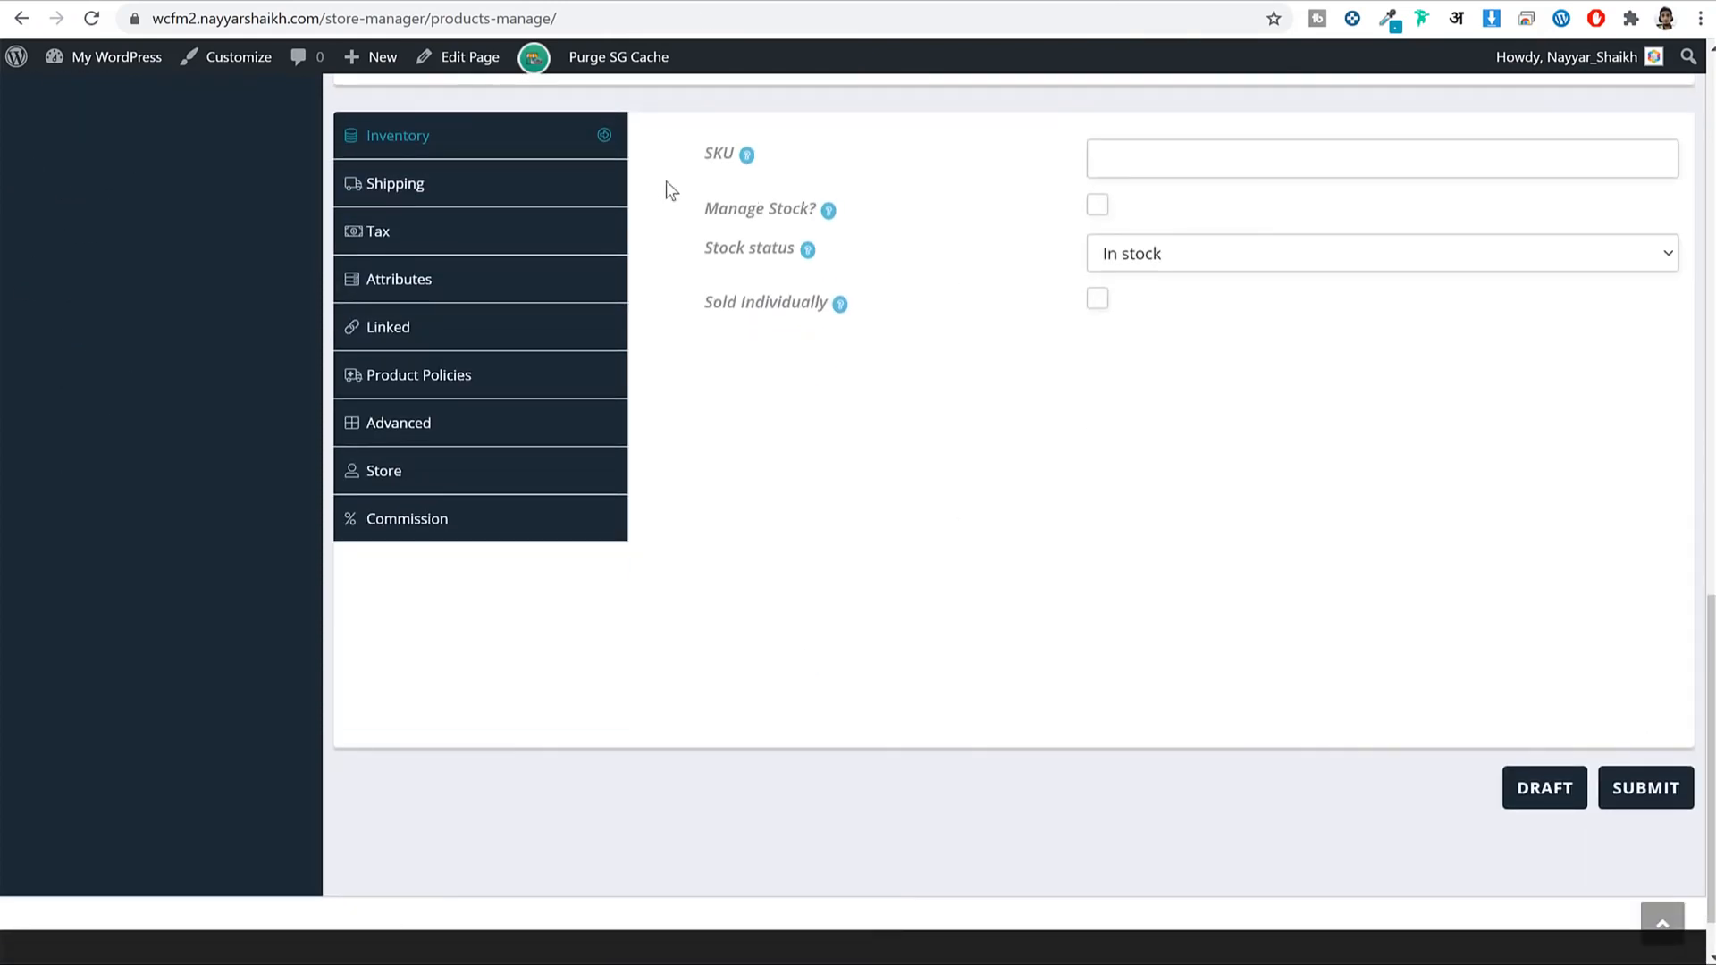
Enter SC10 as the product's SKU in the Inventory tab.
mouse_move(744, 157)
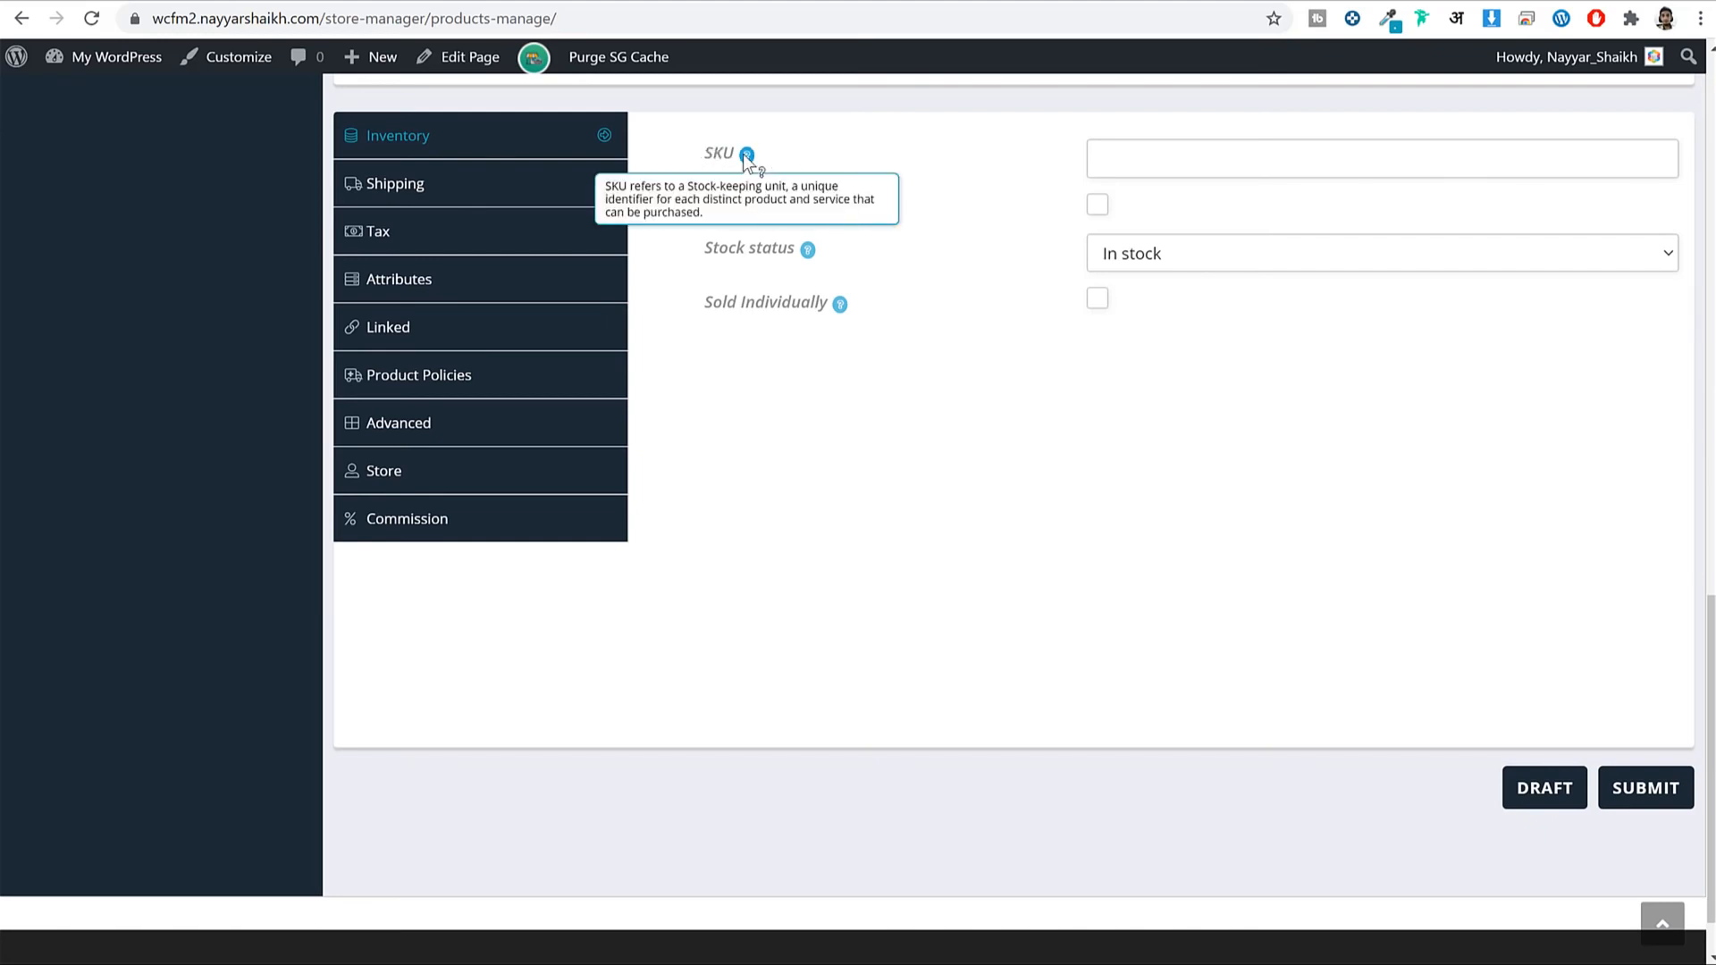
left_click(1106, 163)
scroll(1037, 678, "up", 3)
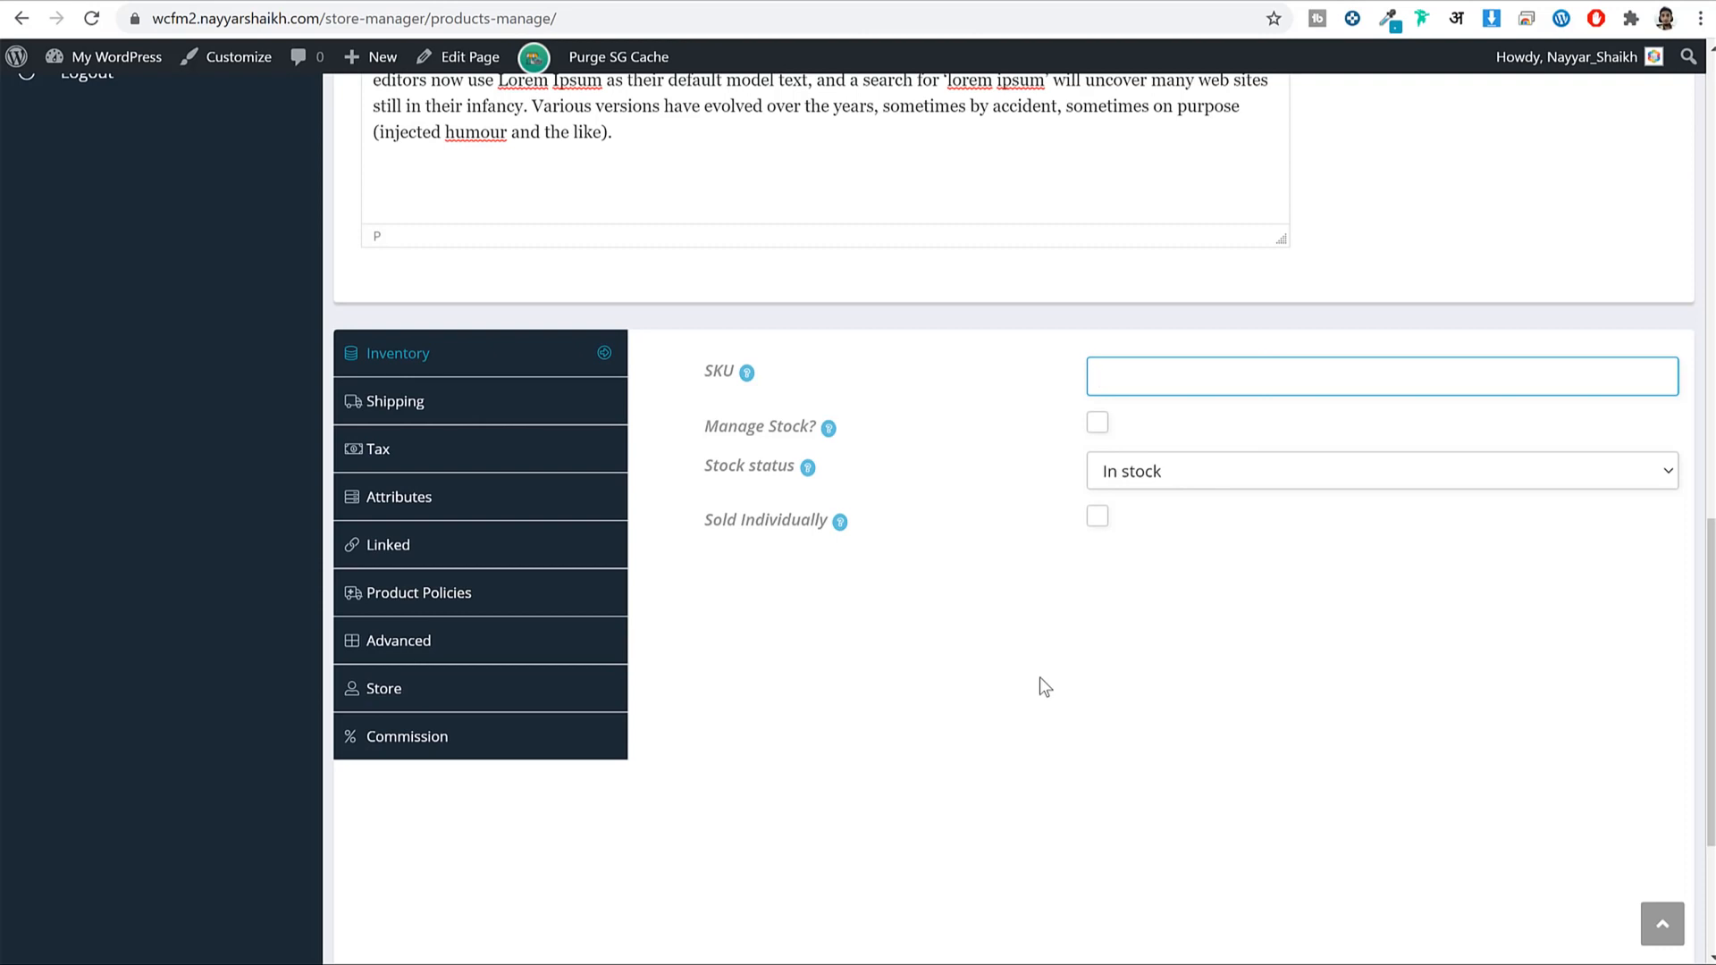
type("SC10")
left_click_drag(1064, 376, 1147, 378)
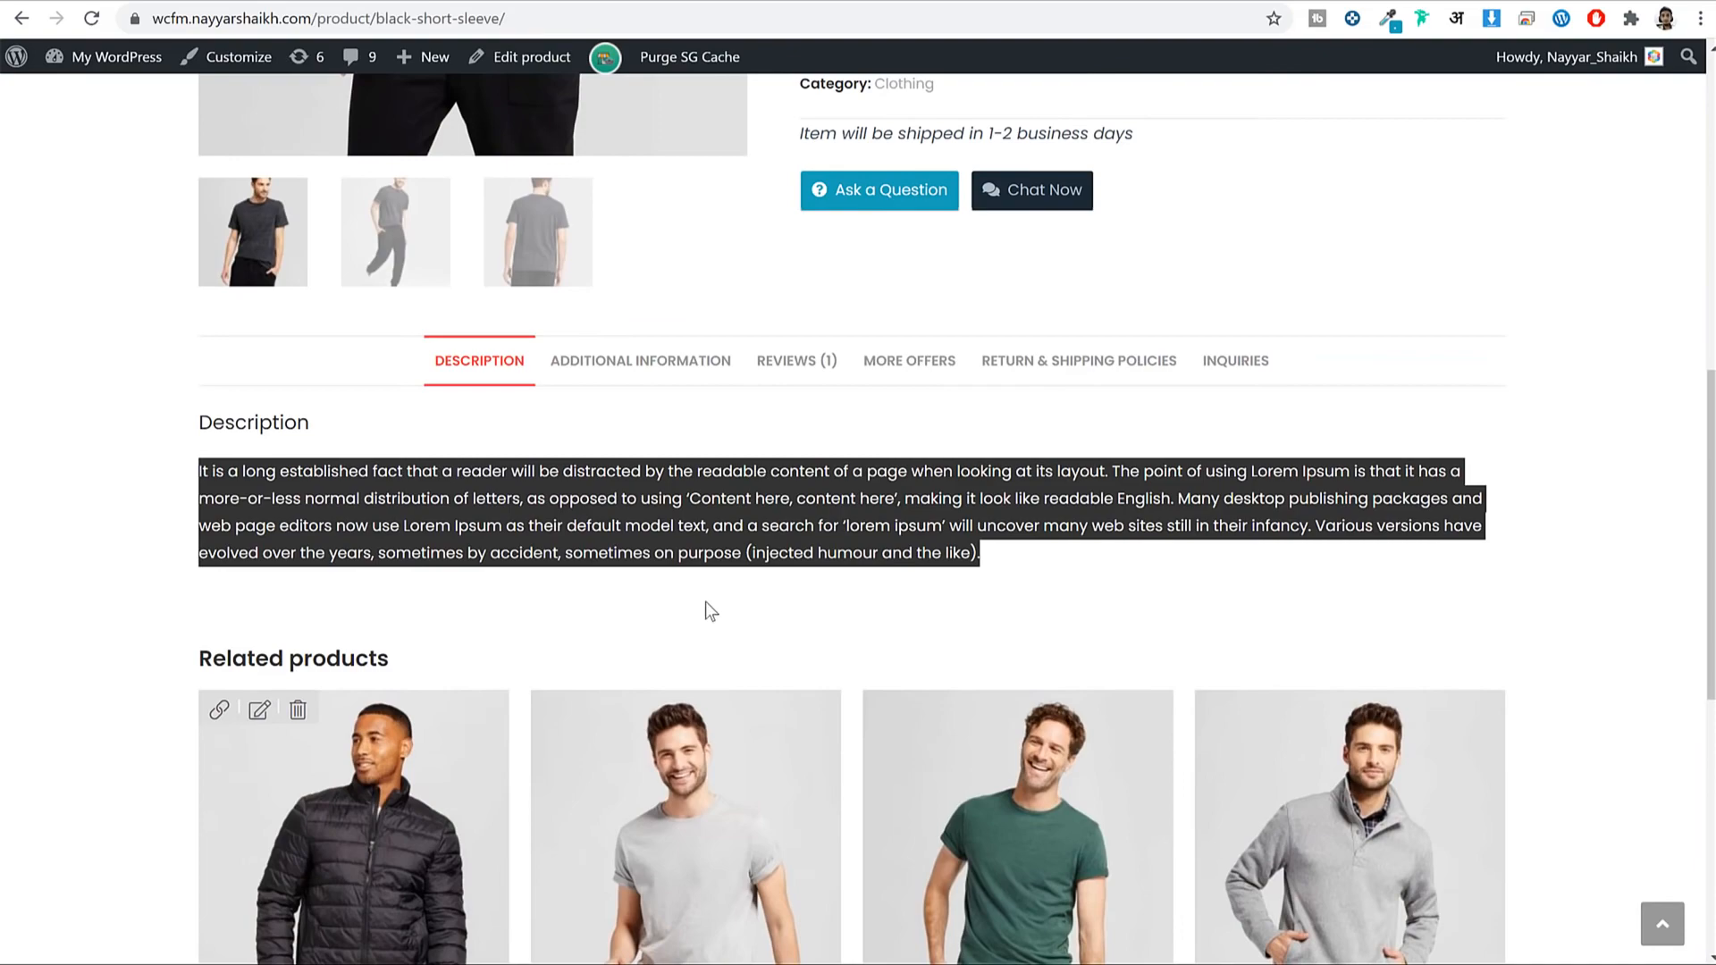
Tick Manage Stock? and change Stock Qty from 0 to 100.
scroll(705, 602, "up", 8)
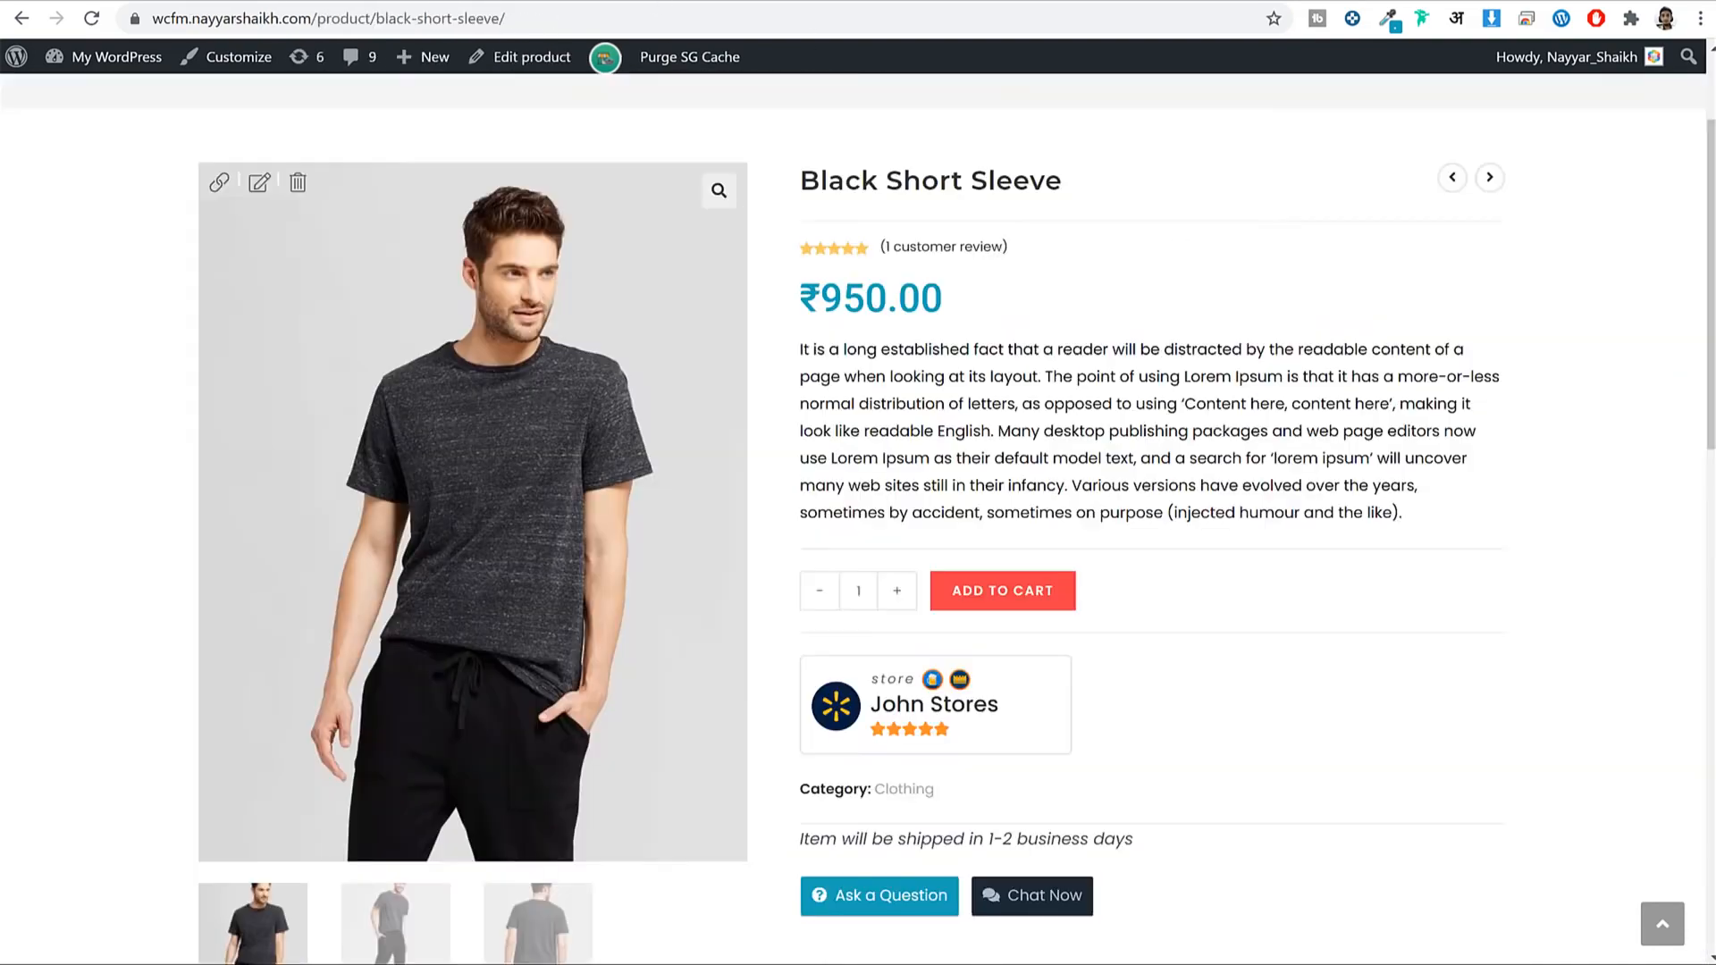
scroll(1053, 444, "down", 15)
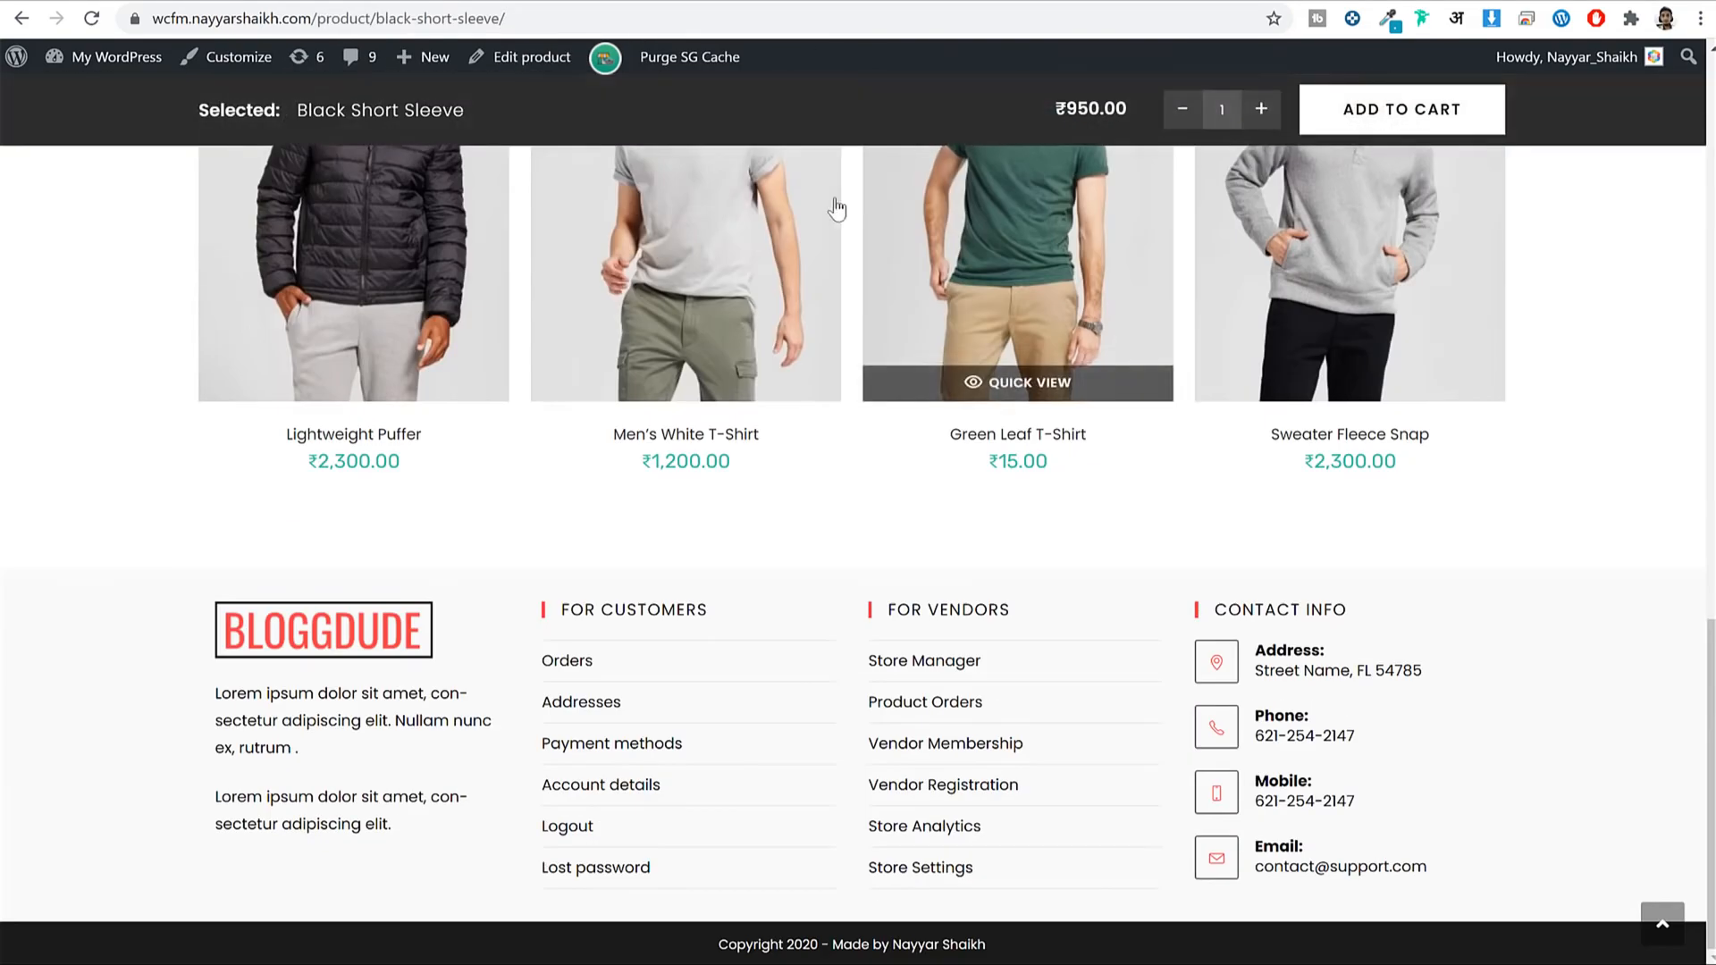
scroll(1557, 379, "up", 5)
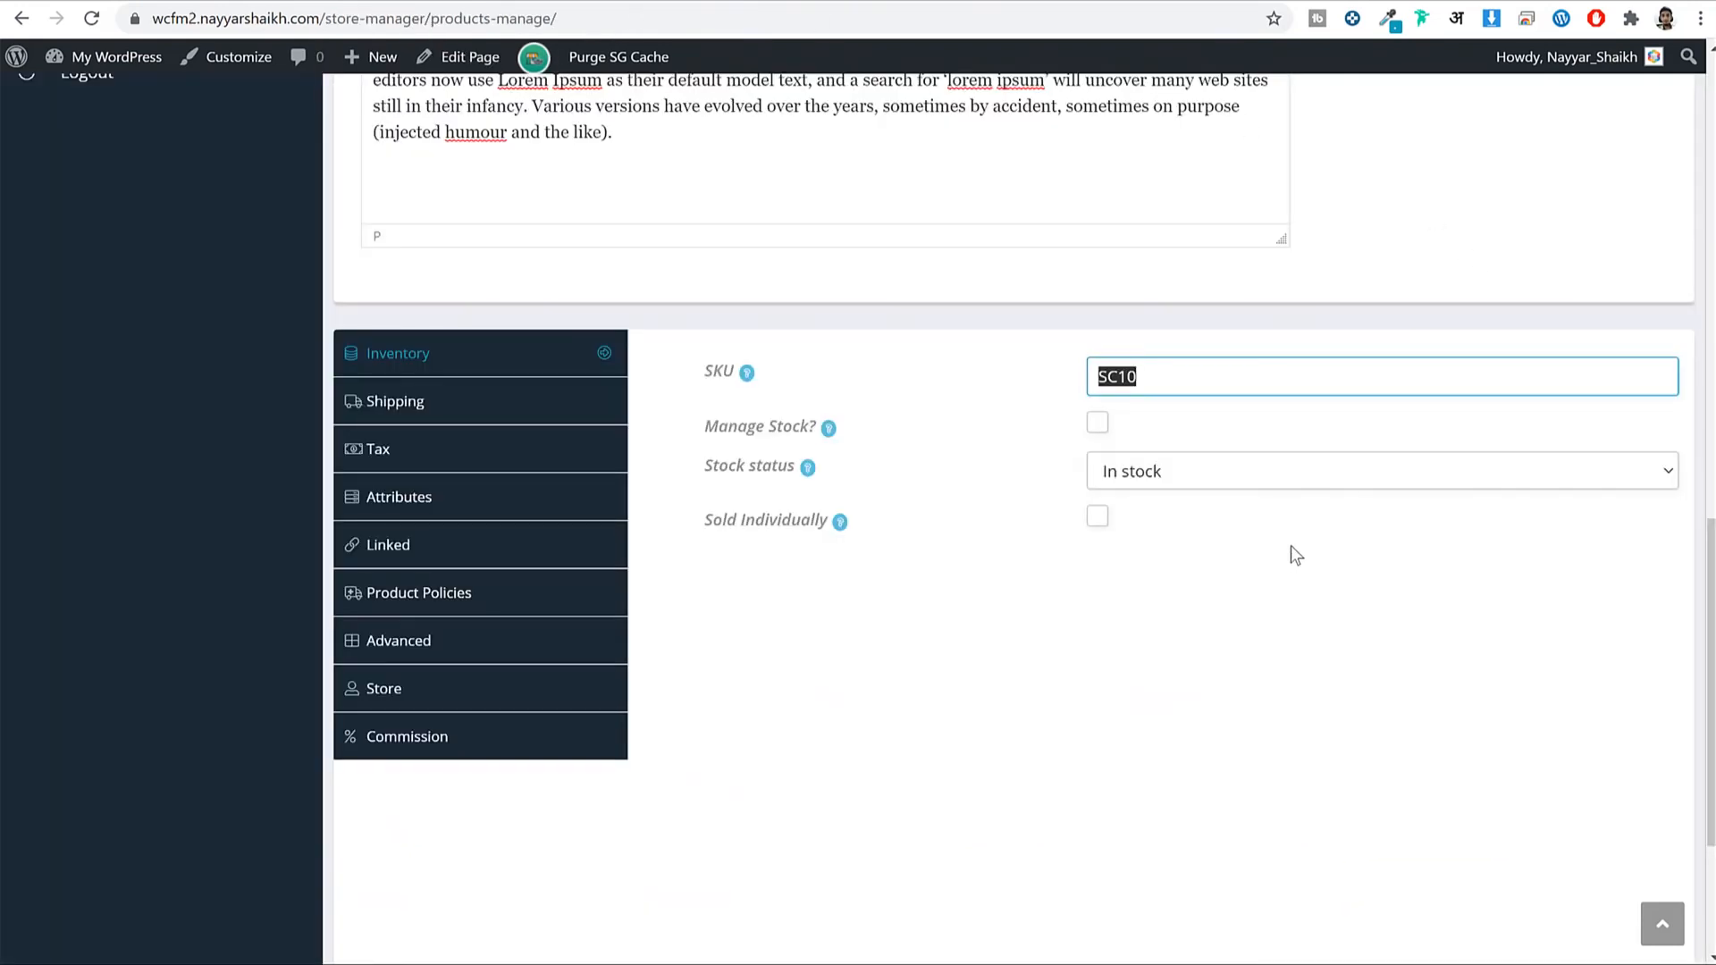
left_click(1100, 423)
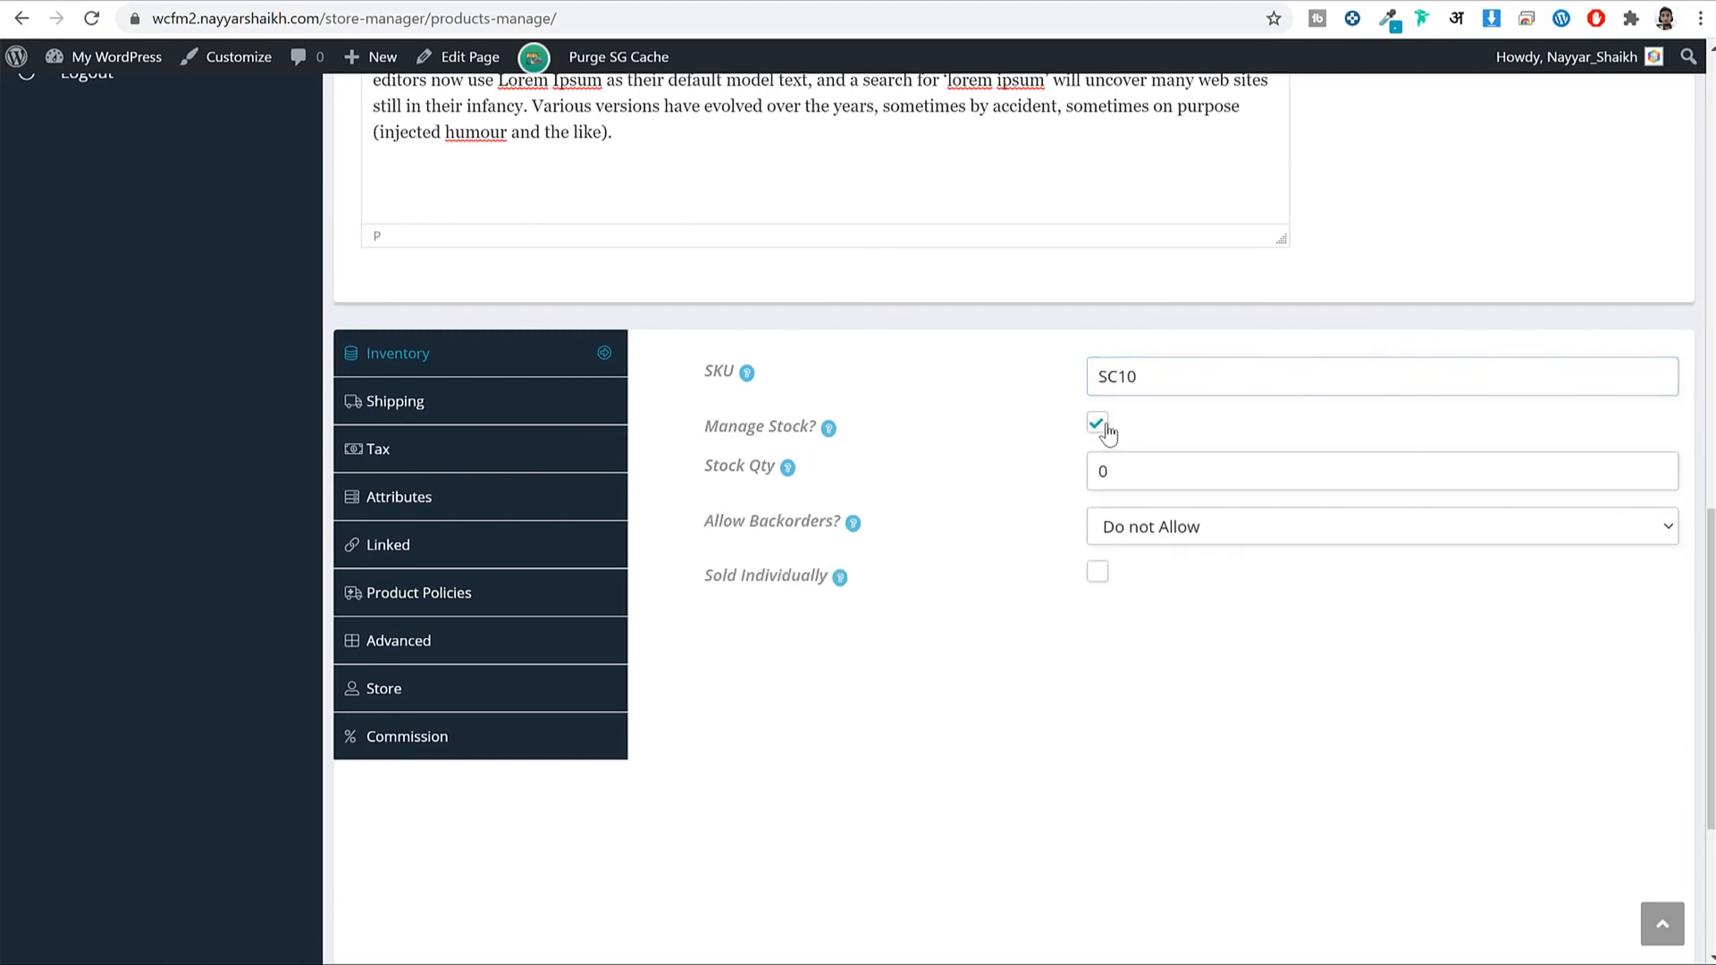
double_click(1161, 468)
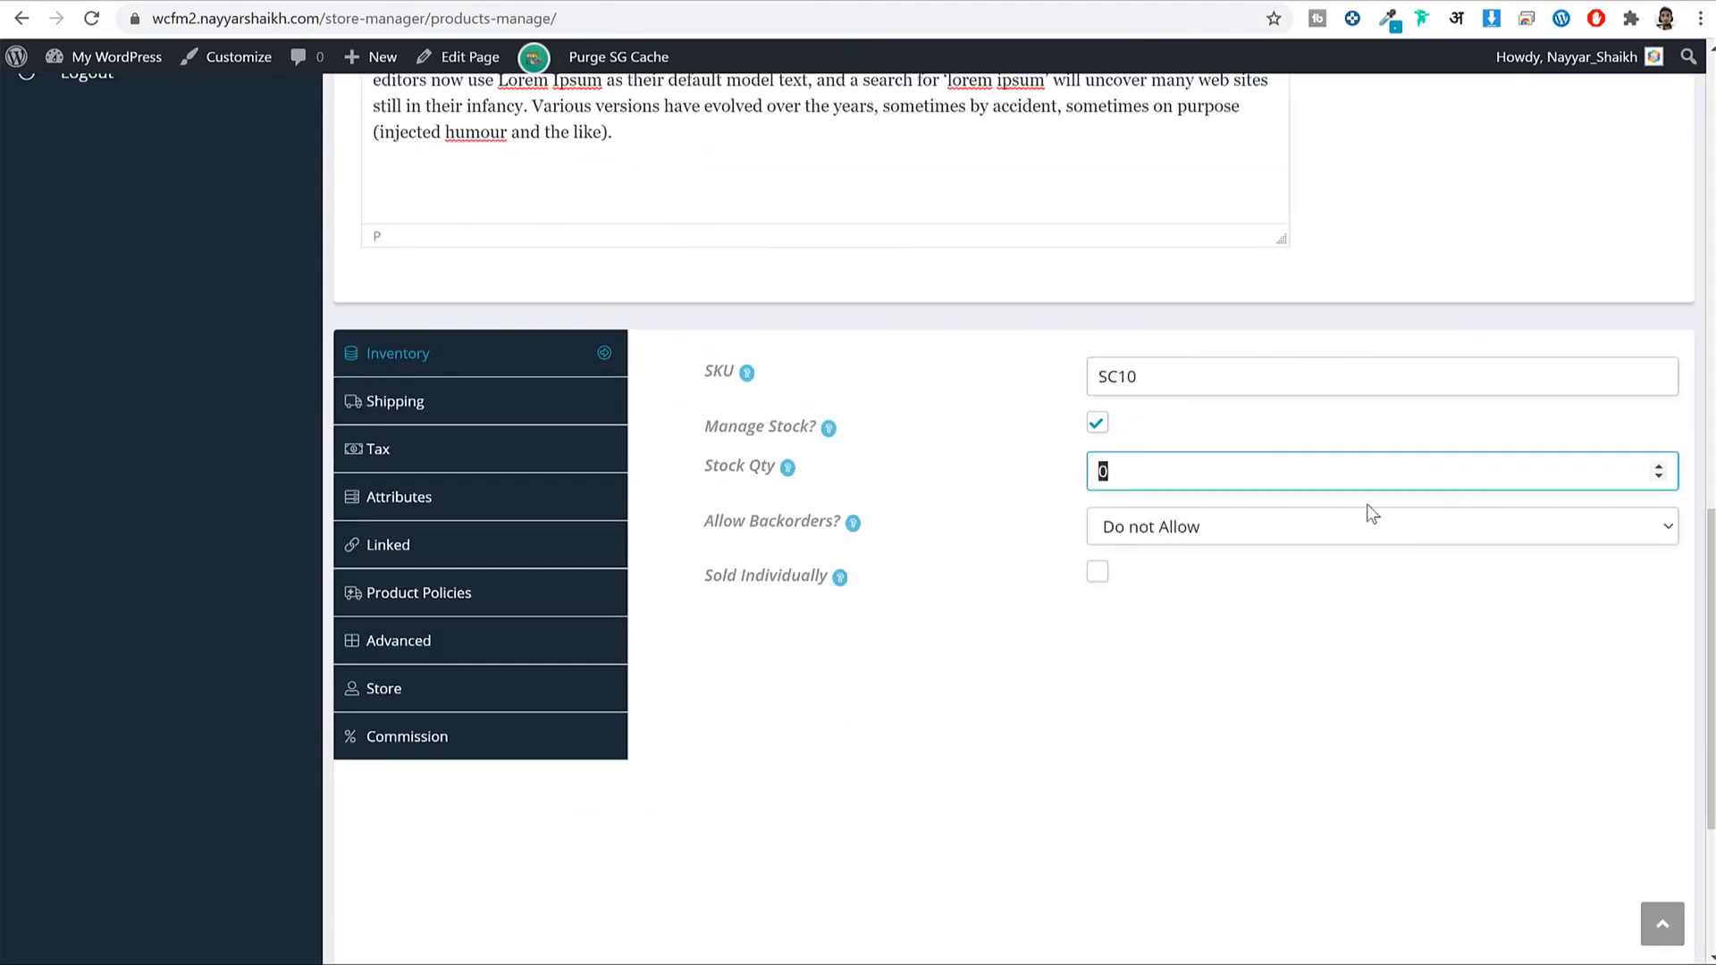
type("100")
left_click(1425, 610)
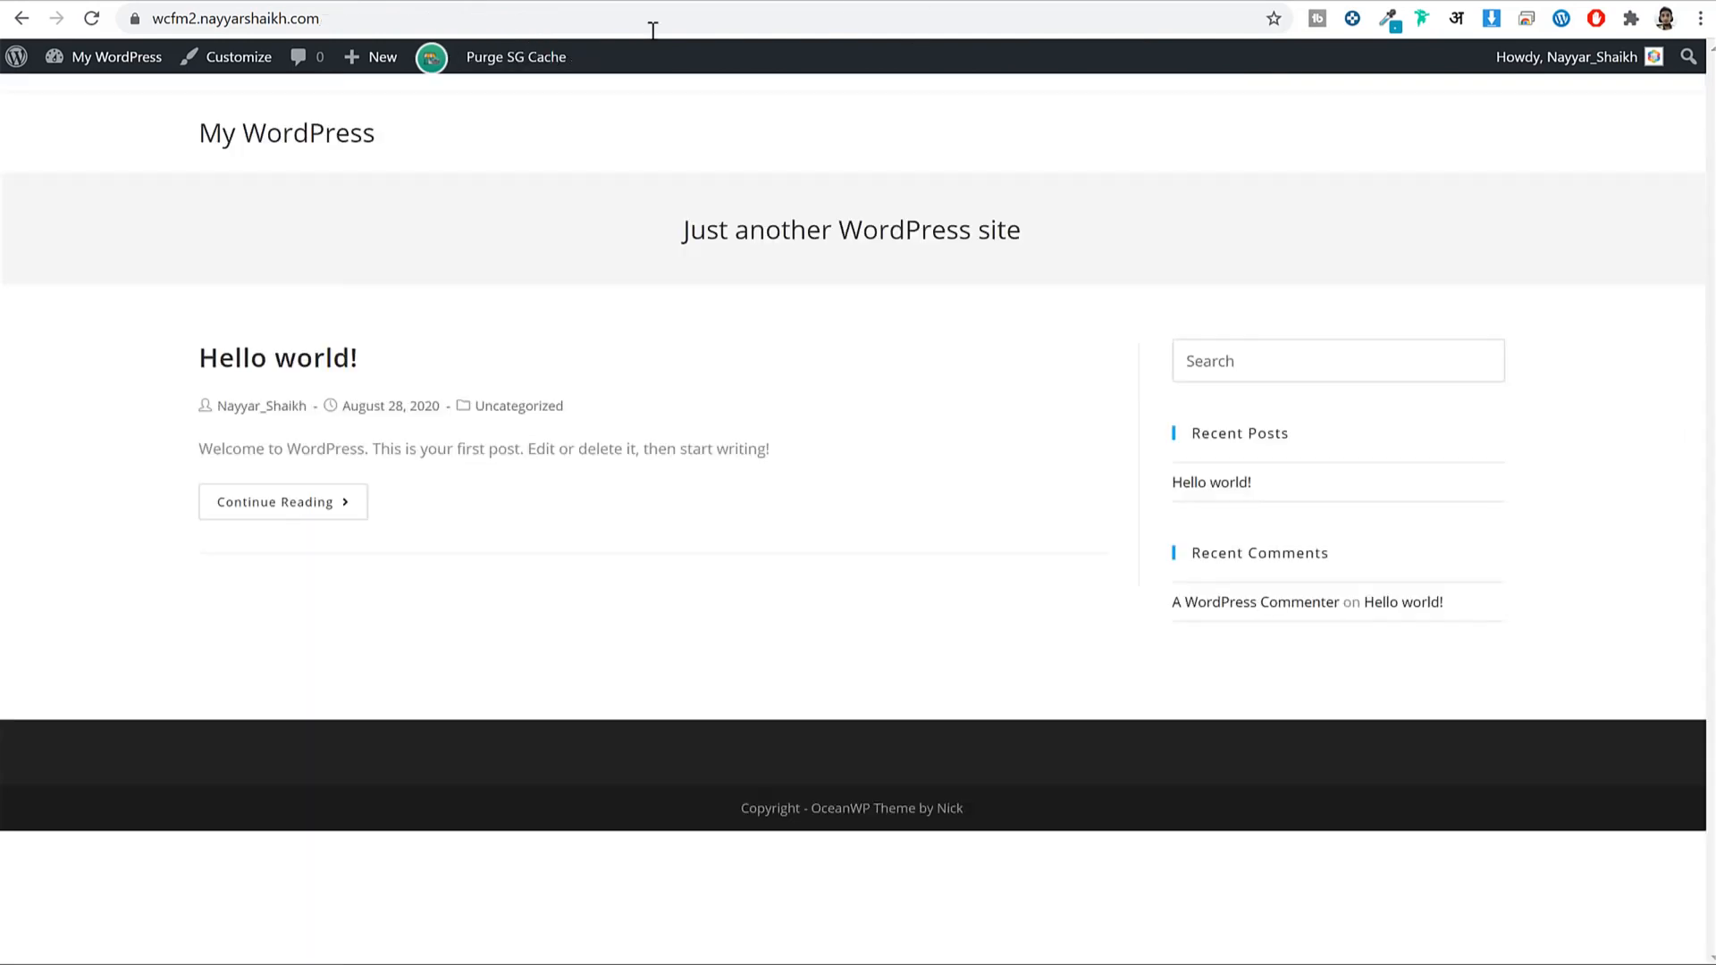
Go to WooCommerce Settings > Products > Inventory in the admin dashboard.
left_click(109, 63)
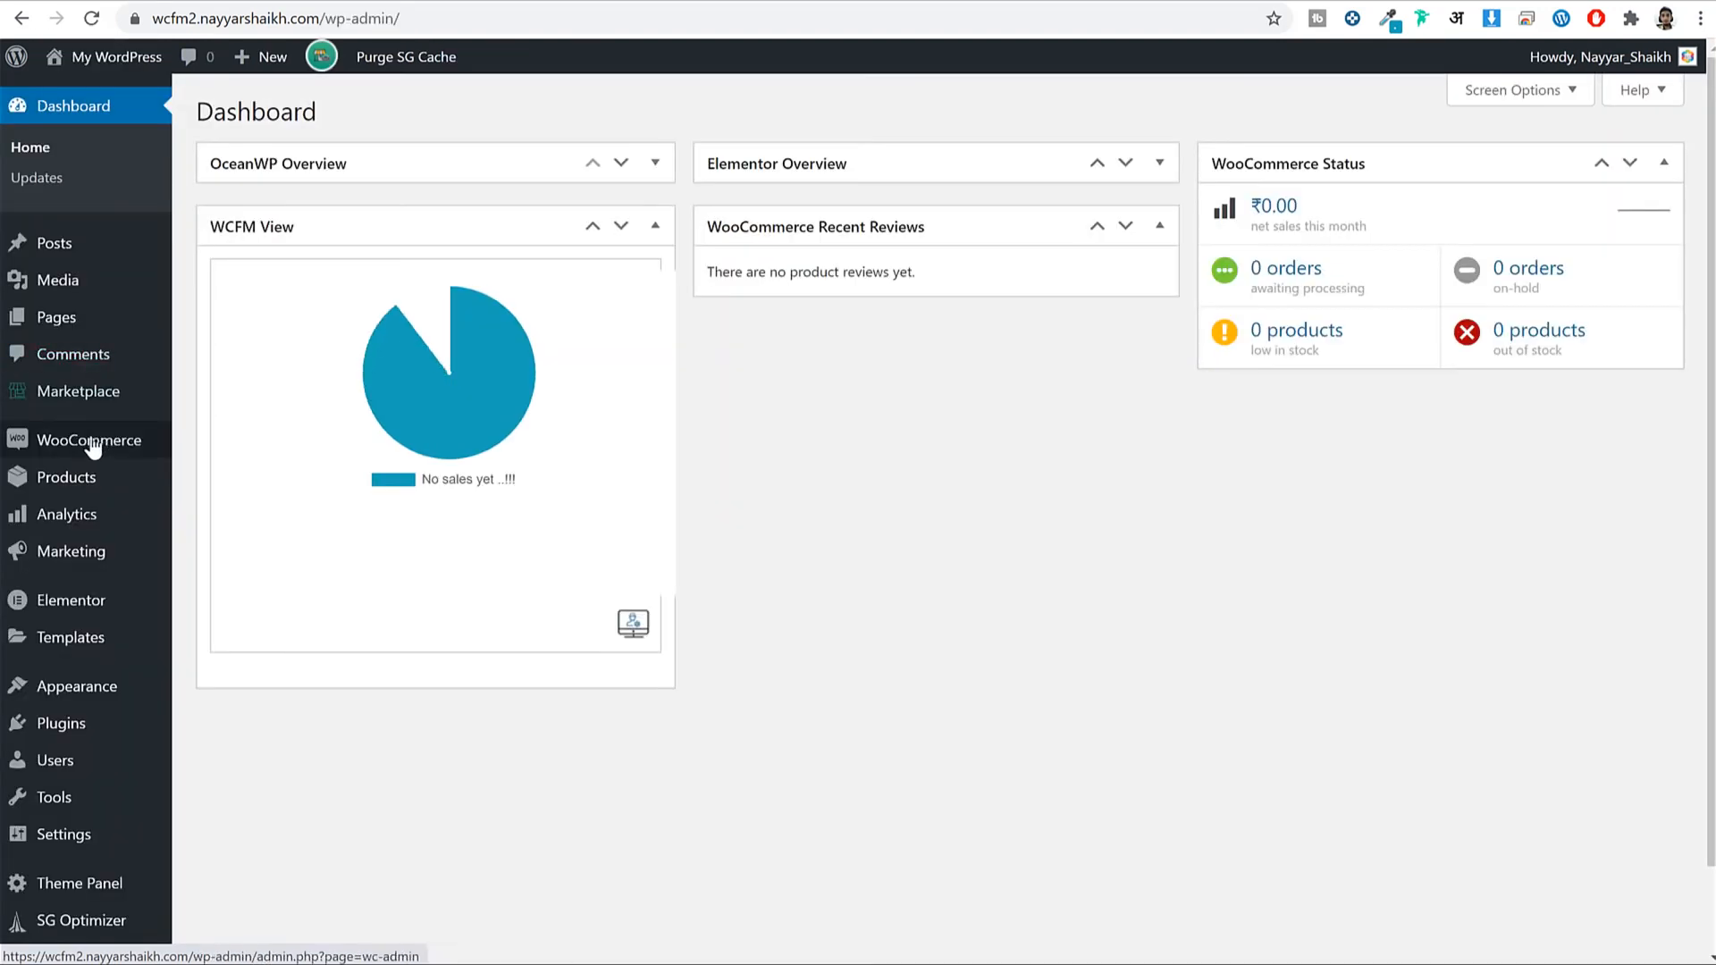
mouse_move(112, 452)
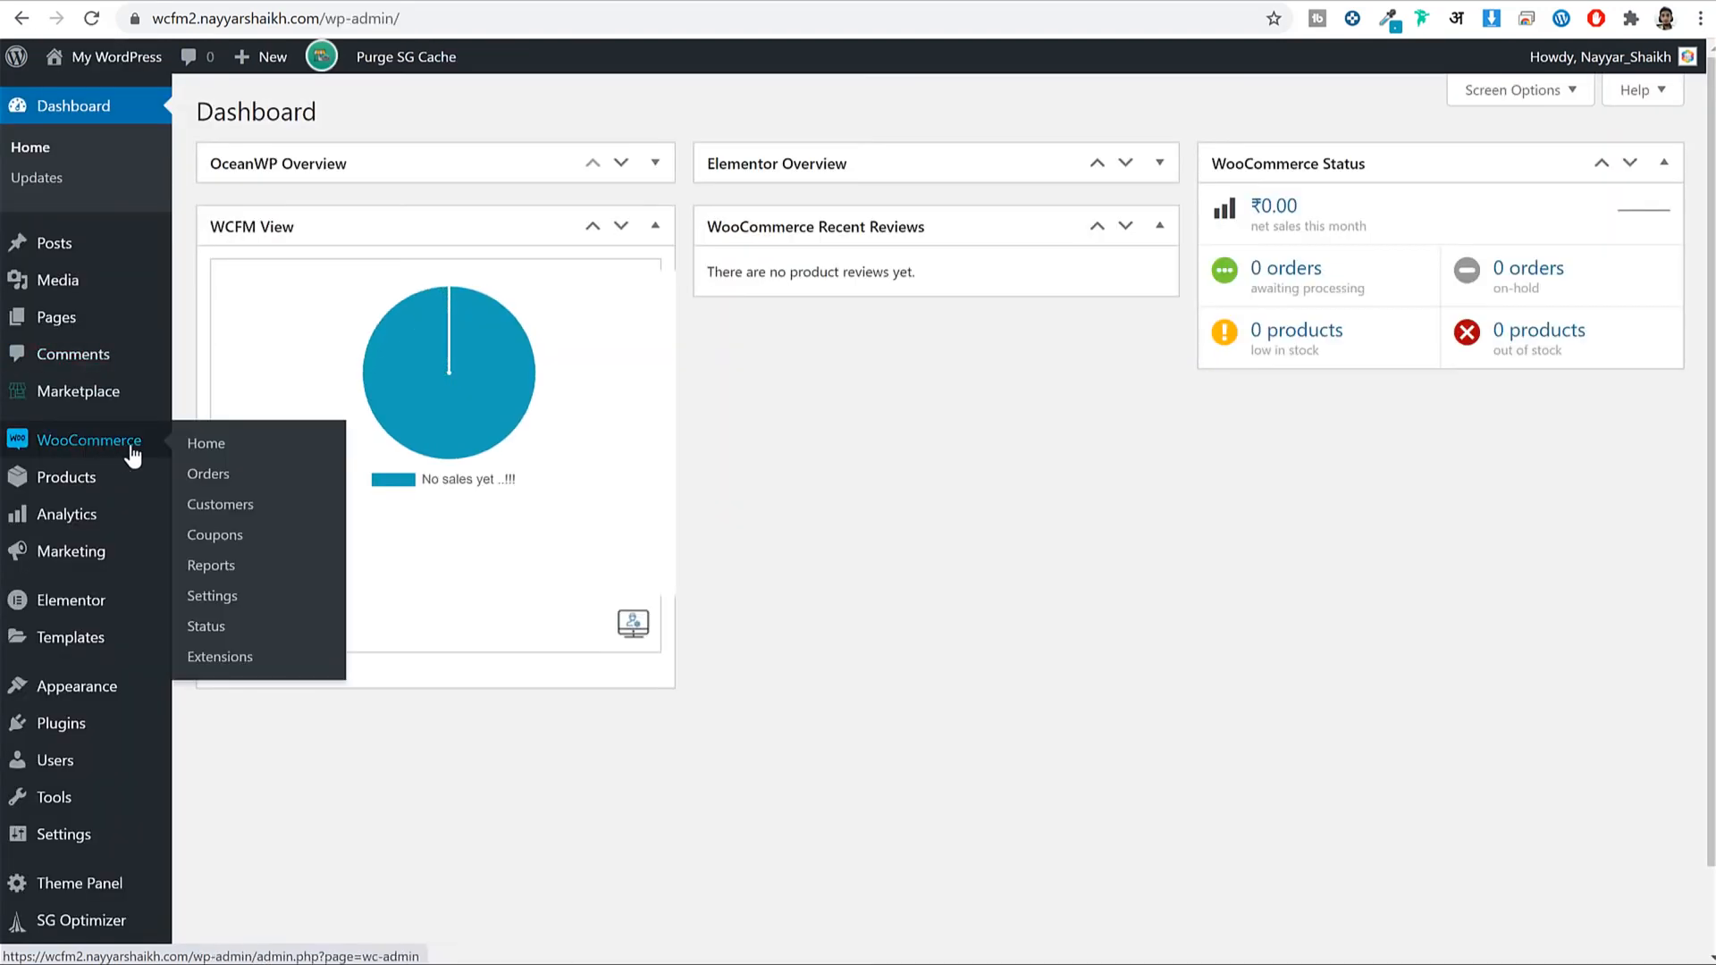
left_click(223, 599)
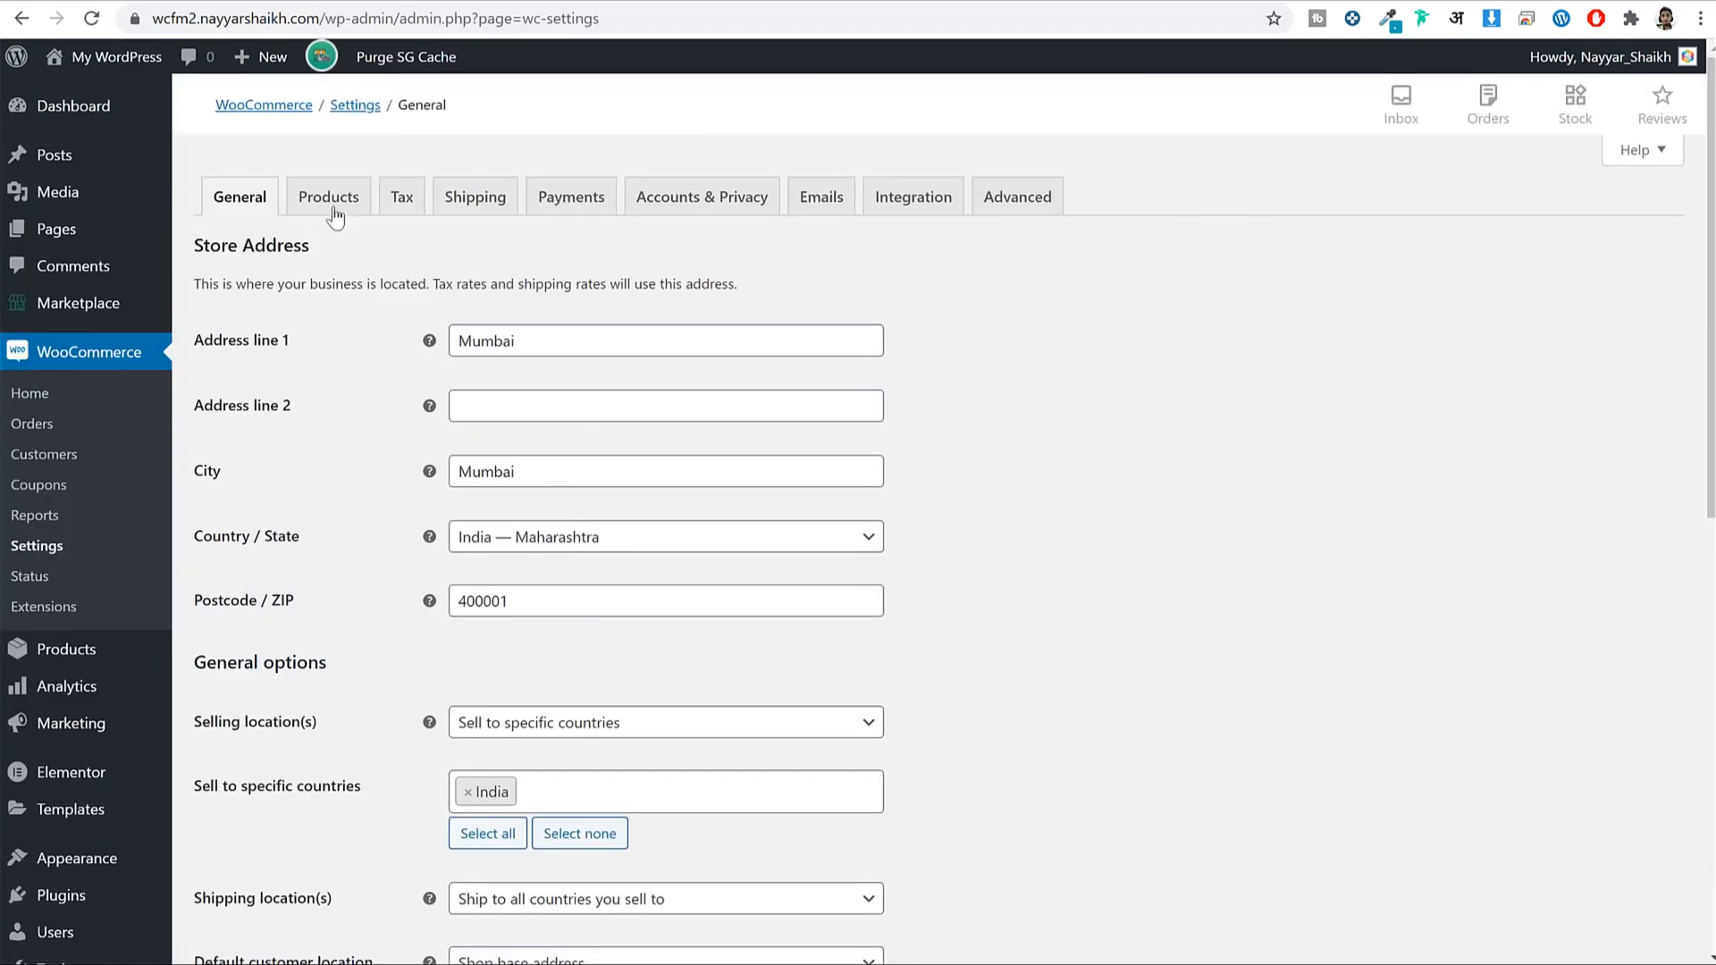
left_click(313, 209)
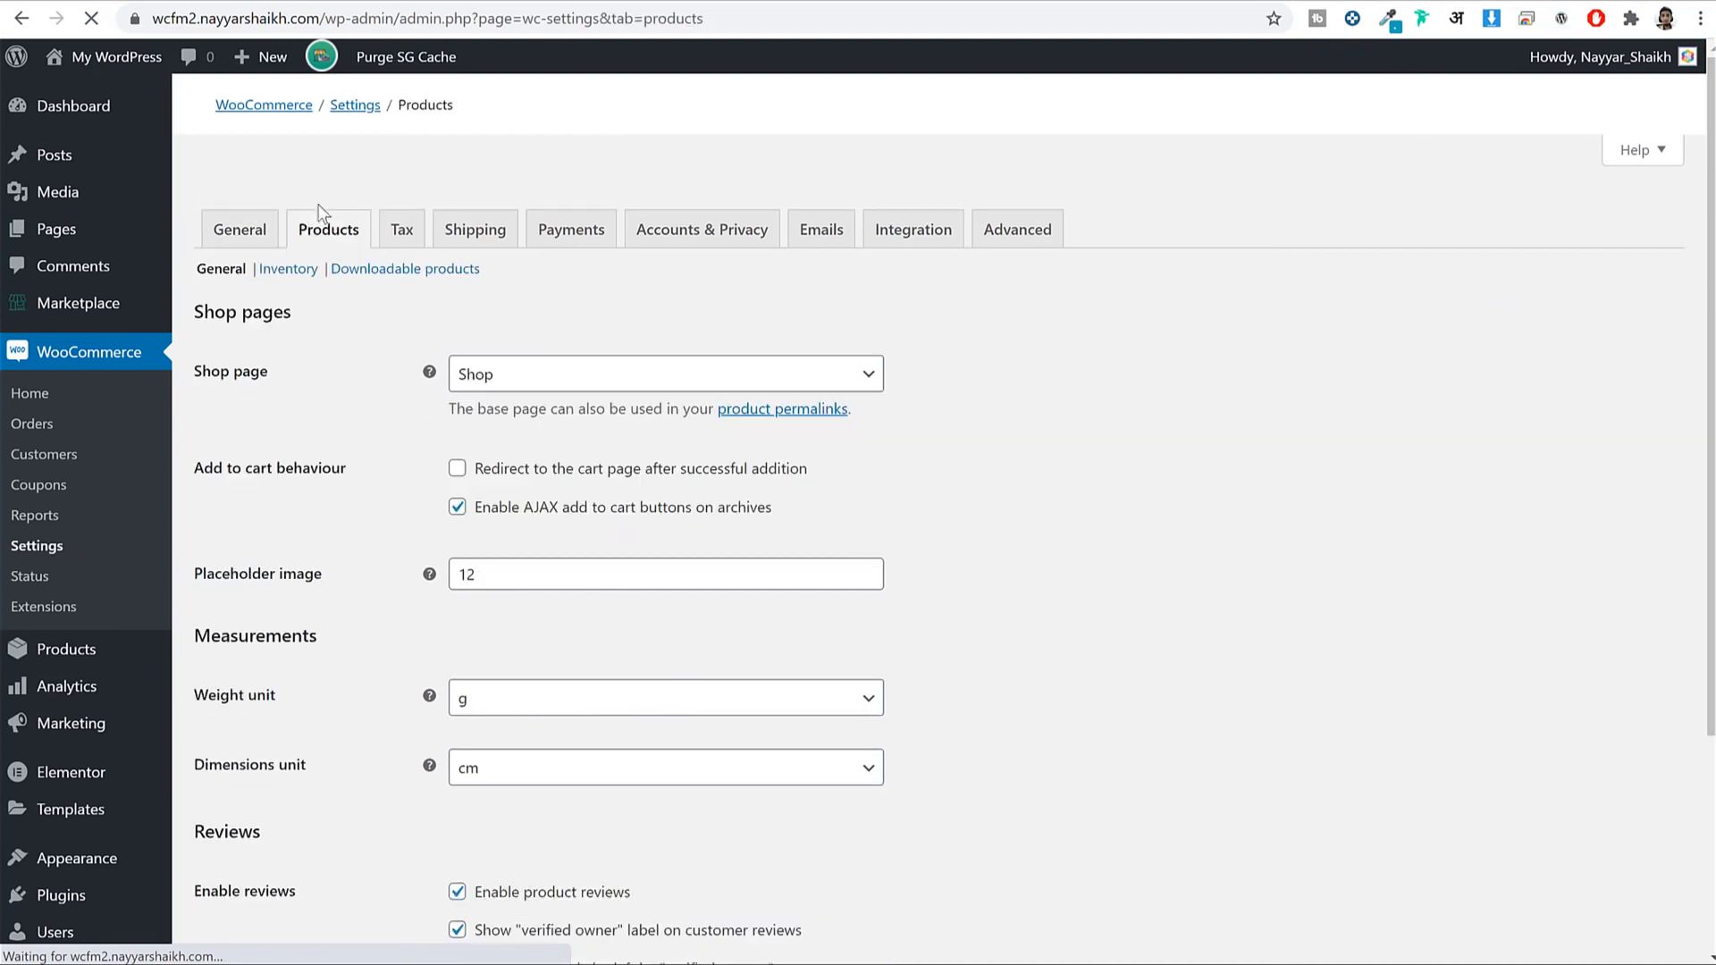
left_click(289, 250)
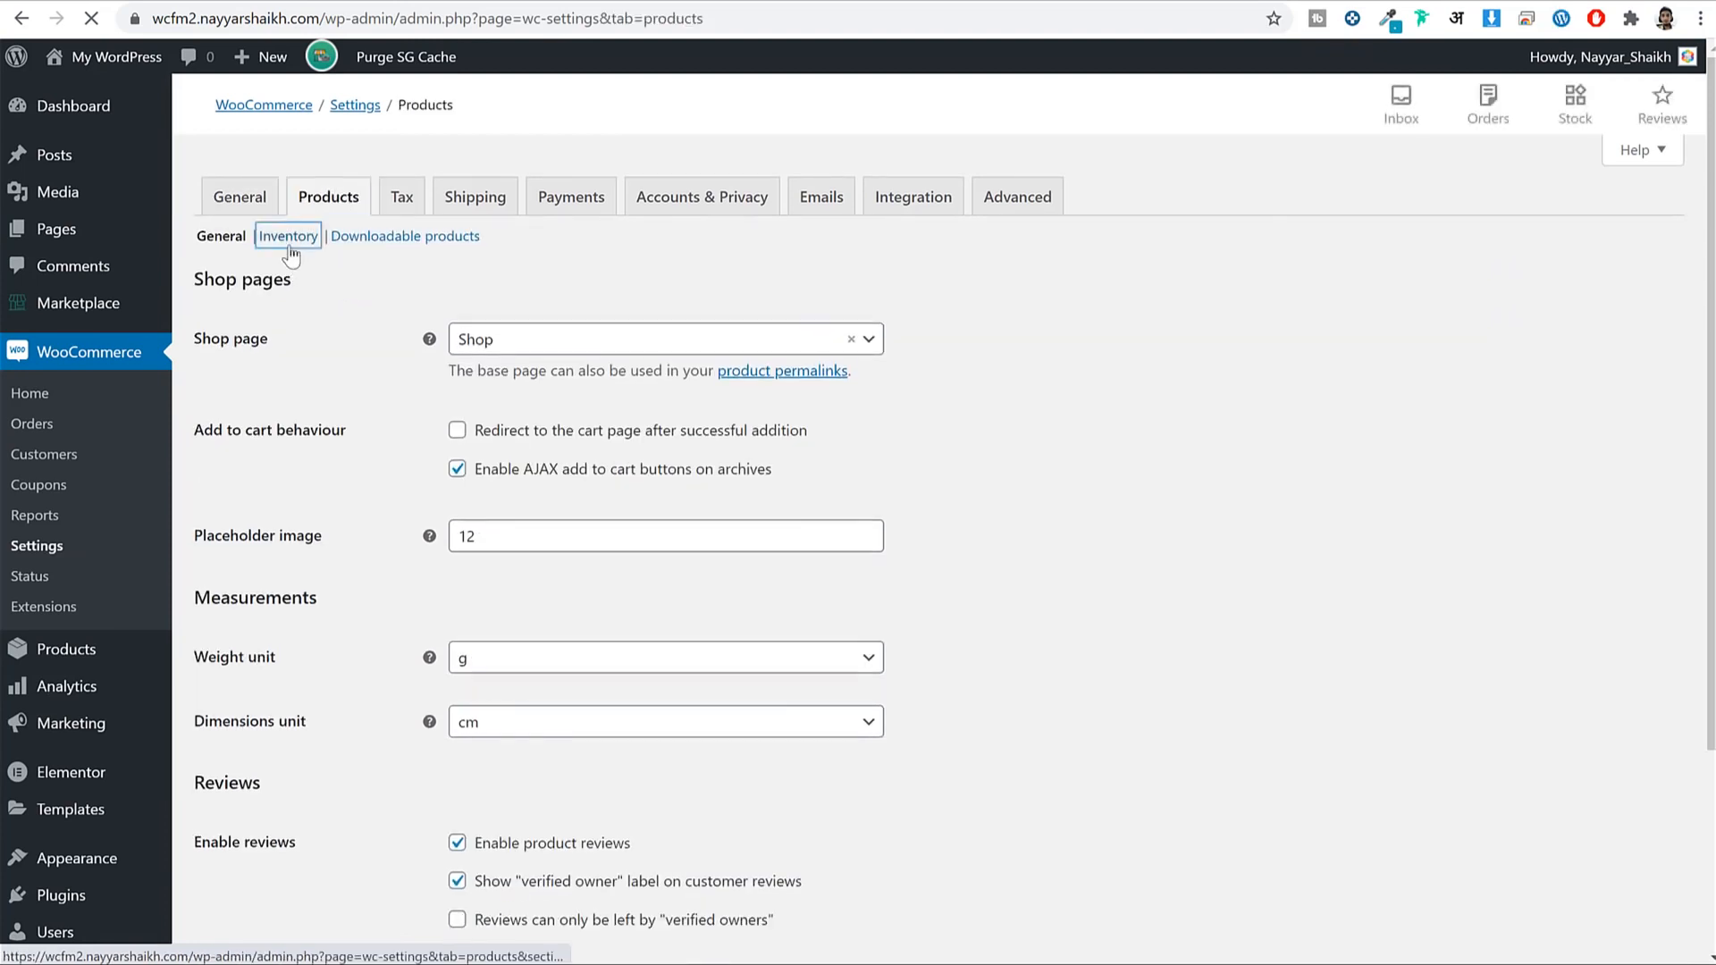
scroll(1307, 362, "down", 4)
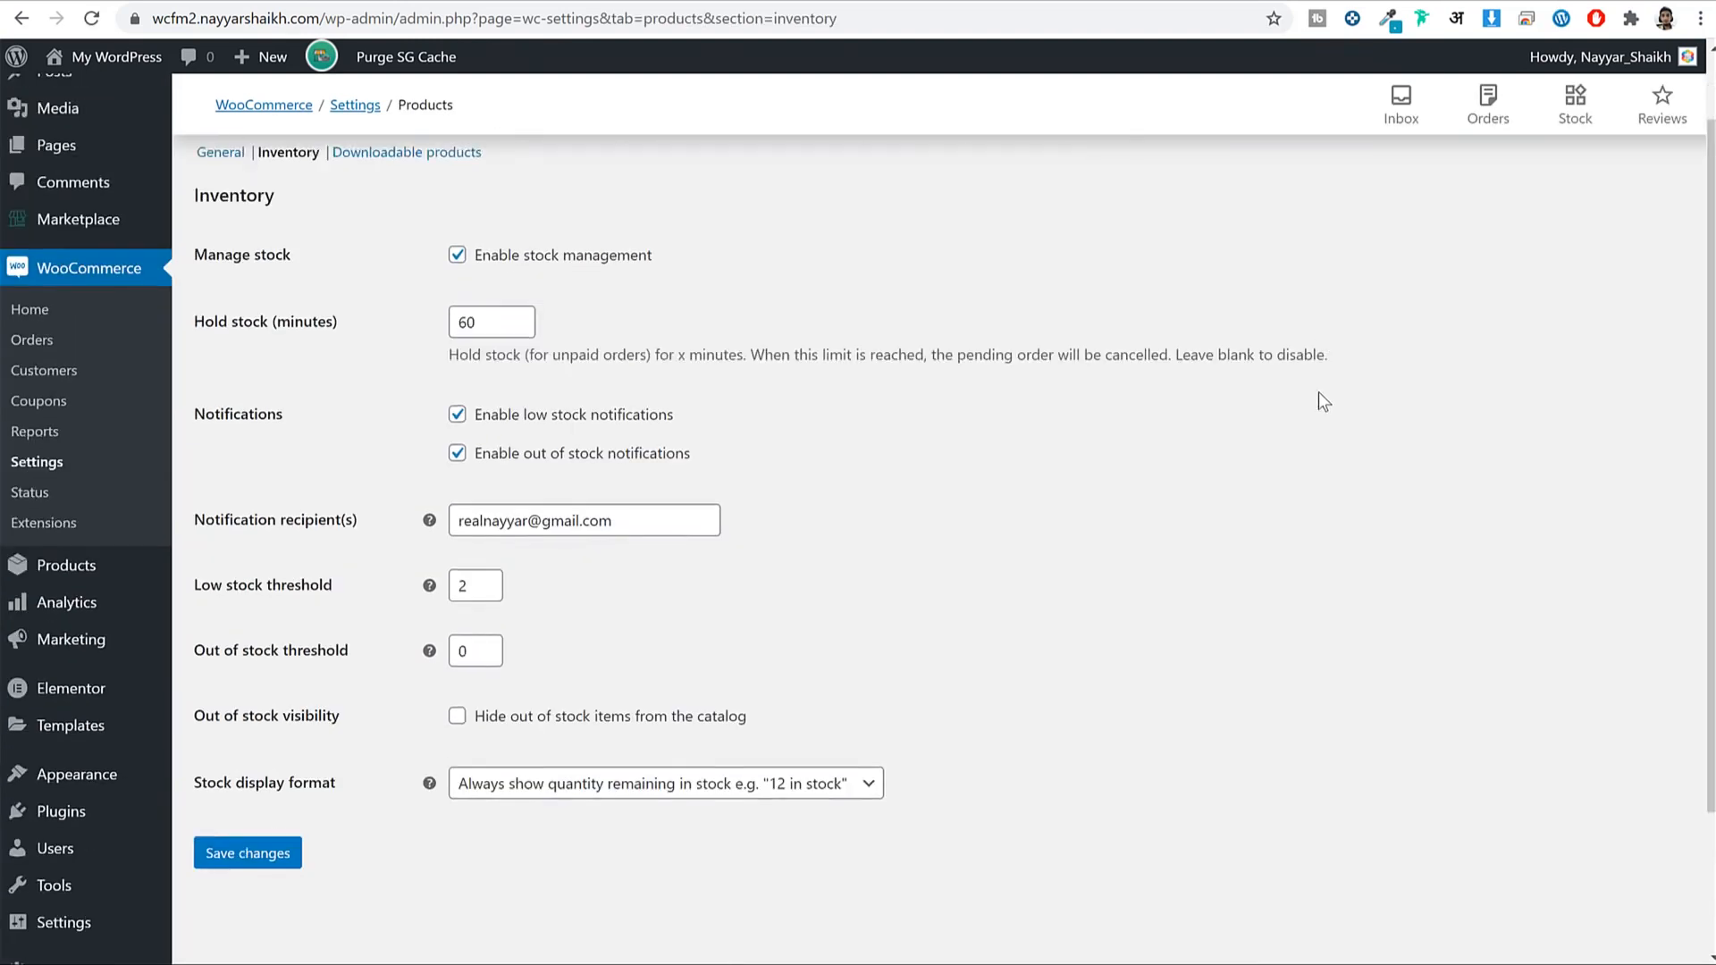
Set Low stock threshold to 5 and Out of stock threshold to 2, then save.
double_click(476, 410)
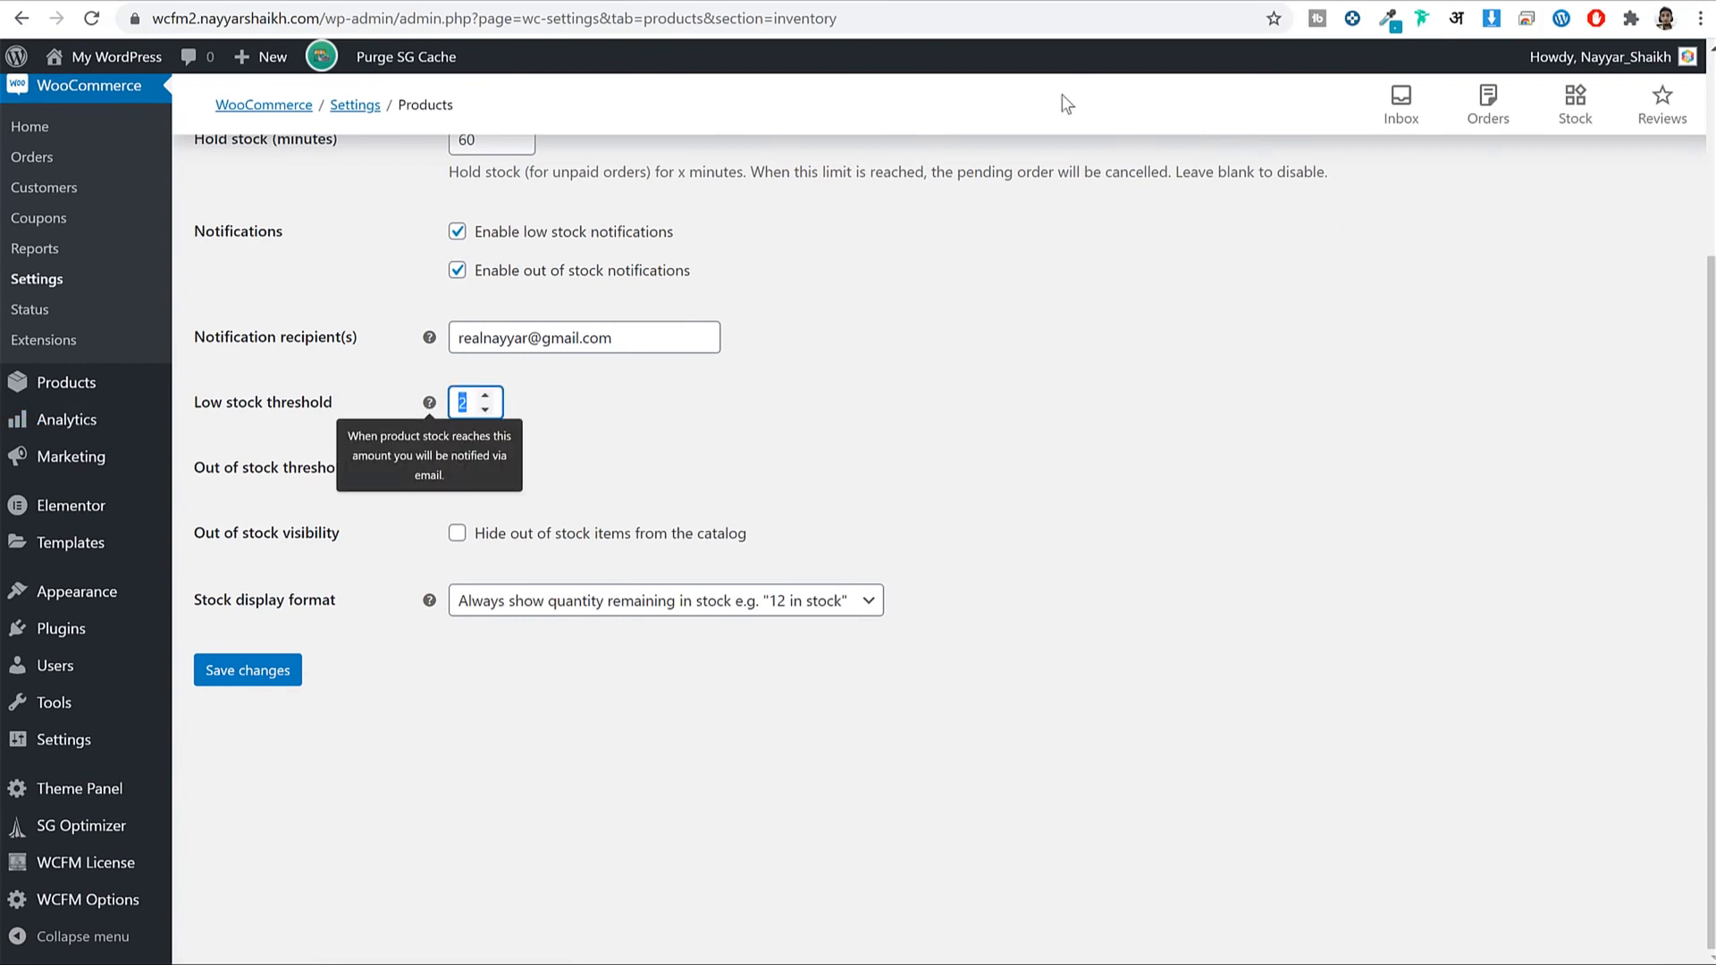
left_click(1153, 332)
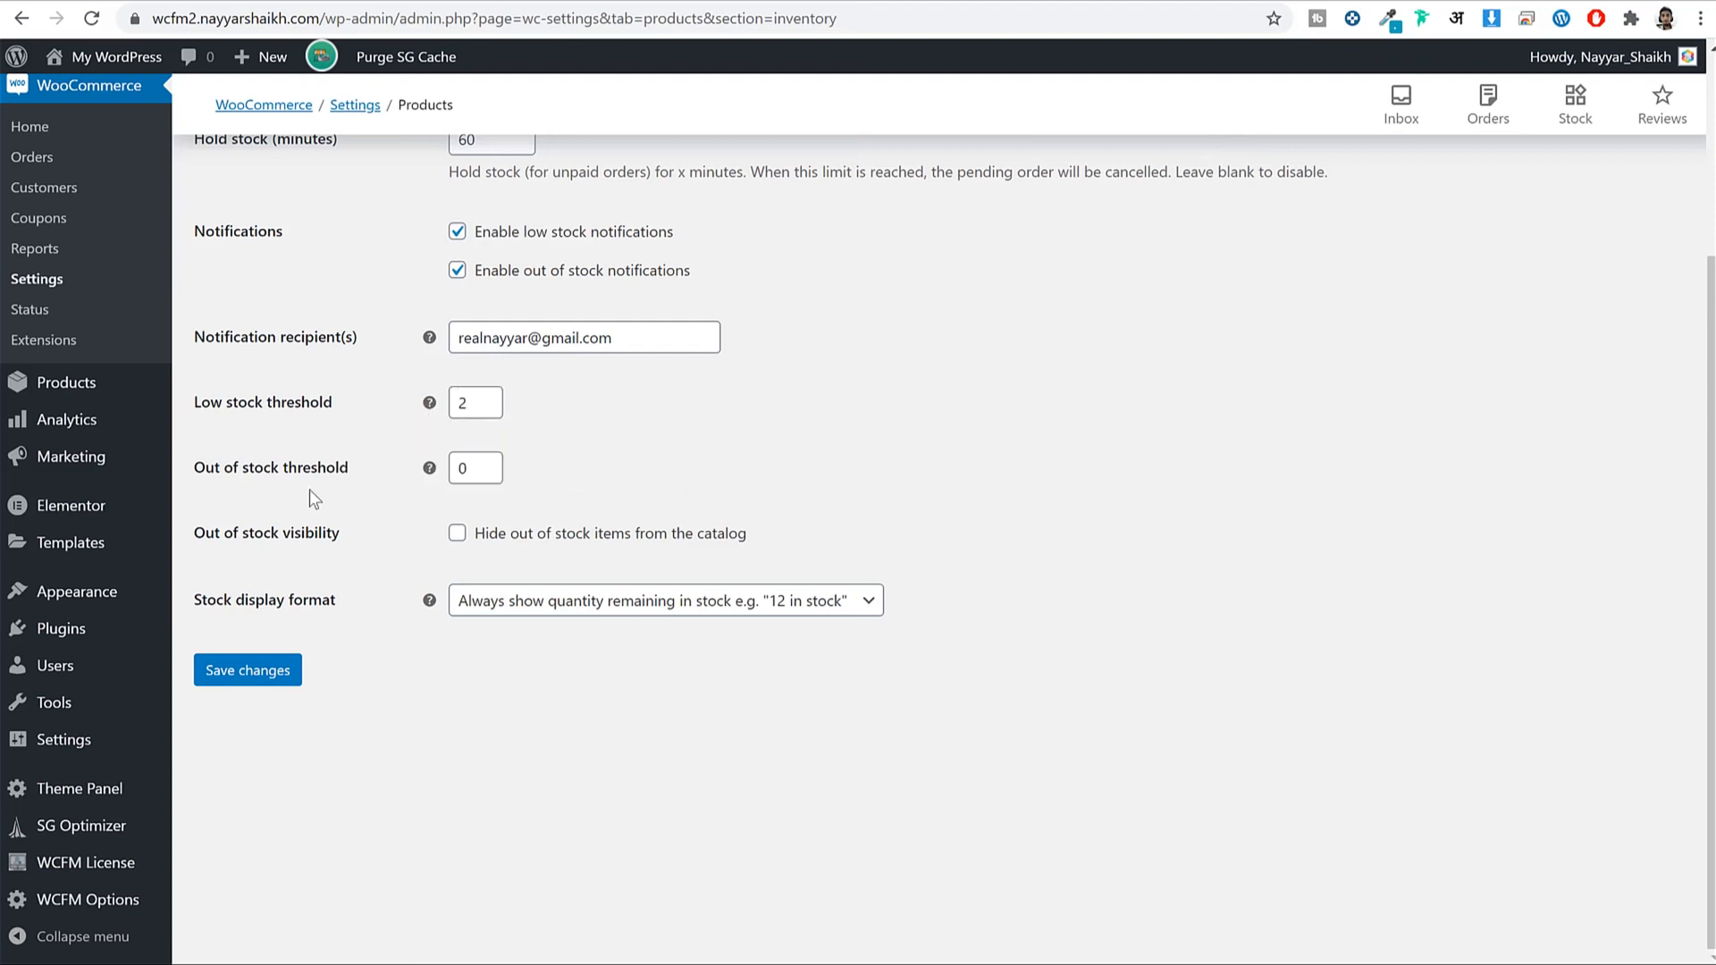
double_click(463, 472)
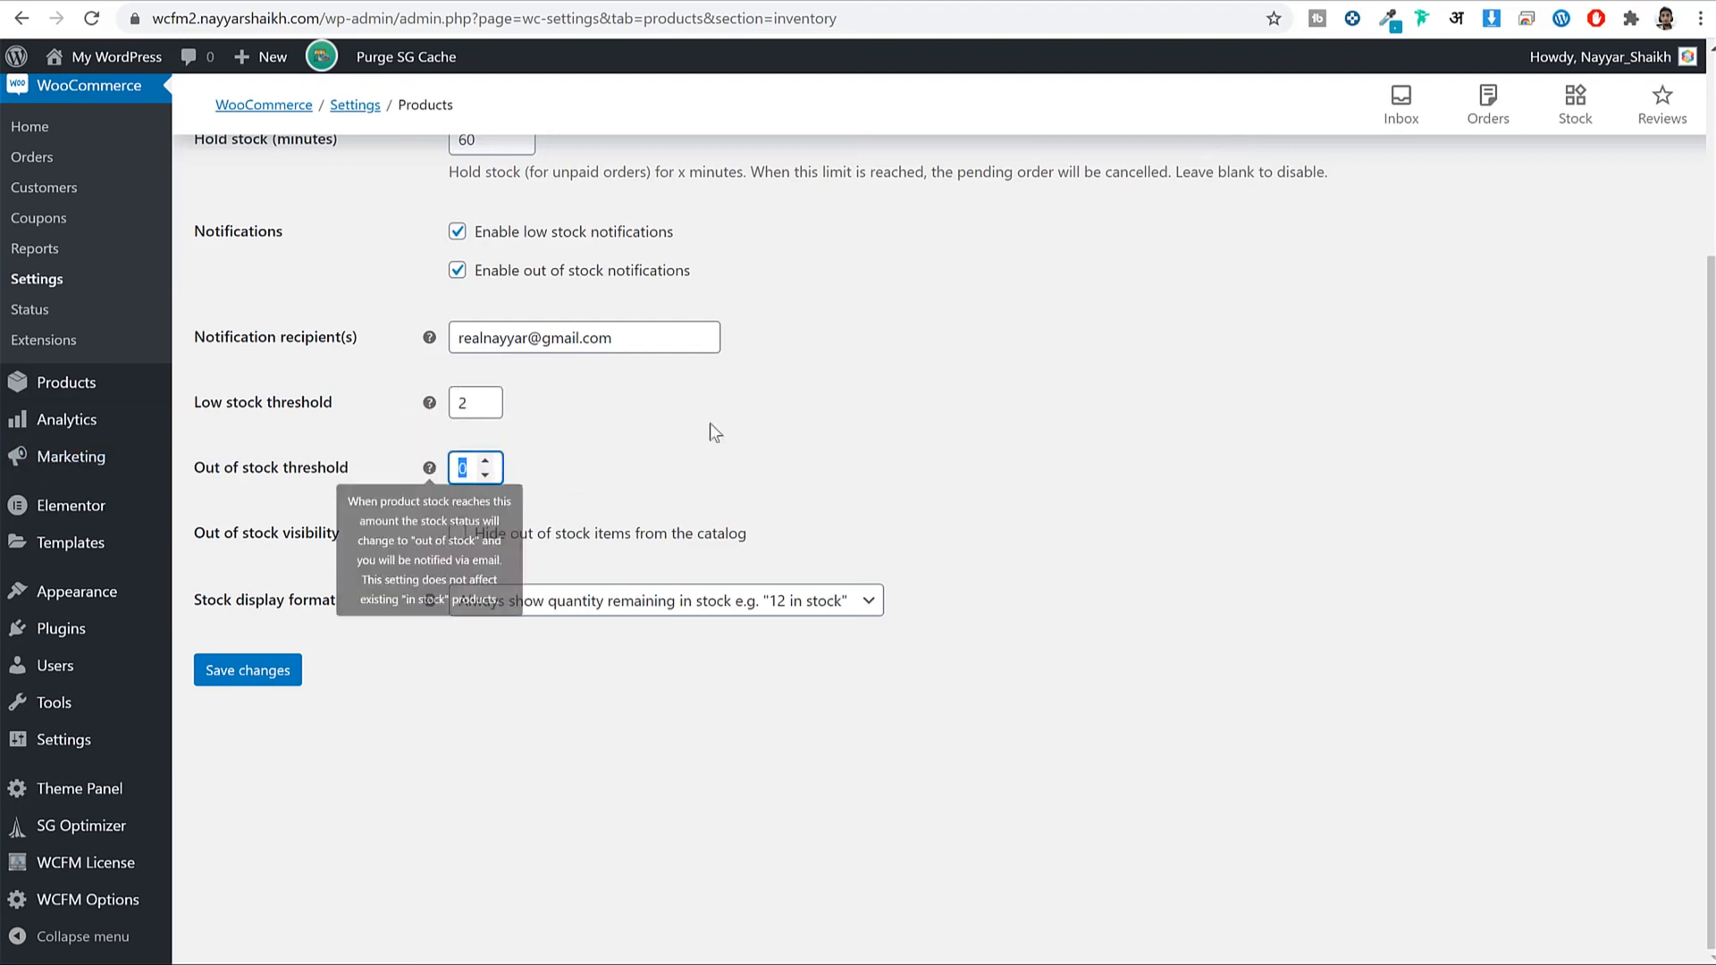
left_click(1107, 391)
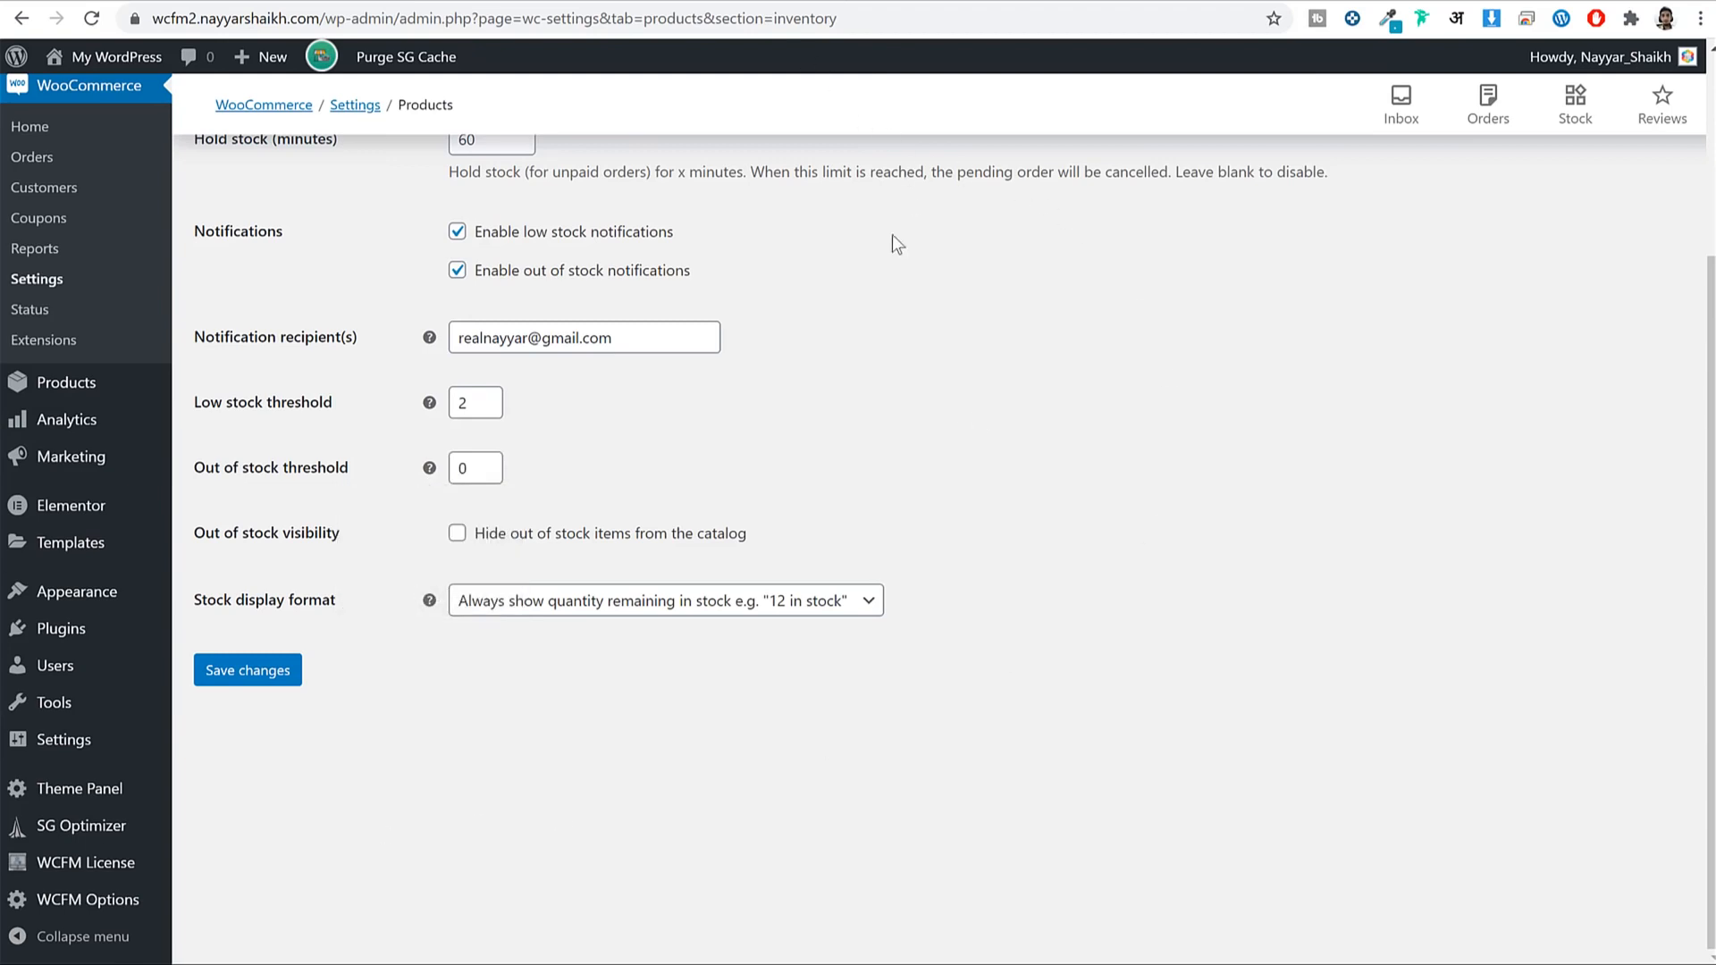
left_click(484, 396)
left_click(485, 396)
left_click(485, 396)
left_click(467, 468)
double_click(471, 469)
type("2")
left_click(253, 669)
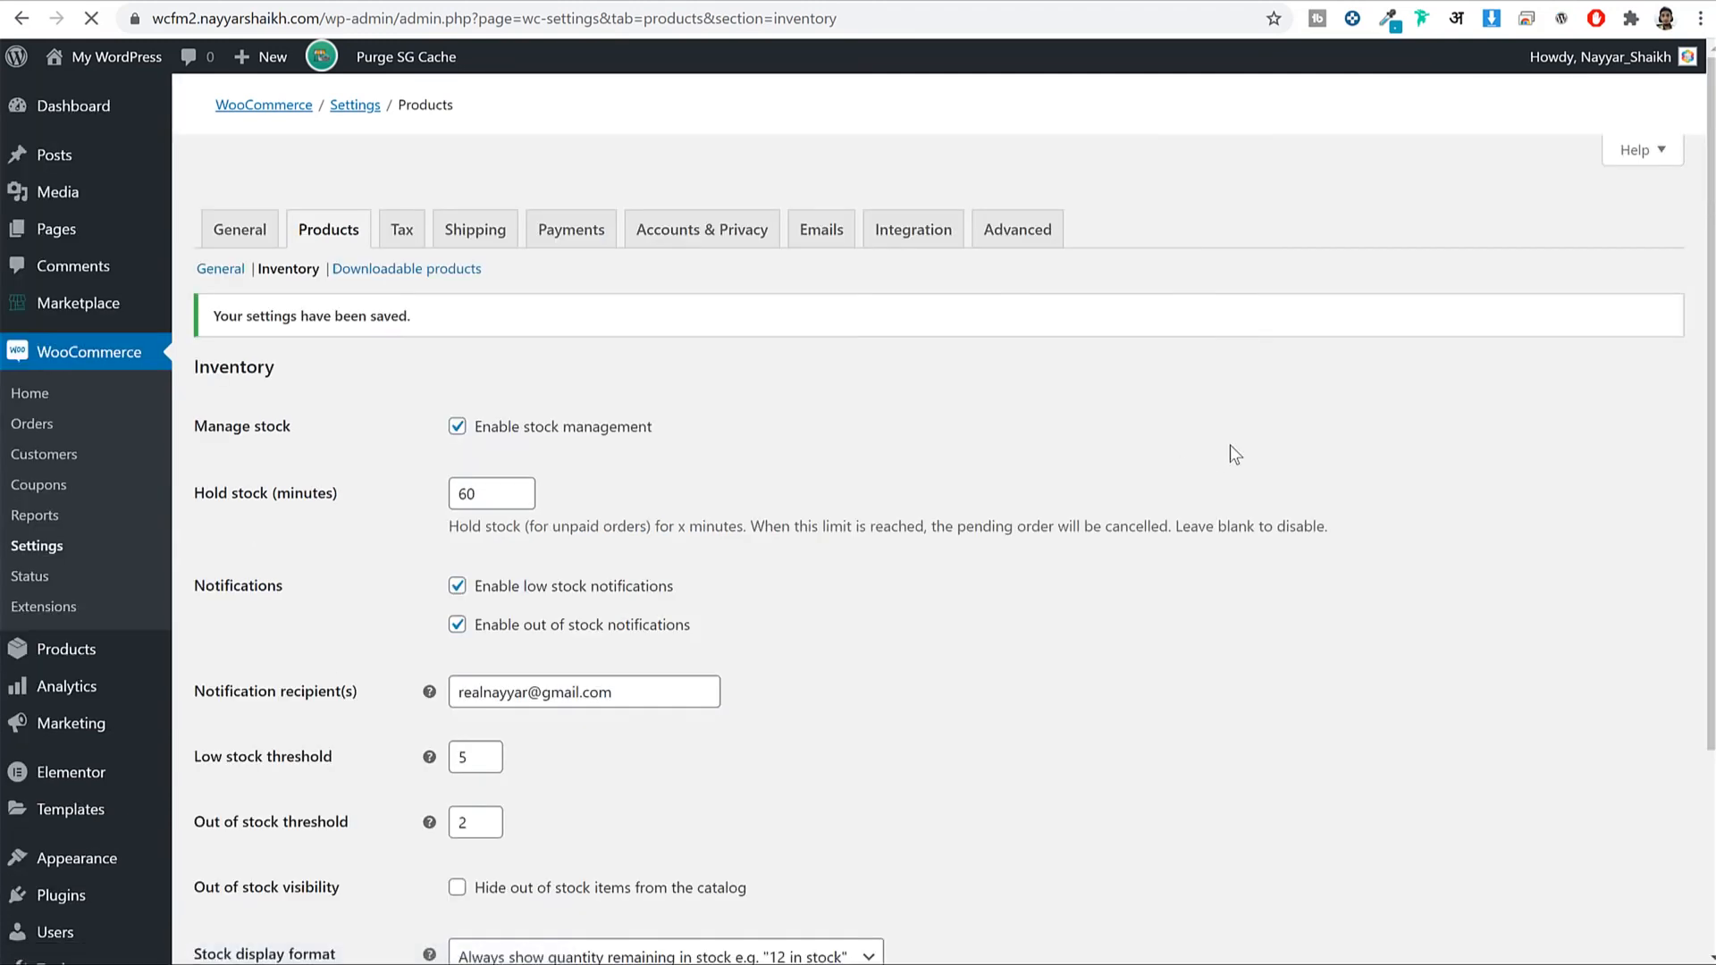
scroll(1165, 491, "down", 3)
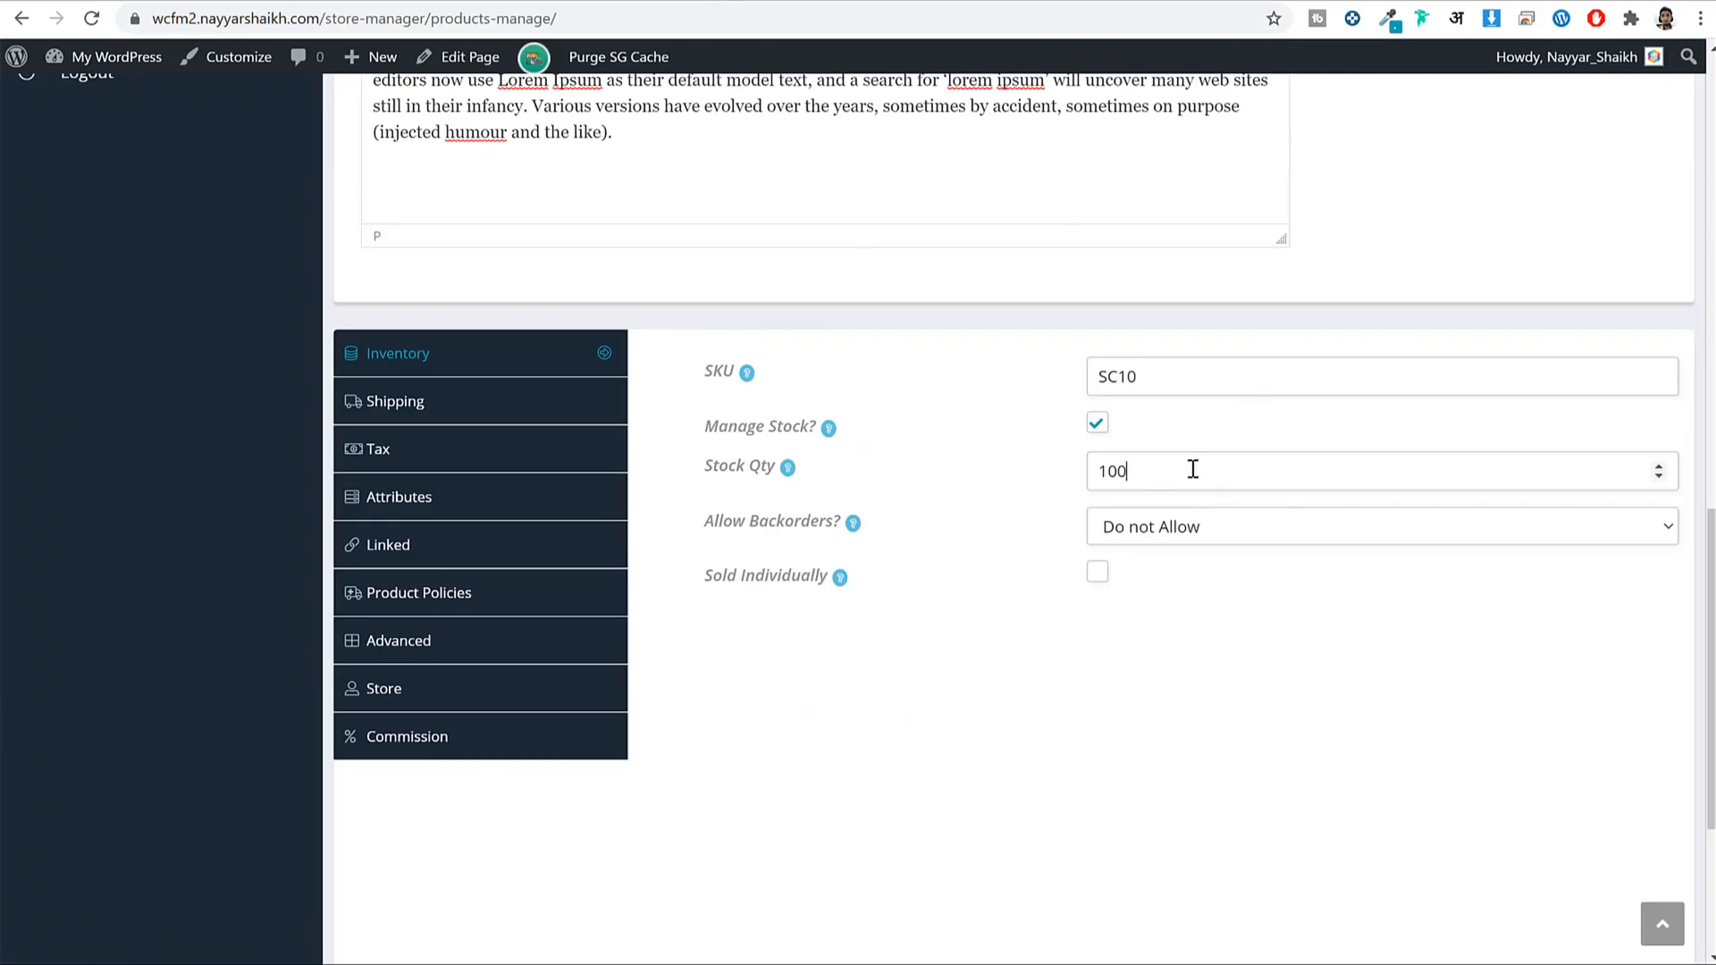
Keep stock at 100 and enter weight 250 with length, width and height of 40.
double_click(1192, 469)
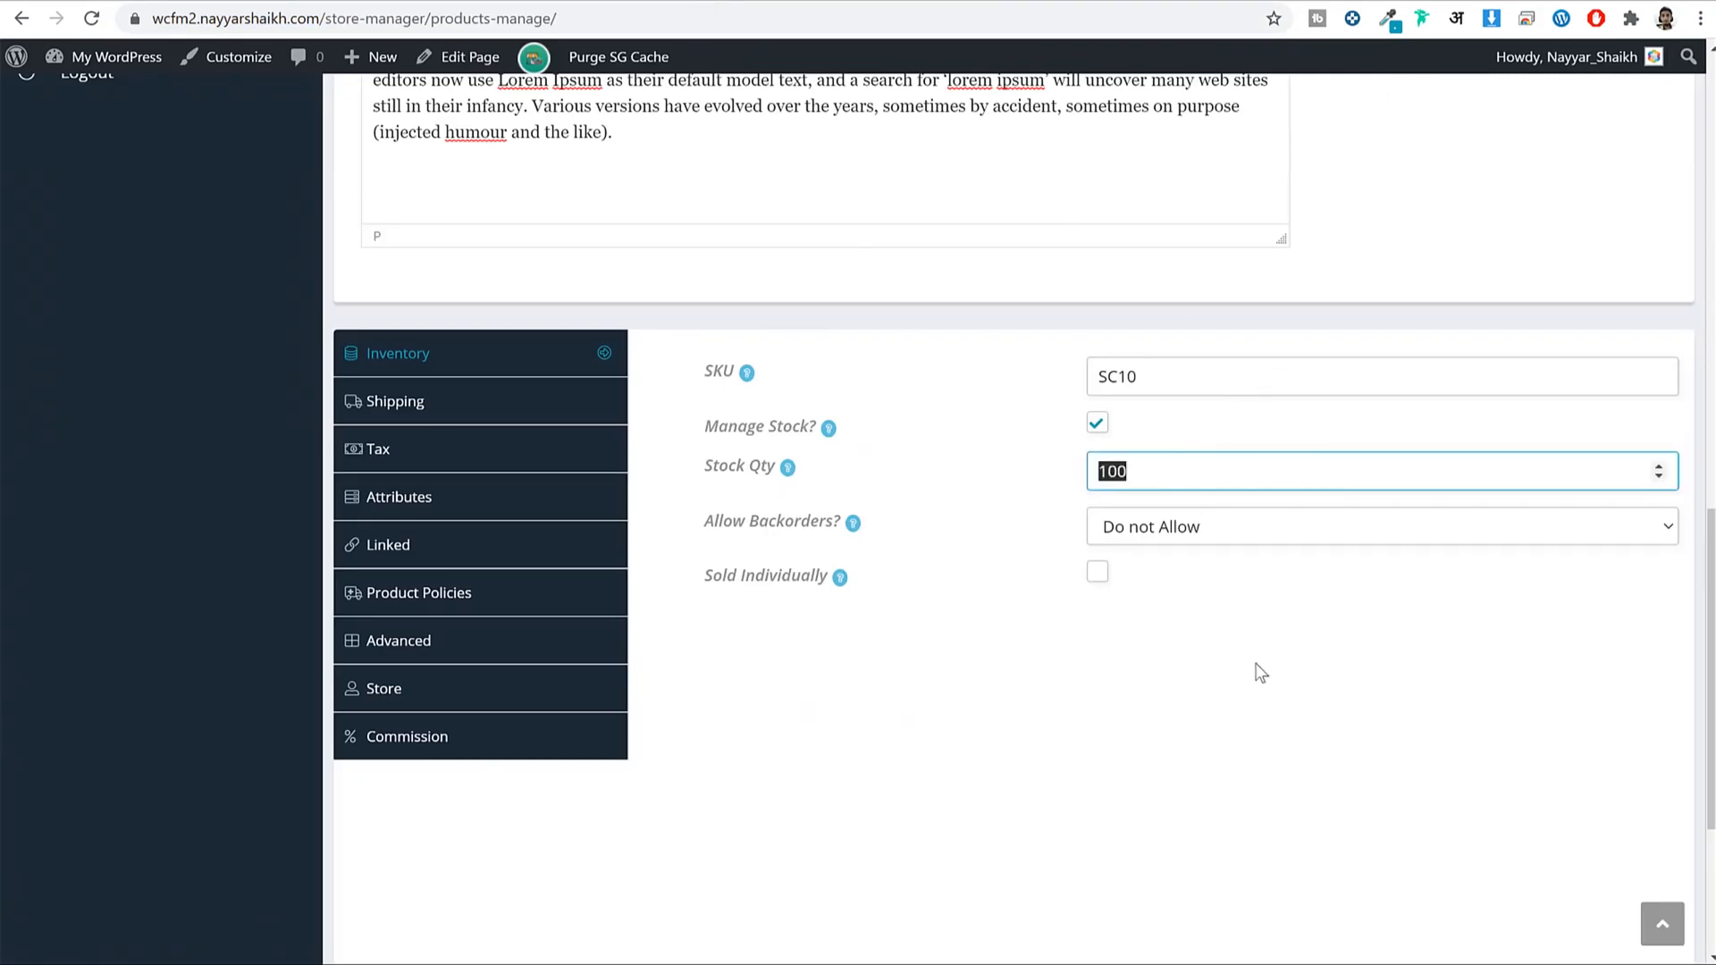
left_click(1172, 471)
left_click(421, 404)
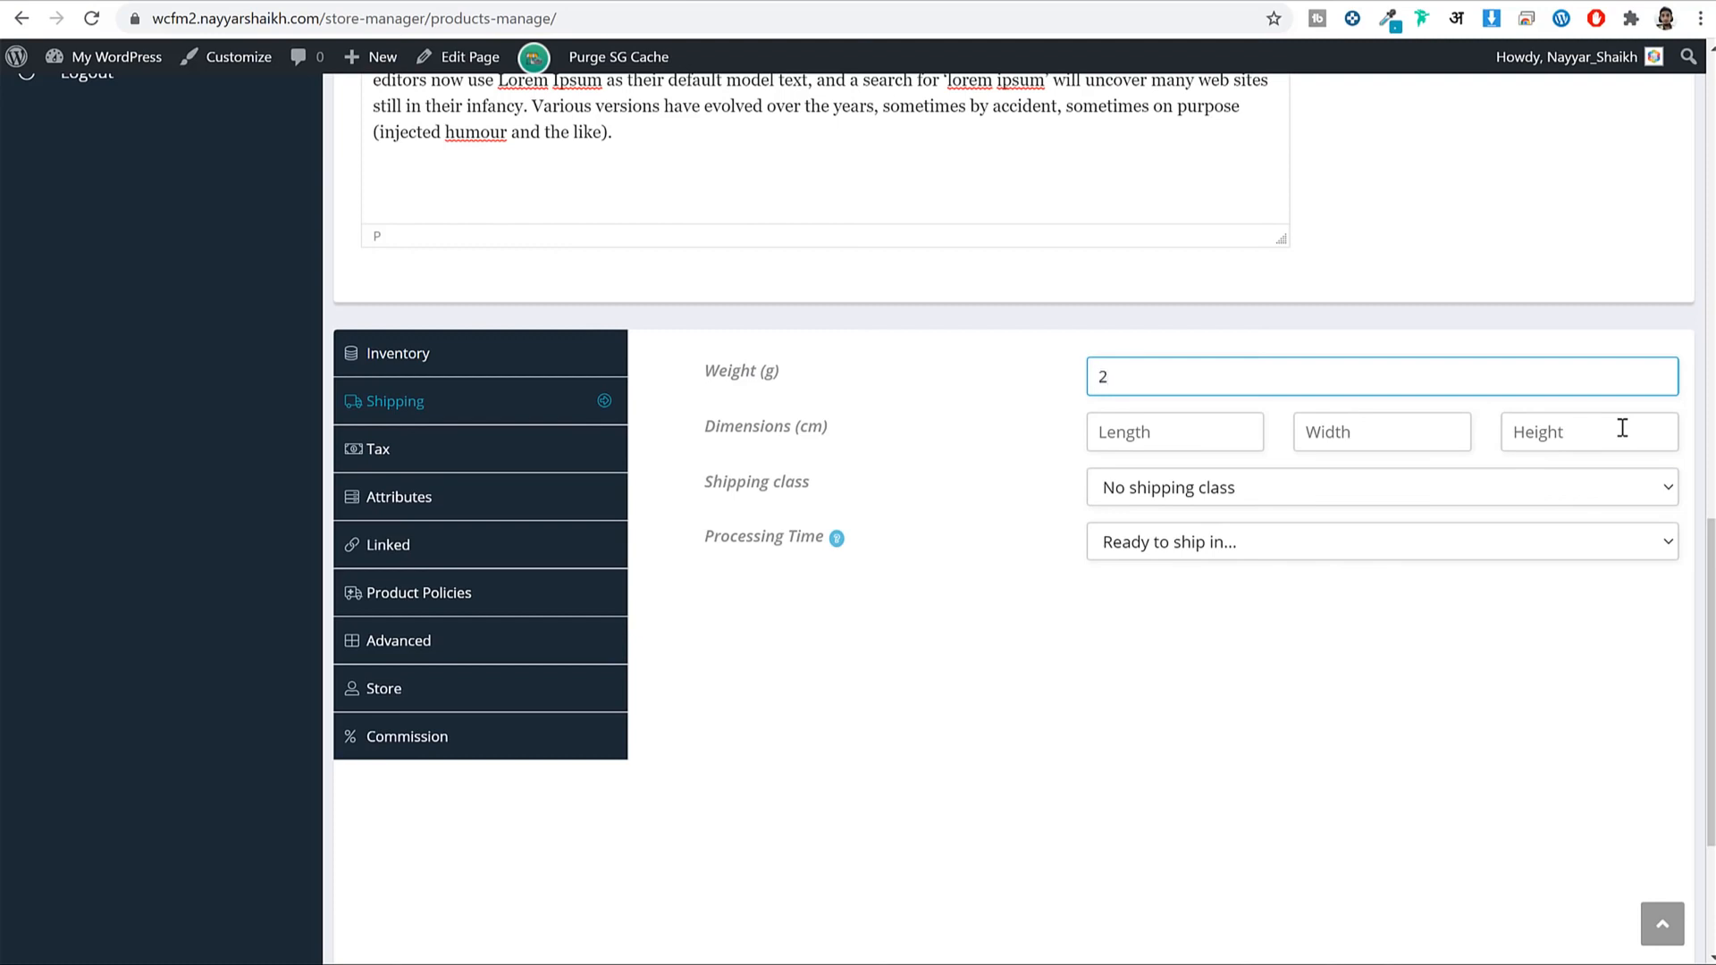
key("Tab")
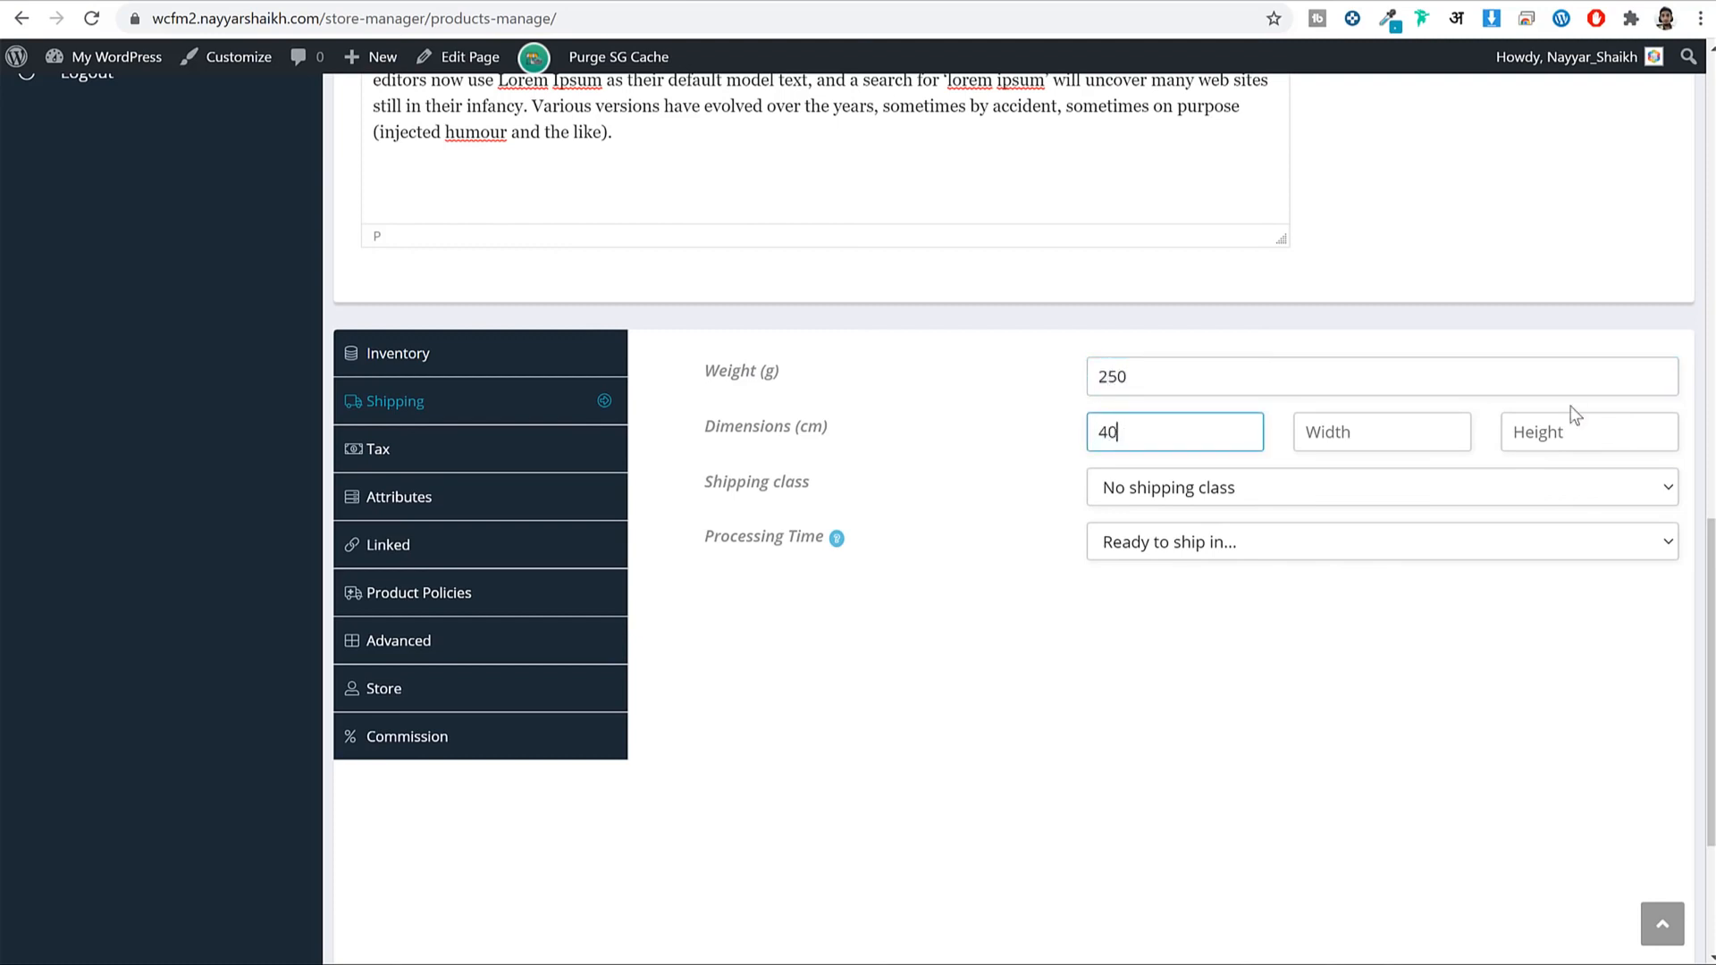
key("Tab")
type("40")
key("Tab")
type("40")
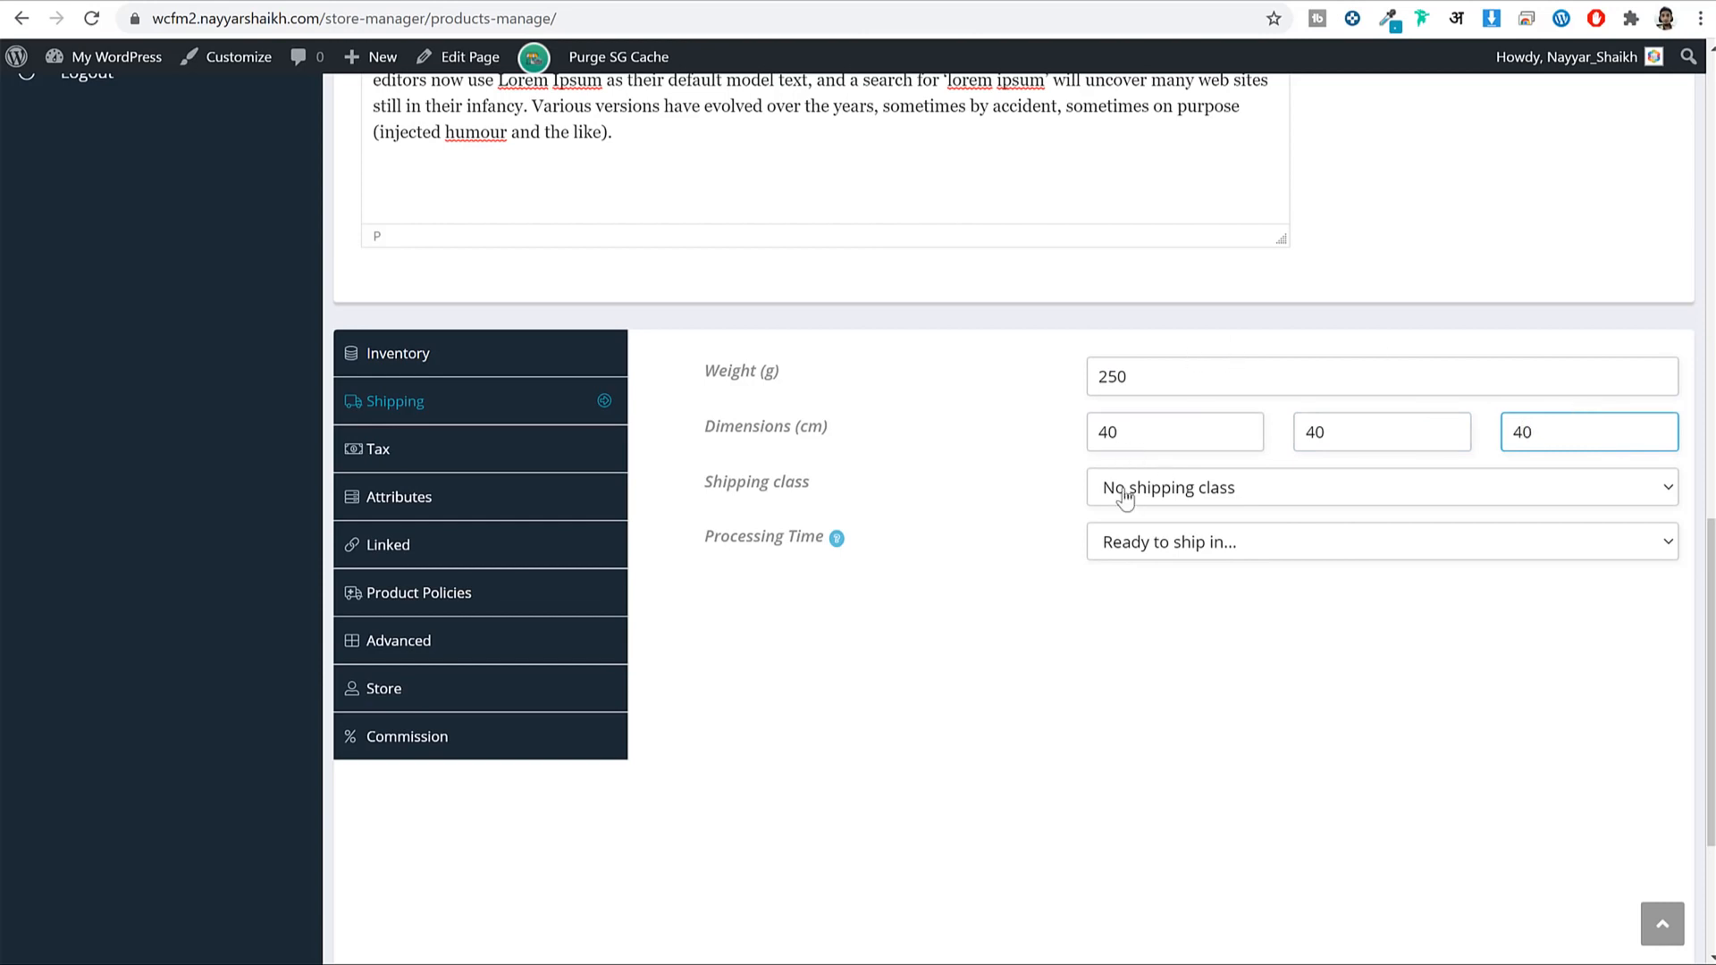
Leave no shipping class and set Processing Time to 1-2 business days.
left_click(1198, 499)
left_click(1202, 499)
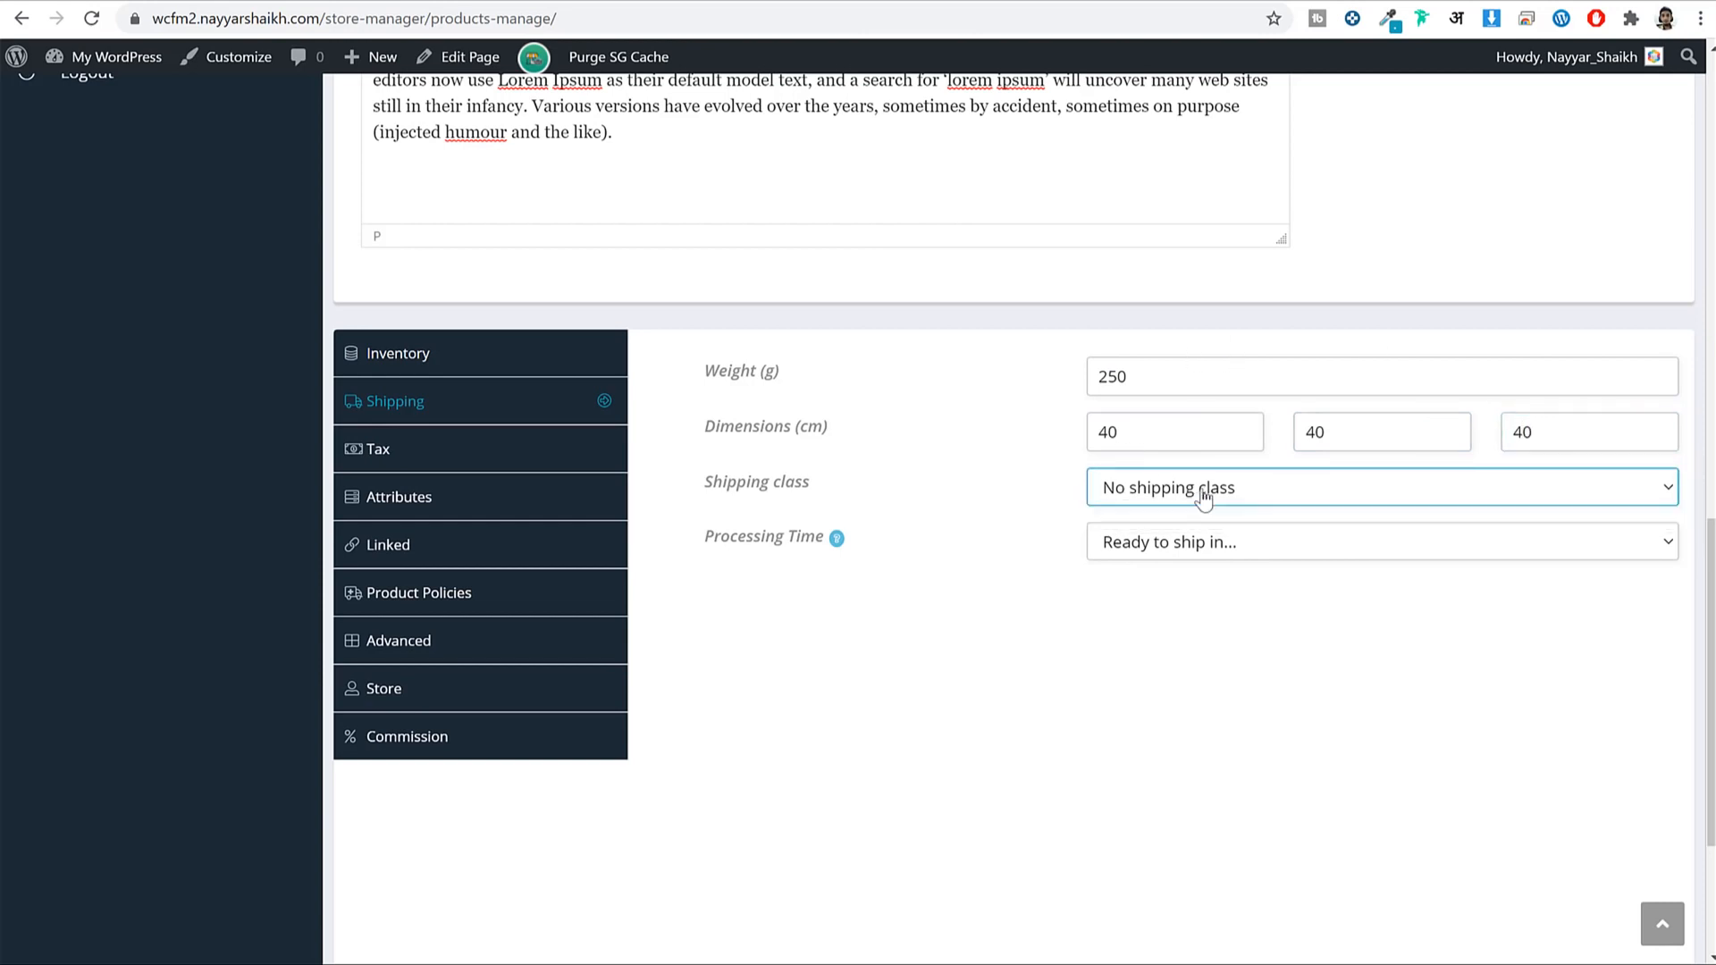
left_click_drag(703, 547, 818, 544)
left_click(829, 563)
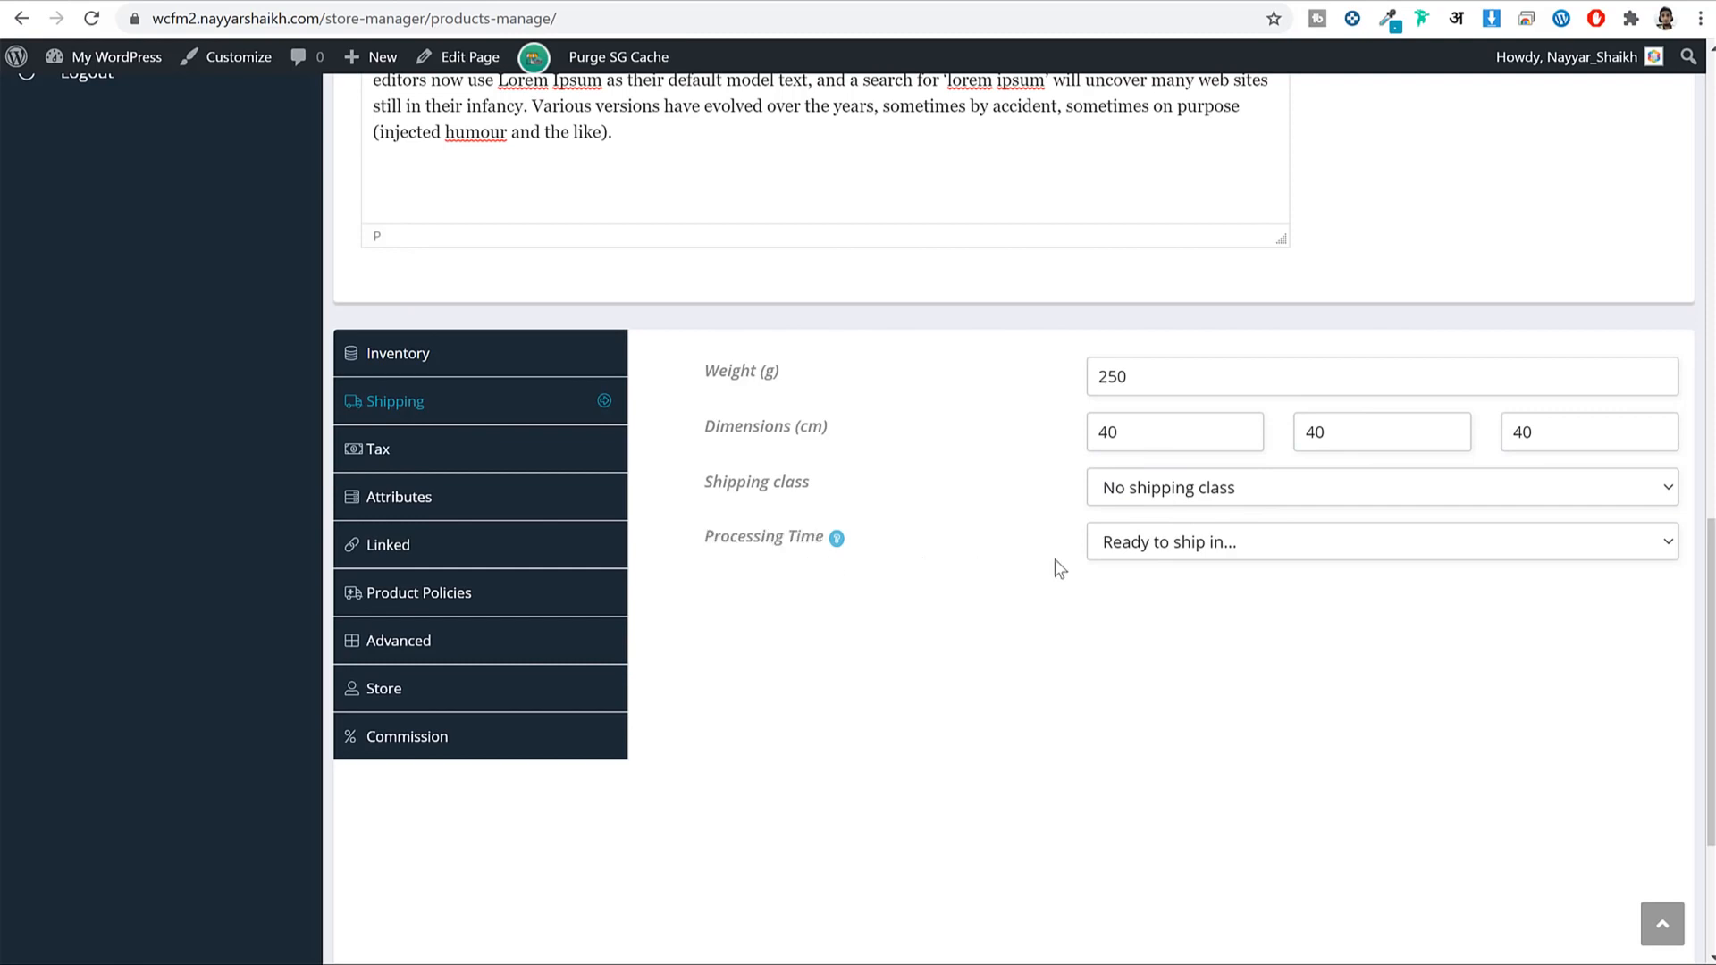
left_click(1259, 555)
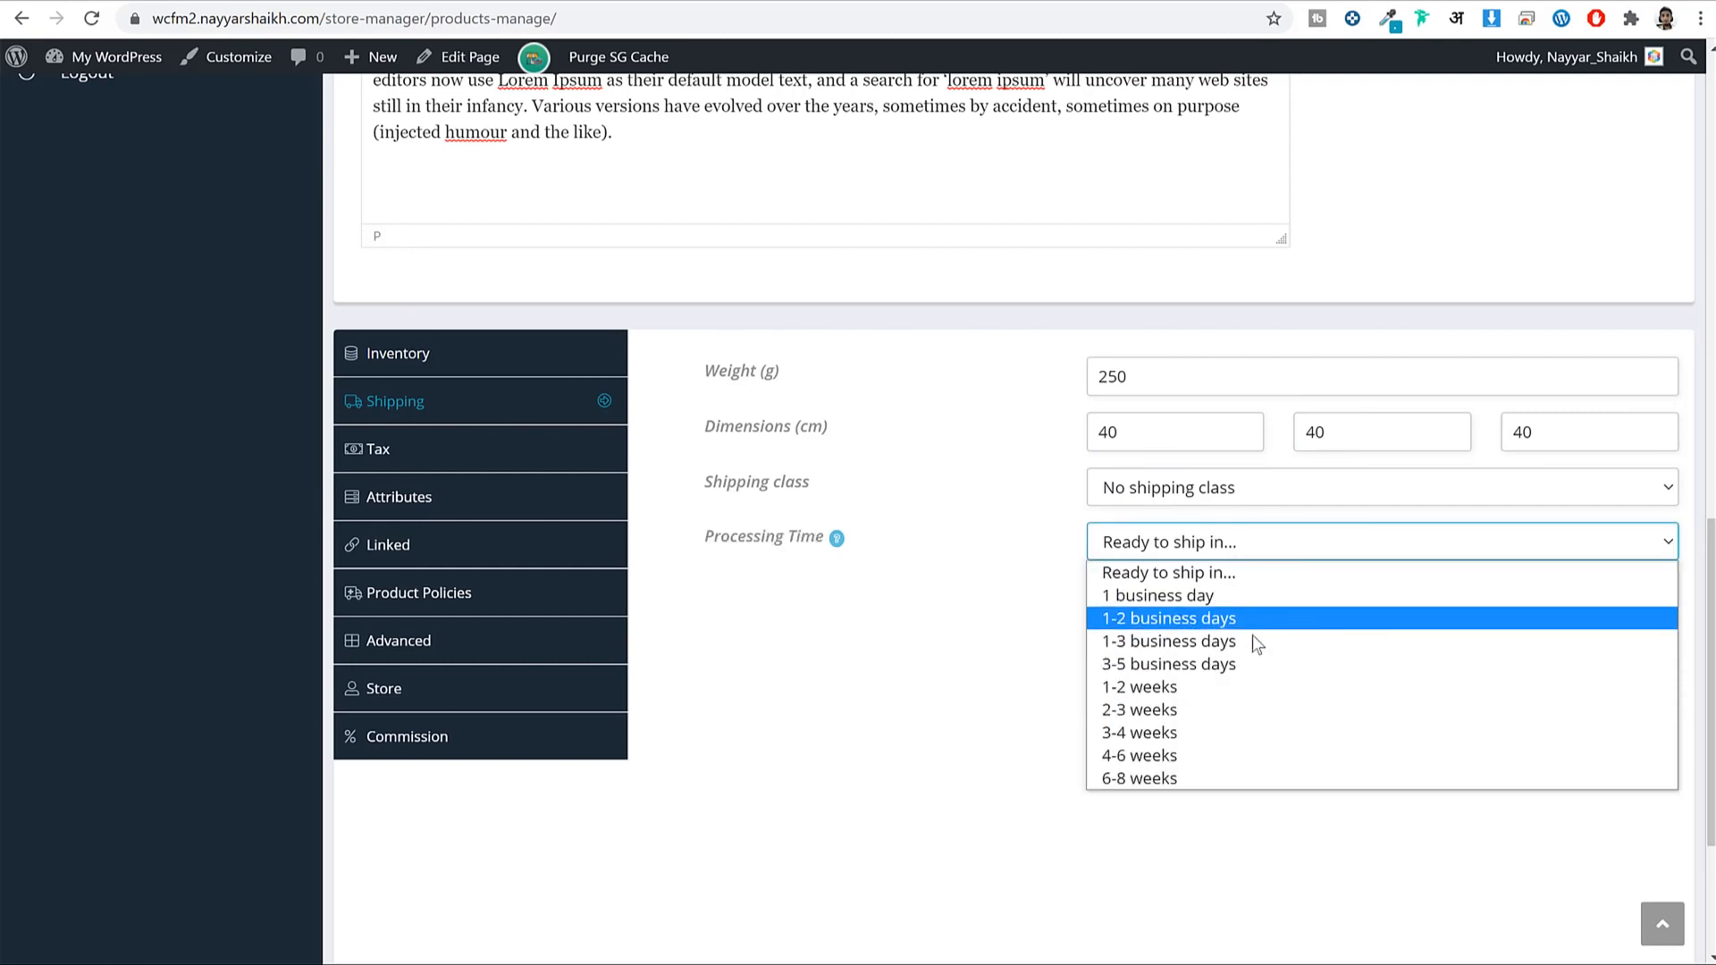
left_click(1193, 628)
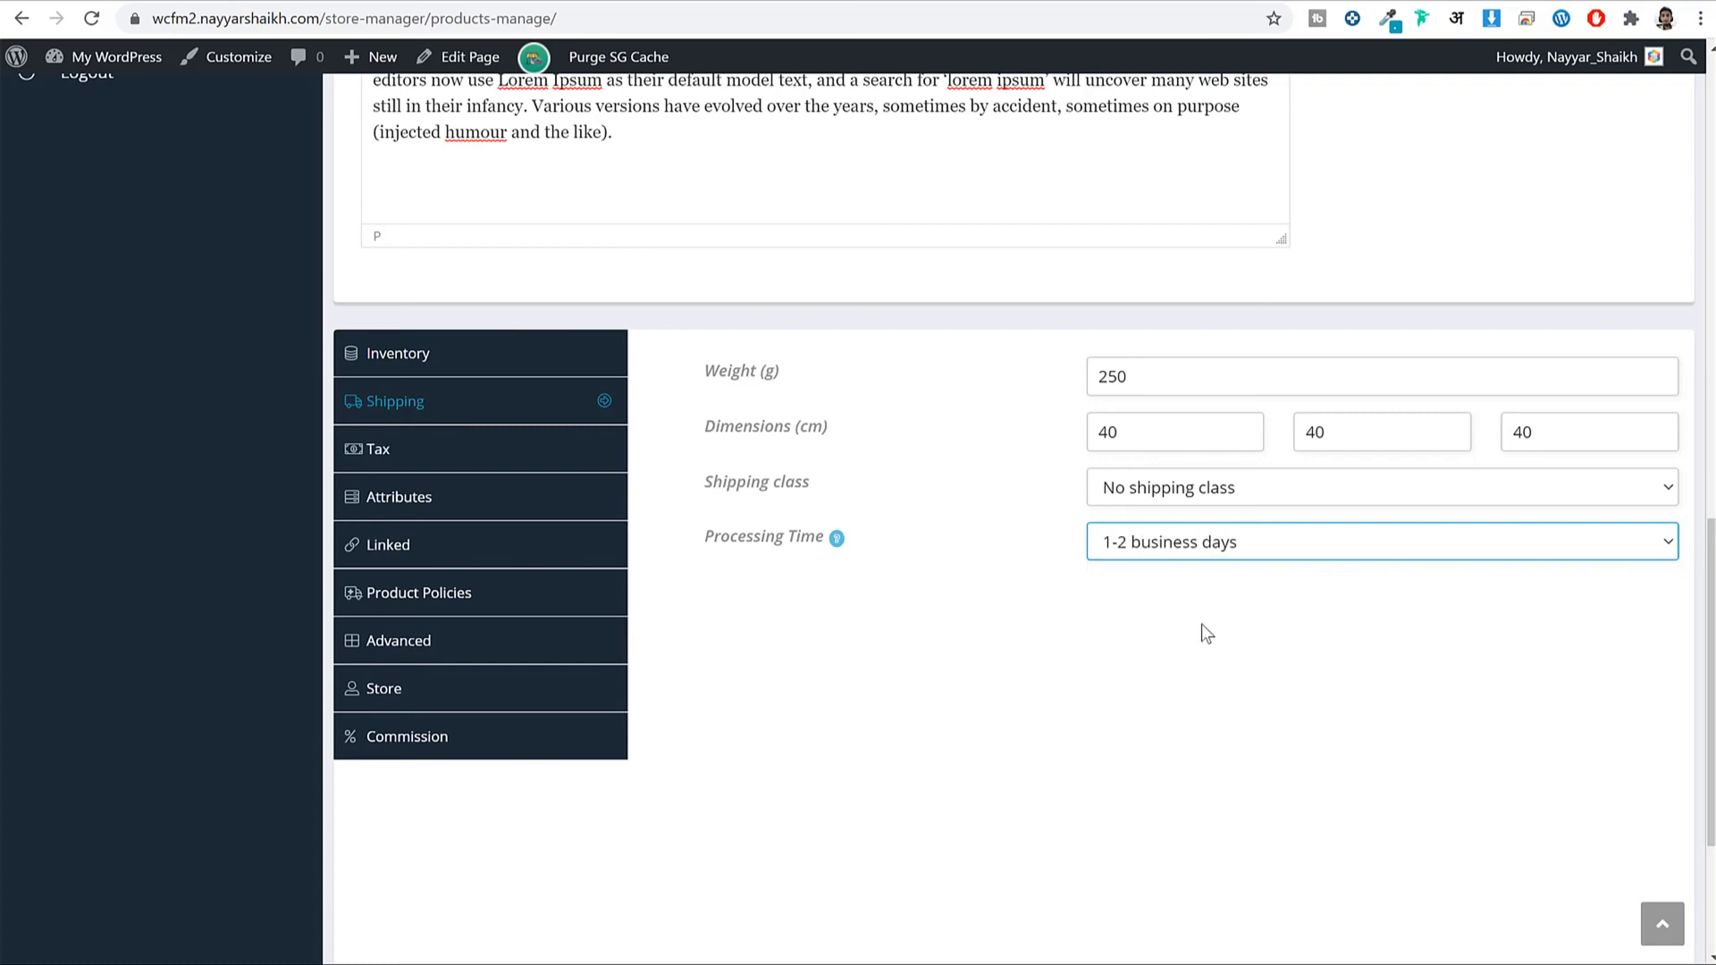
left_click(409, 454)
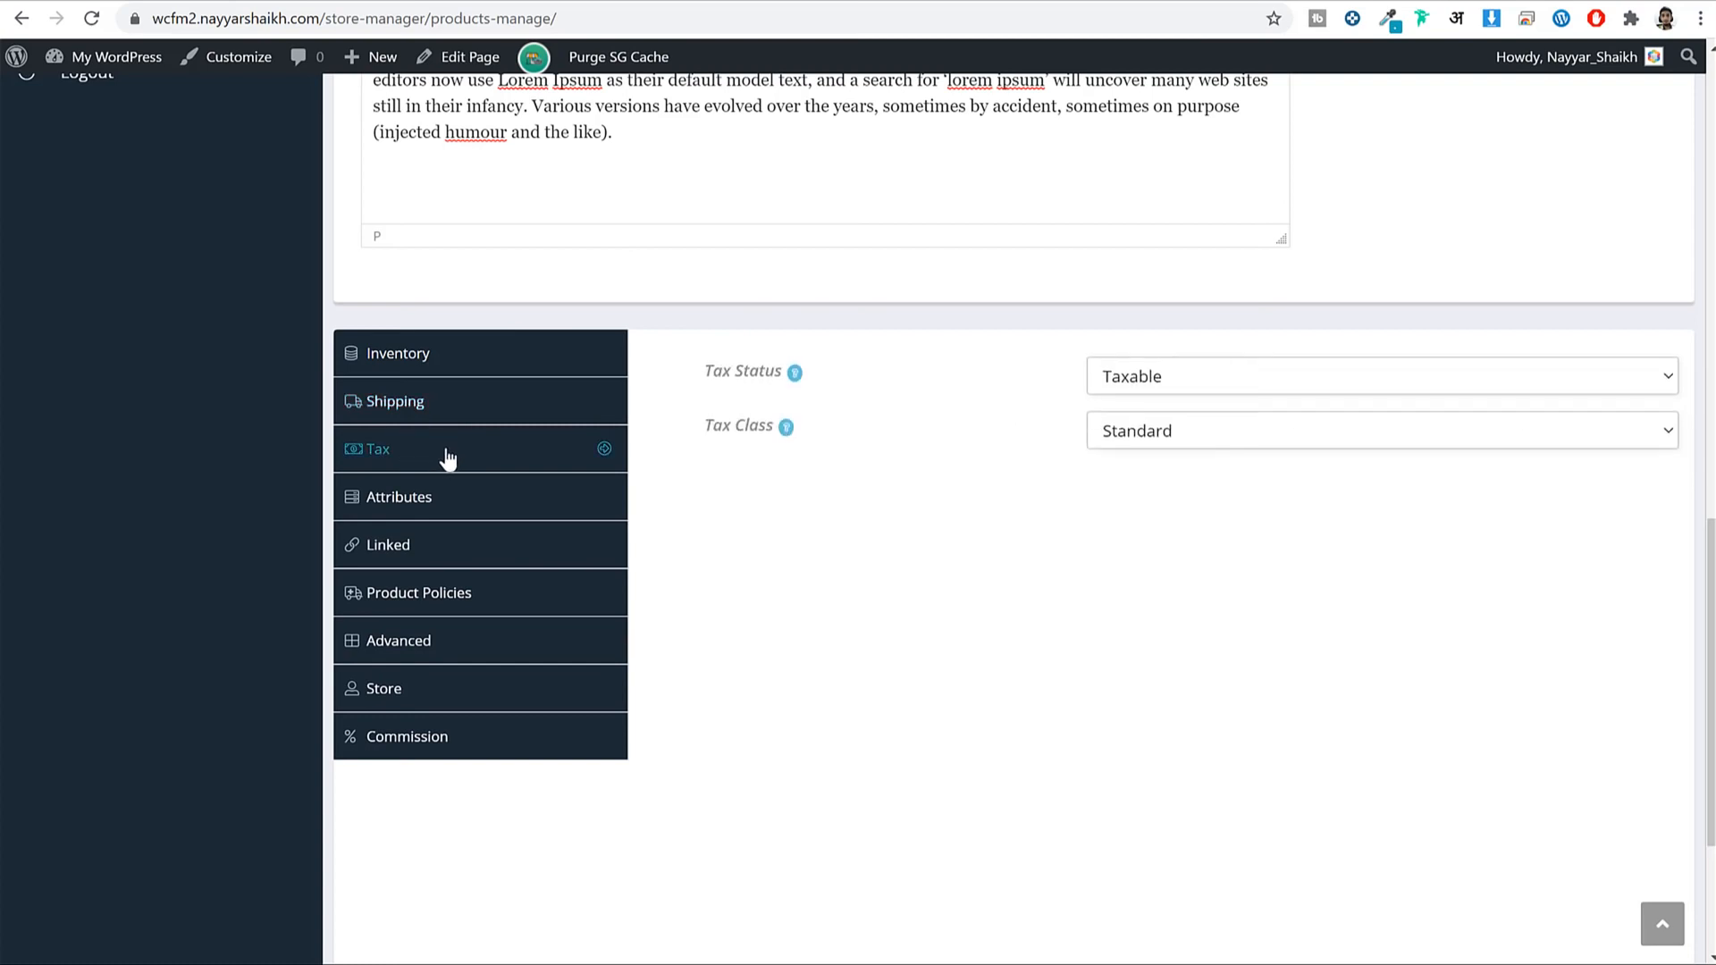
left_click(1200, 435)
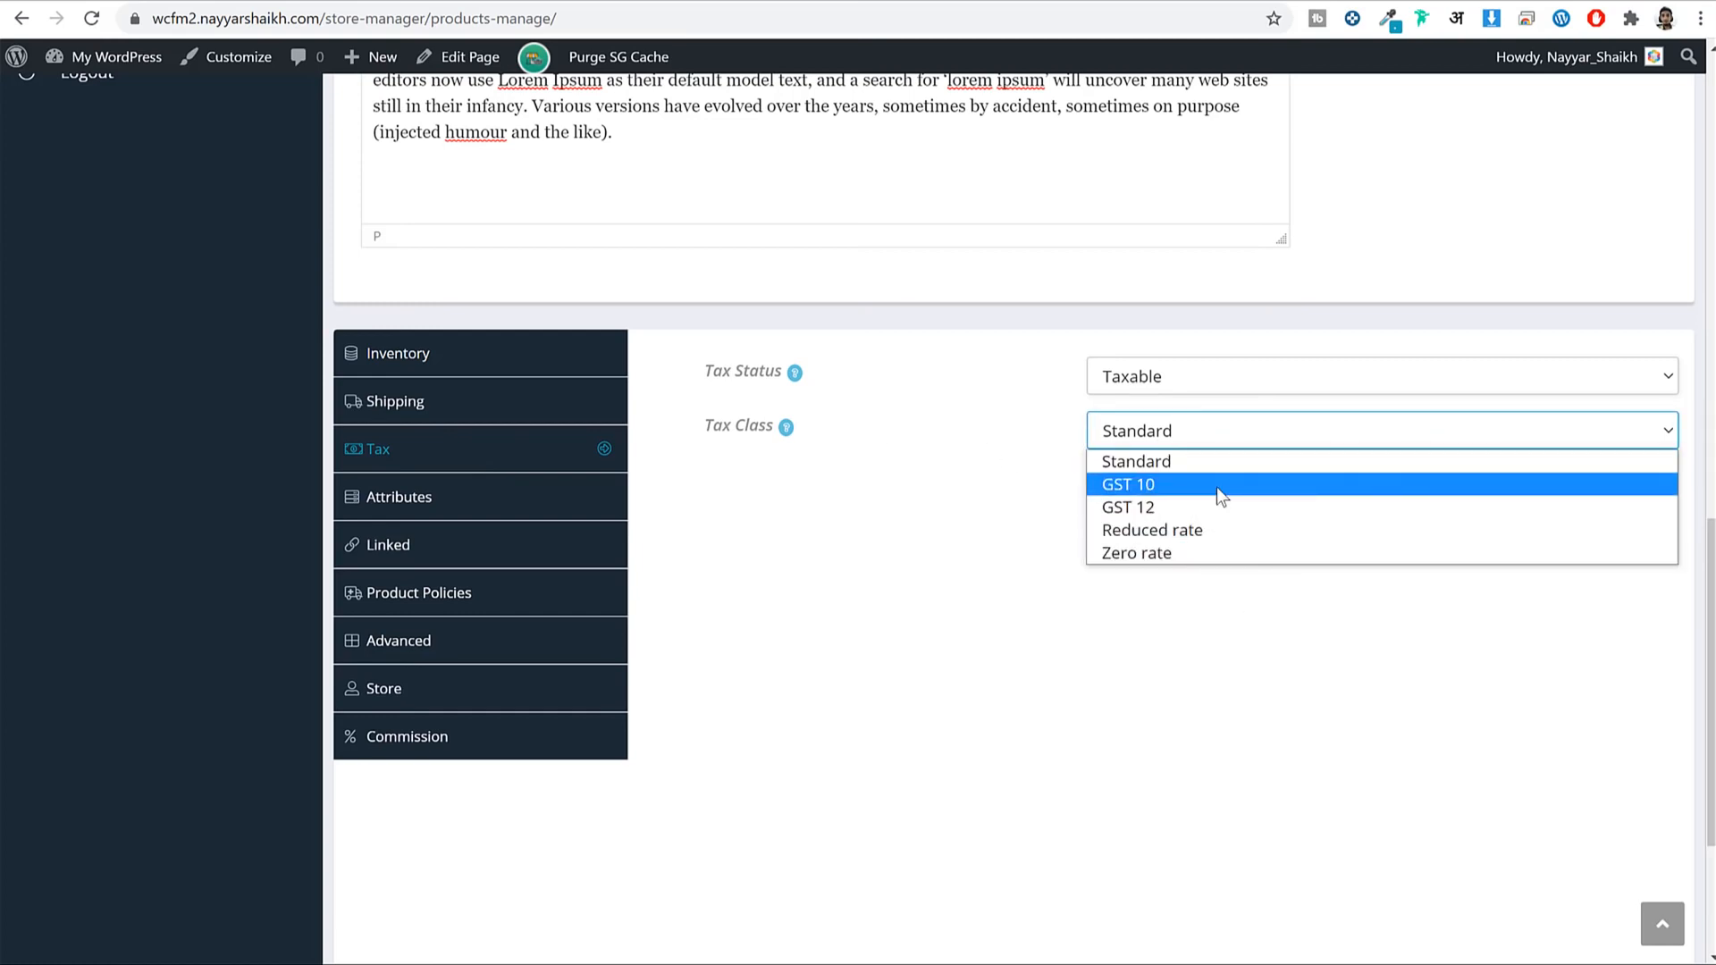
left_click(1172, 488)
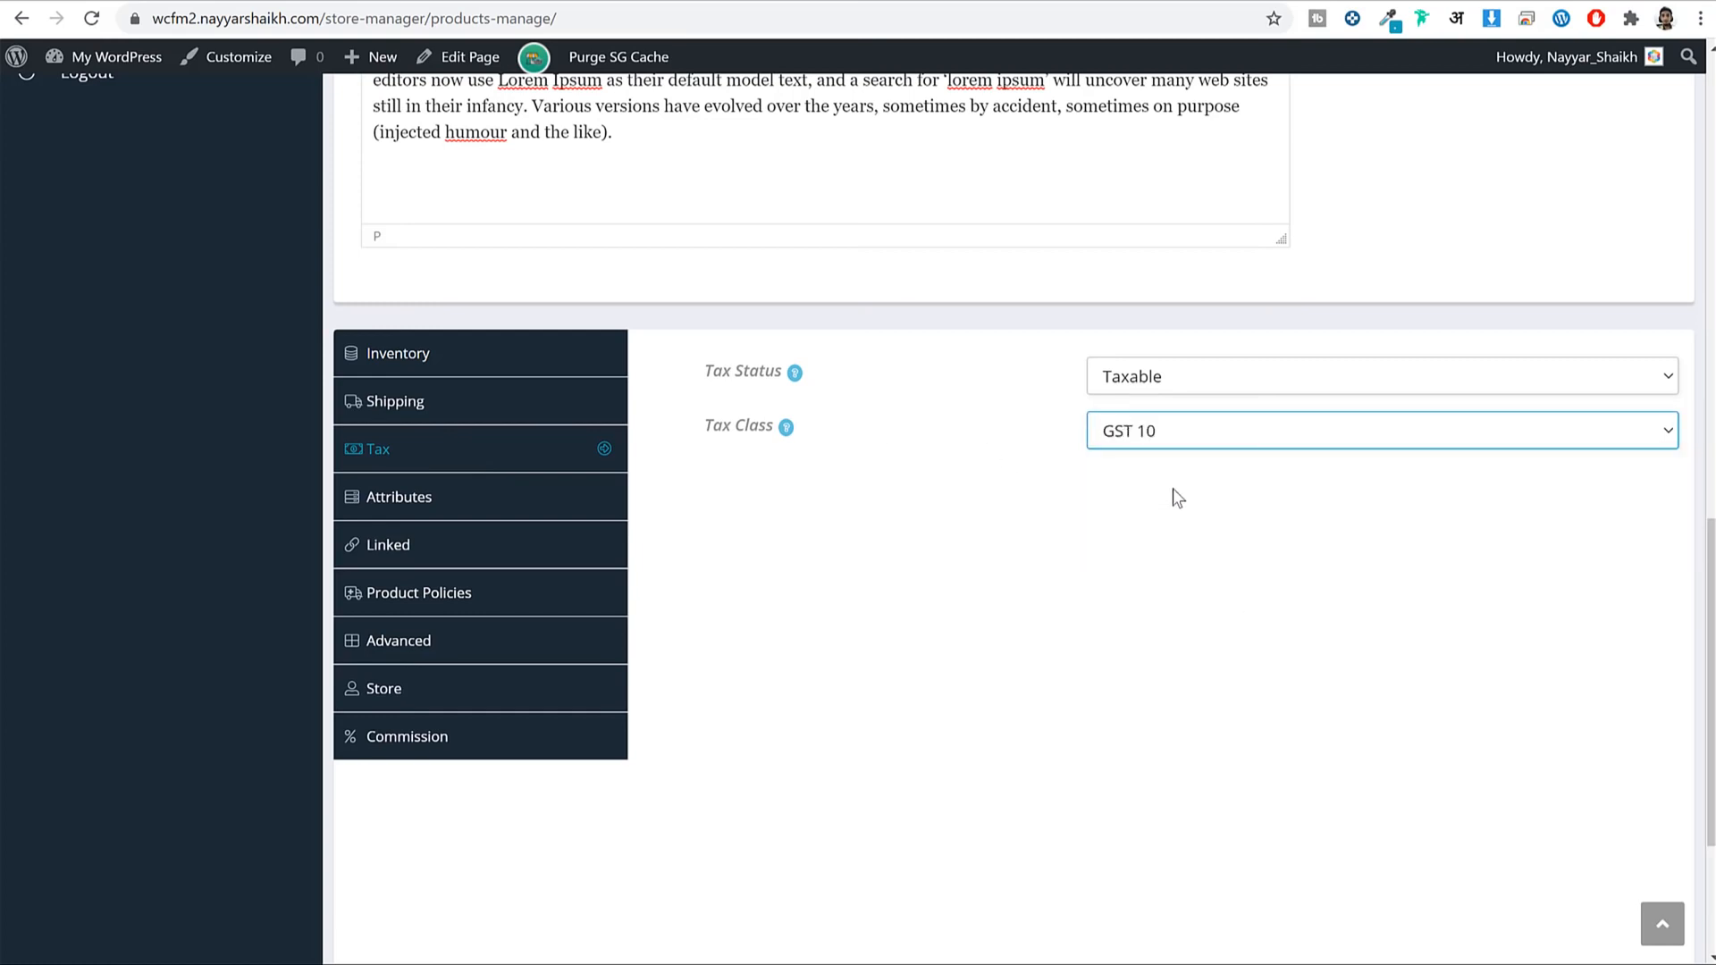
left_click(447, 510)
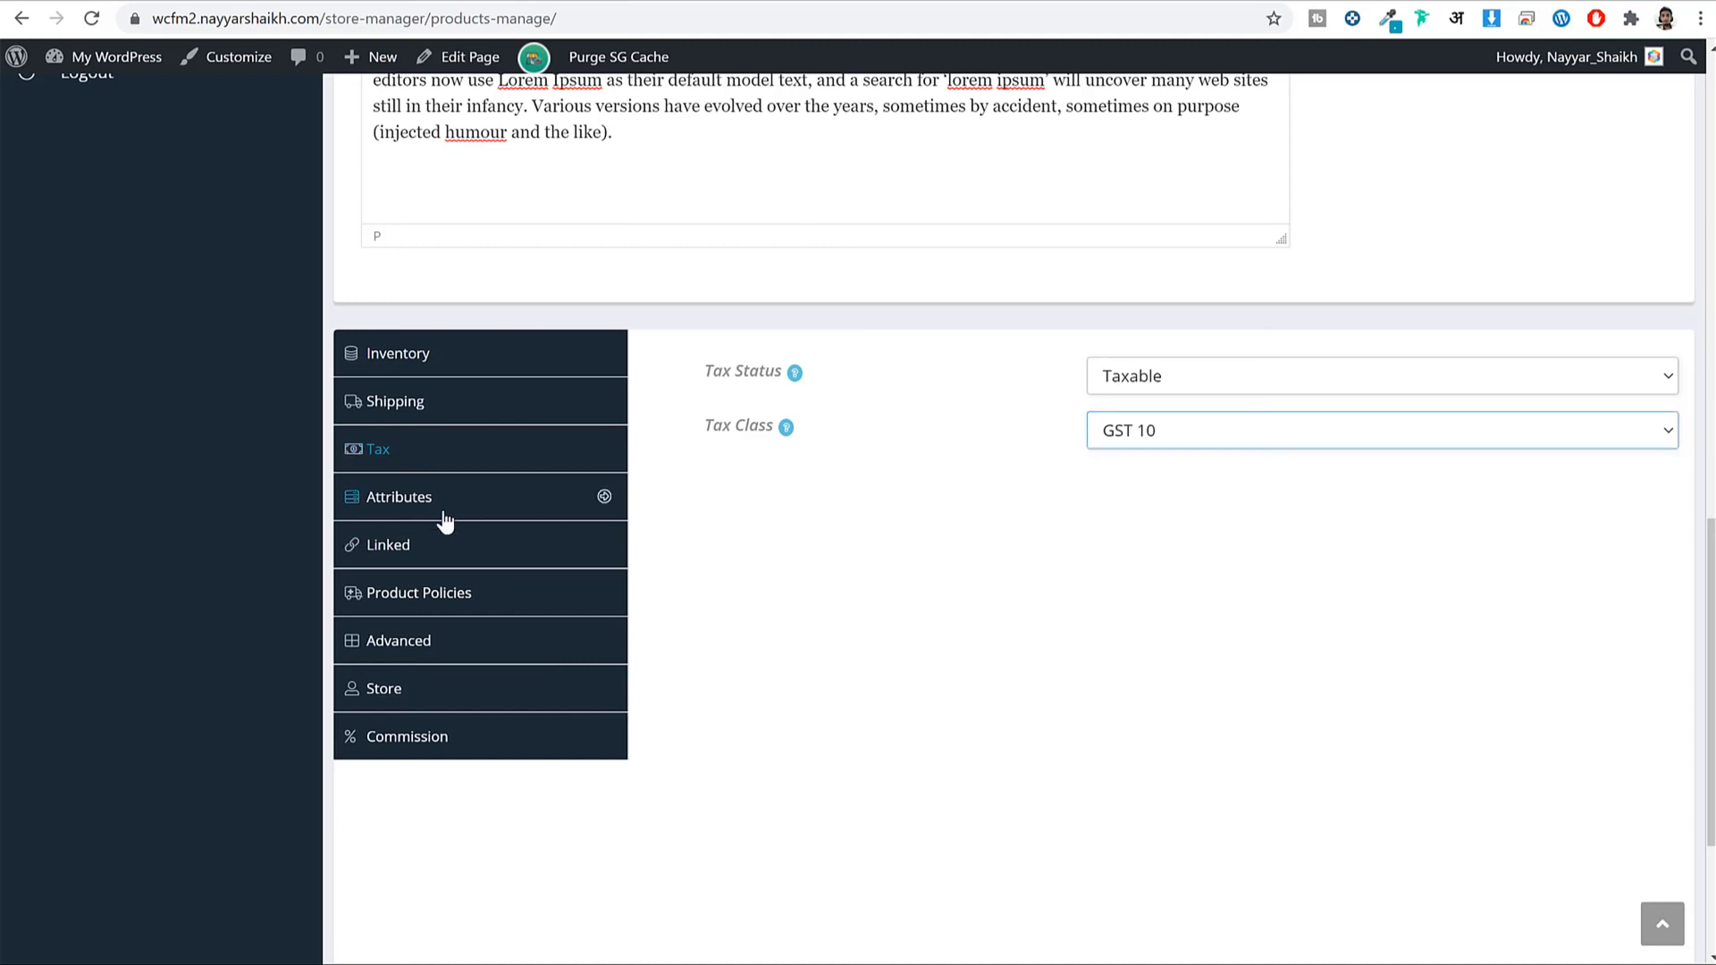
left_click(458, 562)
left_click(465, 594)
left_click(463, 642)
left_click(462, 690)
left_click(458, 720)
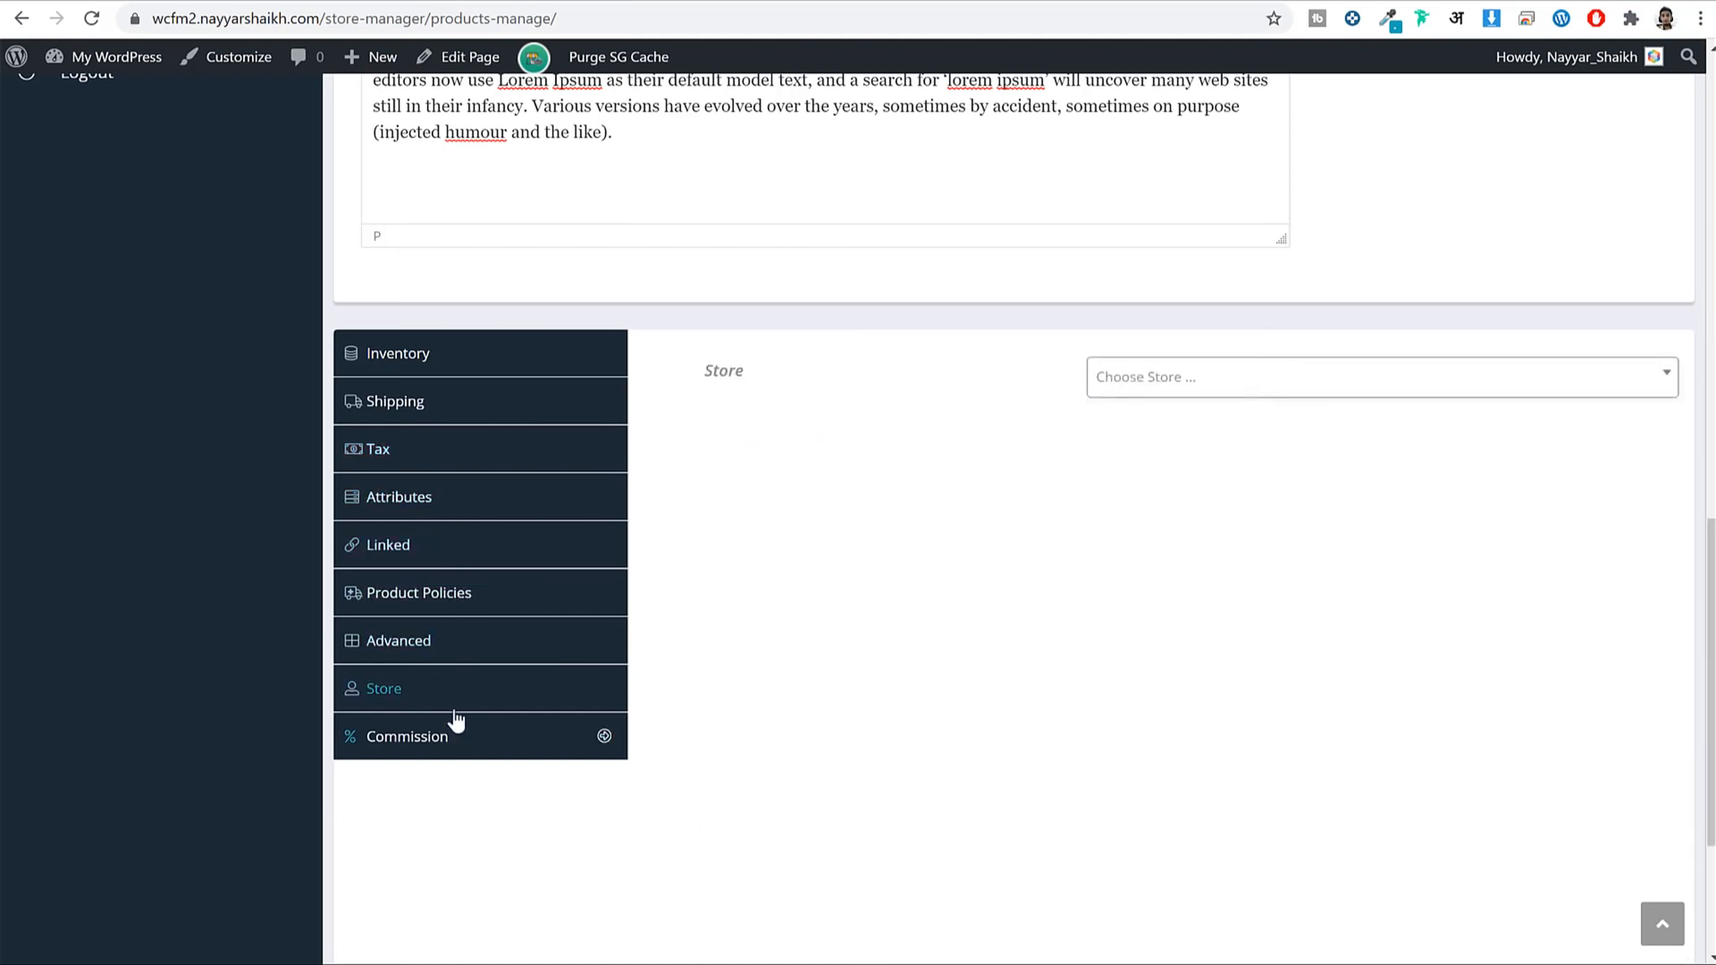
left_click(453, 697)
left_click(460, 362)
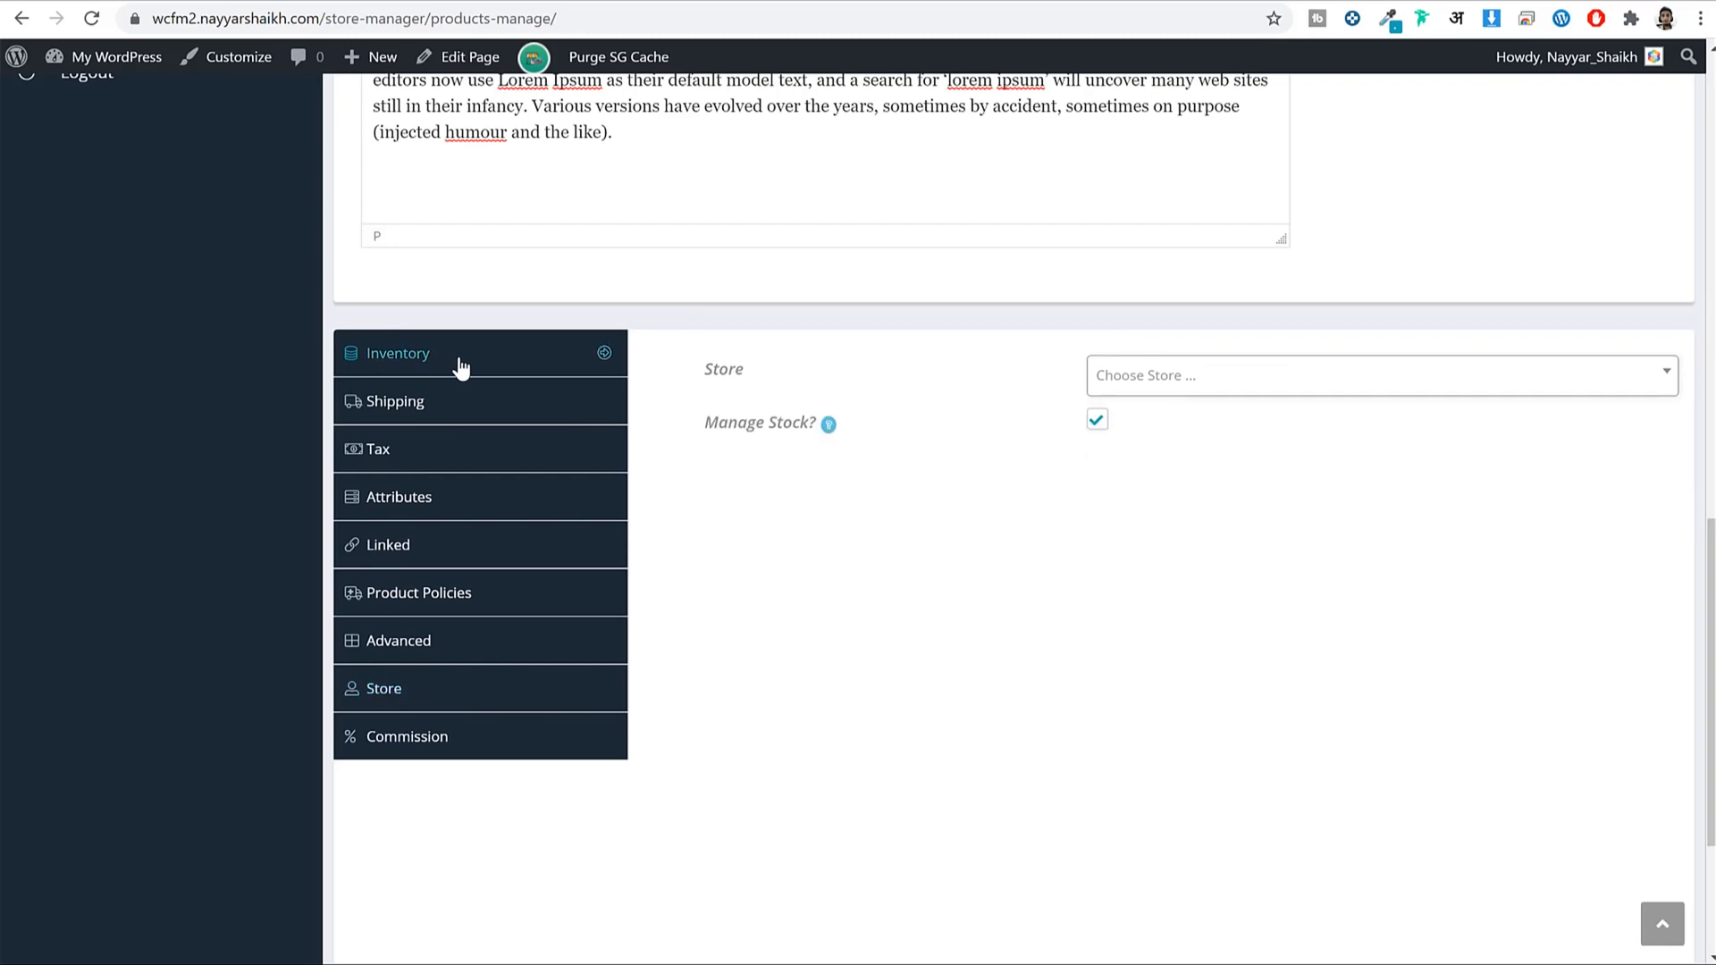
scroll(958, 739, "up", 15)
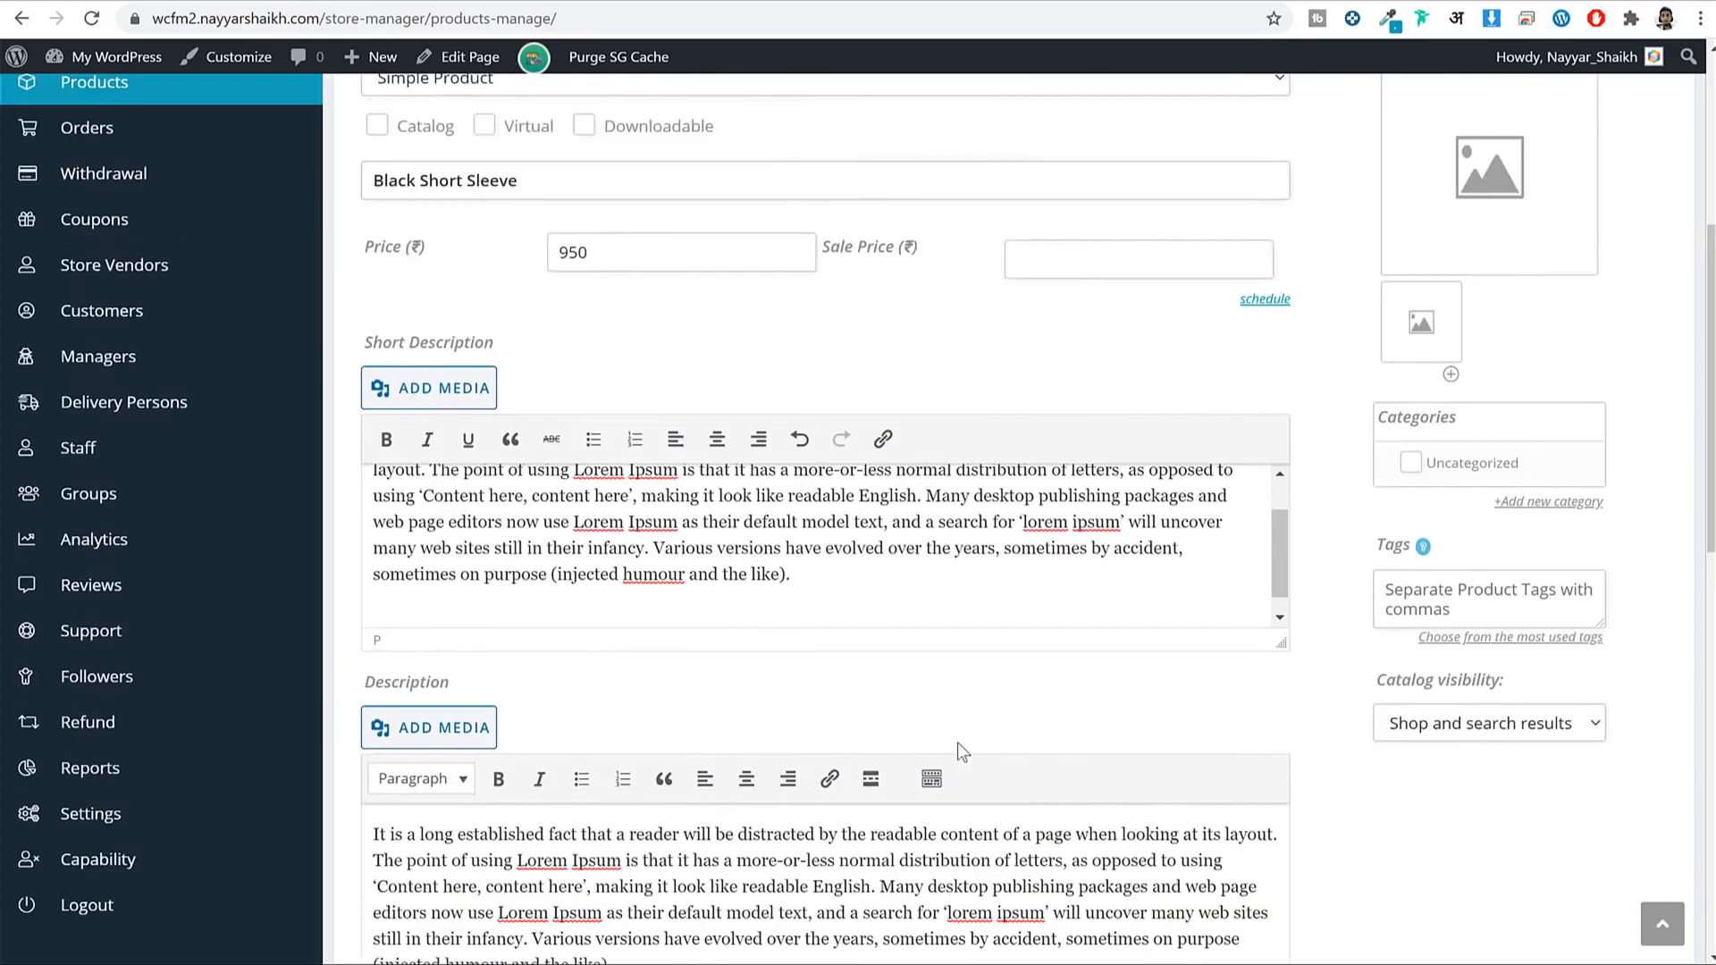
scroll(1537, 565, "down", 15)
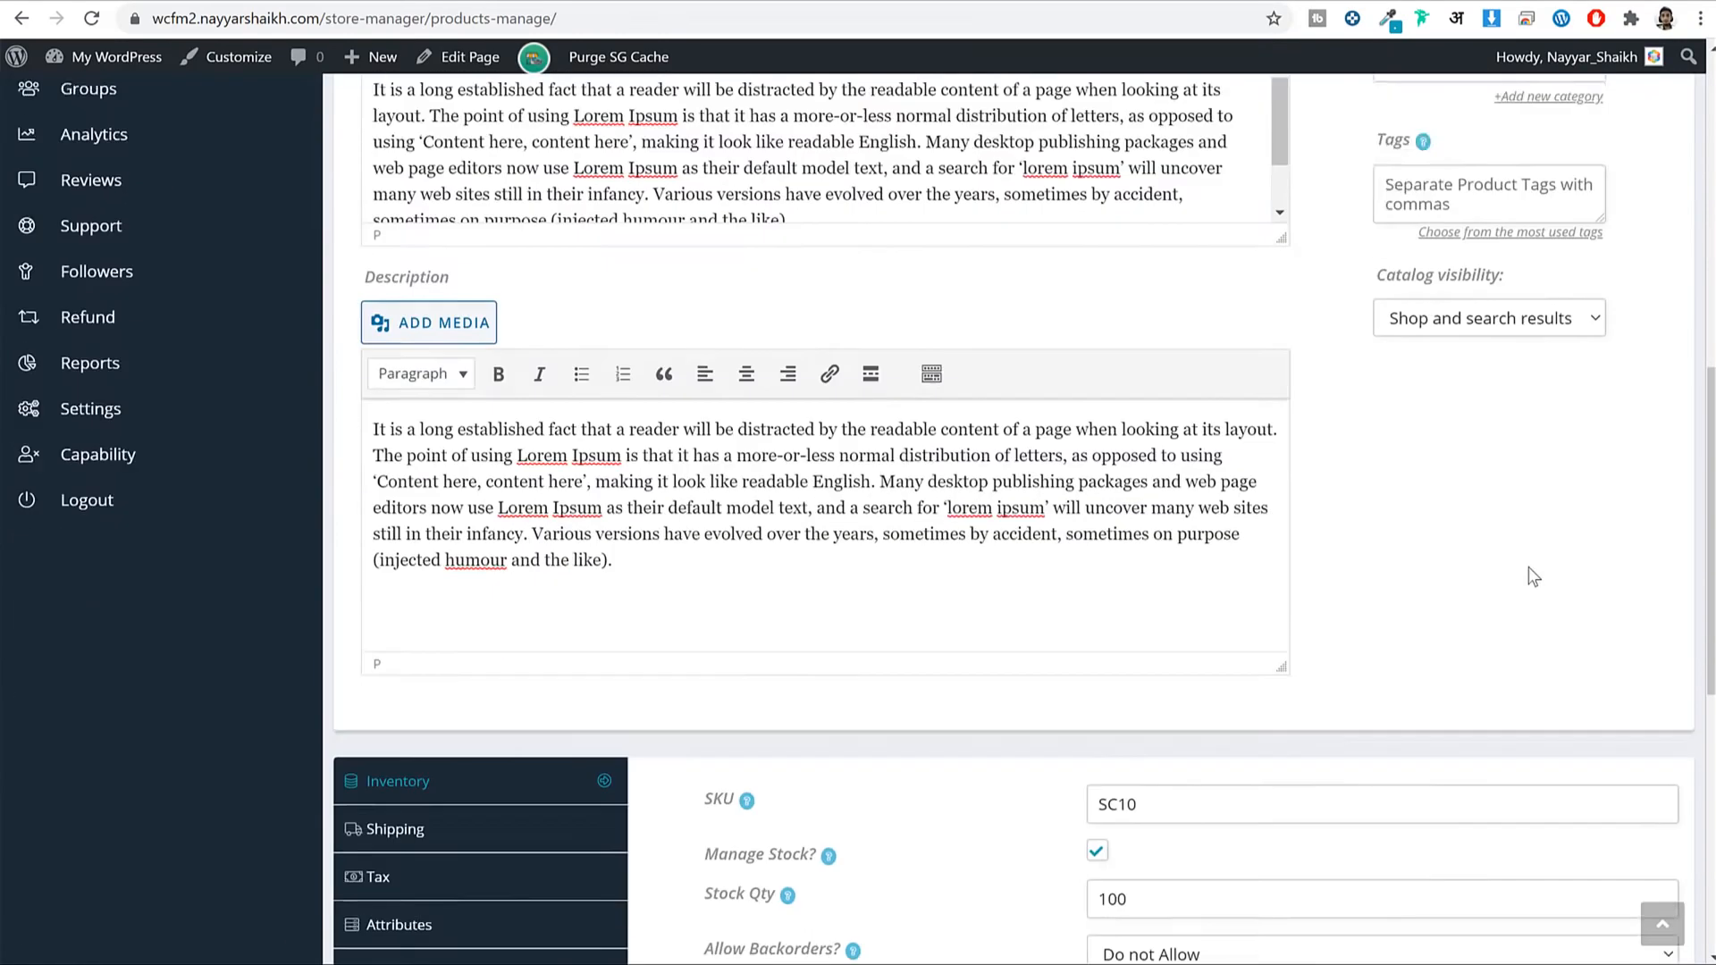
scroll(566, 506, "up", 15)
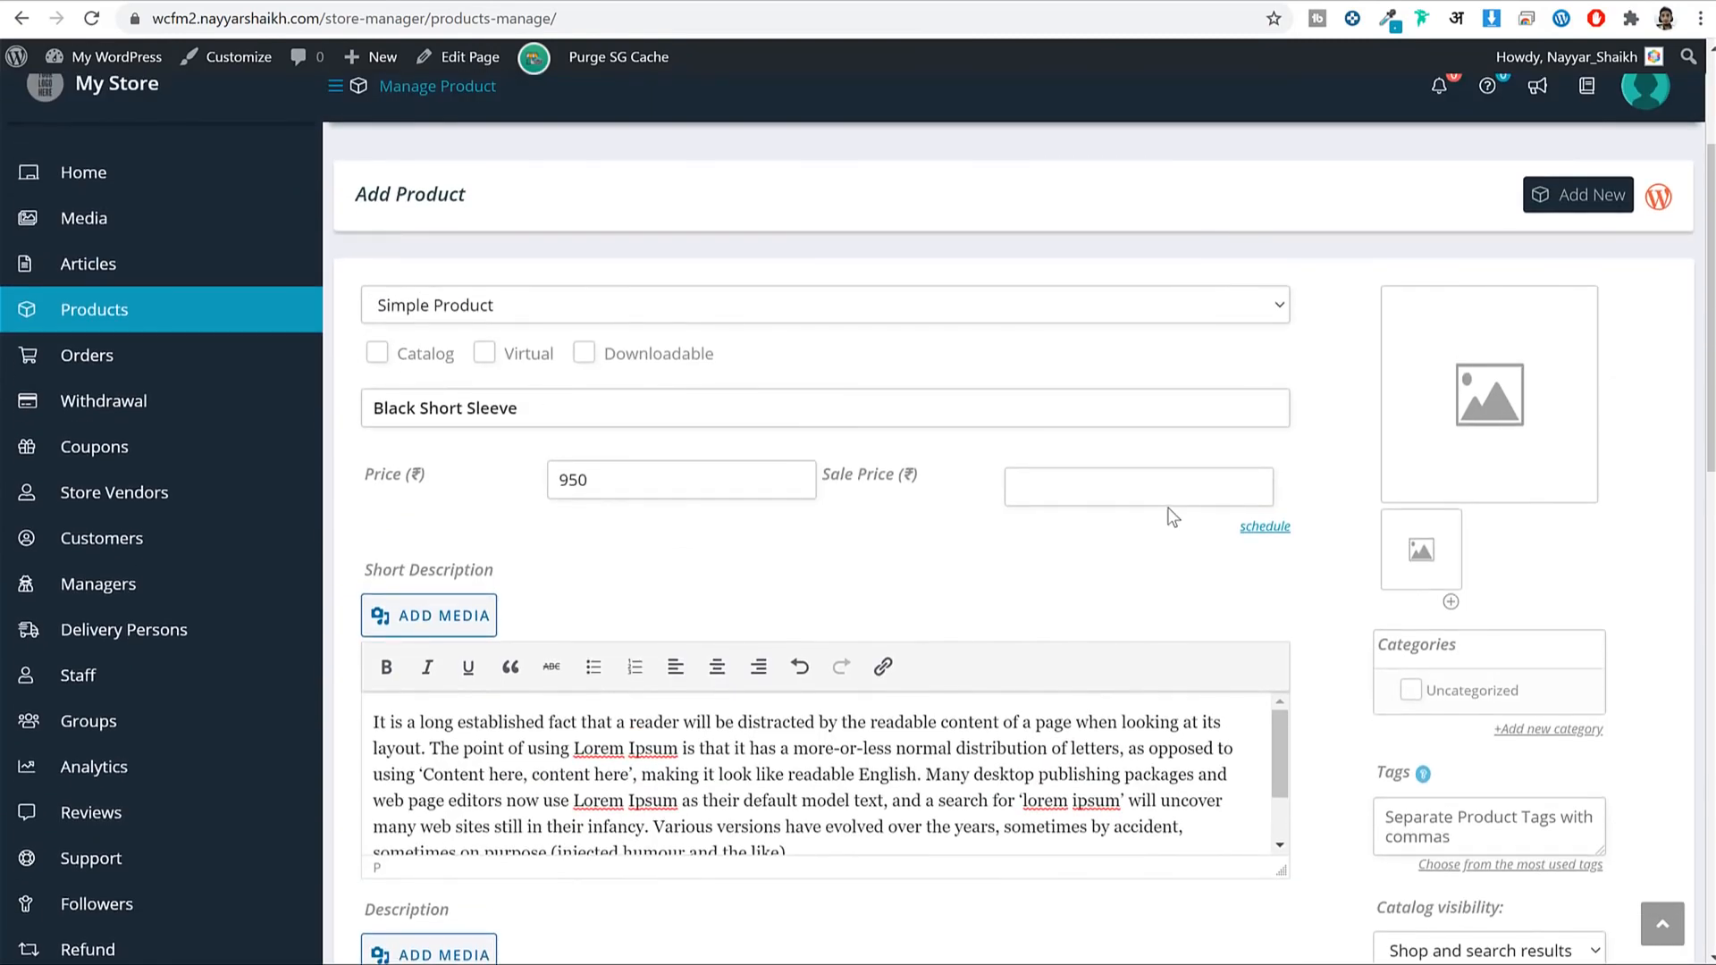
Open the Choose Image dialog from the product's featured image placeholder.
left_click(1507, 393)
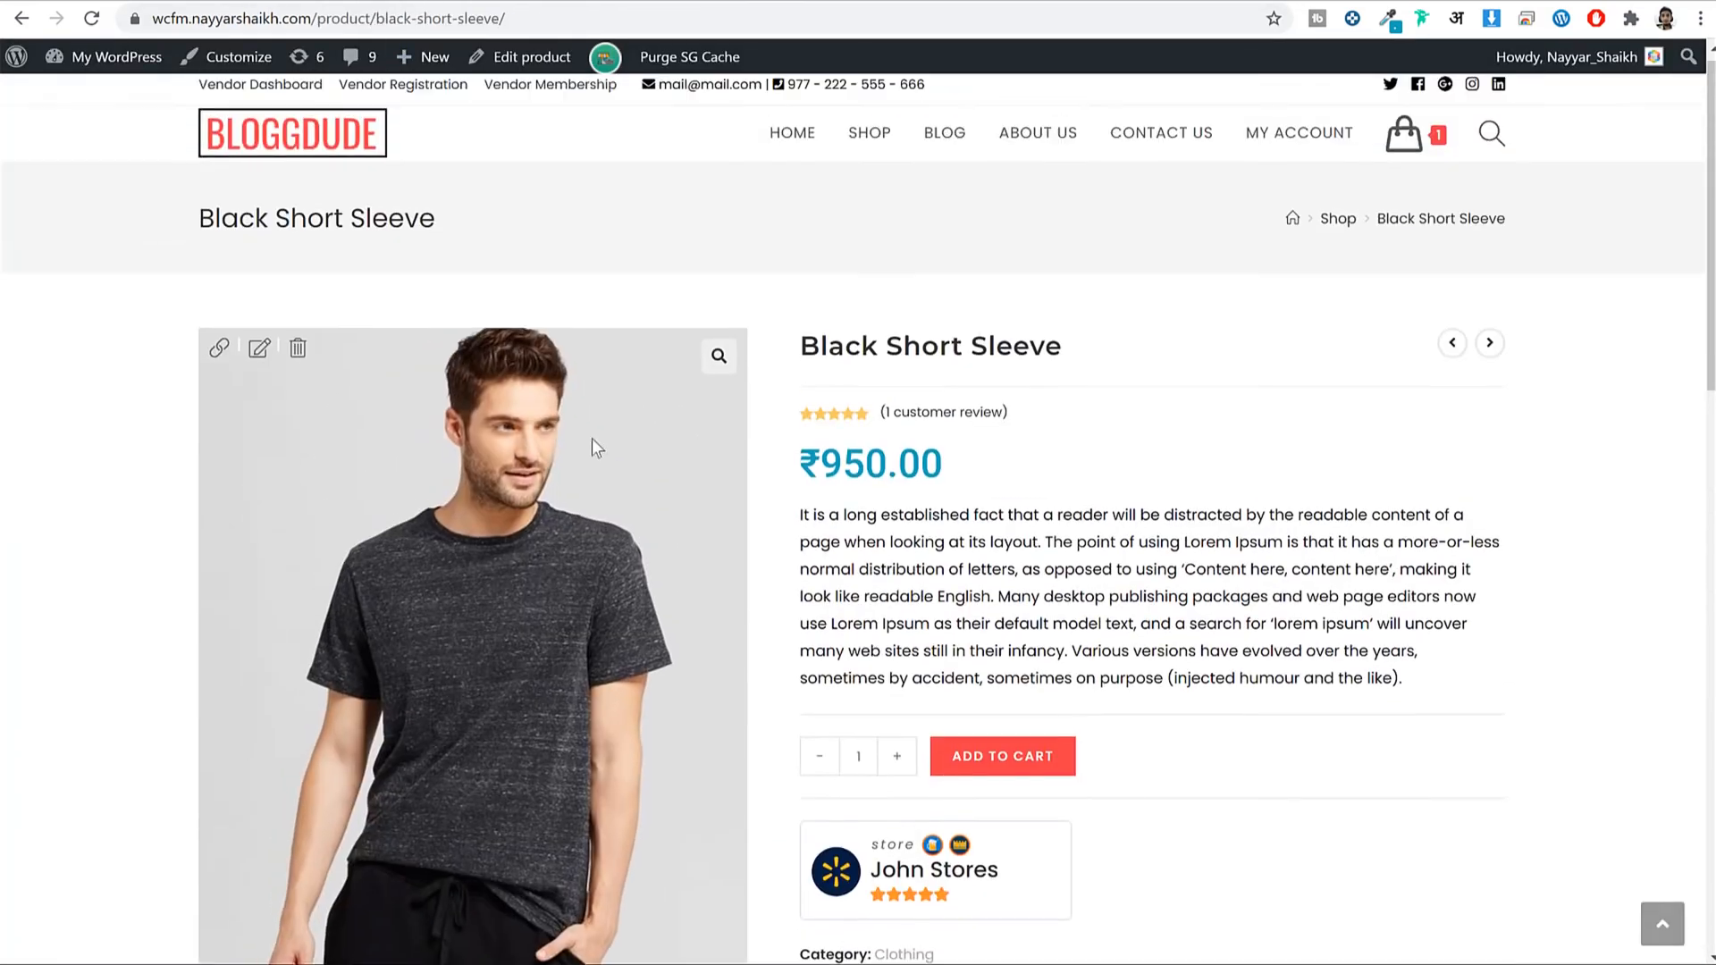
scroll(572, 447, "down", 2)
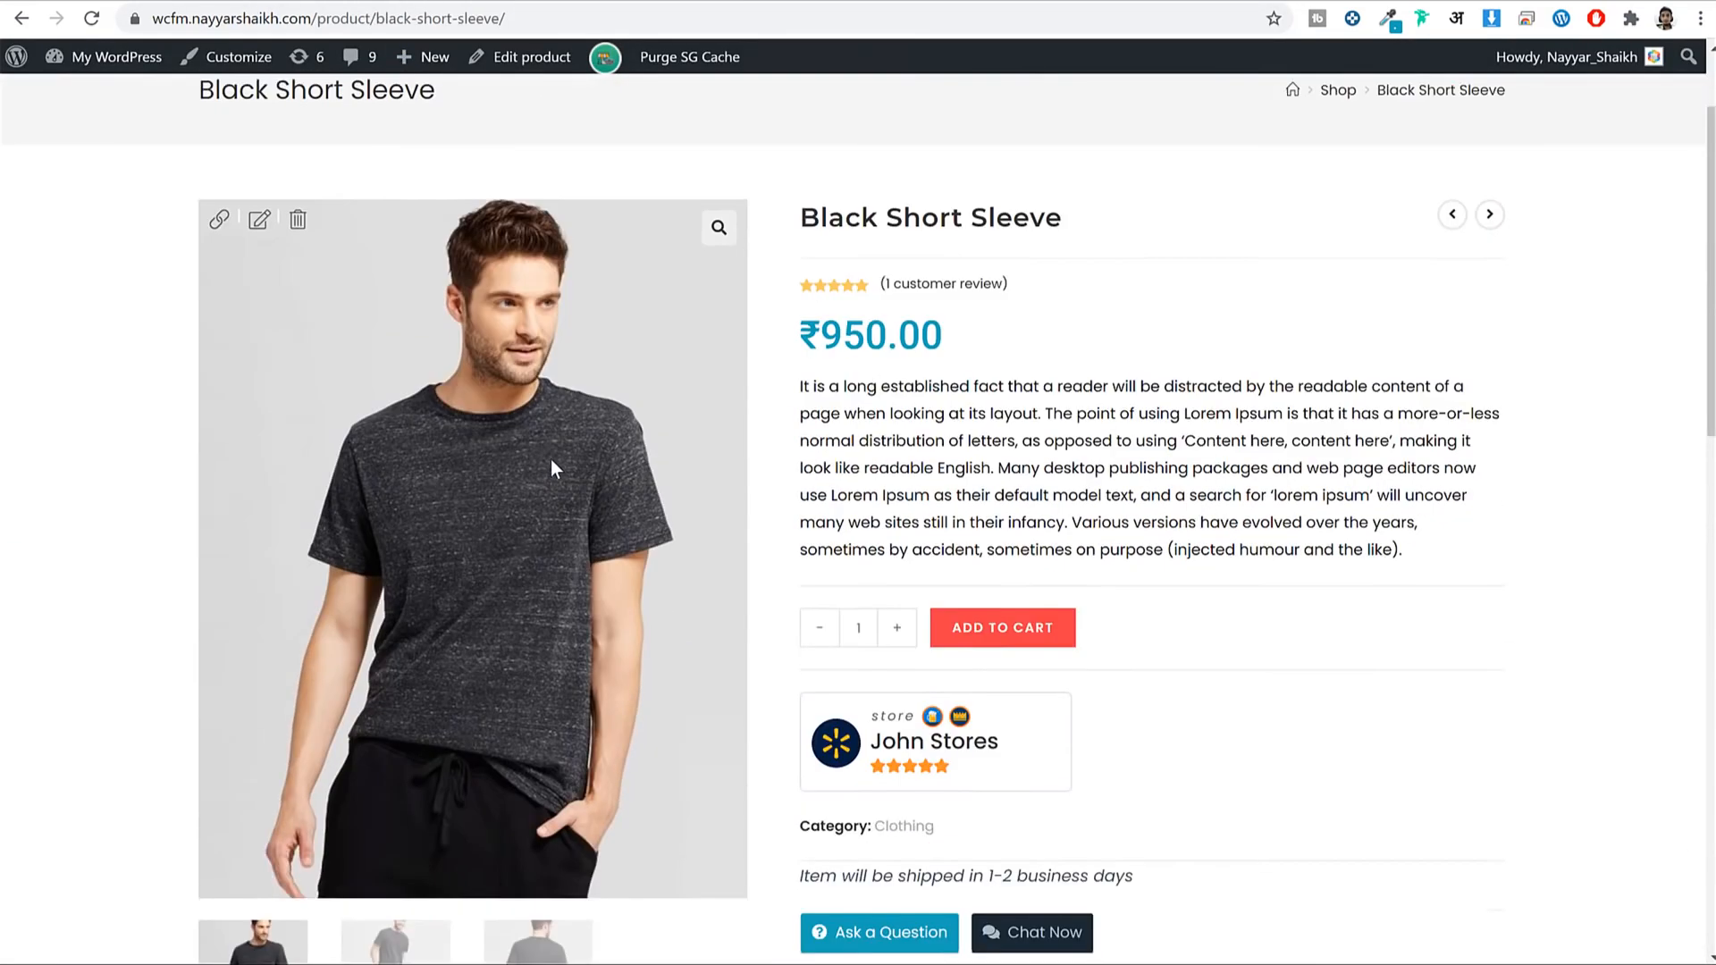
scroll(551, 459, "down", 6)
scroll(443, 511, "up", 3)
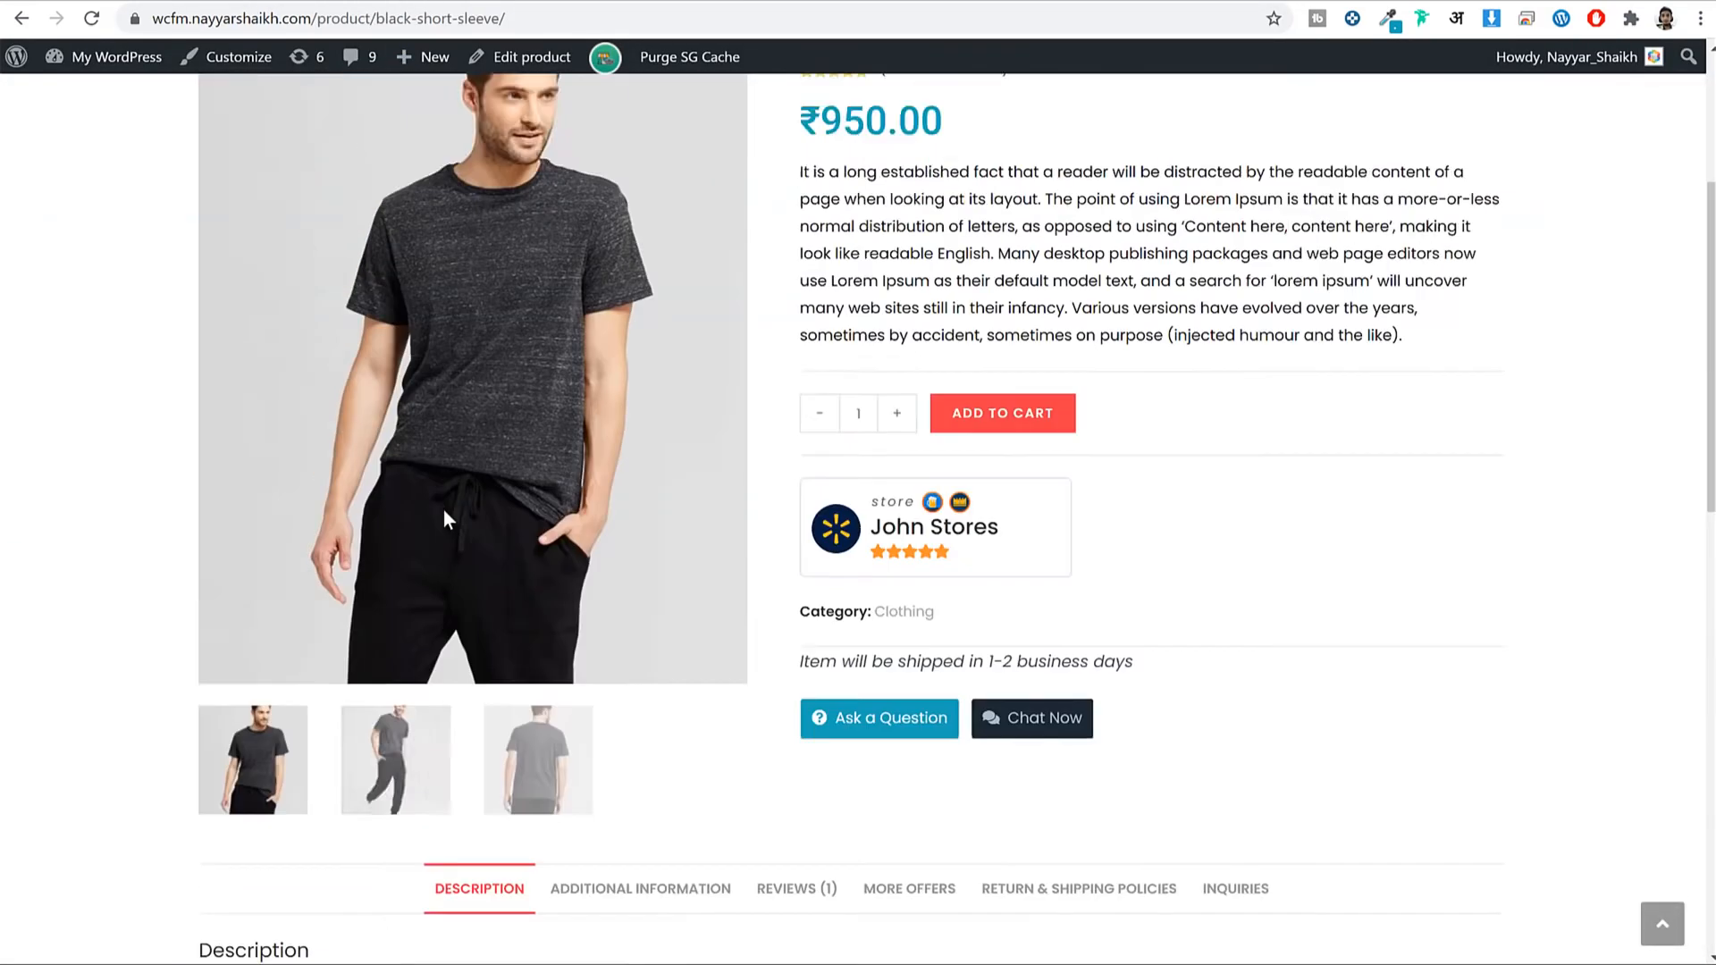
scroll(443, 512, "up", 4)
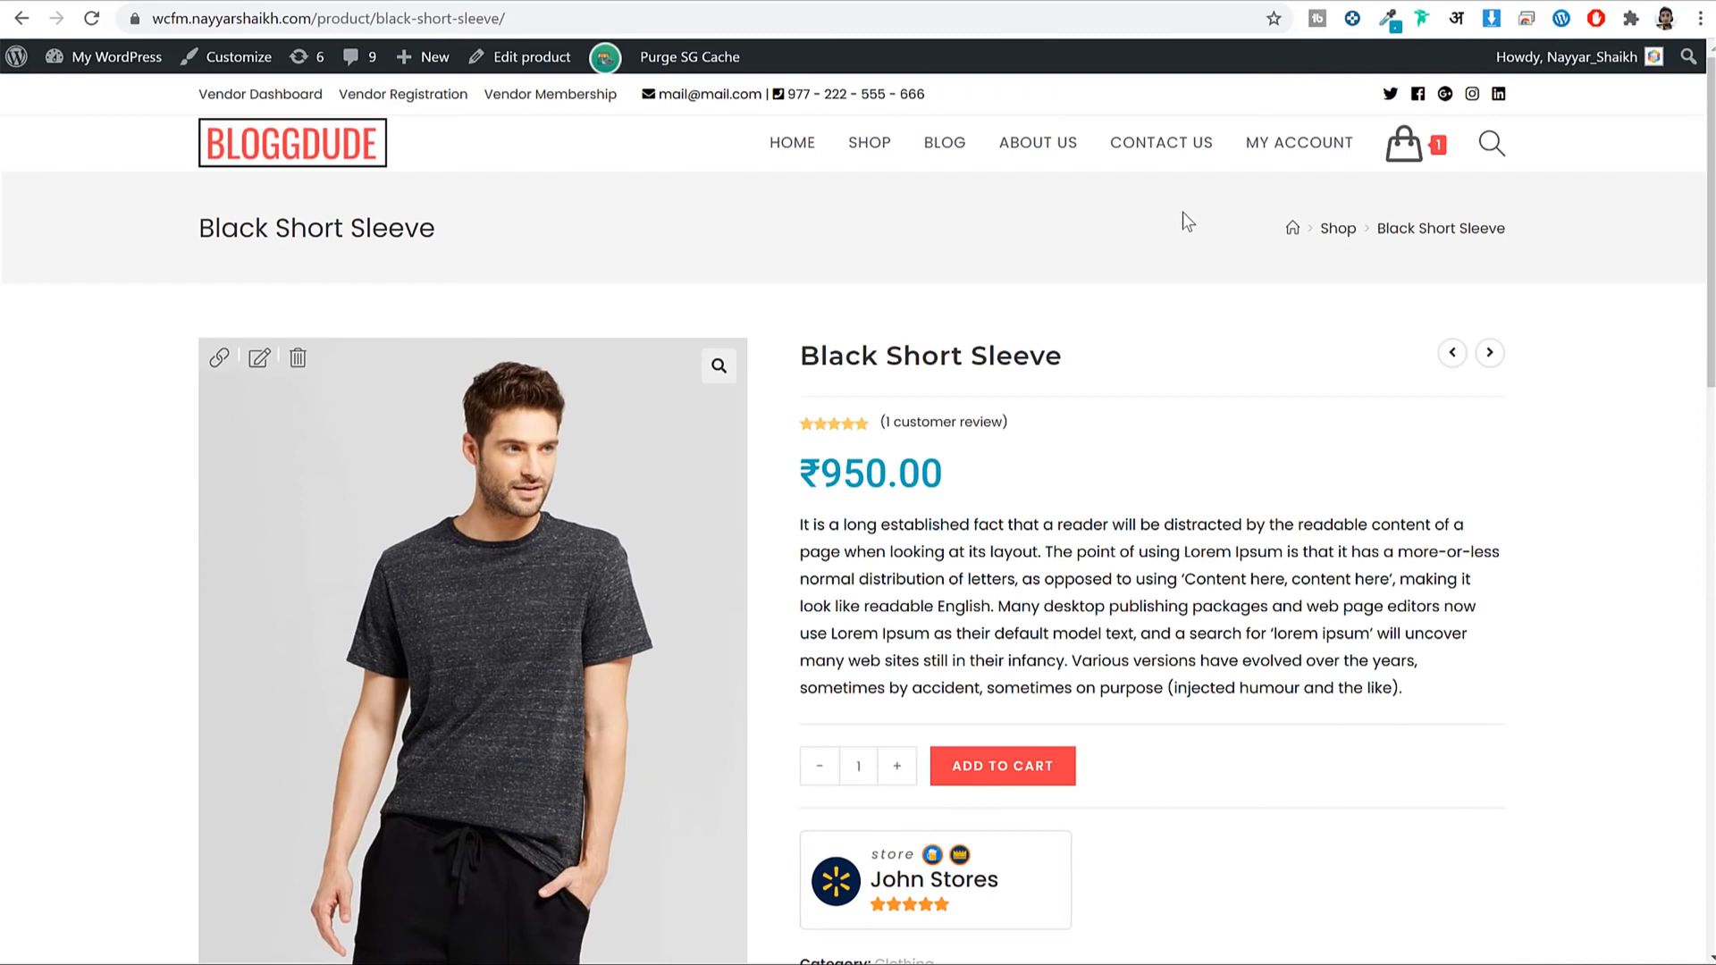
Load bloggdude.com in a new tab and open the free eCommerce website tutorial post.
left_click(1079, 1)
type("bloggdude.com")
key("Return")
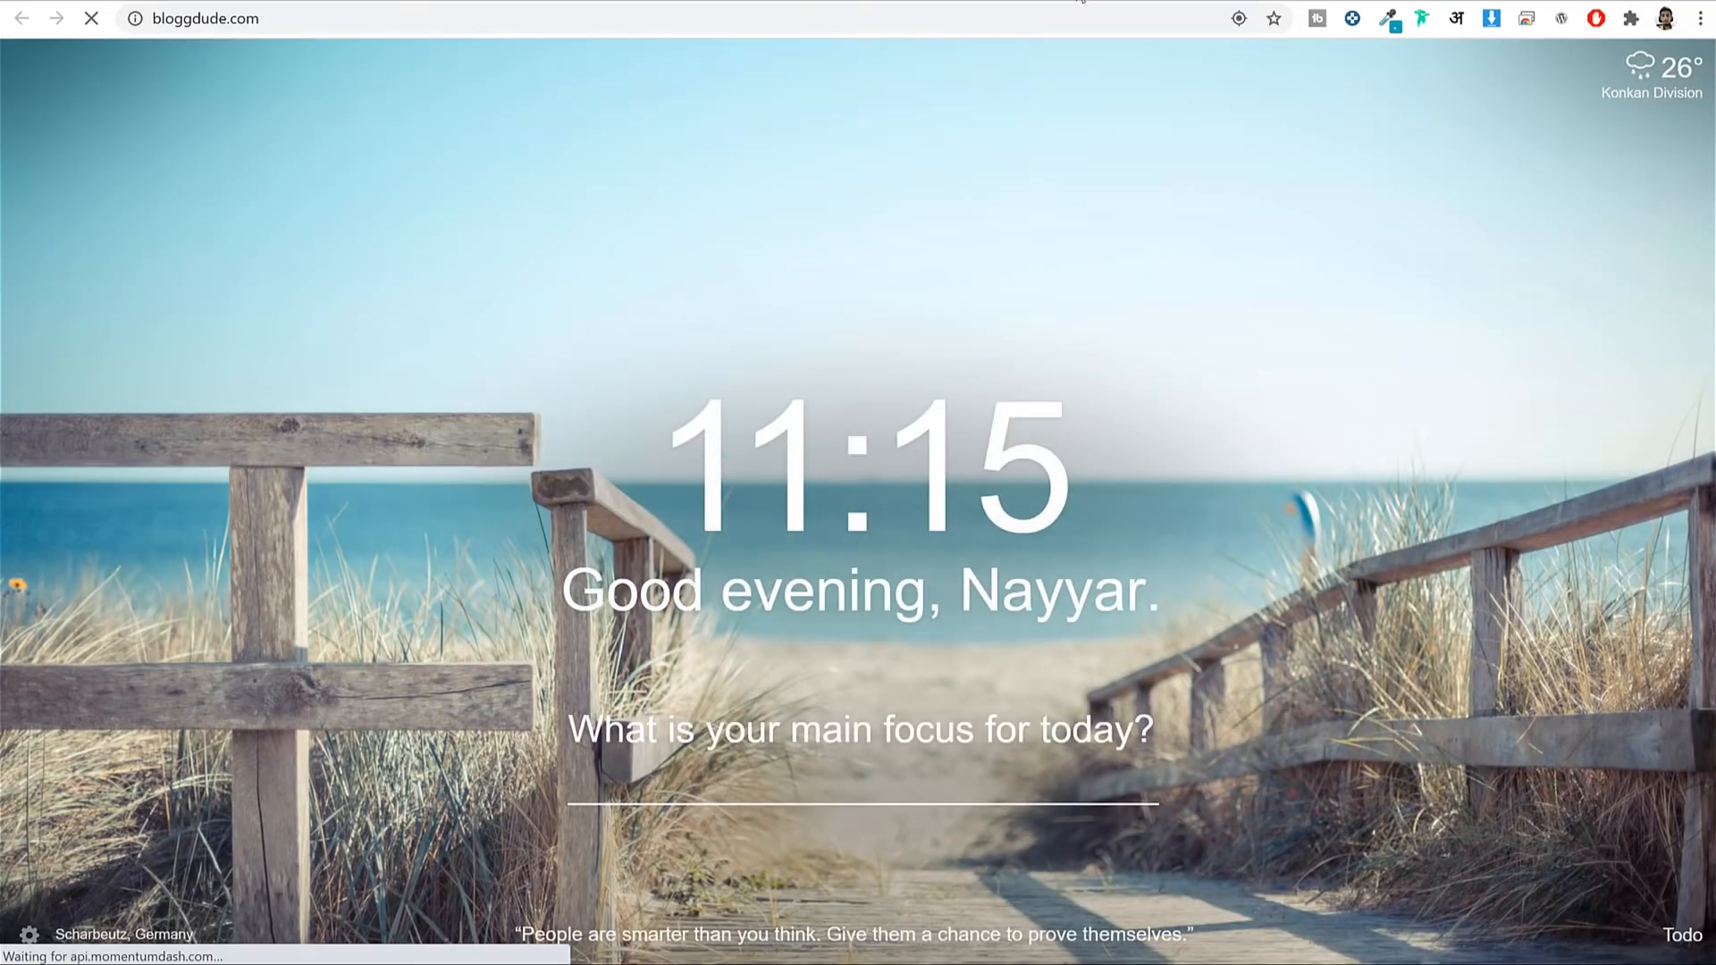
scroll(1552, 384, "down", 10)
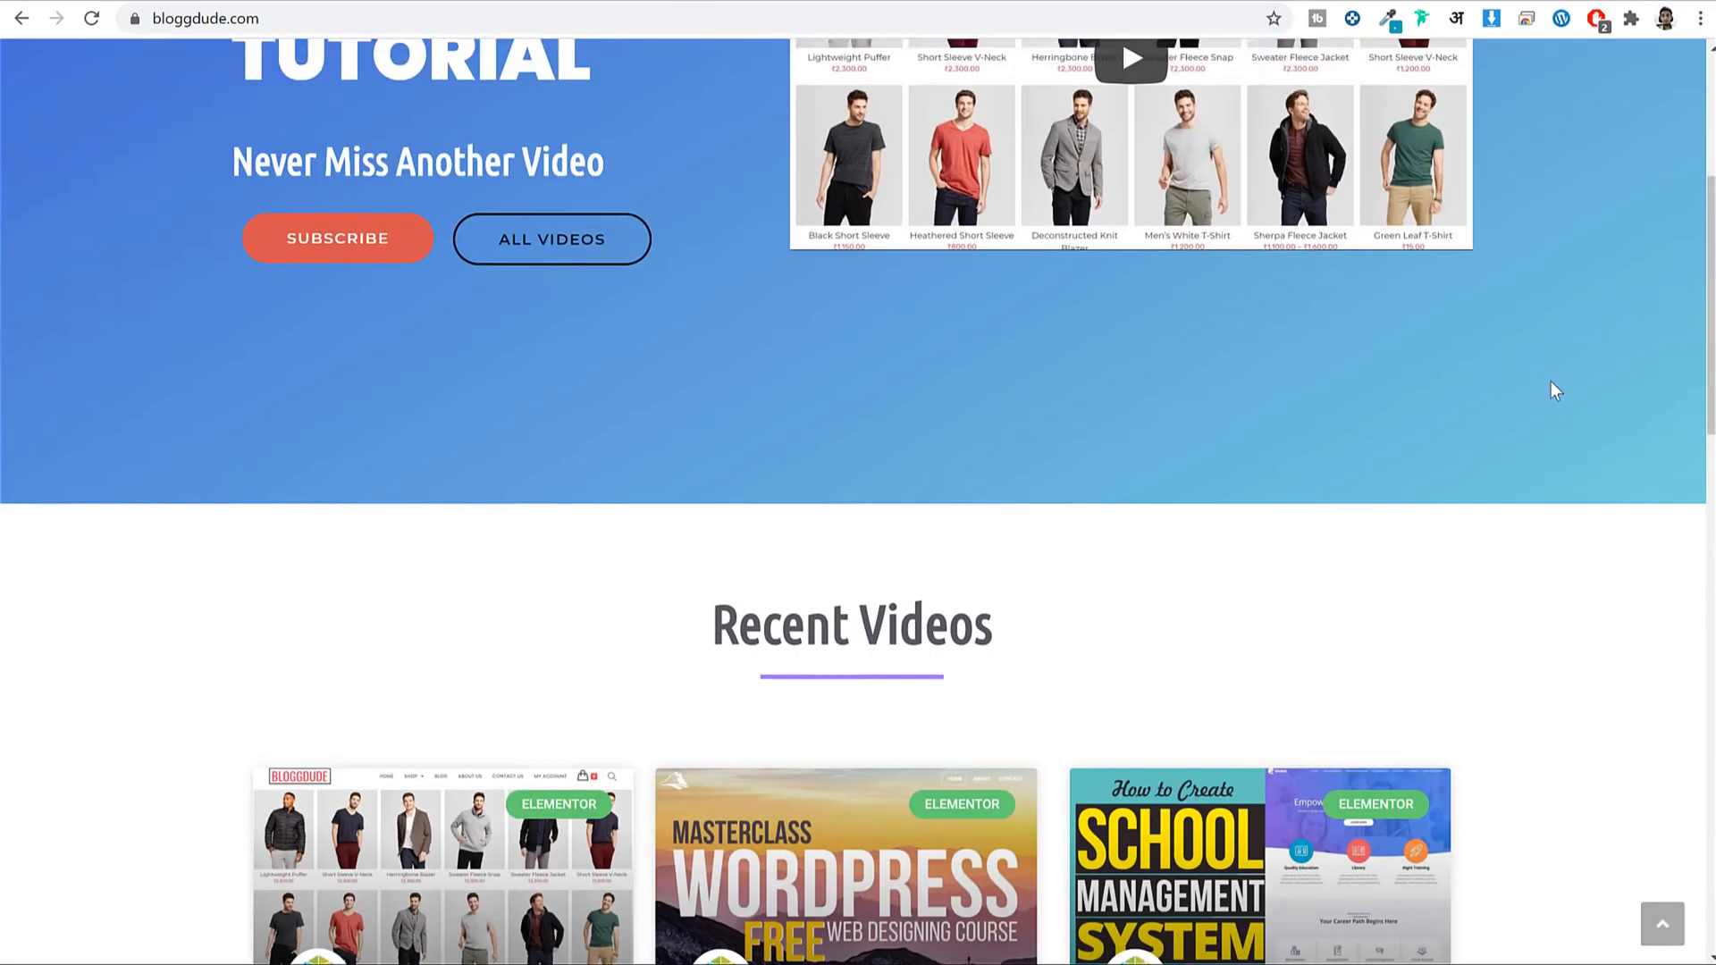
scroll(980, 355, "up", 2)
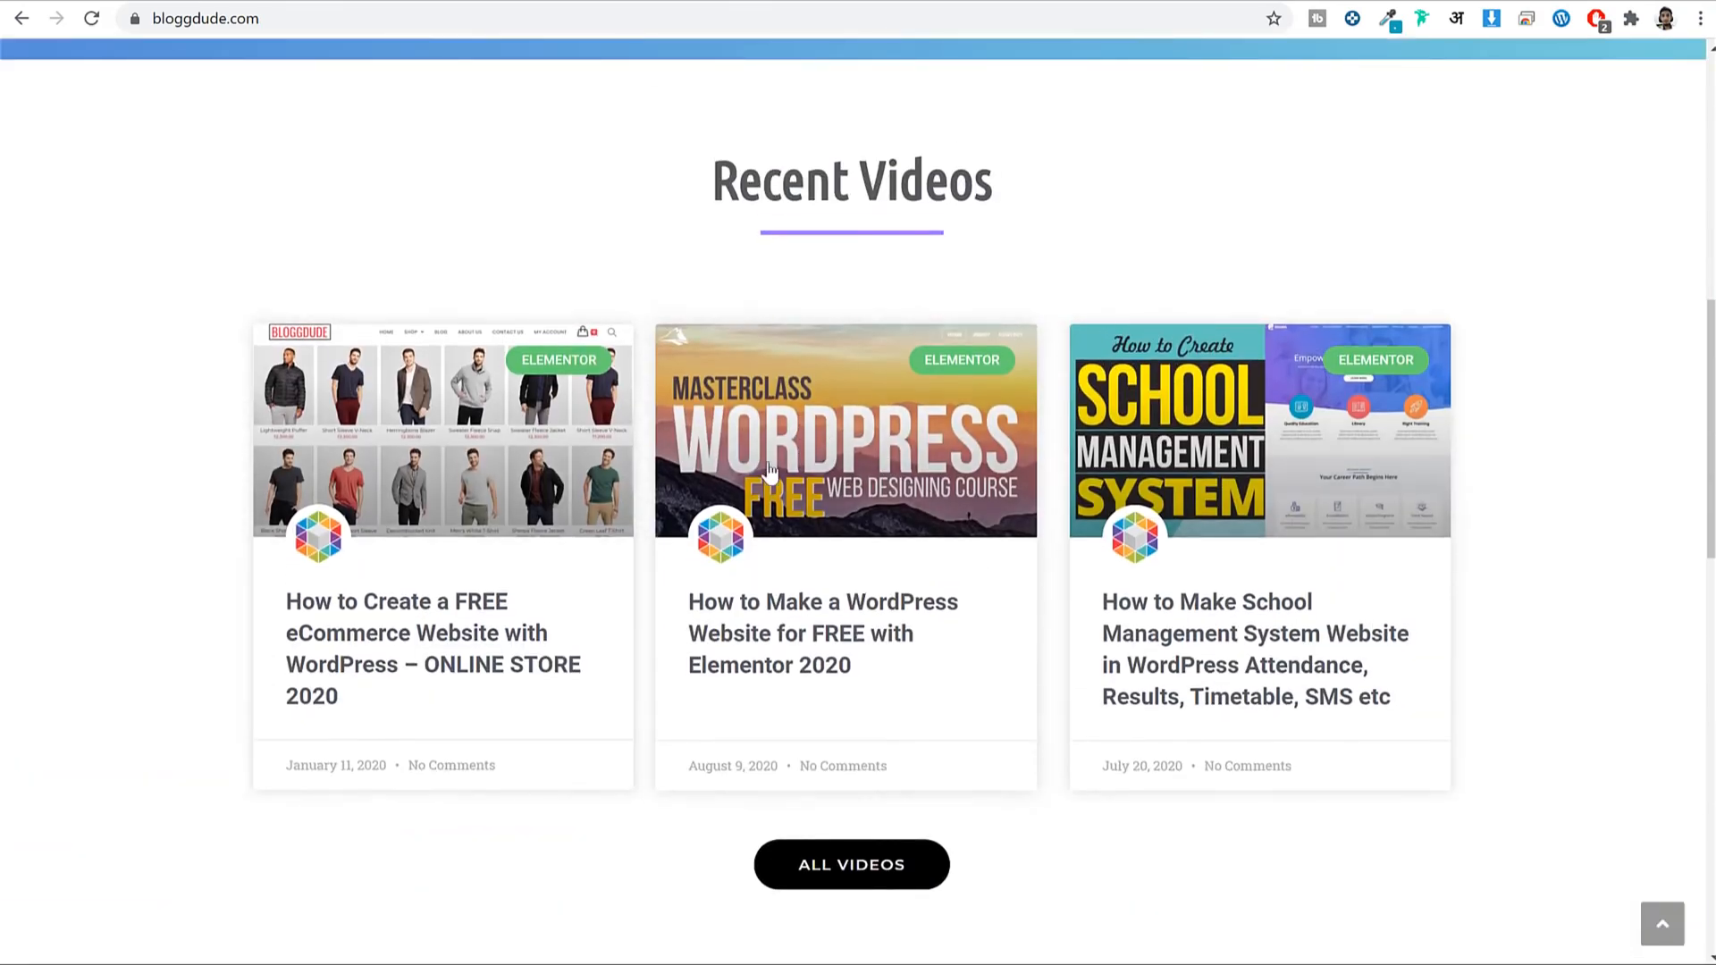
left_click(411, 642)
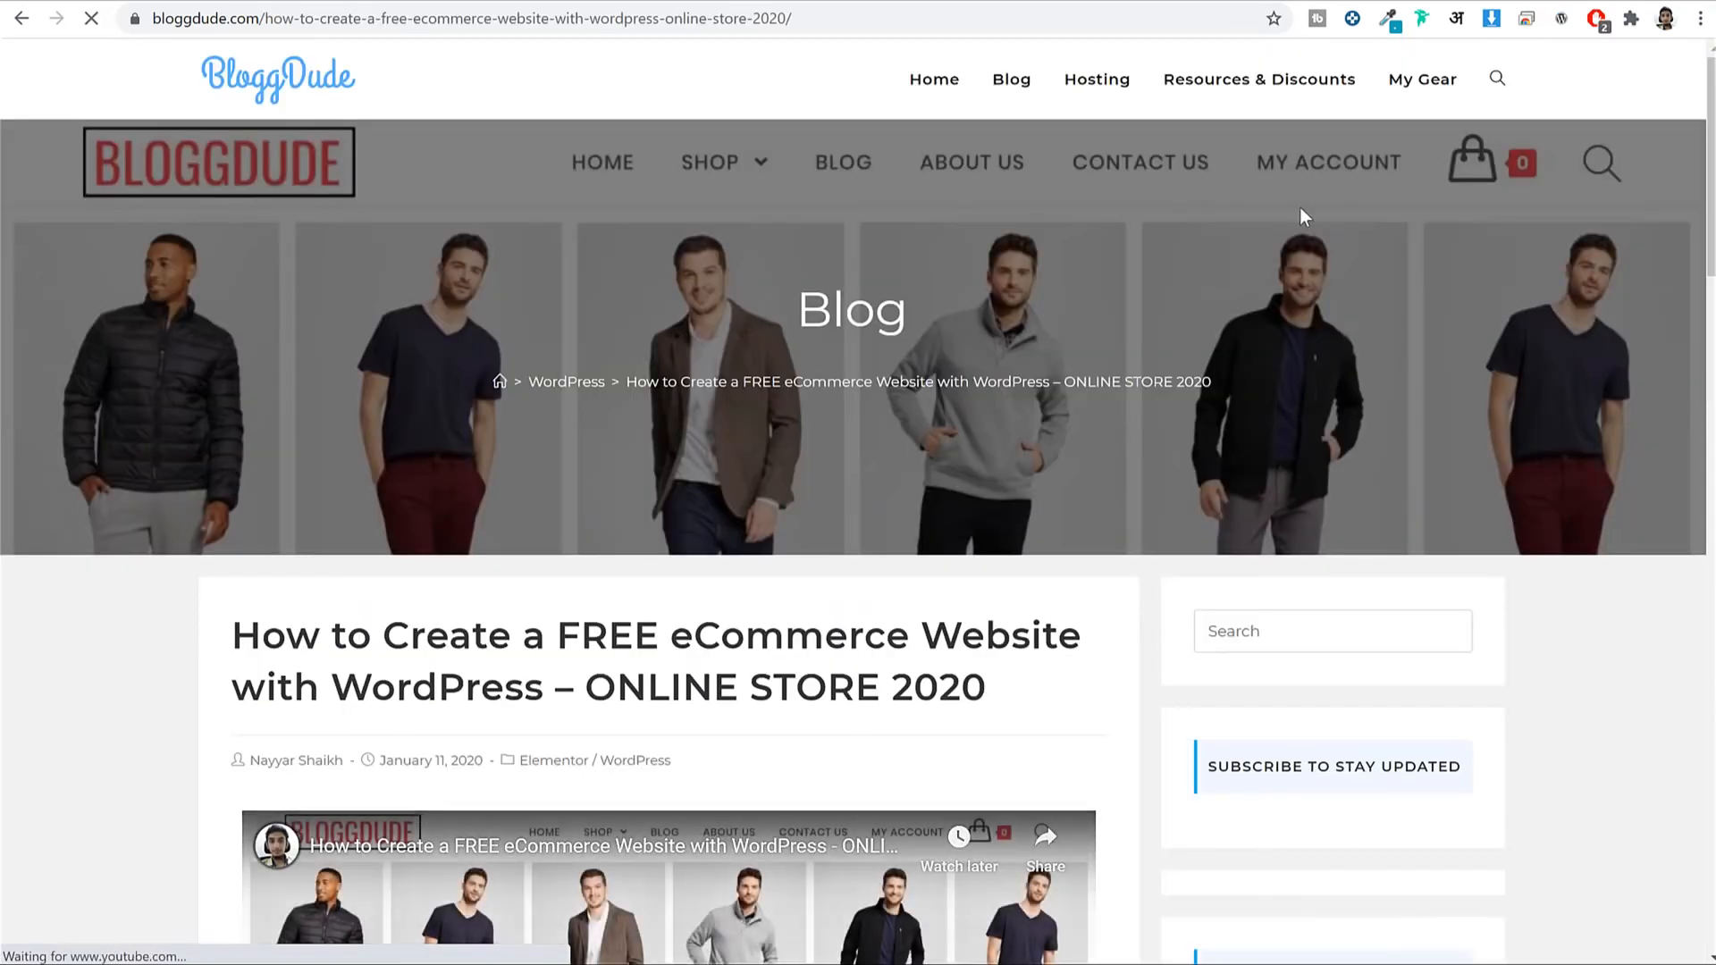
Download the Free Images zip from the post and switch to the WCFM Multi vendor folder.
scroll(1472, 288, "down", 7)
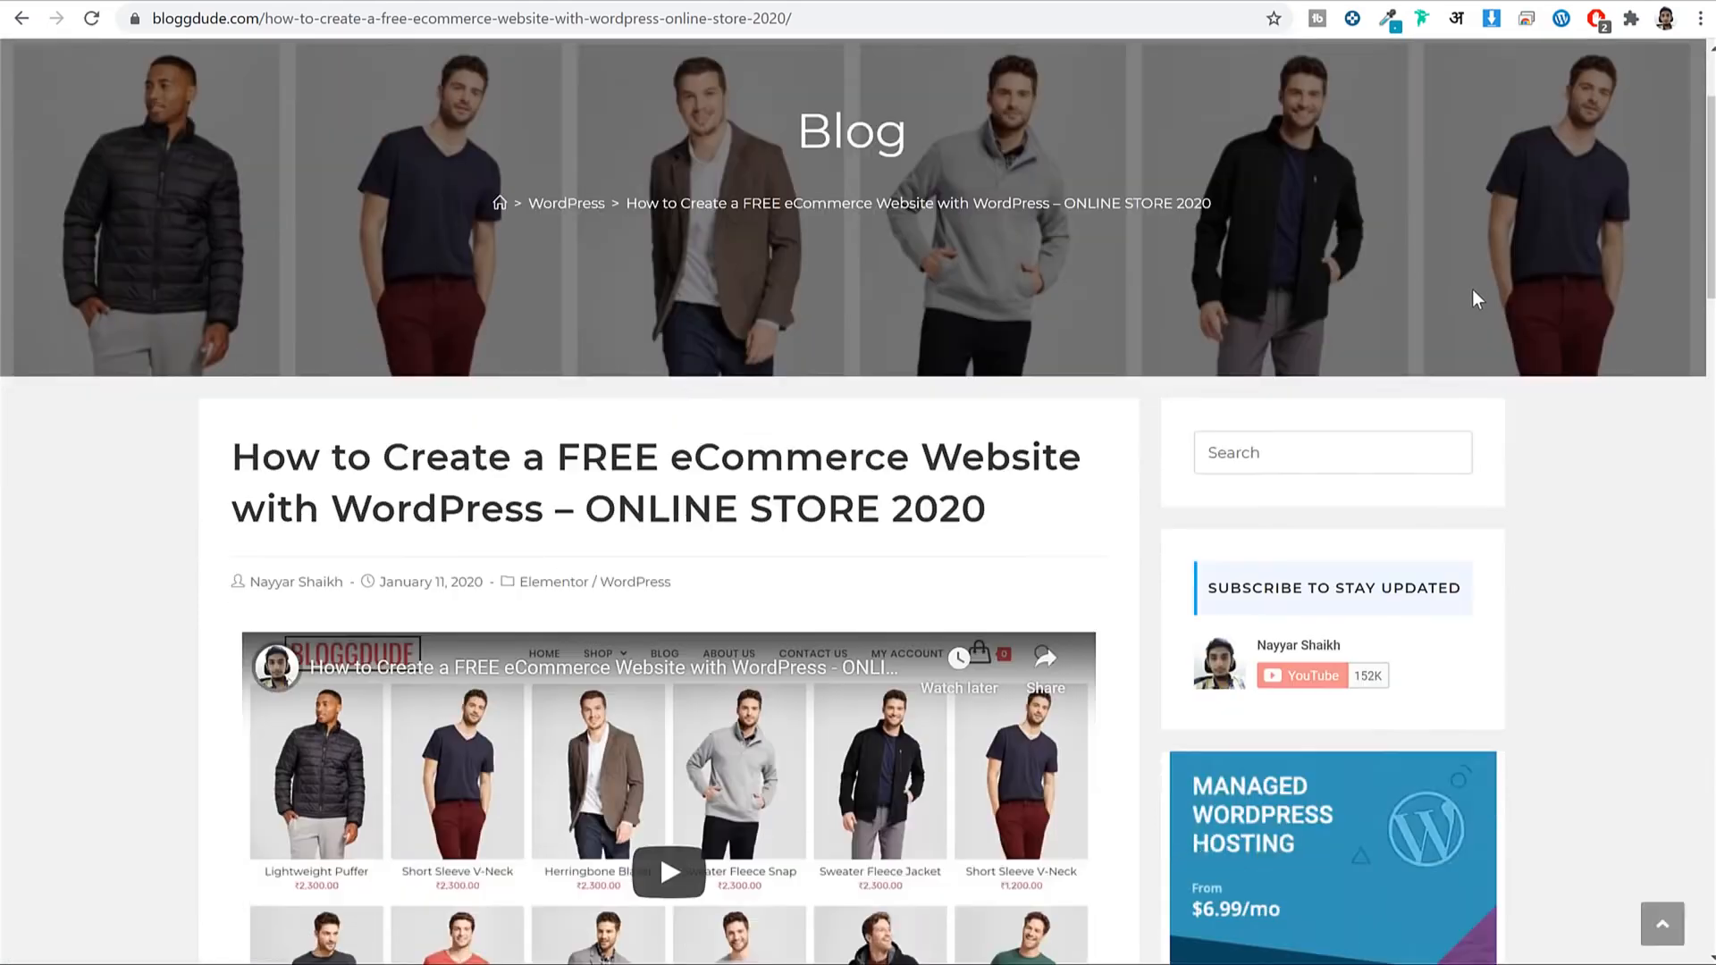
scroll(1134, 324, "up", 6)
scroll(1134, 323, "up", 1)
scroll(1016, 314, "down", 12)
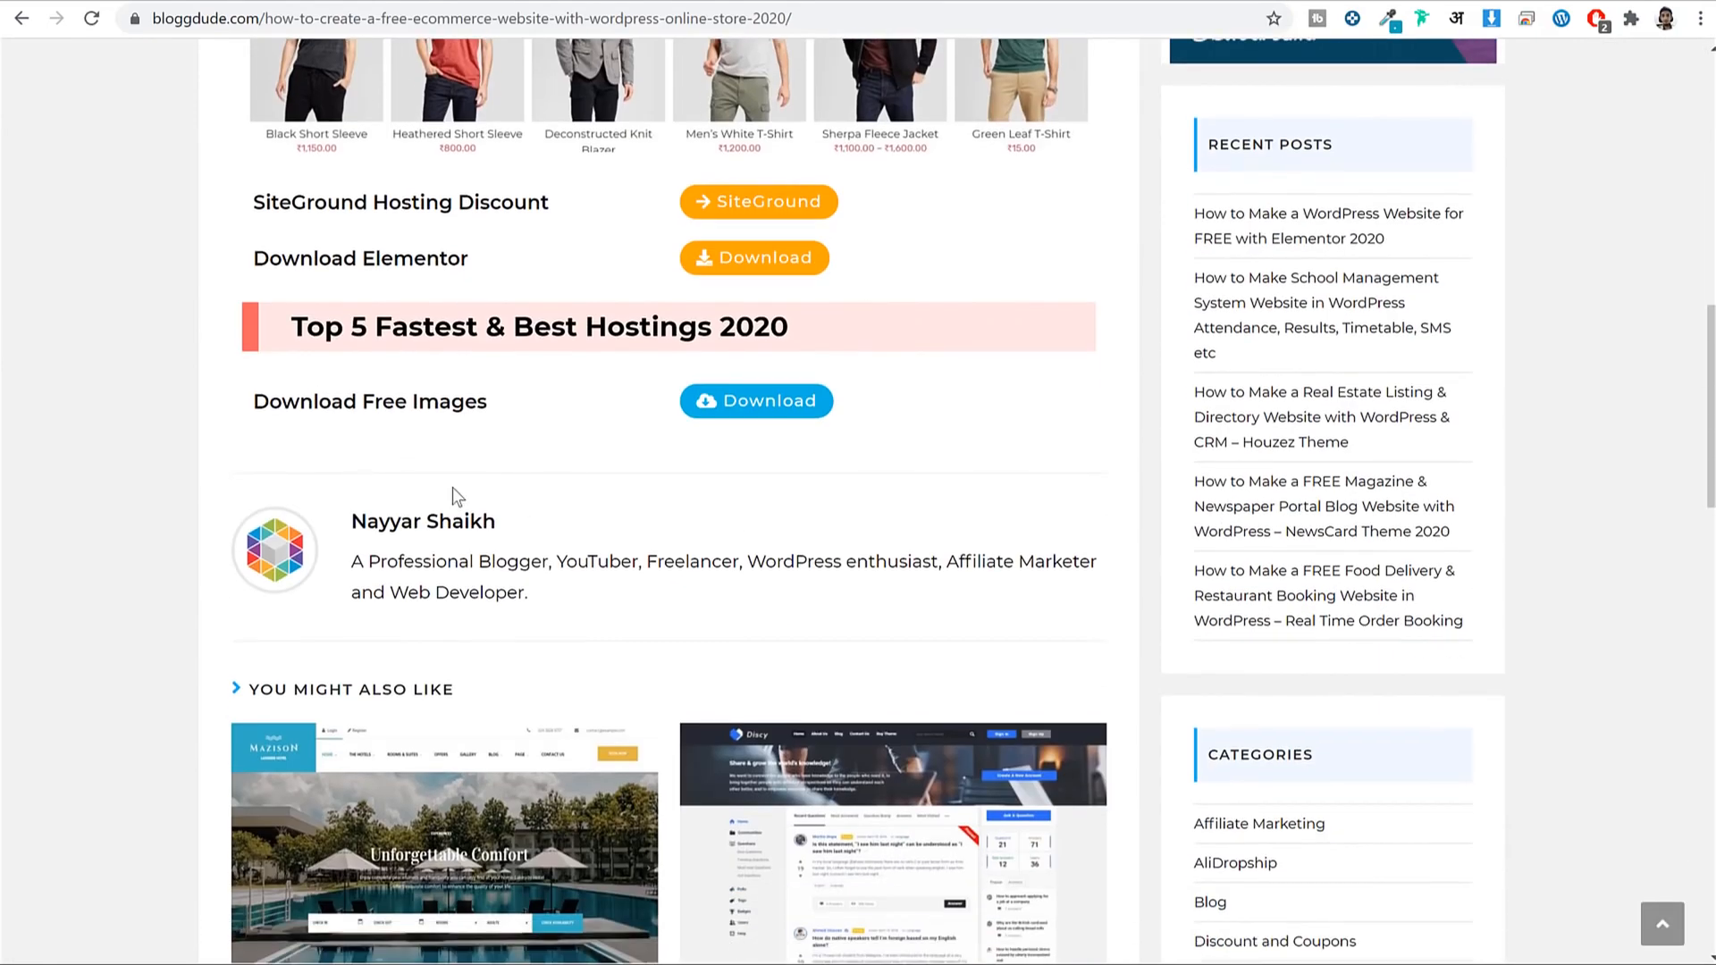
left_click_drag(271, 405, 529, 404)
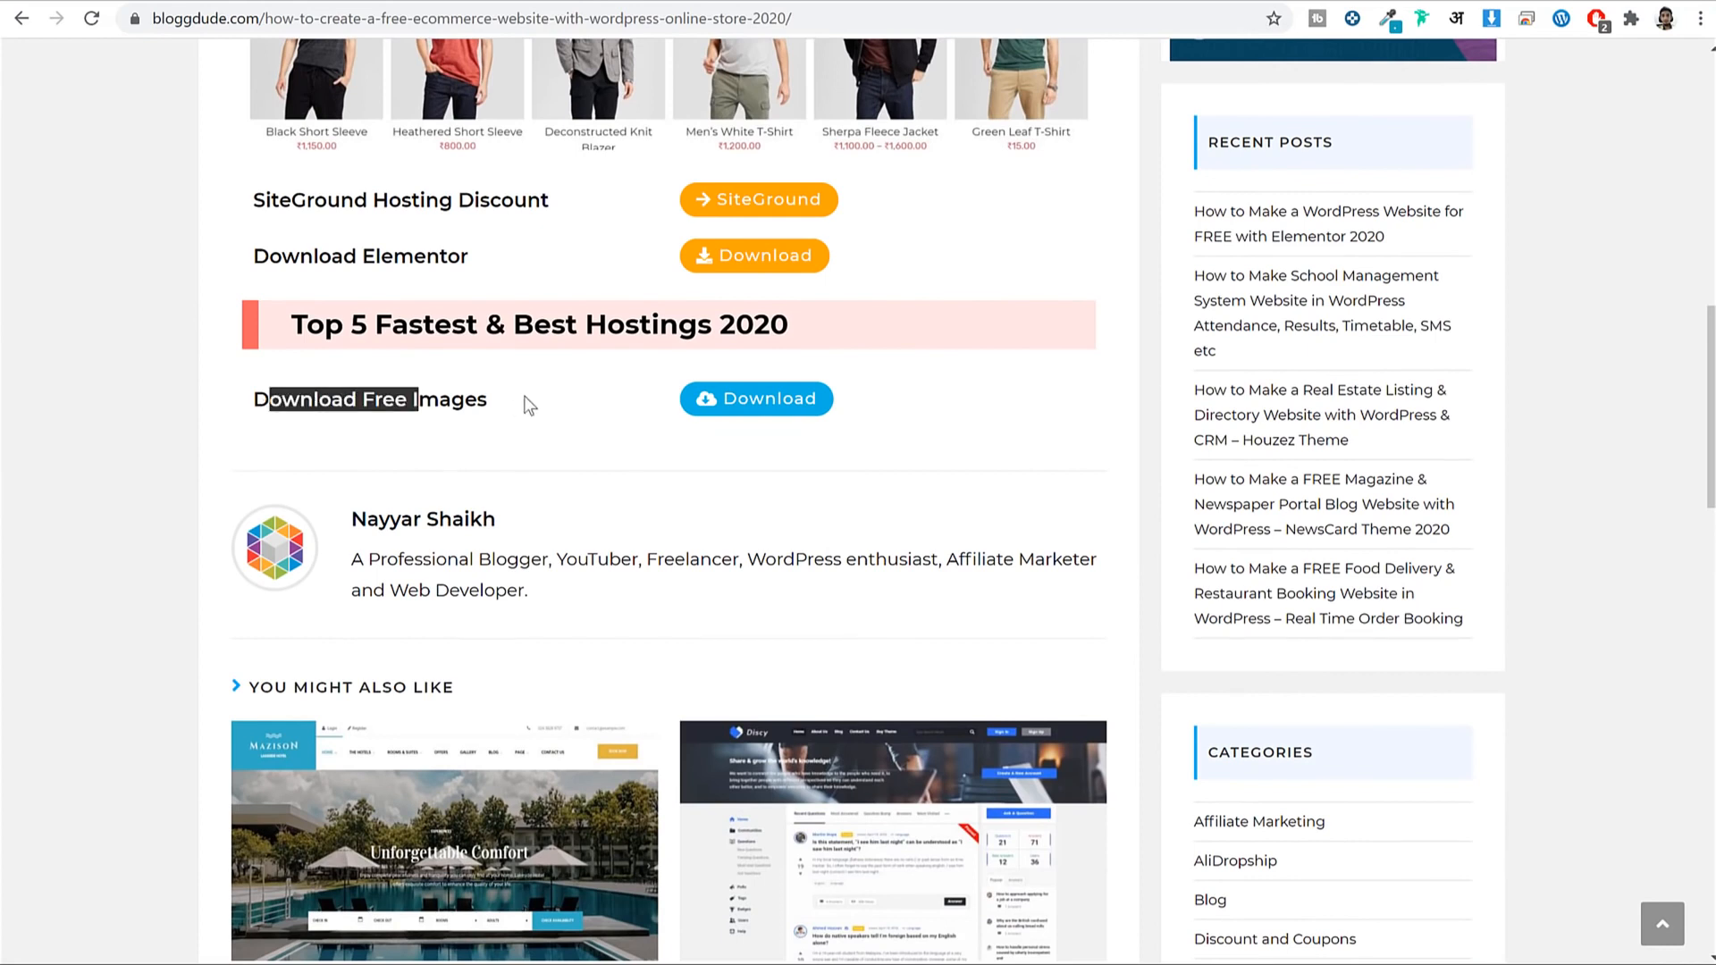
left_click(456, 395)
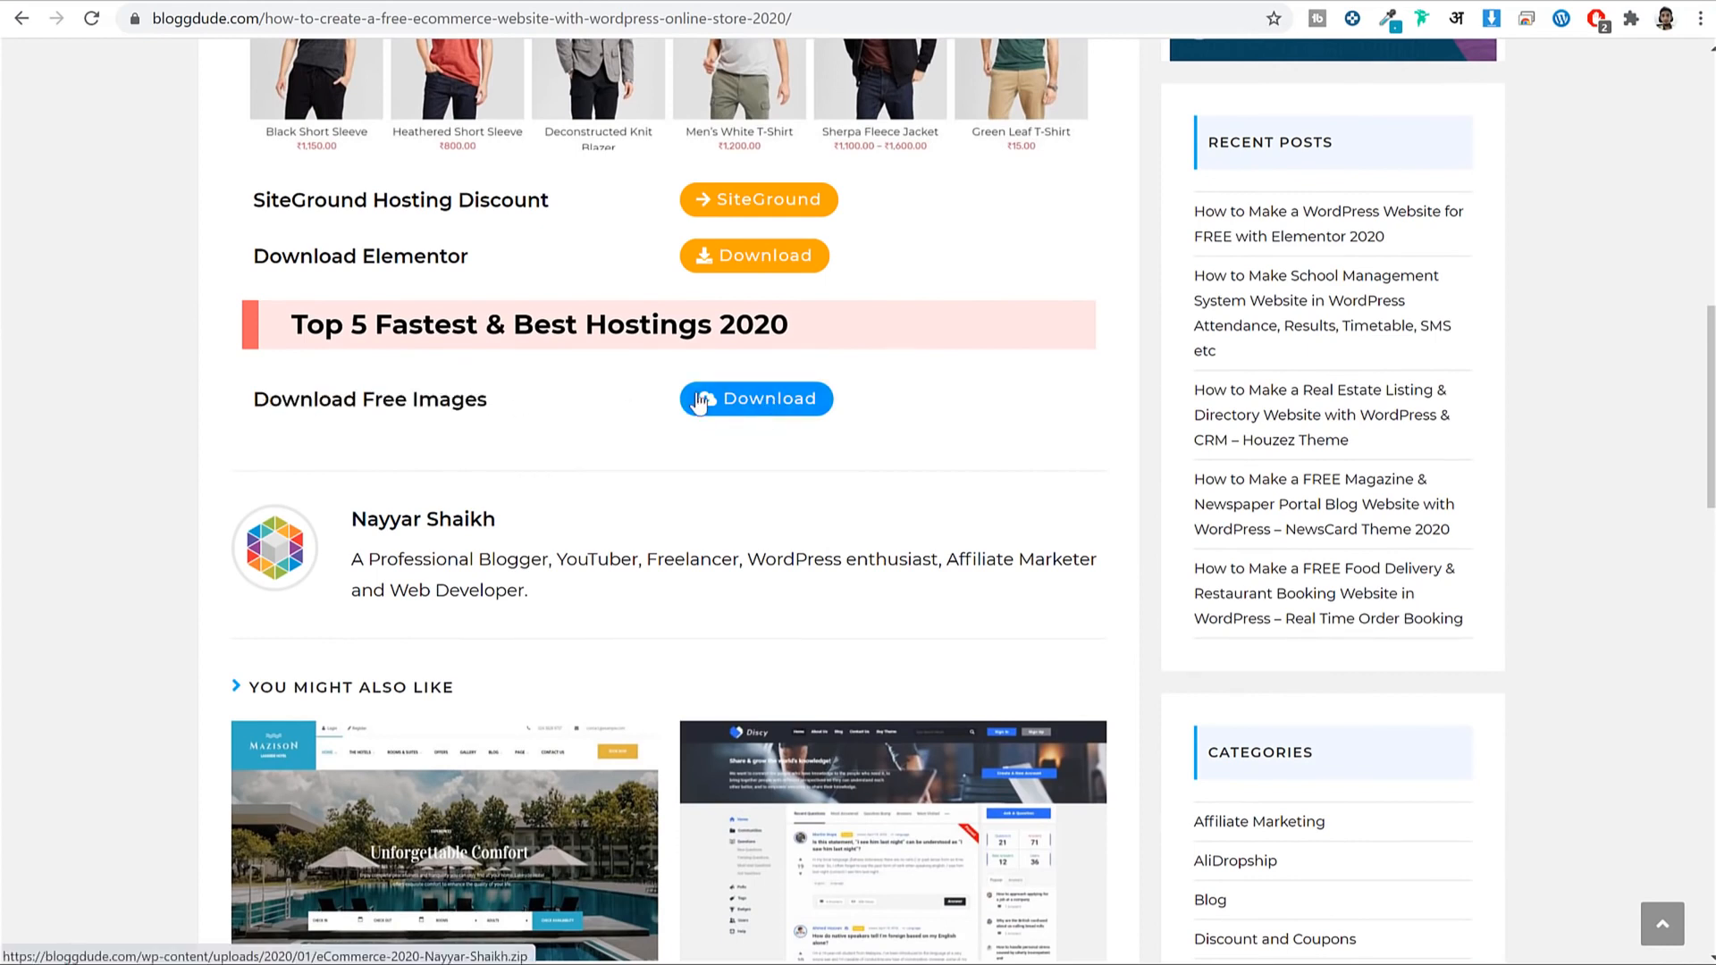
left_click(752, 402)
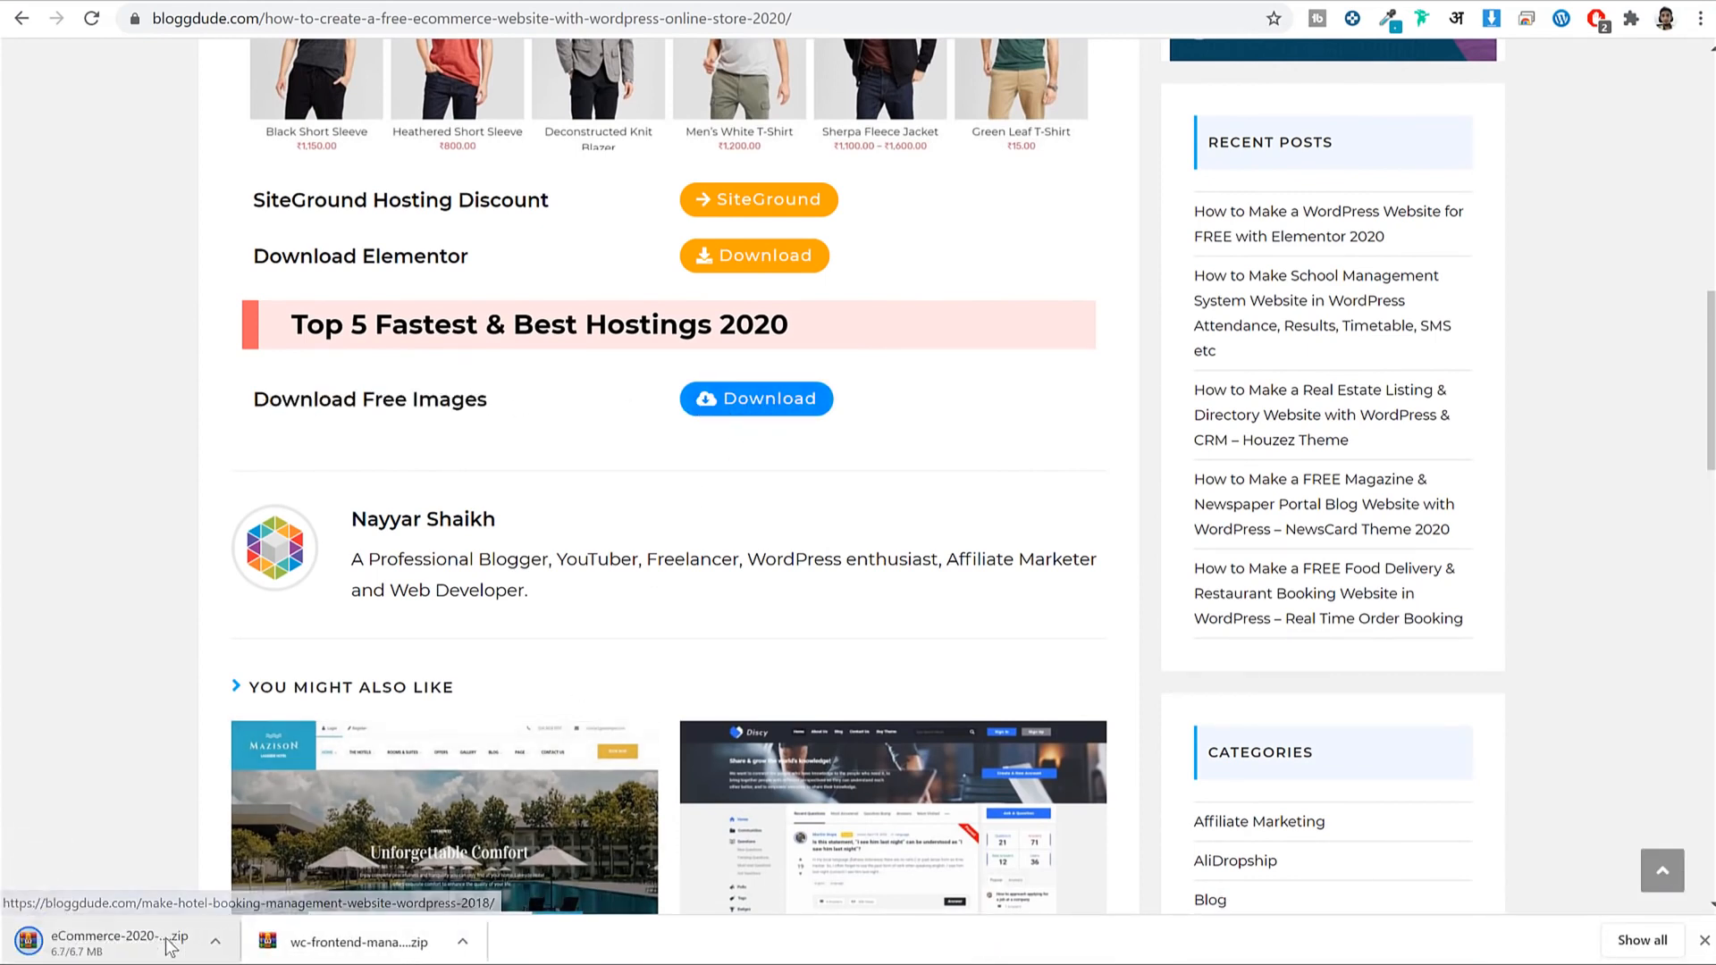
left_click(1704, 940)
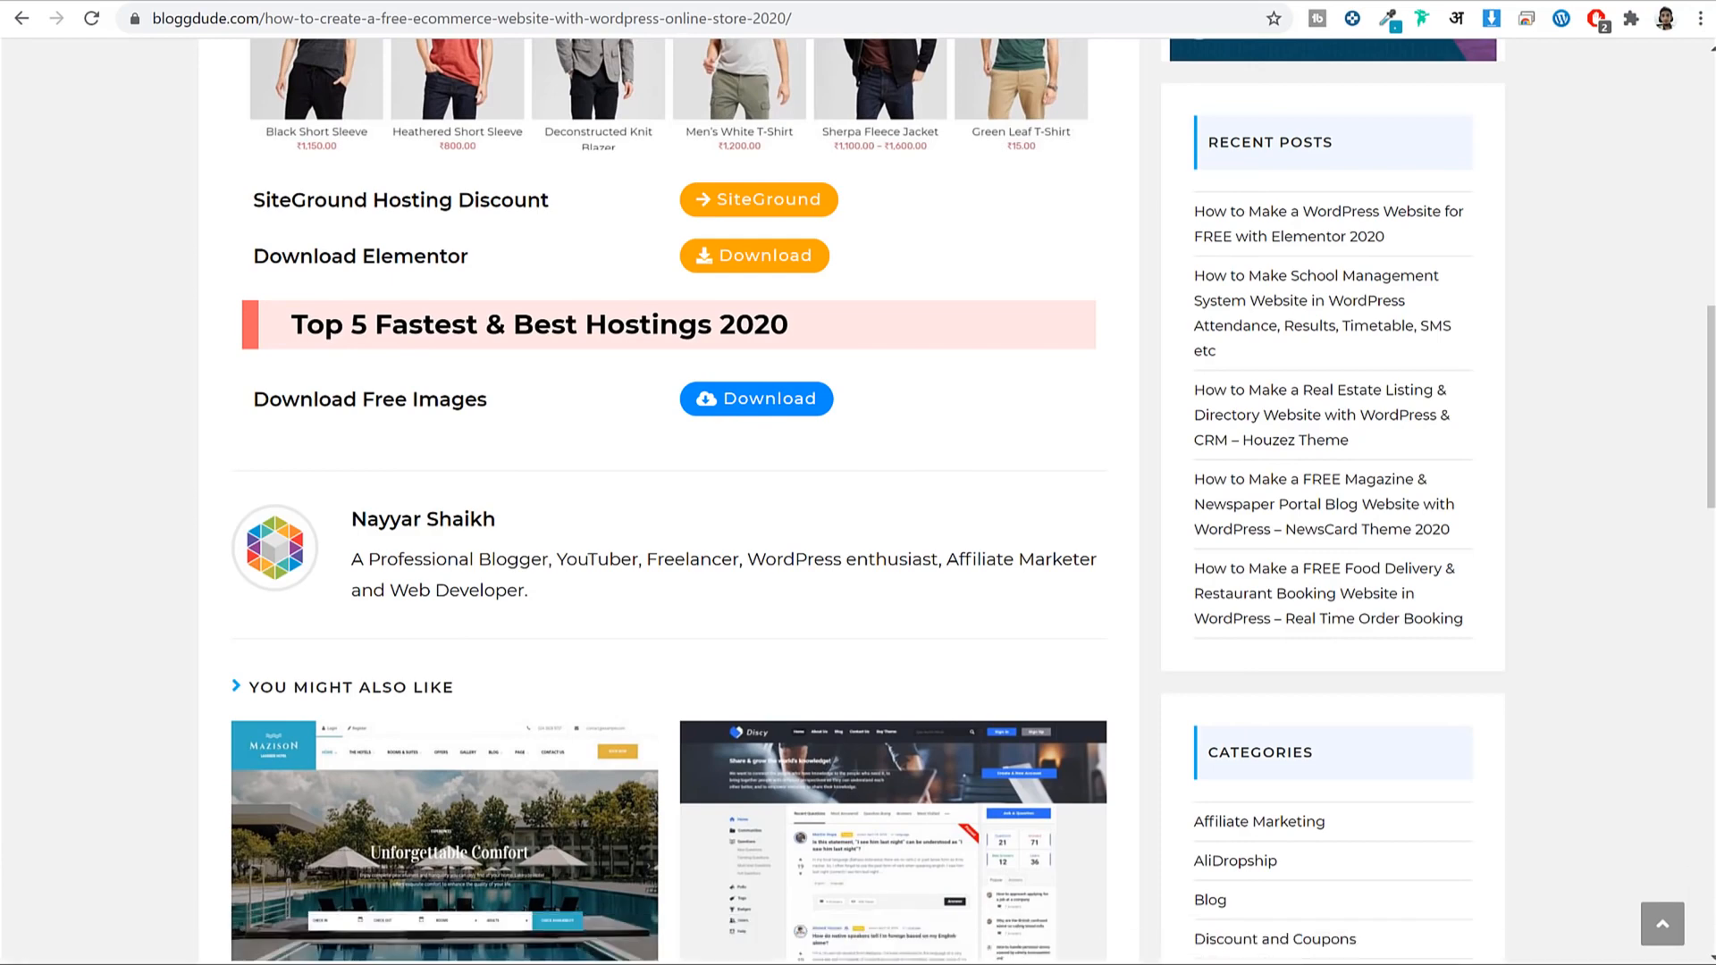
key("alt+Tab")
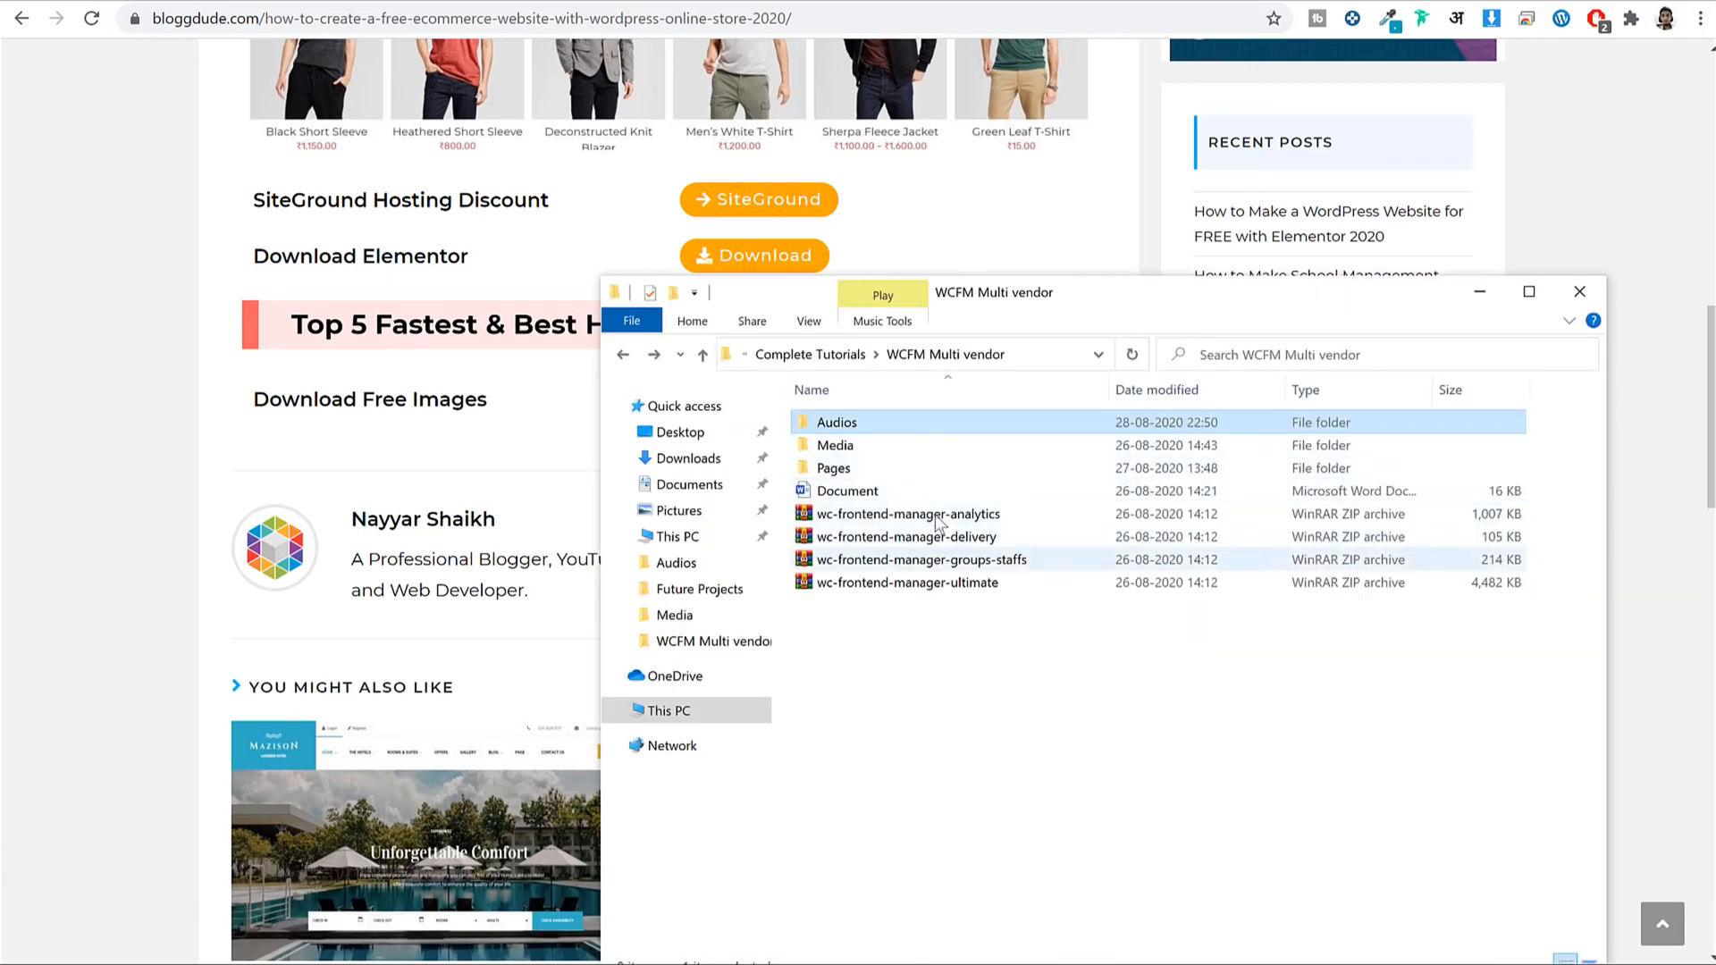
Browse the Media folder and its Badges subfolder in File Explorer.
right_click(860, 519)
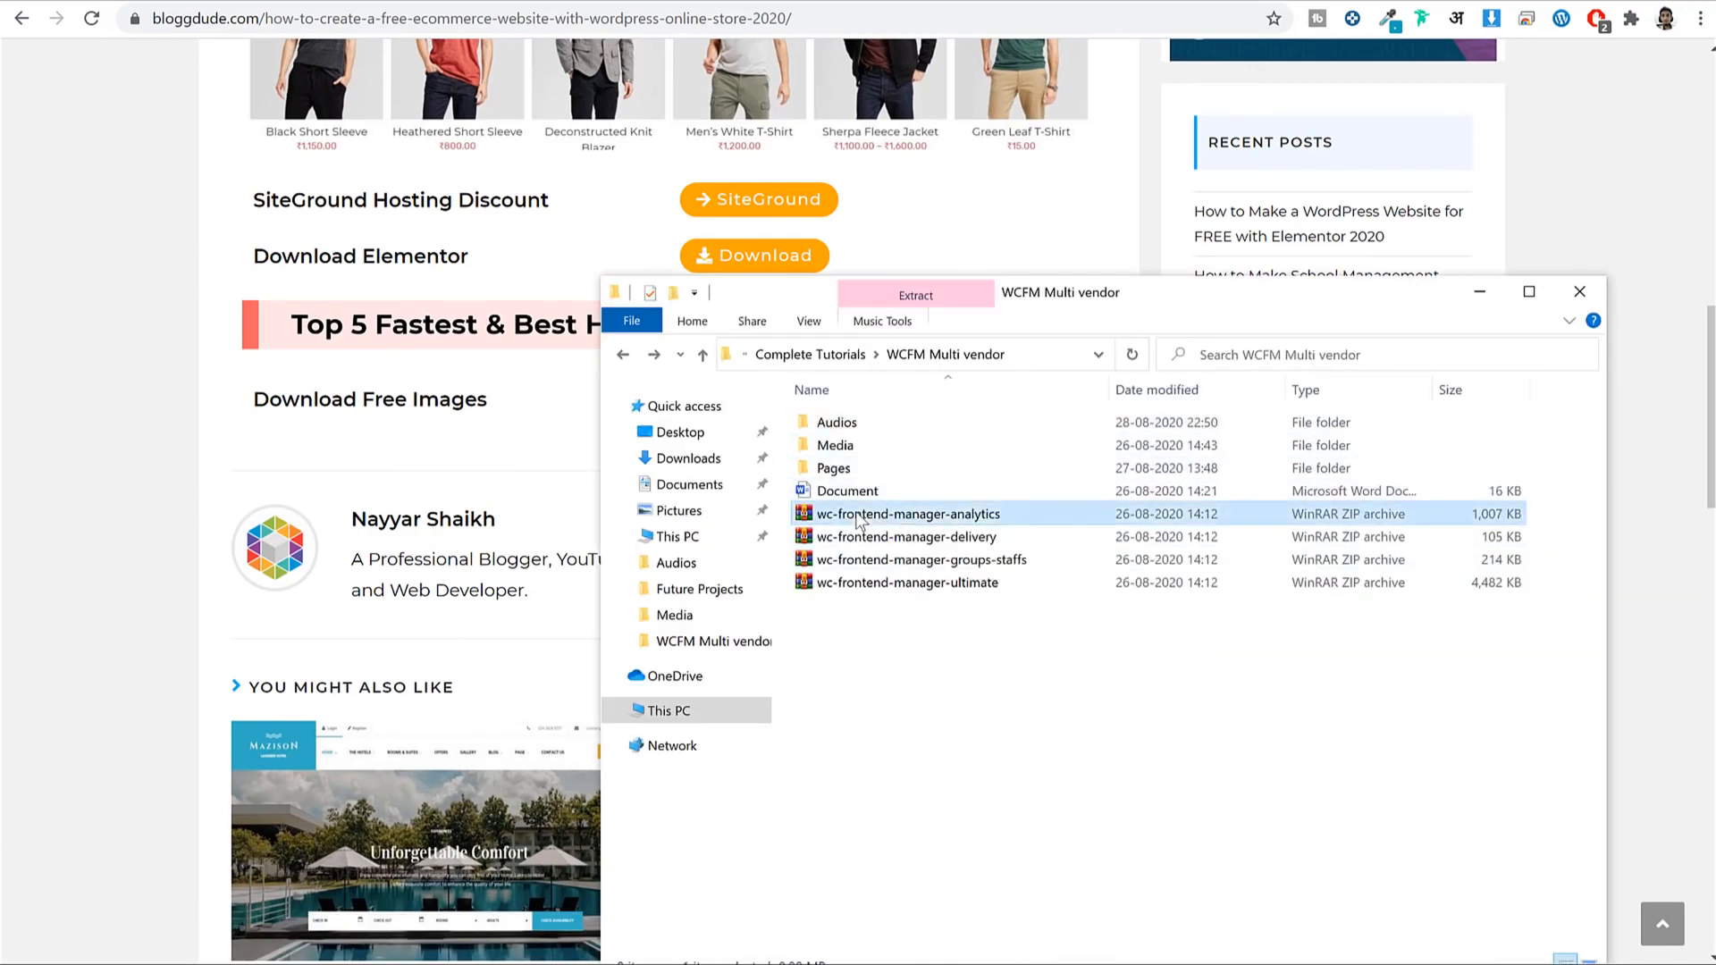
left_click(1362, 665)
left_click(854, 474)
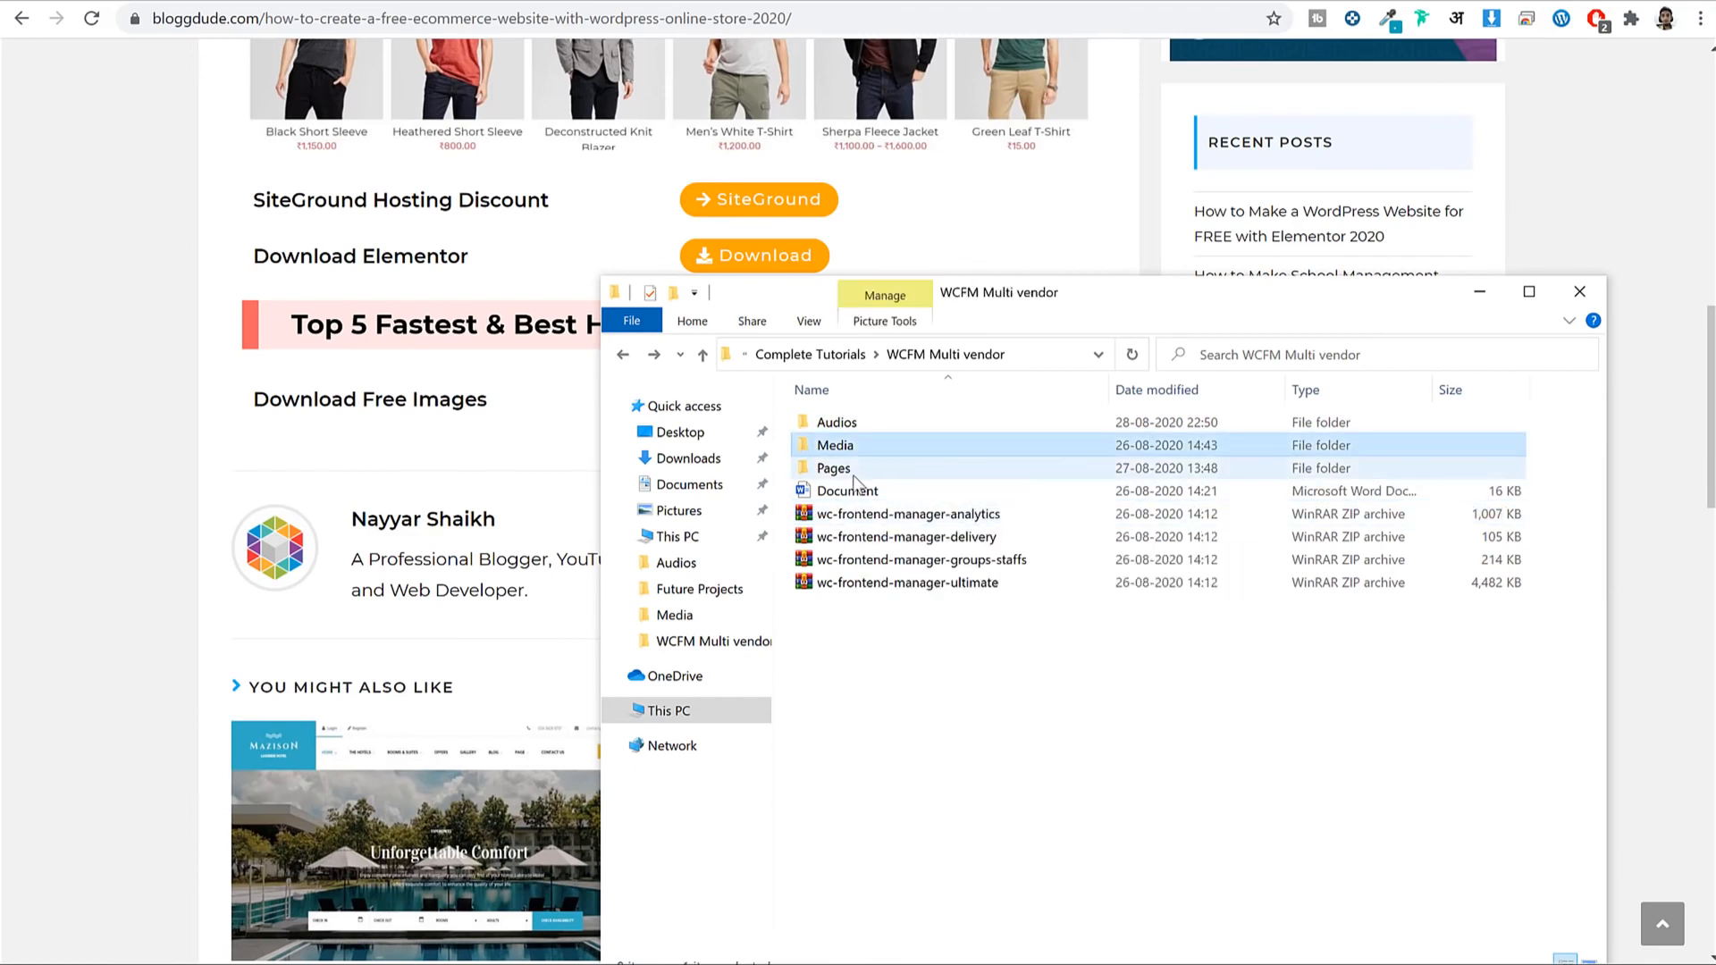
double_click(856, 447)
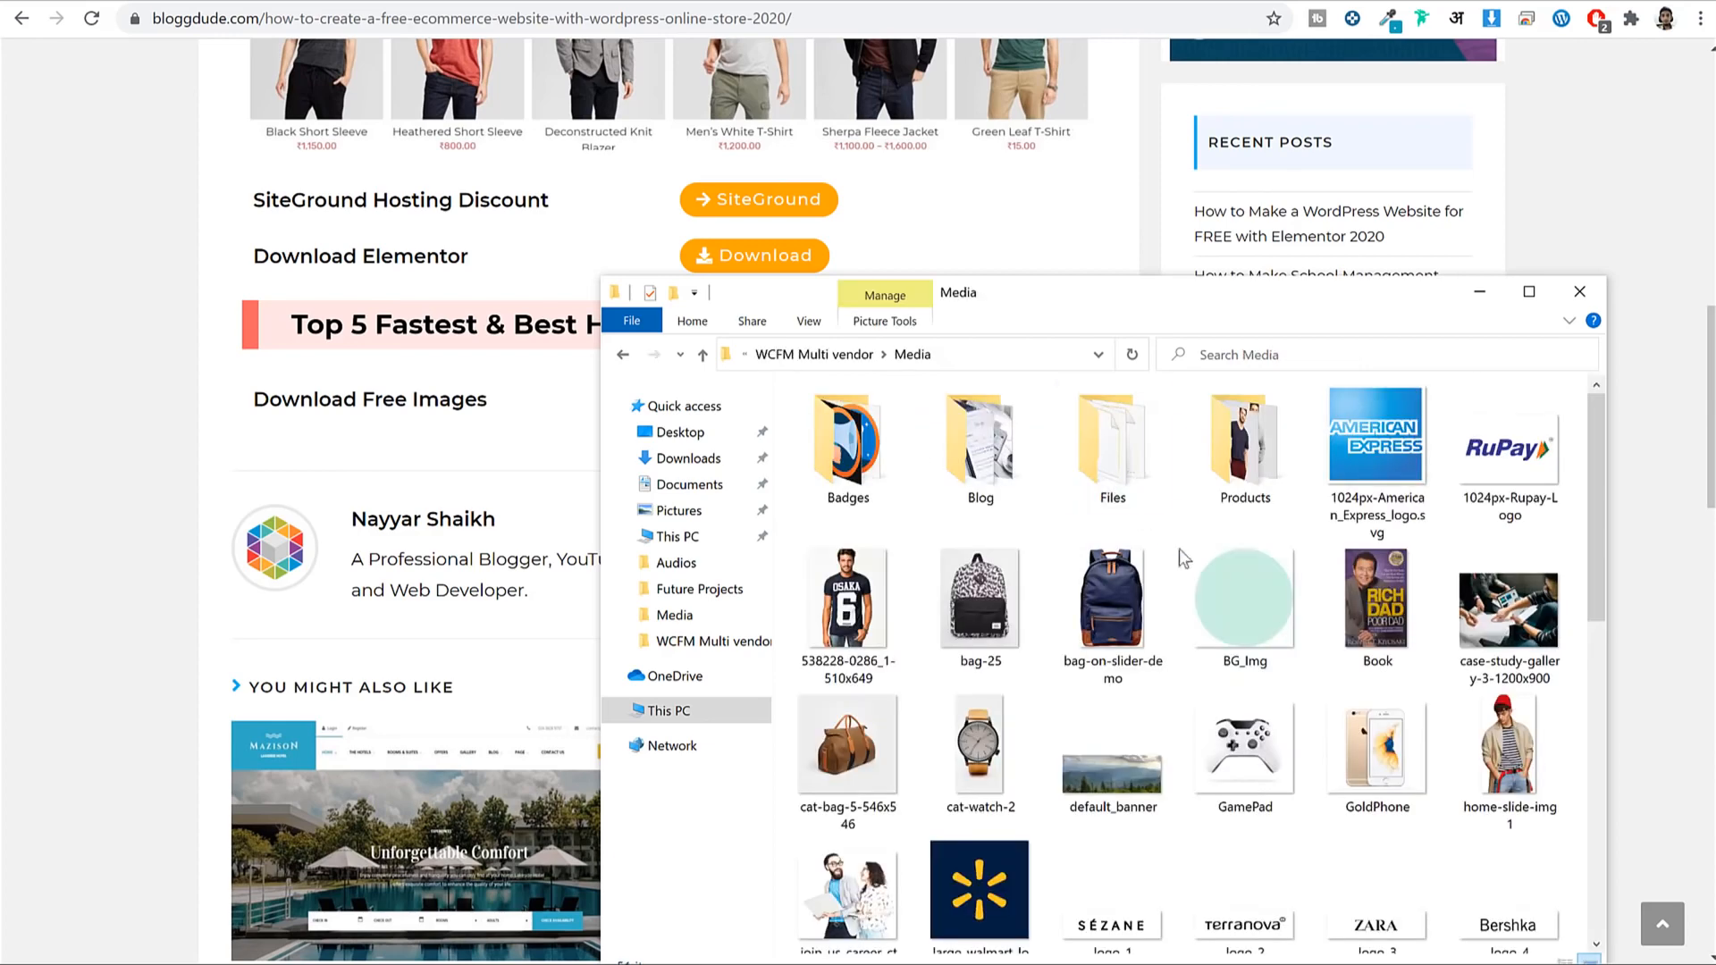
scroll(1220, 576, "down", 10)
scroll(1223, 588, "up", 10)
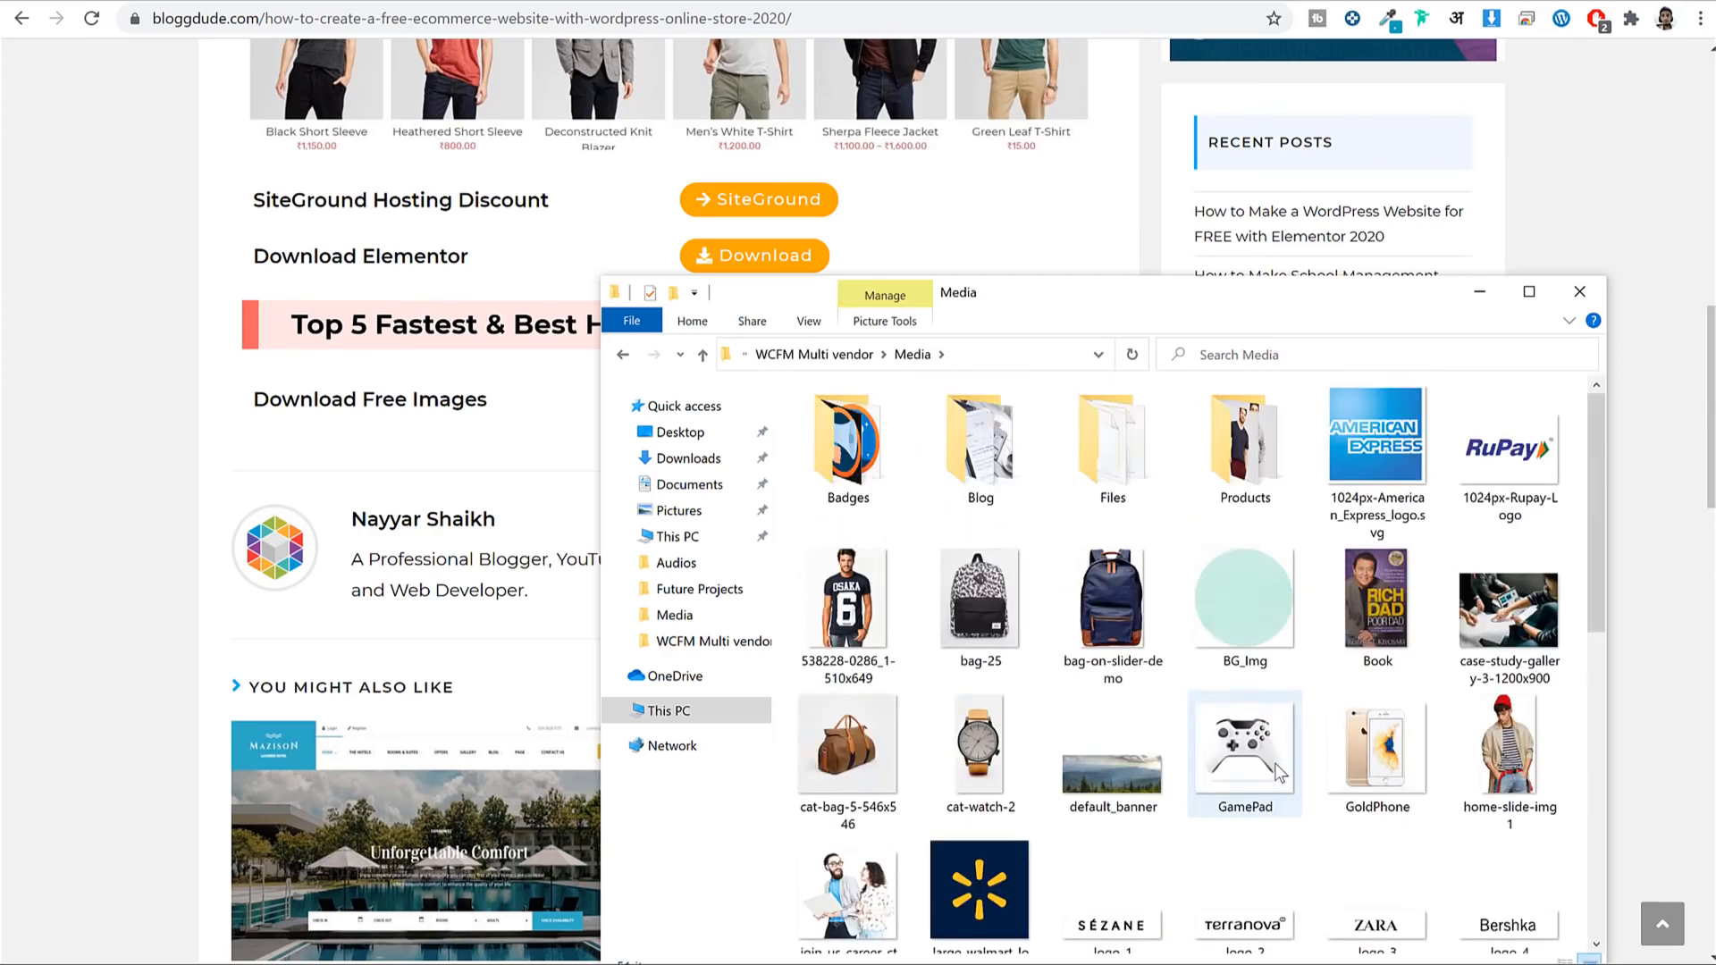
double_click(874, 434)
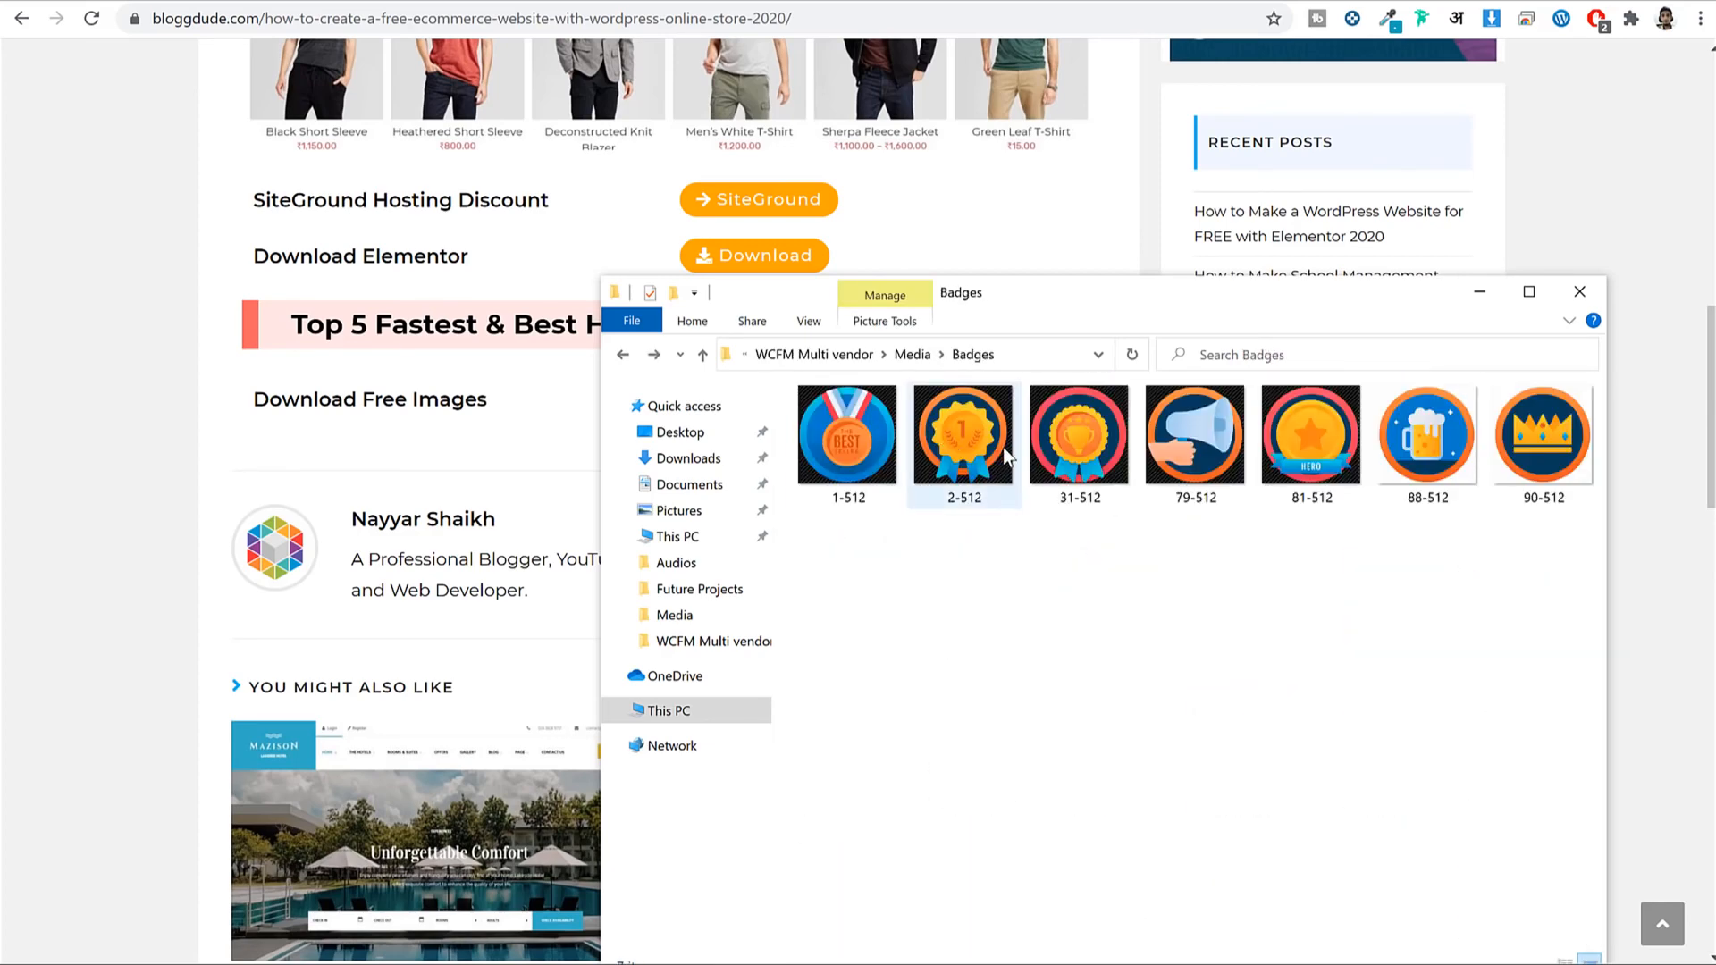
key("alt+Left")
Look through the Products and Pages folders, then minimize File Explorer.
double_click(1245, 429)
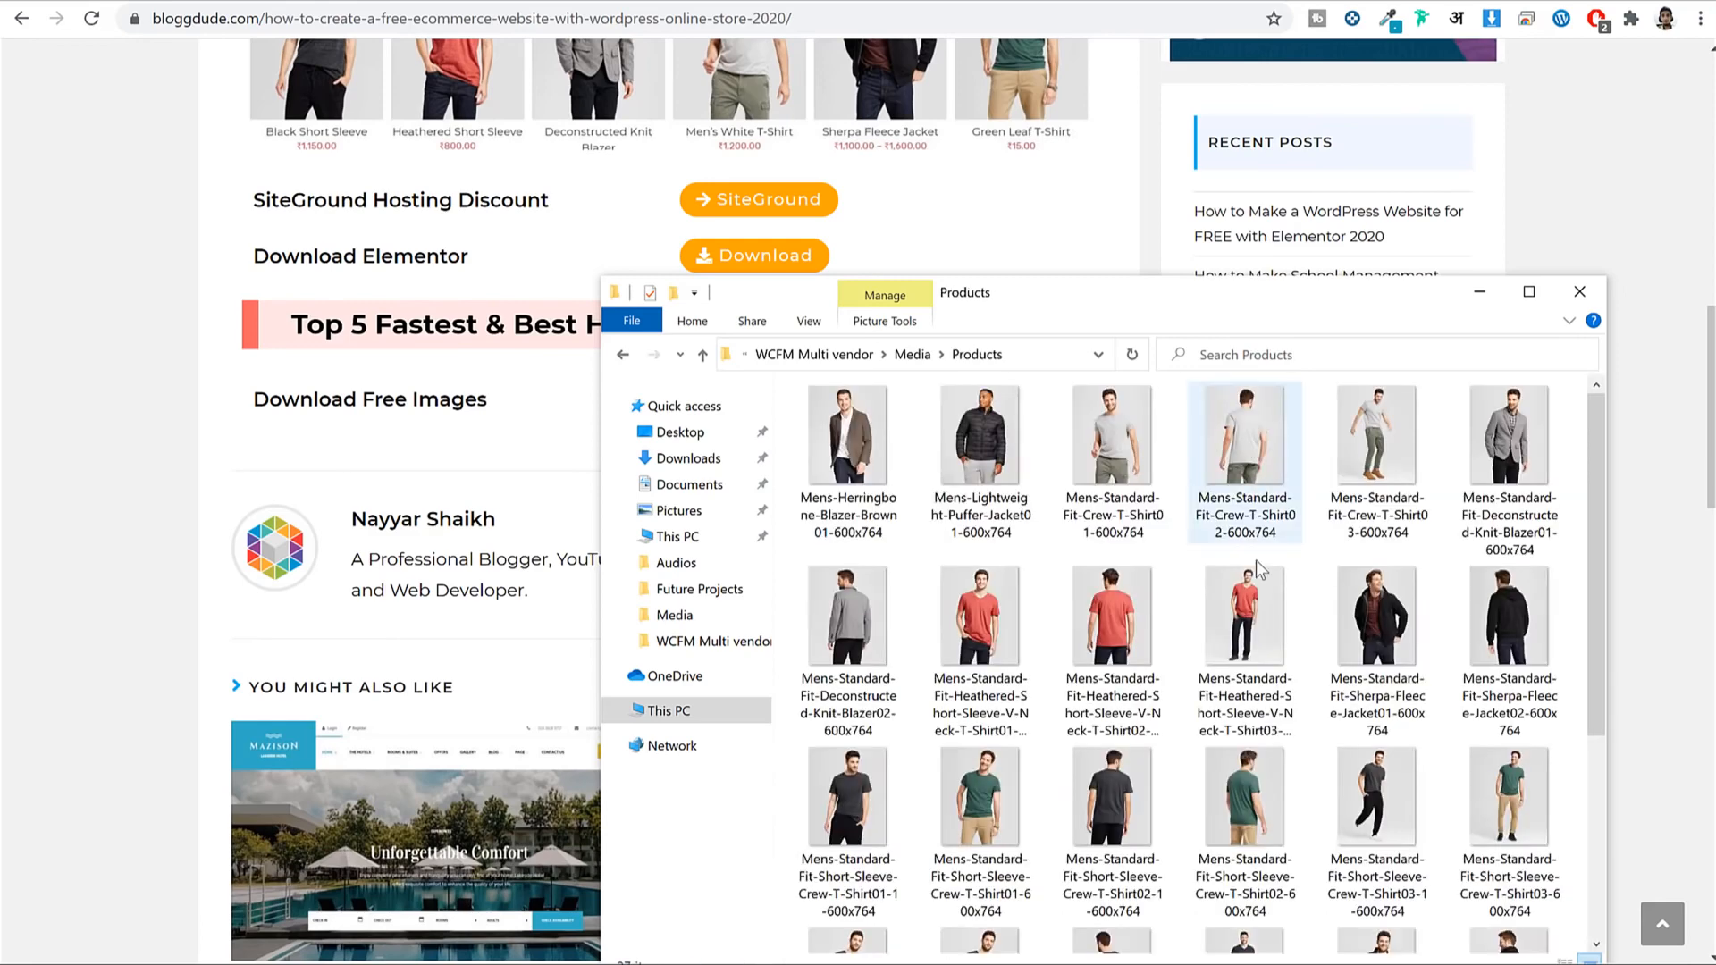
scroll(1259, 608, "down", 3)
scroll(1259, 609, "up", 3)
key("alt+Left")
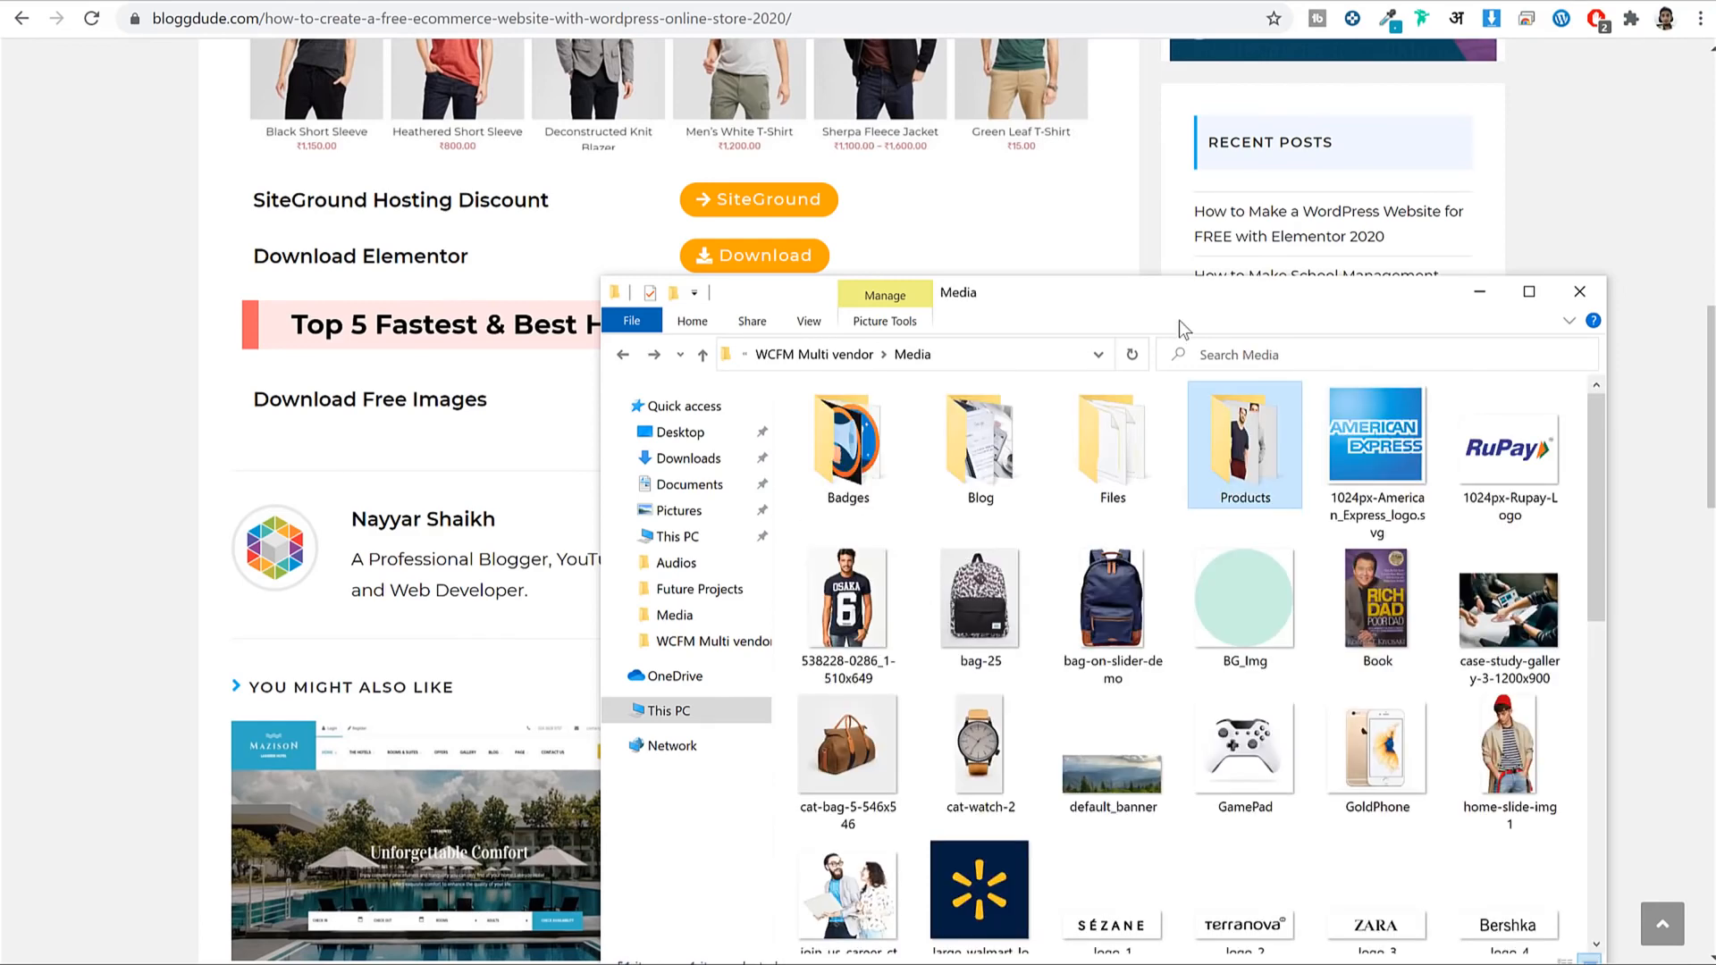
left_click_drag(1144, 298, 1005, 112)
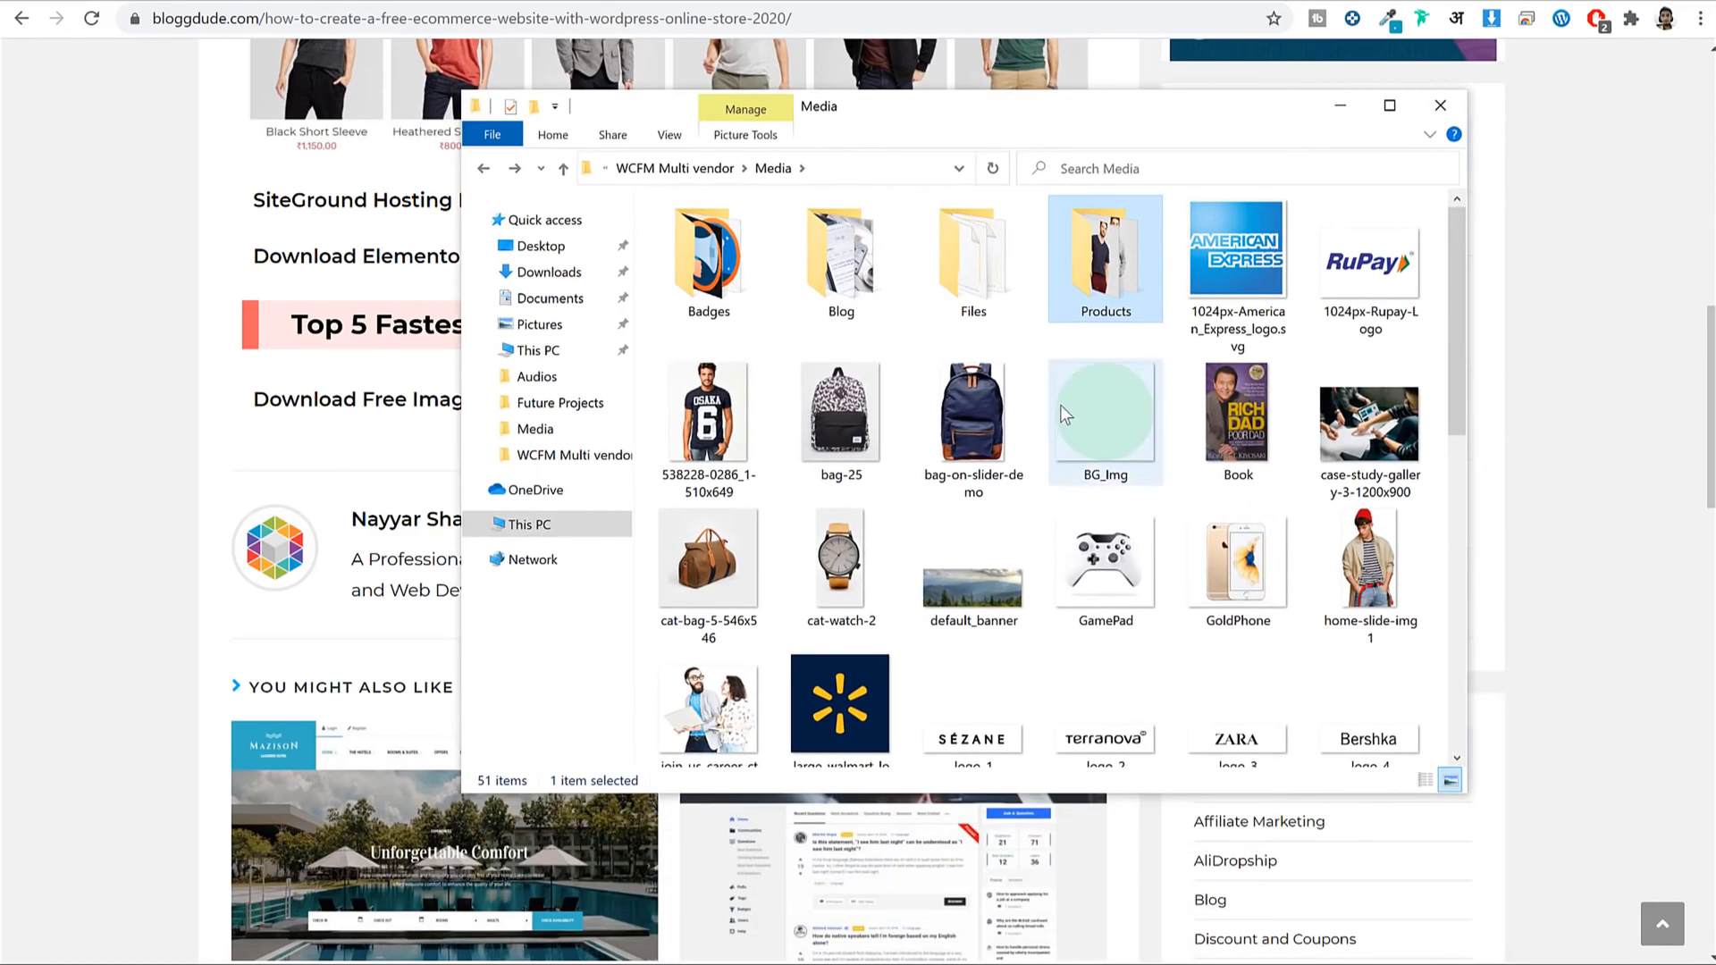
double_click(758, 277)
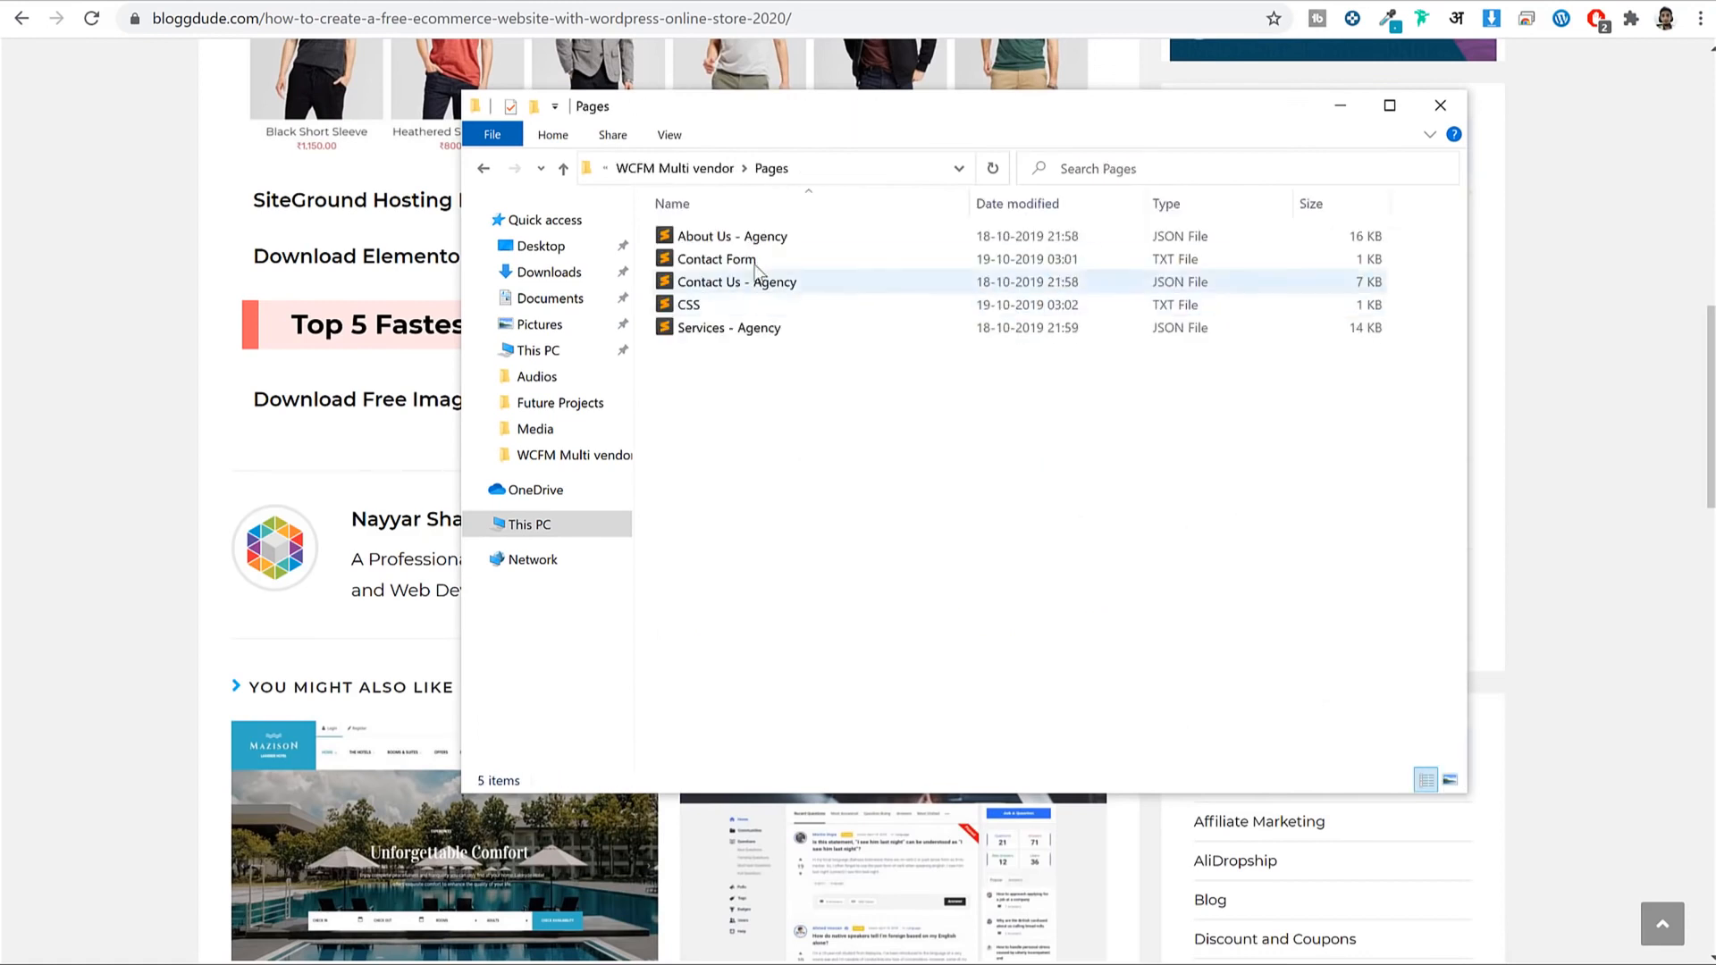
left_click(1338, 111)
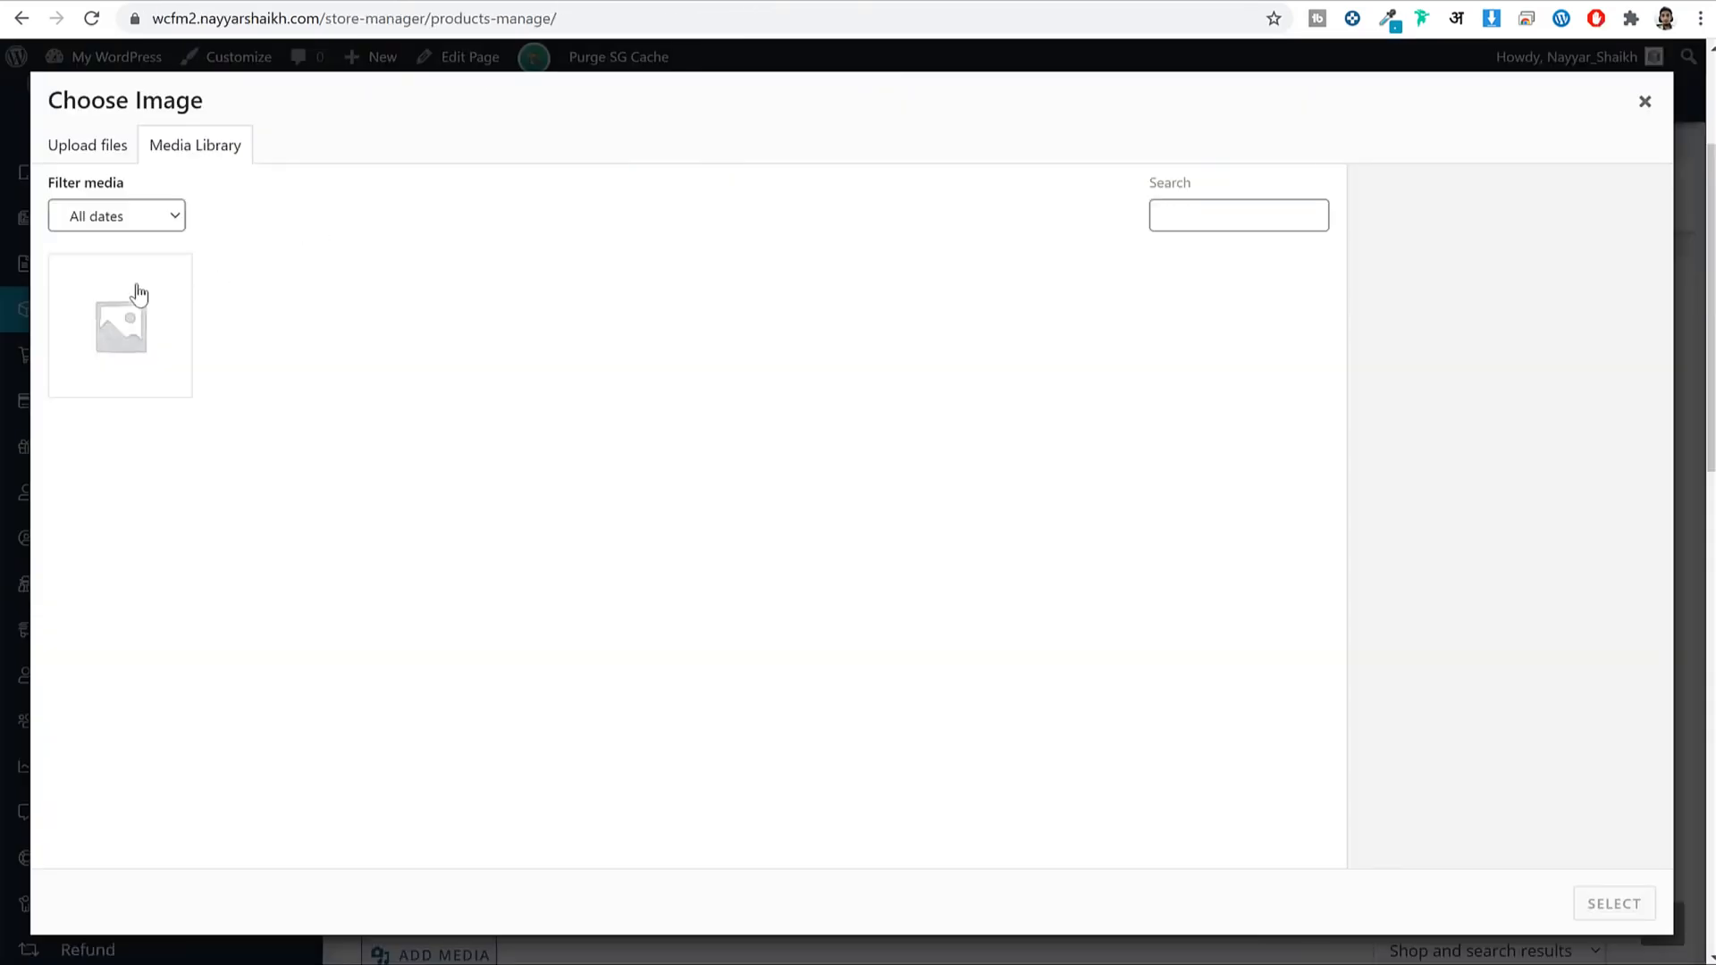
Start an upload from the computer and open the Media > Products image folder.
left_click(87, 148)
left_click(883, 476)
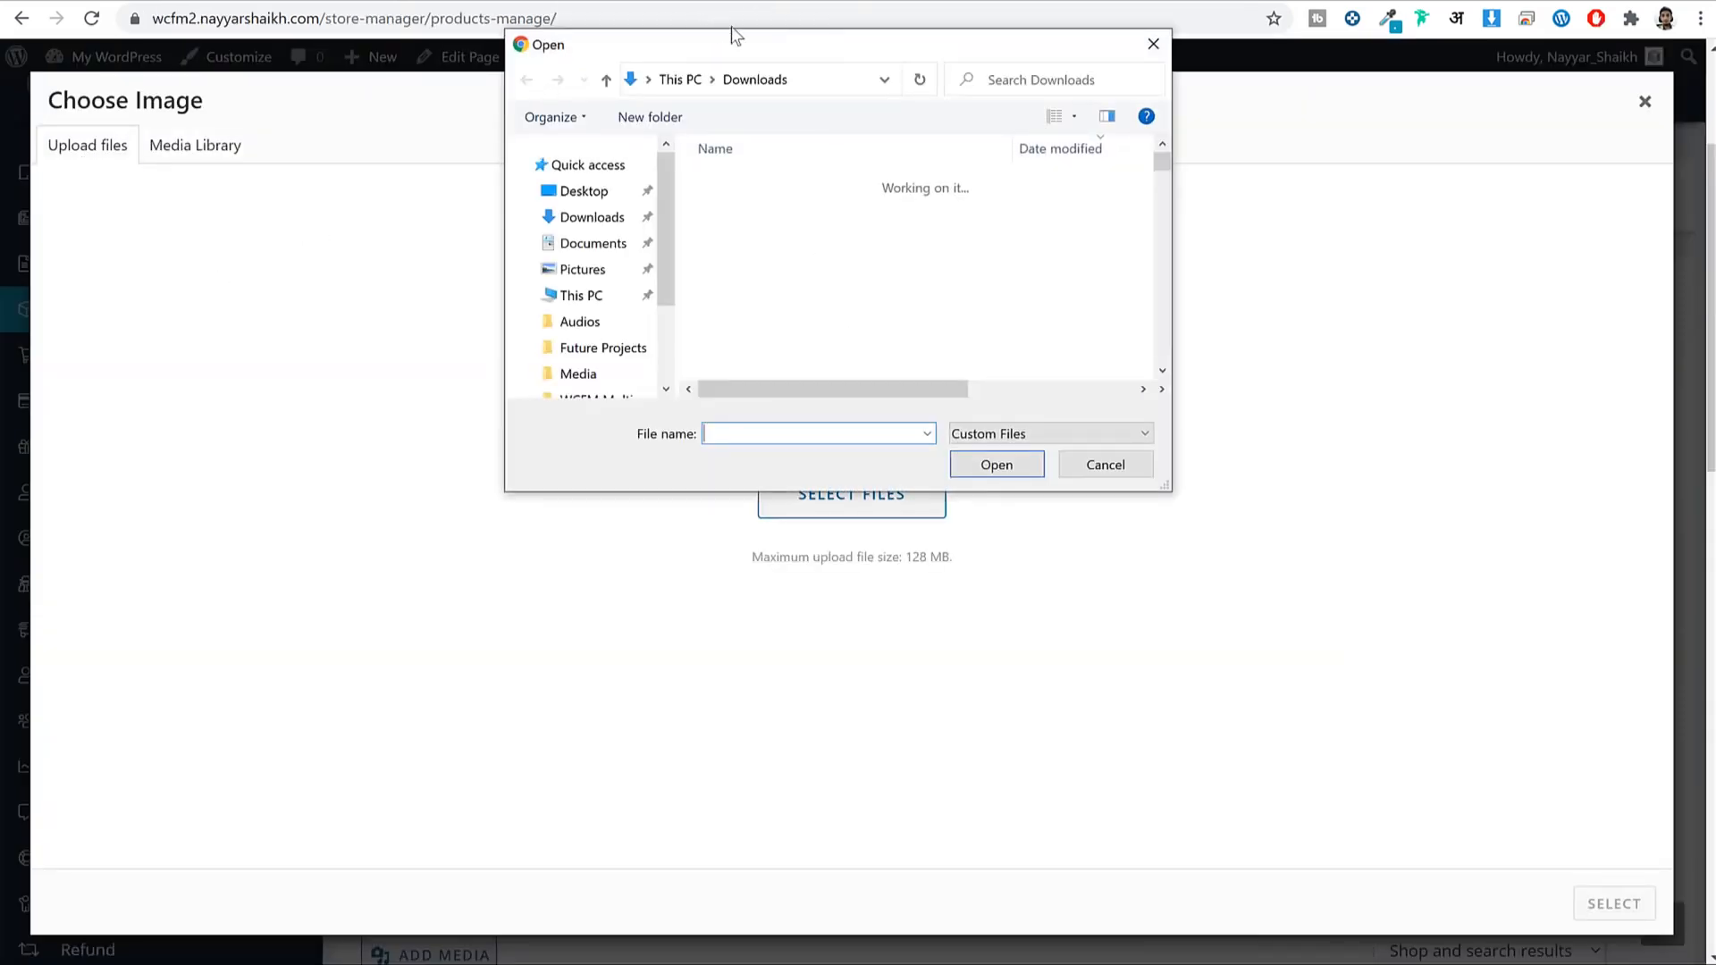
left_click(590, 374)
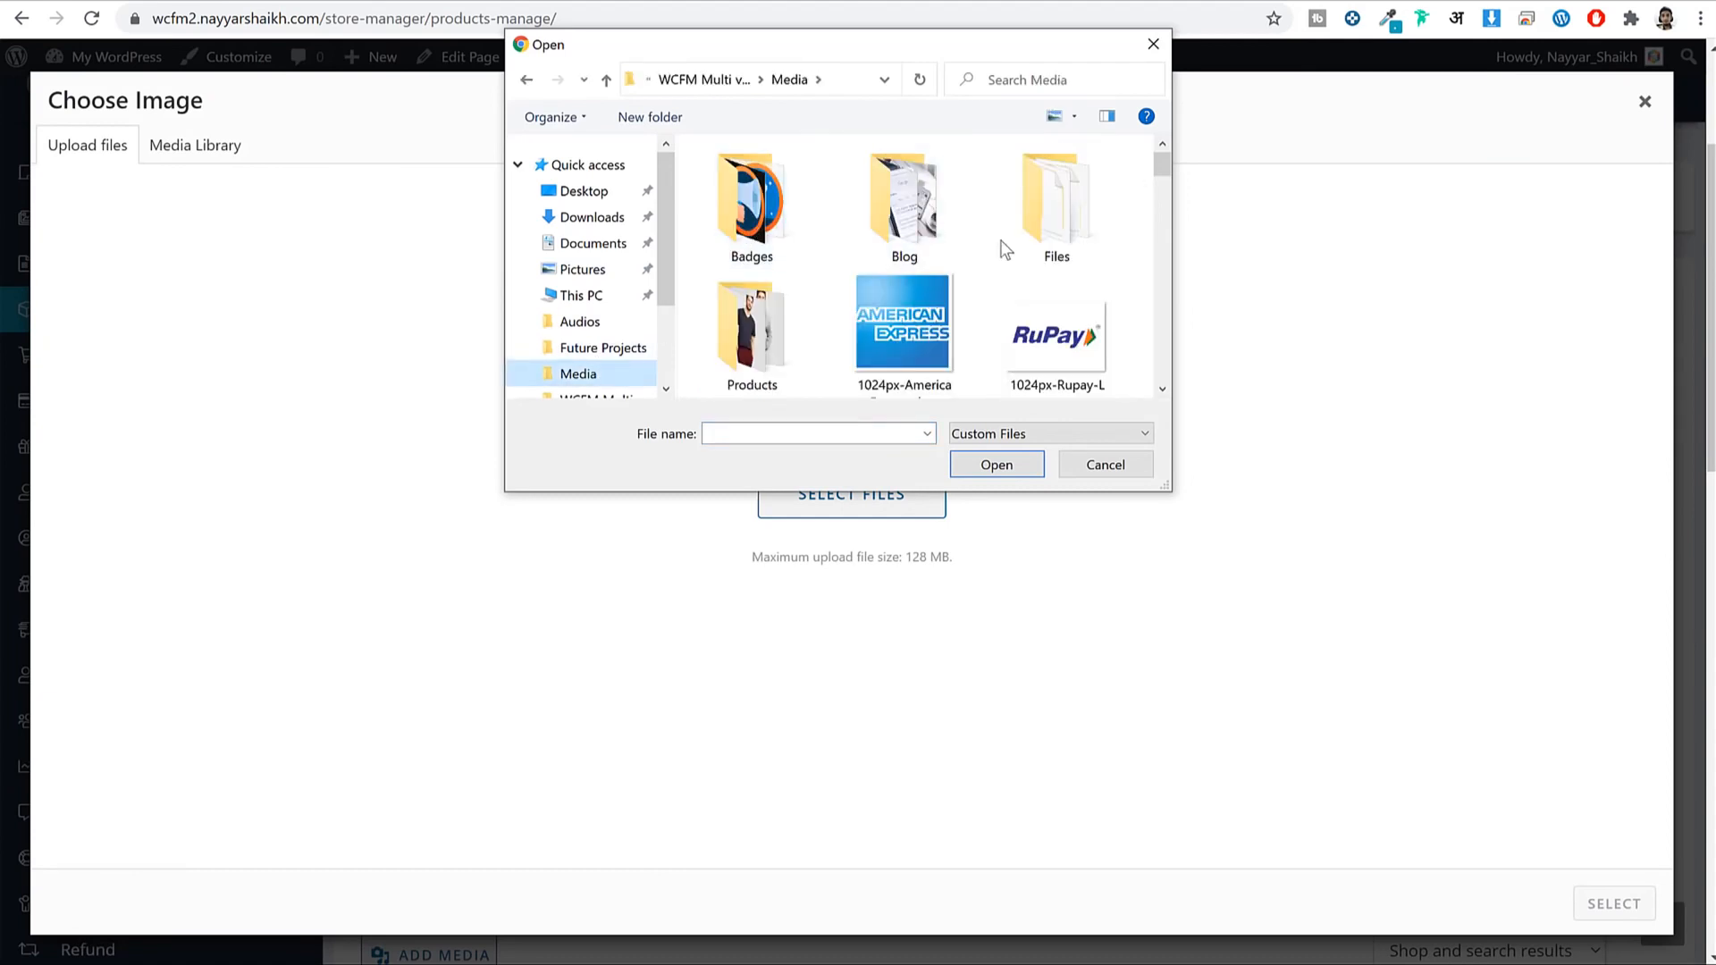
double_click(783, 330)
Select the three V-neck T-shirt photos and upload them.
scroll(977, 250, "down", 5)
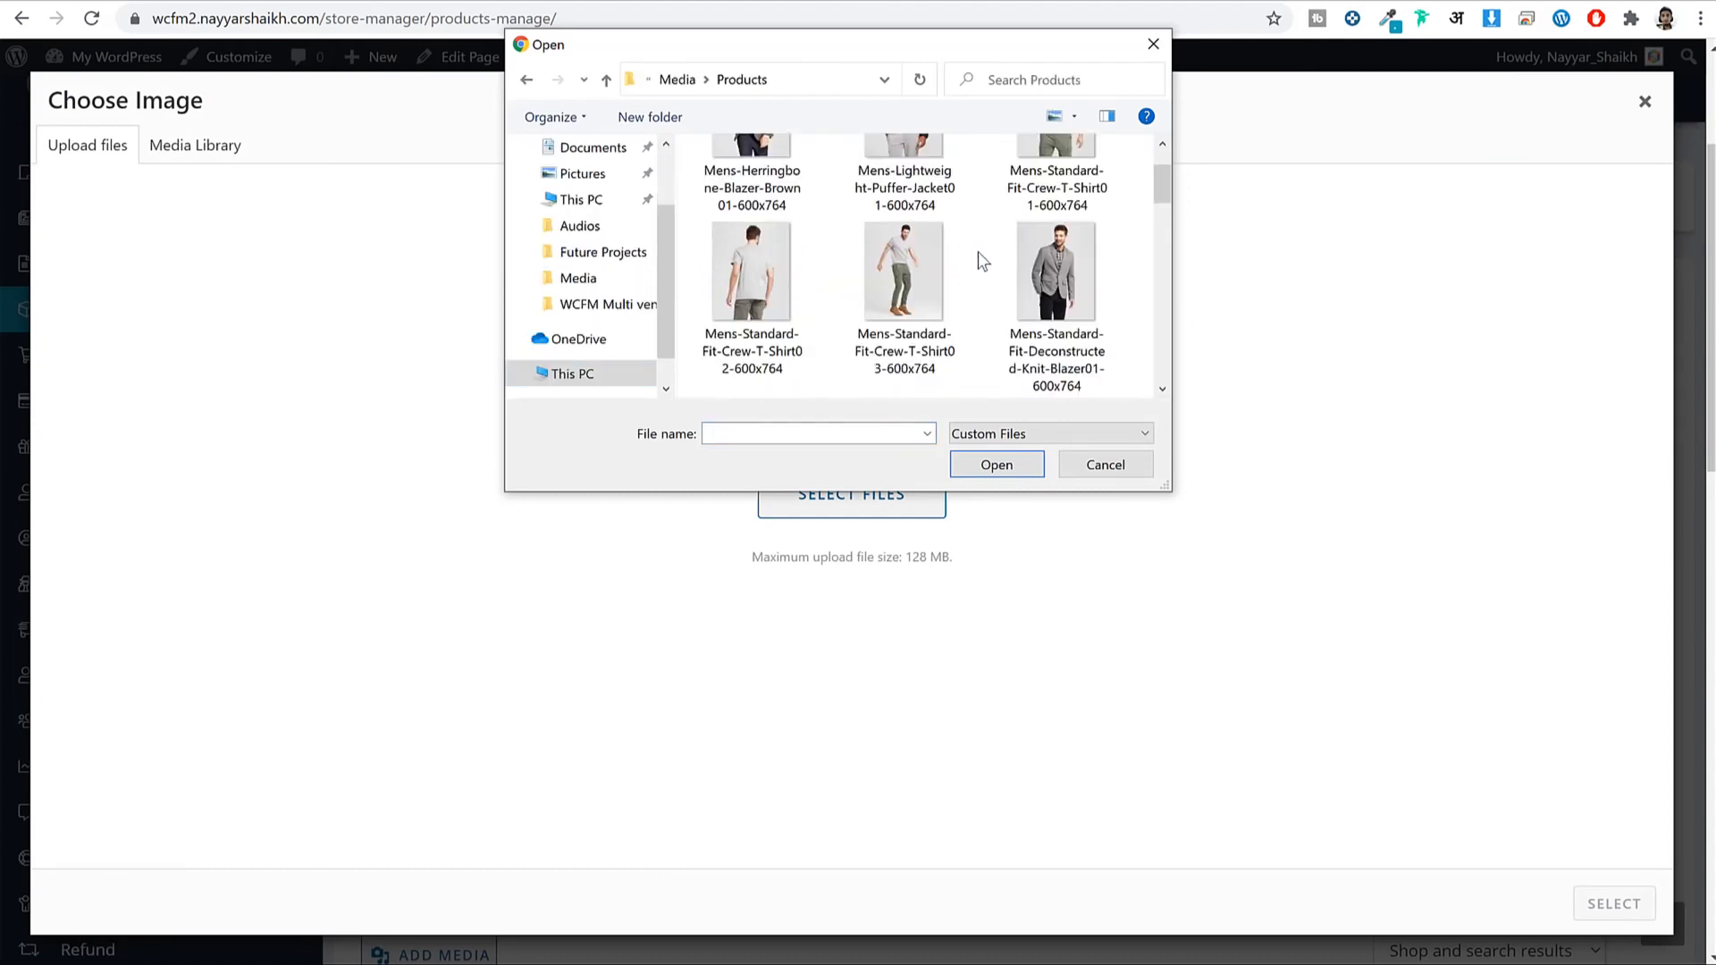
scroll(1148, 277, "down", 2)
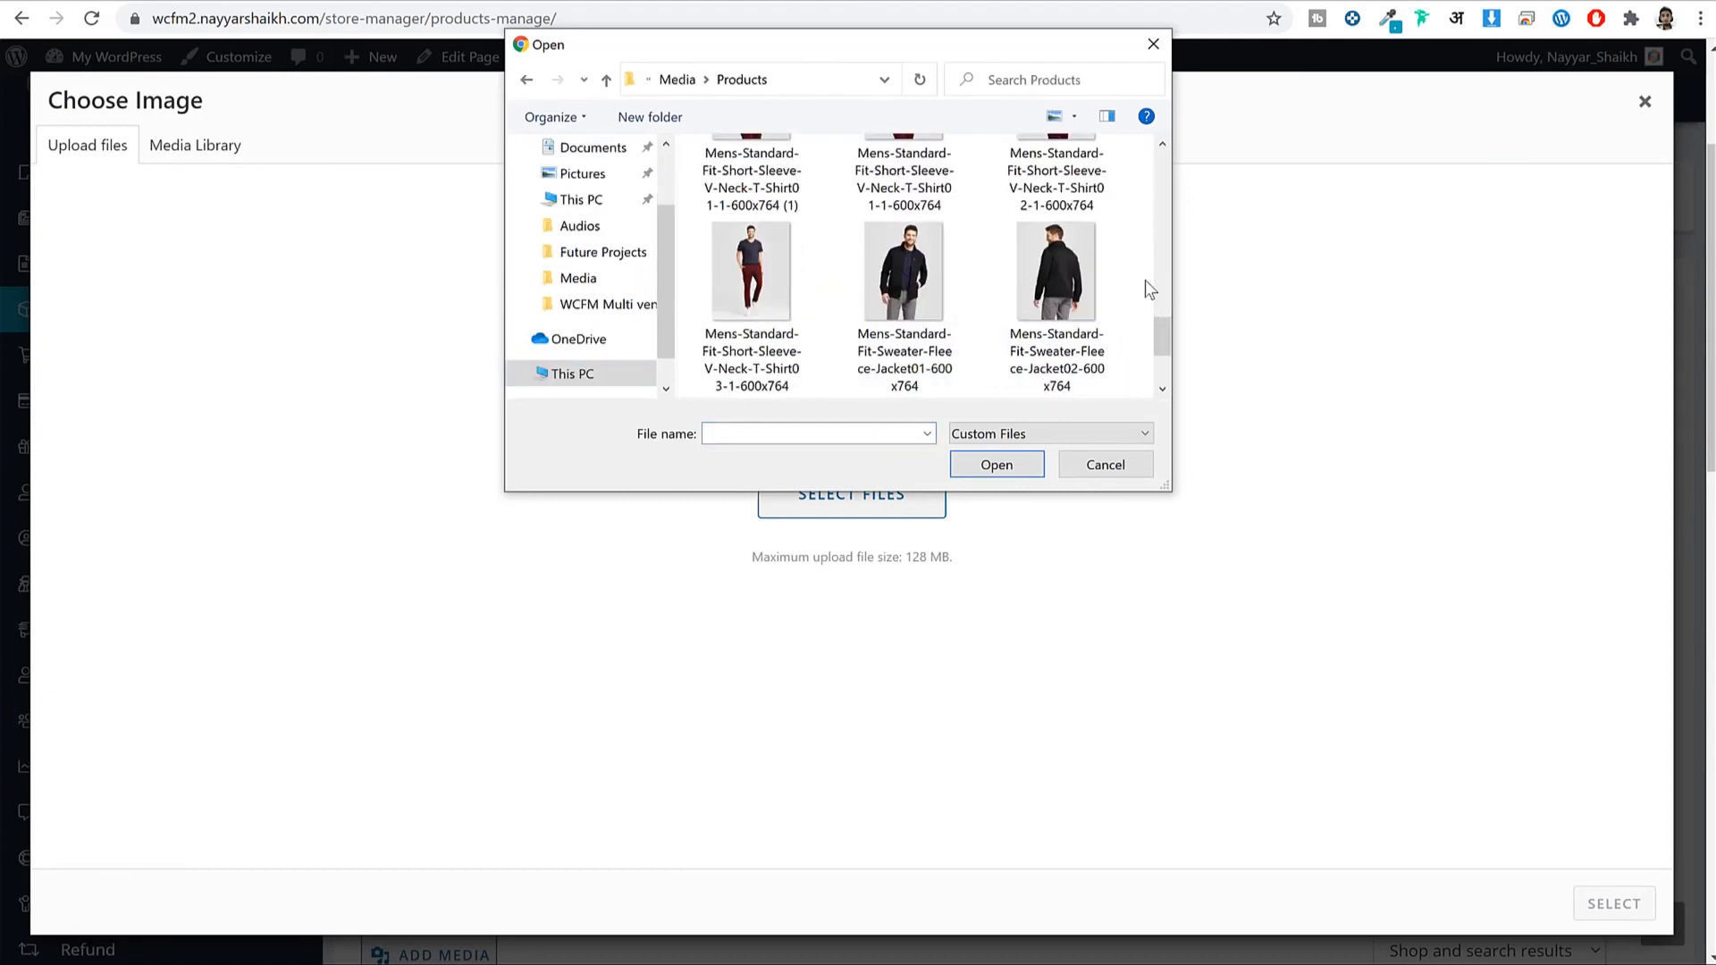
scroll(1145, 281, "up", 1)
left_click(1068, 198)
scroll(1063, 223, "up", 3)
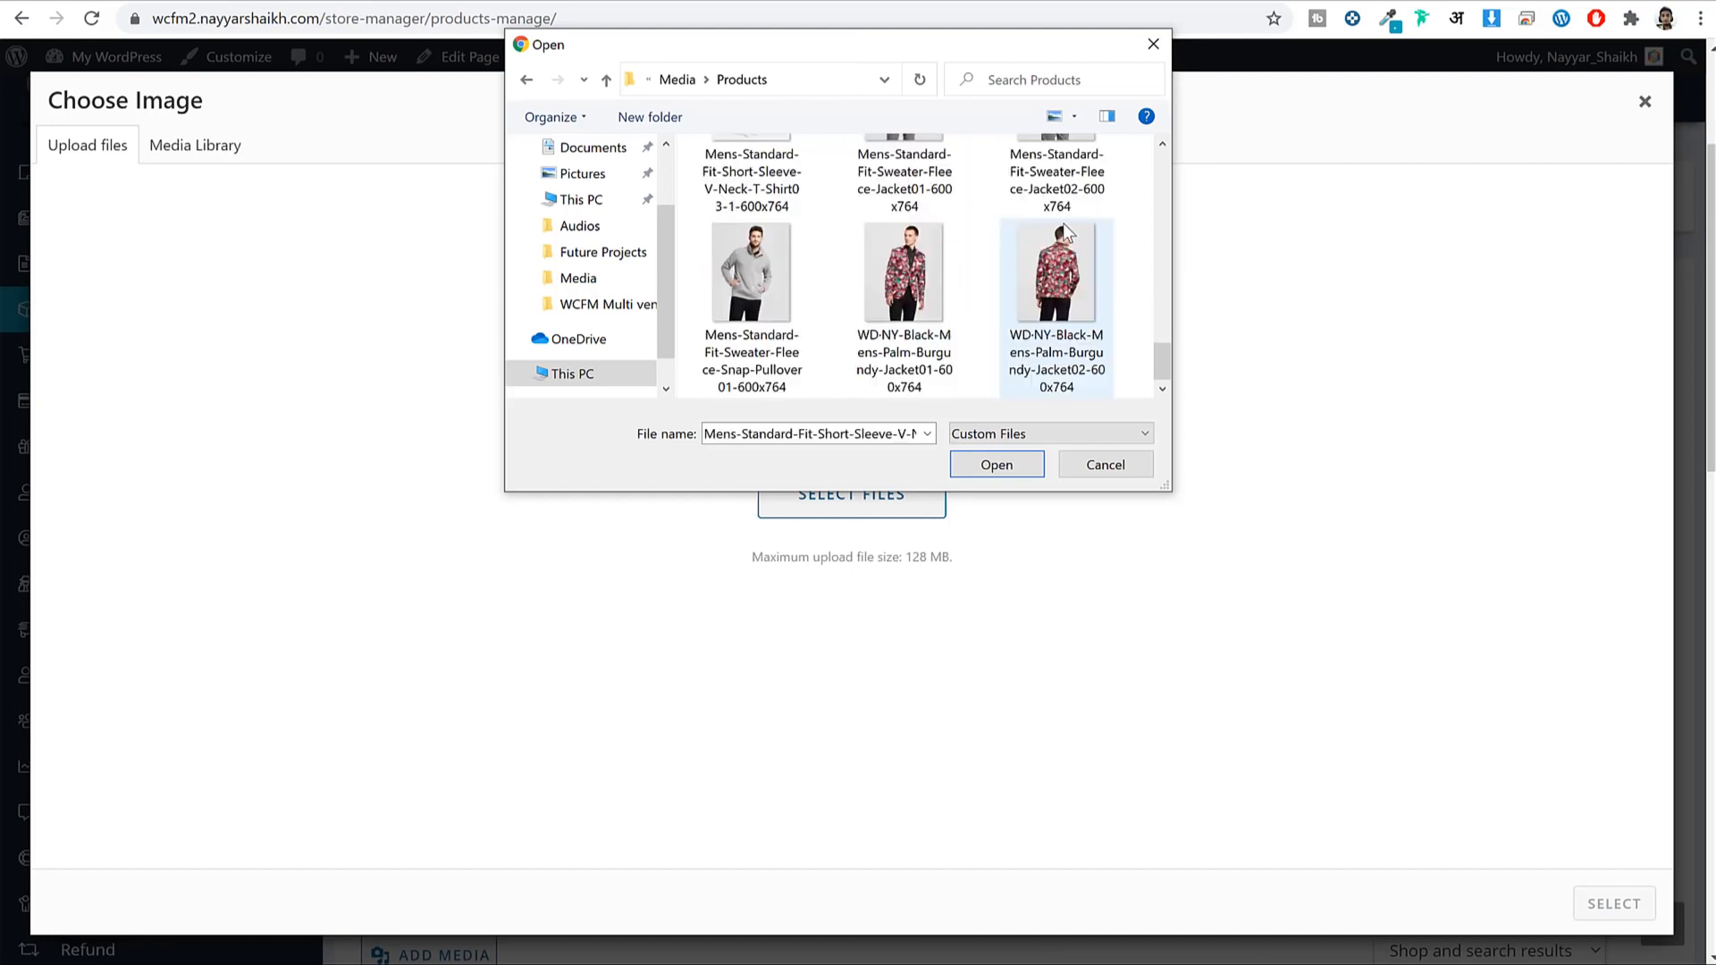
scroll(1063, 232, "down", 2)
scroll(956, 266, "down", 1)
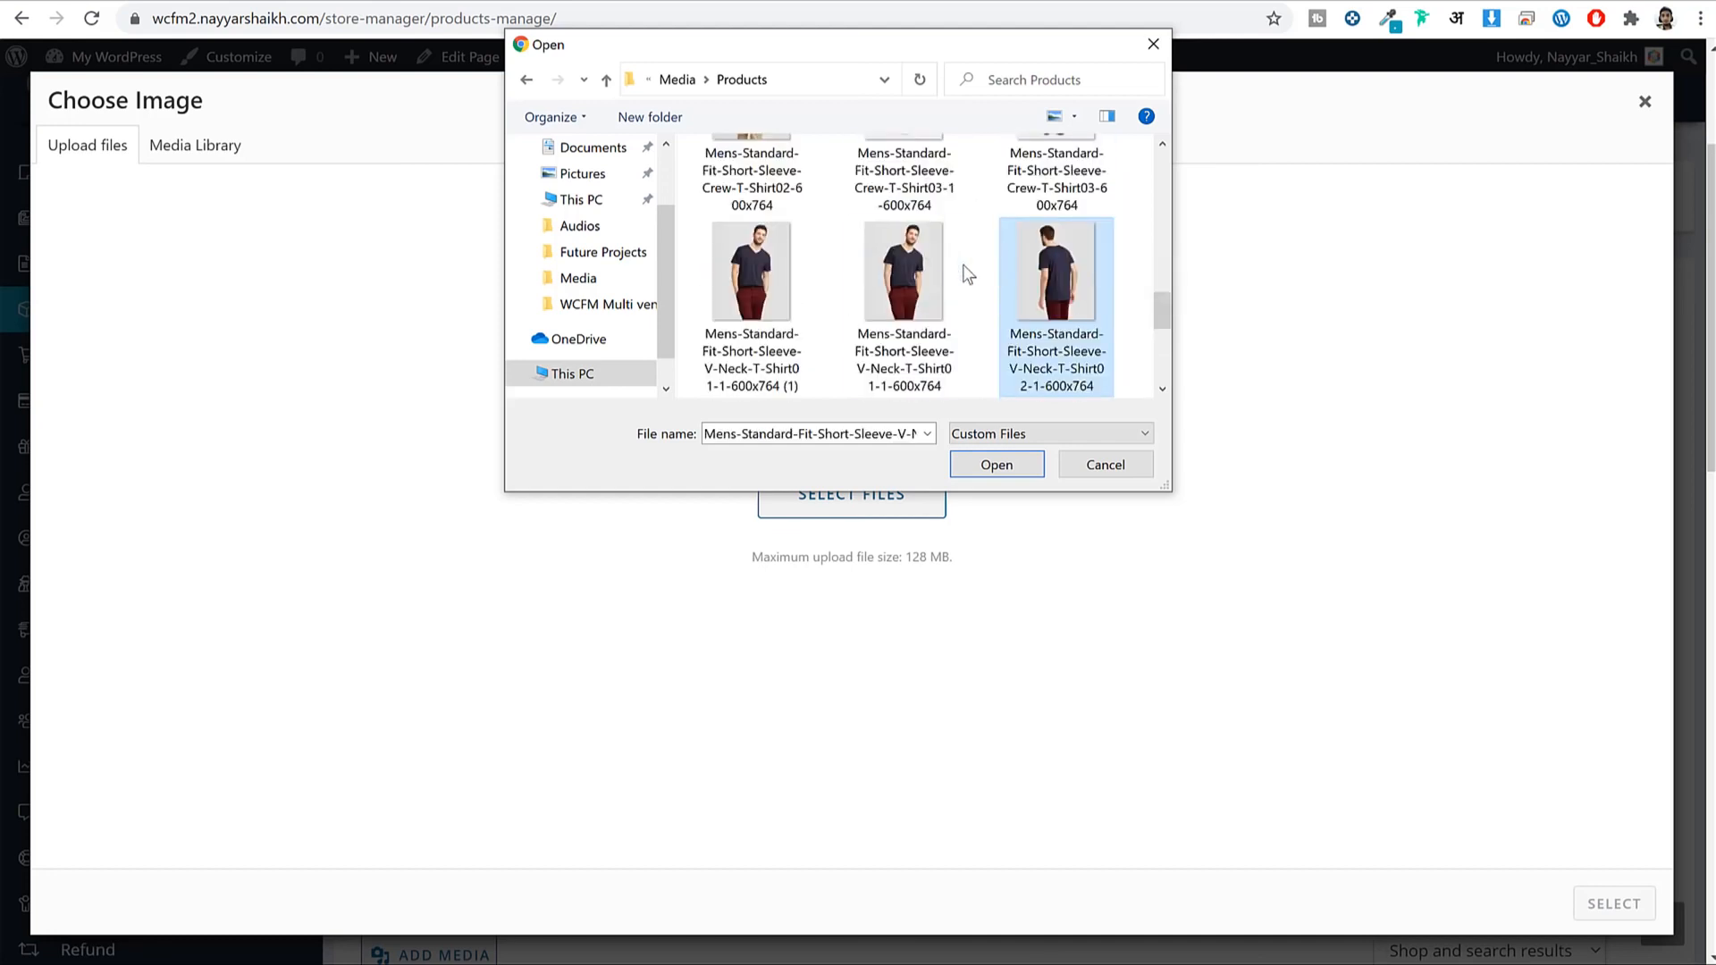
left_click(922, 270)
left_click(733, 286, "ctrl")
left_click(1064, 277, "ctrl")
left_click(973, 464)
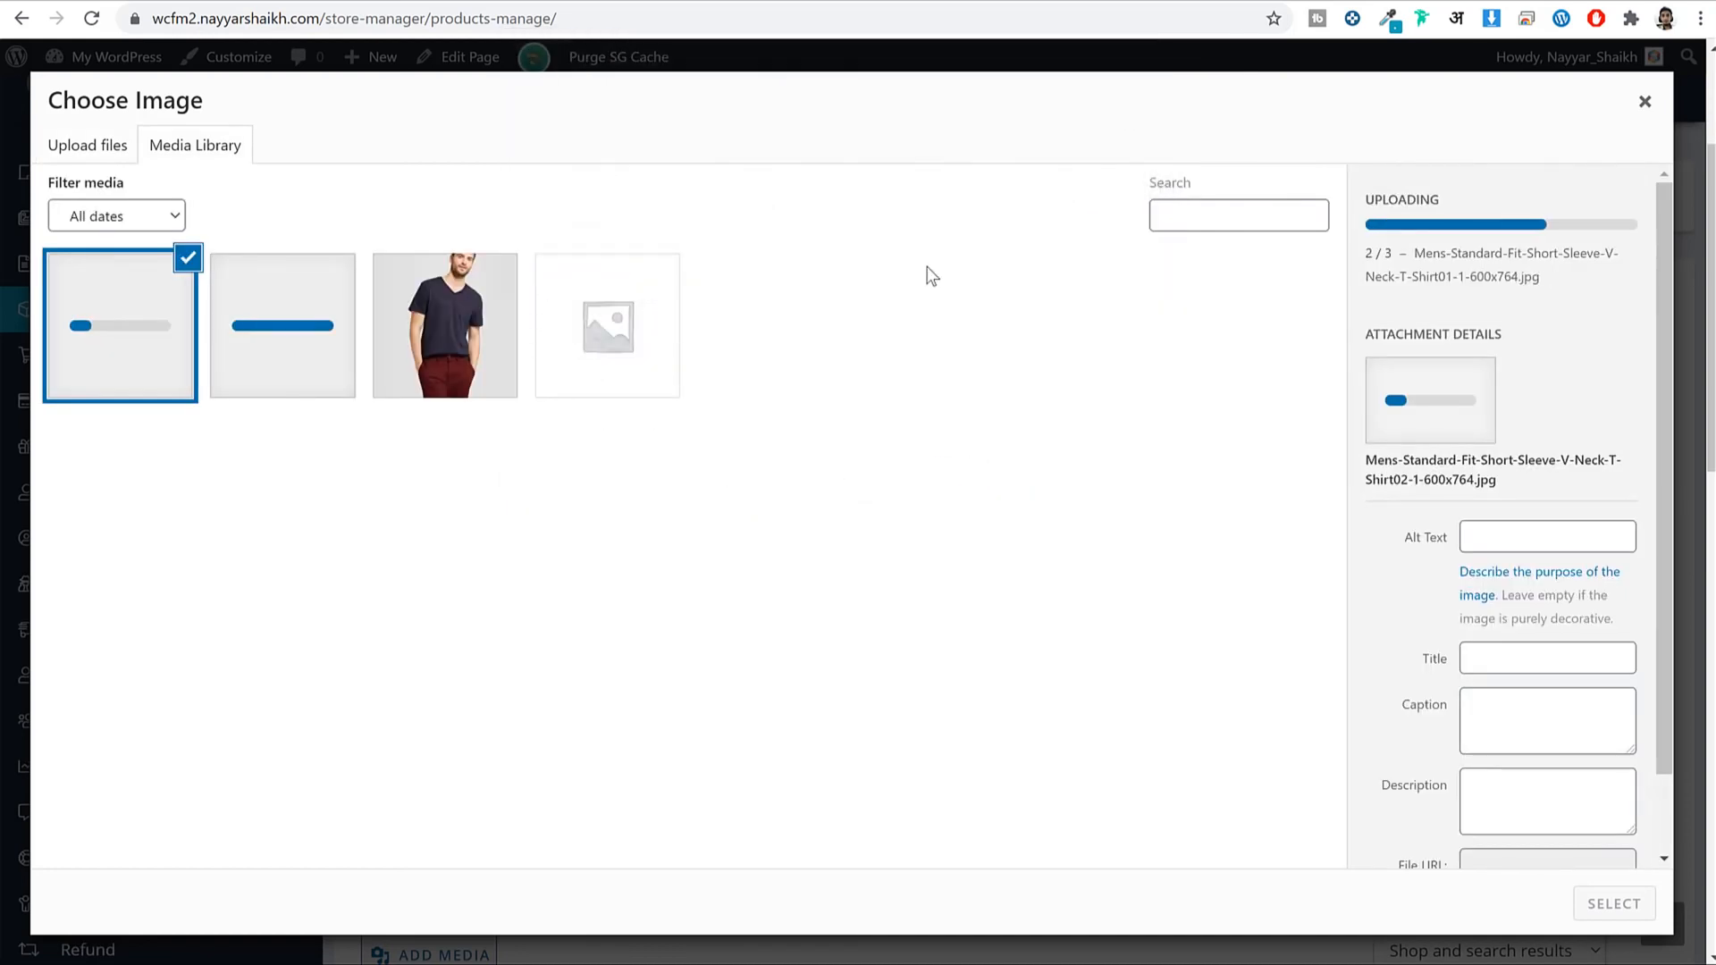
Set the front-view V-neck shirt photo as the product's main image.
left_click(496, 333)
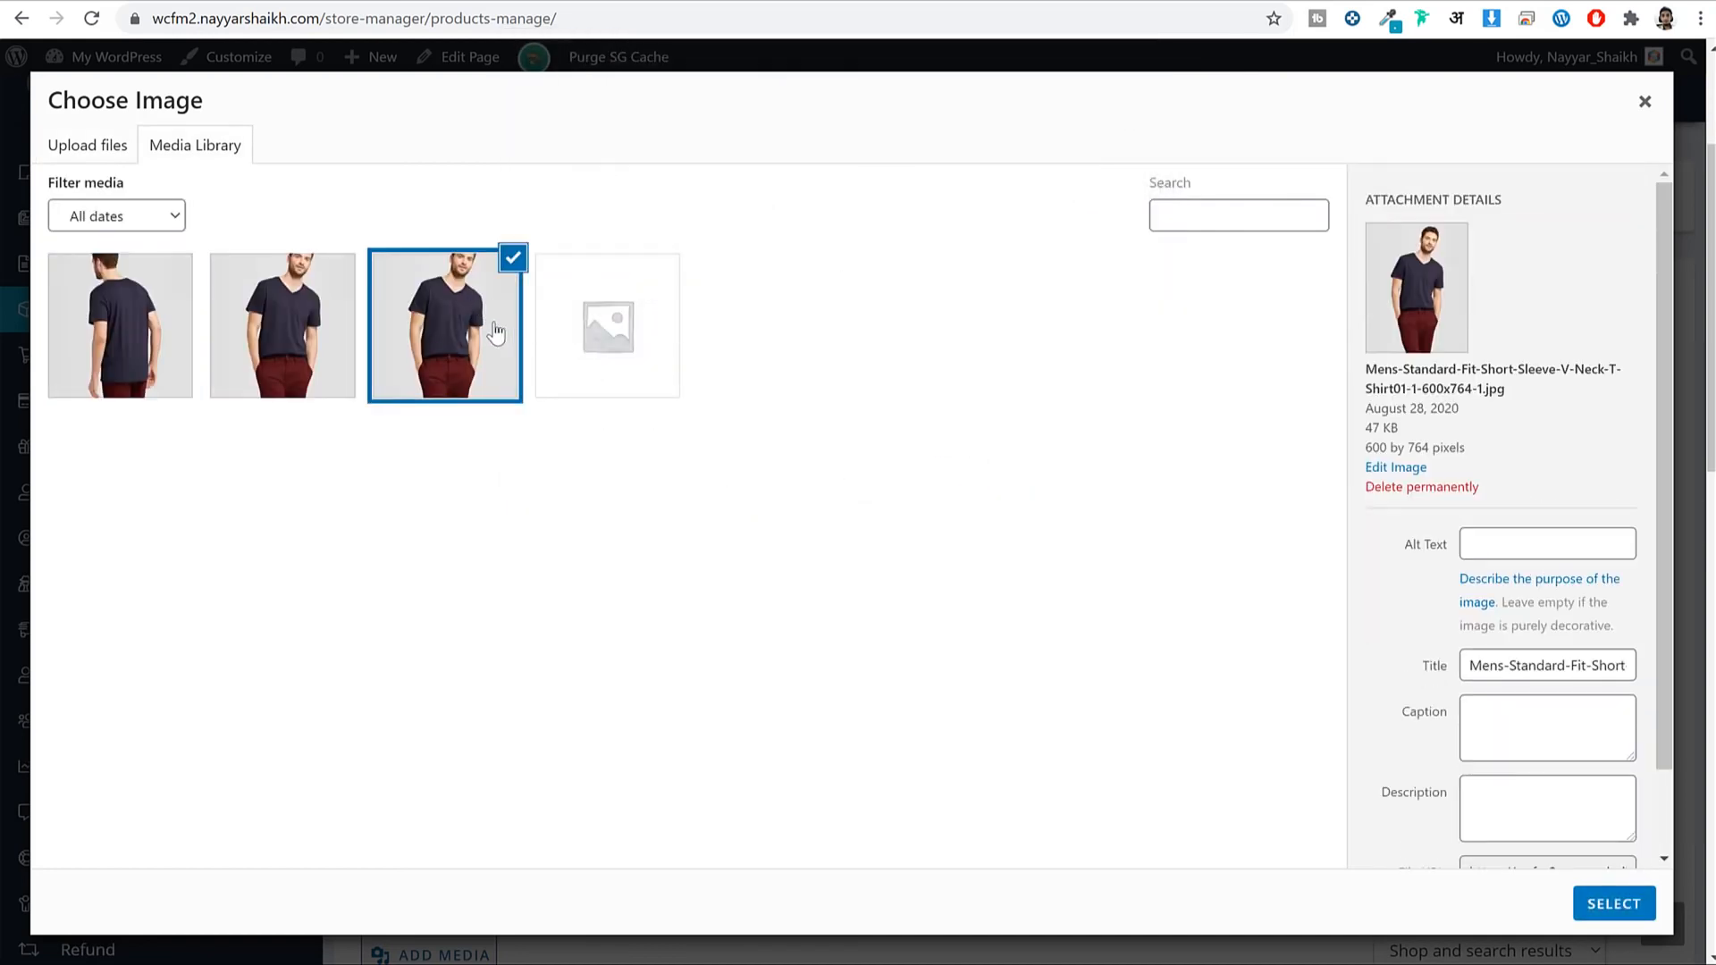
left_click(1615, 905)
scroll(1421, 393, "down", 3)
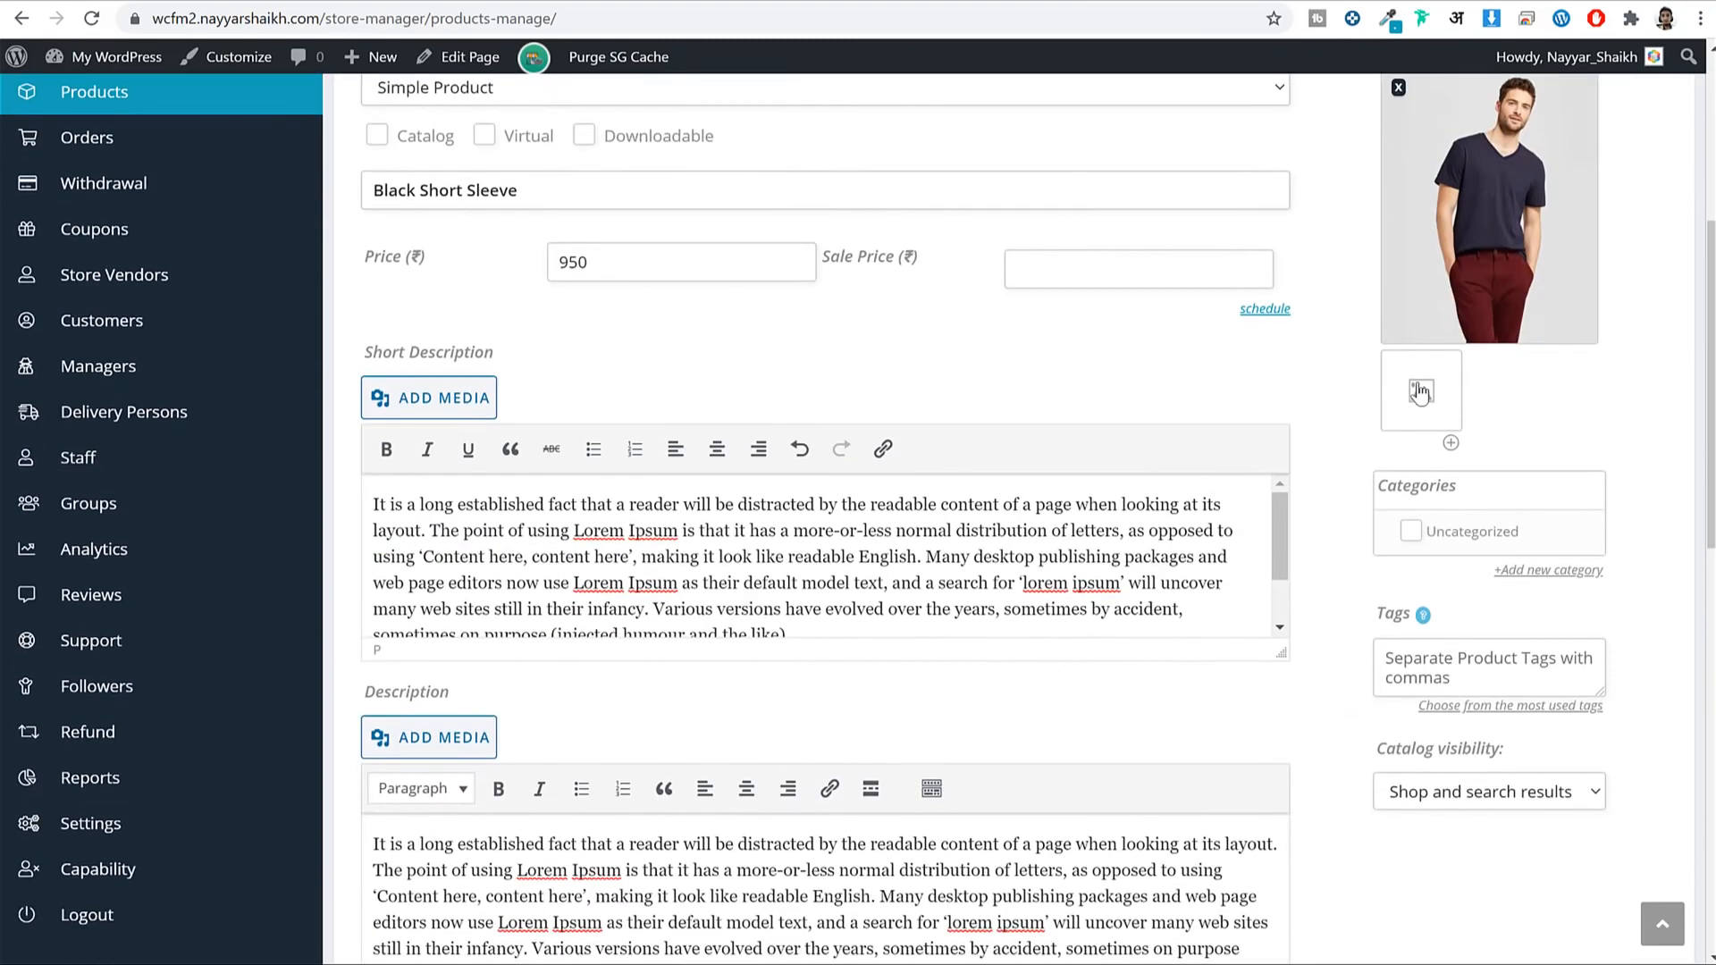
Add the back-view shirt photo to the product gallery.
left_click(1421, 393)
left_click(77, 321)
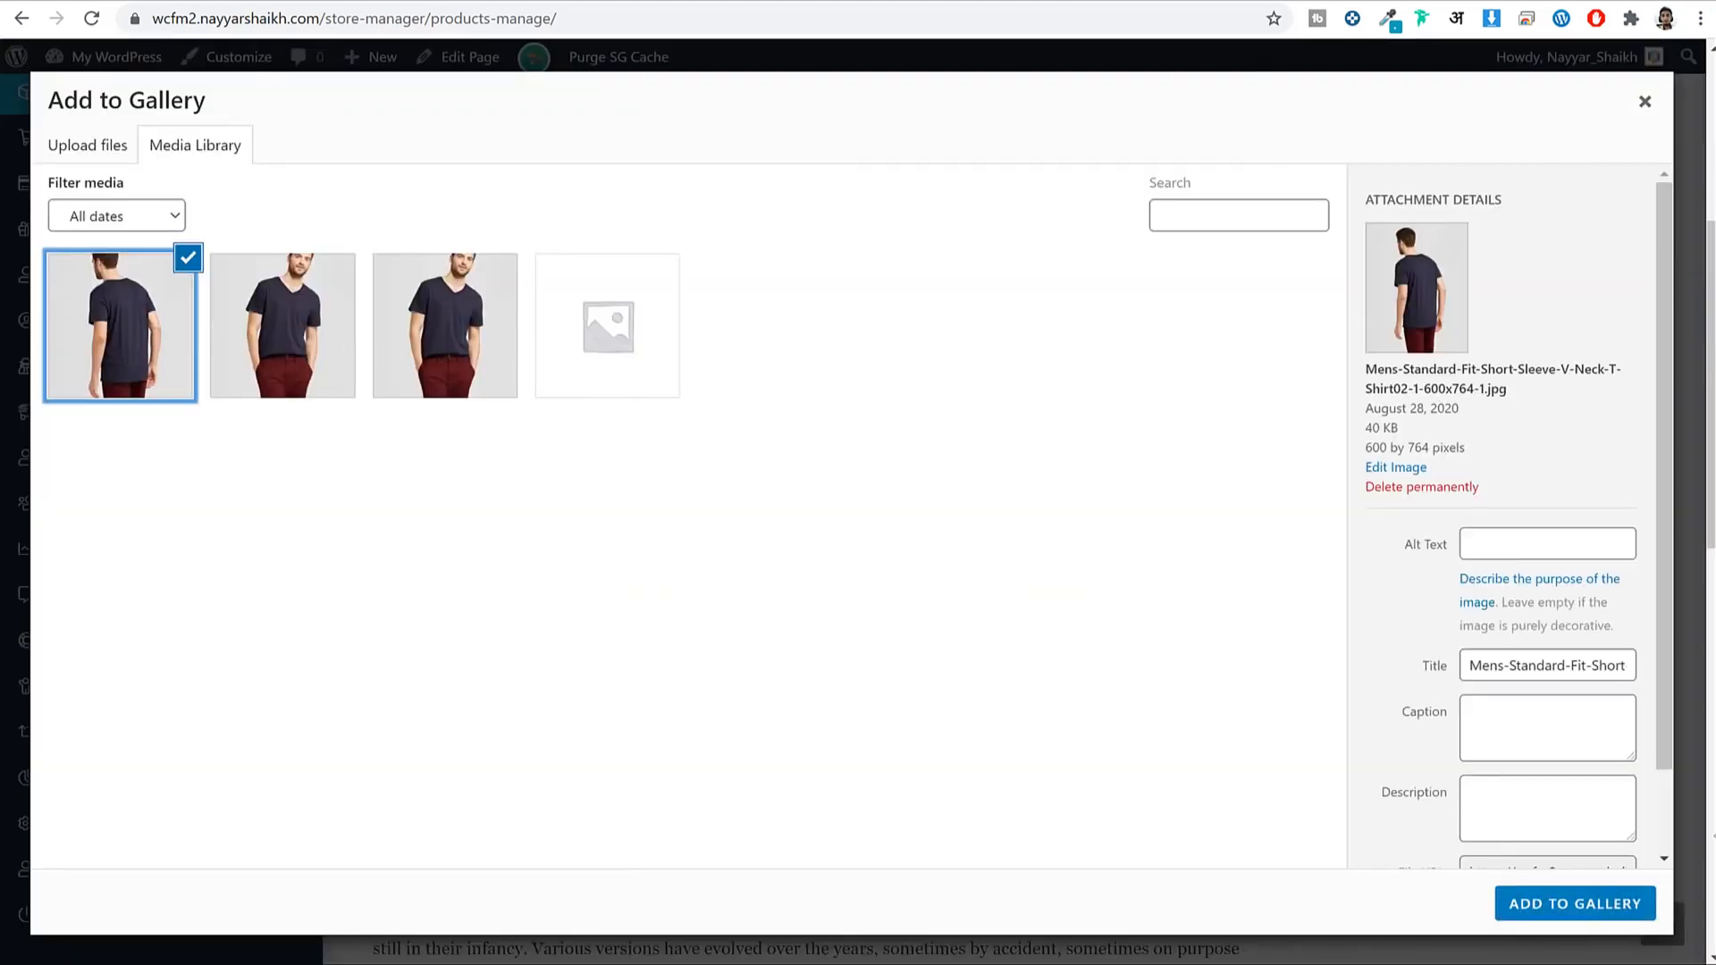
left_click(1574, 904)
scroll(1582, 450, "down", 5)
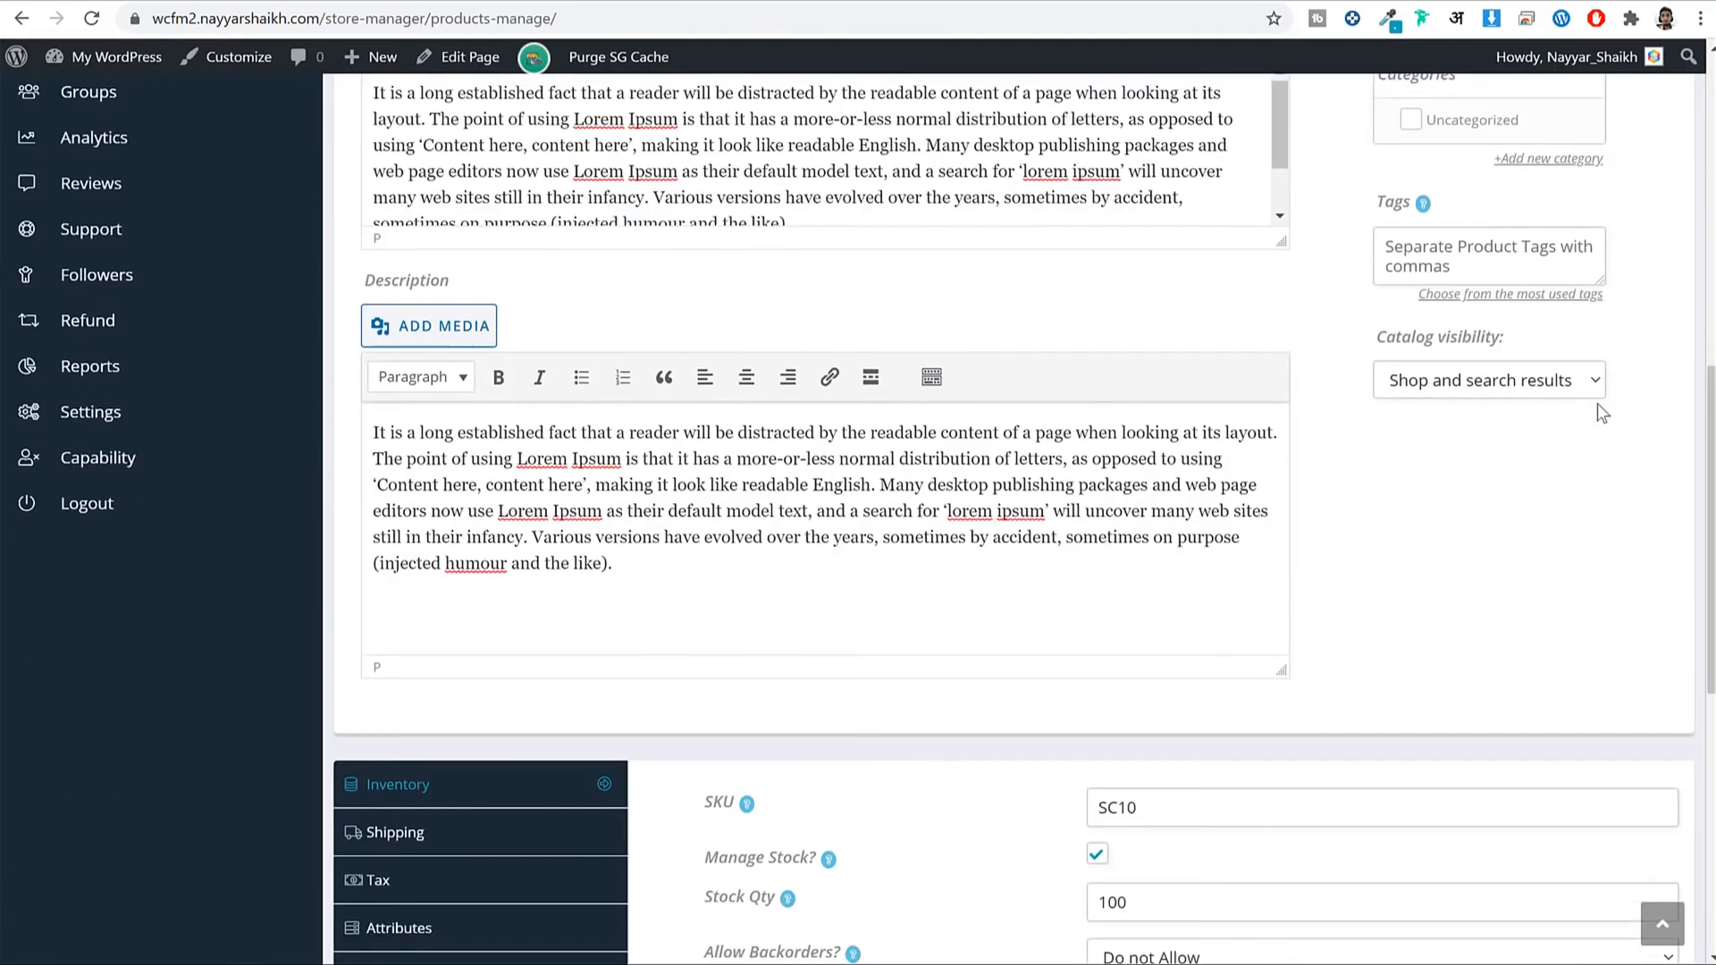
scroll(1597, 404, "up", 3)
Create a new product category named 'T-Shirt'.
left_click(1580, 358)
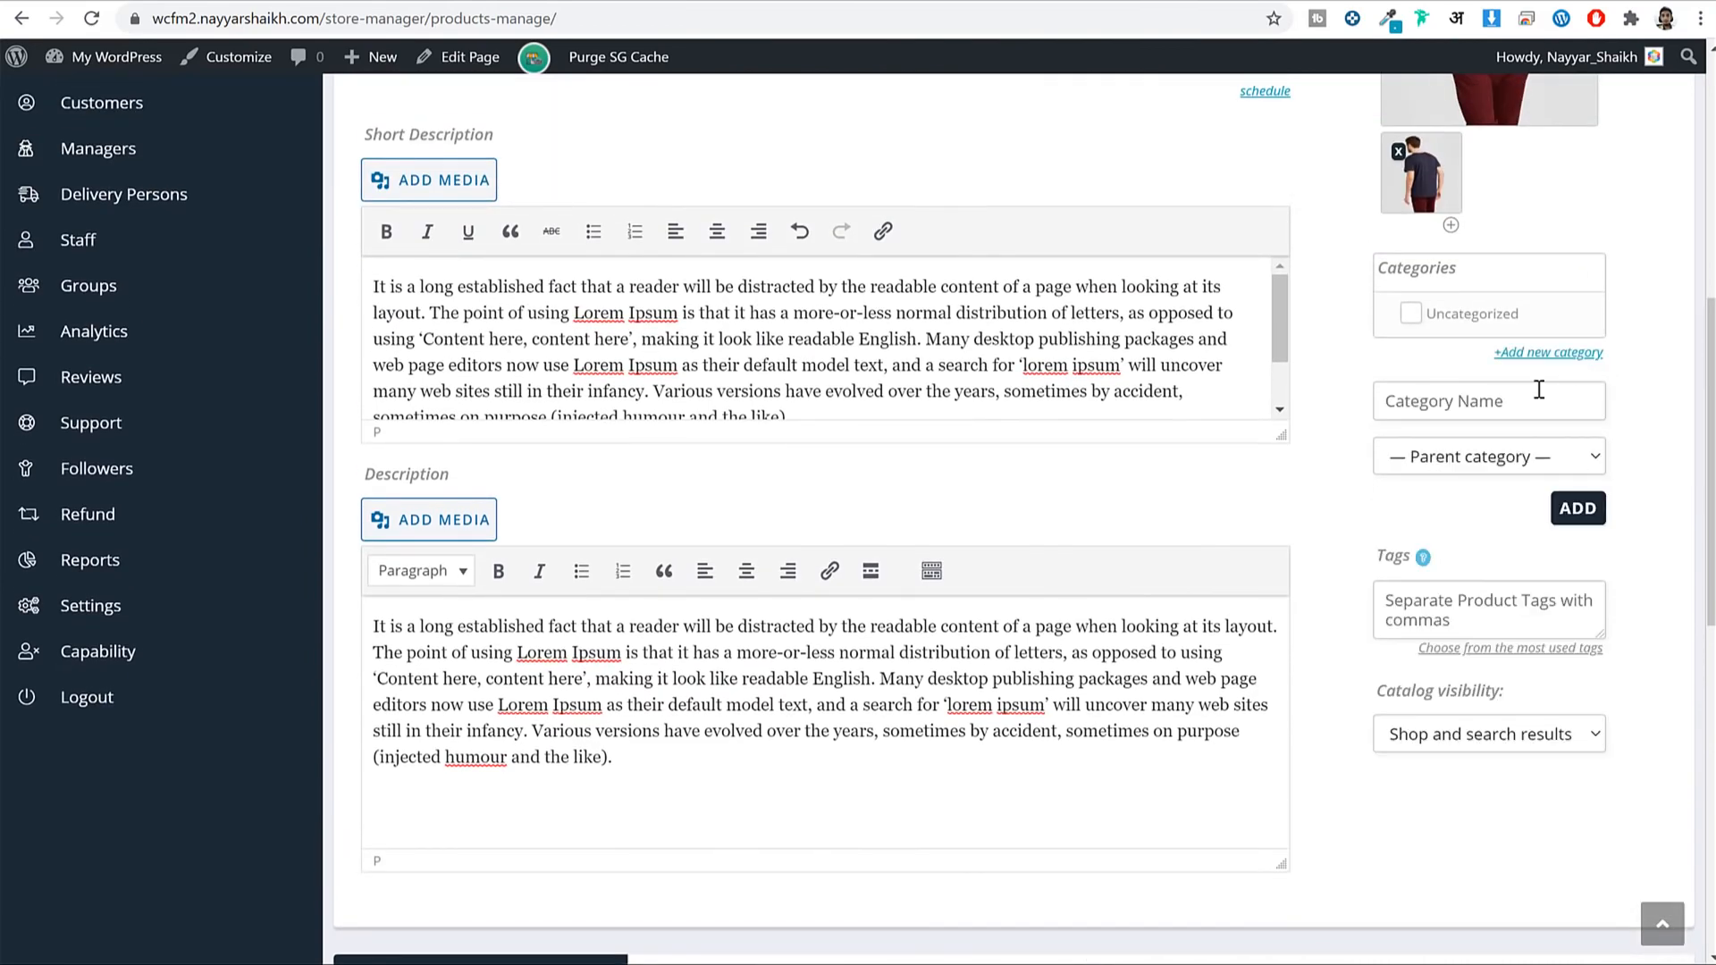
type("T-Shirt")
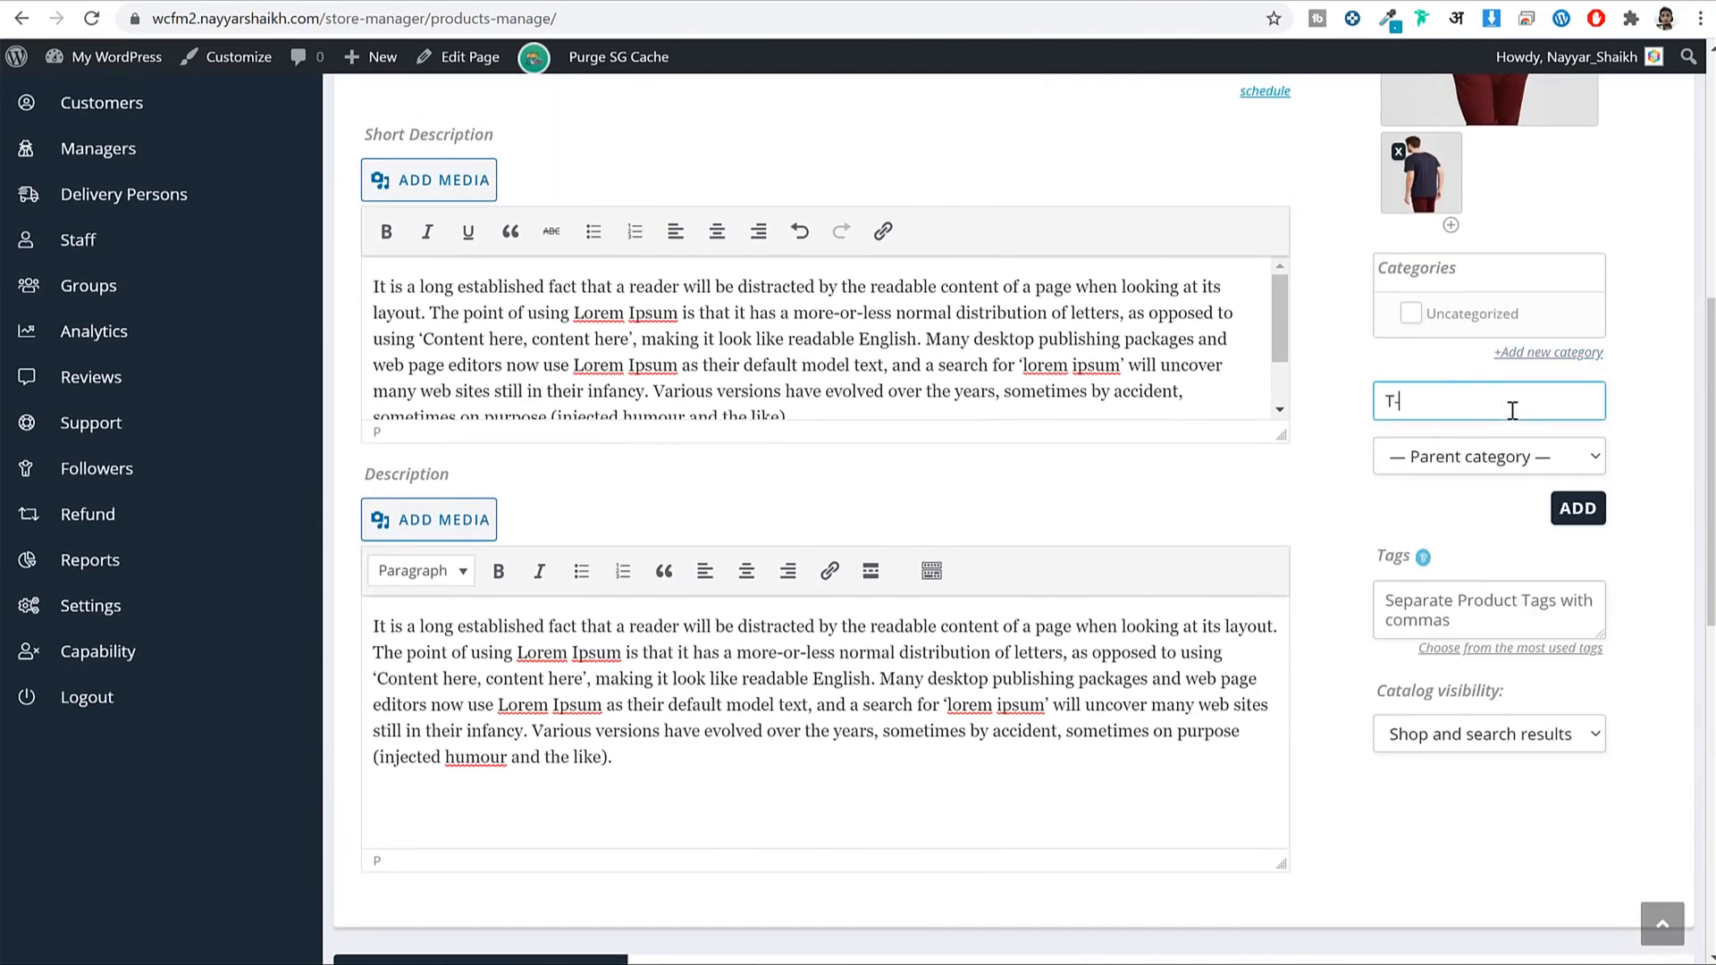
left_click(1578, 509)
Submit the Black Short Sleeve product to publish it.
scroll(1661, 550, "down", 7)
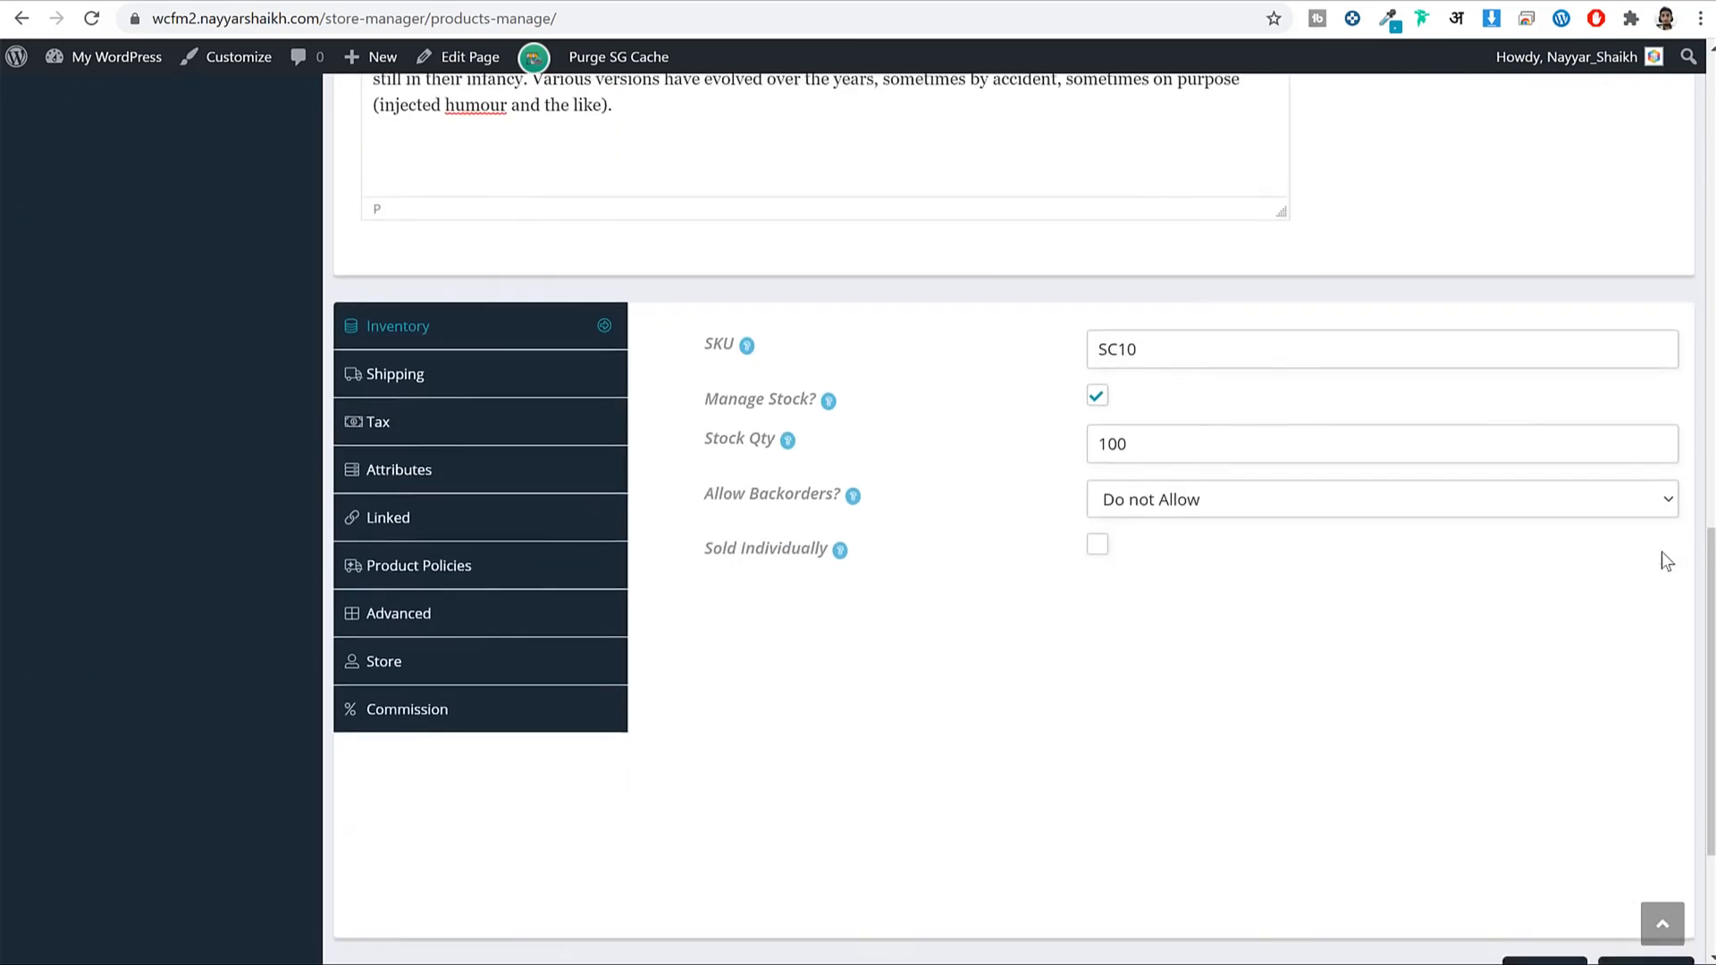
scroll(1660, 550, "down", 3)
left_click(1656, 720)
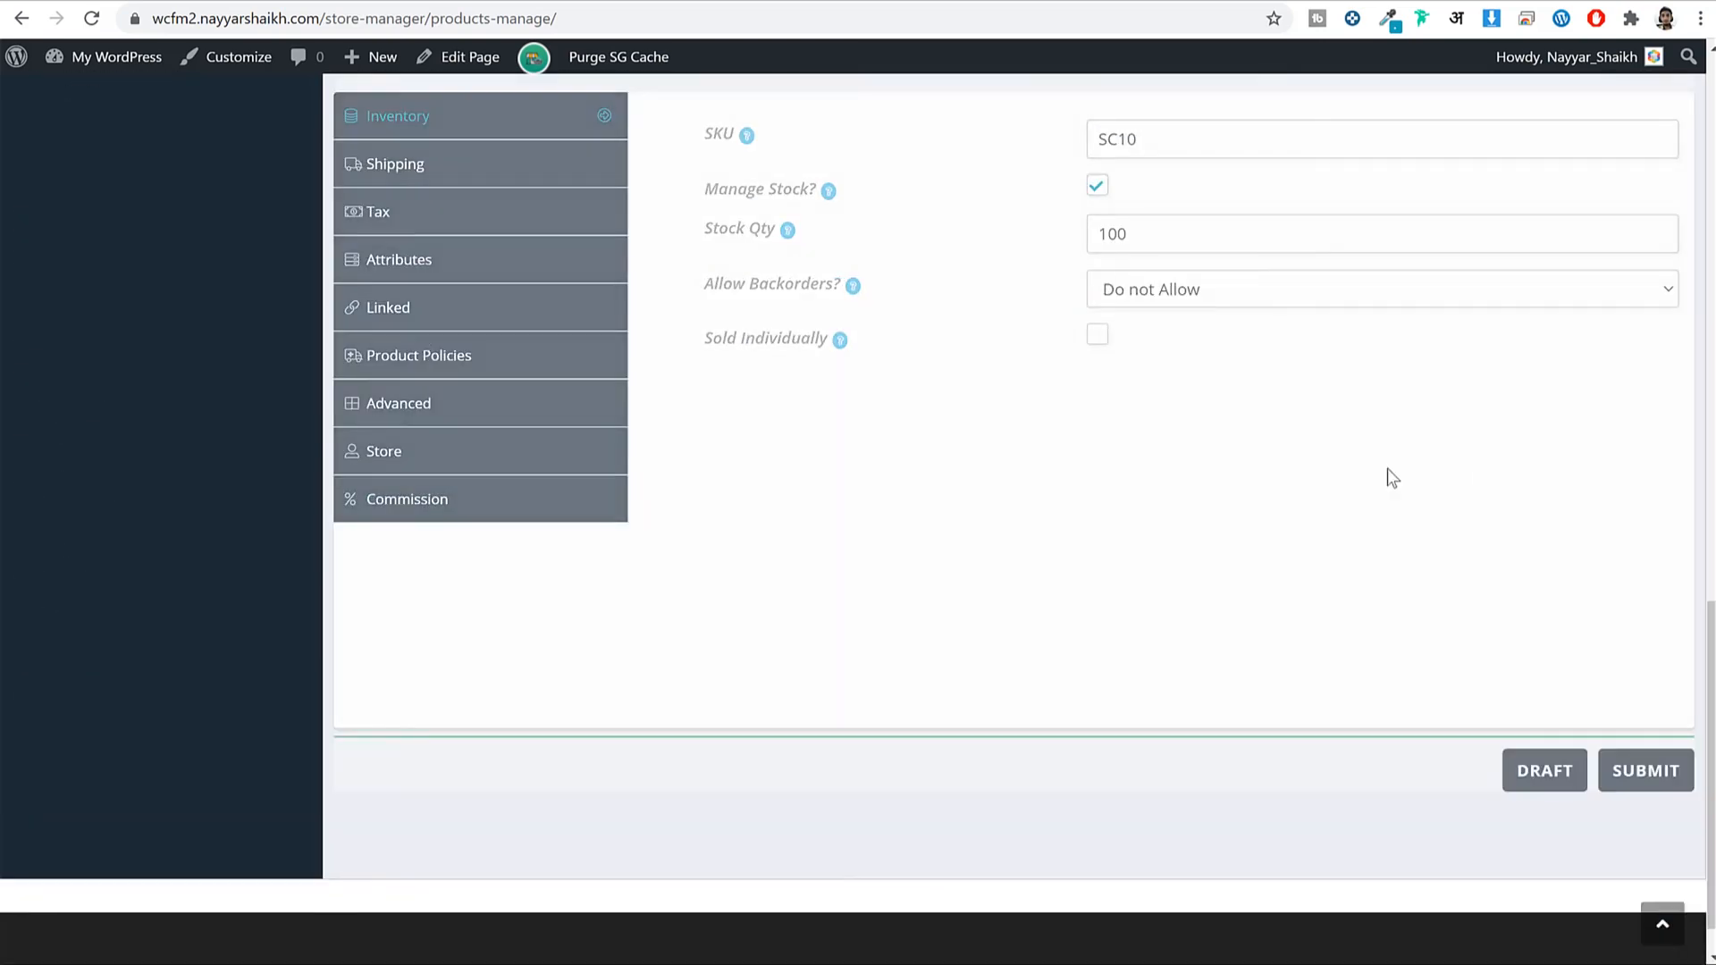
left_click_drag(439, 776, 802, 769)
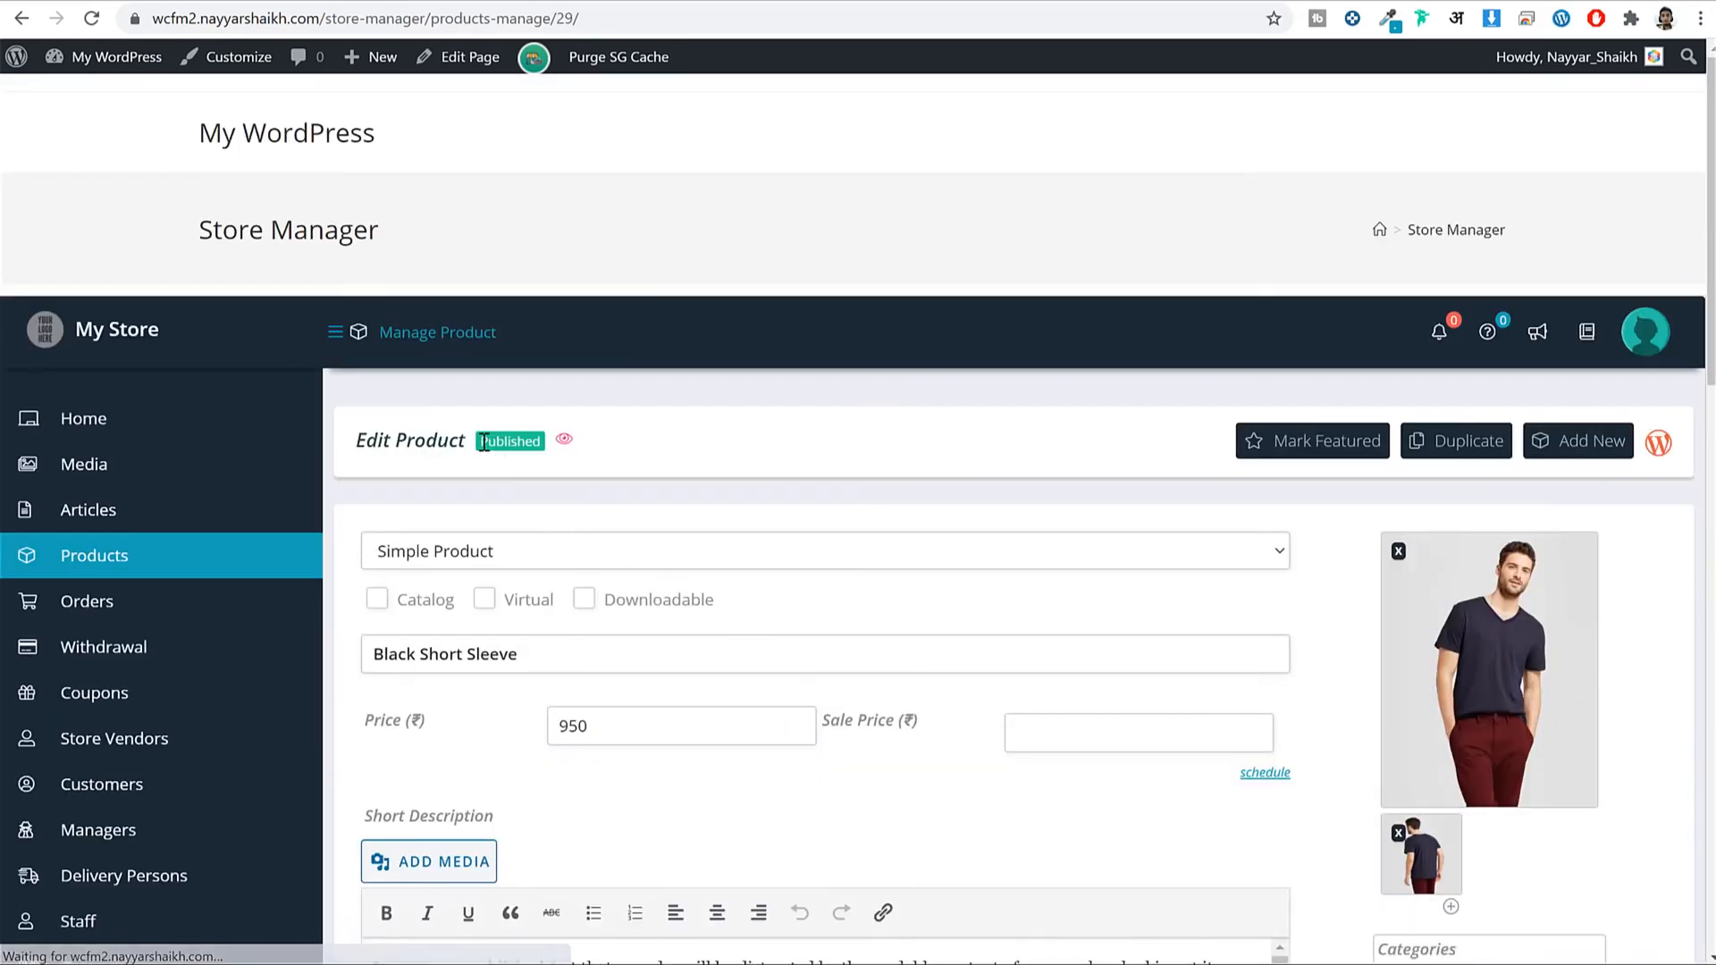
left_click_drag(480, 440, 523, 439)
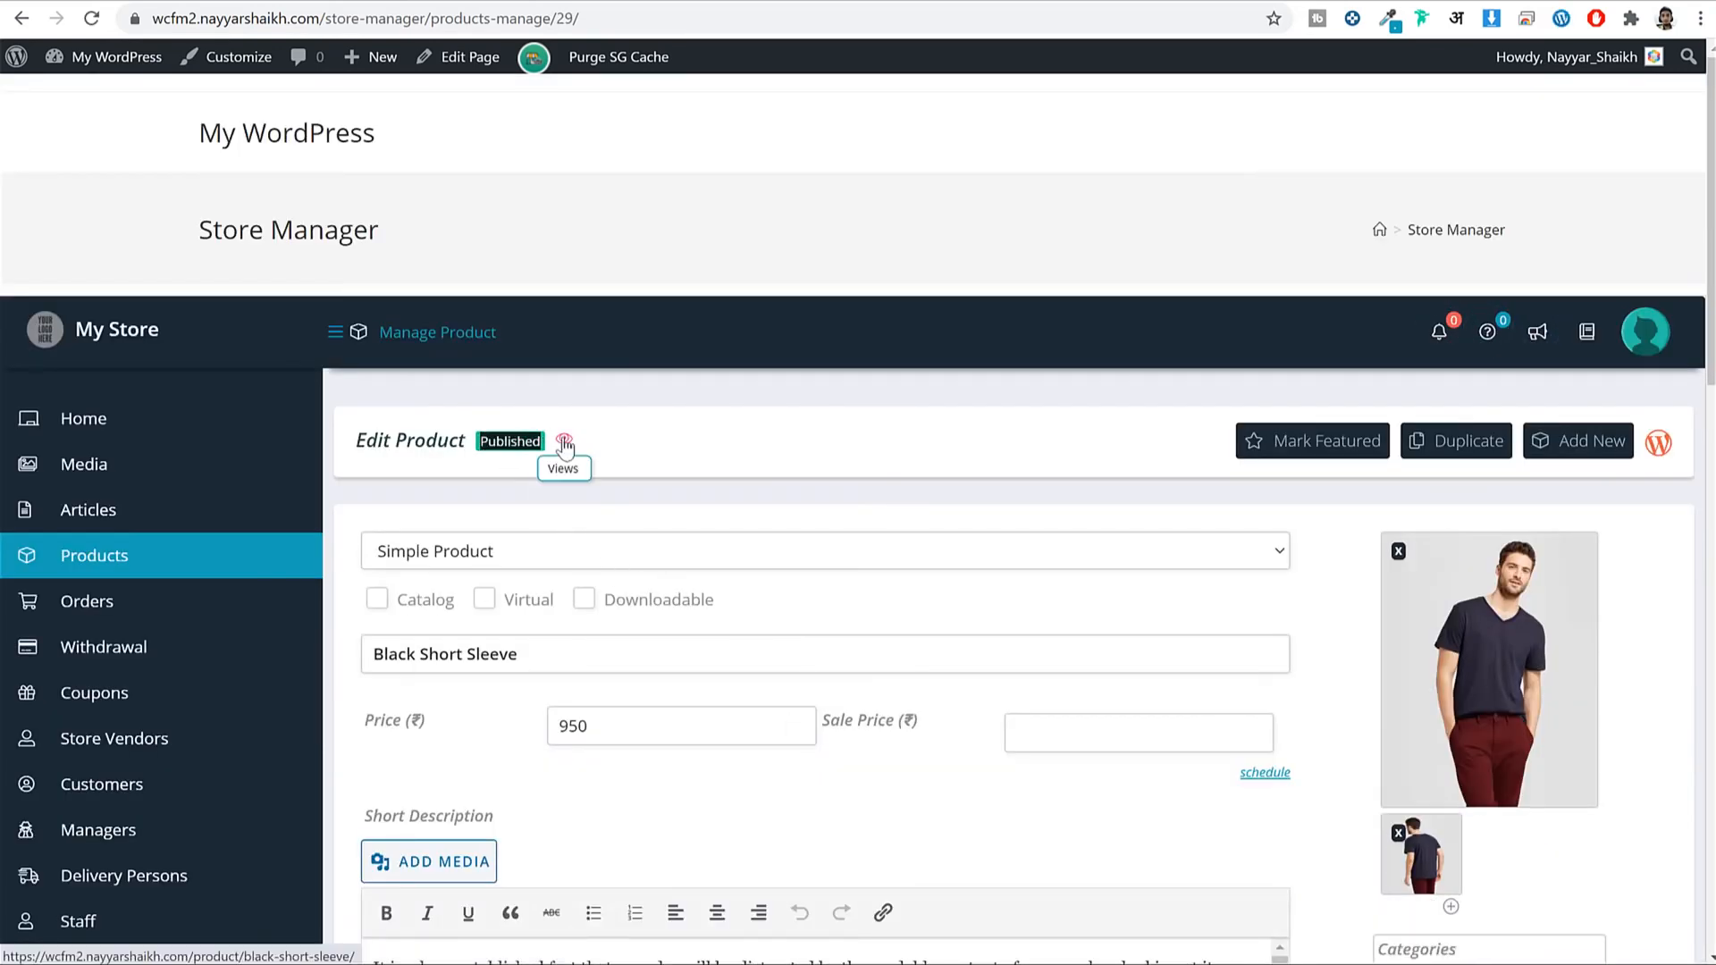
left_click(564, 444)
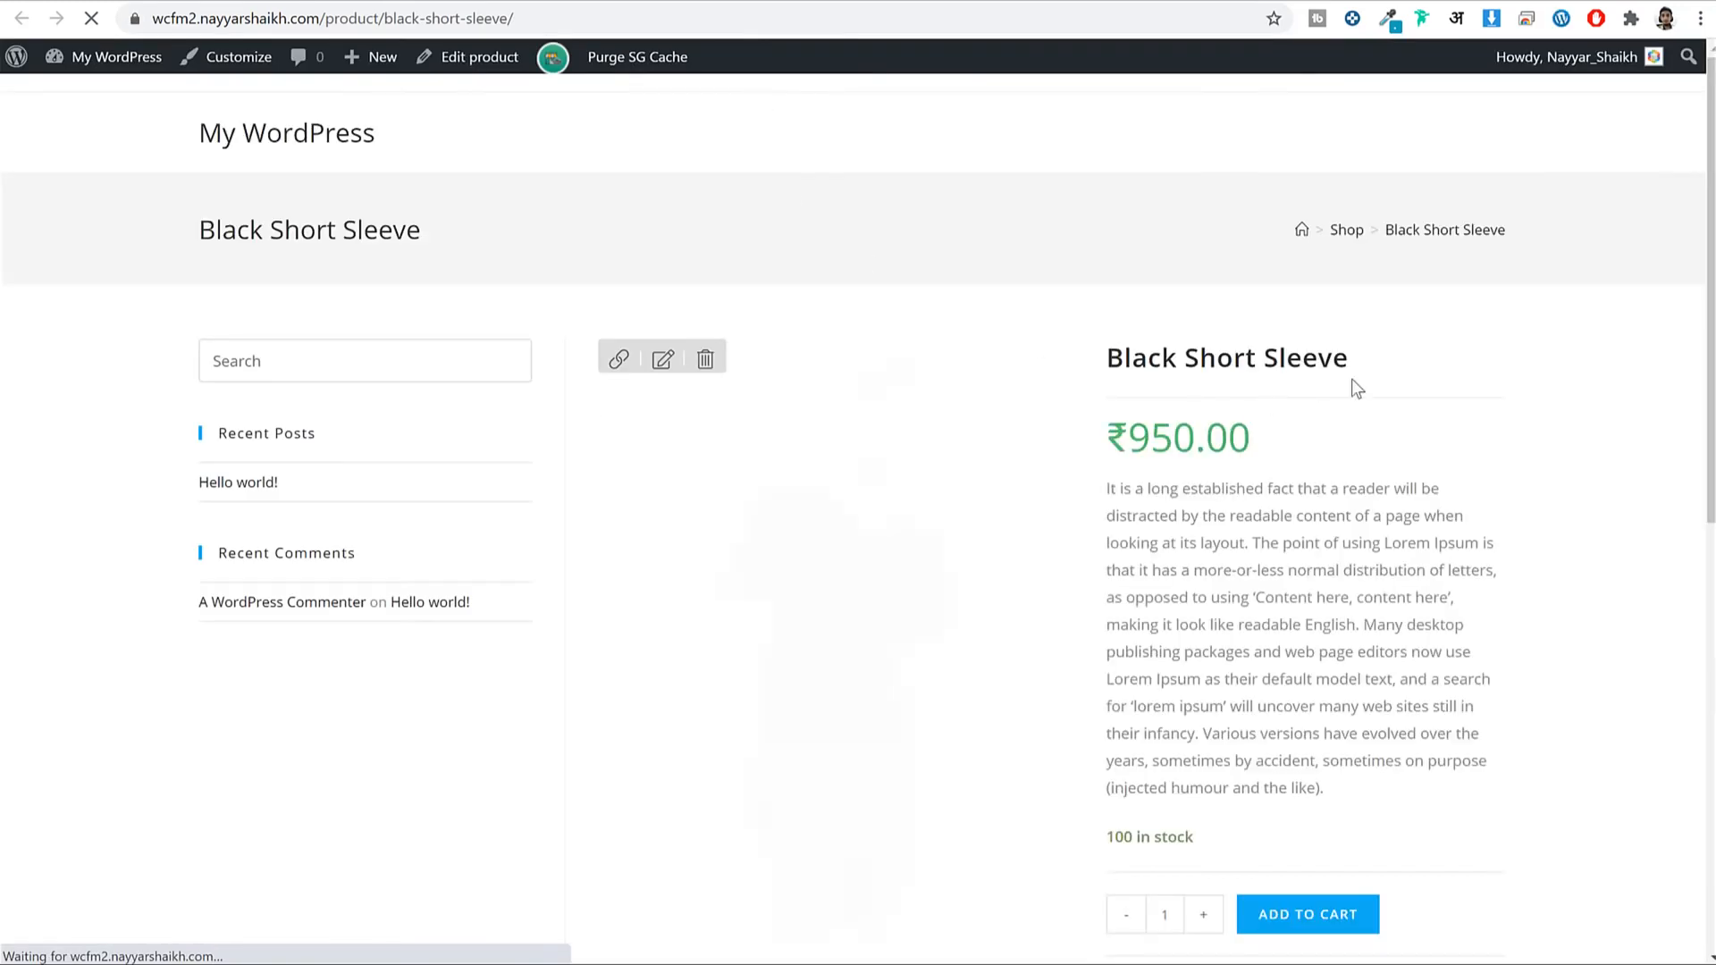
scroll(1446, 424, "down", 10)
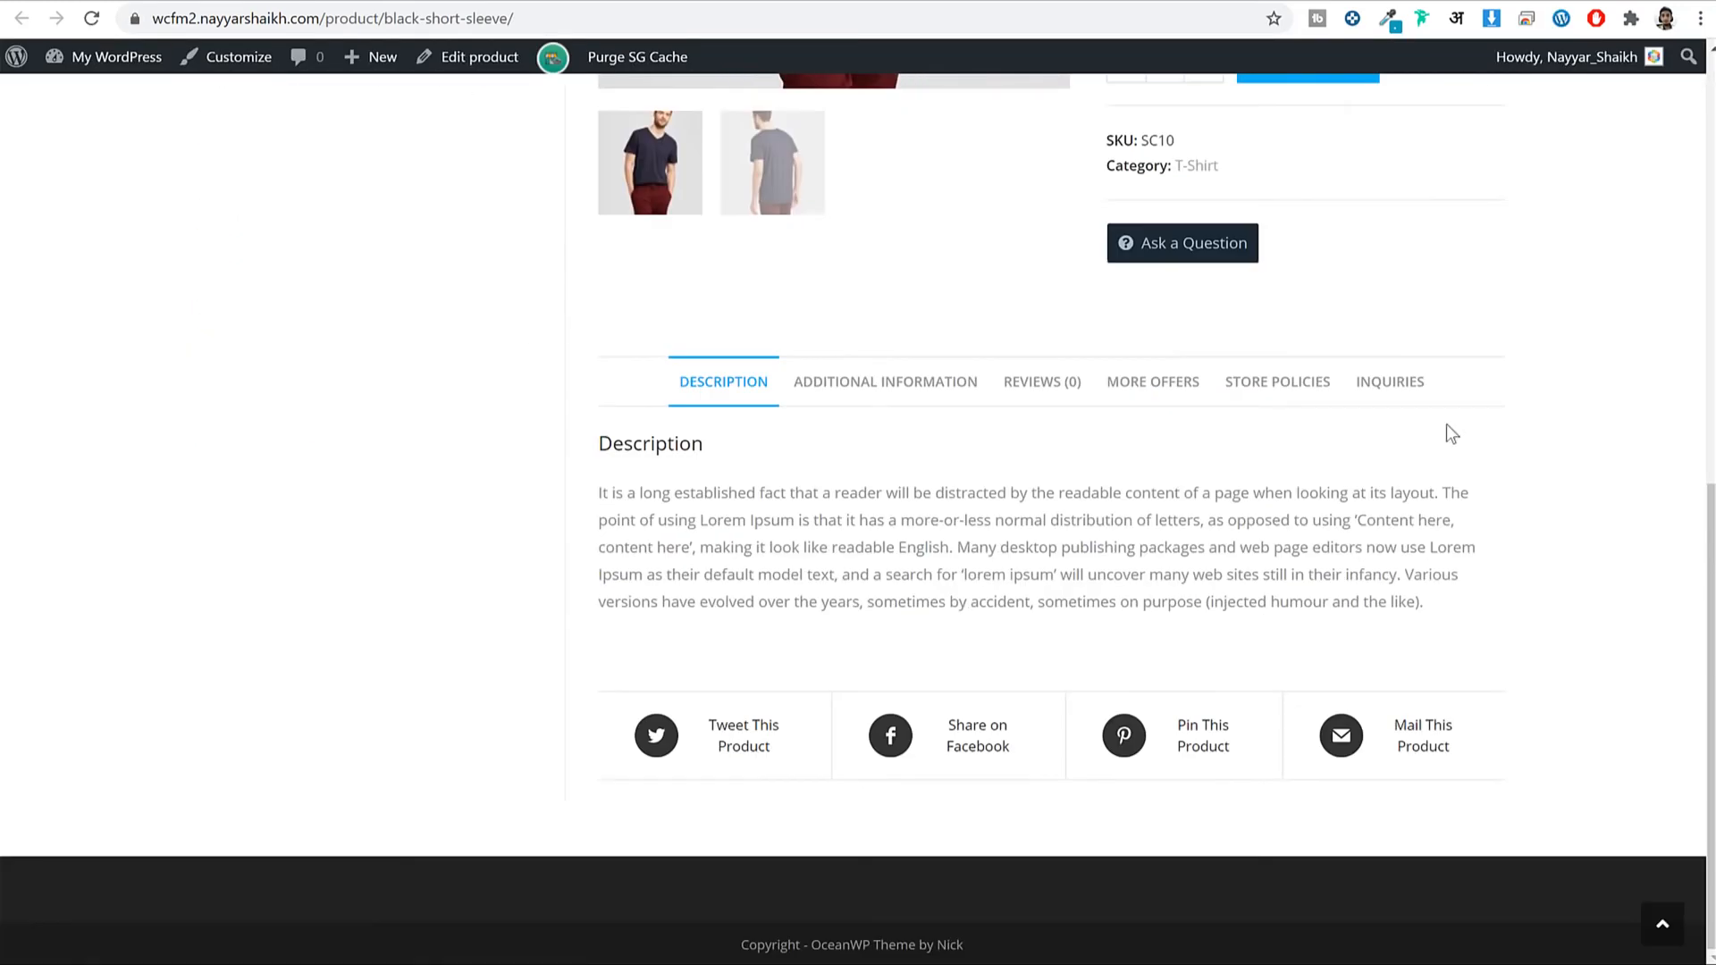
scroll(1088, 739, "up", 5)
scroll(919, 467, "down", 5)
left_click(930, 386)
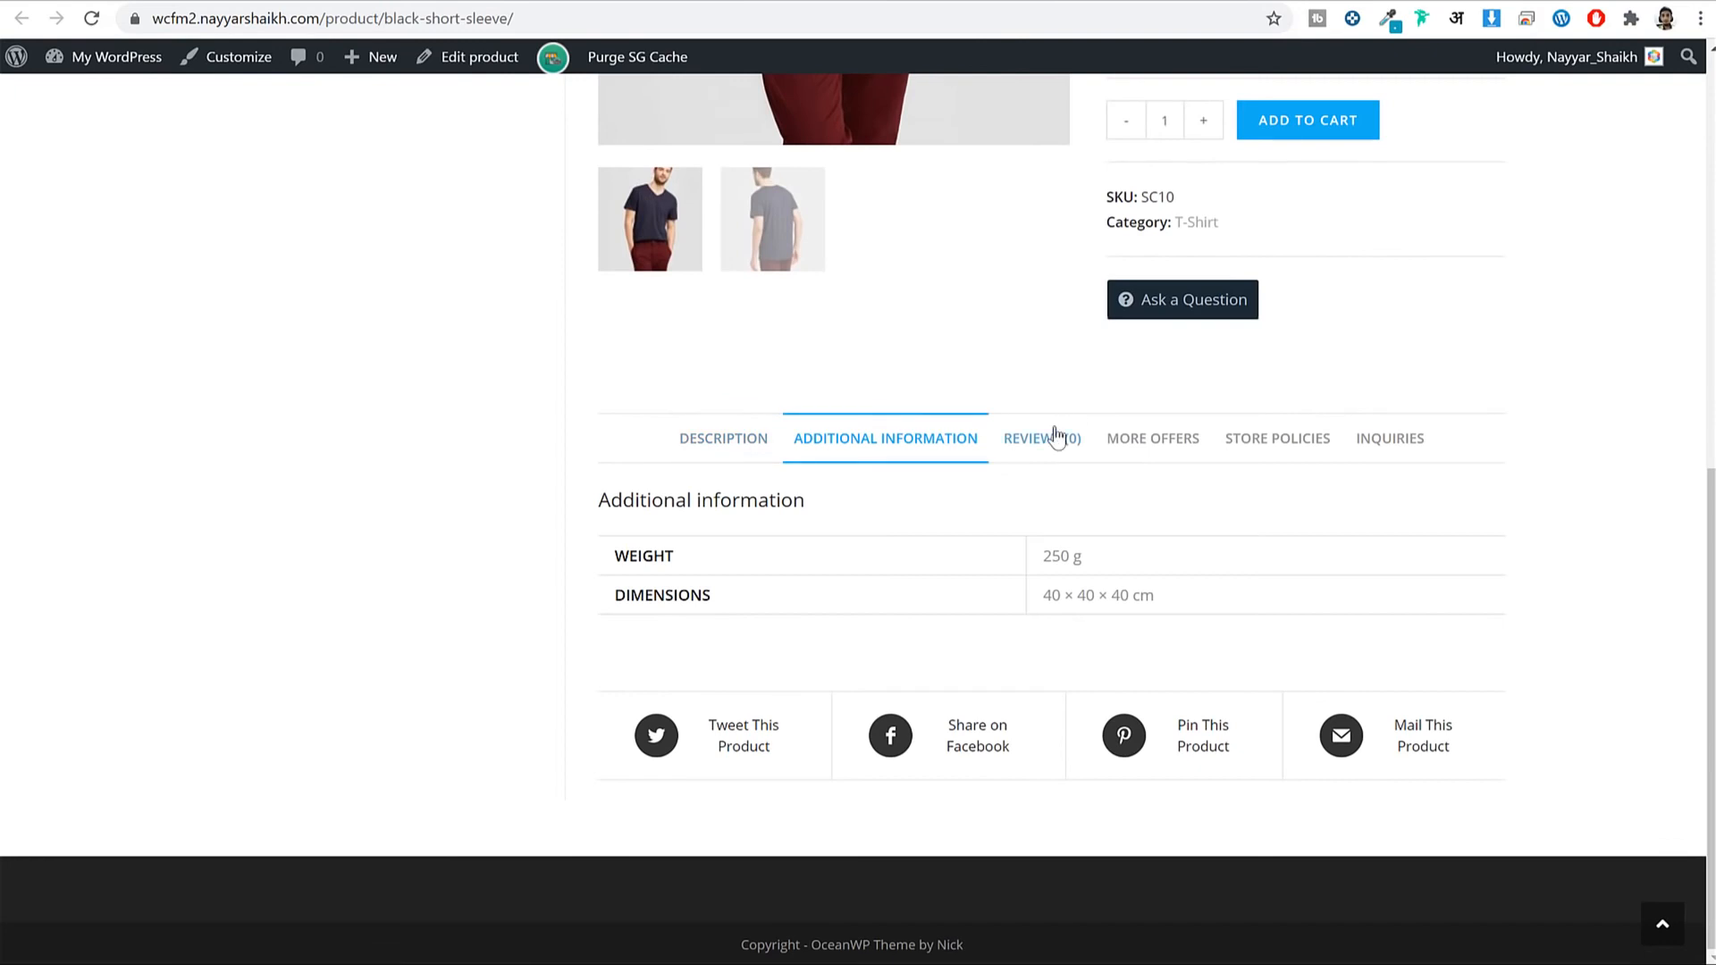
left_click(1153, 438)
left_click(1287, 536)
left_click(1394, 586)
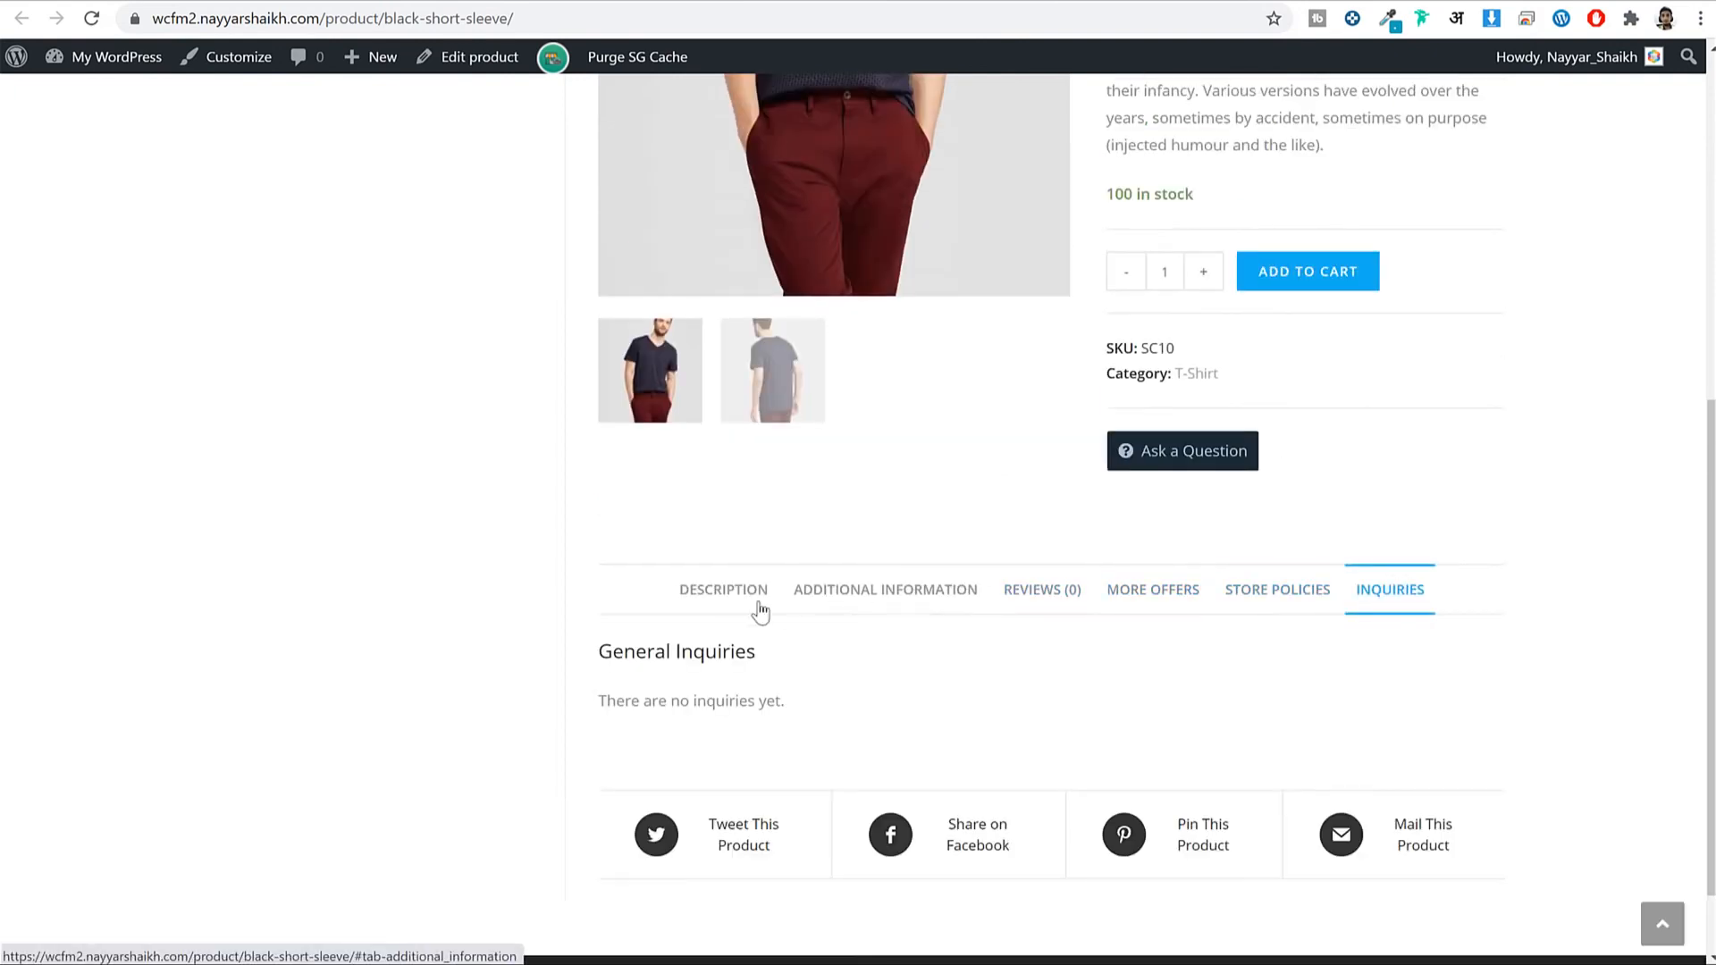
left_click(760, 610)
scroll(1210, 598, "up", 7)
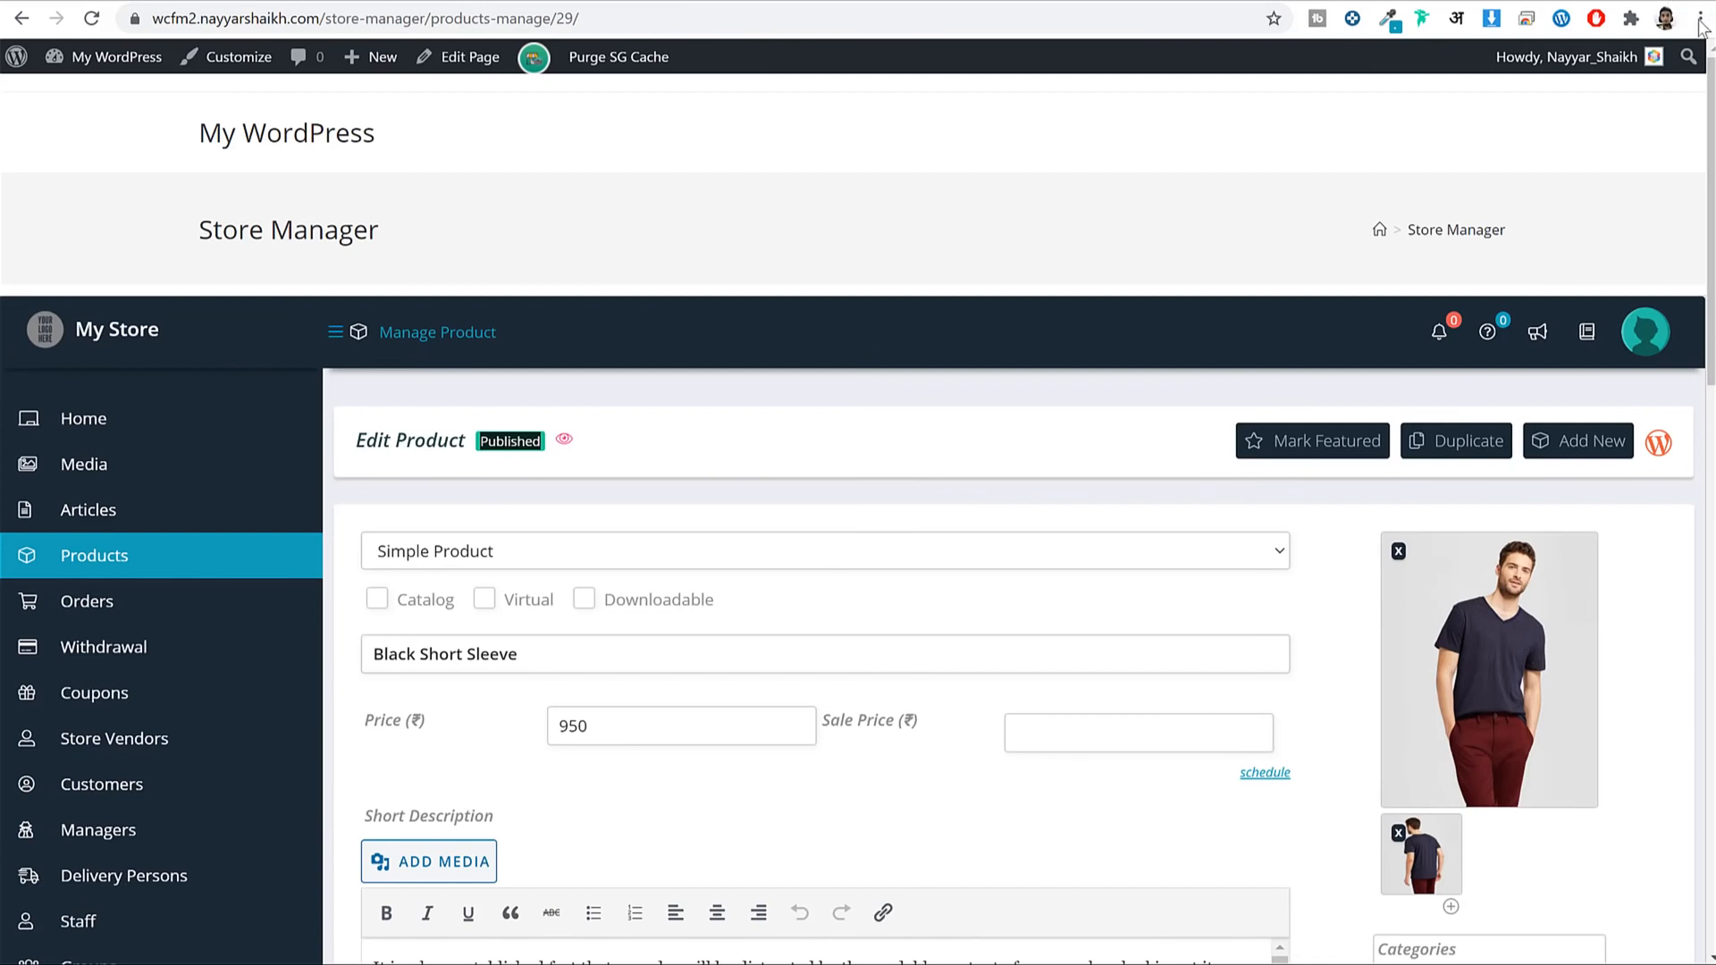
Select just the site's base URL in the address bar.
left_click(1700, 19)
left_click(357, 19)
left_click(371, 19)
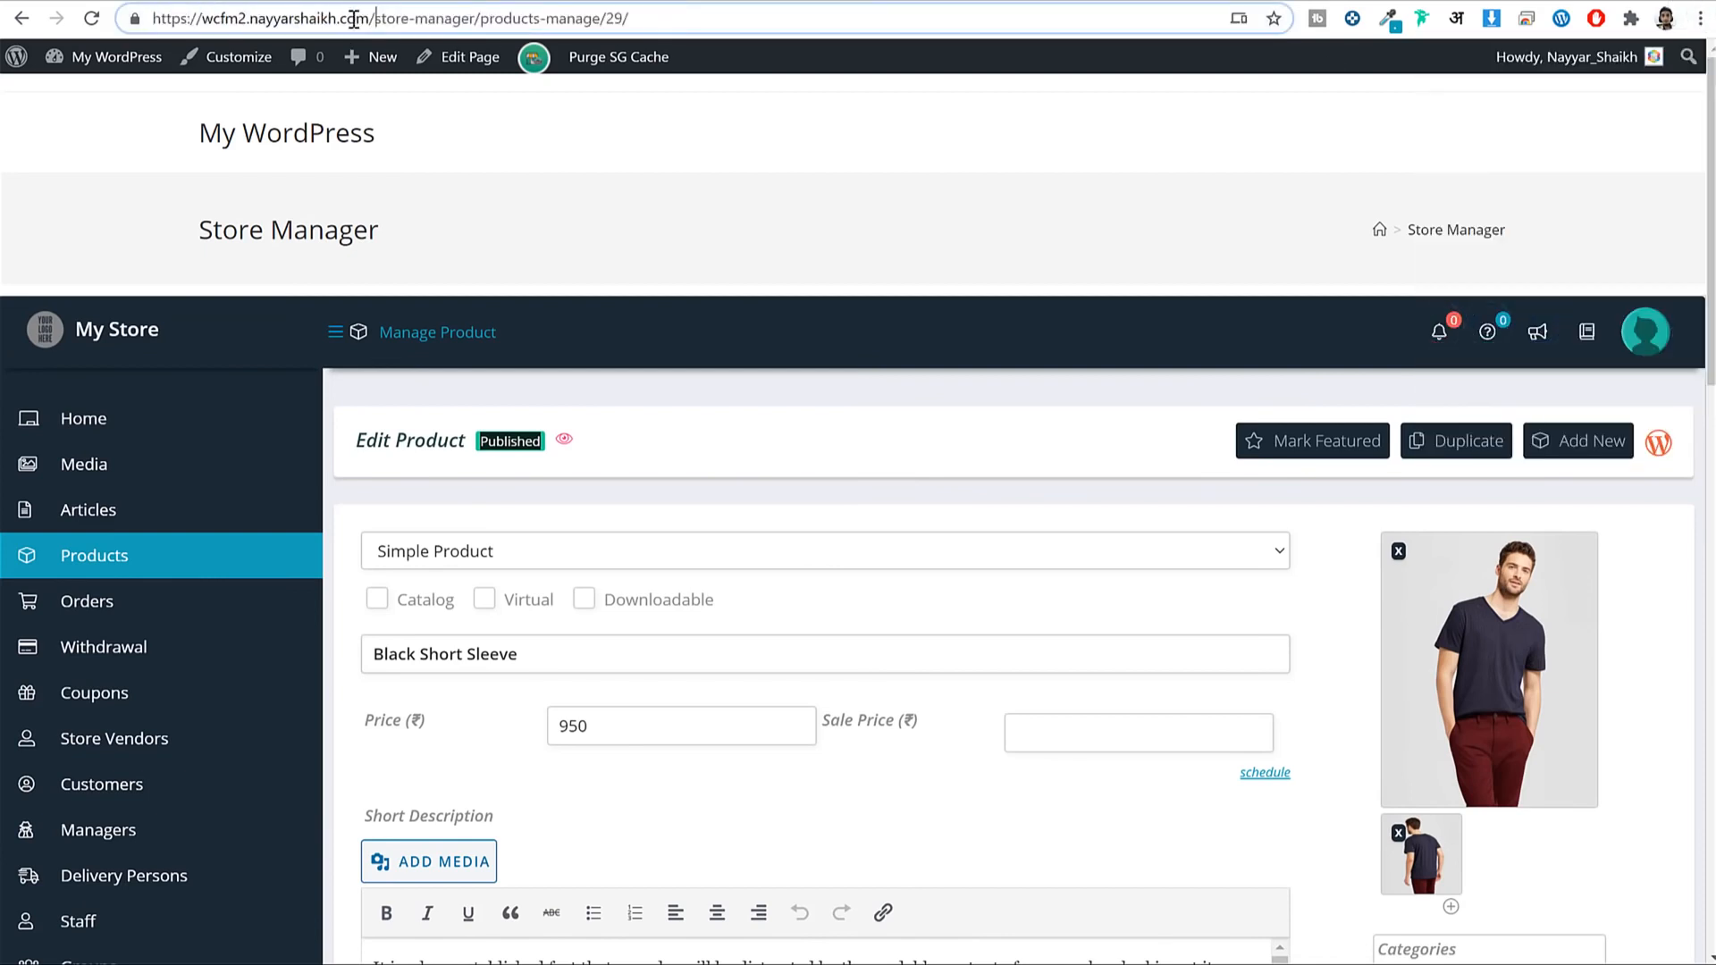
key("shift+Home")
key("ctrl+c")
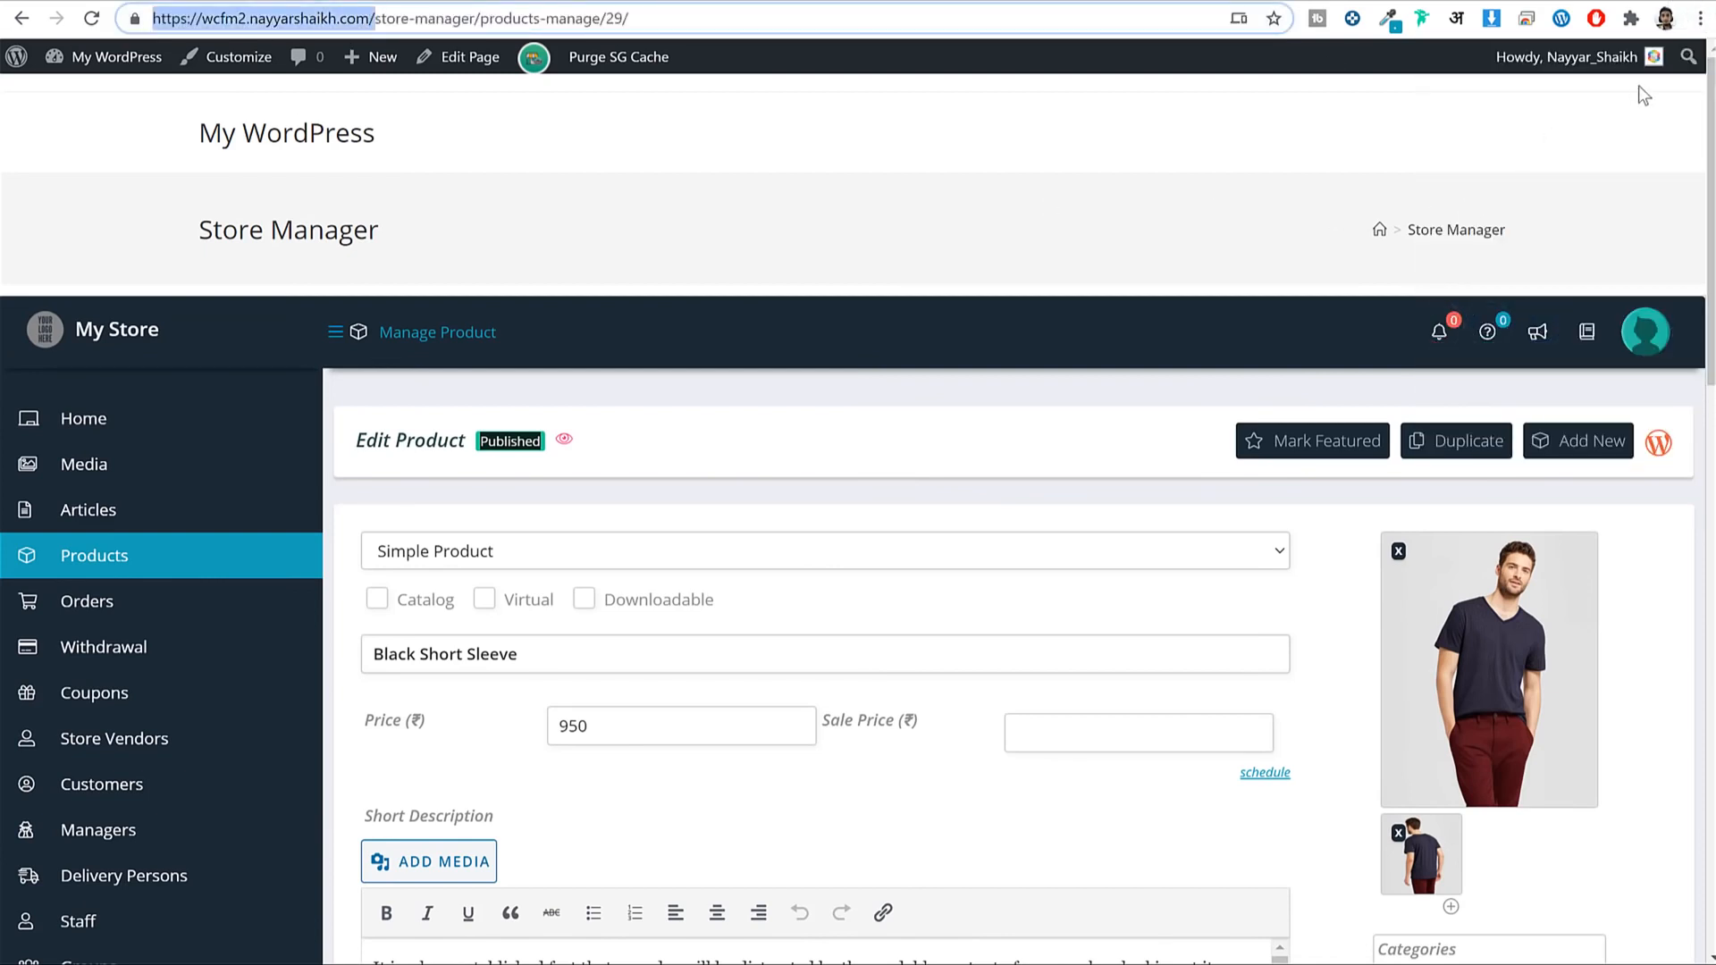
Open a new incognito window and load the store's homepage from the base URL.
left_click(1700, 19)
left_click(1591, 106)
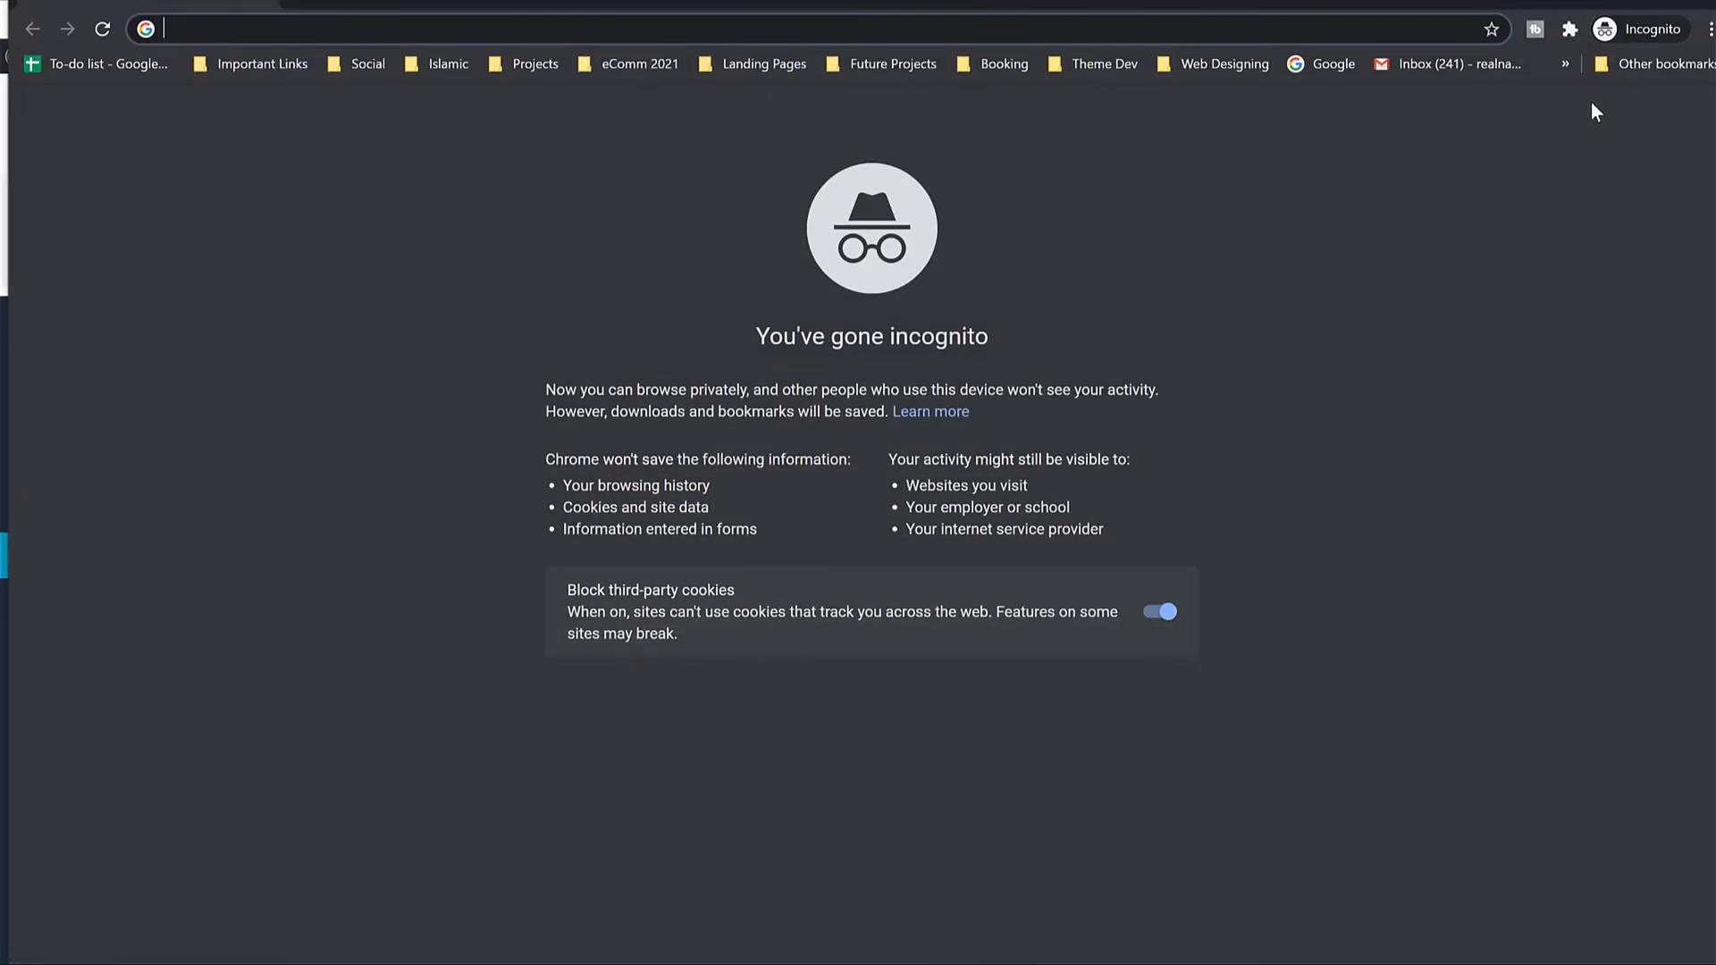
key("ctrl+v")
key("Return")
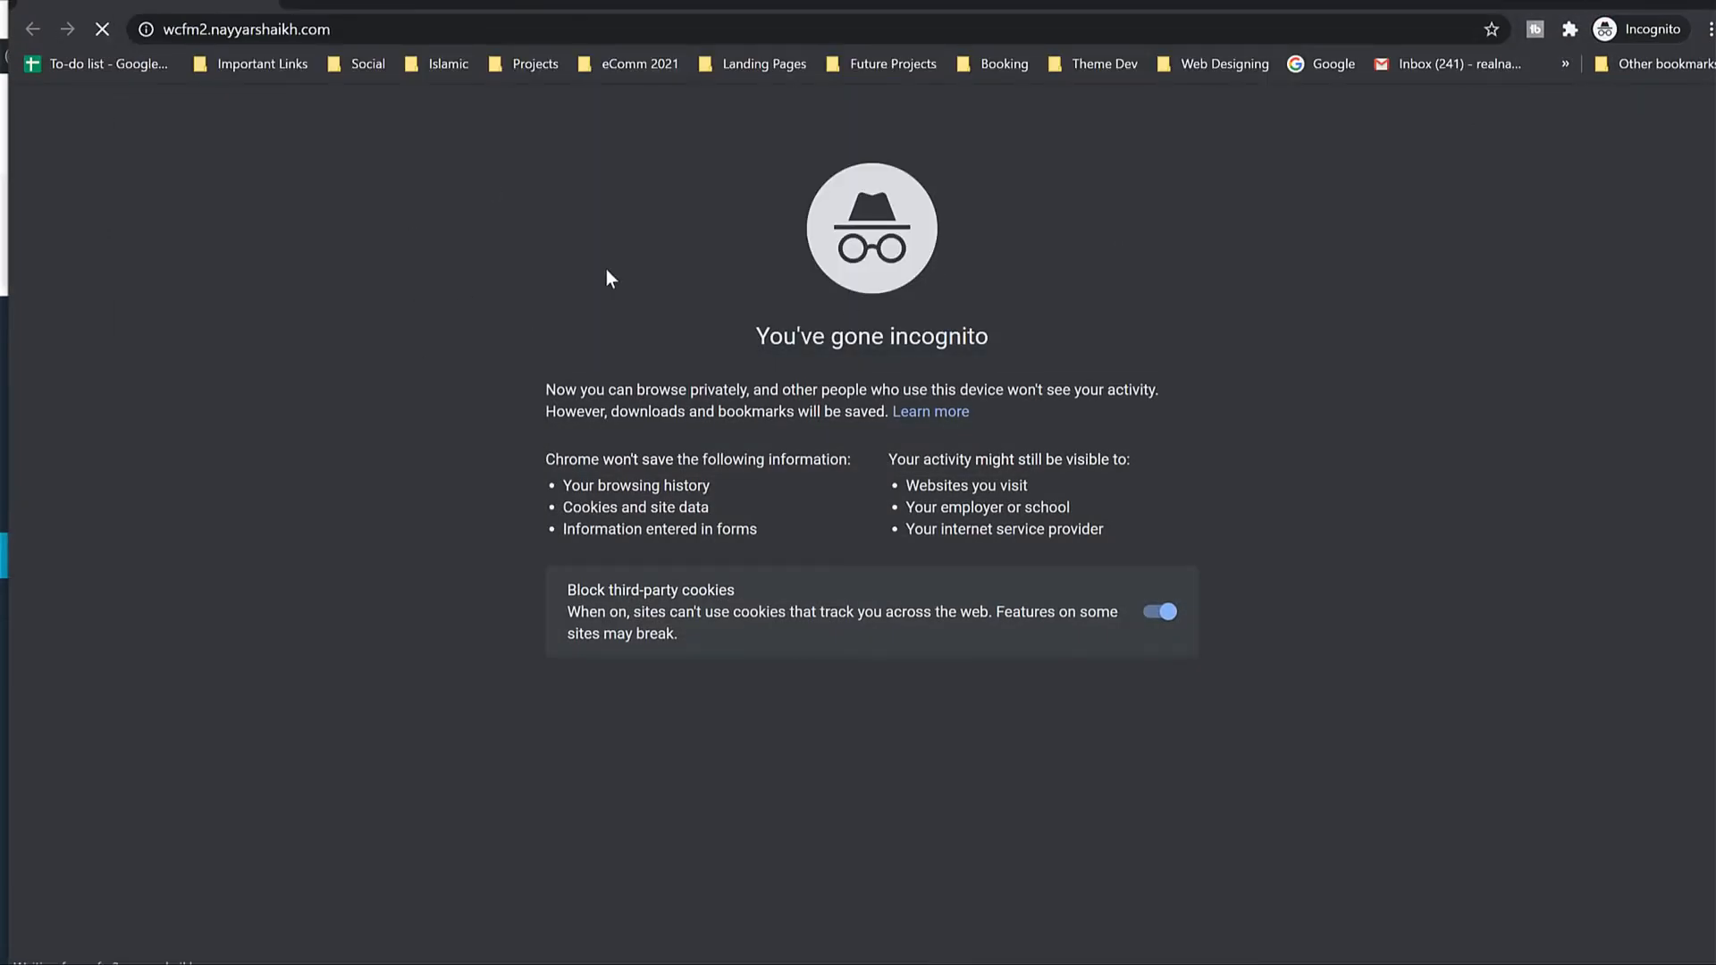
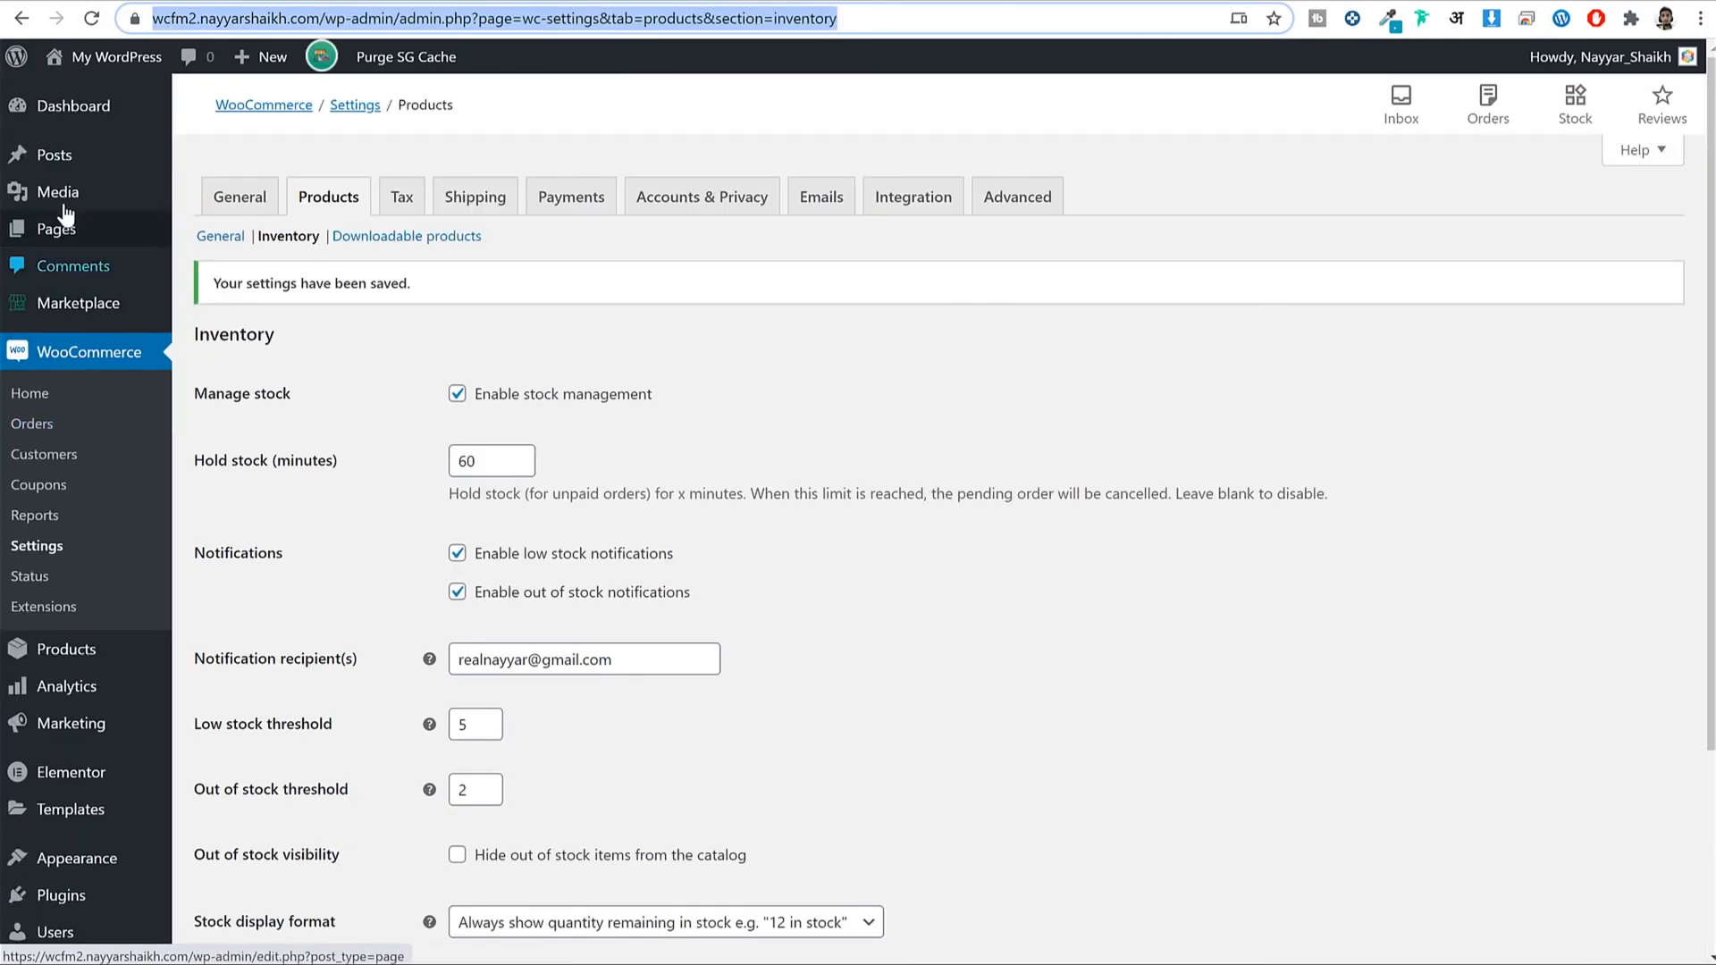
In All Pages, preview the Vendor Membership page and return to the list.
left_click(75, 233)
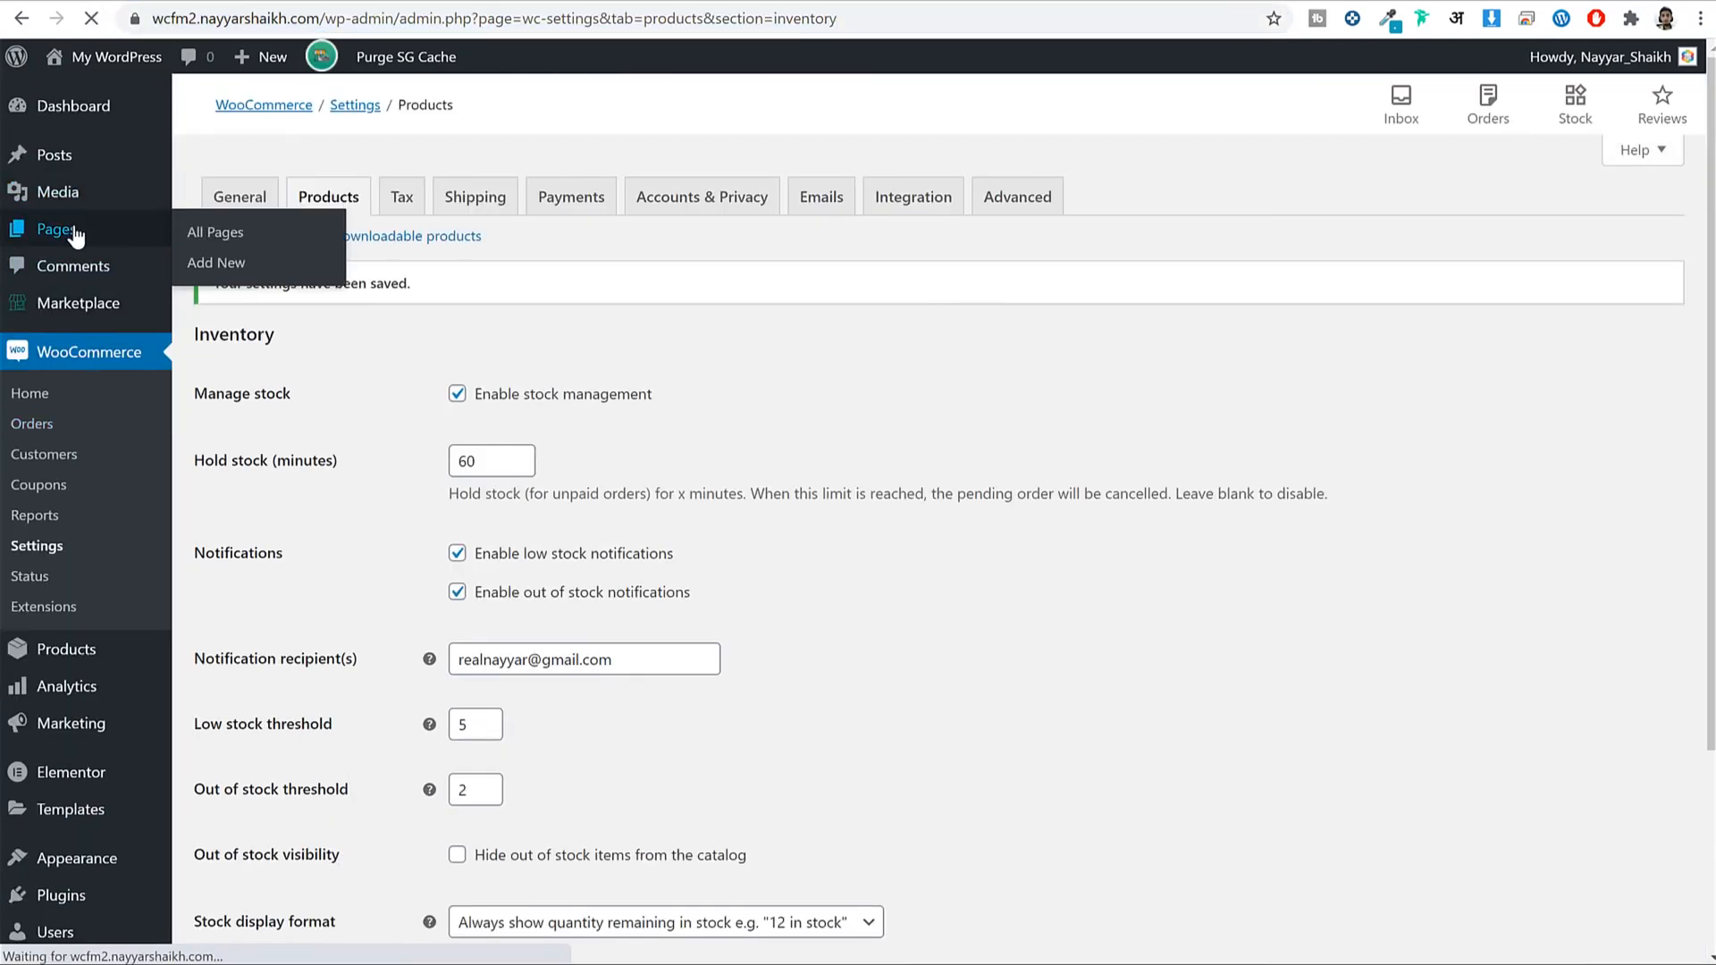
scroll(806, 325, "down", 3)
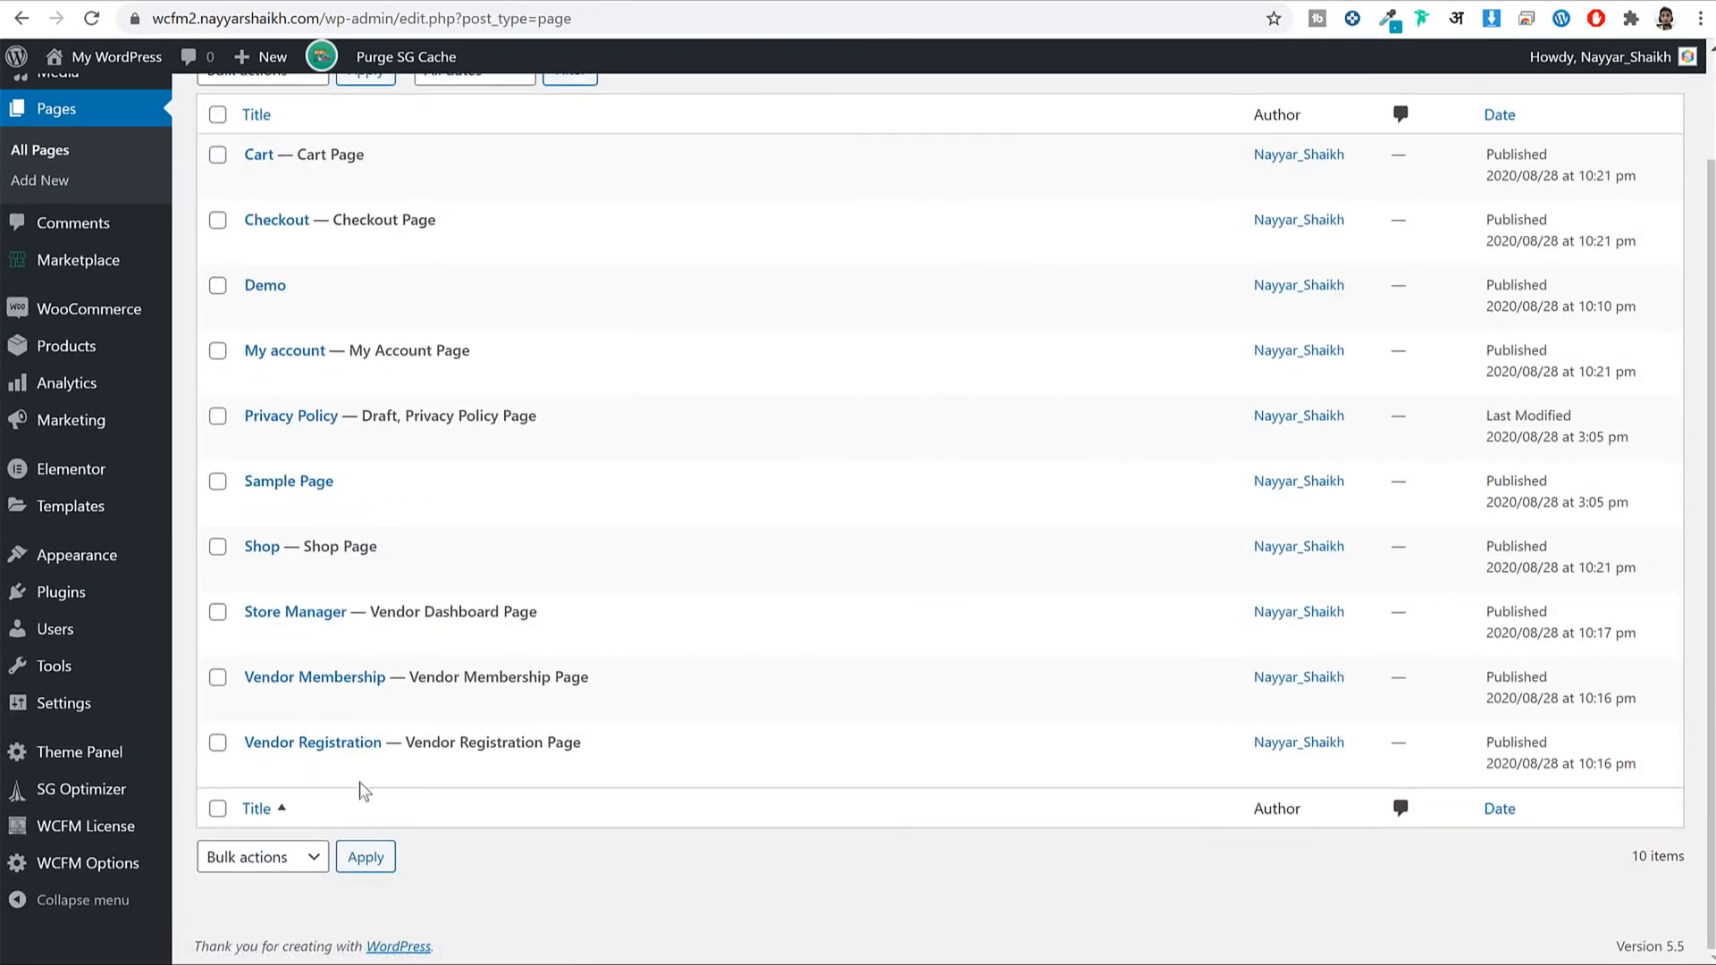
left_click(411, 705)
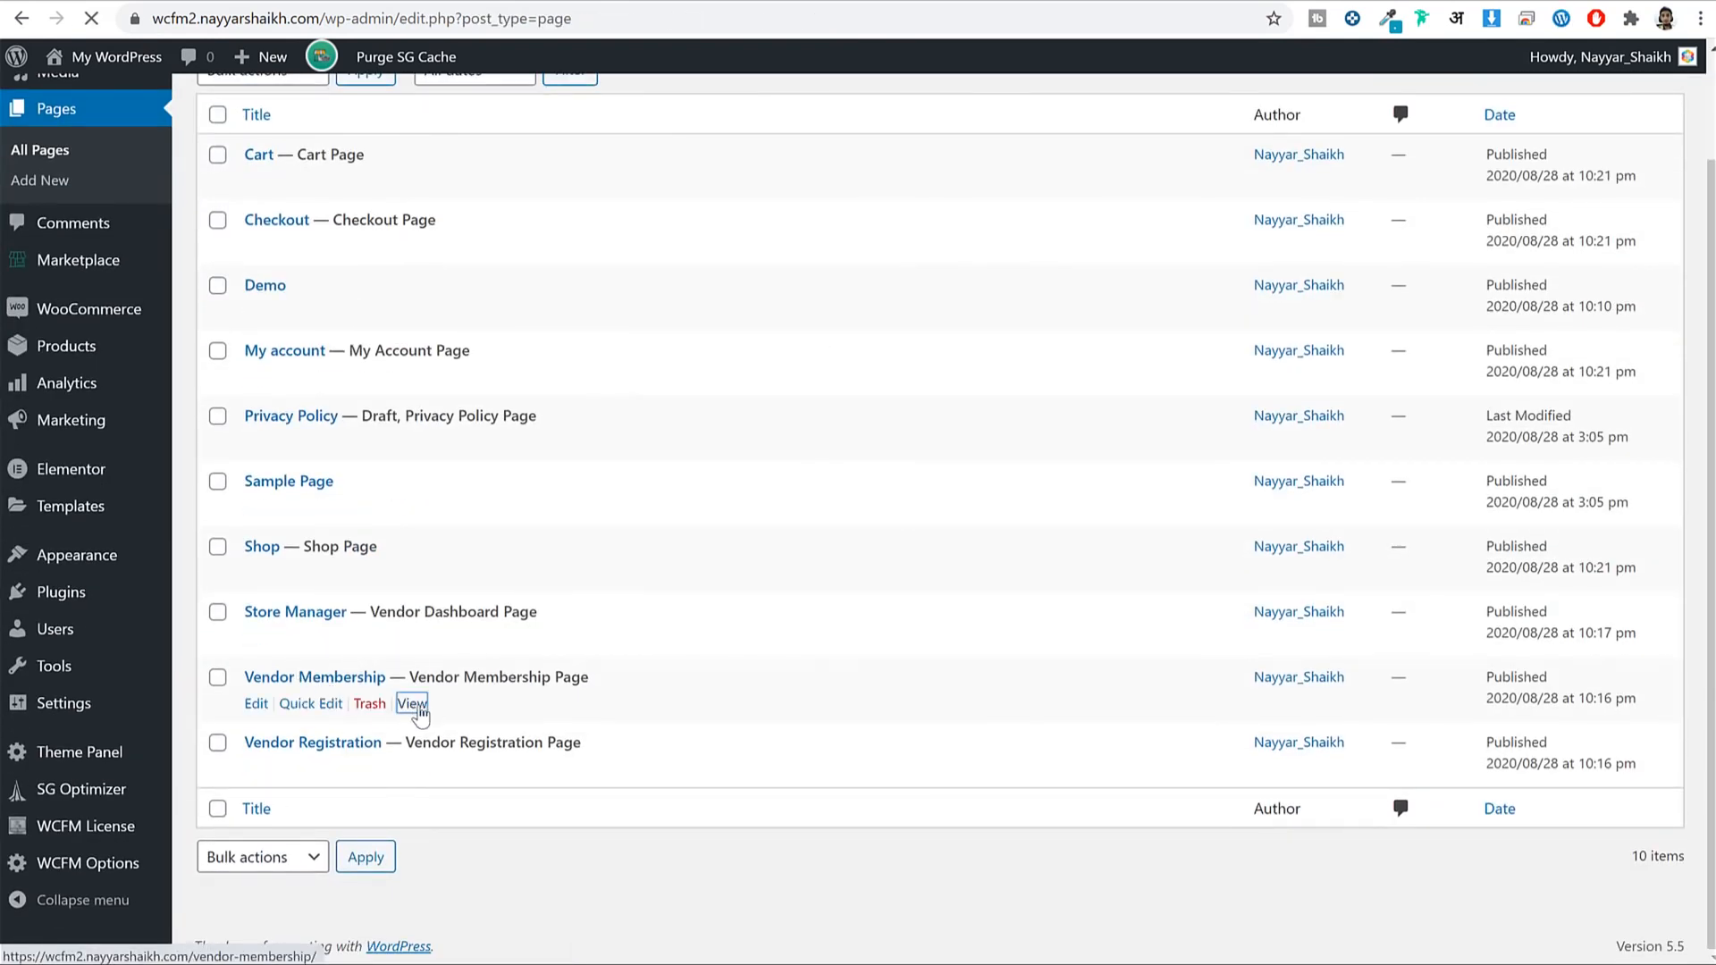
key("alt+Left")
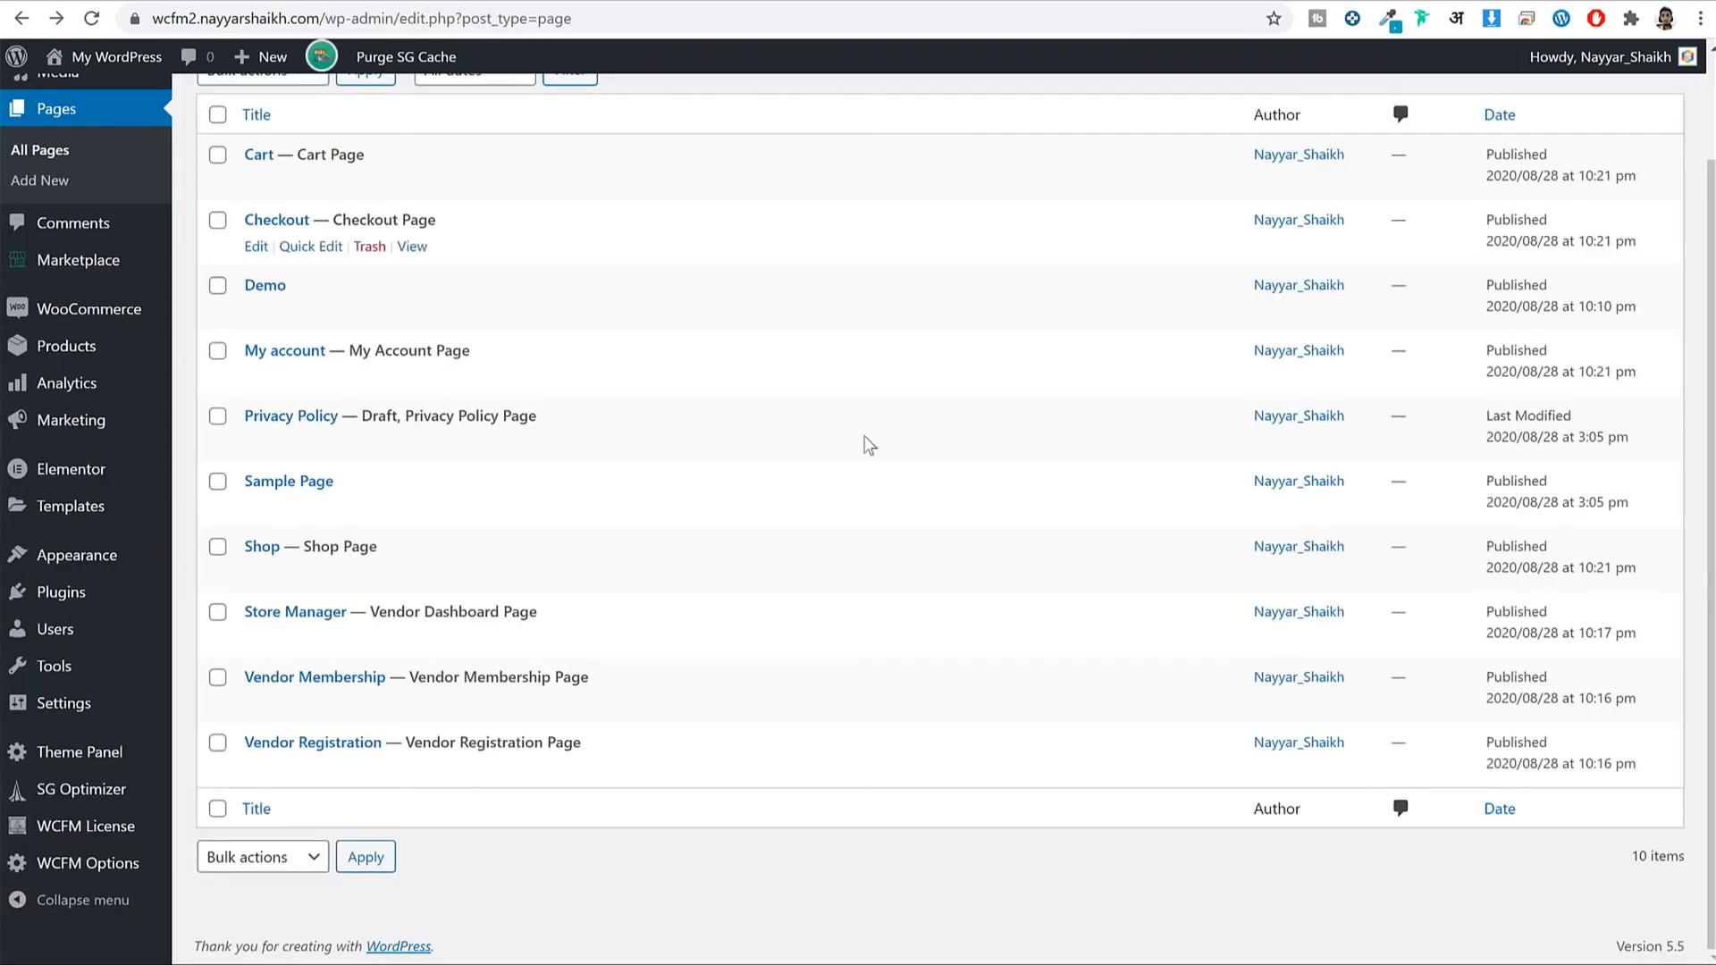
Copy the Vendor Registration page link and load it in the incognito window.
mouse_move(353, 754)
right_click(421, 773)
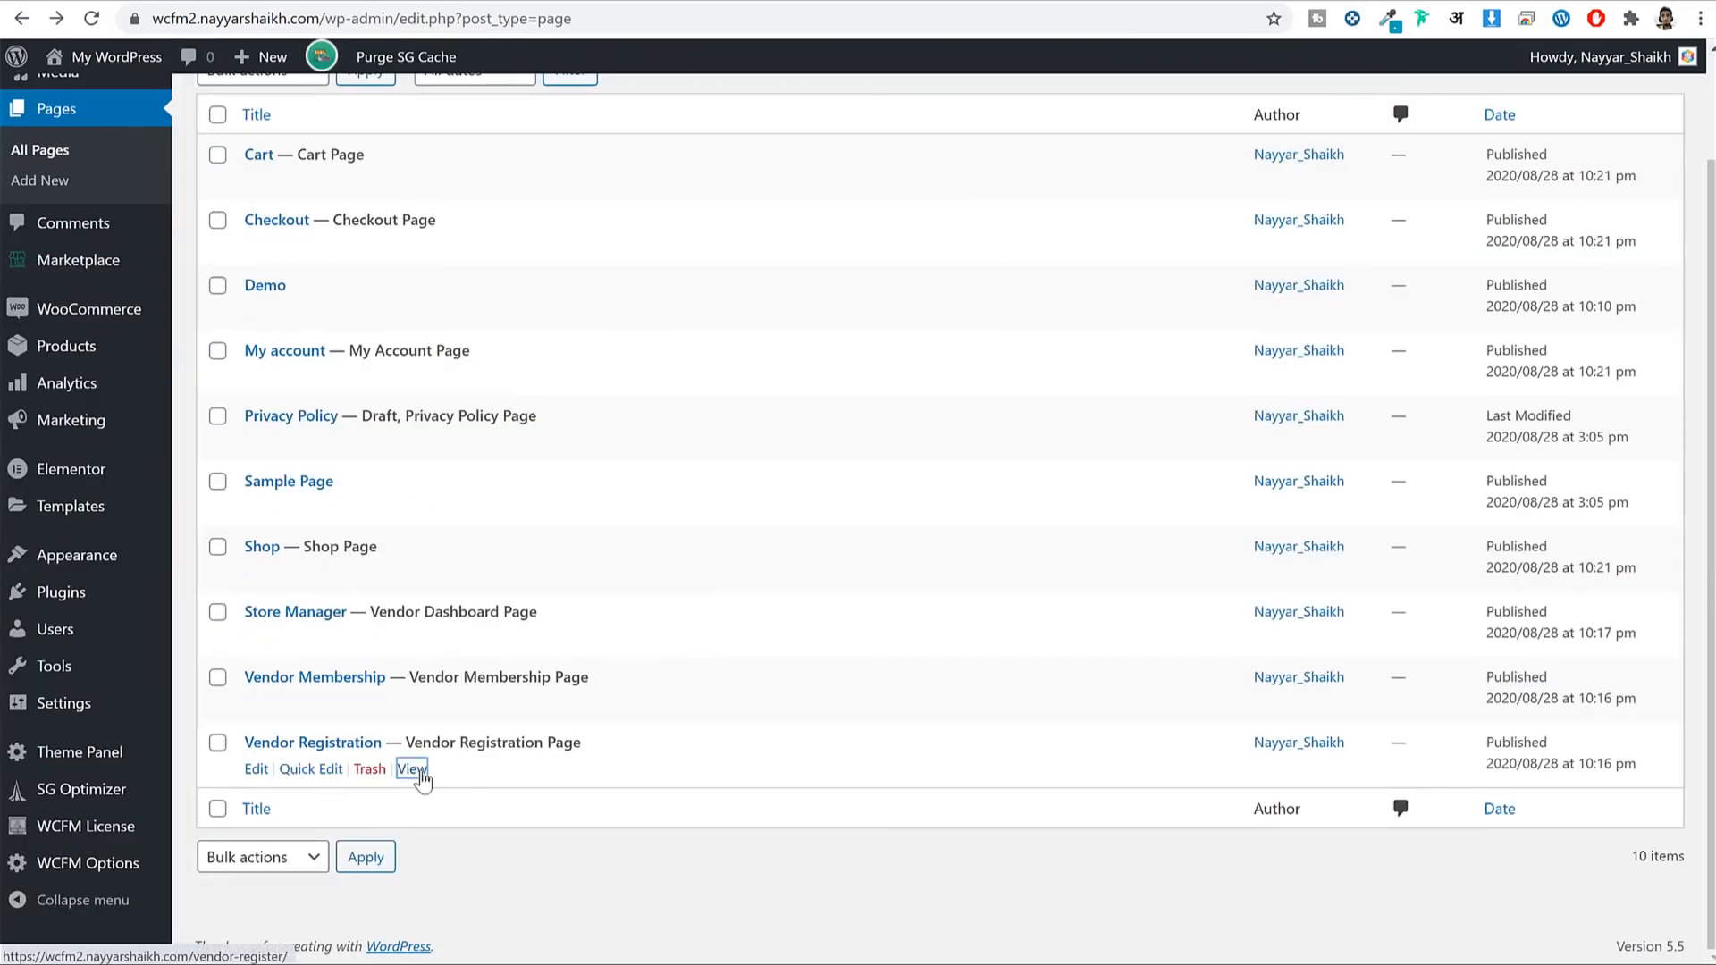
left_click(529, 935)
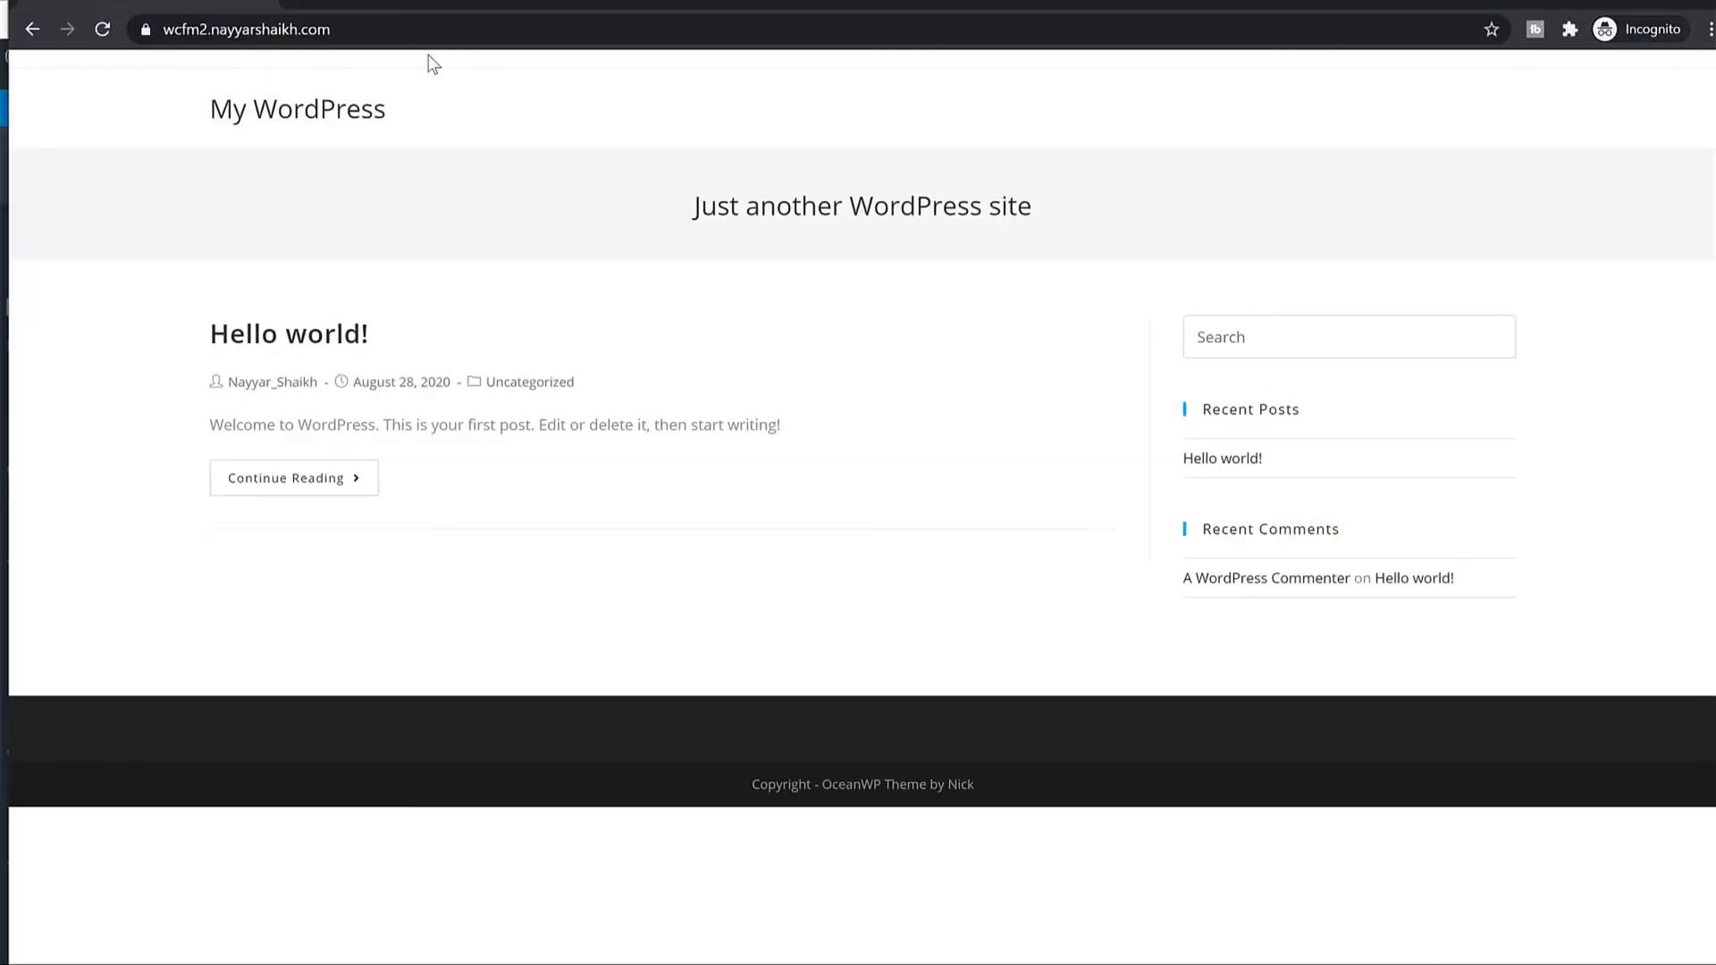
left_click(434, 30)
key("ctrl+v")
key("Return")
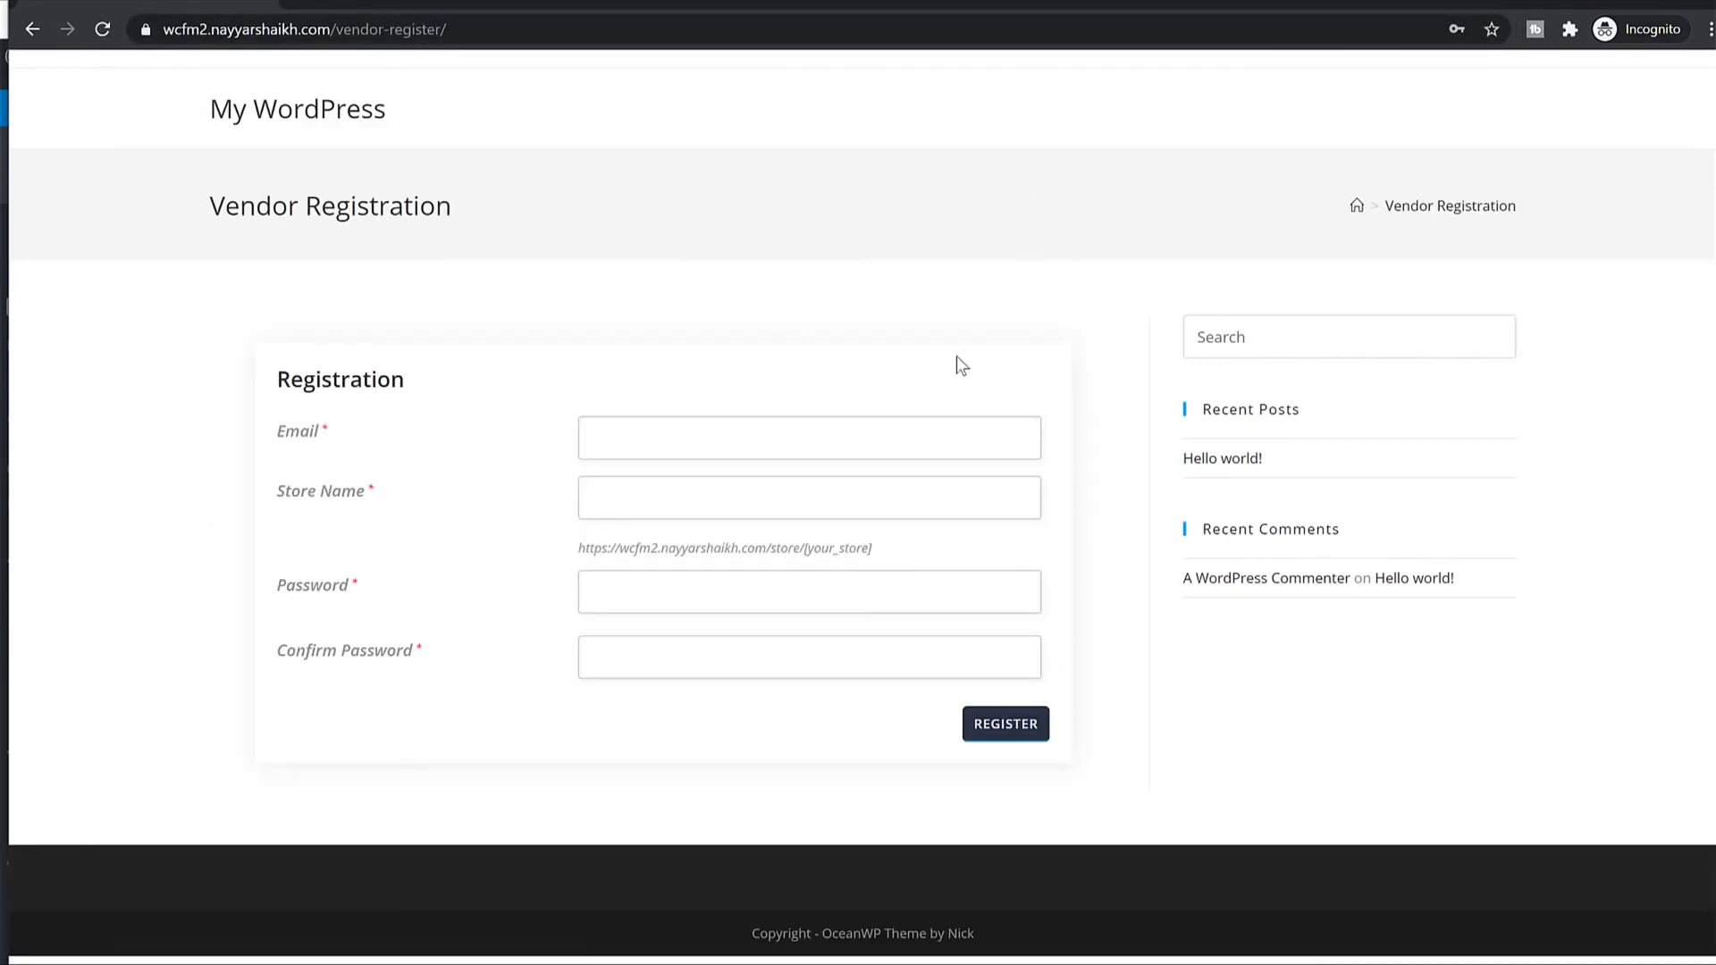
Fill the registration e-mail using a saved login.
left_click(943, 424)
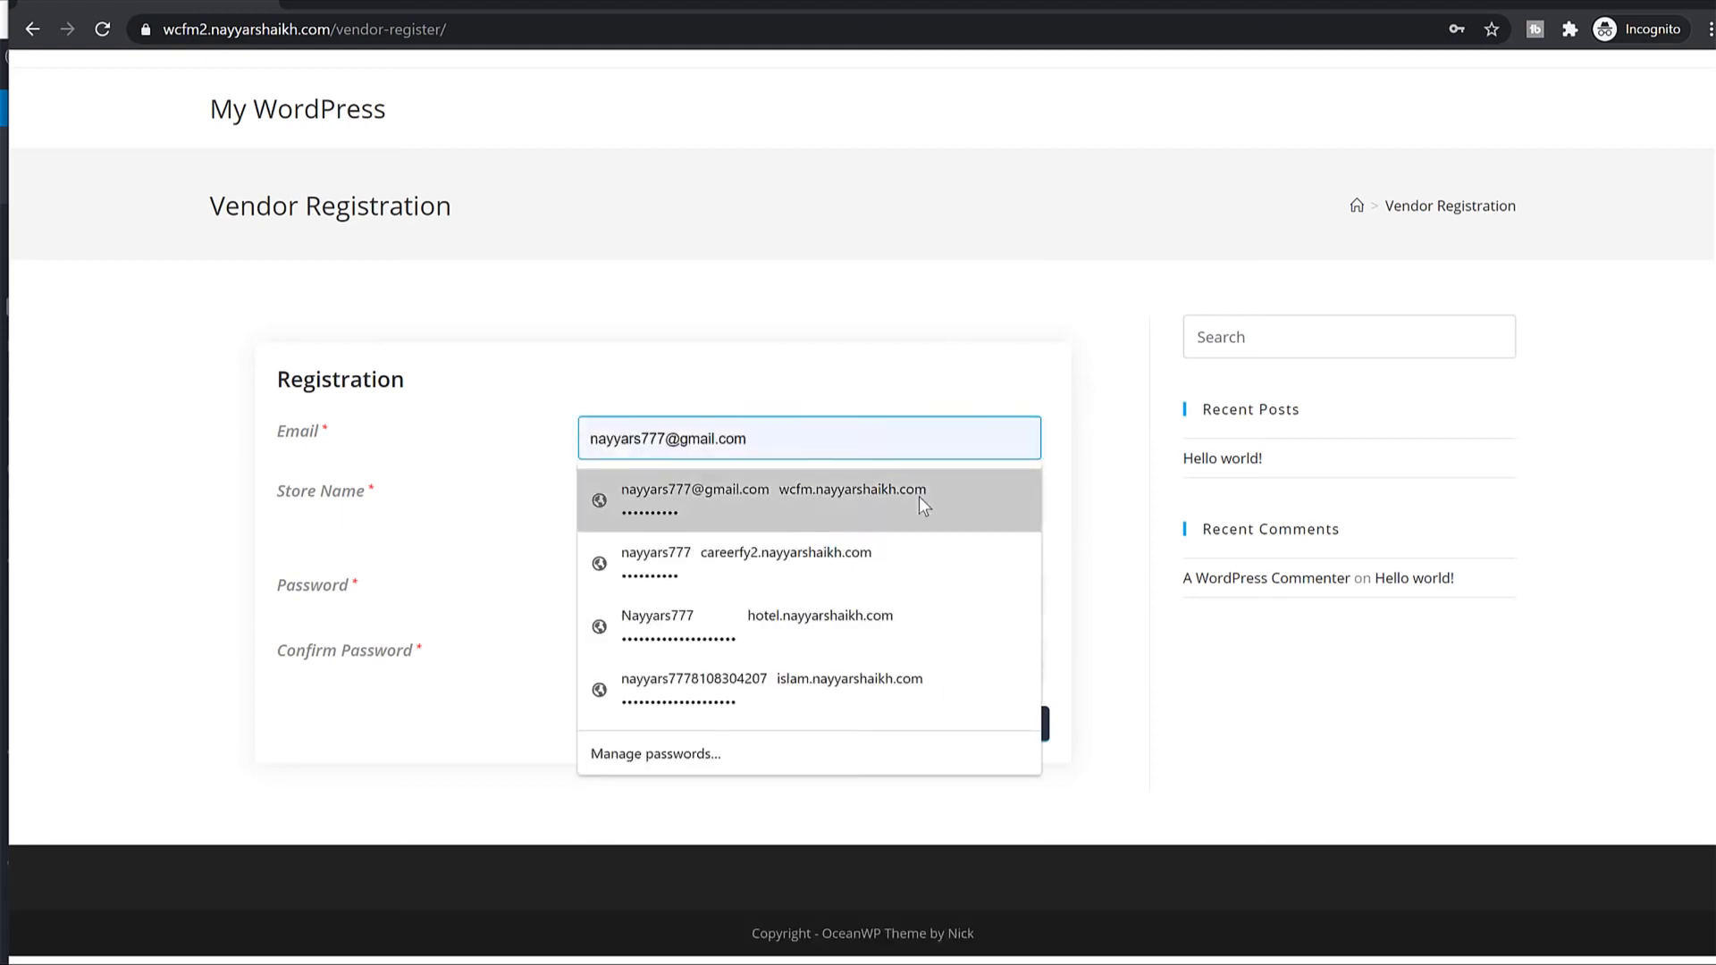
left_click(919, 496)
left_click(877, 501)
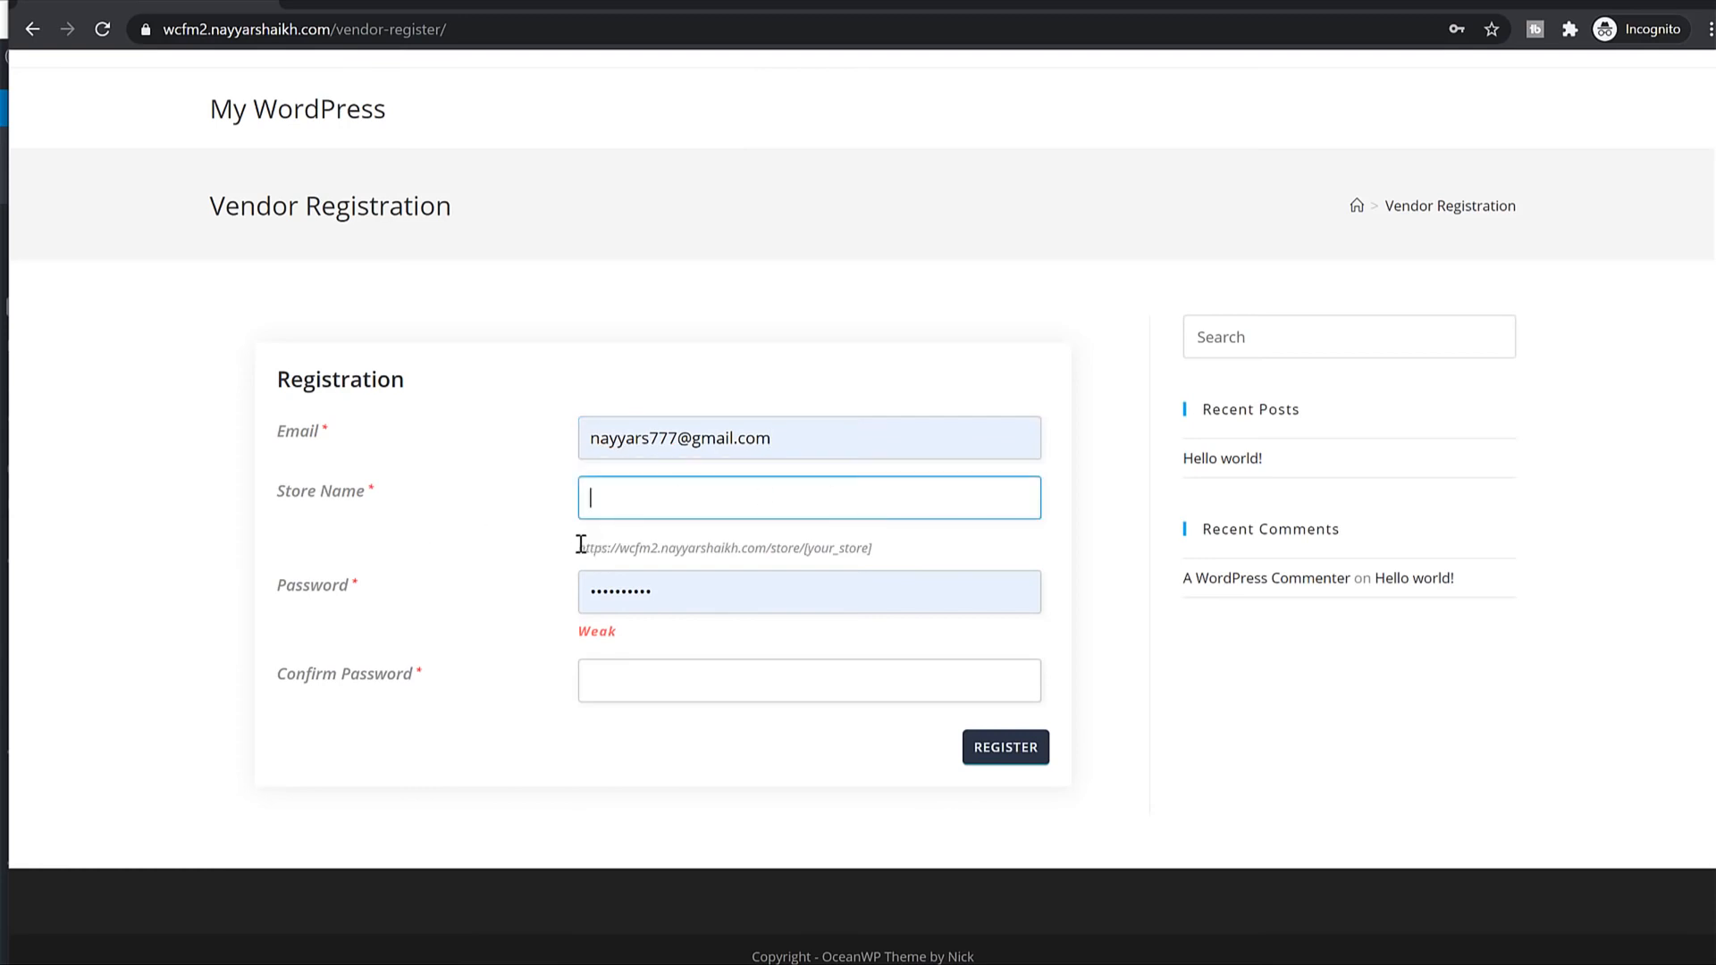
Enter store name 'walmart', confirm it's available, and review the resulting store URL.
left_click_drag(581, 545, 776, 532)
left_click(717, 546)
left_click(751, 492)
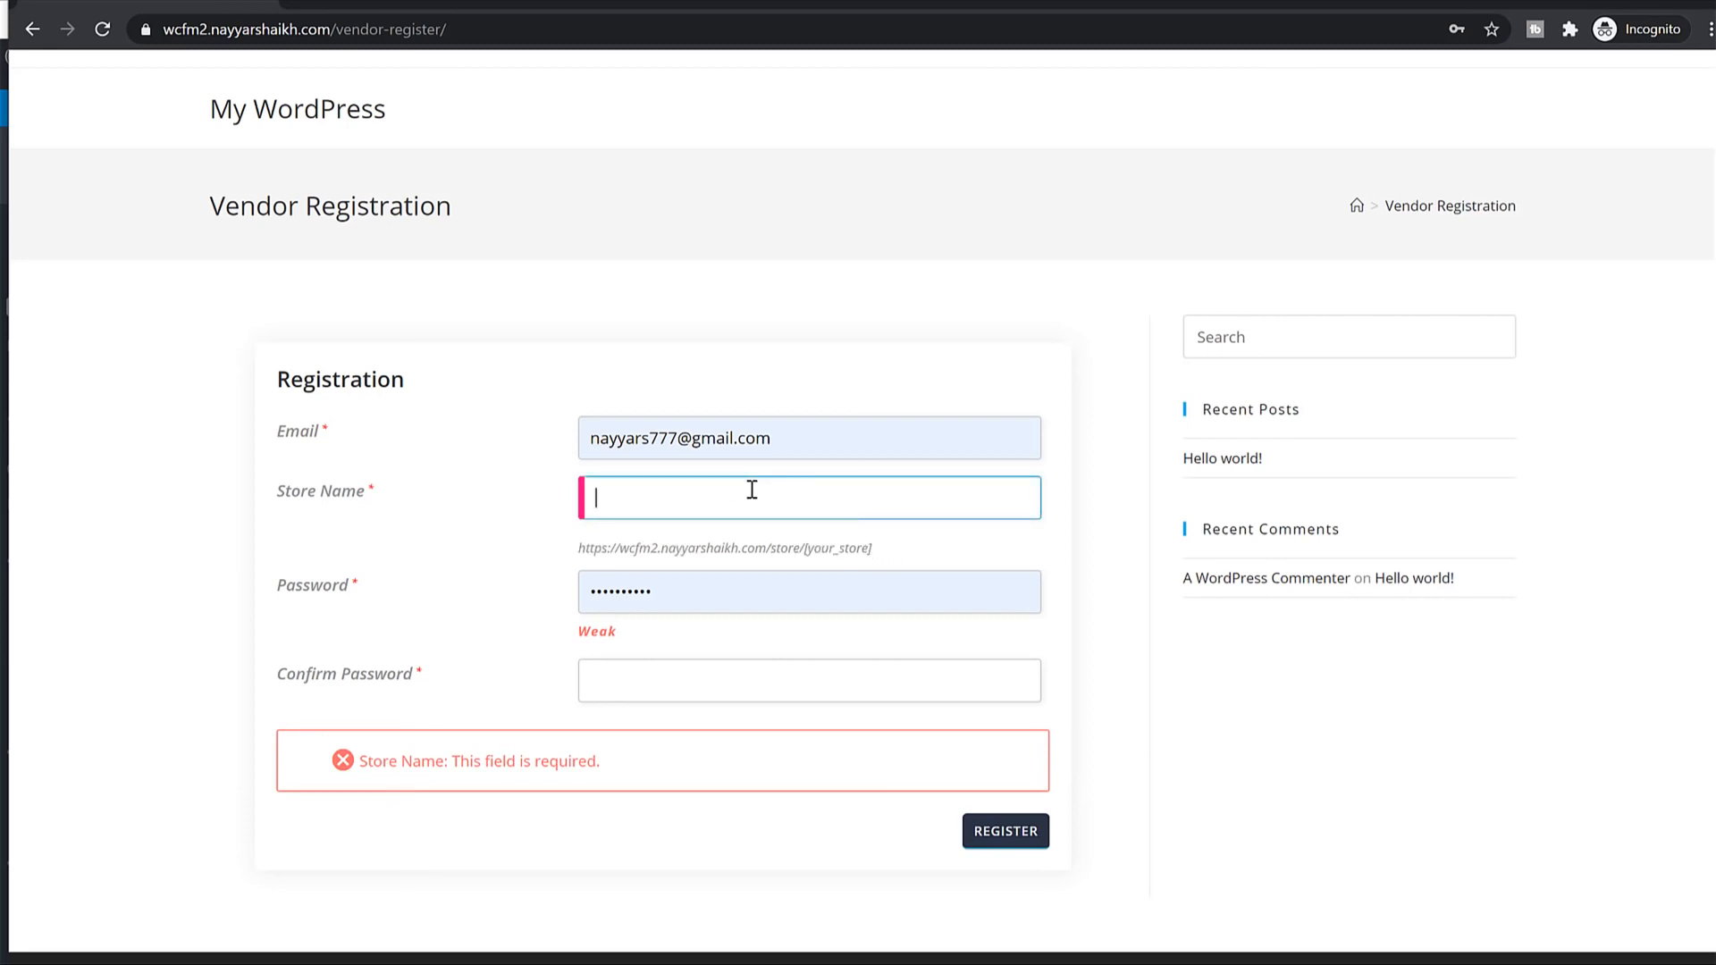
type("walmart")
left_click(802, 573)
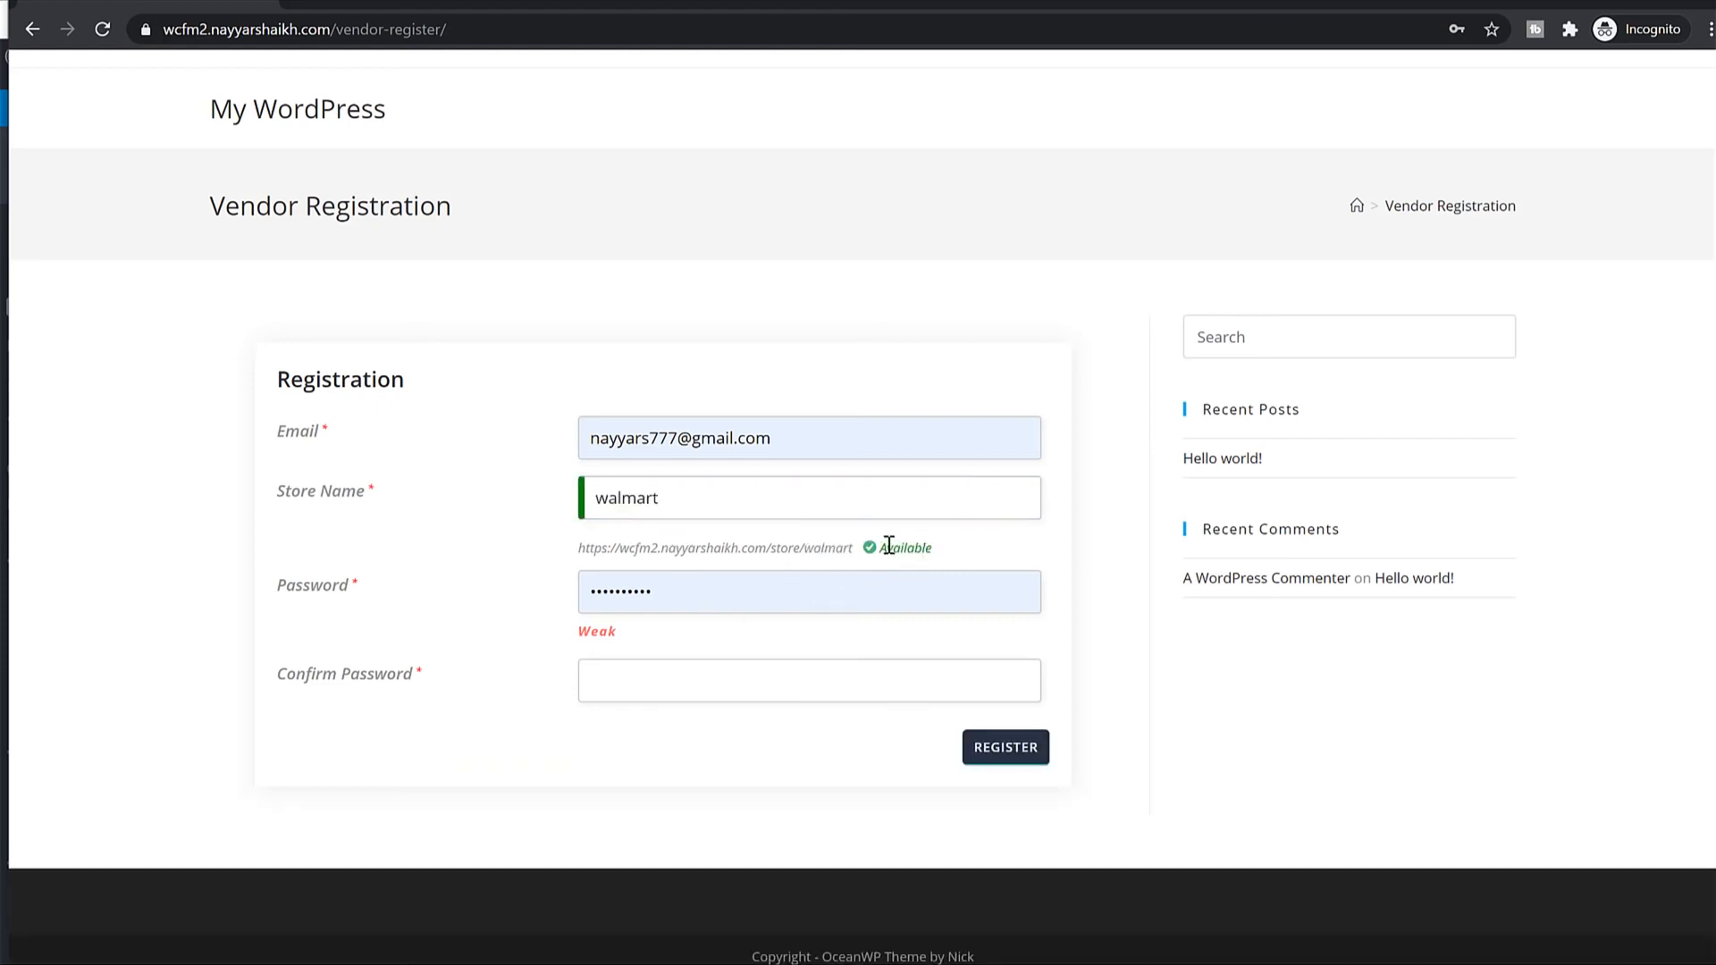
double_click(888, 545)
left_click(882, 548)
left_click_drag(854, 550, 578, 542)
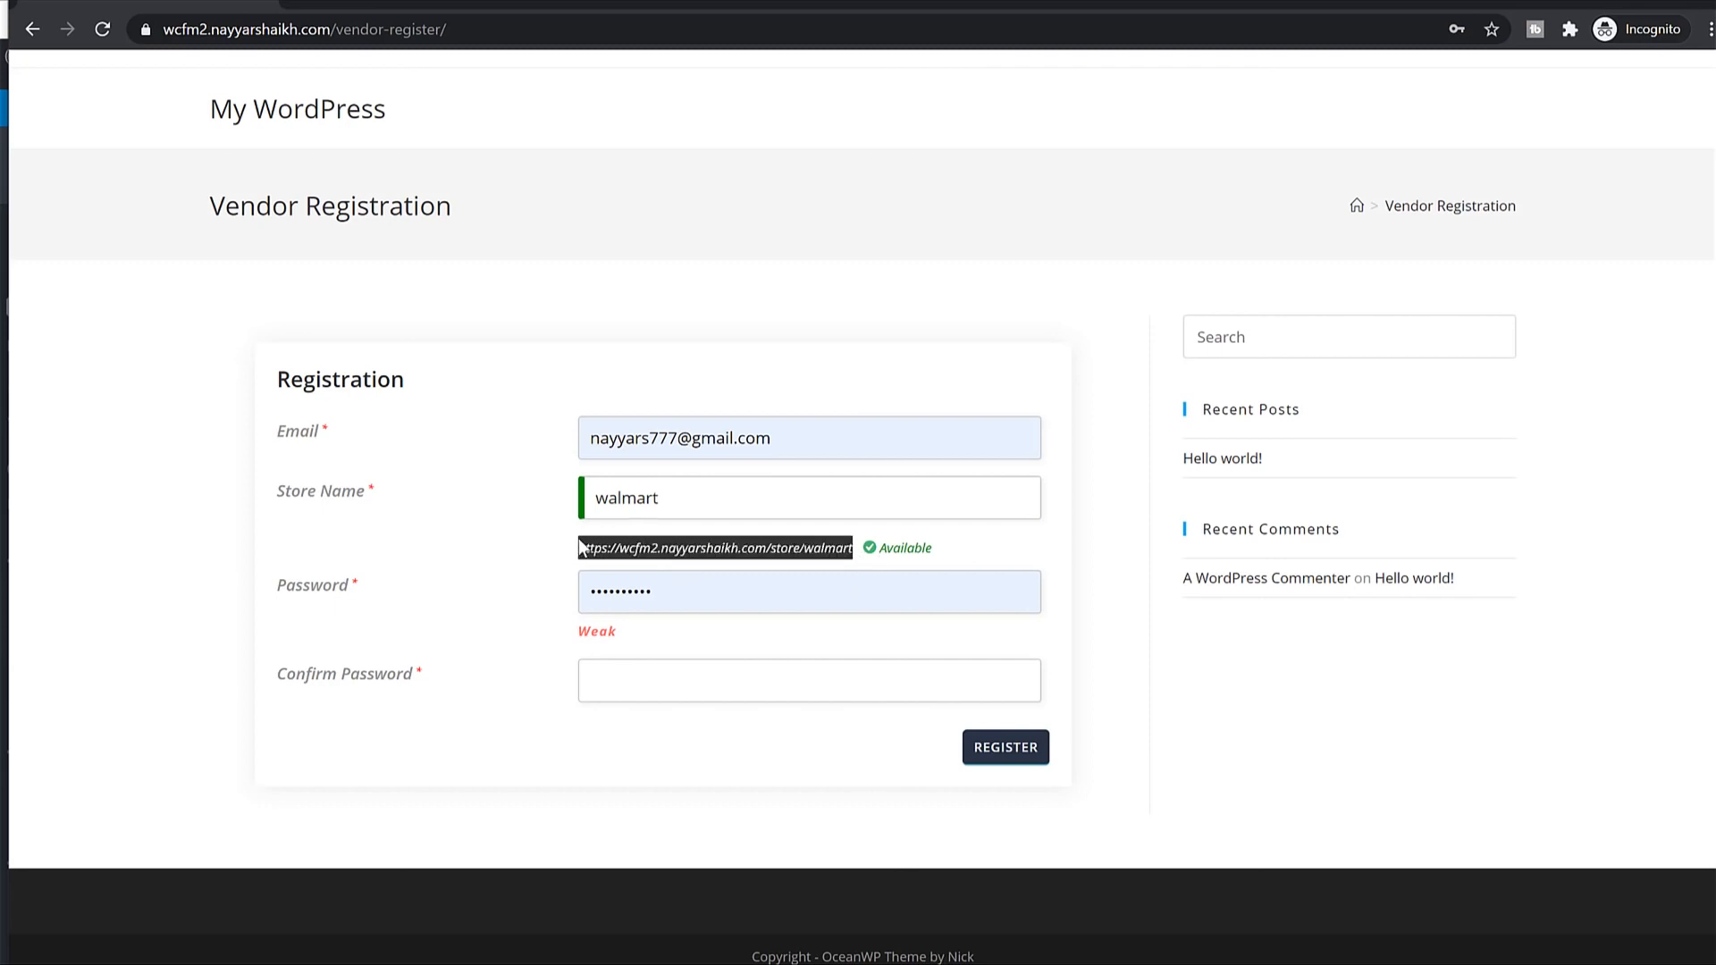
left_click(625, 551)
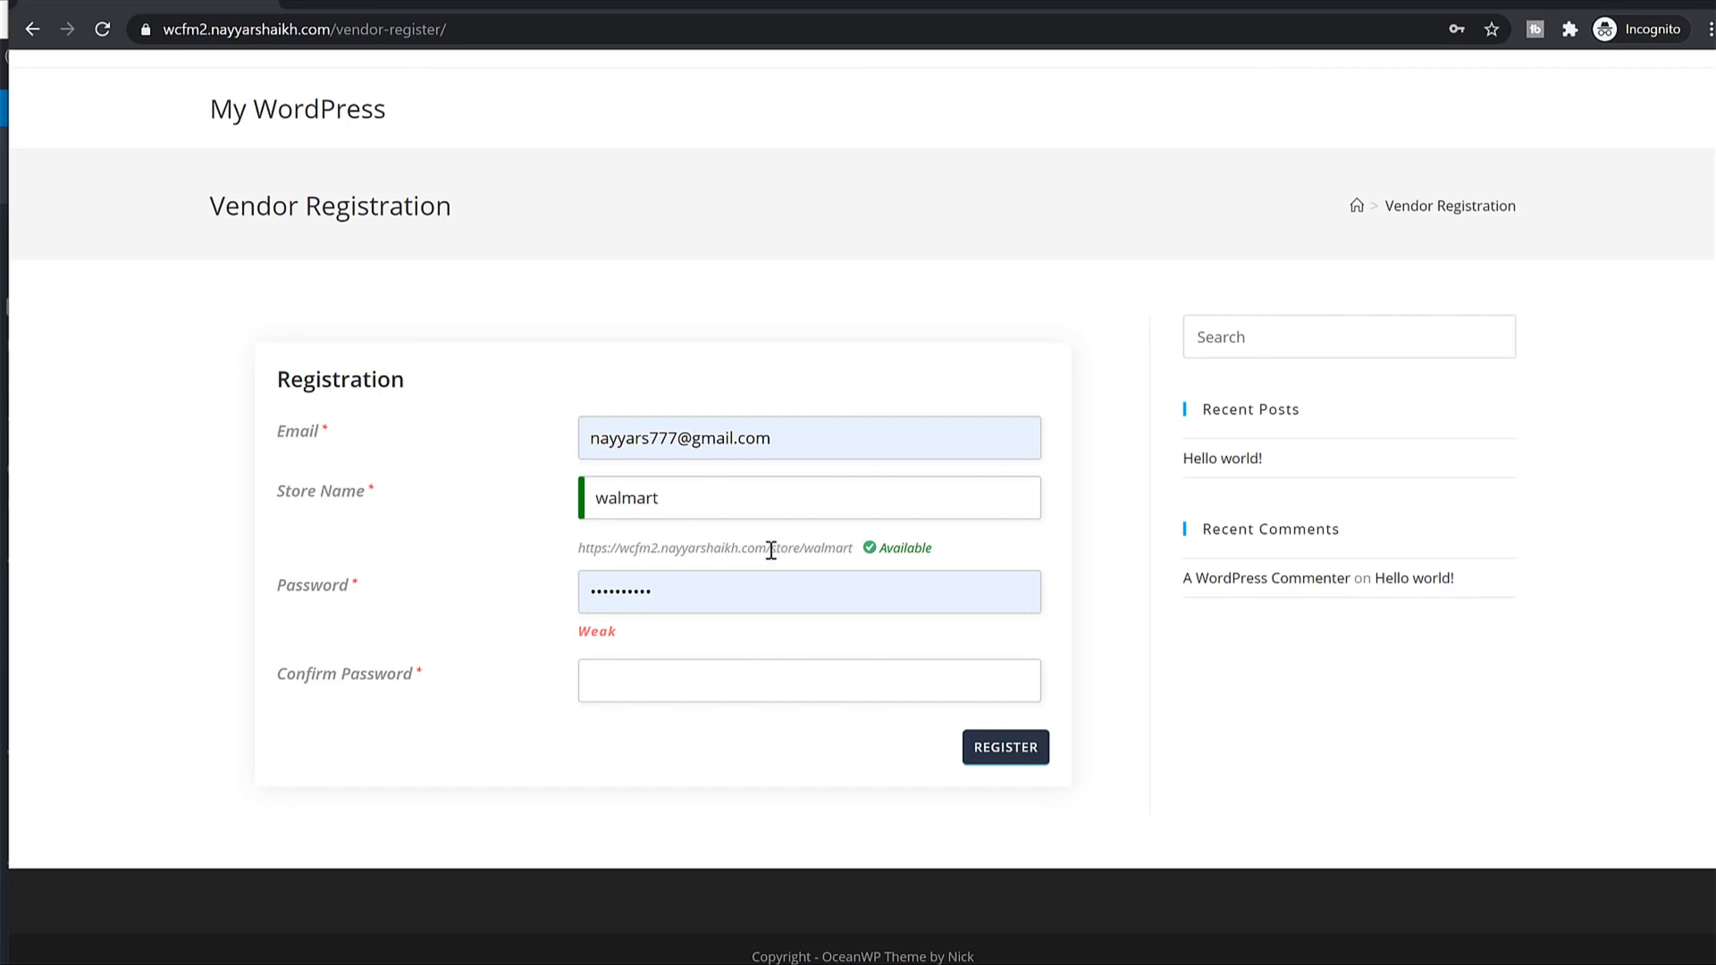
left_click_drag(772, 550, 807, 556)
Replace the autofilled password with a new strong one, confirm it, and register.
double_click(730, 592)
type("••")
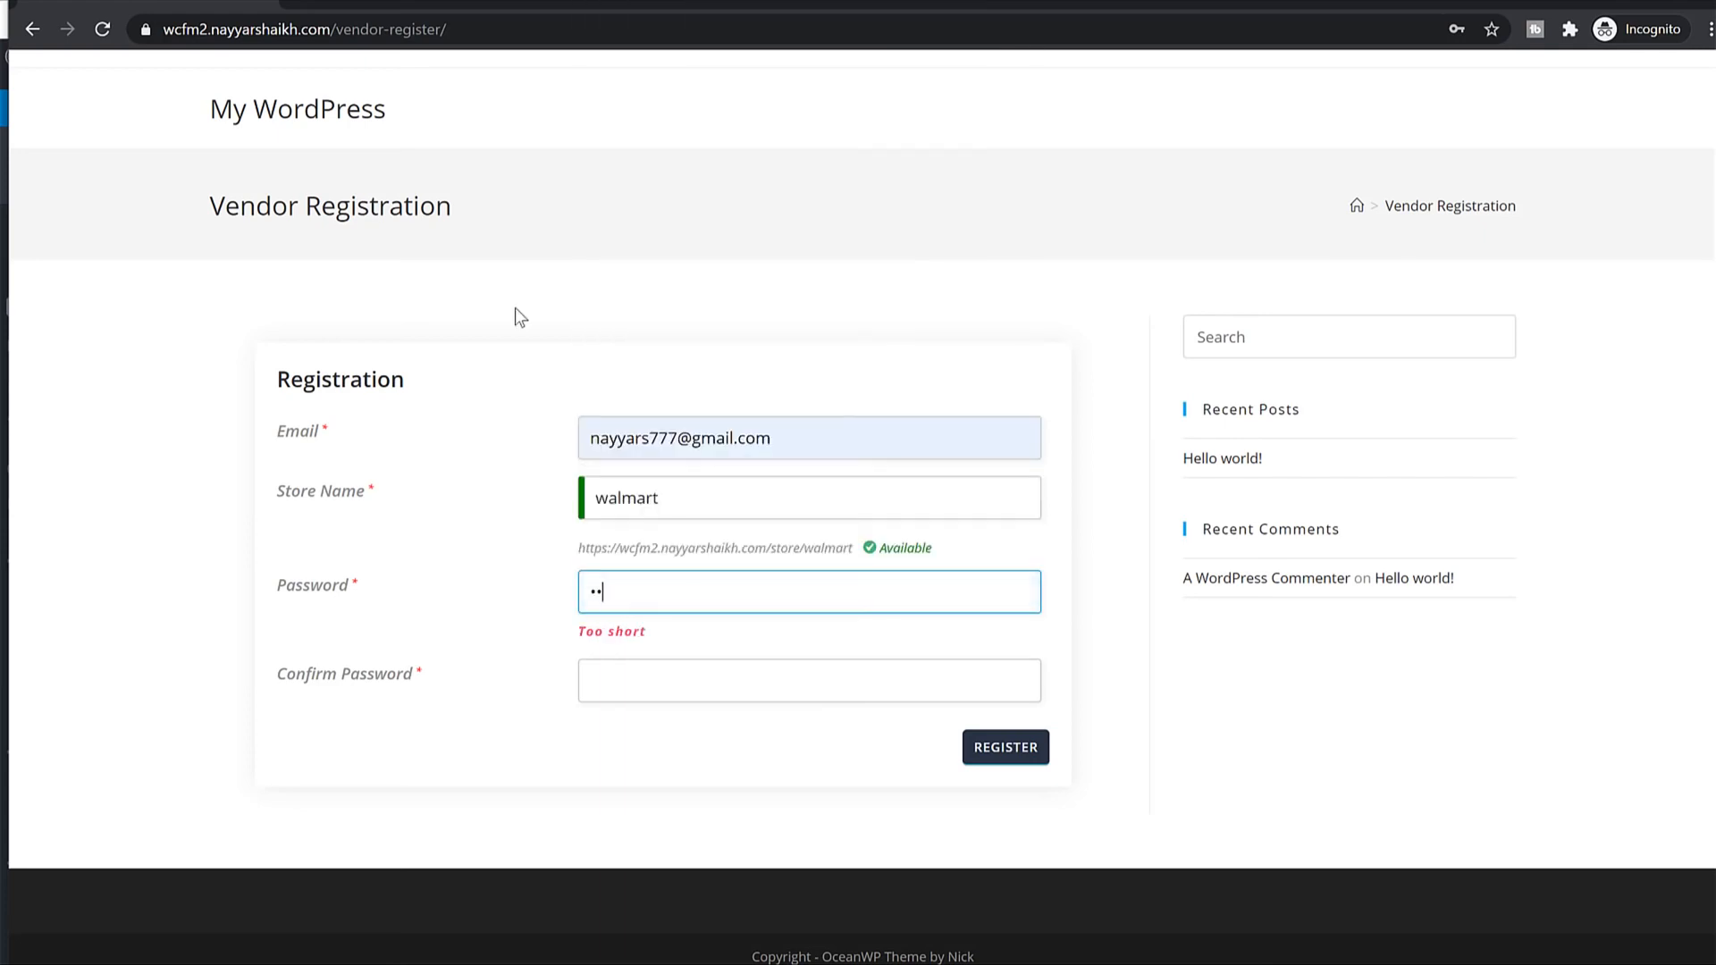
type("•••••")
key("ctrl+a")
type("•")
type("•••••••••••••")
key("Tab")
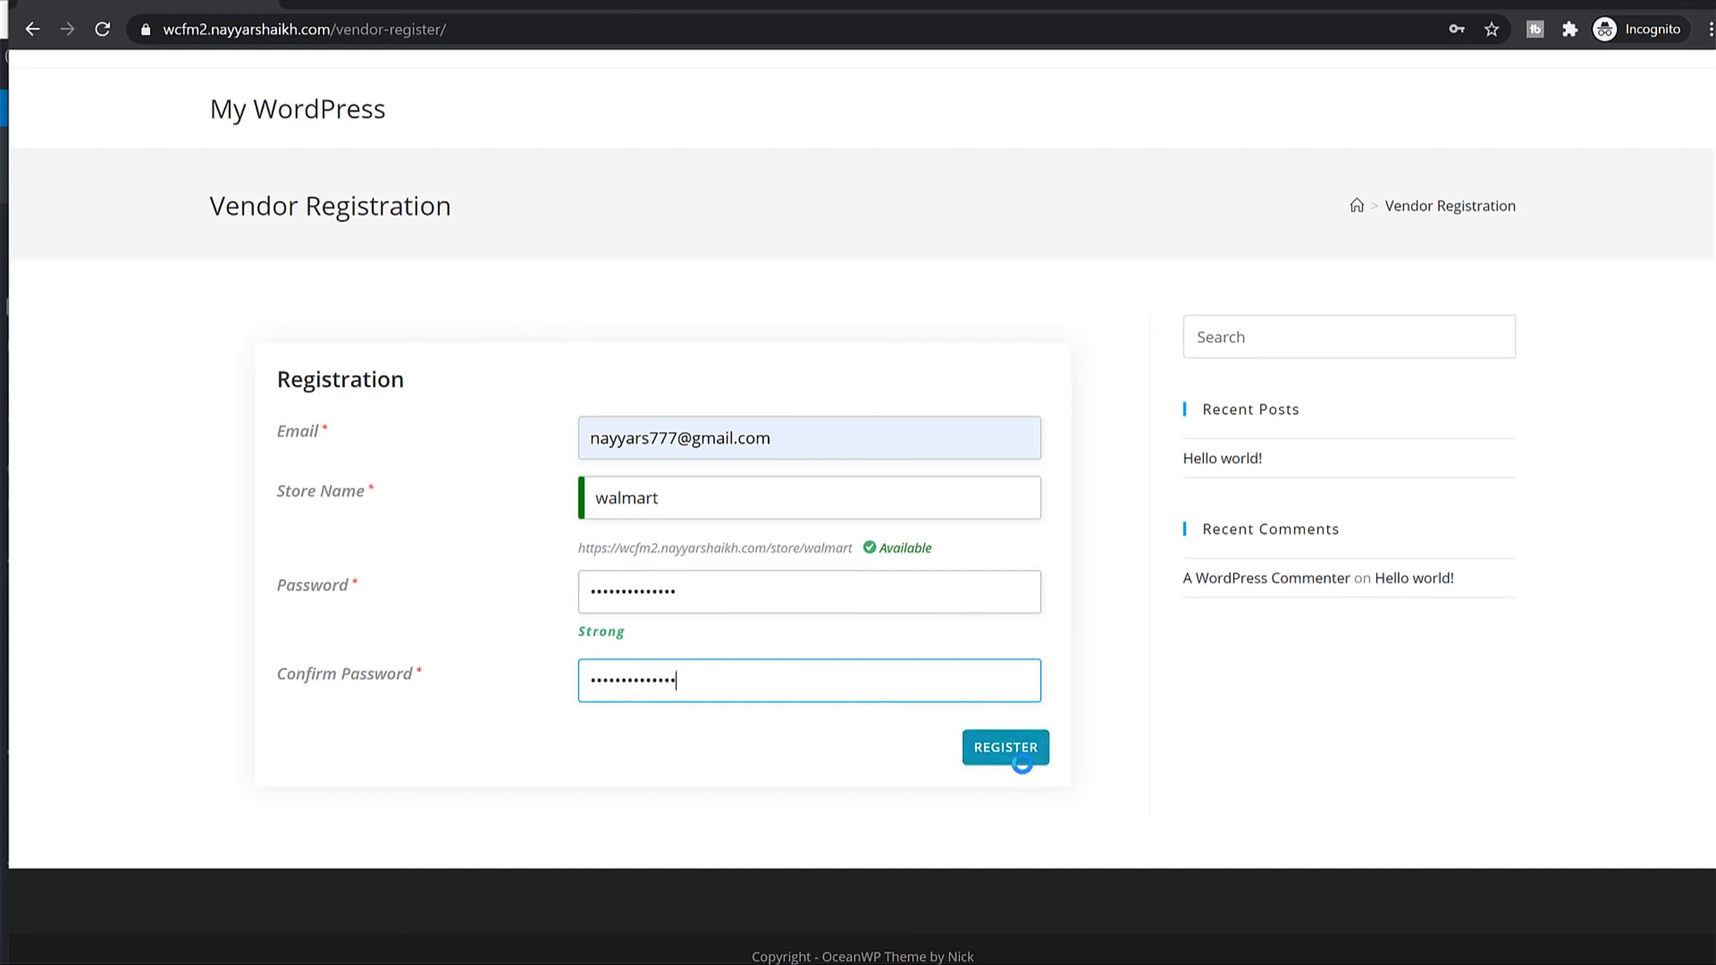
left_click(1005, 748)
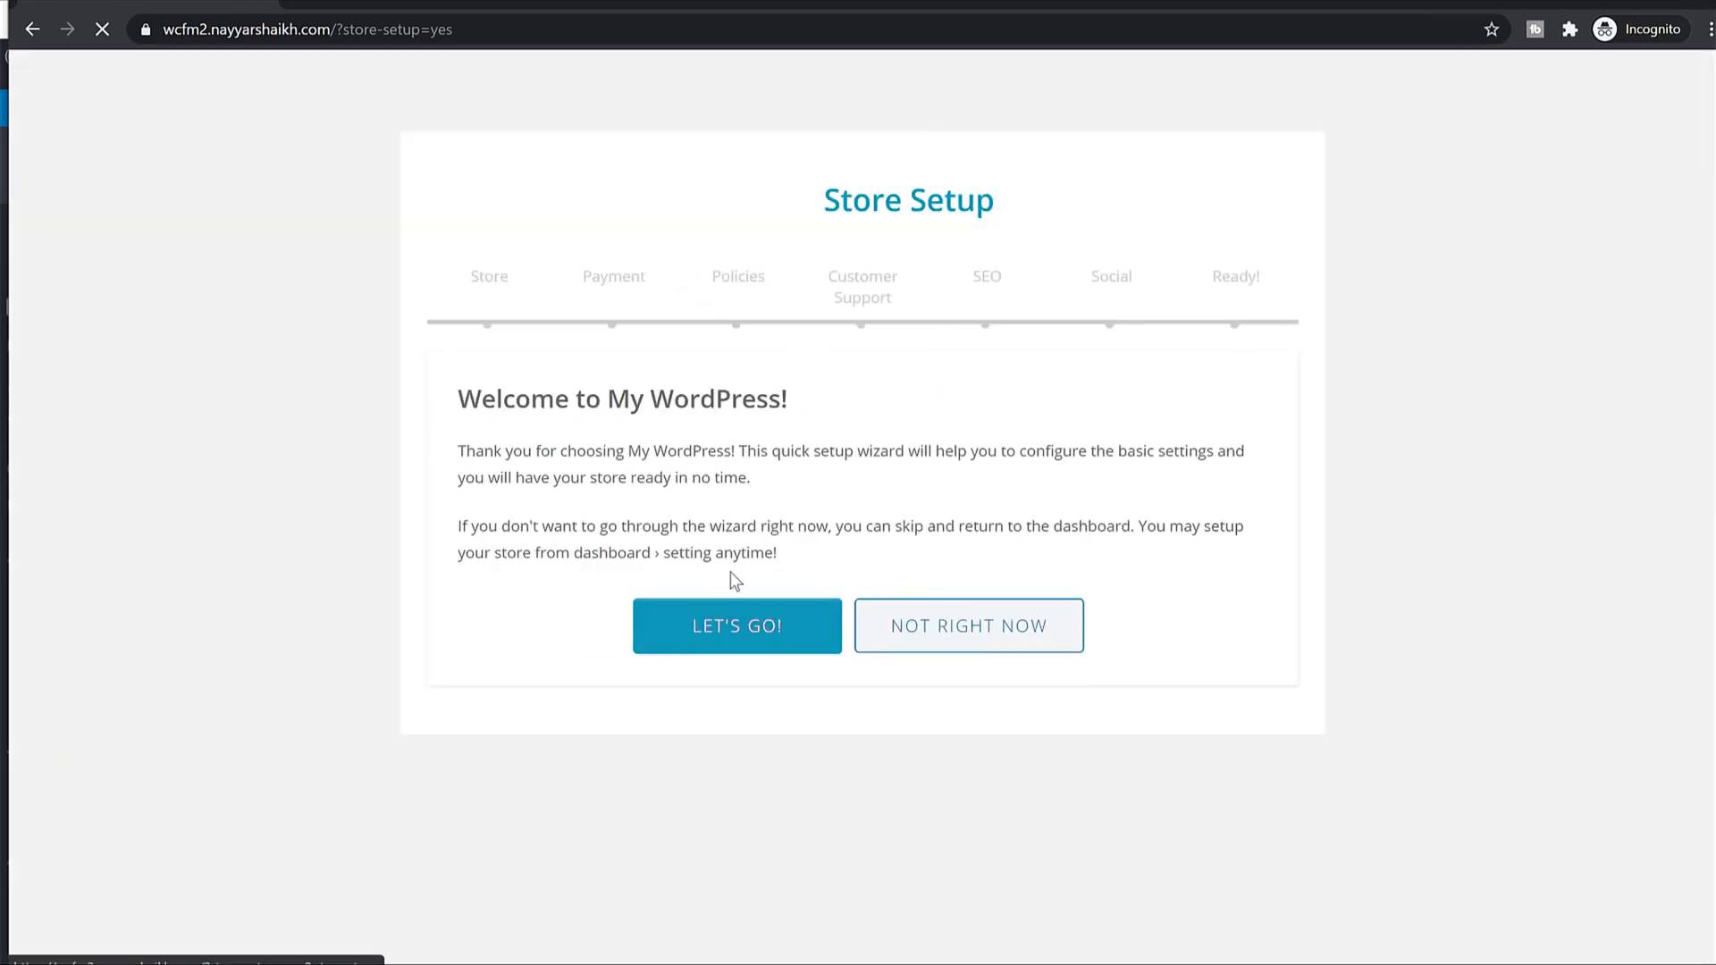
Start the store setup wizard and accept the default store details.
left_click_drag(464, 451, 1001, 523)
left_click(1005, 522)
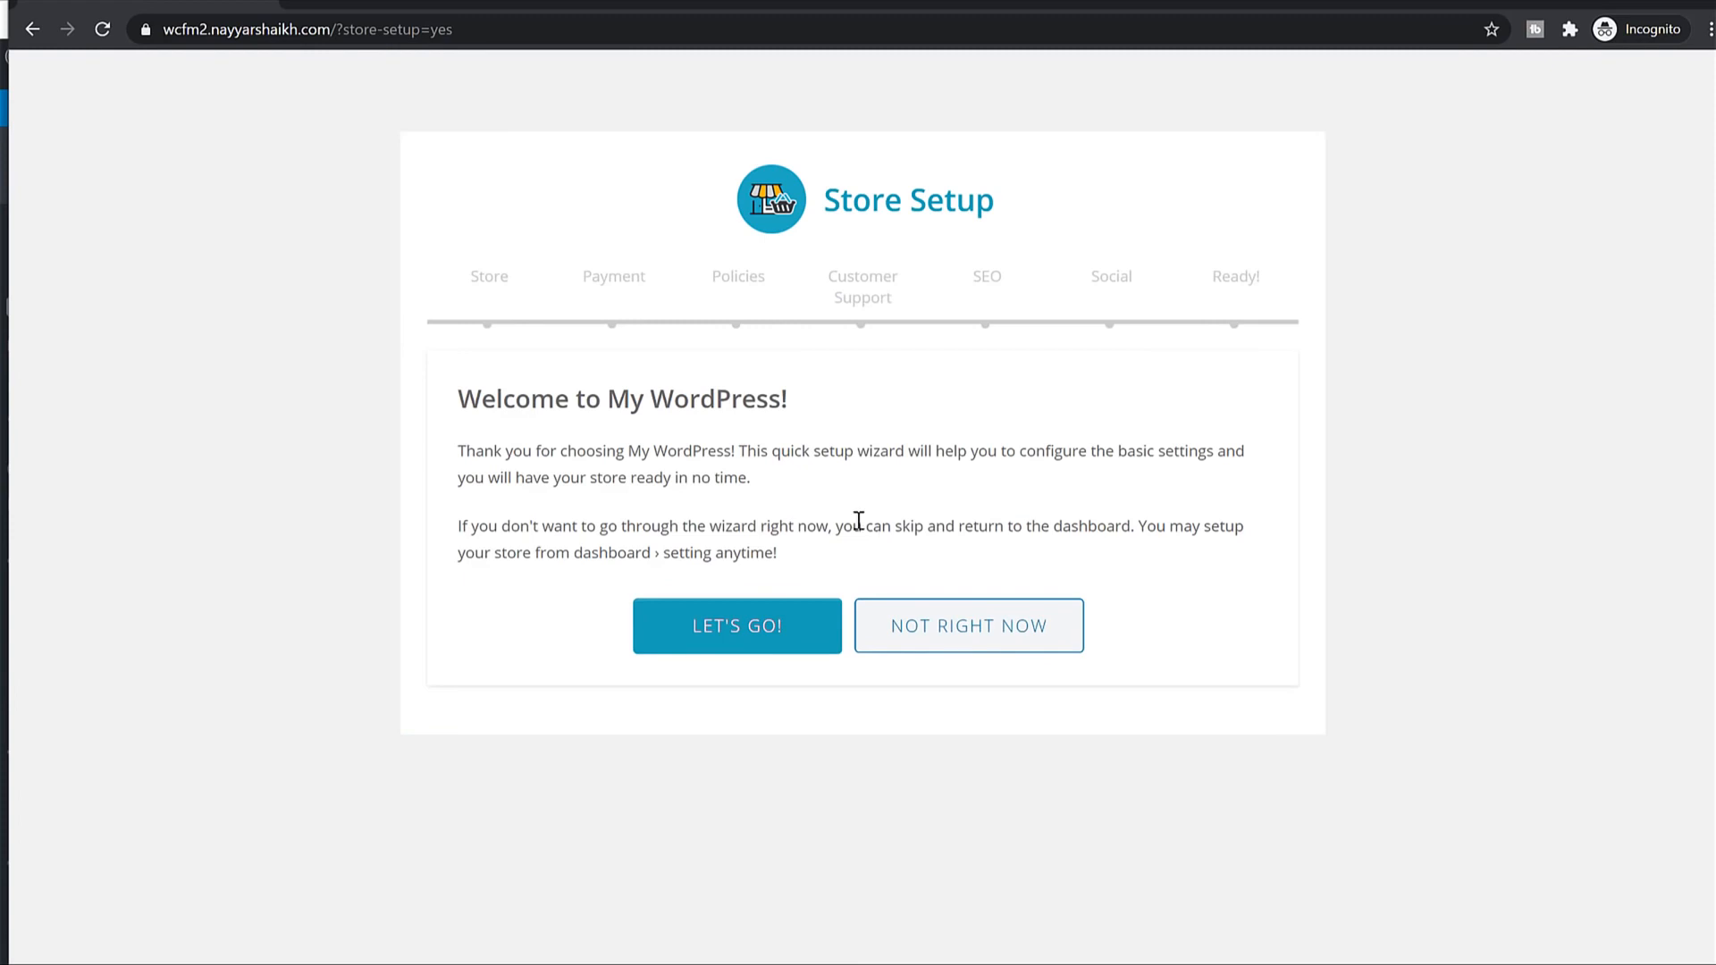
left_click(764, 648)
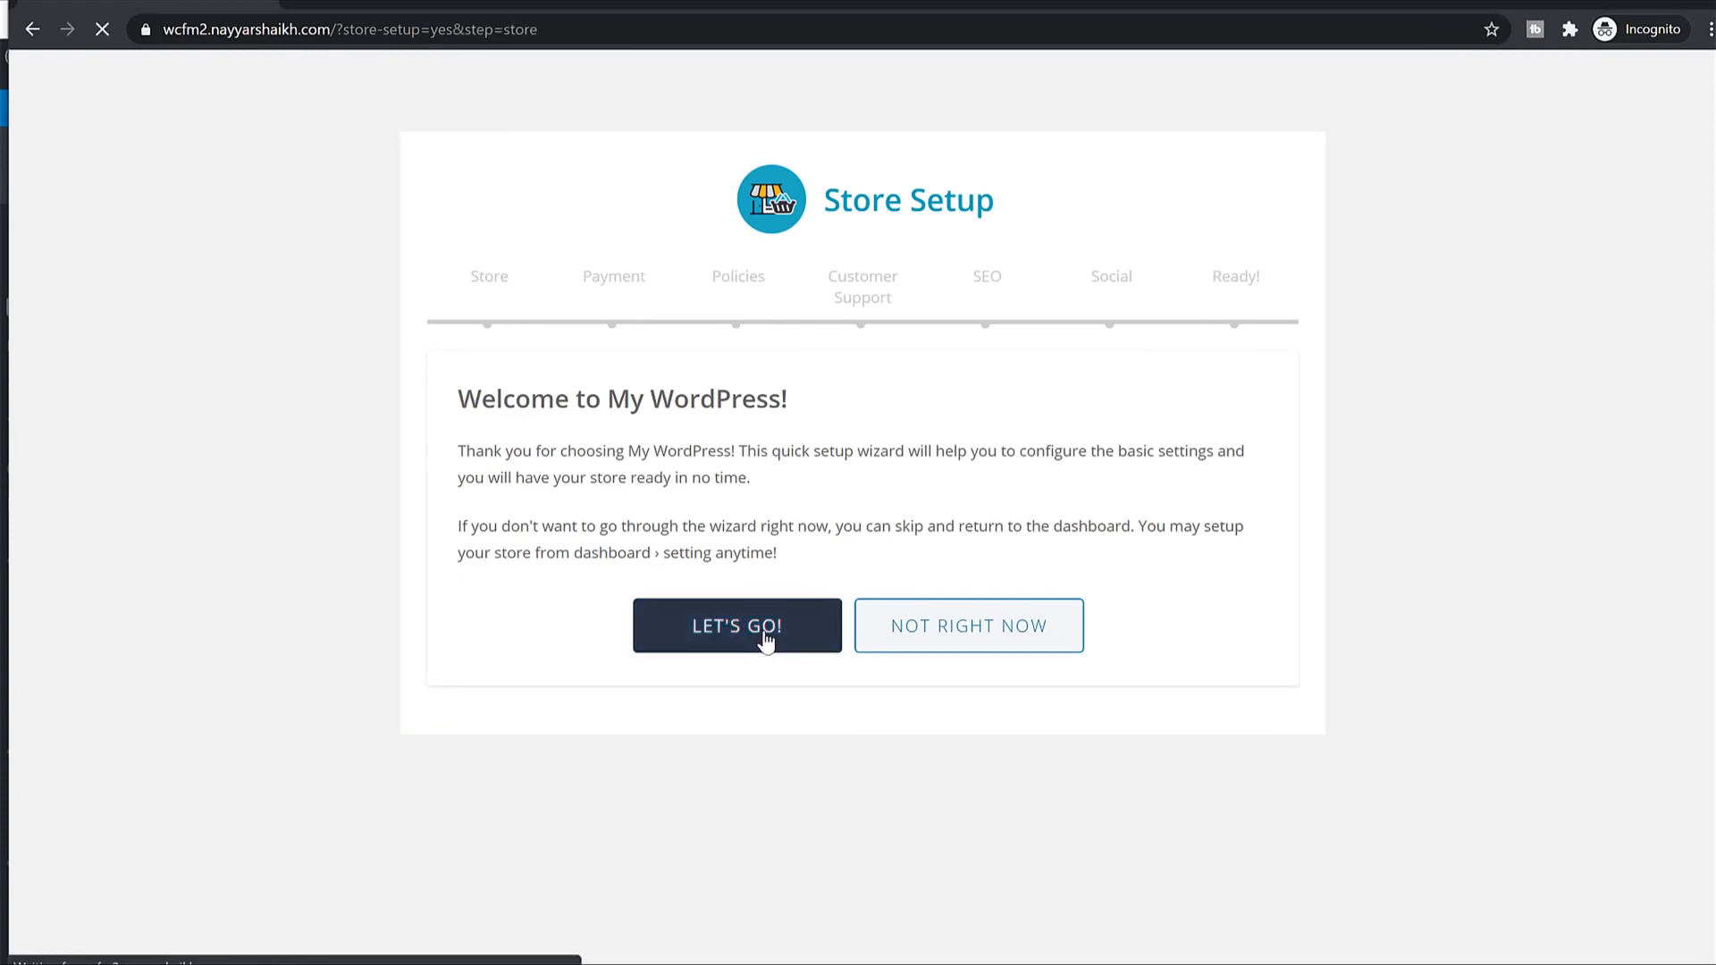
scroll(1198, 458, "down", 5)
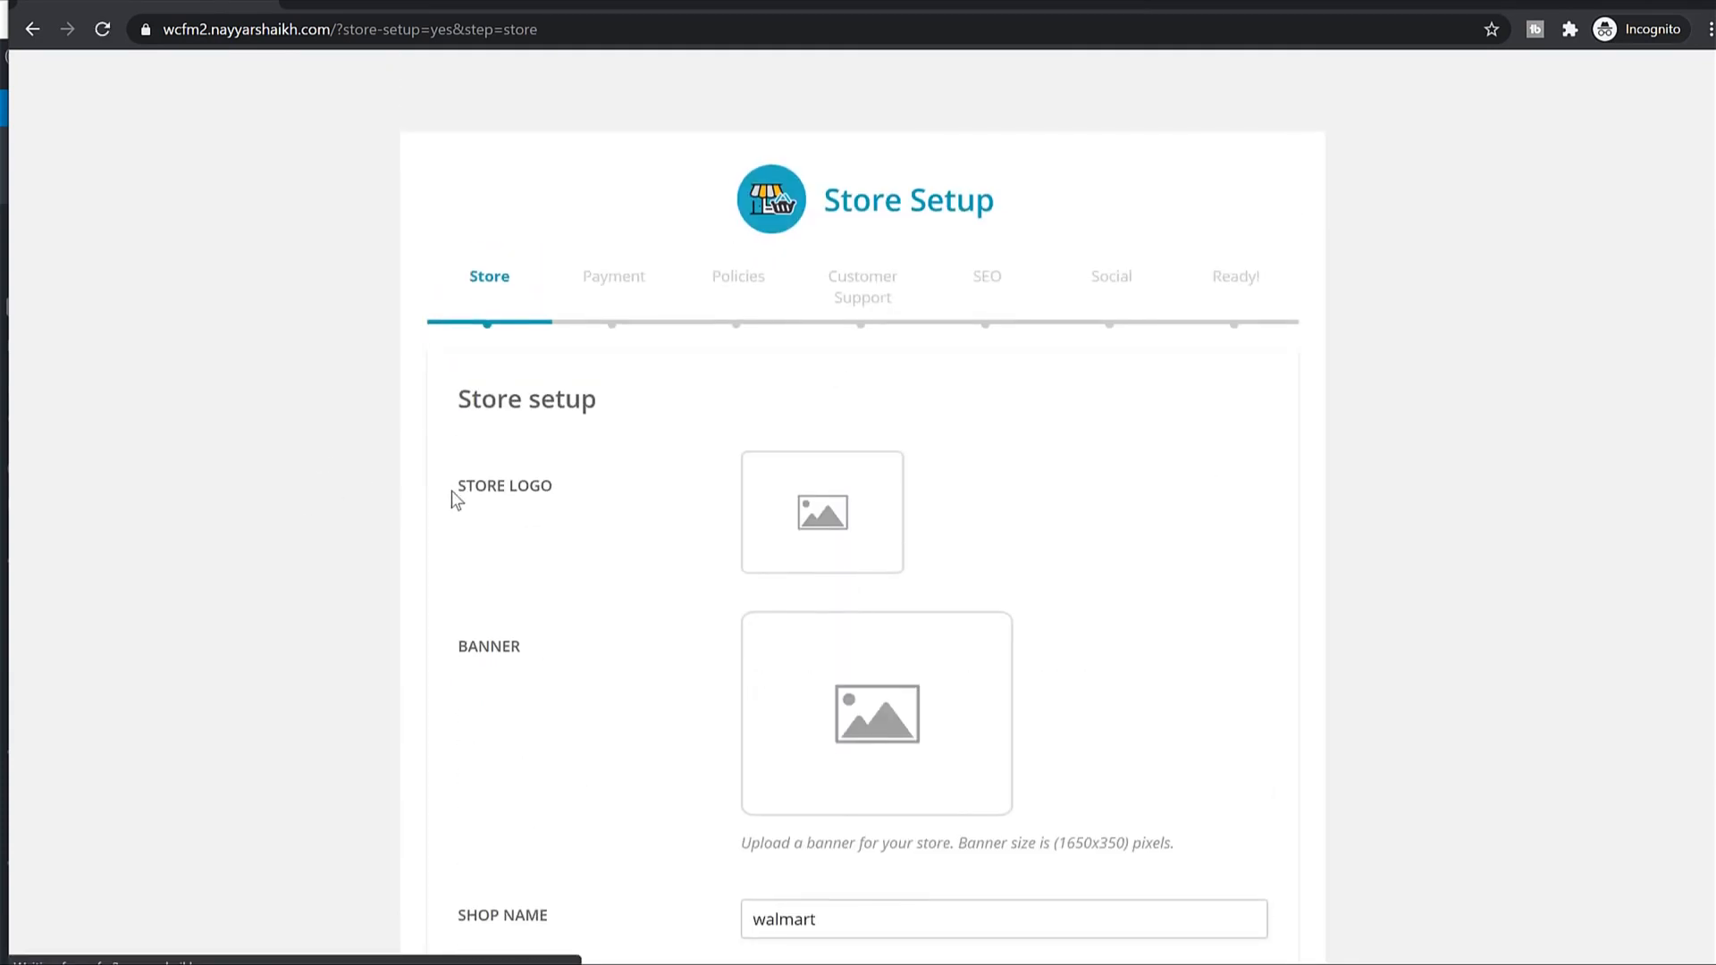
left_click_drag(452, 491, 716, 501)
left_click(635, 640)
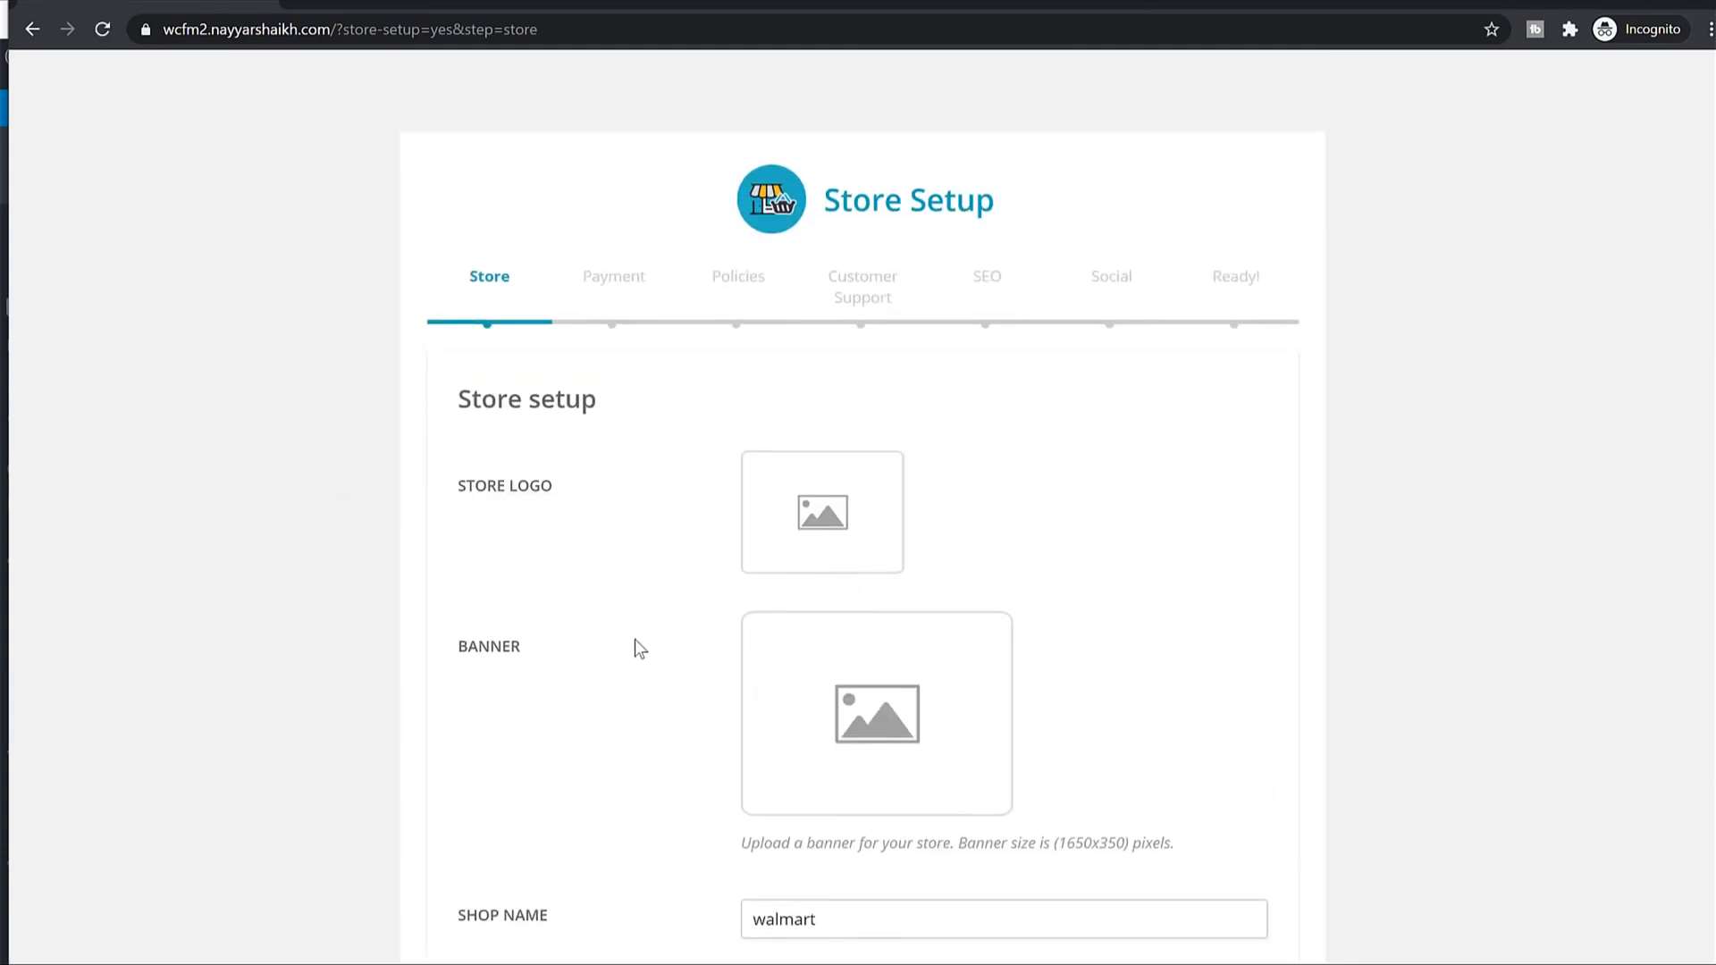
scroll(637, 640, "down", 10)
scroll(639, 640, "down", 3)
scroll(862, 432, "up", 7)
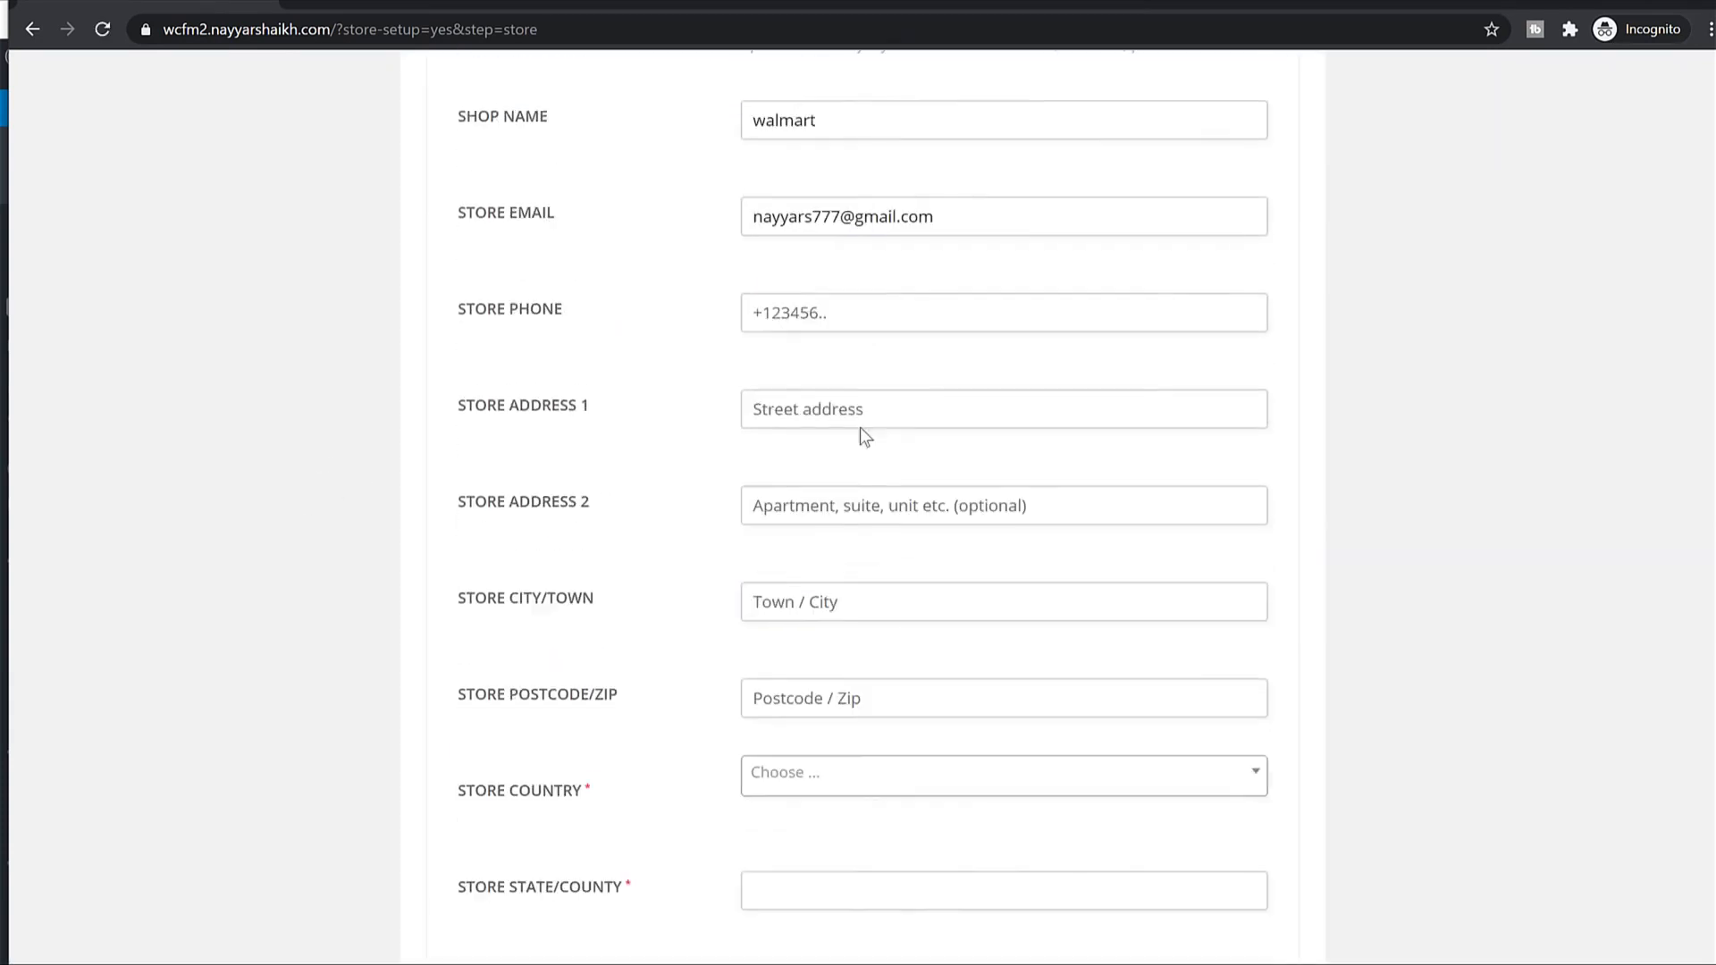
scroll(1031, 391, "down", 4)
scroll(813, 498, "down", 3)
scroll(816, 494, "up", 15)
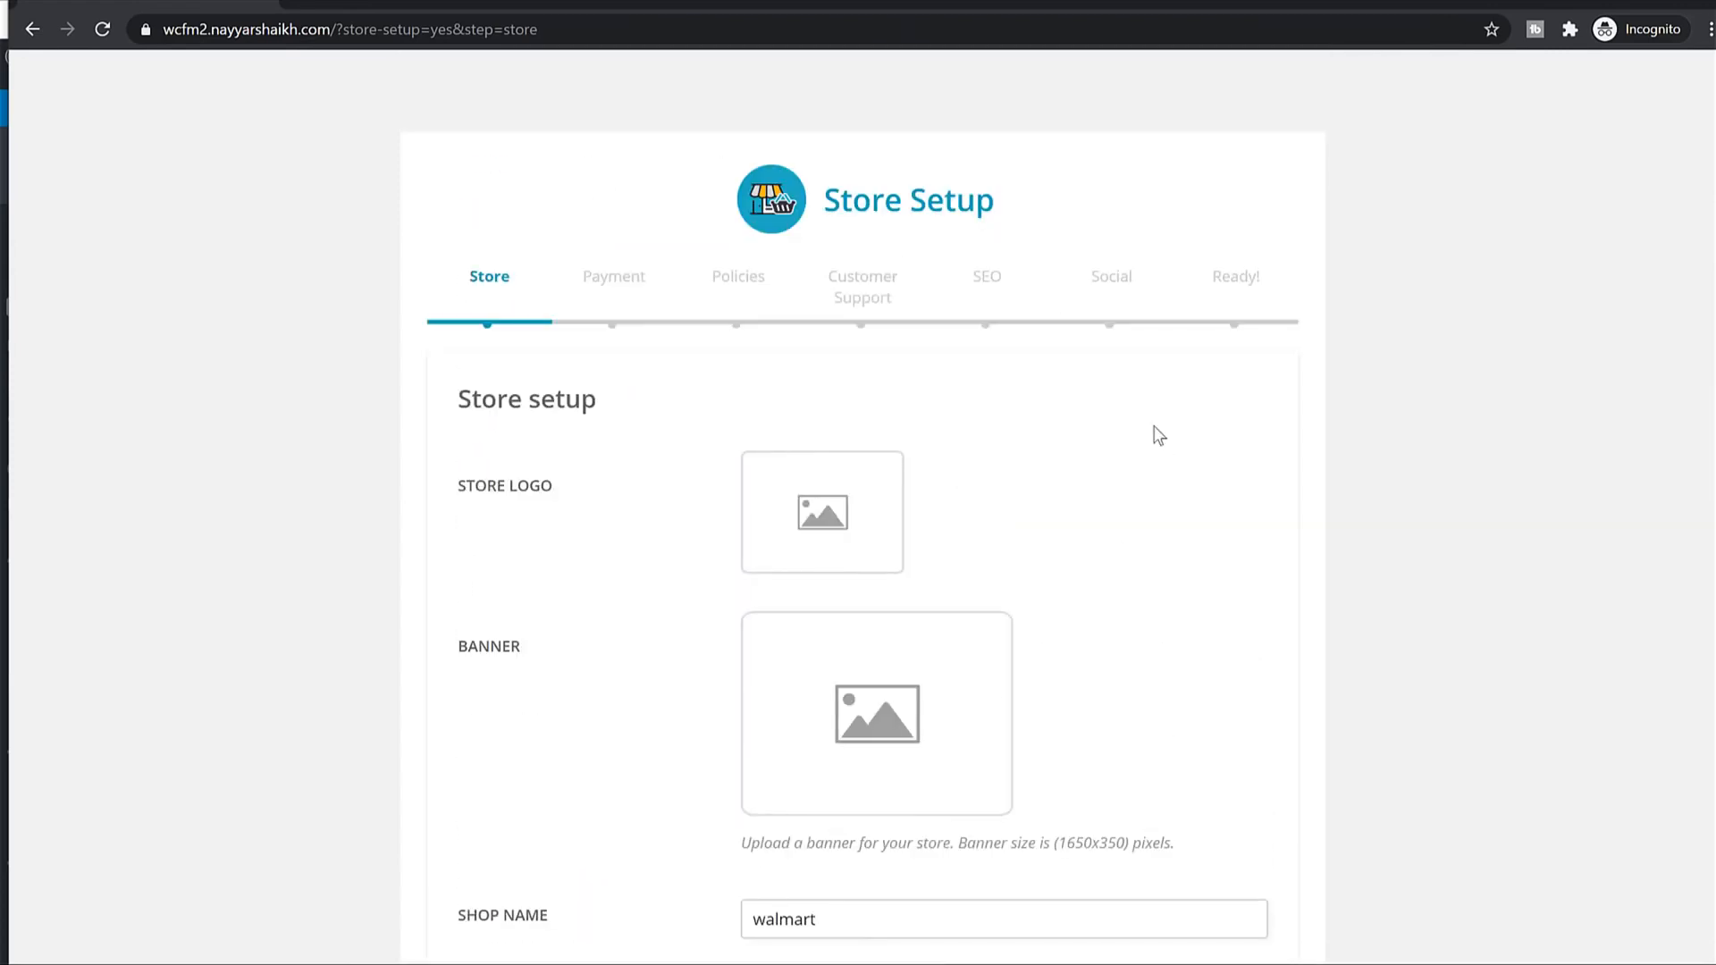
scroll(1161, 436, "down", 15)
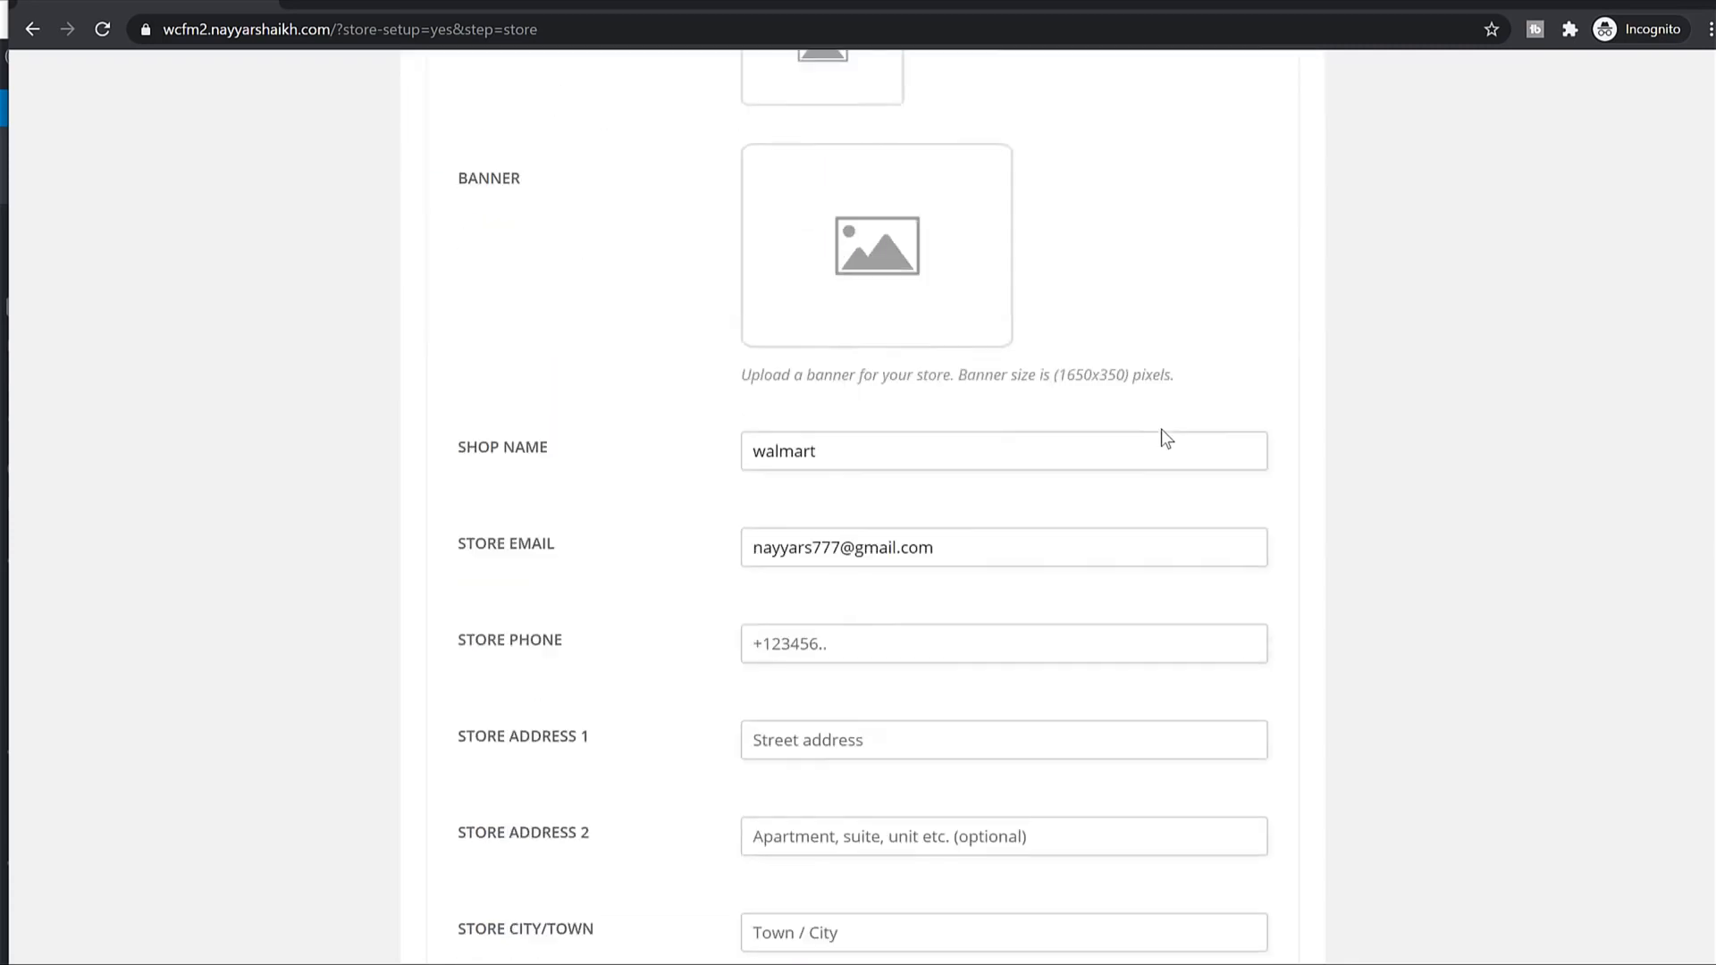
left_click(787, 807)
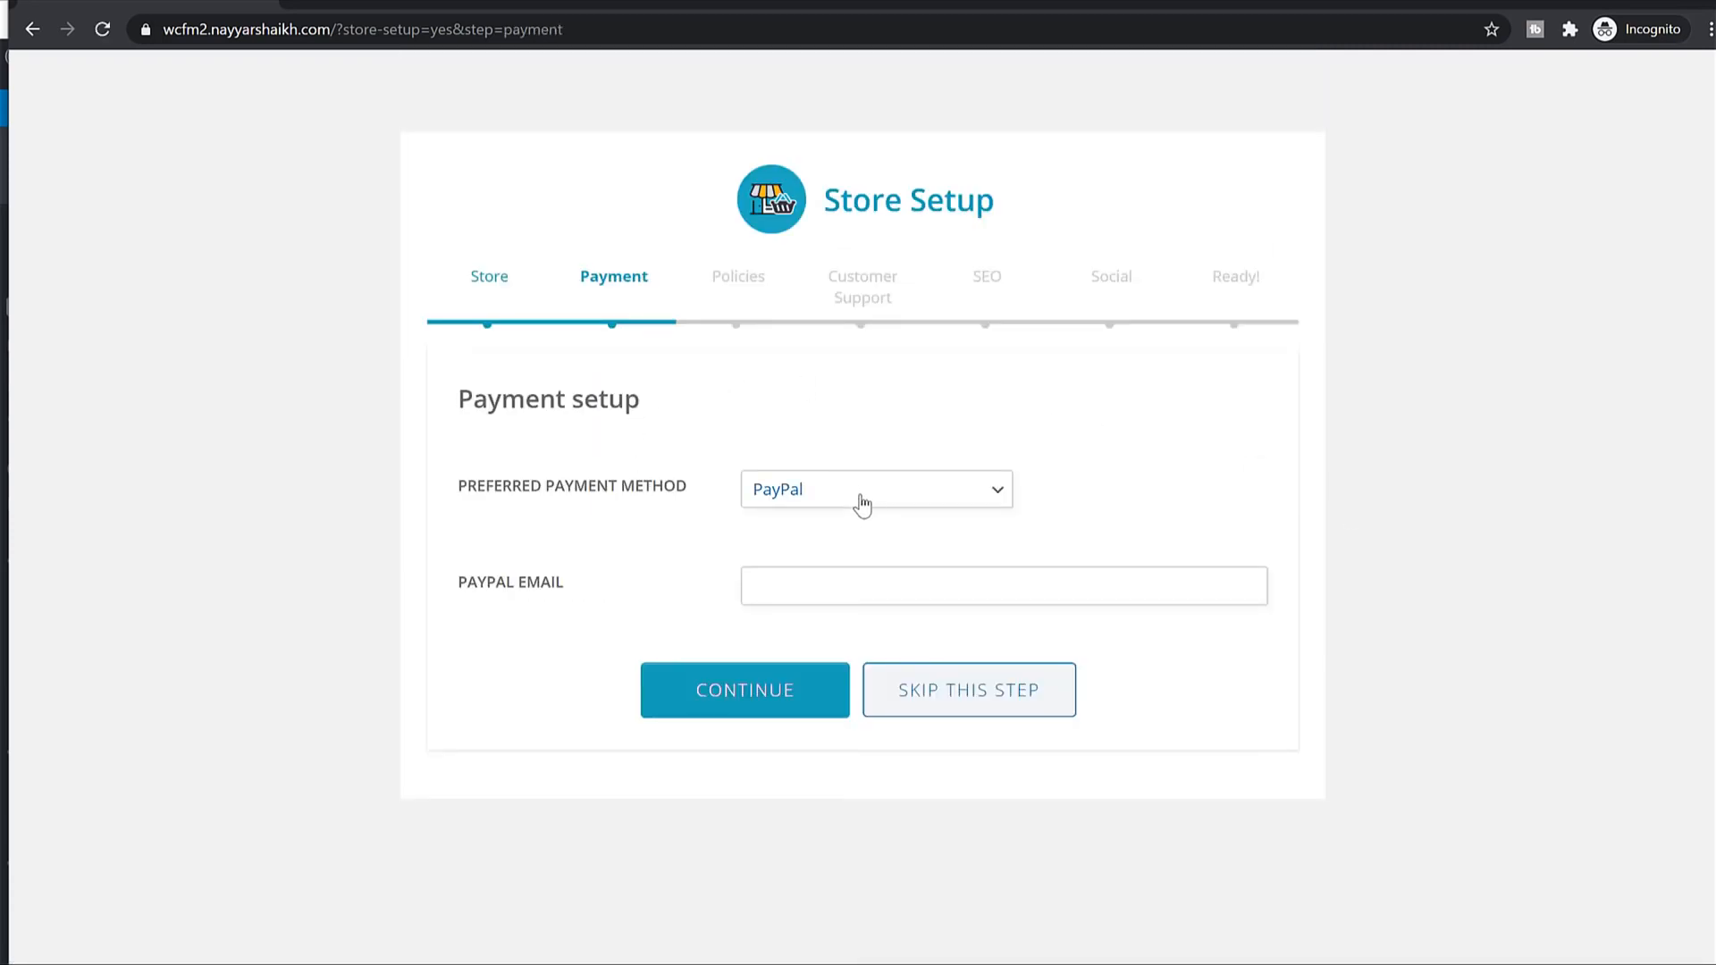
Skip through the Payment, Policies, Support, SEO and Social steps without entering anything.
left_click(749, 702)
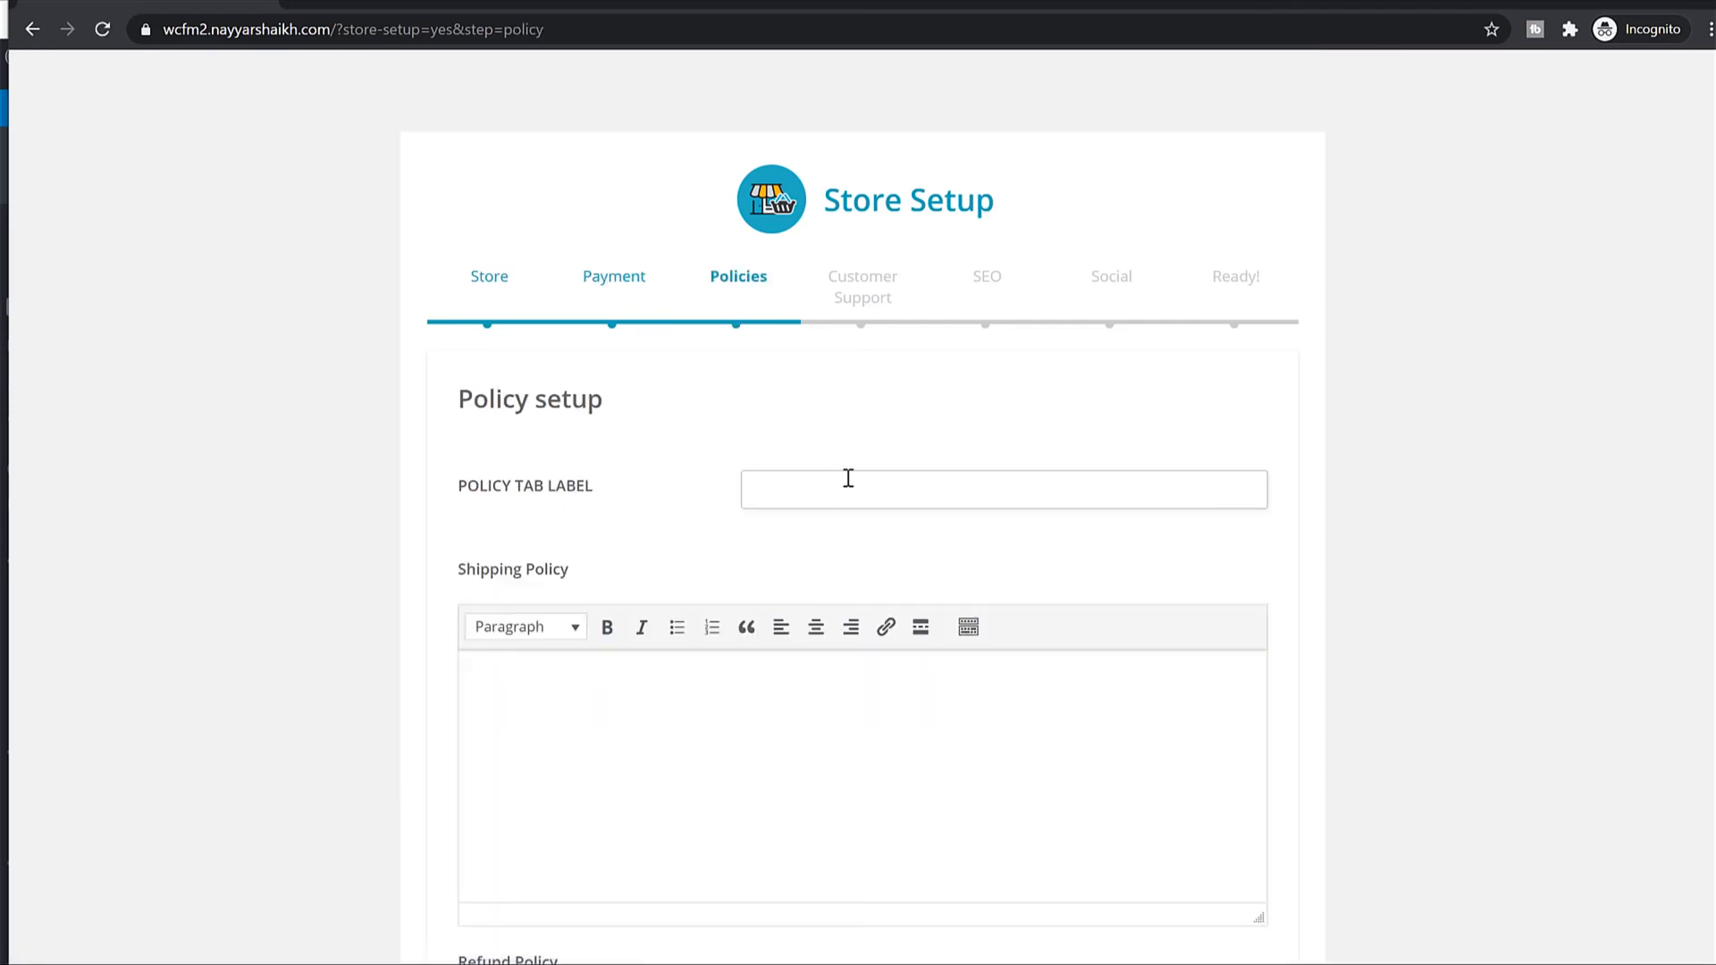
scroll(850, 479, "down", 3)
scroll(850, 479, "down", 8)
left_click(766, 792)
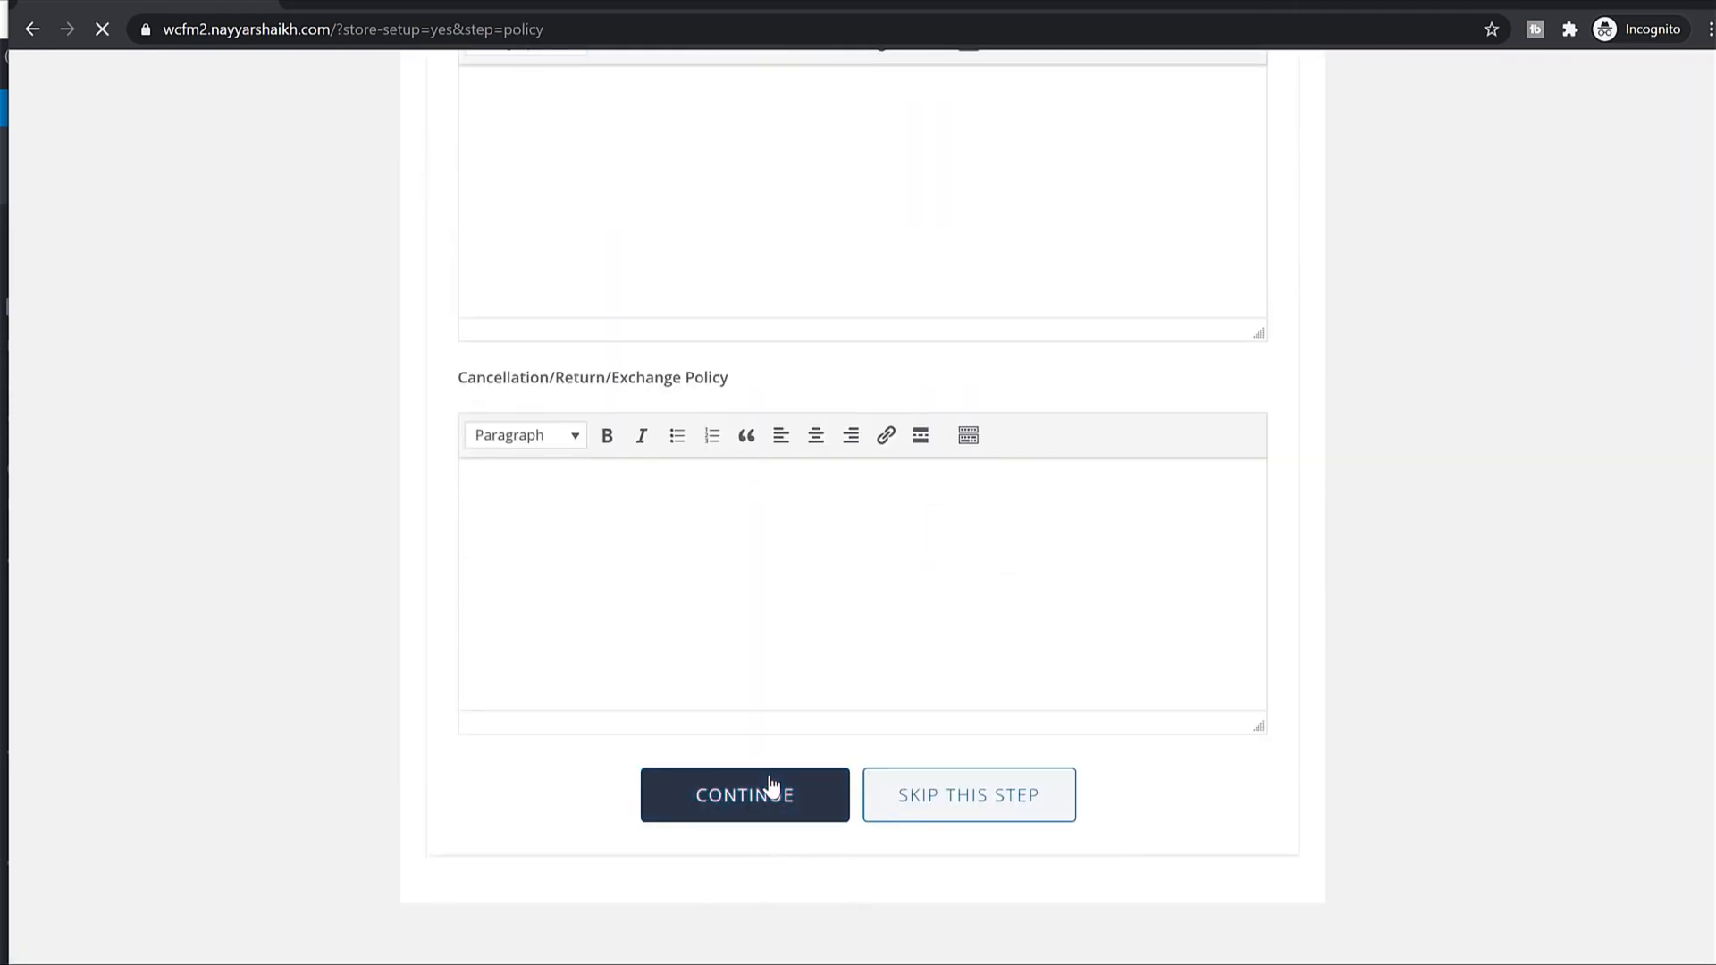
scroll(912, 501, "down", 5)
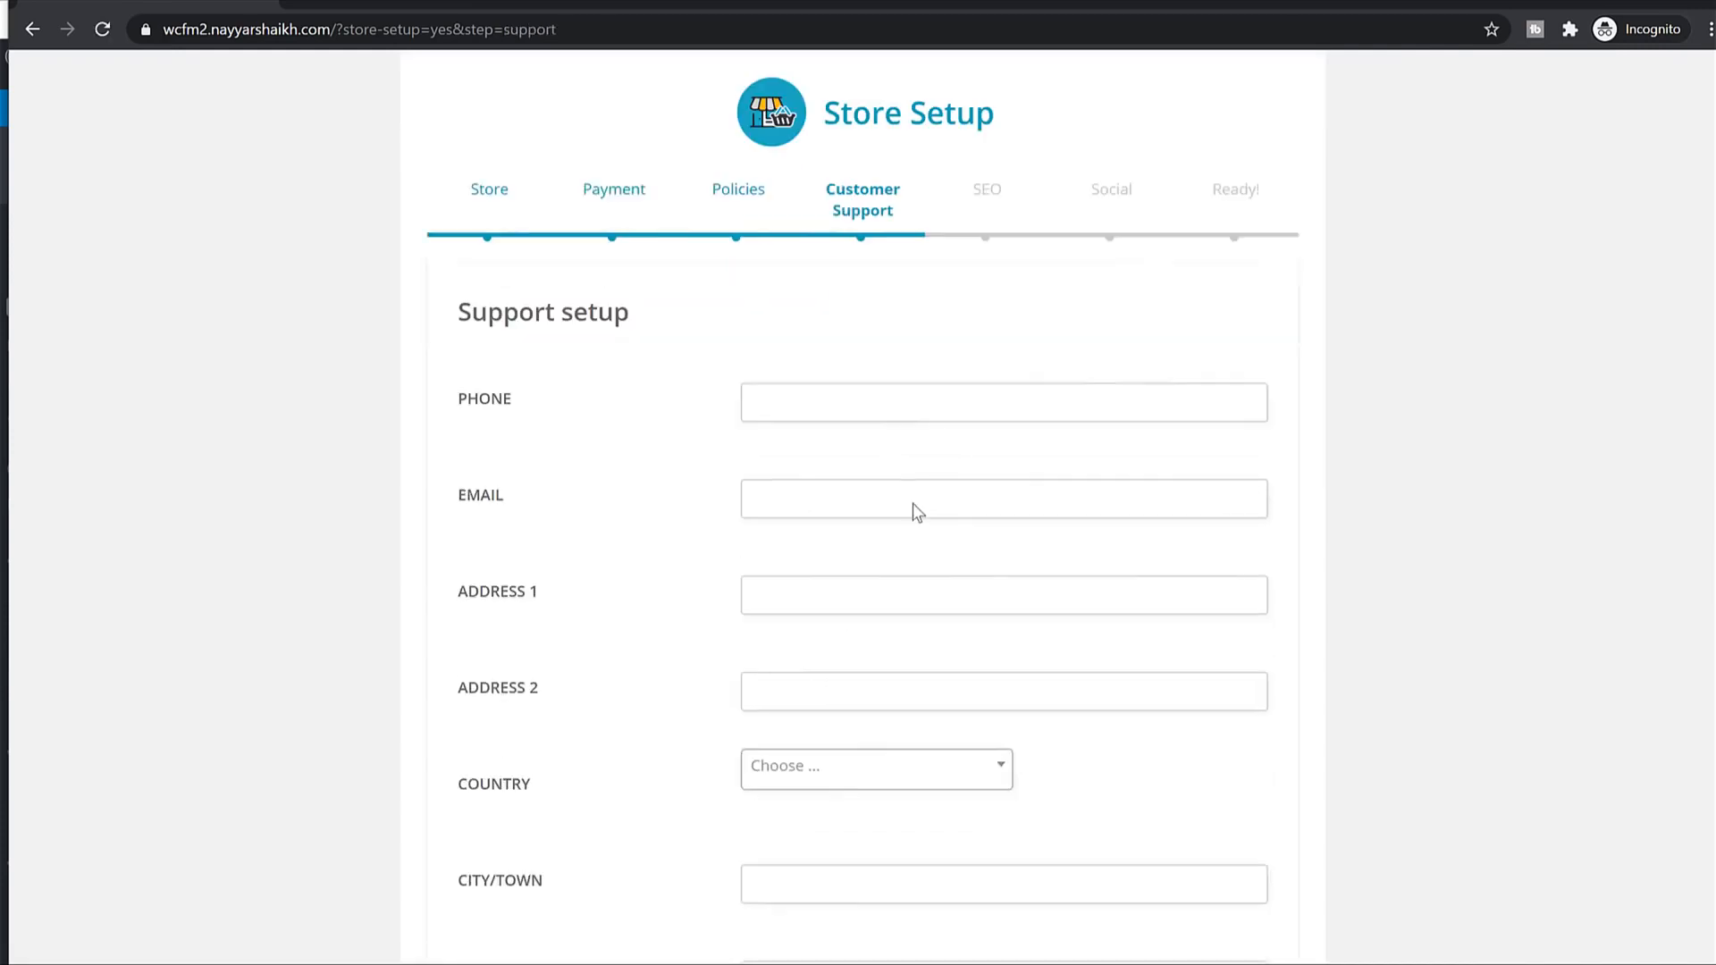
left_click(774, 810)
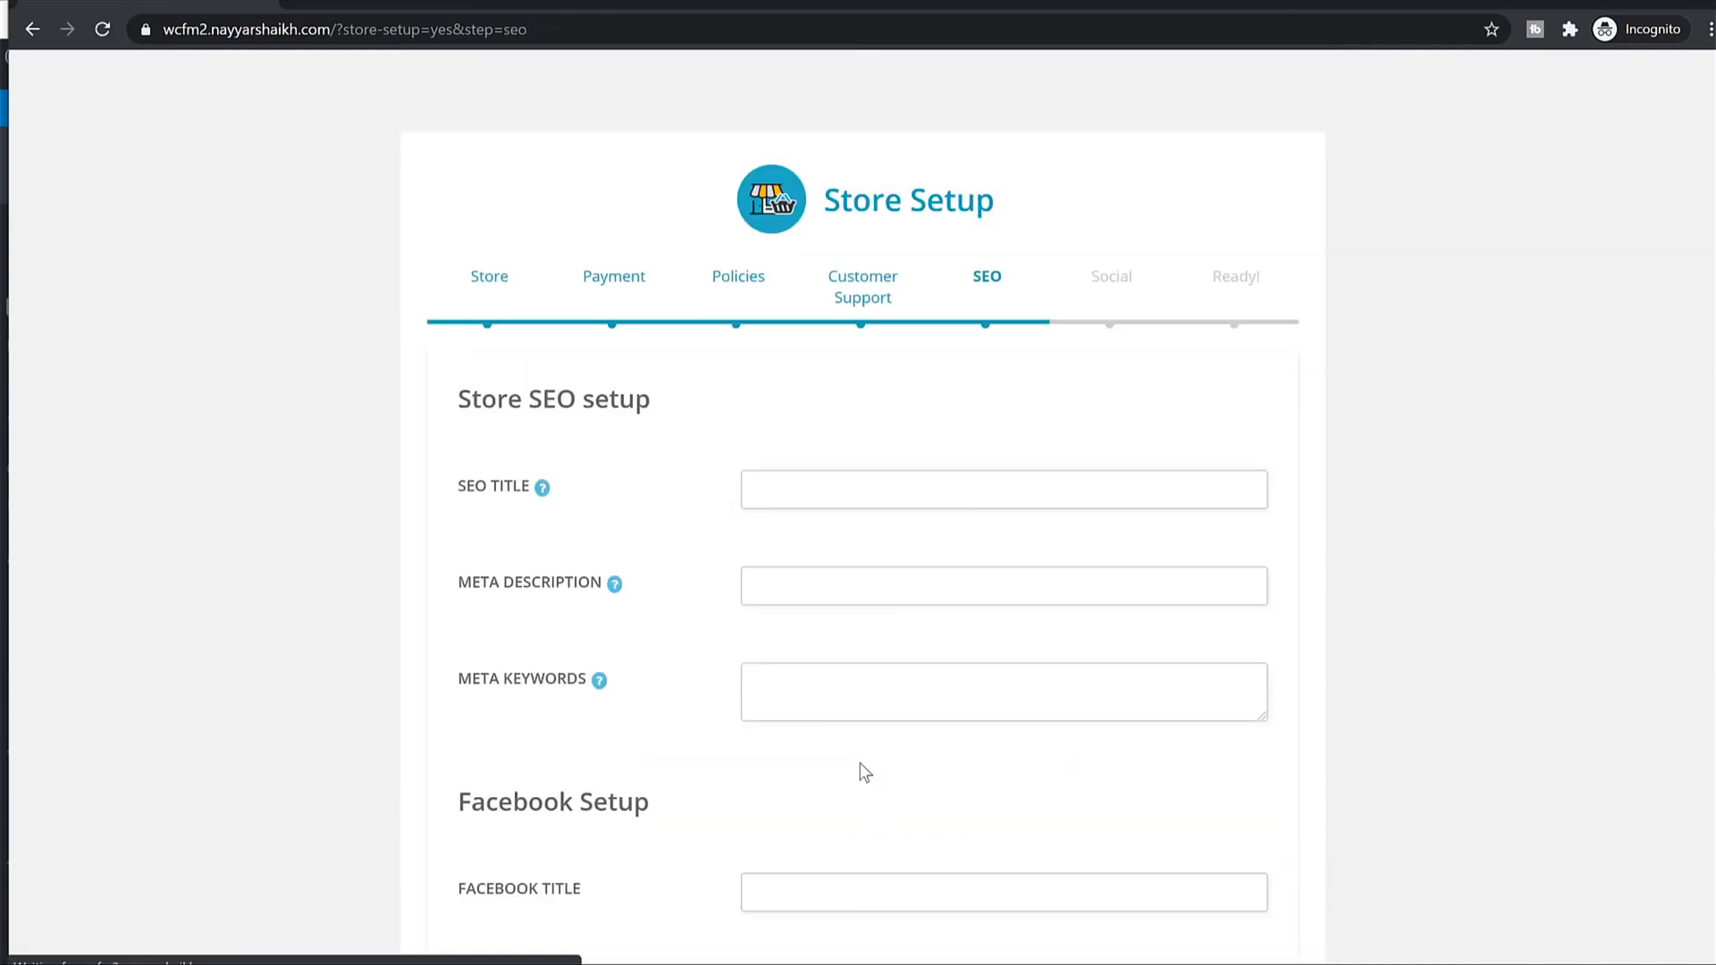
scroll(858, 760, "down", 8)
left_click(712, 807)
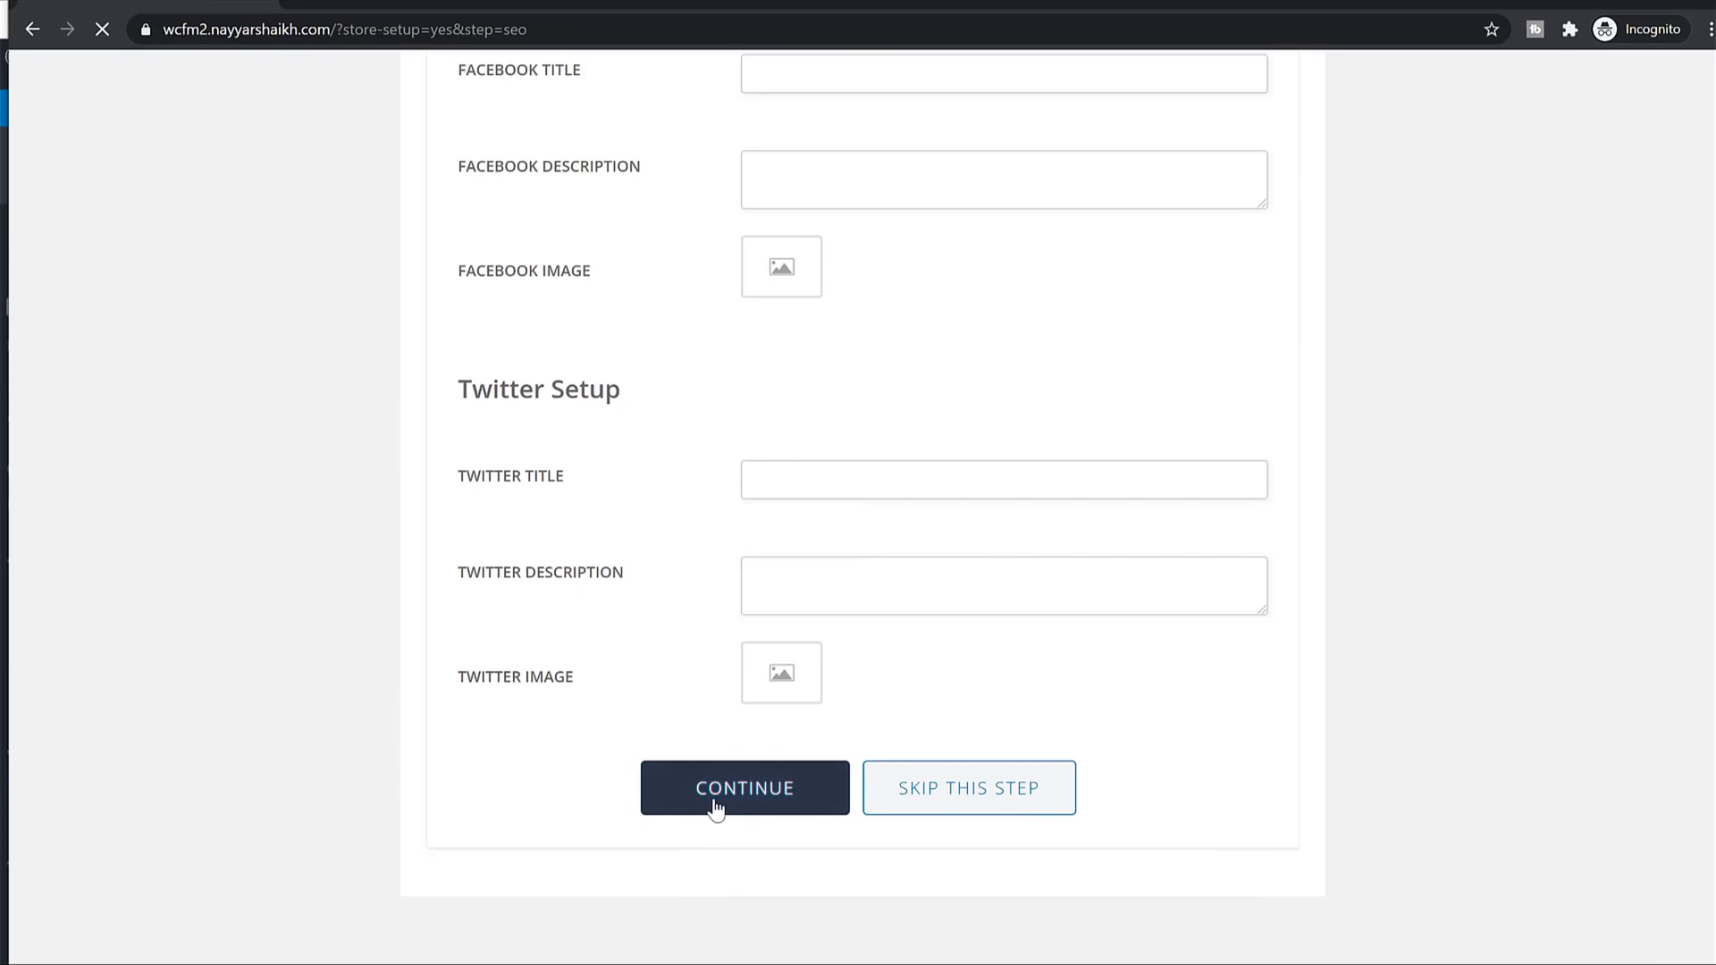
scroll(720, 795, "down", 5)
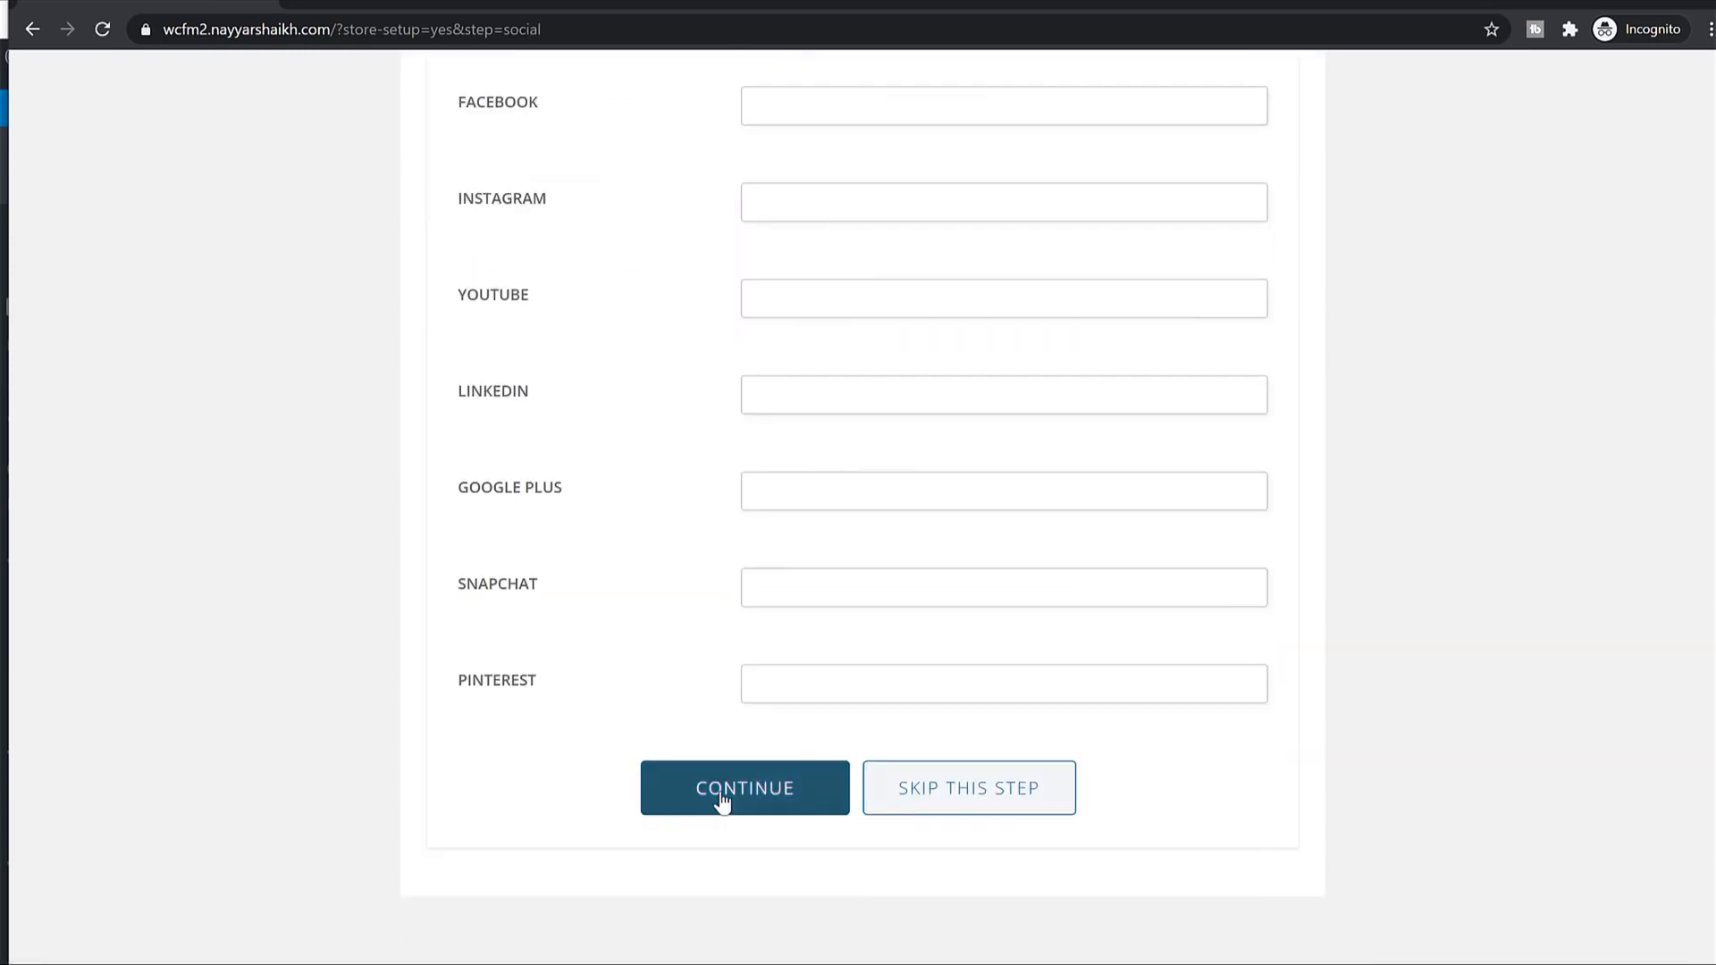
left_click(724, 803)
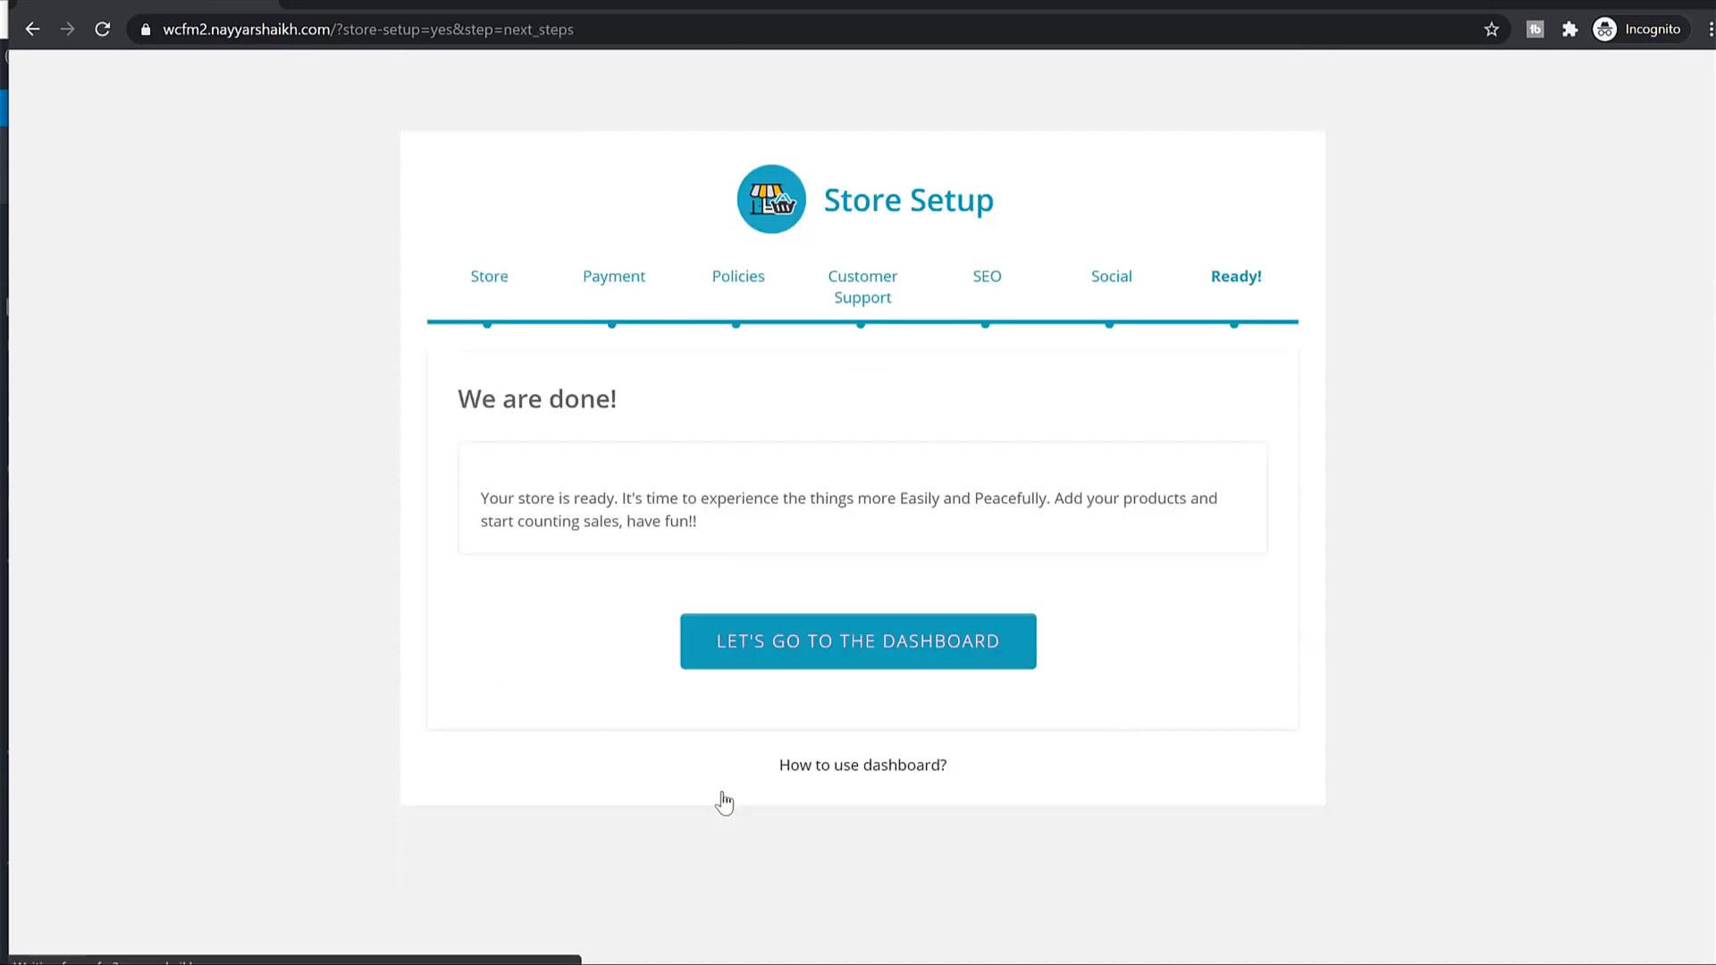
Enter the walmart Store Manager dashboard and look over its username and stats.
left_click(846, 658)
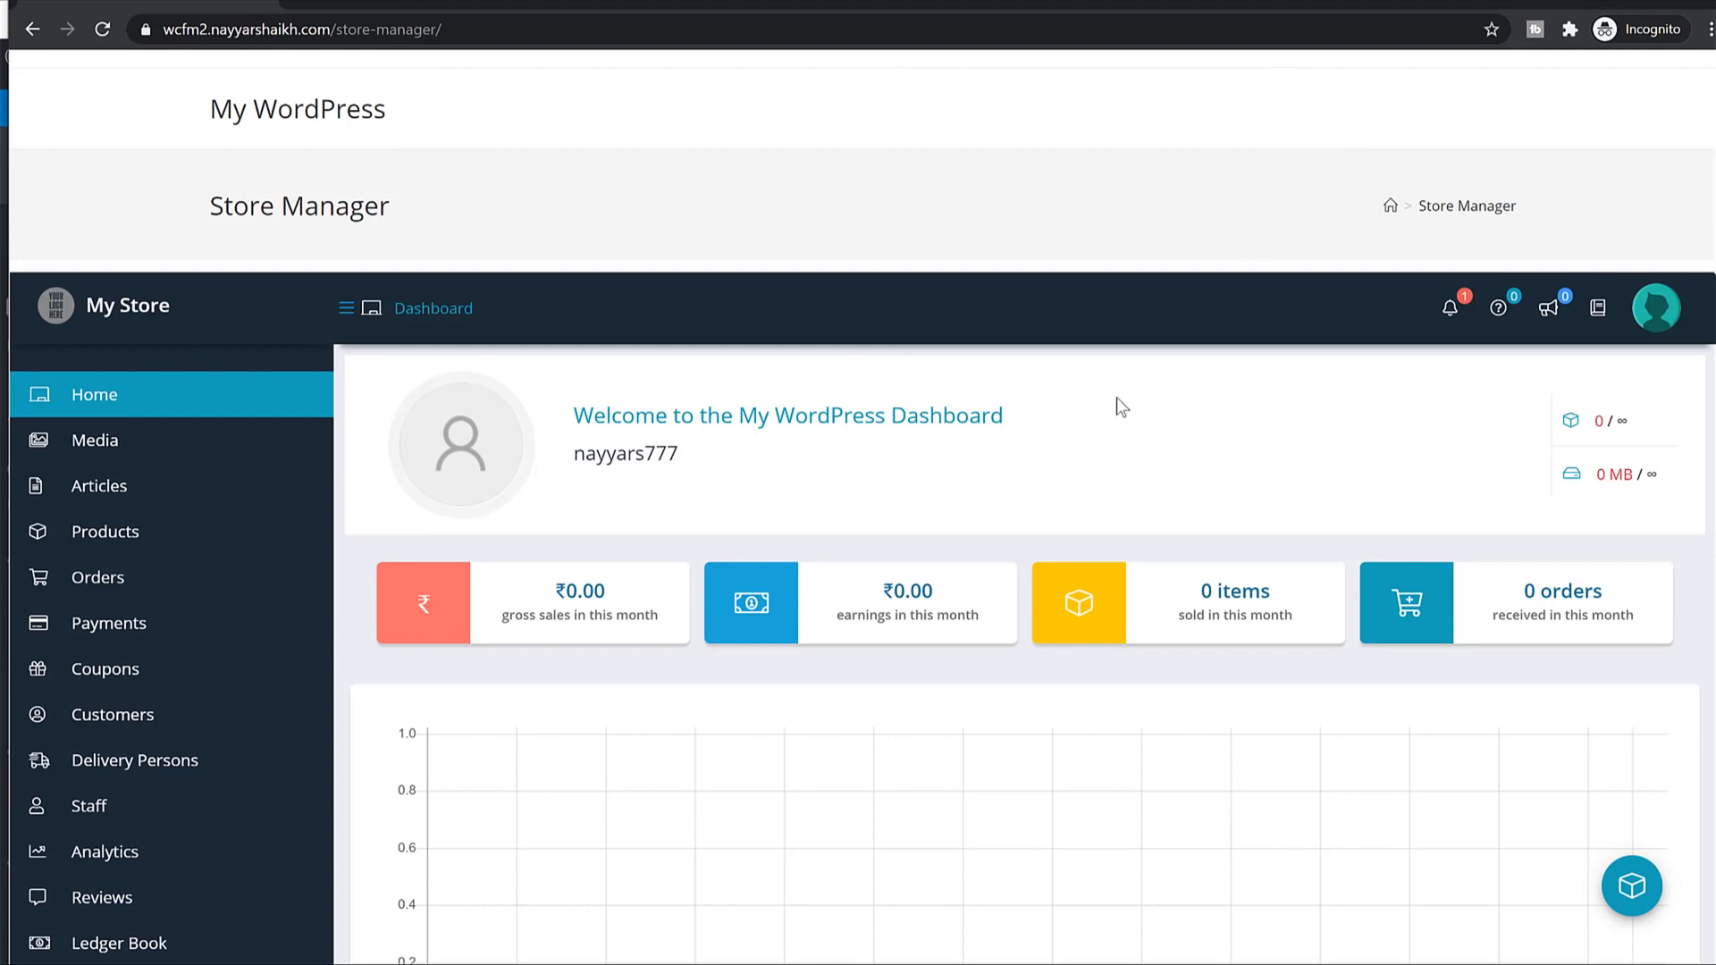
left_click_drag(680, 454, 580, 451)
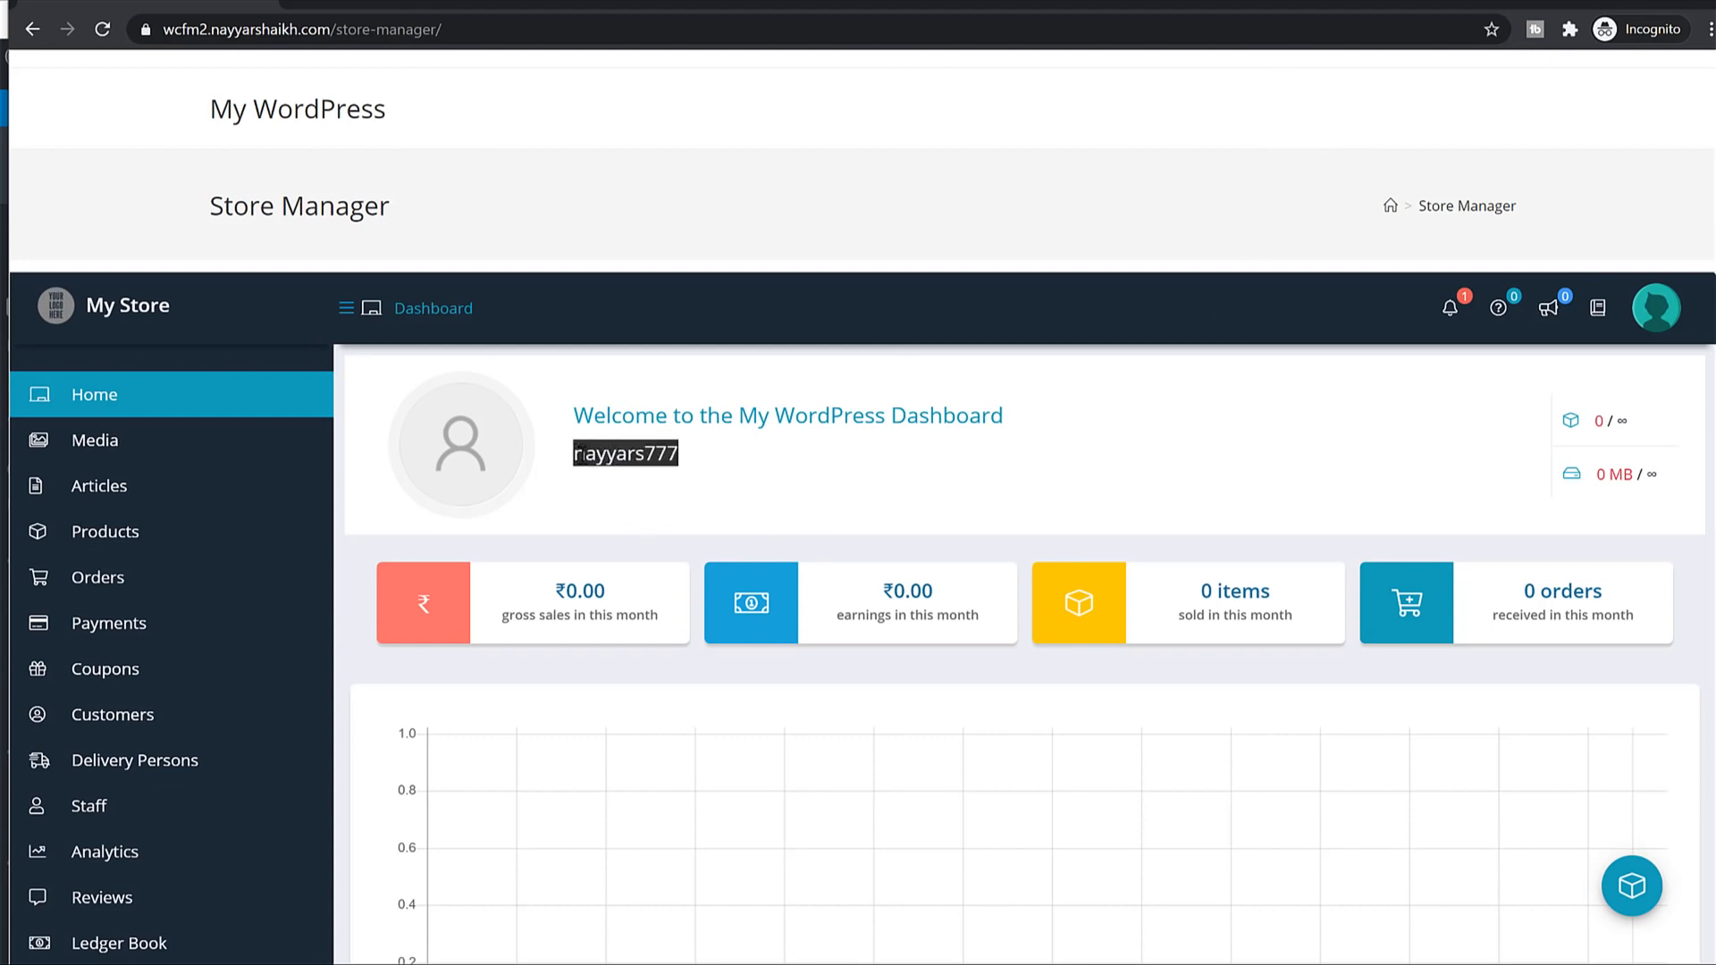
left_click(608, 461)
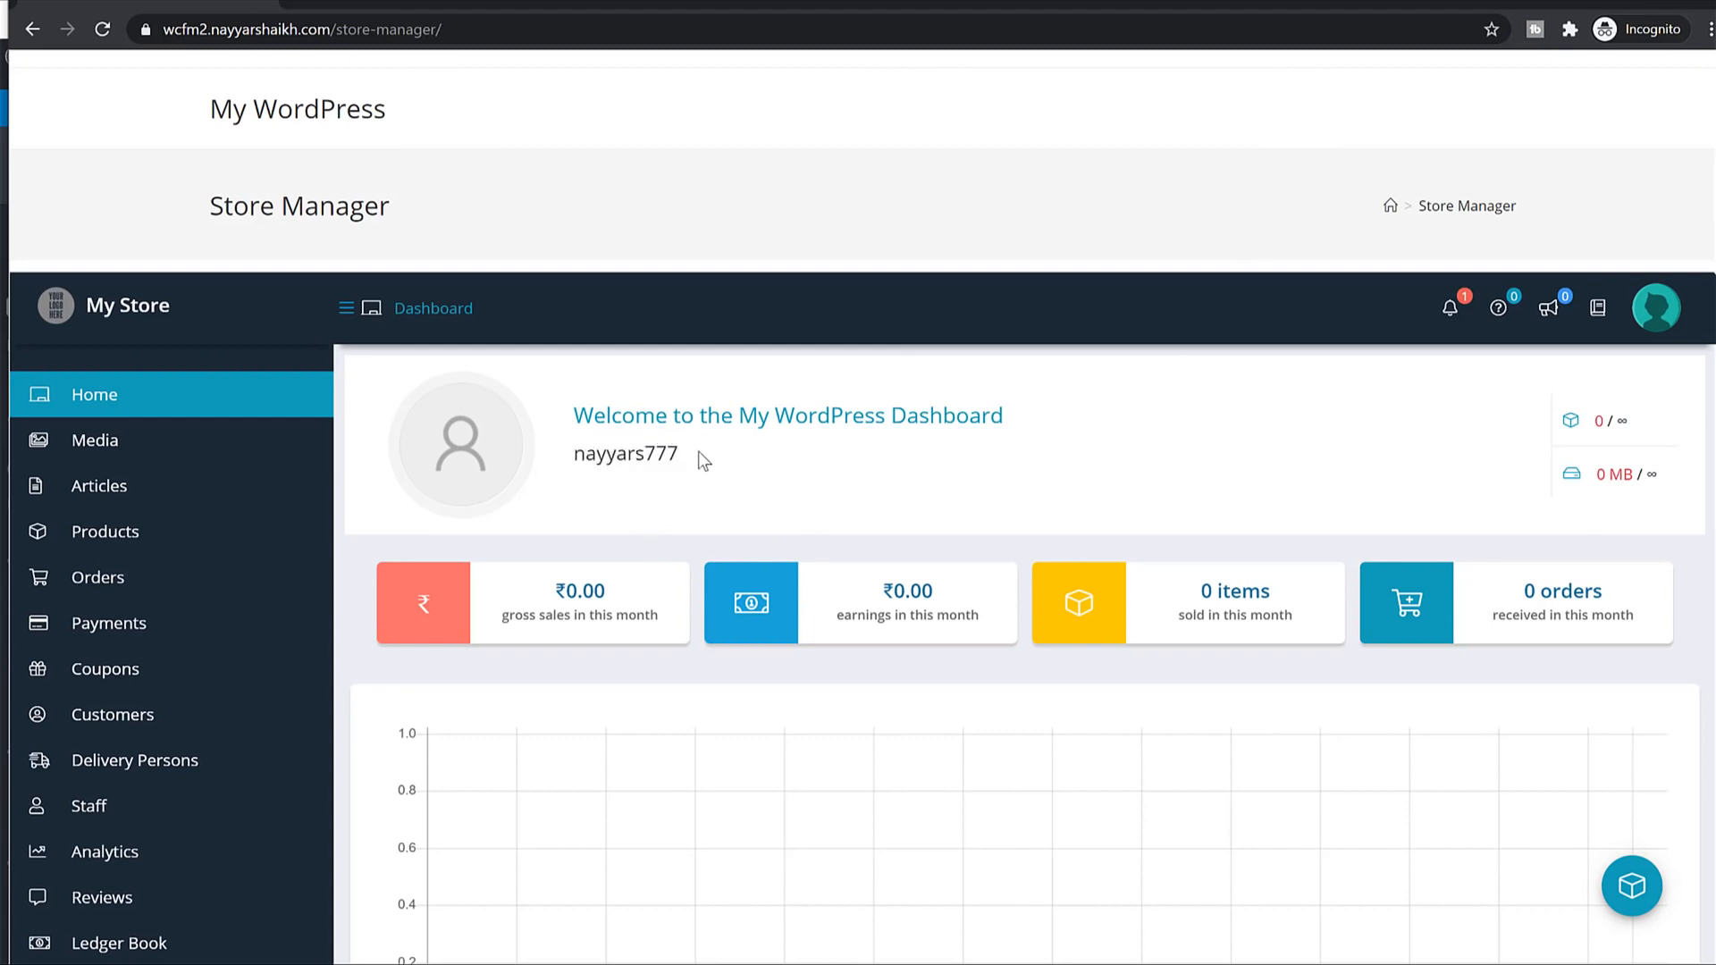
scroll(831, 541, "down", 10)
scroll(844, 570, "up", 10)
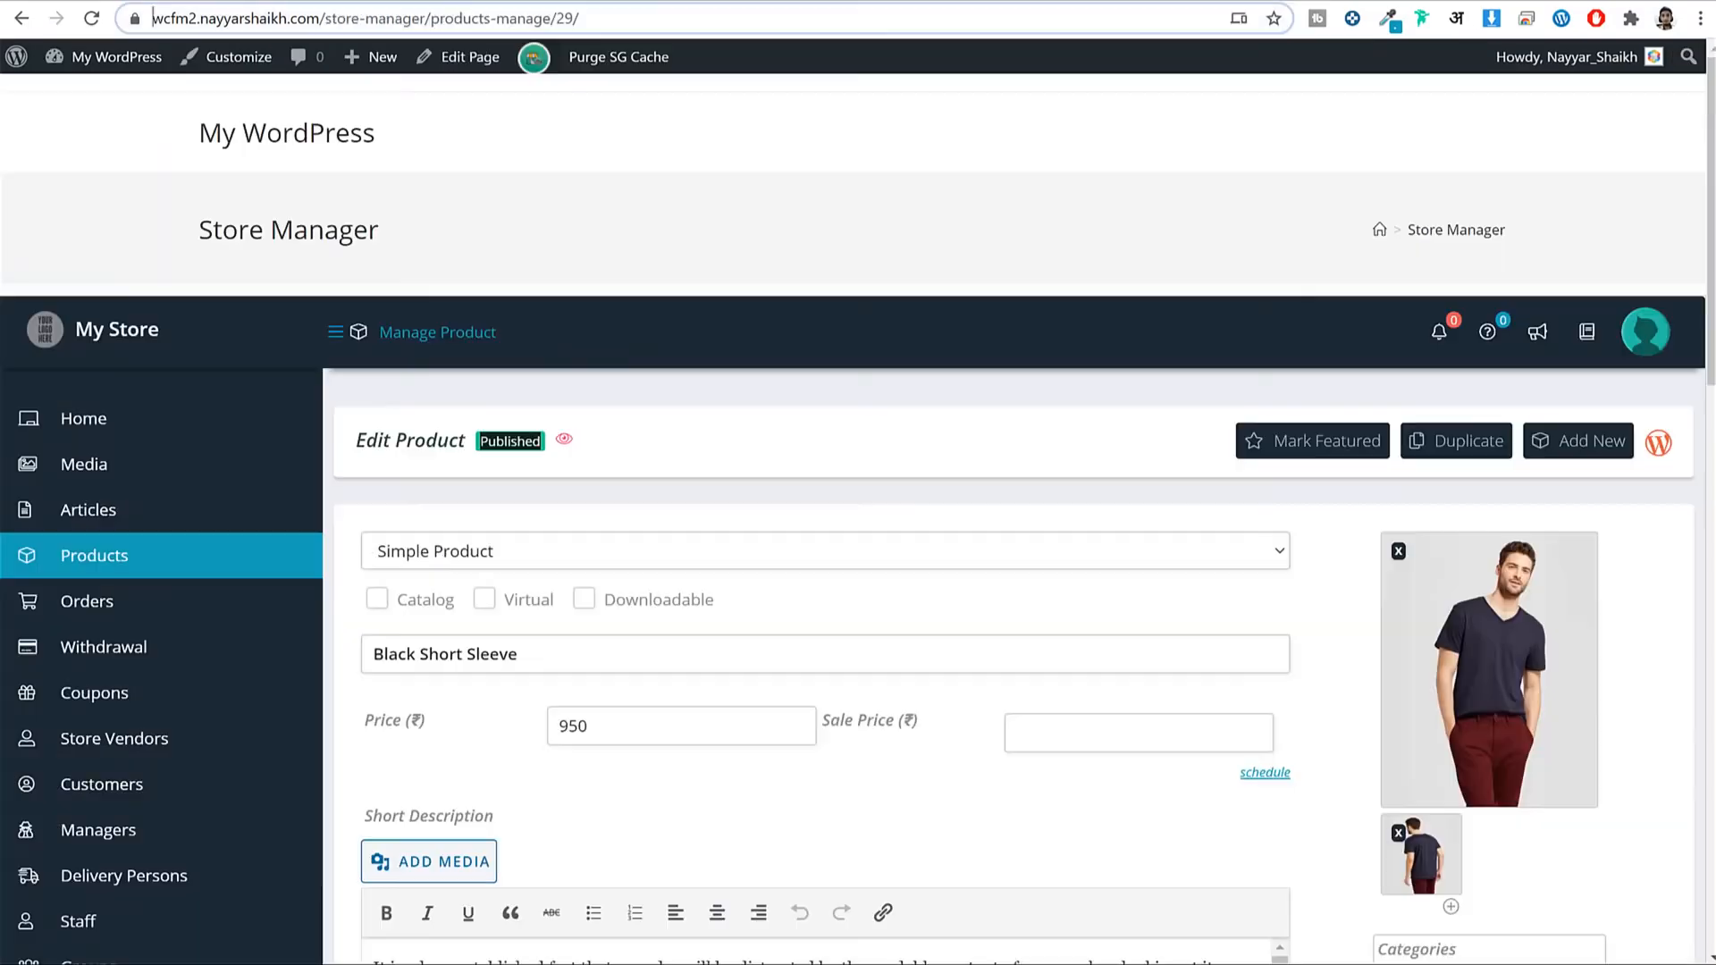
Reload the T-Shirt editor, set its store to walmart via a 'wal' search, and submit.
scroll(153, 474, "down", 10)
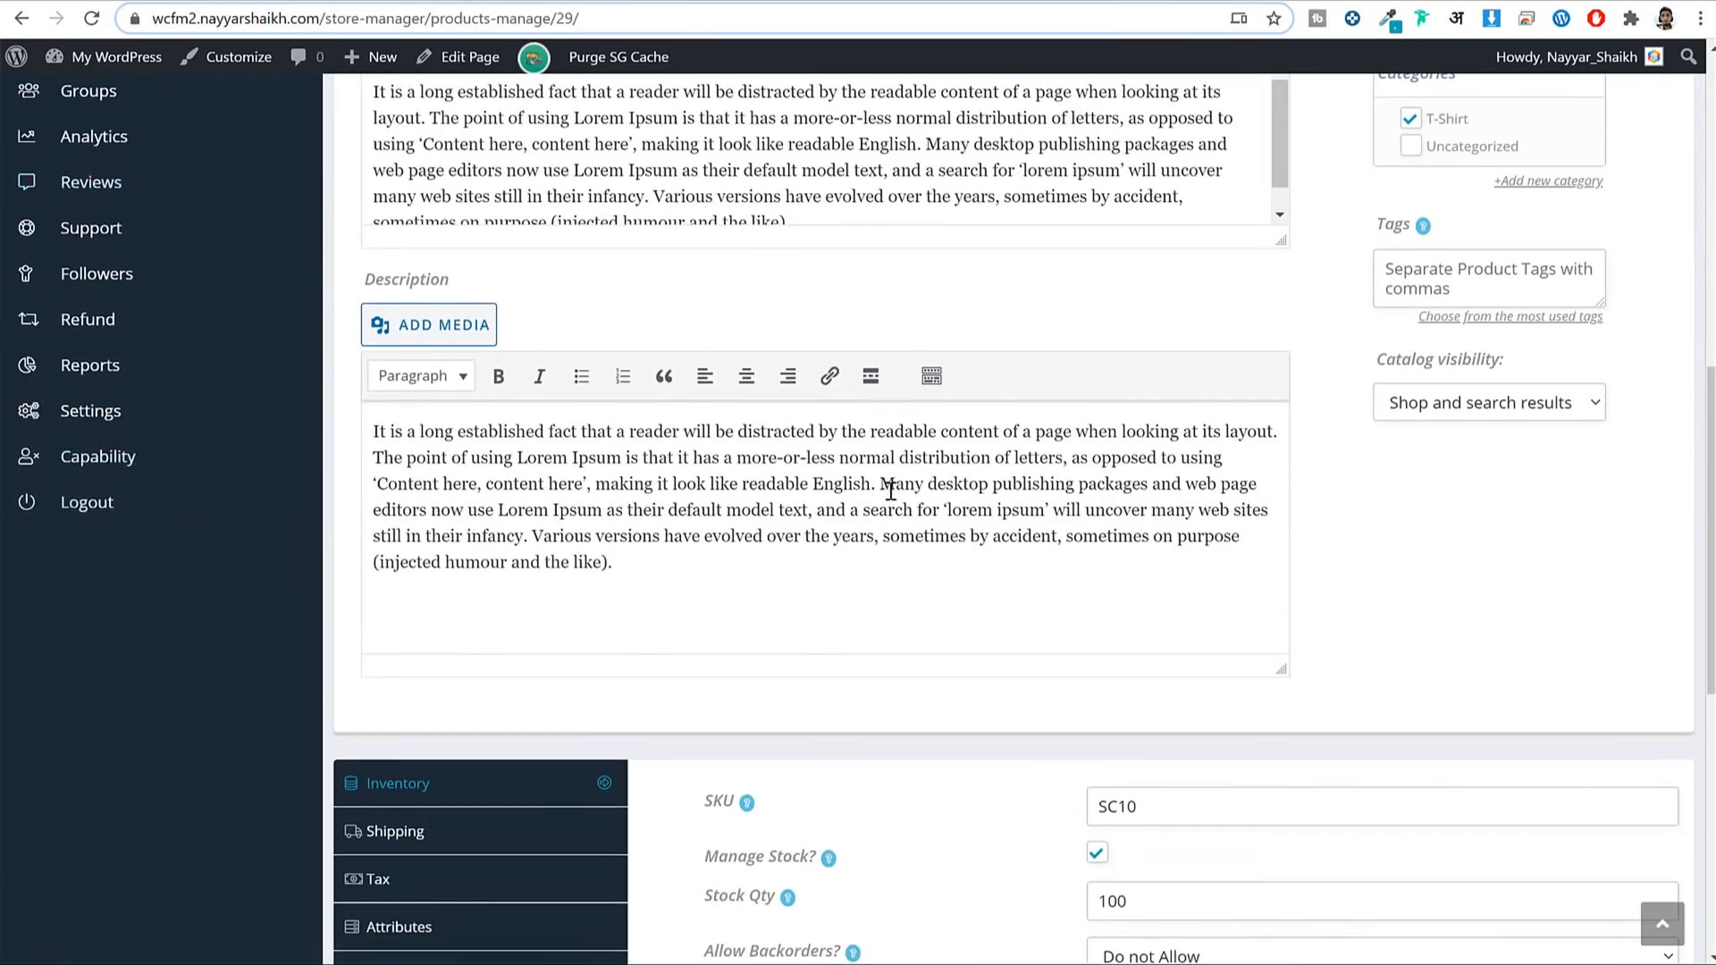
scroll(889, 497, "up", 1)
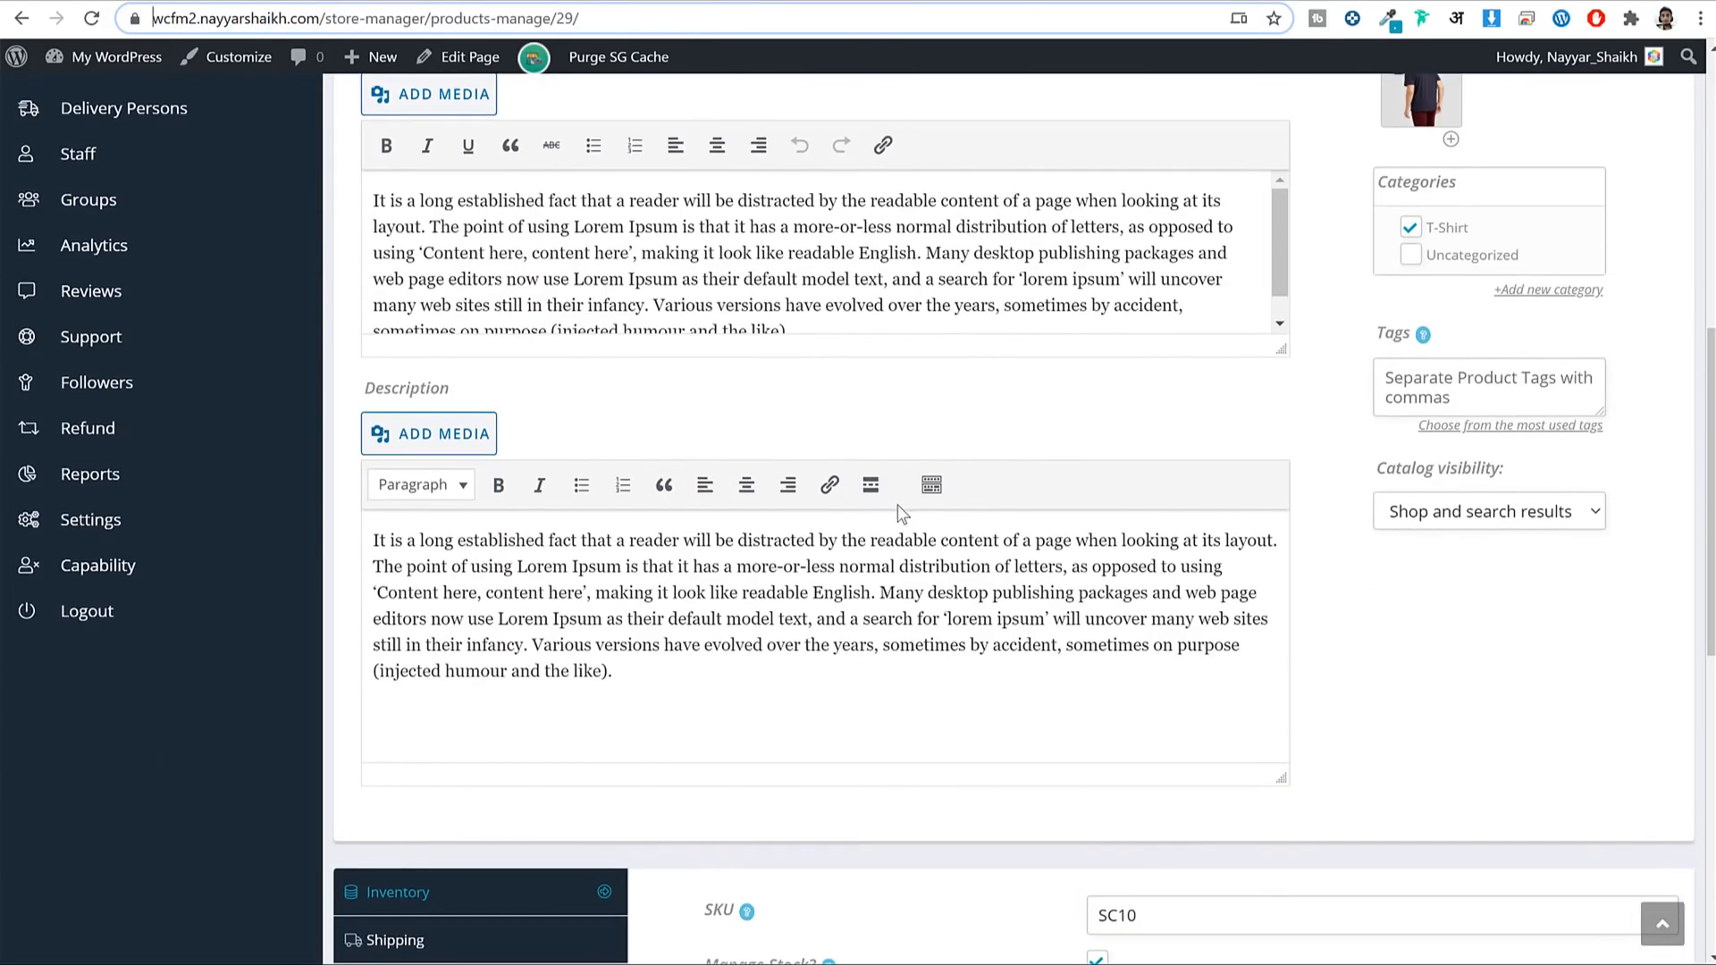
left_click(91, 18)
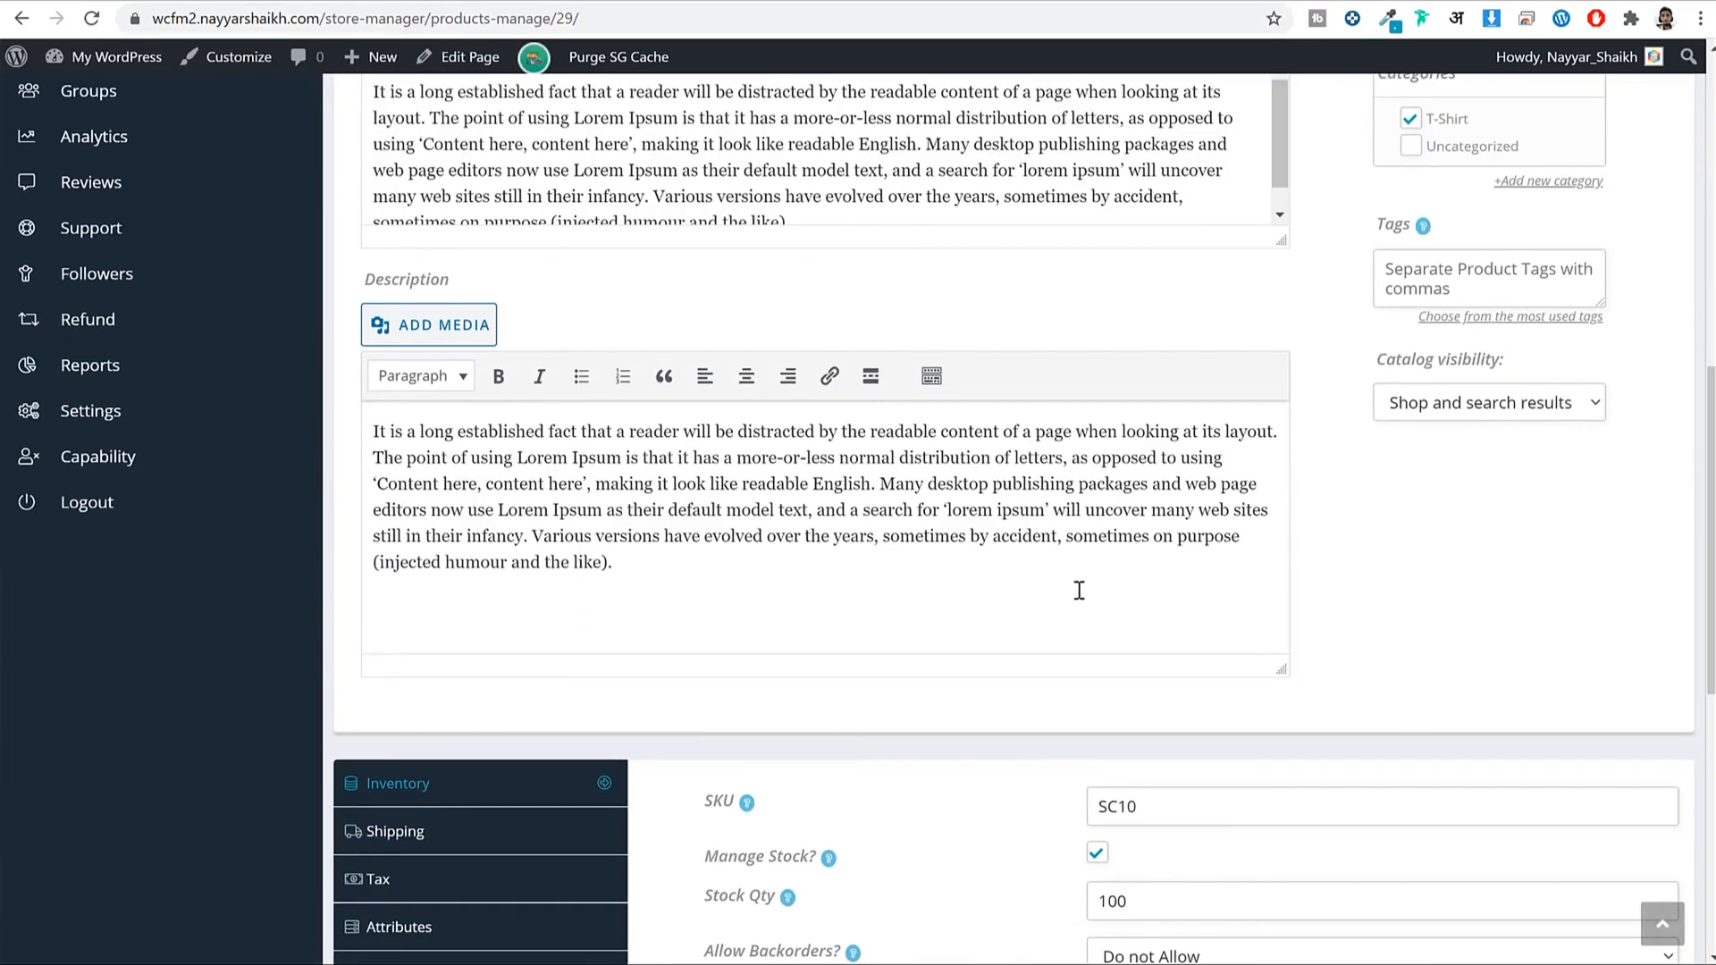
scroll(1076, 586, "down", 5)
left_click(468, 800)
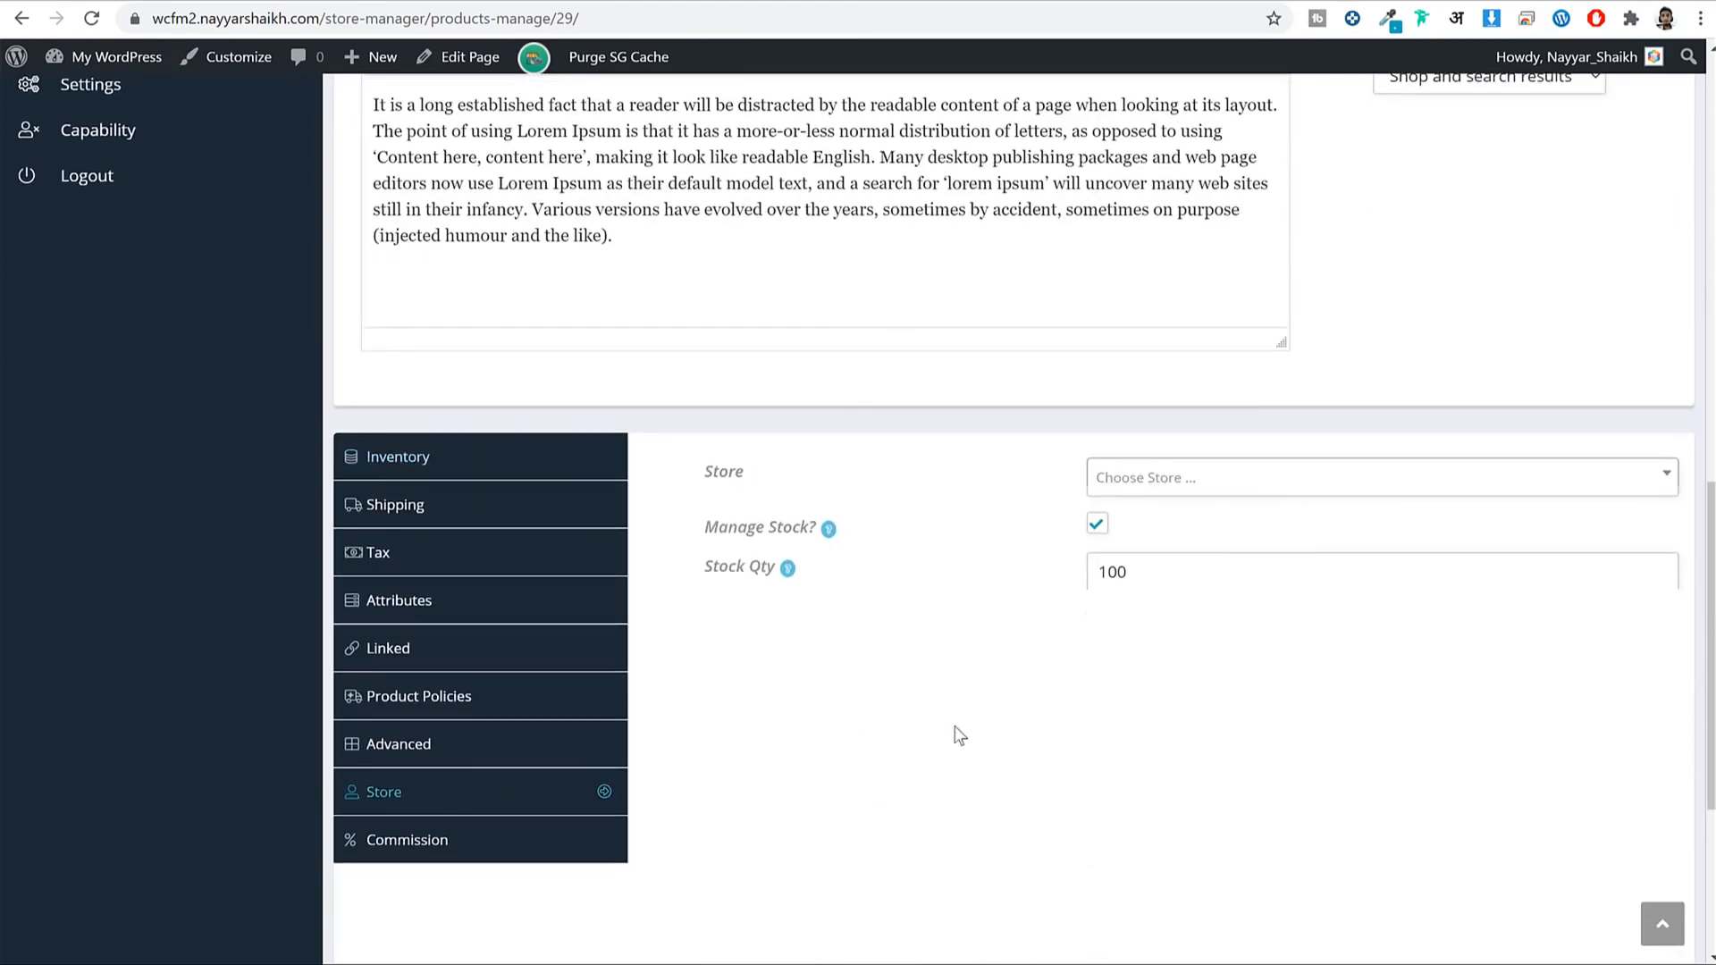
left_click(1257, 486)
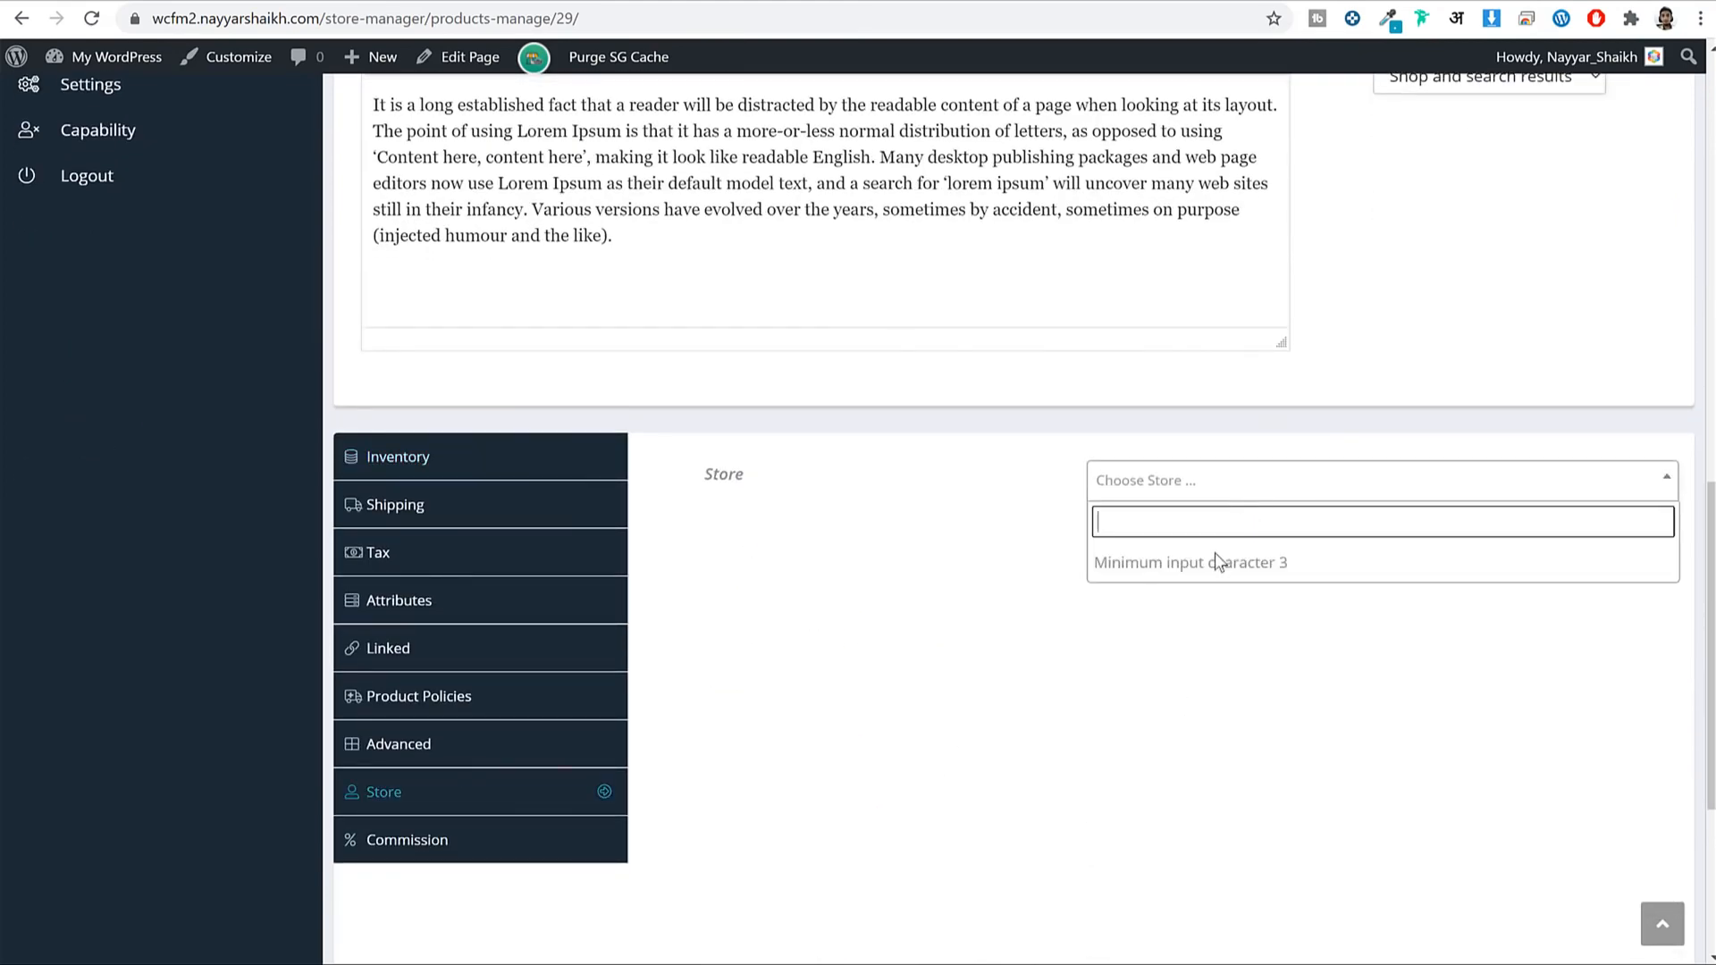
type("wal")
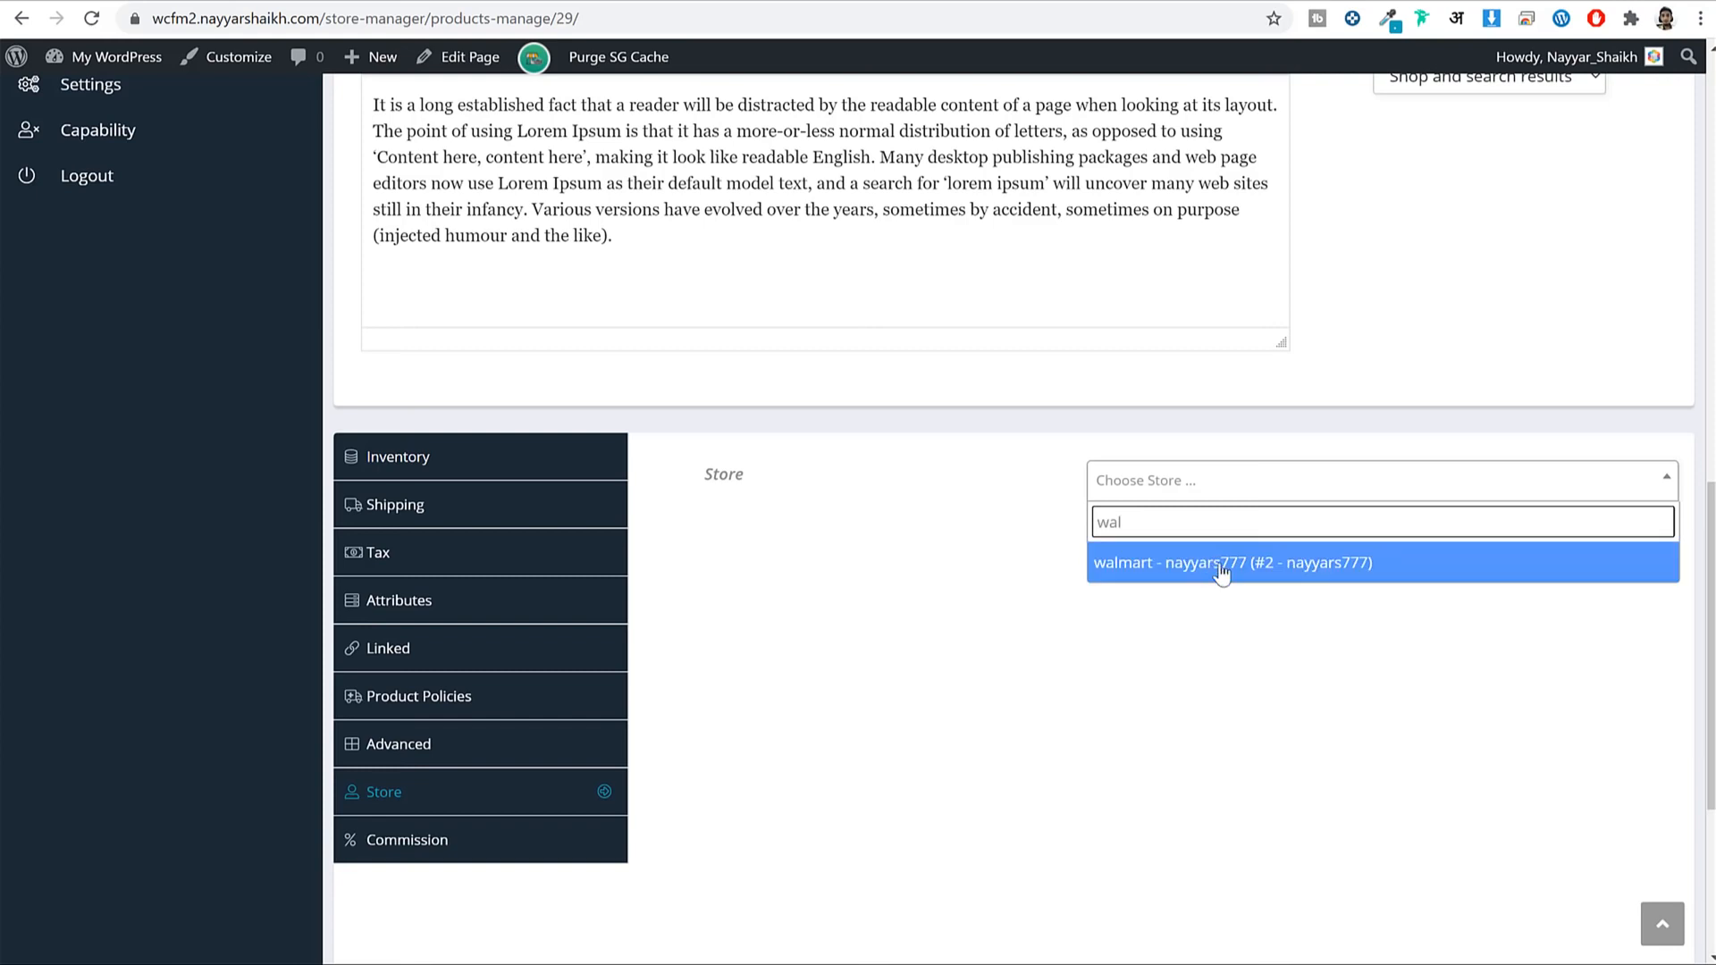
left_click(1221, 568)
scroll(1556, 787, "down", 4)
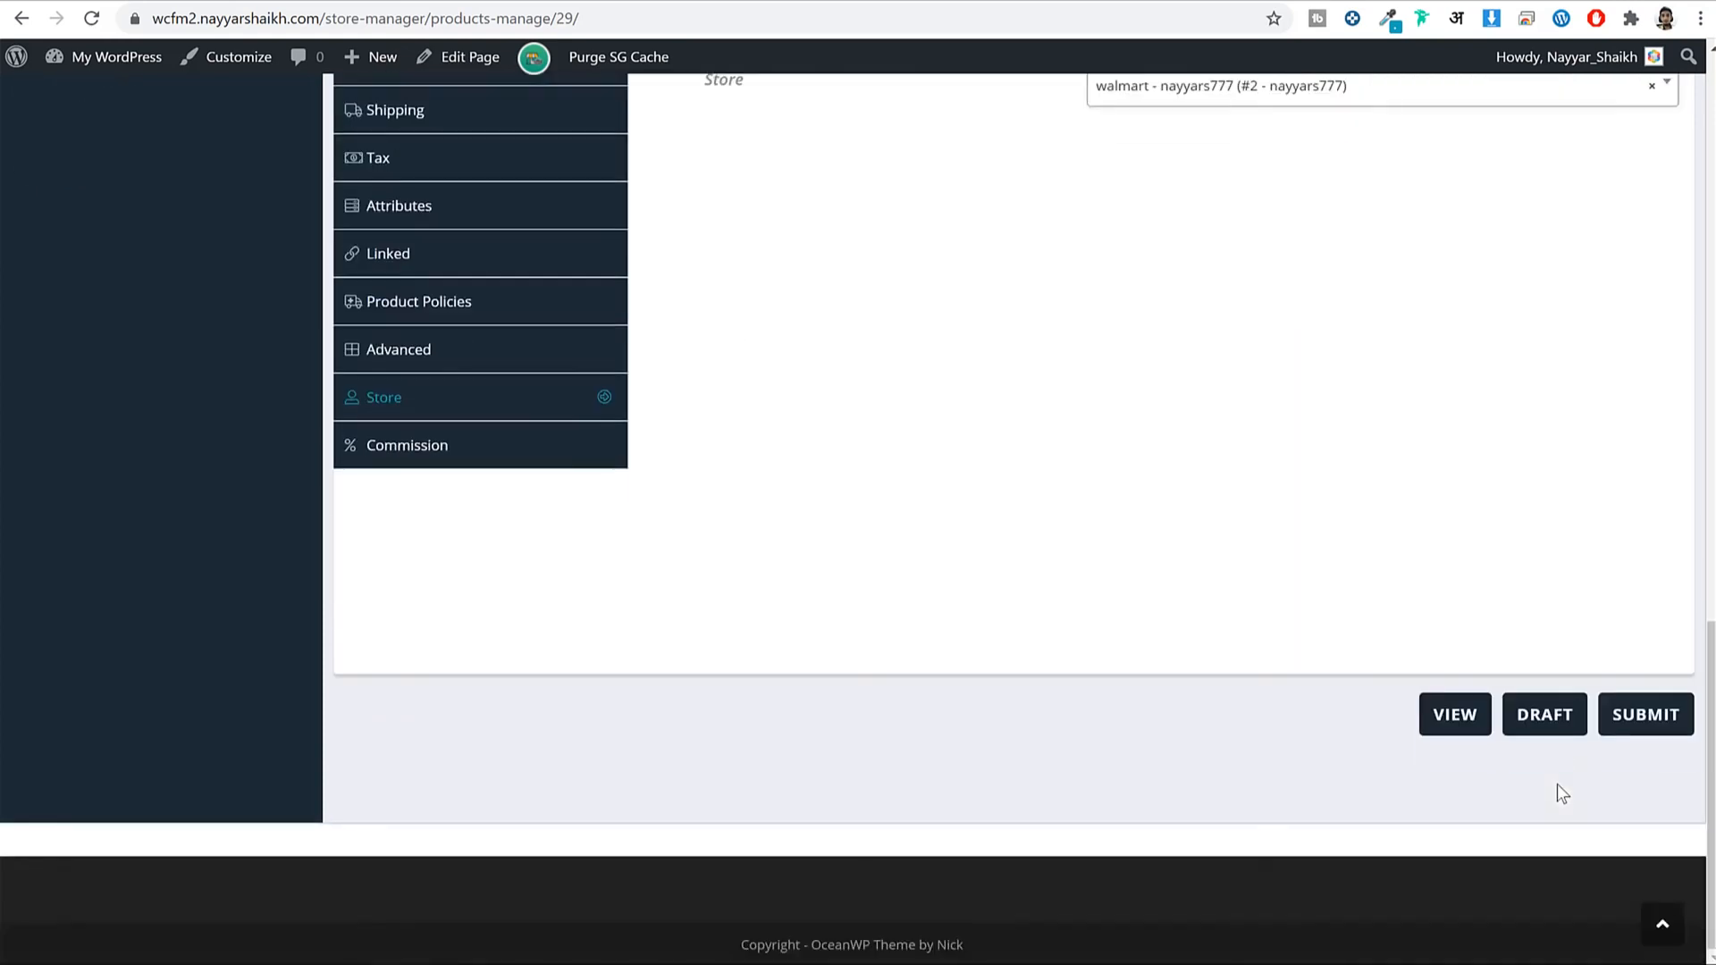
left_click(1647, 716)
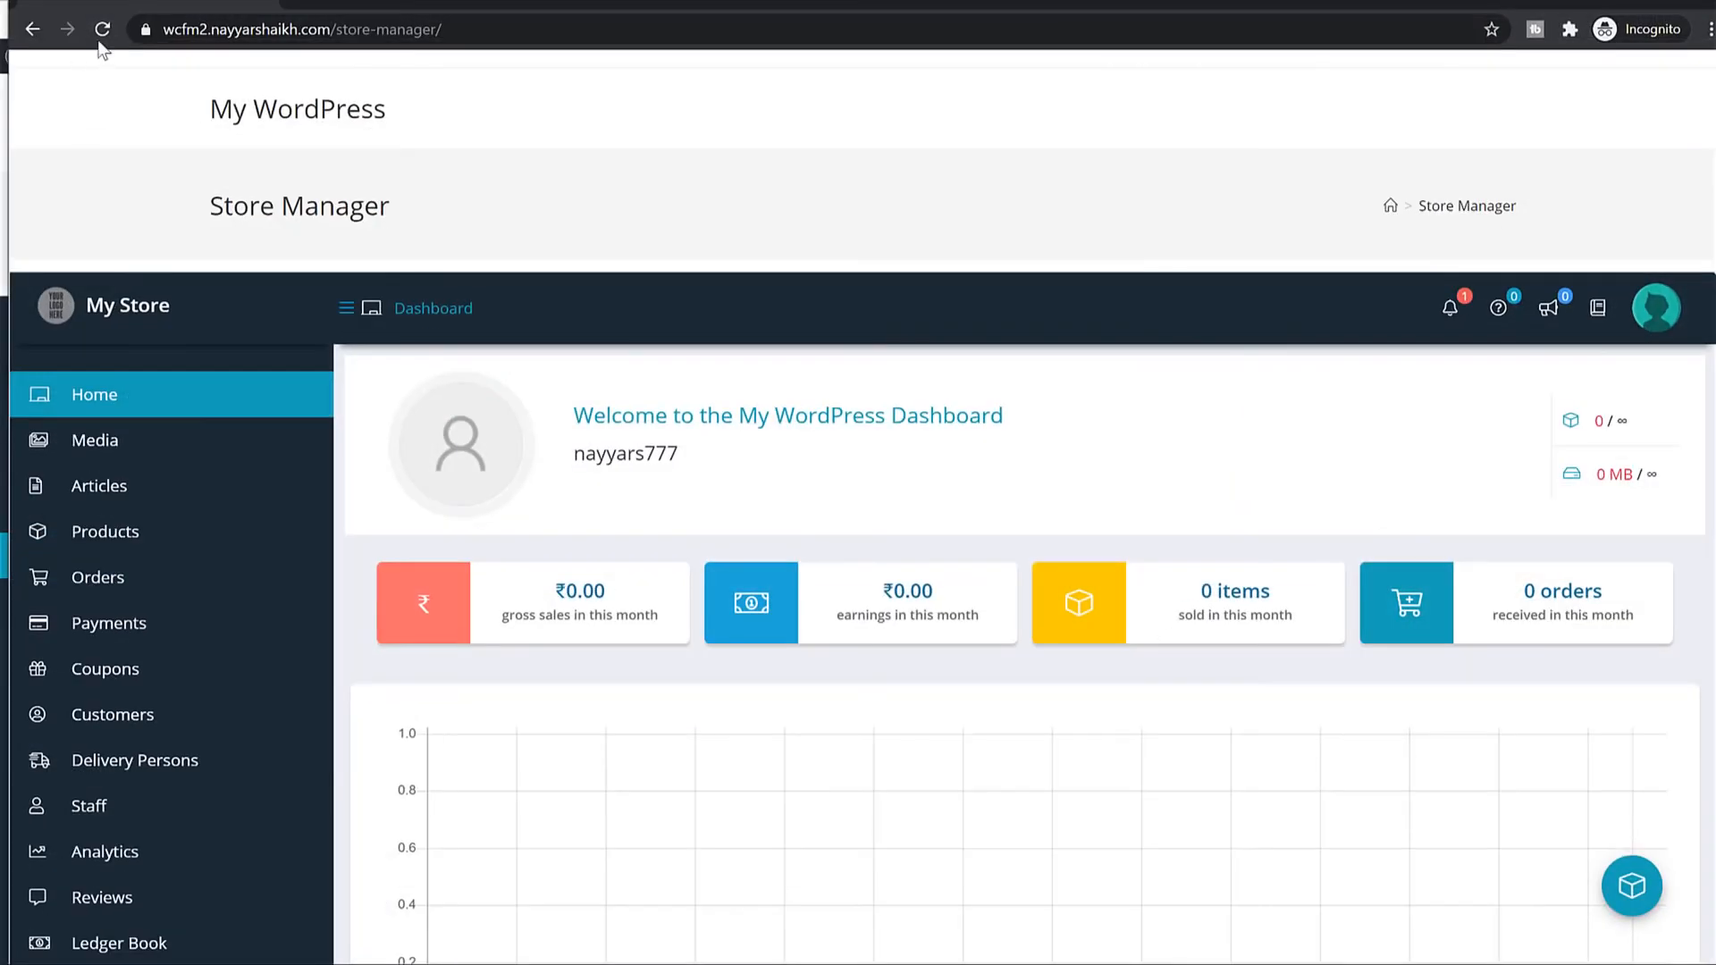
Refresh the vendor dashboard and open the Products list showing Black Short Sleeve.
left_click(103, 29)
left_click(167, 535)
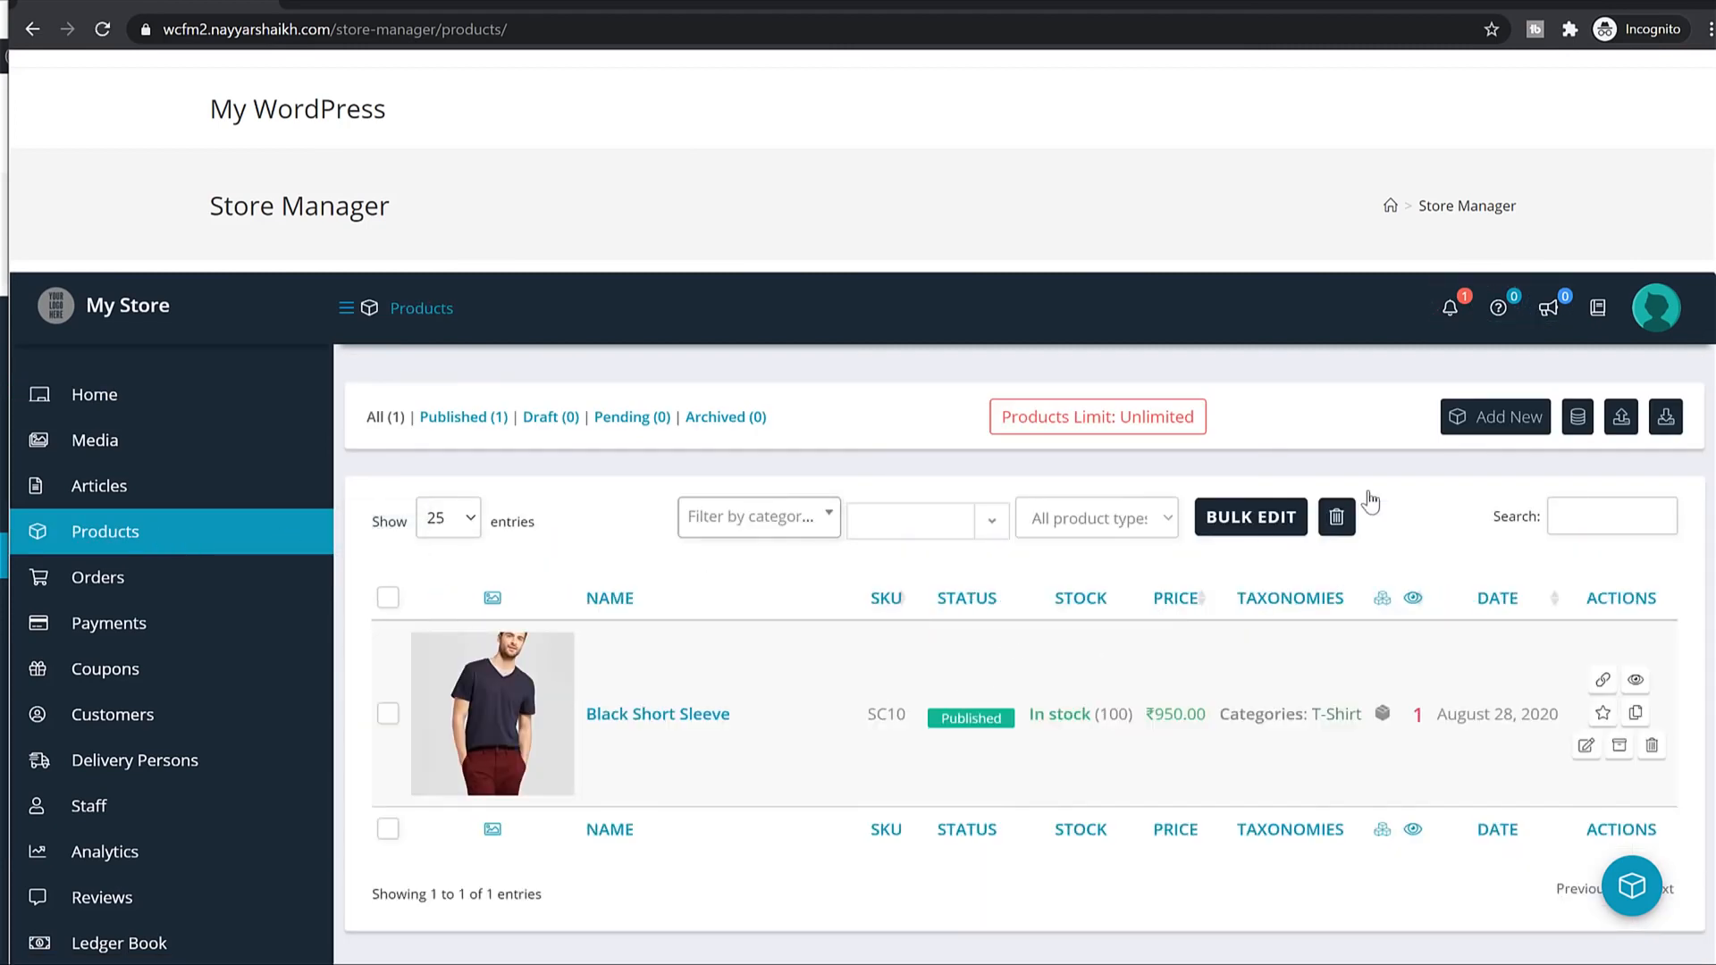
left_click(1527, 429)
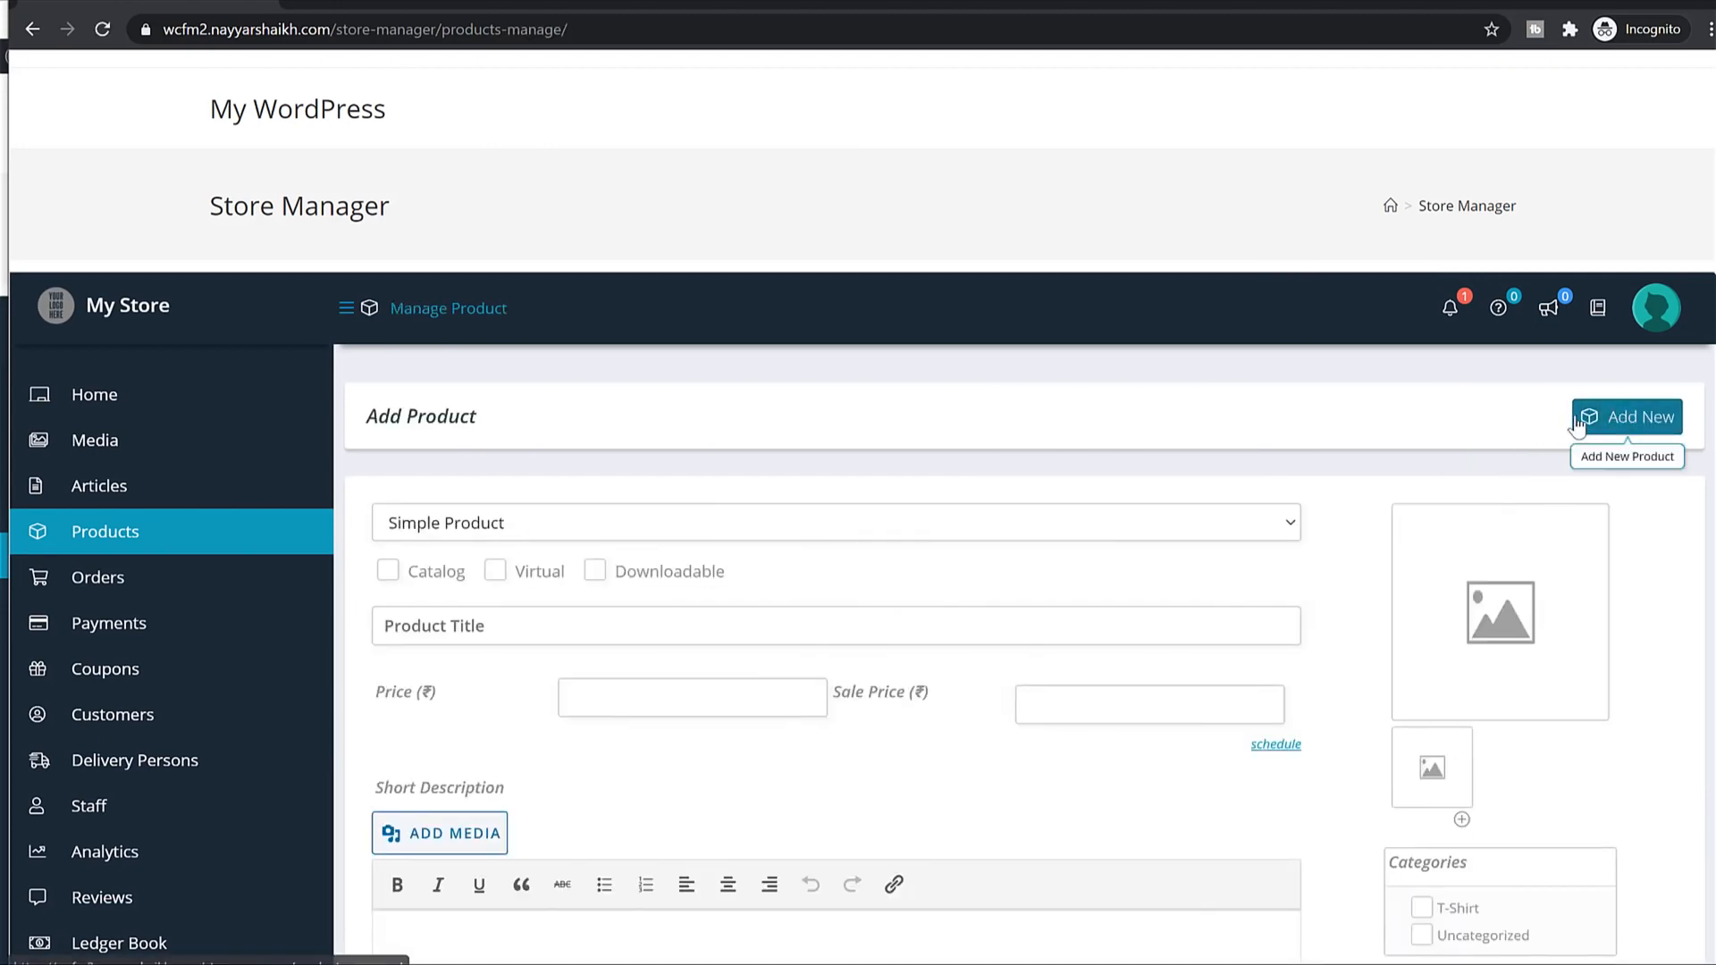
Return to the vendor Products list, start a fresh product, and choose Variable Product.
scroll(1070, 602, "down", 5)
scroll(726, 560, "down", 8)
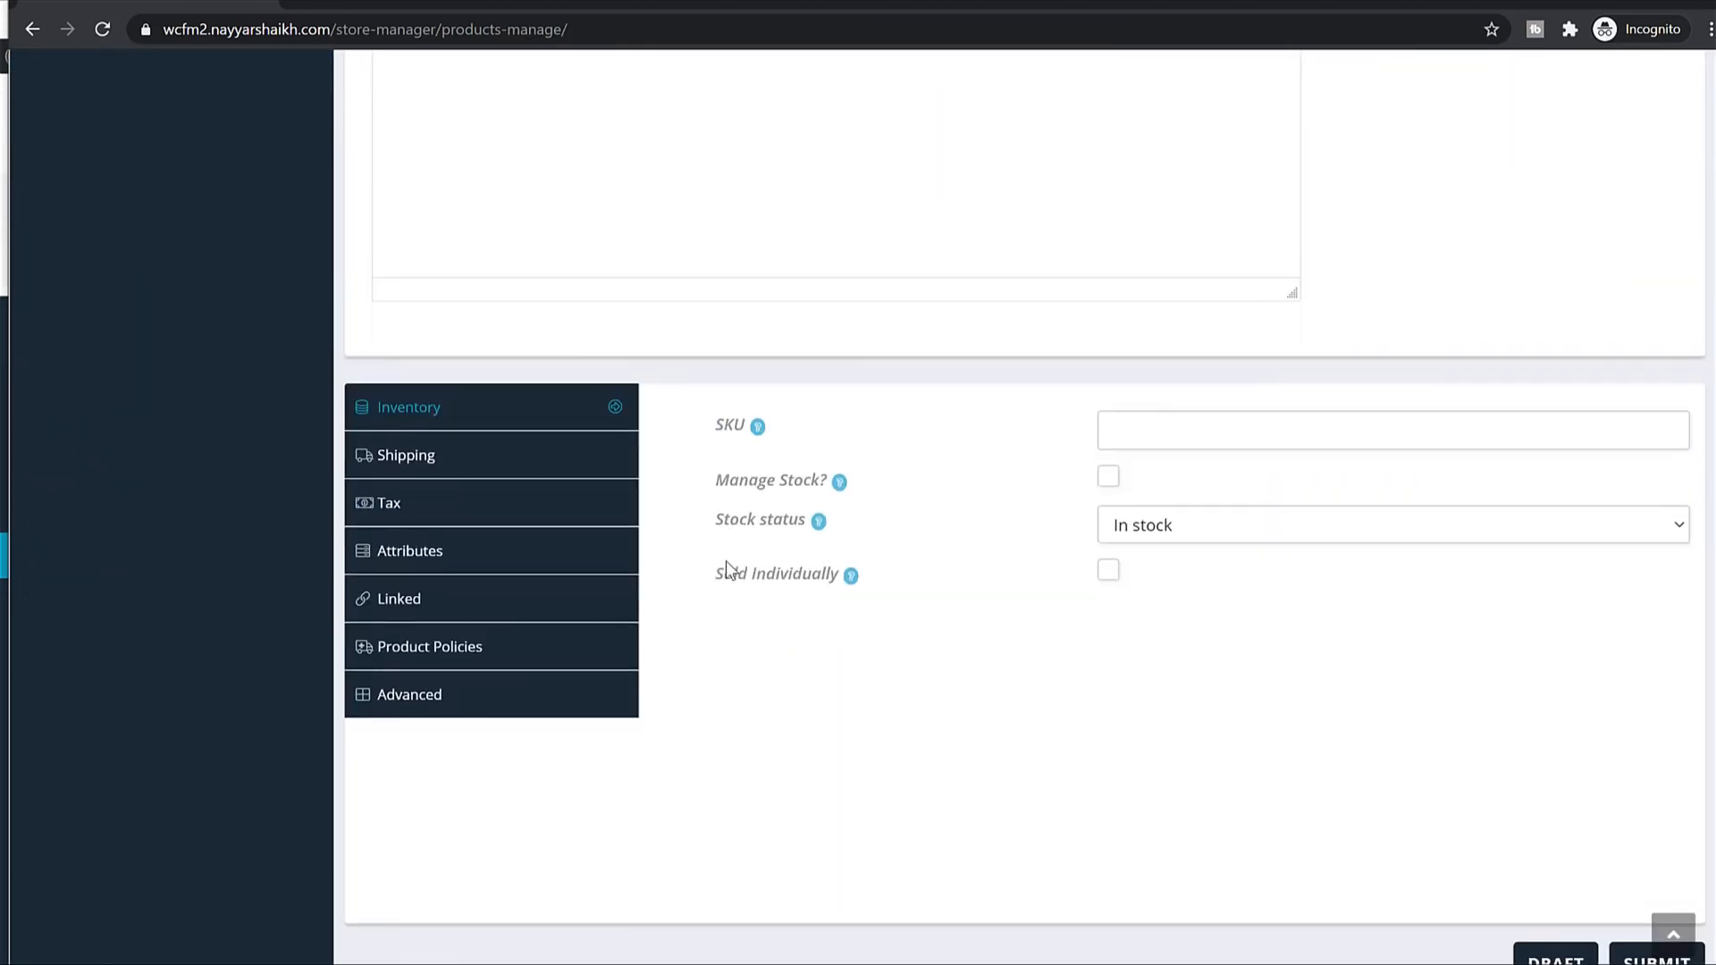
scroll(464, 499, "up", 13)
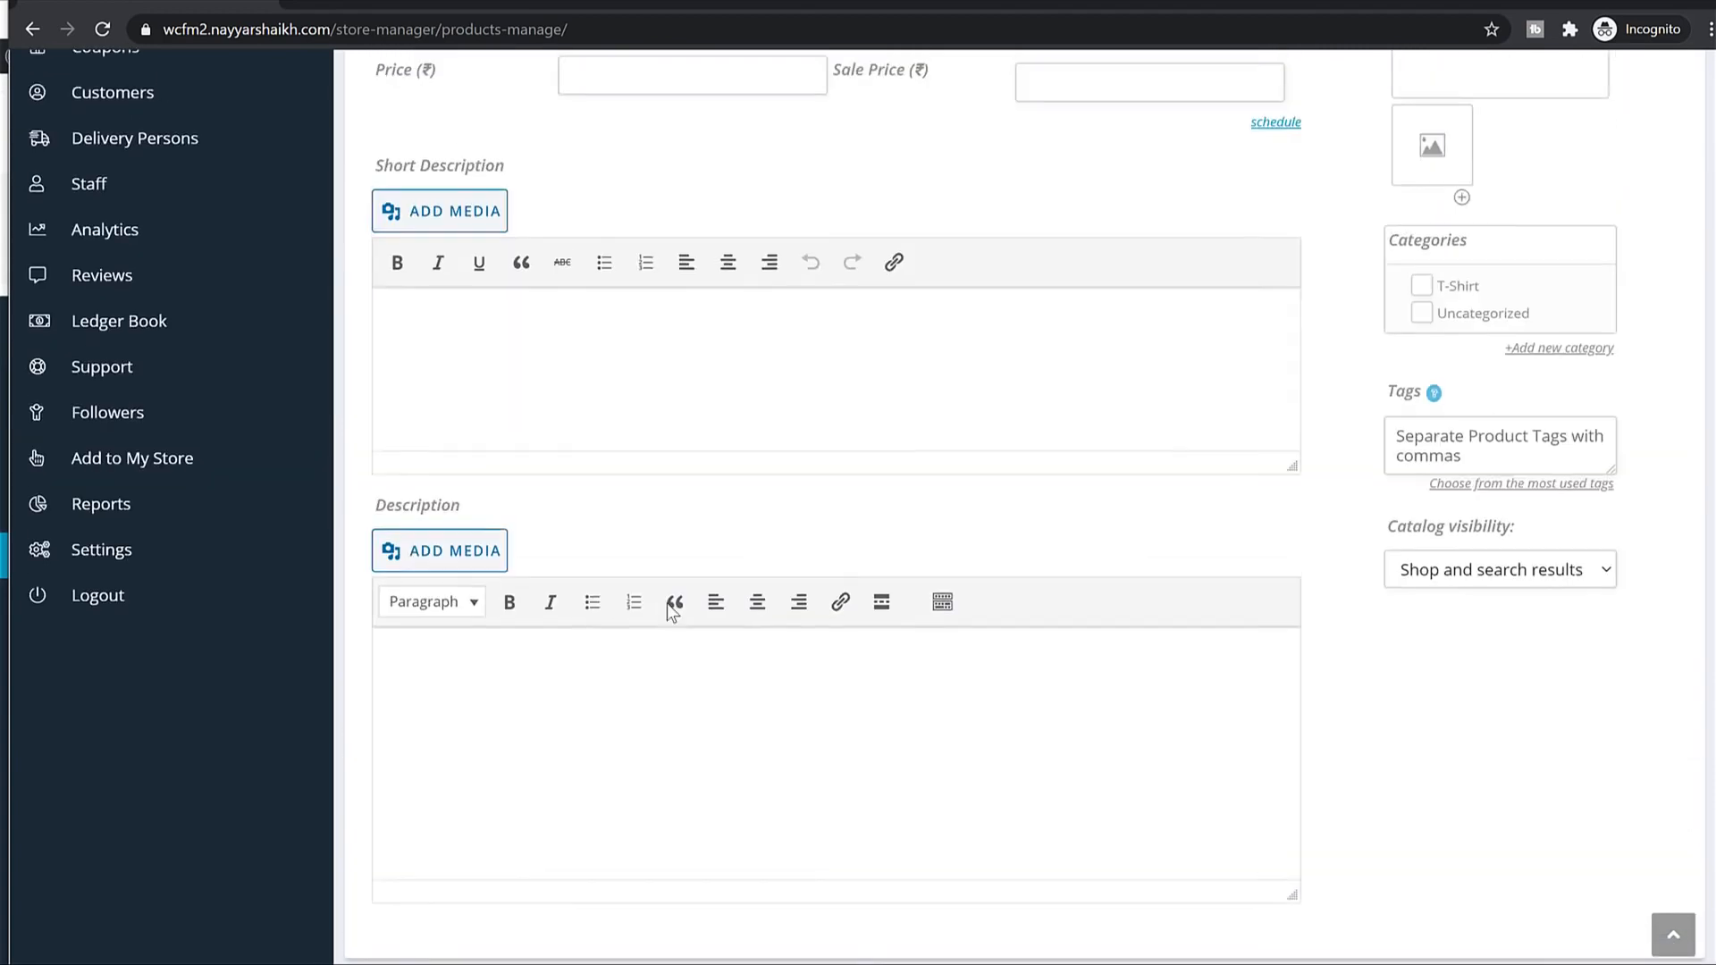
left_click(154, 541)
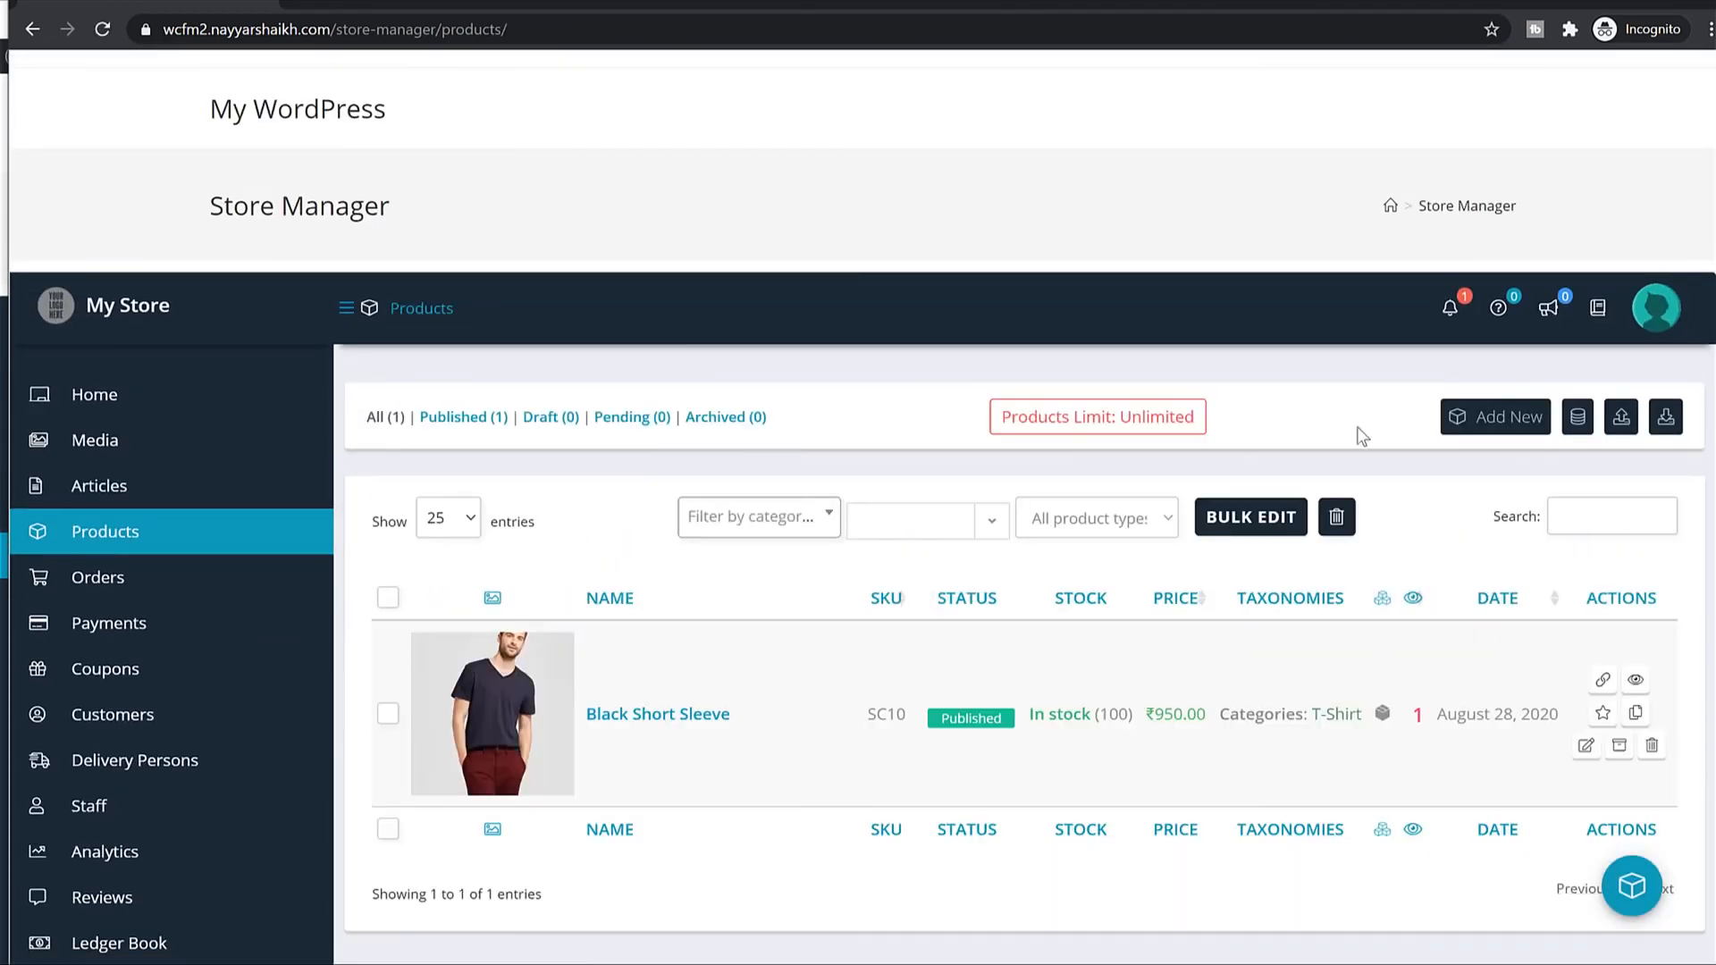
left_click(1510, 430)
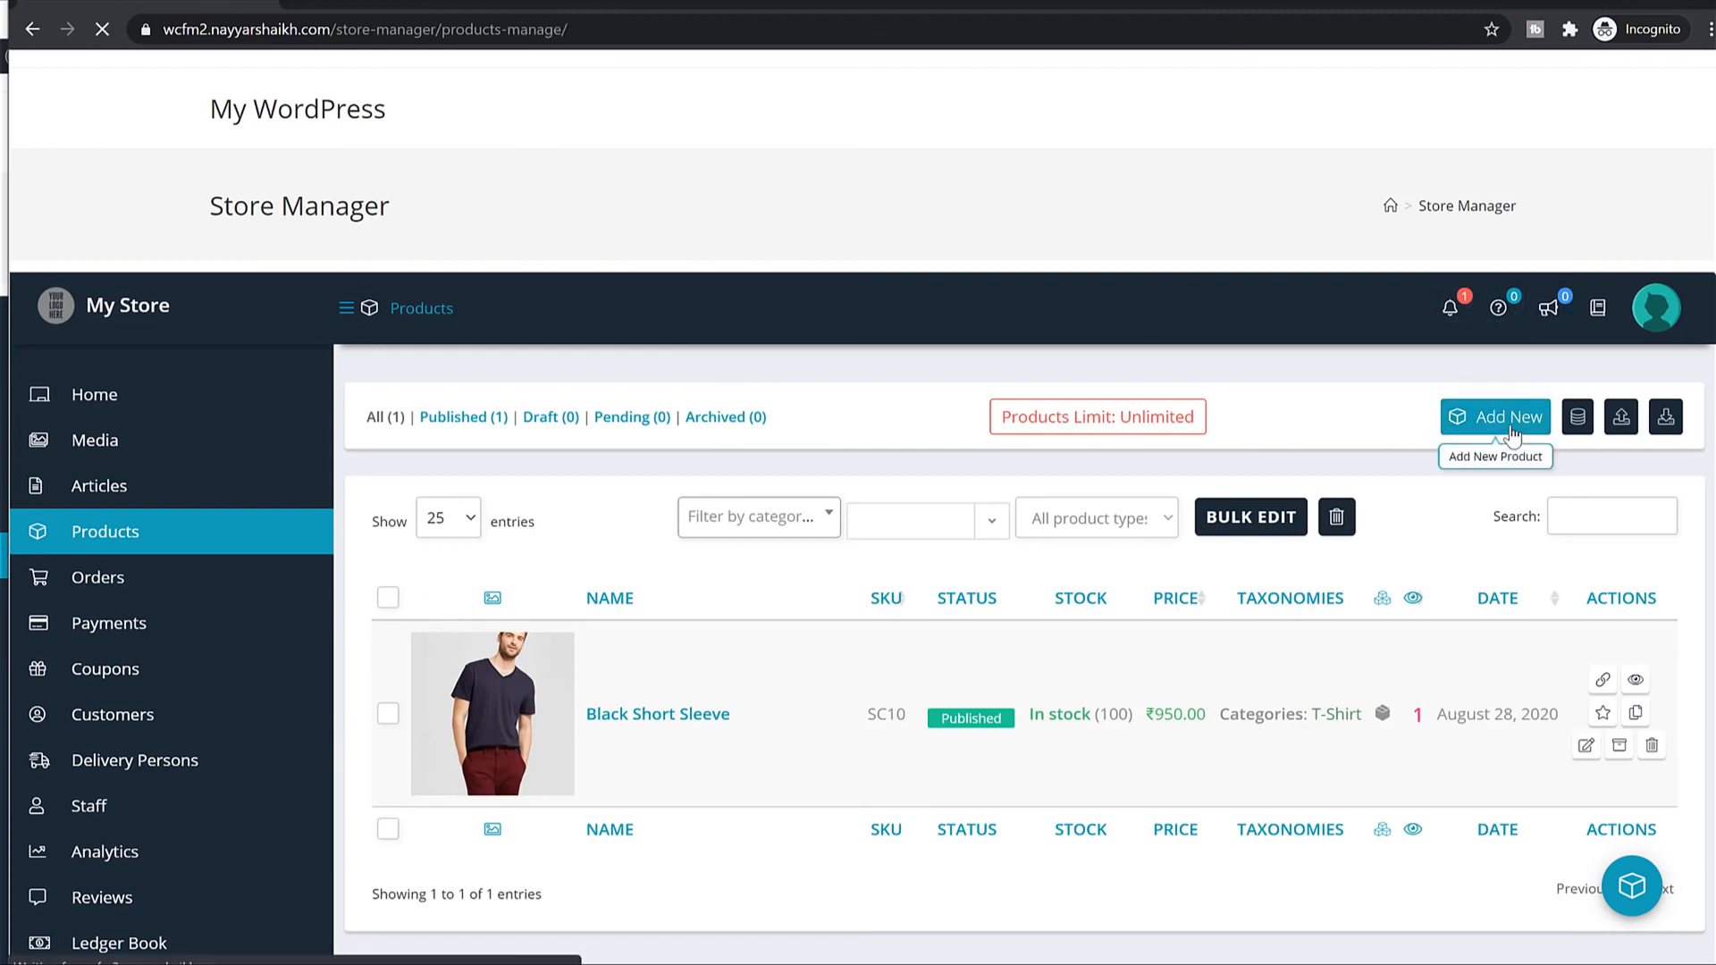
left_click(501, 528)
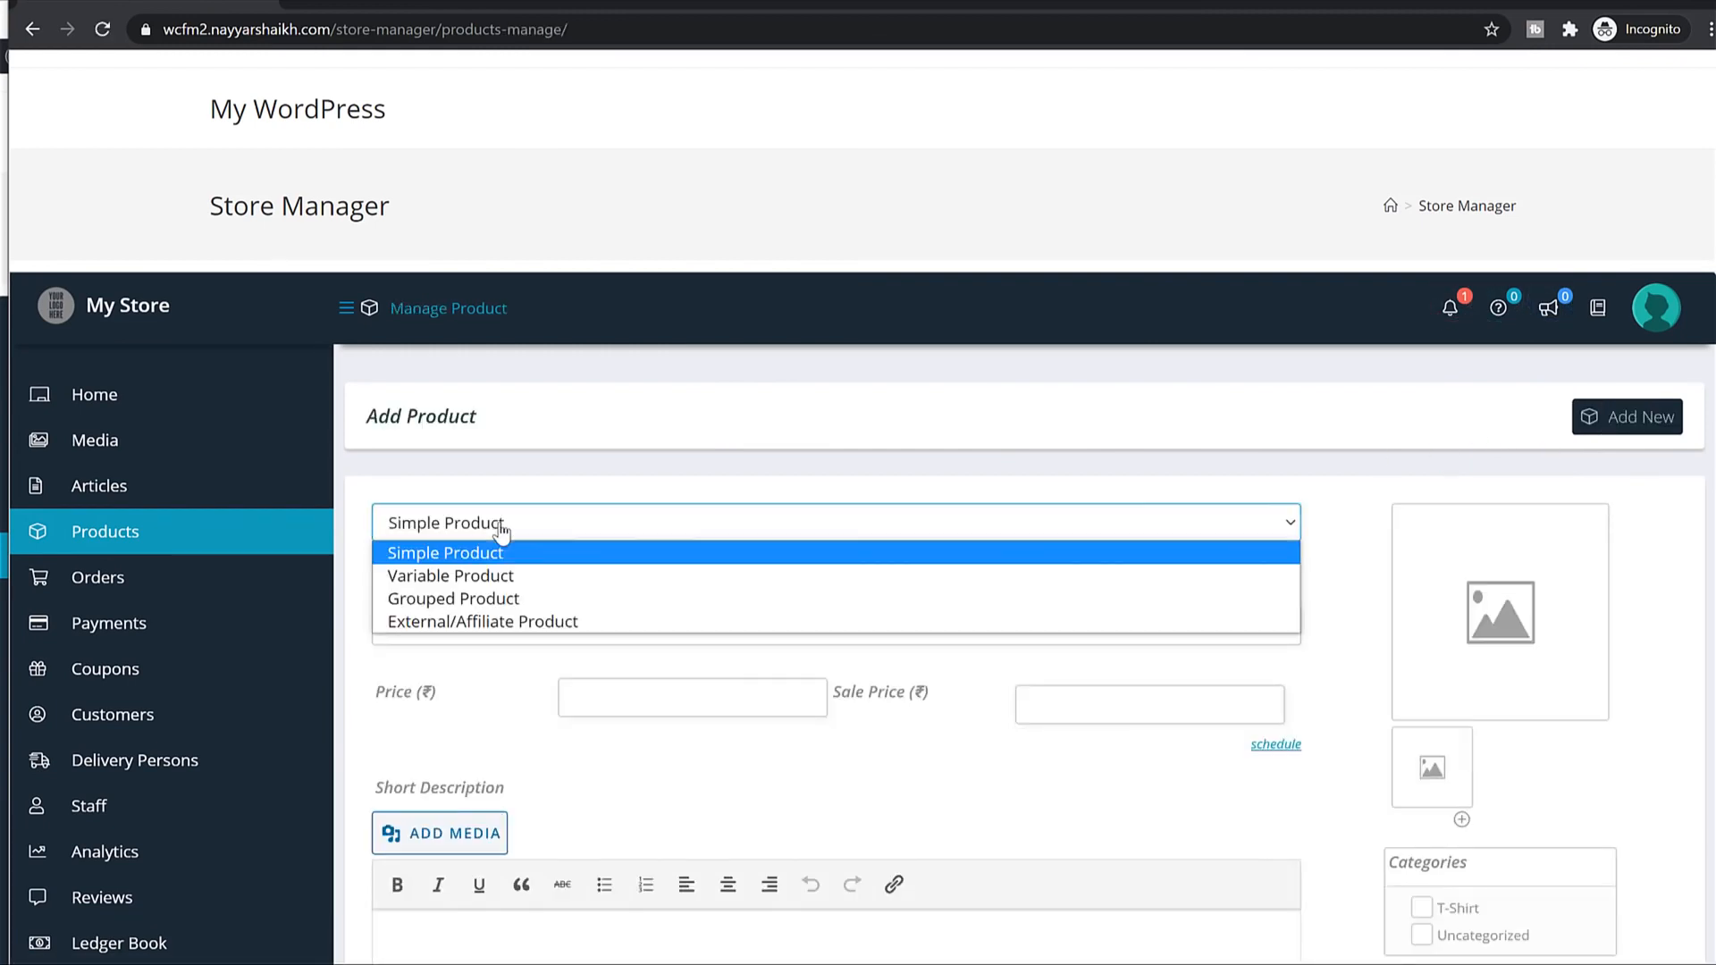
left_click(507, 577)
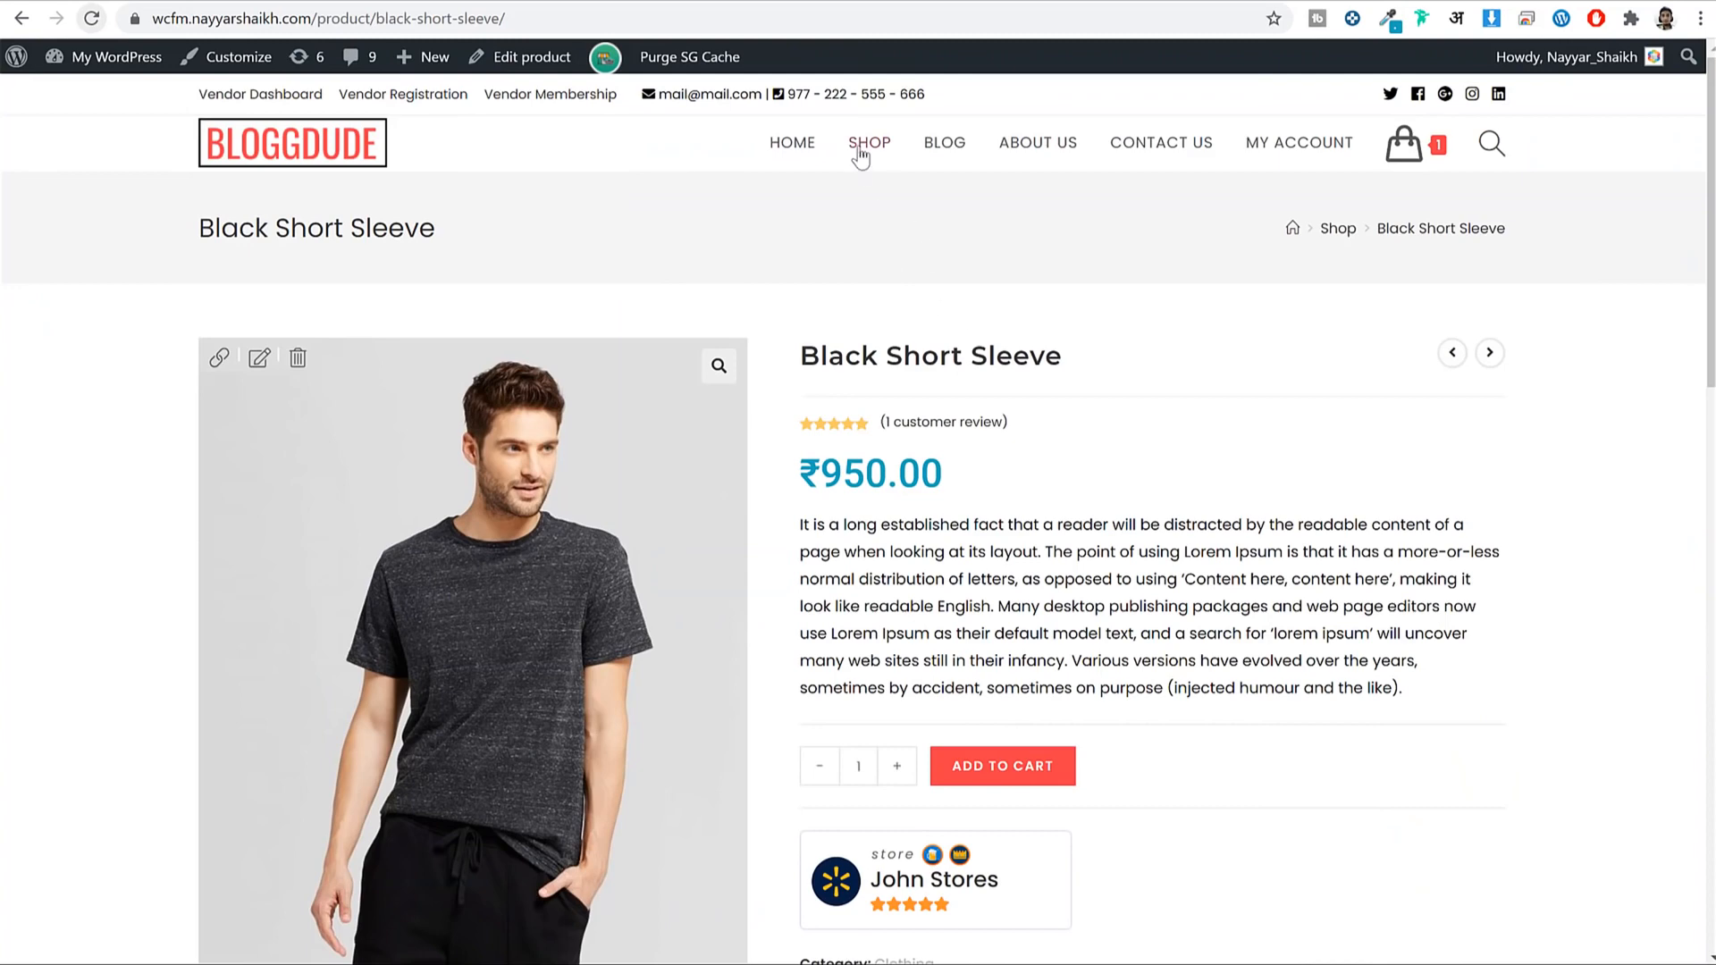
Browse the storefront shop page and open the Red T-Shirt product page.
left_click(860, 154)
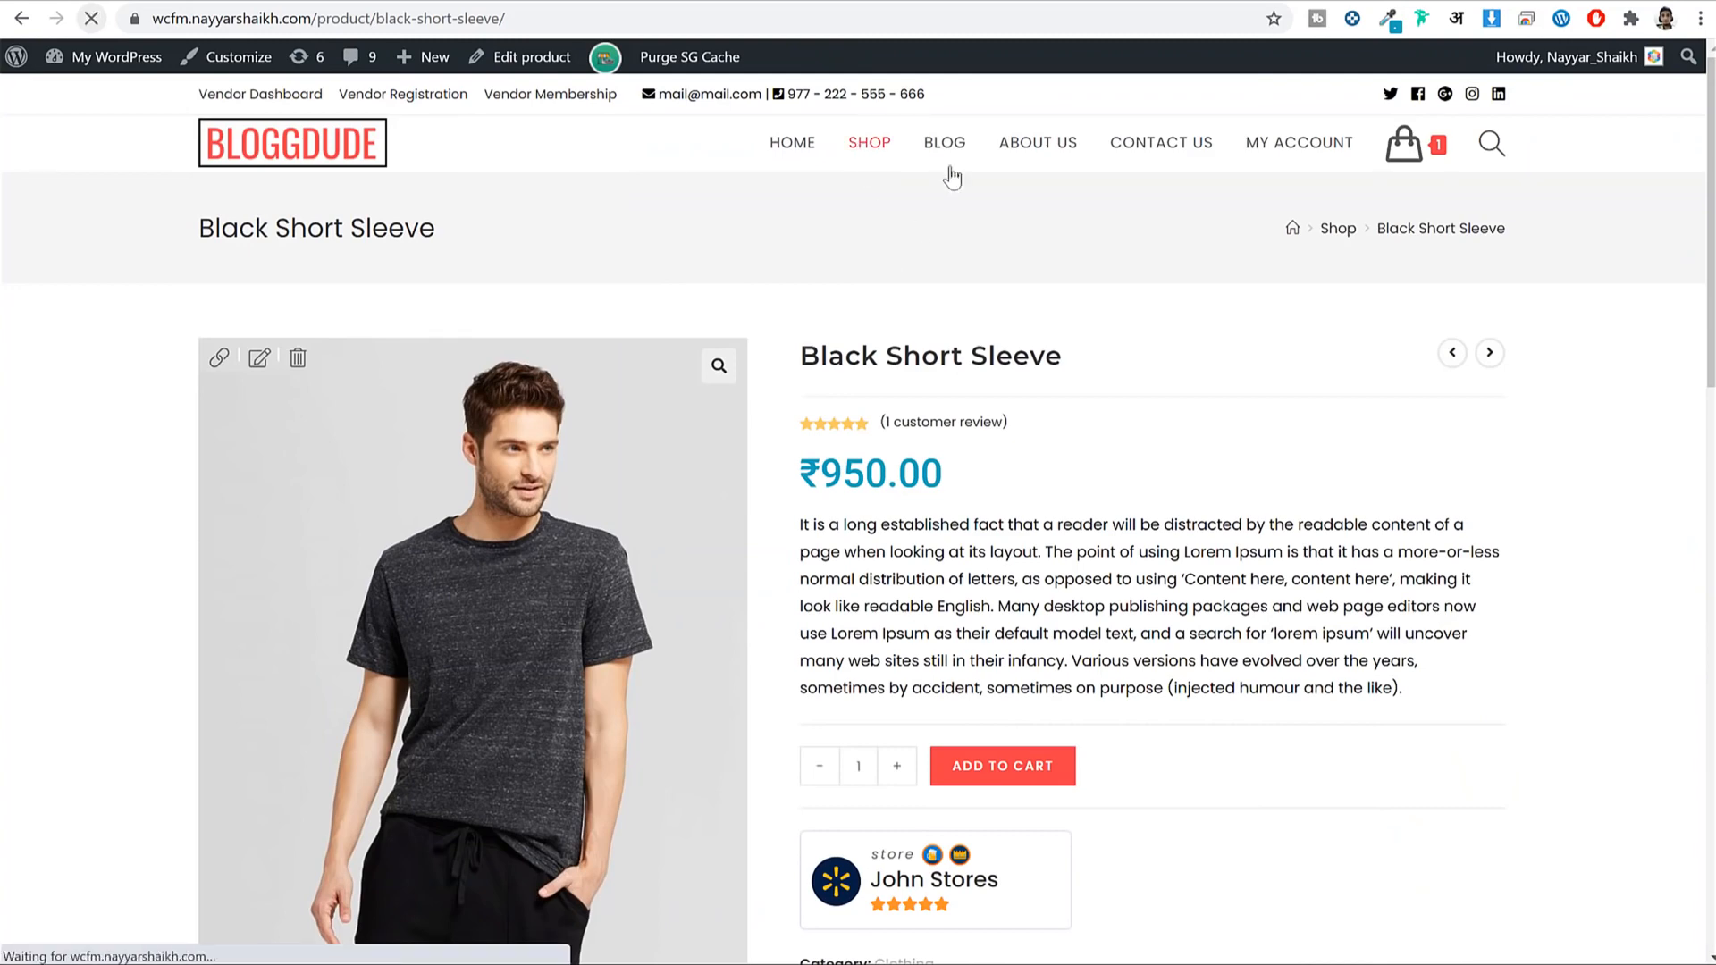
scroll(1609, 384, "down", 3)
scroll(1628, 395, "down", 12)
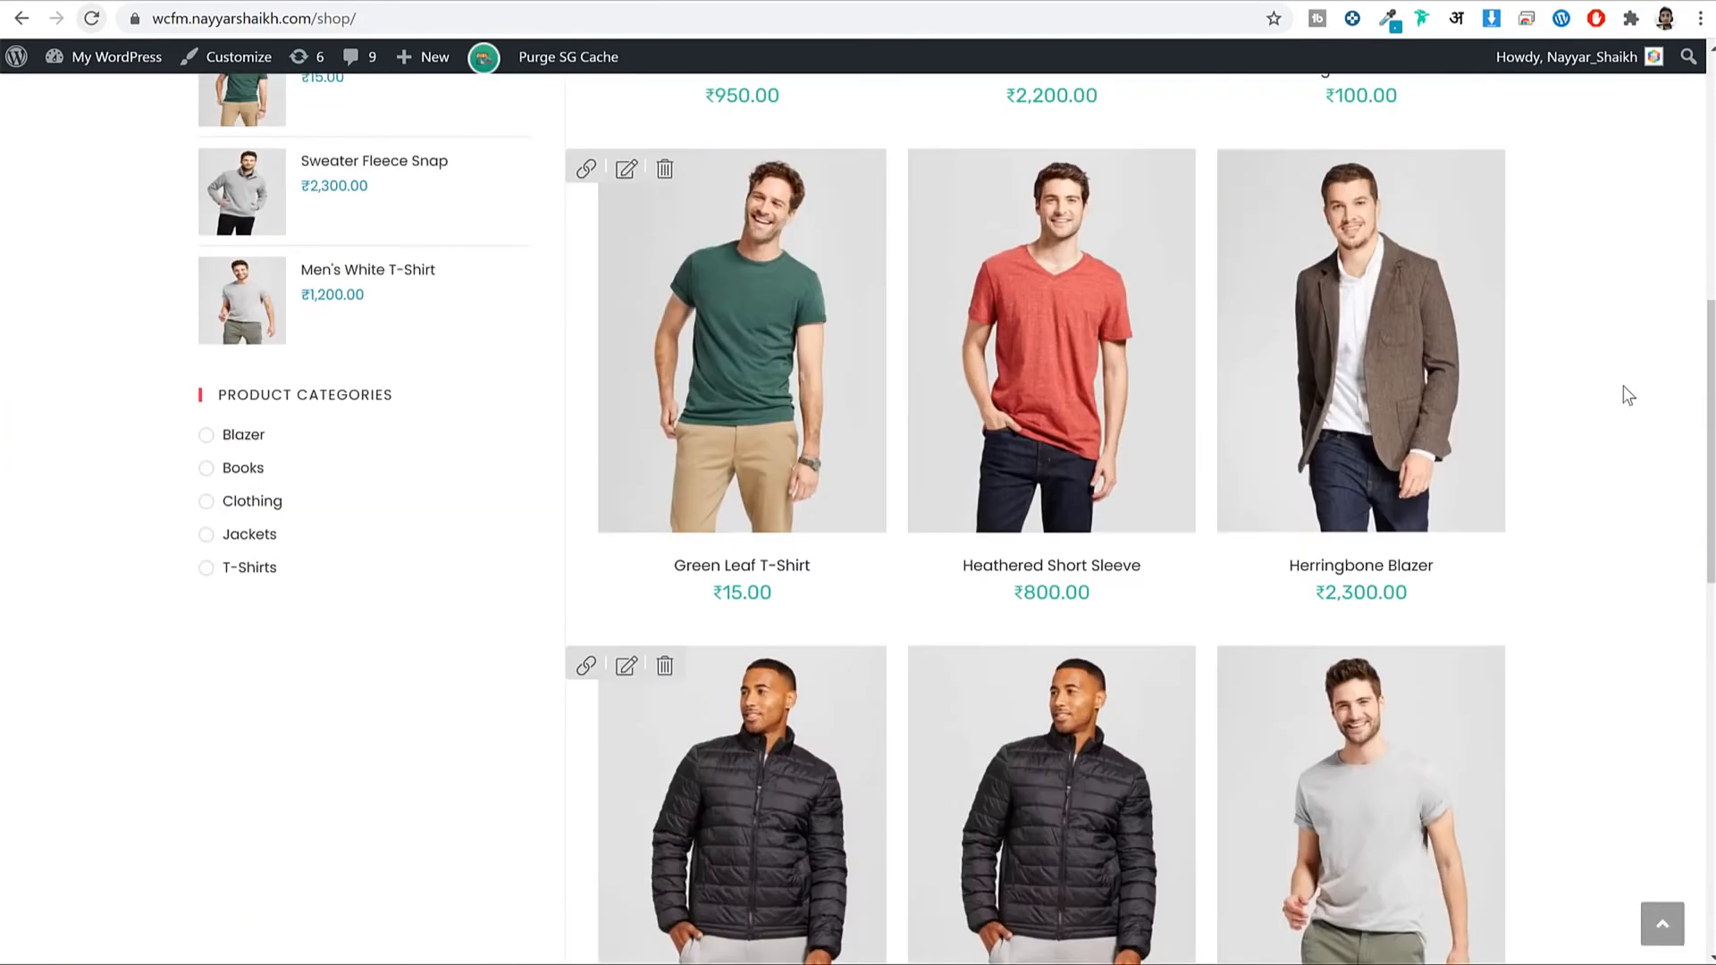
scroll(860, 410, "down", 3)
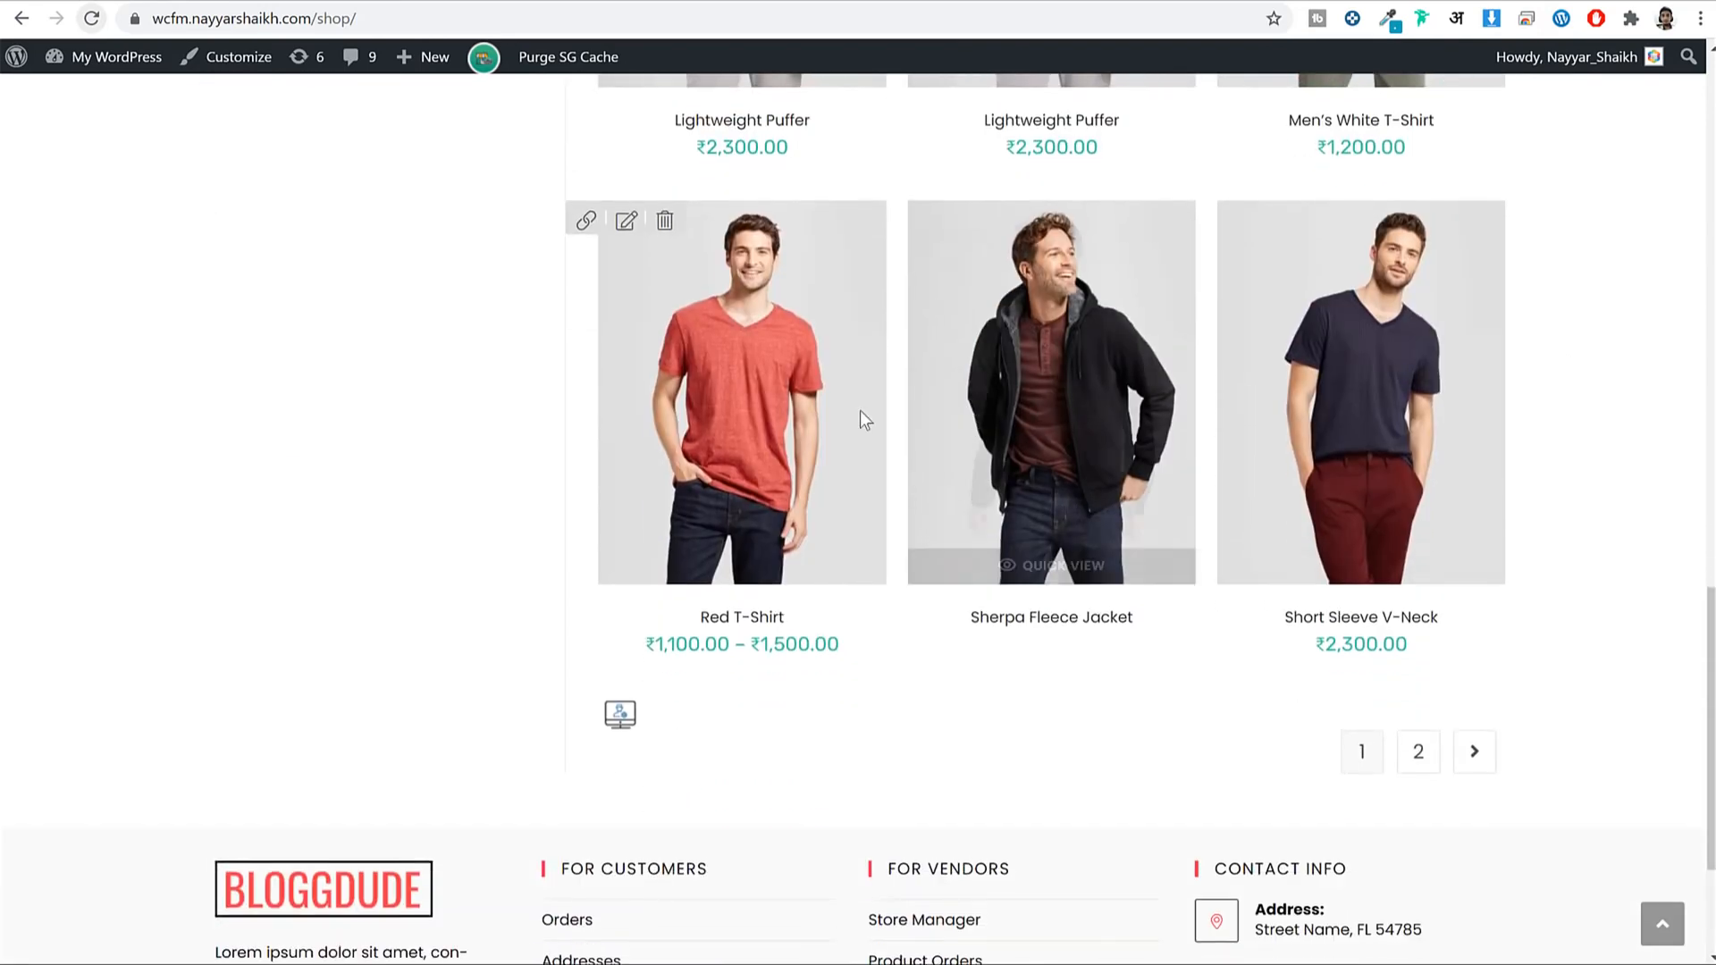
left_click(787, 407)
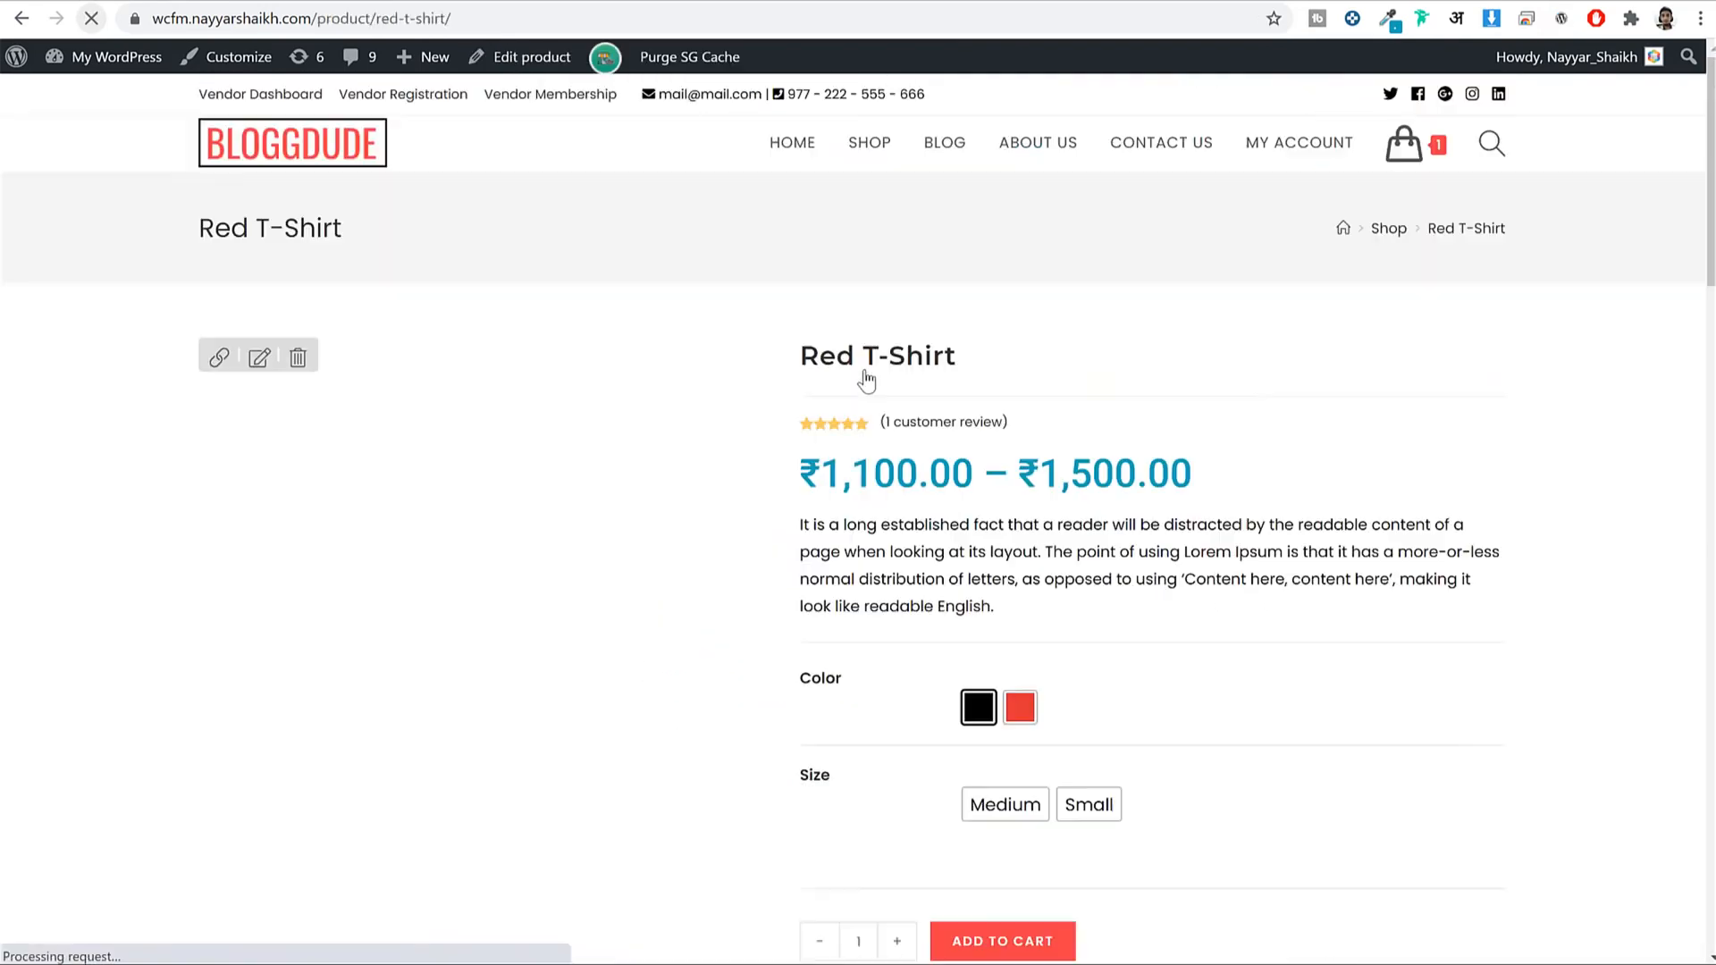
scroll(1396, 427, "down", 2)
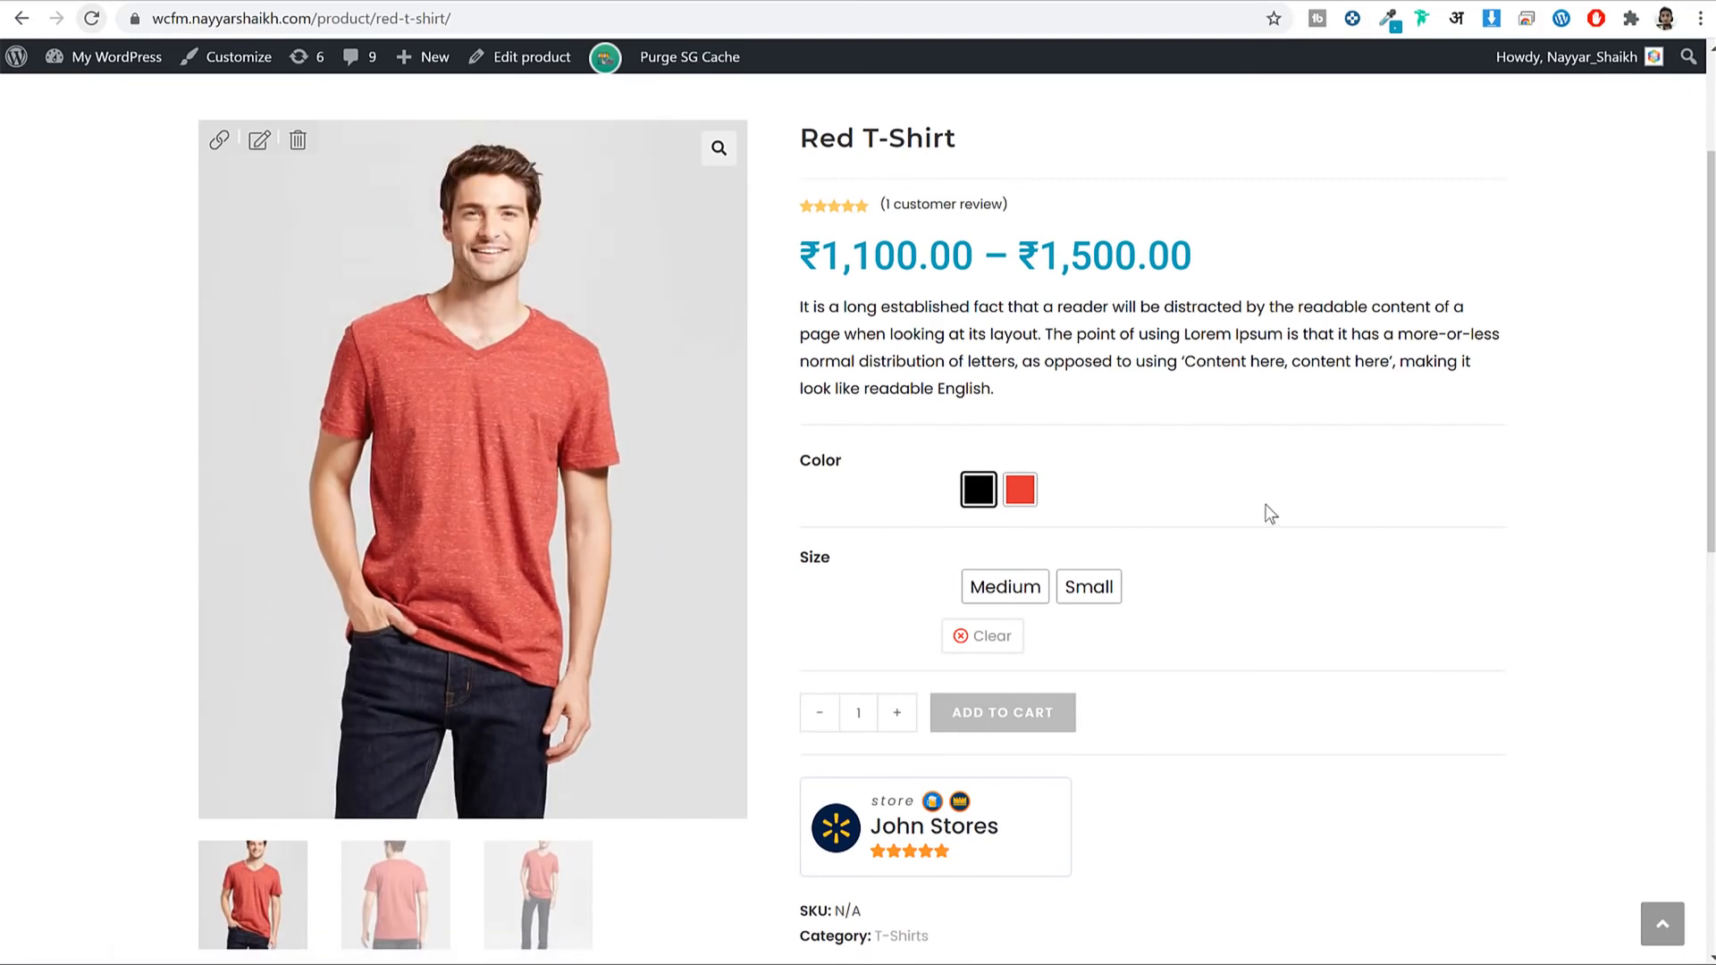
scroll(1267, 509, "up", 3)
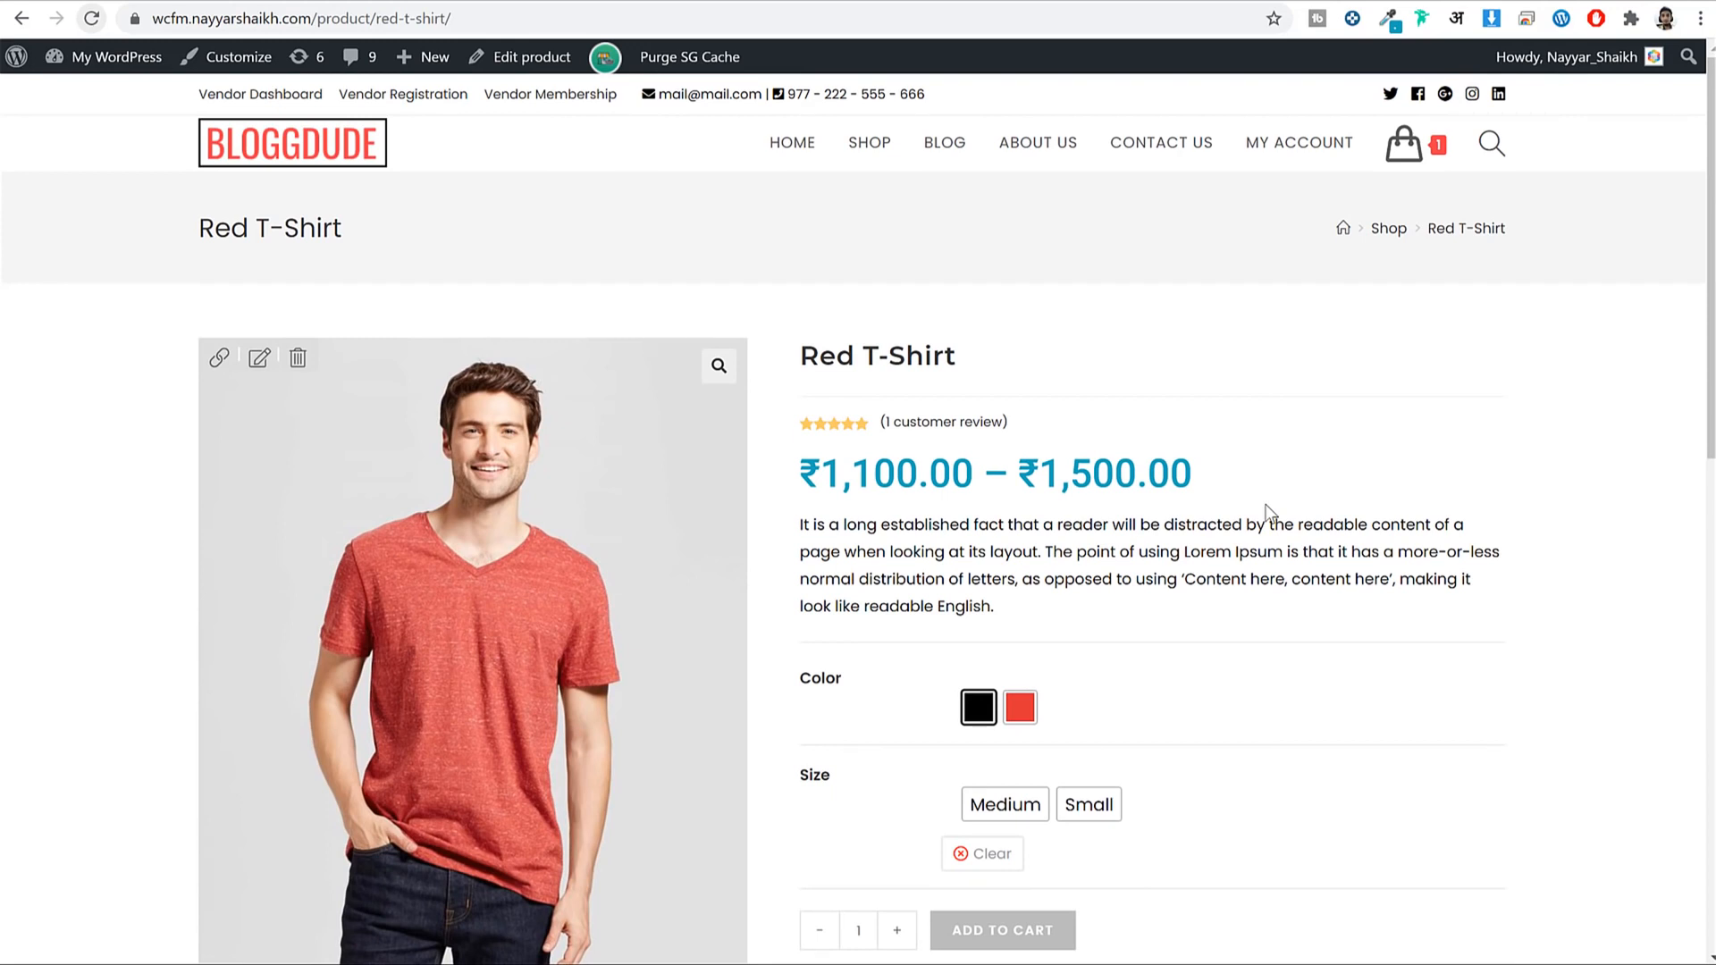
scroll(1267, 511, "down", 2)
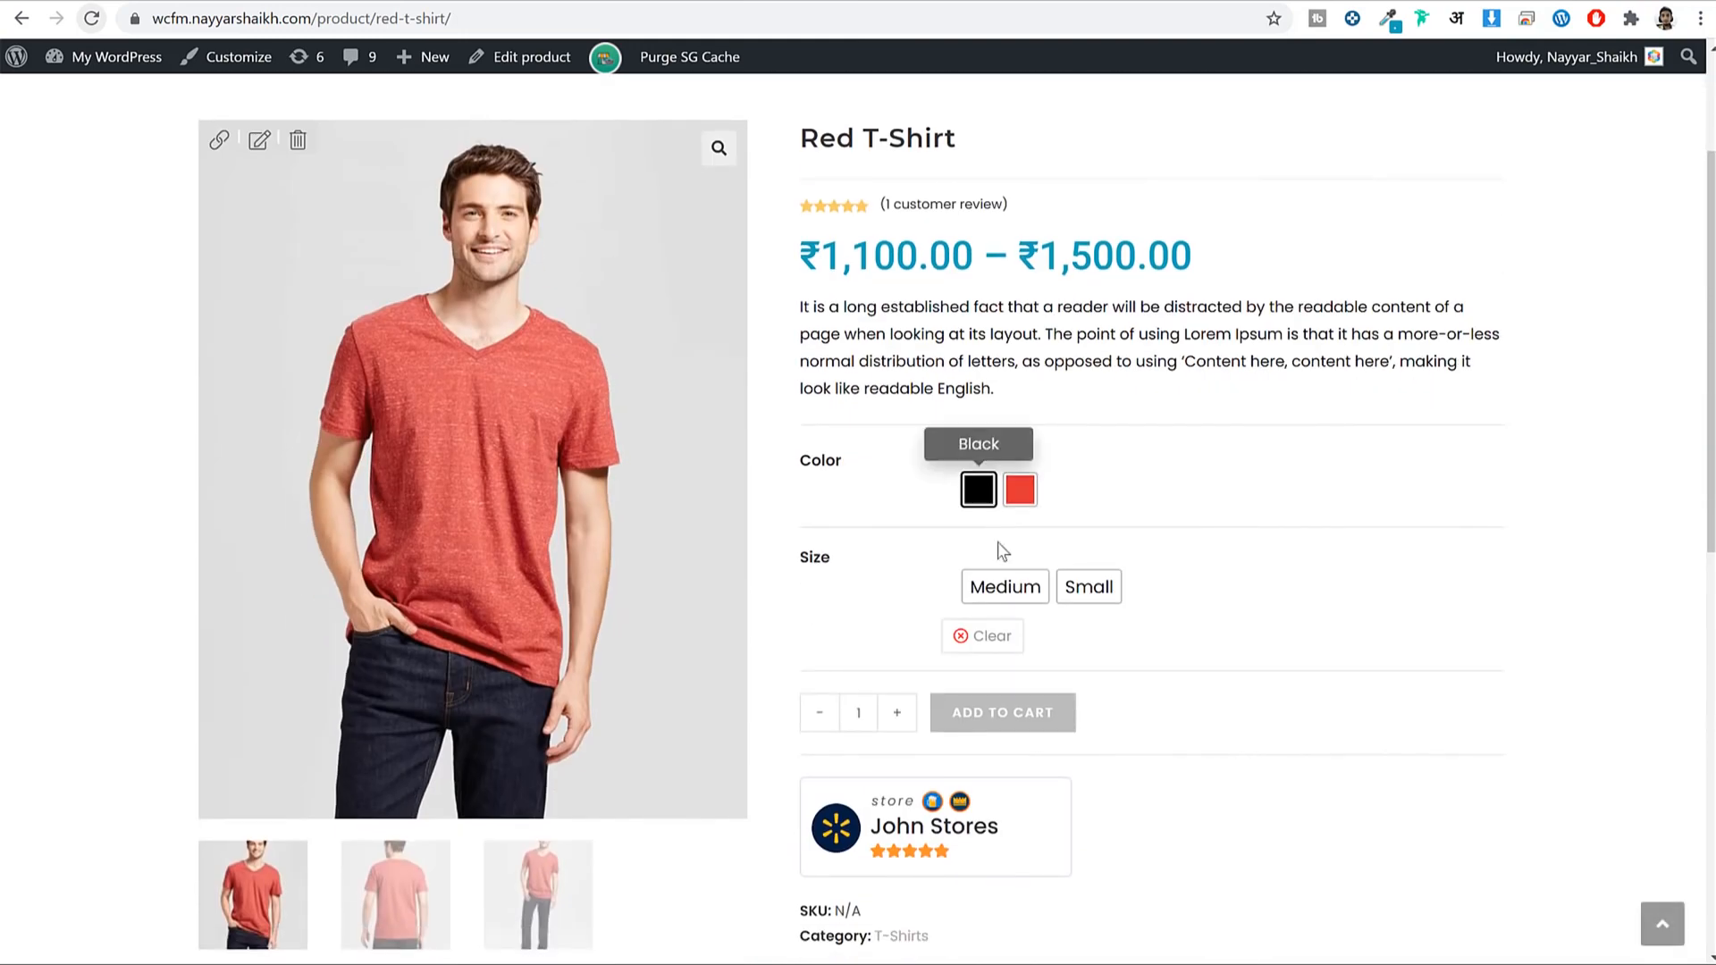
Compare the red Medium and Small variation prices, then select black Medium (₹1,200.00).
left_click(1010, 594)
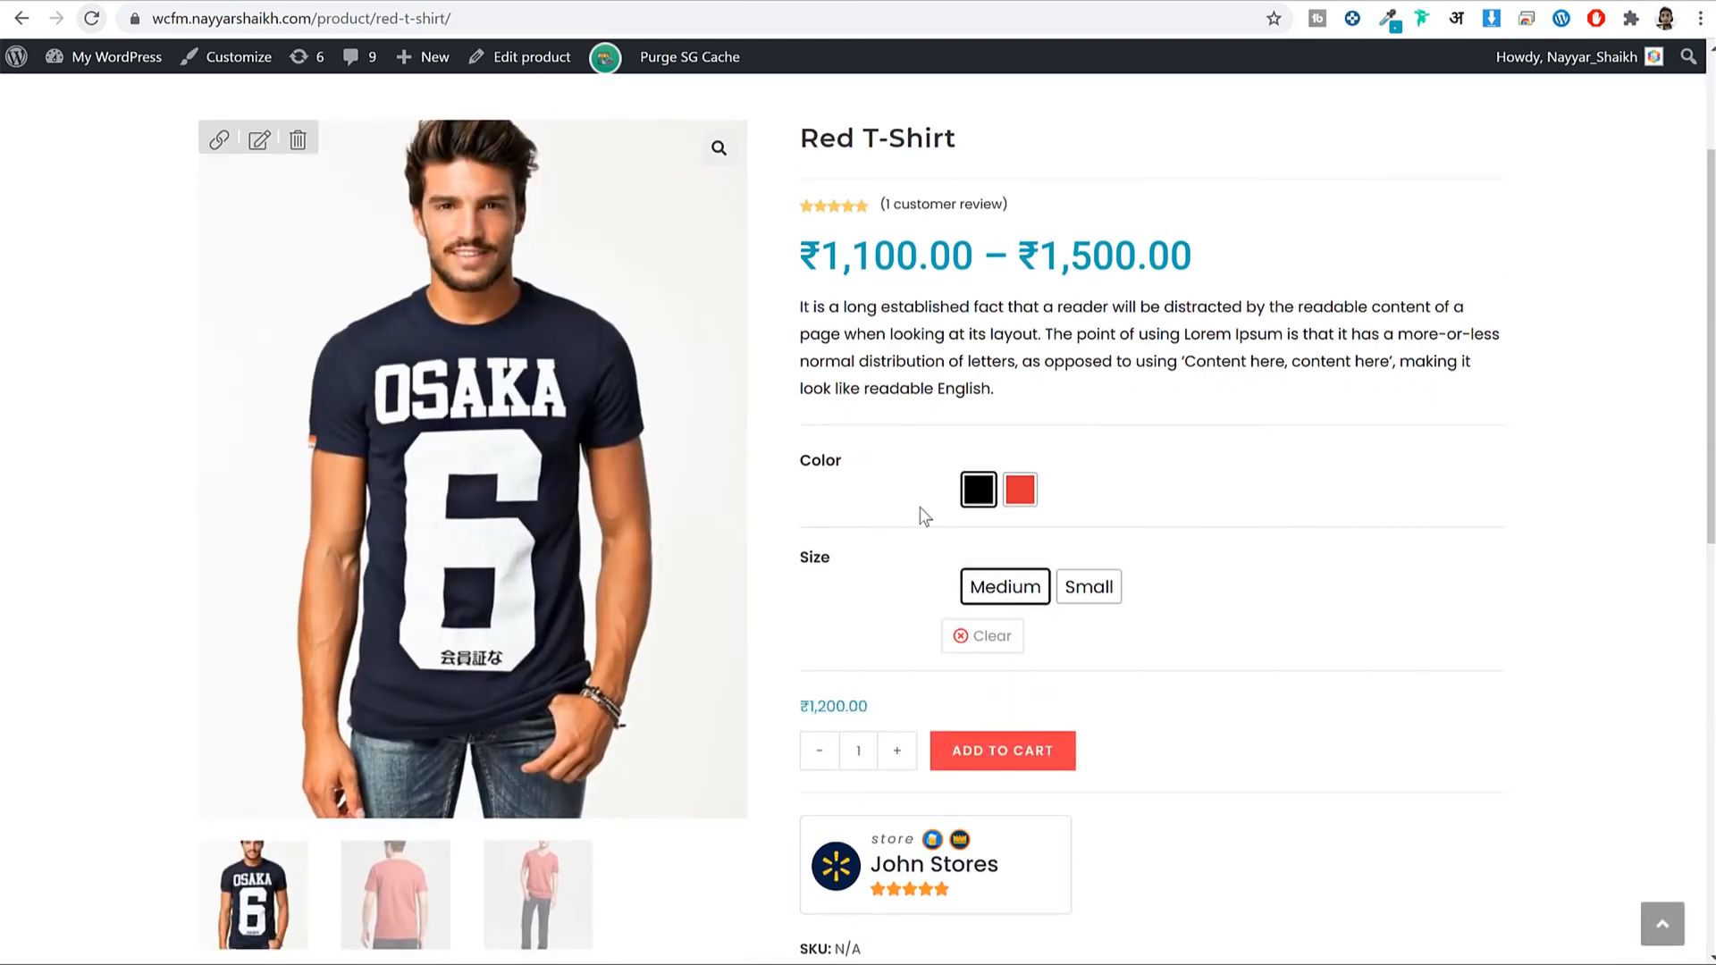
left_click(1032, 499)
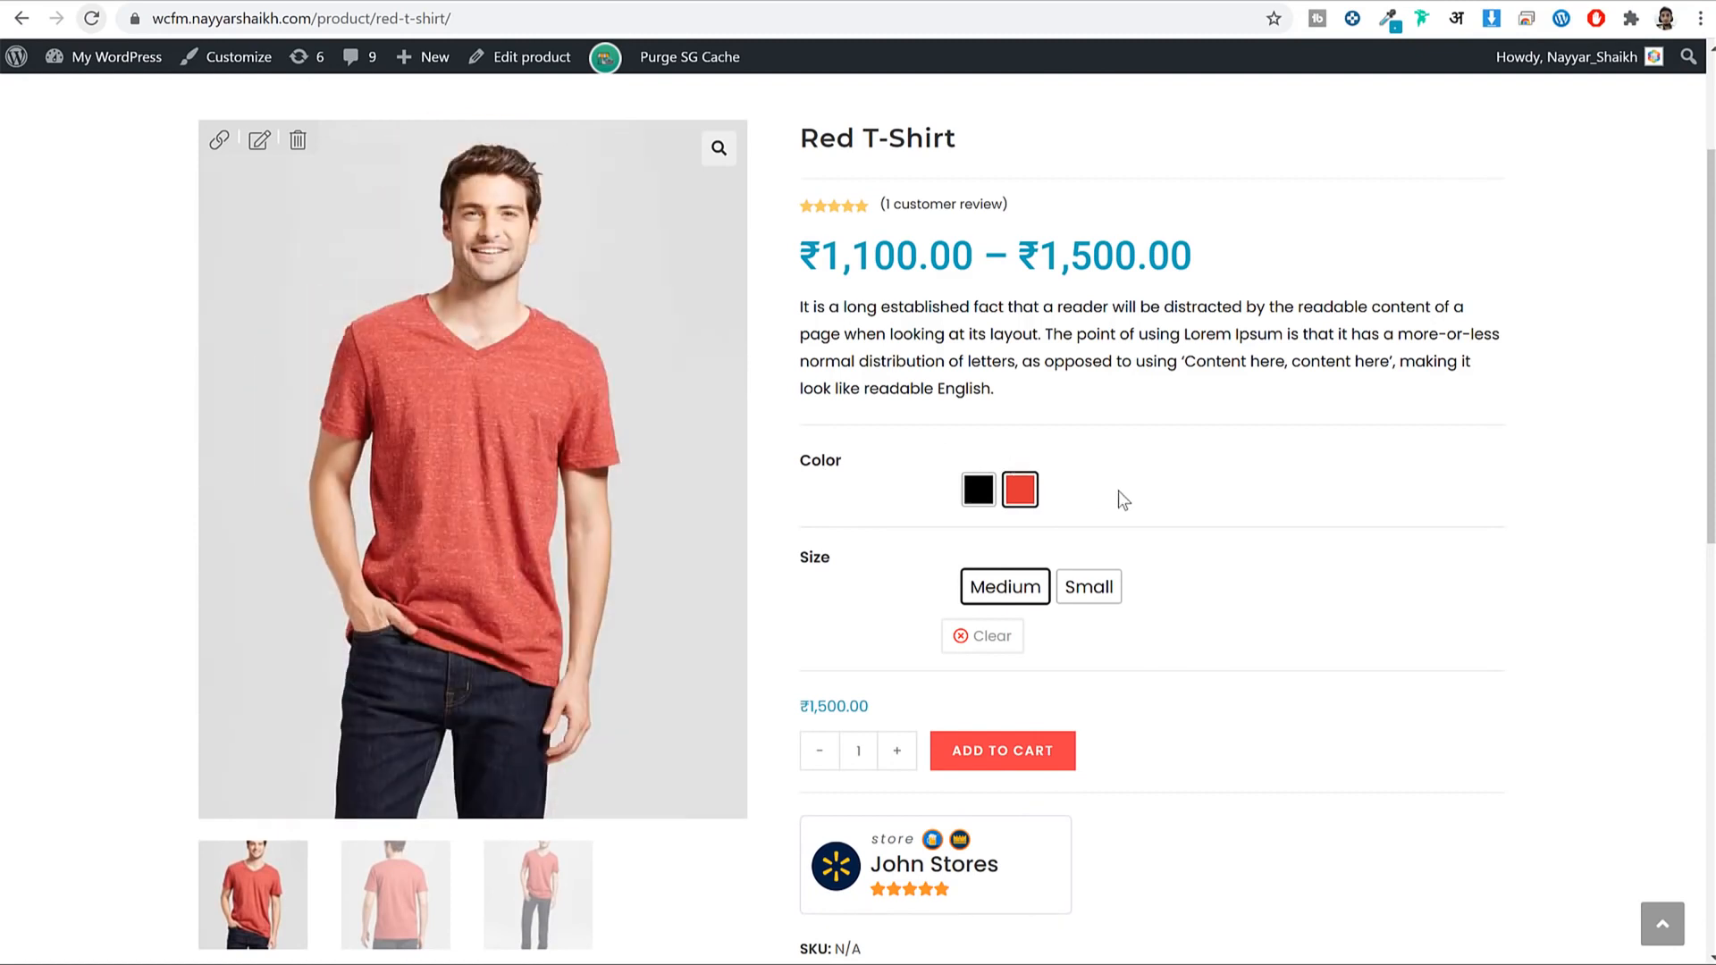
left_click(1086, 584)
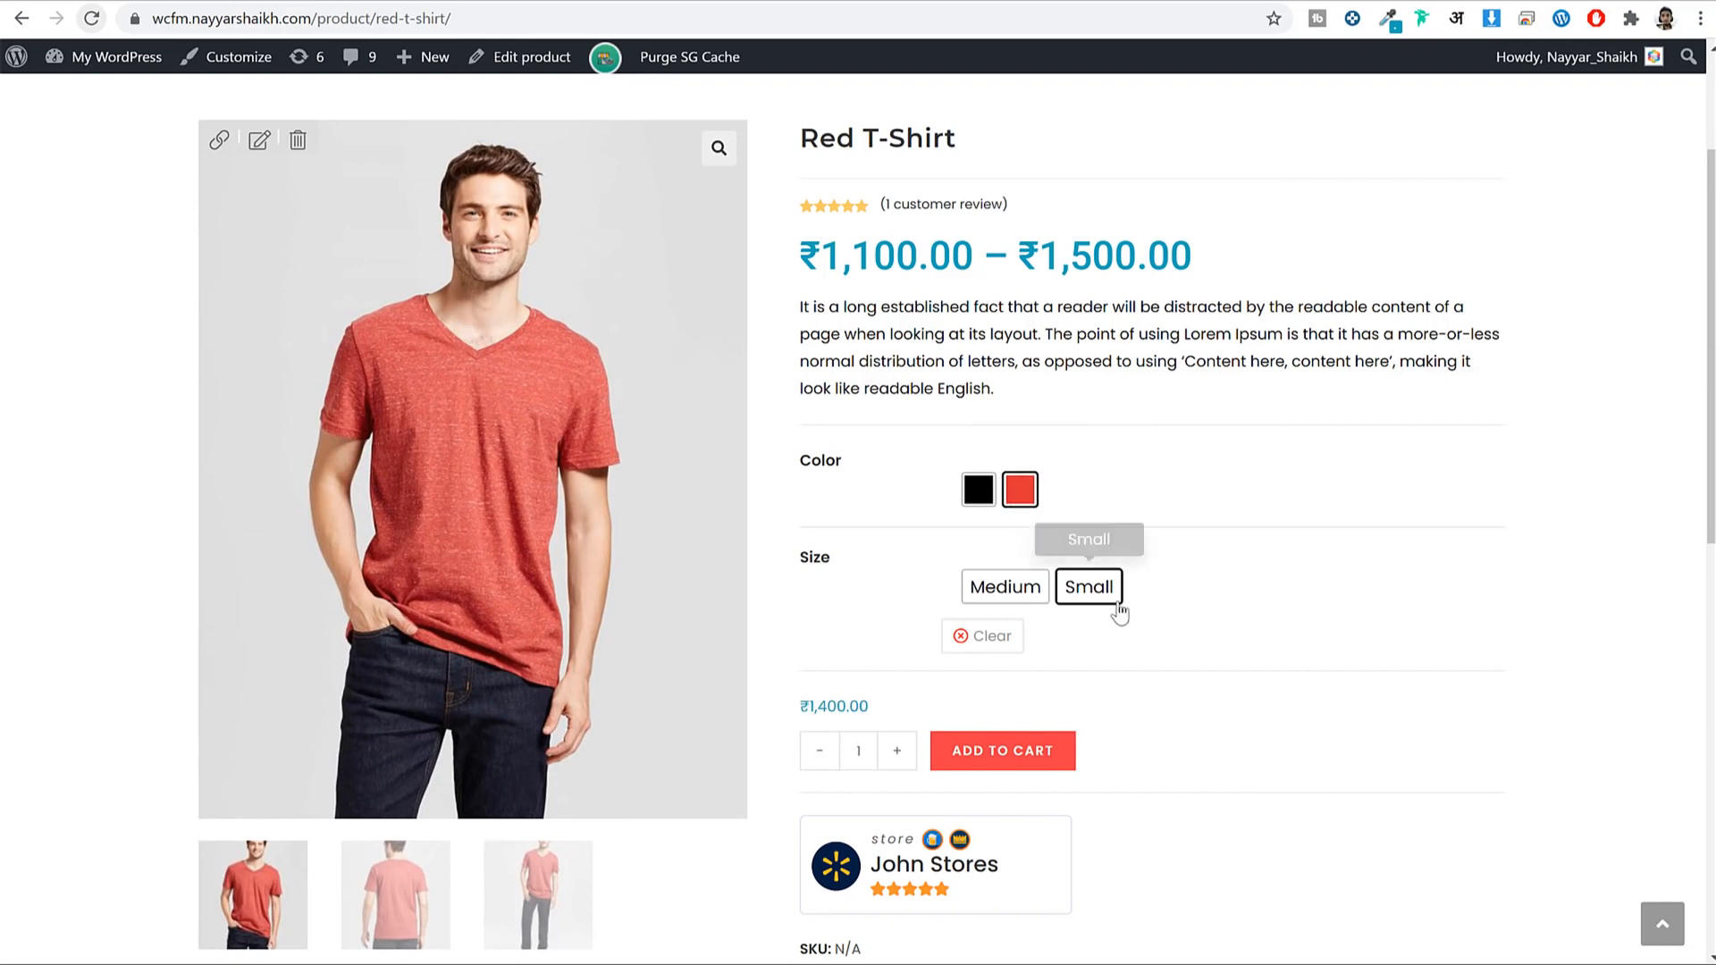
left_click_drag(847, 706, 806, 706)
left_click(978, 489)
left_click(1005, 586)
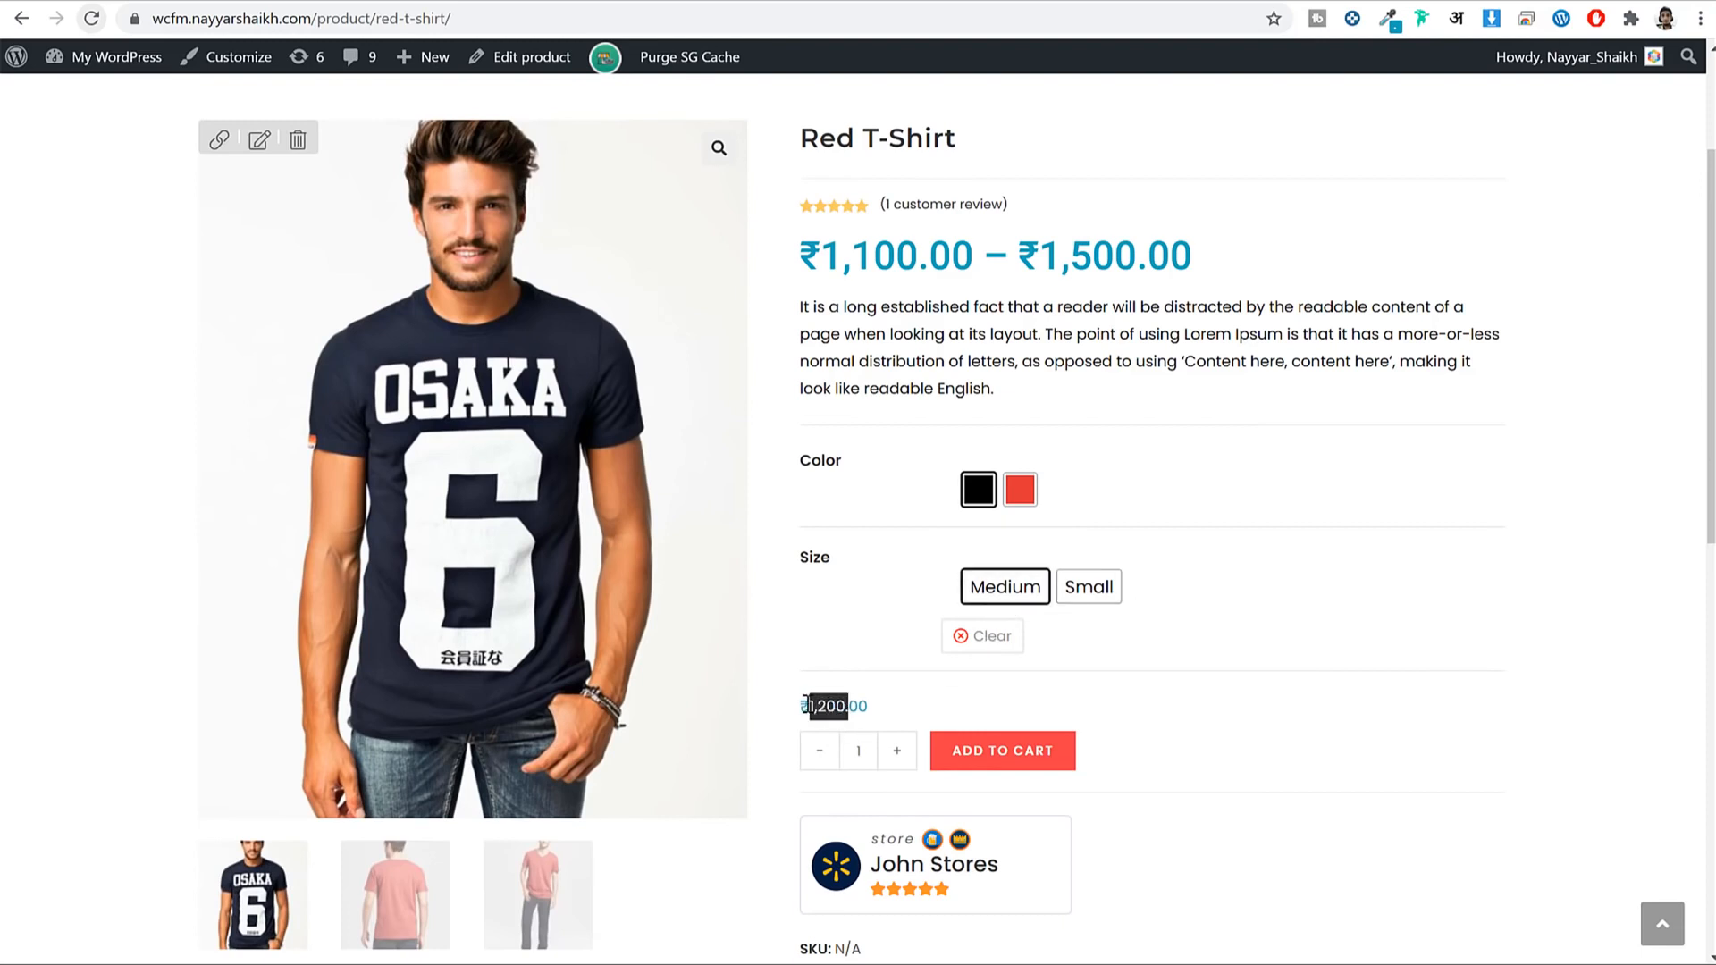
left_click(888, 686)
scroll(1268, 452, "down", 2)
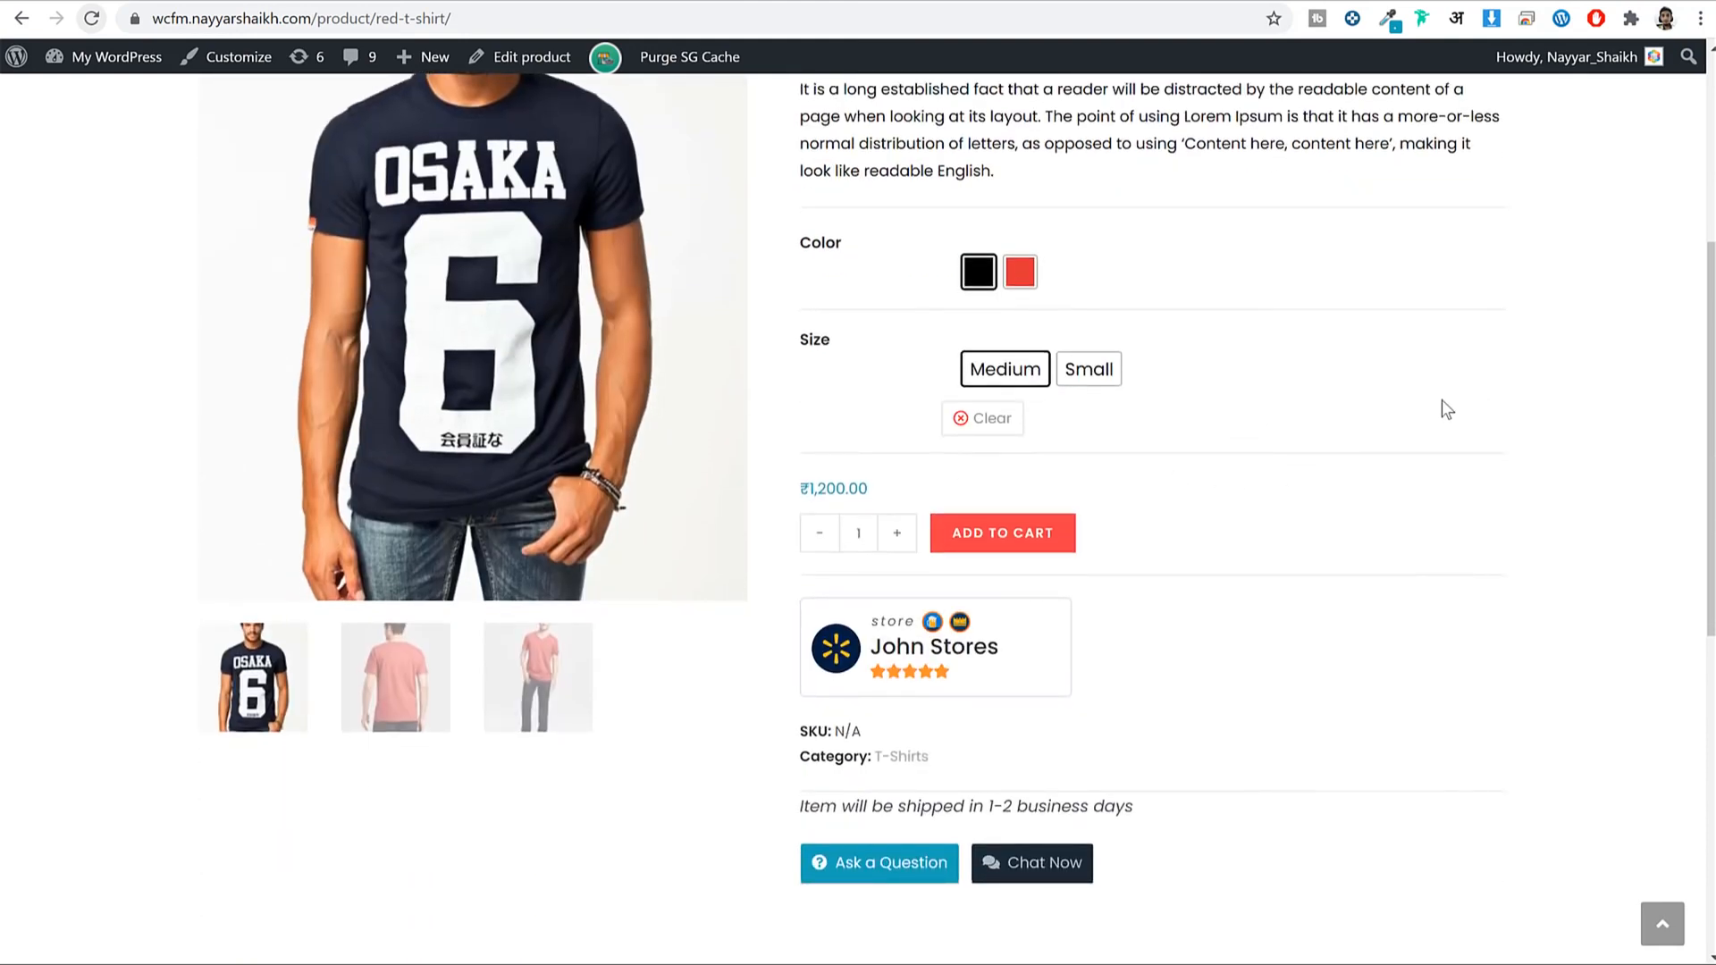
scroll(1441, 399, "up", 2)
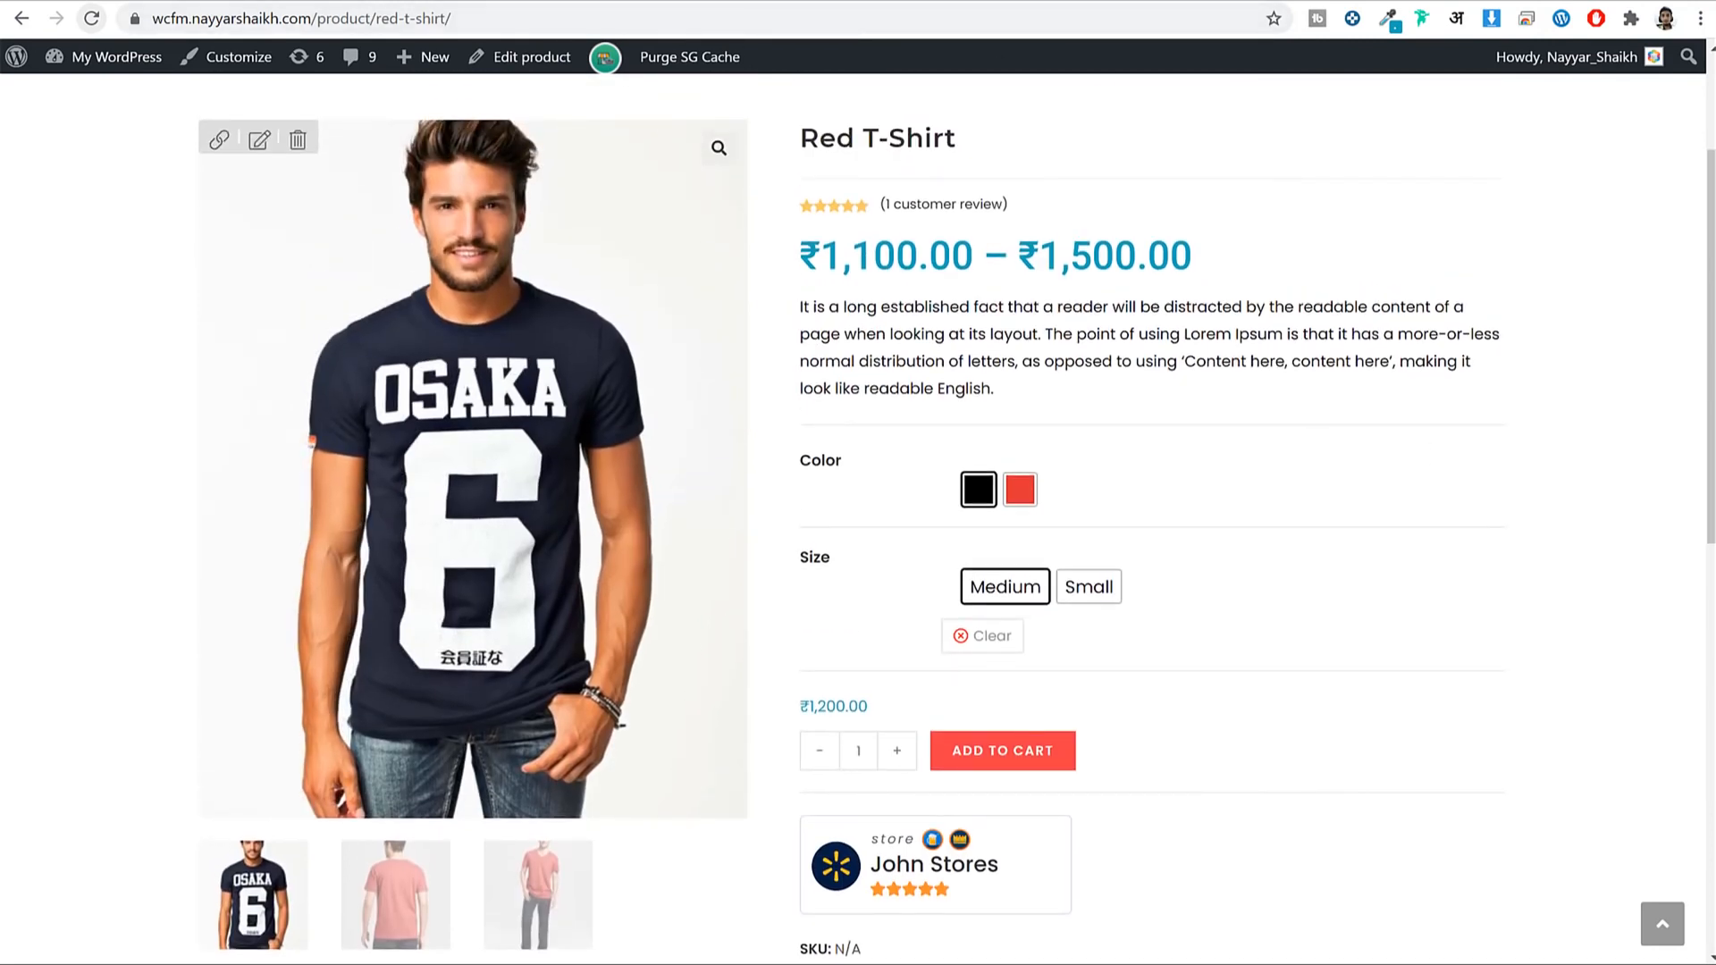
left_click(778, 944)
Return to the vendor Add Product form, keeping the type as Variable Product.
scroll(1338, 320, "down", 5)
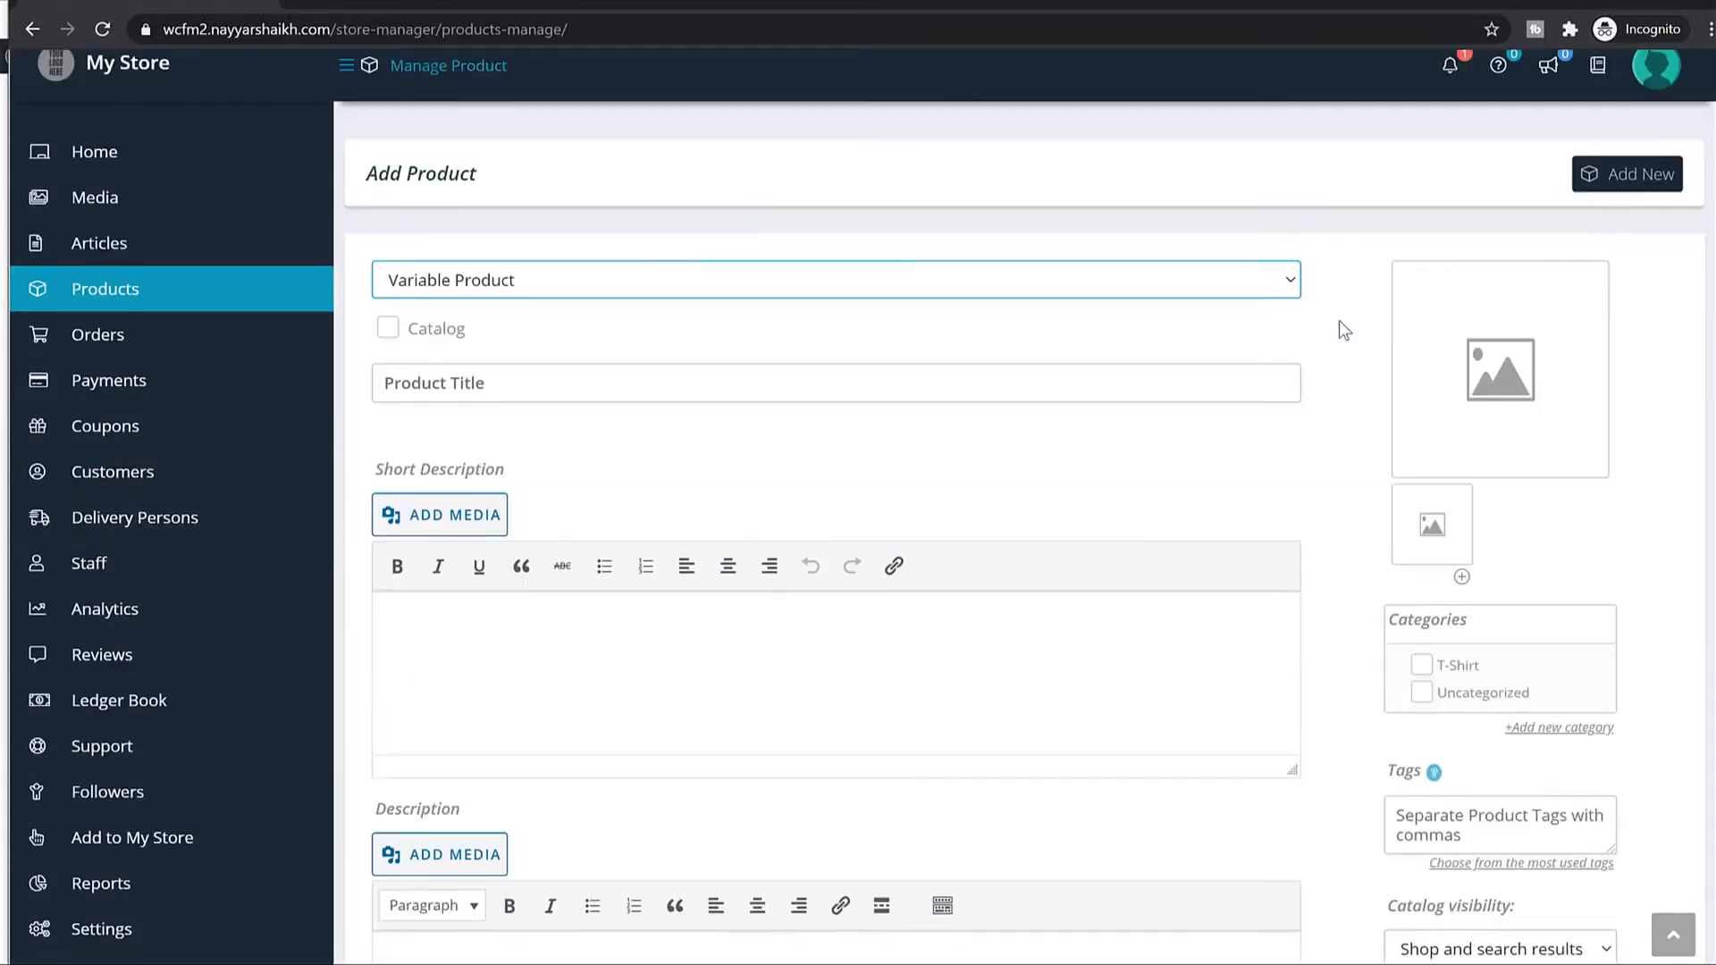
scroll(1339, 320, "up", 5)
key("super+Down")
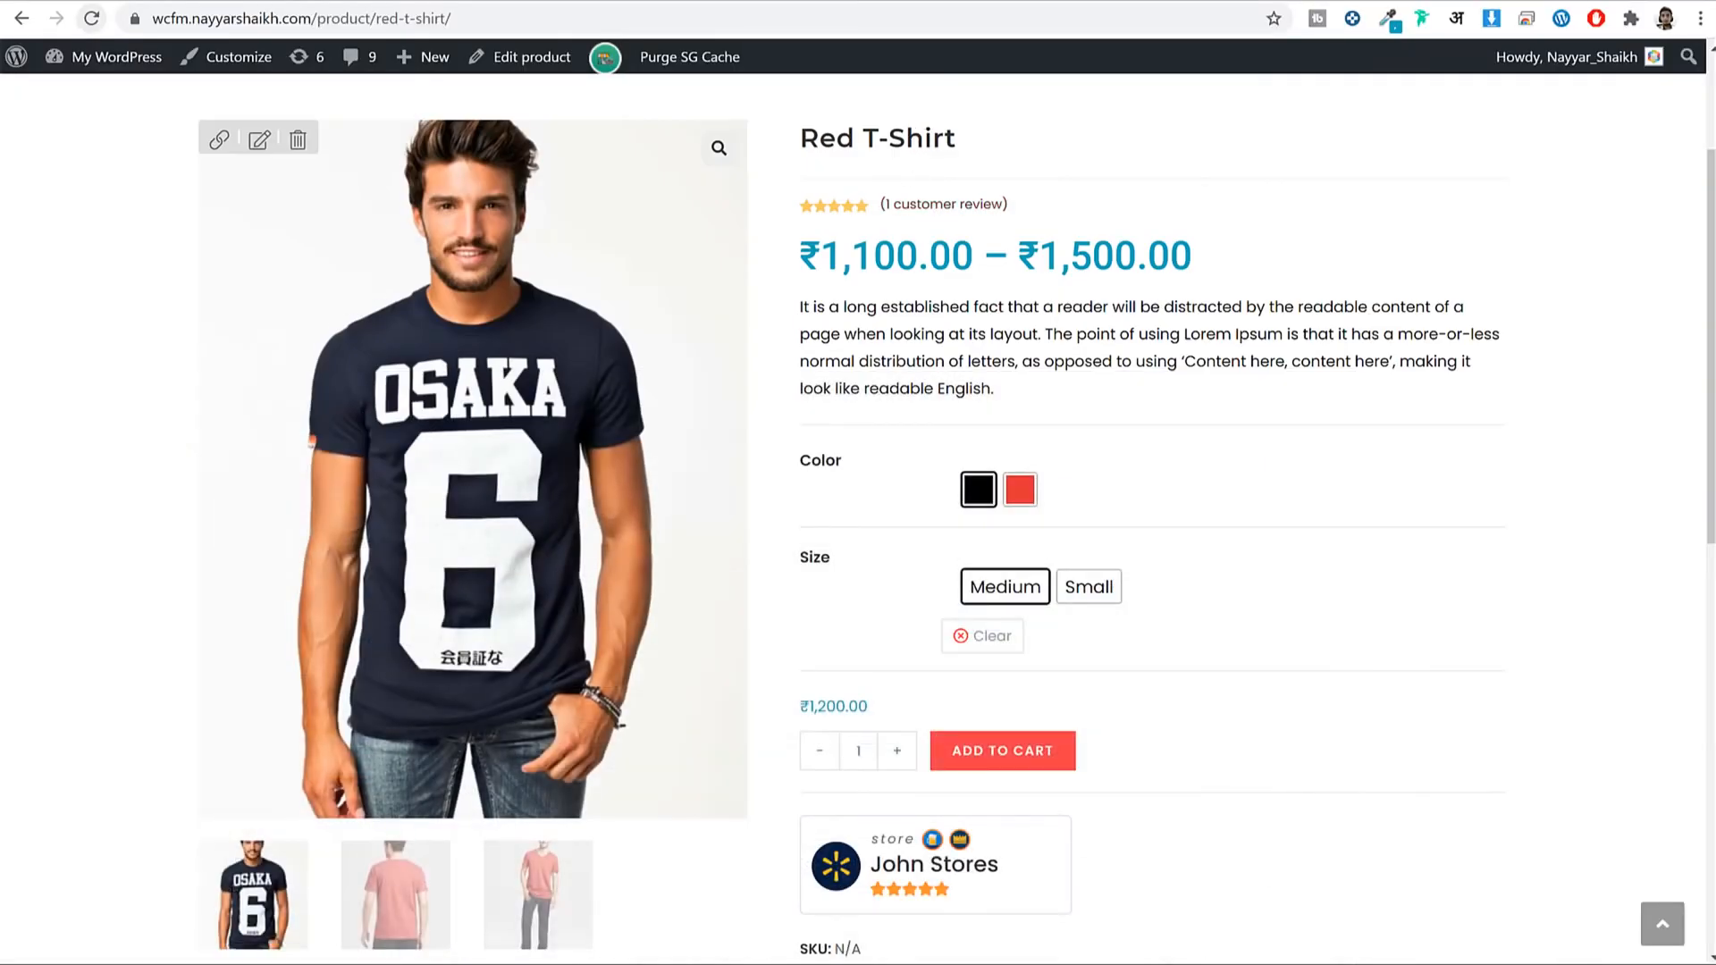
left_click(778, 943)
left_click(626, 521)
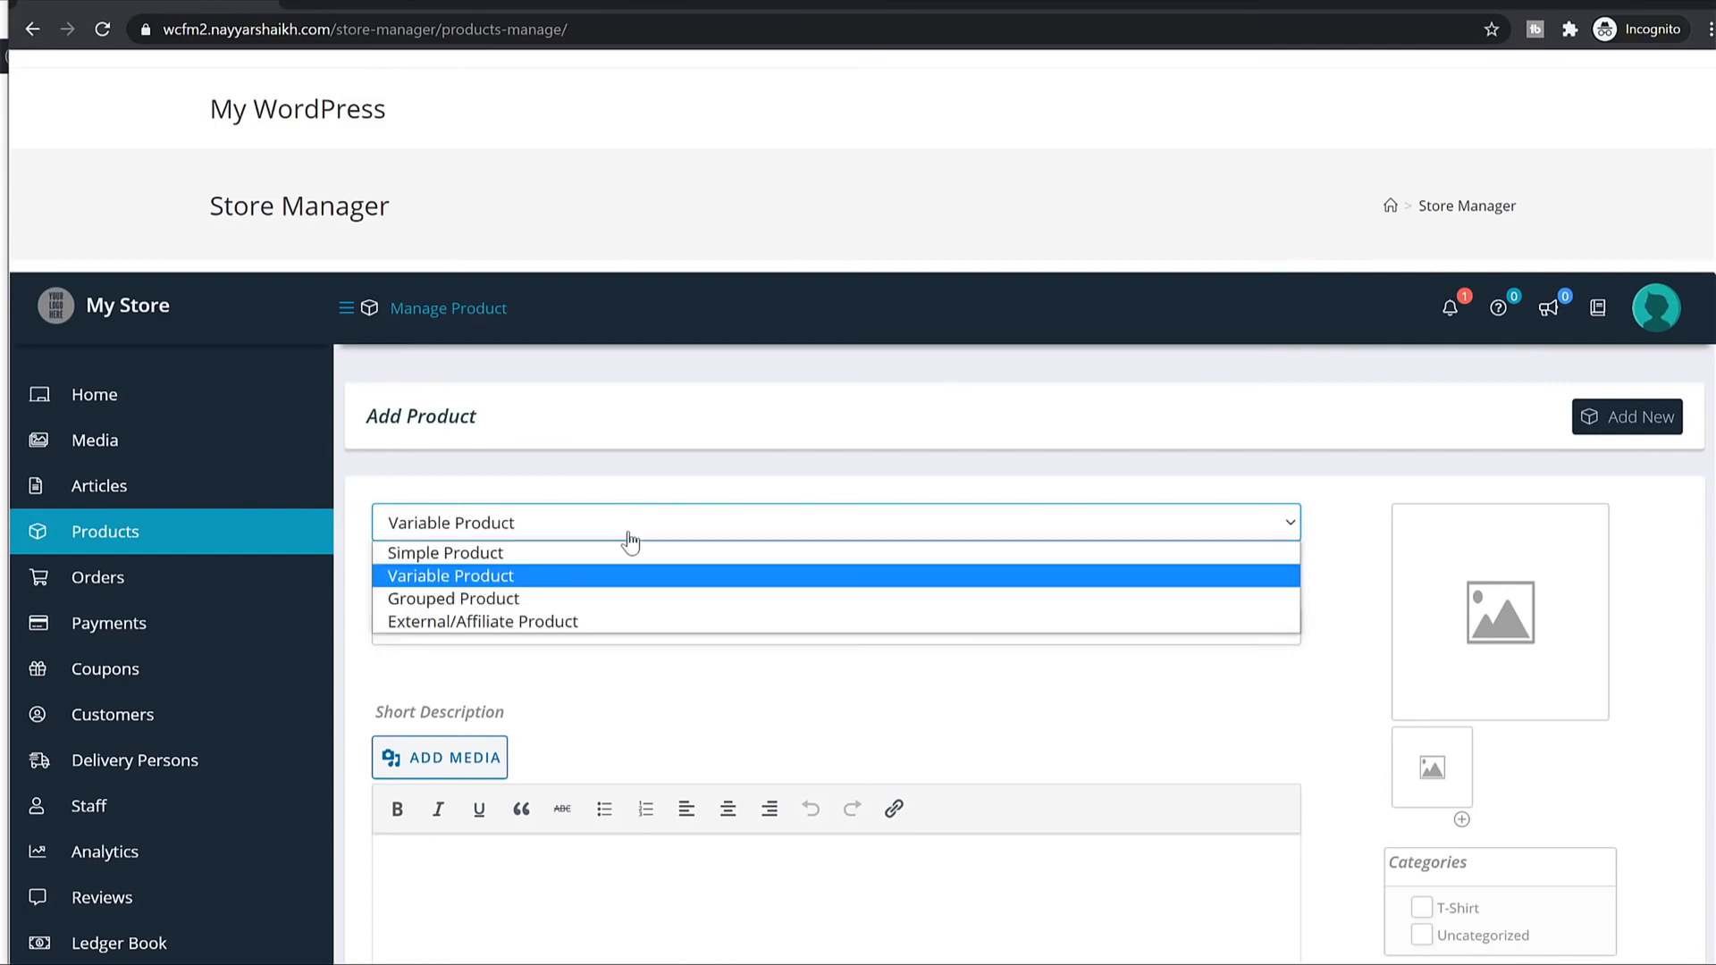
left_click(686, 529)
scroll(713, 532, "down", 5)
Title the product 'Cotton T-Shirt'.
left_click(639, 209)
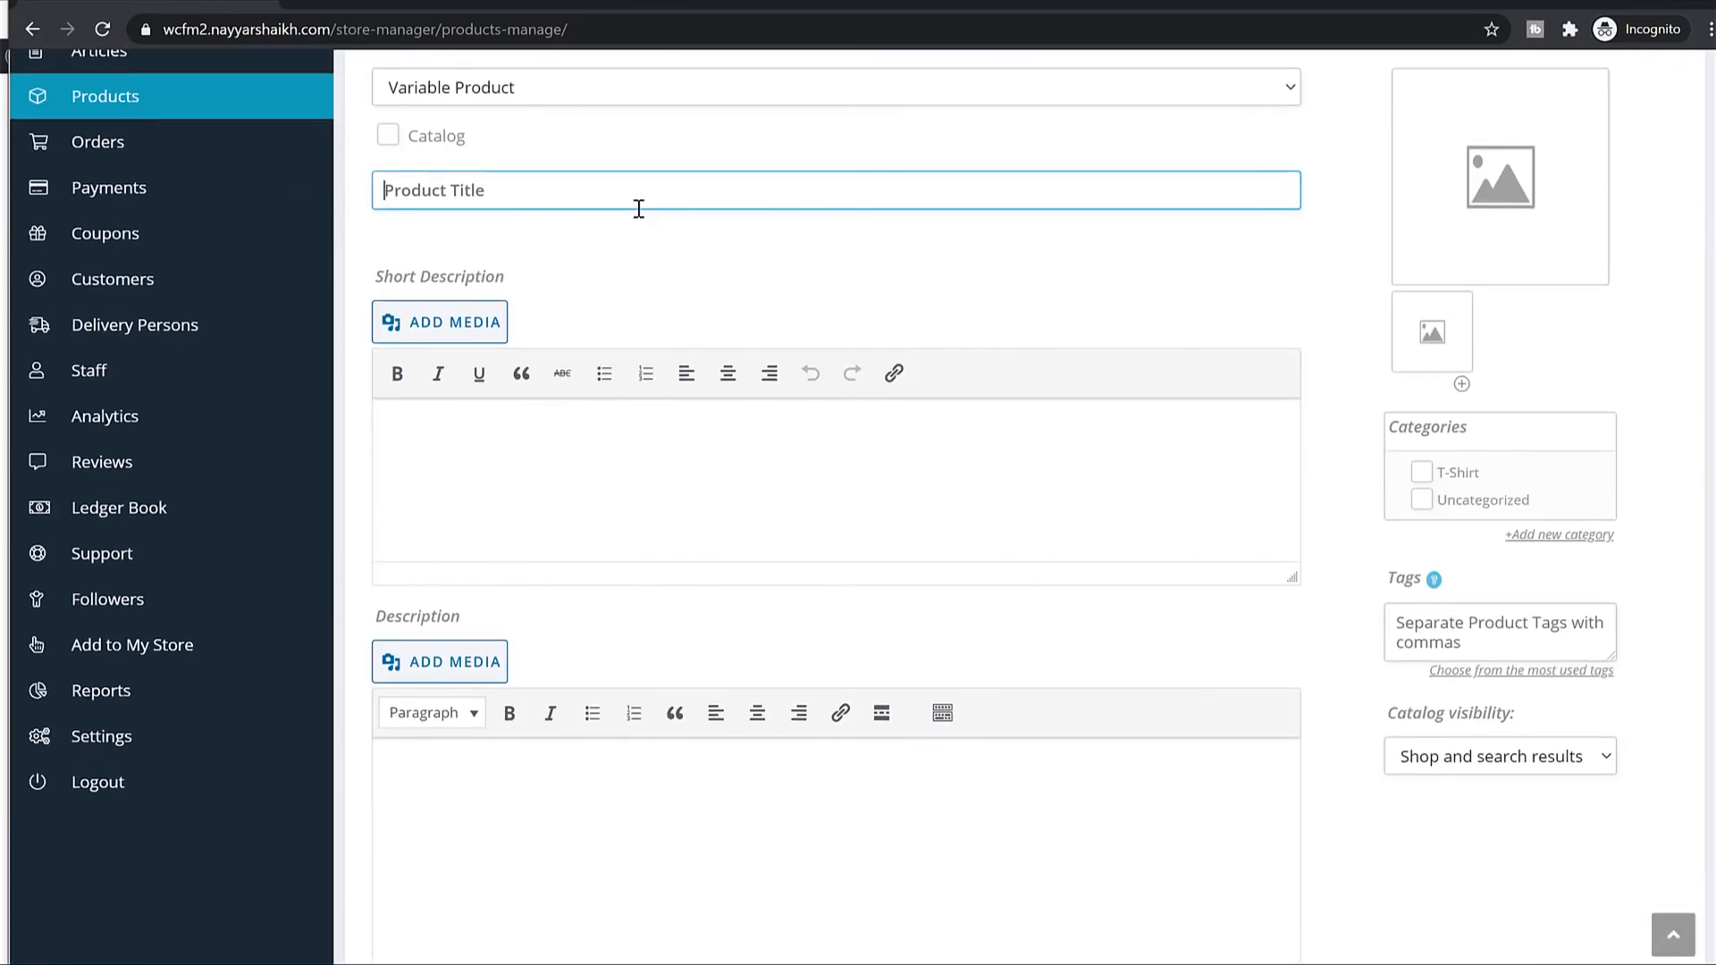
type("Cottonm")
key("BackSpace")
type("T-Shirt")
key("Tab")
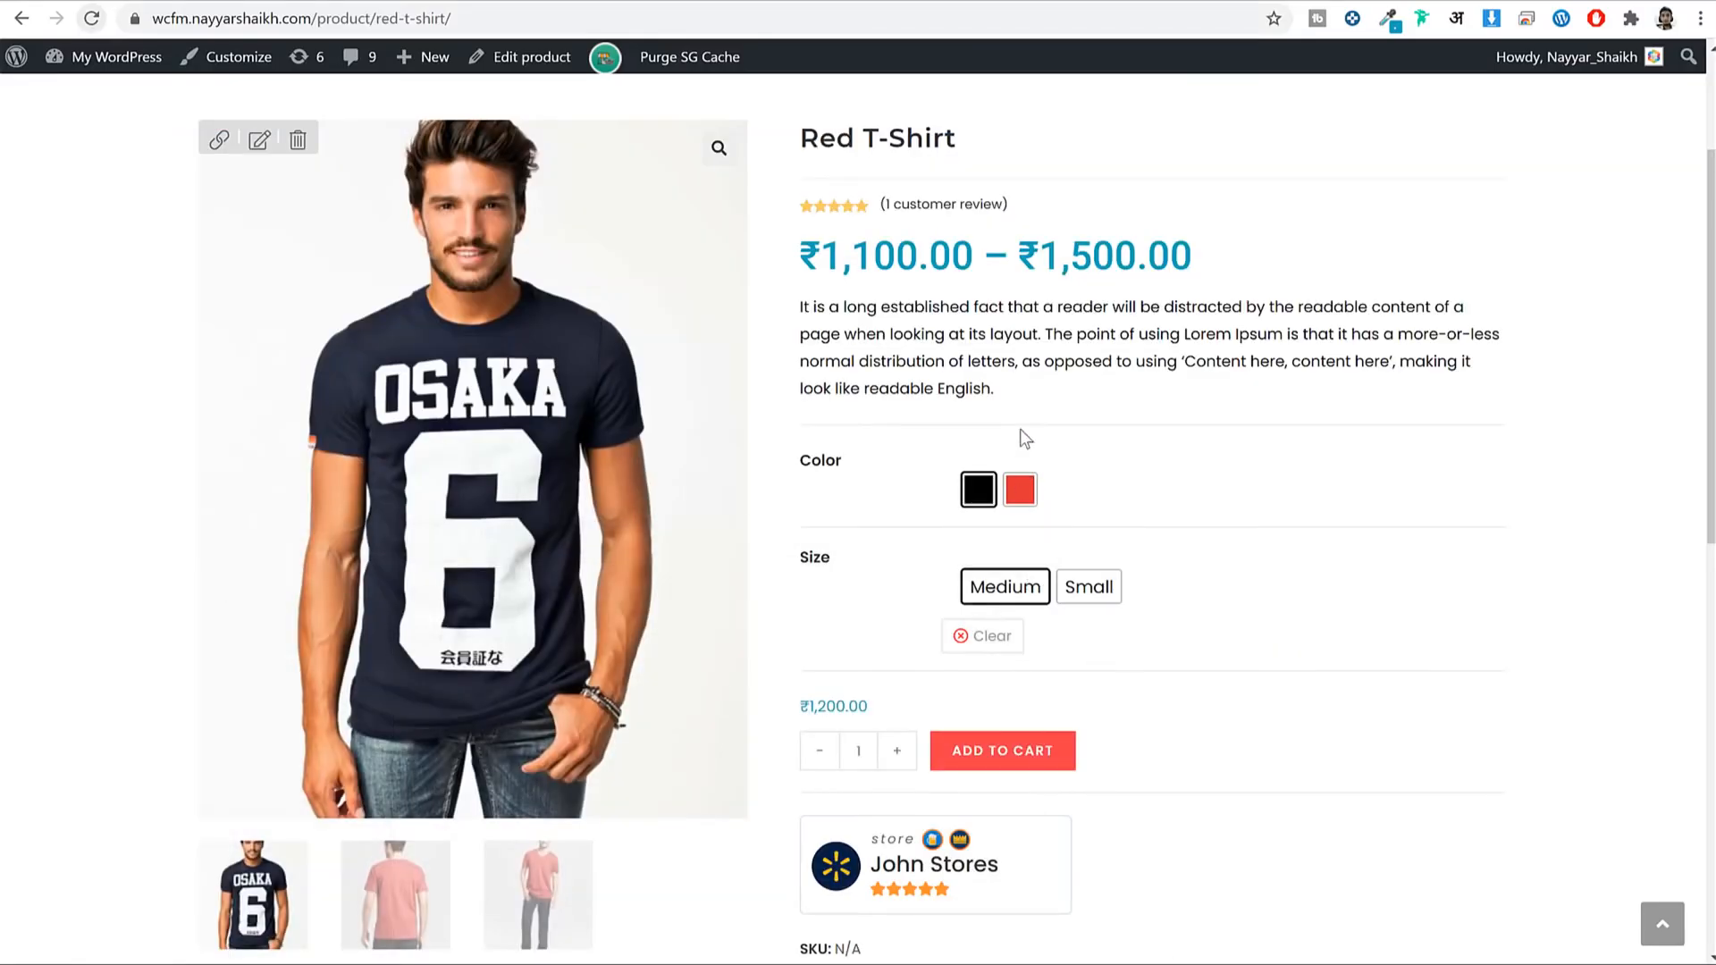
Paste the Red T-Shirt's description paragraph into both Short Description and Description.
double_click(1095, 333)
triple_click(1084, 325)
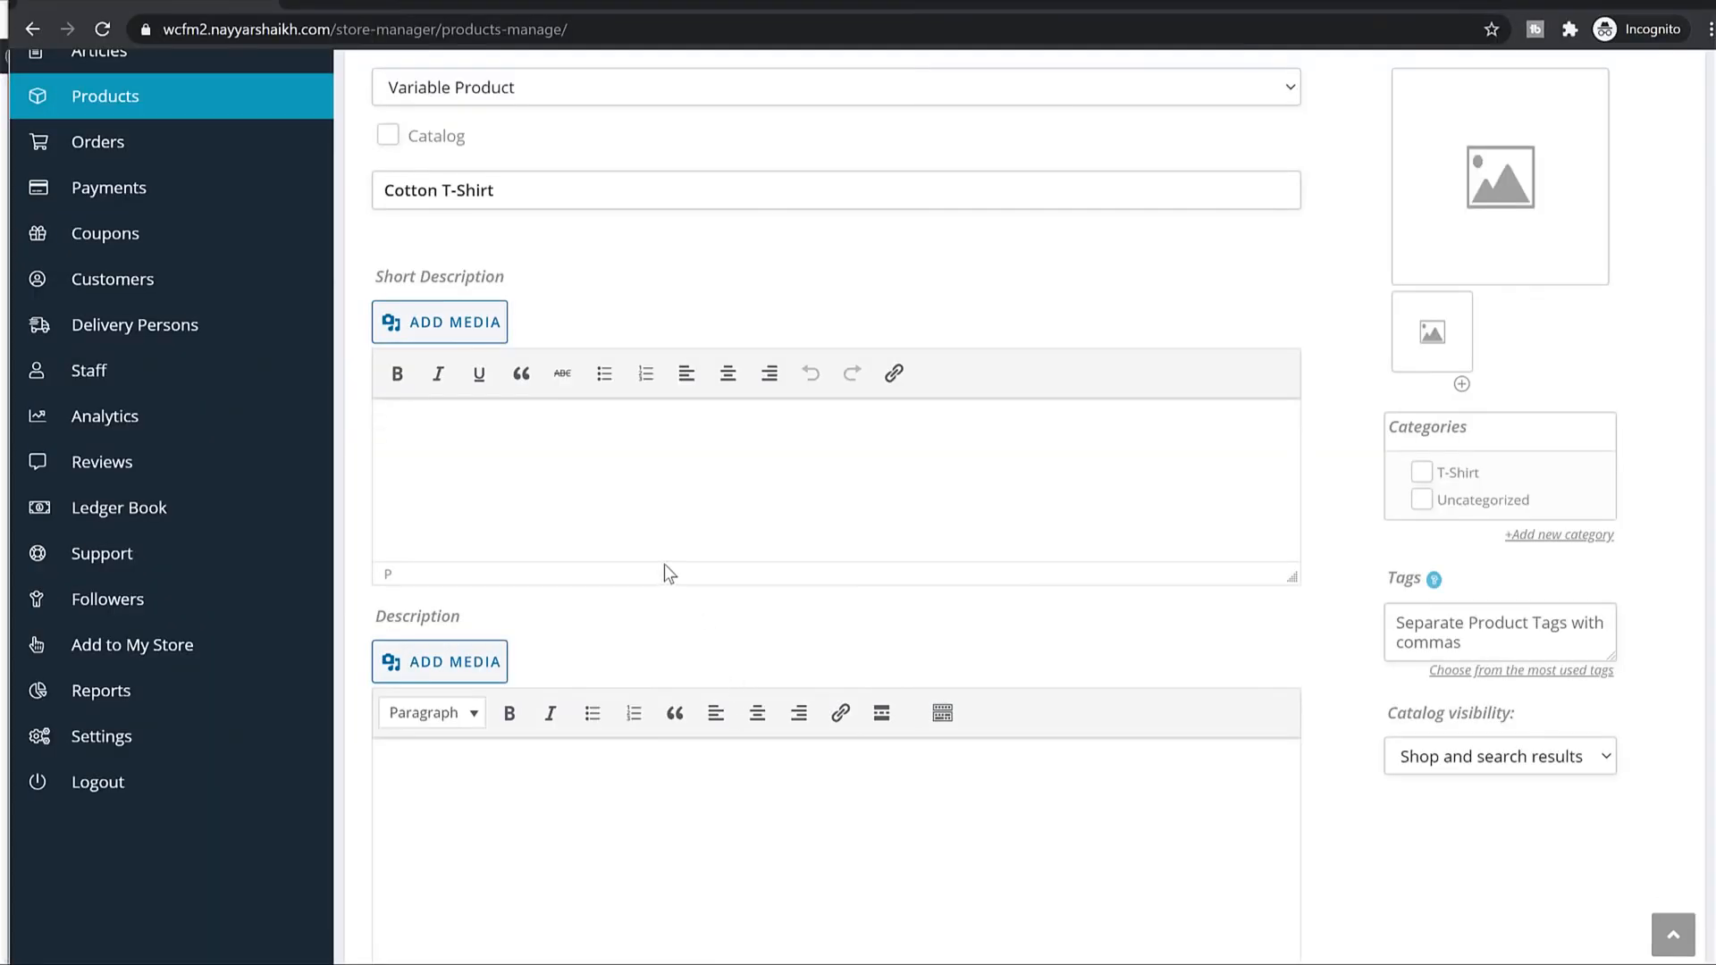
type("It is a long established fact that a reader will be distracted by the readable content of a page when looking at its layout. The point of using Lorem Ipsum is that it has a more-or-less normal distribution of letters, as opposed to using ‘Content here, content here’, making it look like readable English.")
scroll(667, 558, "down", 3)
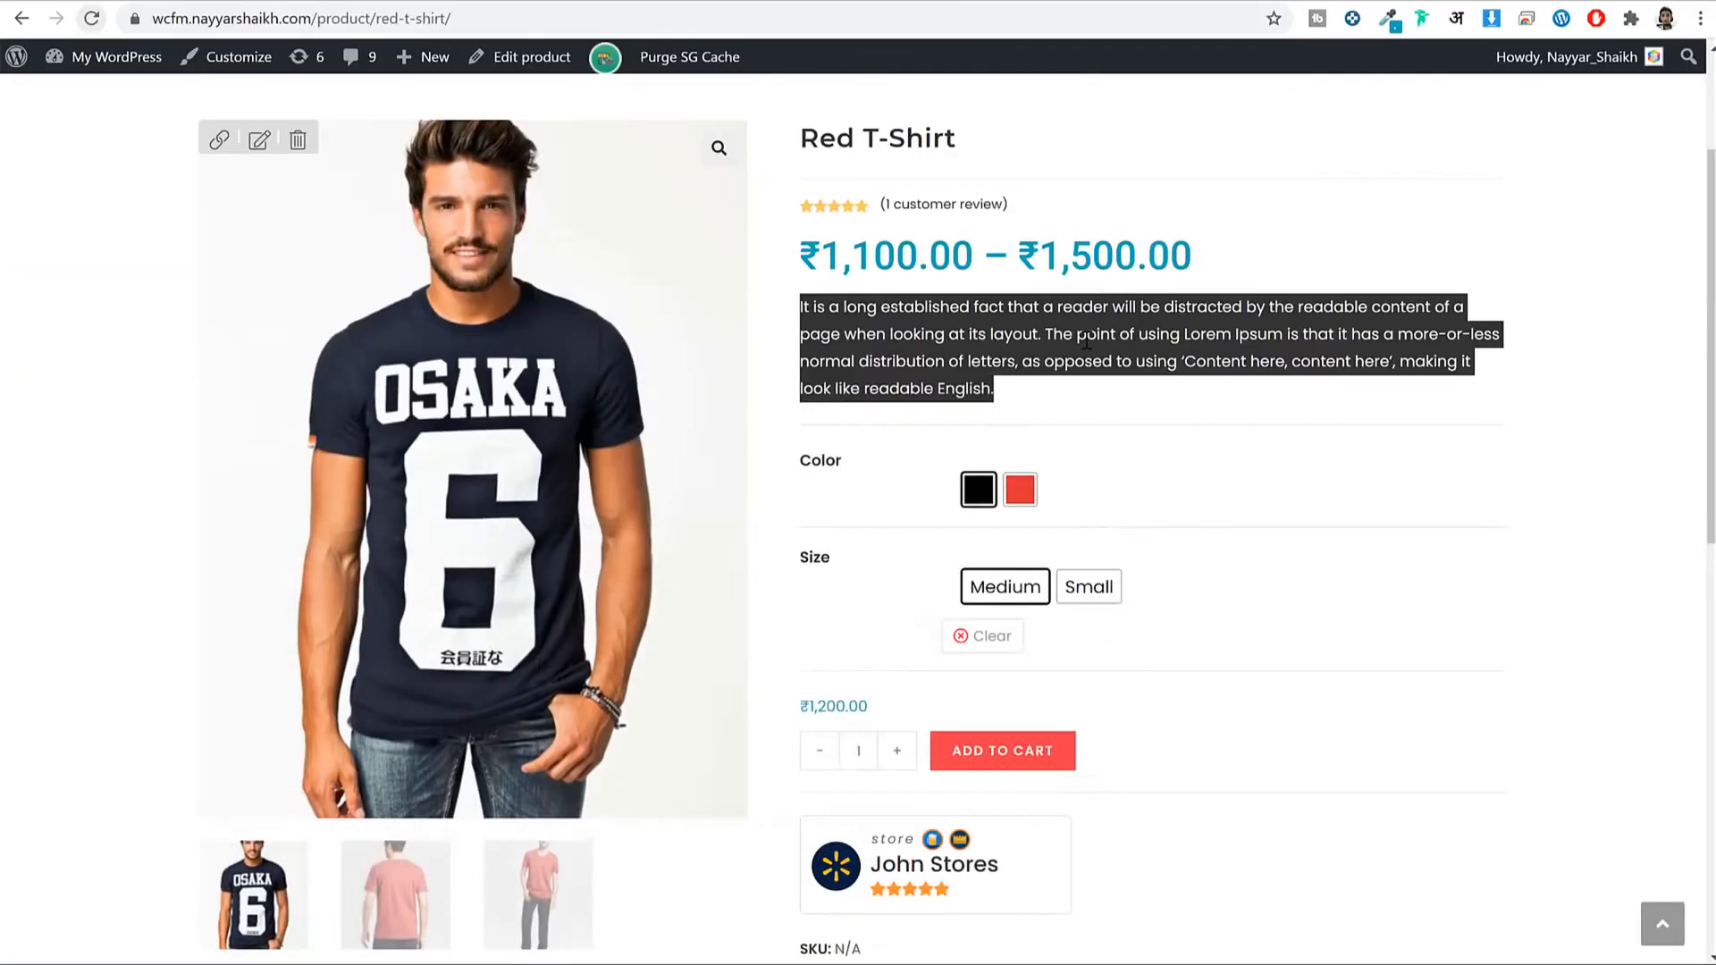
scroll(1085, 348, "down", 8)
triple_click(841, 449)
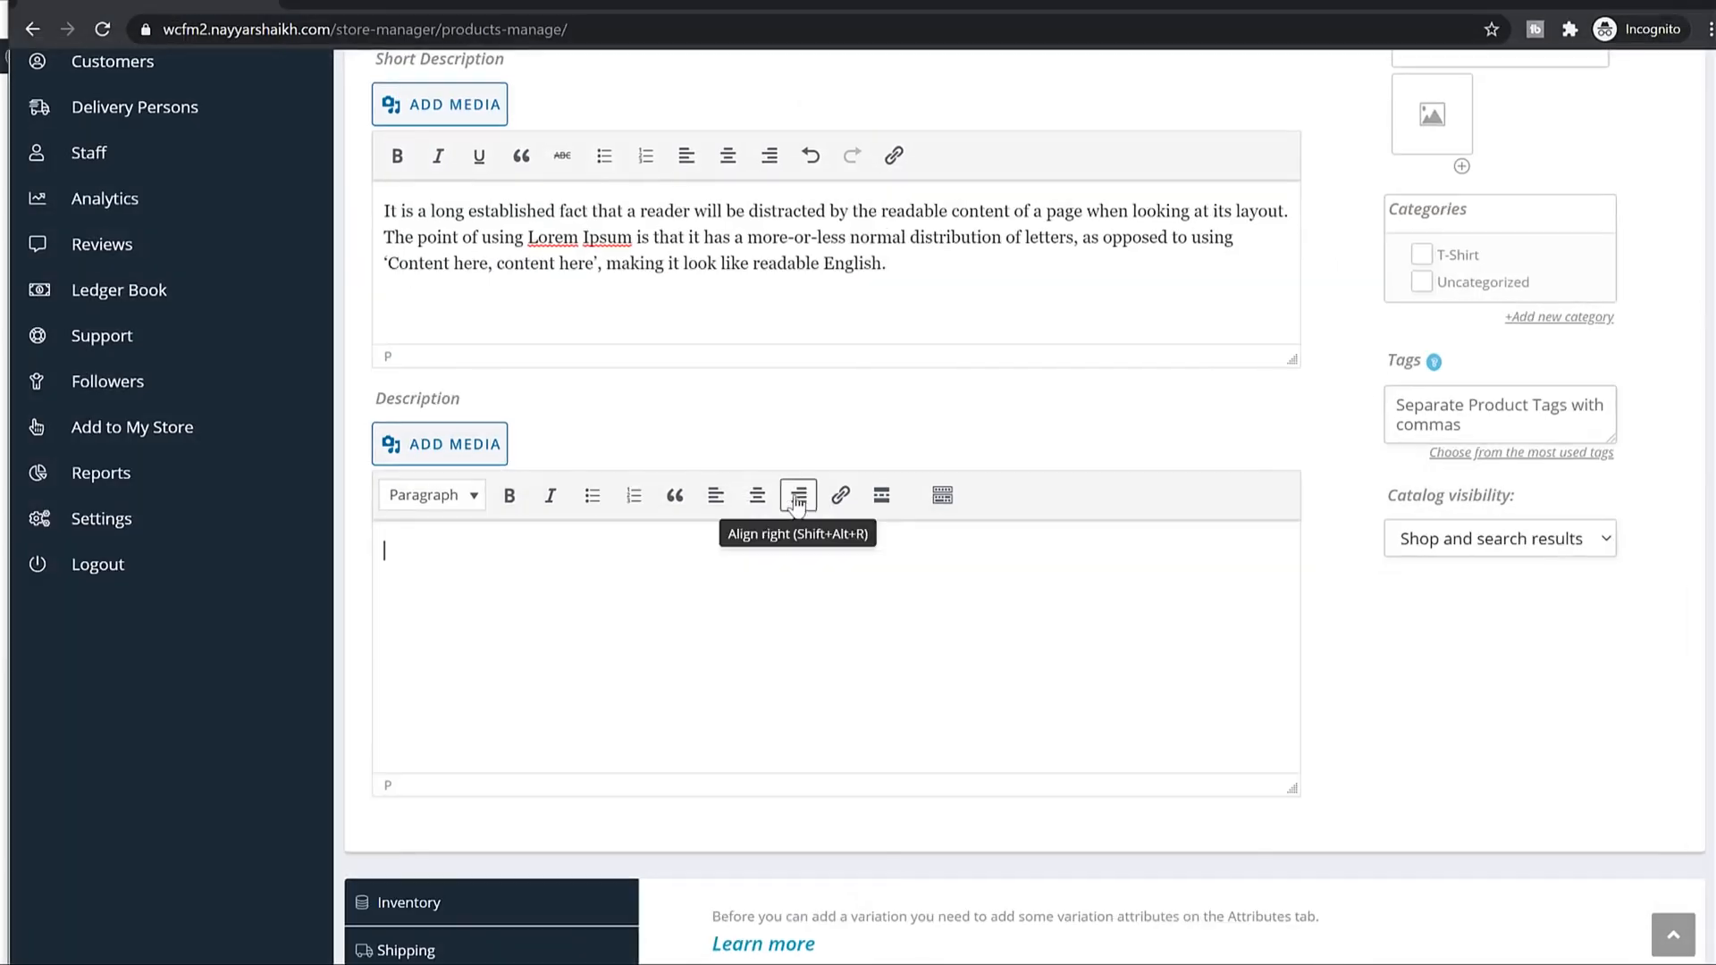
type("It is a long established fact that a reader will be distracted by the readable content of a page when looking at its layout. The point of using Lorem Ipsum is that it has a more-or-less normal distribution of letters, as opposed to using ‘Content here, content here’, making it look like readable English. Many desktop publishing packages and web page editors now use Lorem Ipsum as their default model text, and a search for ‘lorem ipsum’ will uncover many web sites still in their infancy. Various versions have evolved over the years, sometimes by accident, sometimes on purpose (injected humour and the like)")
scroll(656, 602, "down", 3)
scroll(702, 601, "up", 9)
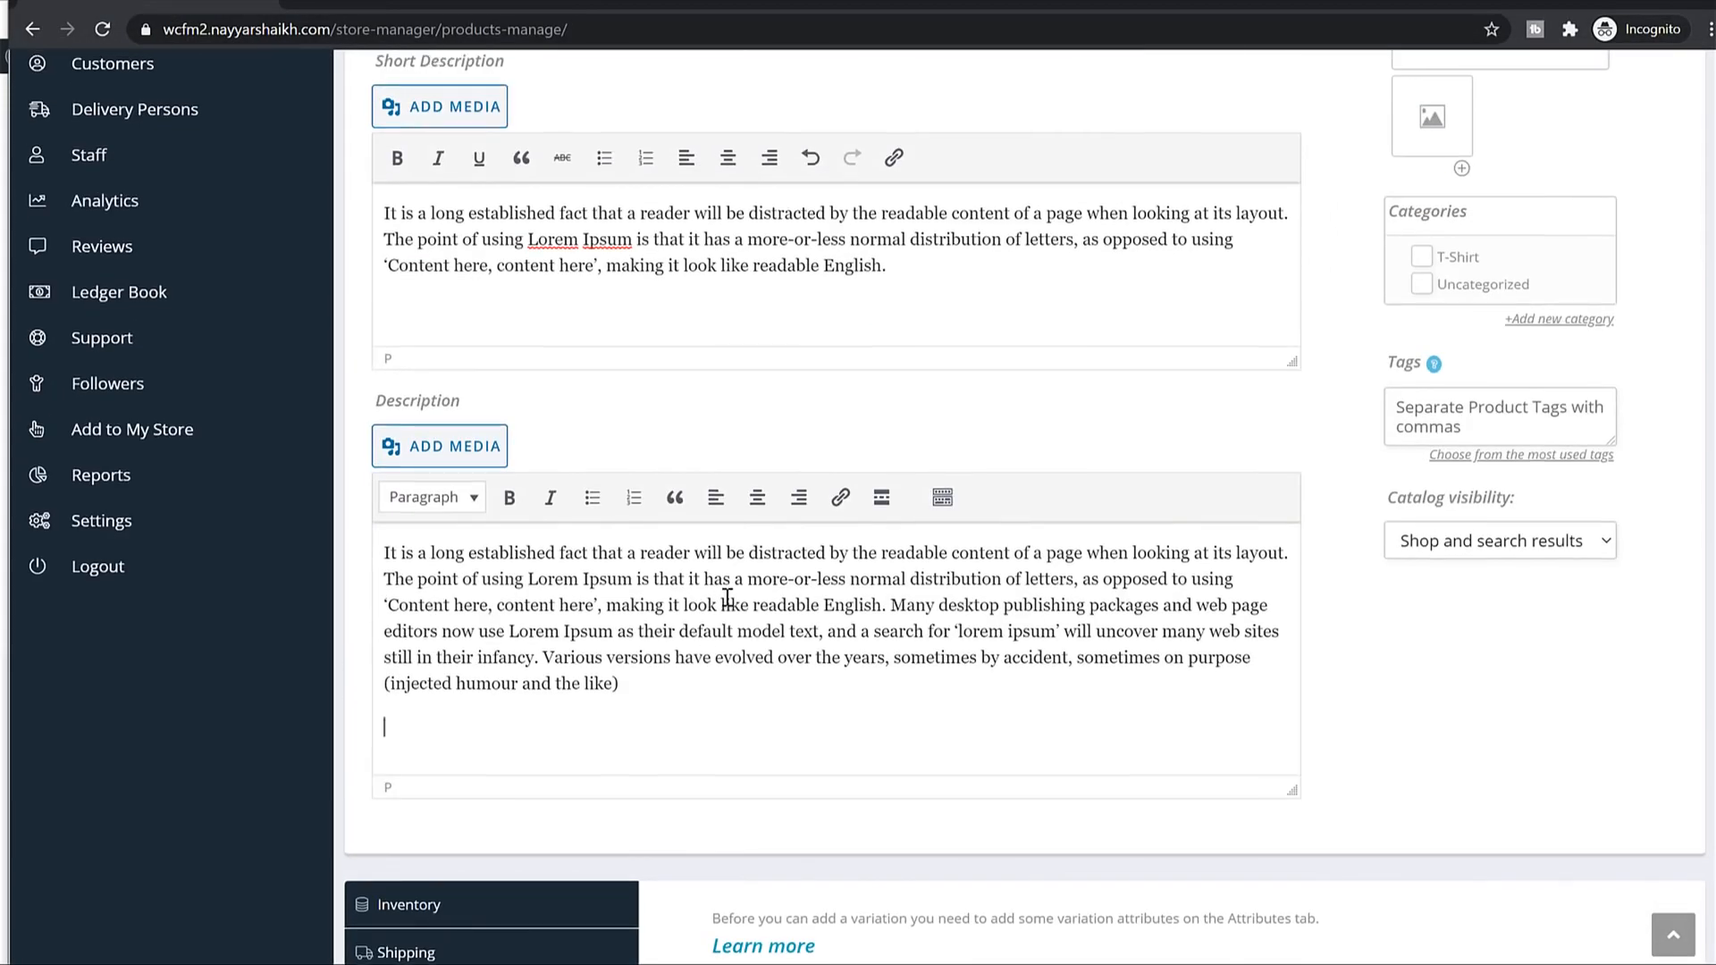
Upload six T-shirt photos, the Heathered V-Neck and Crew T-Shirt images, to the media library.
left_click(1507, 376)
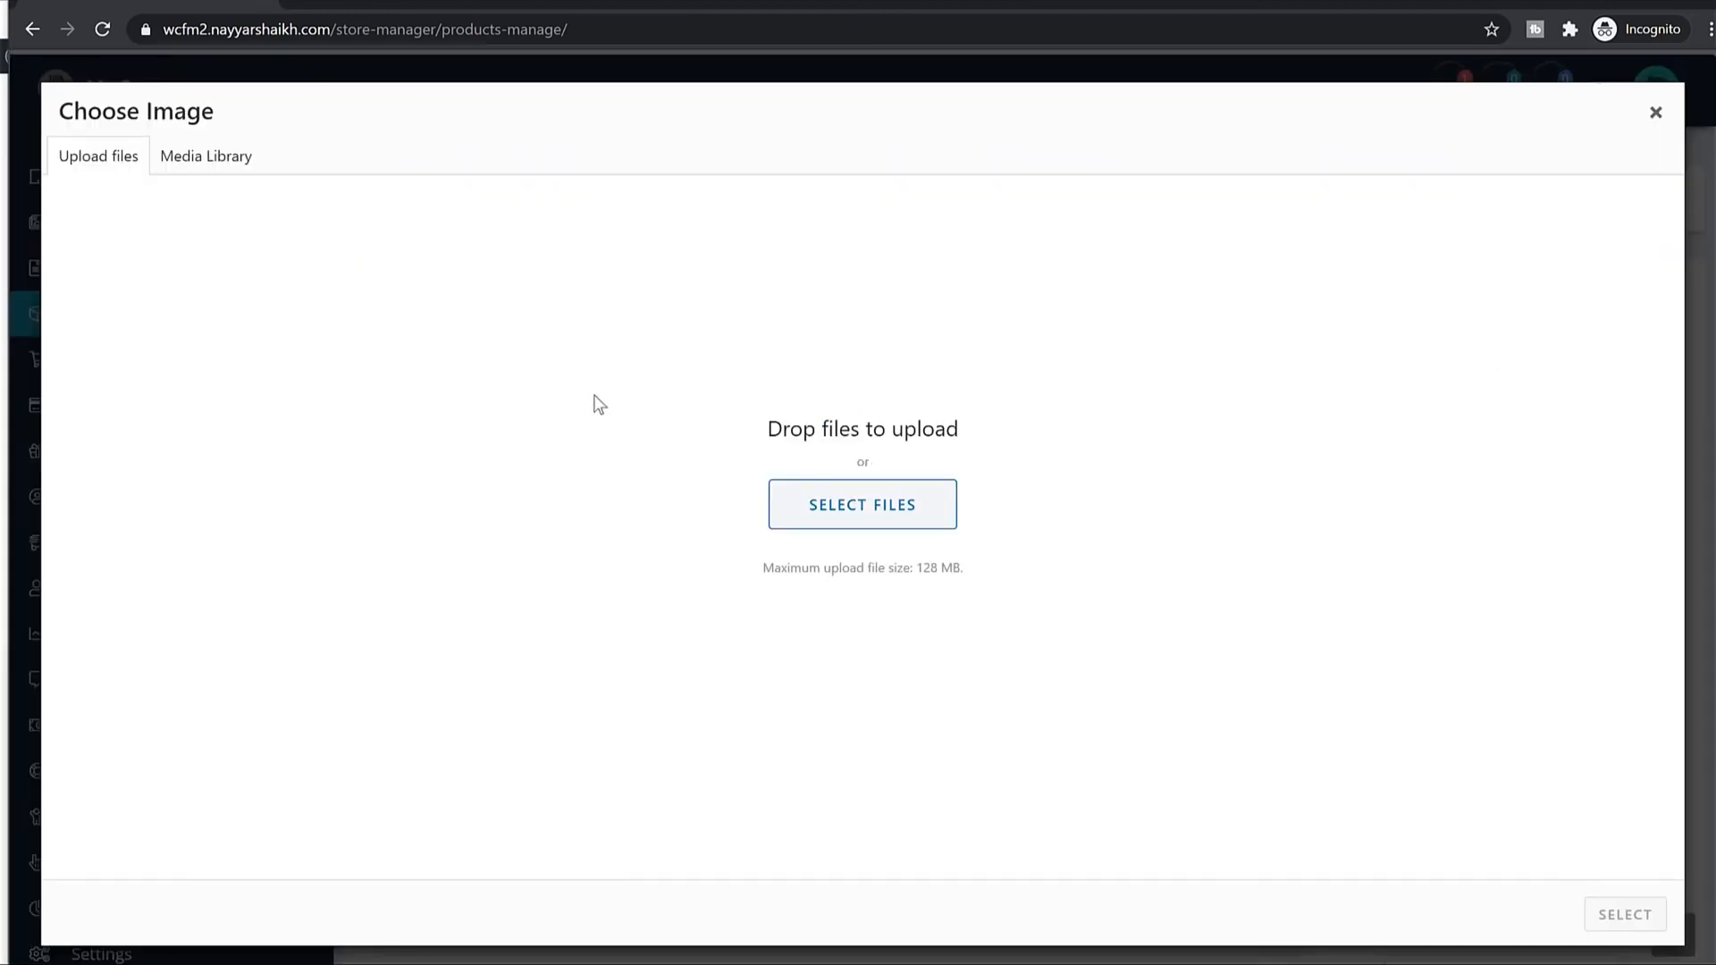
left_click(238, 154)
left_click(861, 515)
left_click(299, 150)
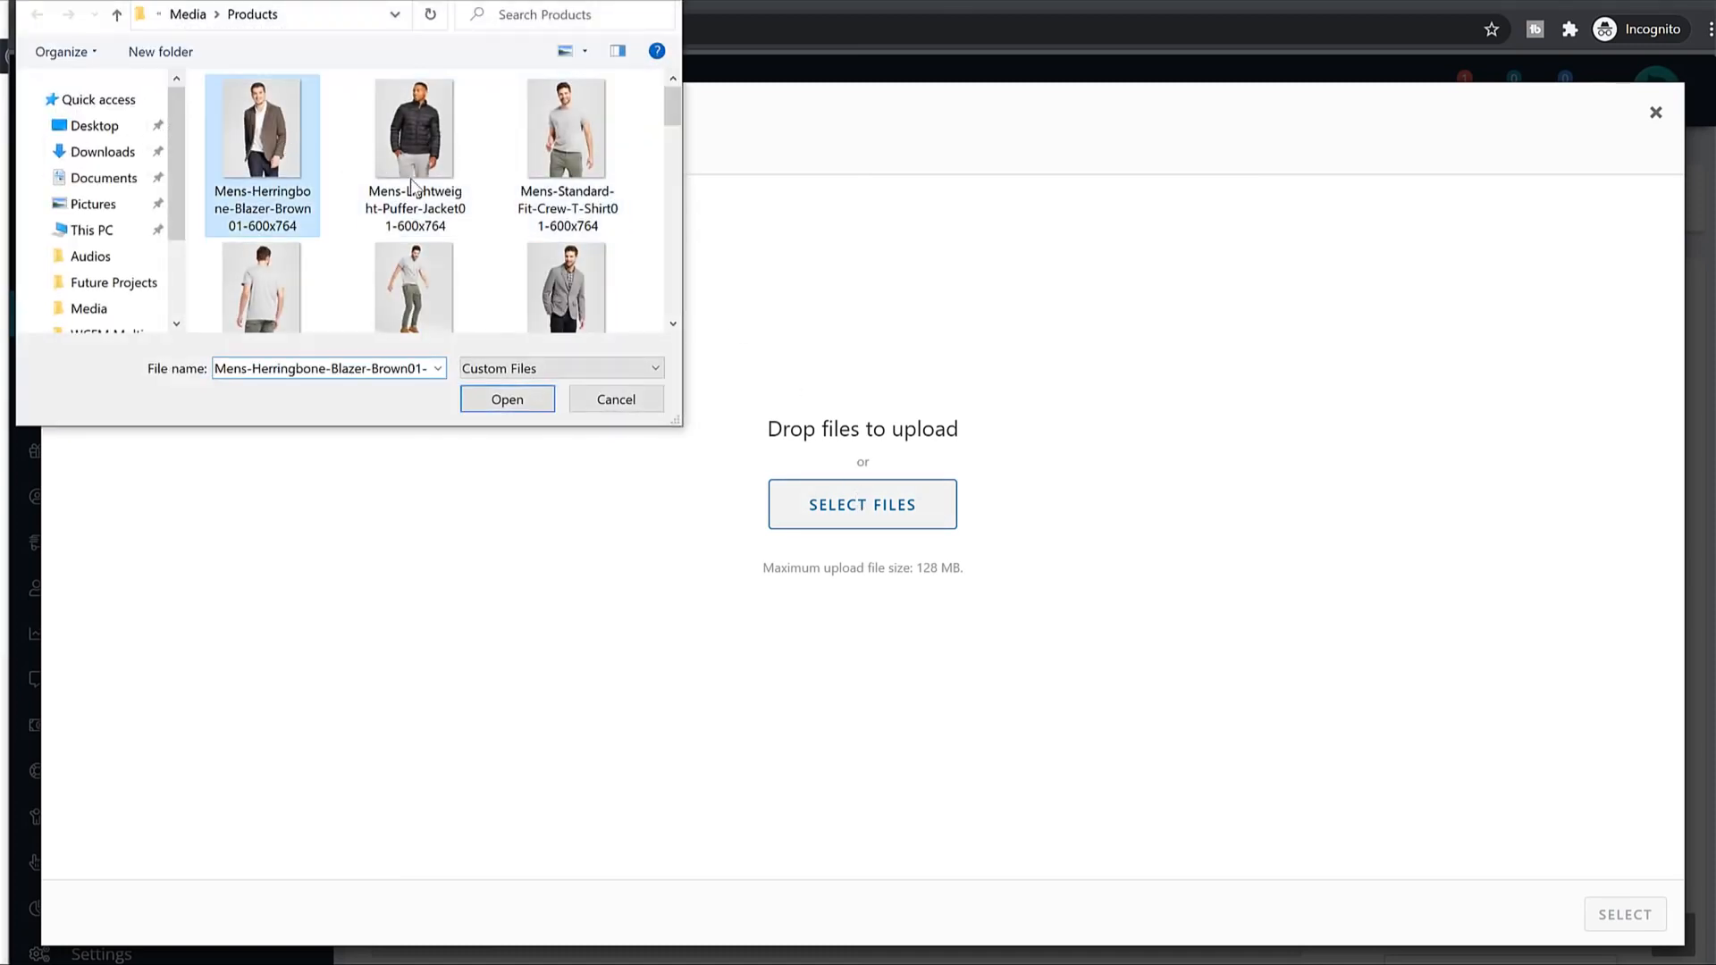
left_click(443, 277)
scroll(491, 292, "down", 5)
left_click(262, 224)
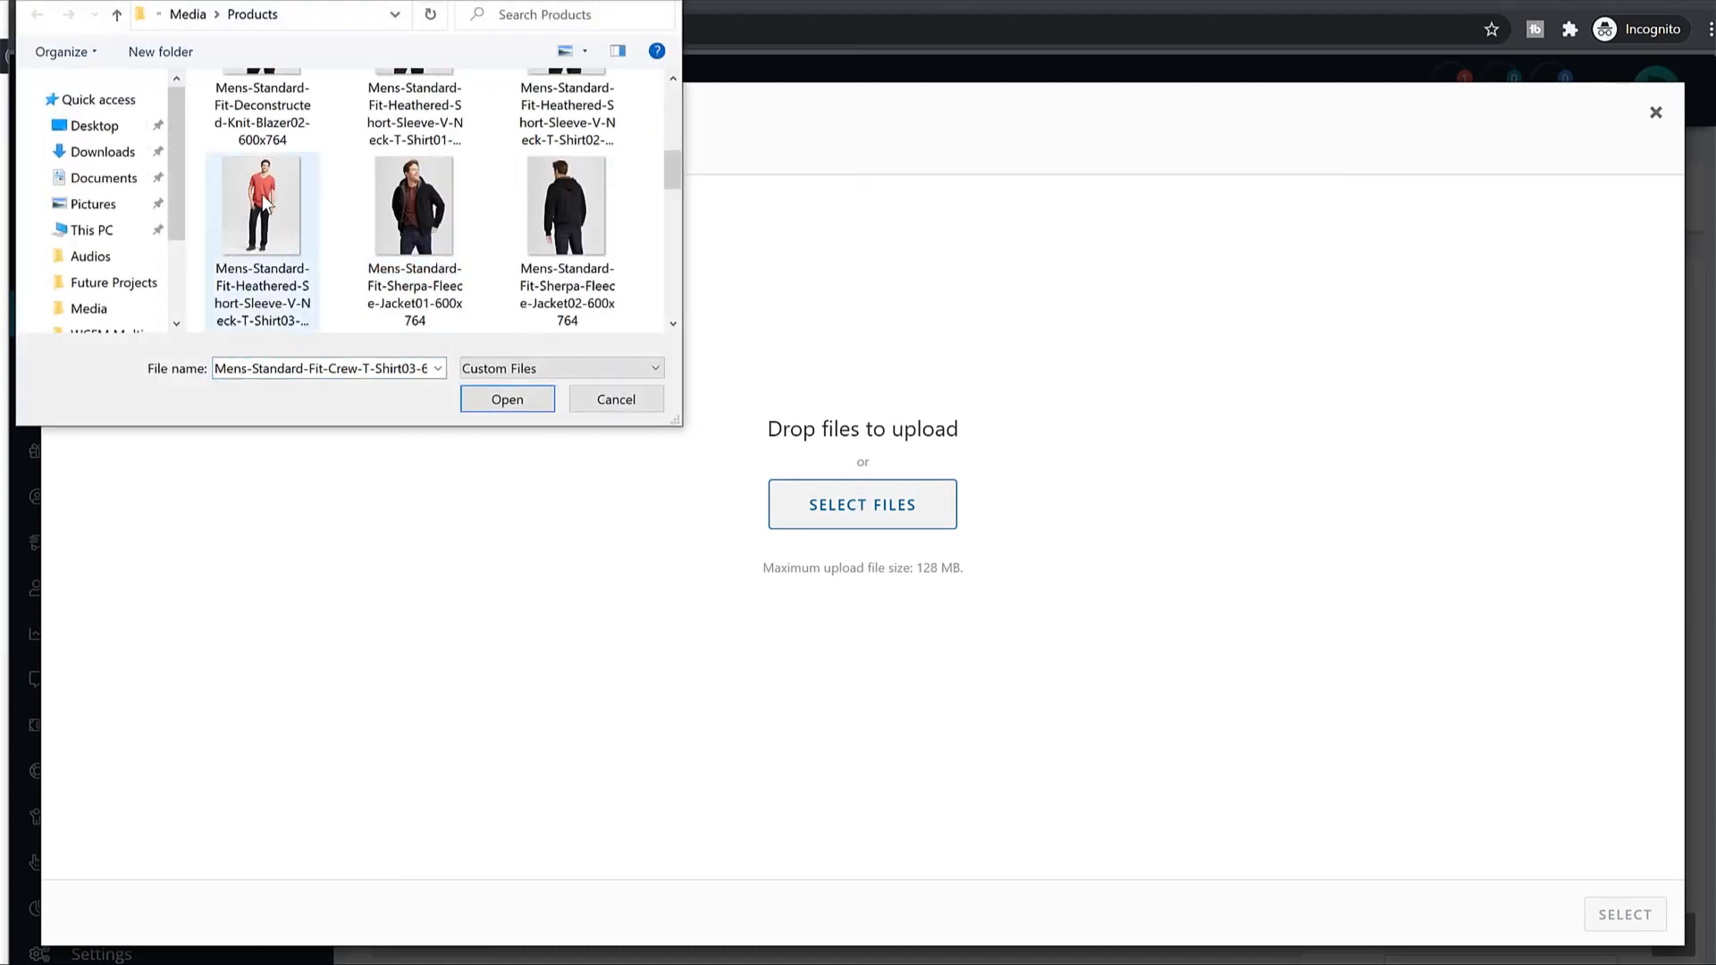
scroll(438, 255, "up", 2)
left_click(566, 206, "ctrl")
left_click(415, 206, "ctrl")
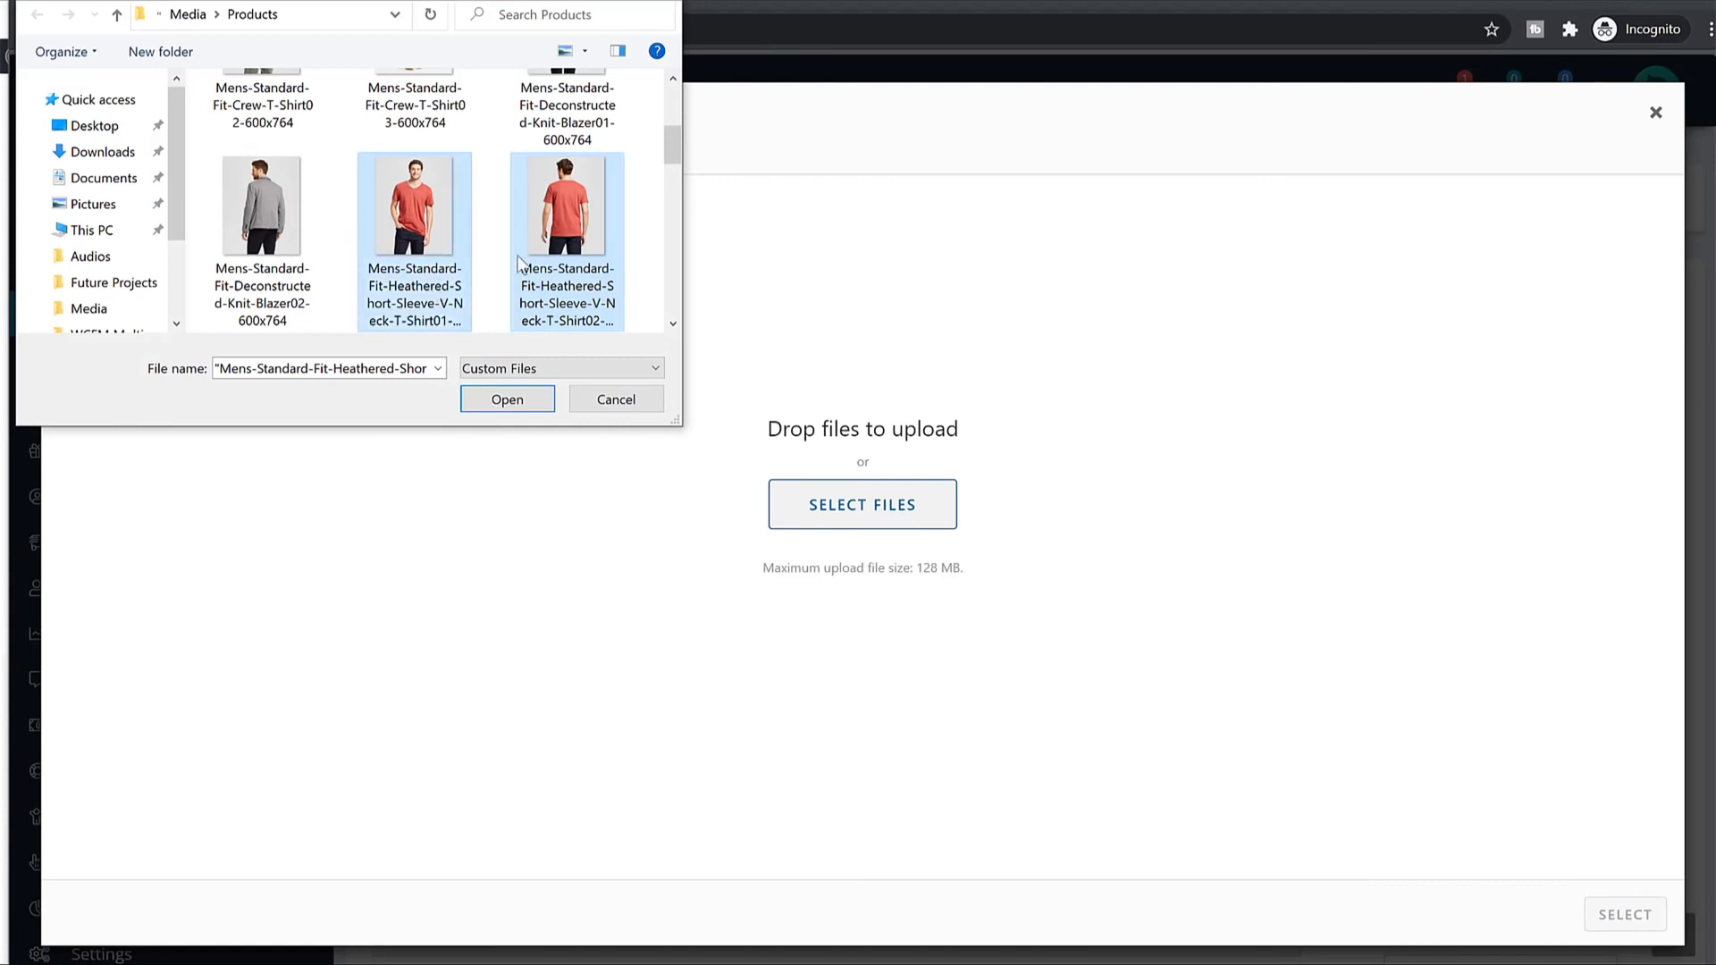
scroll(529, 259, "down", 2)
scroll(529, 259, "down", 1)
left_click(262, 214, "ctrl")
left_click(590, 228, "ctrl")
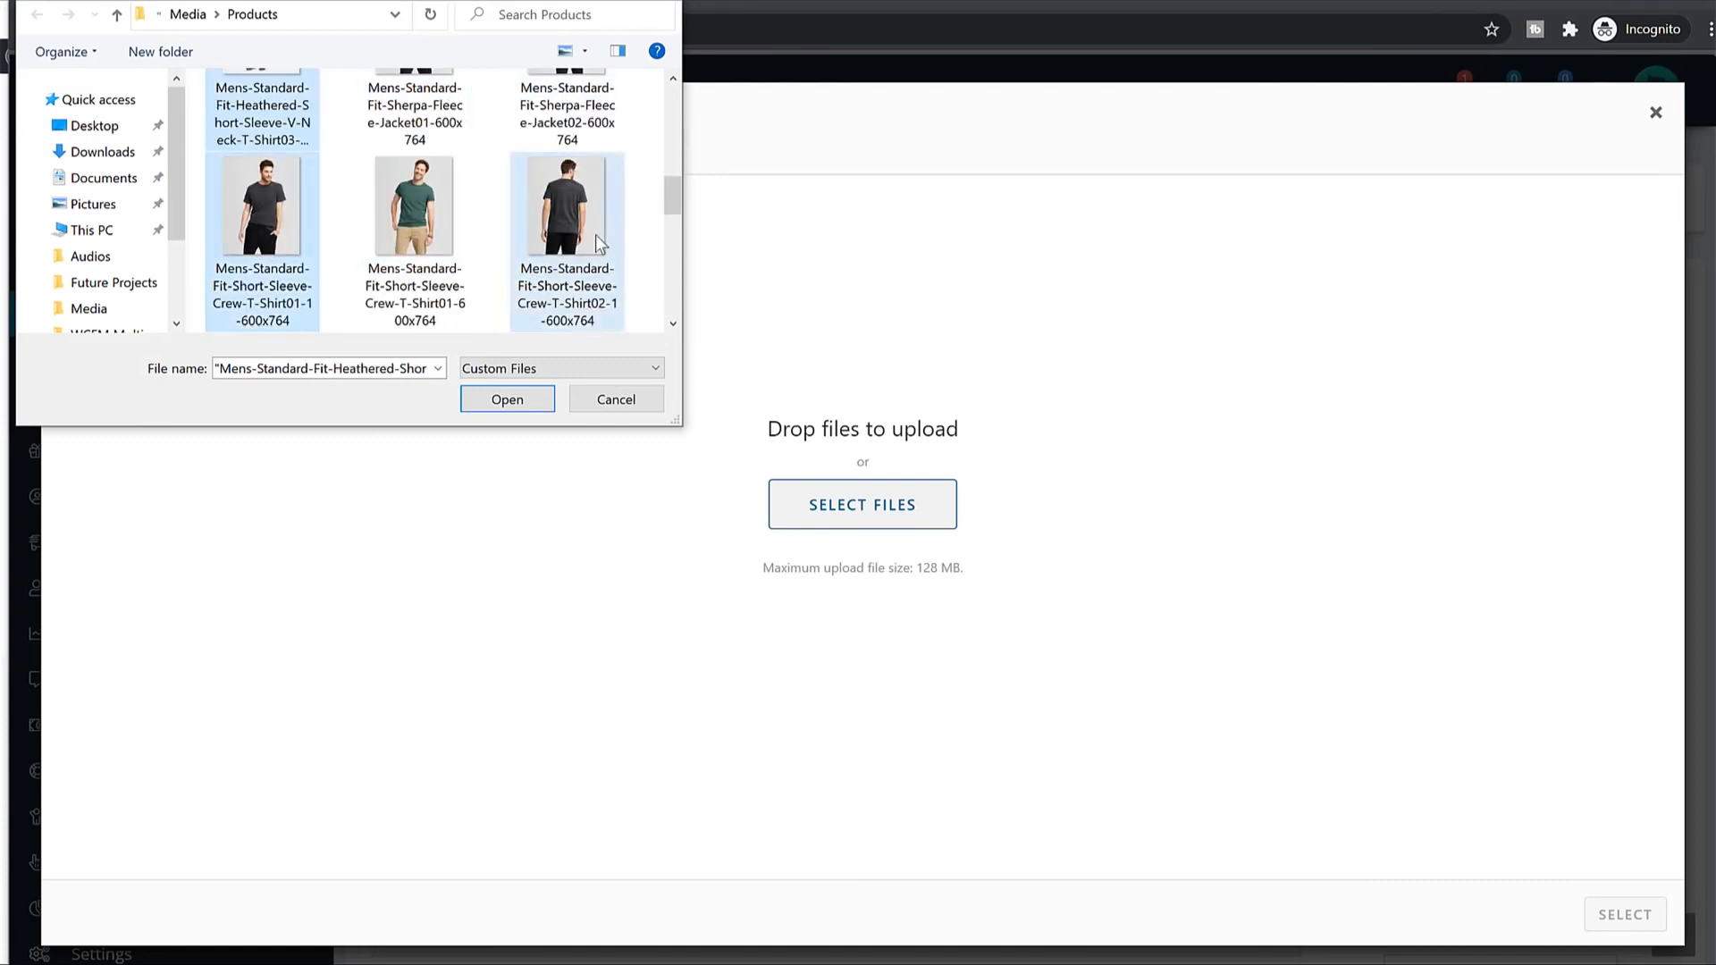
scroll(595, 234, "down", 1)
left_click(415, 210, "ctrl")
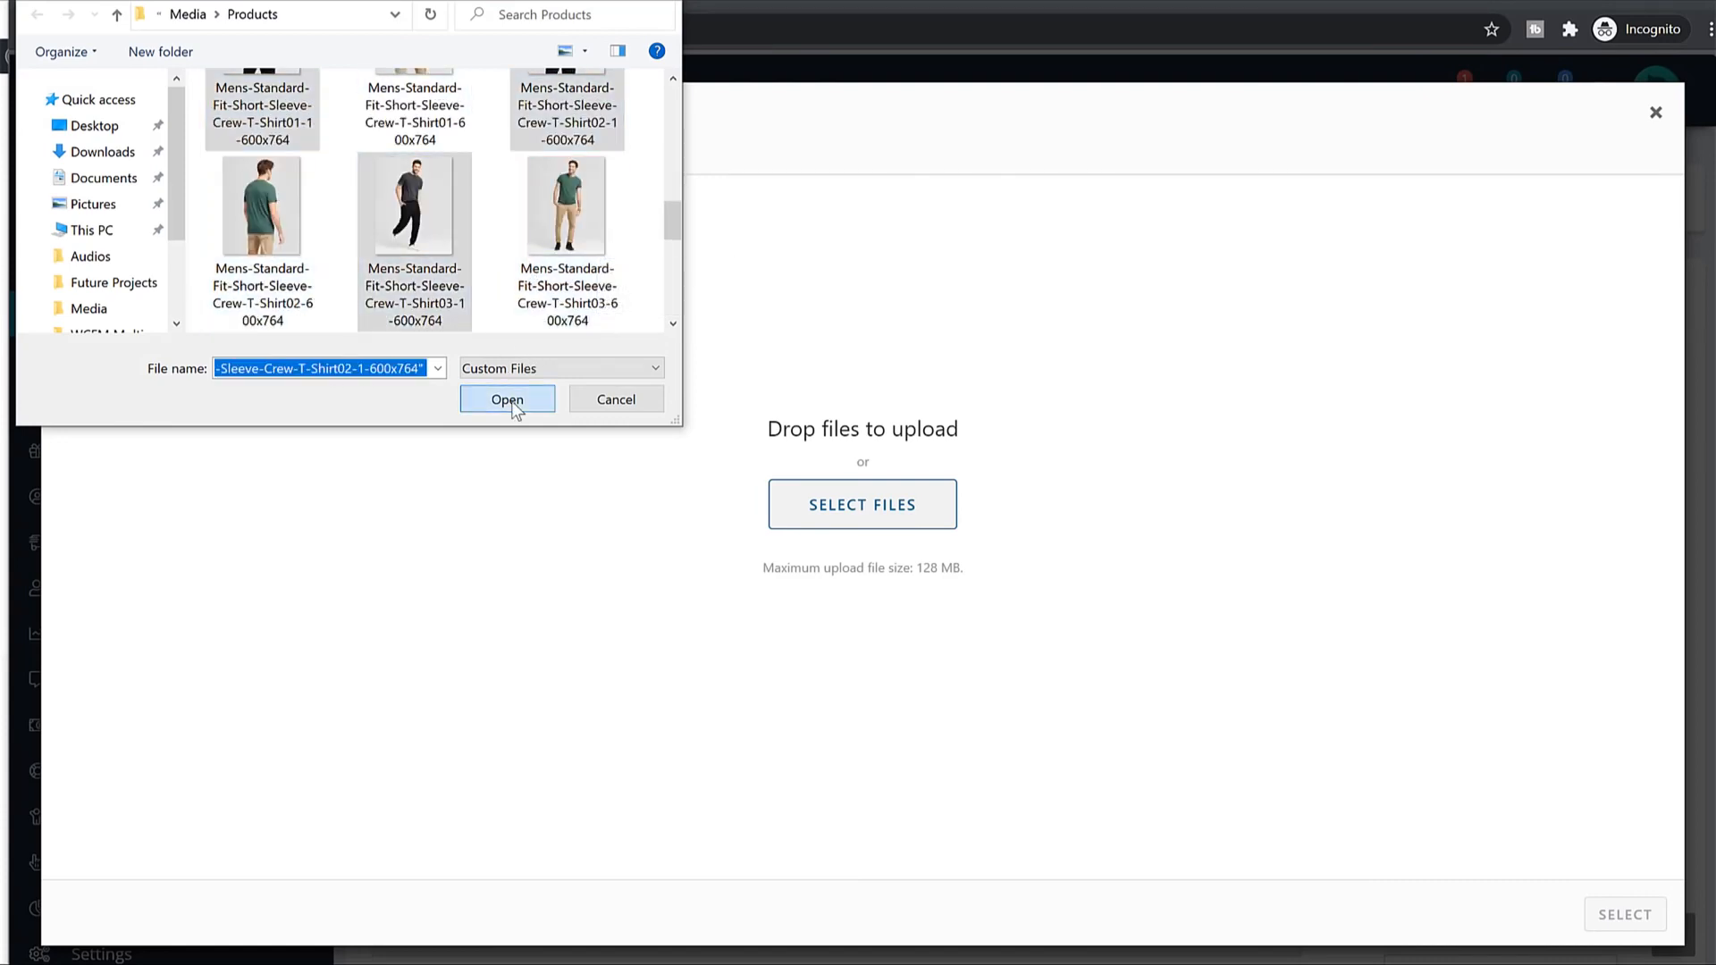
left_click(507, 398)
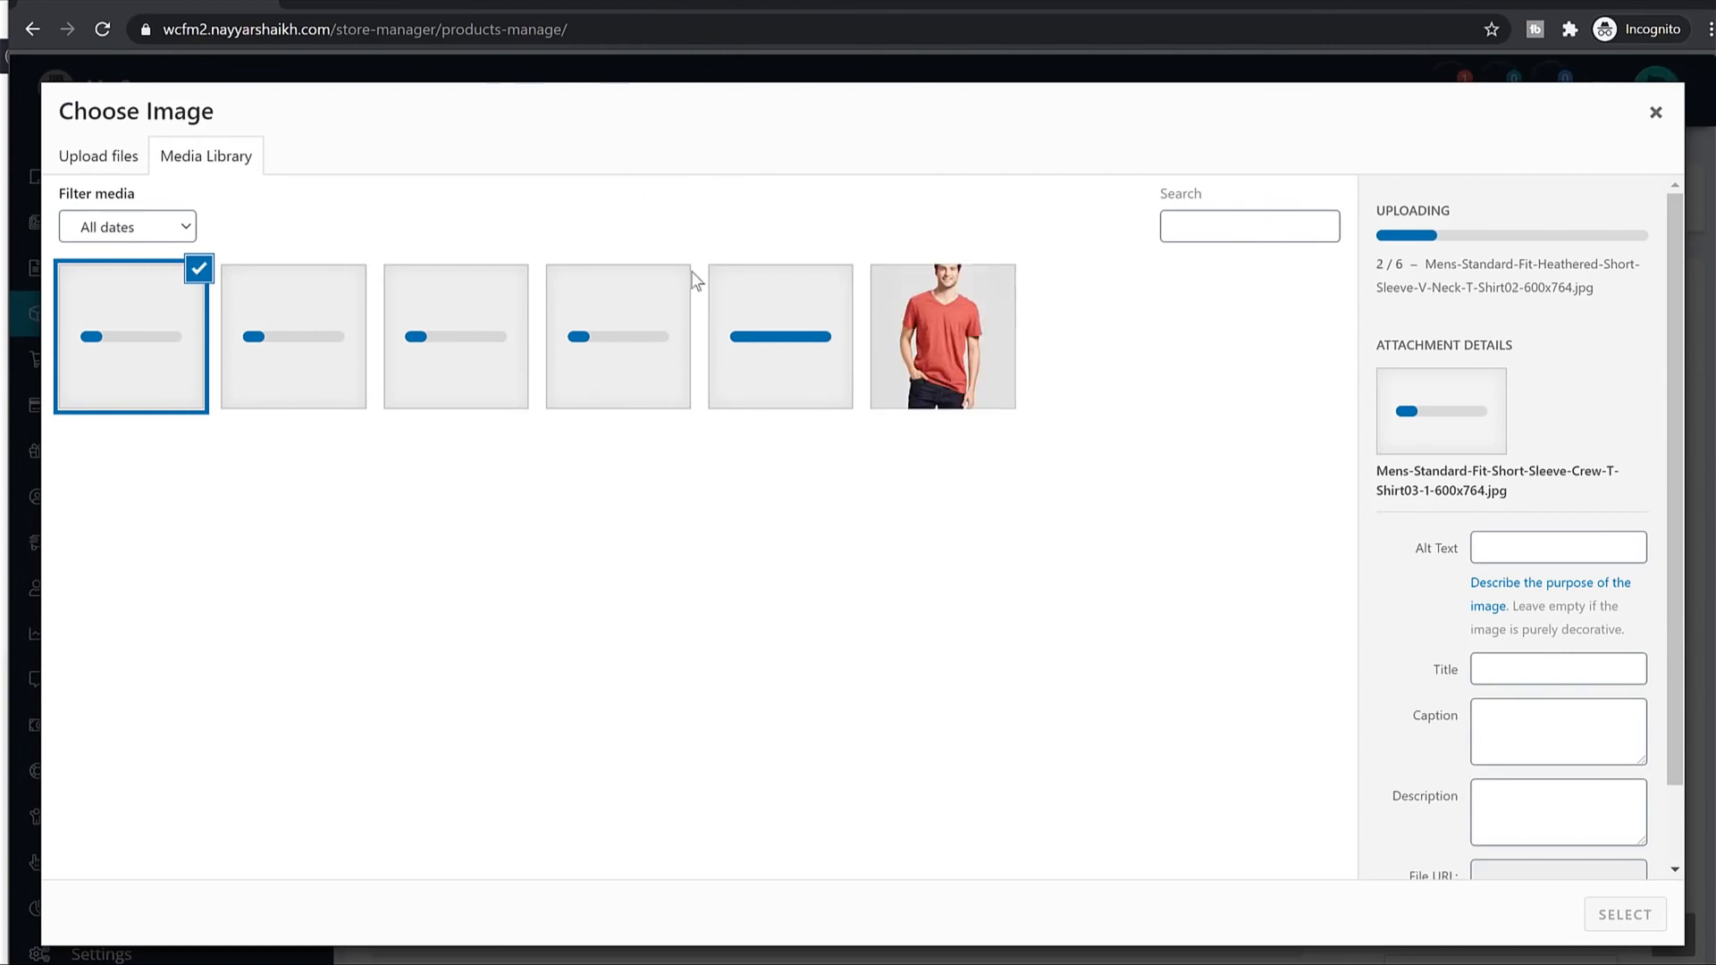
Make the red V-neck T-shirt photo the Cotton T-Shirt's main product image.
left_click(898, 345)
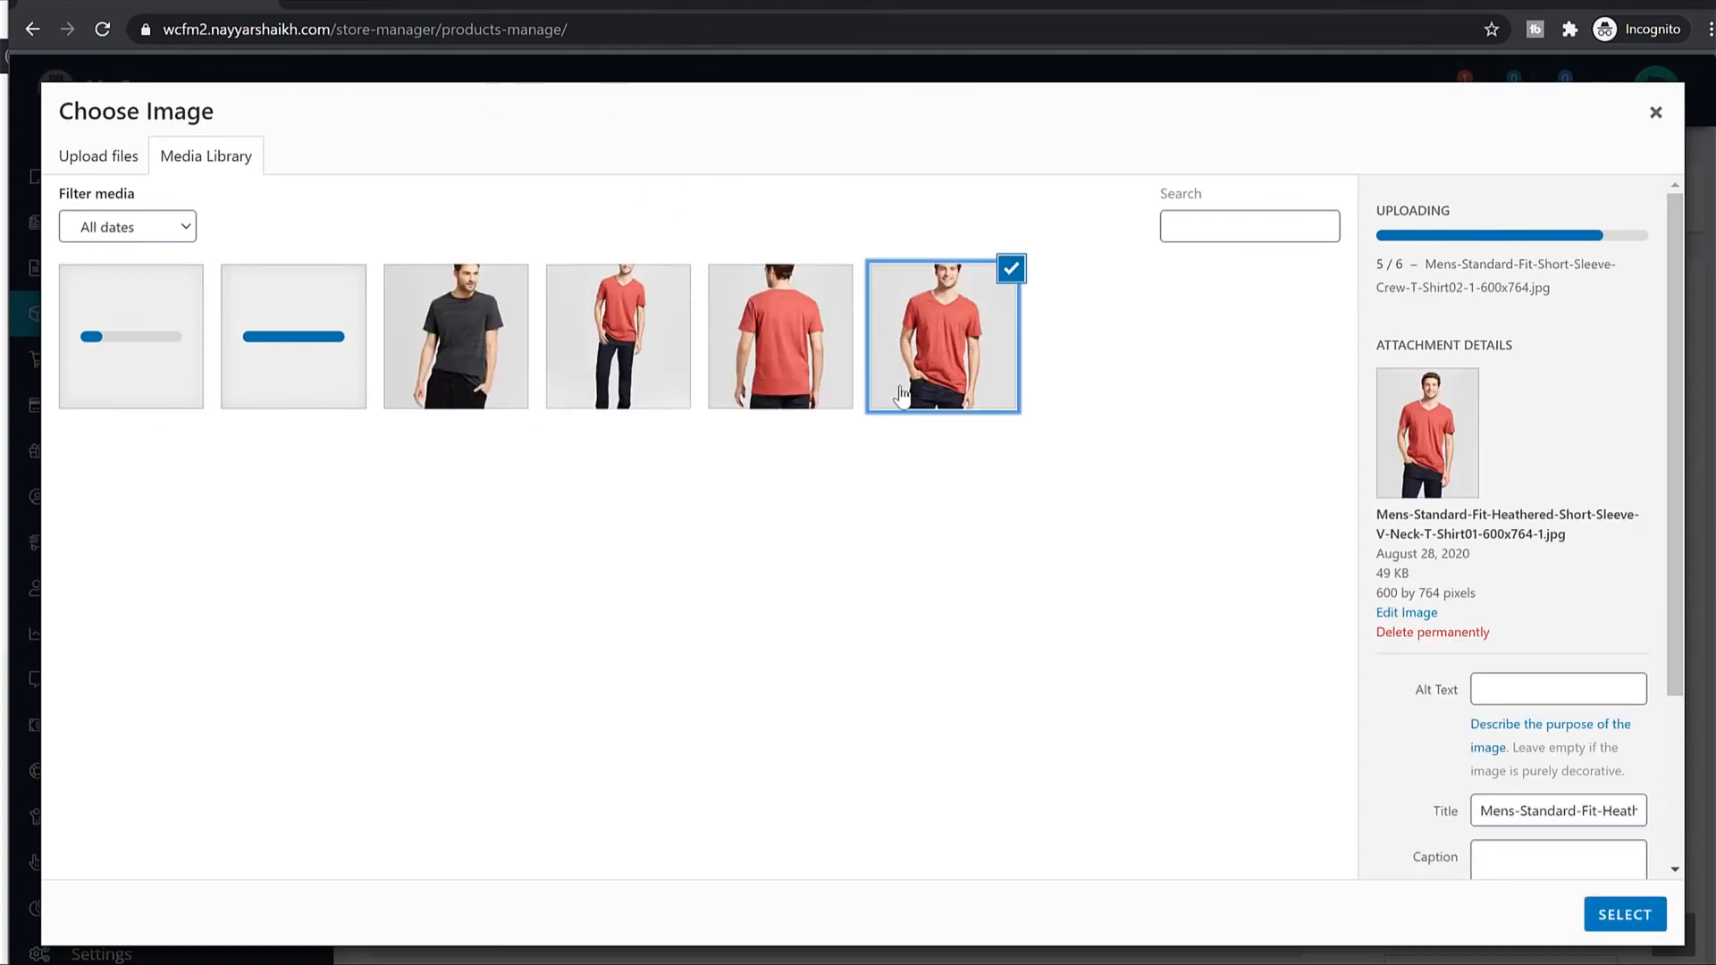
left_click(1625, 914)
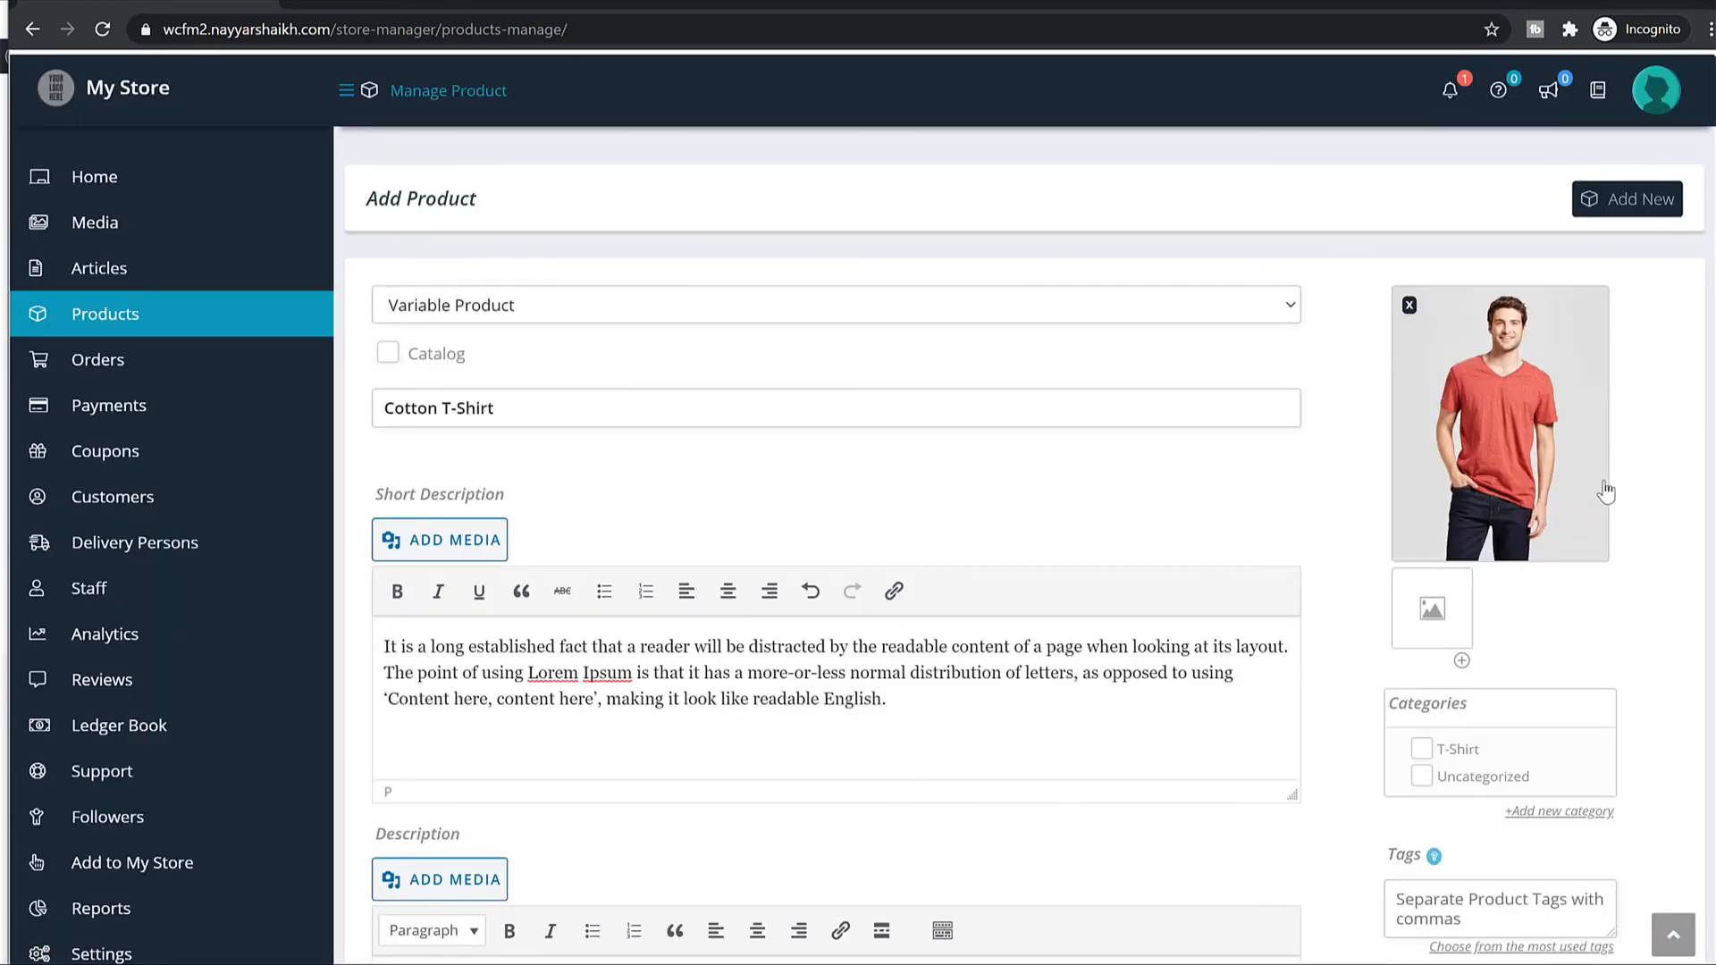
scroll(1691, 519, "down", 1)
scroll(1691, 518, "down", 5)
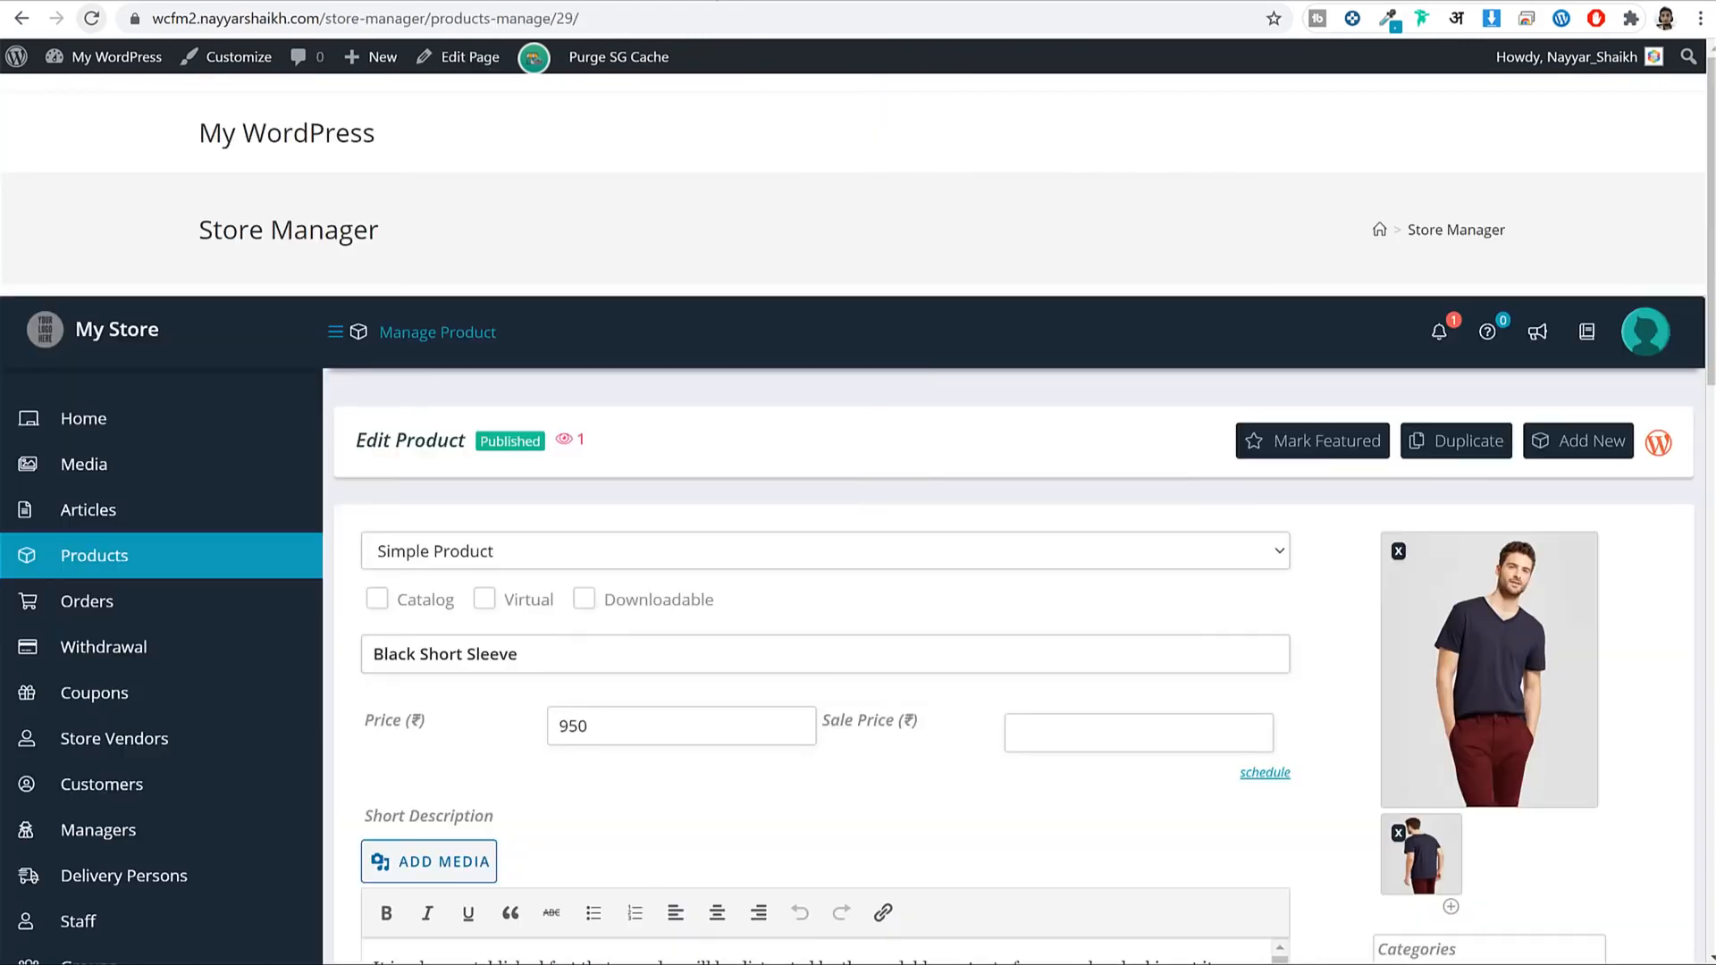
scroll(230, 605, "down", 7)
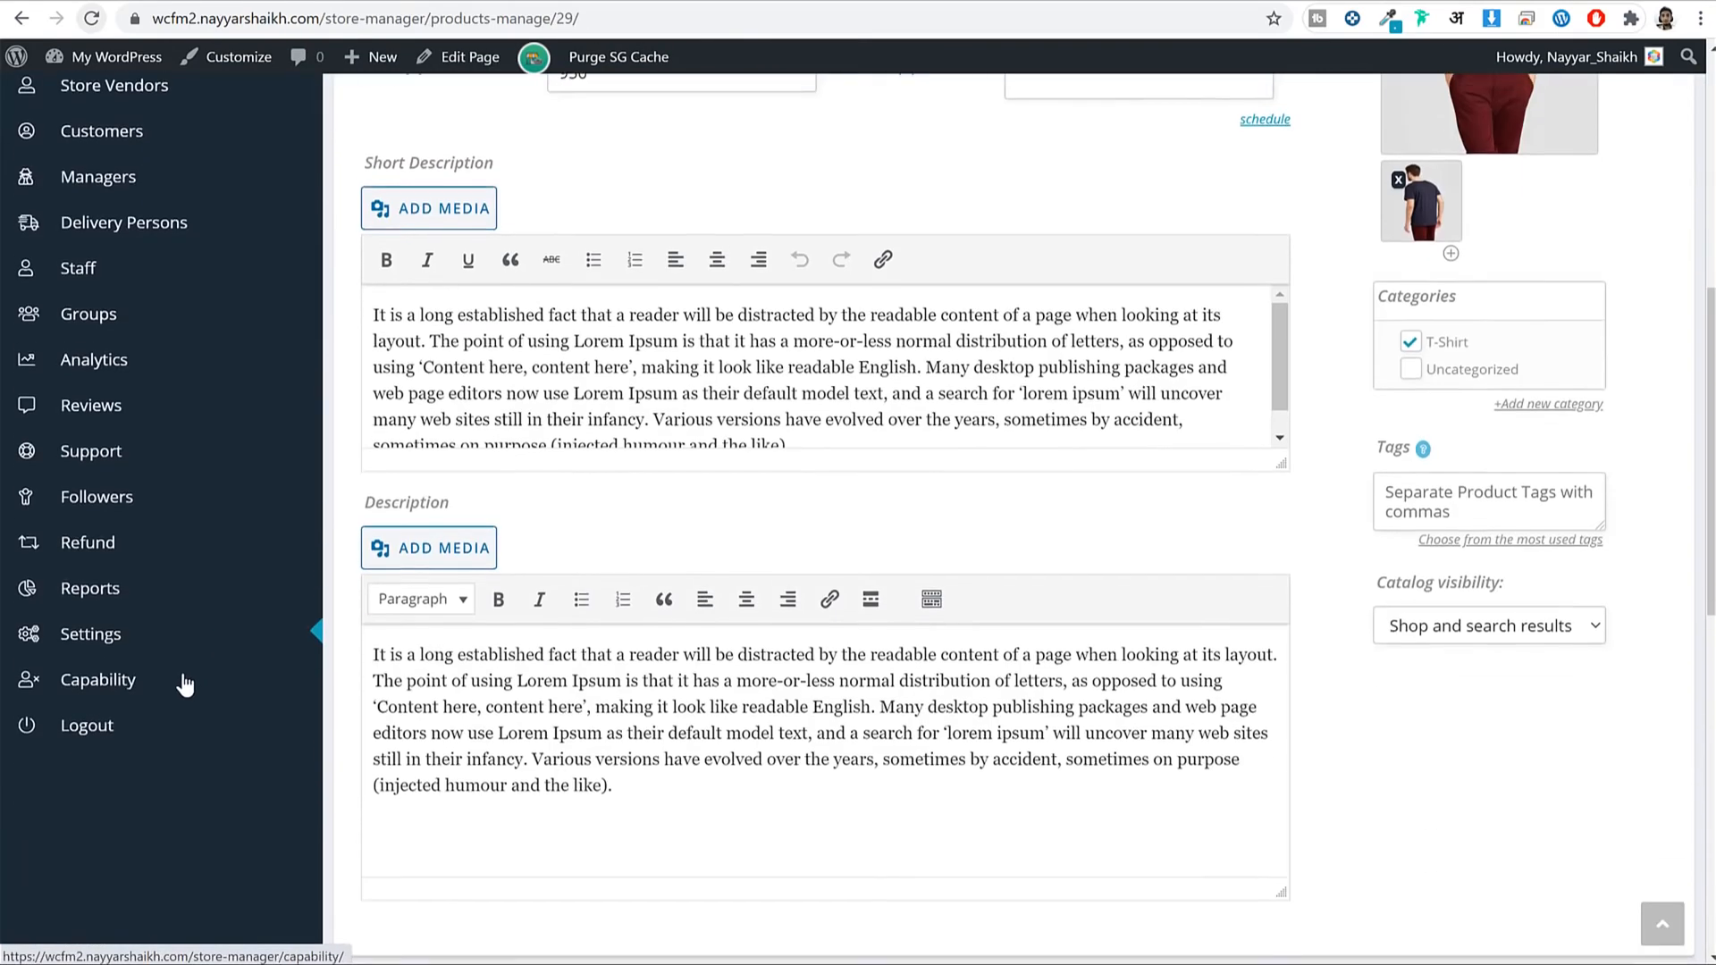
In the store vendors' capability settings, switch Add Category off and back on, leaving it unchanged.
left_click(180, 680)
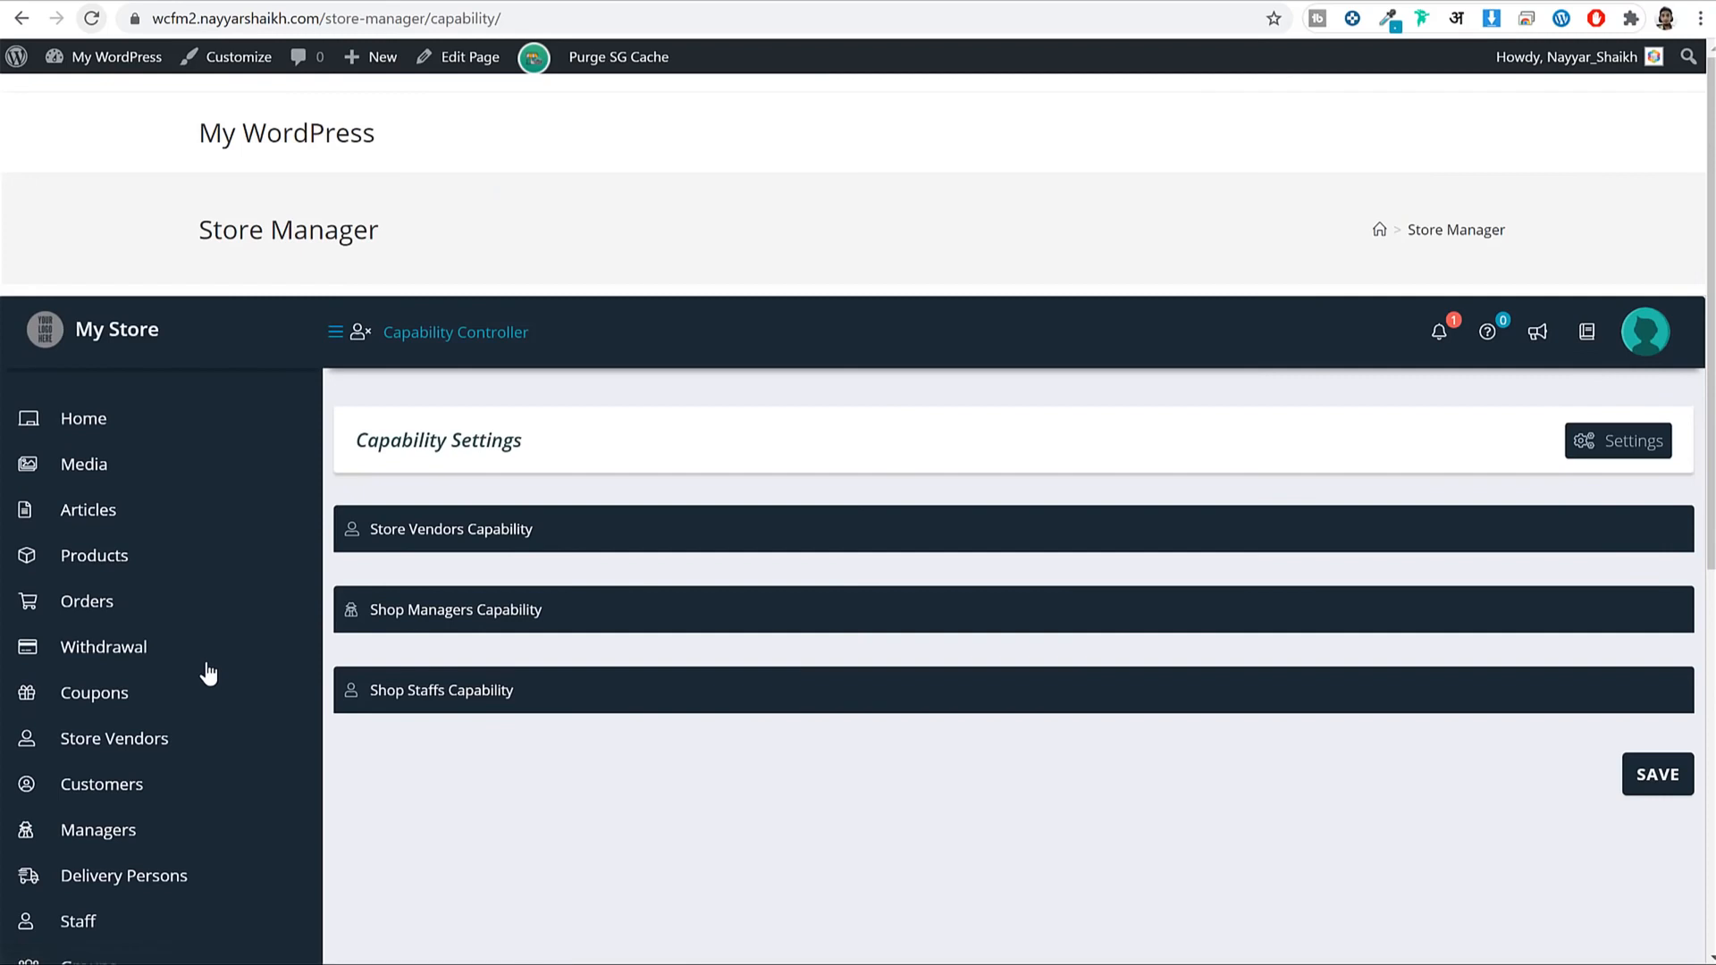
left_click(509, 531)
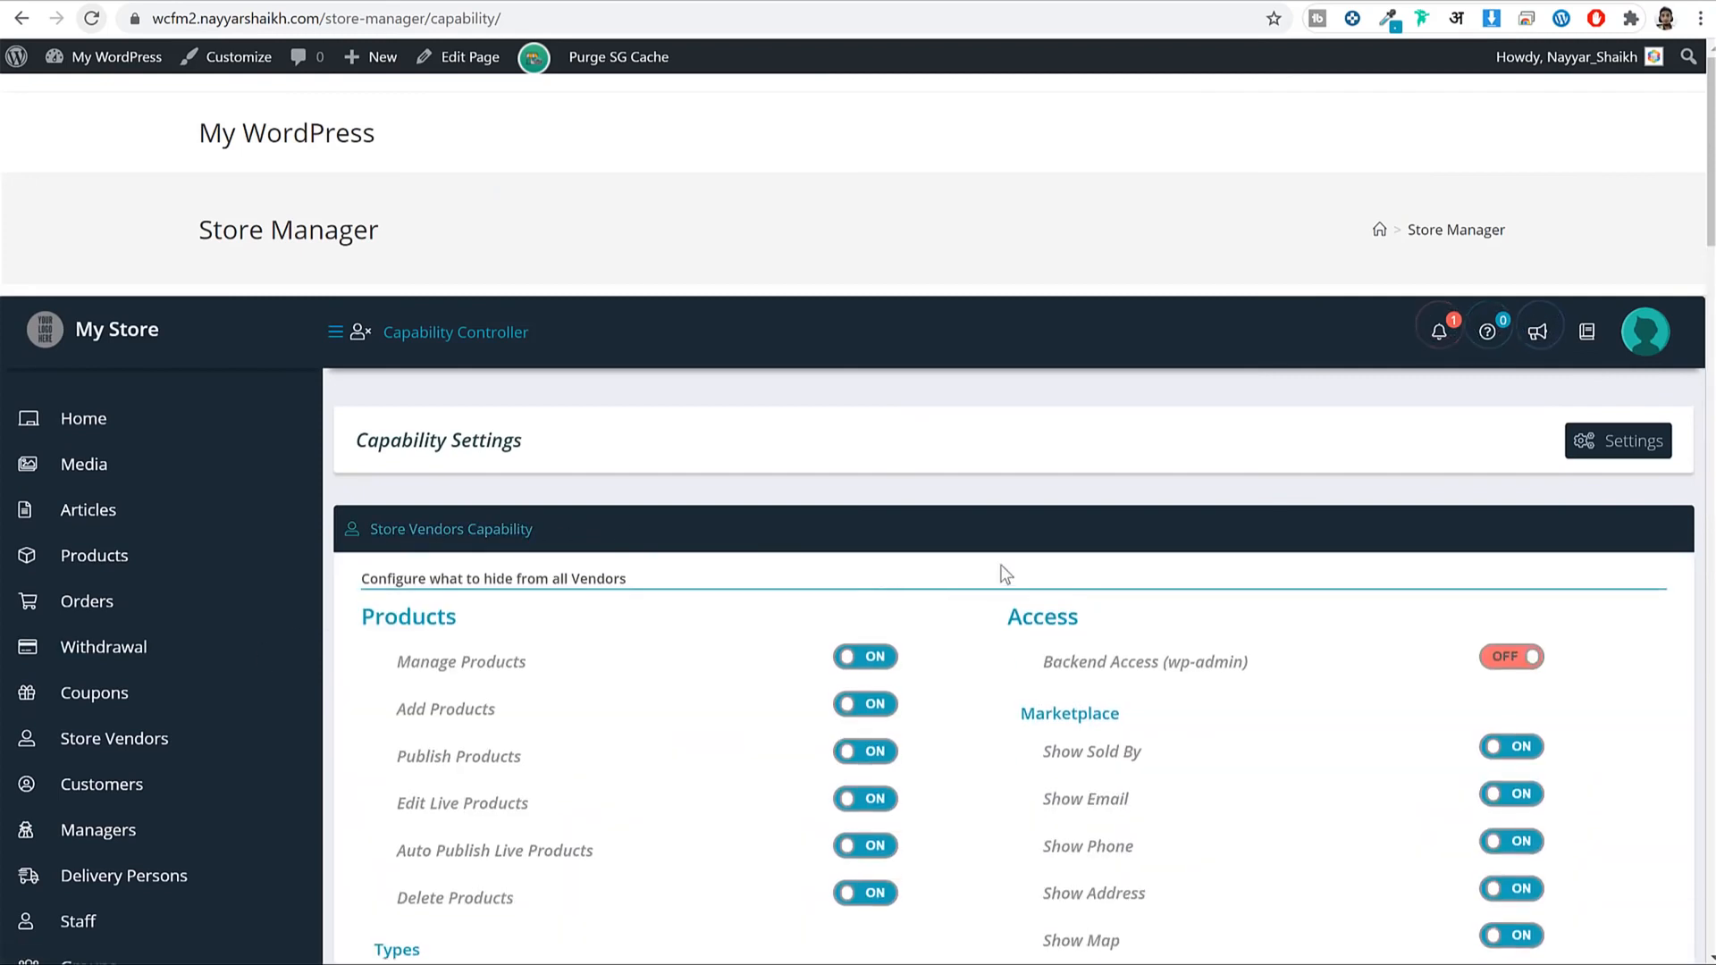
scroll(1006, 567, "down", 5)
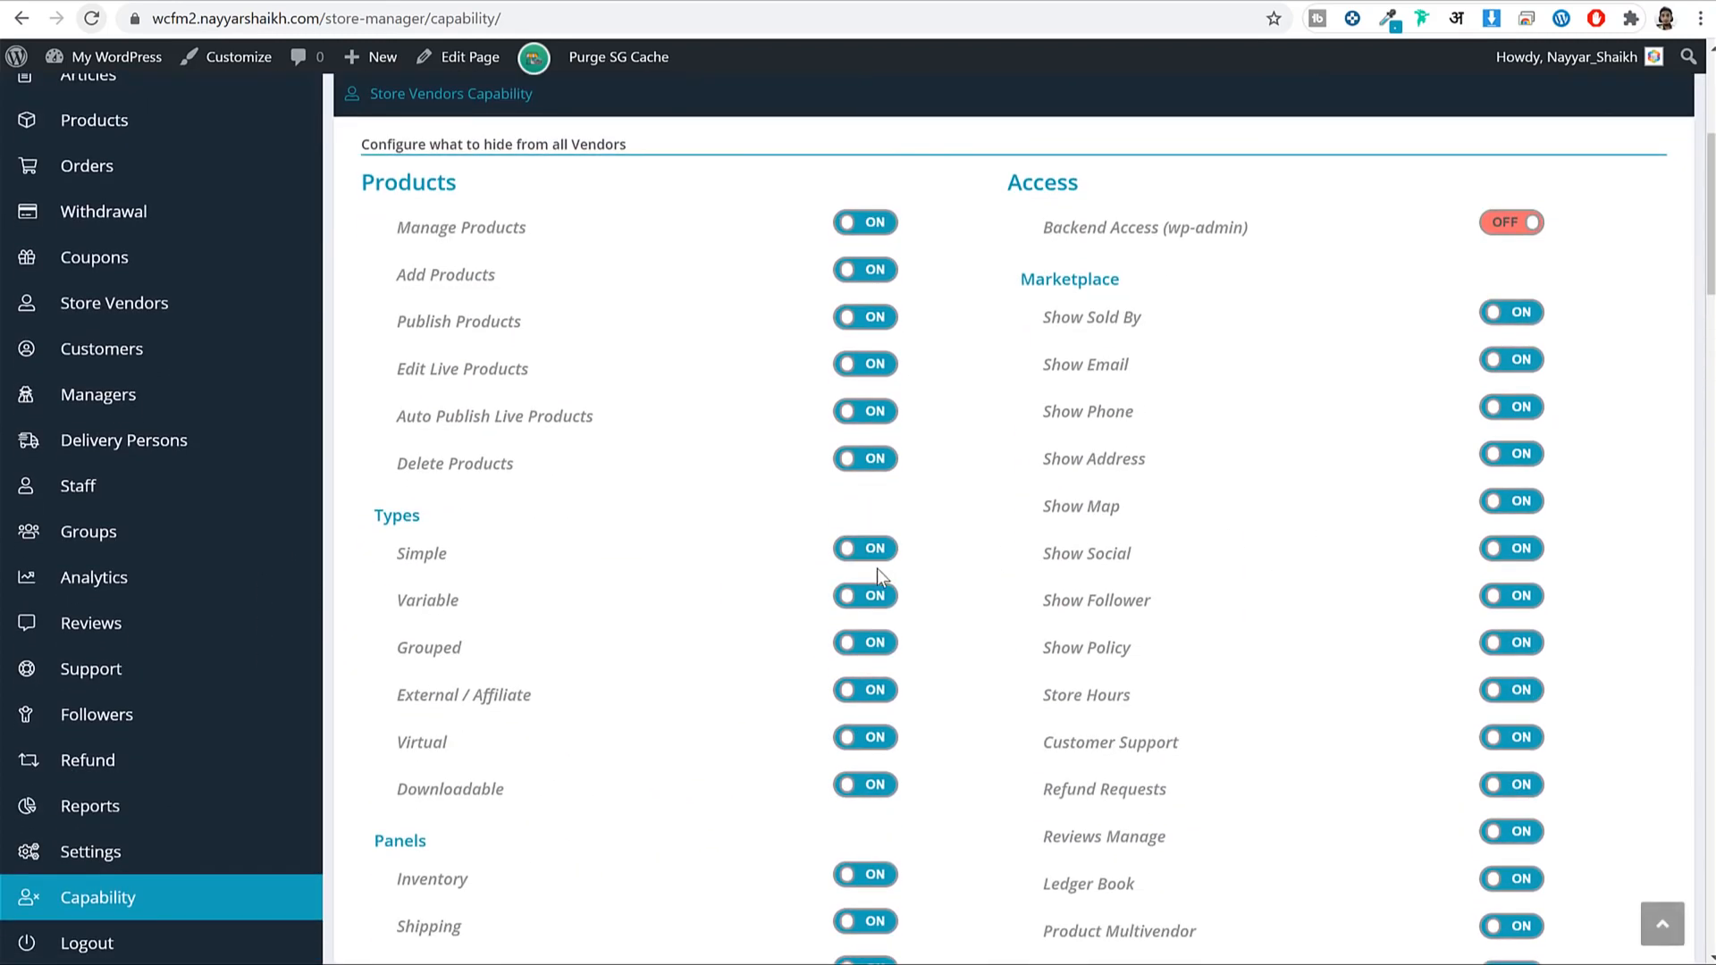
scroll(877, 568, "down", 7)
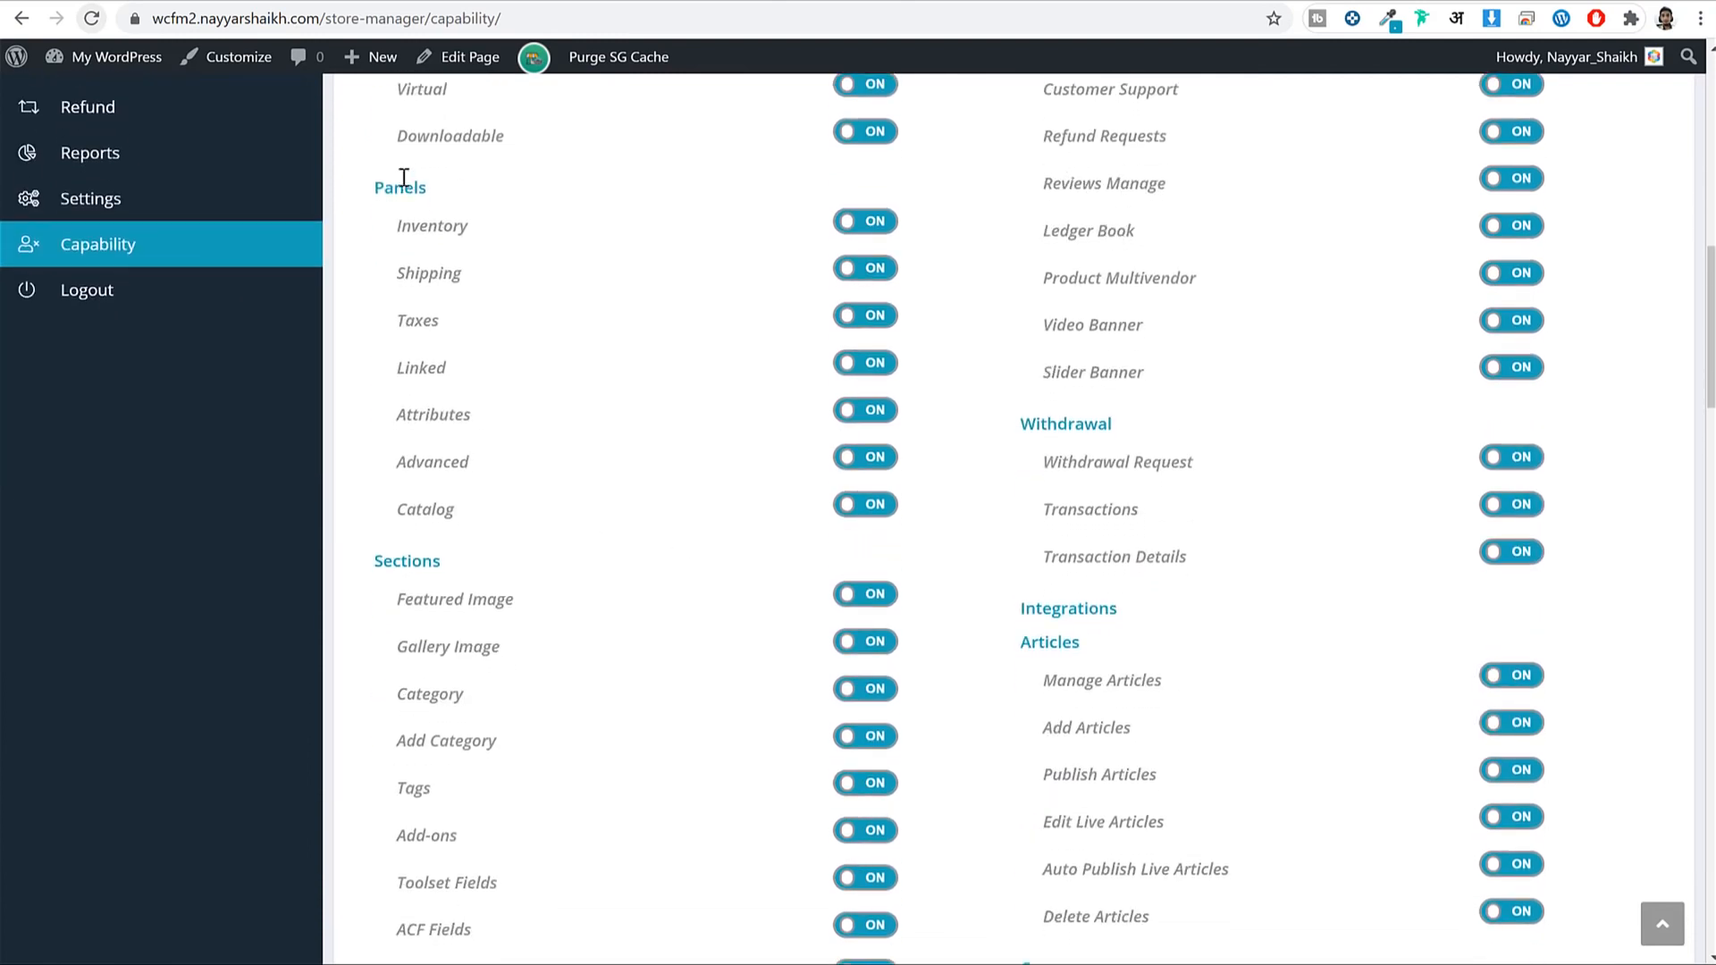
scroll(509, 369, "down", 5)
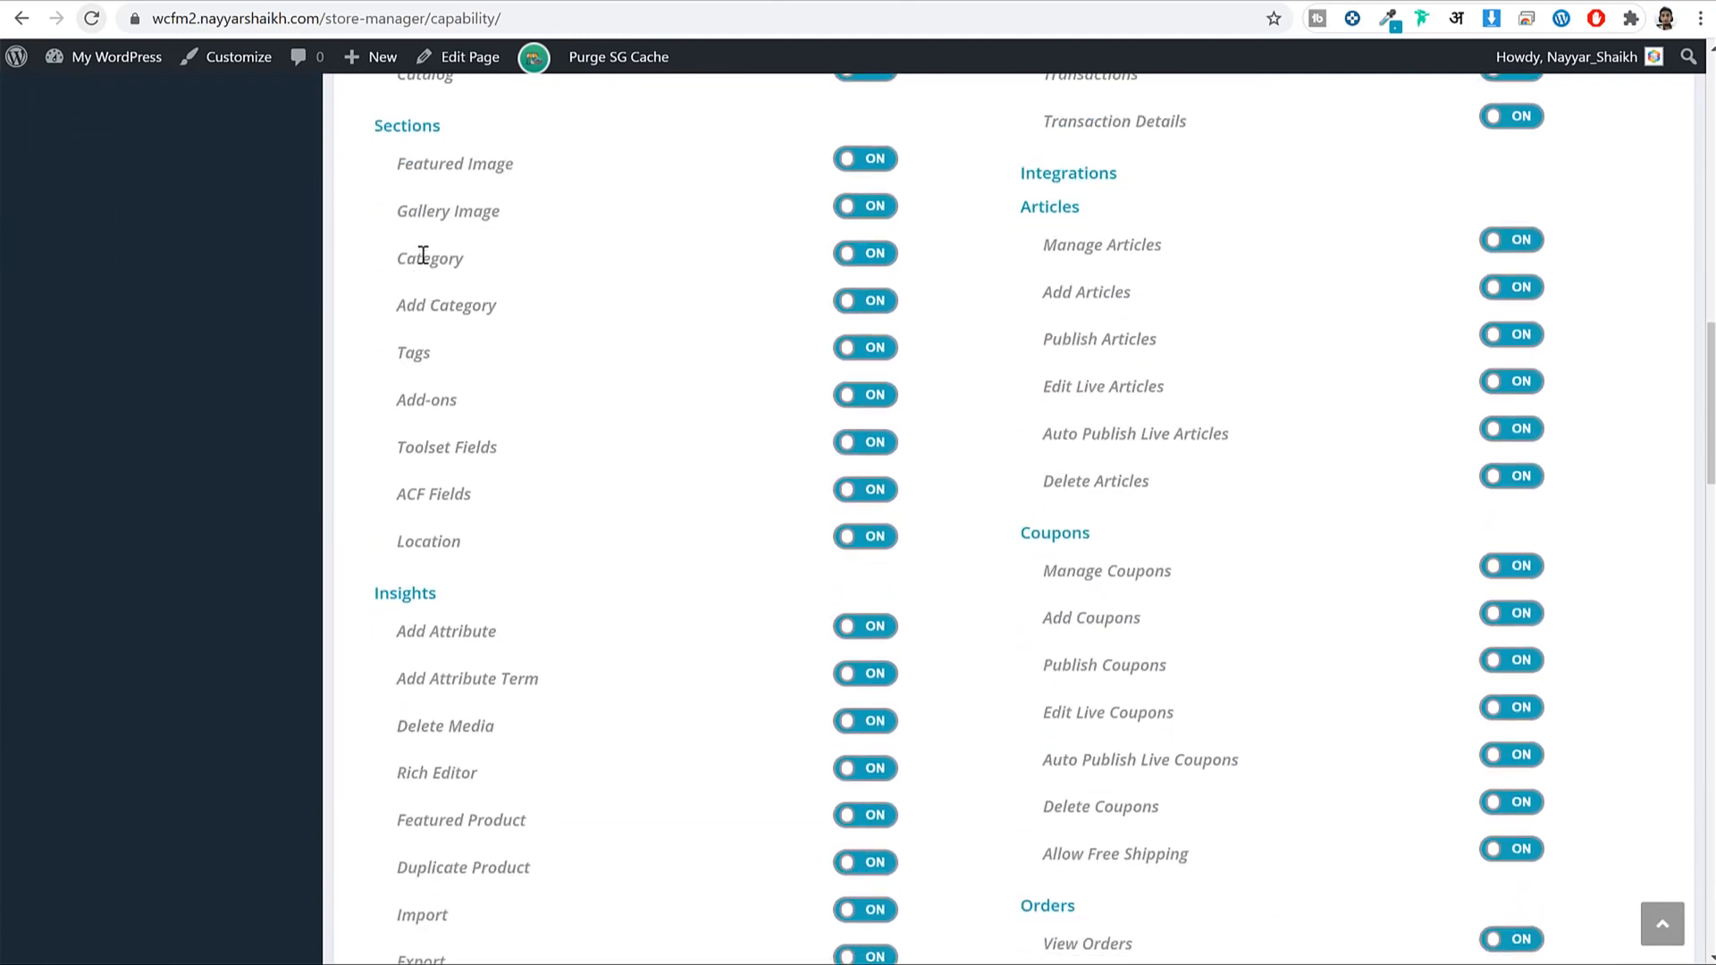
left_click_drag(373, 125, 519, 168)
left_click_drag(407, 307, 537, 309)
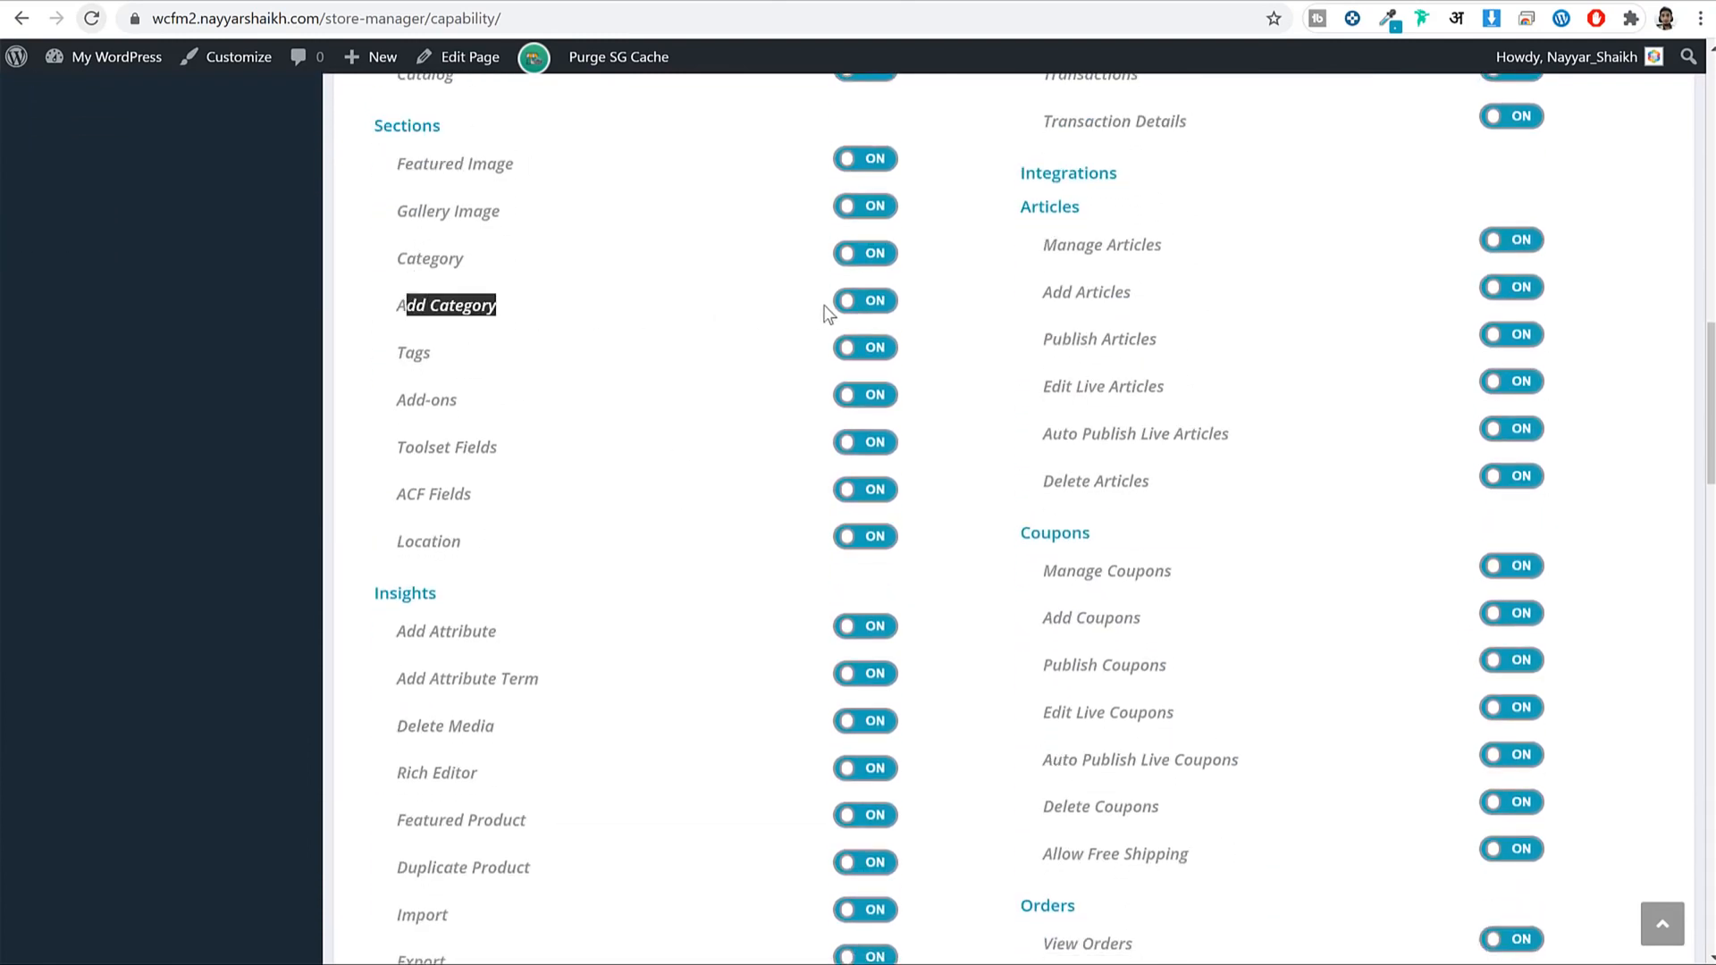
left_click(860, 303)
left_click(860, 304)
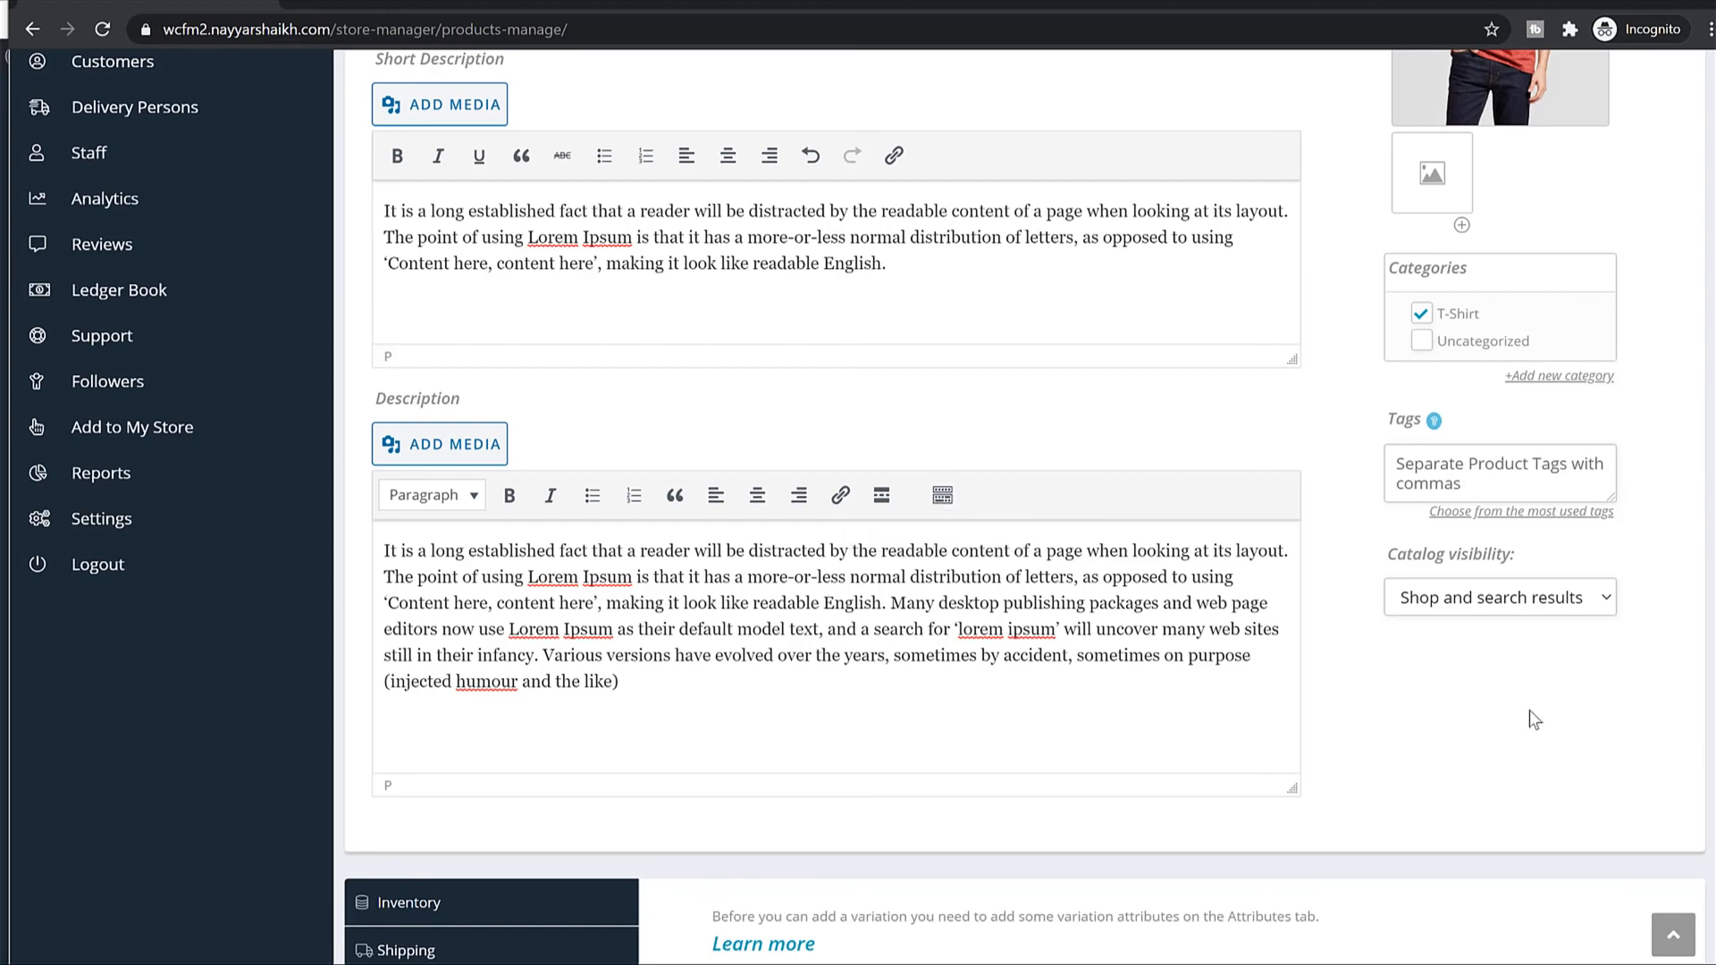
Enter SKU SC11 in the product's Inventory settings.
scroll(1587, 687, "down", 7)
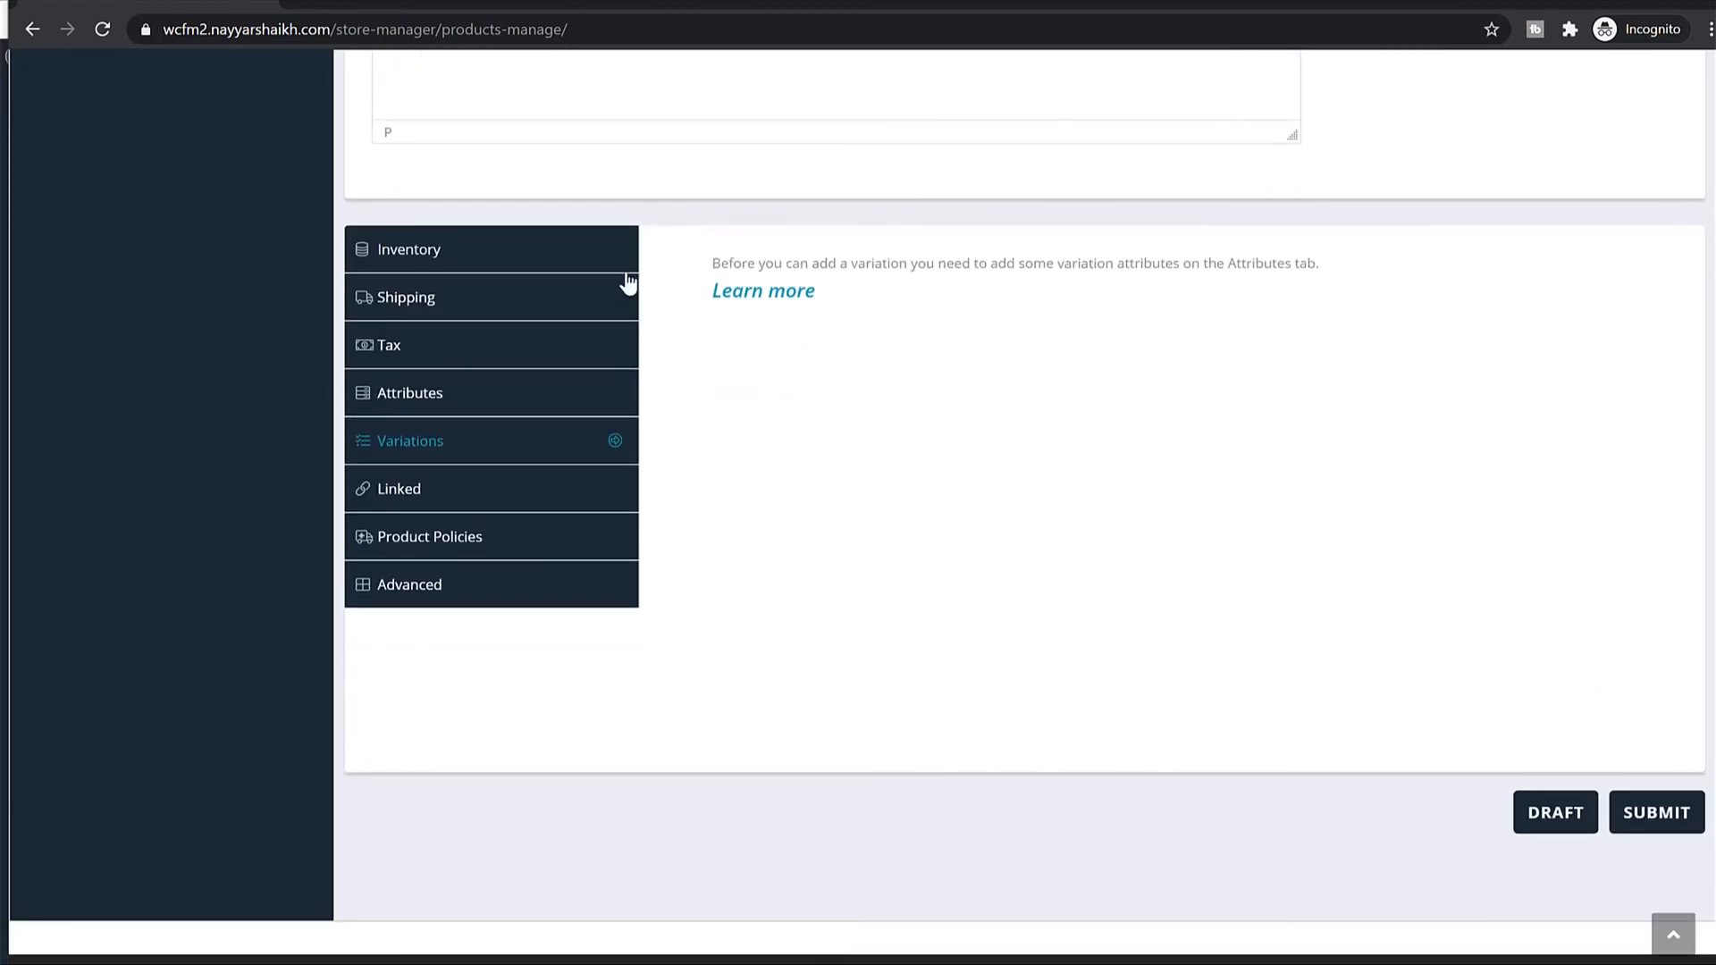
left_click(488, 250)
left_click(1202, 277)
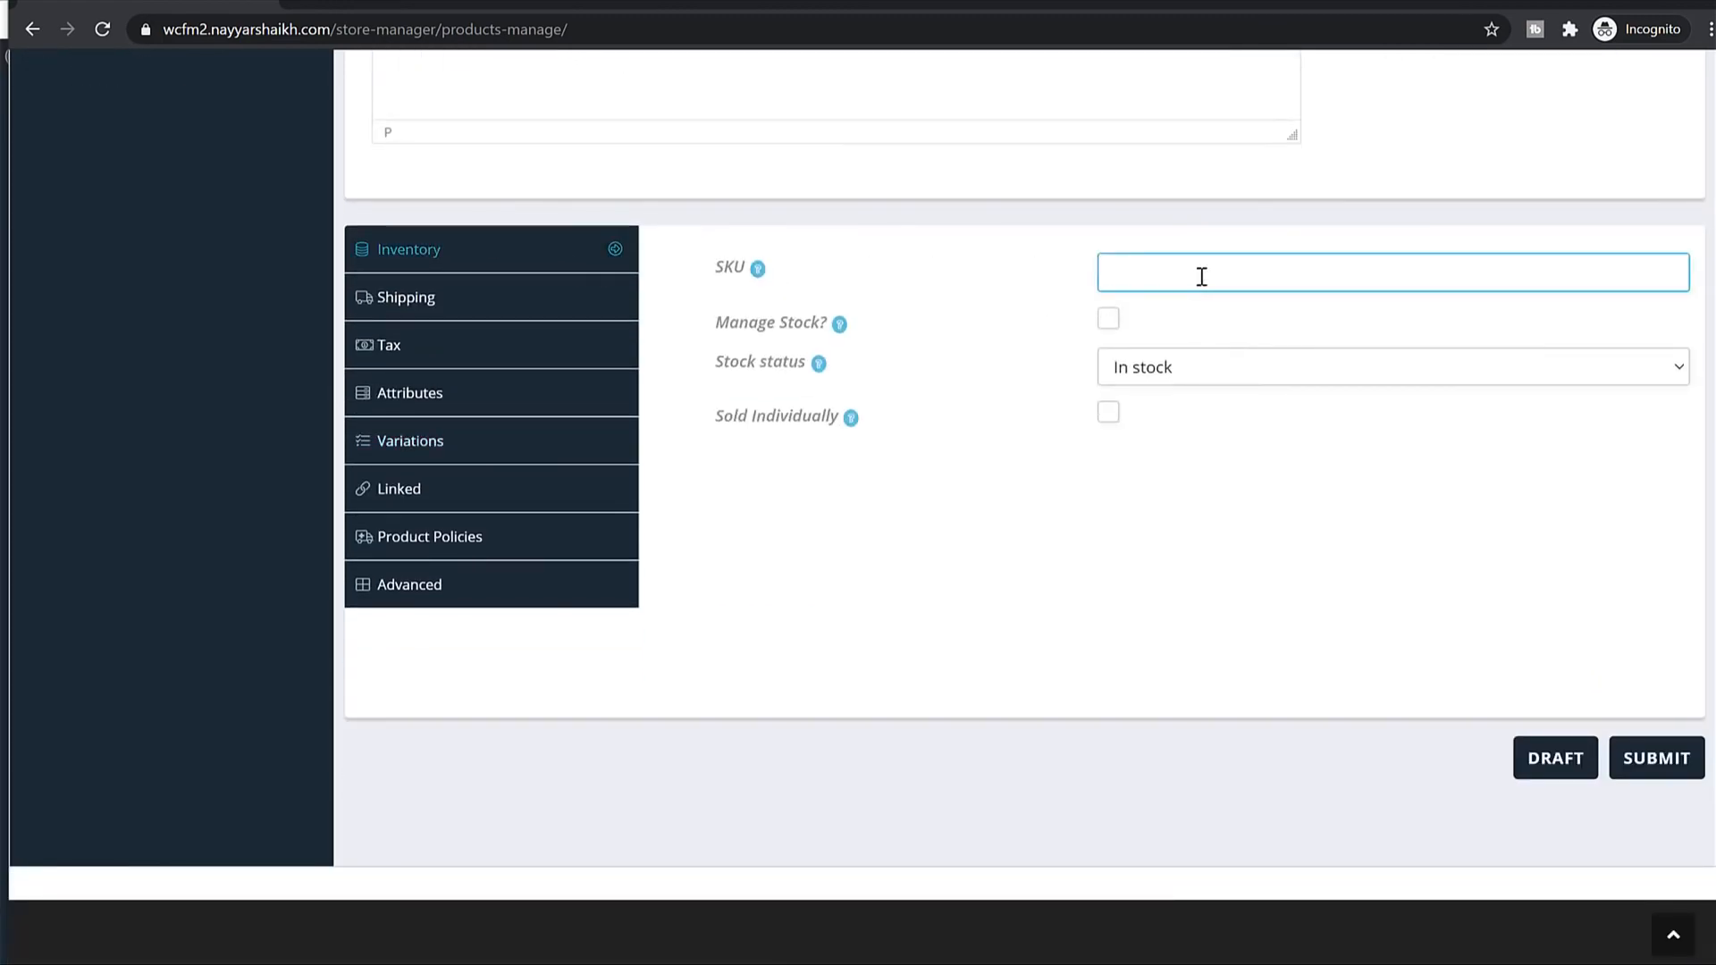
left_click(1099, 347)
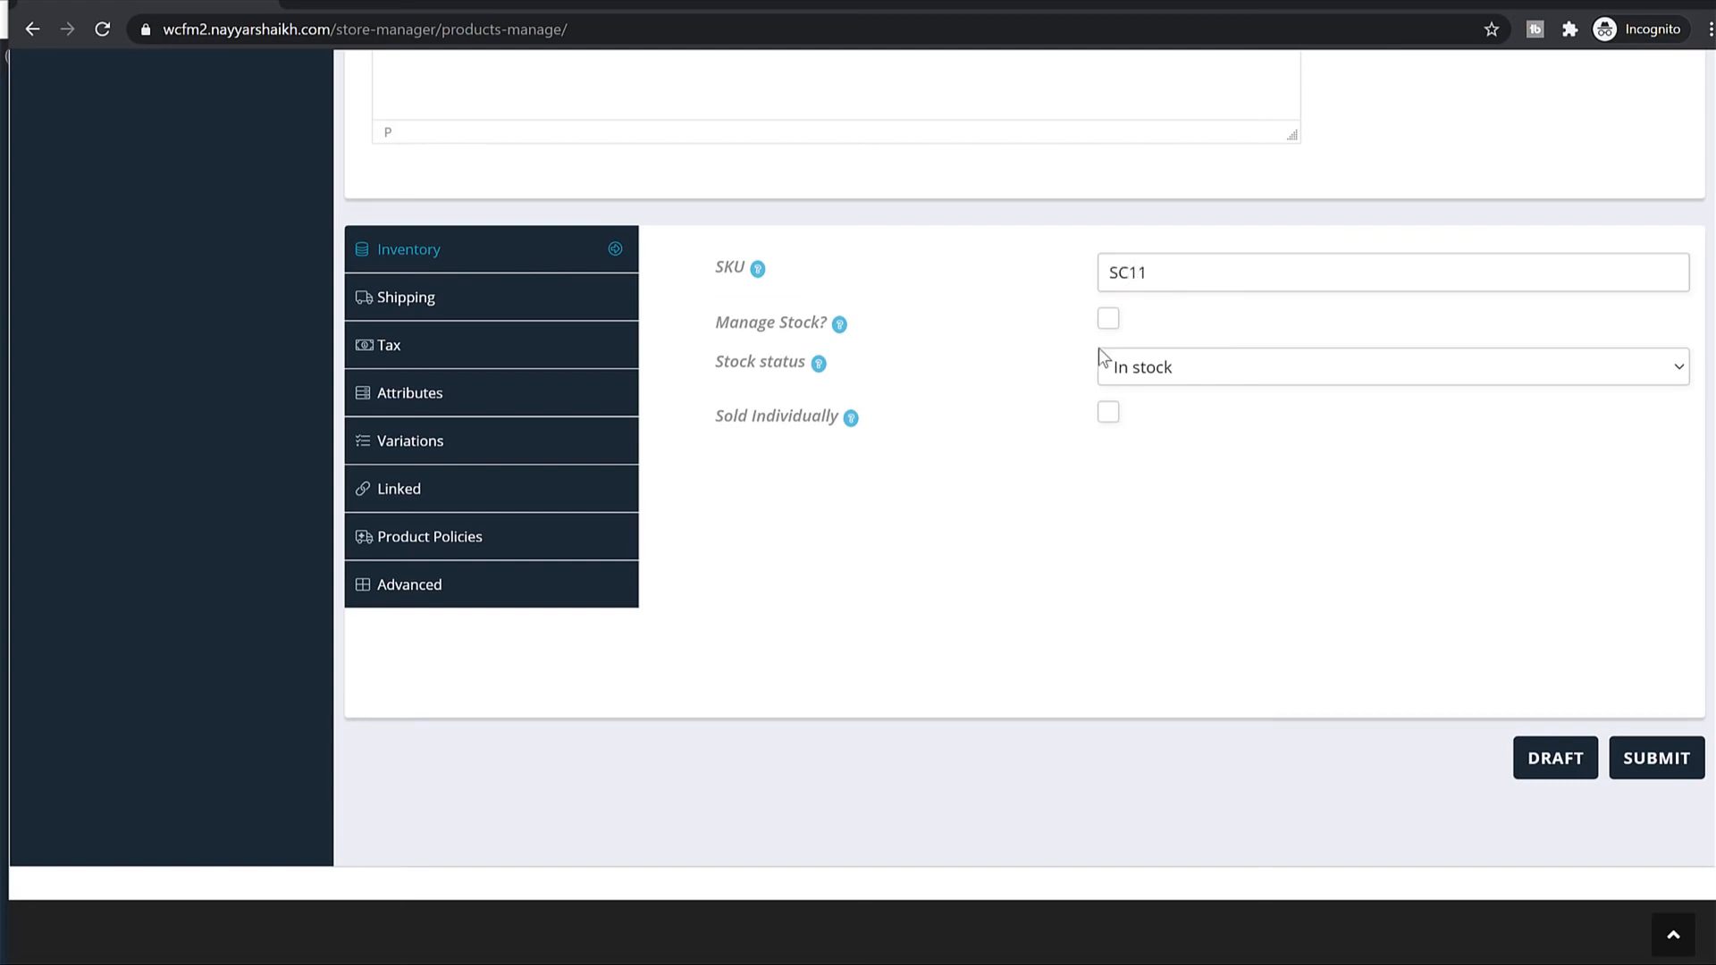
Set shipping weight 250 g, dimensions 40×40×40 cm and 1–2 business days processing time.
left_click(524, 304)
left_click(1245, 259)
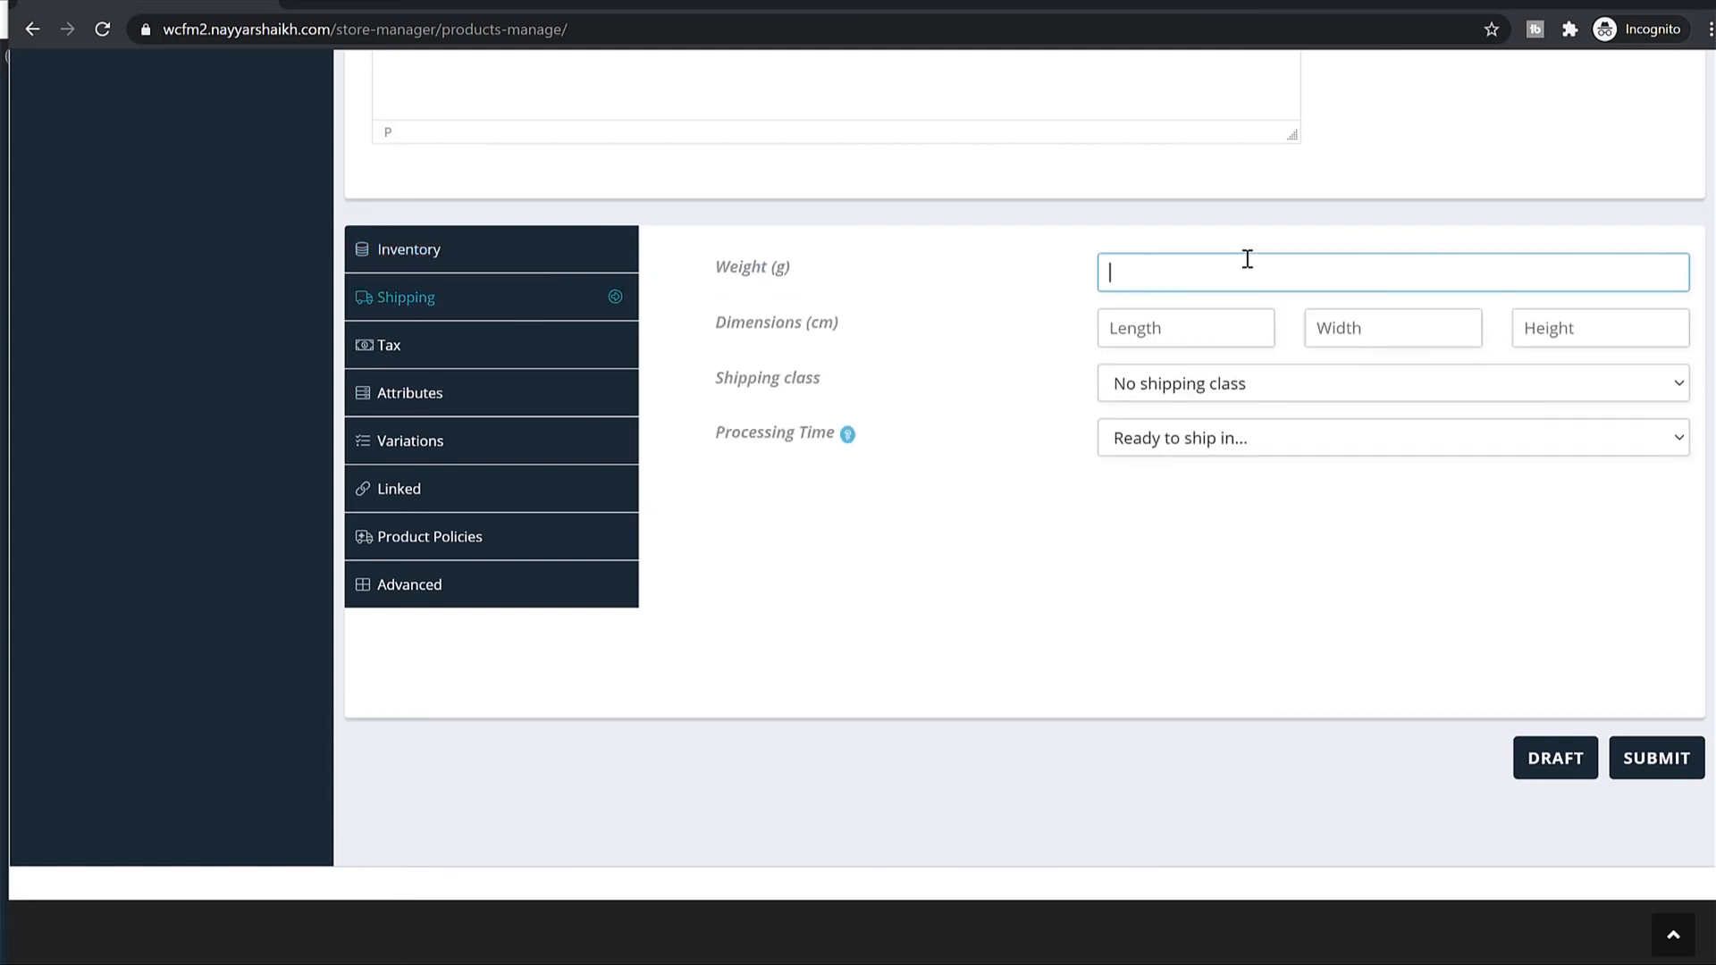
type("250")
key("Tab")
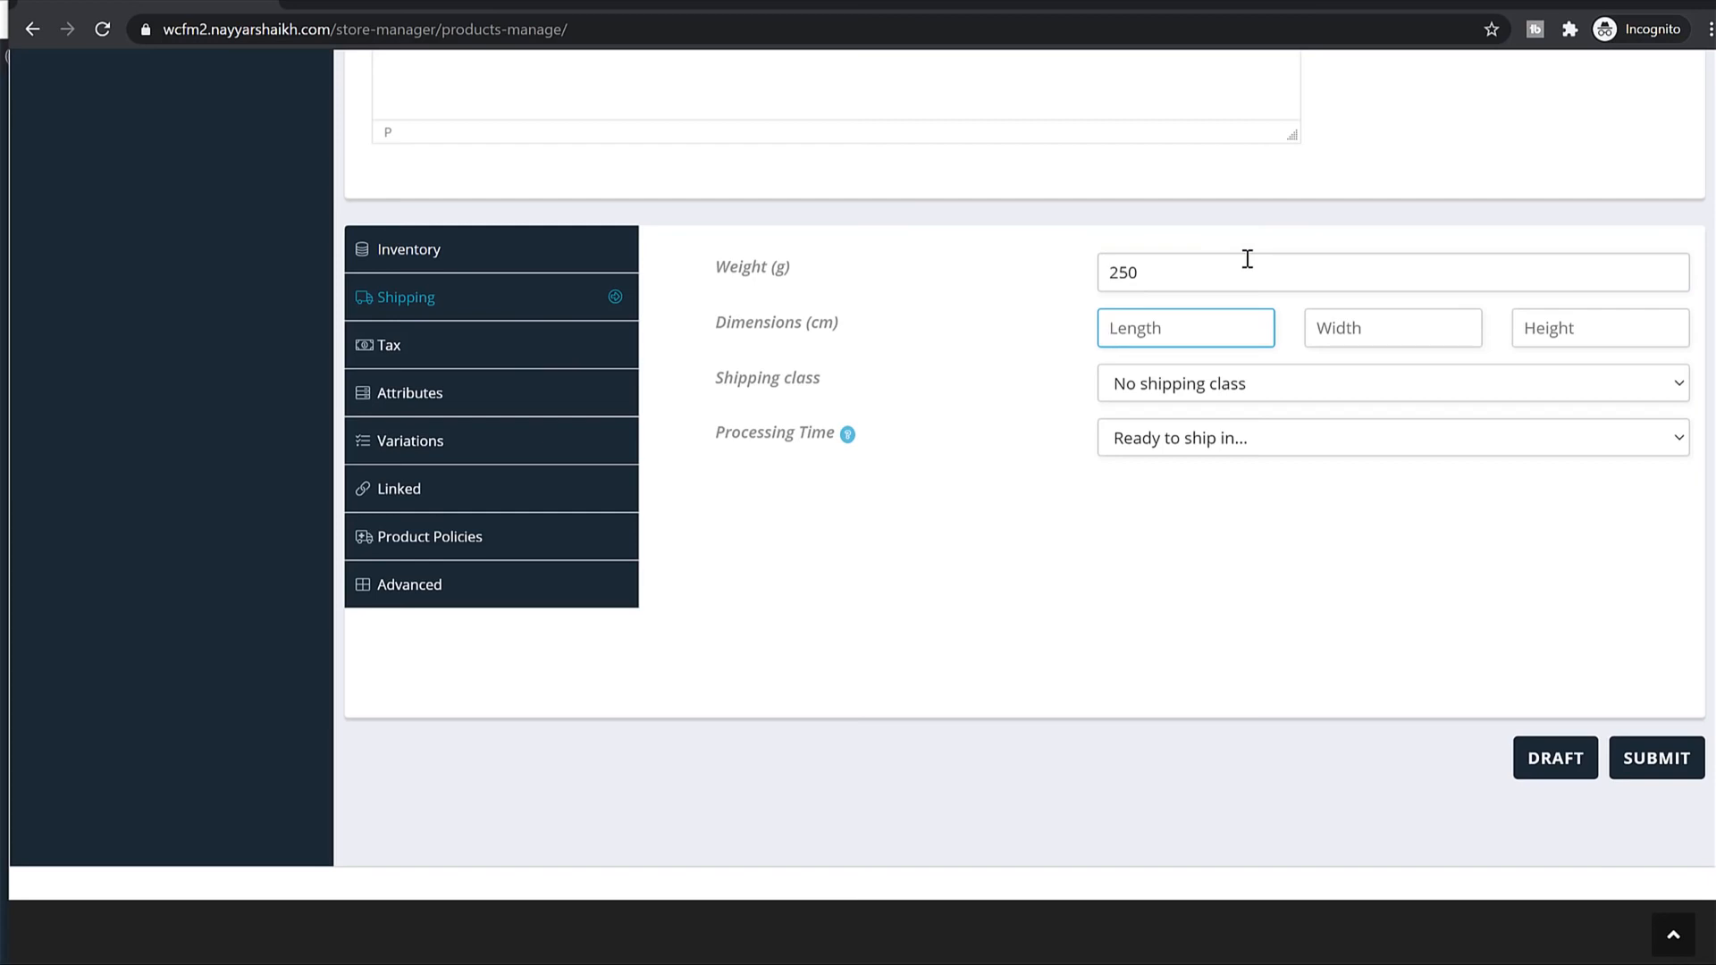
type("40")
key("Tab")
type("40")
key("Tab")
type("40")
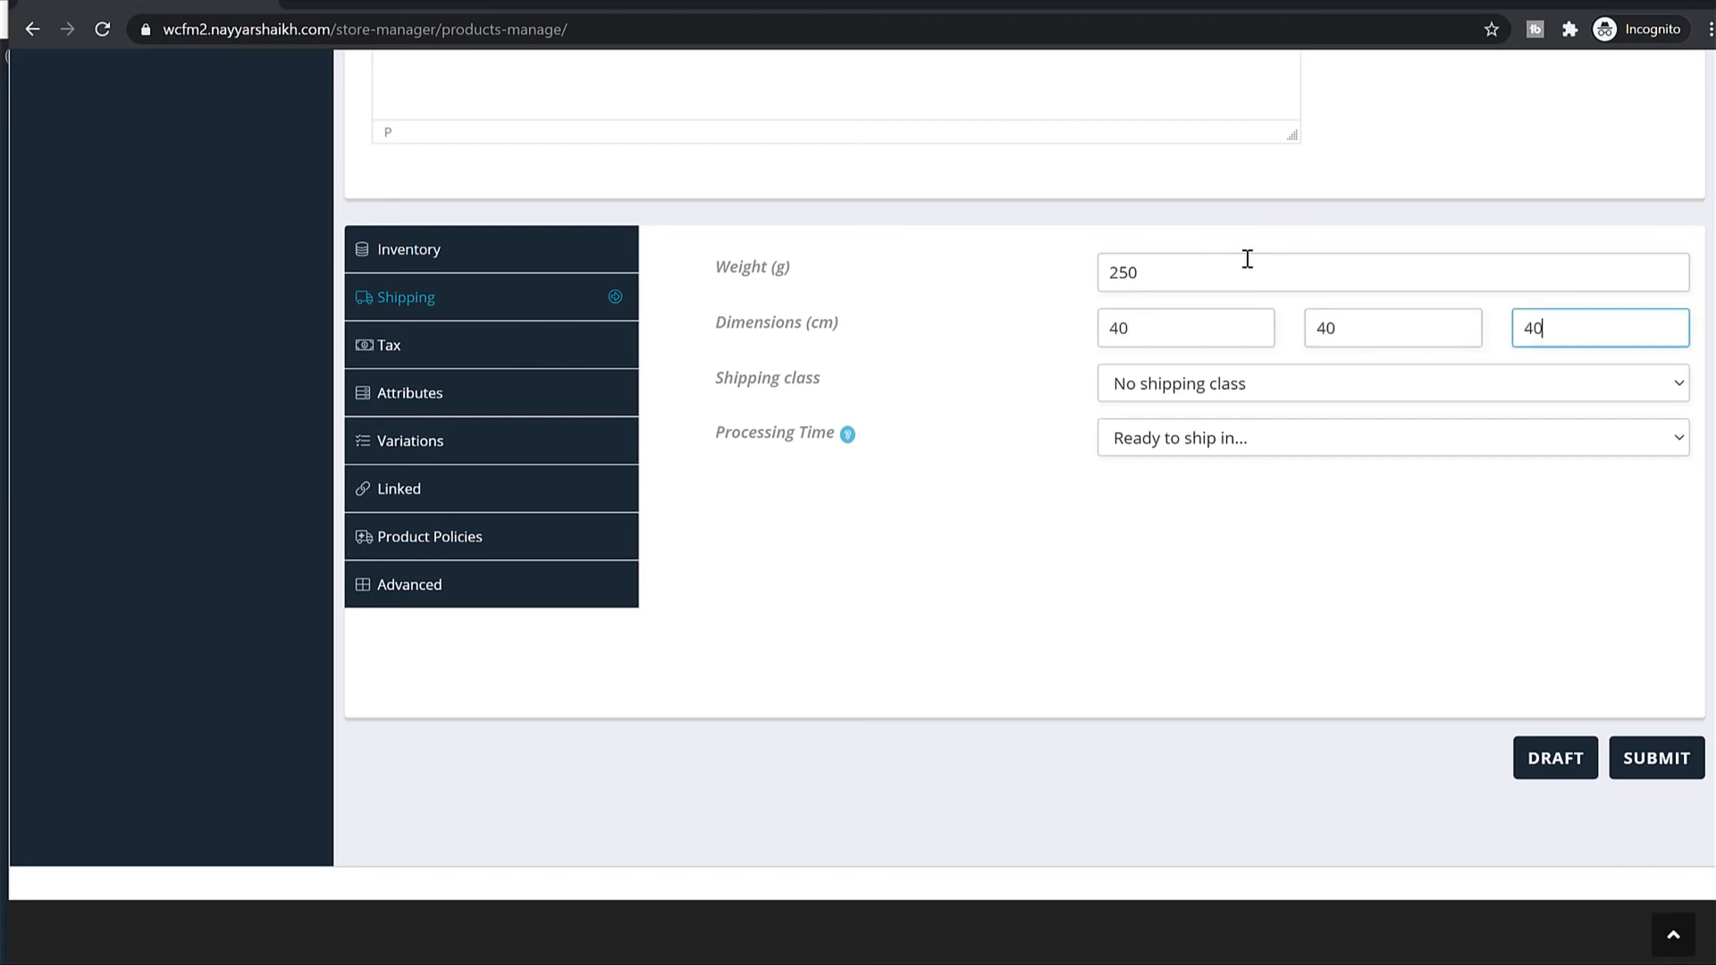
left_click(1232, 438)
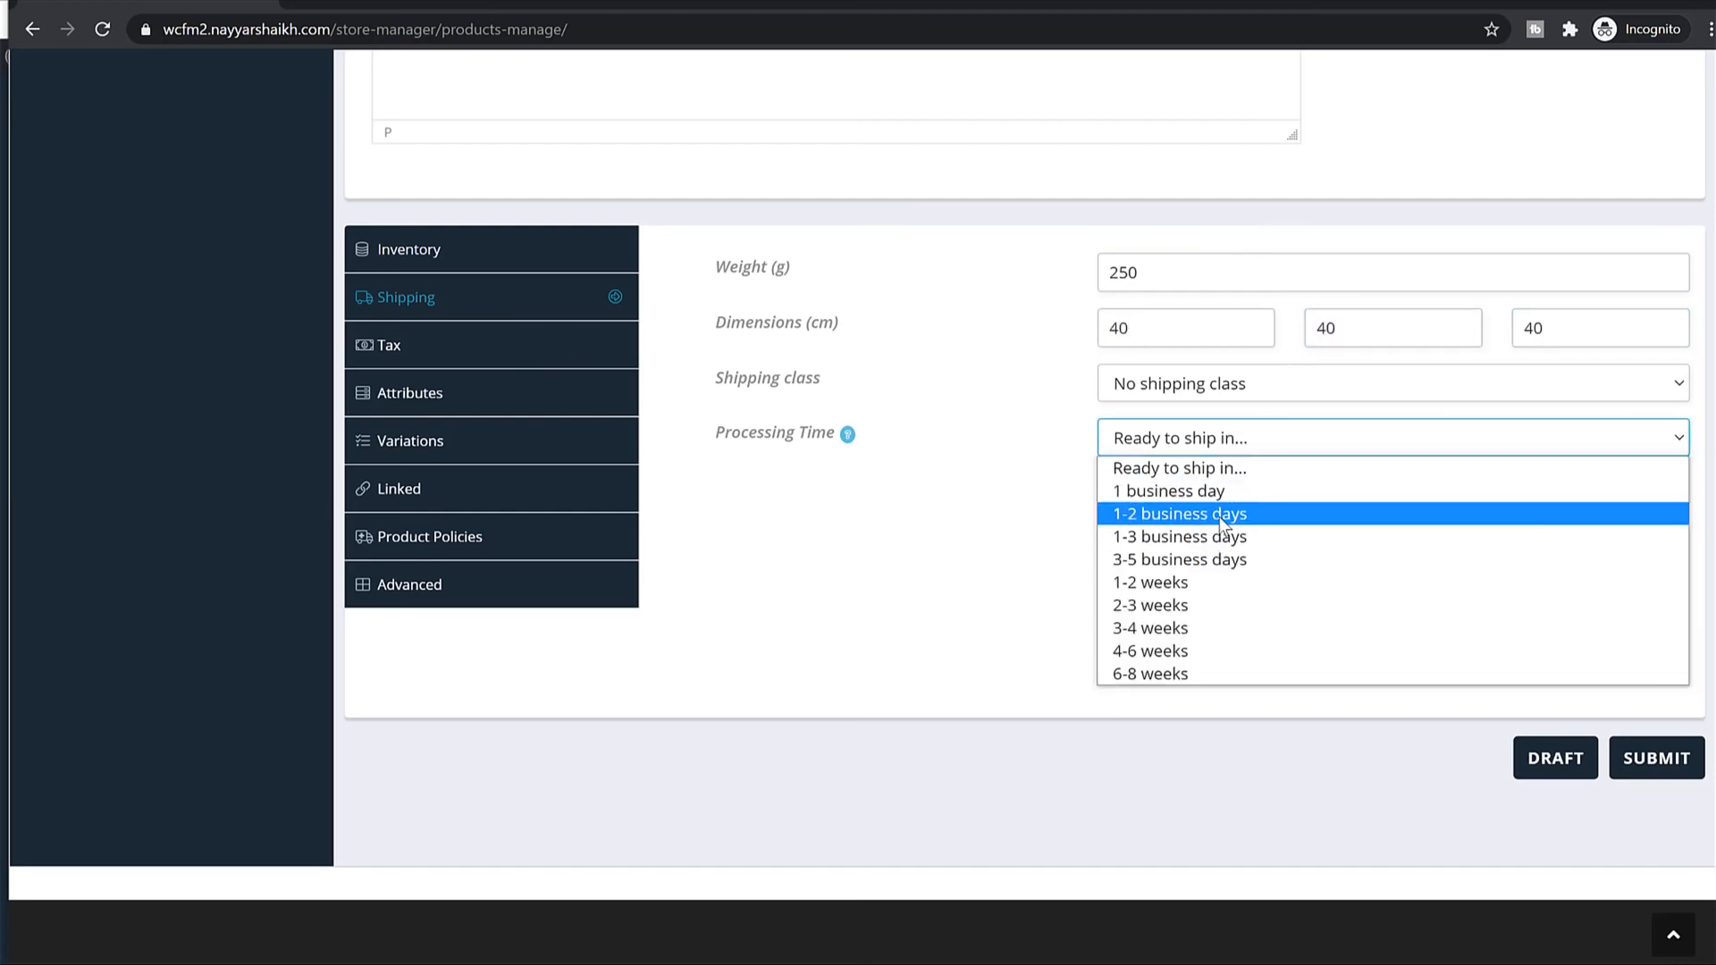
left_click(1219, 516)
Set the product's tax class to GST 10.
left_click(479, 347)
left_click(1340, 328)
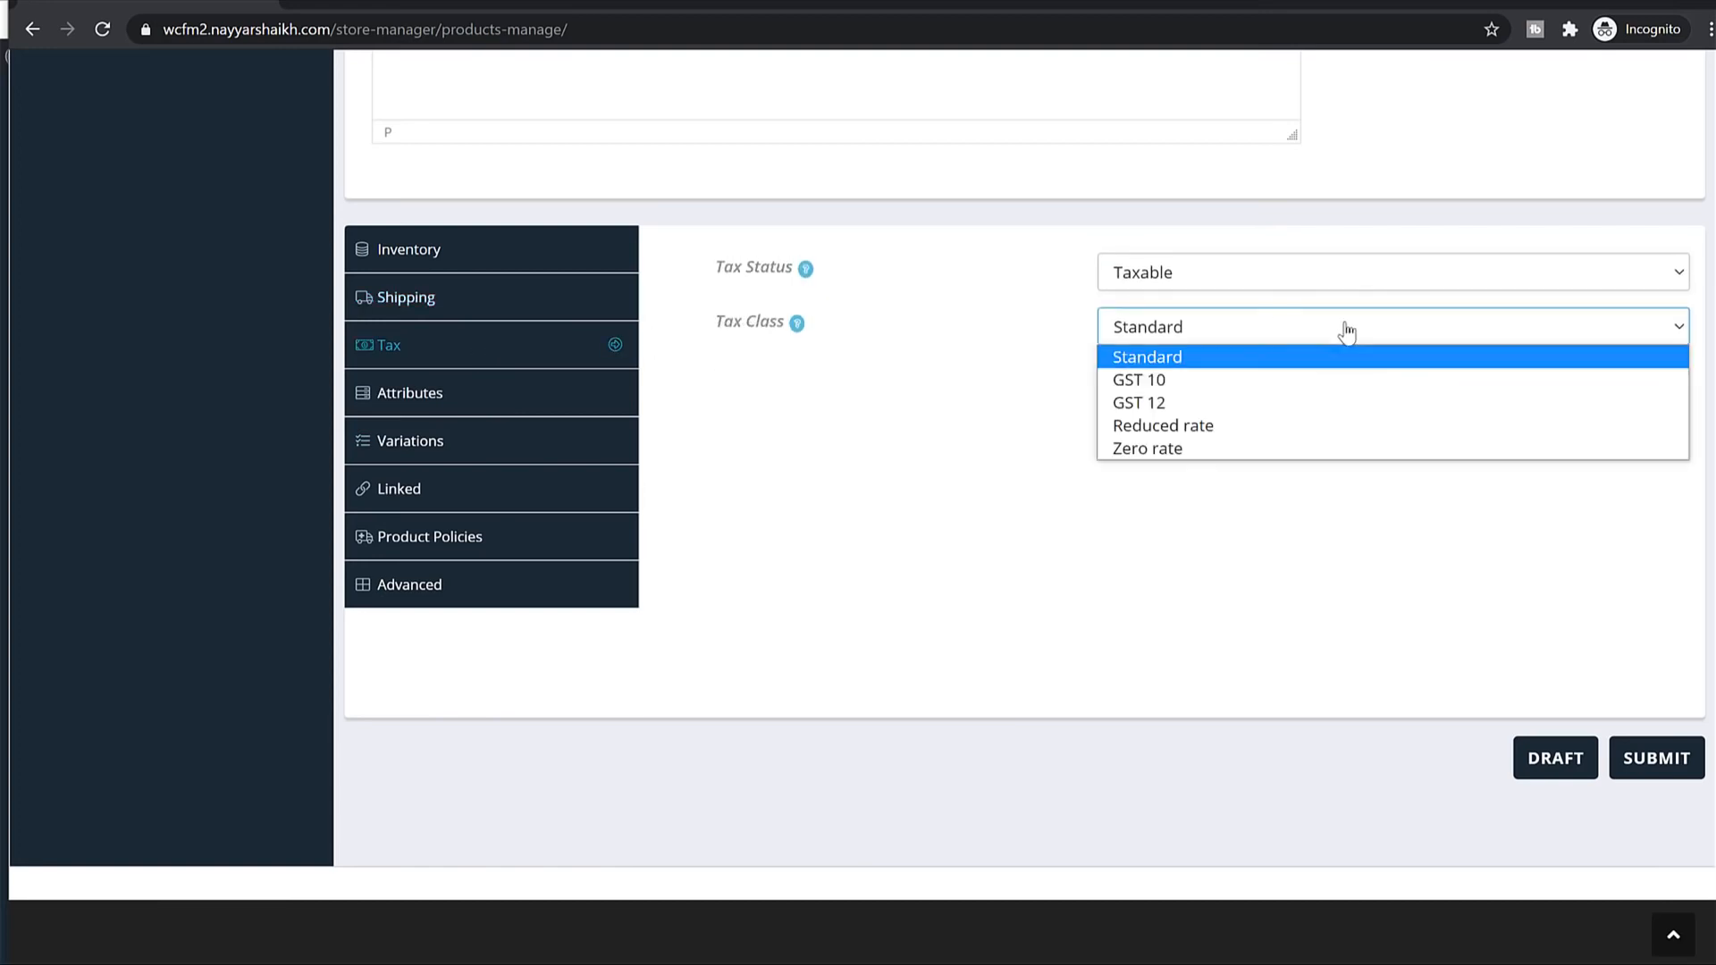
left_click(1251, 380)
Add a blank custom attribute and save the product as a draft.
left_click(441, 412)
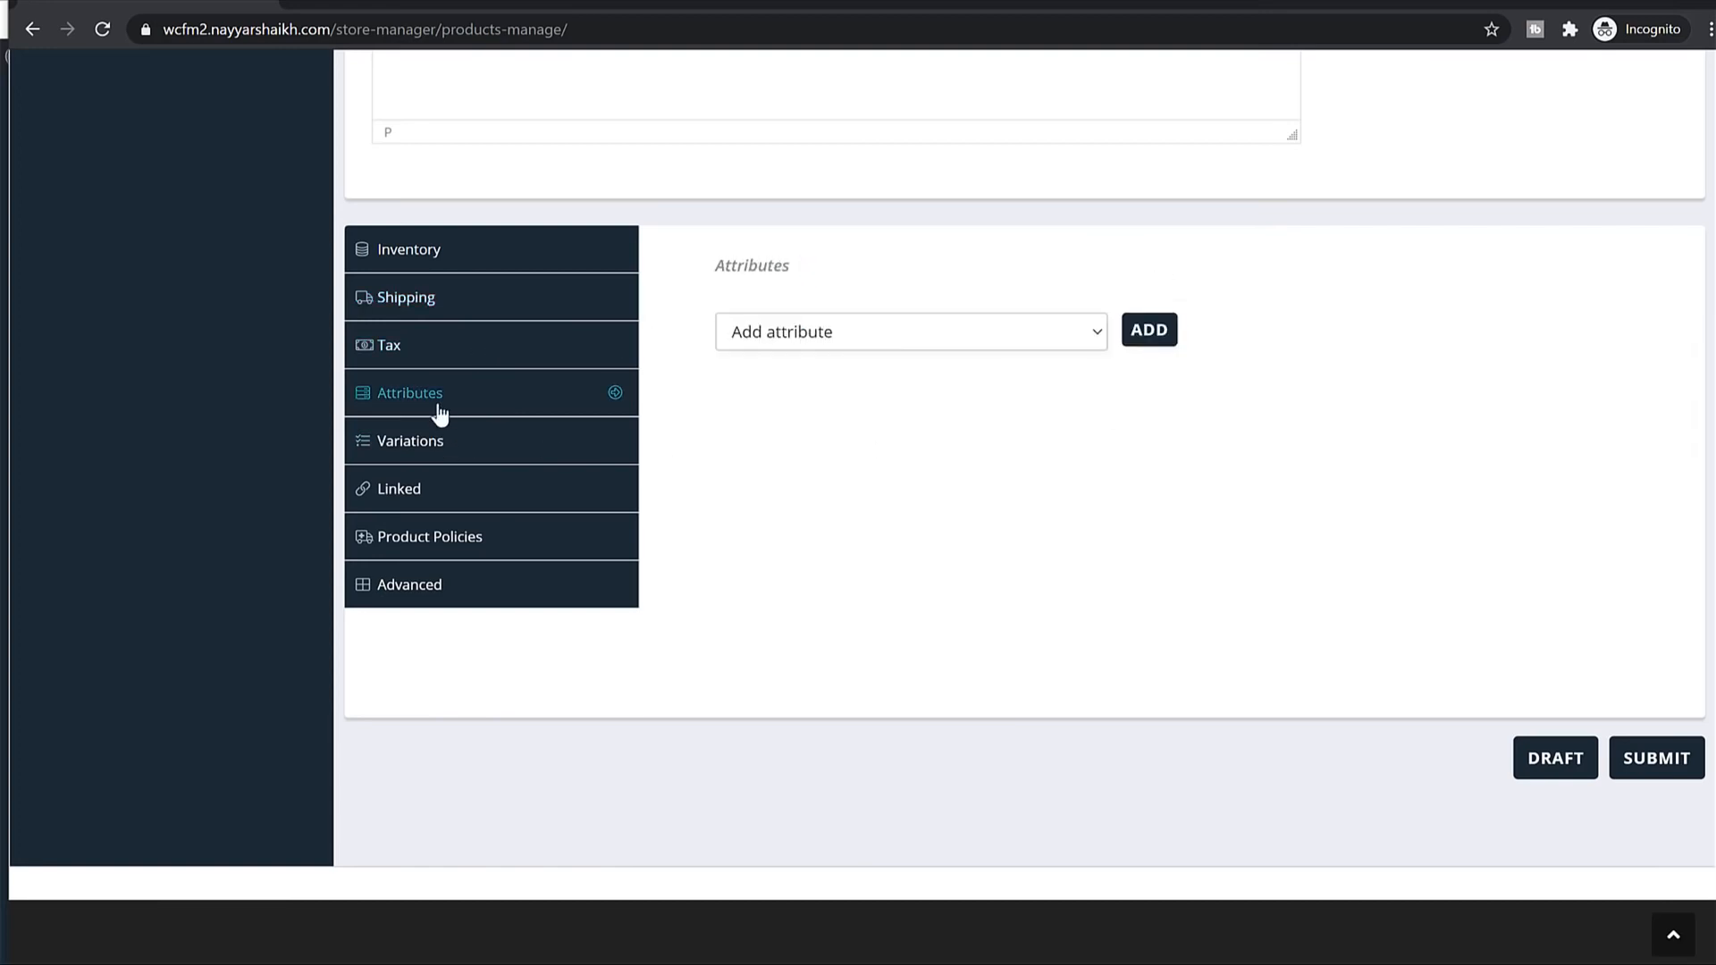
left_click(444, 464)
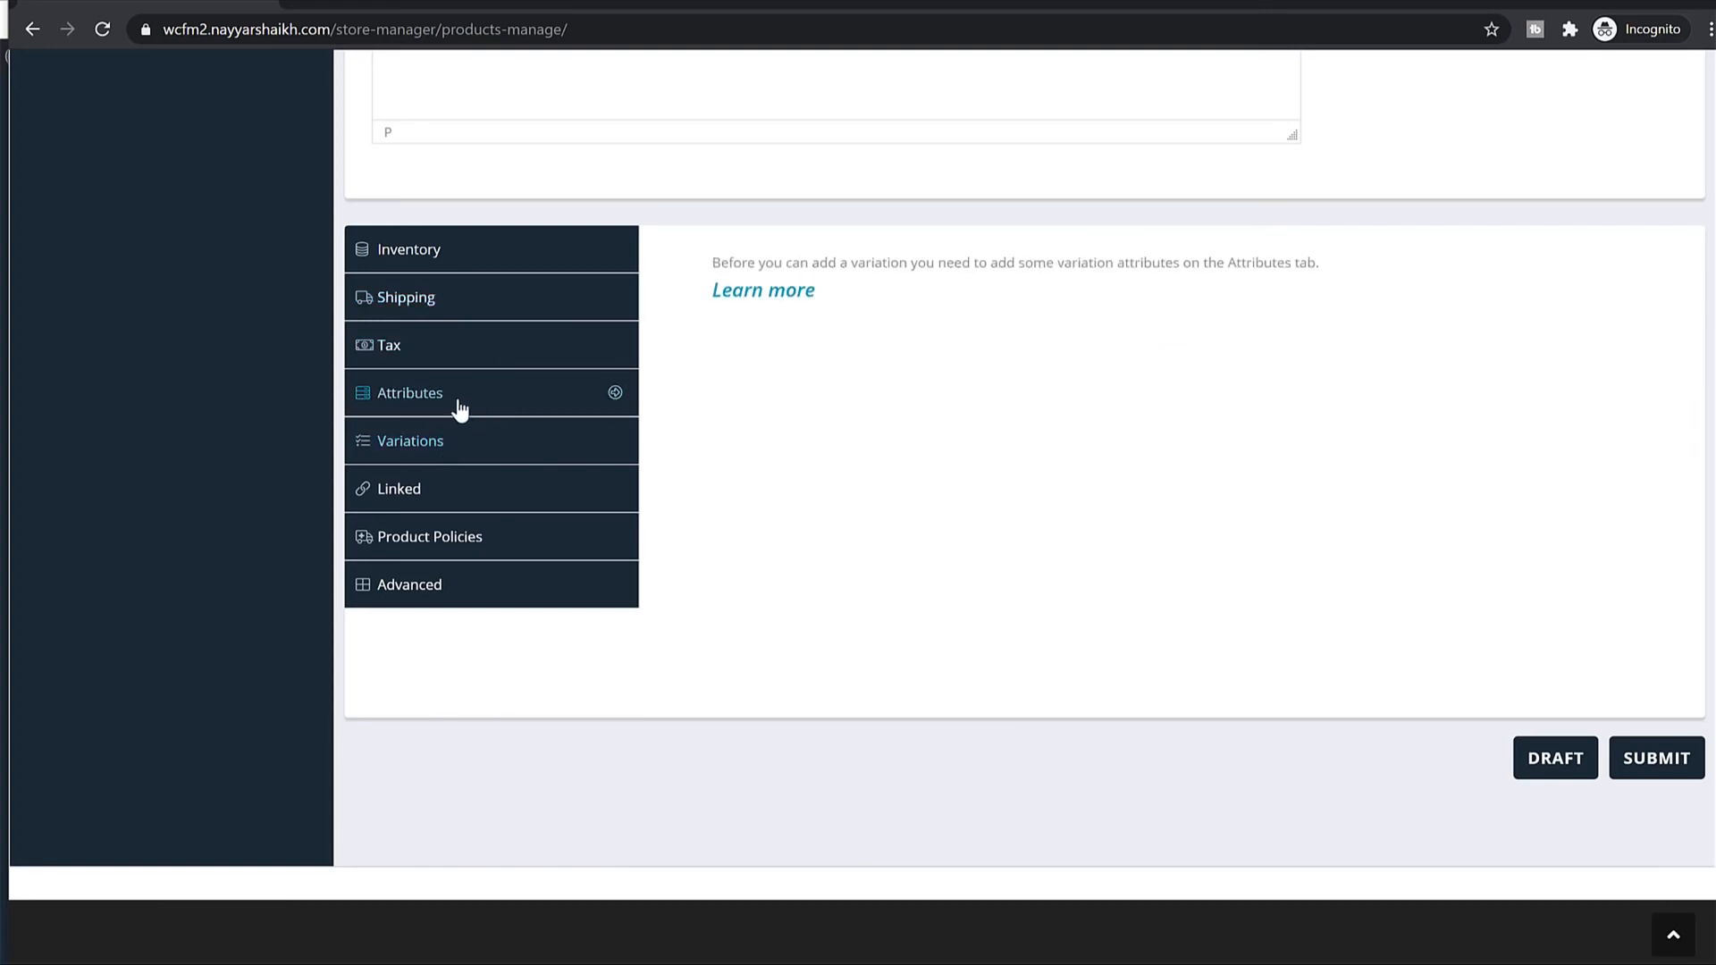
left_click(456, 411)
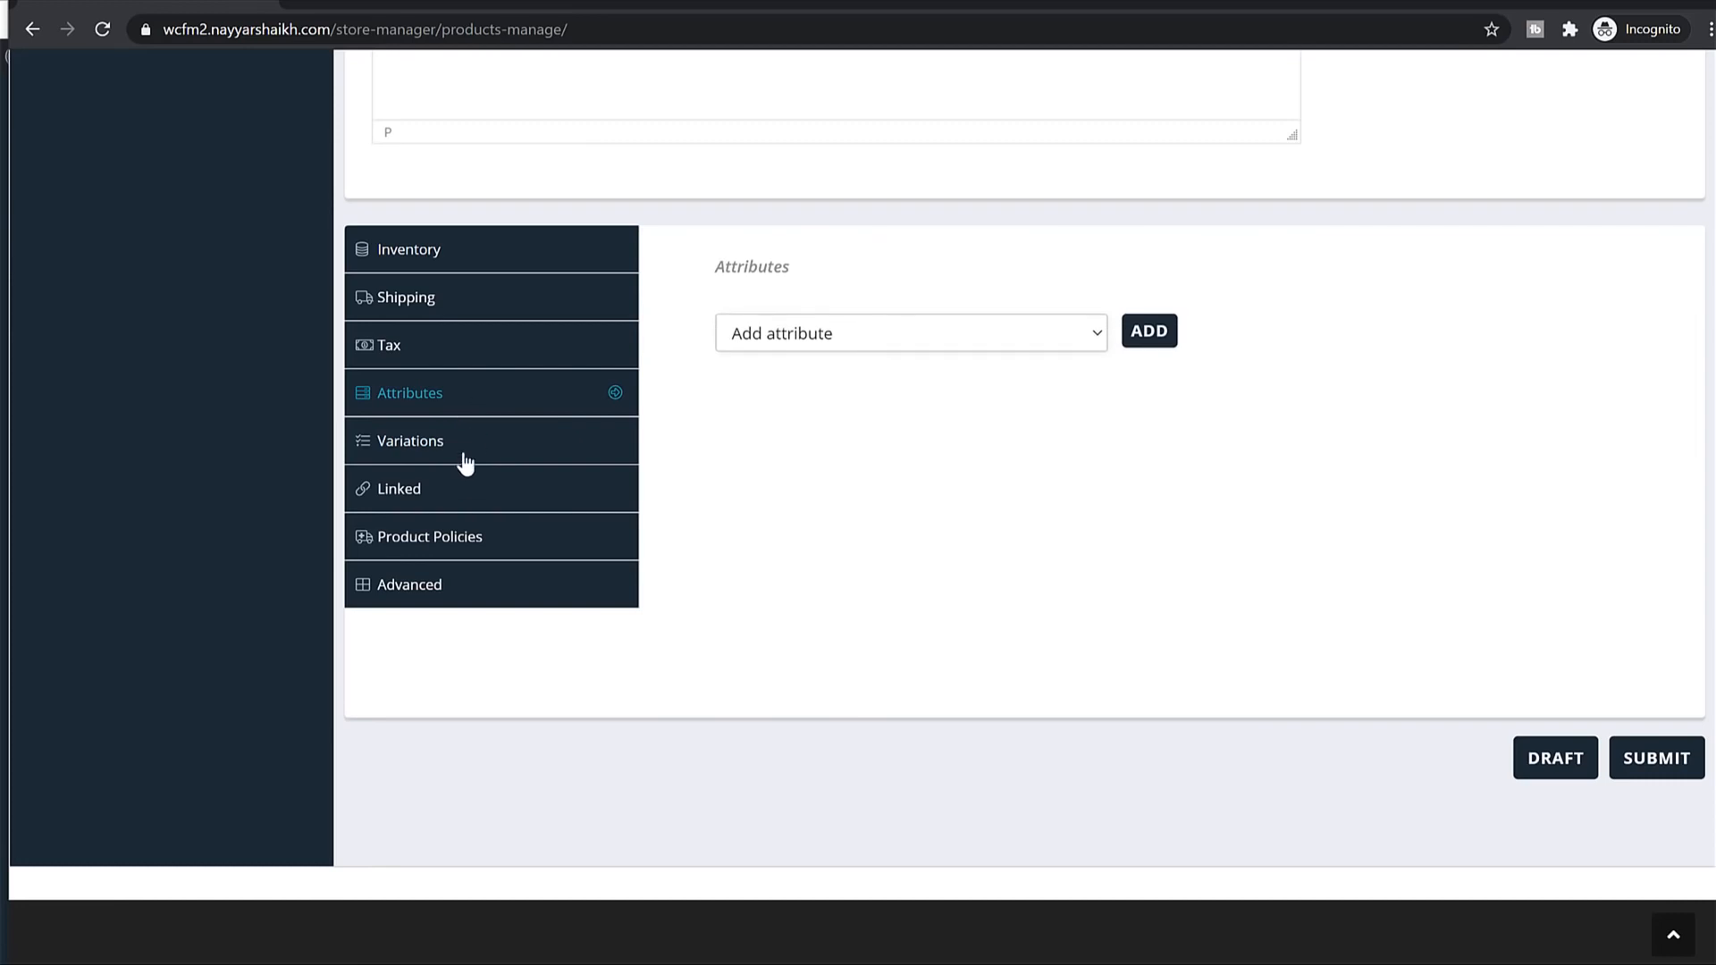
left_click(930, 333)
left_click(808, 356)
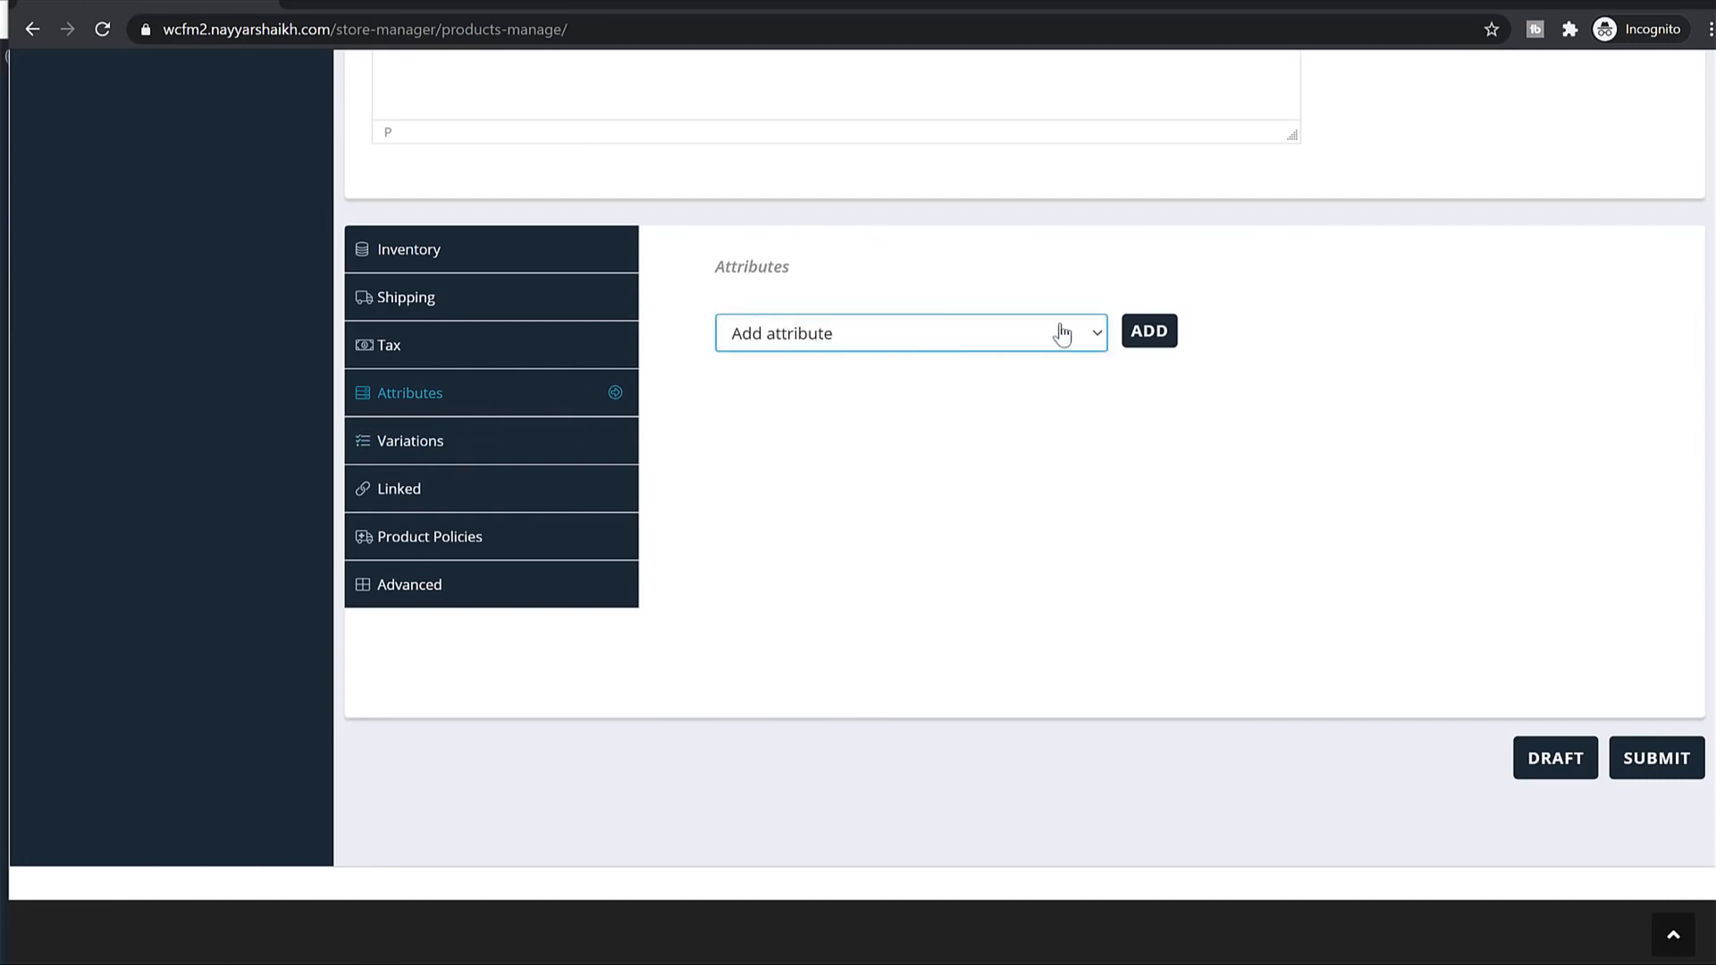
left_click(1162, 338)
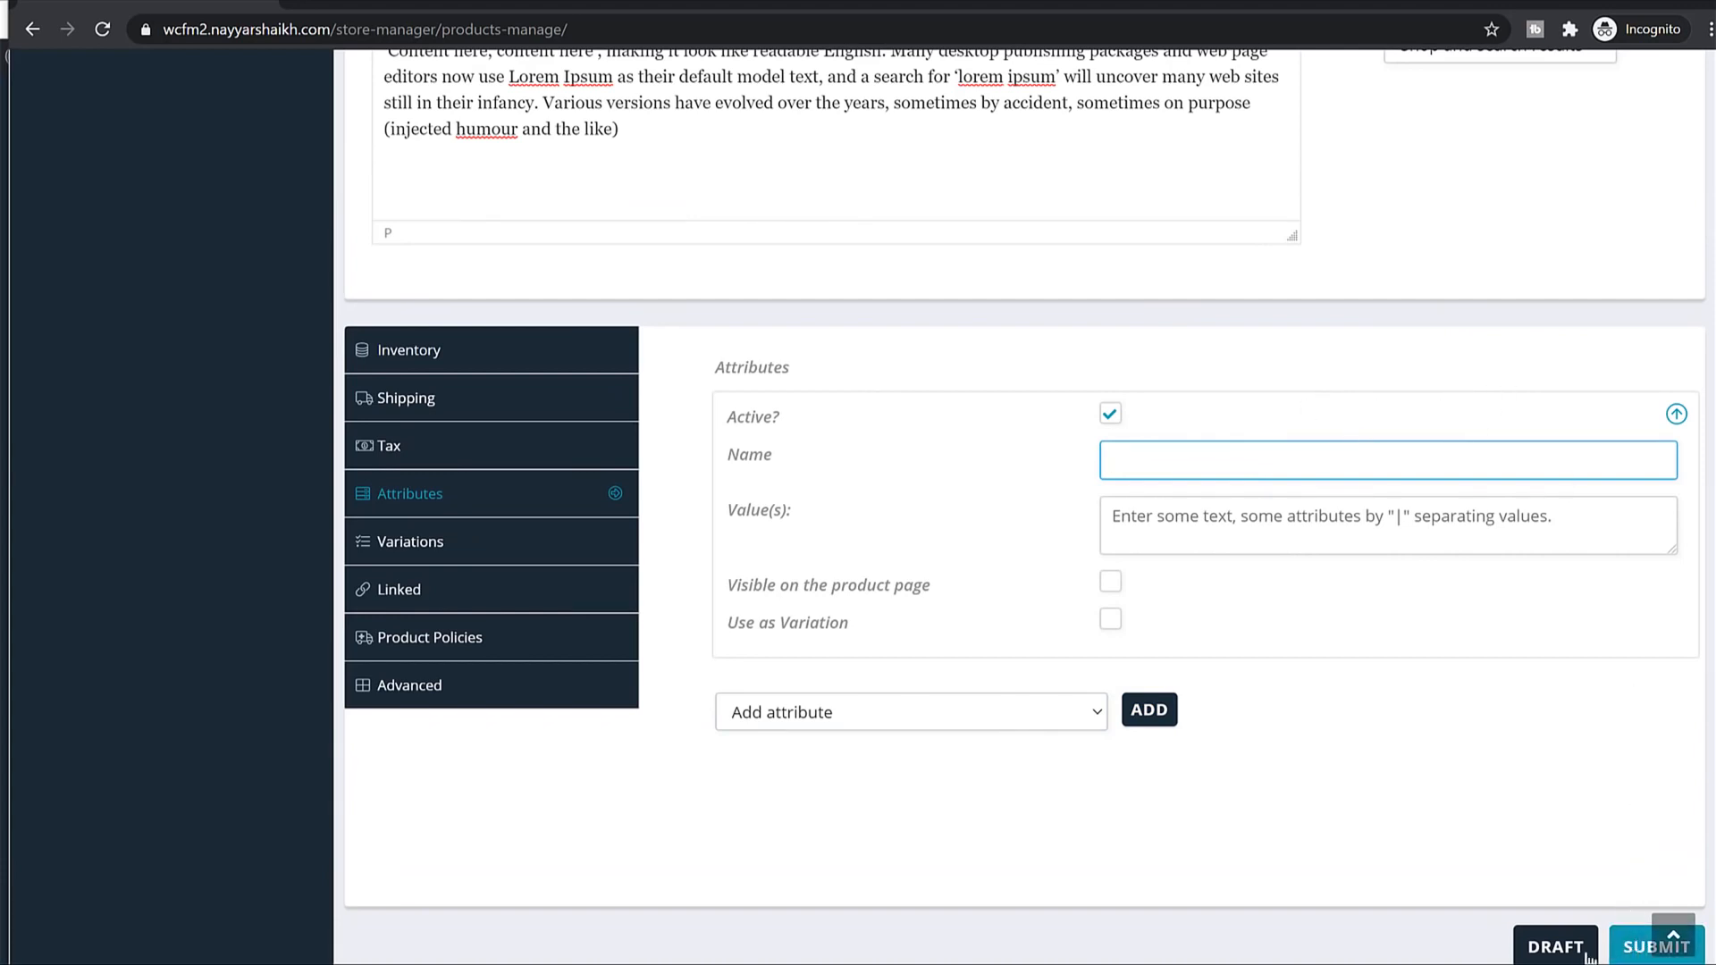
left_click(1556, 947)
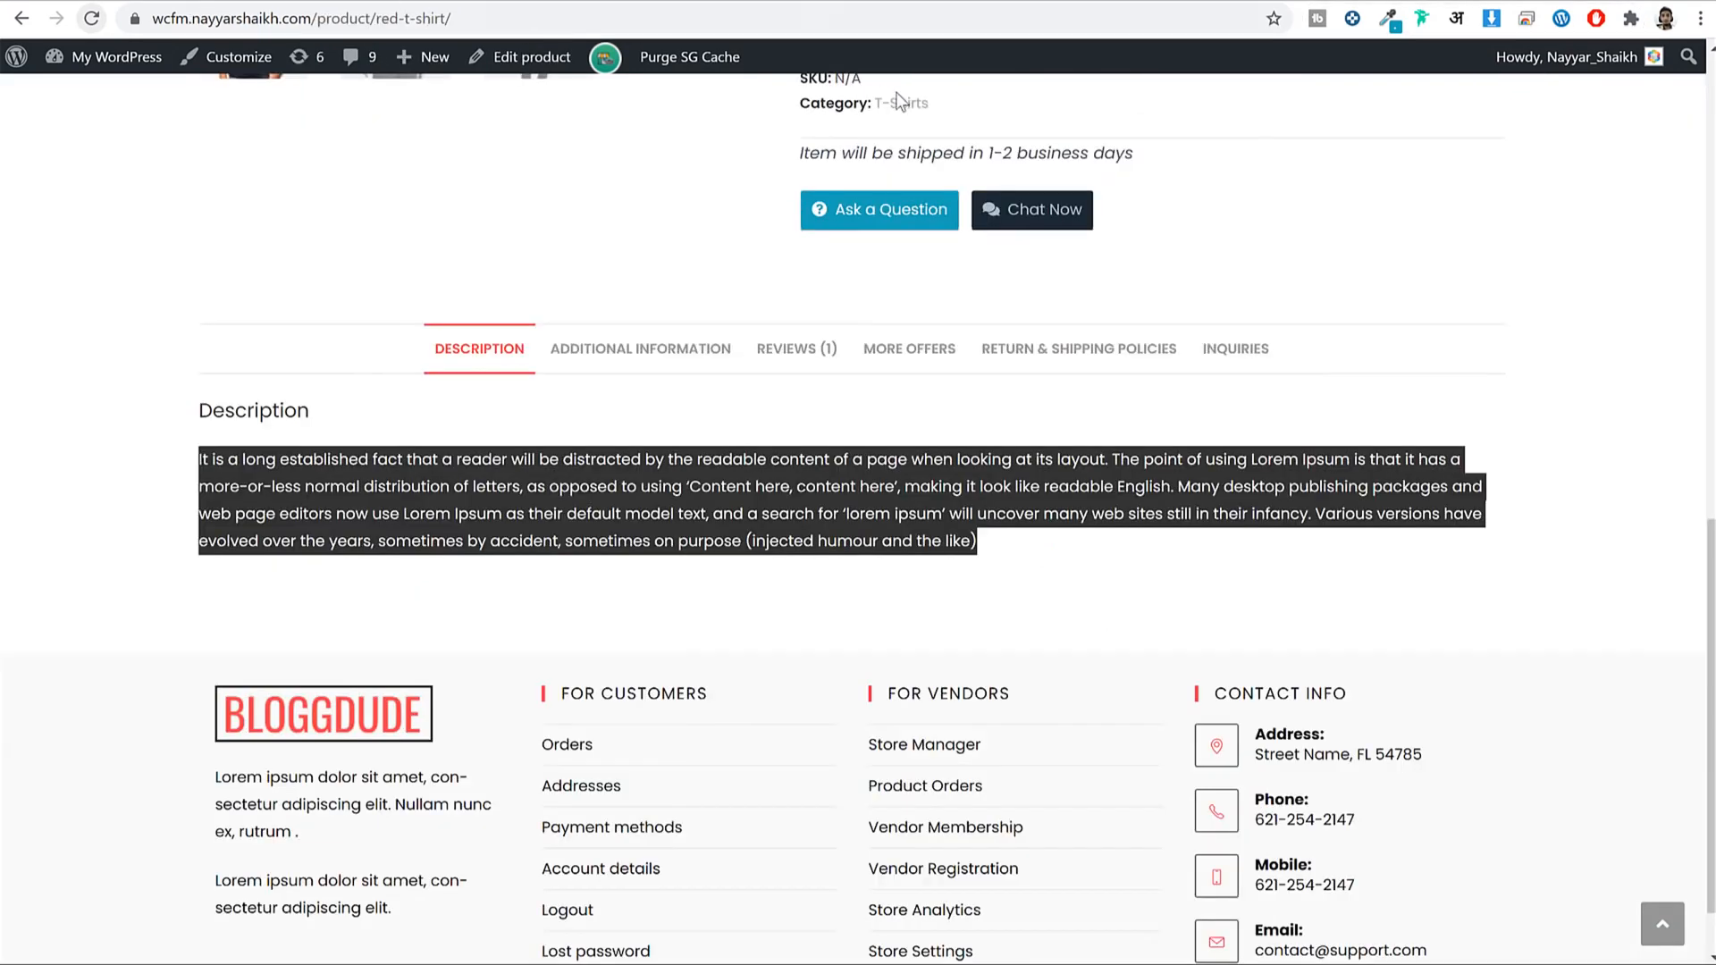
Try the Small and Medium sizes and Red and Black swatches, ending on Red in Small at ₹1,400.00.
left_click(1264, 284)
scroll(1305, 358, "up", 7)
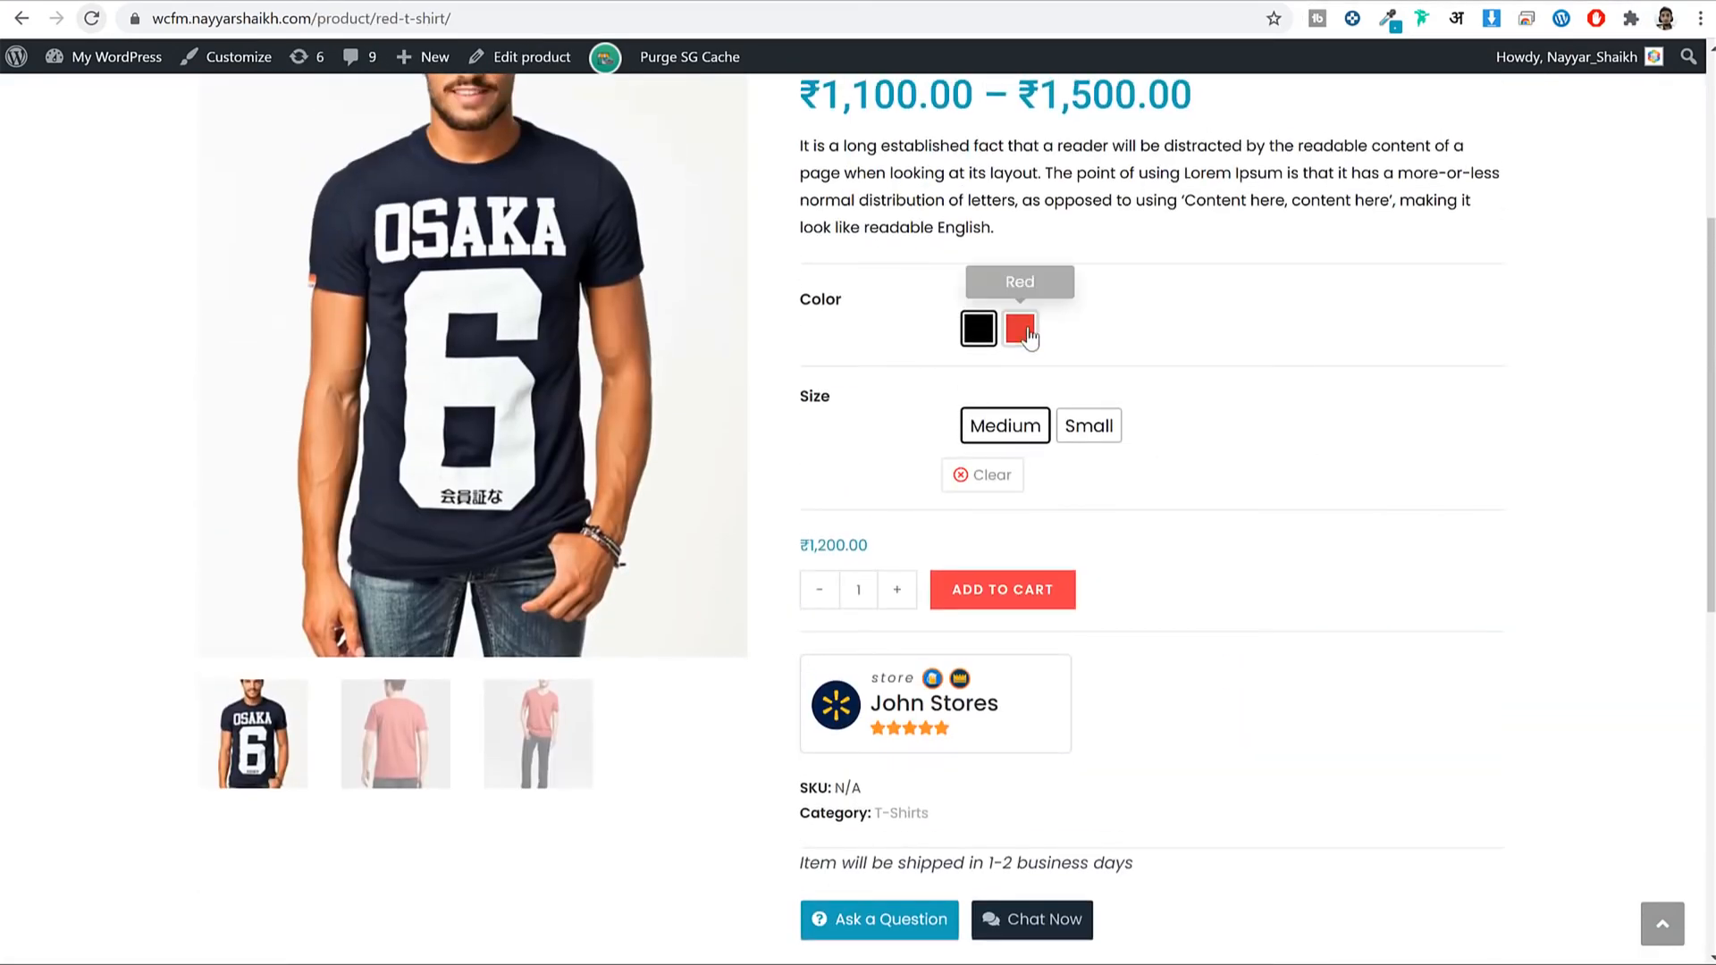
left_click(1110, 429)
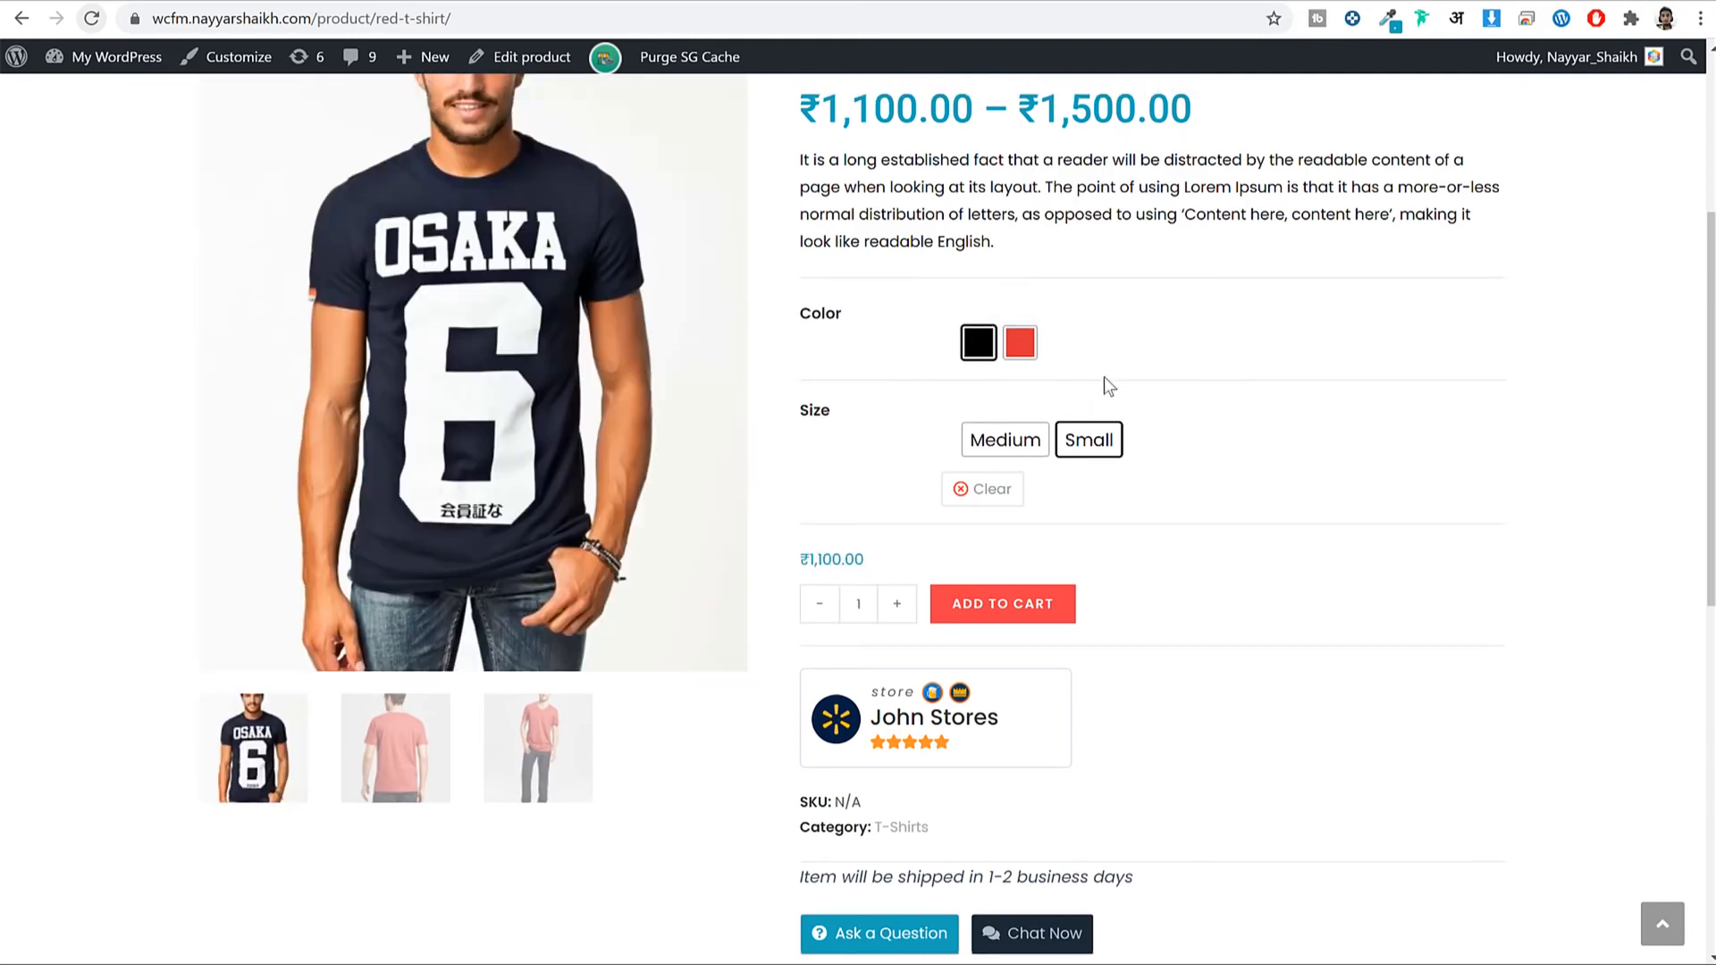
left_click(1005, 439)
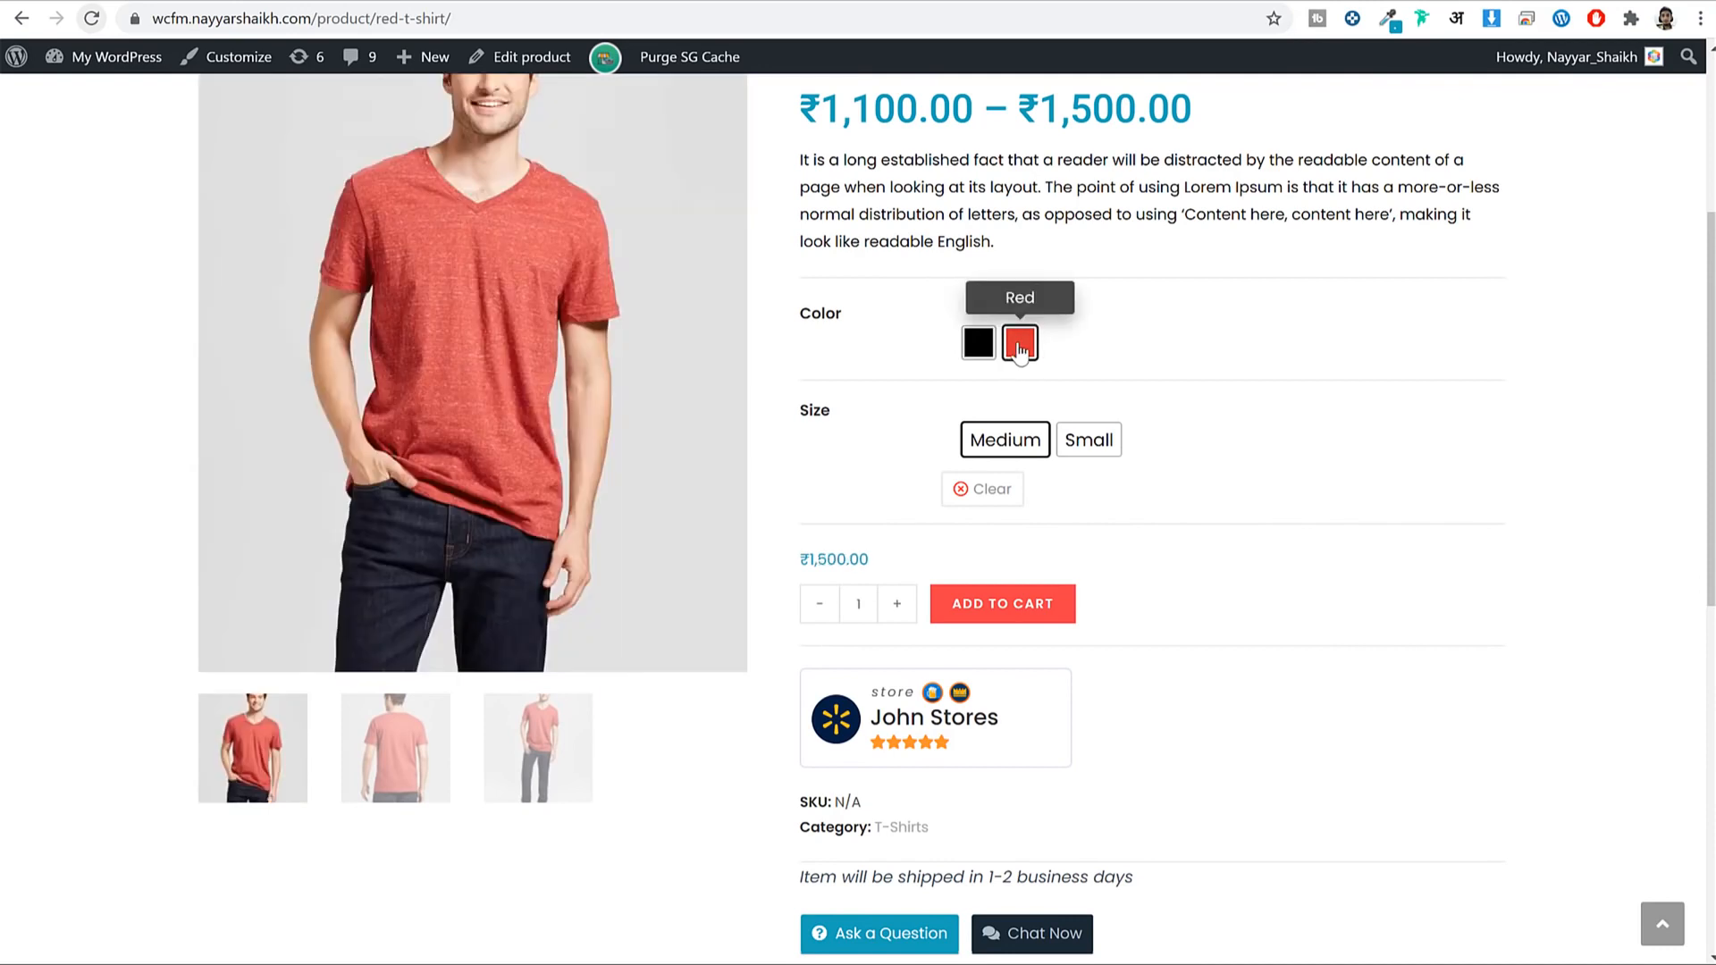
left_click(1020, 345)
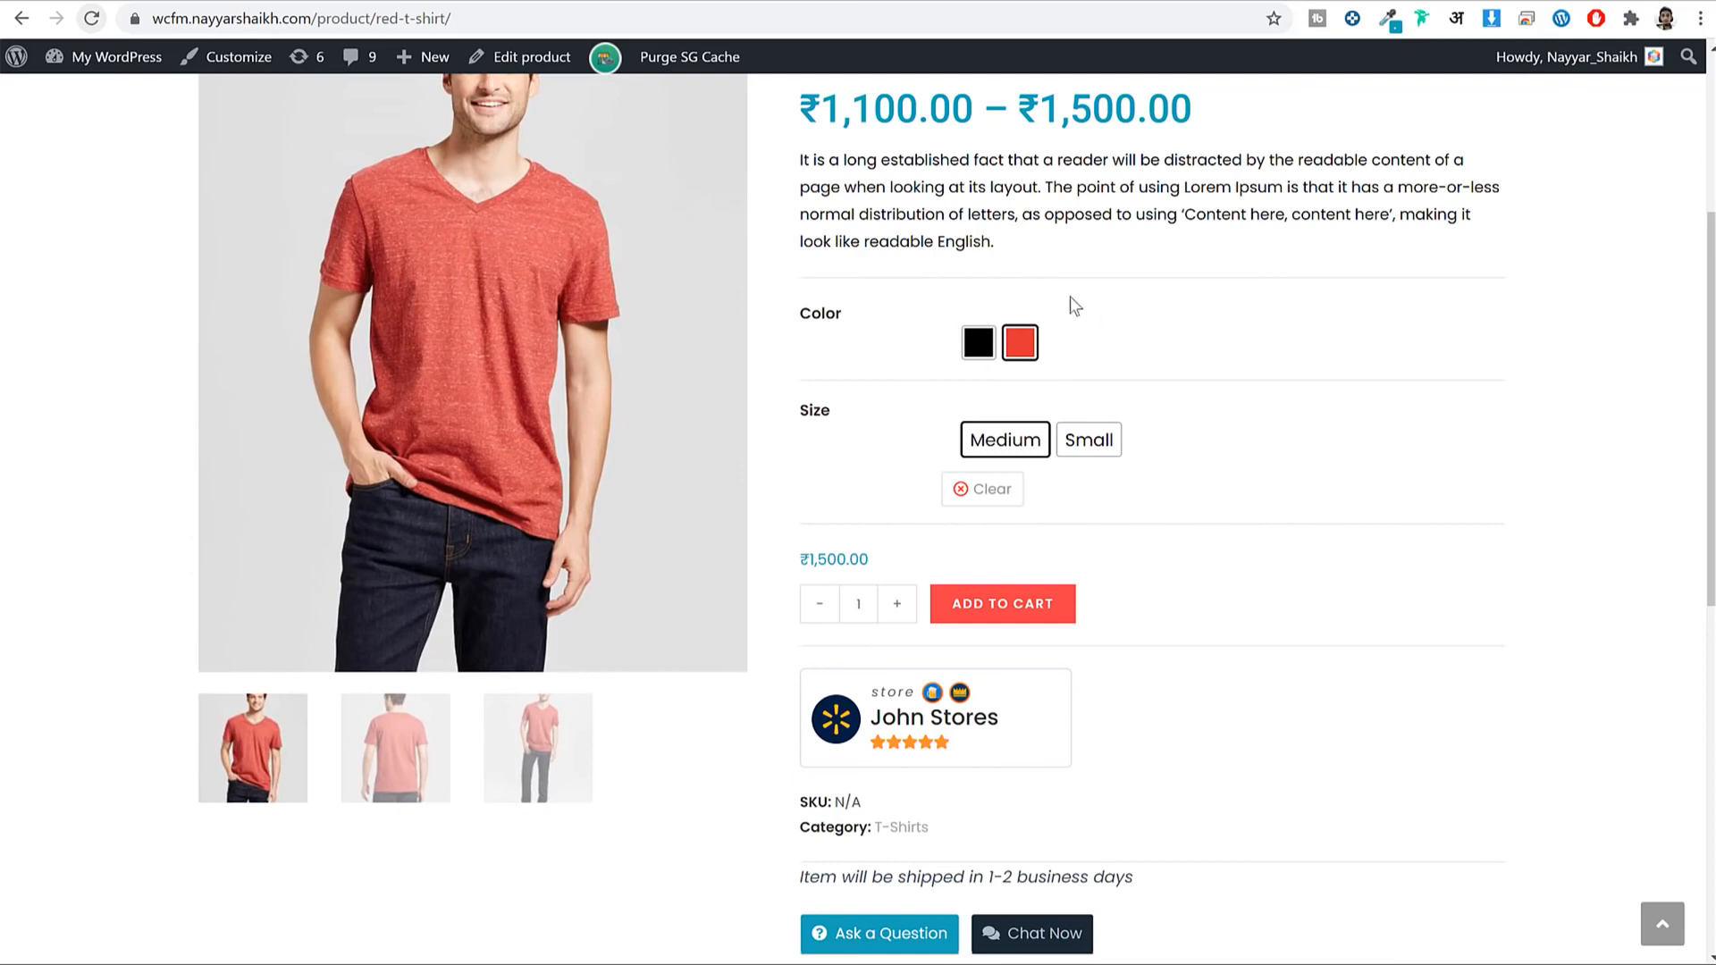
left_click(976, 349)
left_click(1021, 344)
left_click(1089, 439)
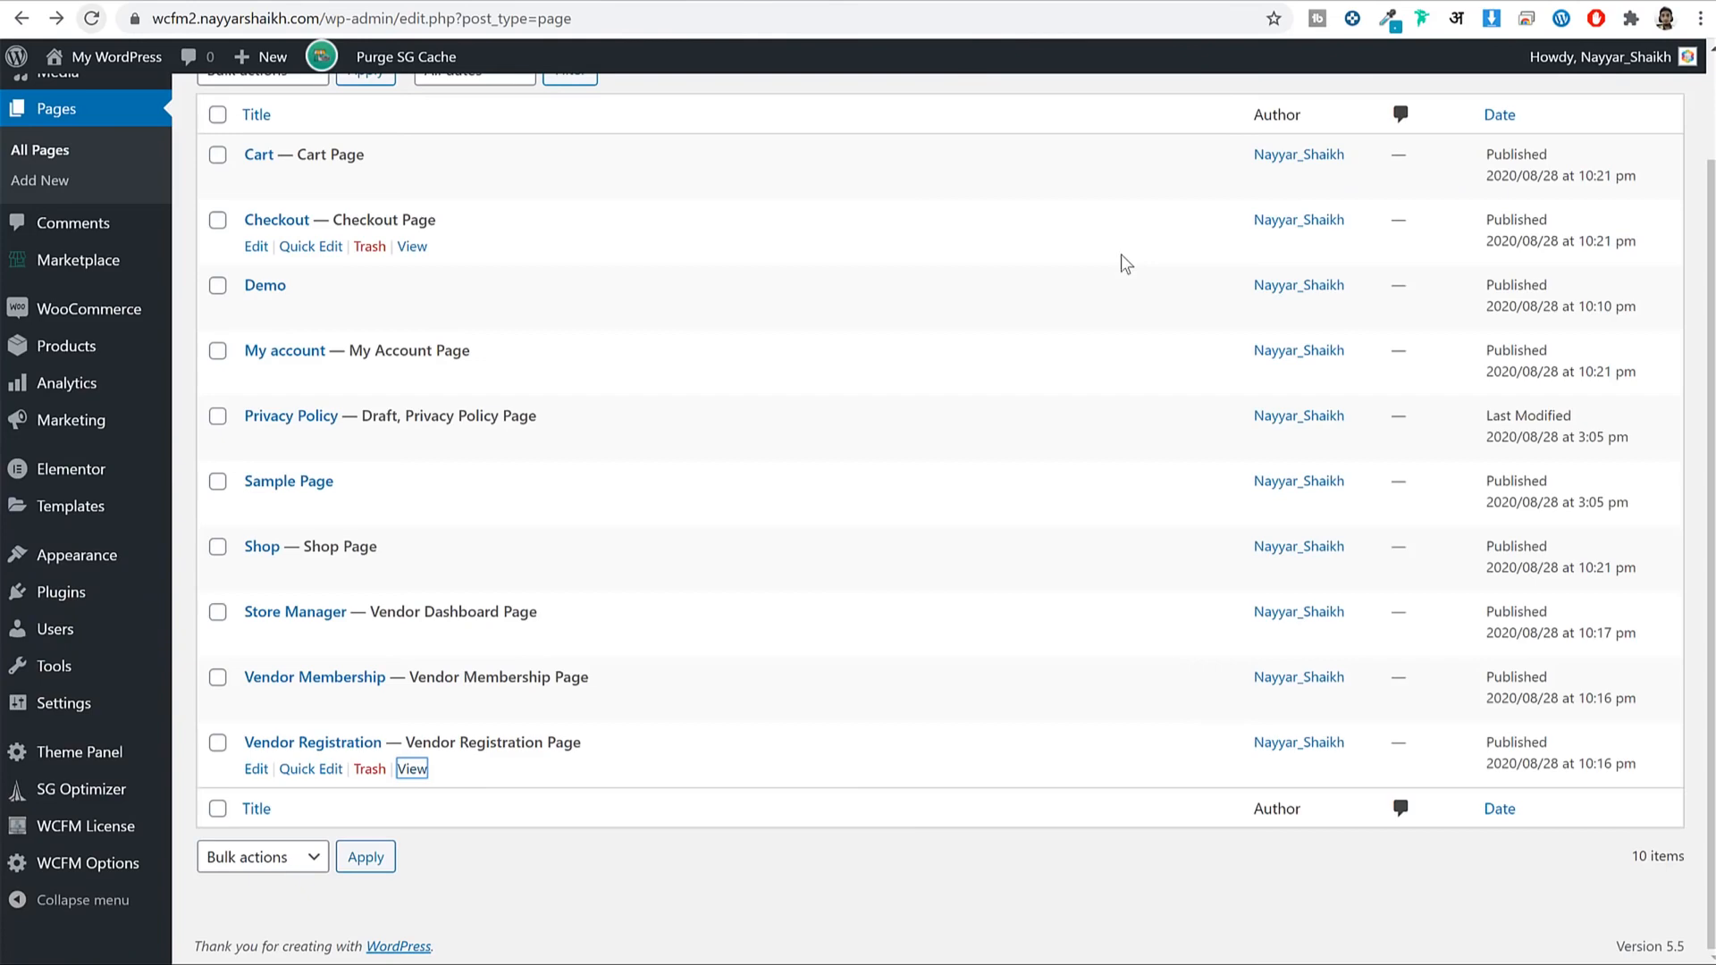
Search plugins for 'variation swatches', then install and activate Variation Swatches for WooCommerce.
scroll(410, 379, "up", 2)
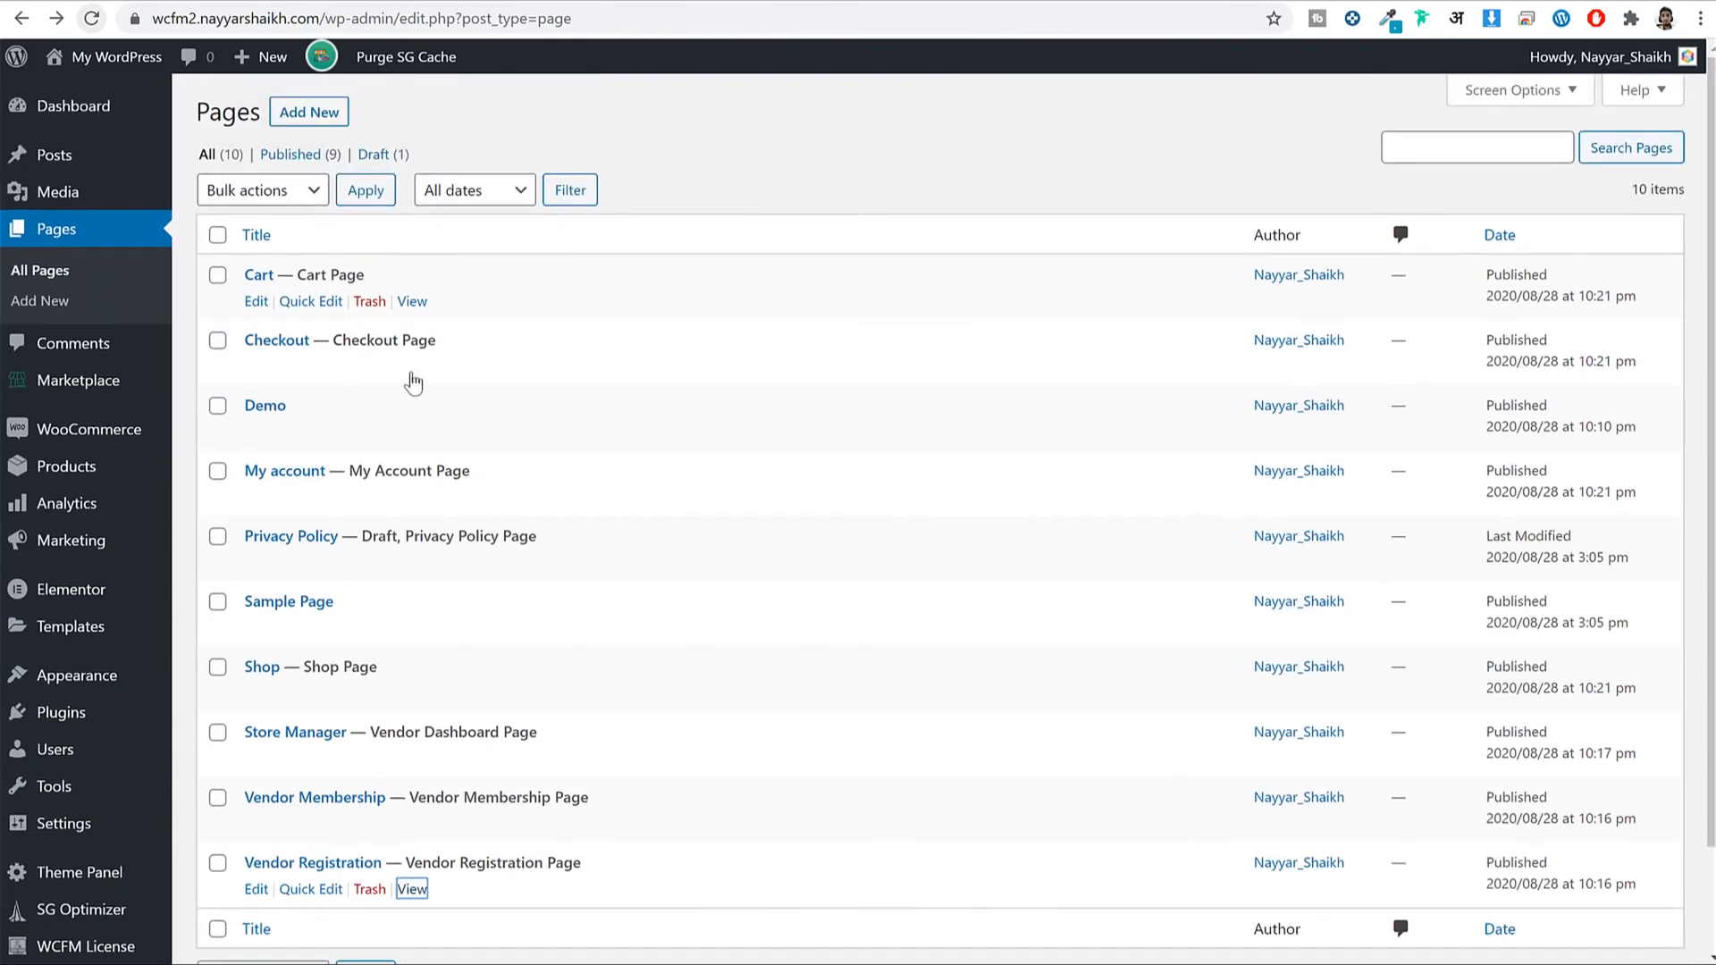
scroll(71, 528, "down", 2)
mouse_move(71, 597)
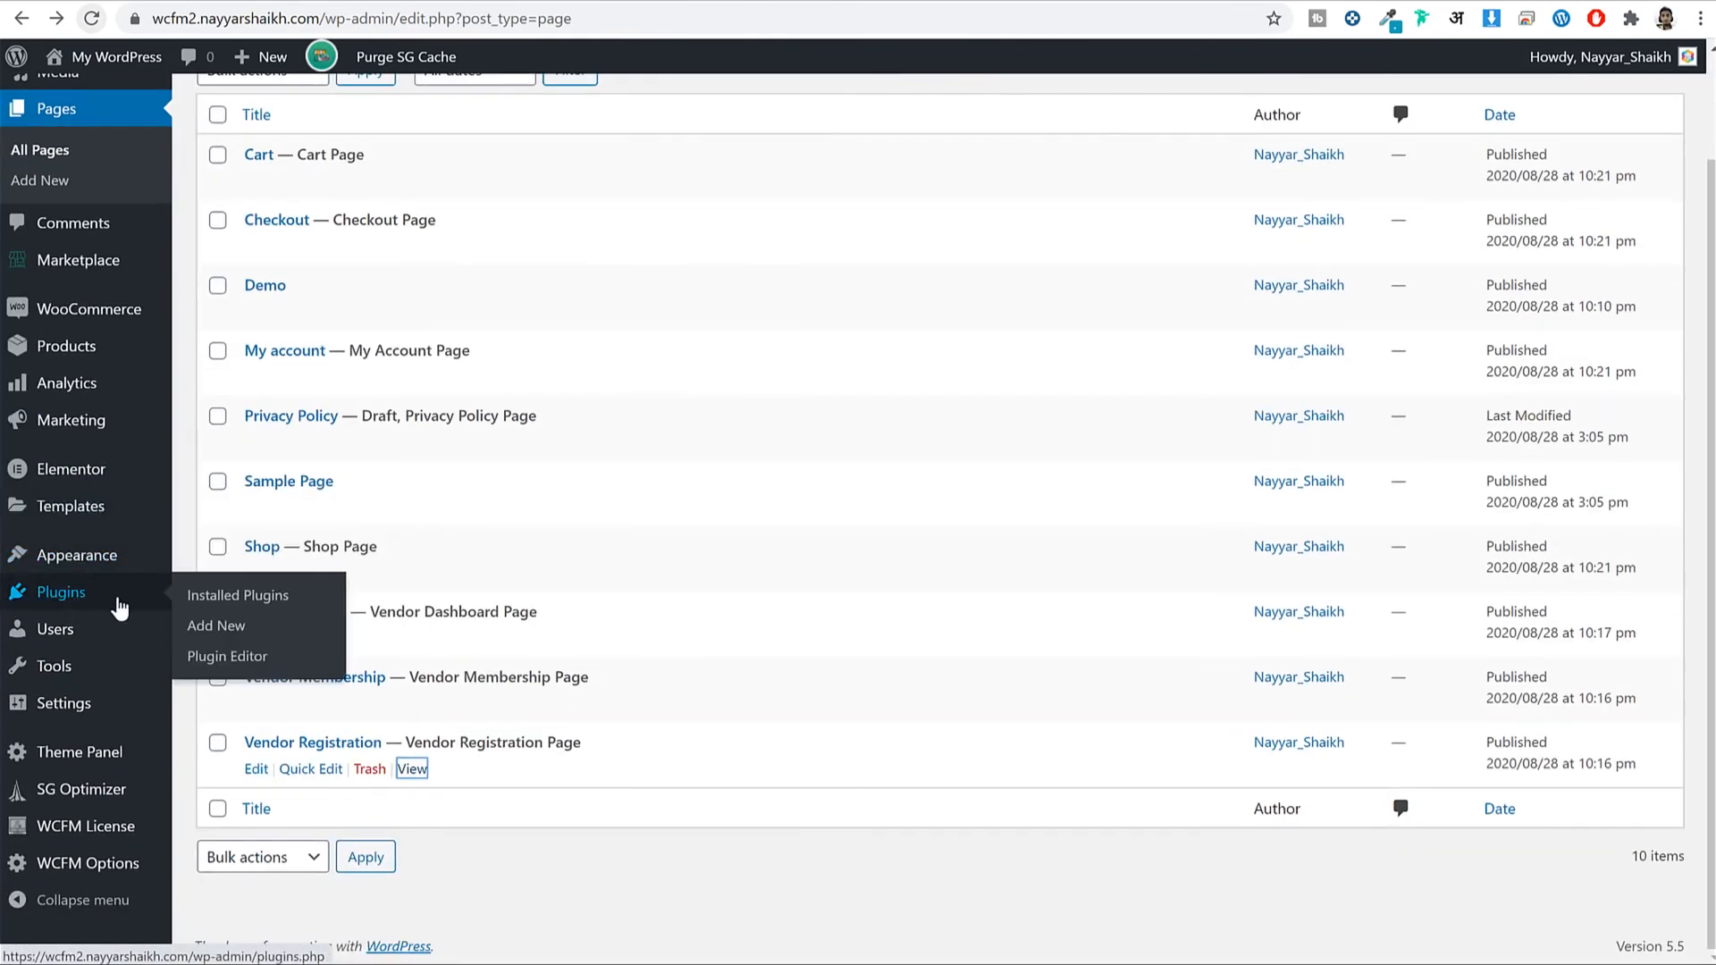
left_click(285, 638)
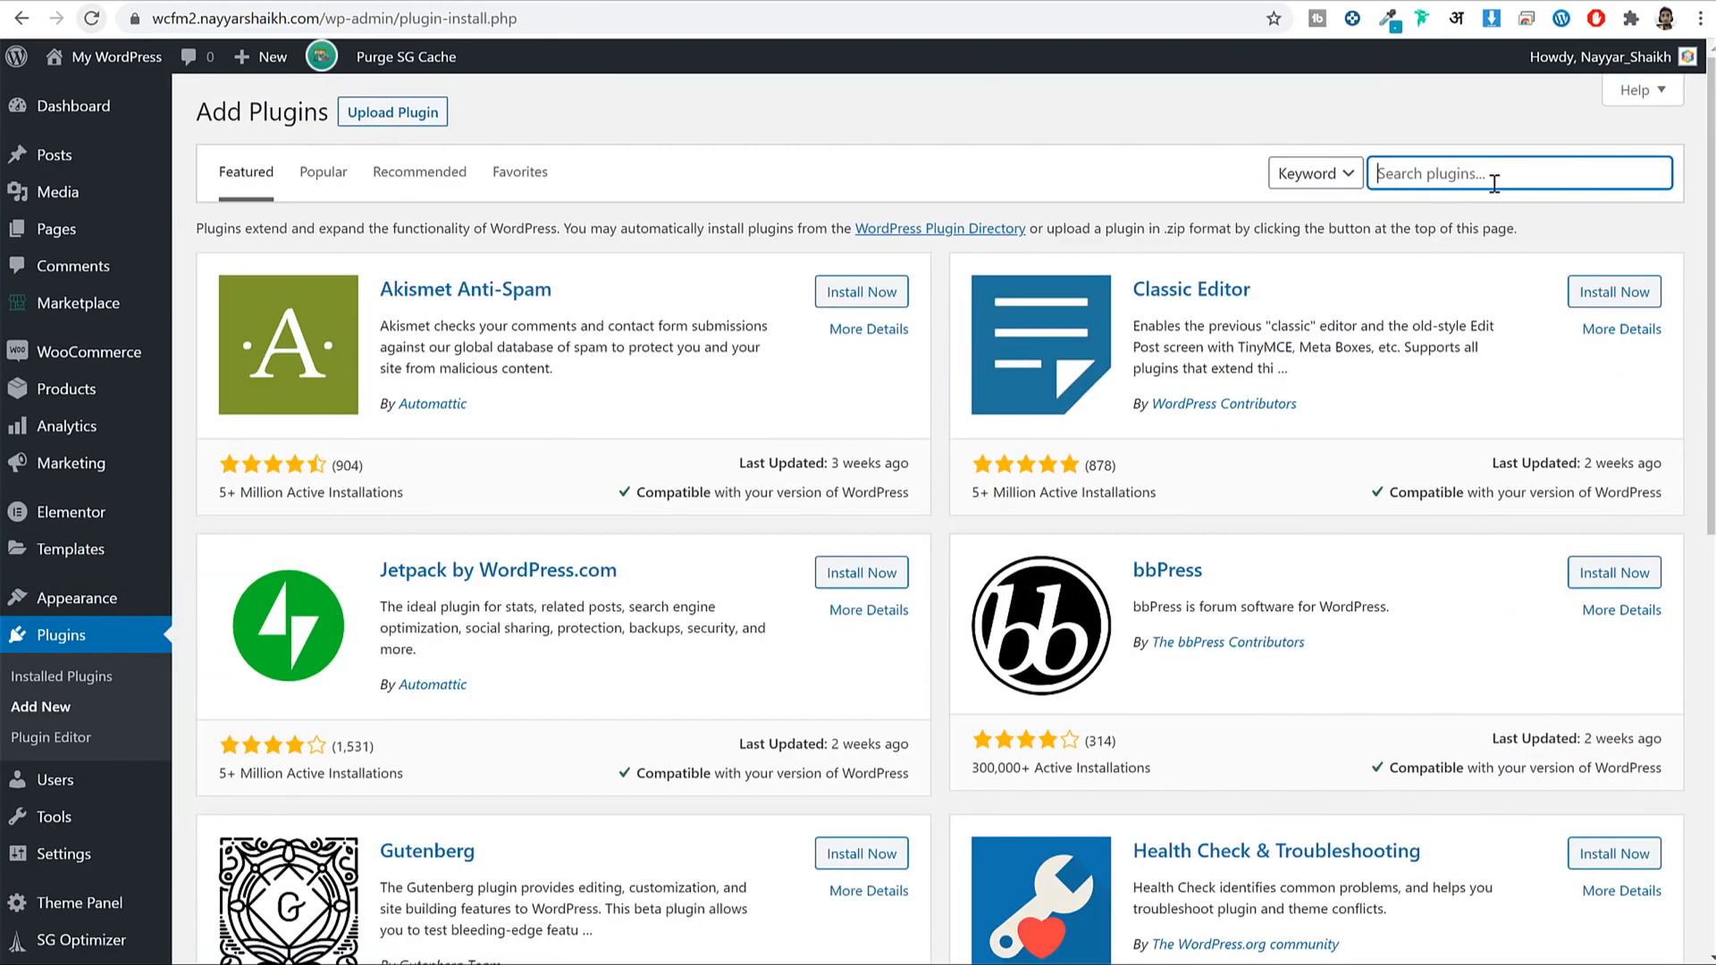
type("variation swatches")
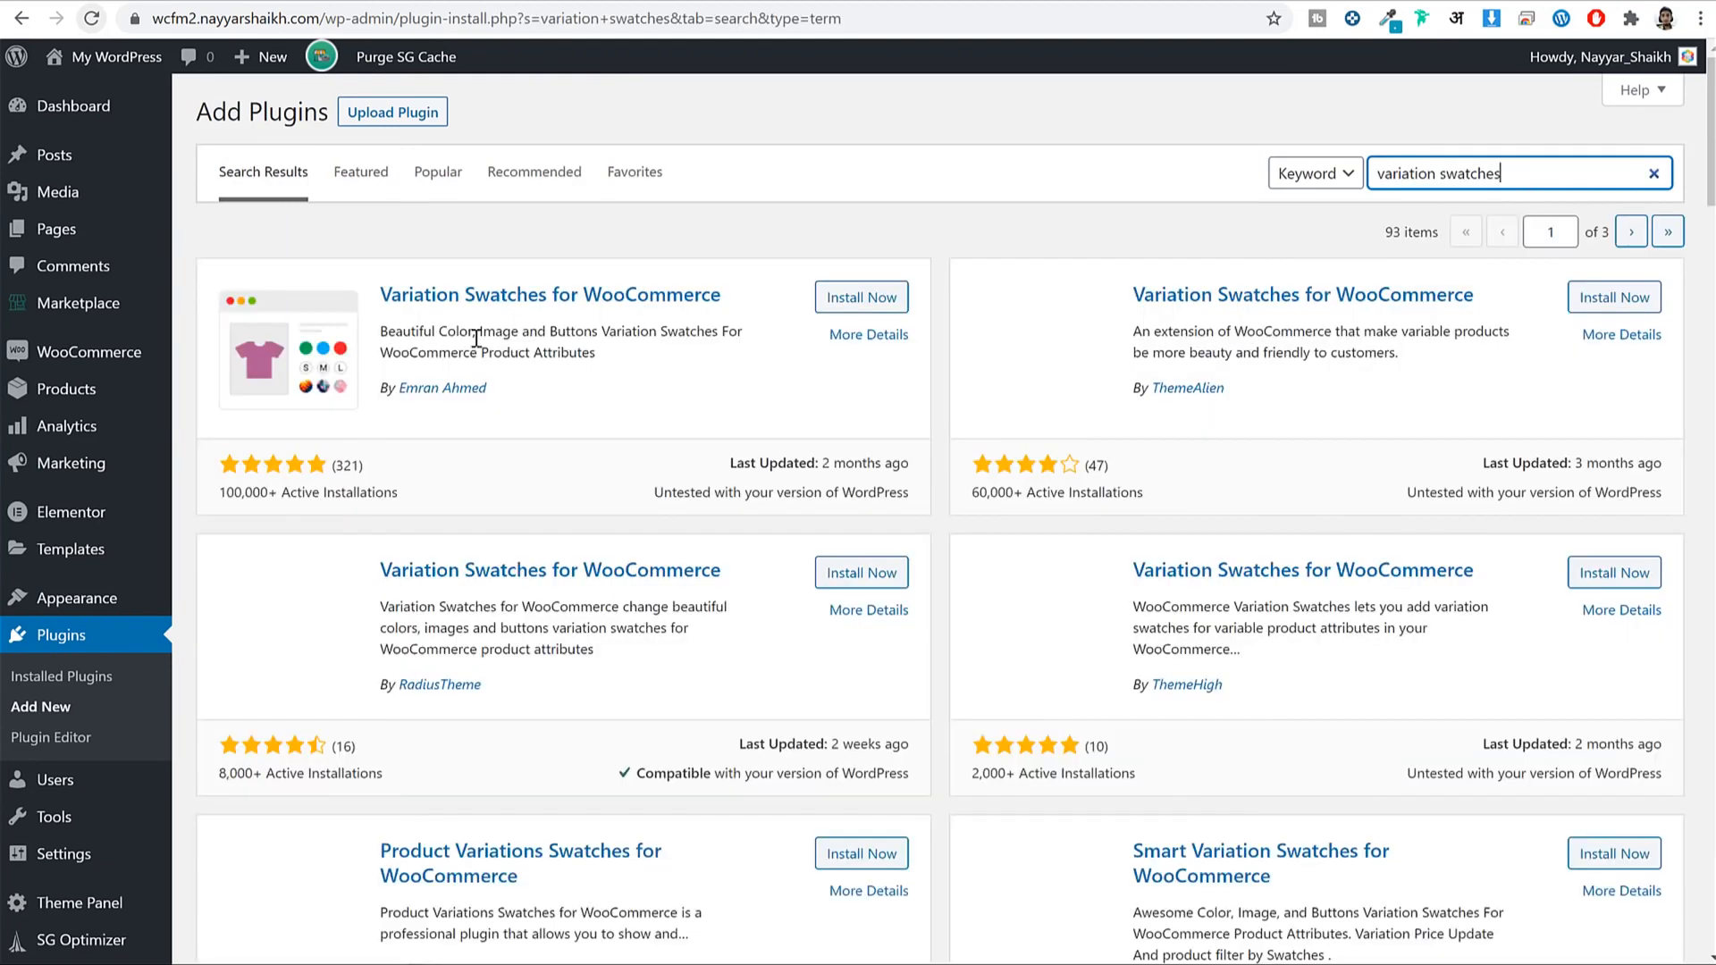
left_click_drag(380, 295, 625, 295)
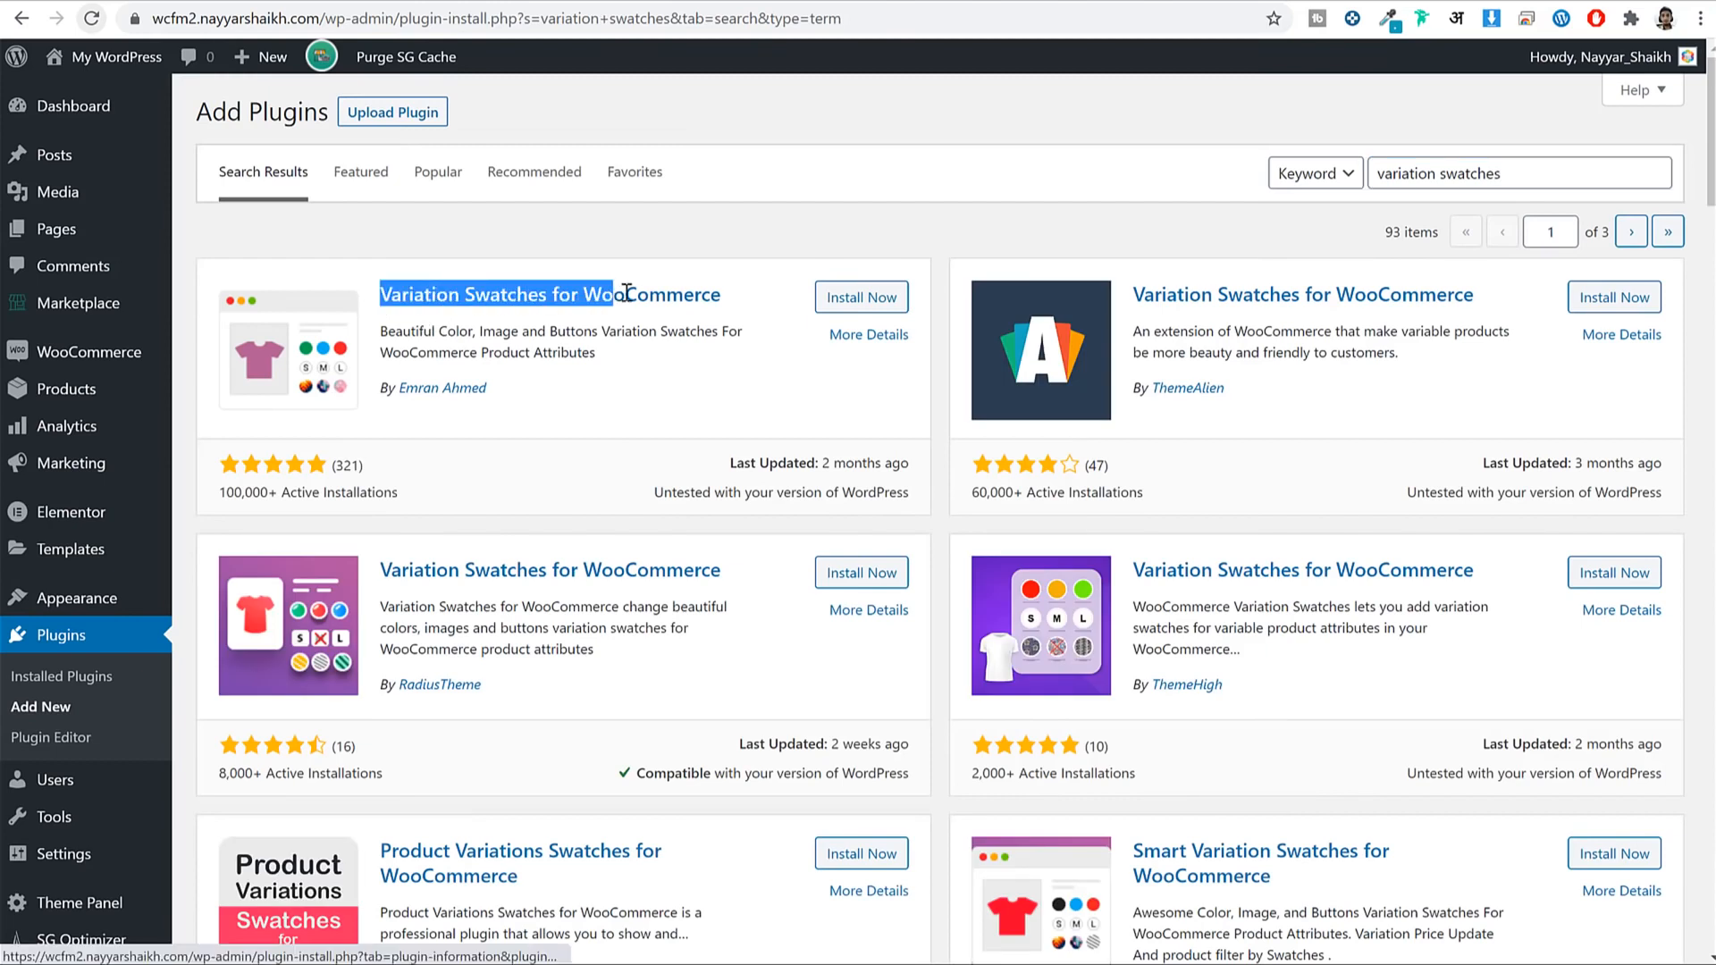
left_click(862, 297)
left_click_drag(513, 382, 399, 392)
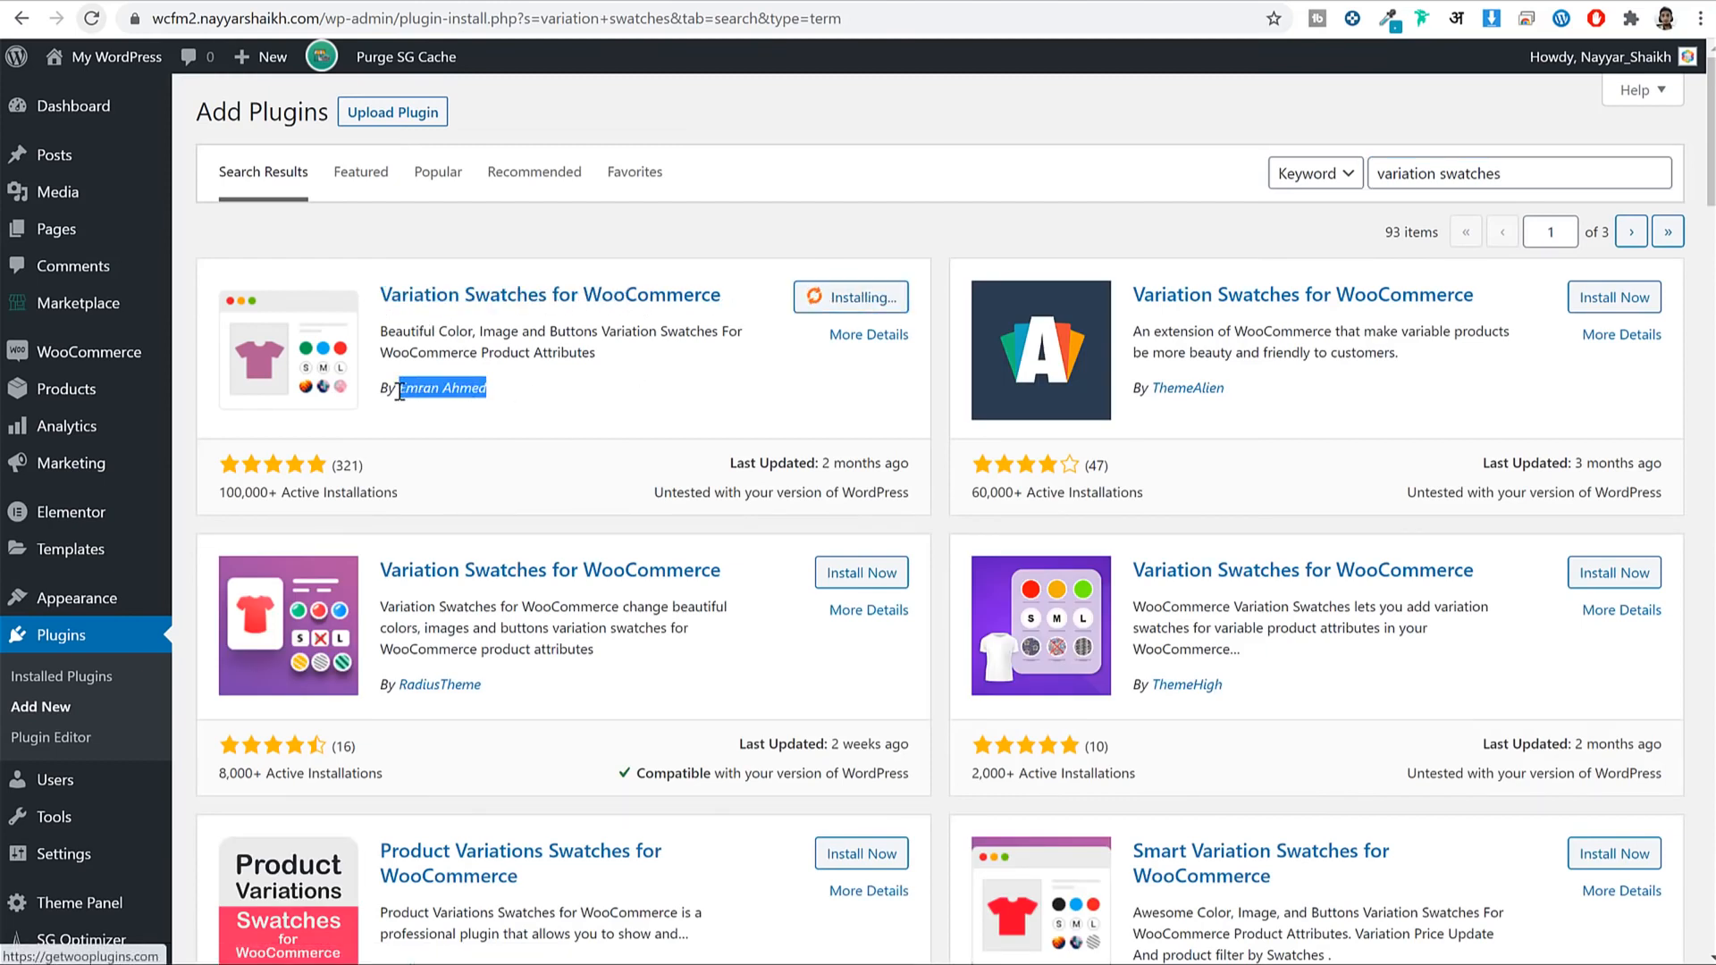
left_click(637, 374)
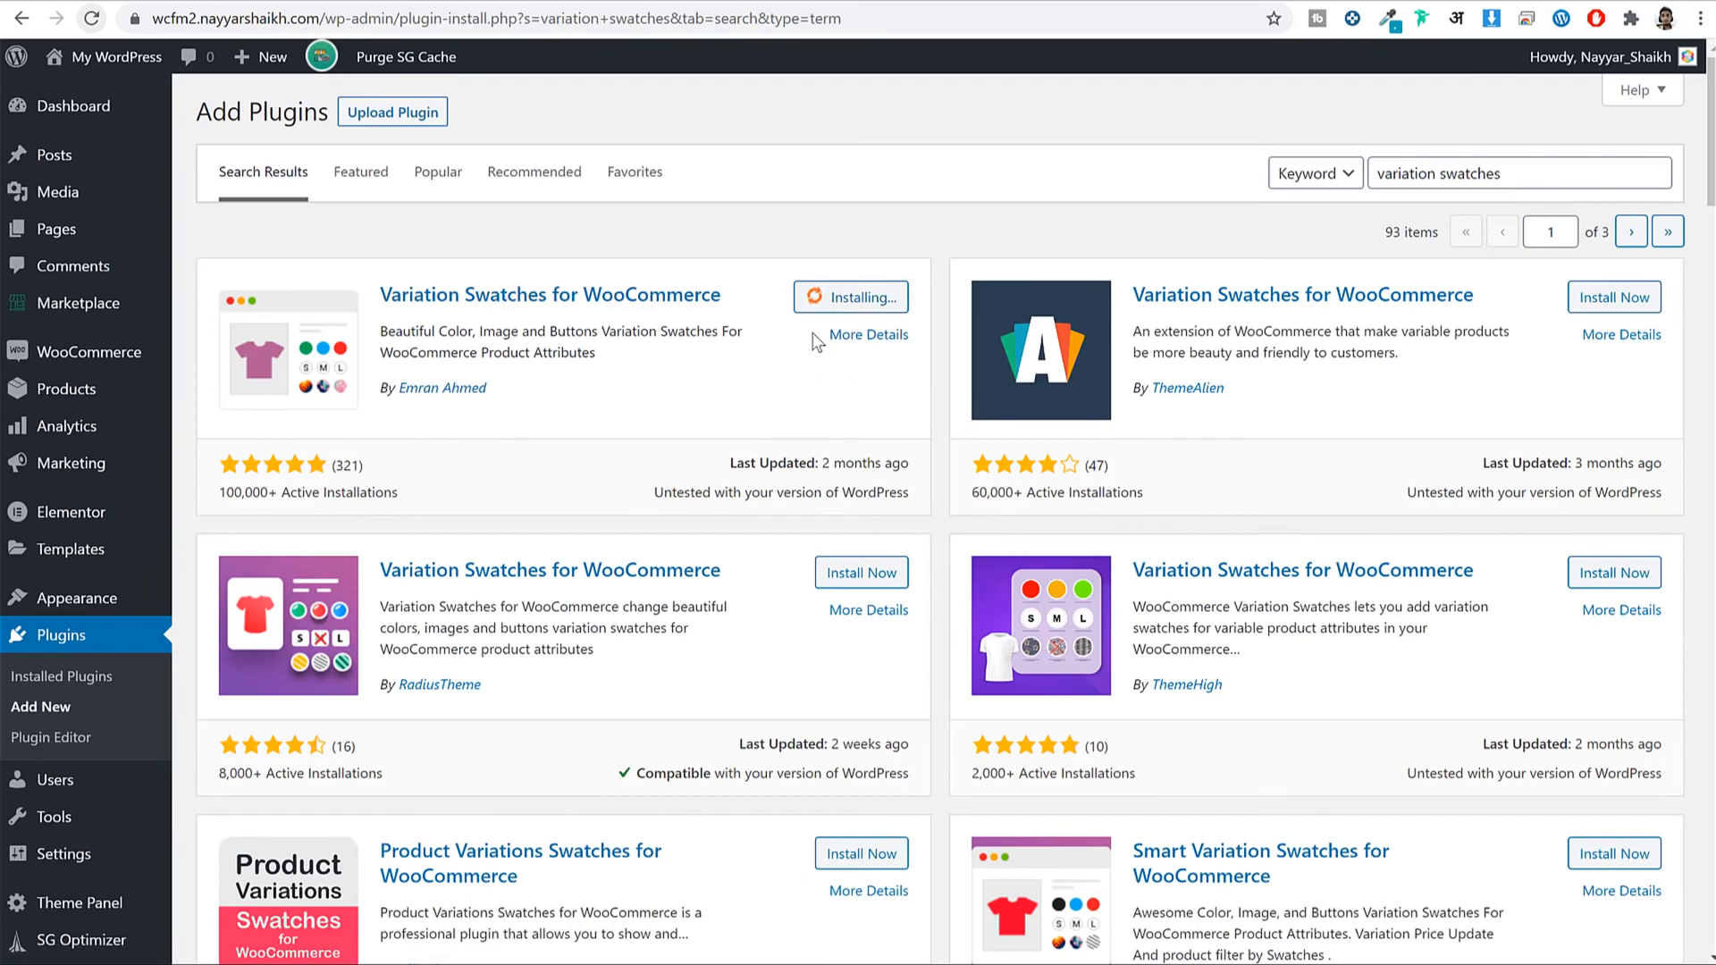
left_click(872, 299)
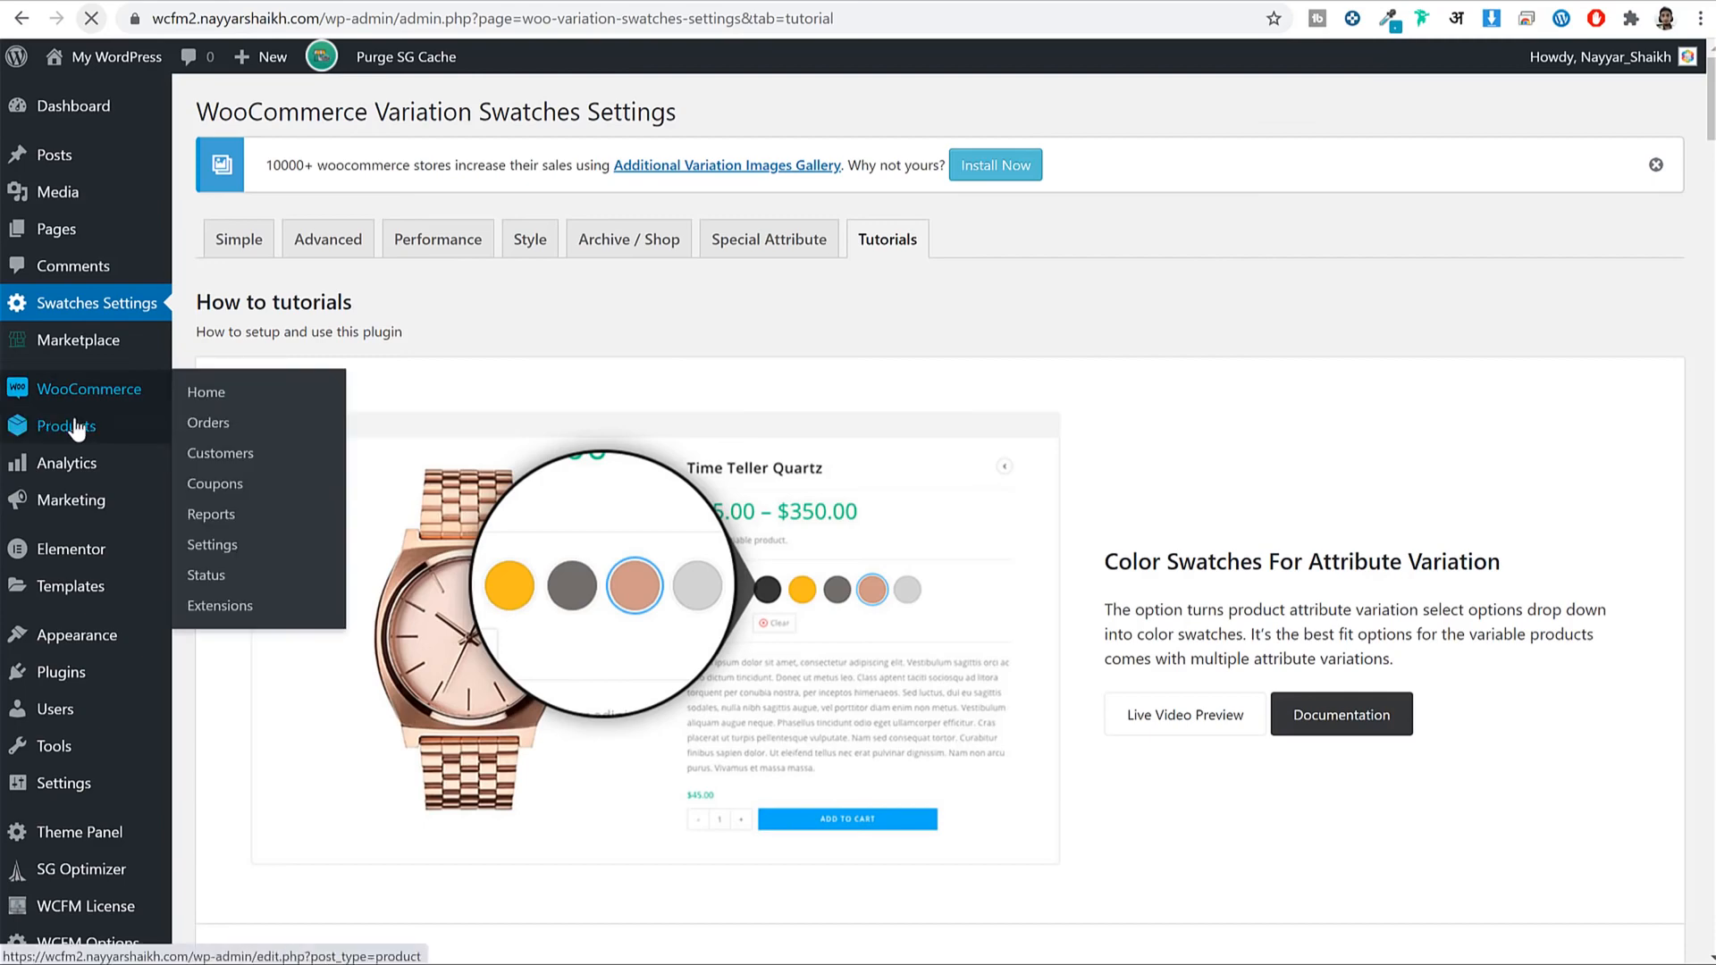
Go to Products > Attributes and start entering the new attribute's name.
mouse_move(72, 436)
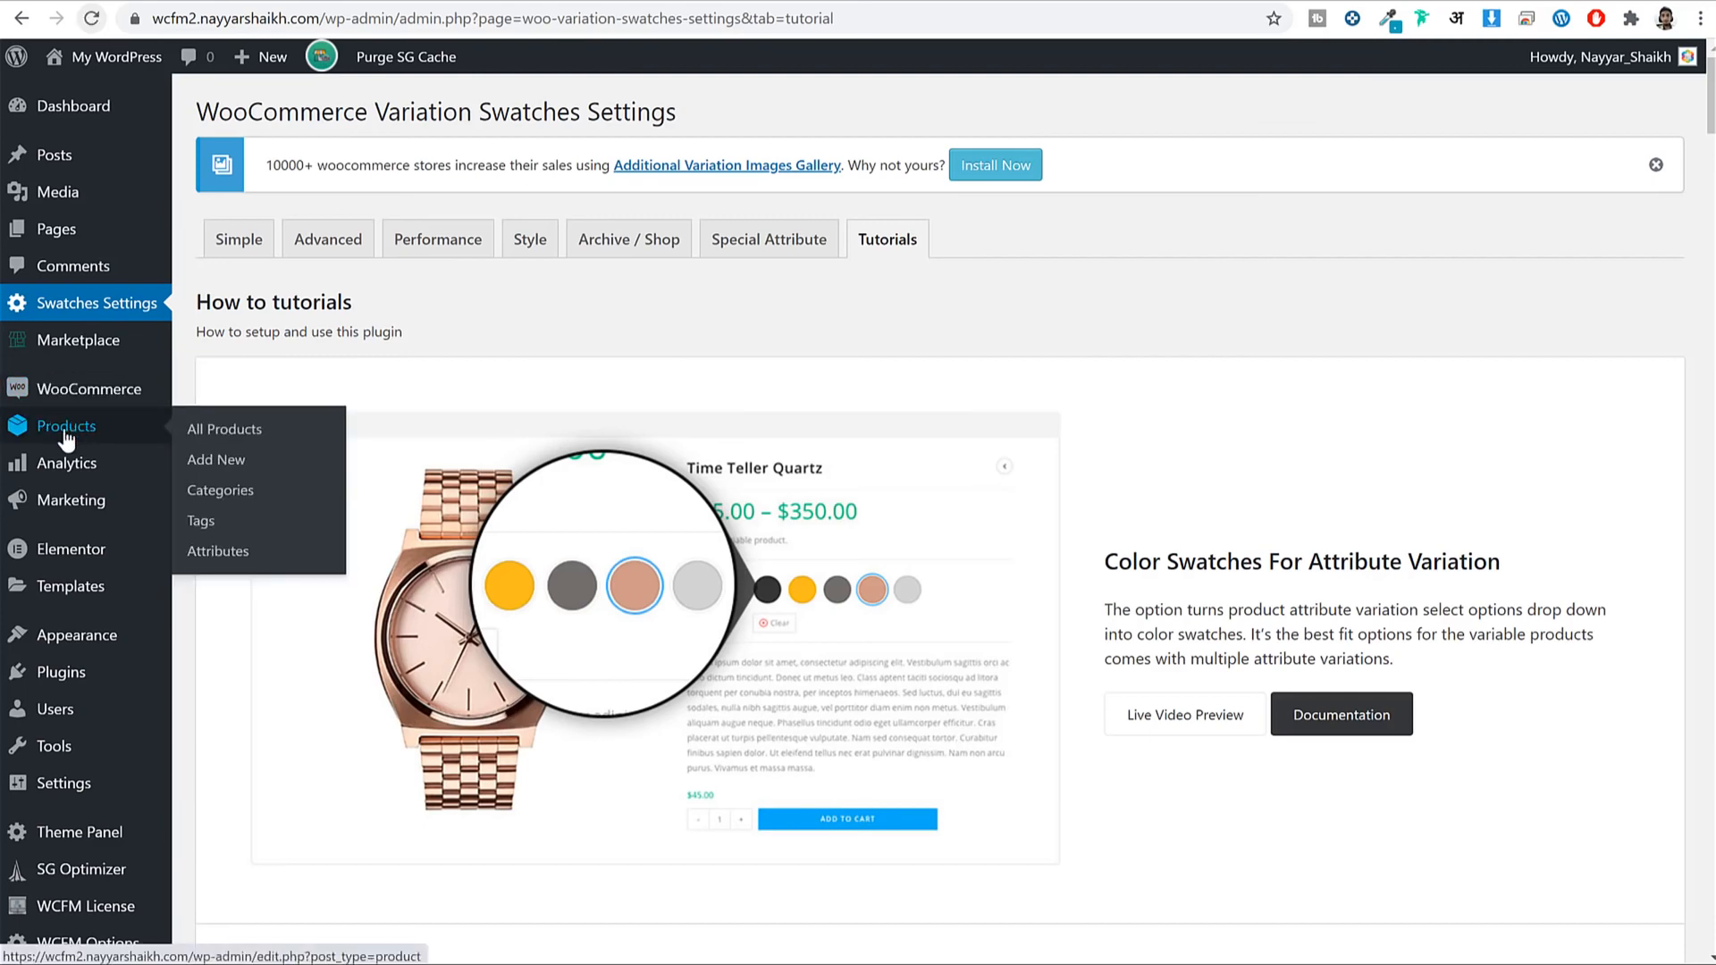
left_click(217, 551)
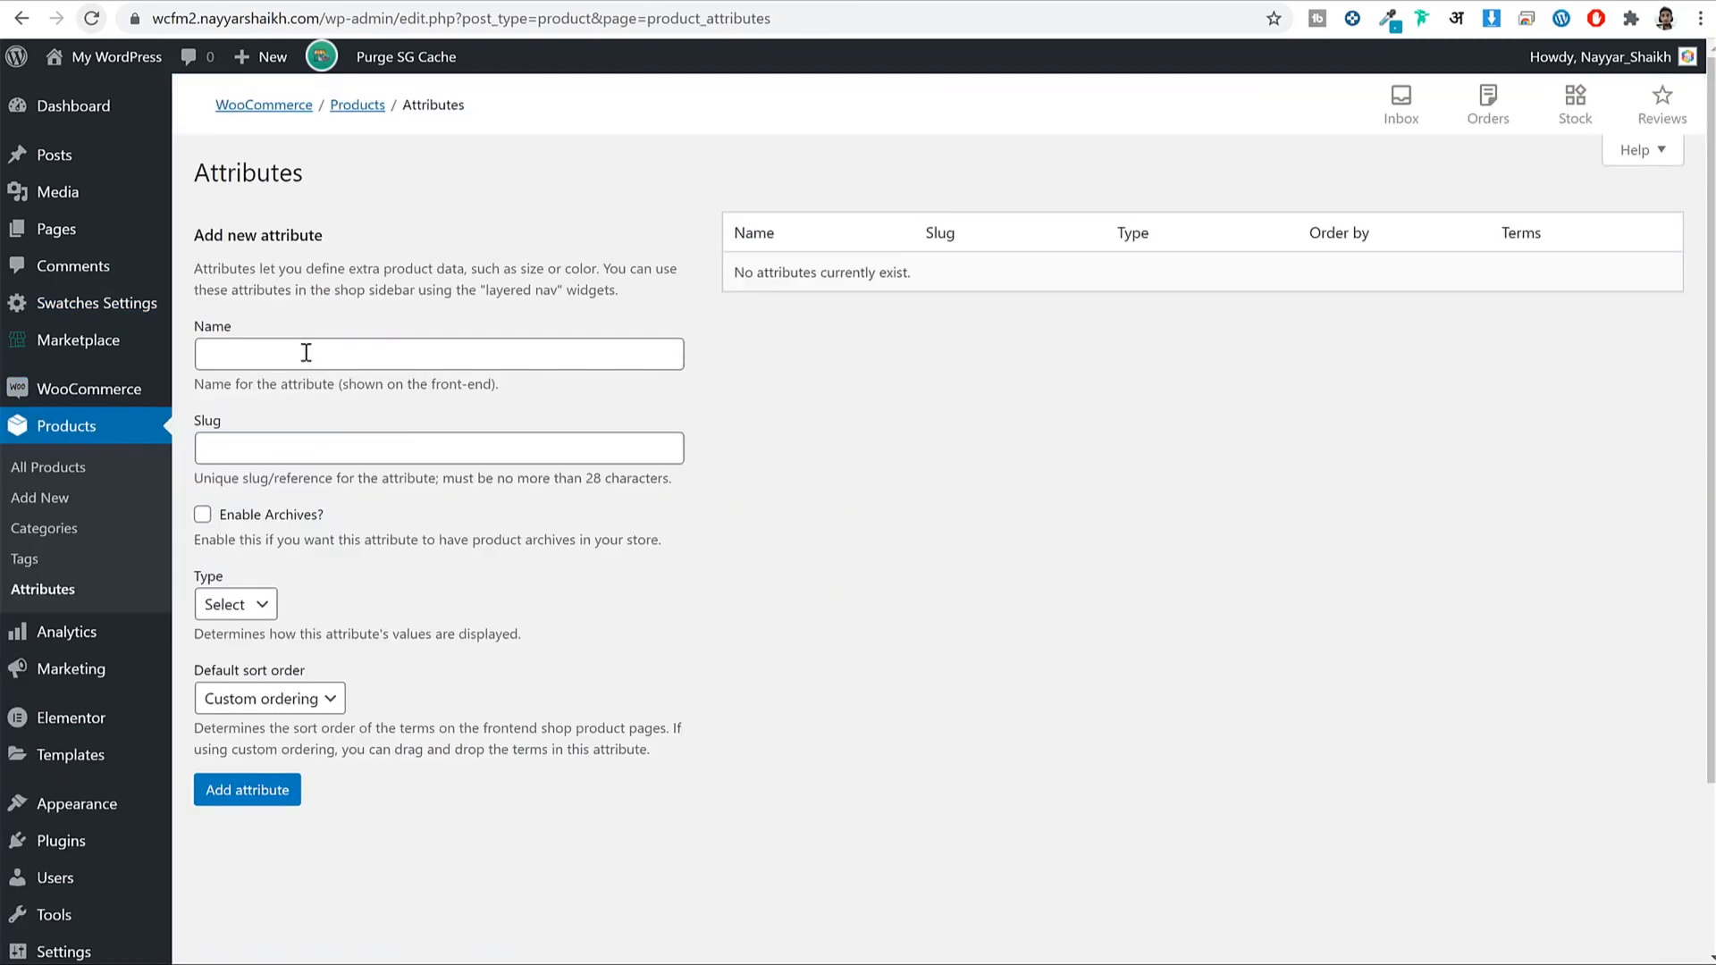
left_click(306, 353)
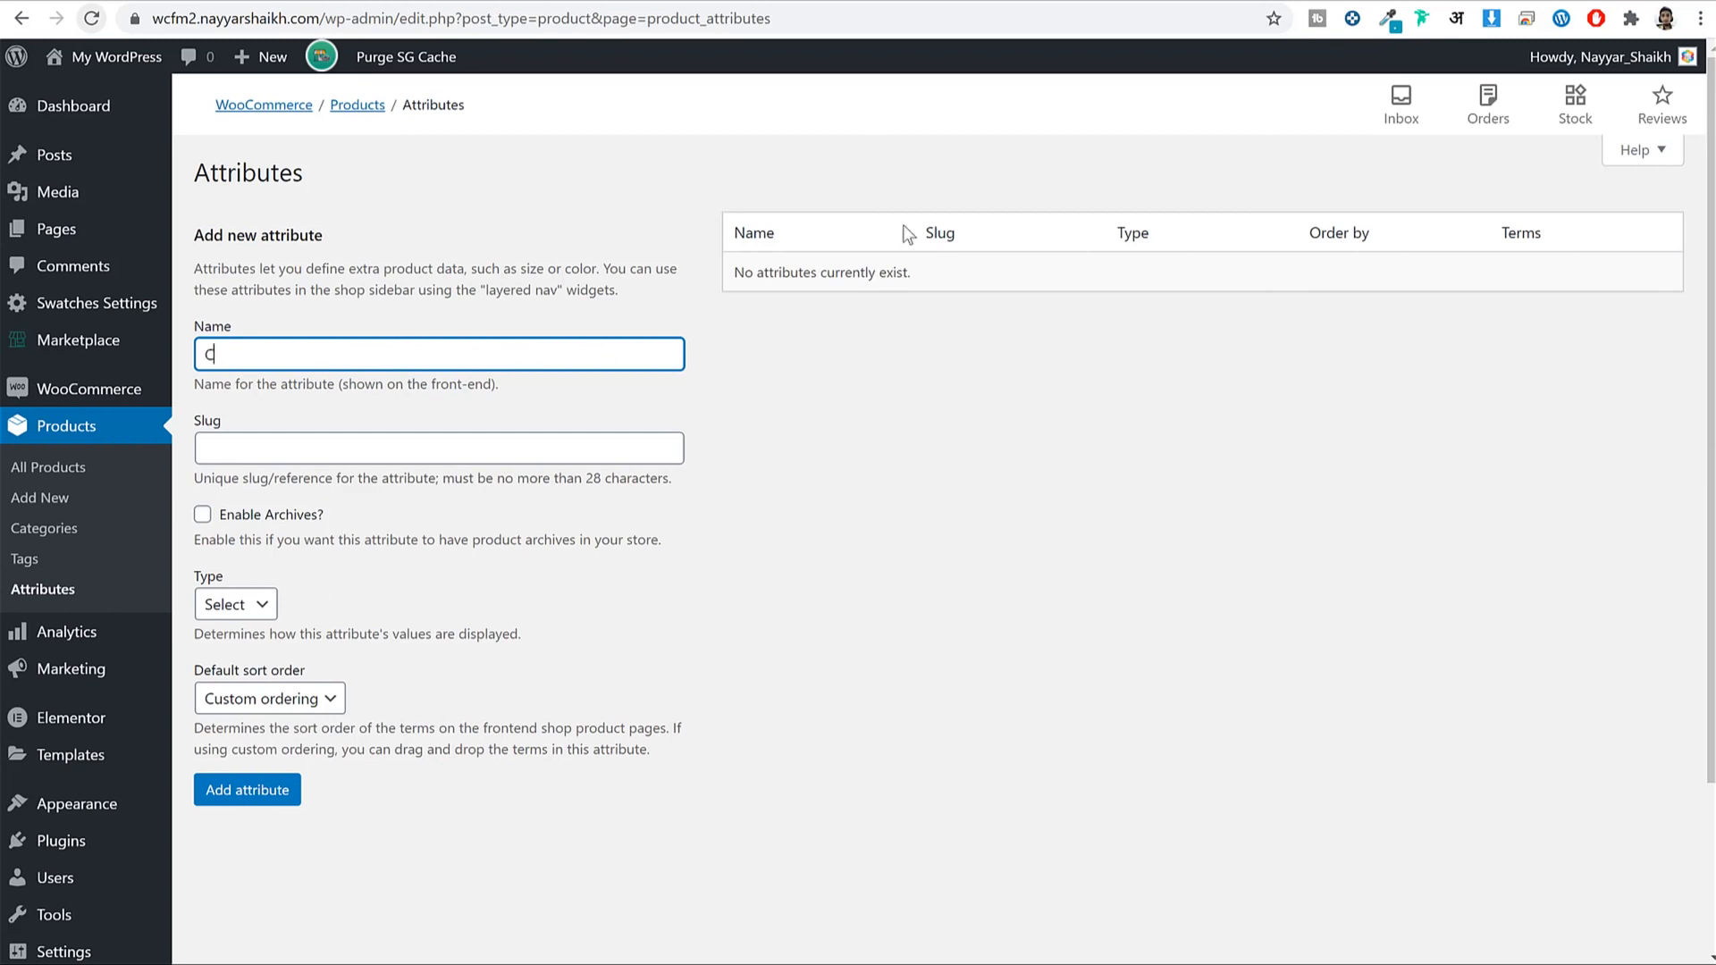
Add a Color attribute with type Color.
type("olor")
double_click(206, 355)
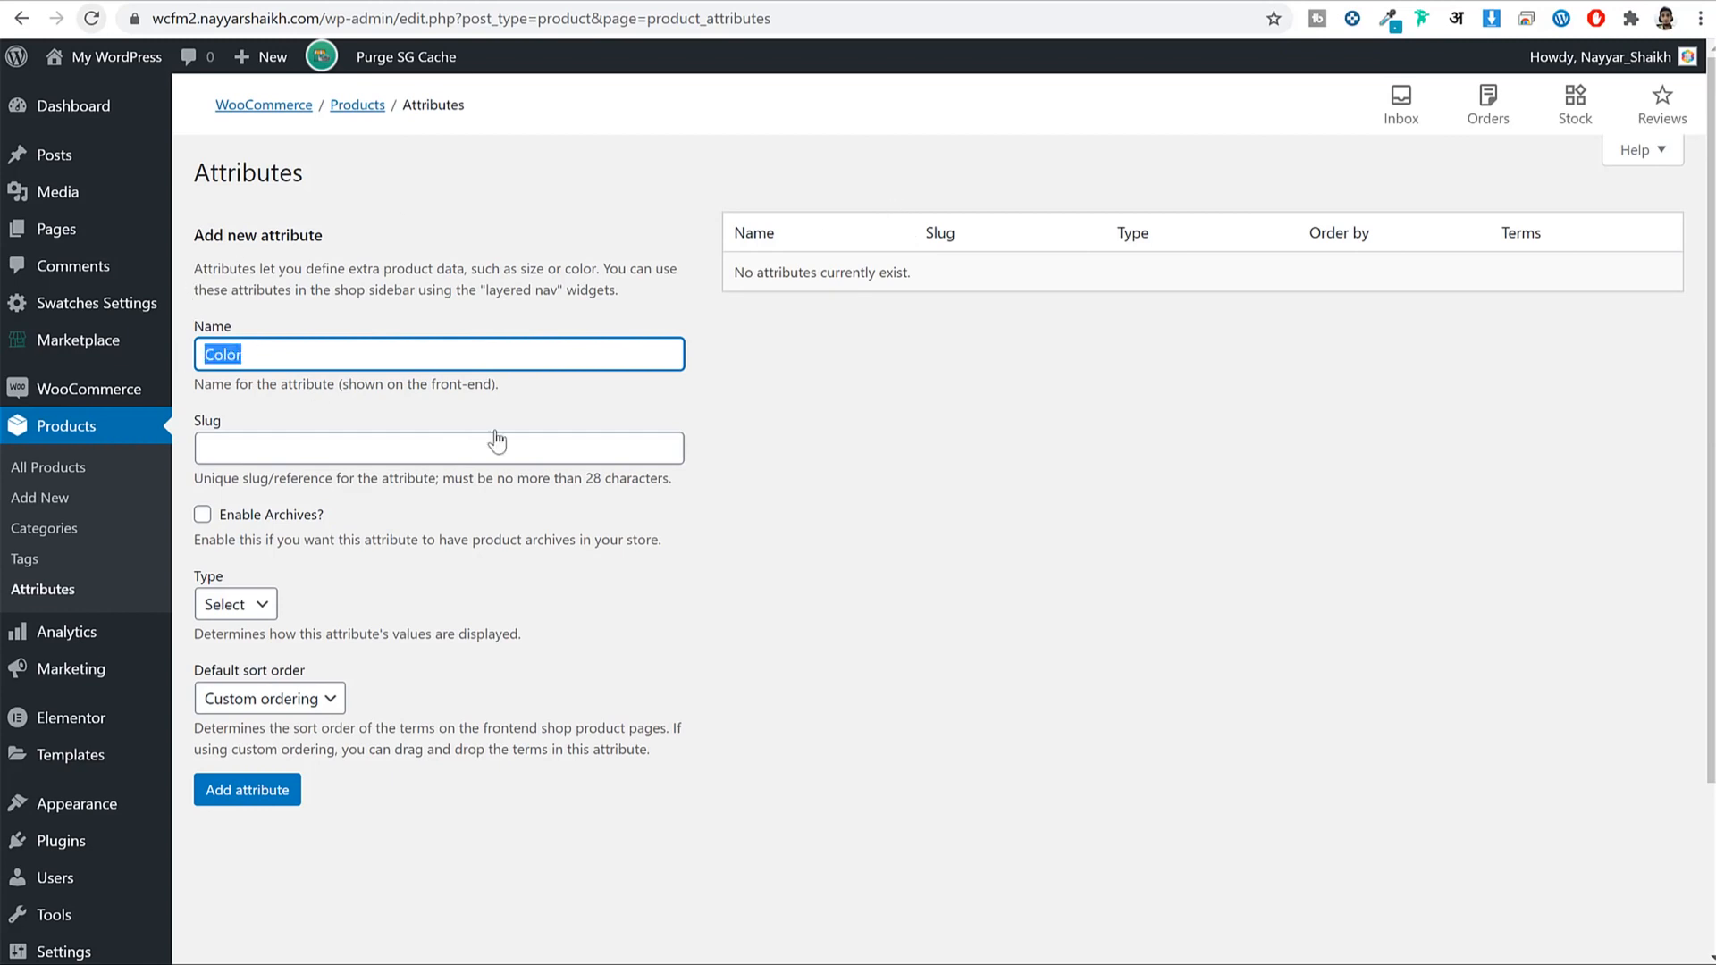
left_click(249, 608)
left_click(238, 653)
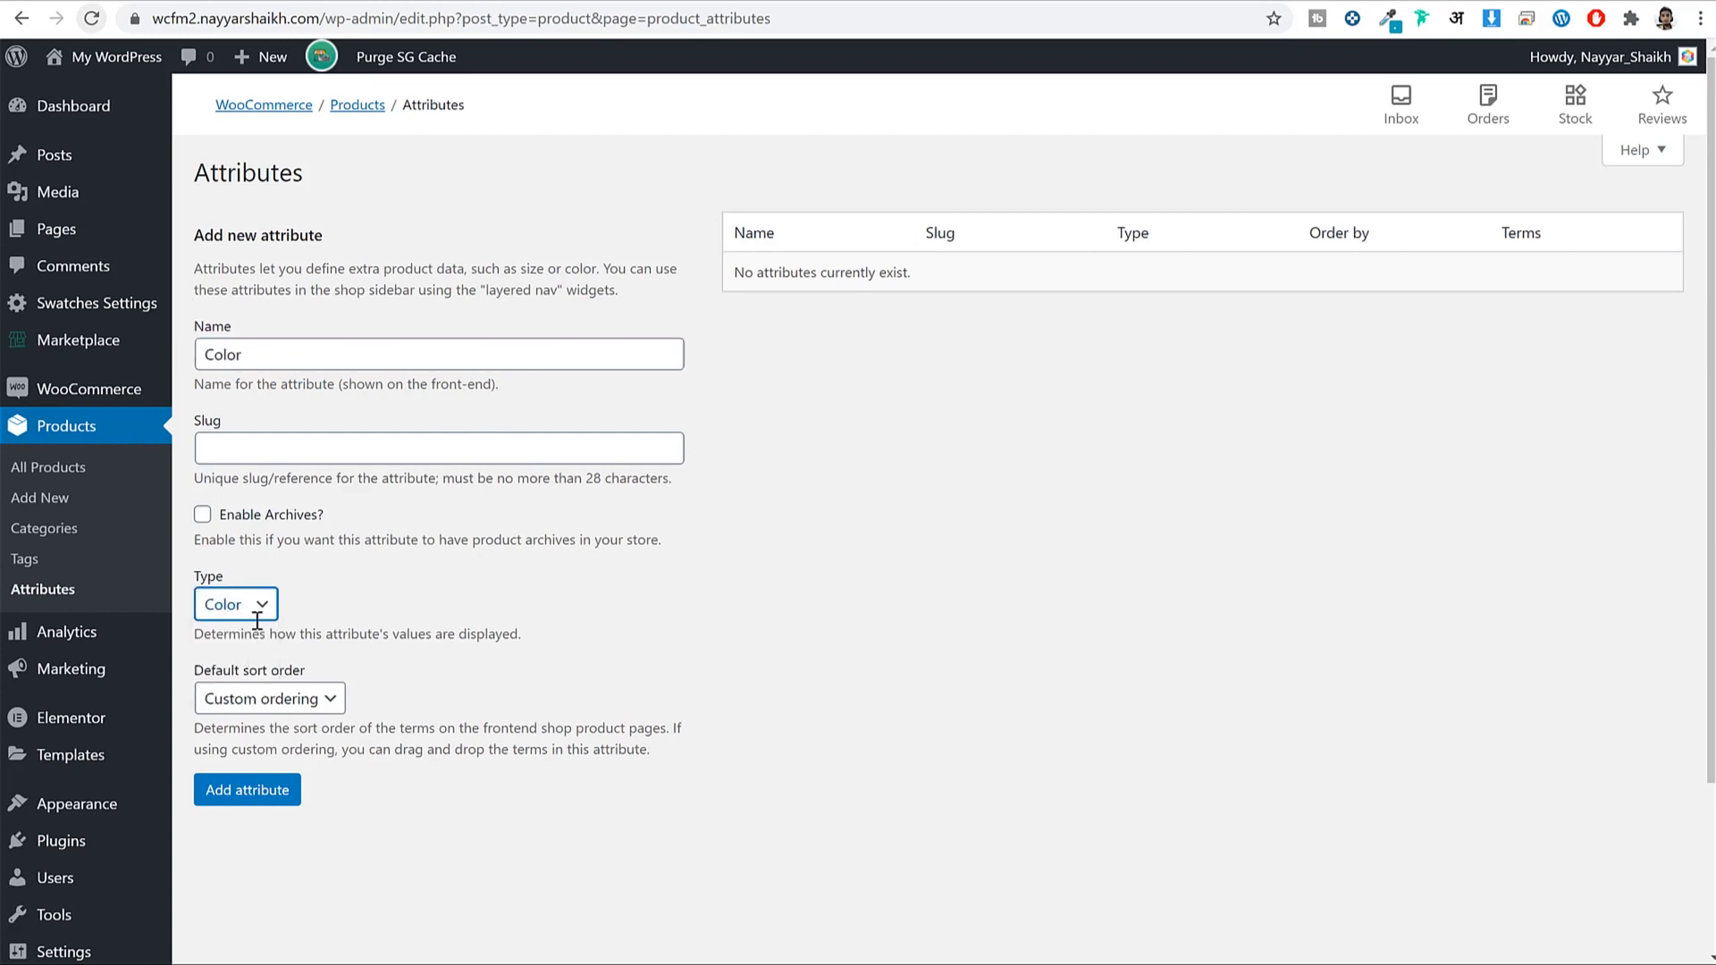
left_click(271, 799)
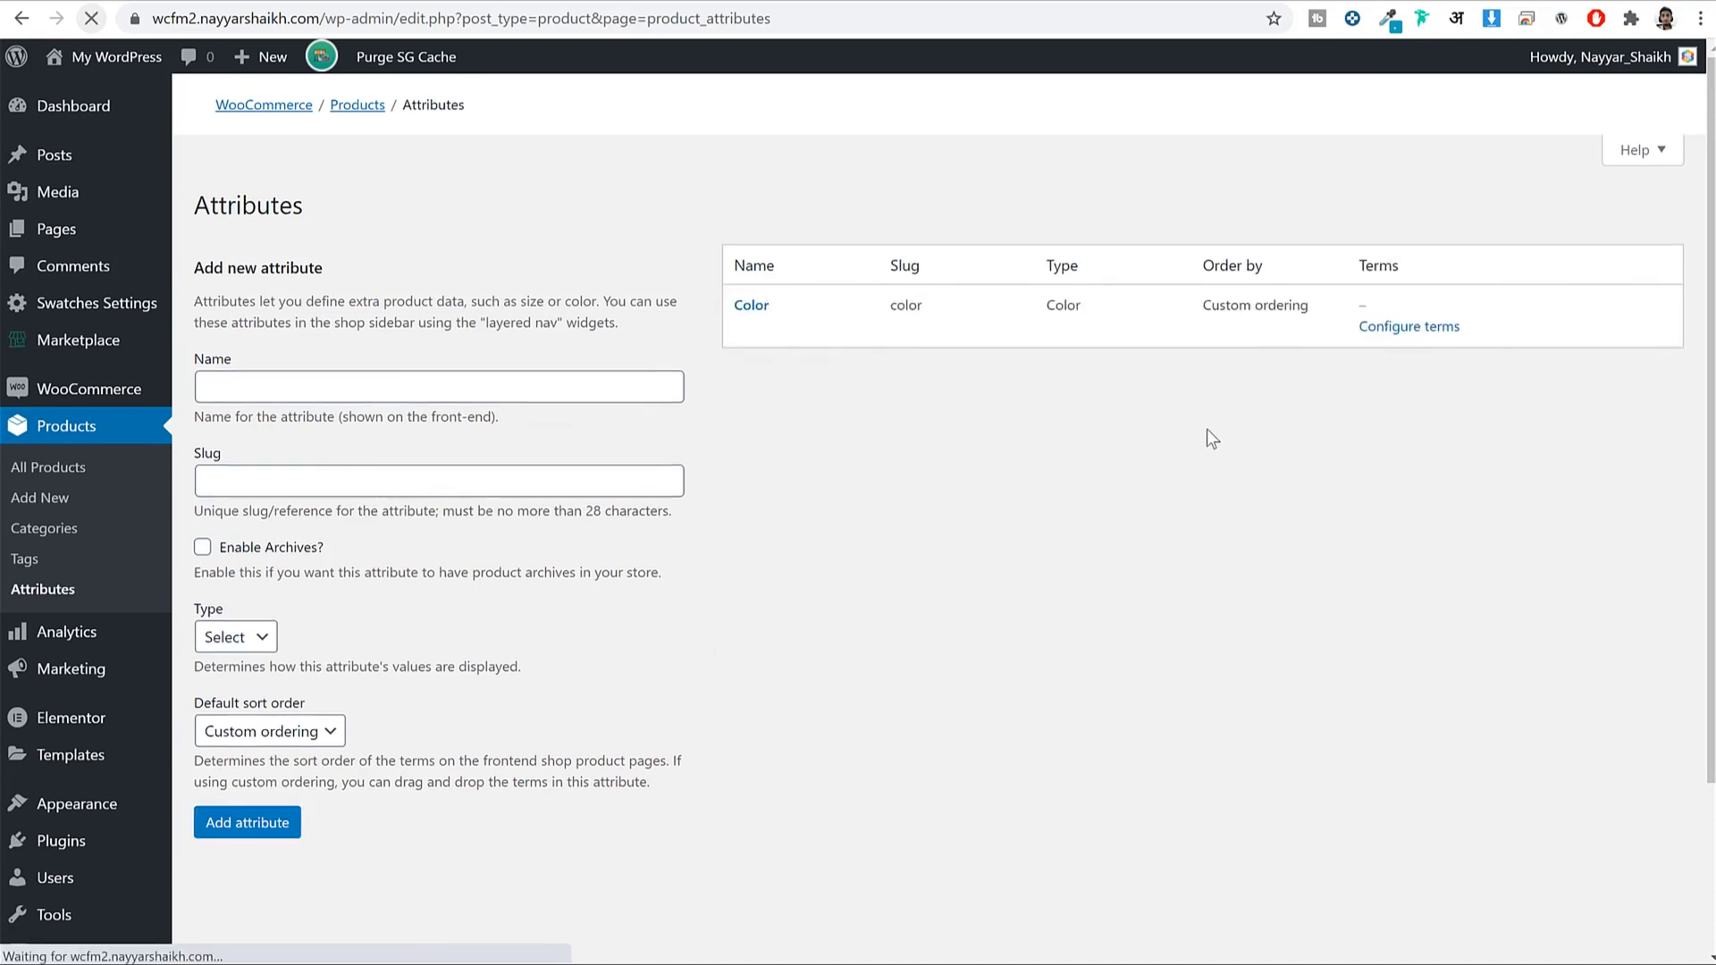
Add a Size attribute with type Button.
left_click(416, 362)
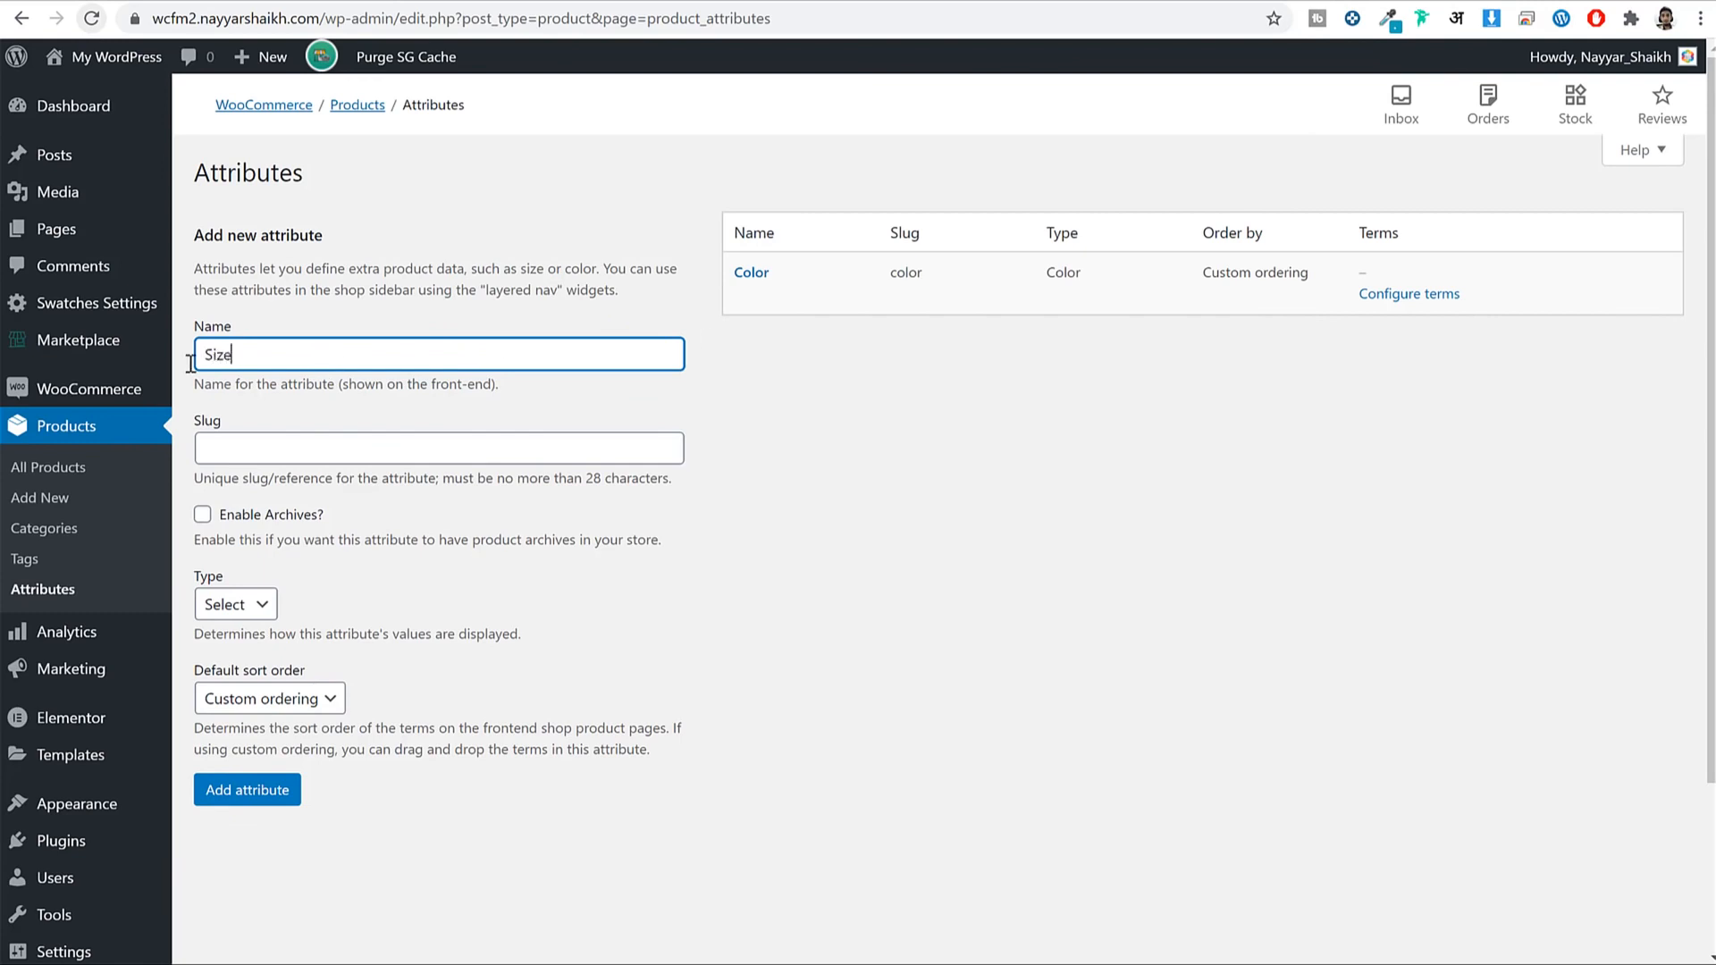
key("ctrl+a")
left_click(254, 604)
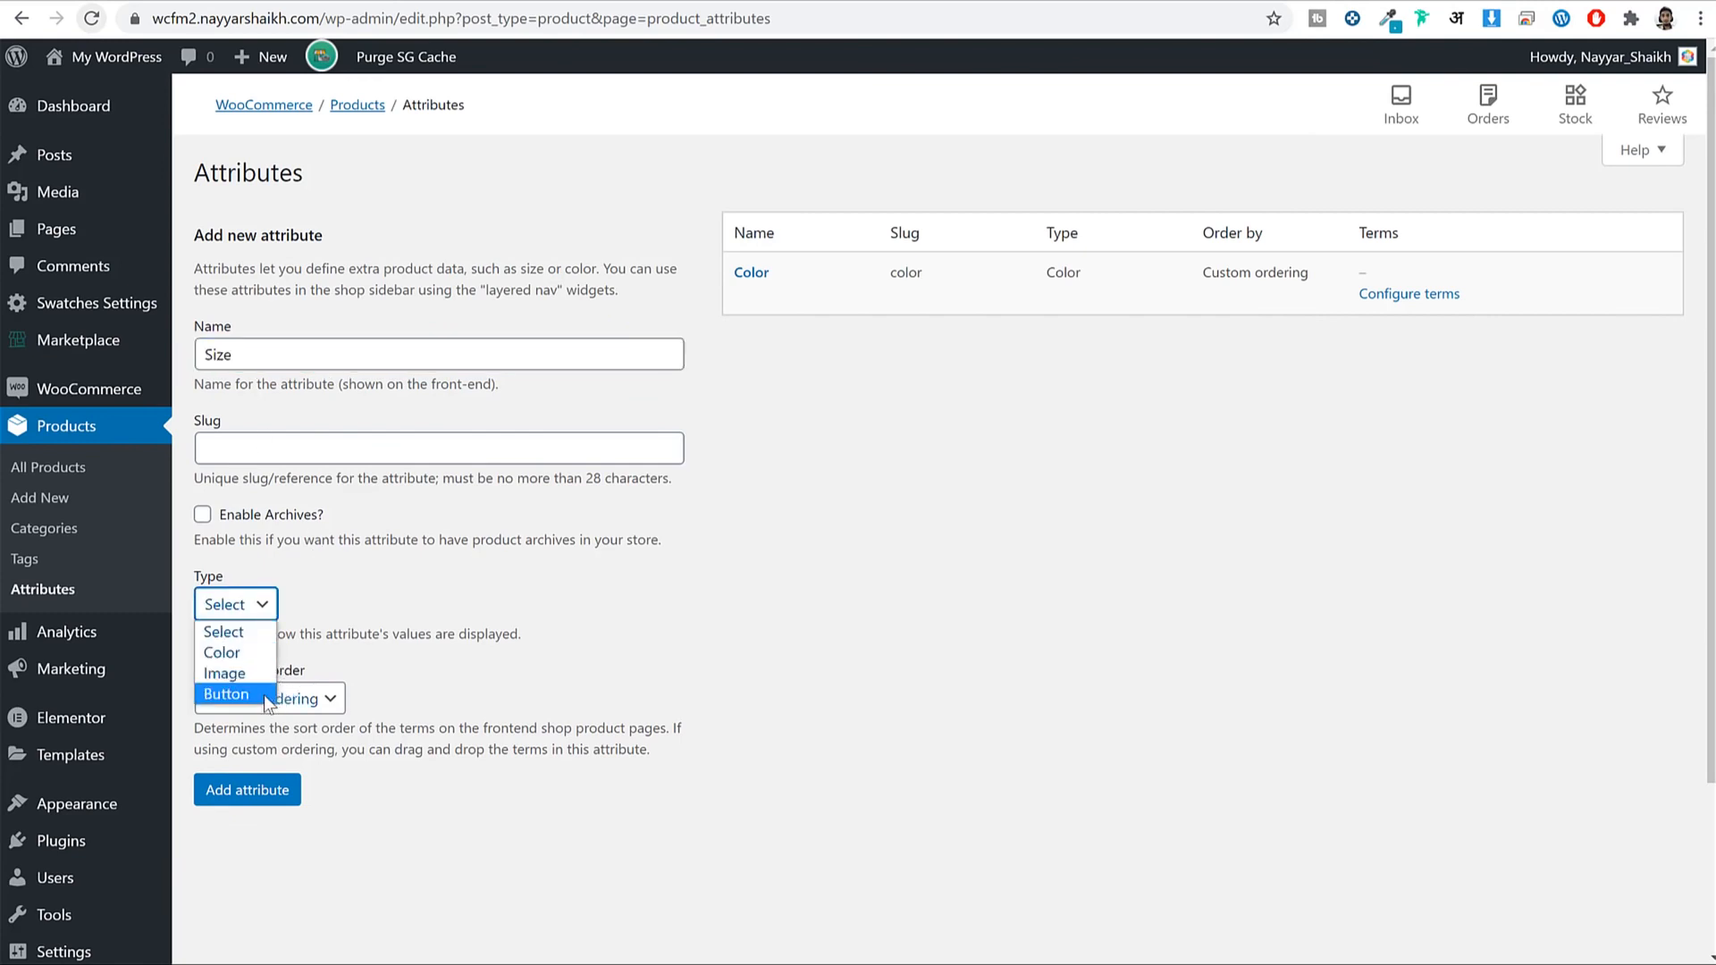
left_click(264, 694)
left_click(248, 790)
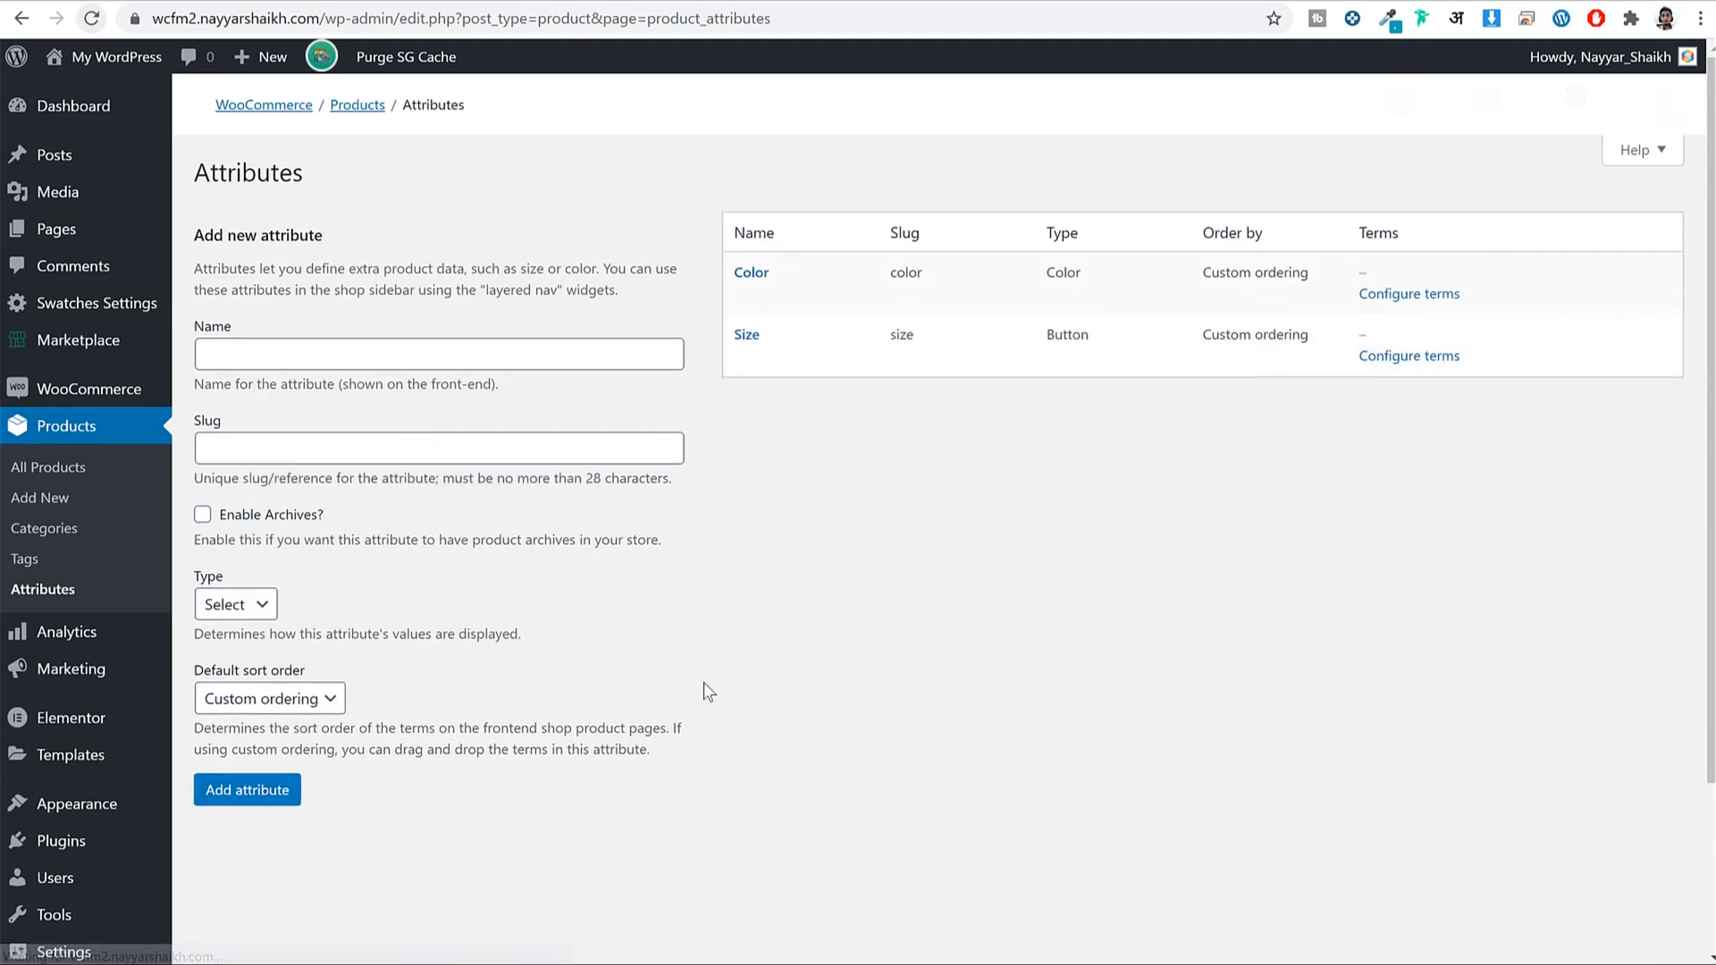
Open the Configure terms page for the Color attribute.
left_click(674, 353)
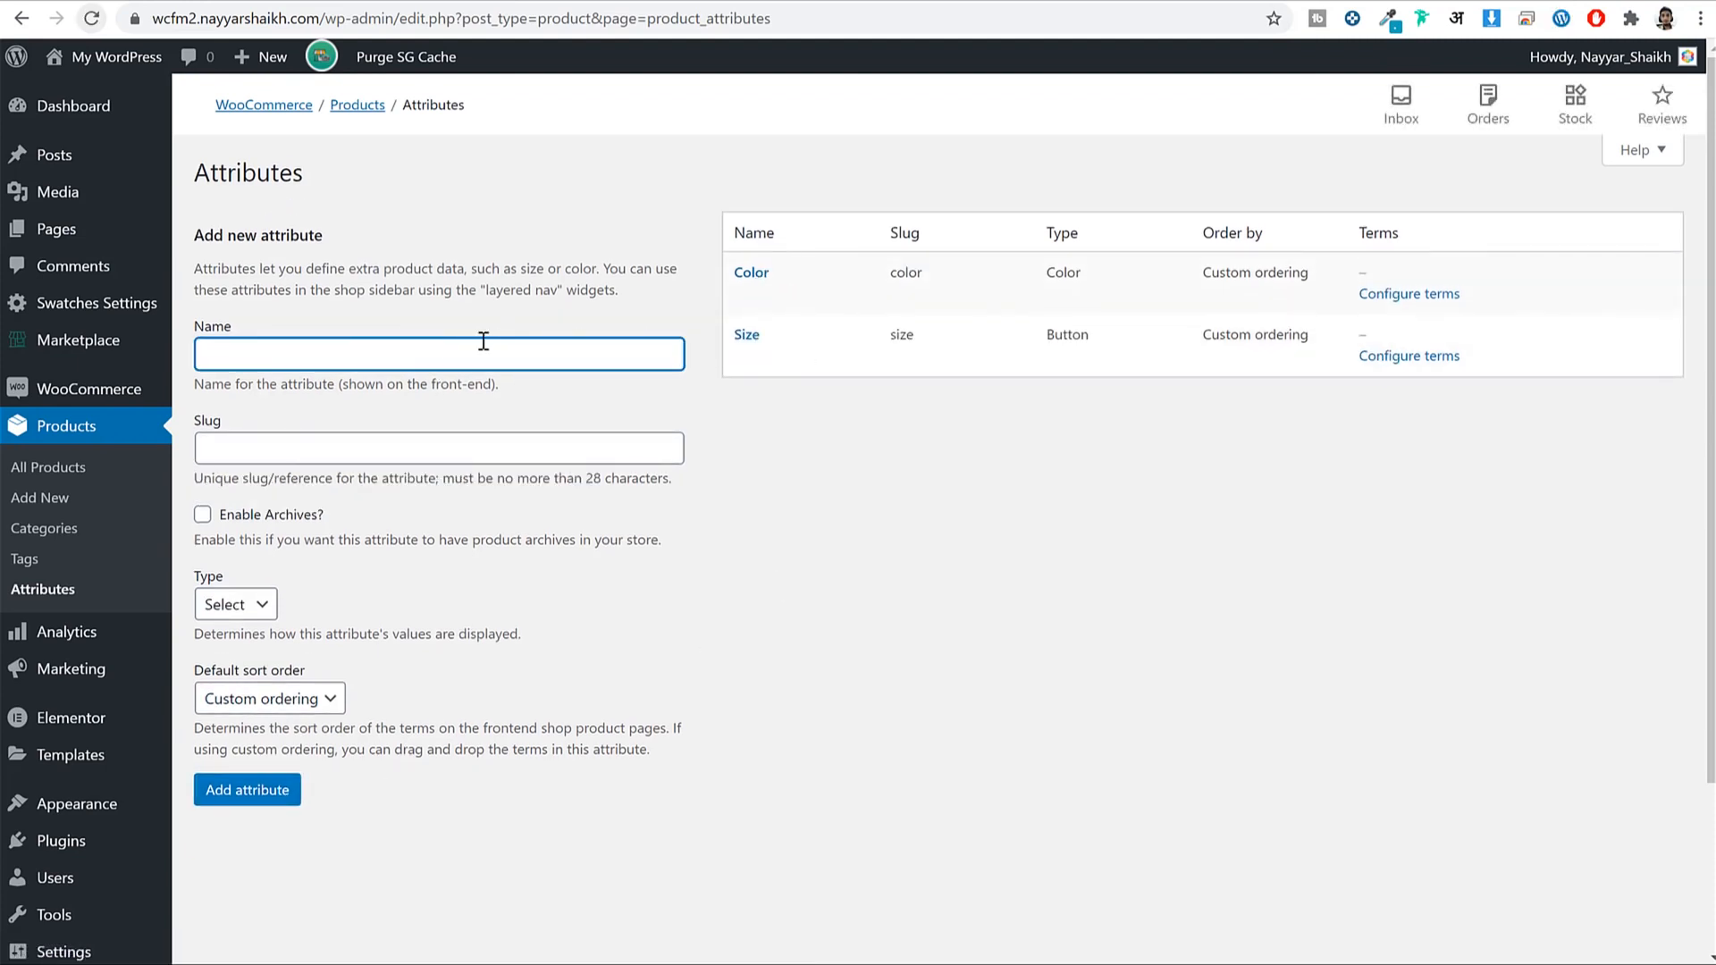
left_click(237, 604)
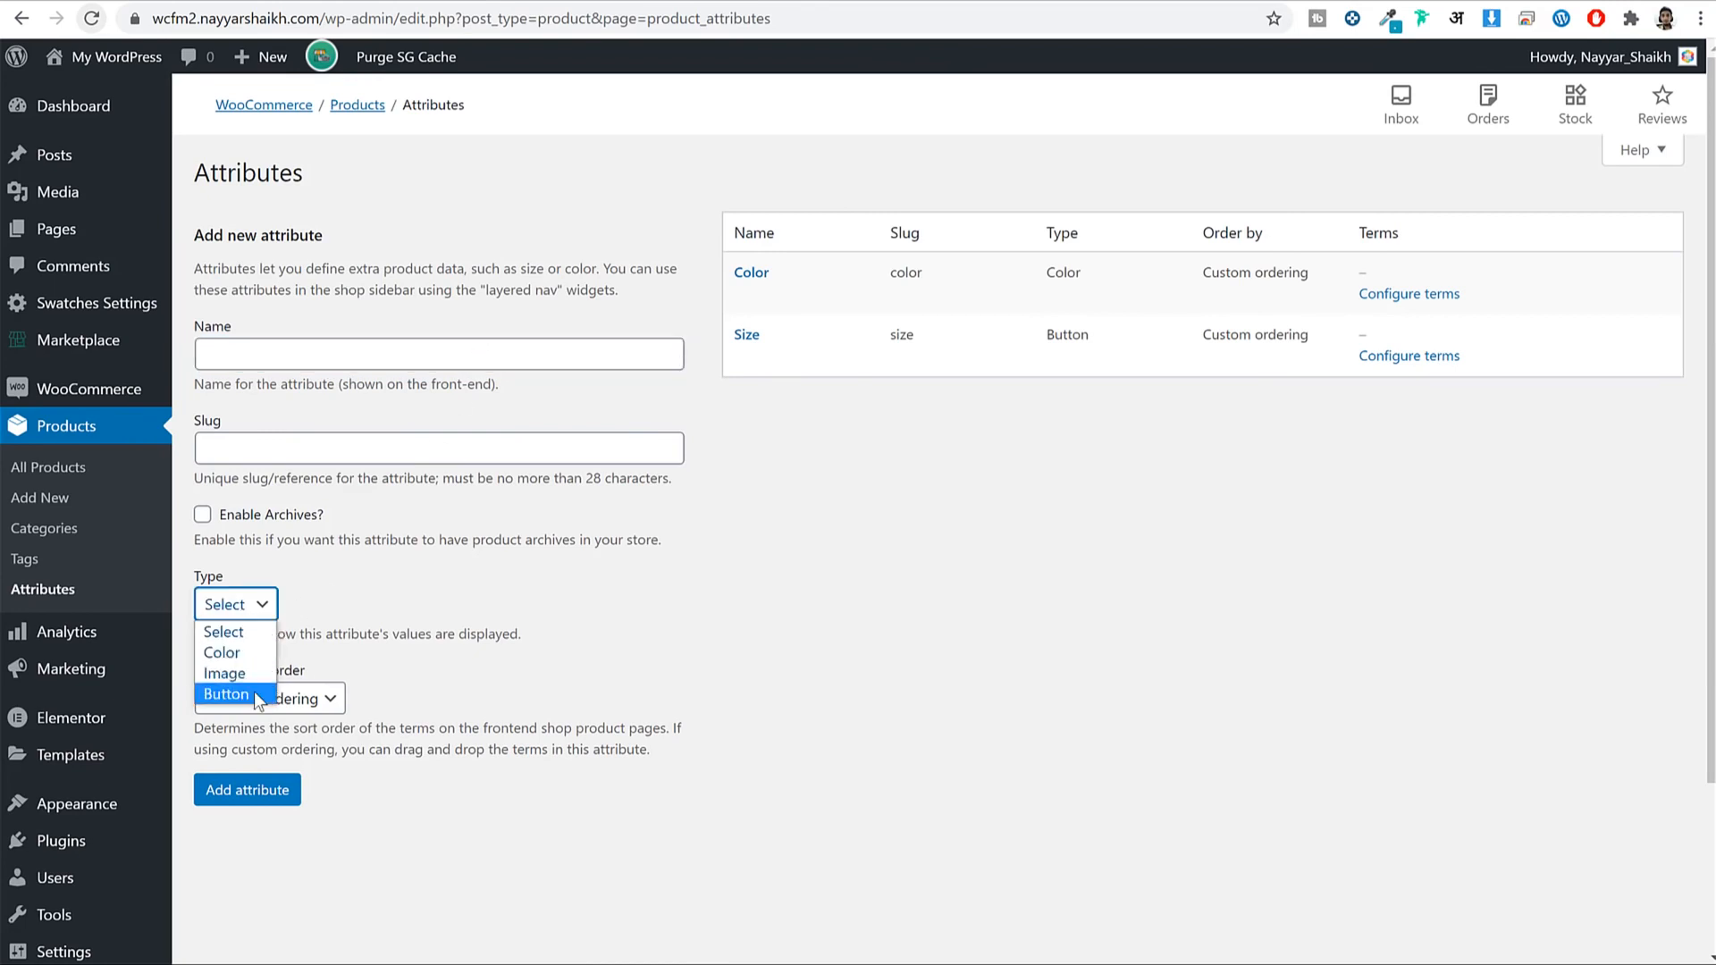
left_click(772, 698)
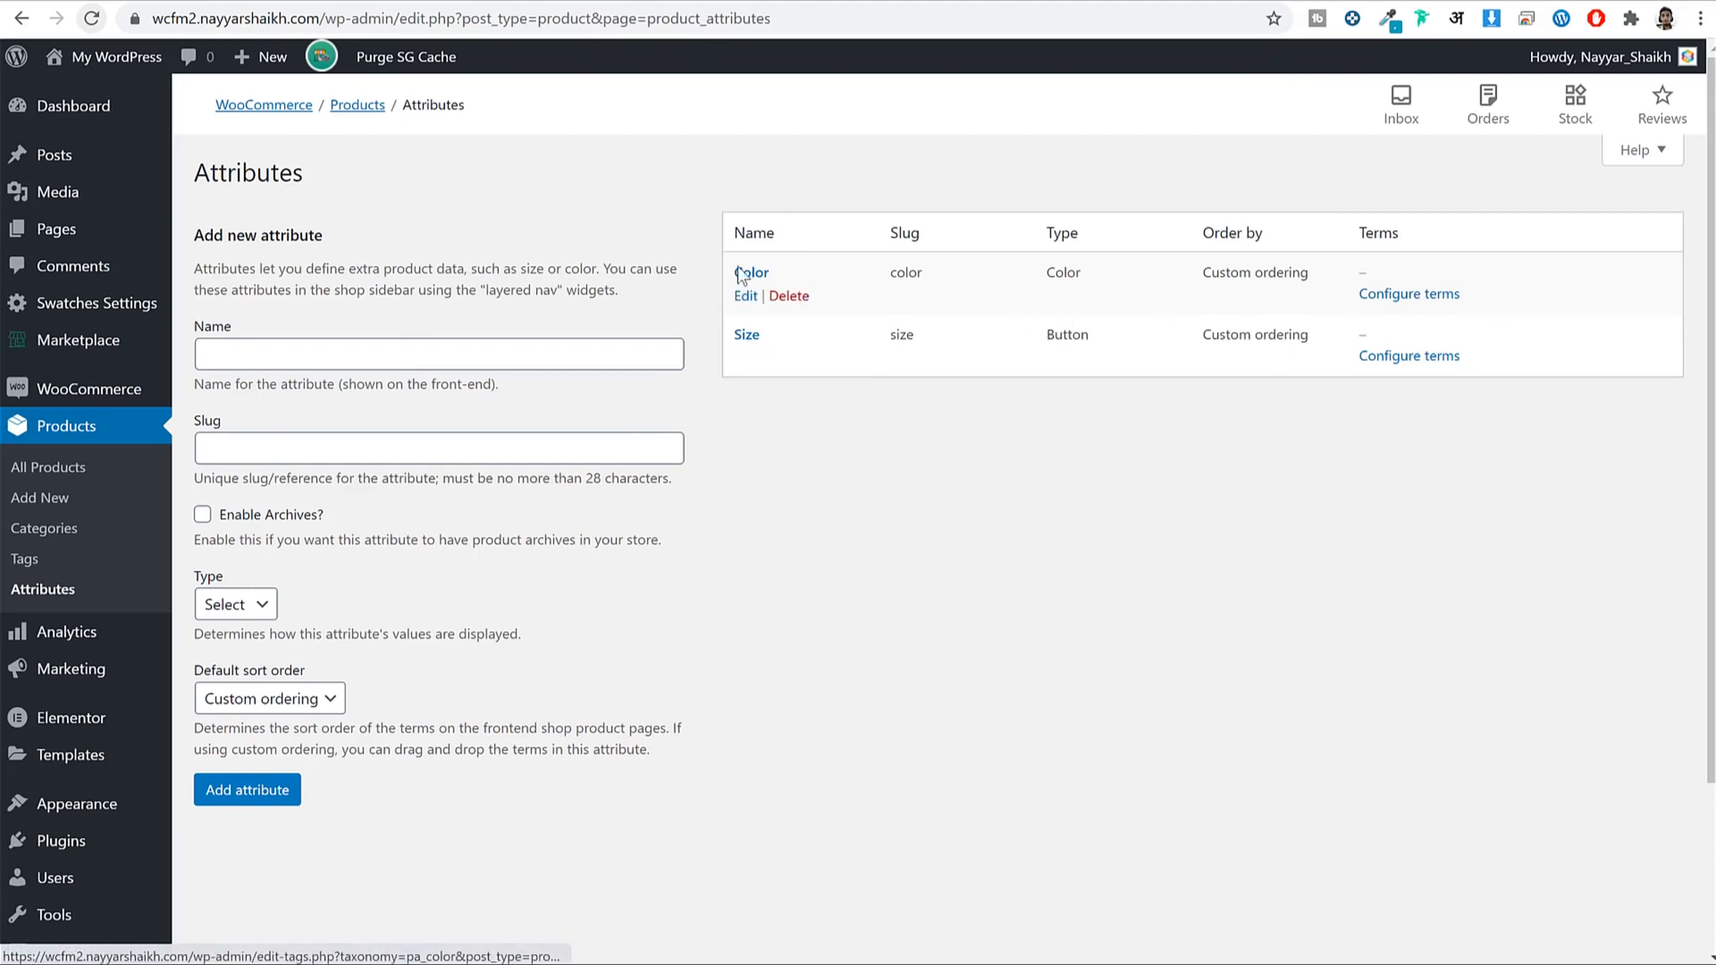
left_click_drag(779, 272, 743, 273)
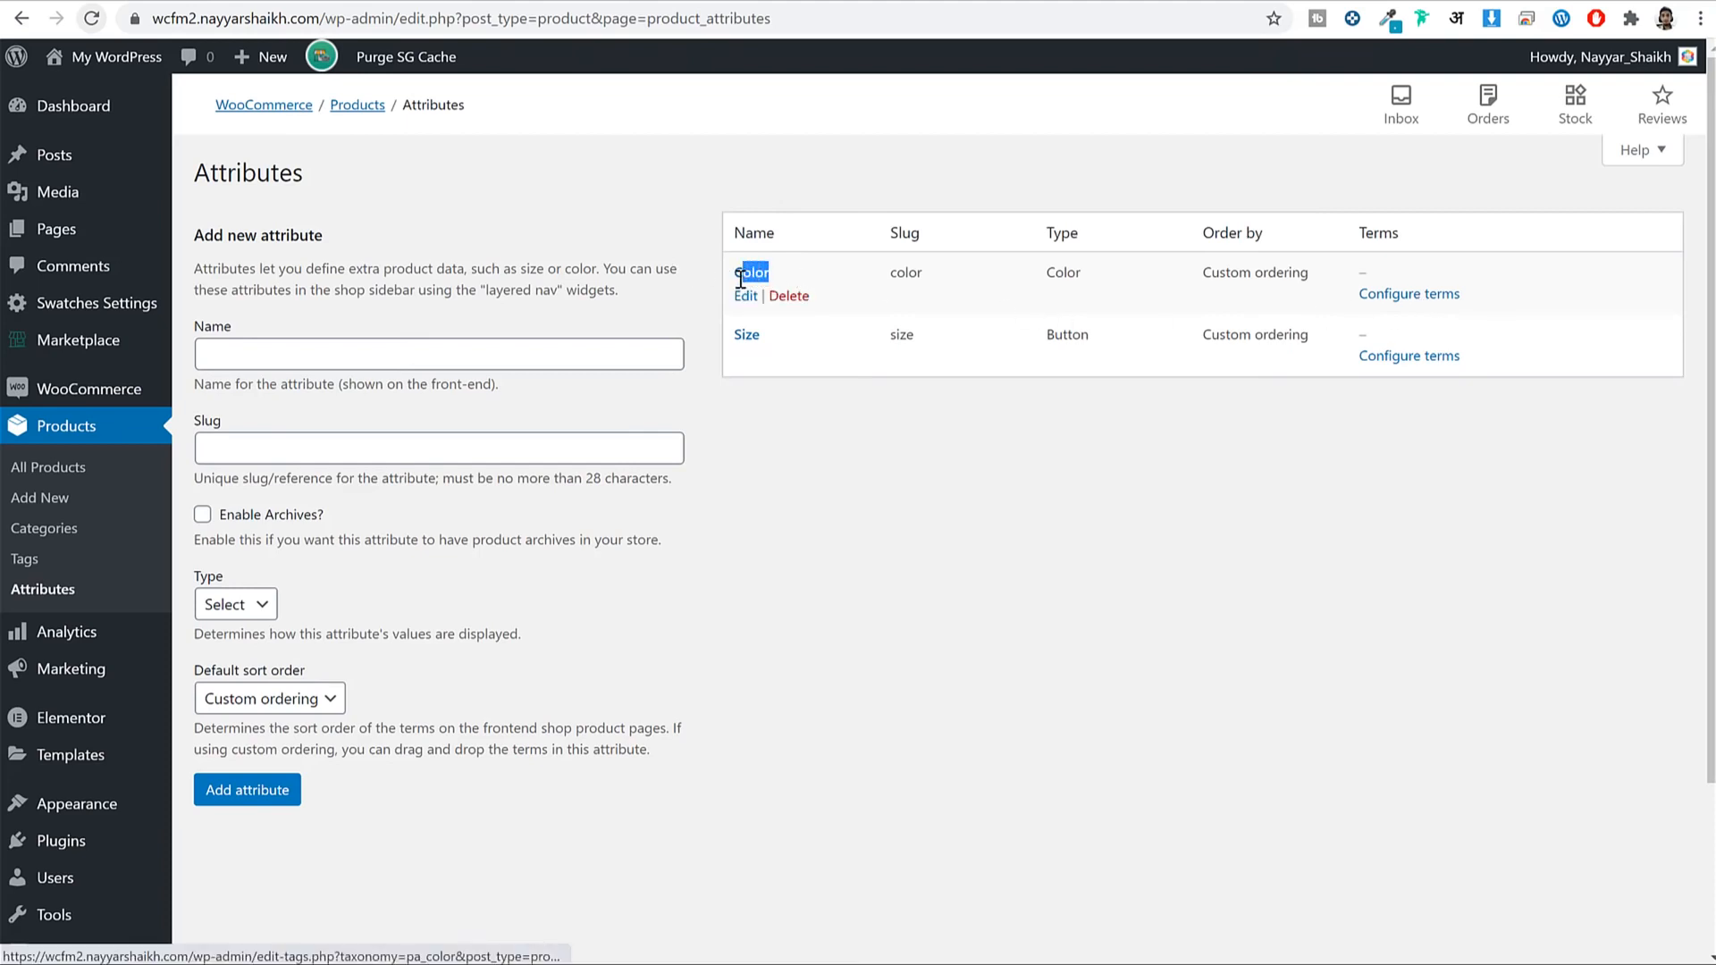
left_click(1430, 297)
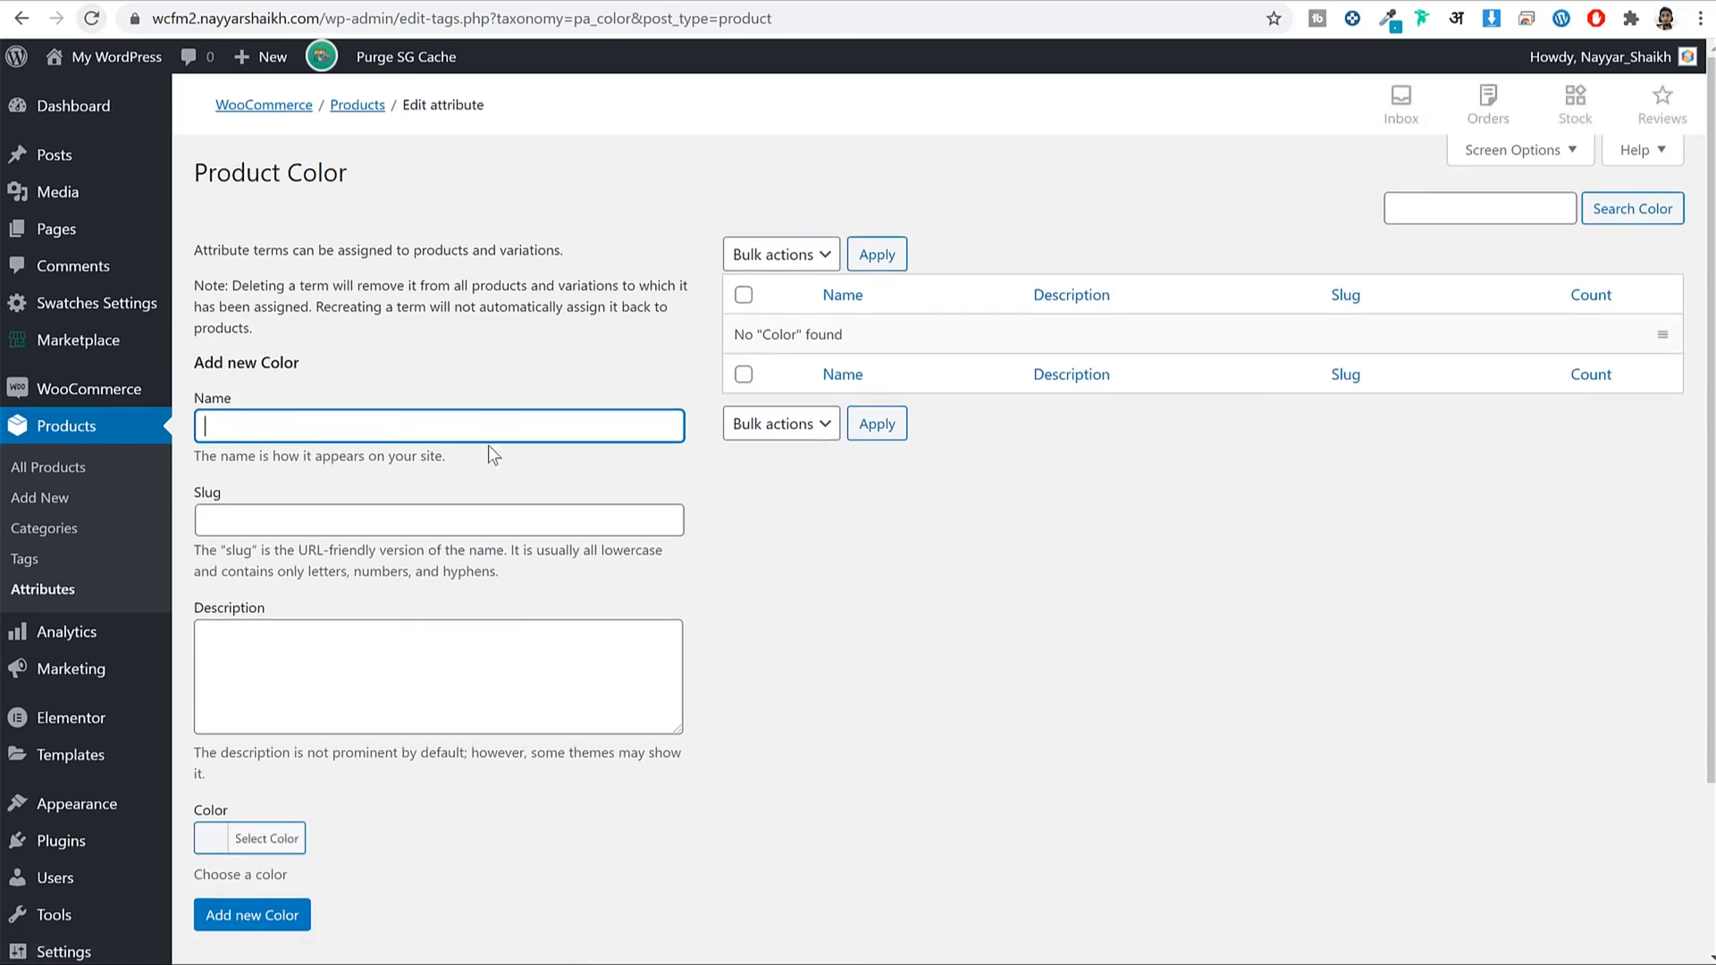
Add a Red term with a red swatch to the Color attribute.
scroll(490, 444, "down", 2)
scroll(496, 445, "up", 1)
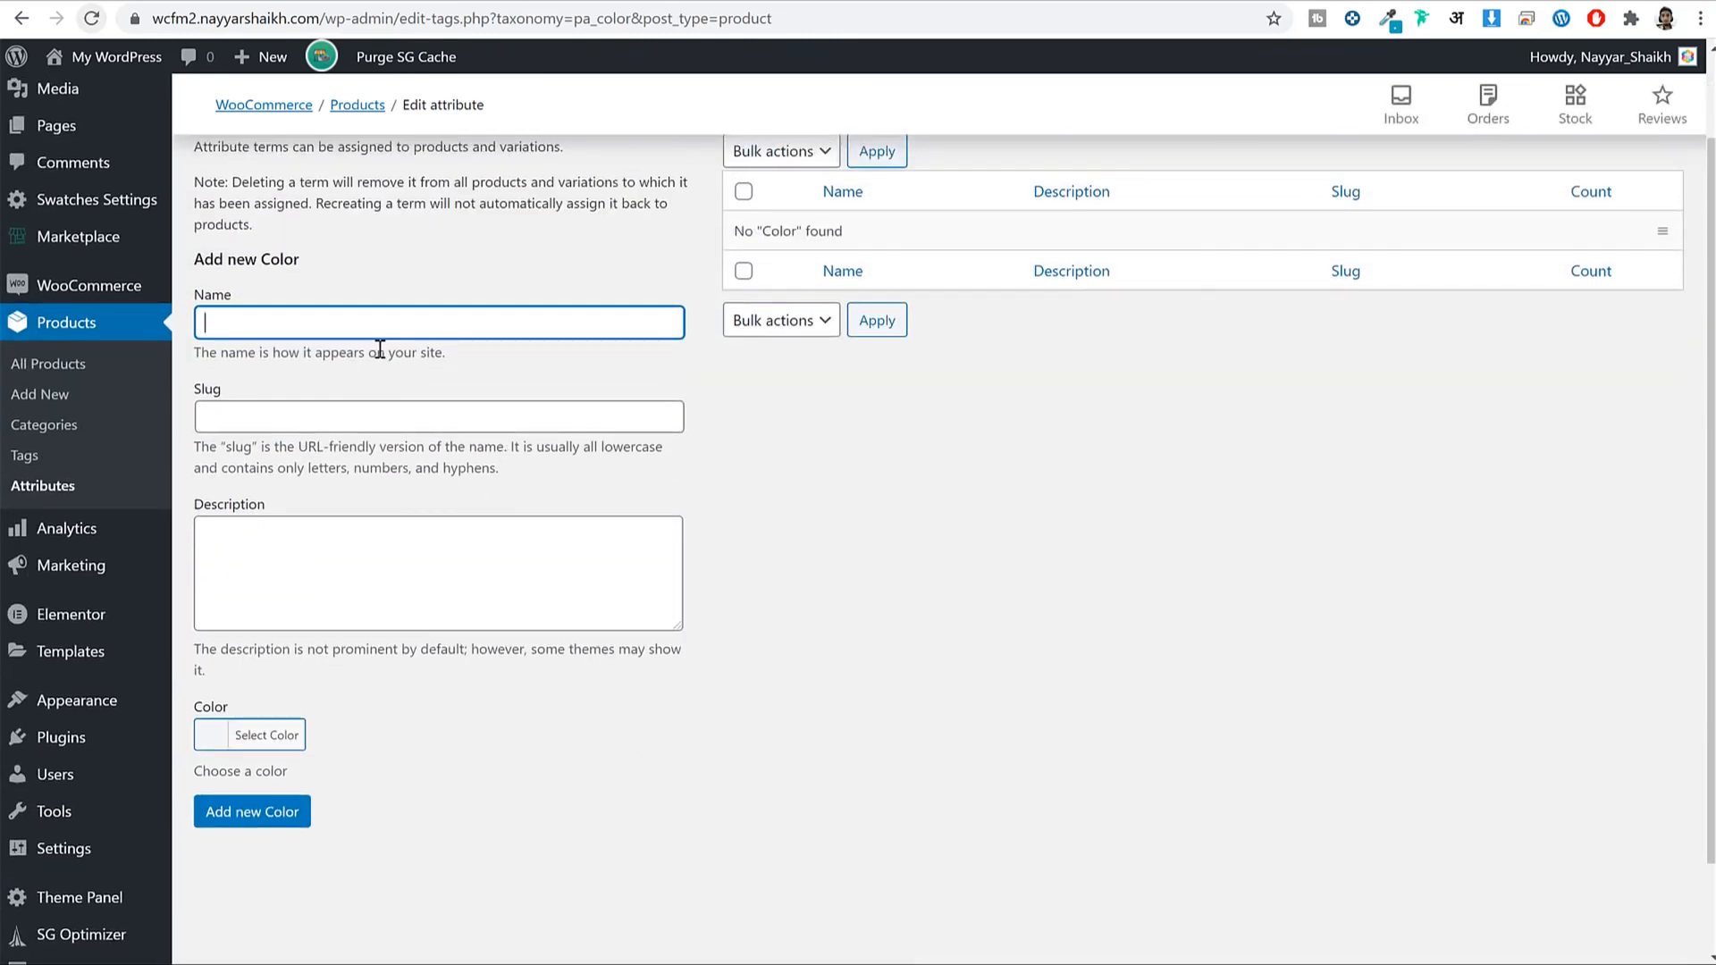
left_click(293, 737)
scroll(296, 755, "down", 2)
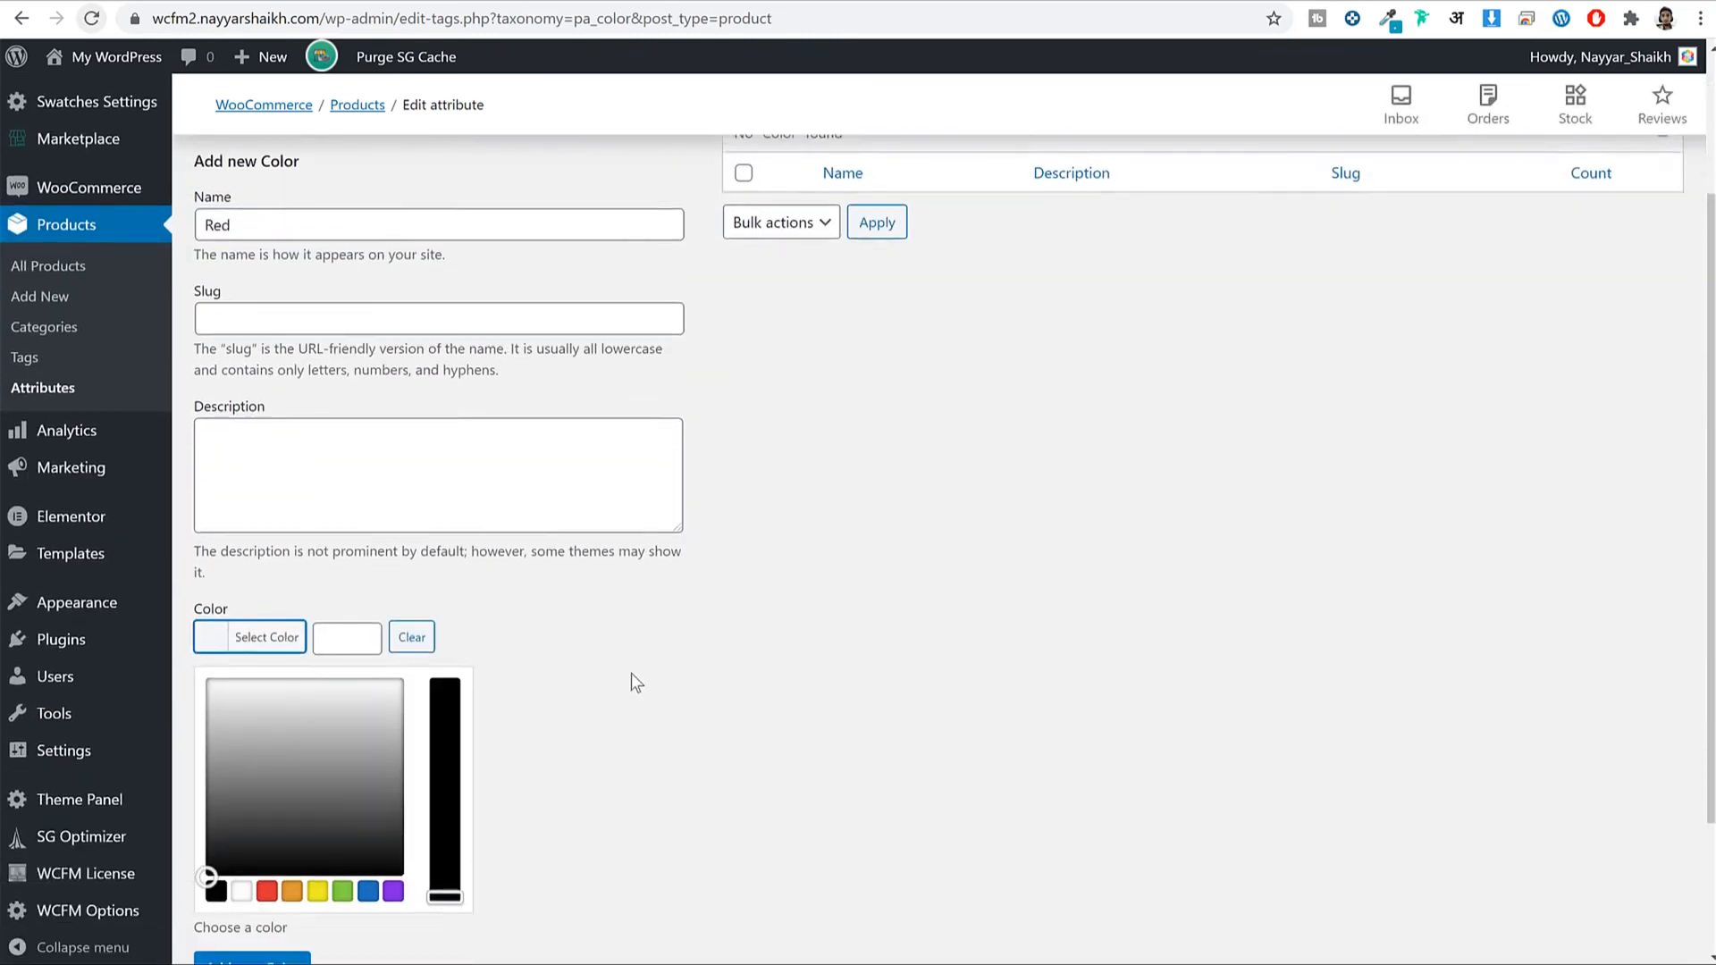
left_click(267, 770)
left_click(260, 519)
left_click(264, 706)
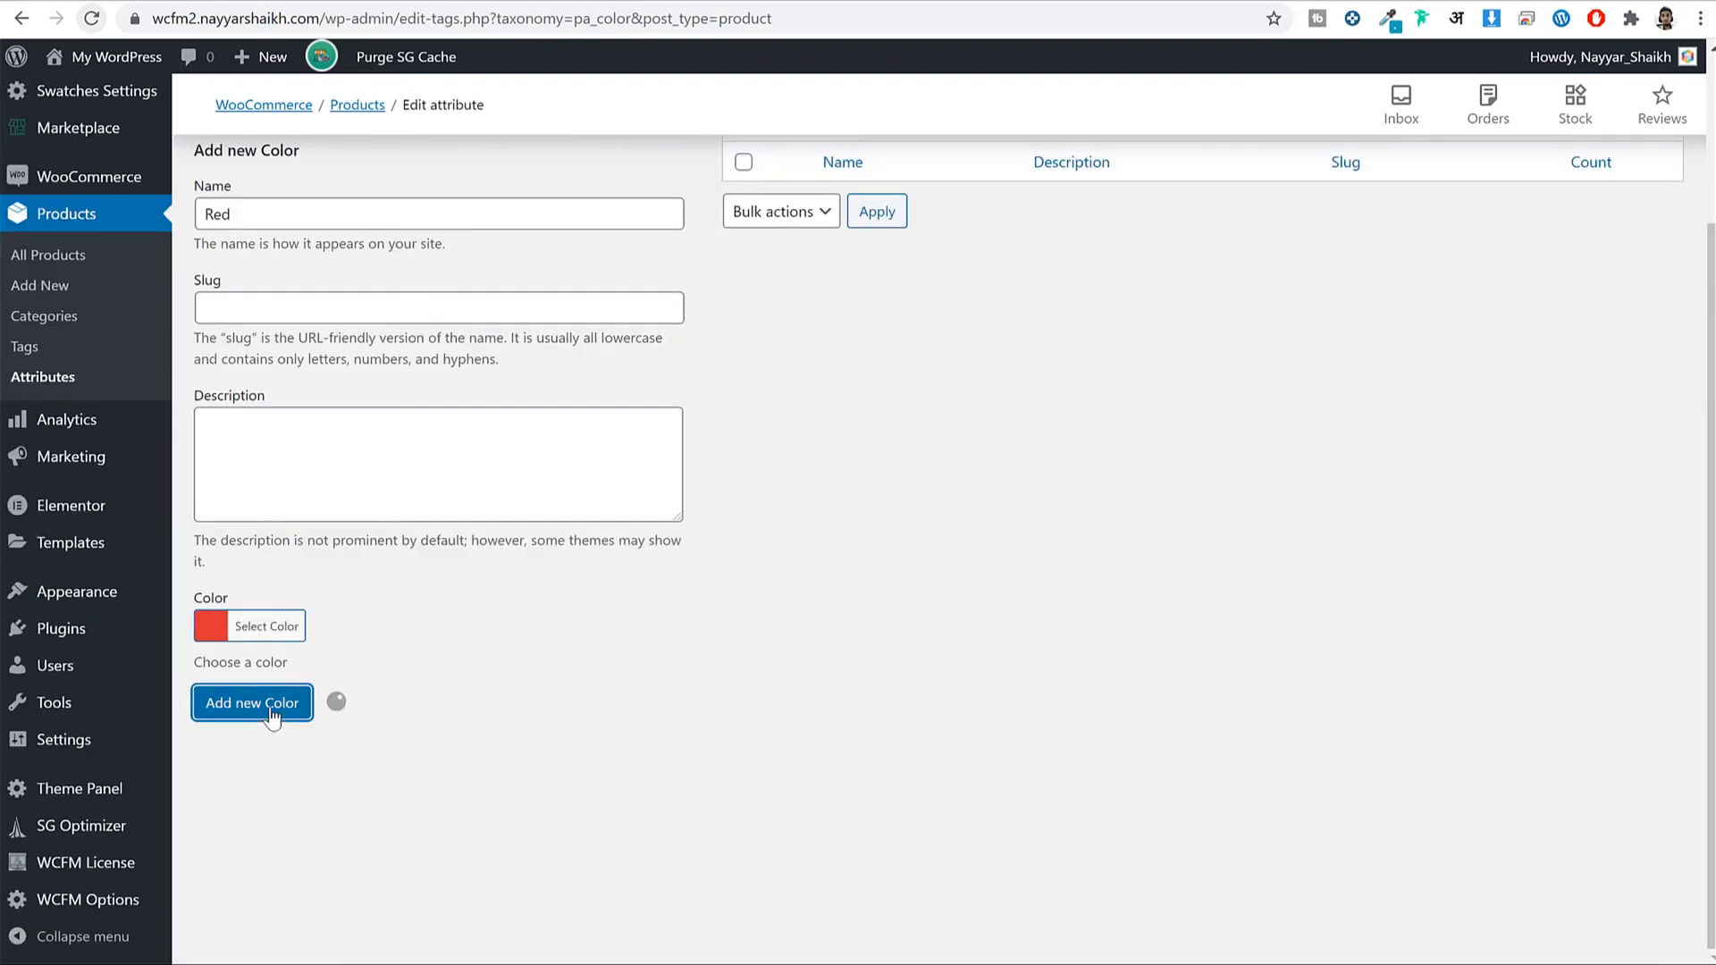
Add a Black term with a black swatch.
left_click(385, 225)
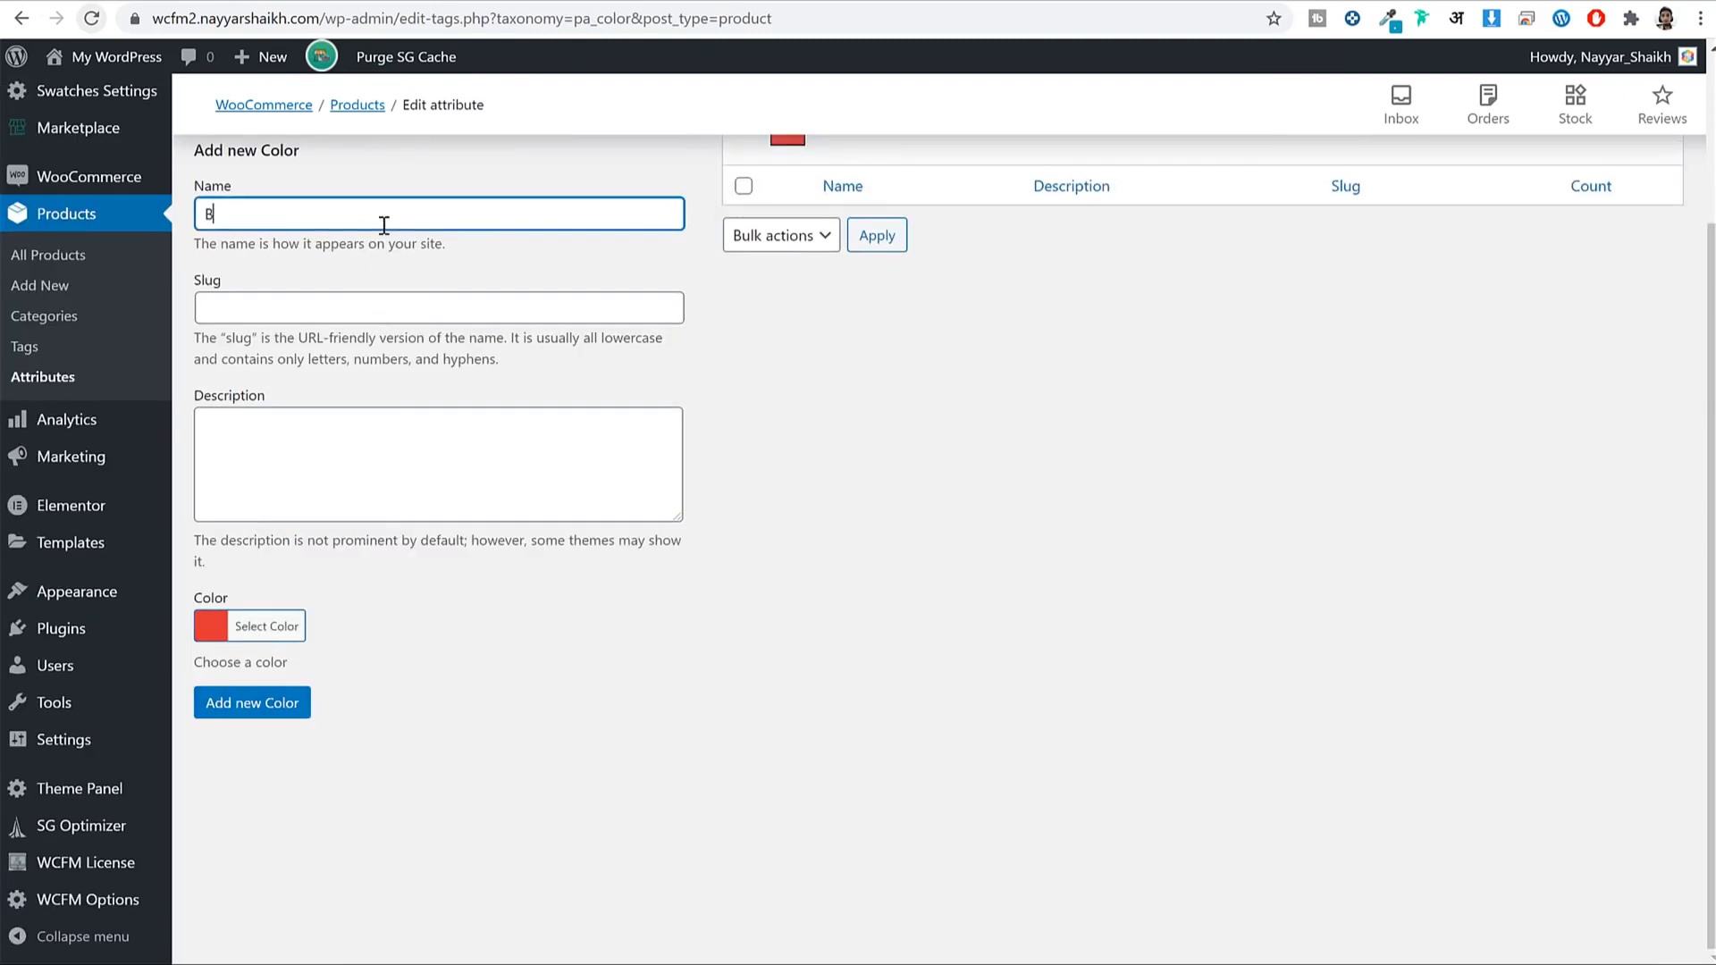
left_click(277, 626)
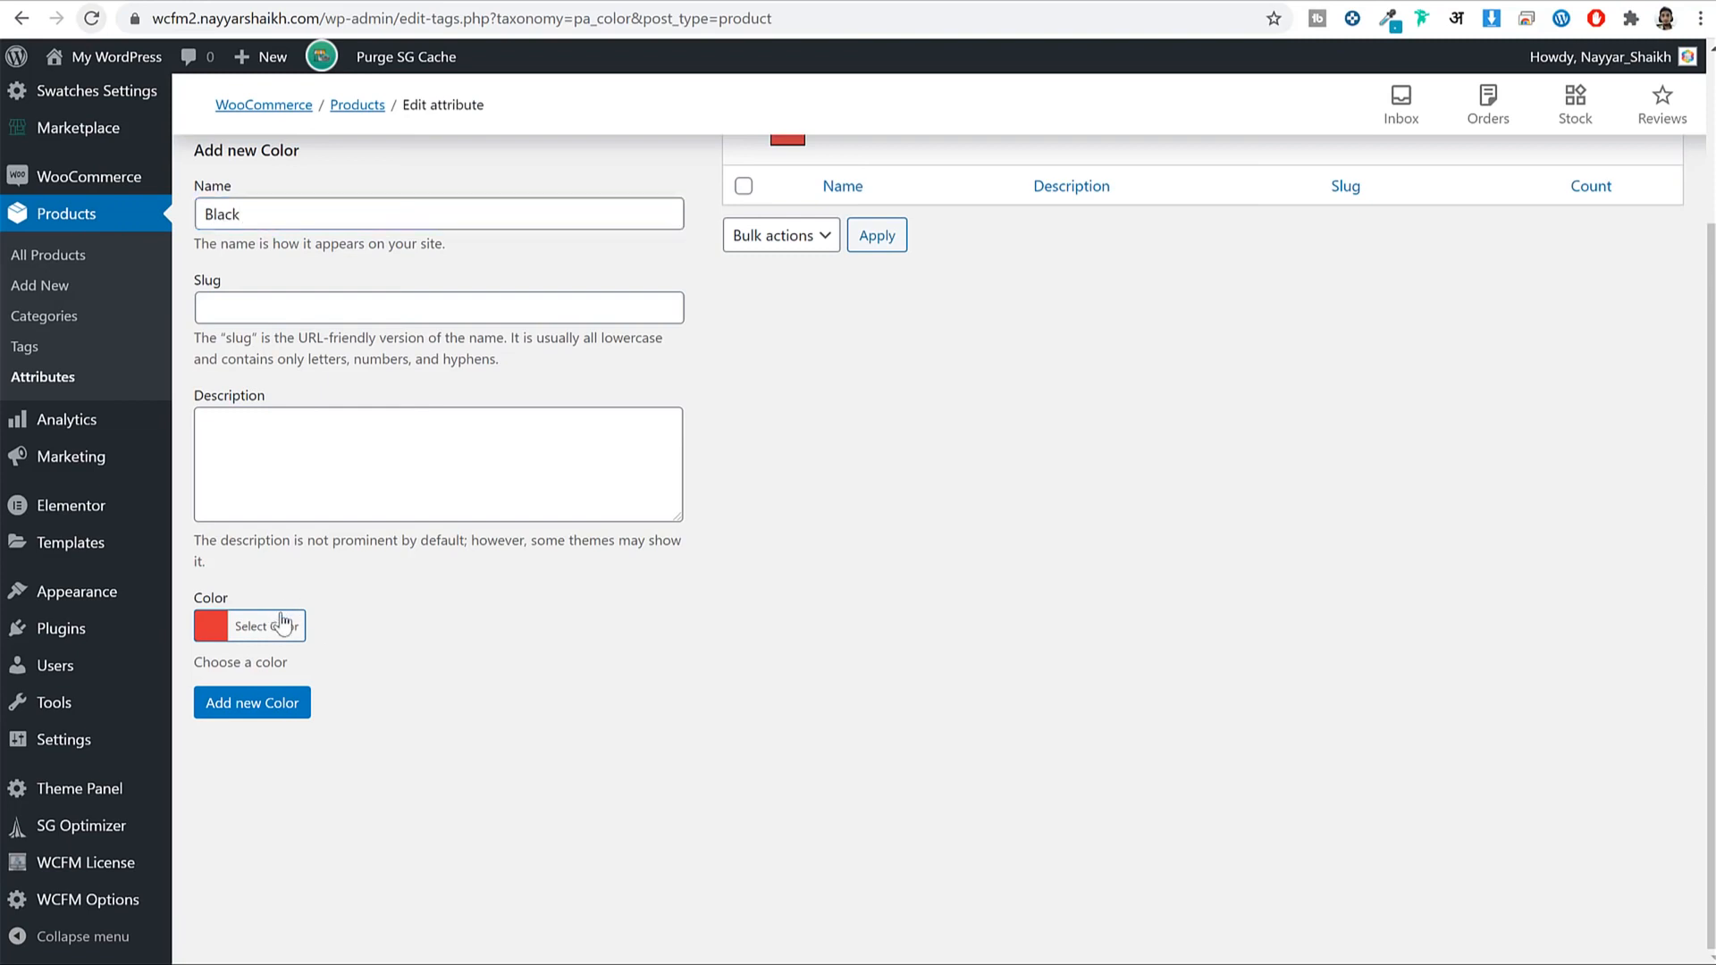
left_click(215, 881)
left_click(276, 625)
left_click(268, 703)
Add a Yellow term with a yellow swatch.
left_click(366, 225)
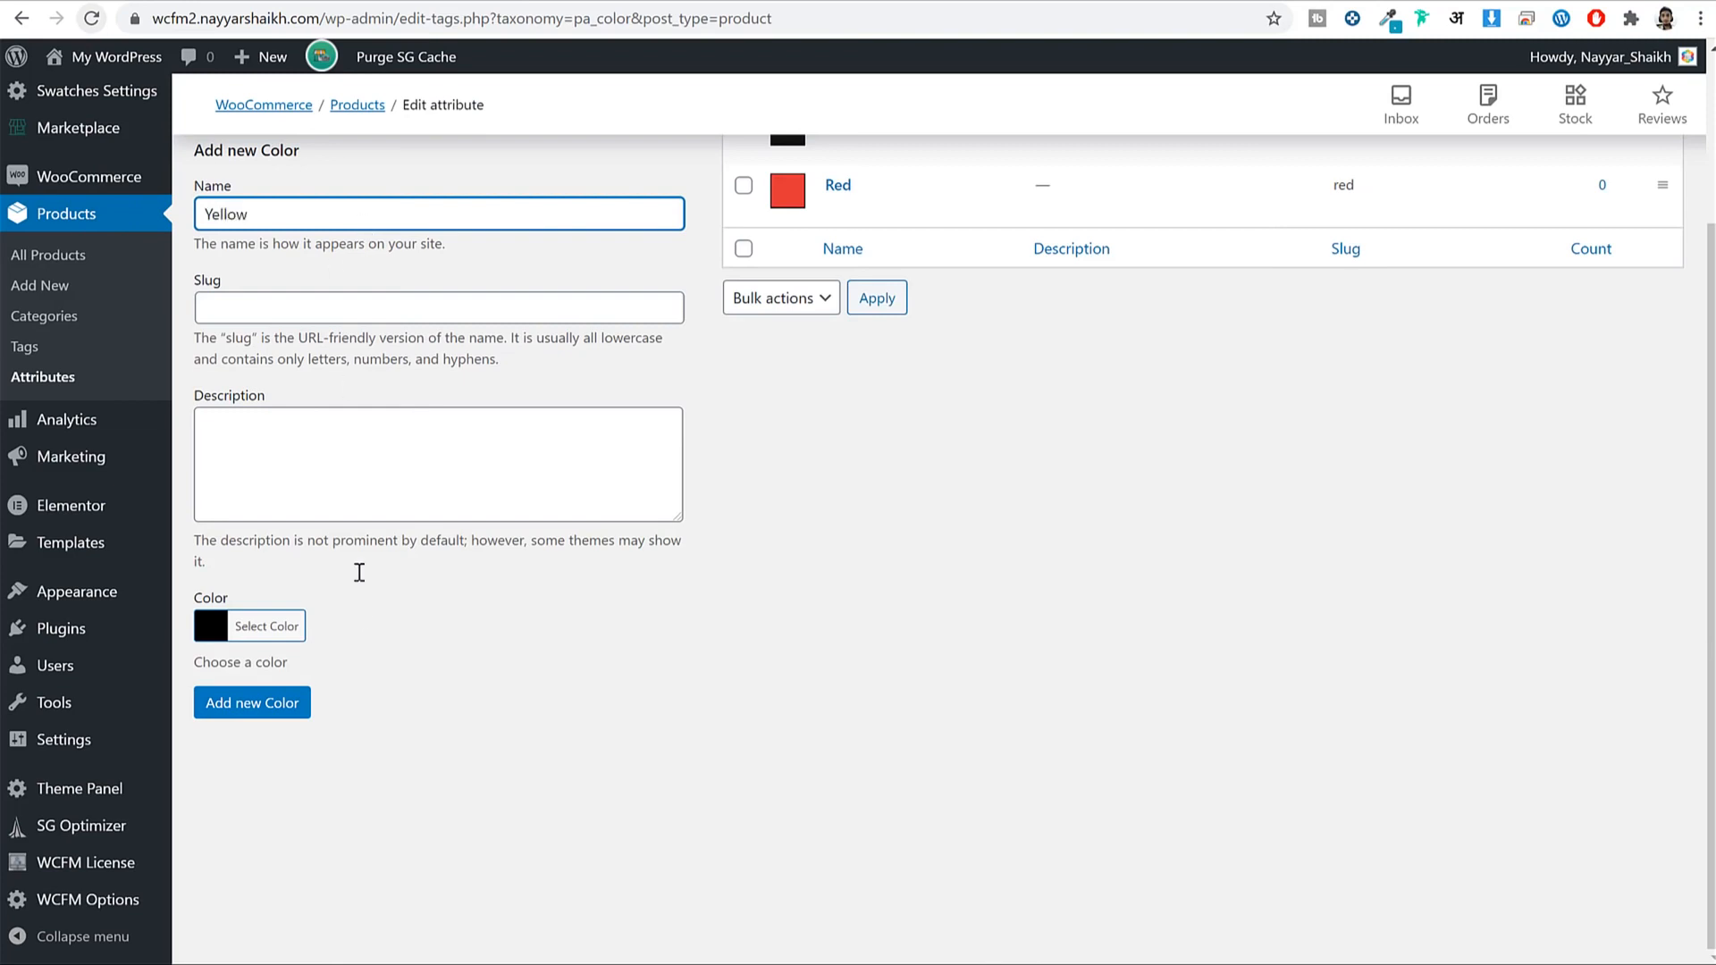
left_click(276, 625)
left_click(317, 881)
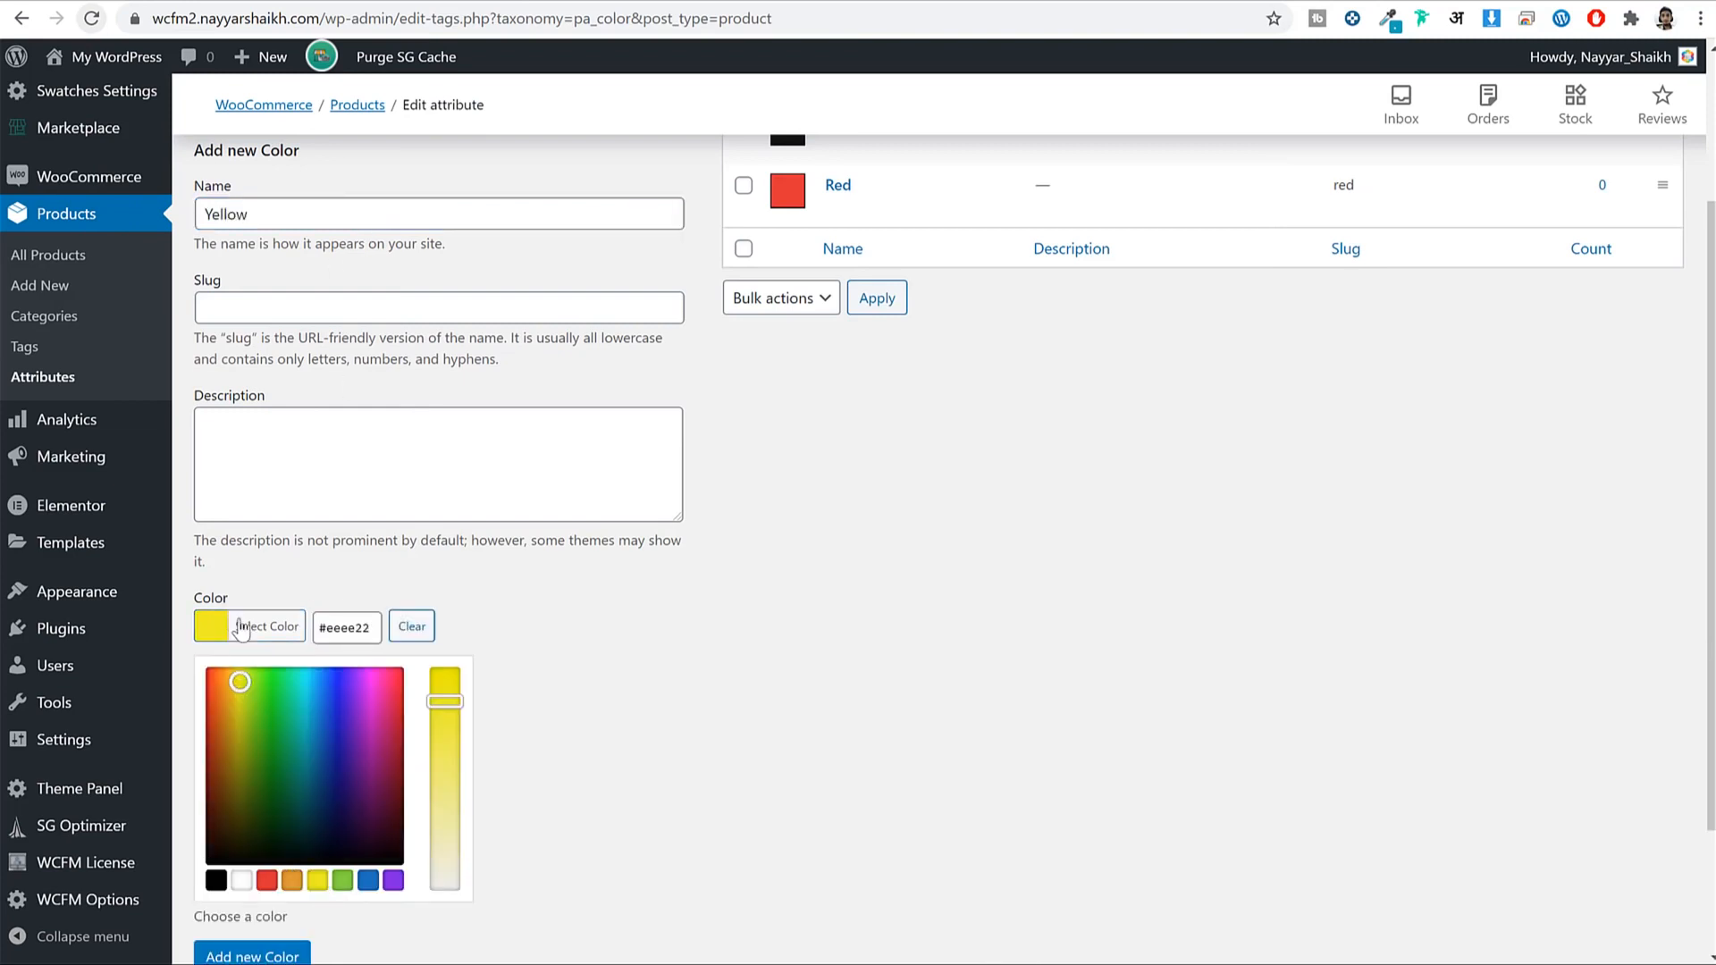
left_click(251, 626)
left_click(254, 702)
Add a 'Greeen' term with a green swatch, then return to the Attributes list.
left_click(384, 225)
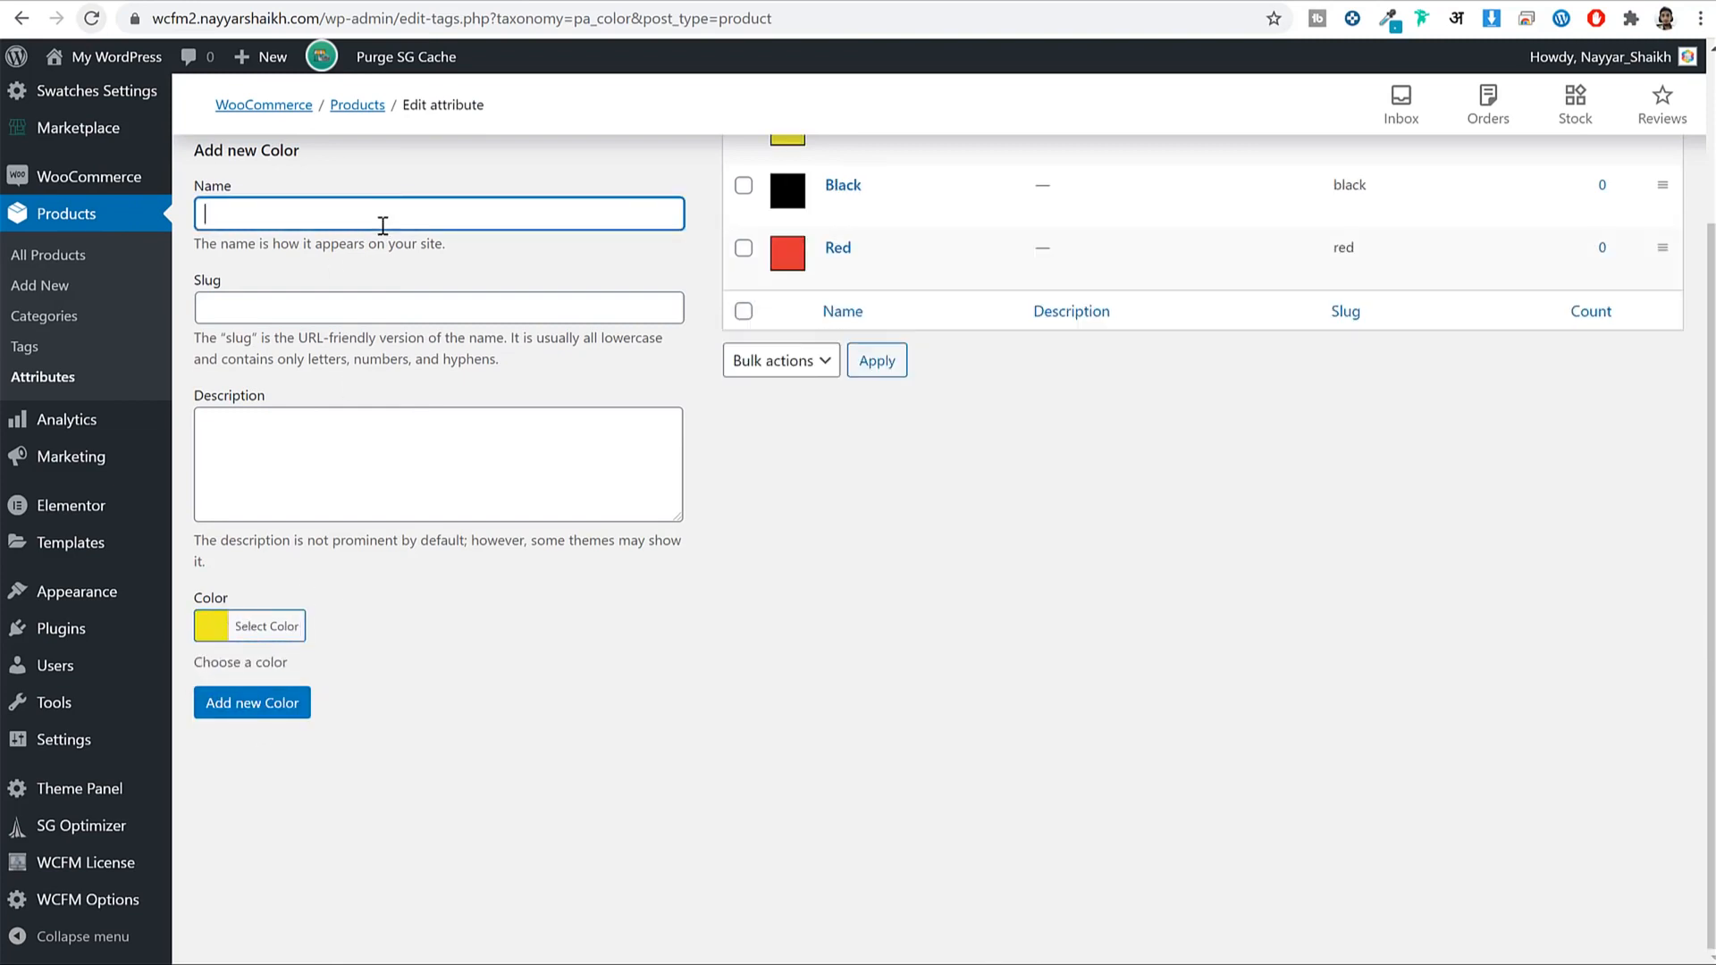
type("Greween")
key("Tab")
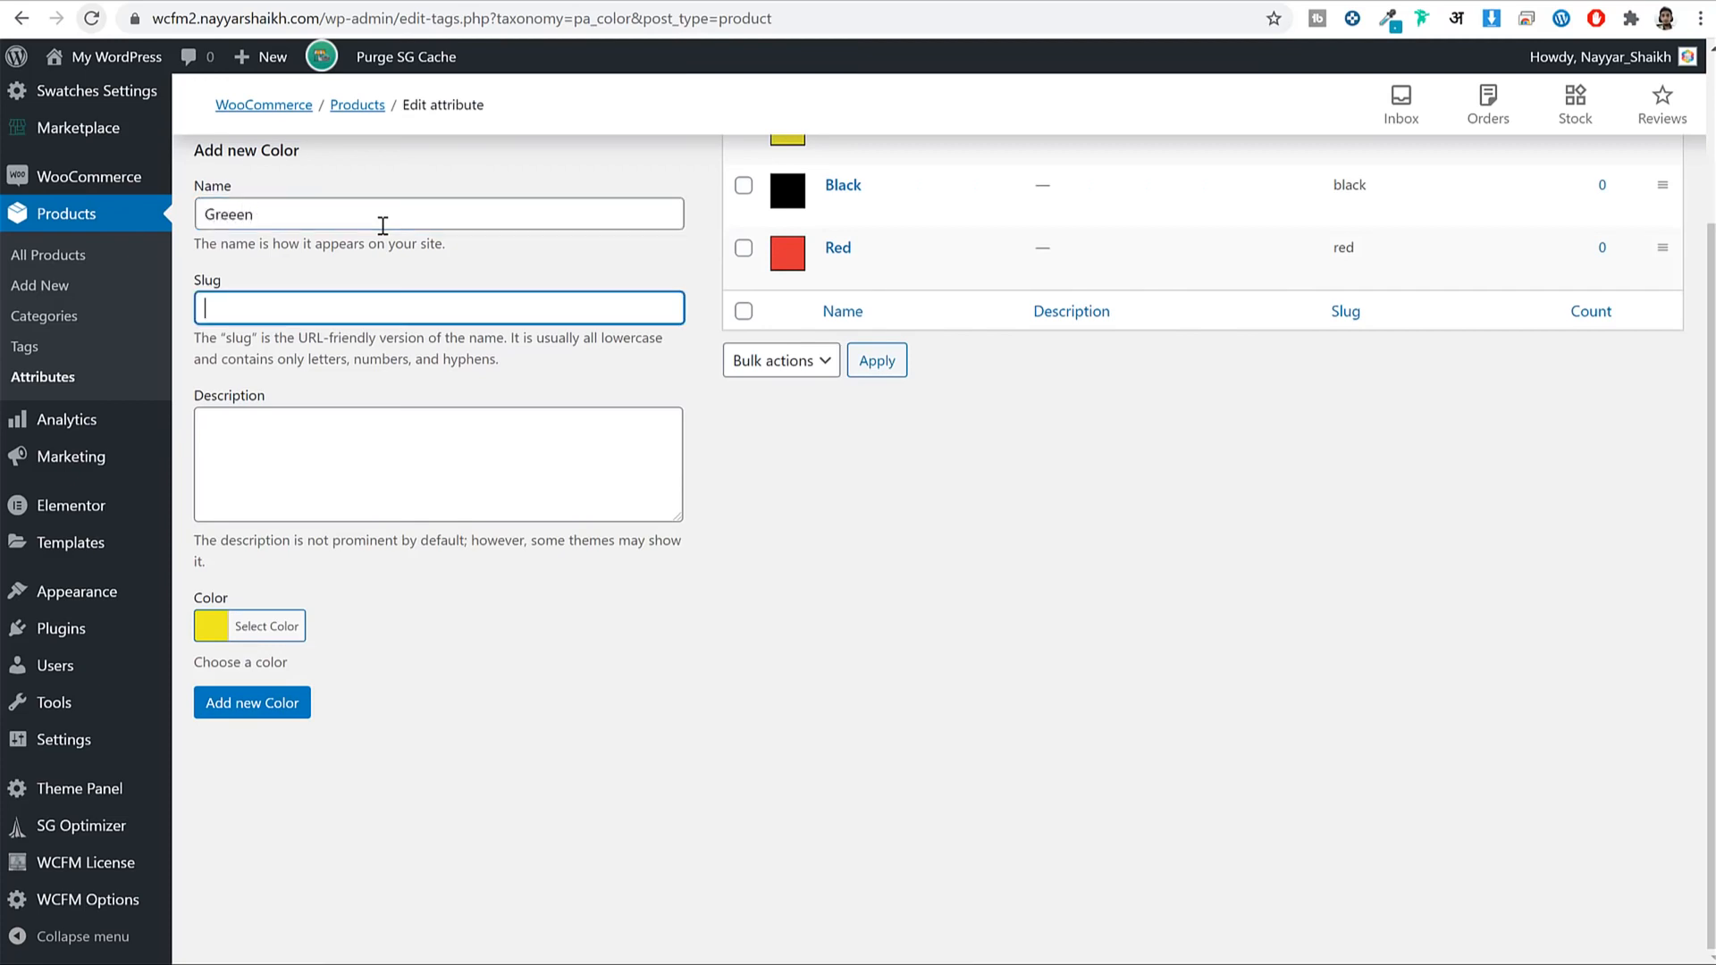
left_click(303, 637)
left_click(347, 881)
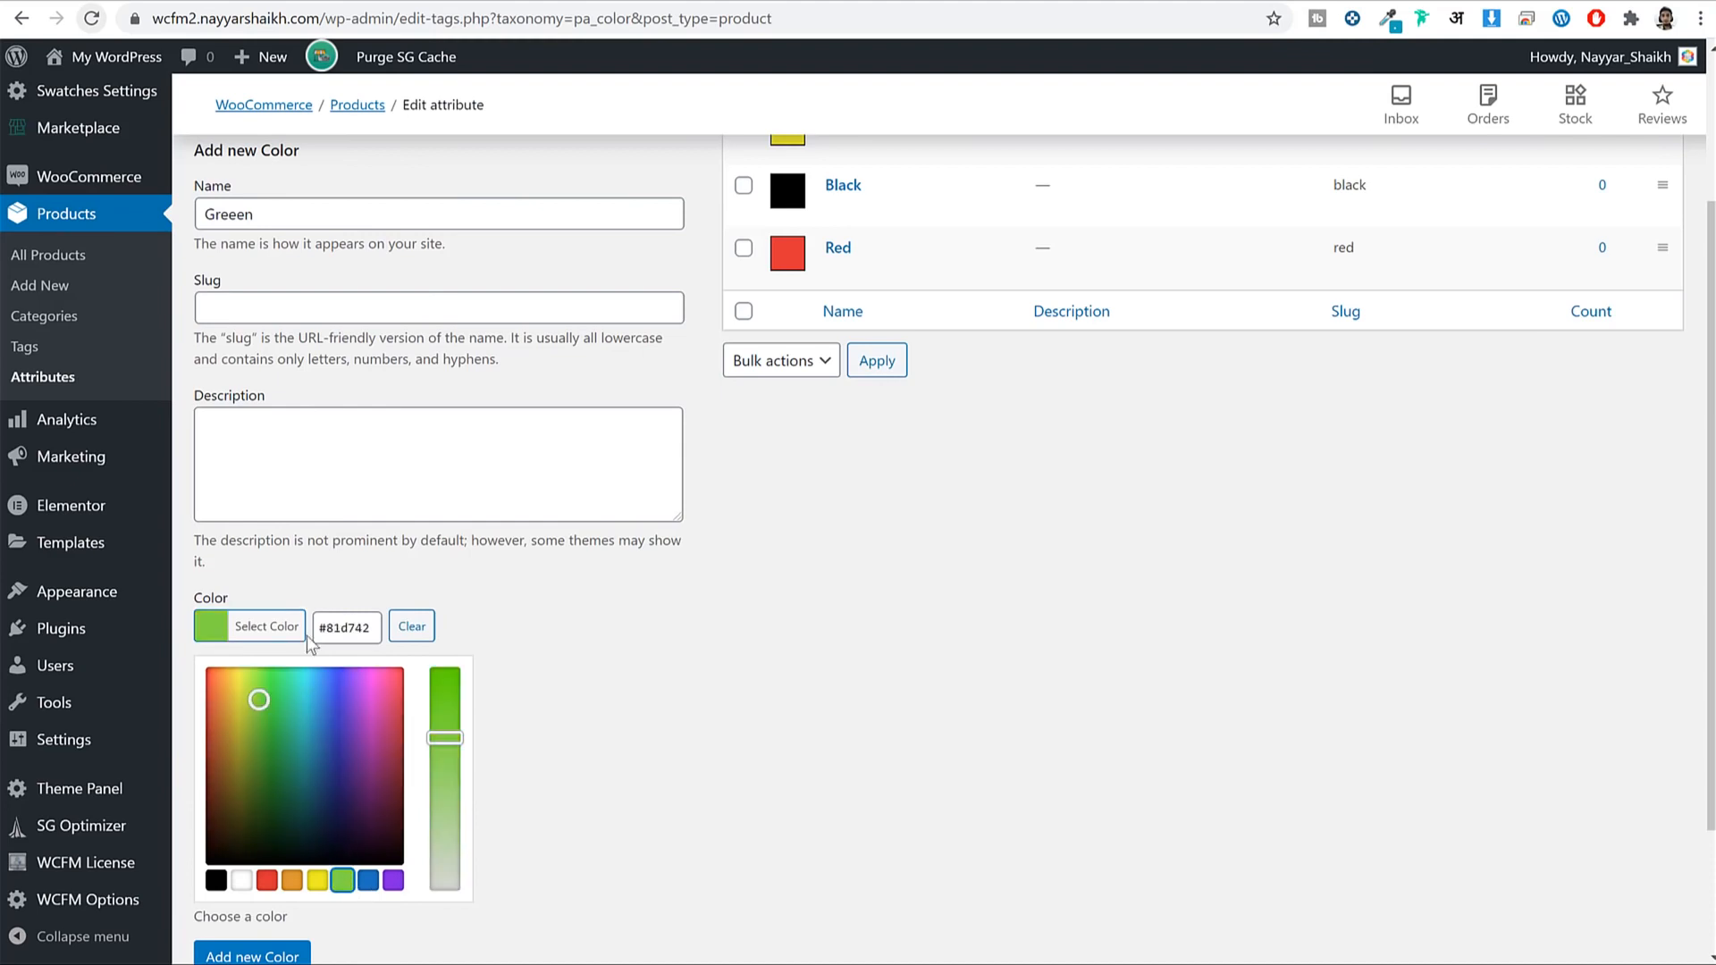
left_click(272, 633)
left_click(243, 712)
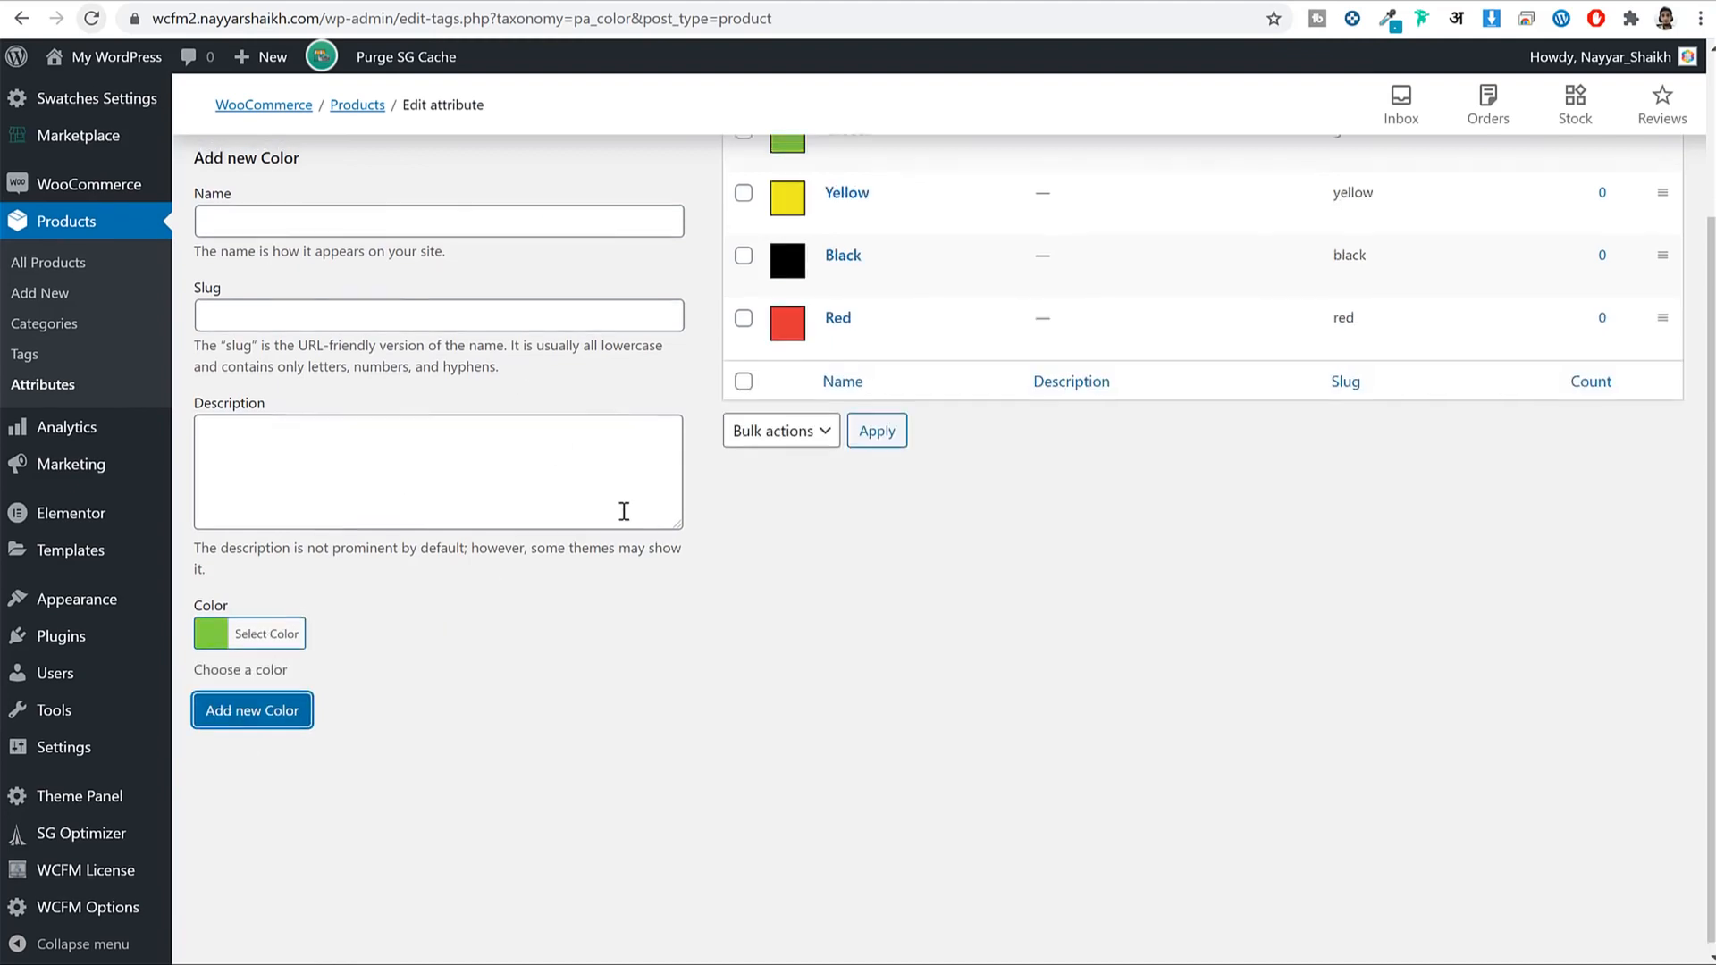
scroll(938, 336, "up", 1)
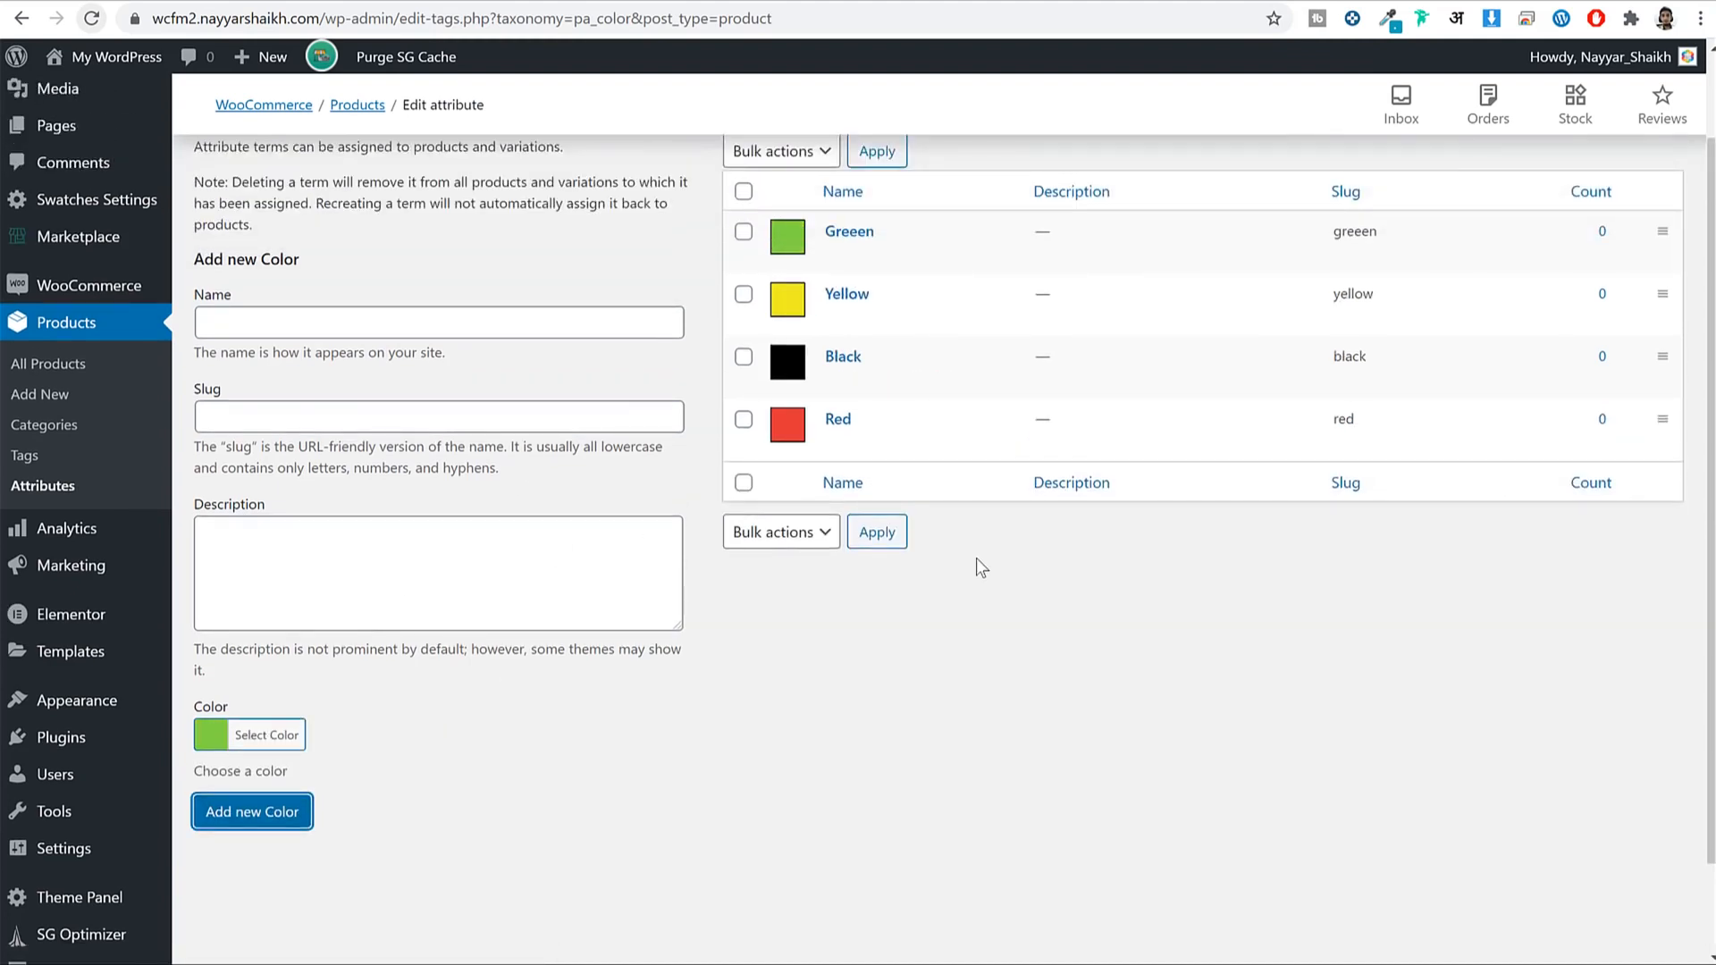
scroll(976, 746, "up", 1)
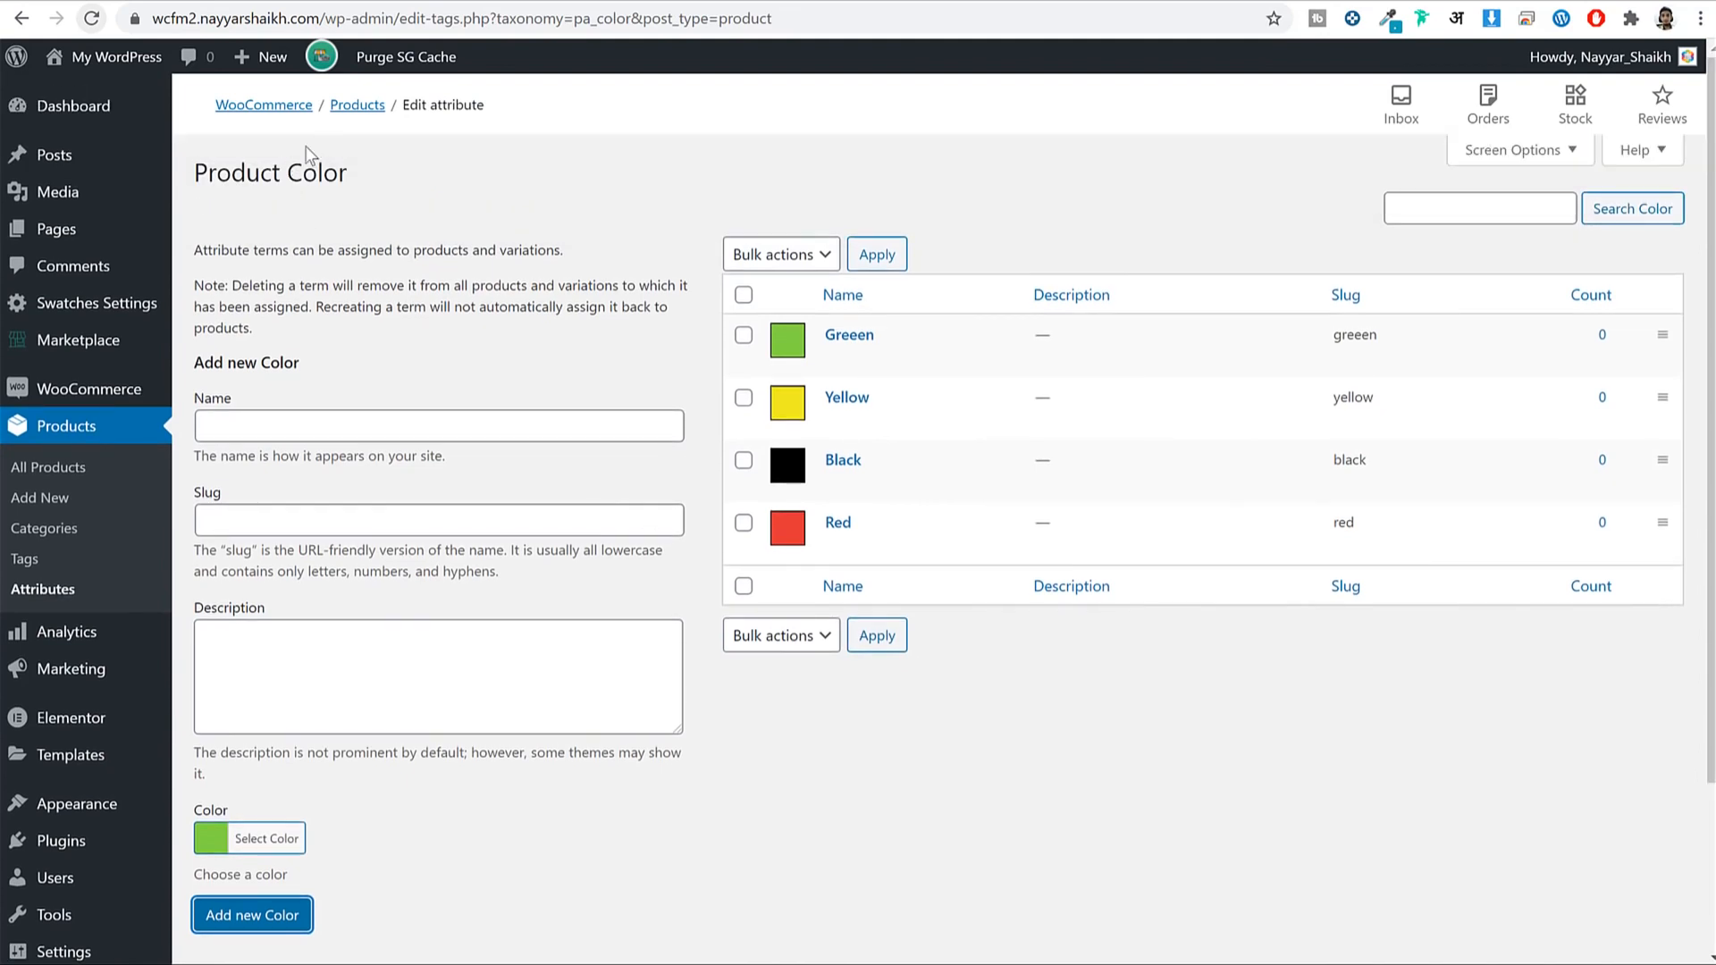
left_click(51, 600)
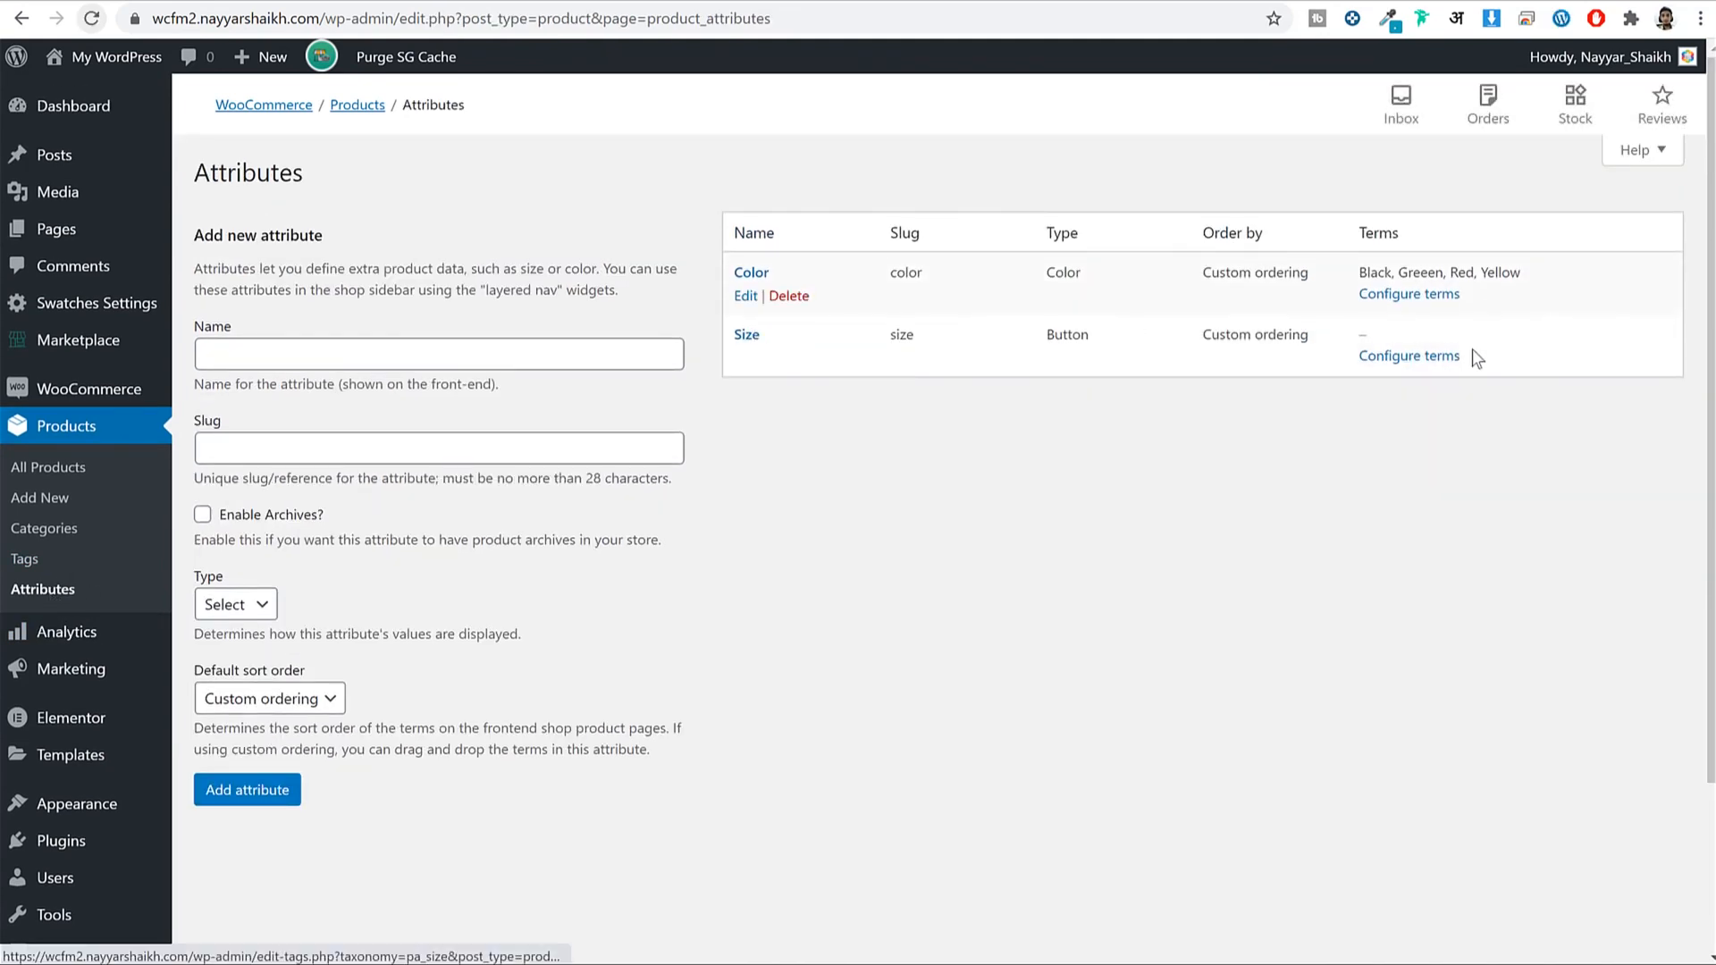
Add a Small term to the Size attribute.
left_click(1432, 357)
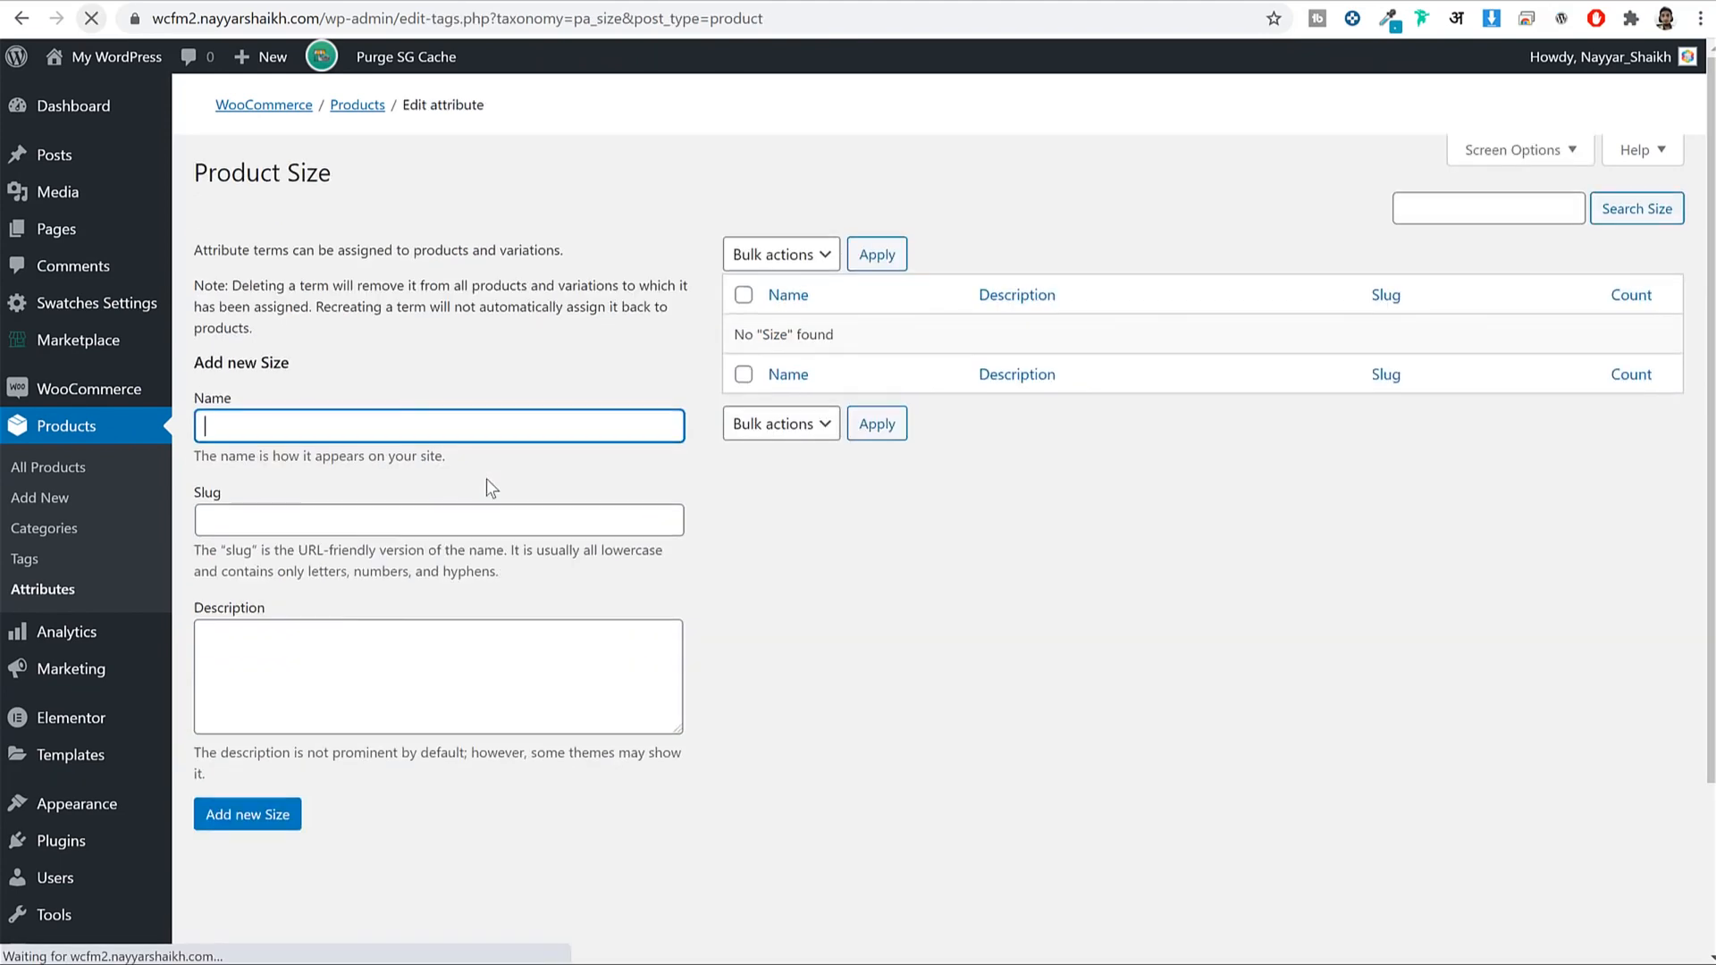
type("Smma")
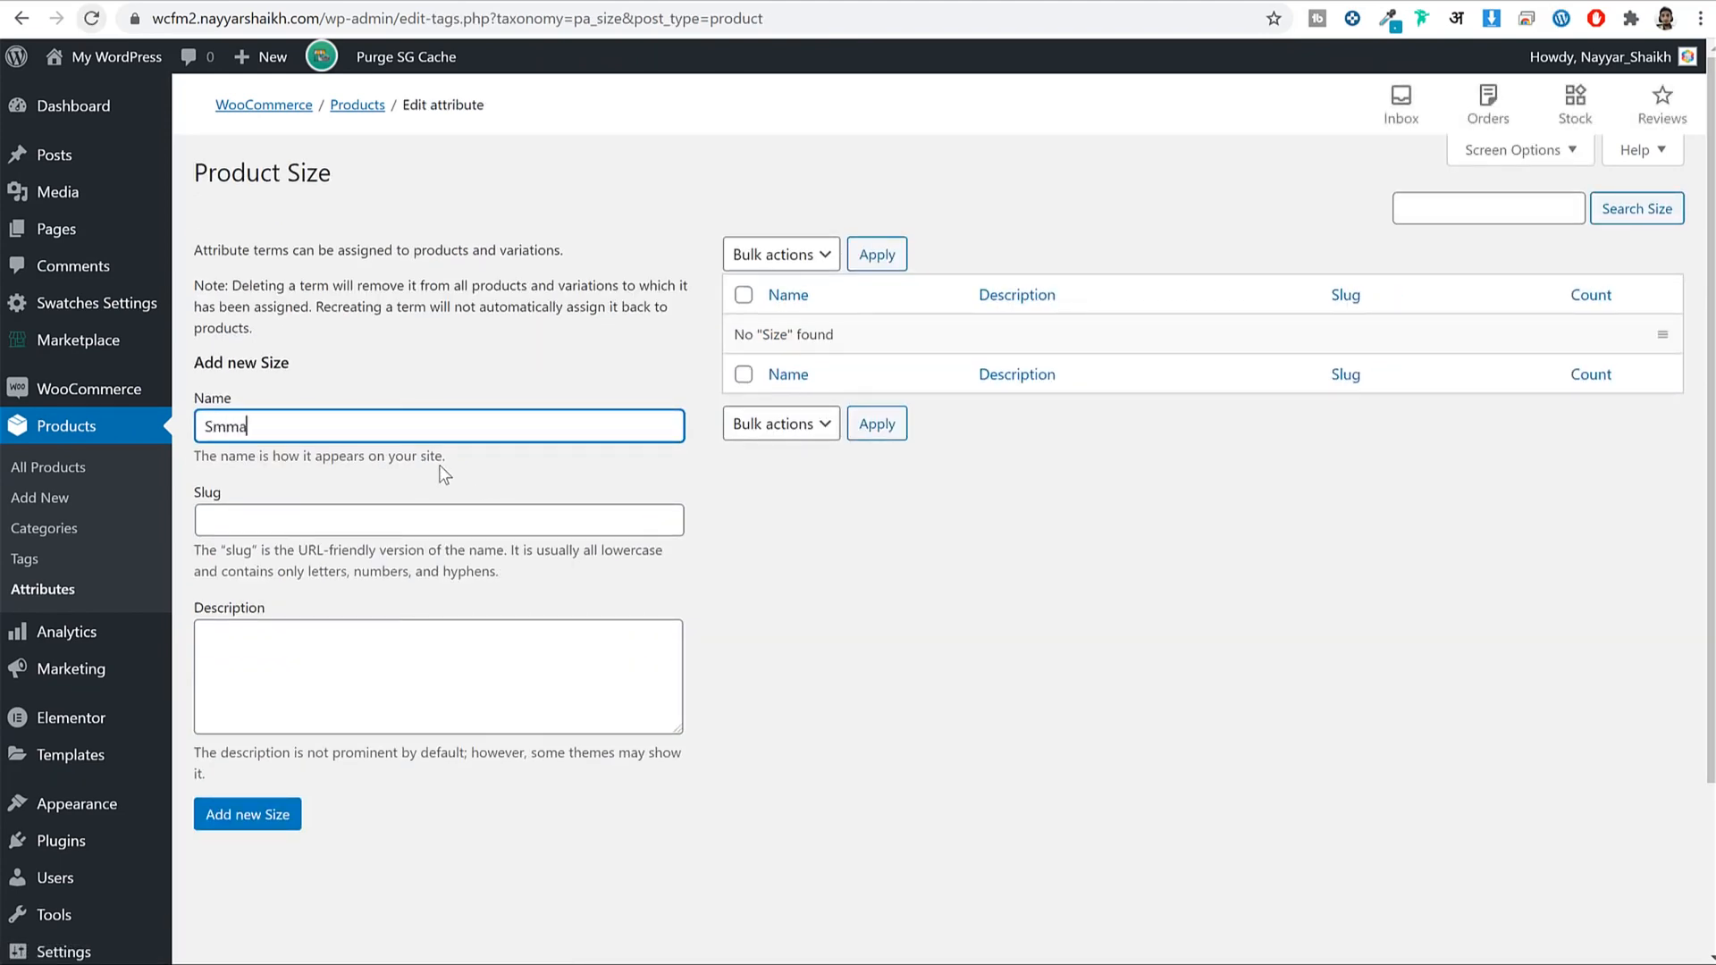
key("BackSpace")
key("BackSpace")
type("all")
left_click(259, 815)
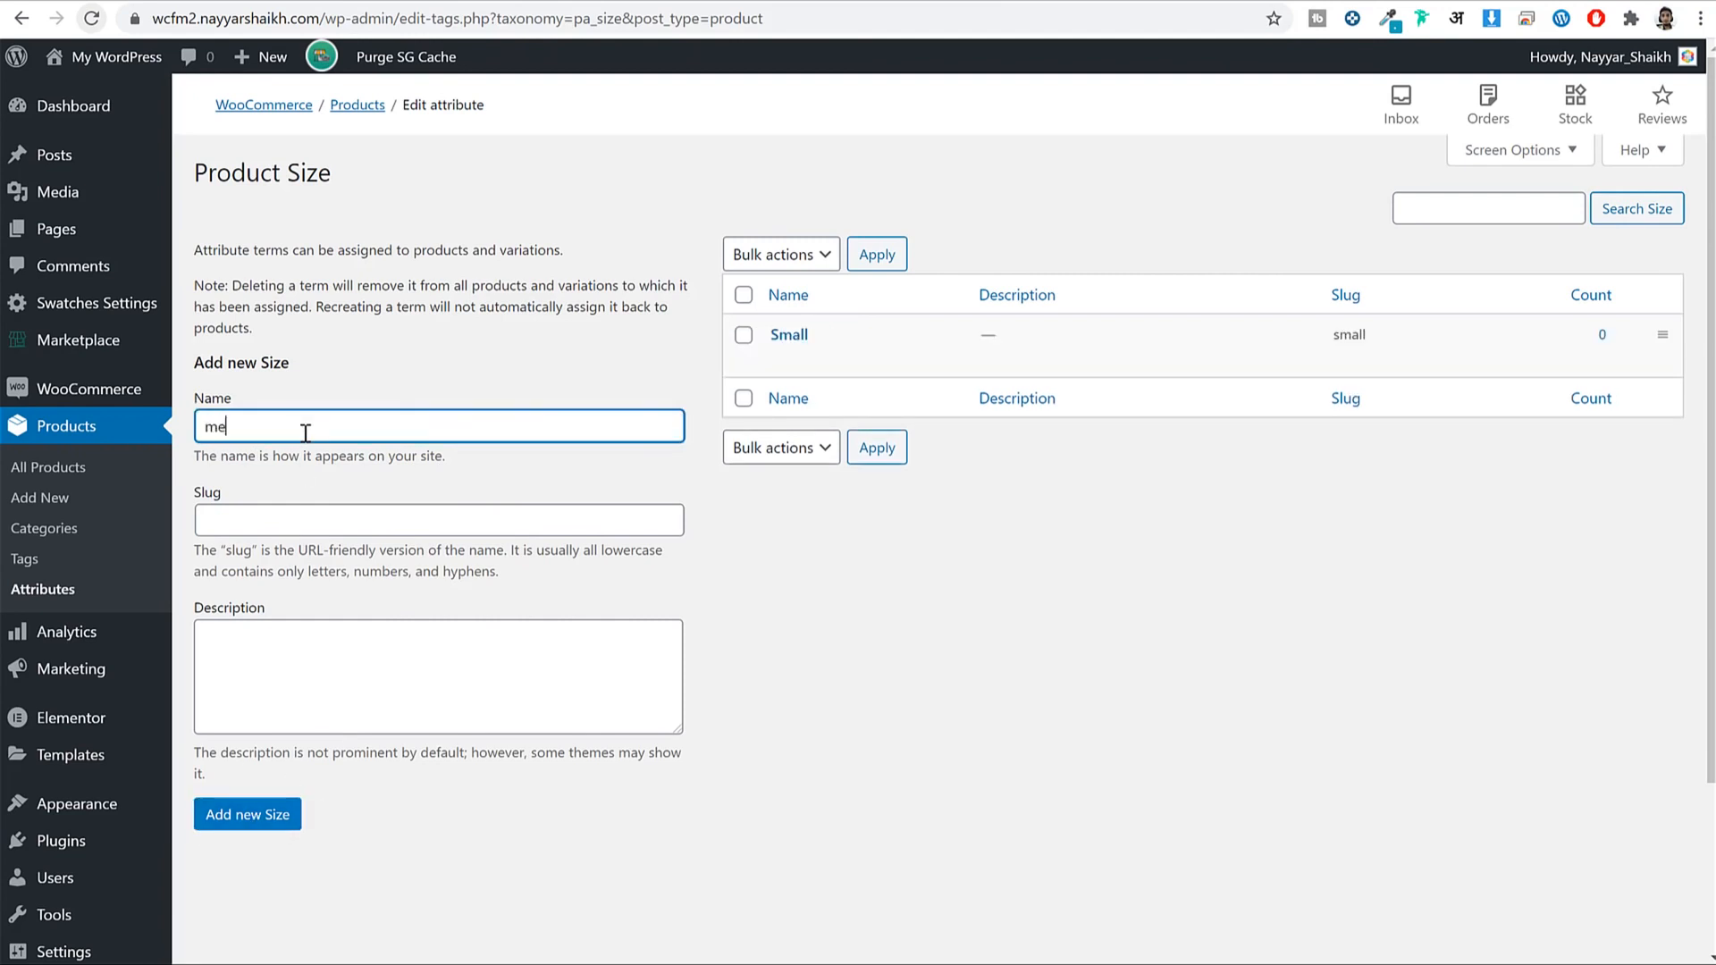
Add Medium and Large terms to the Size attribute.
left_click(306, 433)
type("medium")
key("Home")
key("Delete")
type("M")
left_click(266, 824)
left_click(335, 429)
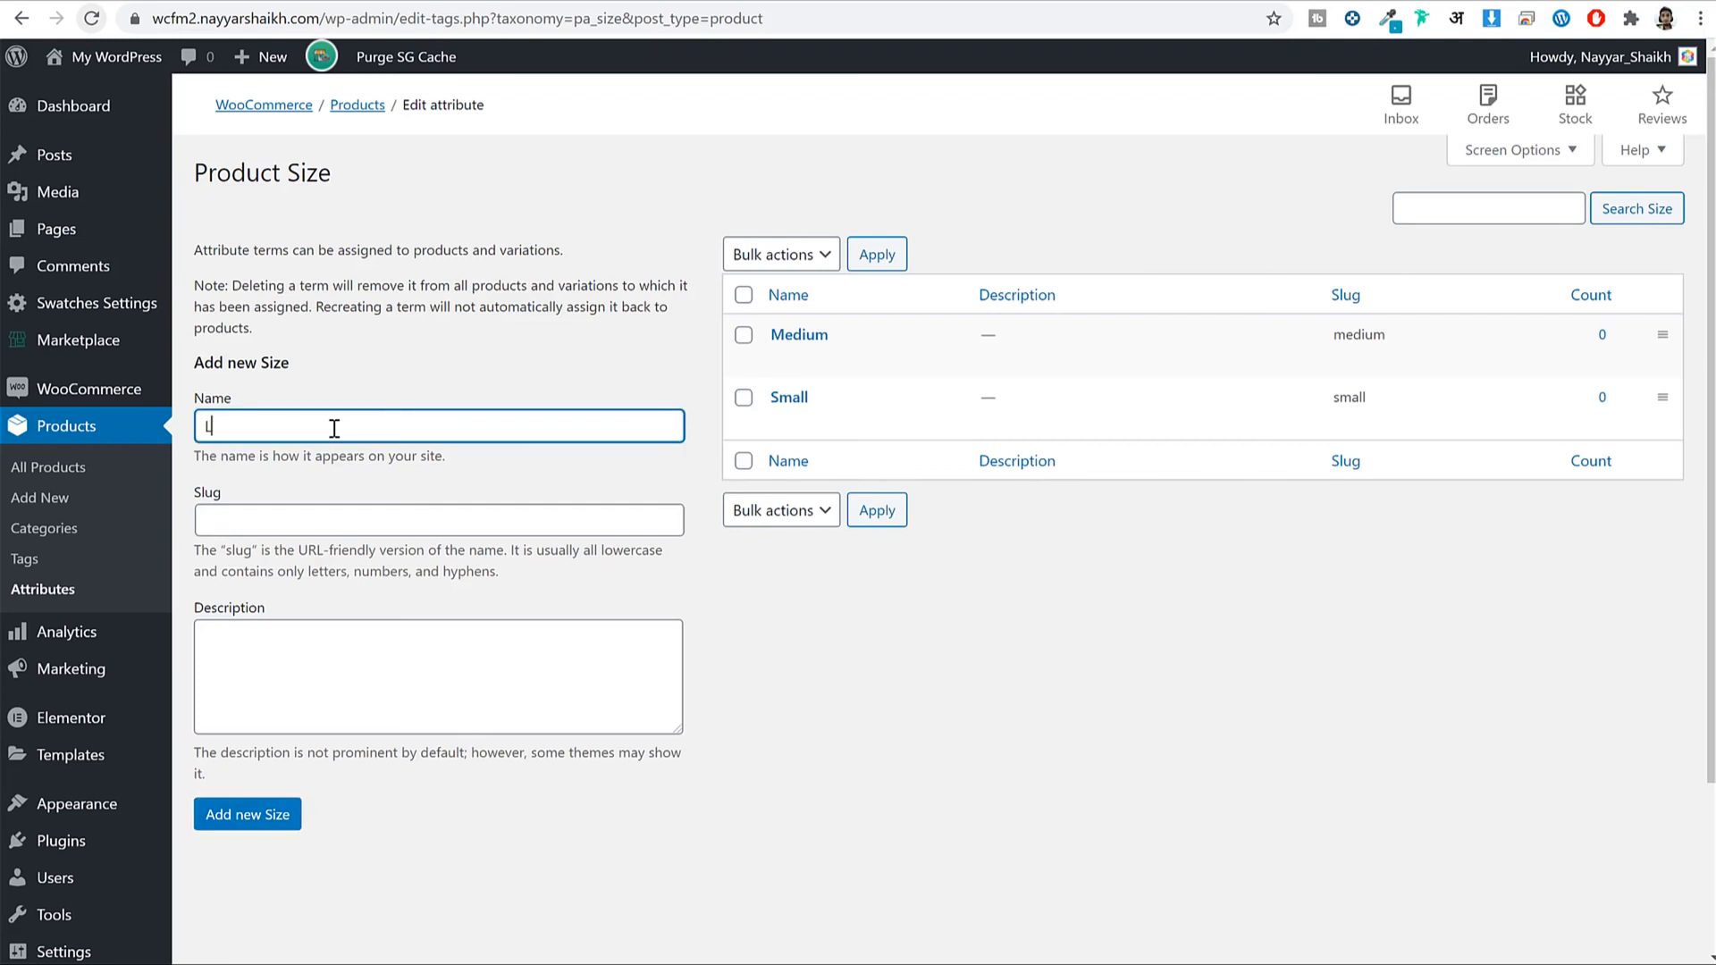
left_click(265, 813)
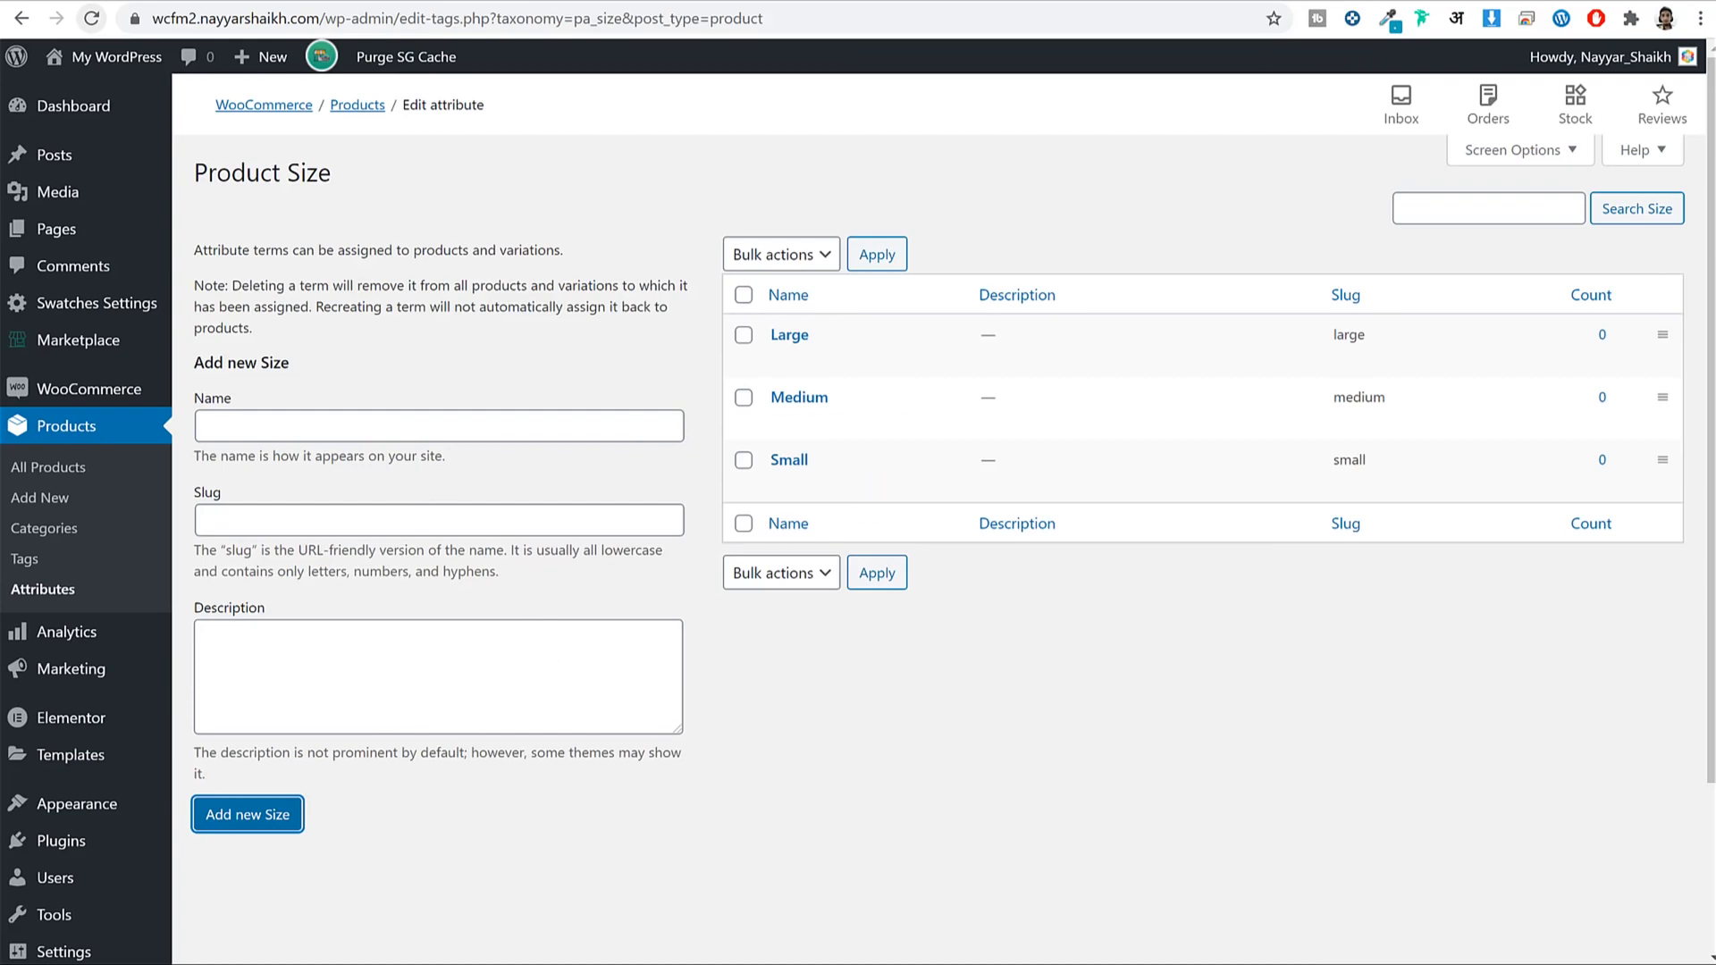
Switch to the vendor's Store Manager window and reload the product page.
left_click(462, 963)
left_click(575, 957)
left_click(93, 33)
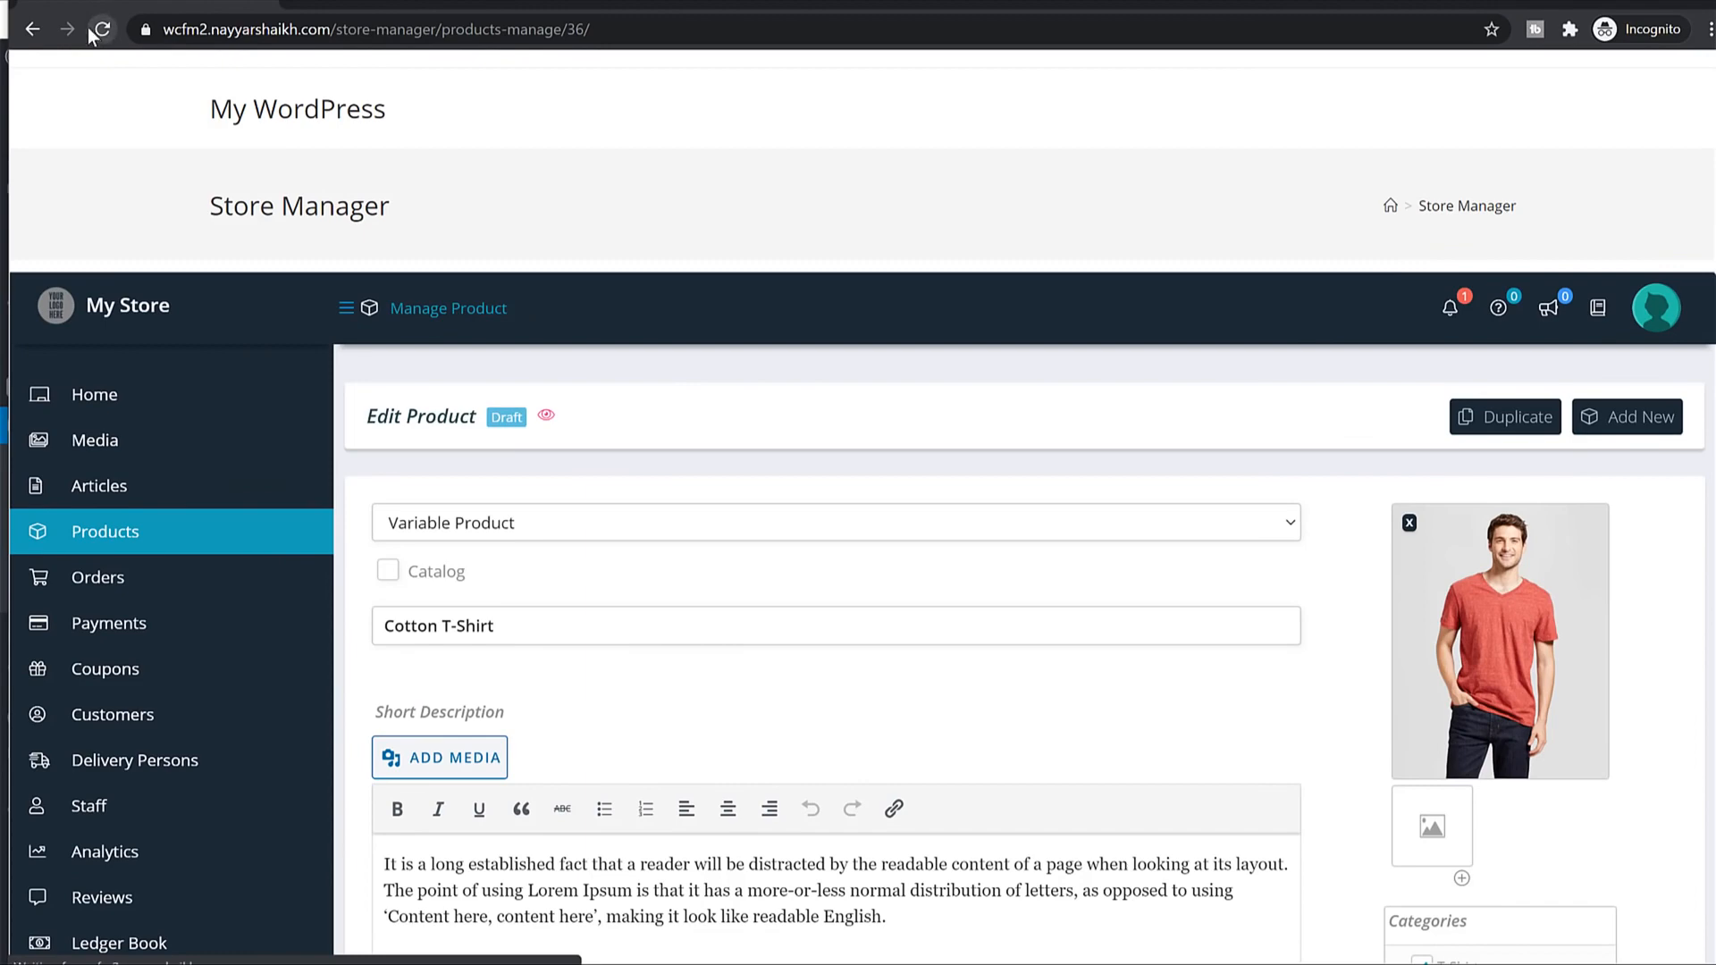
Reload the Cotton T-Shirt edit page and review its available attributes.
left_click(98, 31)
scroll(1042, 460, "down", 8)
scroll(1048, 460, "down", 5)
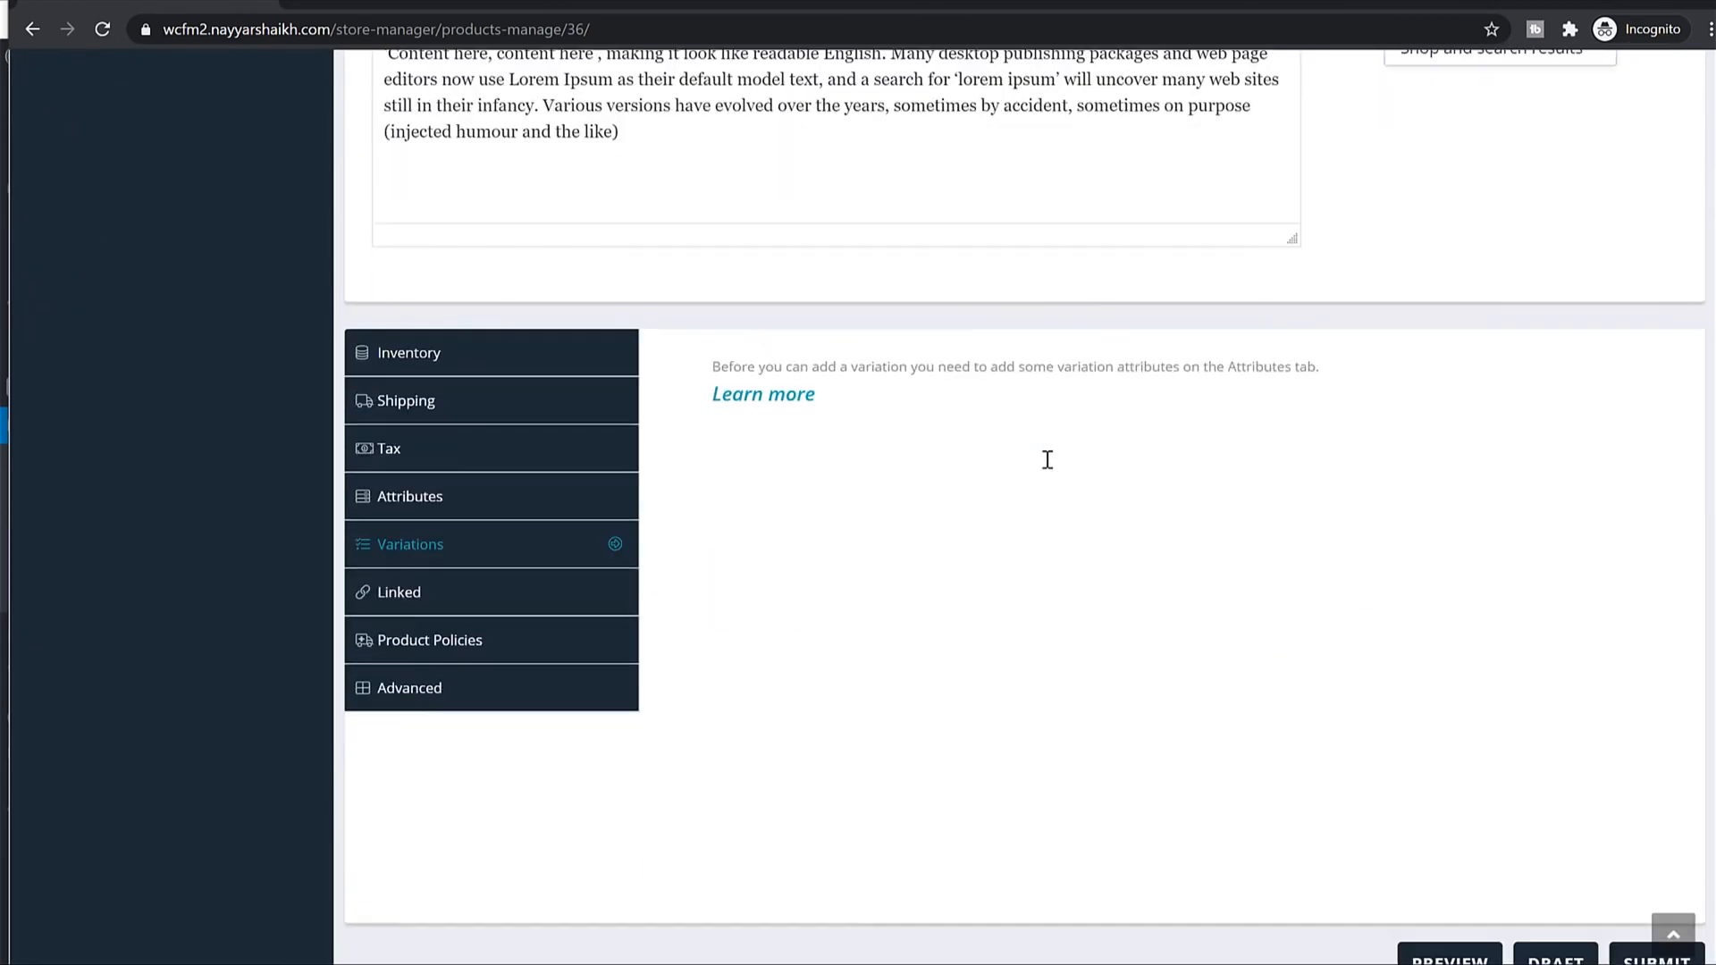
left_click(402, 494)
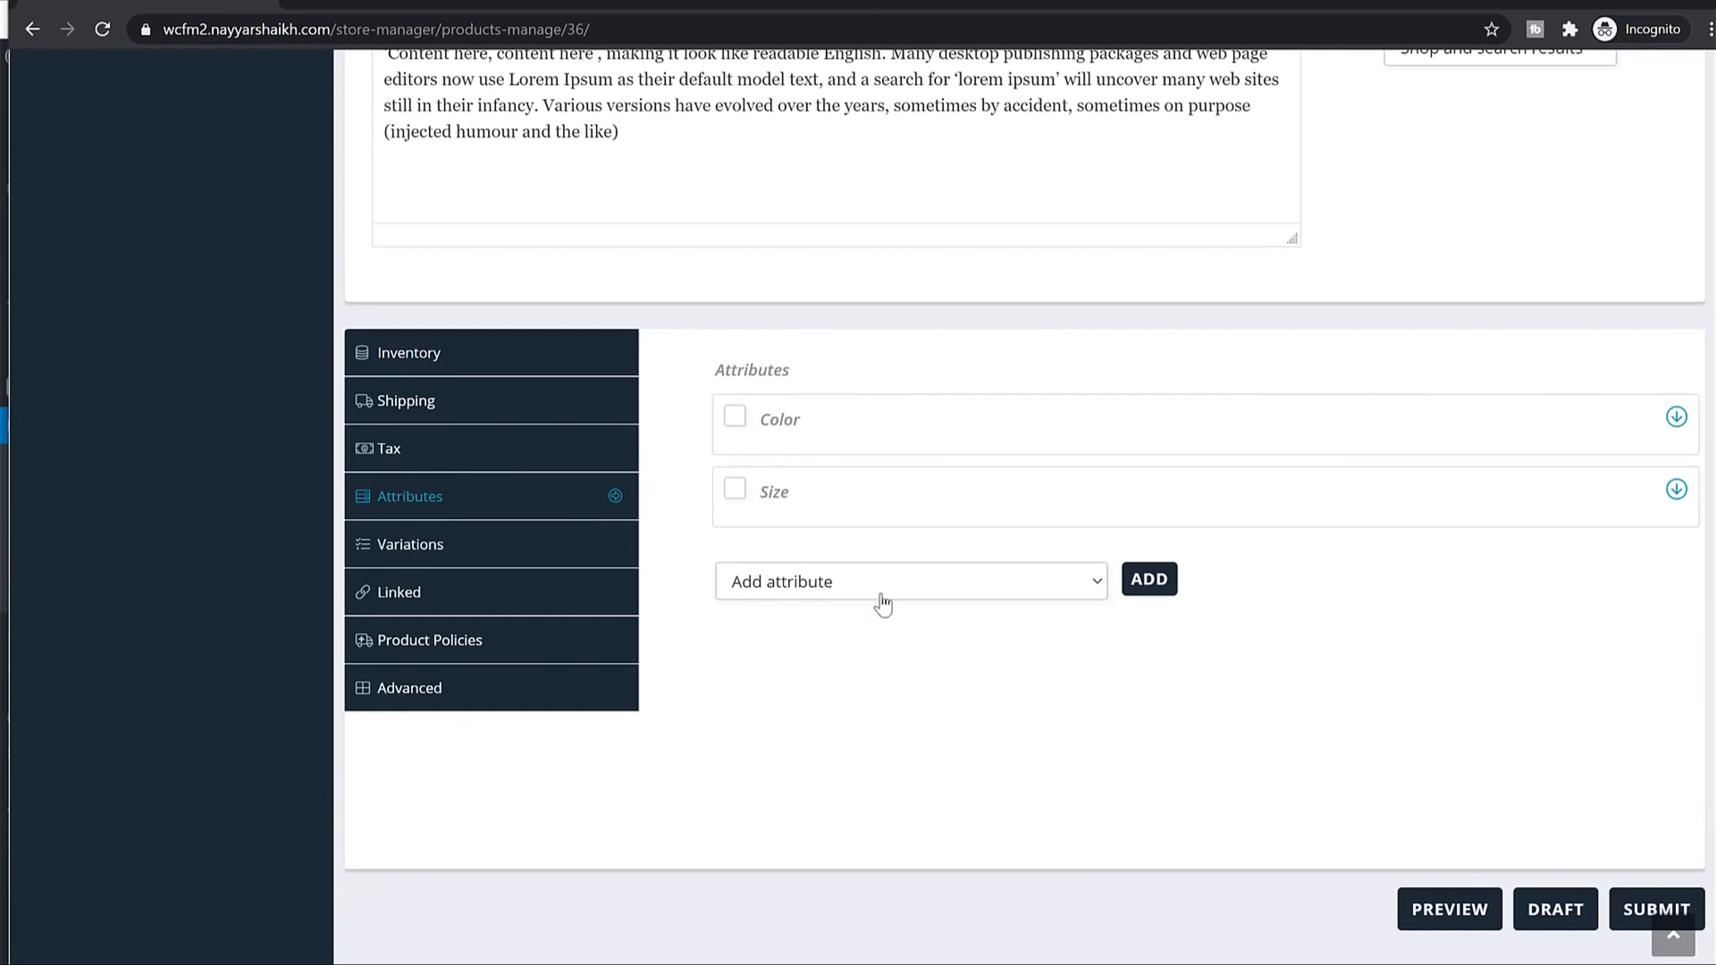
left_click(945, 581)
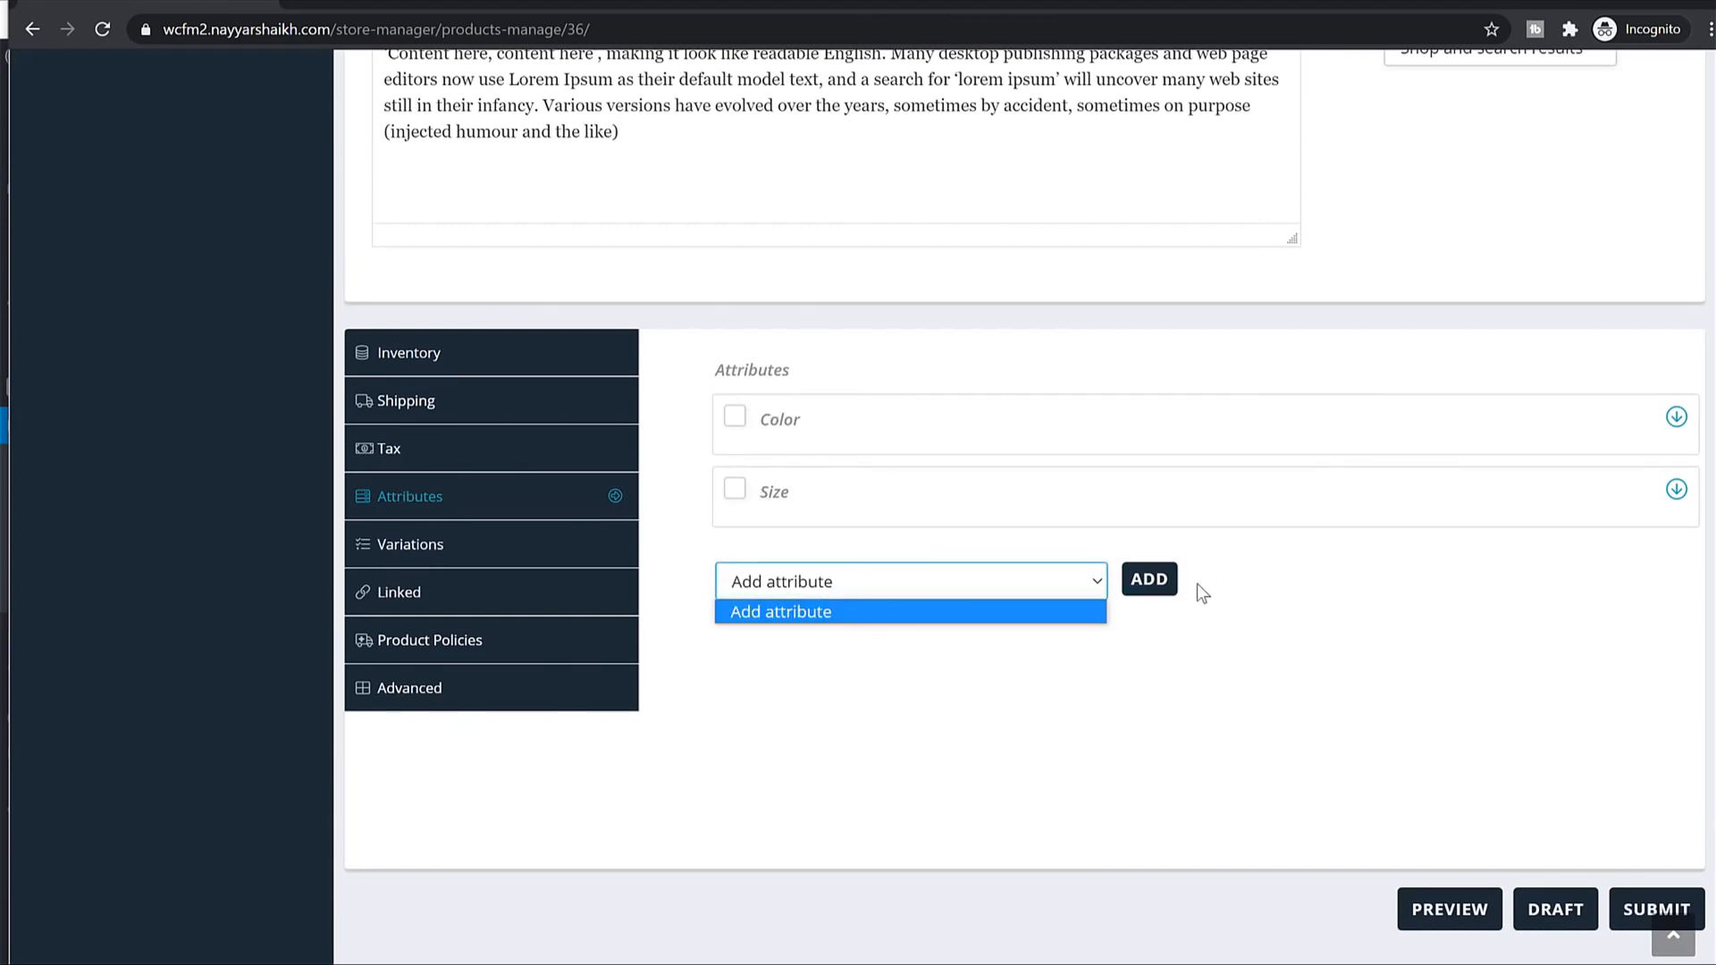
left_click(1307, 632)
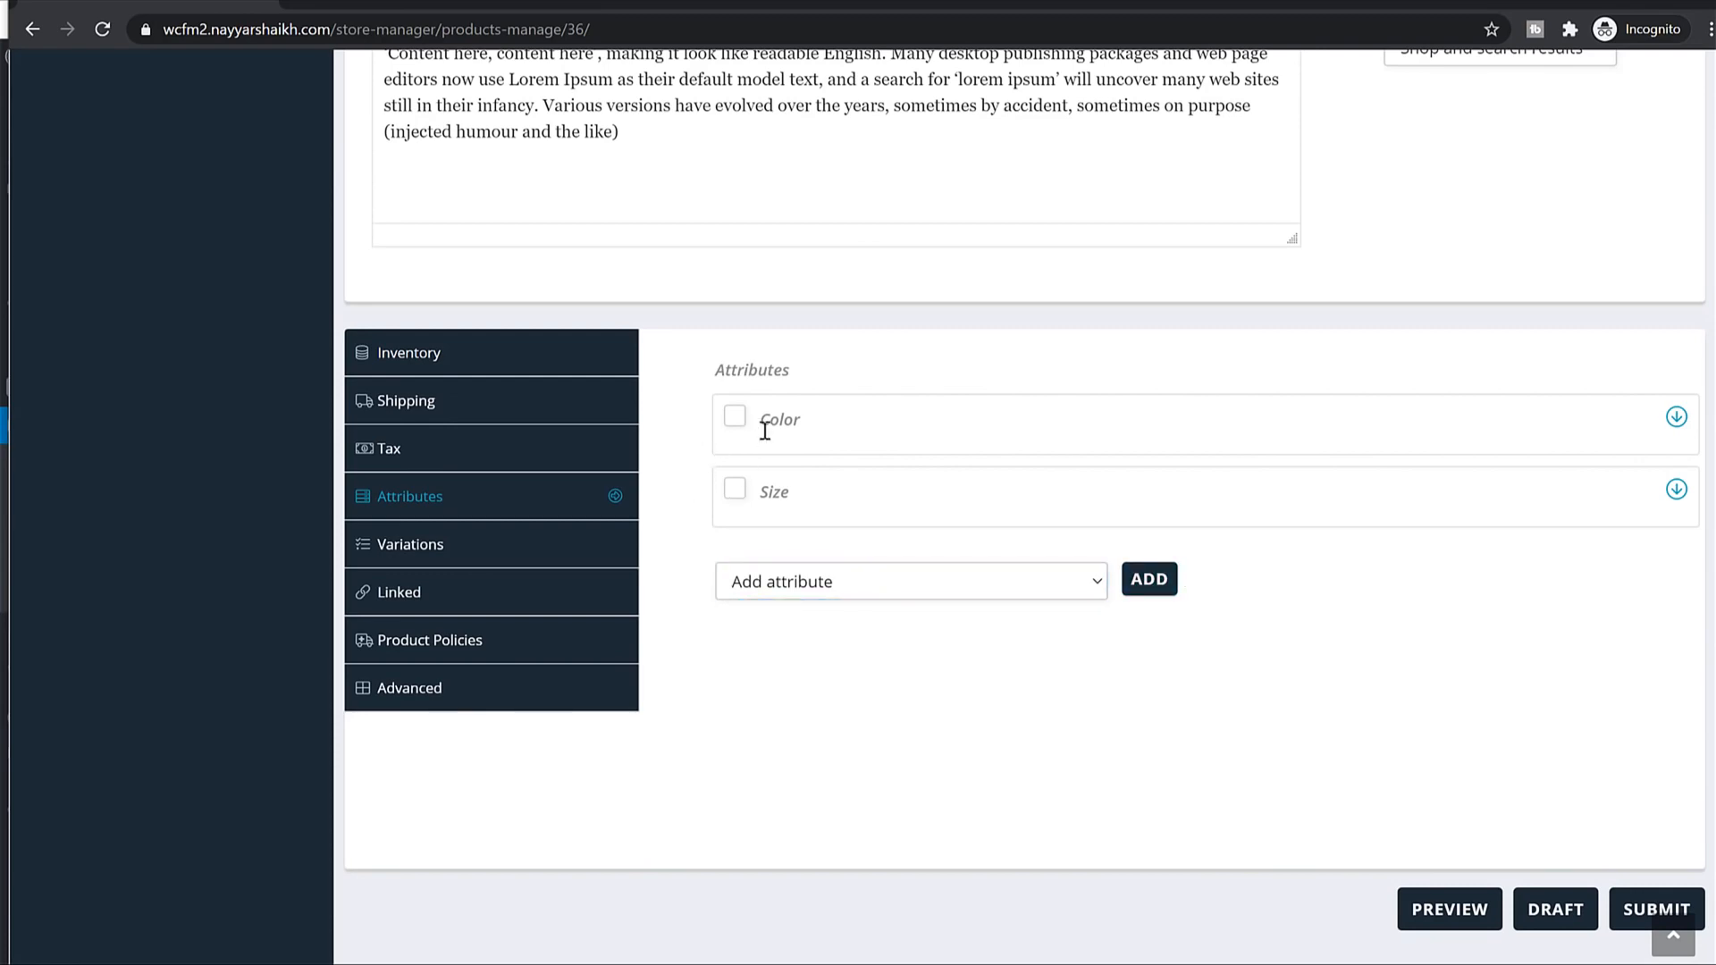
scroll(880, 511, "up", 11)
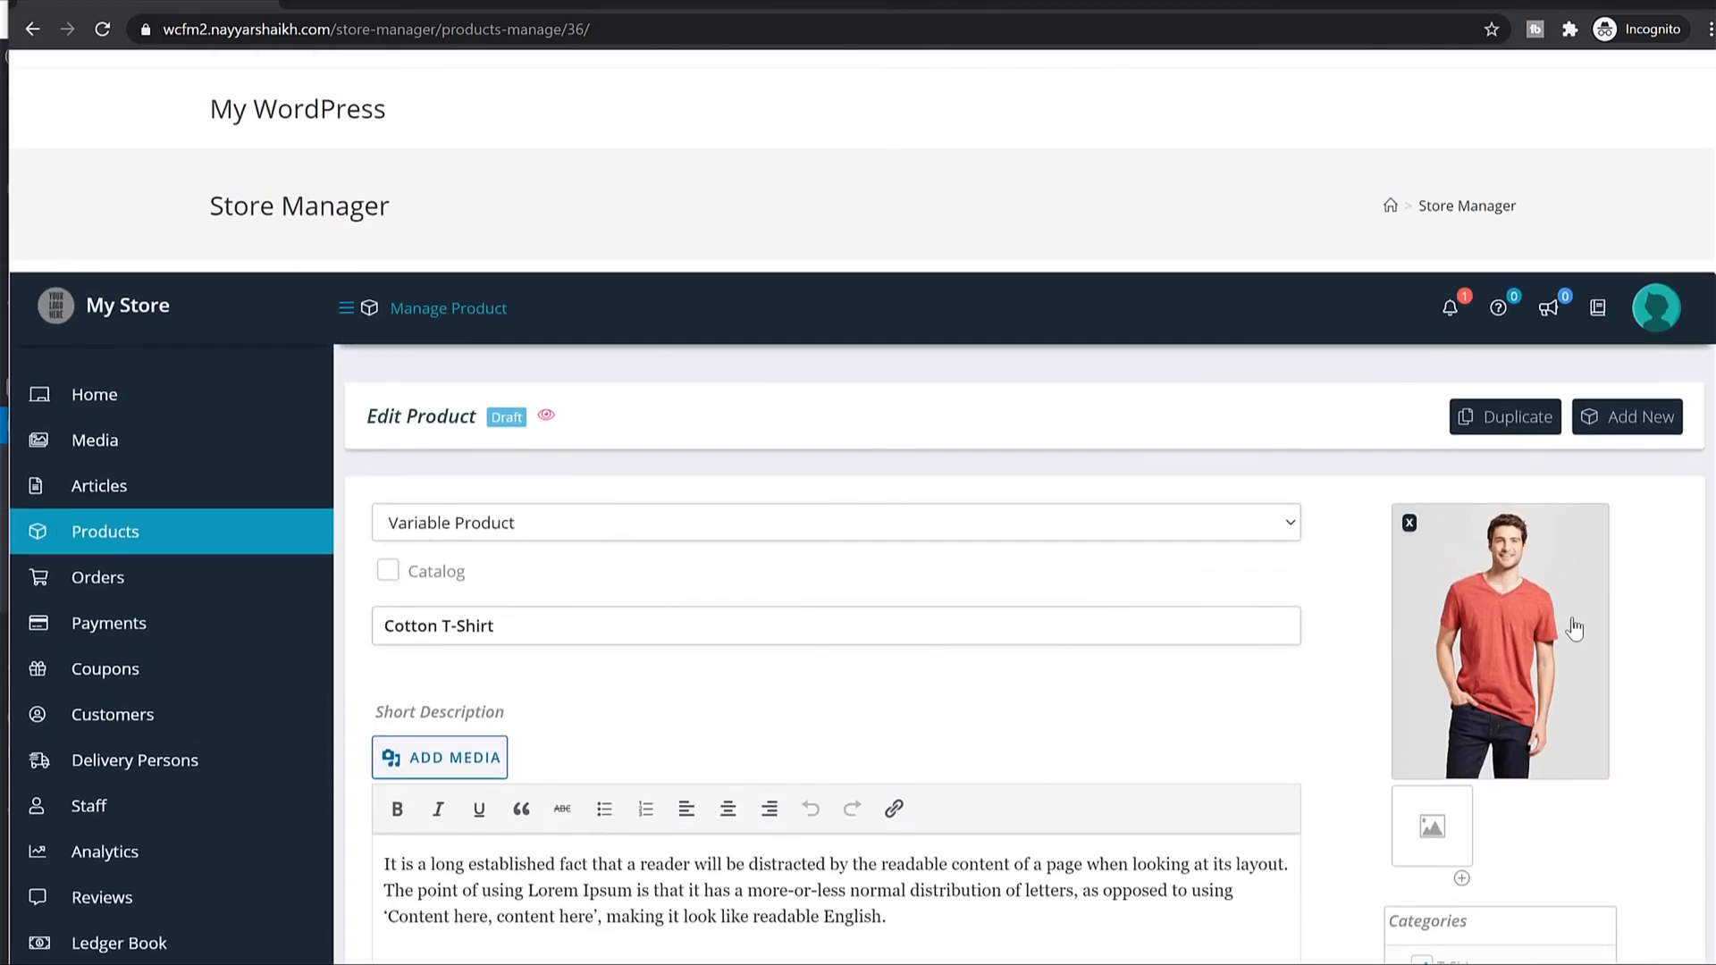
scroll(1576, 623, "down", 5)
scroll(1576, 619, "down", 8)
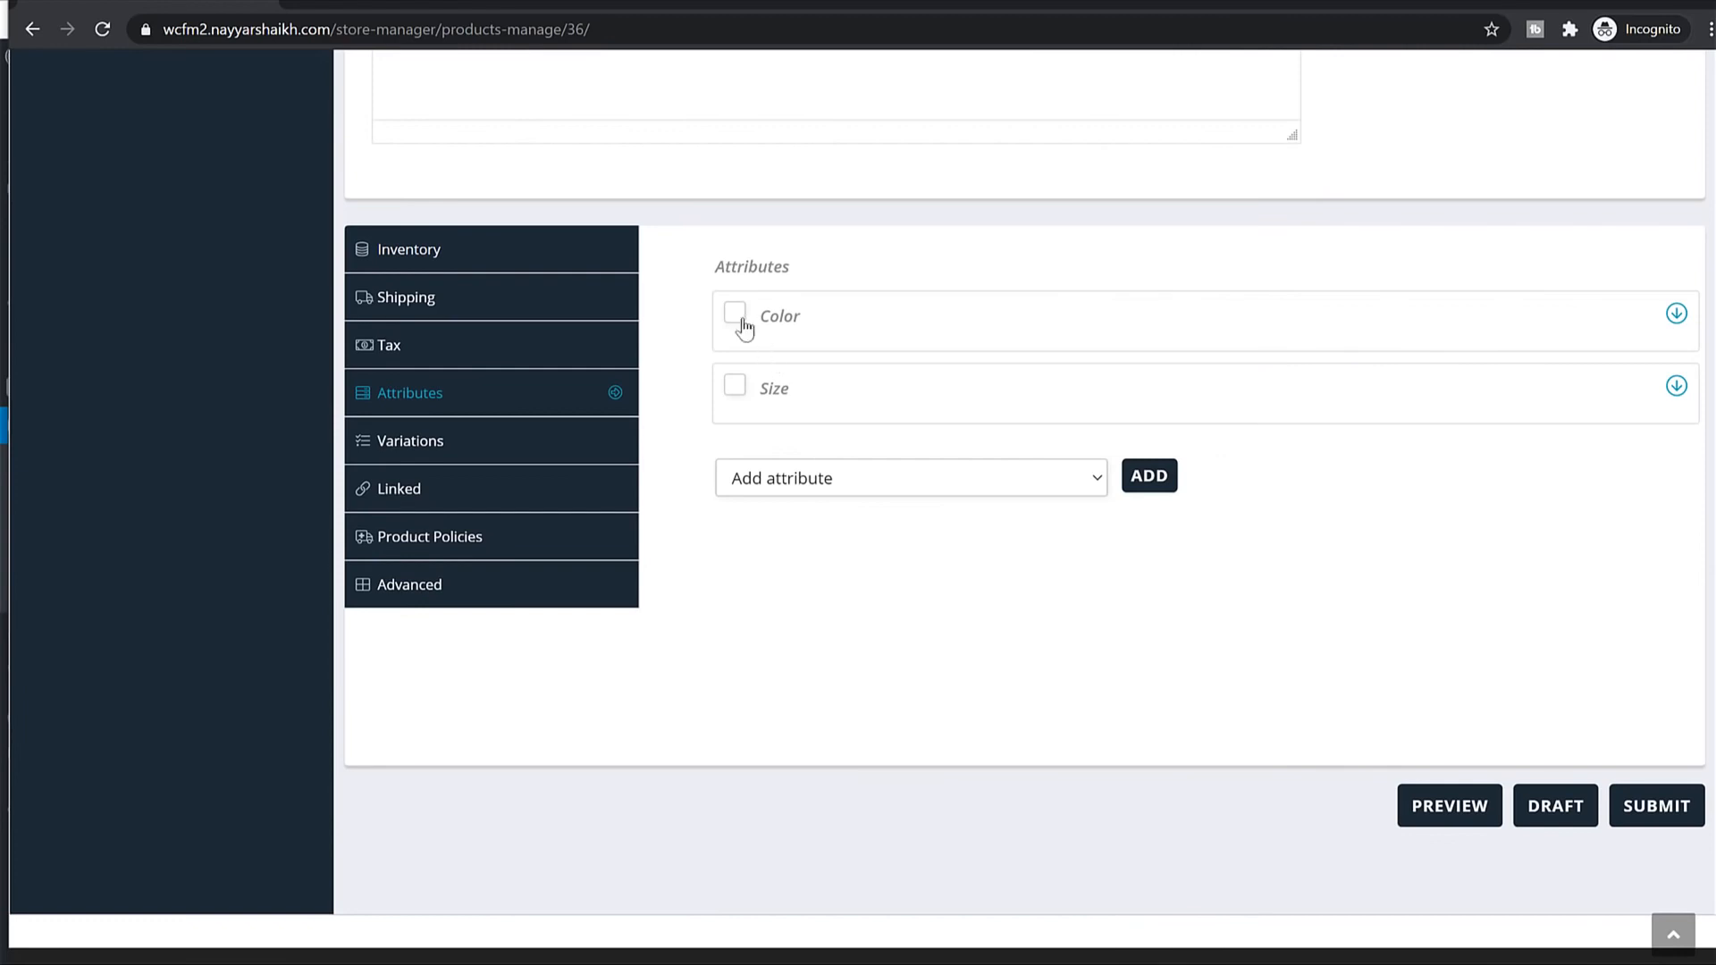
Enable the Color attribute with values Black and Red.
left_click(741, 318)
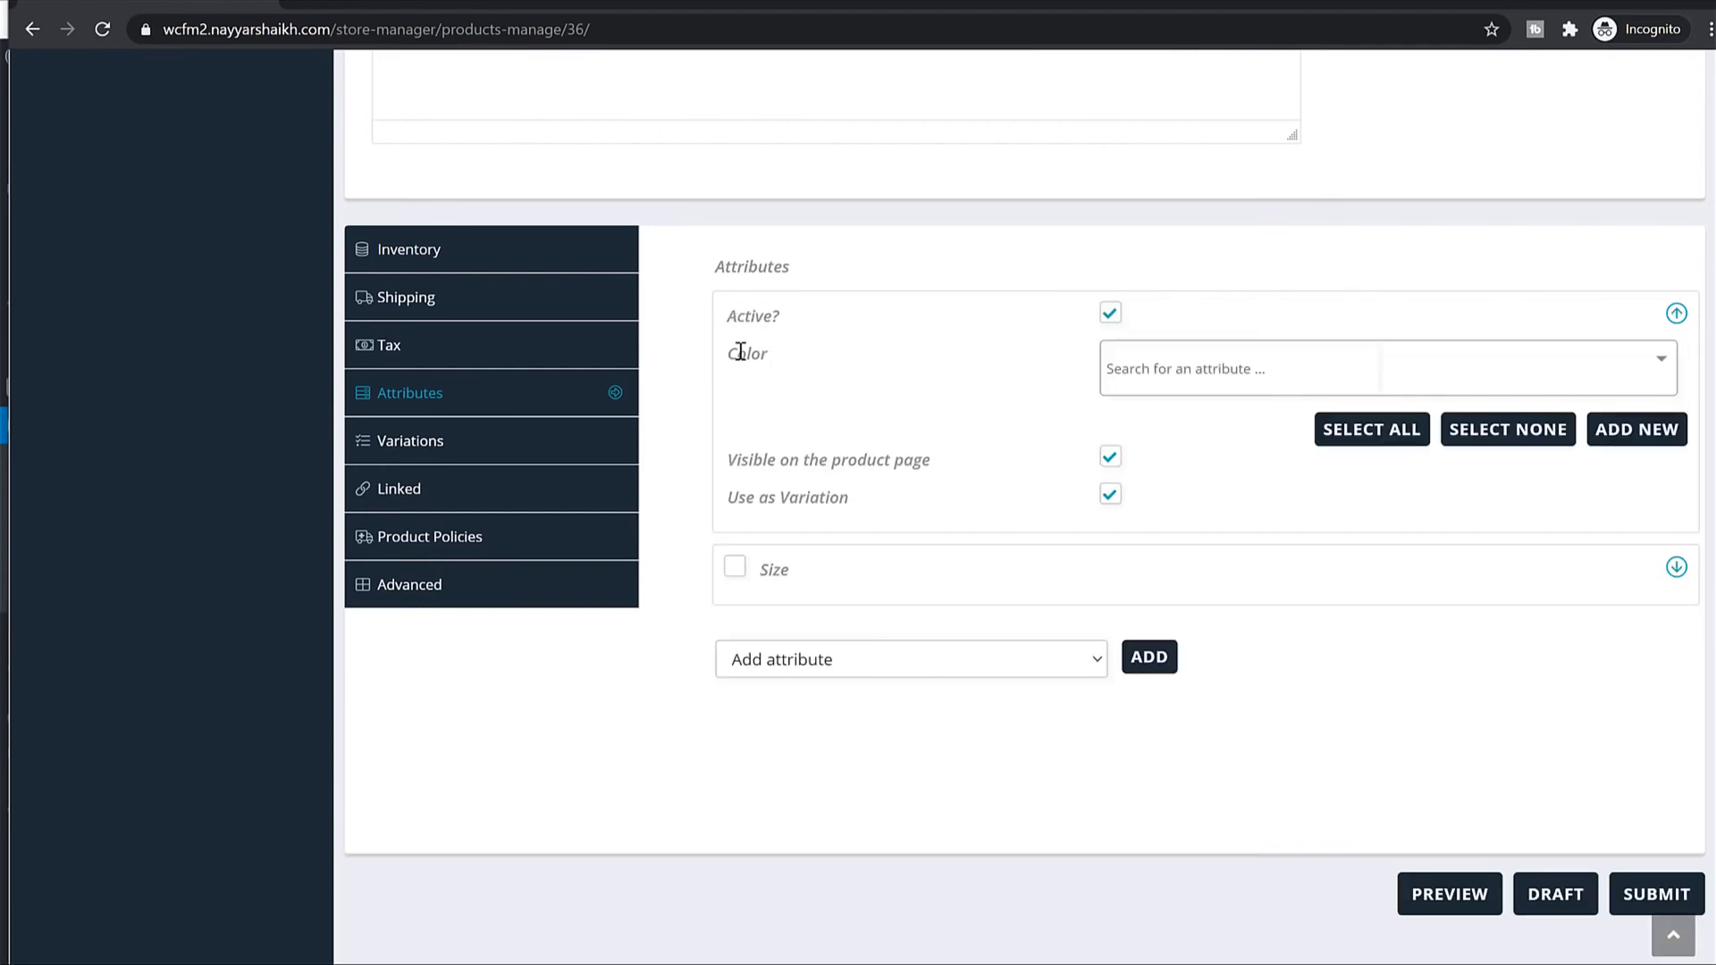
left_click(1252, 376)
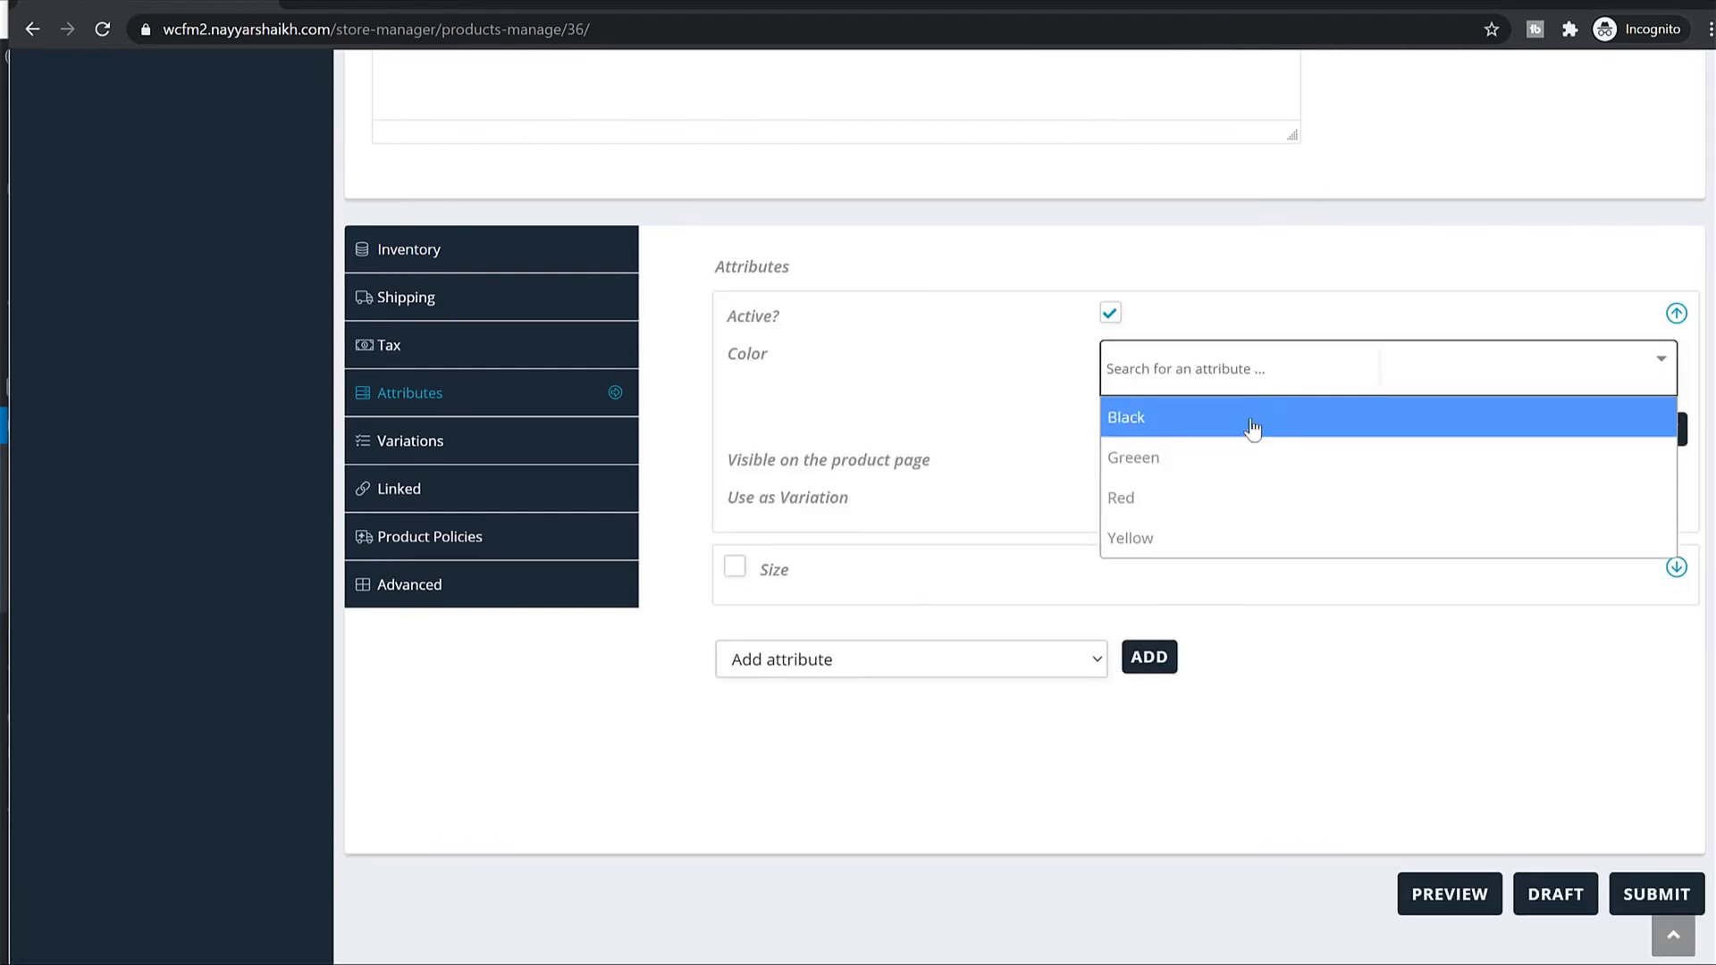
left_click(1144, 429)
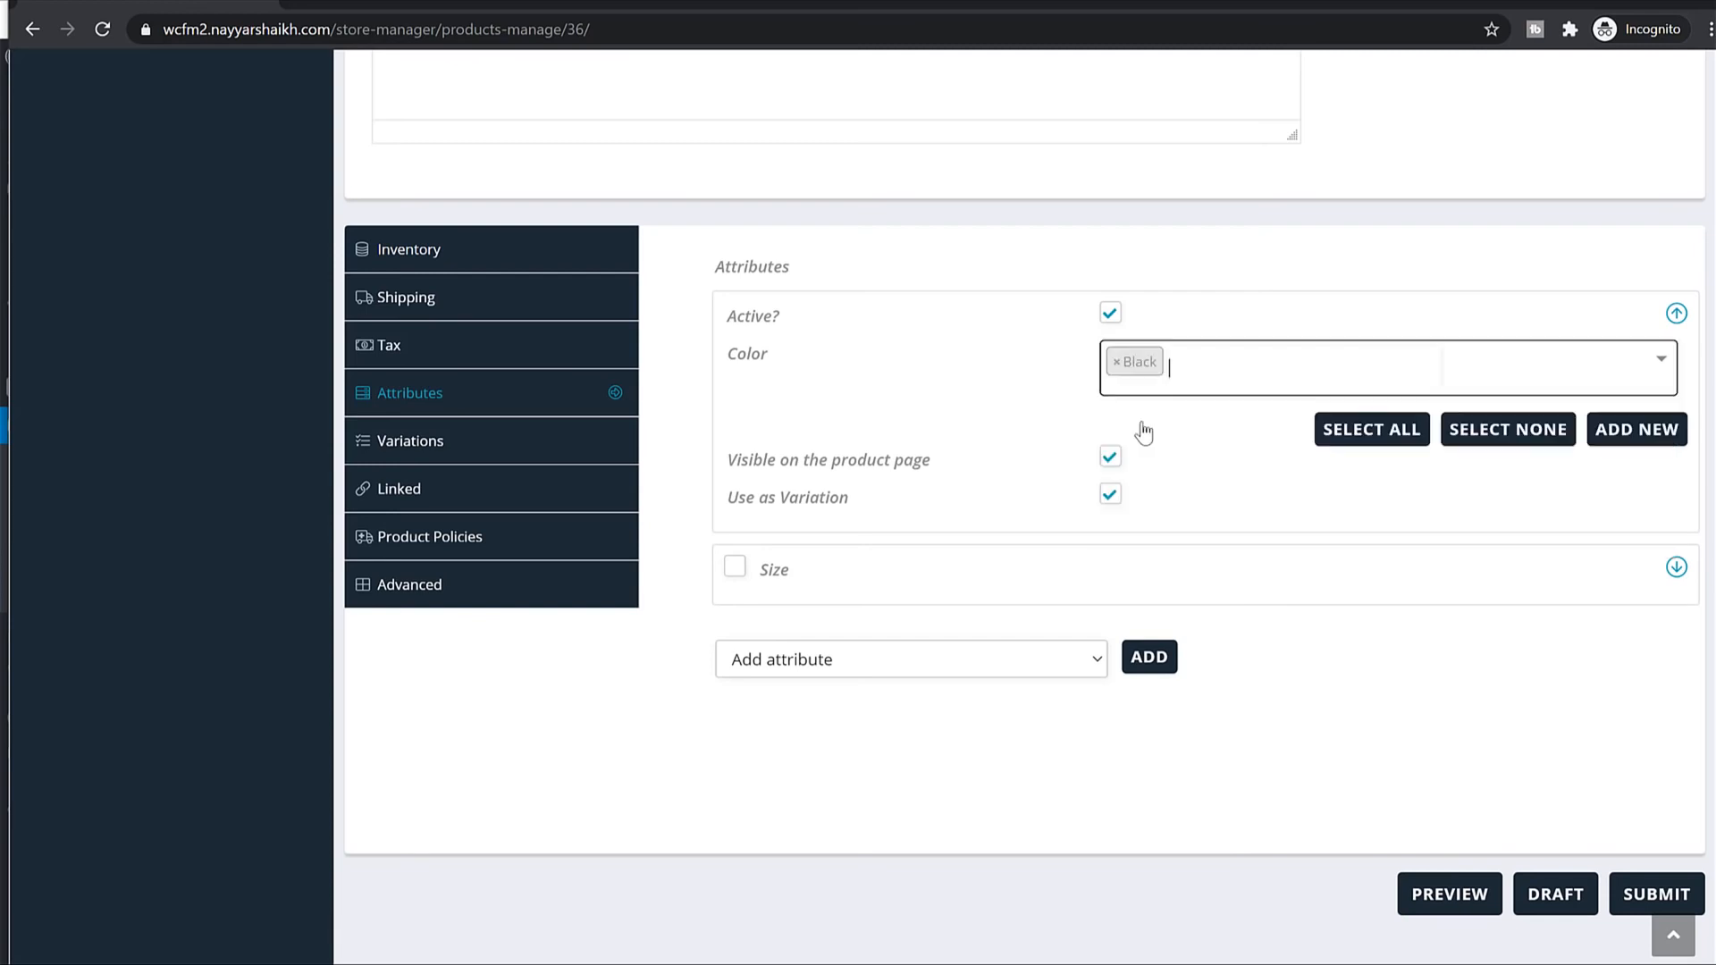
left_click(1238, 380)
left_click(1203, 497)
left_click_drag(781, 464, 817, 465)
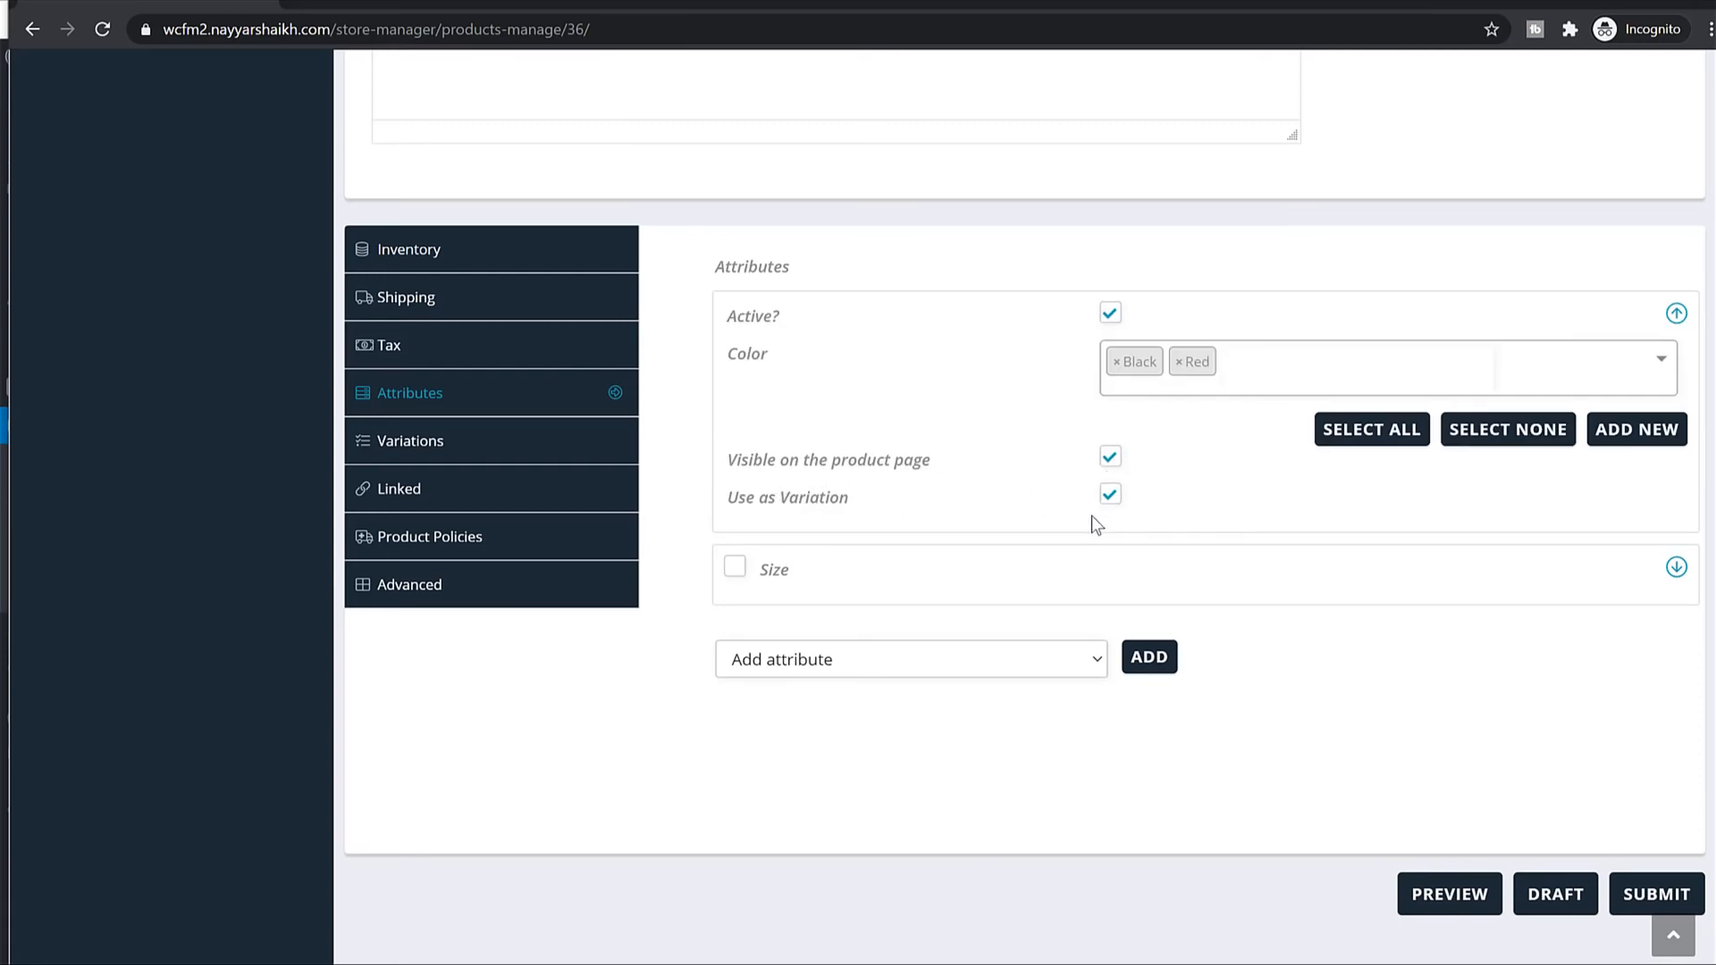
left_click(1675, 314)
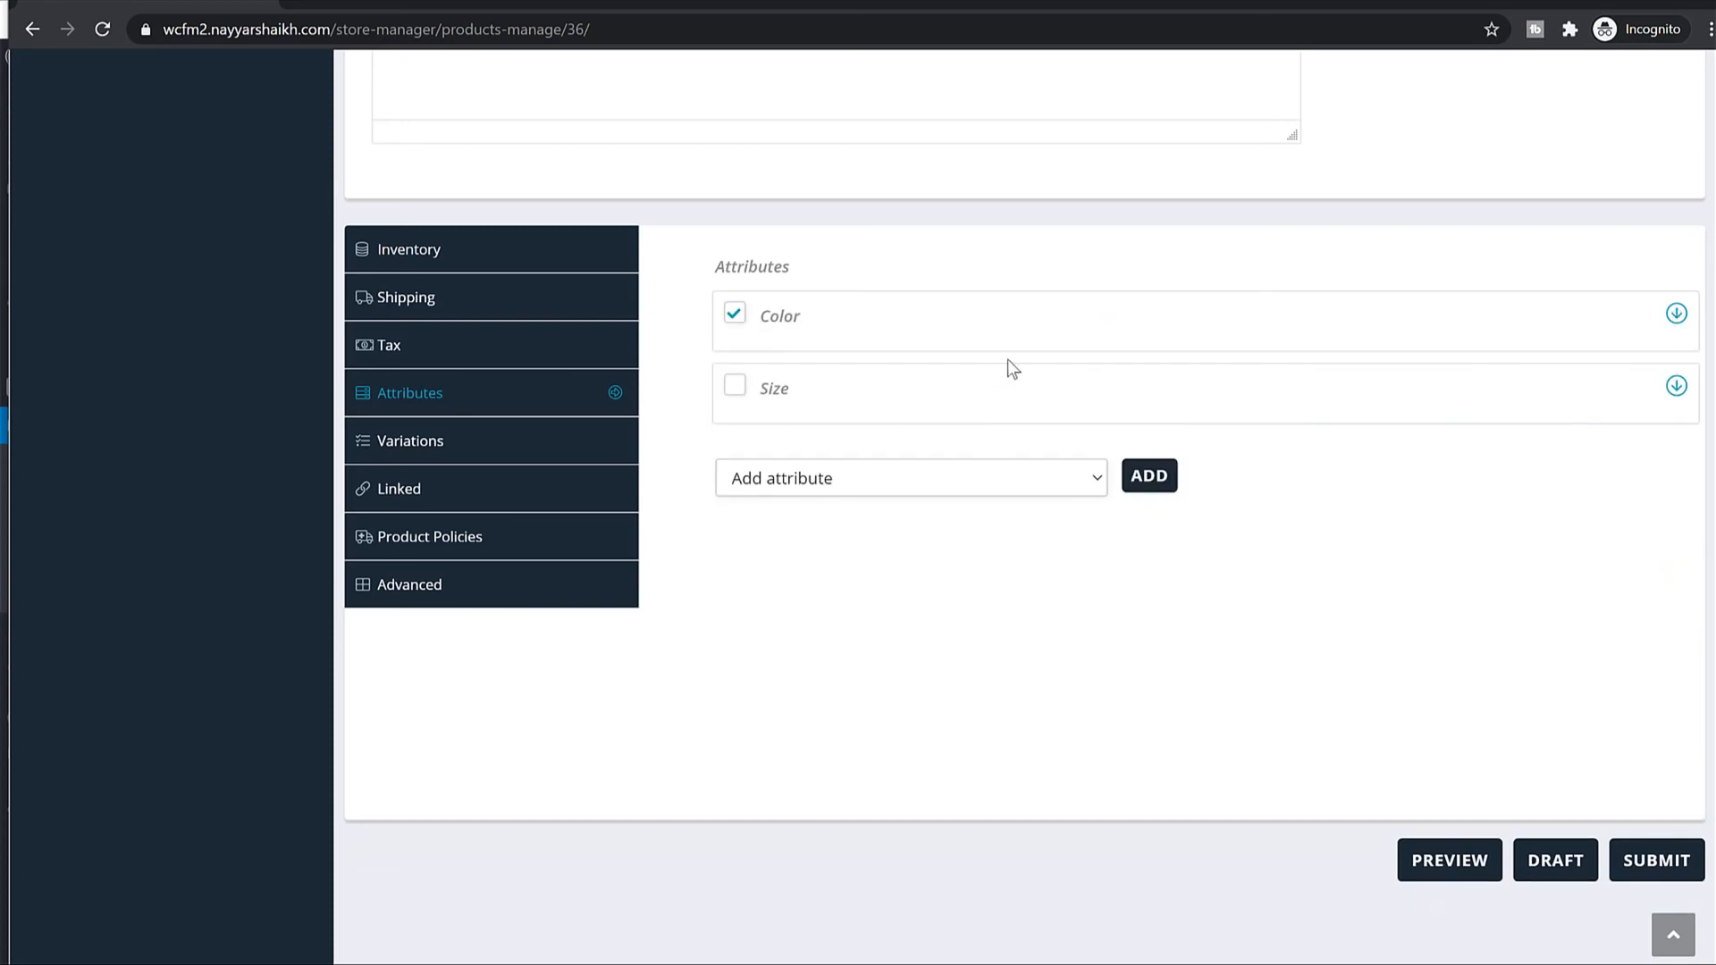
Enable the Size attribute with values Small and Large.
left_click(740, 390)
left_click(1218, 443)
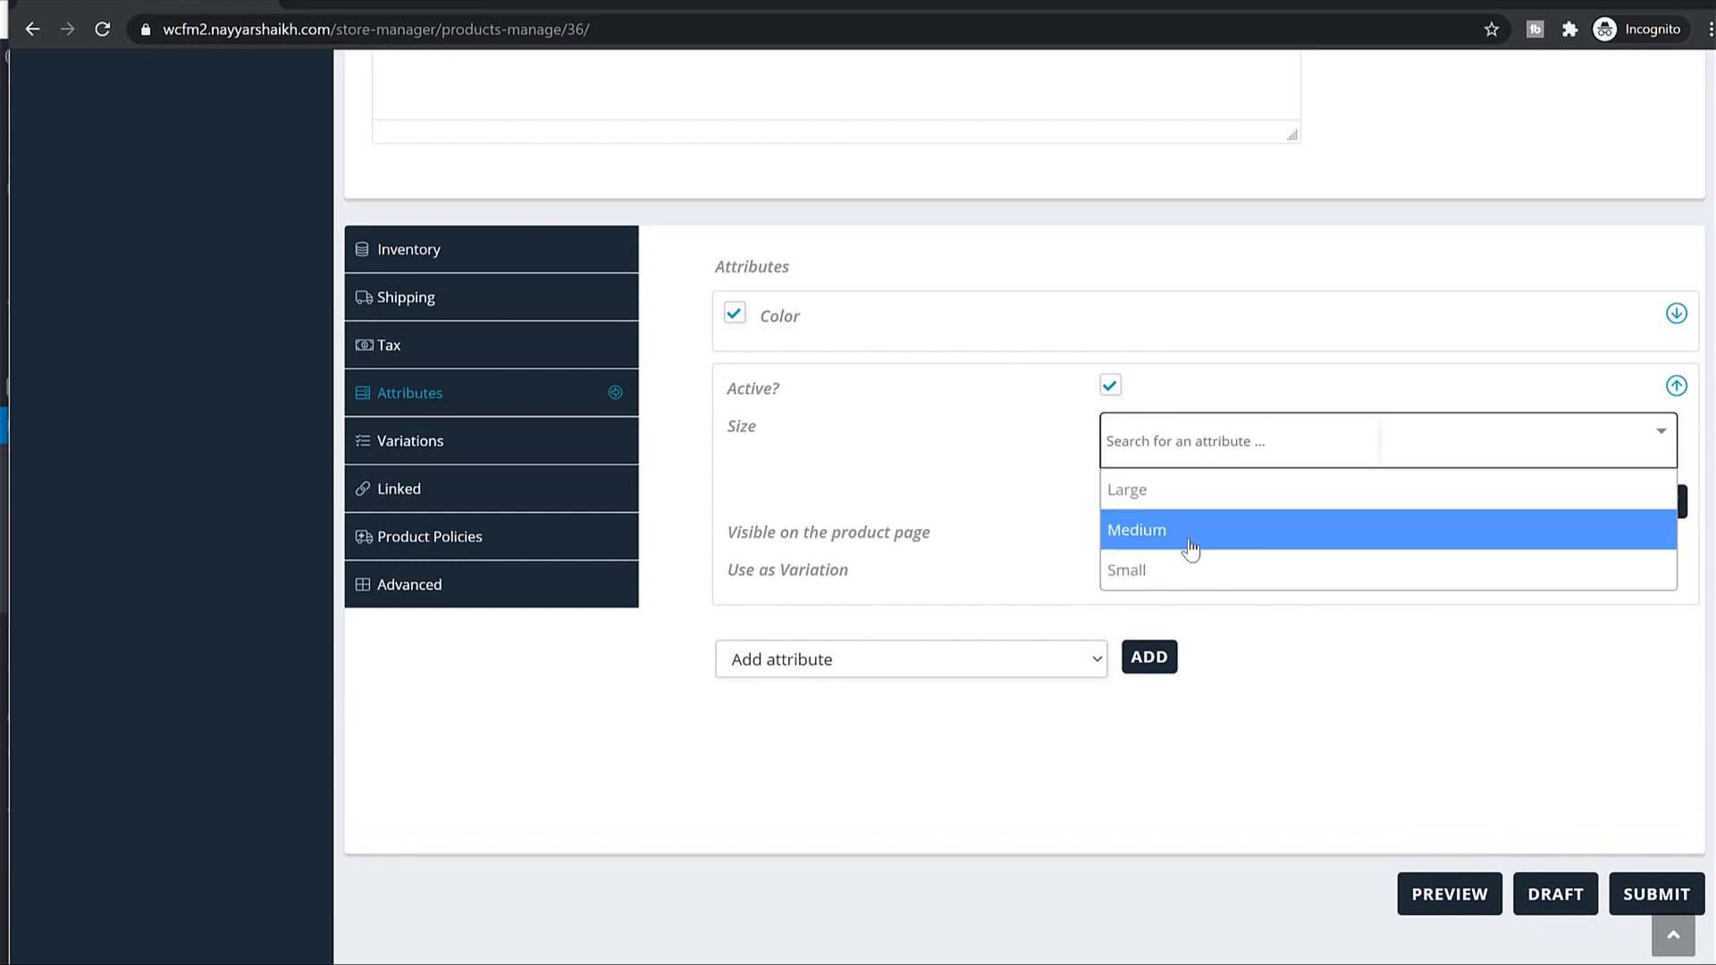
left_click(1178, 578)
left_click(1228, 445)
left_click(1230, 491)
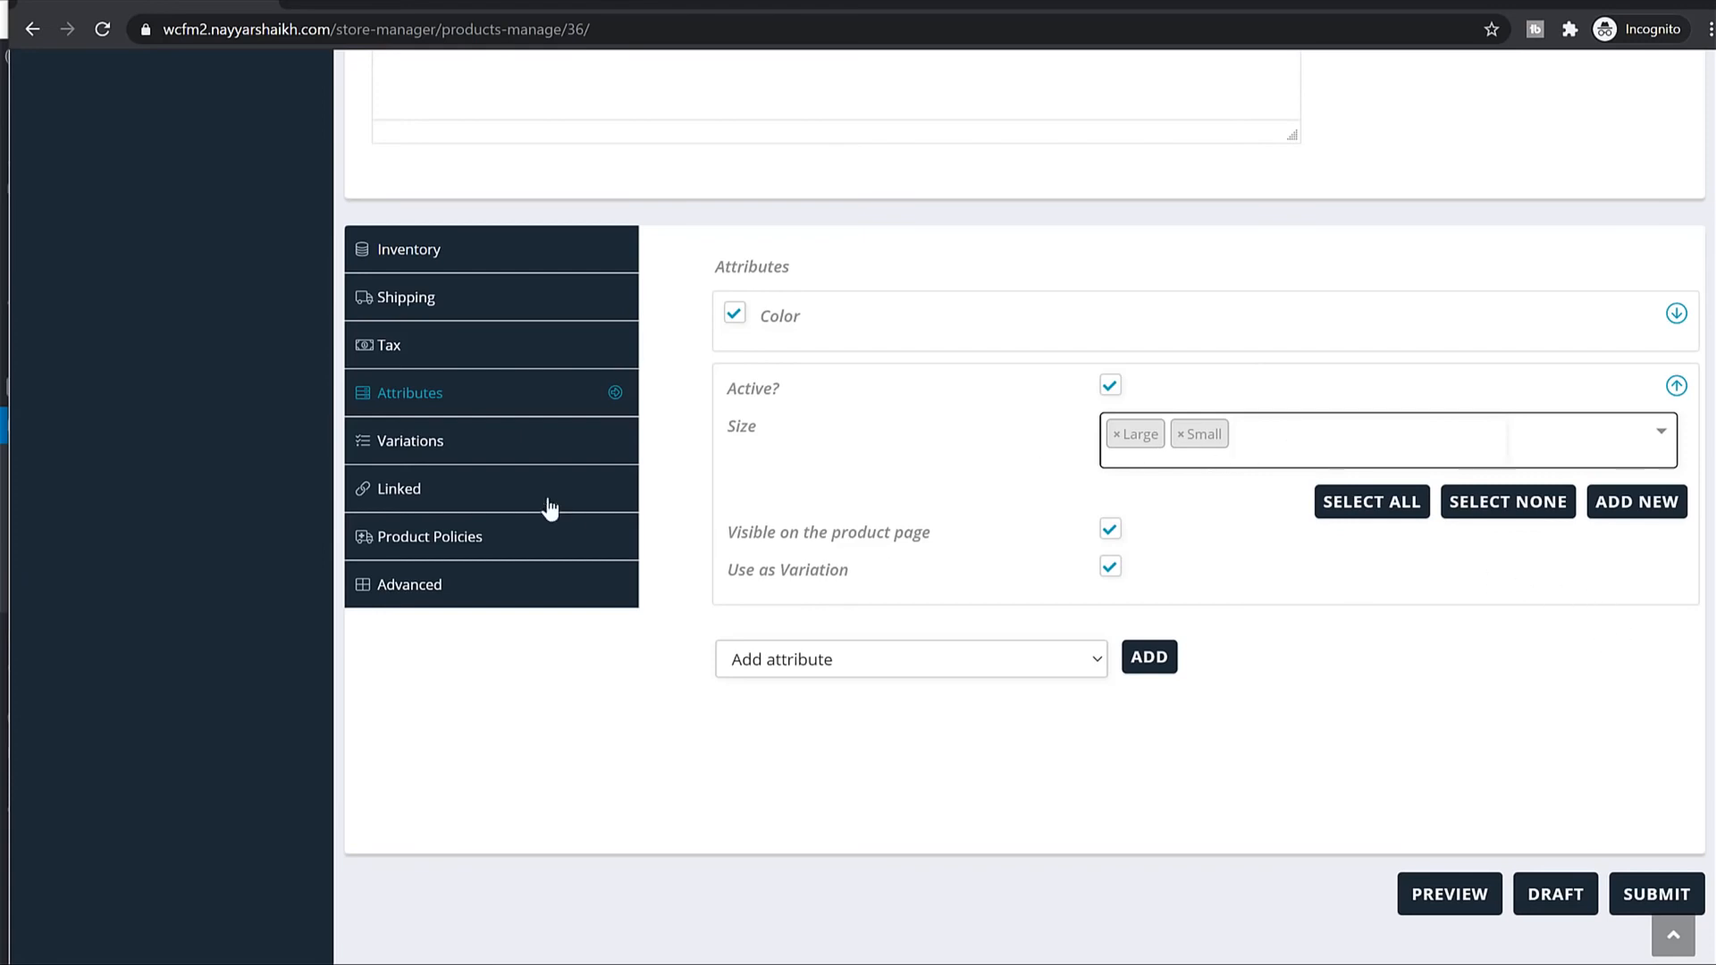
left_click(471, 460)
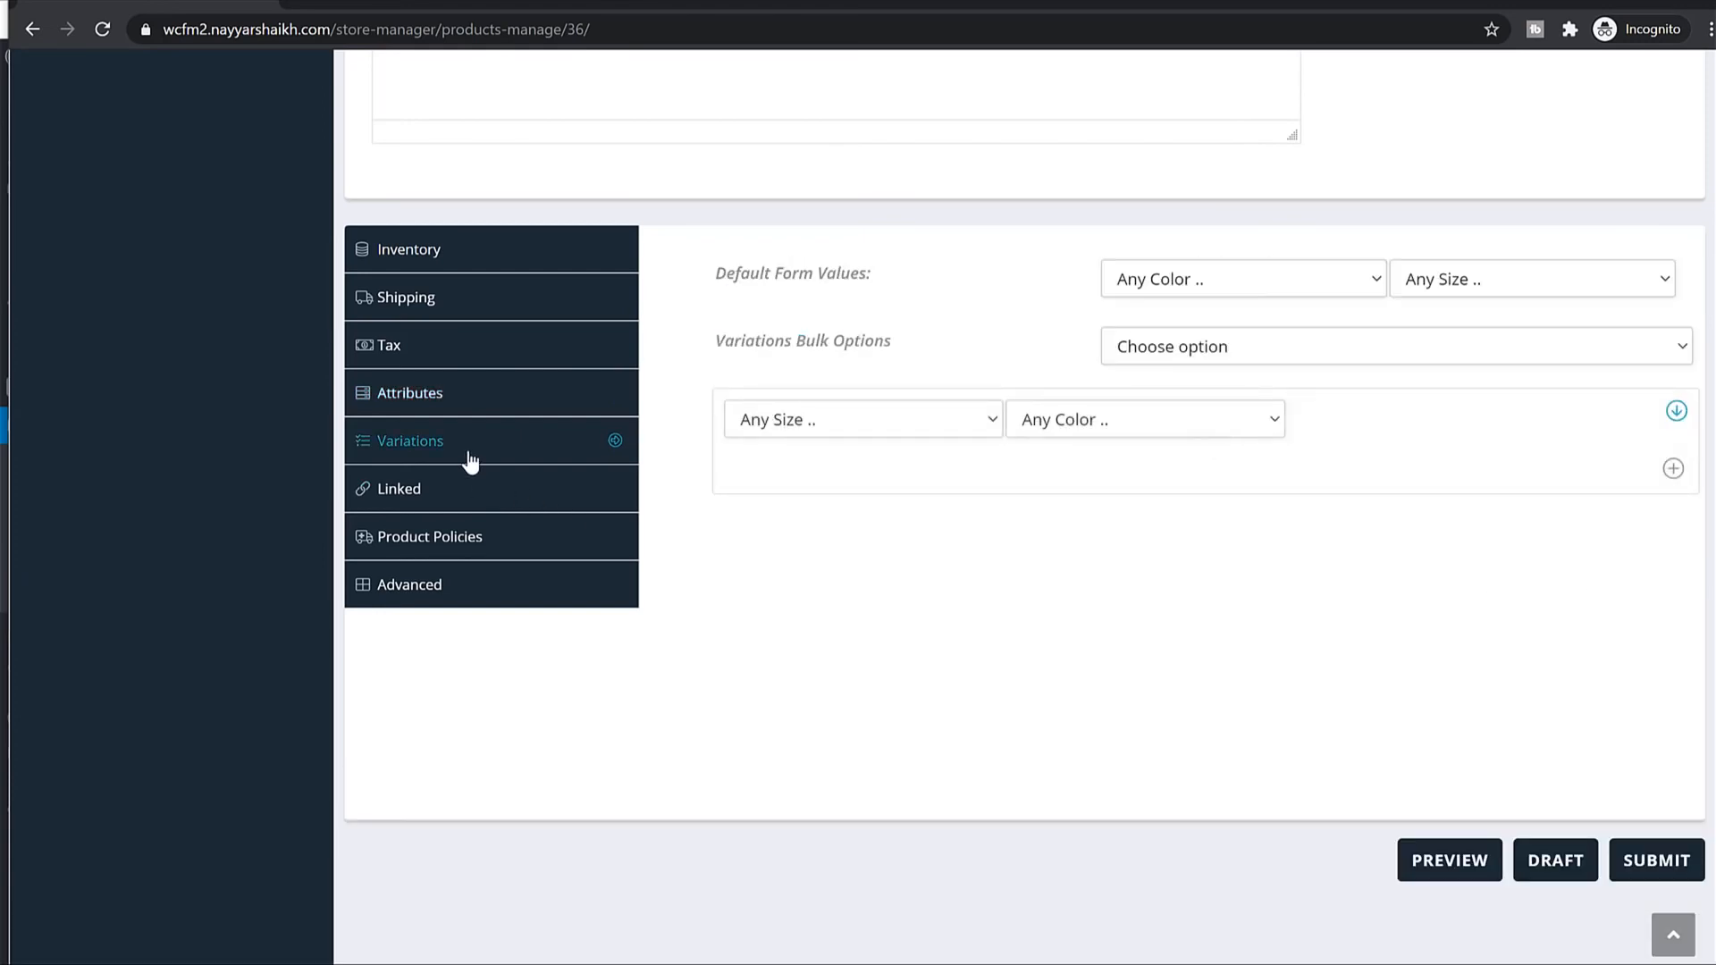
Set the default form values to Black colour and Large size.
left_click(1200, 357)
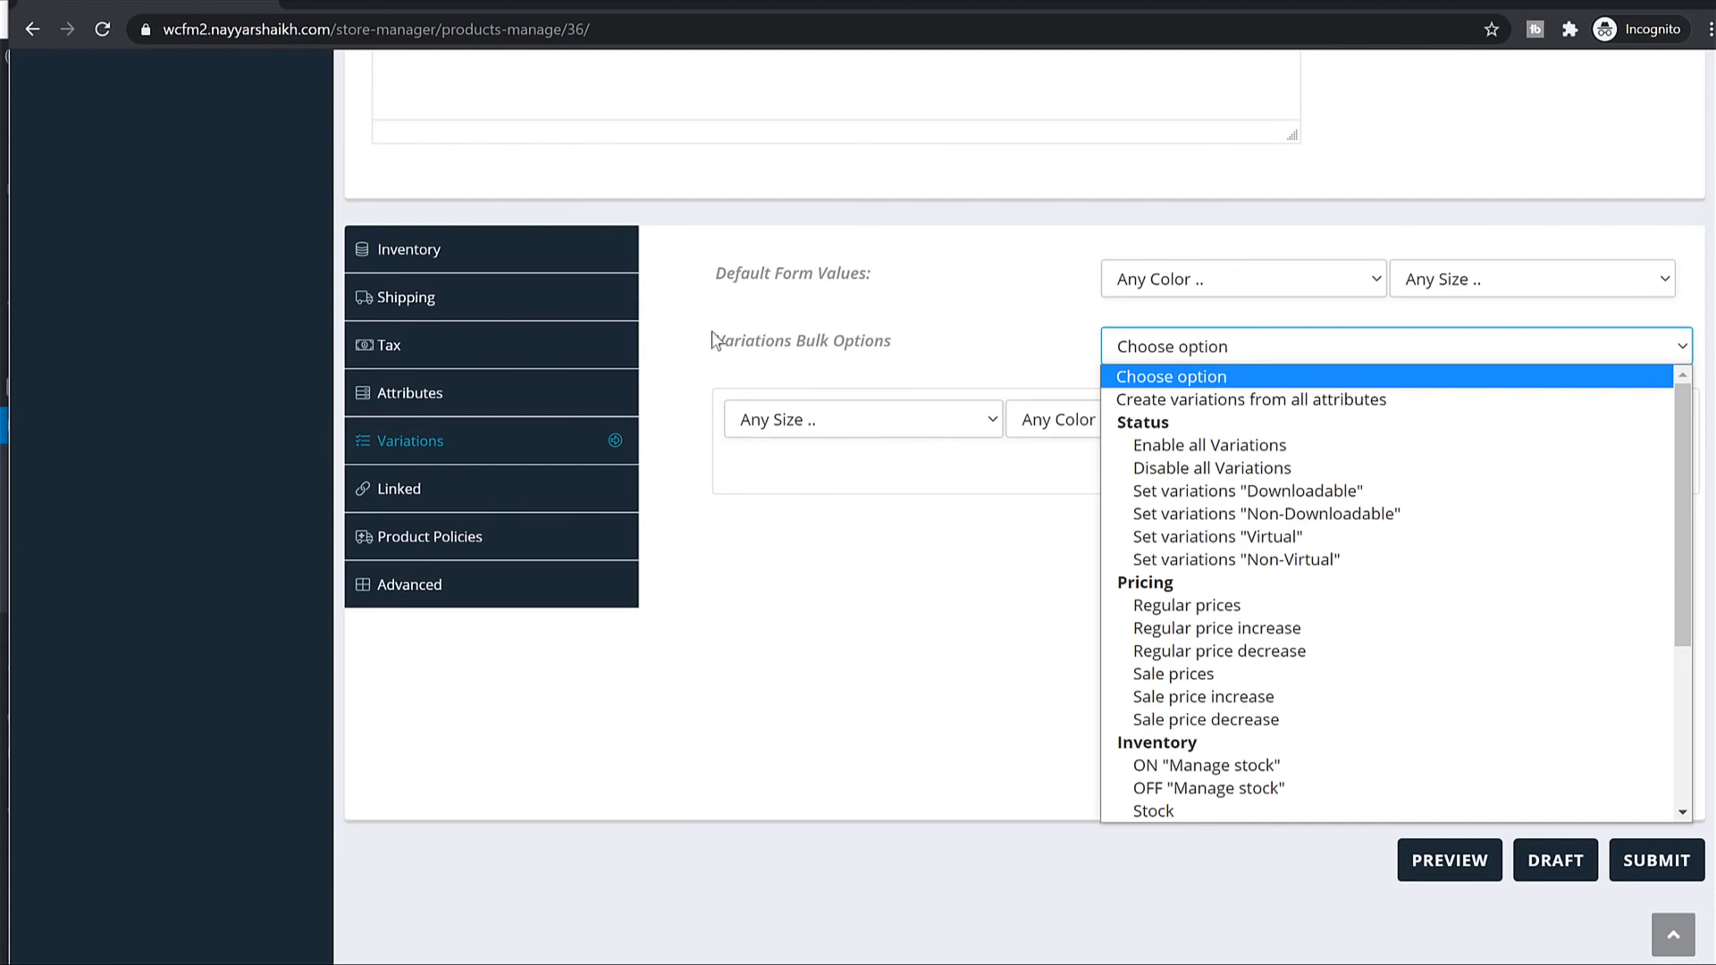
left_click_drag(715, 339, 909, 363)
left_click(1155, 351)
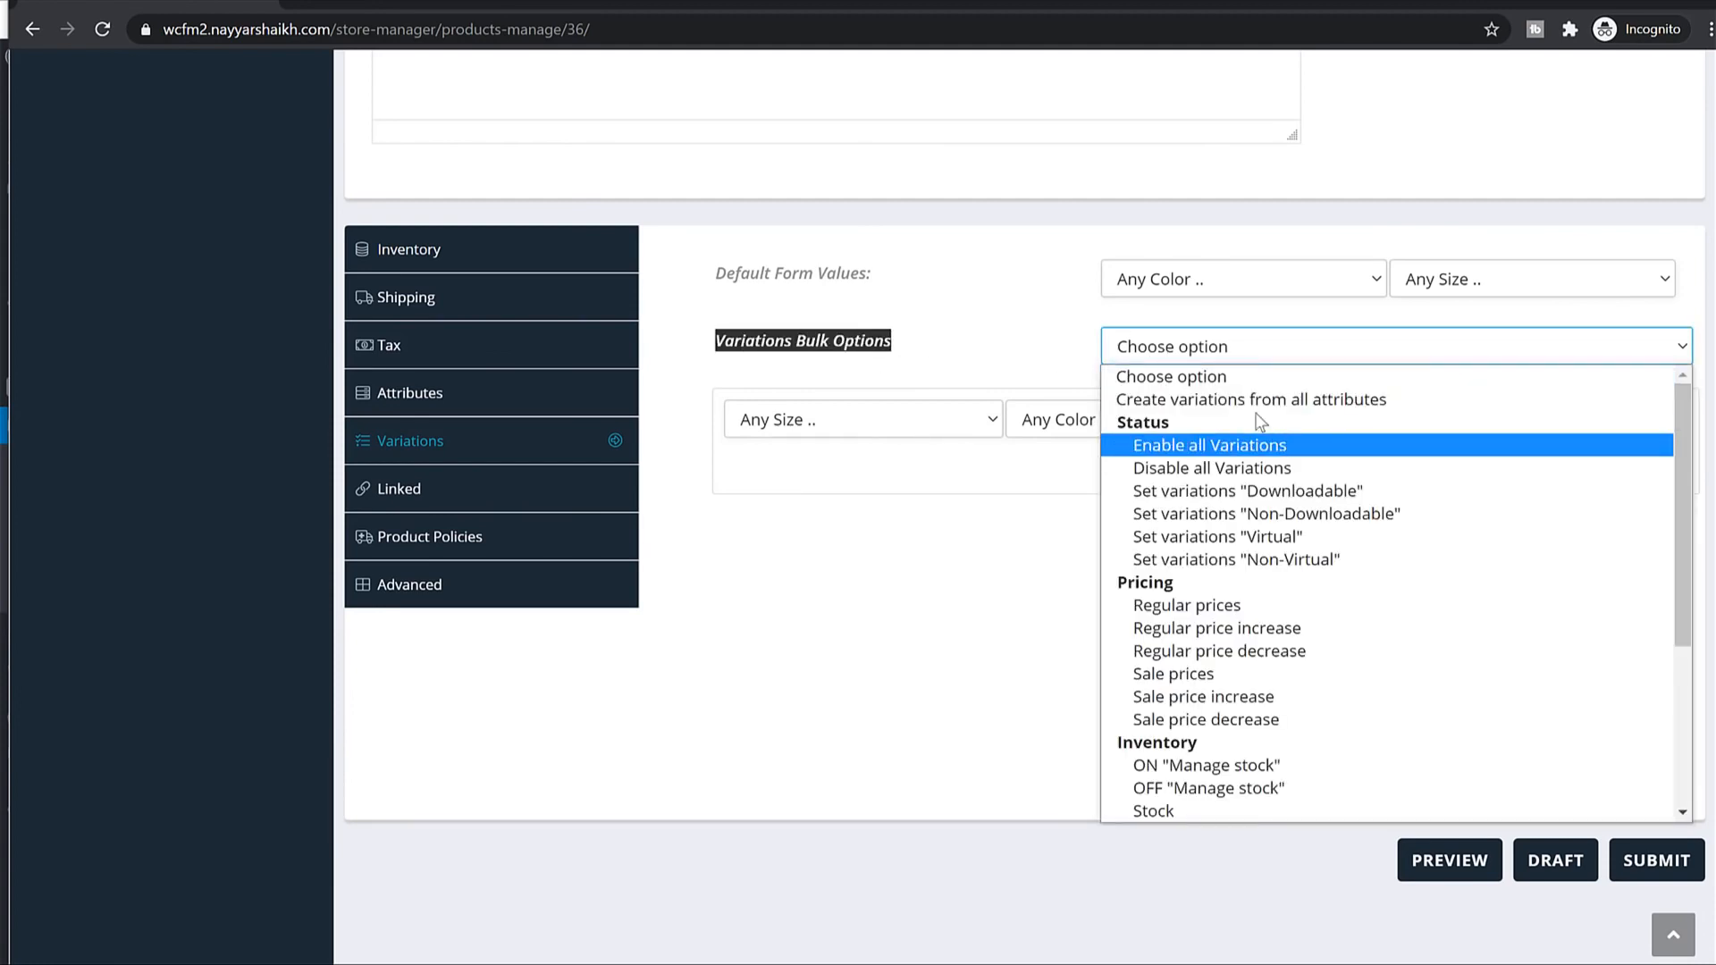
left_click(1251, 400)
left_click(1062, 192)
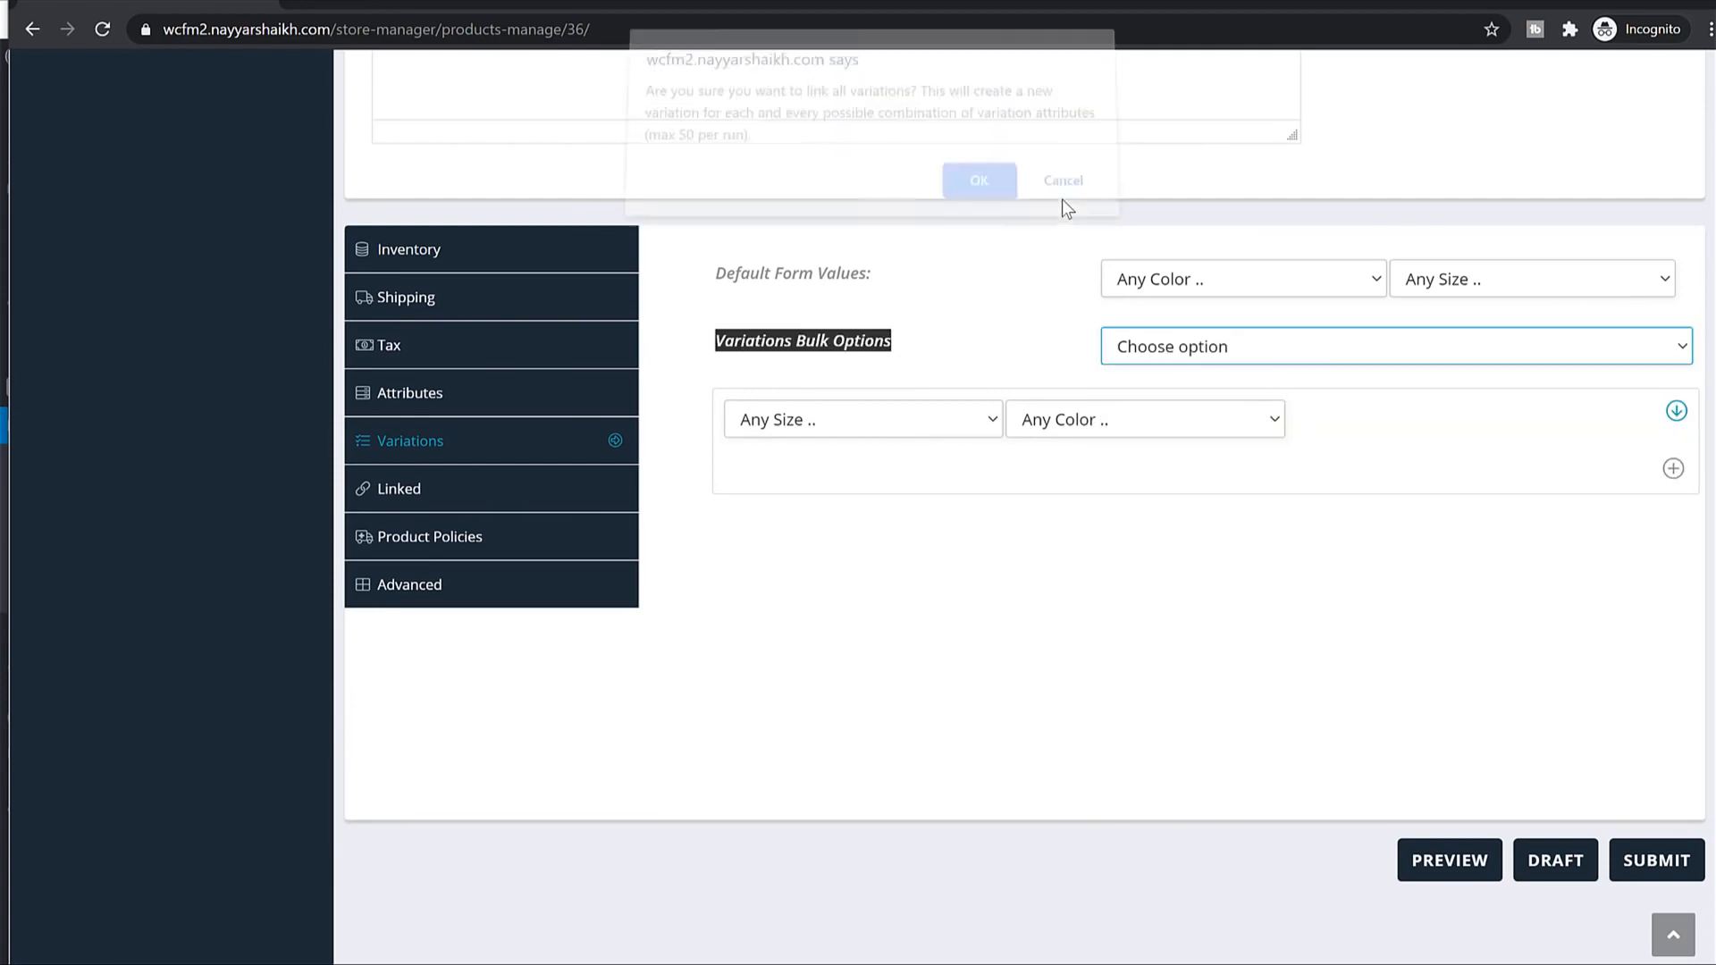
left_click(1193, 274)
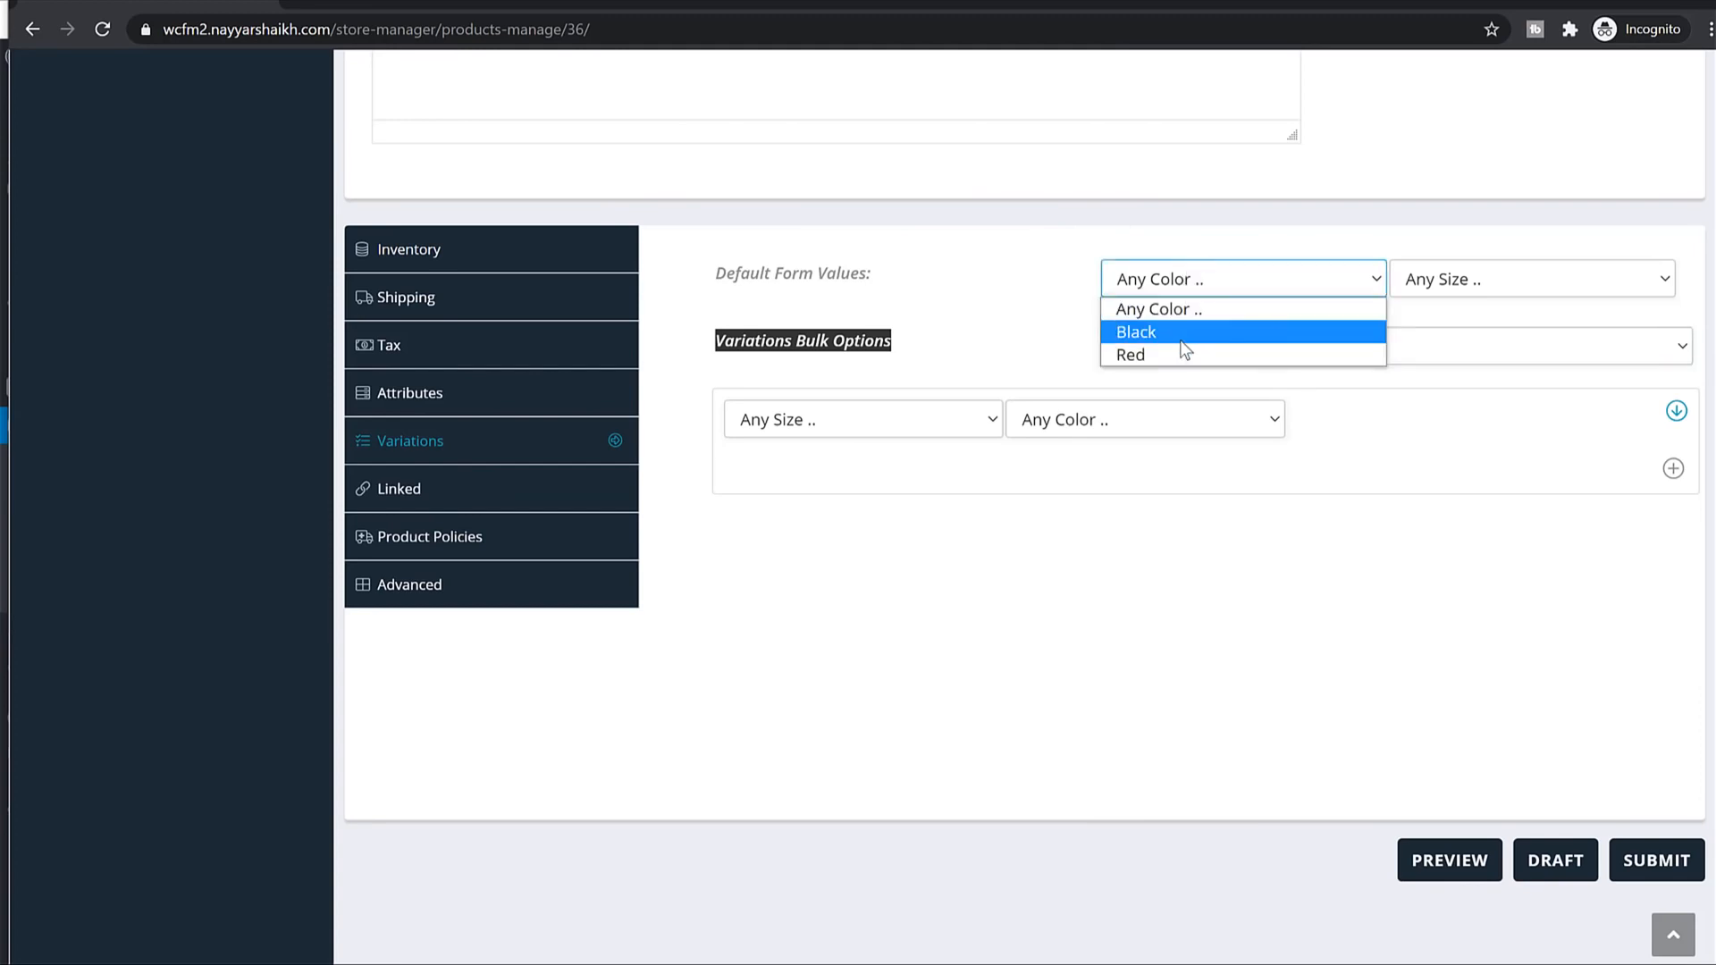
left_click(1182, 338)
left_click(1413, 281)
left_click(1444, 324)
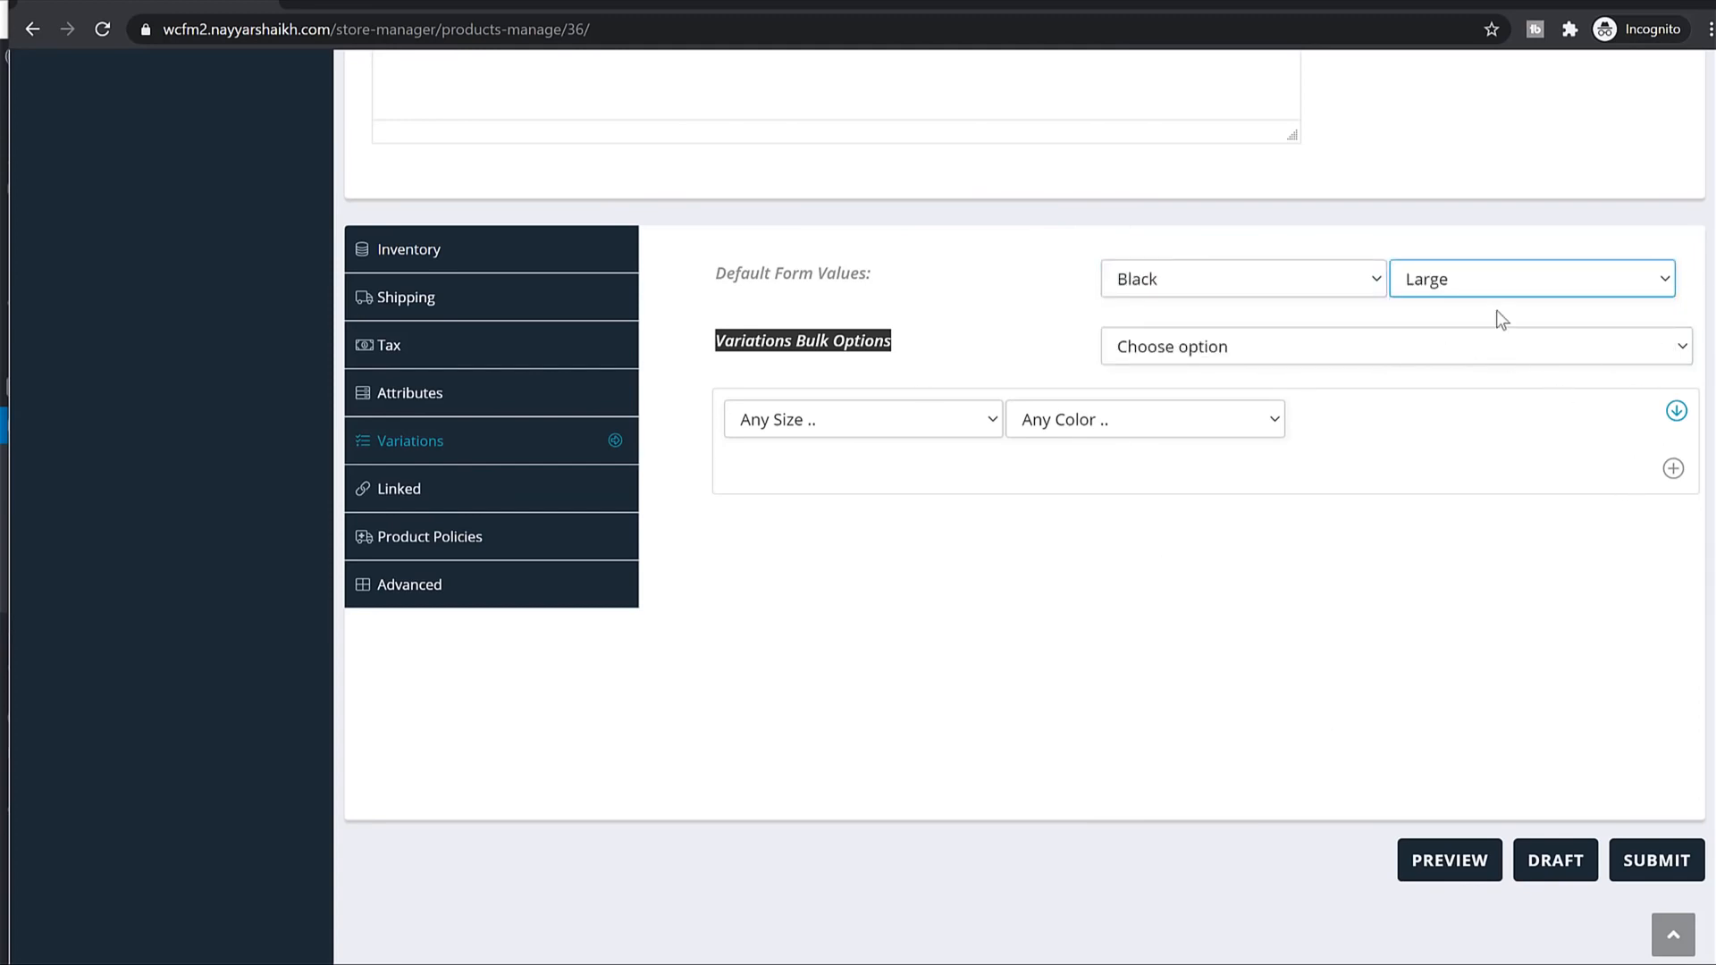
Generate the four size and colour variations with 'Create variations from all attributes'.
left_click(1280, 354)
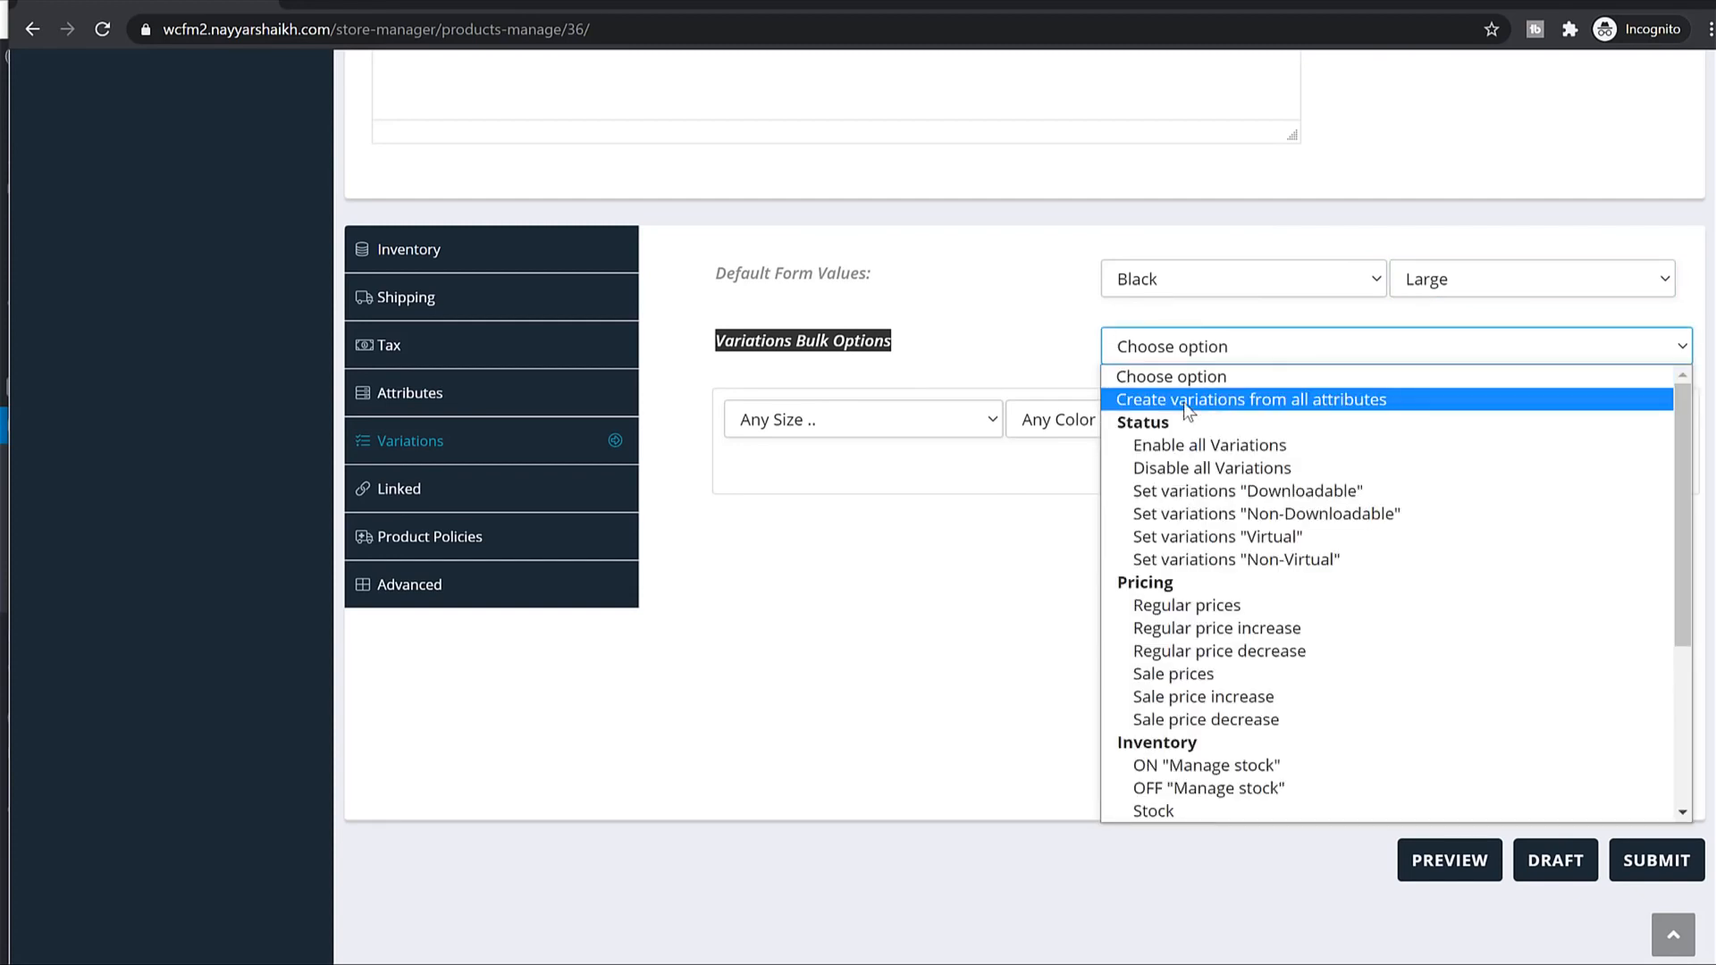
left_click(1240, 409)
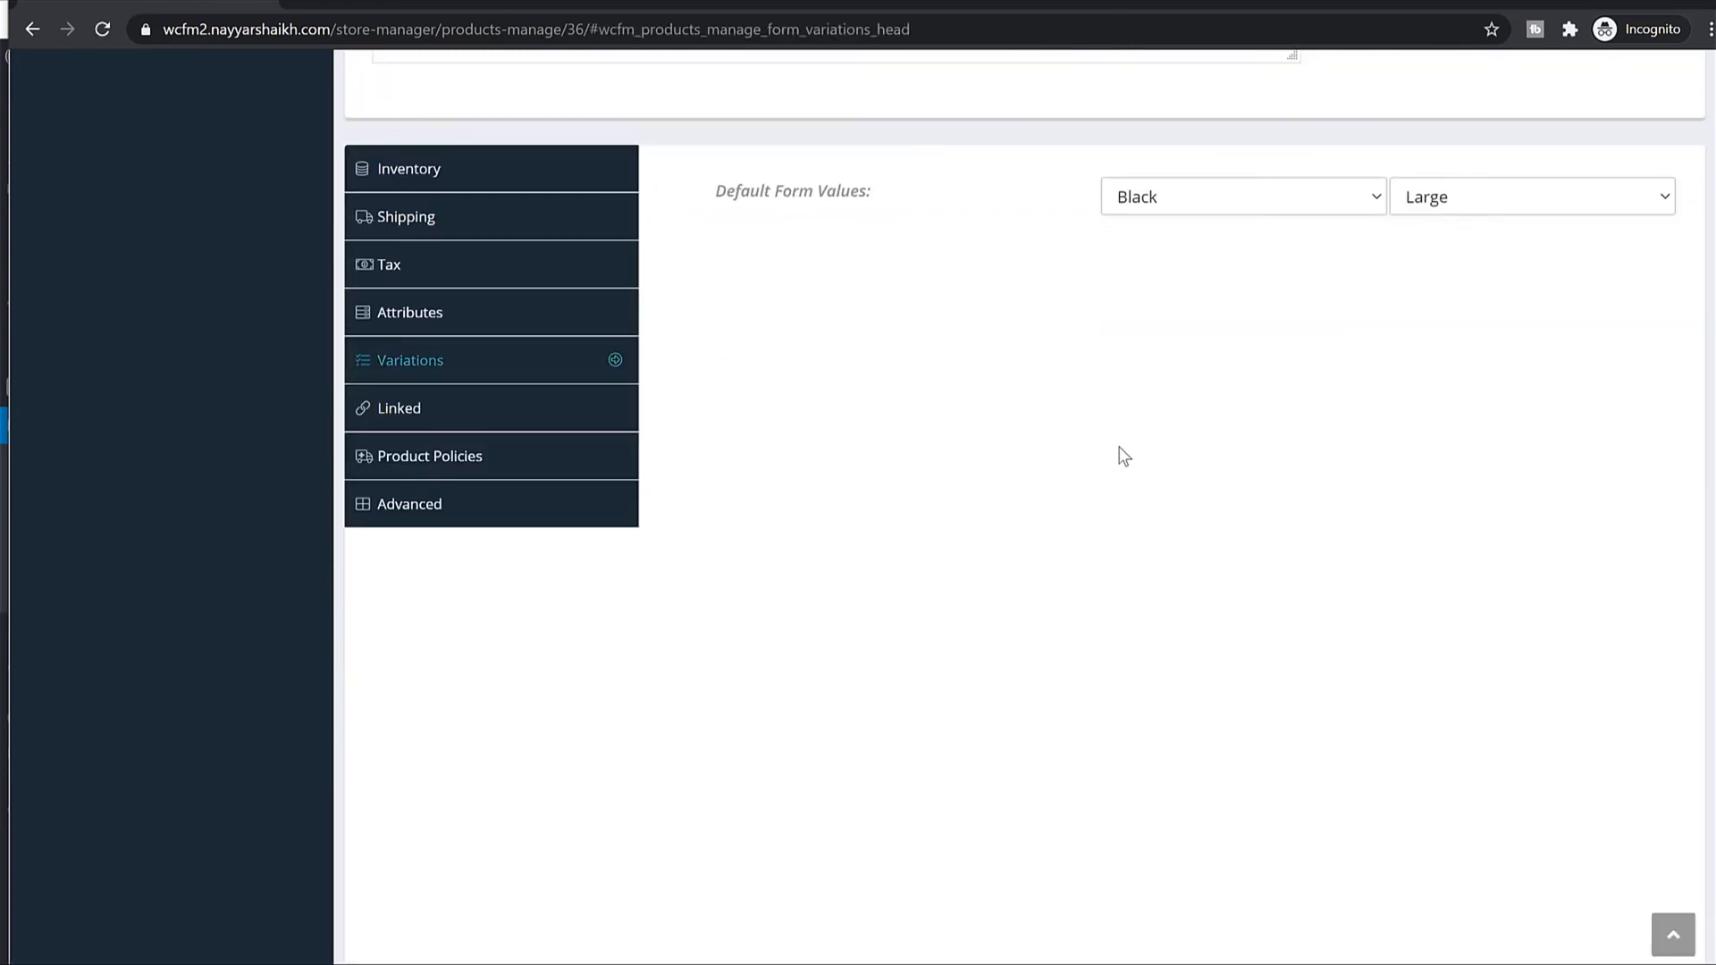
scroll(1118, 452, "down", 4)
scroll(1104, 241, "up", 3)
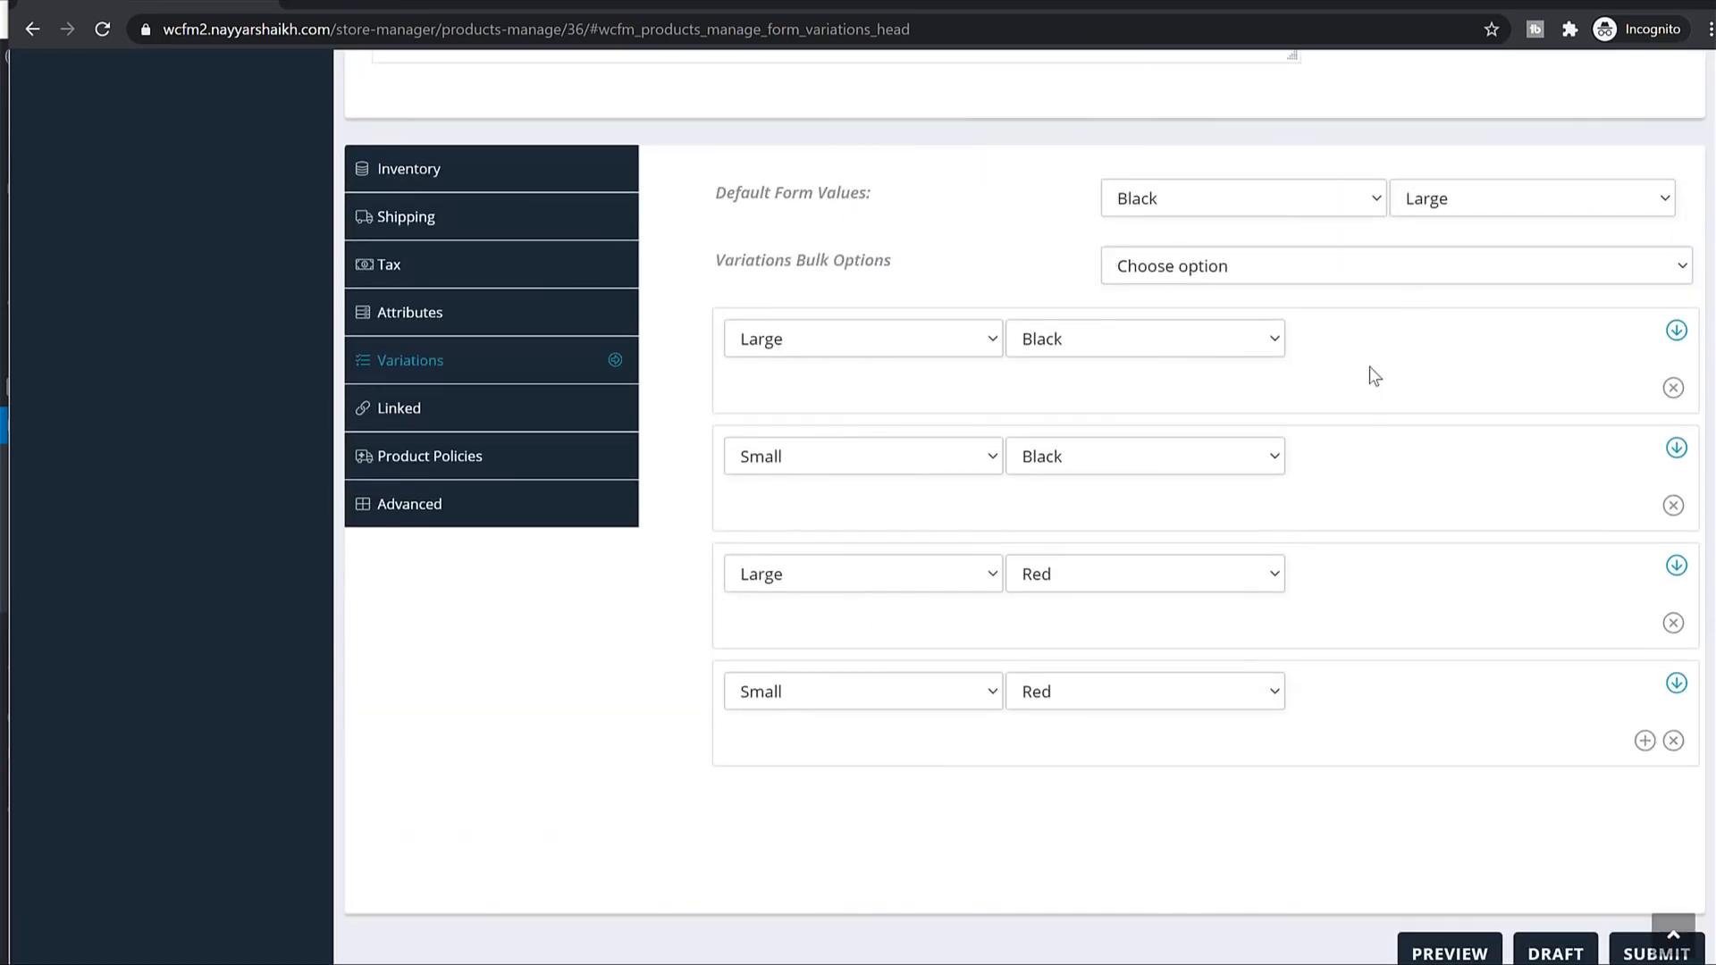
Give the Large/Black variation the dark grey T-shirt image.
left_click(1674, 331)
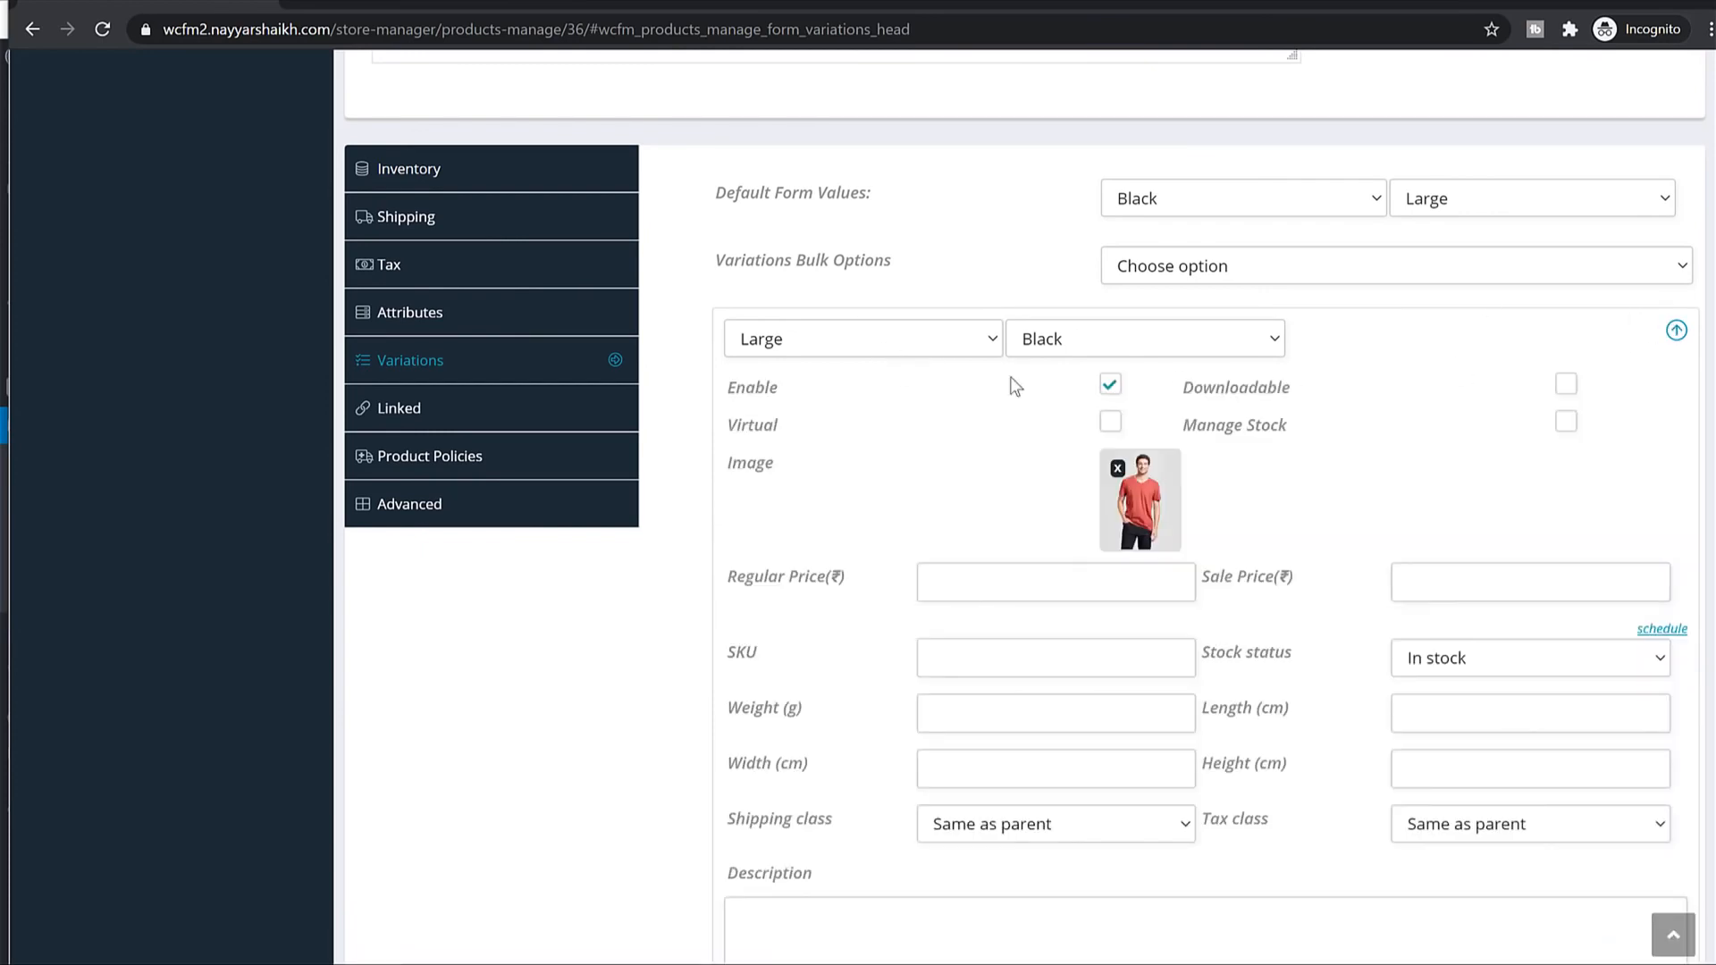
scroll(1140, 340, "down", 3)
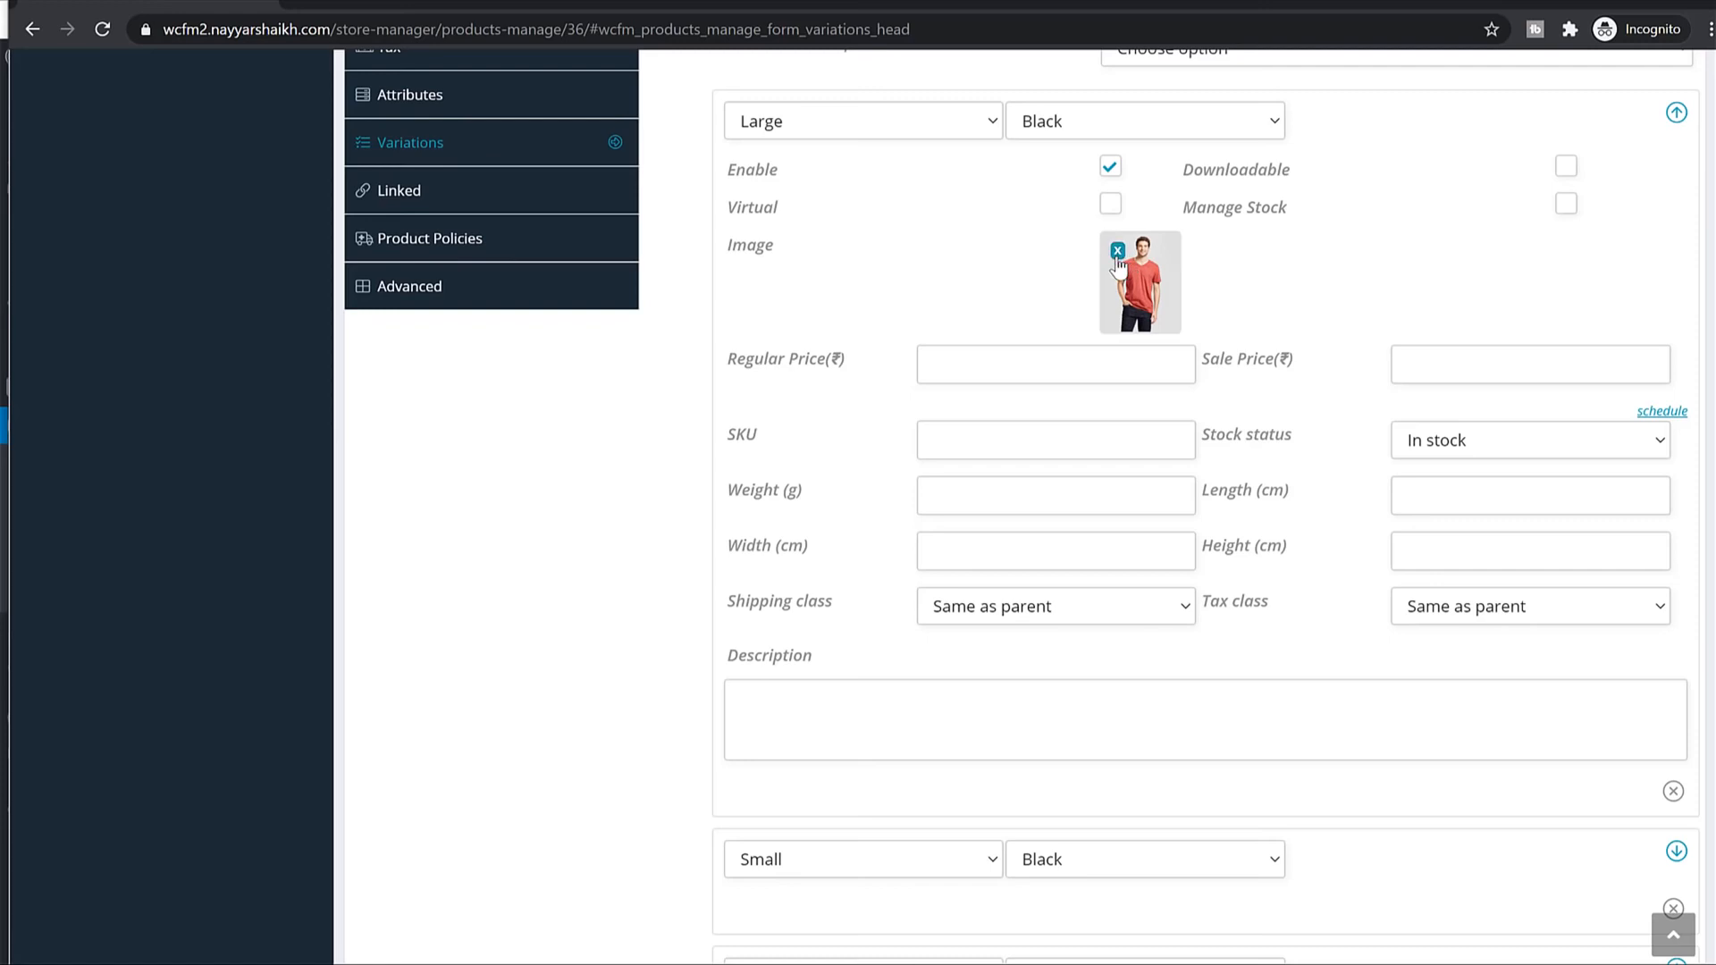
left_click(1117, 252)
left_click(1117, 255)
left_click(456, 336)
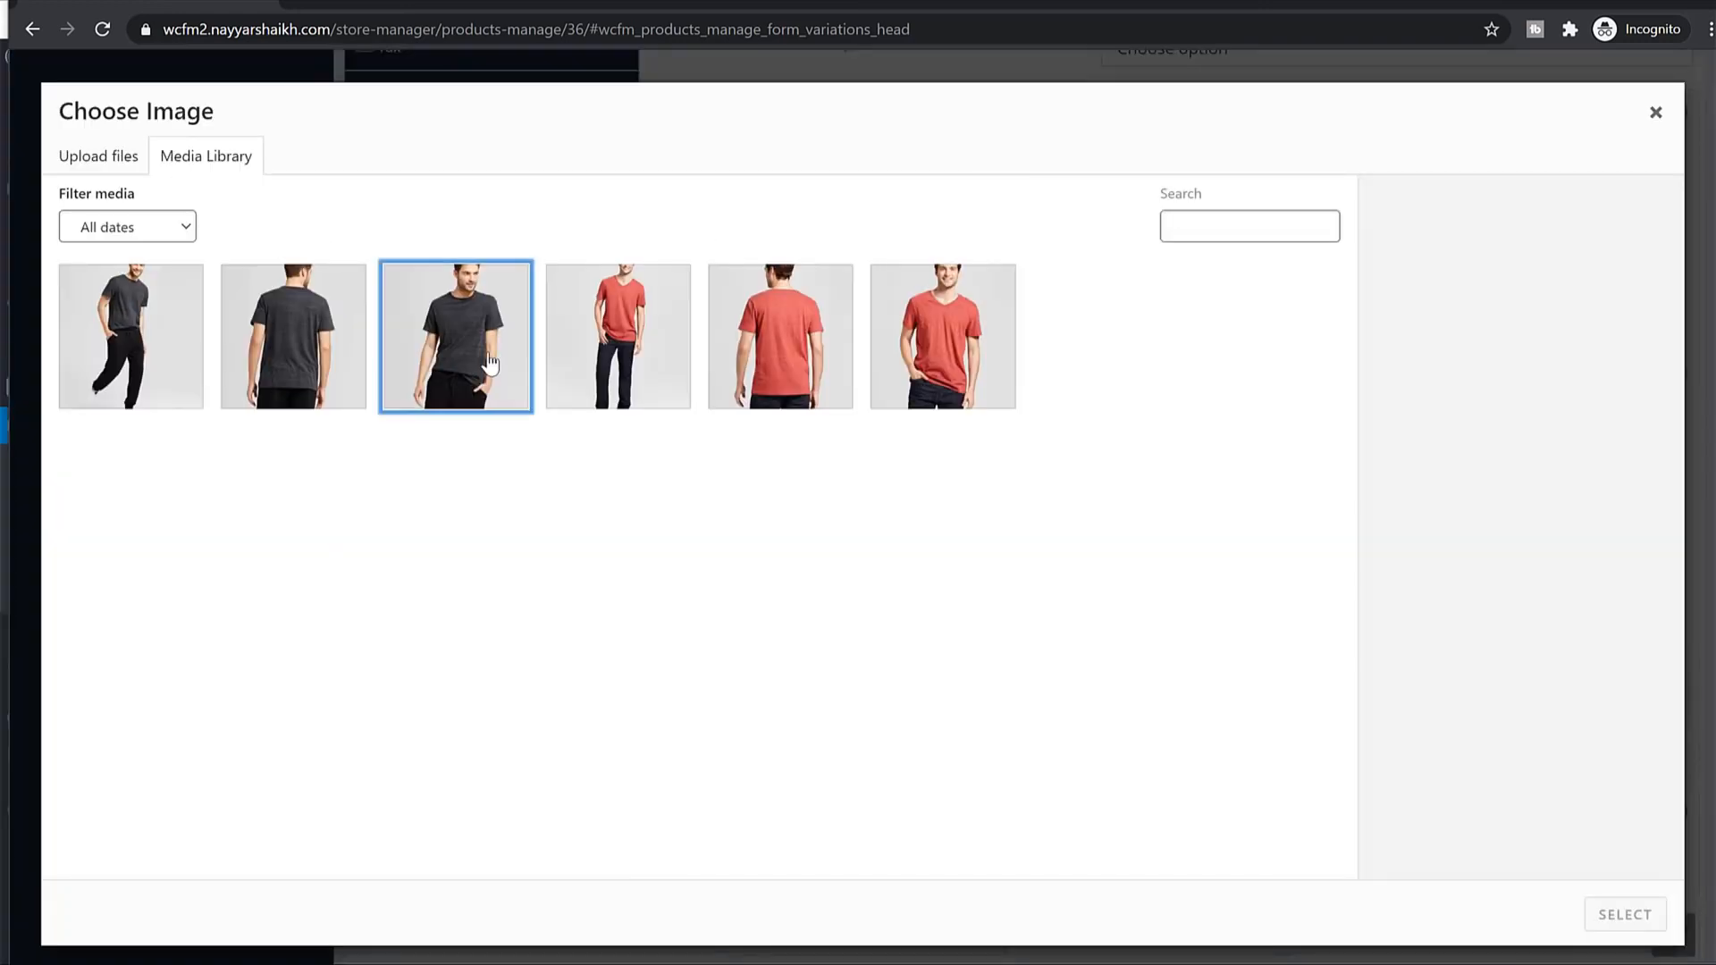
left_click(1625, 915)
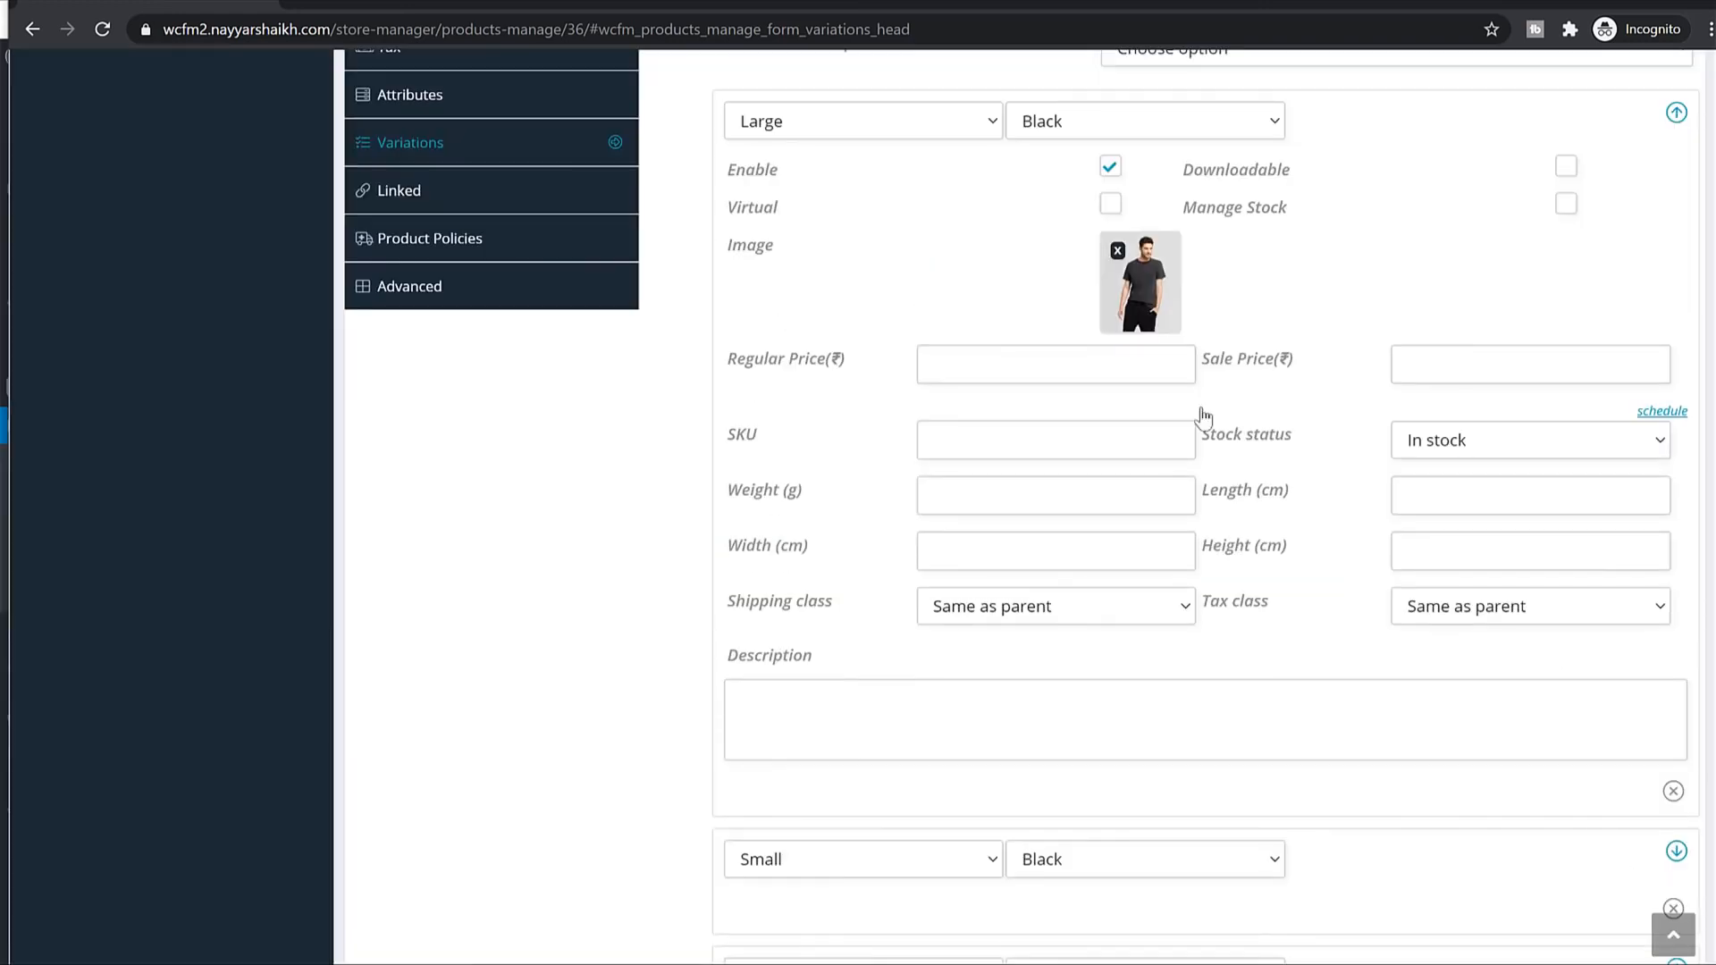
left_click(969, 362)
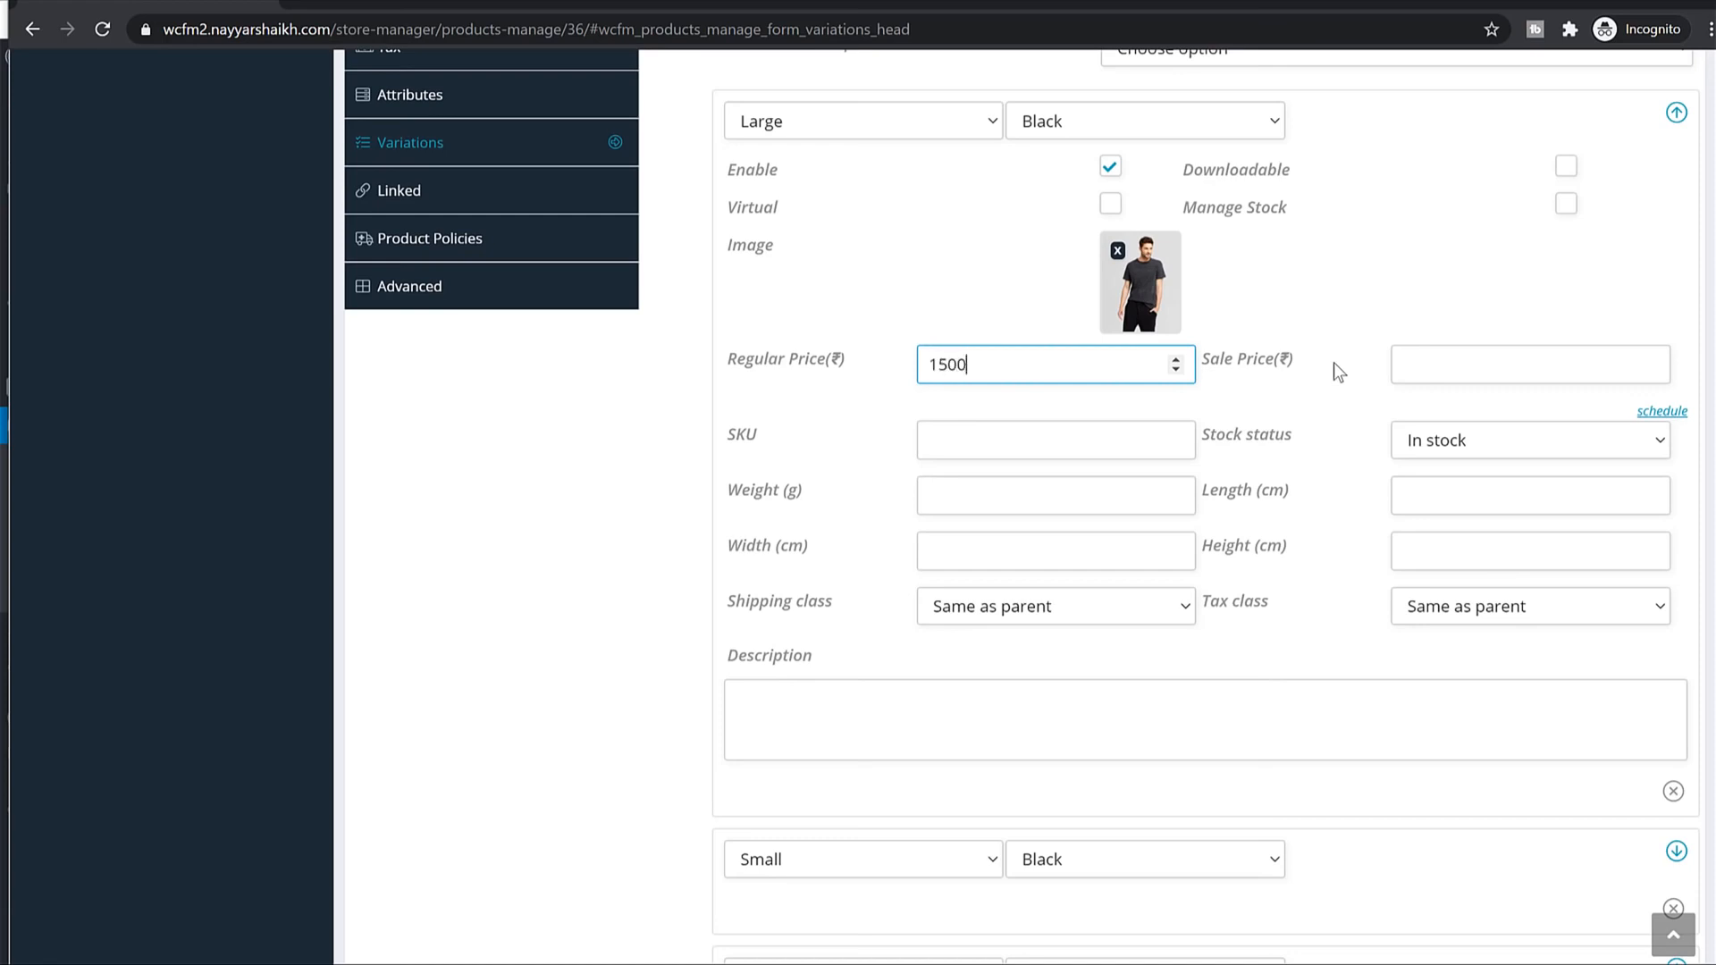
left_click(1675, 113)
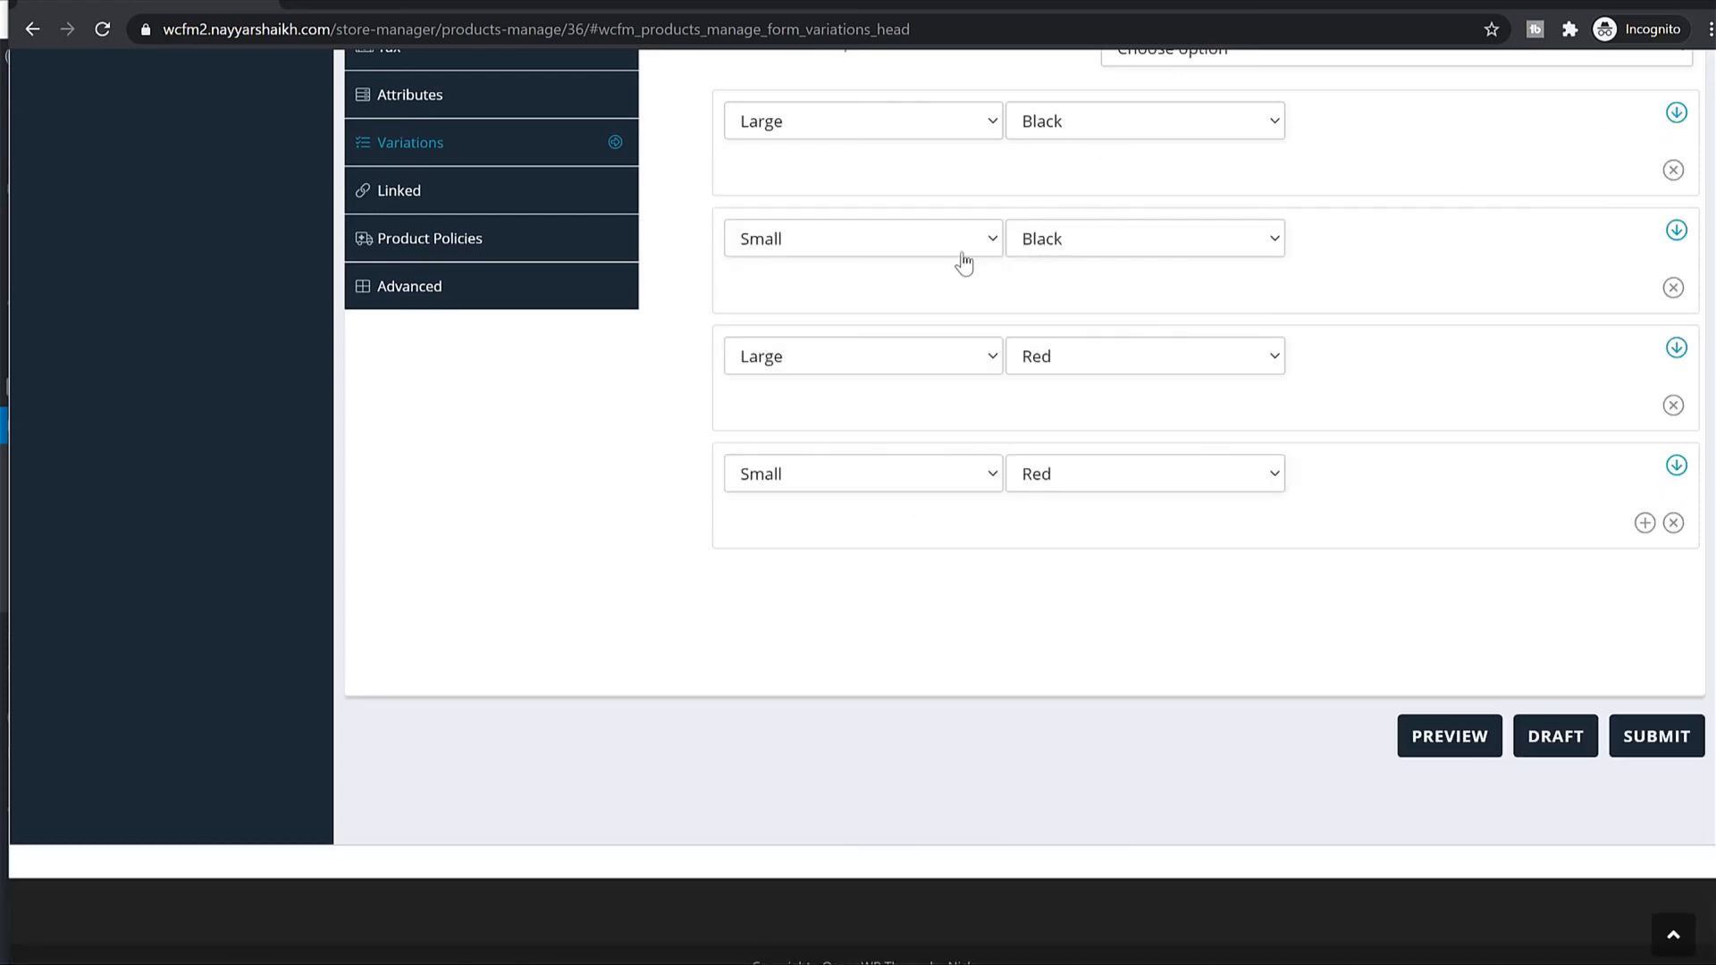
Give the Small/Black variation the dark T-shirt image and a 1200 regular price.
left_click(1677, 232)
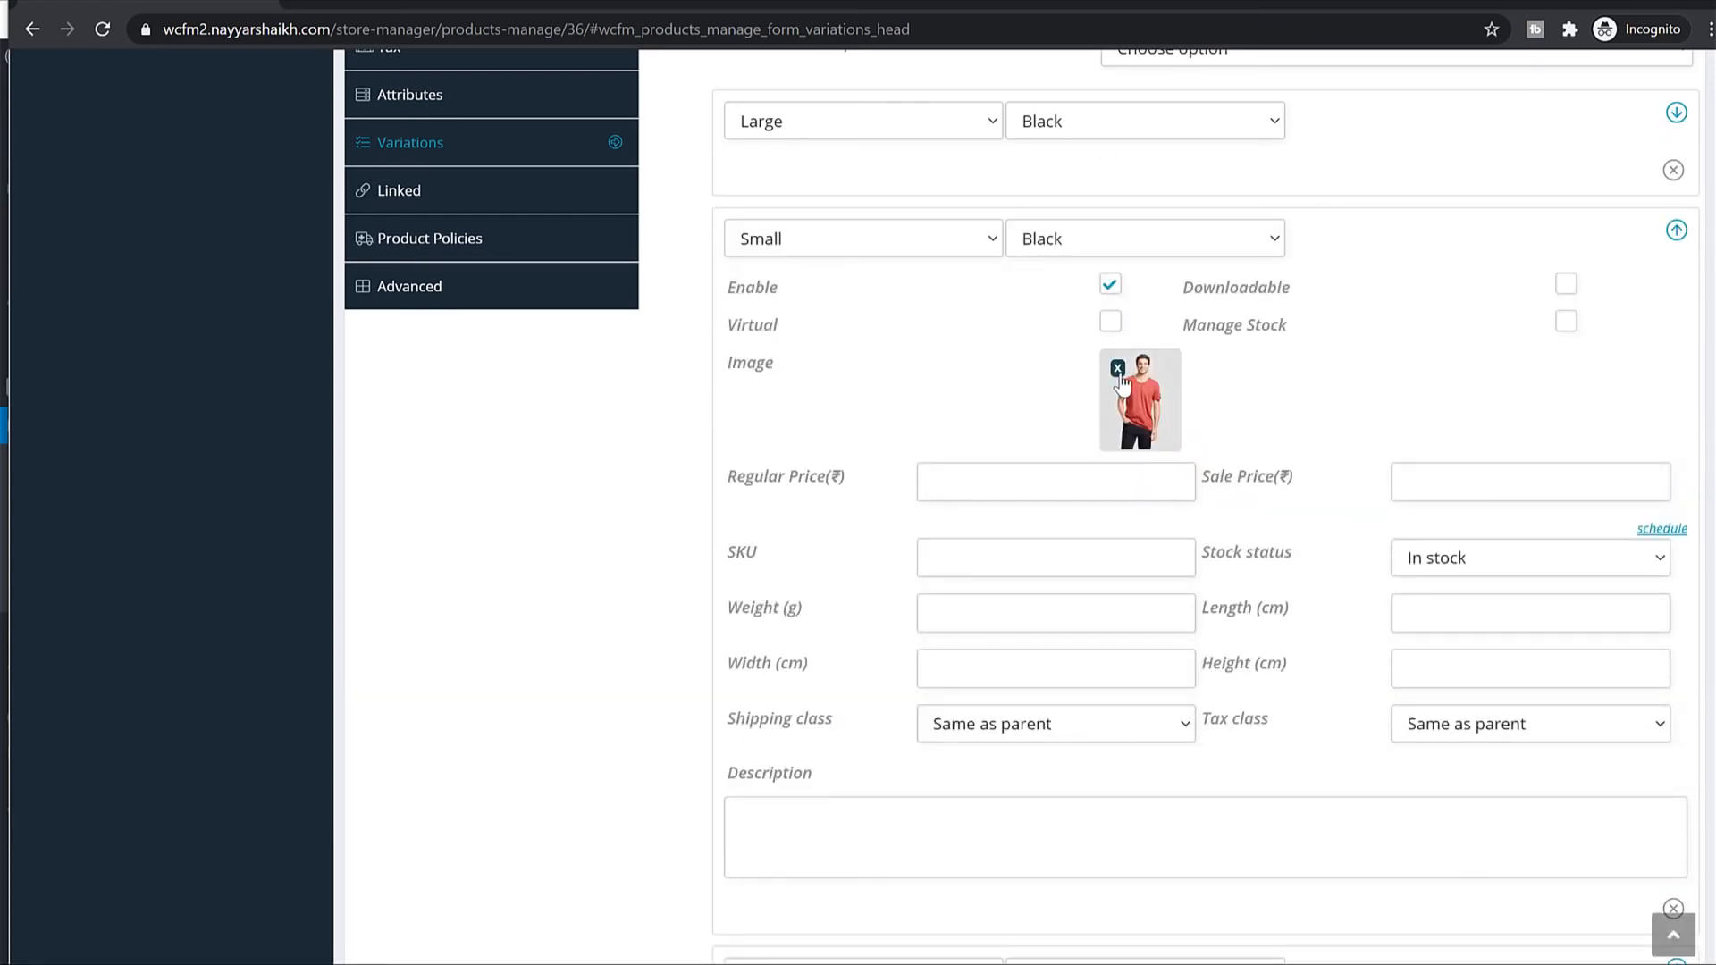
left_click(1135, 393)
left_click(451, 344)
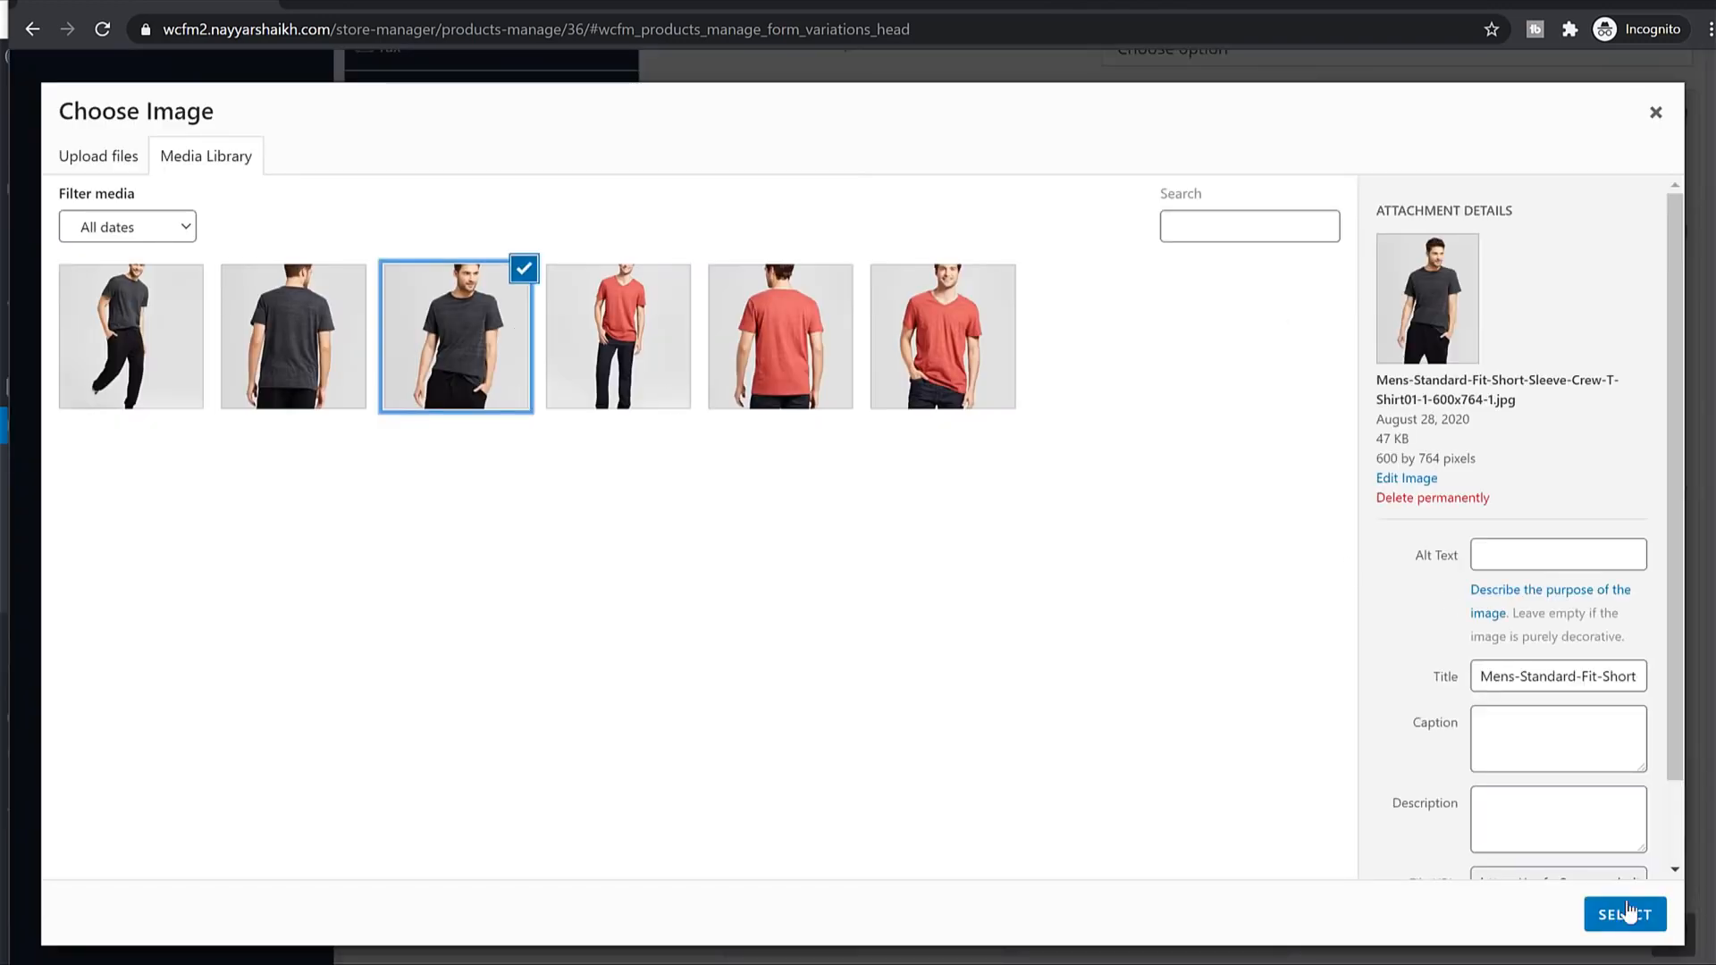
left_click(1625, 914)
left_click(1039, 481)
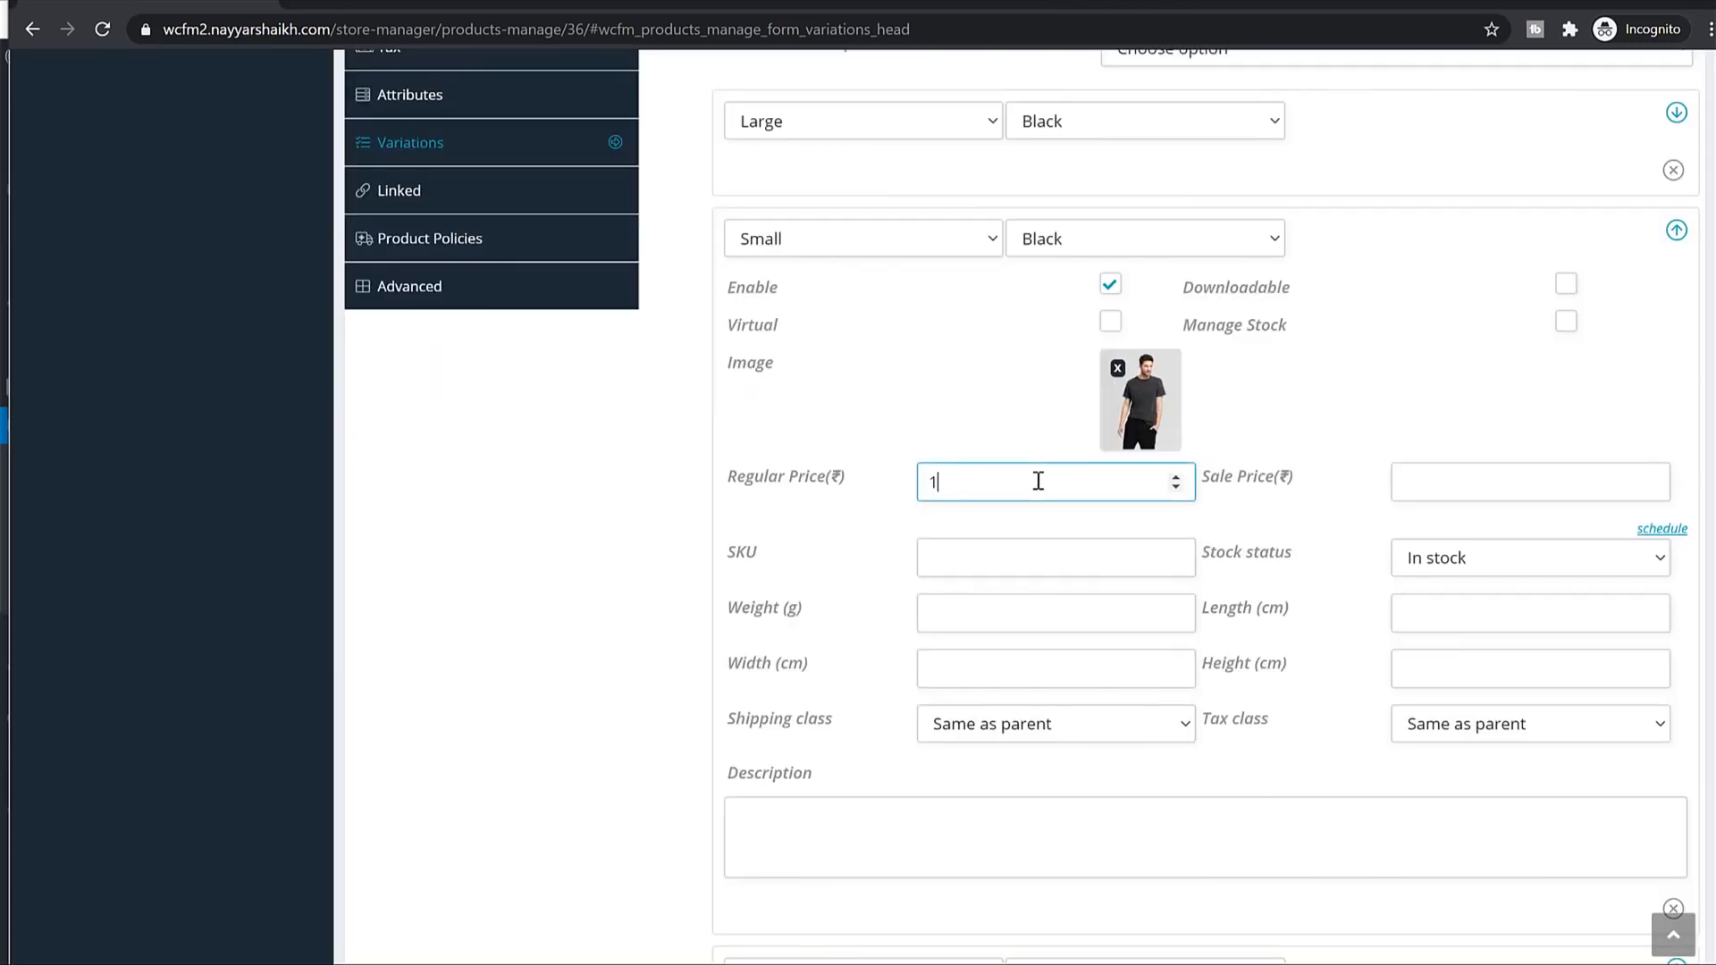
left_click(1677, 231)
Set the Large/Red variation's regular price to 1600.
left_click(1675, 348)
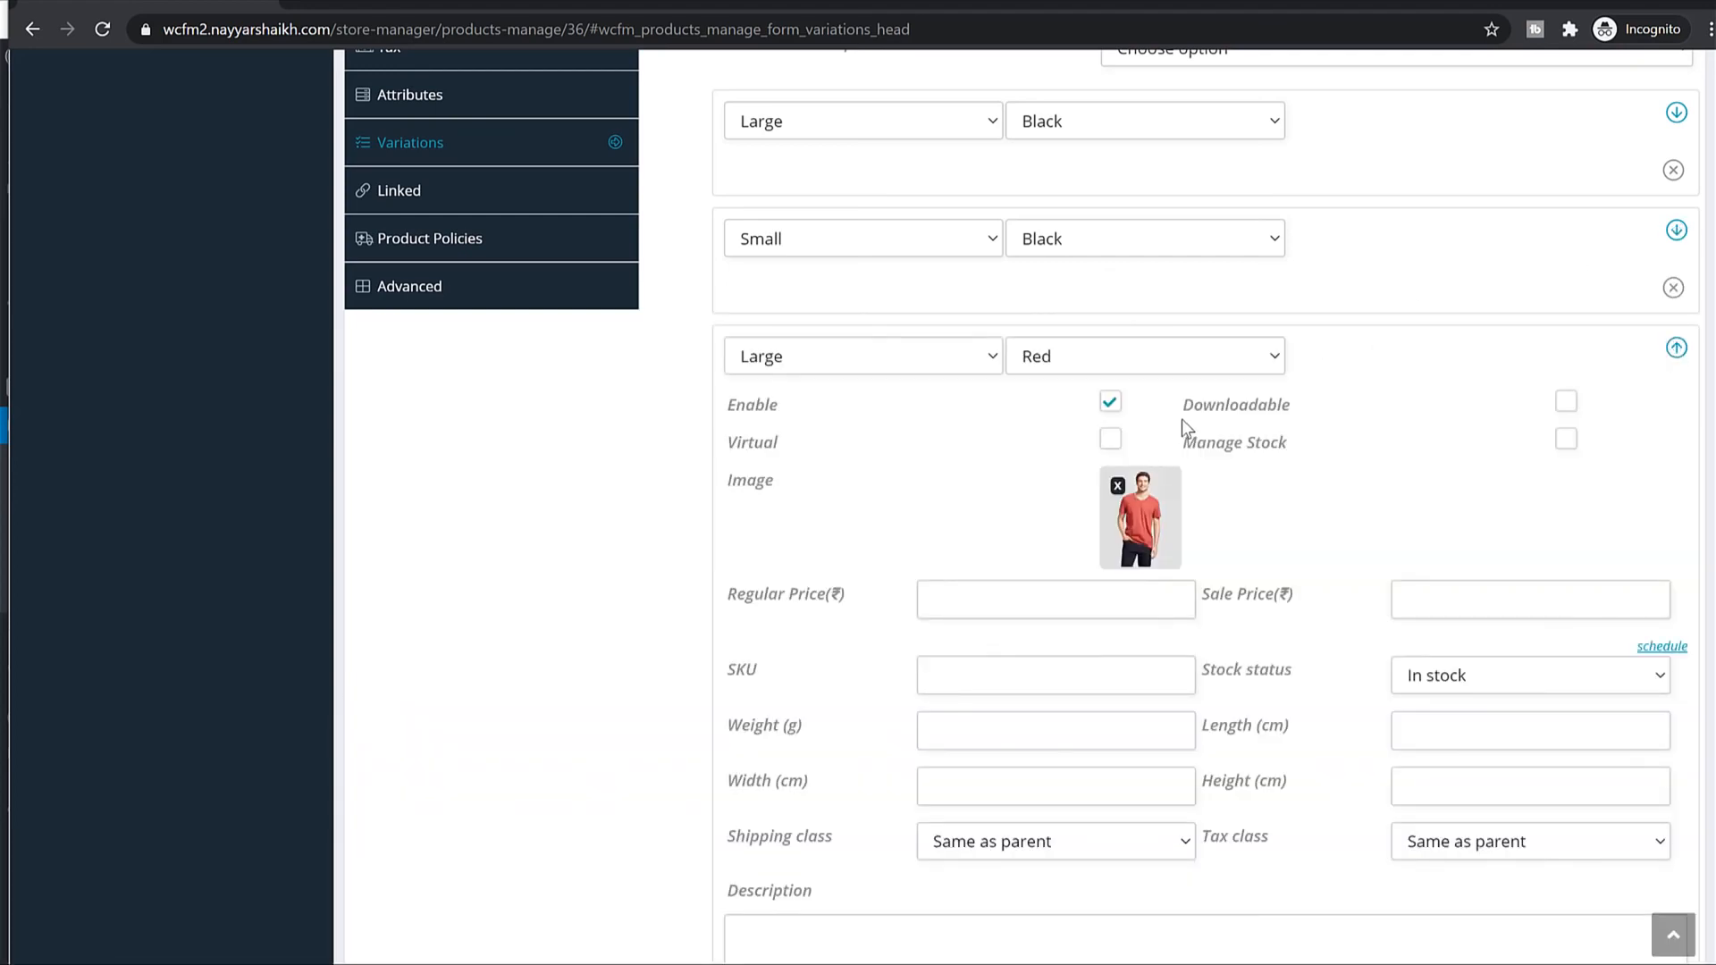
scroll(1182, 420, "down", 2)
left_click(985, 382)
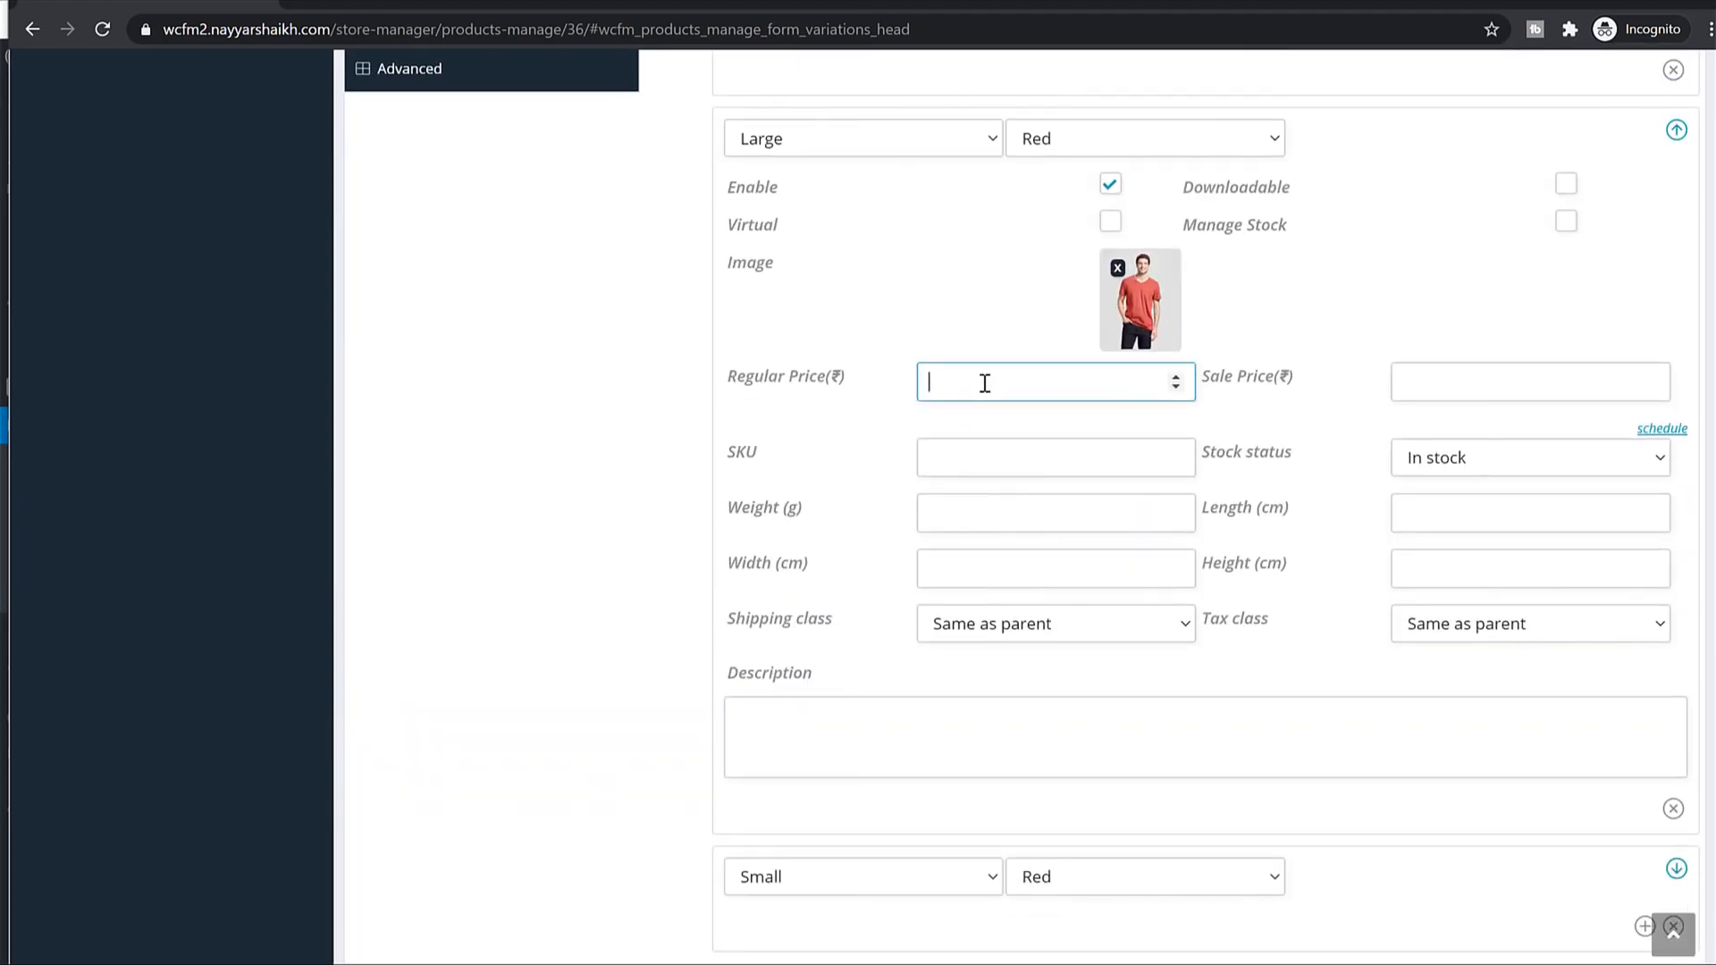
type("1600")
left_click(1675, 132)
Set the Small/Red variation's regular price to 1300.
left_click(1675, 458)
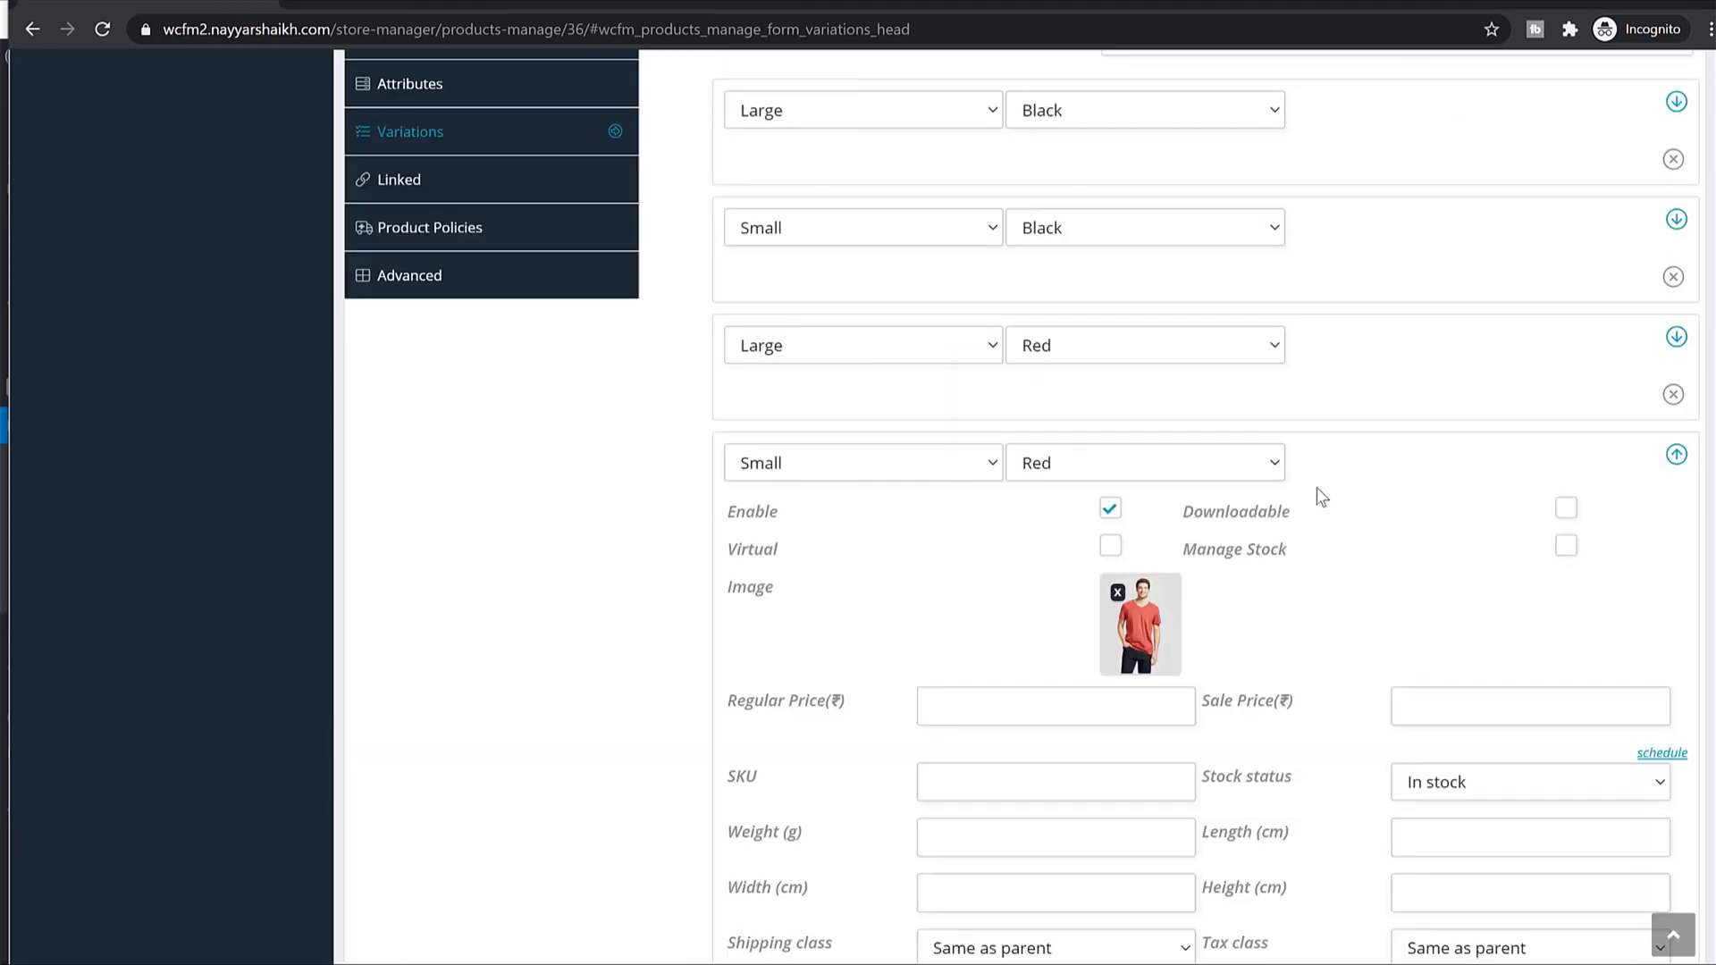
scroll(1162, 519, "down", 2)
left_click(994, 500)
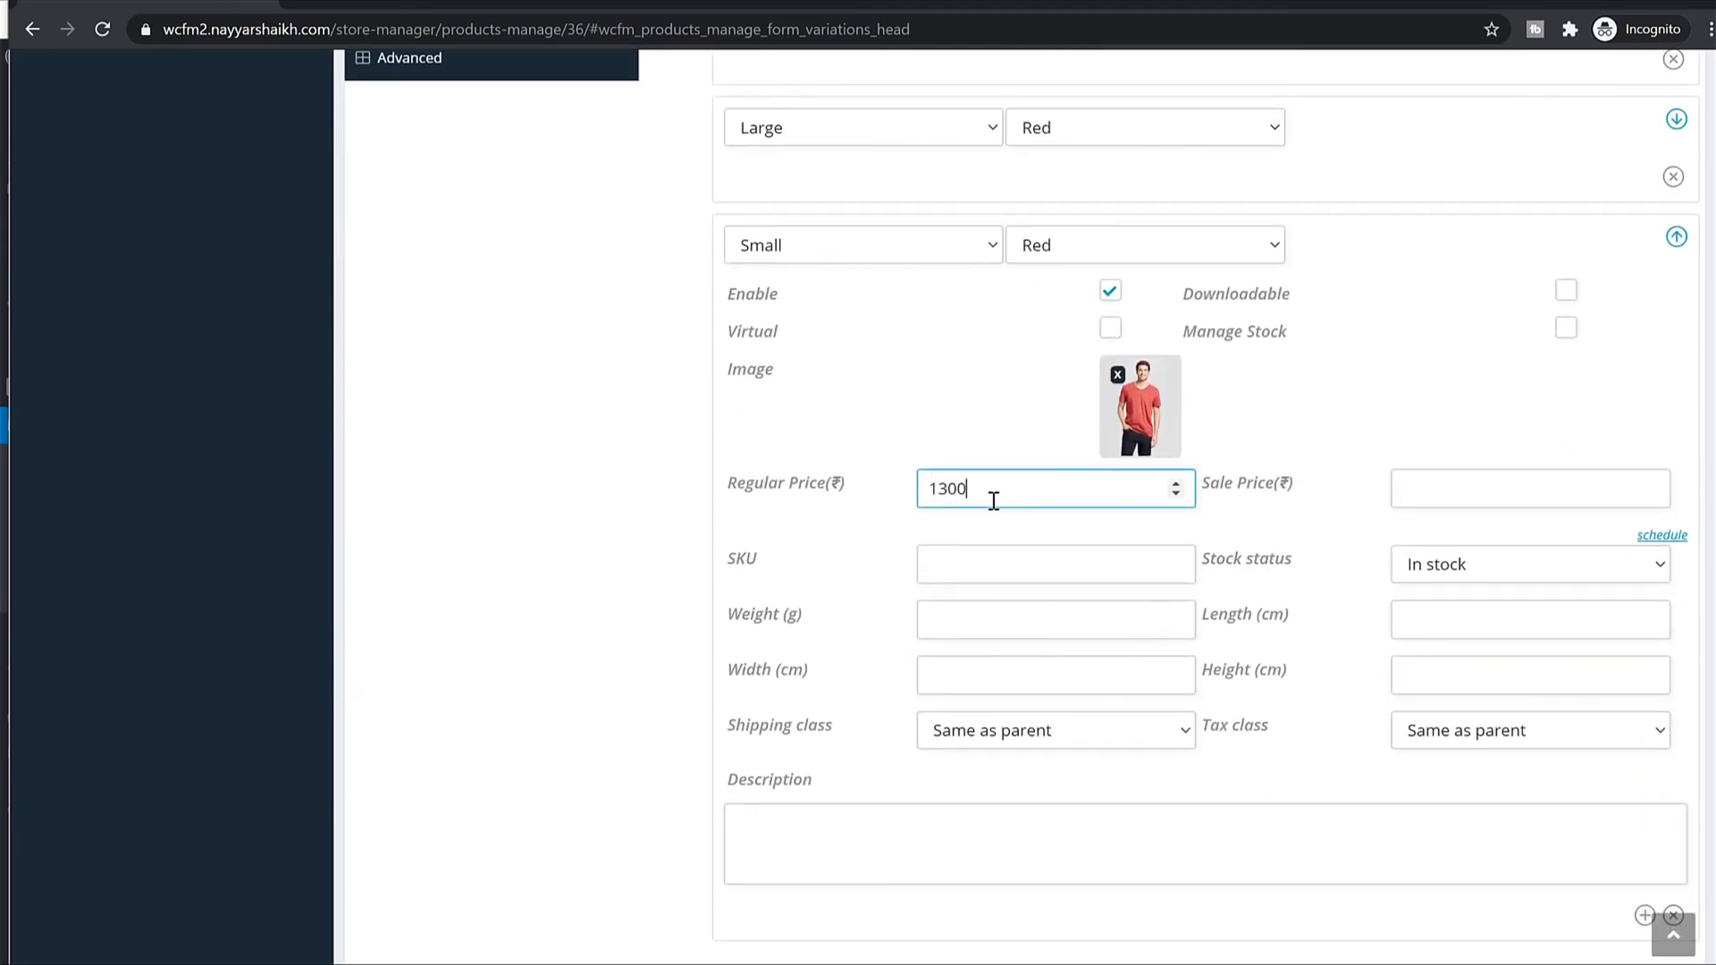
left_click(1674, 237)
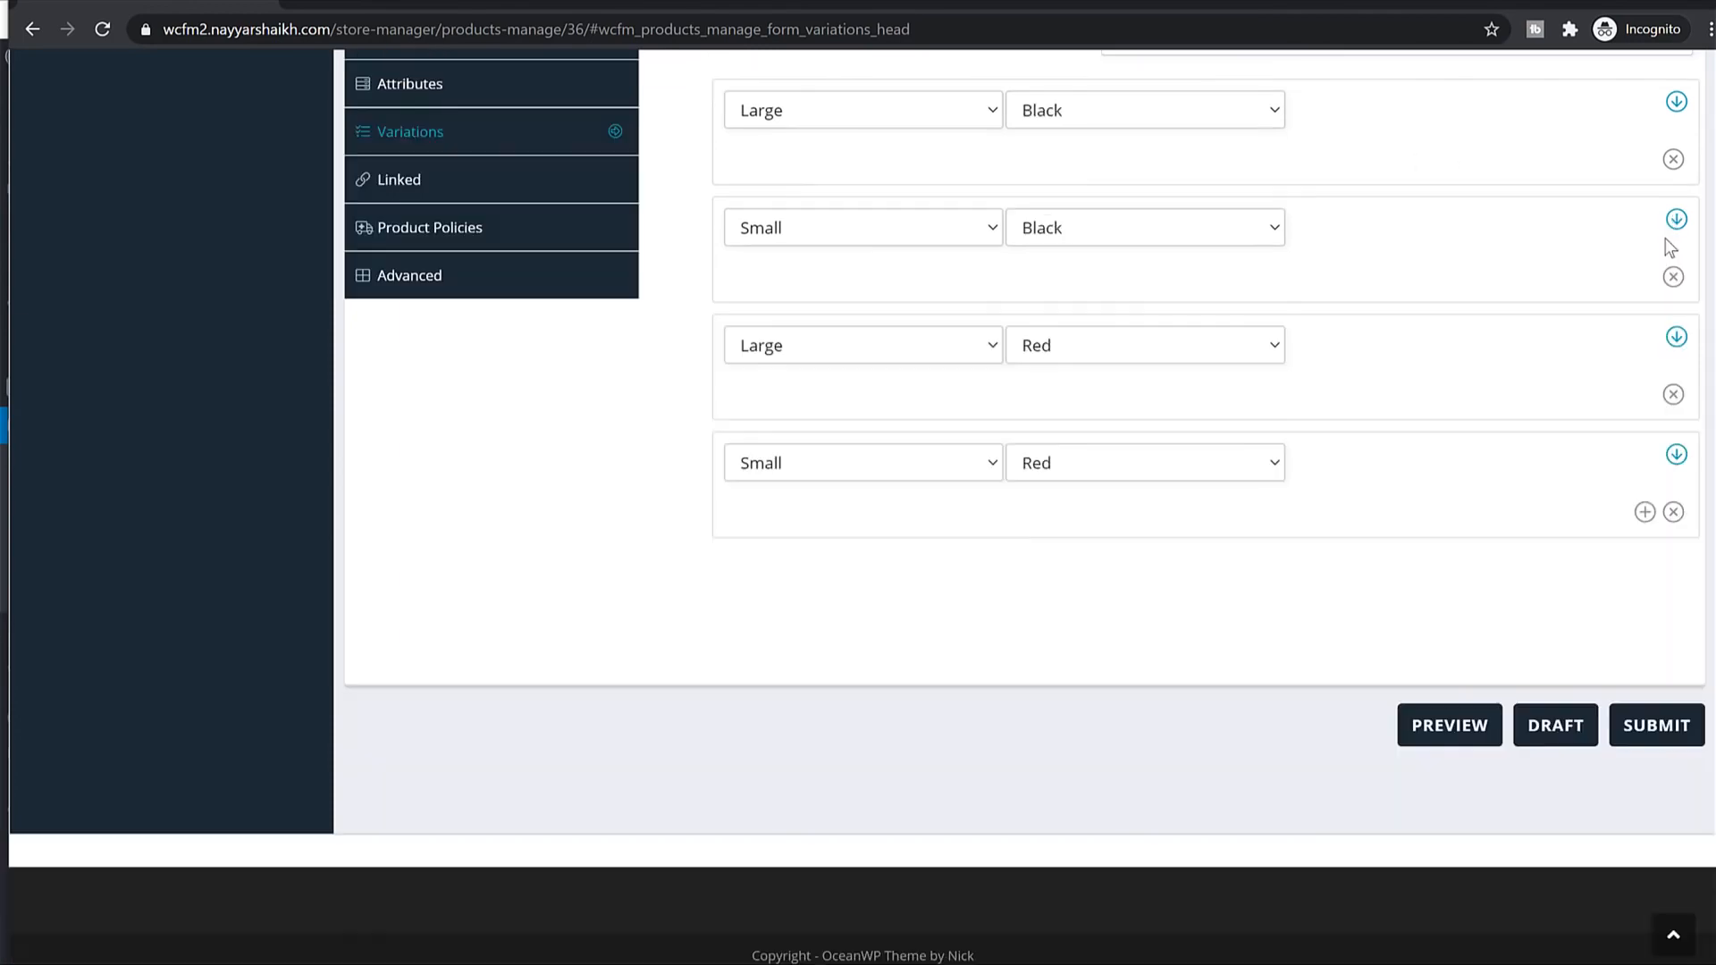
scroll(957, 436, "up", 3)
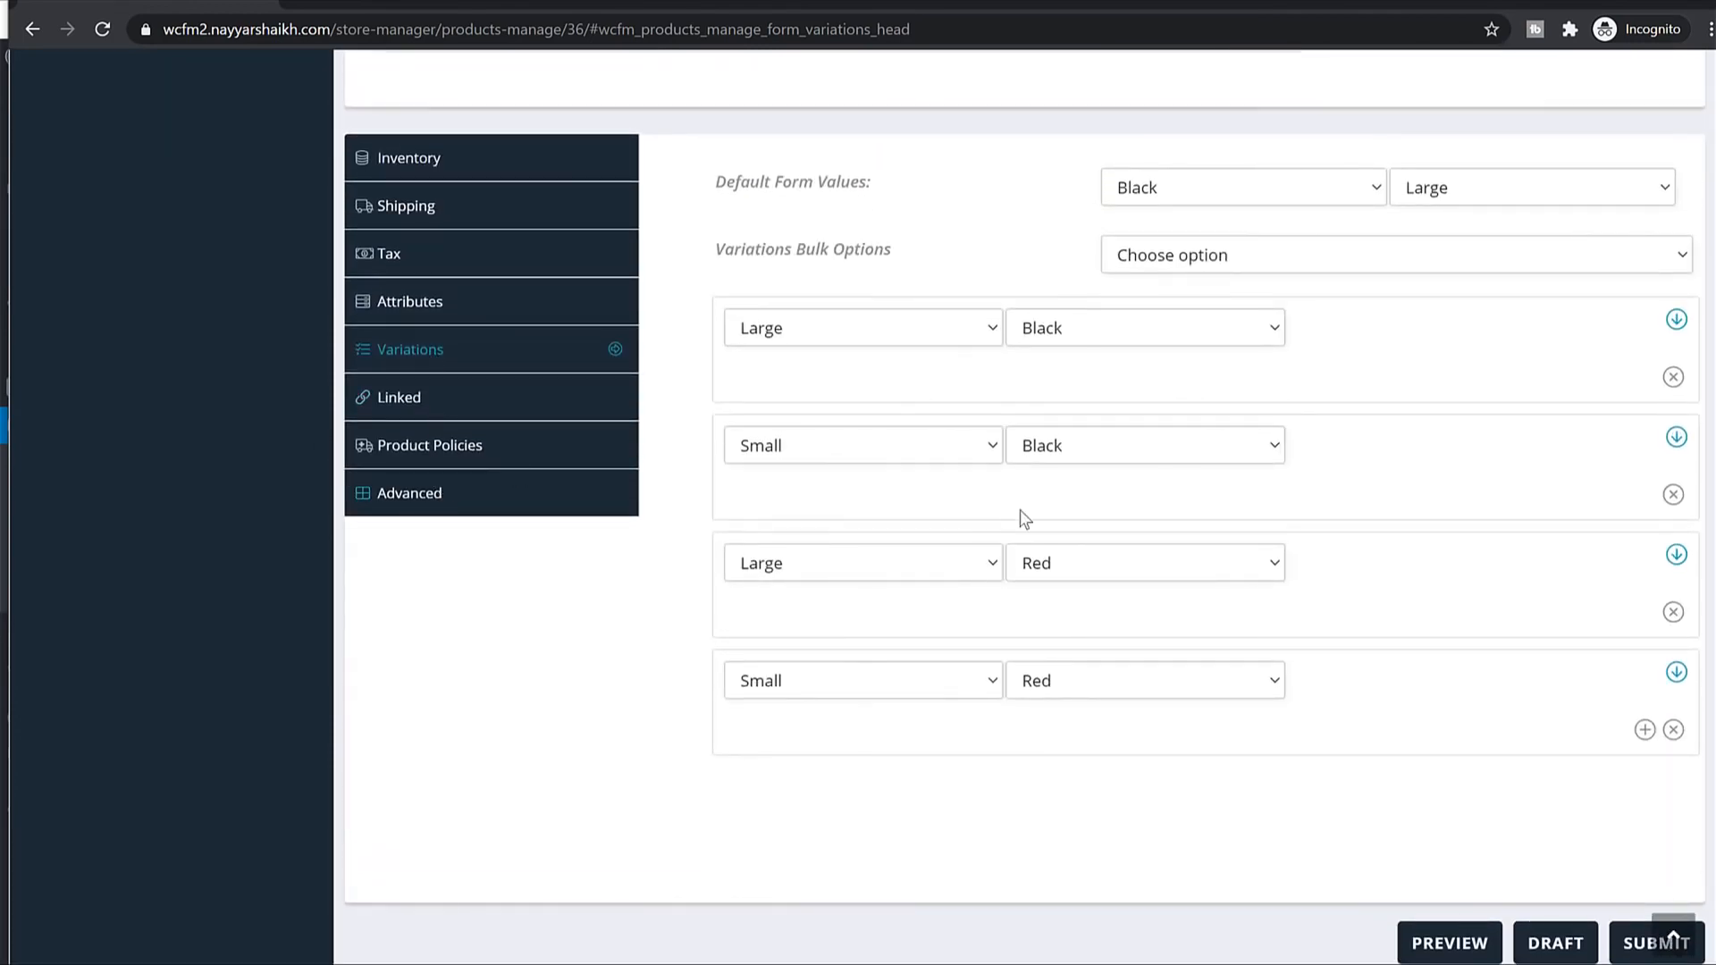
scroll(1245, 632, "up", 8)
scroll(1524, 874, "down", 3)
scroll(1519, 865, "down", 10)
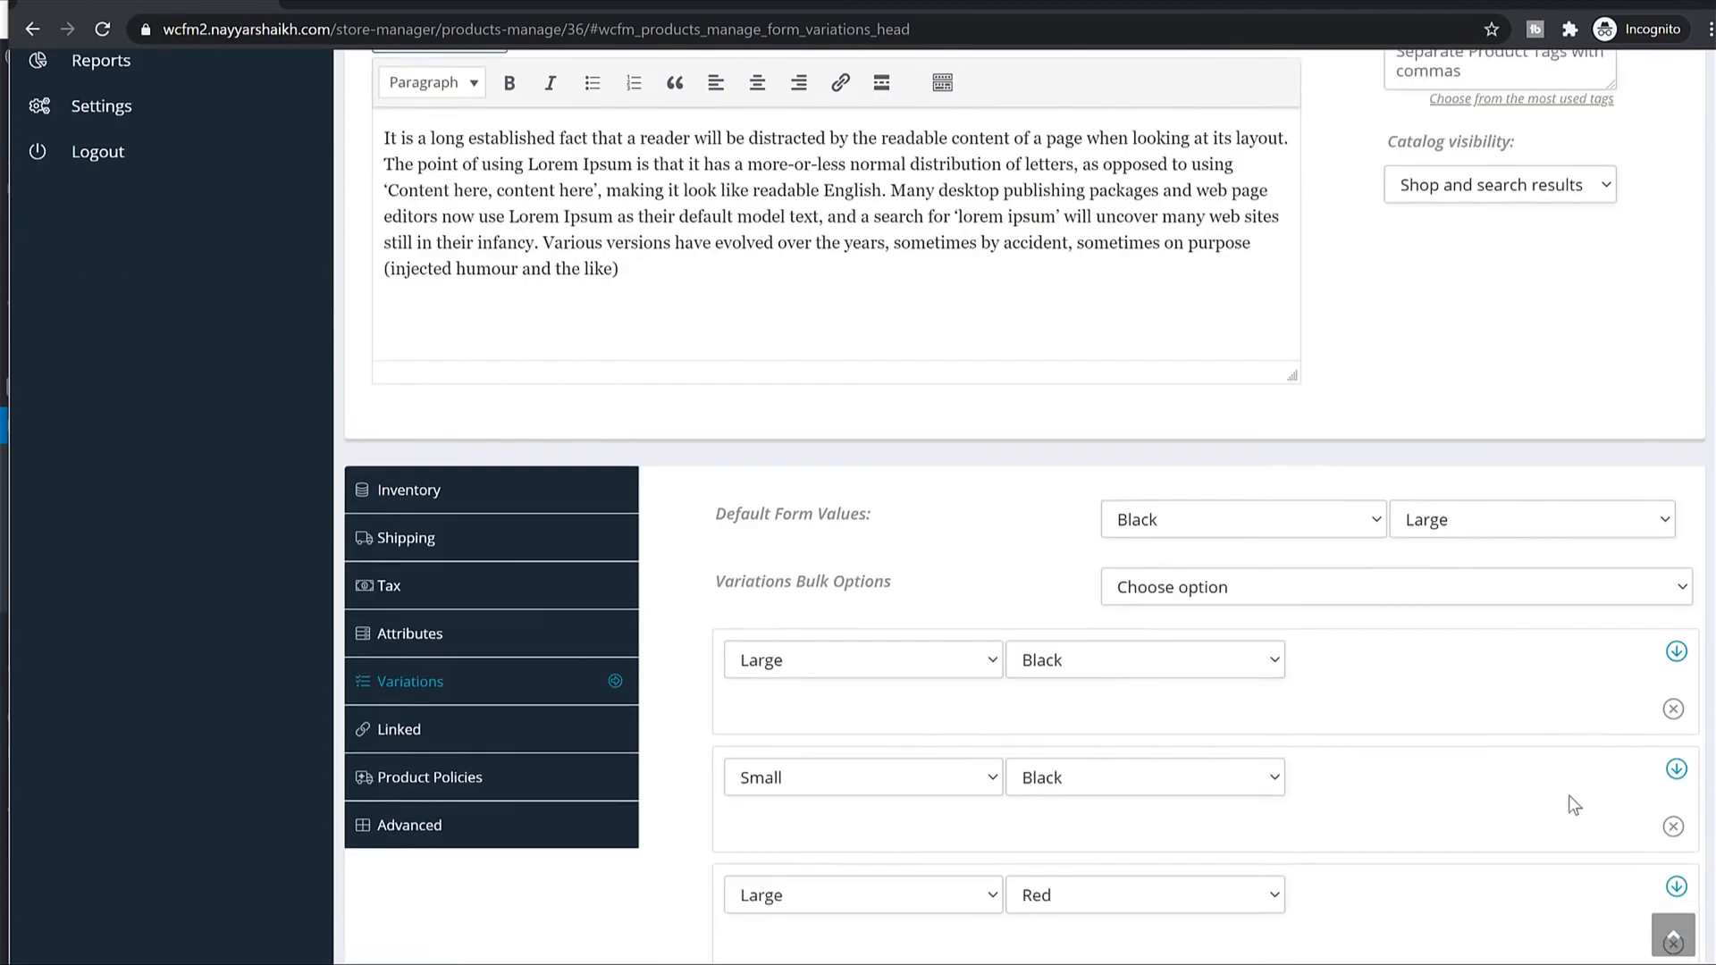
Submit the Cotton T-Shirt changes and view its published store page.
left_click(1658, 736)
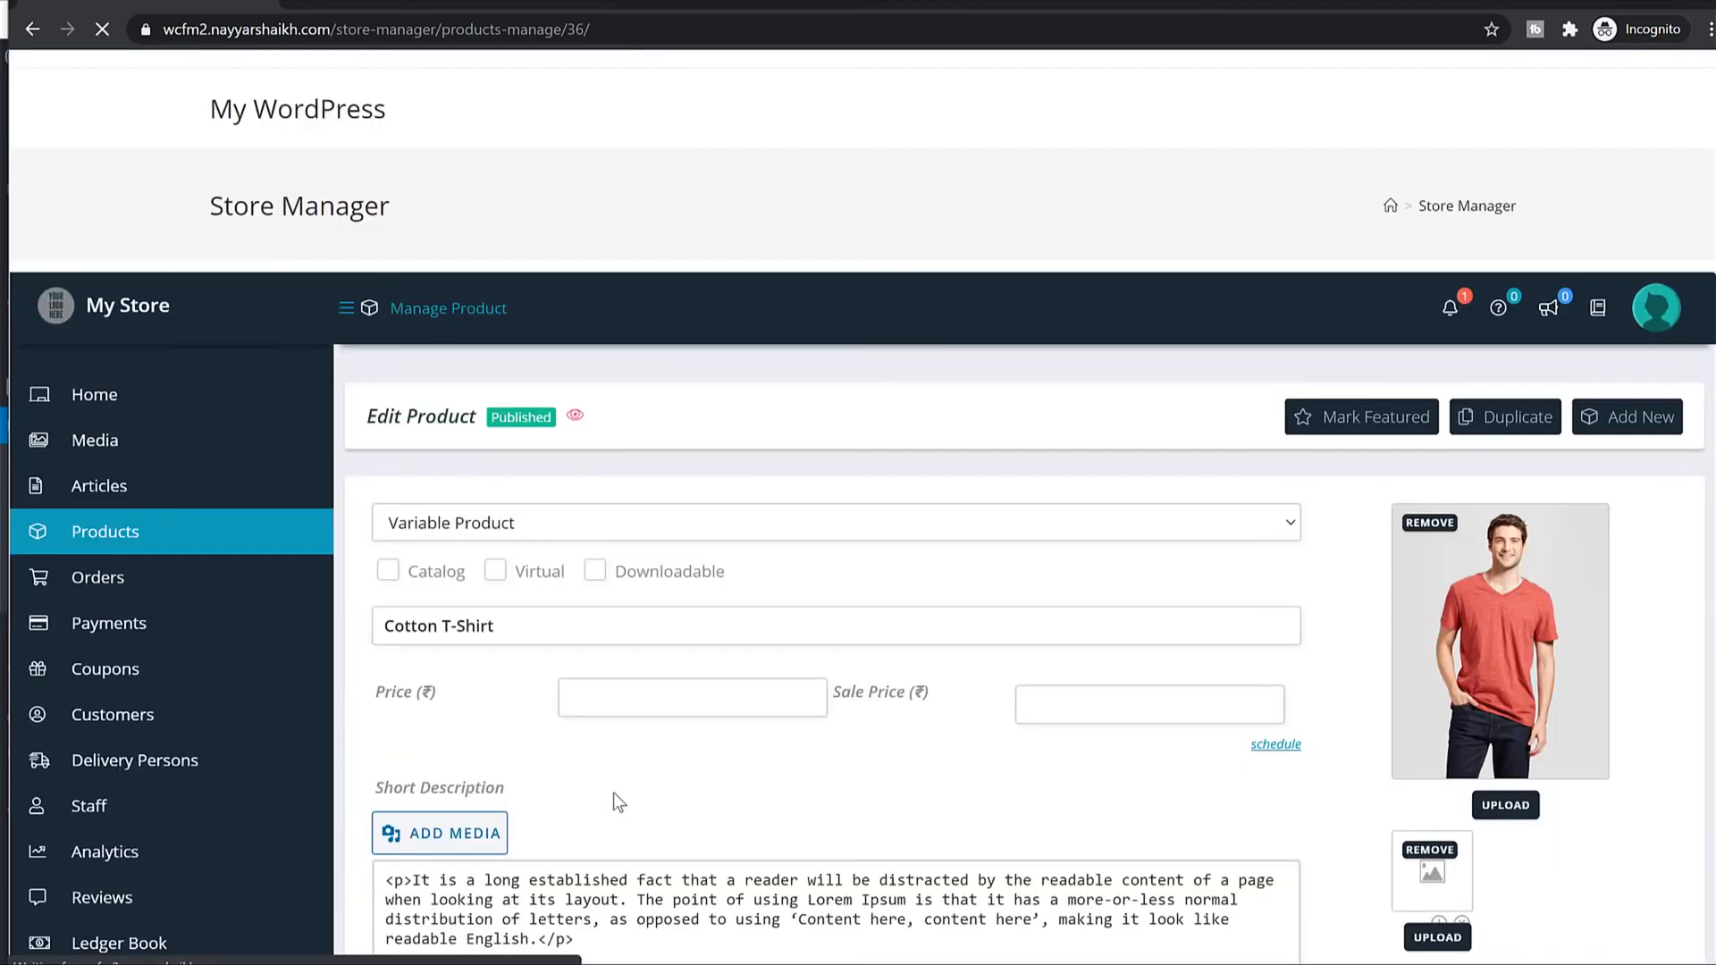
triple_click(594, 428)
left_click(644, 449)
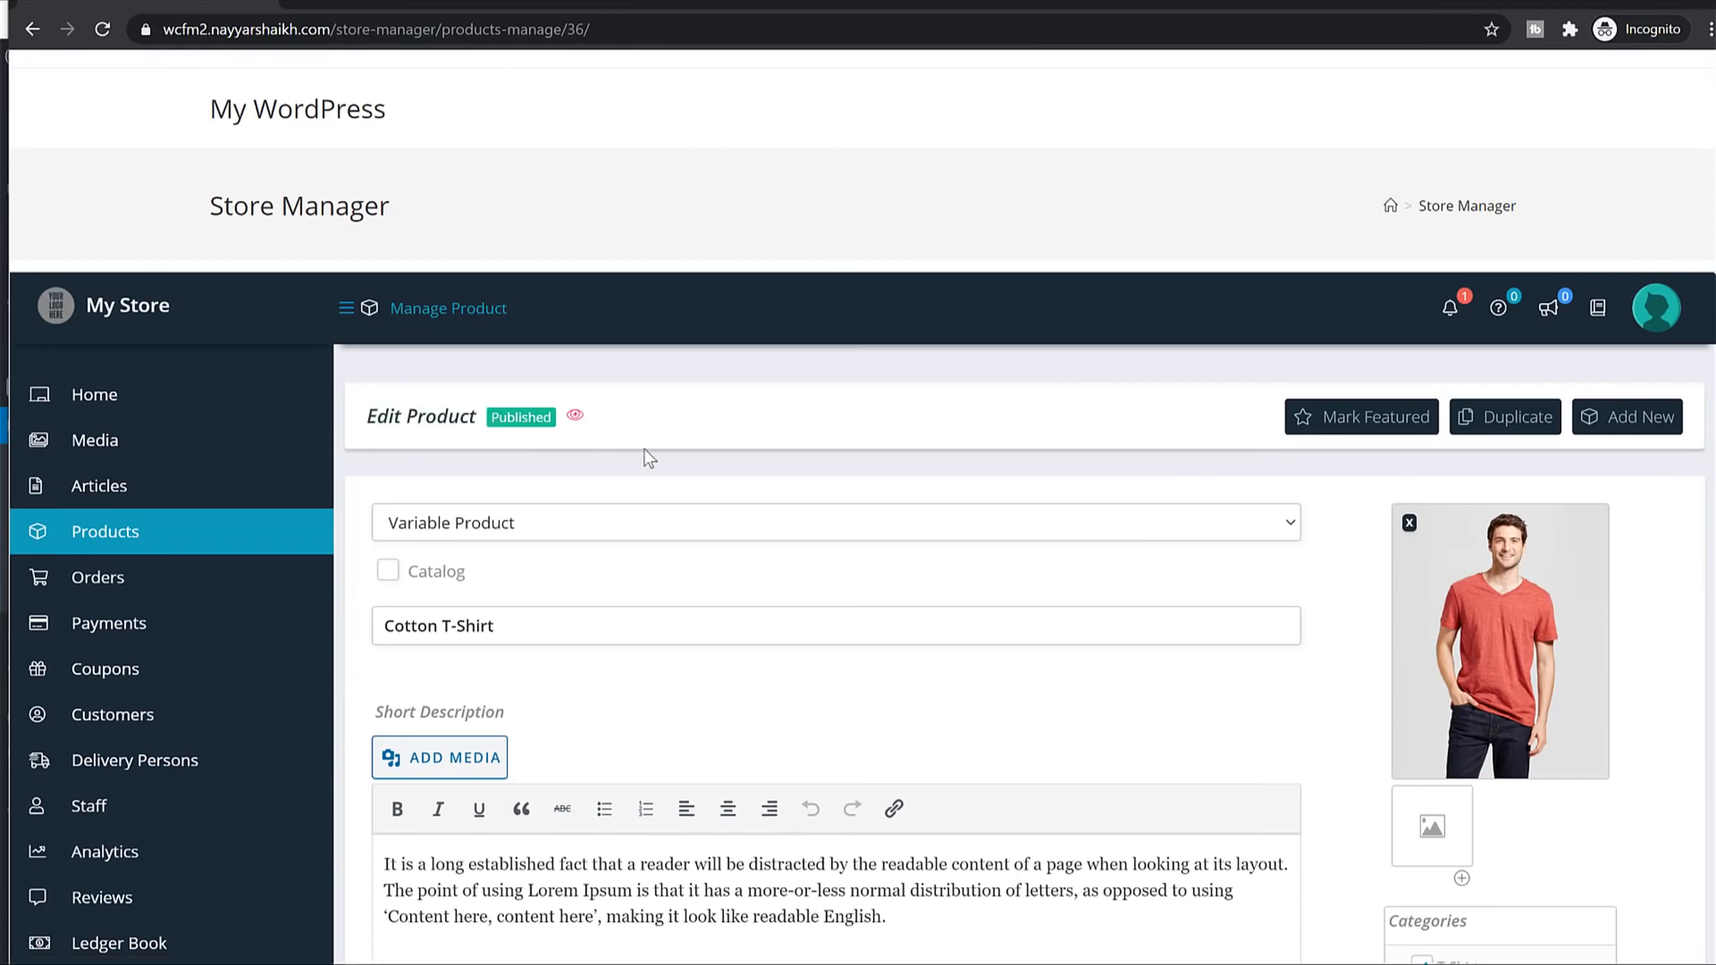
left_click(572, 415)
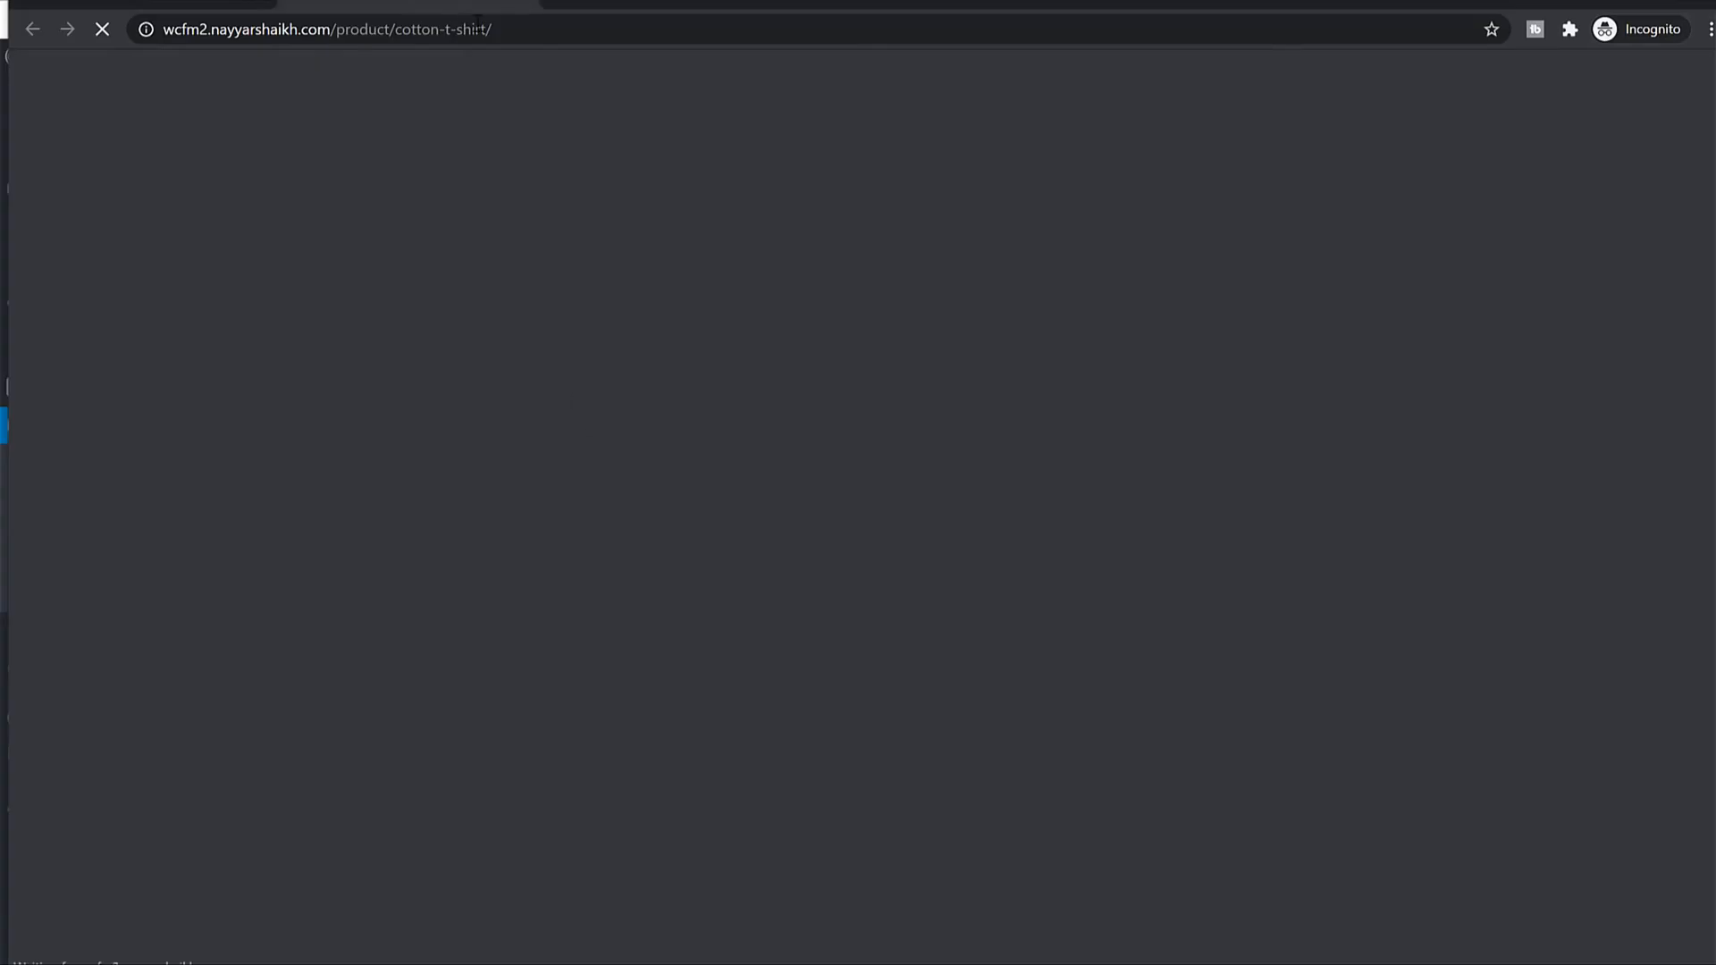
Try the Red, Black and Small swatches on the storefront product page.
scroll(1494, 451, "down", 5)
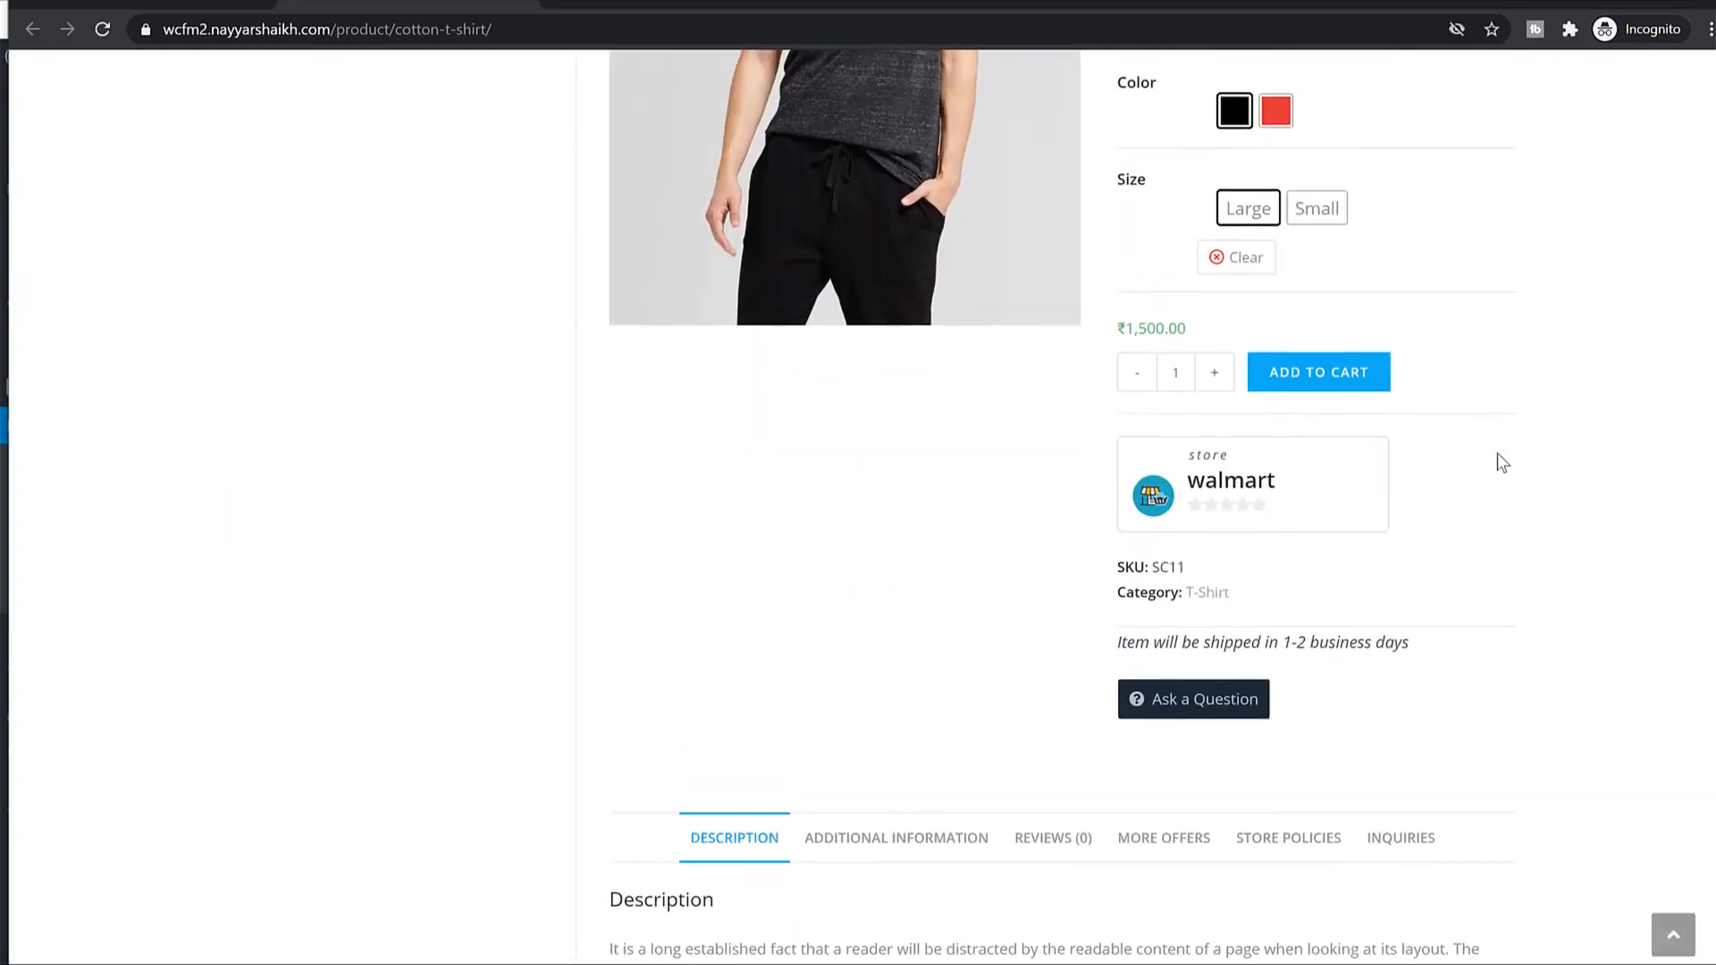
scroll(1498, 453, "up", 4)
left_click(1276, 483)
left_click(1315, 579)
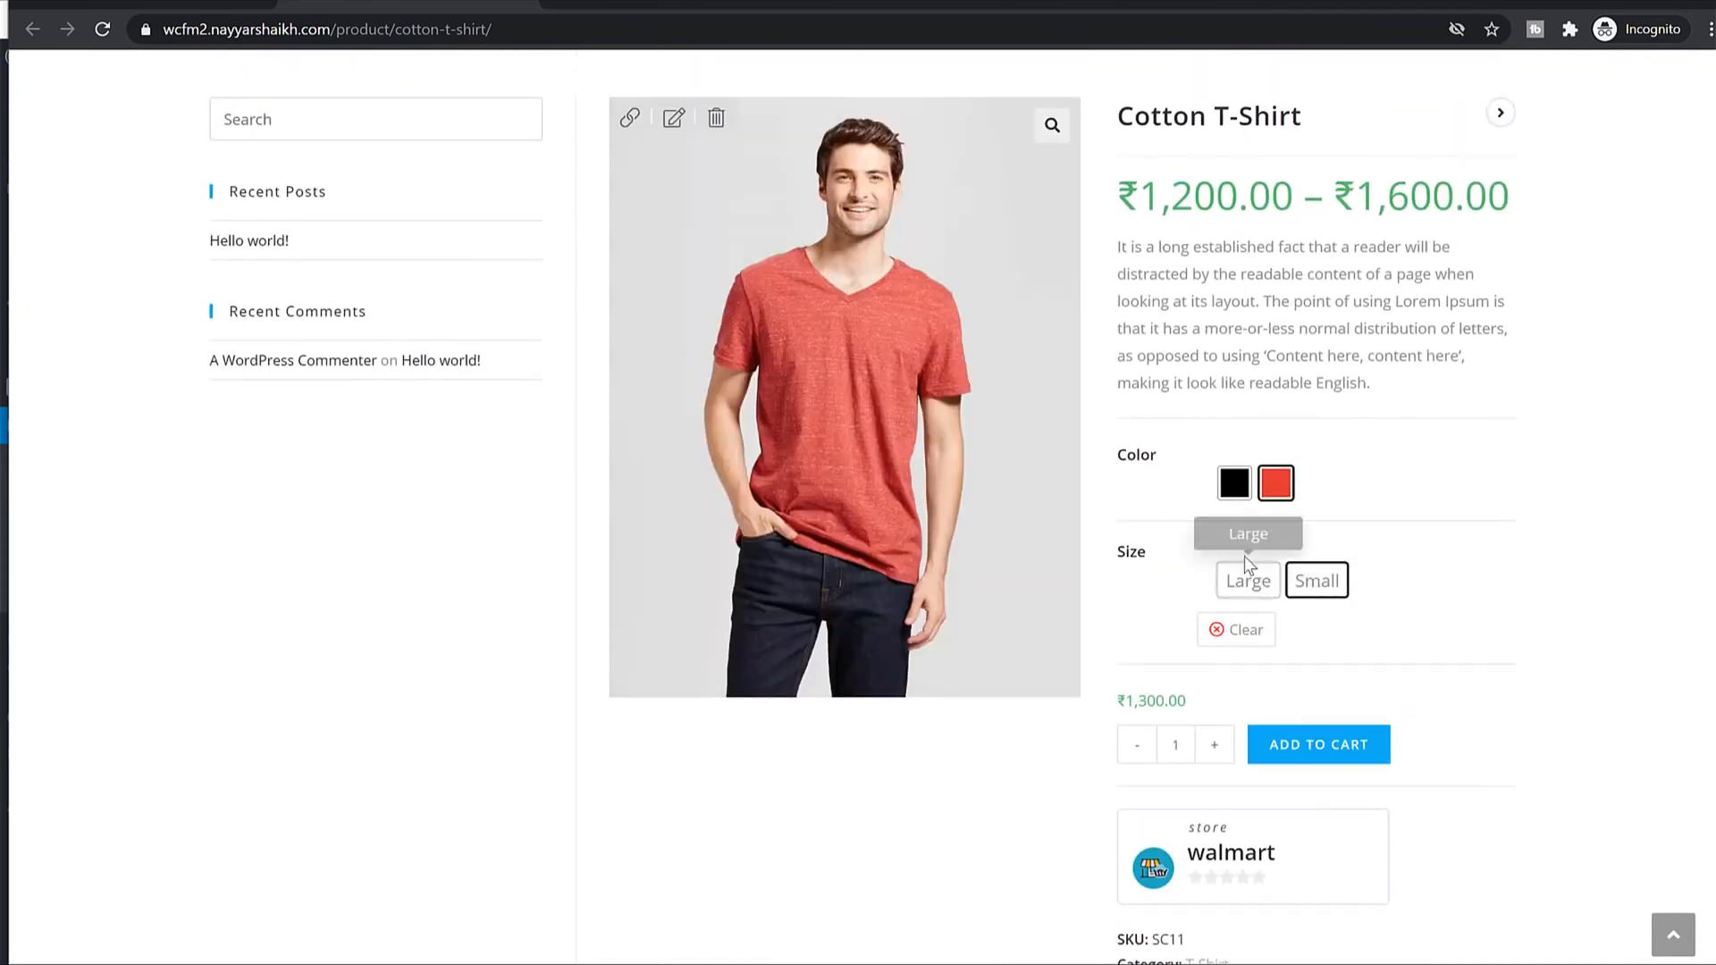
left_click(1234, 483)
left_click(1273, 483)
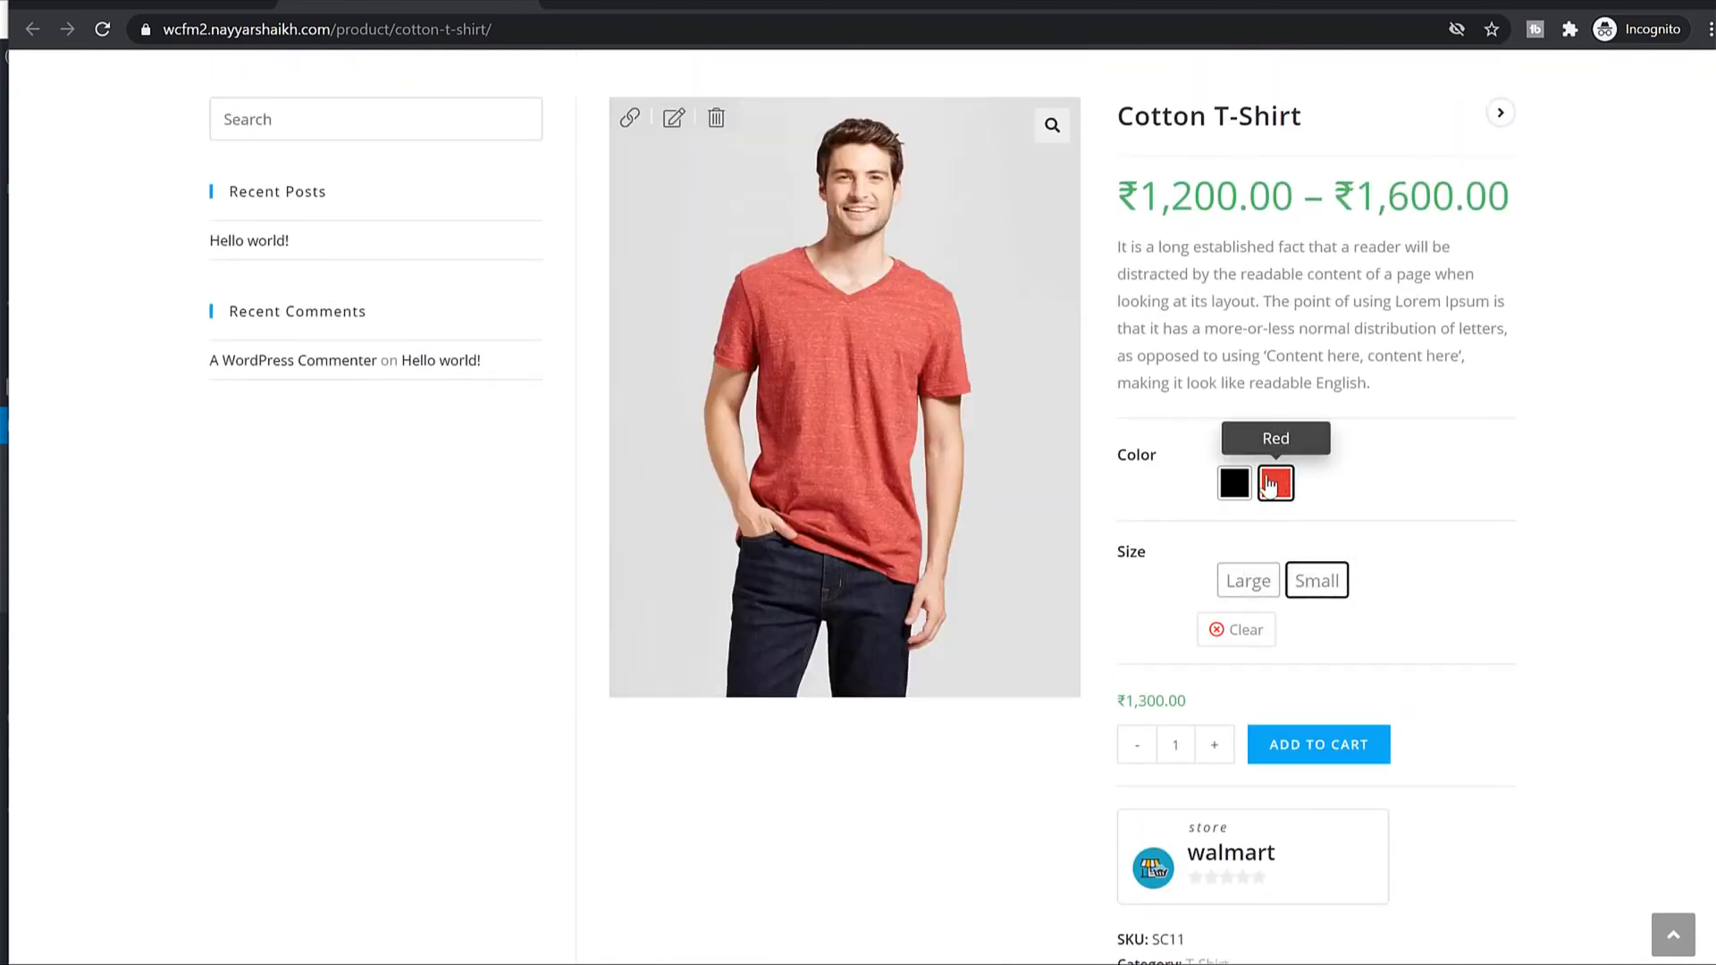
left_click(1234, 483)
left_click(1275, 483)
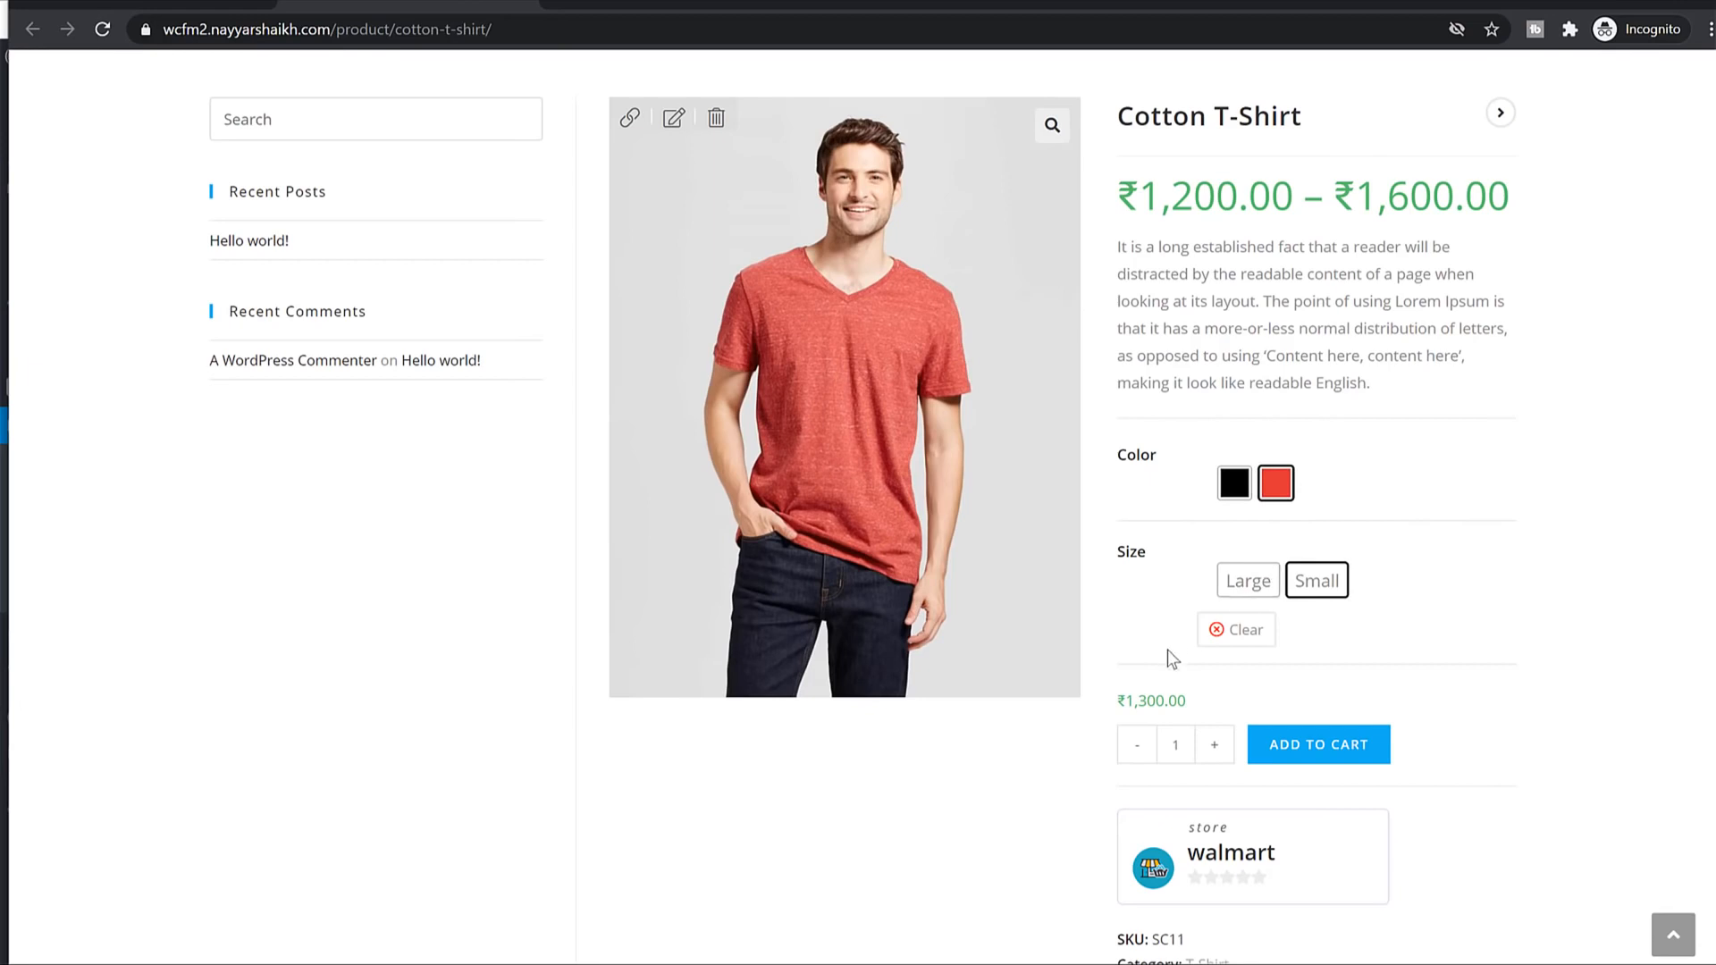
left_click_drag(1113, 693, 1189, 701)
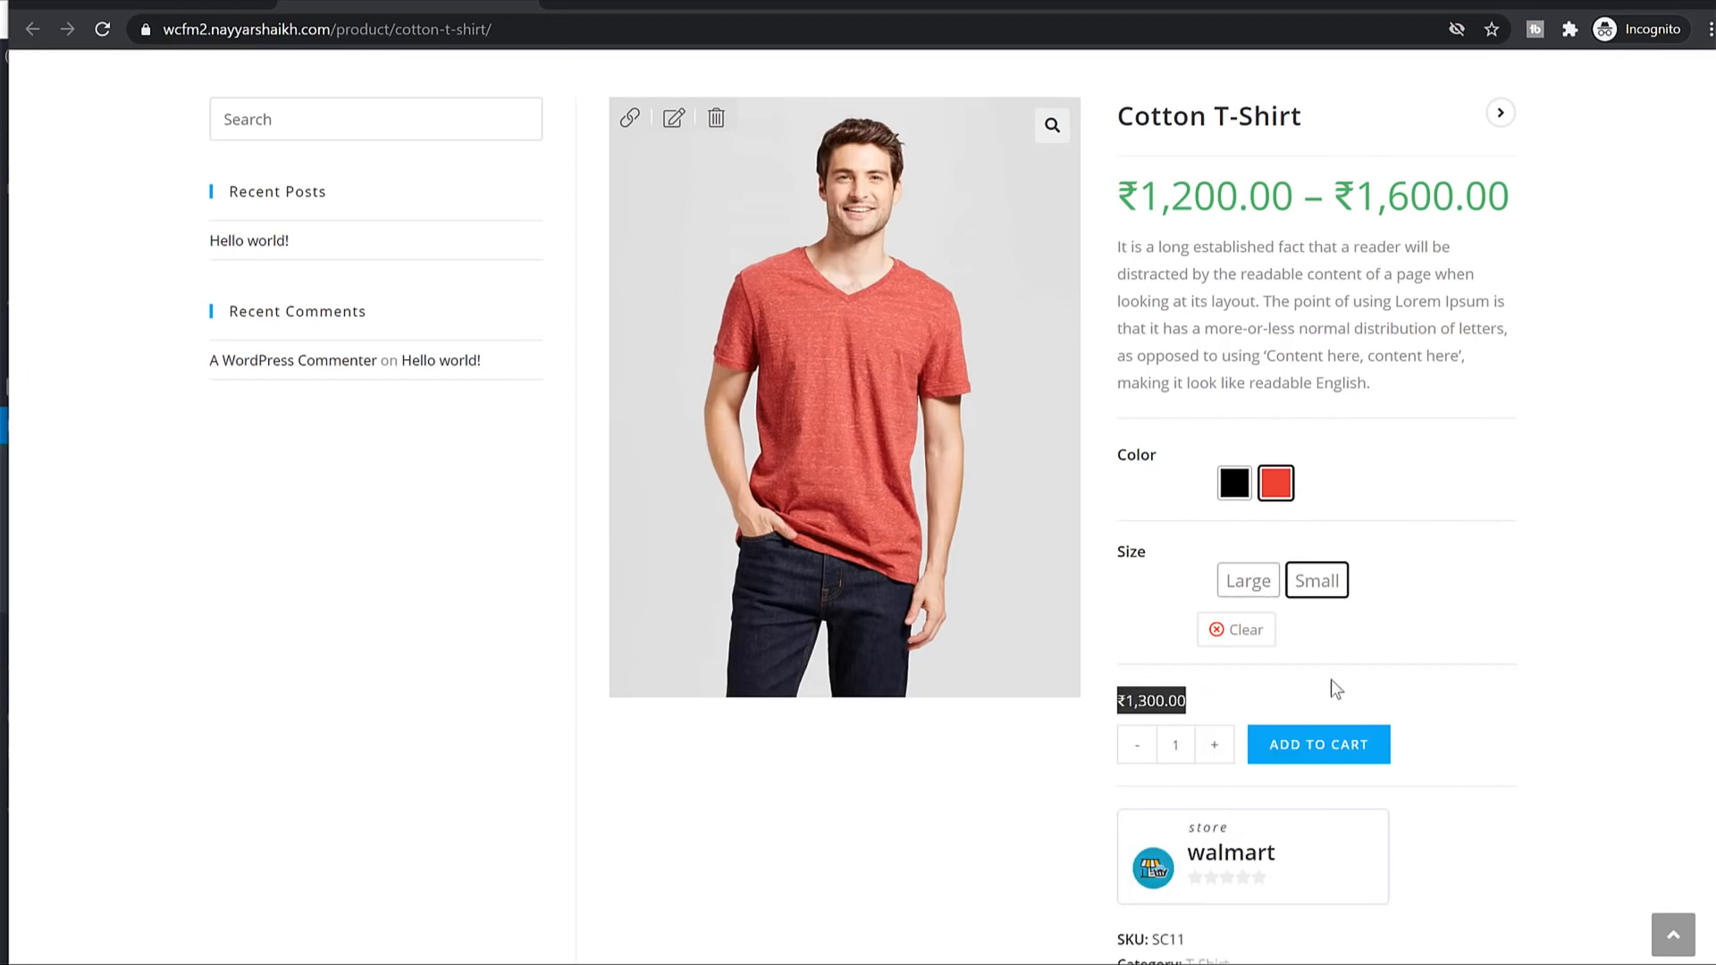
scroll(1332, 680, "down", 2)
scroll(1368, 630, "down", 1)
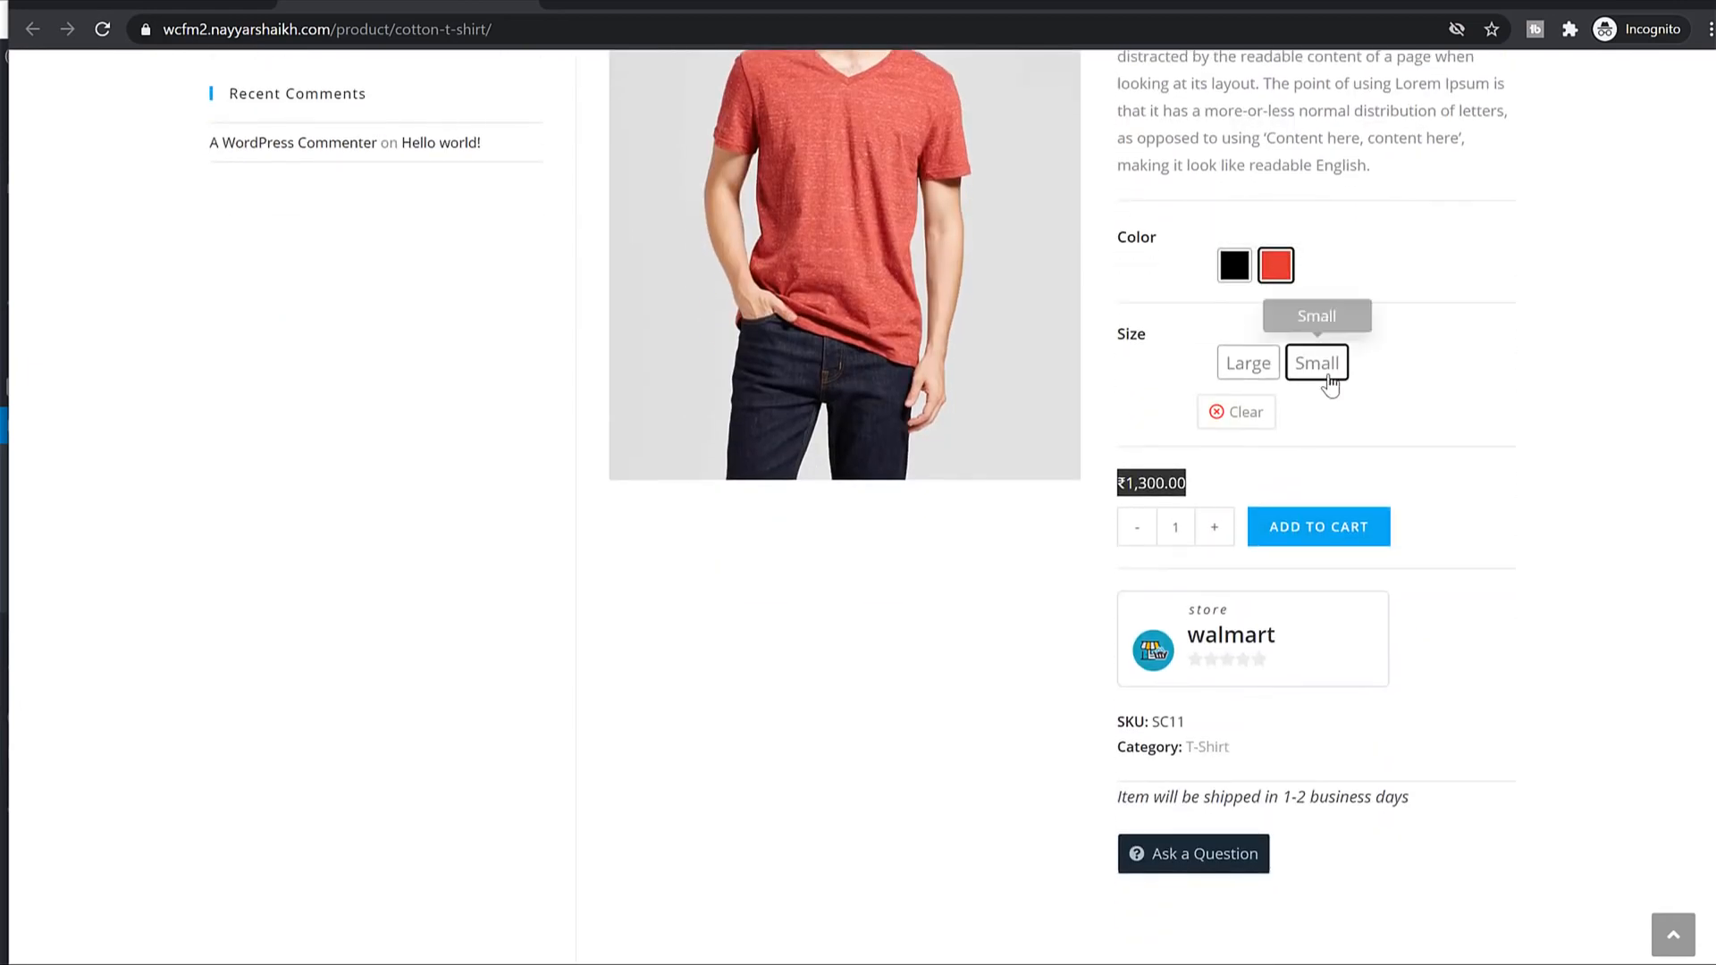
Confirm Small in Black costs ₹1,200.00, then return to the product edit page.
left_click(1235, 265)
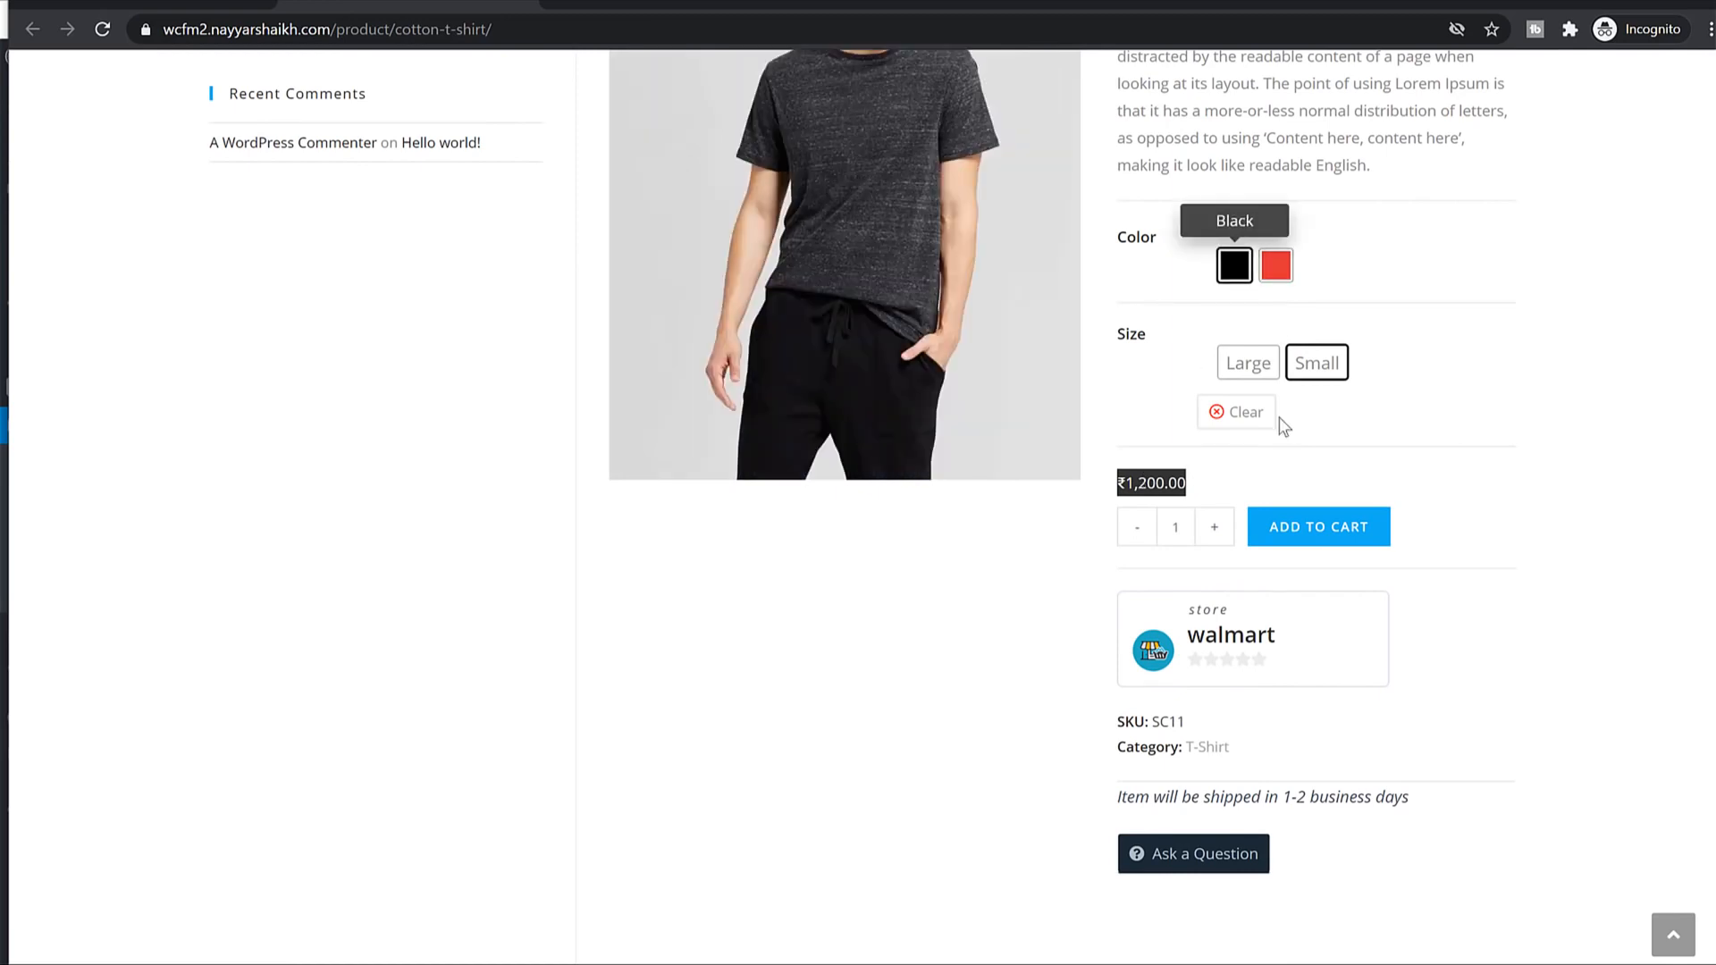
left_click_drag(1179, 480, 1122, 483)
left_click(1259, 501)
scroll(1259, 501, "up", 5)
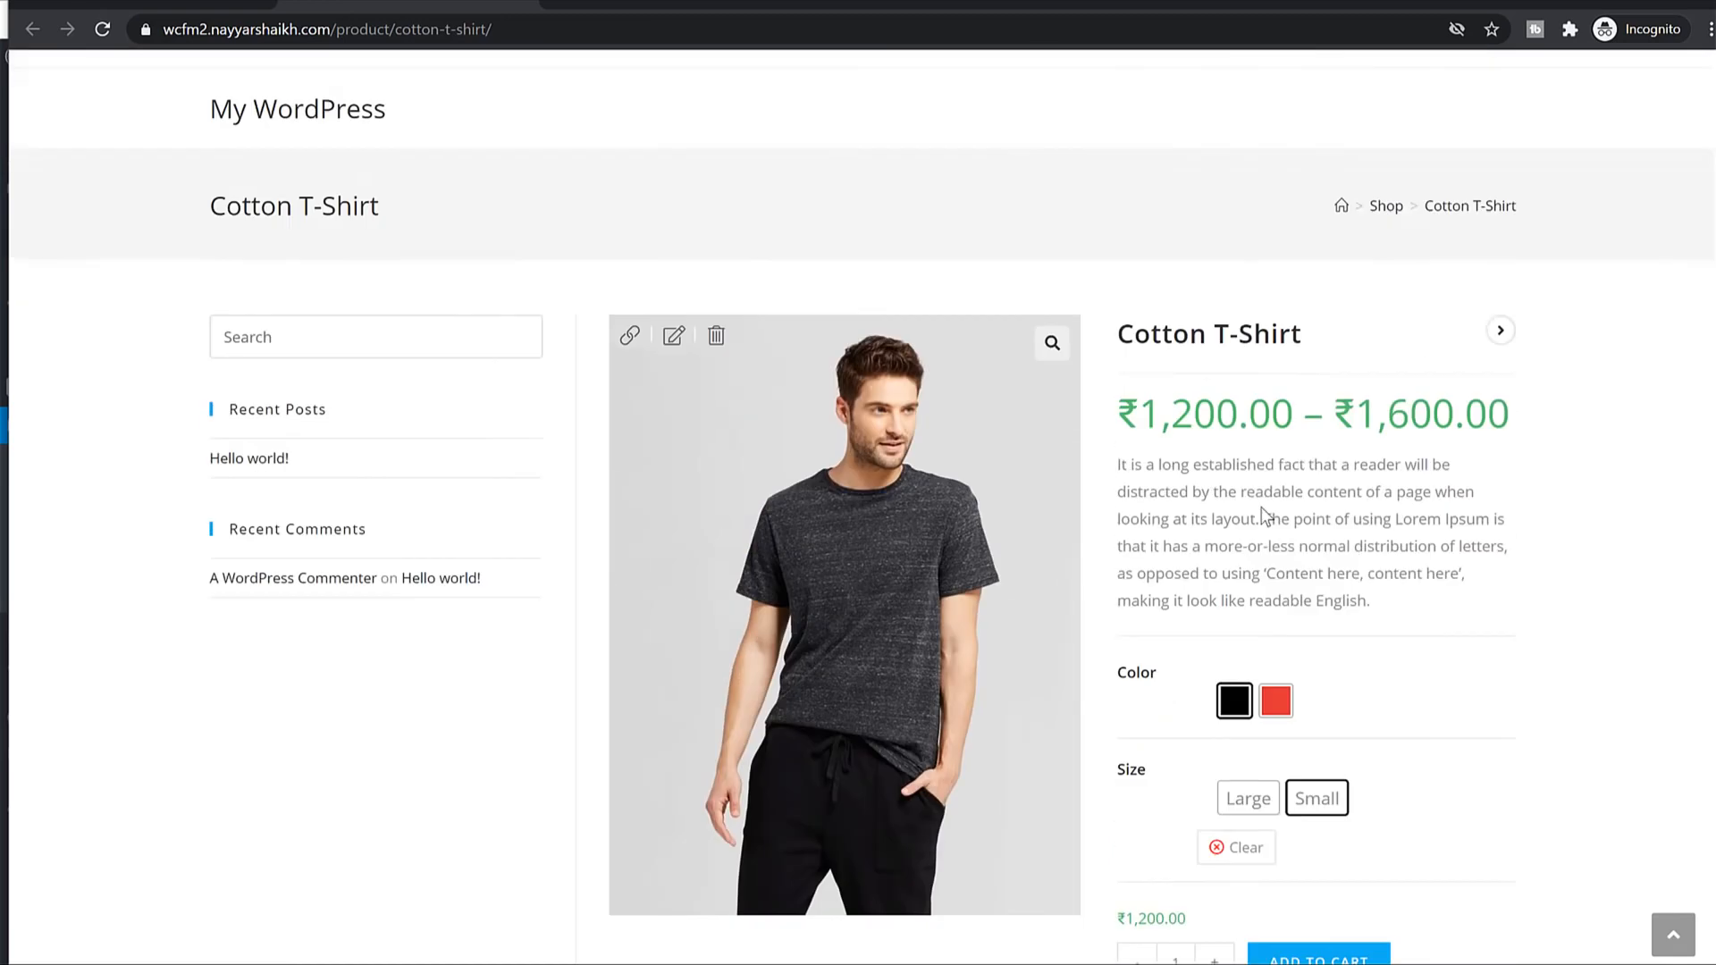
left_click(147, 3)
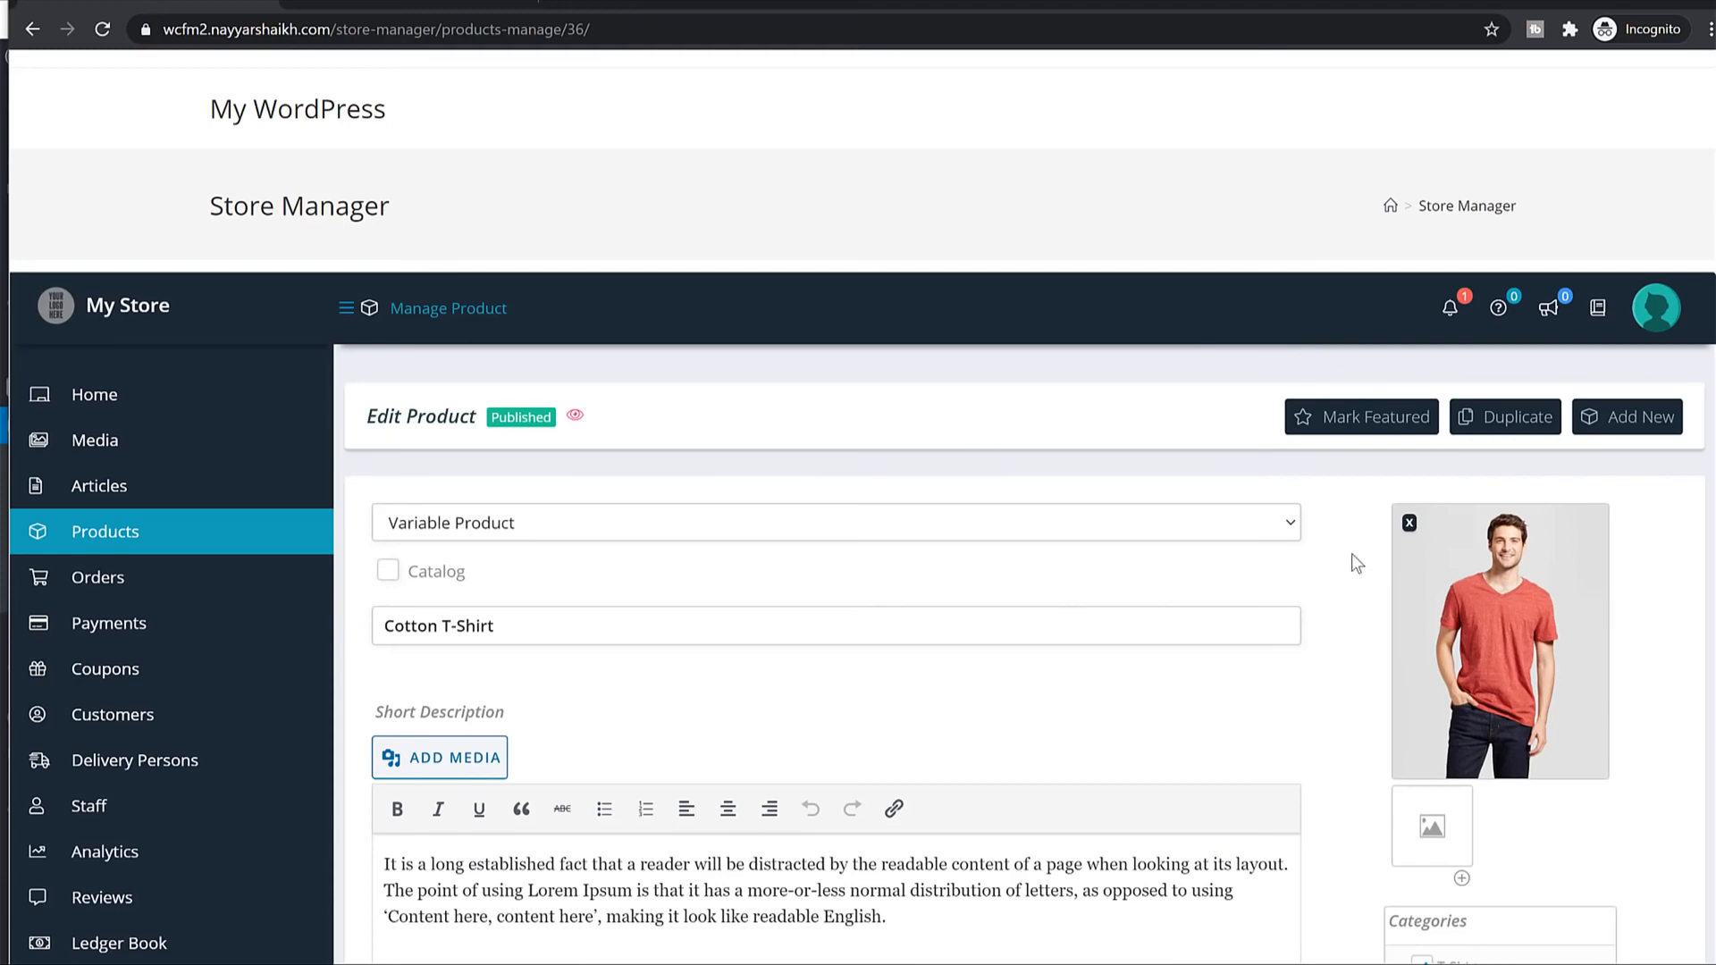
scroll(1479, 637, "down", 16)
scroll(1162, 492, "up", 16)
left_click(390, 5)
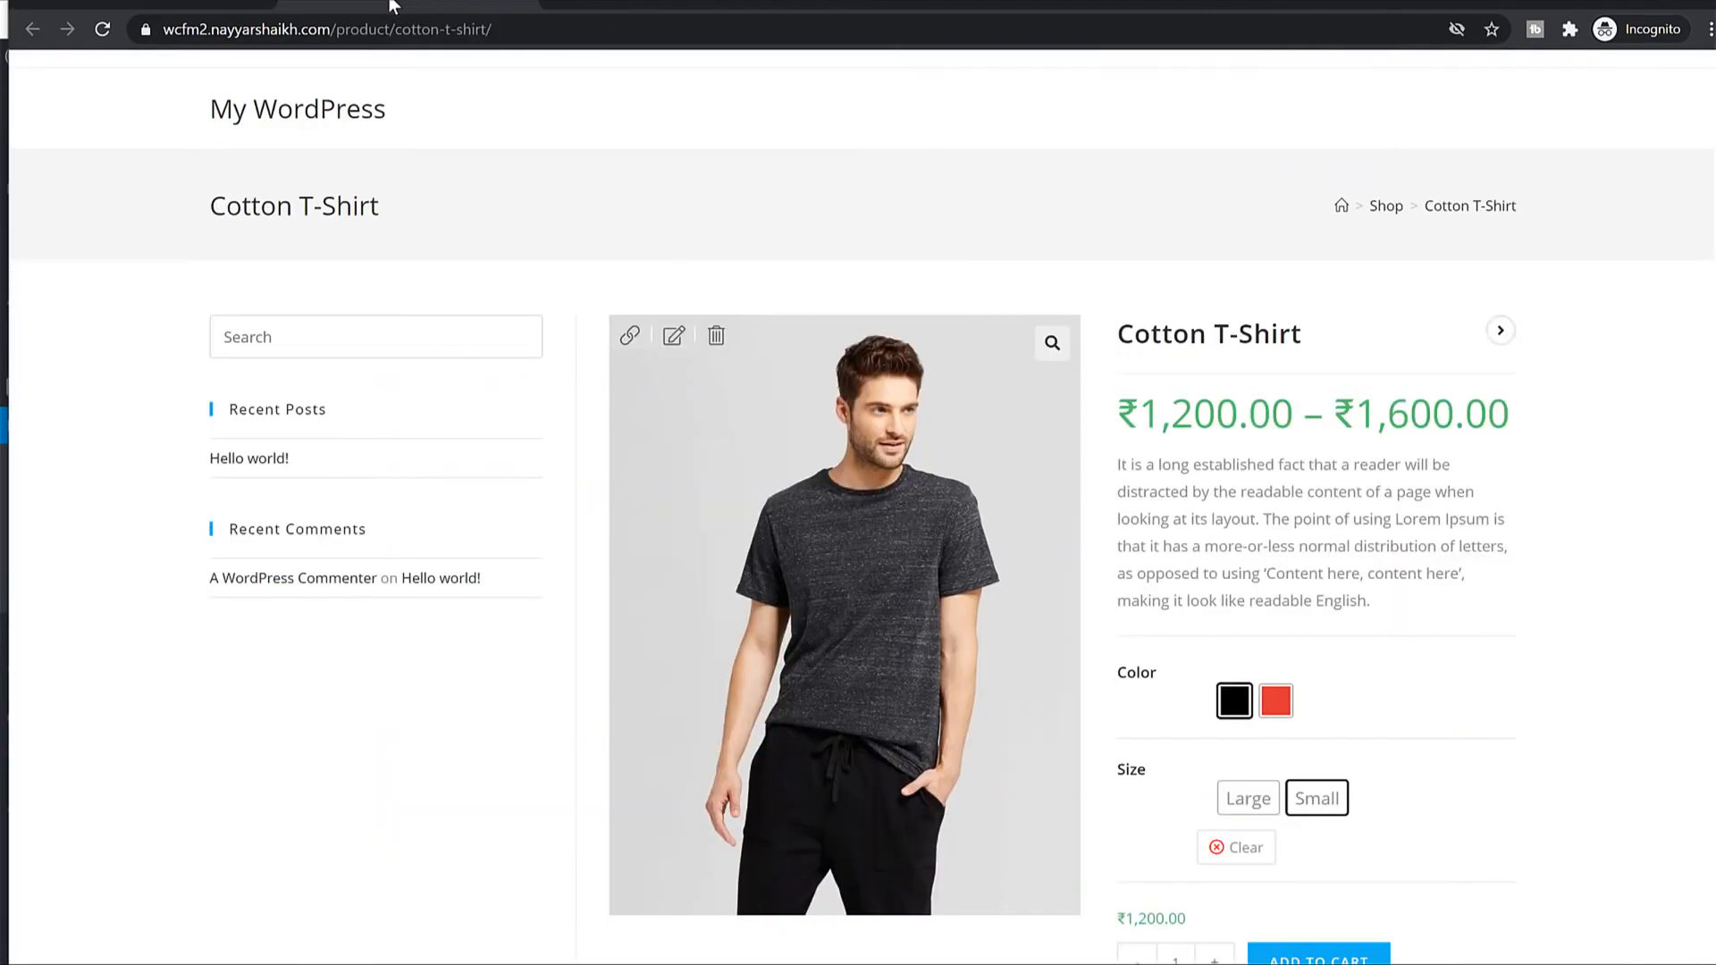
left_click(159, 5)
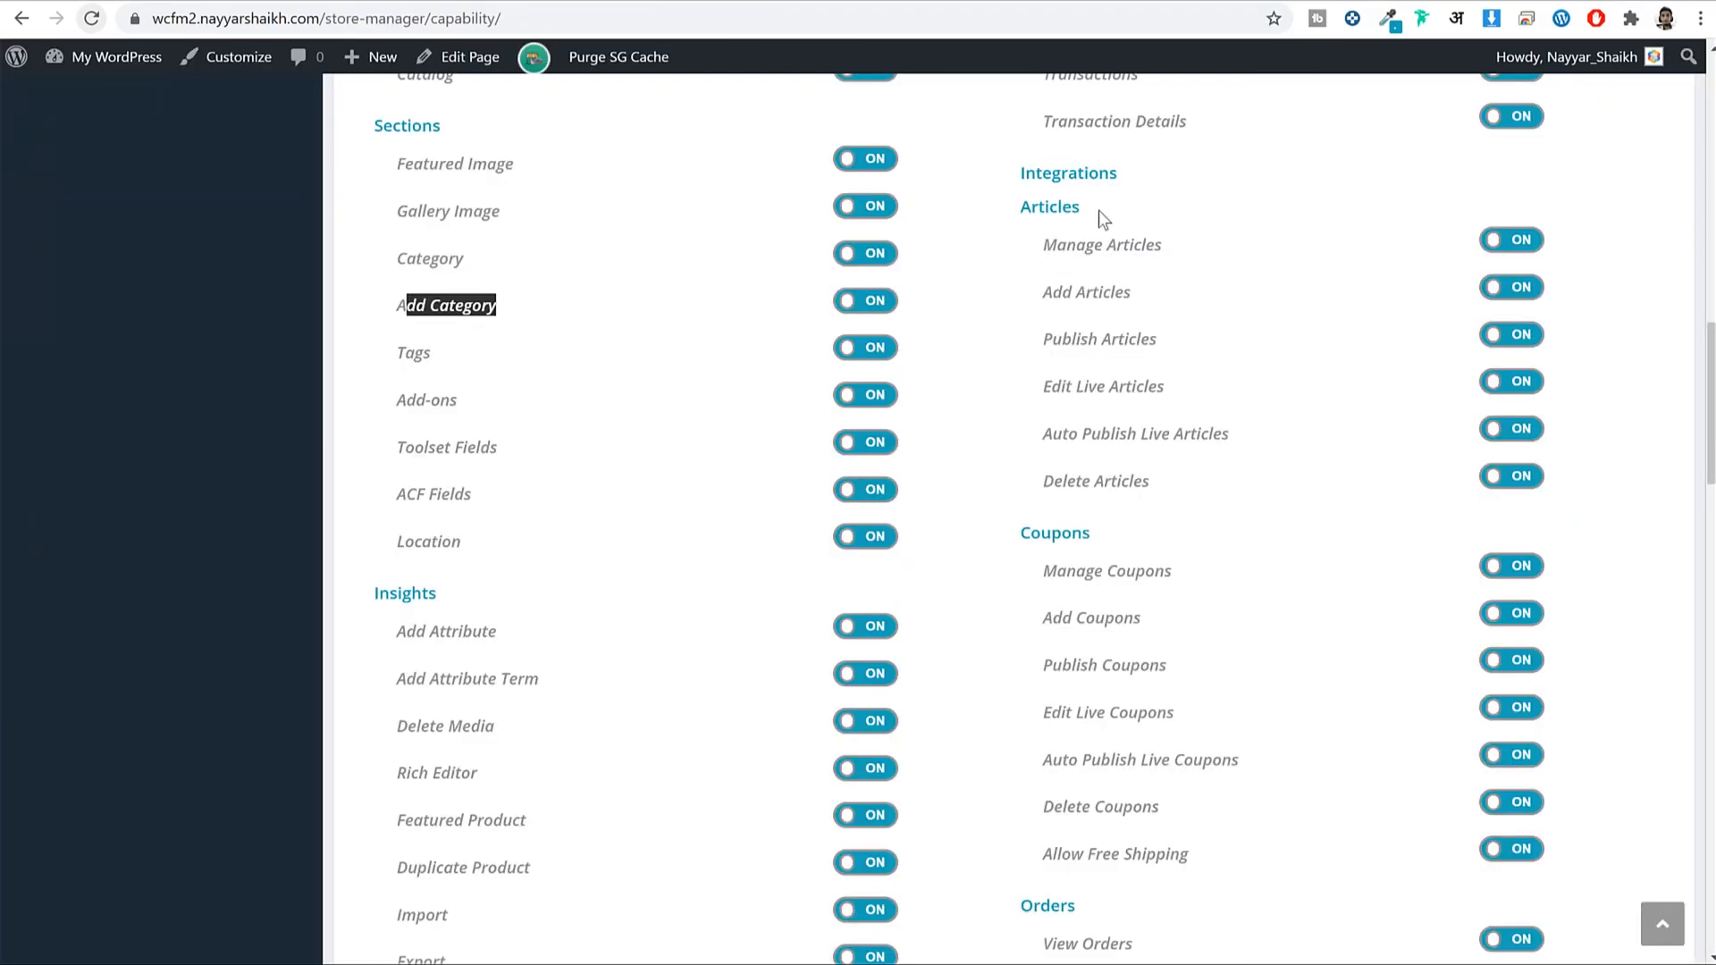
Switch Publish Products off under Store Vendors Capability and save the capability settings.
scroll(858, 438, "up", 15)
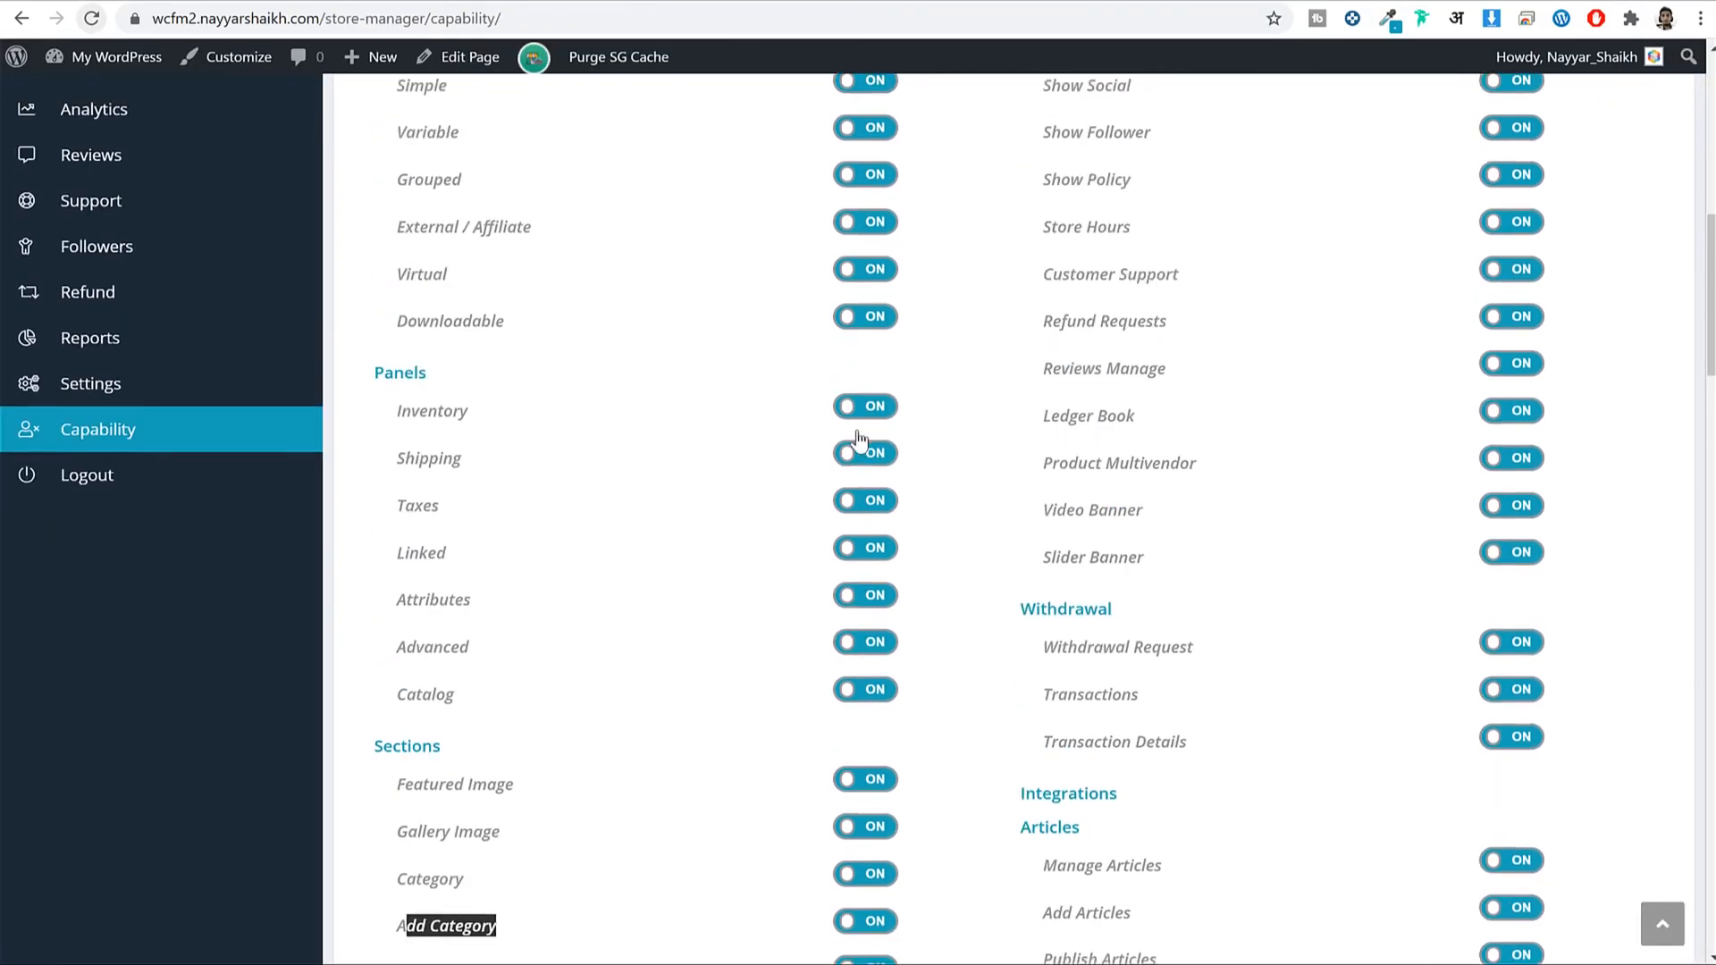
scroll(858, 439, "up", 1)
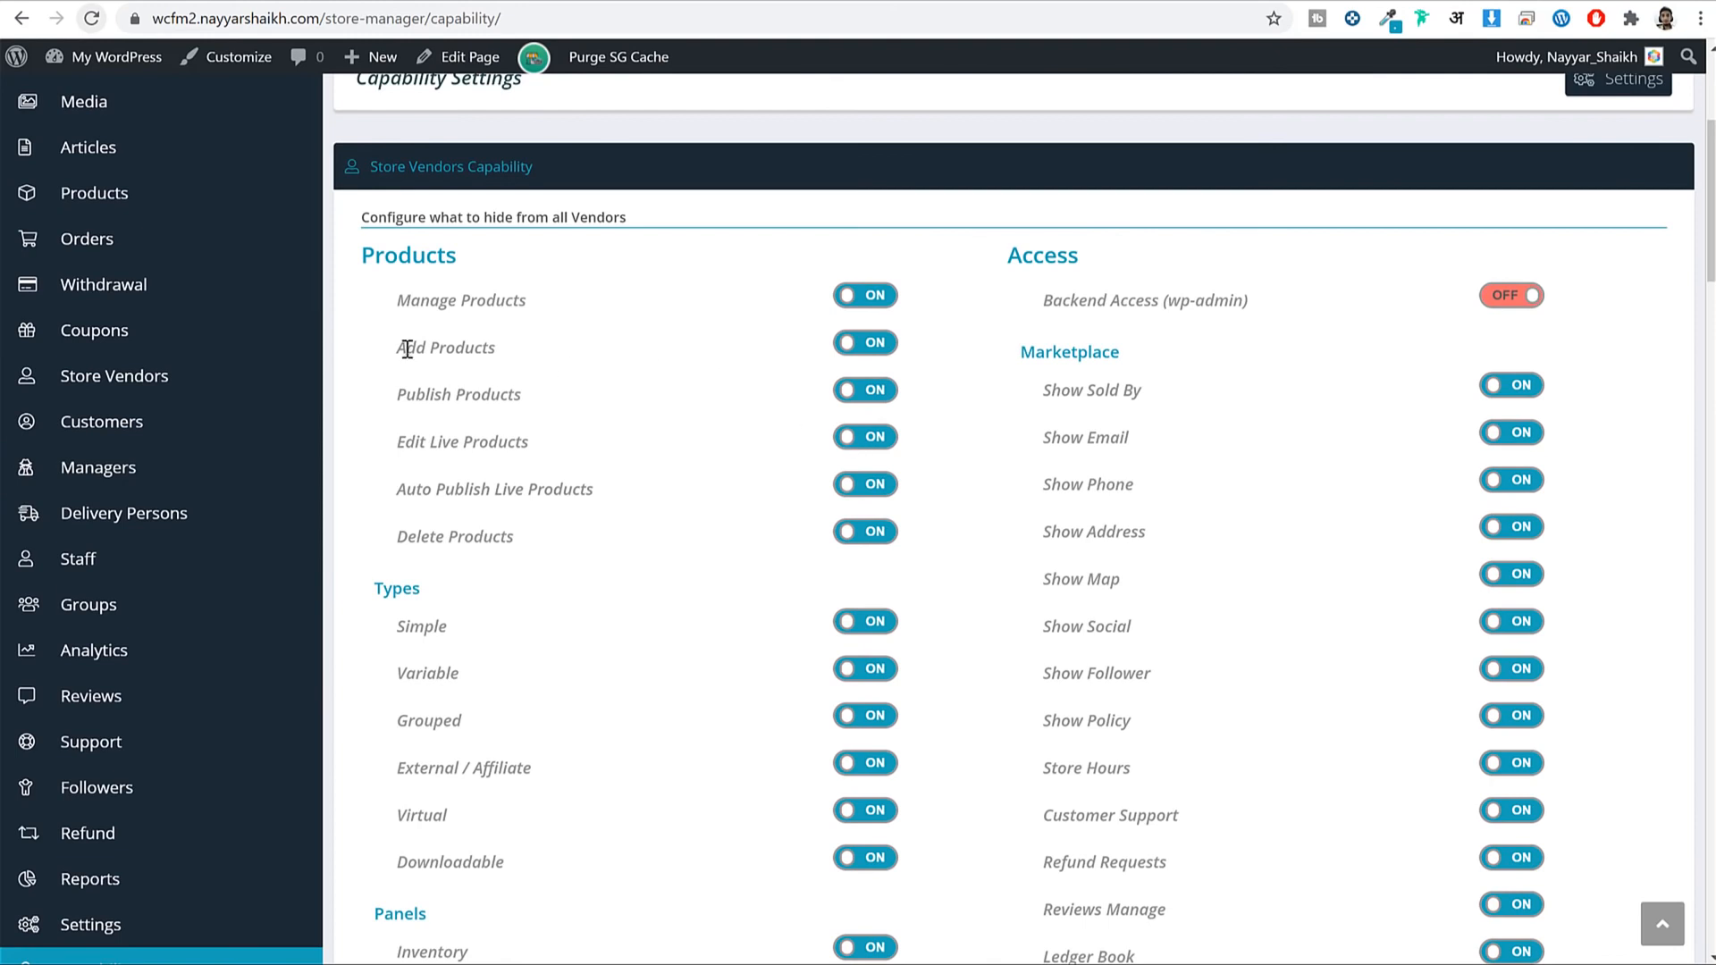
left_click_drag(449, 344, 496, 347)
left_click(462, 397)
left_click_drag(399, 397, 489, 402)
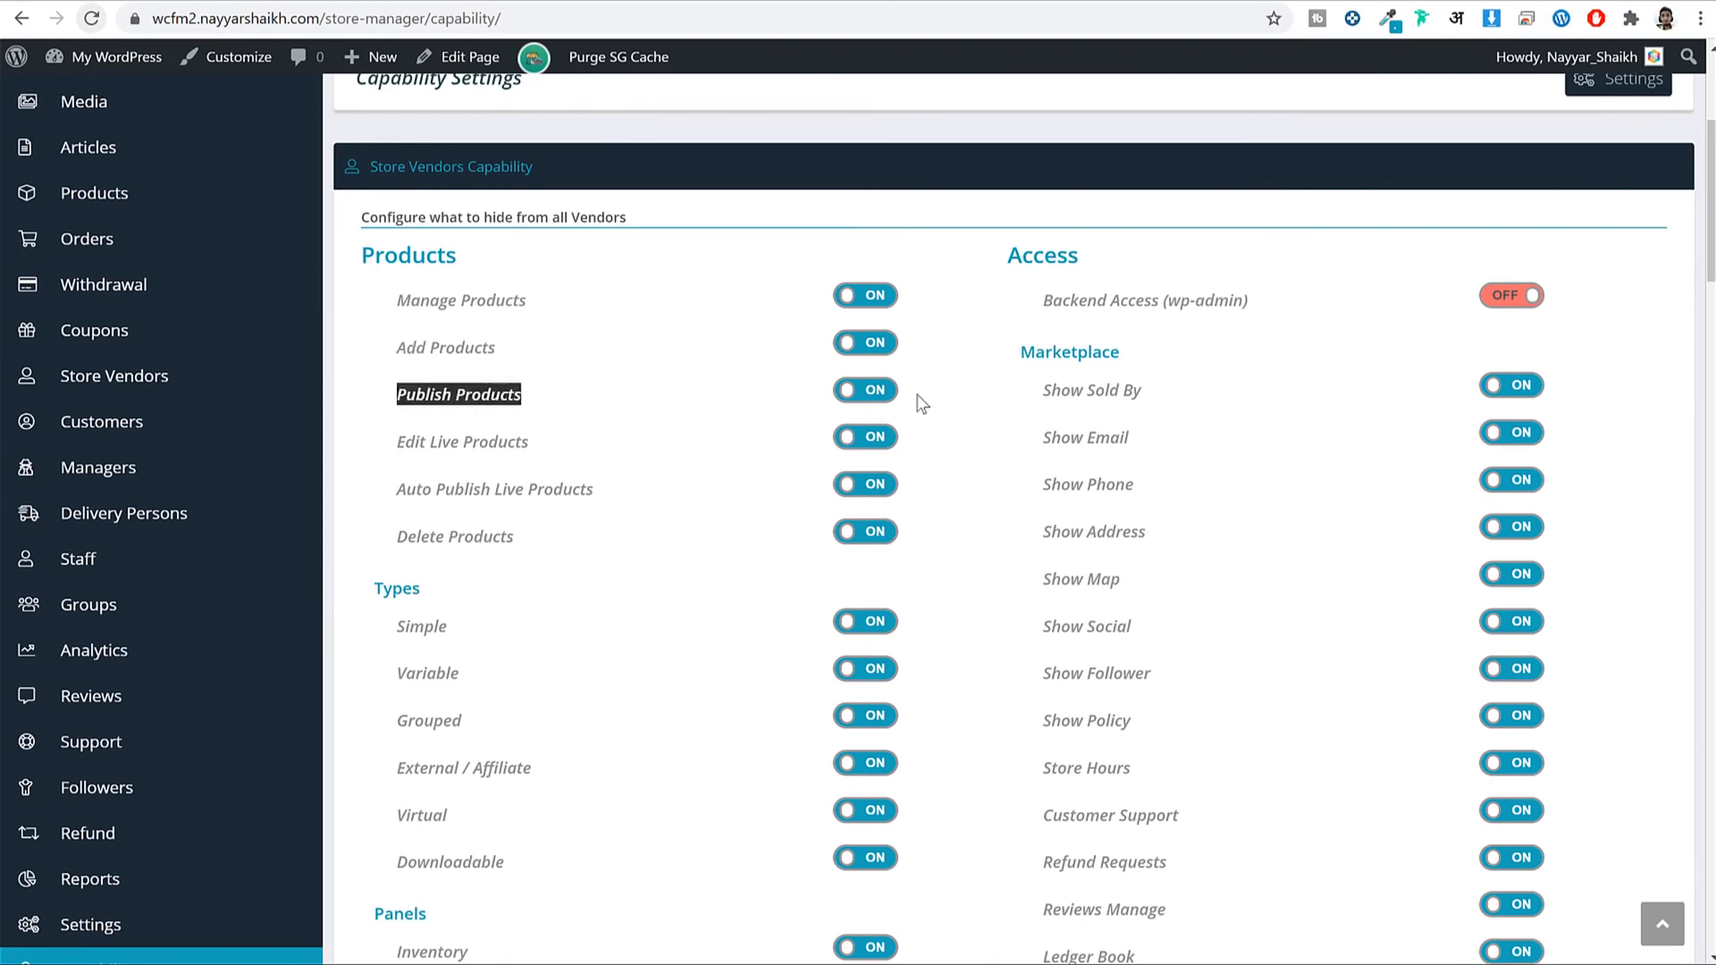
left_click(867, 390)
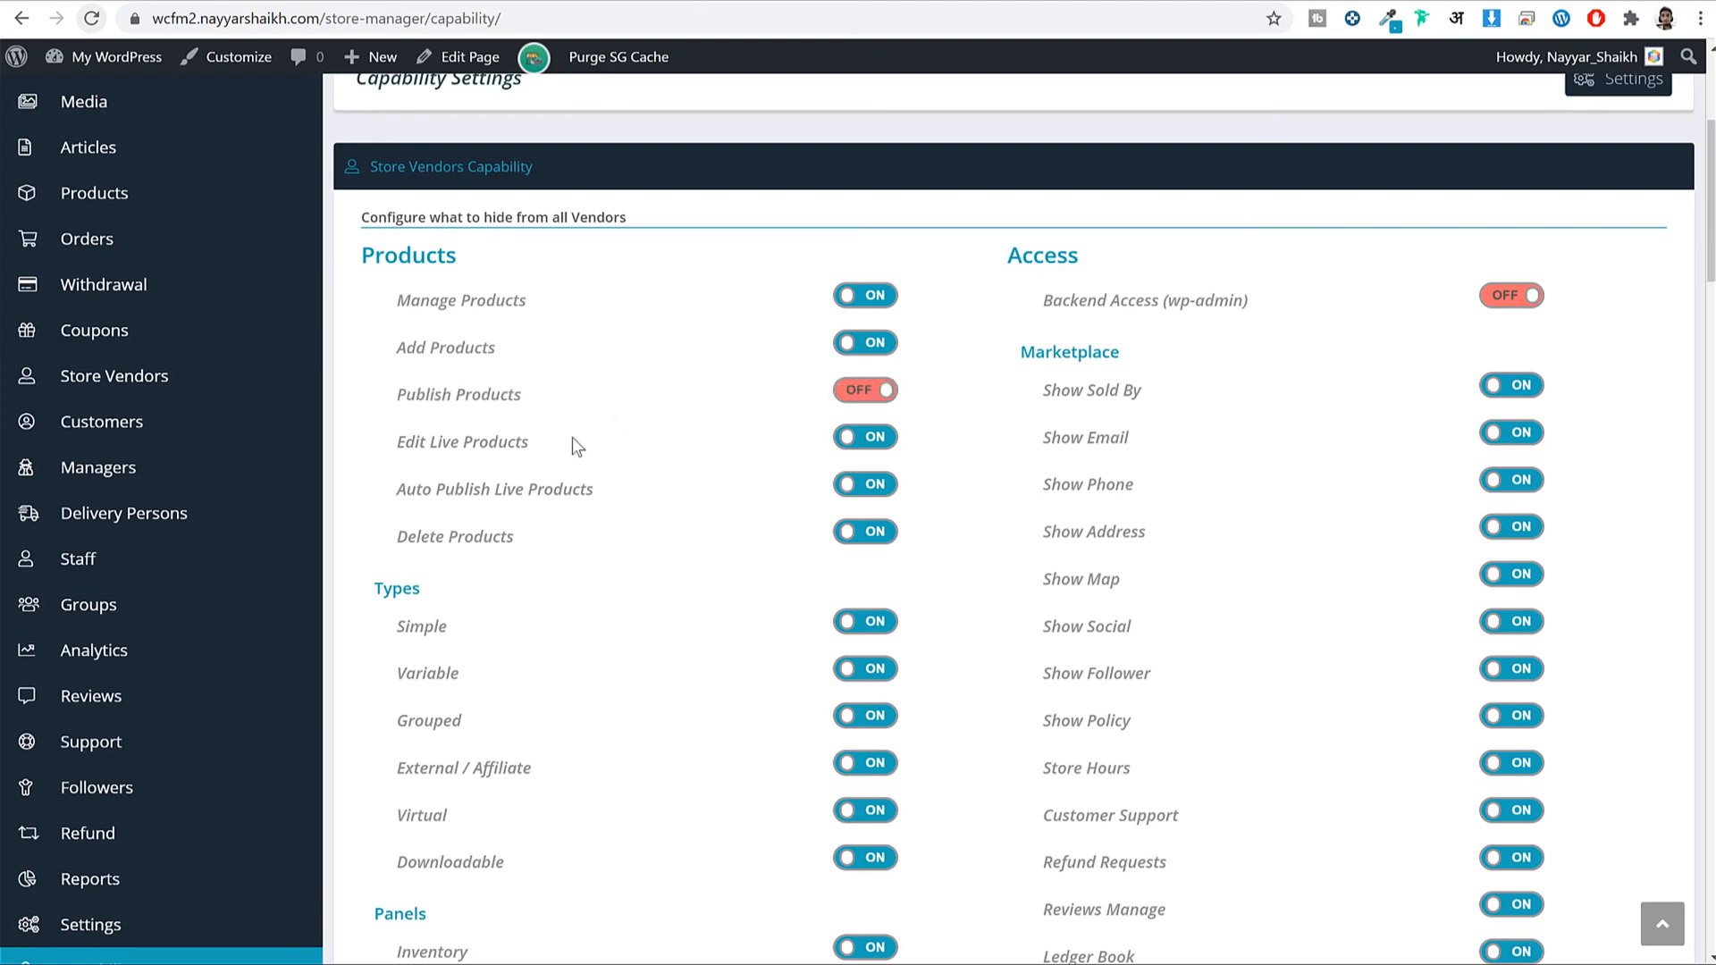
scroll(572, 437, "down", 20)
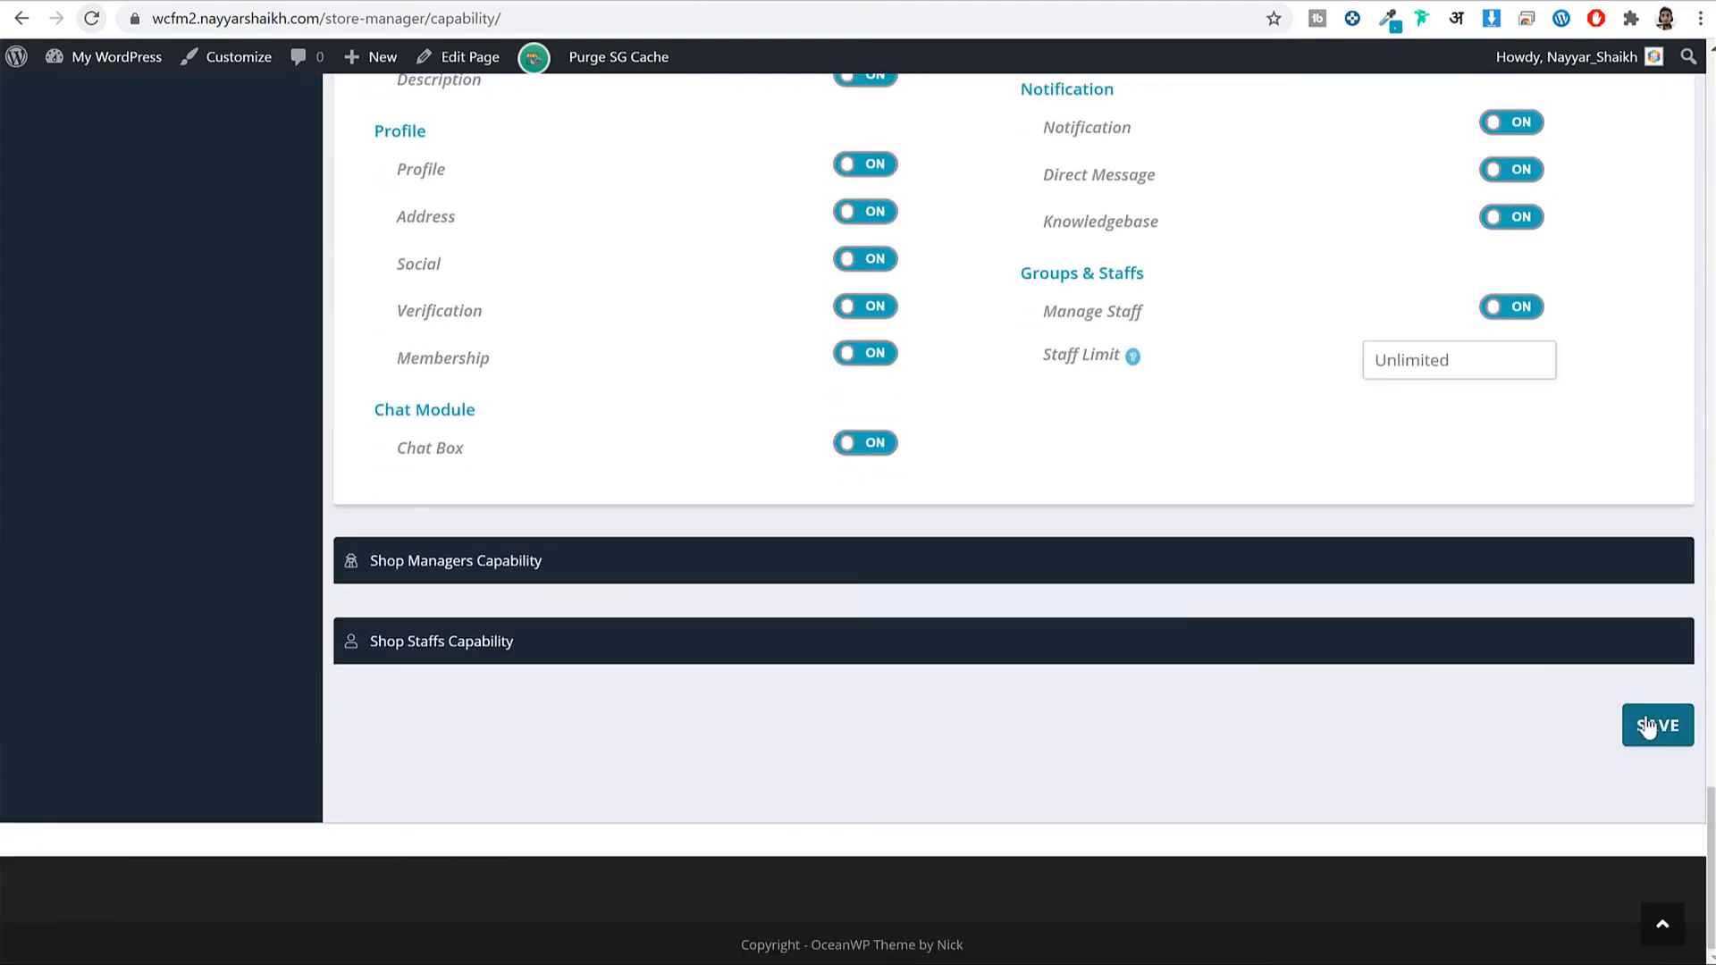
left_click(1653, 724)
scroll(1188, 700, "up", 15)
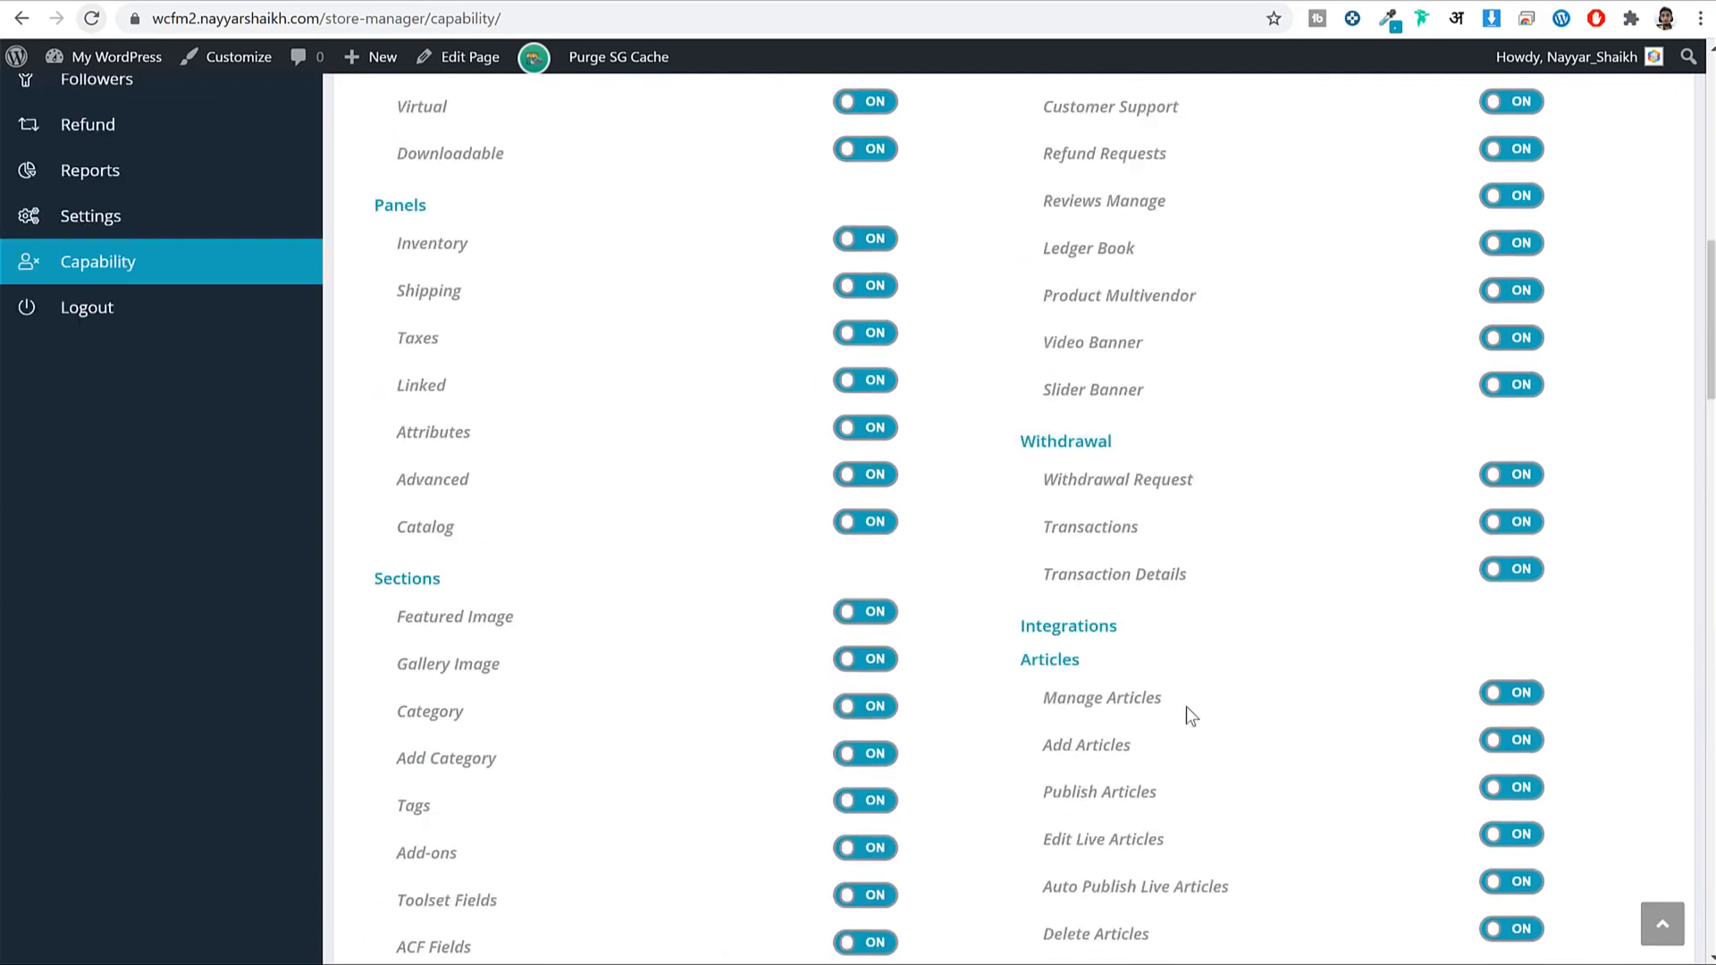
scroll(921, 742, "down", 3)
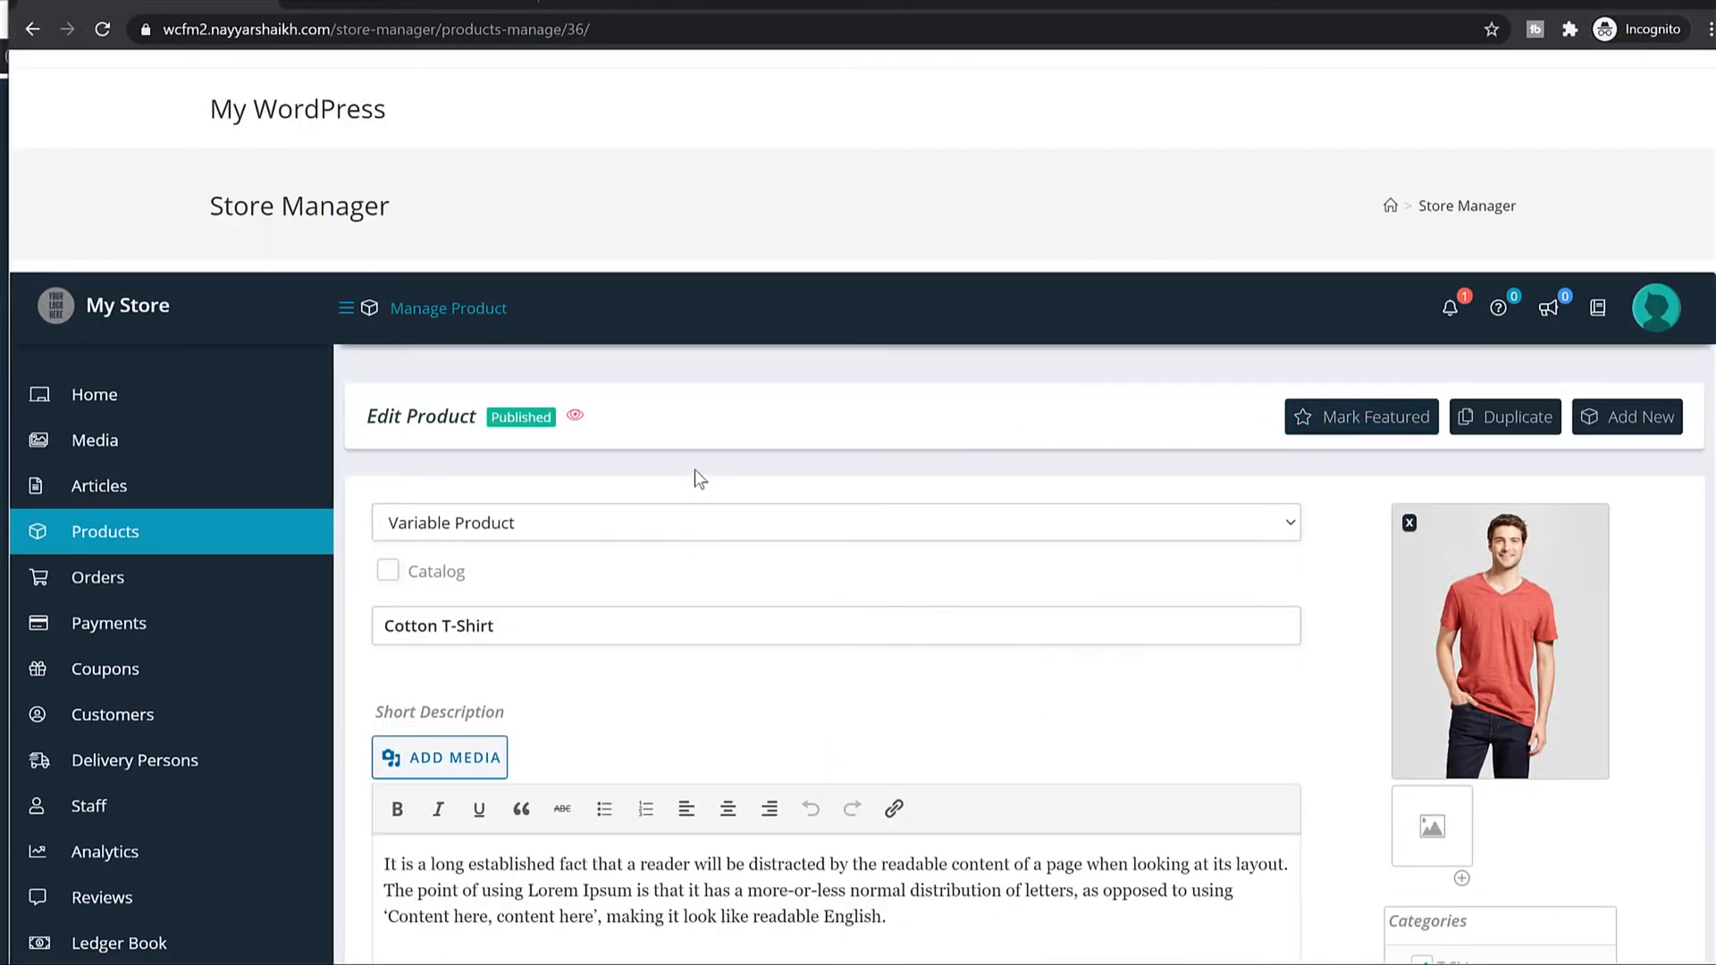
Start a new product from the vendor's Products list and mark it Downloadable.
left_click(140, 531)
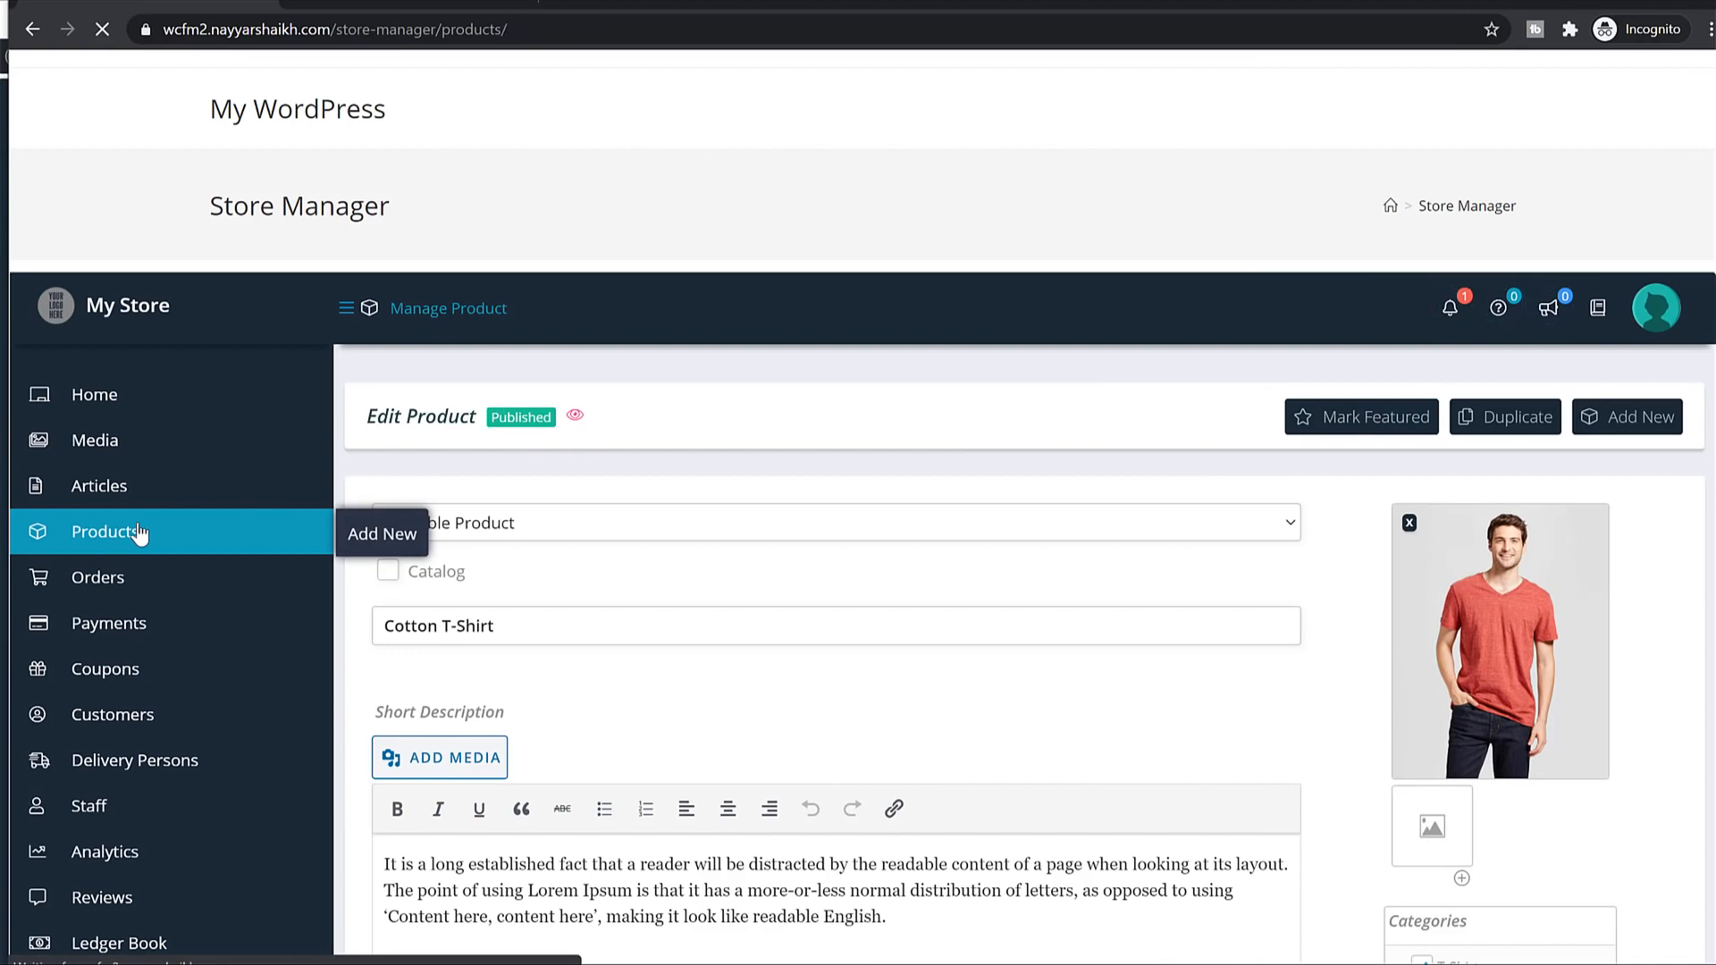
scroll(683, 707, "down", 3)
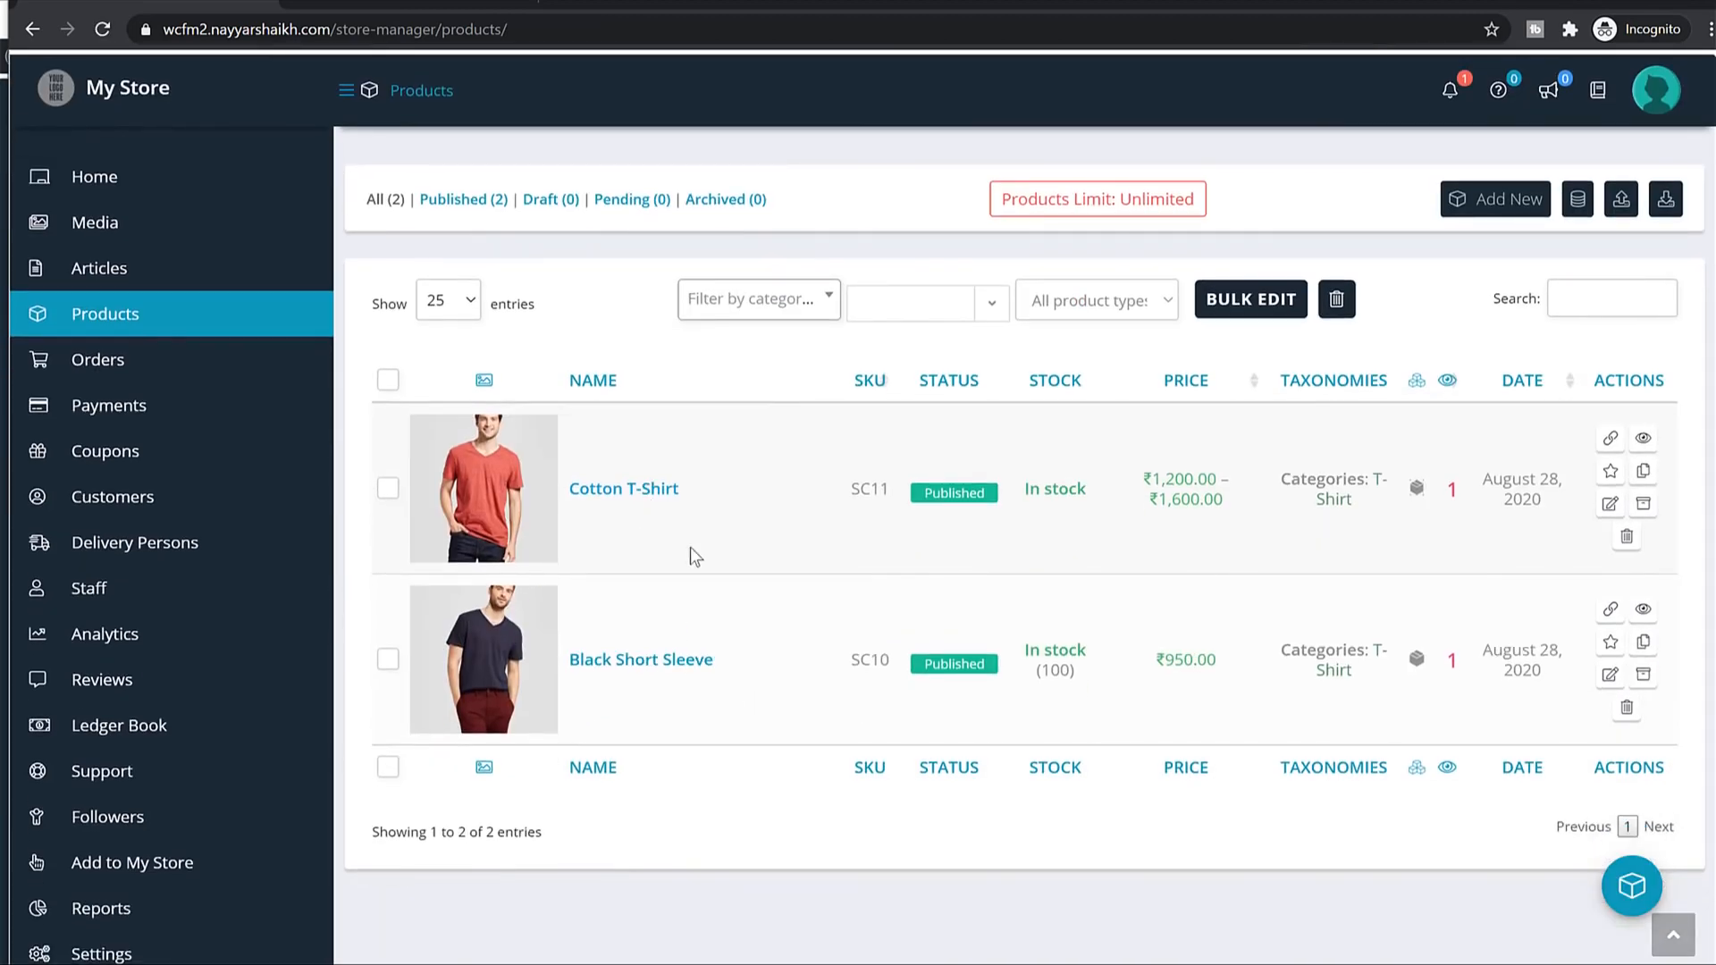
left_click(1491, 199)
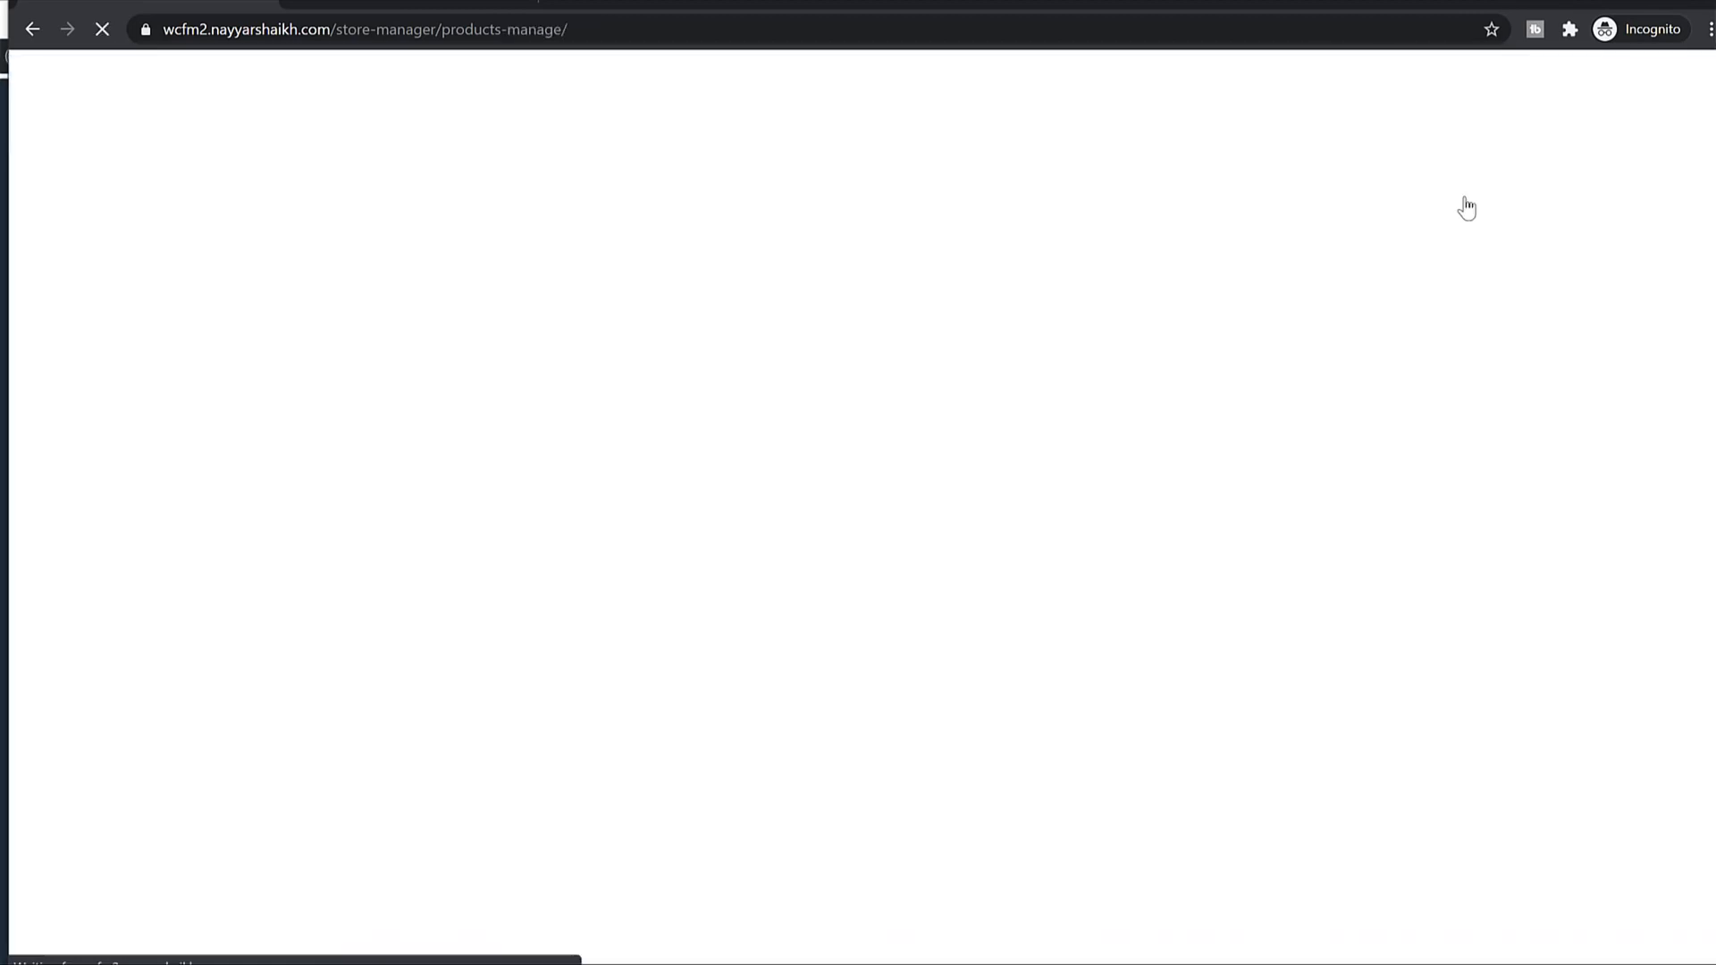
scroll(728, 548, "down", 5)
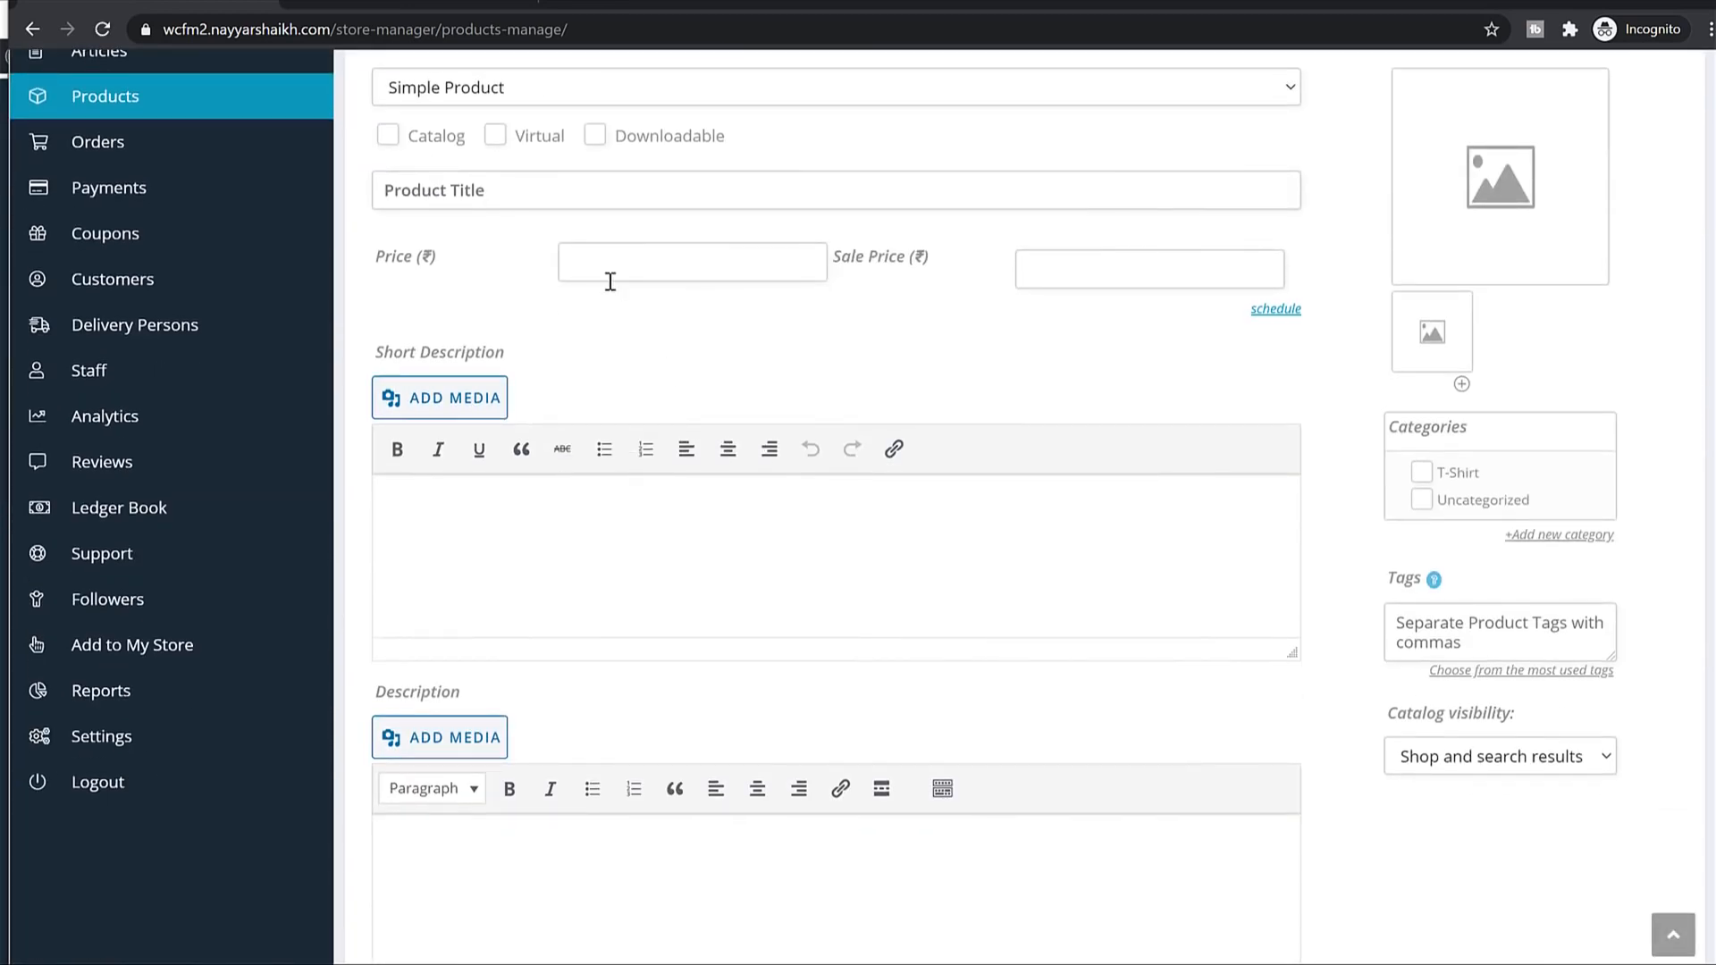
scroll(609, 280, "up", 5)
scroll(732, 429, "down", 3)
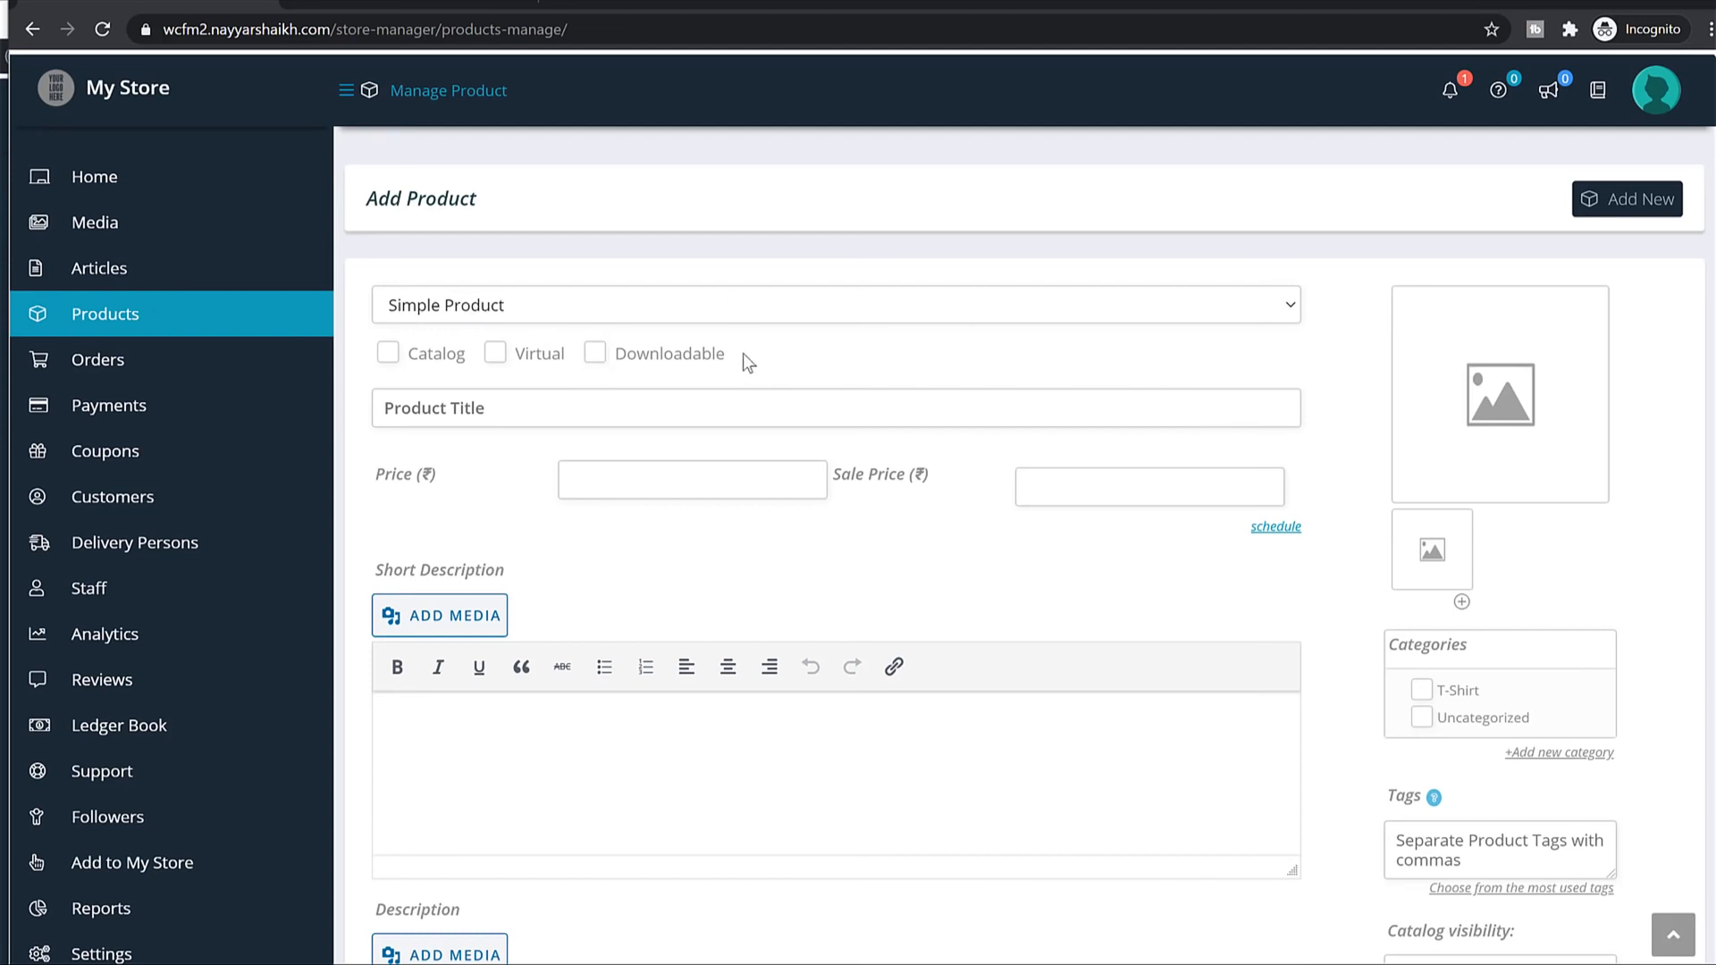
left_click(615, 360)
left_click_drag(615, 355, 769, 359)
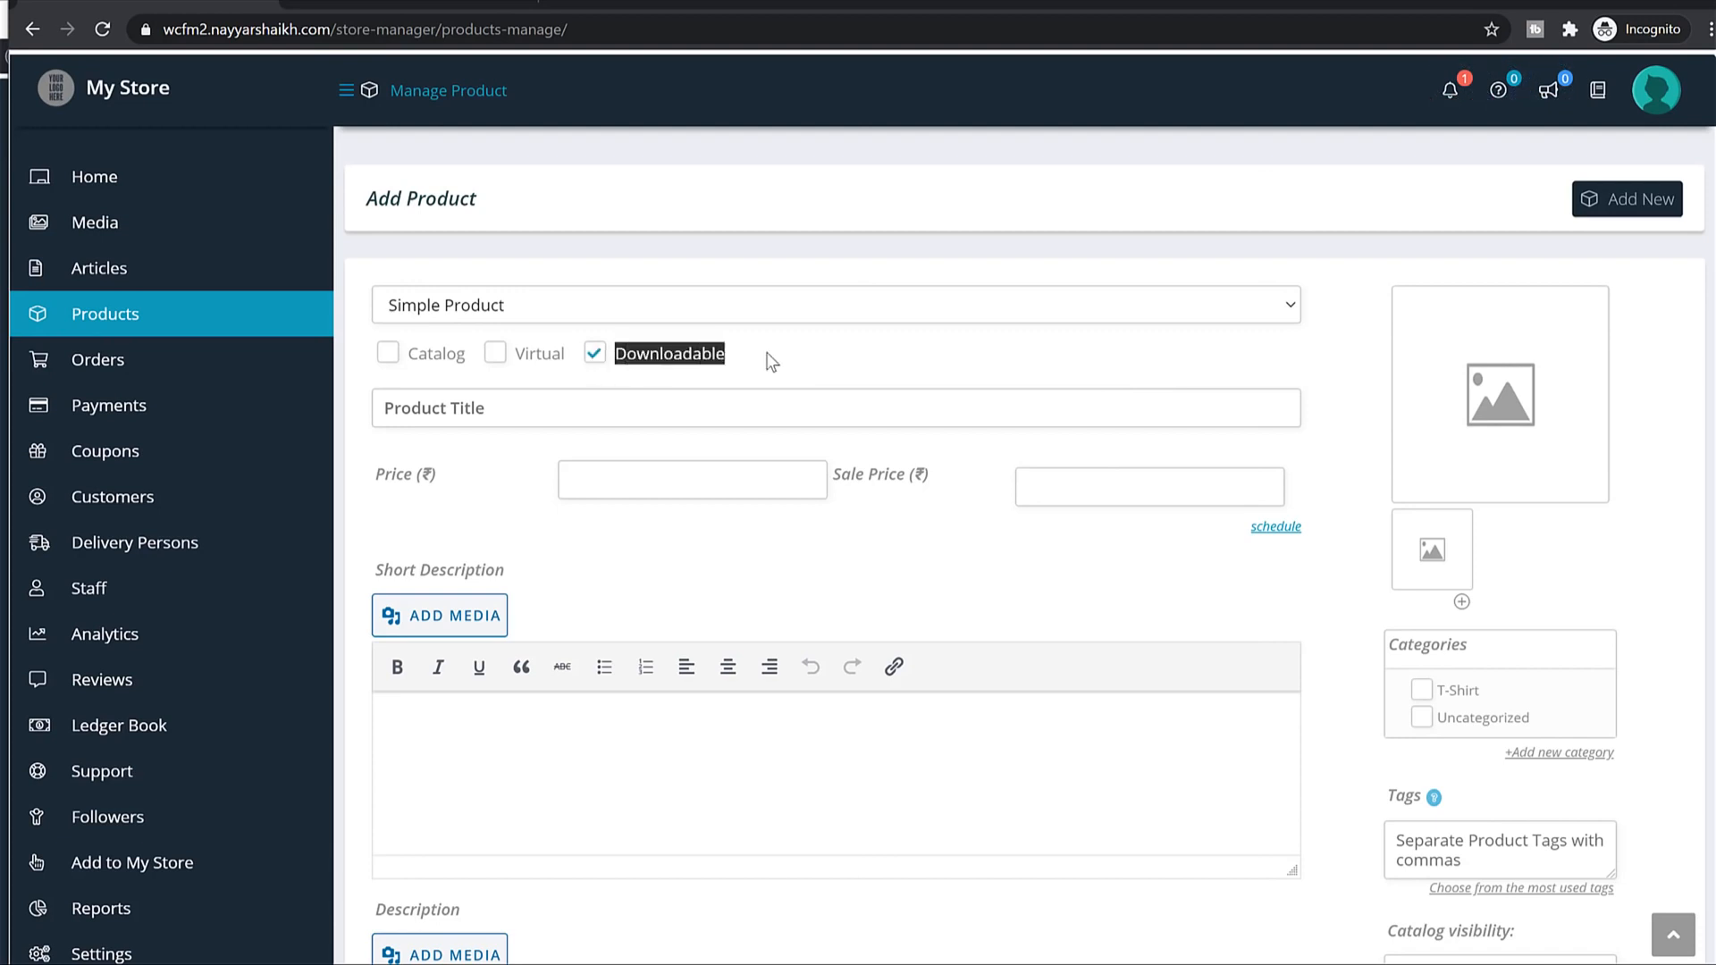
left_click(770, 359)
Enter the title Book PDF and price 150, and paste the Lorem Ipsum description.
left_click(701, 401)
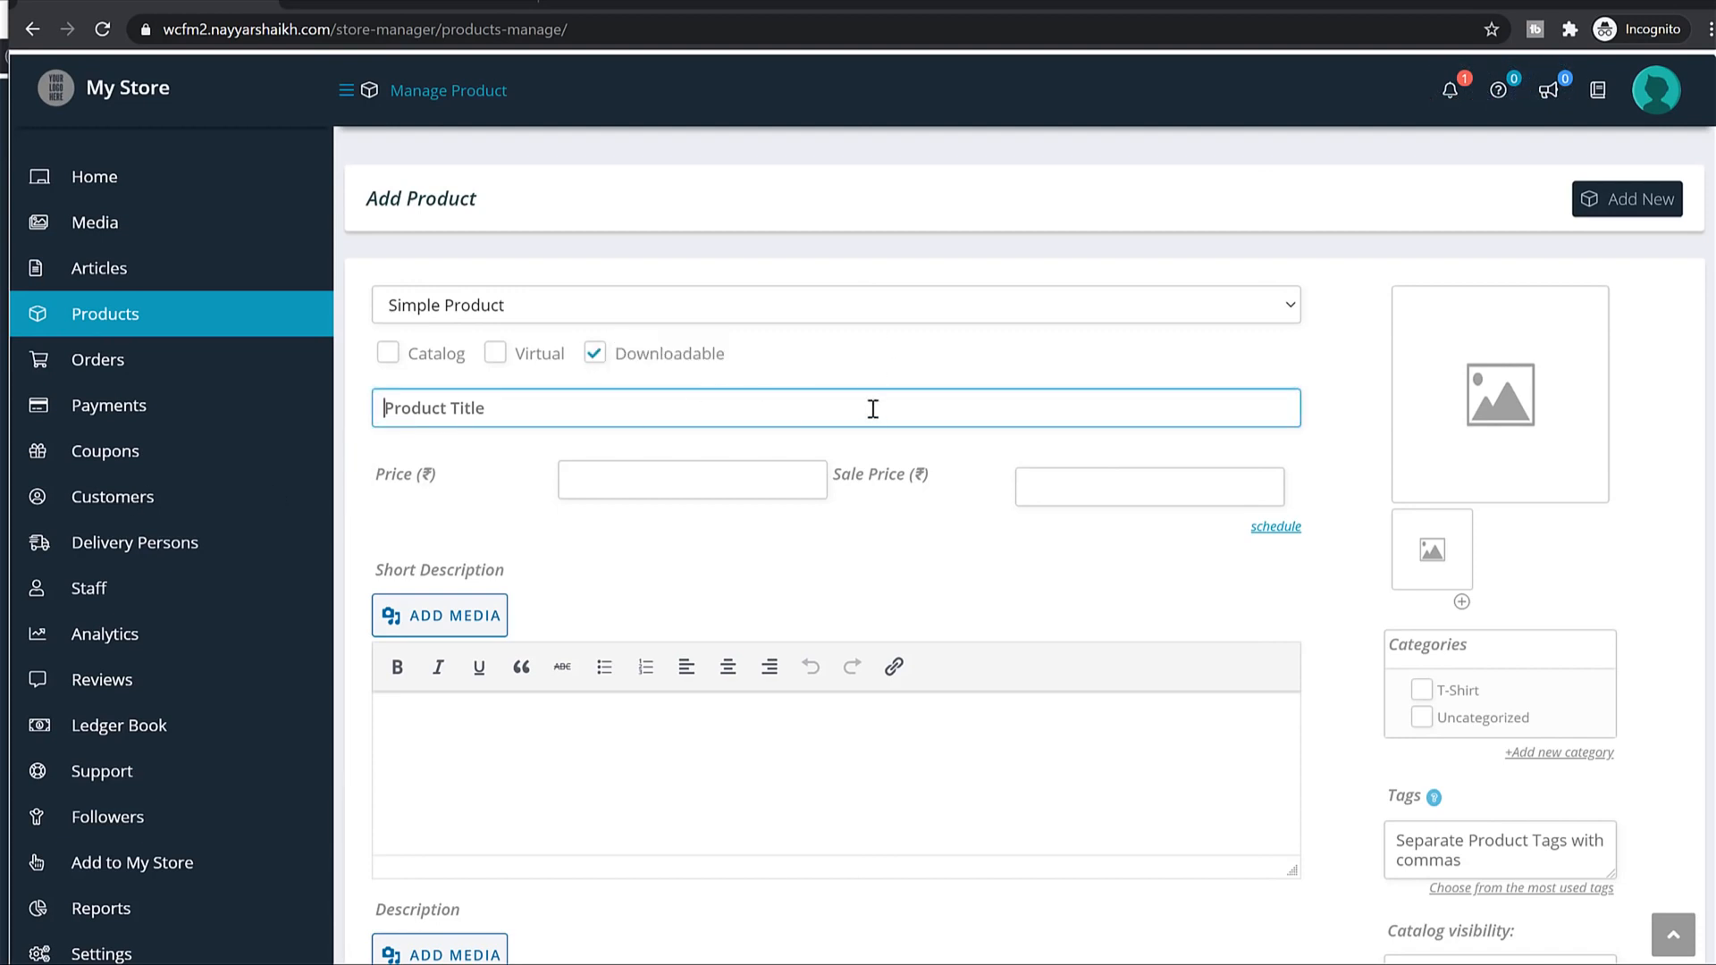
type("Bopo")
type("ok PDF")
left_click(698, 499)
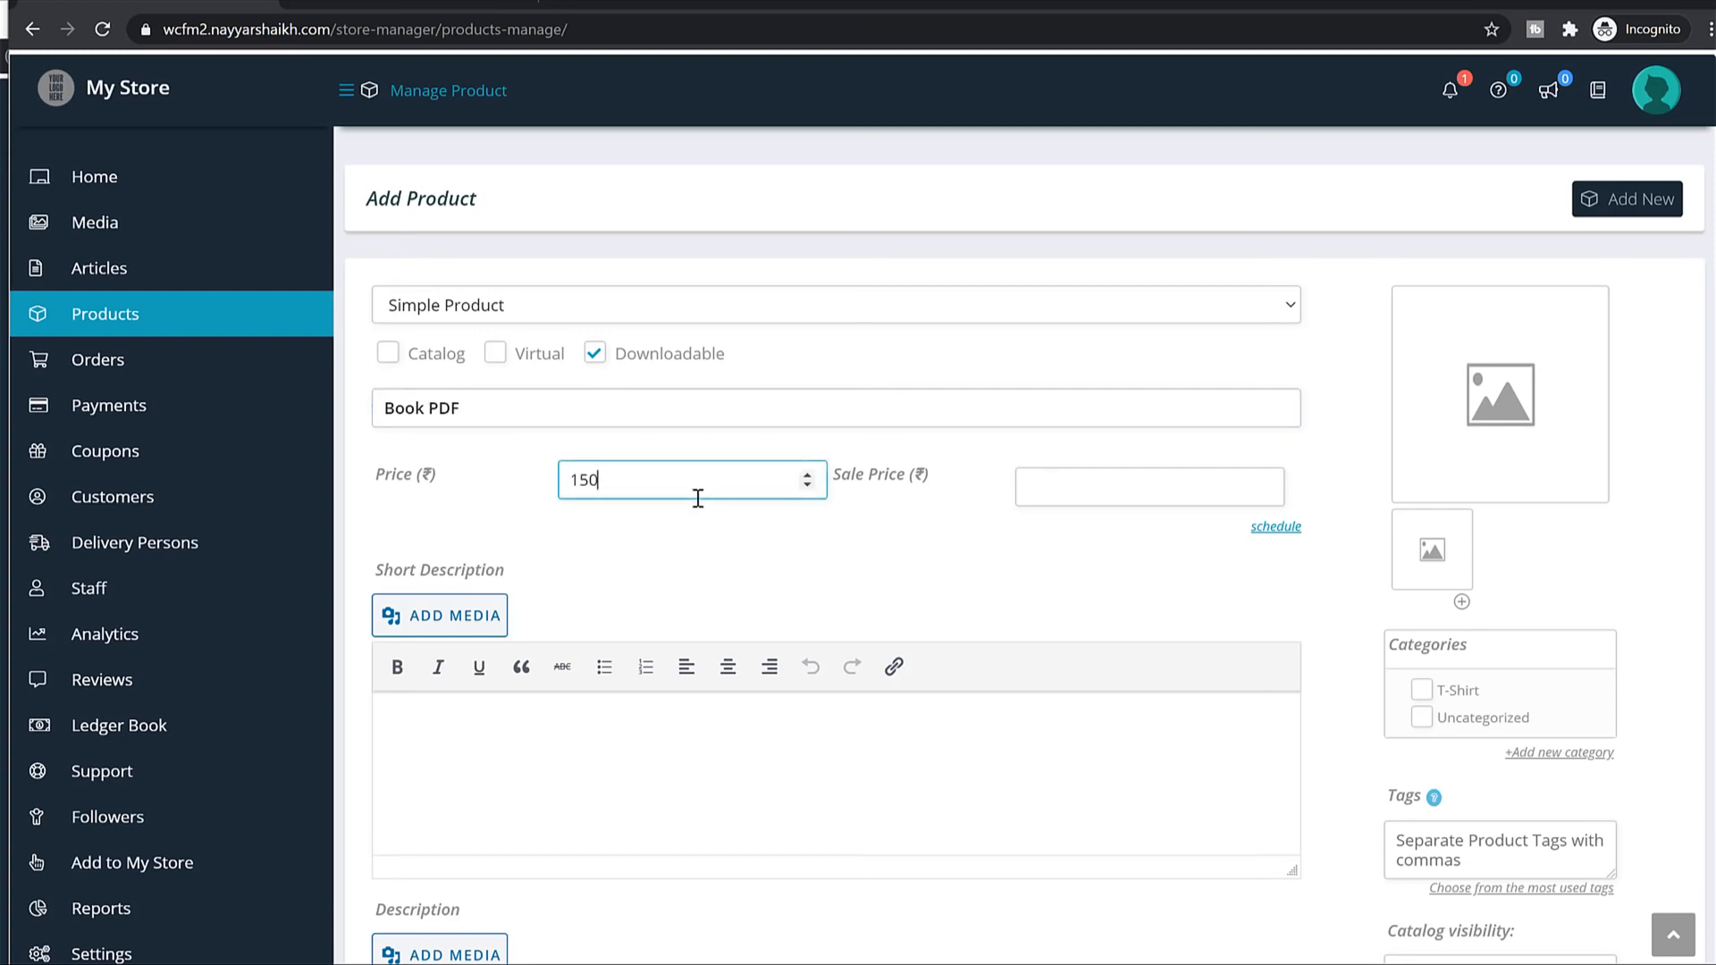
type("150")
scroll(893, 411, "down", 5)
left_click(870, 382)
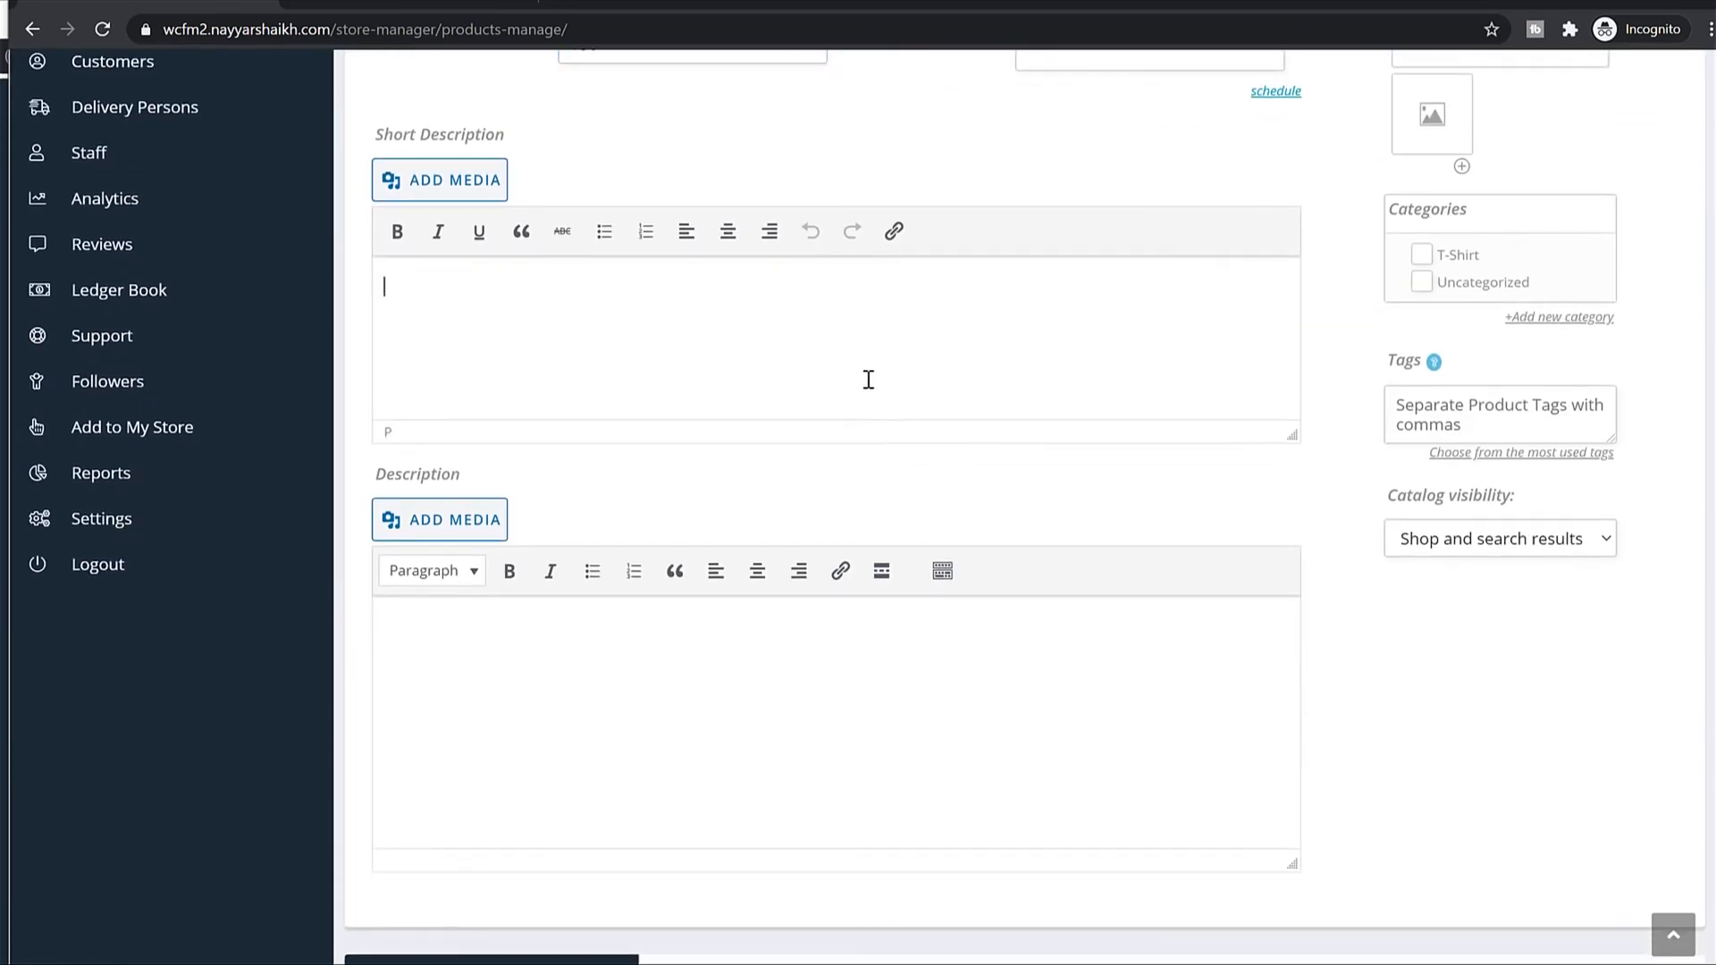
type("It is a long established fact that a reader will be distracted by the readable content of a page when looking at its layout. The point of using Lorem Ipsum is that it has a more-or-less normal distribution of letters, as opposed to using ‘Content here, content here’, making it look like readable English. Many desktop publishing packages and web page editors now use Lorem Ipsum as their default model text, and a search for ‘lorem ipsum’ will uncover many web sites still in their infancy. Various versions have evolved over the years, sometimes by accident, sometimes on purpose (injected humour and the like)")
type("It is a long established fact that a reader will be distracted by the readable content of a page when looking at its layout. The point of using Lorem Ipsum is that it has a more-or-less normal distribution of letters, as opposed to using ‘Content here, content here’, making it look like readable English. Many desktop publishing packages and web page editors now use Lorem Ipsum as their default model text, and a search for ‘lorem ipsum’ will uncover many web sites still in their infancy. Various versions have evolved over the years, sometimes by accident, sometimes on purpose (injected humour and the like)")
scroll(773, 651, "up", 3)
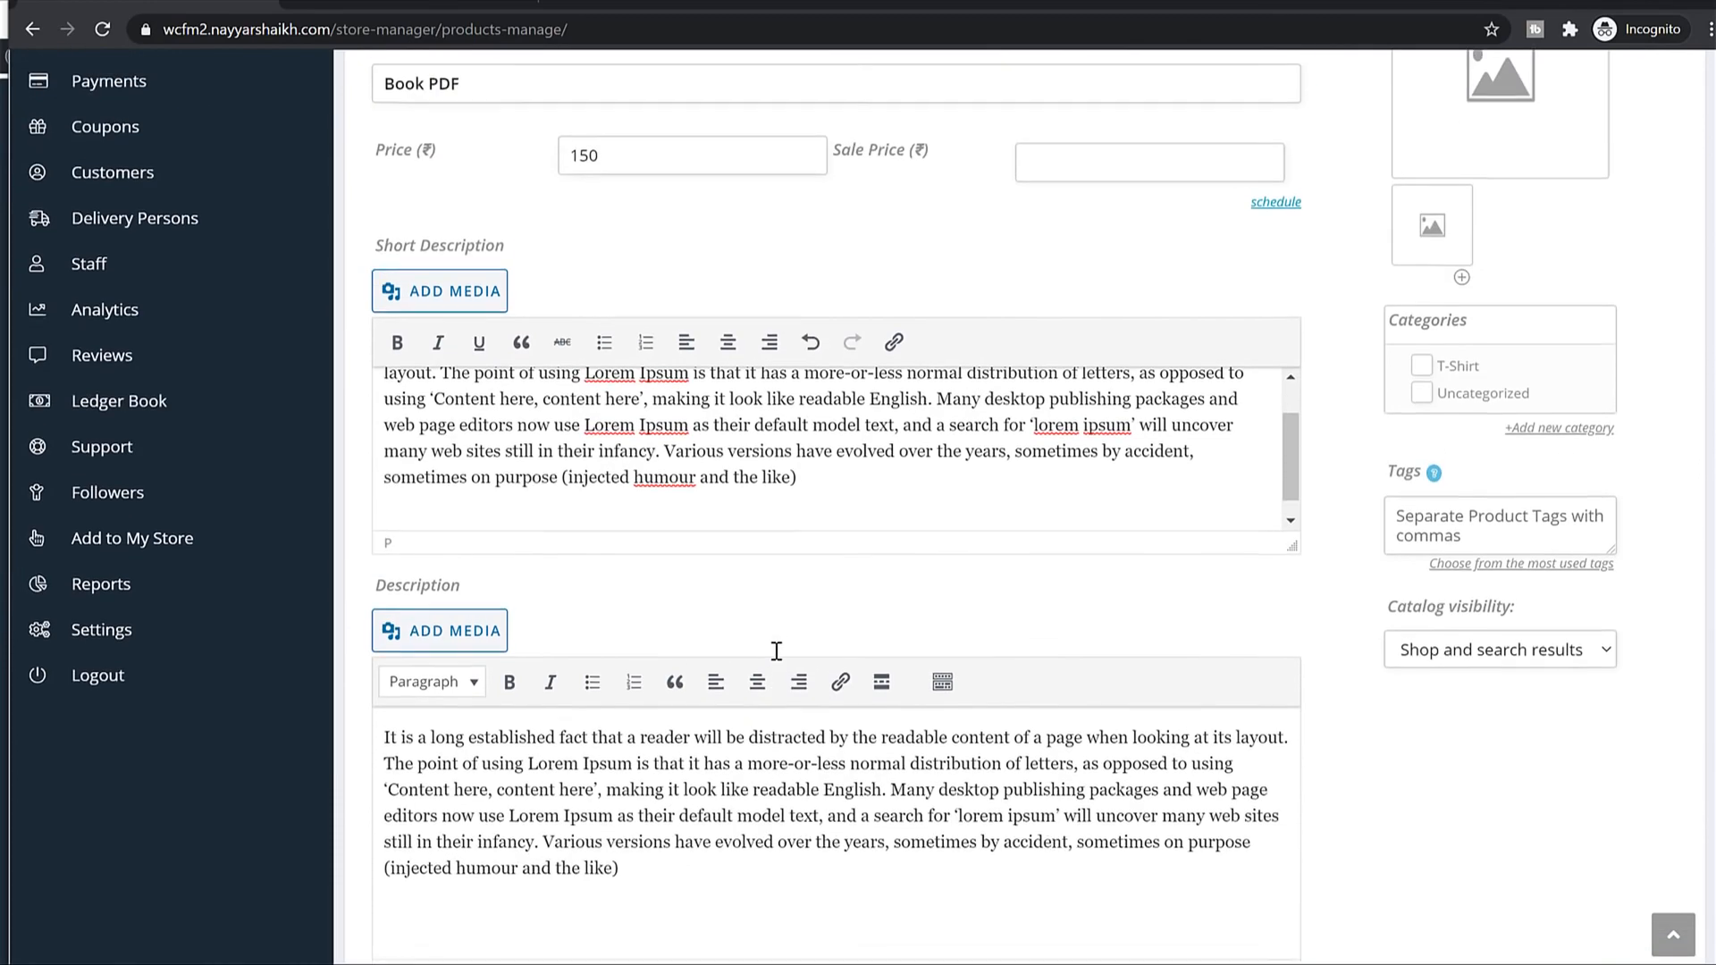
scroll(1553, 447, "up", 3)
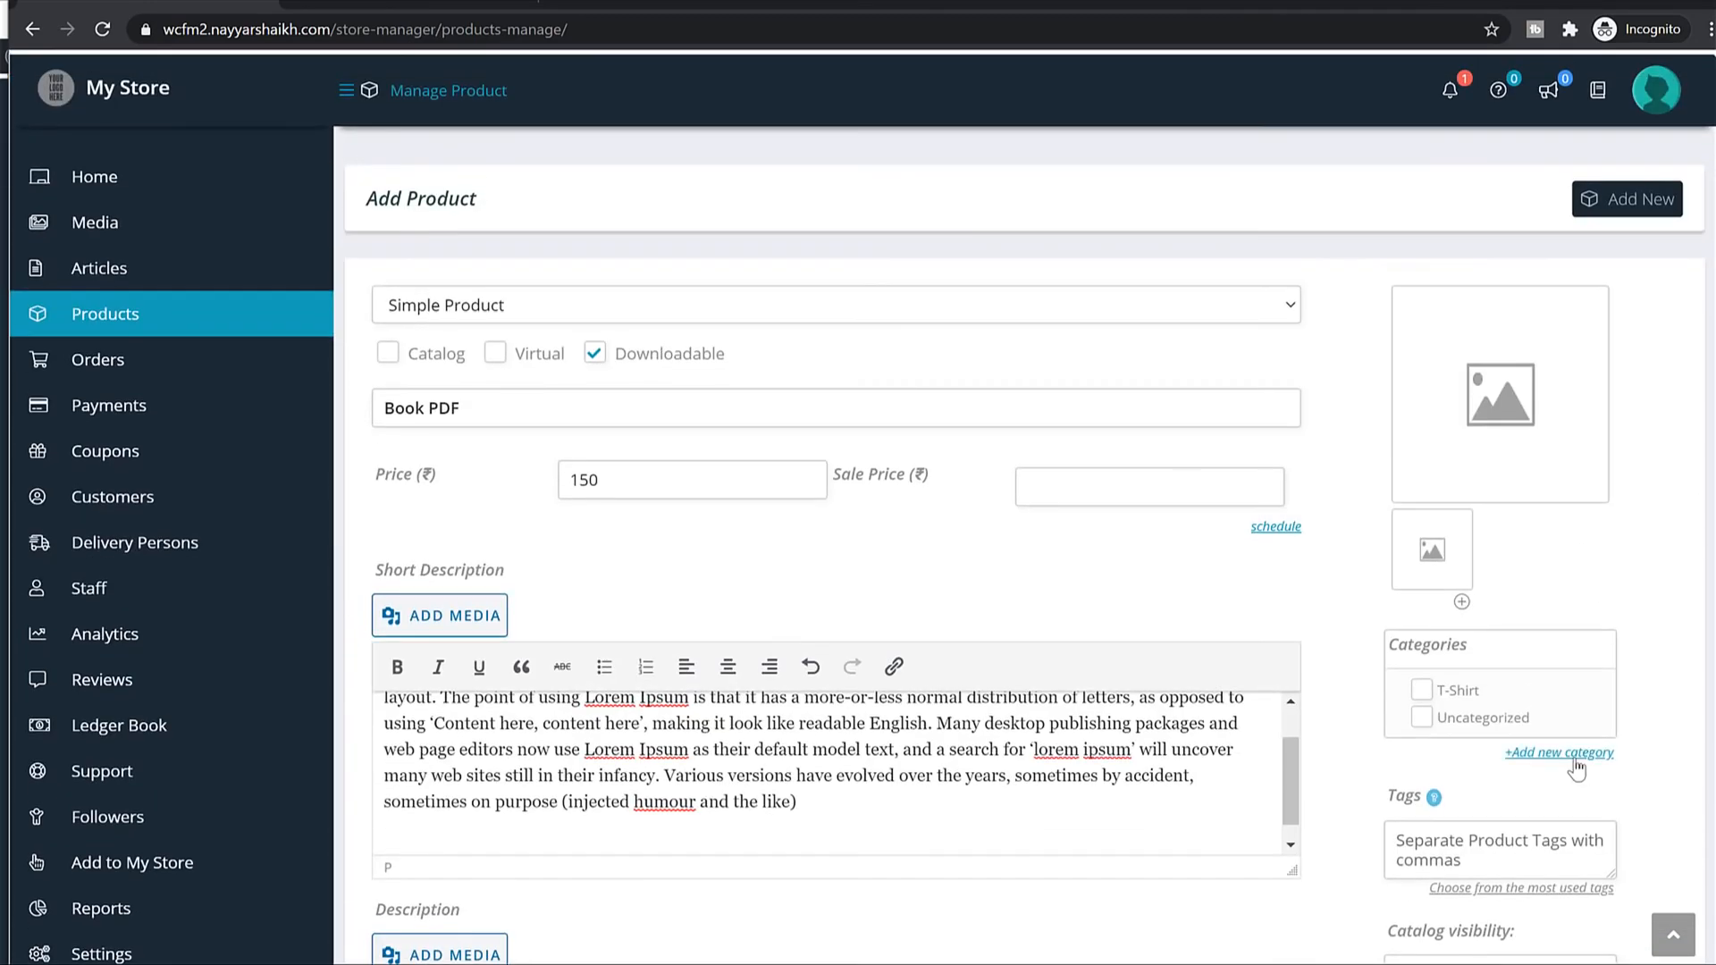
Add a new product category named Book.
left_click(1559, 753)
type("Book")
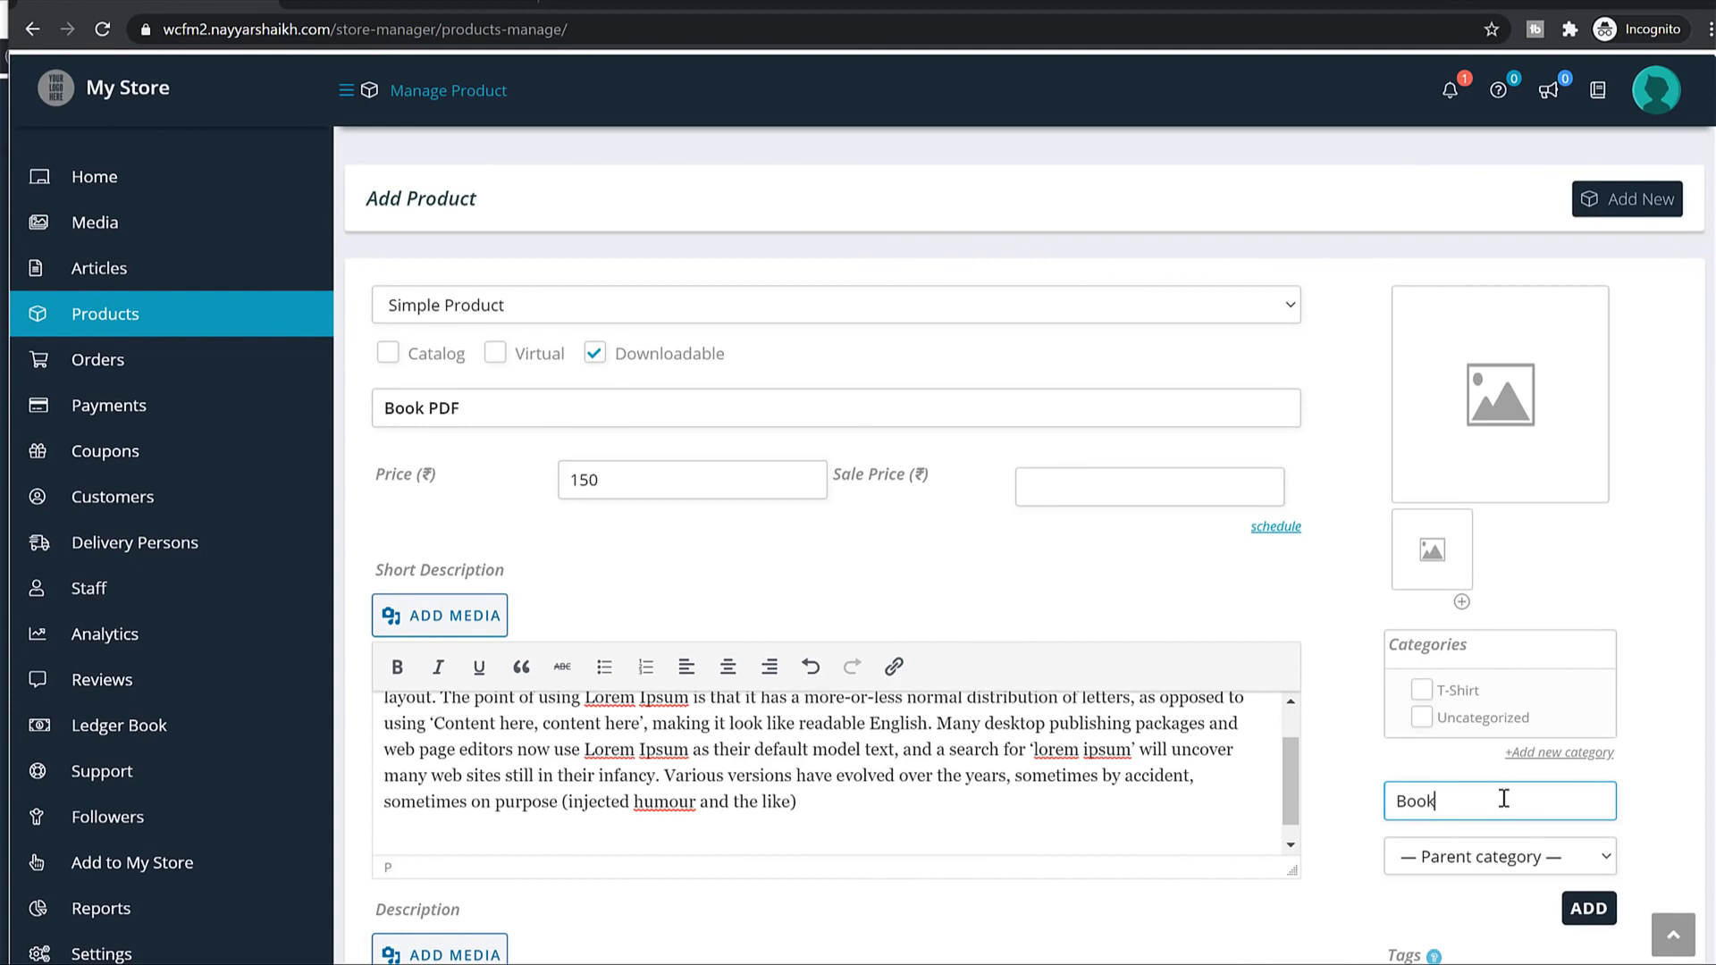
left_click(1590, 908)
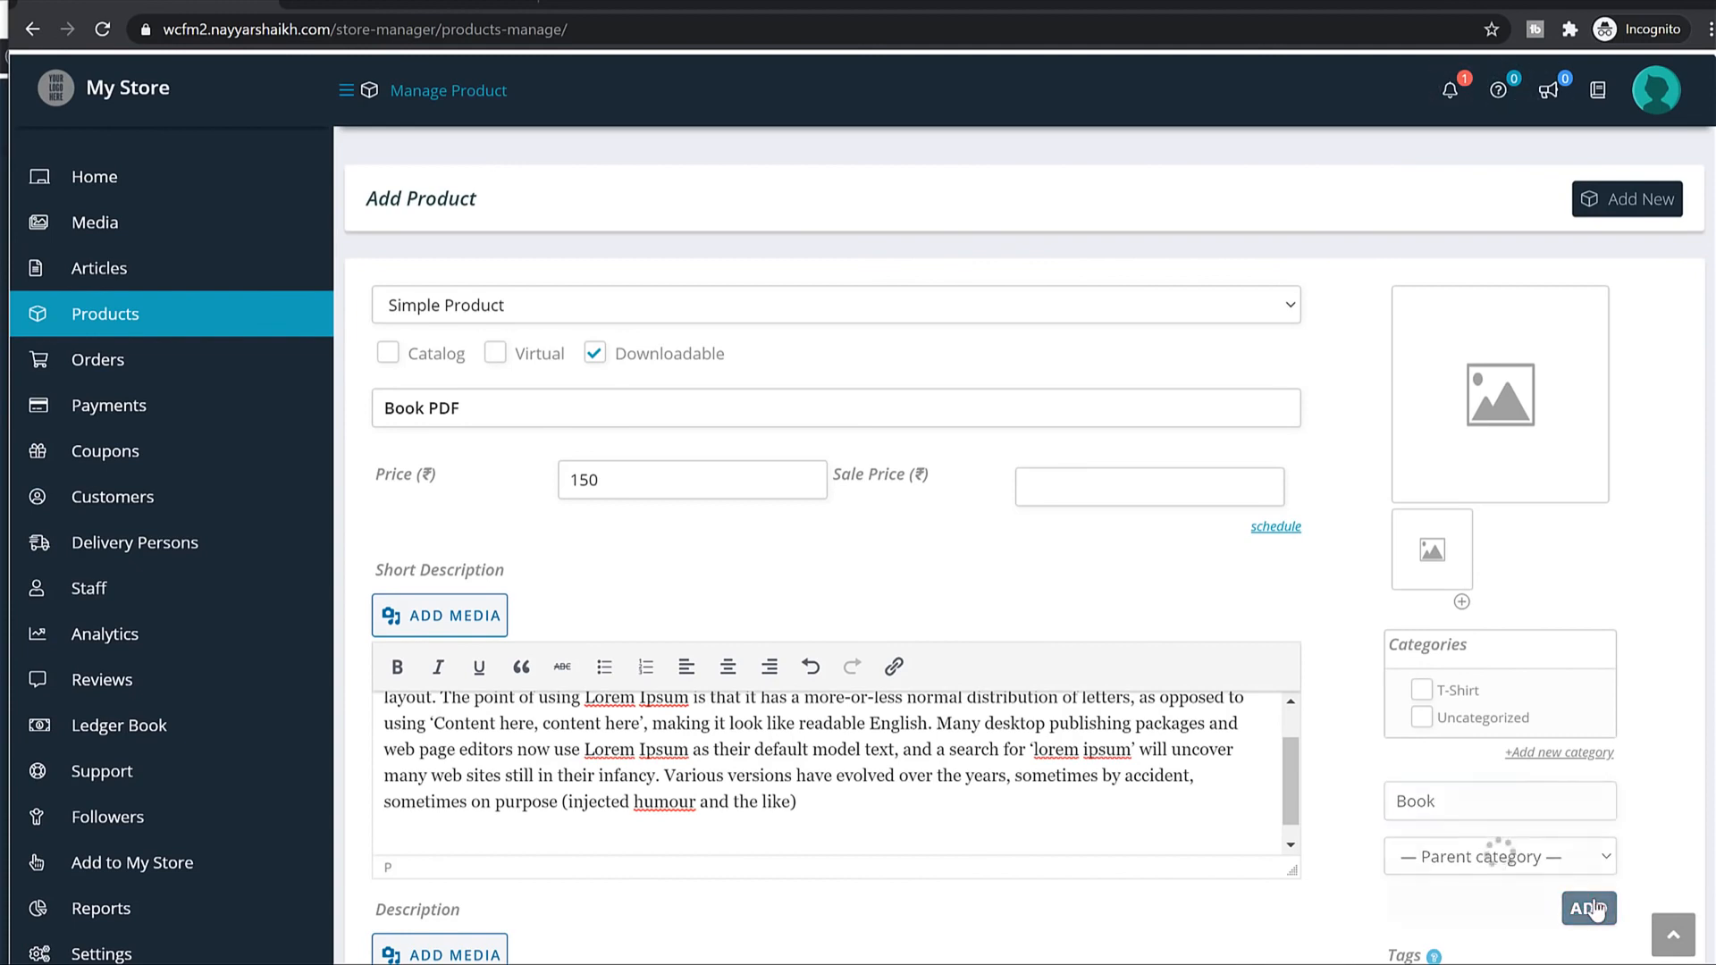
left_click(1548, 409)
Upload Book.jpg from the Media folder and set it as the featured product image.
left_click(126, 154)
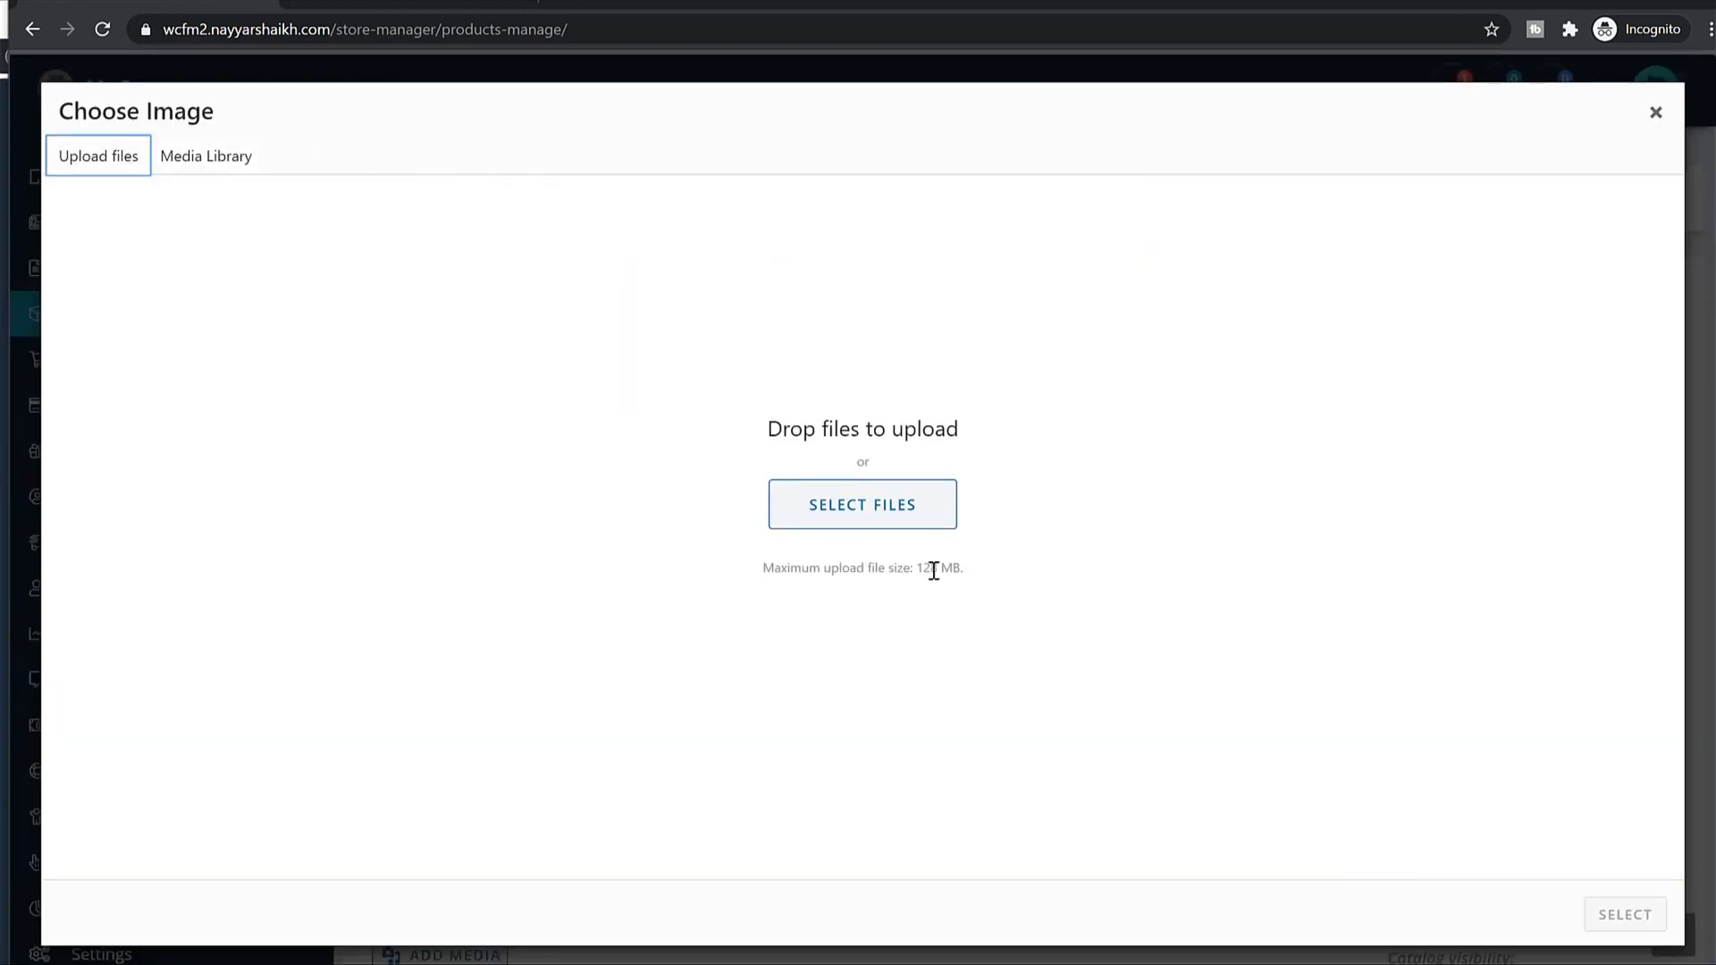
left_click(909, 511)
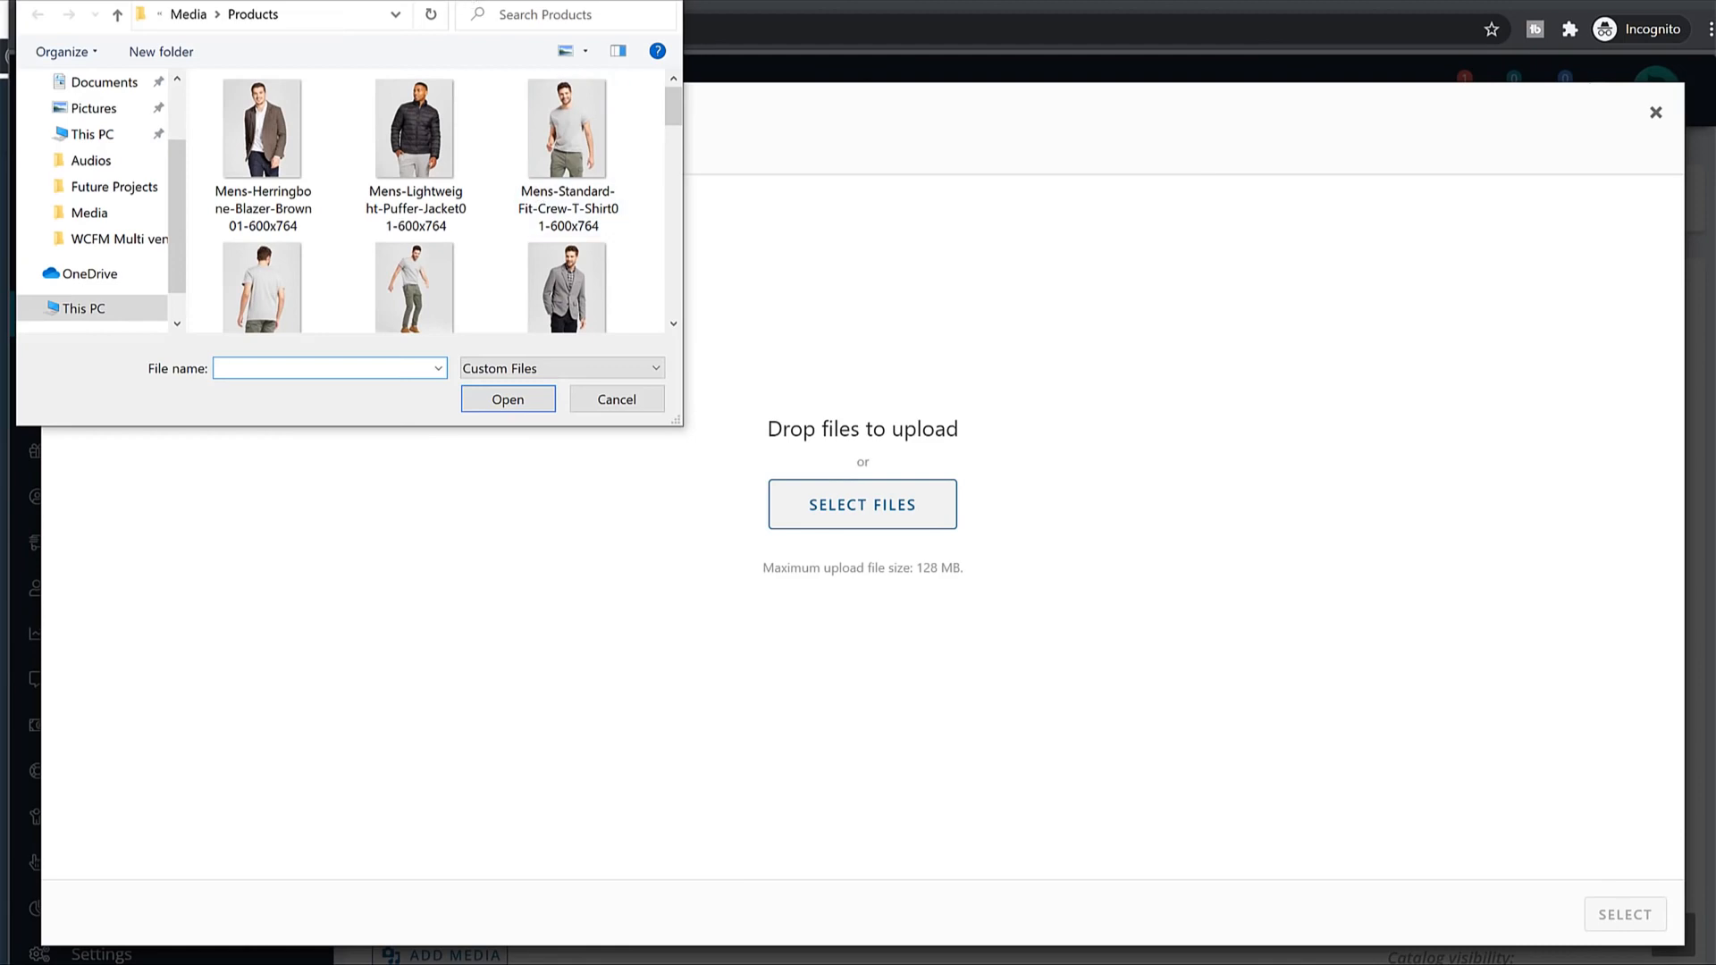
left_click_drag(280, 0, 889, 192)
scroll(1108, 453, "down", 5)
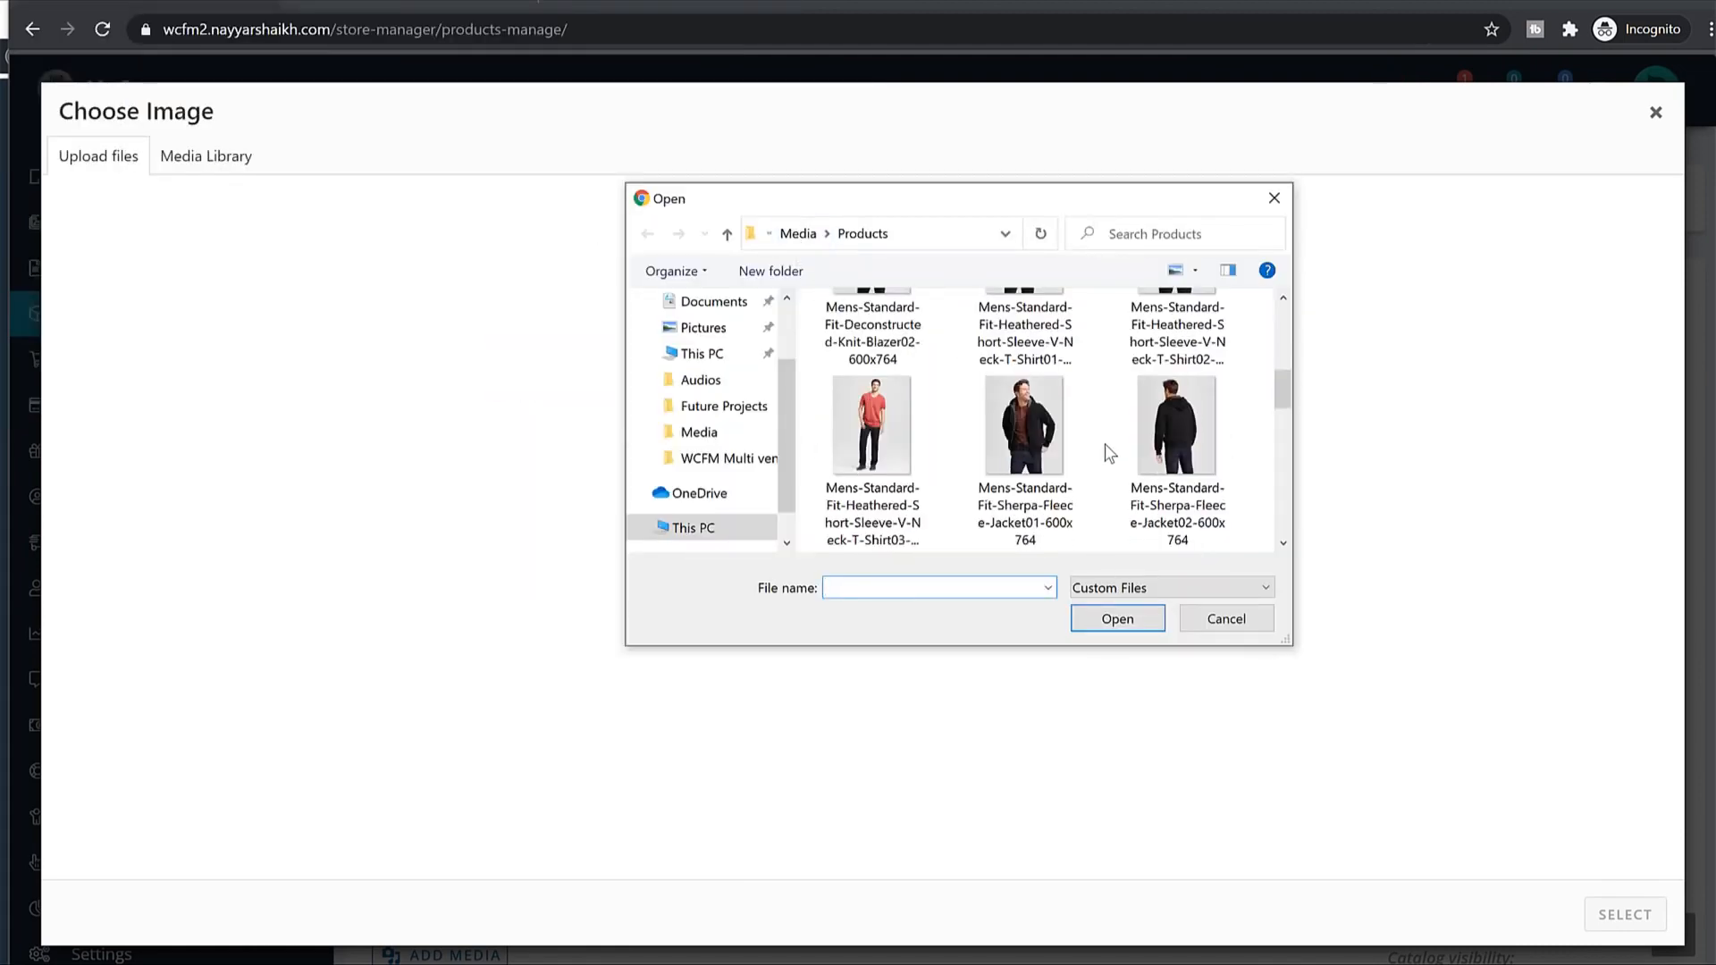
scroll(1108, 453, "down", 4)
left_click(826, 234)
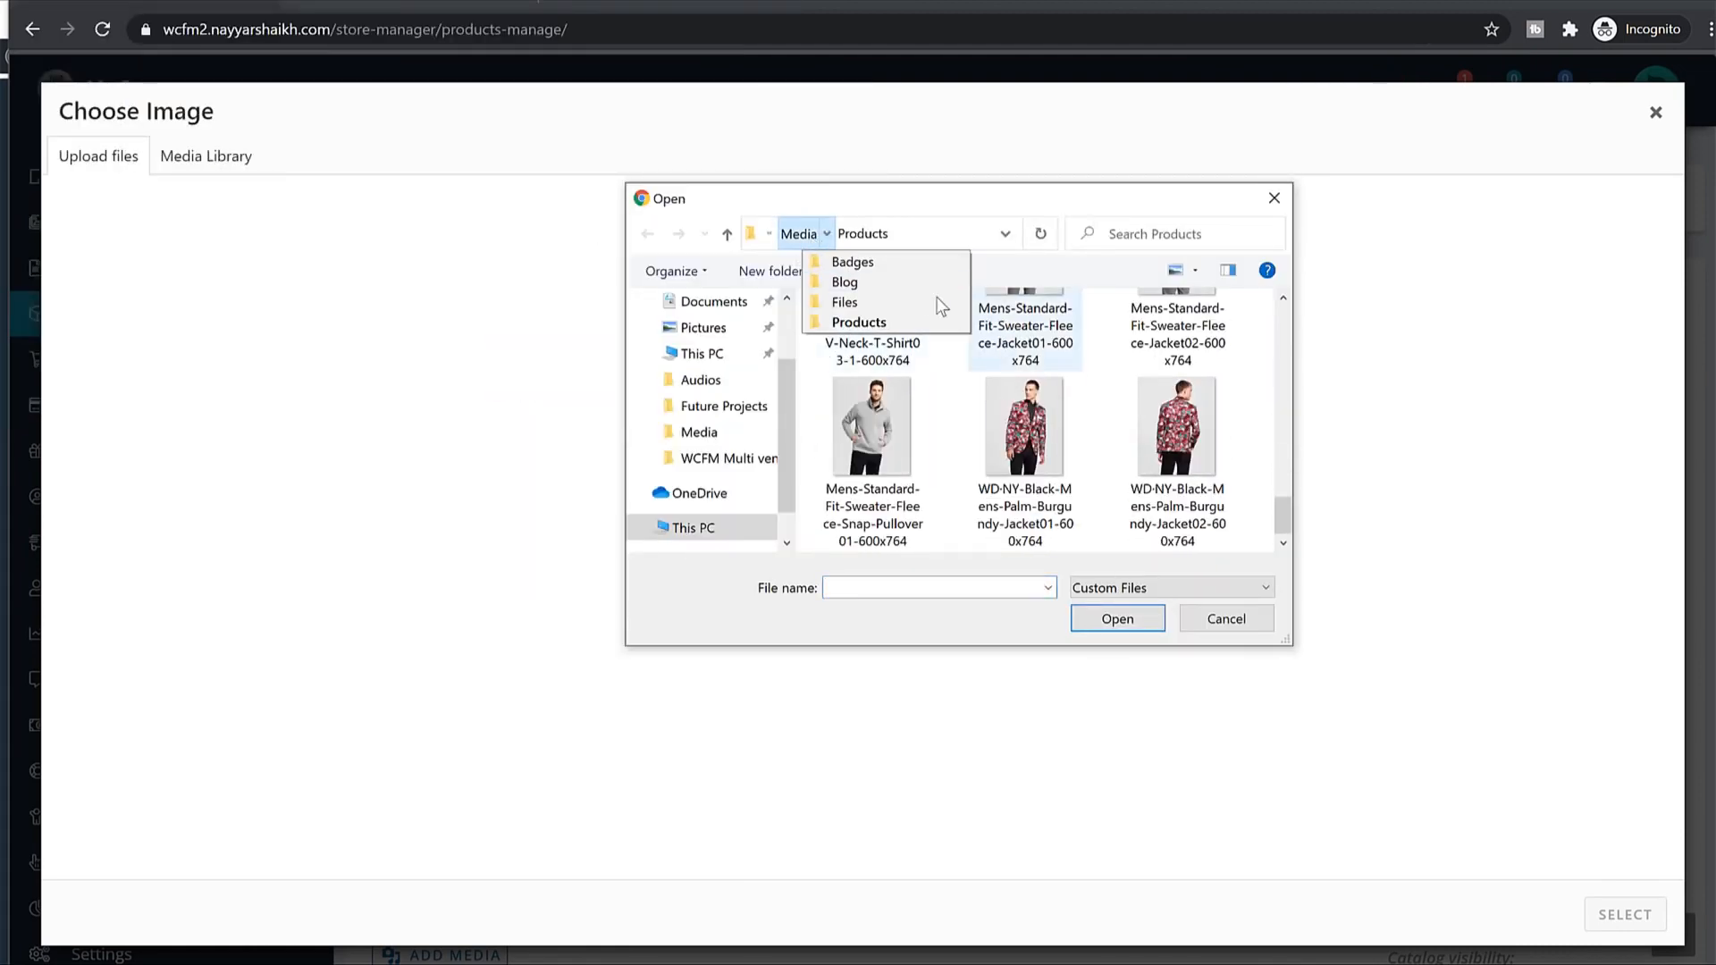
left_click(799, 233)
scroll(1058, 417, "down", 4)
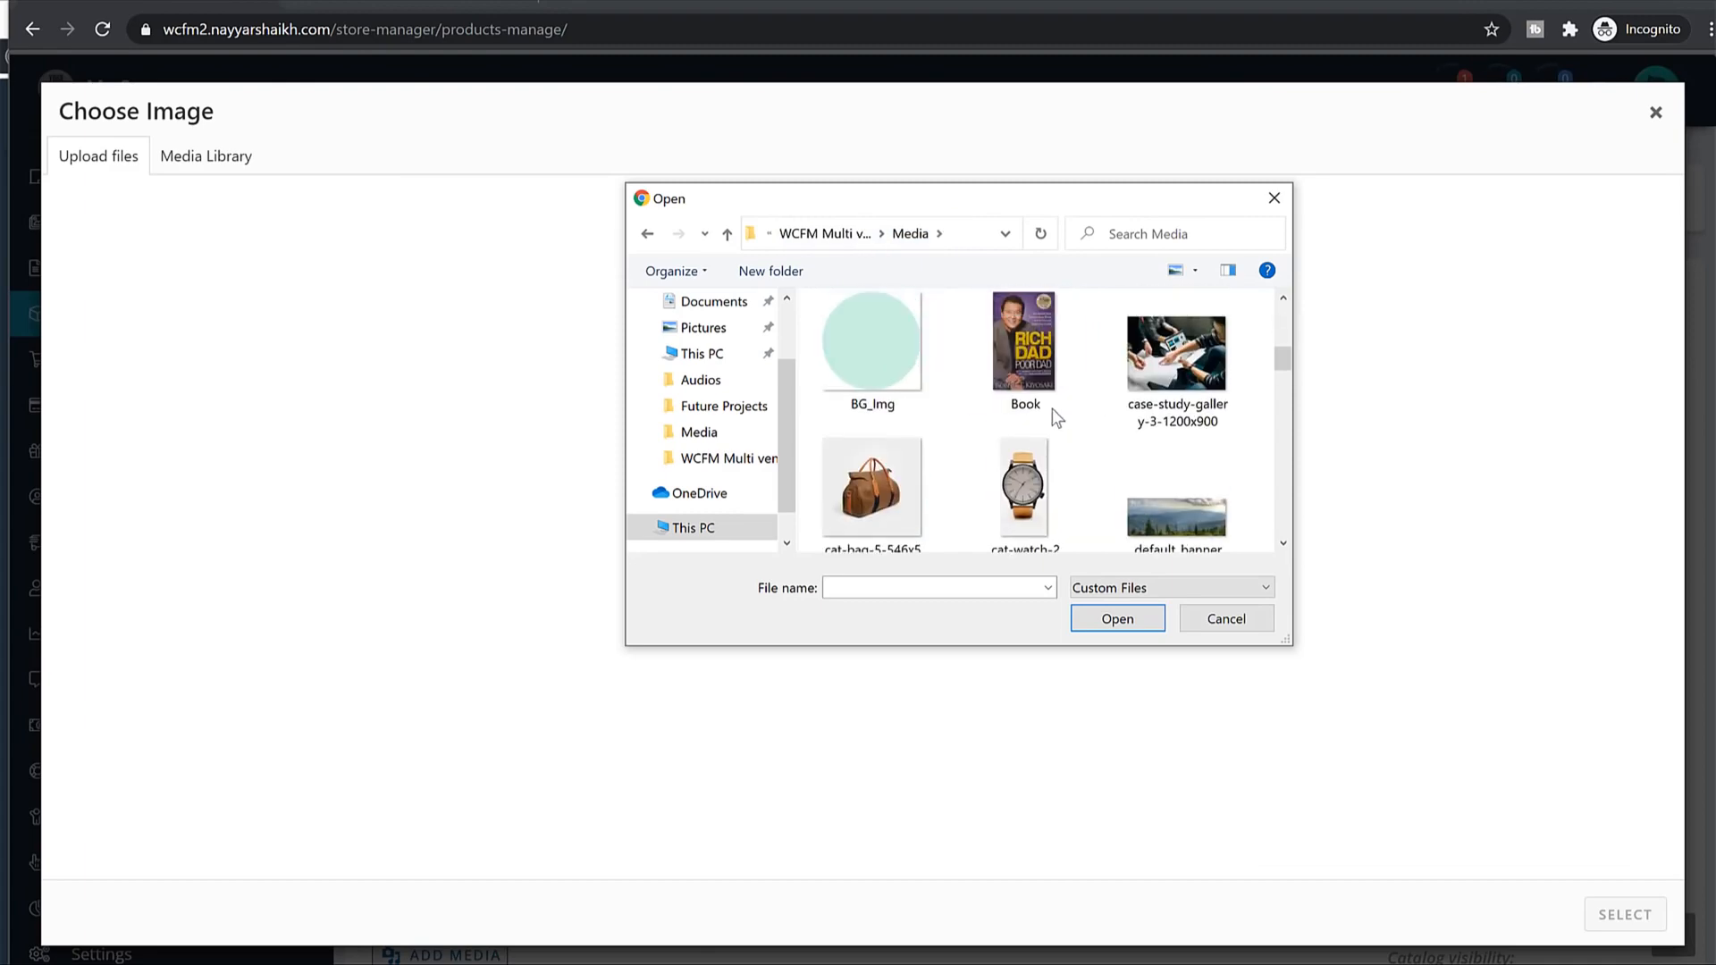
left_click(1046, 407)
left_click(1128, 624)
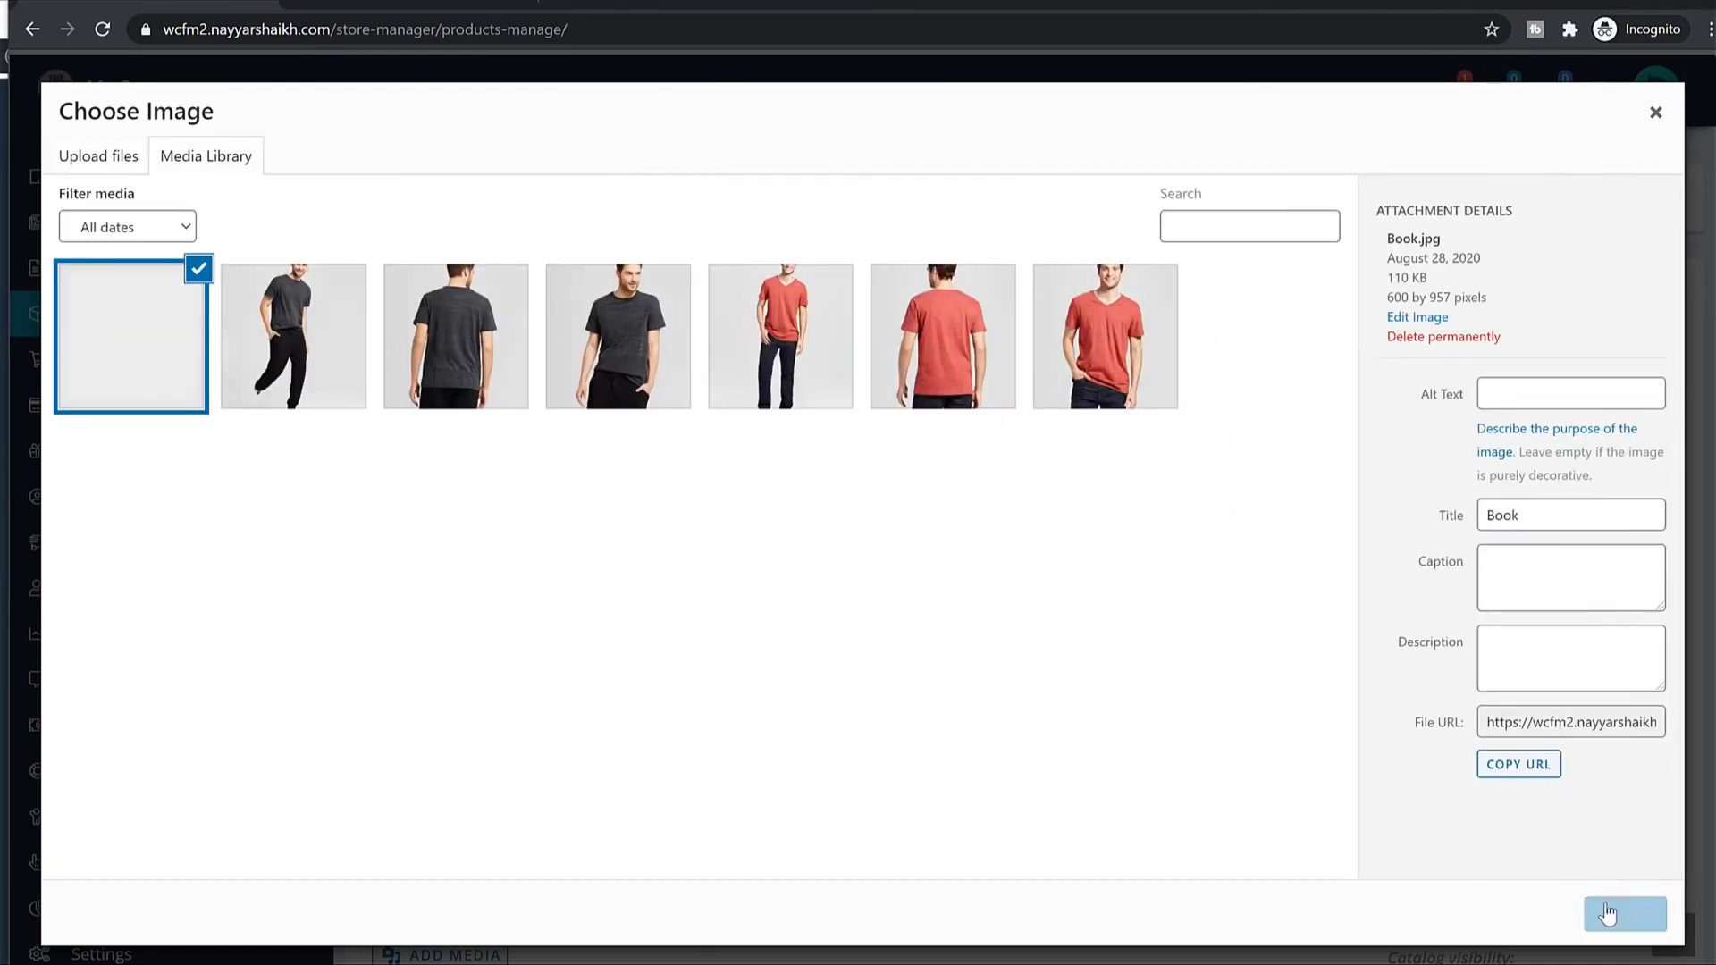
left_click(1606, 912)
scroll(1648, 608, "down", 10)
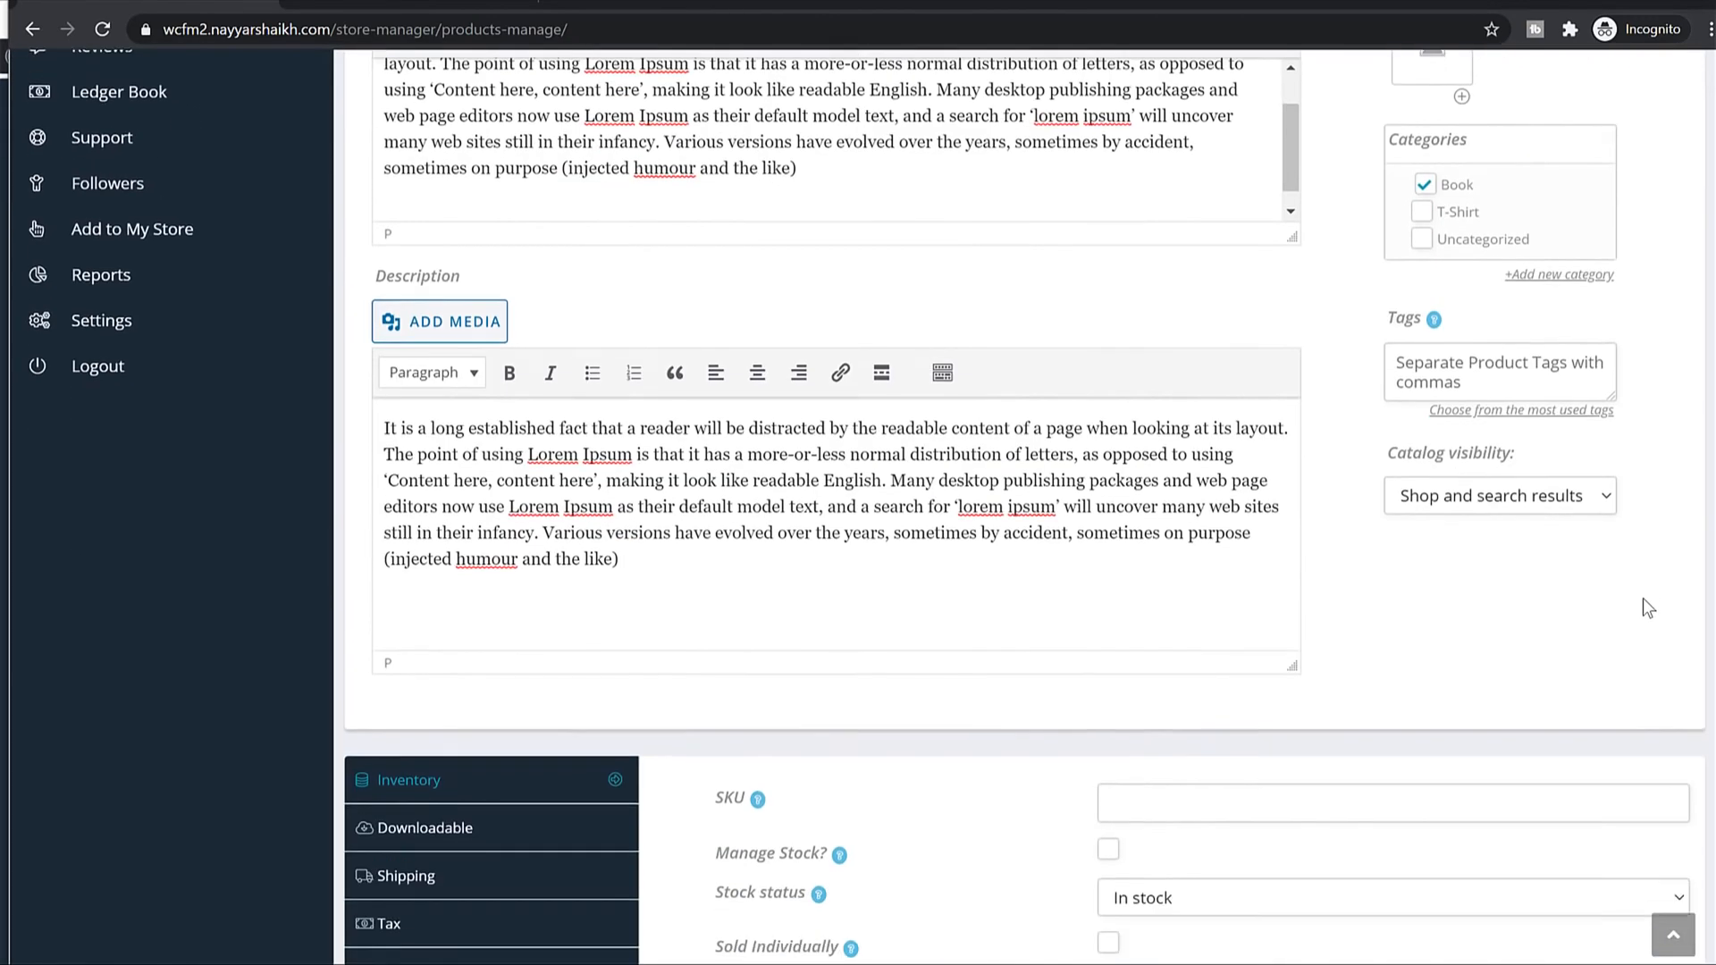
Tick Sold Individually in the Book PDF inventory settings.
scroll(1643, 598, "down", 5)
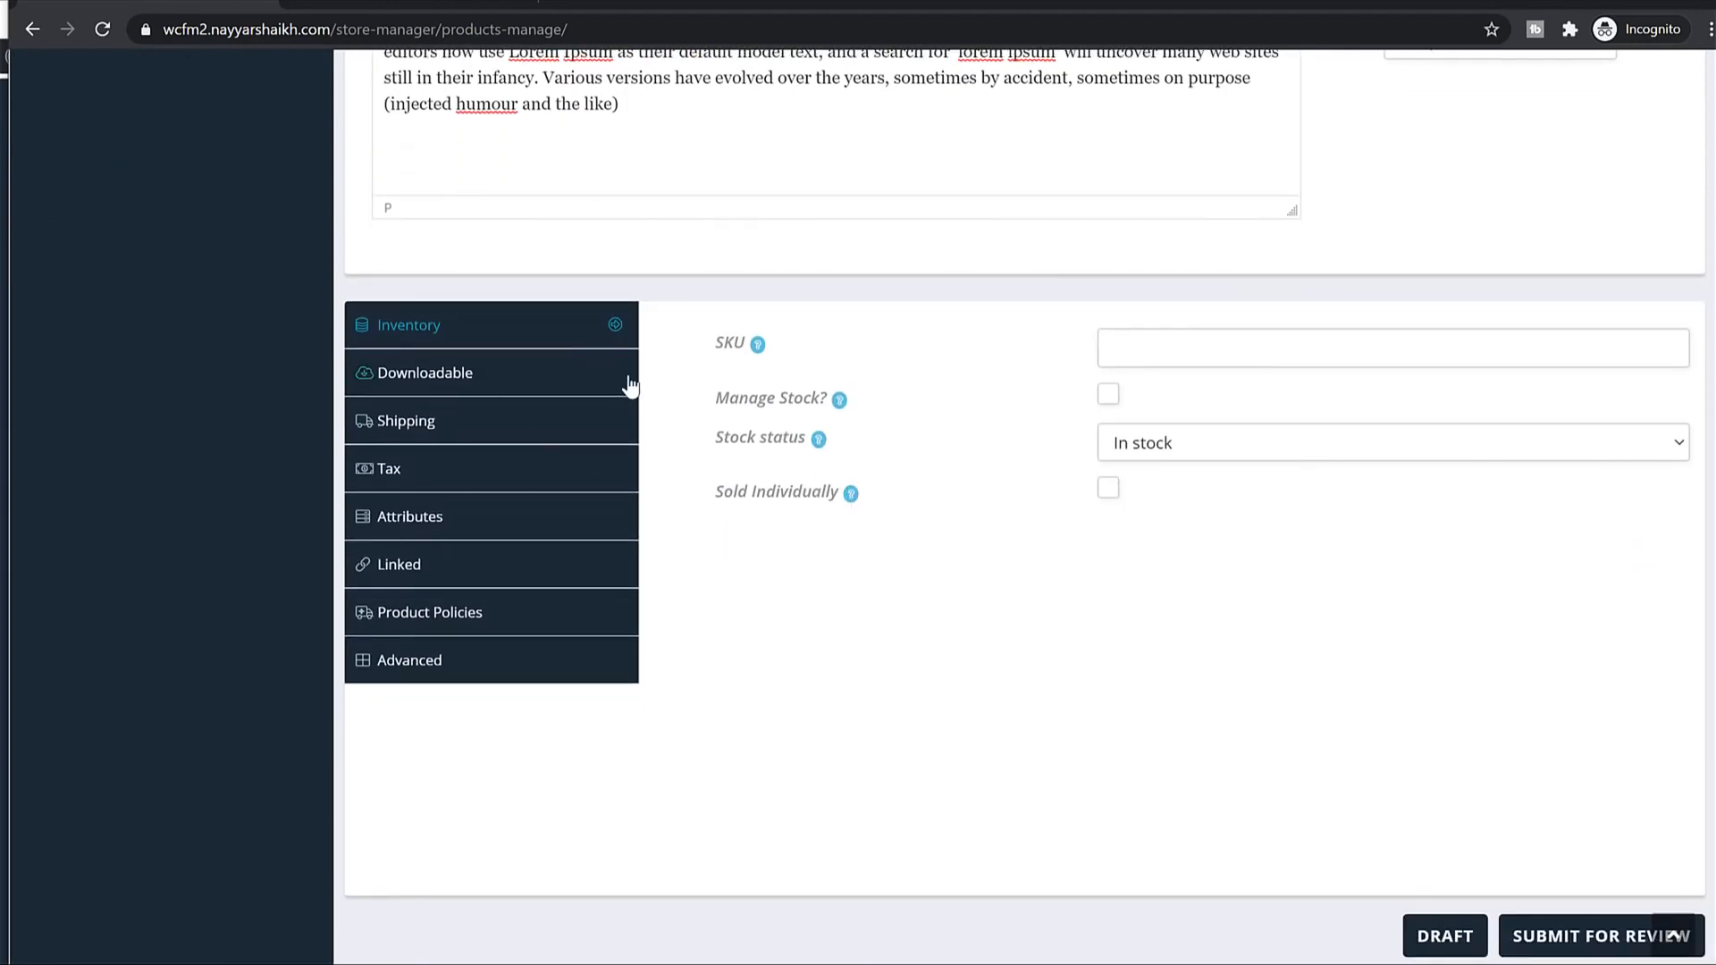
scroll(983, 537, "up", 15)
scroll(1066, 547, "down", 15)
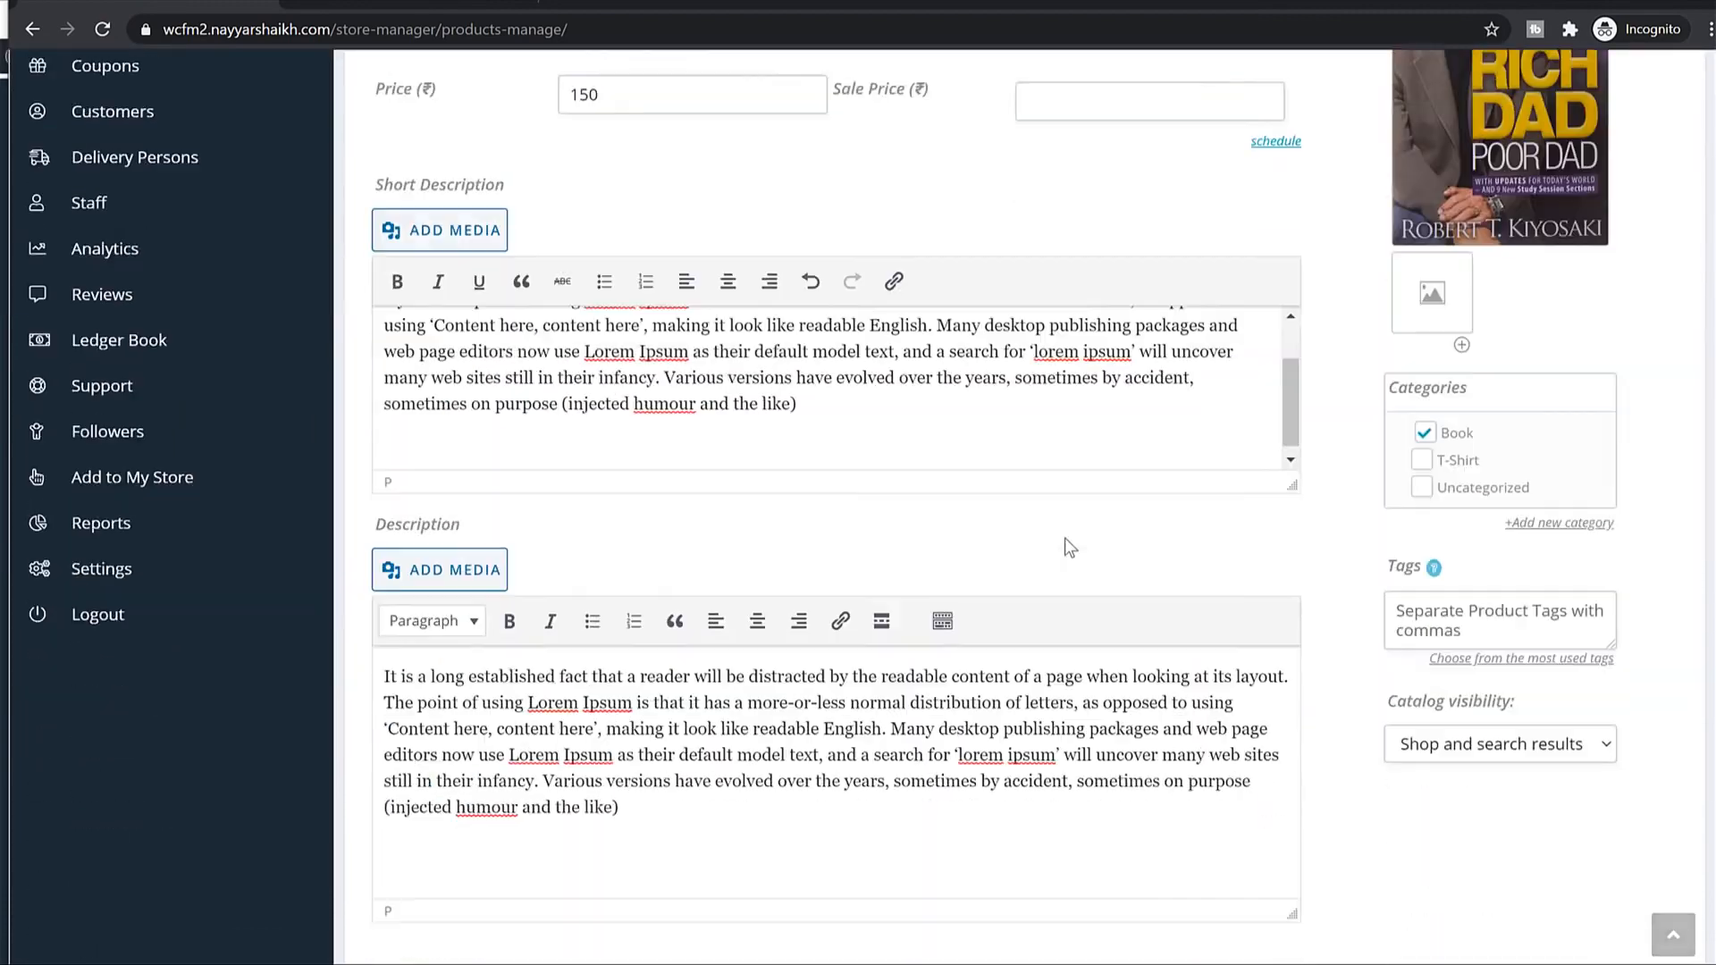
scroll(1075, 624, "up", 2)
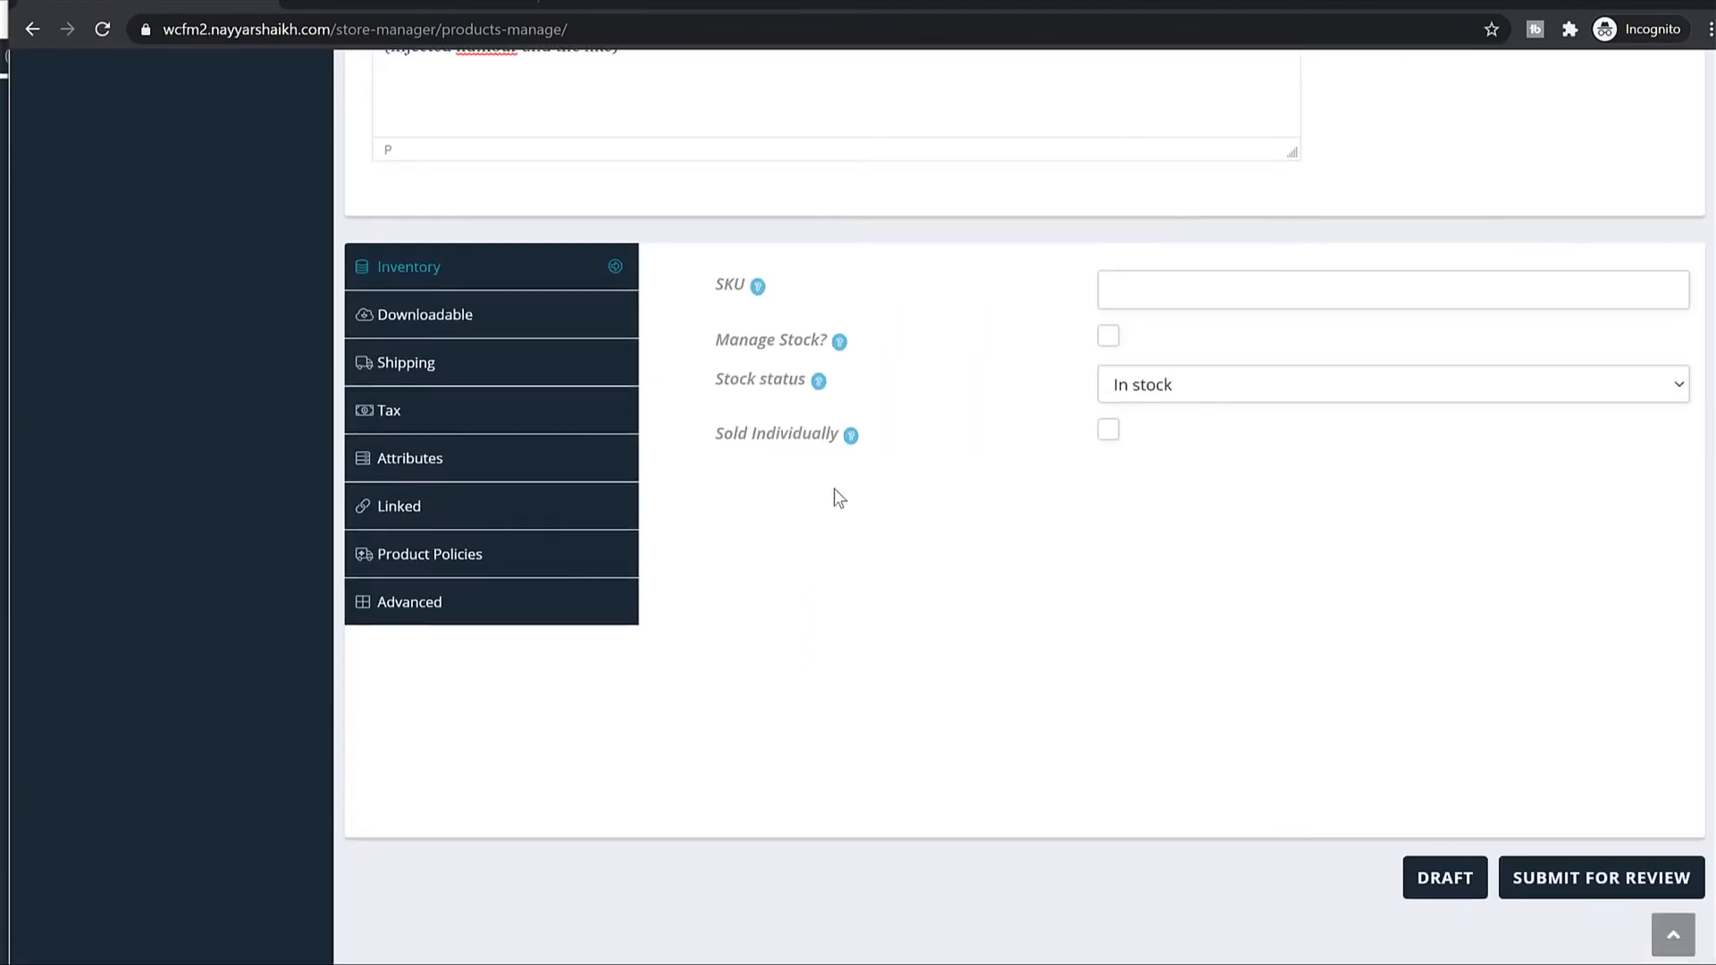
left_click(1108, 496)
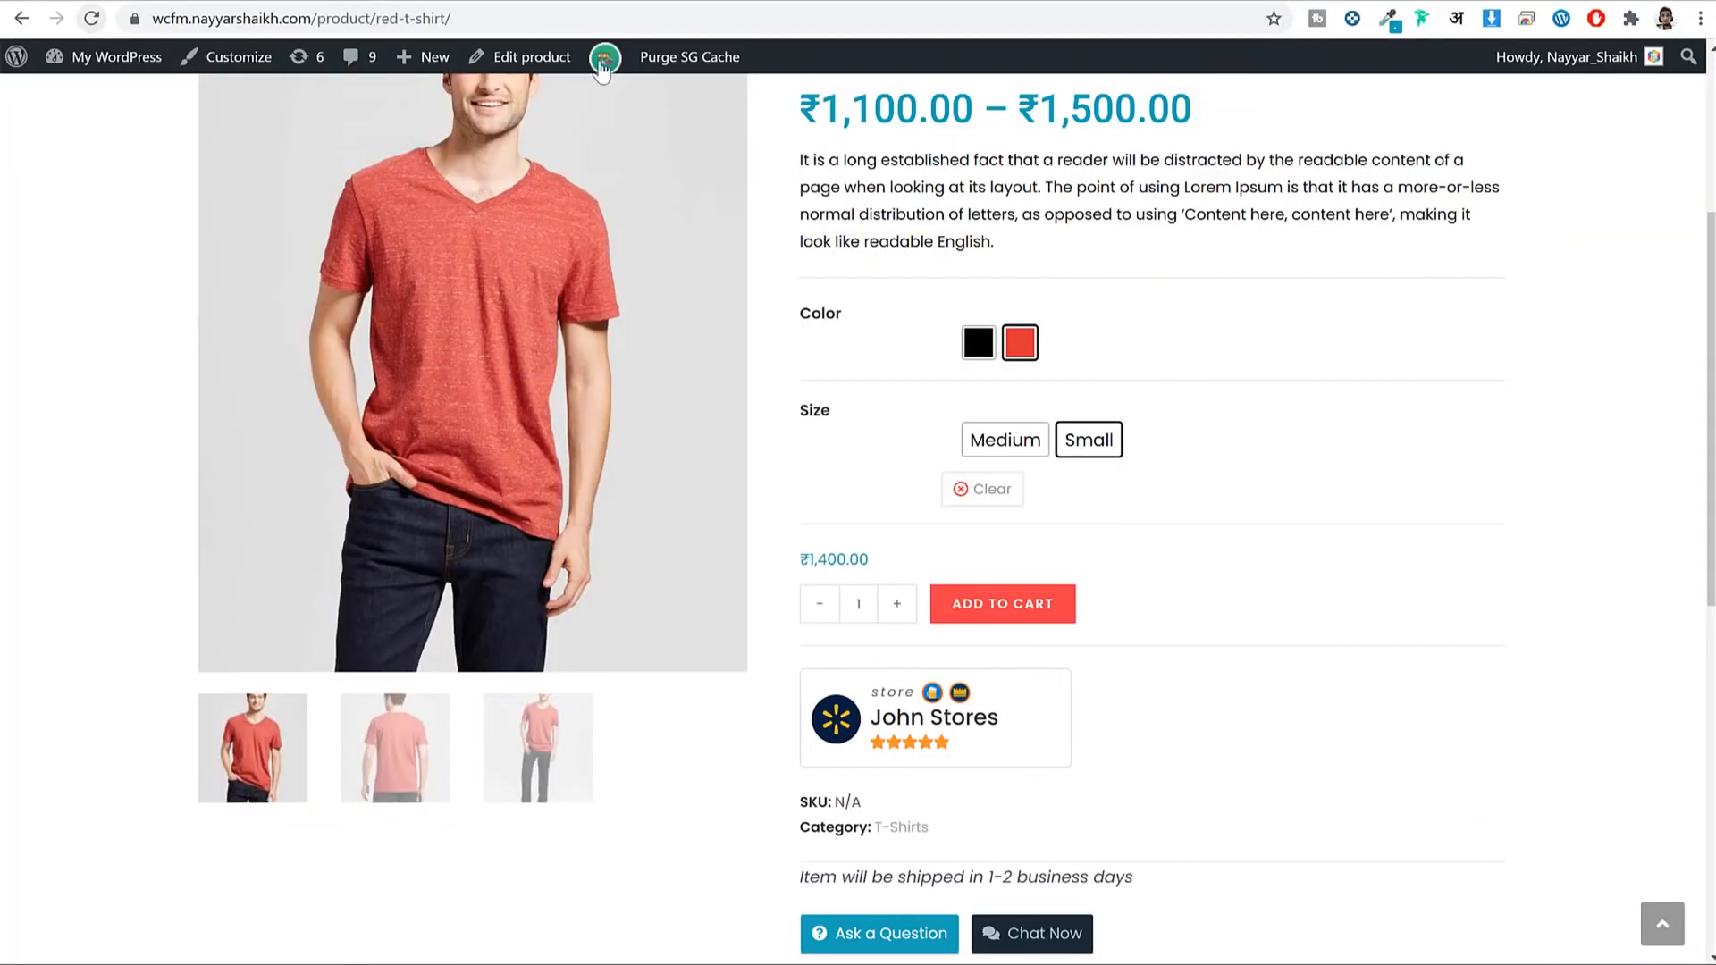
Raise the T-shirt quantity to 5.
left_click(885, 606)
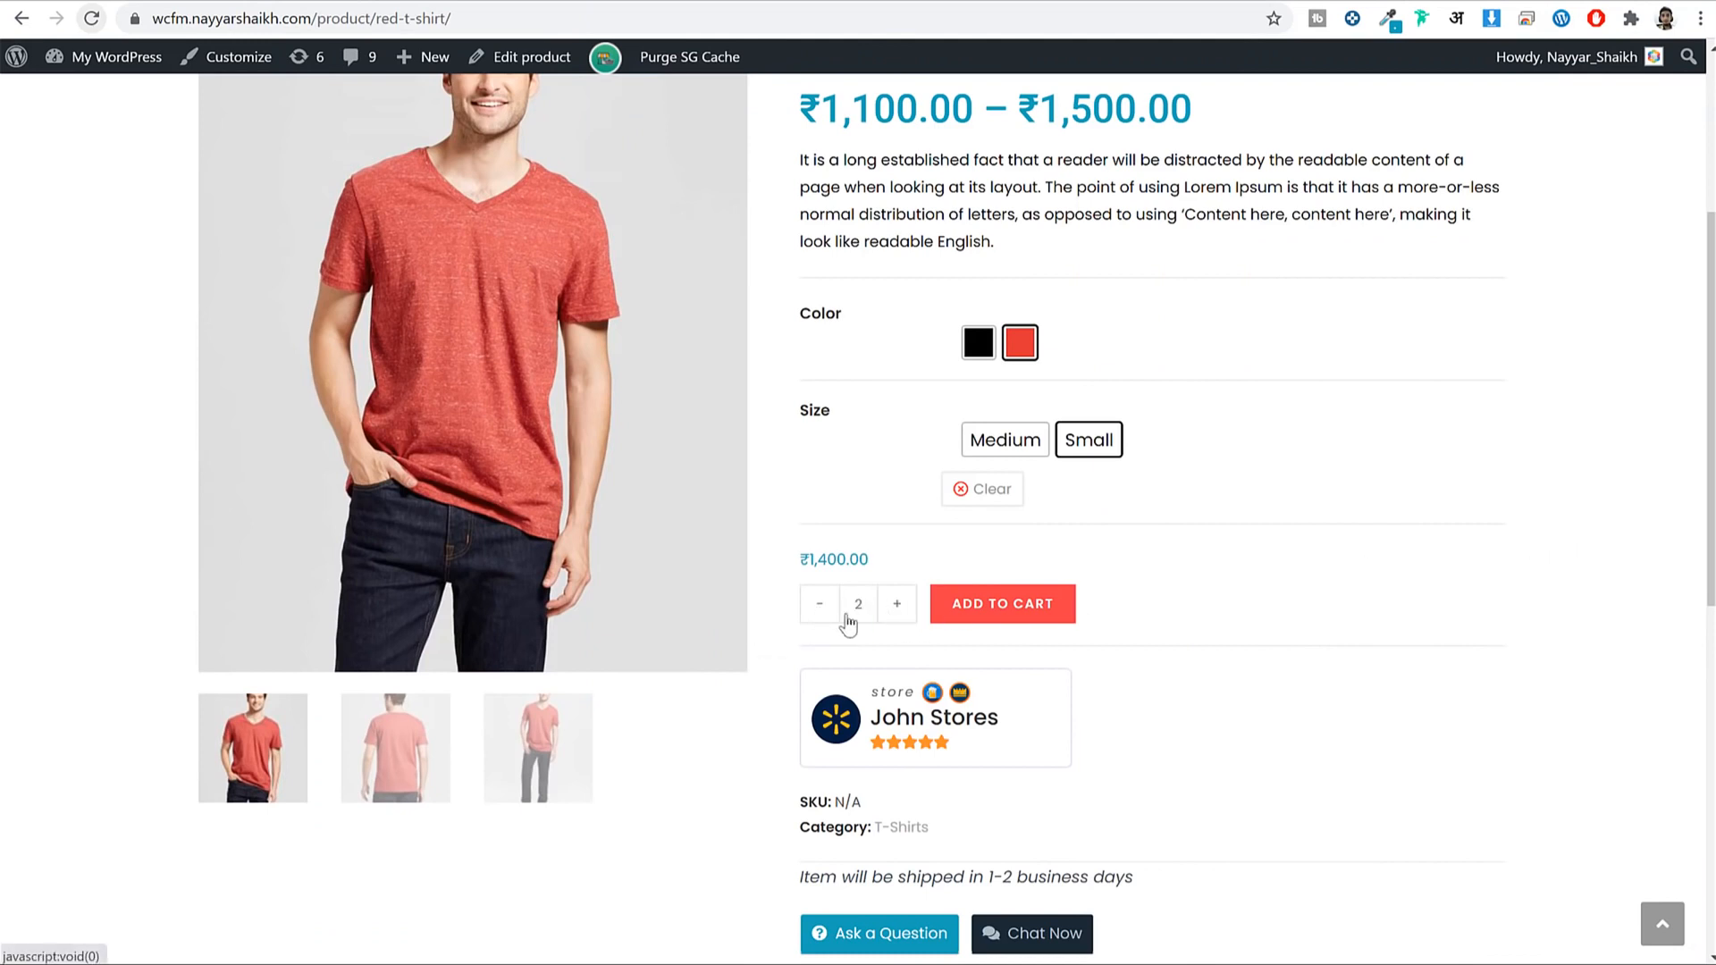
double_click(885, 606)
left_click(901, 607)
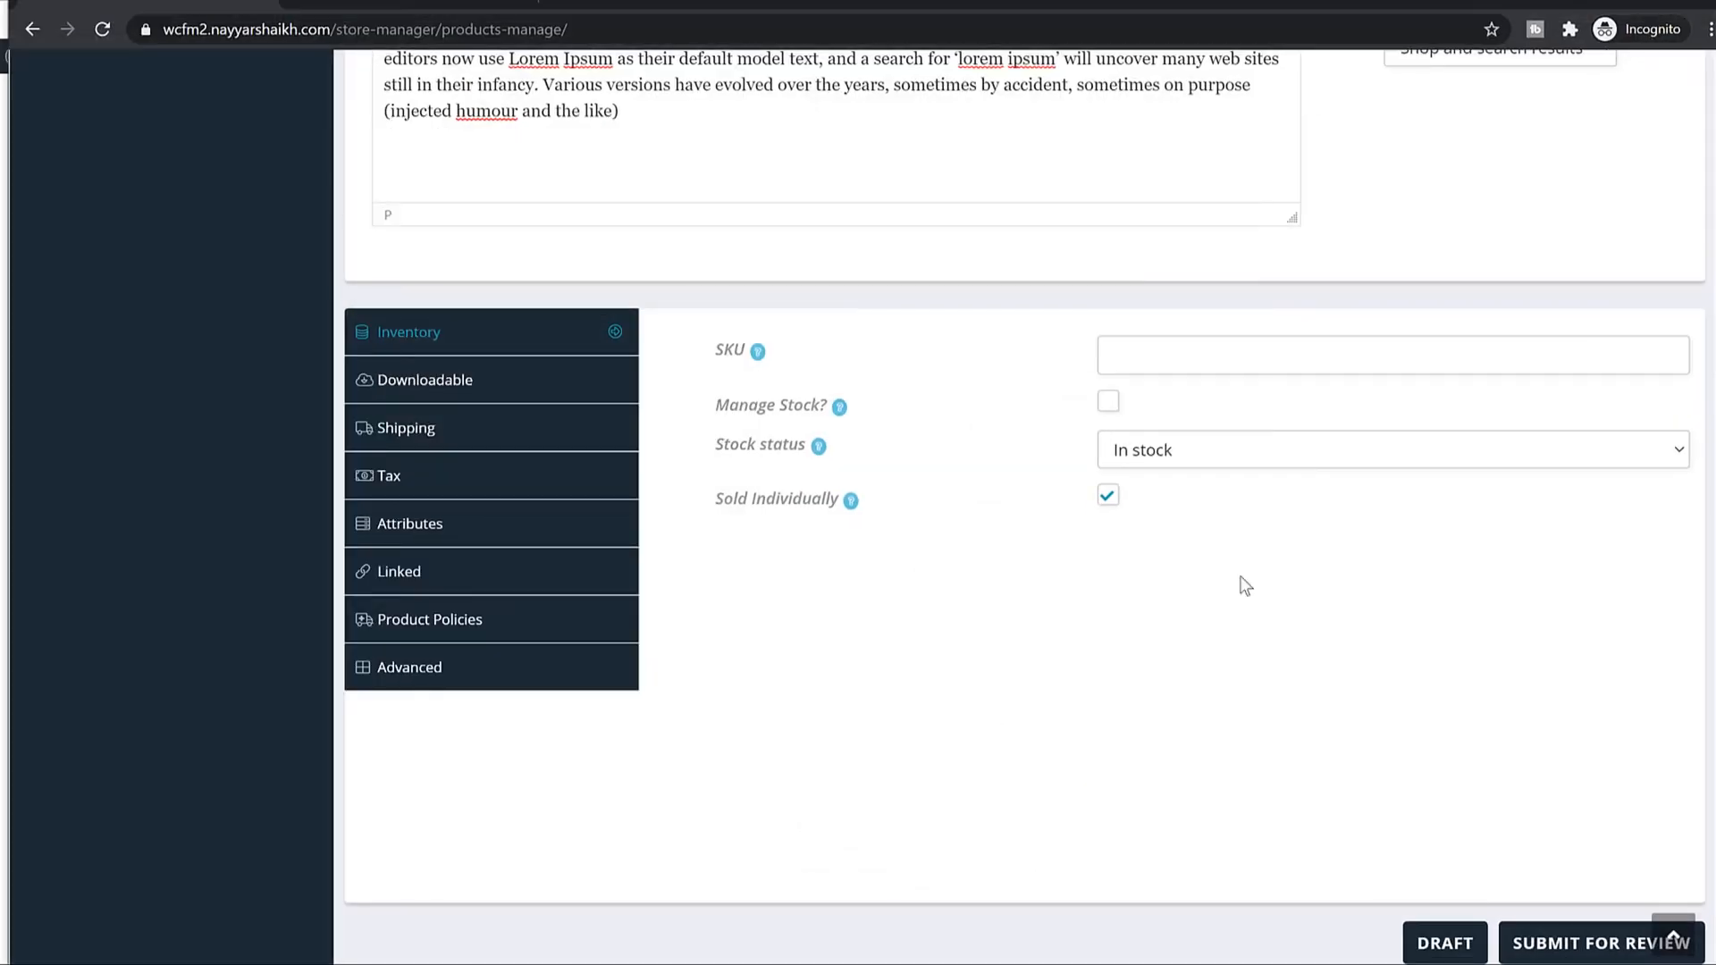
Add a downloadable file named 'Book Name' and attach the Book file from the media library.
left_click(532, 375)
left_click(1138, 398)
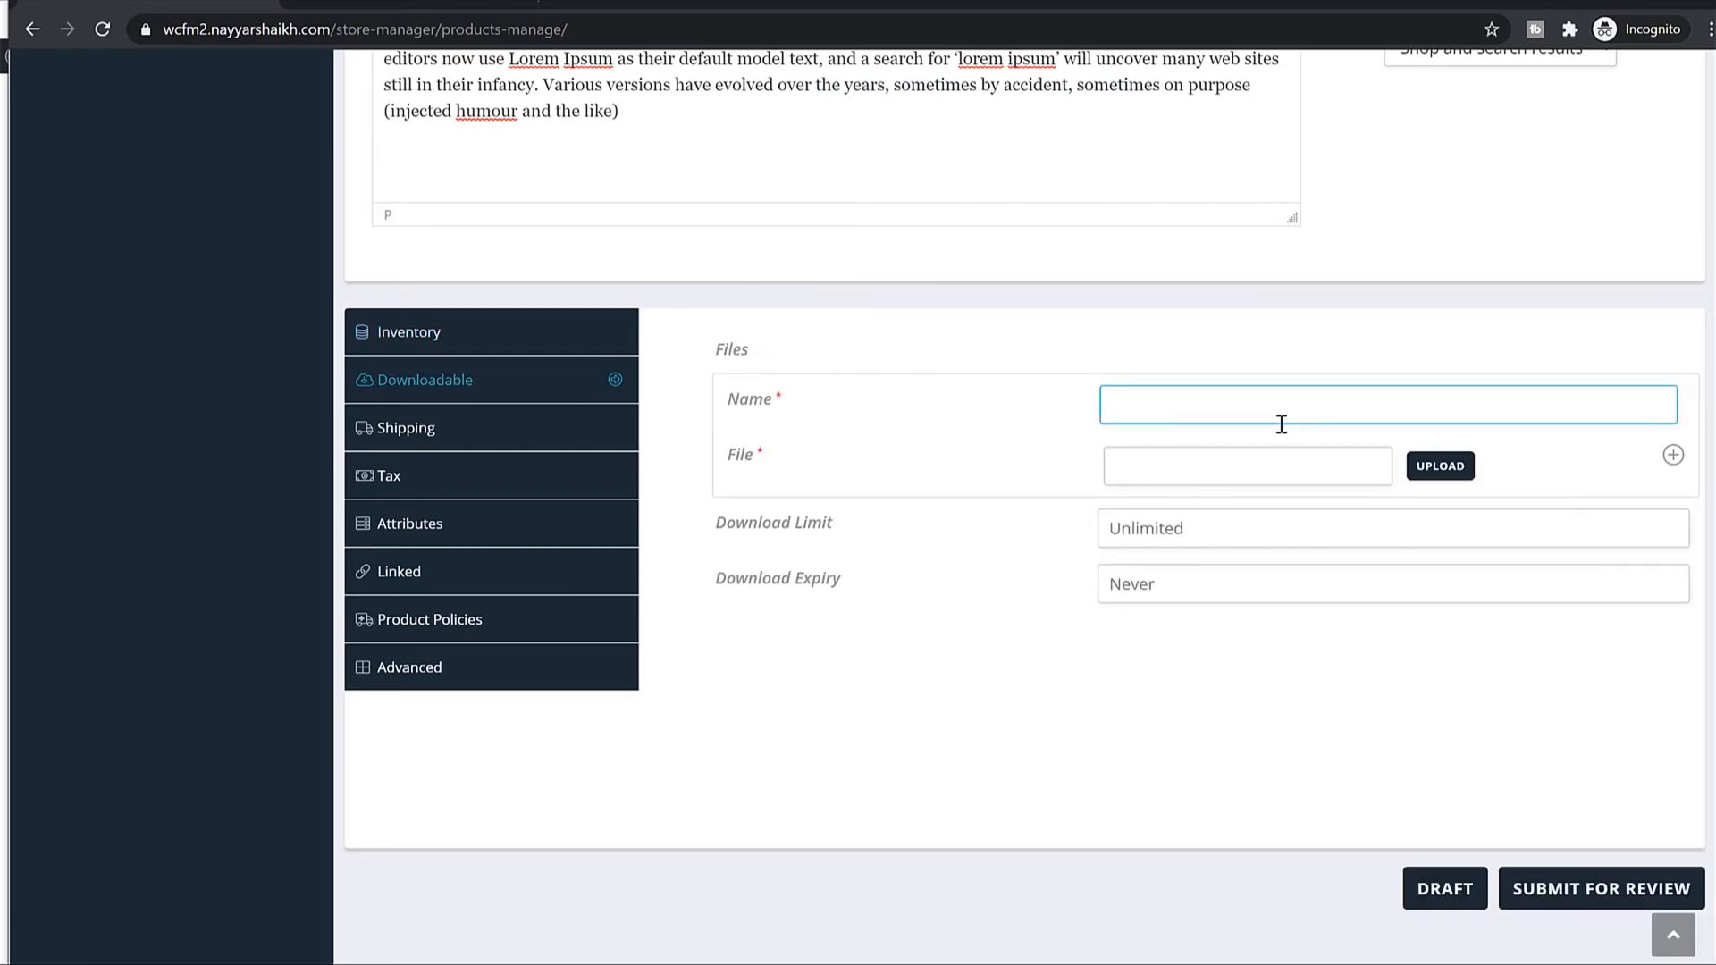
type("Book Name")
left_click(1448, 472)
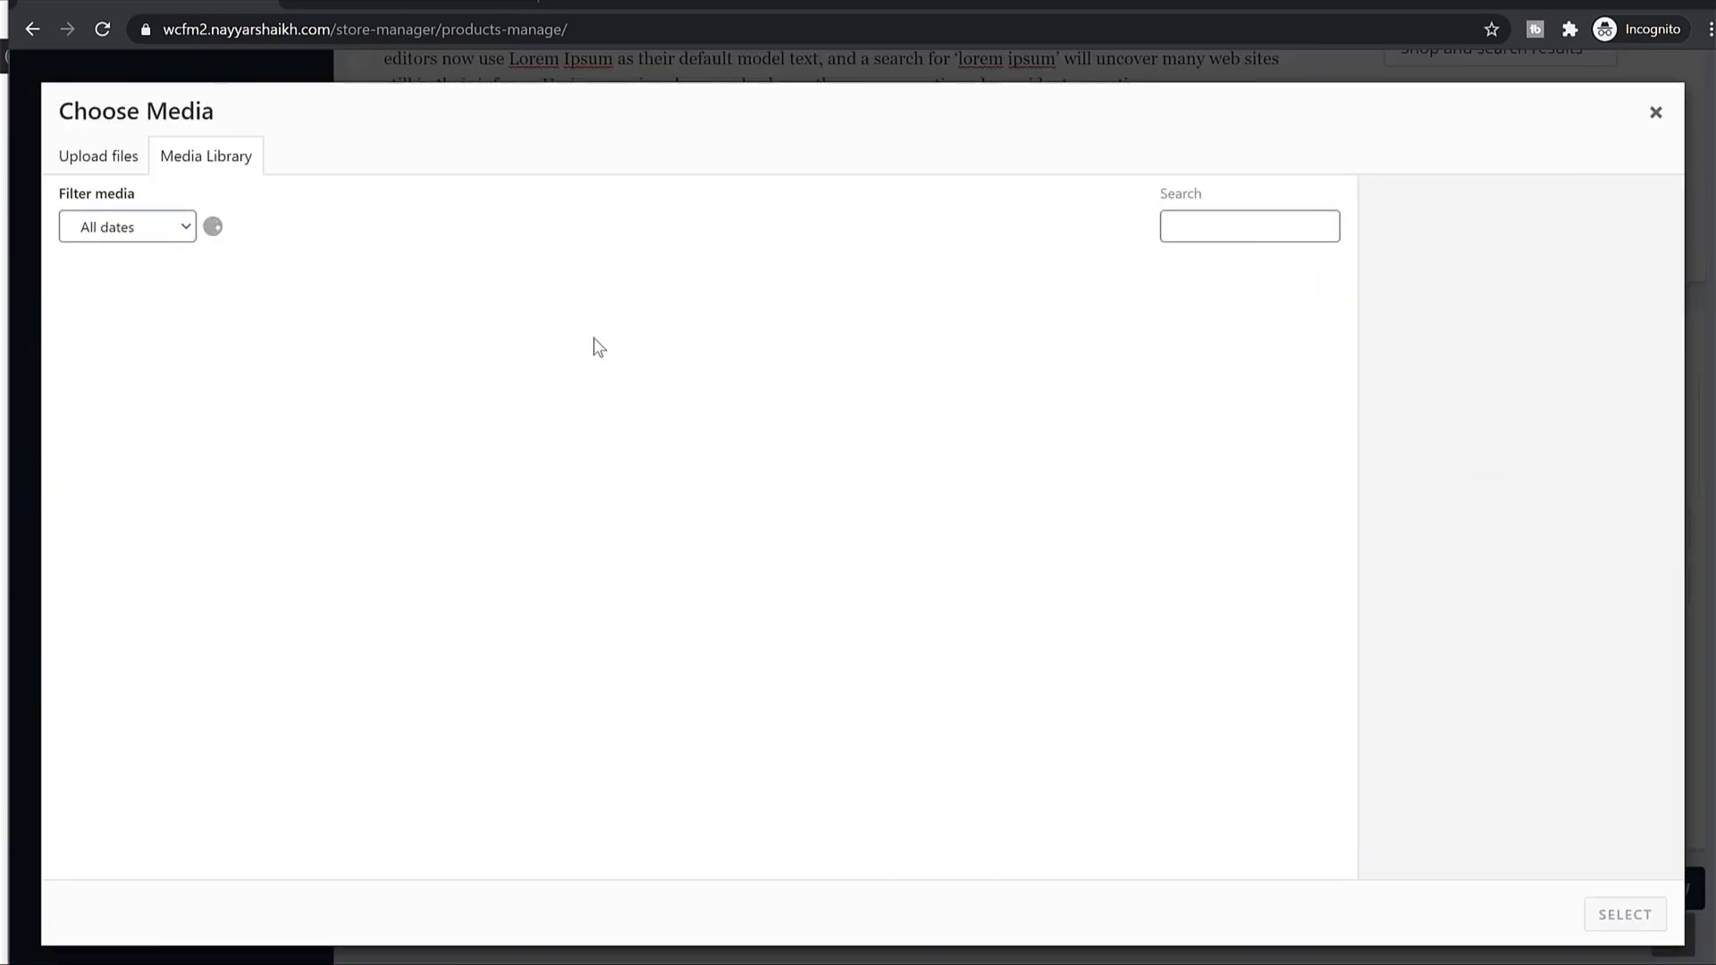
left_click(573, 351)
left_click(170, 340)
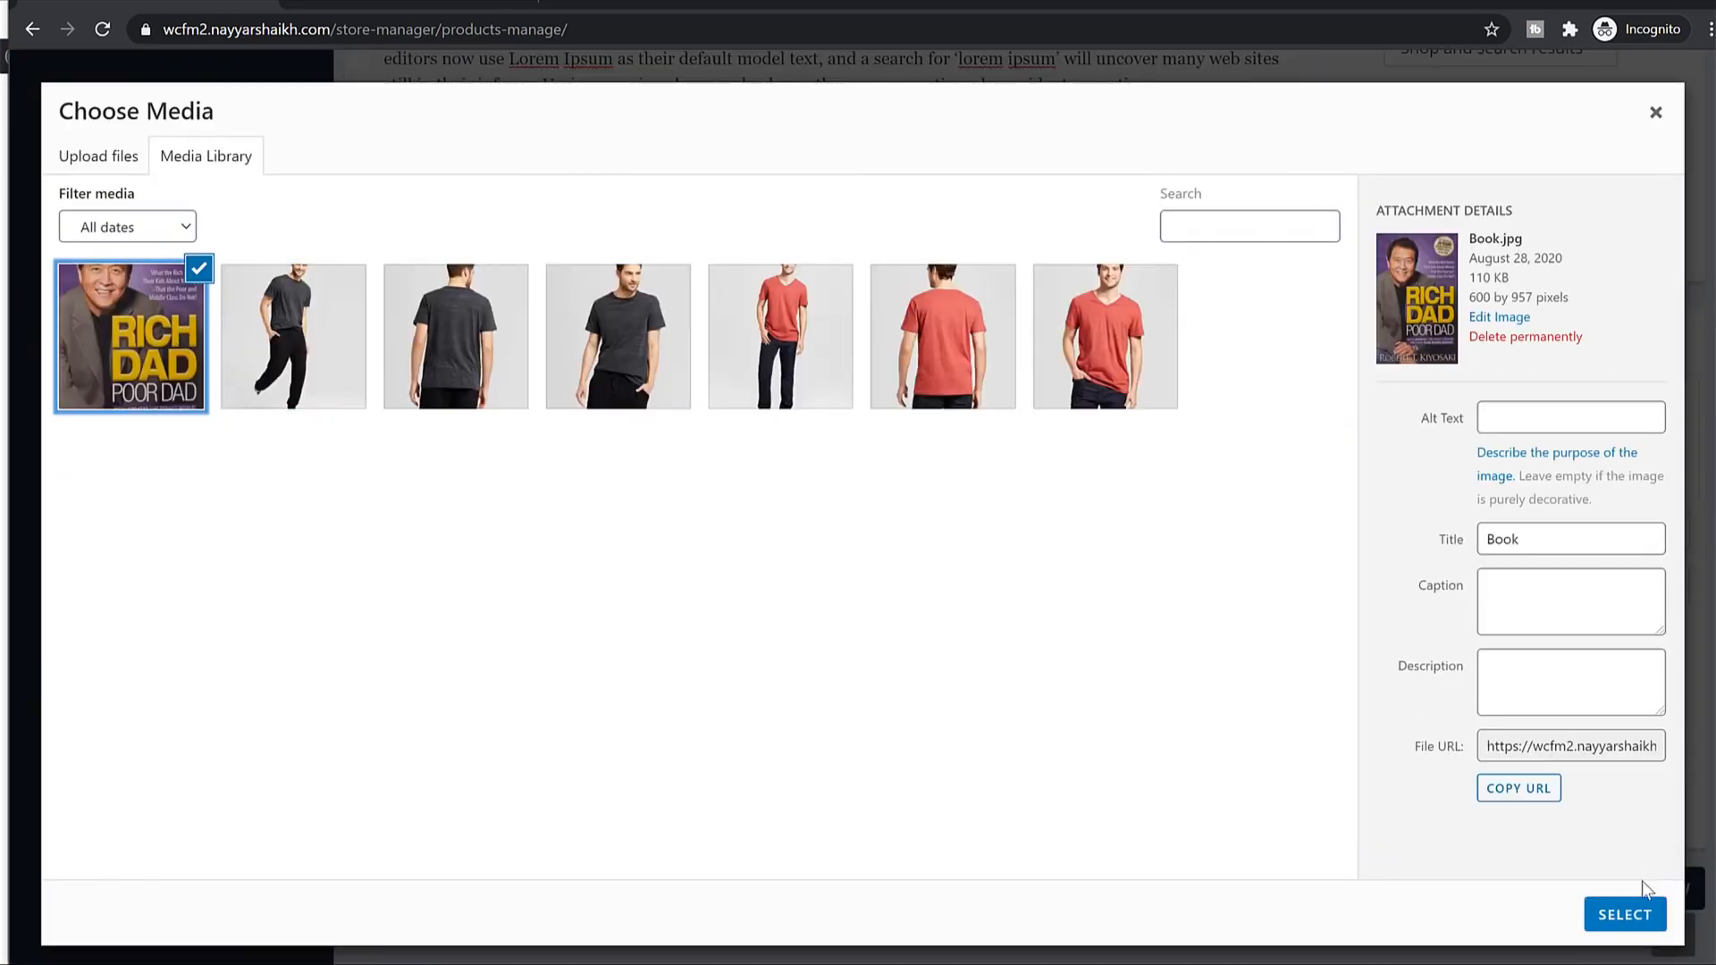
left_click(1636, 905)
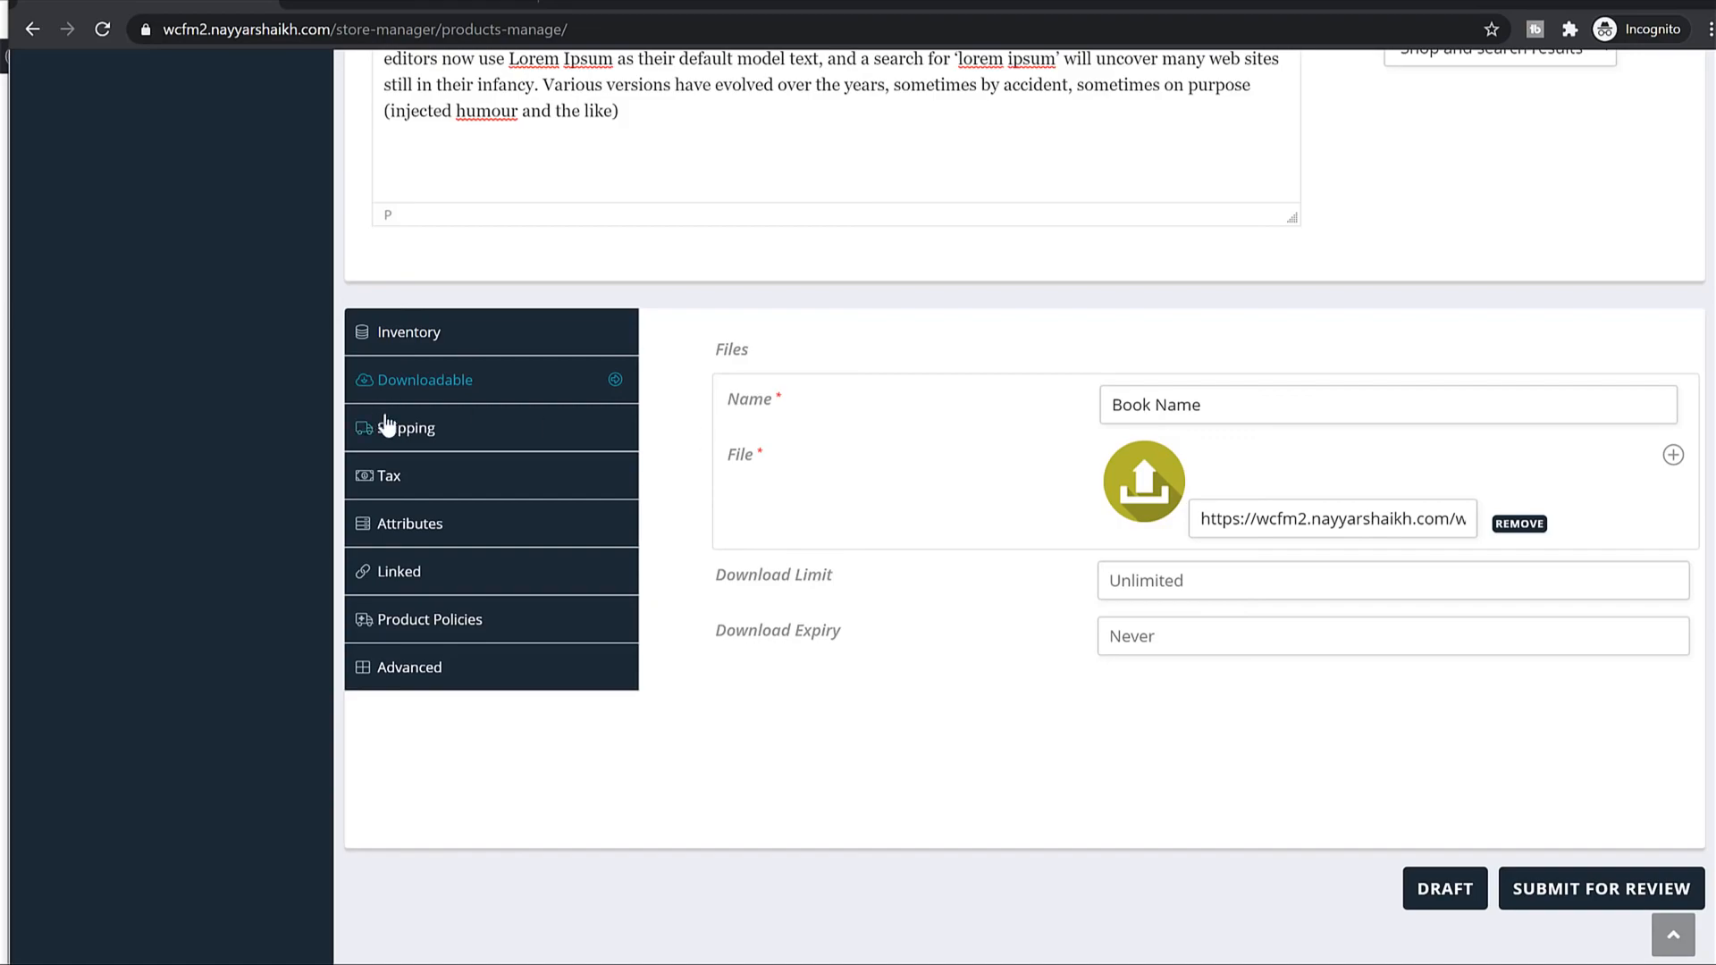
Look over the shipping, tax and attributes sections, then submit Book PDF for review.
left_click(440, 430)
left_click(442, 487)
left_click(513, 535)
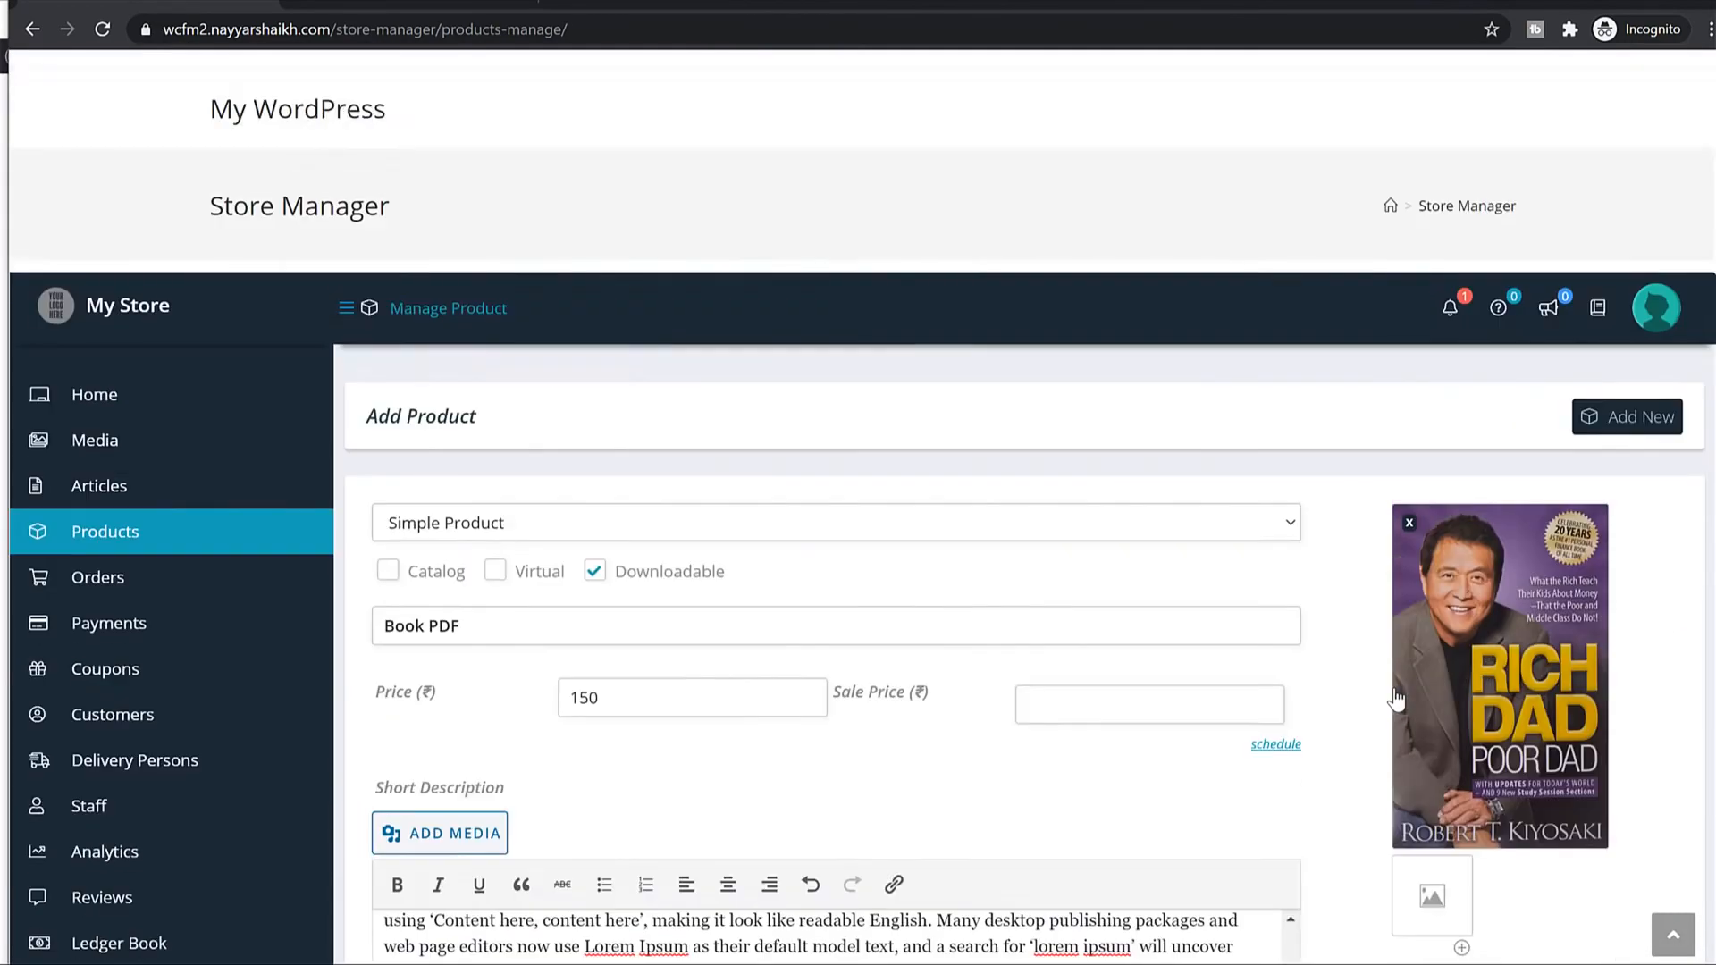
scroll(1395, 688, "down", 15)
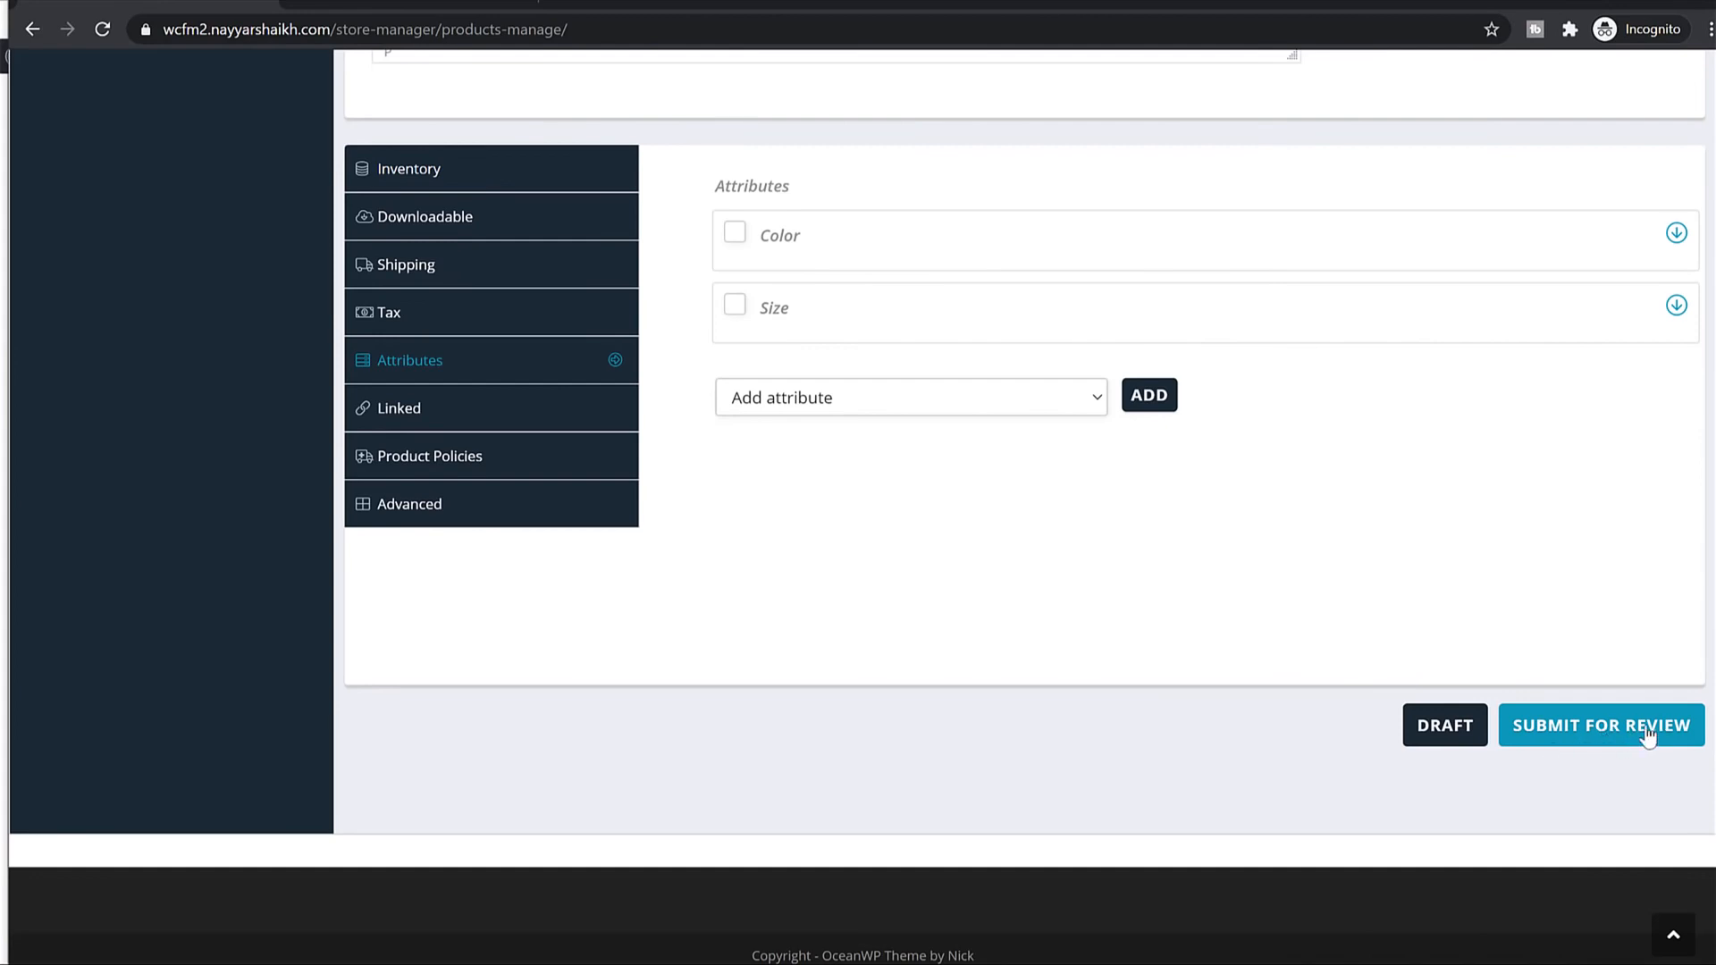
left_click(1601, 740)
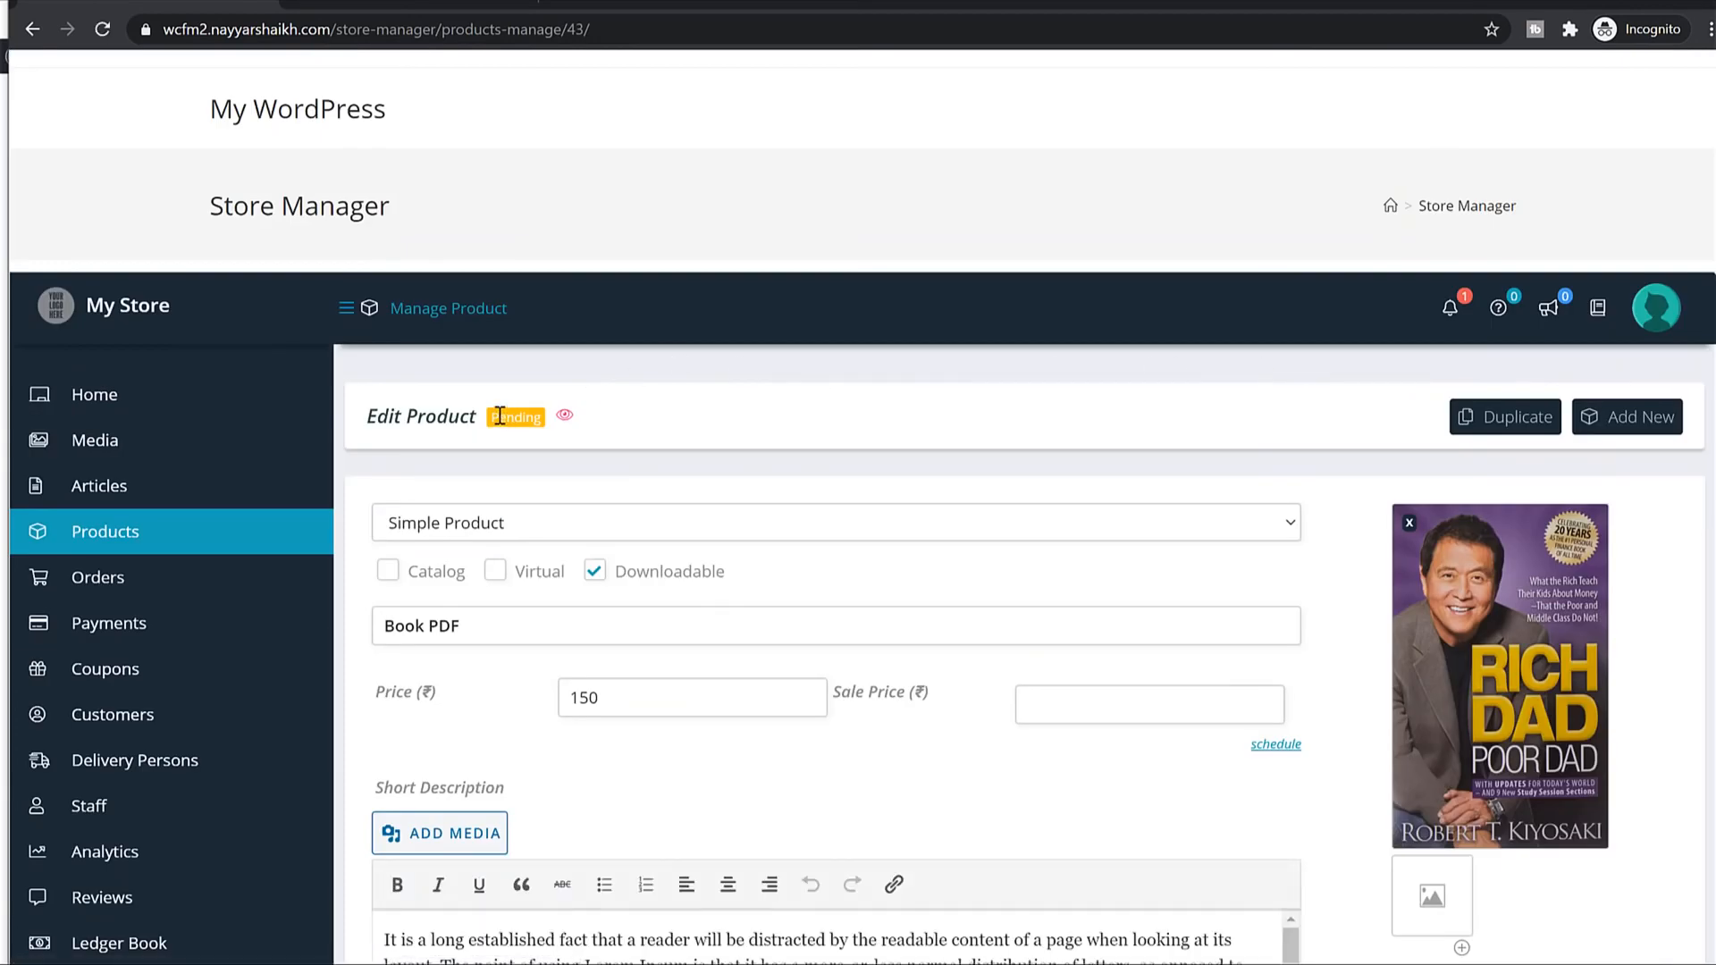
Point out Book PDF's Pending status in the admin's product lists and open the Store Manager products list.
left_click_drag(493, 417, 576, 422)
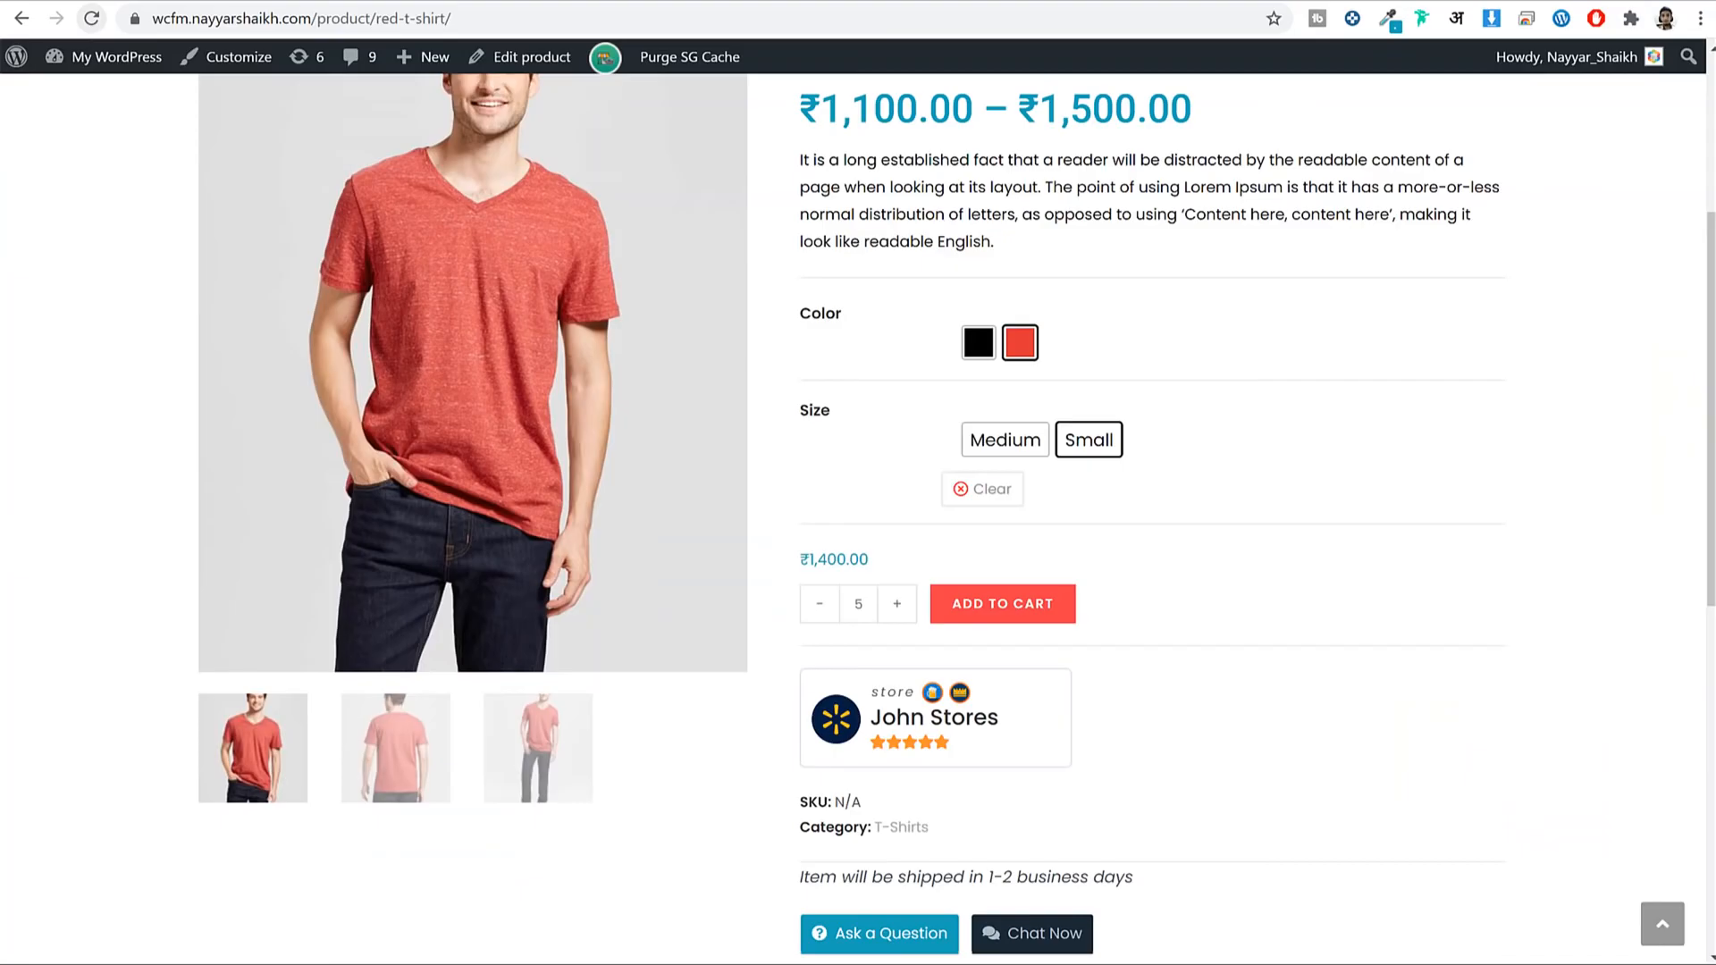
scroll(923, 119, "up", 5)
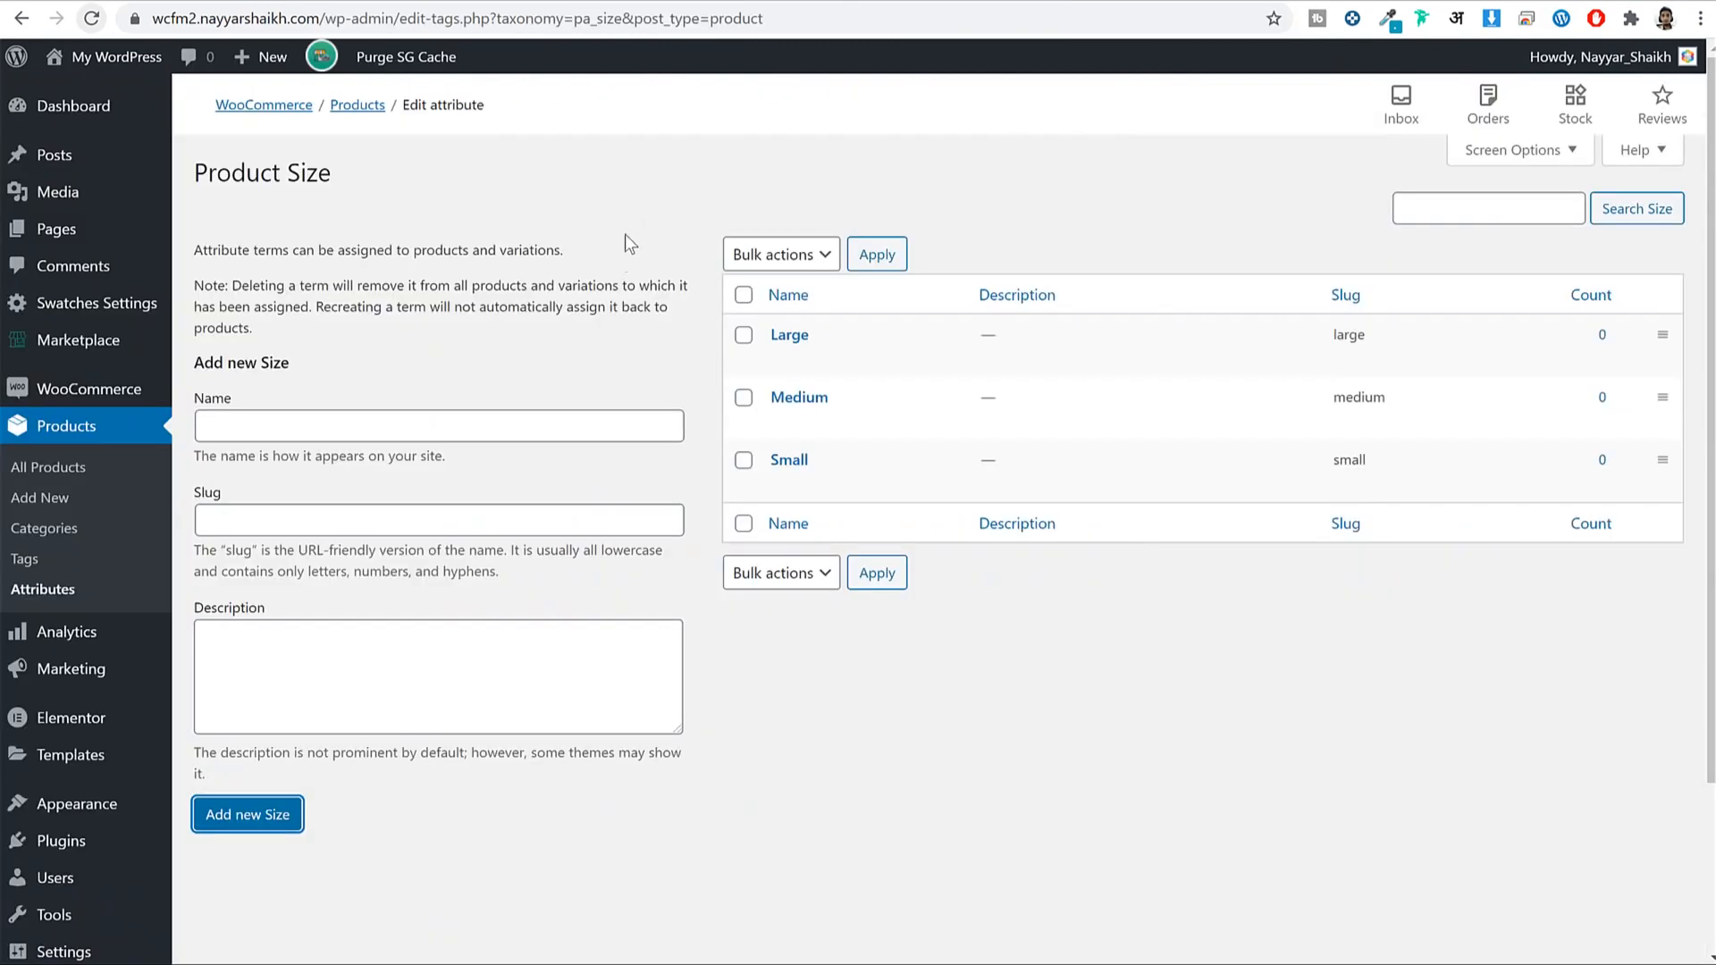
left_click(68, 475)
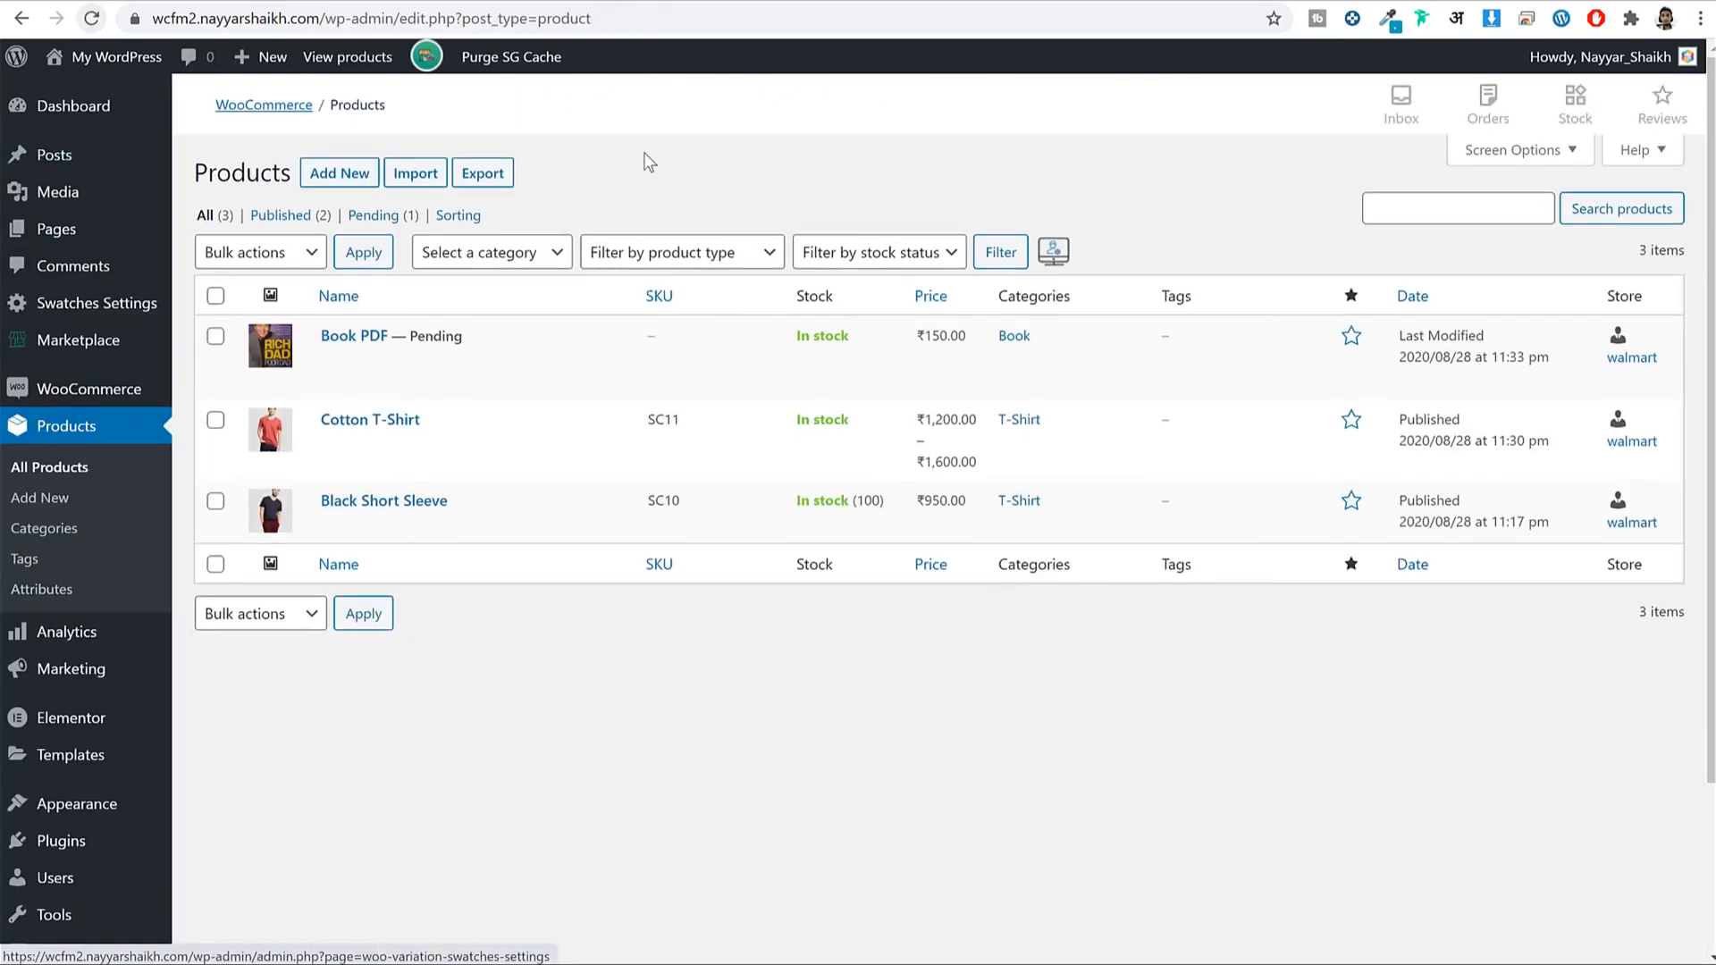
left_click_drag(411, 336, 455, 336)
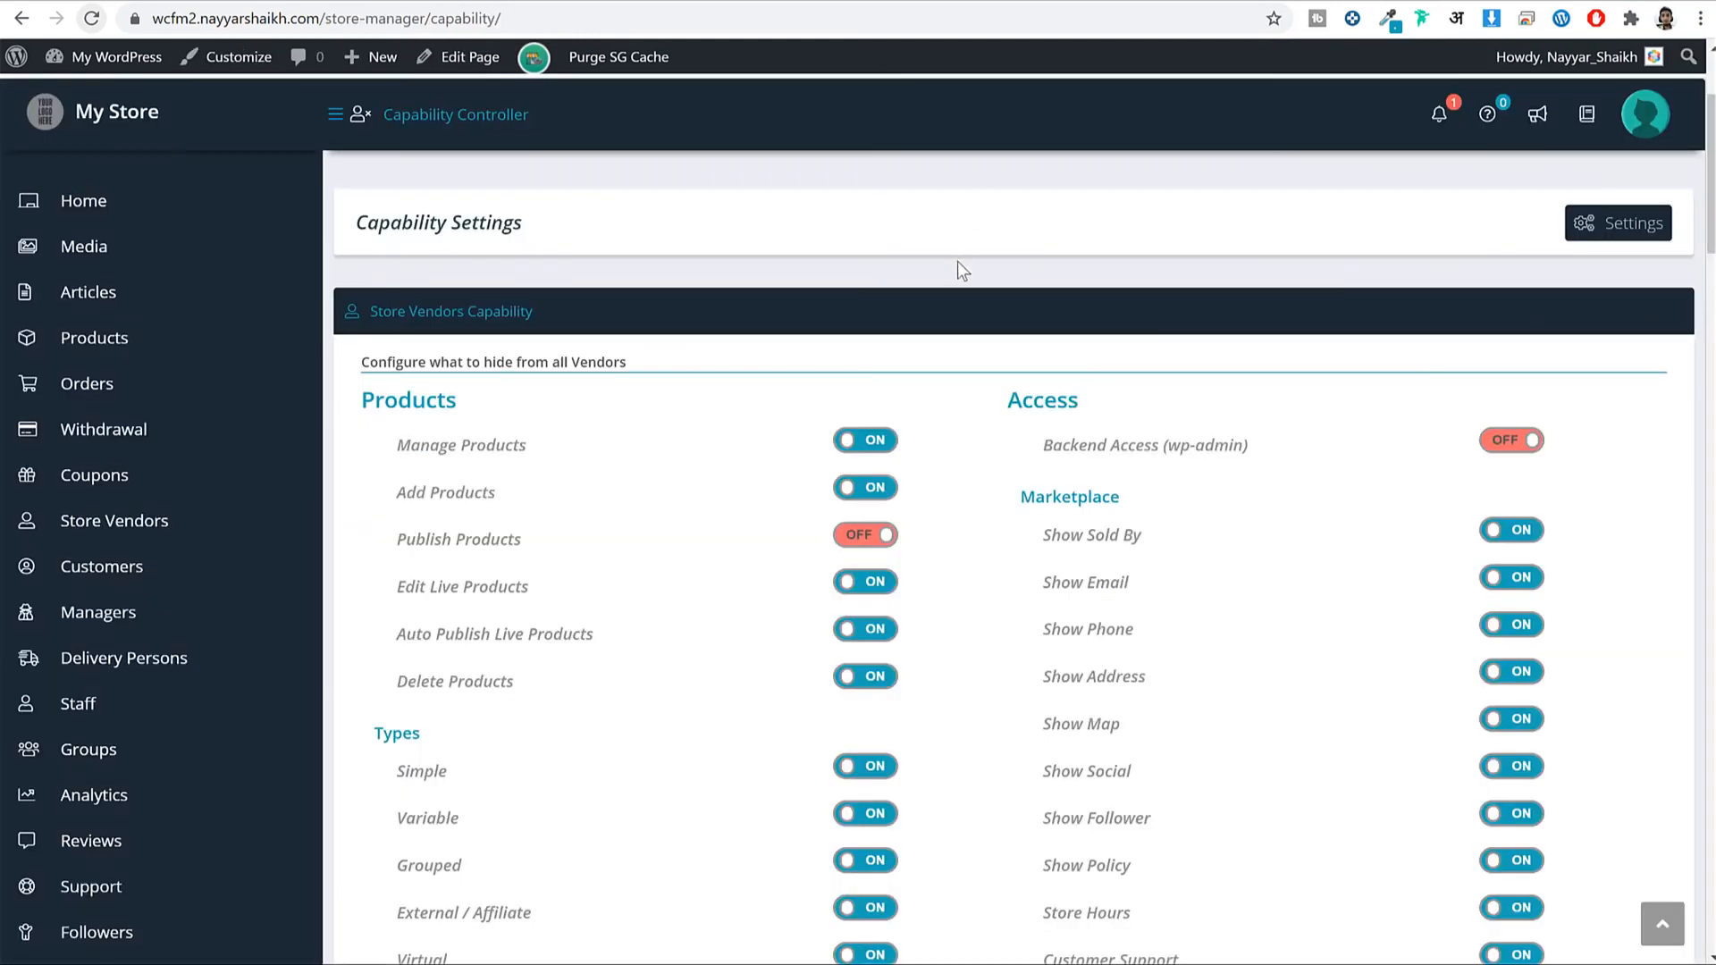
scroll(979, 345, "up", 2)
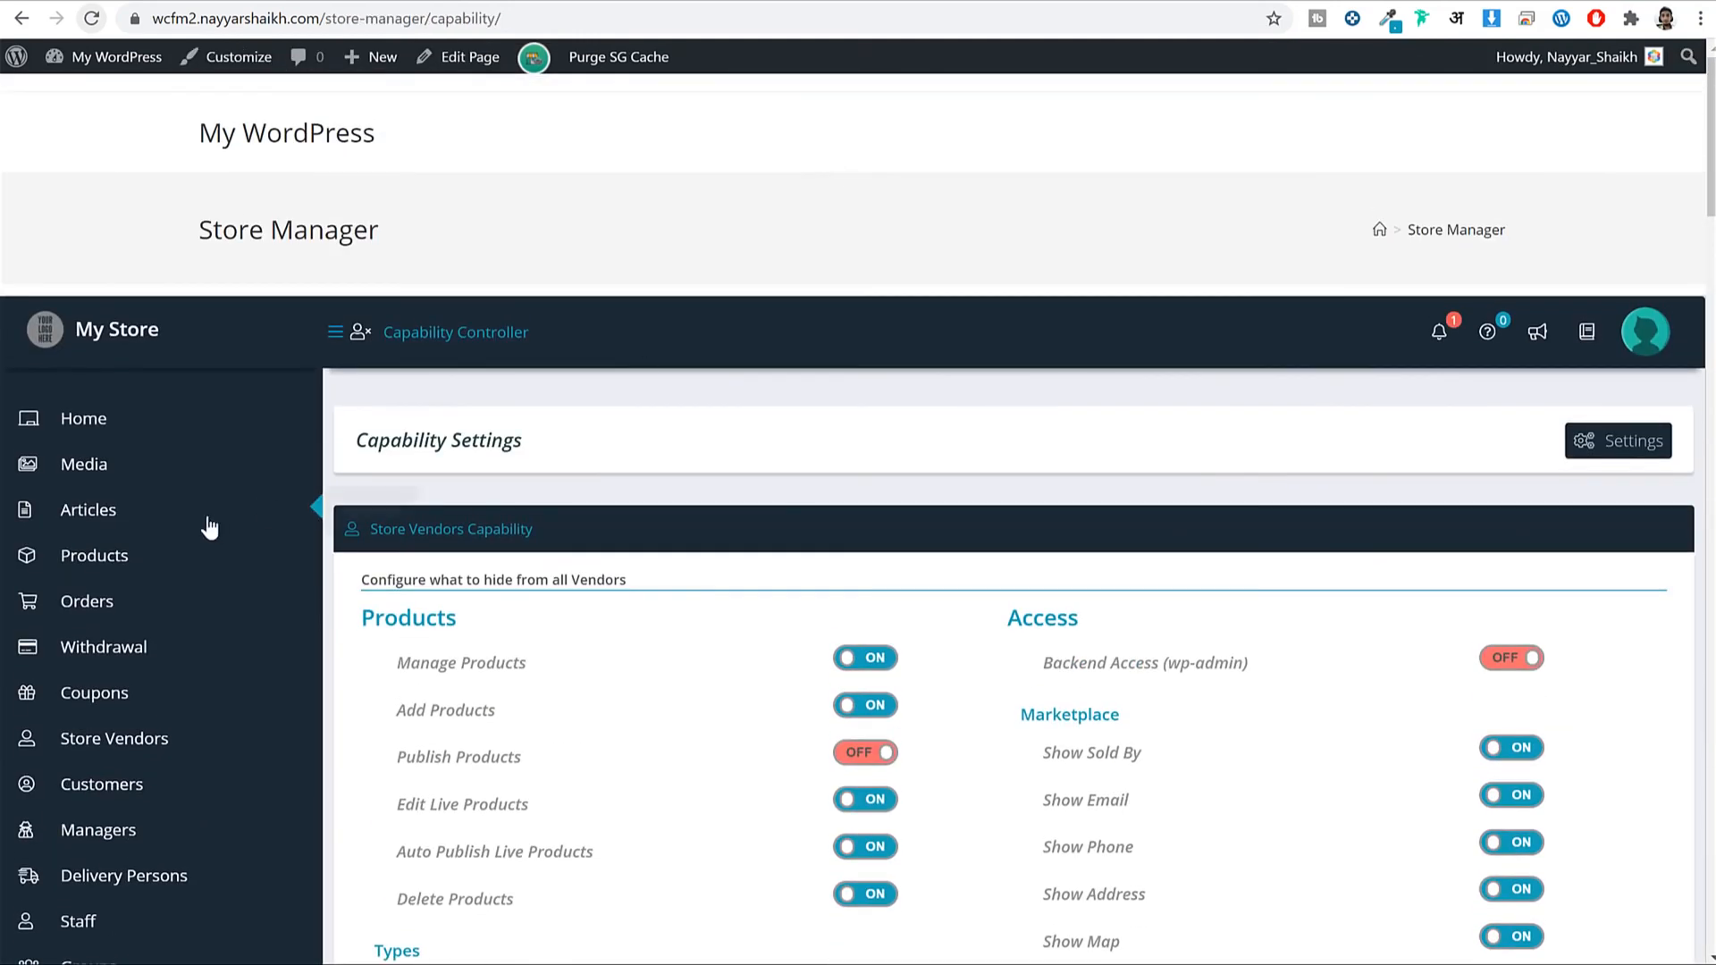
left_click(107, 572)
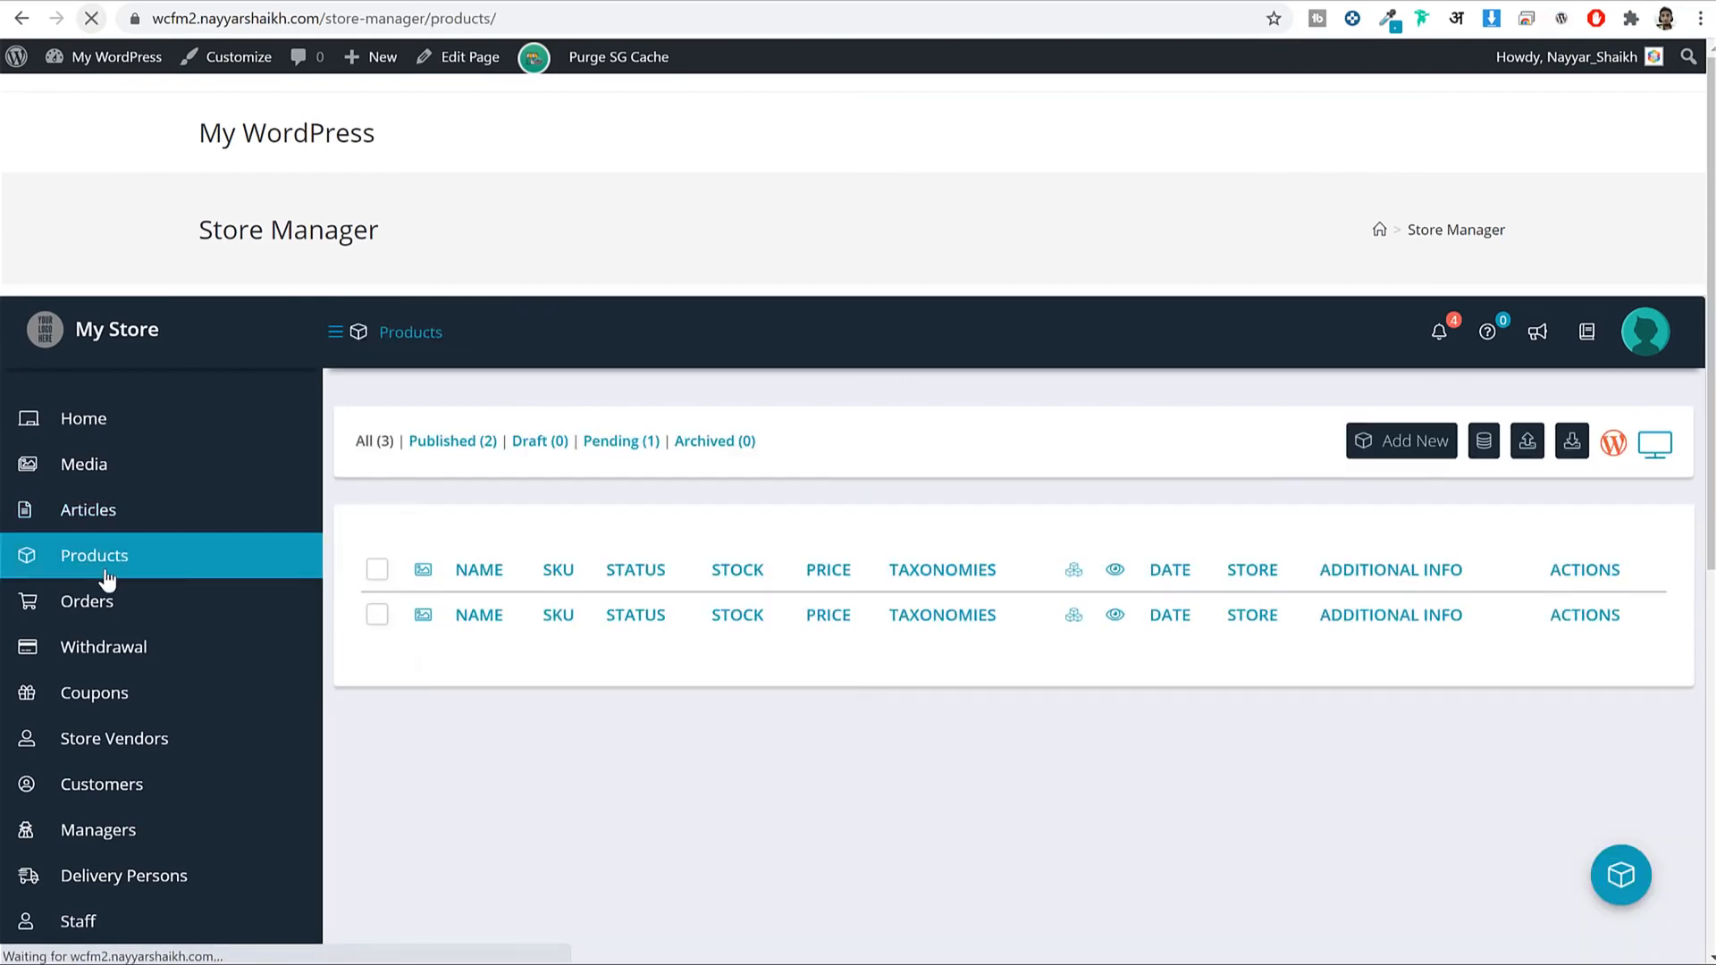
Approve and publish the Book PDF product, confirm it, and open it for editing.
scroll(743, 620, "down", 5)
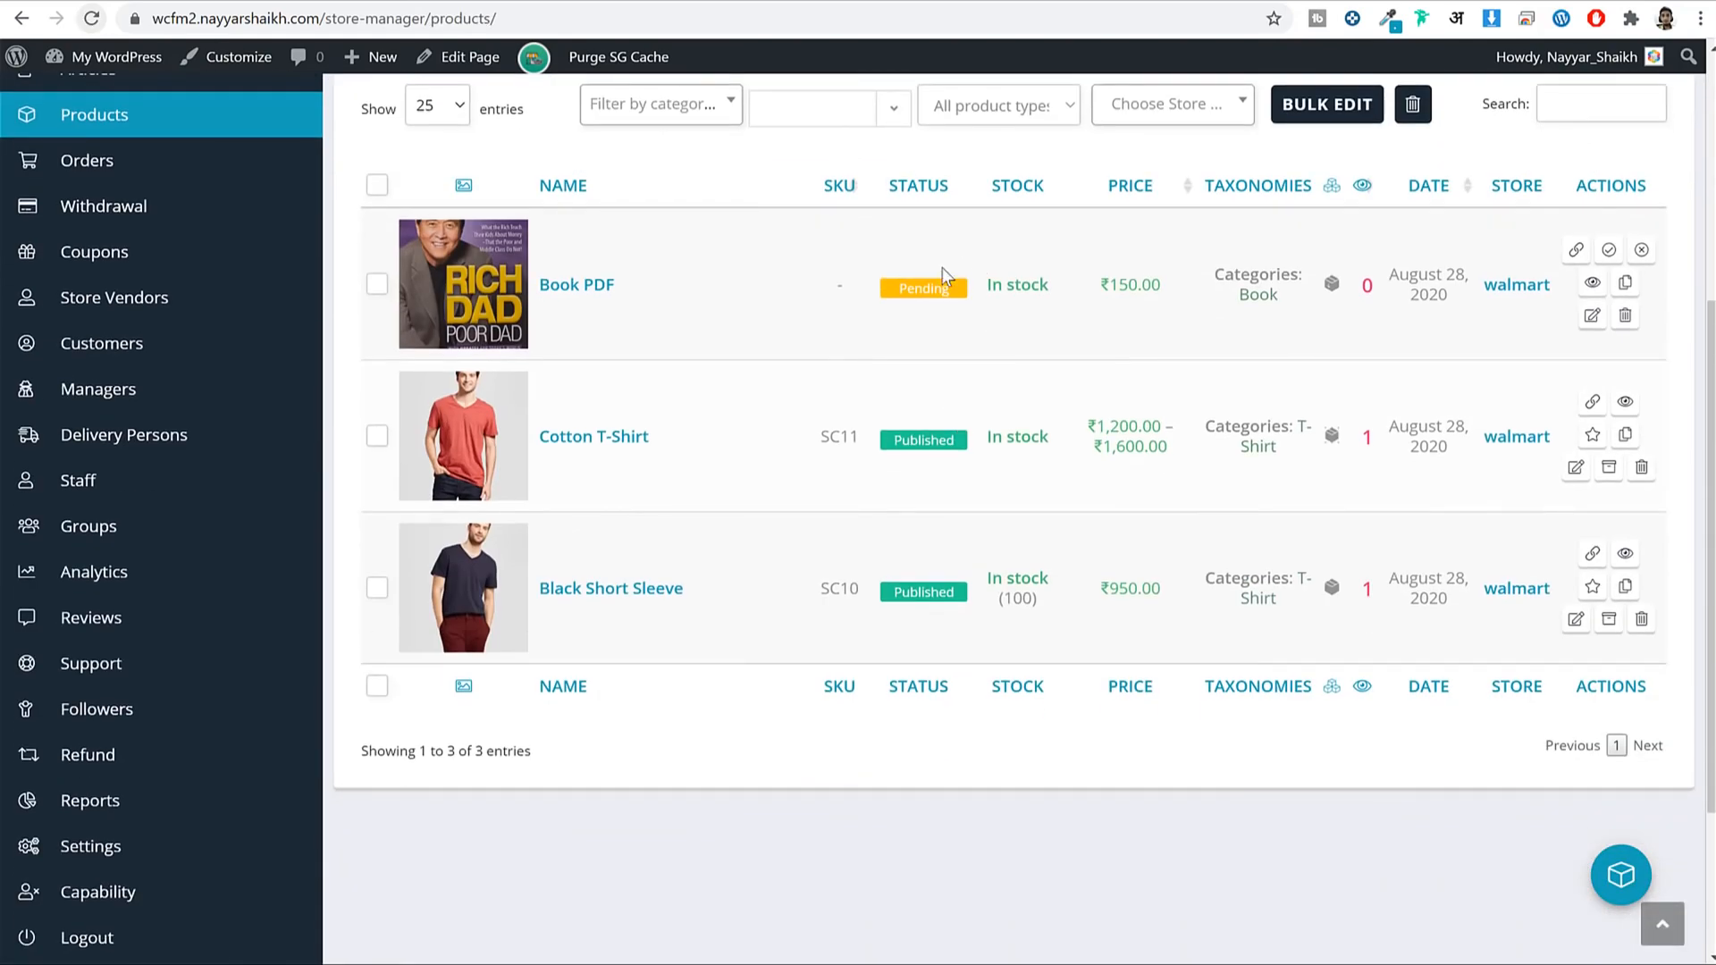
left_click(1610, 251)
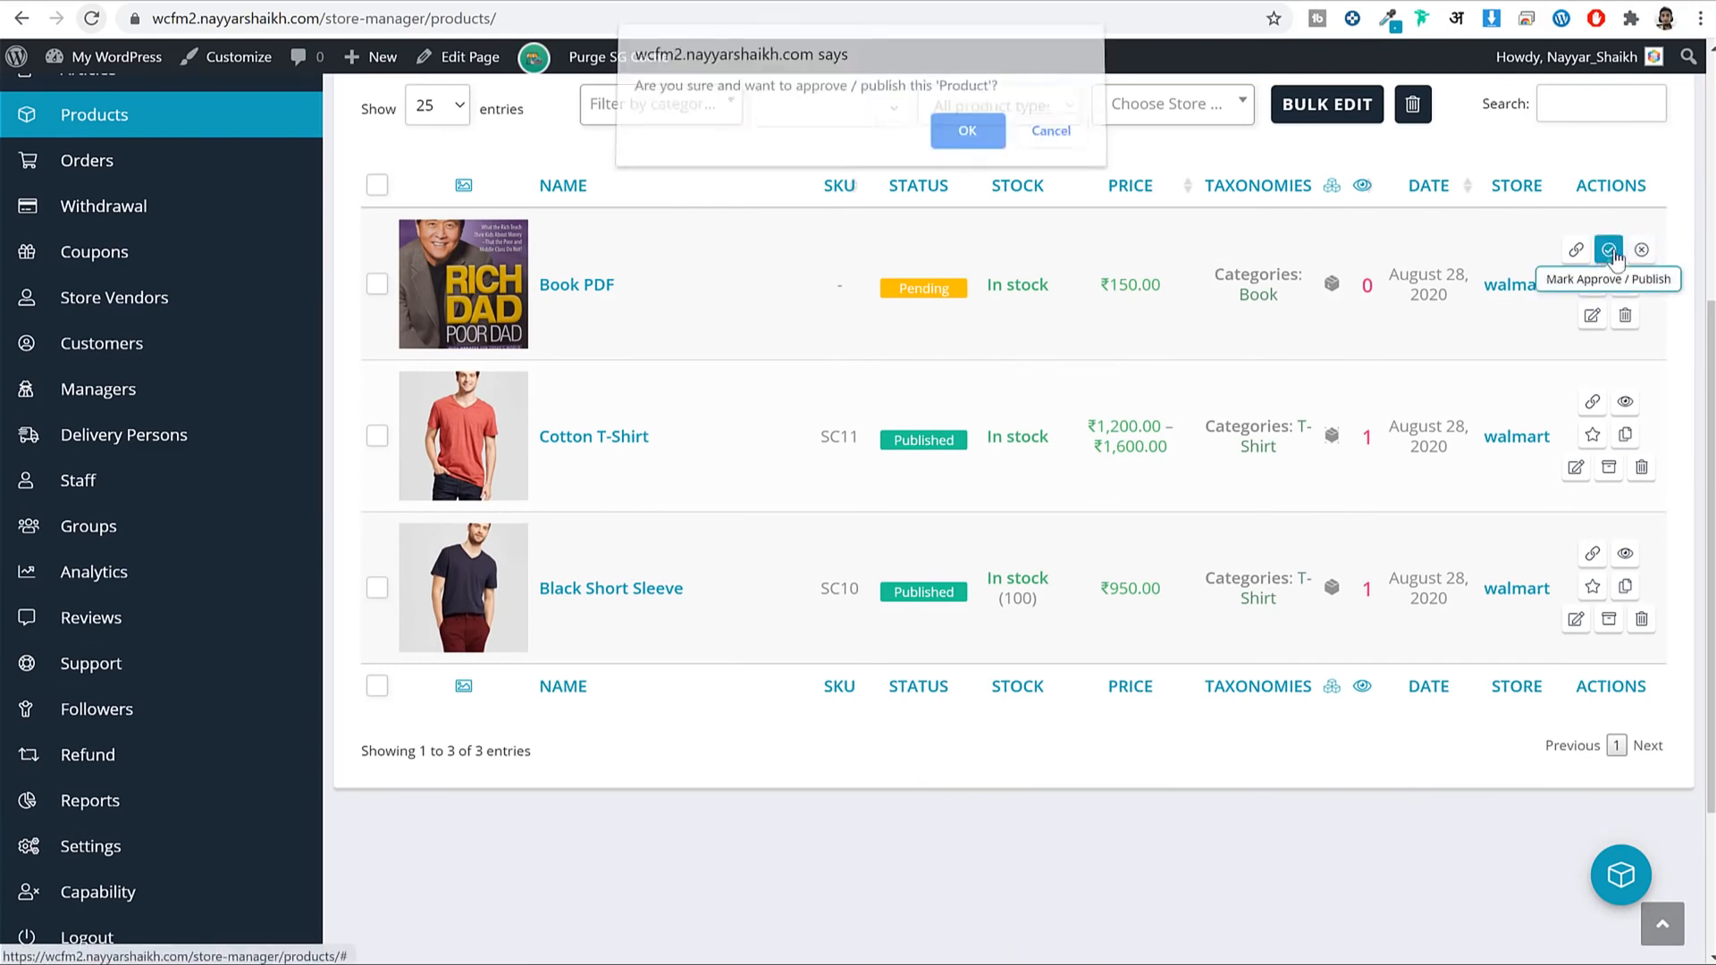
left_click(981, 139)
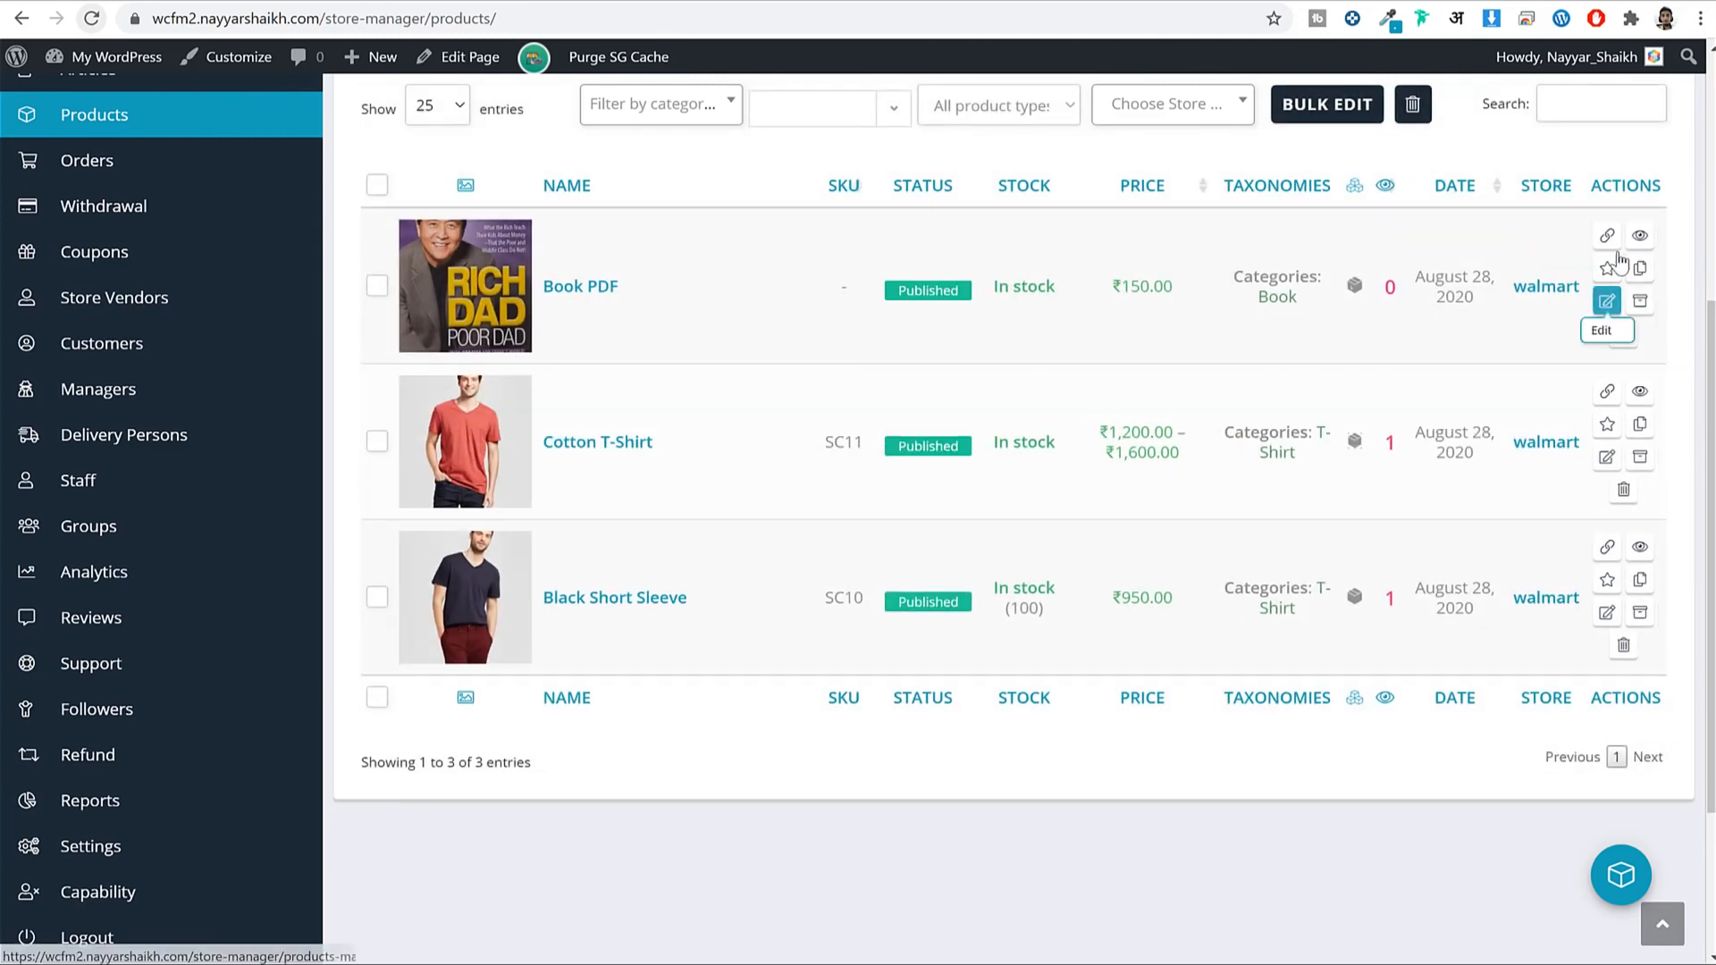
left_click(1608, 303)
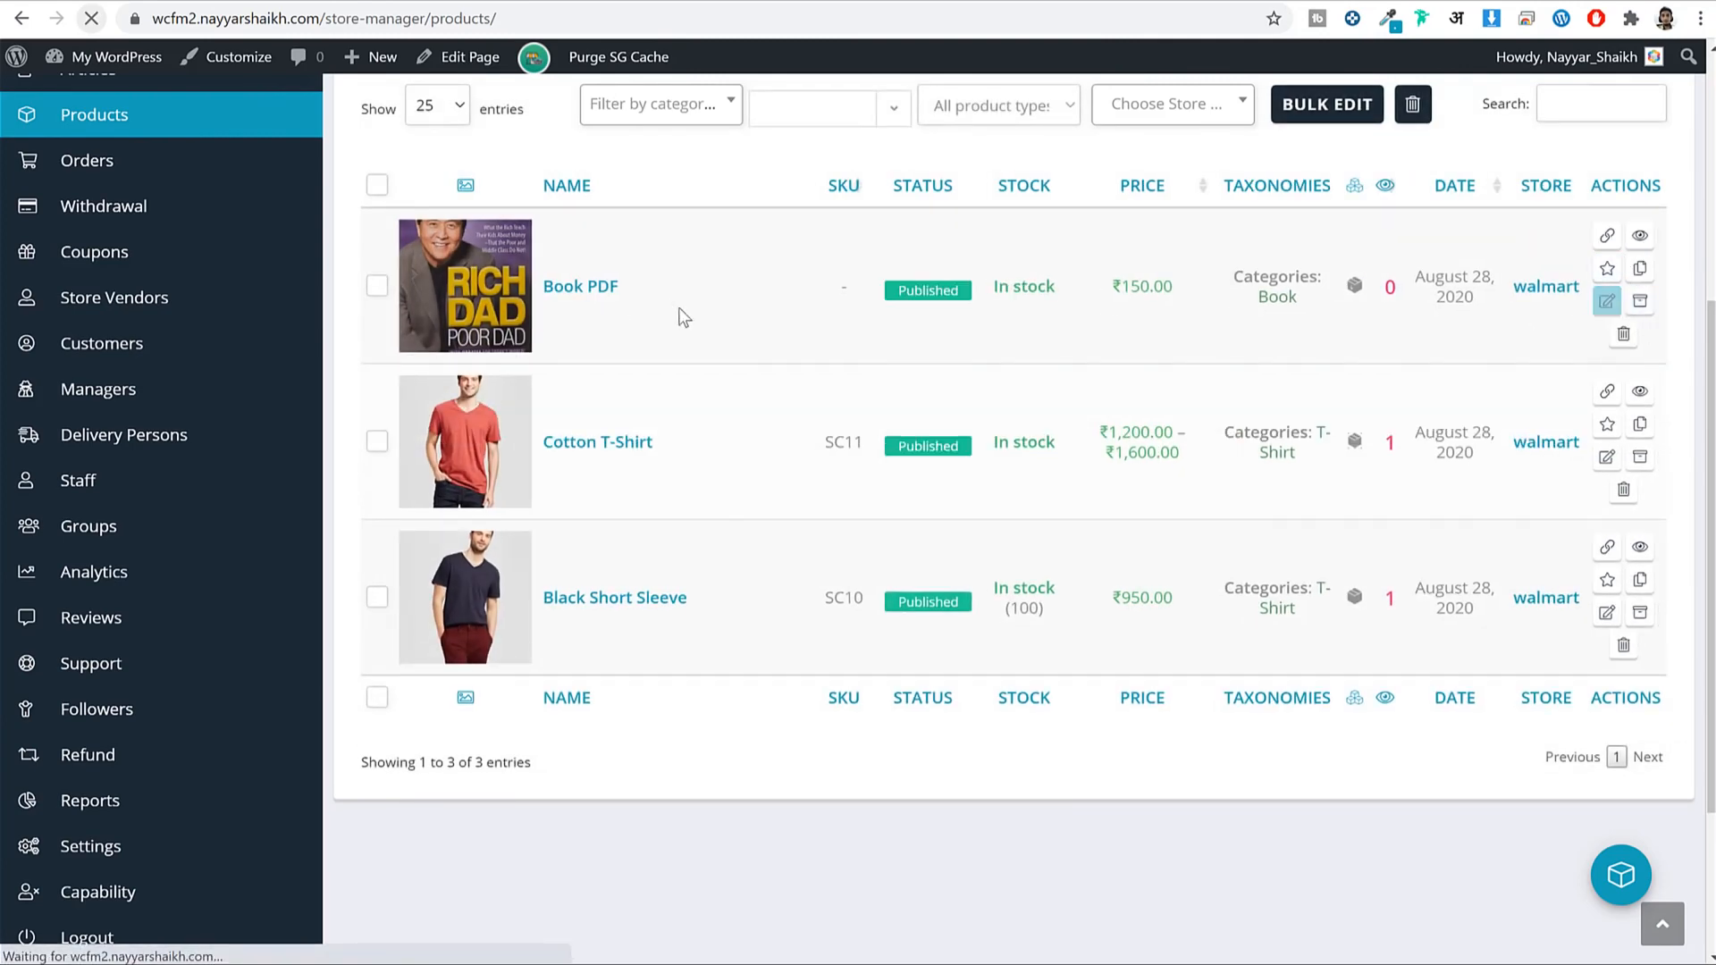
Switch back to the vendor's incognito browser window.
scroll(1219, 483, "down", 15)
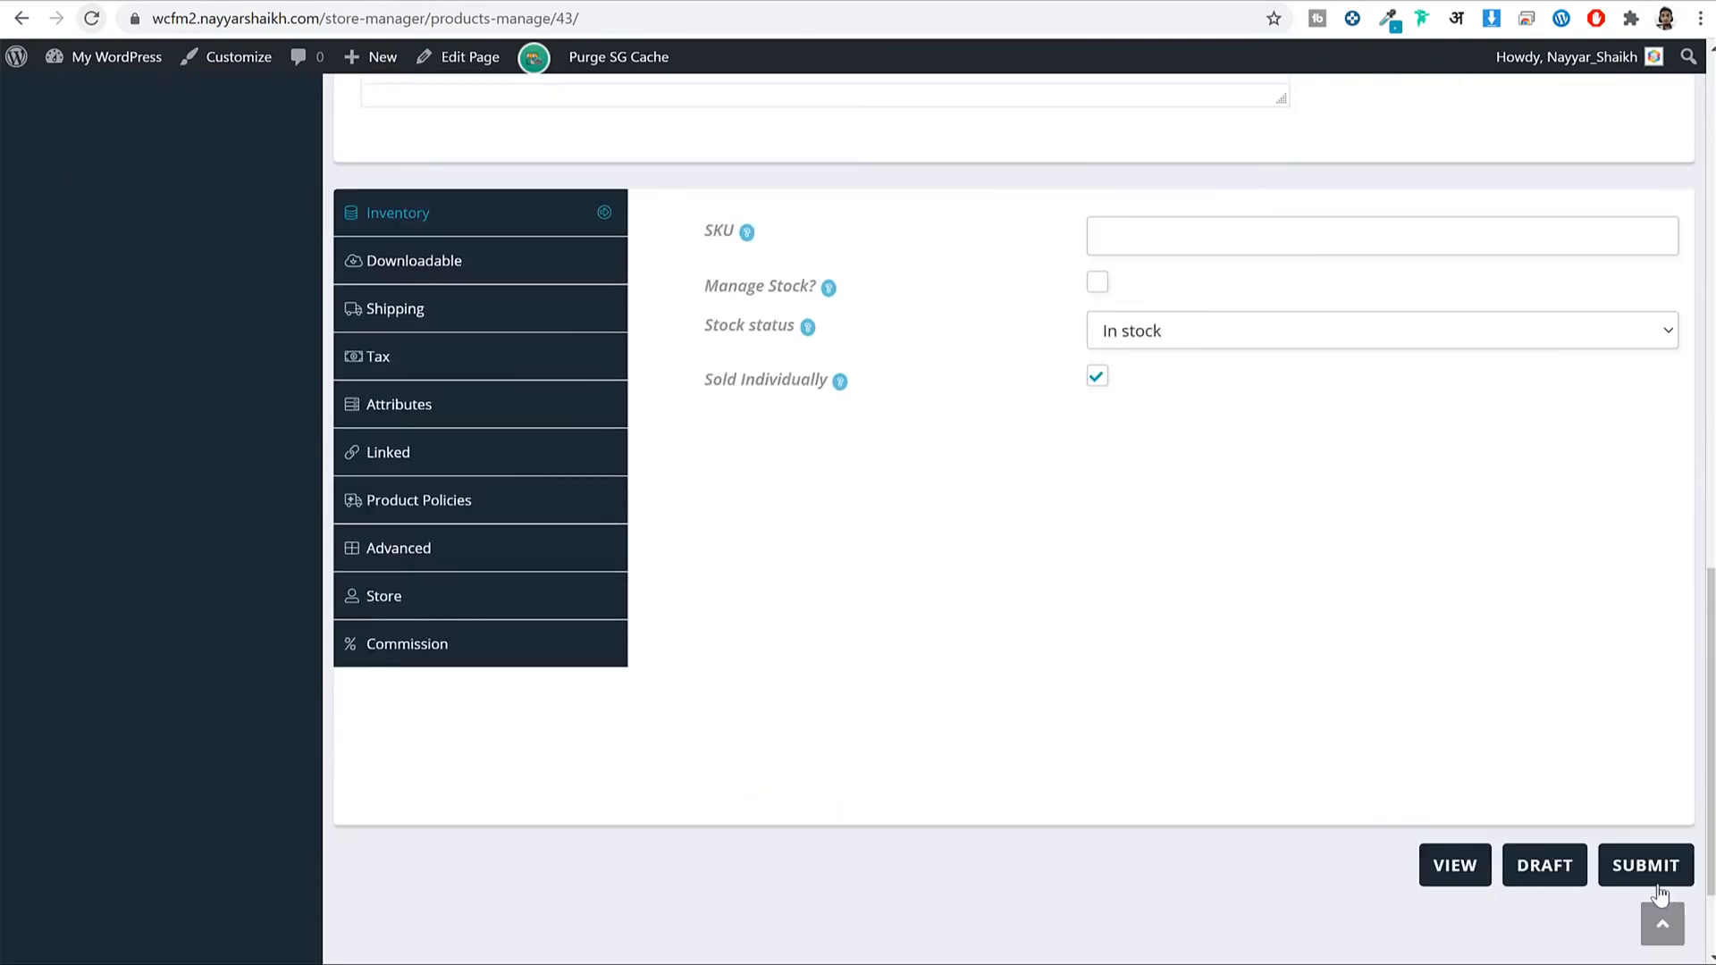
scroll(1066, 513, "up", 15)
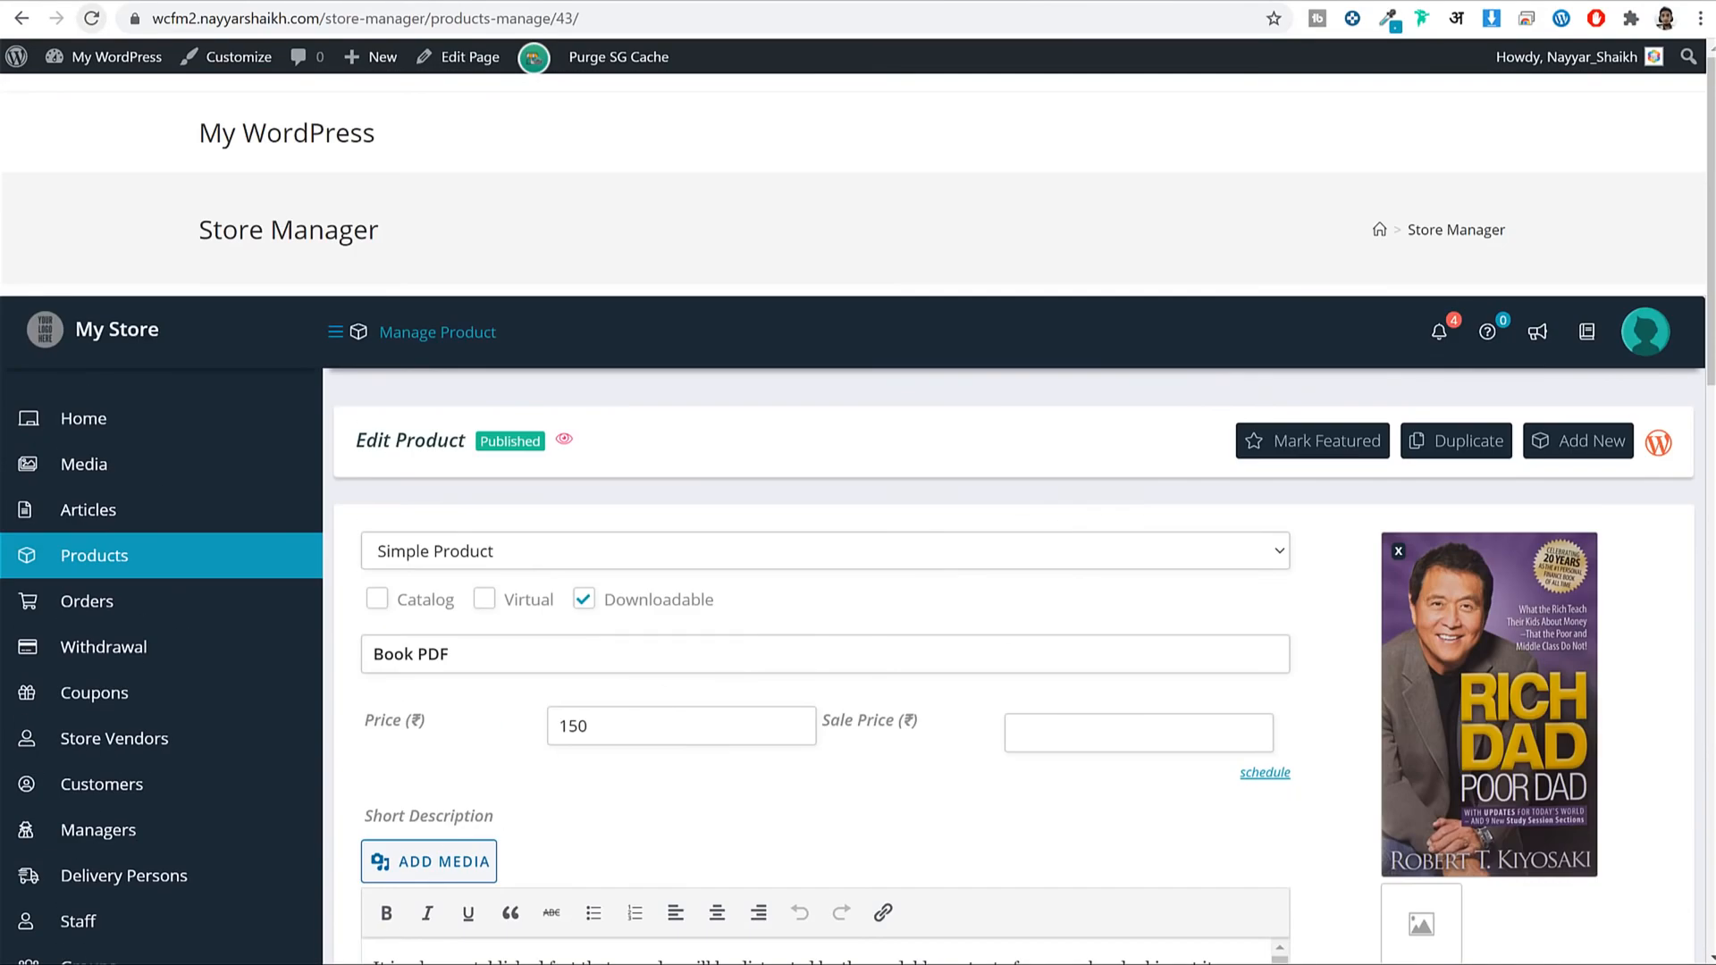
mouse_move(464, 964)
left_click(597, 956)
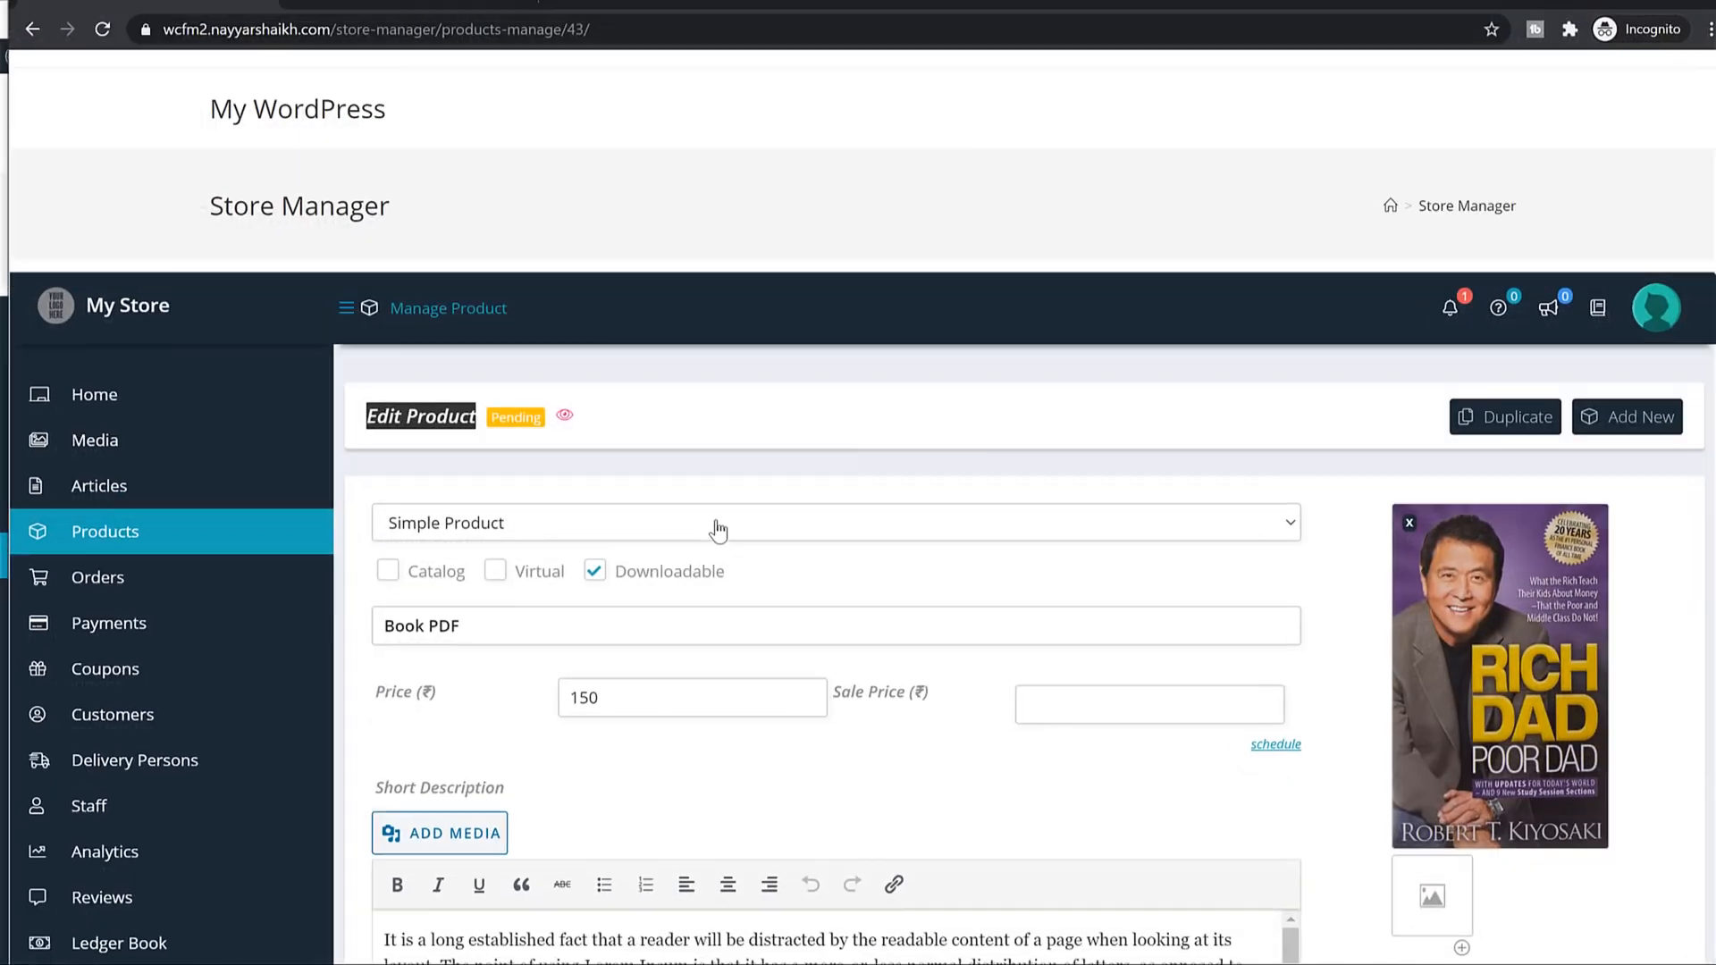
Reload the vendor's page to confirm Book PDF shows Published, then return to the admin's WooCommerce products list.
left_click(105, 29)
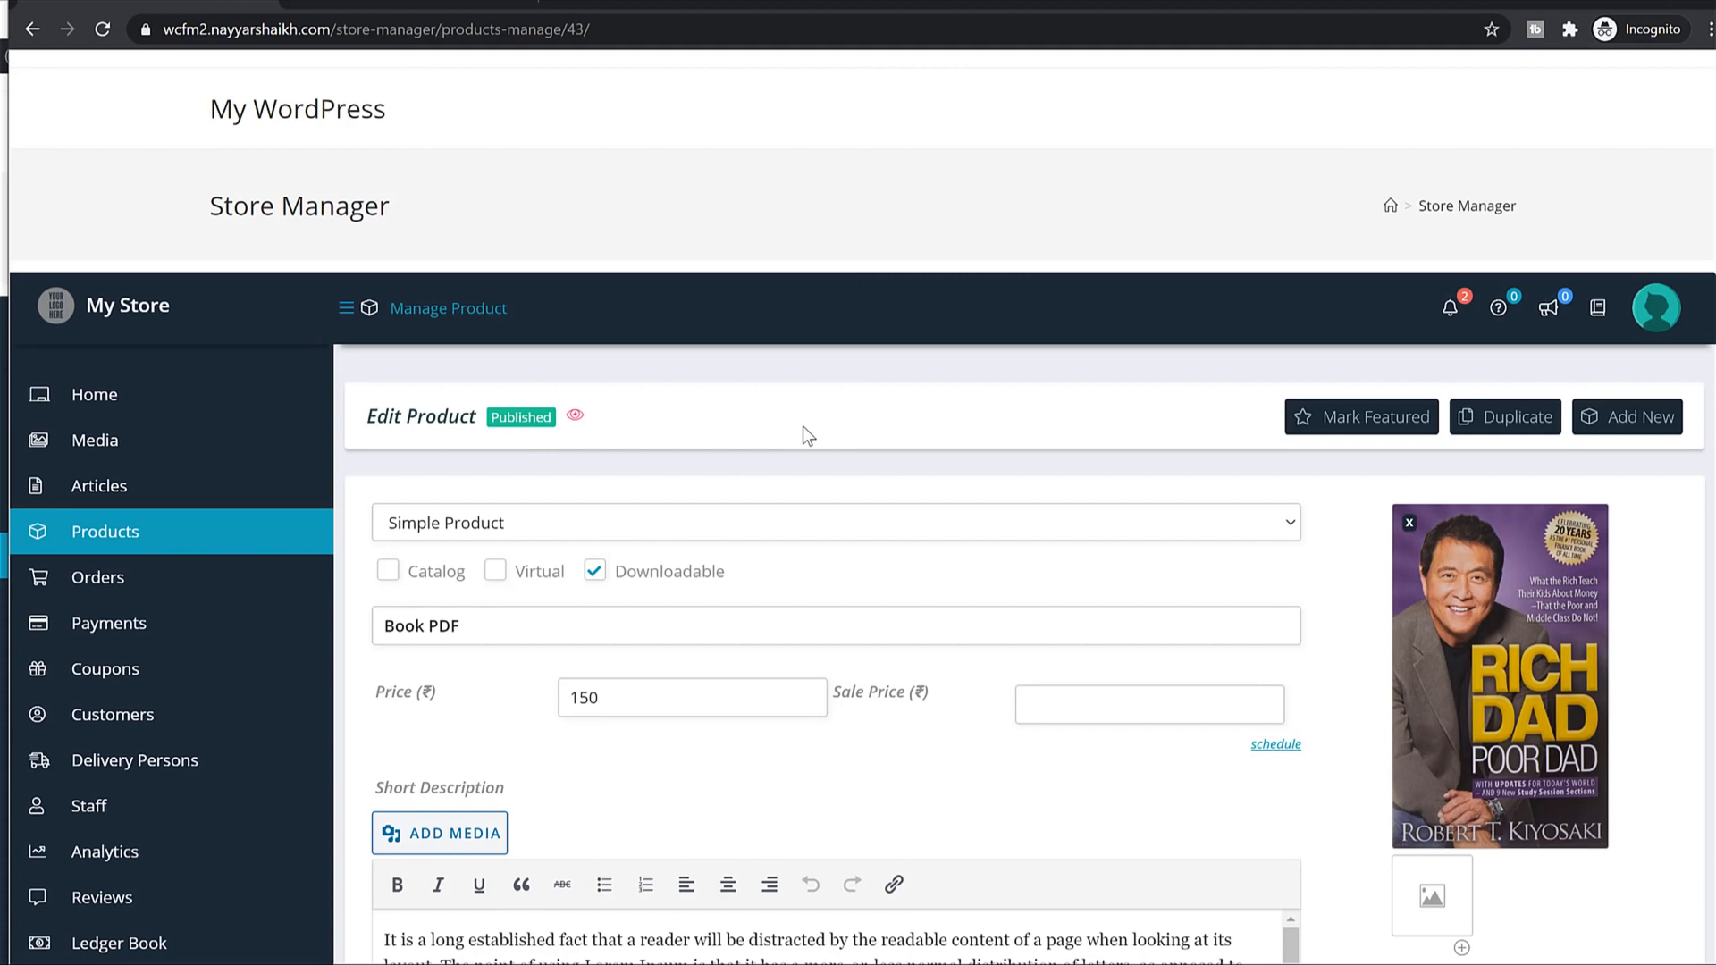
left_click(1598, 1)
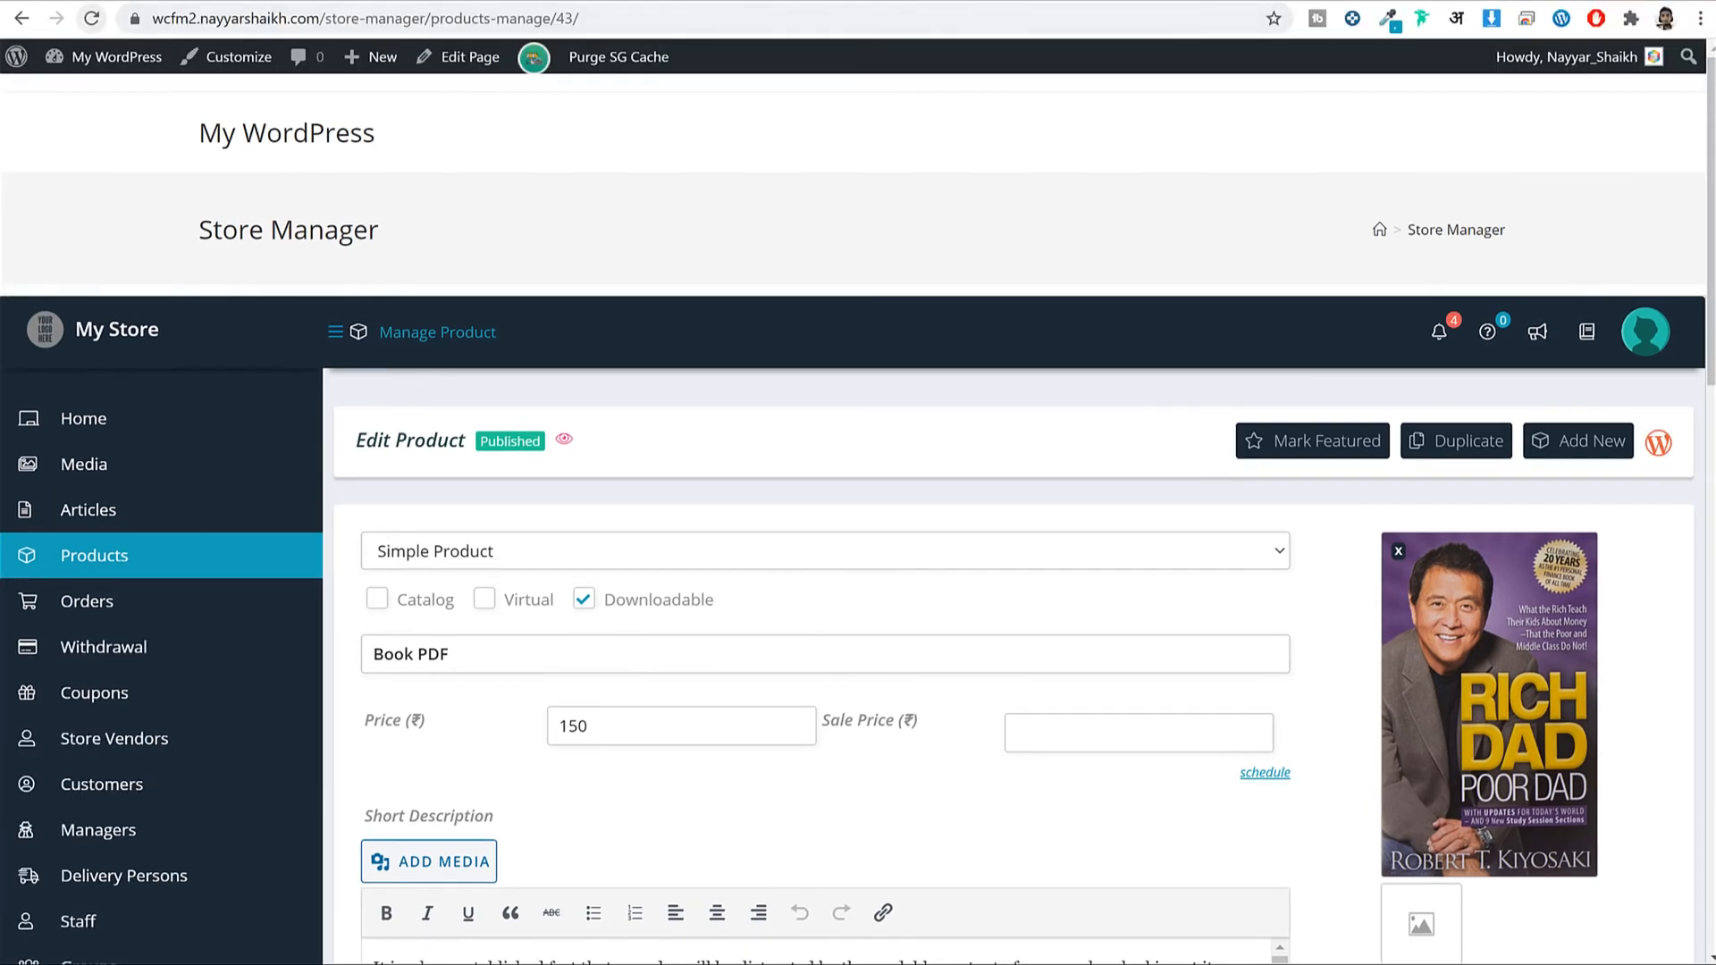
left_click(894, 2)
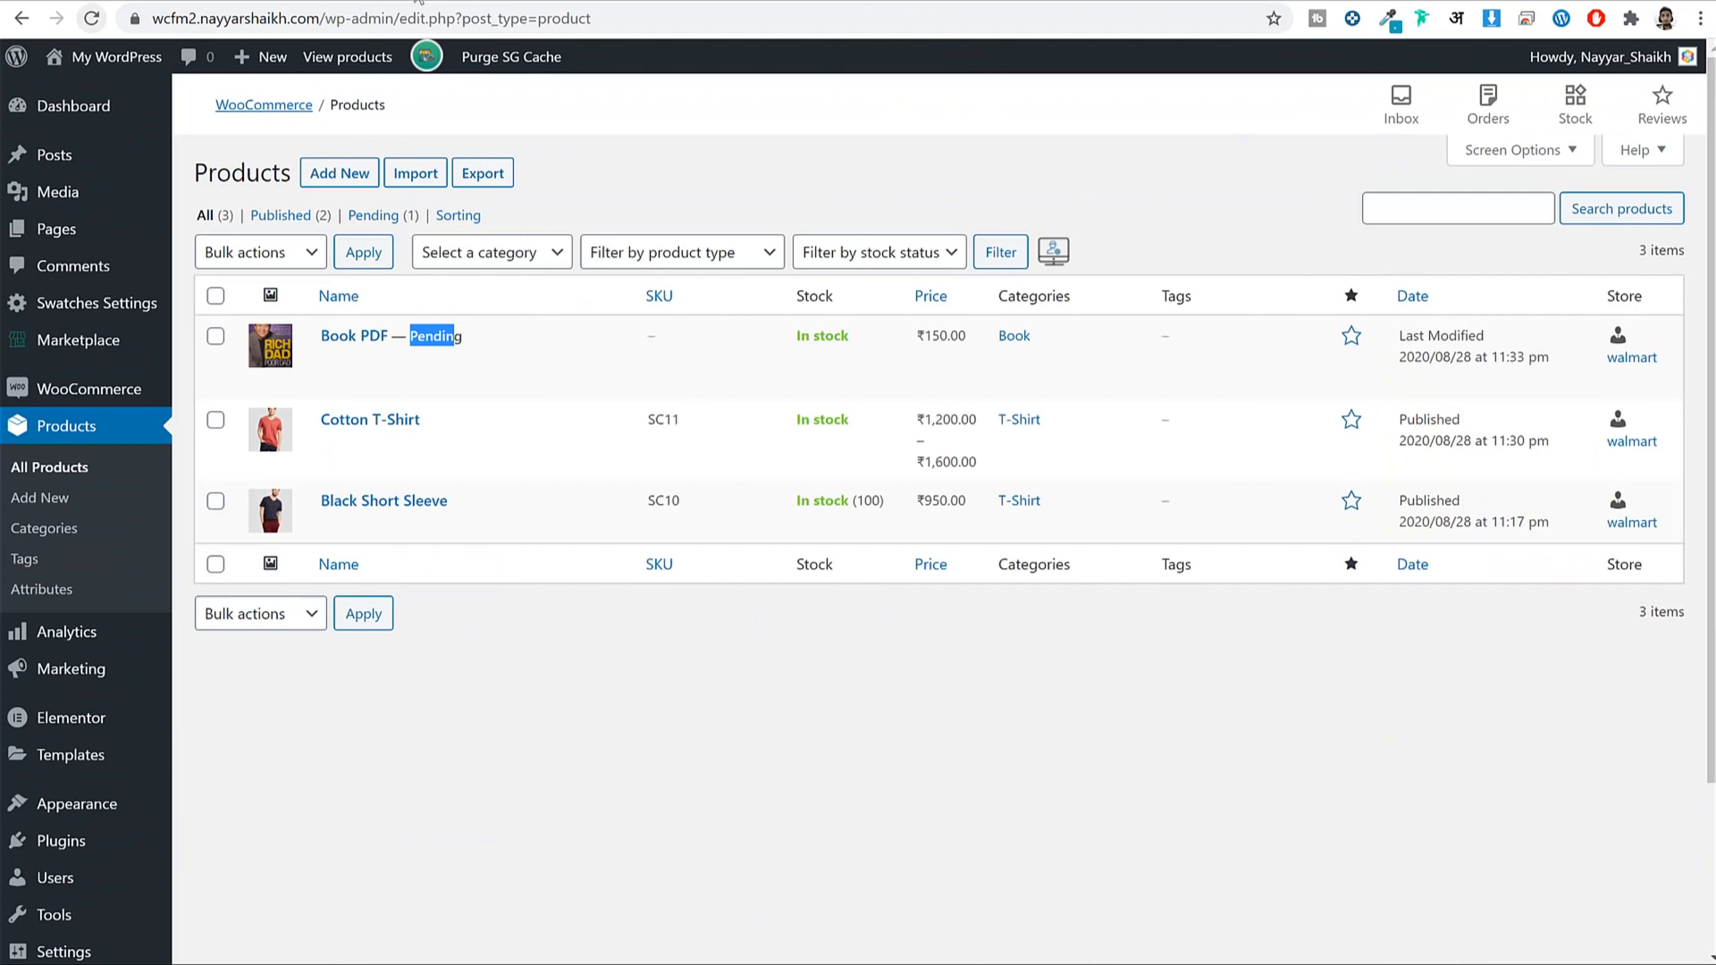
left_click(482, 1)
left_click(863, 2)
Bring up the Store Manager editor for Book PDF (product 43) and scroll through it.
mouse_move(463, 964)
left_click(575, 958)
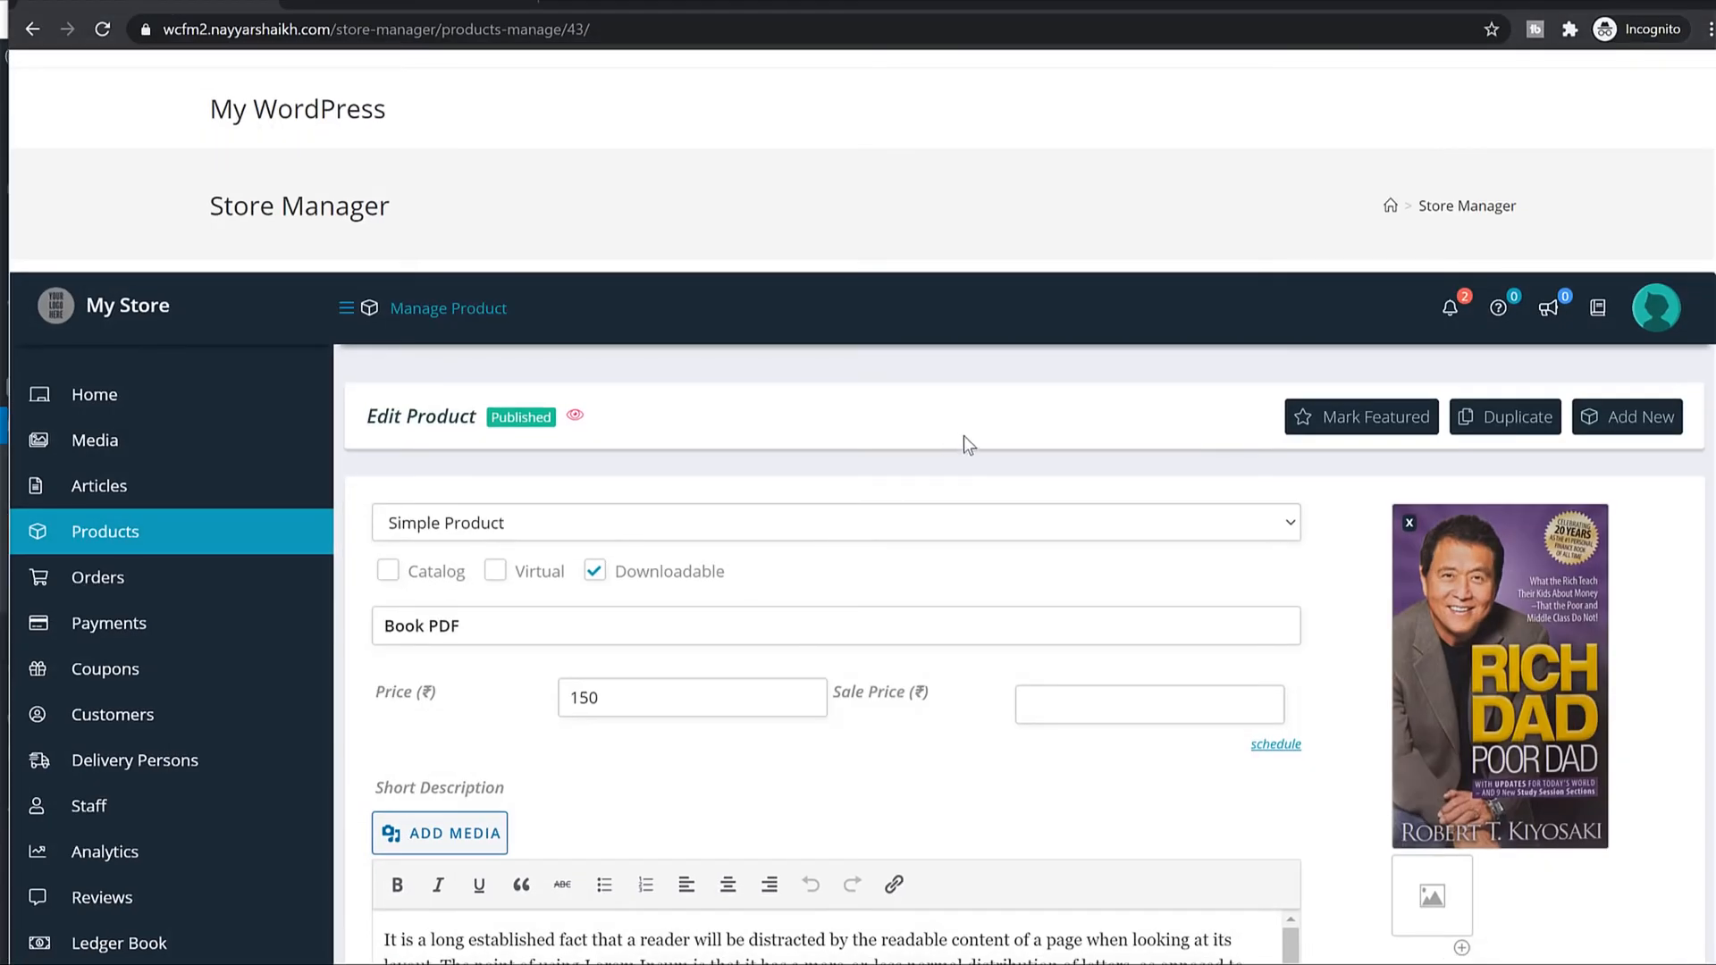
scroll(966, 438, "down", 7)
scroll(973, 469, "up", 2)
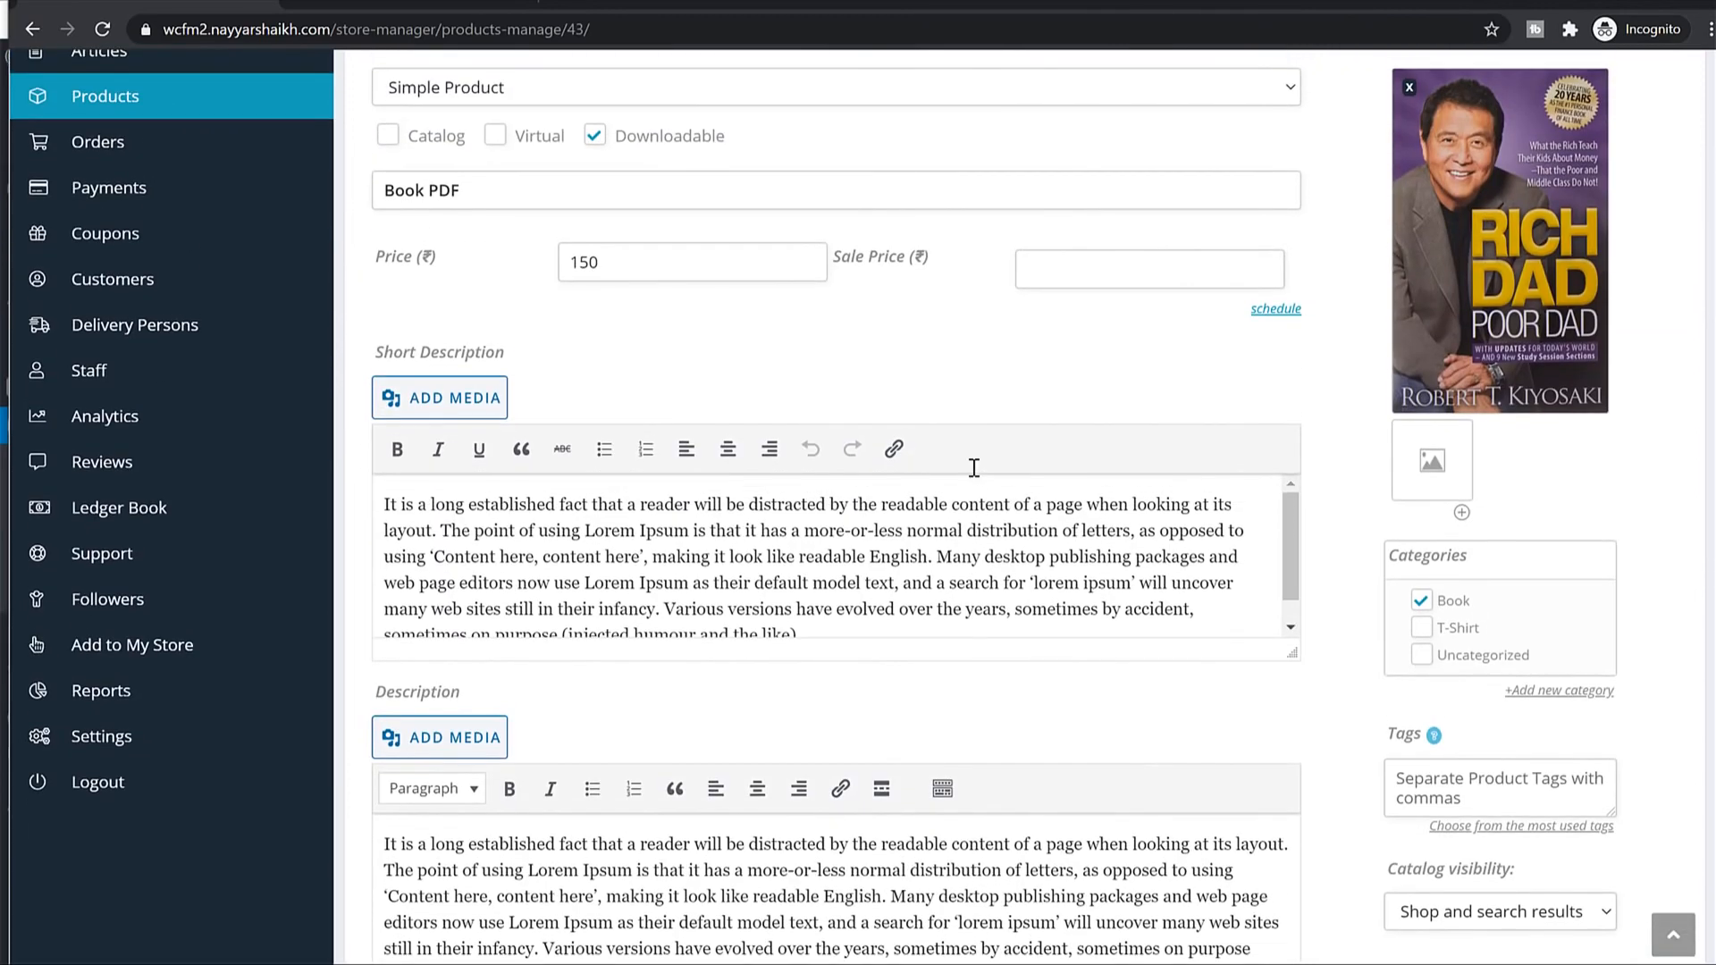
scroll(974, 468, "up", 5)
scroll(983, 474, "down", 3)
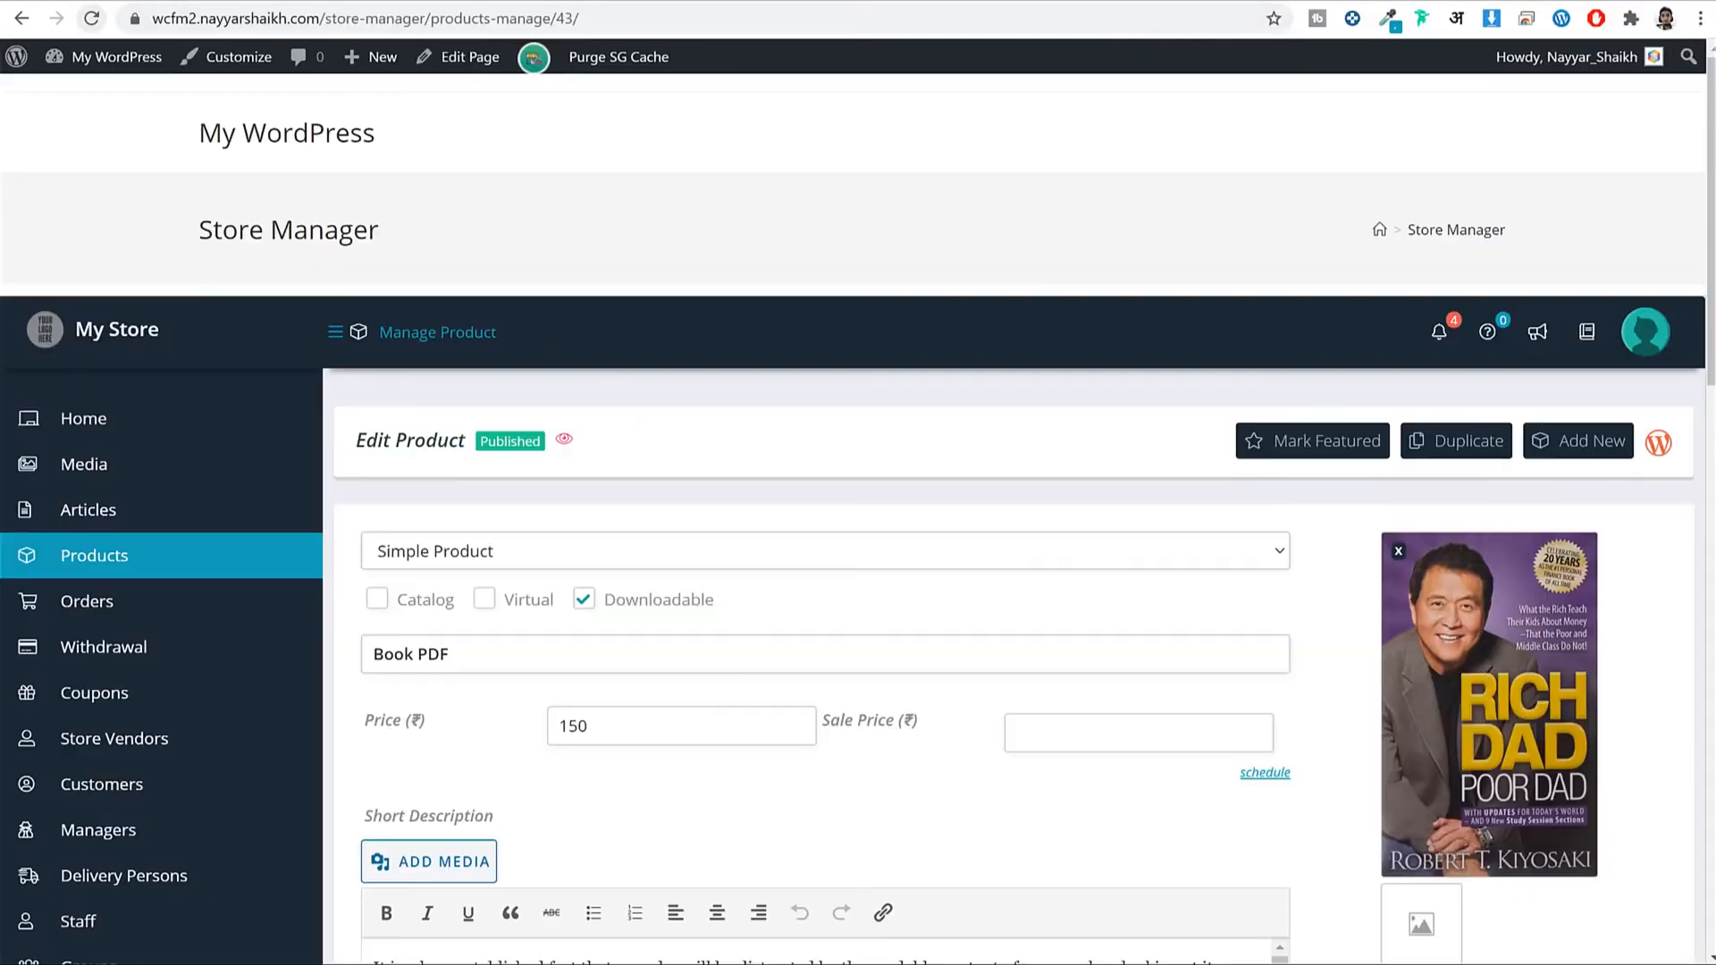
scroll(633, 168, "down", 1)
scroll(632, 168, "down", 7)
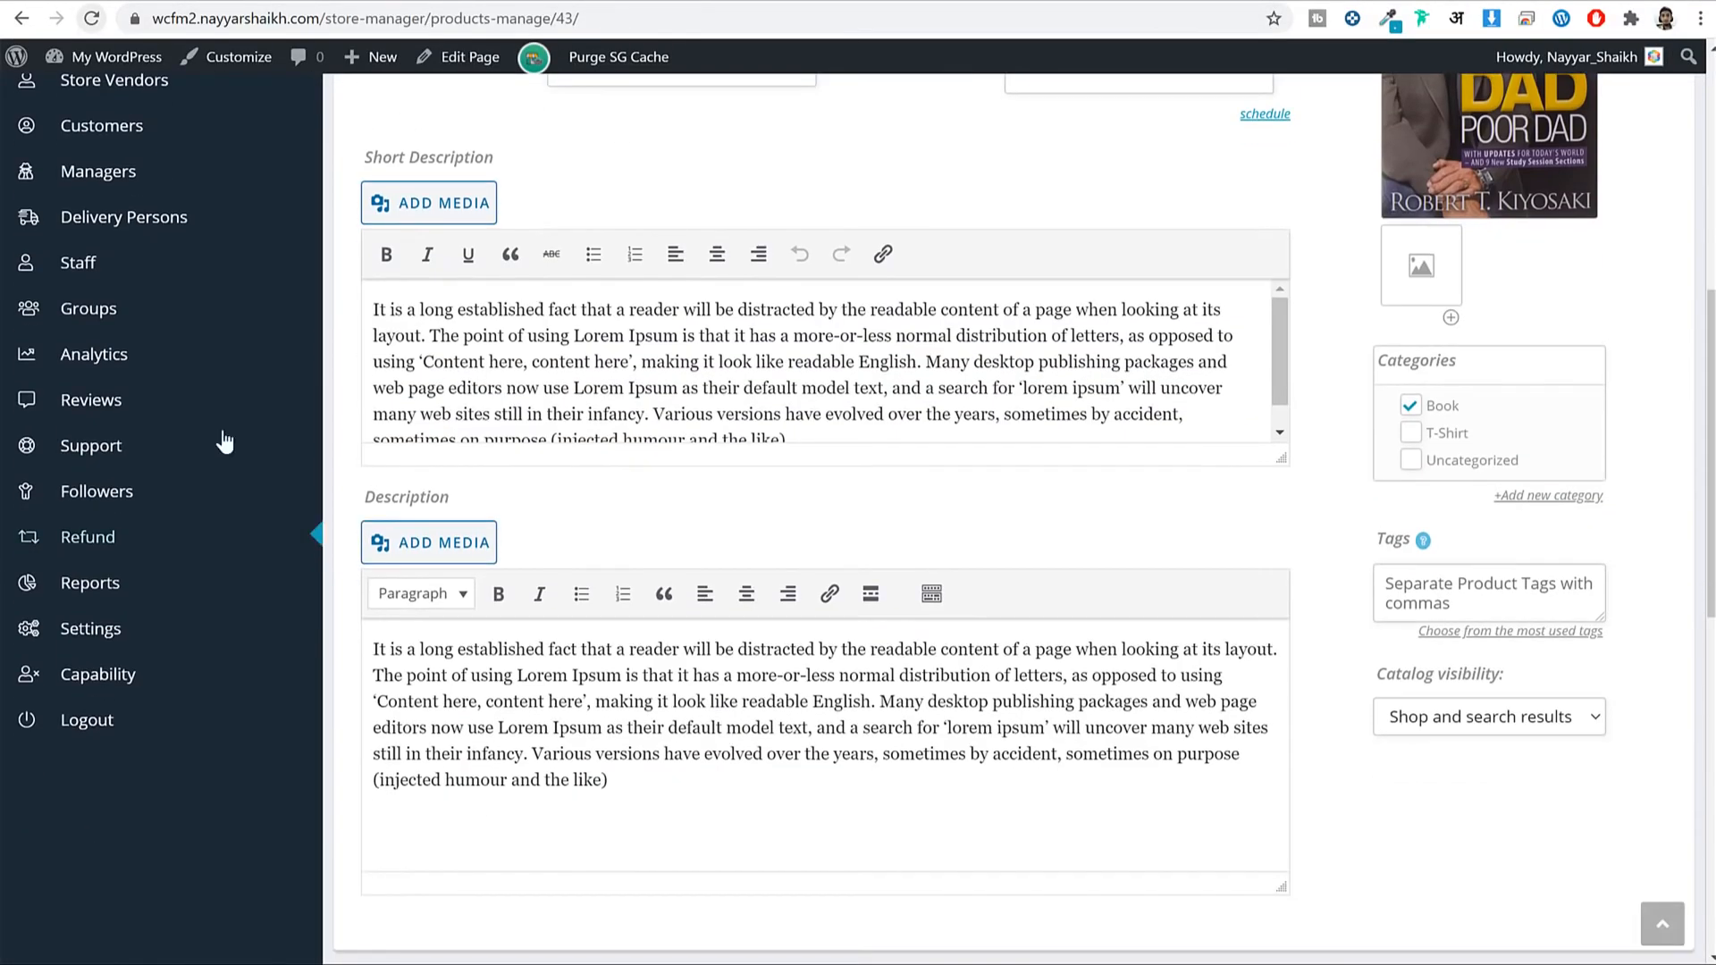
Review Commission, Withdrawal and Payment Settings, where transaction and withdrawal charges are No Charge.
left_click(97, 633)
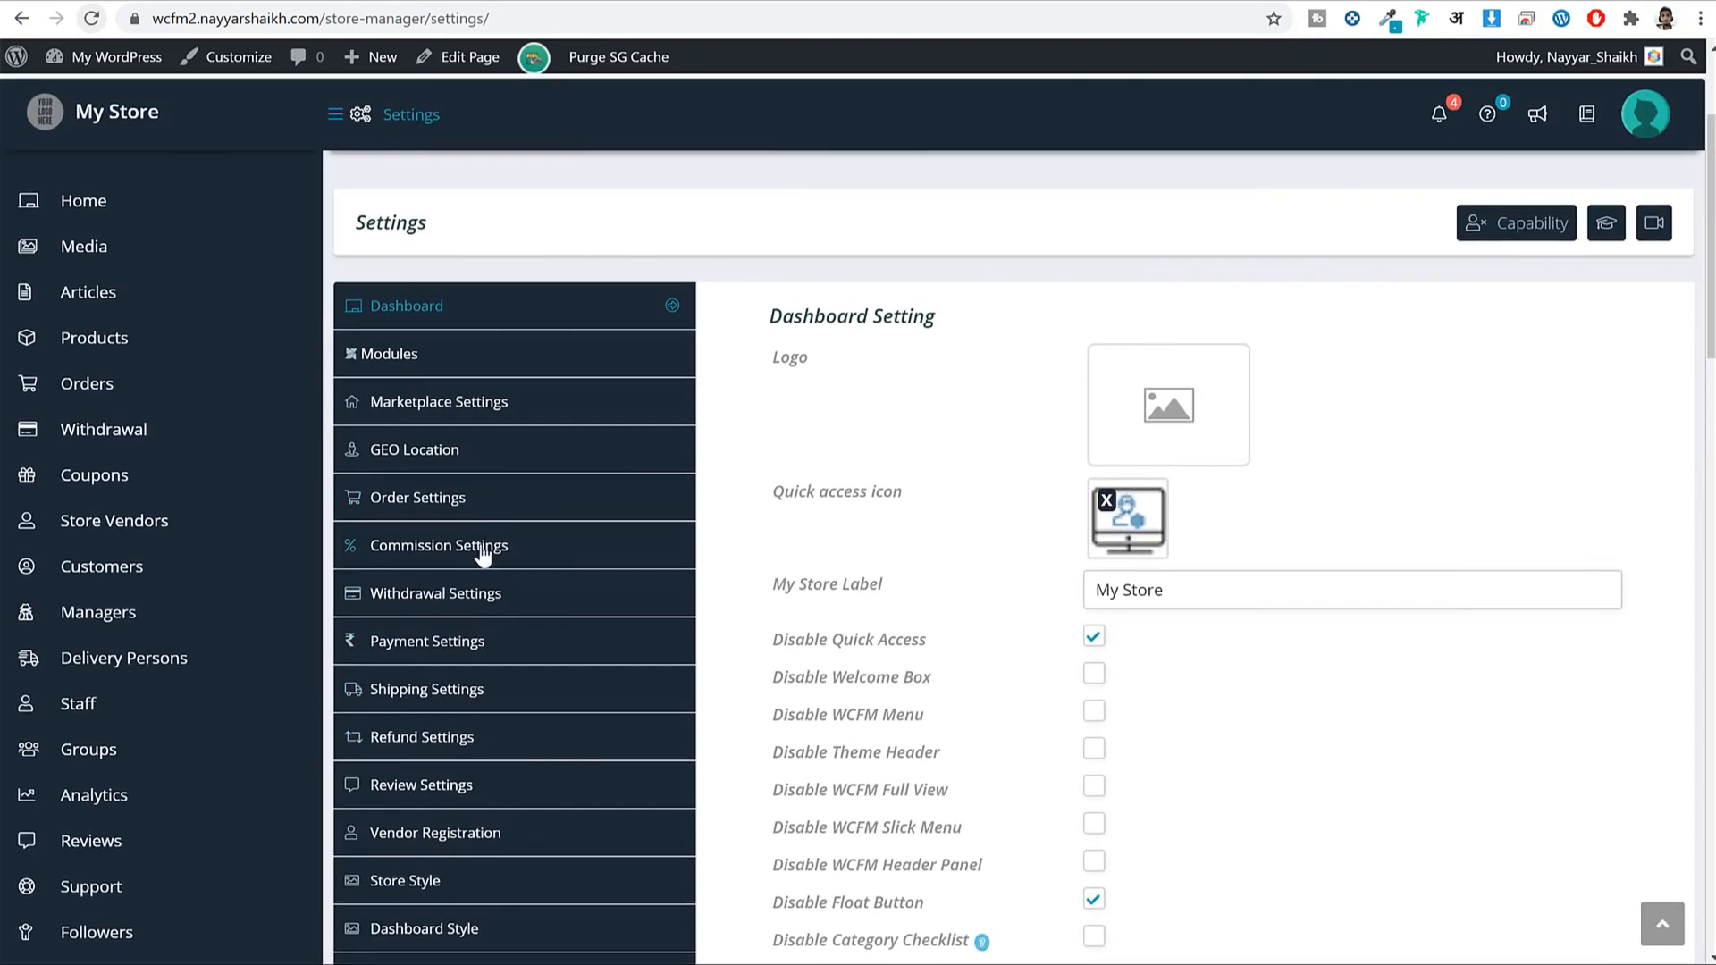
left_click(486, 547)
left_click(547, 594)
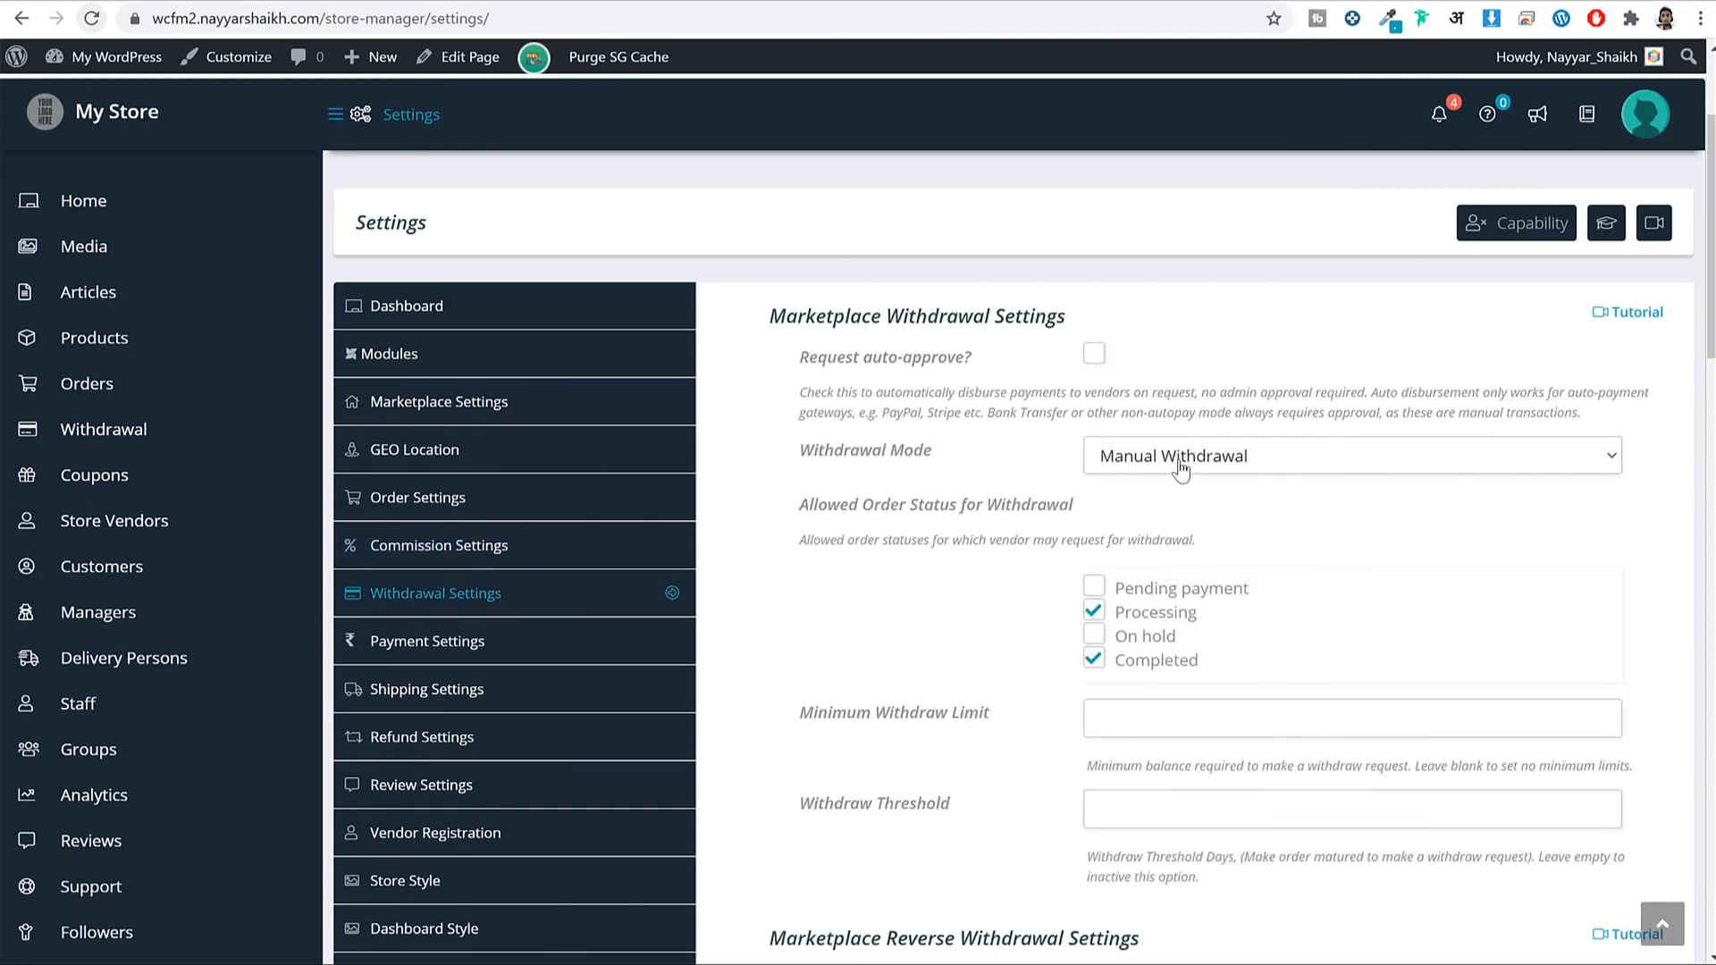
left_click(476, 429)
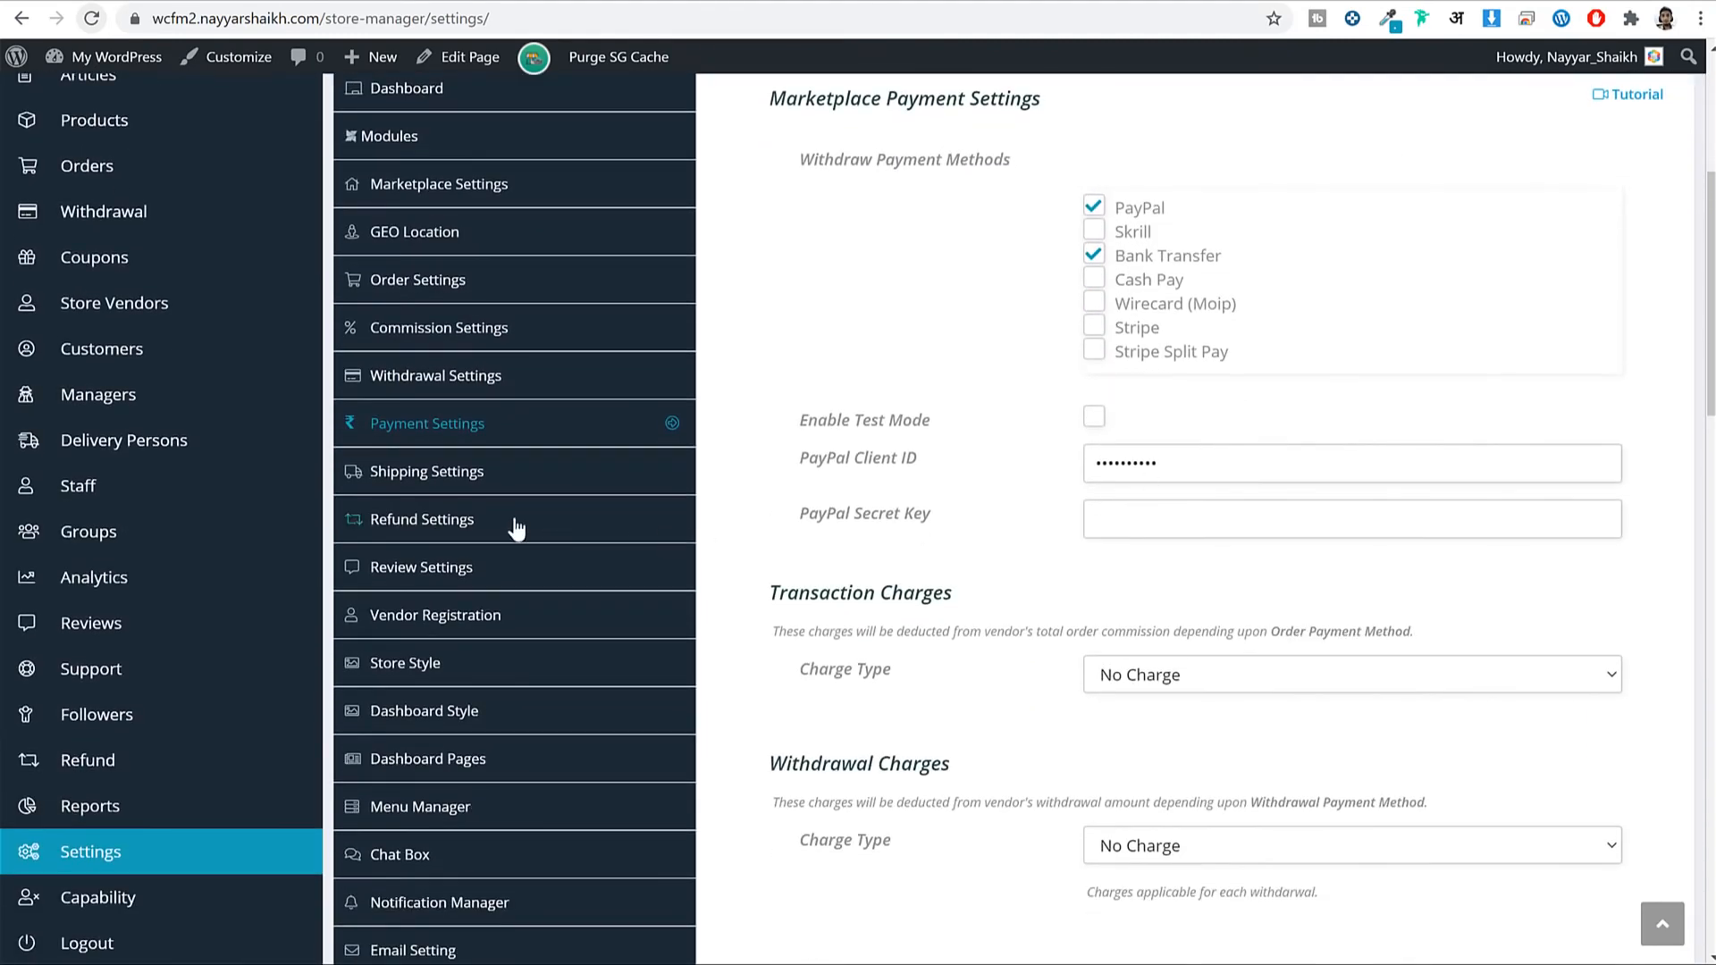
scroll(559, 560, "down", 4)
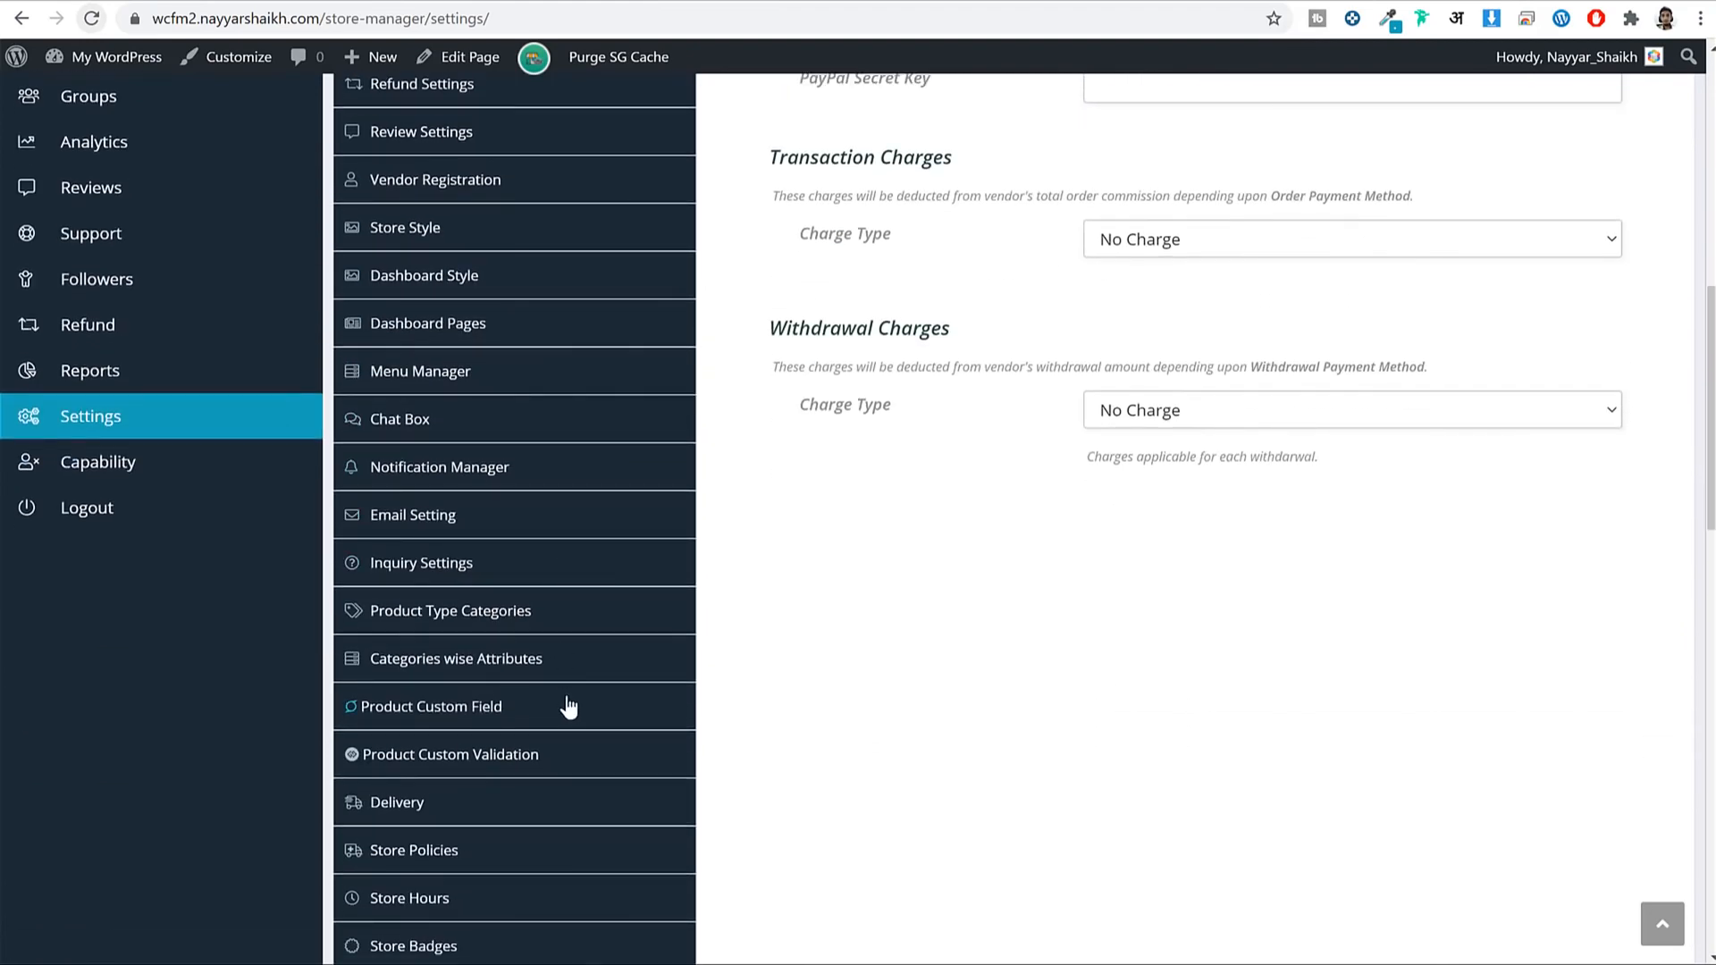
scroll(568, 706, "up", 7)
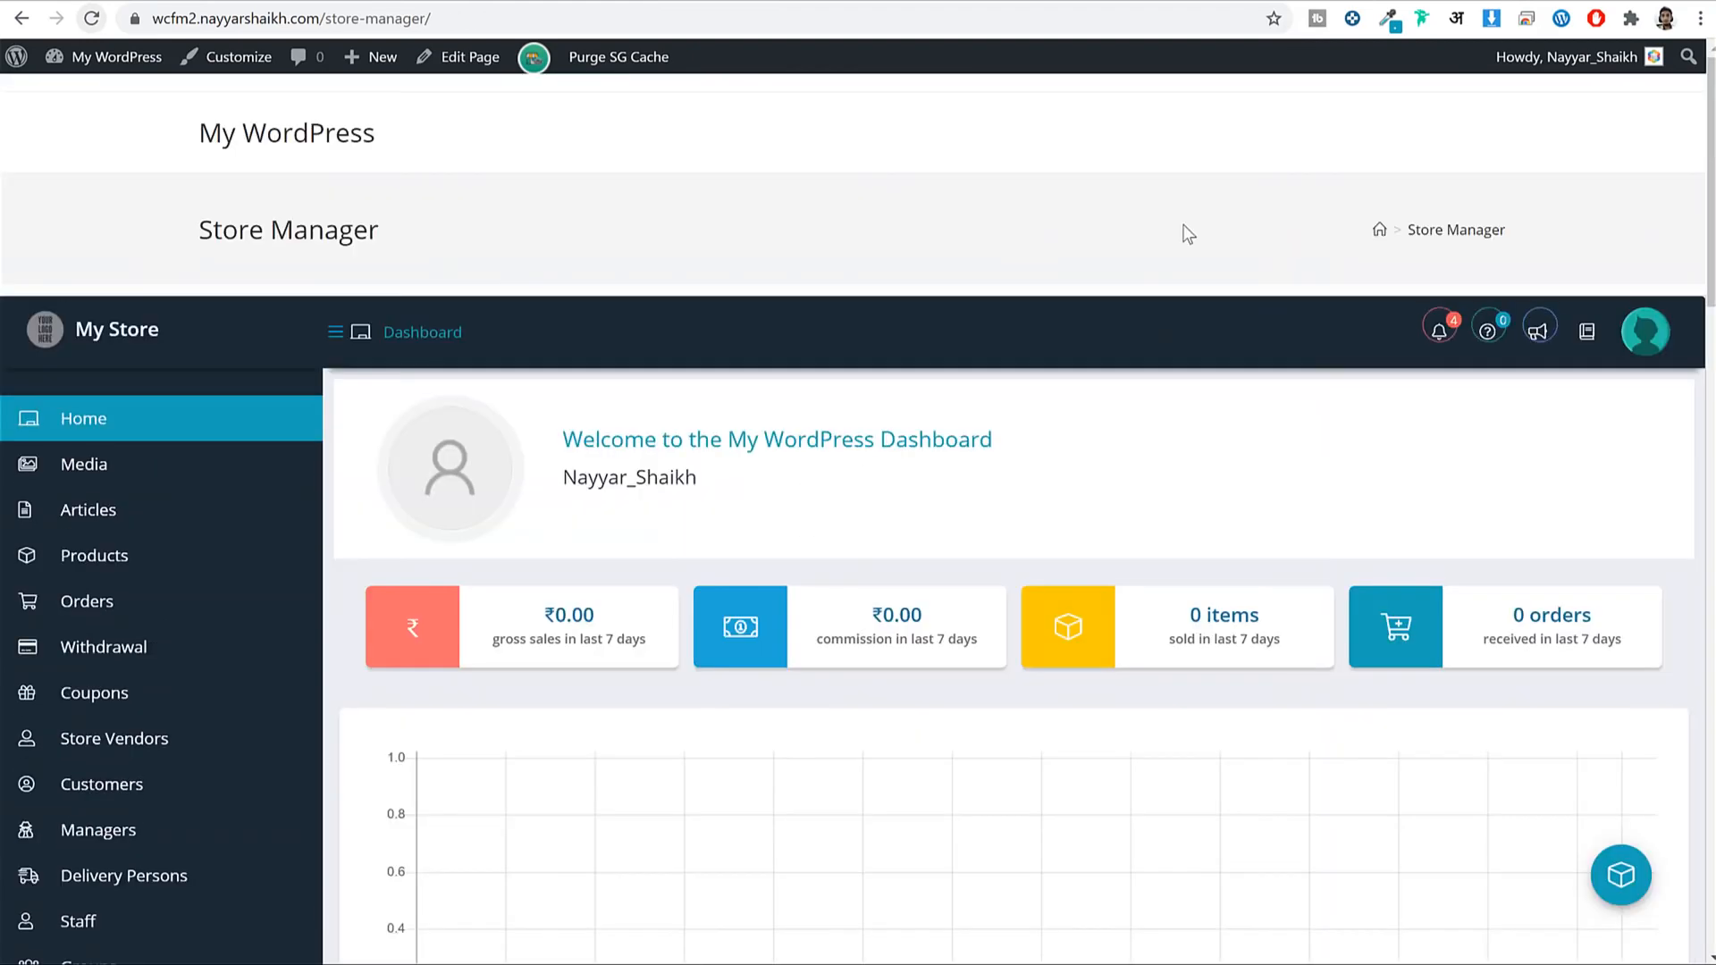
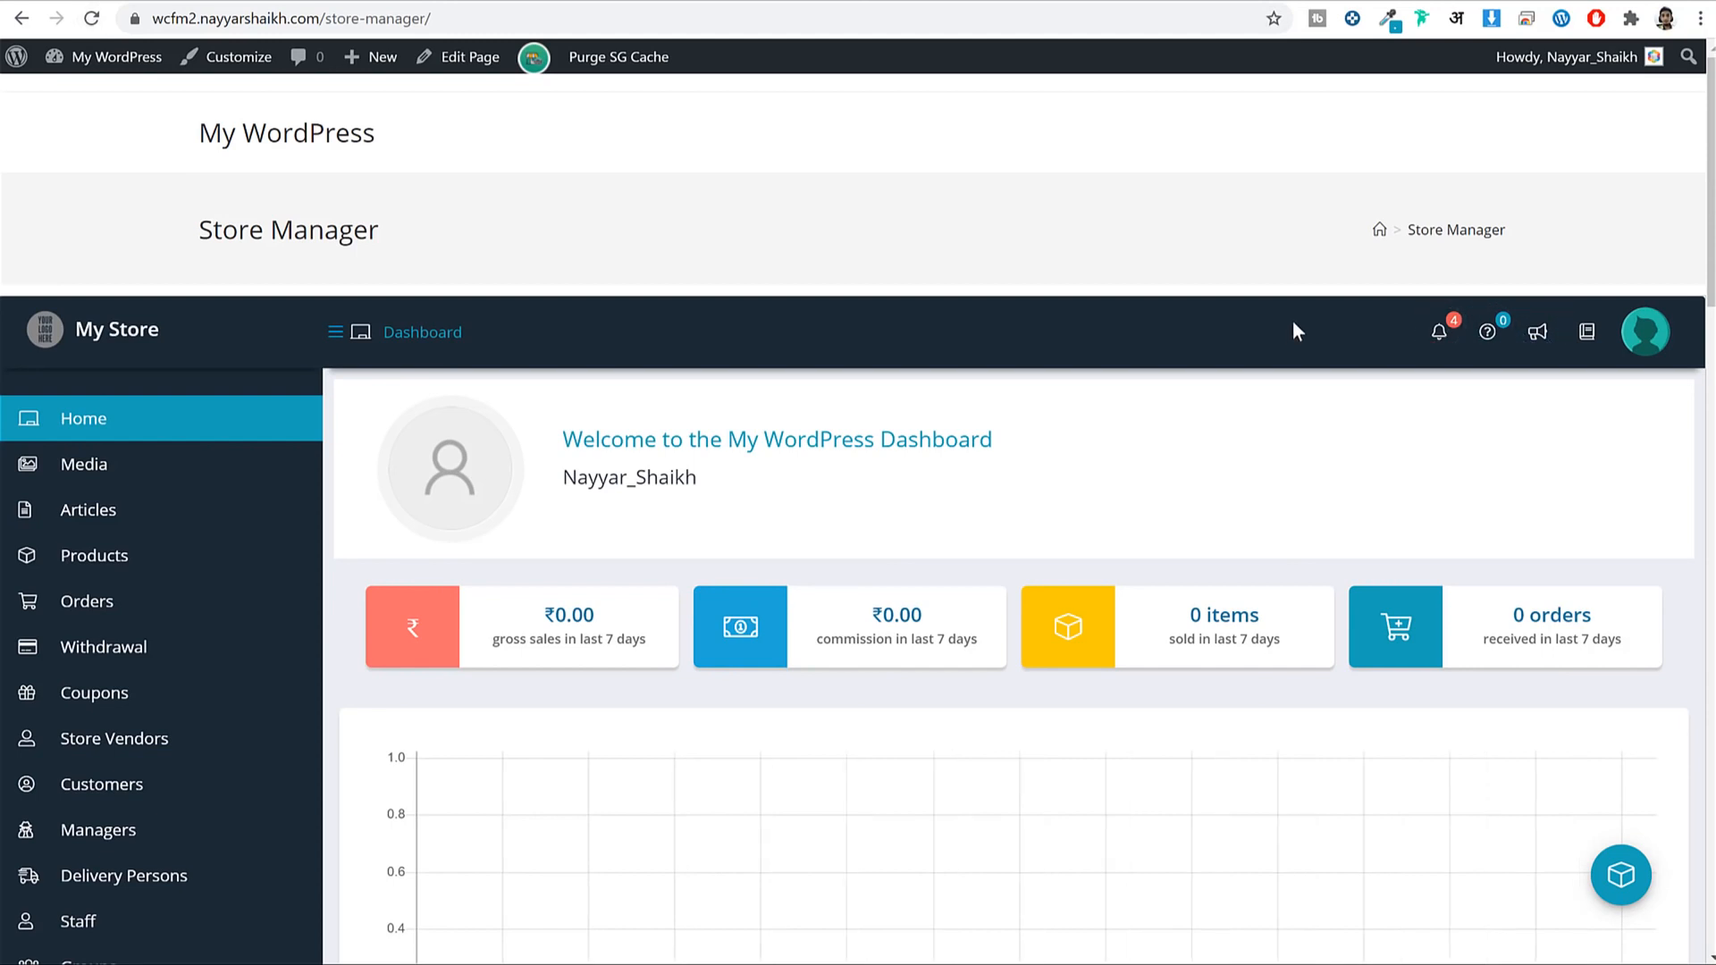
Open Settings from the store manager sidebar to reach the Dashboard Setting form.
scroll(1294, 331, "down", 2)
scroll(1303, 343, "up", 3)
scroll(1304, 336, "down", 3)
scroll(1306, 334, "up", 3)
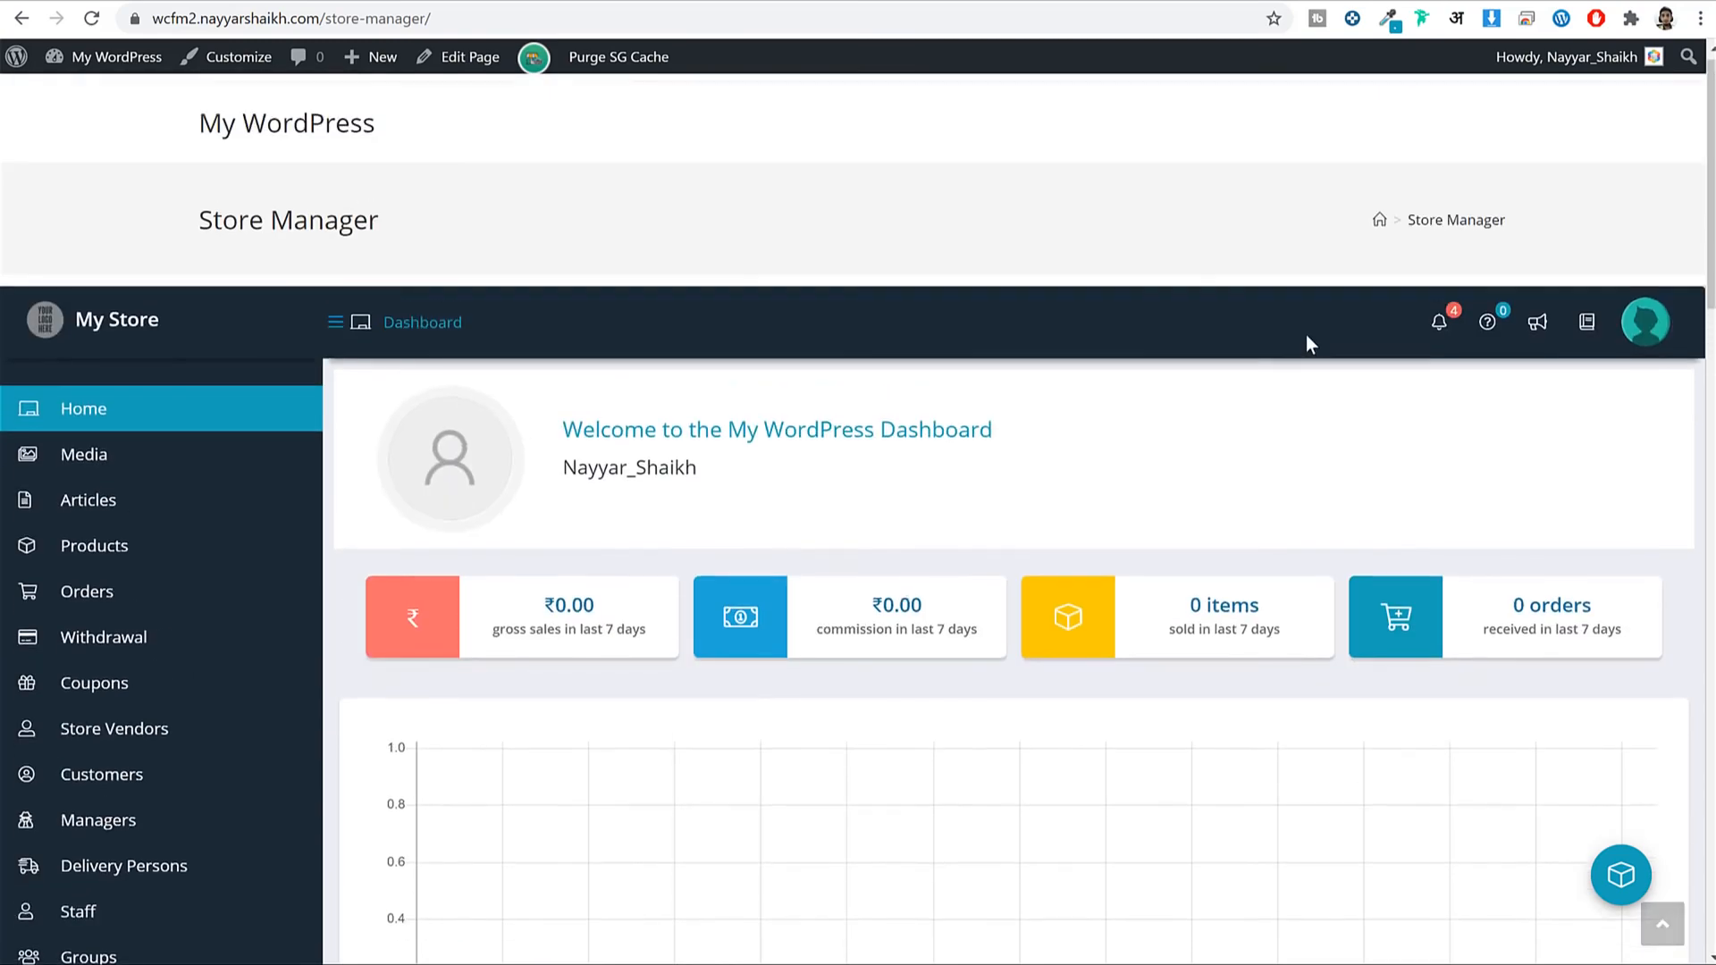
scroll(1310, 340, "down", 5)
scroll(518, 318, "down", 3)
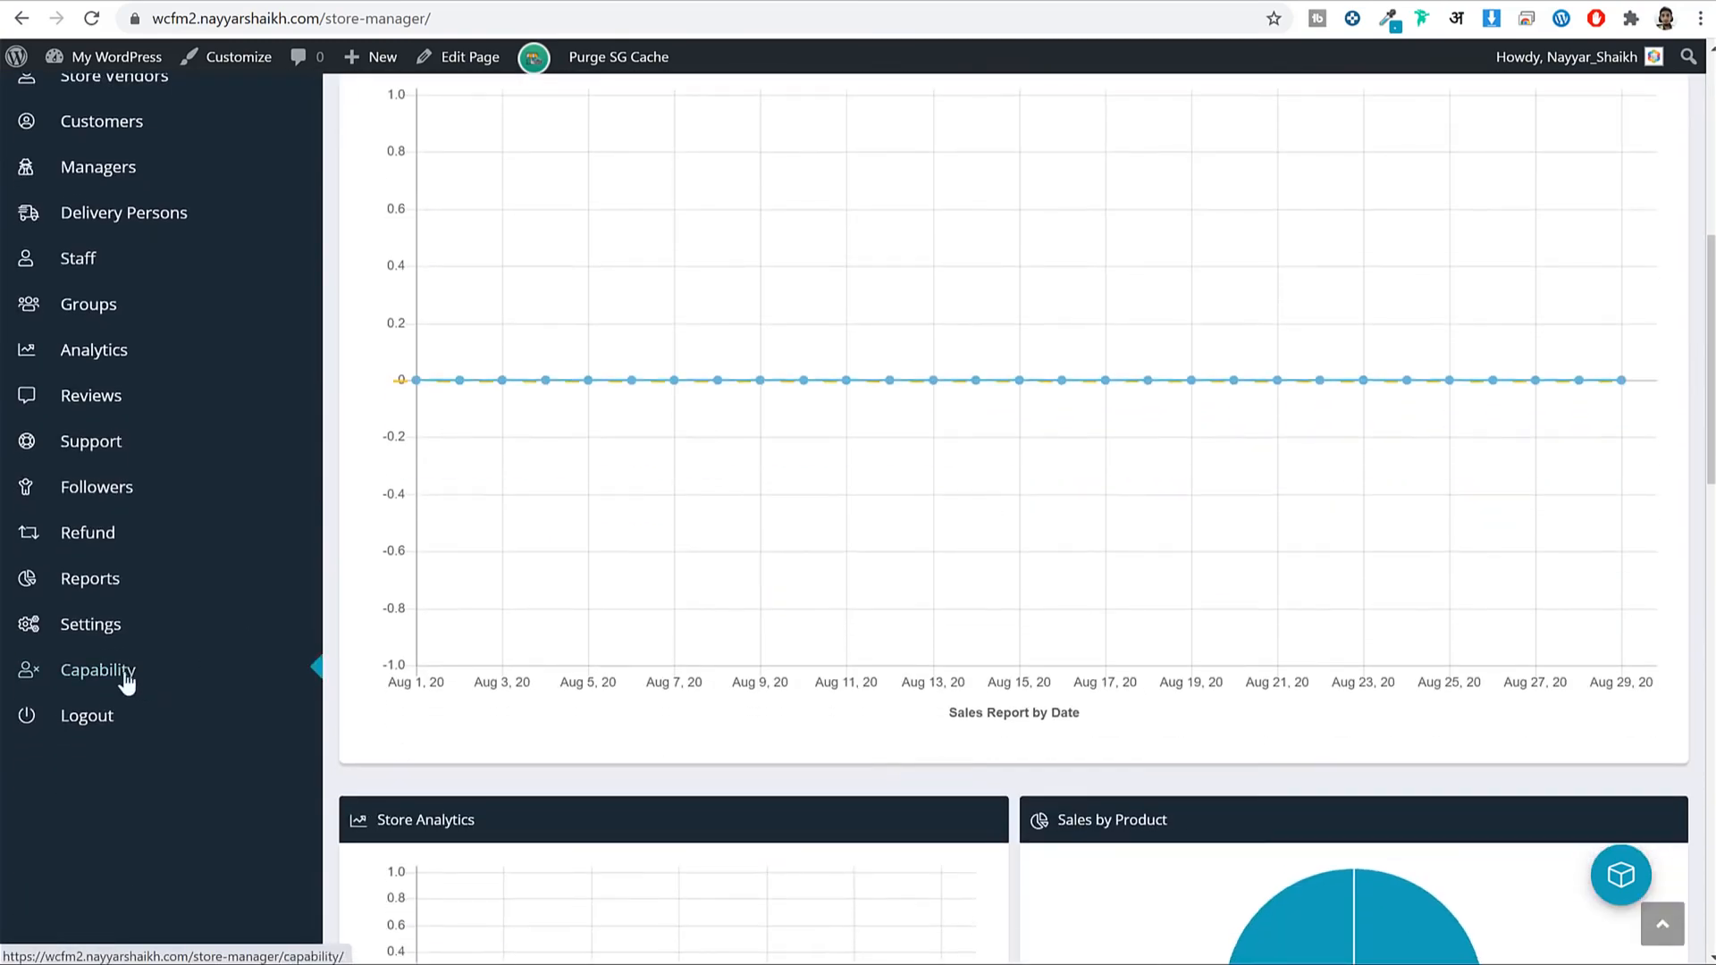
left_click(102, 633)
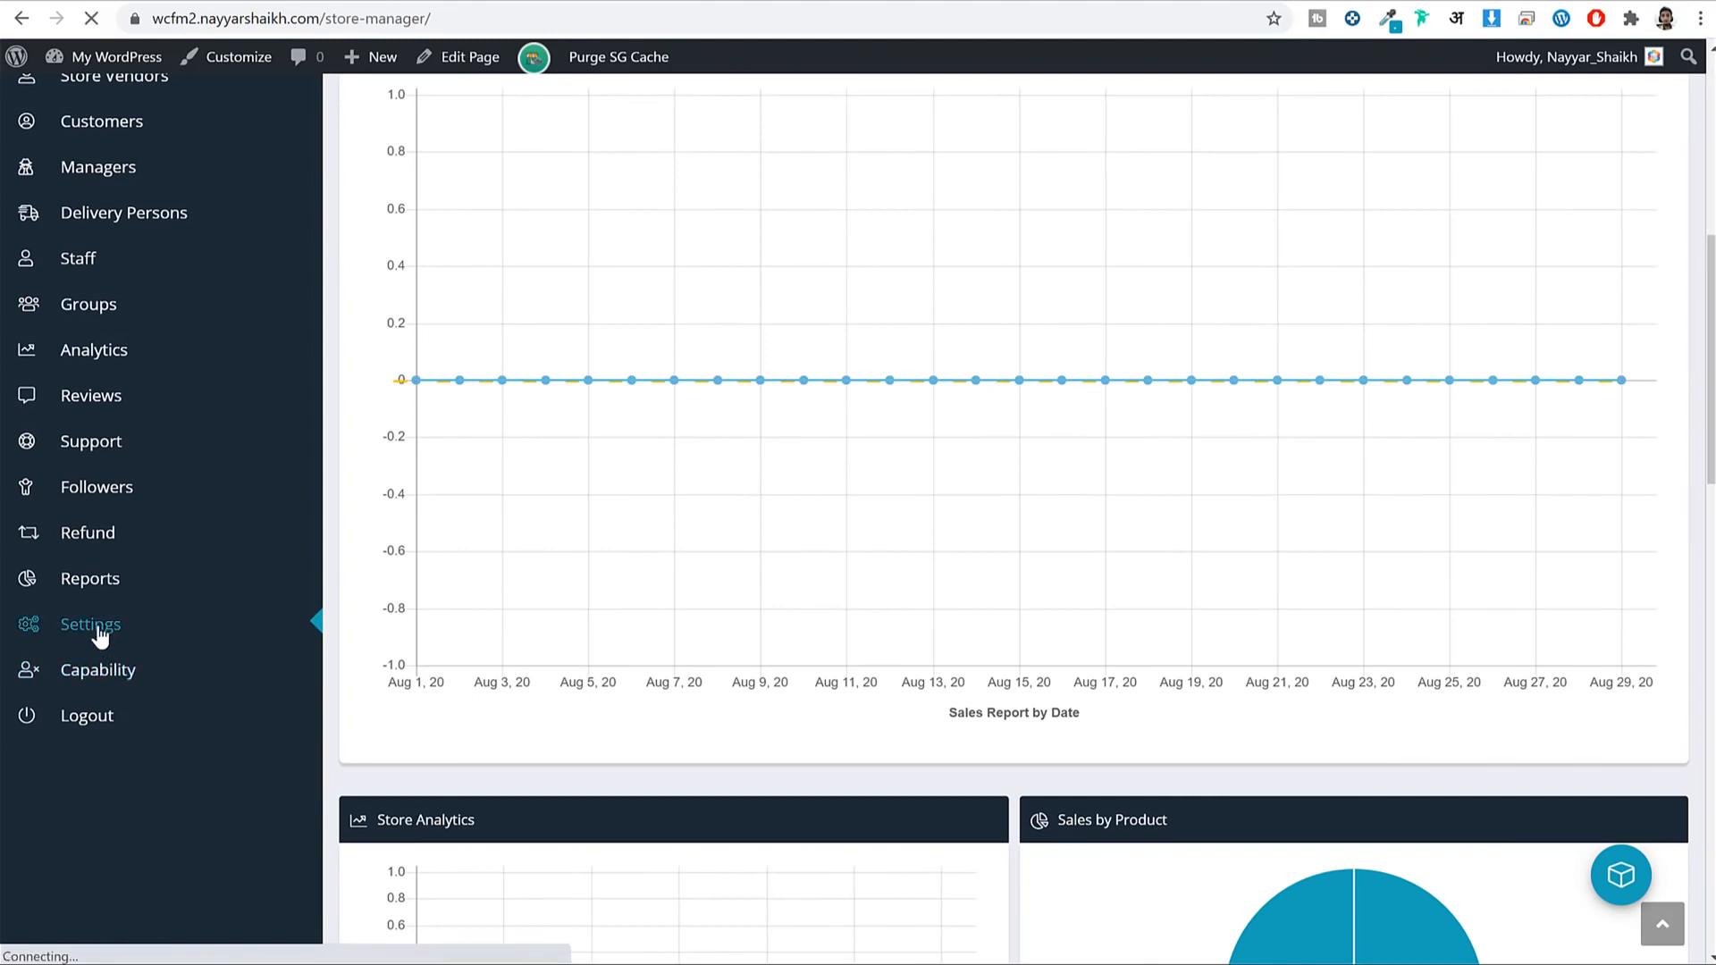
scroll(1130, 454, "down", 3)
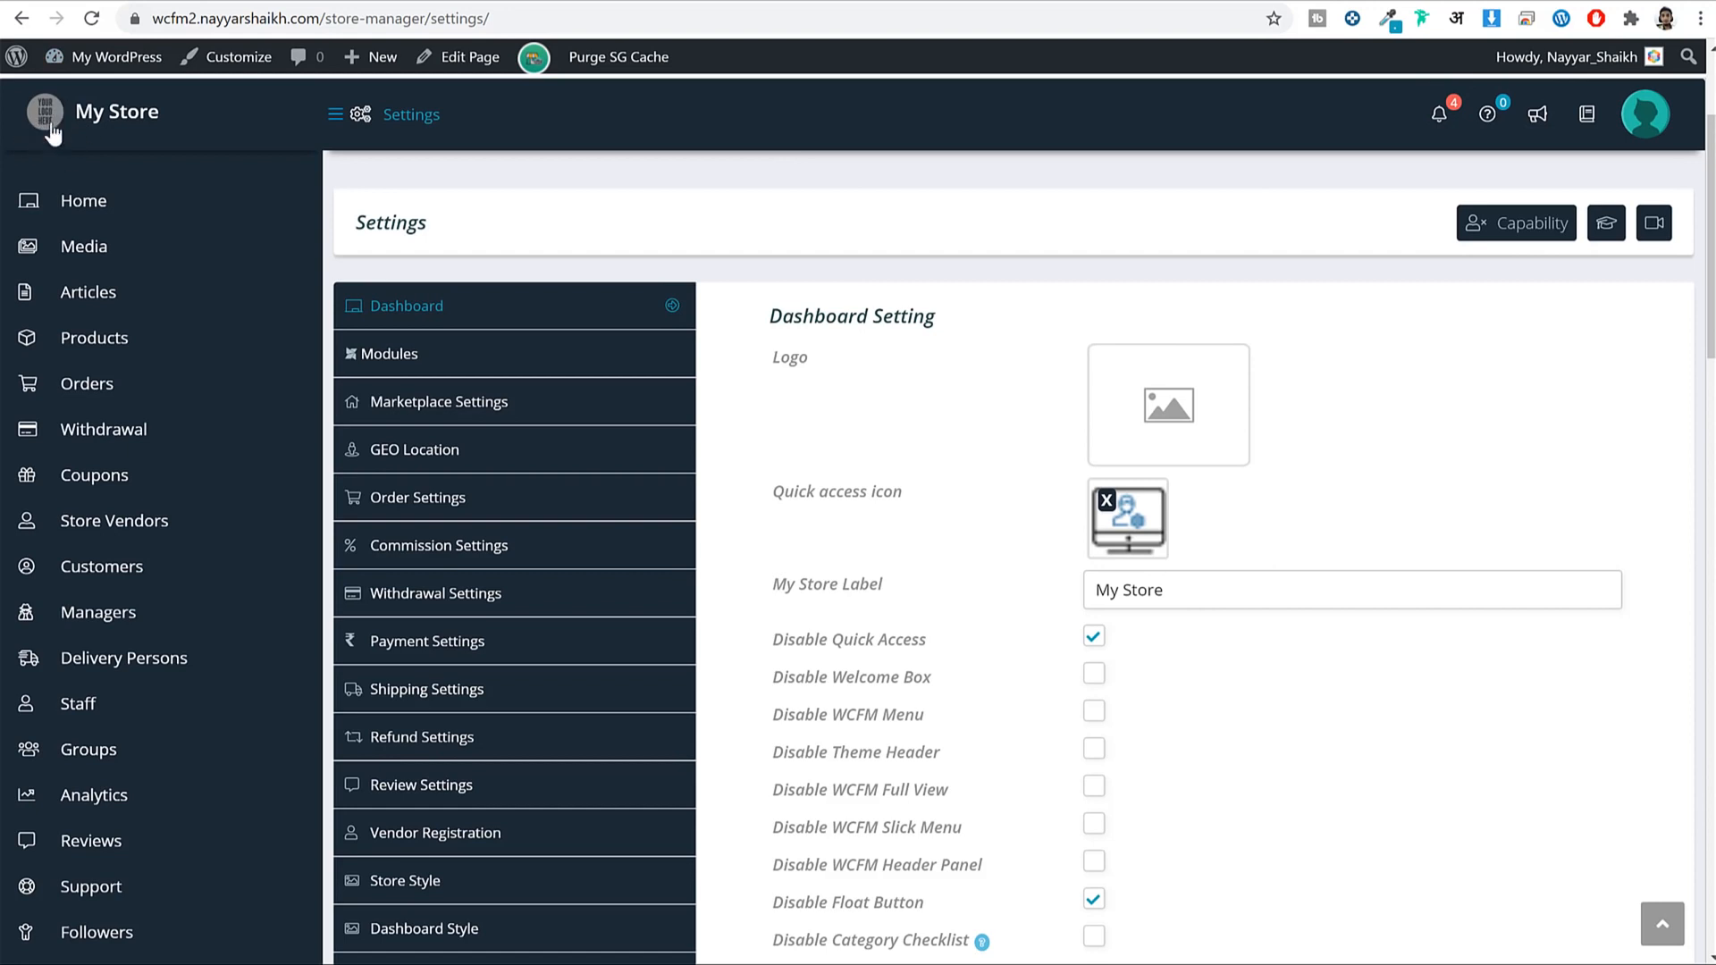
Upload large_walmart_logo from the Media folder and set it as the store logo.
left_click(1158, 427)
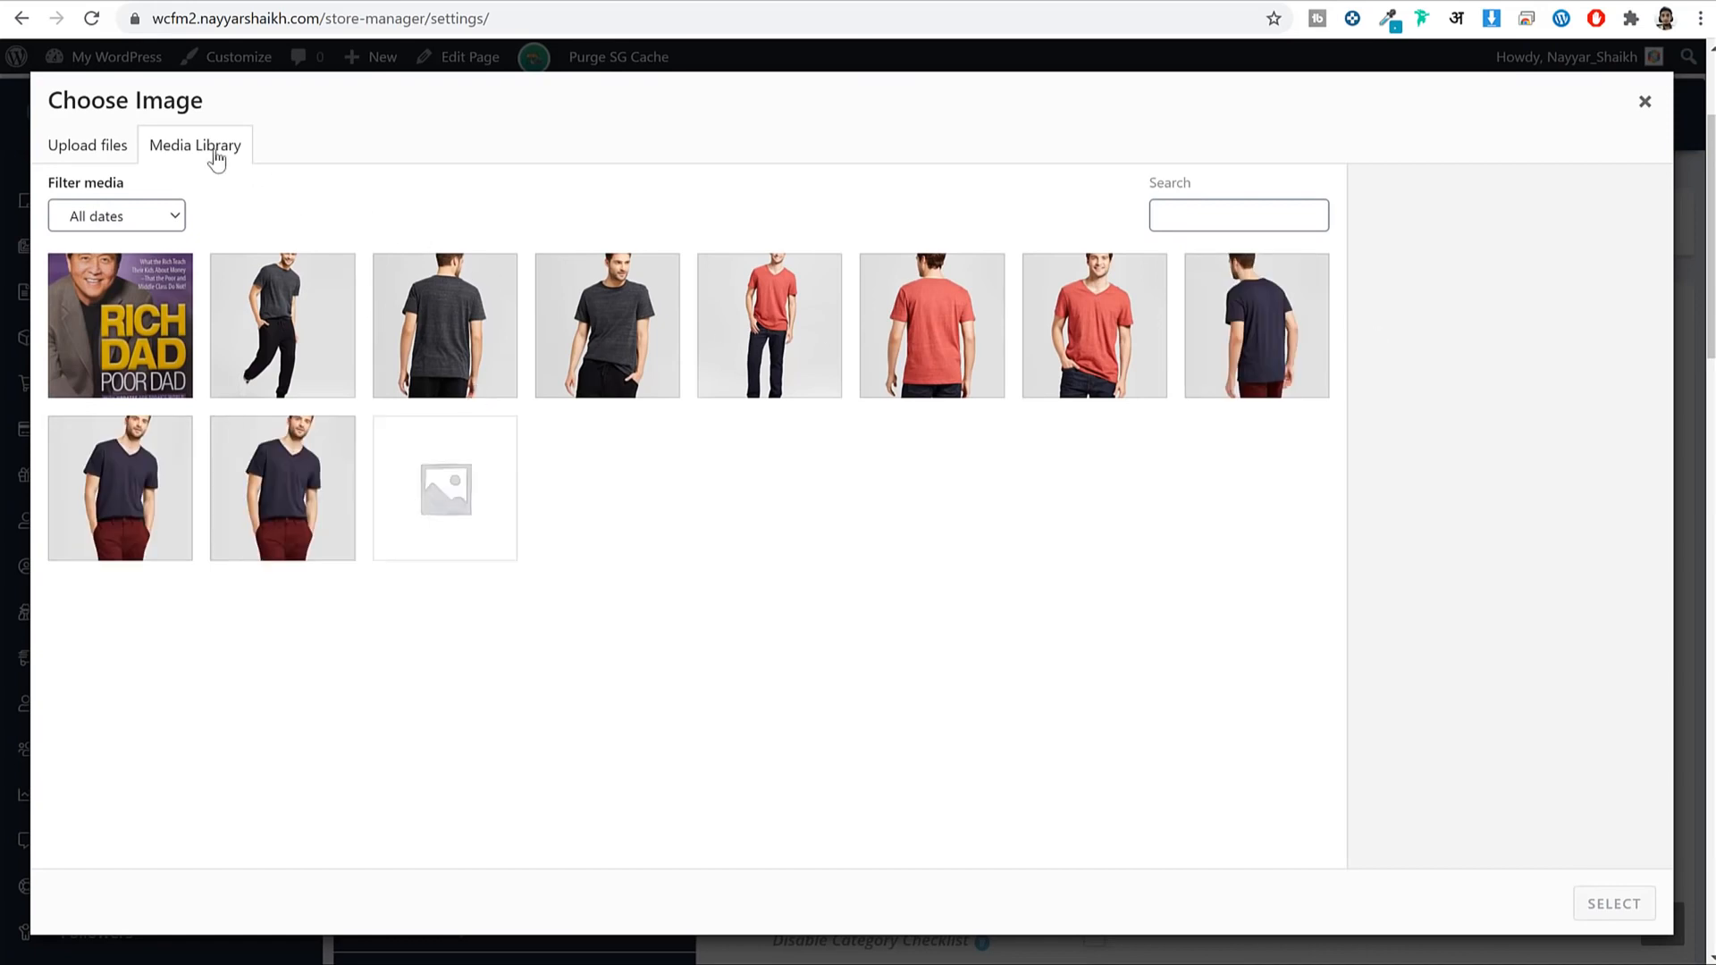
left_click(115, 150)
left_click(882, 478)
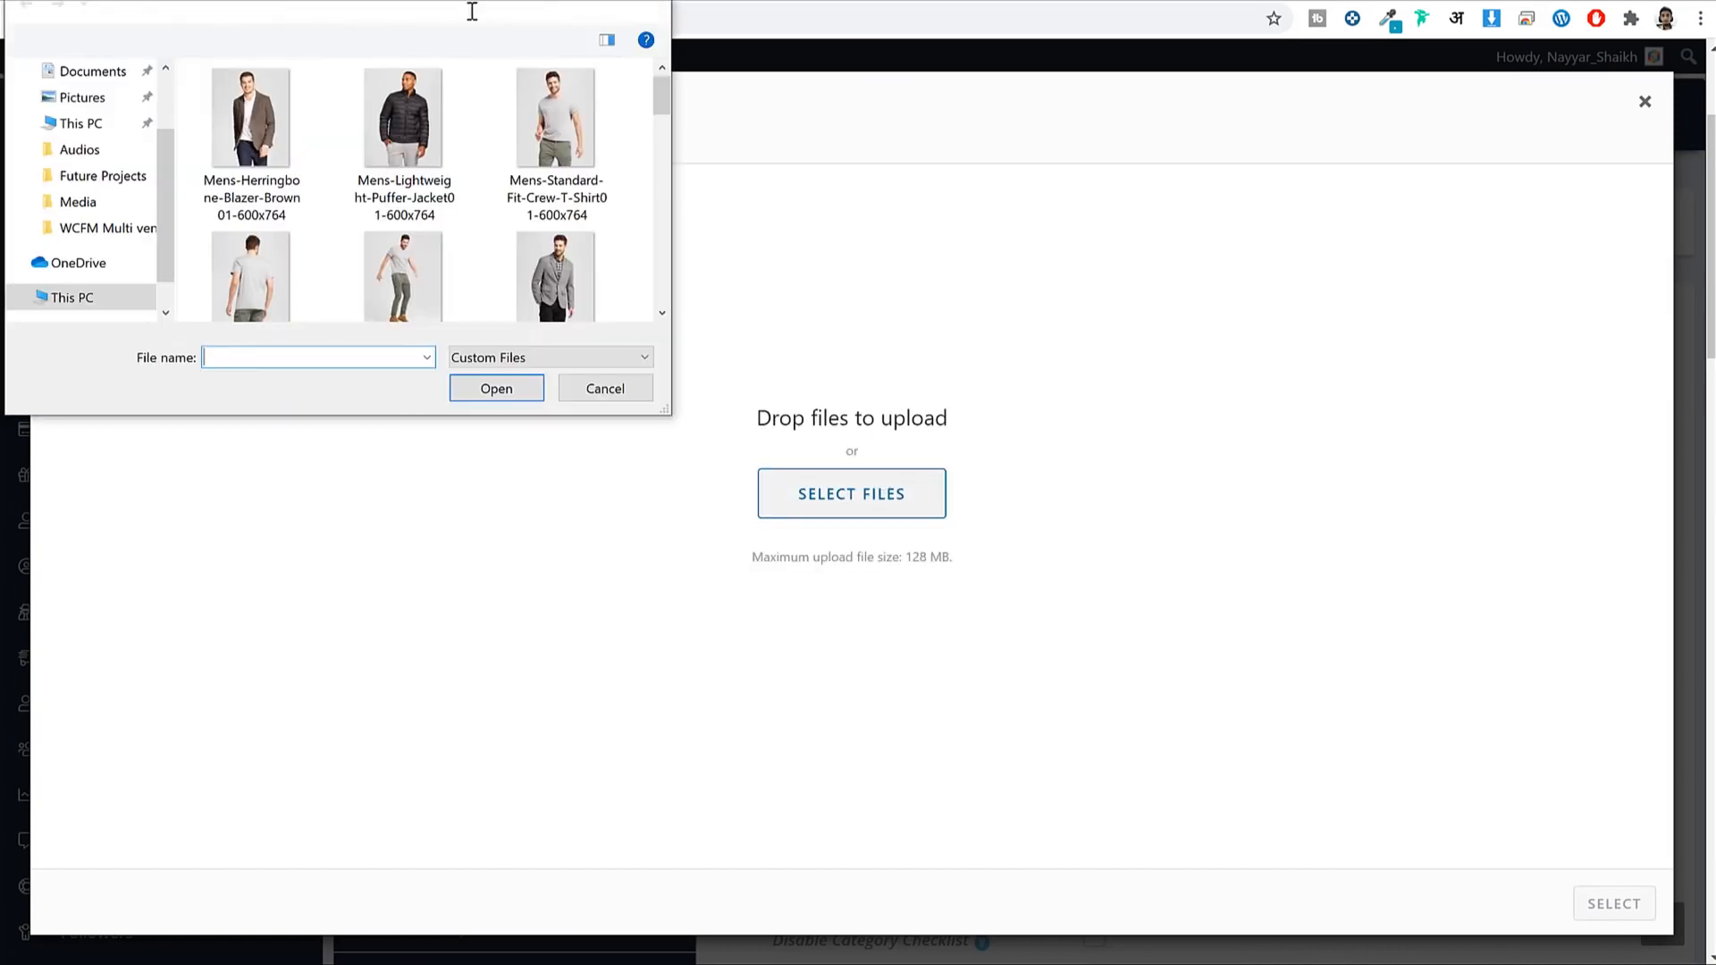
left_click(670, 128)
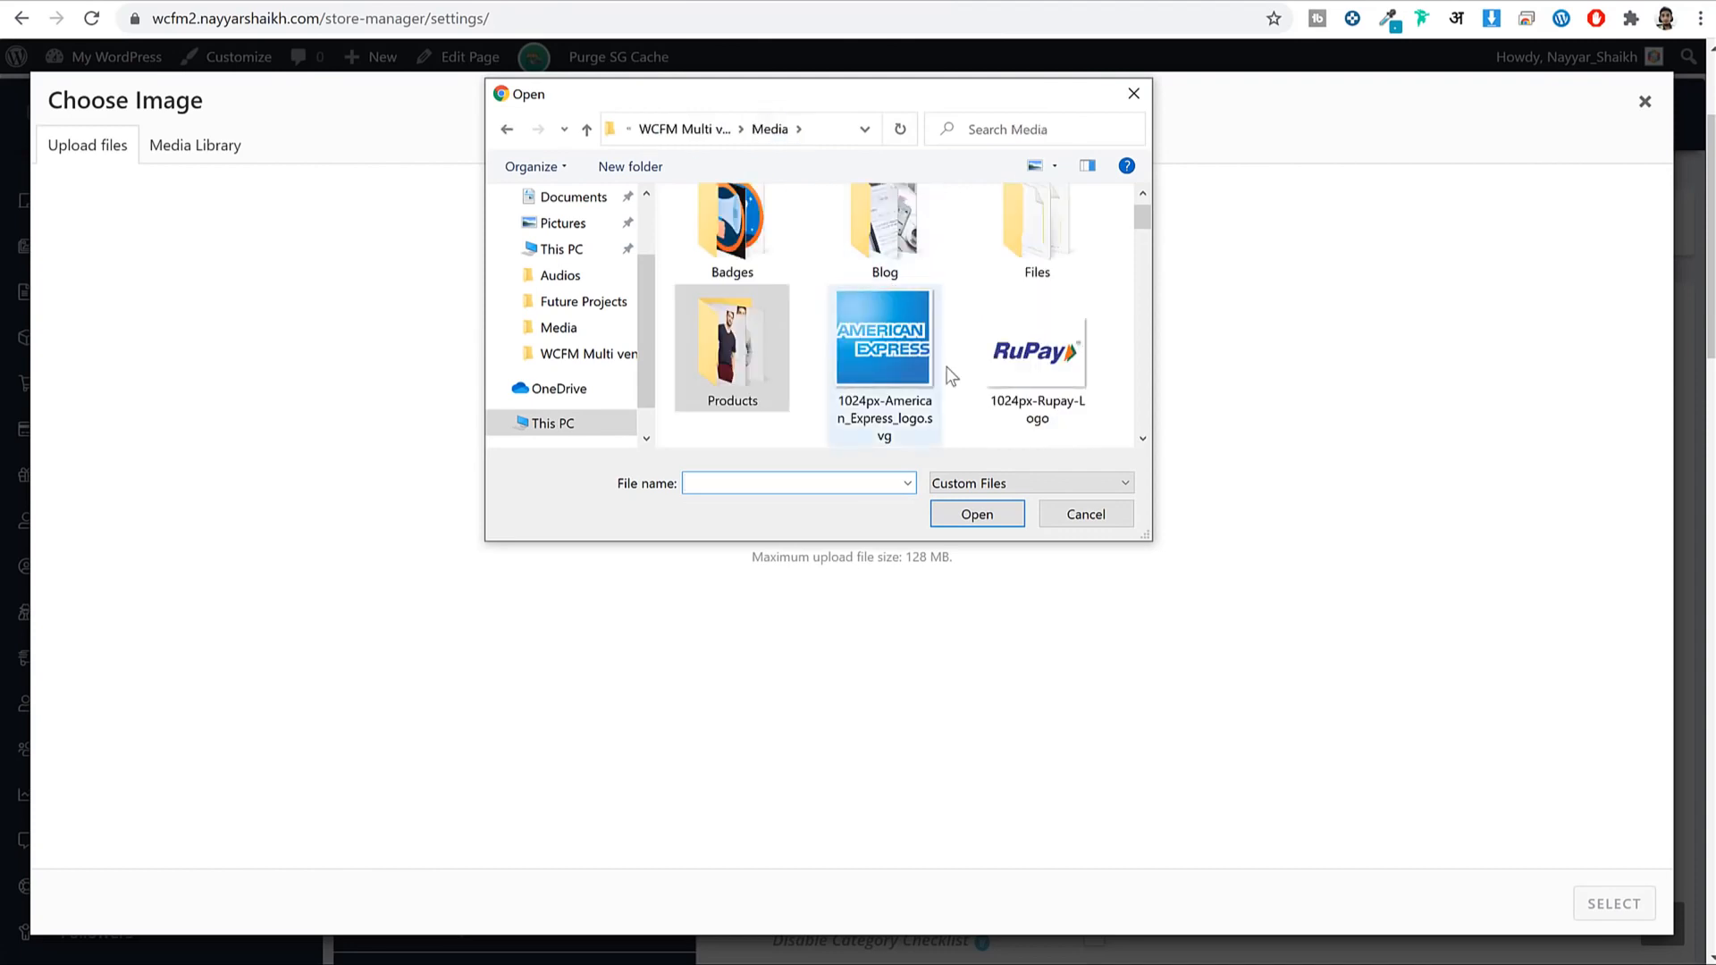
scroll(967, 384, "down", 5)
scroll(968, 384, "down", 3)
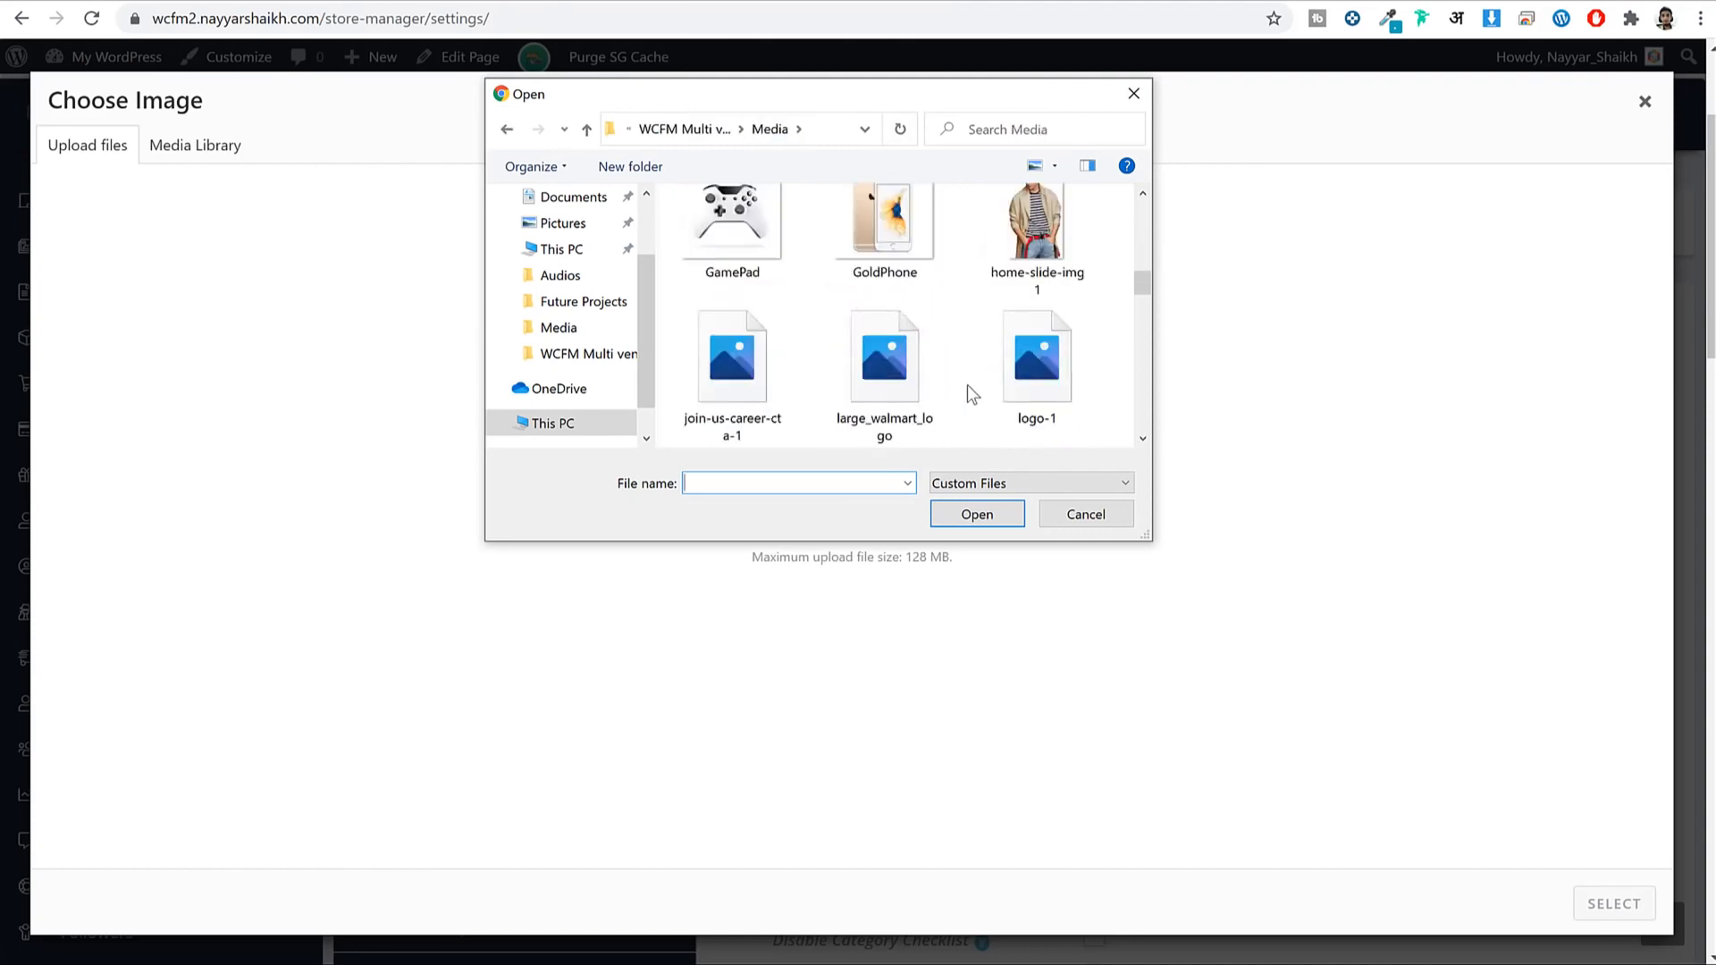
left_click(897, 364)
left_click(978, 516)
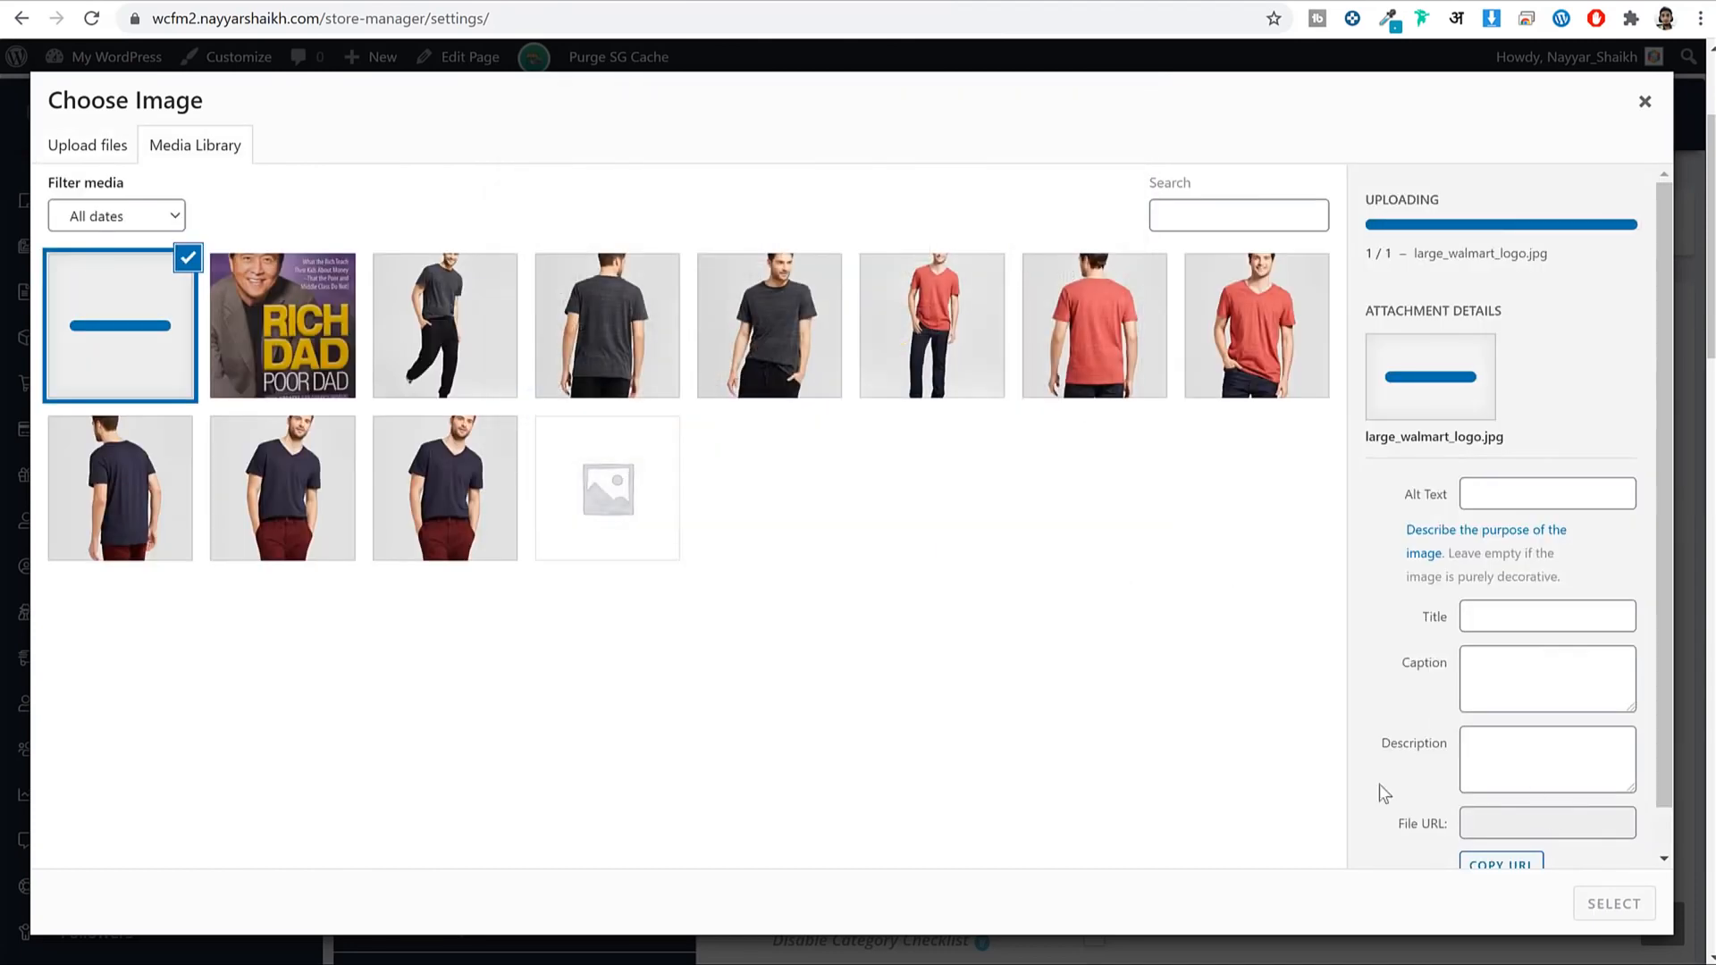
left_click(1609, 903)
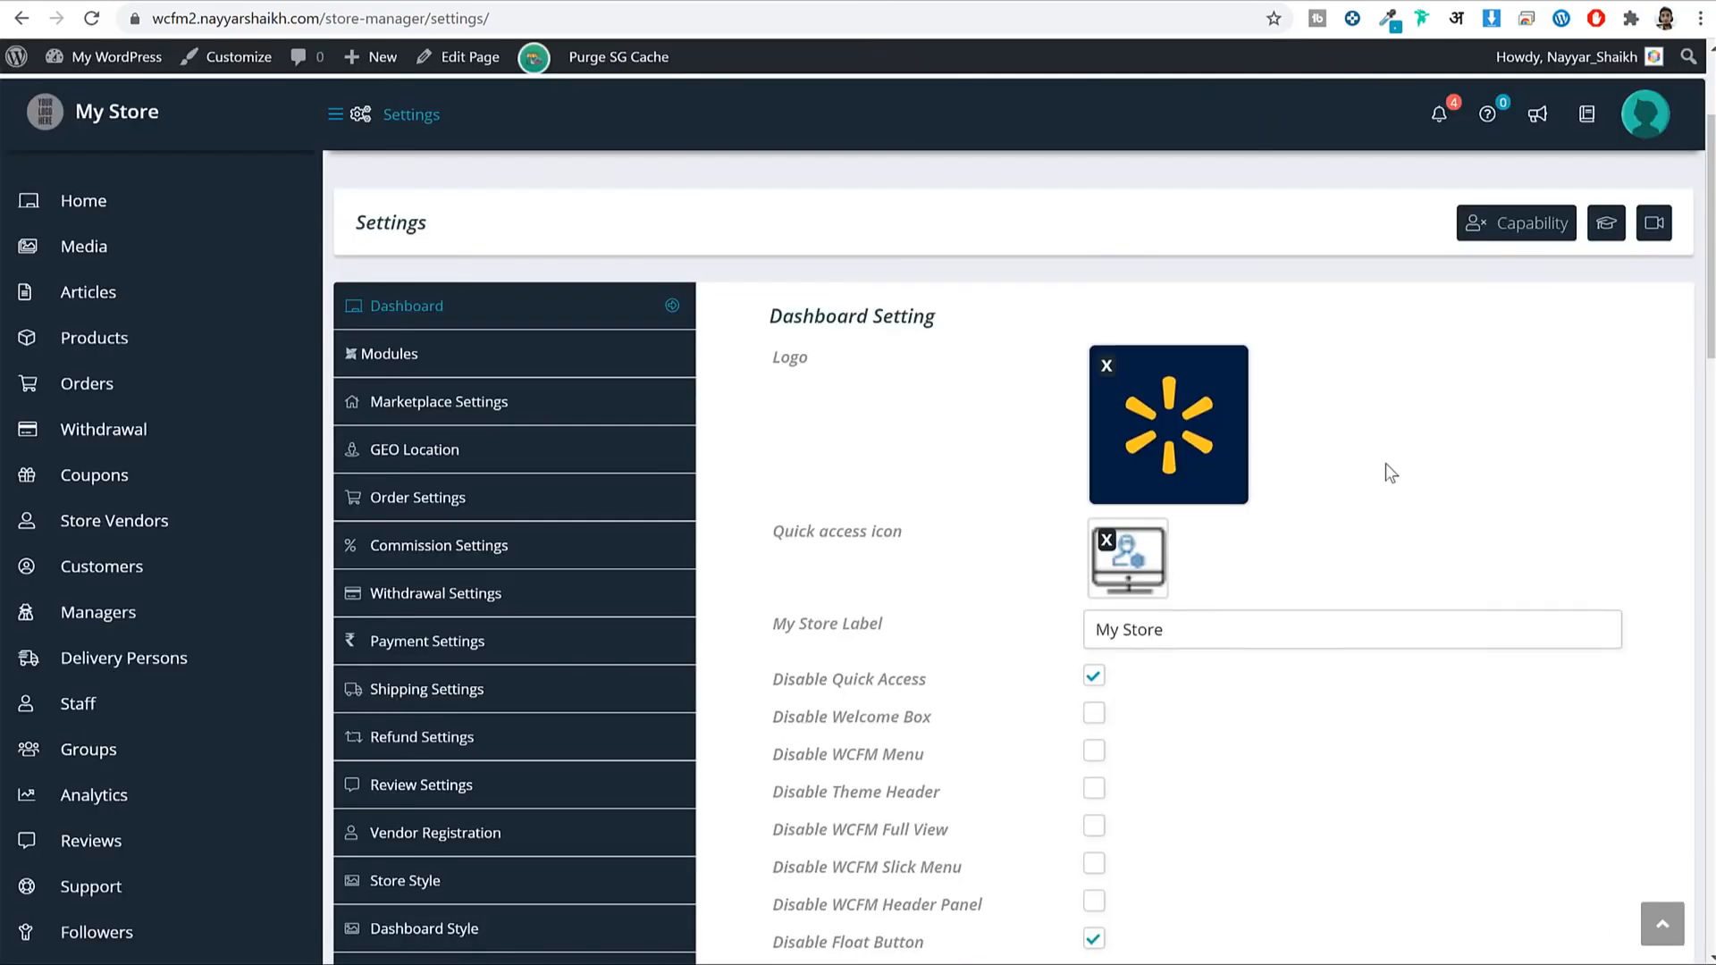
Select the My Store value in the Store Label field.
scroll(1420, 496, "down", 4)
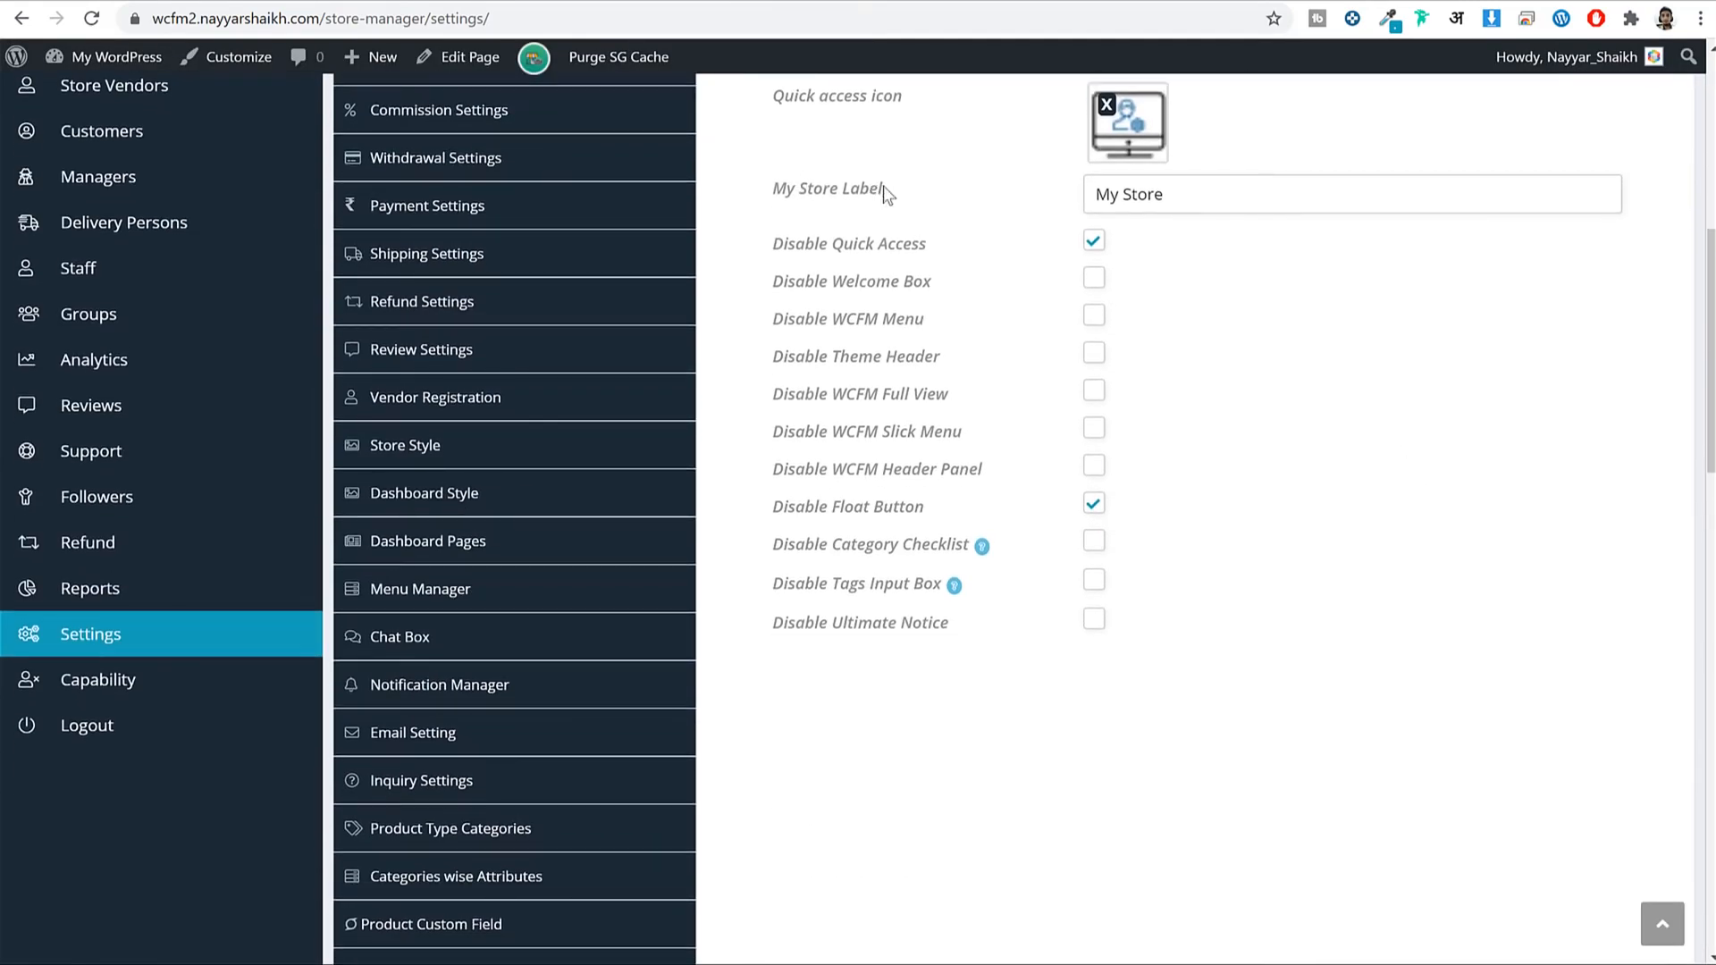
left_click_drag(885, 190, 776, 186)
triple_click(1184, 190)
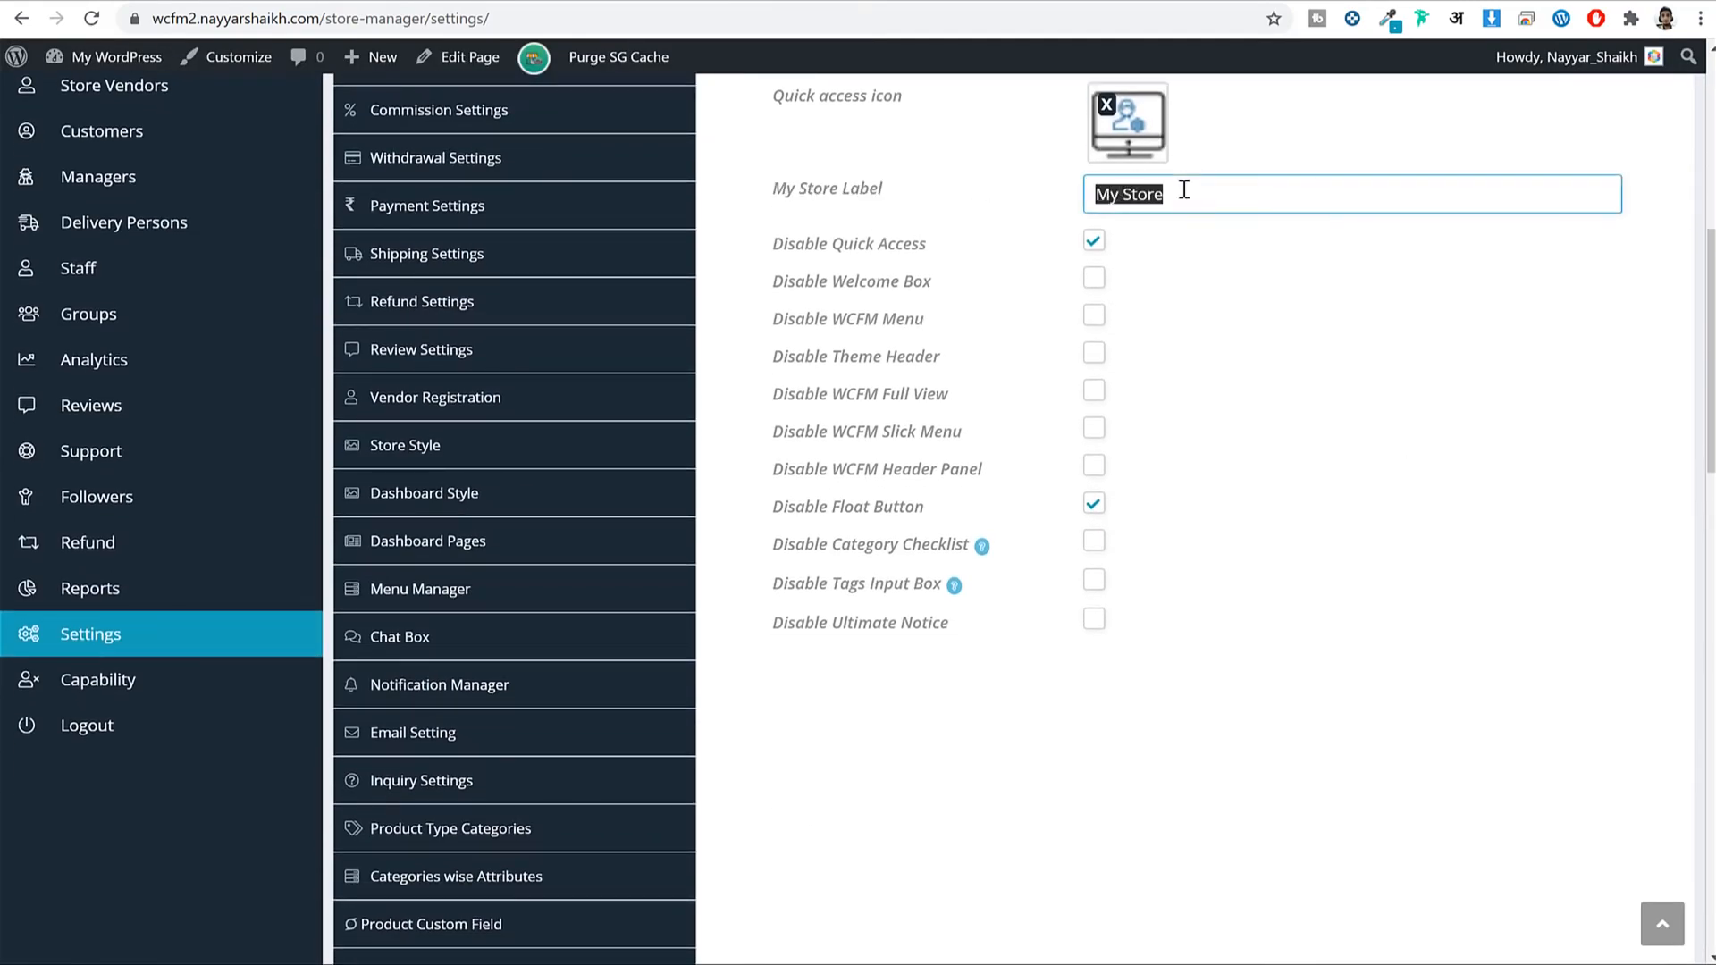
scroll(1254, 277, "up", 7)
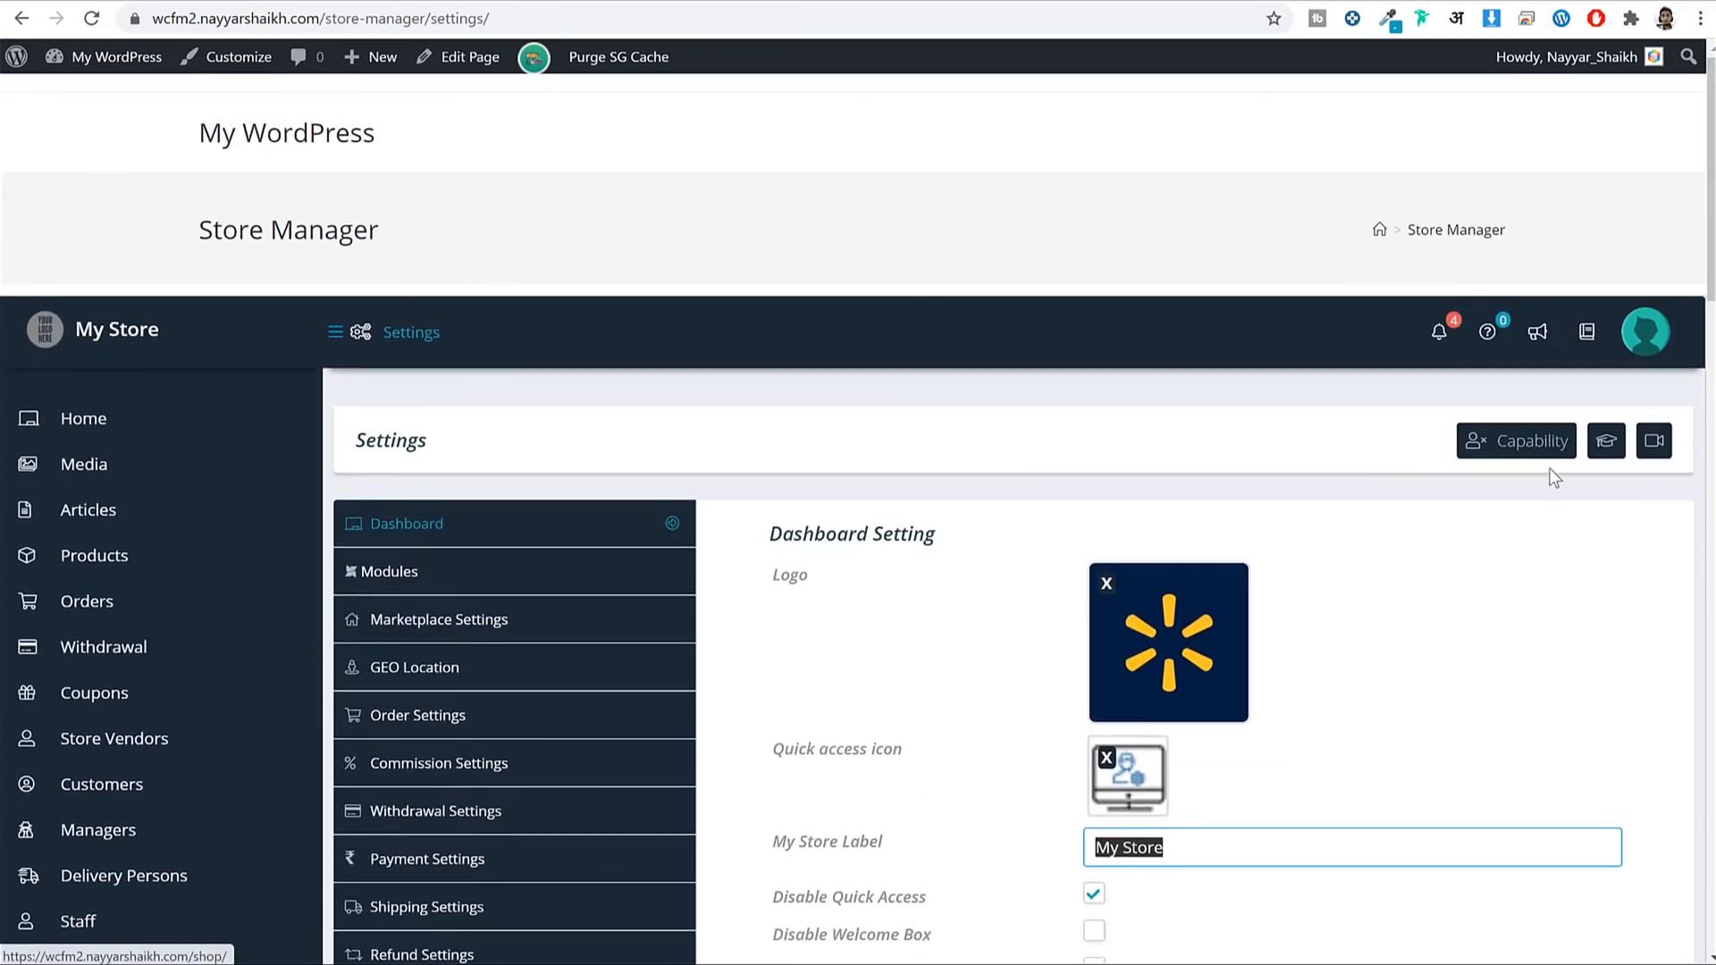
scroll(1207, 486, "down", 5)
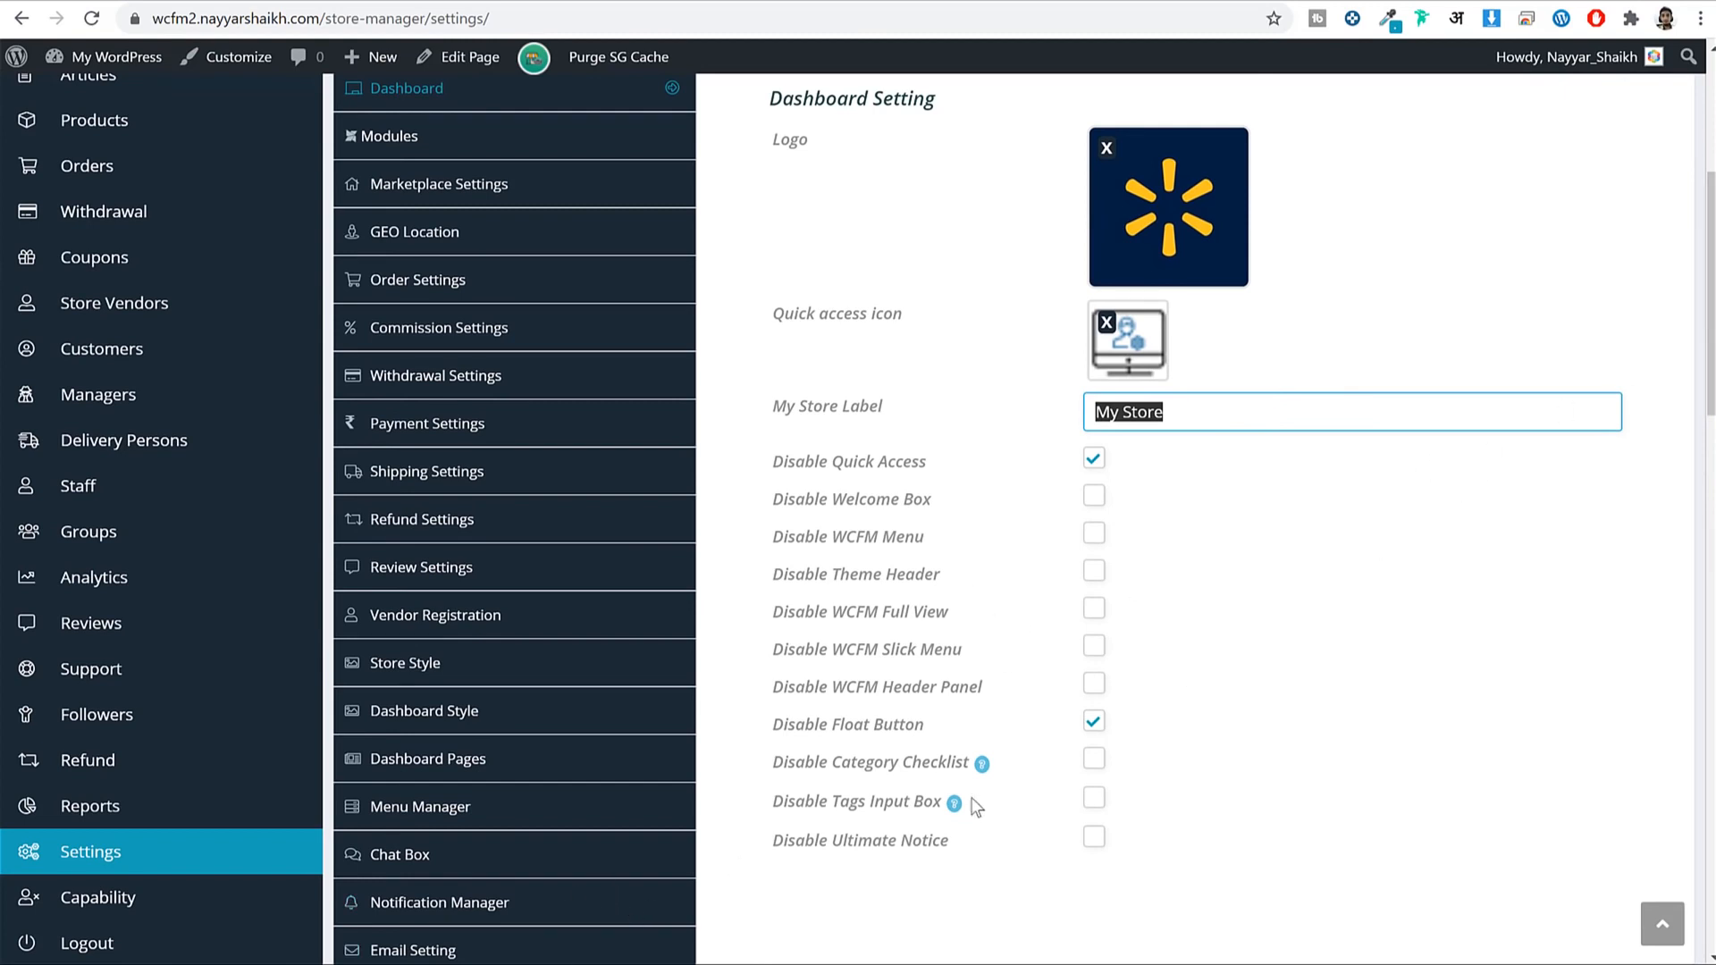
left_click(572, 945)
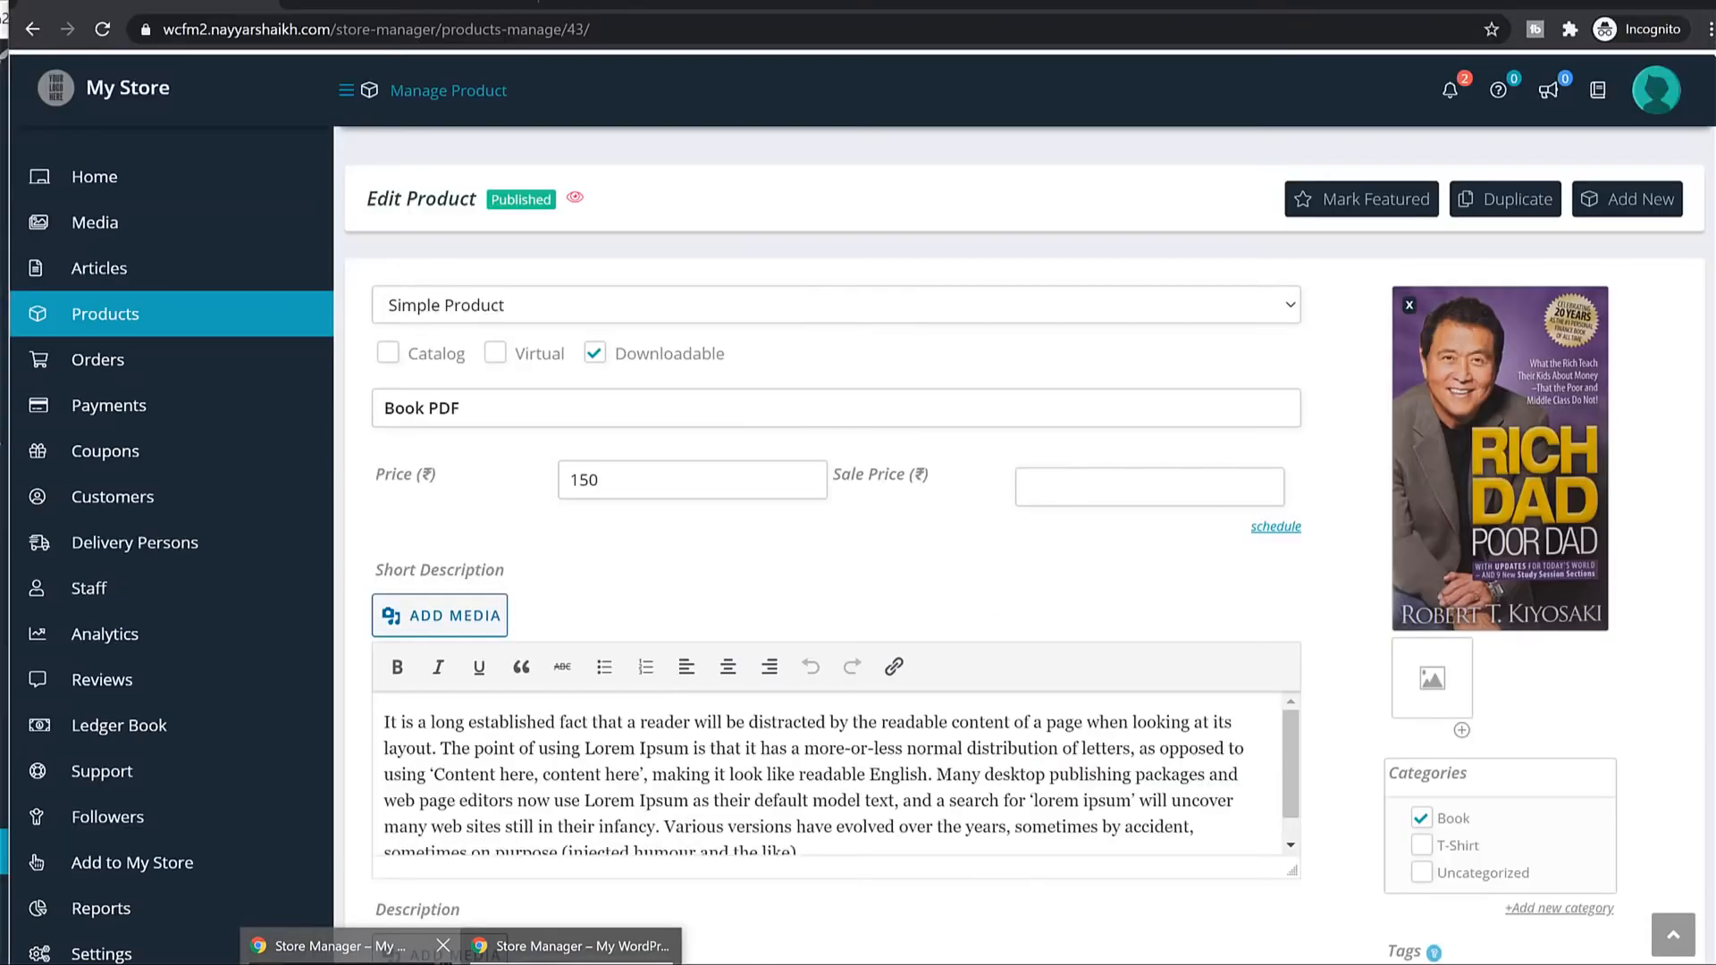
scroll(894, 456, "up", 3)
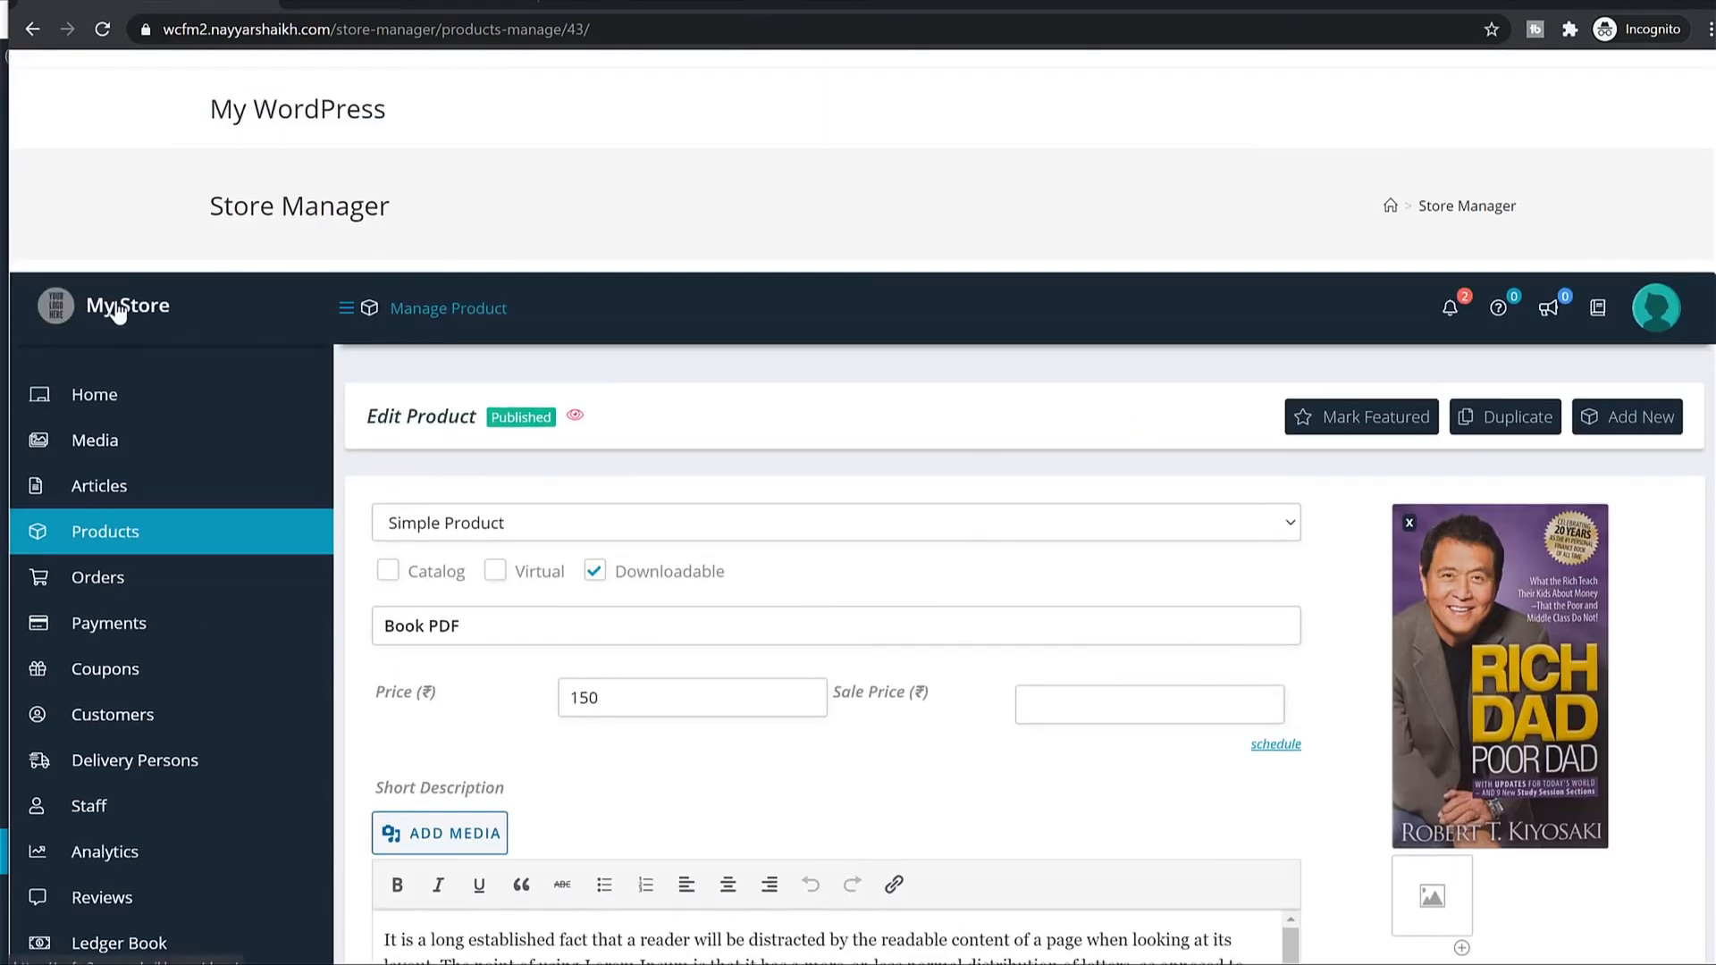
left_click(104, 311)
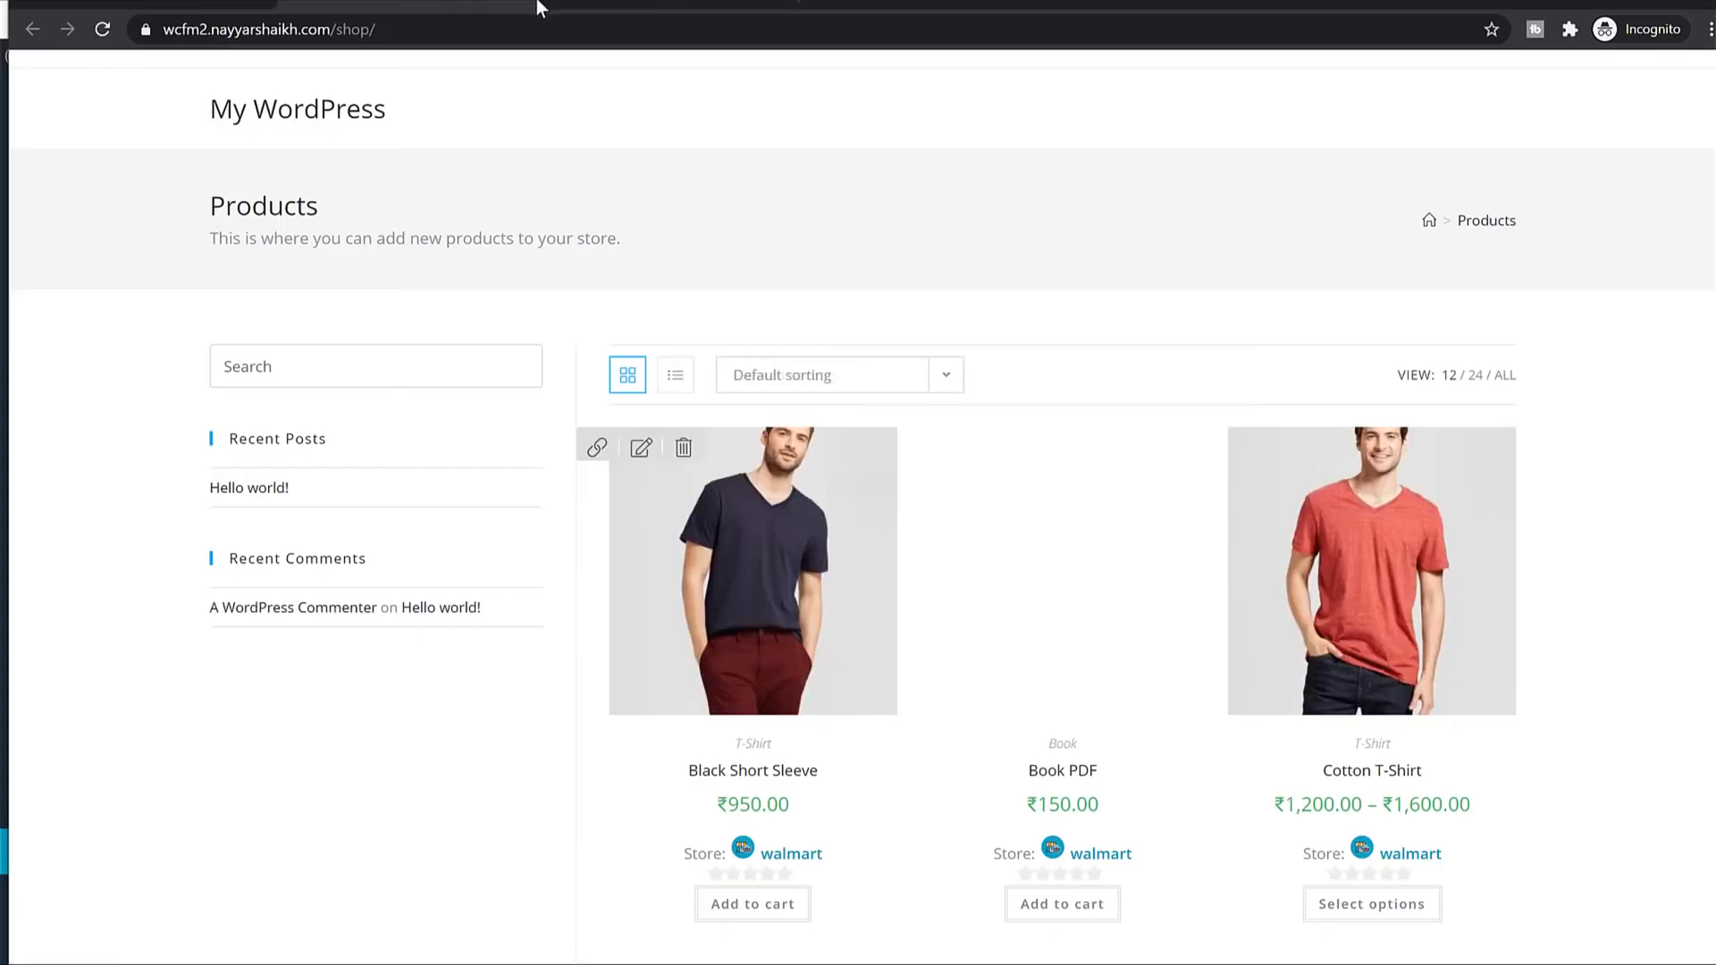
left_click(520, 2)
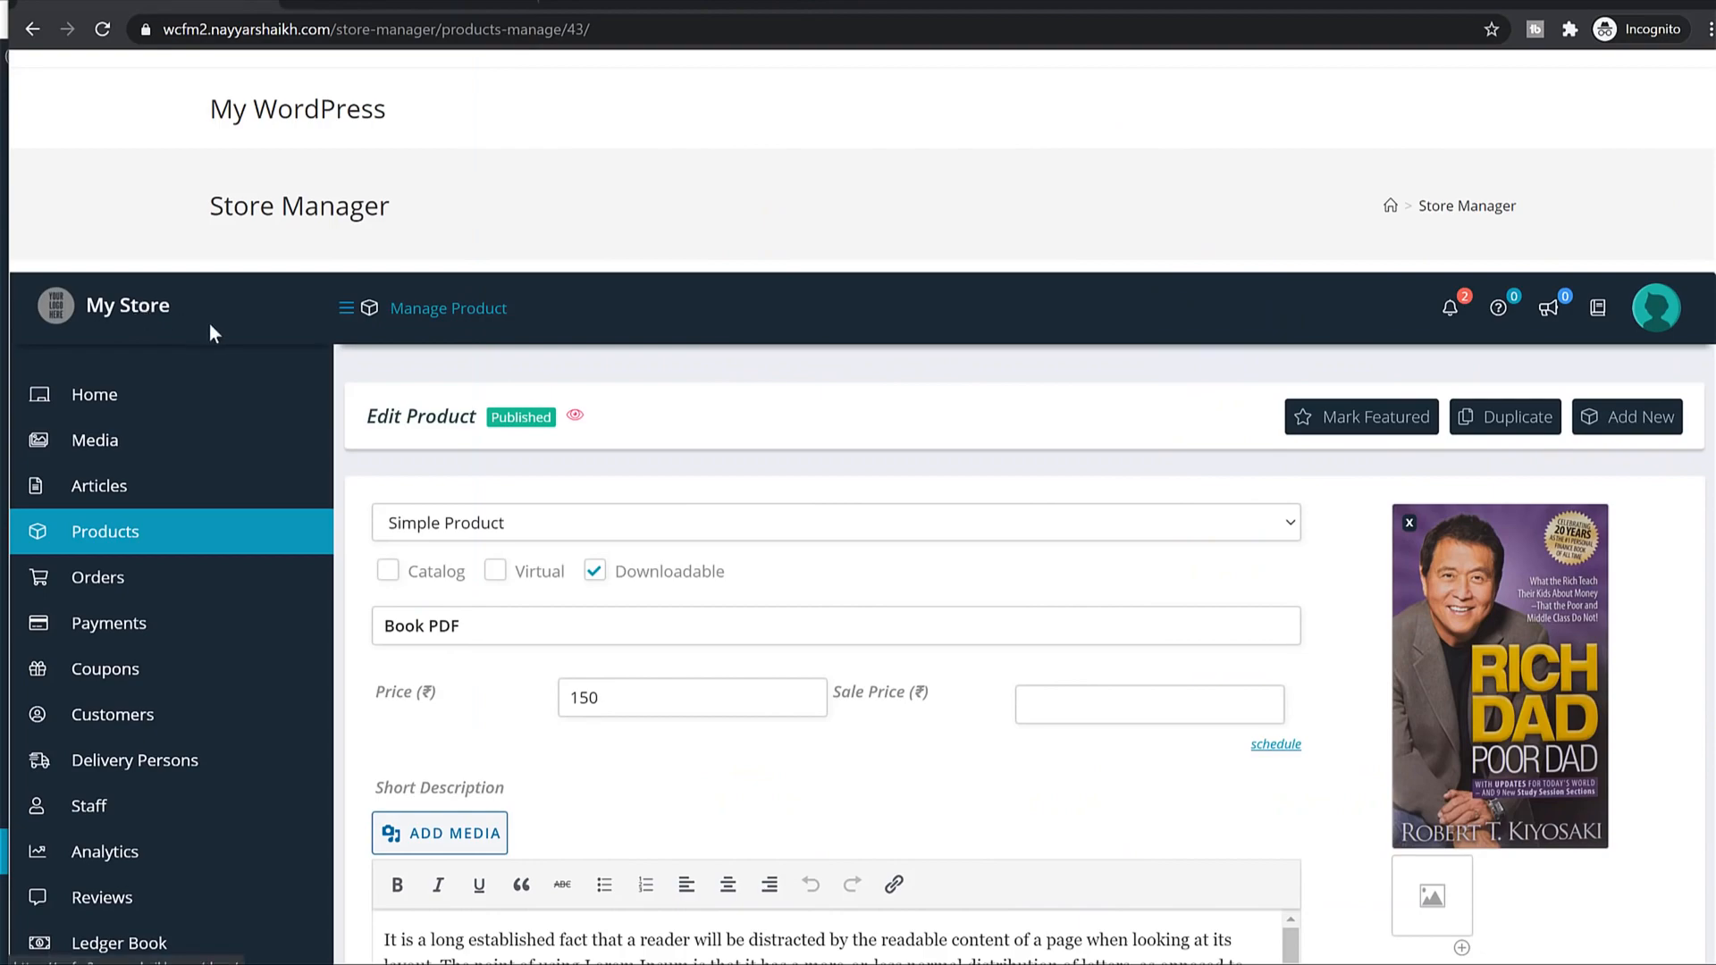
left_click(143, 306)
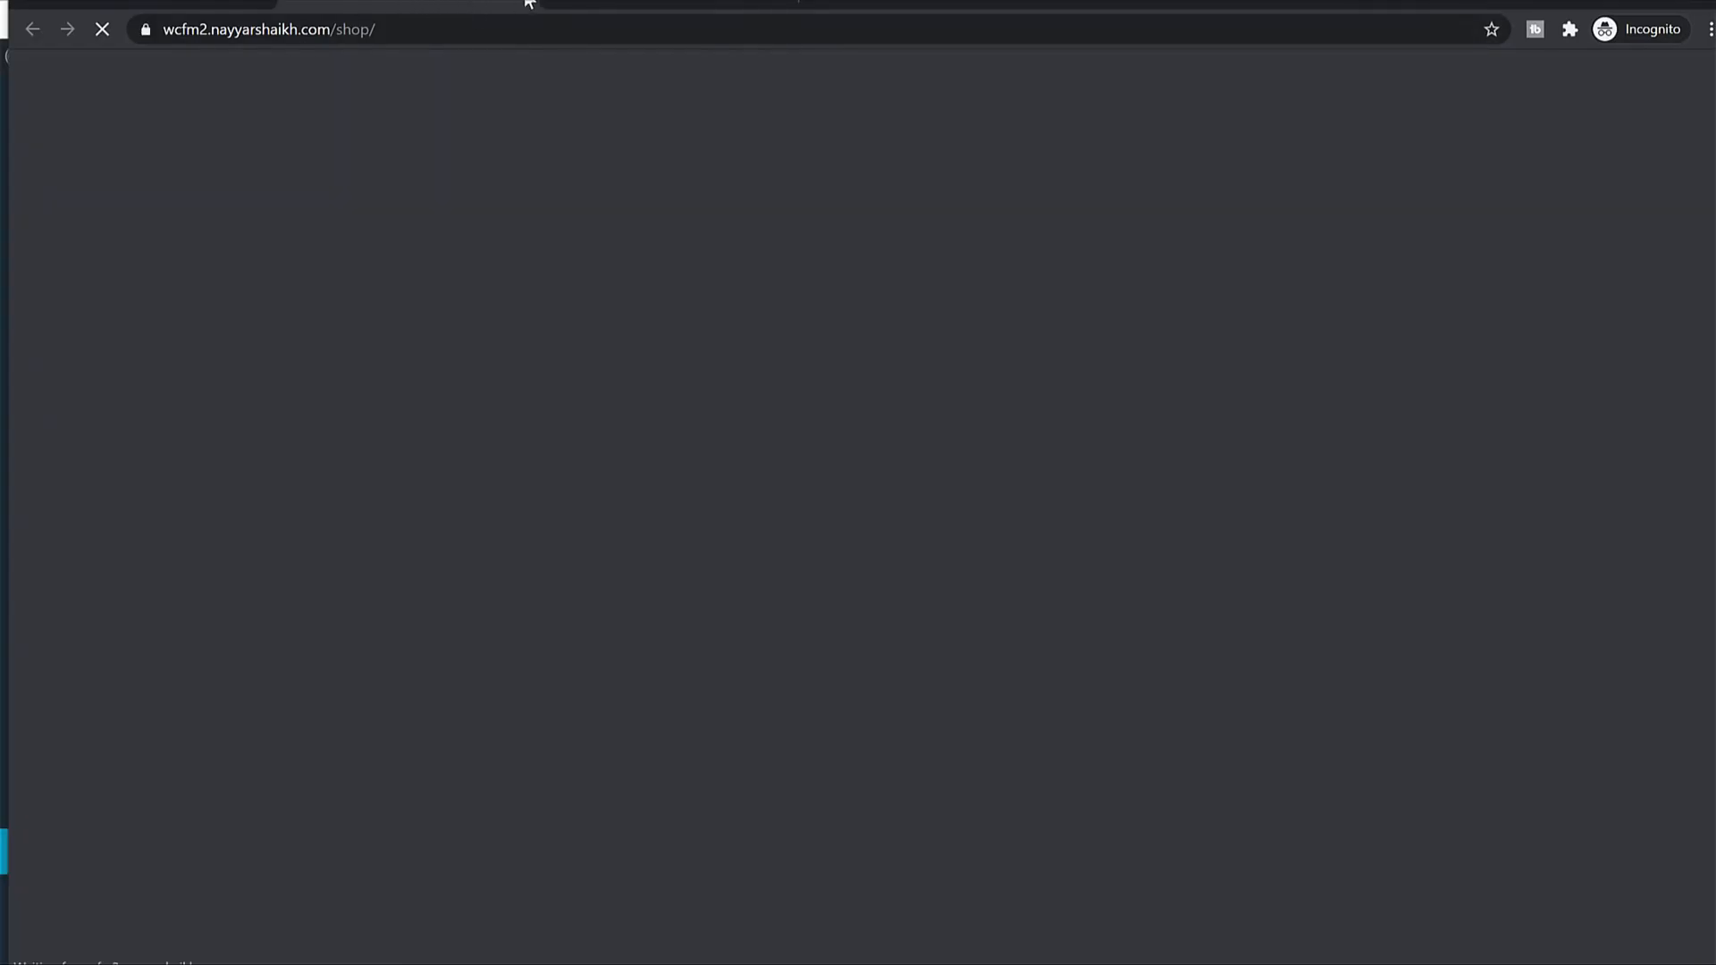
left_click(527, 4)
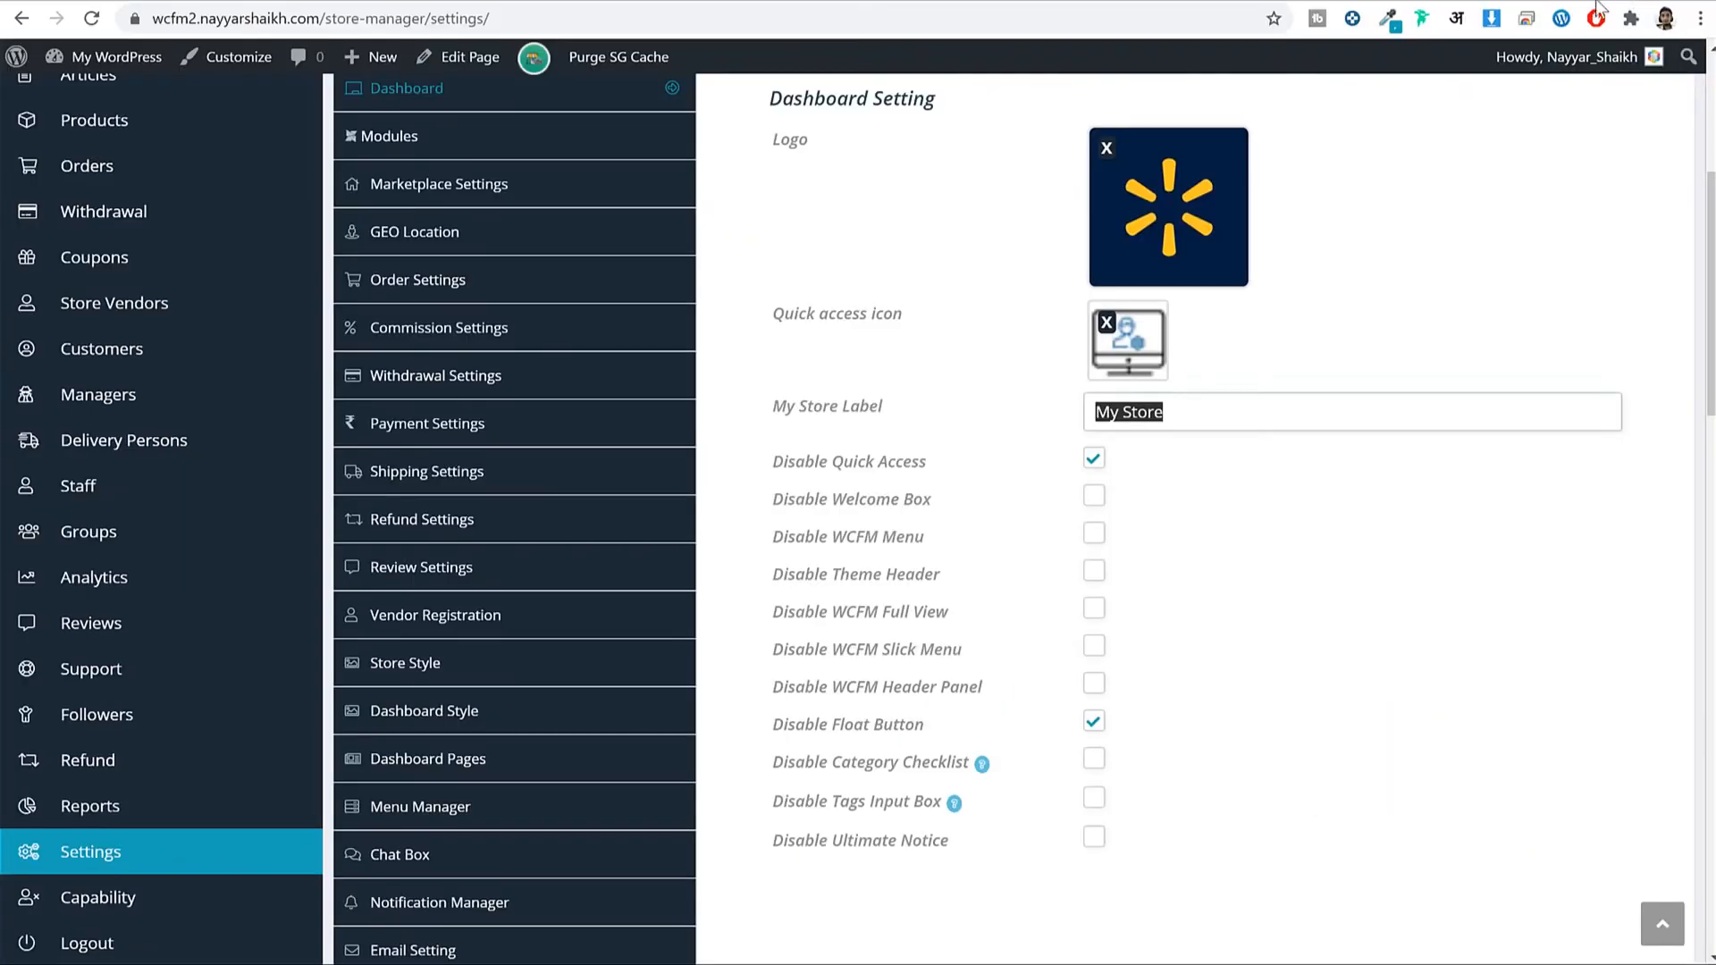
triple_click(1193, 404)
triple_click(1203, 402)
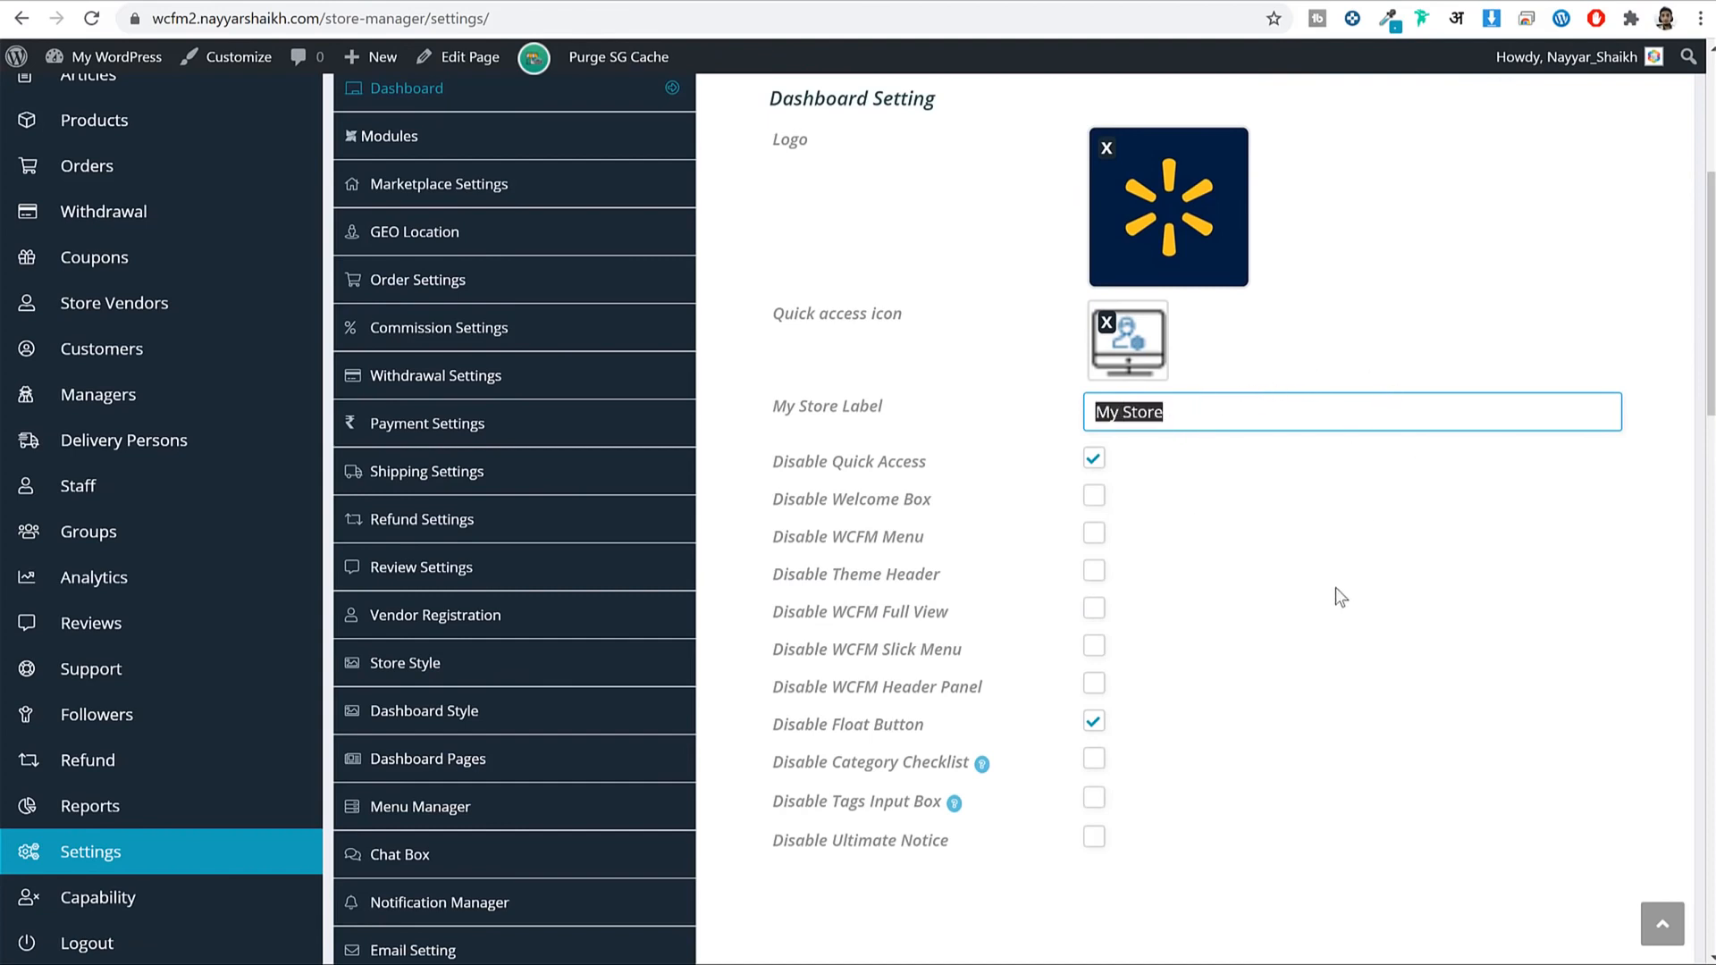
Save the dashboard settings with the new logo, then open the Modules controller.
scroll(1335, 588, "down", 2)
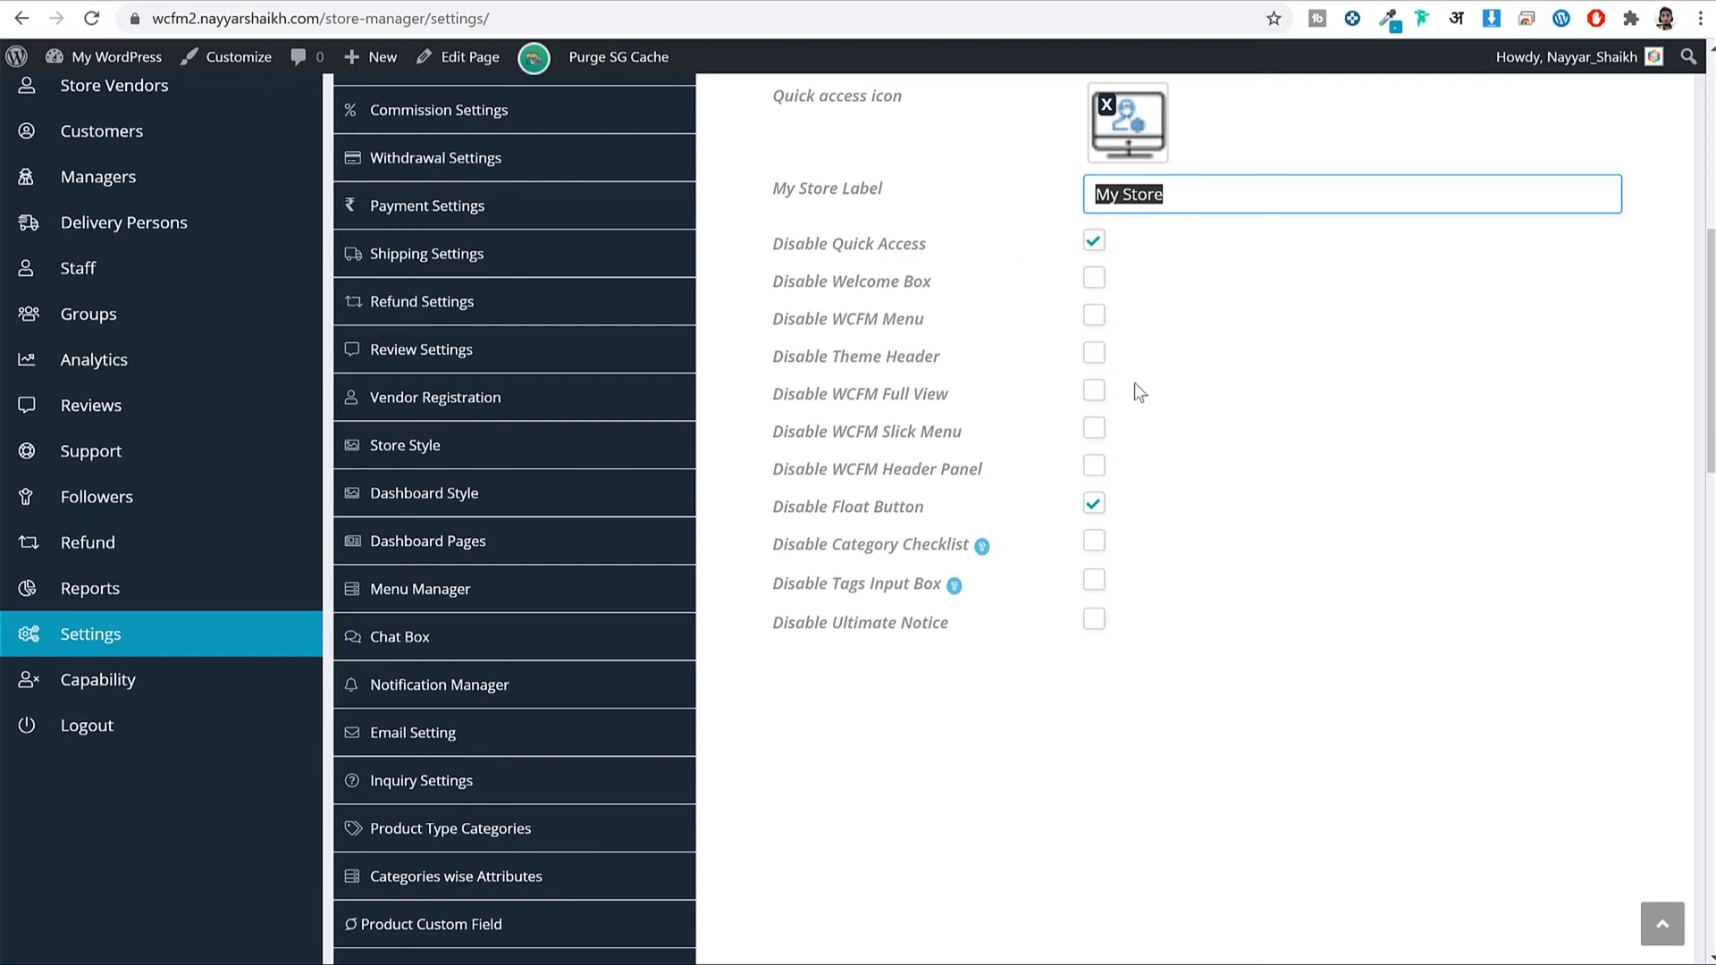
scroll(1445, 624, "down", 15)
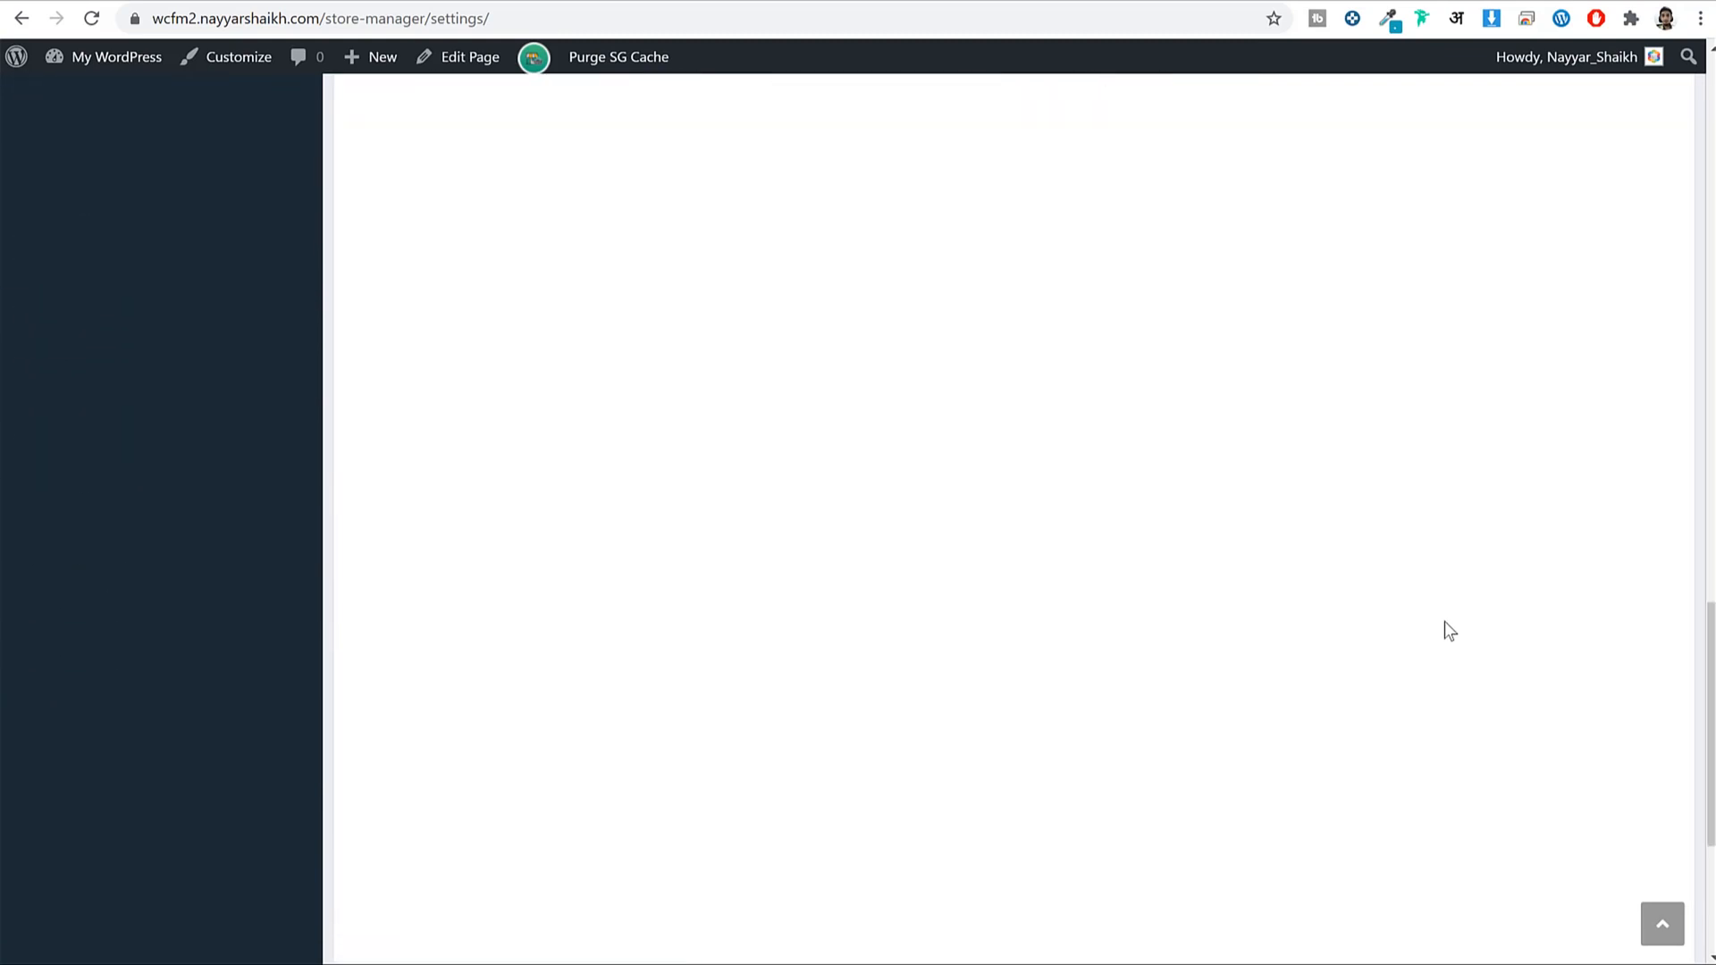
left_click(1661, 729)
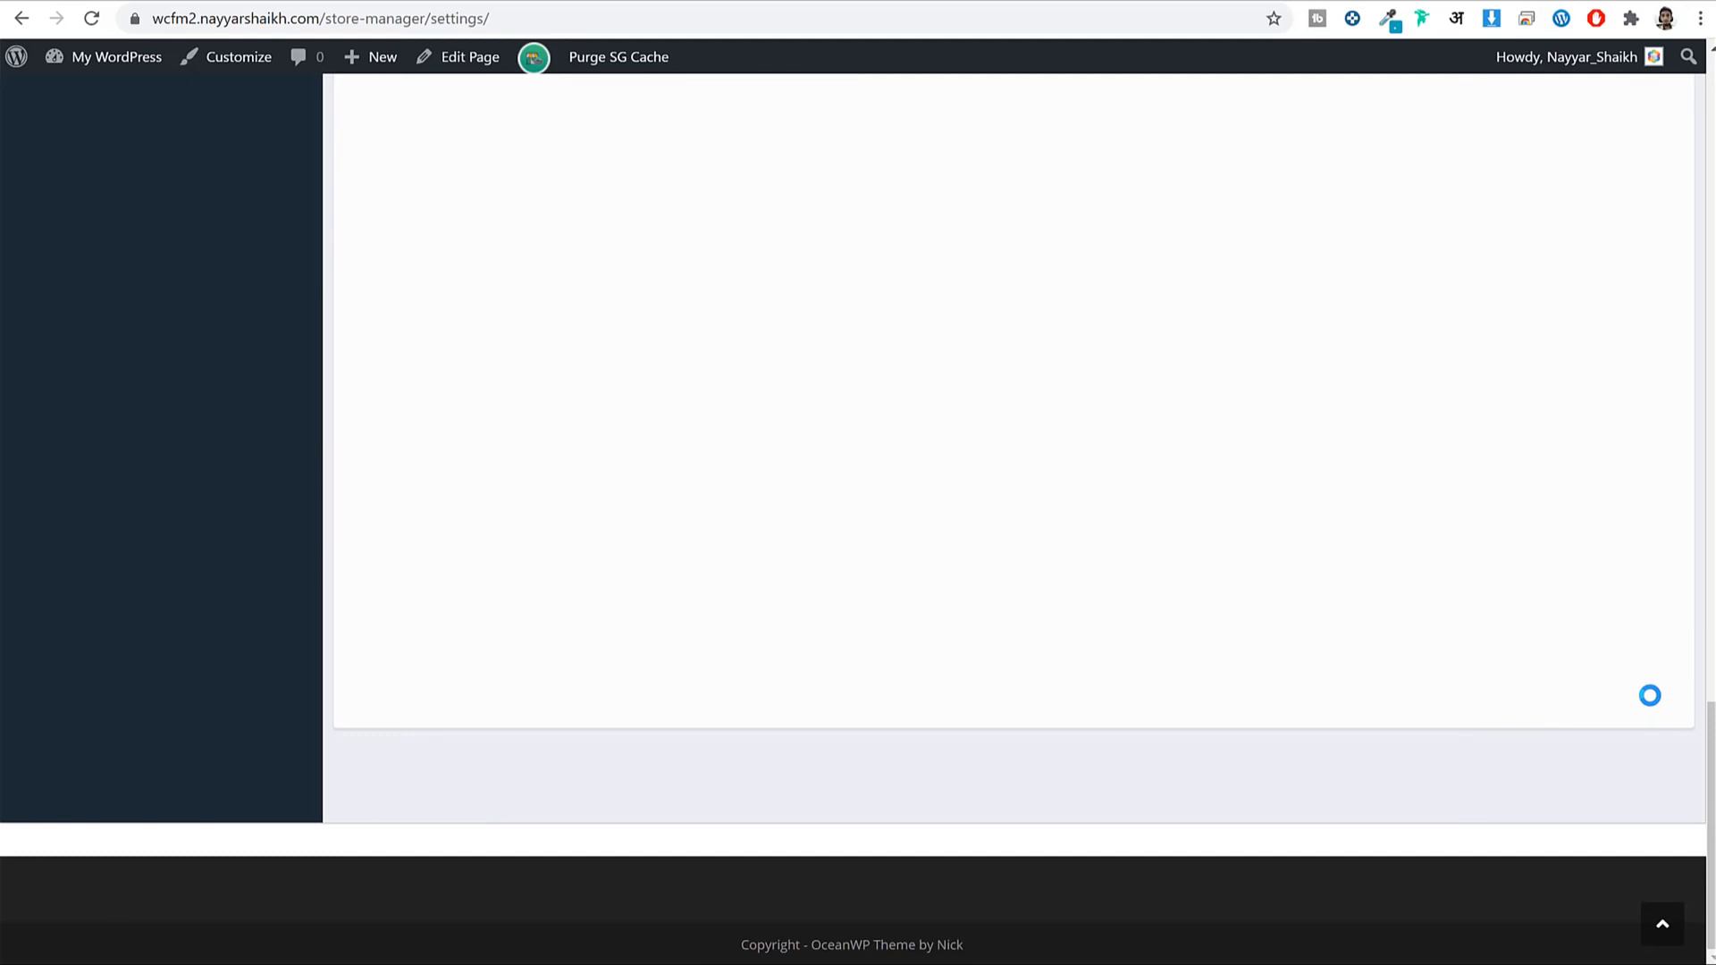
scroll(1217, 571, "up", 15)
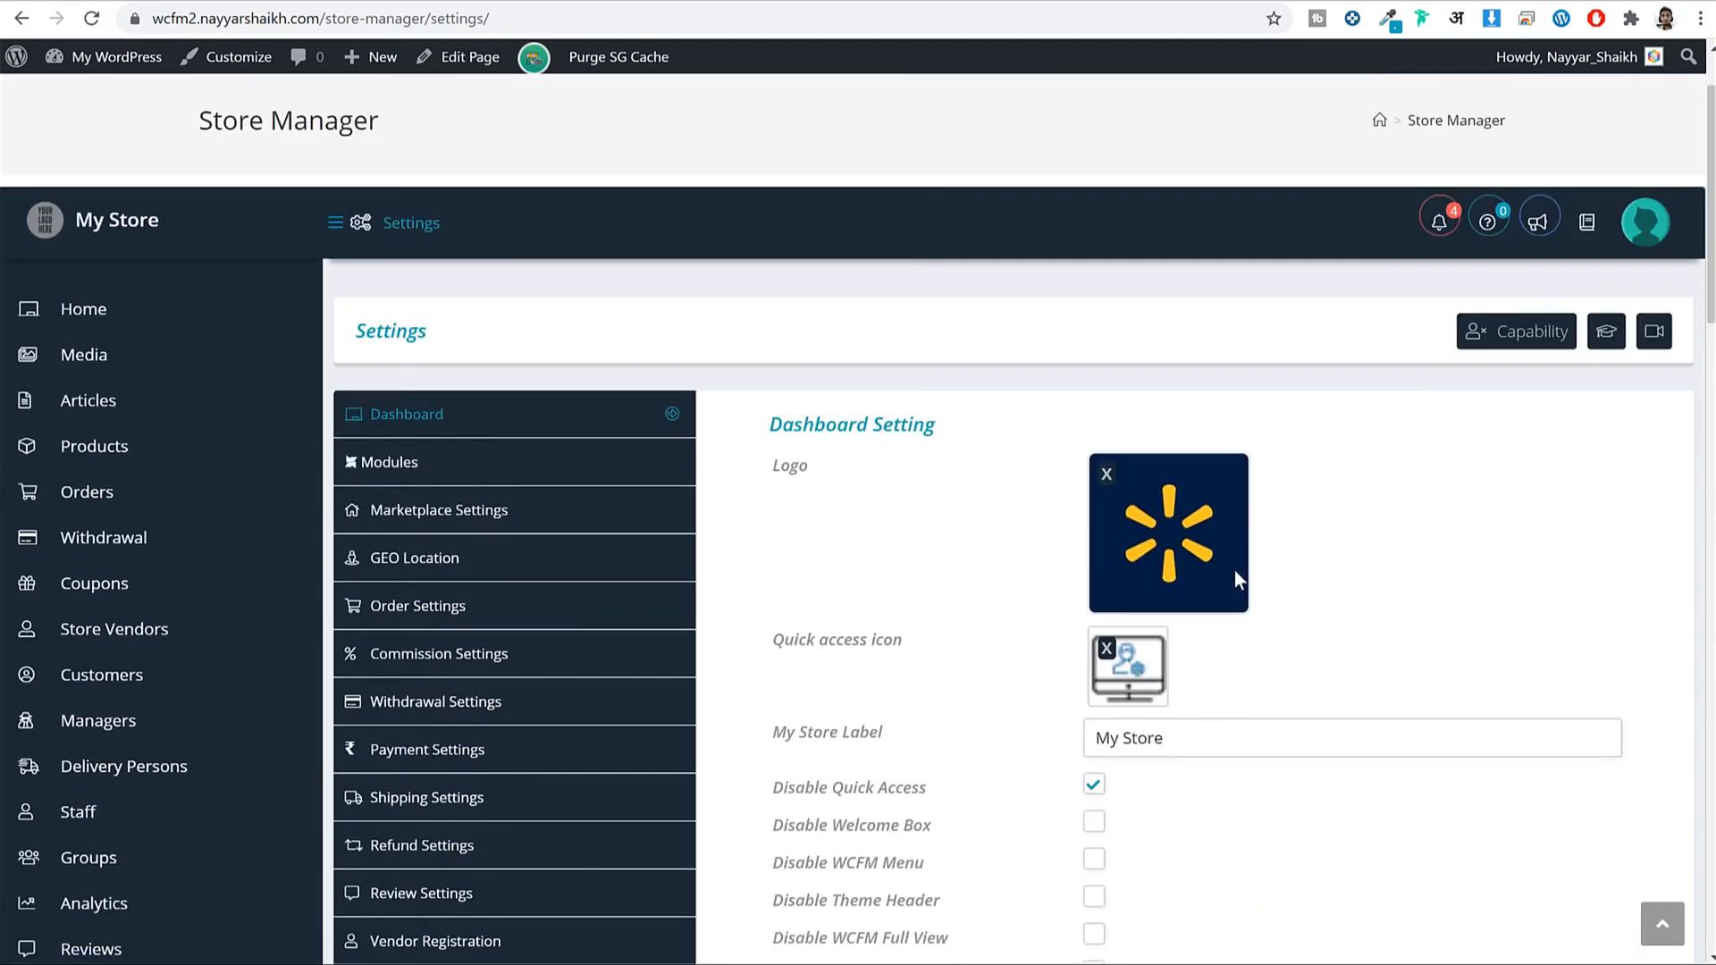
left_click(510, 501)
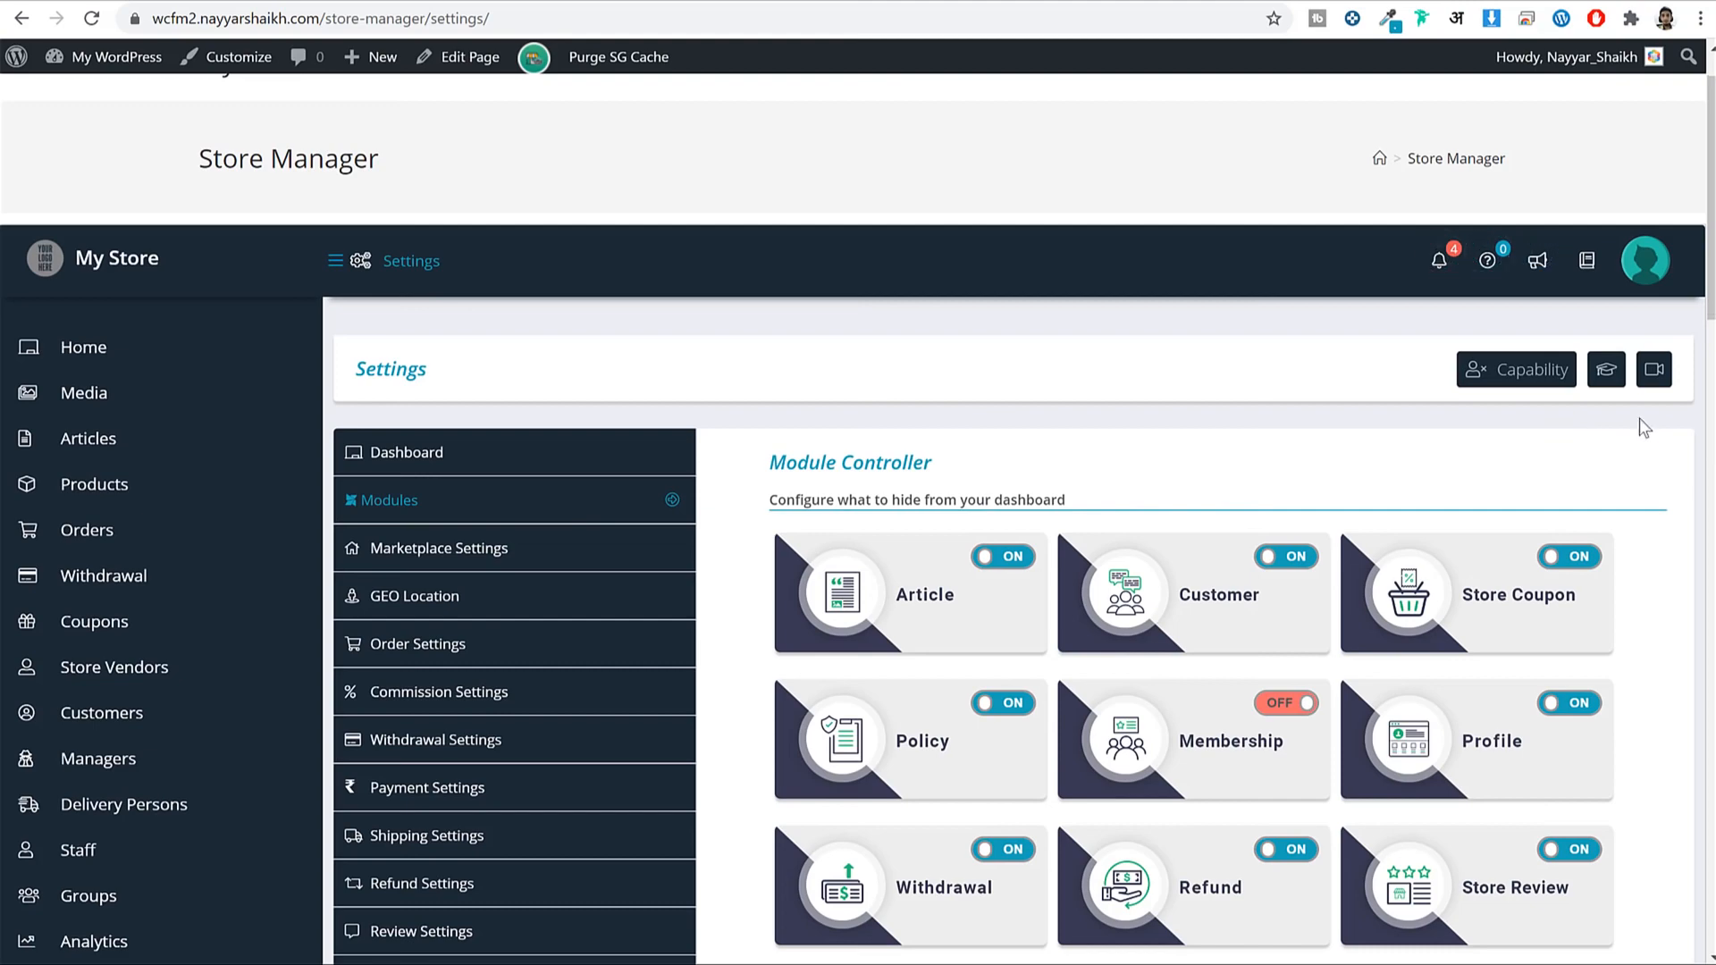
Switch on the Membership and ShipStation modules and save the module settings.
scroll(1643, 427, "down", 5)
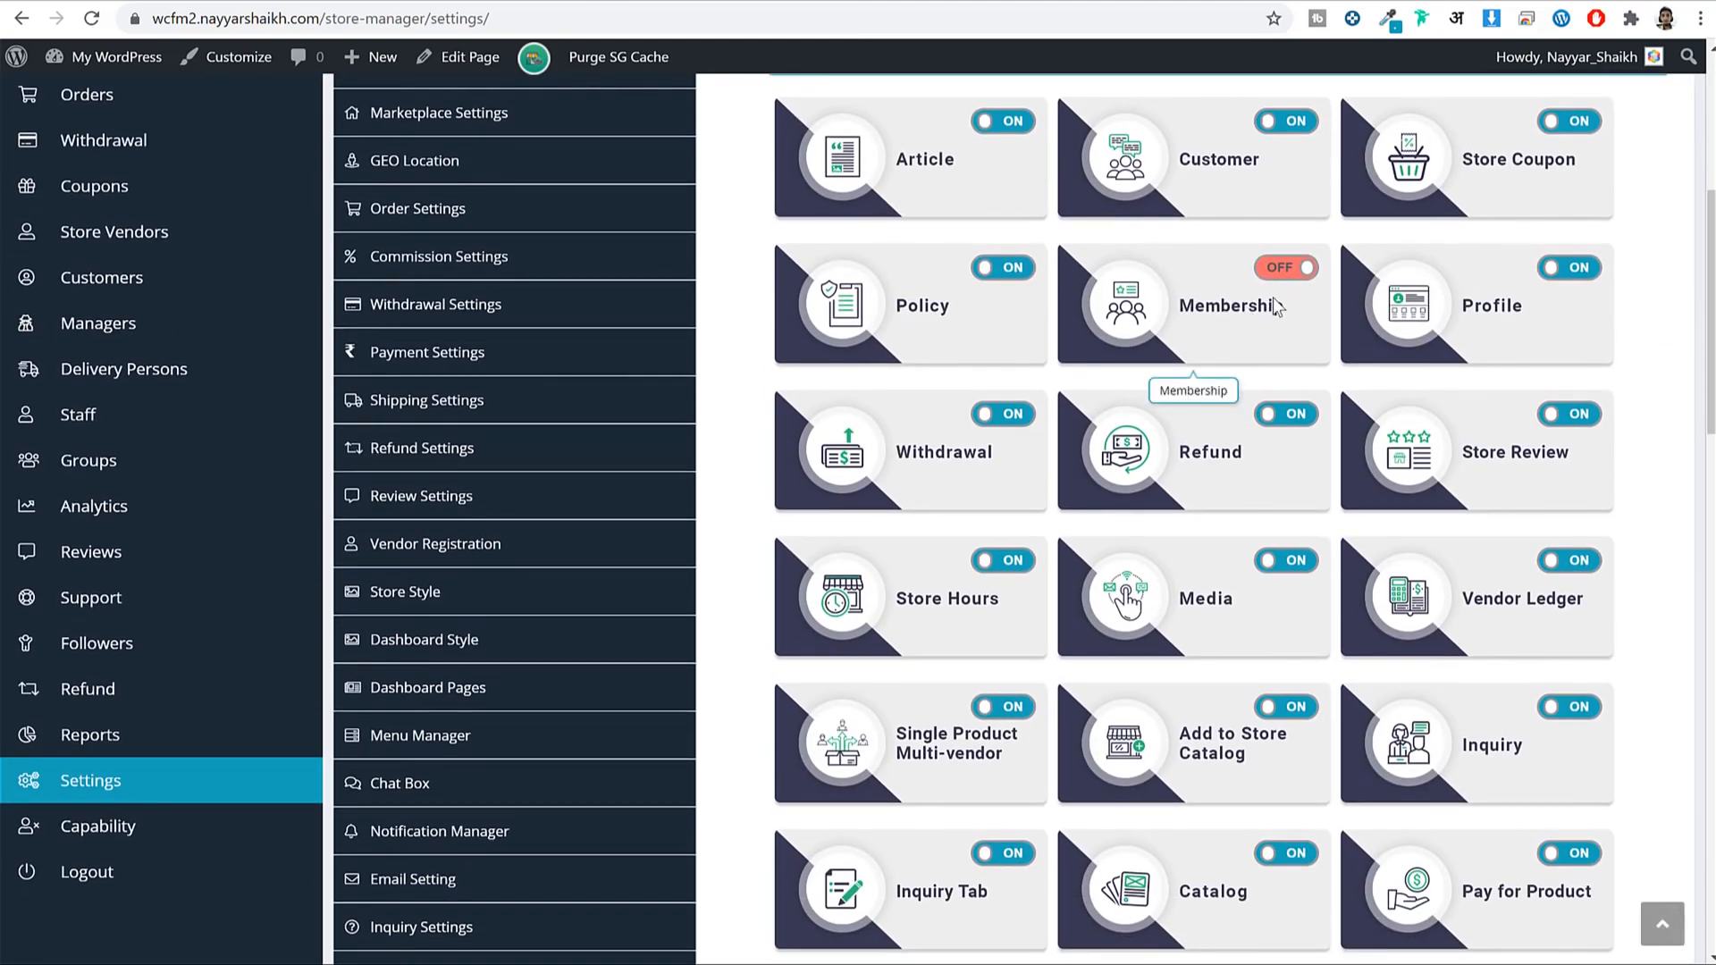
left_click(1291, 267)
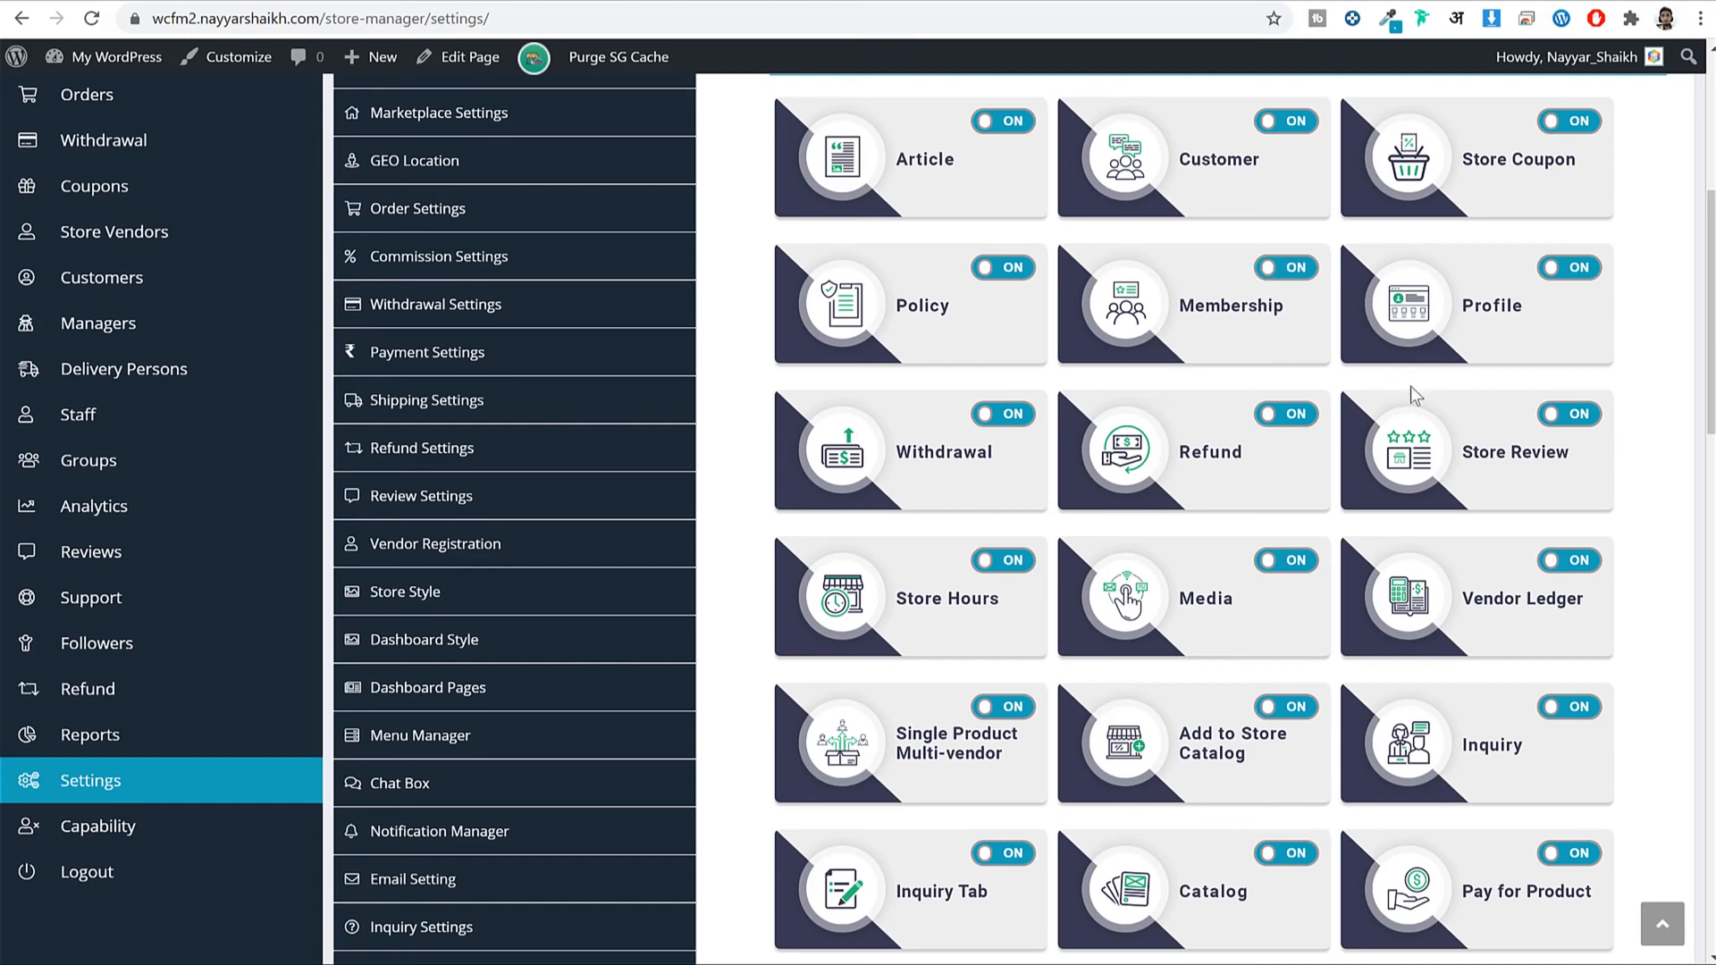
scroll(1411, 386, "down", 15)
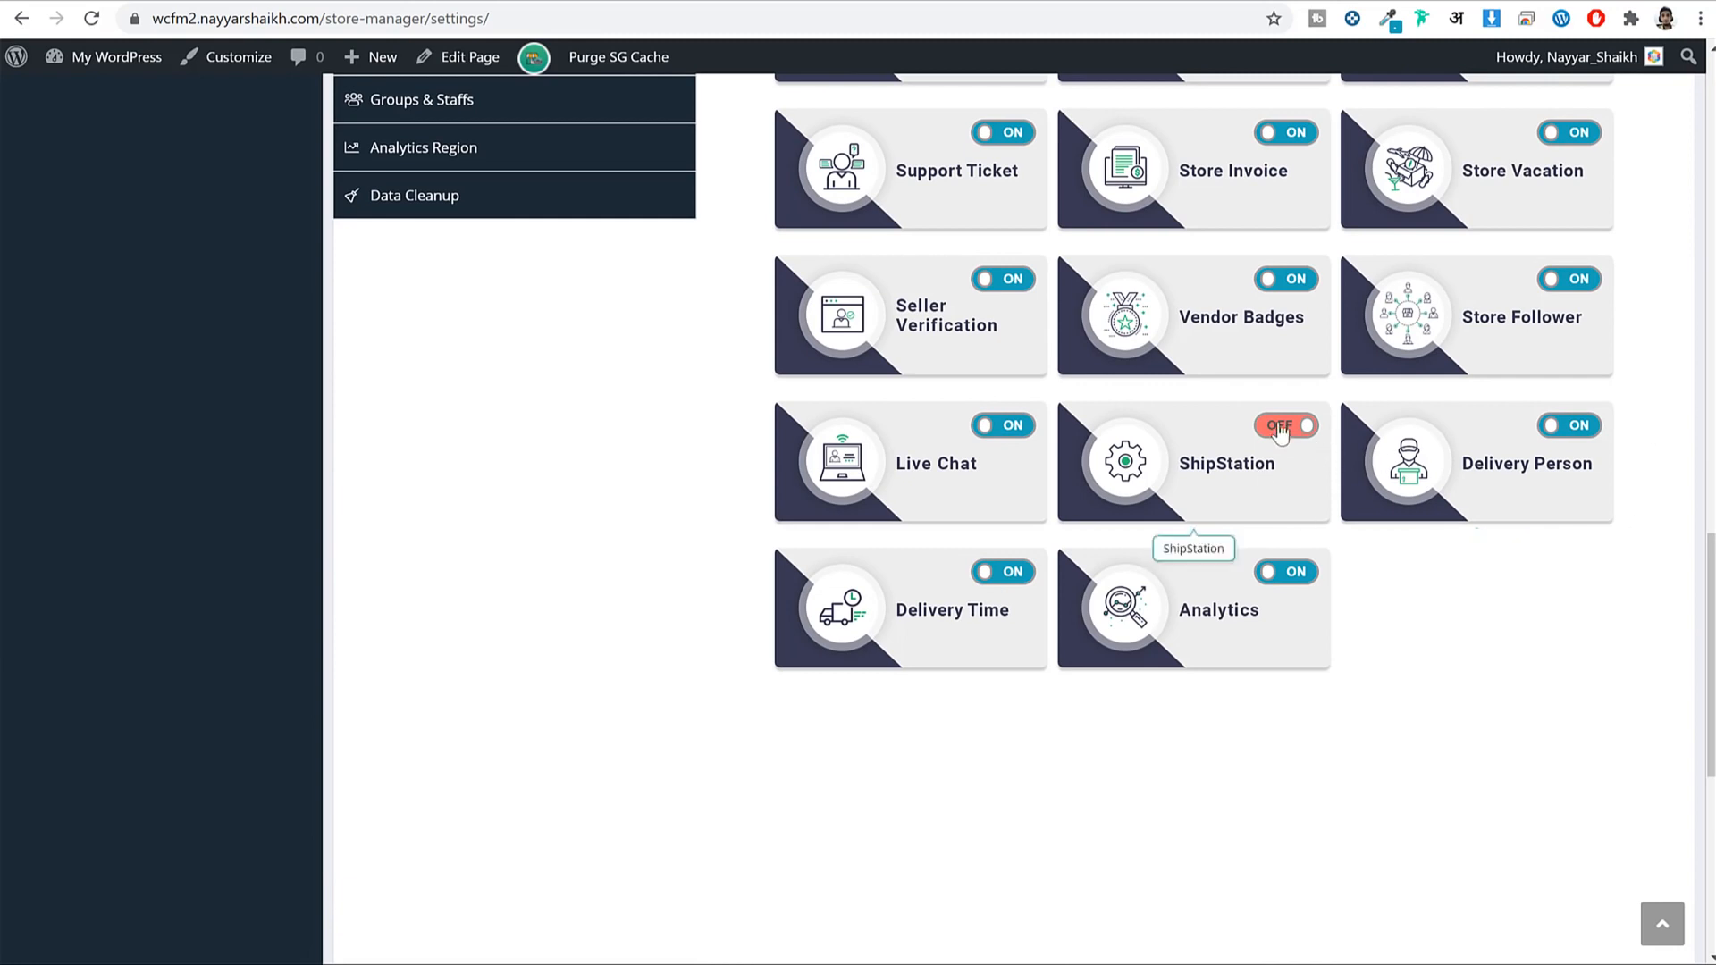
left_click(1240, 467)
scroll(1412, 545, "up", 7)
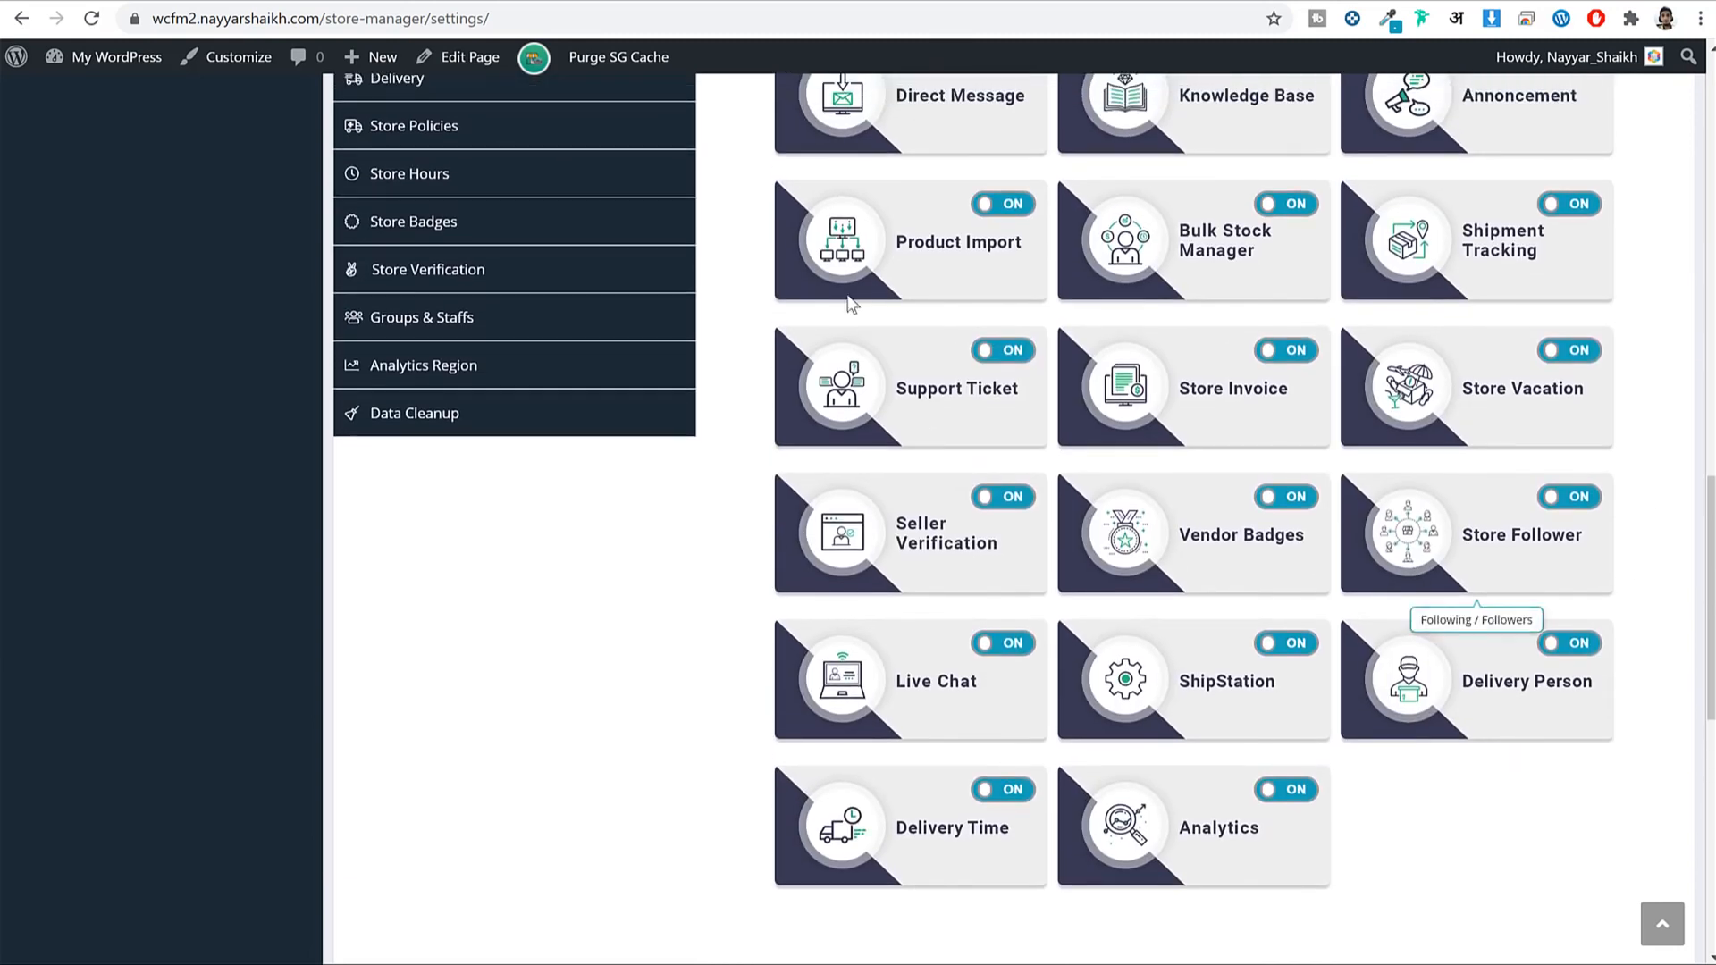
scroll(1220, 480, "up", 8)
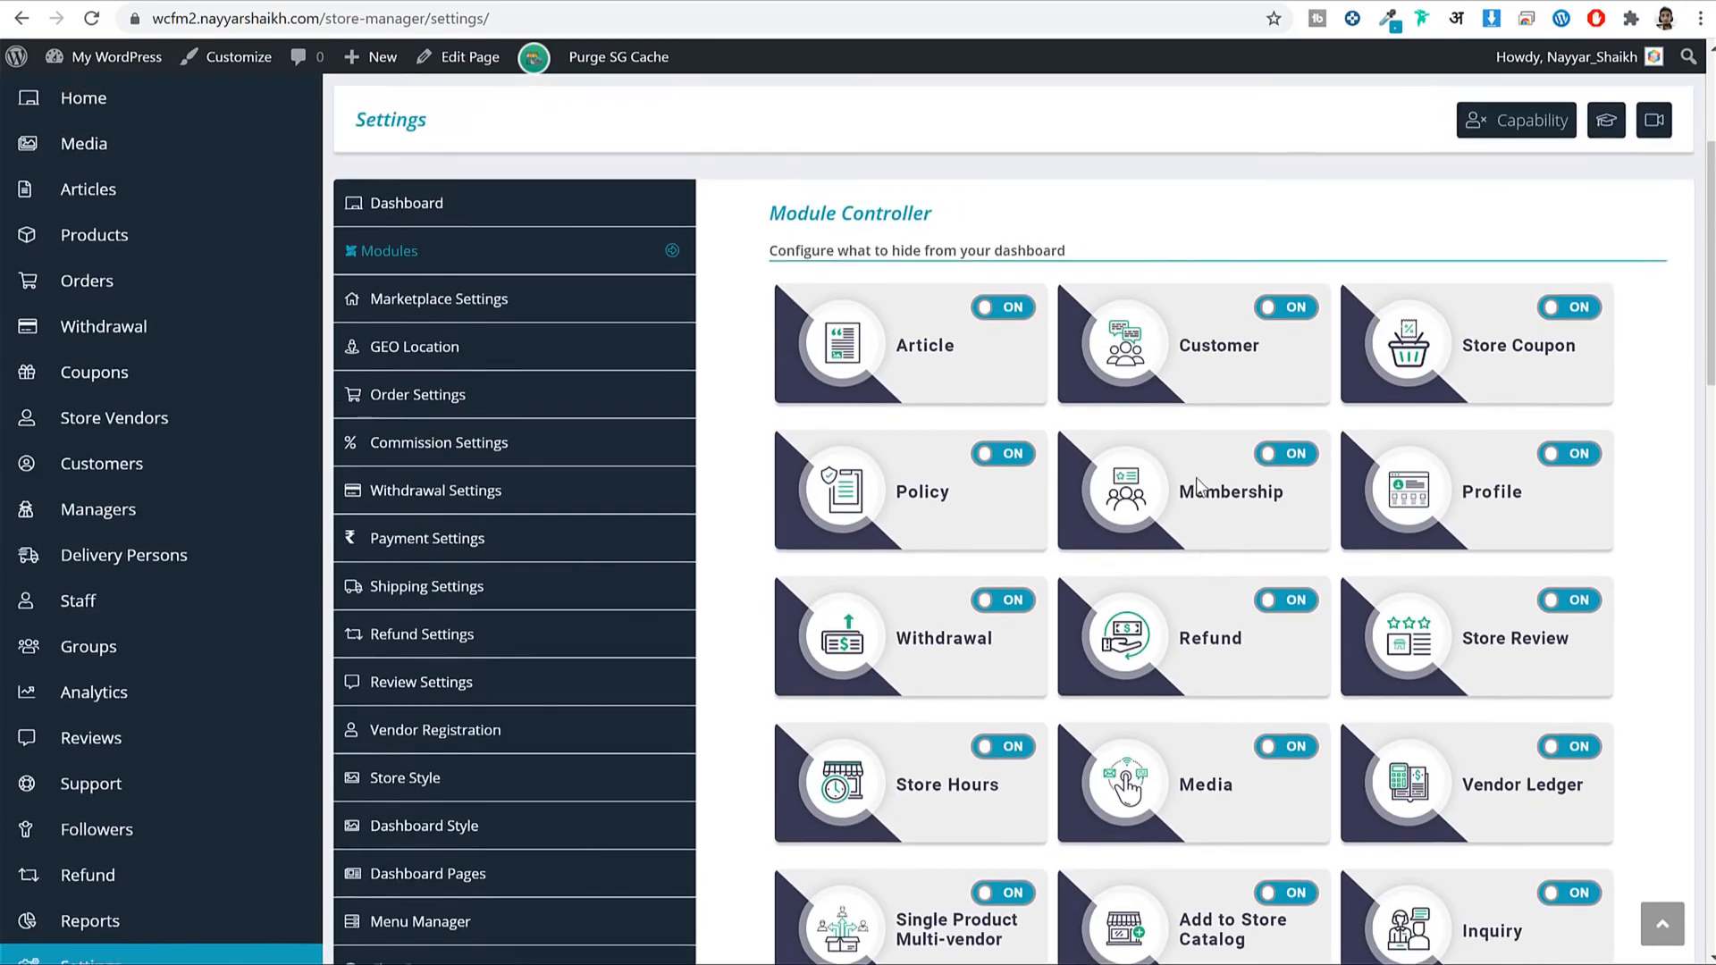
scroll(1367, 447, "down", 20)
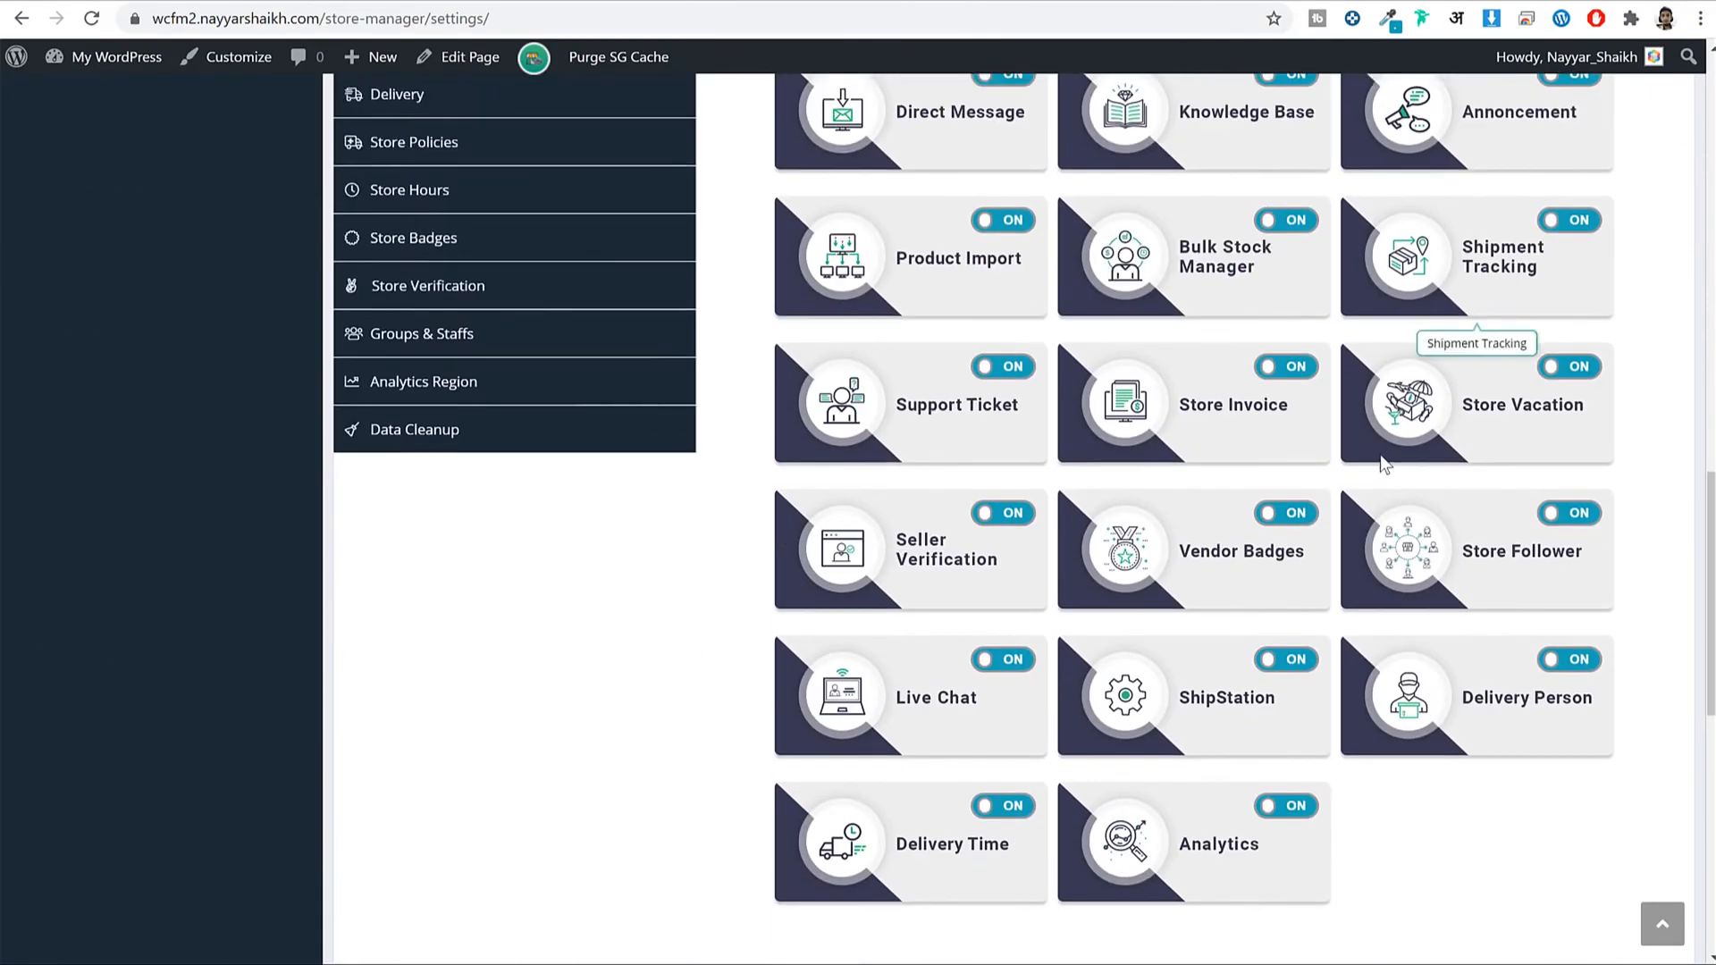
scroll(1601, 908, "down", 2)
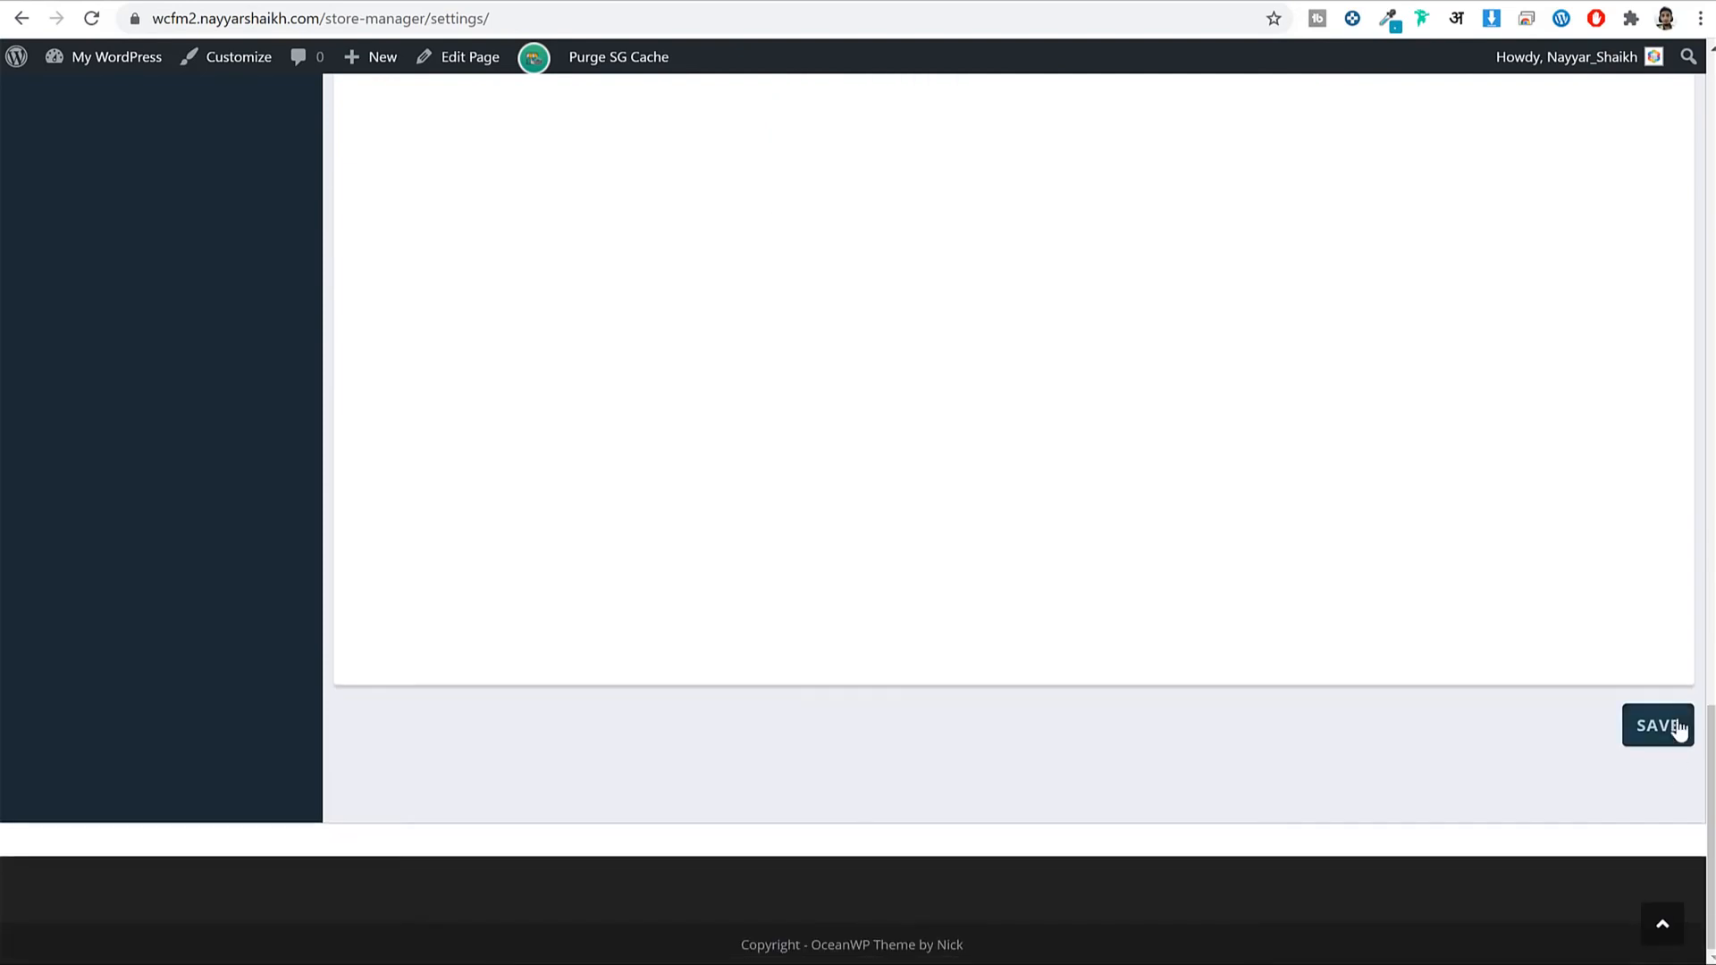
left_click(1667, 729)
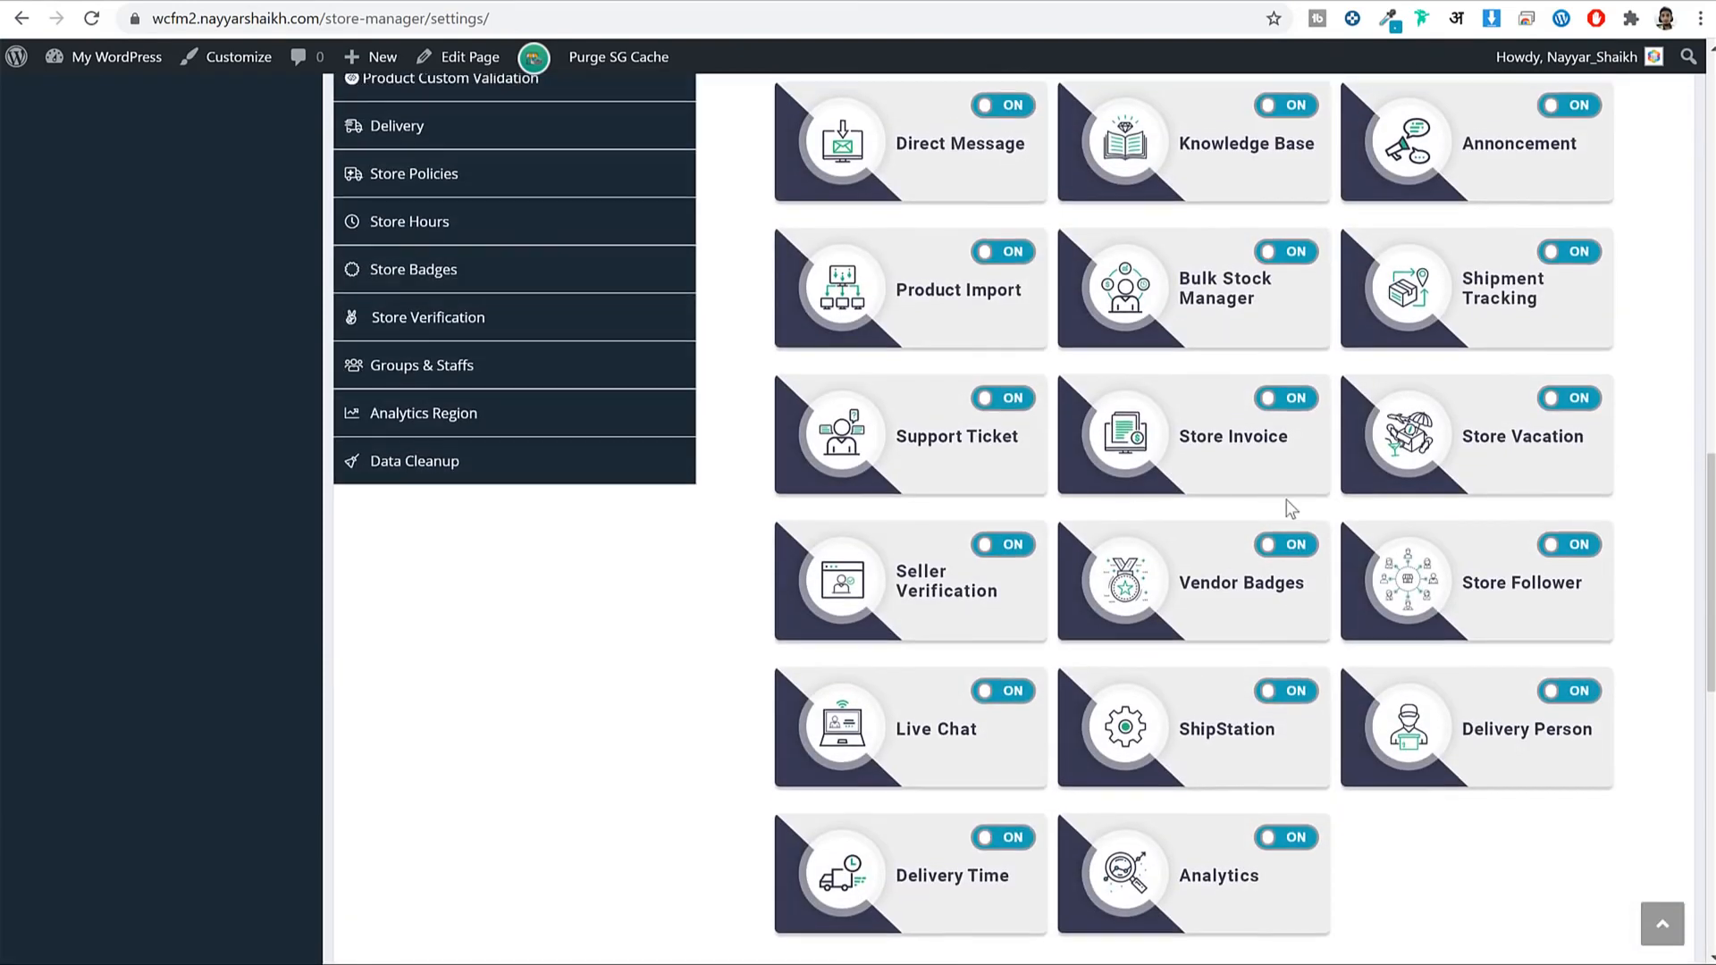
scroll(1257, 442, "up", 7)
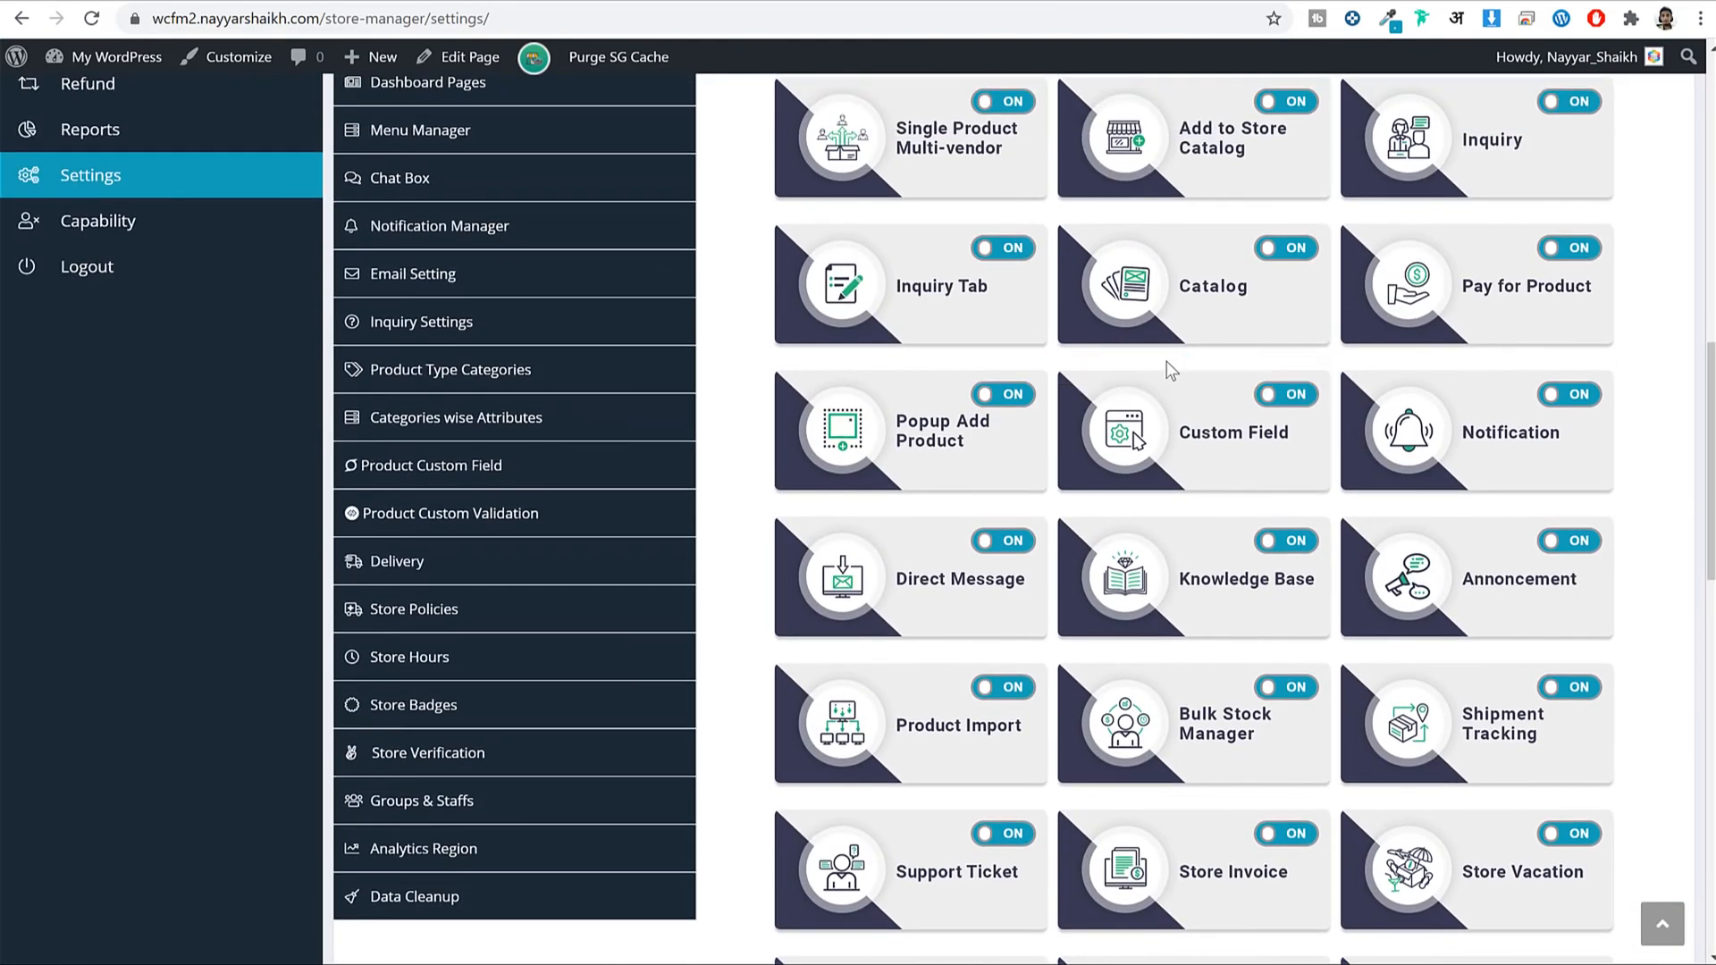
scroll(1391, 288, "up", 7)
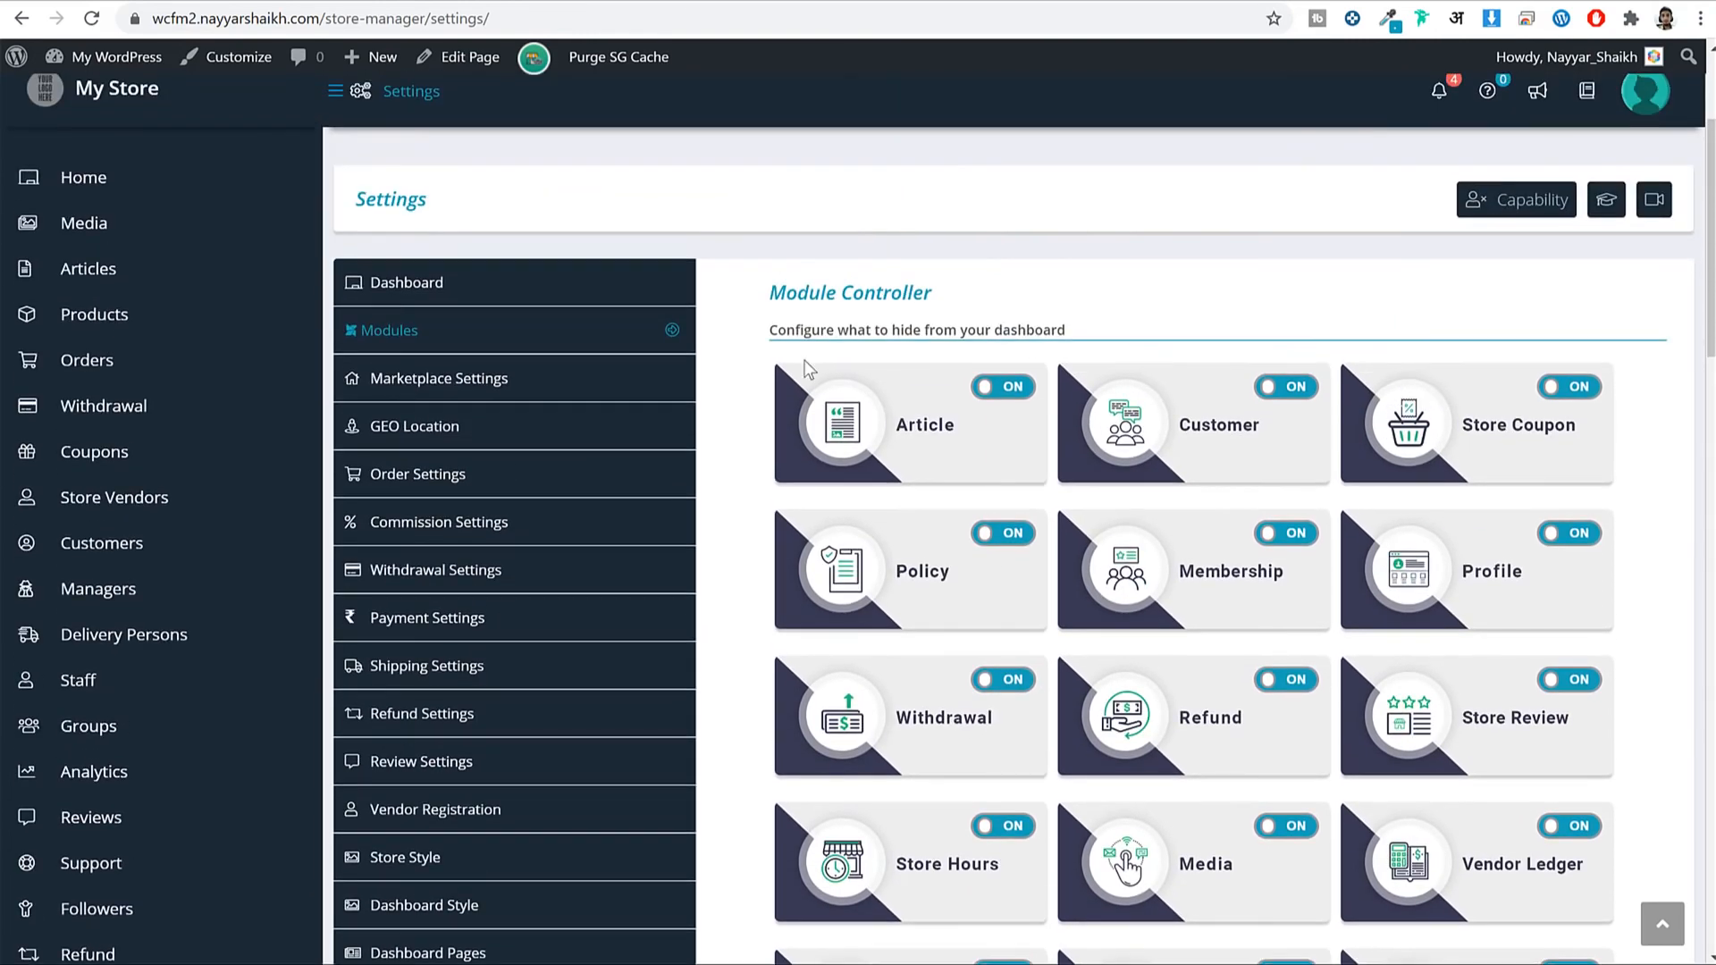
Open Marketplace Settings and review the Product Approval option and its help text.
left_click(503, 381)
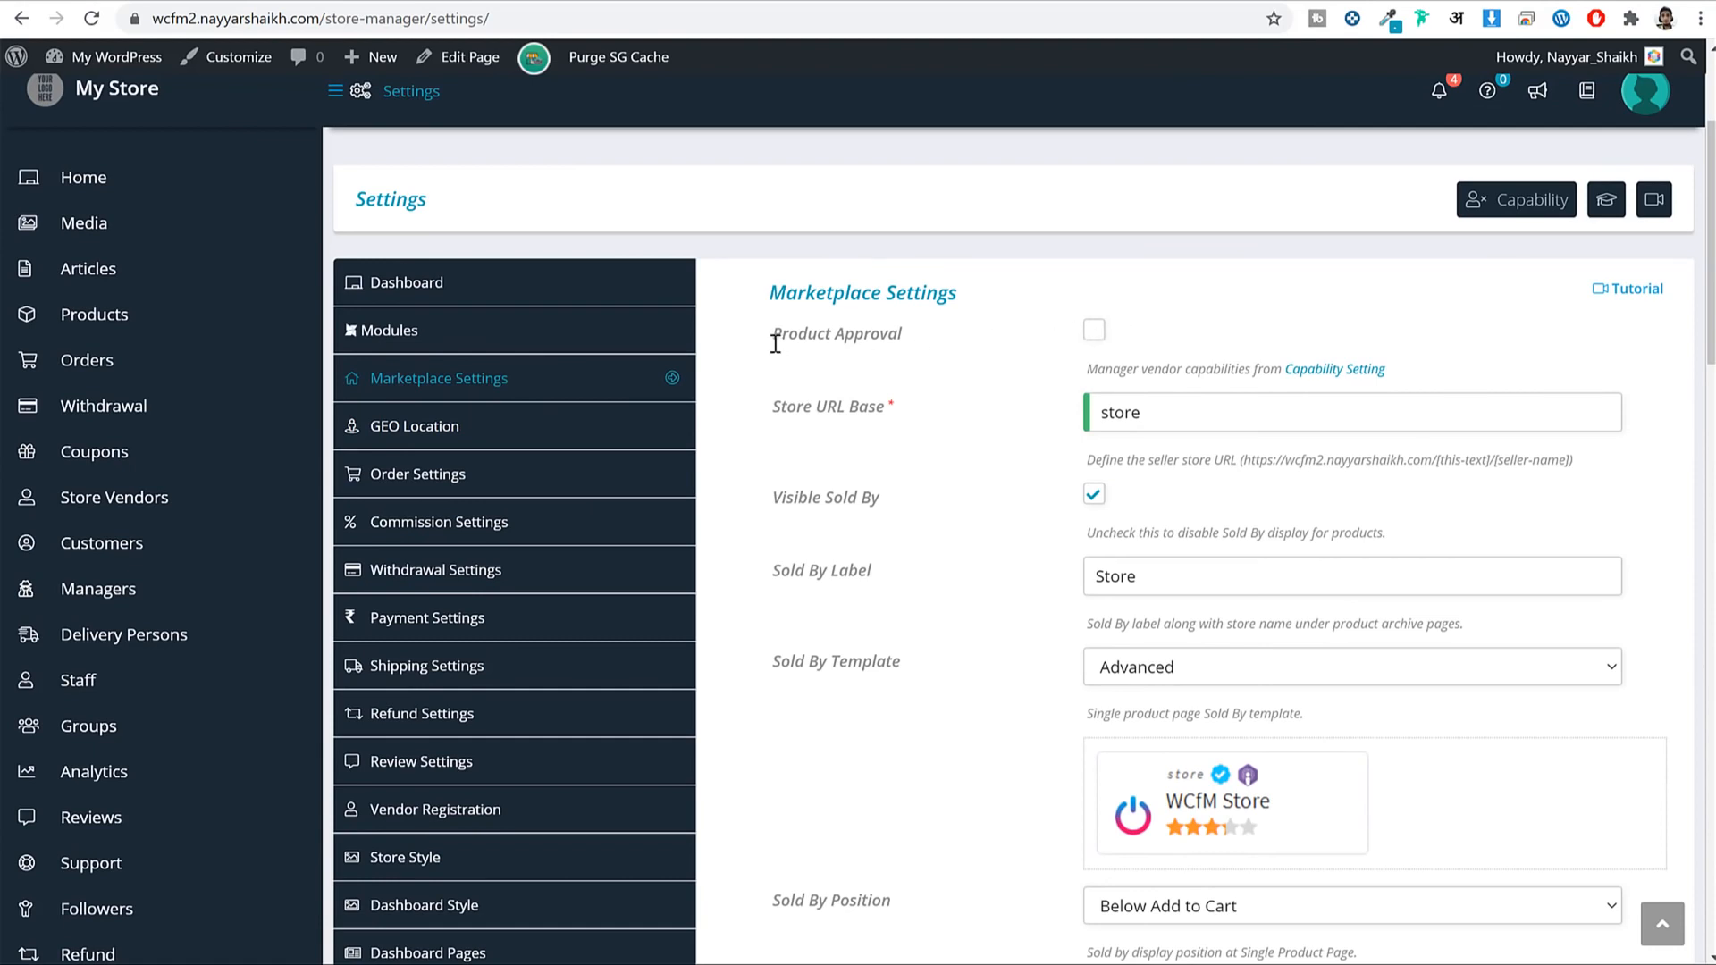
left_click_drag(775, 344, 890, 345)
left_click(893, 359)
scroll(1178, 366, "down", 4)
scroll(1178, 366, "up", 4)
left_click_drag(1101, 369, 1265, 374)
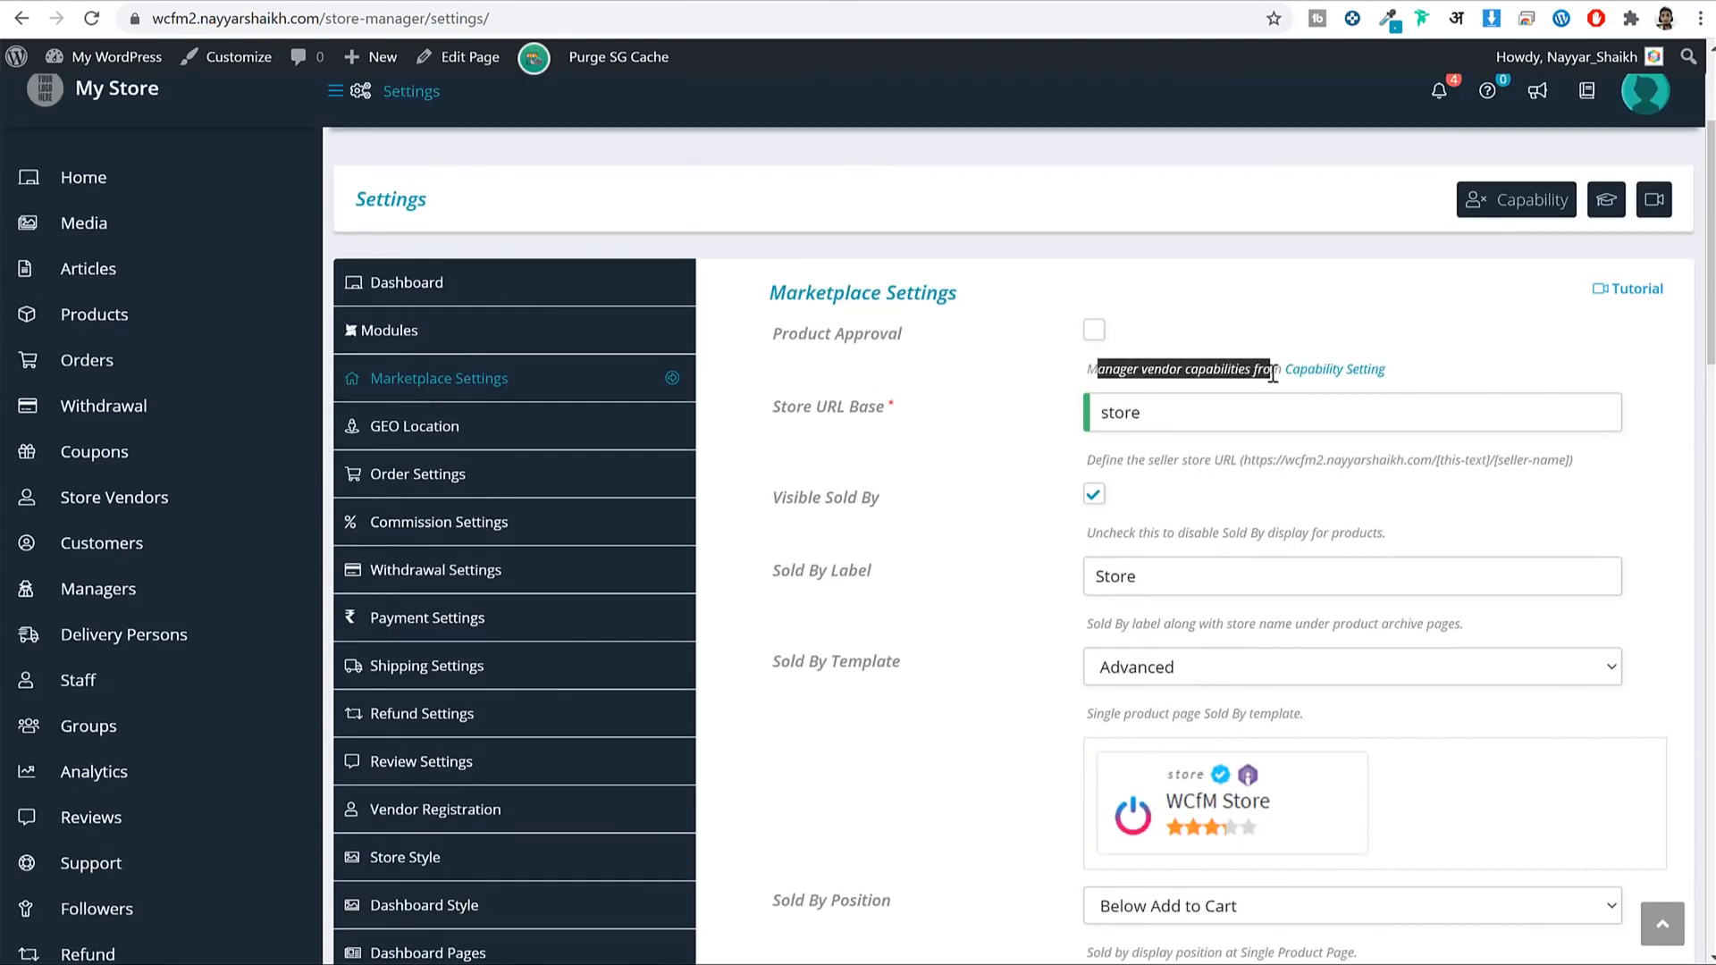
left_click(1239, 367)
scroll(491, 545, "down", 7)
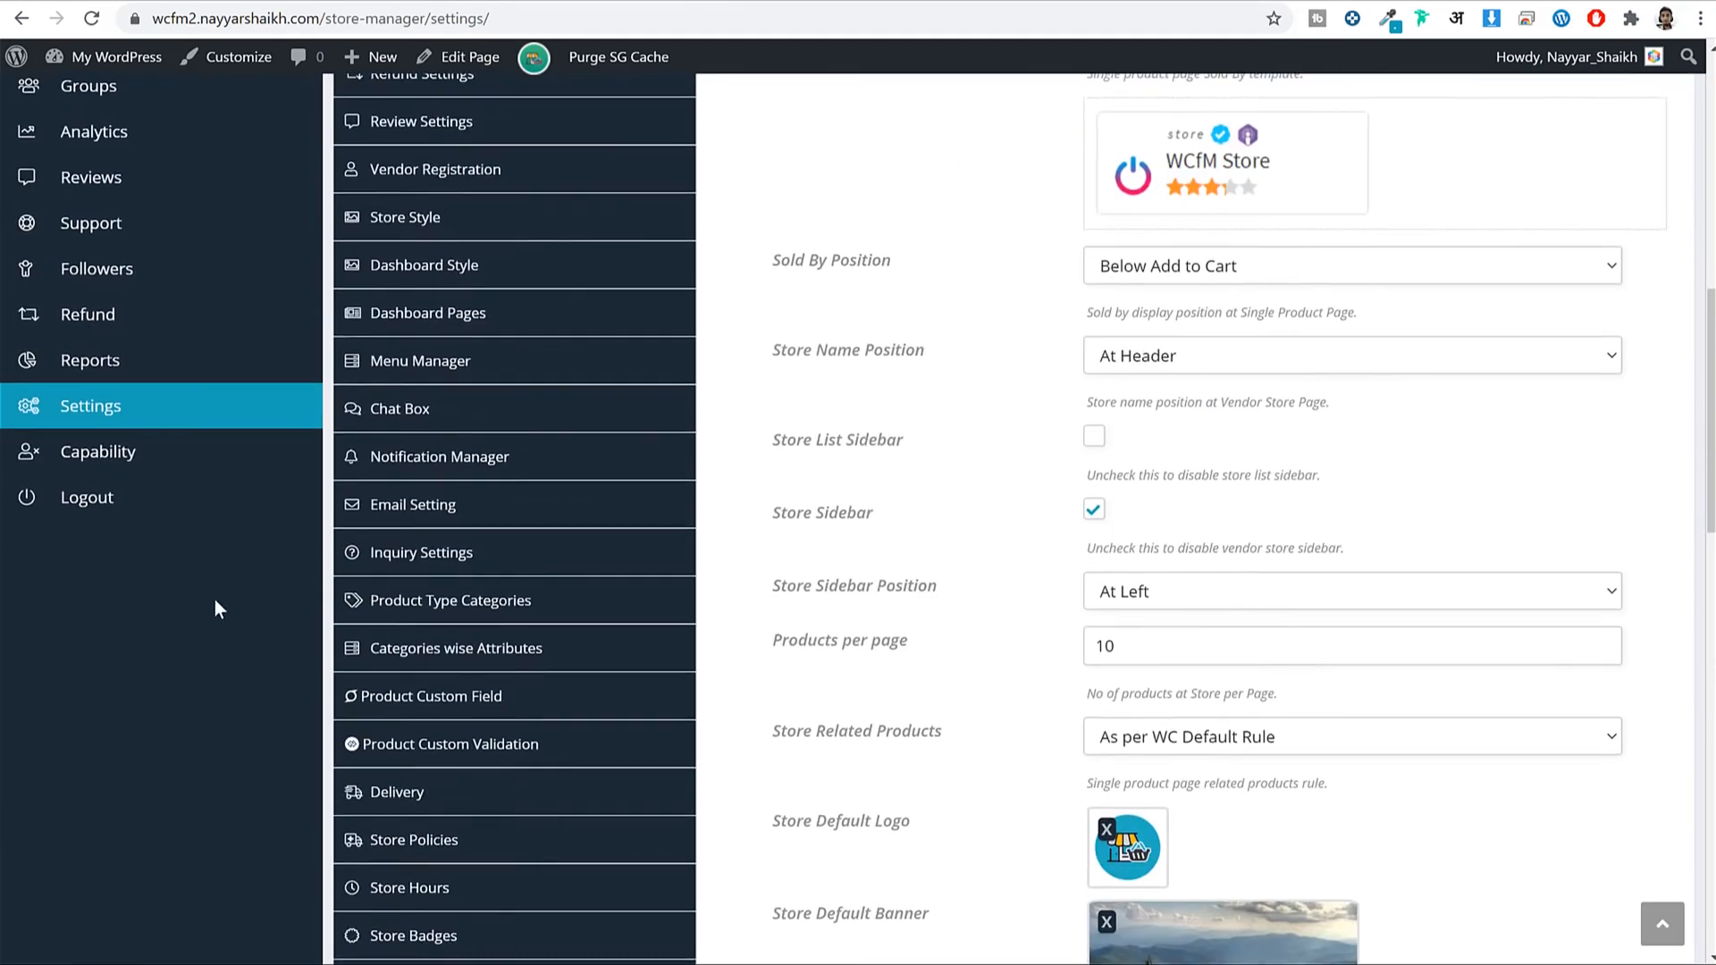
scroll(1482, 483, "up", 7)
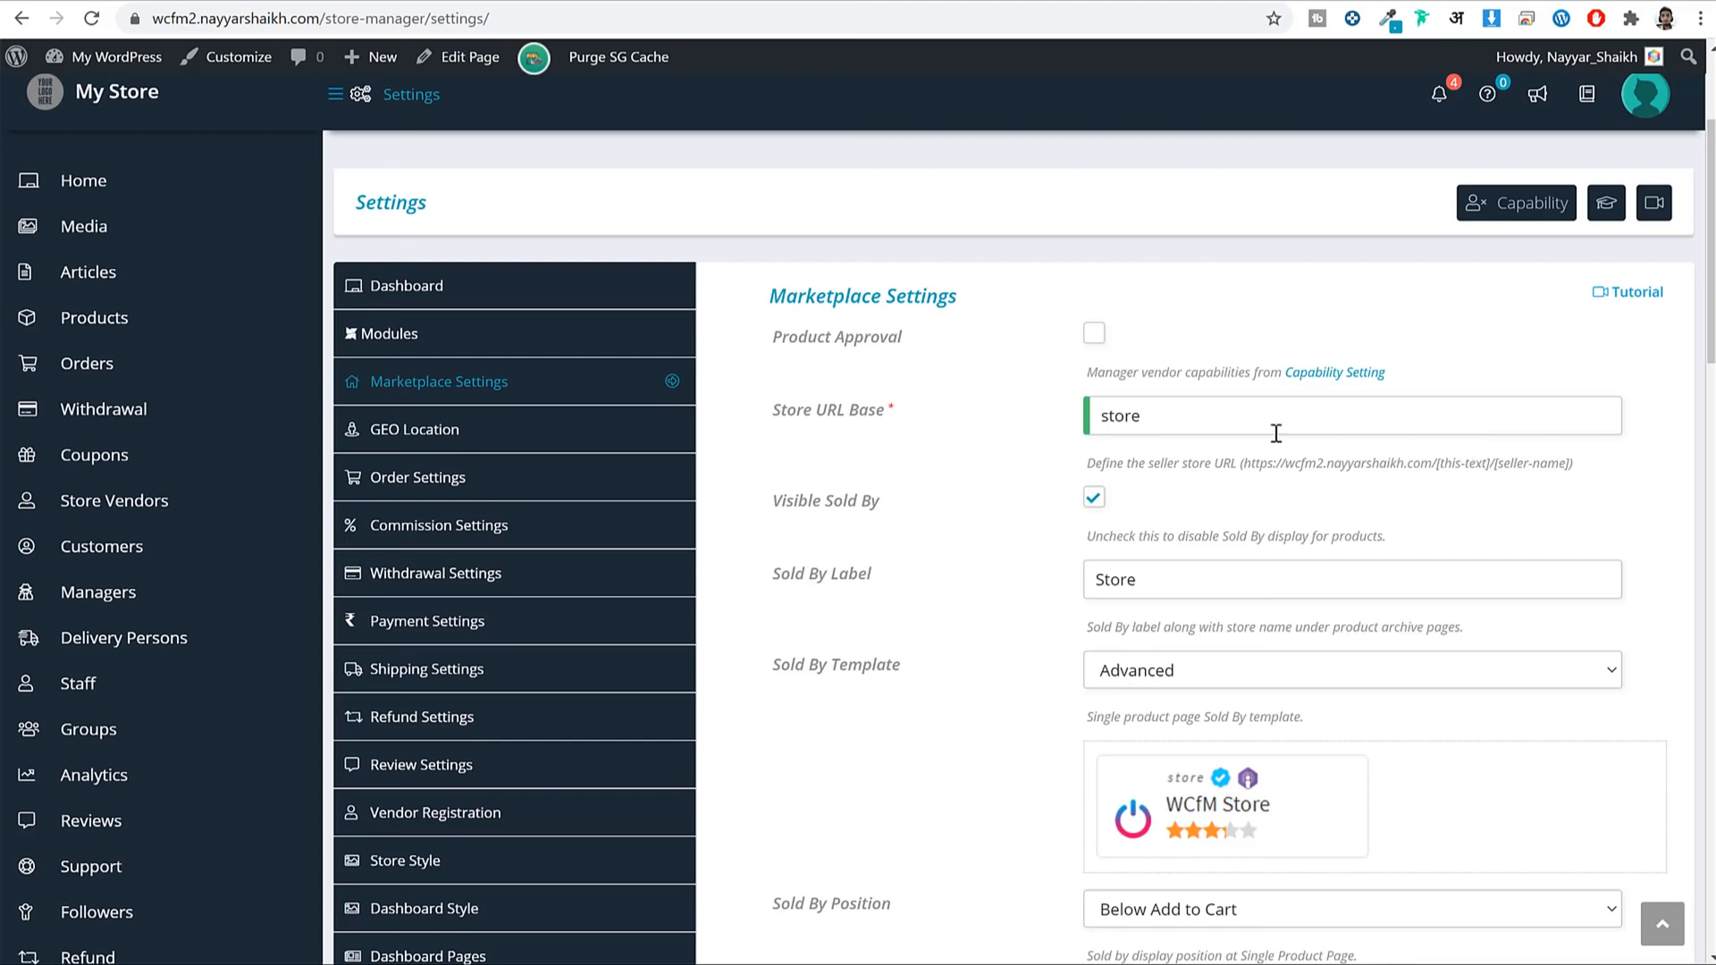
scroll(341, 667, "down", 1)
scroll(341, 667, "down", 4)
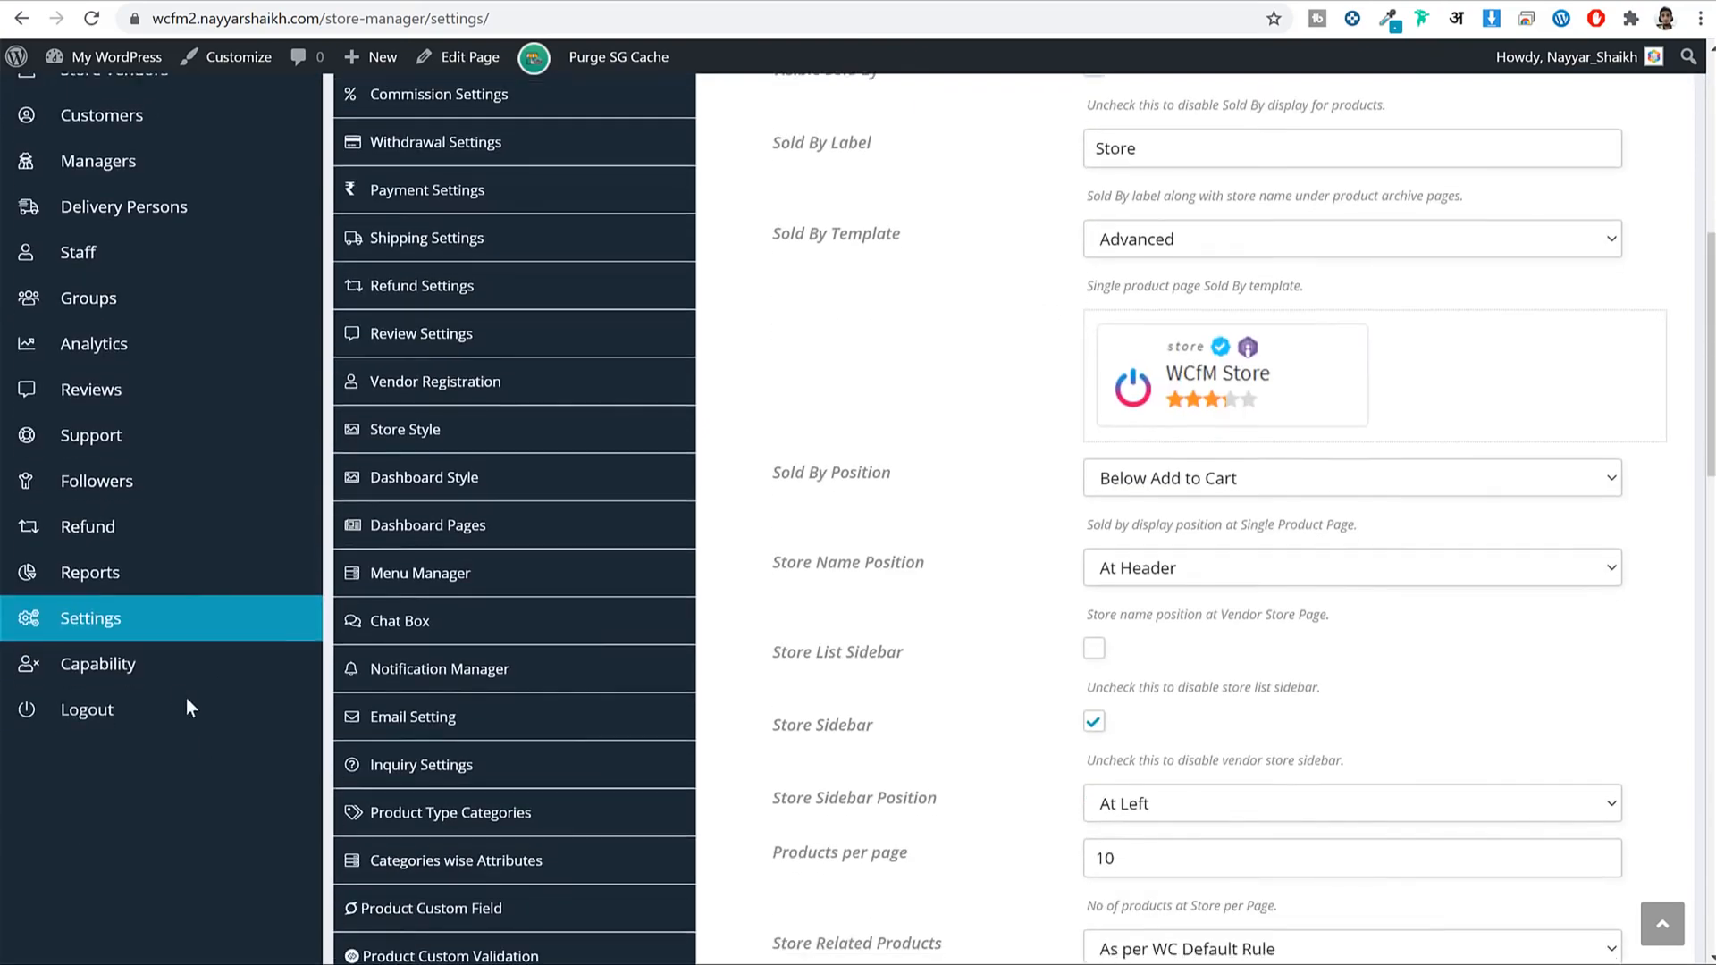
scroll(898, 576, "up", 5)
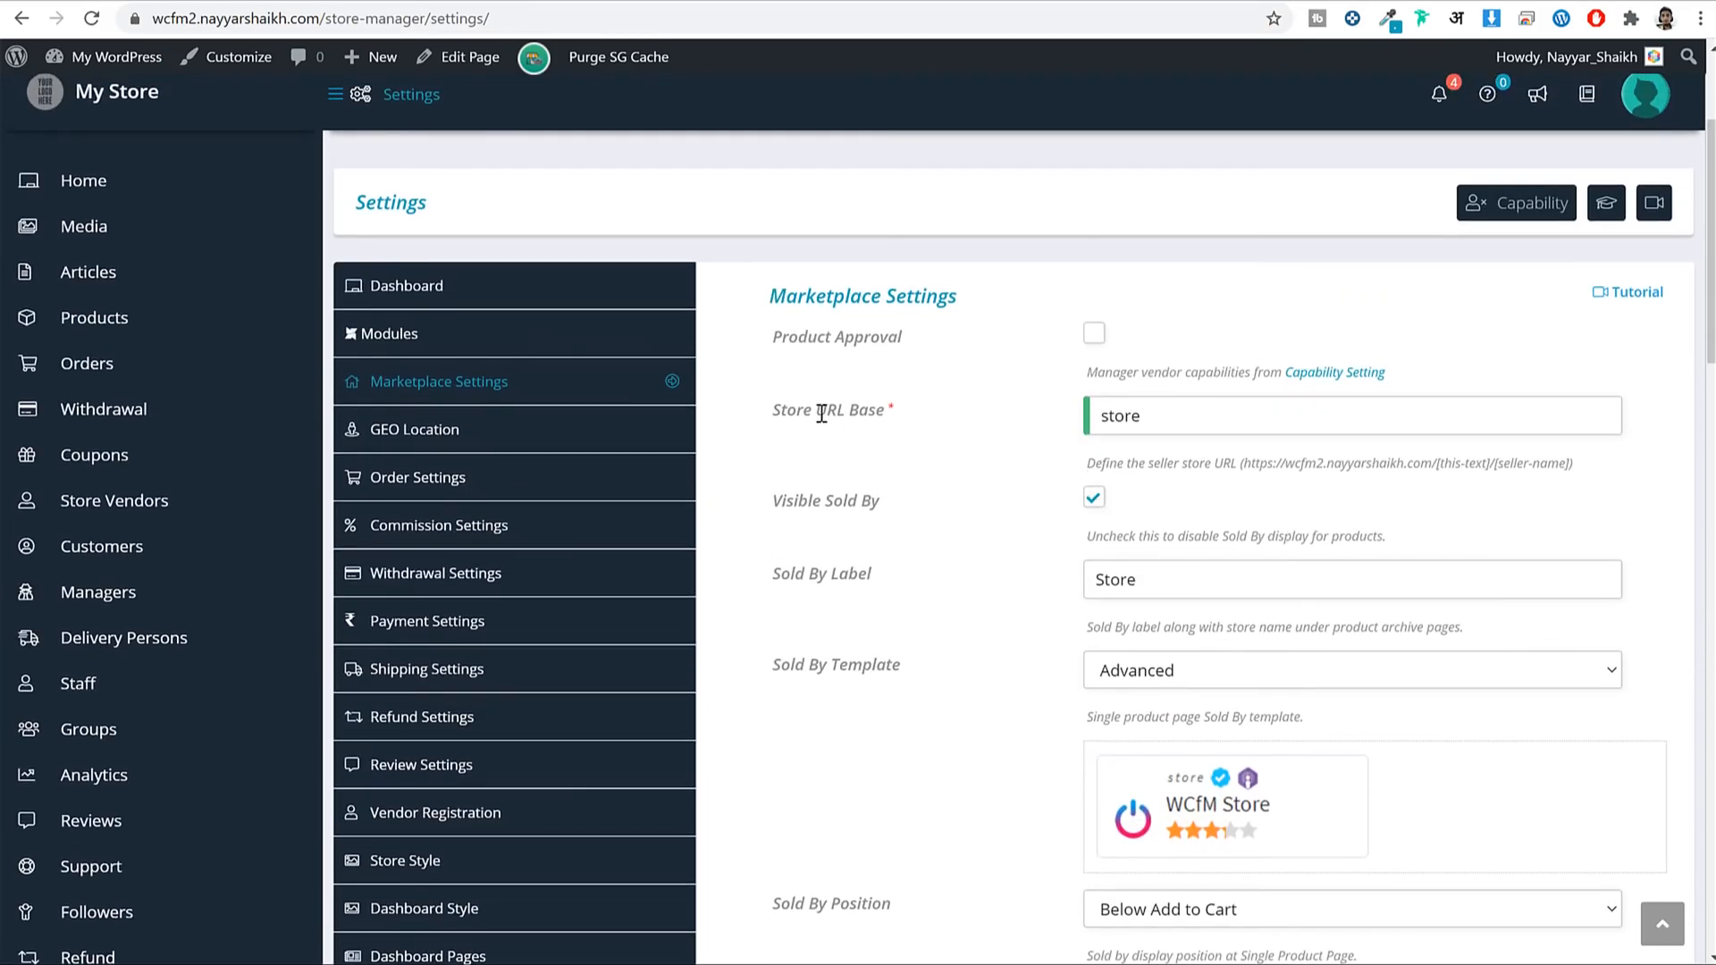
Review the Store URL Base field, keeping its store value, and its seller URL format hint.
left_click_drag(786, 409, 890, 414)
left_click(1149, 414)
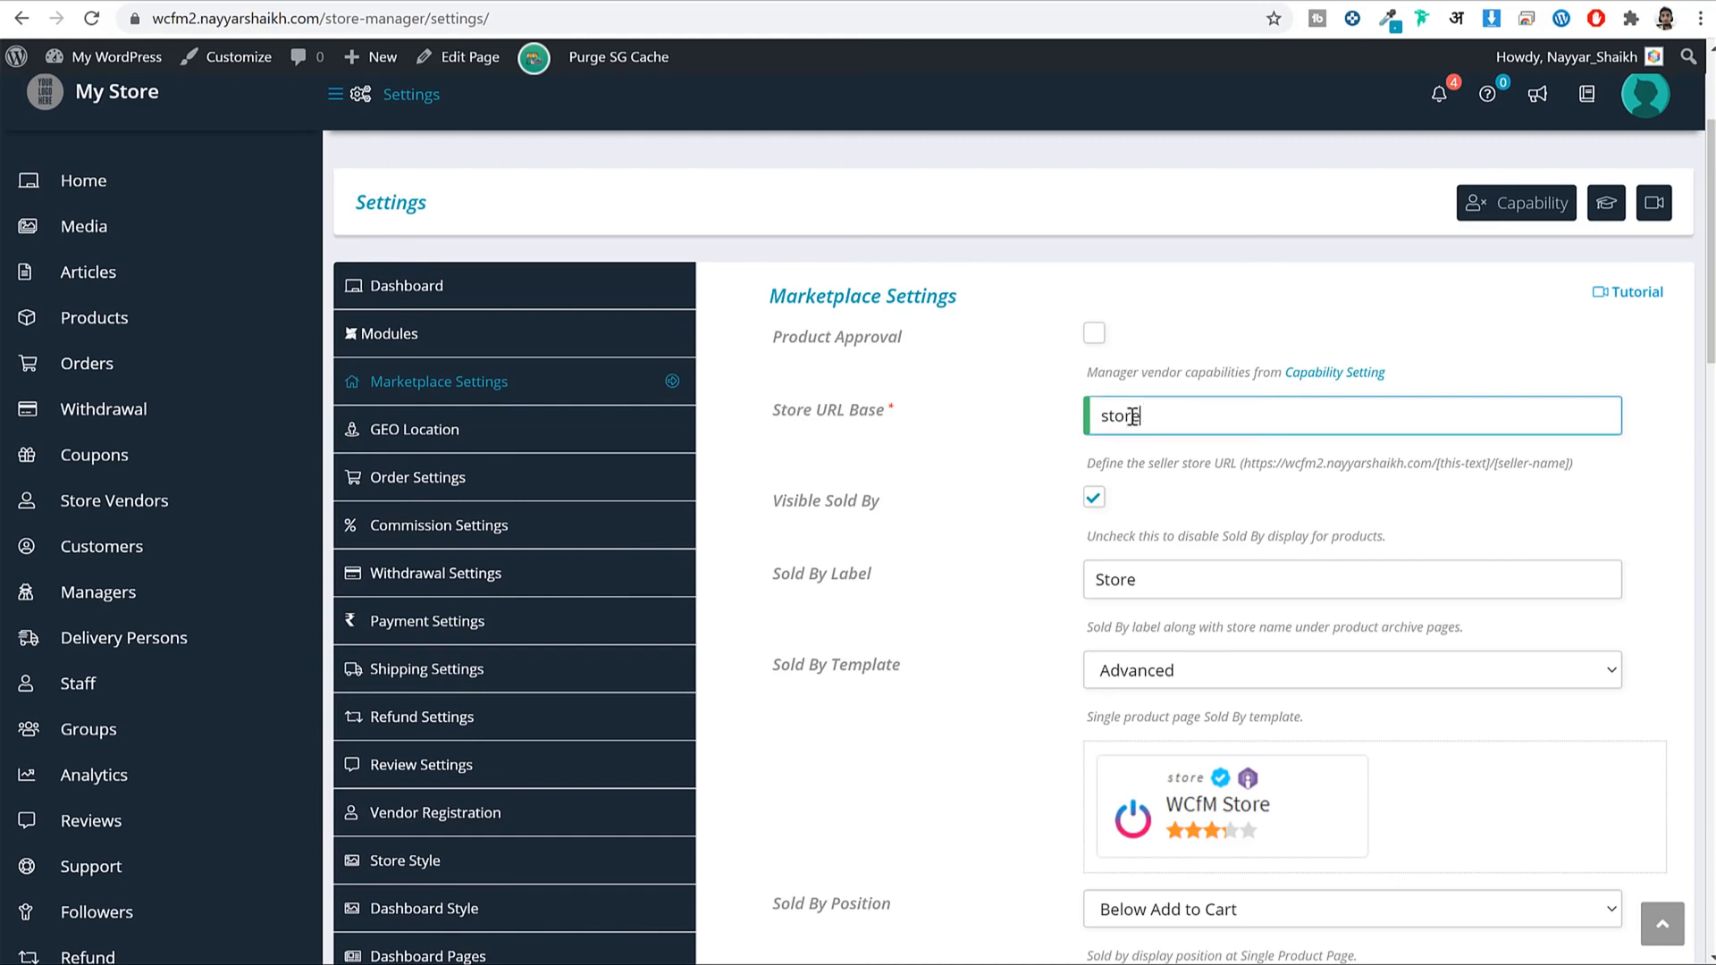
double_click(1148, 414)
left_click(1194, 480)
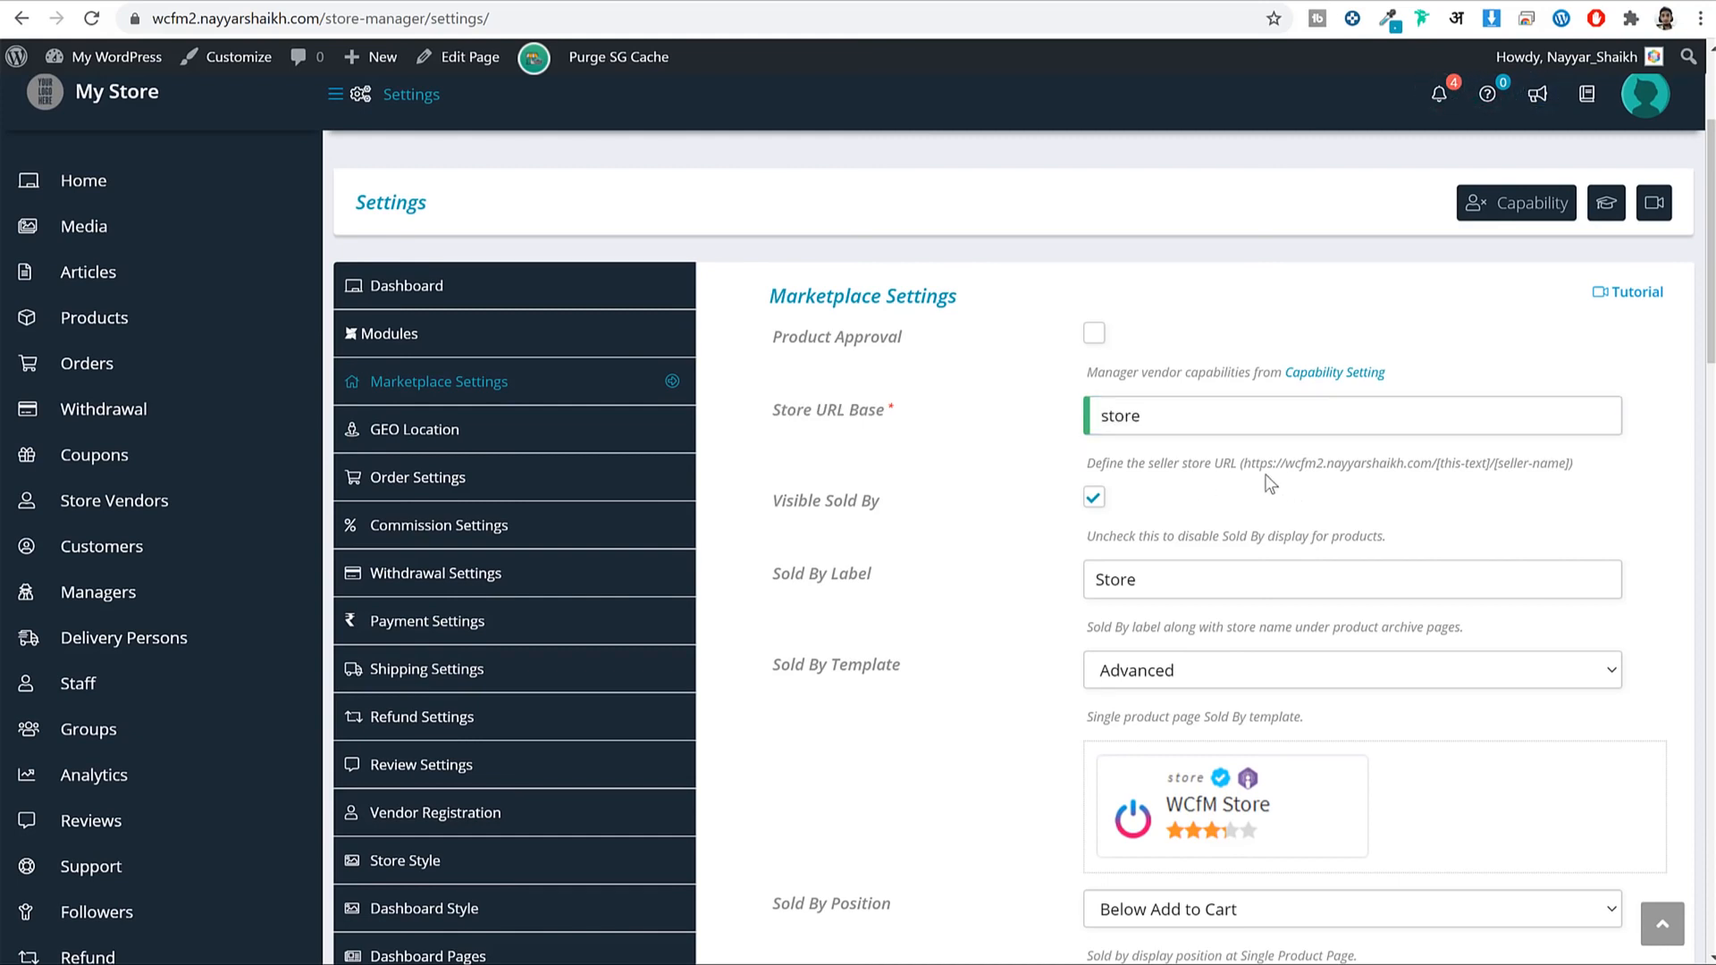
left_click_drag(1244, 464, 1575, 474)
left_click(1443, 479)
left_click_drag(1251, 466, 1525, 467)
left_click(1426, 467)
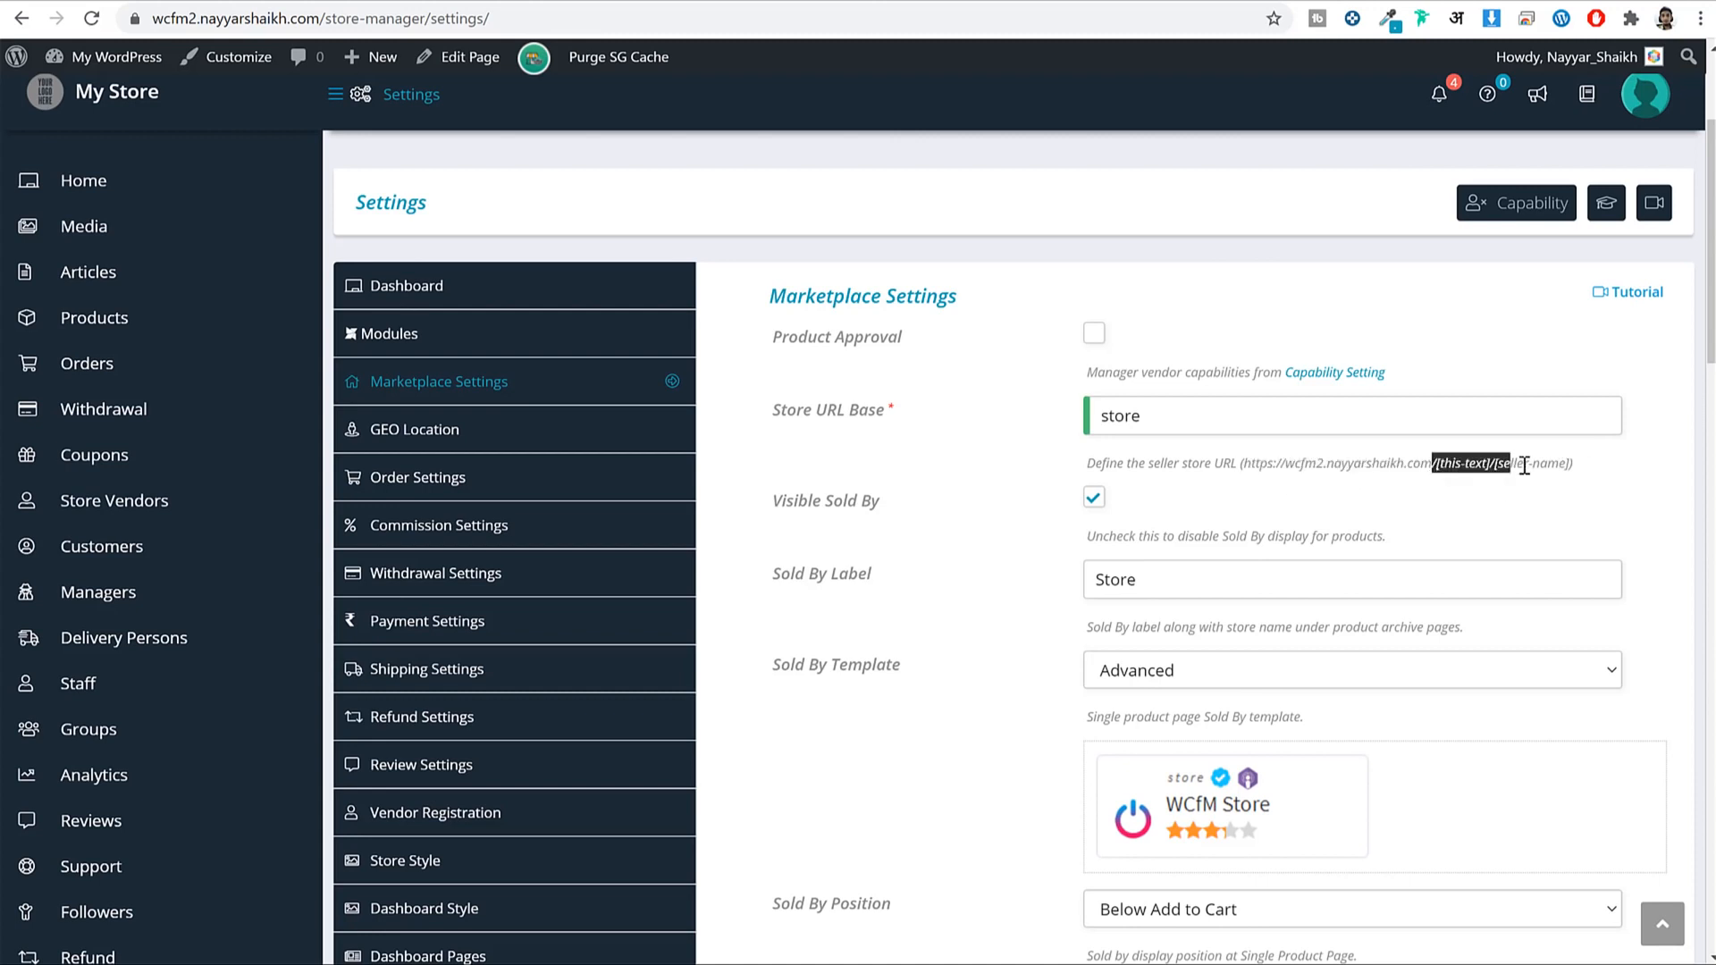
double_click(1177, 420)
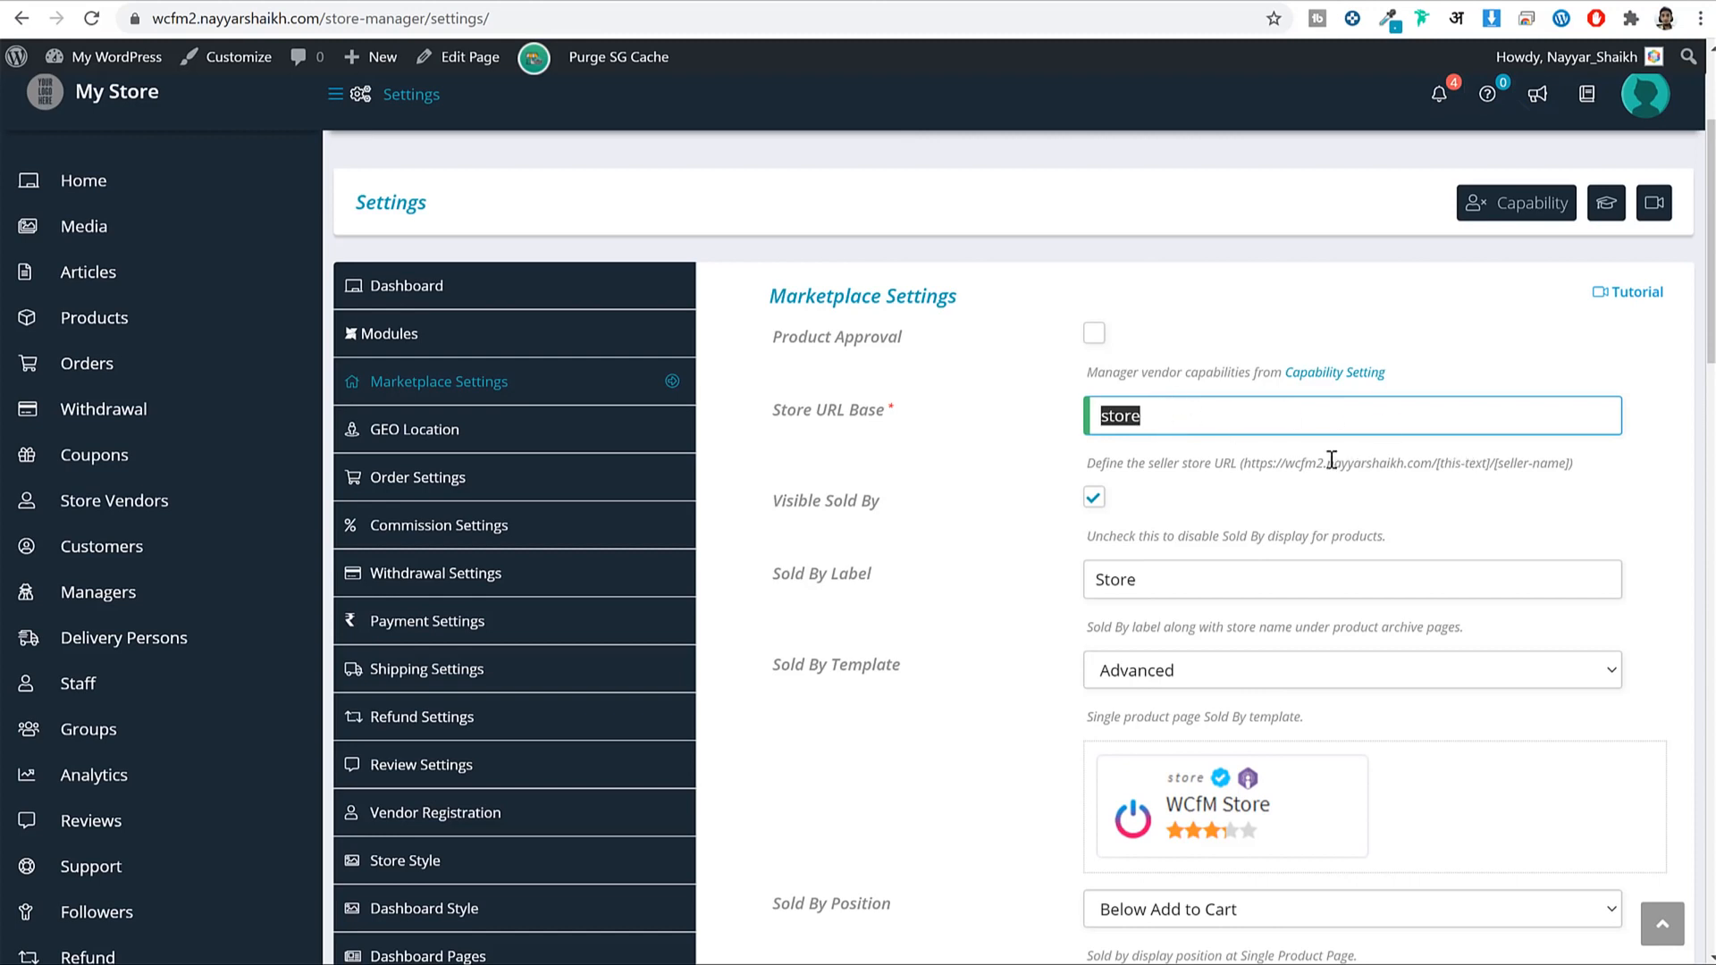
left_click_drag(1314, 463, 1564, 462)
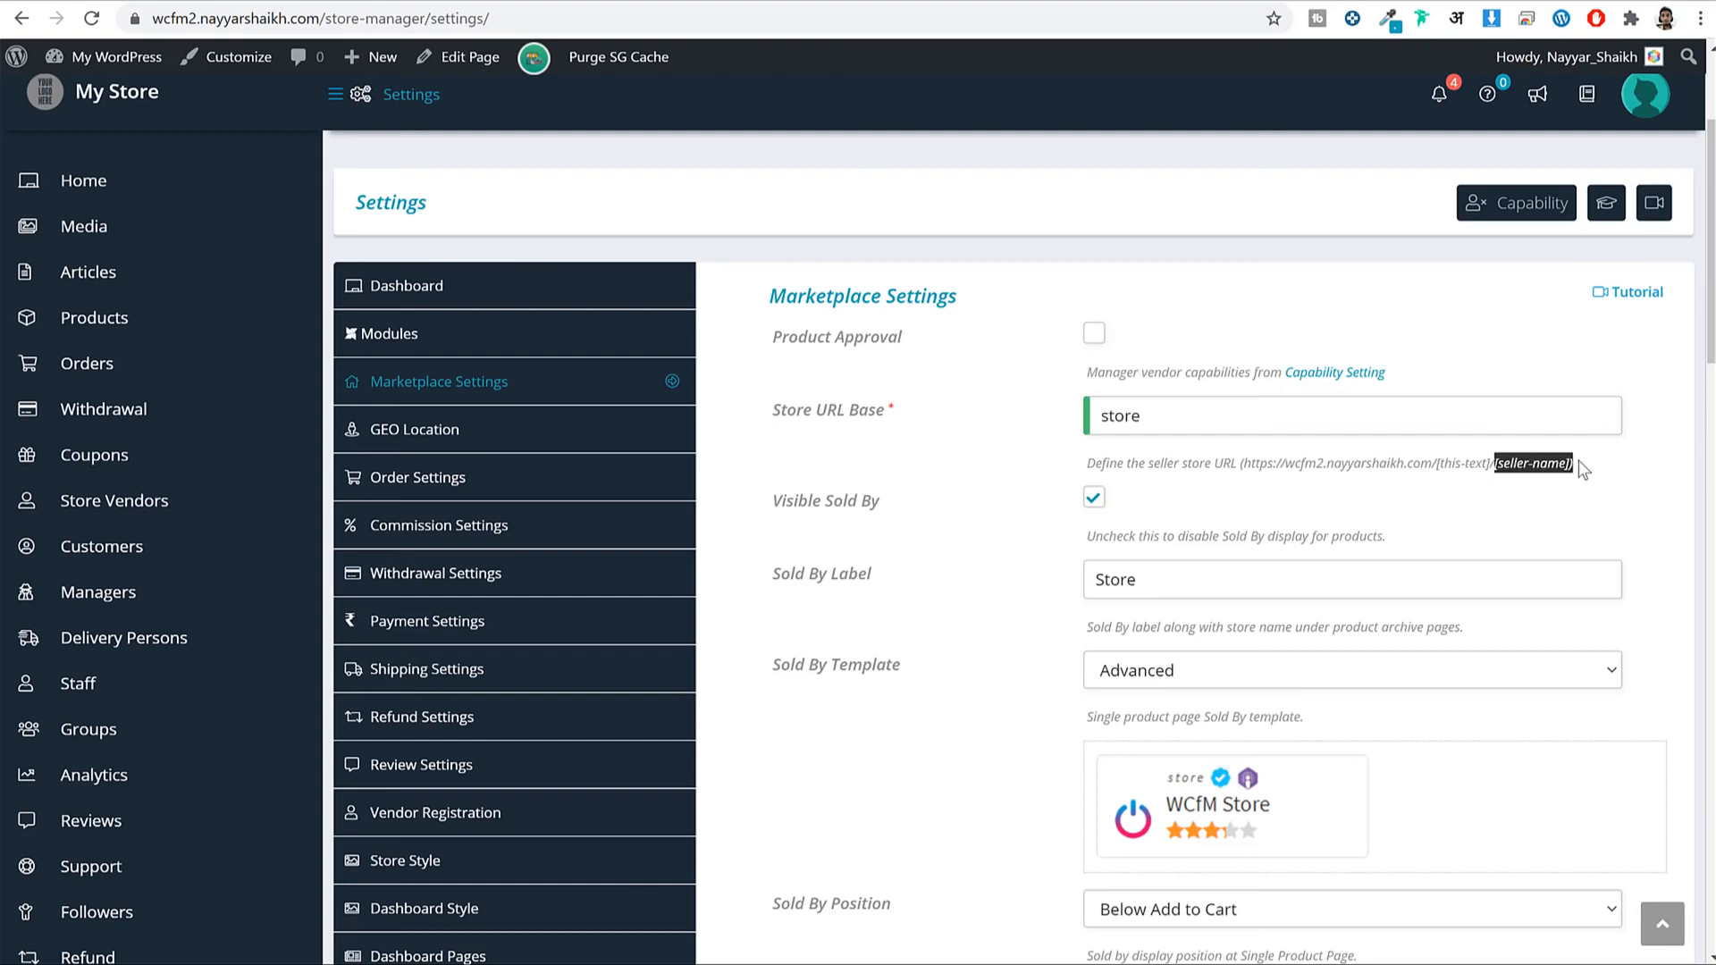
left_click(1577, 464)
Scroll to the Sold By Template option and highlight its label.
scroll(1471, 503, "down", 2)
scroll(1387, 414, "down", 2)
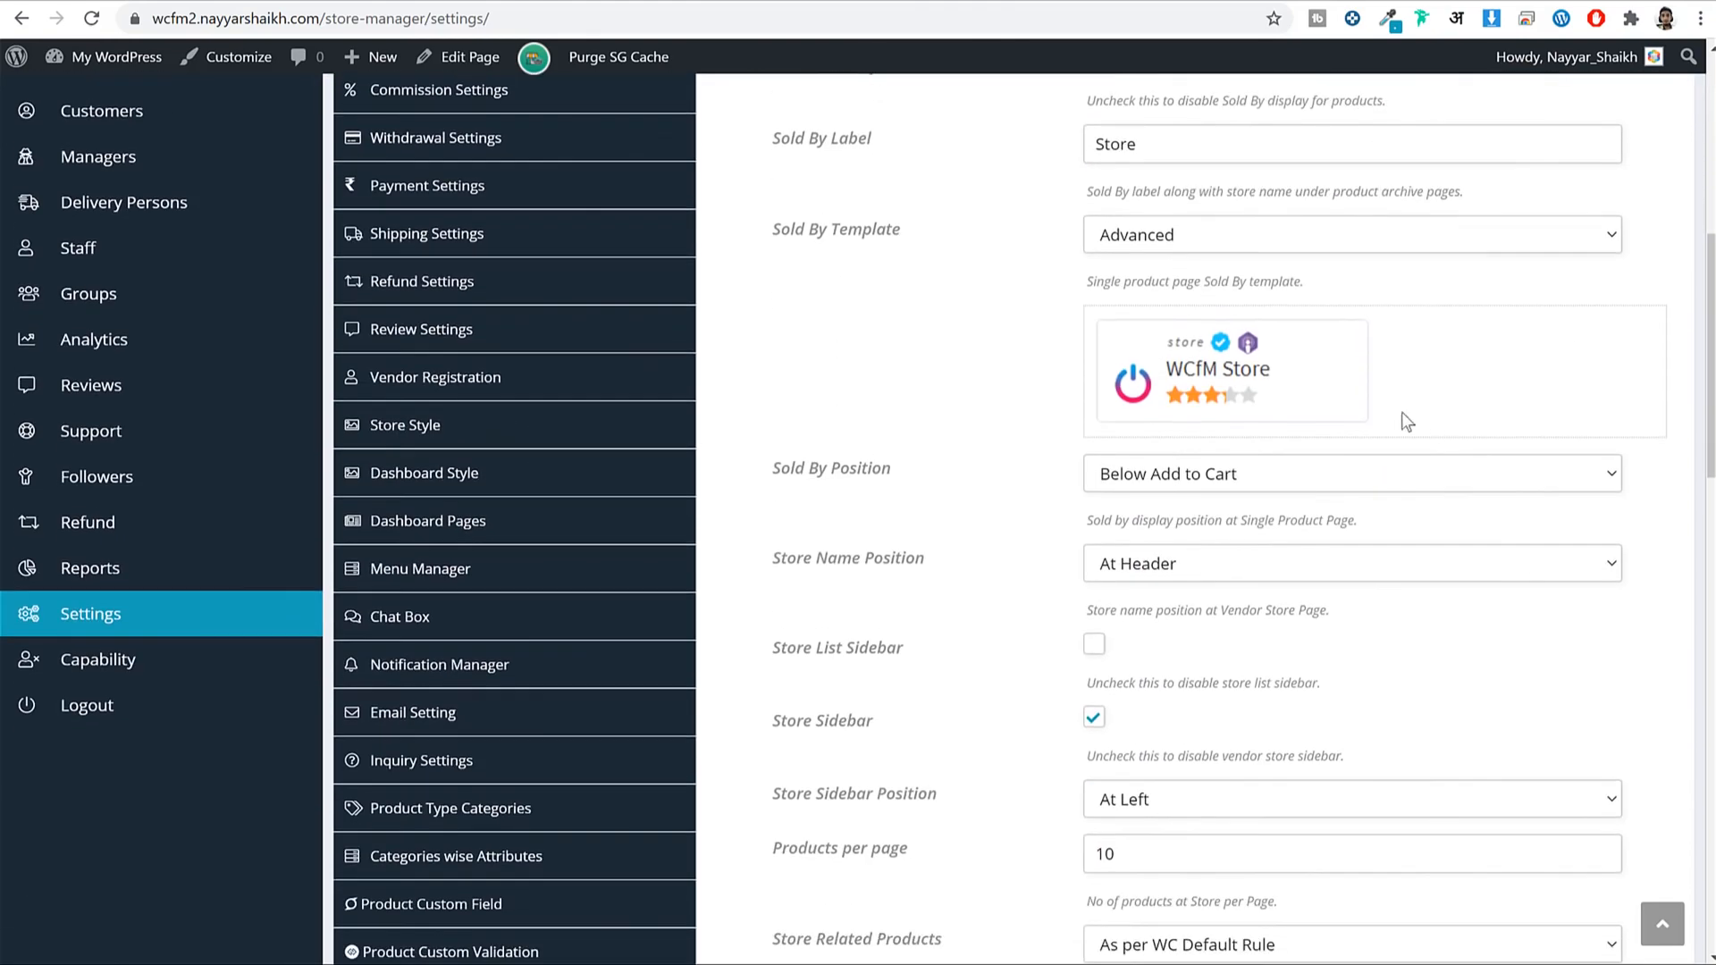
scroll(1350, 382, "up", 2)
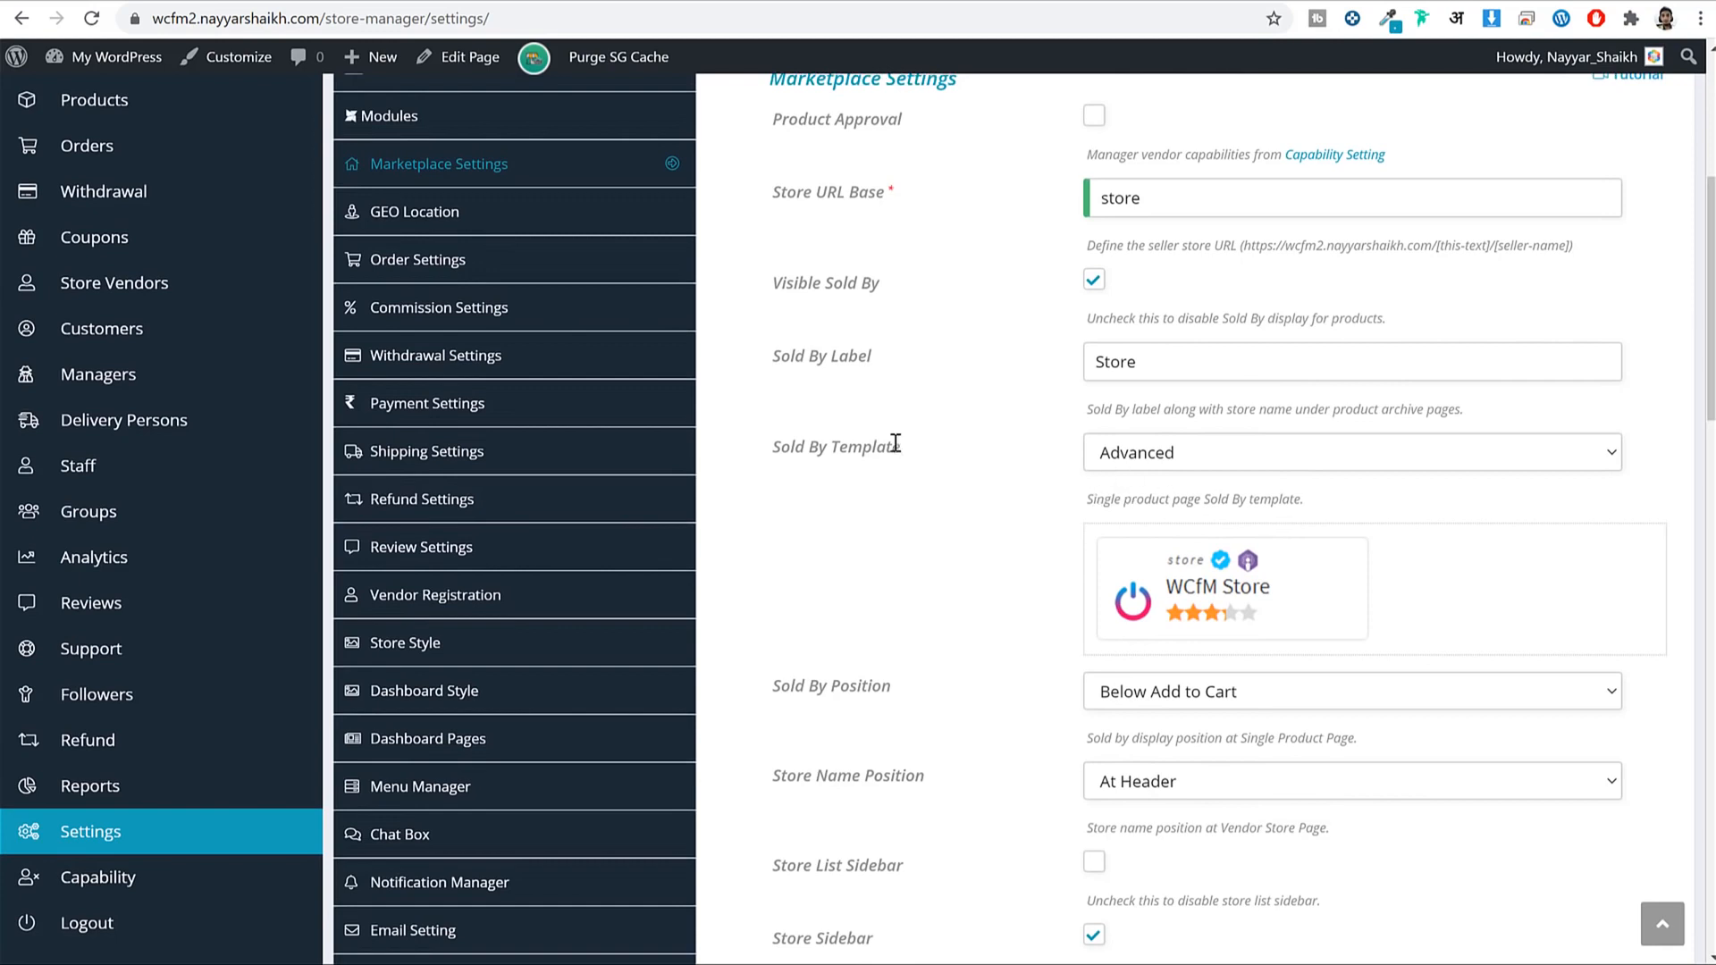
left_click_drag(965, 441, 809, 447)
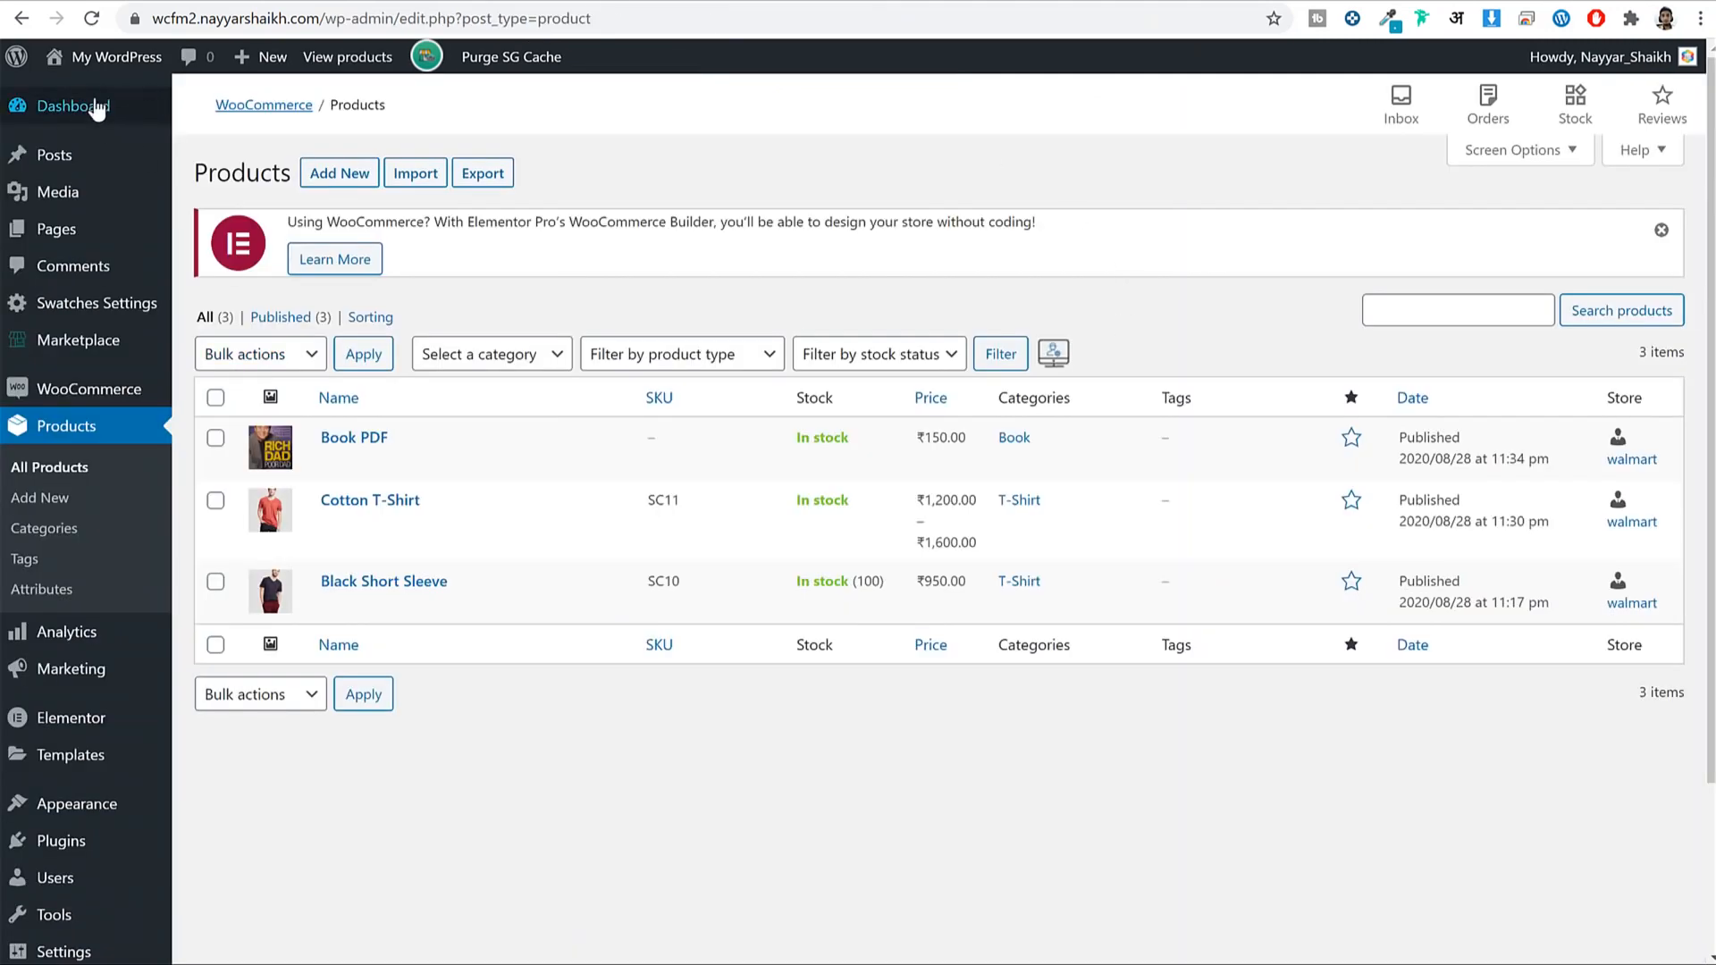
left_click(116, 56)
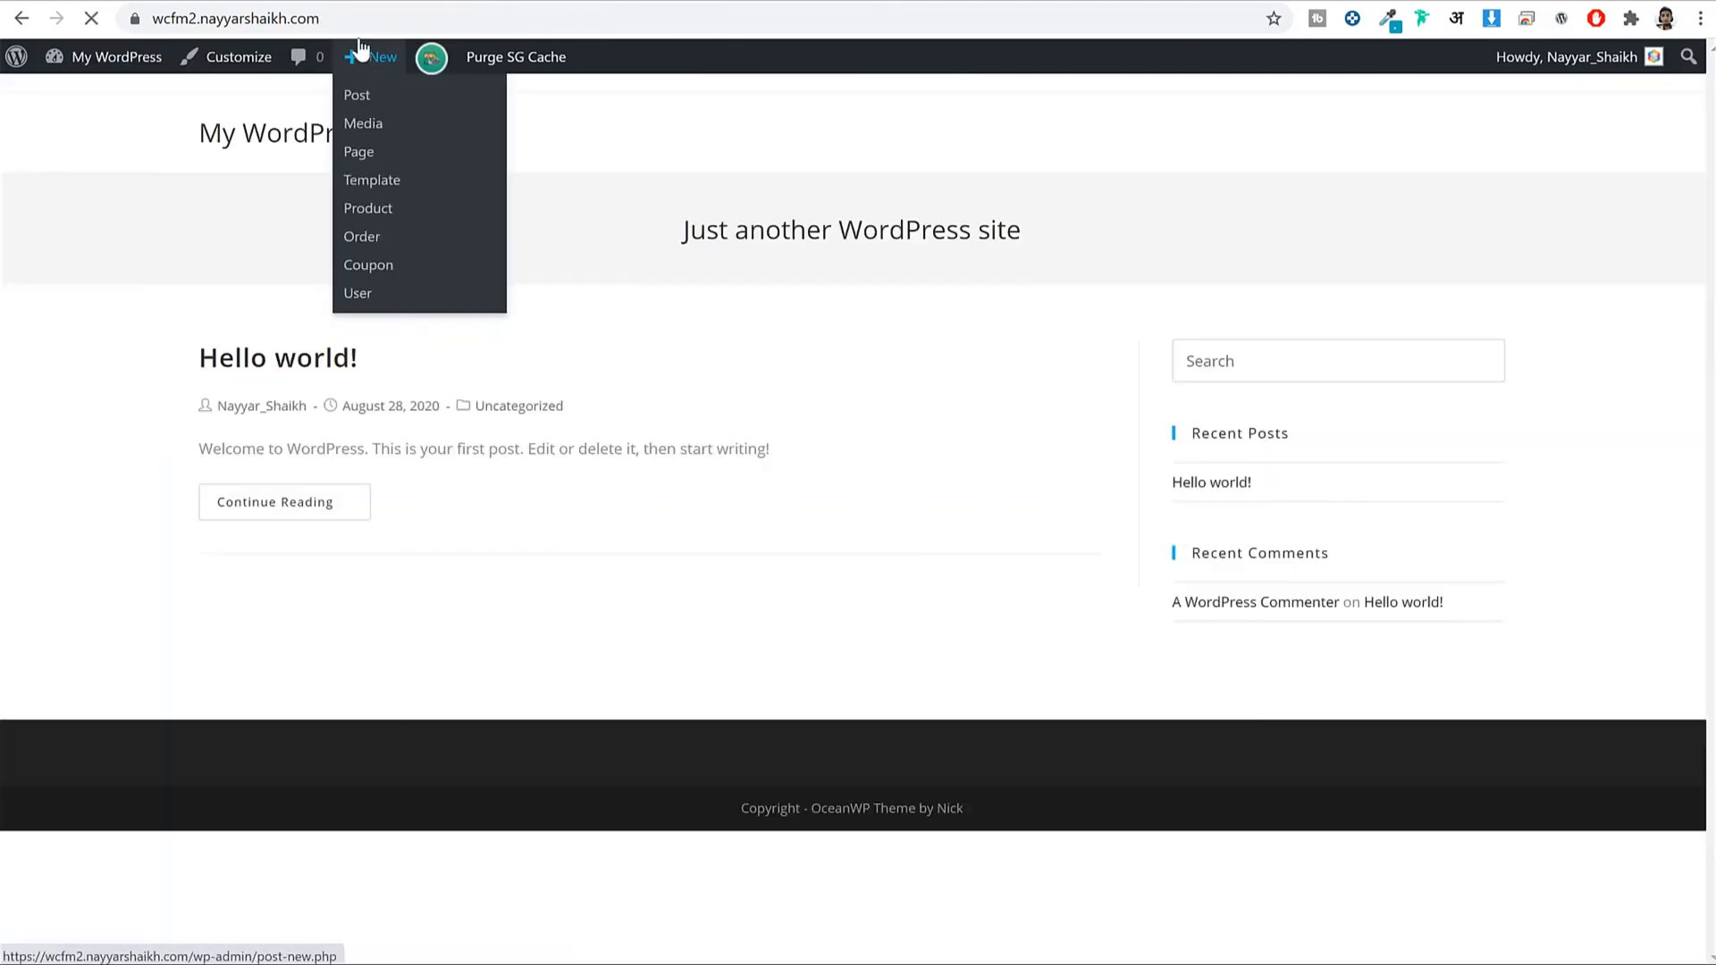
left_click(399, 20)
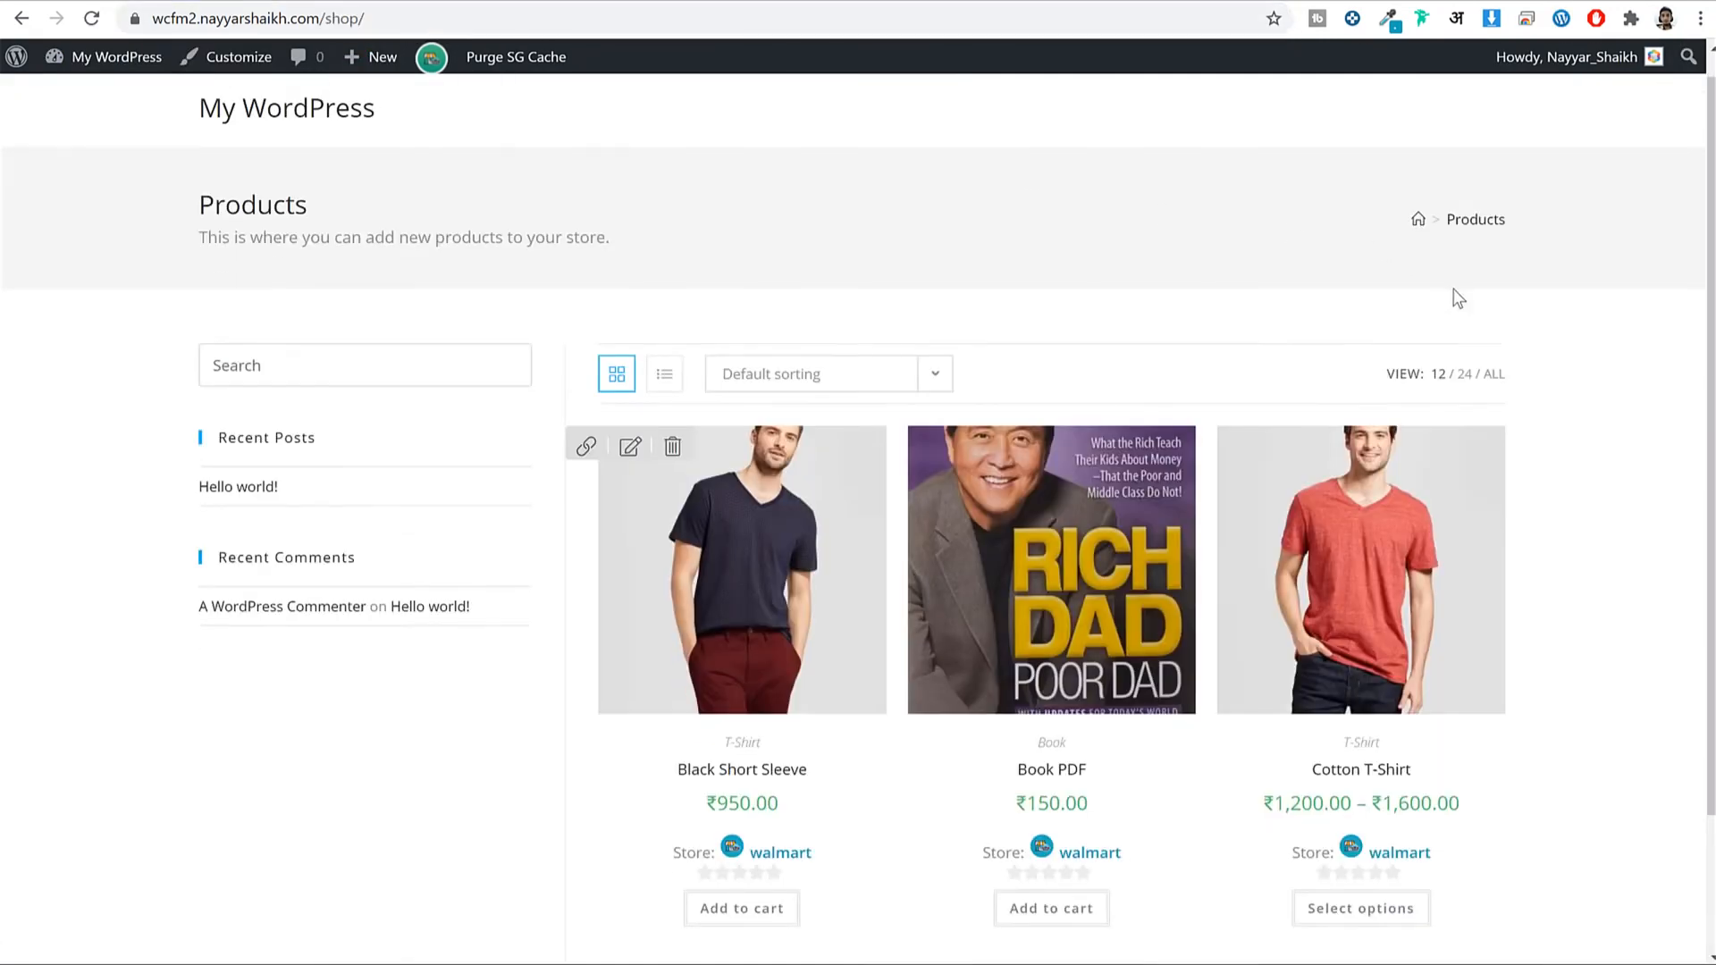
scroll(993, 448, "down", 2)
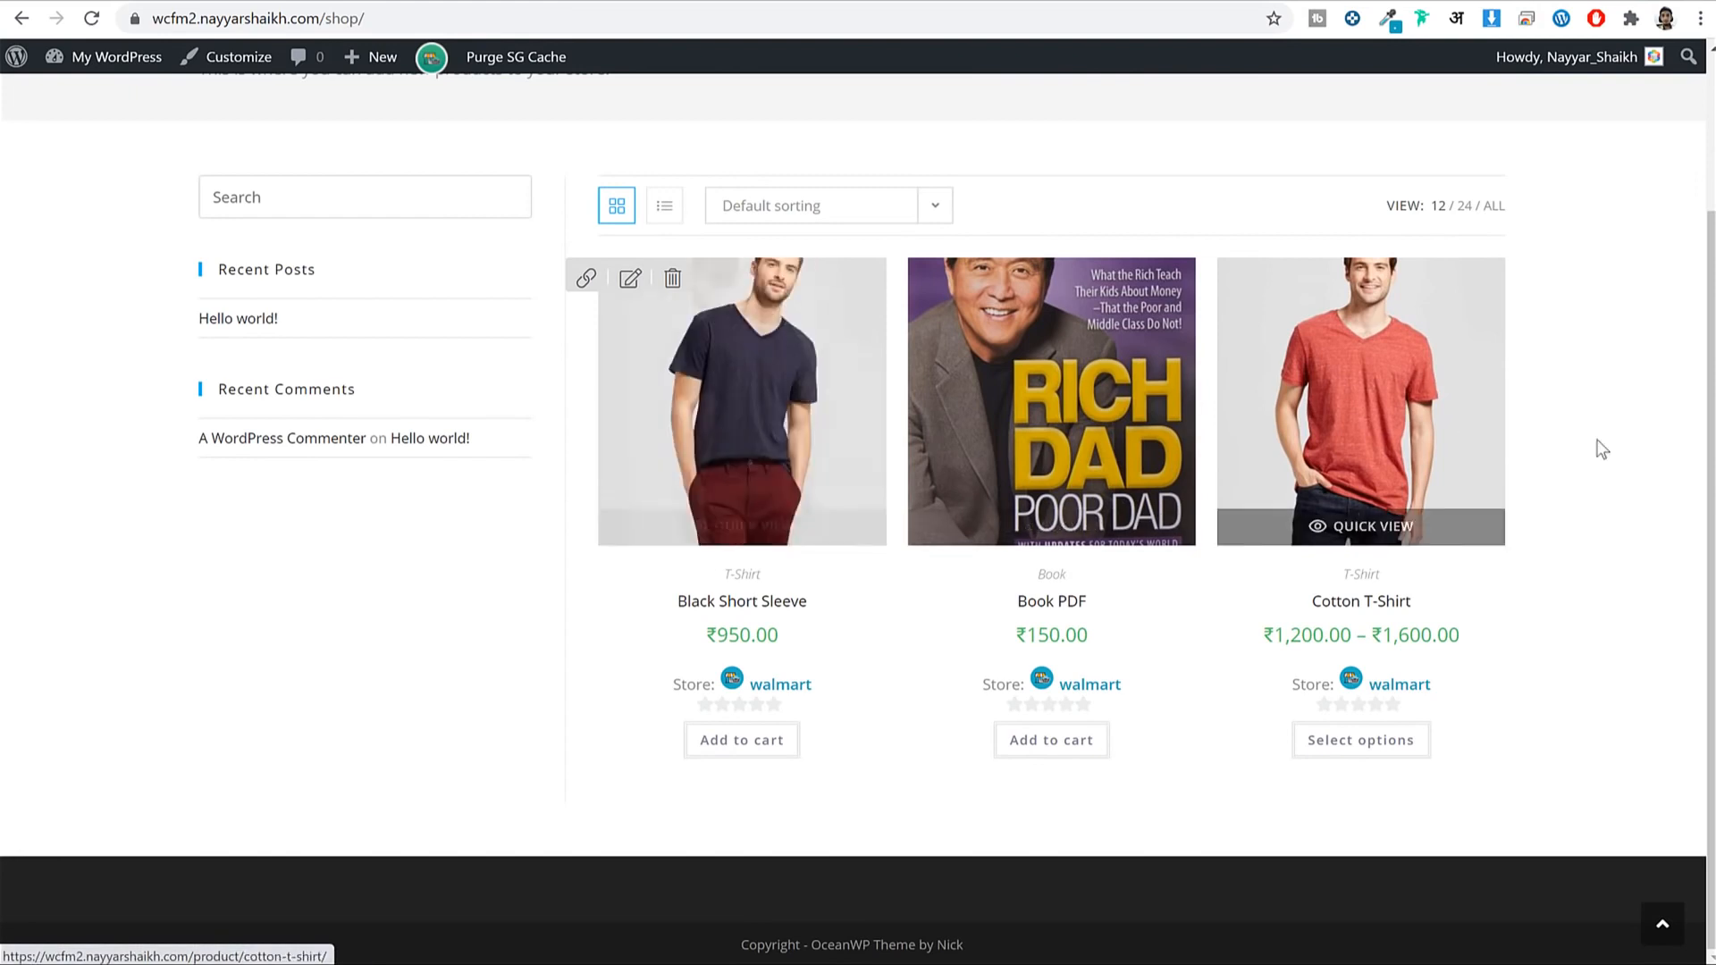
left_click(740, 436)
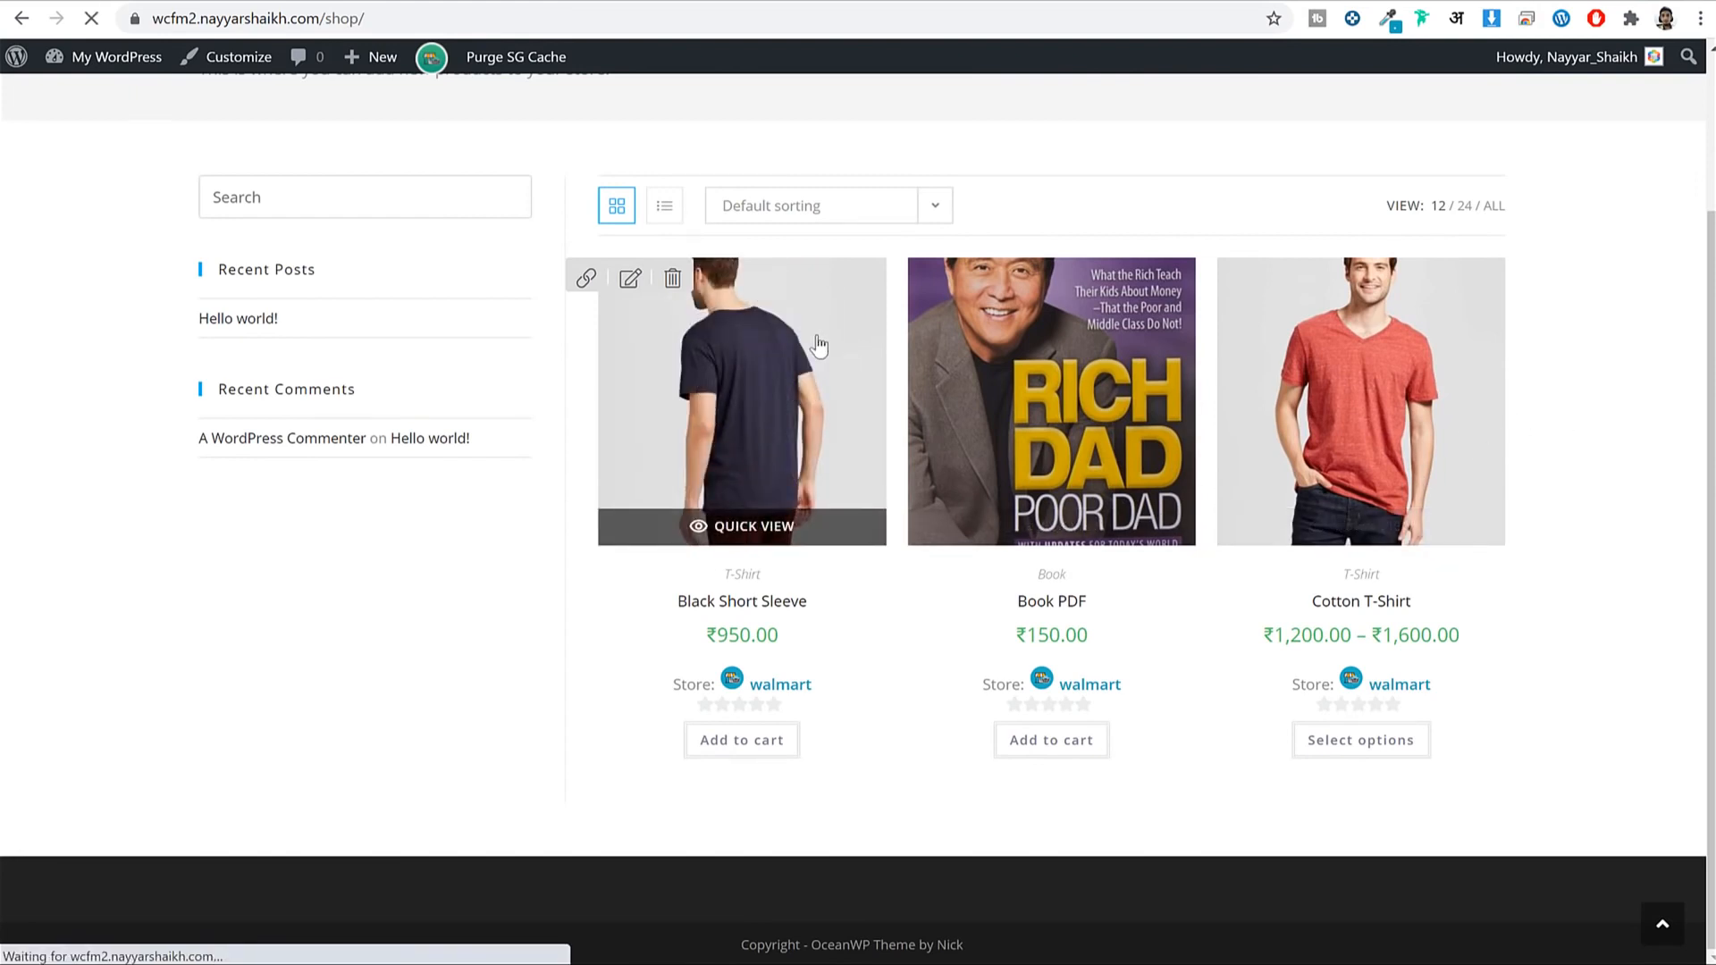
scroll(1396, 347, "down", 5)
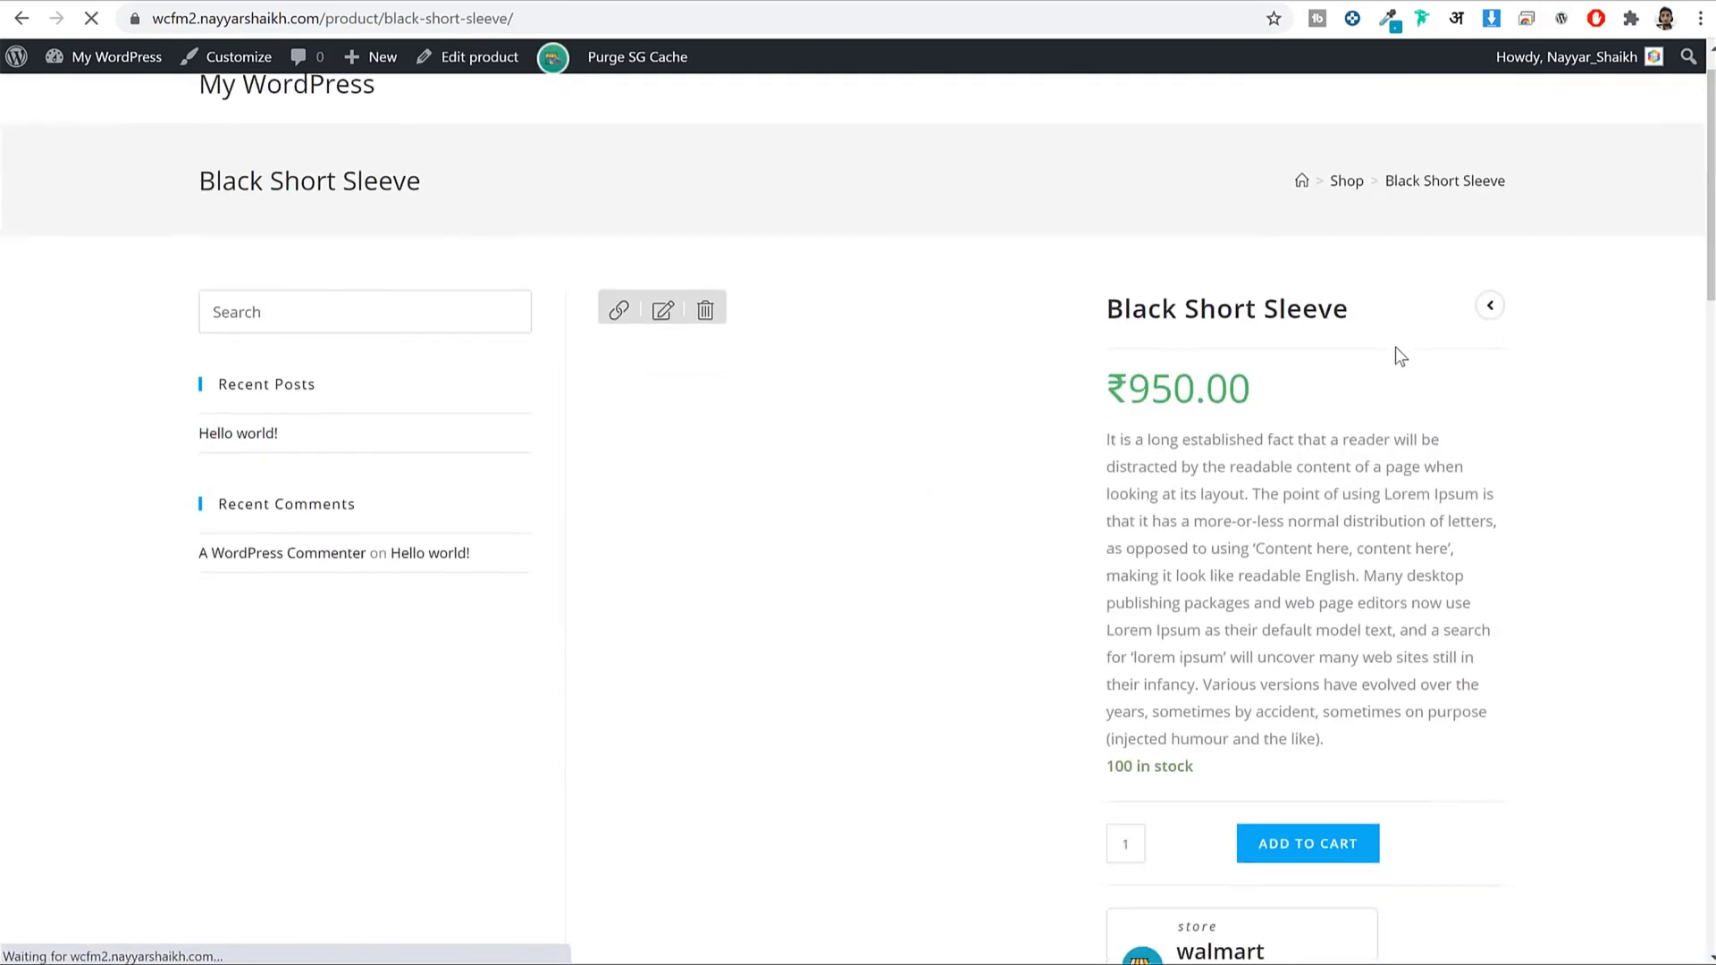
scroll(1493, 447, "down", 1)
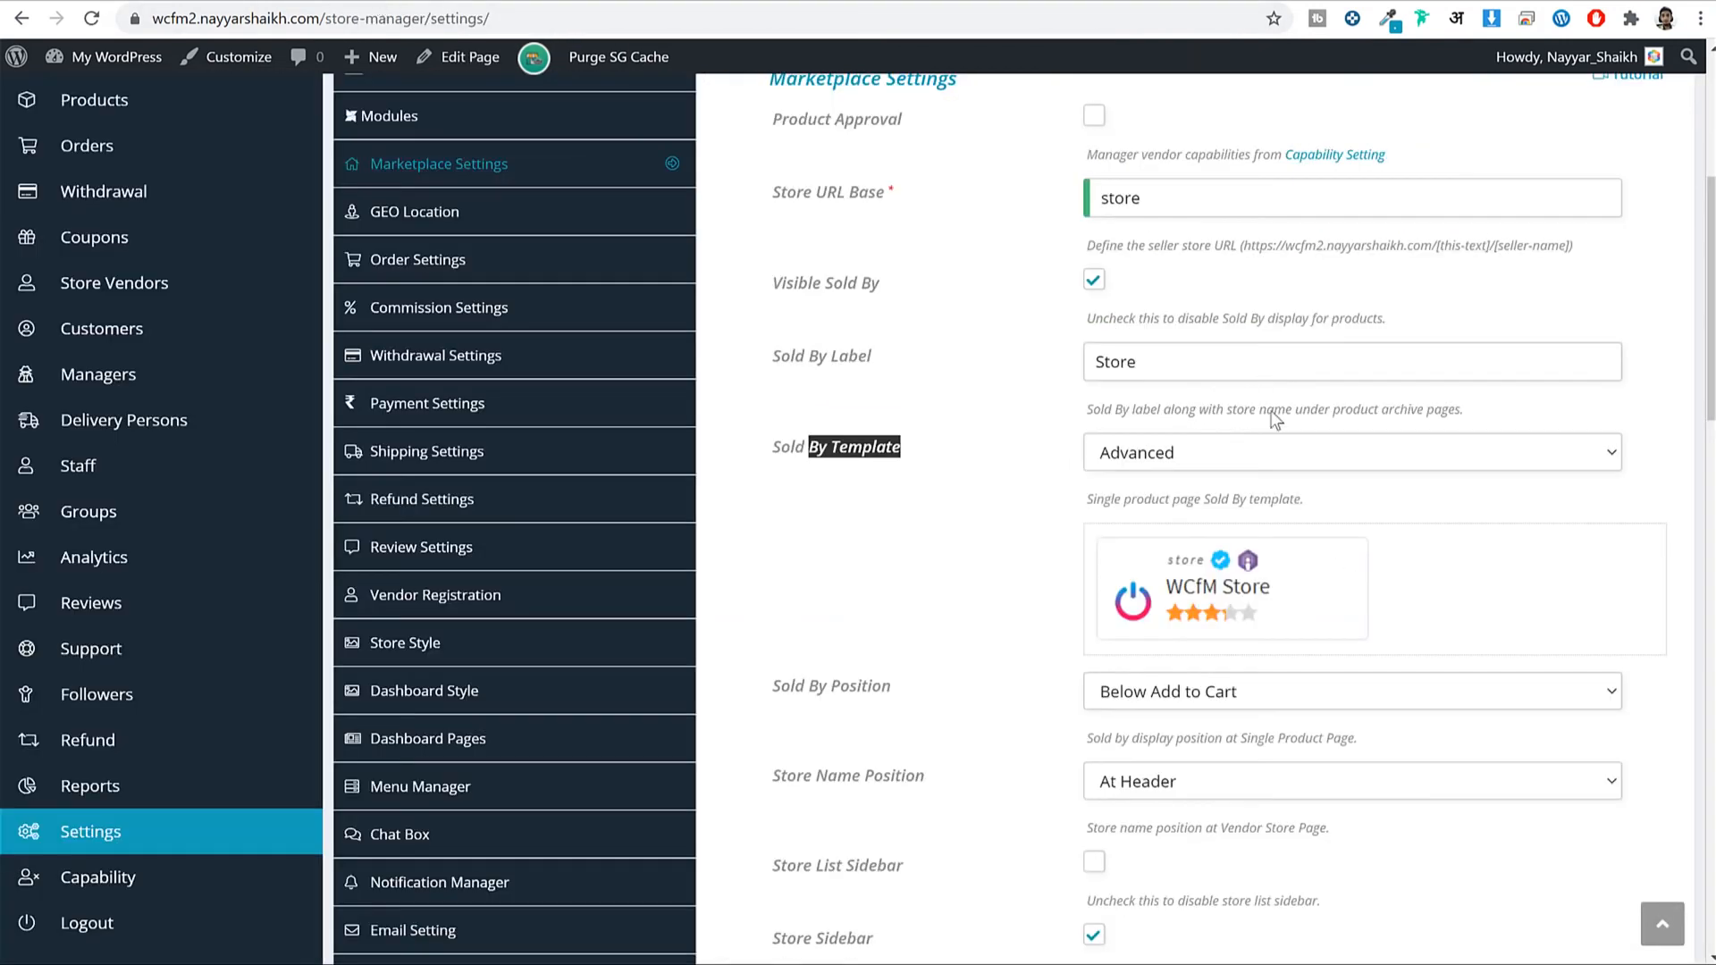
Try the Simple and As Tab sold-by templates, previewing the More Offers and Store Policies tabs.
left_click(1261, 454)
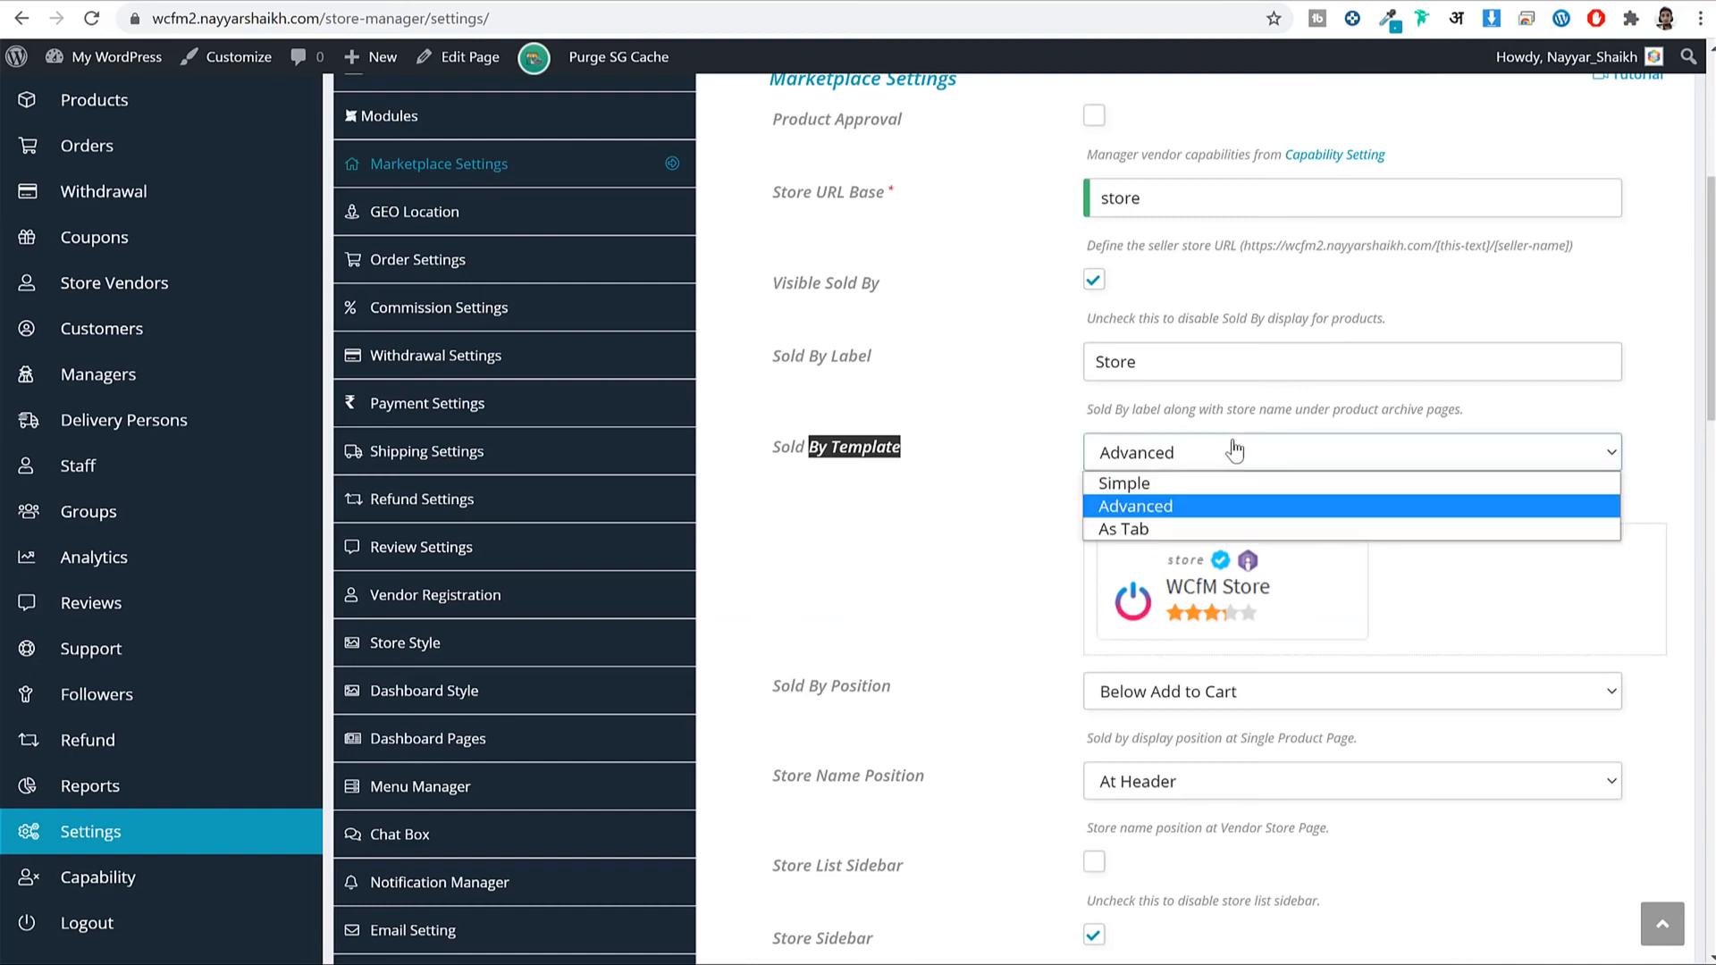
left_click(1182, 487)
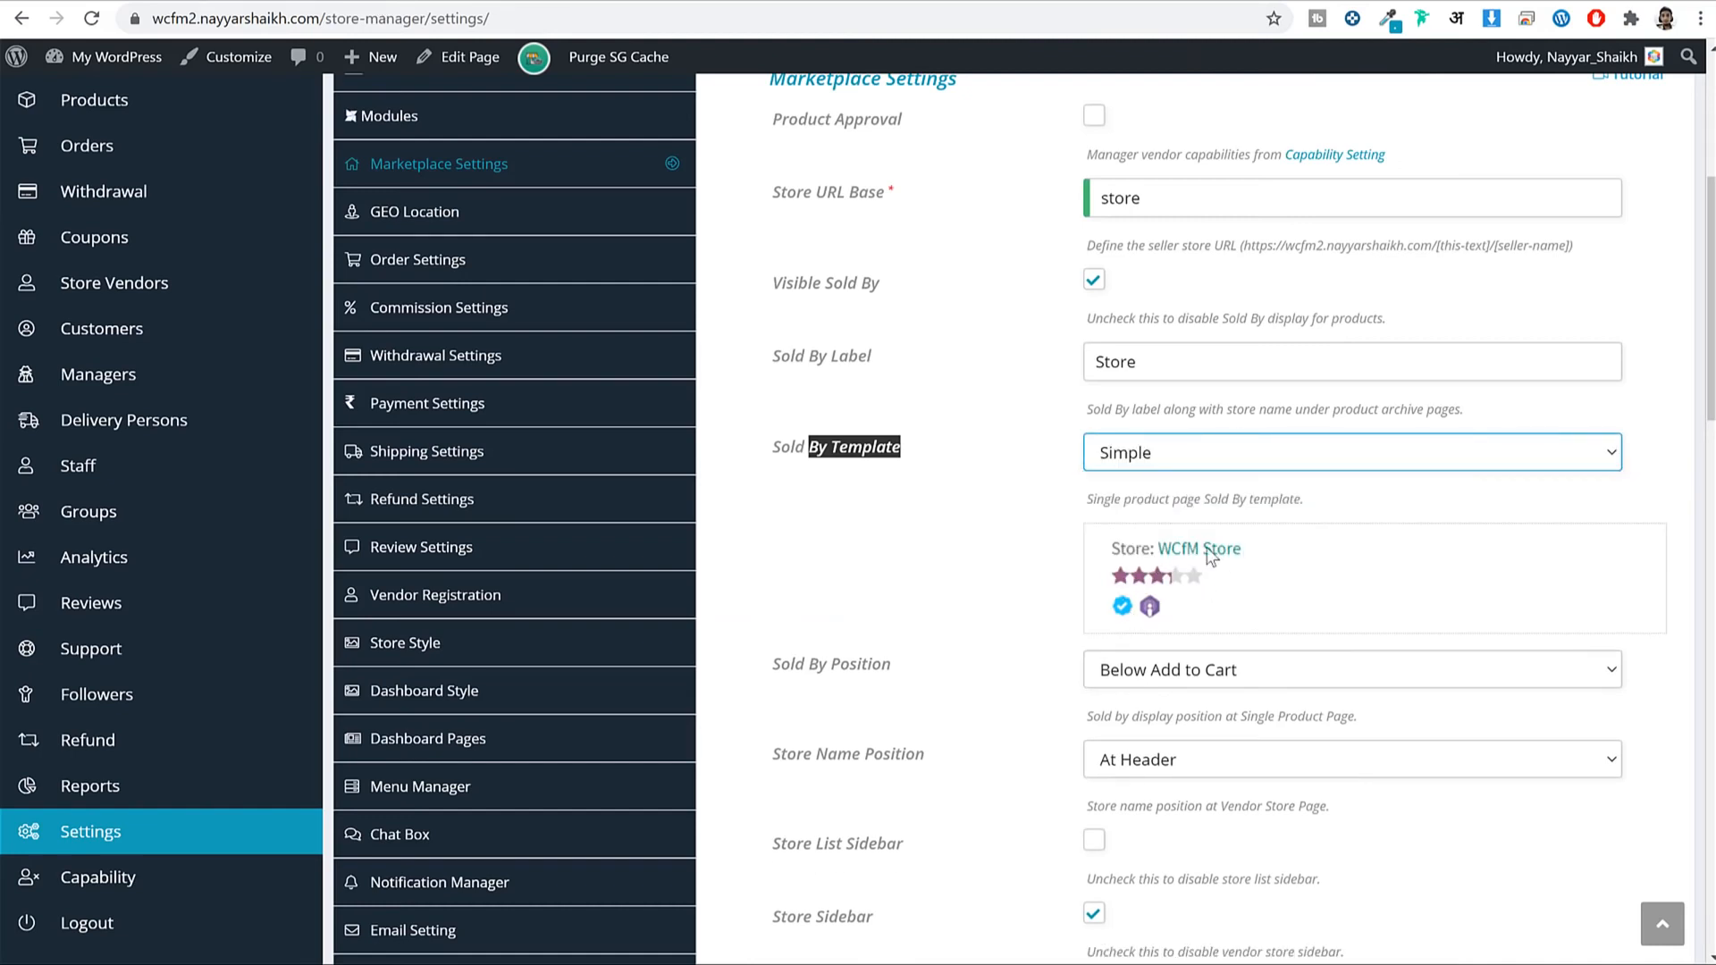
left_click(1196, 463)
left_click(1181, 530)
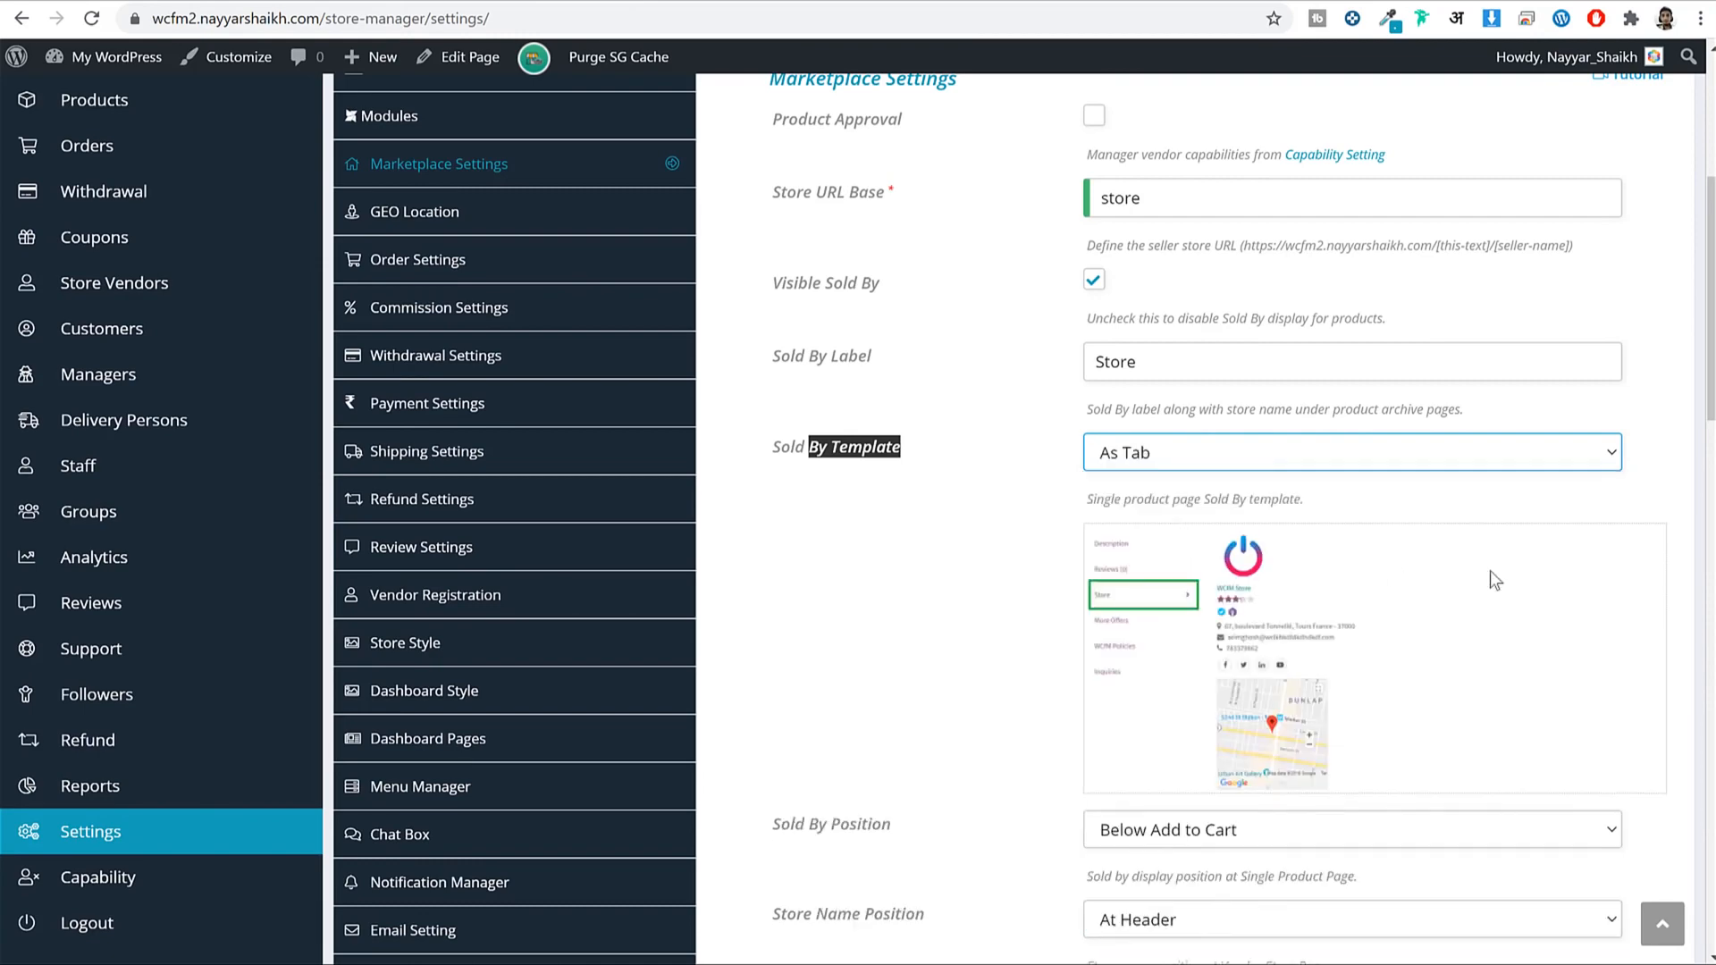
scroll(1380, 583, "down", 2)
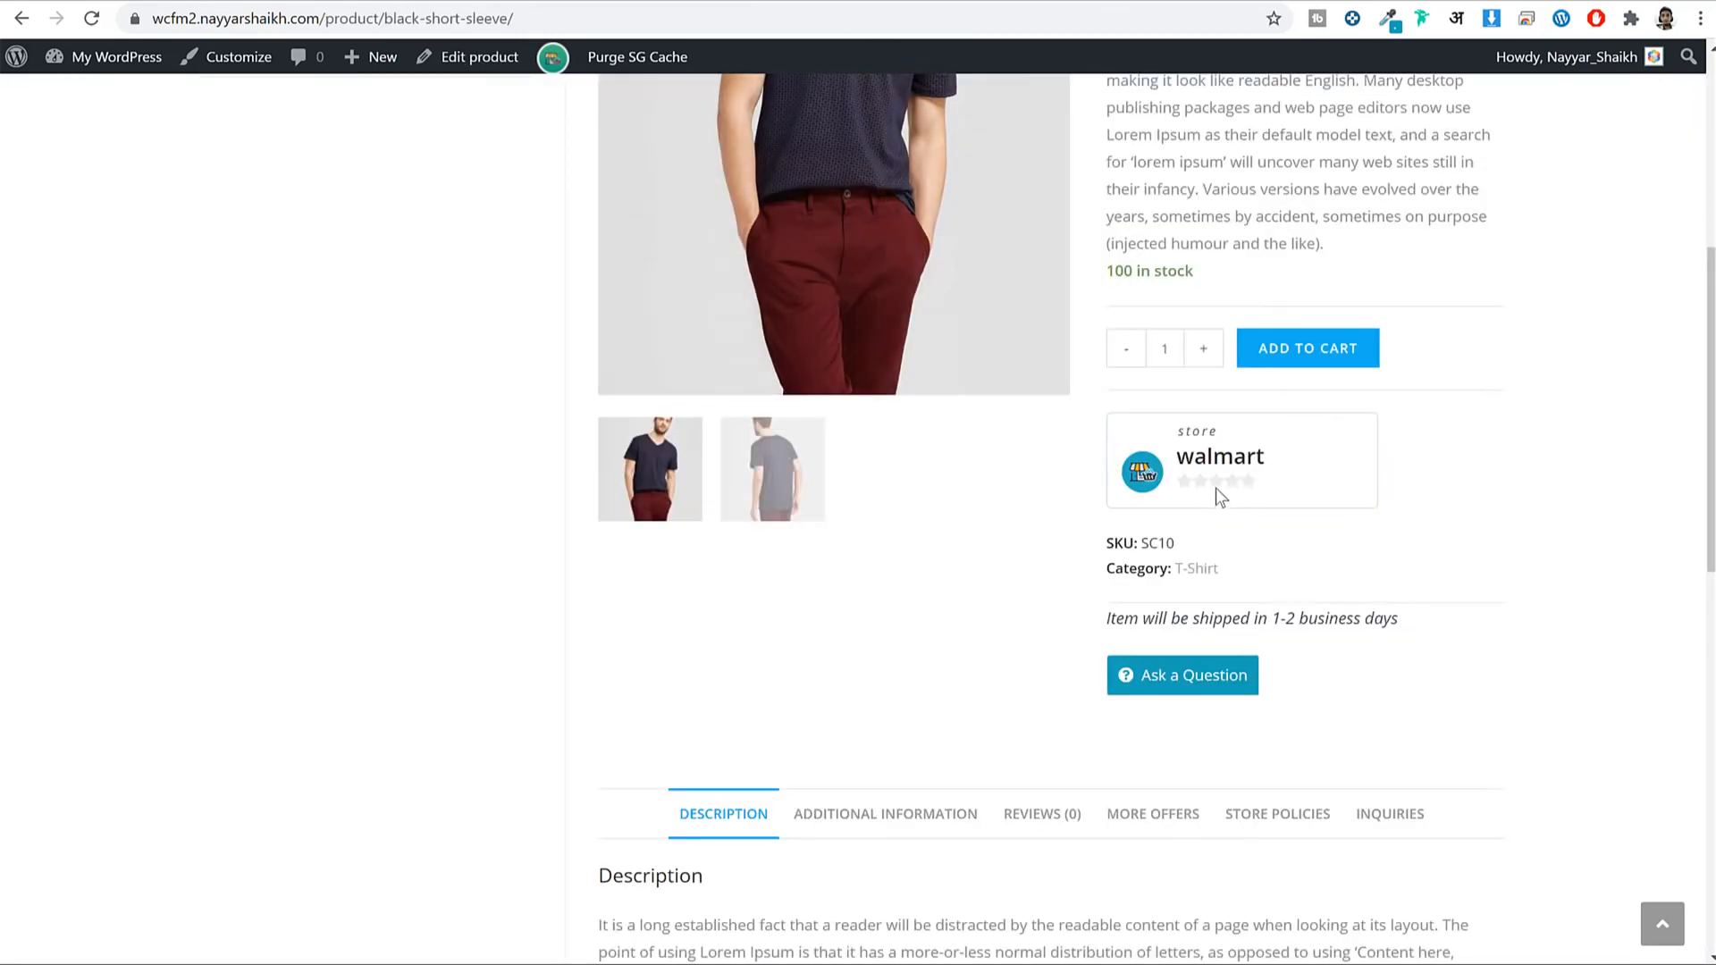
scroll(1216, 488, "down", 6)
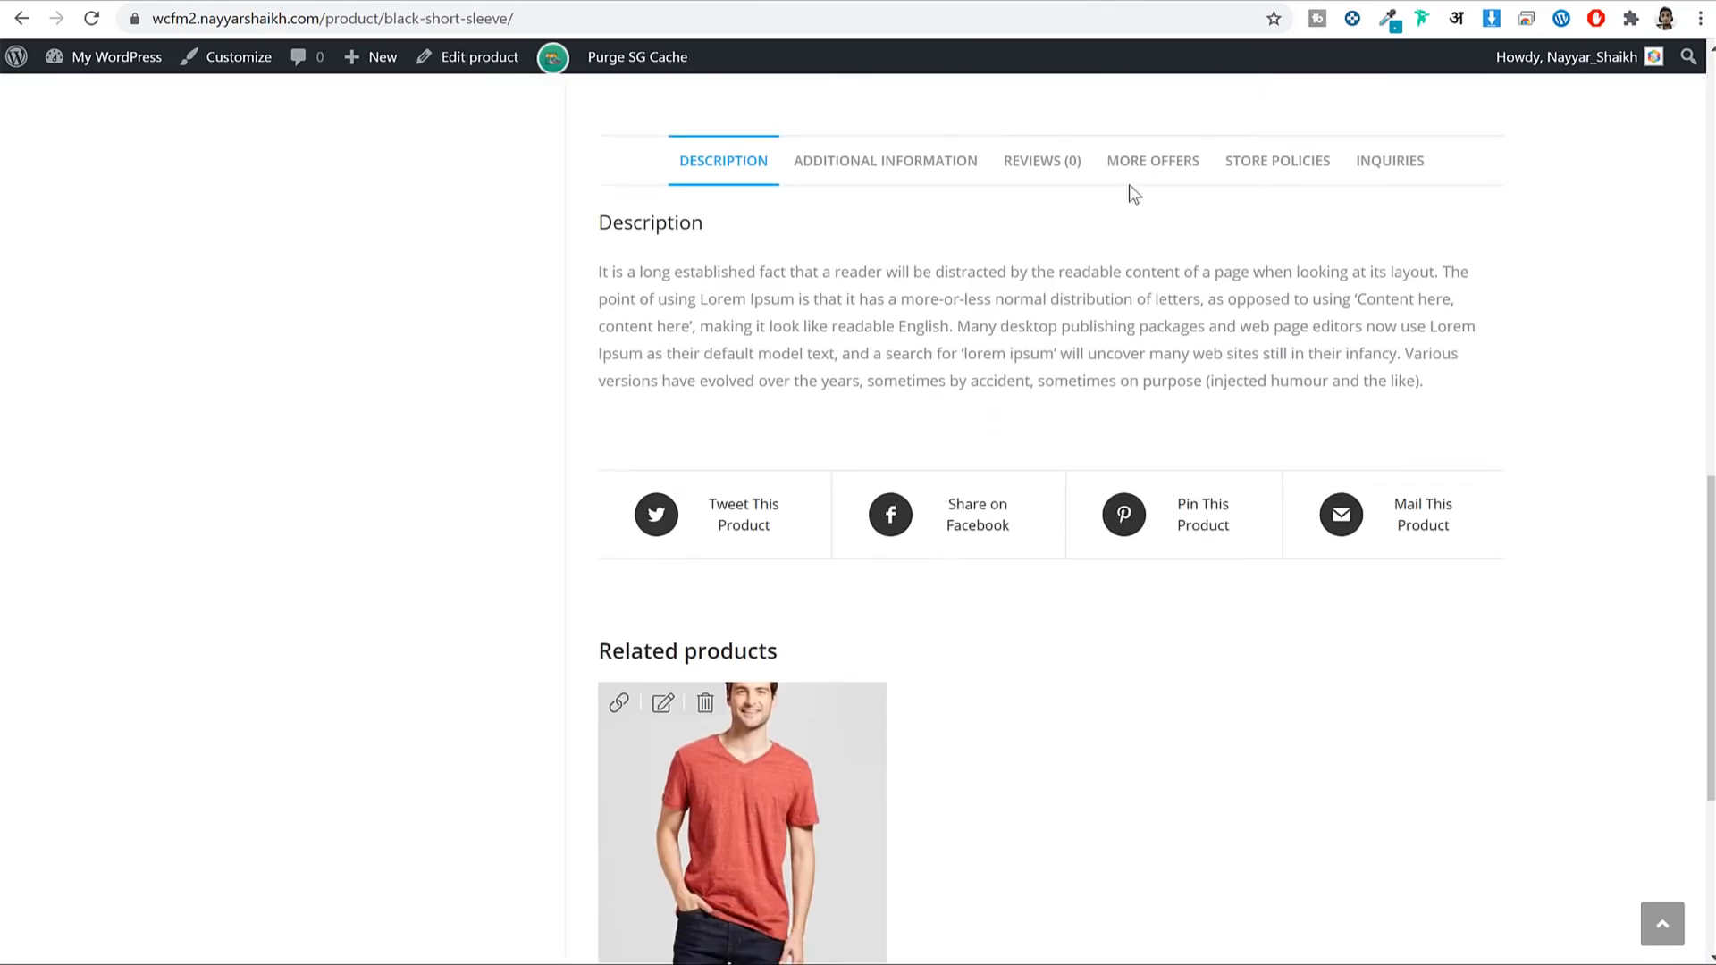
left_click(1135, 172)
left_click(1312, 190)
left_click(726, 179)
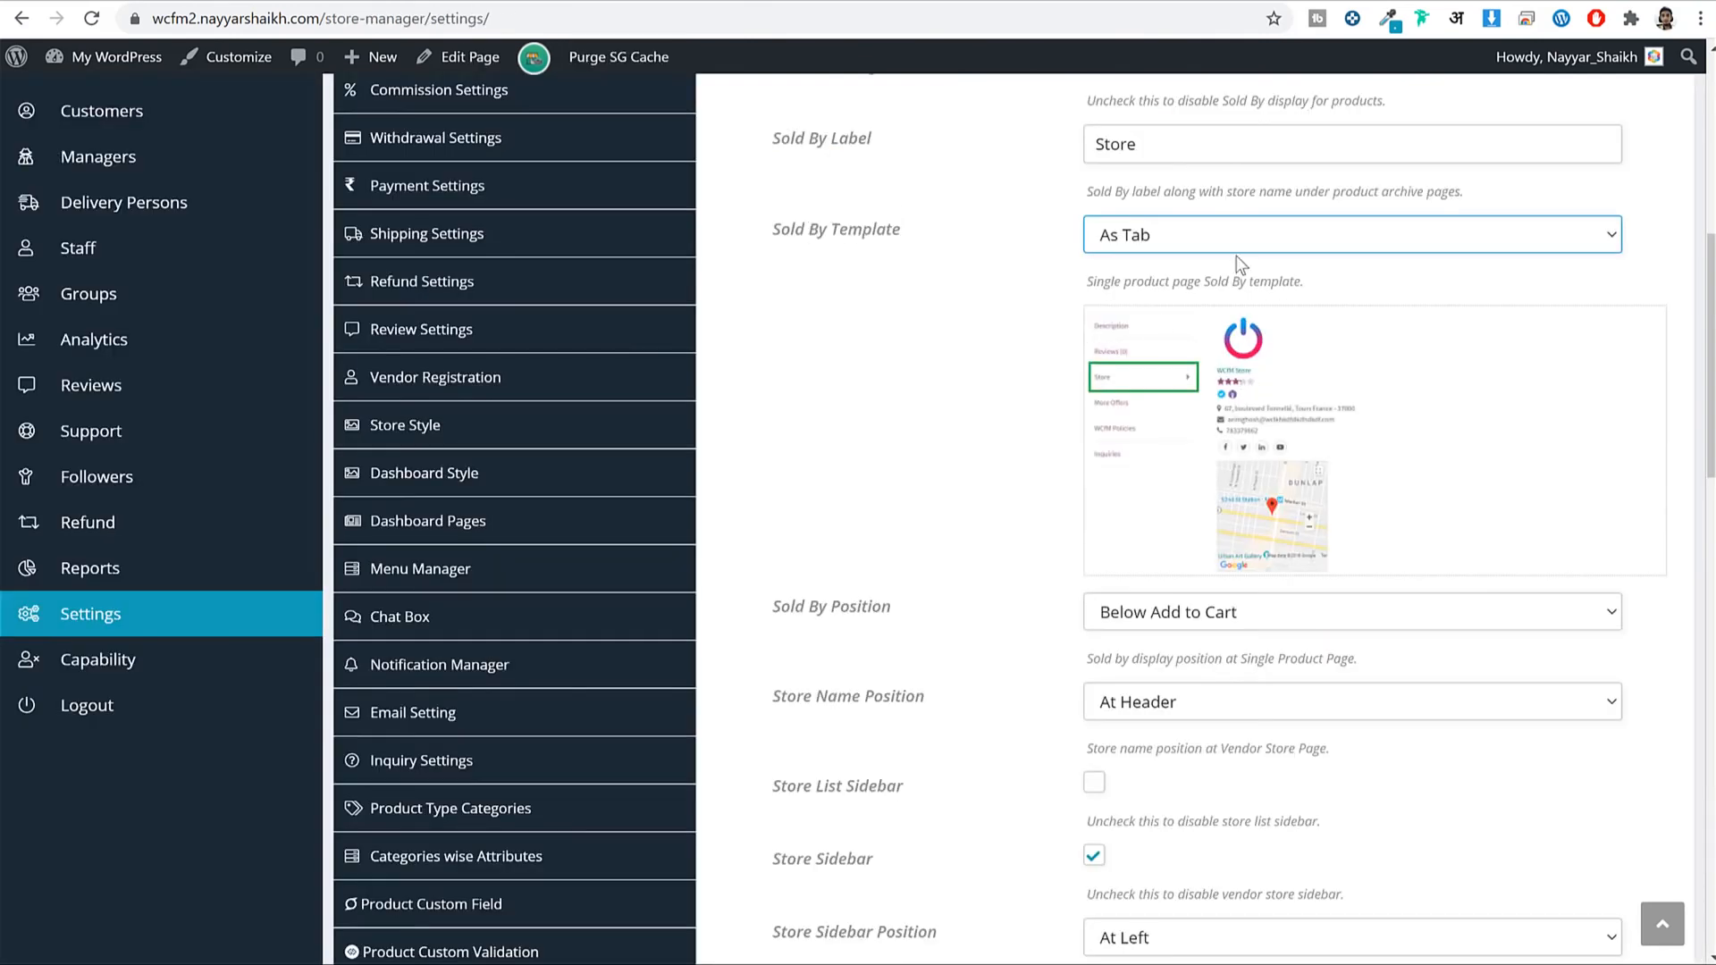
Set the Sold By Template to Advanced and look over the Sold By Position option.
left_click(1238, 239)
left_click(1205, 287)
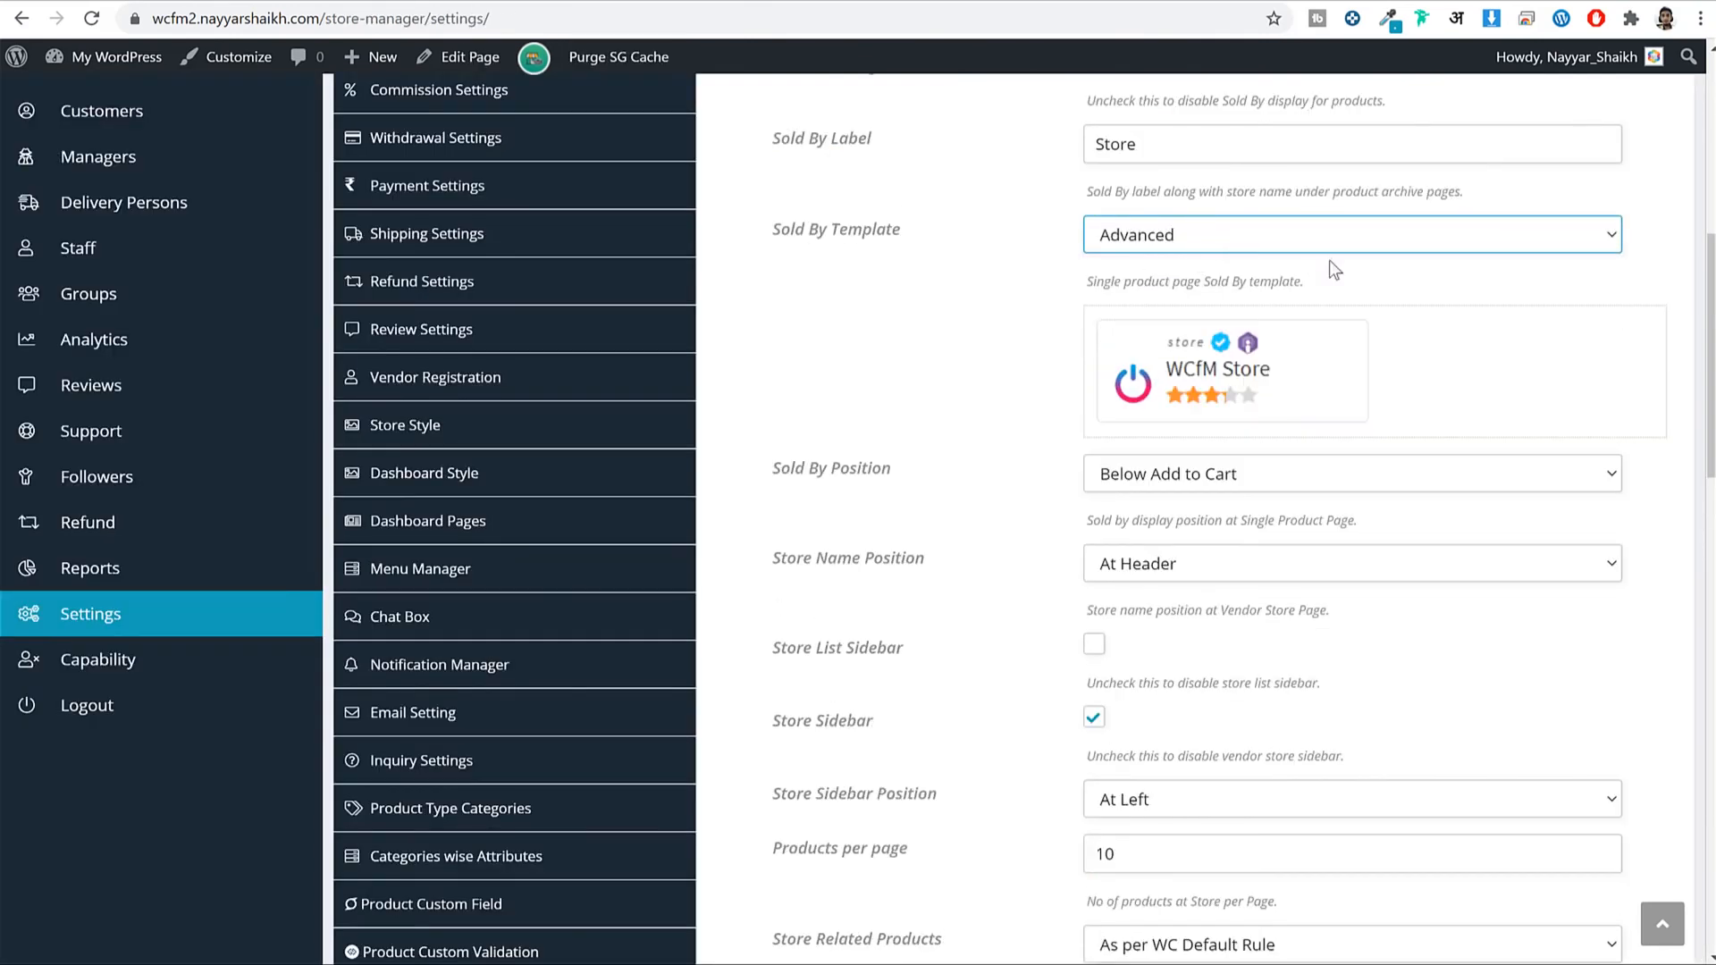
scroll(1328, 438, "down", 3)
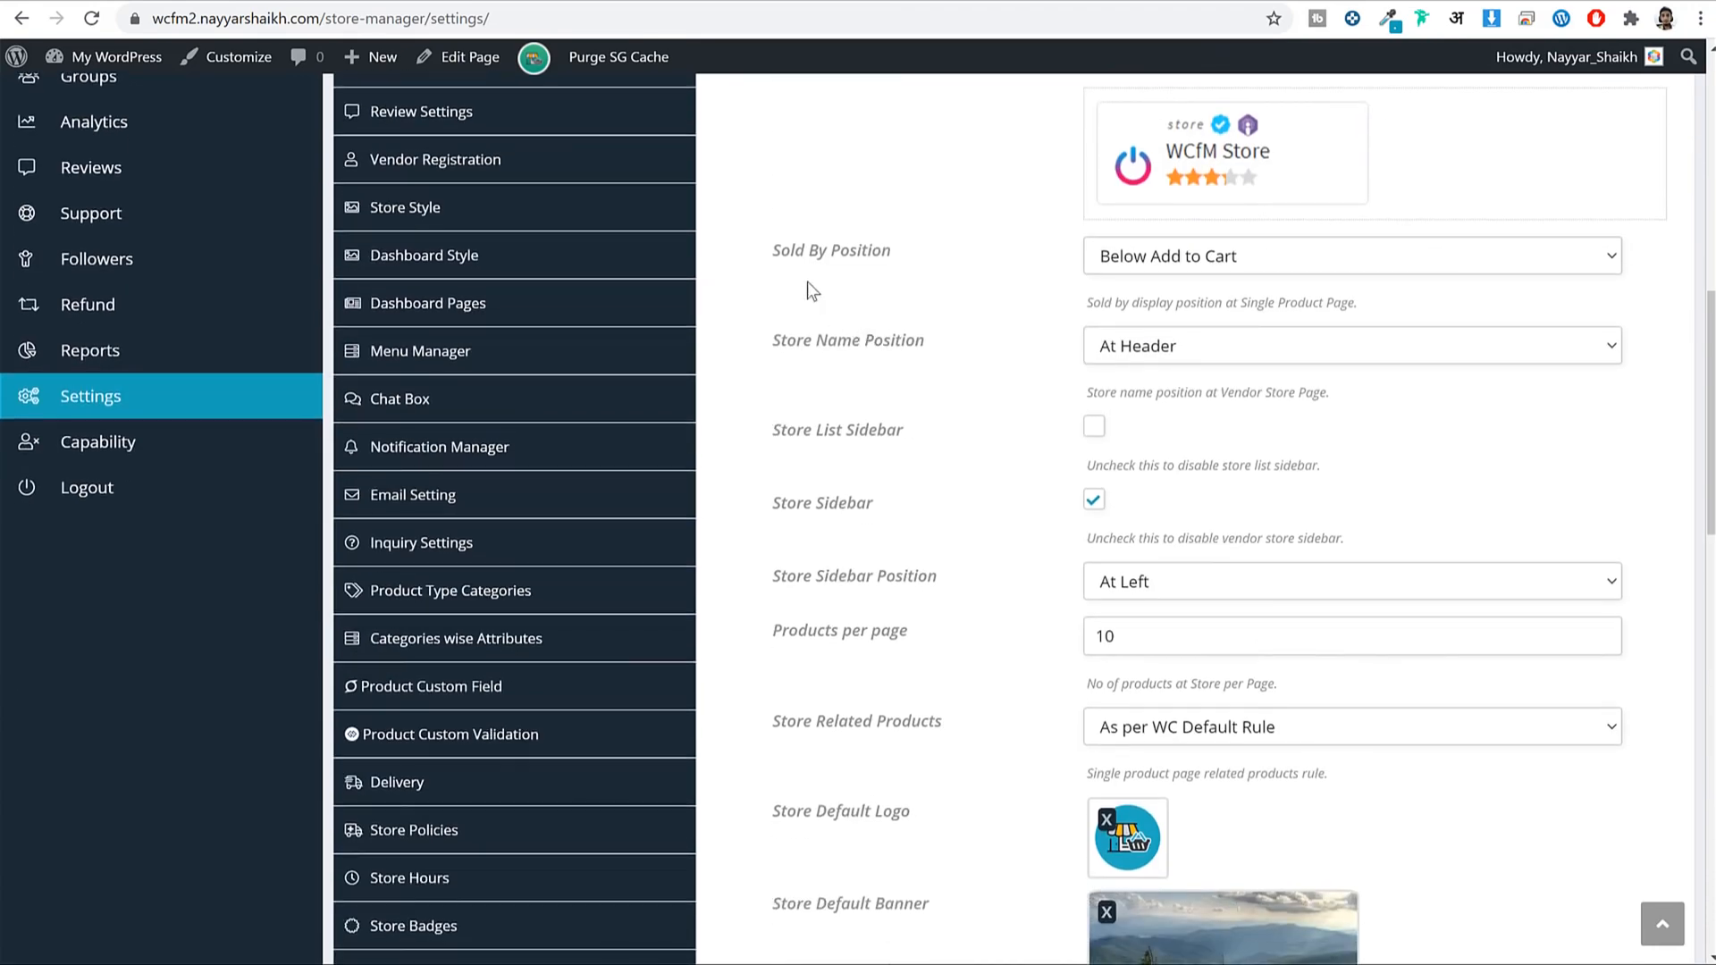
left_click_drag(771, 250, 1301, 259)
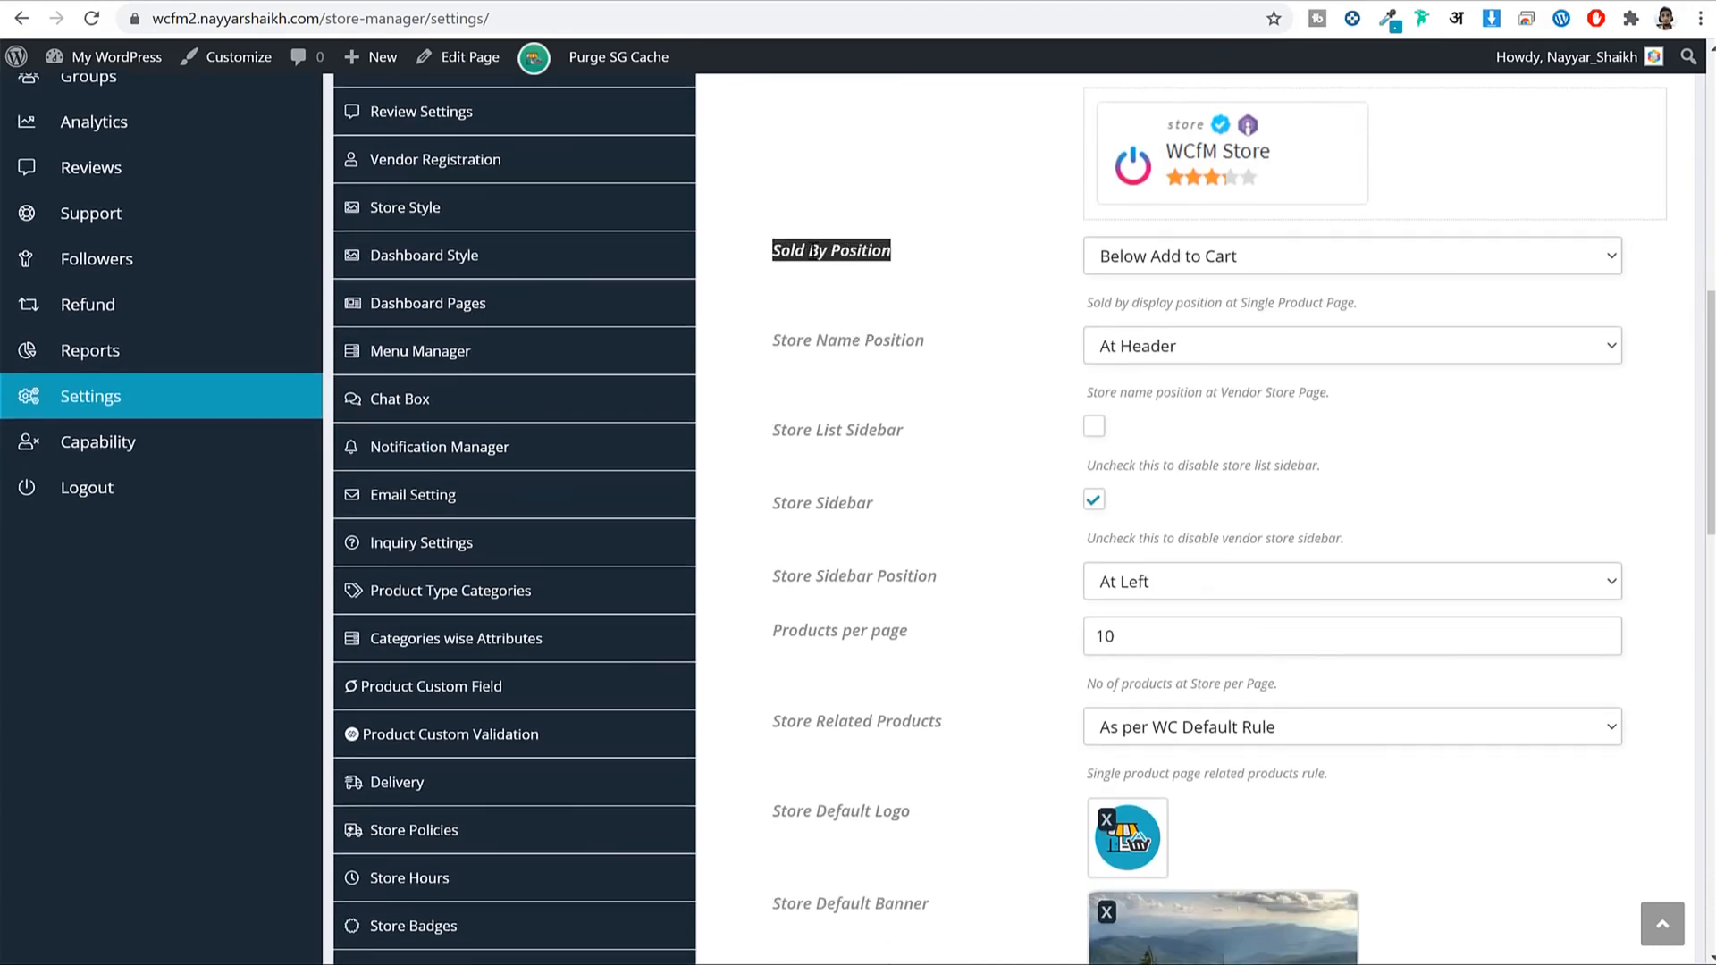
left_click(796, 264)
triple_click(856, 248)
left_click(884, 250)
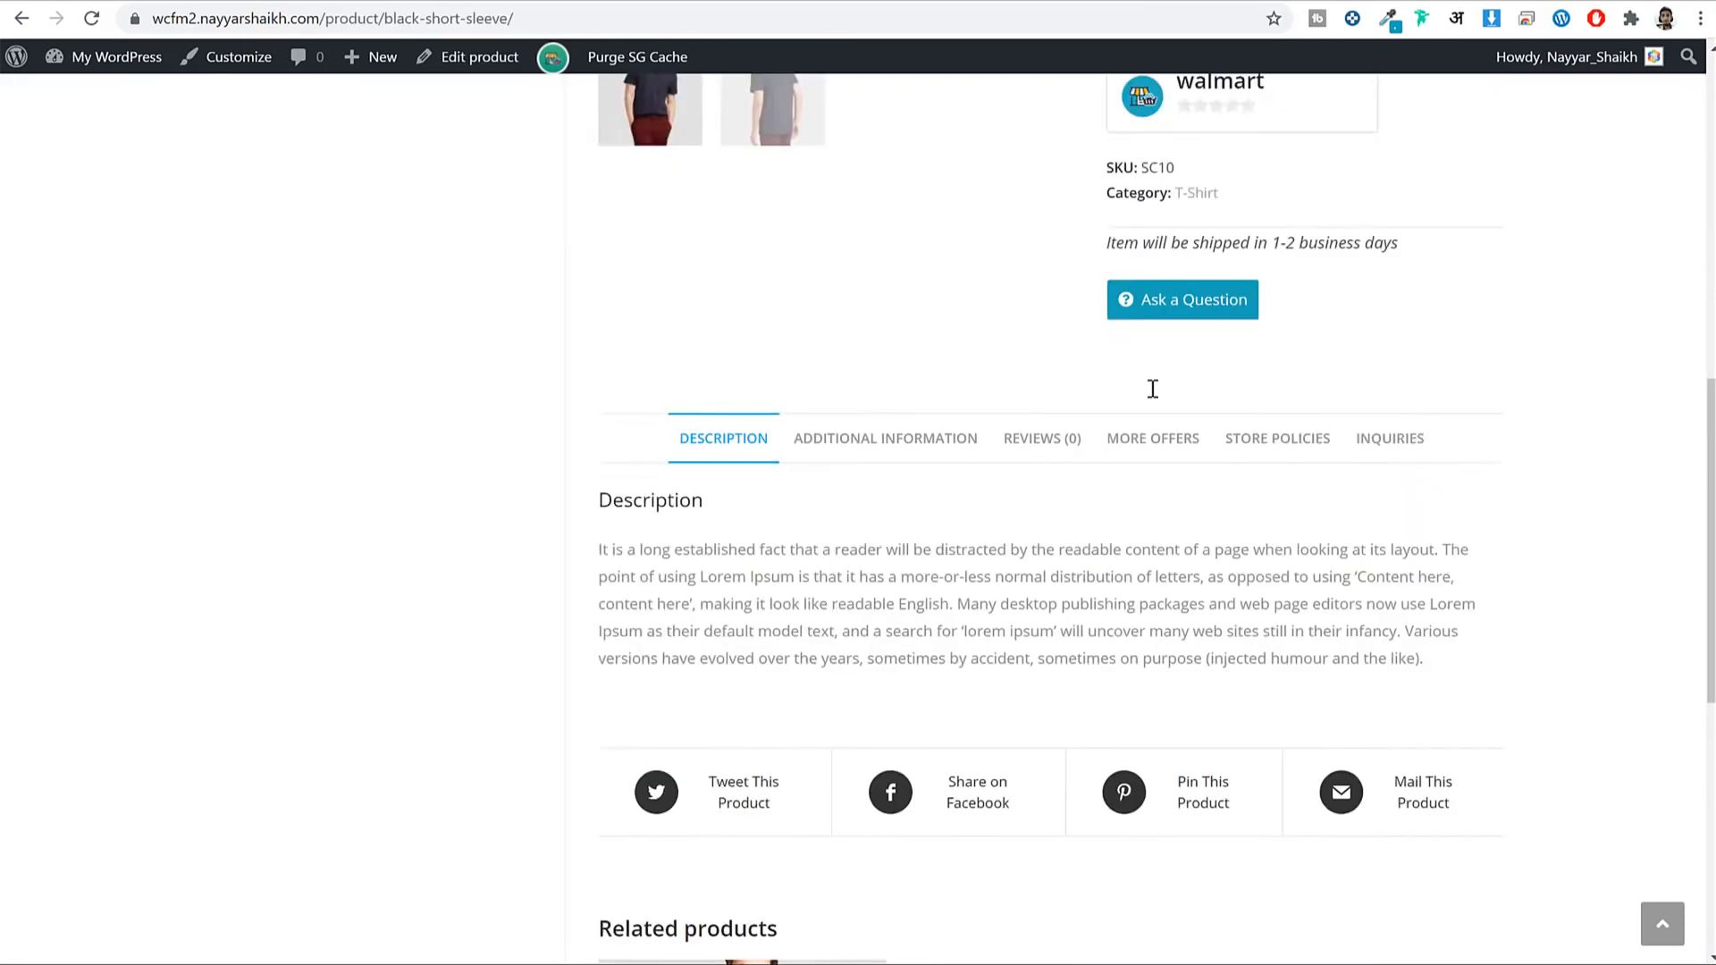
Scroll to the bottom of Marketplace Settings and save them.
scroll(1326, 497, "up", 5)
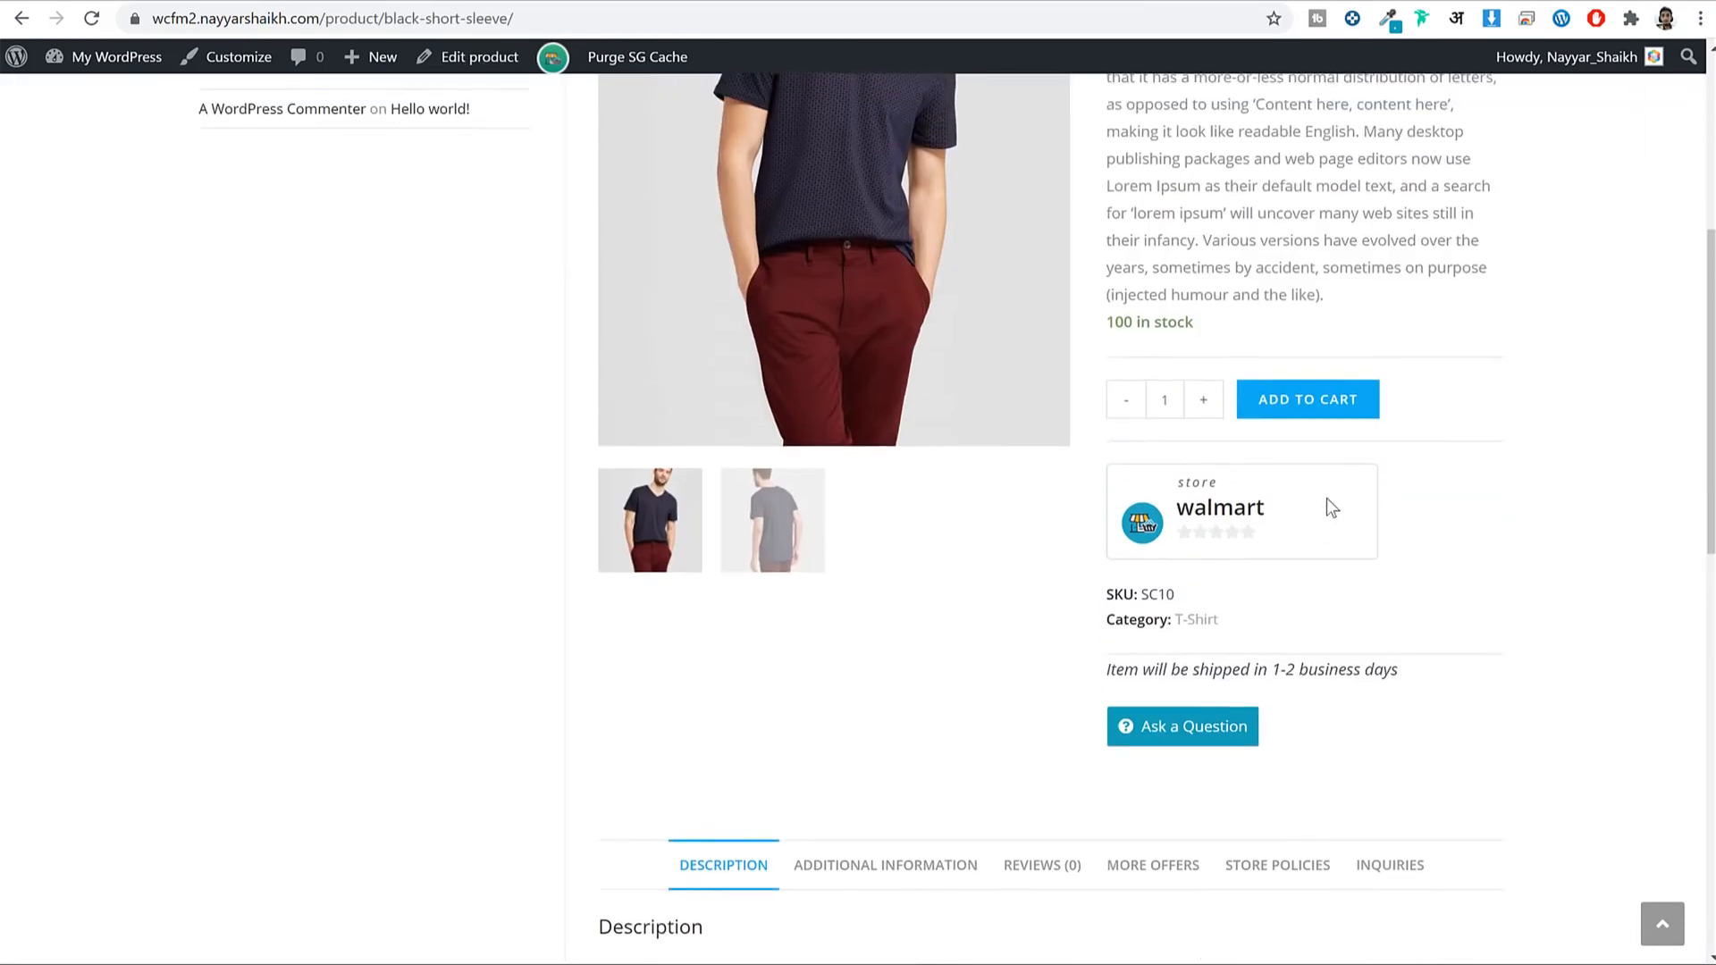
scroll(1326, 497, "down", 2)
scroll(1309, 380, "up", 2)
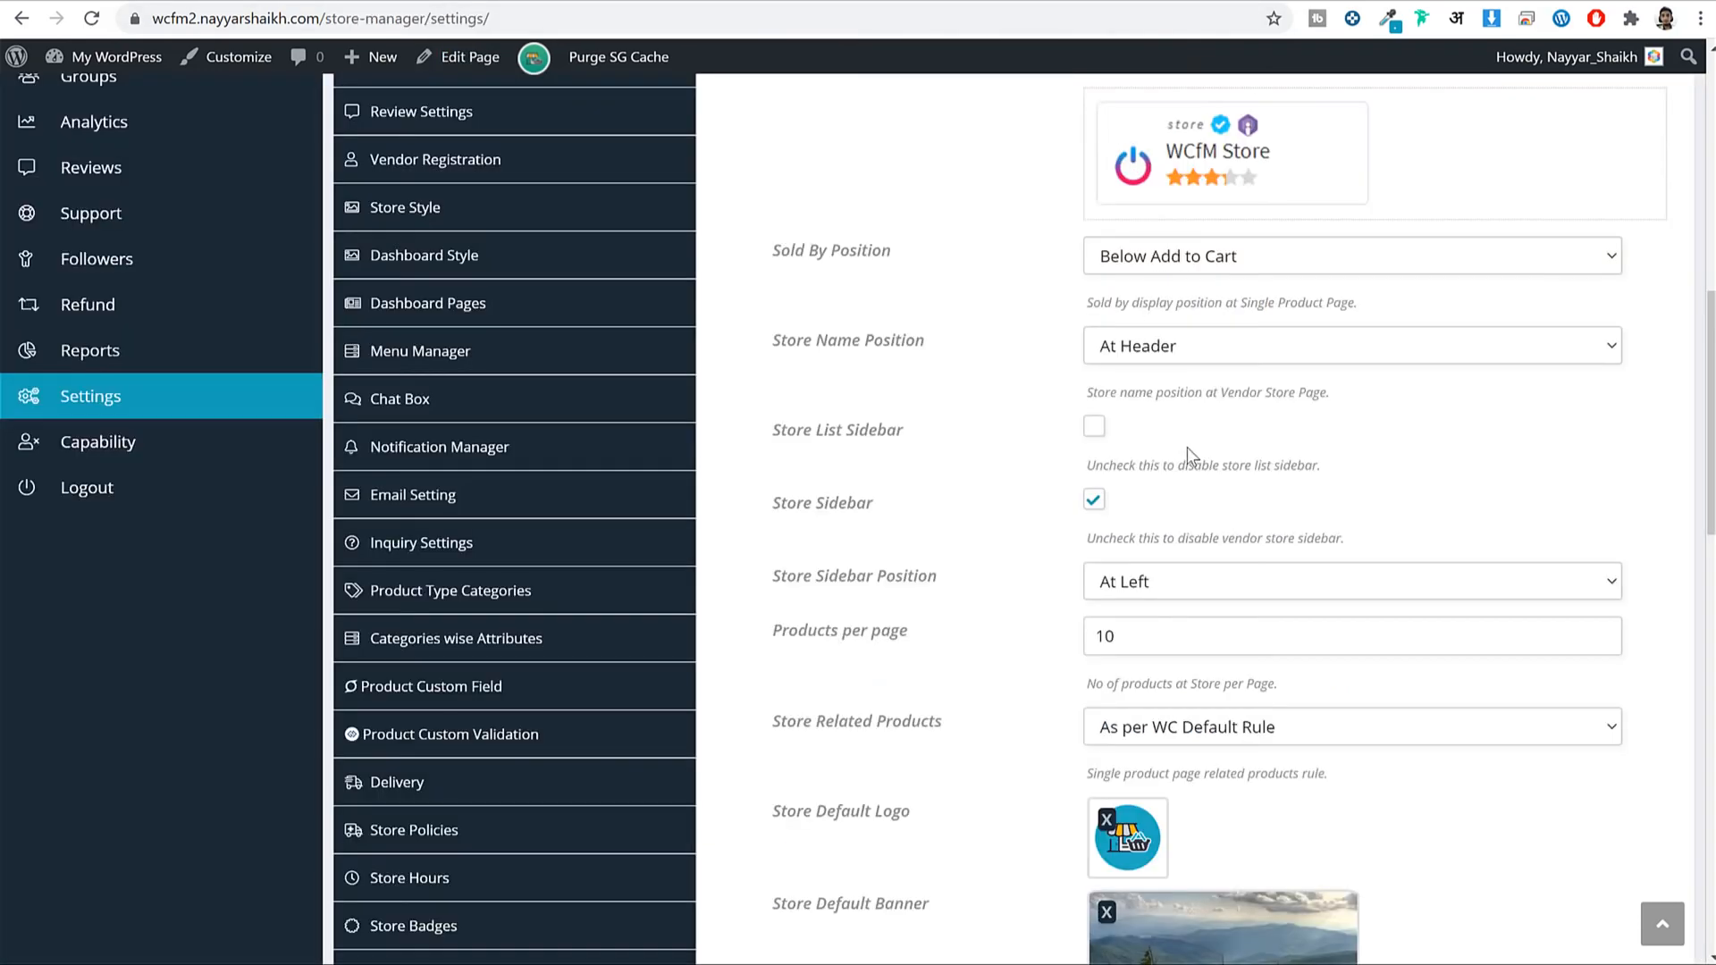
scroll(1187, 446, "down", 2)
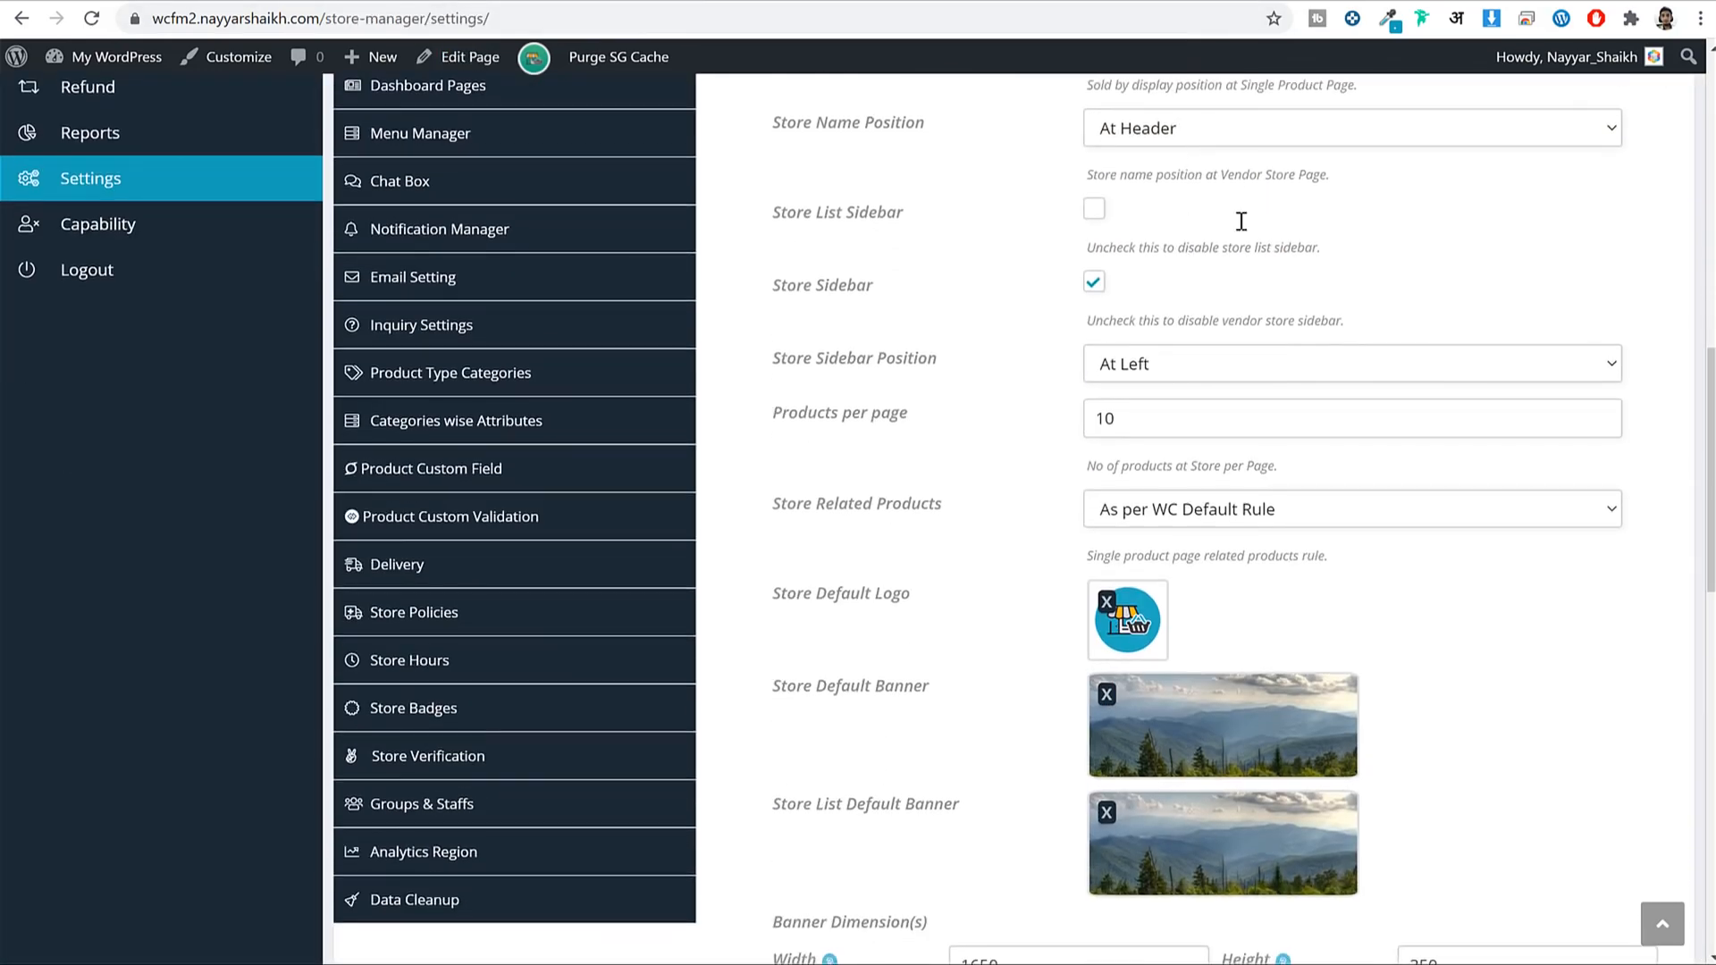
scroll(1376, 377, "down", 6)
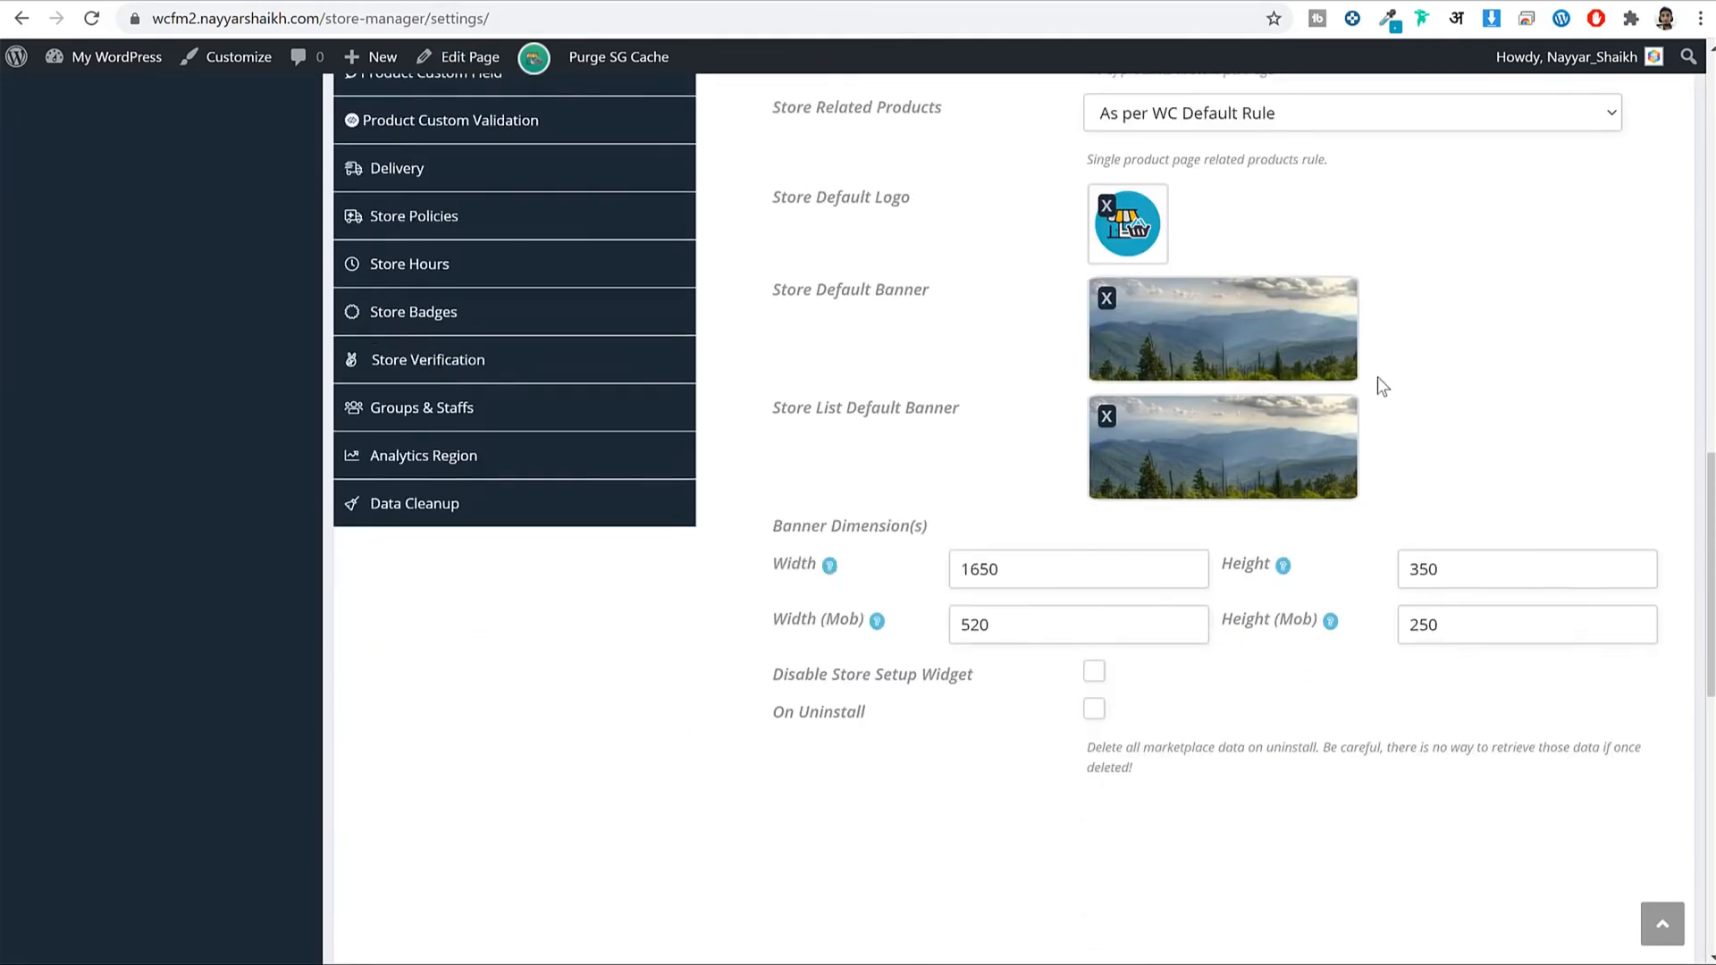
scroll(1222, 491, "up", 6)
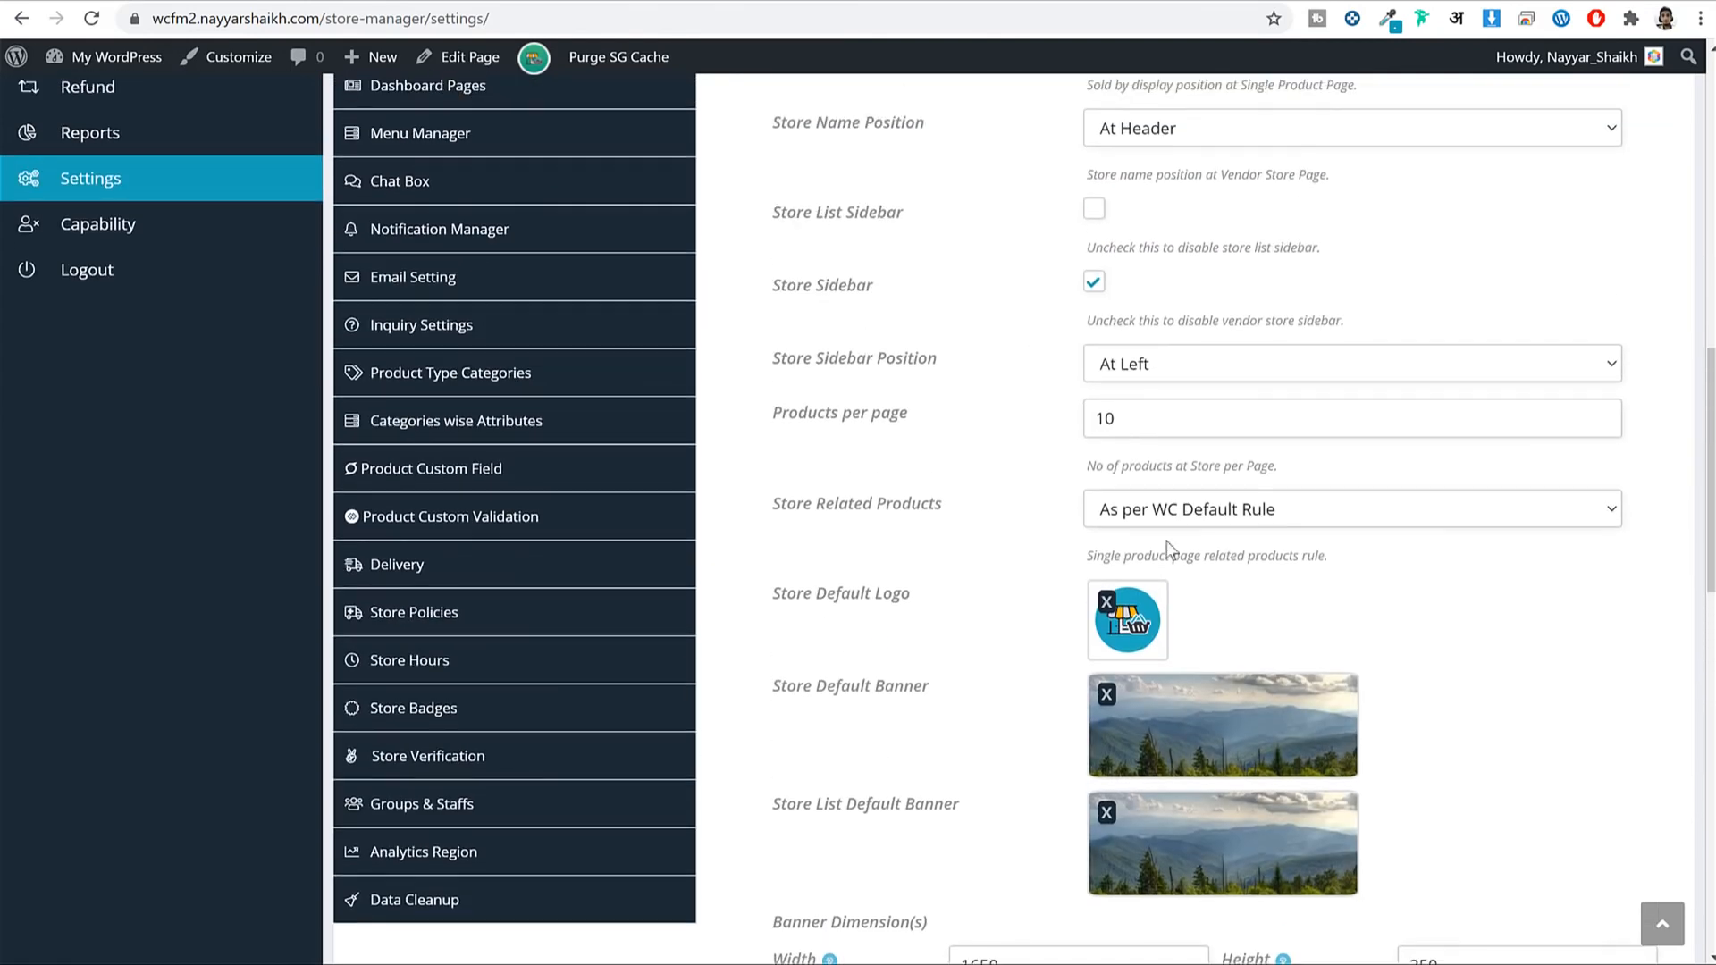
scroll(1301, 536, "down", 4)
scroll(1430, 653, "down", 9)
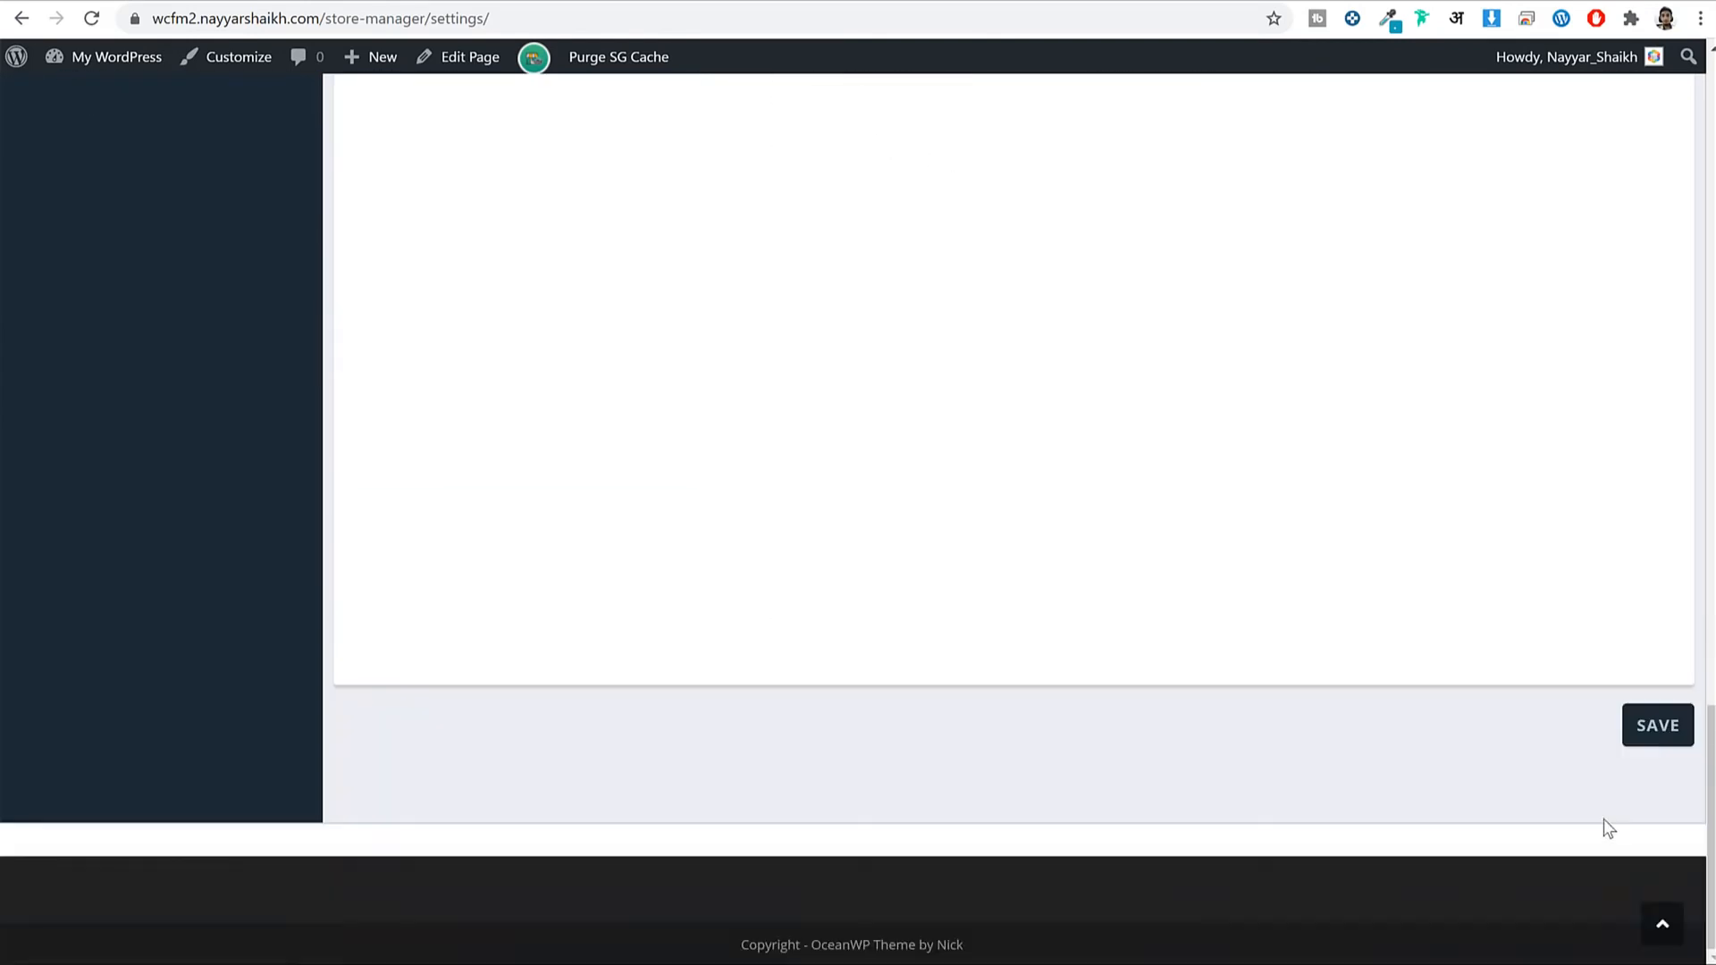
left_click(1625, 722)
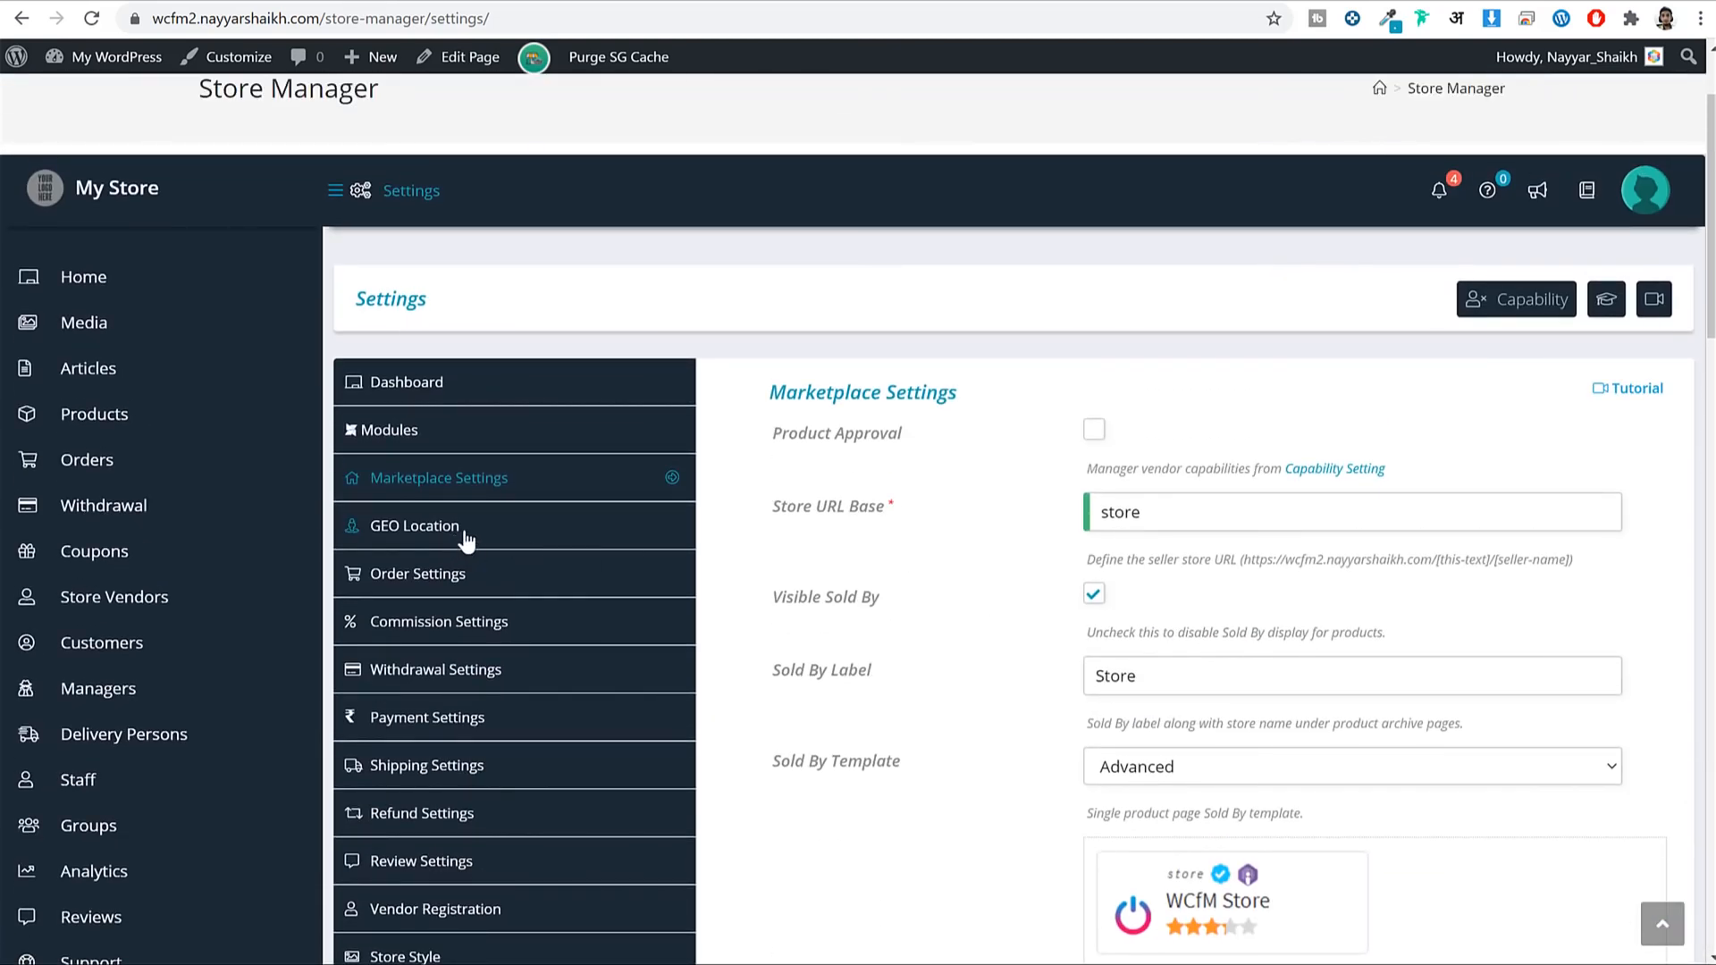
Open GEO Location settings and review Open Street Map, radius 100 and Kilometer units.
left_click(471, 536)
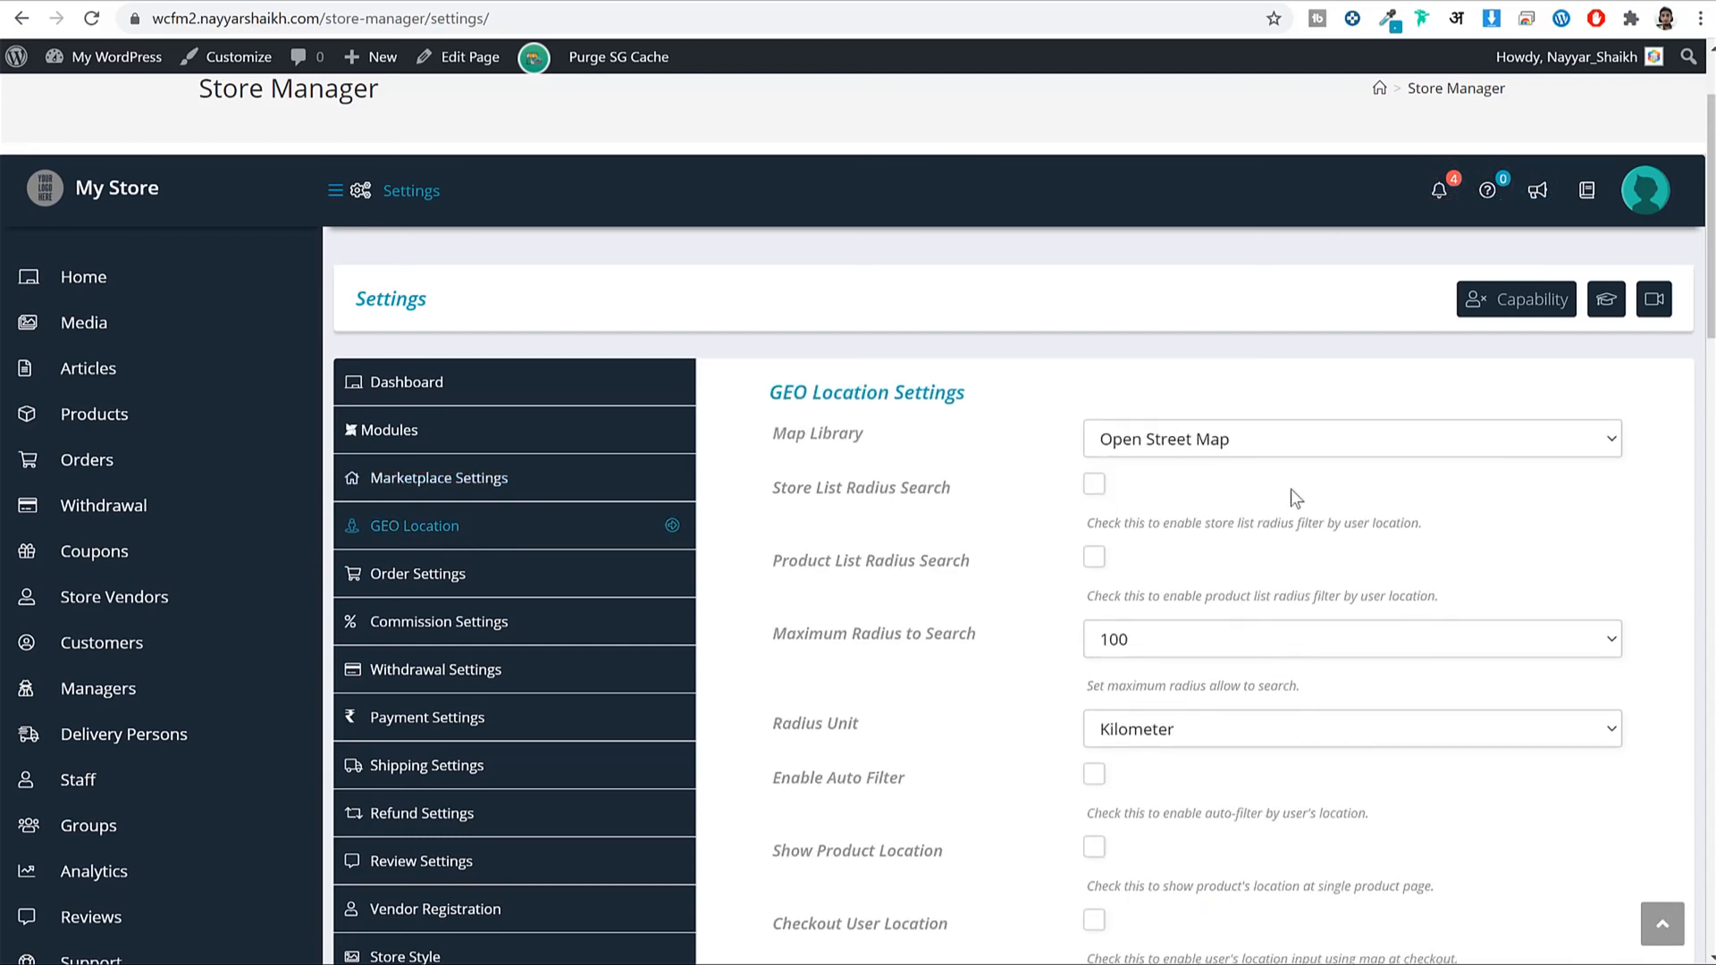
scroll(1559, 470, "down", 7)
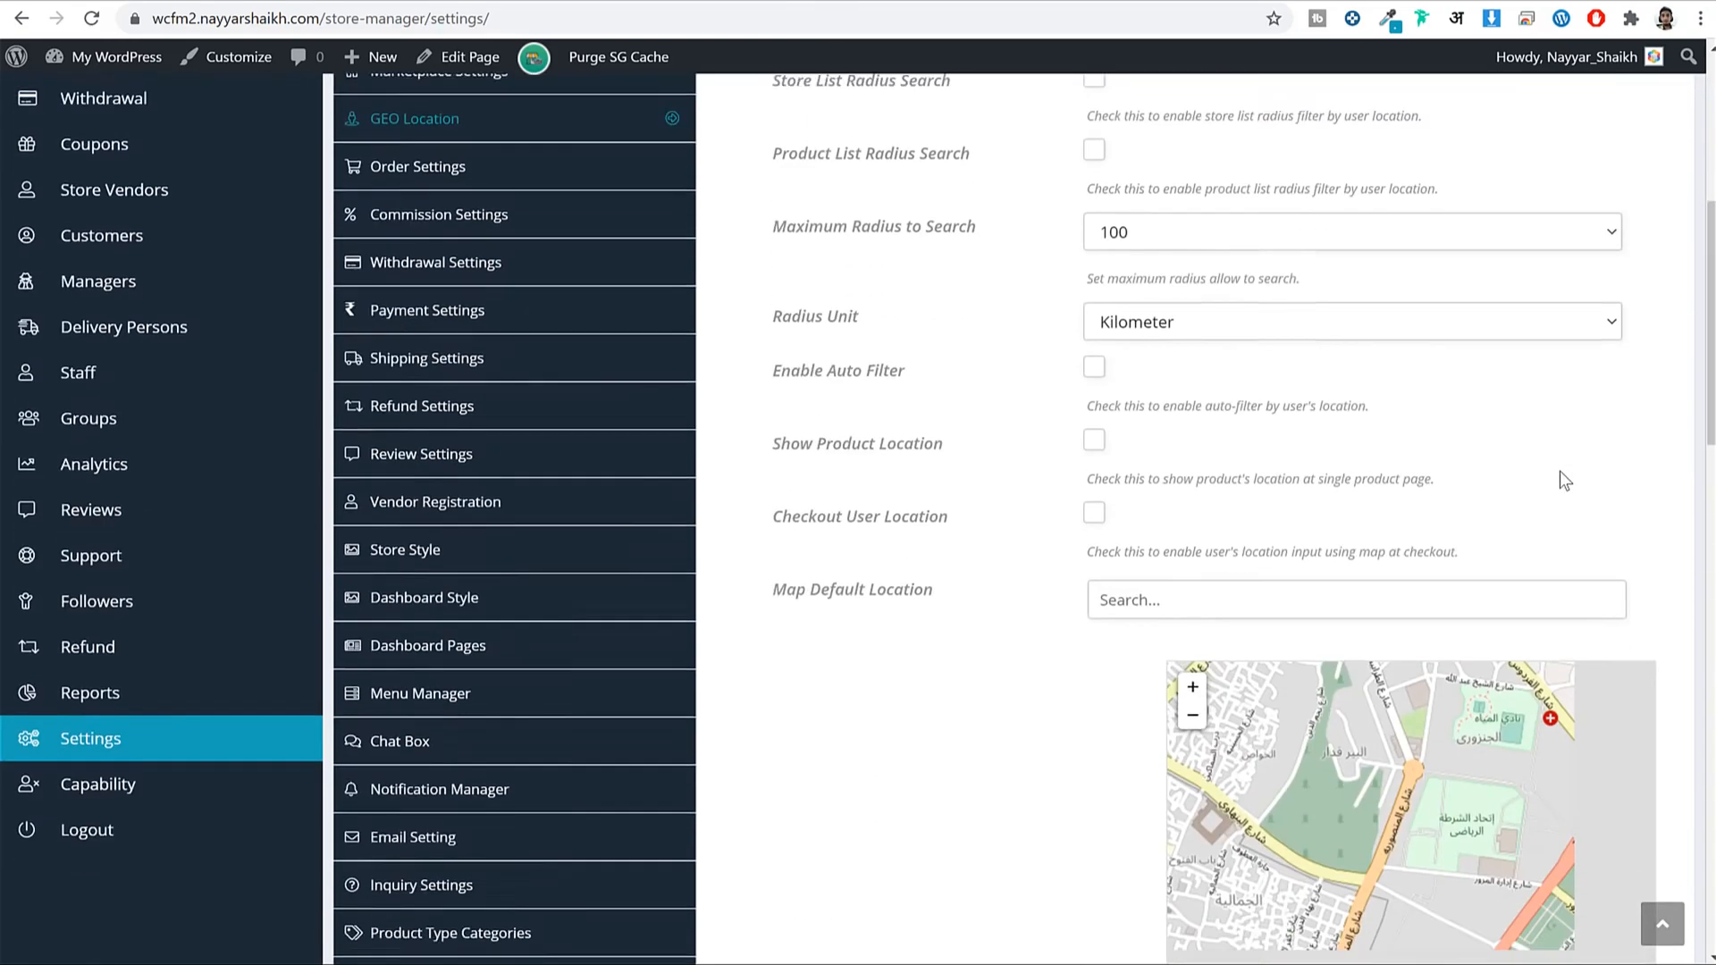
scroll(1559, 470, "down", 3)
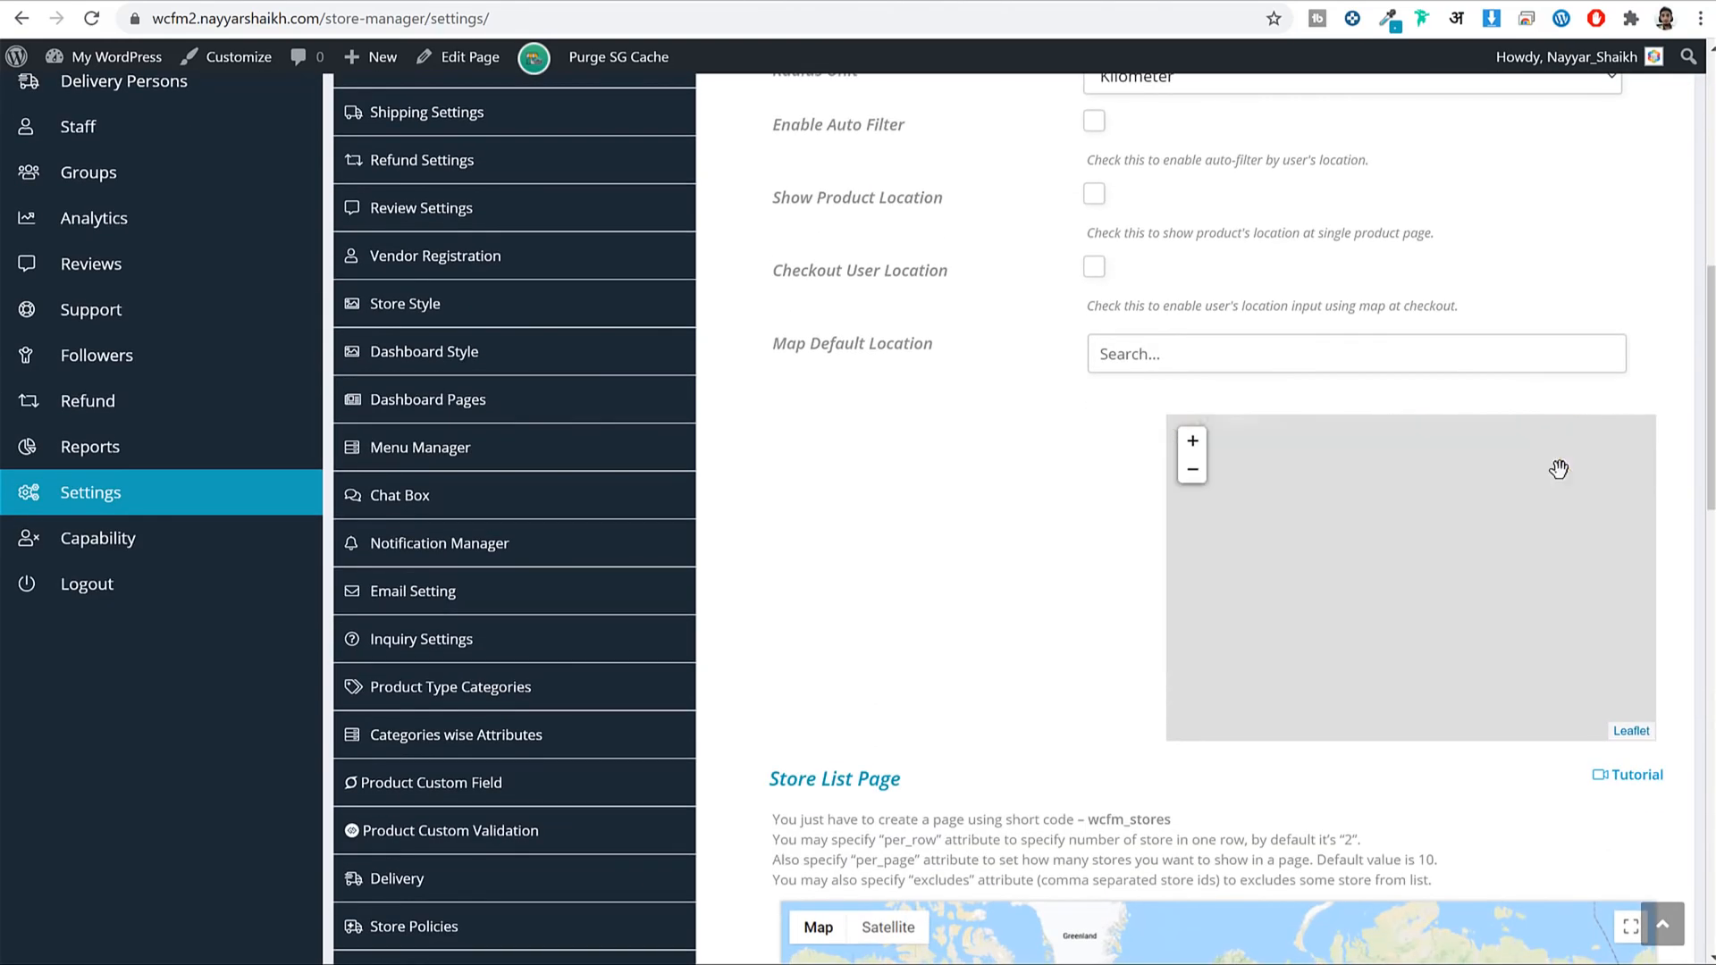
scroll(1026, 530, "up", 9)
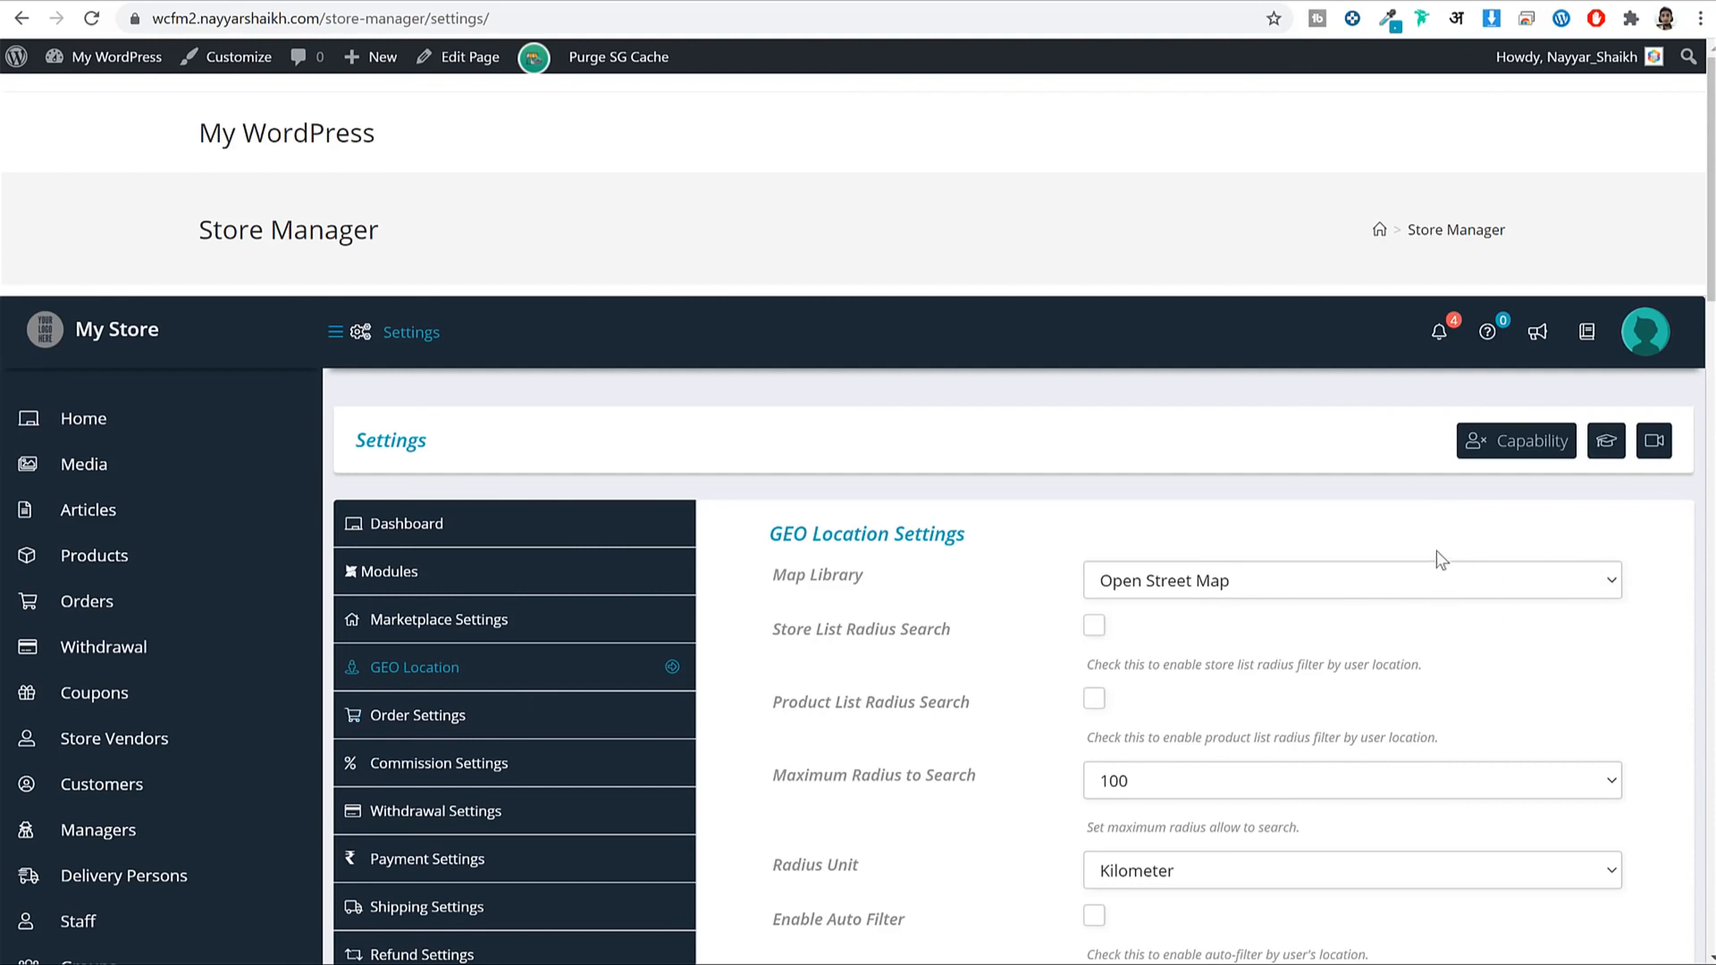
Open Order Settings and tick the Order Sync checkbox.
left_click(496, 720)
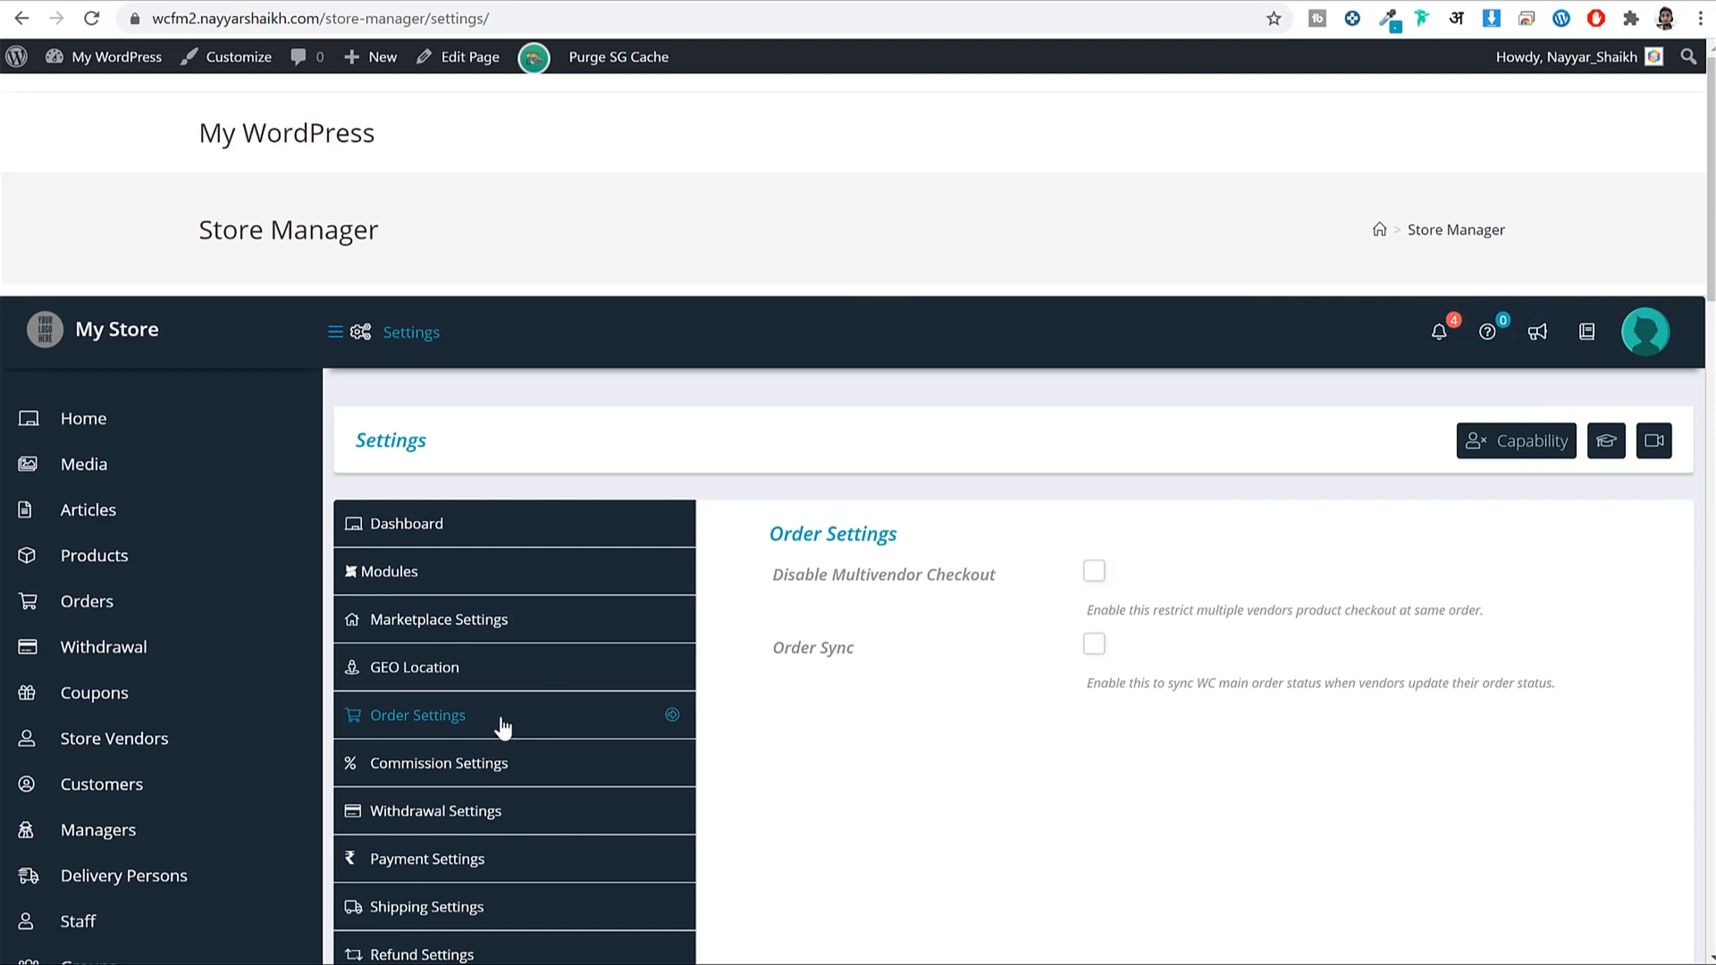
scroll(865, 672, "down", 2)
scroll(866, 672, "down", 3)
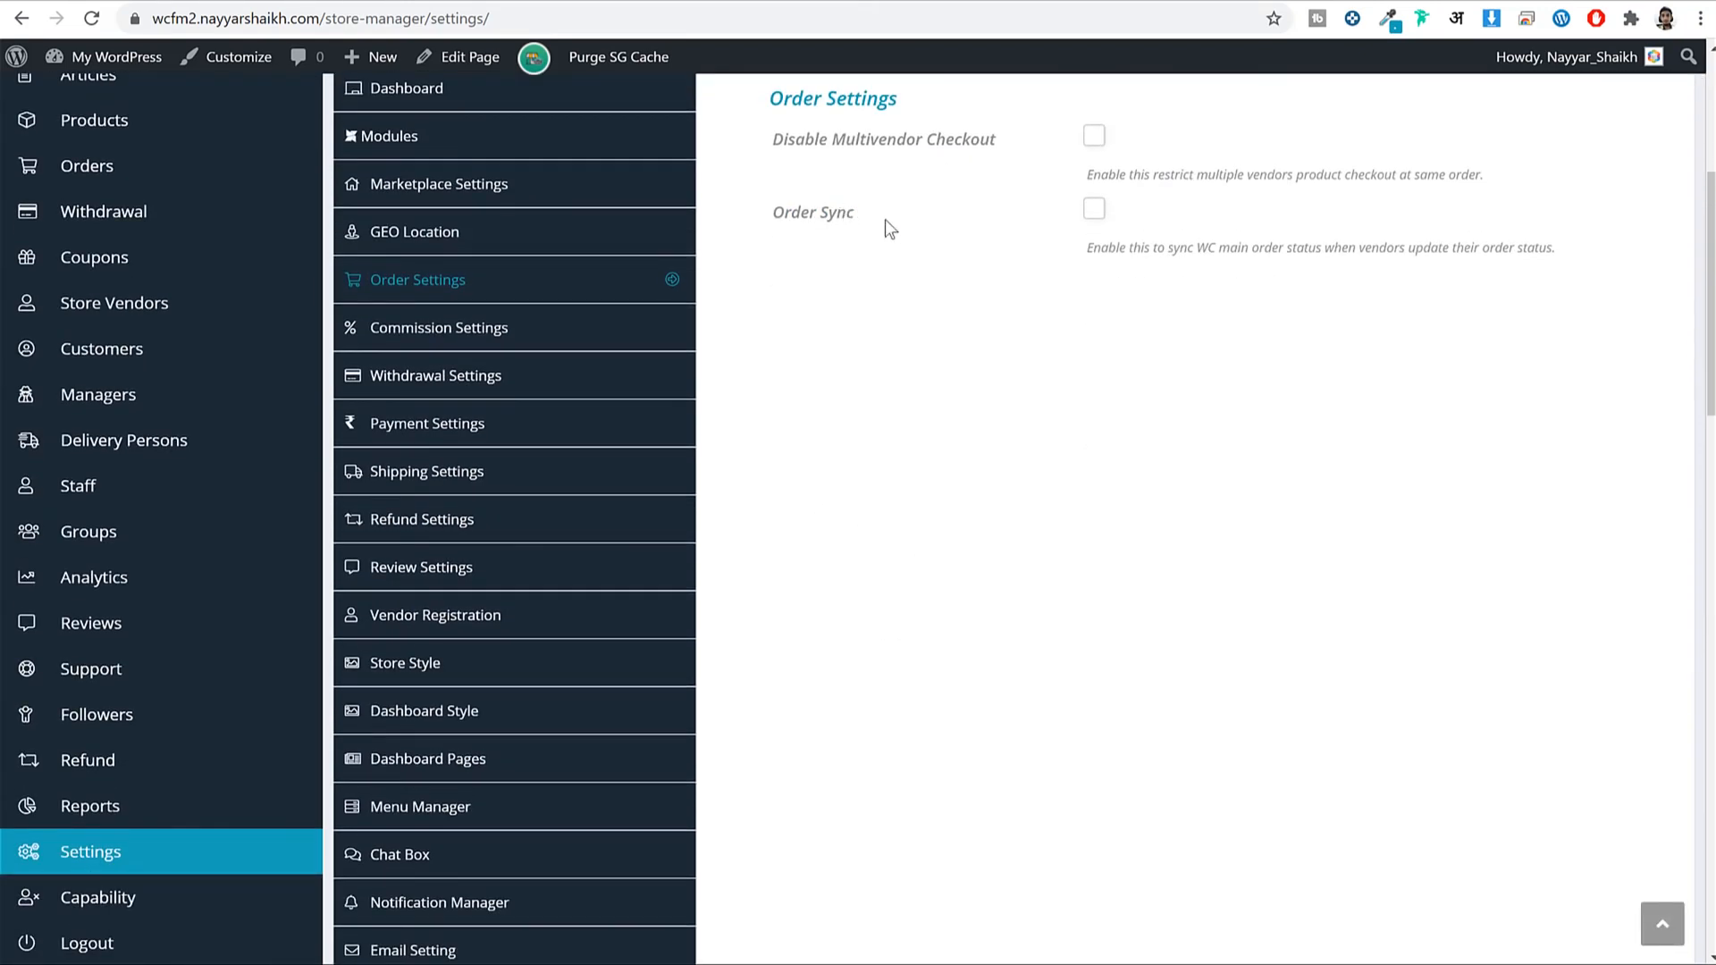
left_click_drag(885, 218, 766, 215)
left_click(793, 216)
left_click(1095, 210)
left_click(1094, 211)
left_click_drag(774, 212, 856, 210)
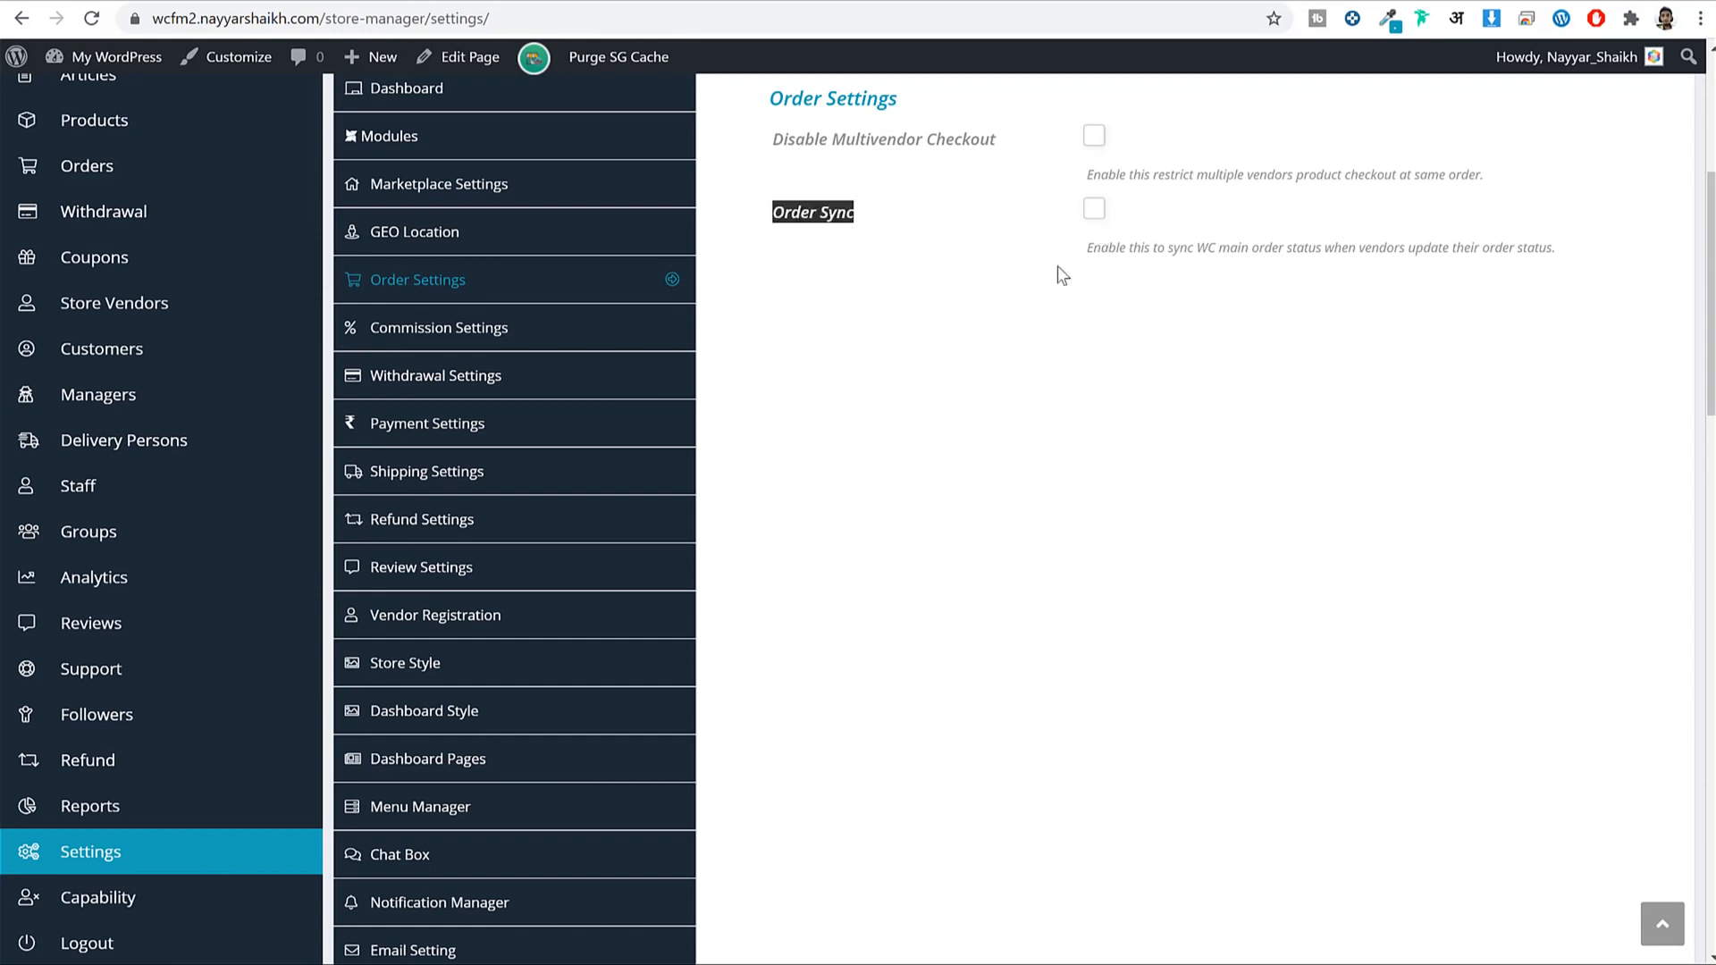
left_click(1094, 209)
Save the order settings and move on to Commission Settings.
scroll(1533, 799, "down", 20)
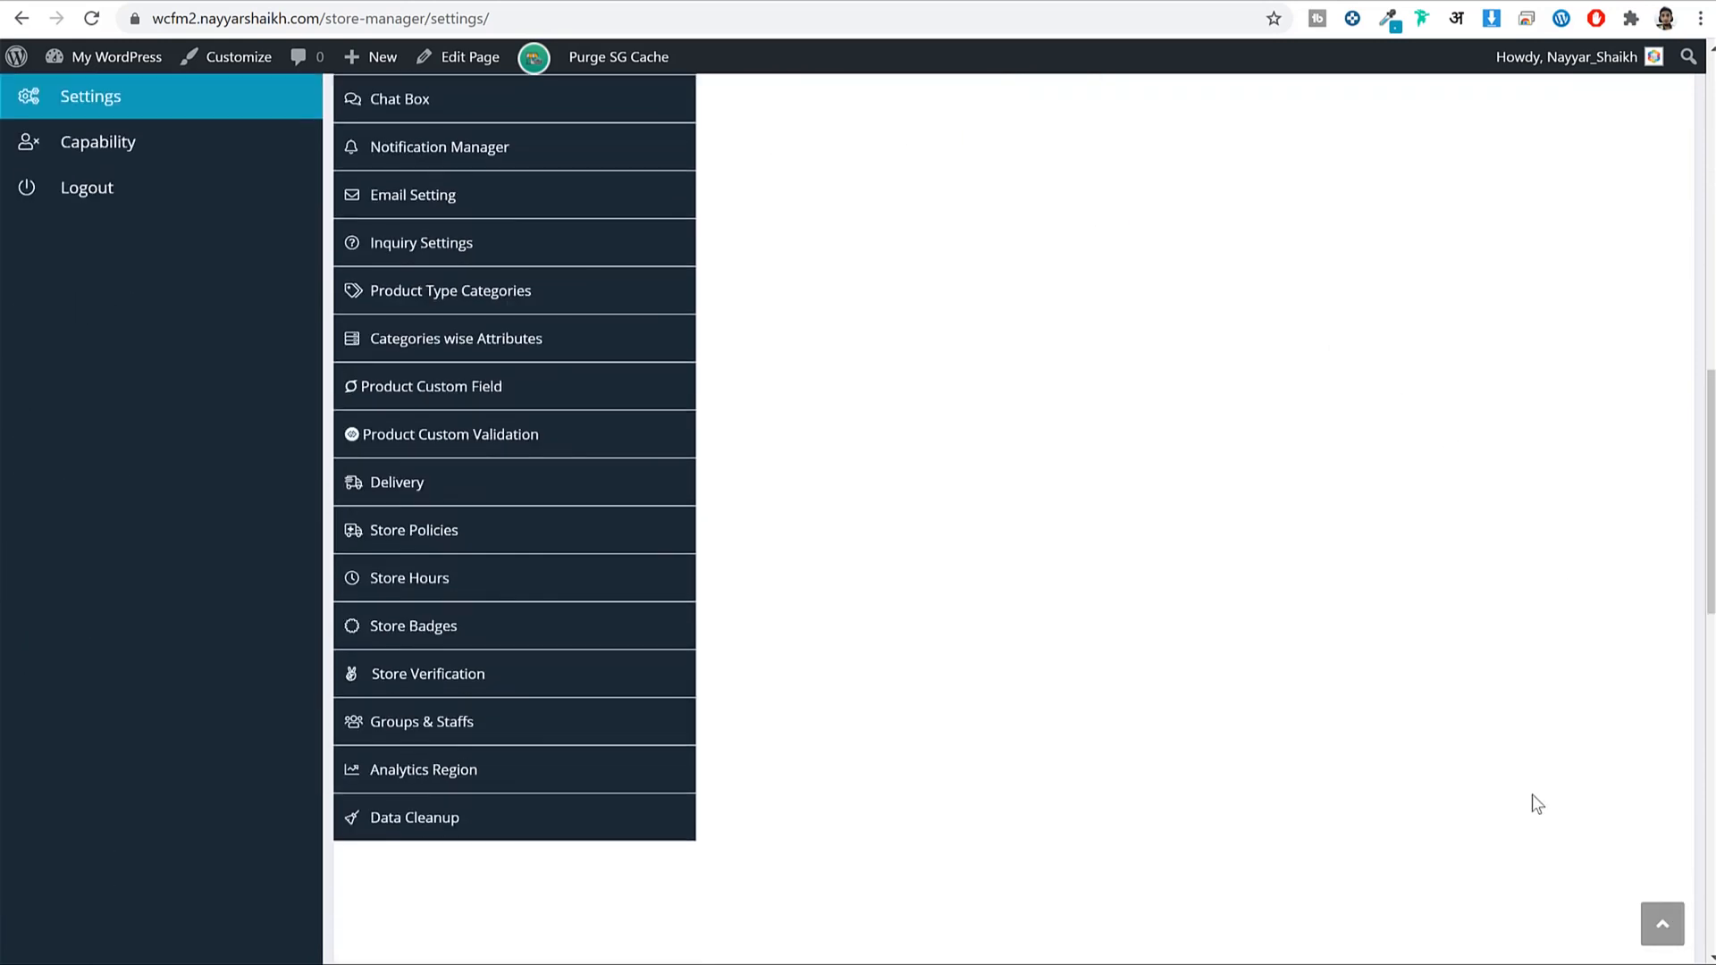
left_click(1640, 728)
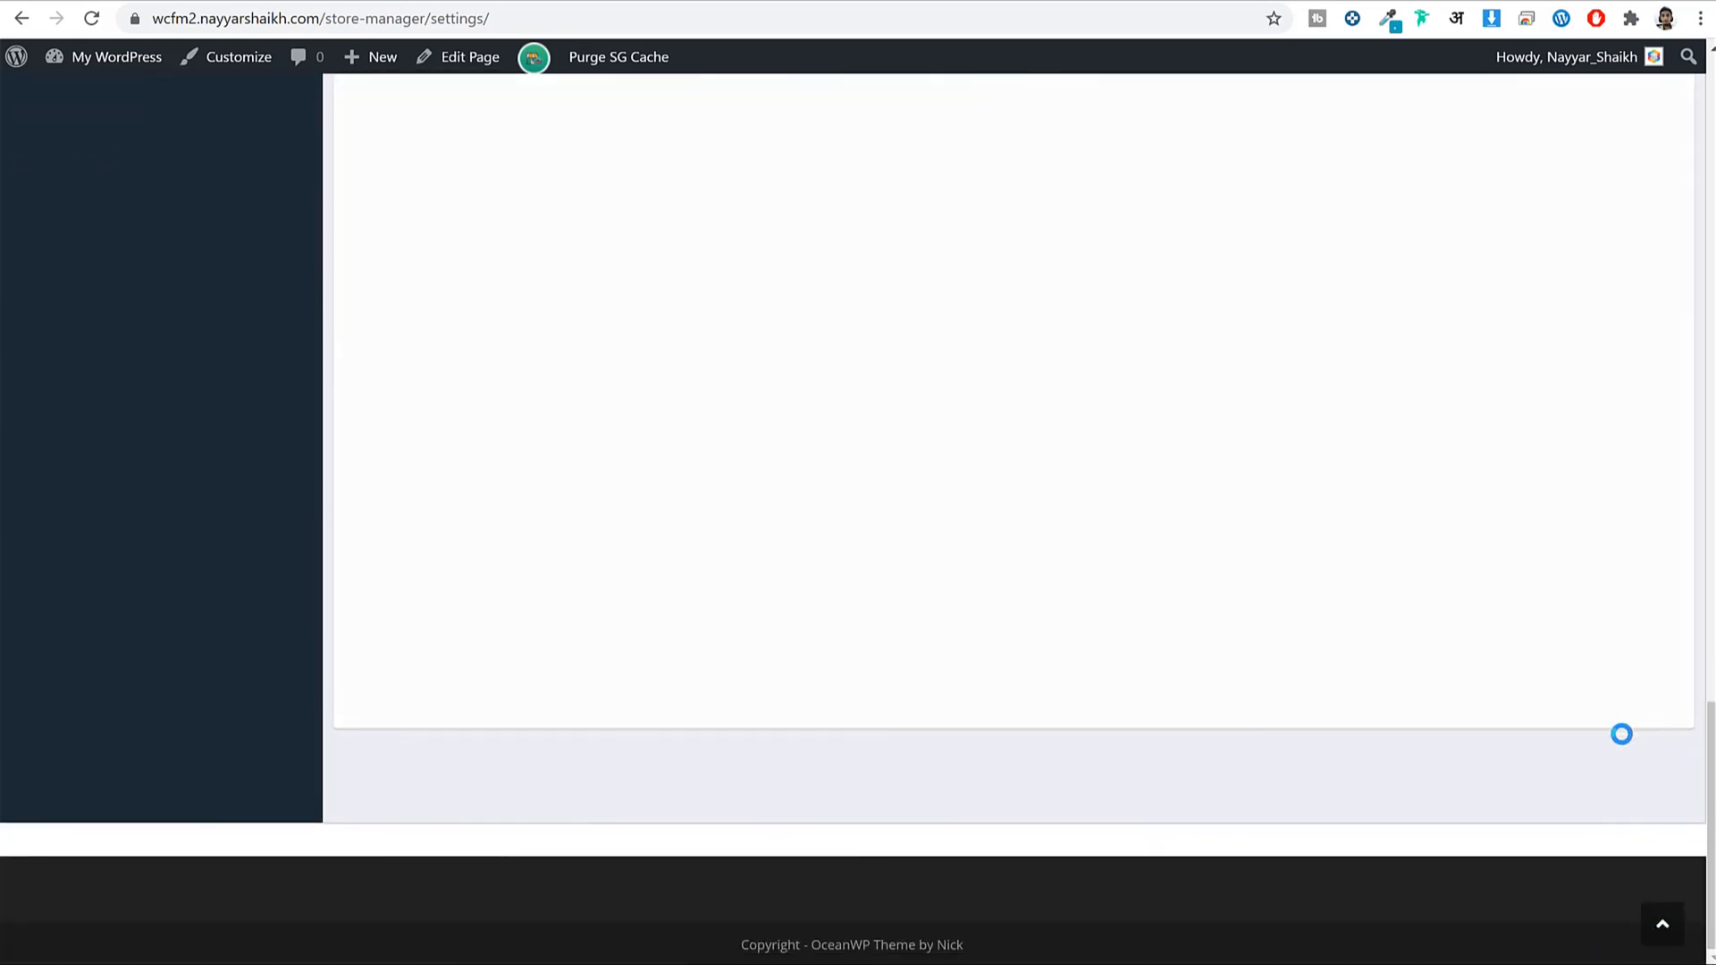
scroll(1505, 726, "up", 20)
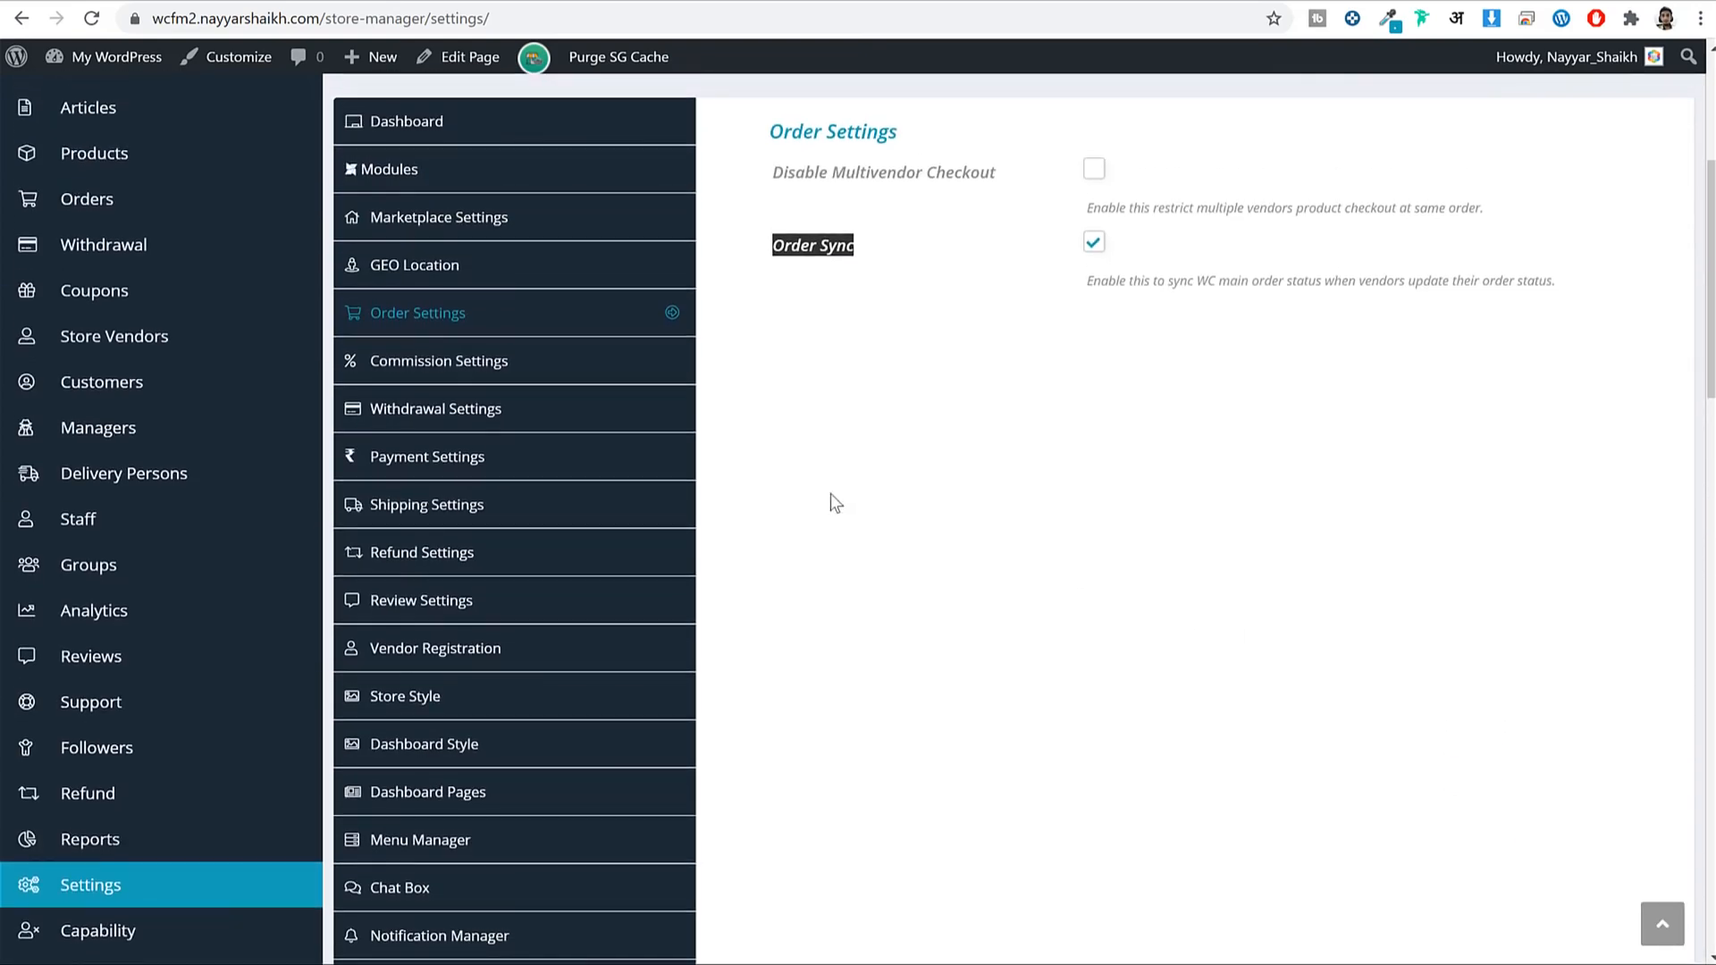
left_click(567, 359)
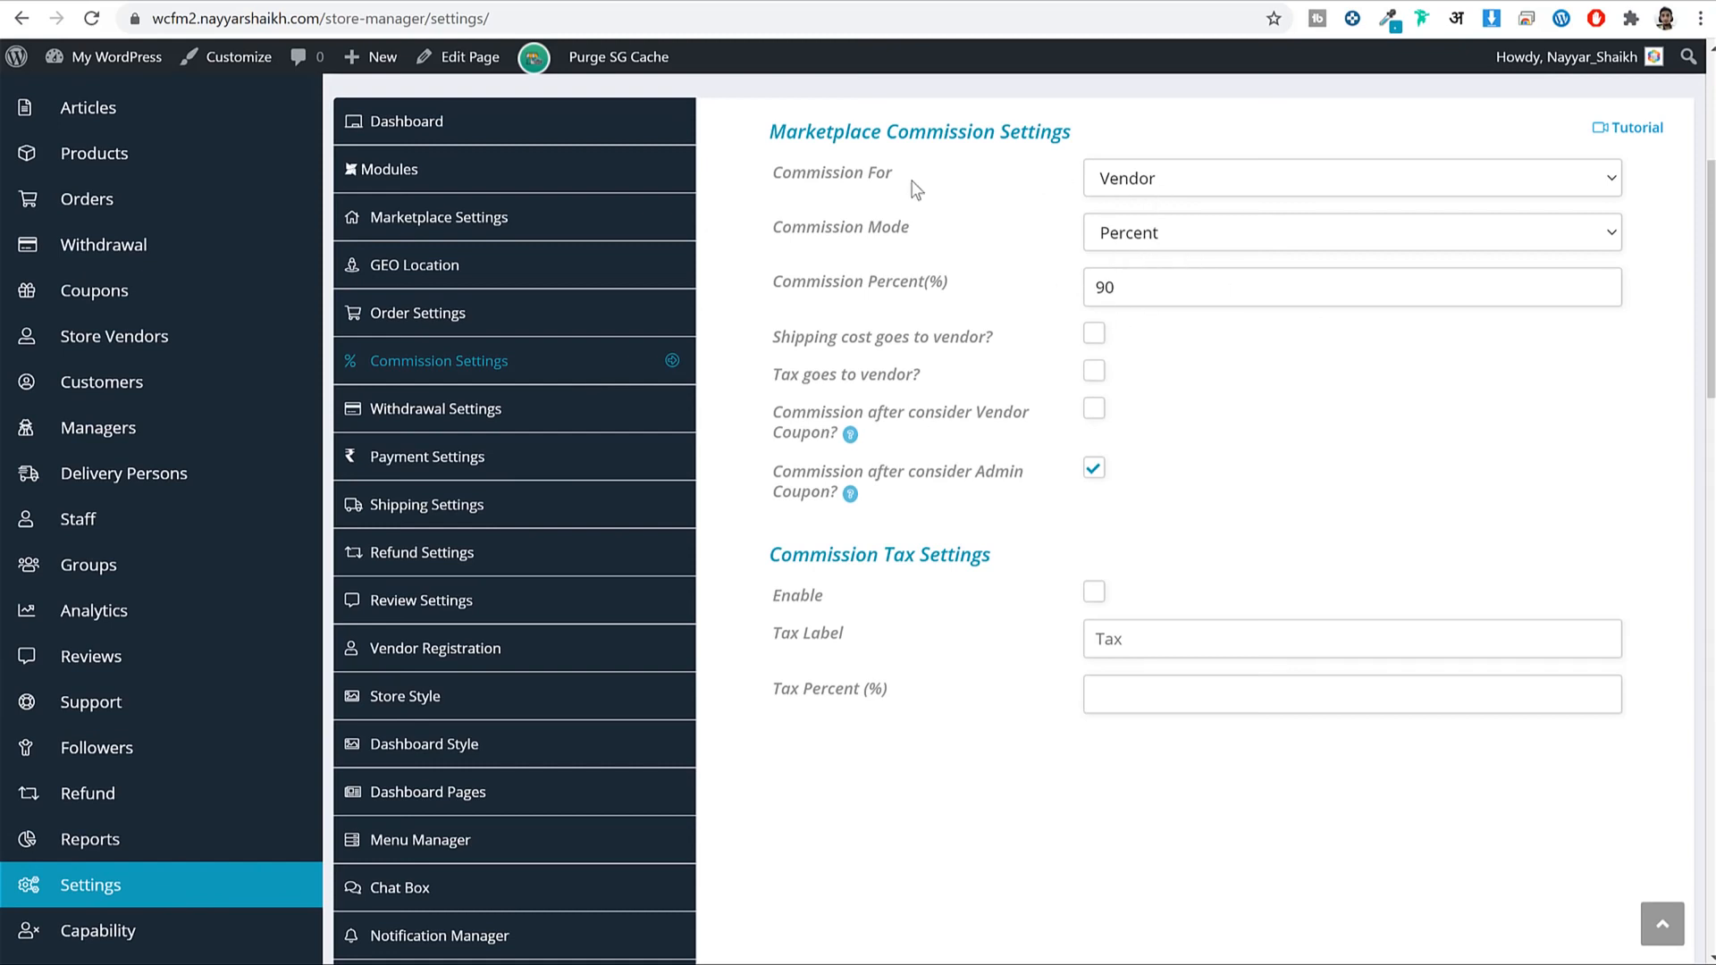
Review the current commission setup: Percent mode with a 90 percent value.
left_click_drag(917, 178, 770, 172)
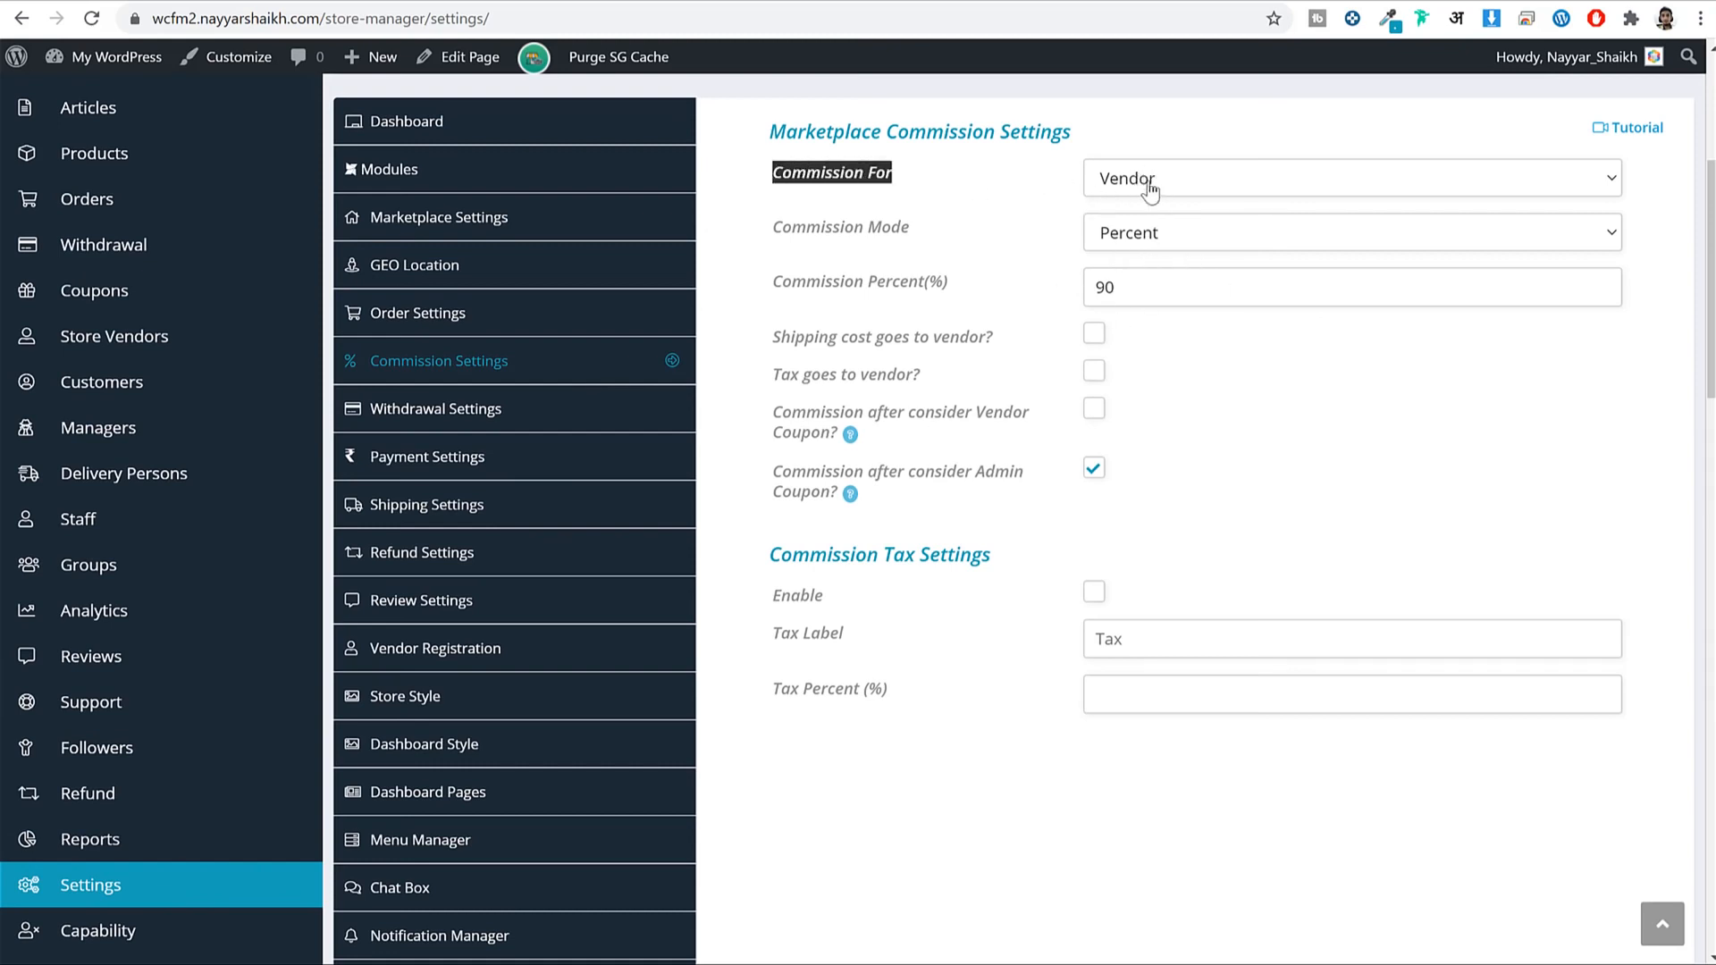
left_click_drag(1153, 286, 1016, 300)
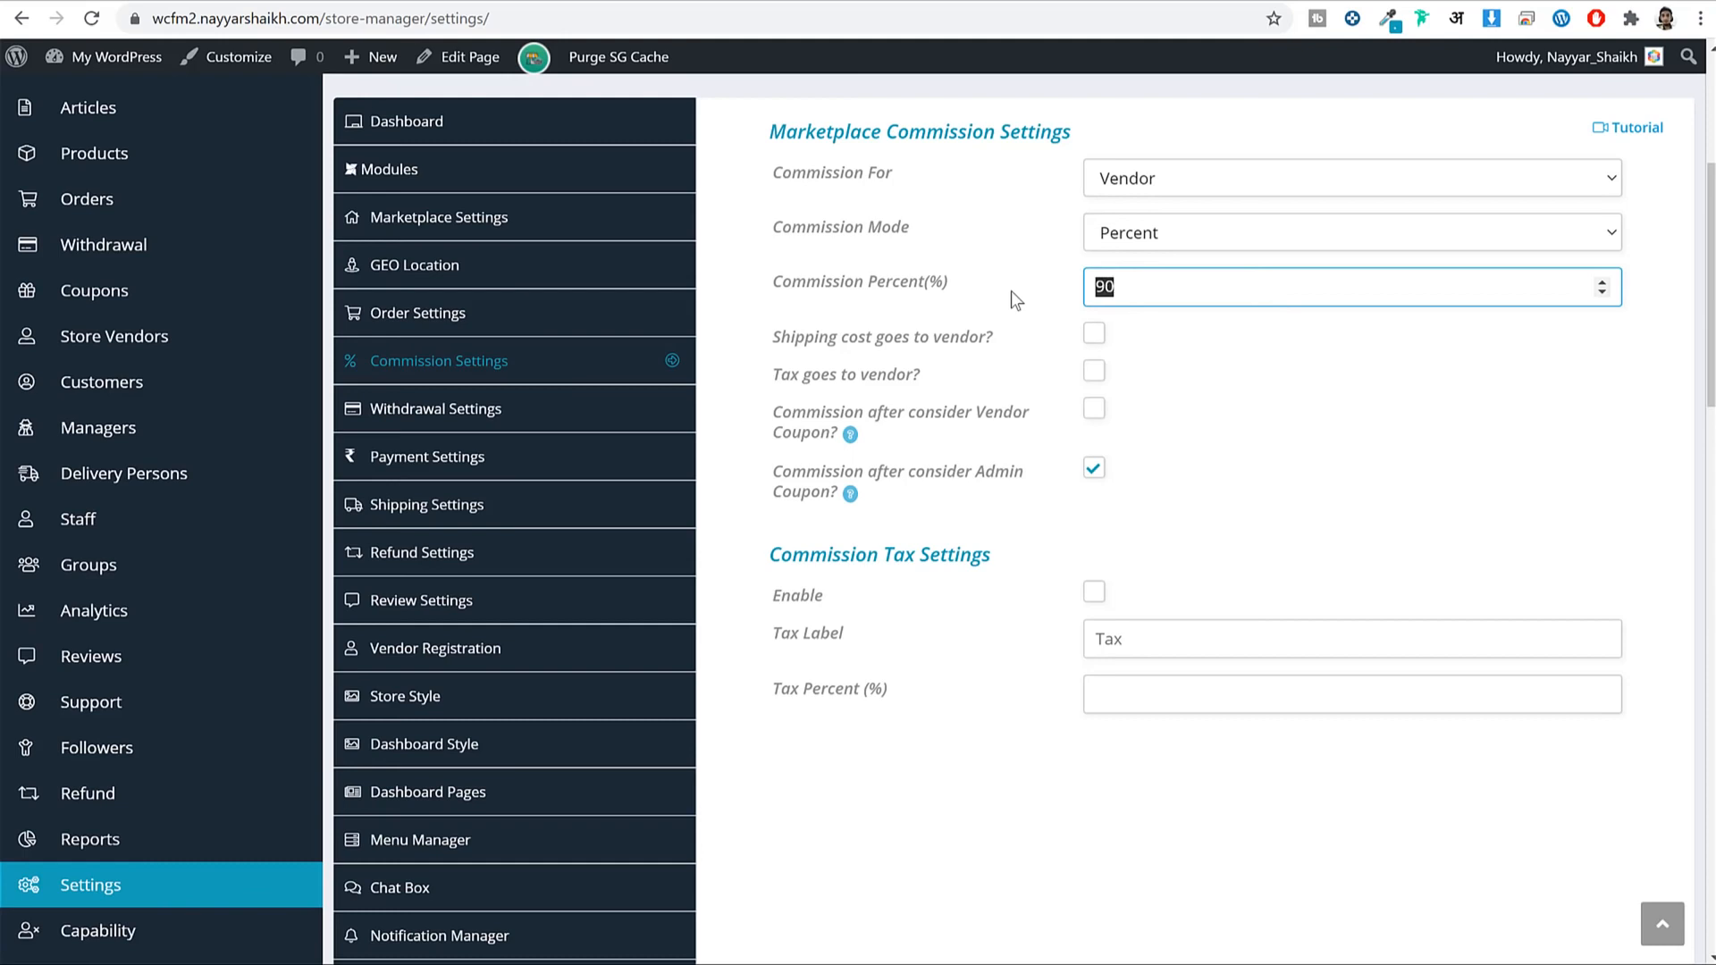
left_click(1125, 241)
left_click(1155, 243)
left_click_drag(1121, 284, 1079, 282)
Check the Black Short Sleeve product page's ₹950.00 price for comparison.
left_click(636, 2)
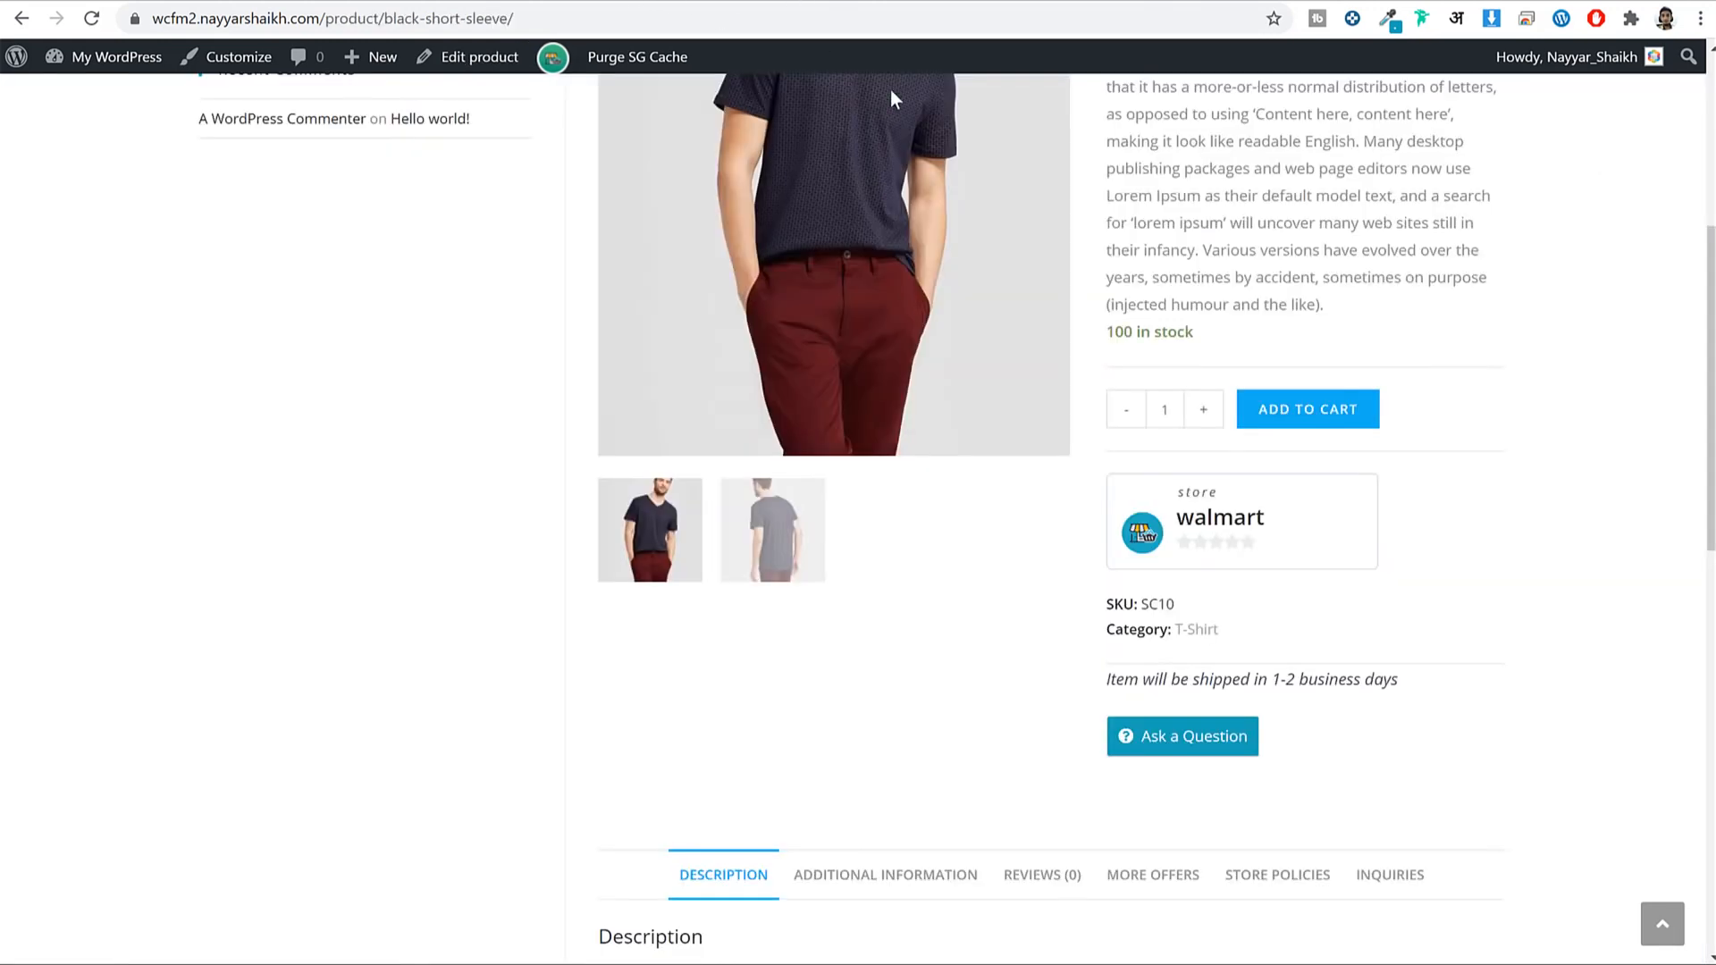
scroll(997, 341, "up", 5)
left_click_drag(1255, 434, 1126, 435)
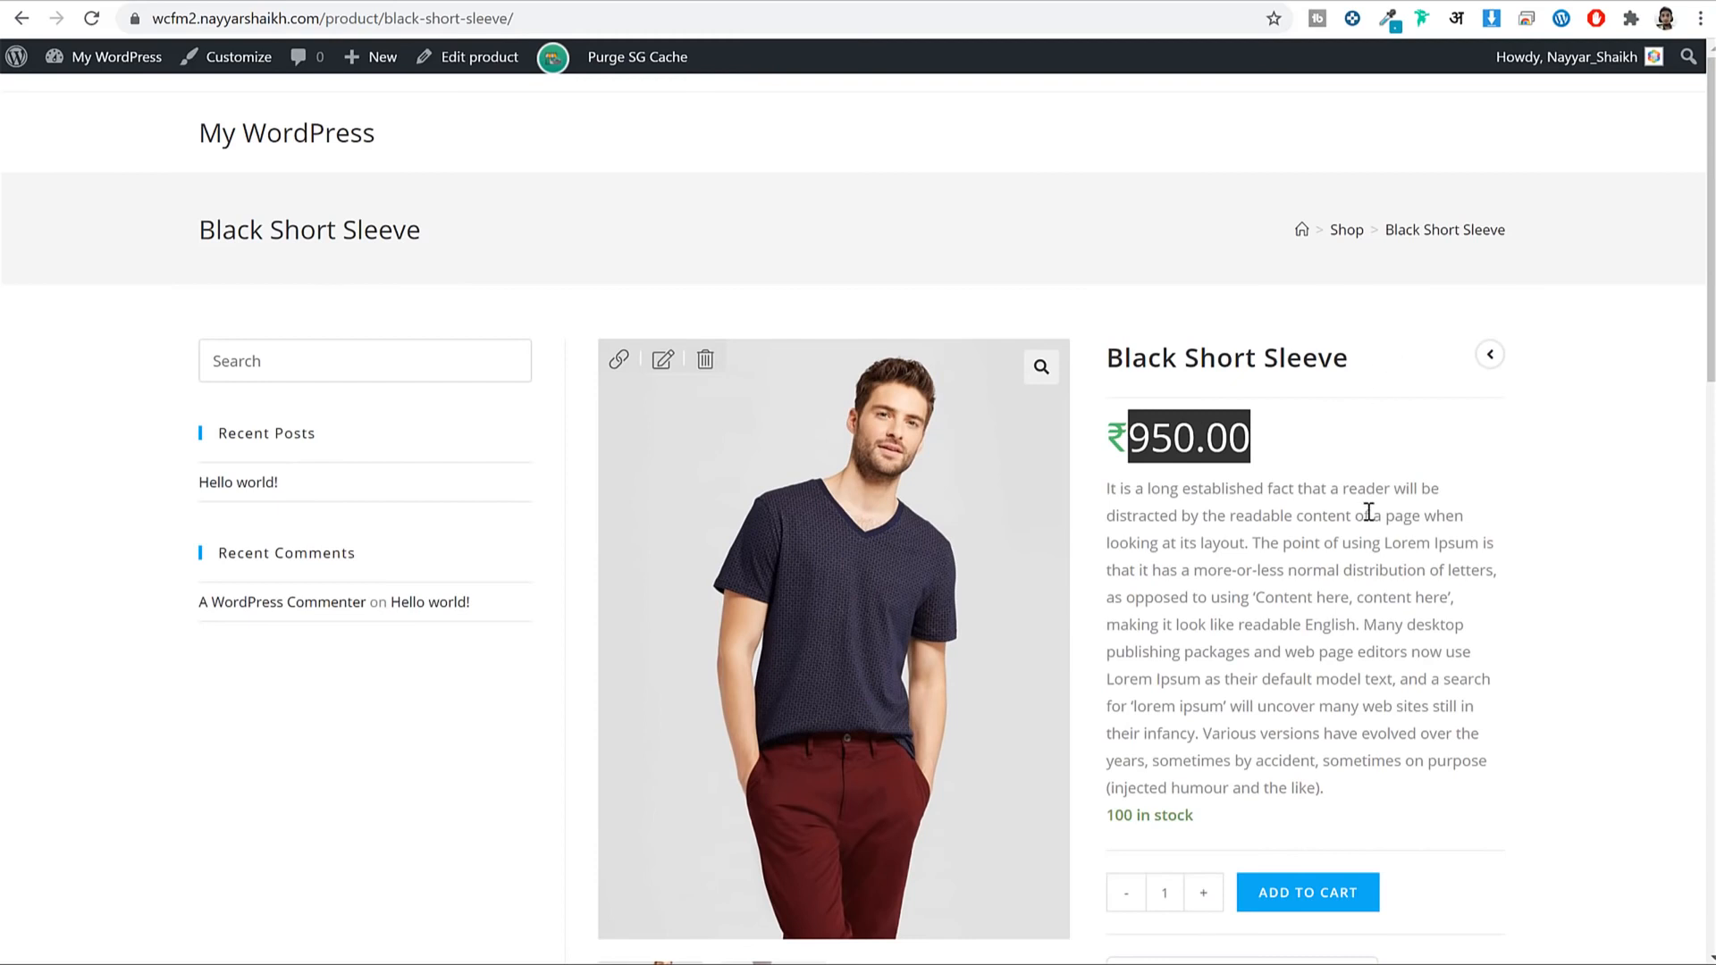
scroll(1336, 576, "down", 3)
scroll(1441, 515, "up", 3)
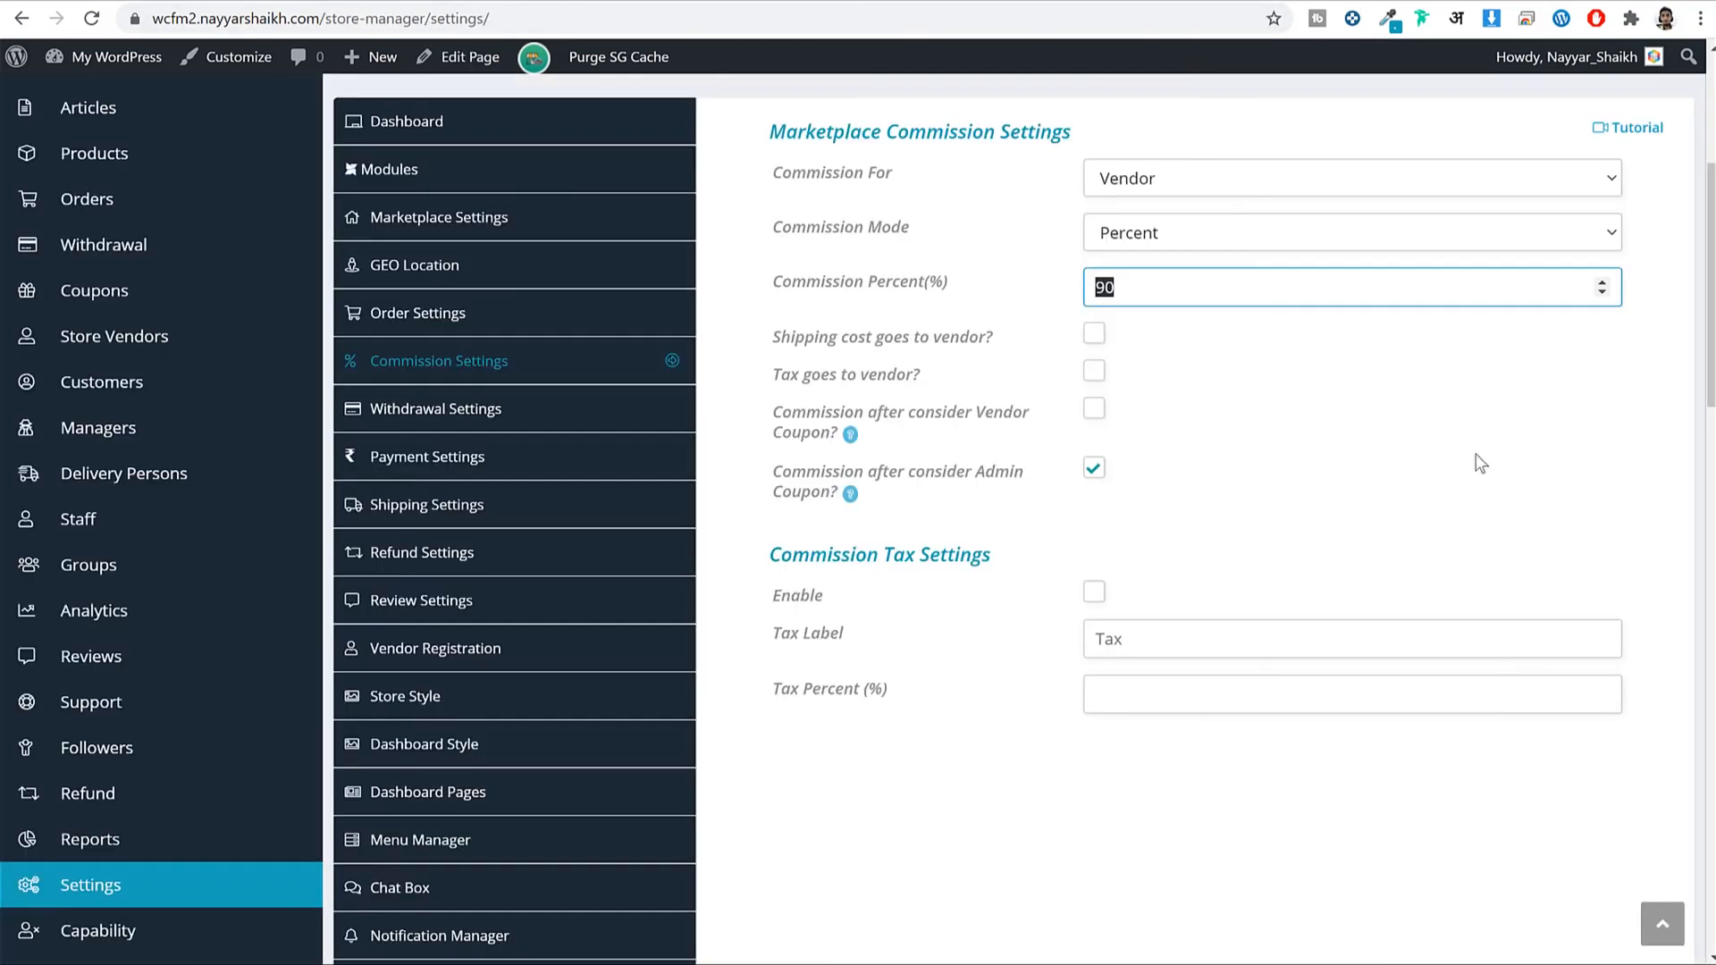
Switch Commission Mode to Fixed and enter a fixed commission of 100.
left_click(1434, 444)
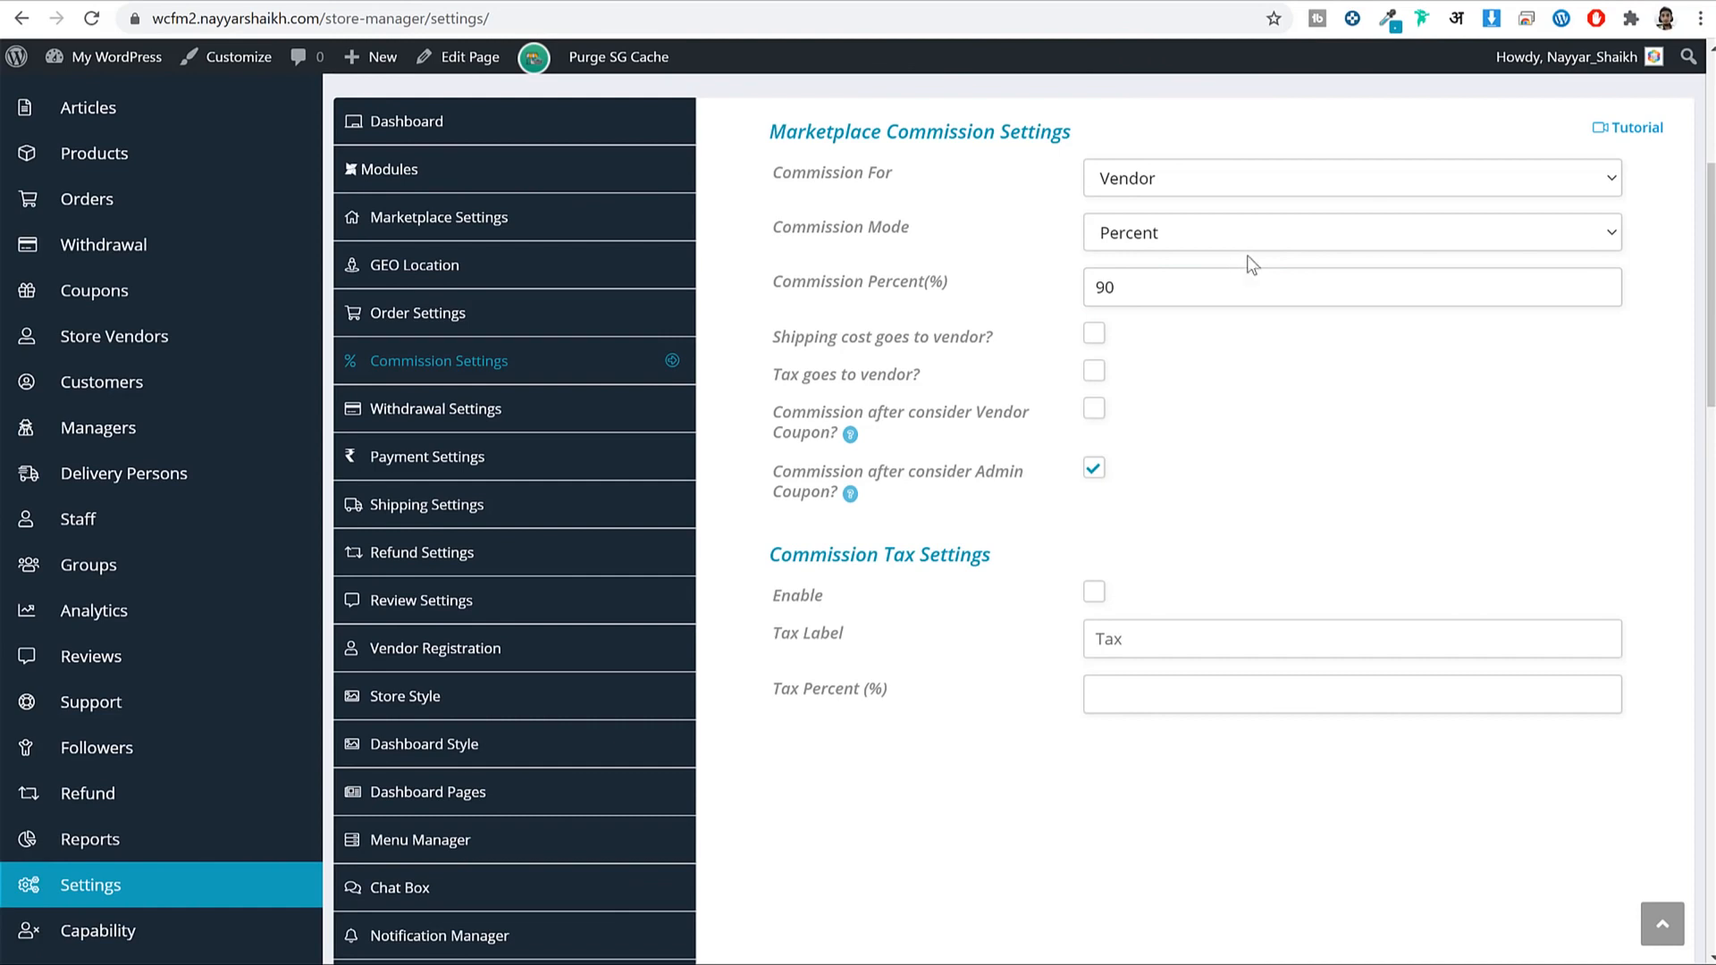
left_click(1178, 235)
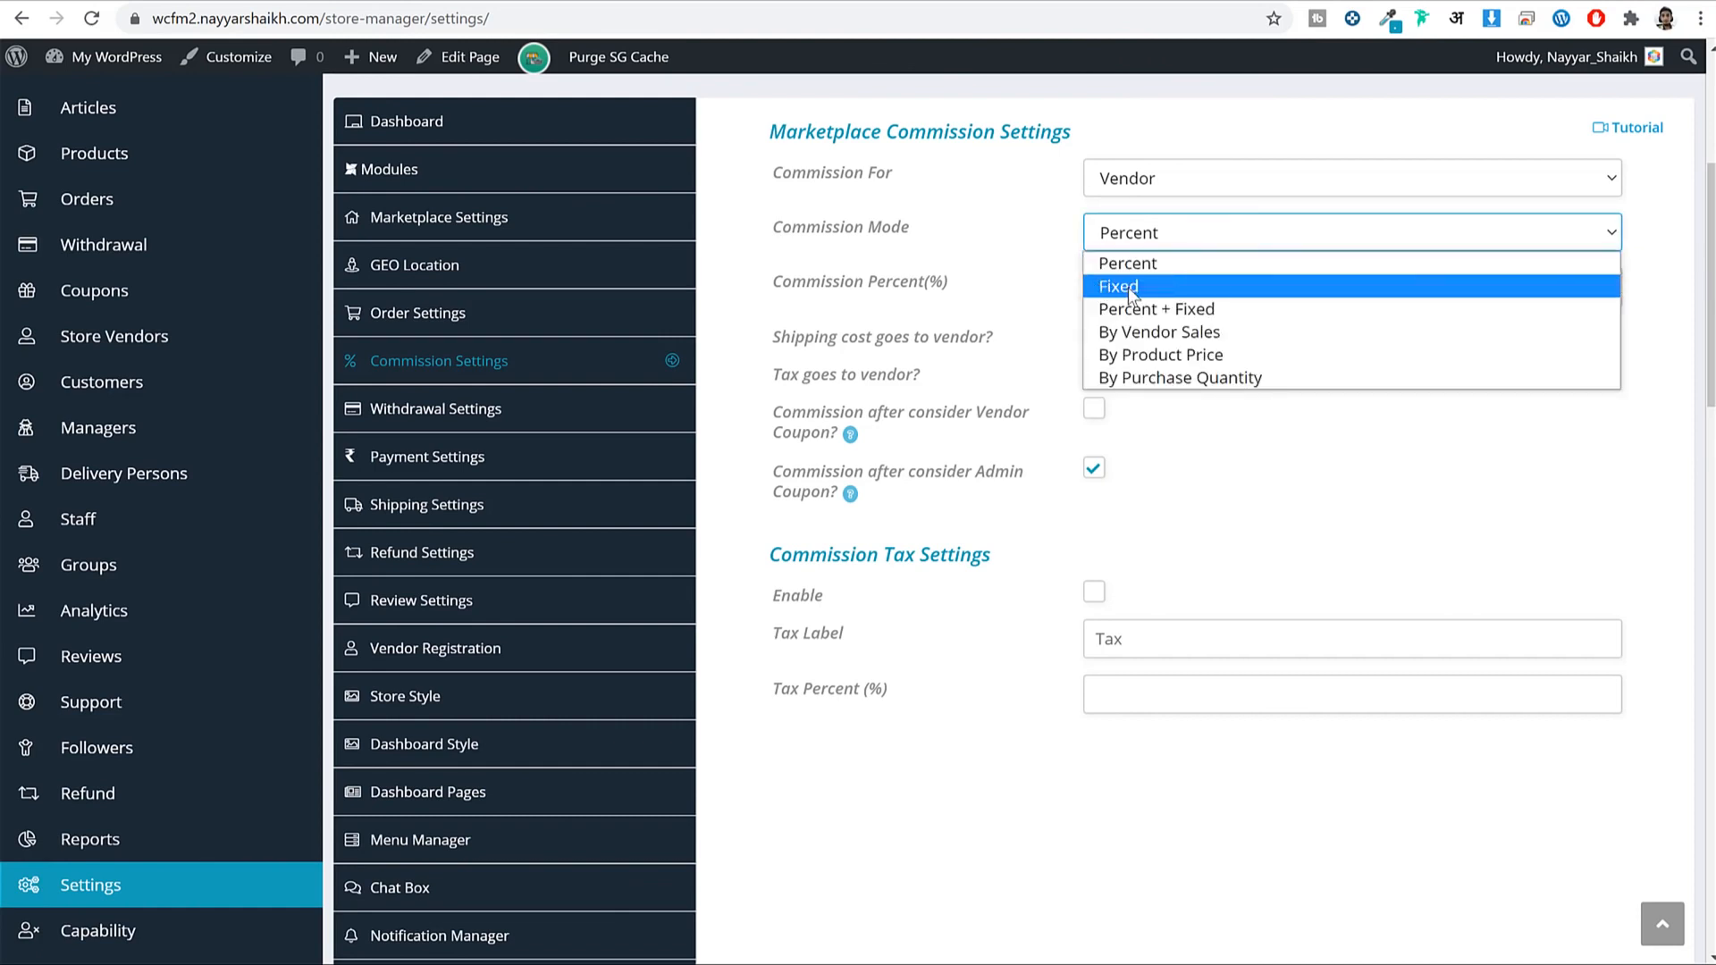
left_click(1139, 288)
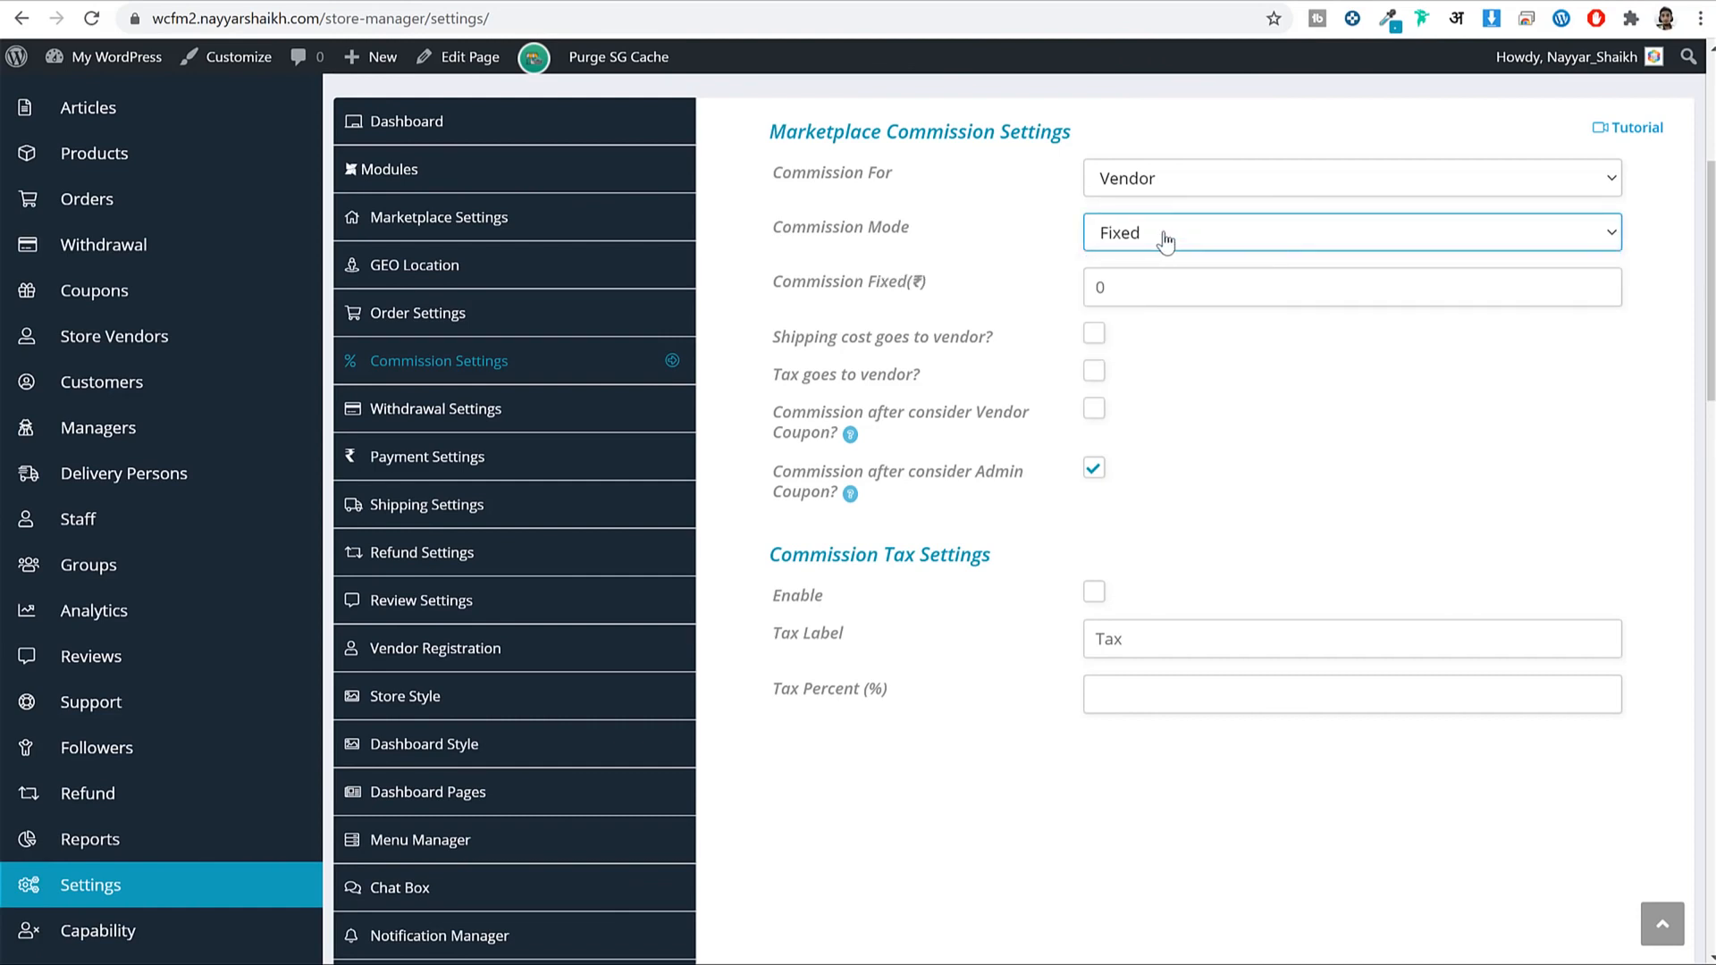
left_click(1153, 284)
type("100")
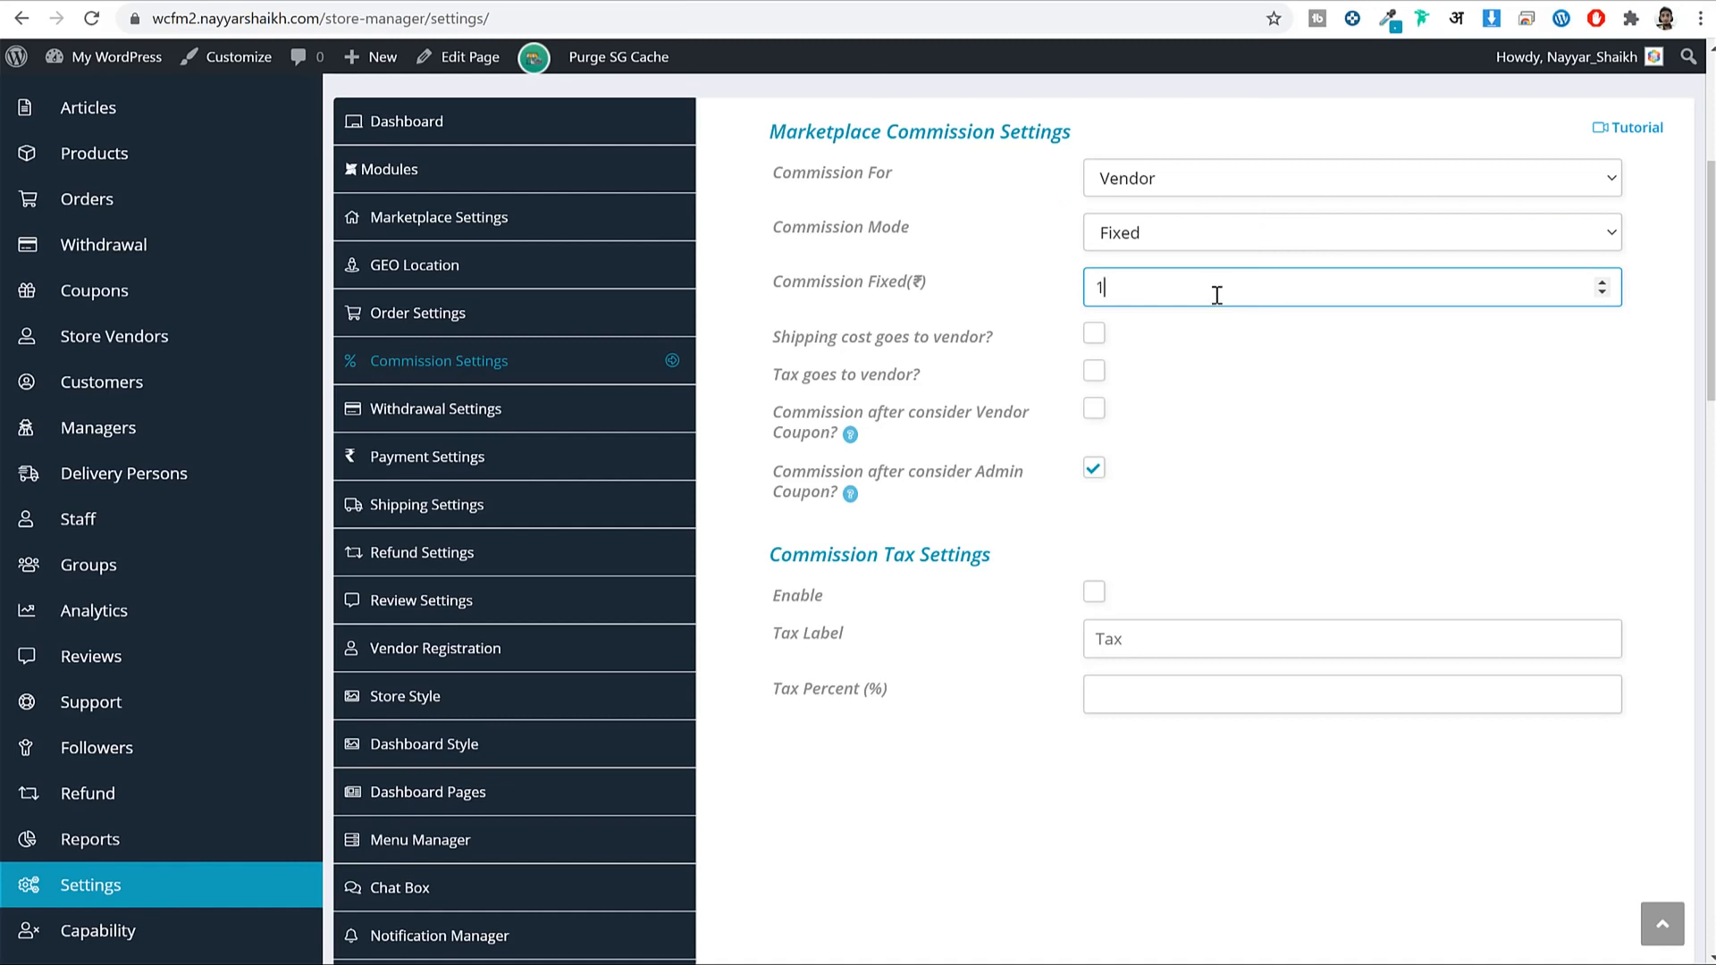
left_click(1274, 372)
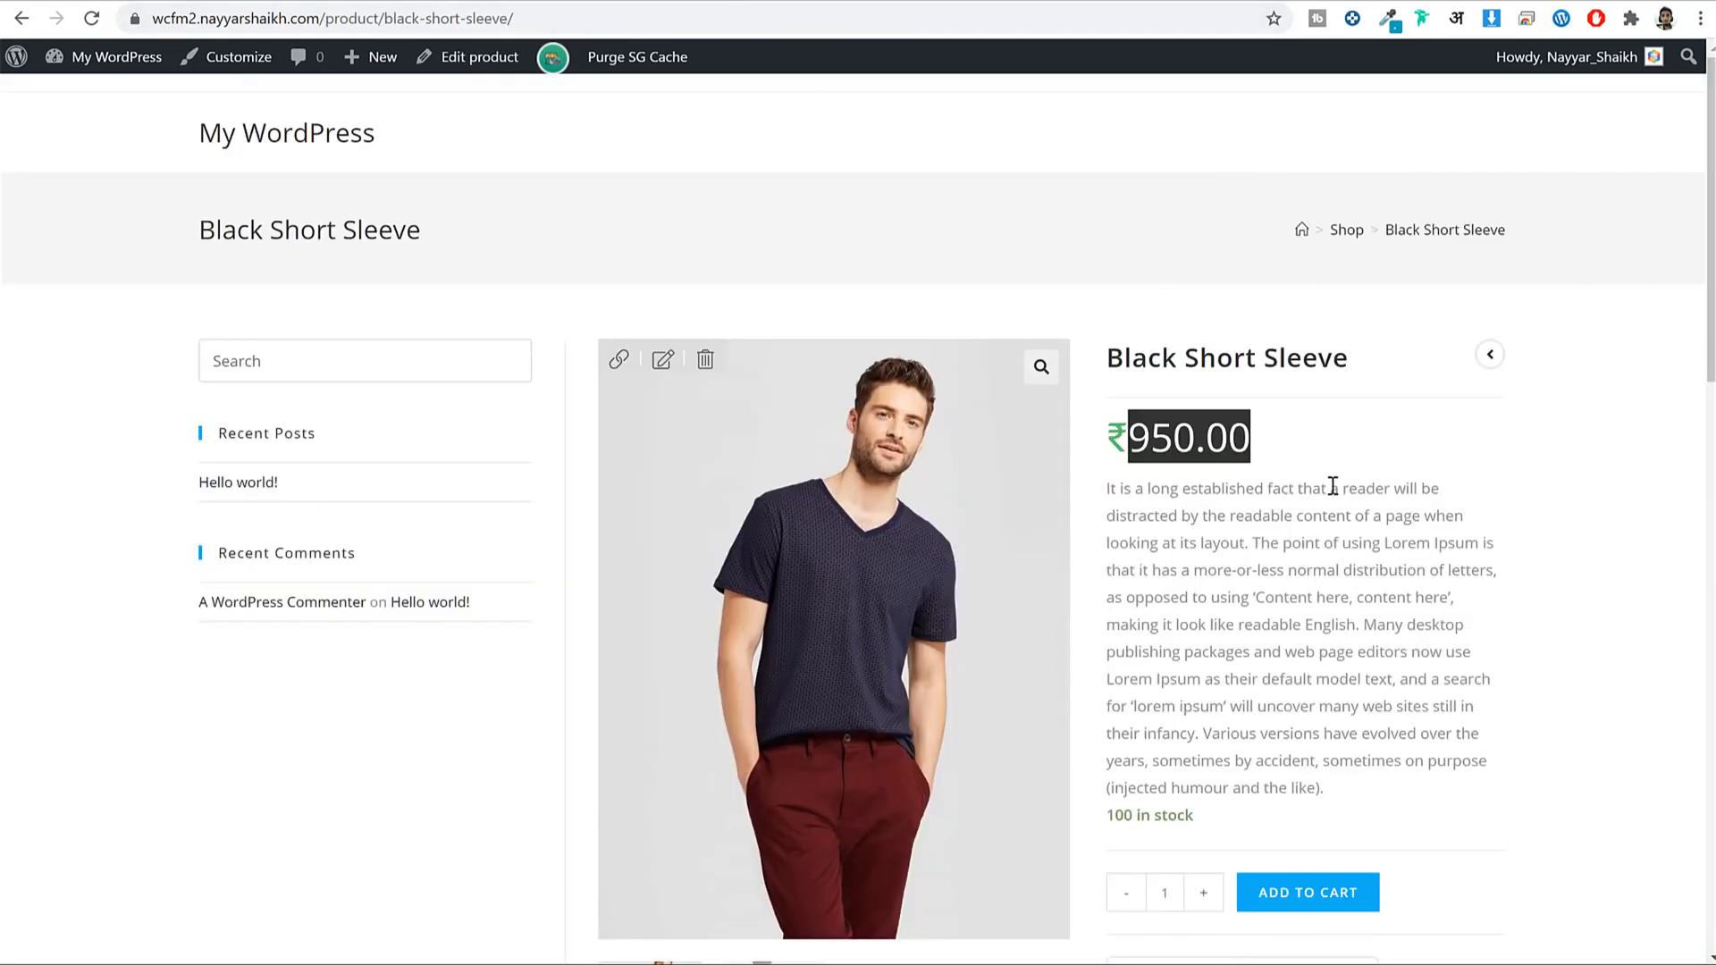
left_click(1166, 426)
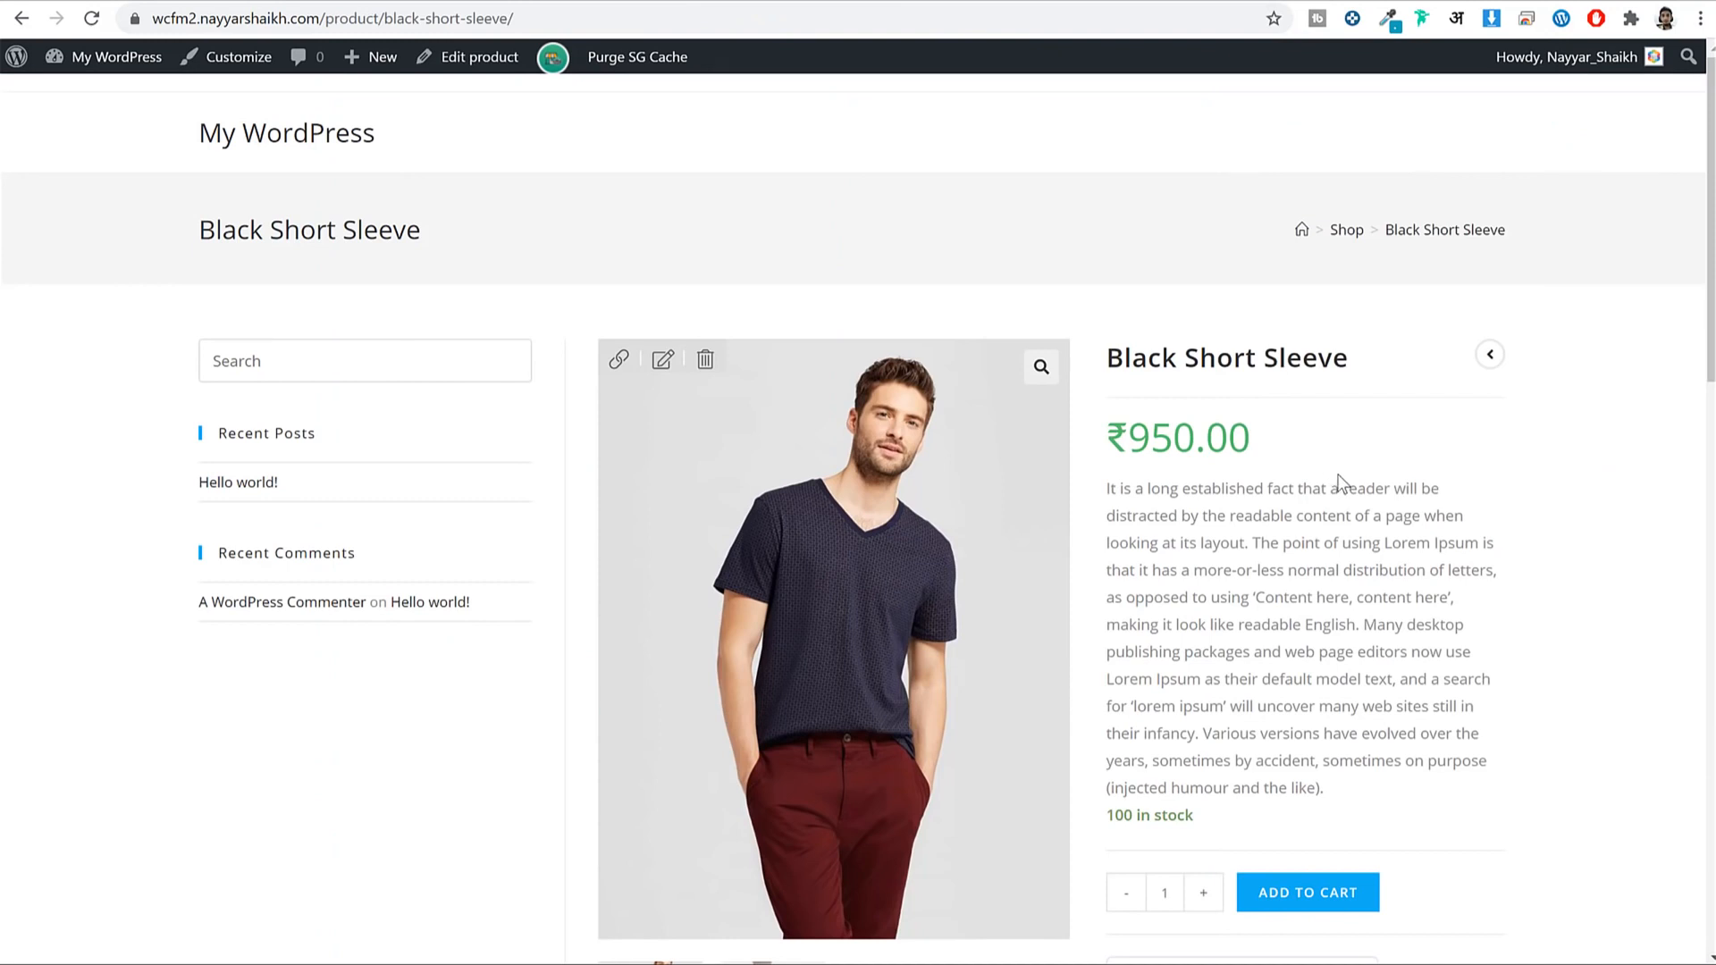
double_click(1162, 438)
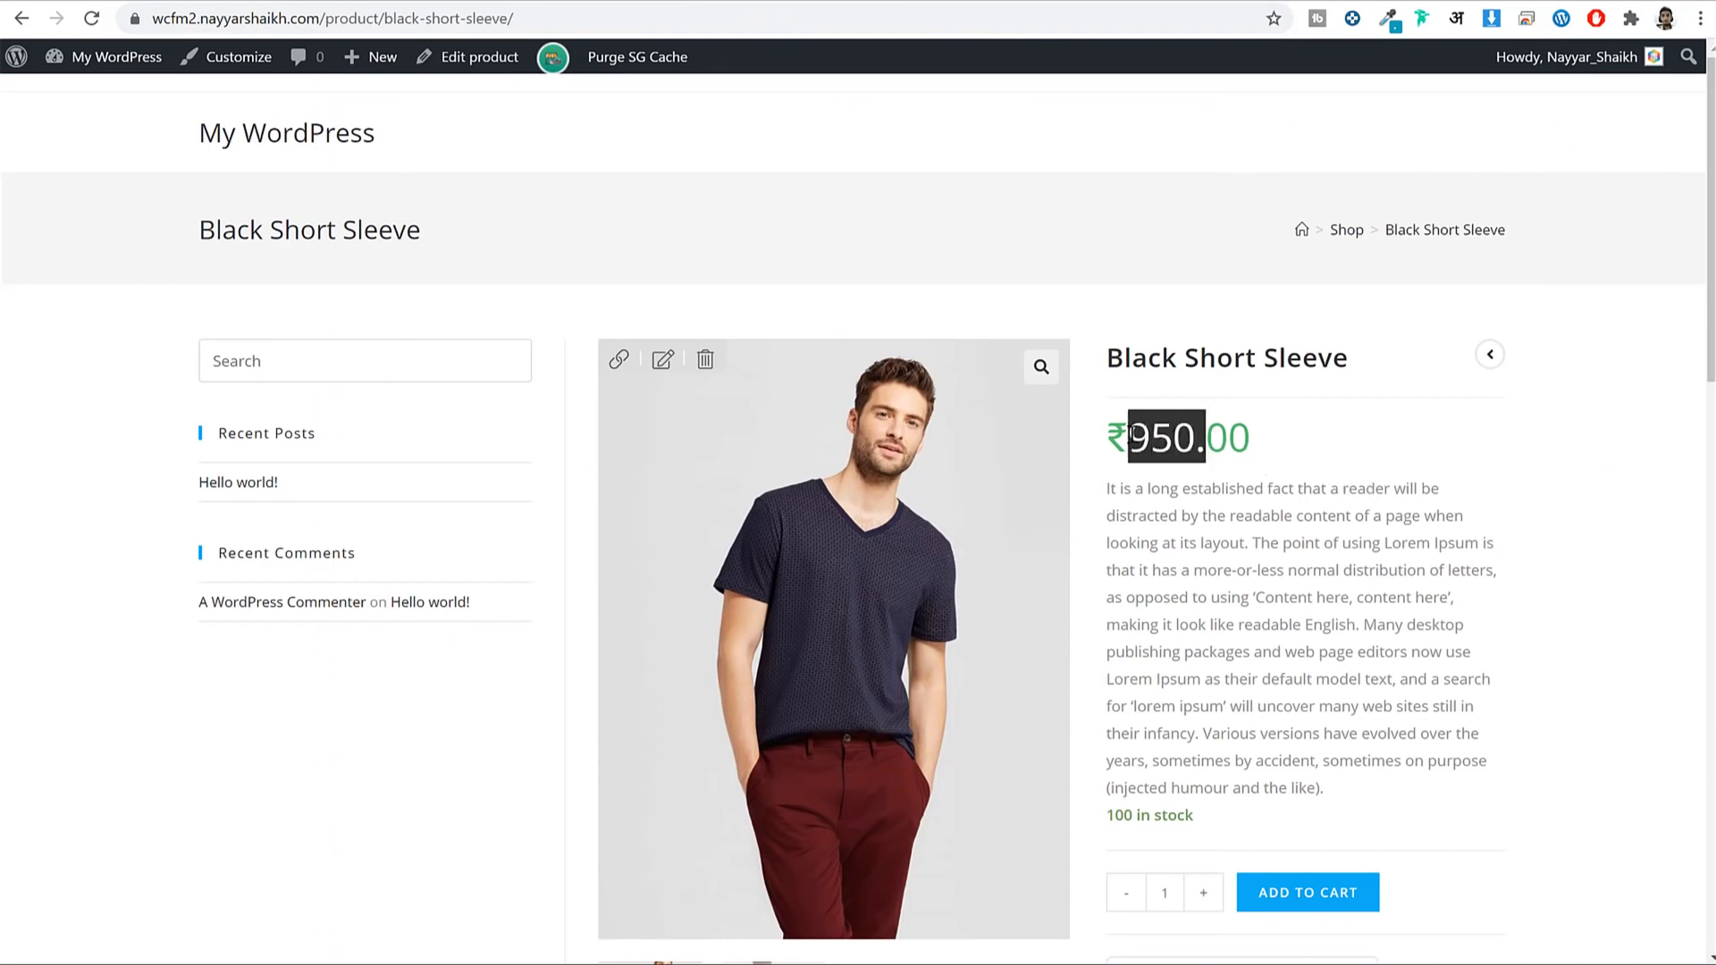
left_click(1250, 467)
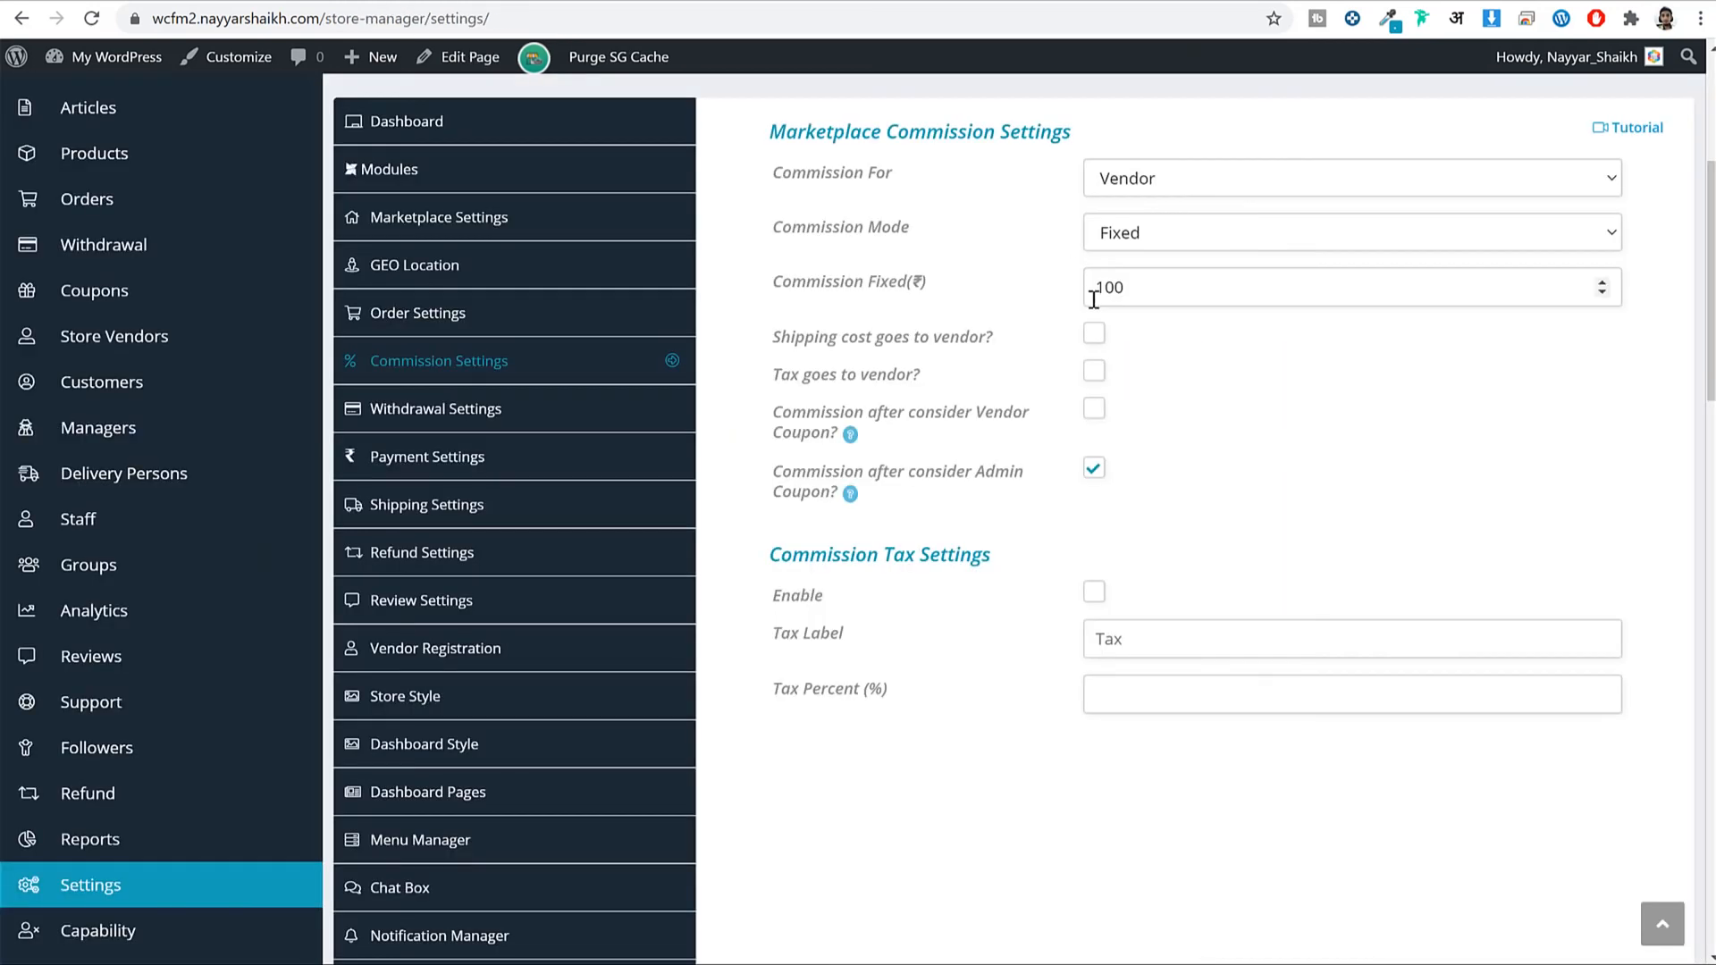
Try Percent + Fixed commission for Admin at 10% plus 50 fixed, then switch back to Vendor.
left_click(1147, 240)
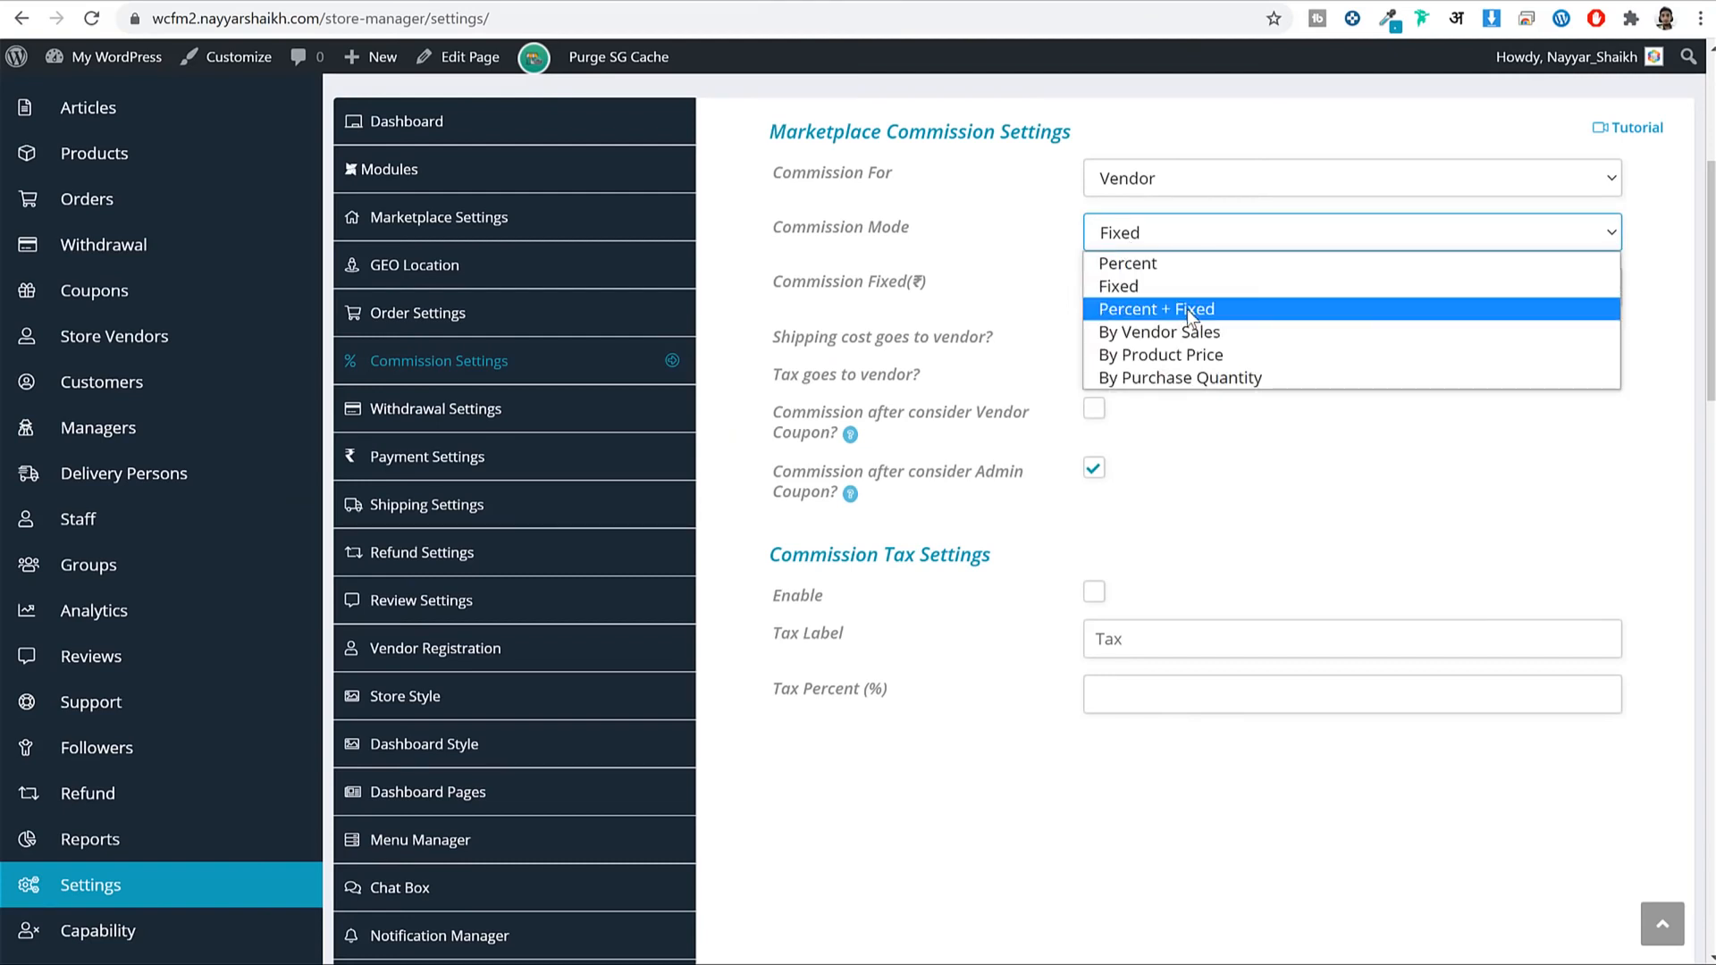
left_click(1187, 309)
left_click_drag(1167, 288, 1065, 286)
left_click(1131, 183)
left_click(1165, 231)
type("10")
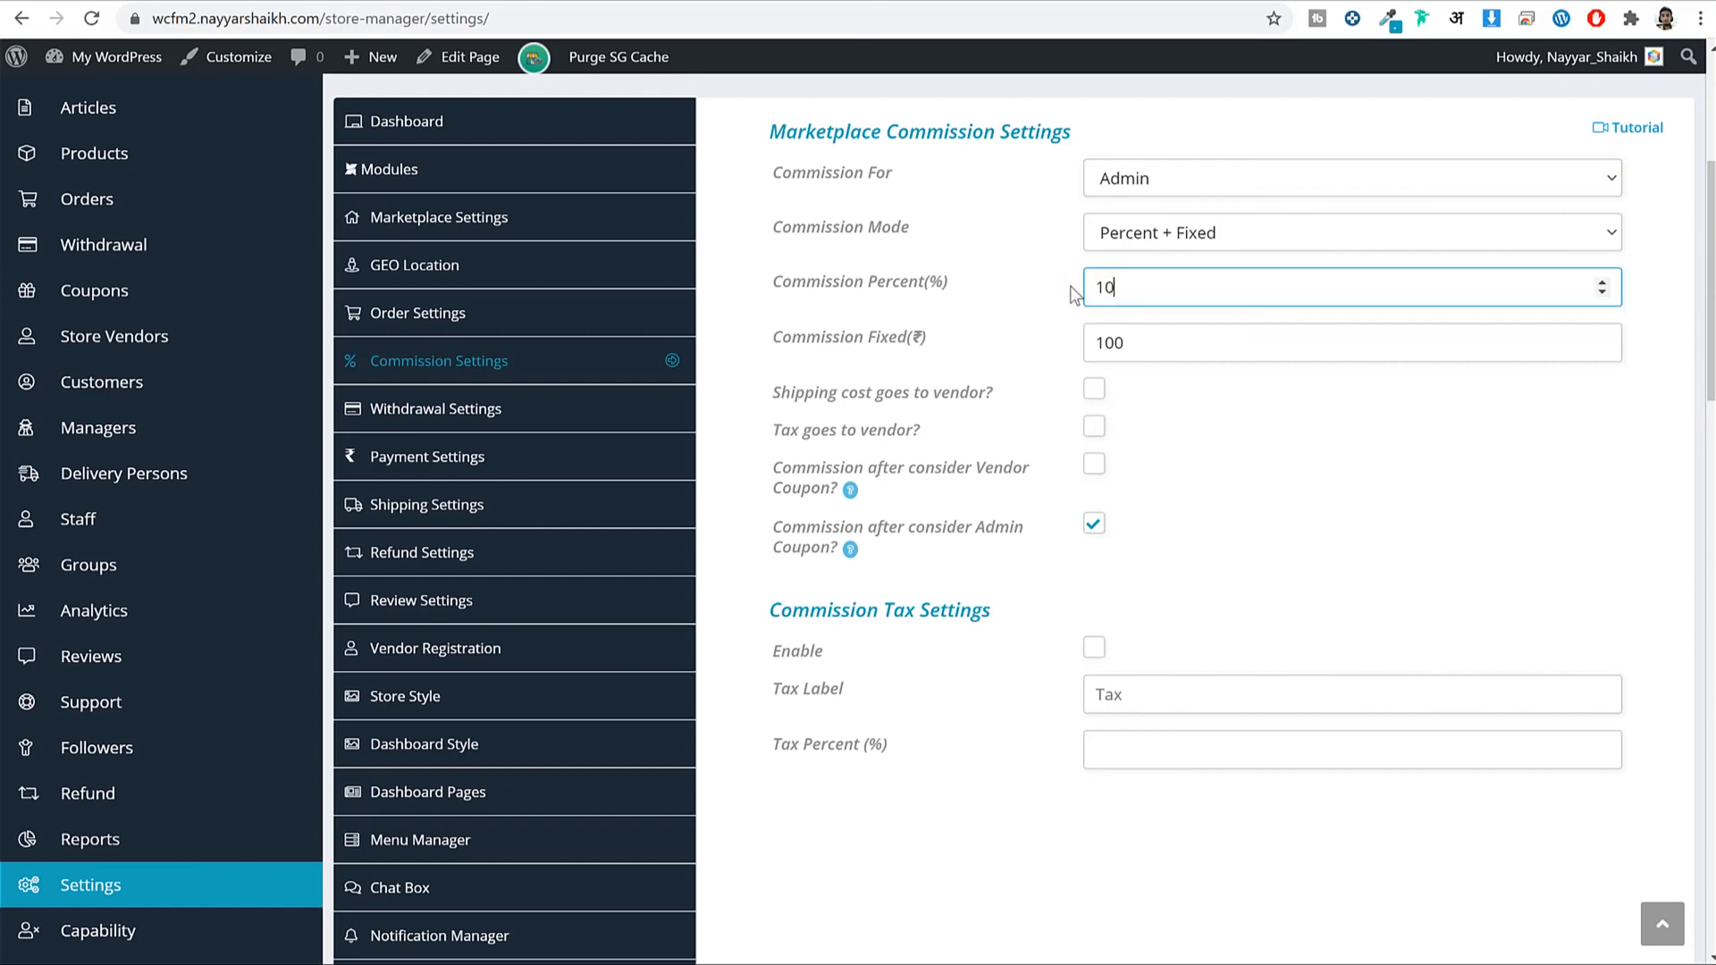
double_click(1161, 354)
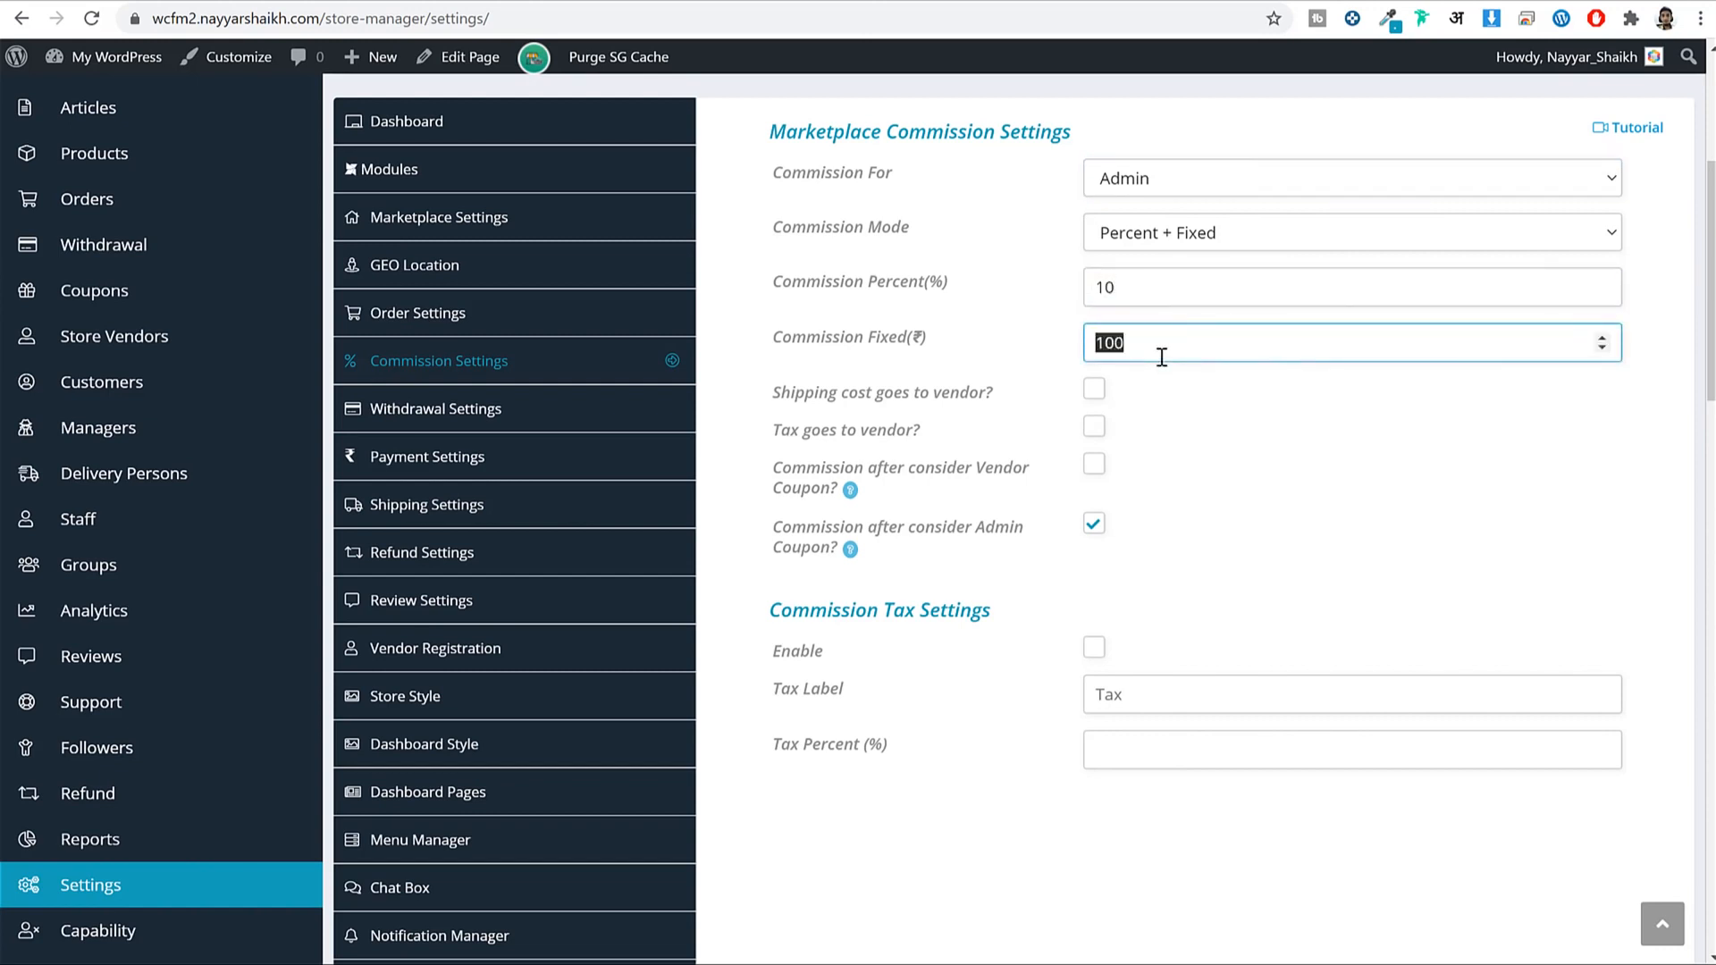
type("50")
left_click(1180, 180)
left_click(1193, 215)
Set the vendor Commission Mode to By Product Price.
left_click(1191, 232)
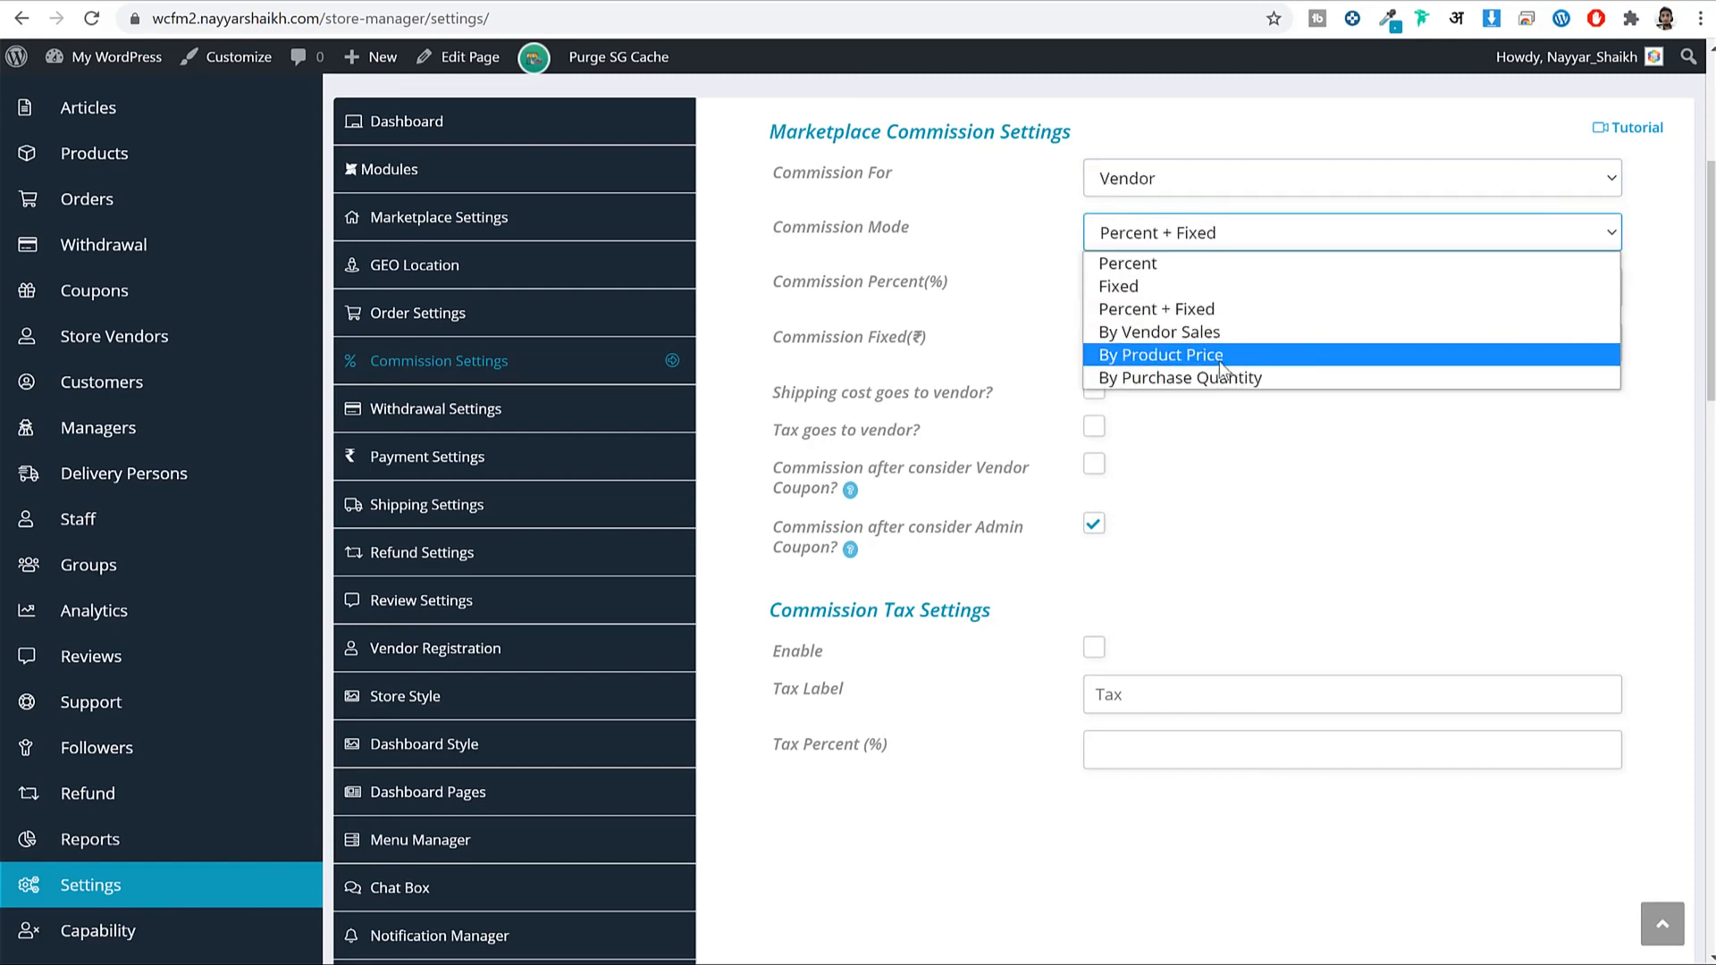
left_click(1198, 355)
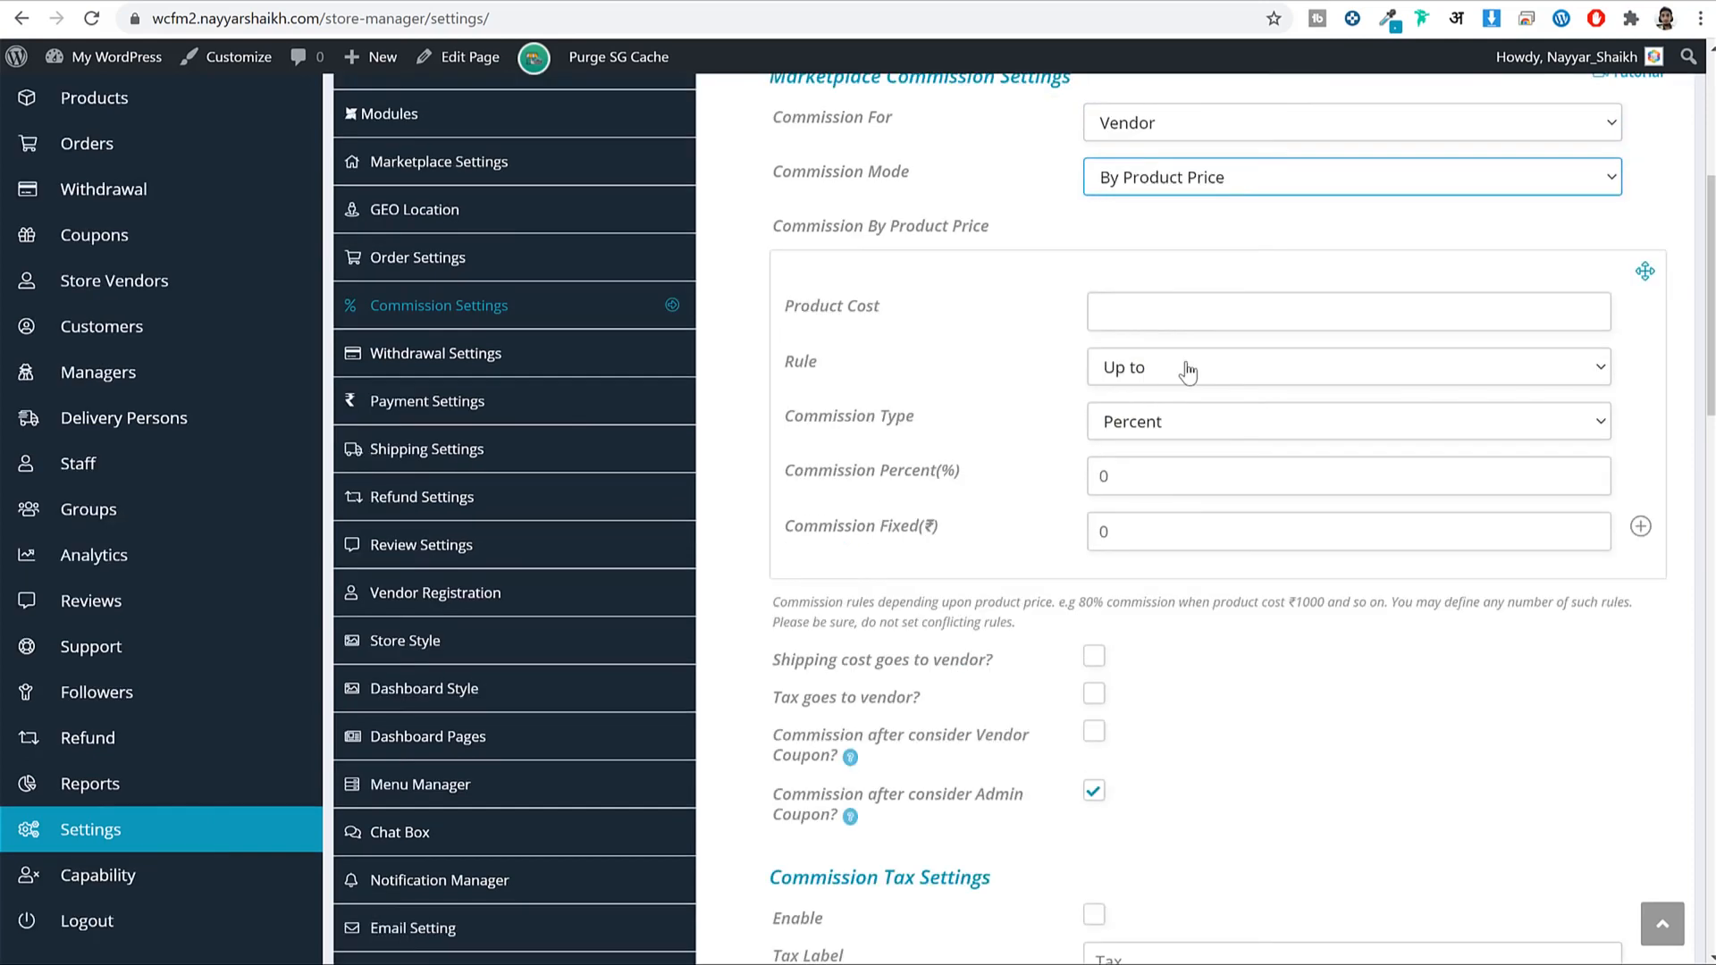
left_click(1201, 179)
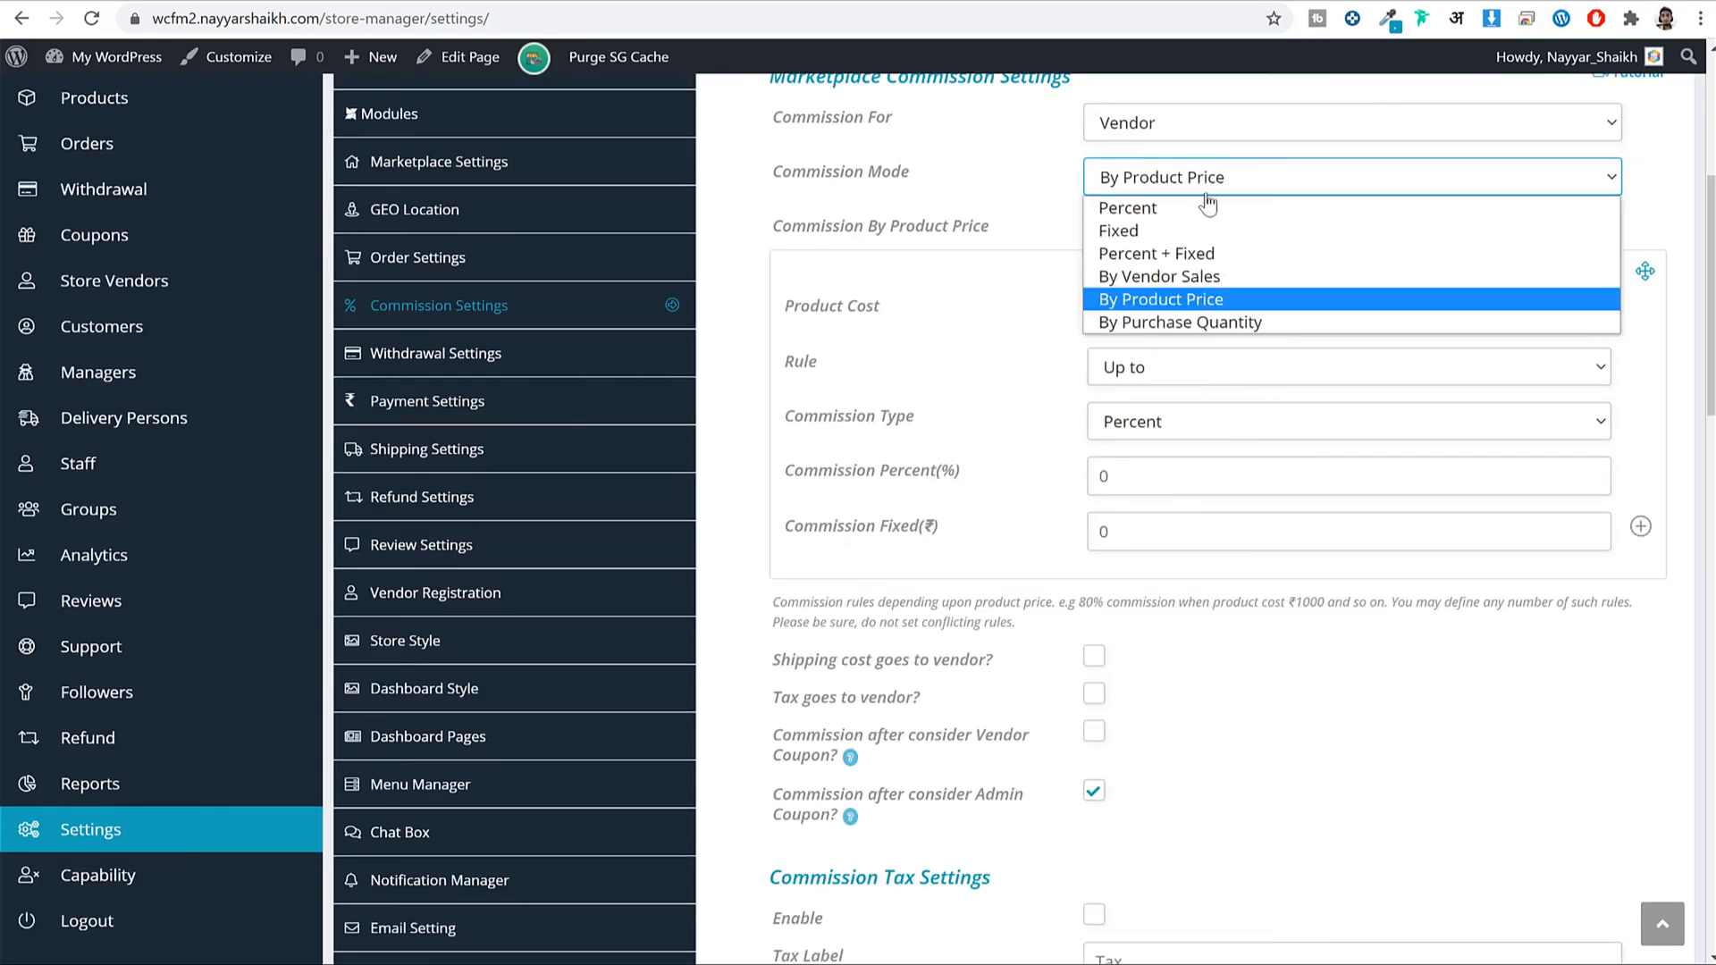
left_click(1175, 298)
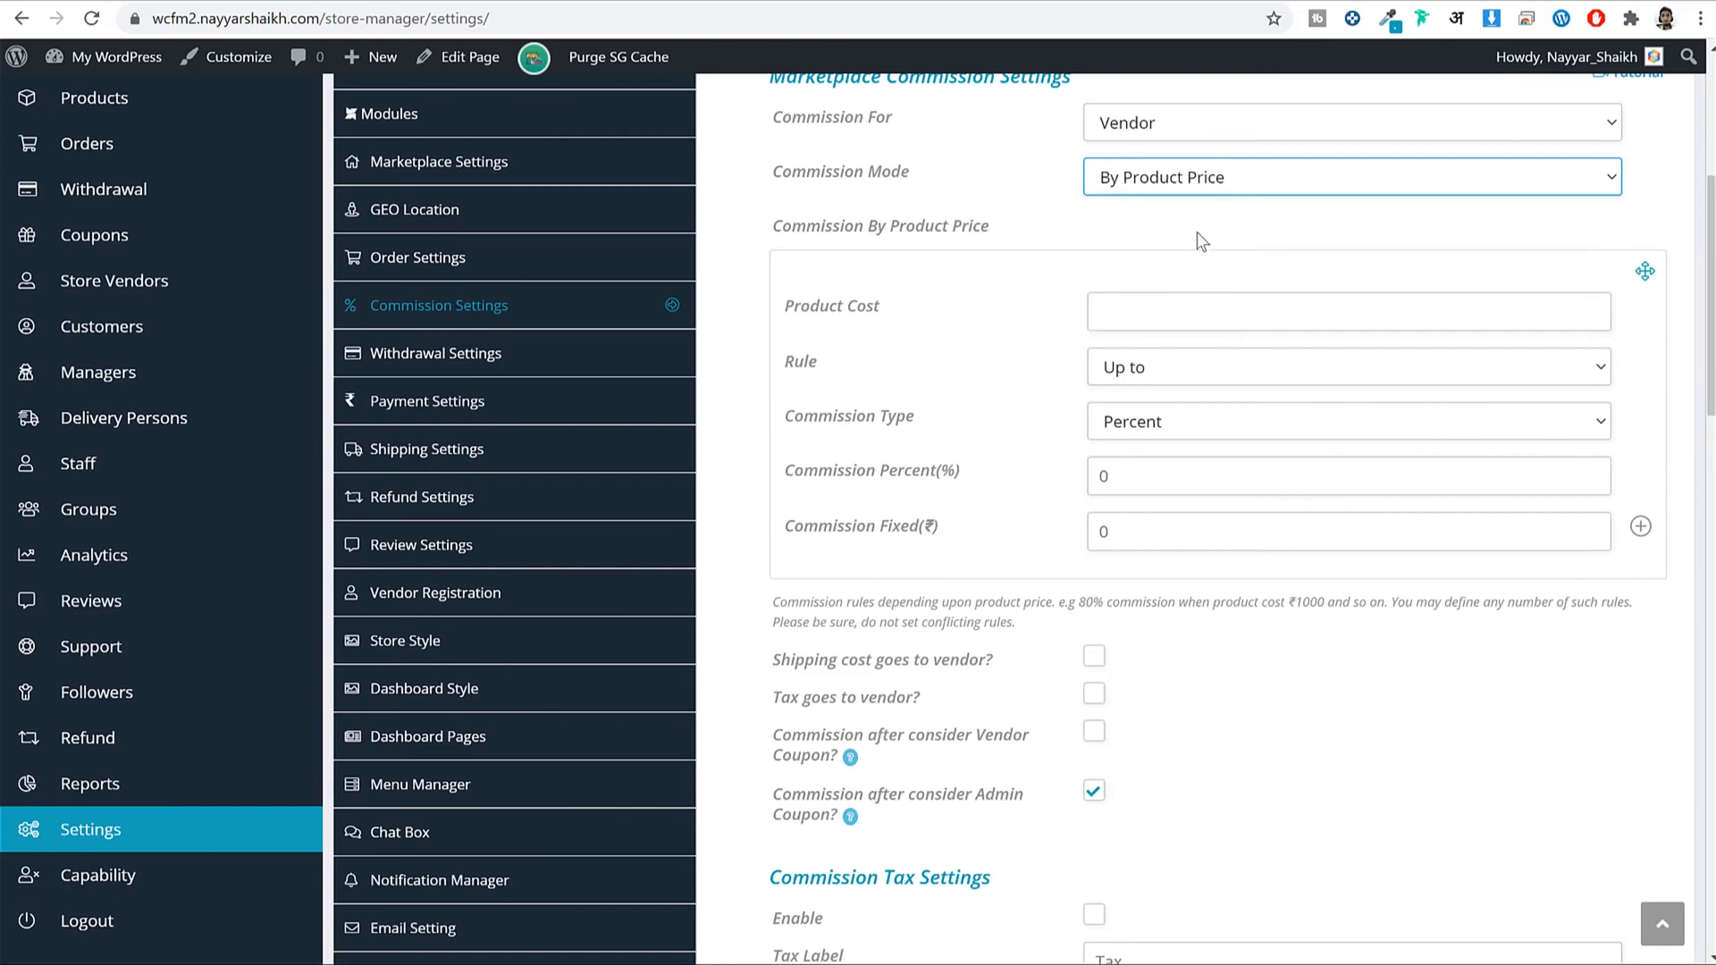
Enter the first product-price rule: products up to 1000 earn 90% commission.
left_click(1213, 300)
type("1")
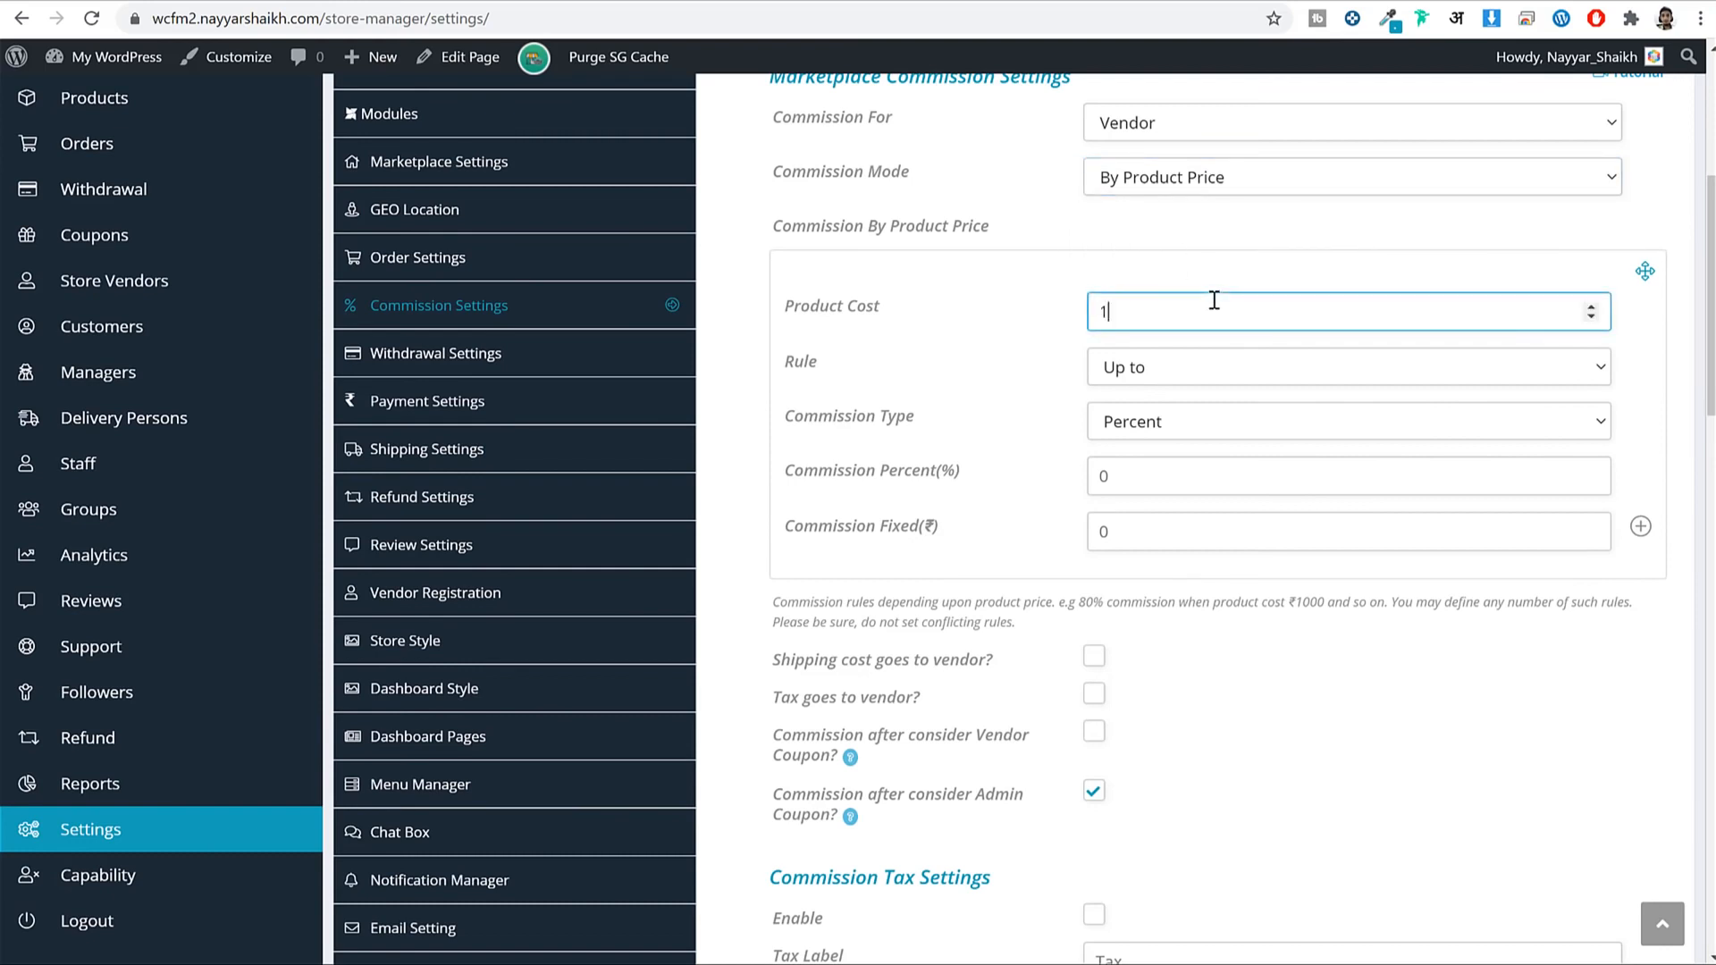
type("000")
left_click(1169, 470)
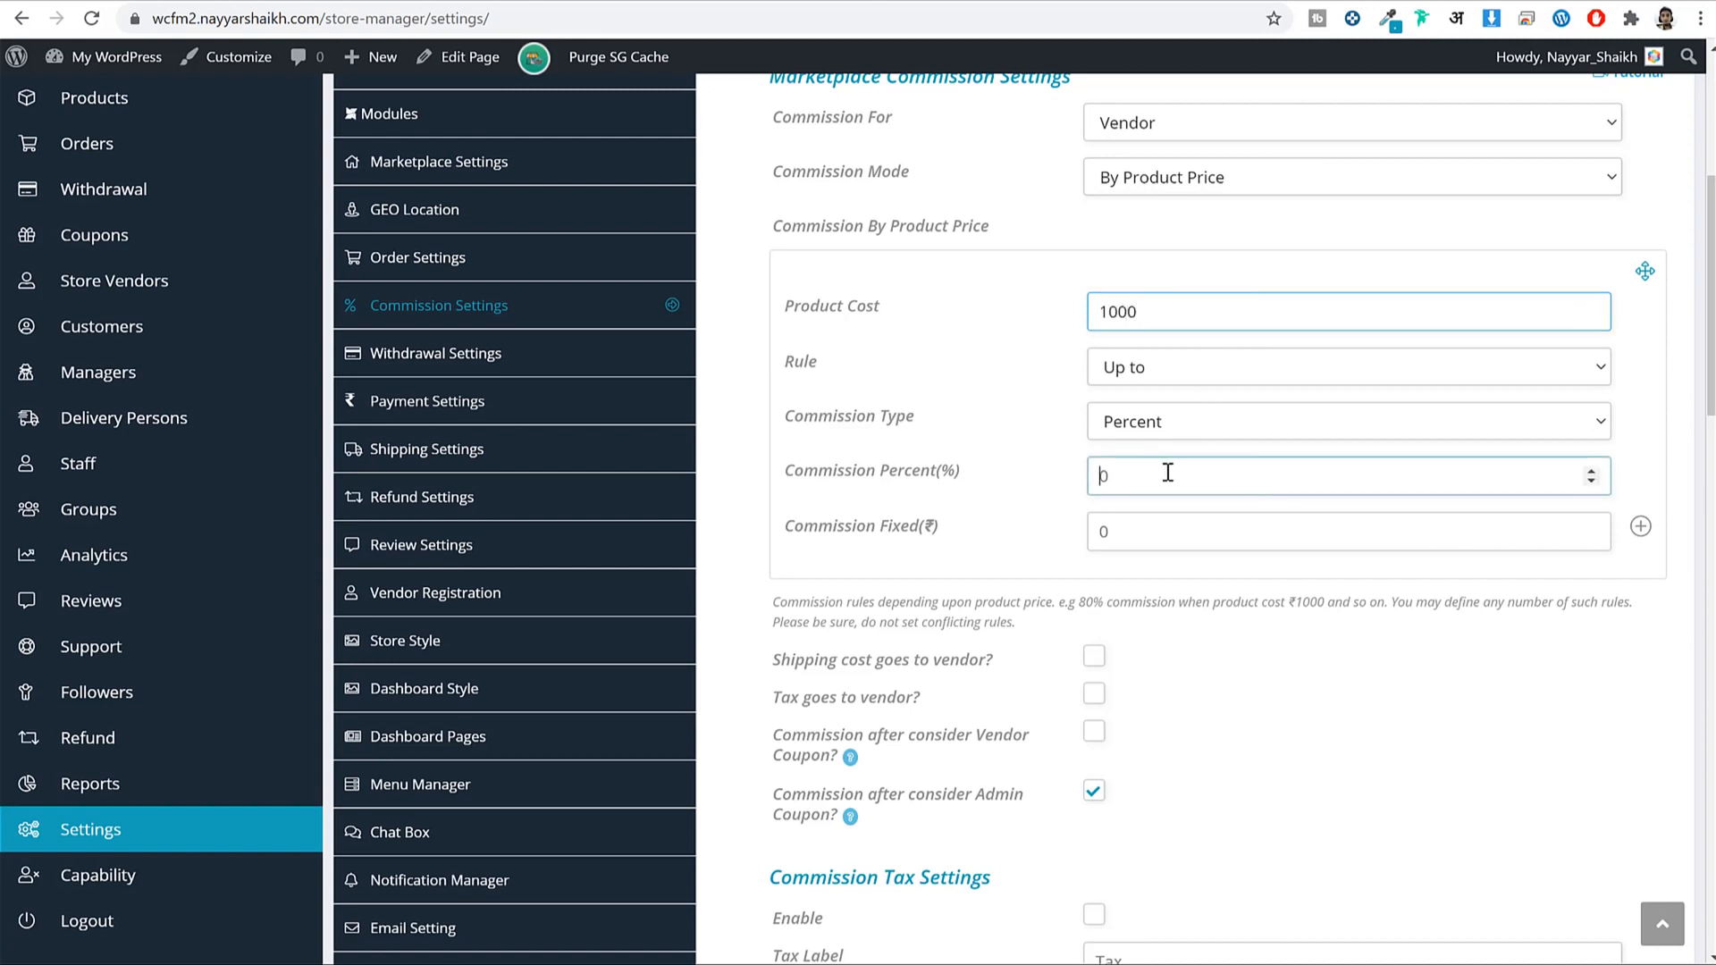
scroll(1189, 483, "up", 4)
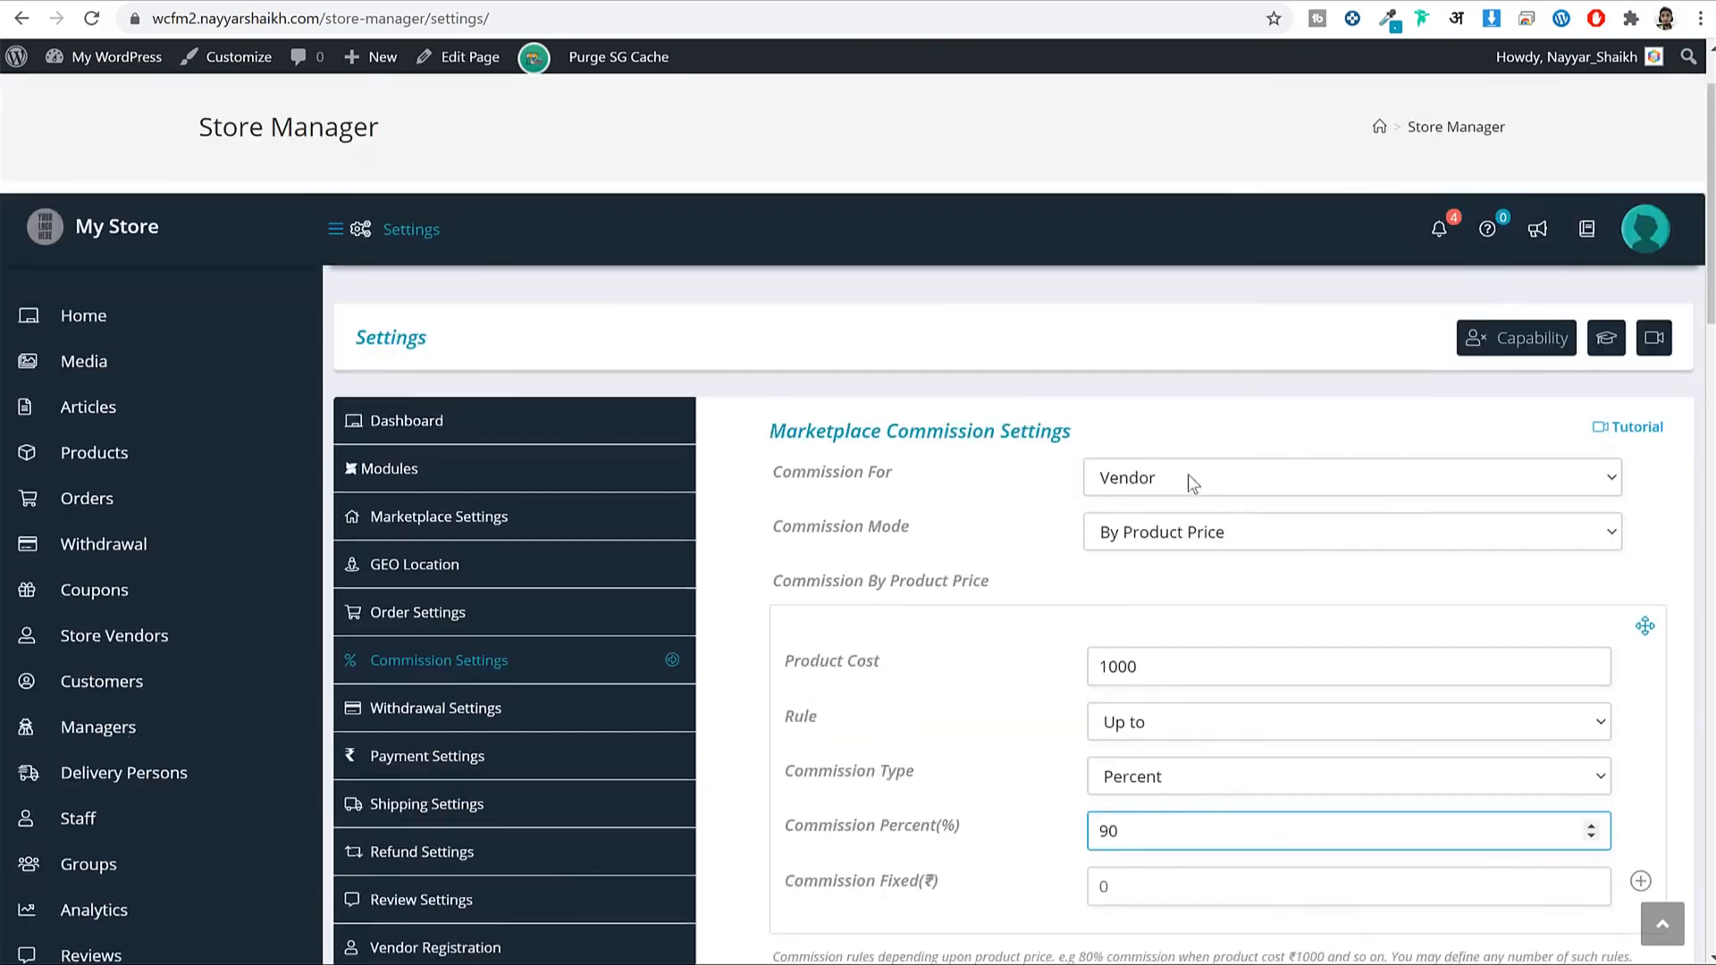
scroll(1187, 554, "down", 4)
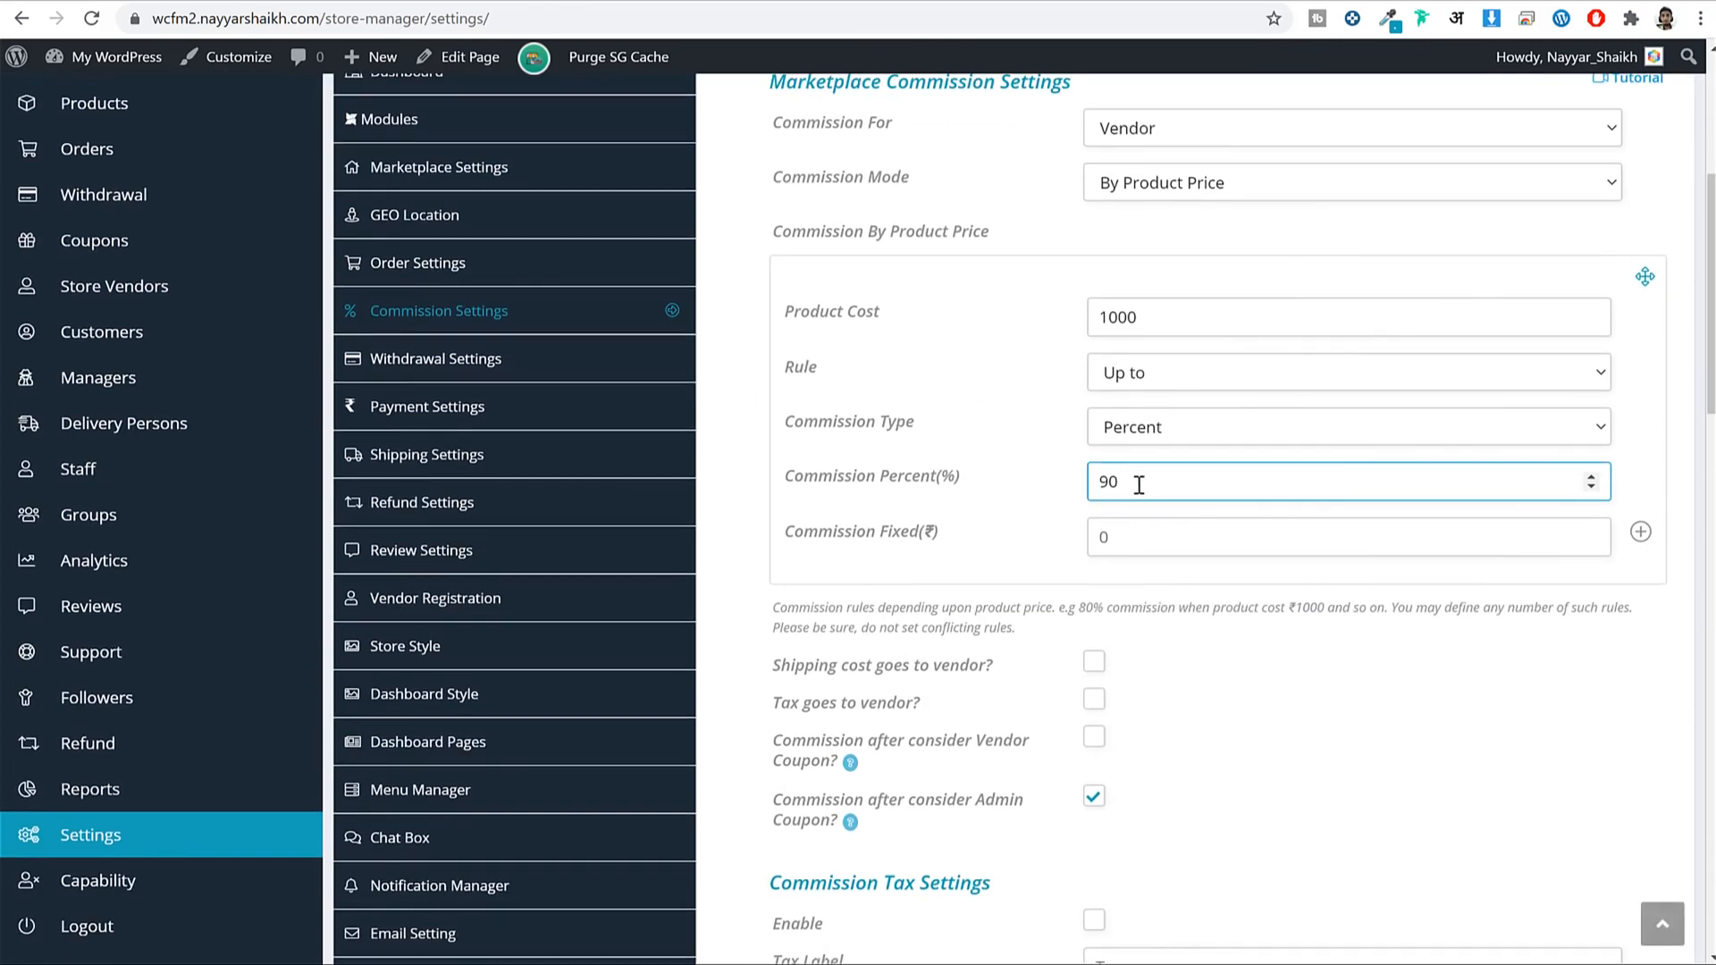
left_click_drag(1138, 482, 1080, 489)
Add a second rule giving 92% commission for products up to 5000.
left_click(1641, 534)
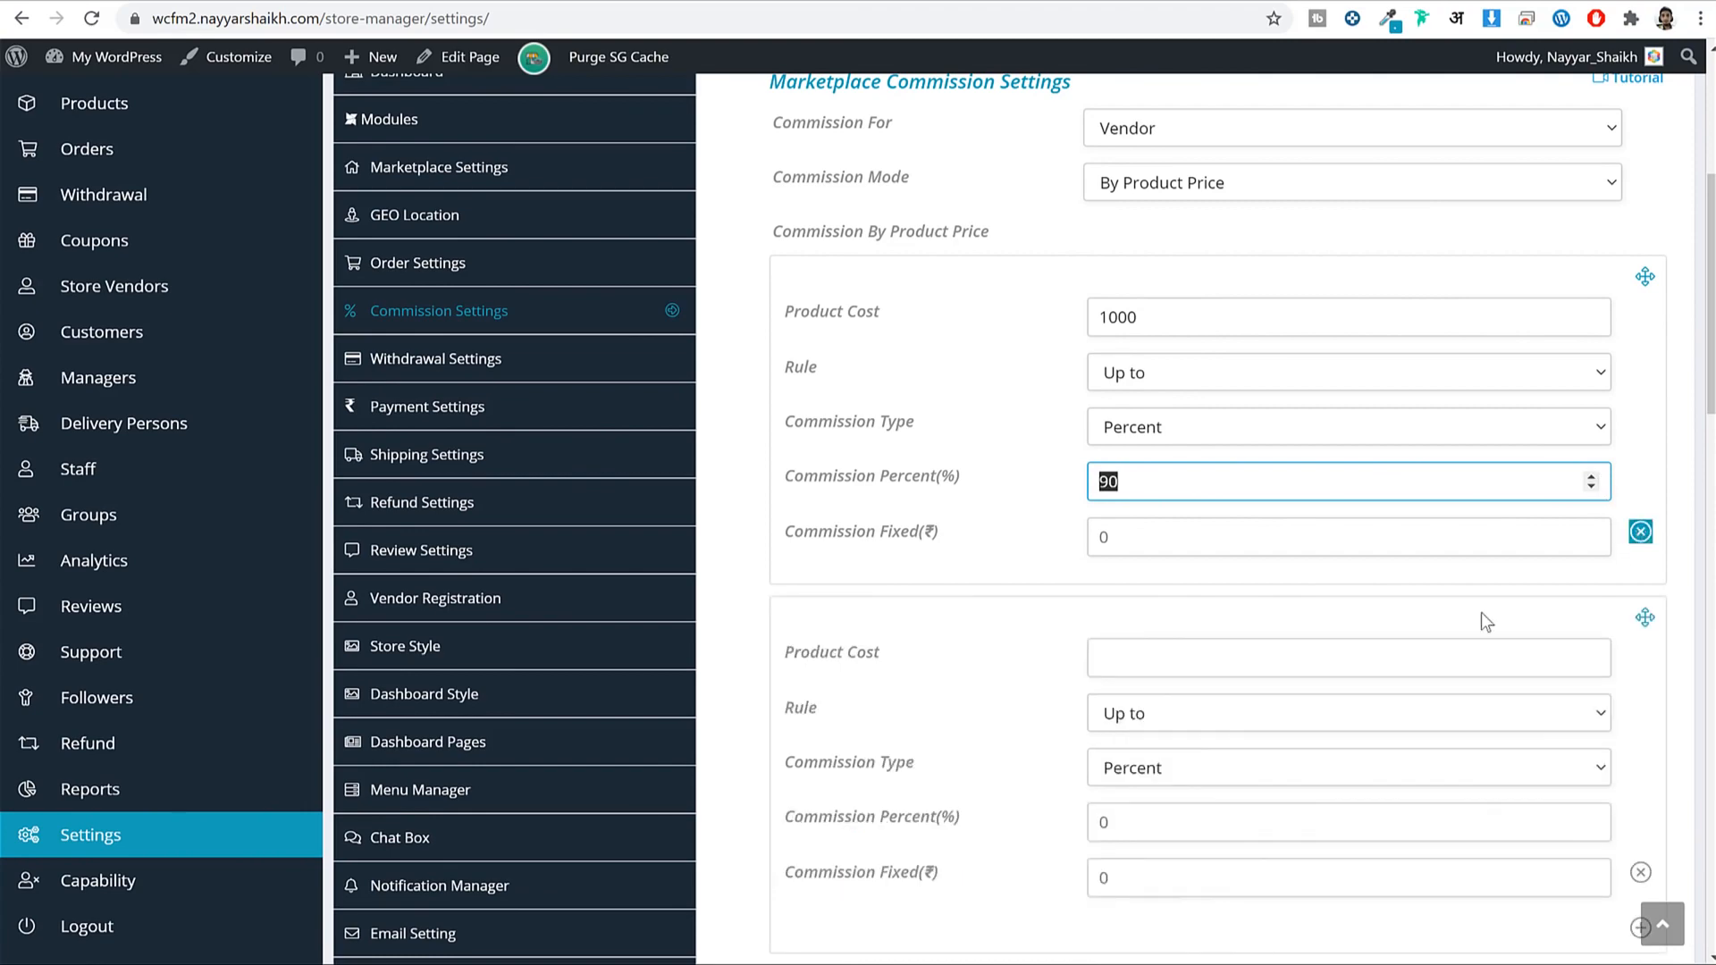
scroll(1252, 578, "down", 3)
left_click(1324, 441)
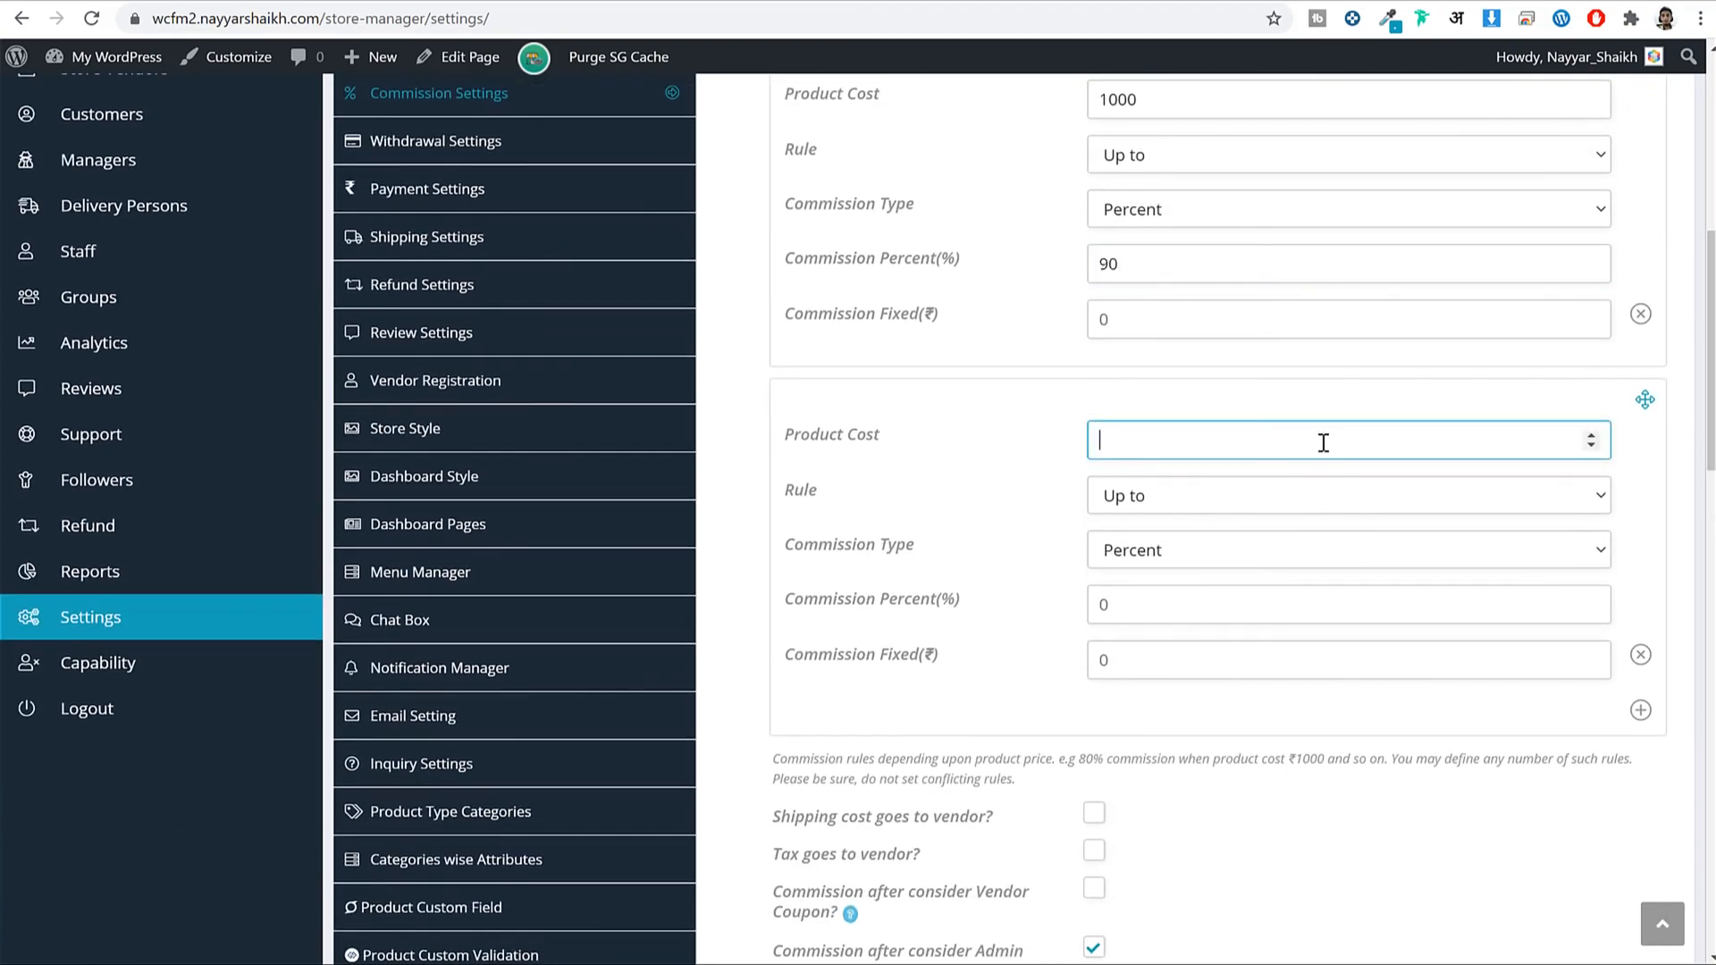
type("5000")
scroll(1348, 495, "up", 1)
scroll(1251, 608, "down", 1)
left_click(1195, 614)
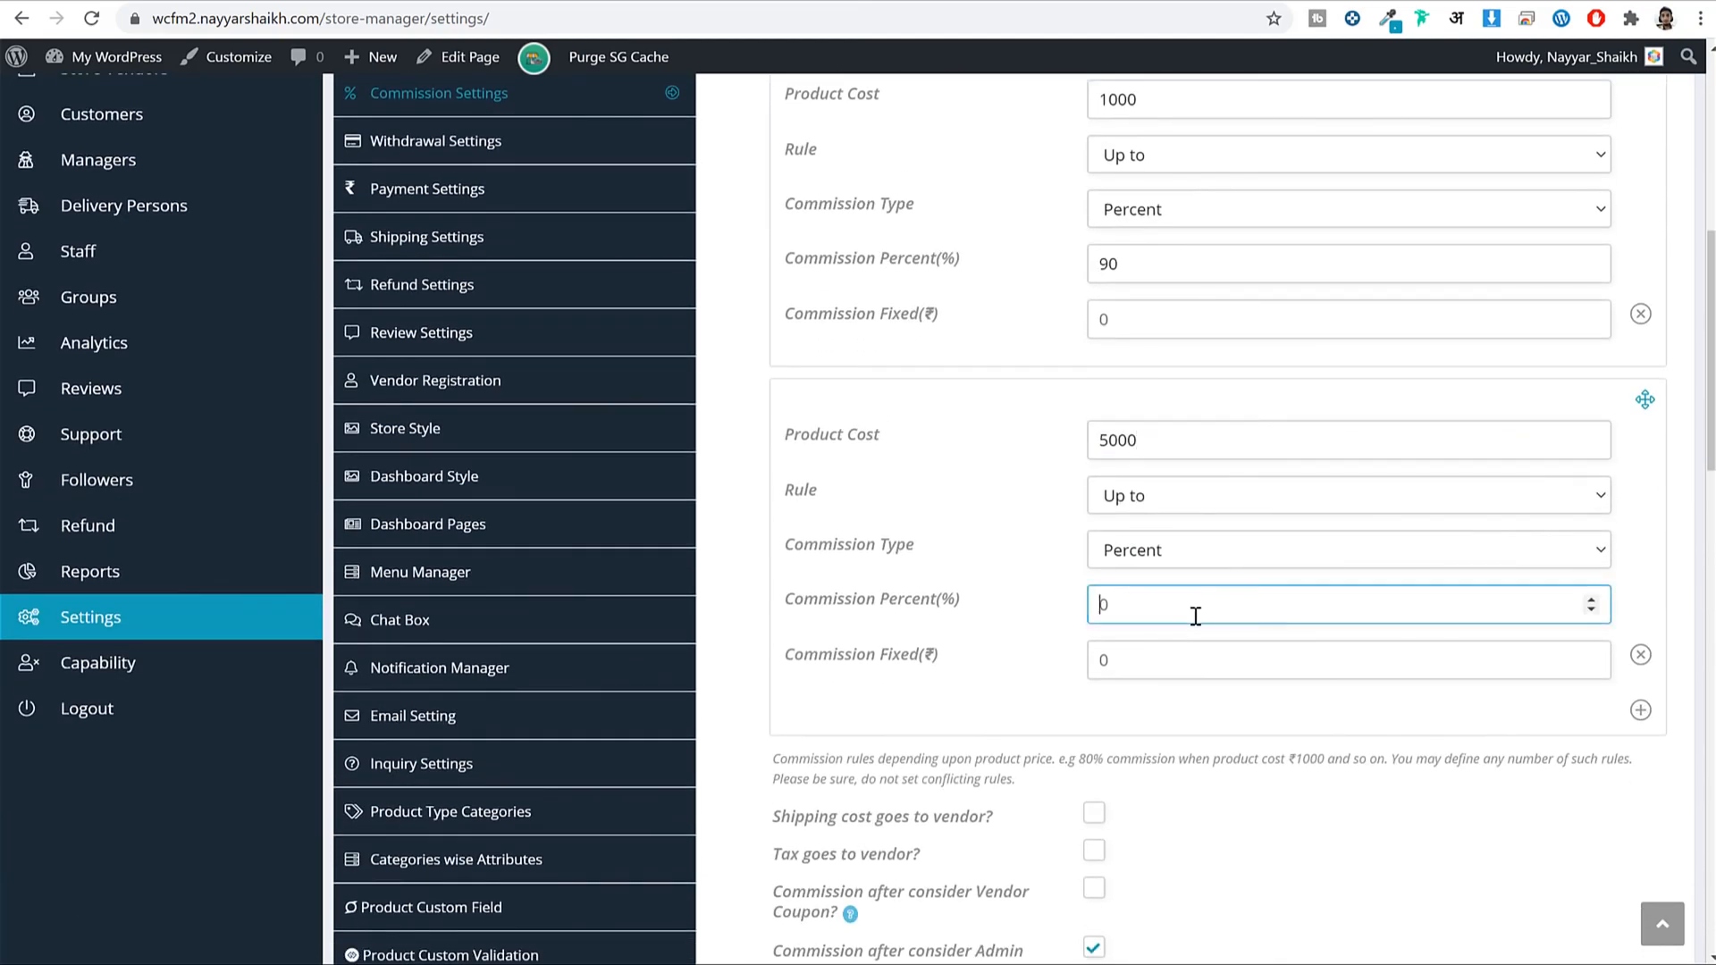
type("92")
Delete the 5000 / 92% rule and switch to Percent commission mode at 90.
left_click(1641, 655)
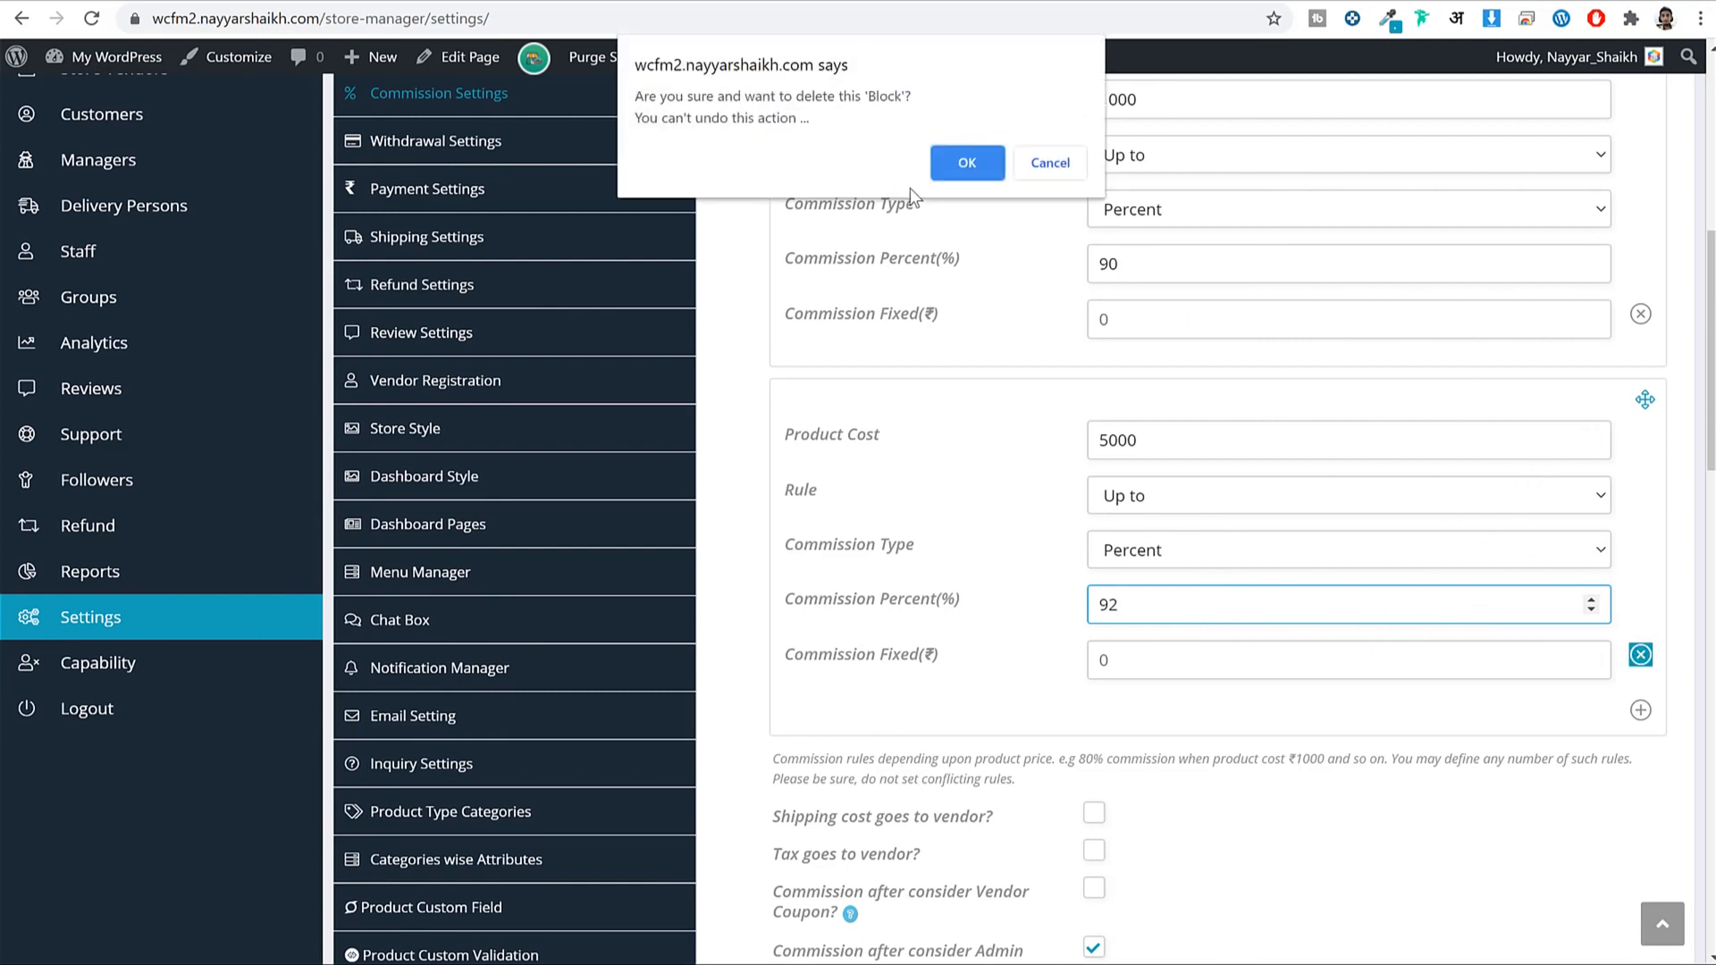
left_click(955, 170)
scroll(1140, 382, "up", 4)
left_click(1173, 400)
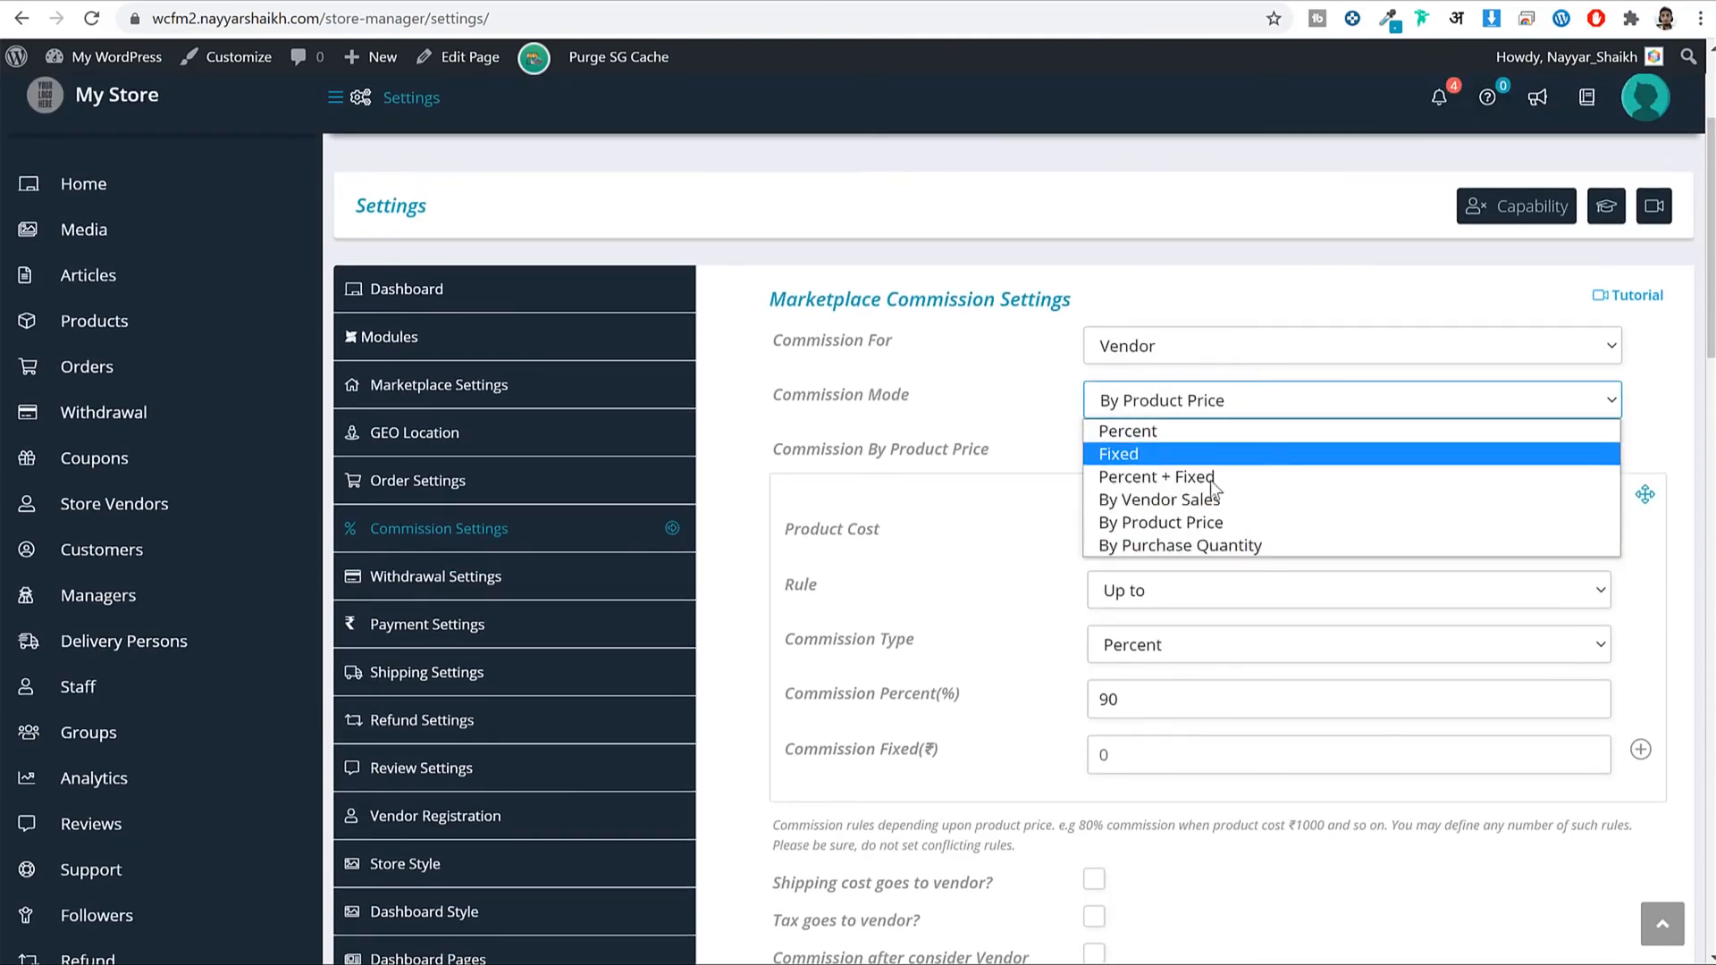
left_click(1164, 432)
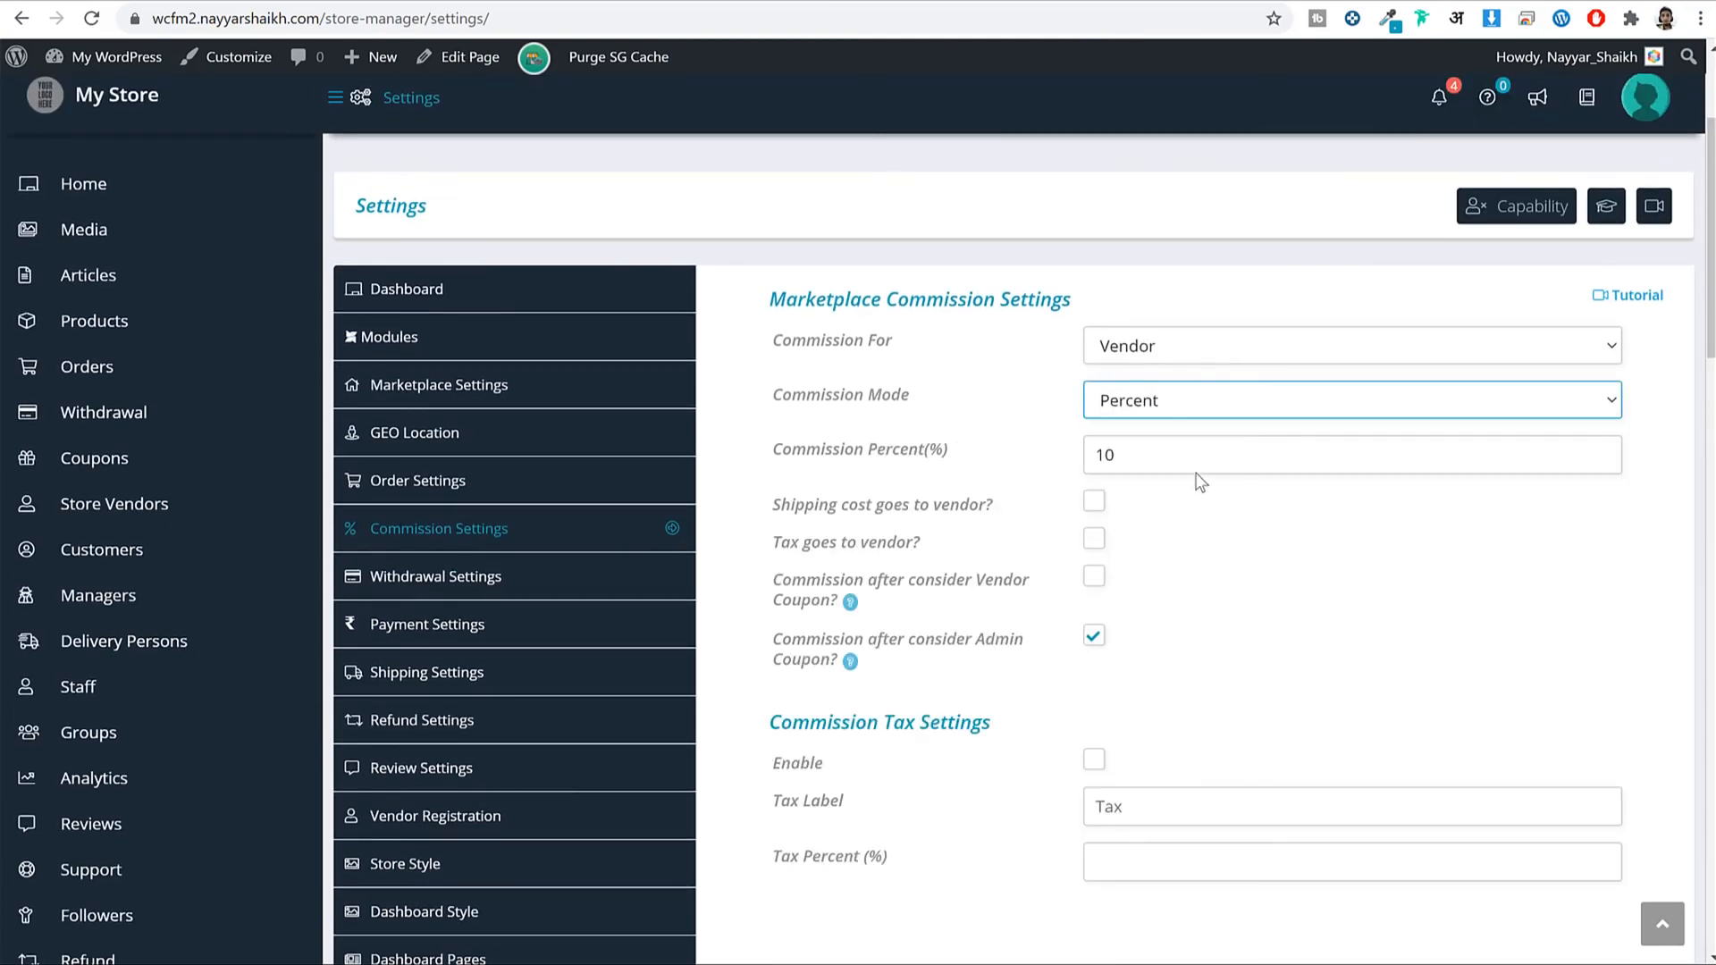
key("Tab")
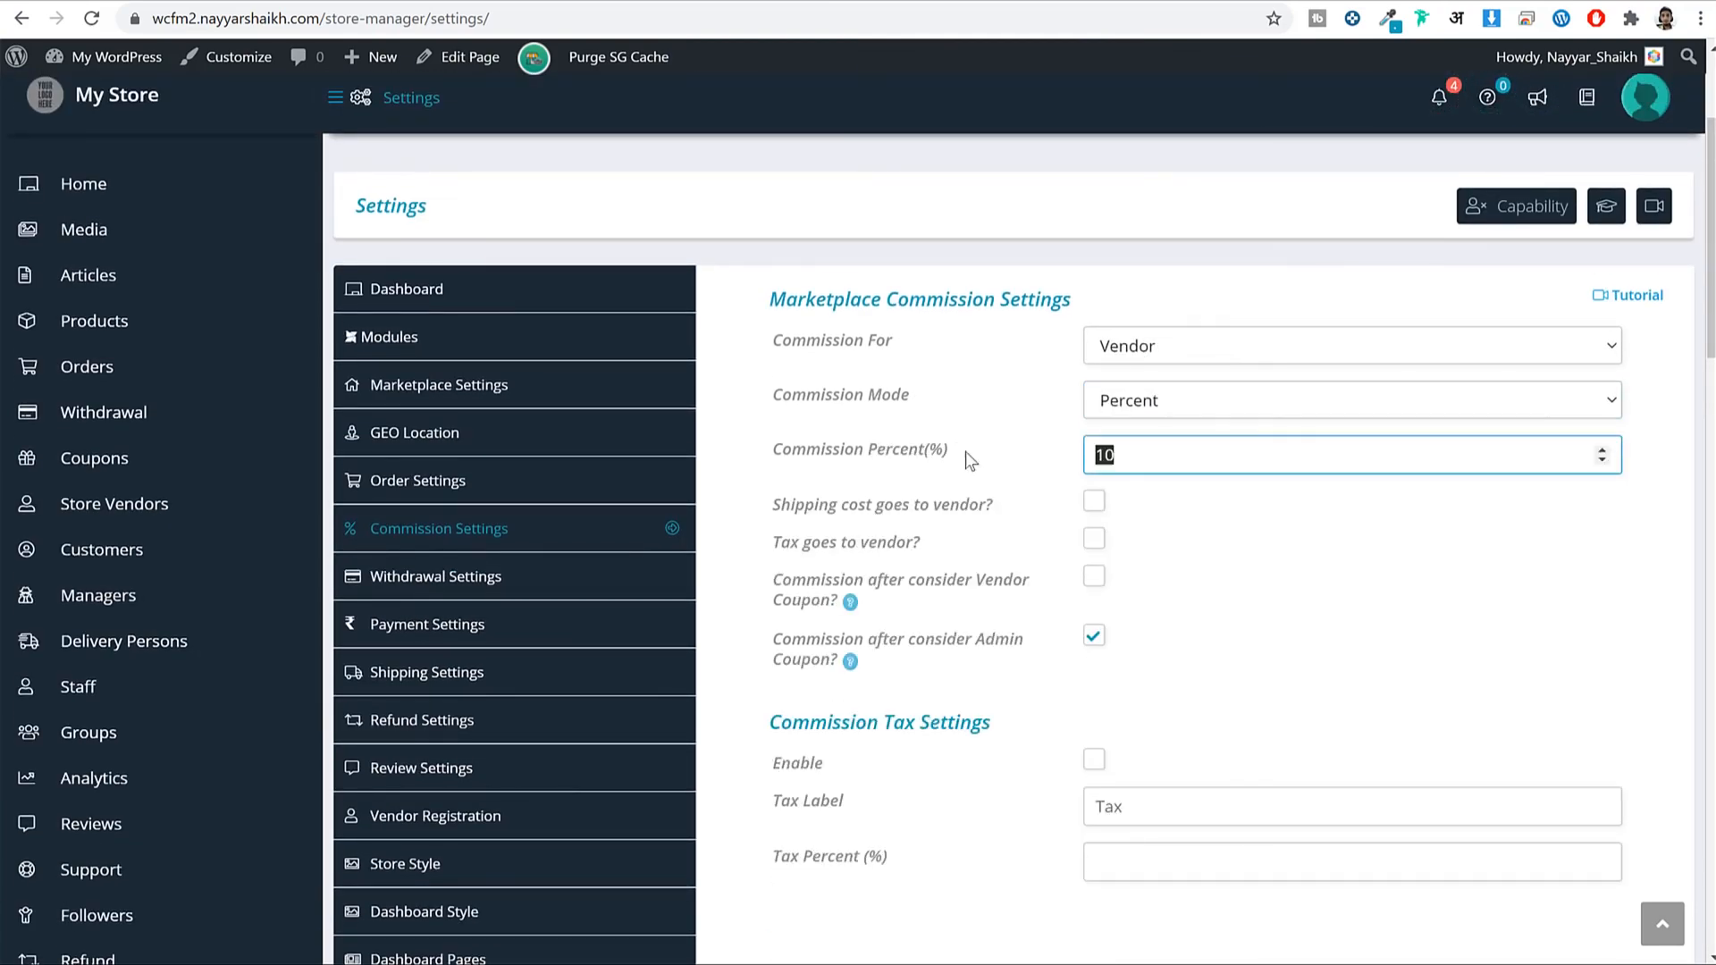
type("90")
Save the commission settings.
scroll(1402, 593, "down", 7)
scroll(1559, 733, "down", 10)
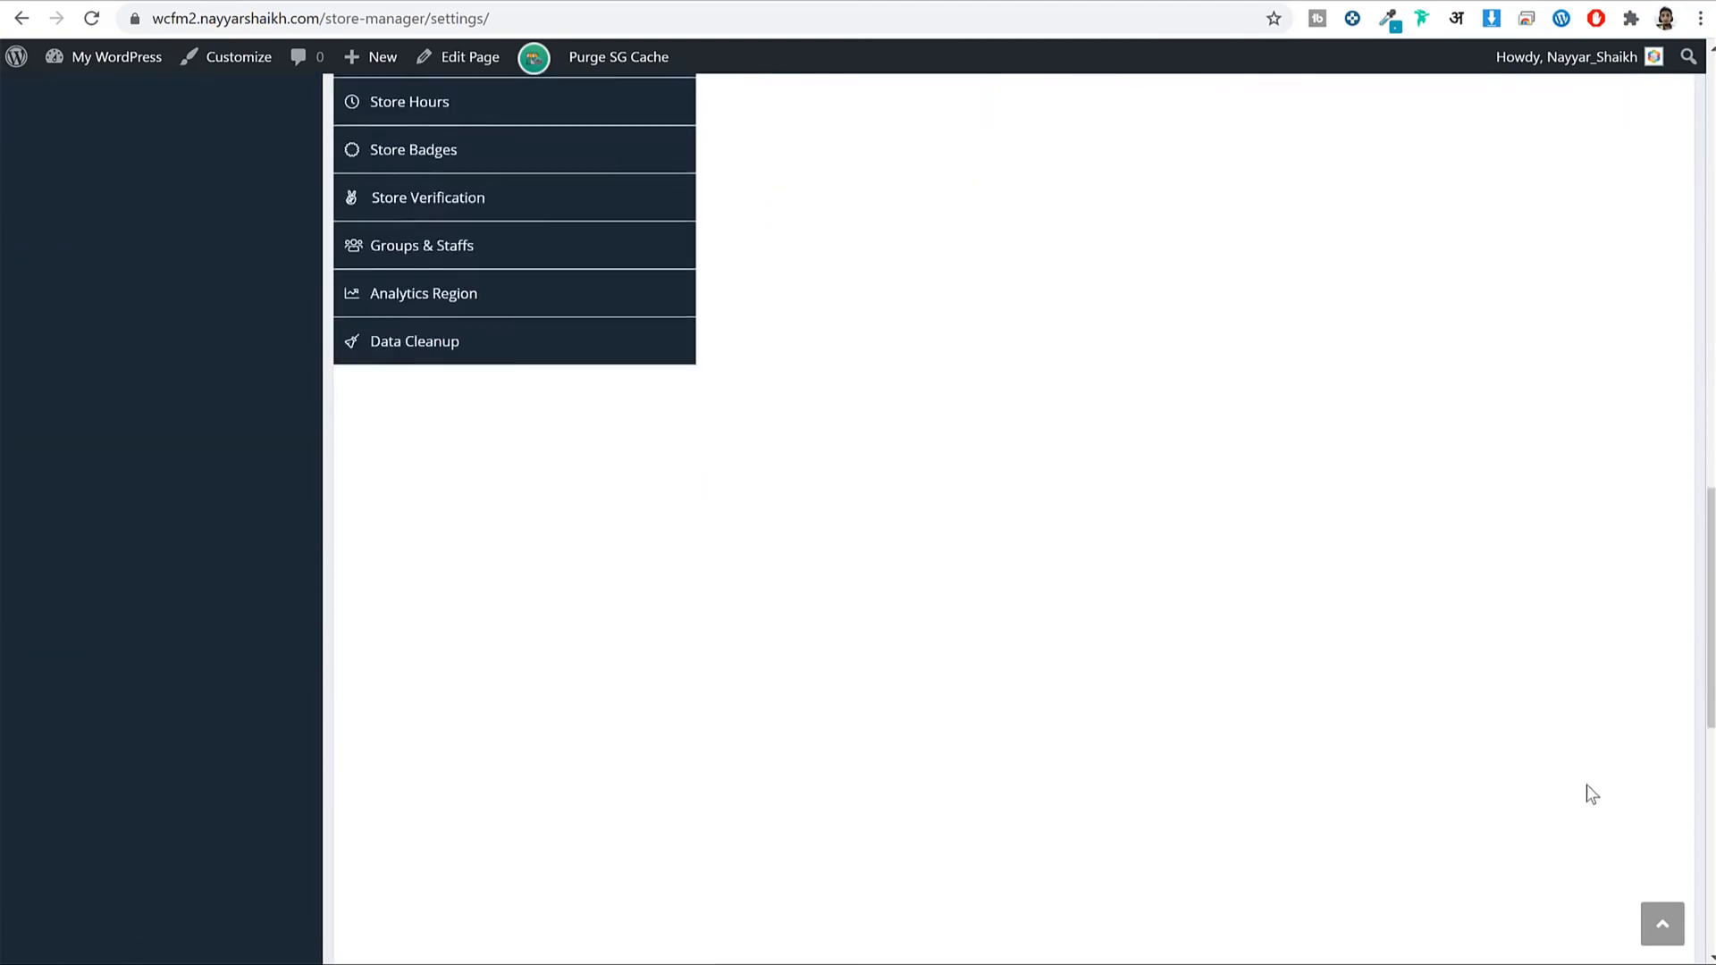
left_click(1641, 728)
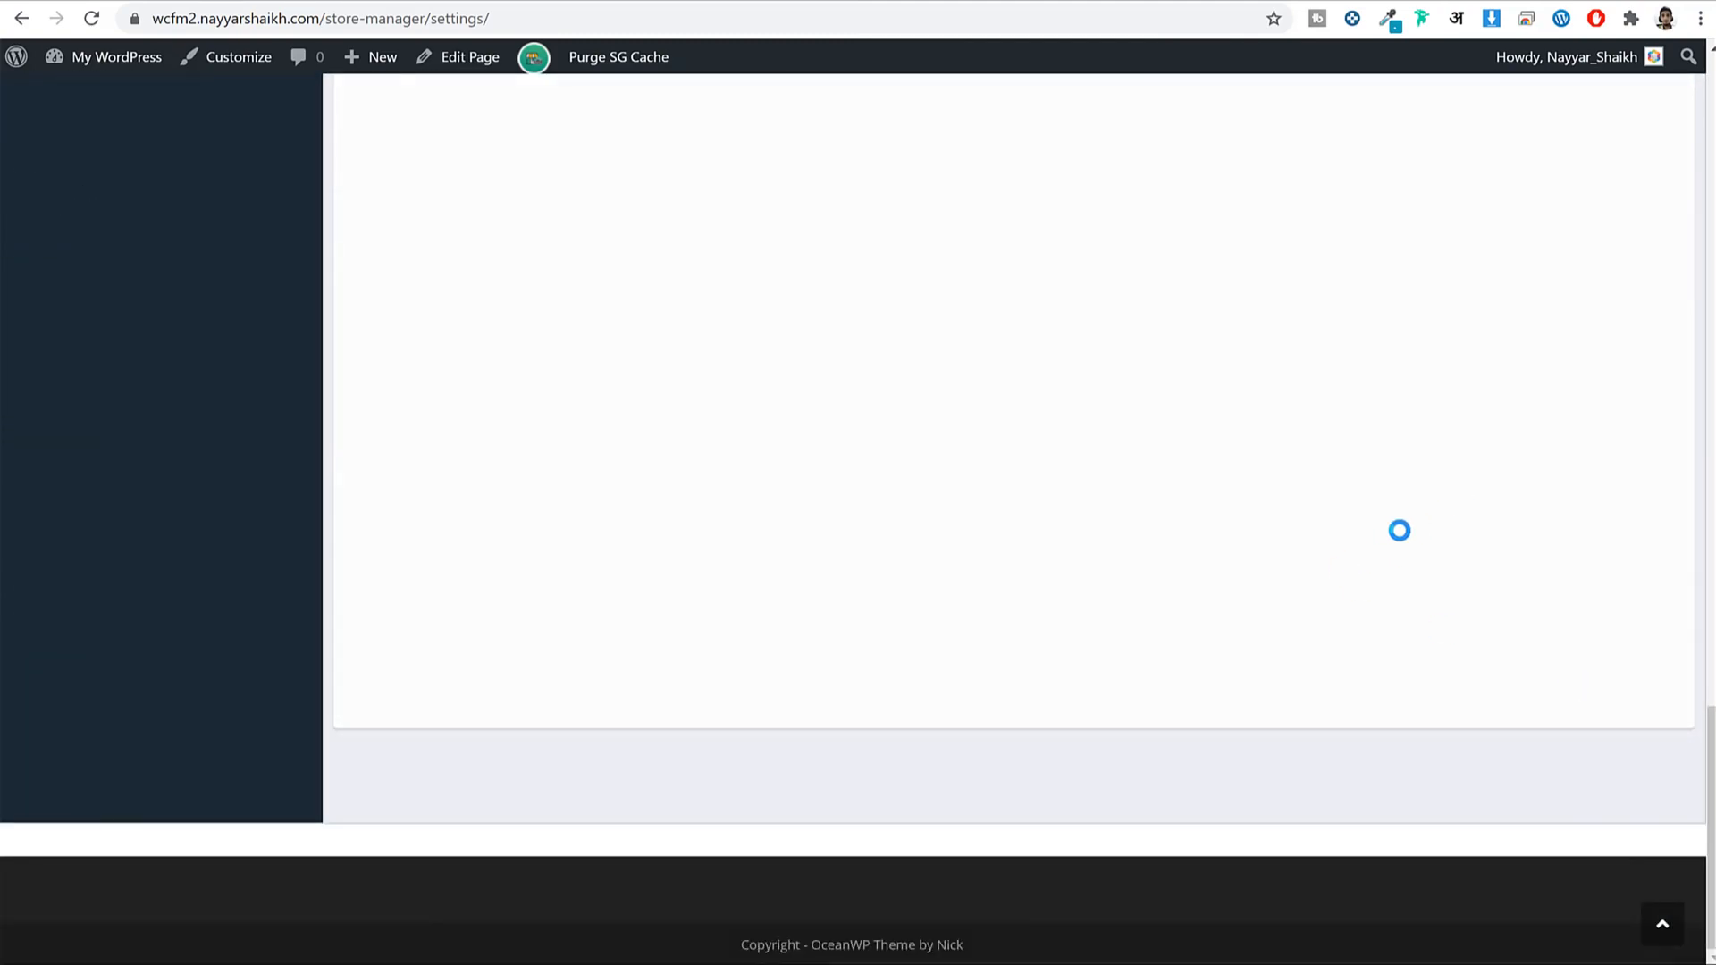
scroll(1401, 531, "up", 8)
scroll(1400, 531, "up", 14)
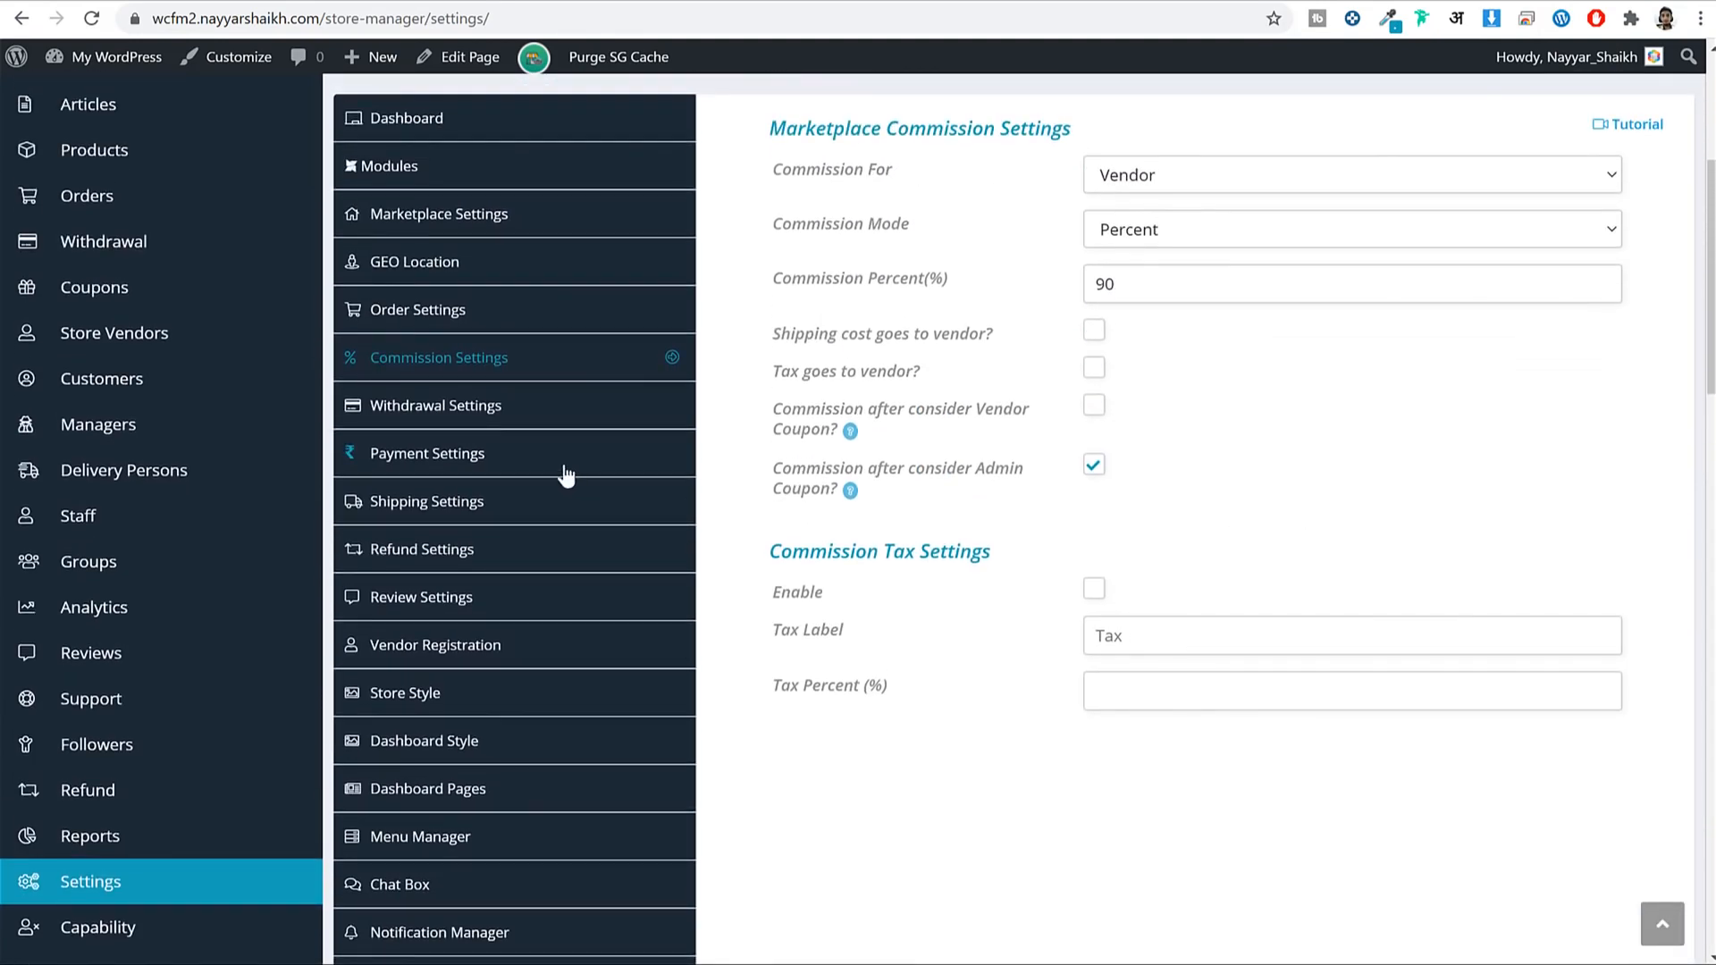
In withdrawal settings, try Periodic and By Order Status modes, then keep Manual Withdrawal.
left_click(497, 404)
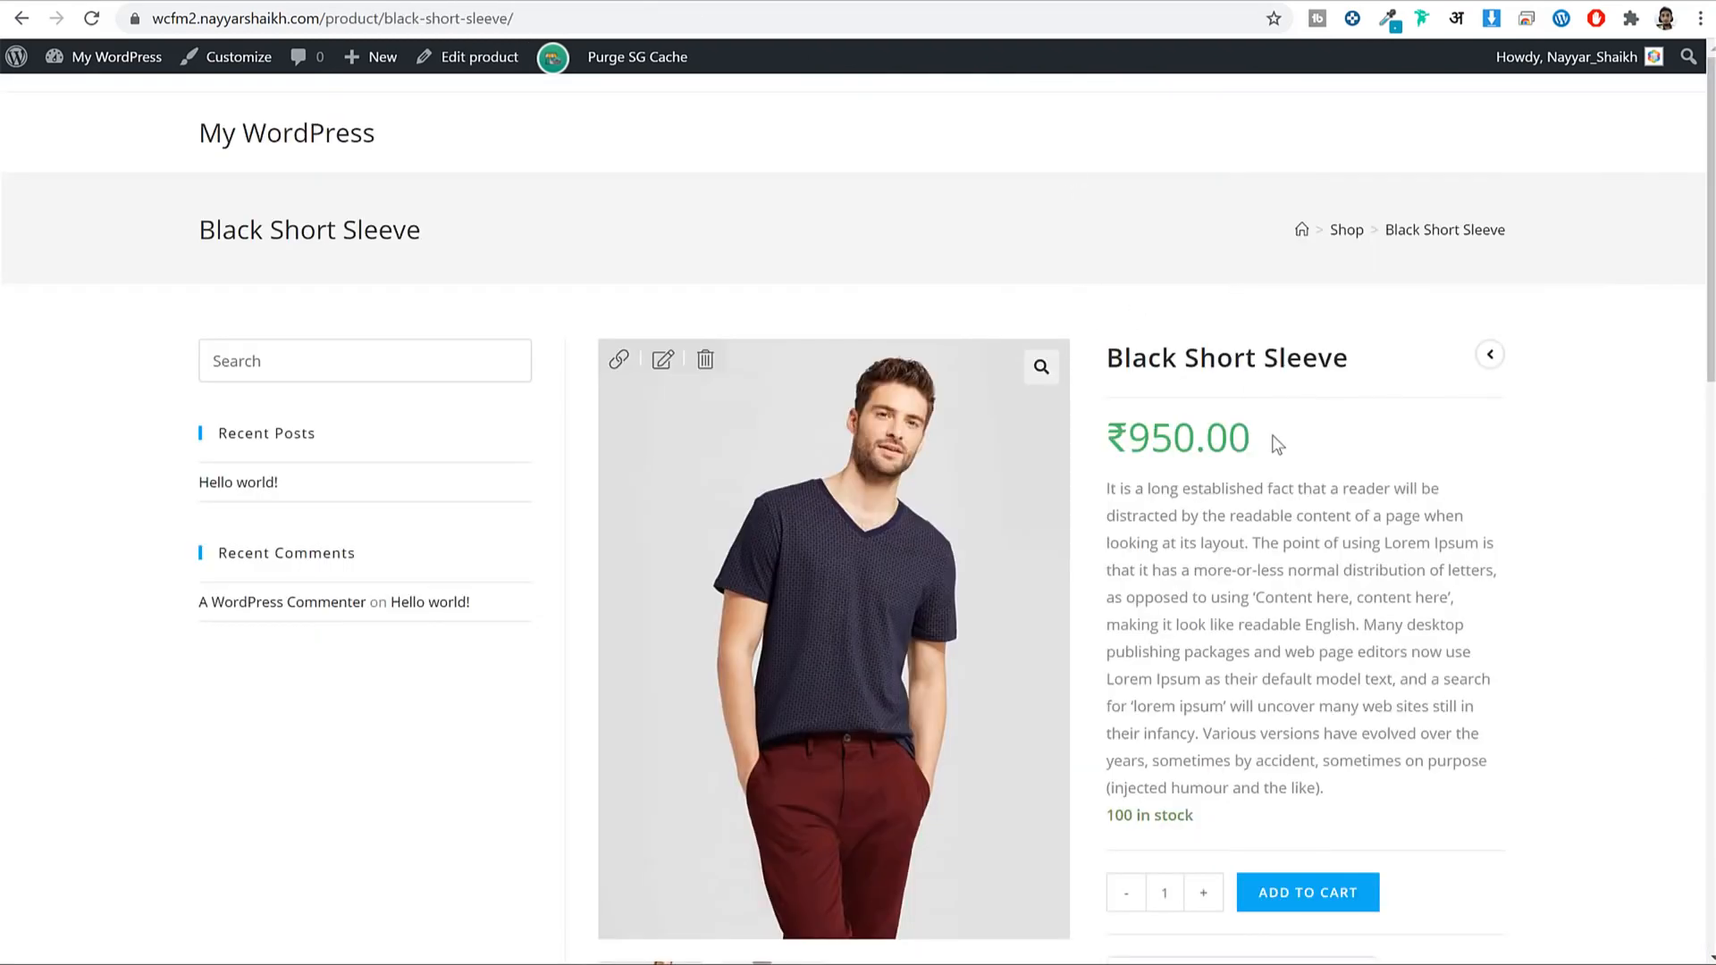
left_click_drag(1251, 438, 1133, 425)
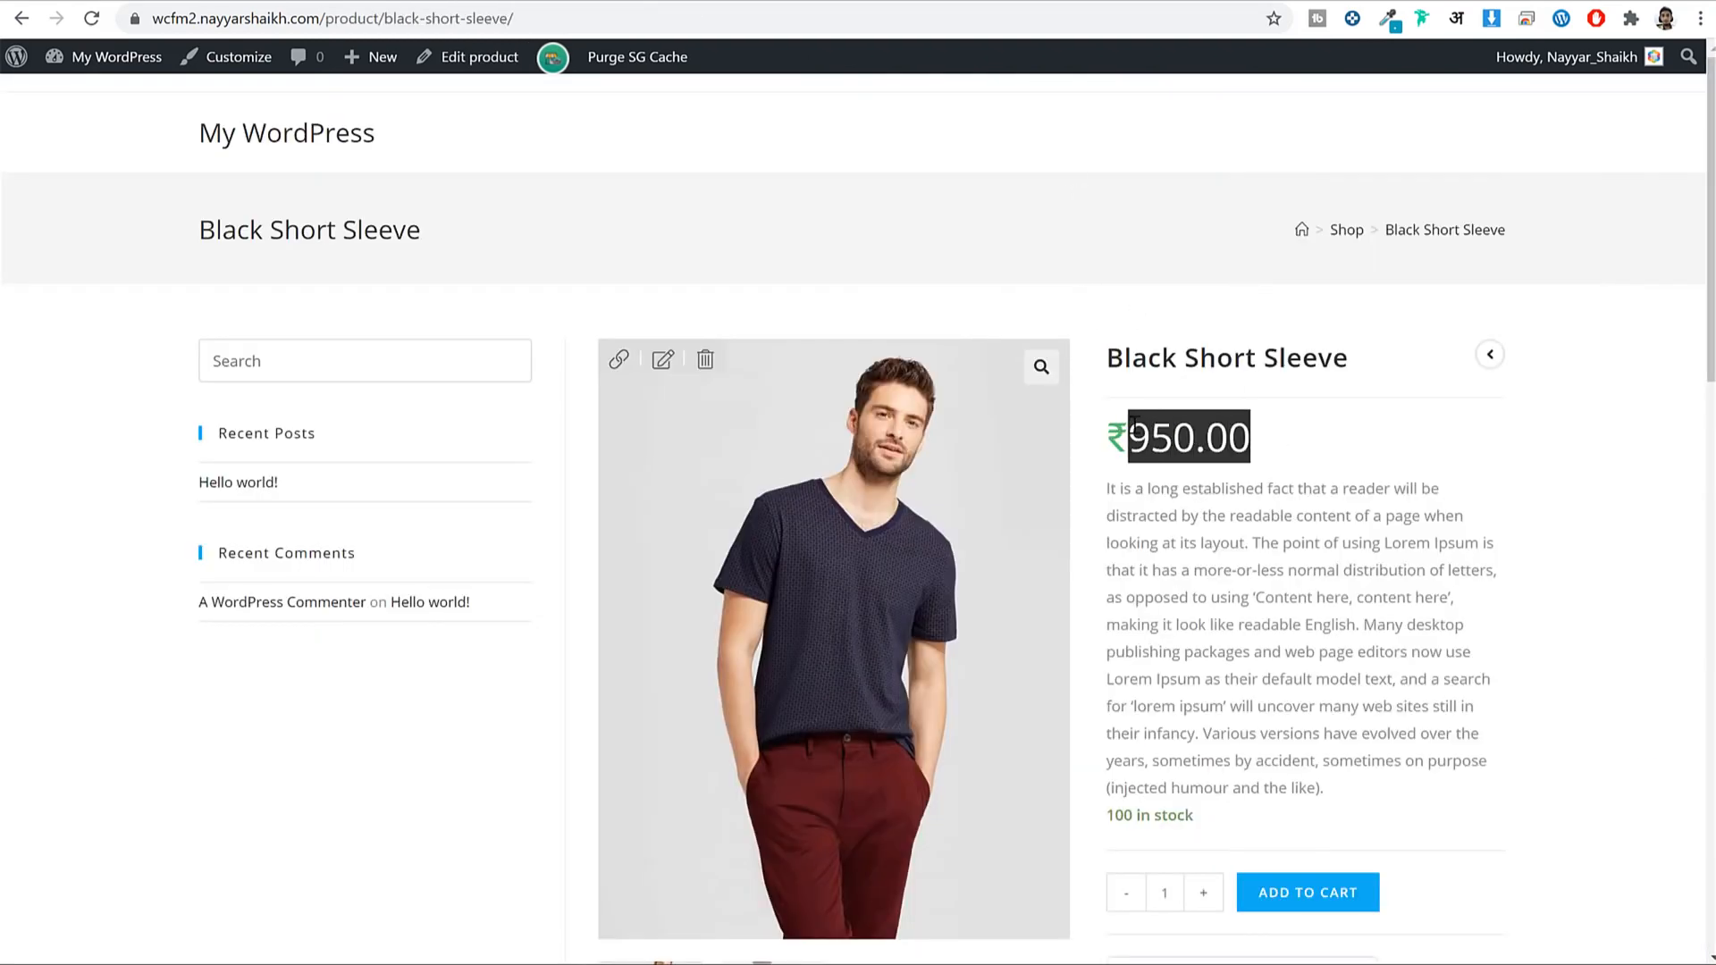
left_click(1159, 445)
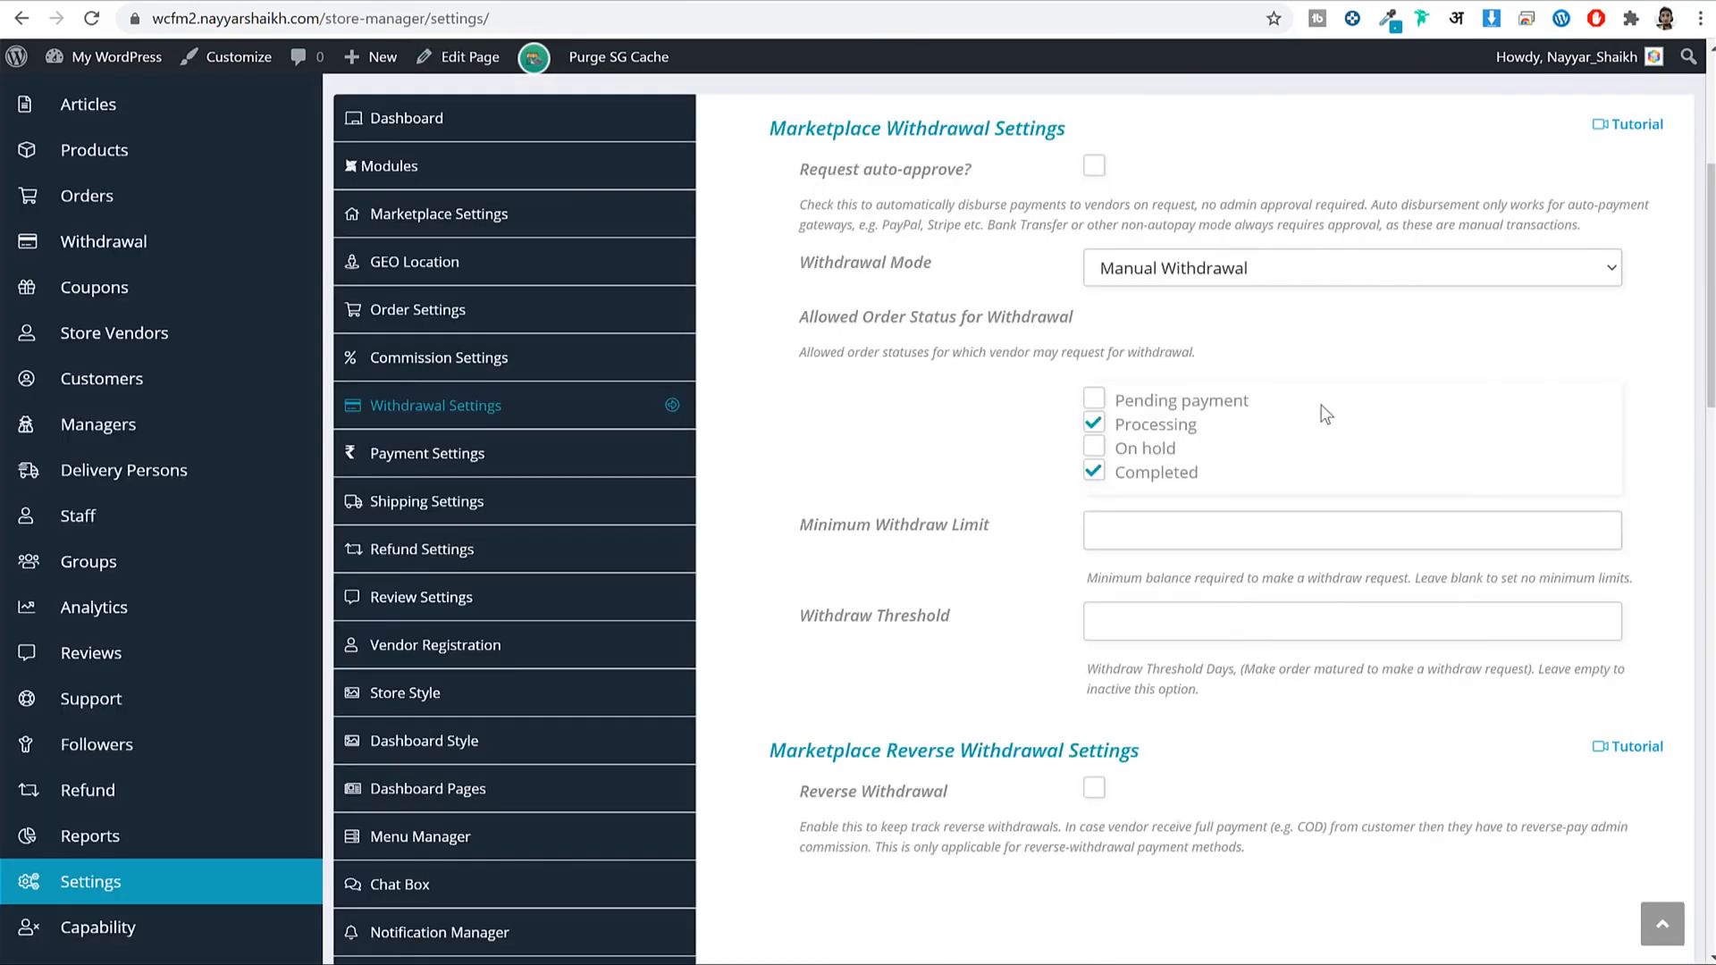
left_click(1176, 268)
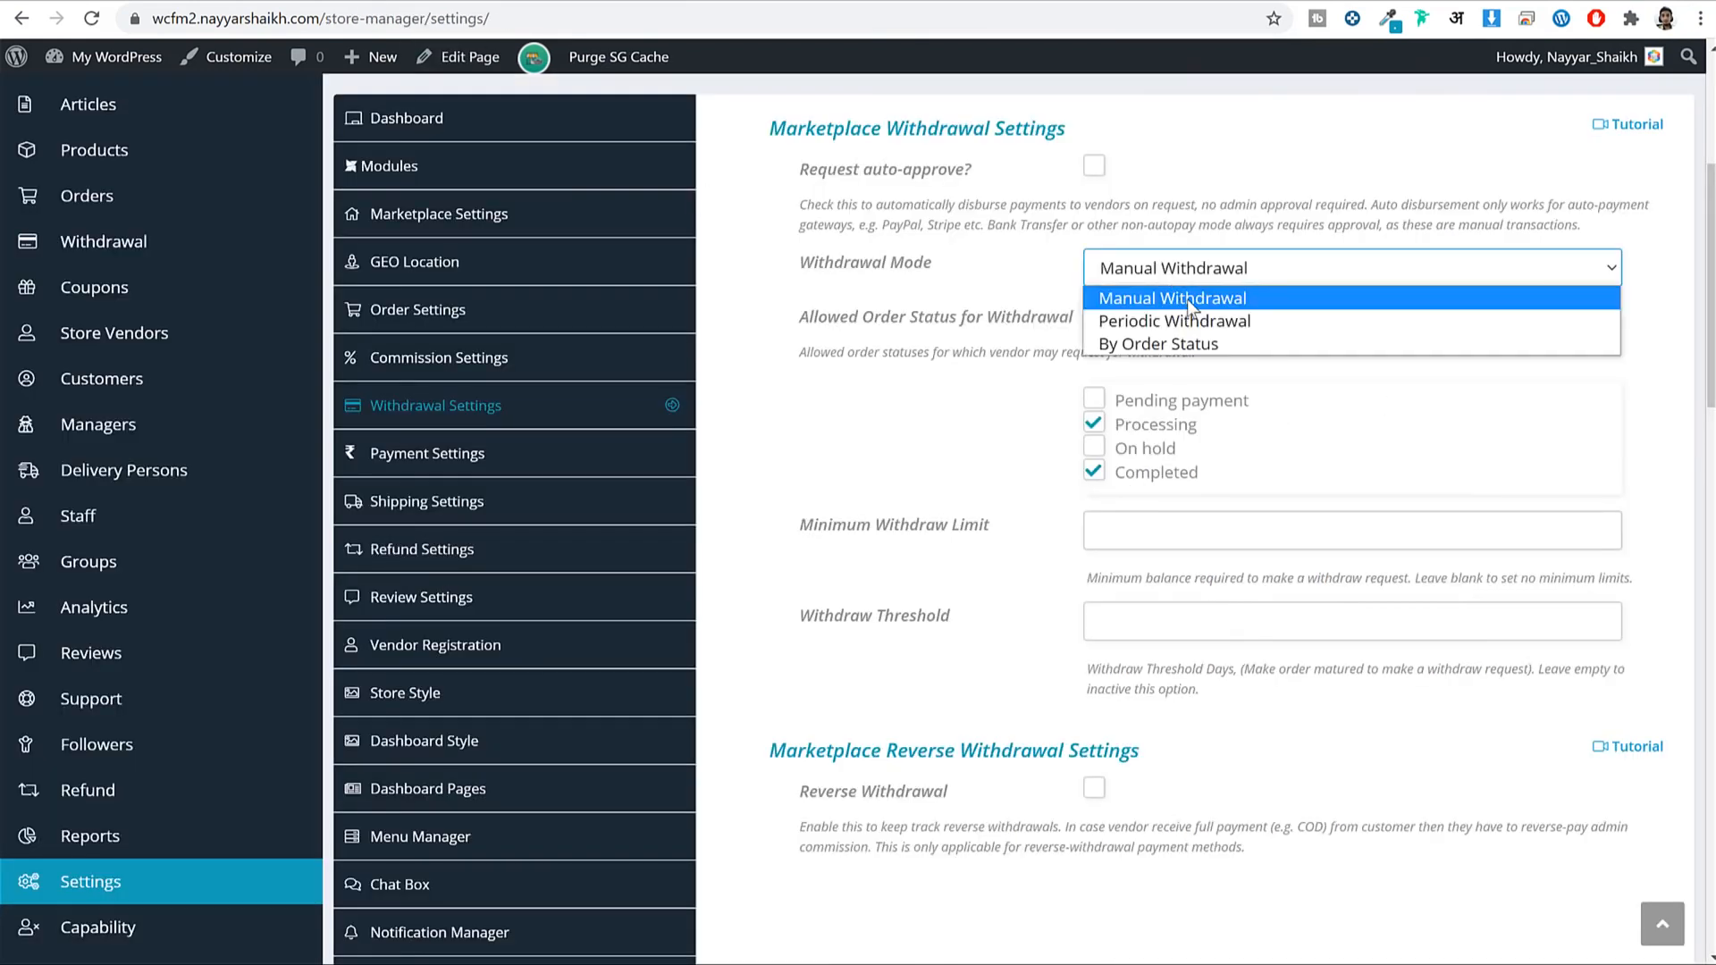
left_click(1226, 326)
left_click(1225, 273)
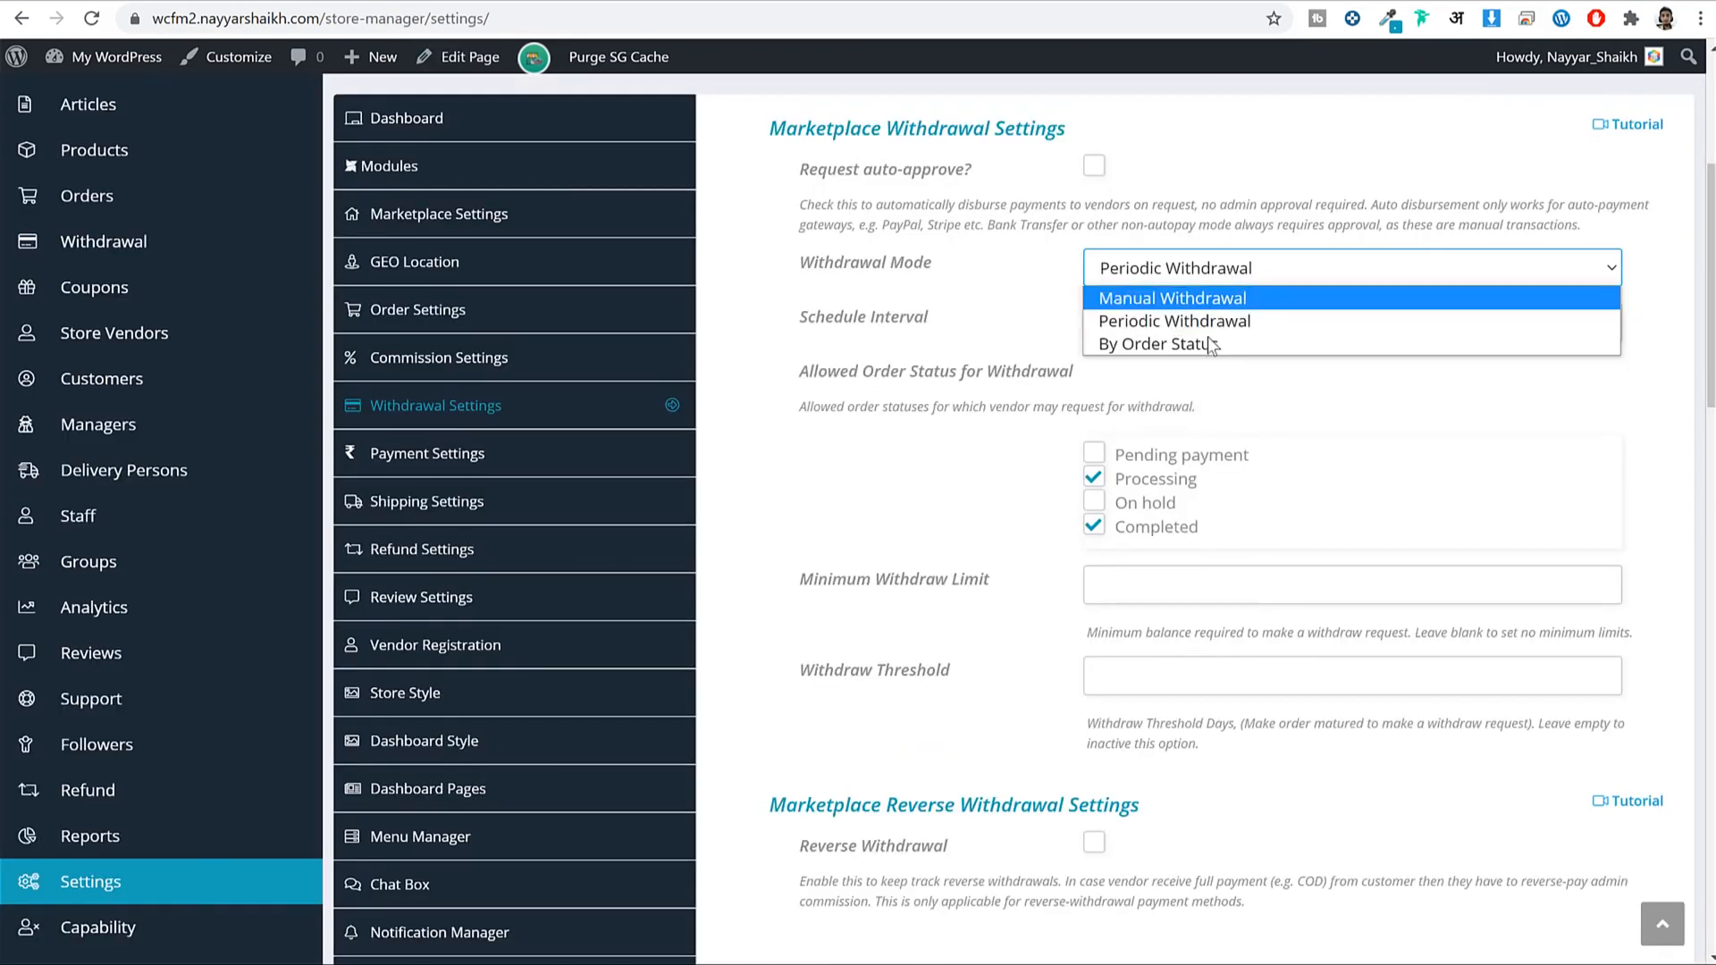
left_click(1208, 336)
left_click(1217, 269)
left_click(1197, 295)
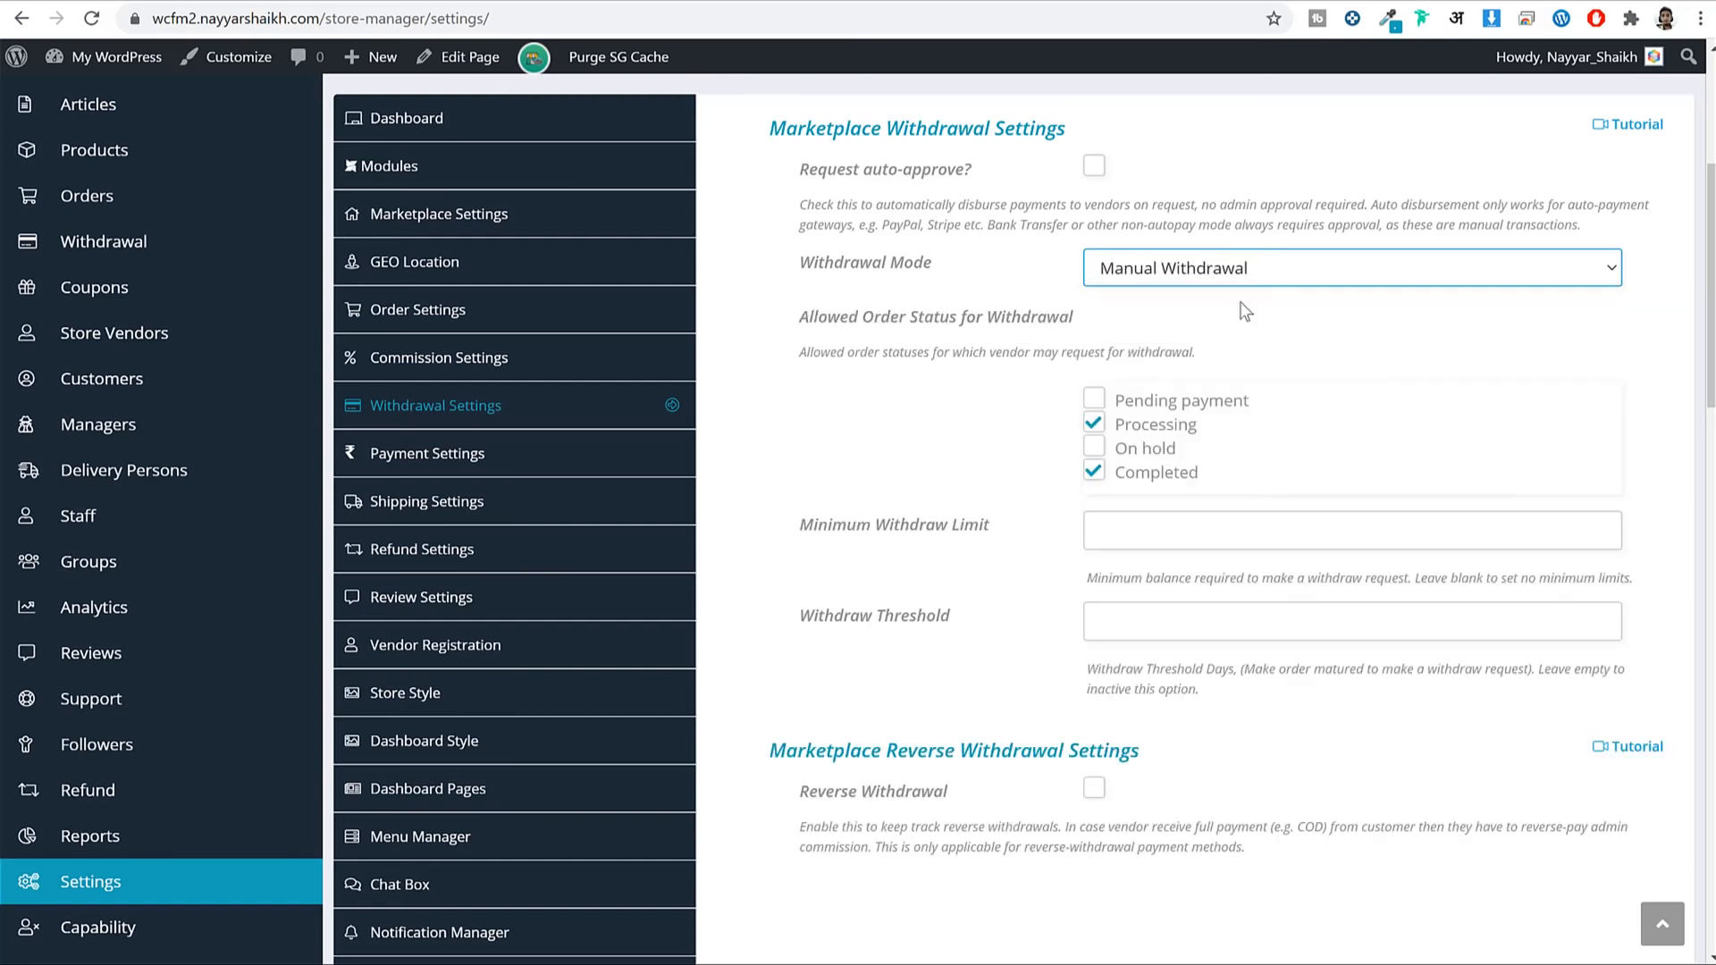
Enter 1000 as the Minimum Withdraw Limit.
left_click(1123, 541)
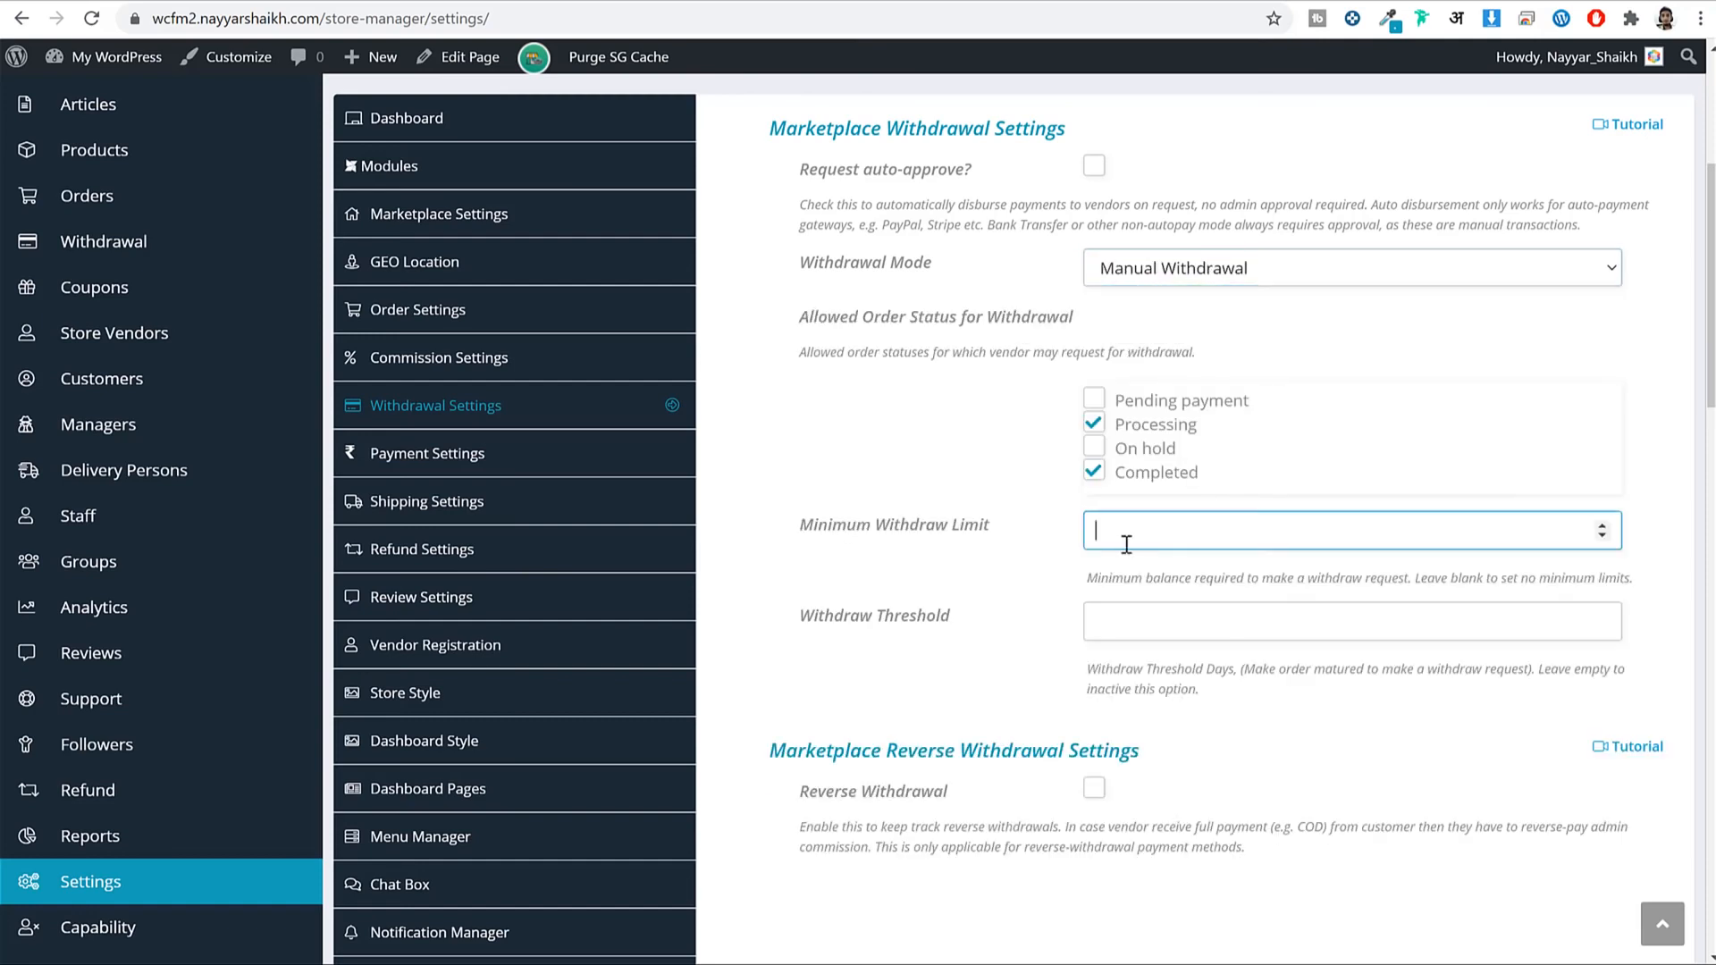
left_click_drag(799, 533, 995, 532)
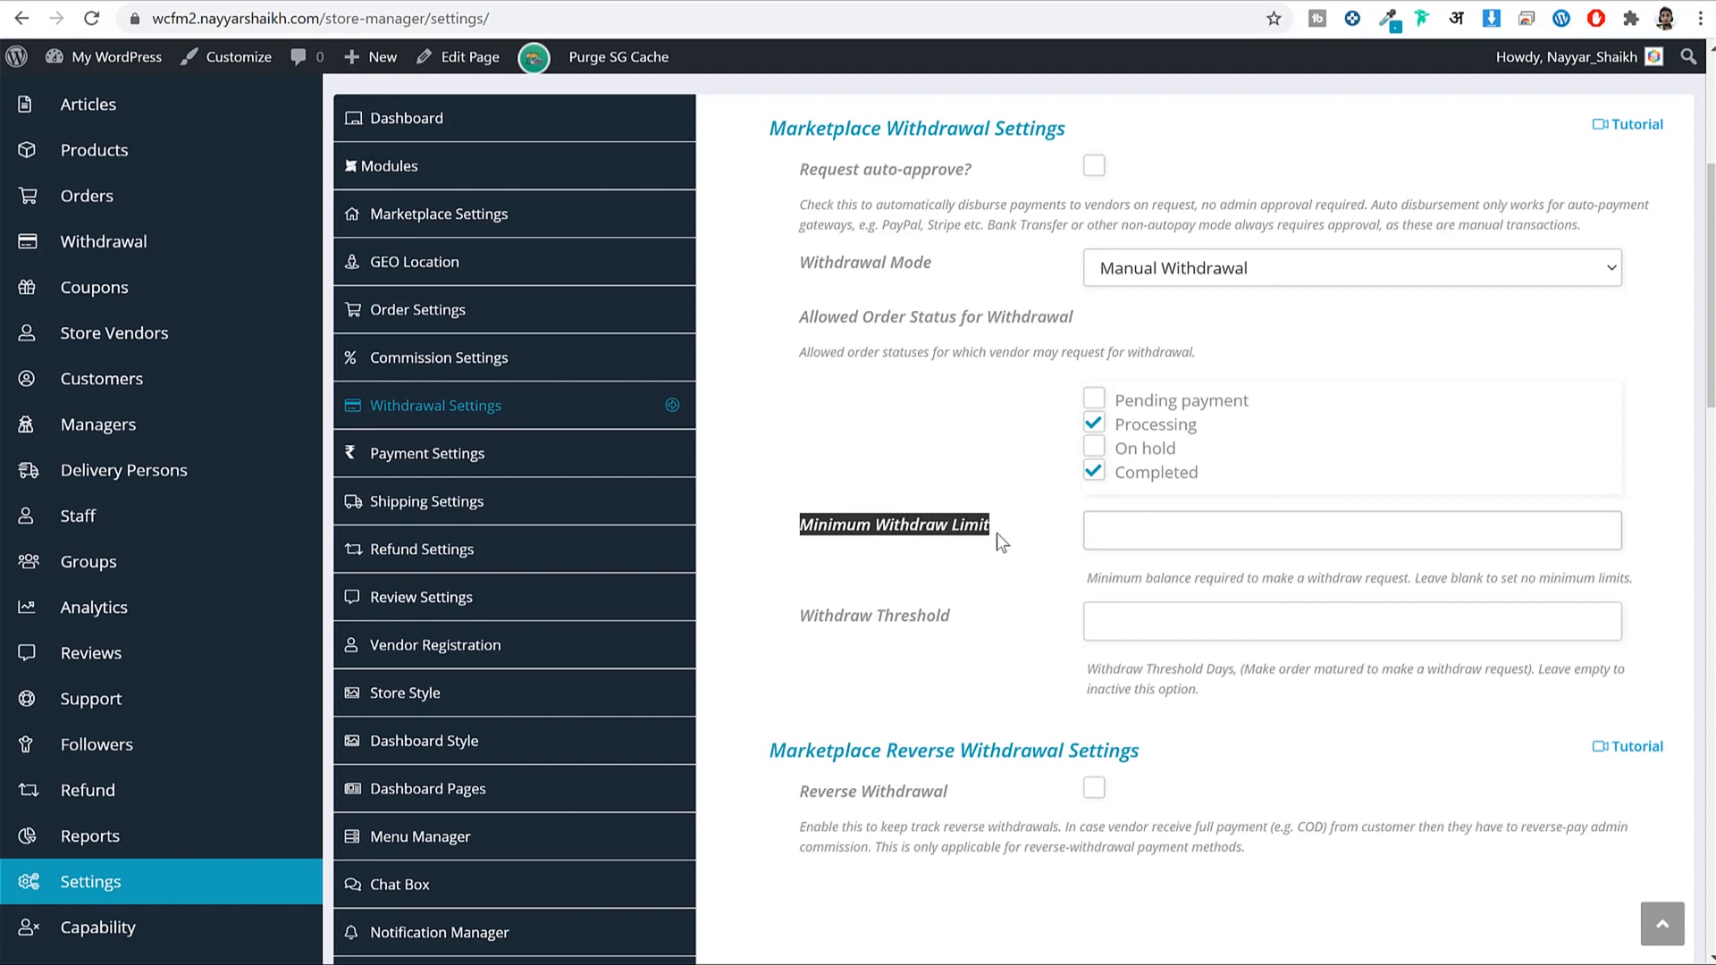
left_click(1126, 531)
type("1000")
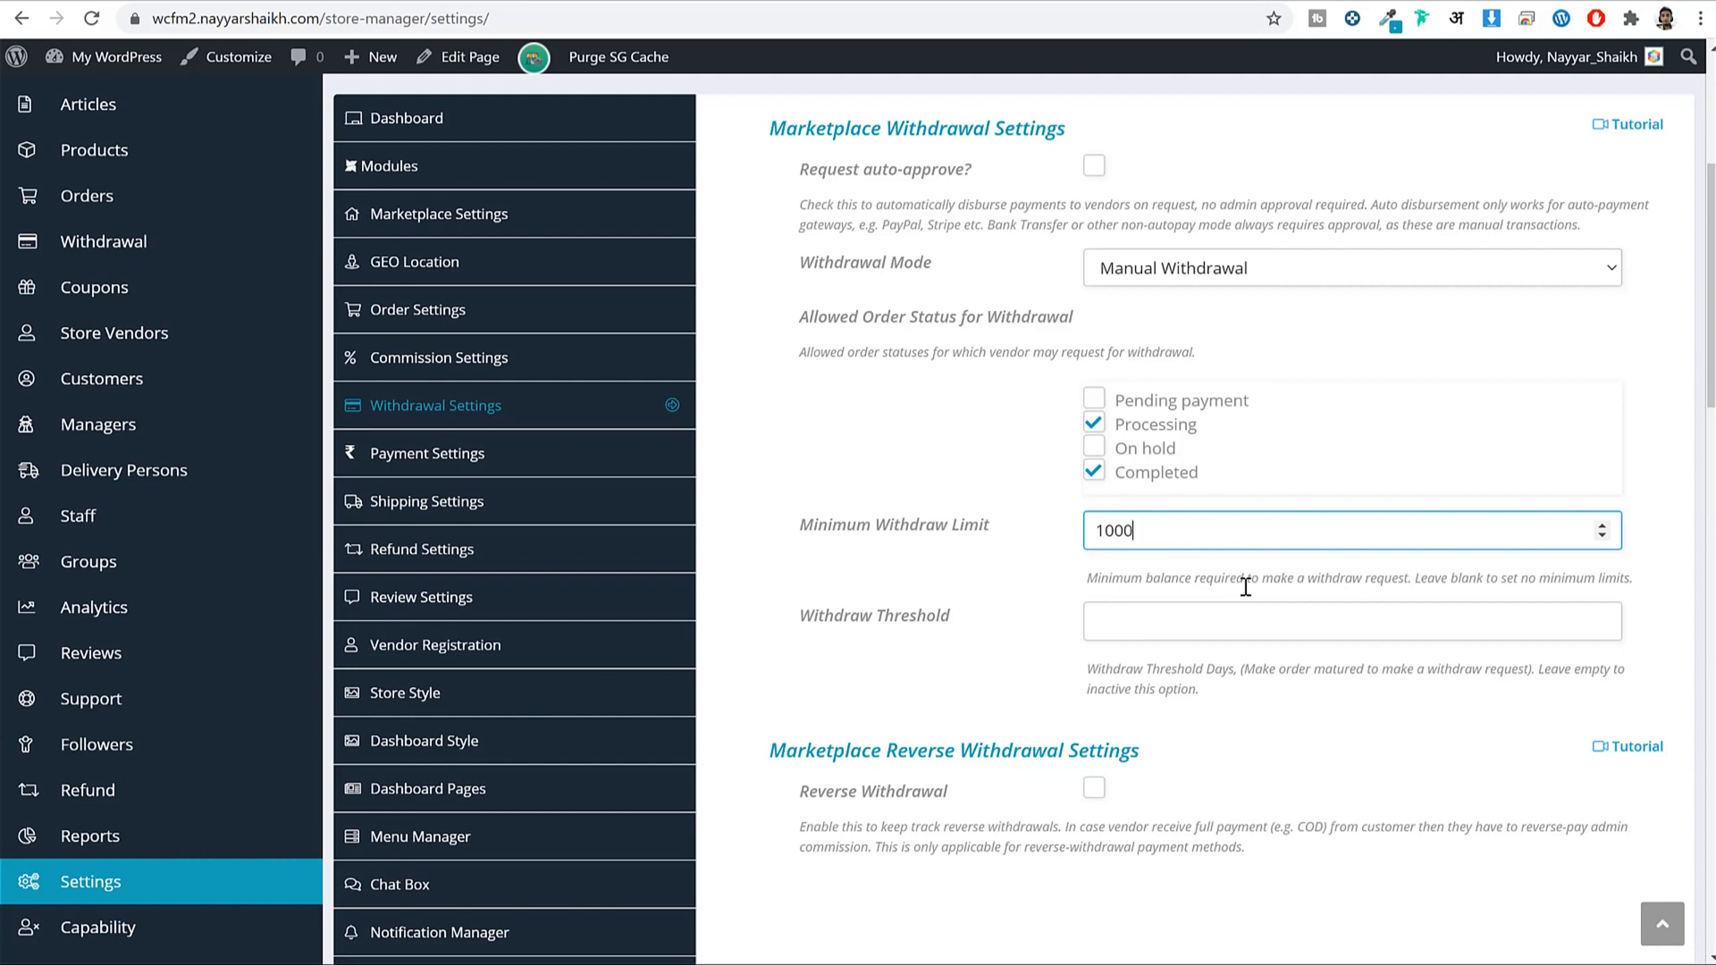
Enter a Withdraw Threshold of 7, then replace it with 8 days.
left_click(1251, 621)
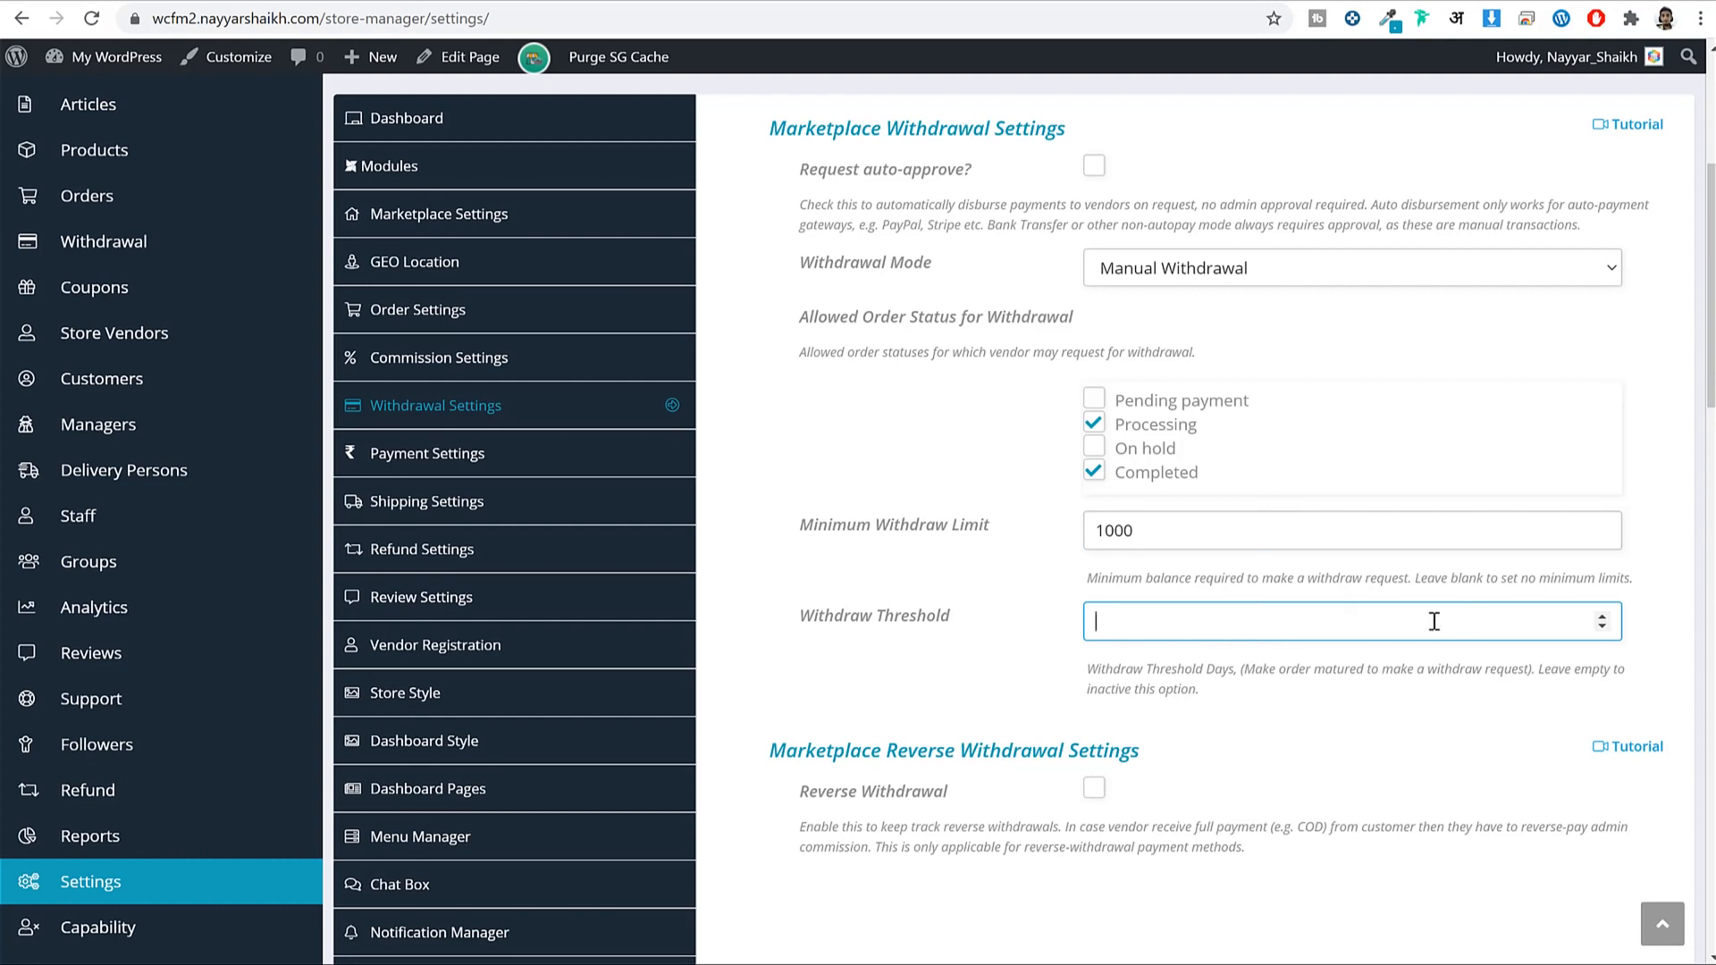
type("7")
left_click_drag(1090, 622, 1222, 602)
left_click(1295, 626)
double_click(1295, 626)
left_click(1157, 625)
left_click_drag(1158, 624, 1038, 611)
type("8")
left_click(1316, 685)
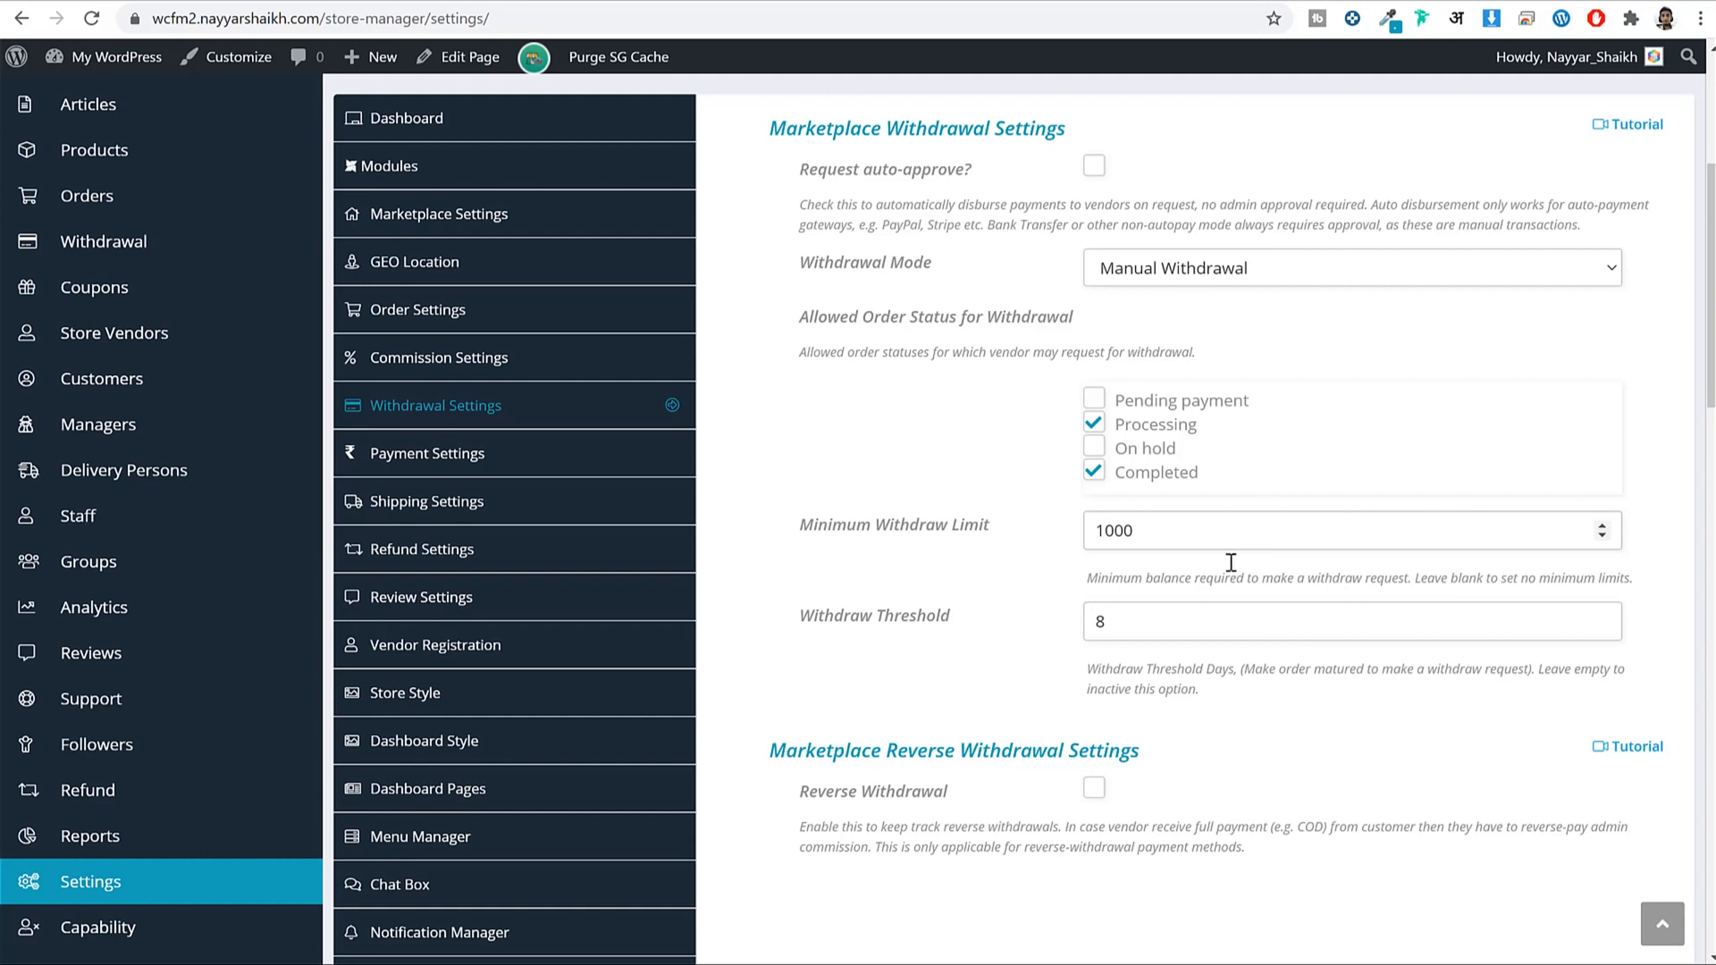
double_click(1171, 623)
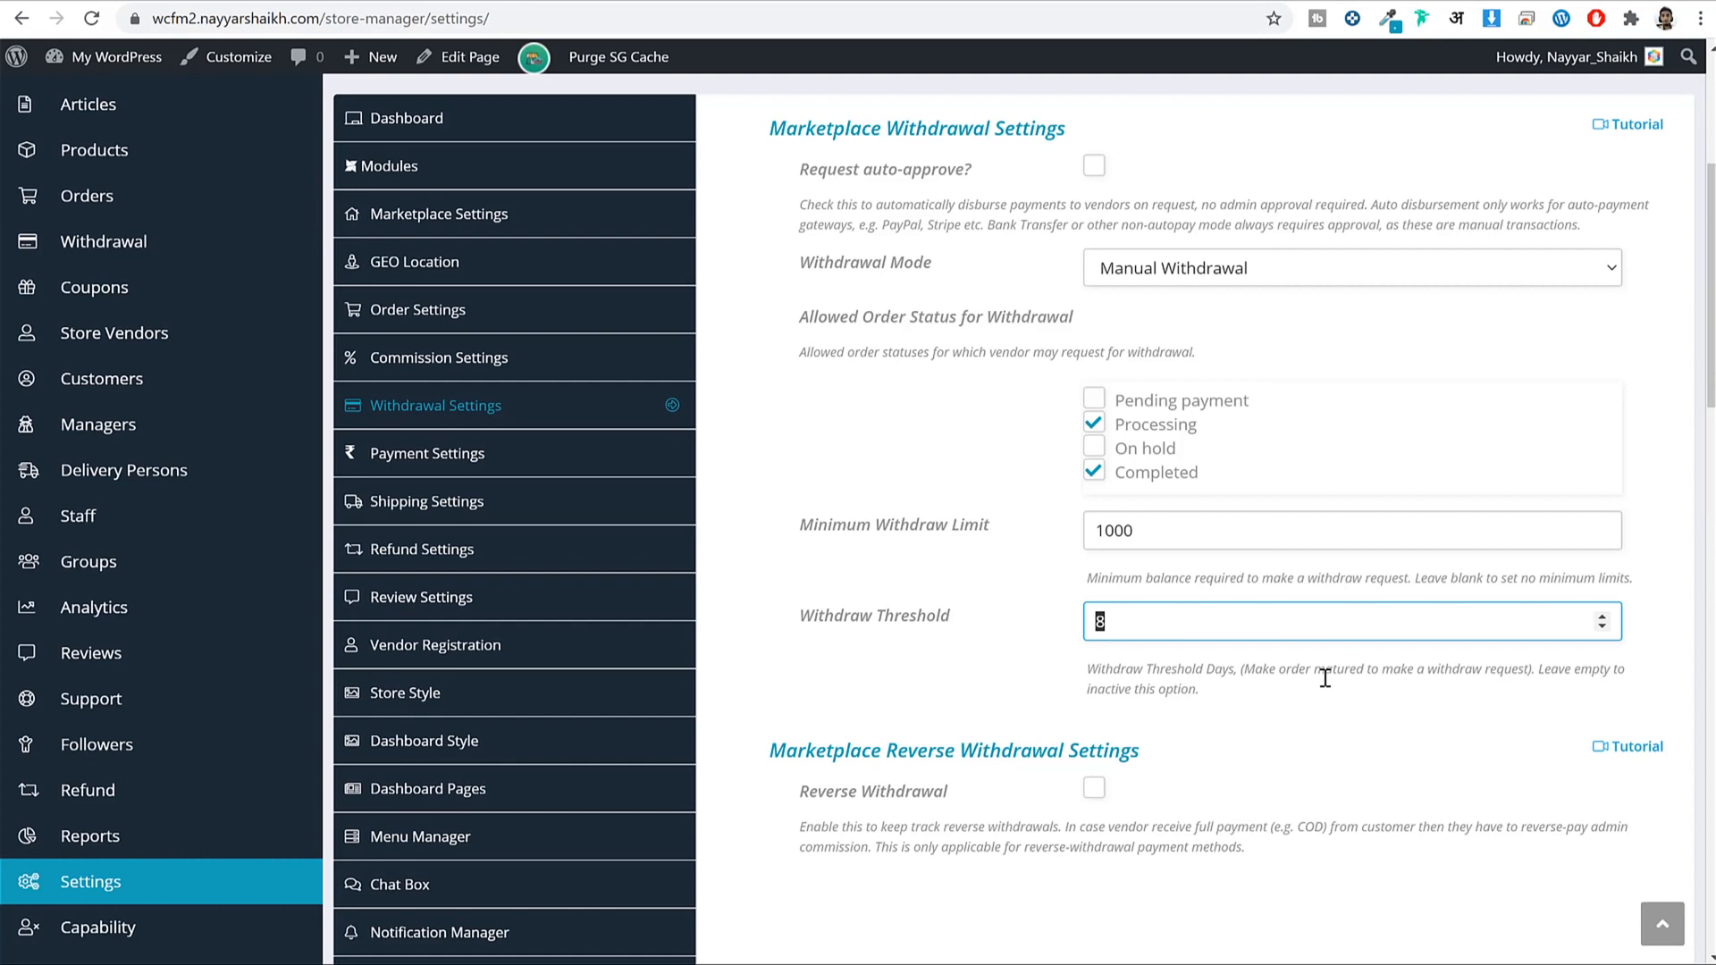
Try Periodic Withdrawal mode on a 30-day schedule, reviewing the 1000 minimum limit.
left_click(1367, 270)
left_click(1294, 323)
left_click(1295, 324)
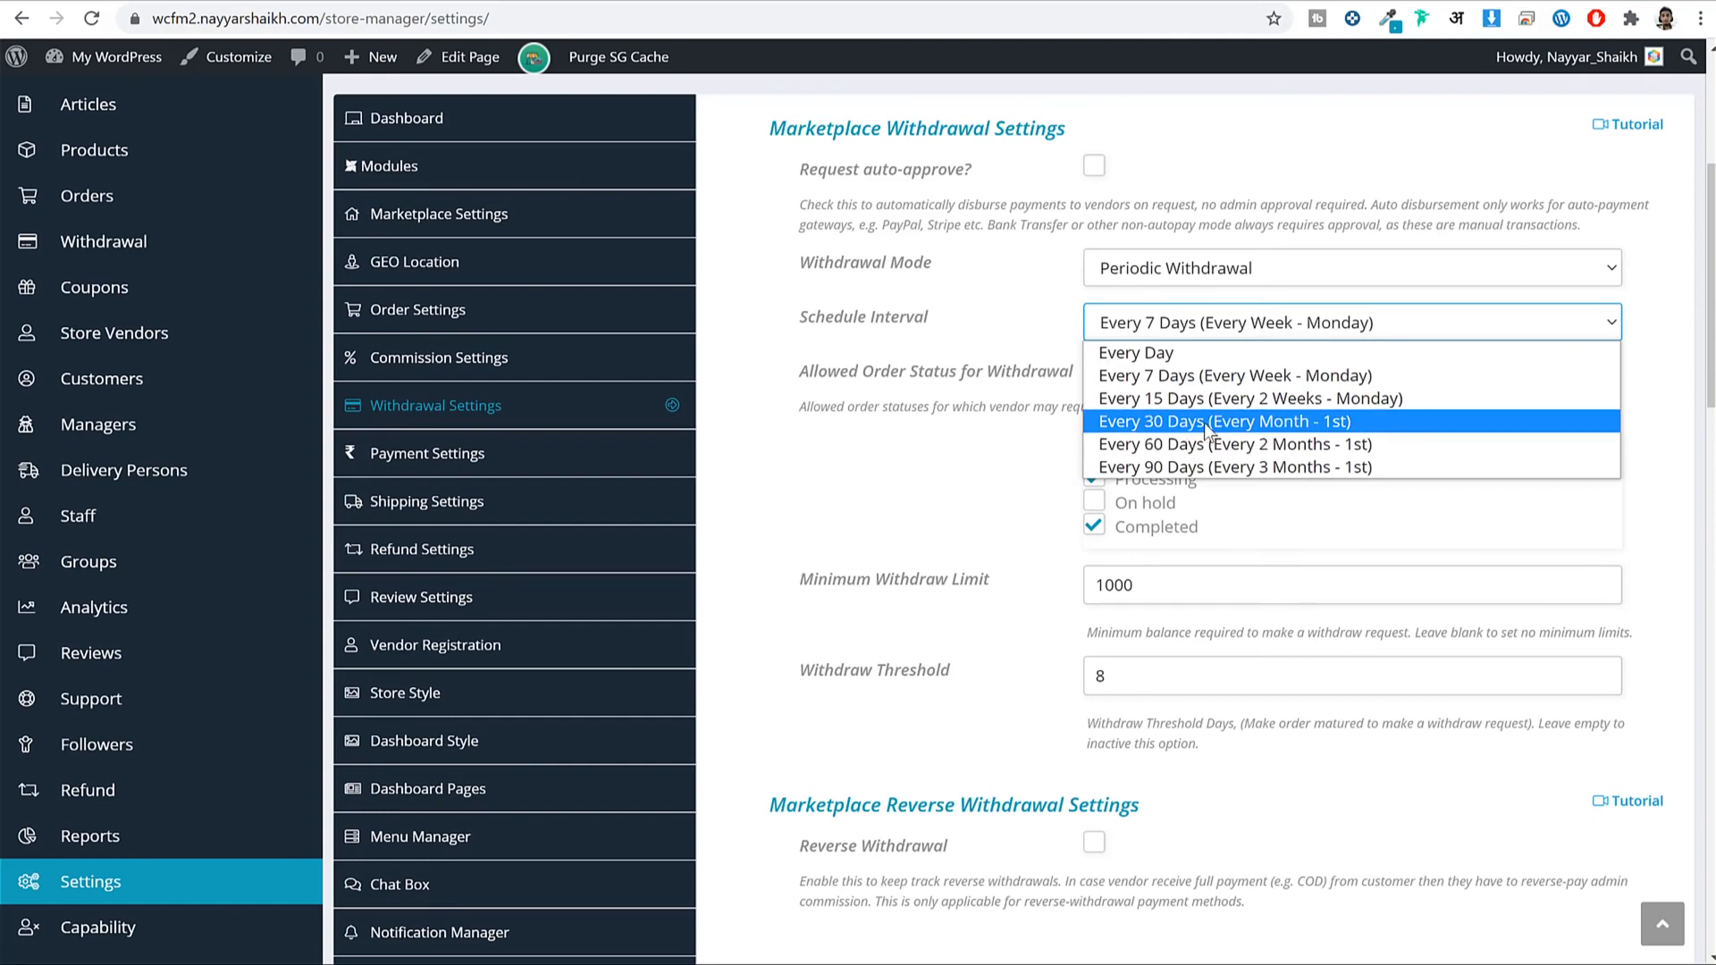
left_click(1204, 422)
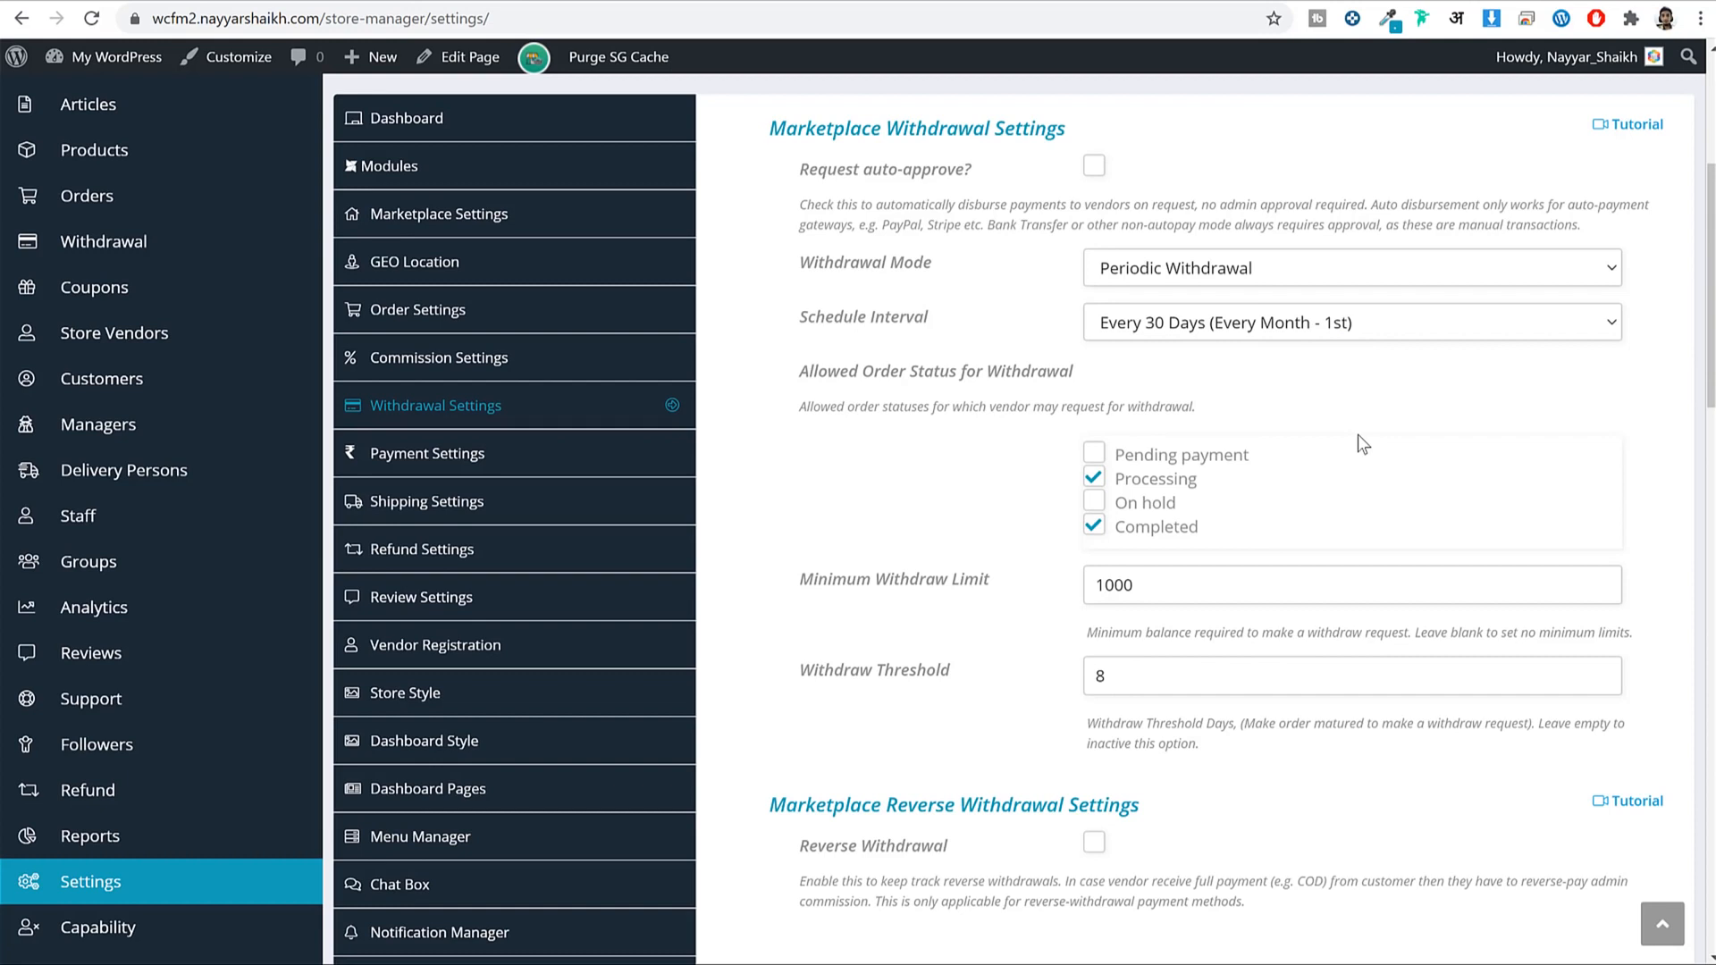
left_click_drag(1194, 594, 963, 582)
left_click(1165, 600)
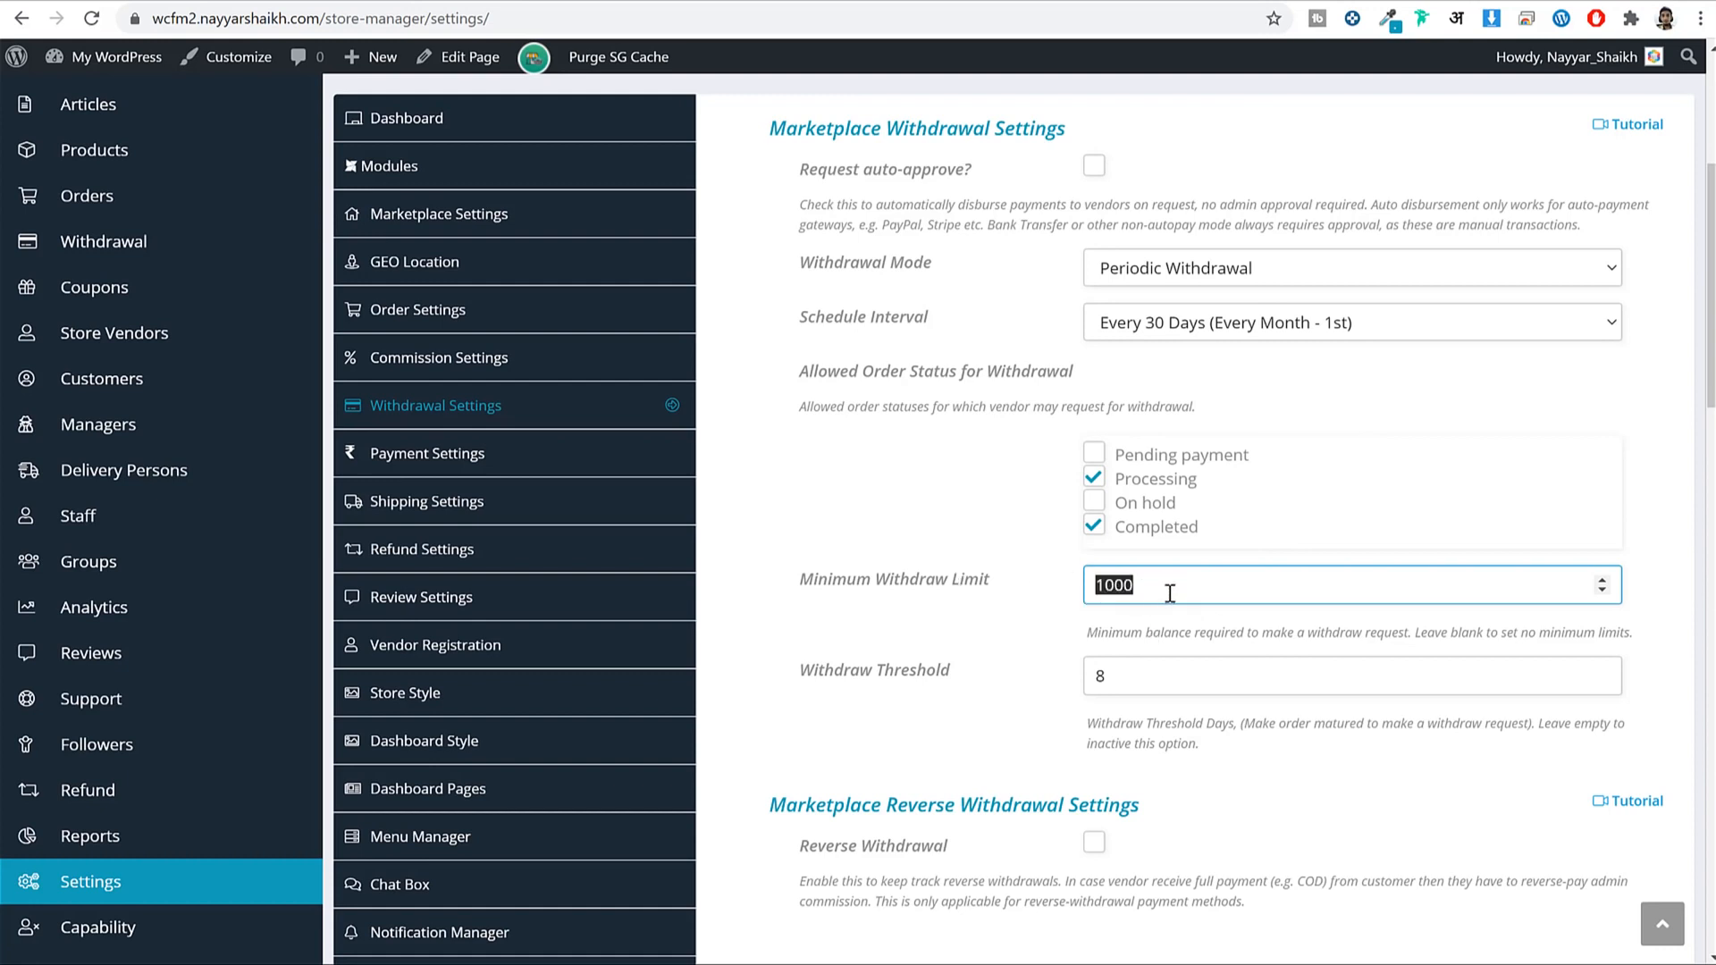
left_click(1351, 425)
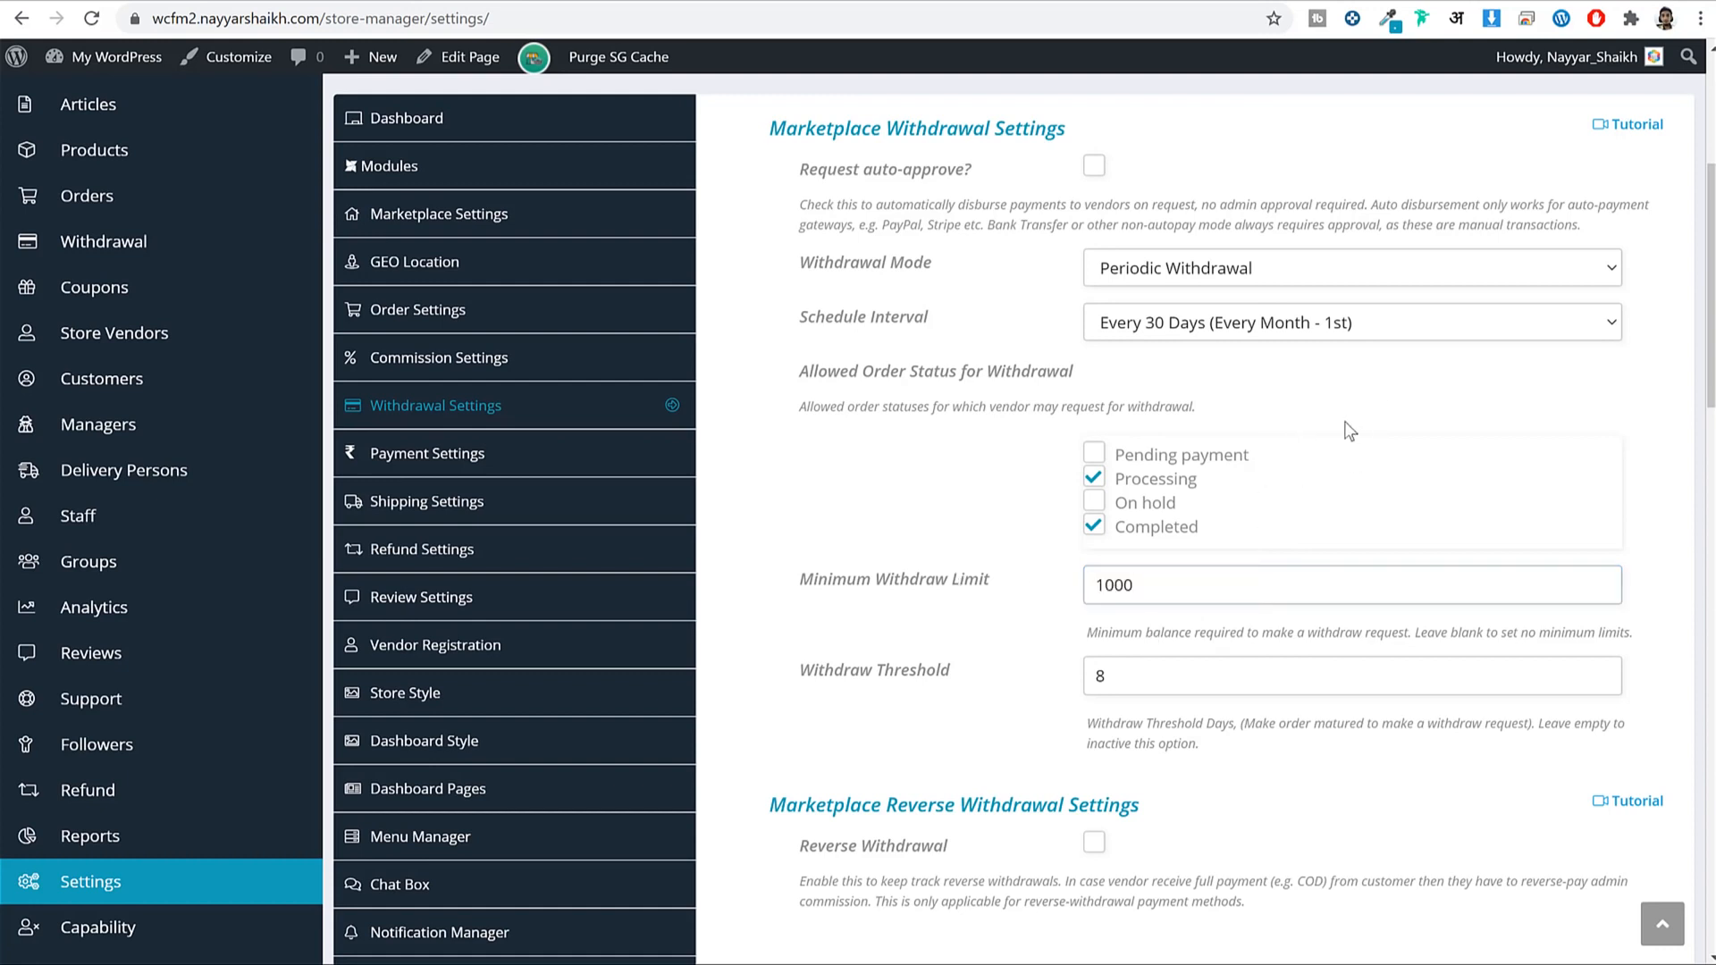
double_click(1229, 582)
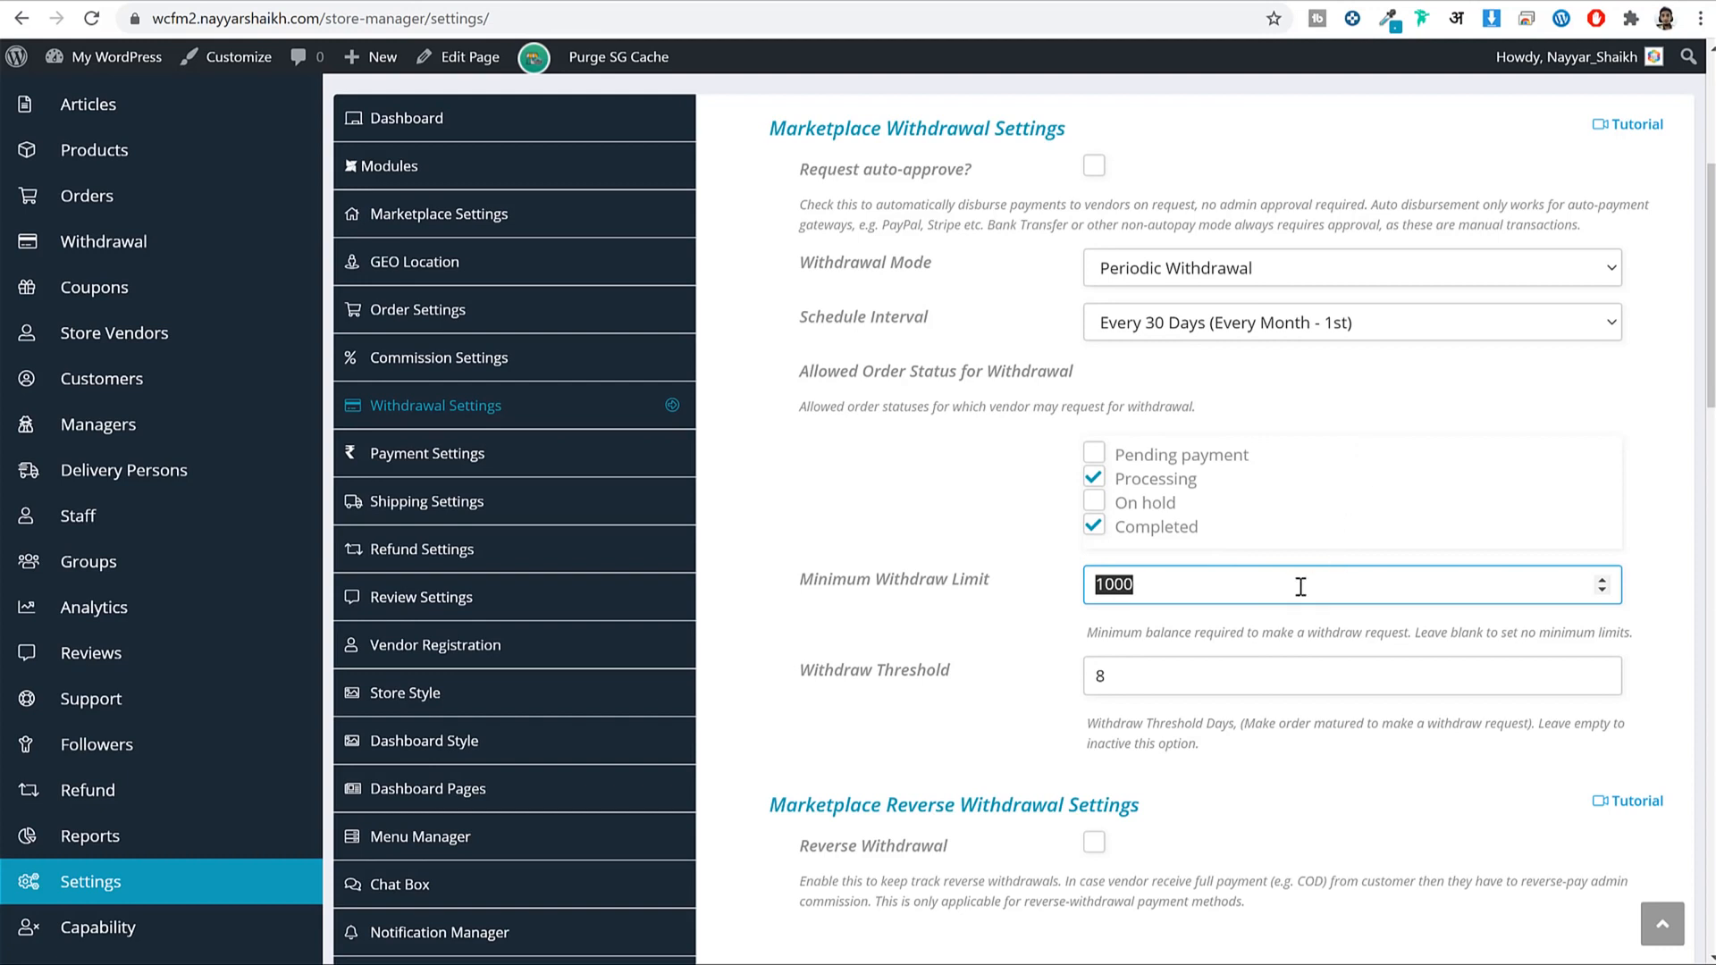
left_click(1260, 597)
double_click(1260, 597)
left_click(1254, 586)
Try By Order Status on Completed, then revert to Manual Withdrawal and untick Processing orders.
left_click(1293, 326)
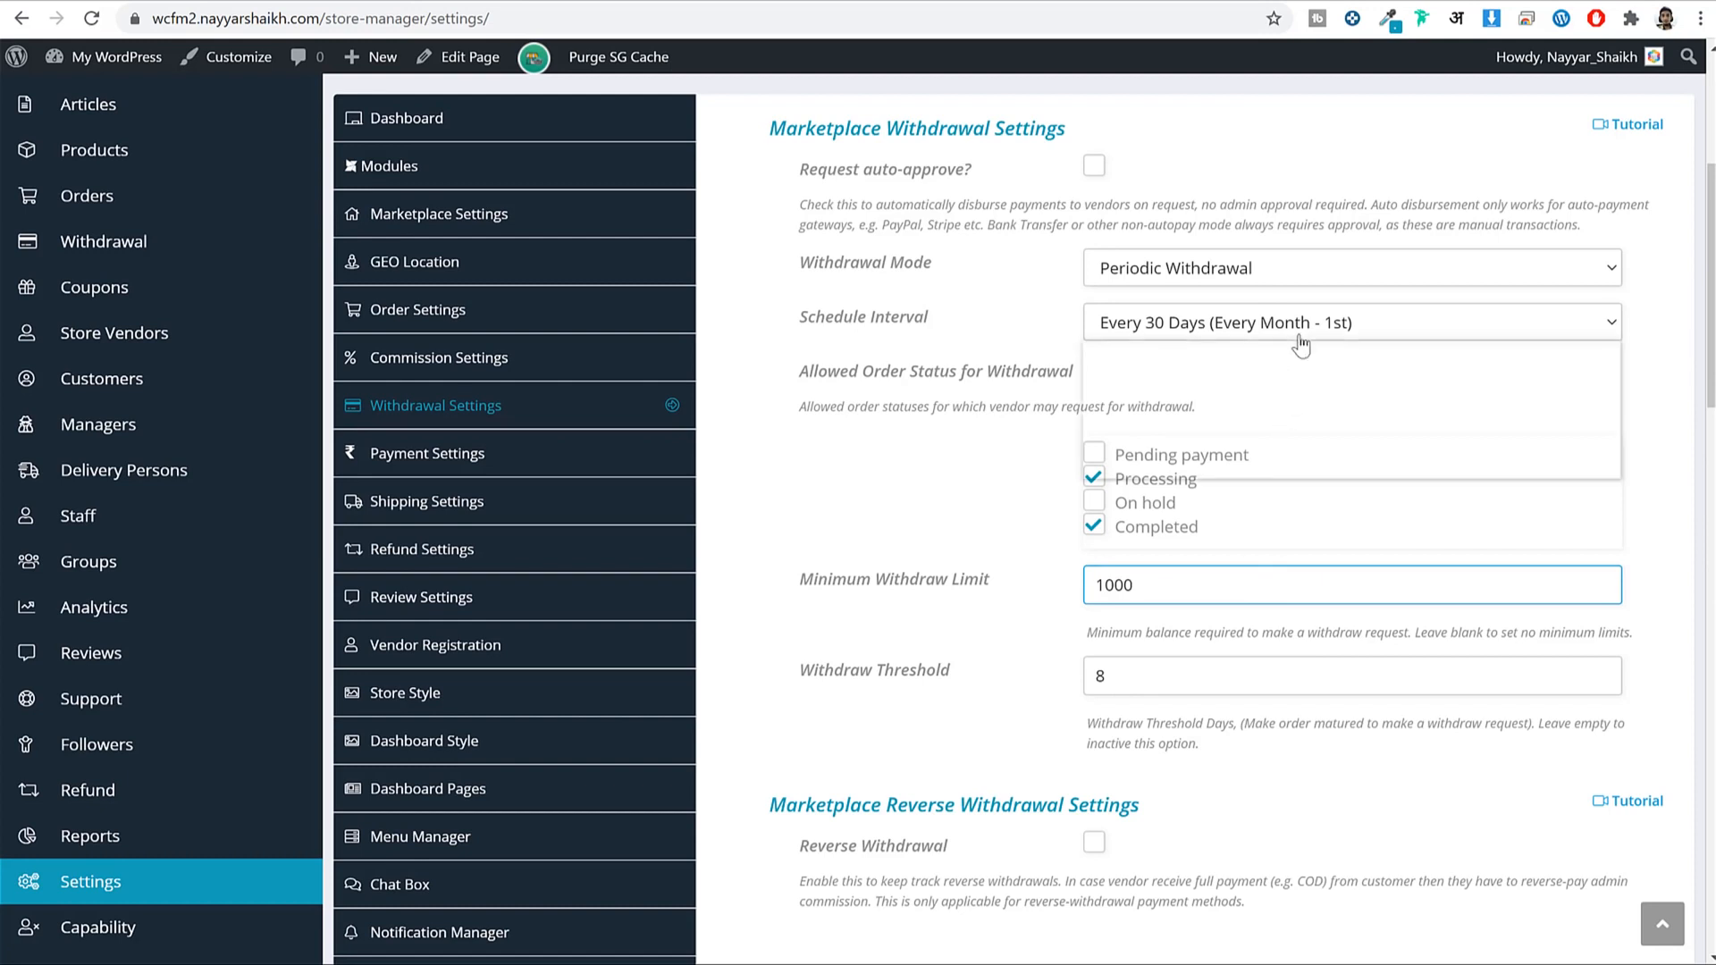
left_click(1244, 284)
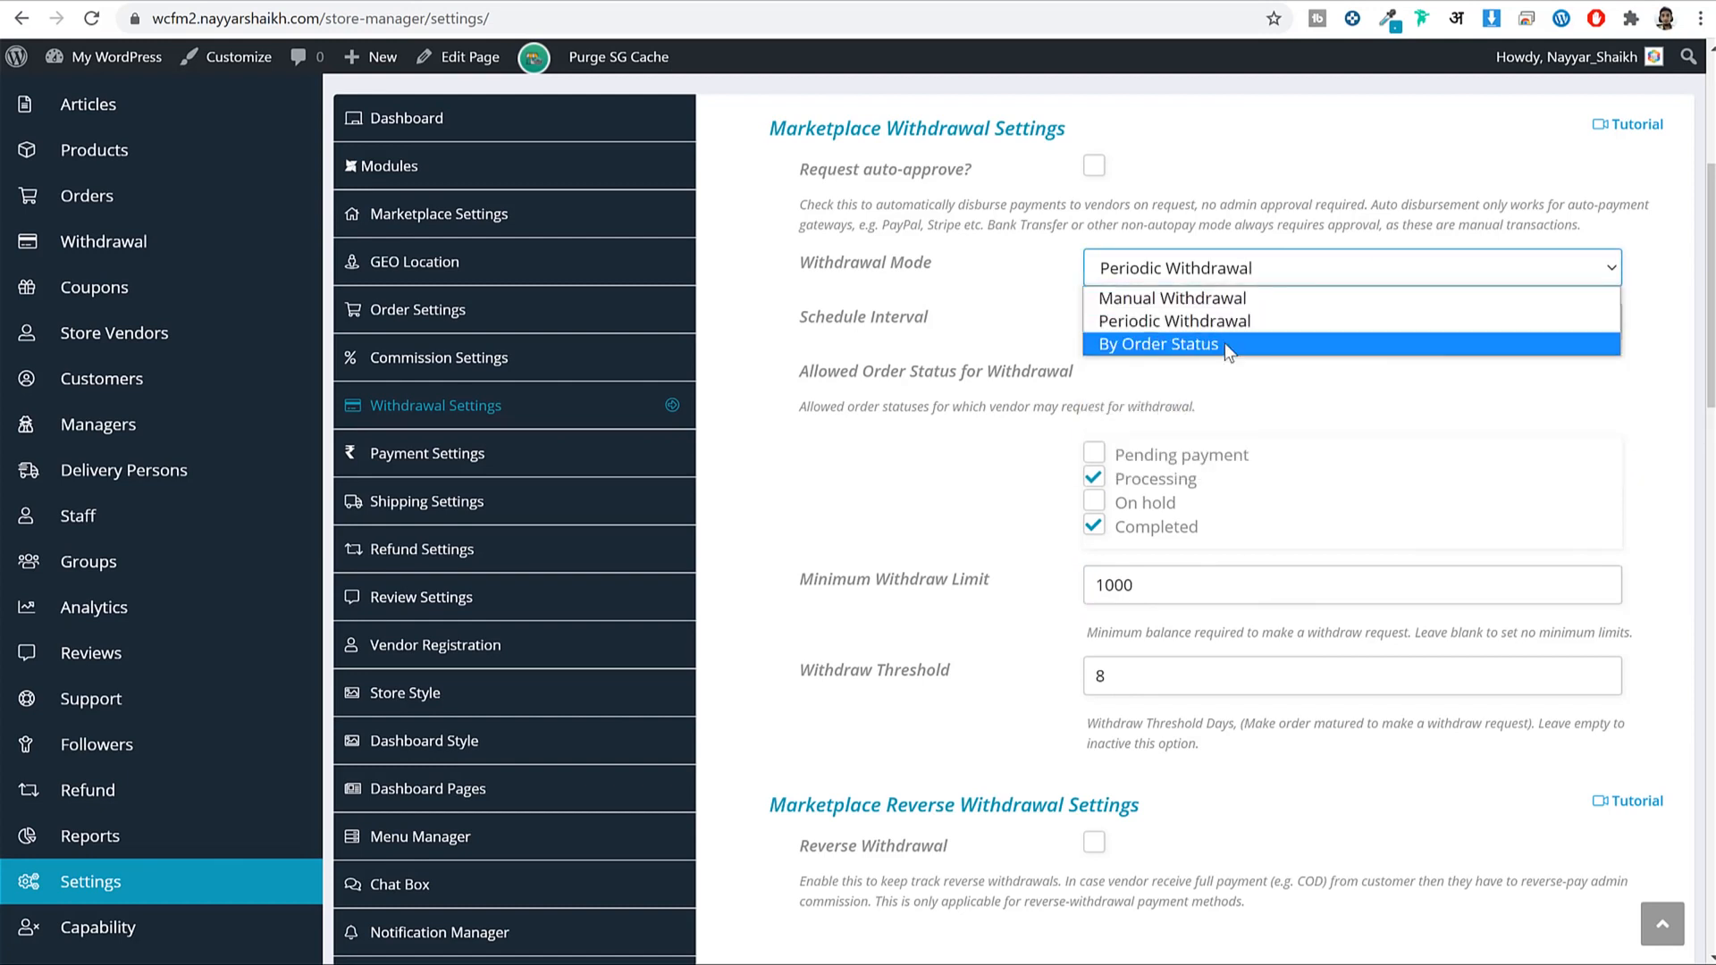
left_click(1225, 343)
left_click(1221, 336)
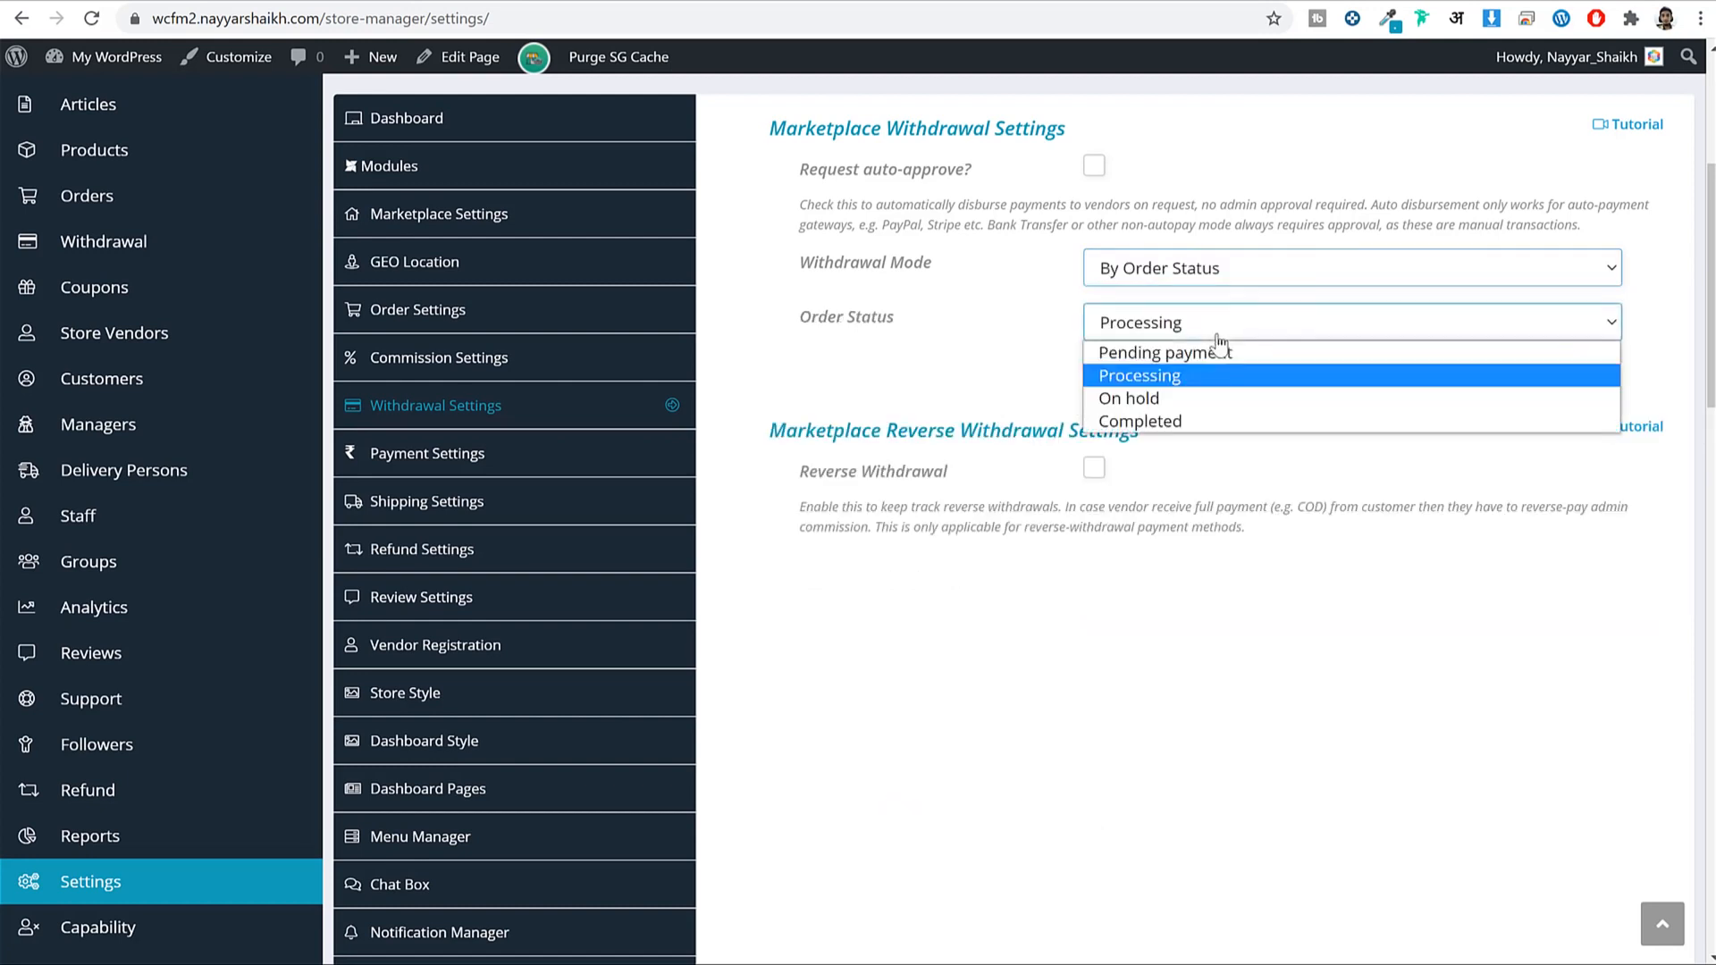
left_click(1200, 421)
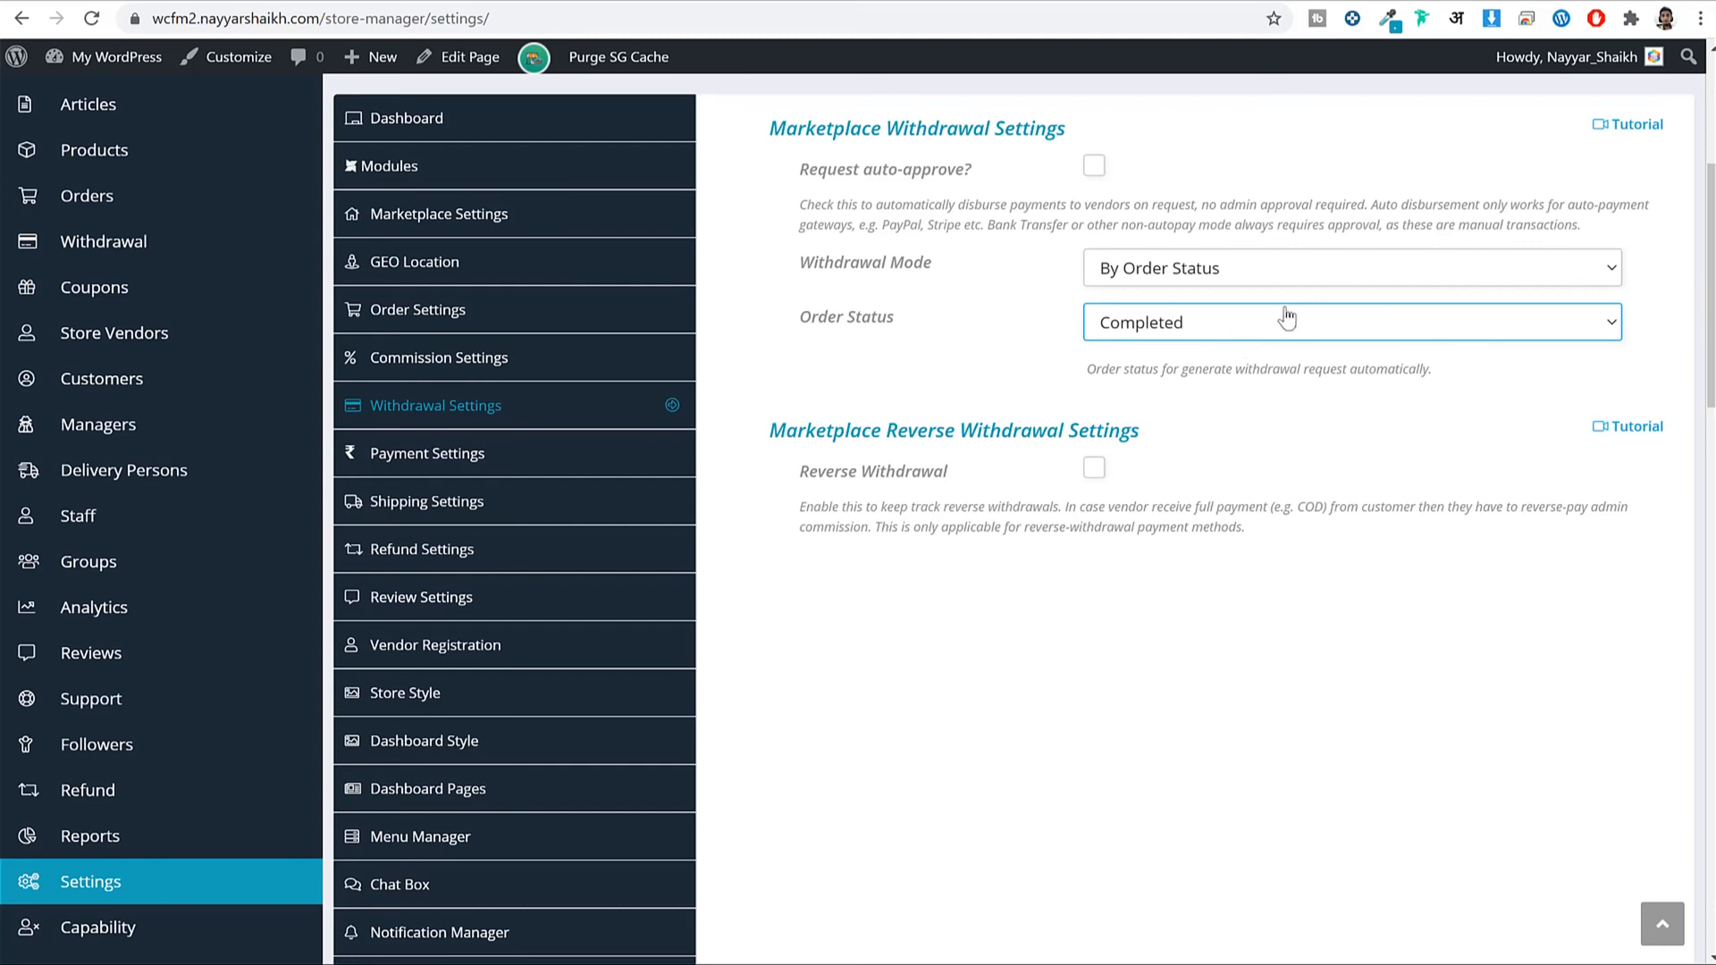
left_click(1244, 268)
left_click(1169, 304)
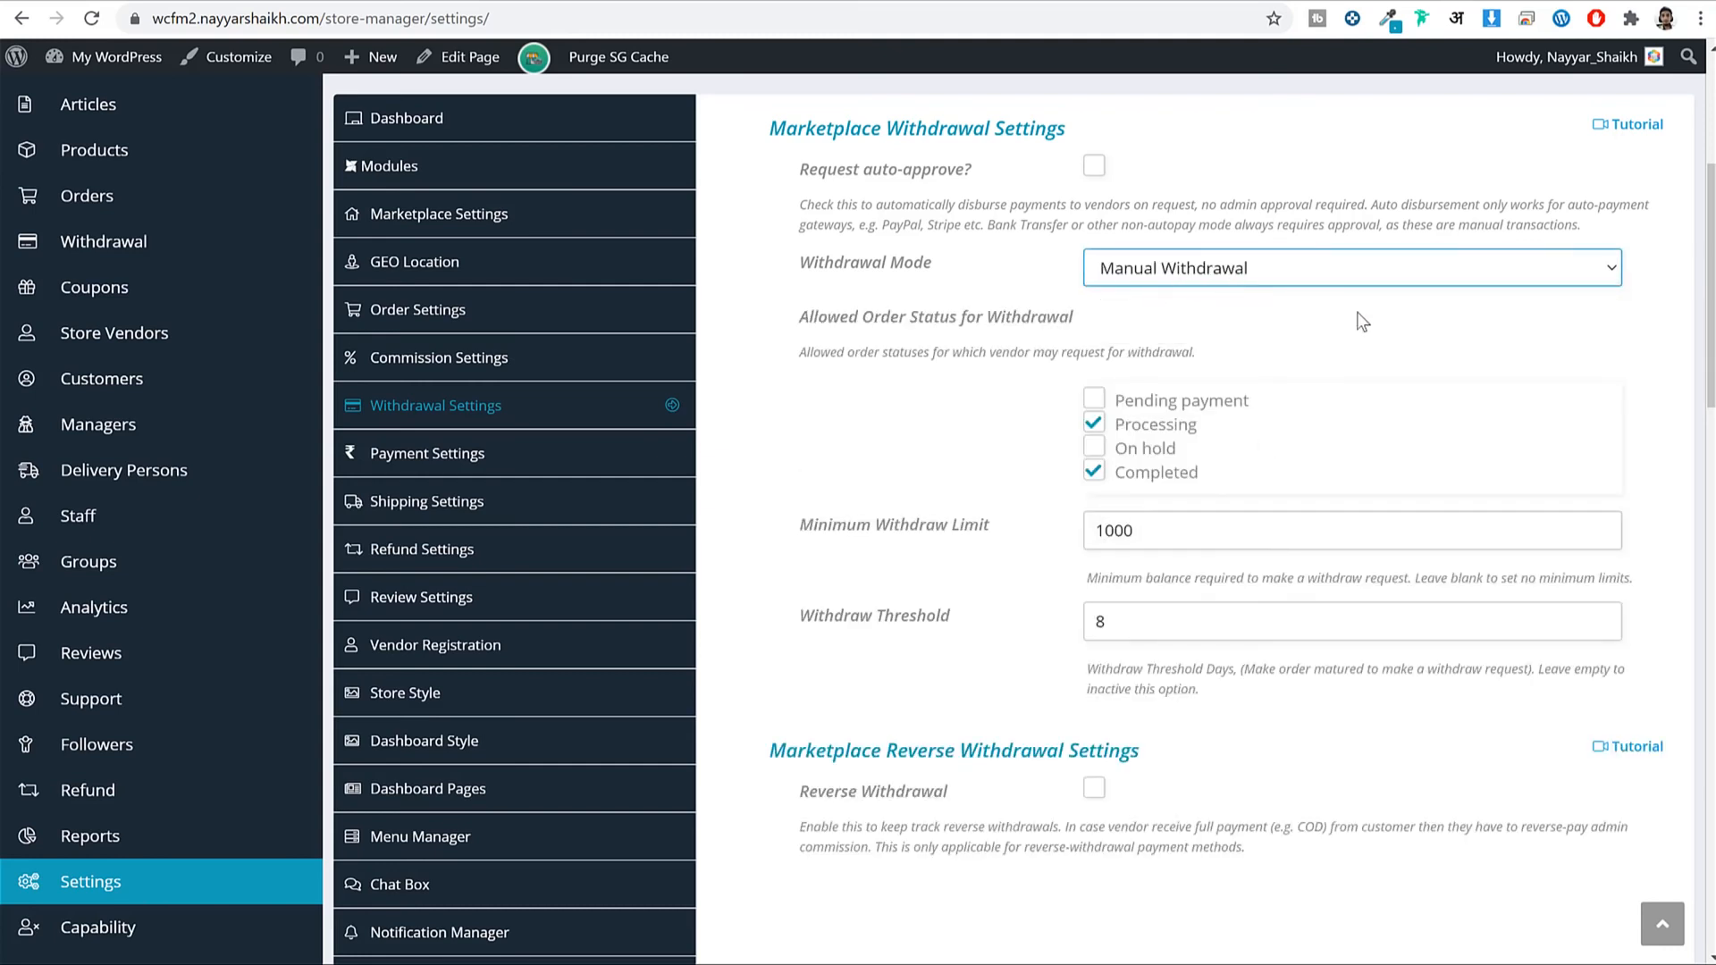
left_click(1094, 423)
left_click_drag(1189, 475, 1125, 472)
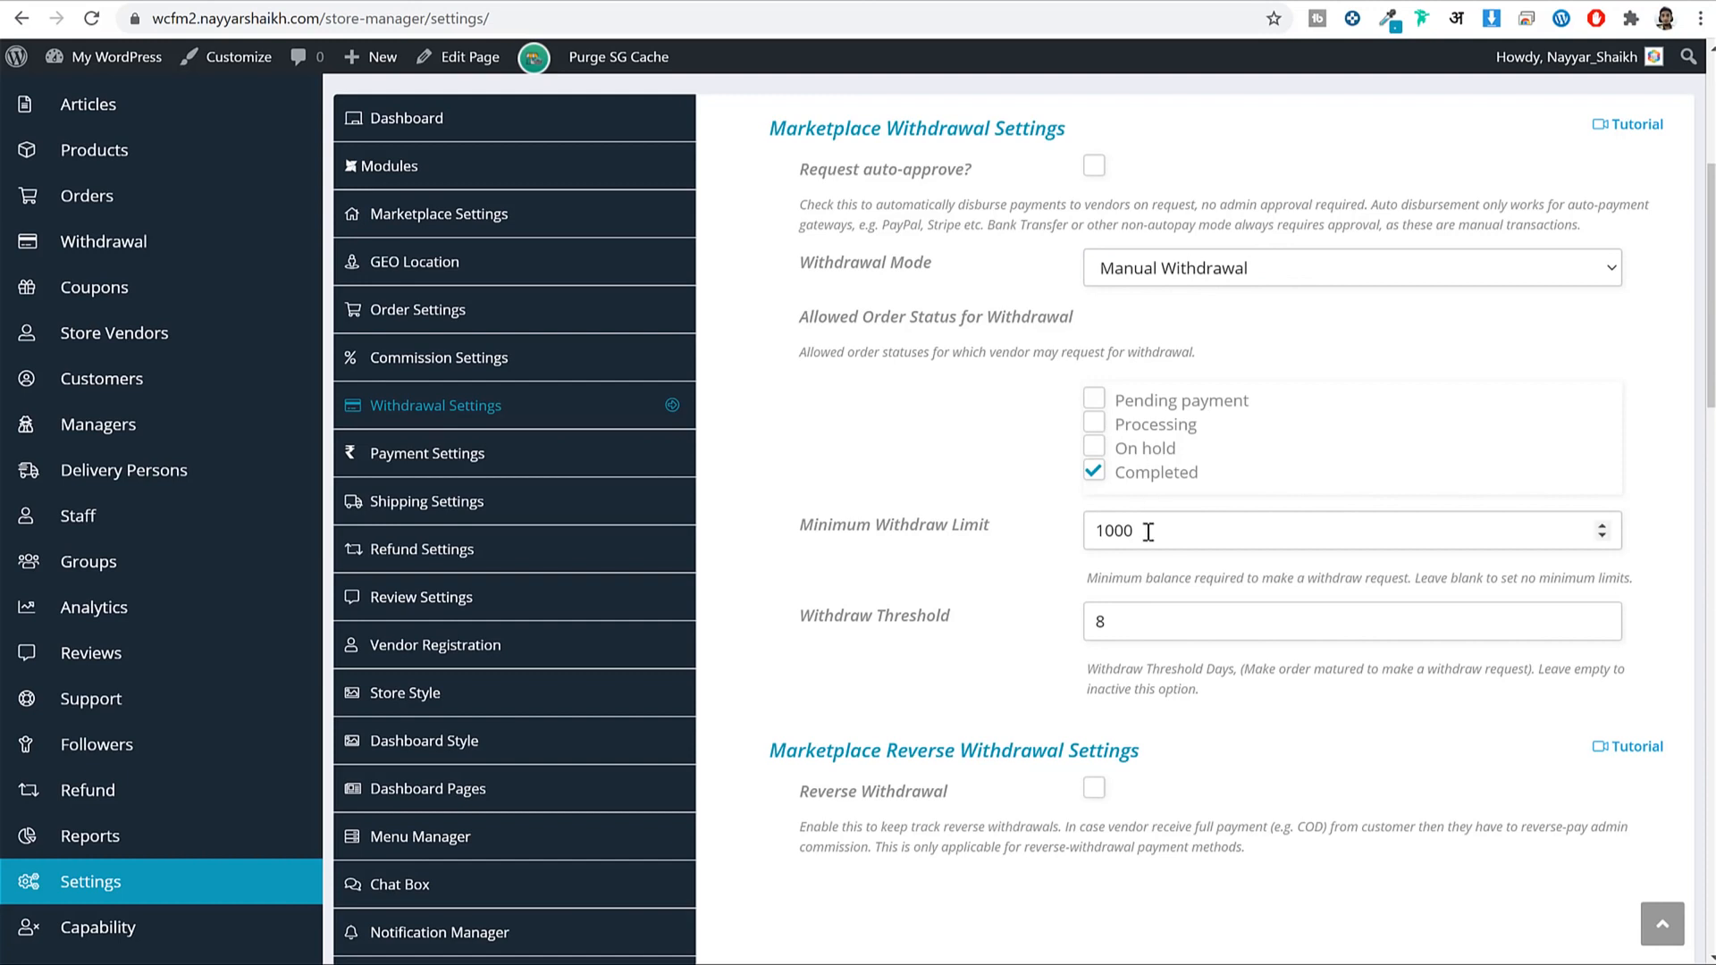
double_click(1113, 531)
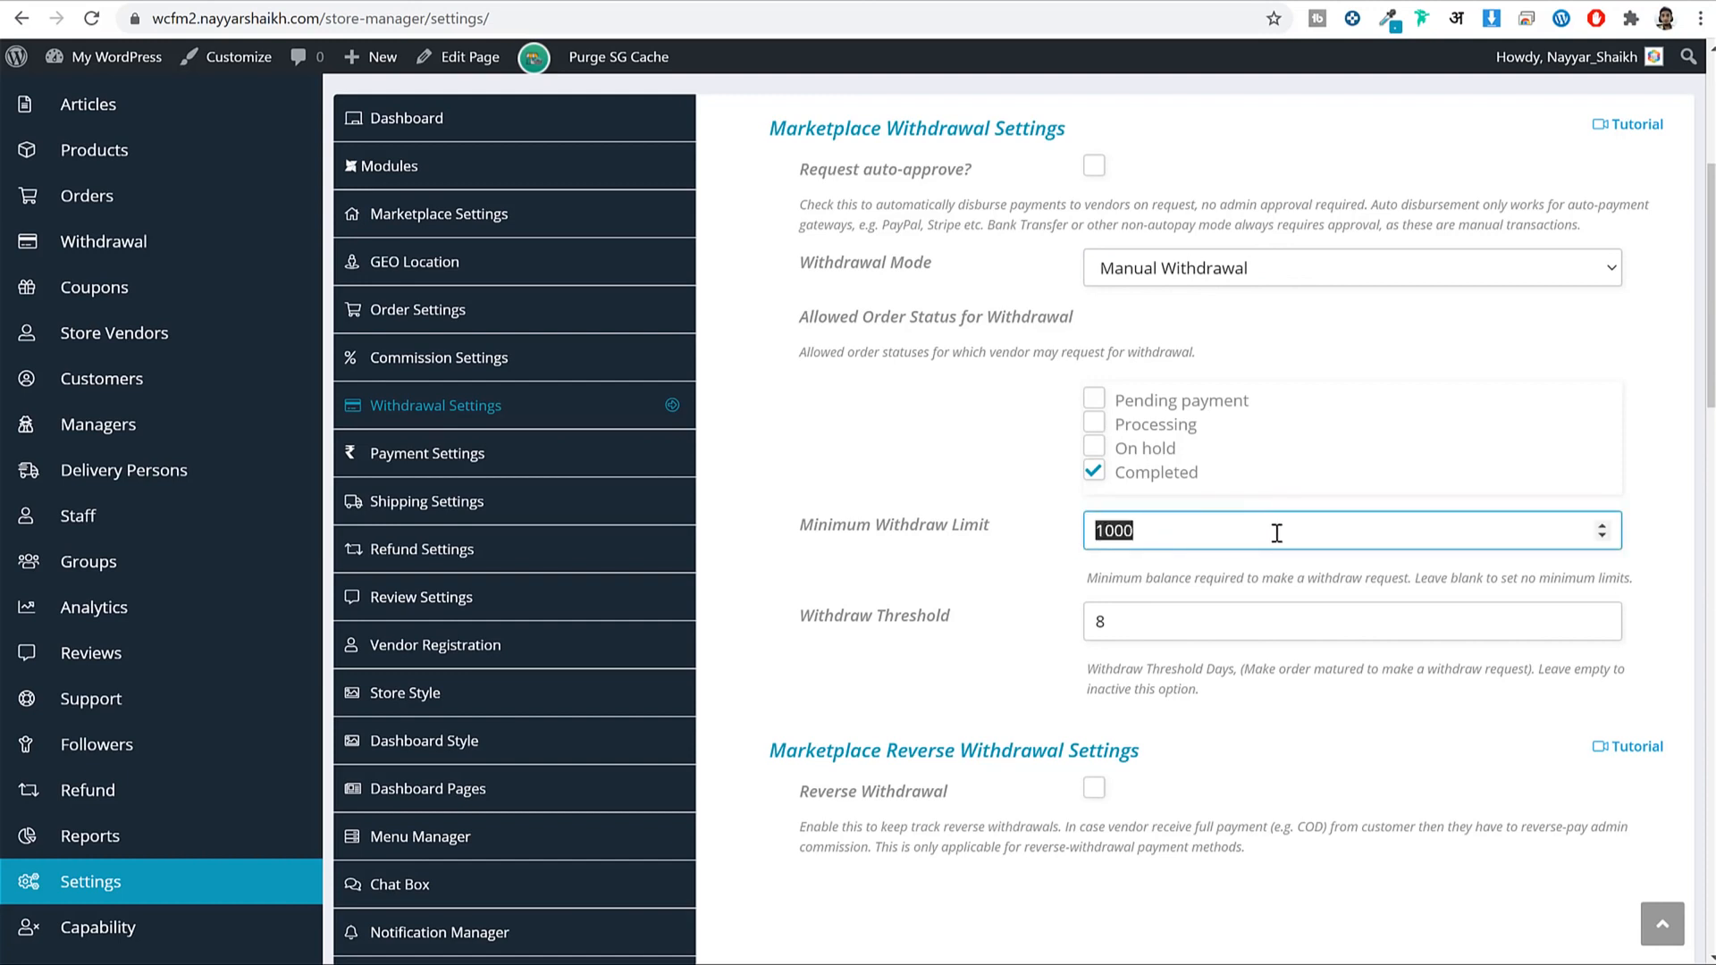
double_click(1101, 634)
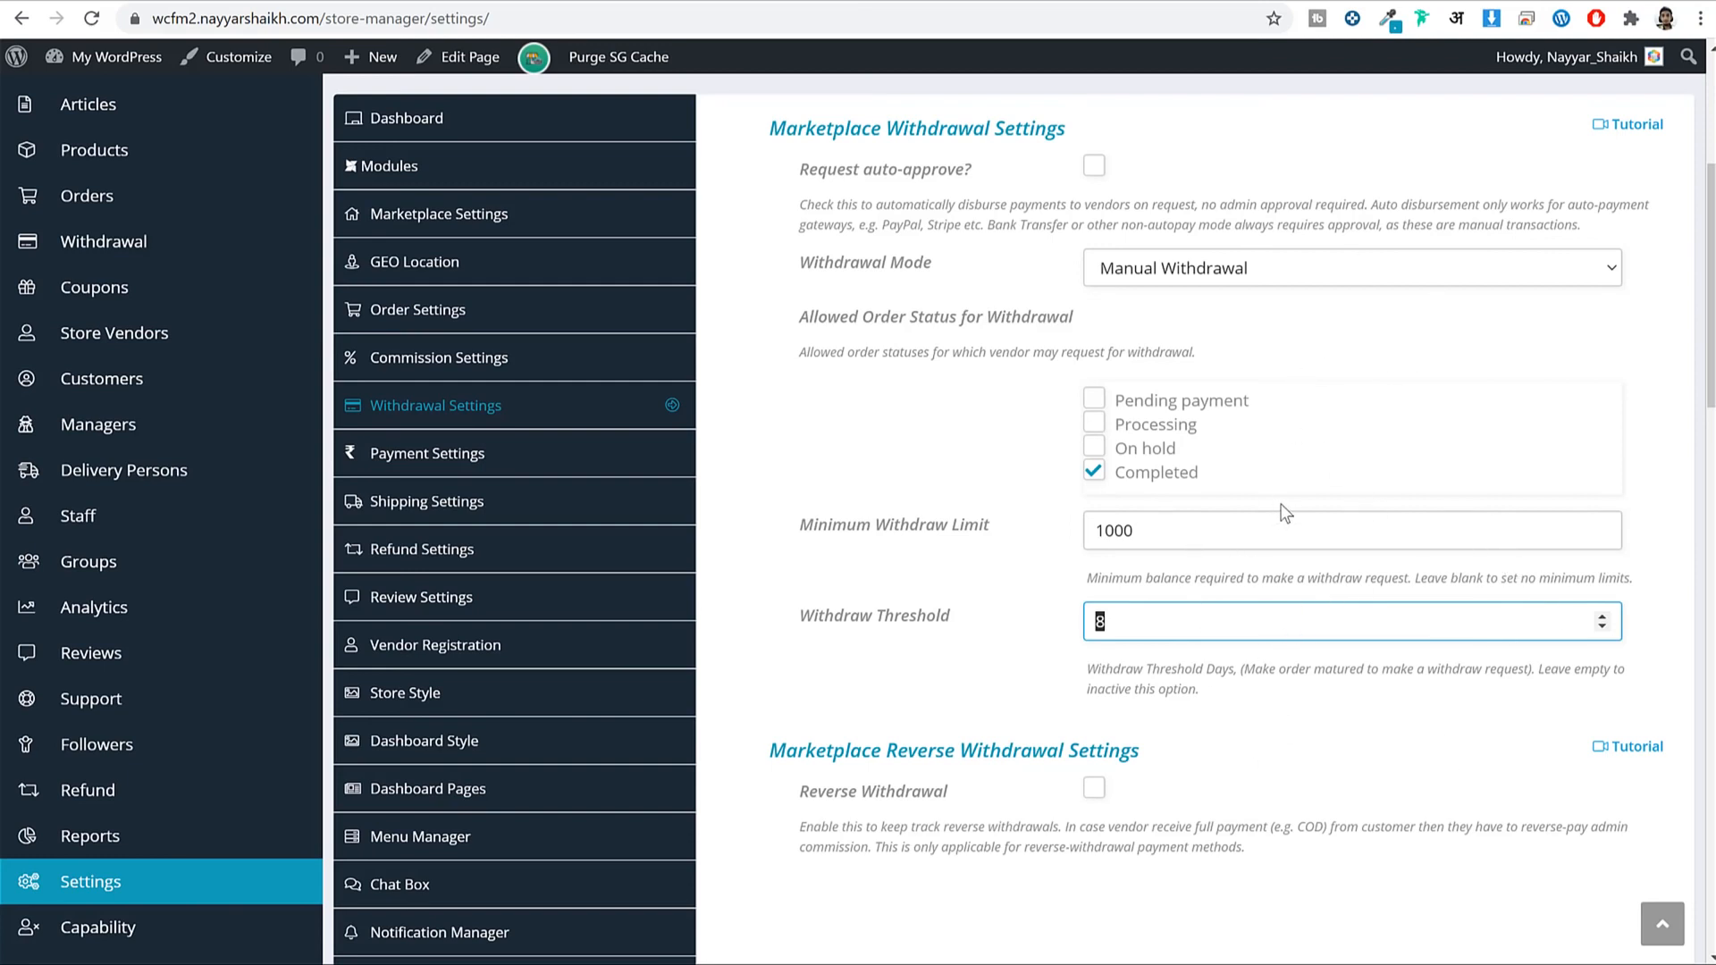
Review the Reverse Withdrawal option and its COD description, leaving it unchecked.
scroll(1333, 567, "down", 2)
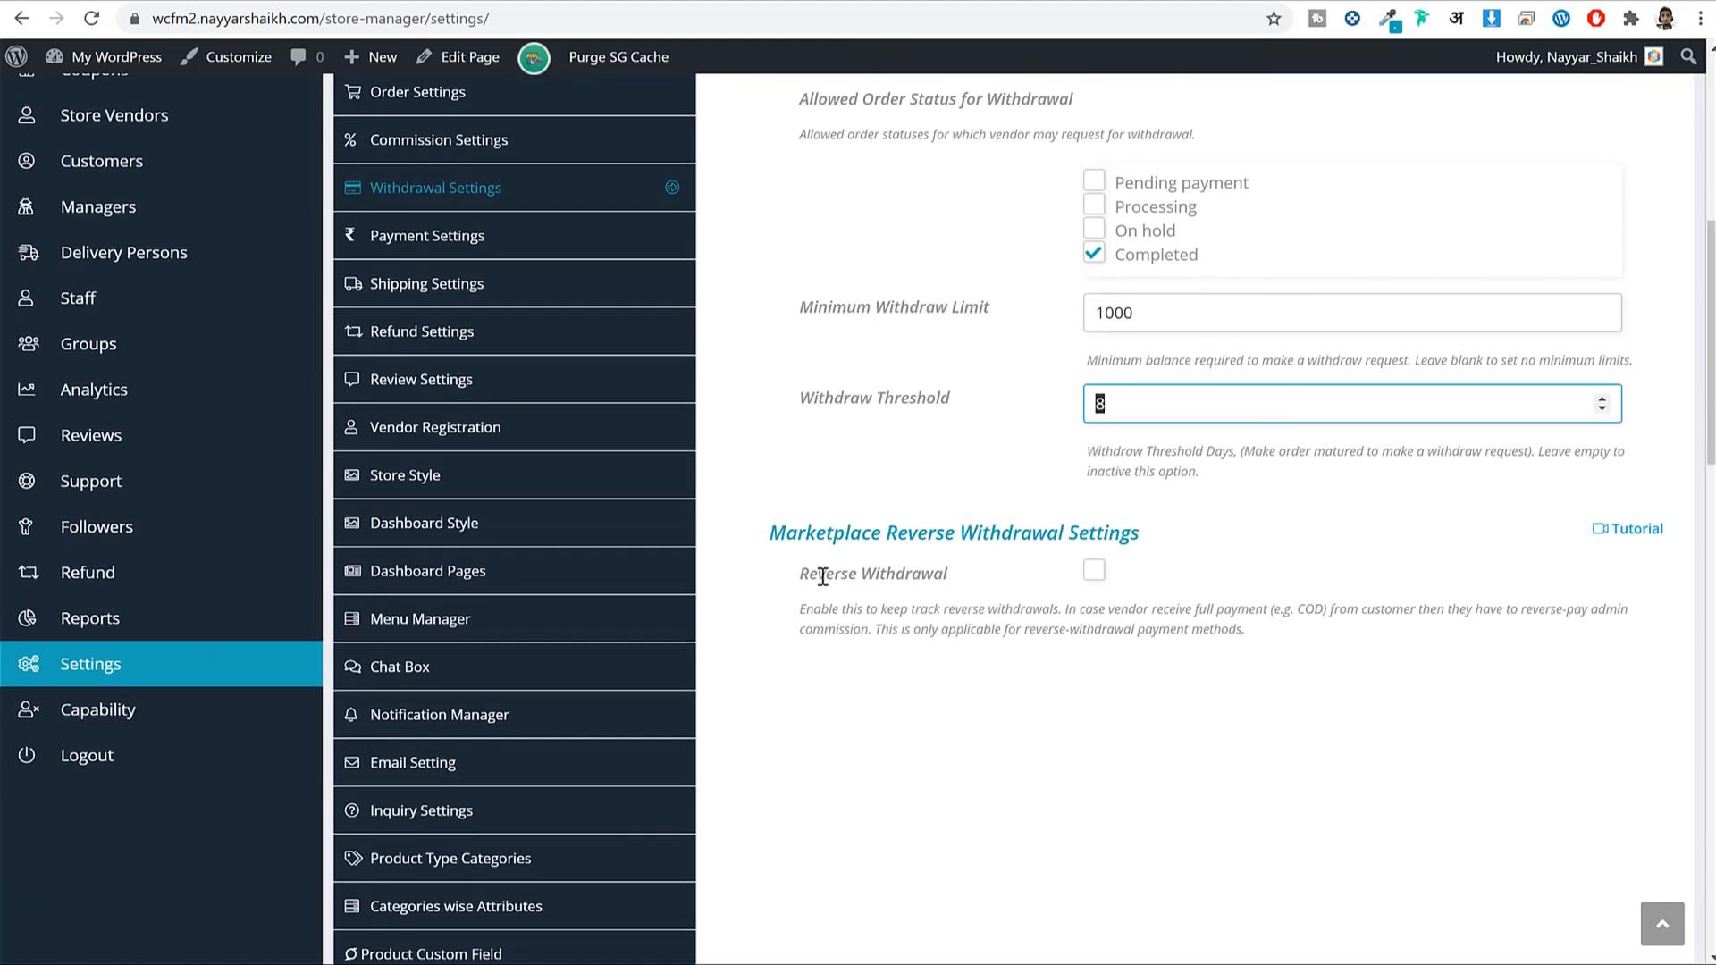
left_click_drag(804, 574, 938, 574)
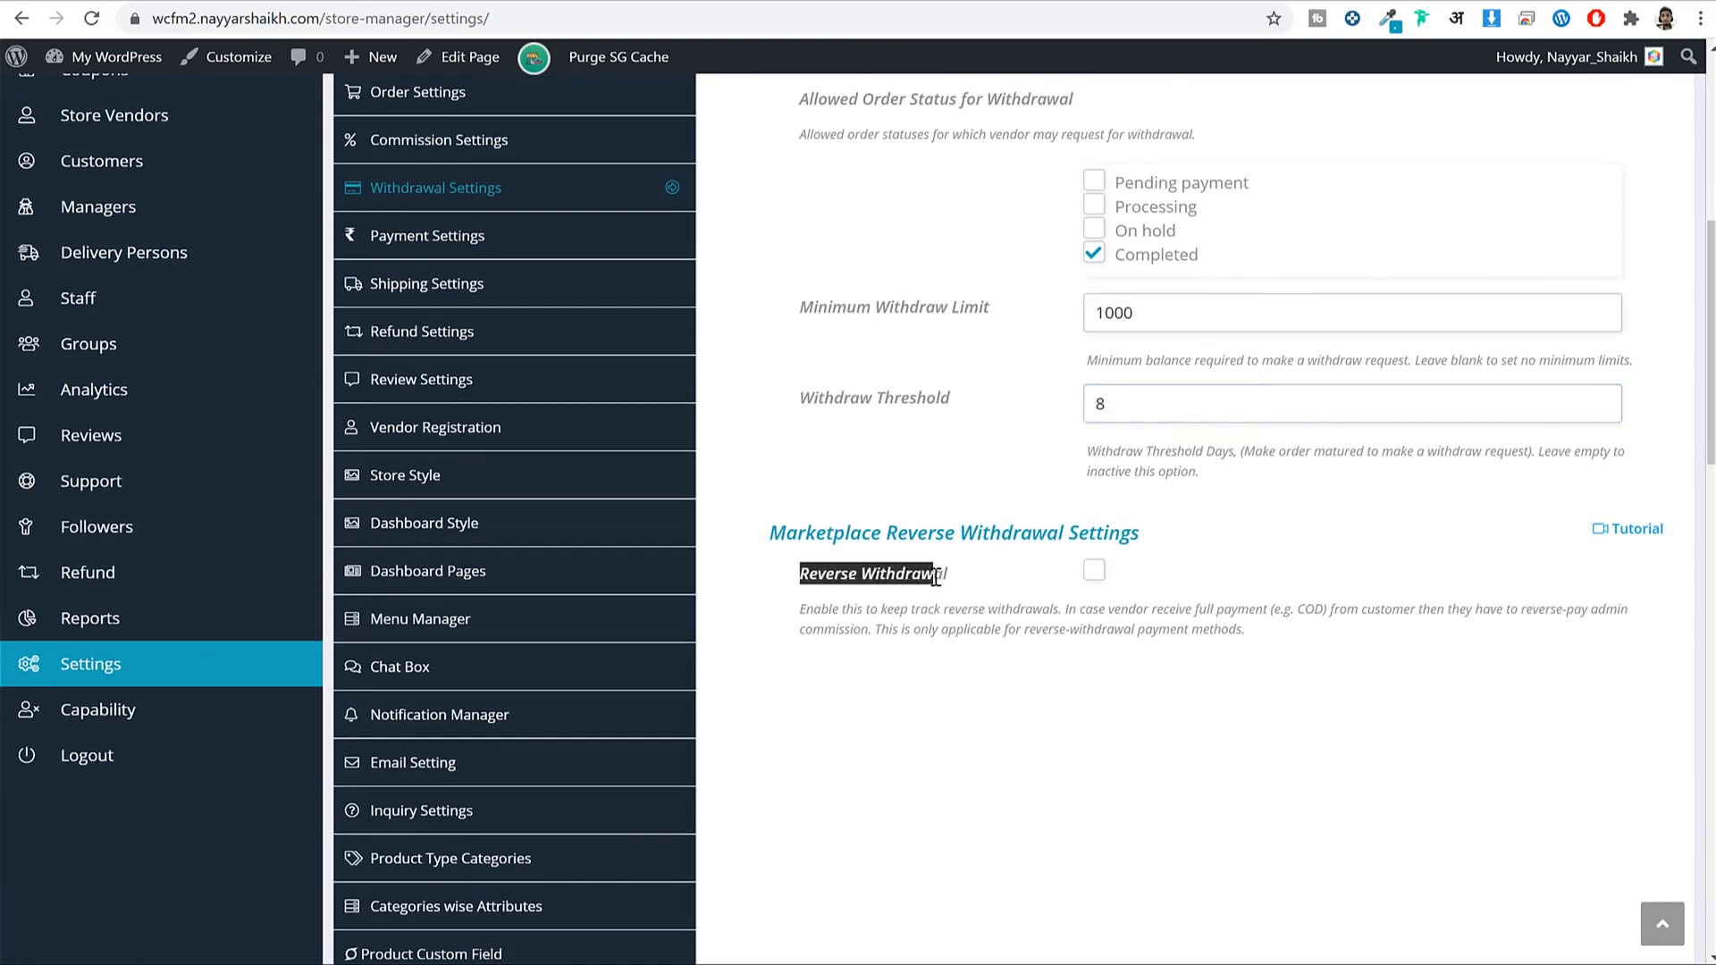
left_click(1054, 601)
left_click_drag(1275, 610, 1327, 609)
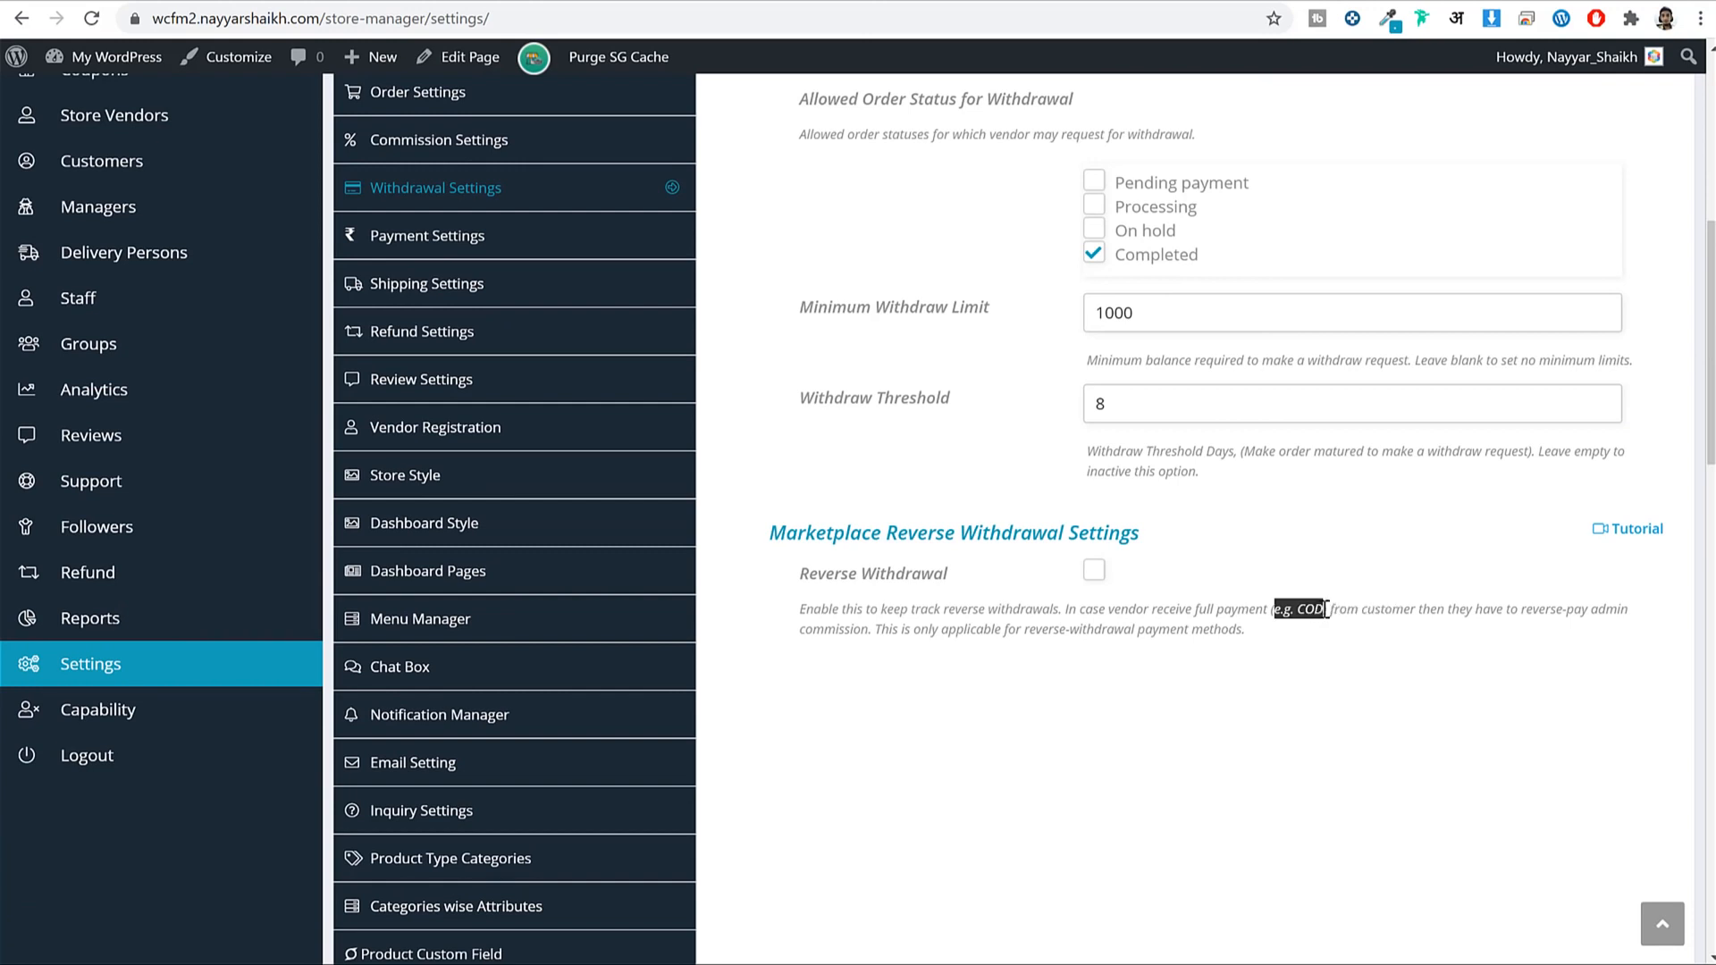
left_click(1258, 634)
scroll(1167, 345, "up", 2)
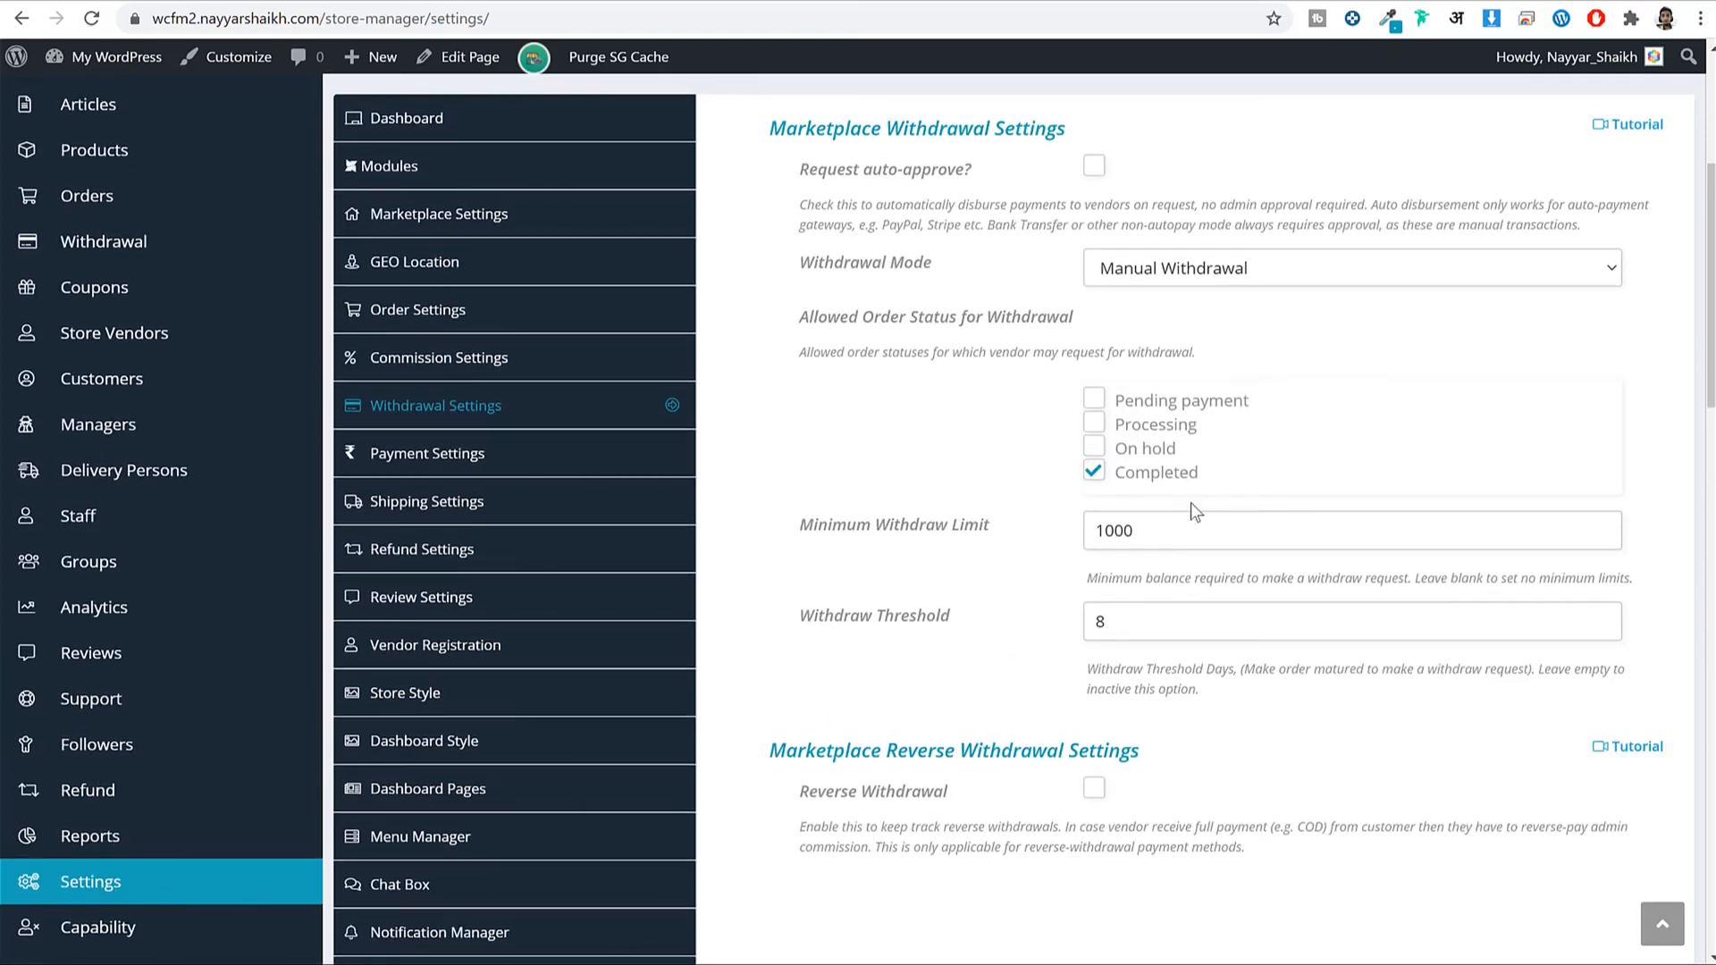
scroll(1191, 502, "down", 5)
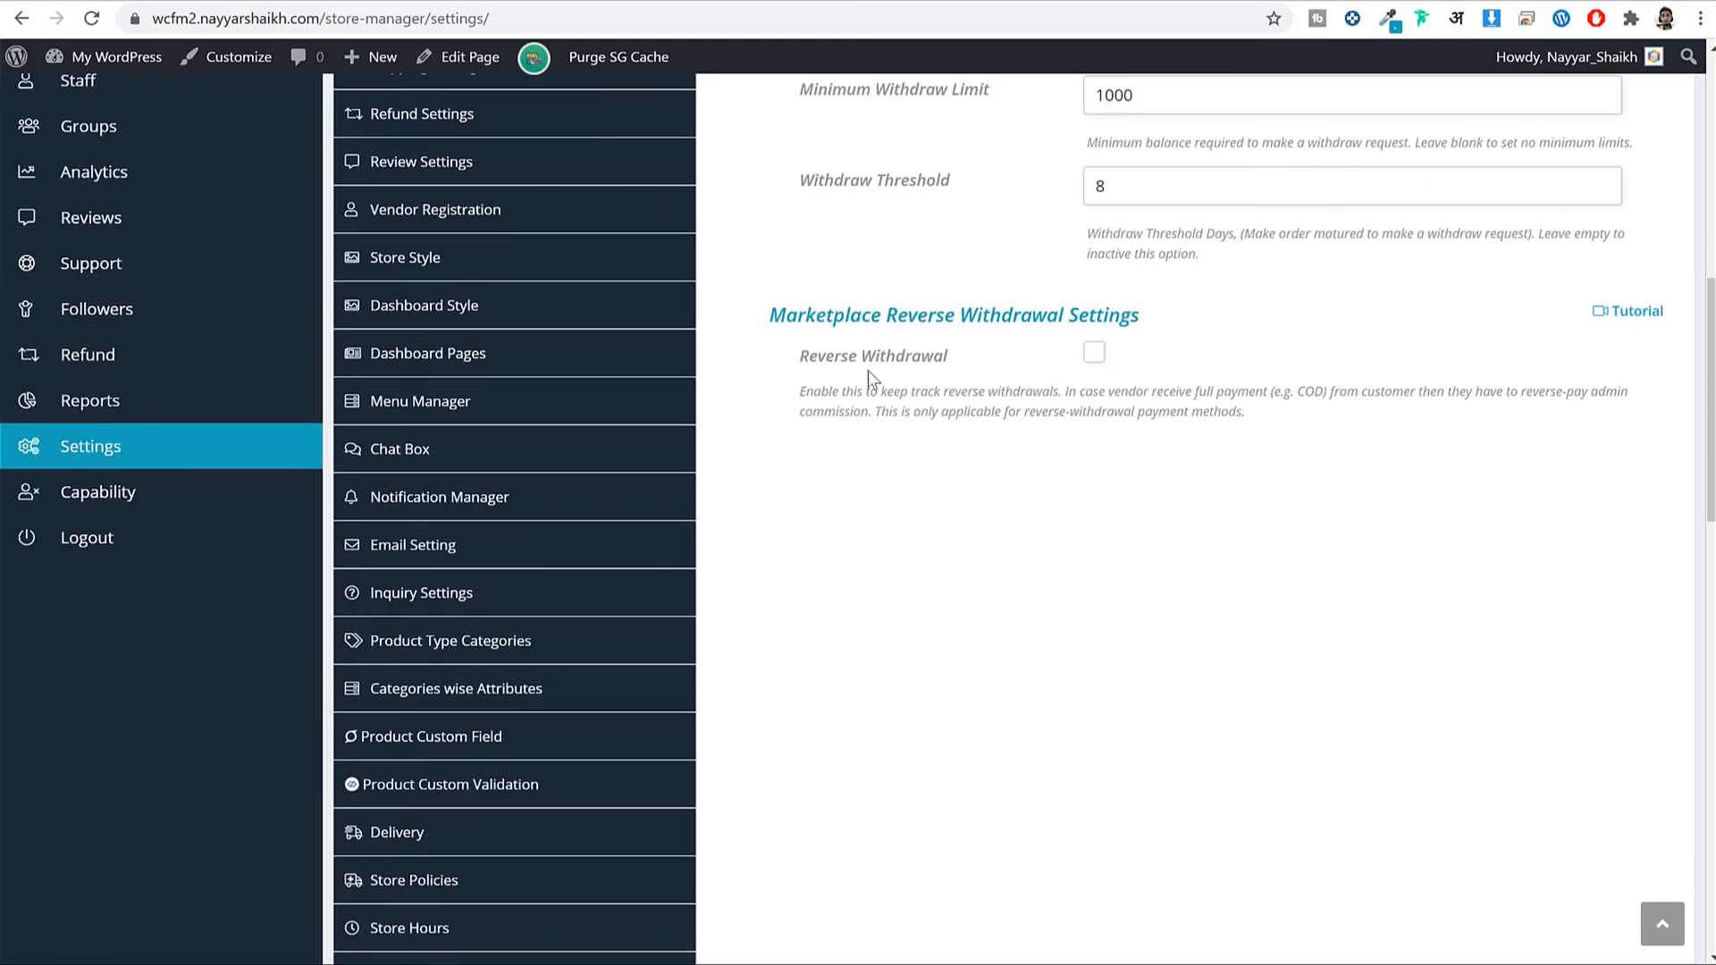
left_click_drag(867, 370, 1165, 394)
left_click(1172, 393)
View the Reverse Withdrawal tutorial popup briefly, then save the withdrawal settings.
left_click(1609, 314)
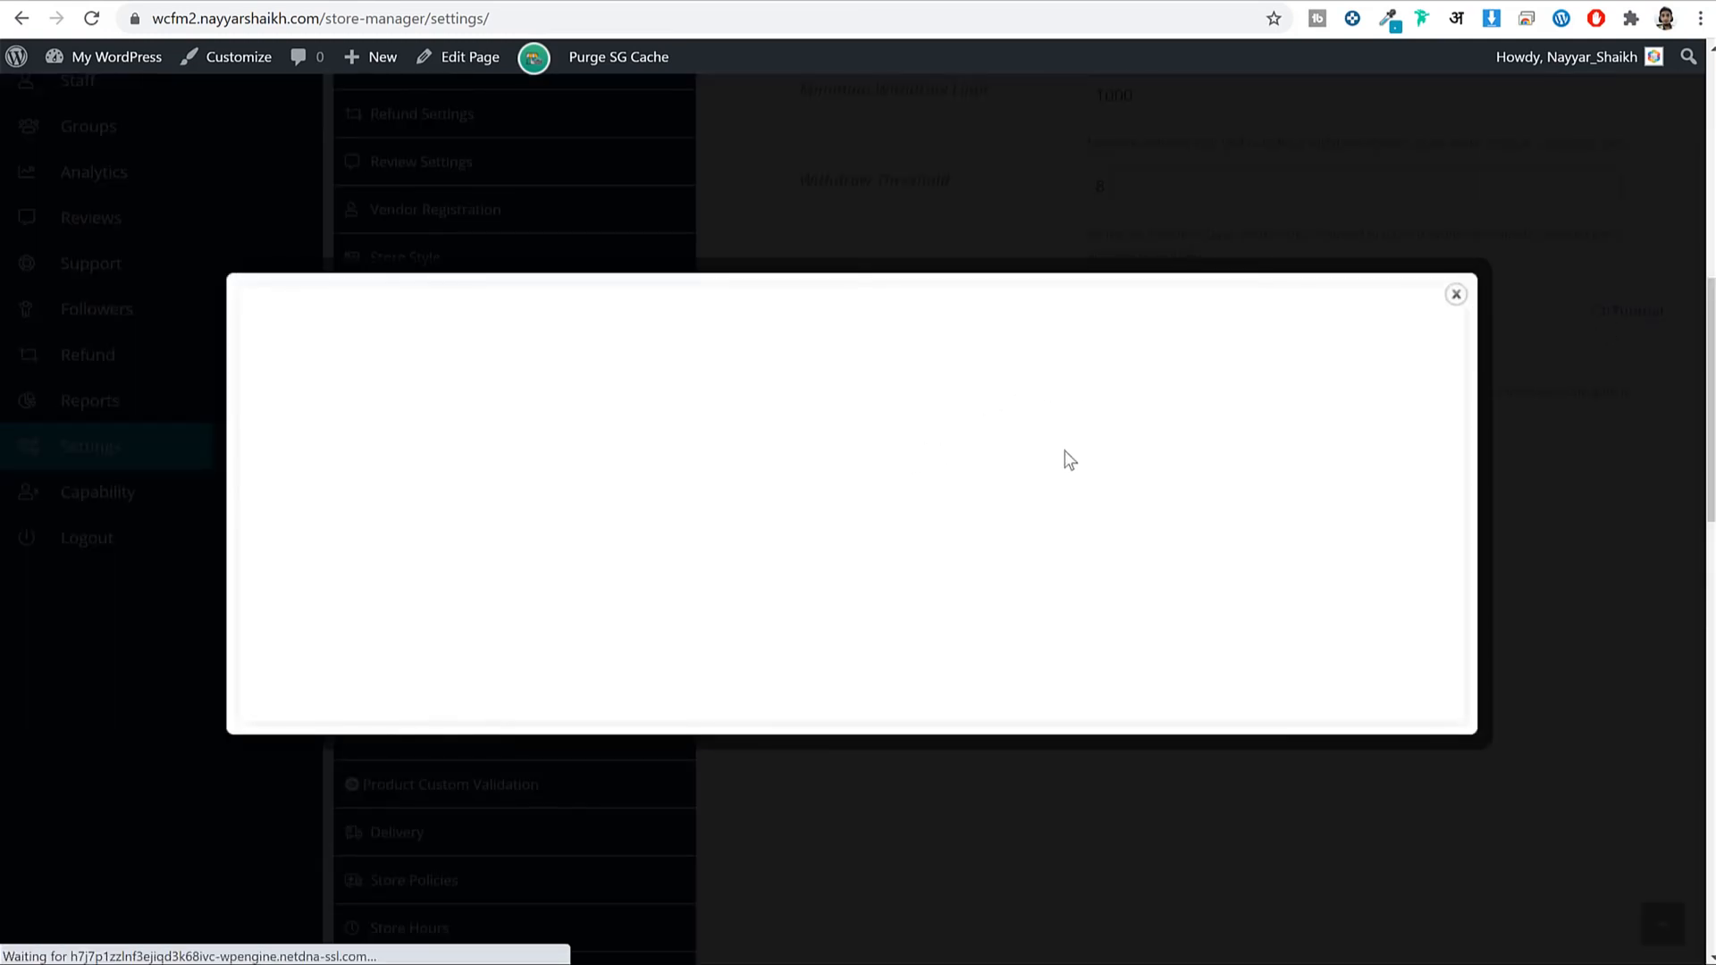
left_click(1456, 294)
scroll(1555, 616, "down", 15)
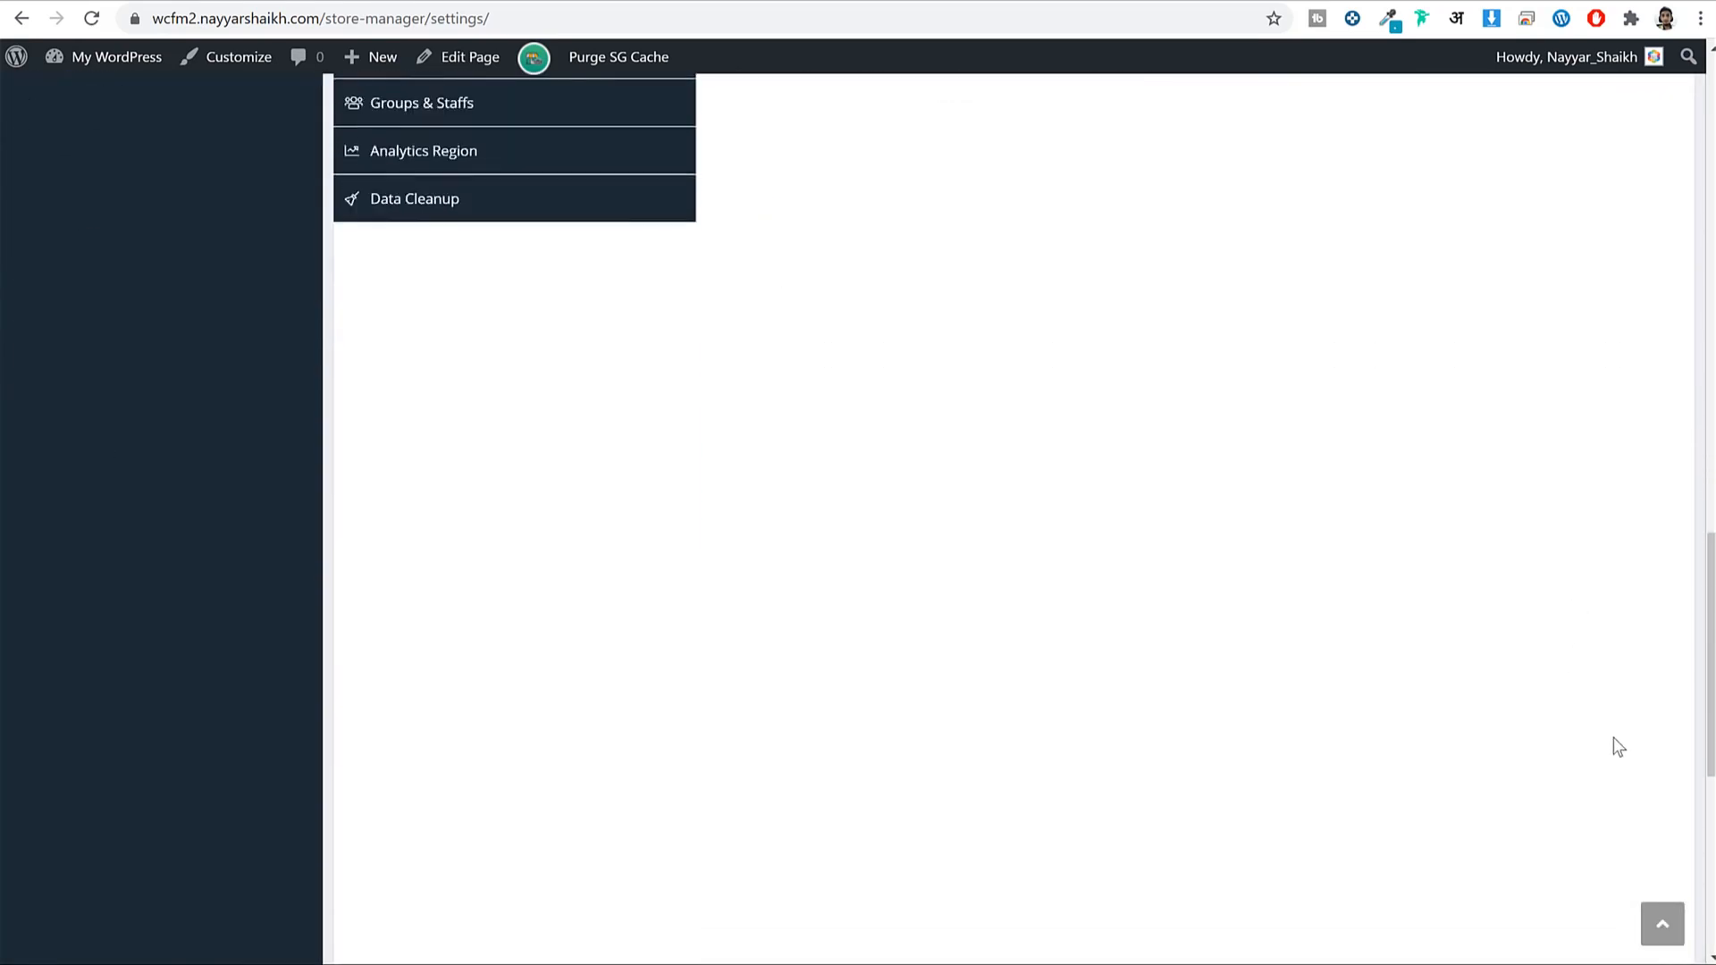
left_click(1666, 706)
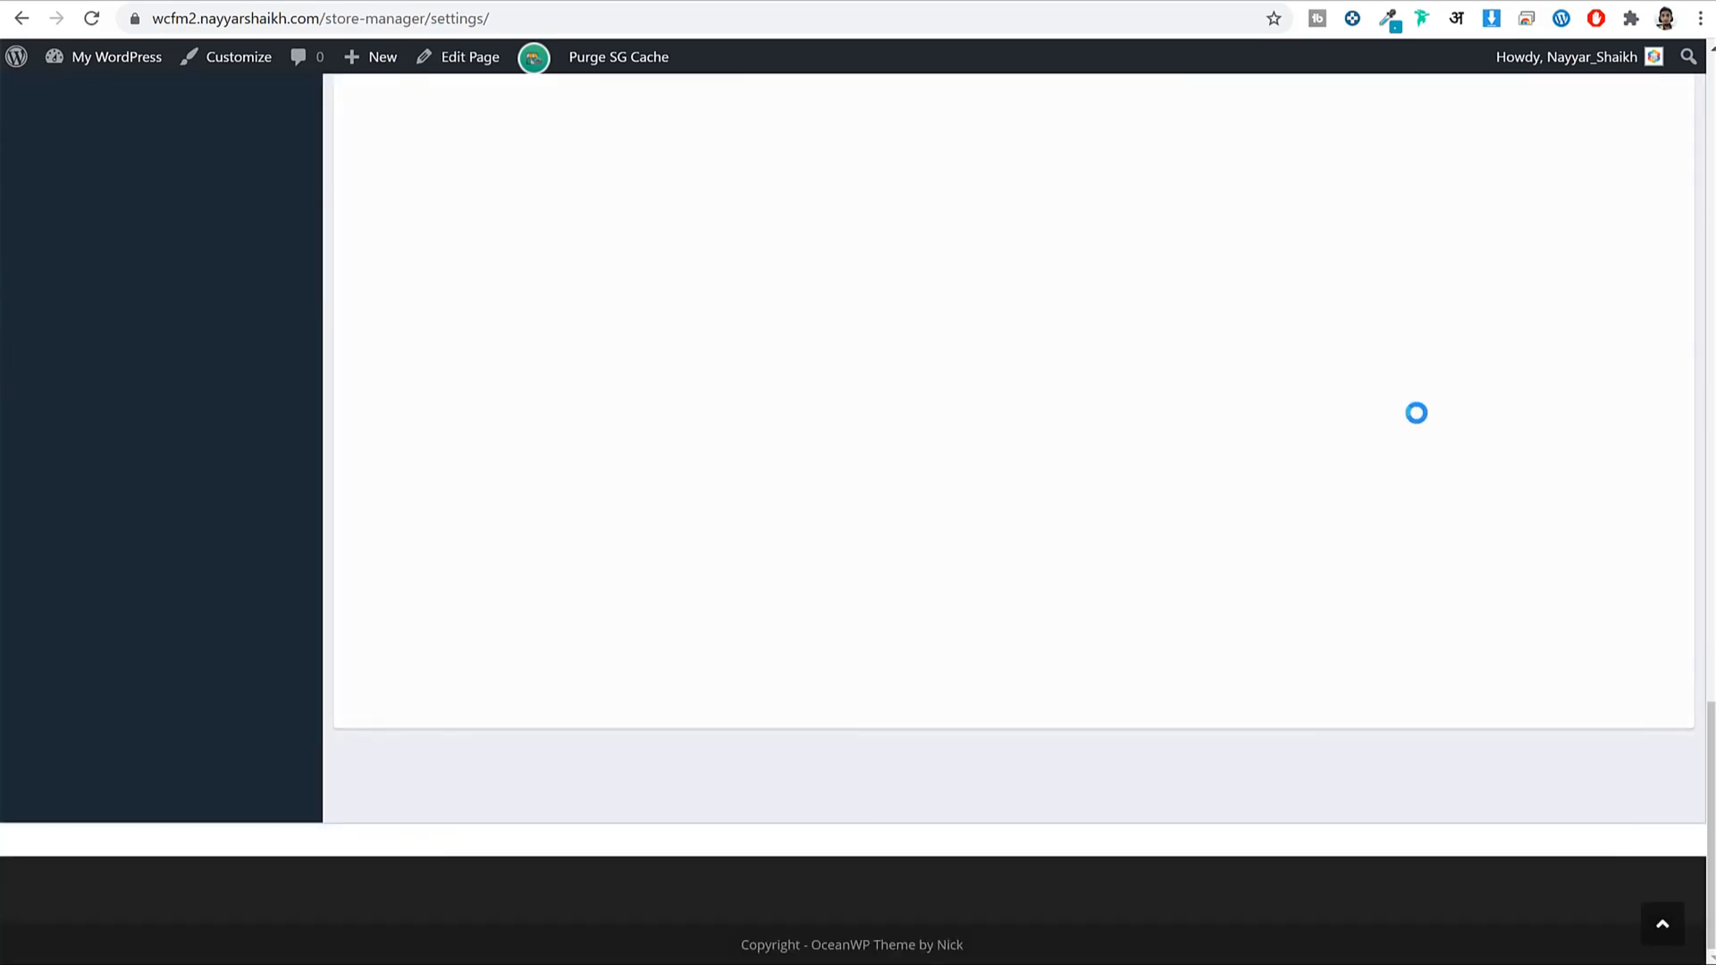
scroll(1417, 444, "up", 10)
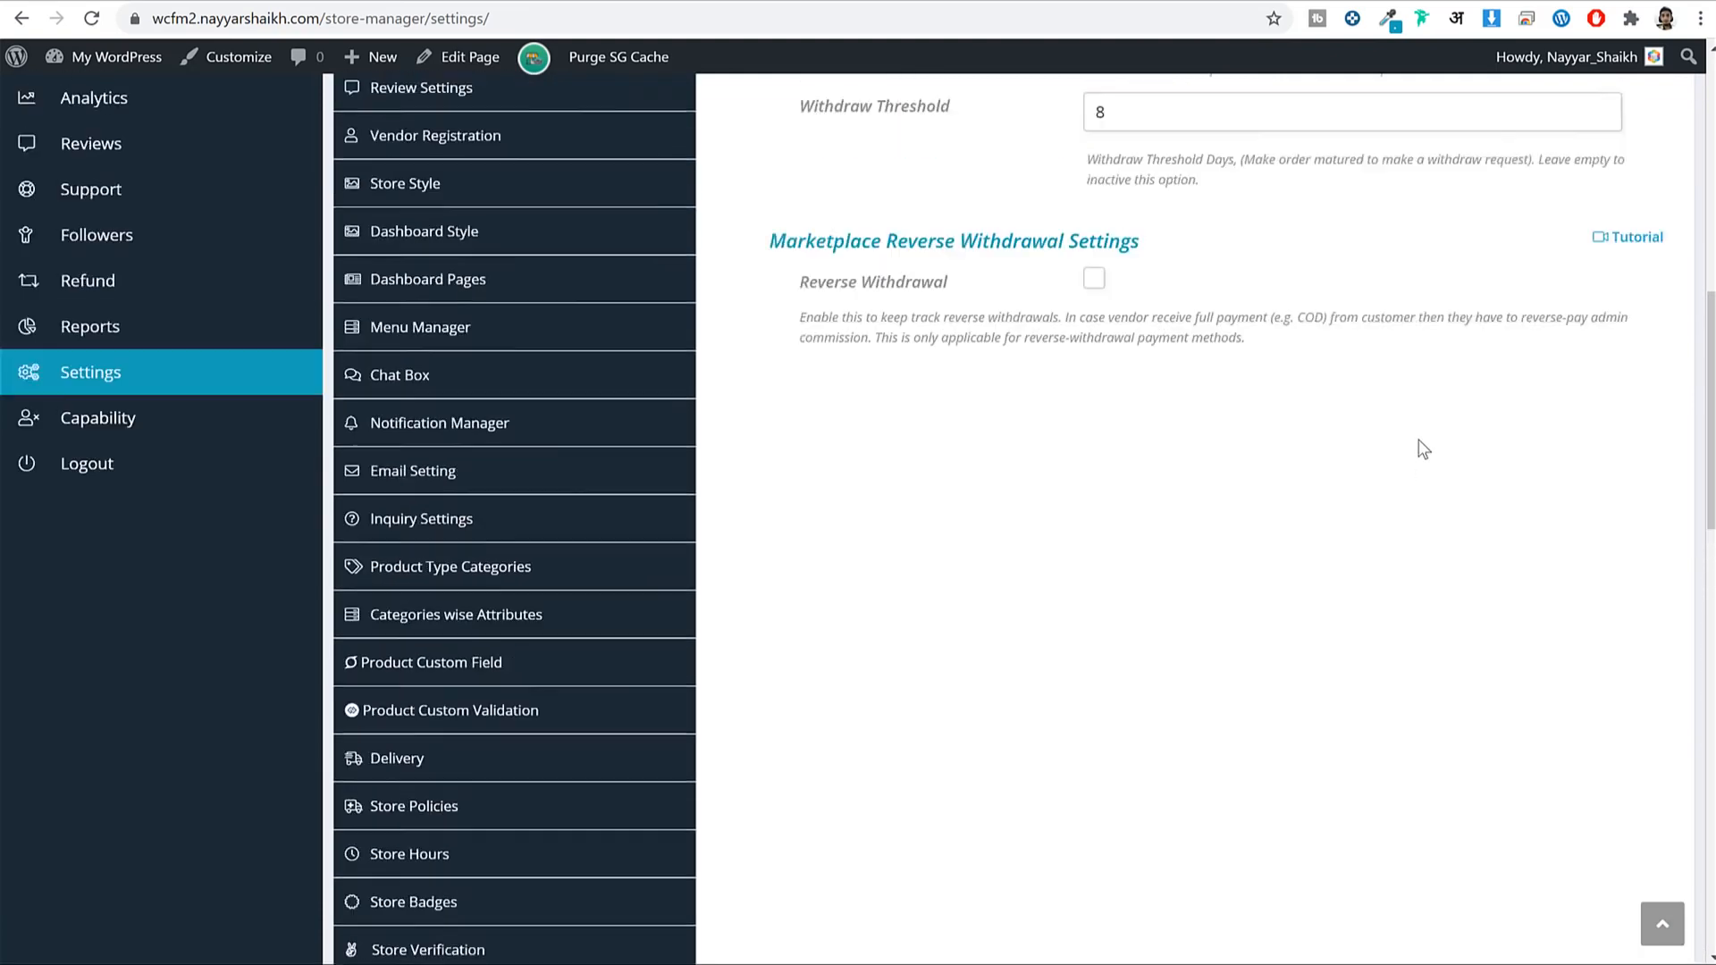
In Payment Settings, tick Stripe as a withdraw payment method beside PayPal and Bank Transfer.
left_click(446, 517)
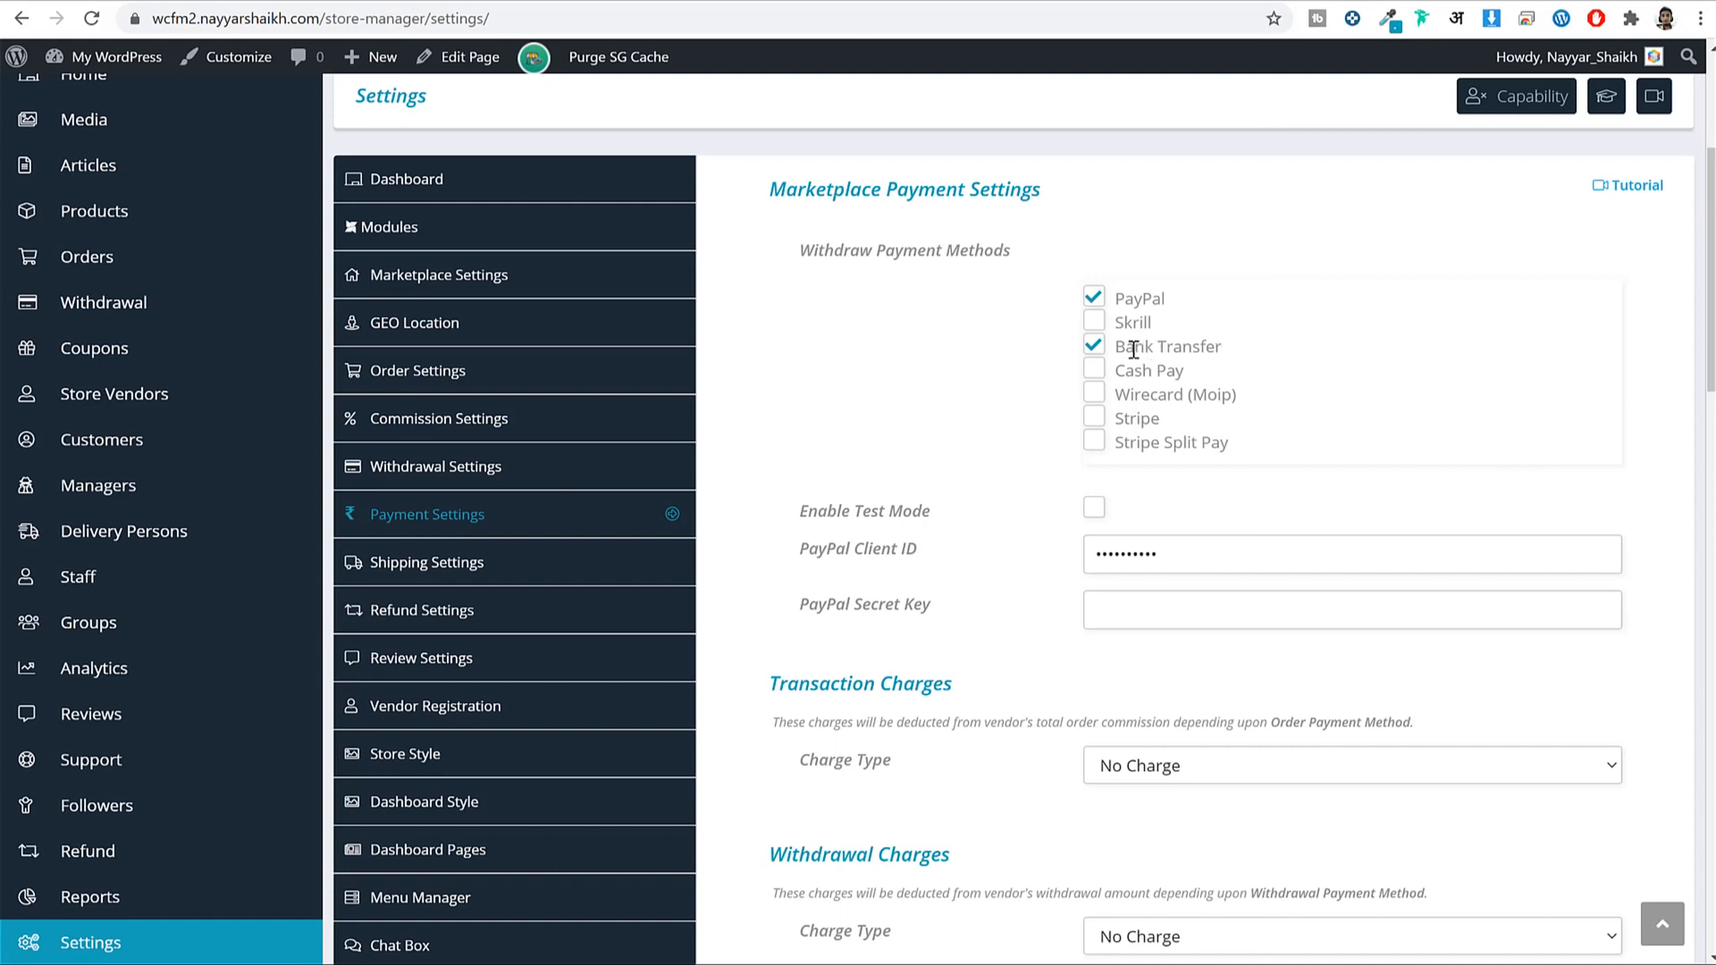
left_click_drag(1113, 349, 1221, 349)
left_click(1250, 350)
left_click_drag(1177, 419, 1070, 416)
left_click(1351, 417)
left_click(1094, 417)
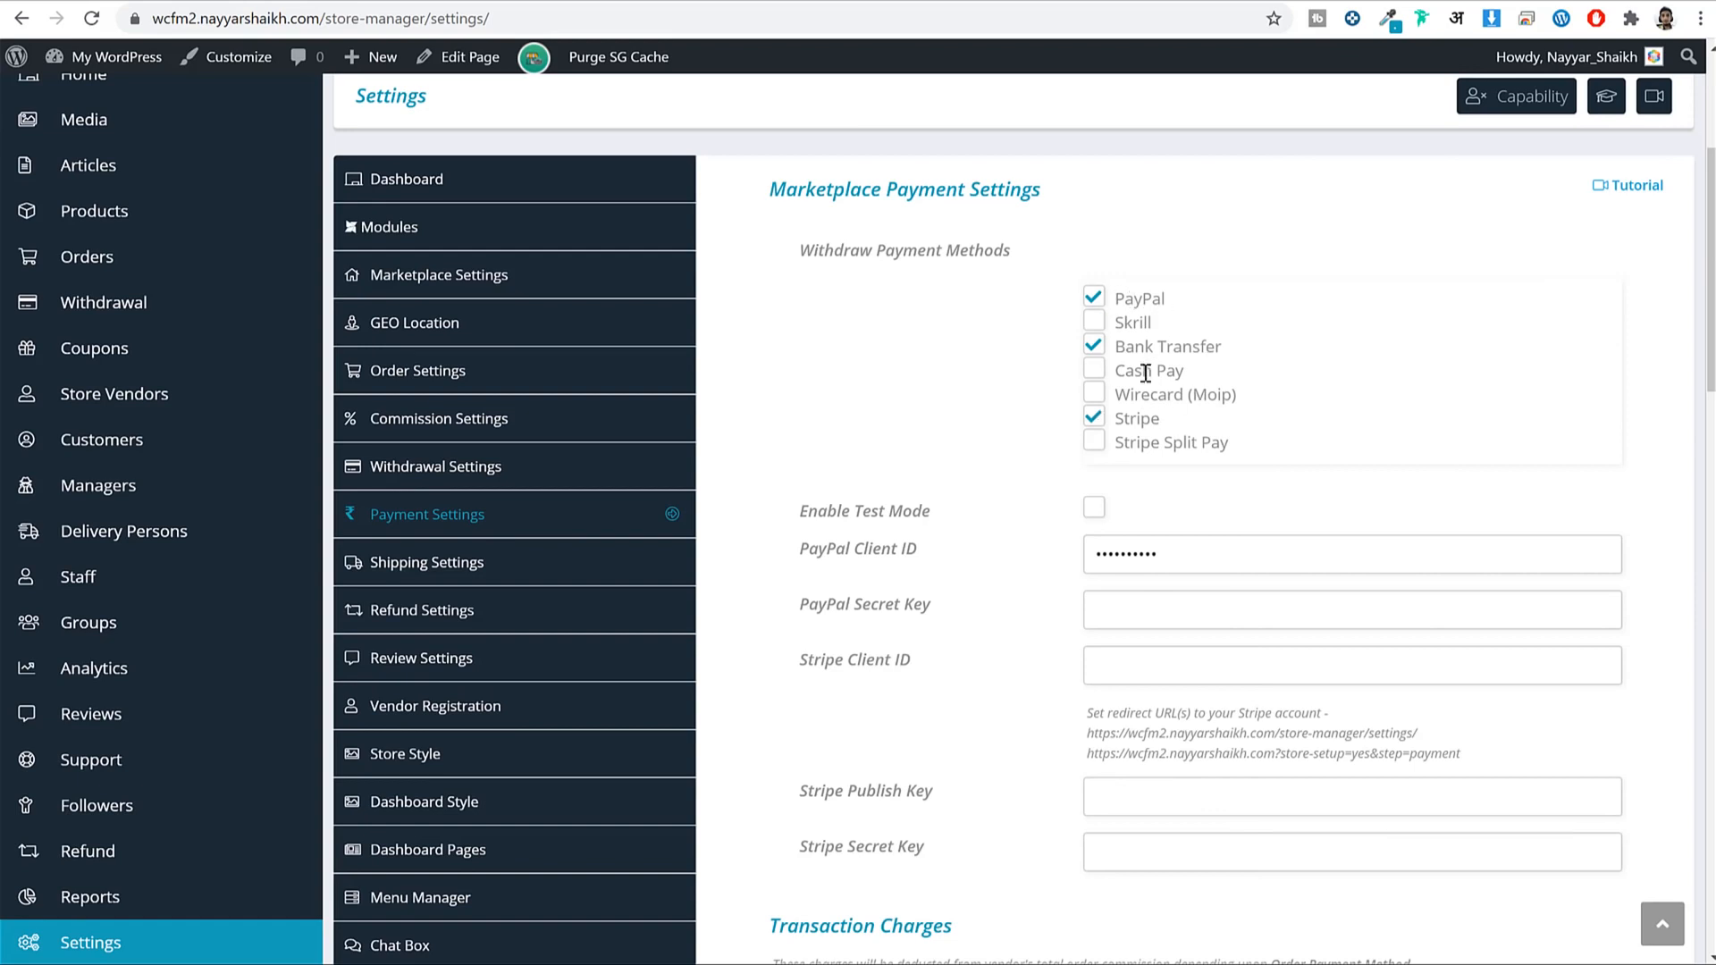
left_click_drag(1224, 347, 1111, 353)
left_click(1307, 385)
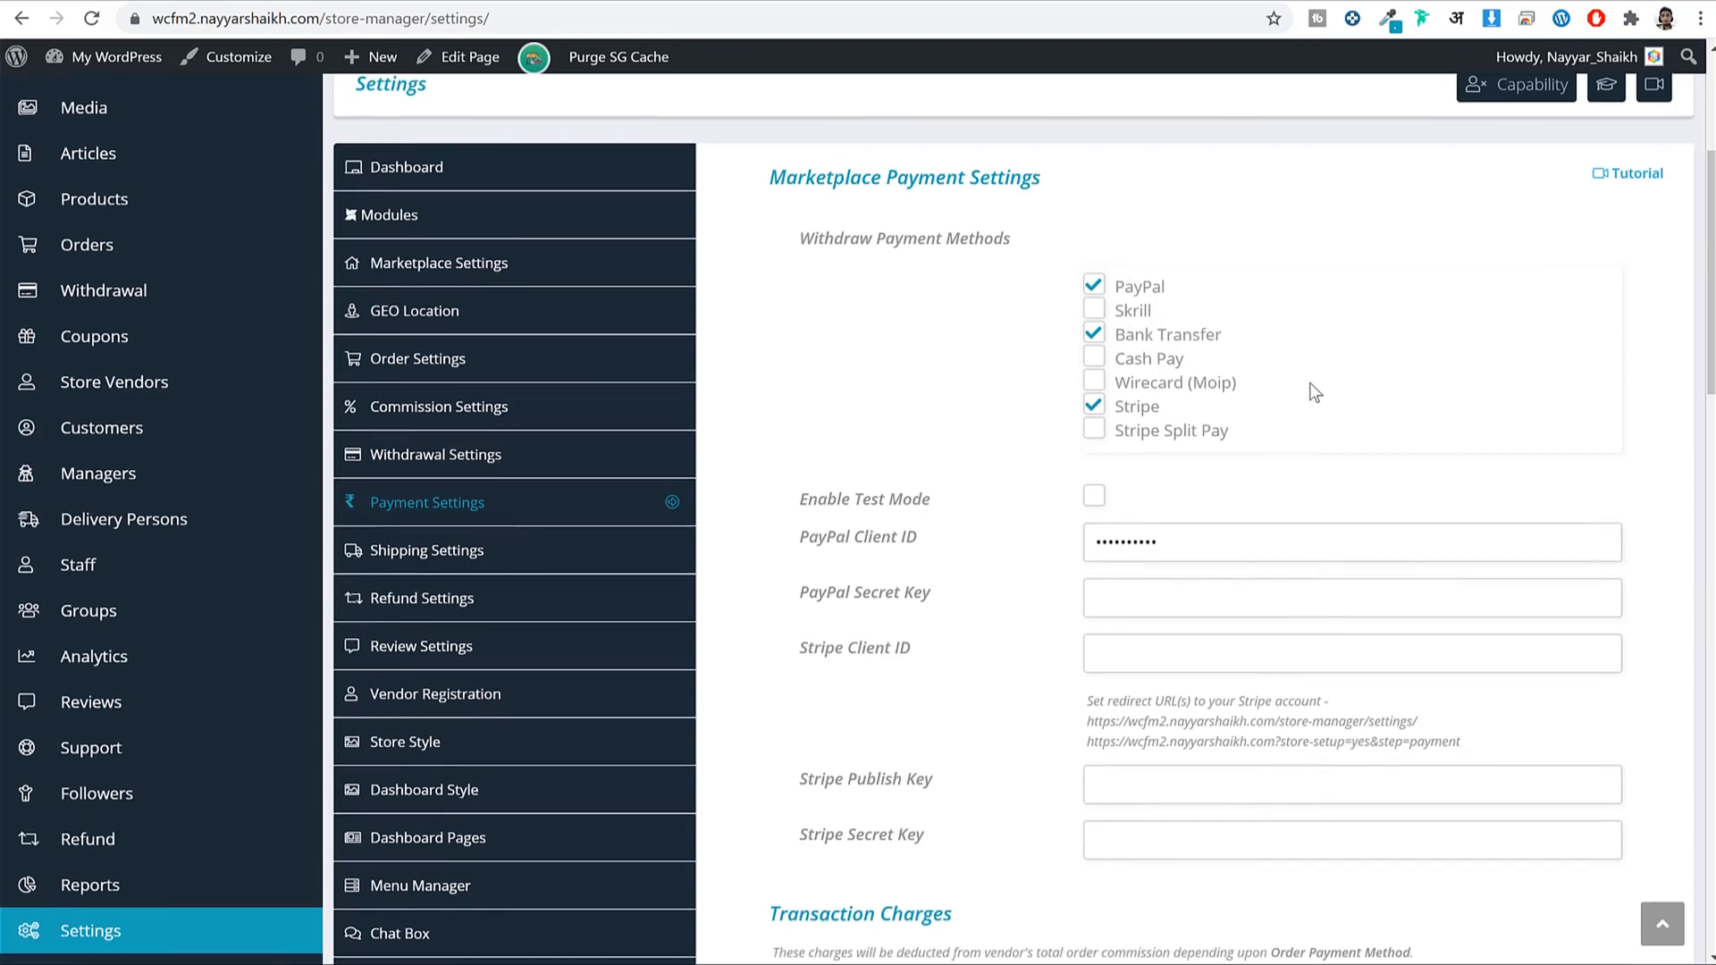
Review the PayPal Client ID and Secret Key fields and select the old Client ID.
scroll(1296, 340, "down", 2)
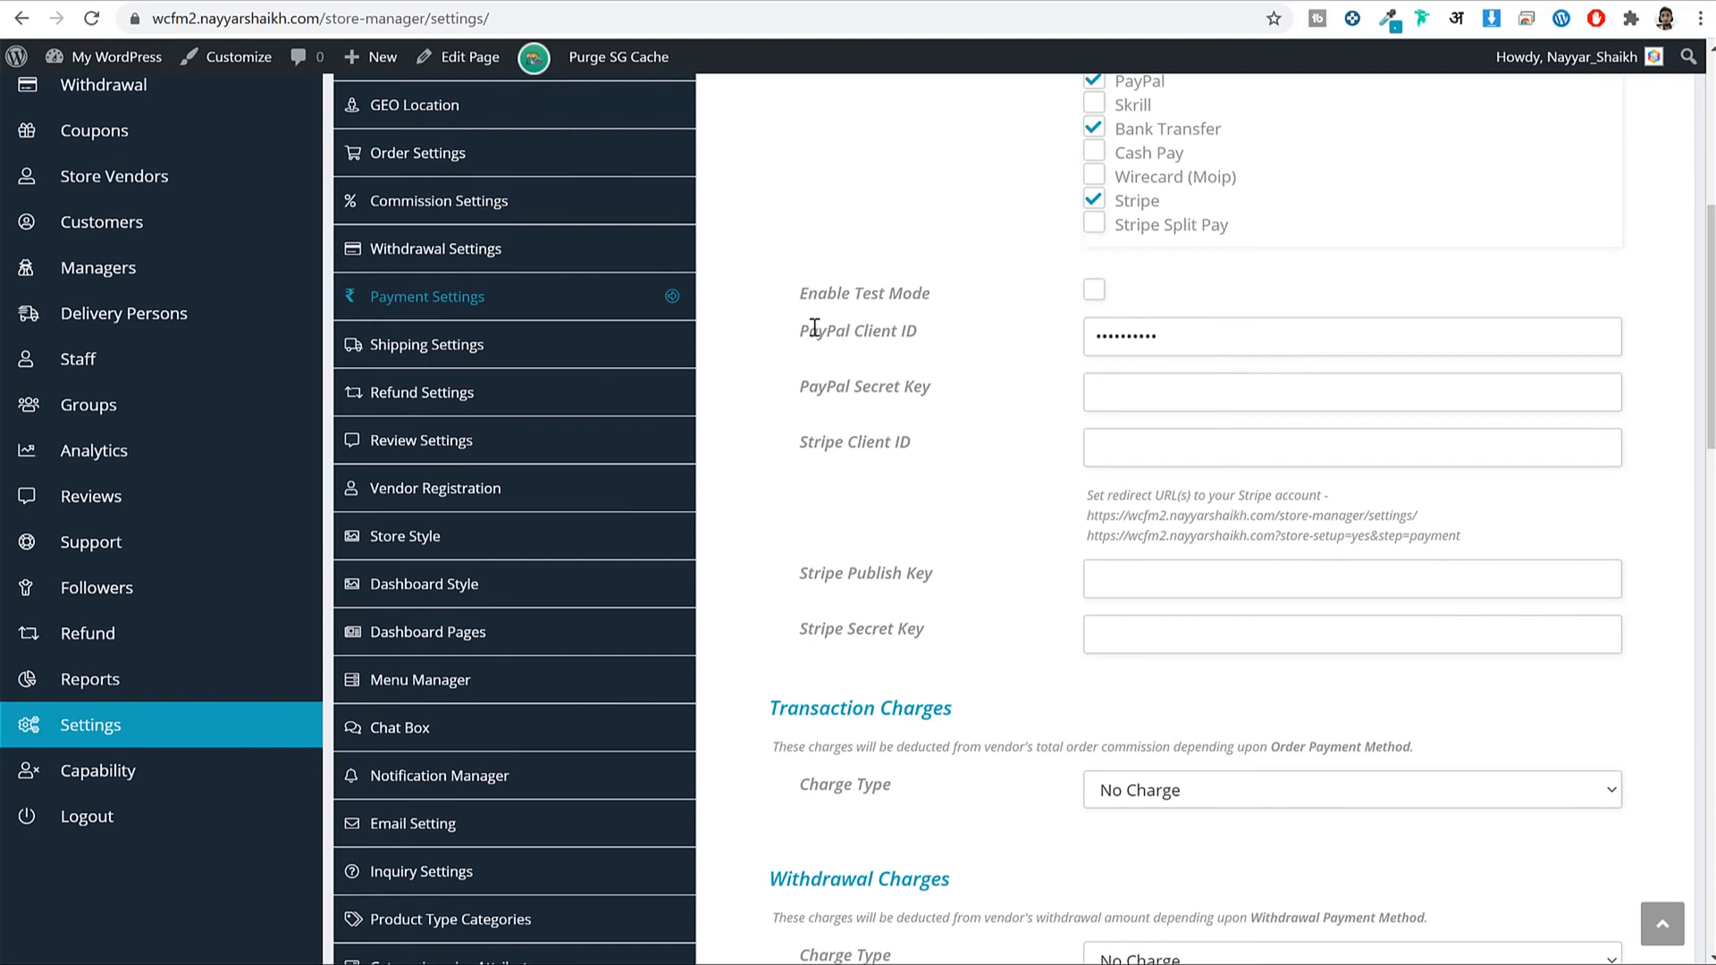
left_click_drag(810, 329, 944, 347)
left_click(990, 384)
scroll(1264, 345, "up", 3)
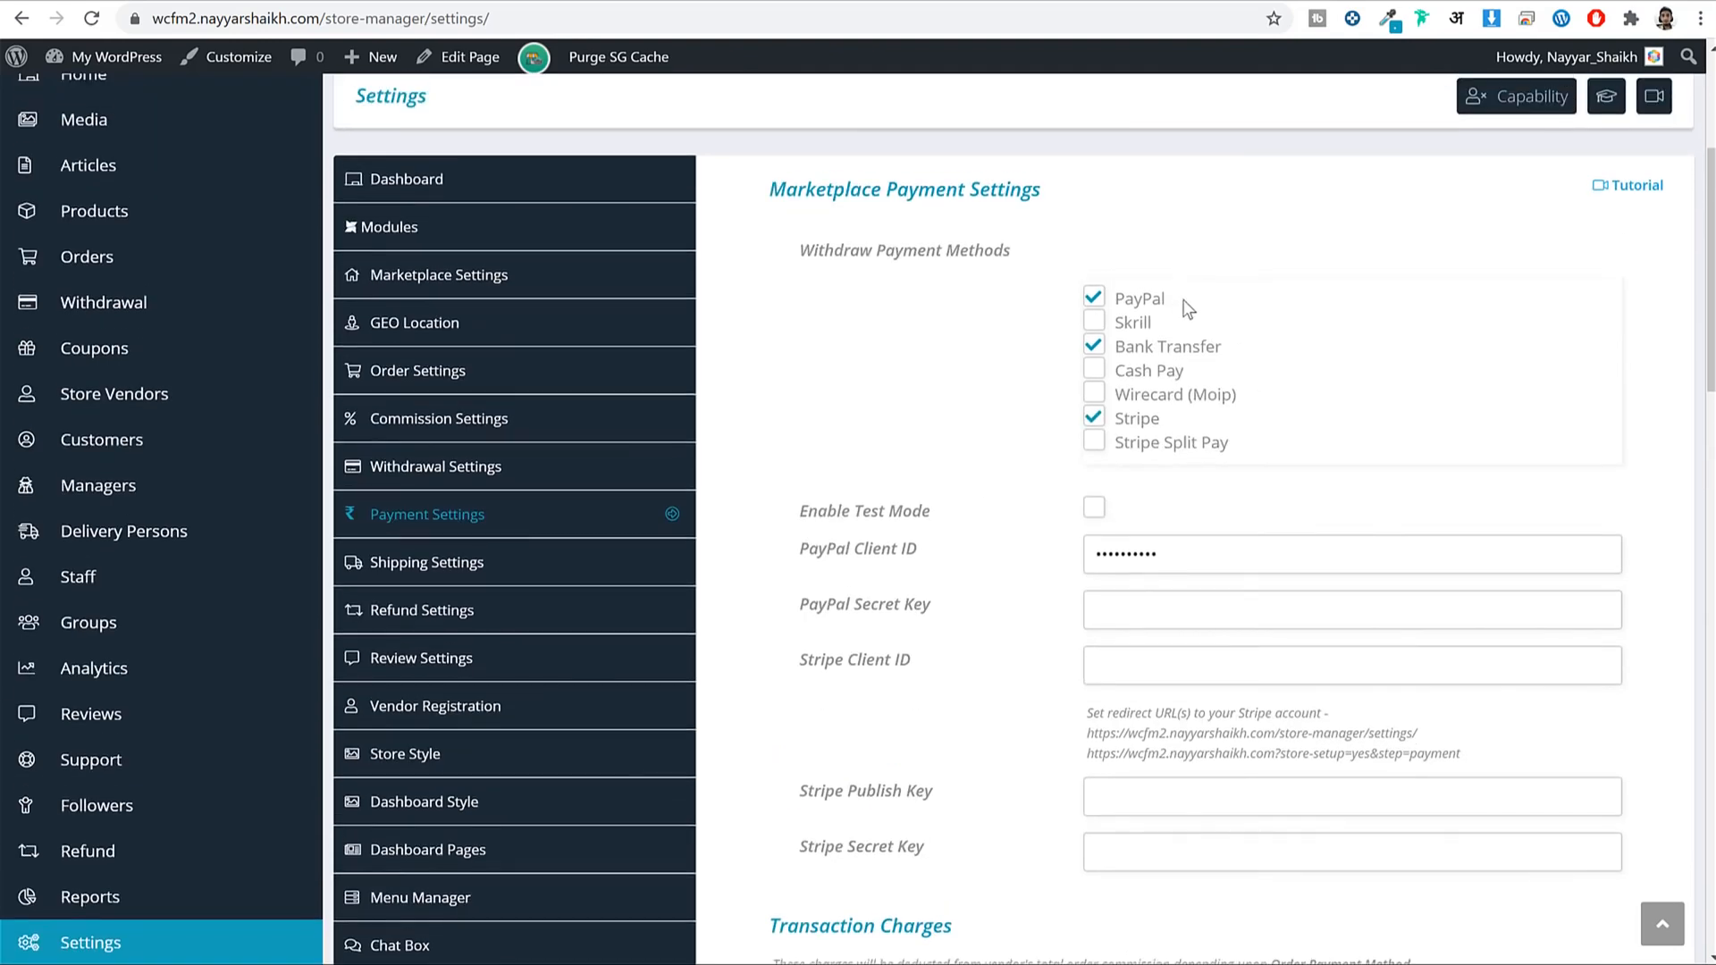
left_click_drag(1179, 298, 1110, 306)
left_click_drag(808, 549, 903, 547)
left_click_drag(938, 607, 775, 595)
left_click(1024, 649)
left_click_drag(1176, 565, 1037, 561)
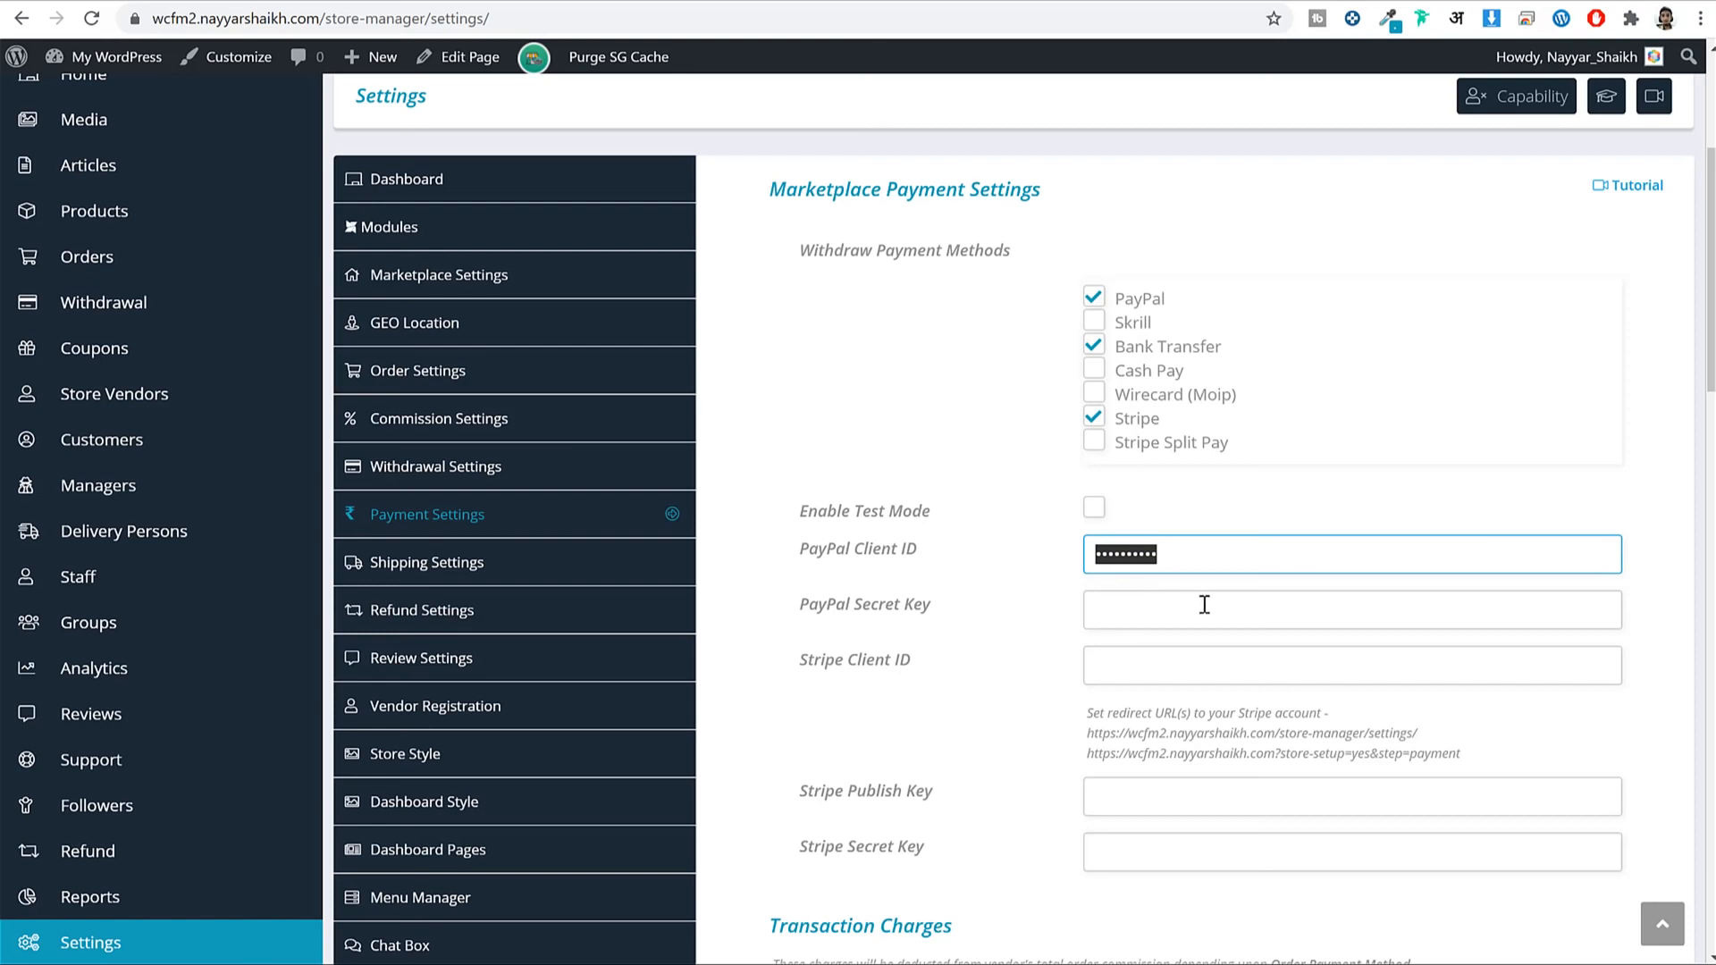
Load the PayPal developer applications page in a new tab and sign in with a saved login.
key("ctrl+t")
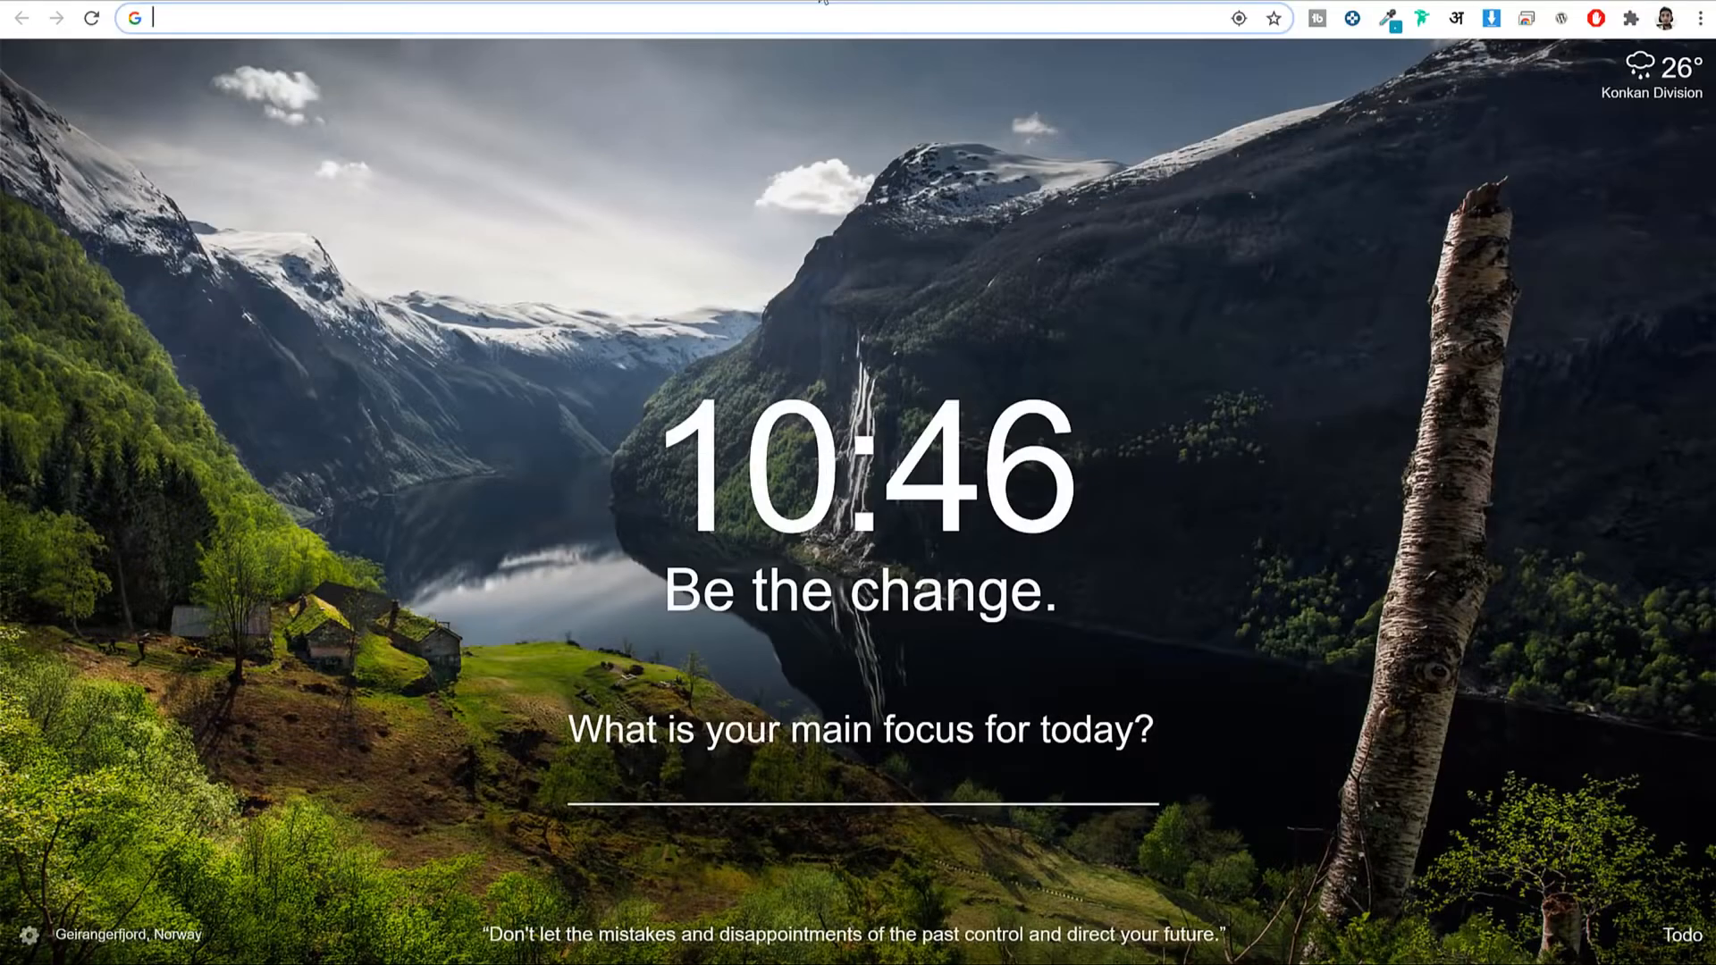
type("develo")
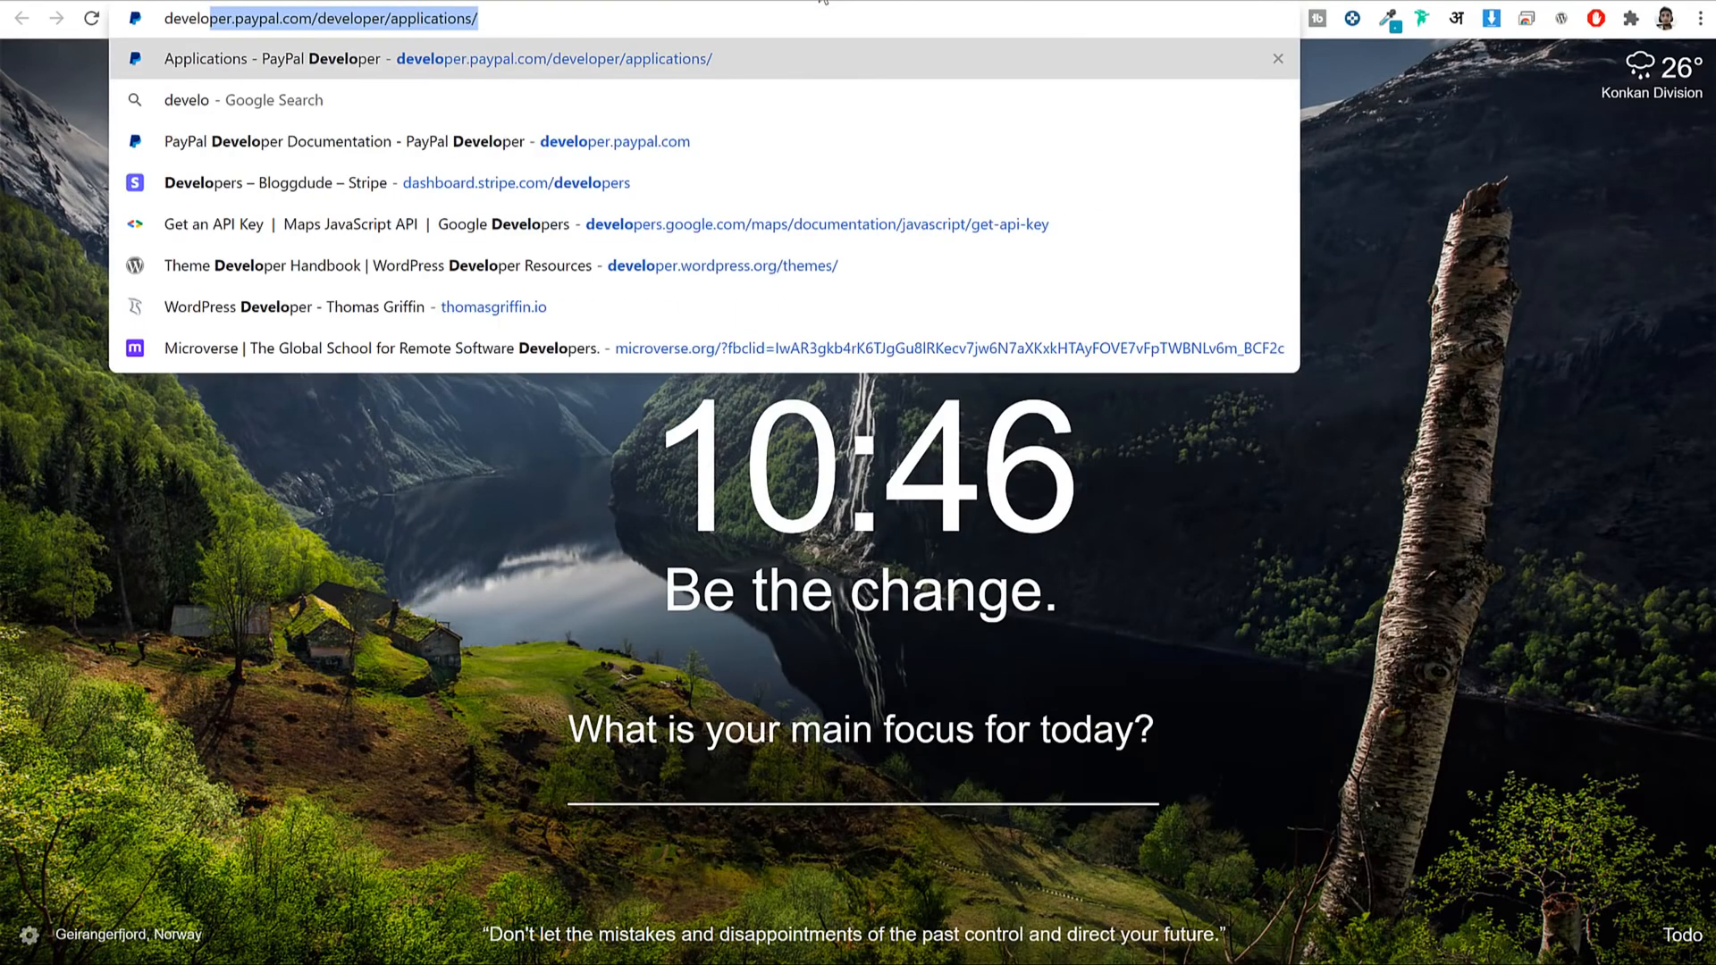
key("Return")
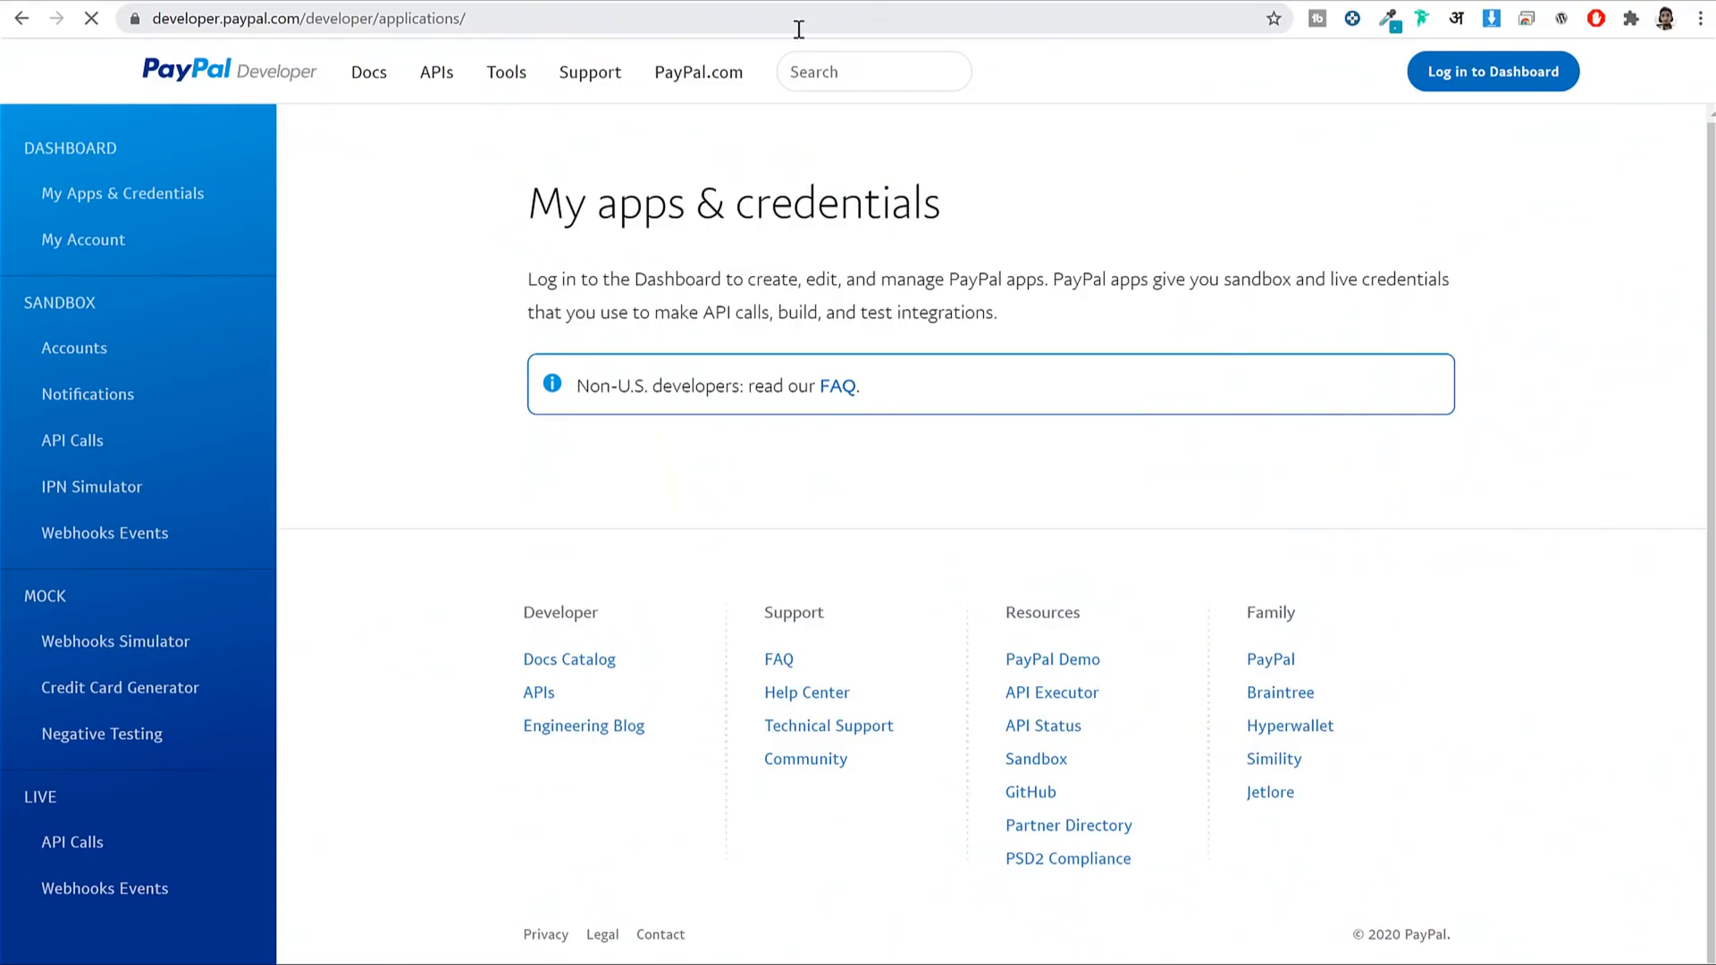
left_click(1506, 79)
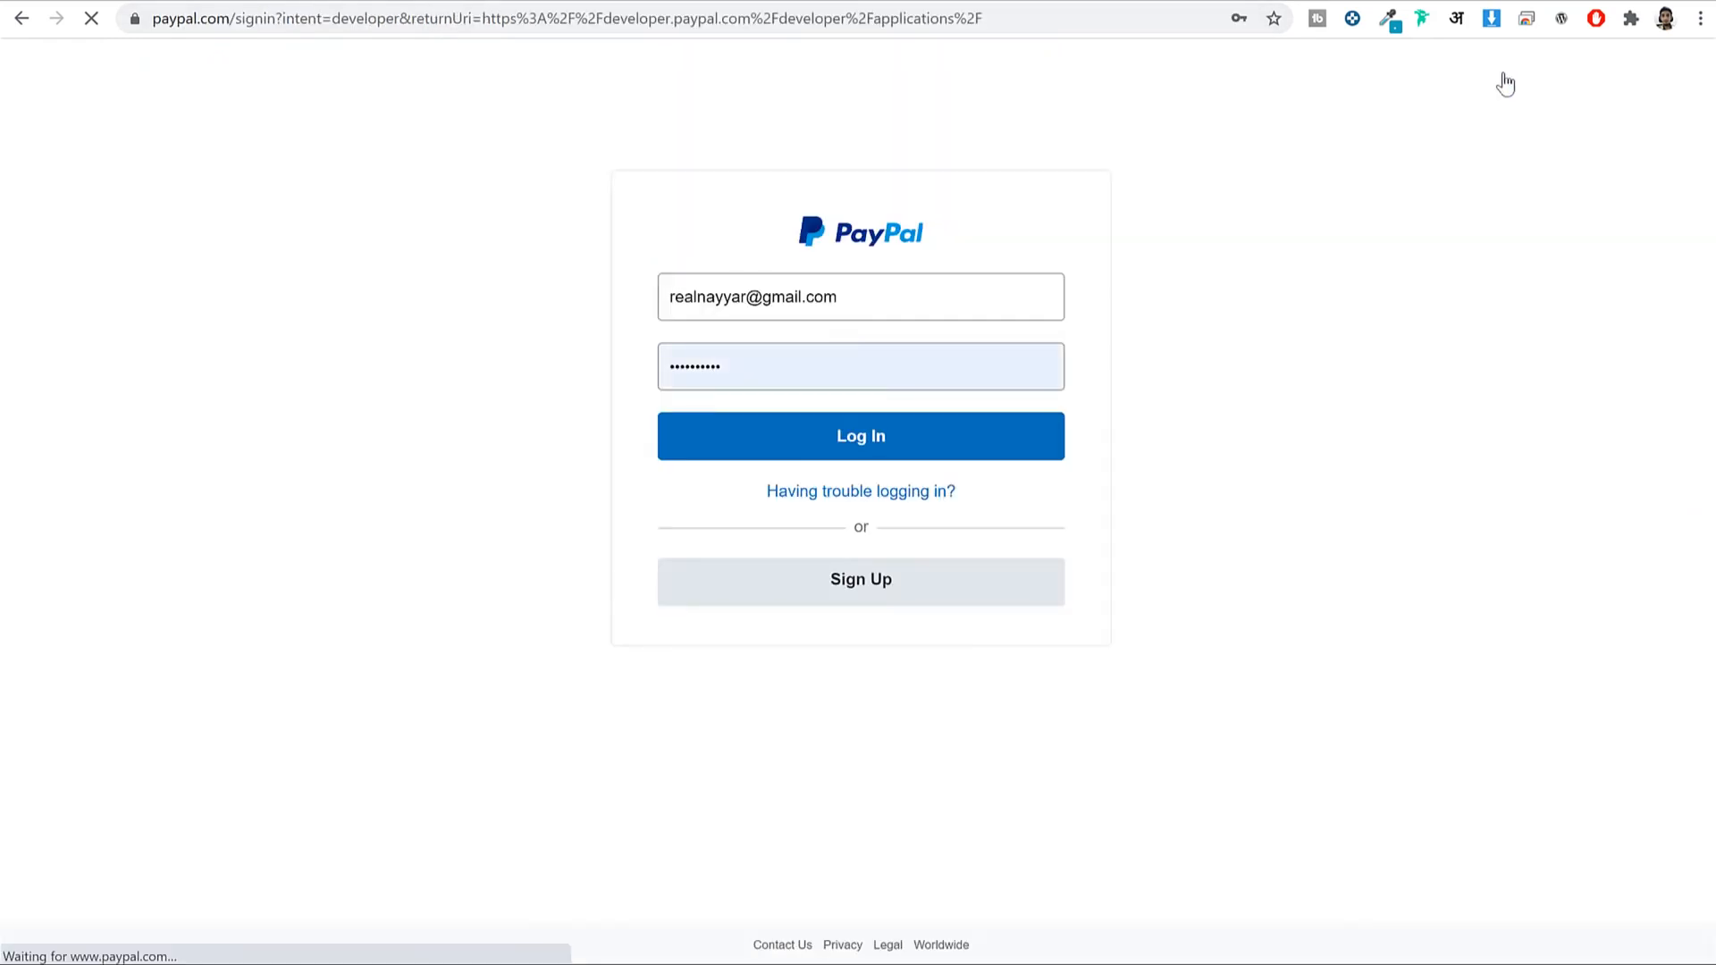
left_click(939, 304)
double_click(926, 300)
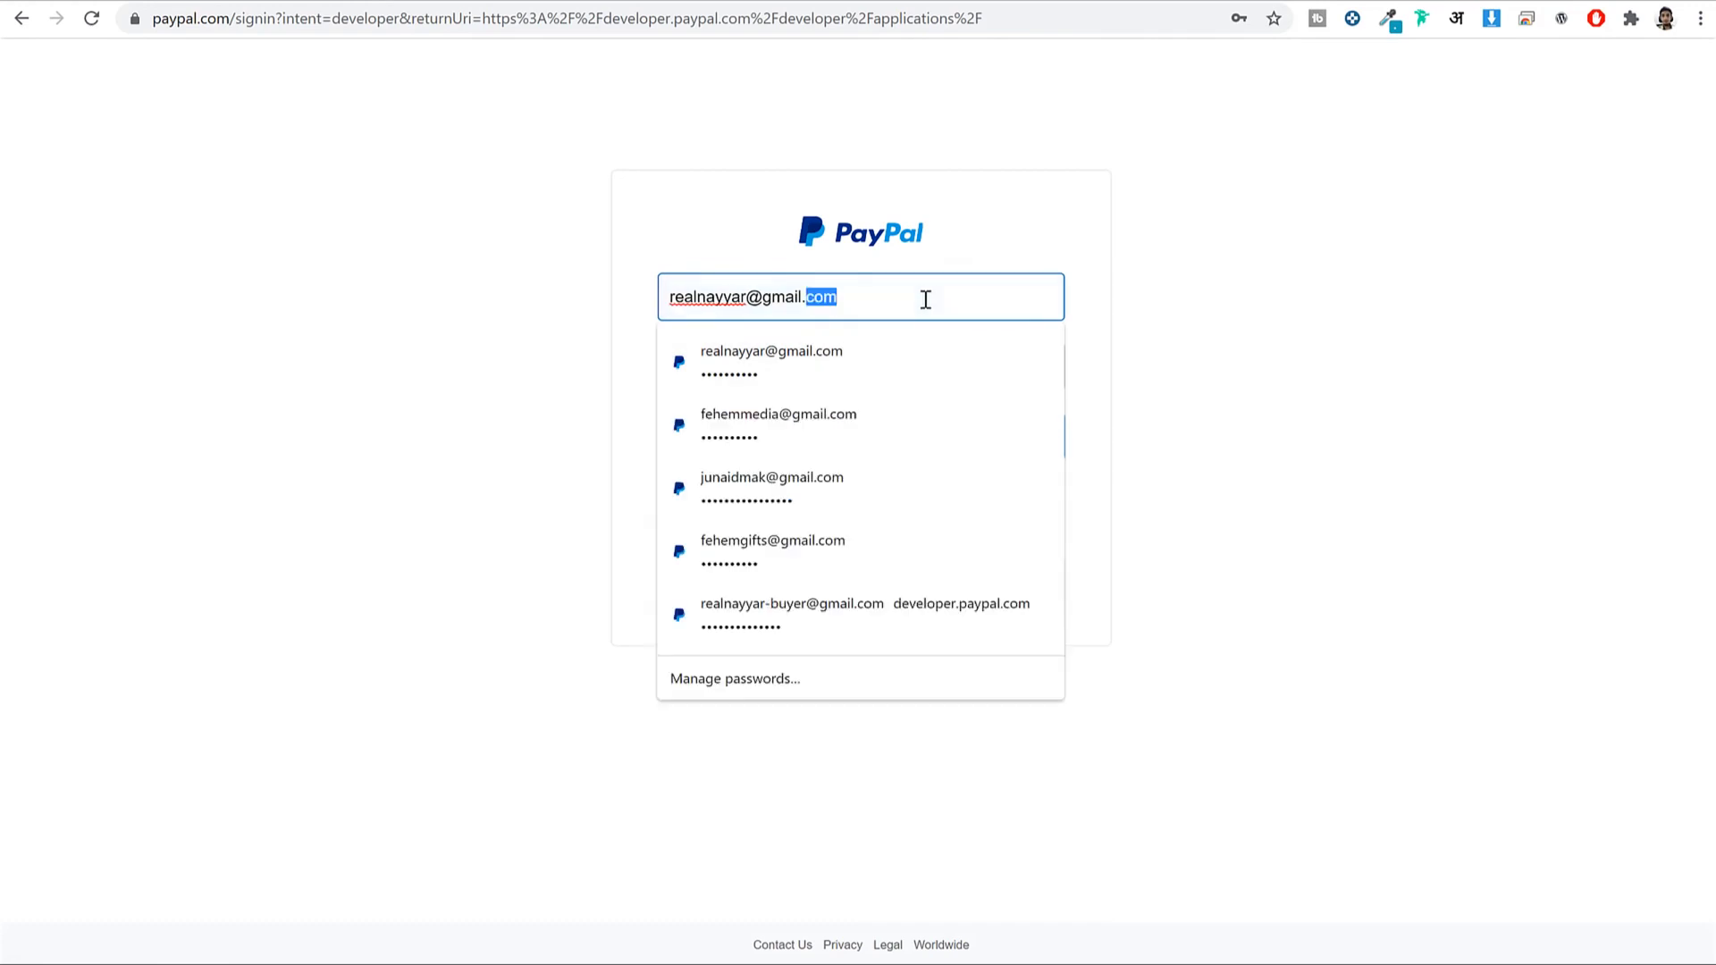
left_click(828, 426)
left_click(958, 457)
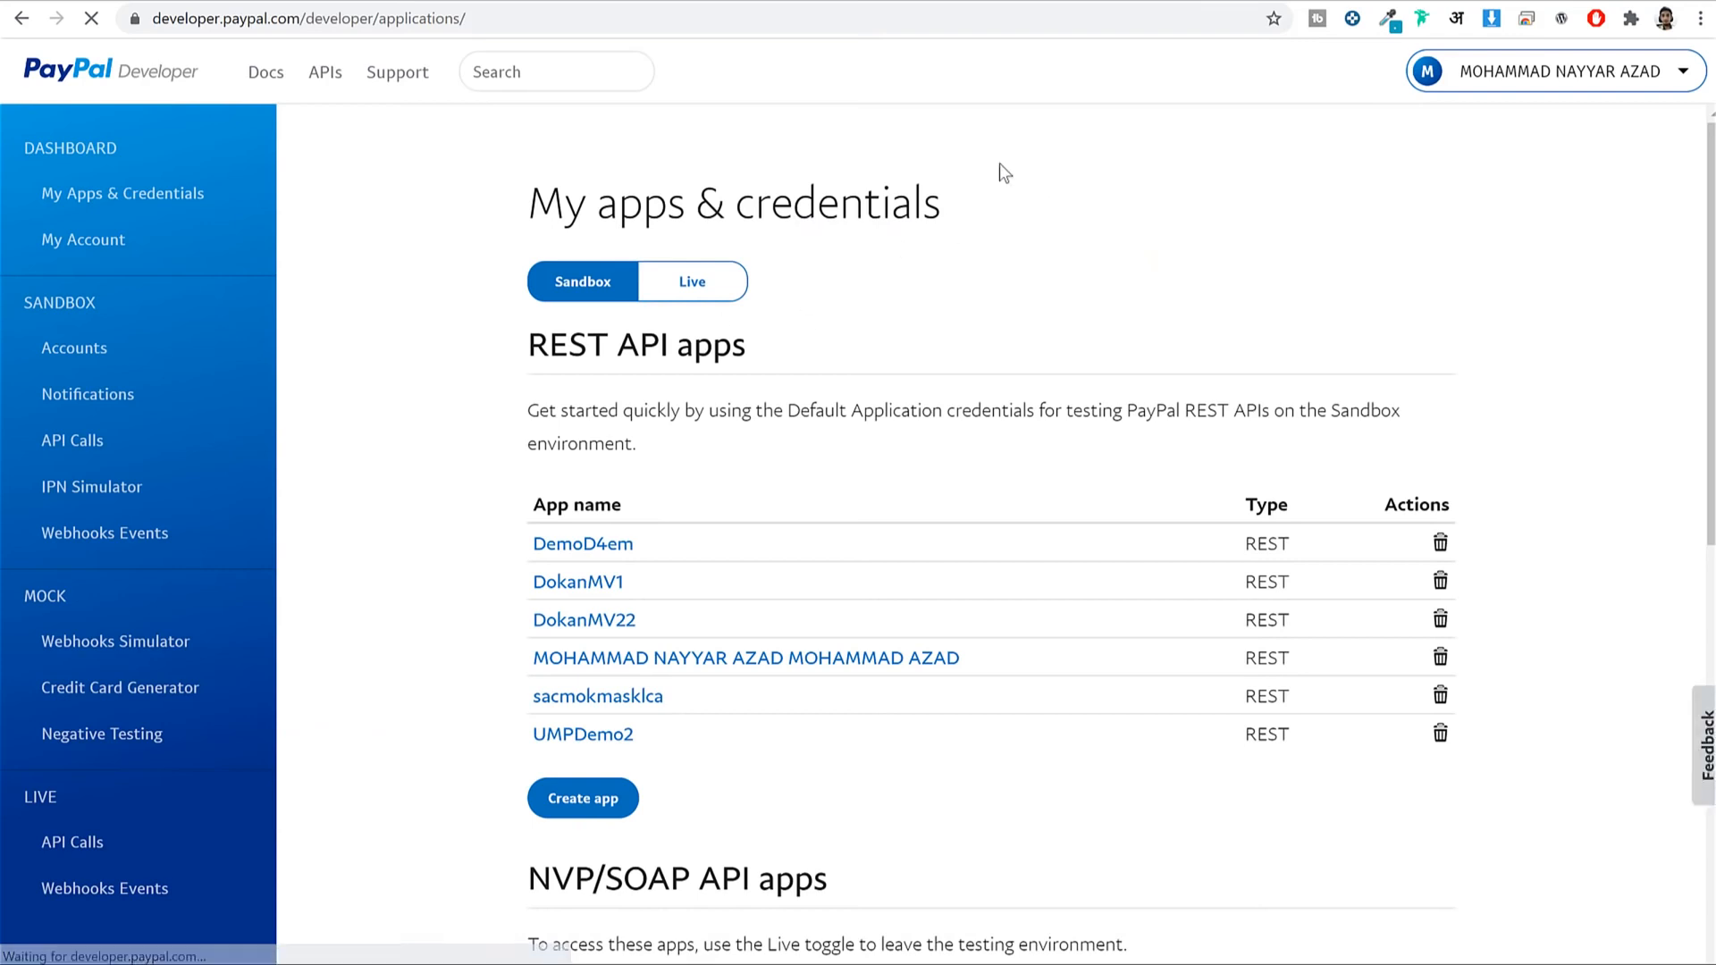
Switch to Live apps and start creating a new REST app.
scroll(1108, 264, "down", 2)
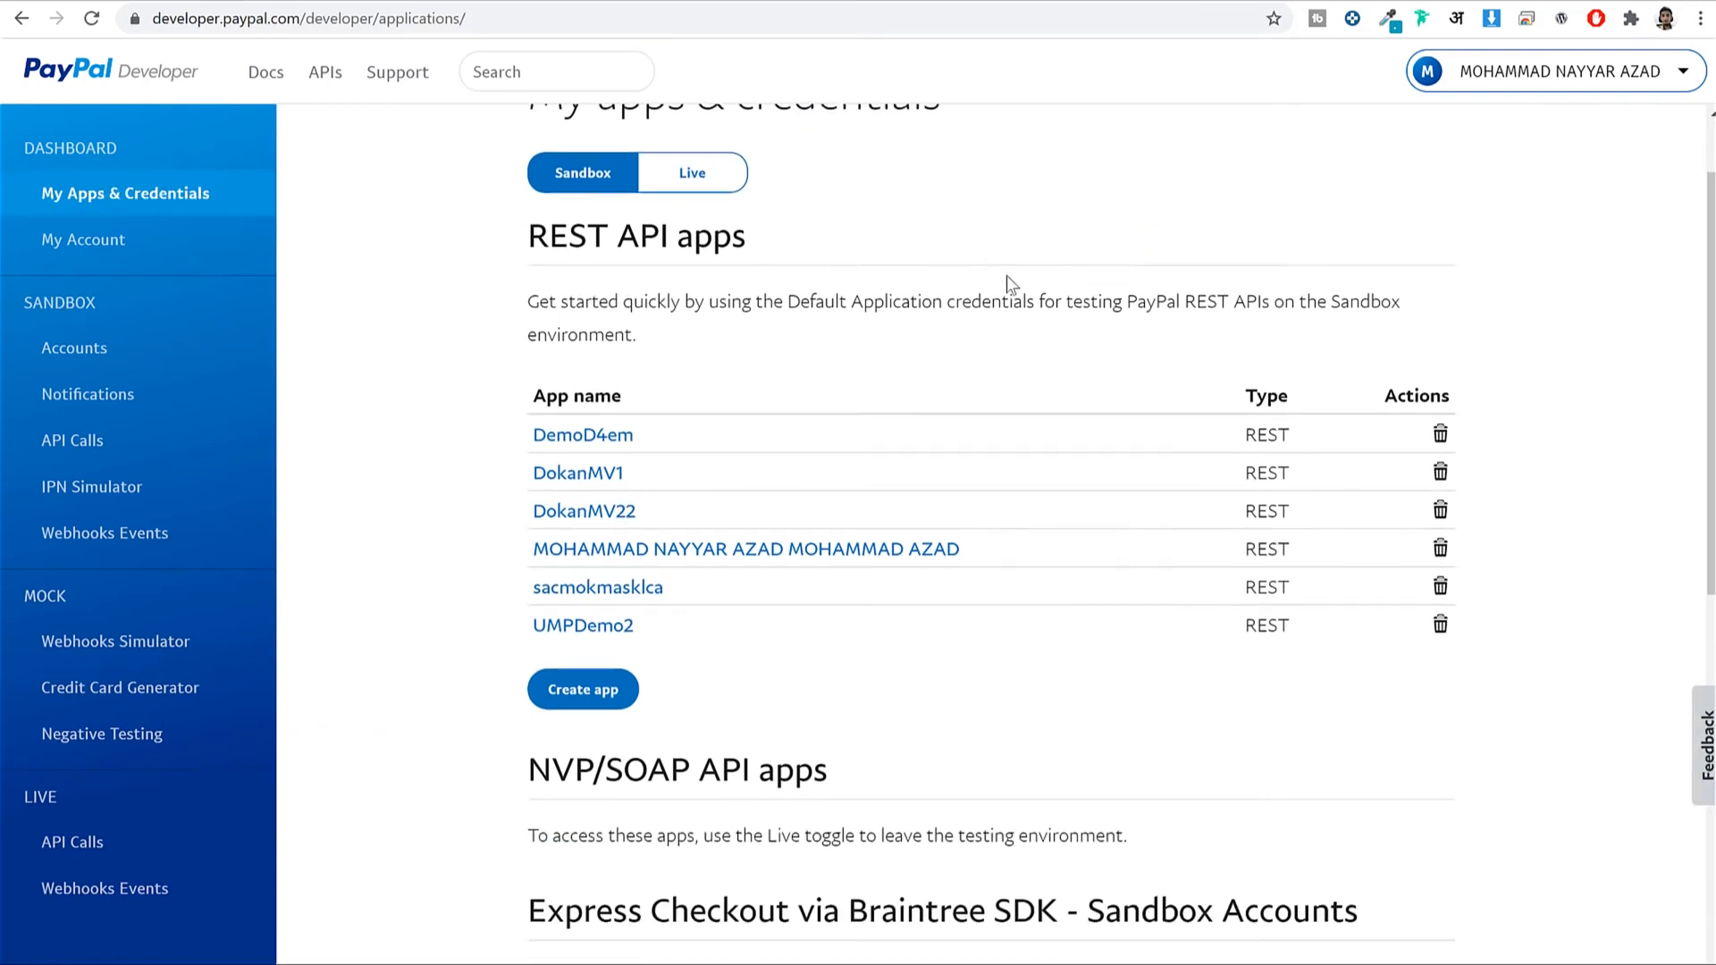
left_click(733, 188)
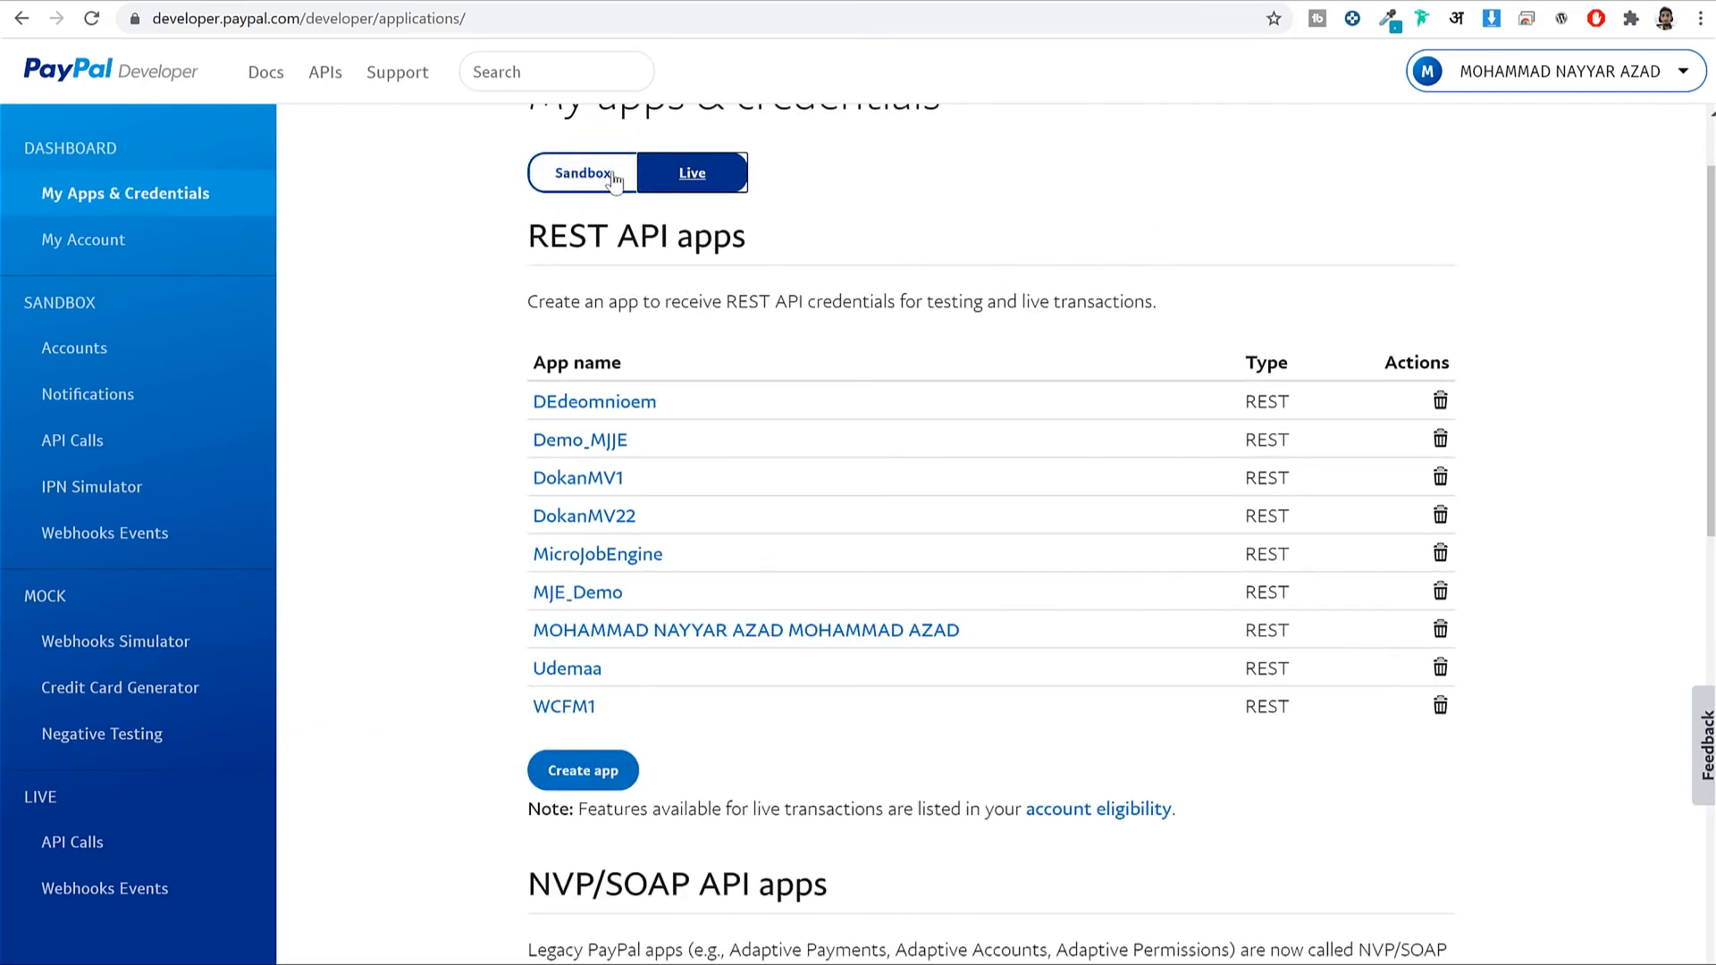
scroll(601, 676, "down", 1)
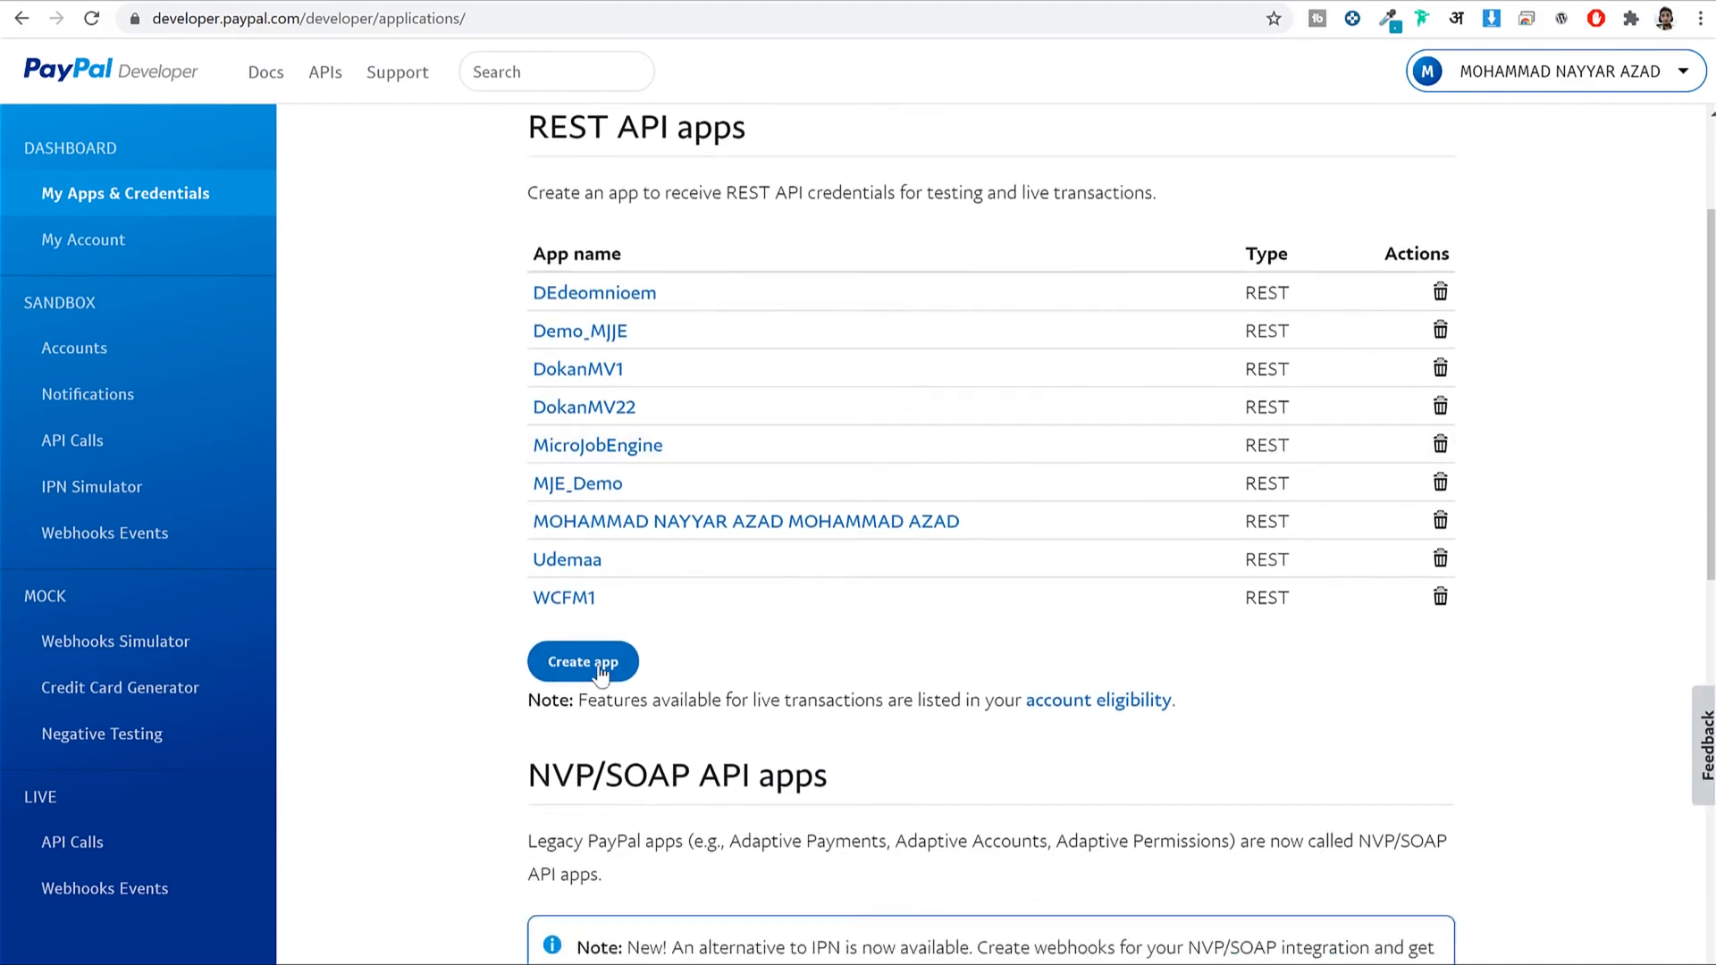
left_click(601, 672)
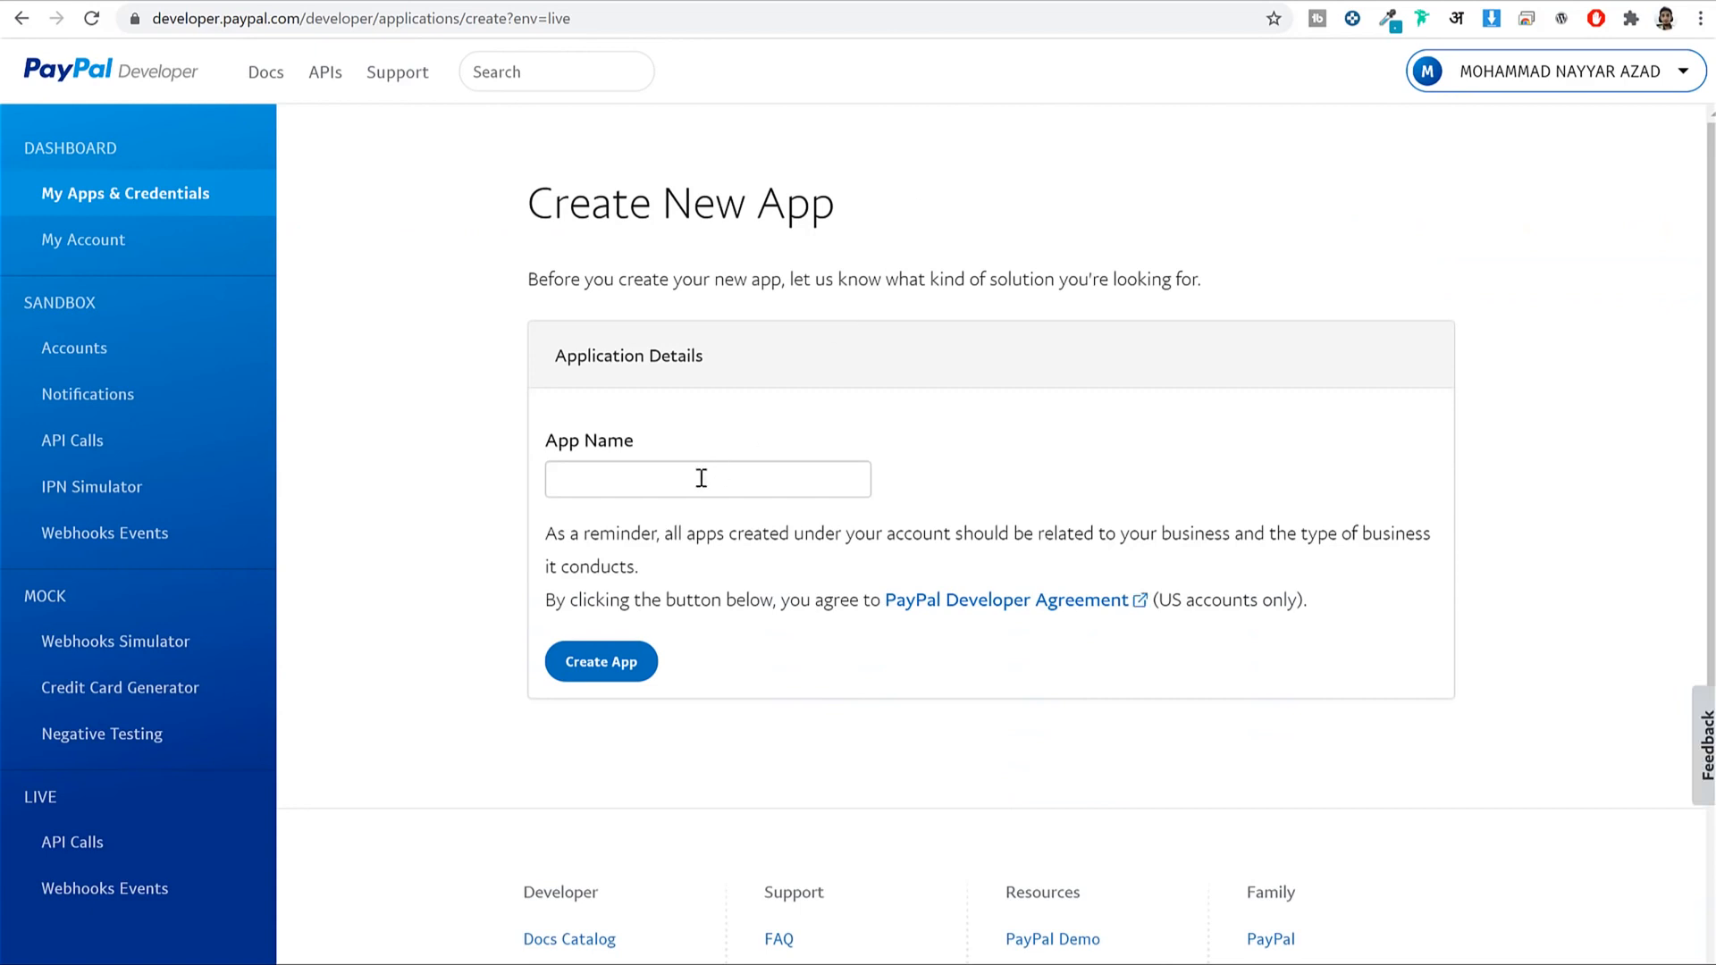
Create a live PayPal app named WCFM2.
left_click(701, 478)
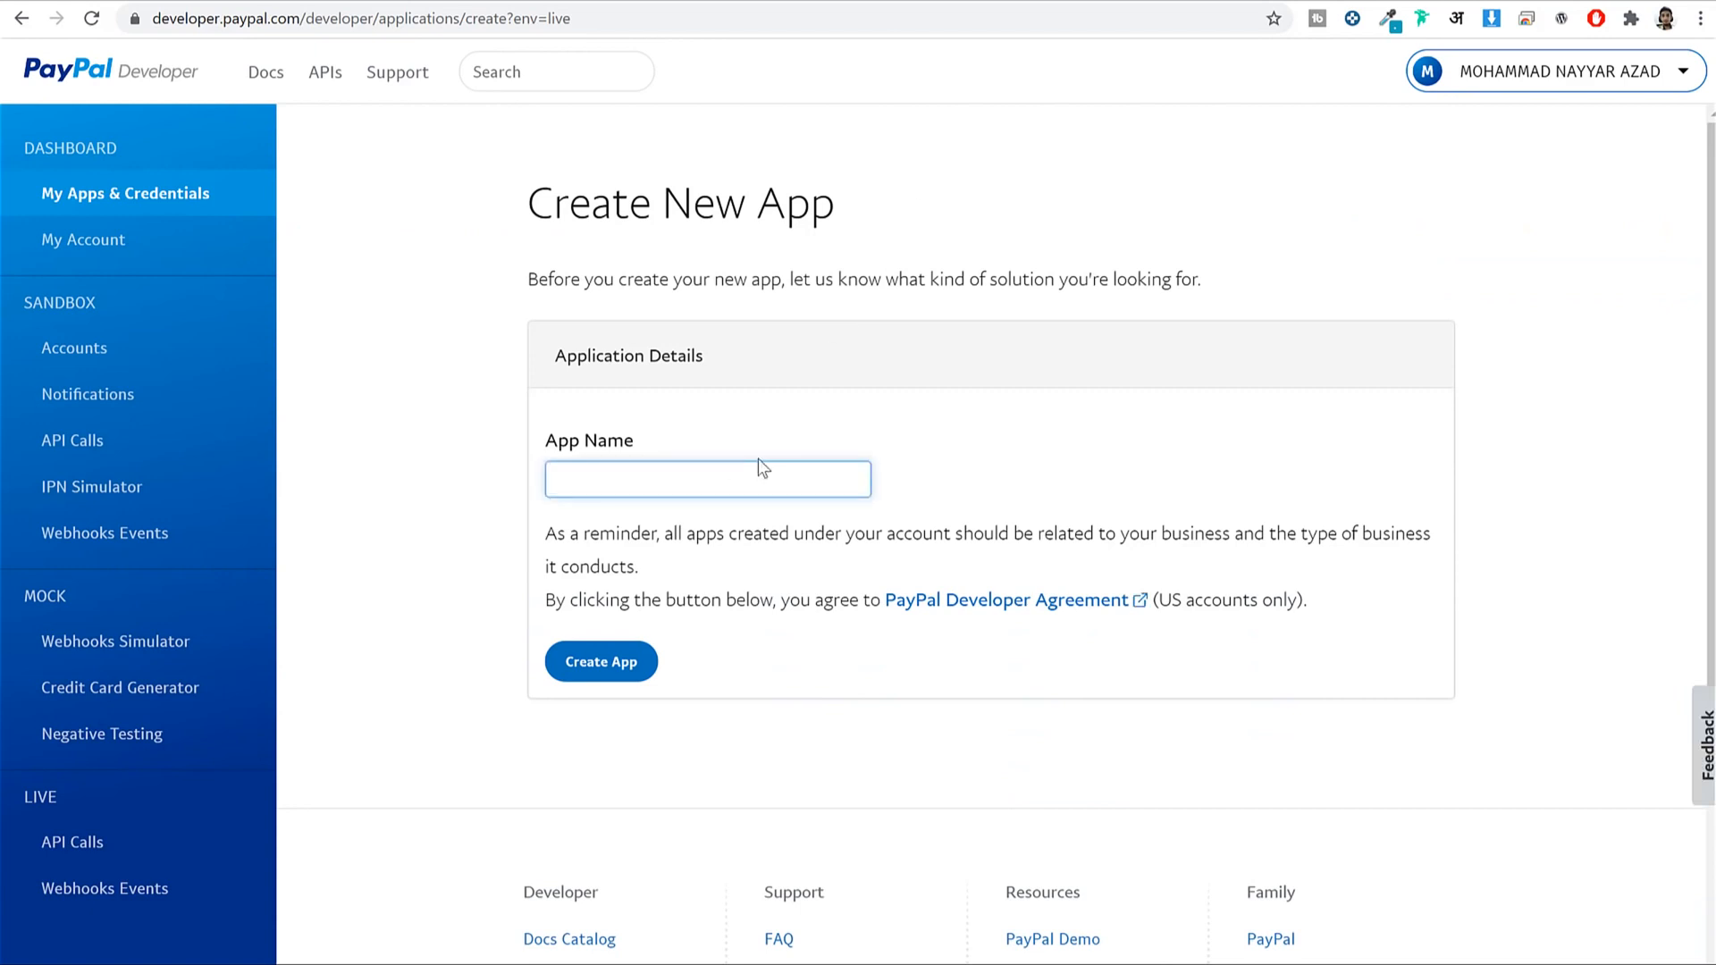
type("WCFM2")
left_click(625, 668)
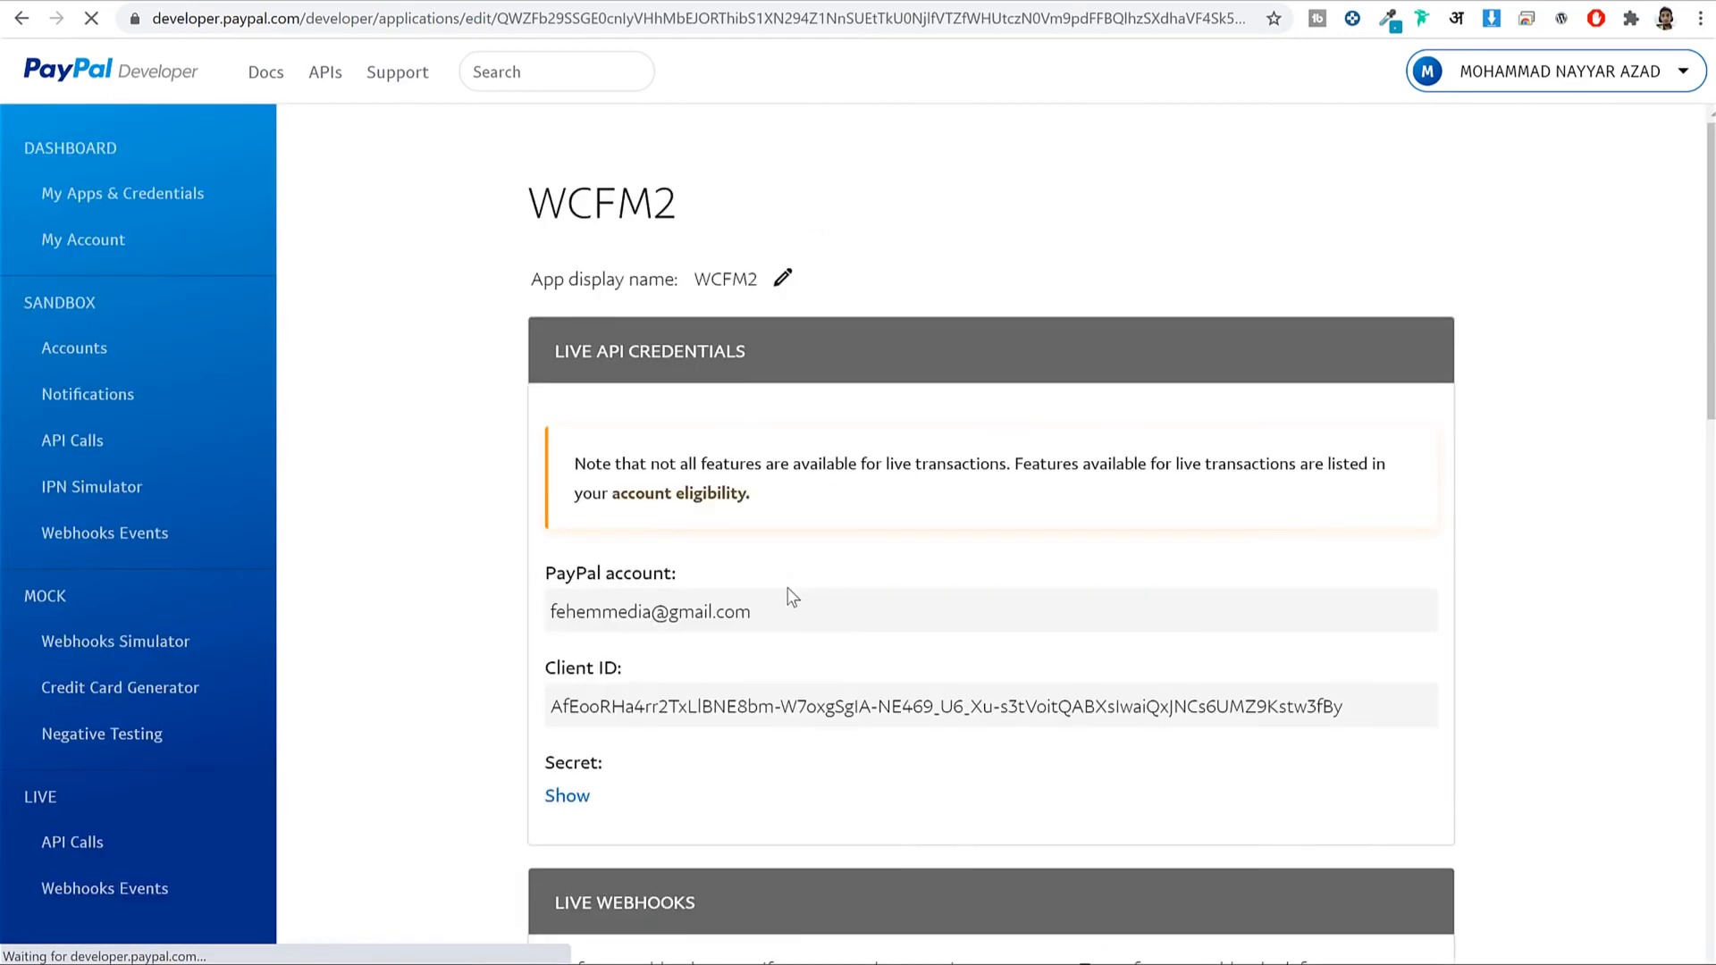
scroll(790, 597, "down", 1)
scroll(701, 590, "down", 1)
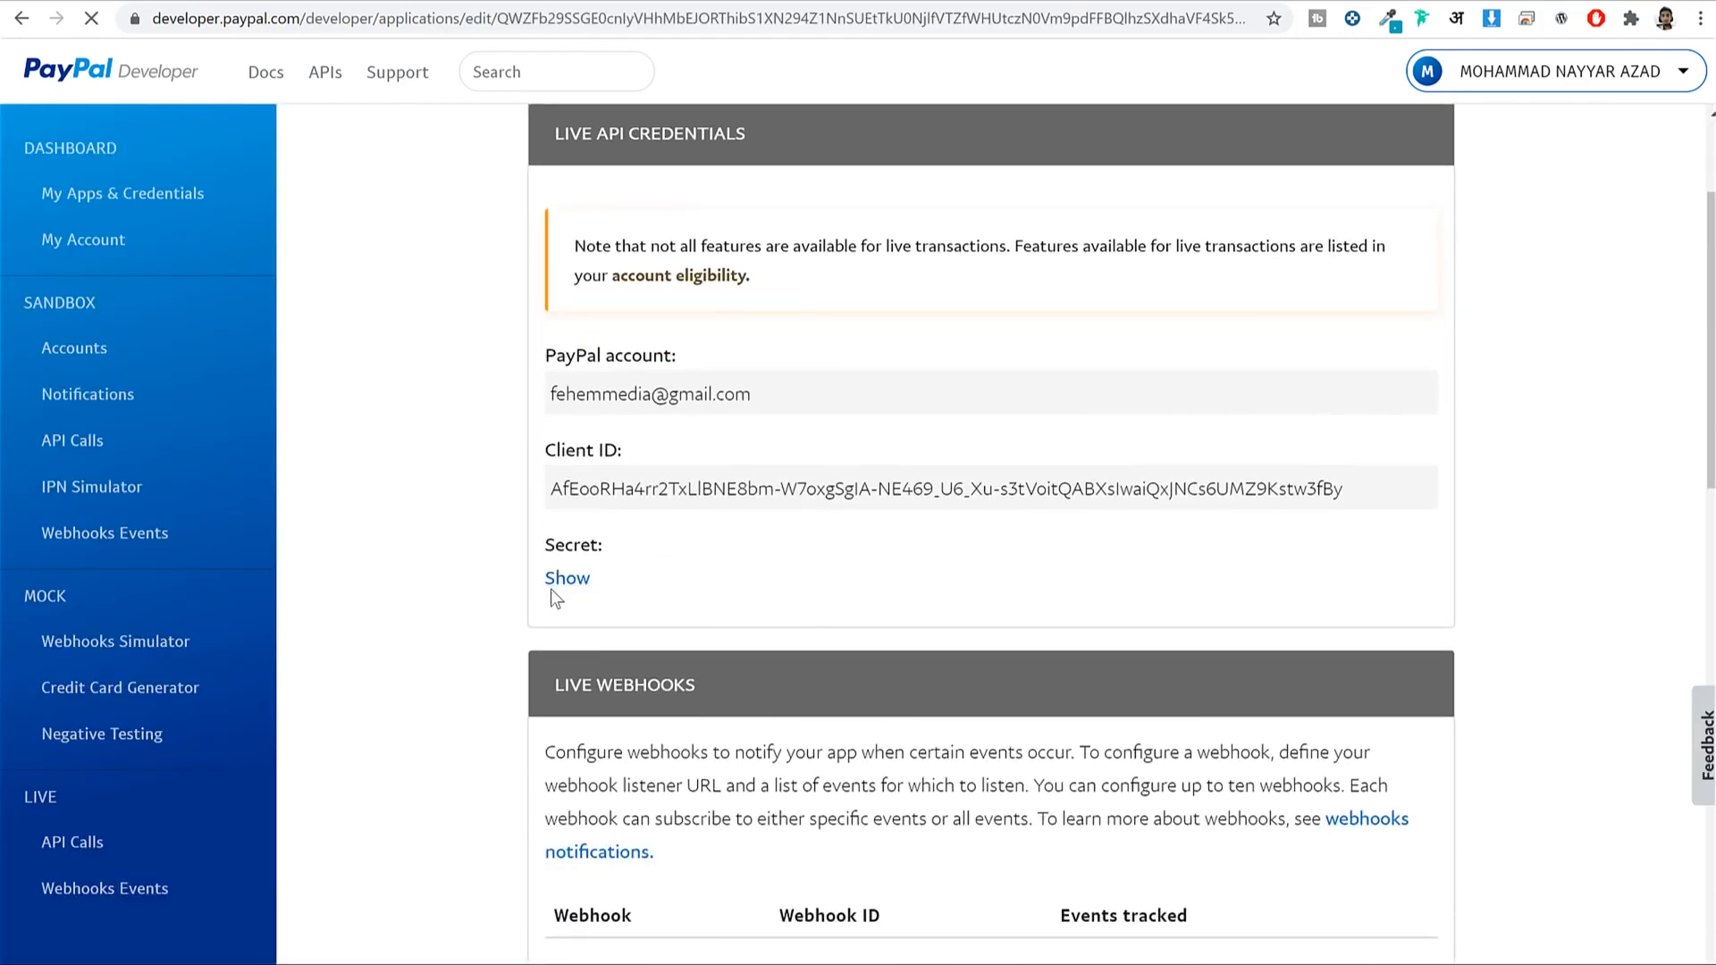
Paste the WCFM2 client ID into the marketplace's PayPal Client ID field.
left_click(554, 583)
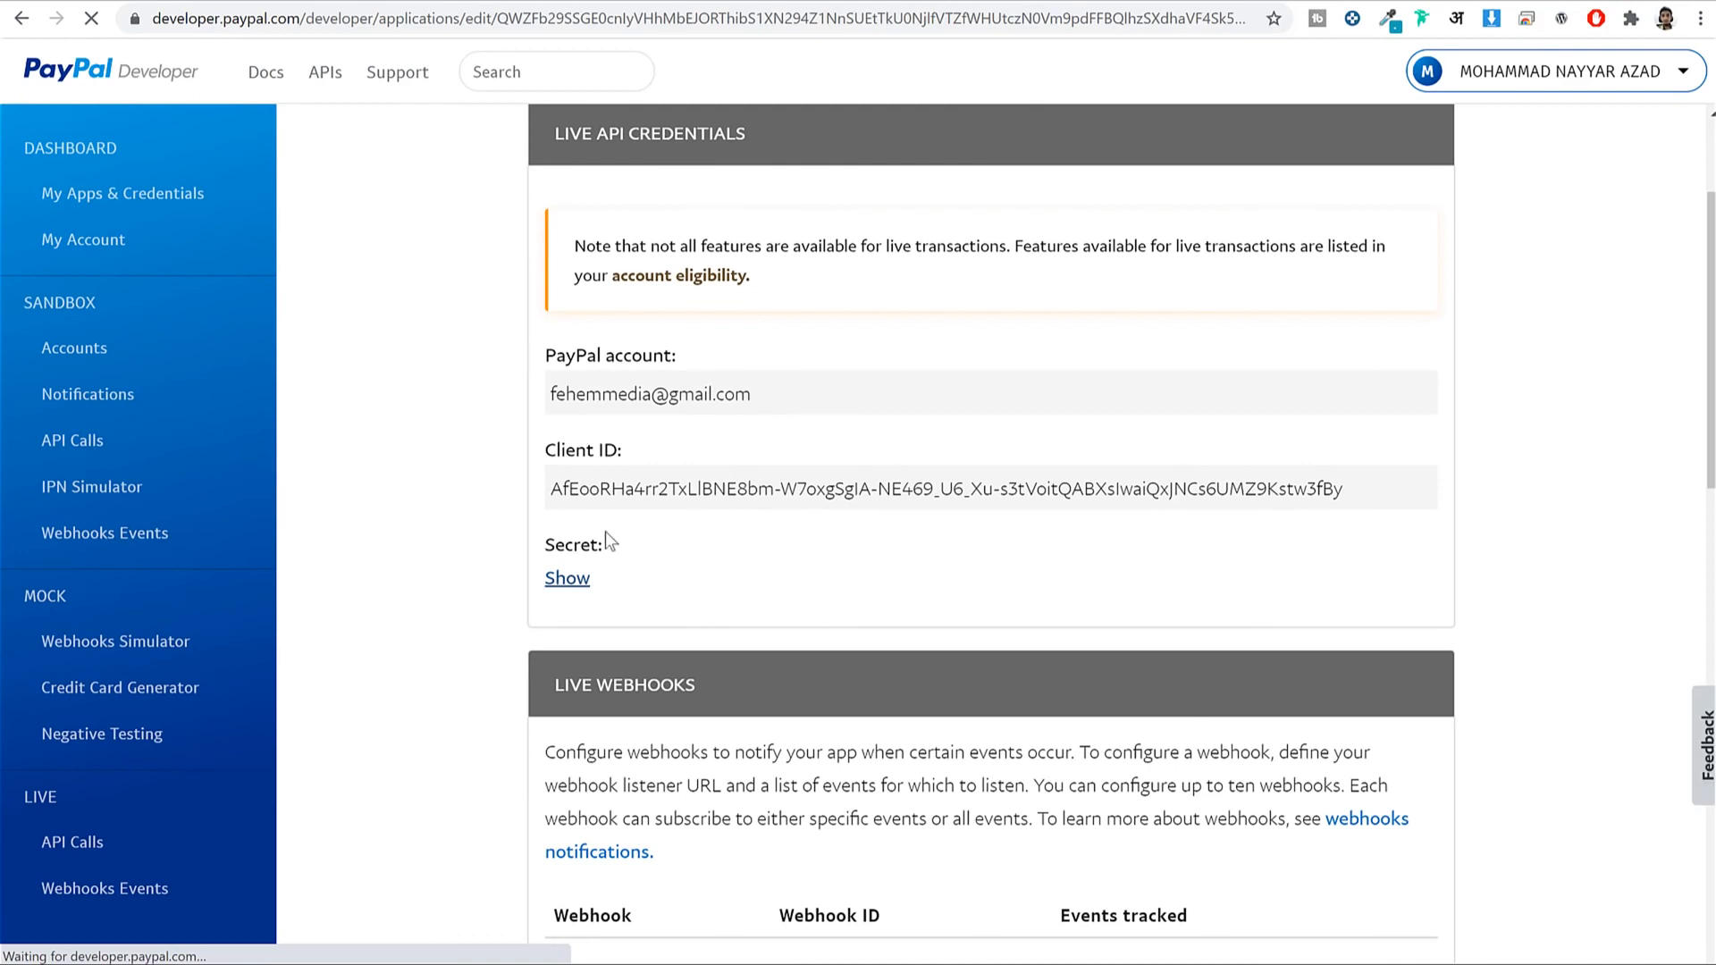
triple_click(688, 490)
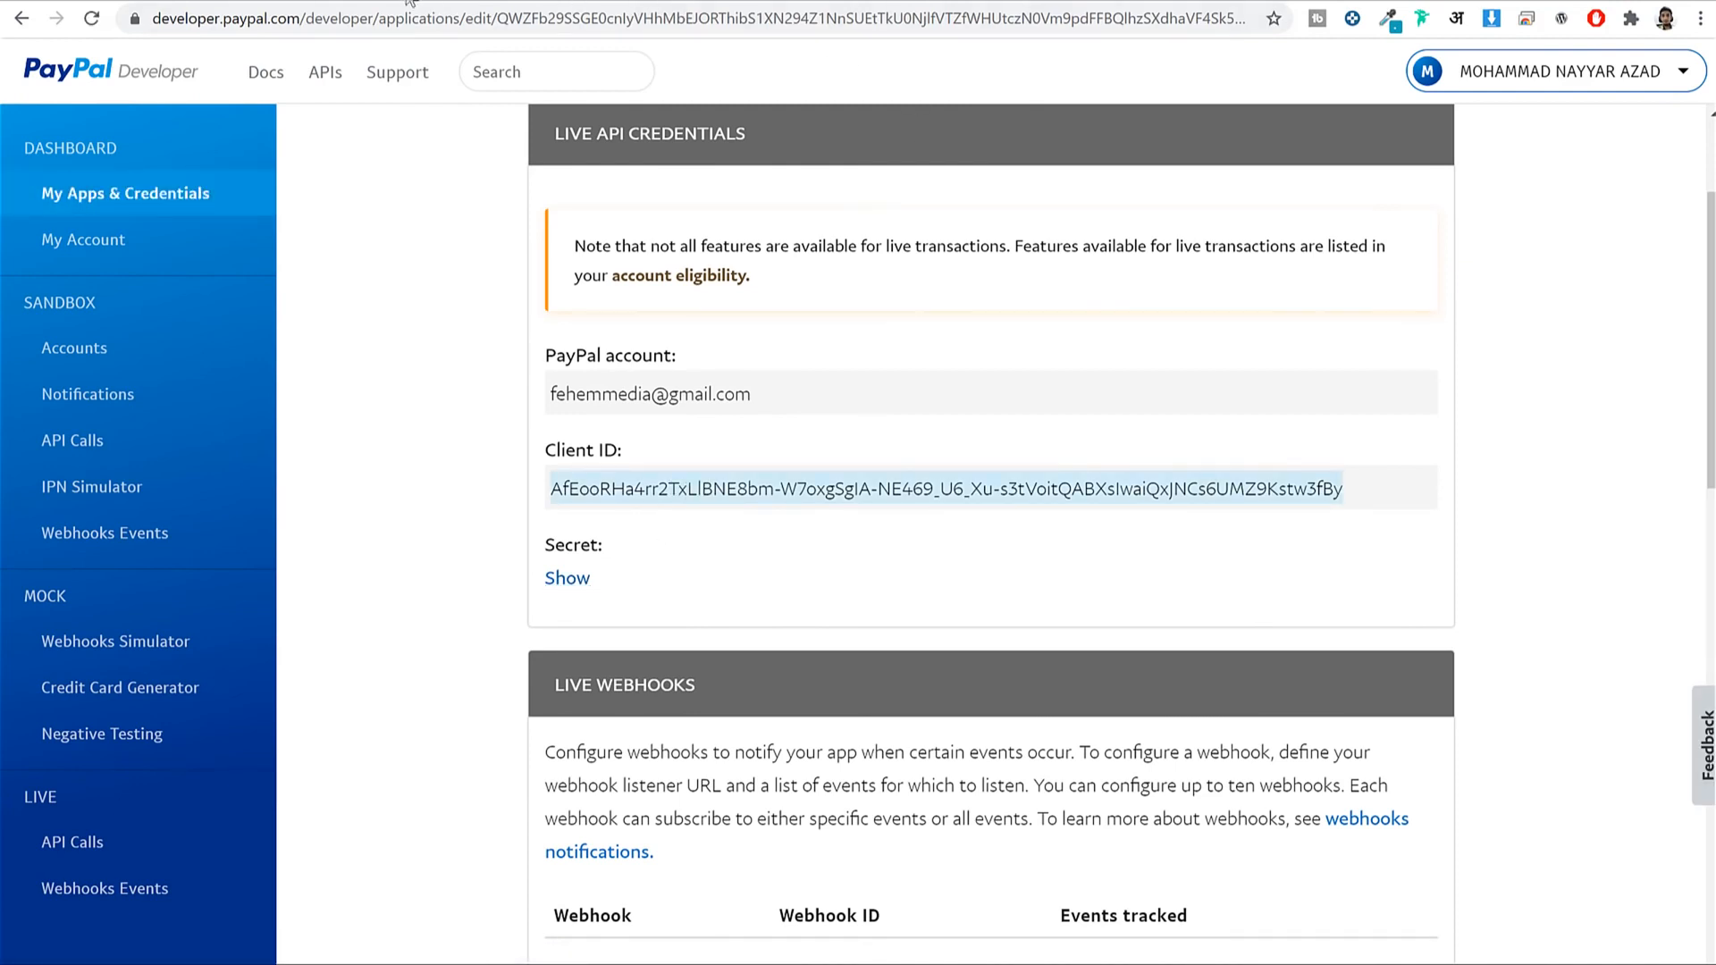
left_click(438, 1)
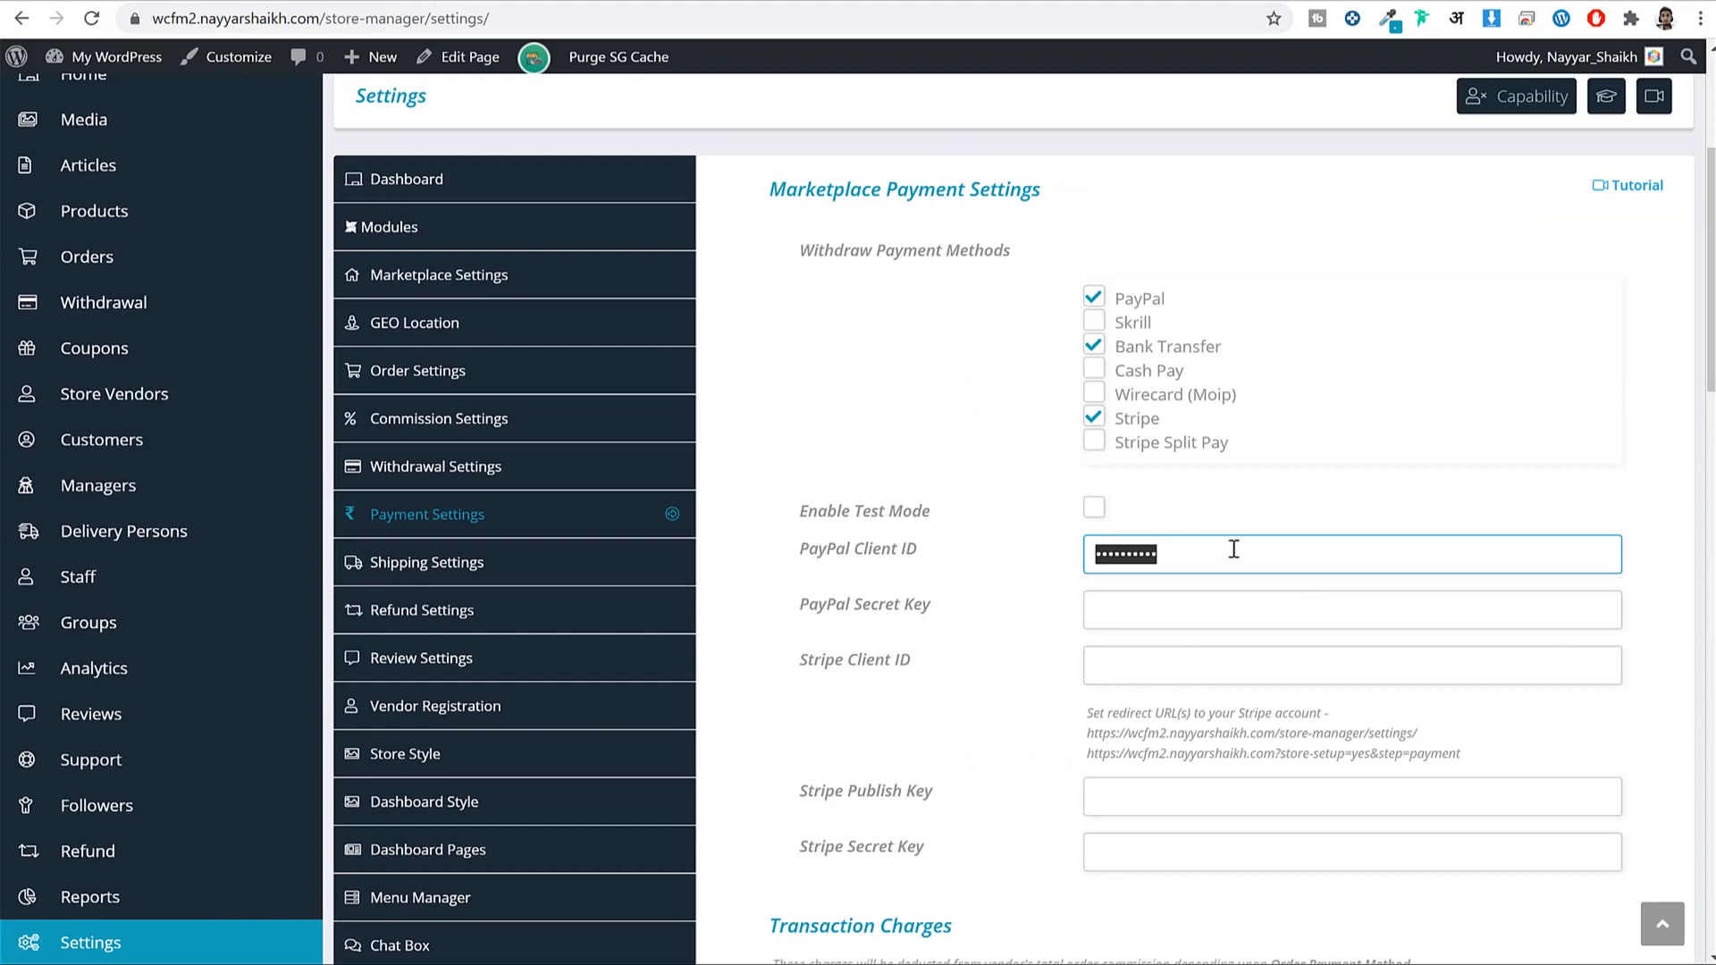
key("ctrl+v")
Paste the app's secret into PayPal Secret Key, then view the account eligibility details.
left_click(849, 2)
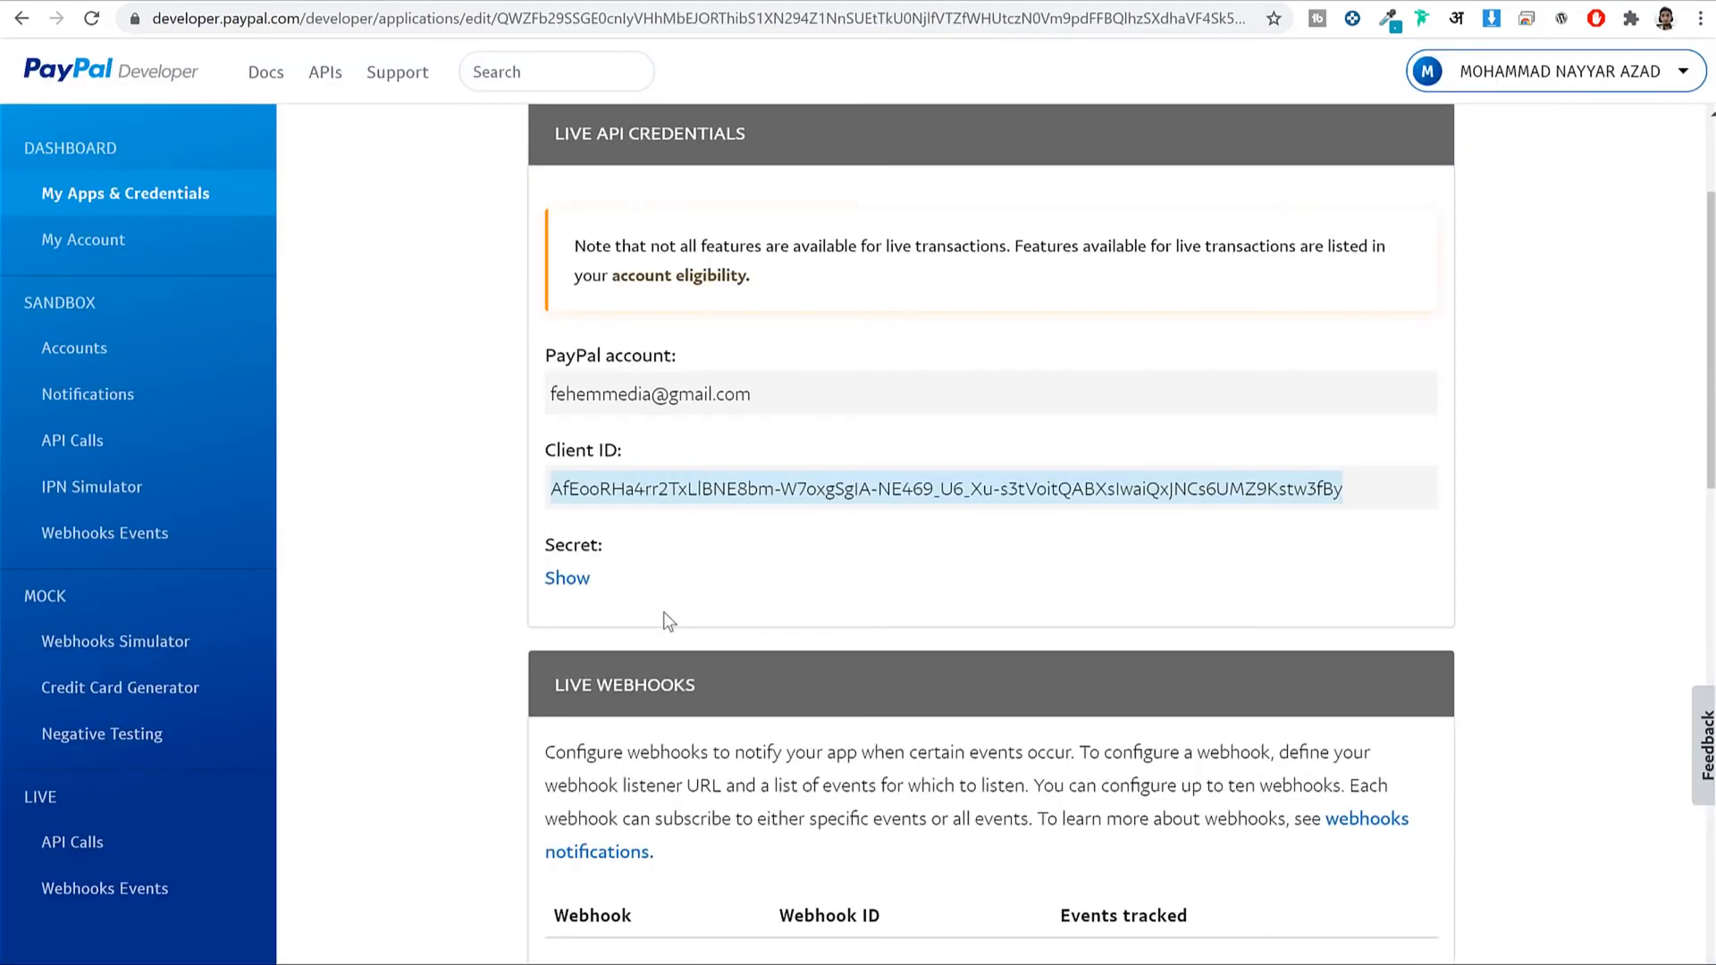
left_click(568, 579)
left_click_drag(649, 761, 830, 788)
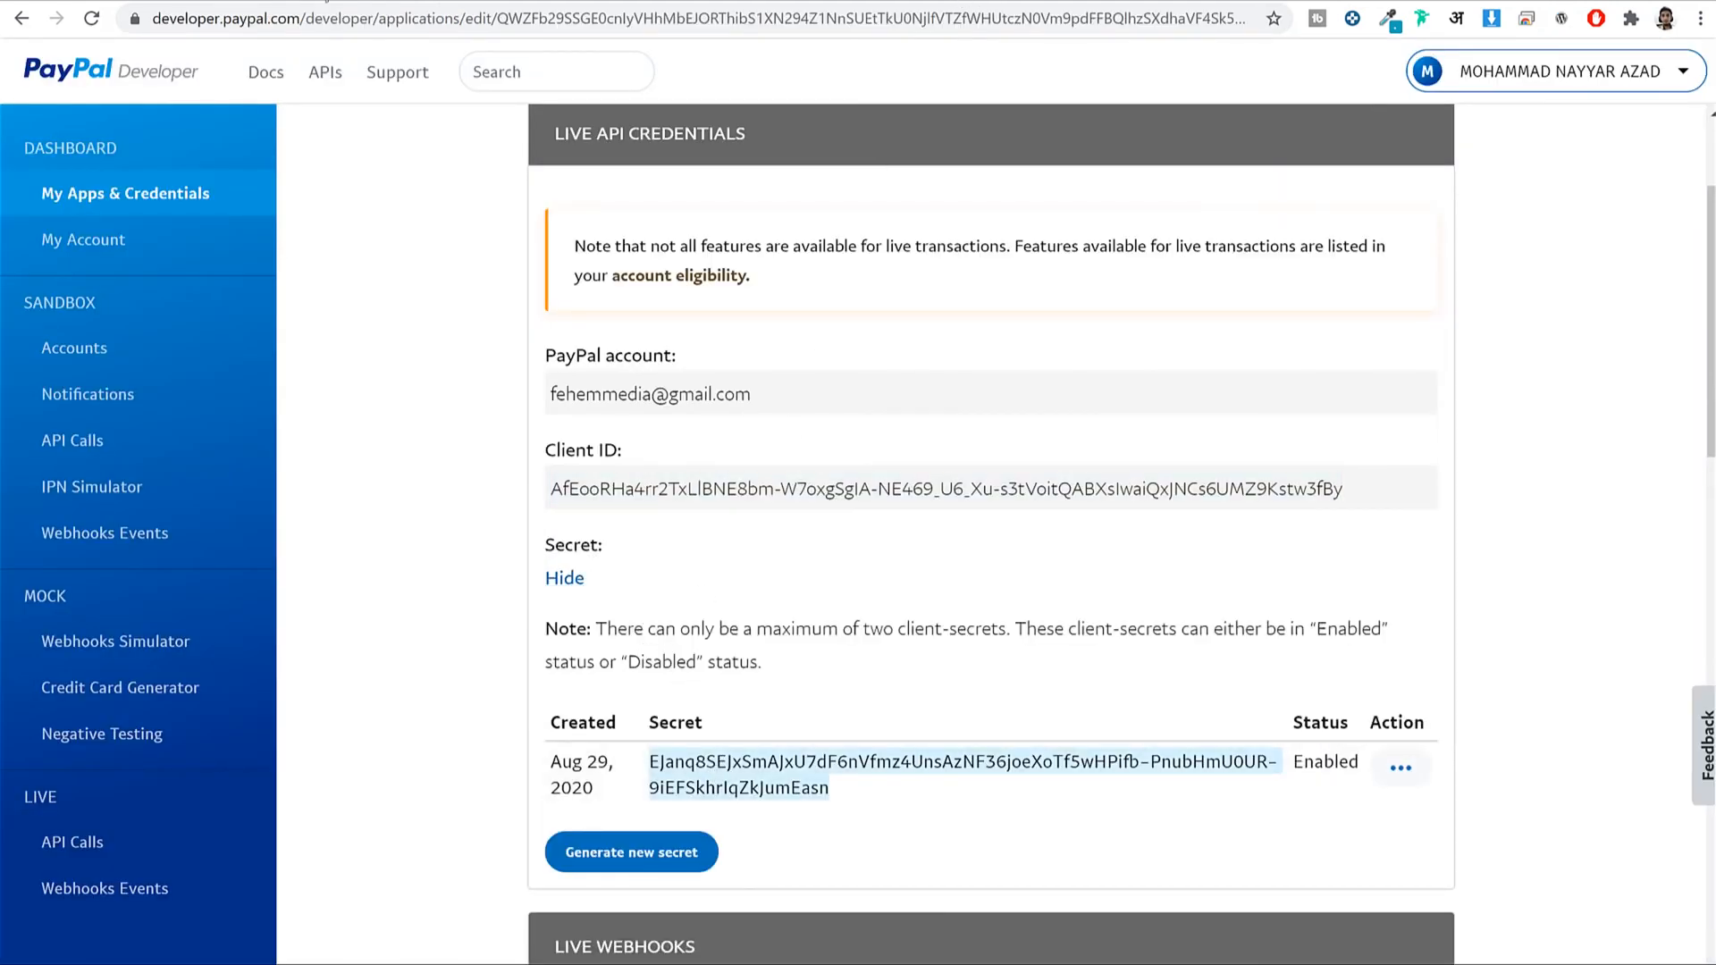
left_click(326, 1)
key("ctrl+v")
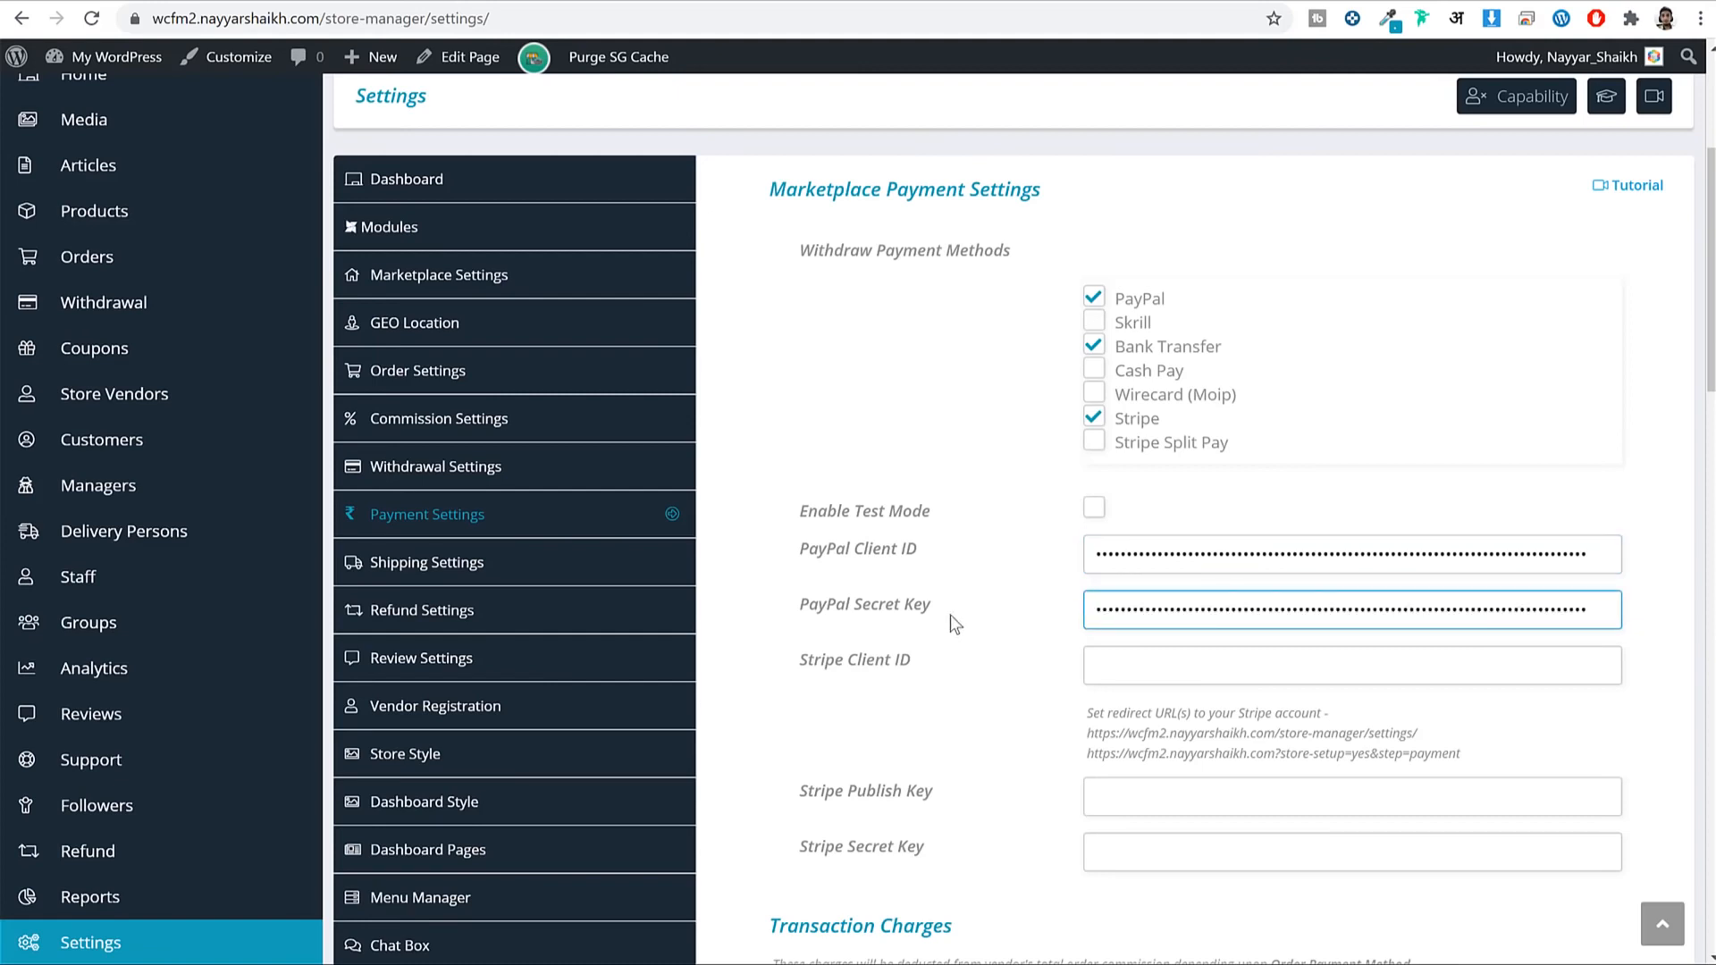
left_click(1041, 1)
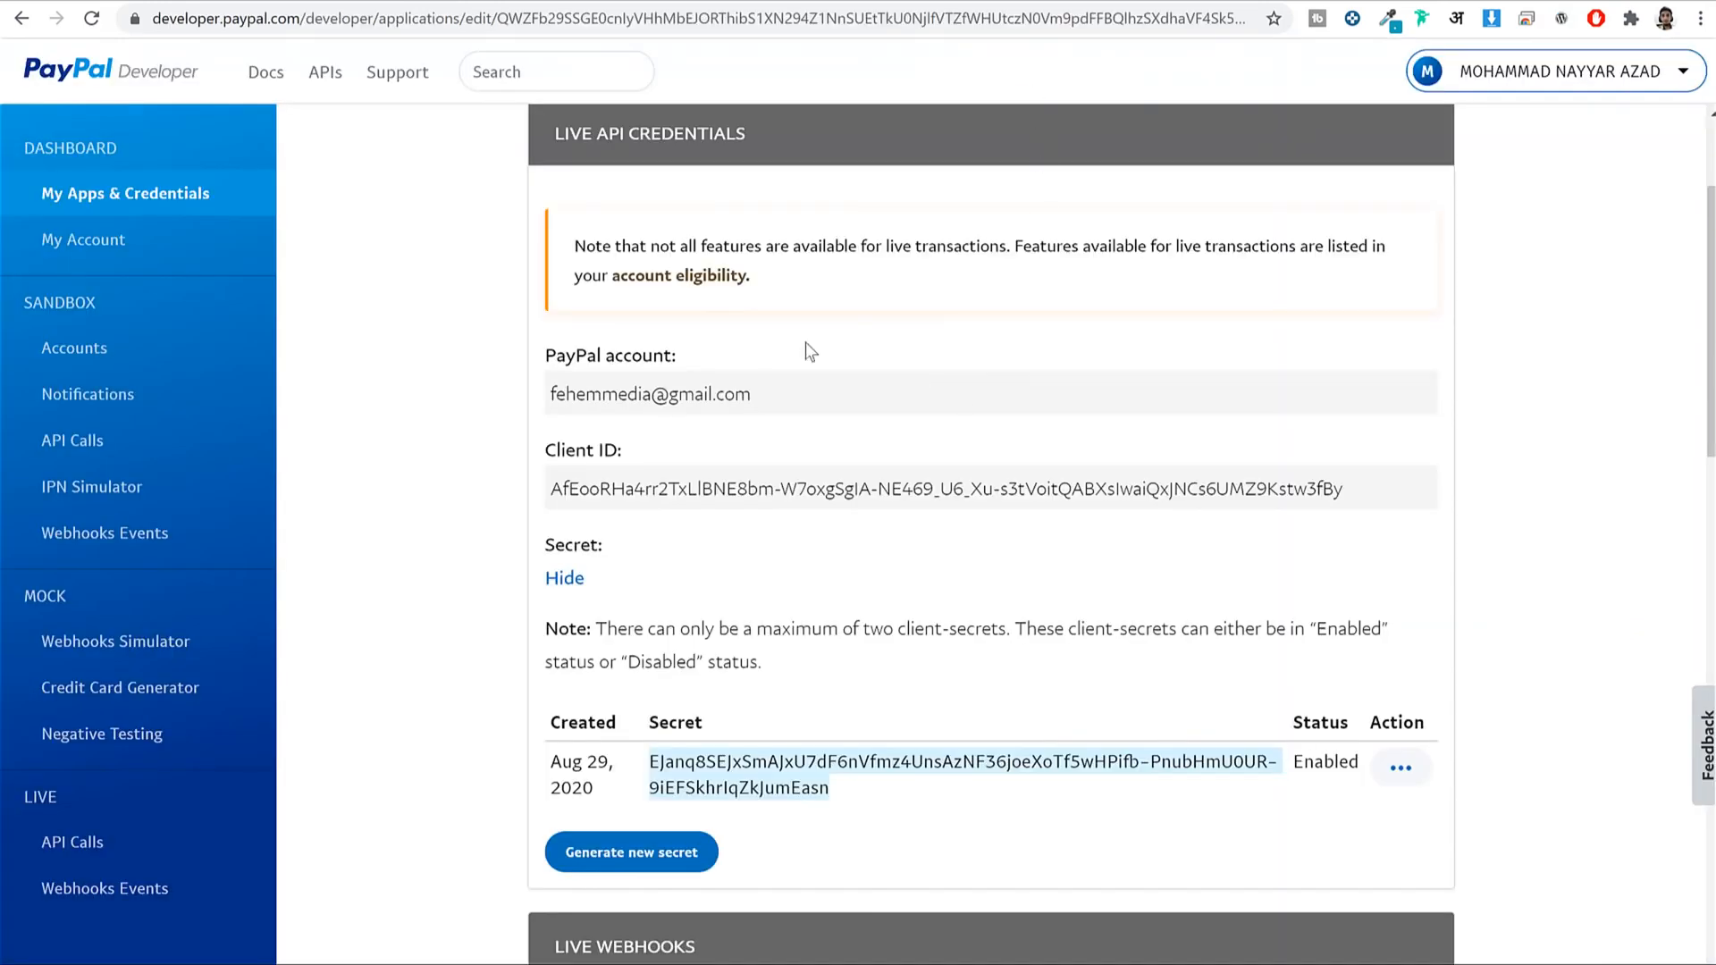
left_click(785, 282)
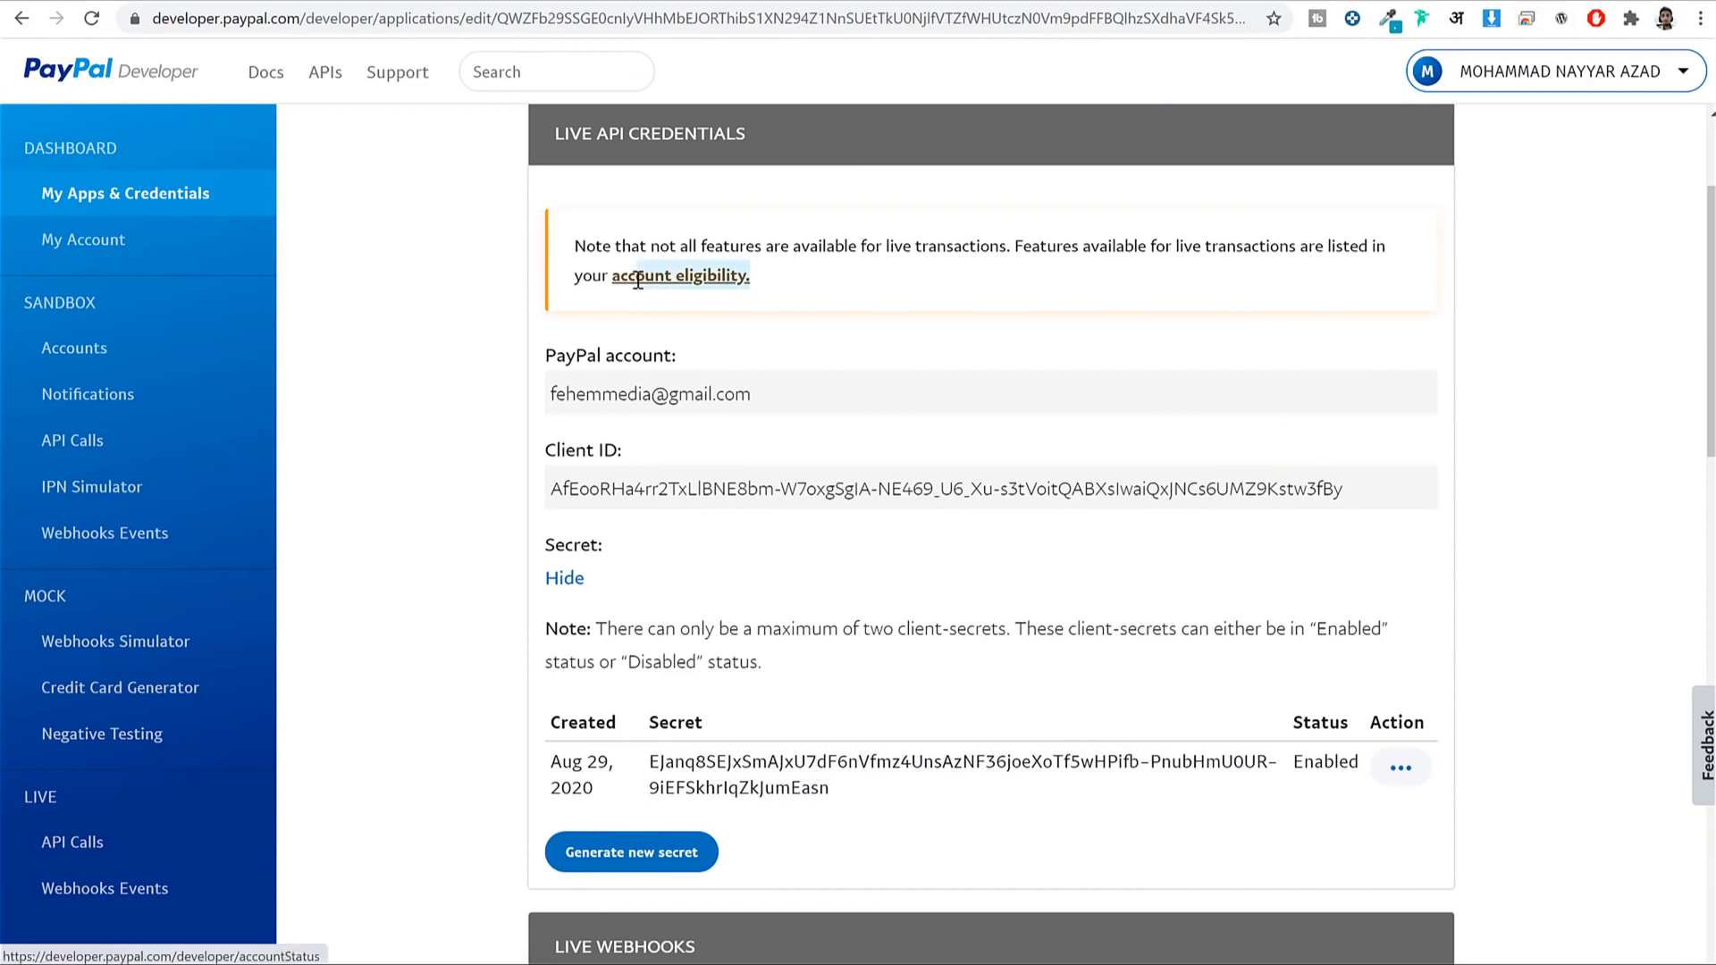
left_click(686, 283)
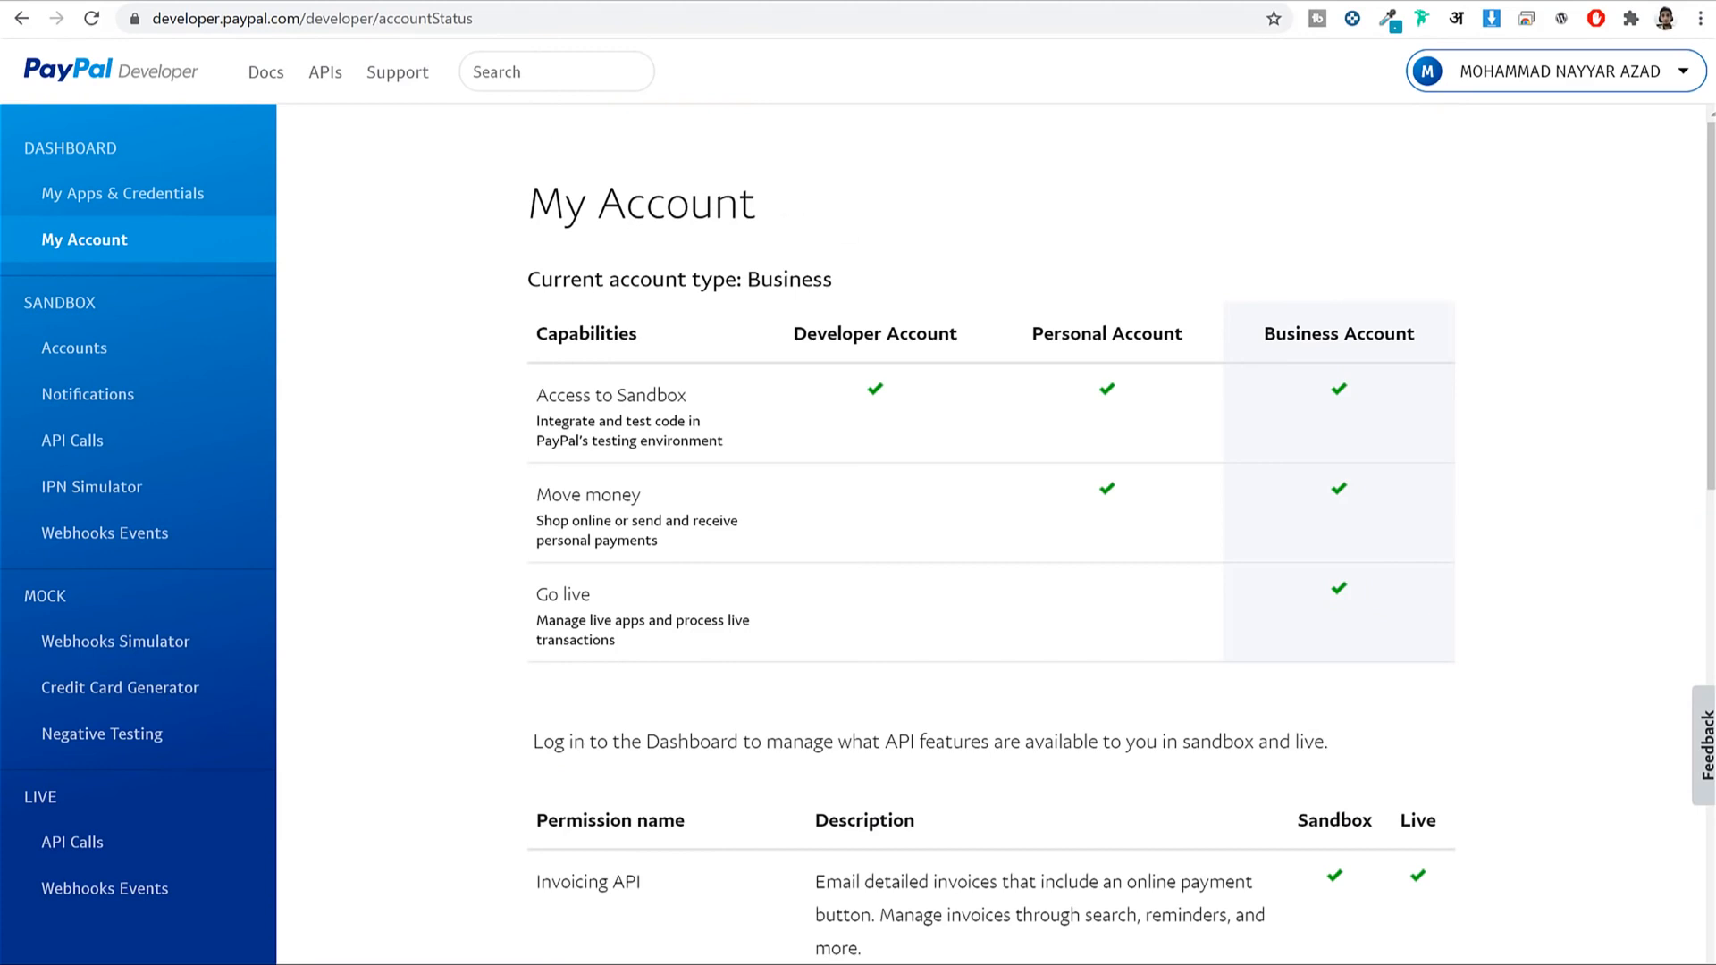
left_click_drag(183, 17, 523, 18)
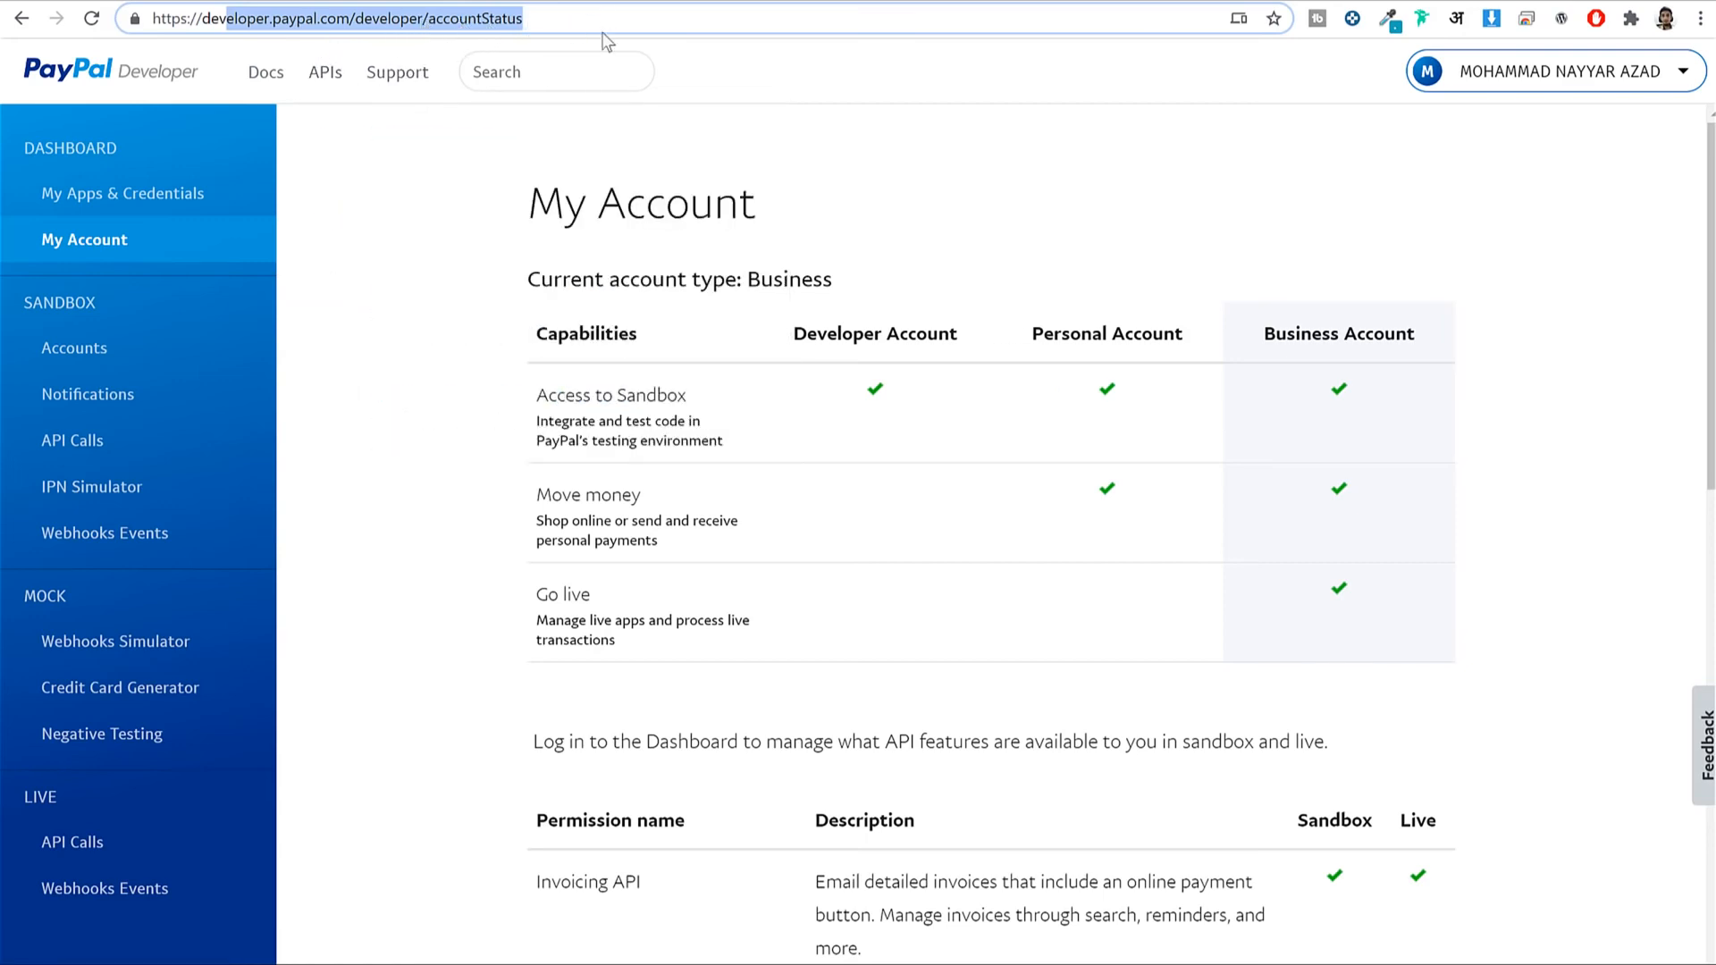
Review the Business account type, Go live status and Payouts permission on My Account.
scroll(1631, 347, "down", 3)
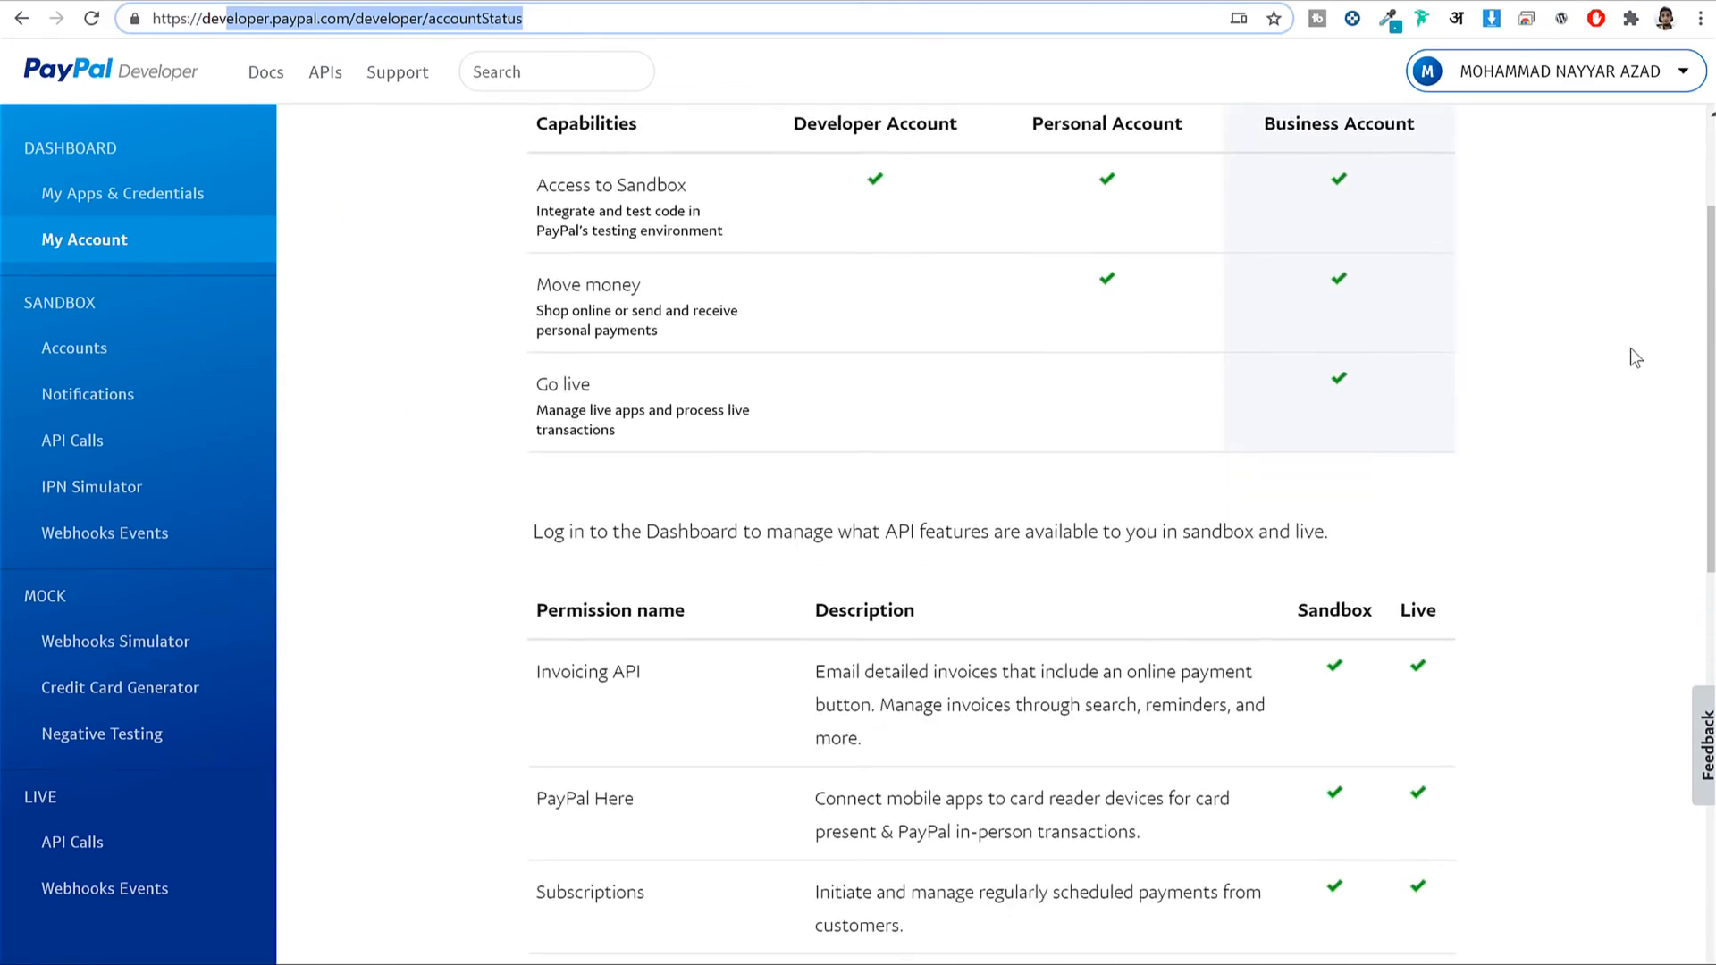
scroll(1630, 347, "up", 3)
left_click_drag(1264, 334, 1437, 342)
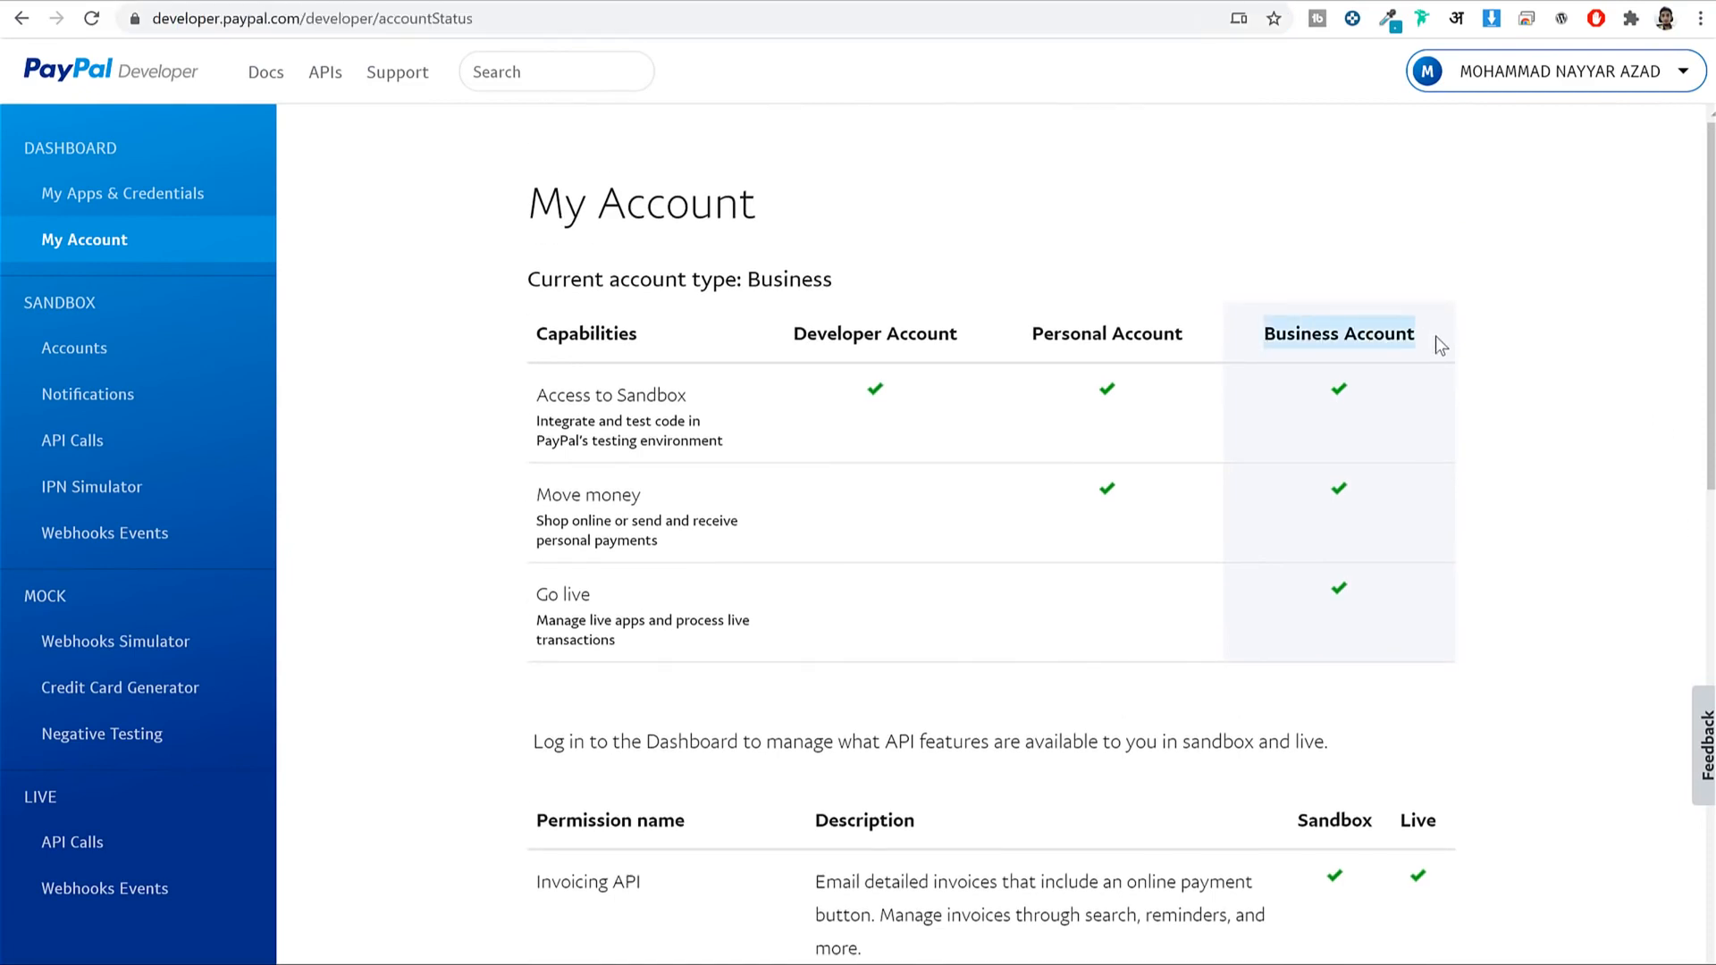
left_click(1436, 336)
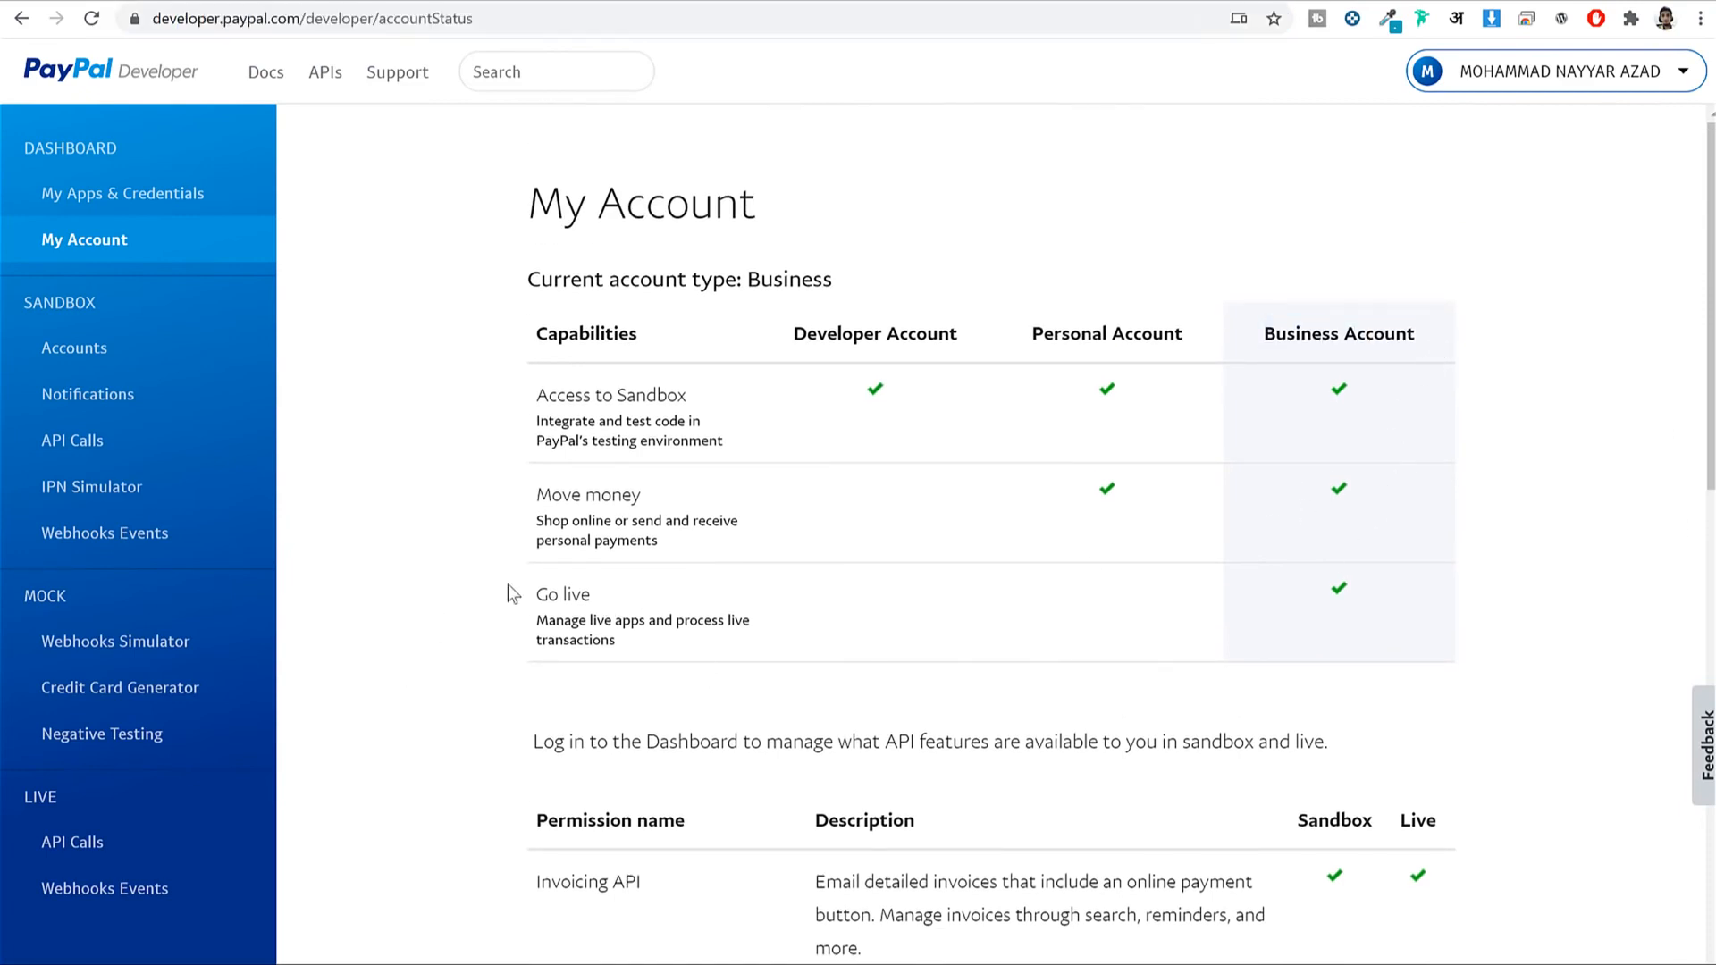
left_click_drag(507, 582, 681, 635)
left_click(1460, 545)
scroll(1460, 545, "down", 1)
scroll(1461, 501, "down", 9)
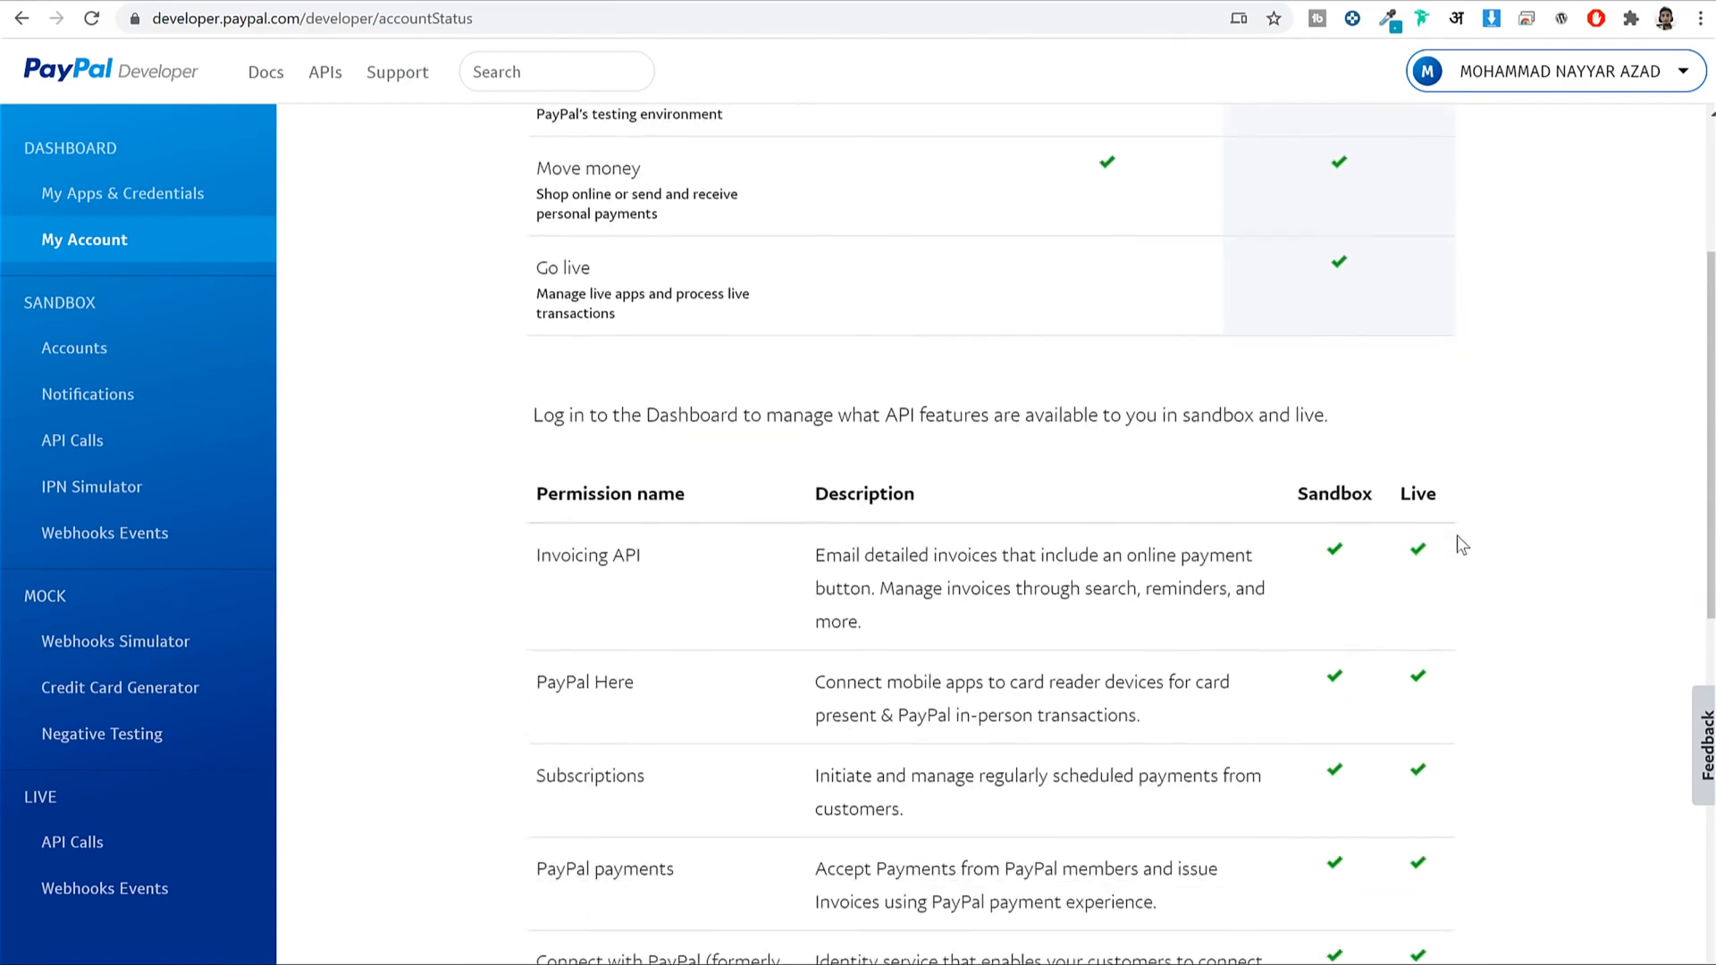
left_click_drag(539, 521, 644, 519)
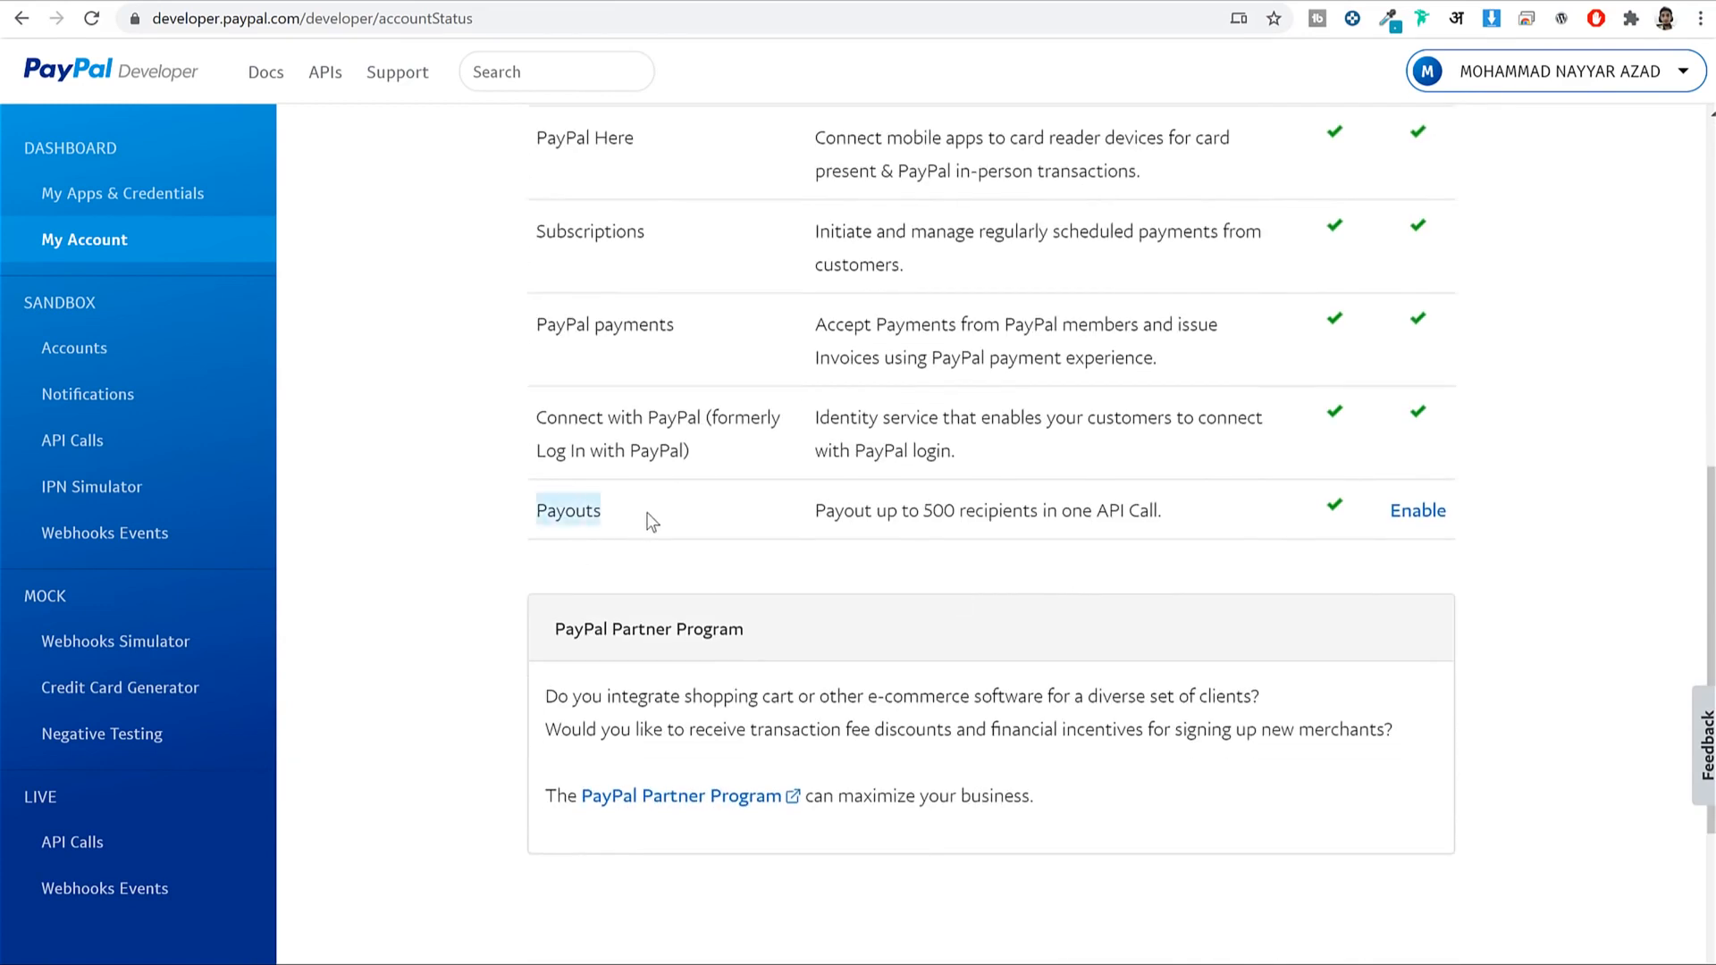
left_click(646, 522)
scroll(1485, 420, "up", 2)
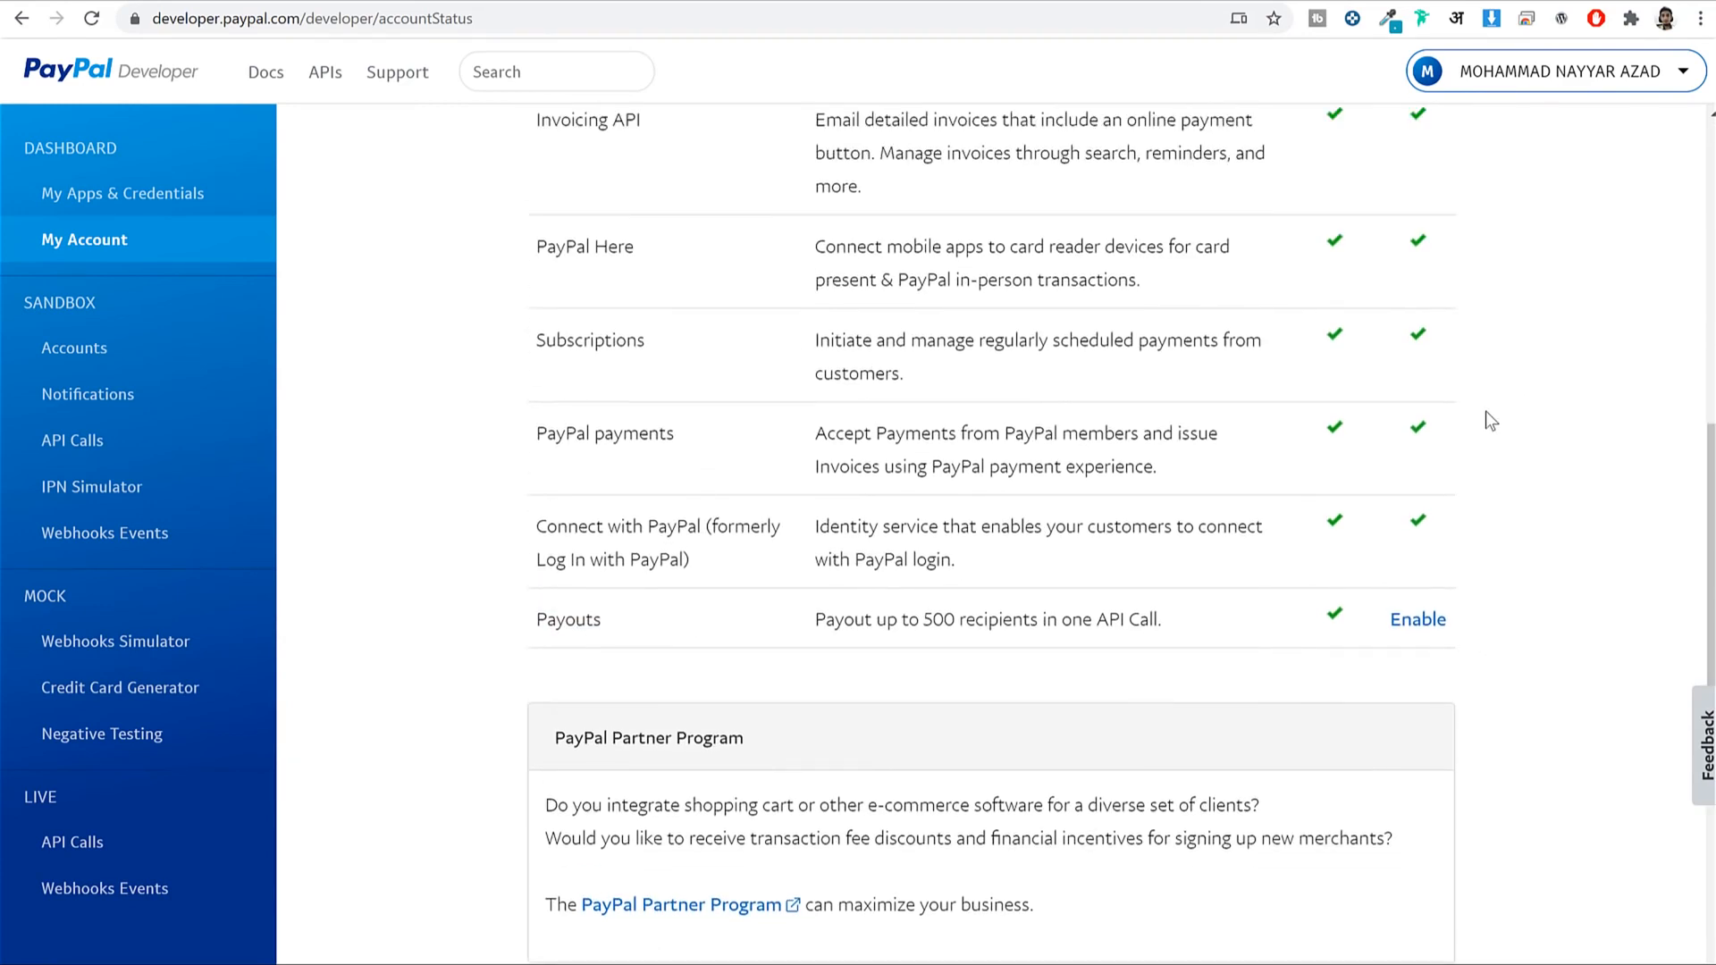
scroll(1478, 518, "down", 2)
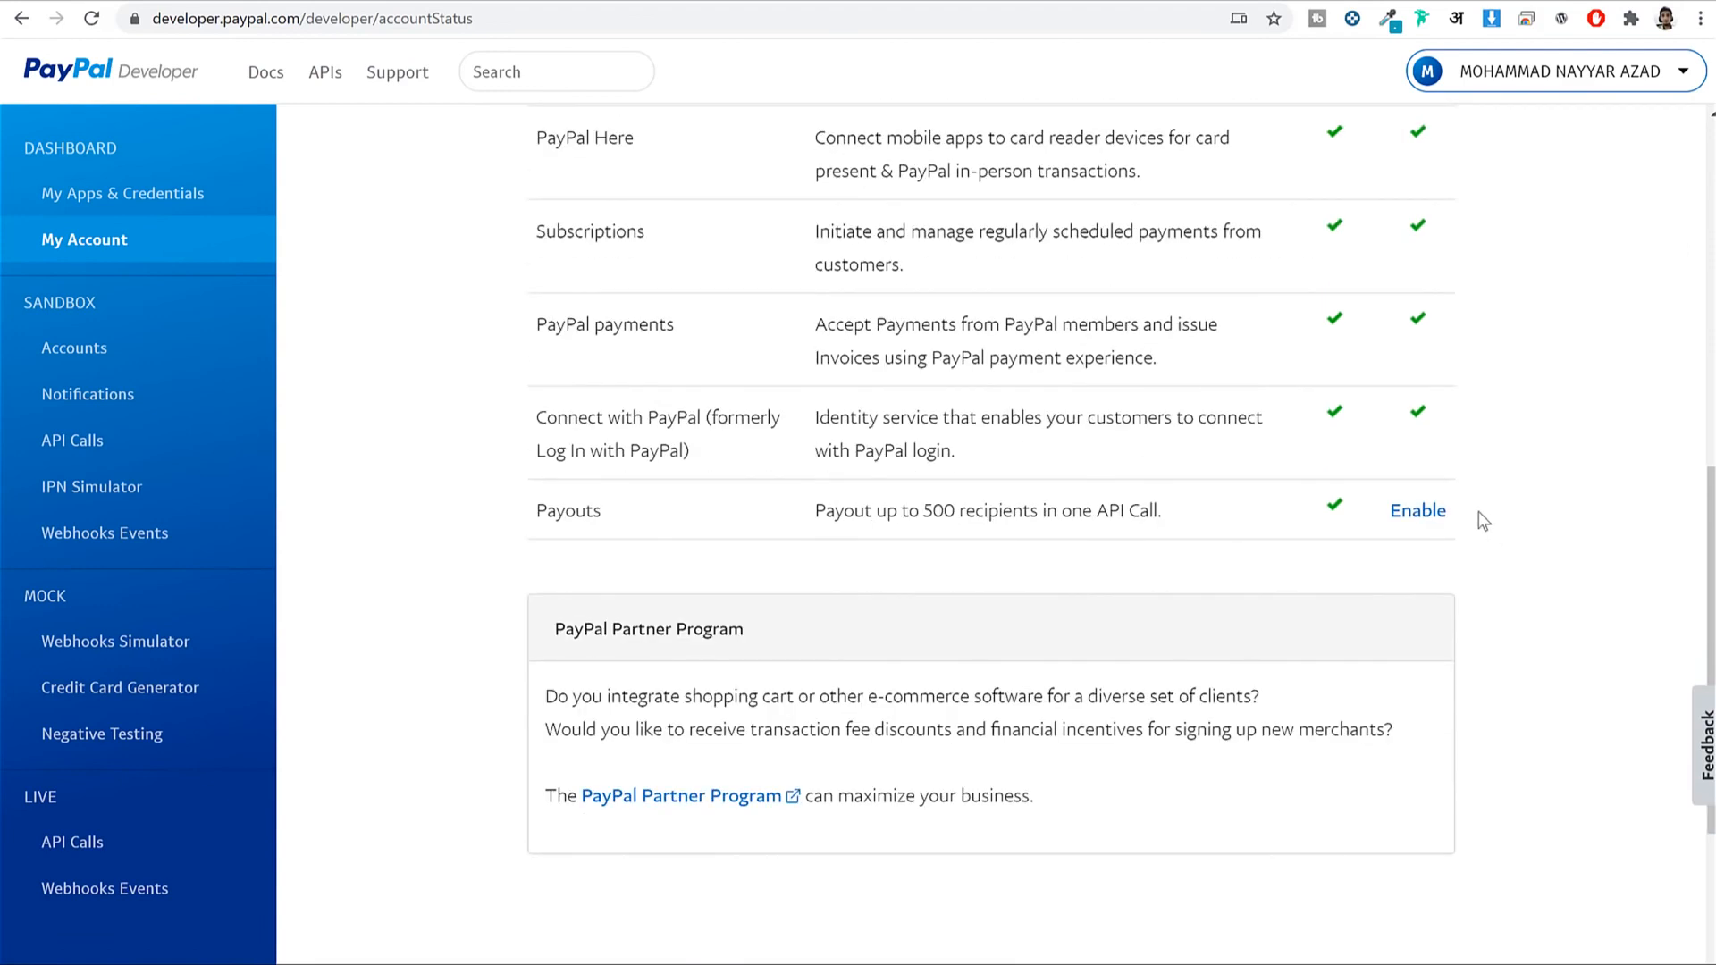
Request live Payouts access through Contact Us, ending on the PayPal Help Centre.
left_click(1421, 512)
left_click(626, 604)
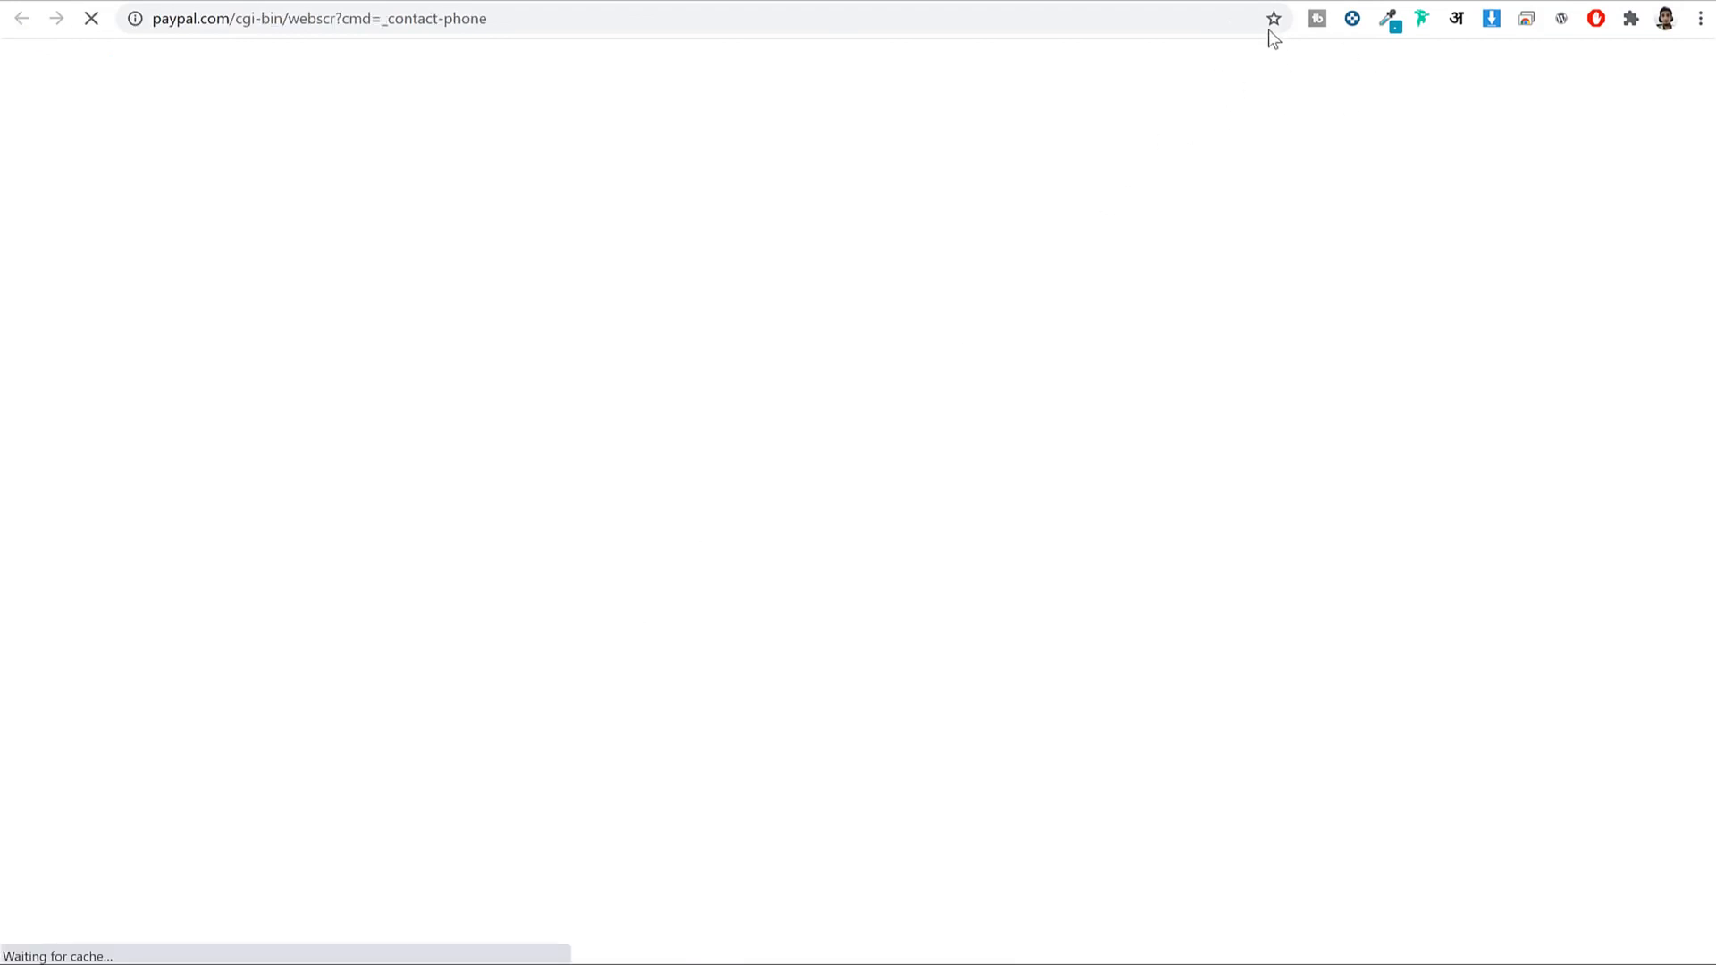
left_click(593, 2)
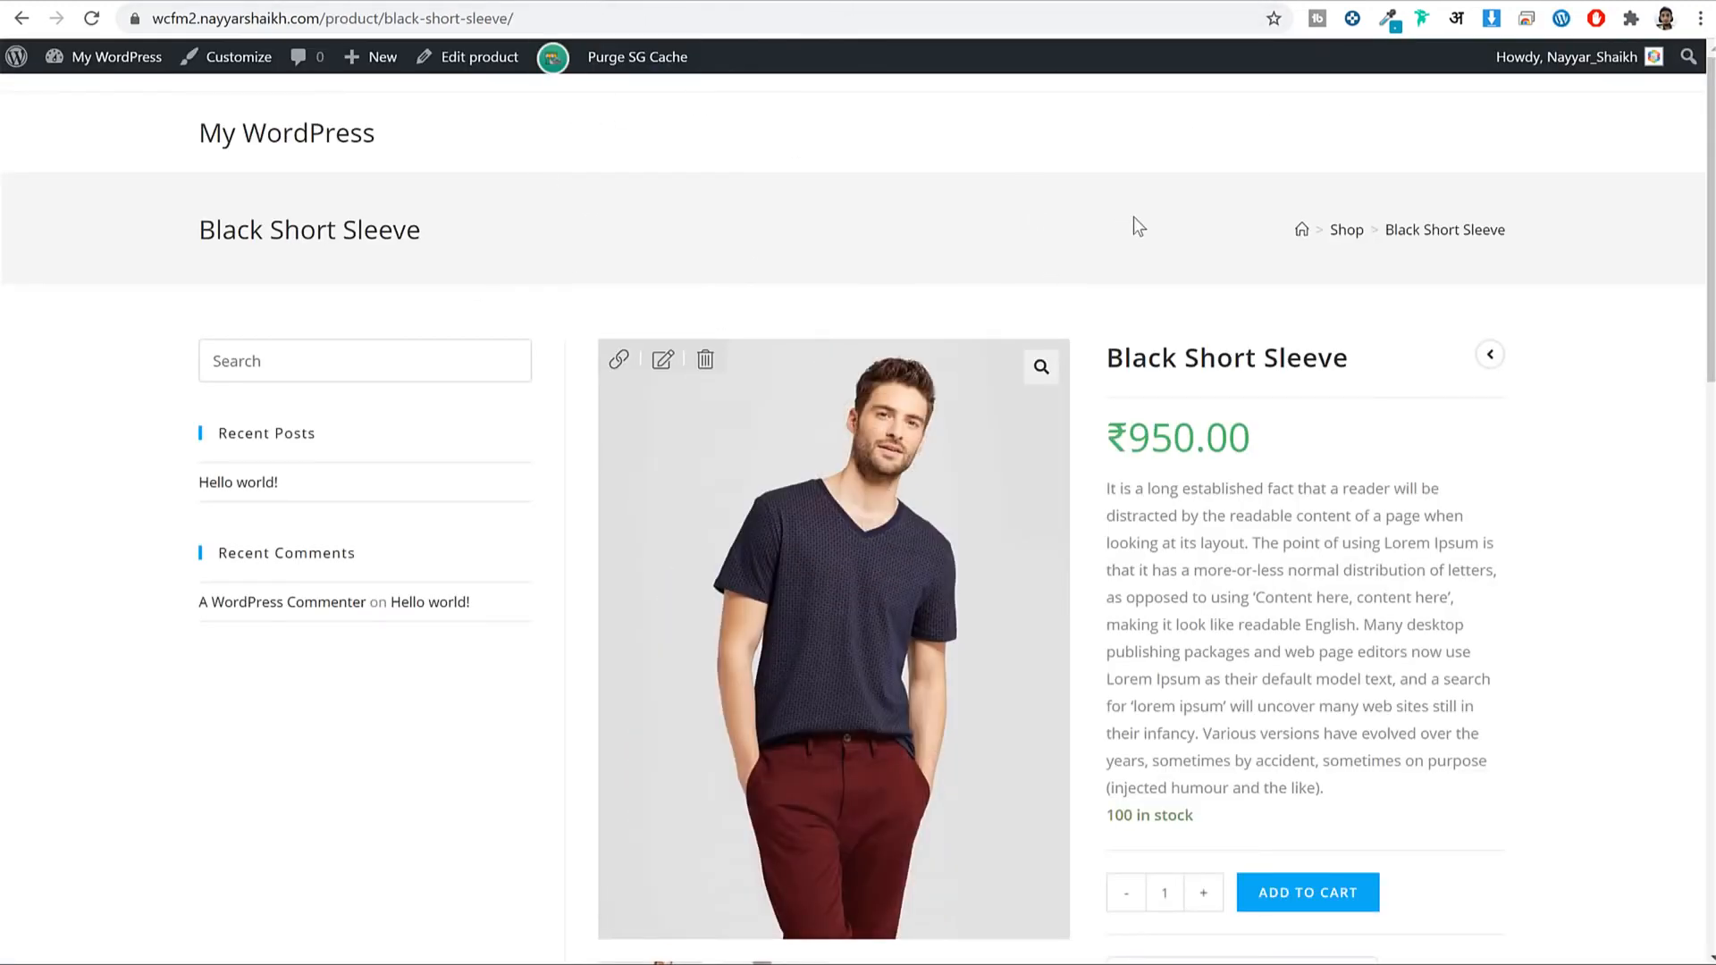
key("ctrl+Tab")
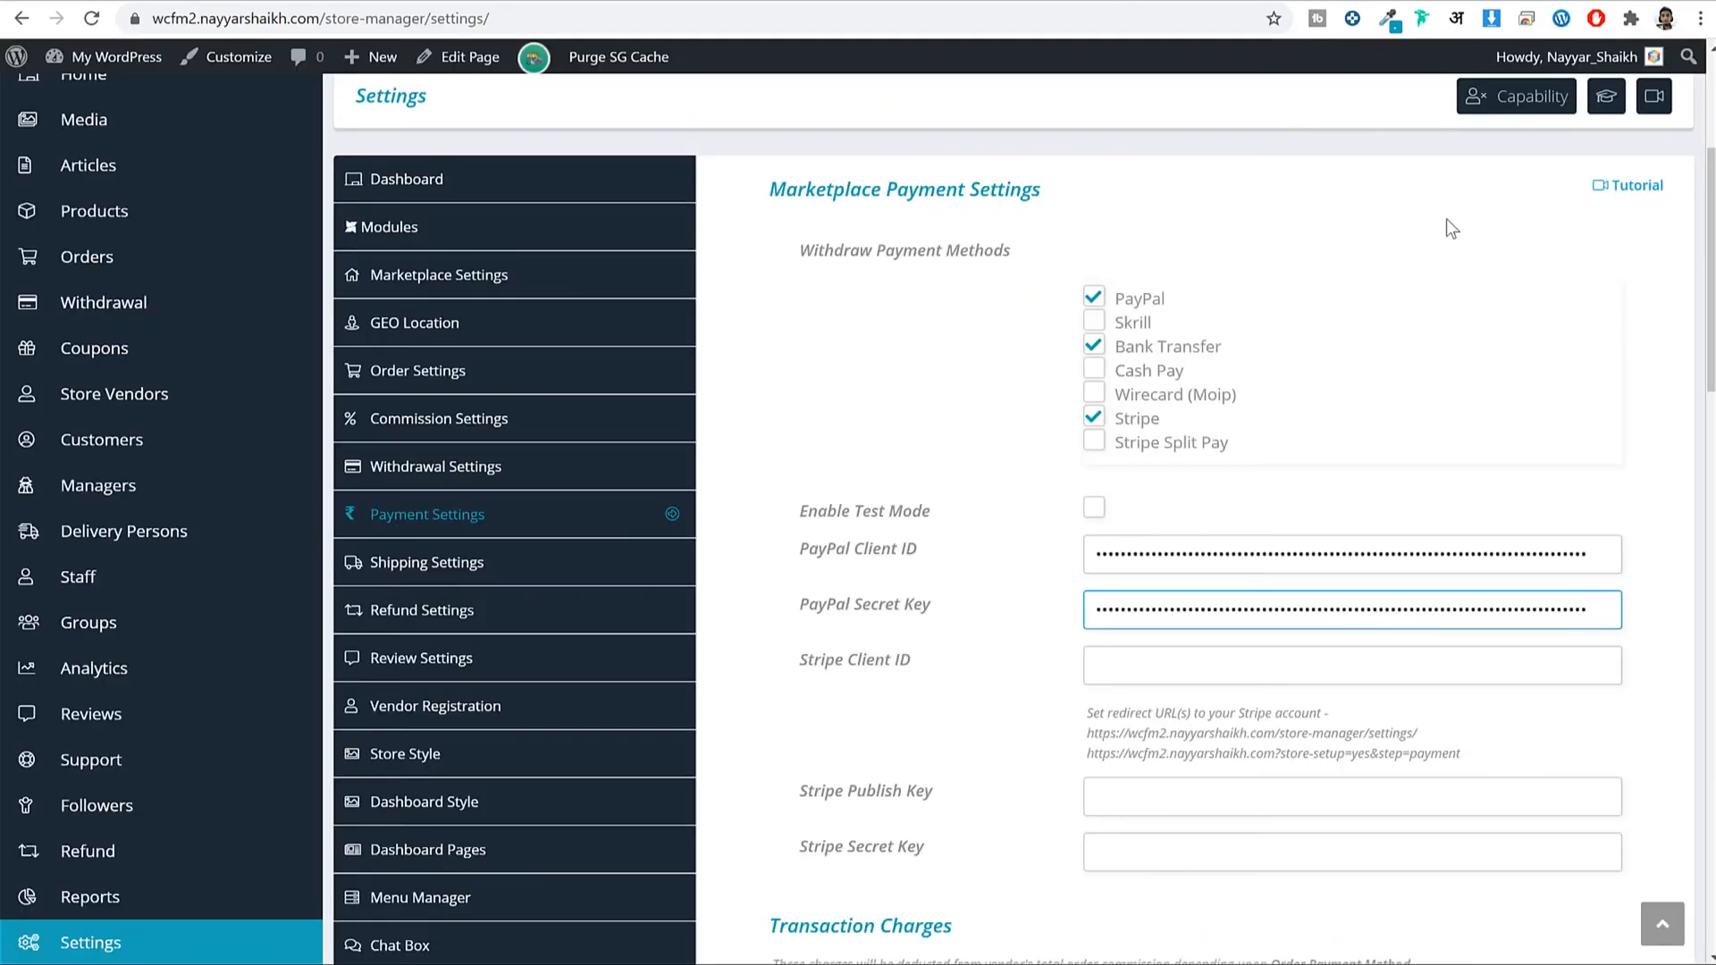
Find the Stripe Publish Key and Secret Key fields, then go to the Stripe dashboard.
scroll(908, 490, "down", 5)
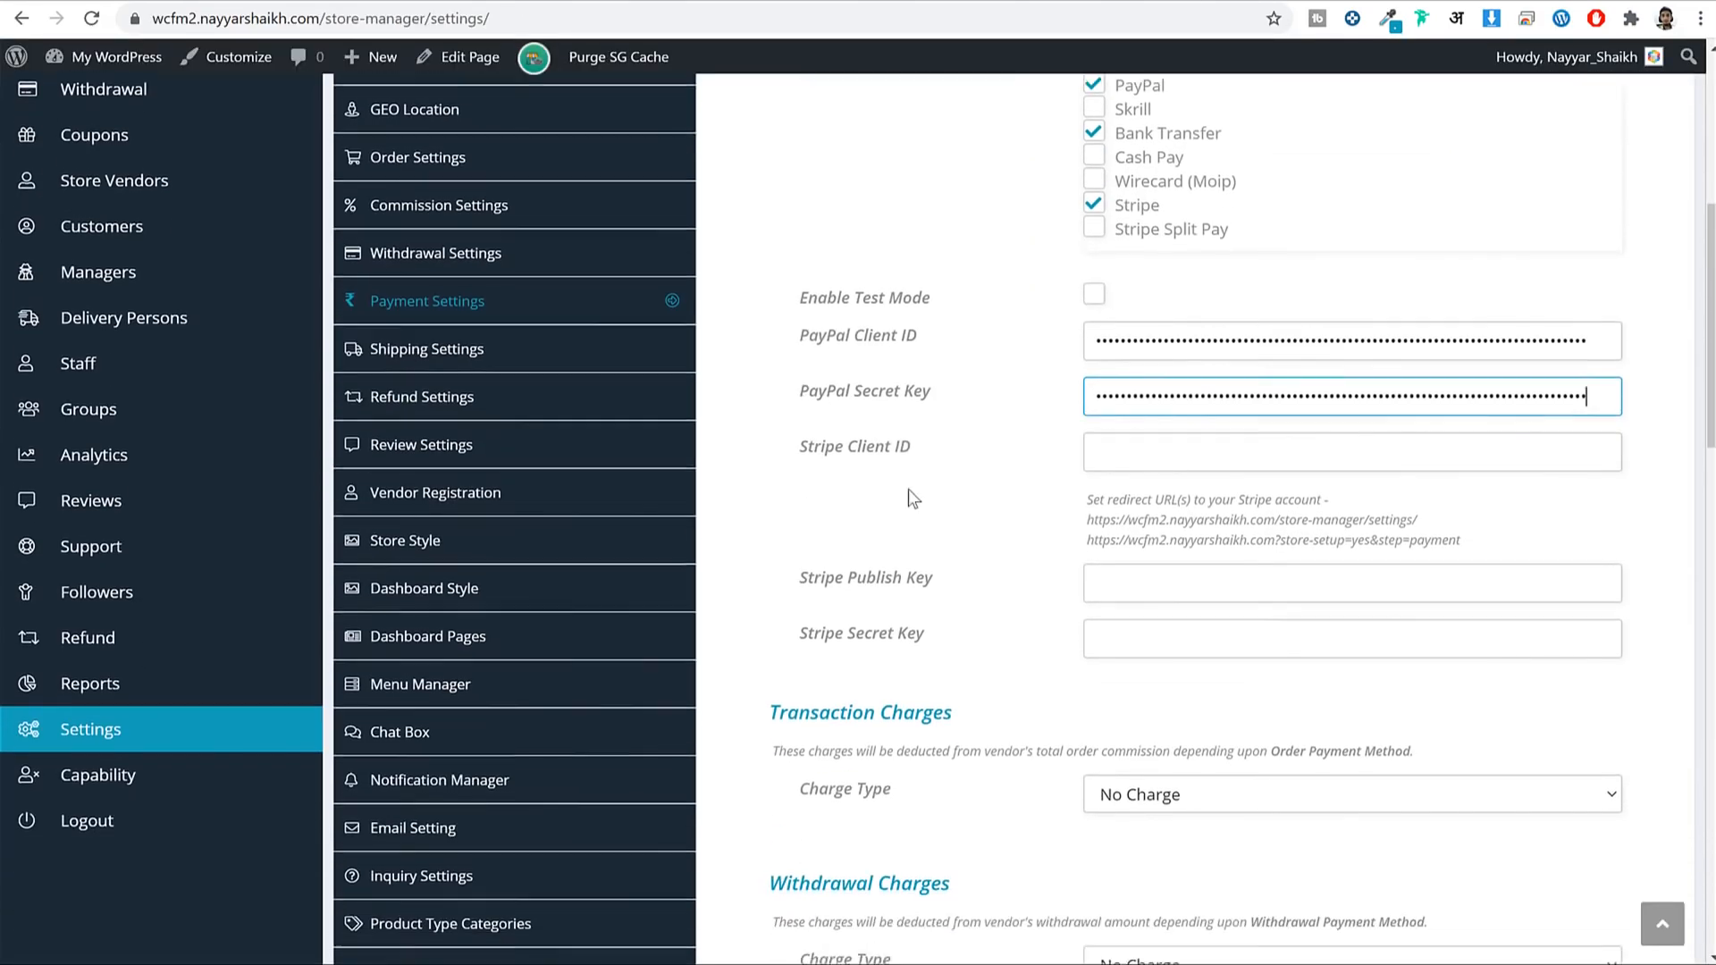
left_click_drag(820, 223, 951, 229)
left_click(953, 220)
scroll(1290, 242, "up", 2)
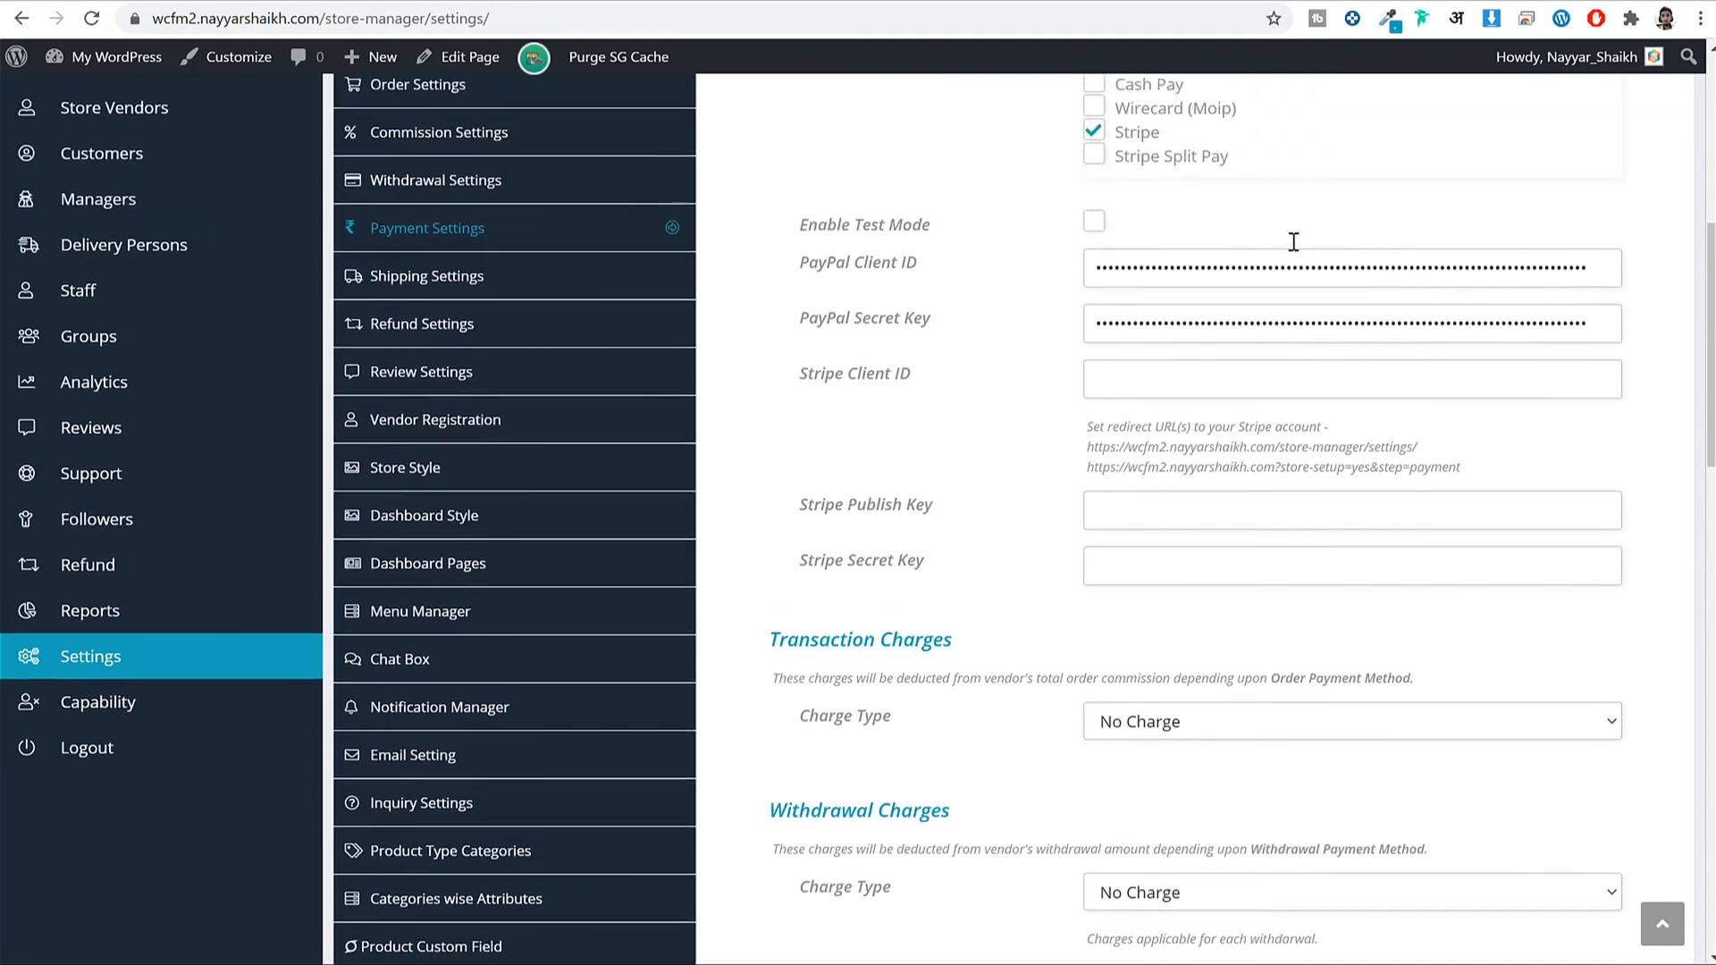
scroll(1162, 250, "down", 2)
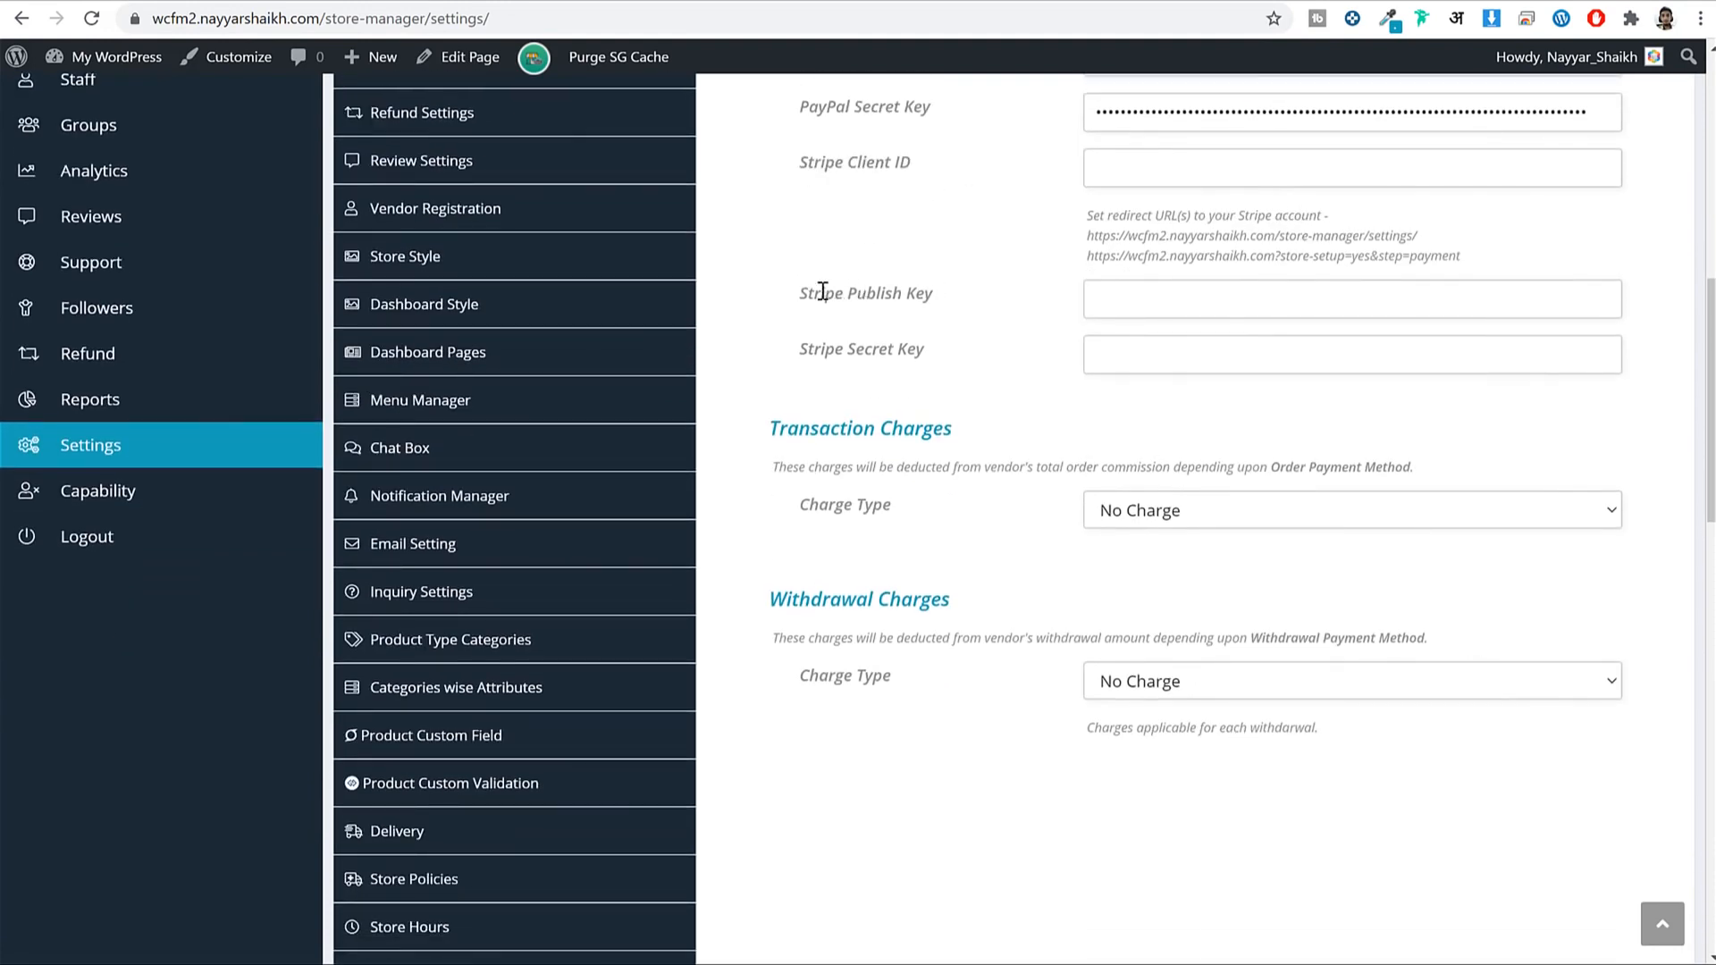
left_click_drag(802, 293, 969, 345)
left_click(893, 331)
left_click_drag(802, 295, 938, 350)
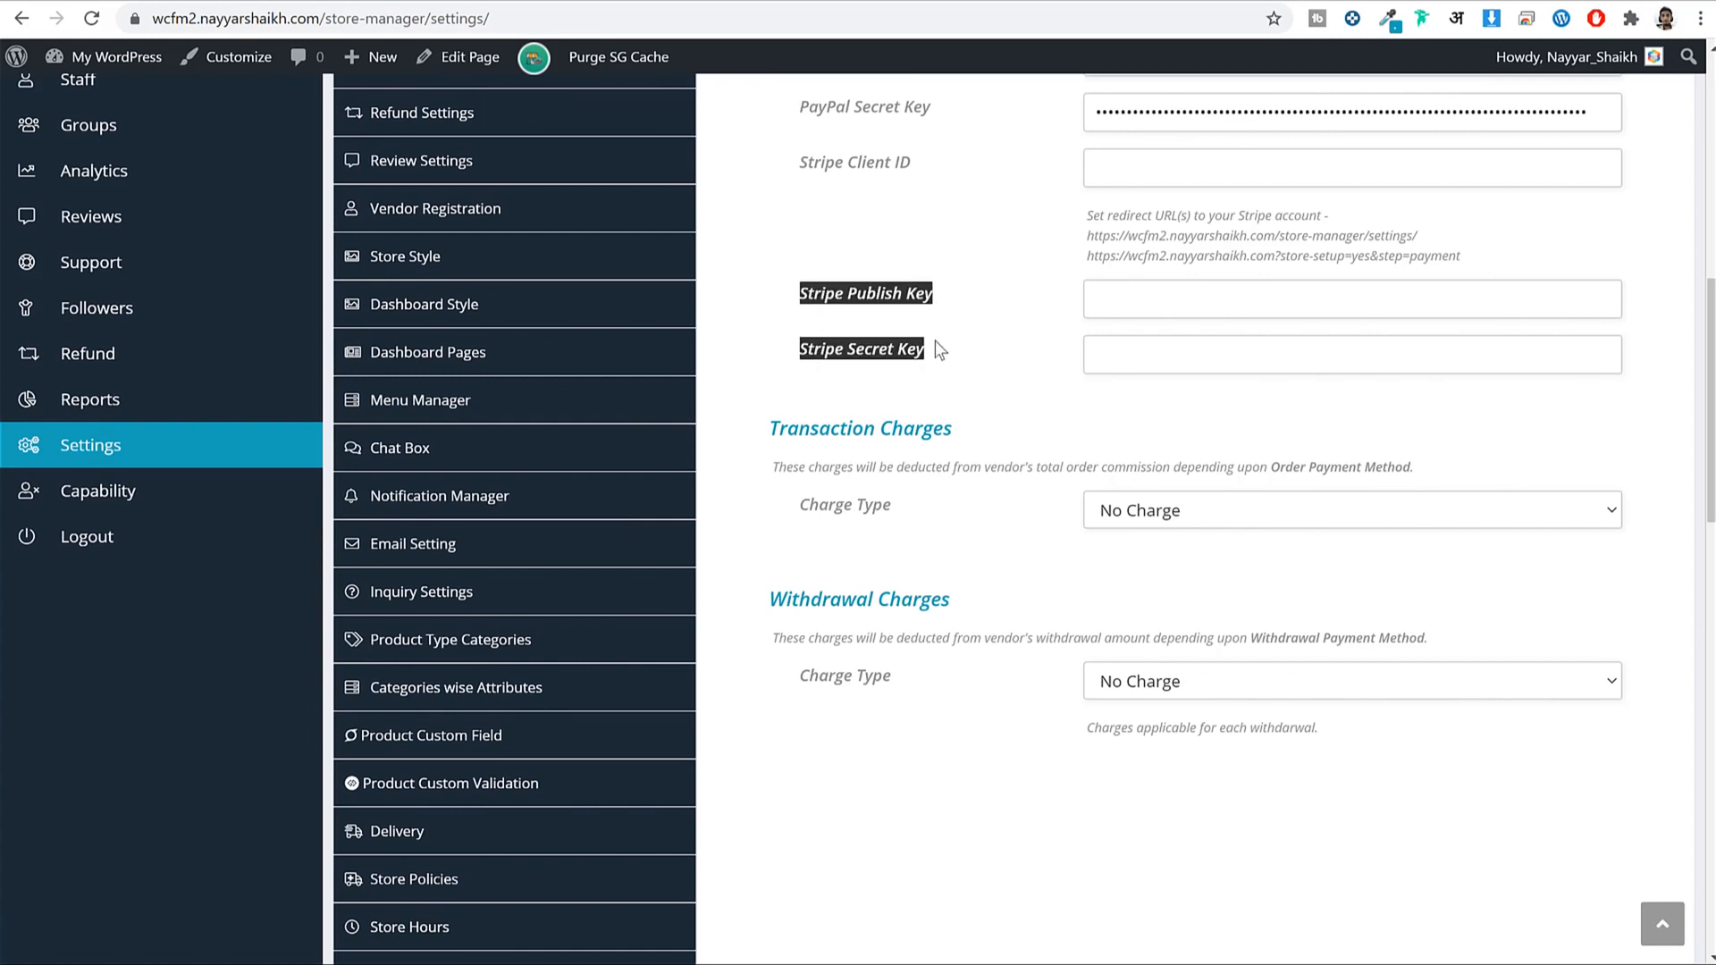
left_click(868, 298)
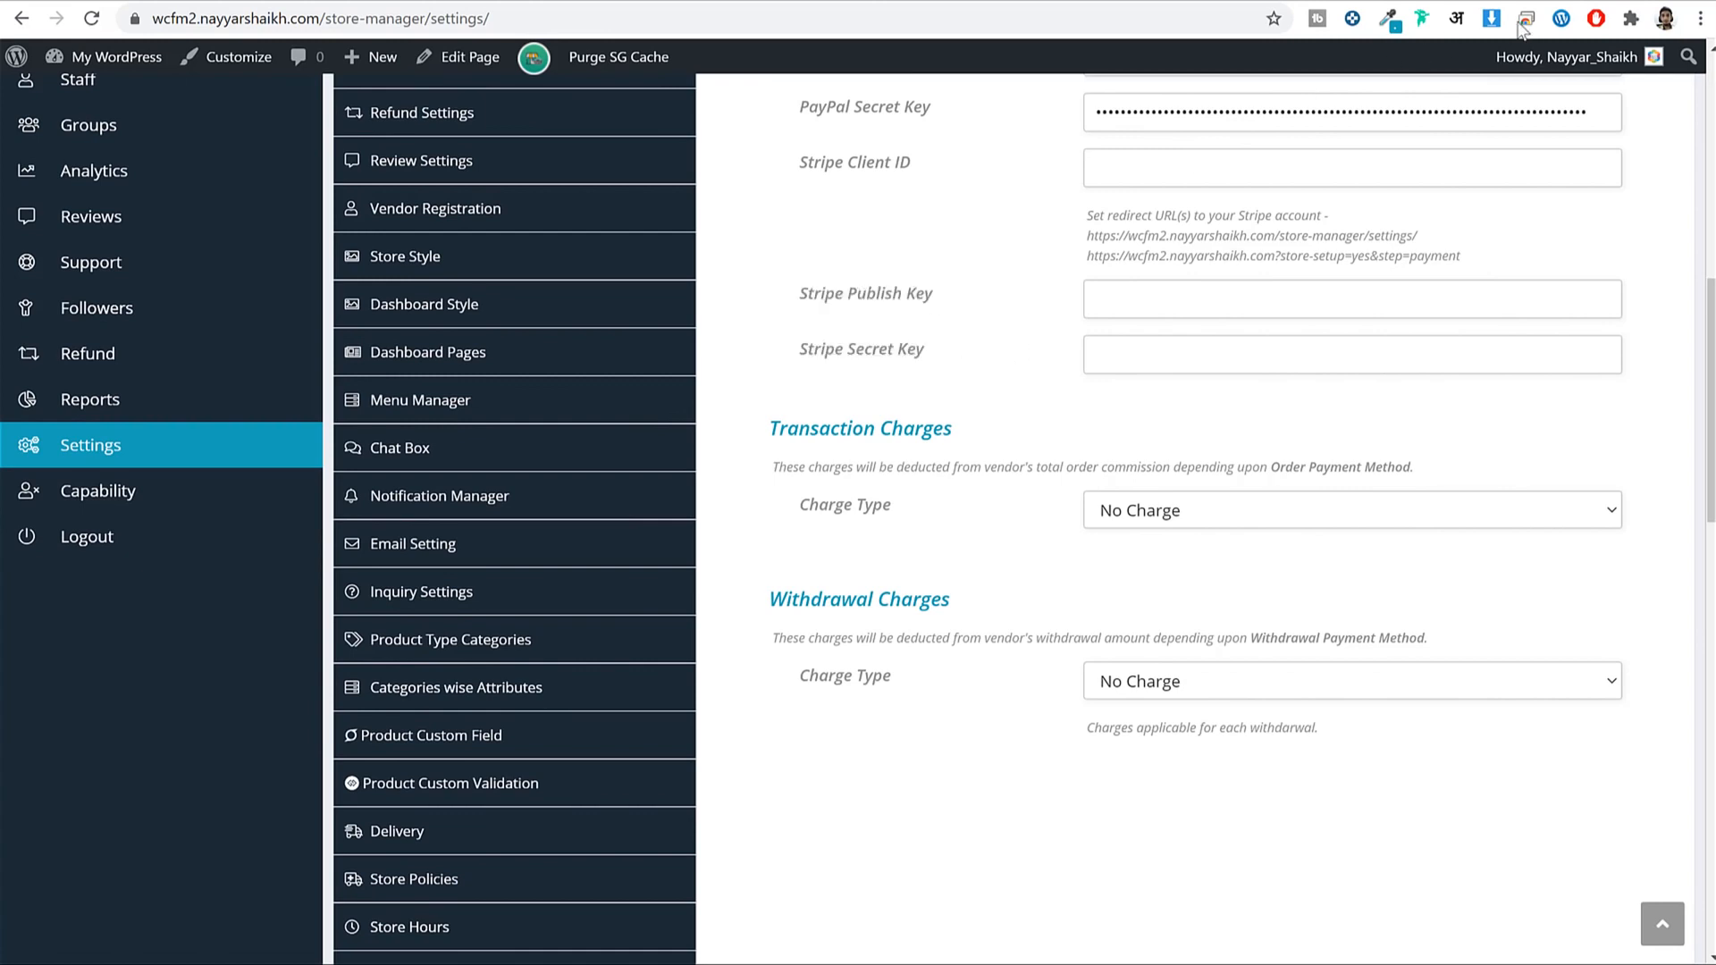
left_click(577, 2)
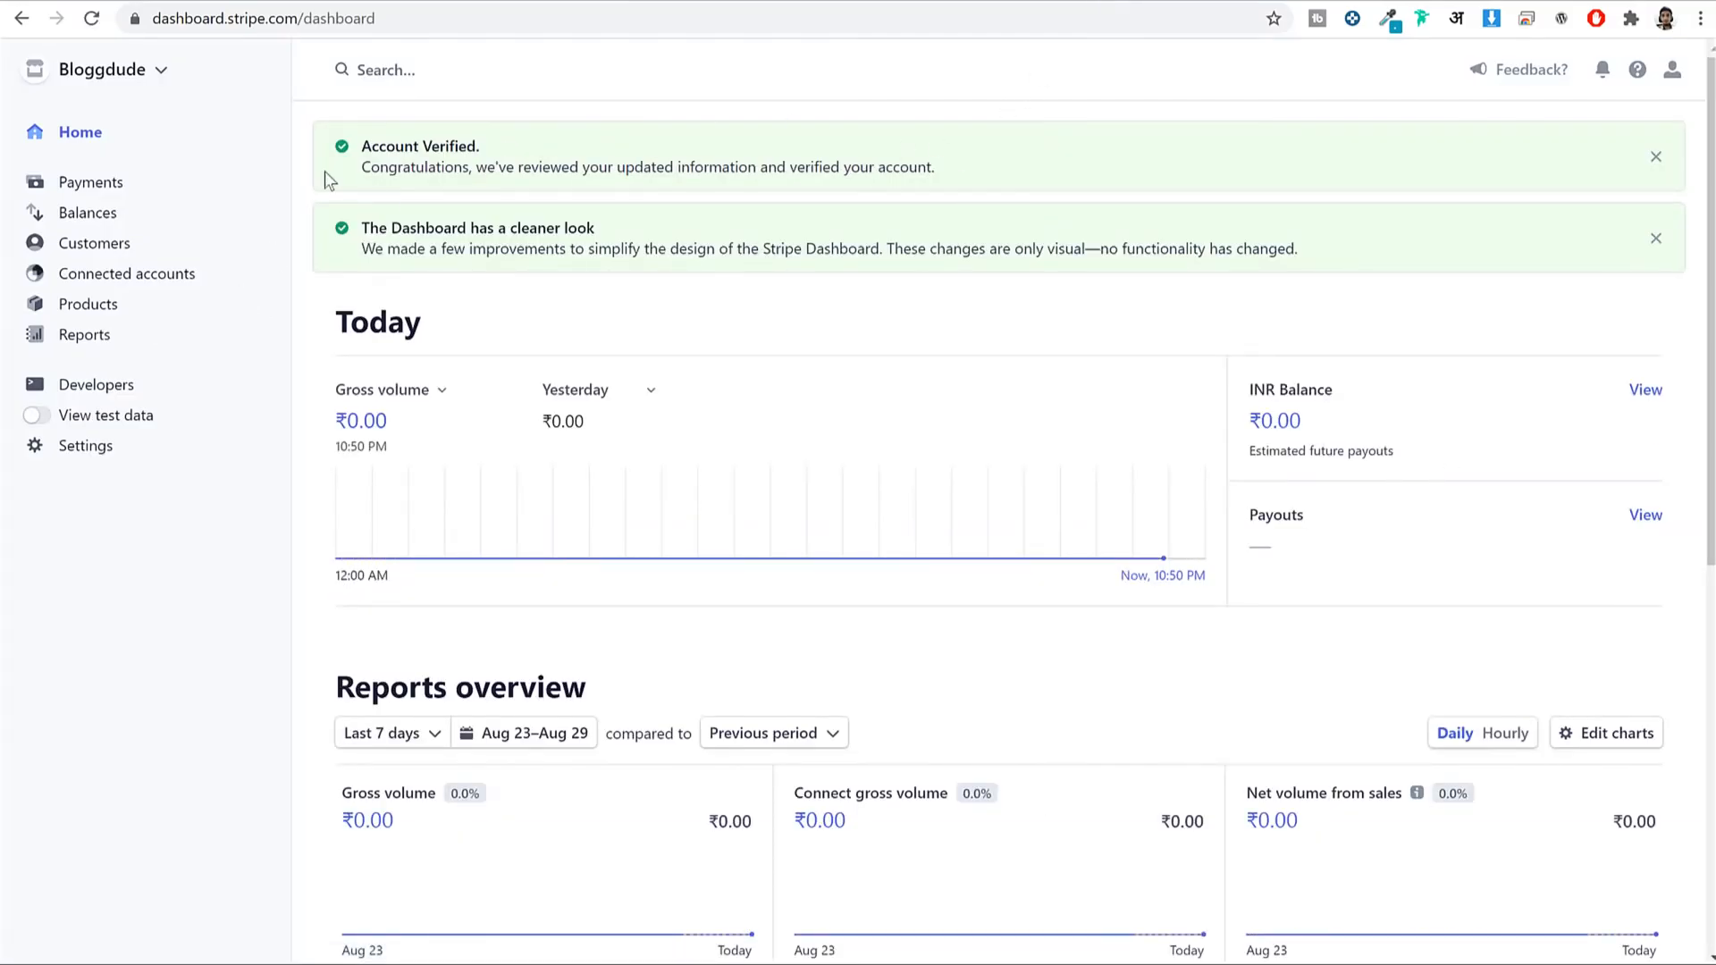
Copy the live publishable key from Developers > API keys into Stripe Publish Key.
left_click(109, 387)
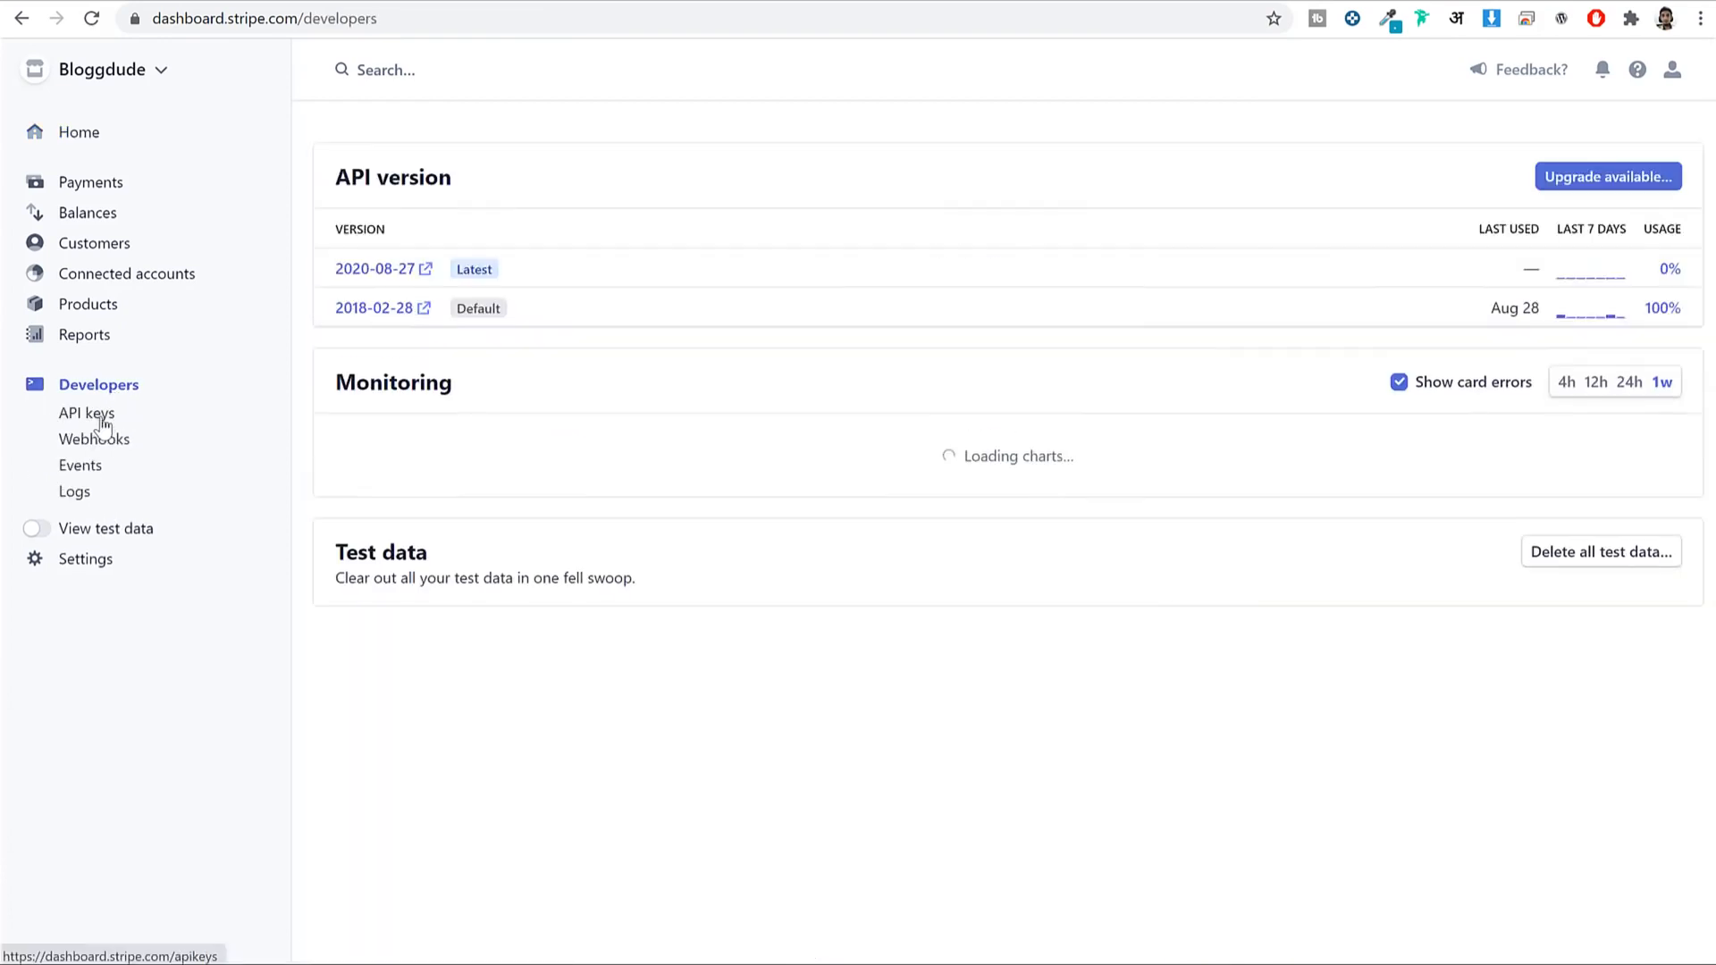
left_click(100, 417)
left_click(821, 381)
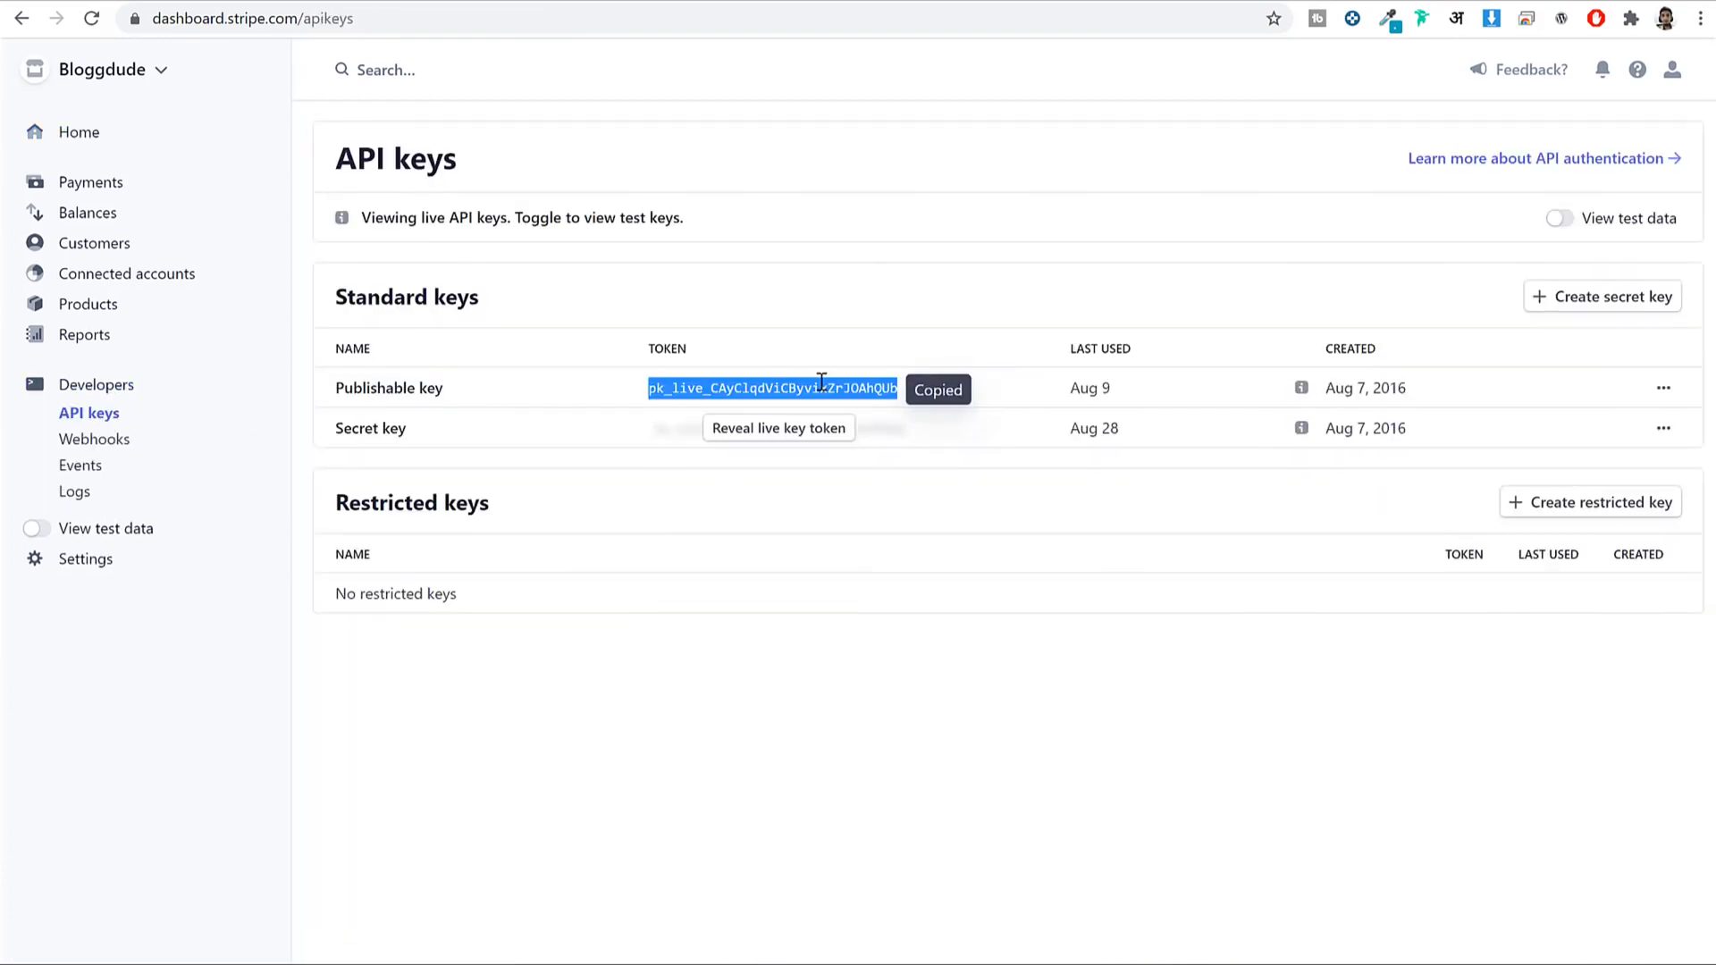
left_click(614, 1)
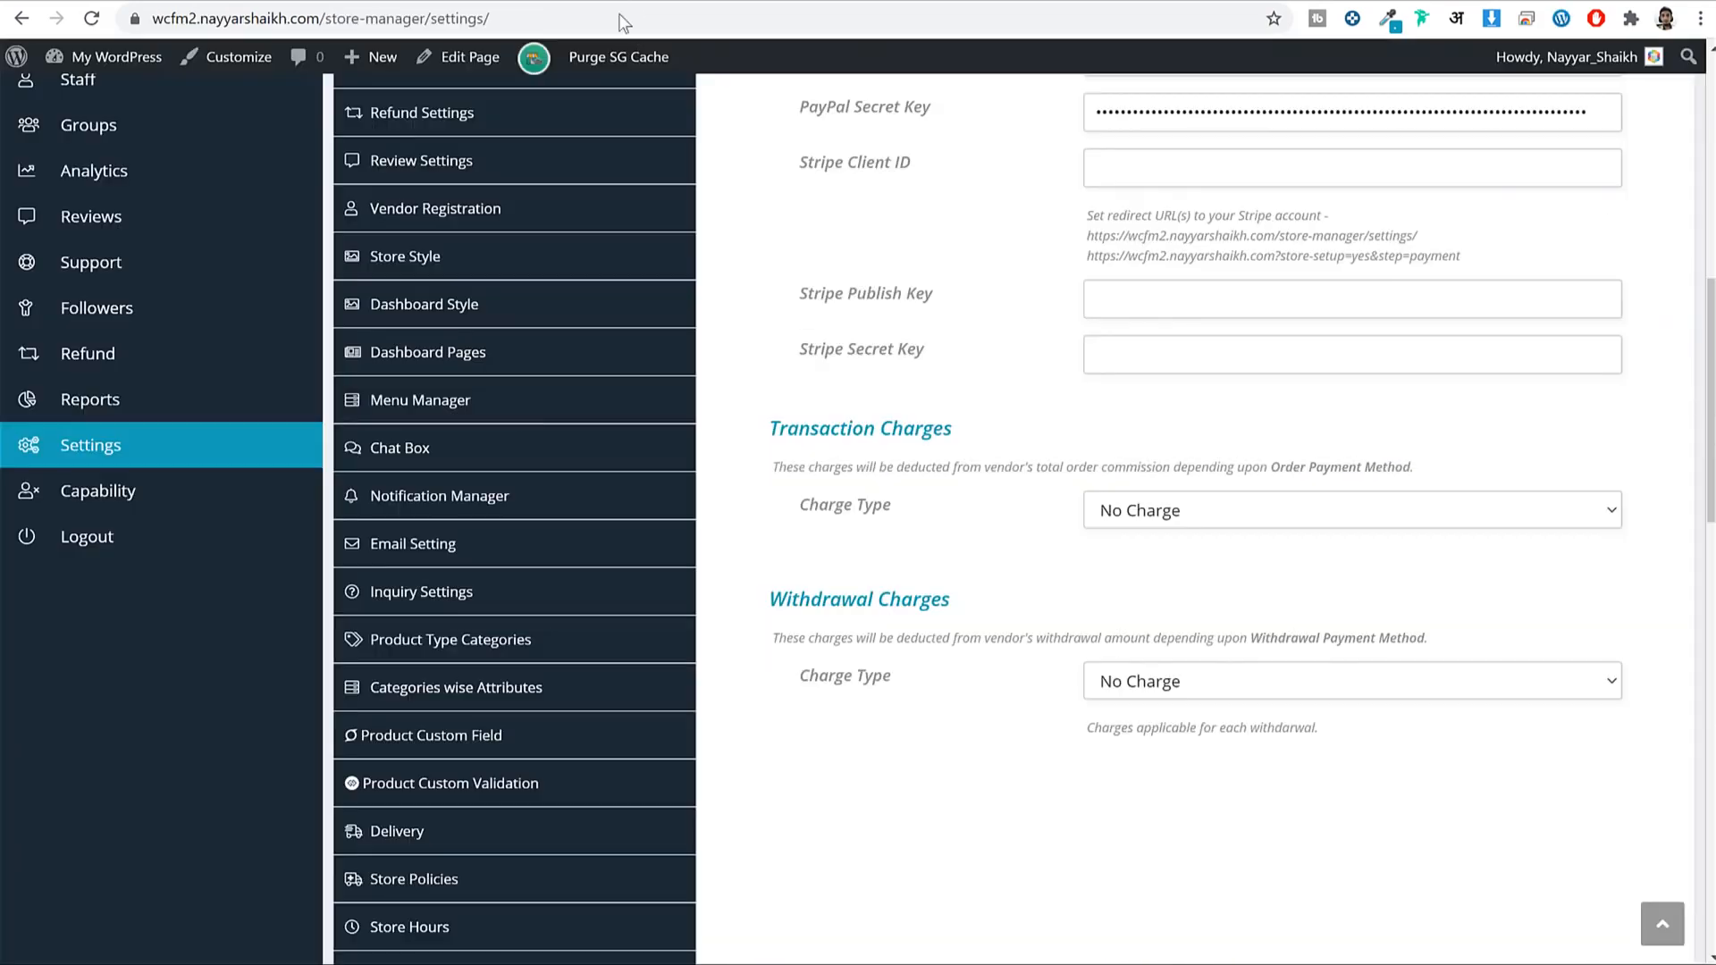
left_click(1210, 291)
key("ctrl+v")
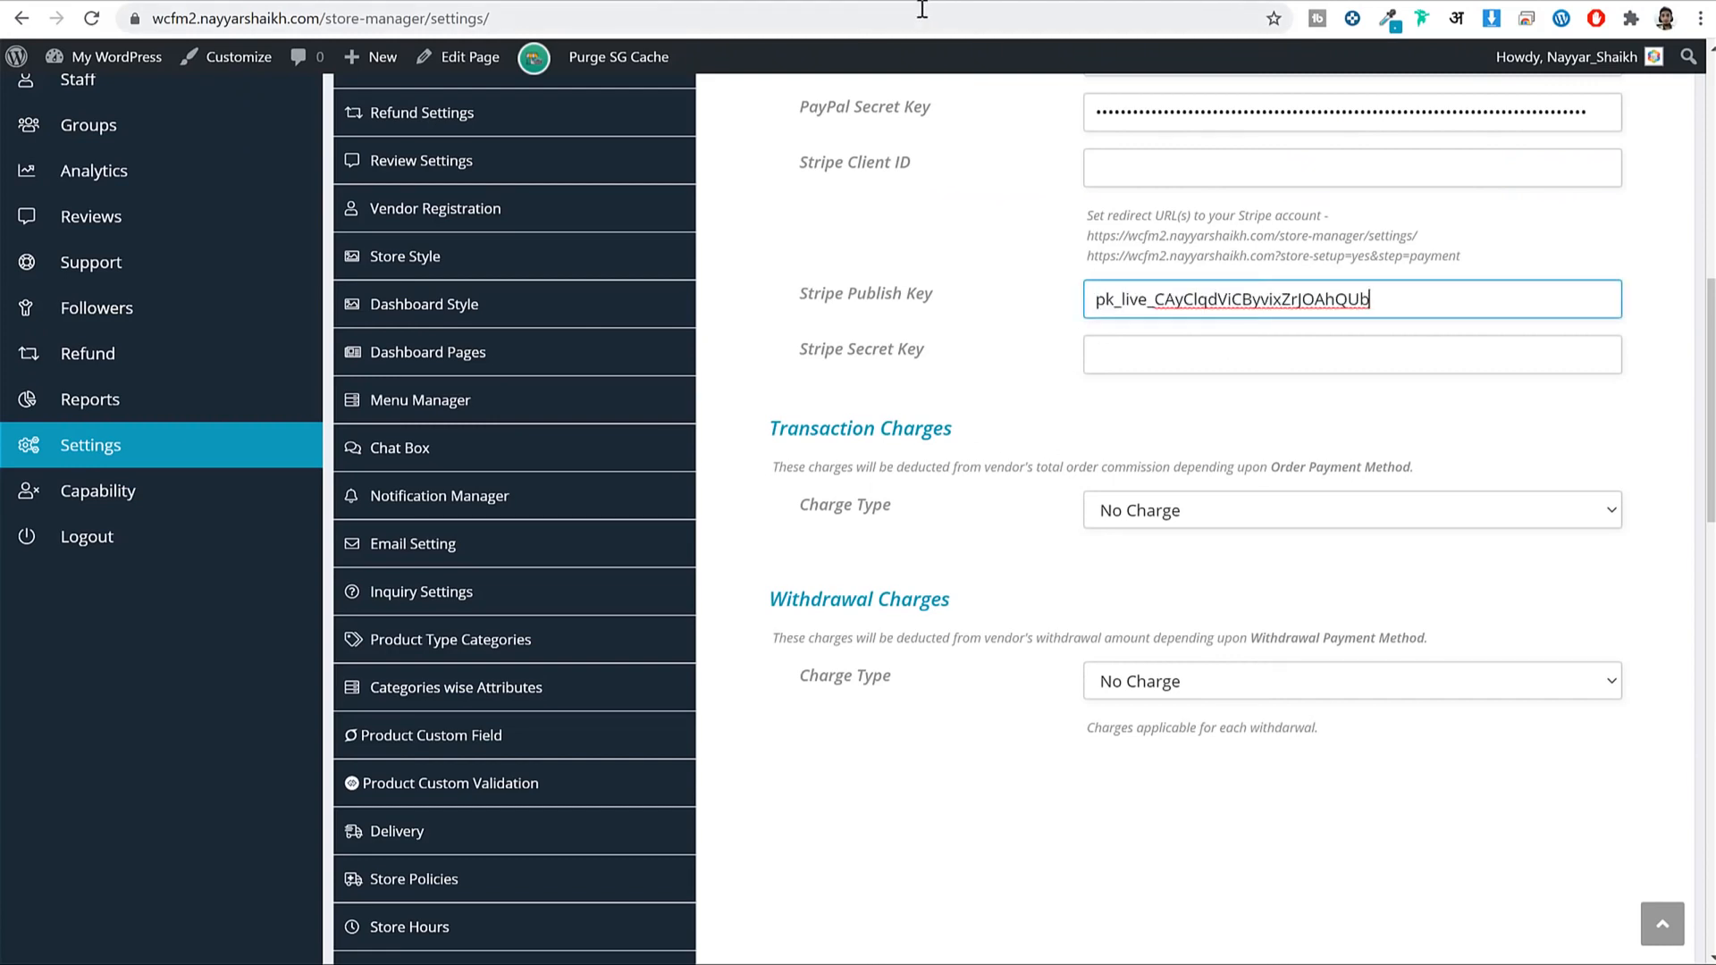
key("ctrl+l")
Reveal the live secret key and paste it into the Stripe Secret Key field.
left_click(960, 0)
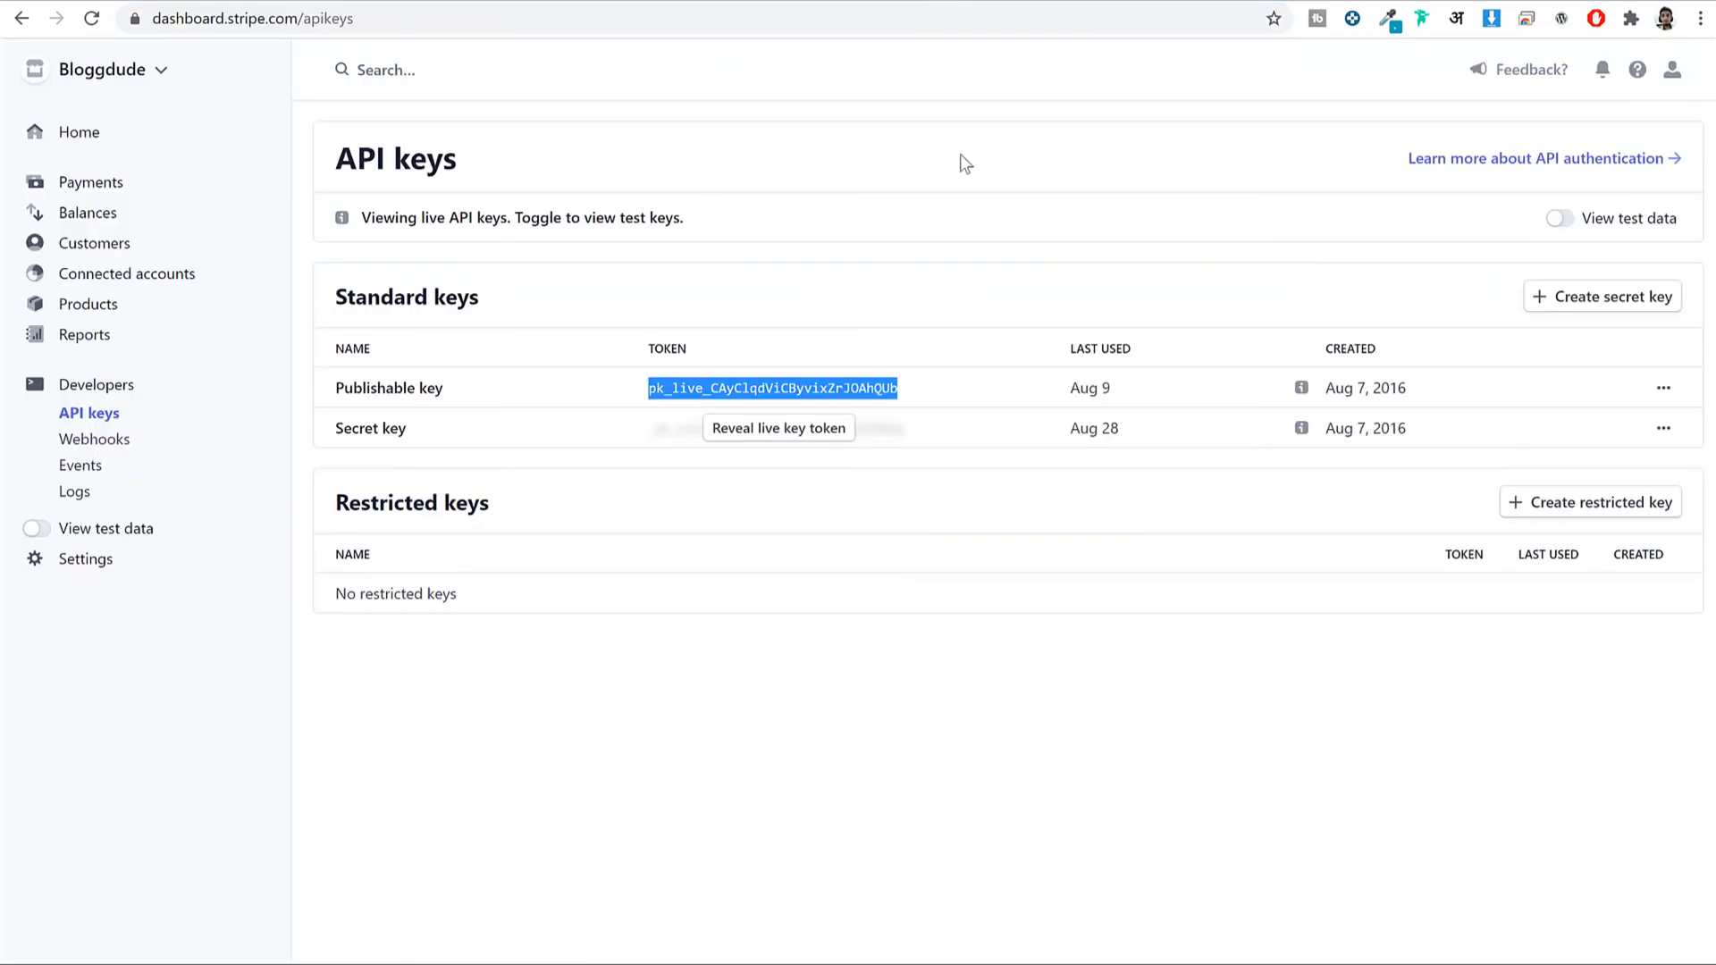
left_click(804, 432)
left_click(820, 427)
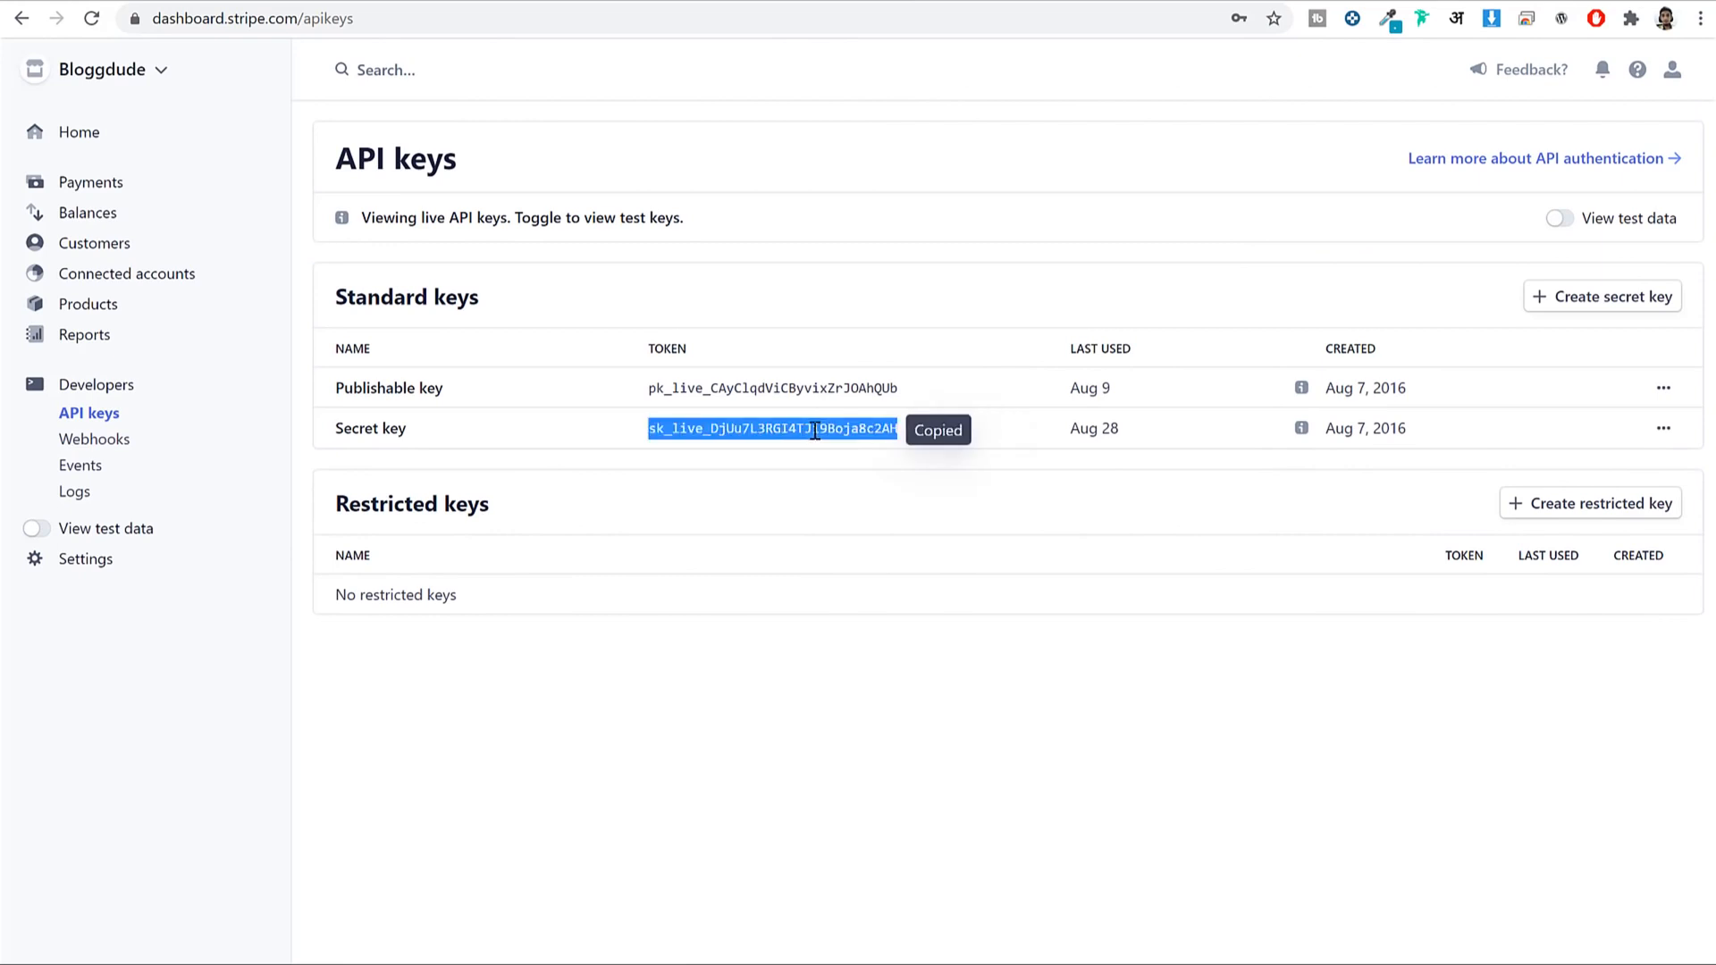
key("ctrl+shift+Tab")
left_click(1237, 365)
key("ctrl+v")
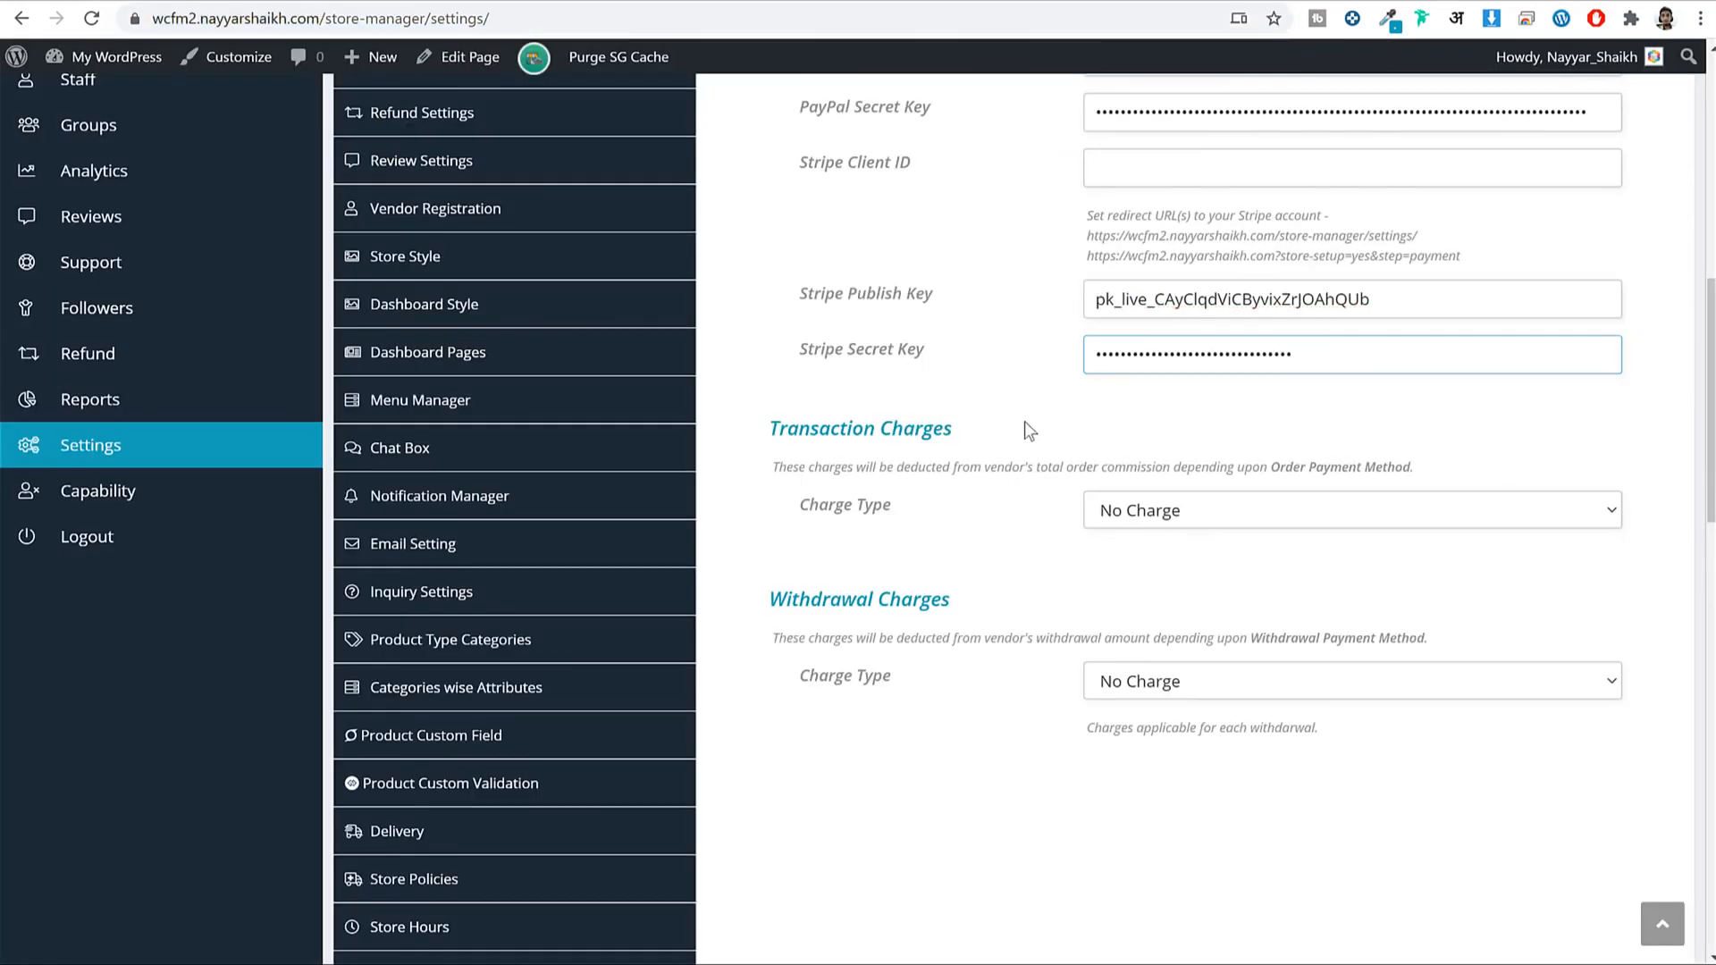
scroll(1024, 421, "up", 2)
left_click_drag(965, 386, 801, 382)
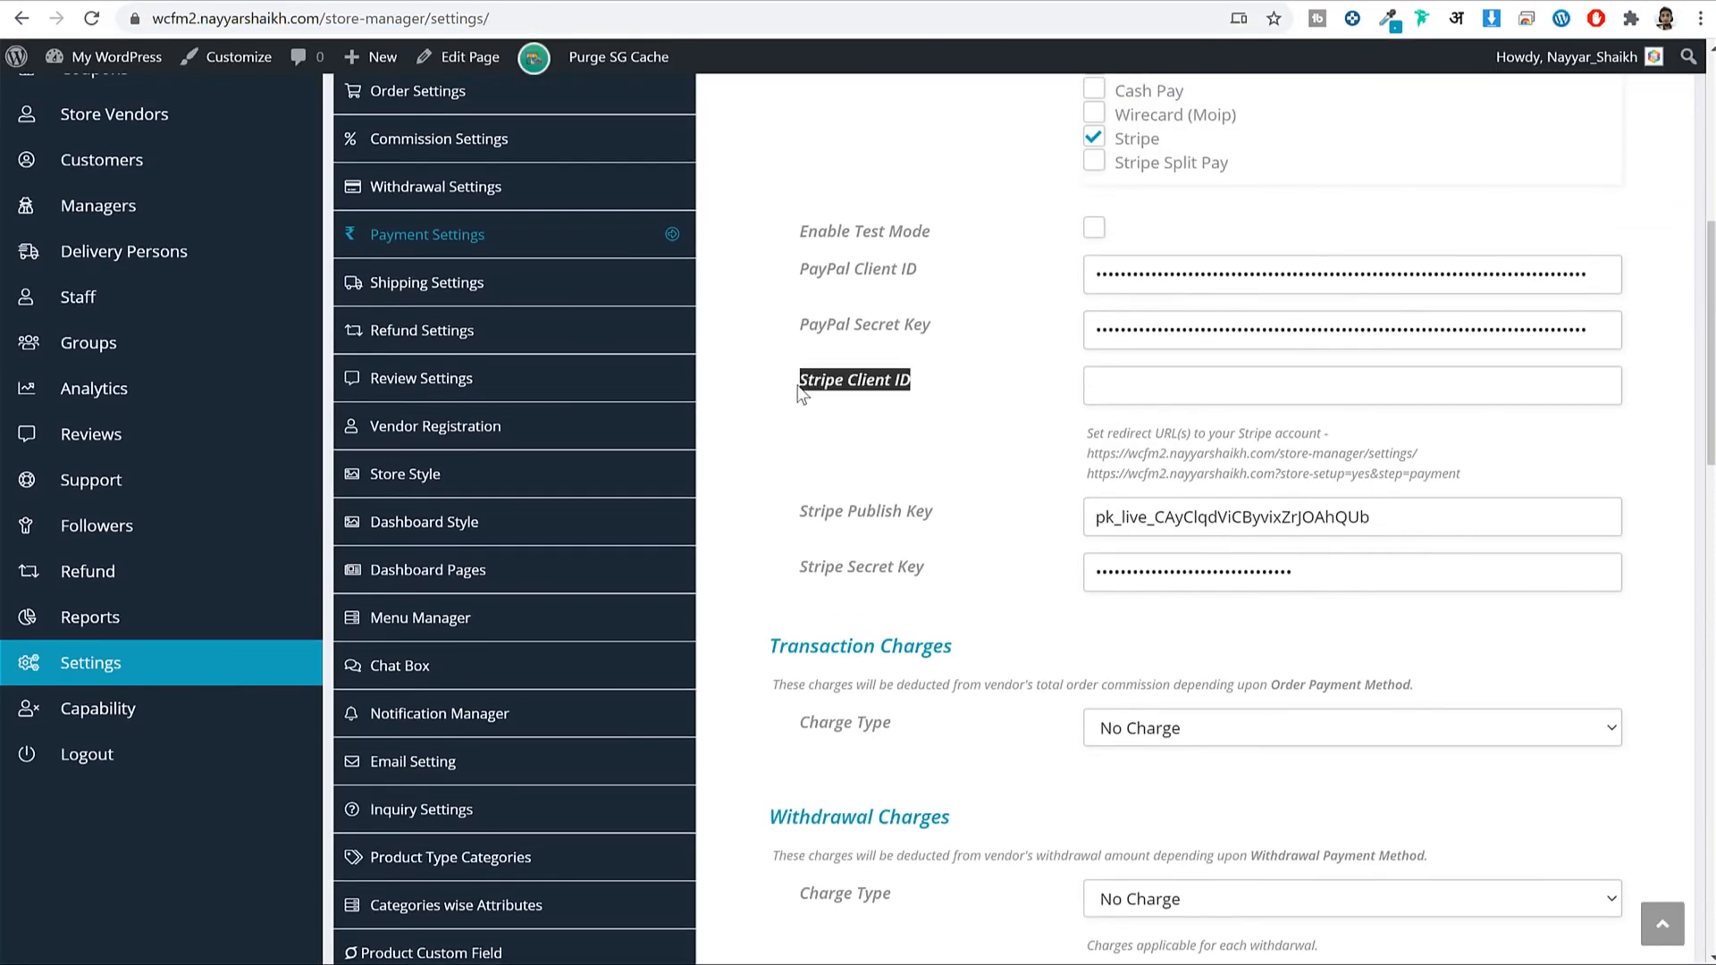
left_click(883, 410)
scroll(1047, 395, "up", 4)
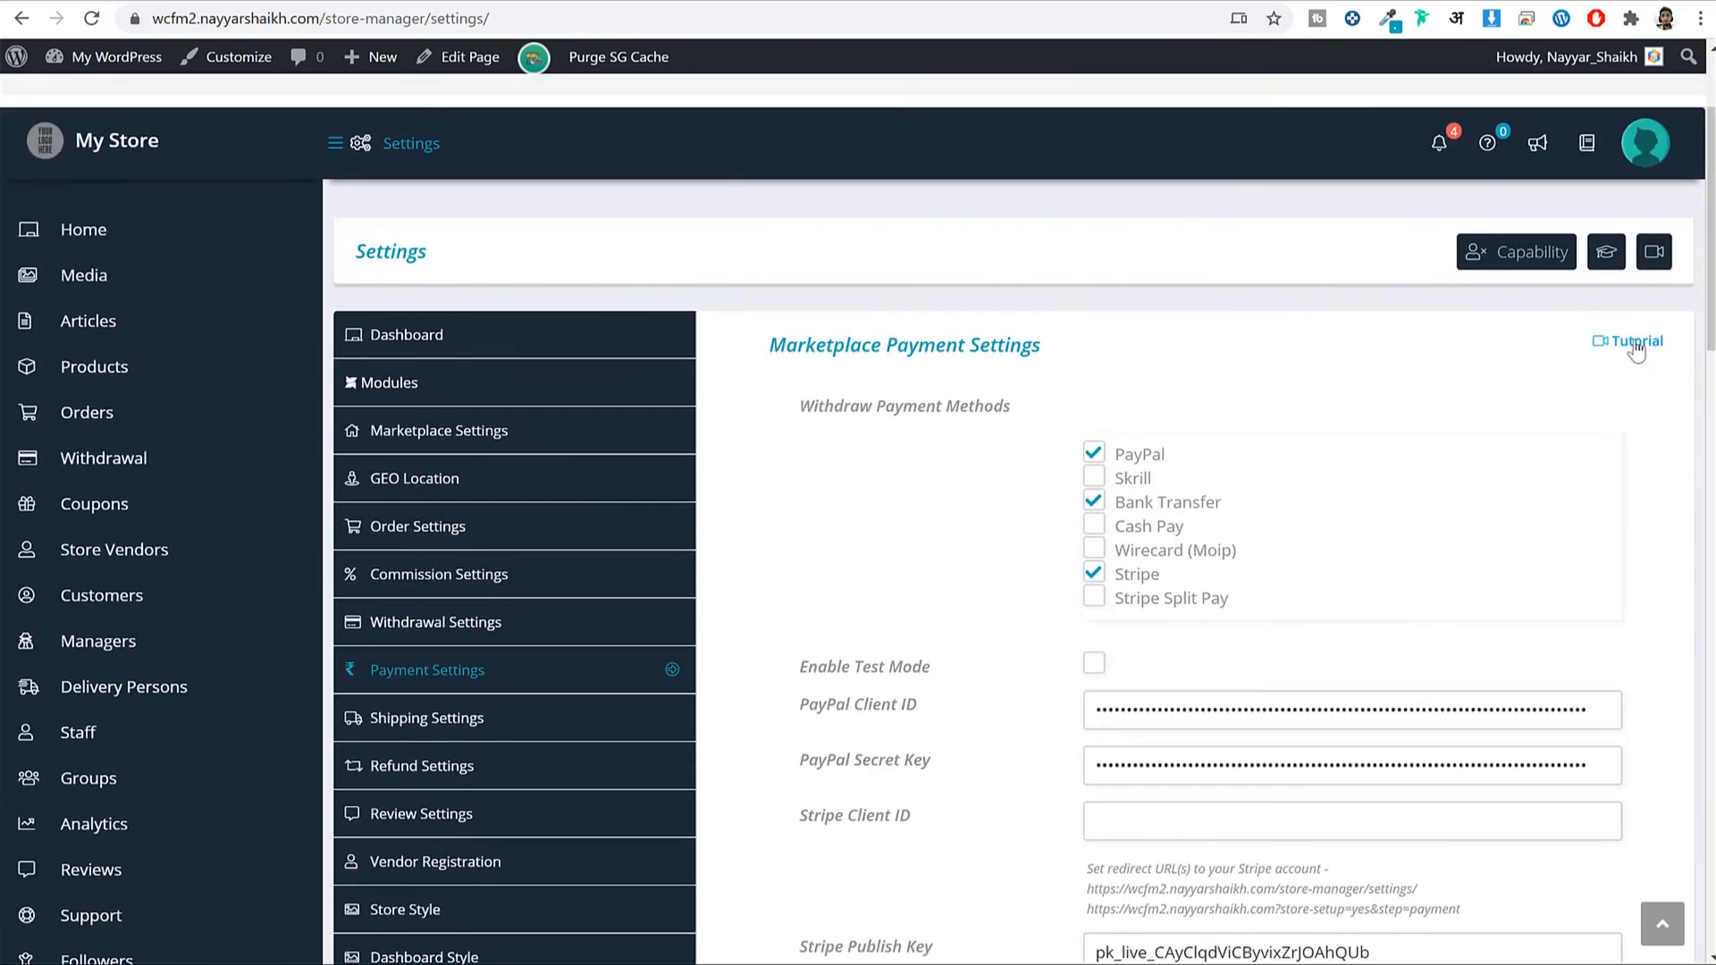
Open the Stripe Account Setup tutorial and scroll through its setup instructions.
left_click(1624, 344)
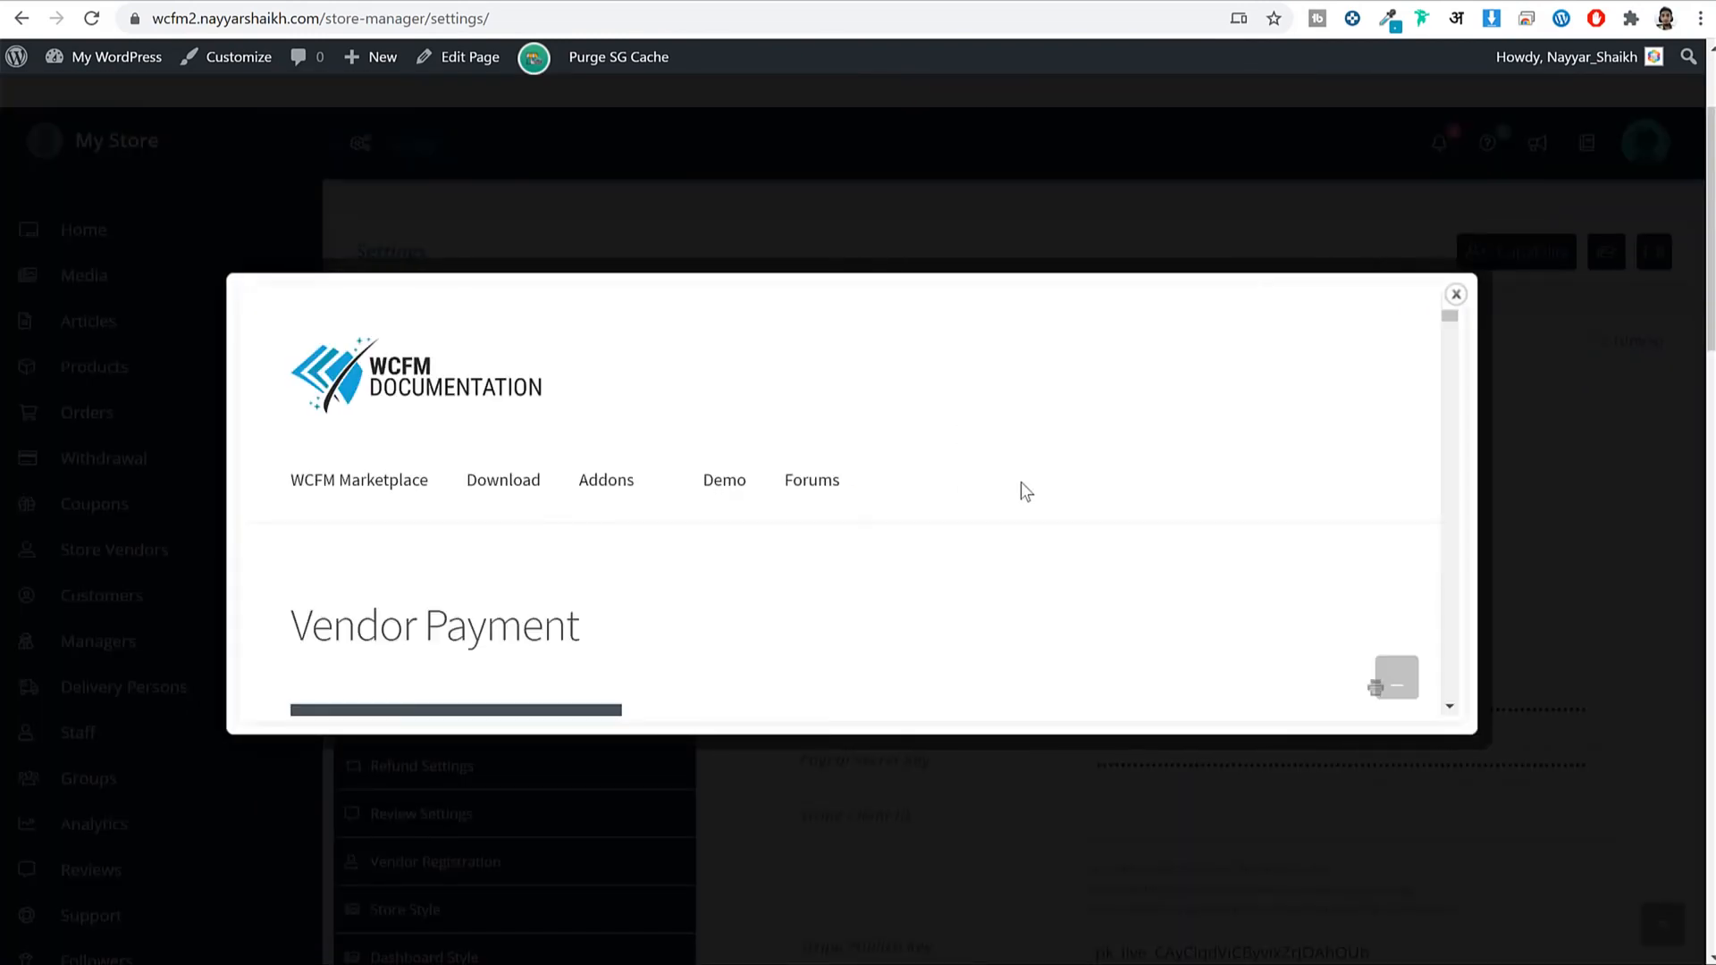
scroll(1182, 444, "down", 3)
scroll(1183, 443, "down", 8)
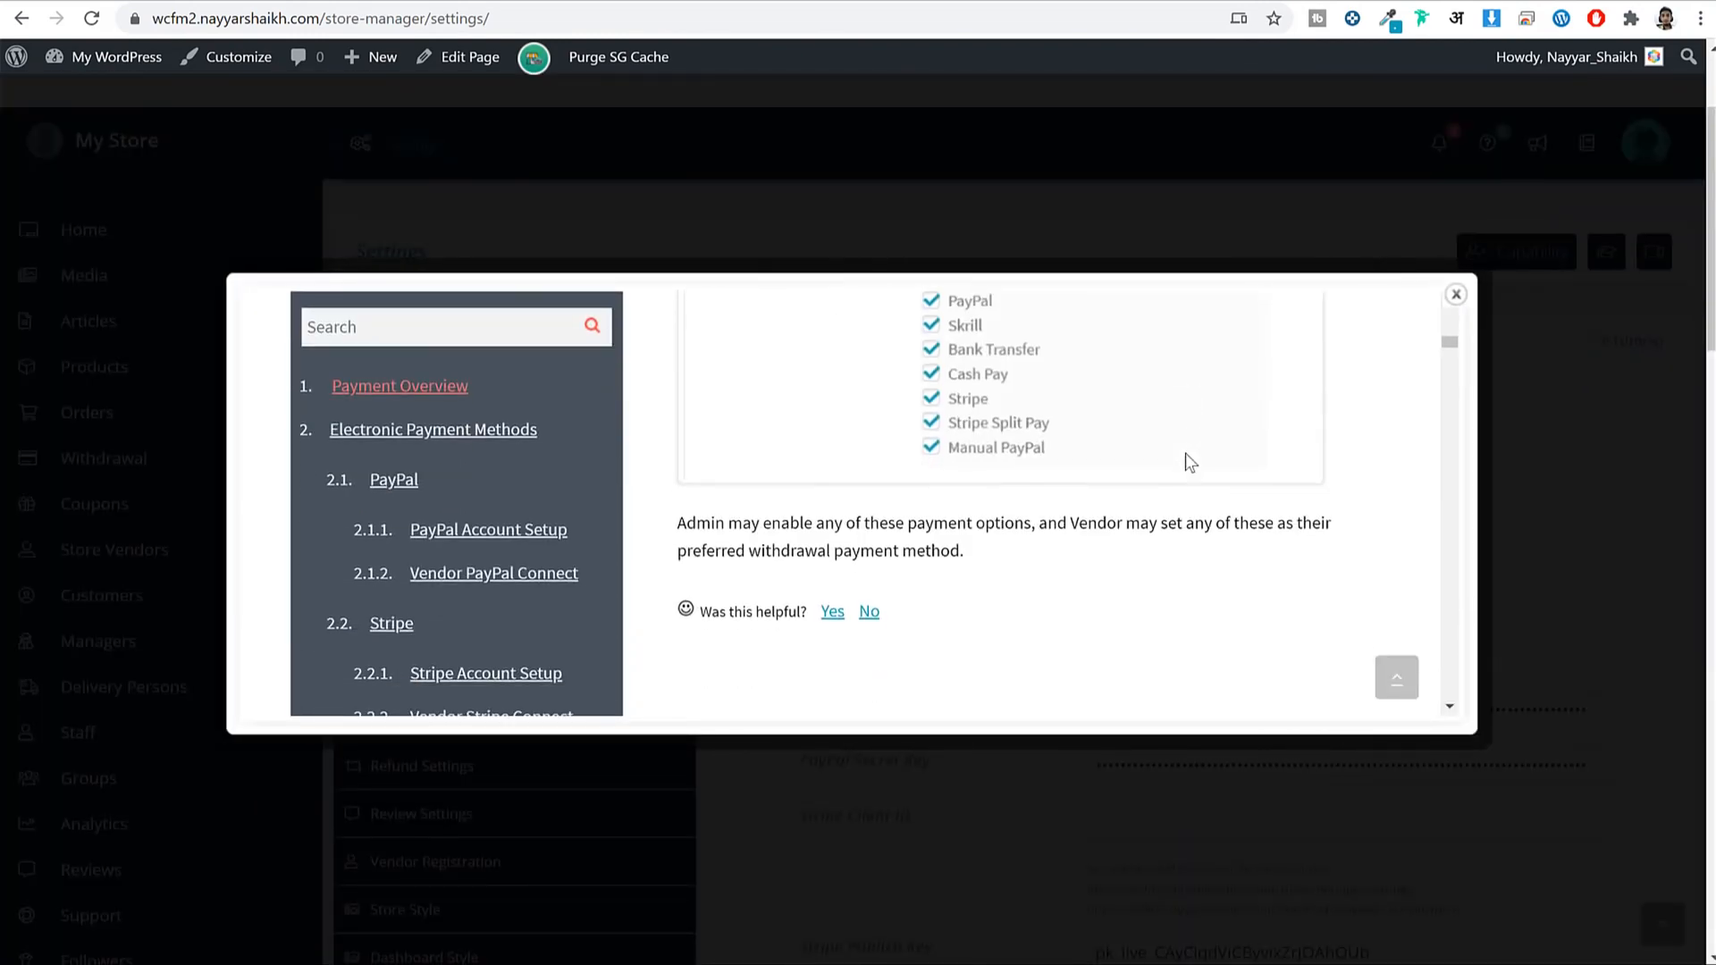
scroll(1191, 463, "down", 5)
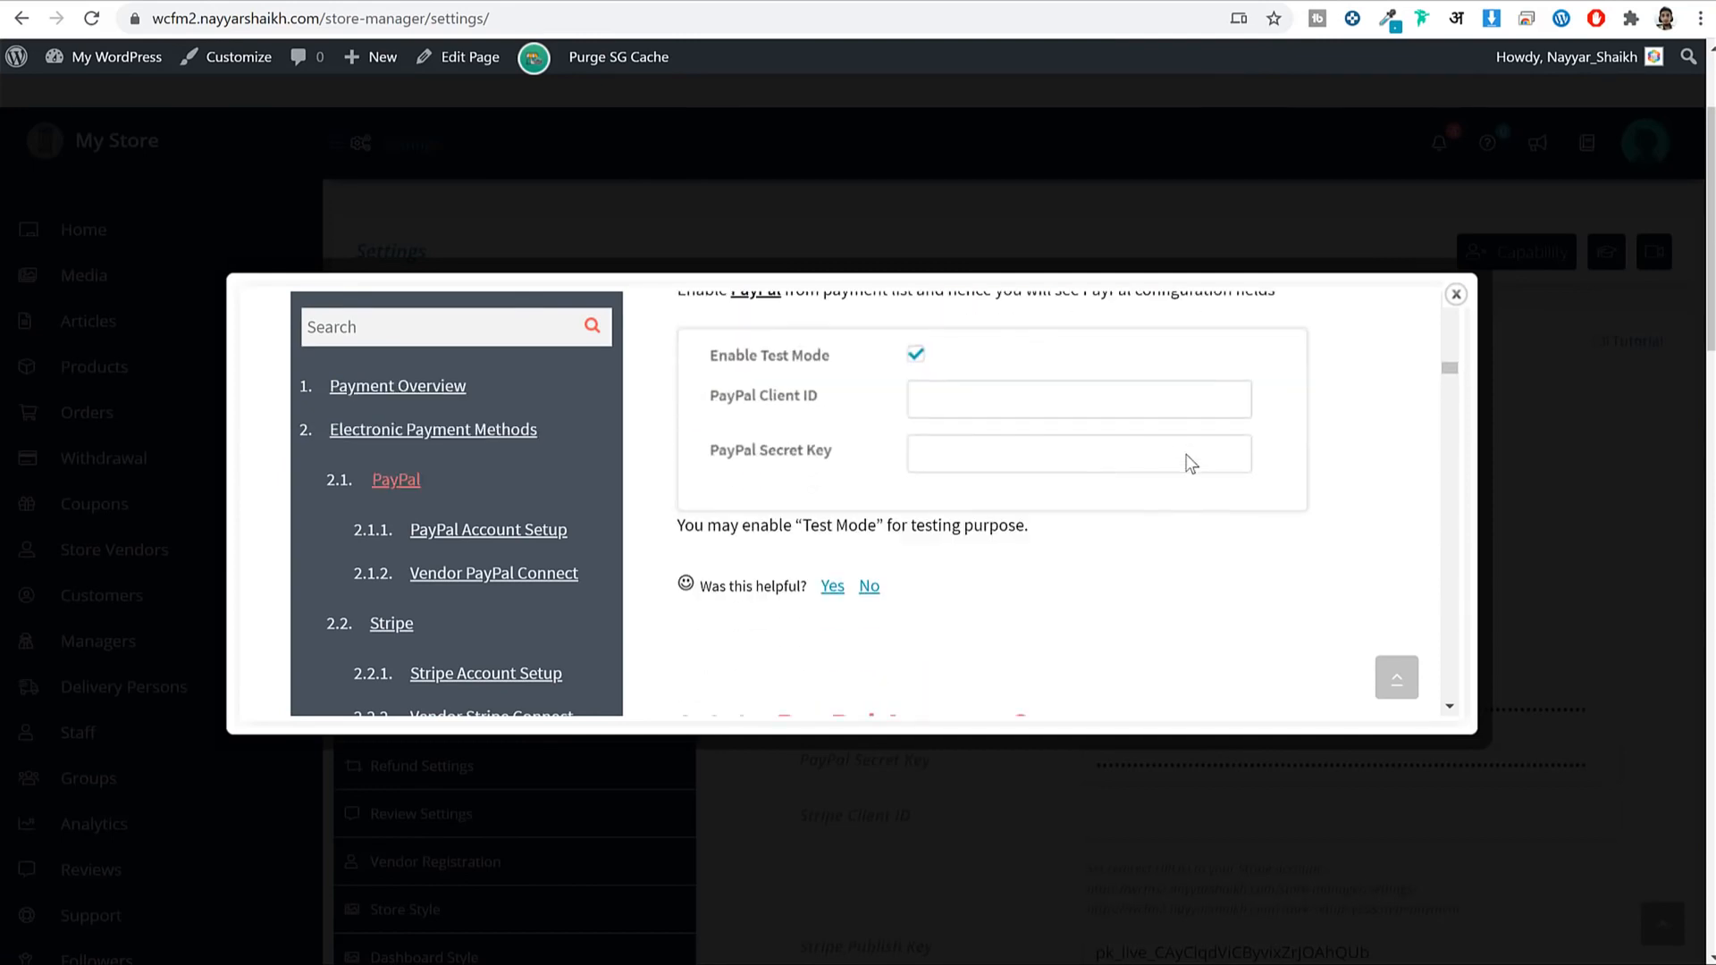
double_click(1055, 400)
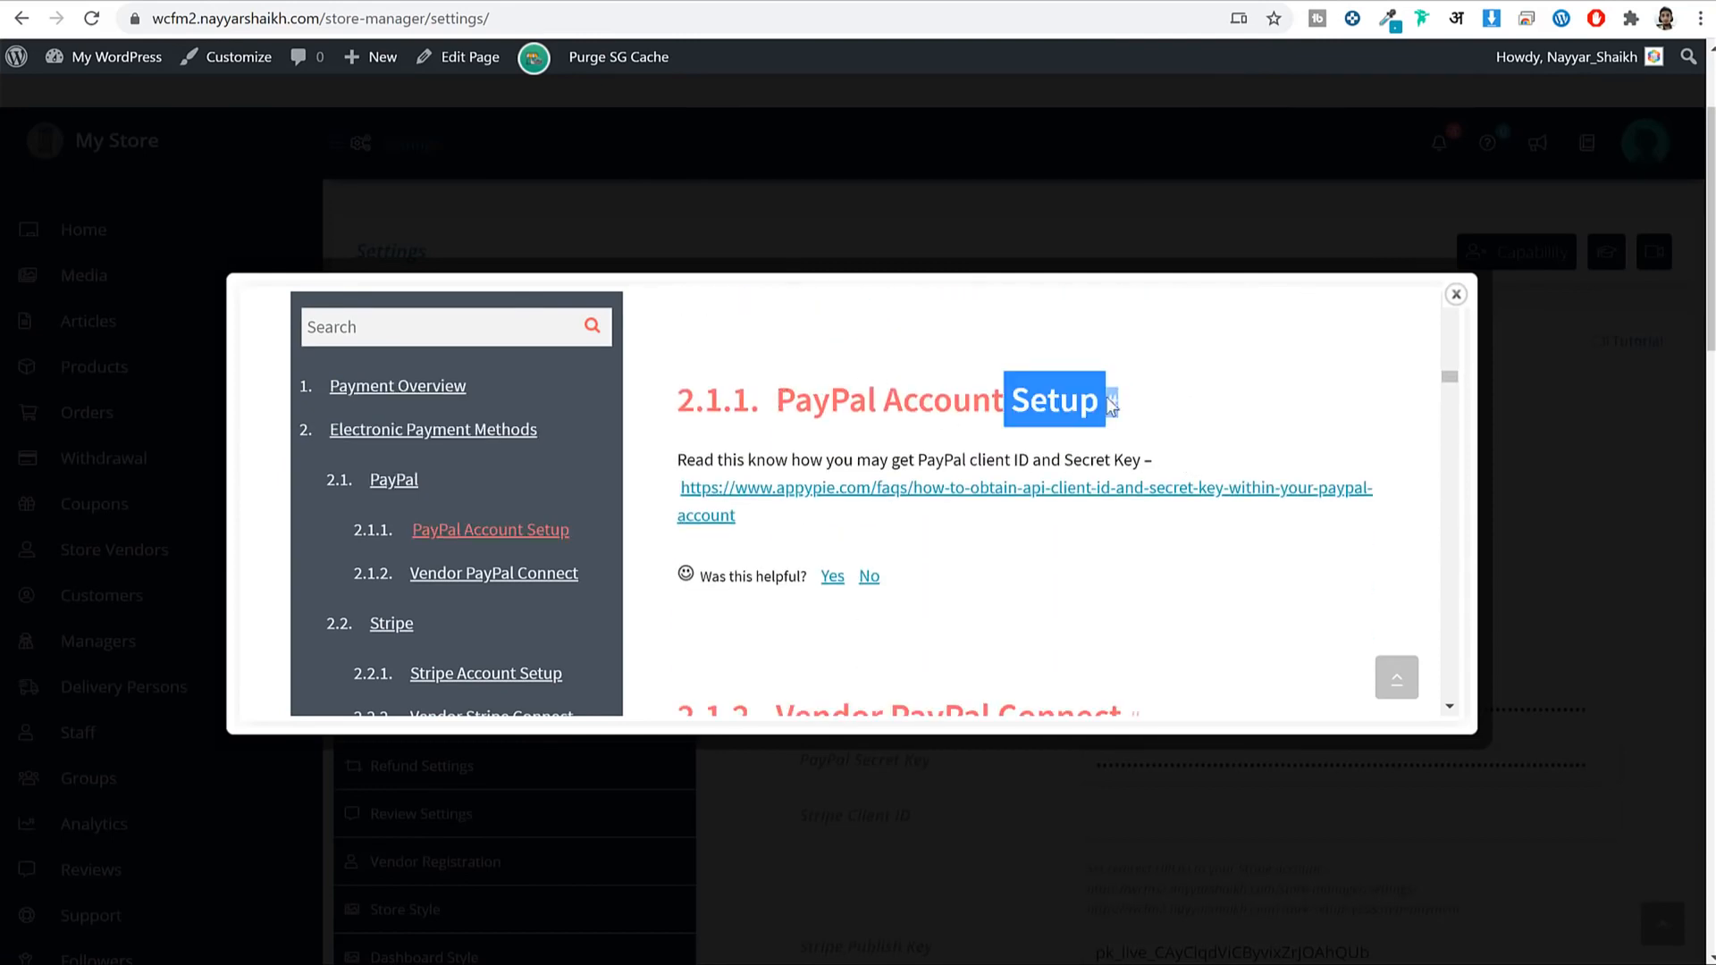
scroll(1116, 400, "down", 5)
scroll(1117, 404, "down", 5)
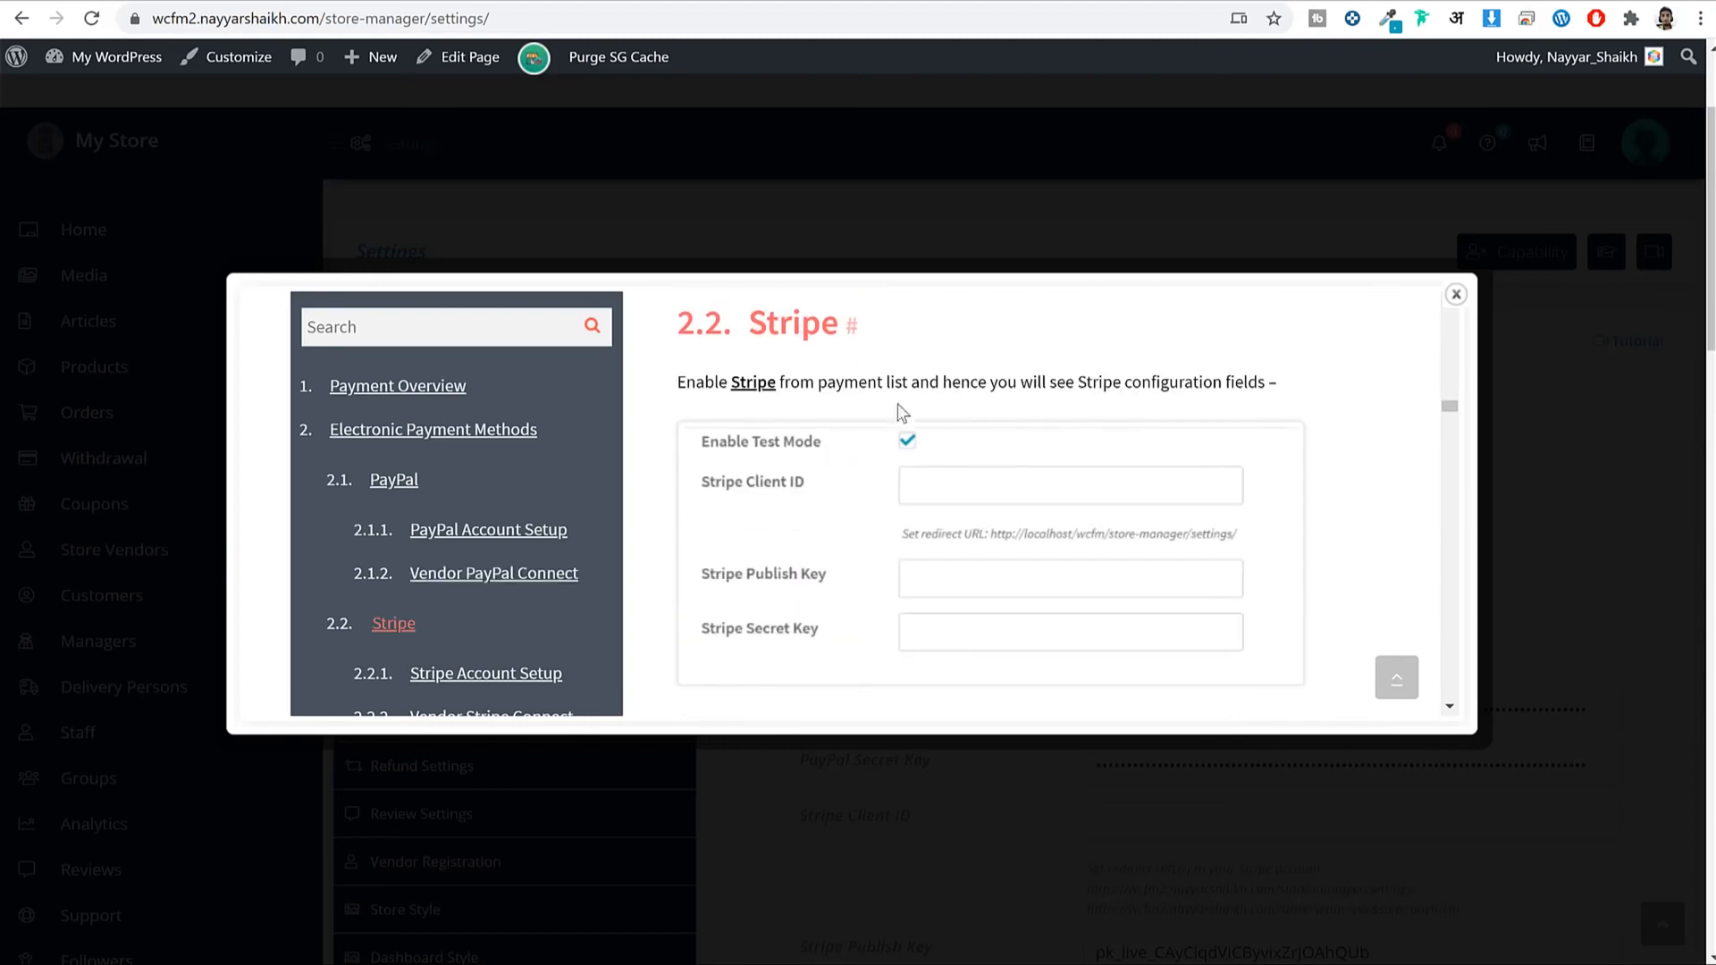
scroll(1086, 380, "down", 10)
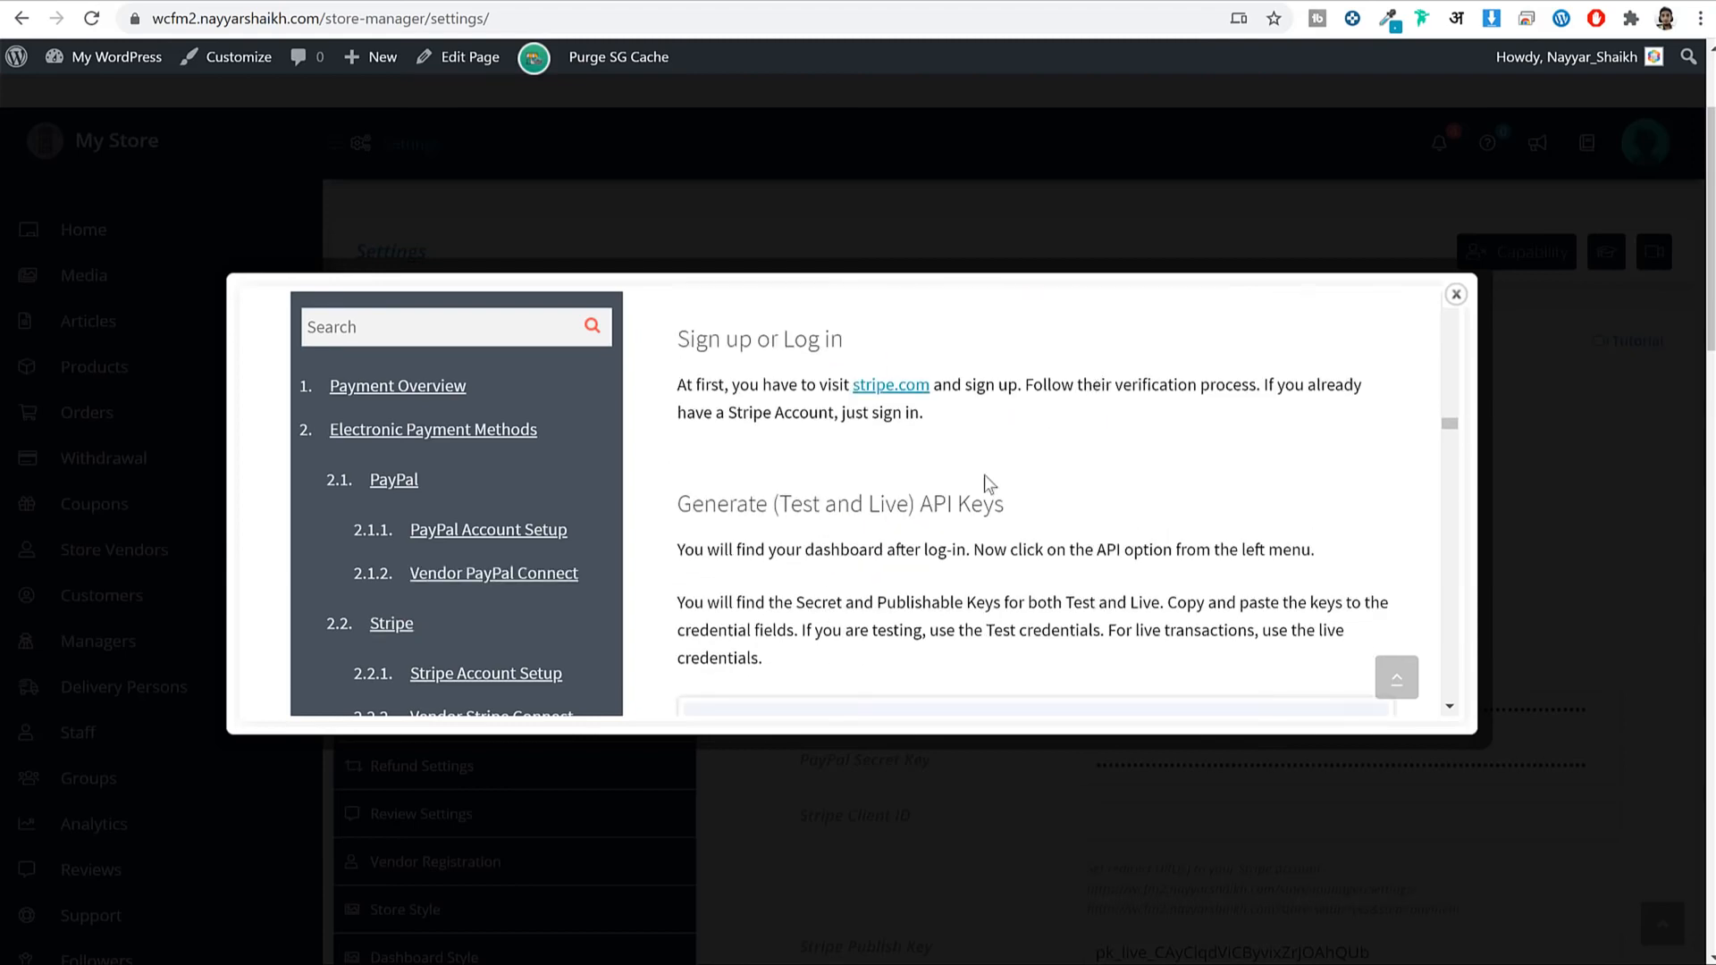
scroll(1037, 465, "down", 3)
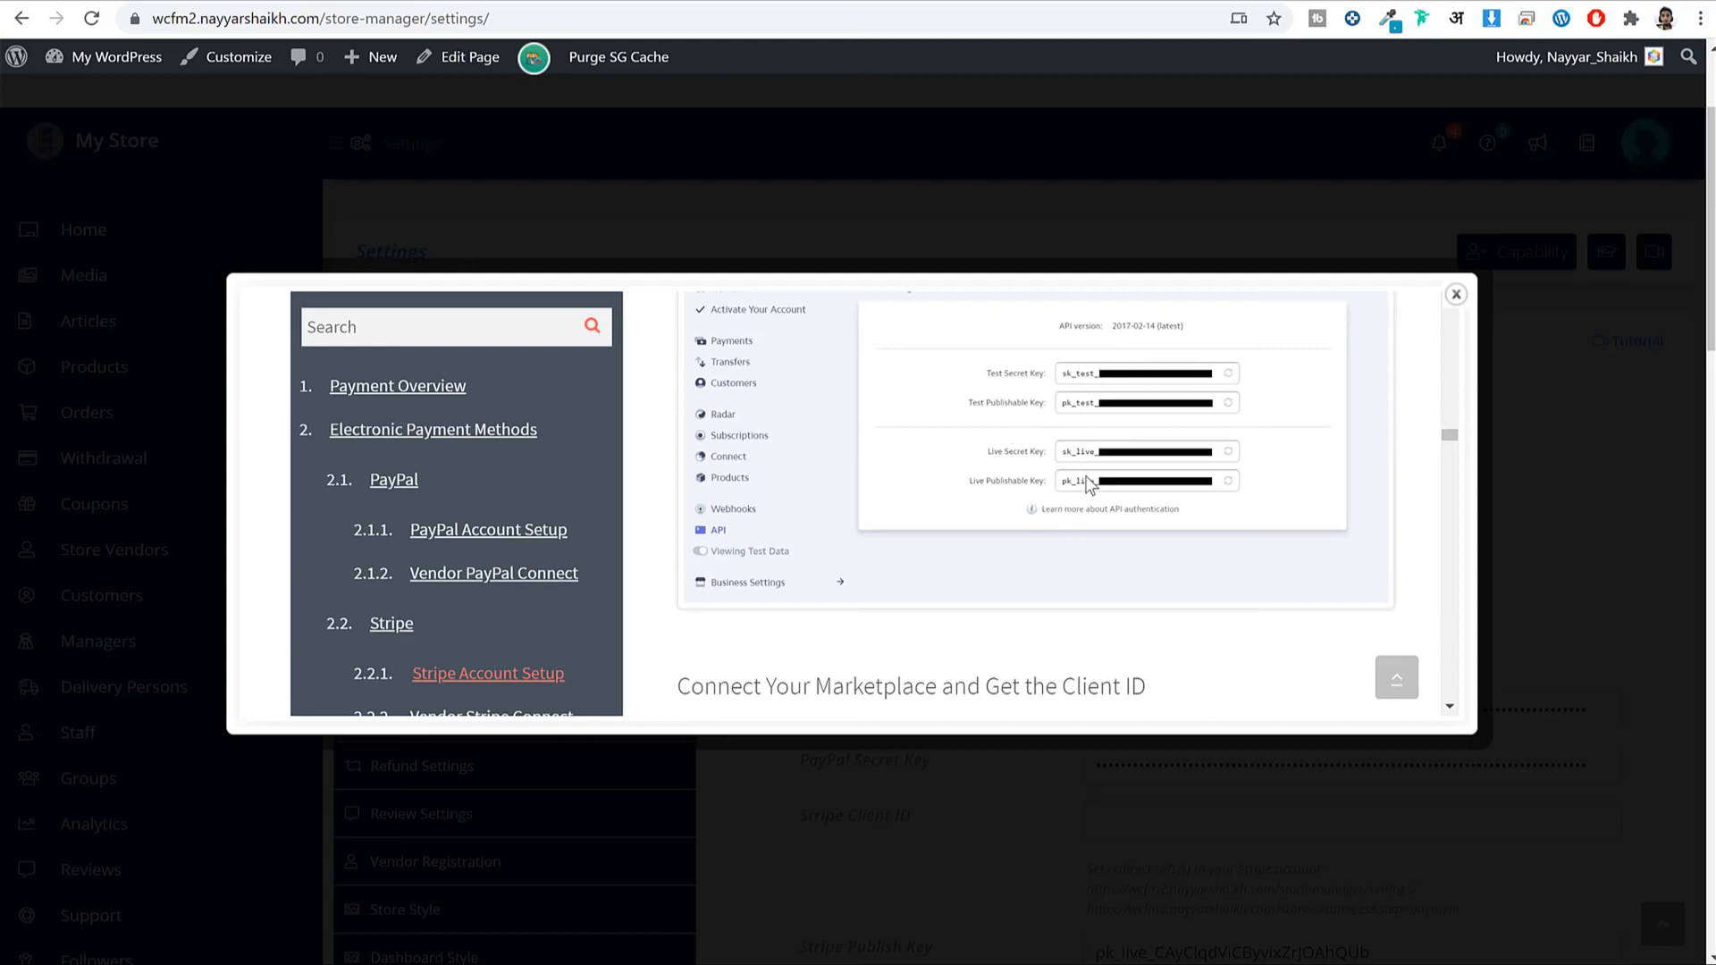
scroll(1095, 479, "down", 4)
Read the tutorial's Client ID section, then close the tutorial.
left_click_drag(695, 370, 1117, 362)
left_click(1117, 361)
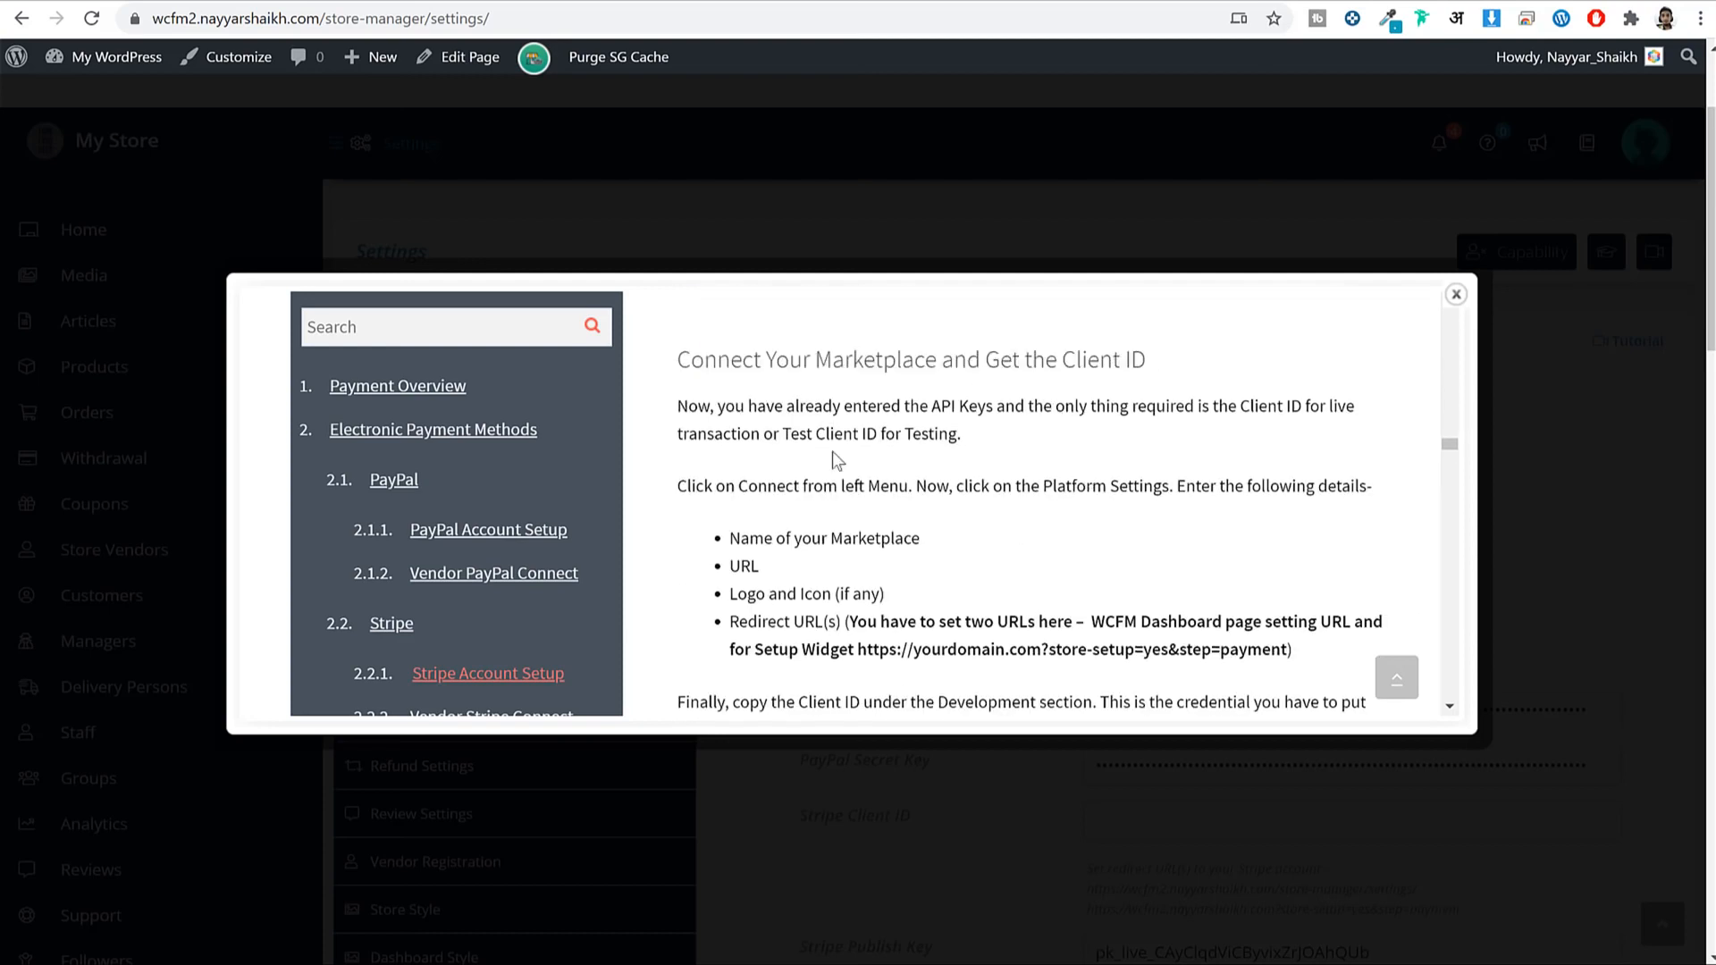
left_click_drag(678, 404, 889, 633)
scroll(987, 622, "down", 4)
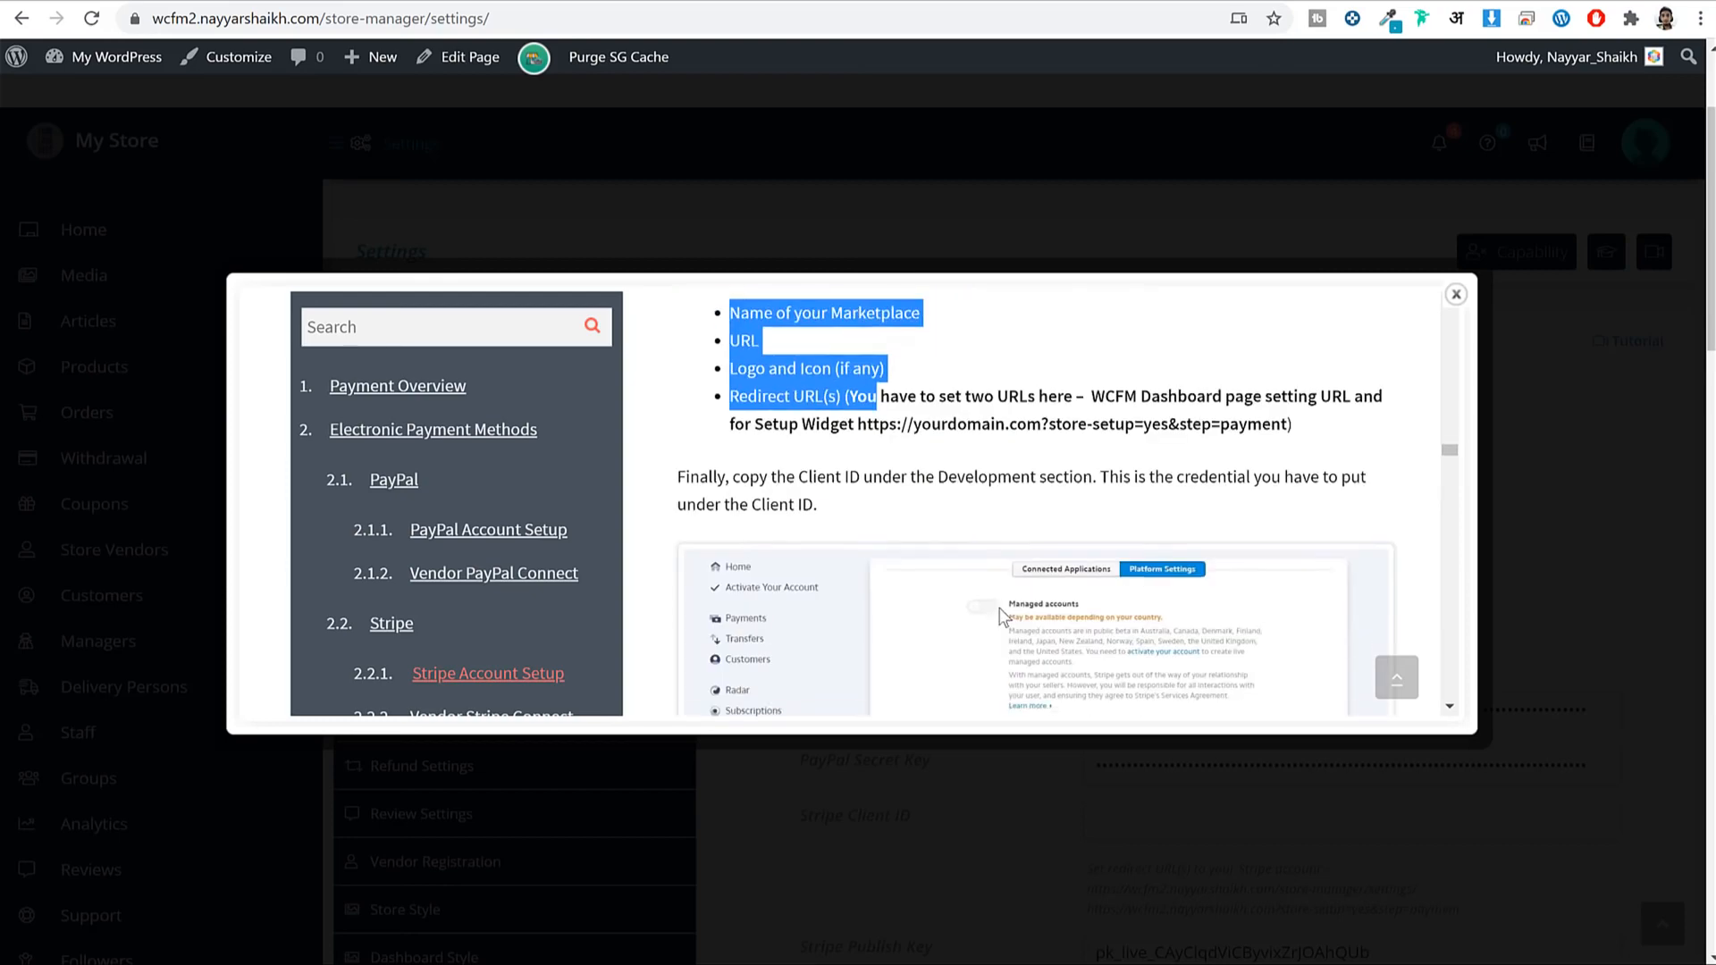
scroll(1187, 460, "up", 1)
scroll(1332, 563, "down", 4)
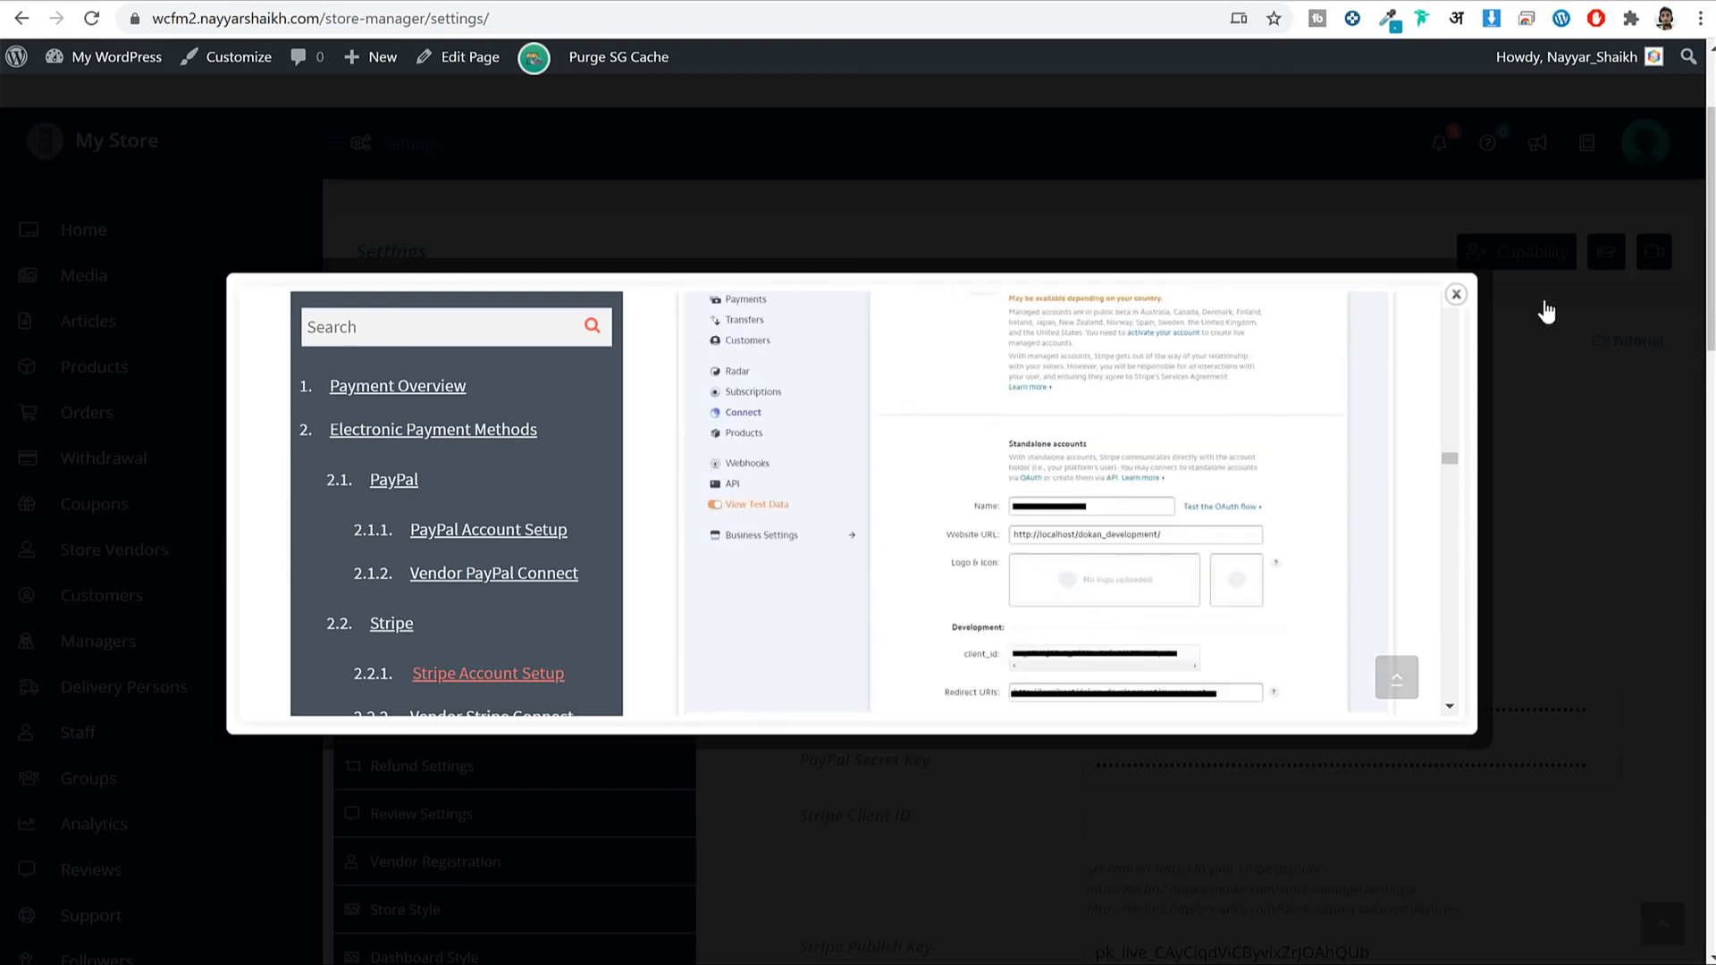
left_click(1544, 307)
scroll(1332, 617, "down", 5)
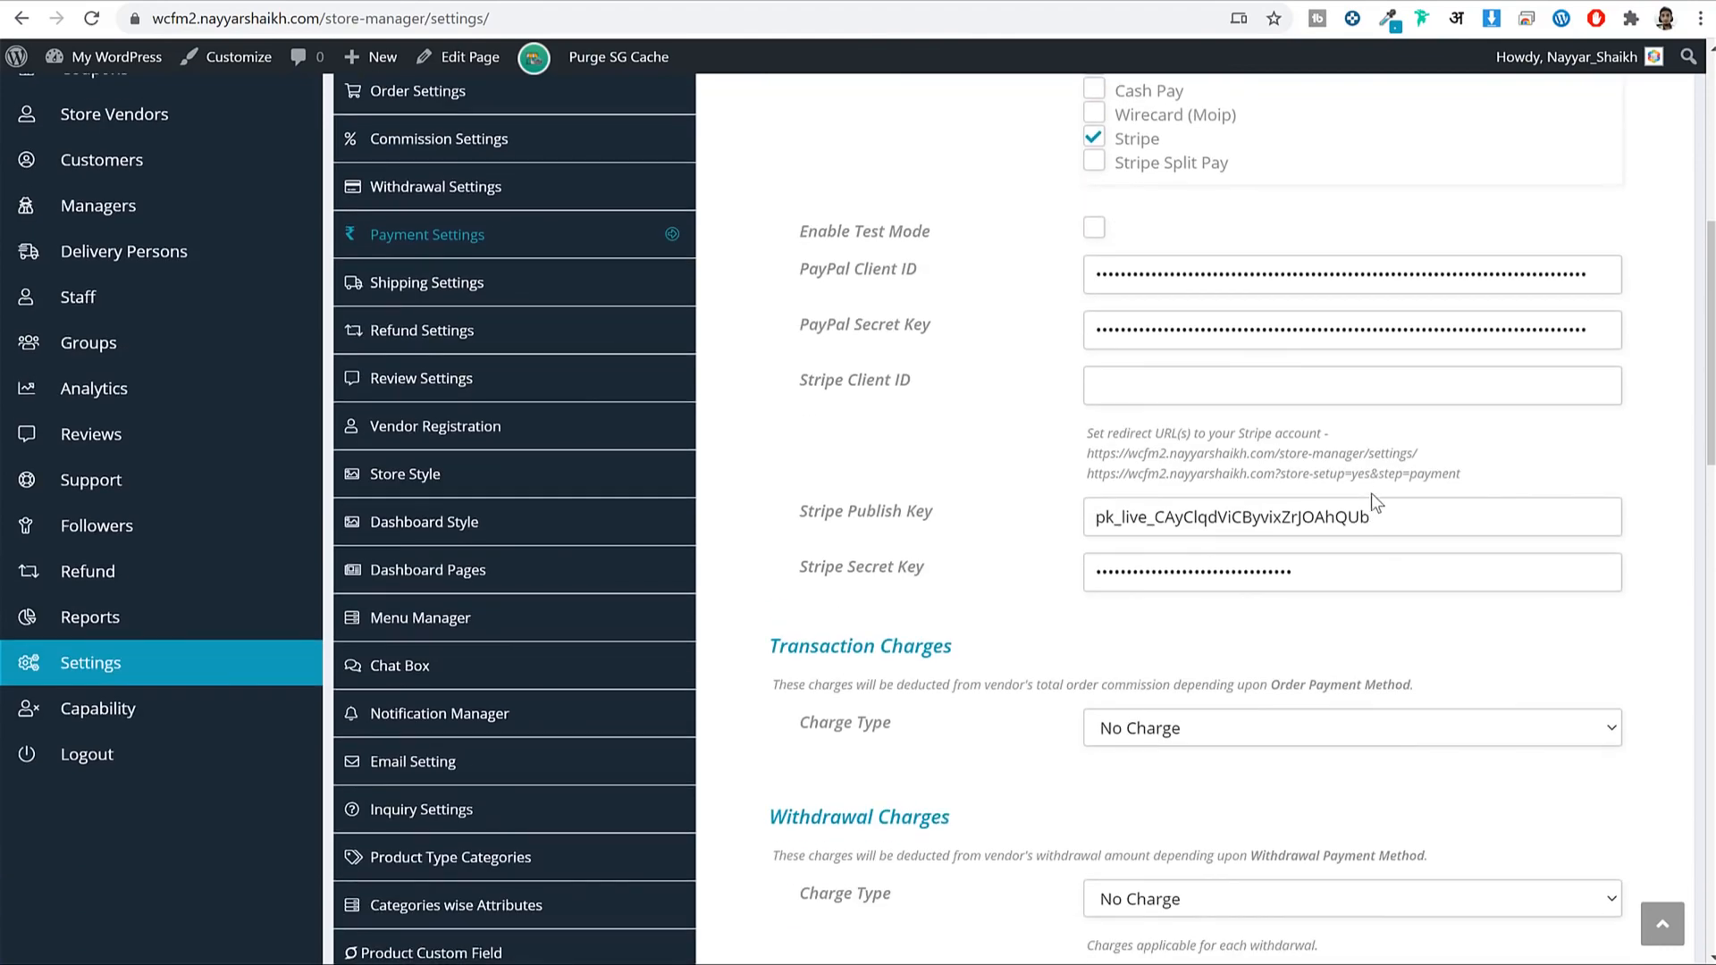
Check the enabled PayPal and Bank Transfer withdraw methods.
scroll(1376, 491, "up", 5)
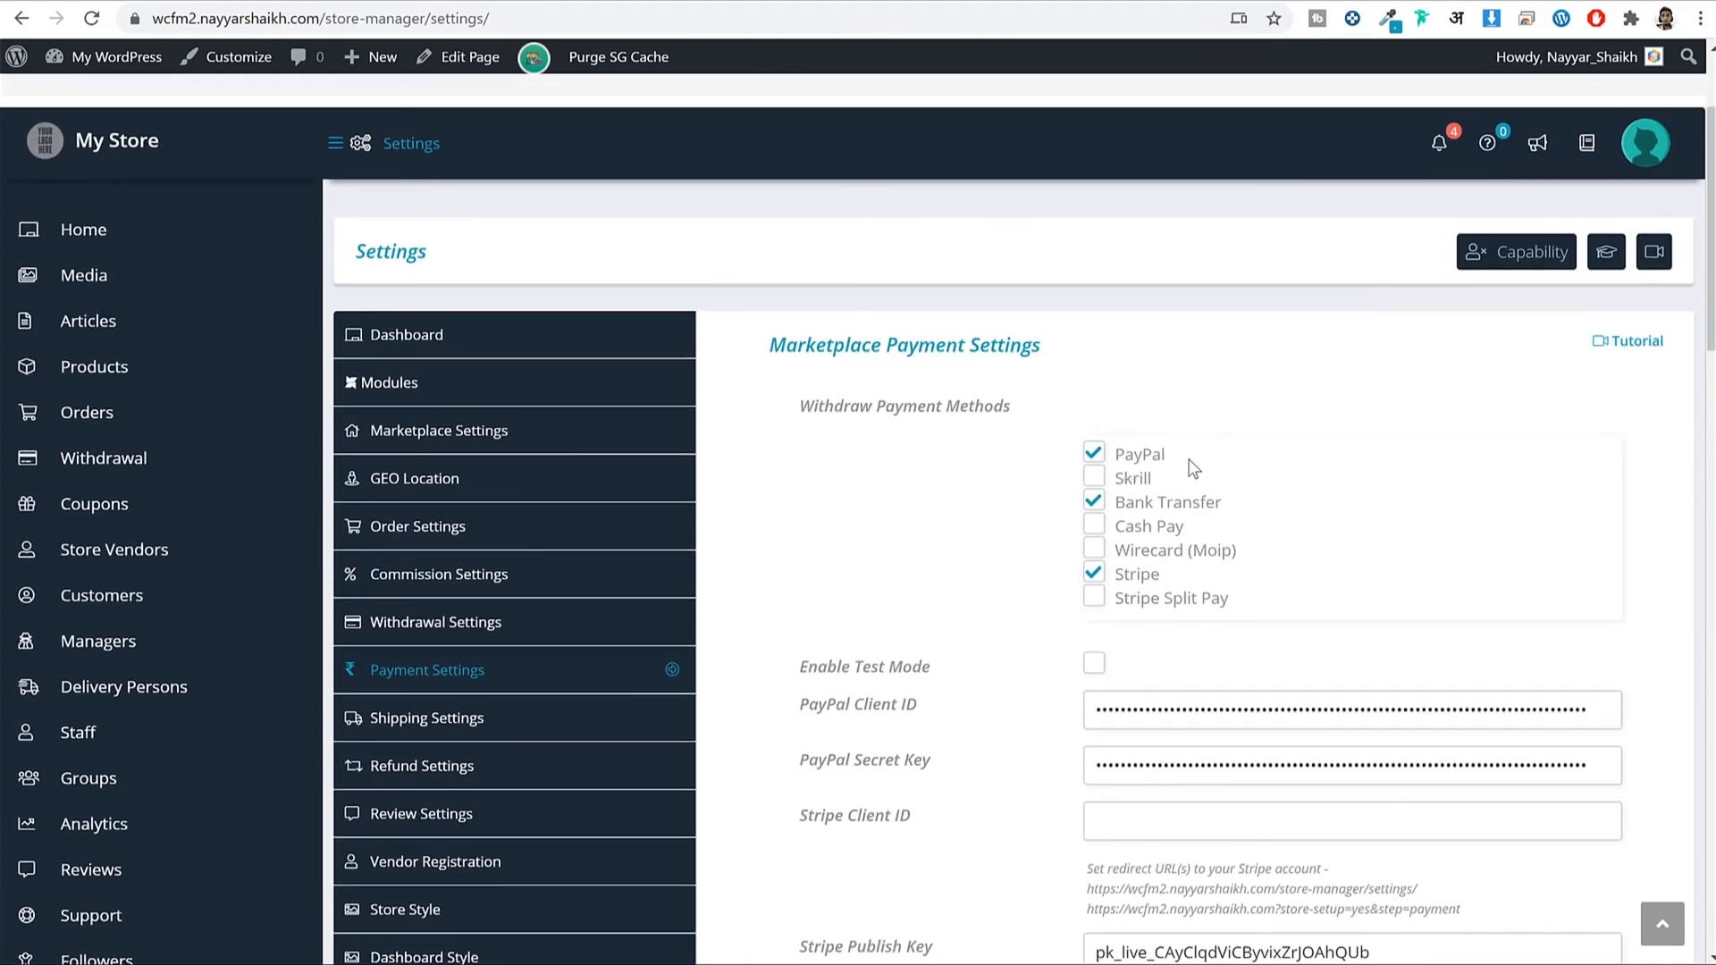
left_click_drag(1169, 455, 1111, 456)
left_click_drag(1113, 507, 1246, 508)
left_click(1248, 508)
left_click_drag(1225, 503, 1109, 501)
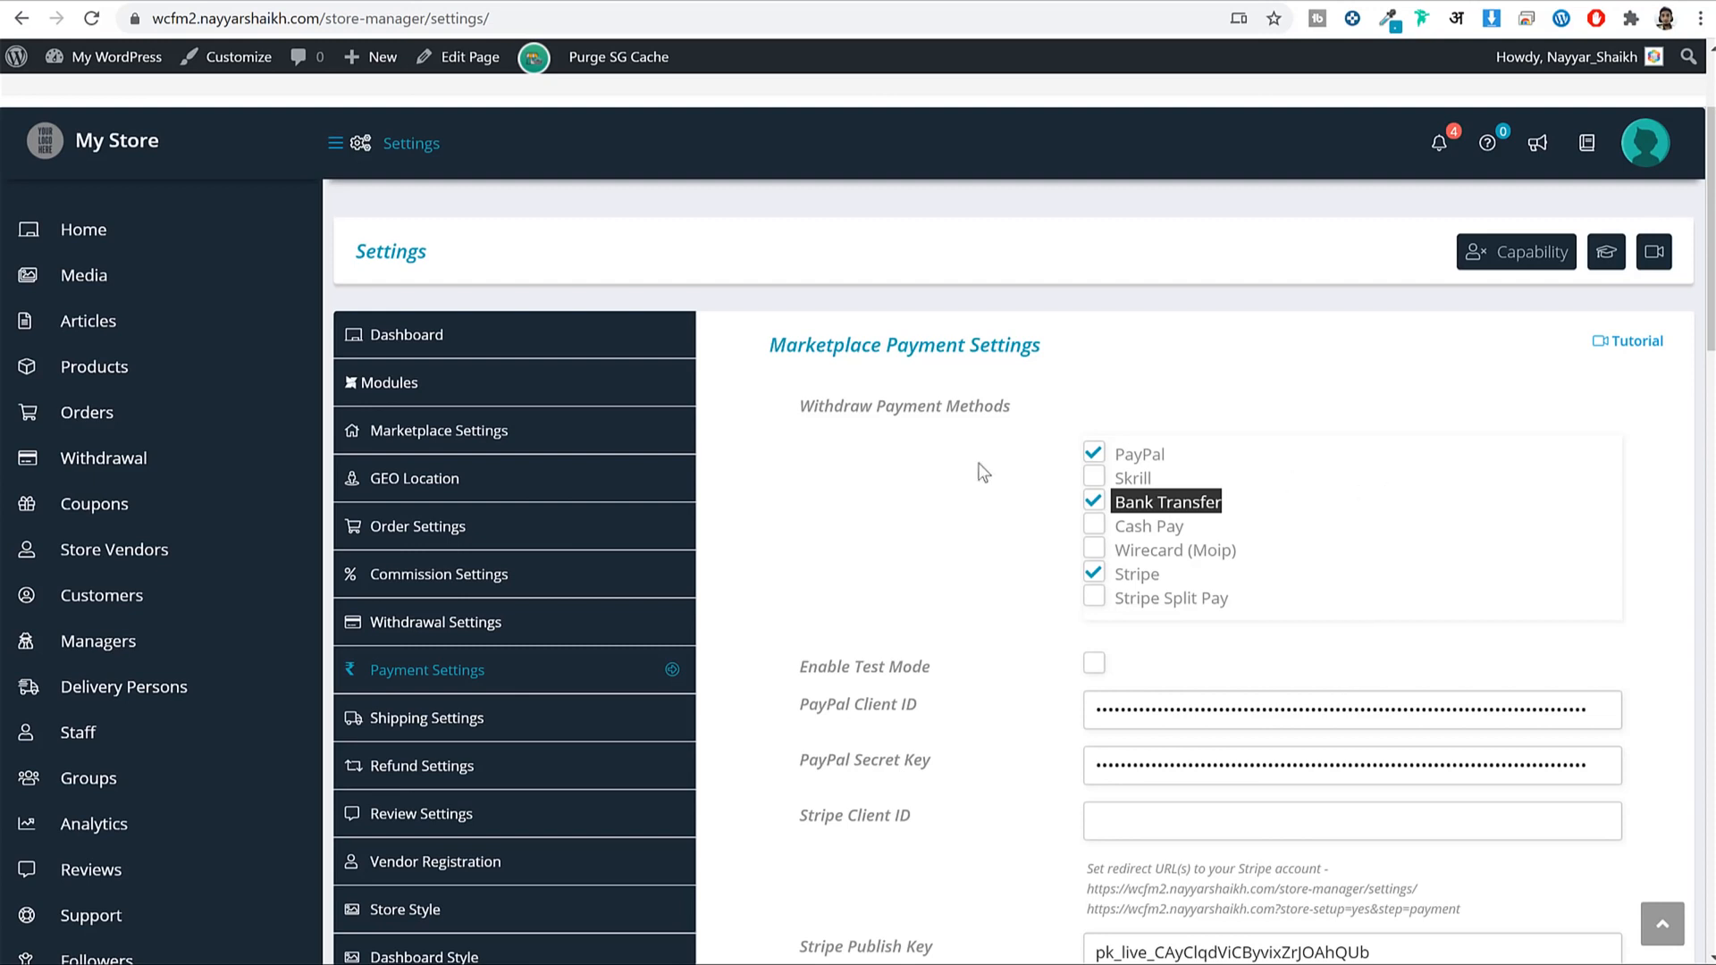
left_click_drag(1207, 460, 1119, 463)
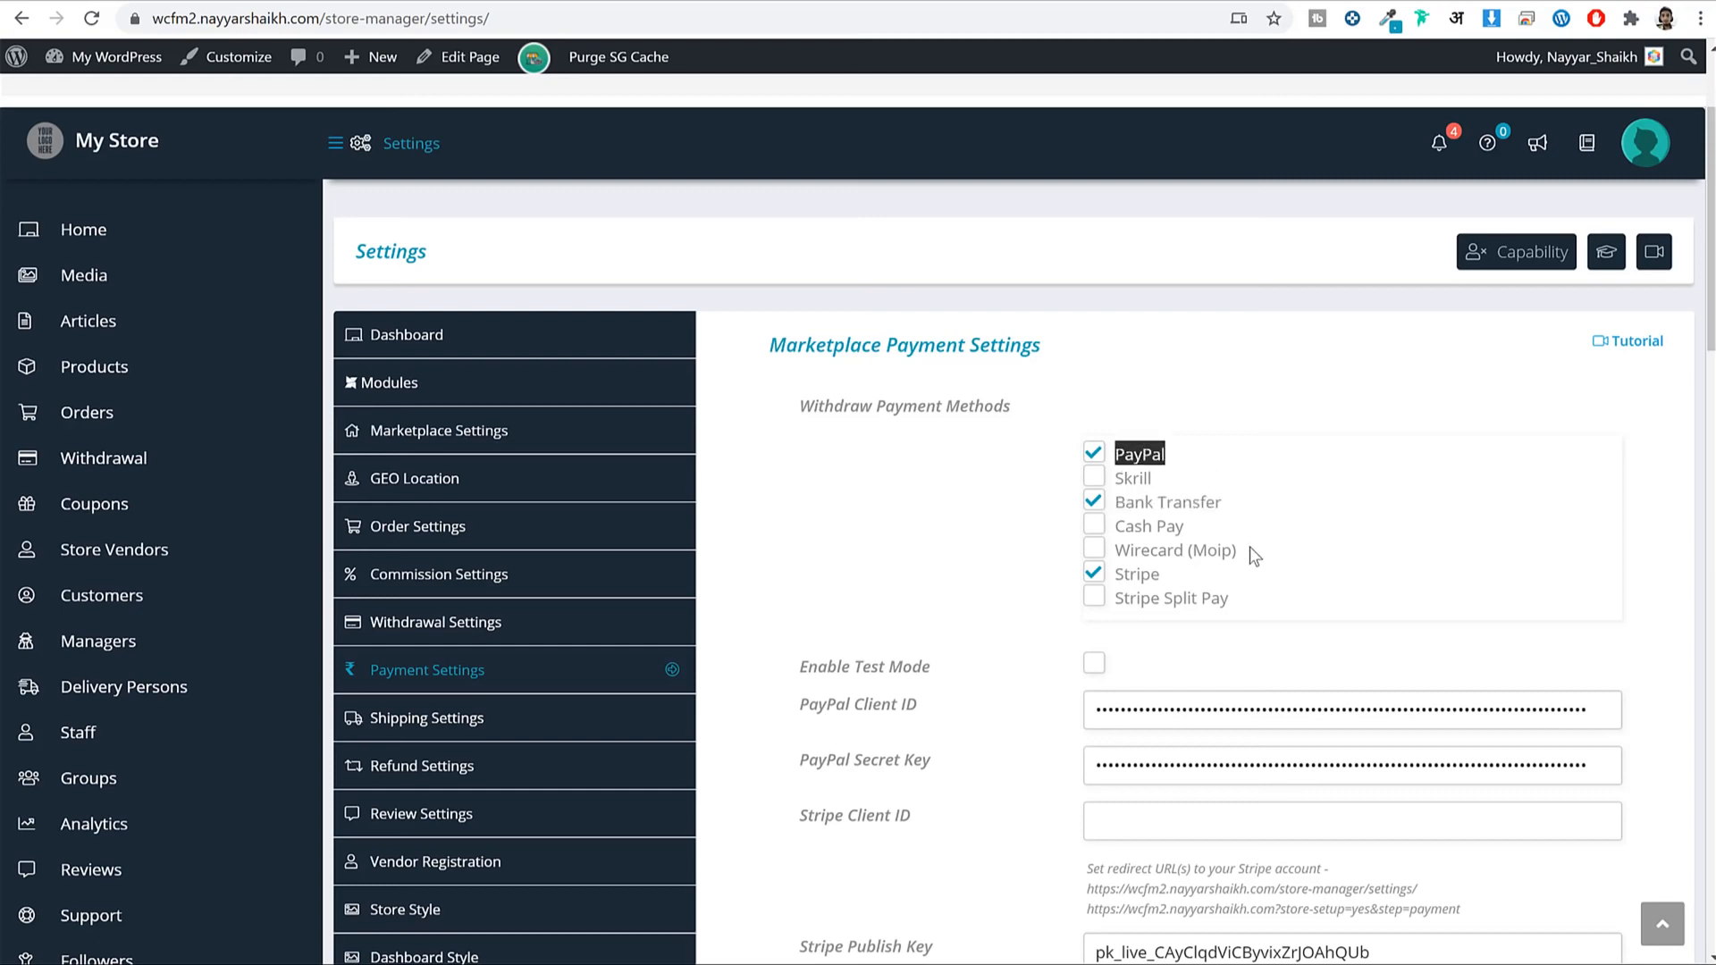
Save the payment settings and go to Shipping Settings.
scroll(1254, 556, "down", 5)
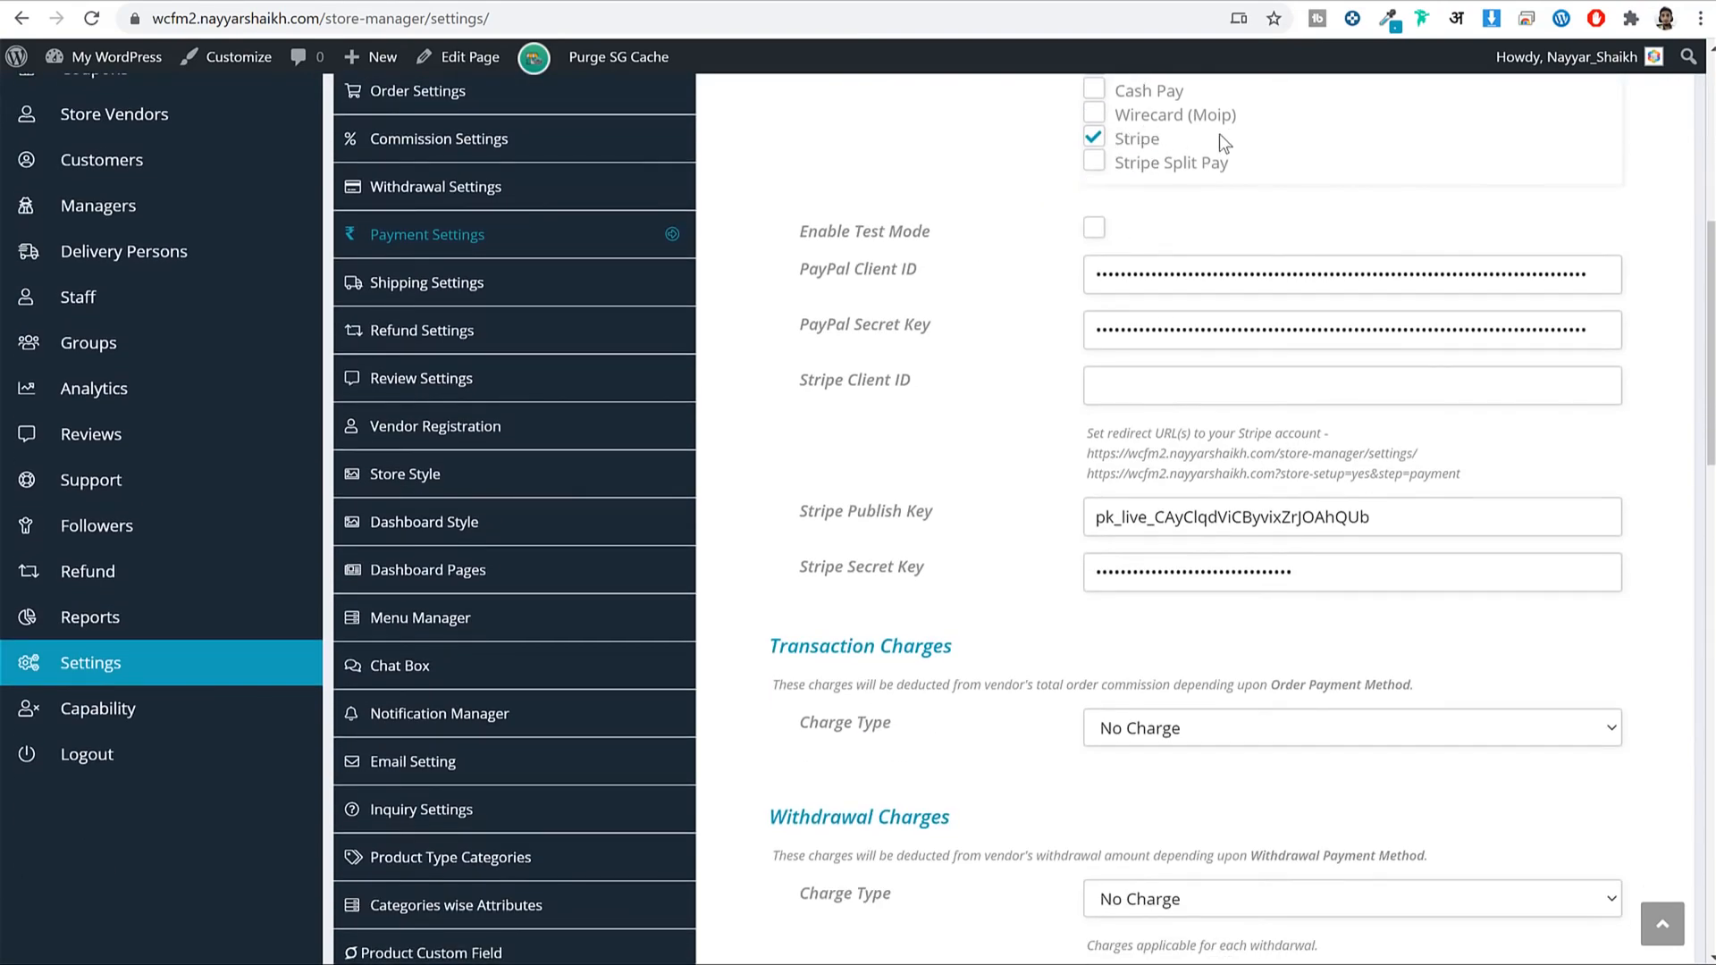
scroll(1513, 349, "down", 11)
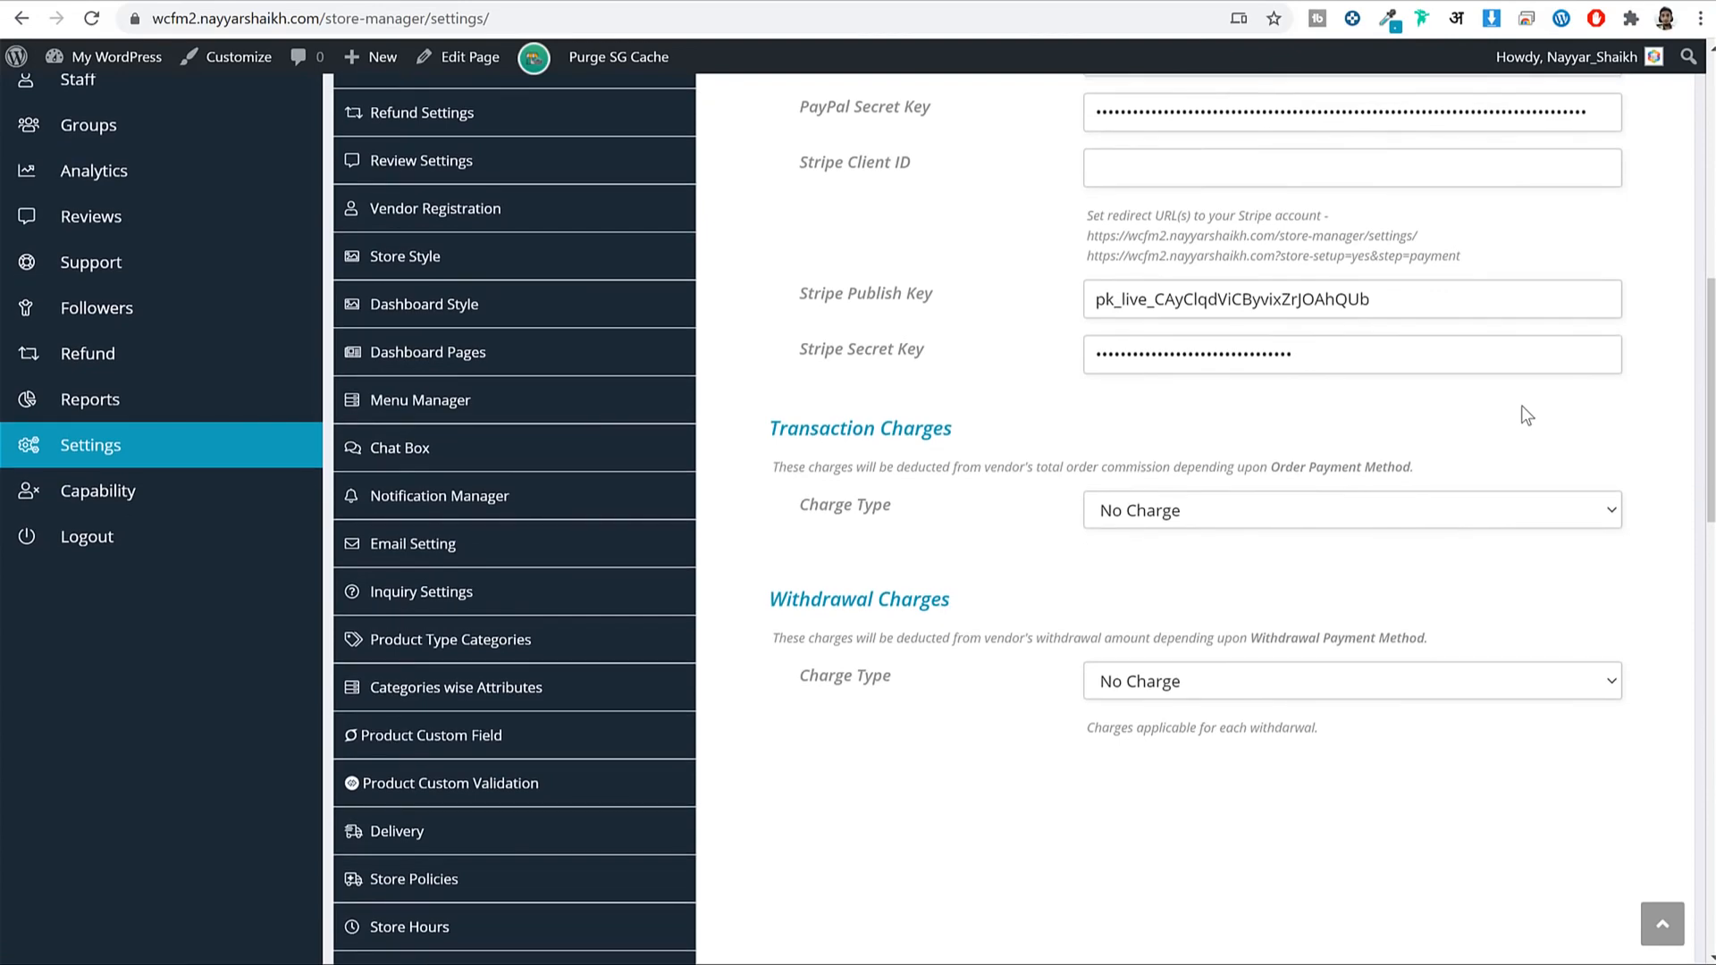
scroll(1555, 625, "down", 5)
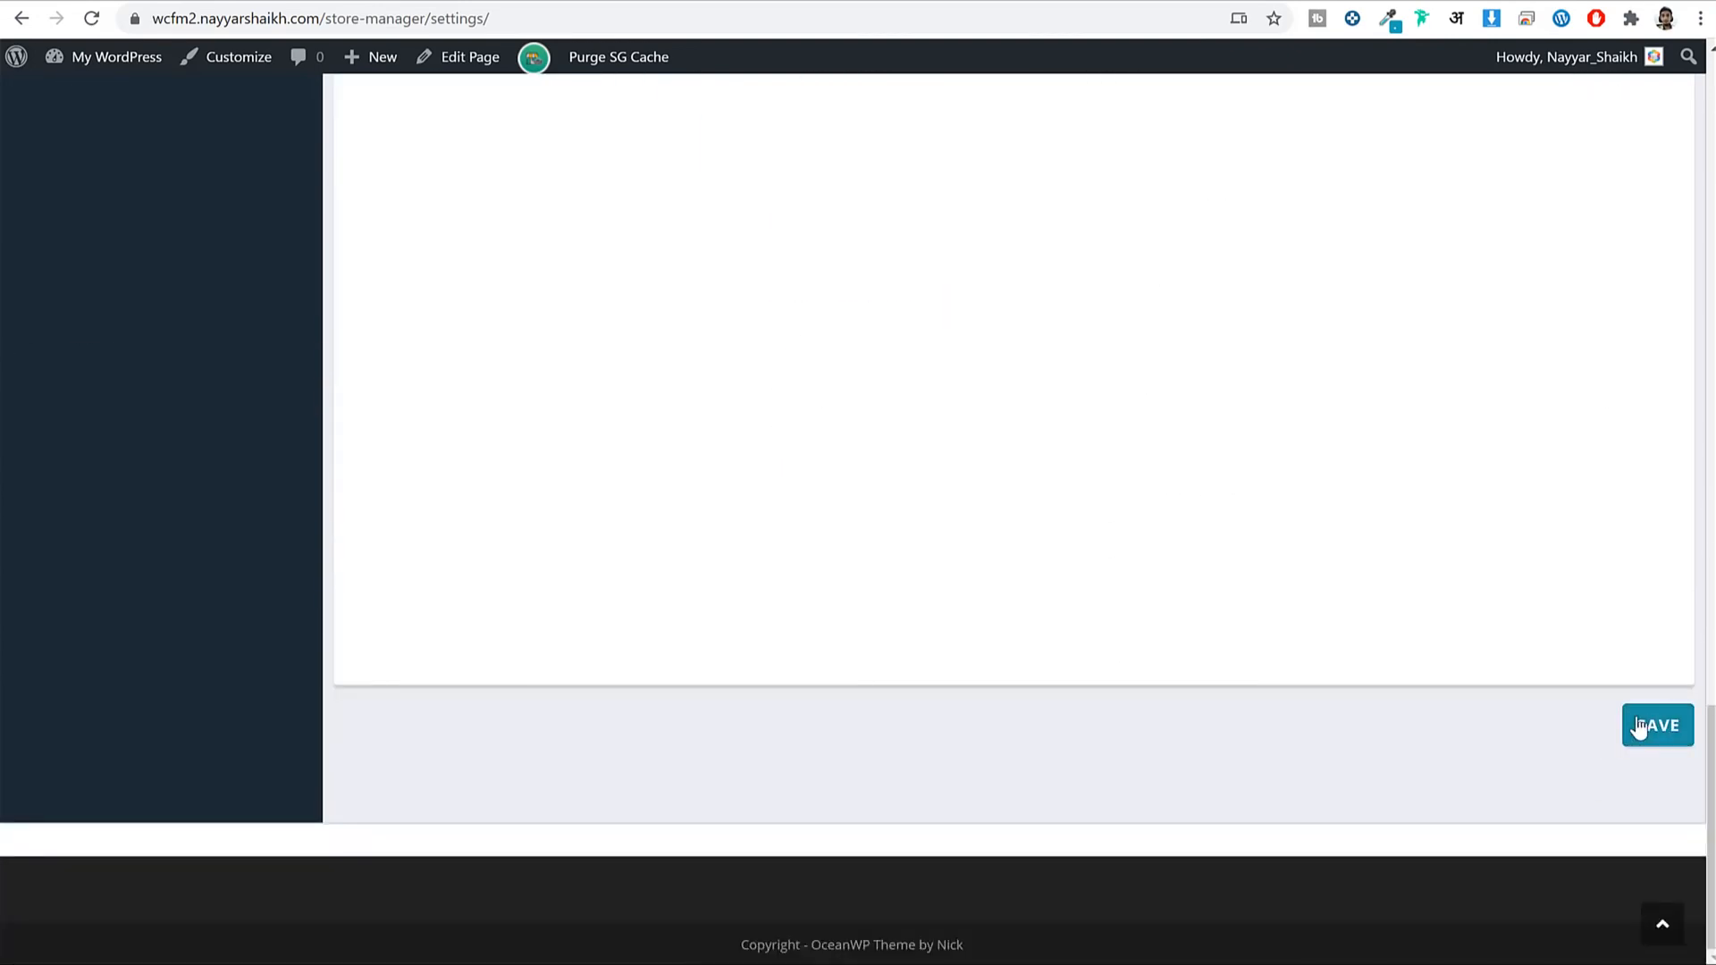
left_click(1641, 724)
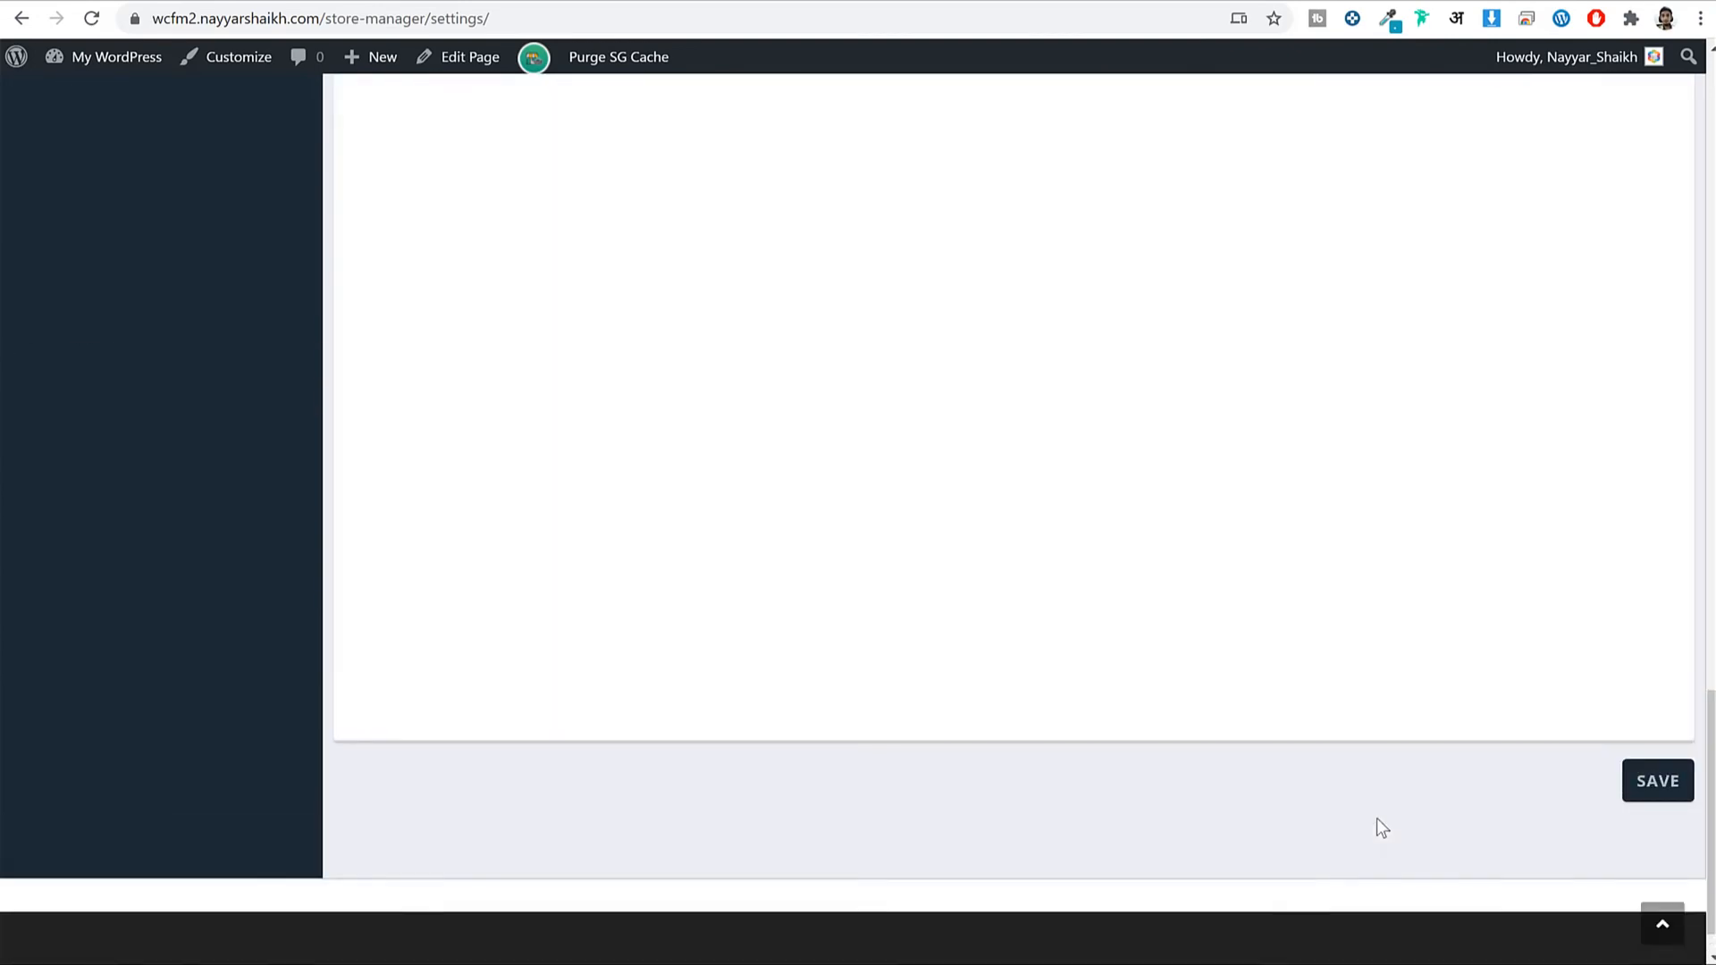
scroll(1376, 817, "up", 18)
scroll(1376, 818, "up", 4)
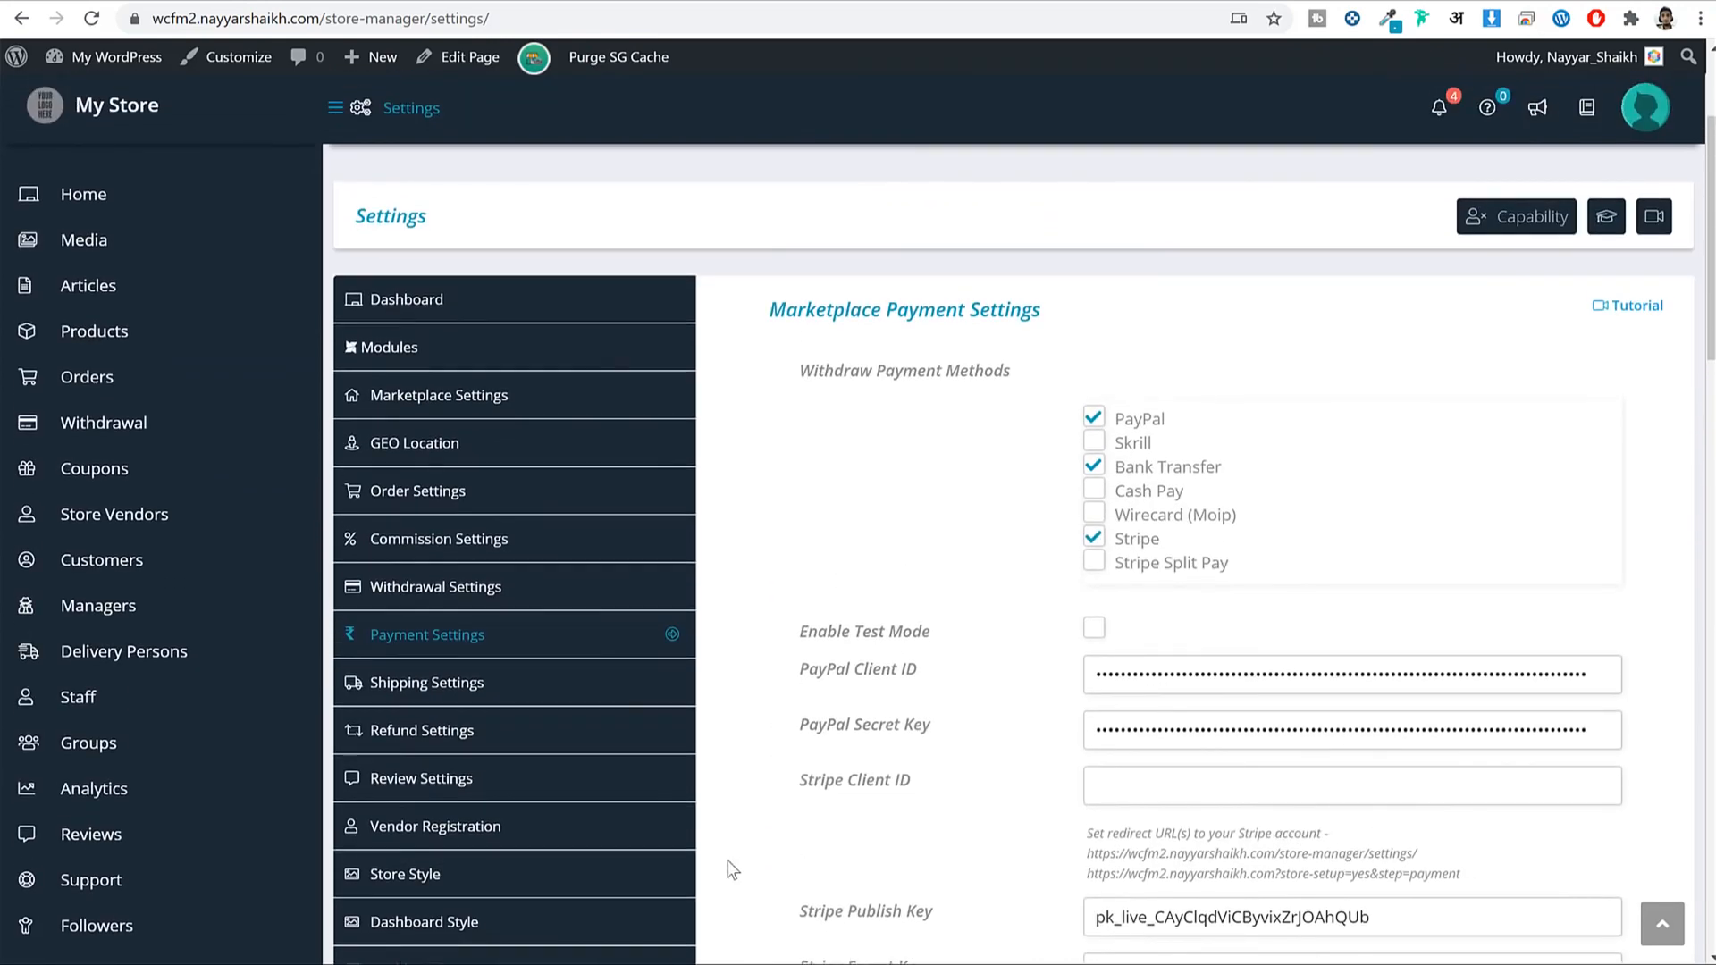
left_click(531, 684)
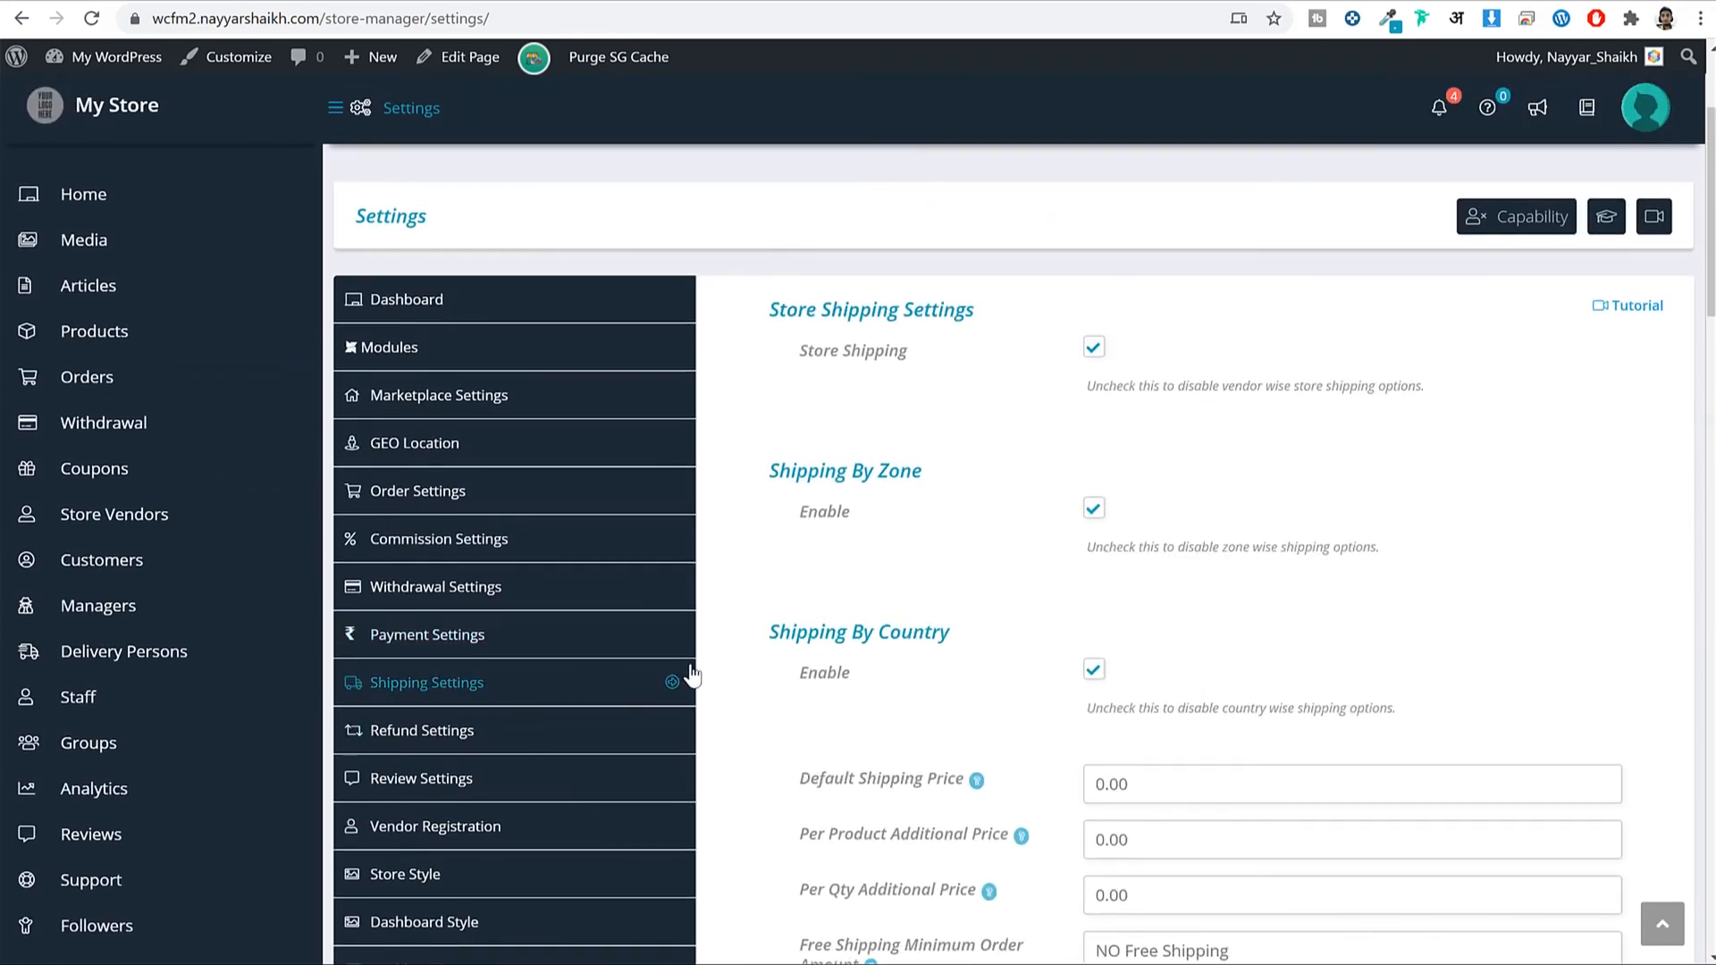
scroll(1454, 475, "down", 15)
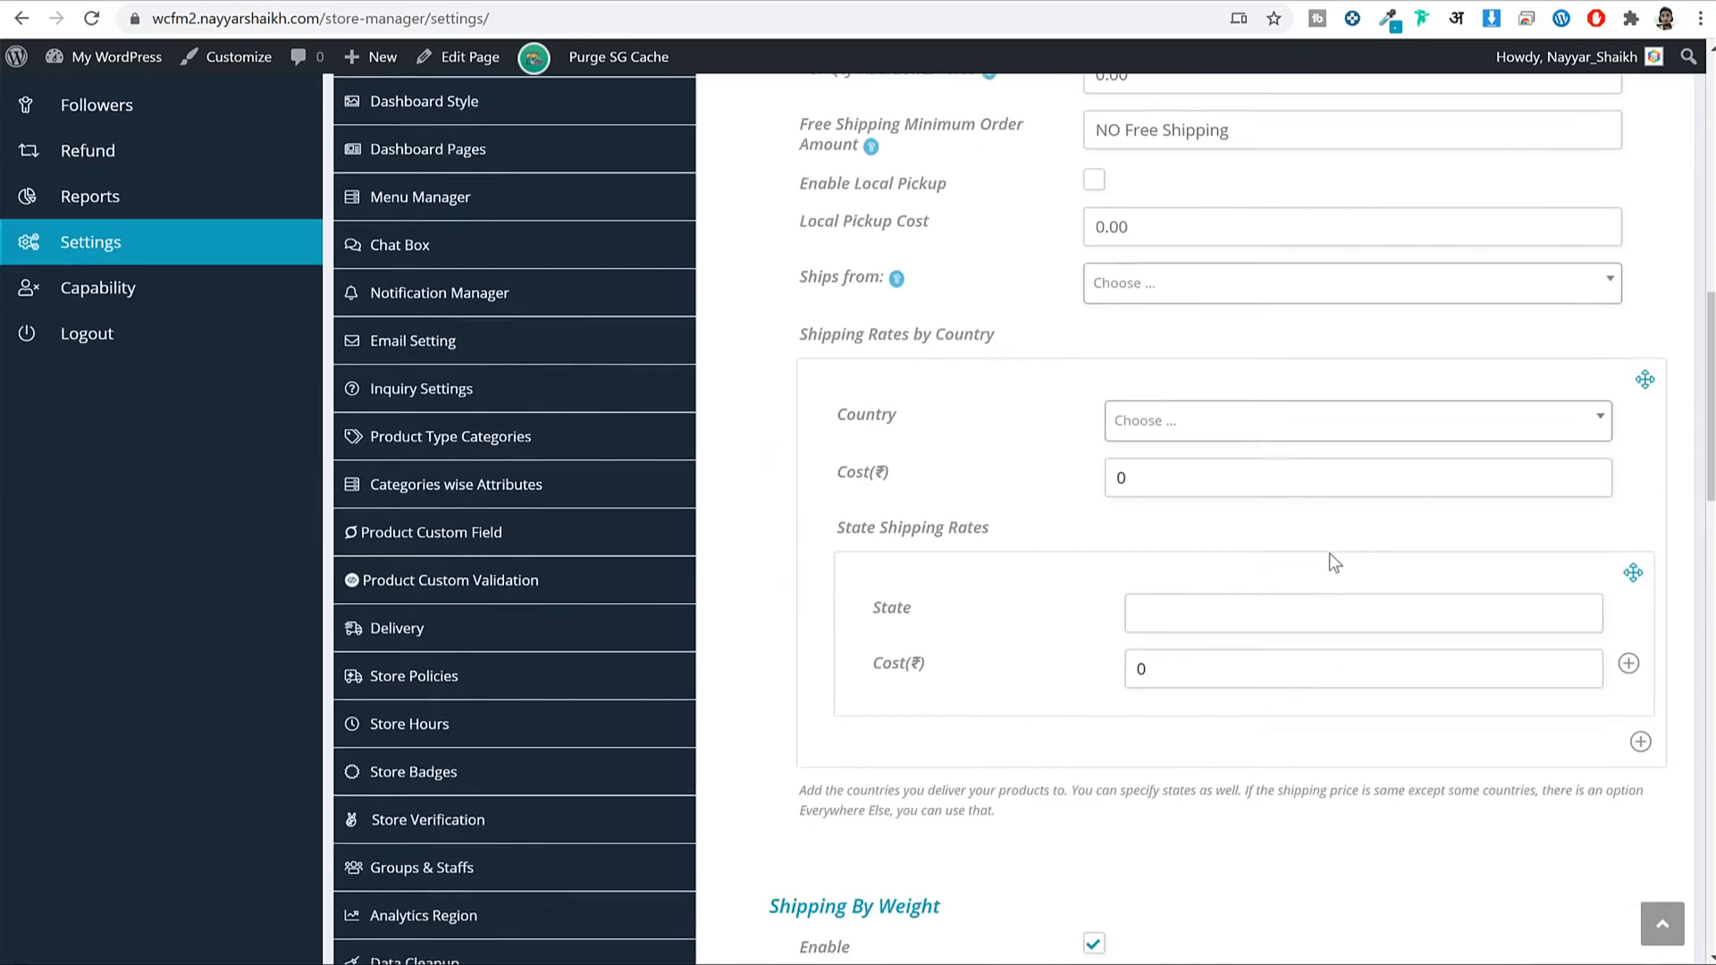
scroll(1290, 590, "up", 8)
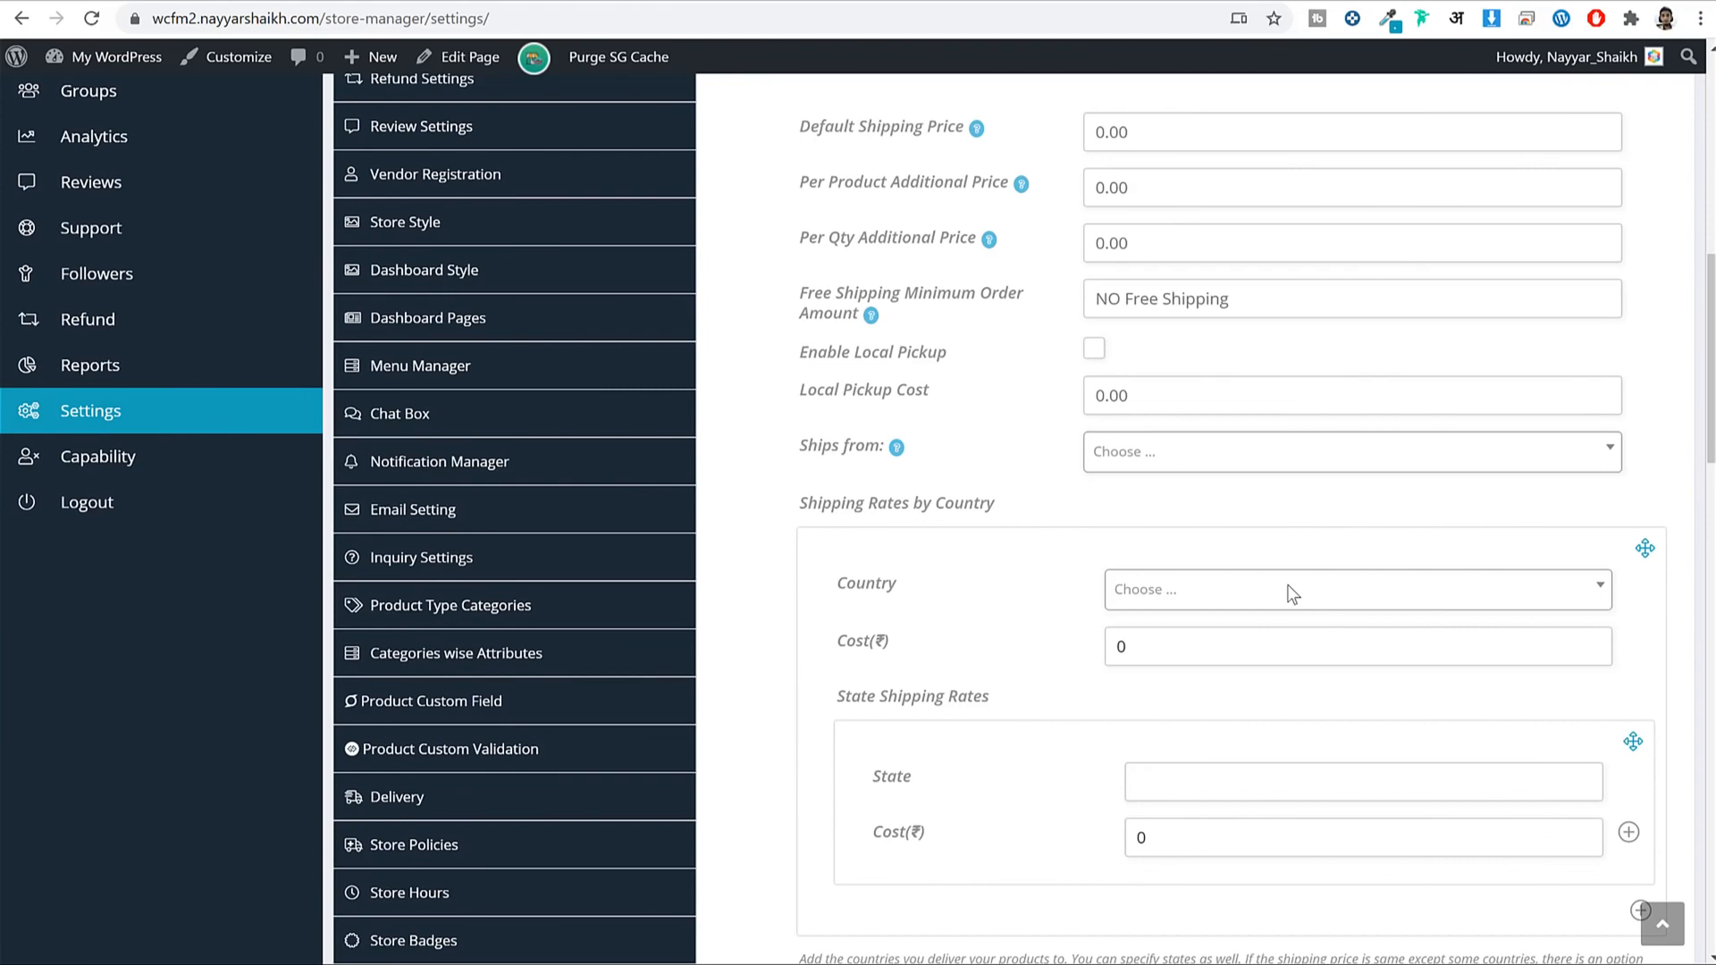
scroll(1290, 585, "up", 7)
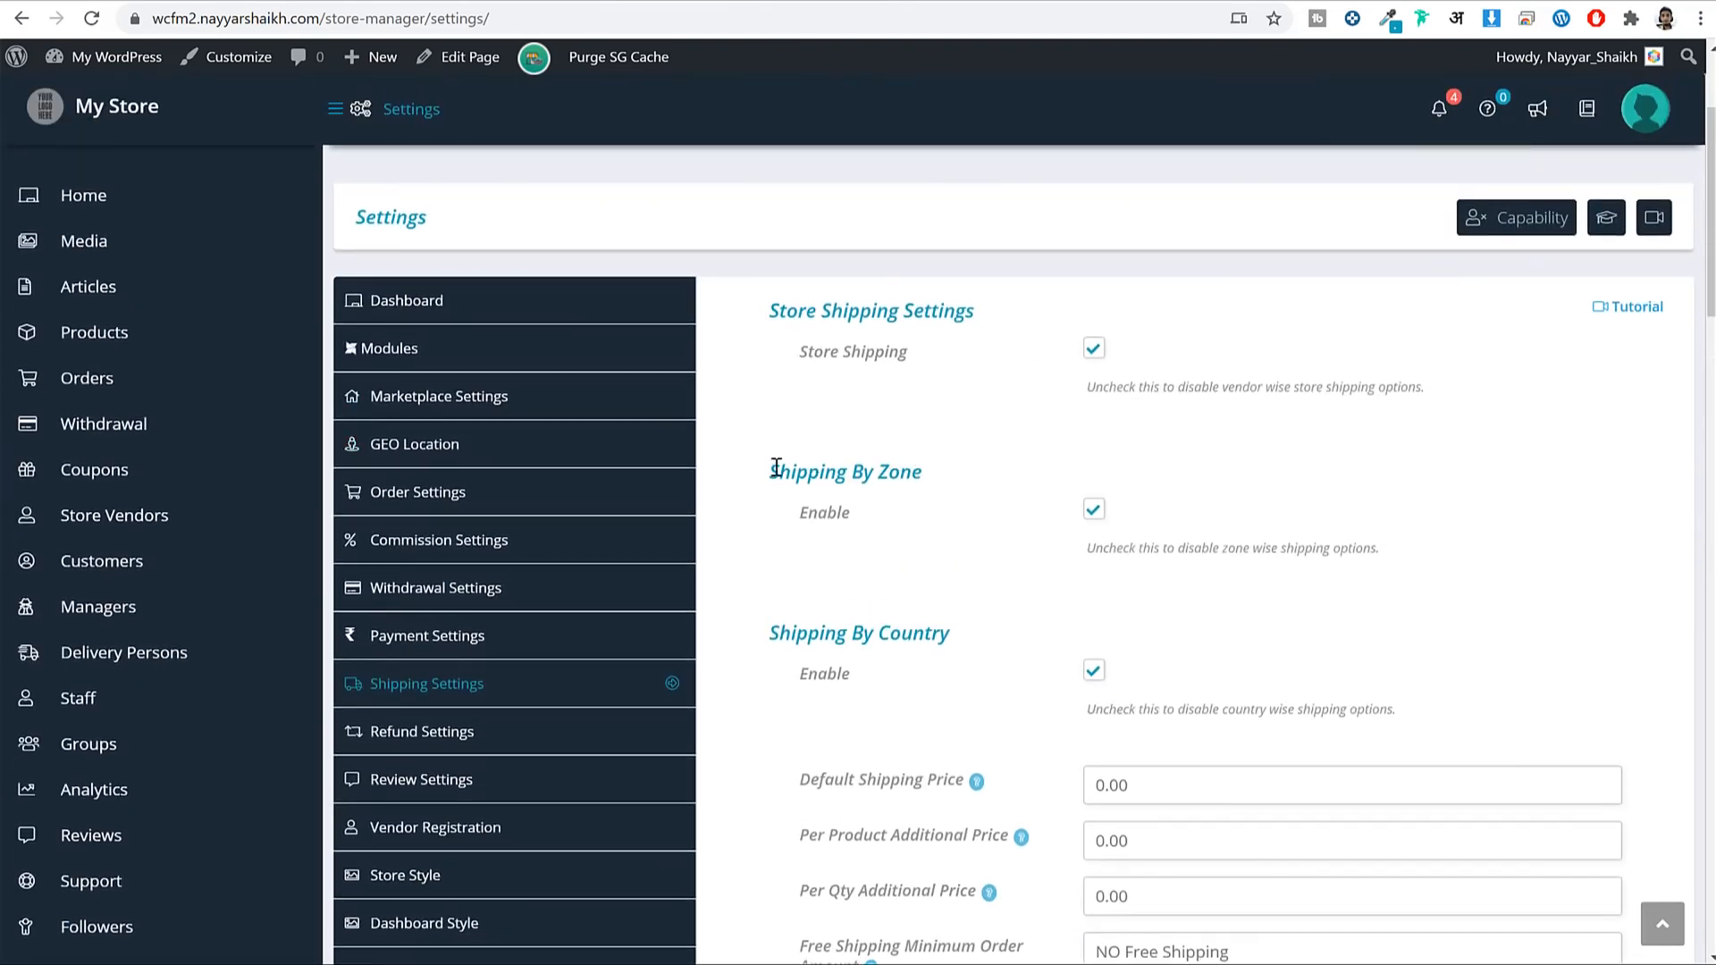
left_click_drag(771, 470, 945, 490)
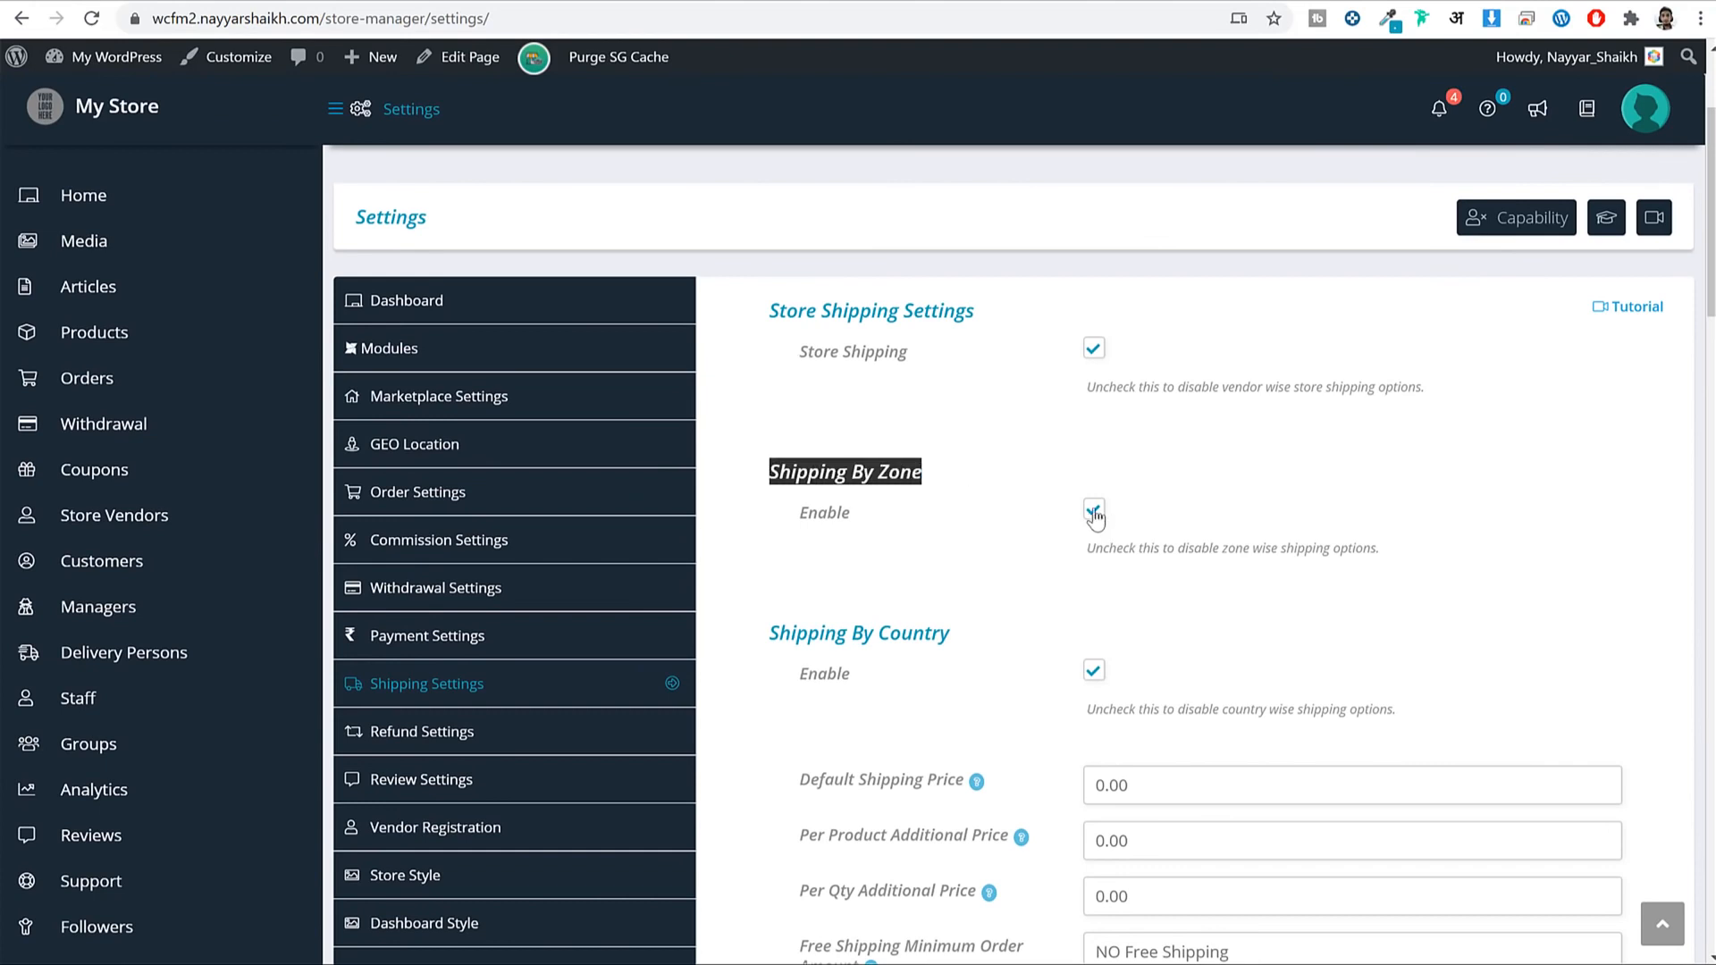
left_click_drag(779, 633, 983, 640)
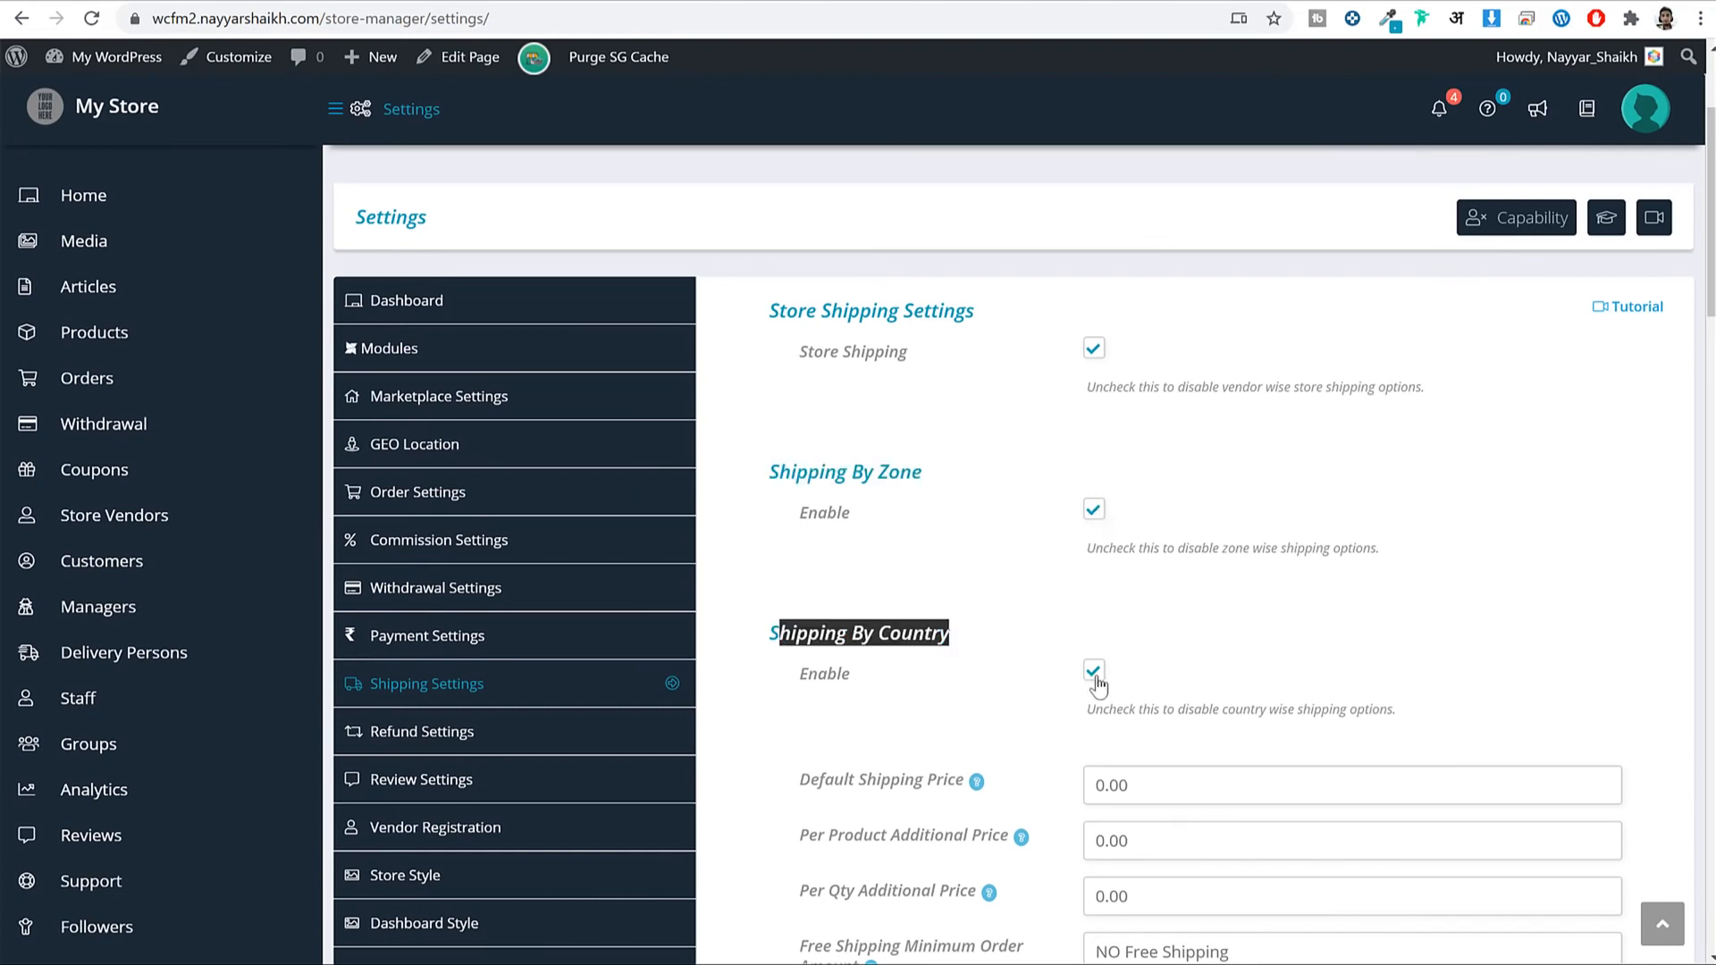
left_click_drag(787, 311, 1051, 356)
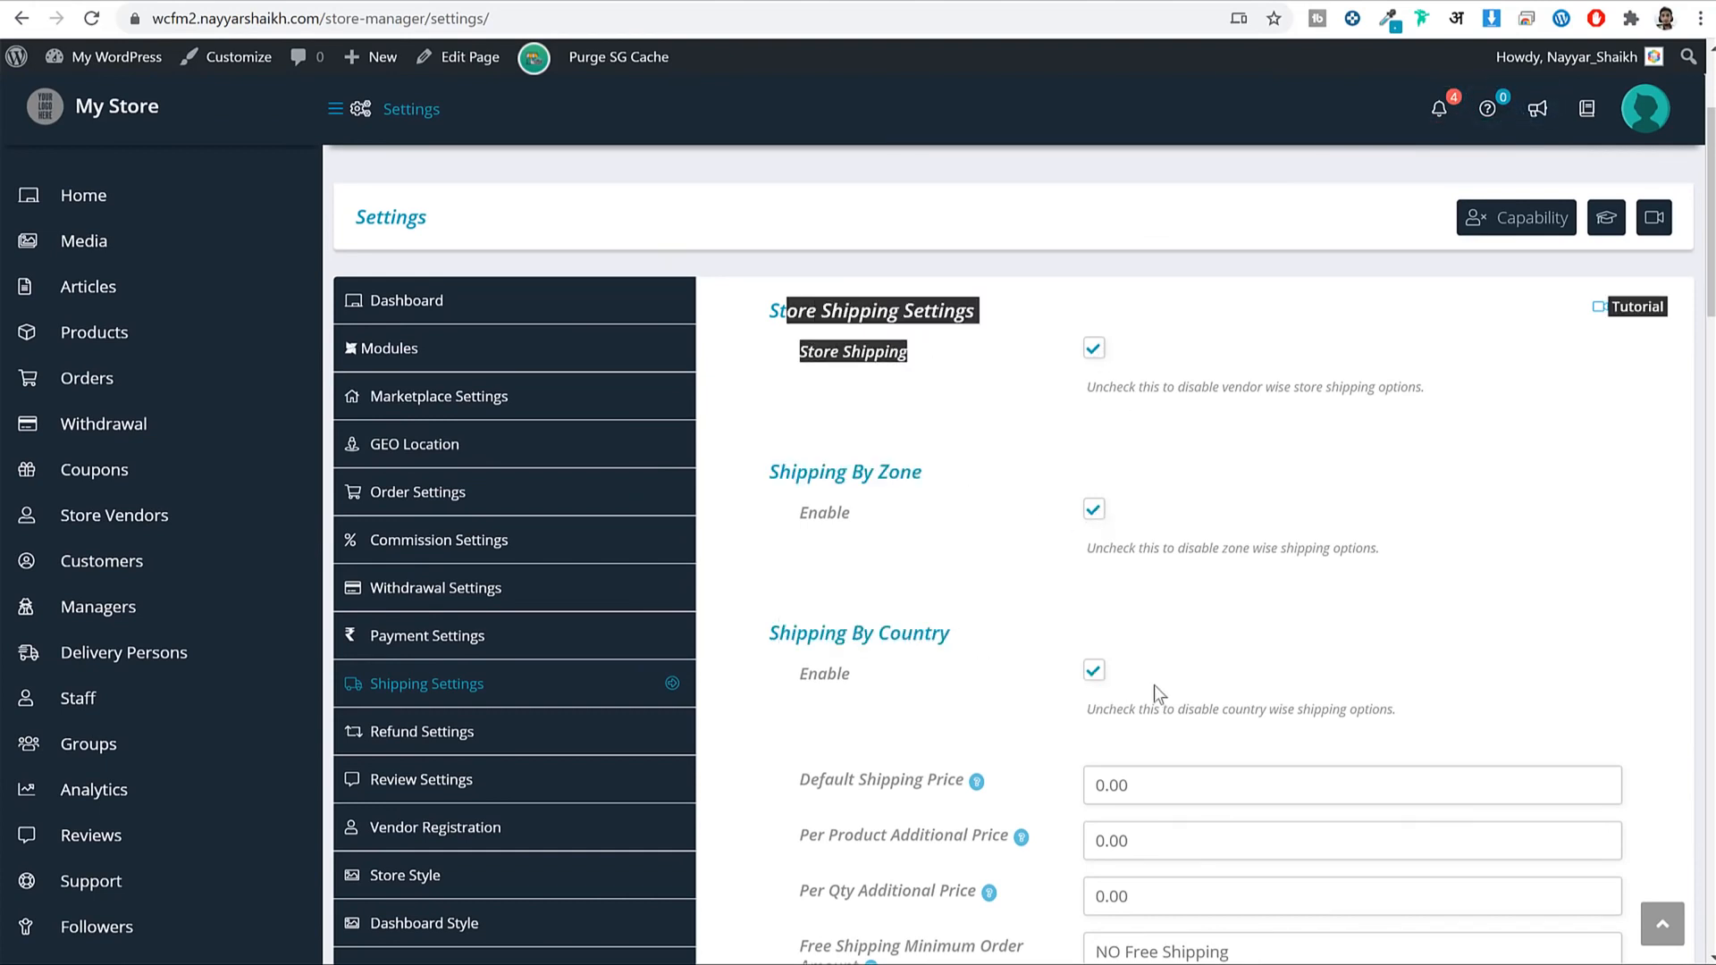
scroll(1178, 496, "down", 3)
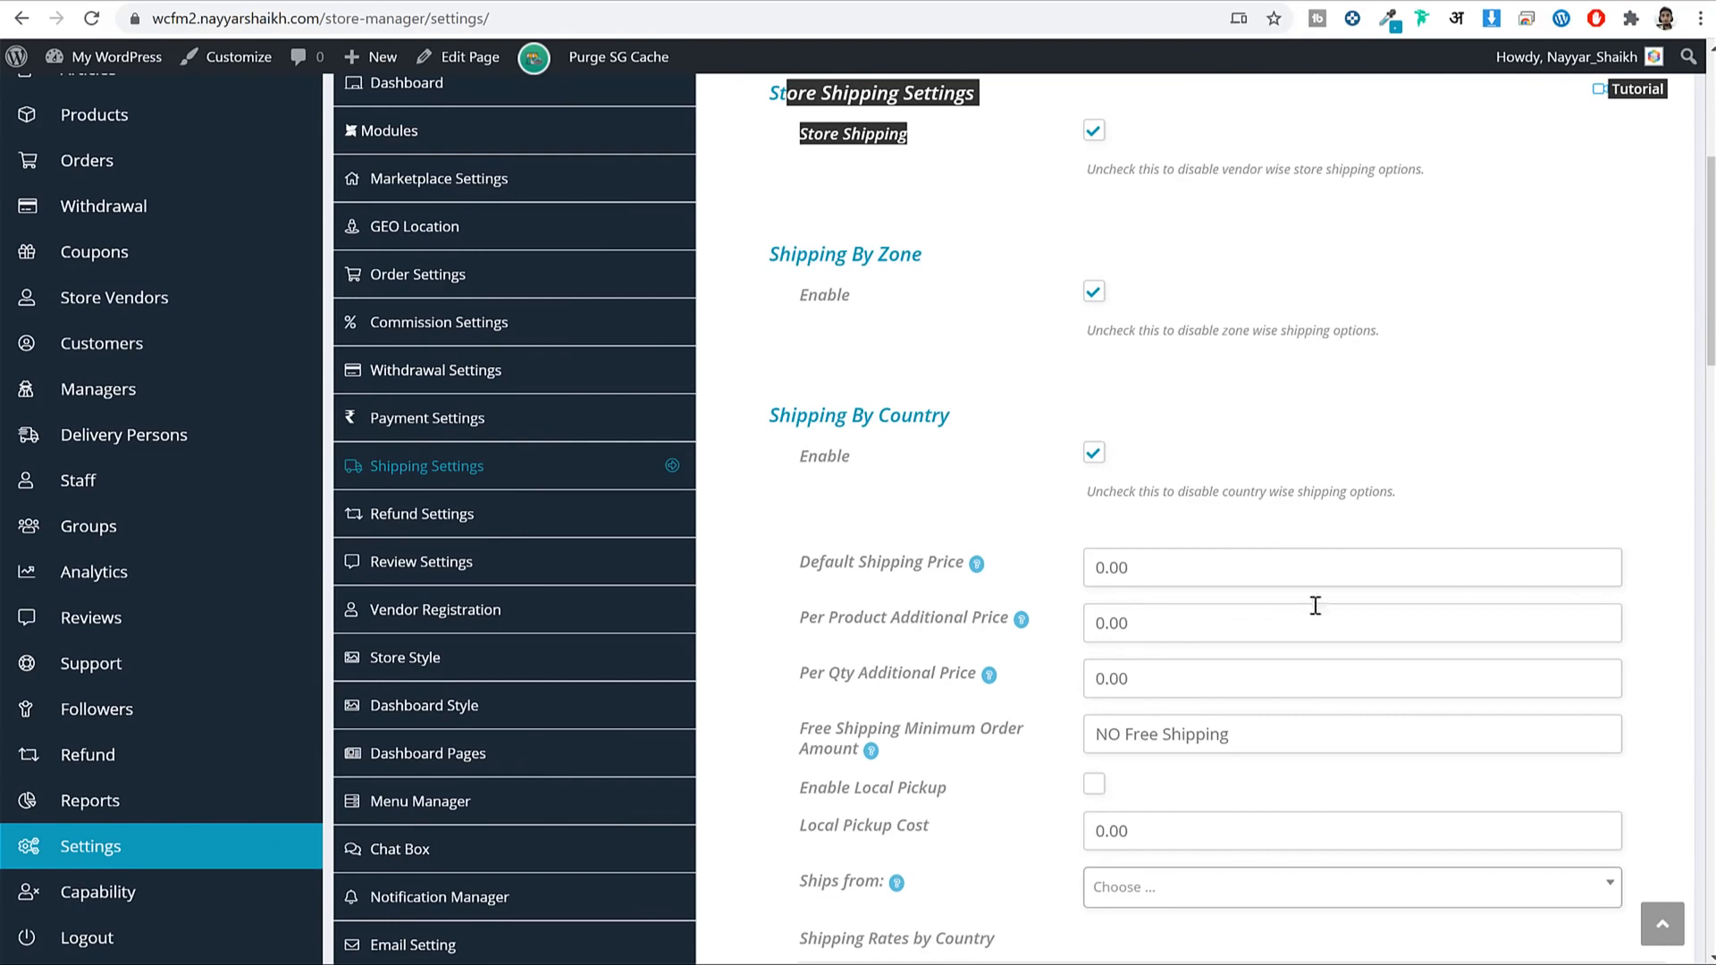
Allow refund requests by customers and check the 7-day Refund Threshold.
left_click(562, 517)
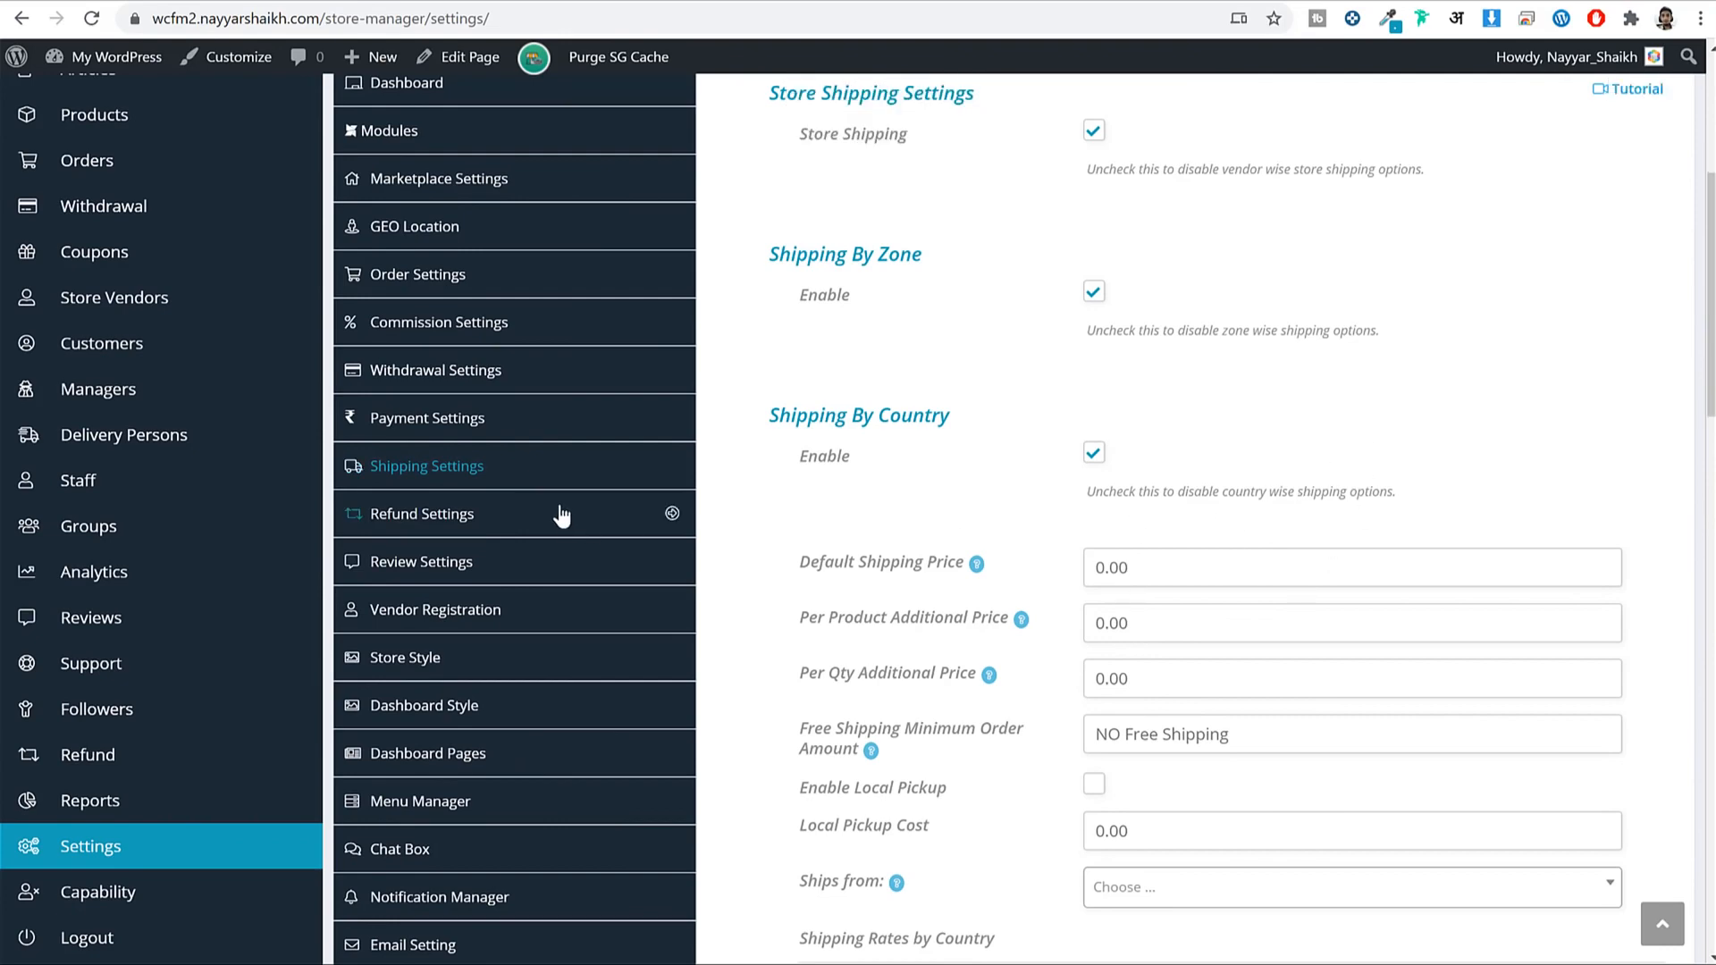
scroll(1088, 519, "down", 2)
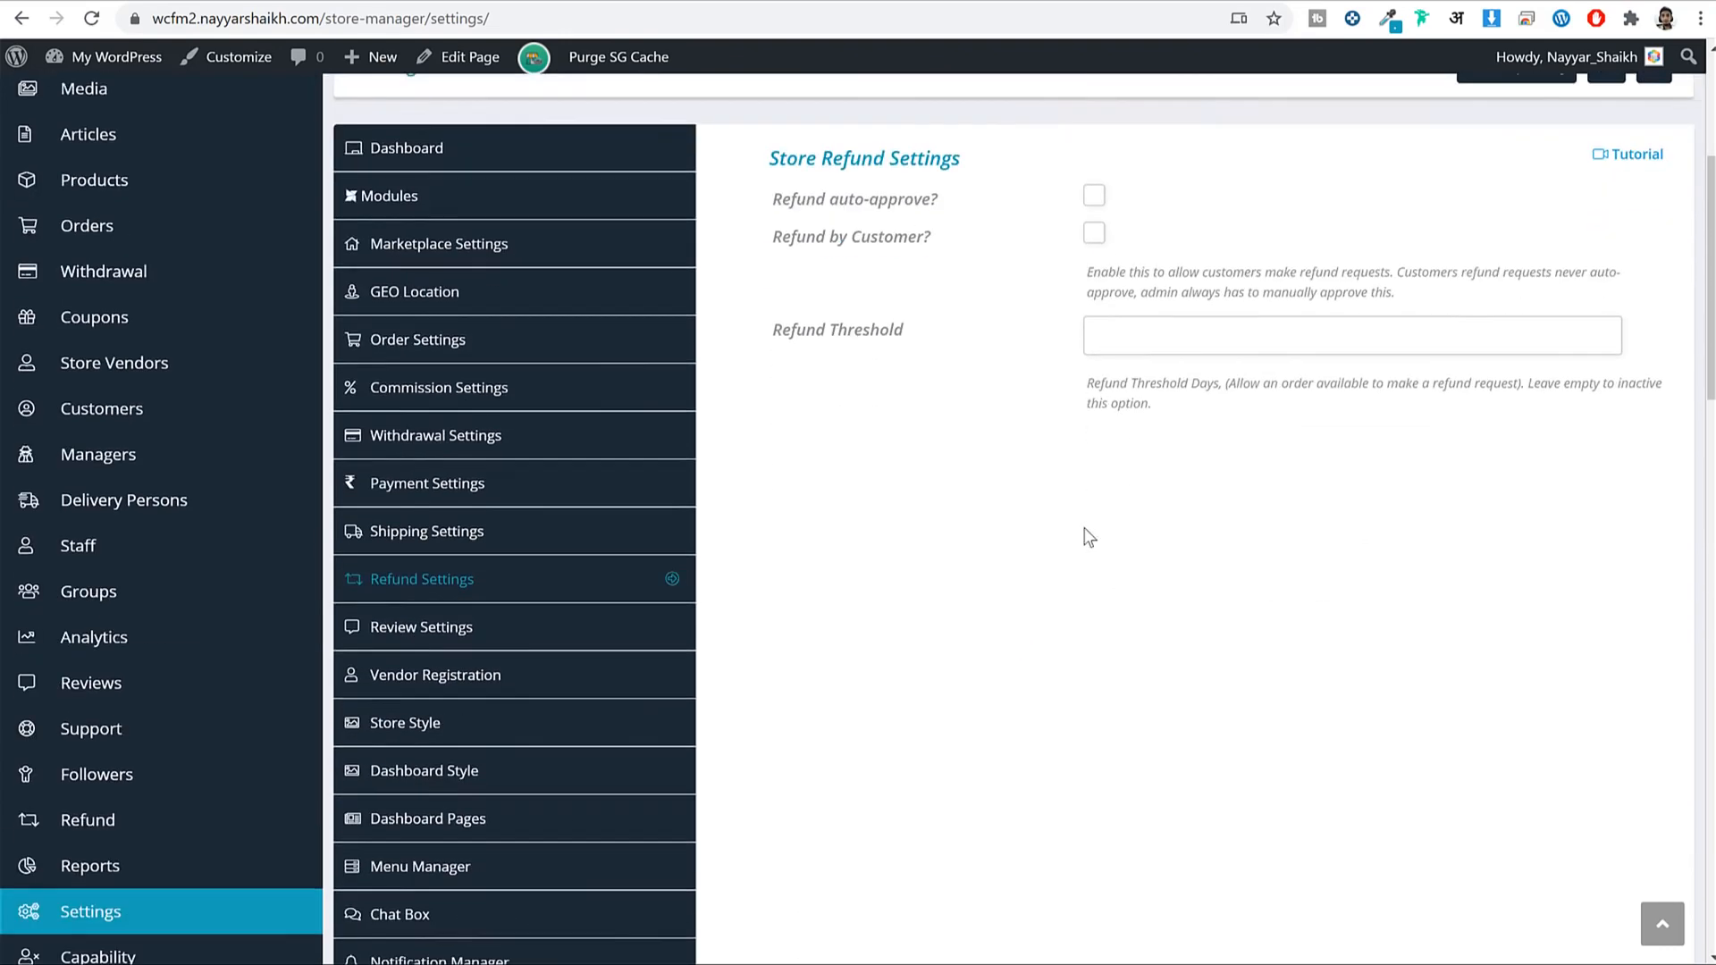
scroll(1088, 534, "down", 1)
left_click(1094, 170)
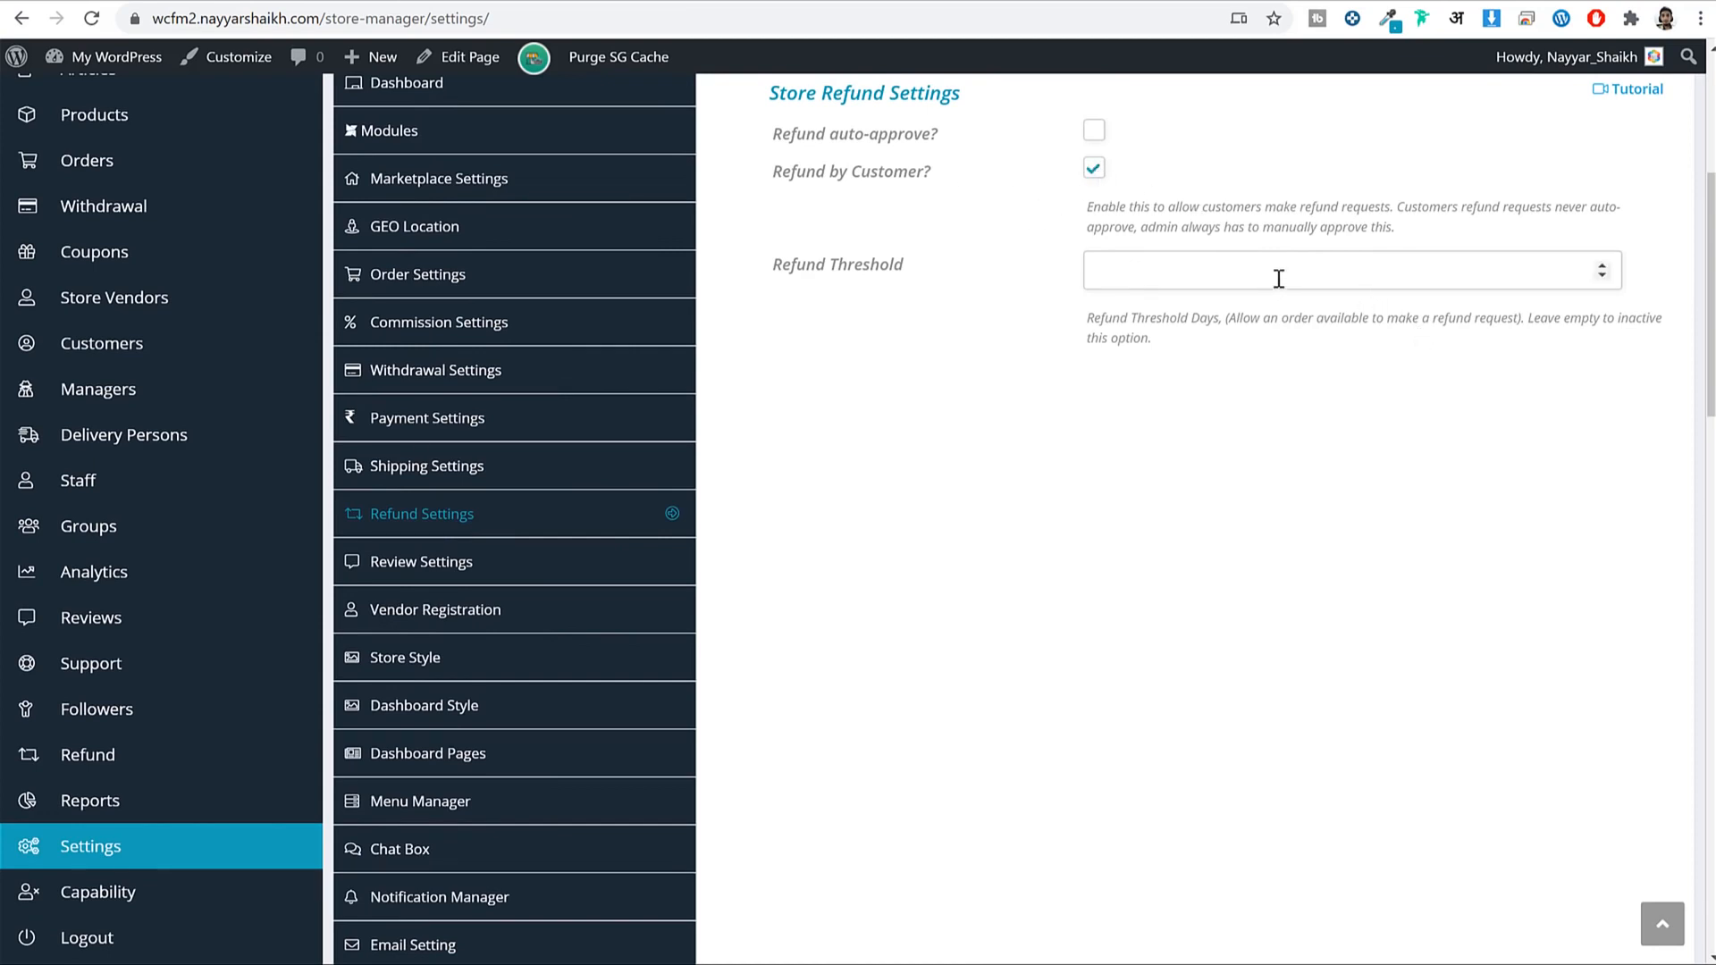
left_click(1307, 273)
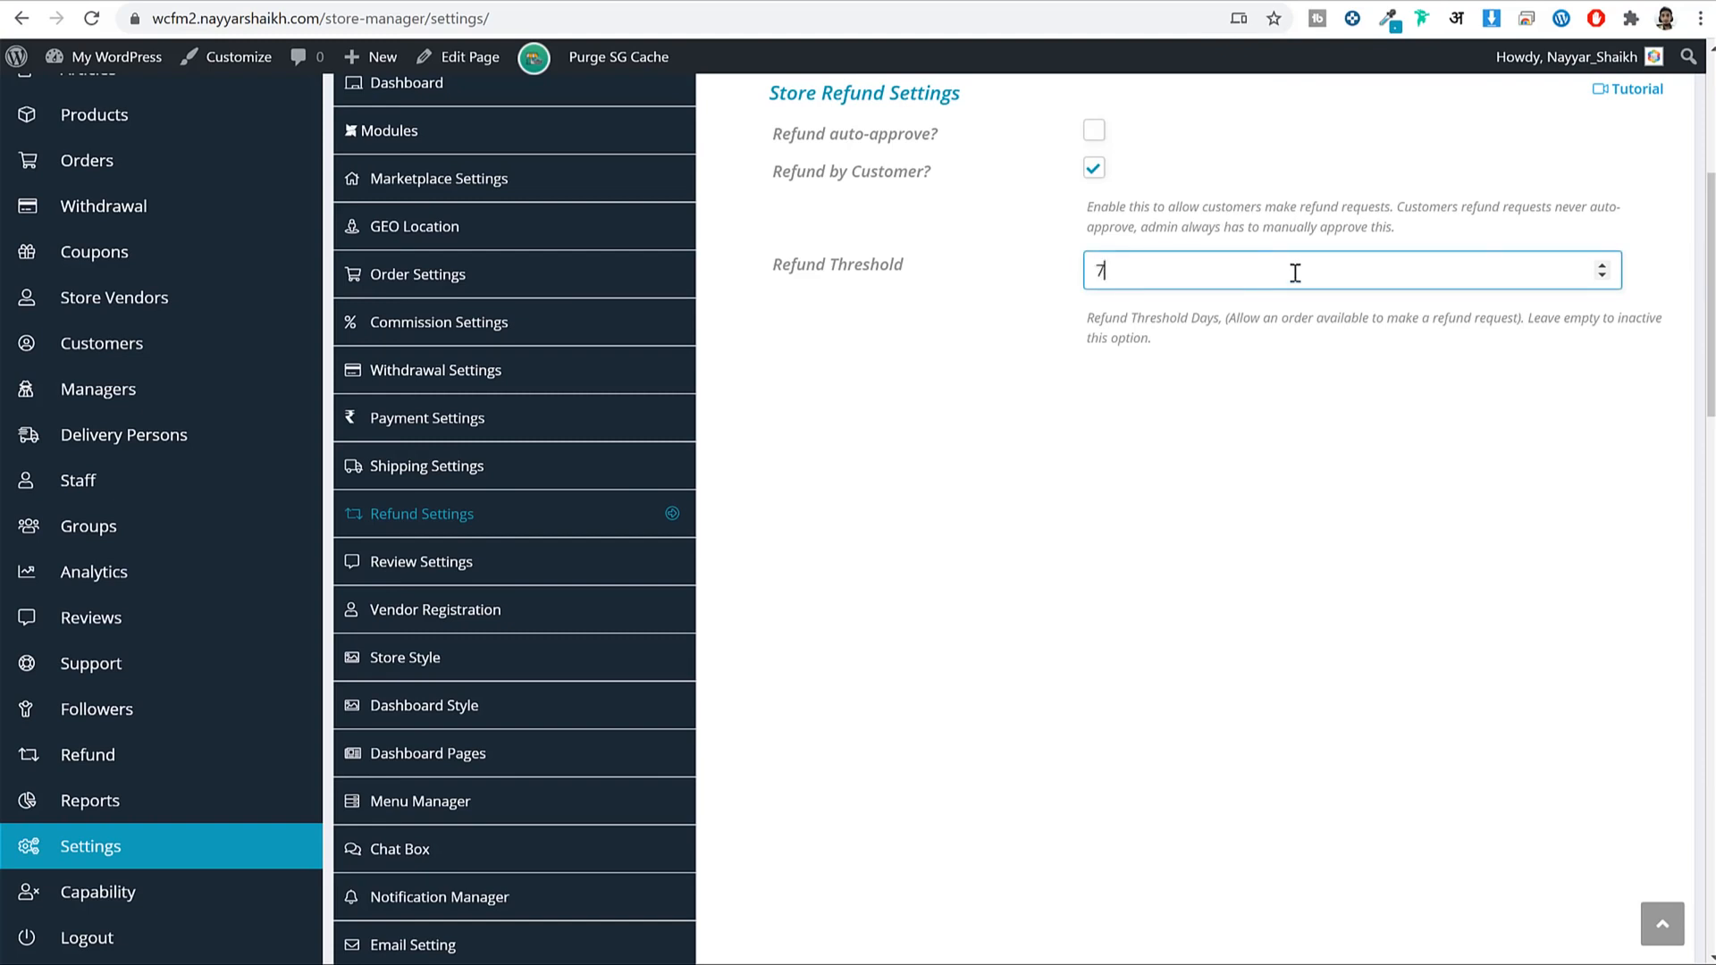
left_click_drag(1295, 273, 1065, 277)
Compare with the withdrawal settings, then save the refund settings with the 7-day threshold.
scroll(1230, 410, "up", 3)
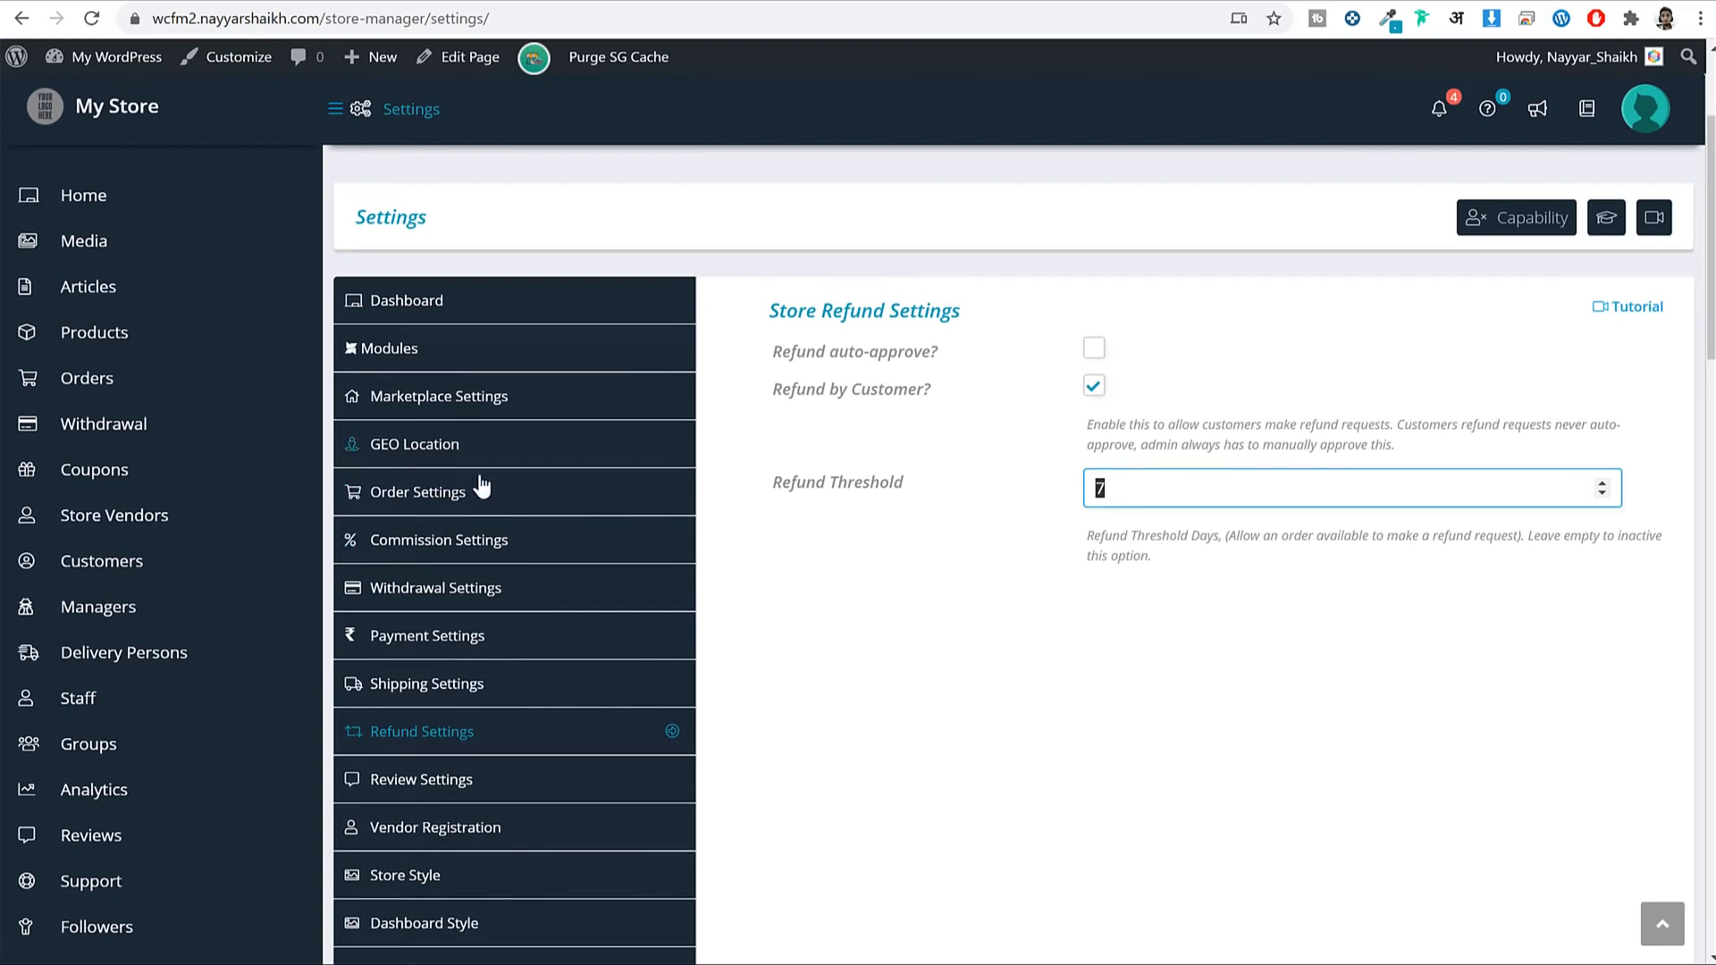
left_click(540, 590)
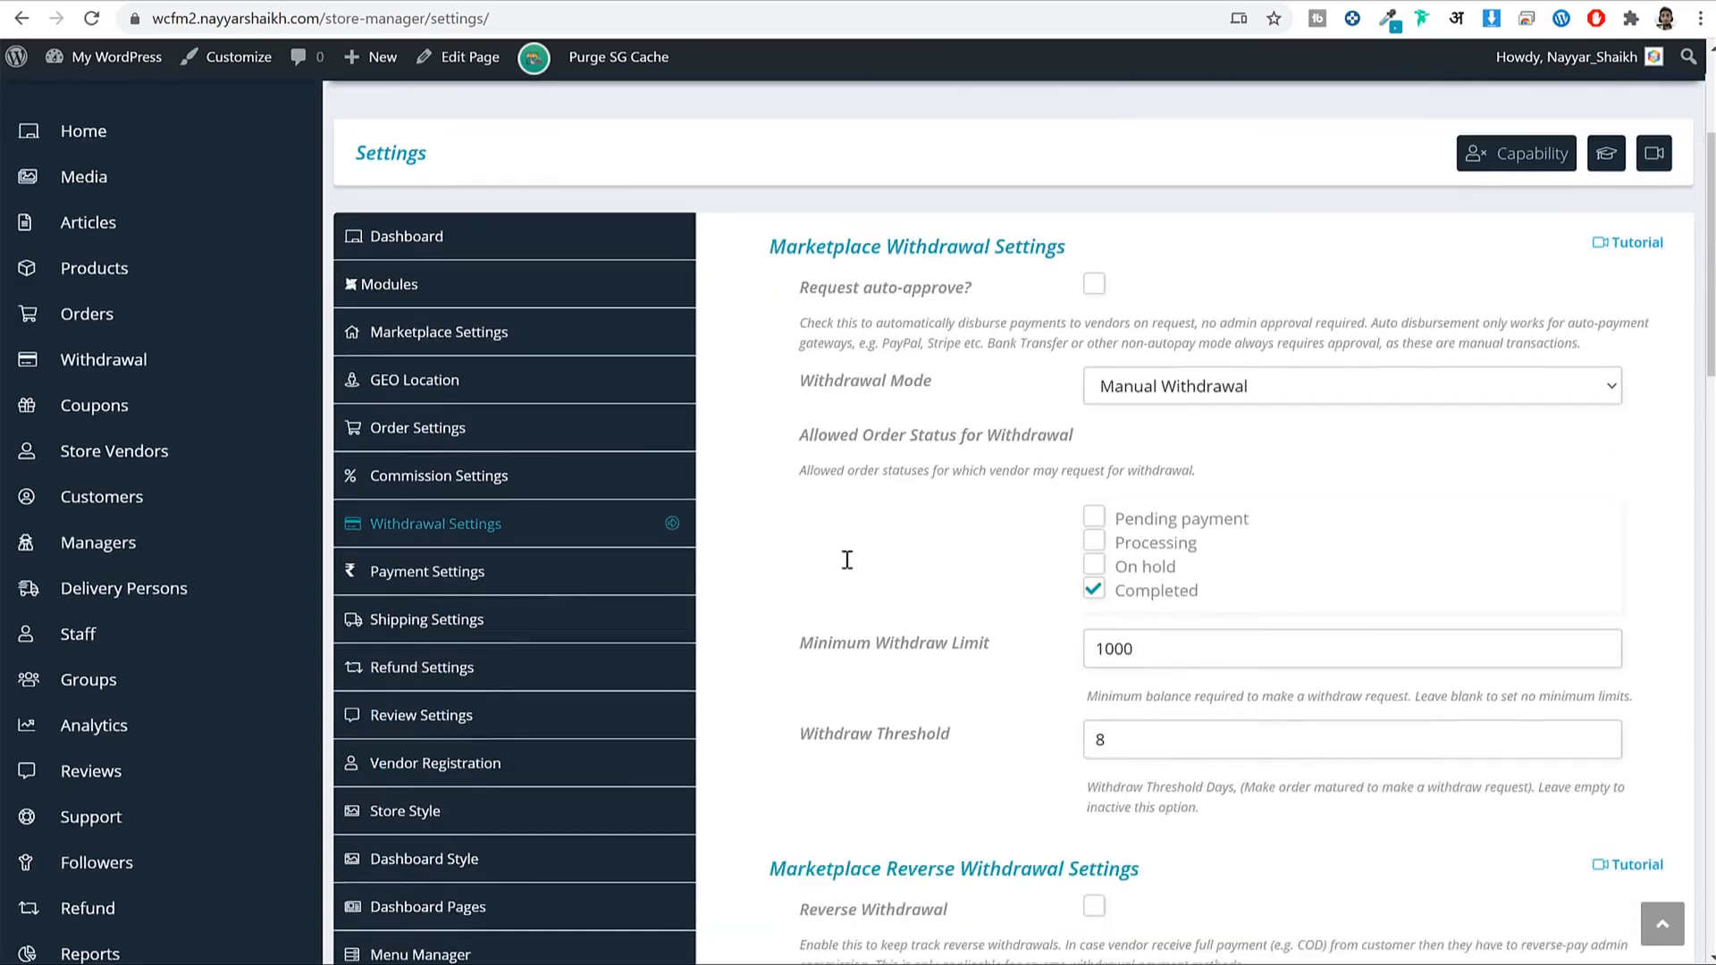
scroll(894, 554, "down", 3)
left_click_drag(1109, 586, 1058, 596)
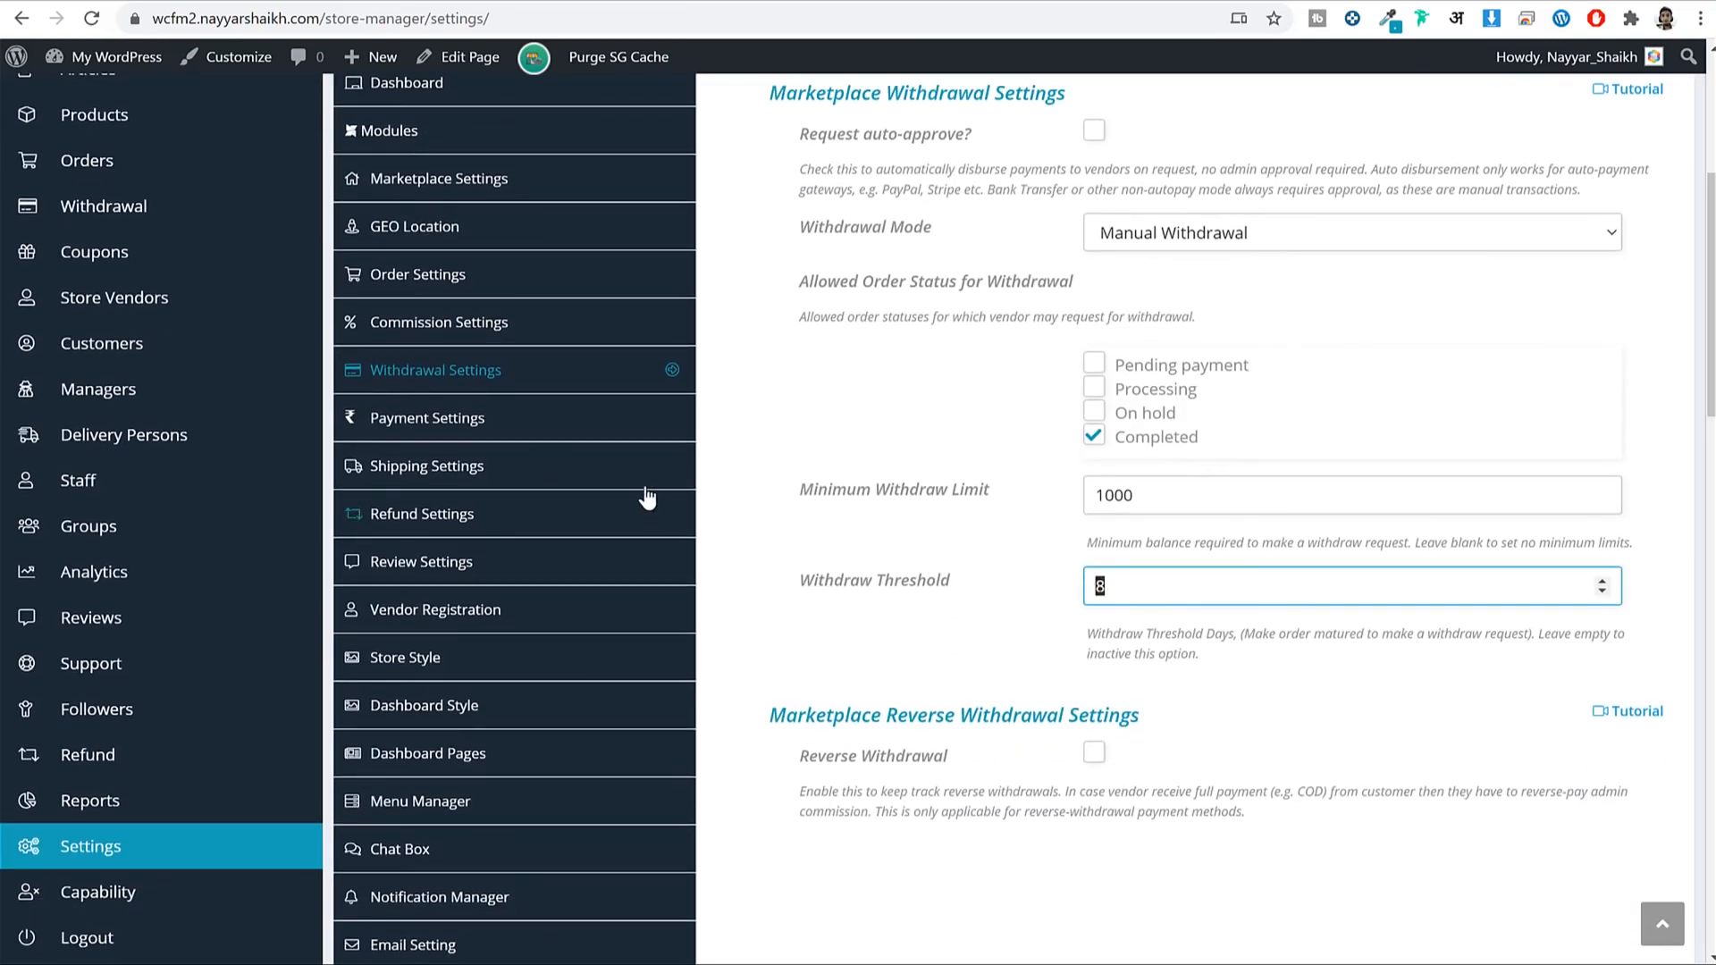
left_click(491, 516)
left_click_drag(1142, 270, 1047, 309)
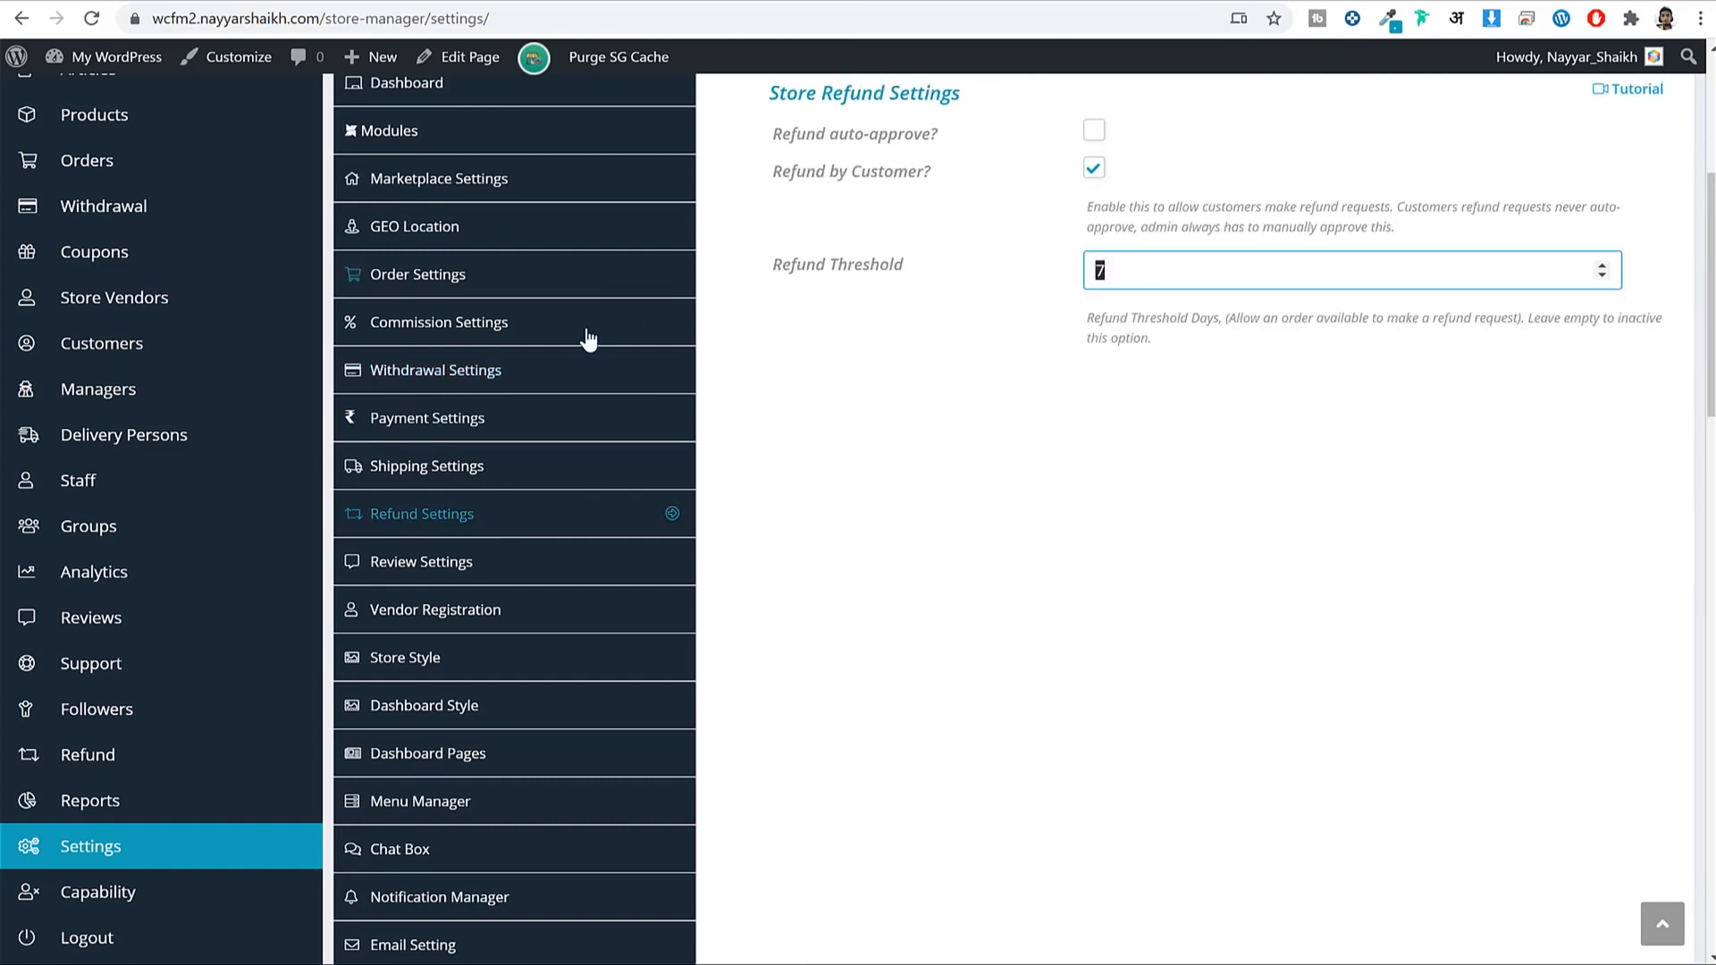
left_click(524, 375)
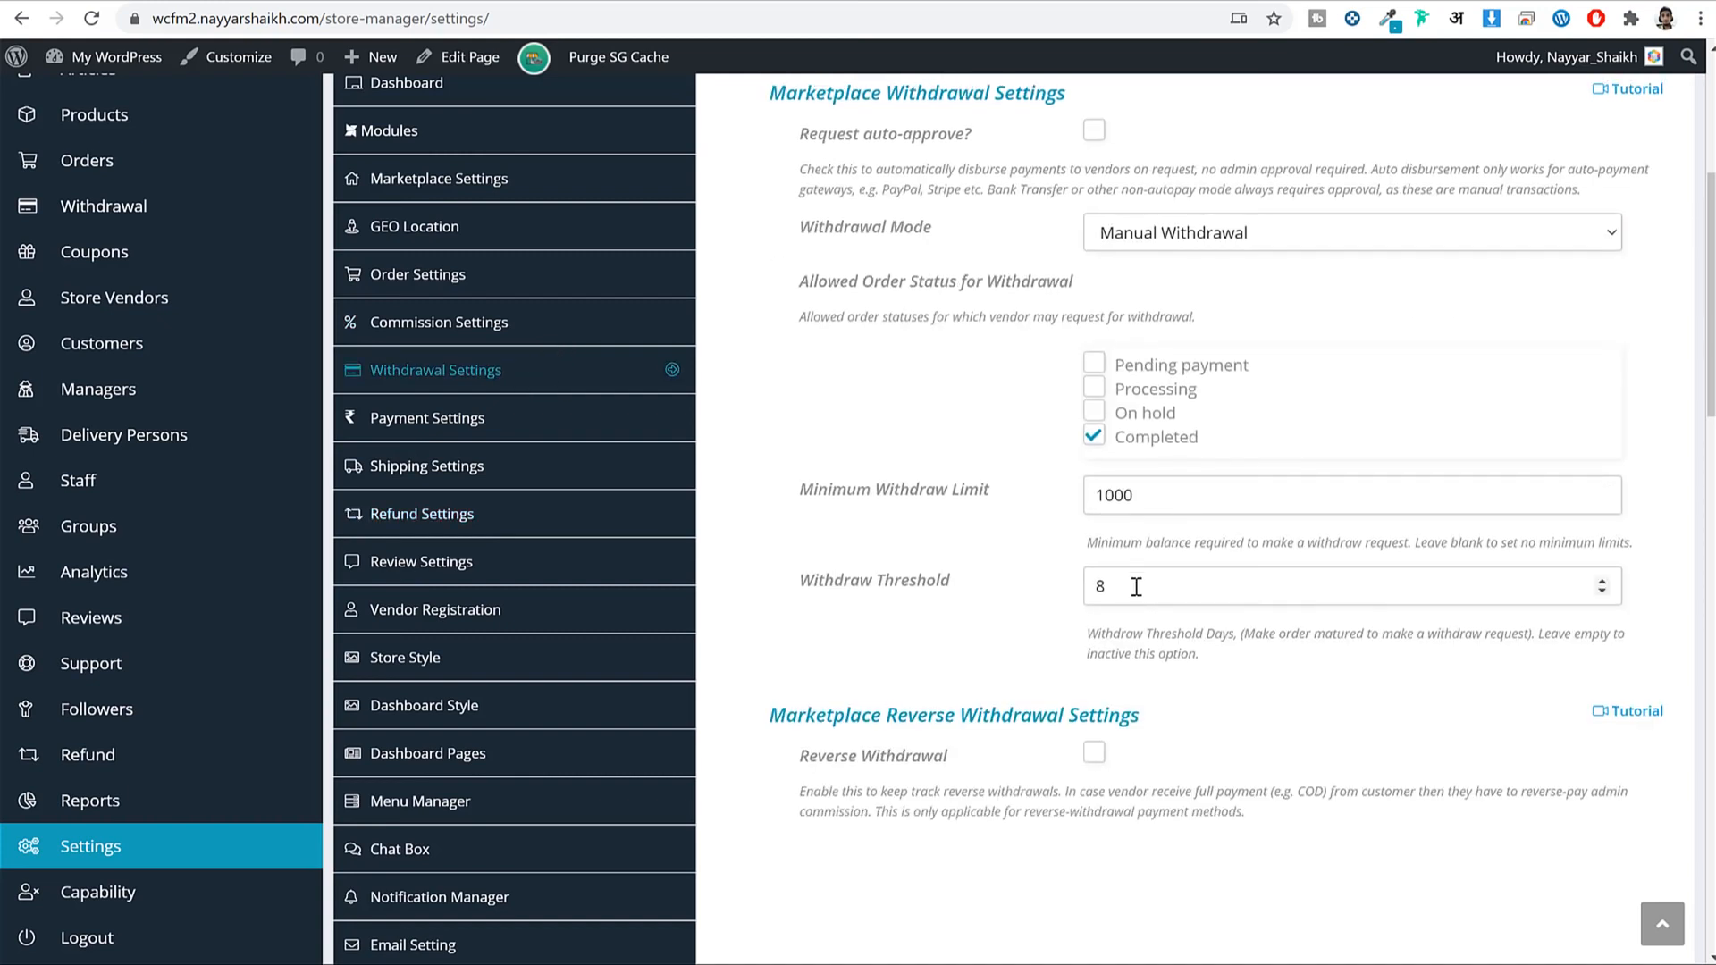
left_click(600, 518)
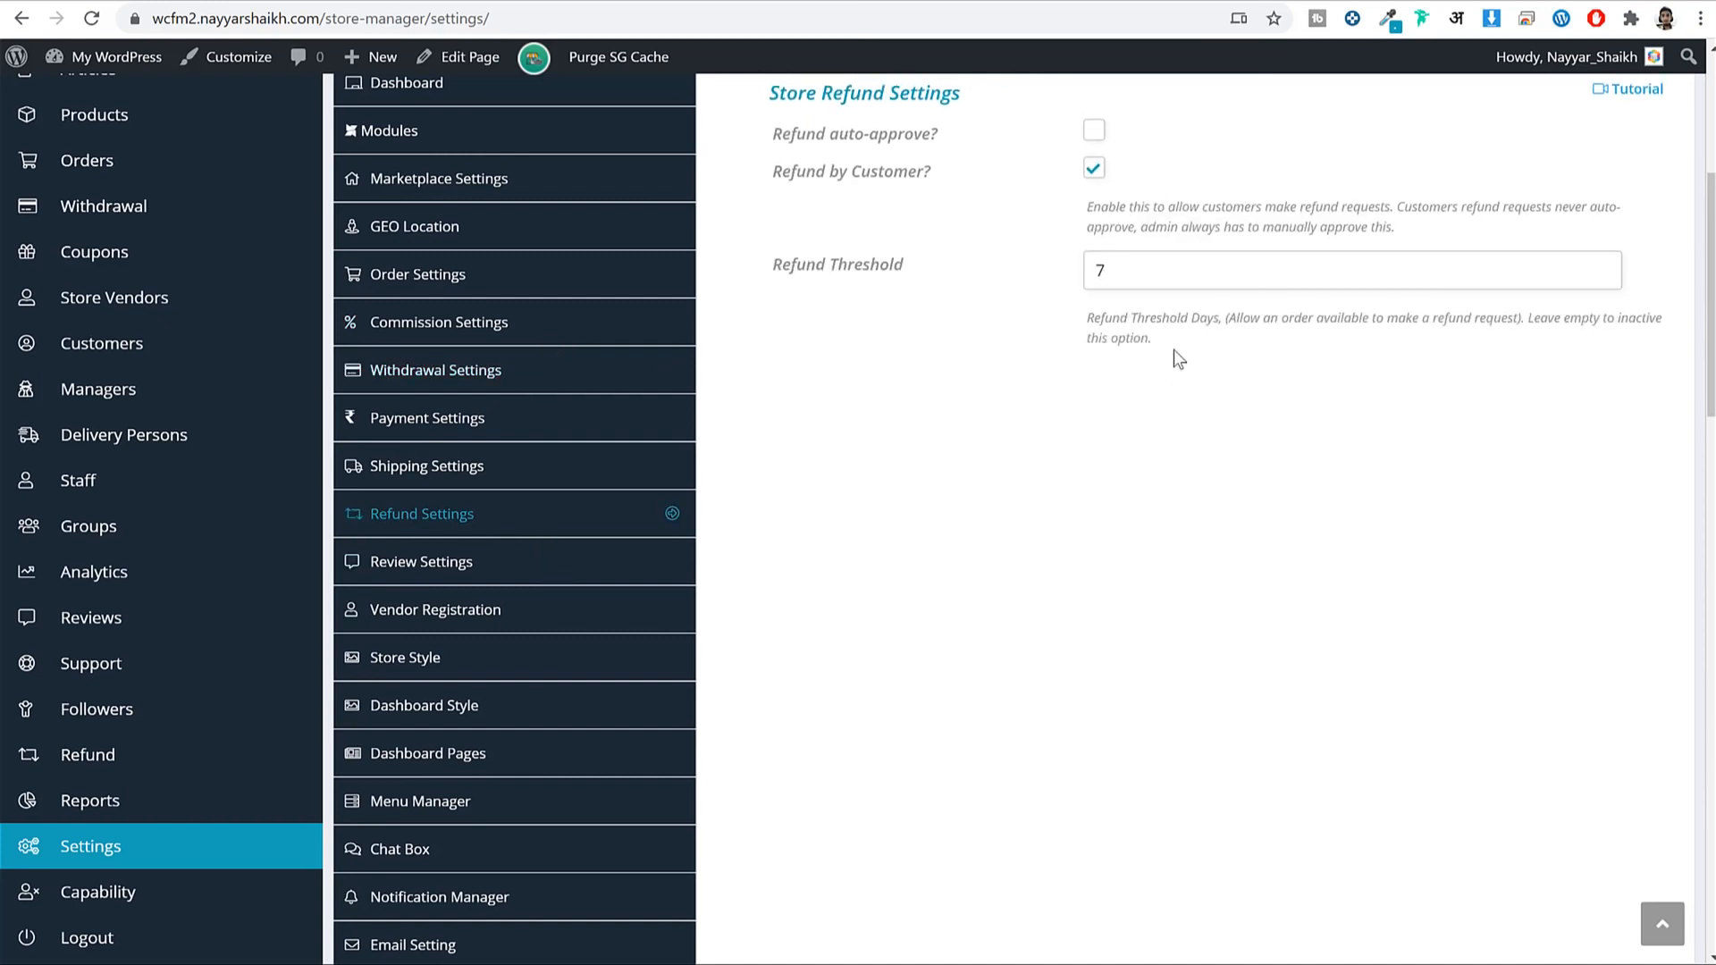
left_click_drag(1143, 270, 1045, 292)
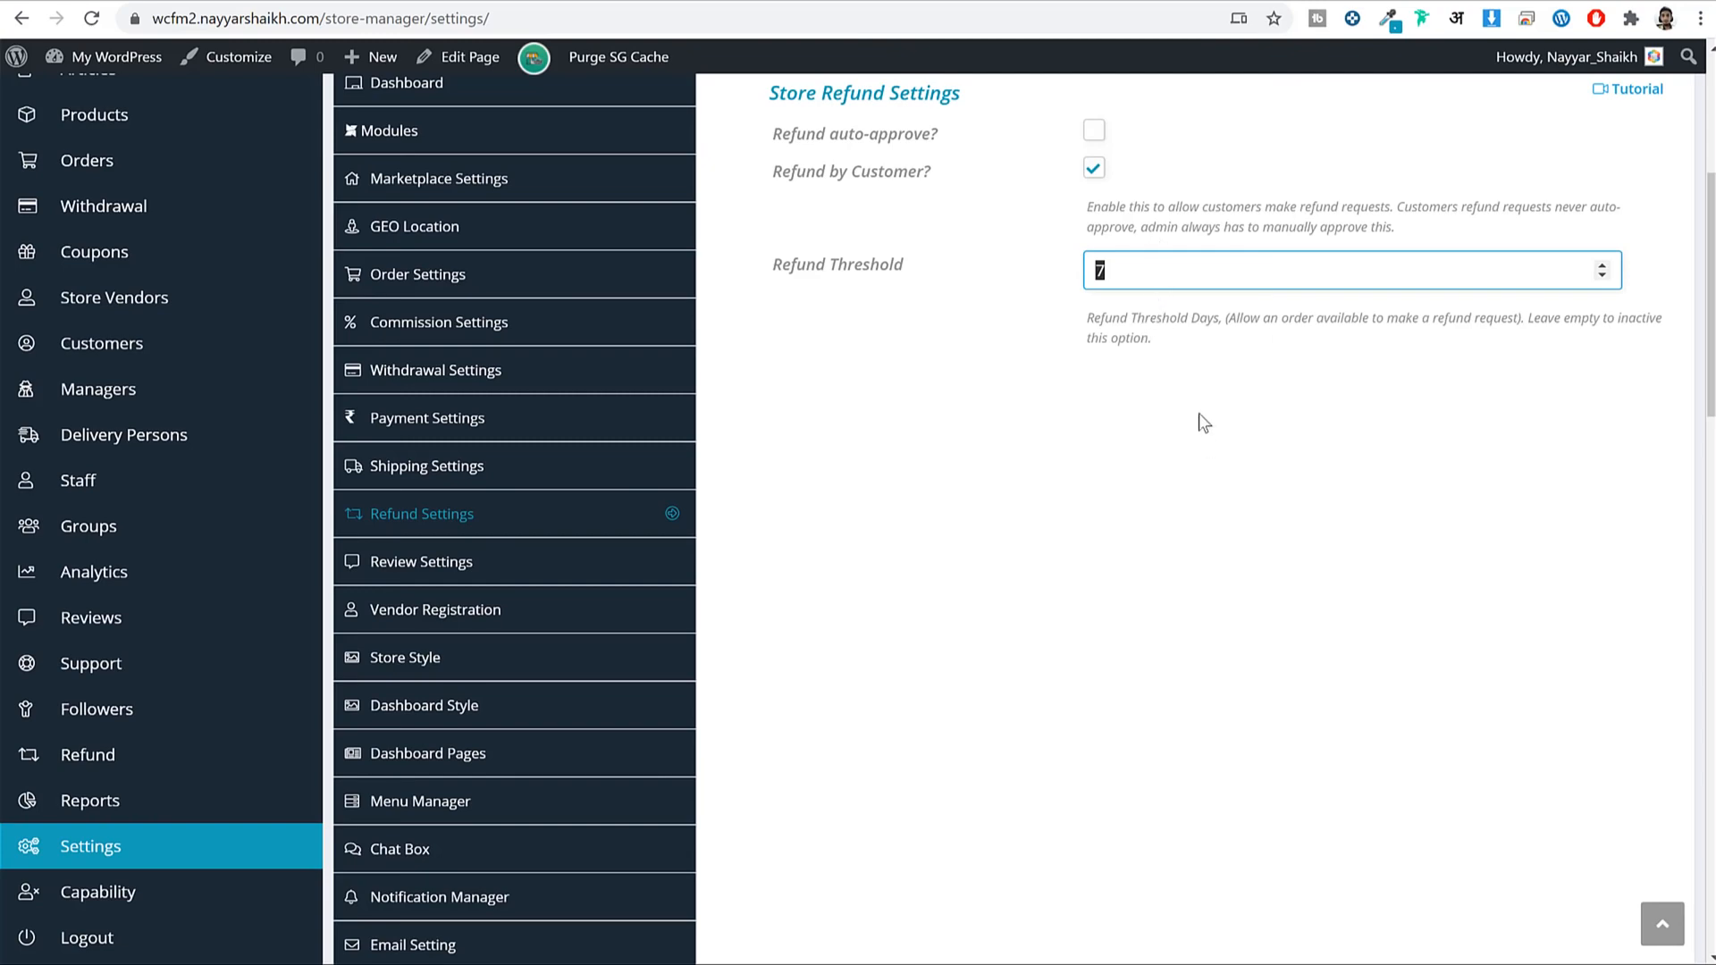
scroll(1296, 464, "down", 15)
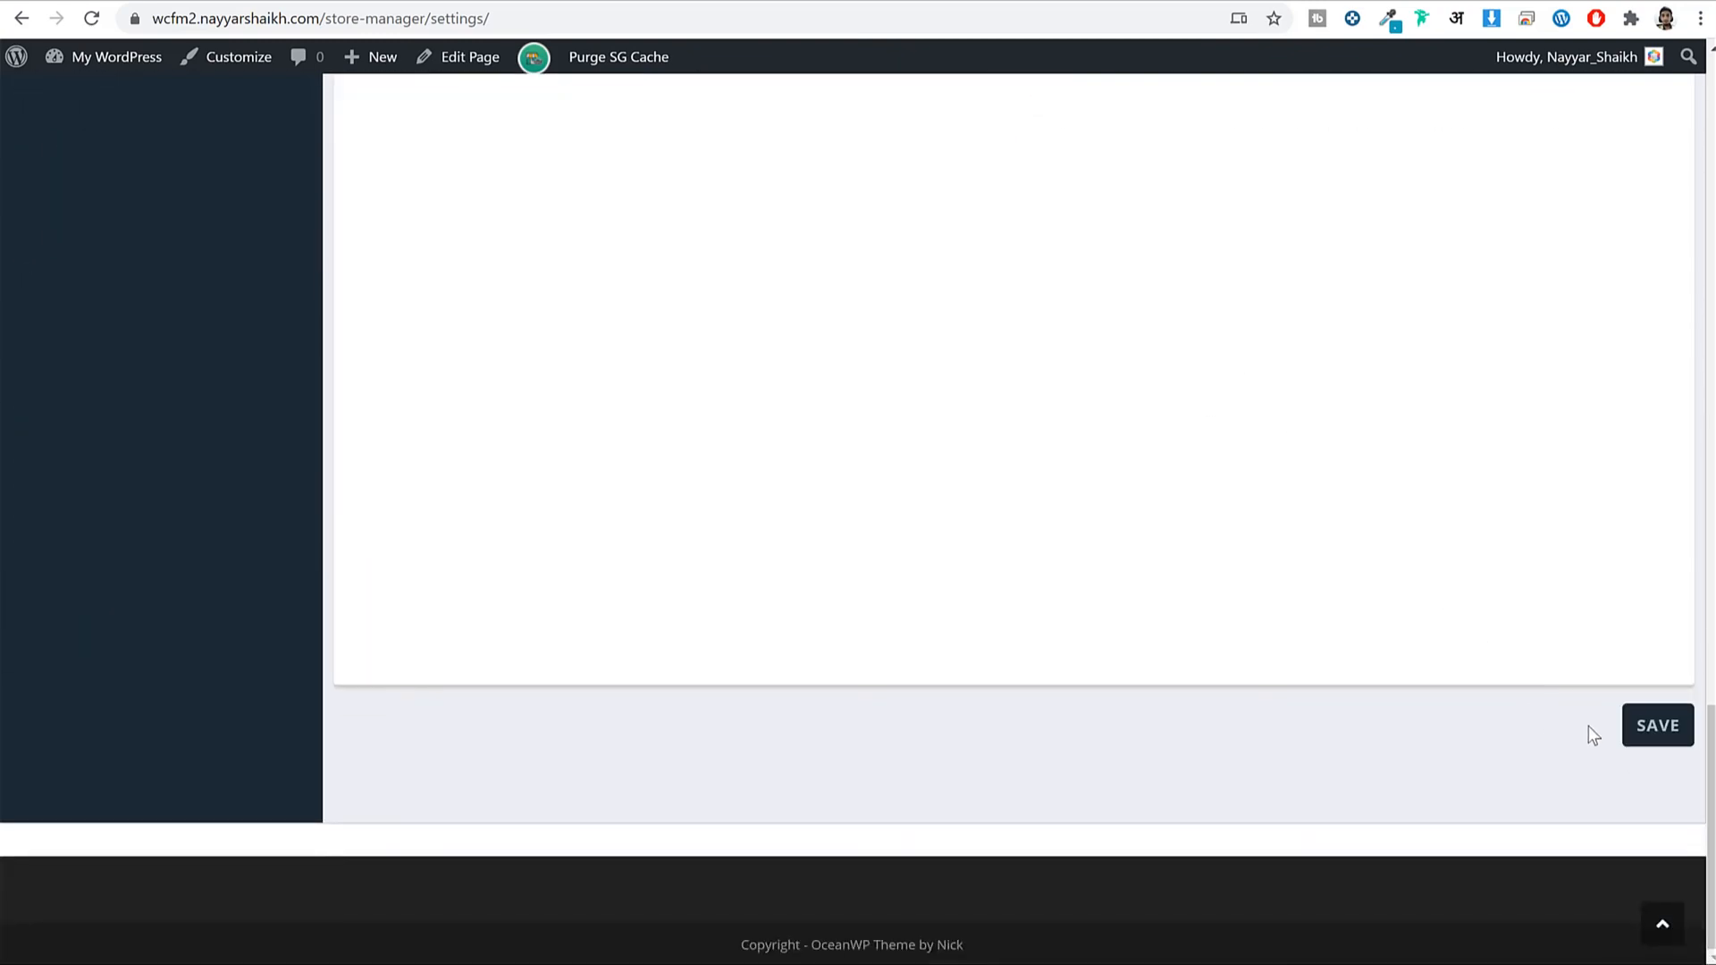
left_click(1648, 741)
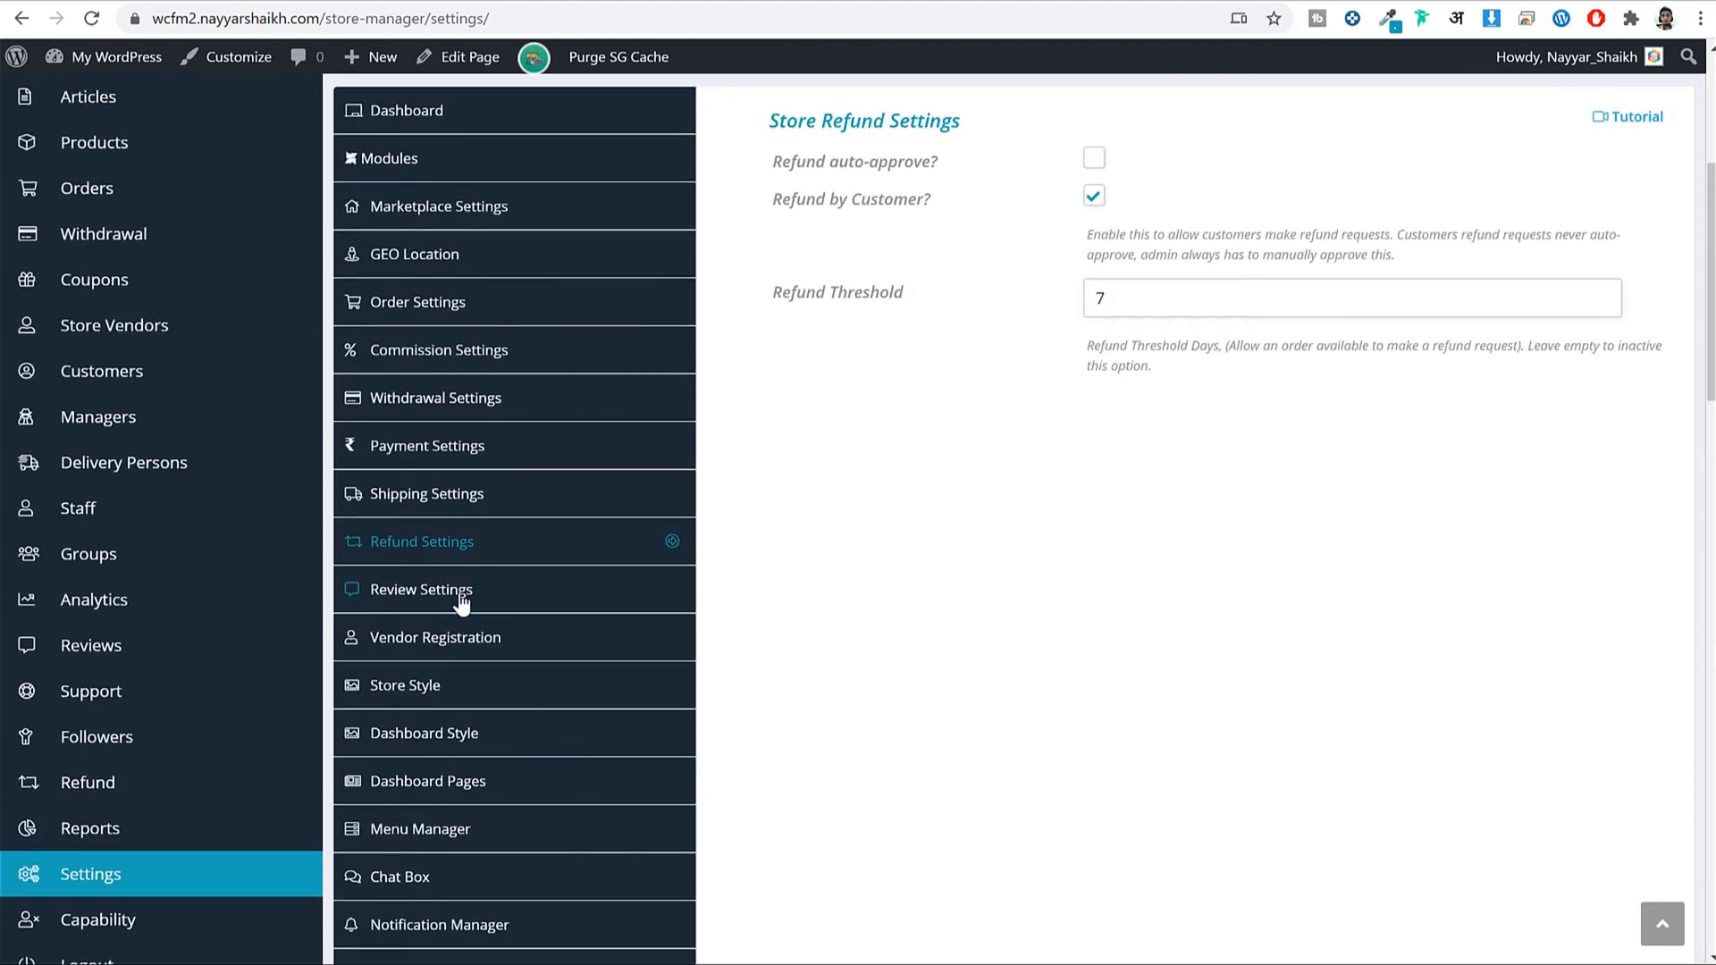
Tick Review auto-approve? in Review Settings, then go to Vendor Registration settings.
left_click(456, 594)
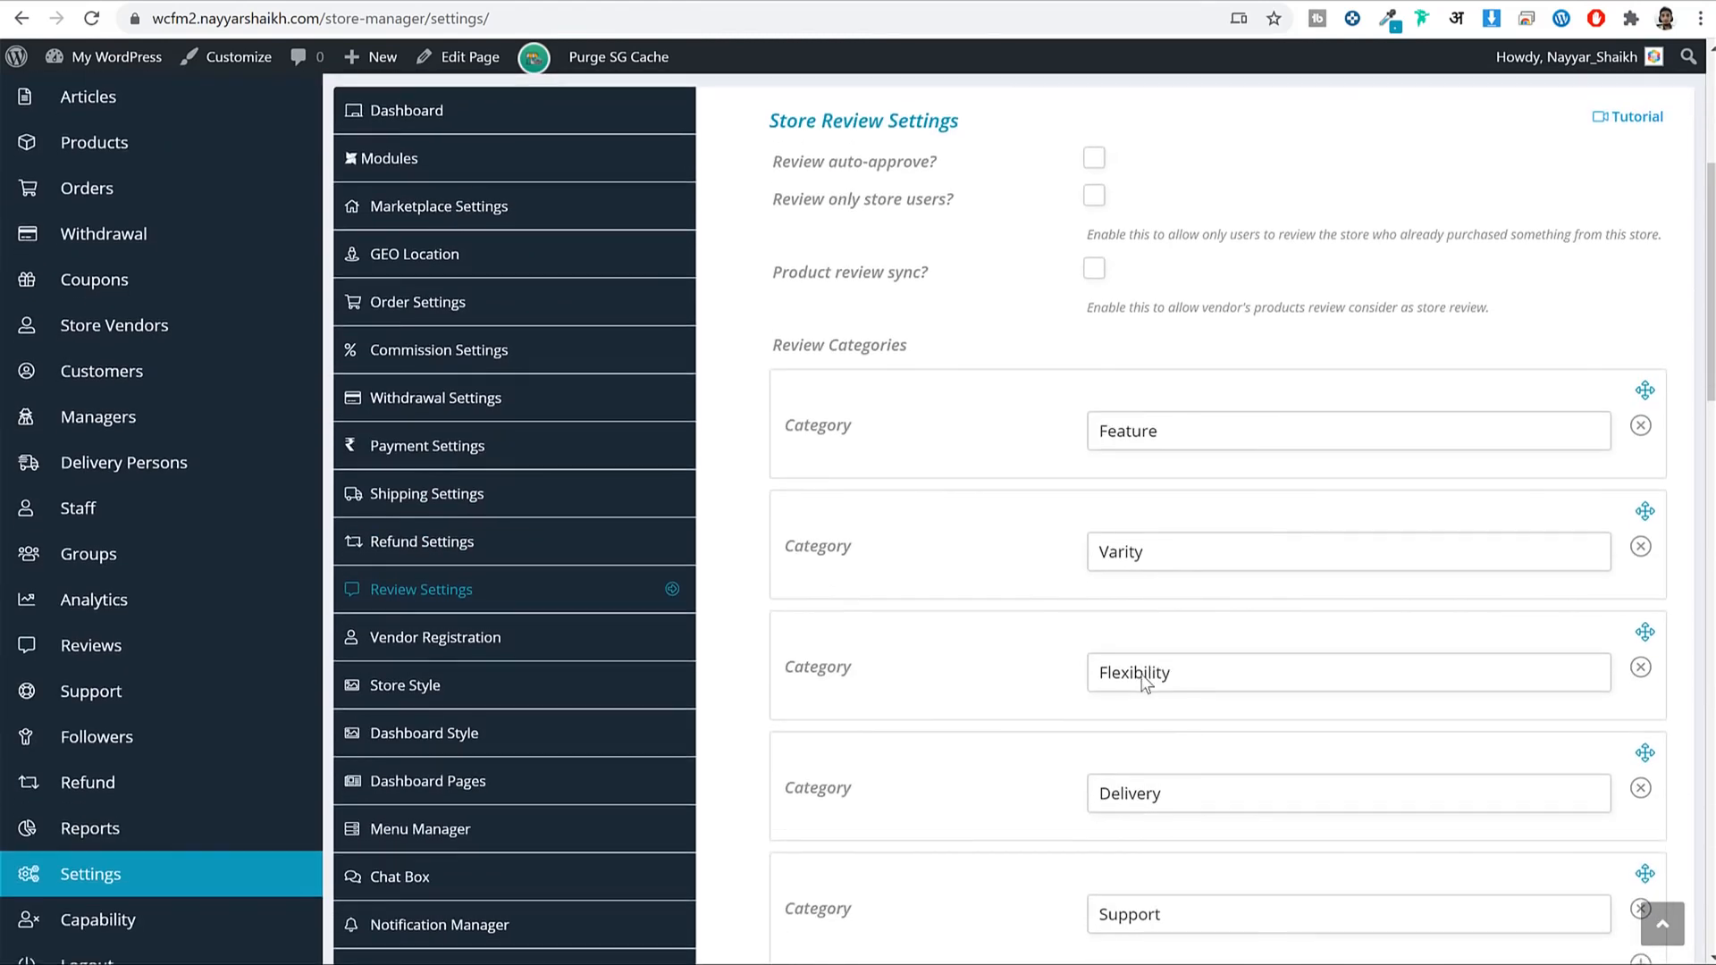
scroll(1364, 397, "down", 3)
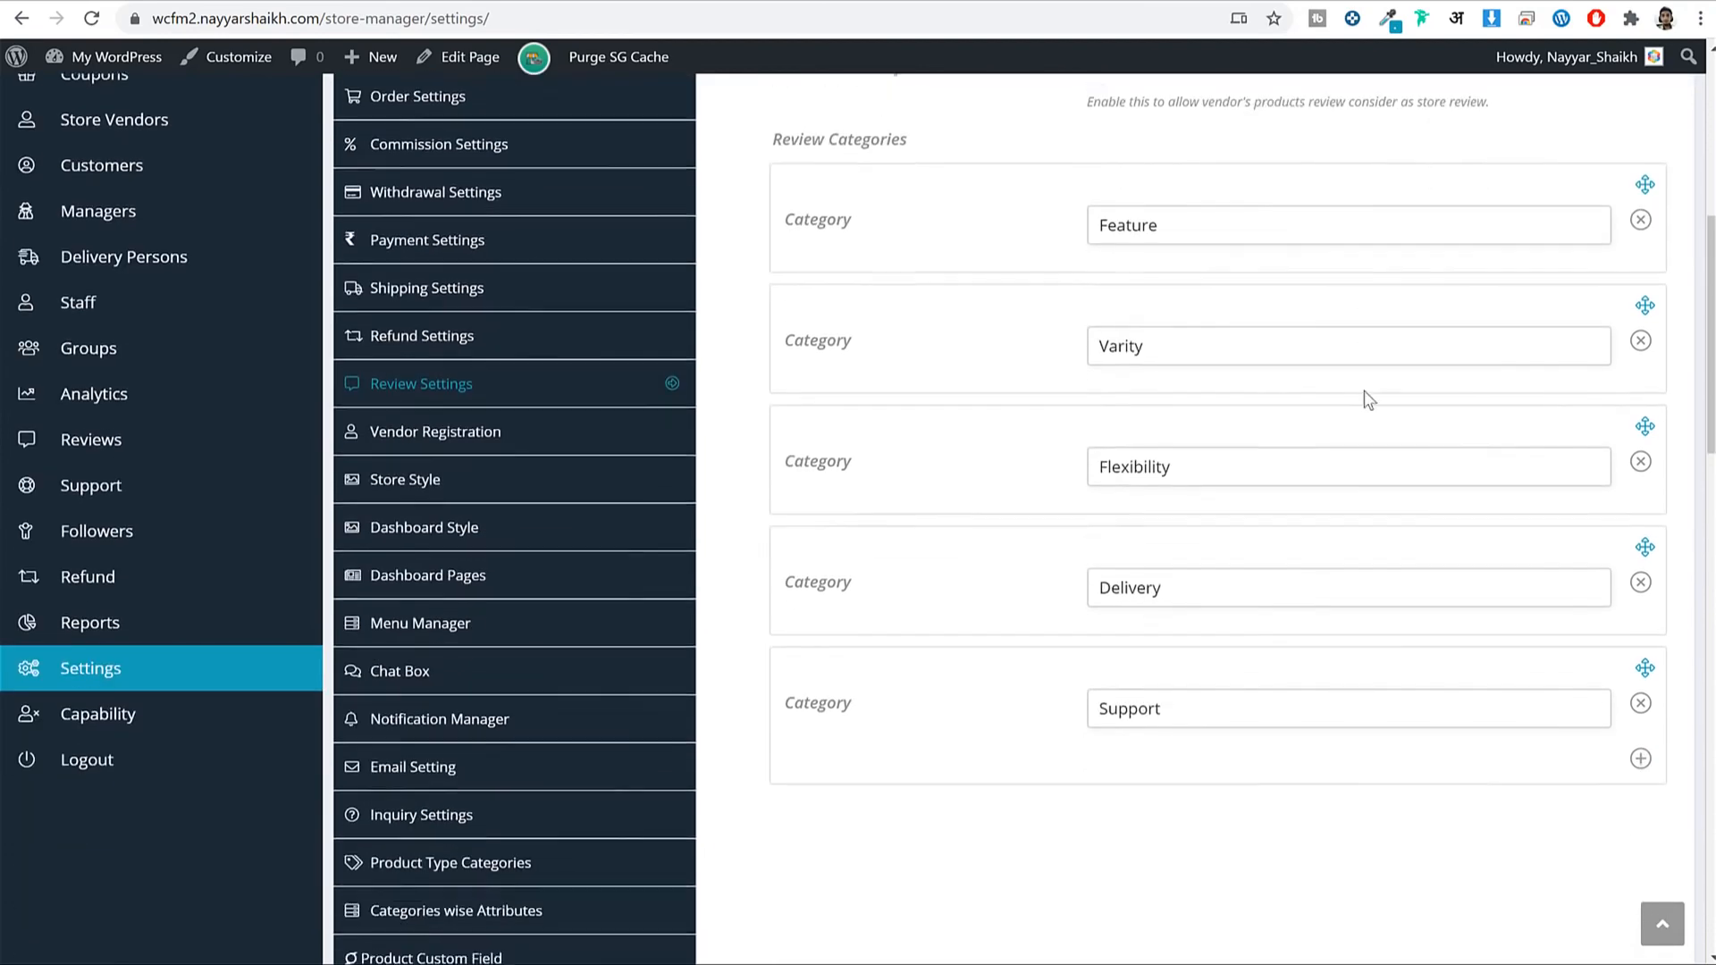
scroll(1363, 403, "up", 3)
scroll(1019, 500, "down", 3)
scroll(1077, 354, "up", 5)
left_click_drag(778, 390, 965, 406)
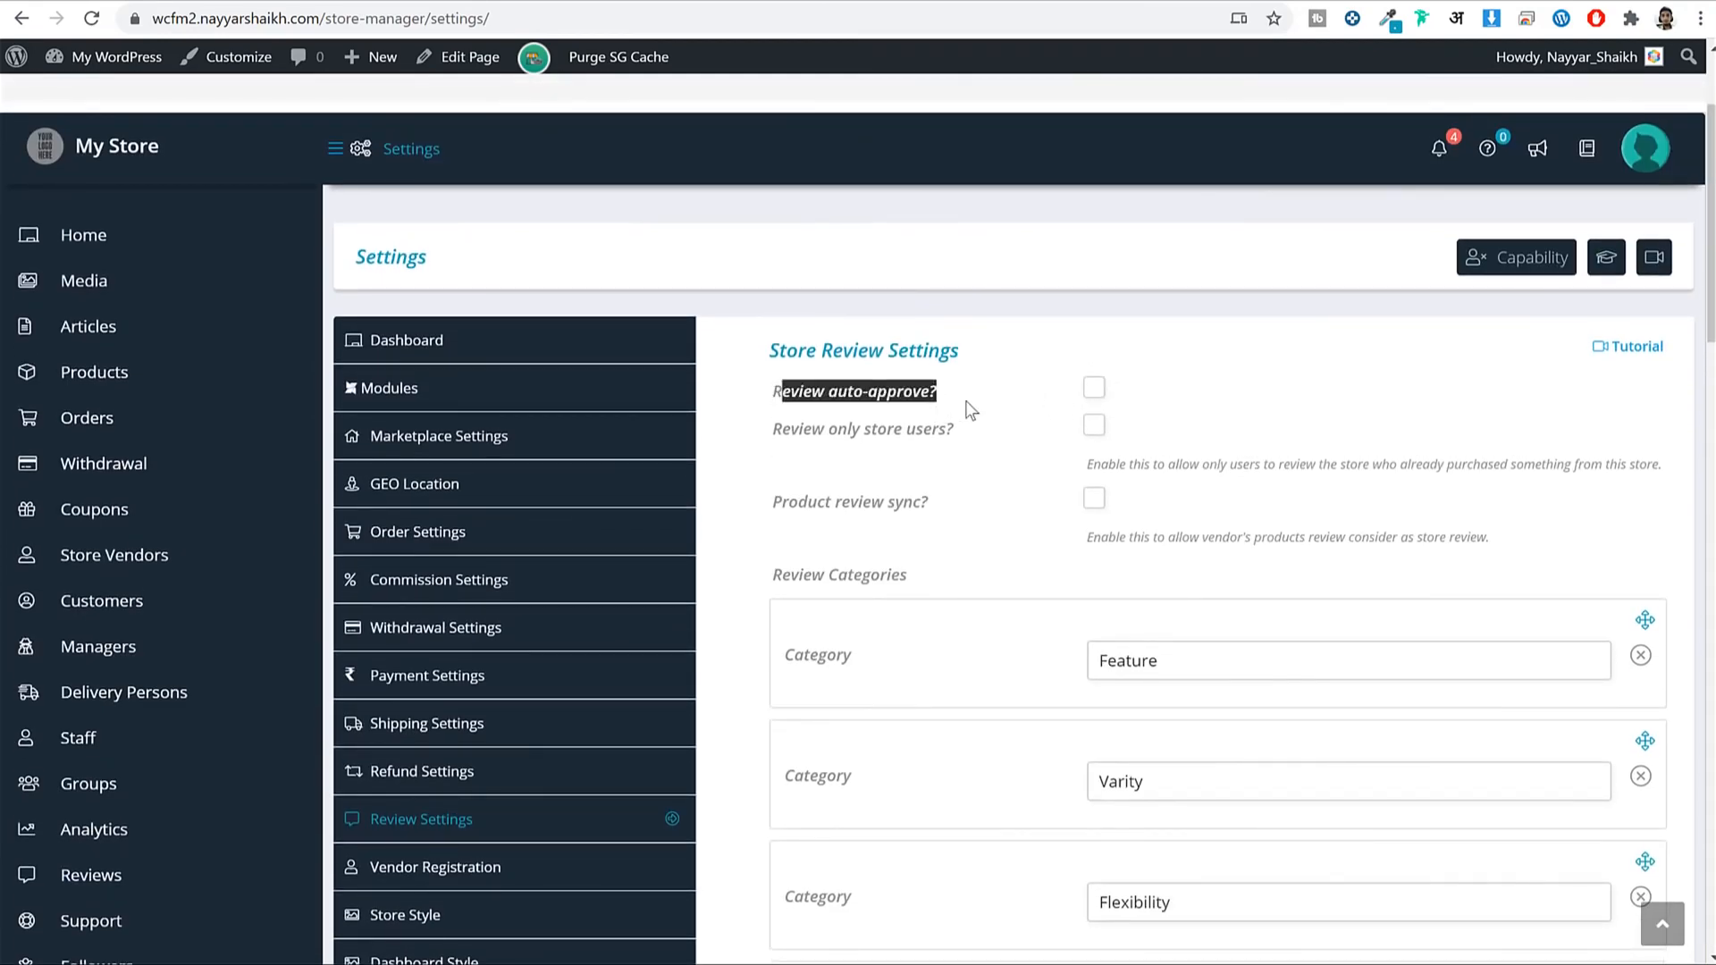
left_click(1095, 390)
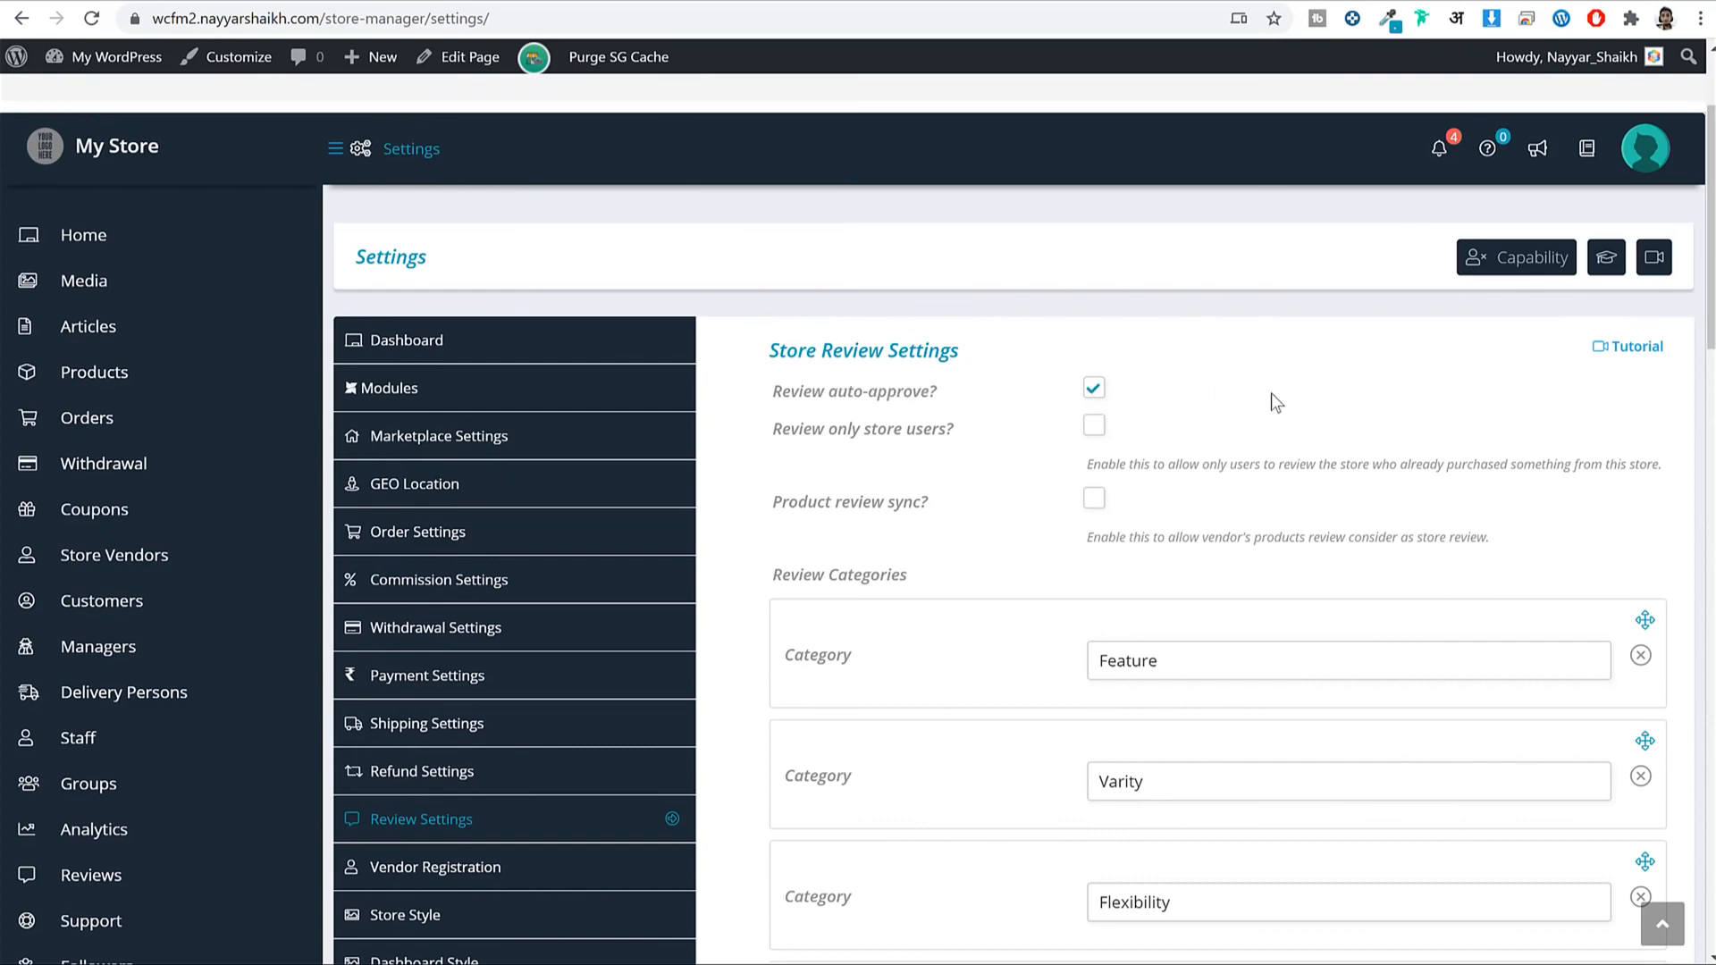
scroll(865, 460, "down", 5)
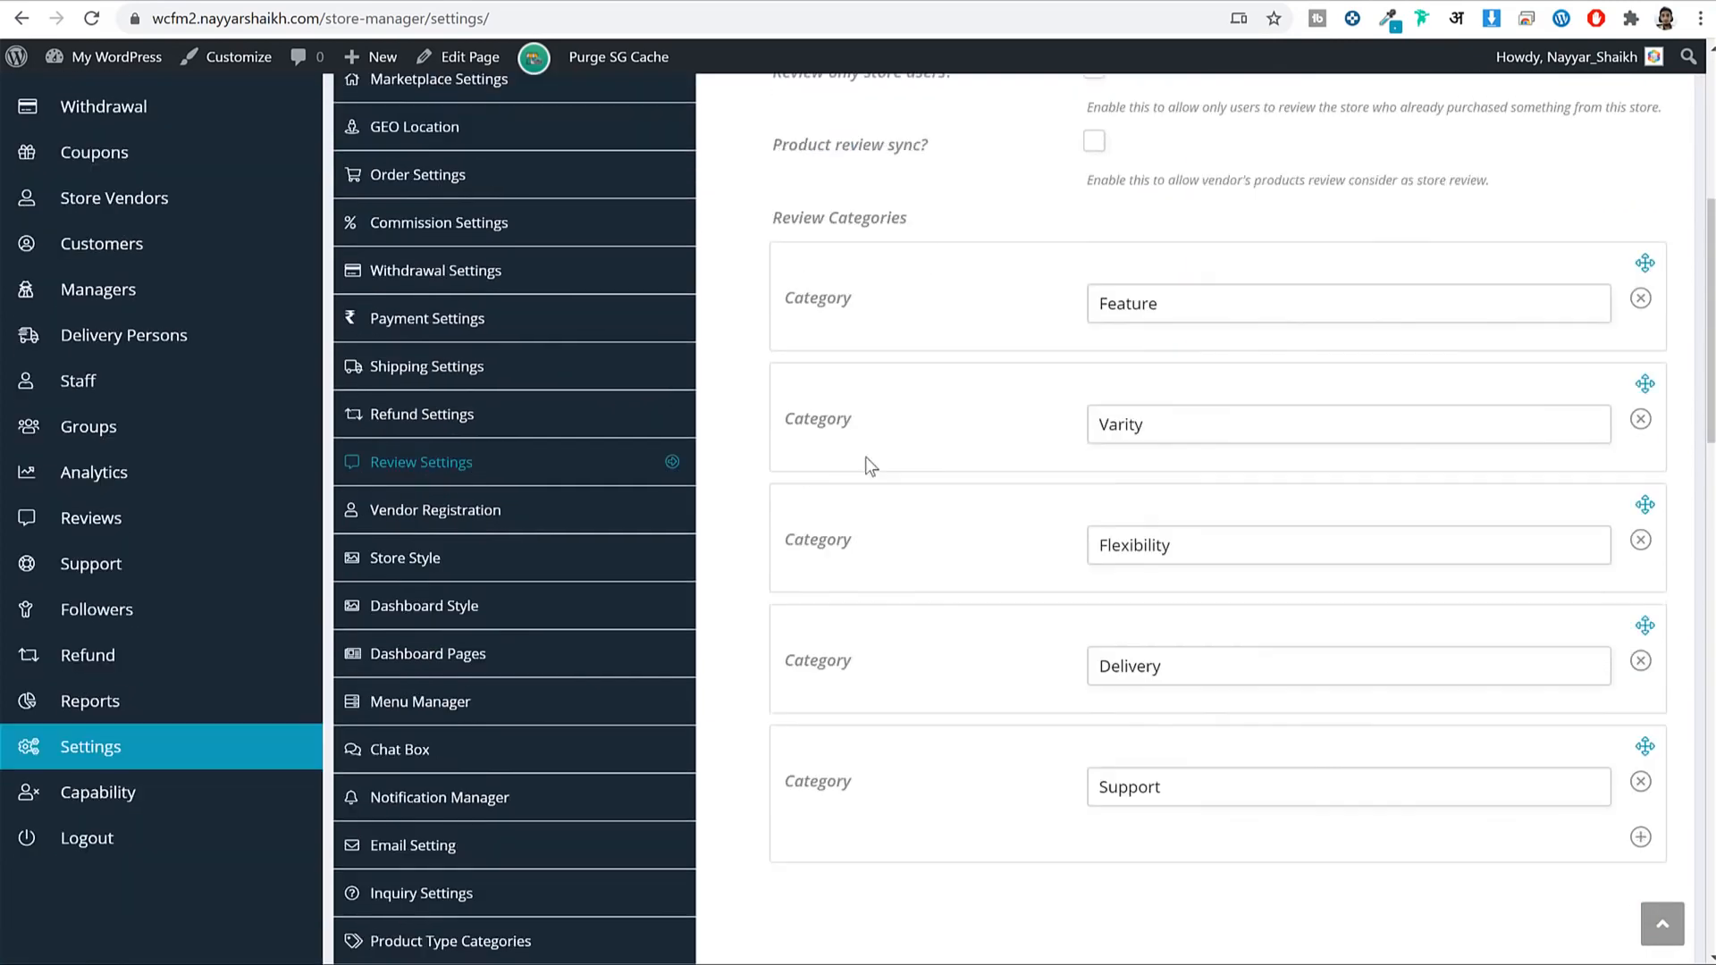
left_click(569, 459)
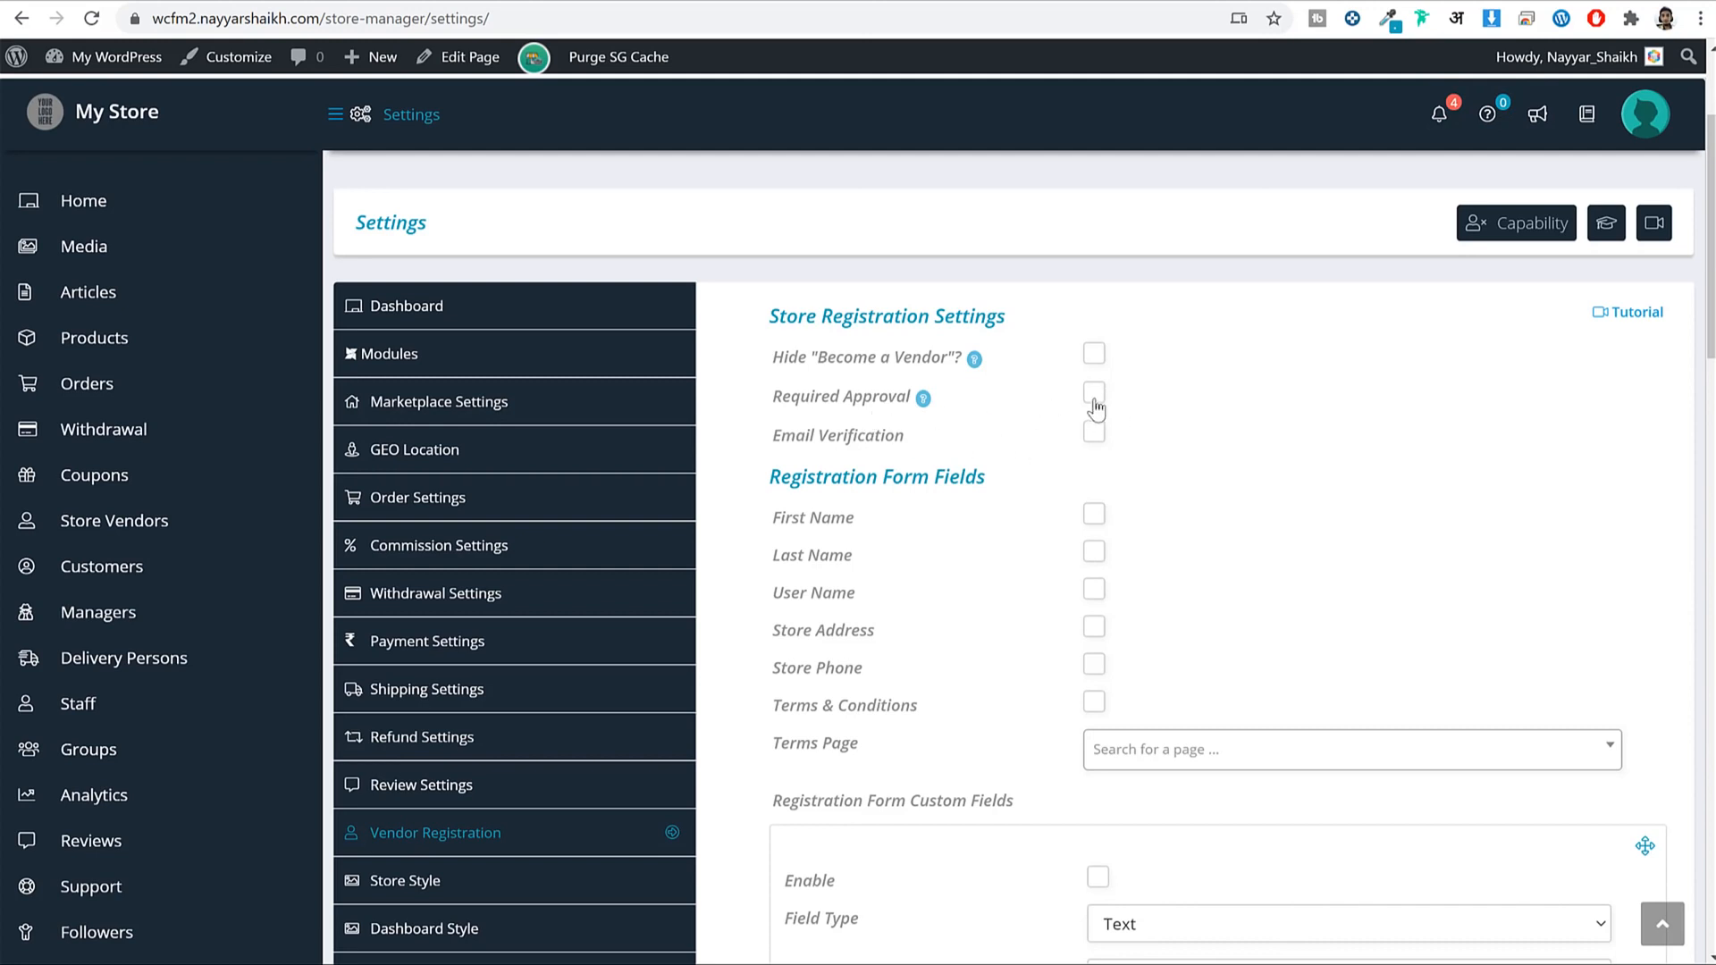
Tick Required Approval for vendor registrations, then check the registration and product page tabs.
left_click_drag(783, 396, 909, 390)
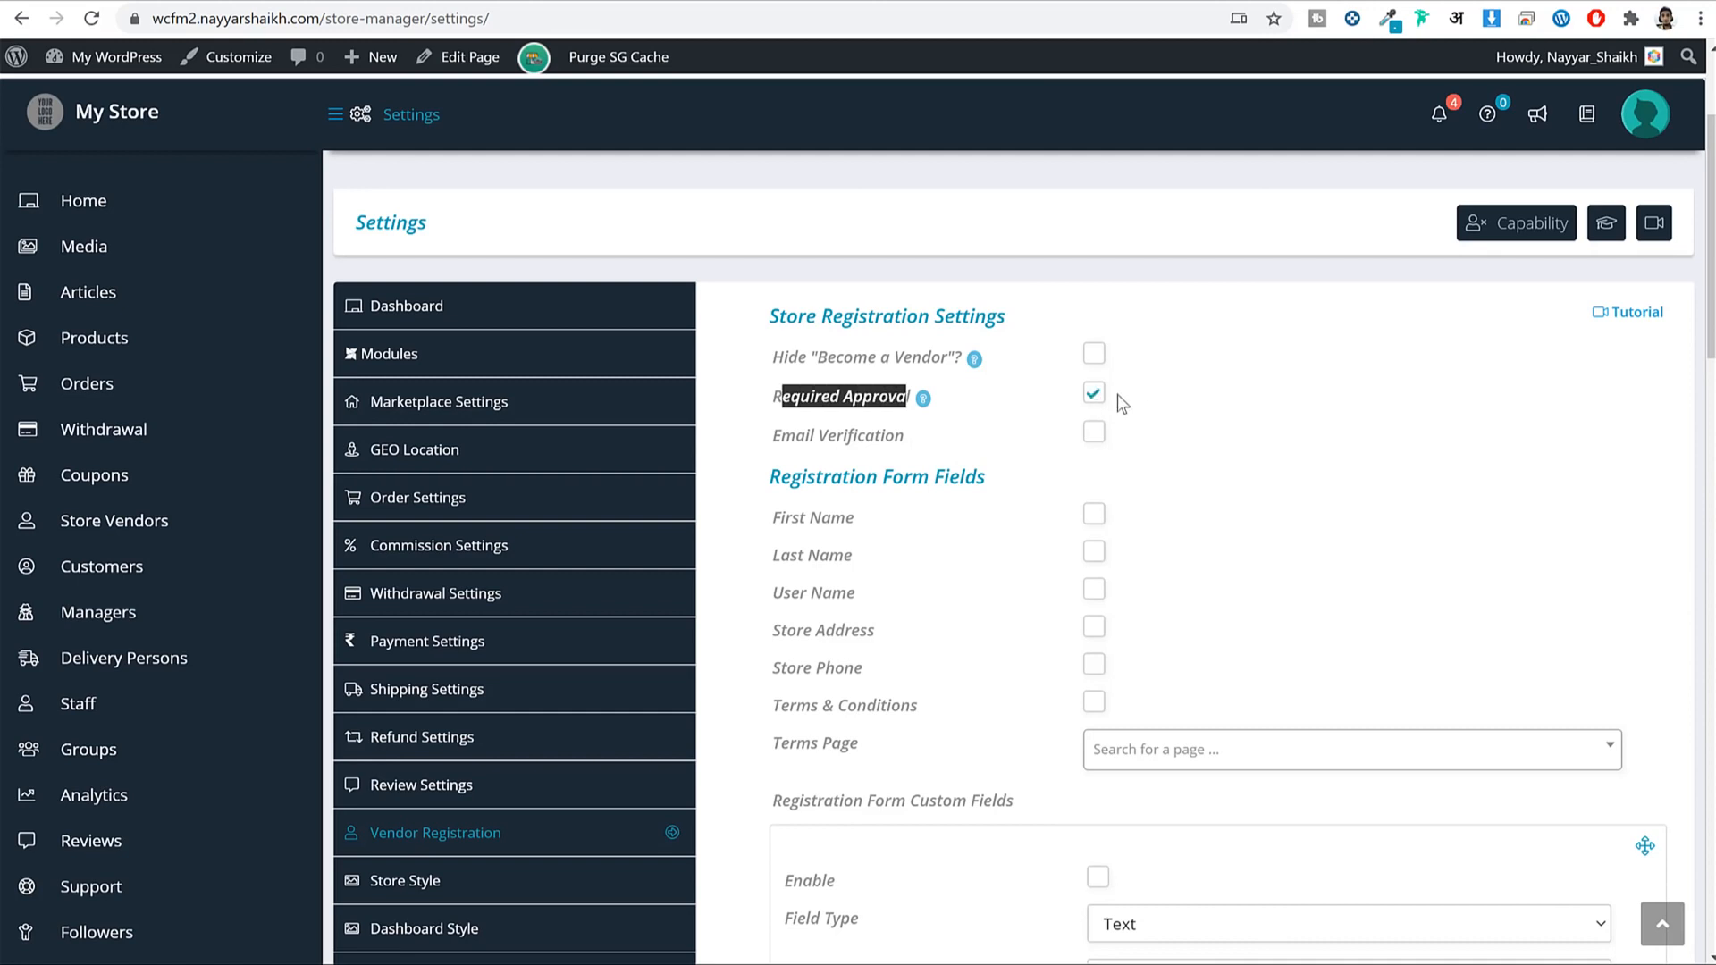
left_click(1260, 396)
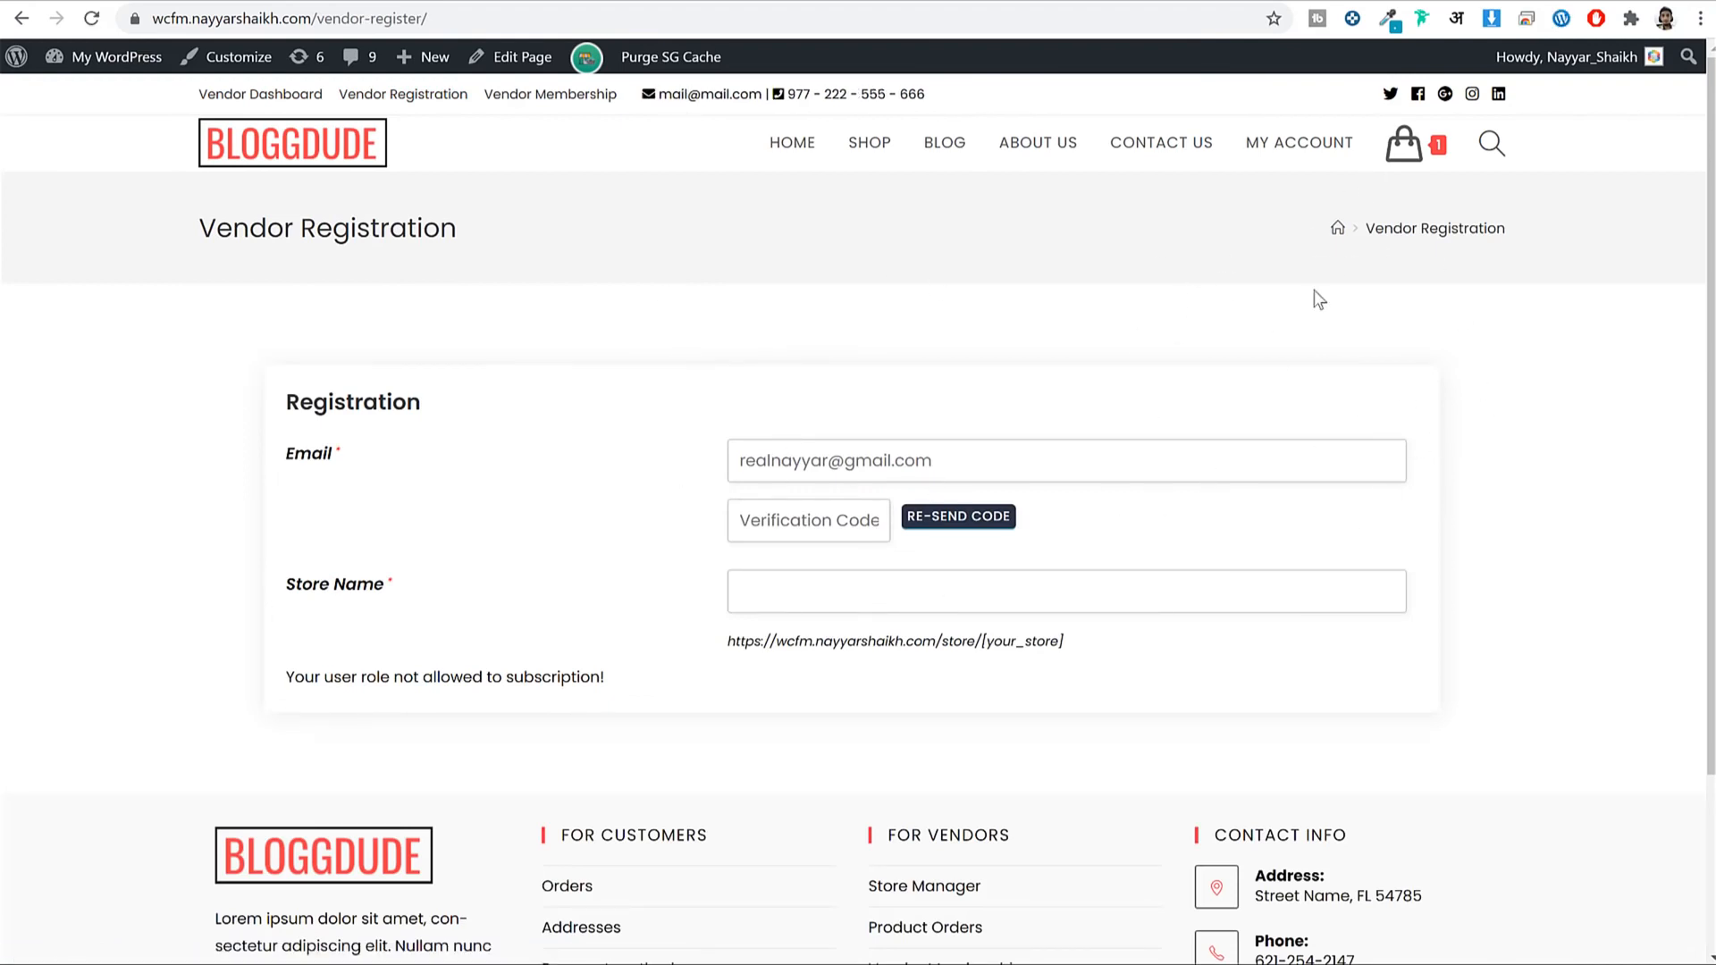
left_click(648, 5)
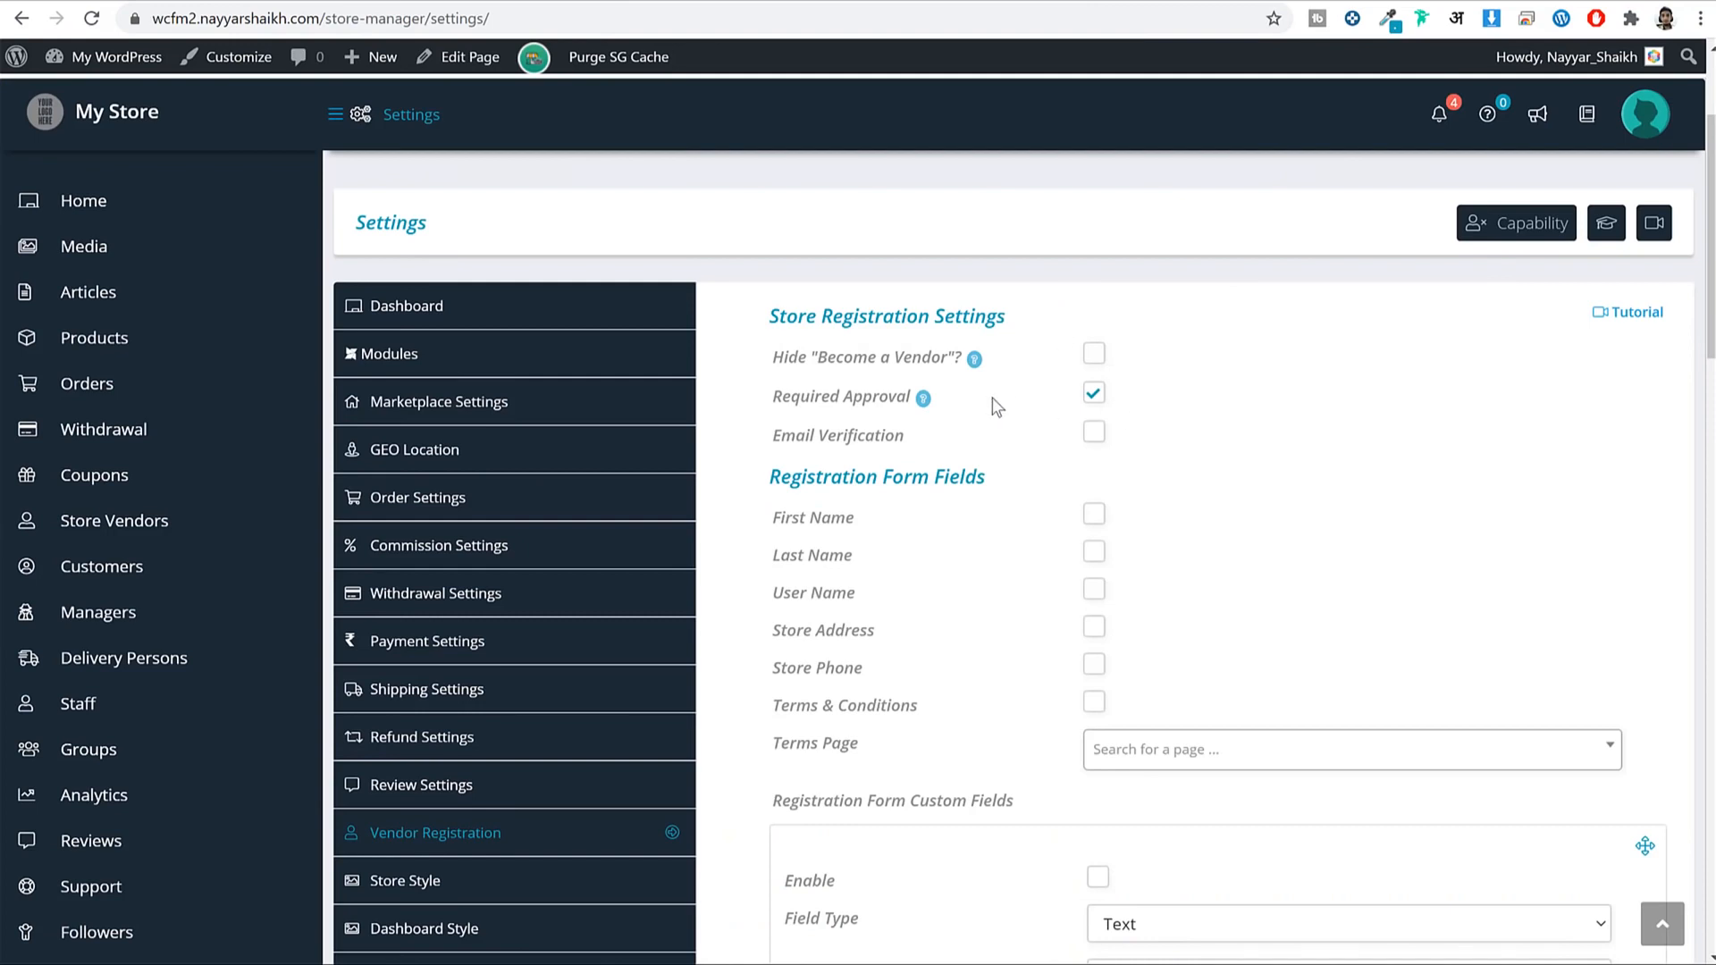
left_click_drag(805, 397, 914, 399)
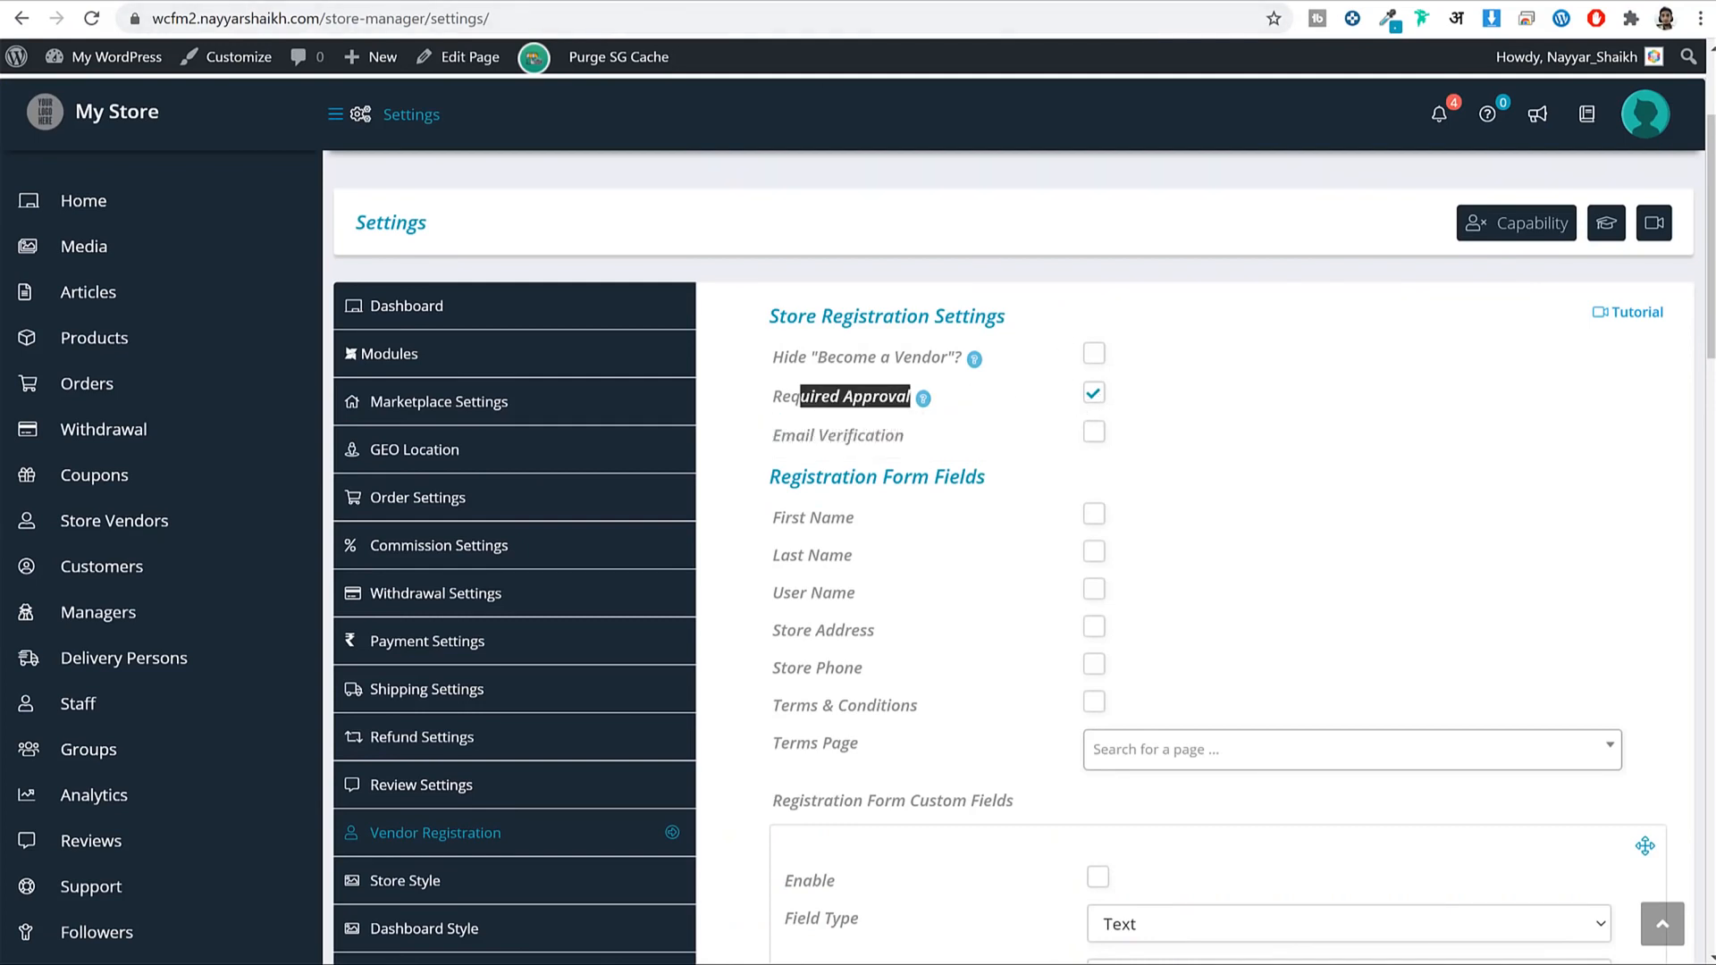
key("ctrl+Tab")
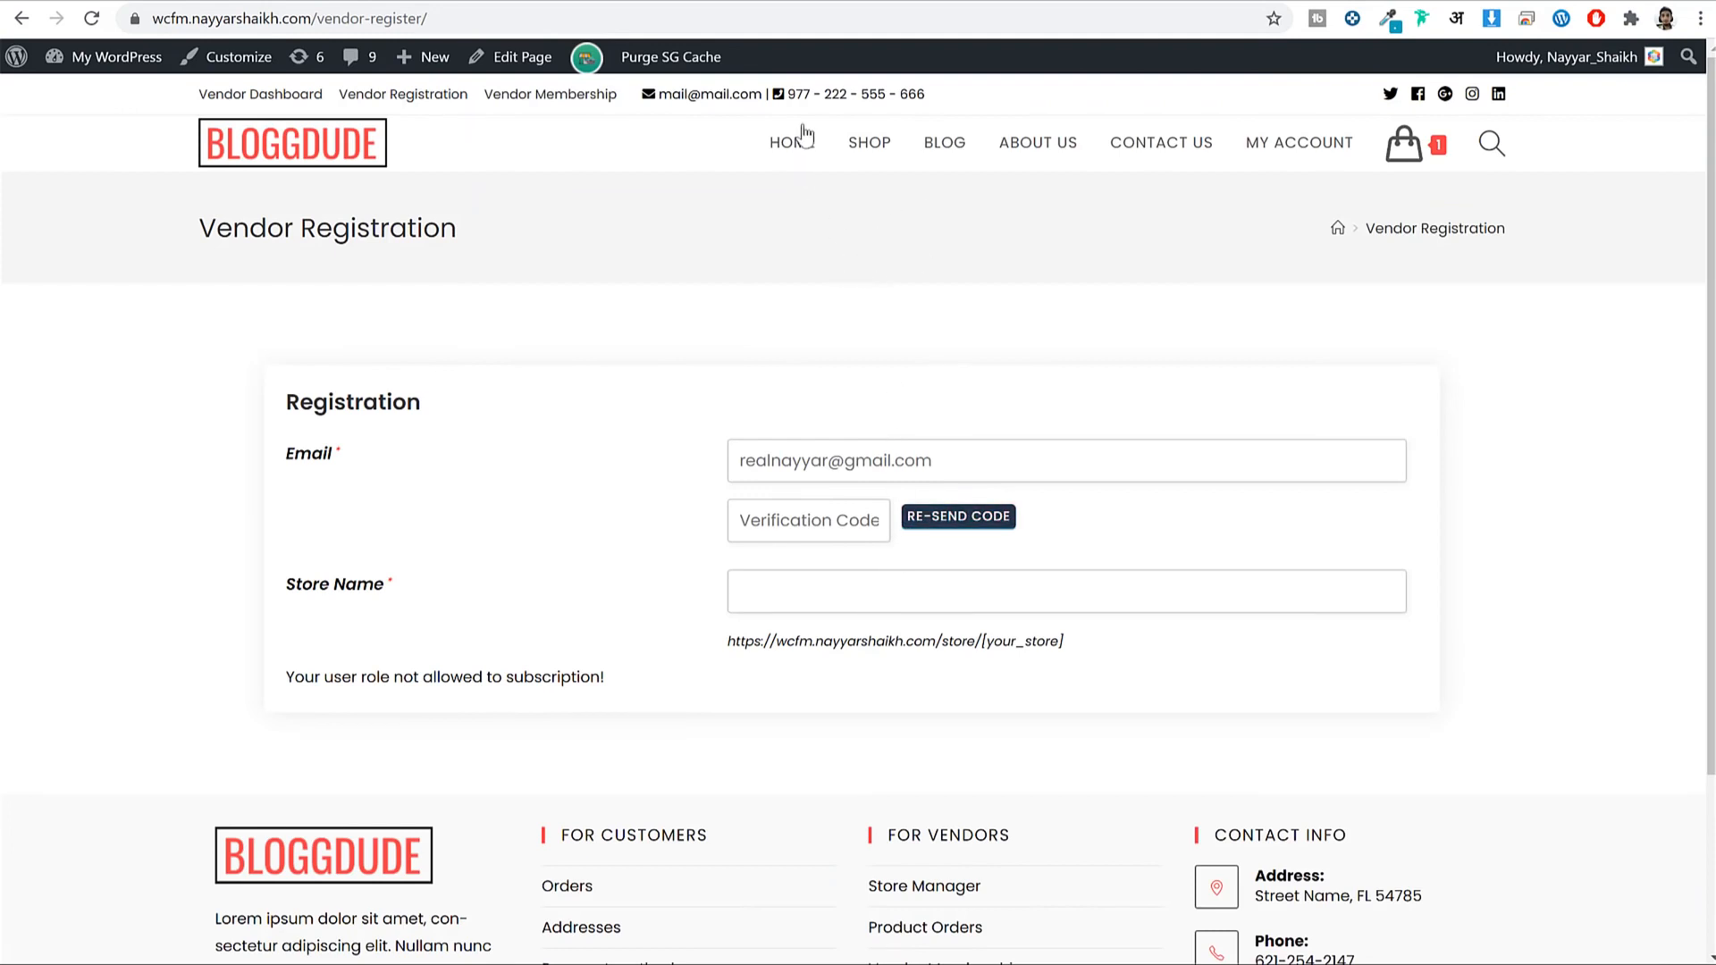
left_click(417, 3)
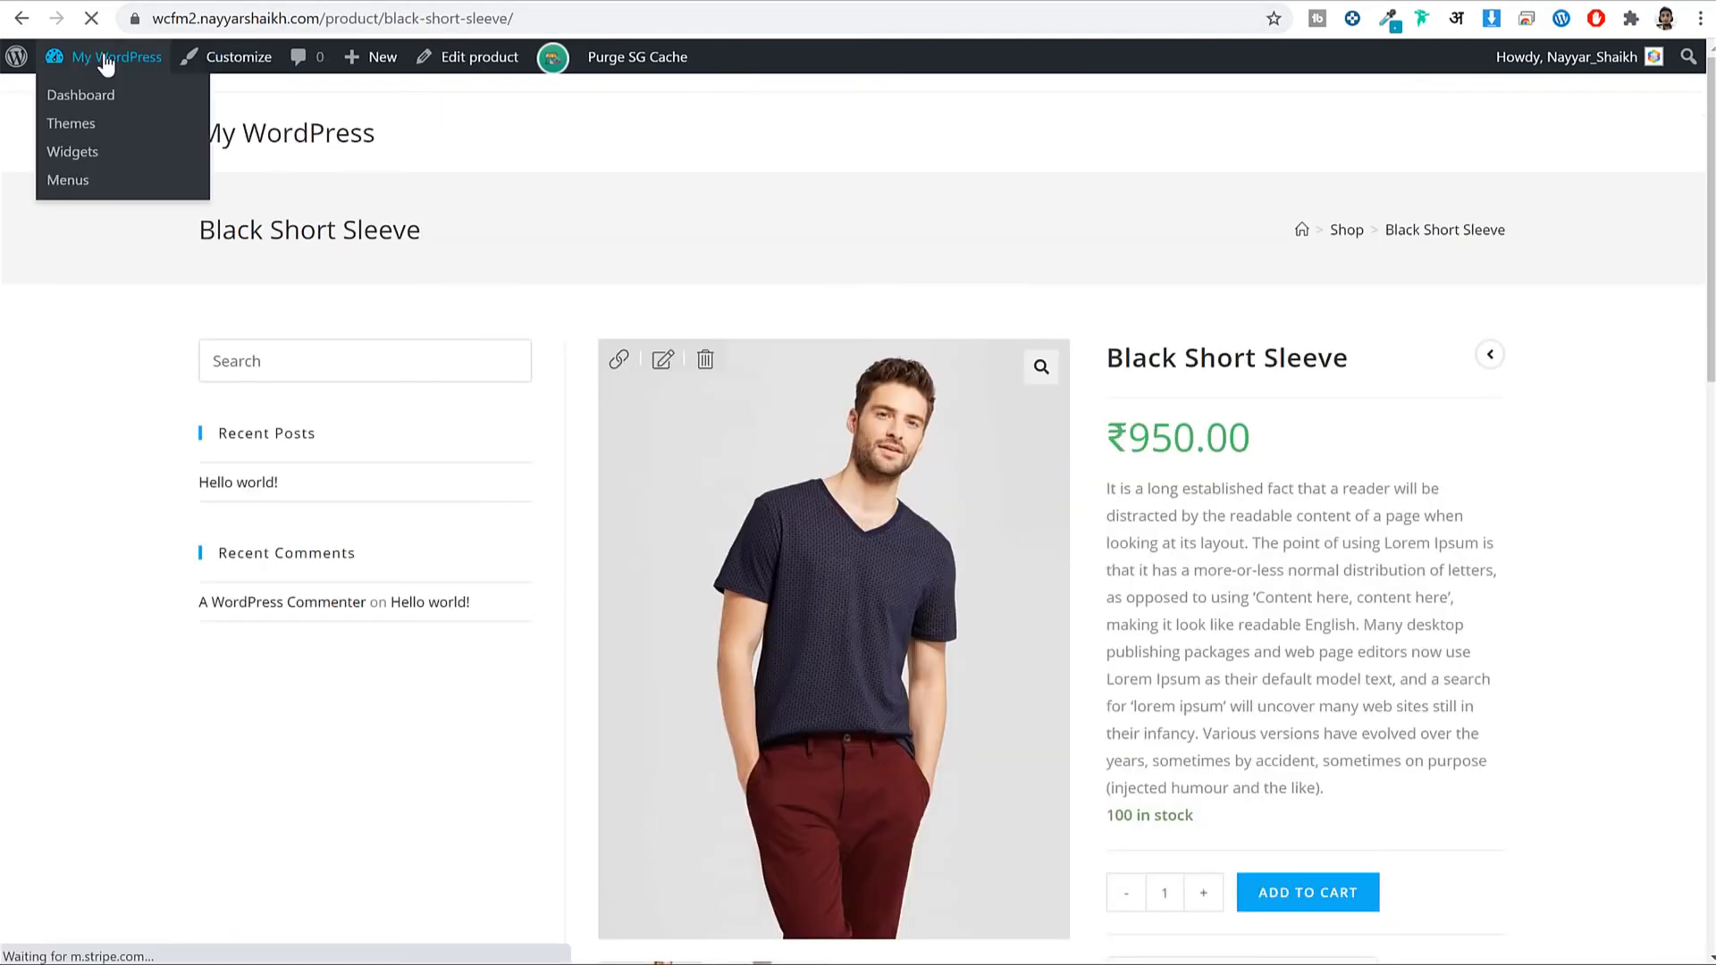
key("ctrl+Tab")
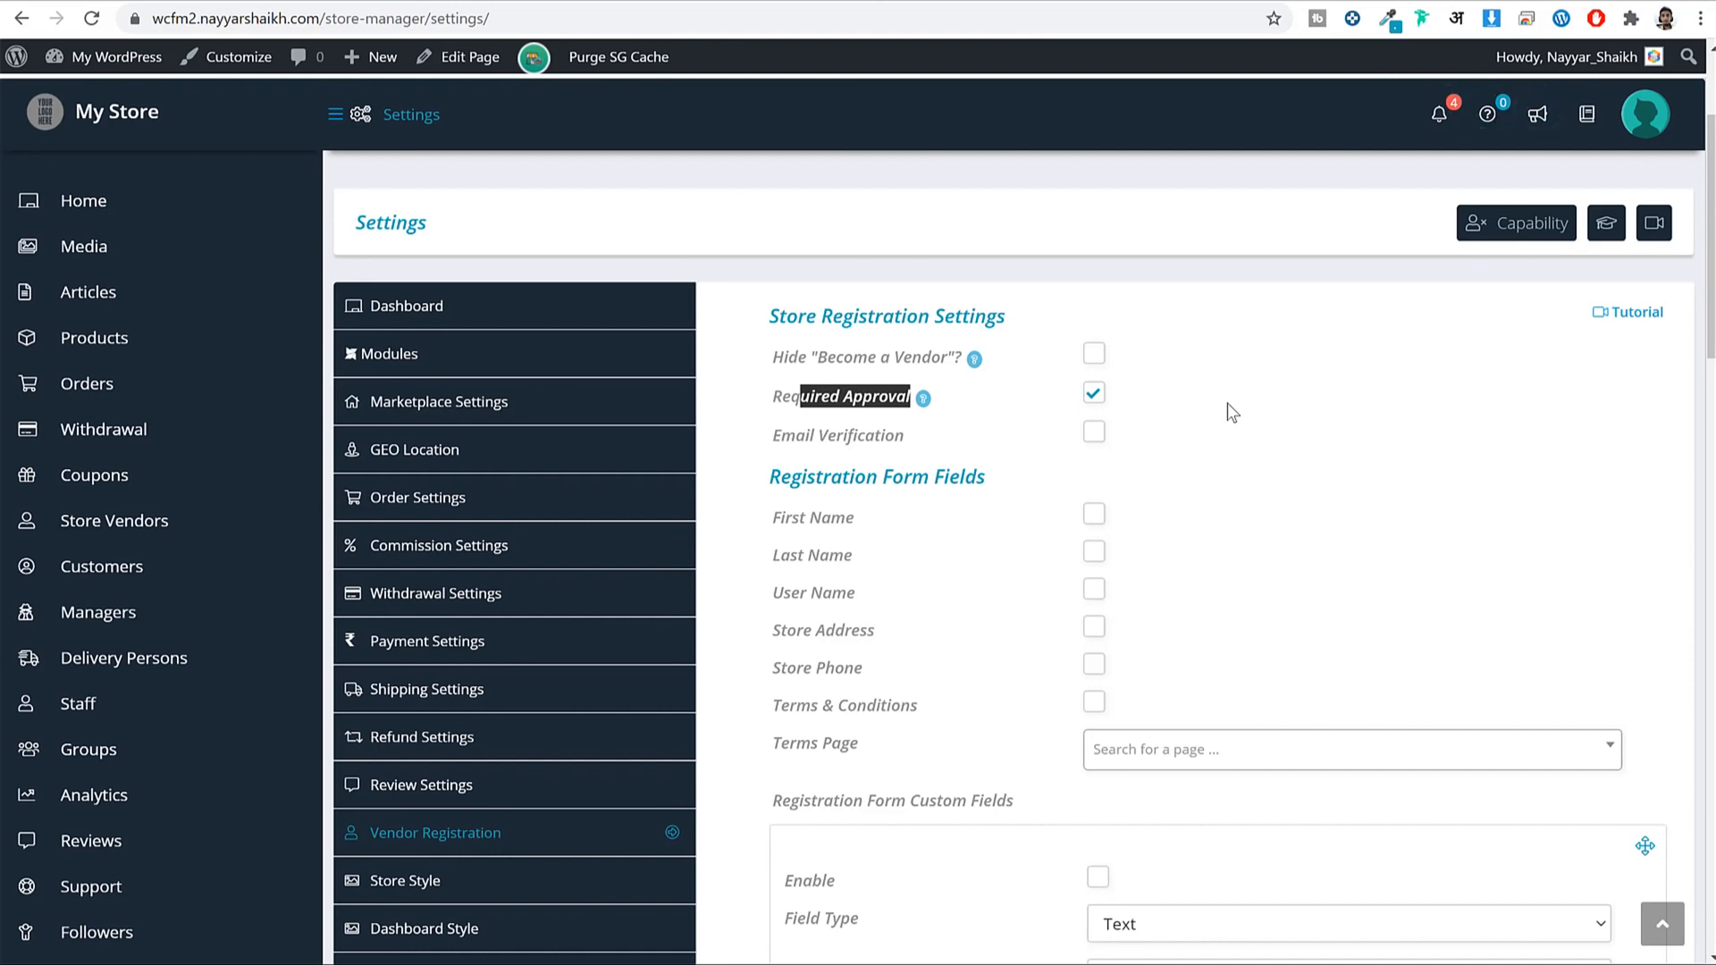
Open the Store Vendors list showing the single active walmart vendor.
scroll(264, 413, "down", 2)
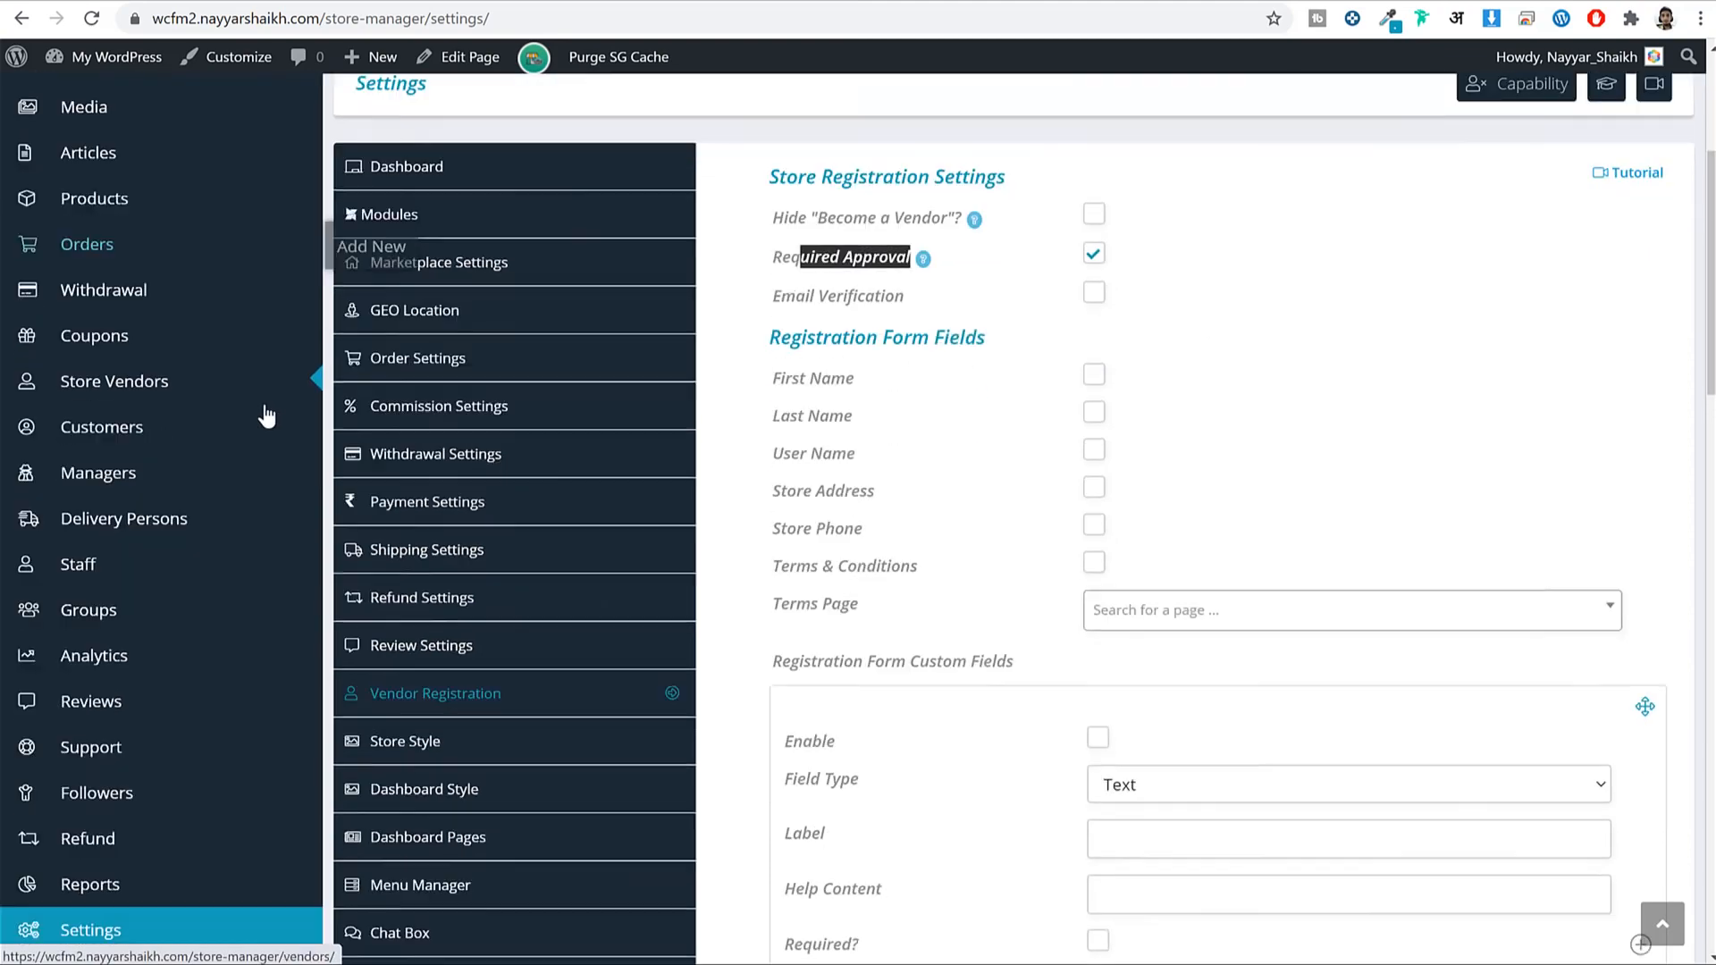
right_click(118, 308)
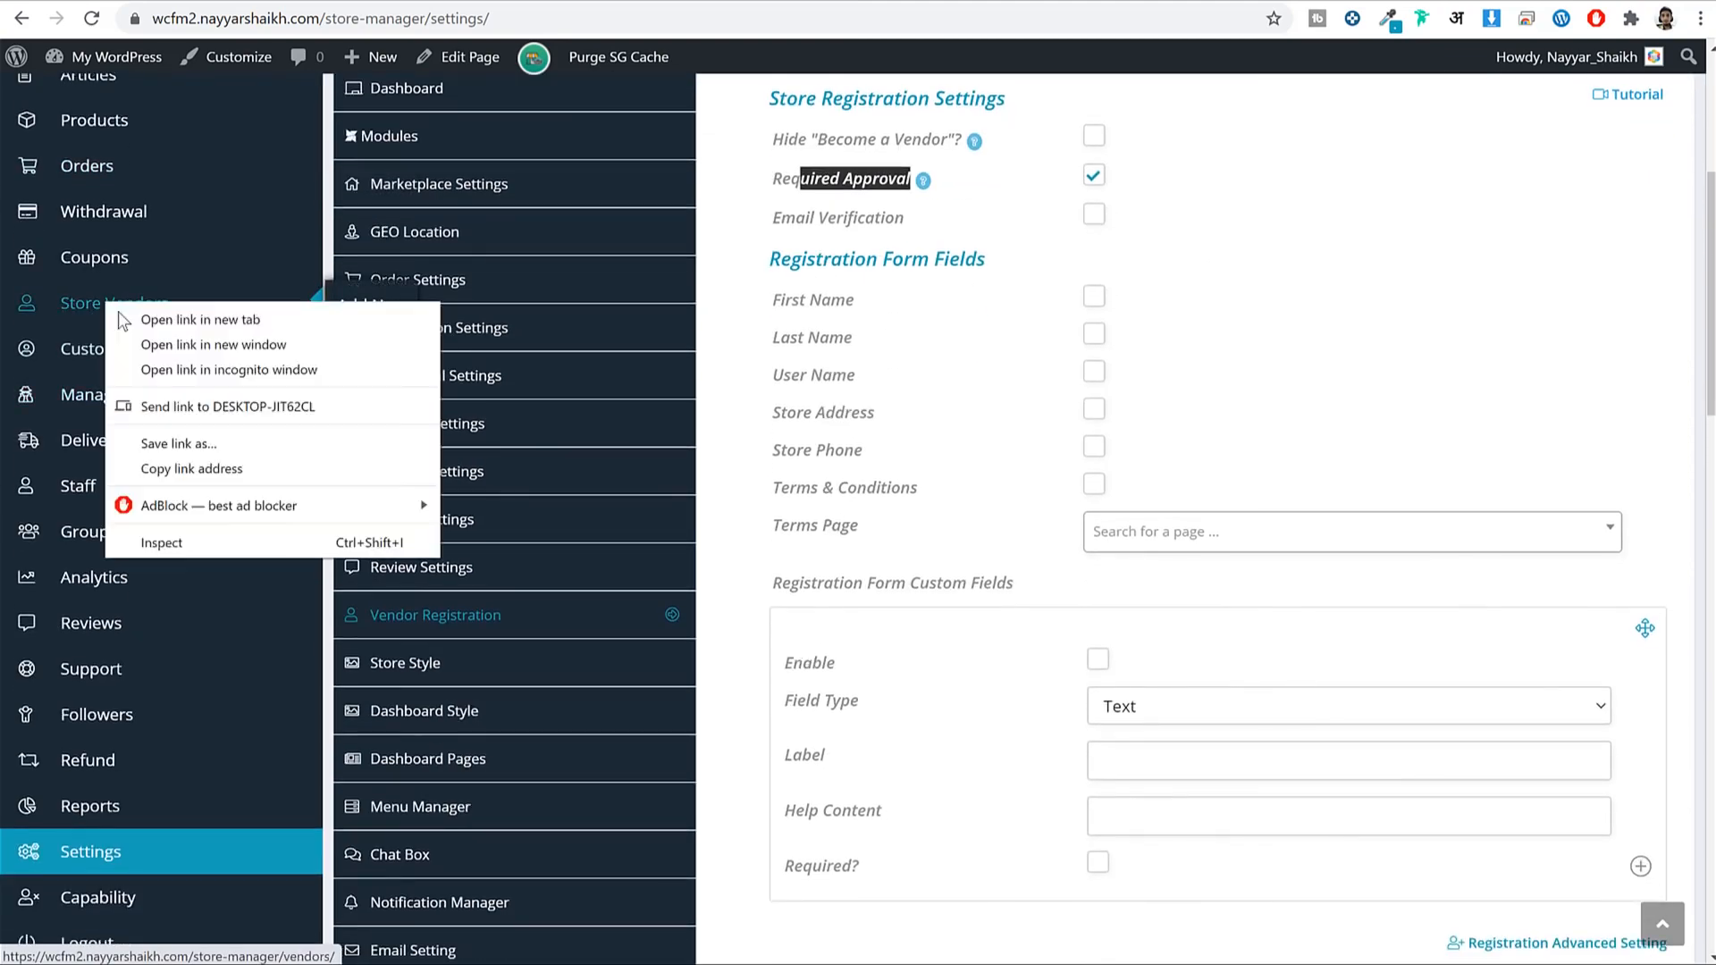
key("Escape")
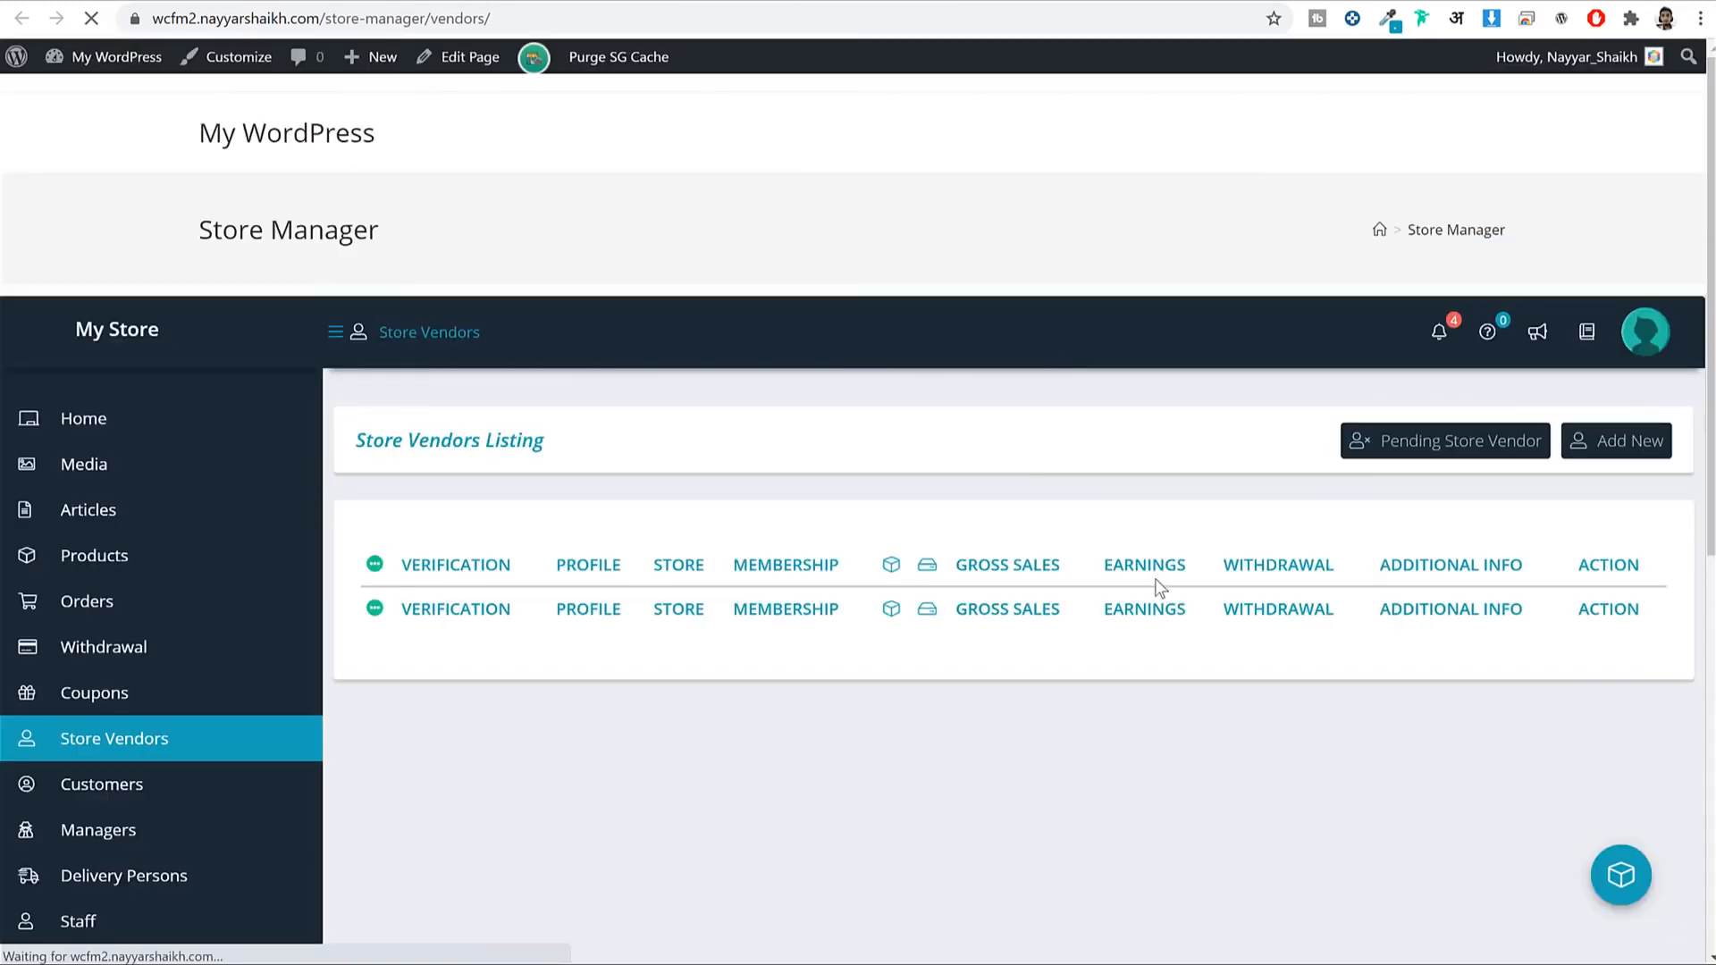
scroll(1167, 355, "down", 2)
scroll(1166, 357, "down", 1)
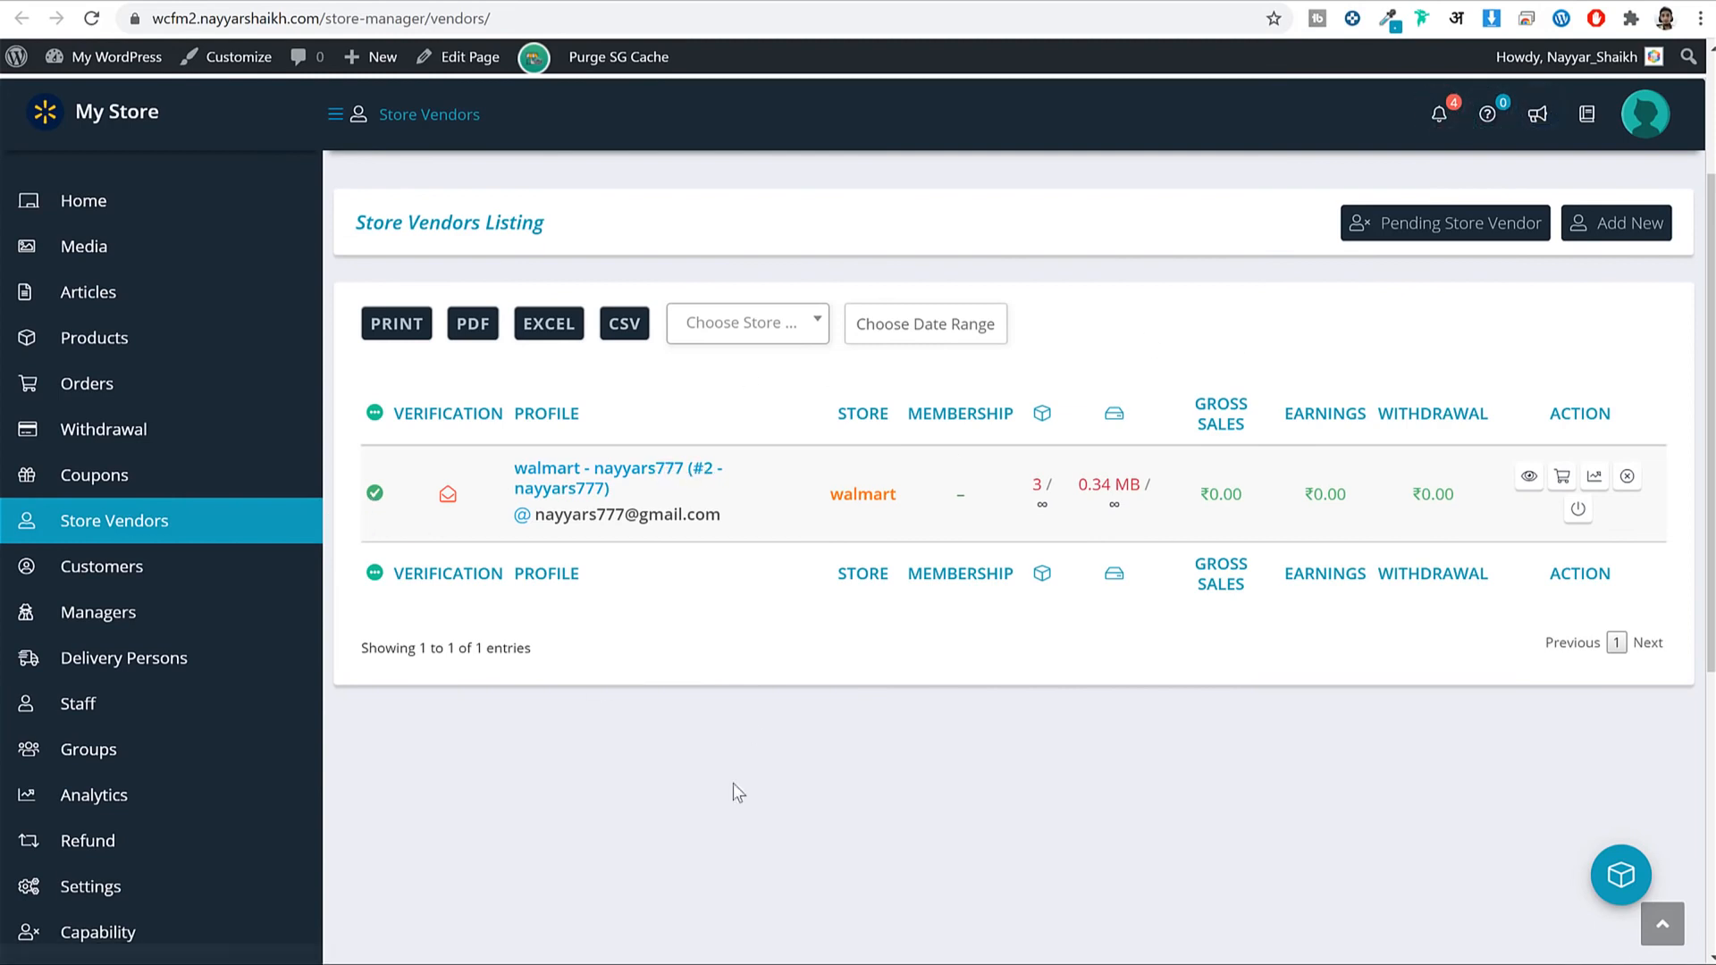
Check Pending Store Vendor notifications filtered to Approve Membership, finding none pending.
left_click(1437, 235)
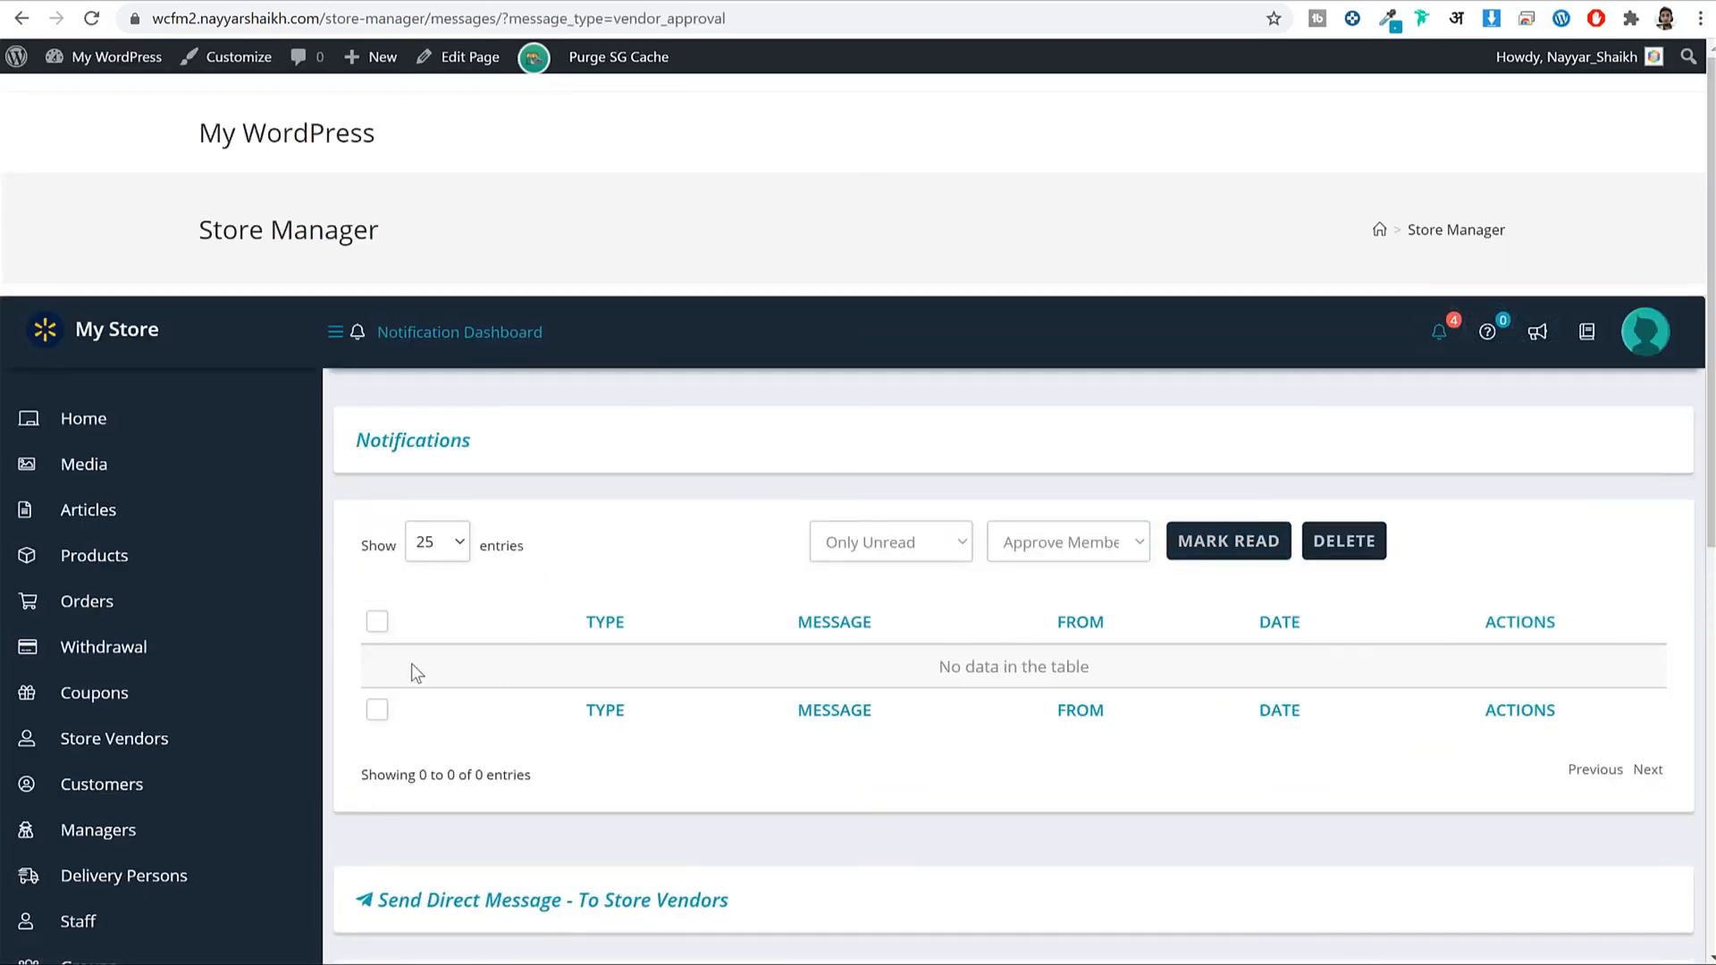
left_click(377, 621)
left_click(1114, 561)
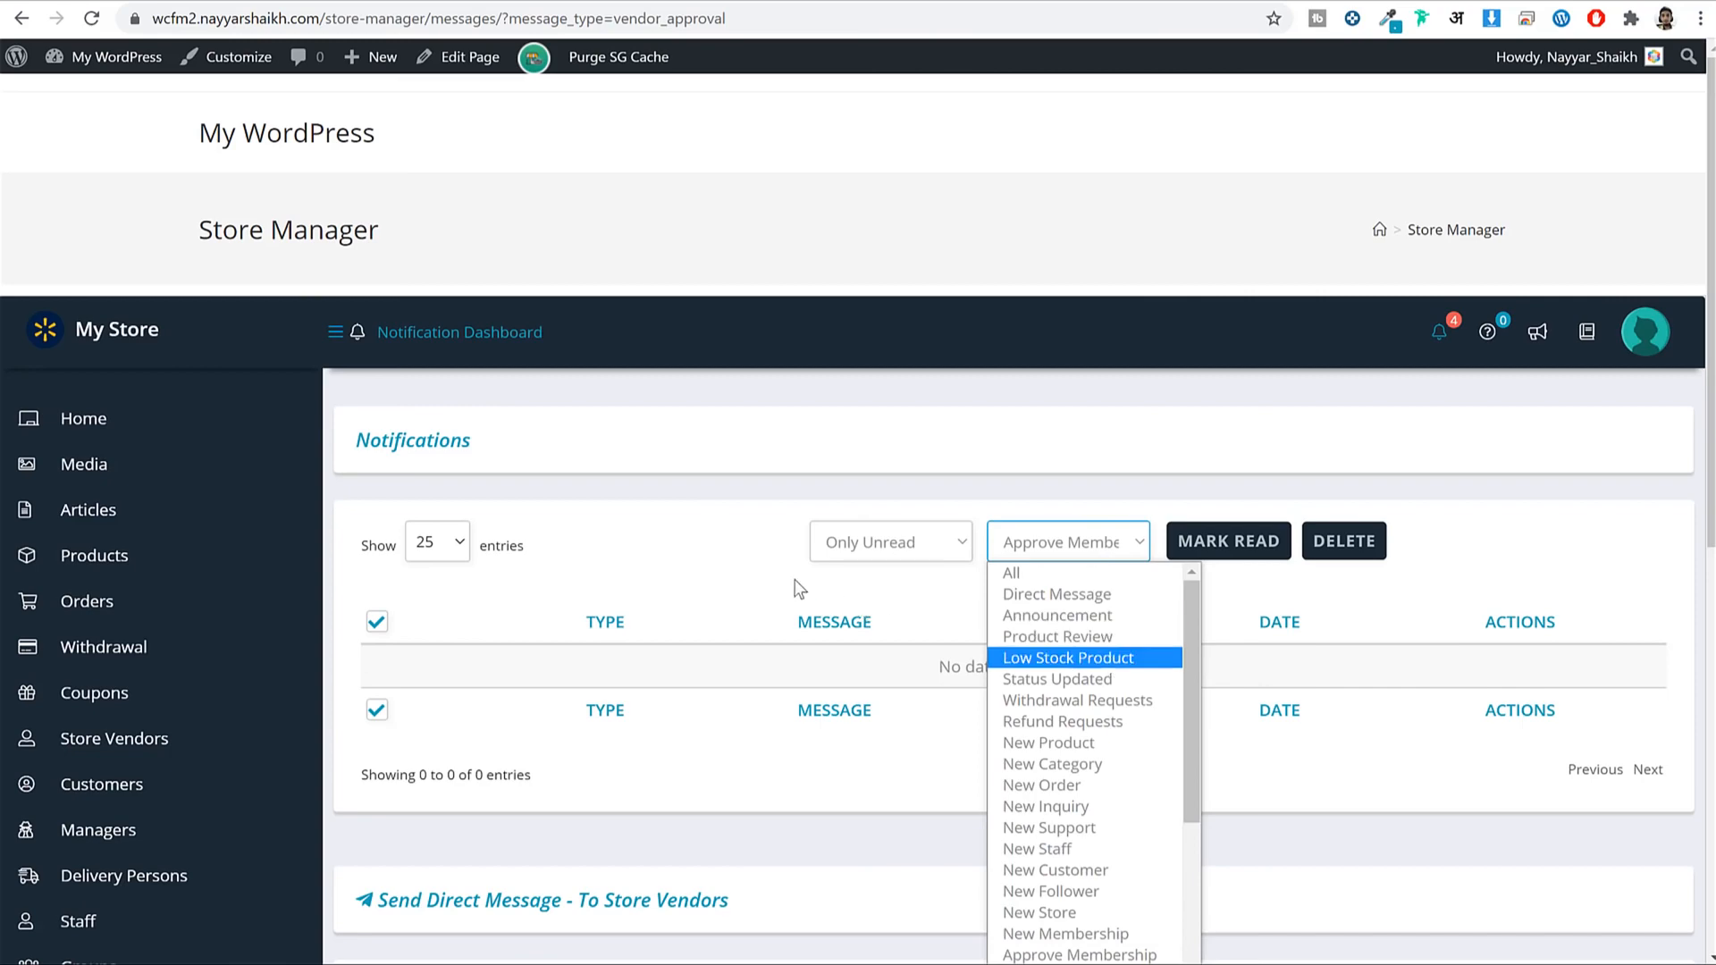
left_click(831, 683)
scroll(754, 694, "down", 5)
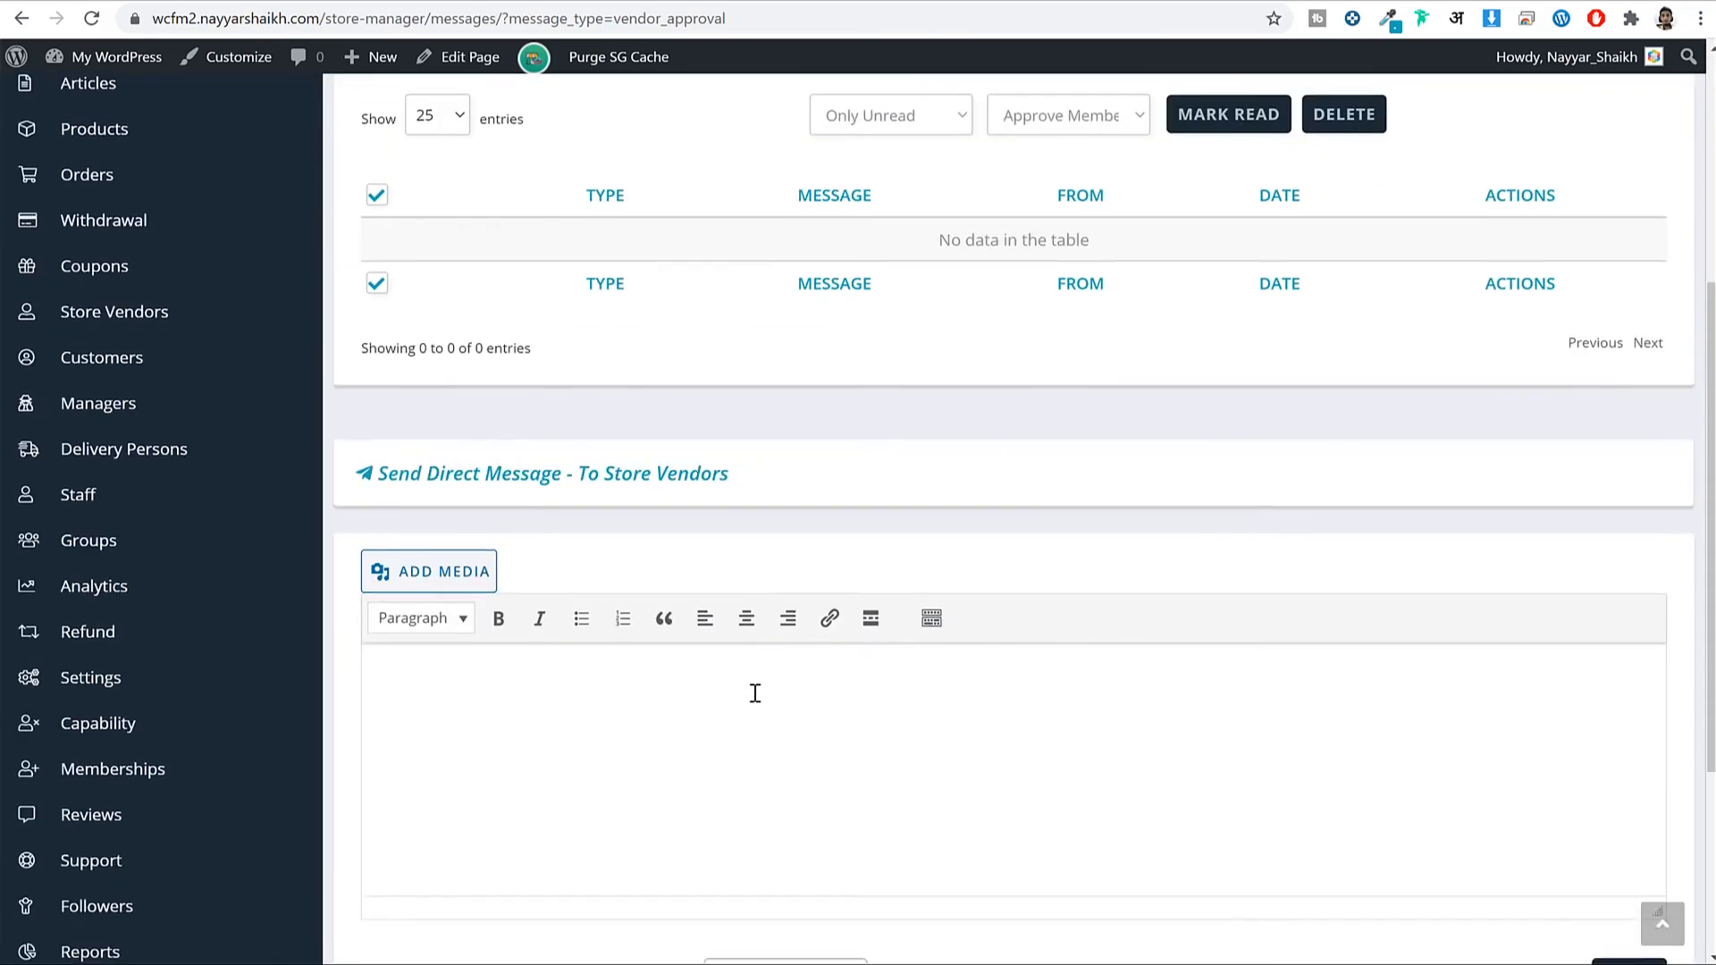
scroll(812, 693, "up", 4)
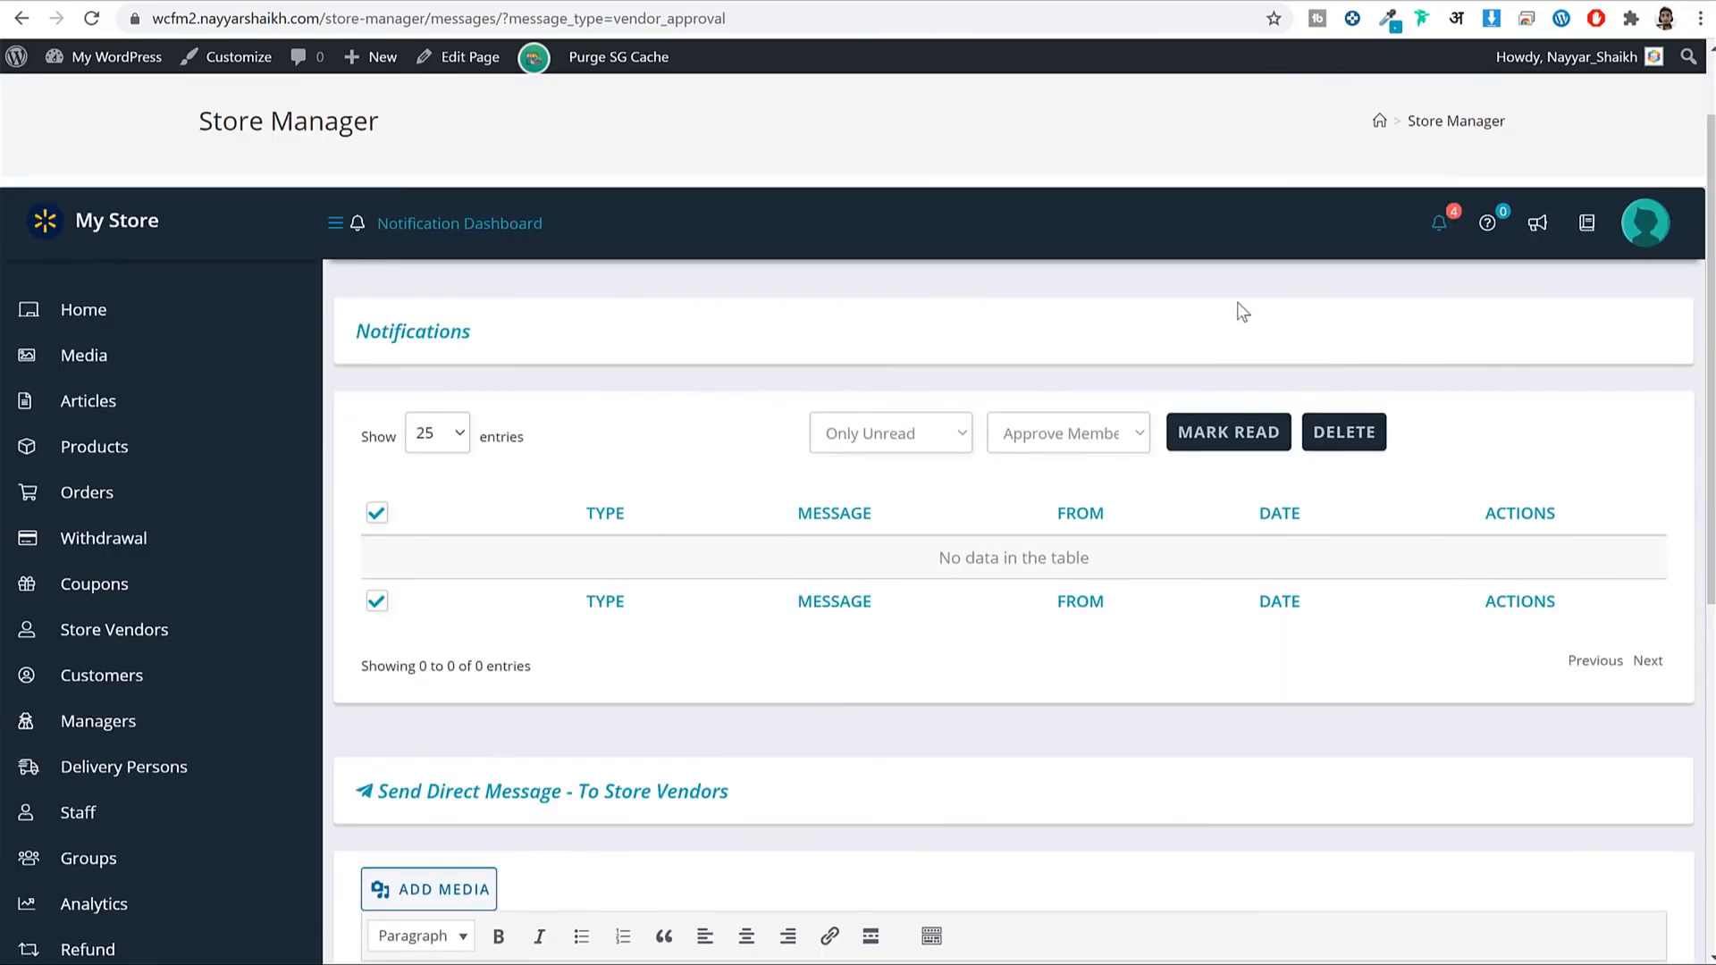
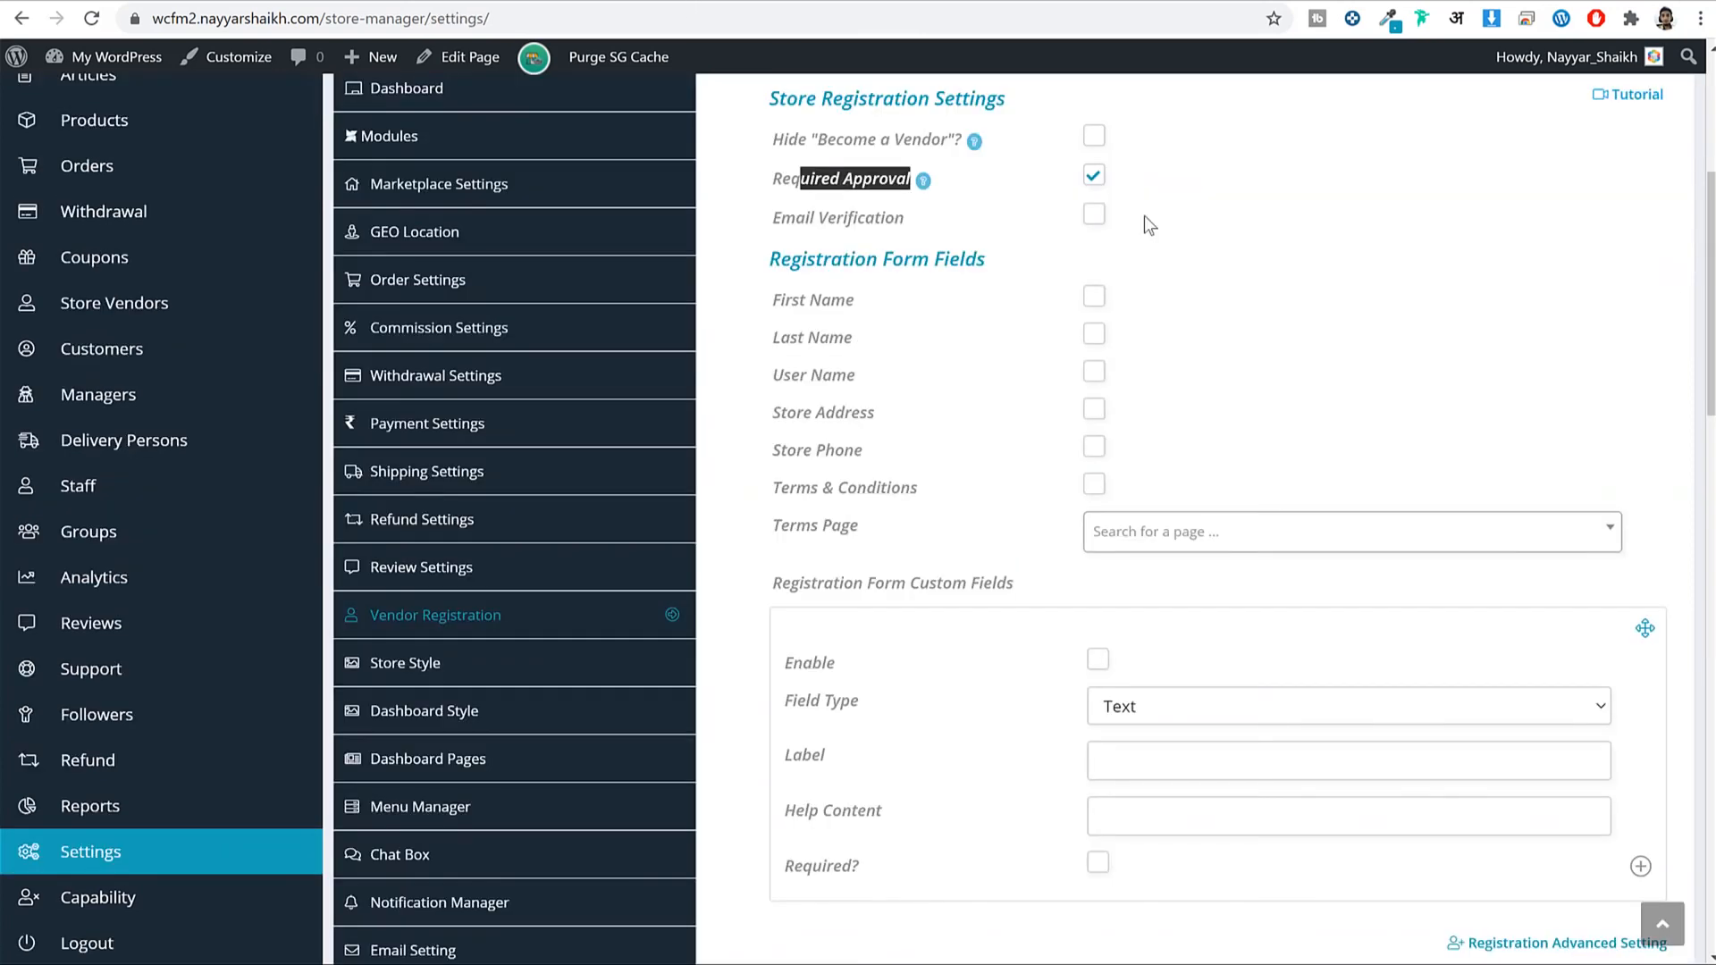
Turn on Email Verification and check it on the live vendor registration page.
left_click(1094, 215)
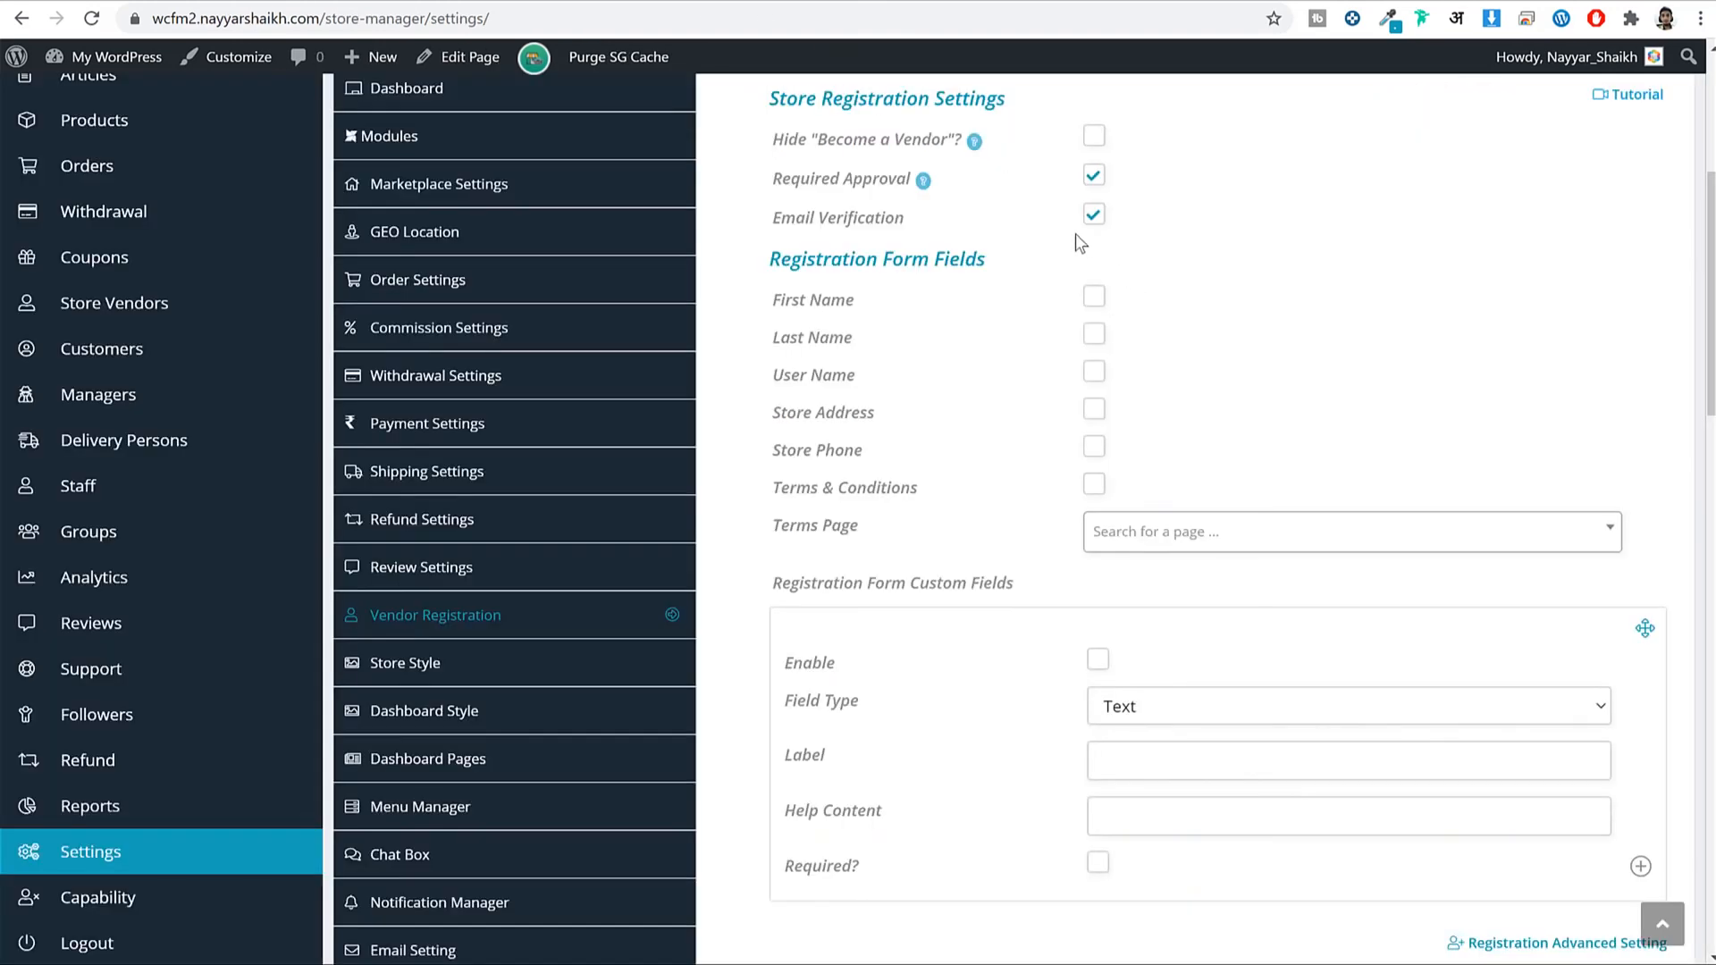
left_click_drag(774, 218, 919, 220)
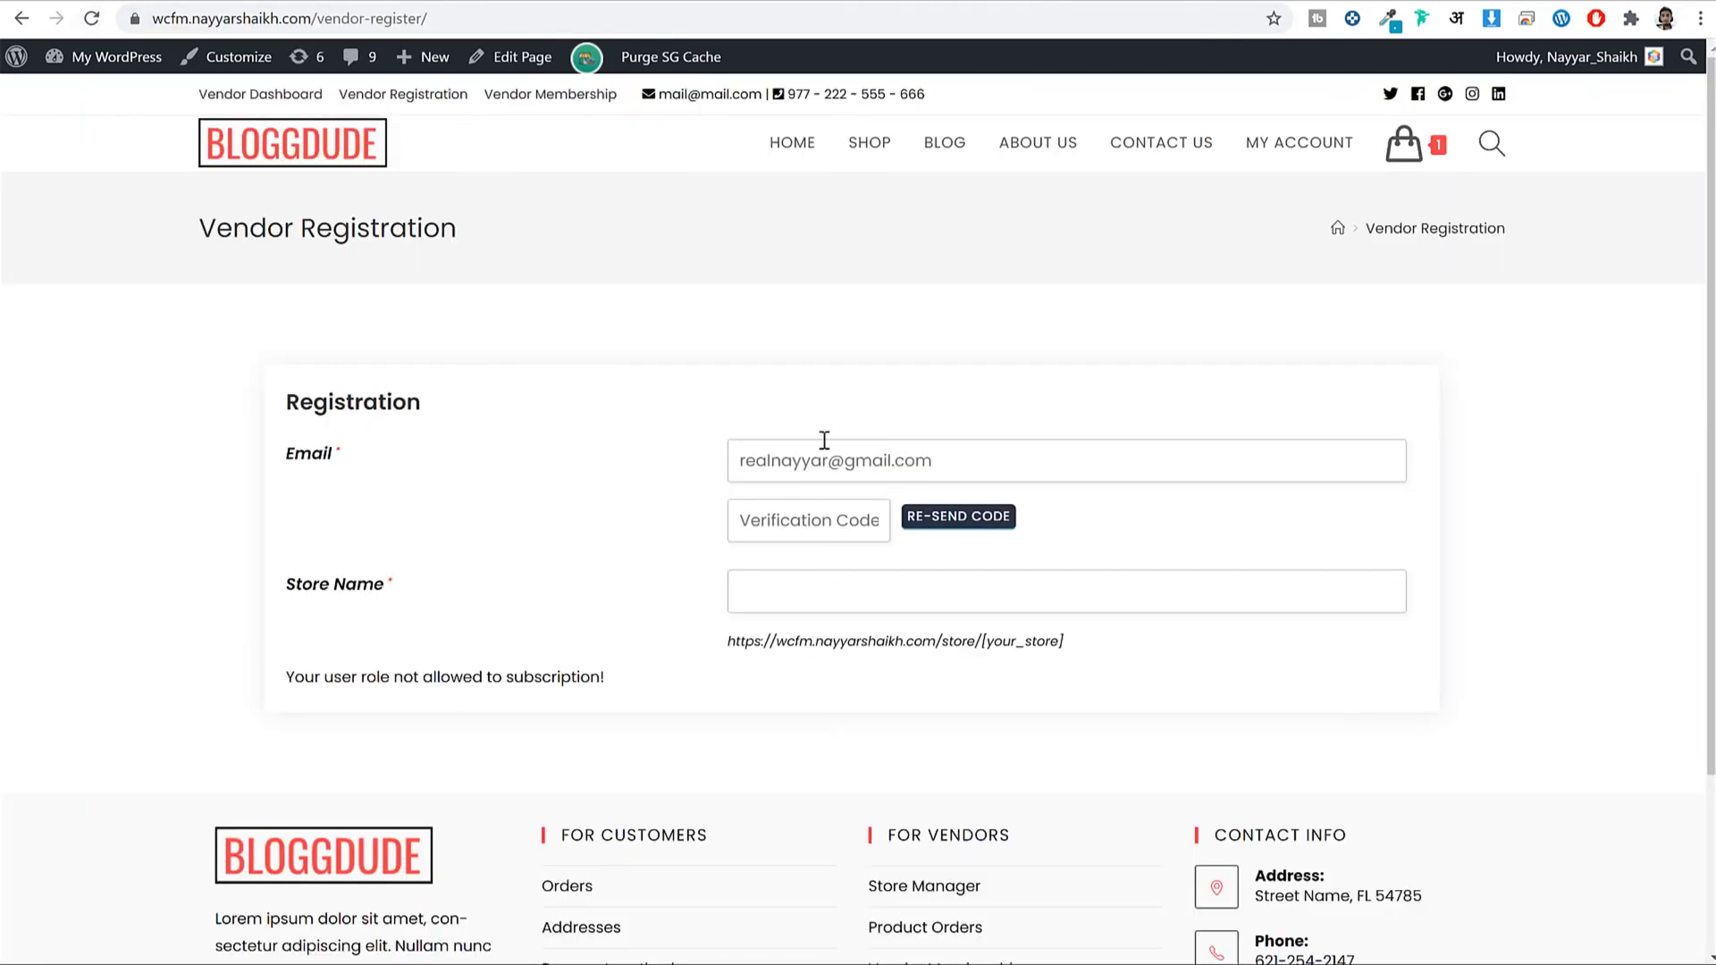
left_click(881, 457)
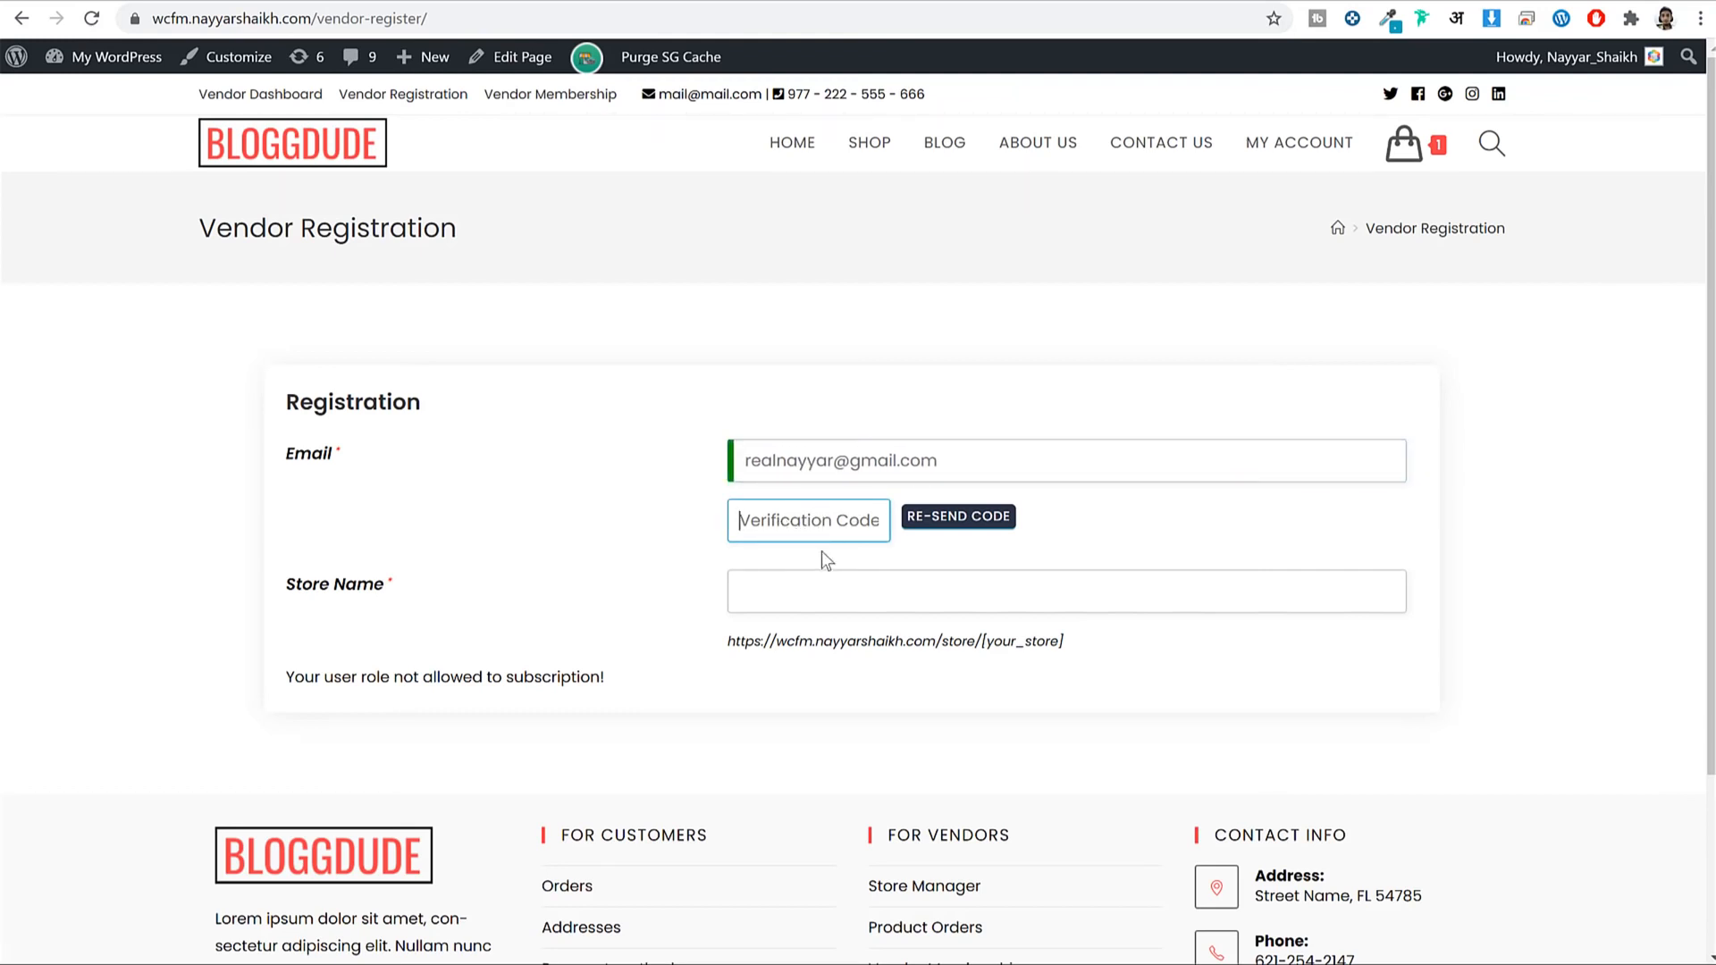
left_click(1447, 564)
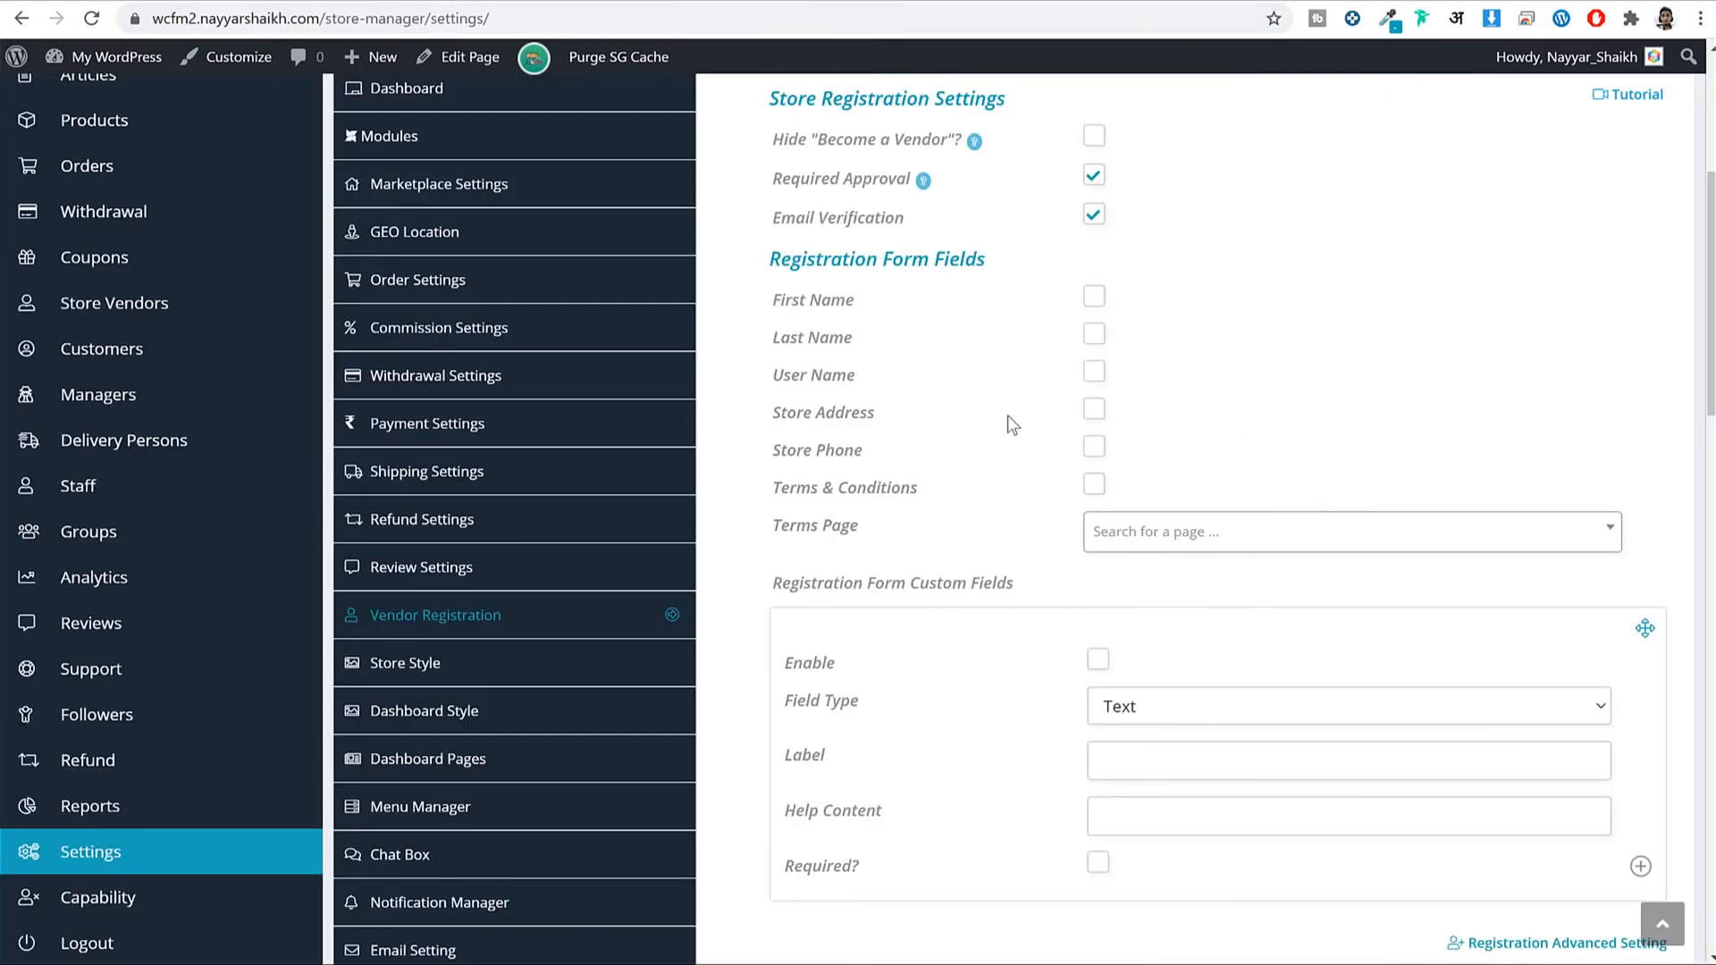
left_click(179, 0)
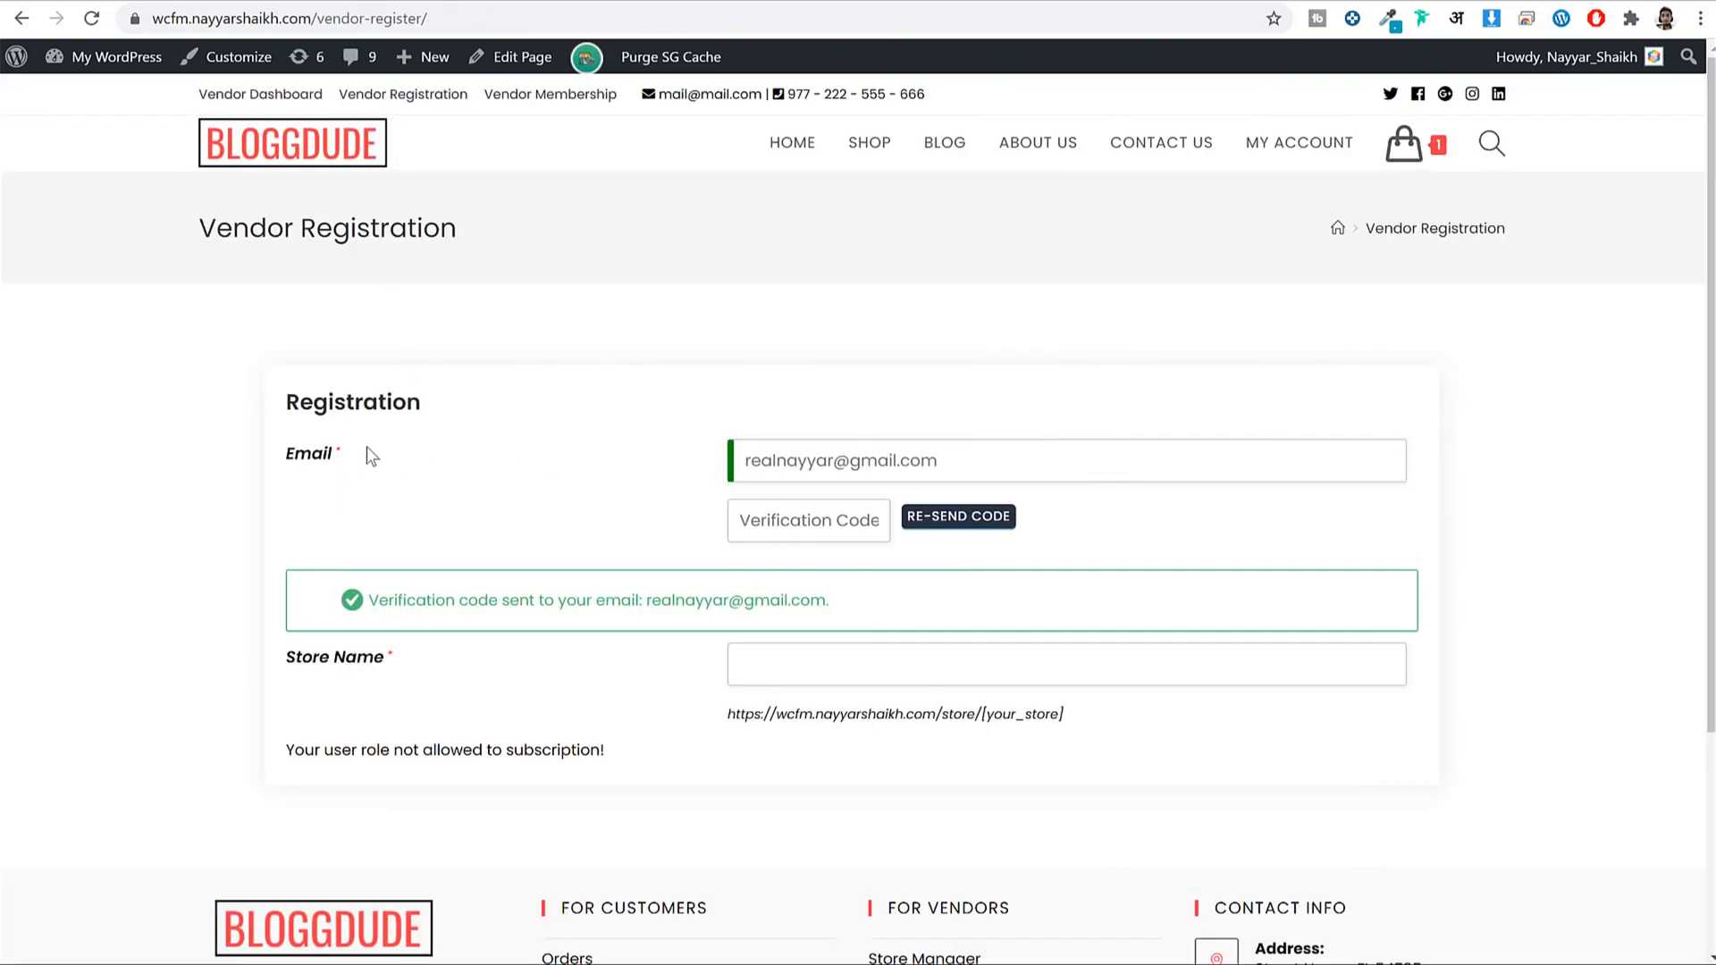
left_click_drag(393, 657, 273, 659)
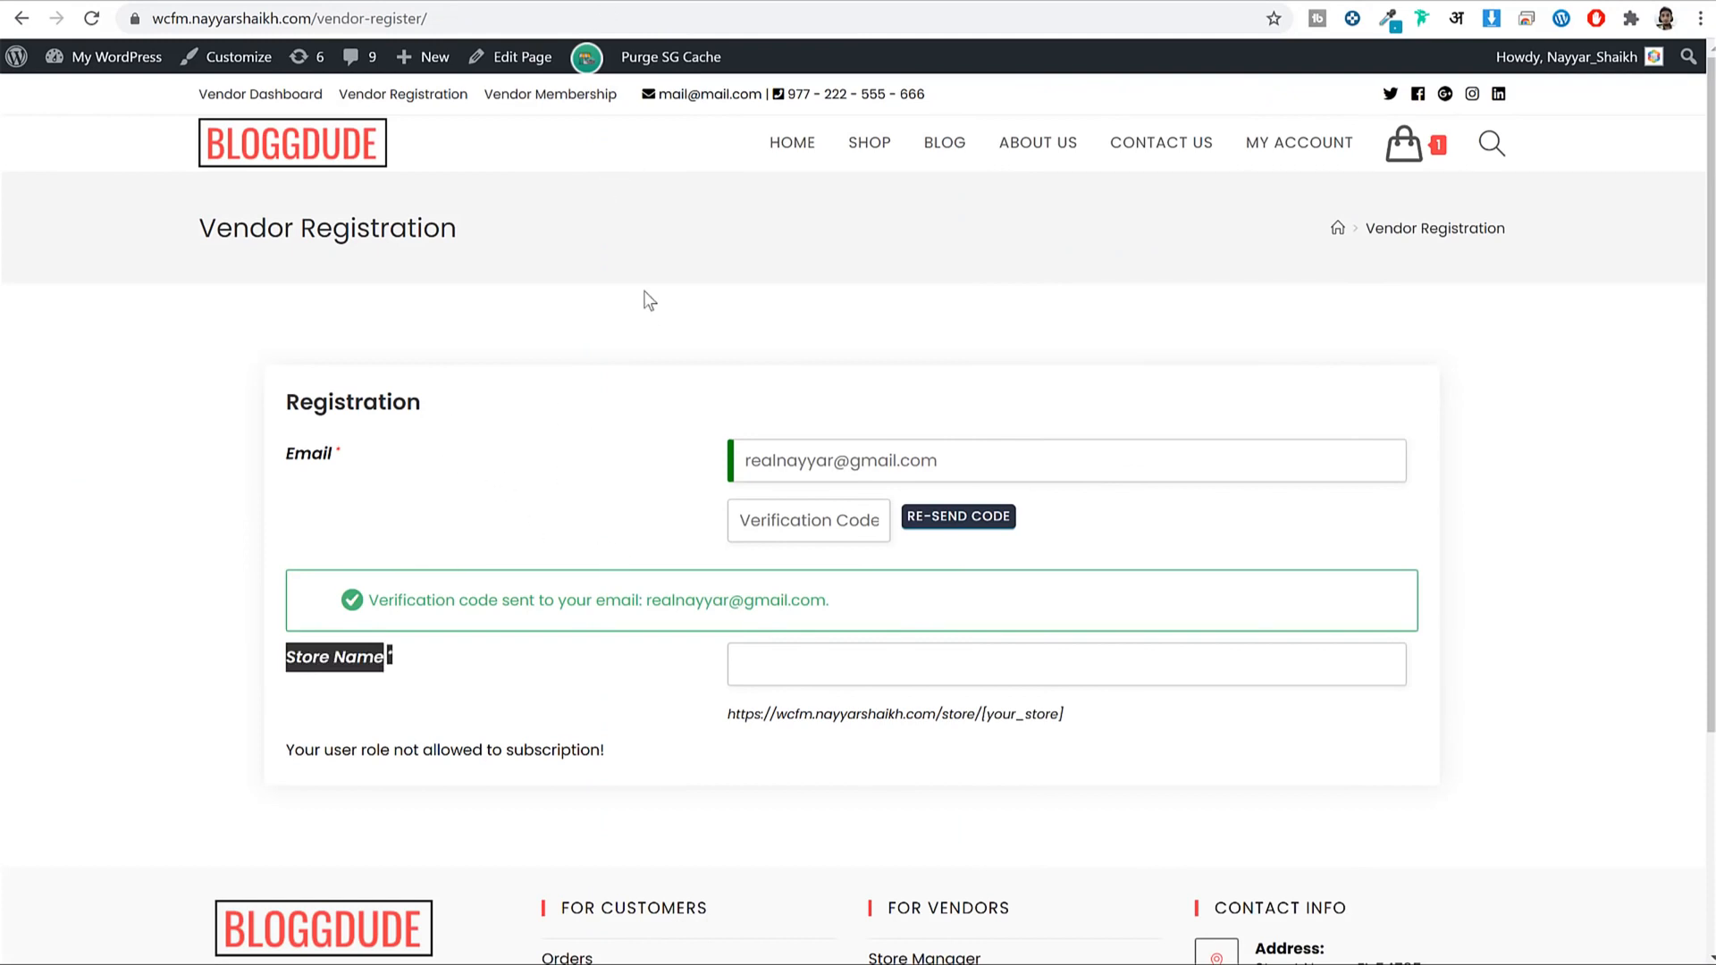
Leave First and Last Name optional, then save the vendor registration settings.
left_click(706, 3)
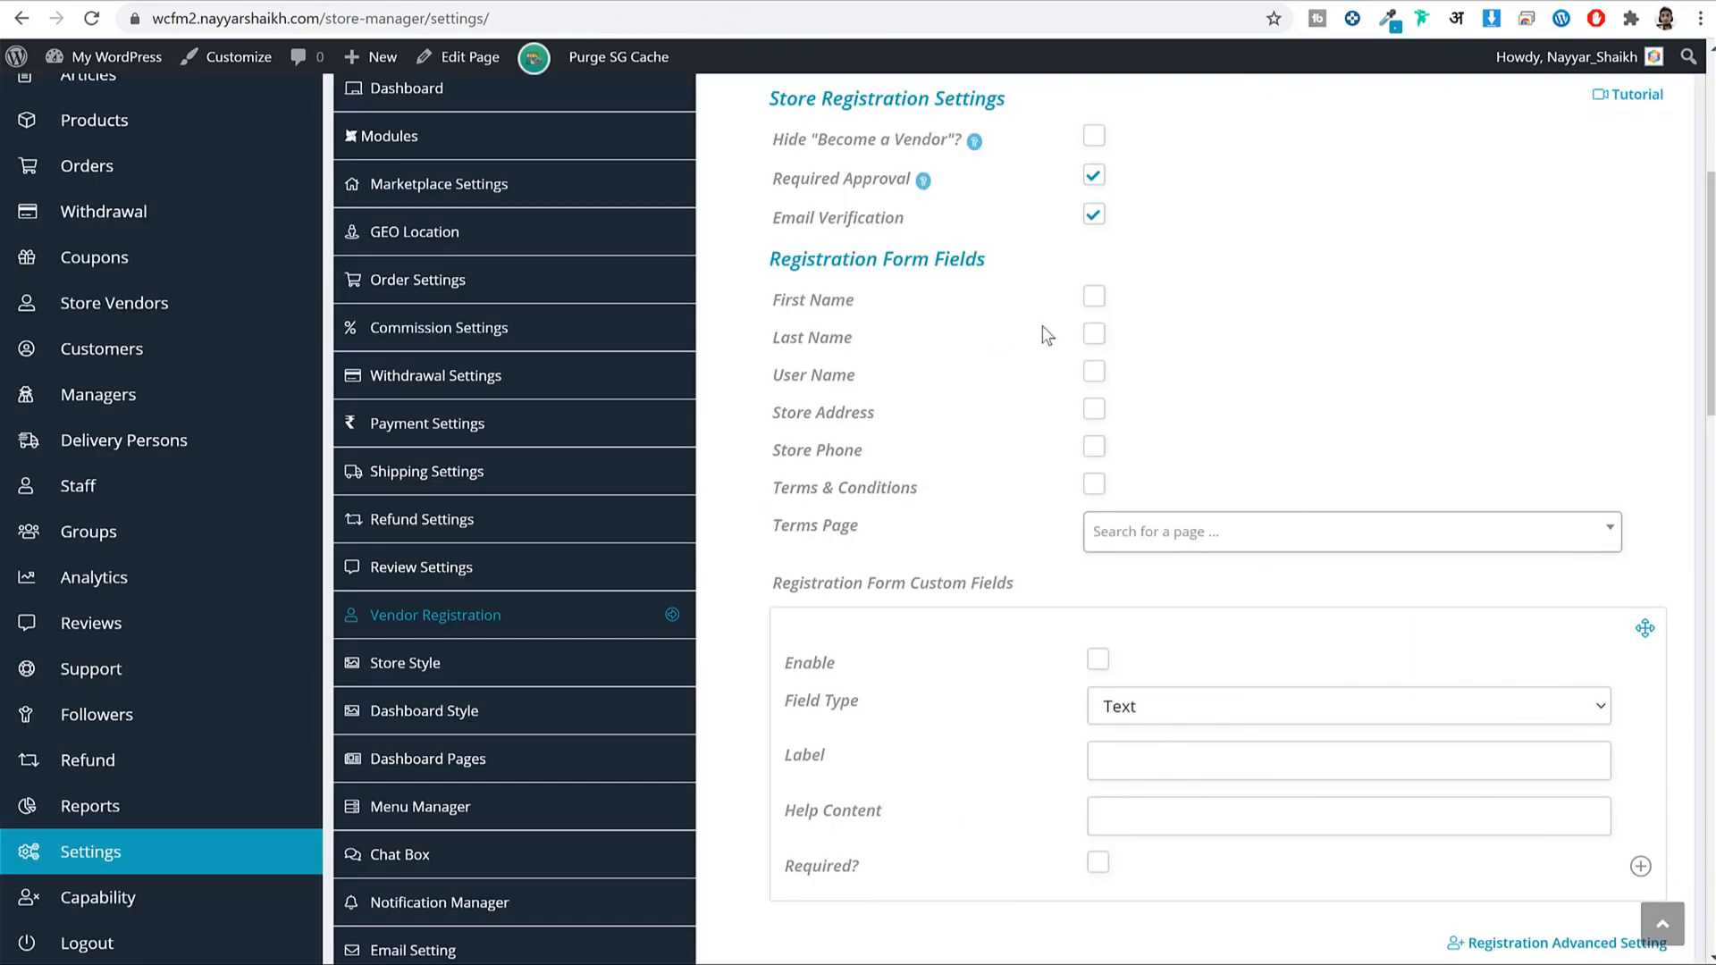
left_click(1093, 298)
left_click(1093, 335)
left_click(1093, 298)
left_click(1093, 335)
scroll(1162, 358, "down", 3)
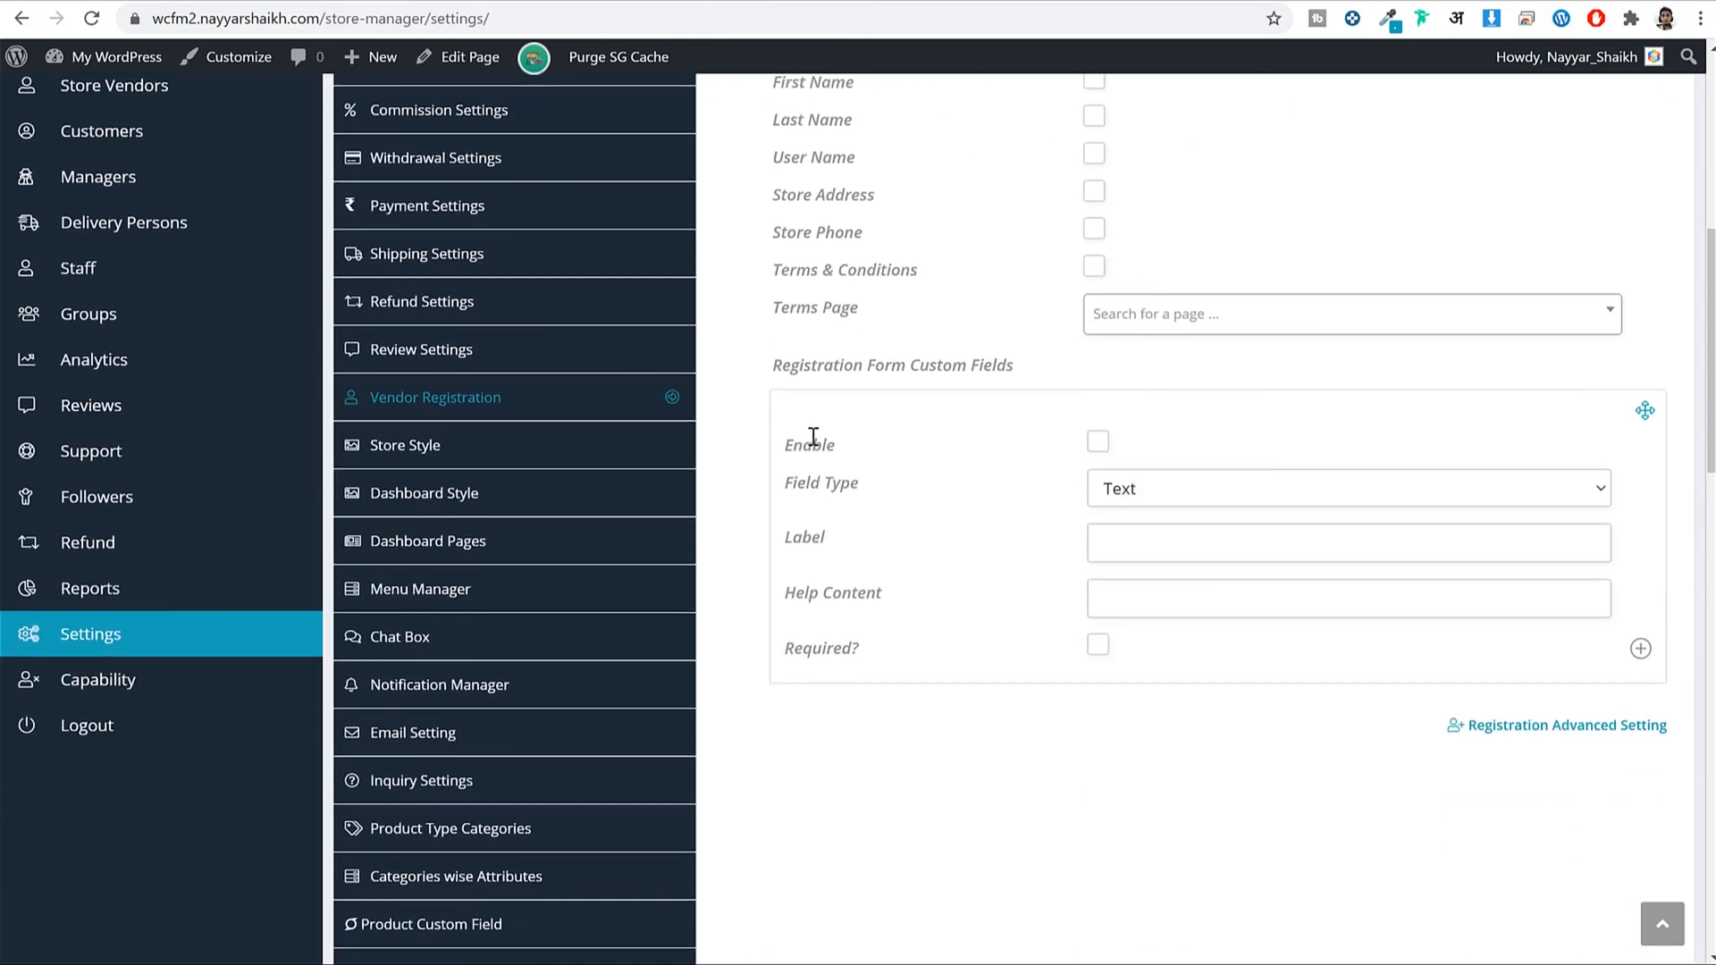
left_click_drag(918, 364, 1102, 363)
left_click(1118, 411)
scroll(1275, 491, "down", 10)
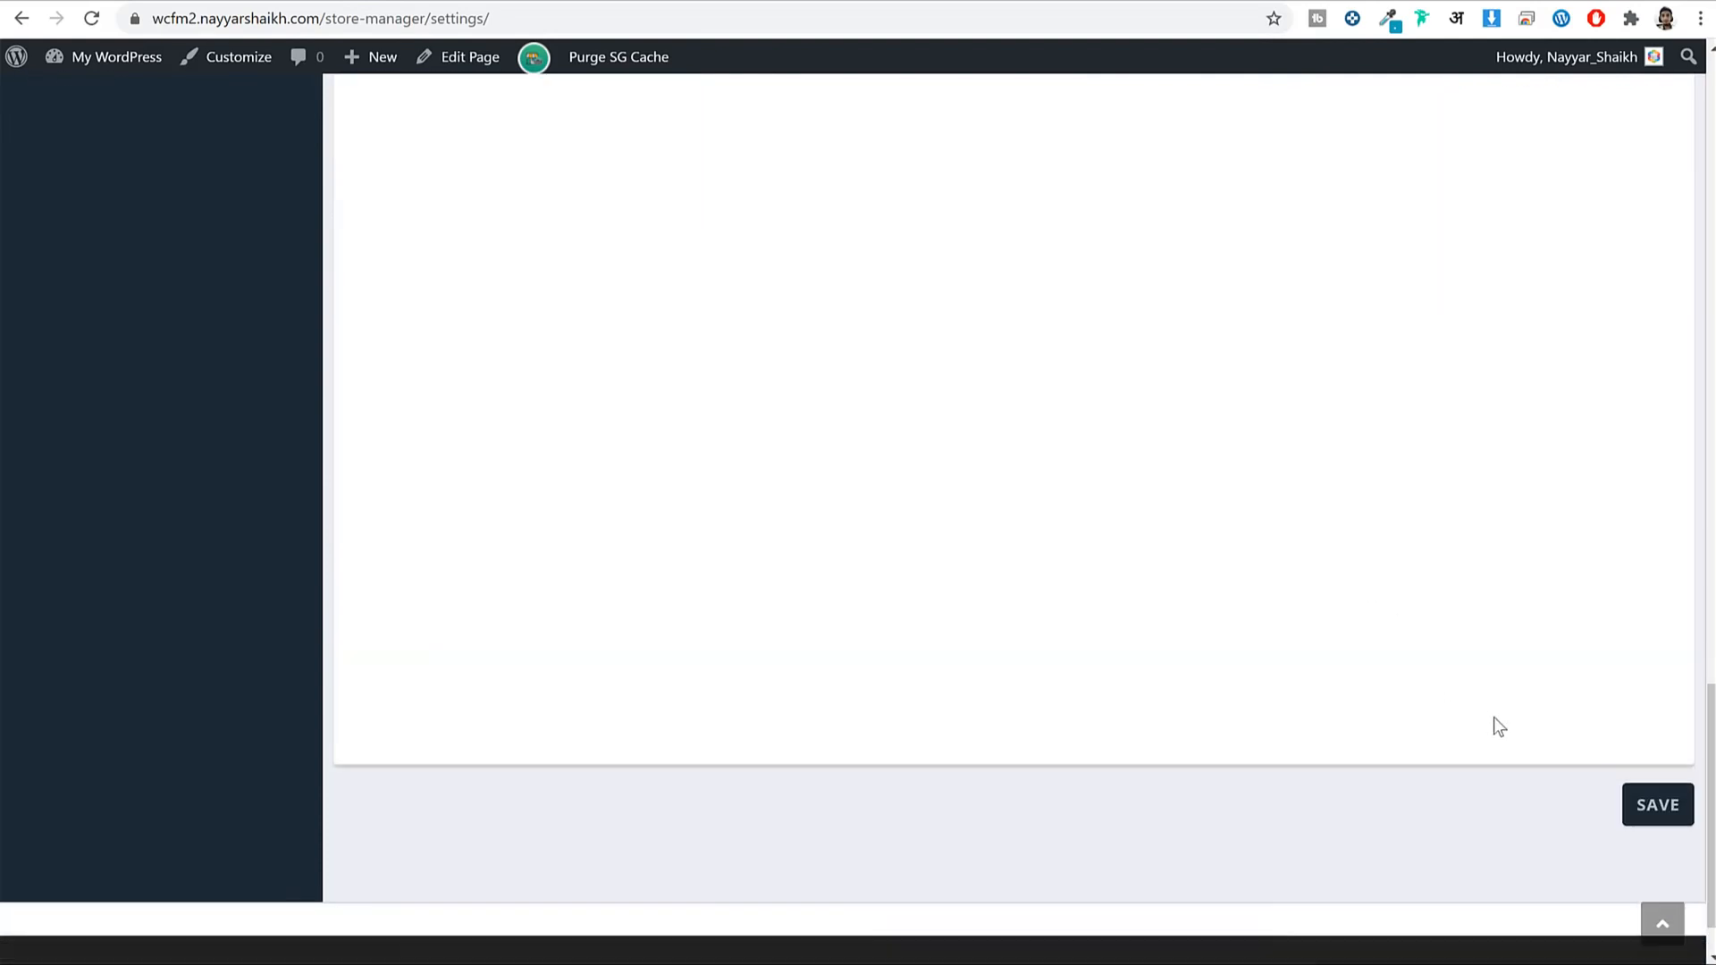
left_click(1647, 733)
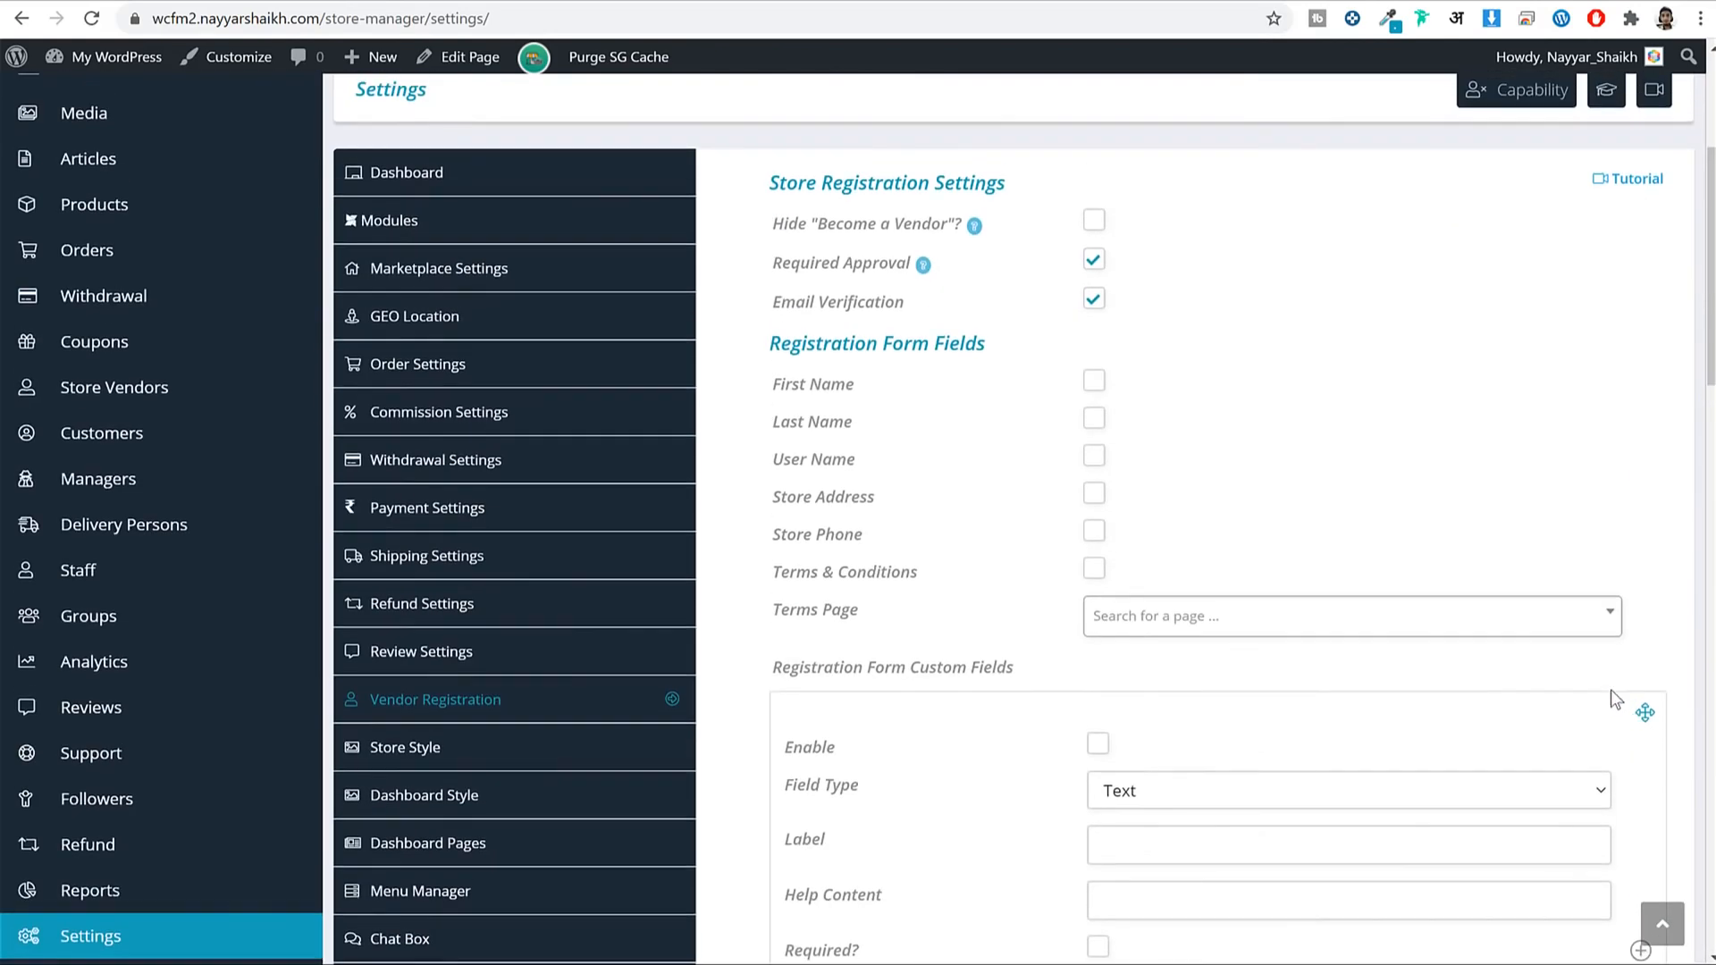
scroll(680, 688, "down", 2)
Review the Store Style and Dashboard Style colour settings, including header background colours.
left_click(528, 534)
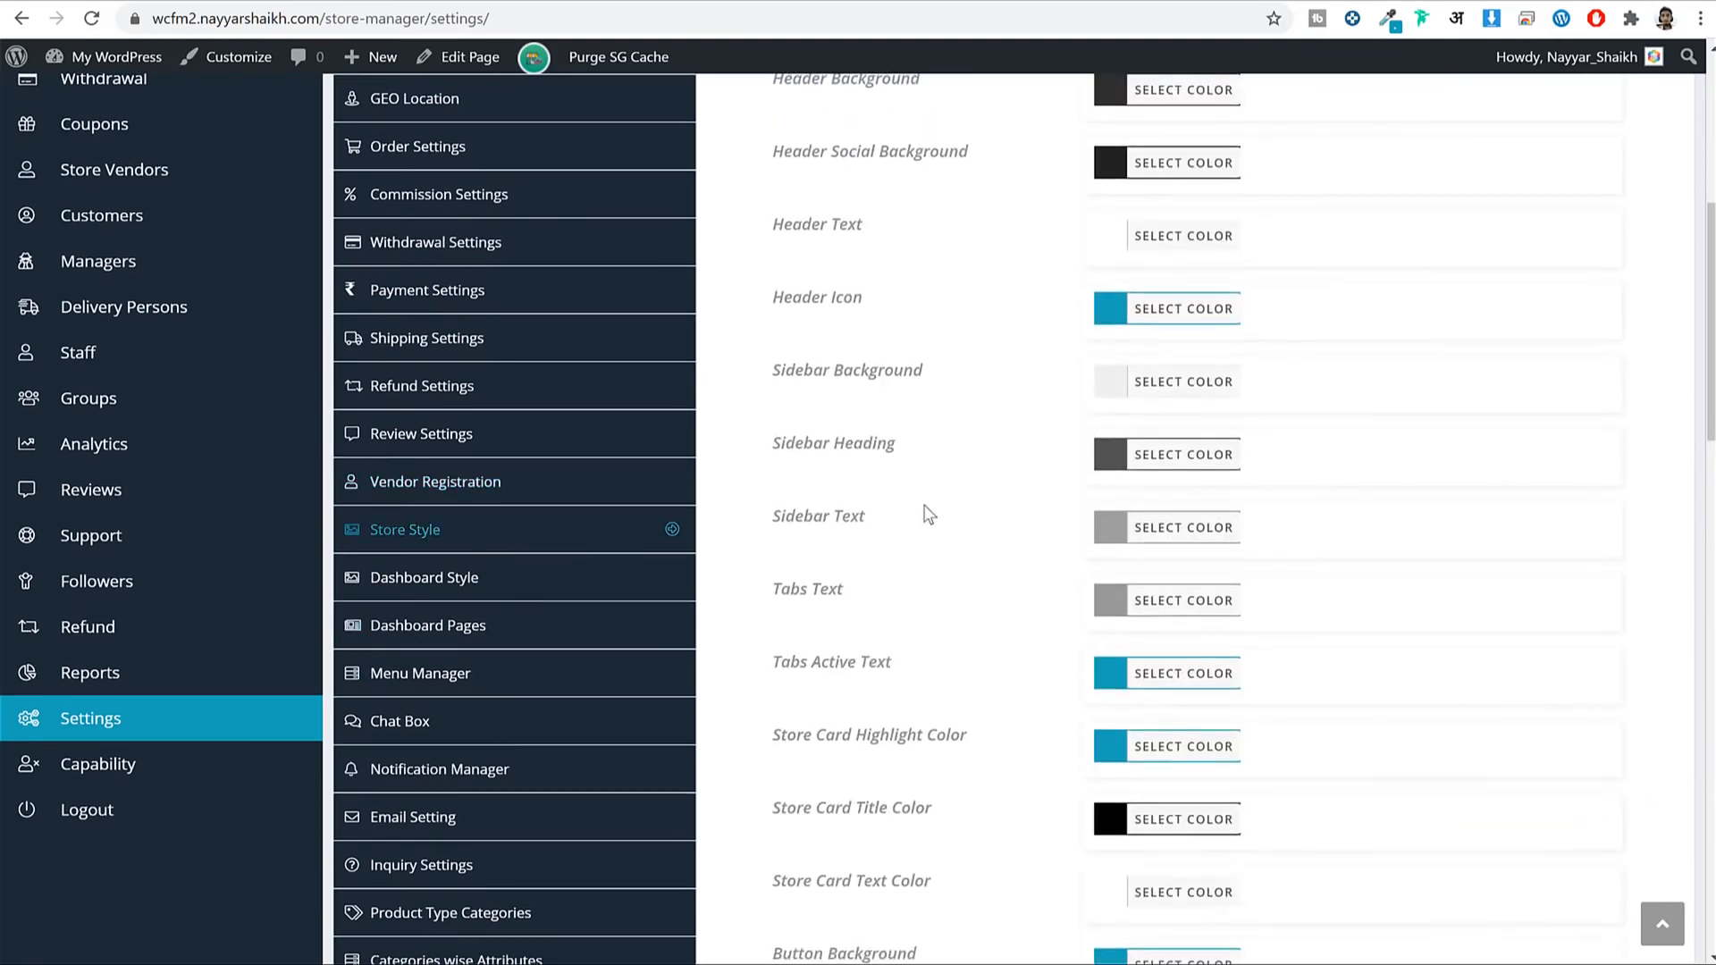
scroll(1301, 533, "down", 5)
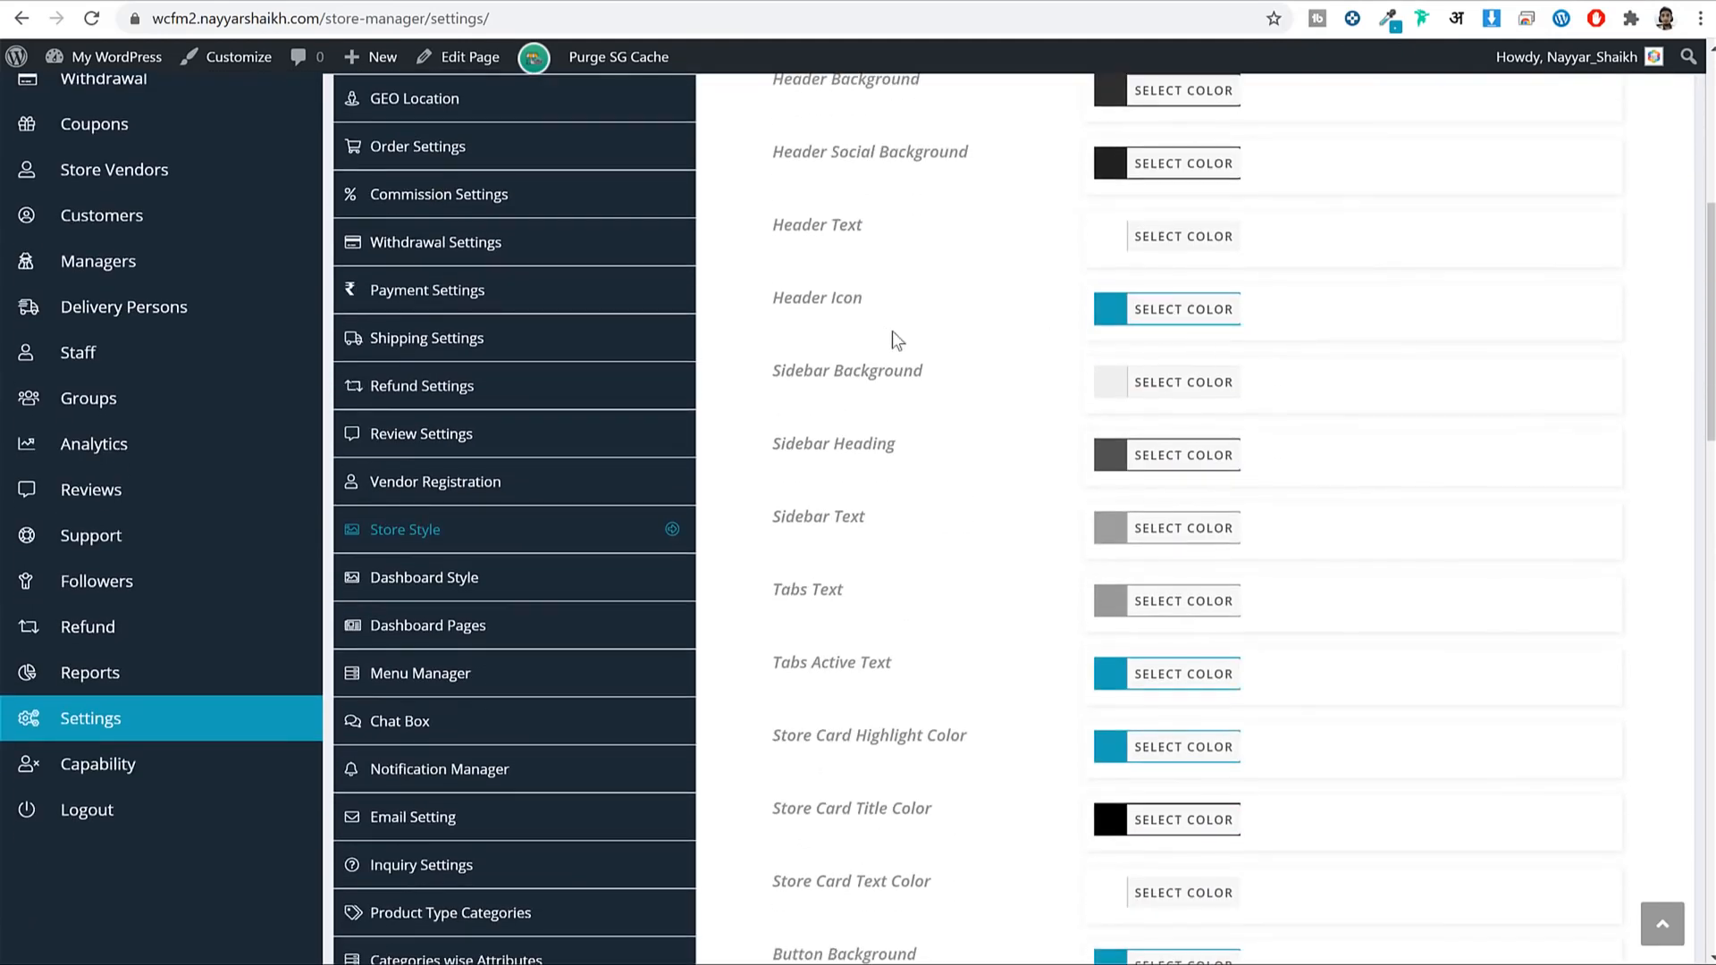
left_click_drag(785, 300, 1218, 310)
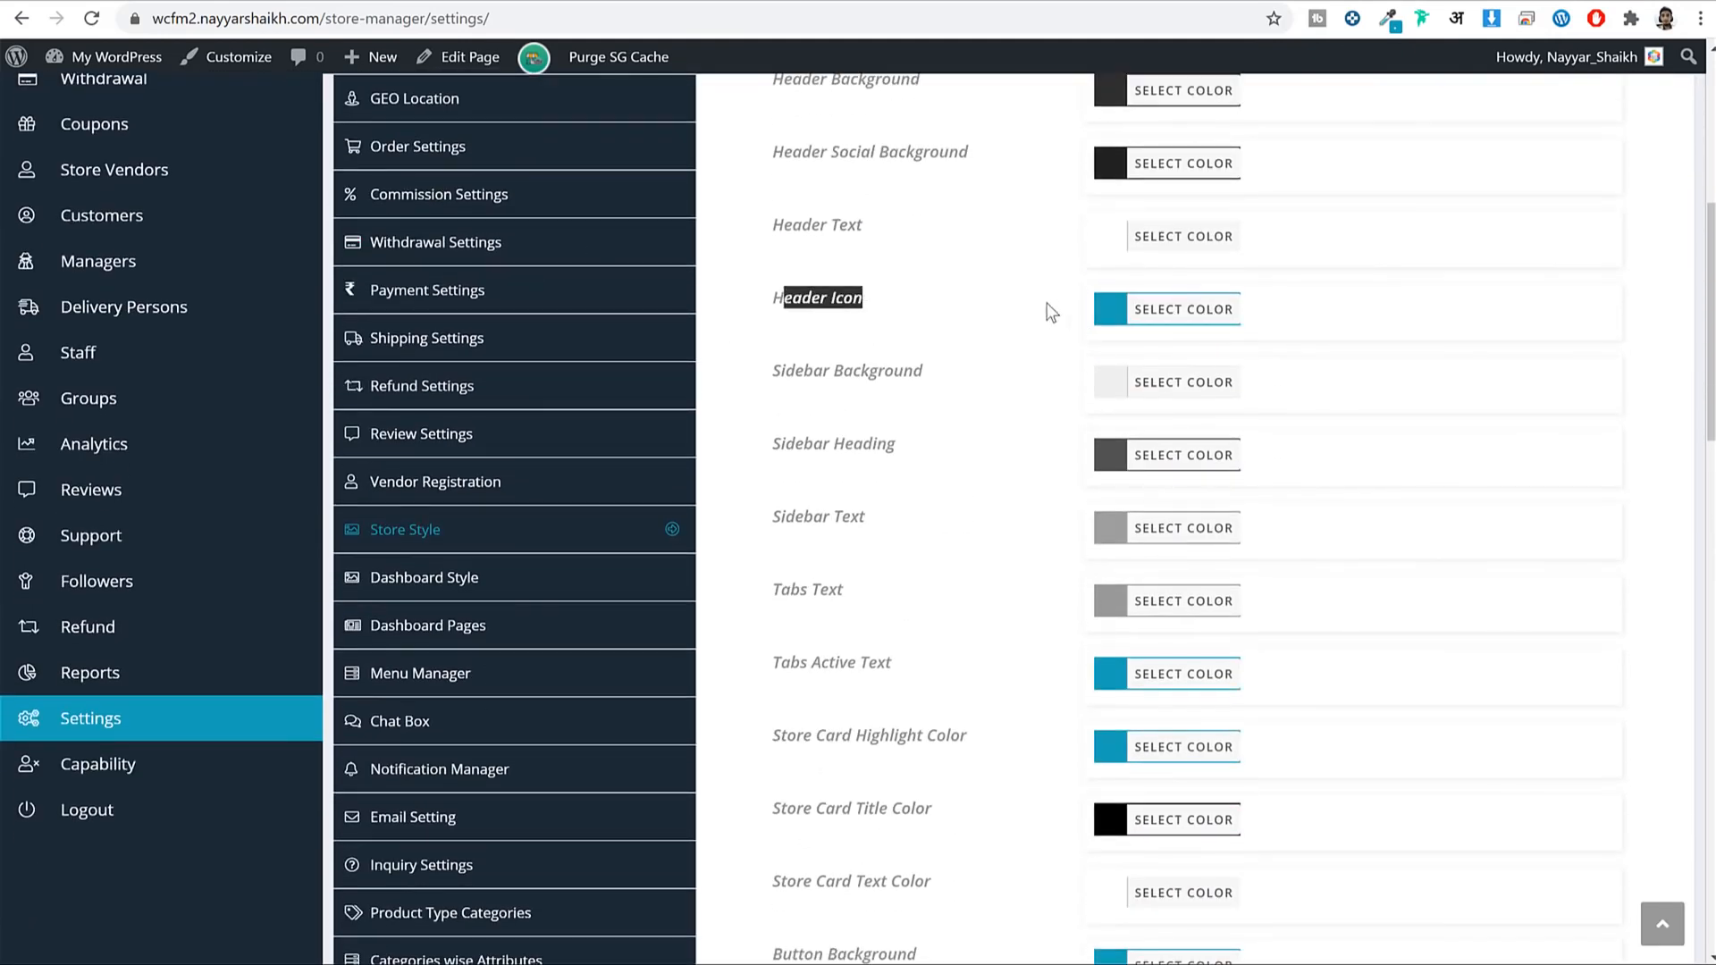
scroll(1233, 405, "down", 3)
scroll(1162, 402, "up", 8)
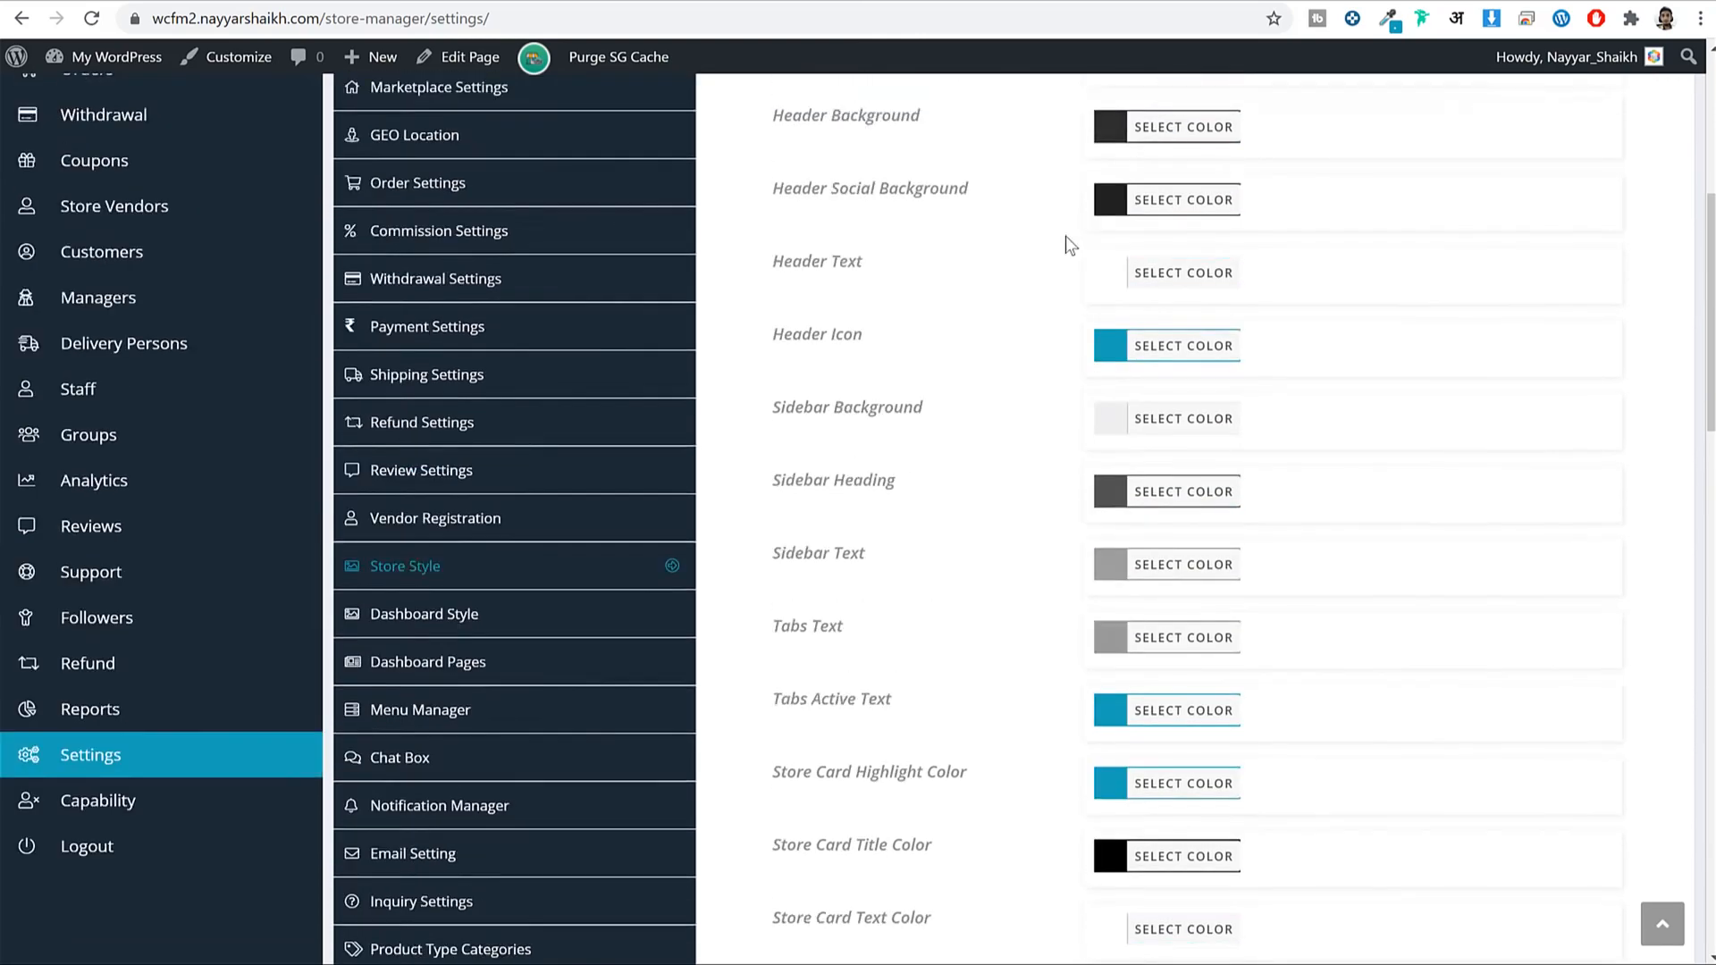
scroll(1239, 618, "down", 5)
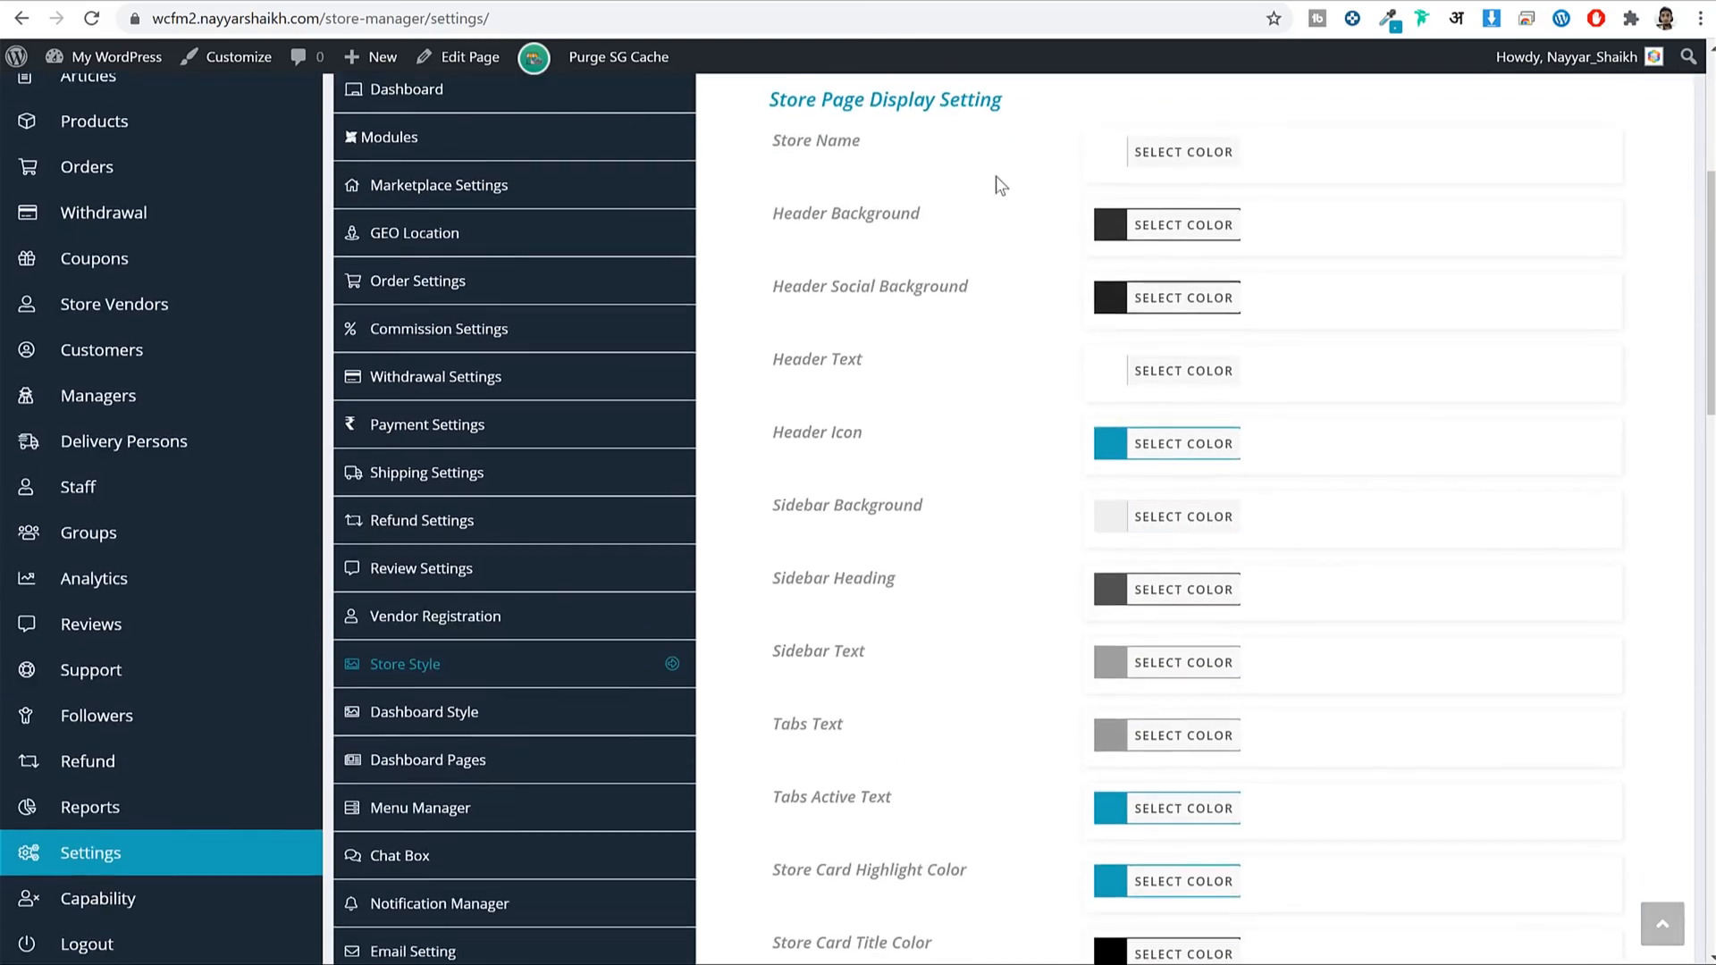
left_click(1180, 220)
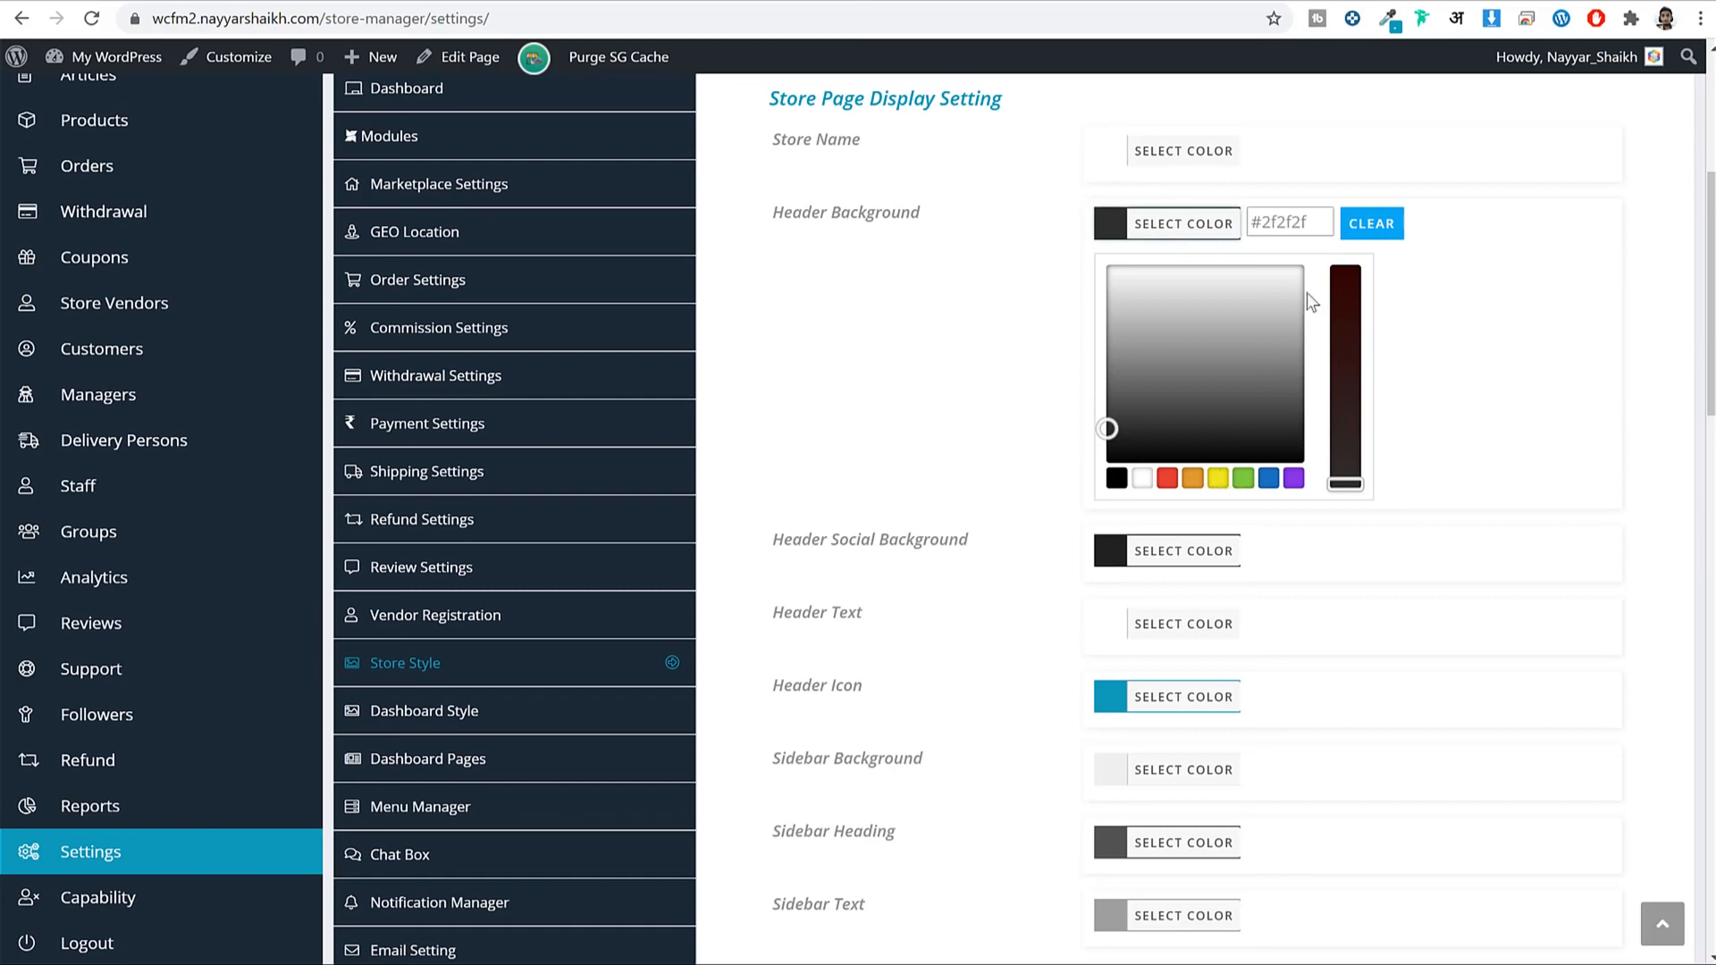
scroll(498, 602, "down", 2)
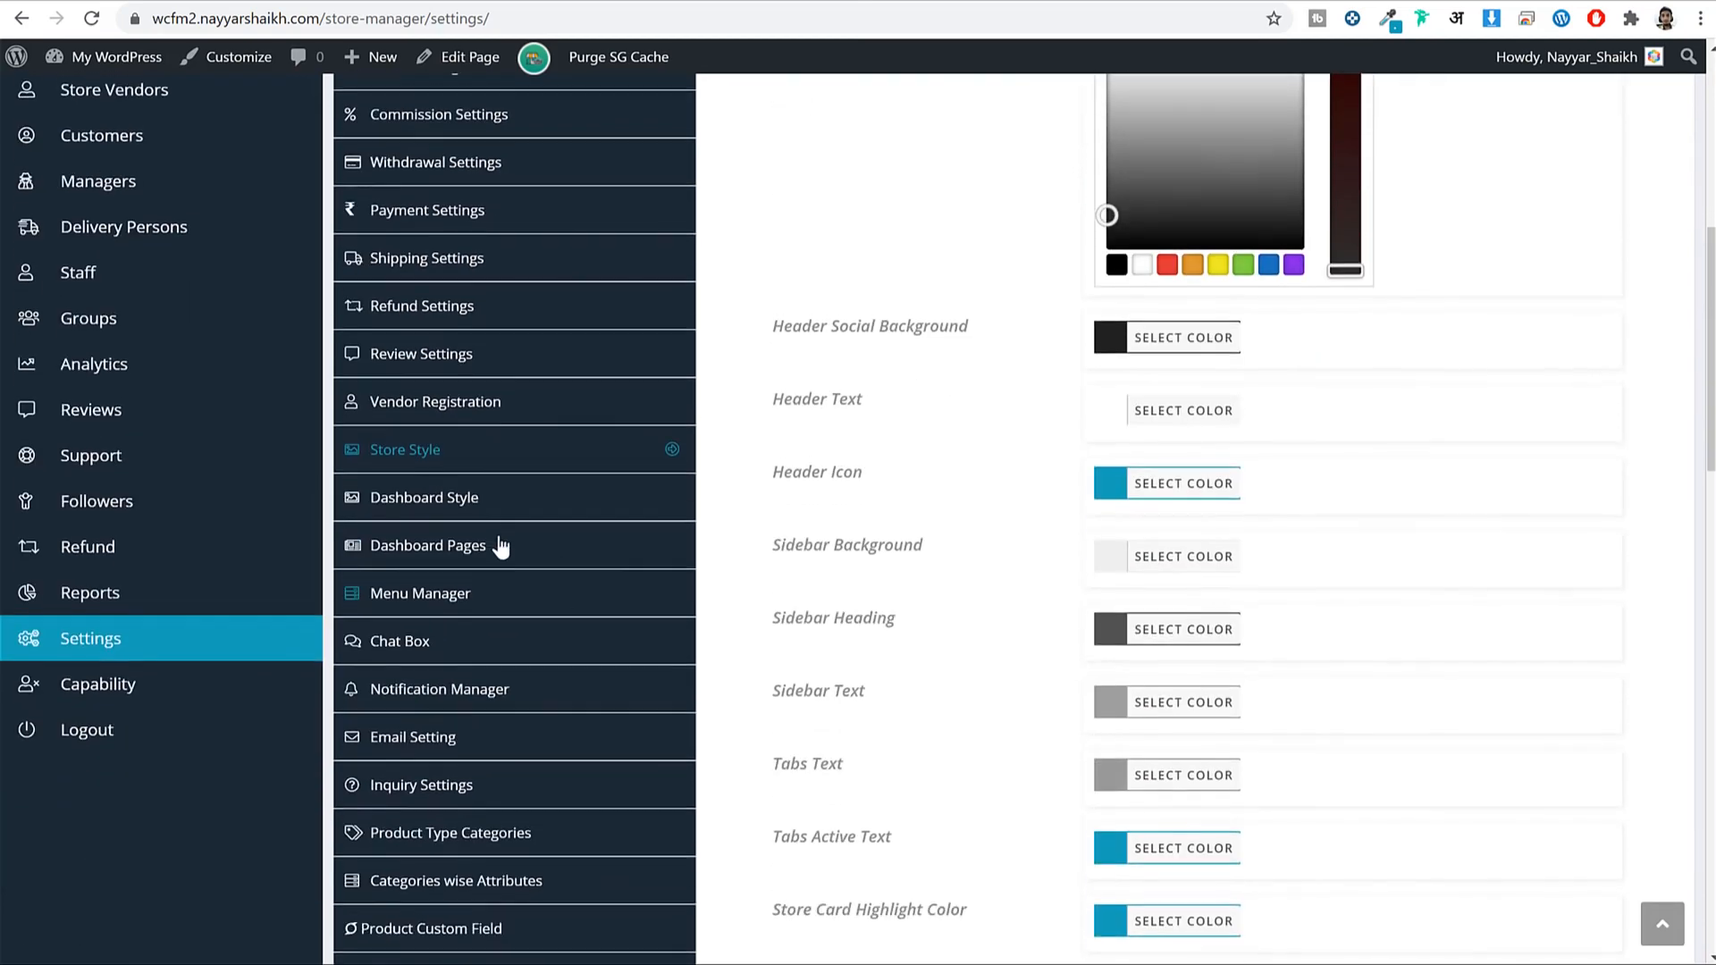
left_click(472, 514)
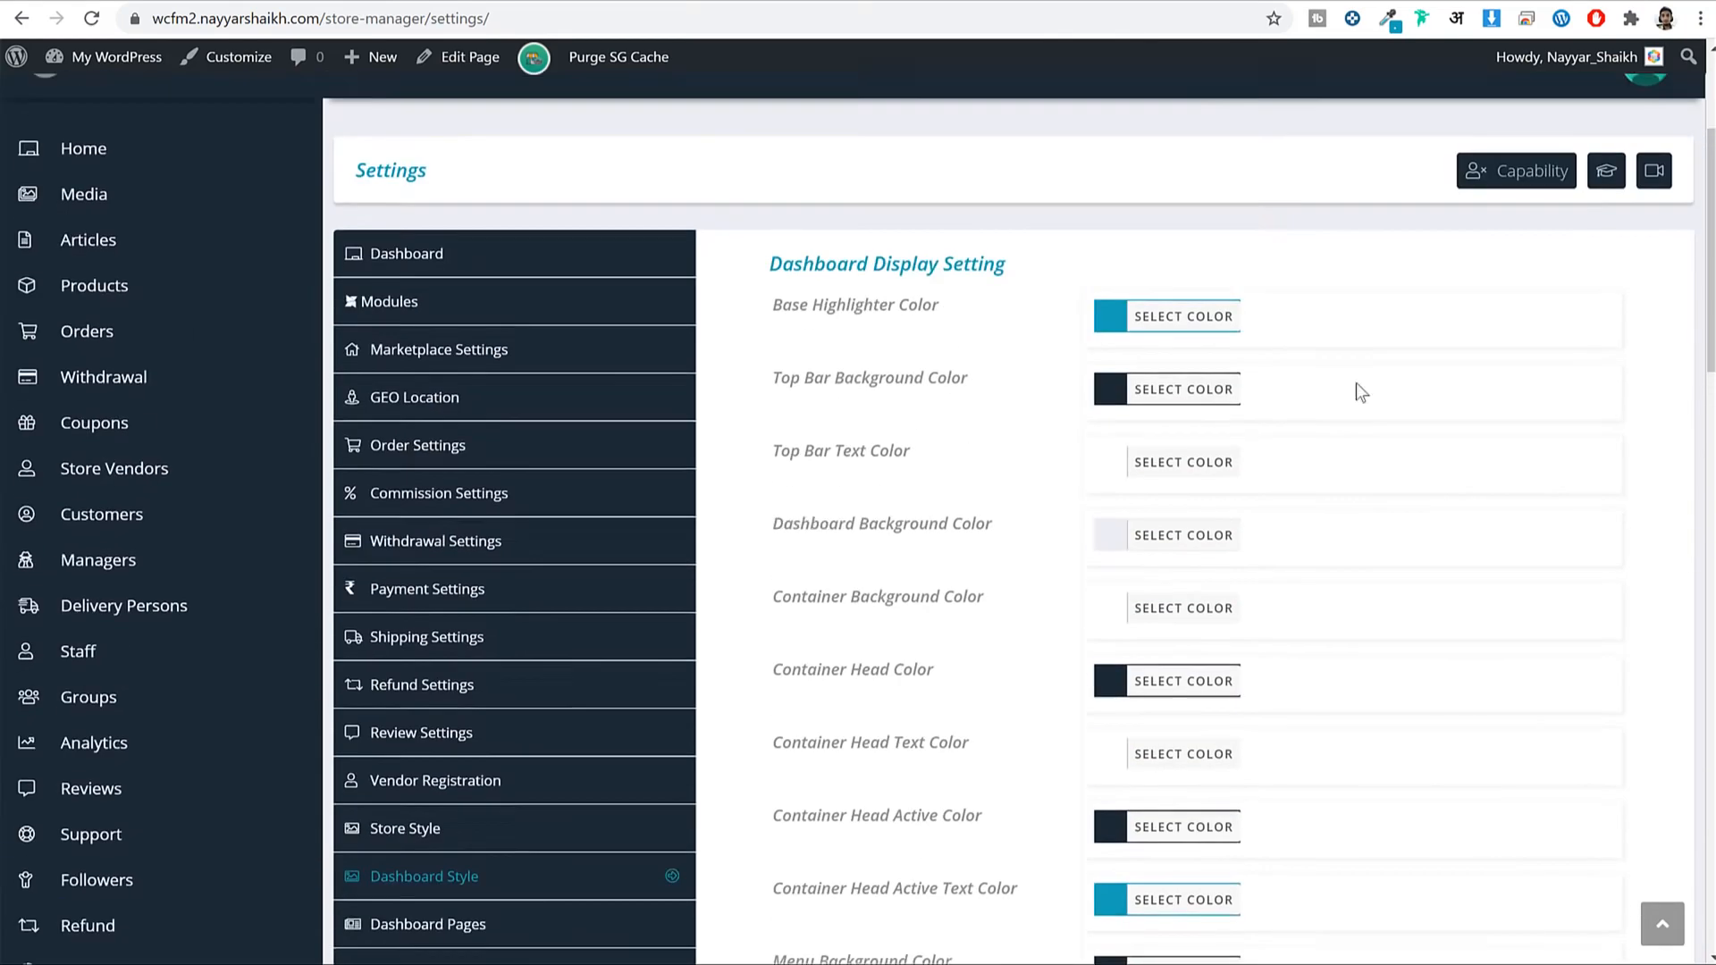
scroll(1362, 524, "down", 4)
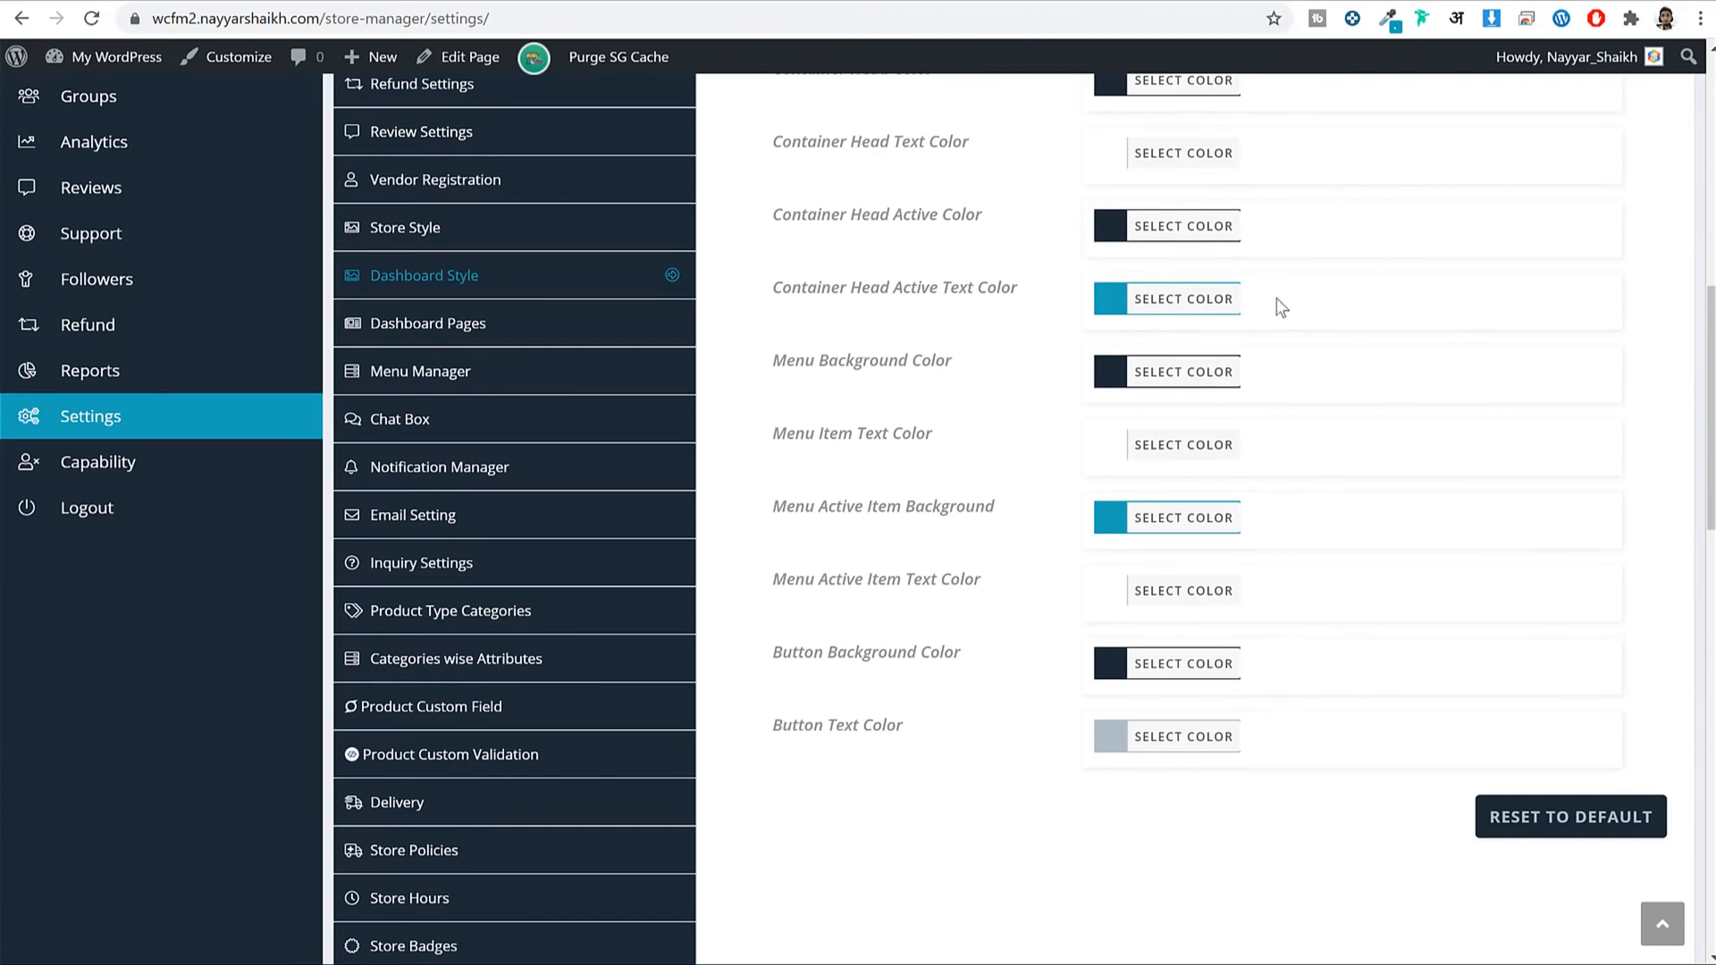
scroll(425, 545, "up", 2)
Set Store Manager as the Dashboard page under Dashboard Pages.
left_click(426, 554)
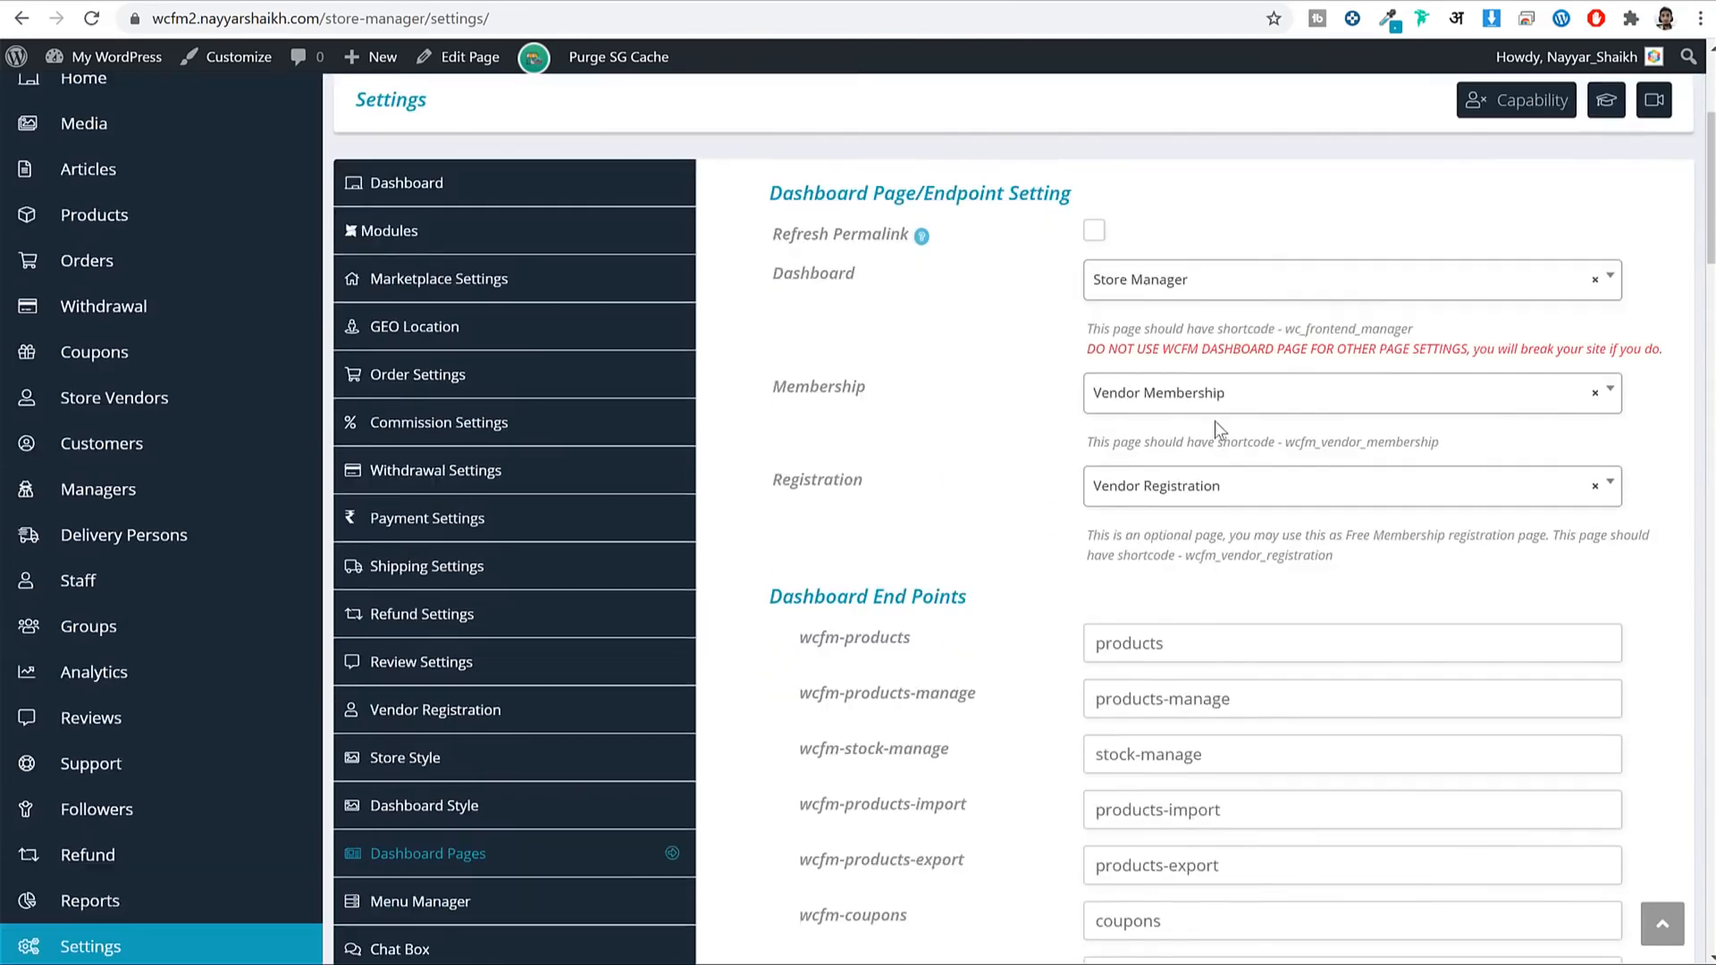
scroll(1215, 420, "down", 1)
double_click(815, 183)
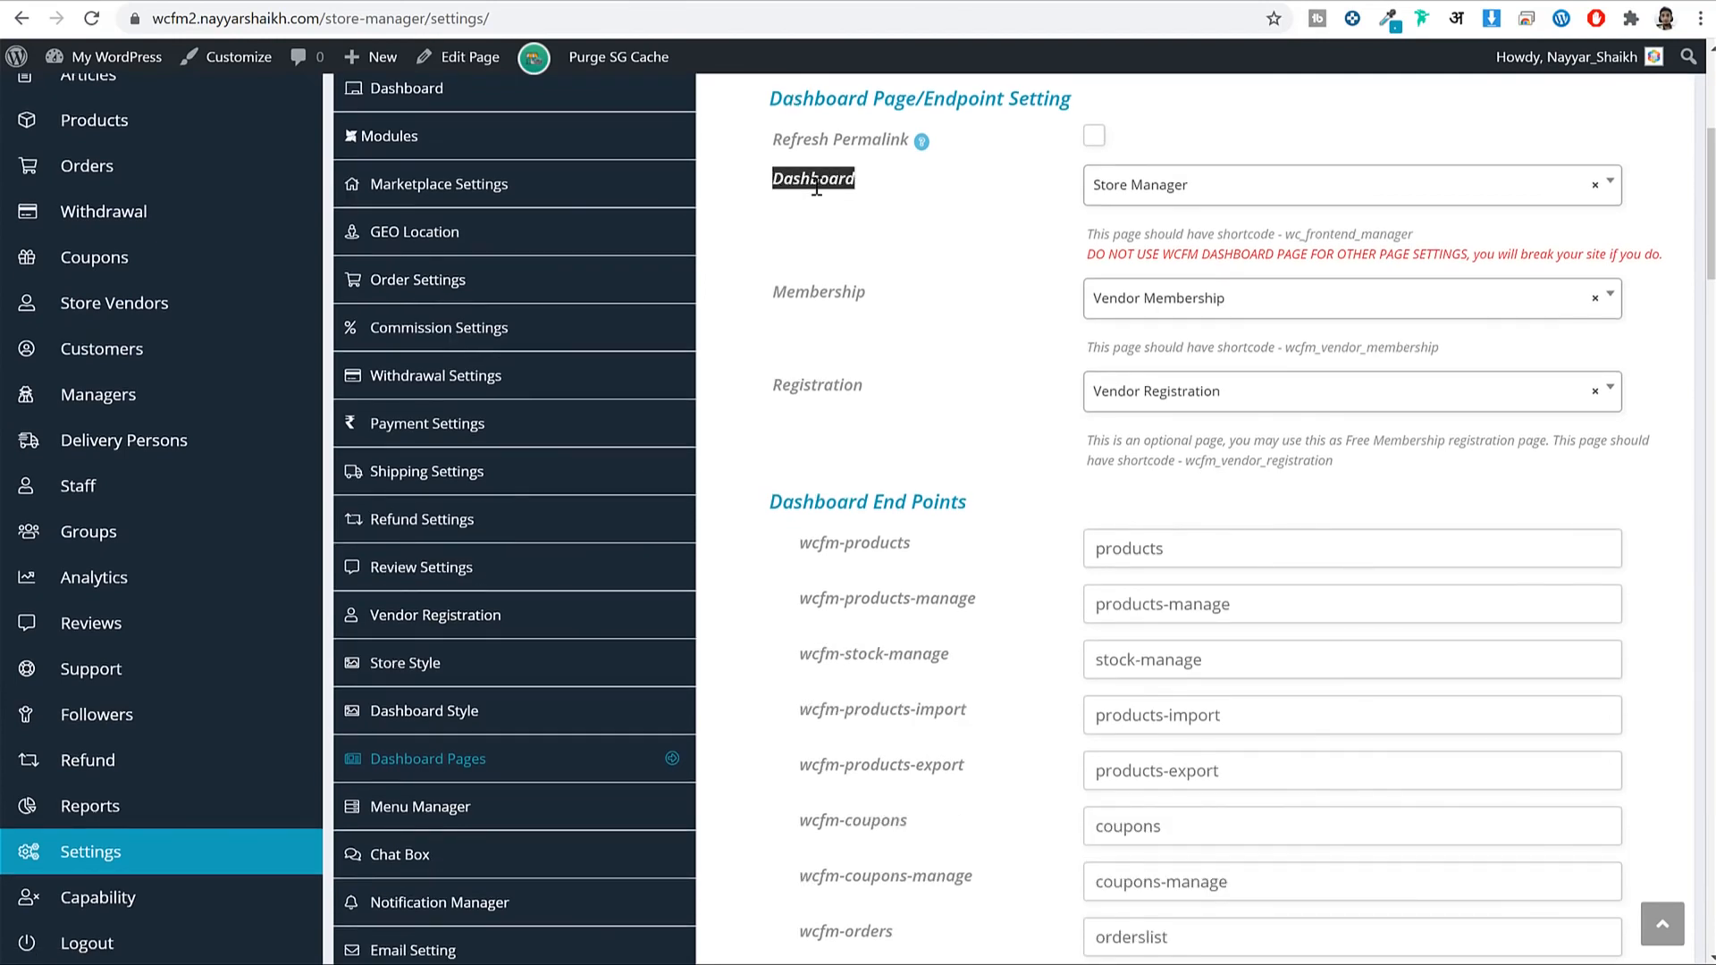
left_click(1100, 192)
left_click(919, 234)
left_click(1150, 196)
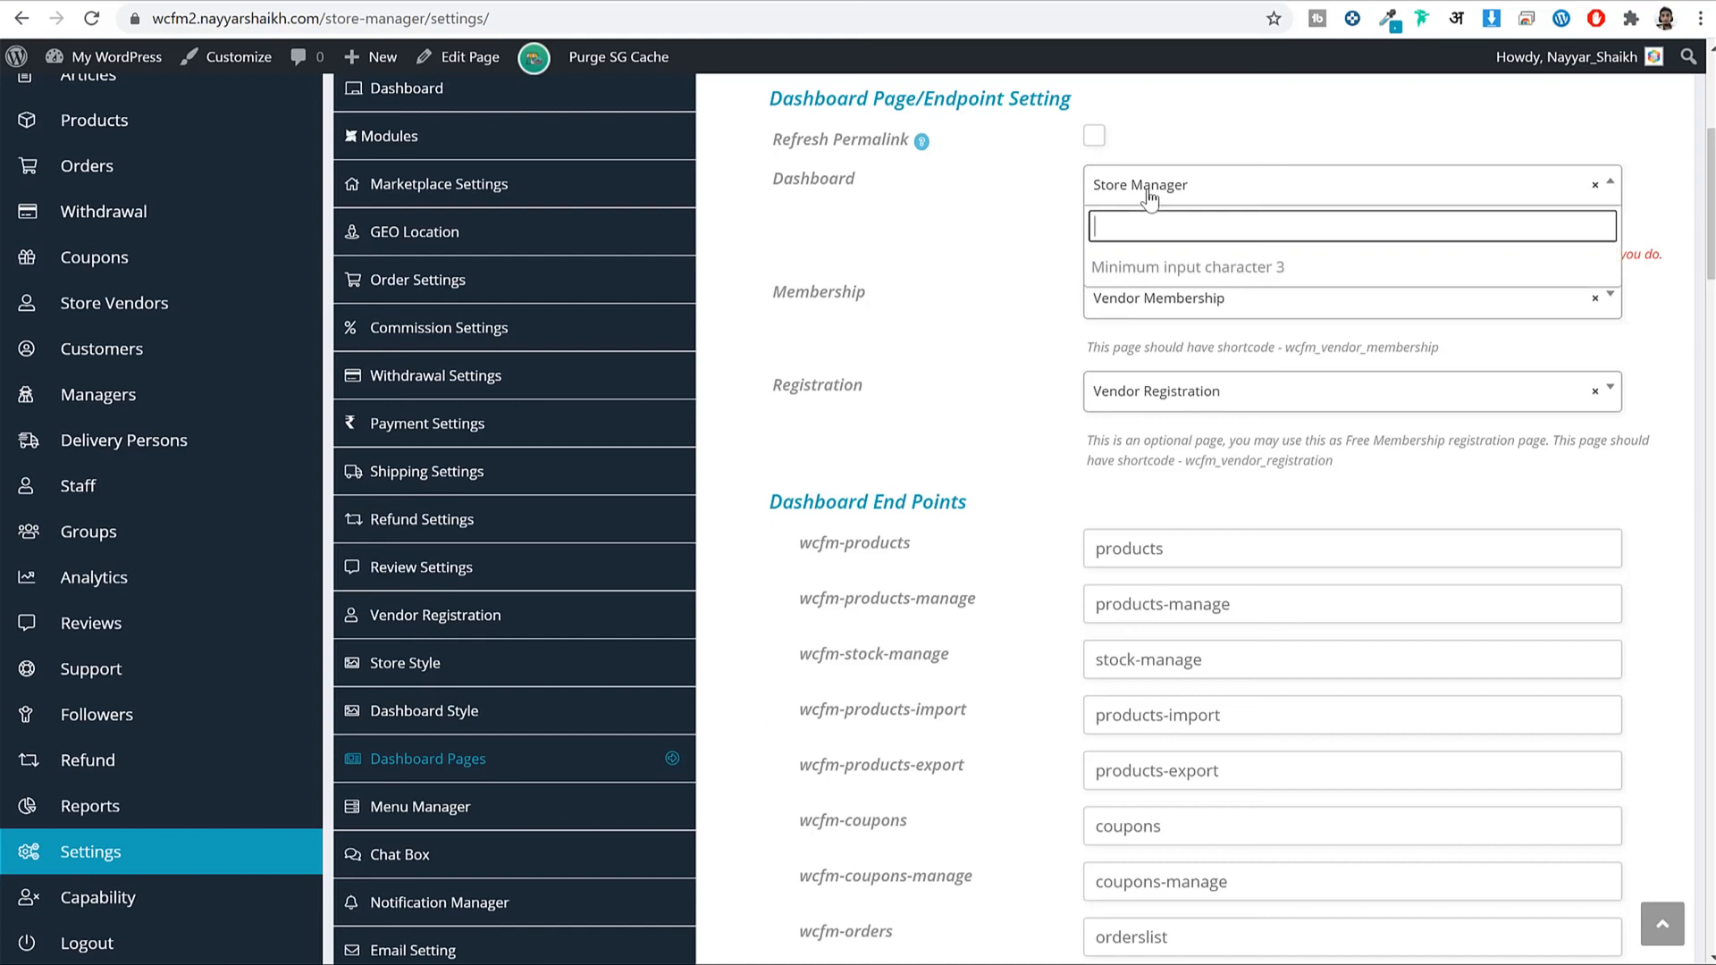
type("stor")
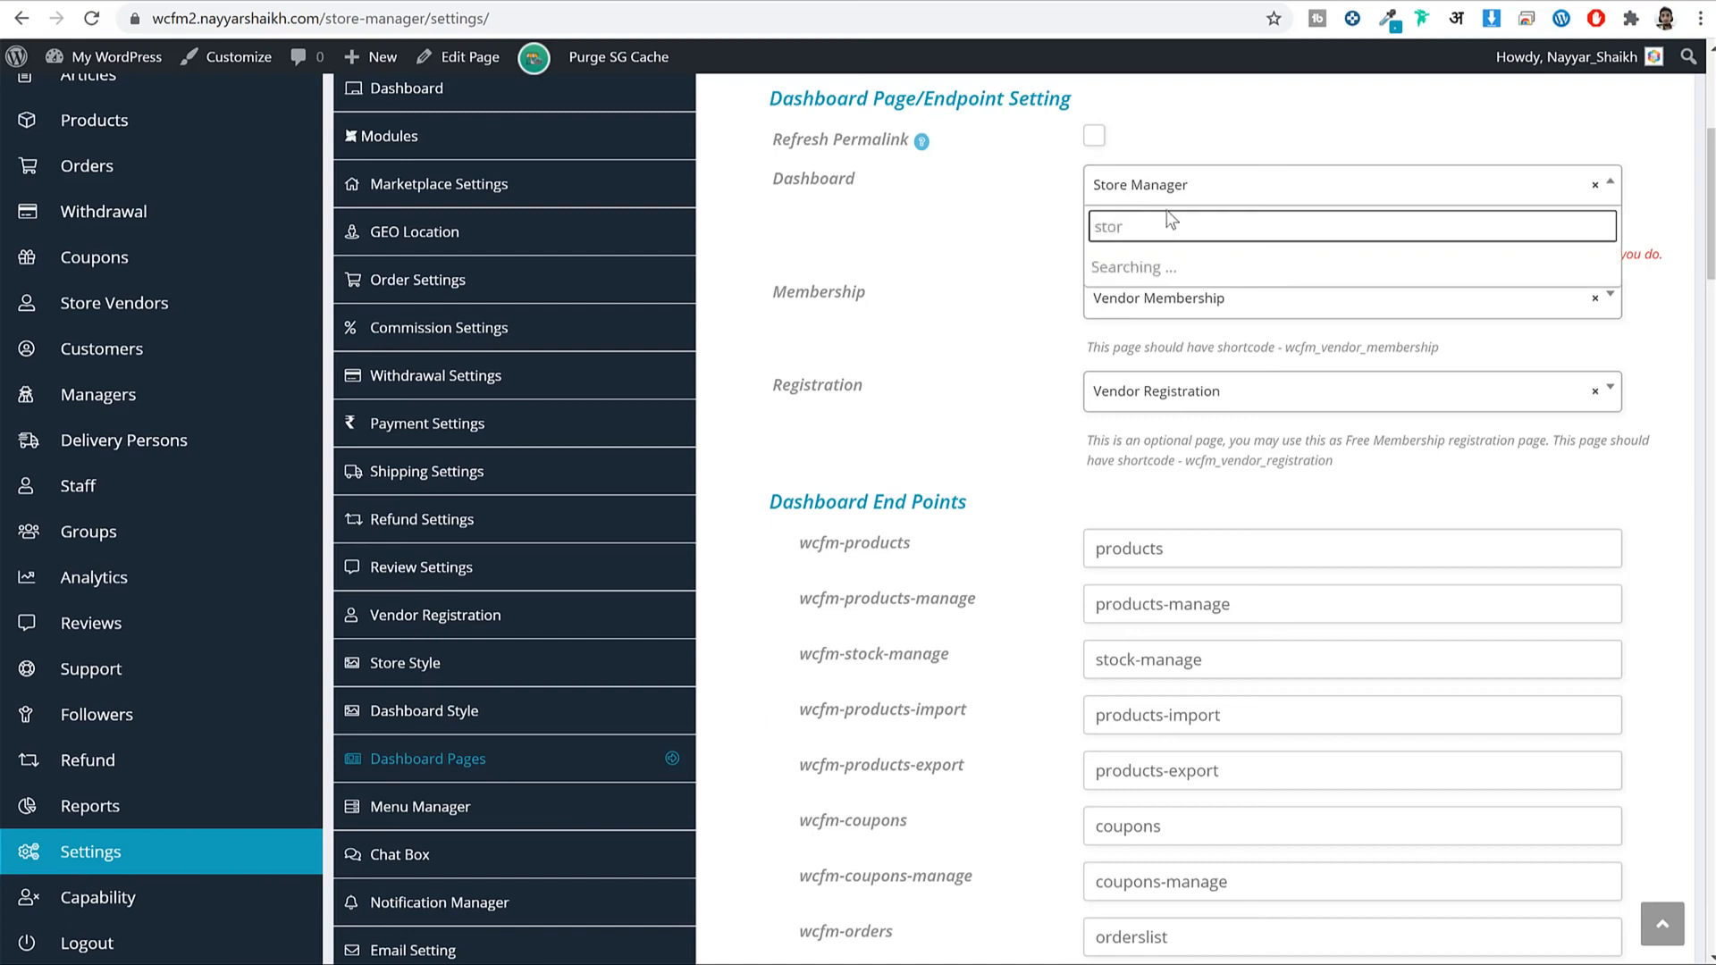
left_click(1147, 270)
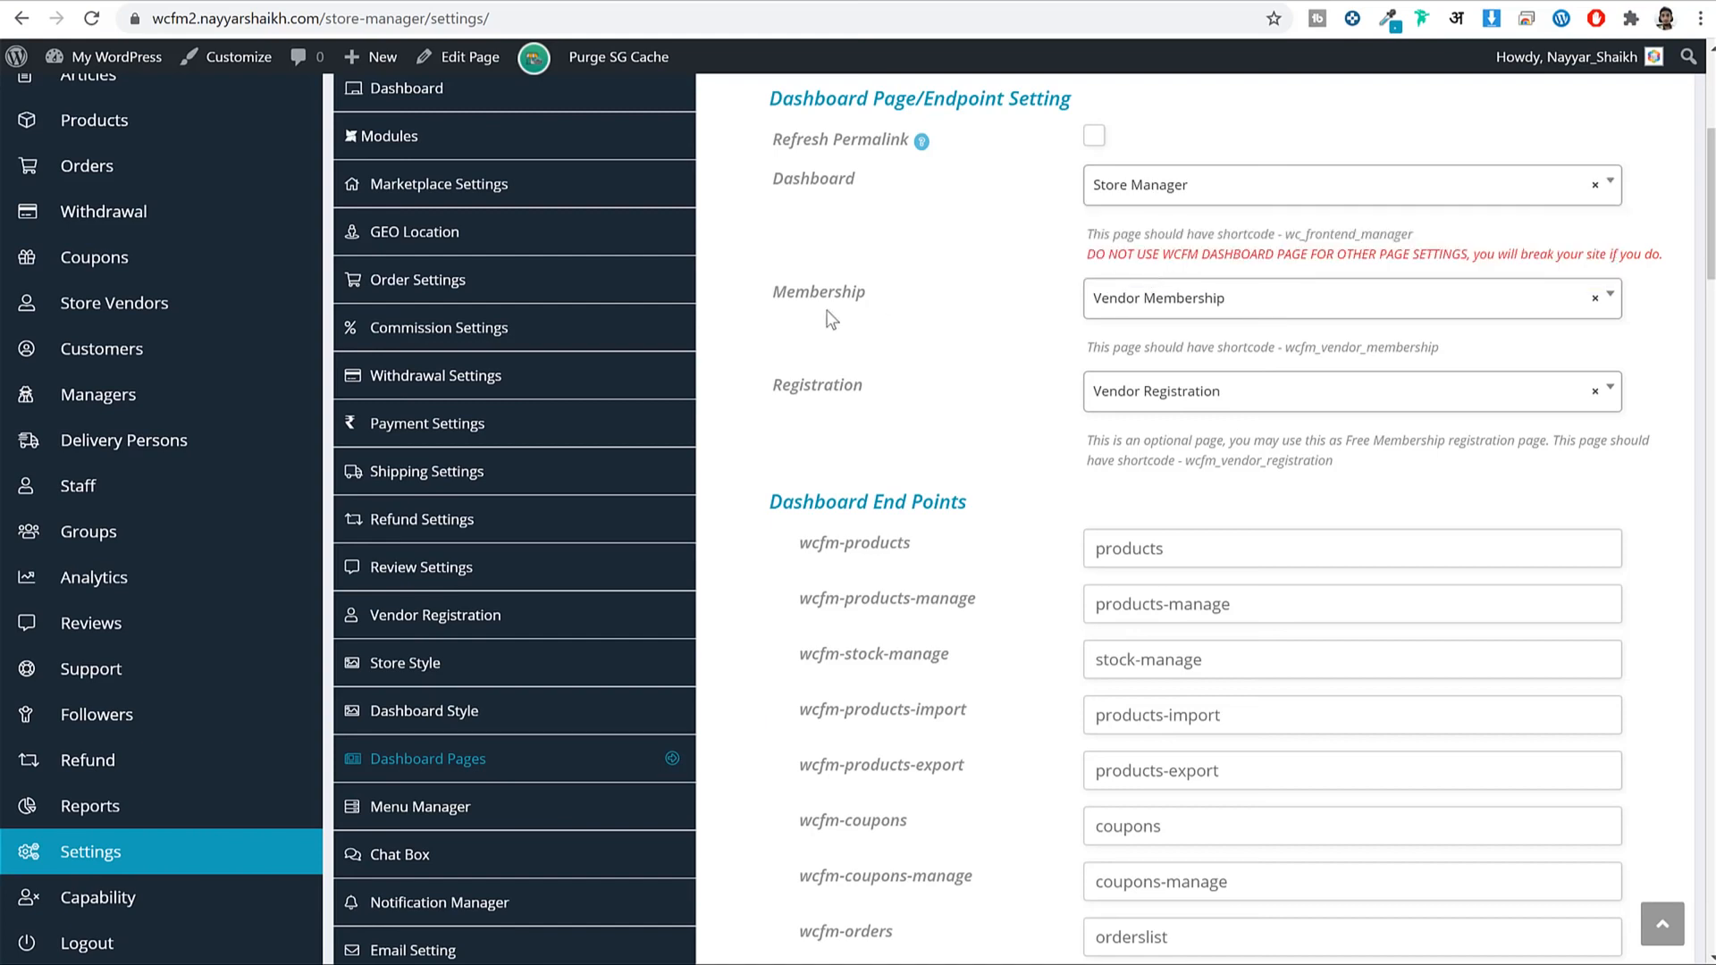
left_click_drag(781, 297, 867, 293)
left_click(951, 436)
Bring up the Menu Manager settings for the vendor dashboard.
scroll(951, 436, "down", 20)
scroll(1430, 679, "down", 10)
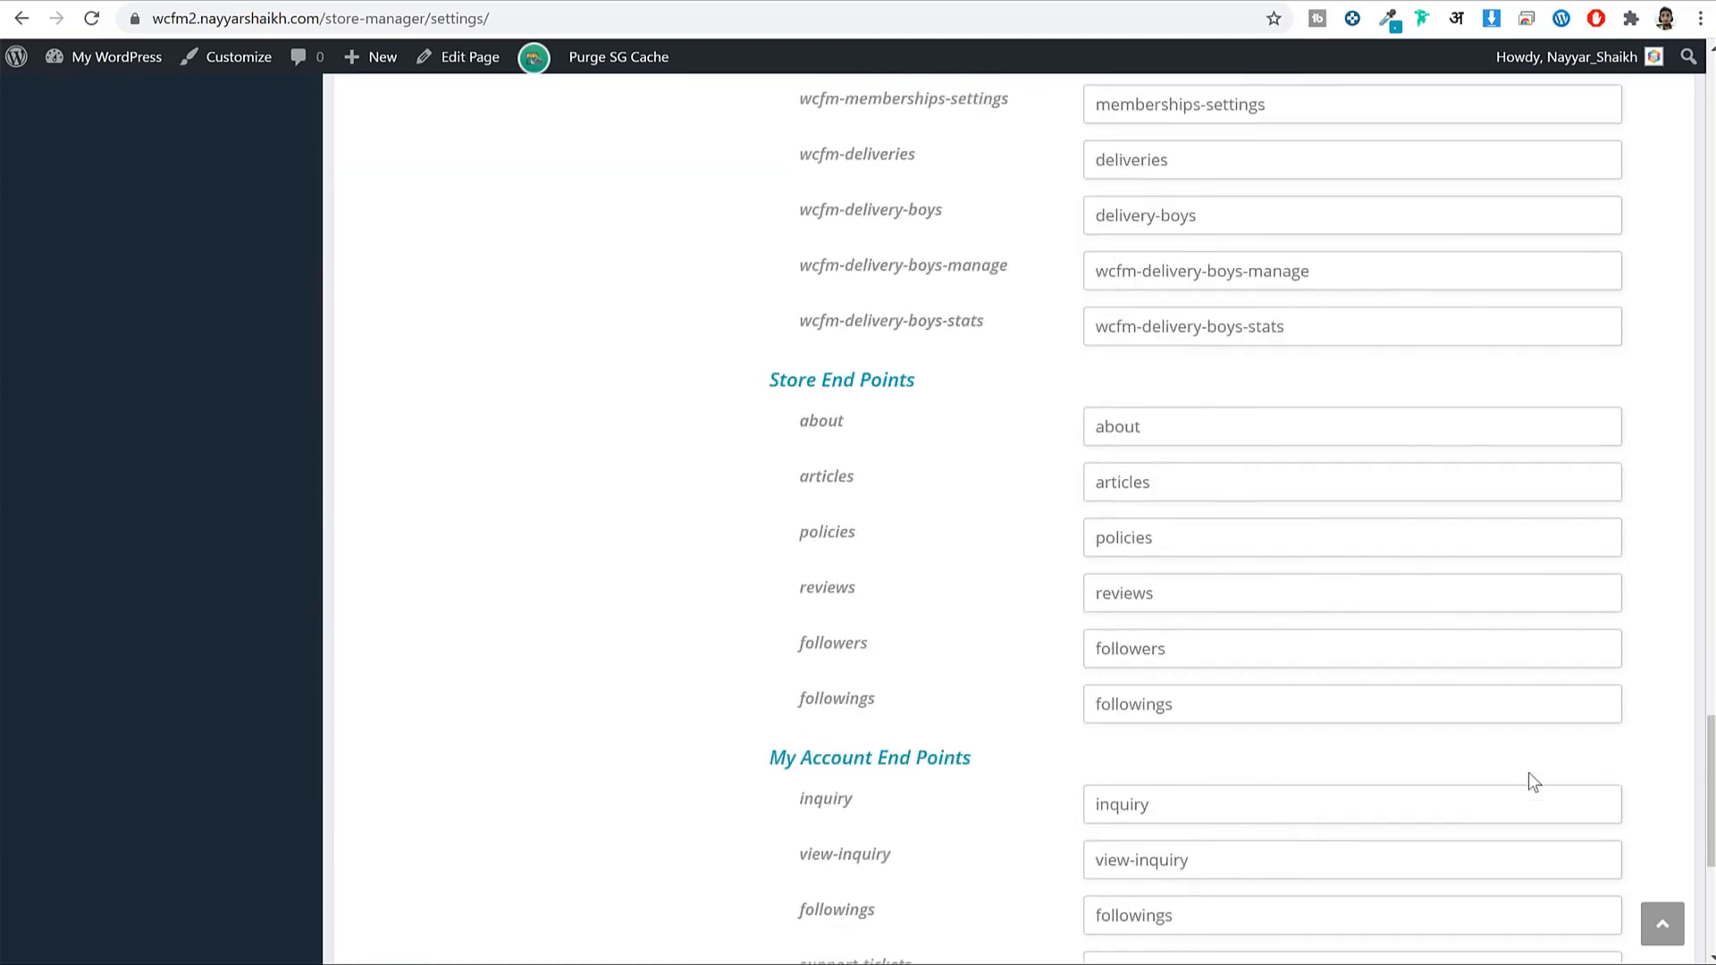
scroll(1639, 733, "up", 1)
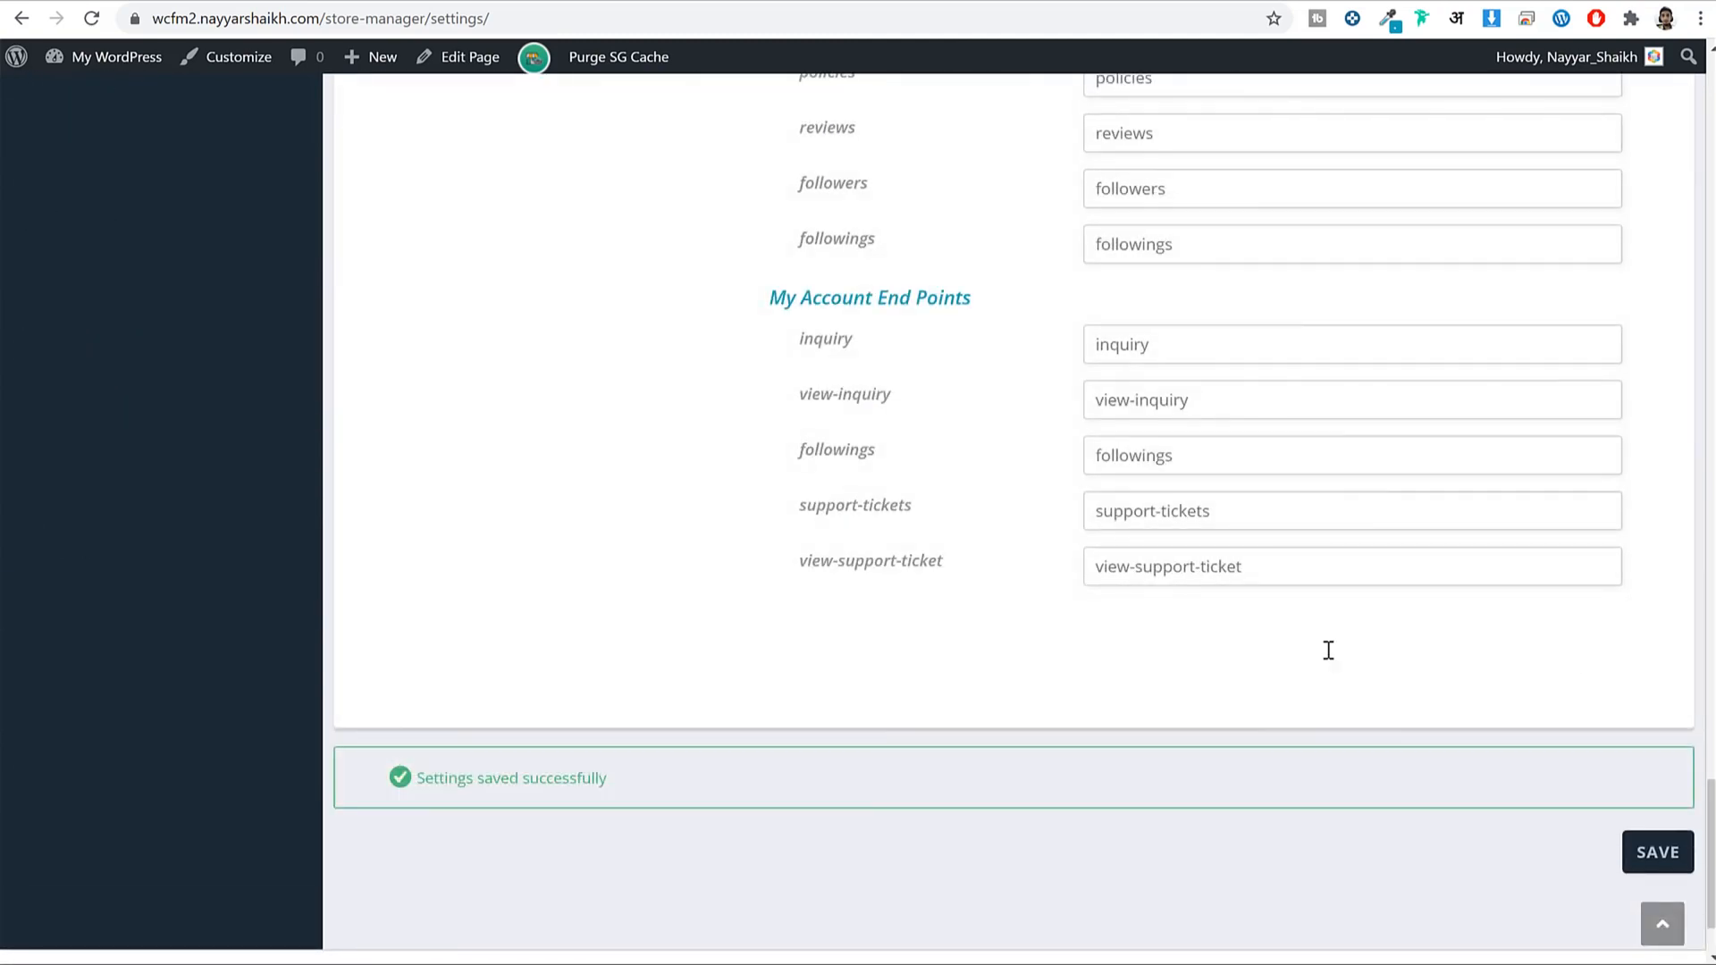
scroll(1329, 651, "up", 15)
scroll(1328, 653, "up", 10)
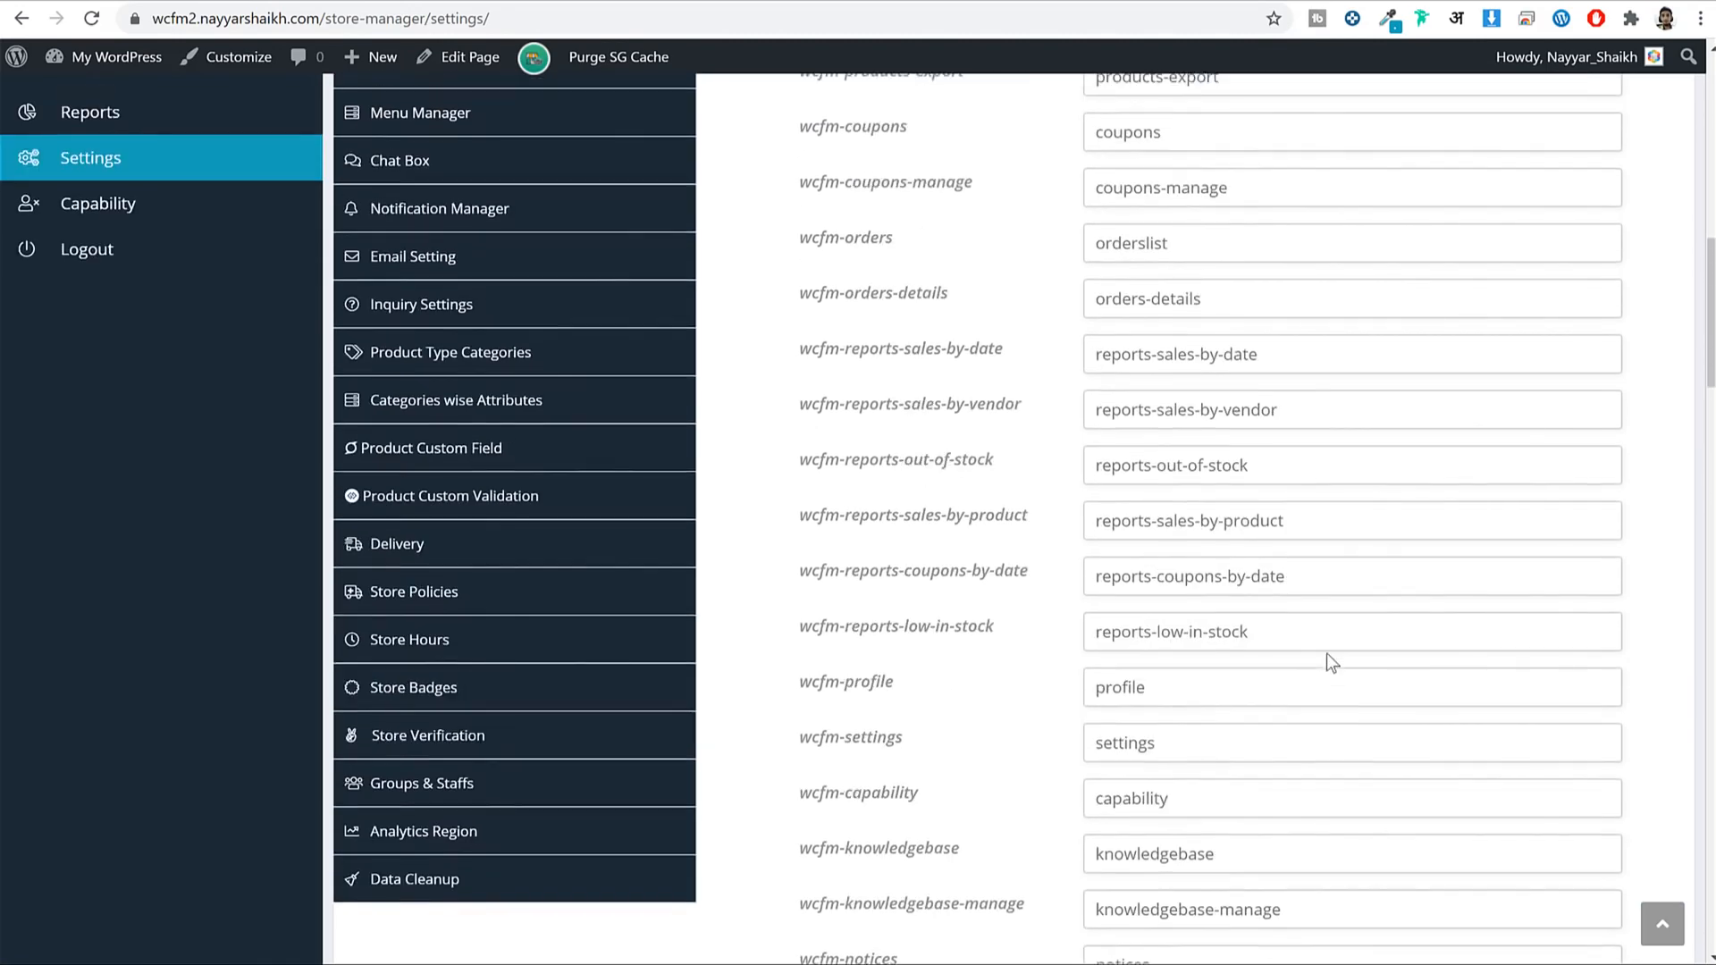
left_click(410, 567)
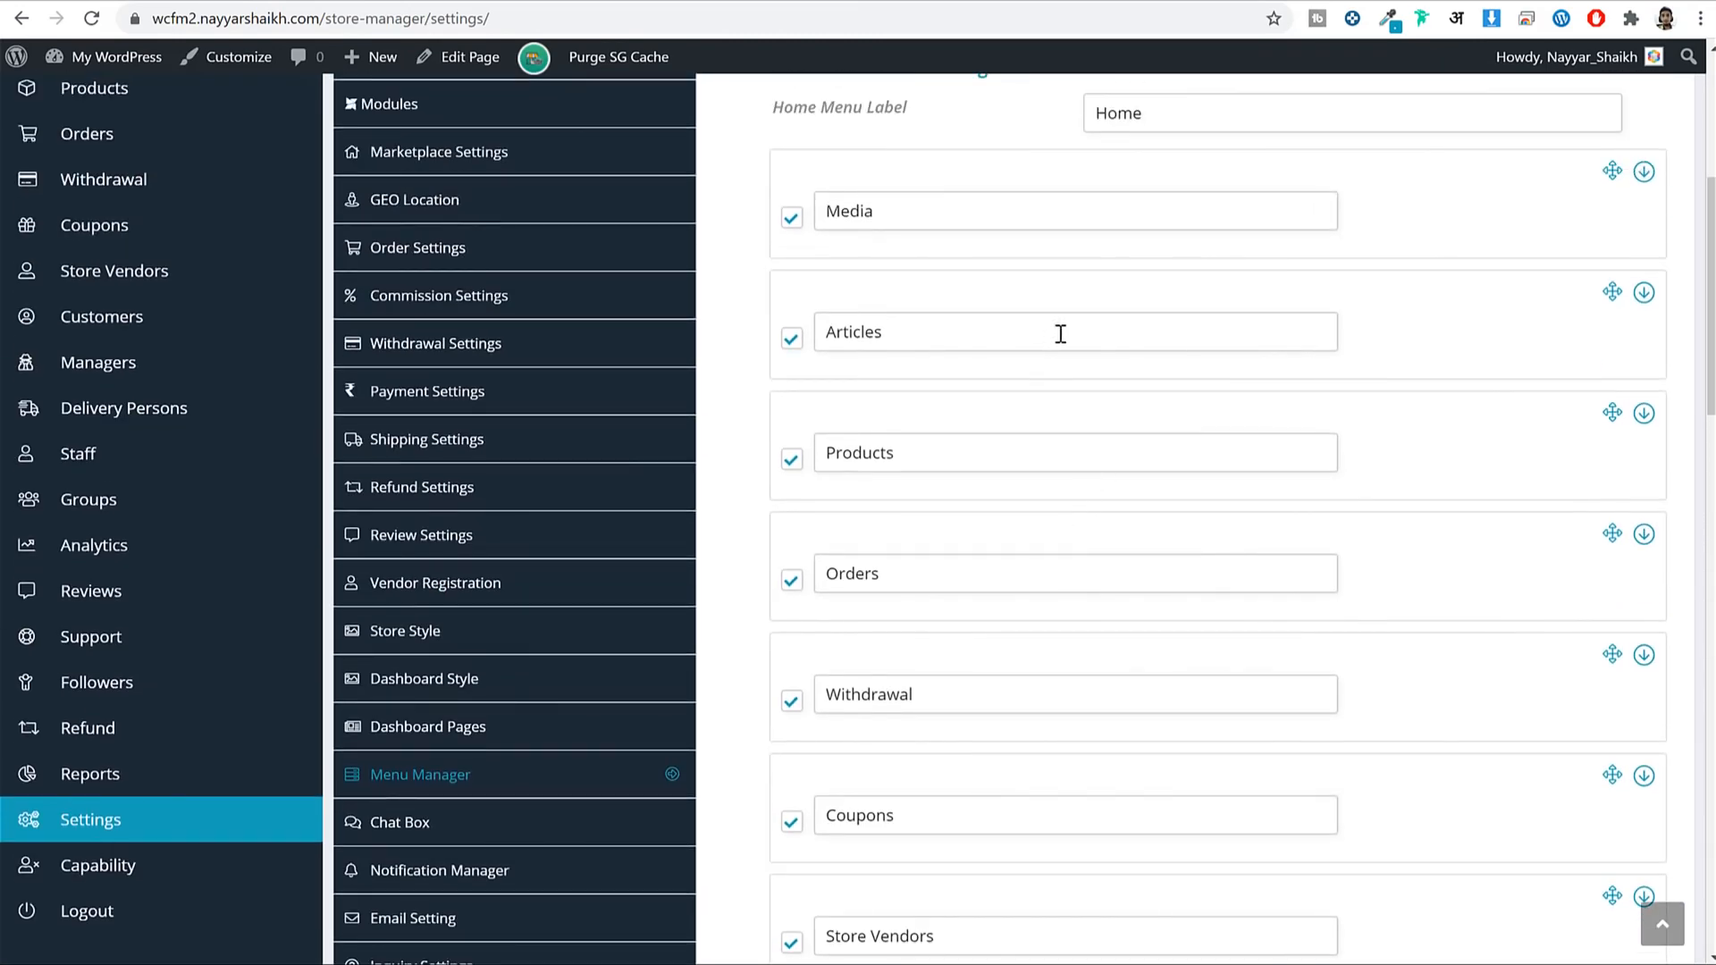
Toggle Articles off, check the vendor view, then re-enable Articles in the menu.
scroll(1061, 333, "up", 3)
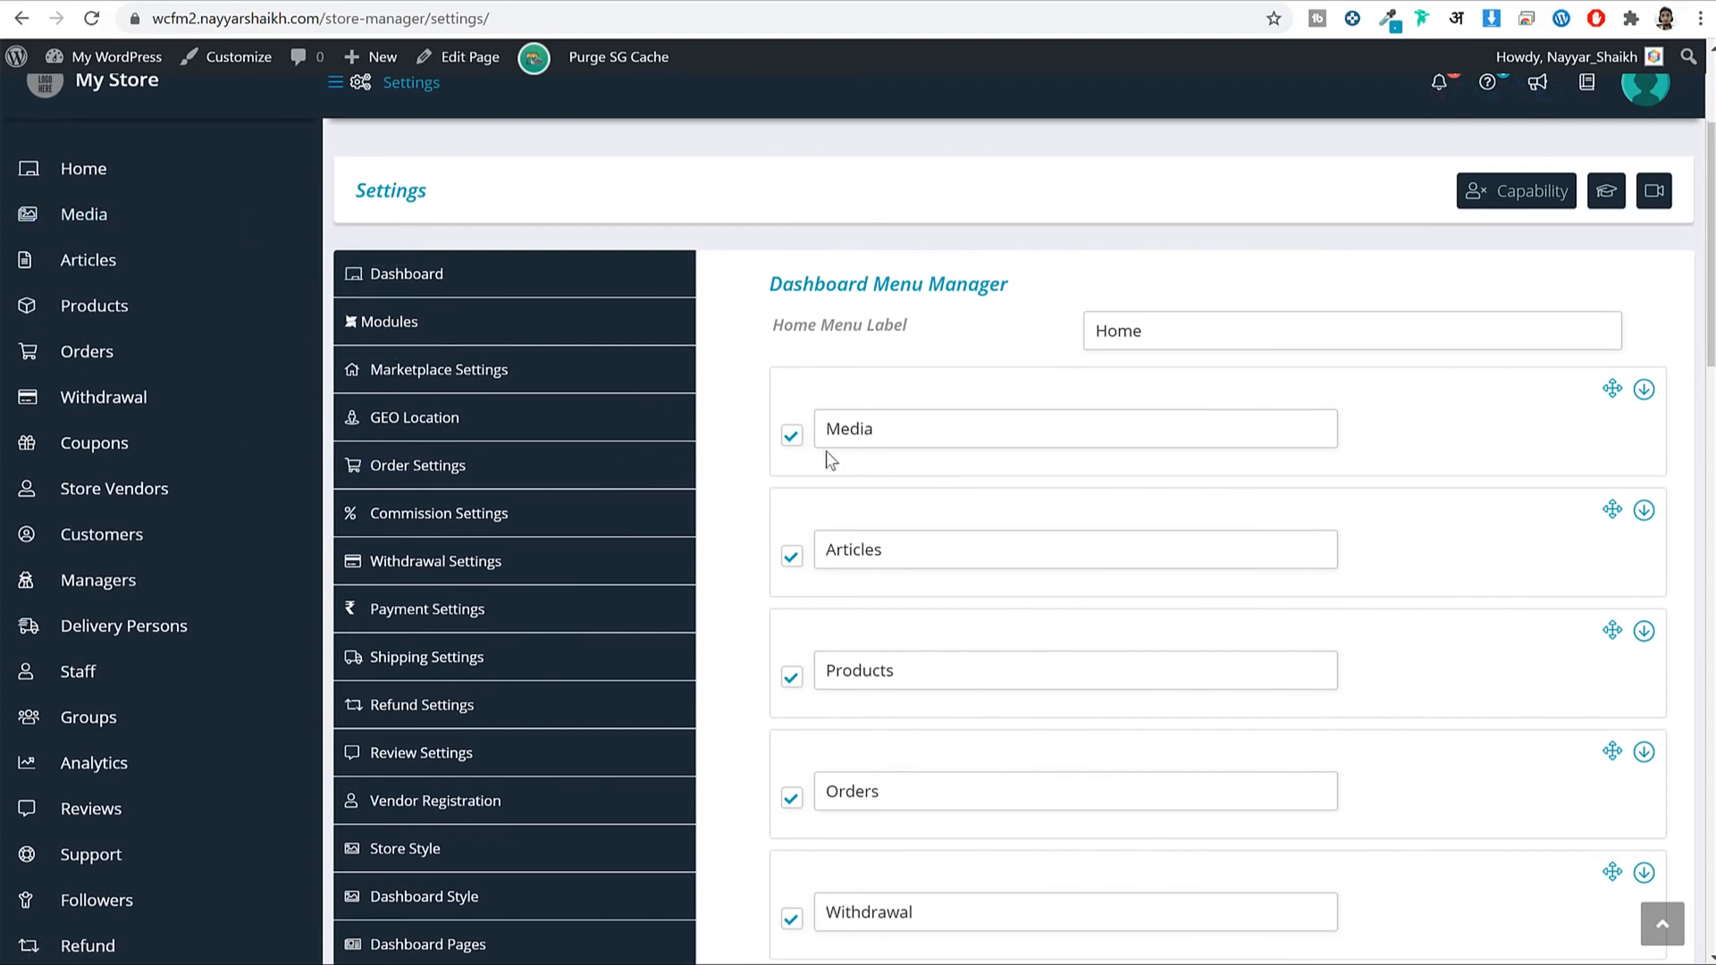
key("ctrl+a")
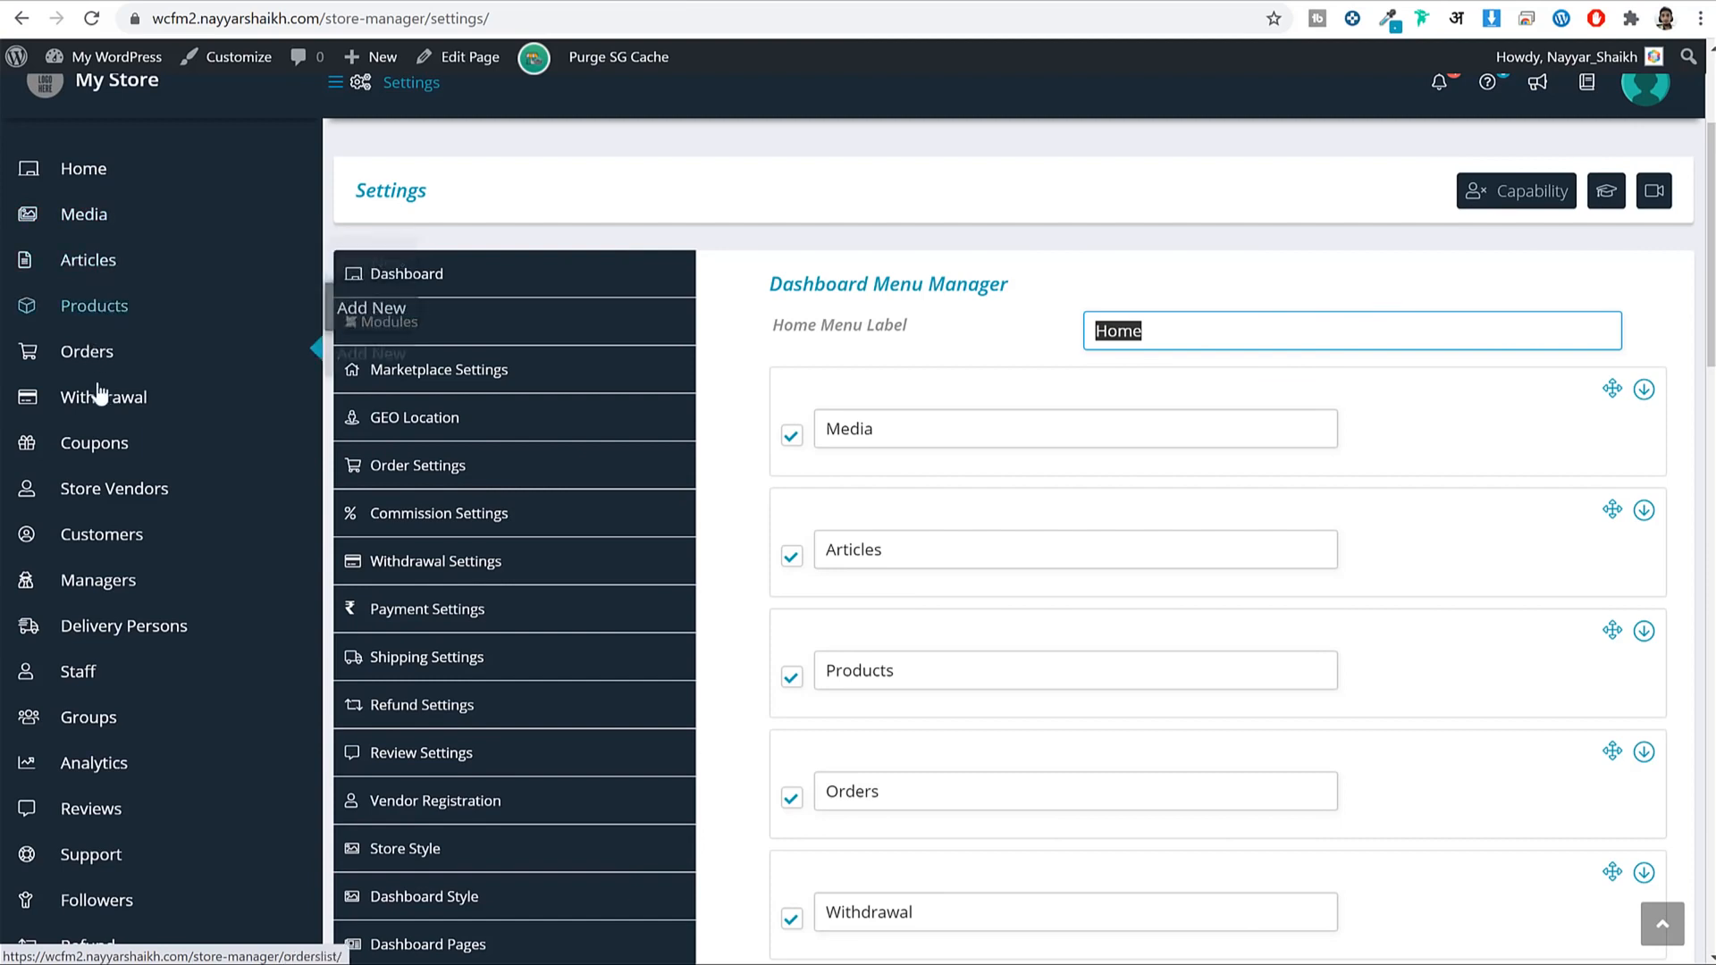
scroll(906, 556, "down", 2)
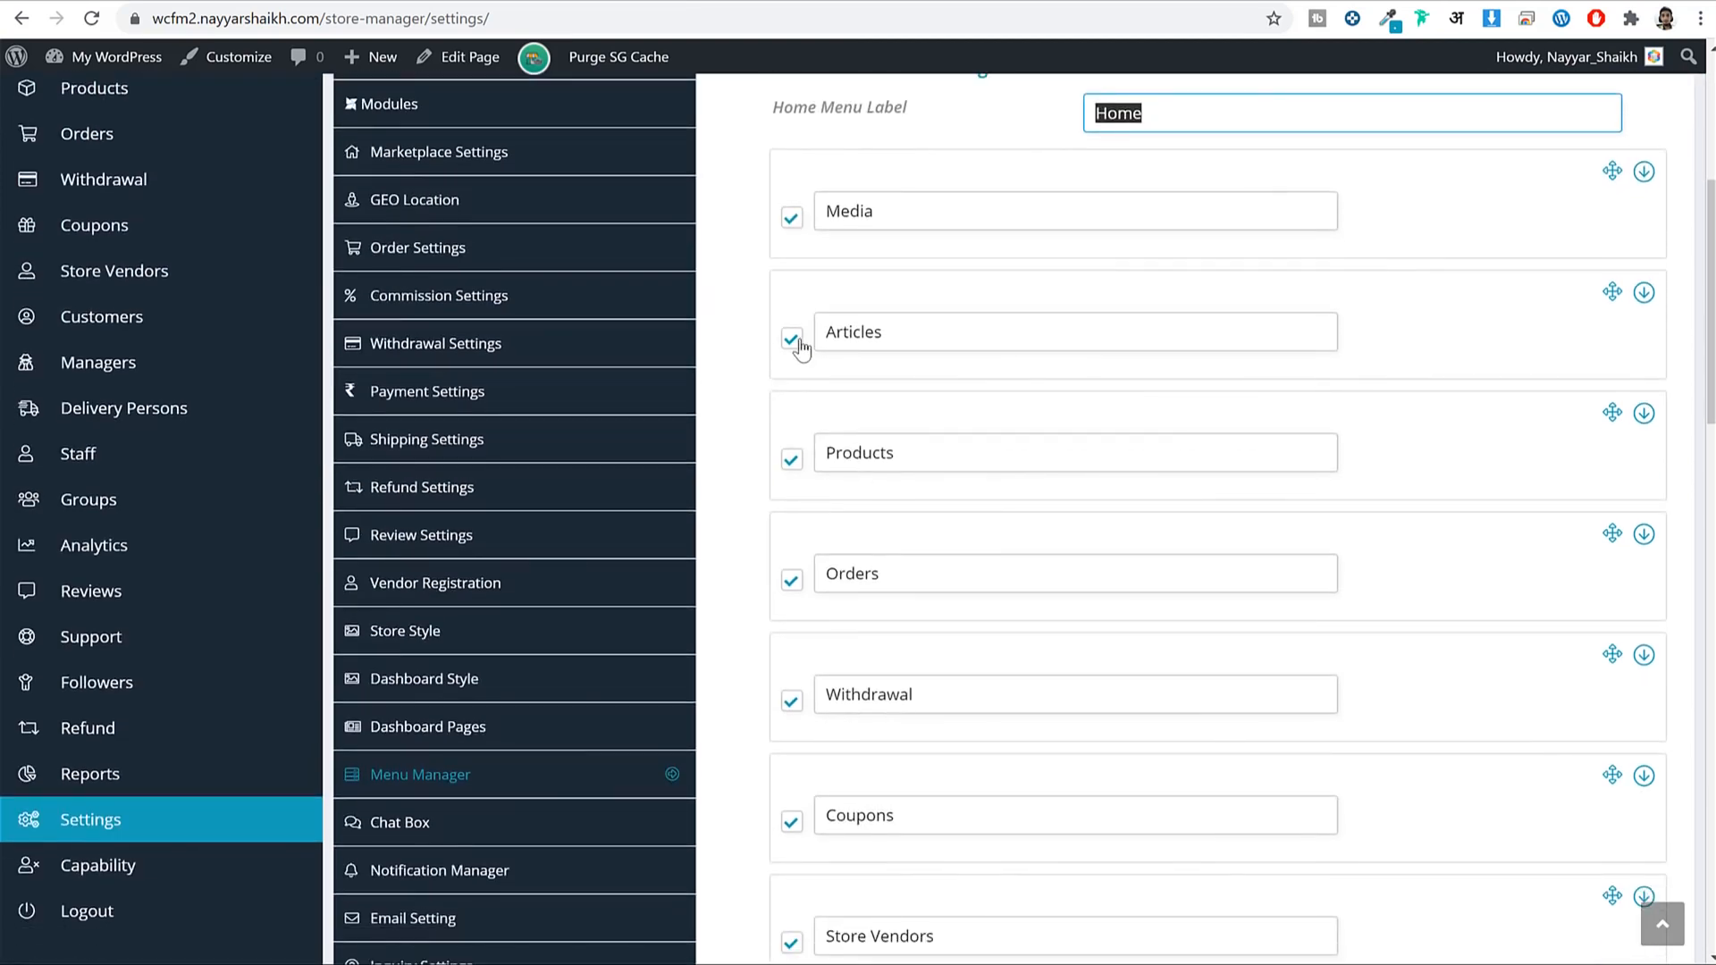
left_click(798, 344)
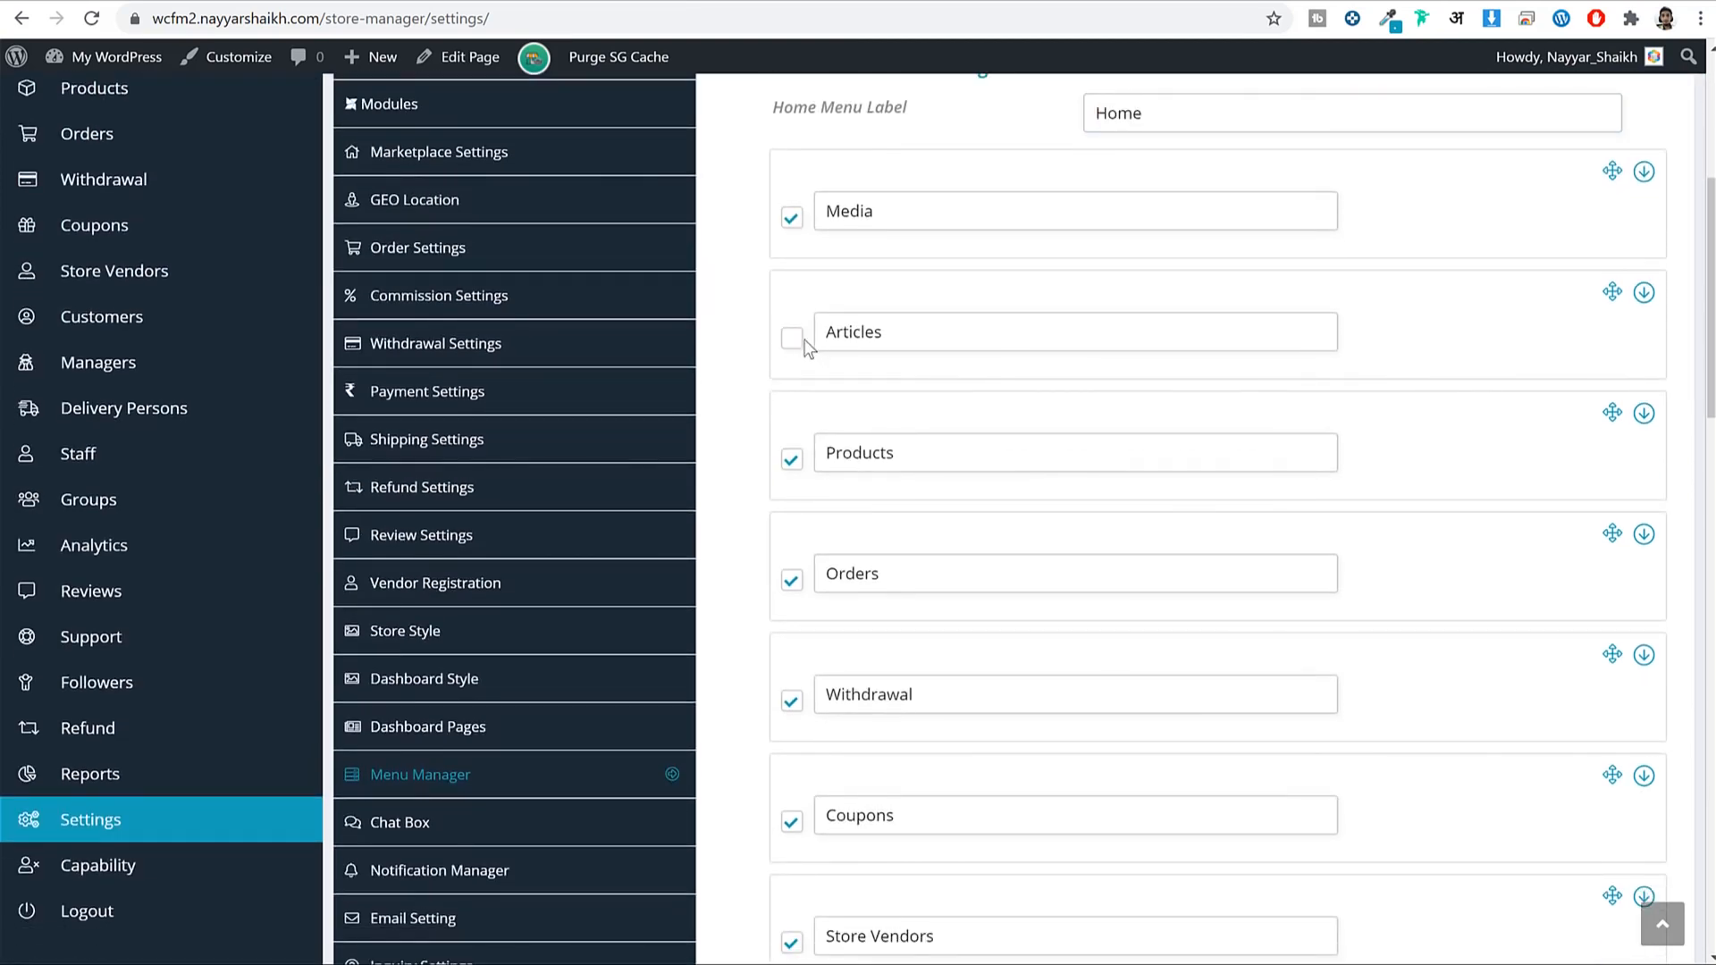
left_click(572, 938)
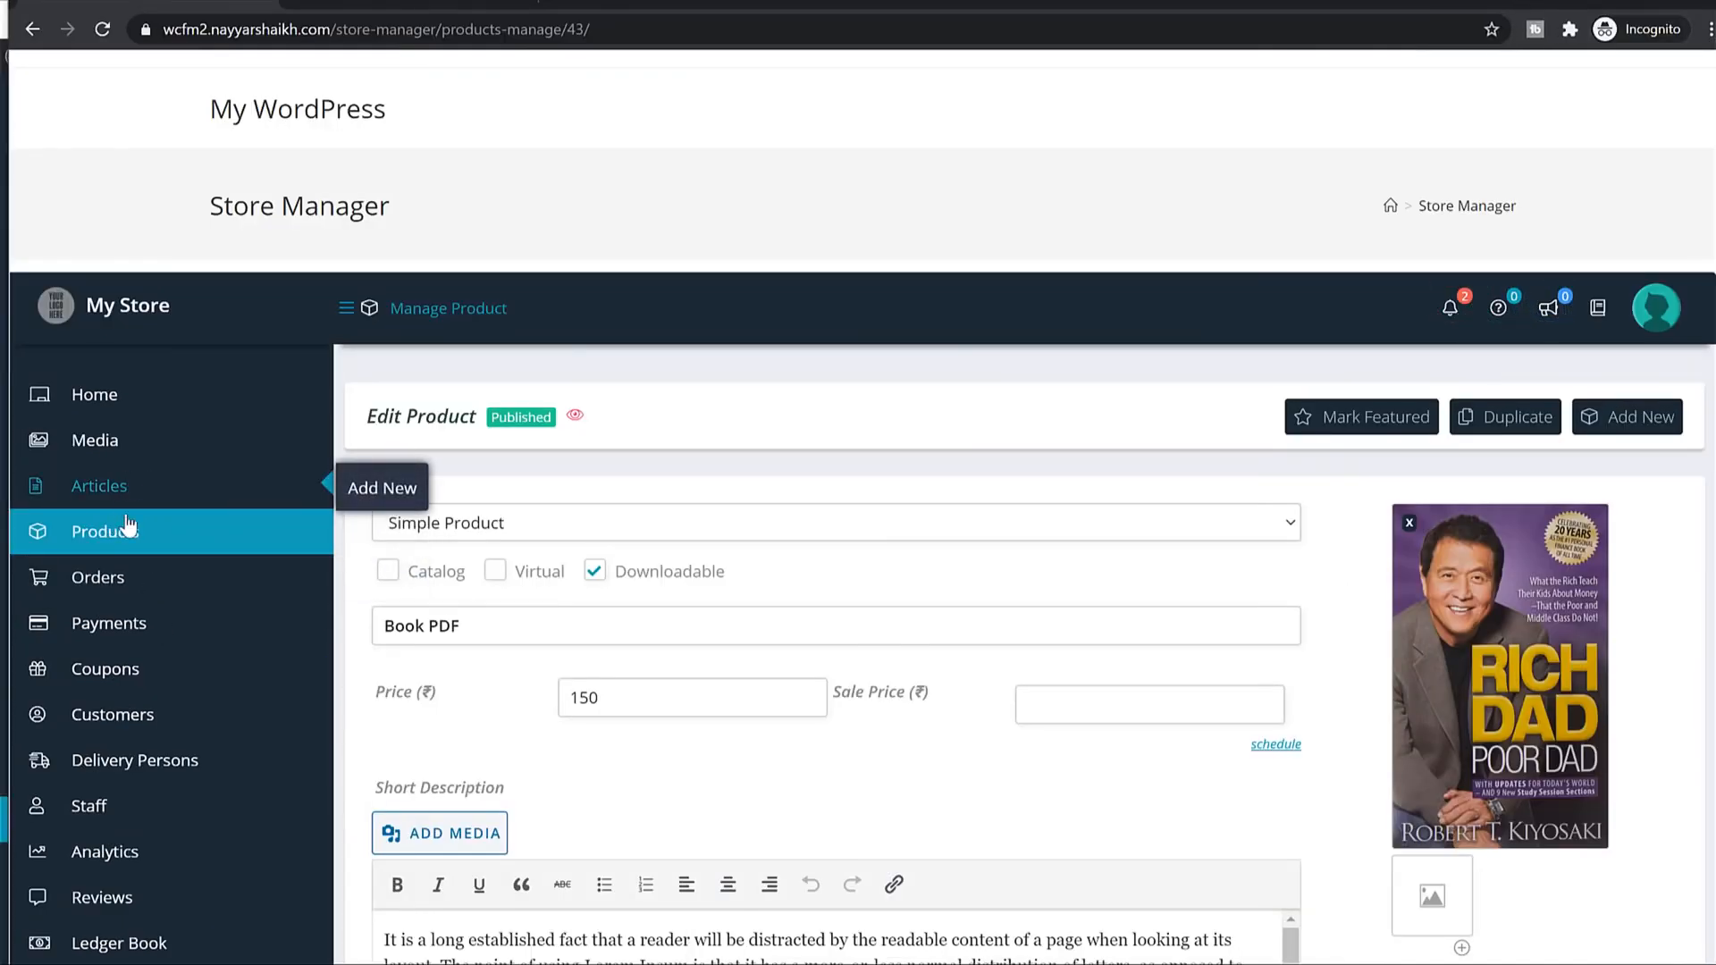
left_click(1603, 2)
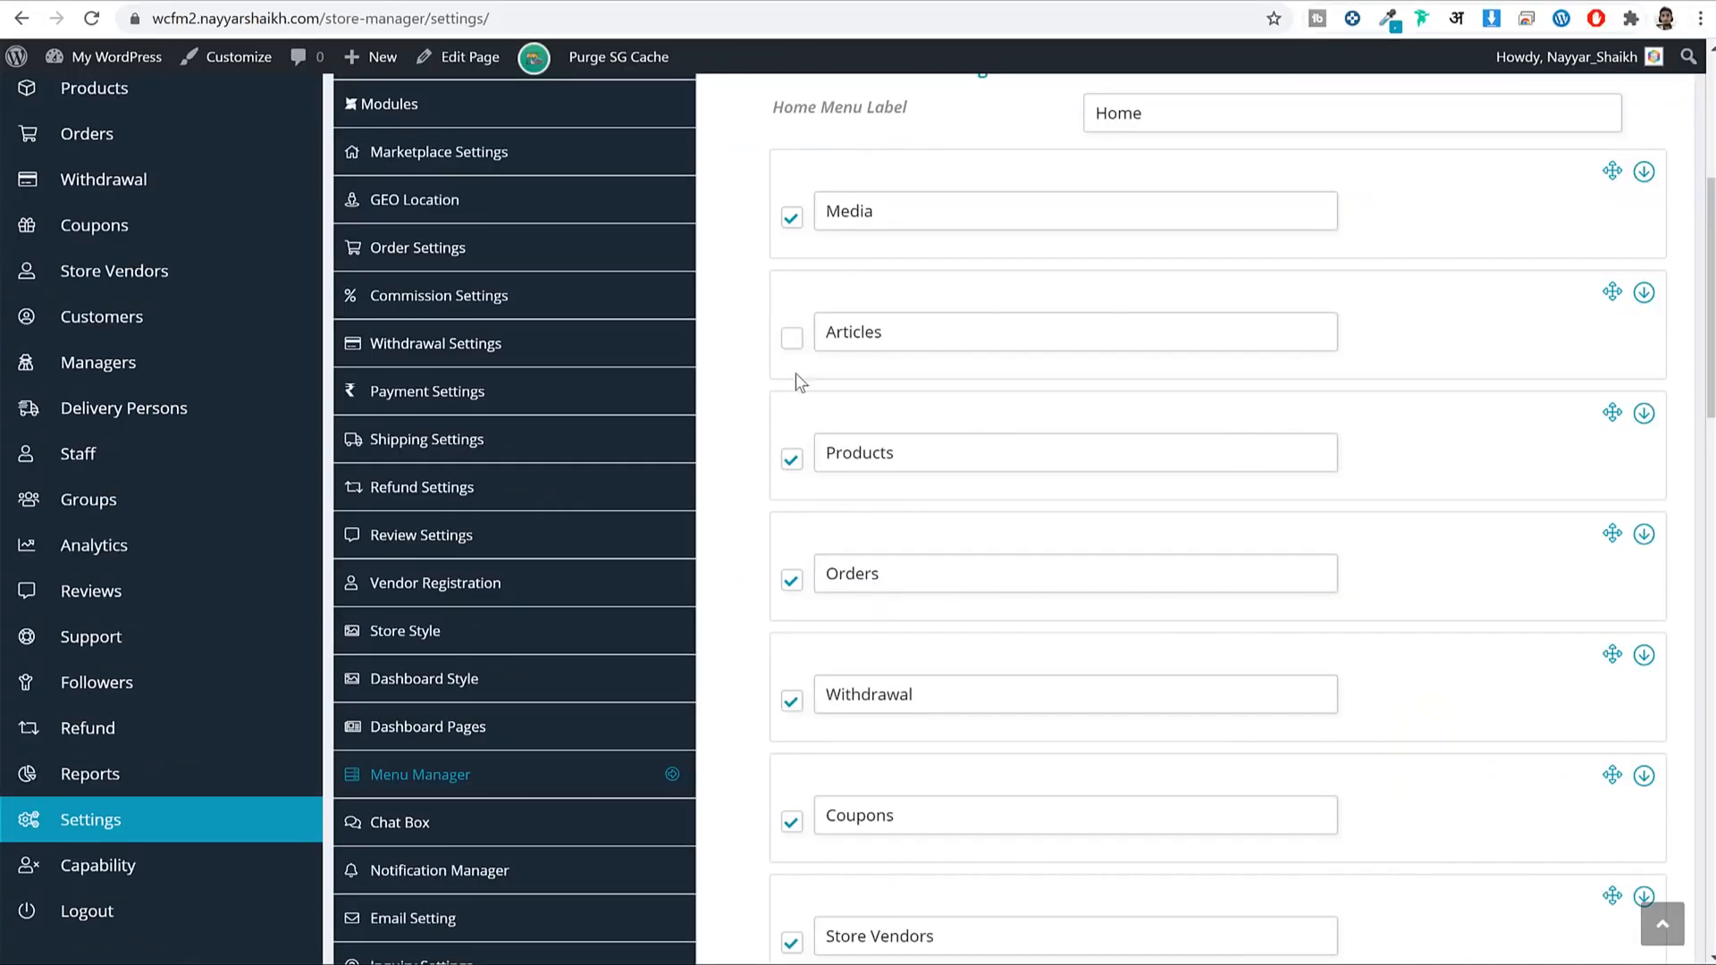
left_click(792, 340)
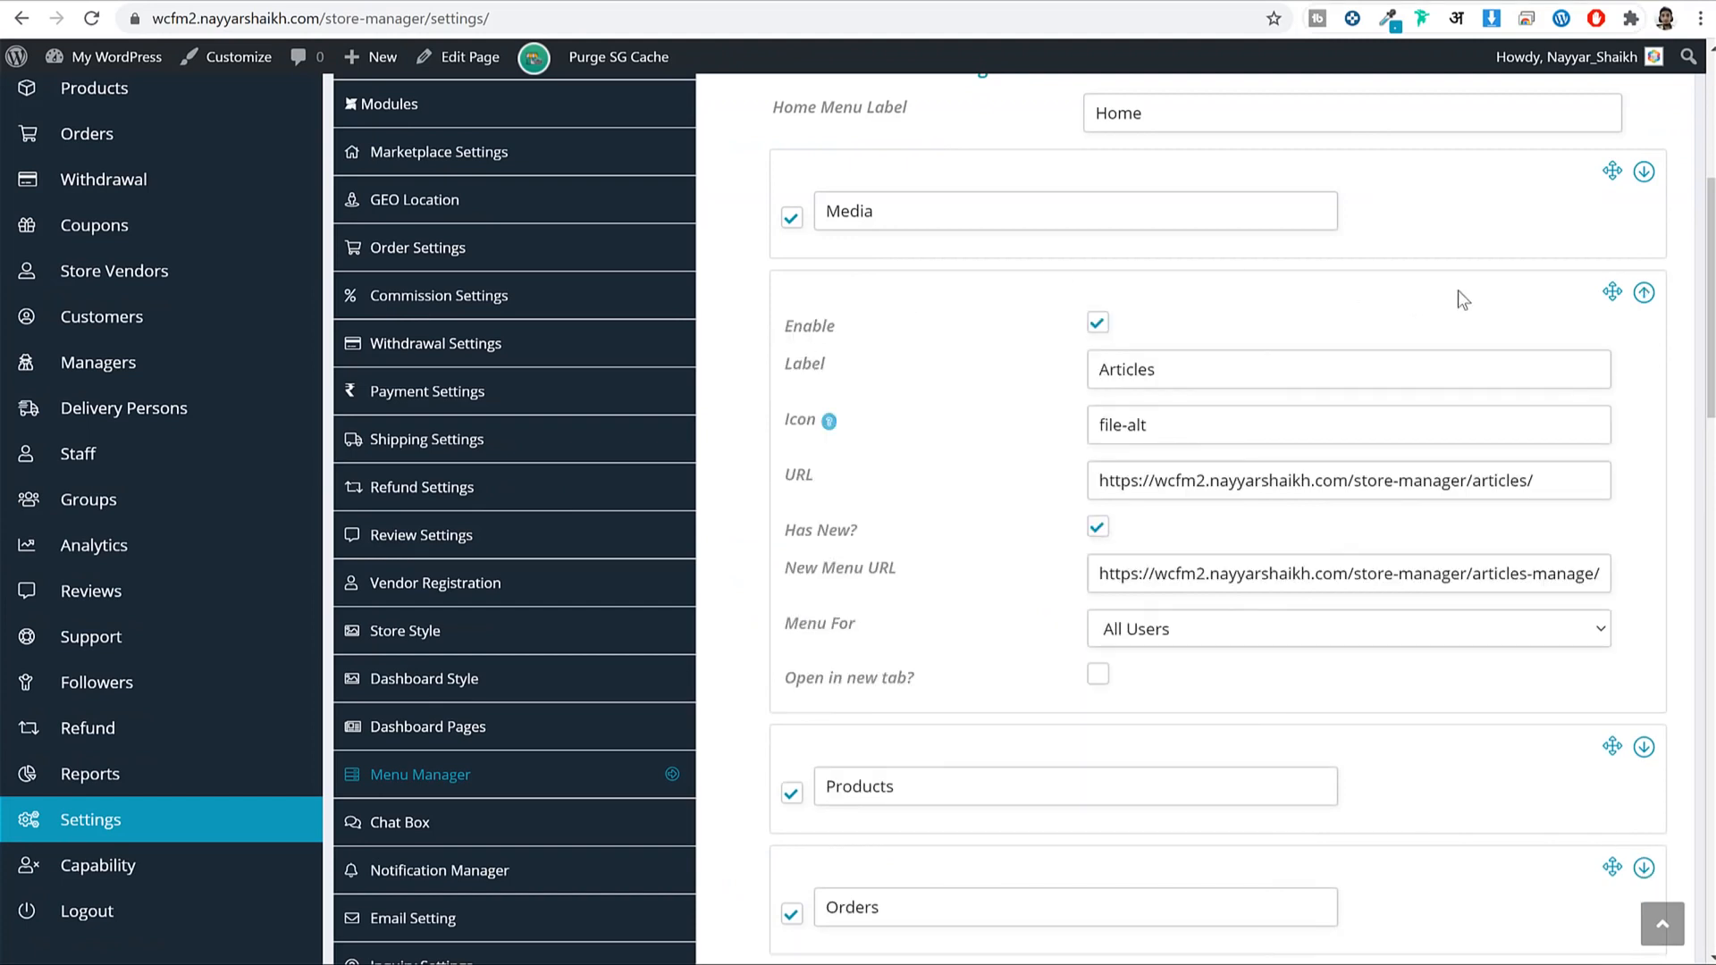
left_click(1643, 295)
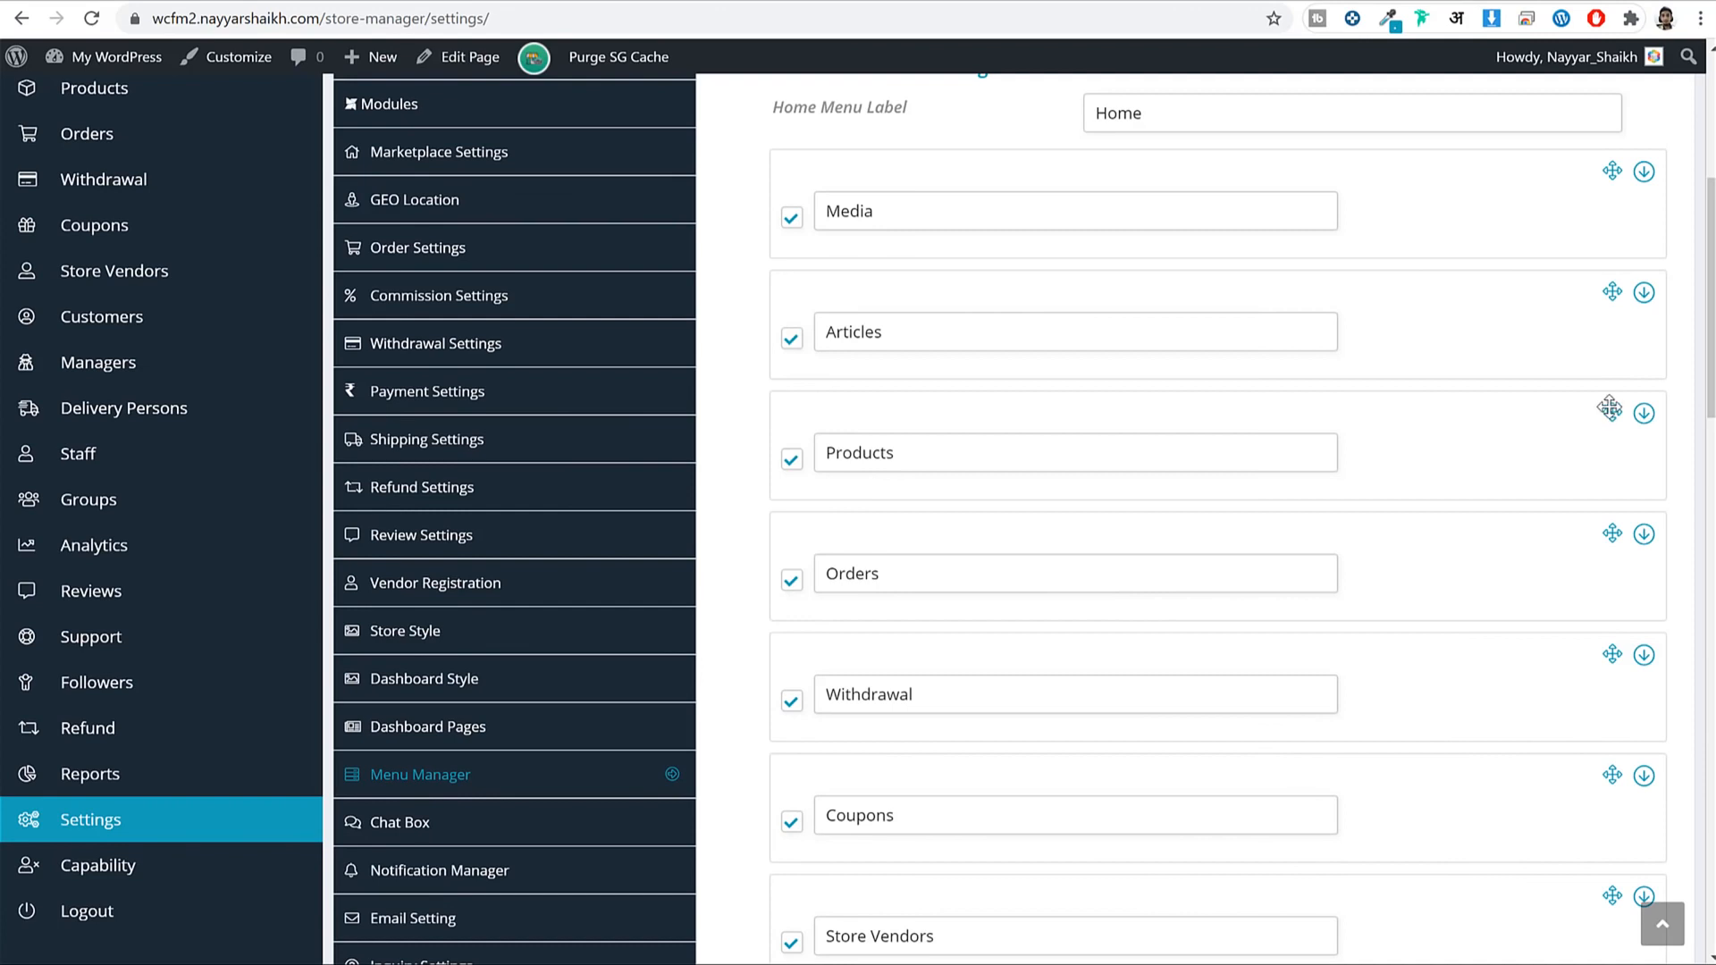
Move Products to the top of the menu, save, and reload the vendor dashboard.
left_click_drag(1612, 412, 1588, 241)
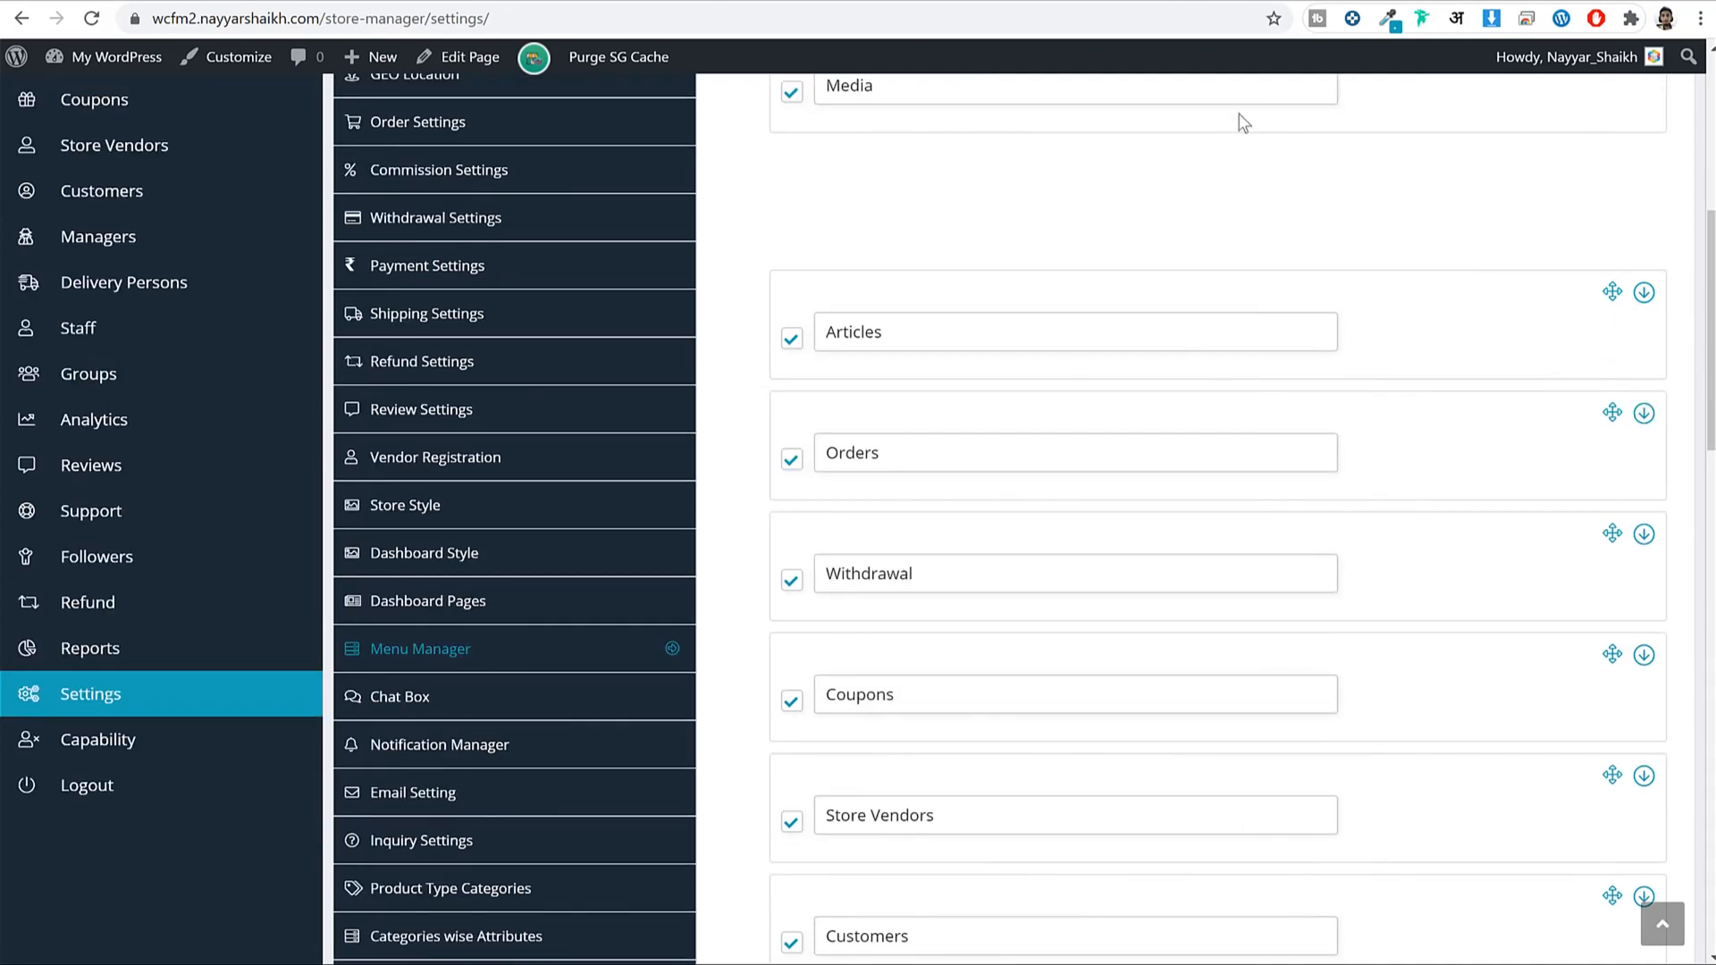
scroll(1371, 268, "up", 2)
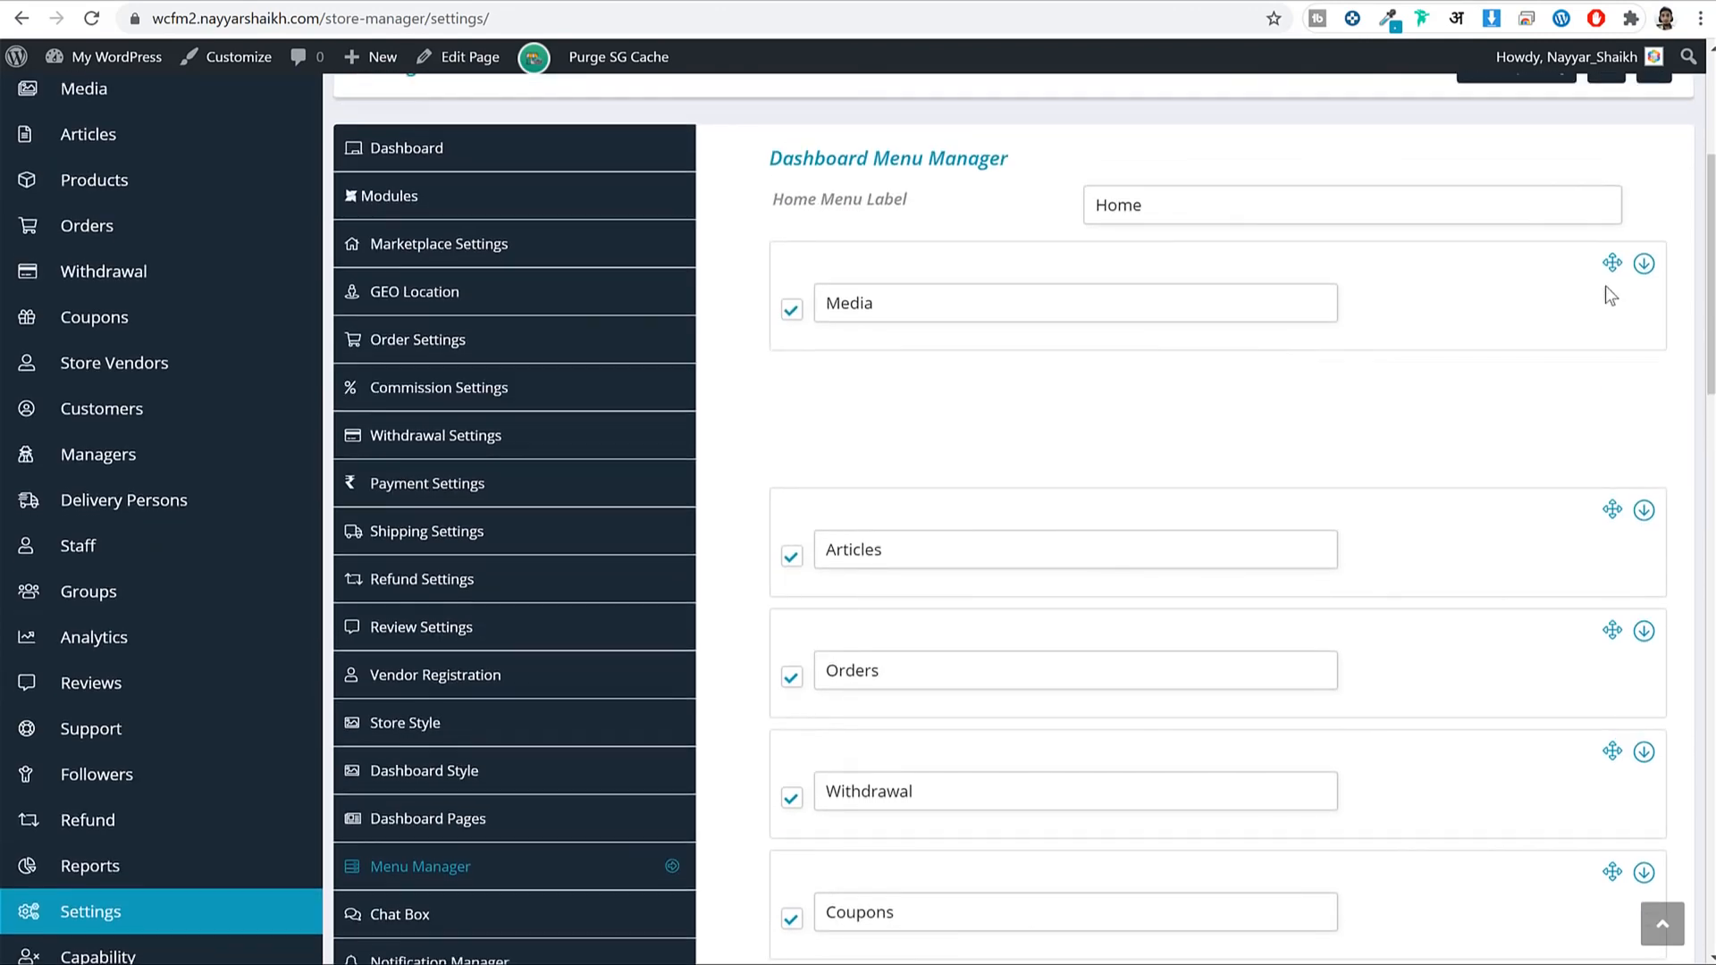
left_click_drag(1605, 286, 1604, 252)
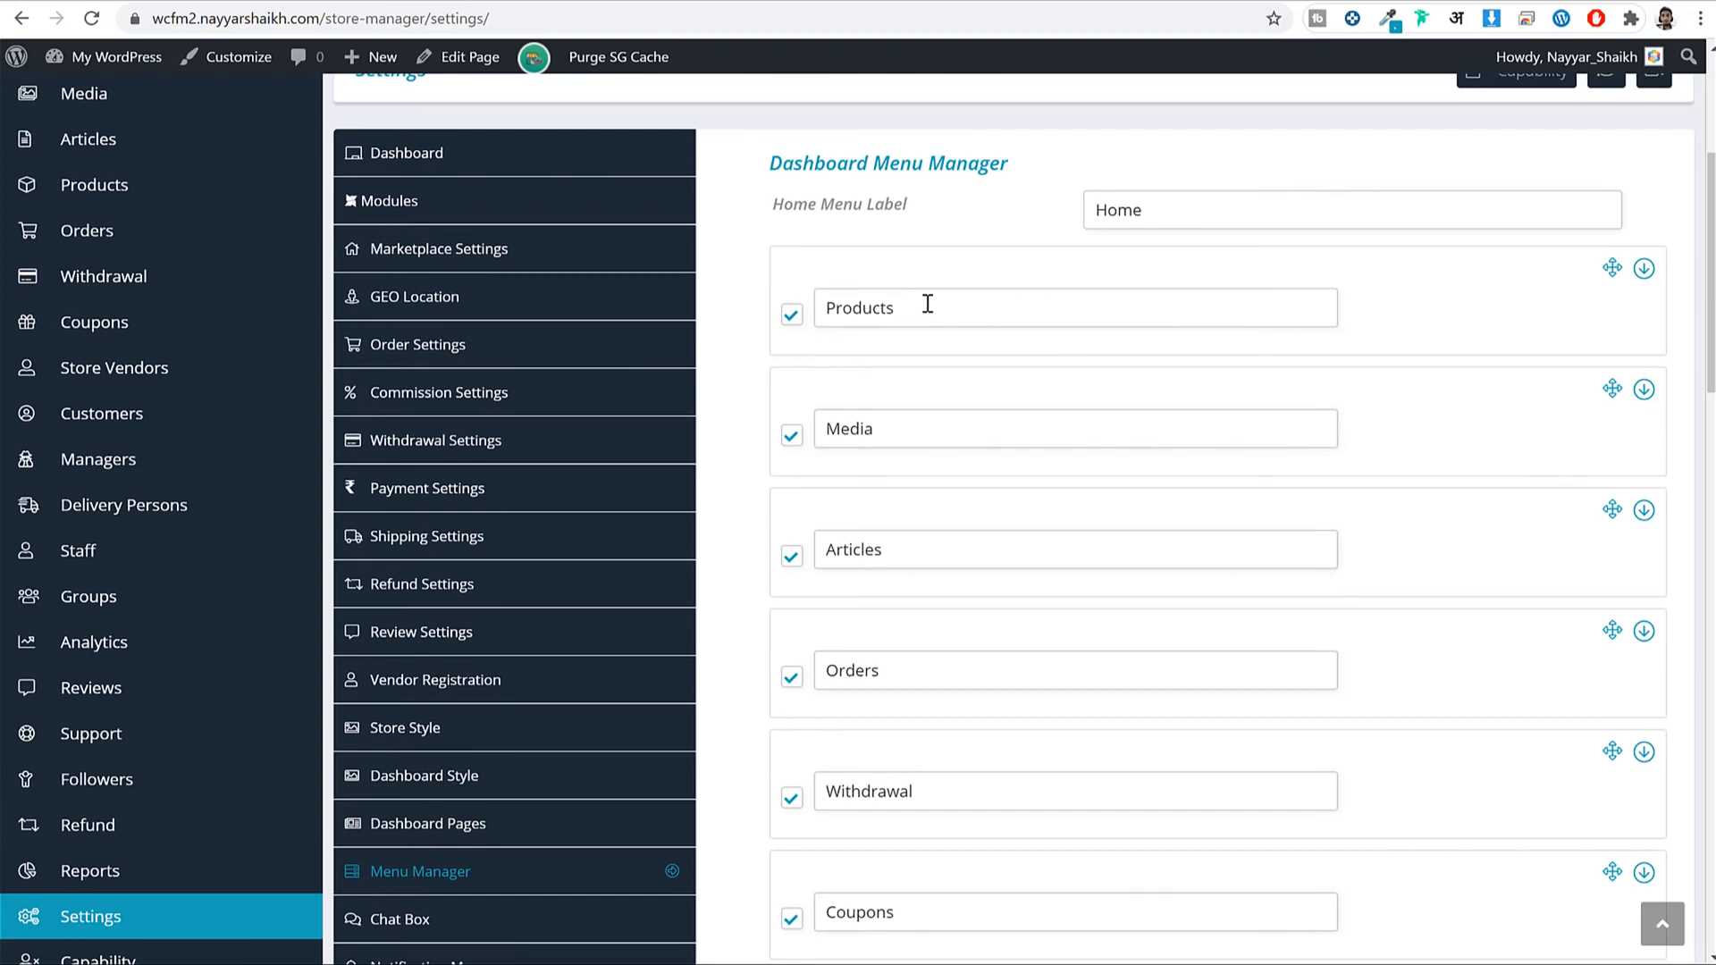
scroll(804, 345, "up", 2)
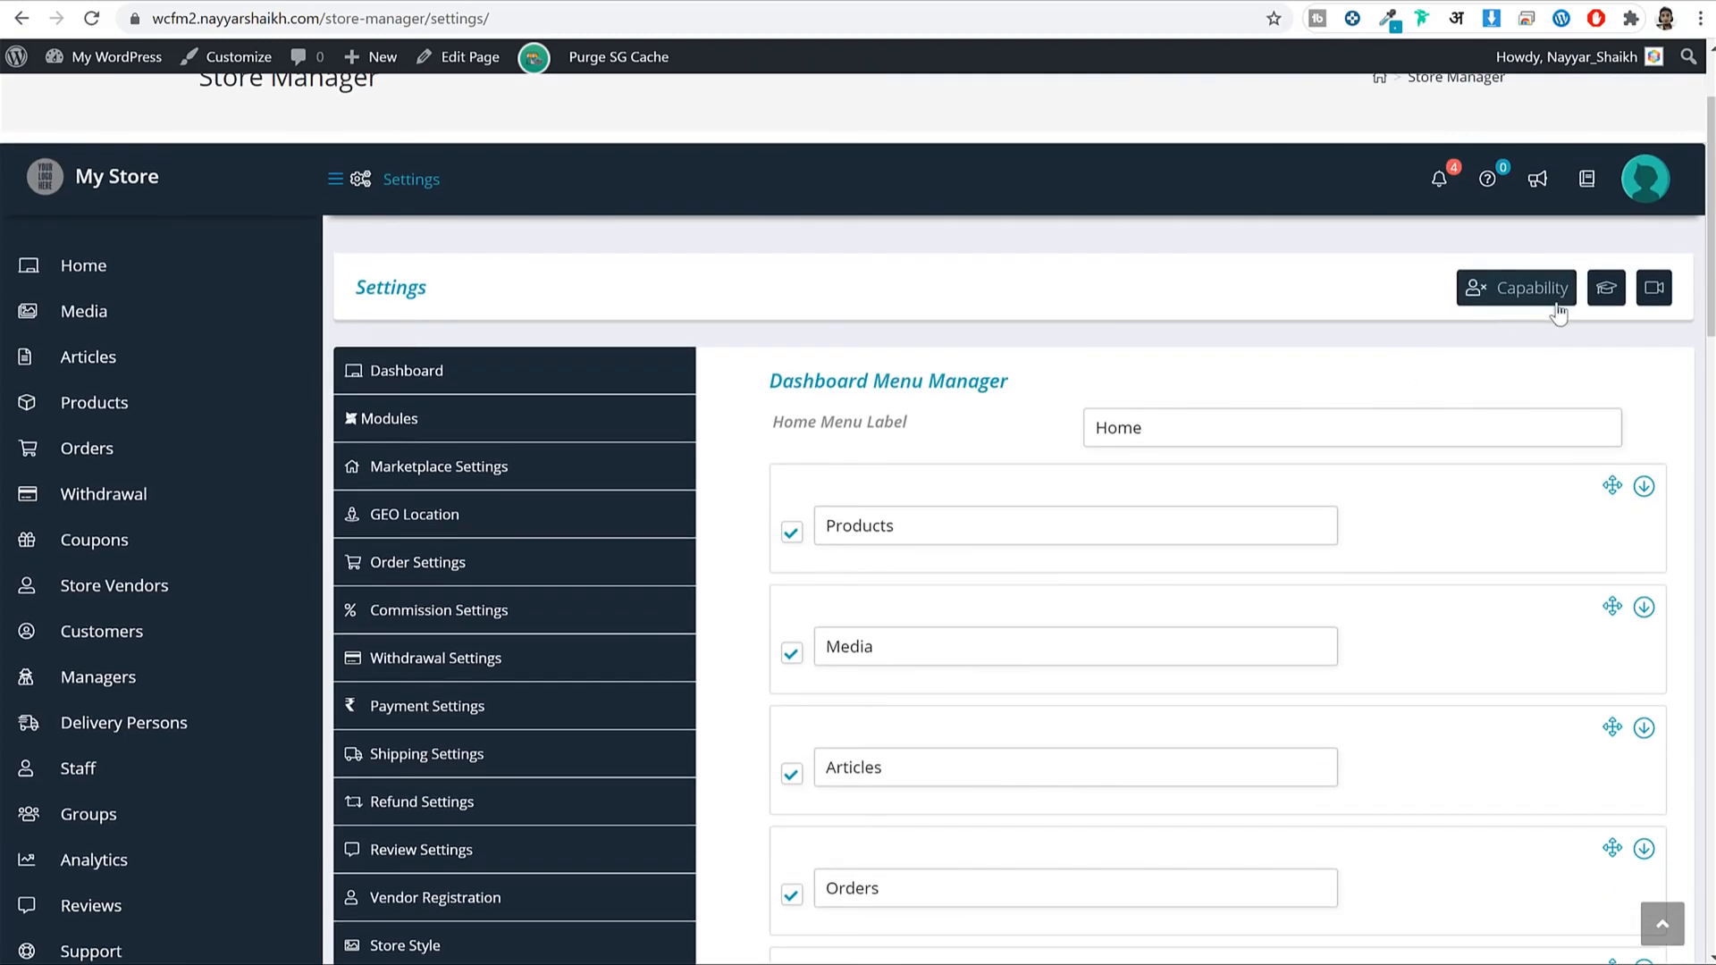
scroll(1600, 447, "down", 20)
left_click(1649, 729)
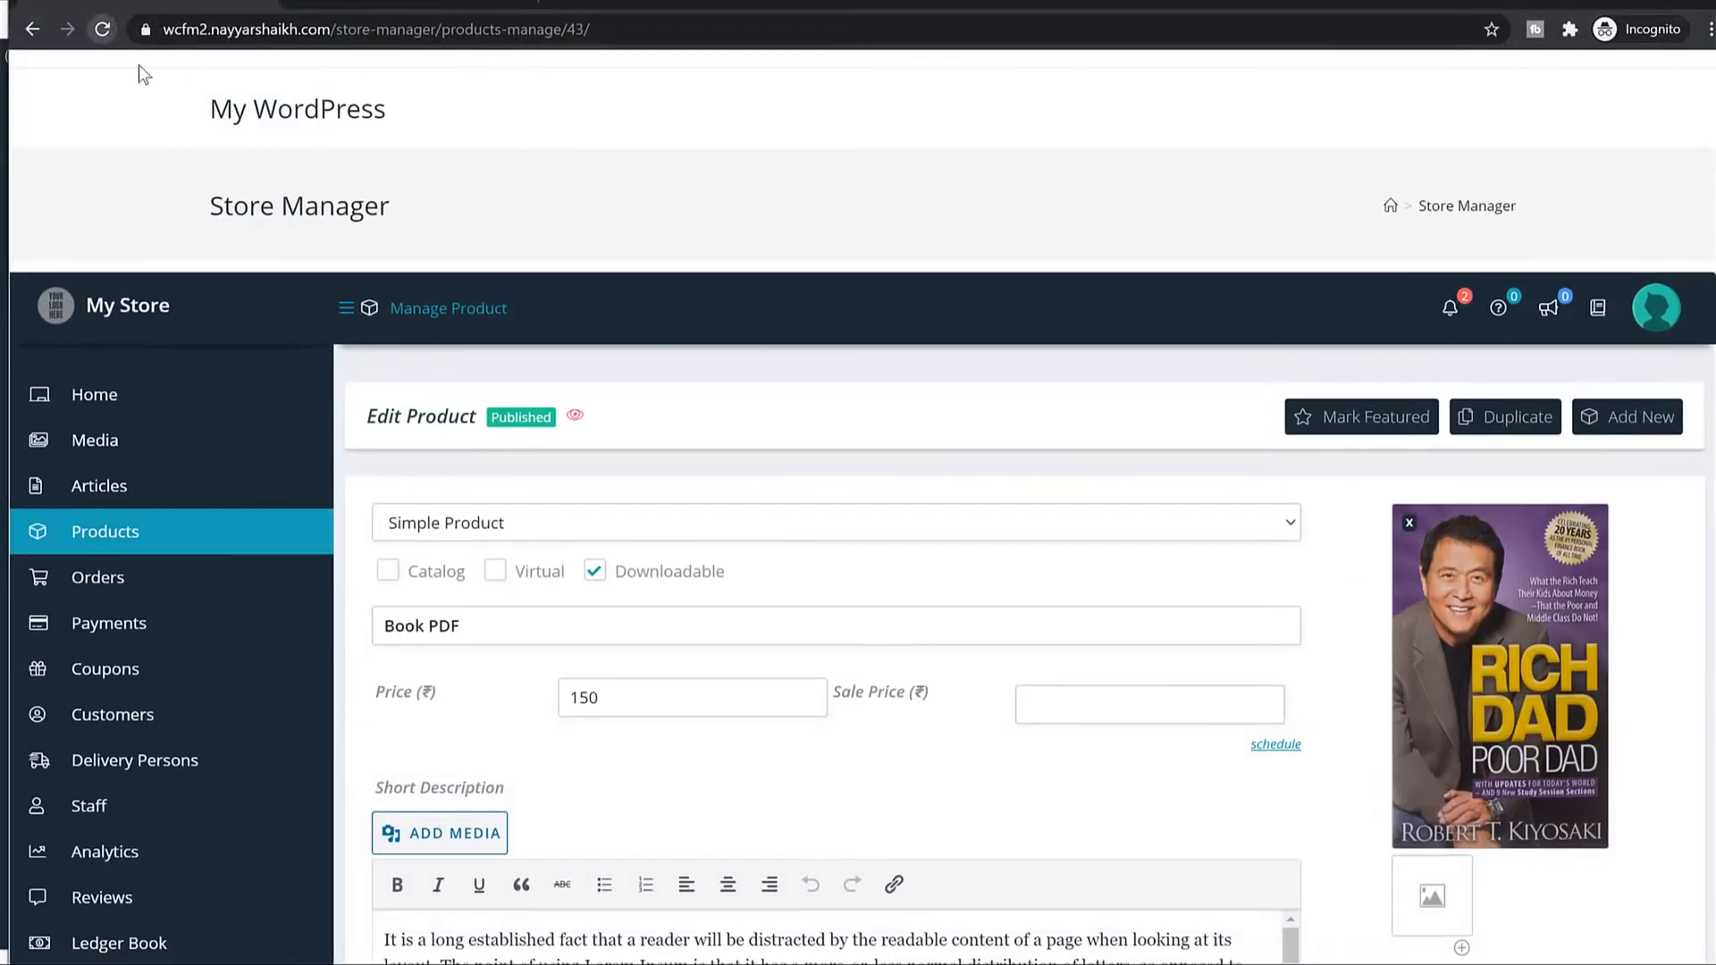
left_click(102, 400)
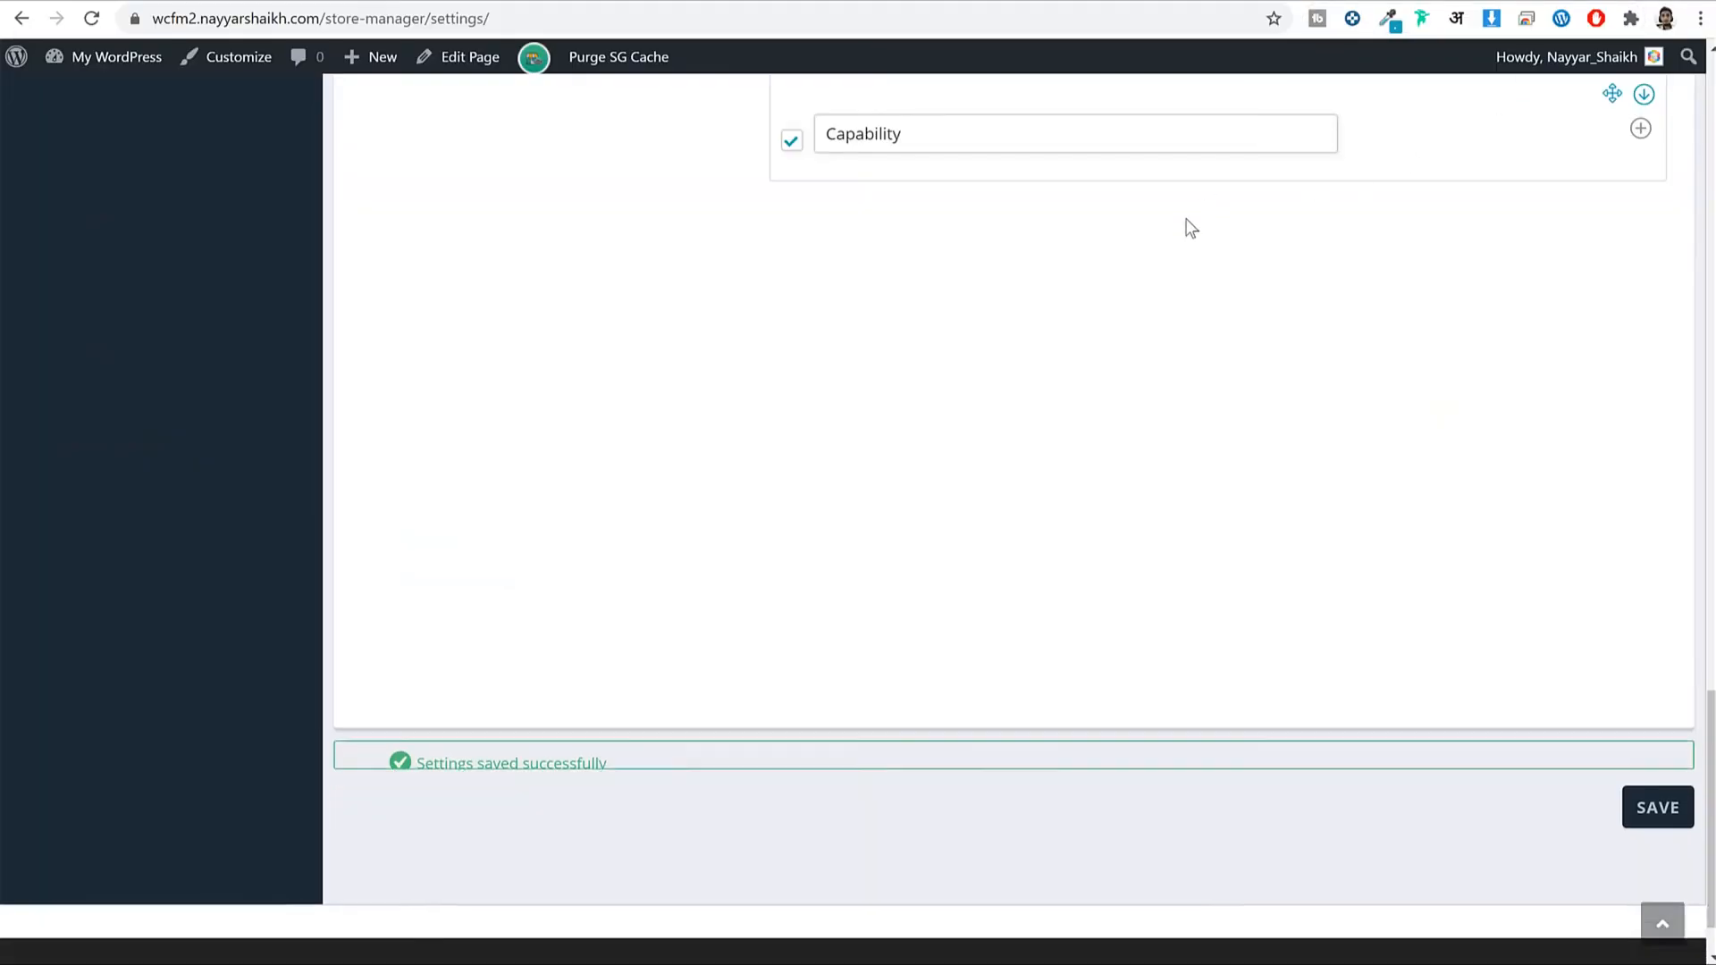
scroll(1064, 474, "up", 15)
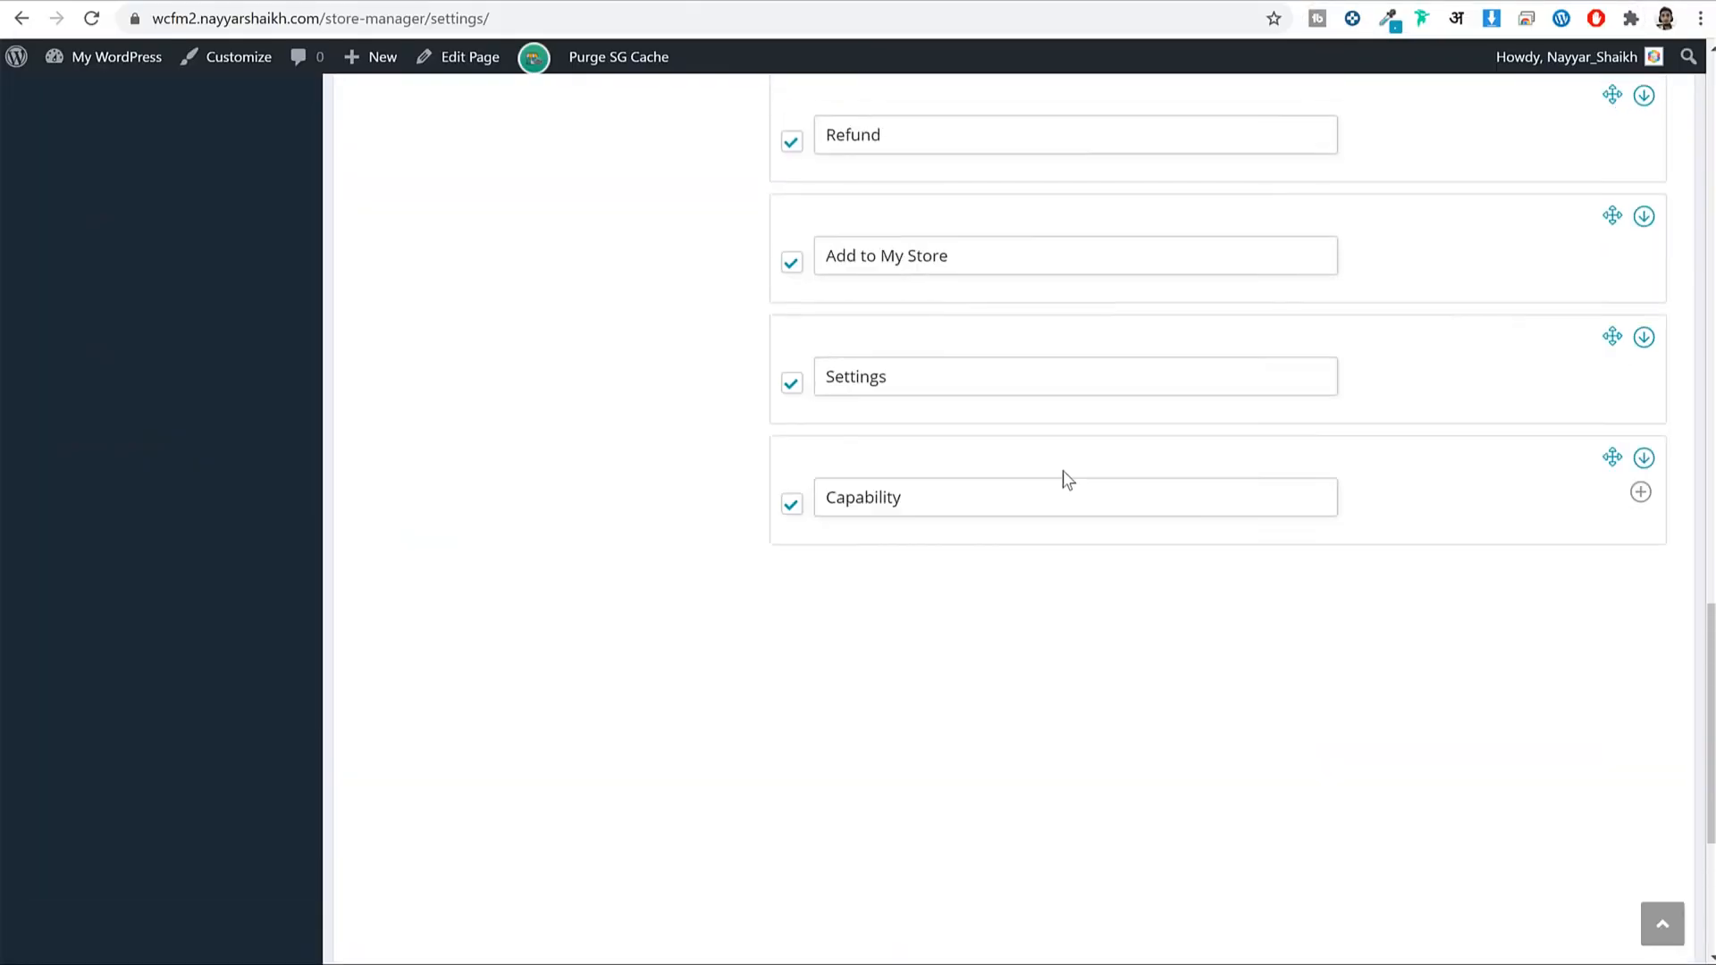
scroll(946, 437, "up", 4)
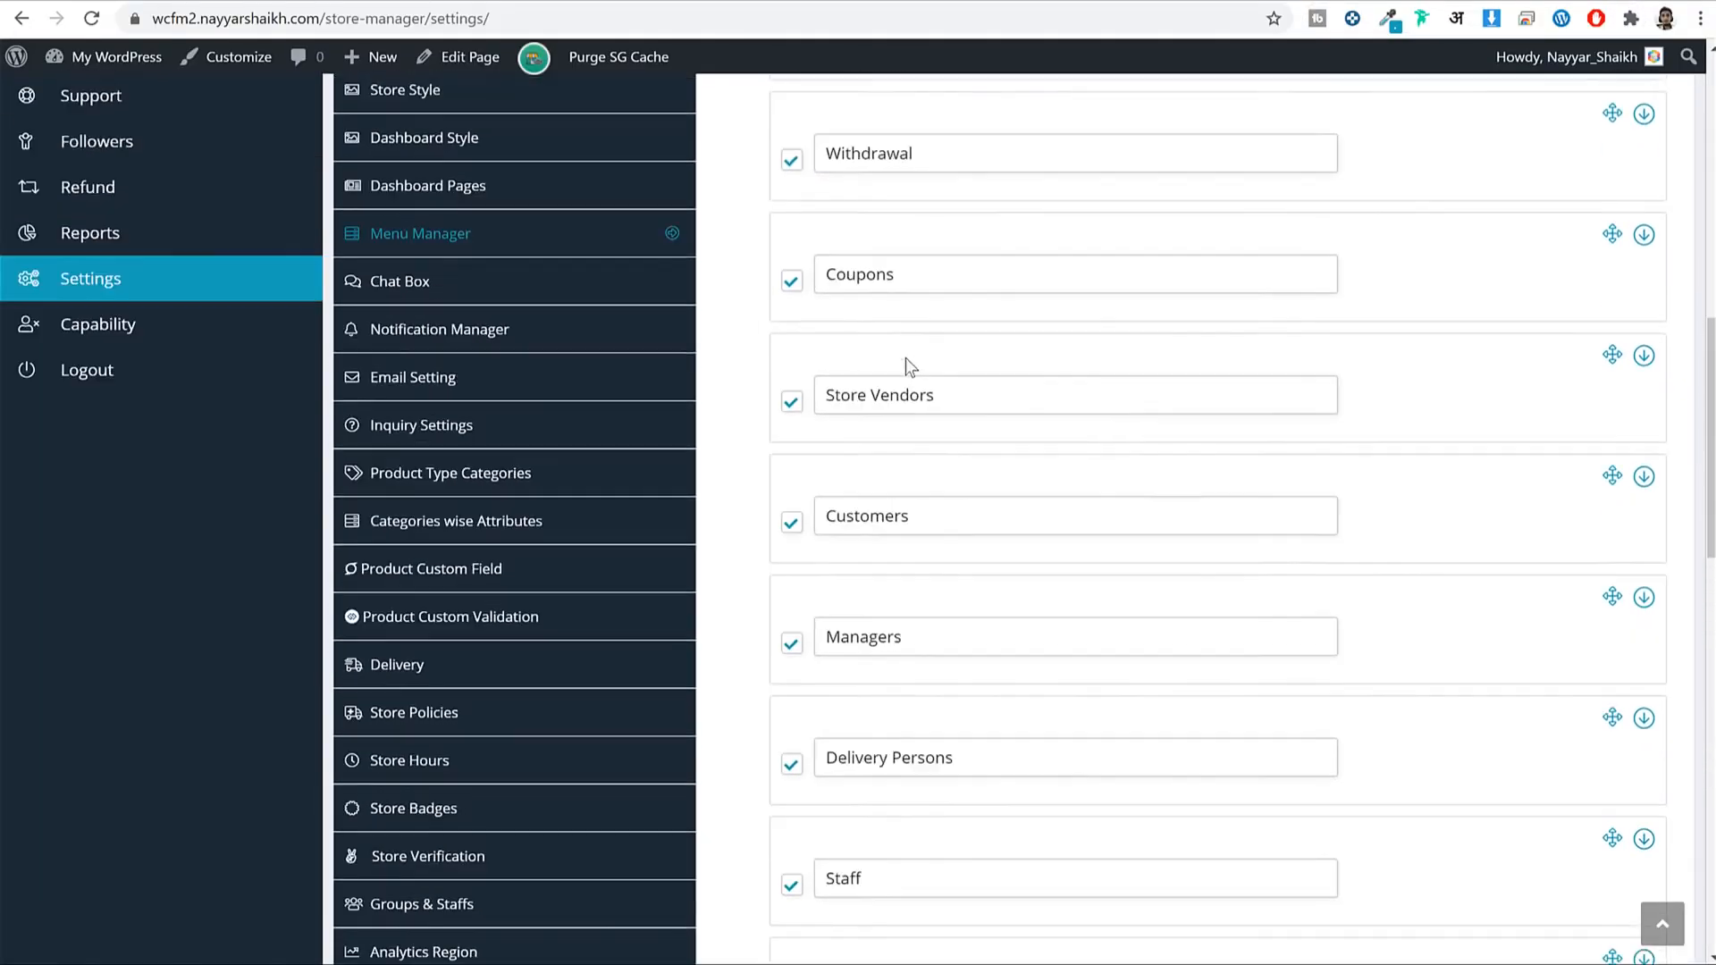
Open the Chat Box settings and skim its Firebase setup tutorial before closing it.
left_click(552, 422)
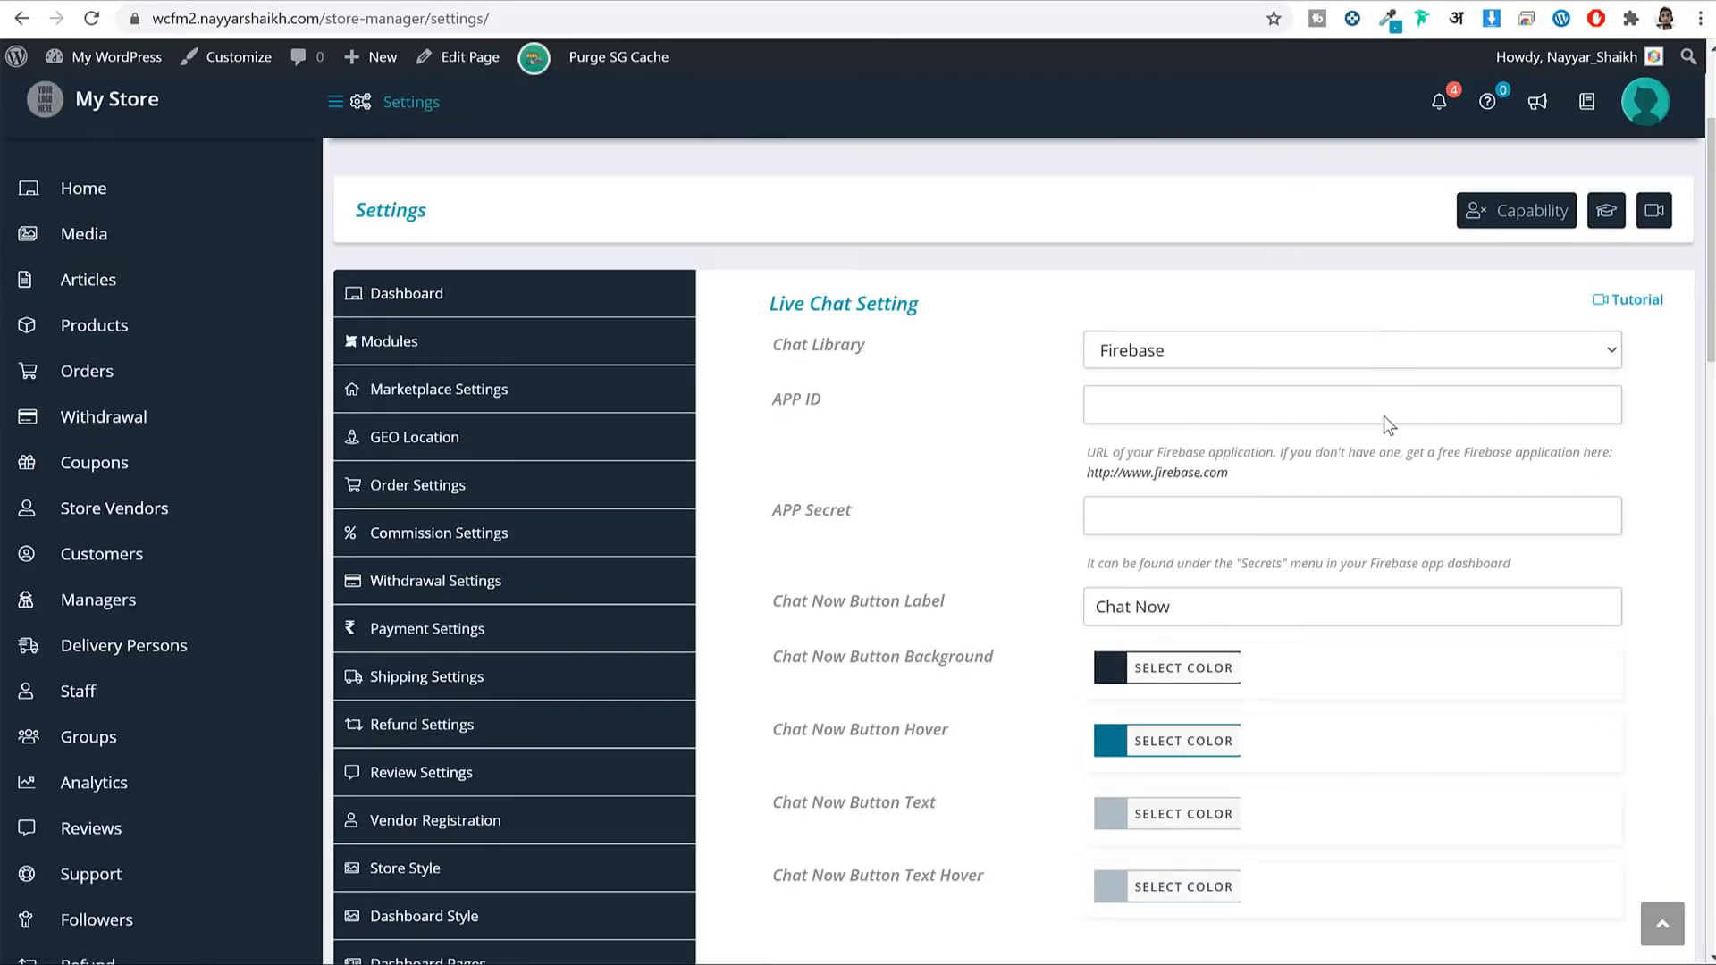
scroll(1383, 415, "down", 5)
scroll(1383, 416, "up", 3)
scroll(1341, 371, "up", 2)
left_click(1628, 300)
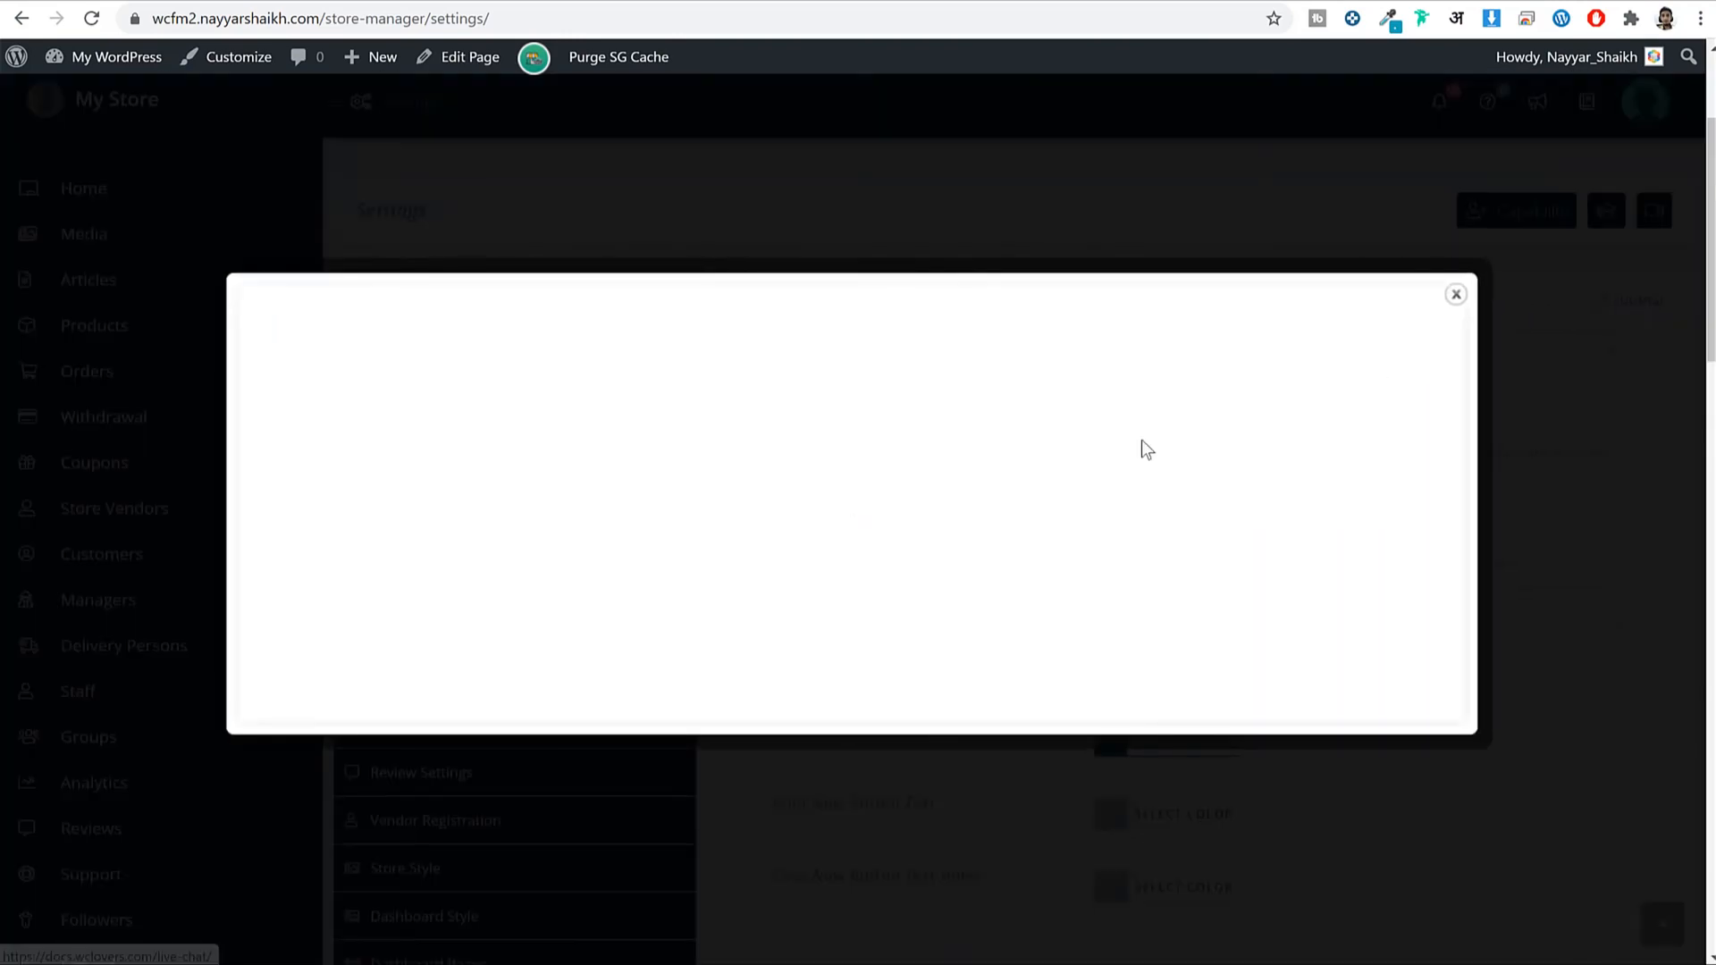
scroll(1140, 626, "down", 15)
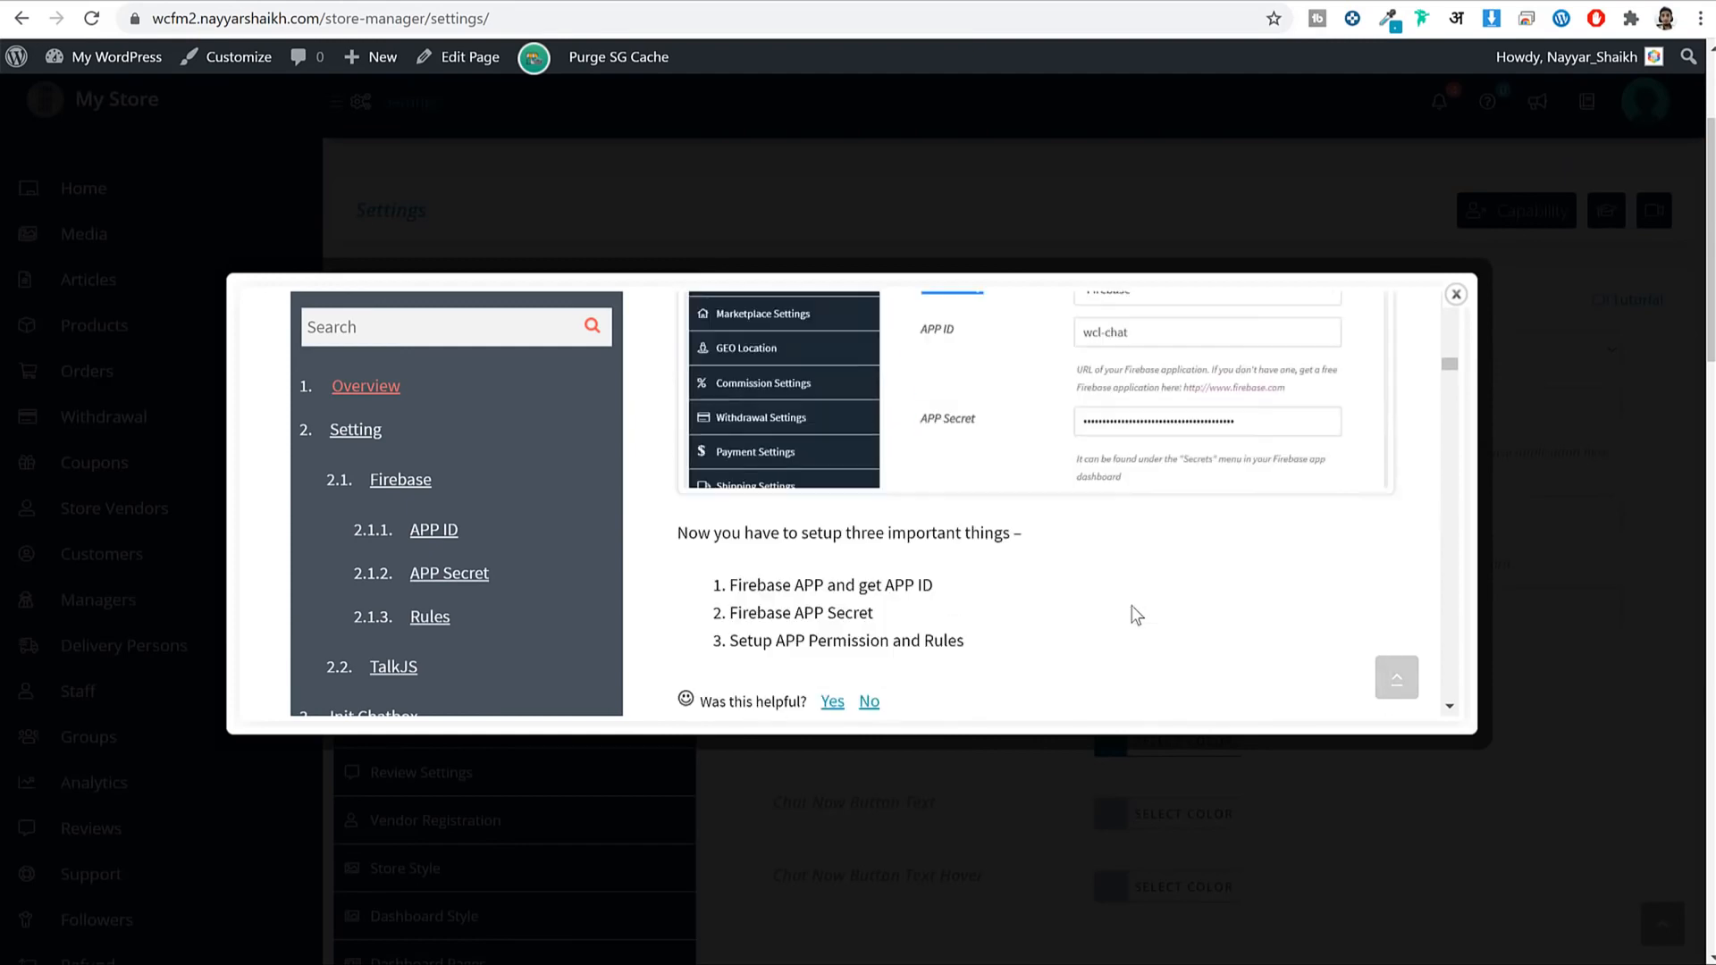
scroll(1135, 615, "down", 5)
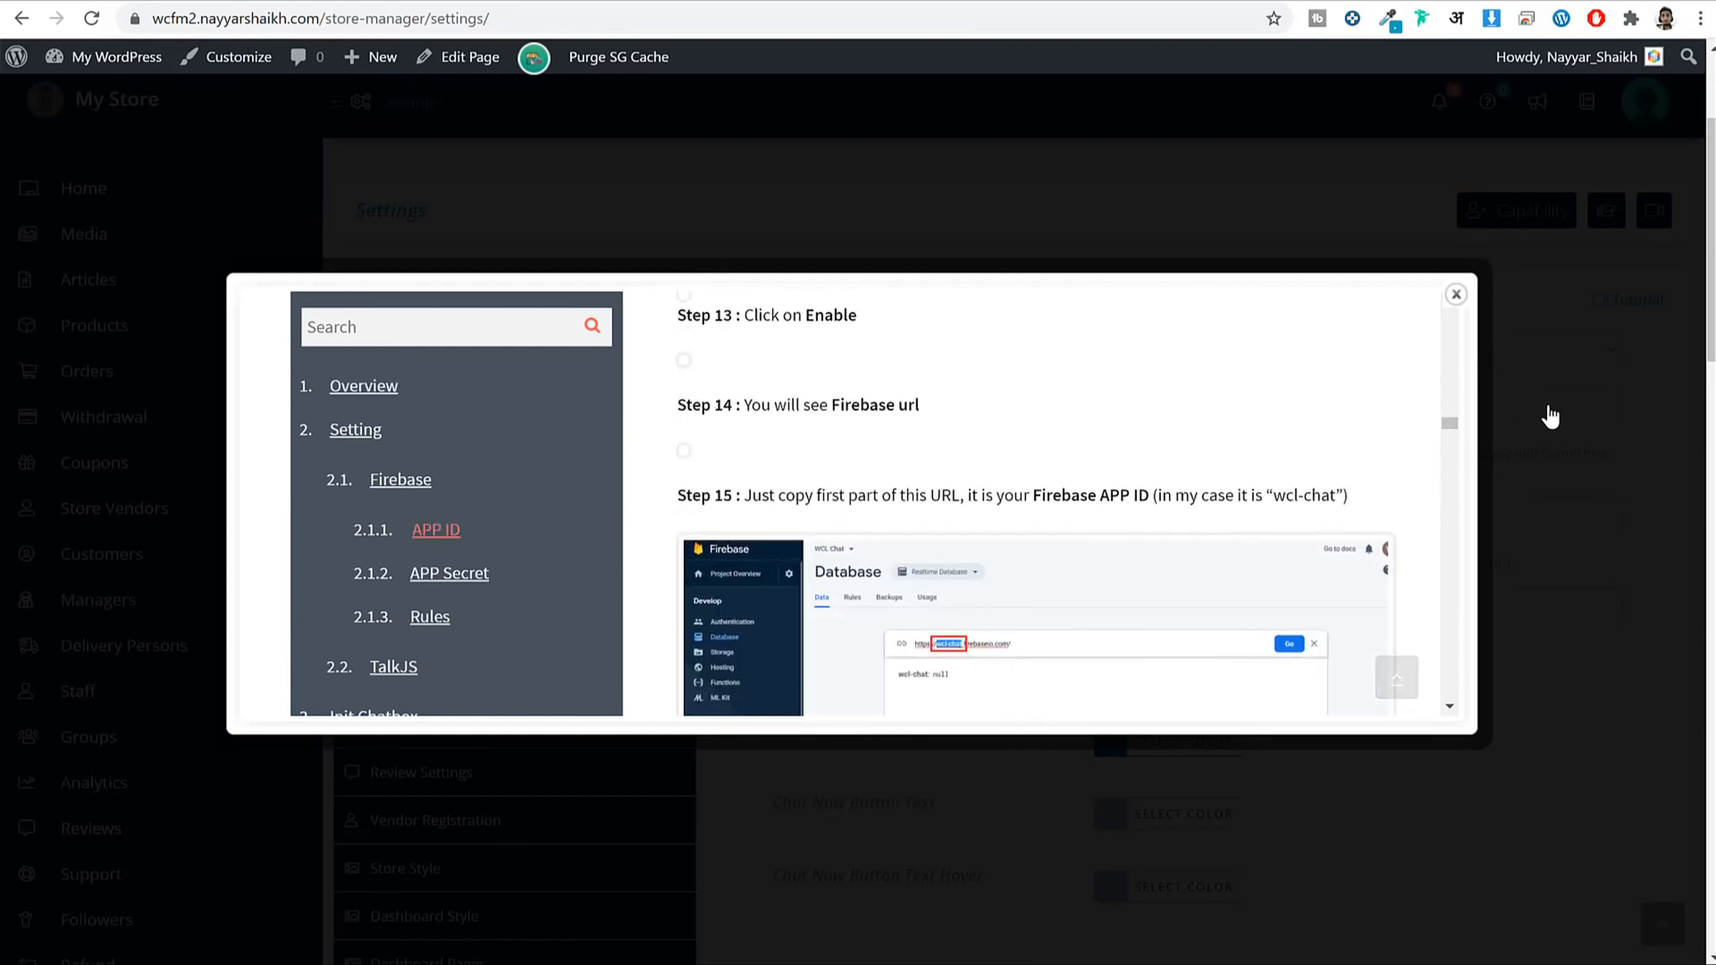
left_click(1548, 413)
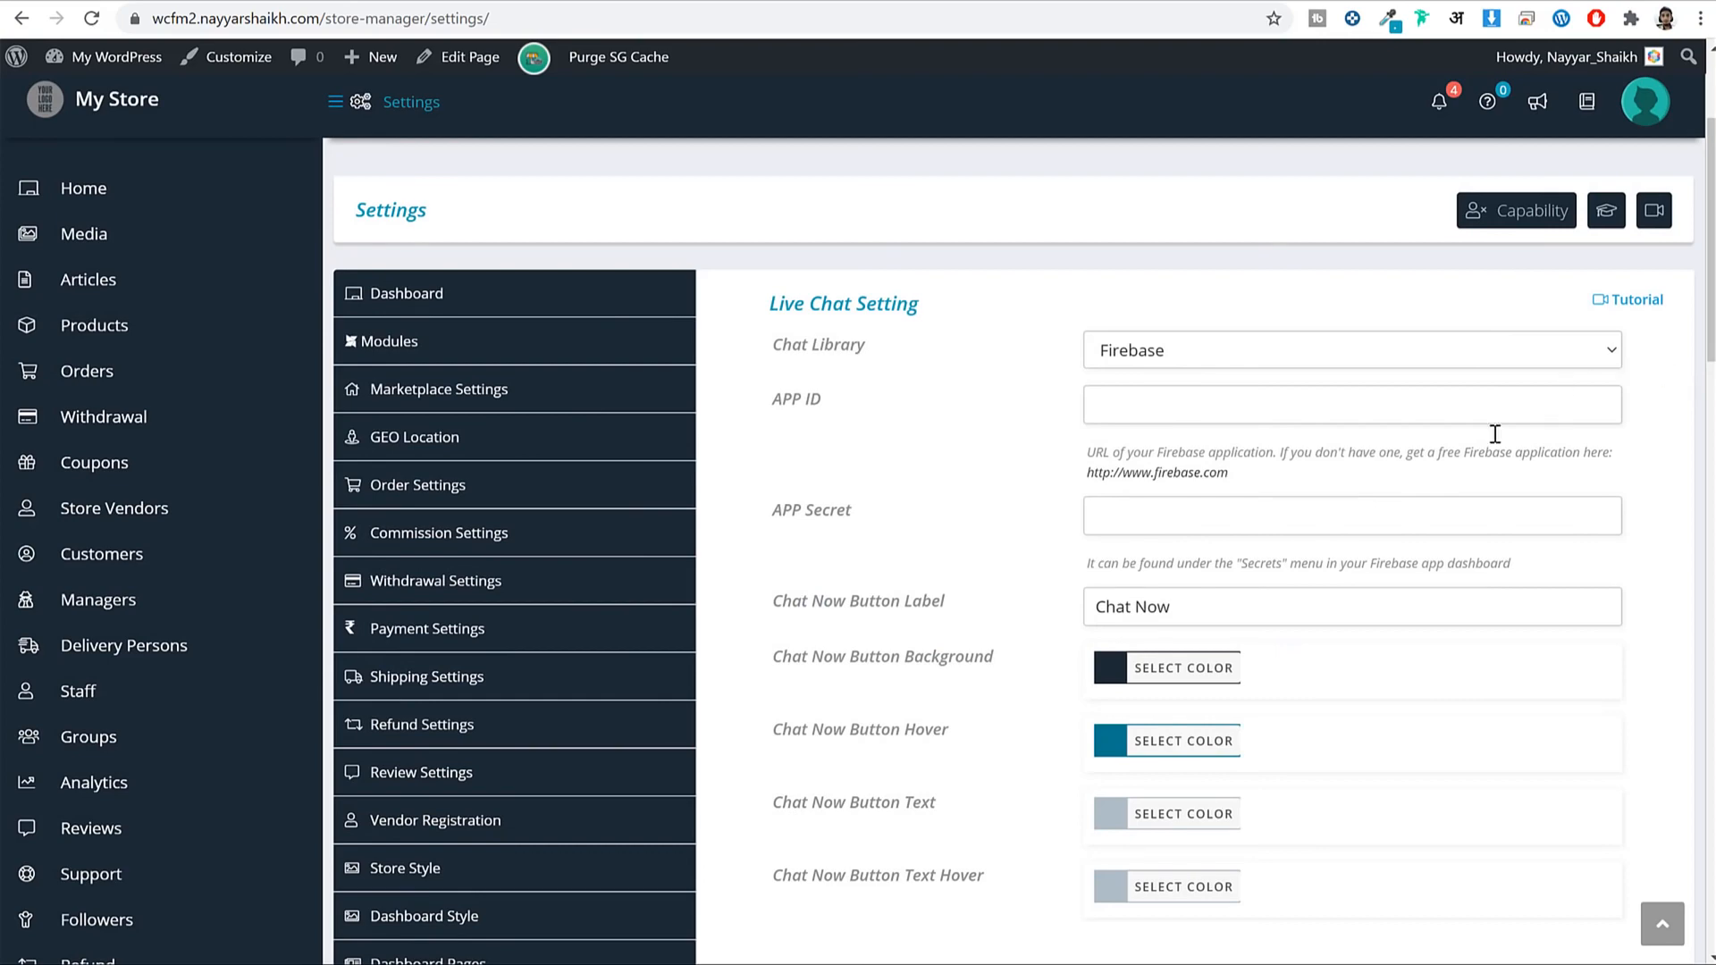
scroll(418, 758, "down", 4)
scroll(1043, 459, "up", 5)
scroll(1636, 433, "down", 5)
Review the Notification Manager's Direct Message, email and store notification toggles.
left_click(490, 672)
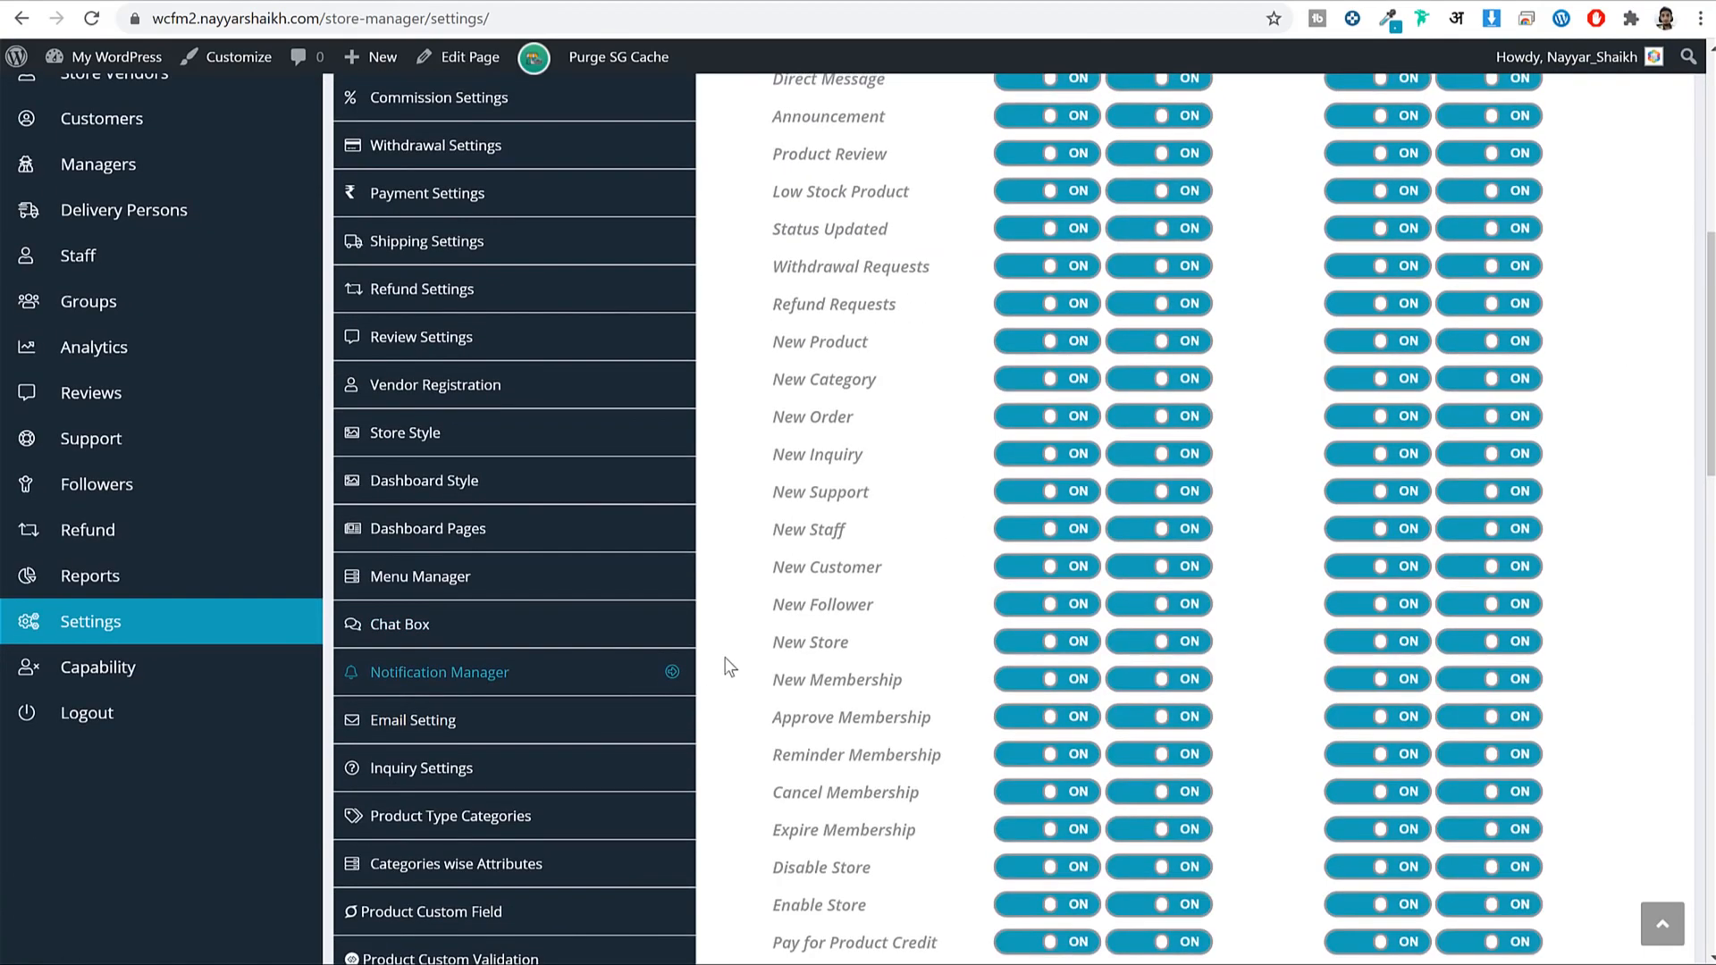
scroll(1337, 438, "down", 2)
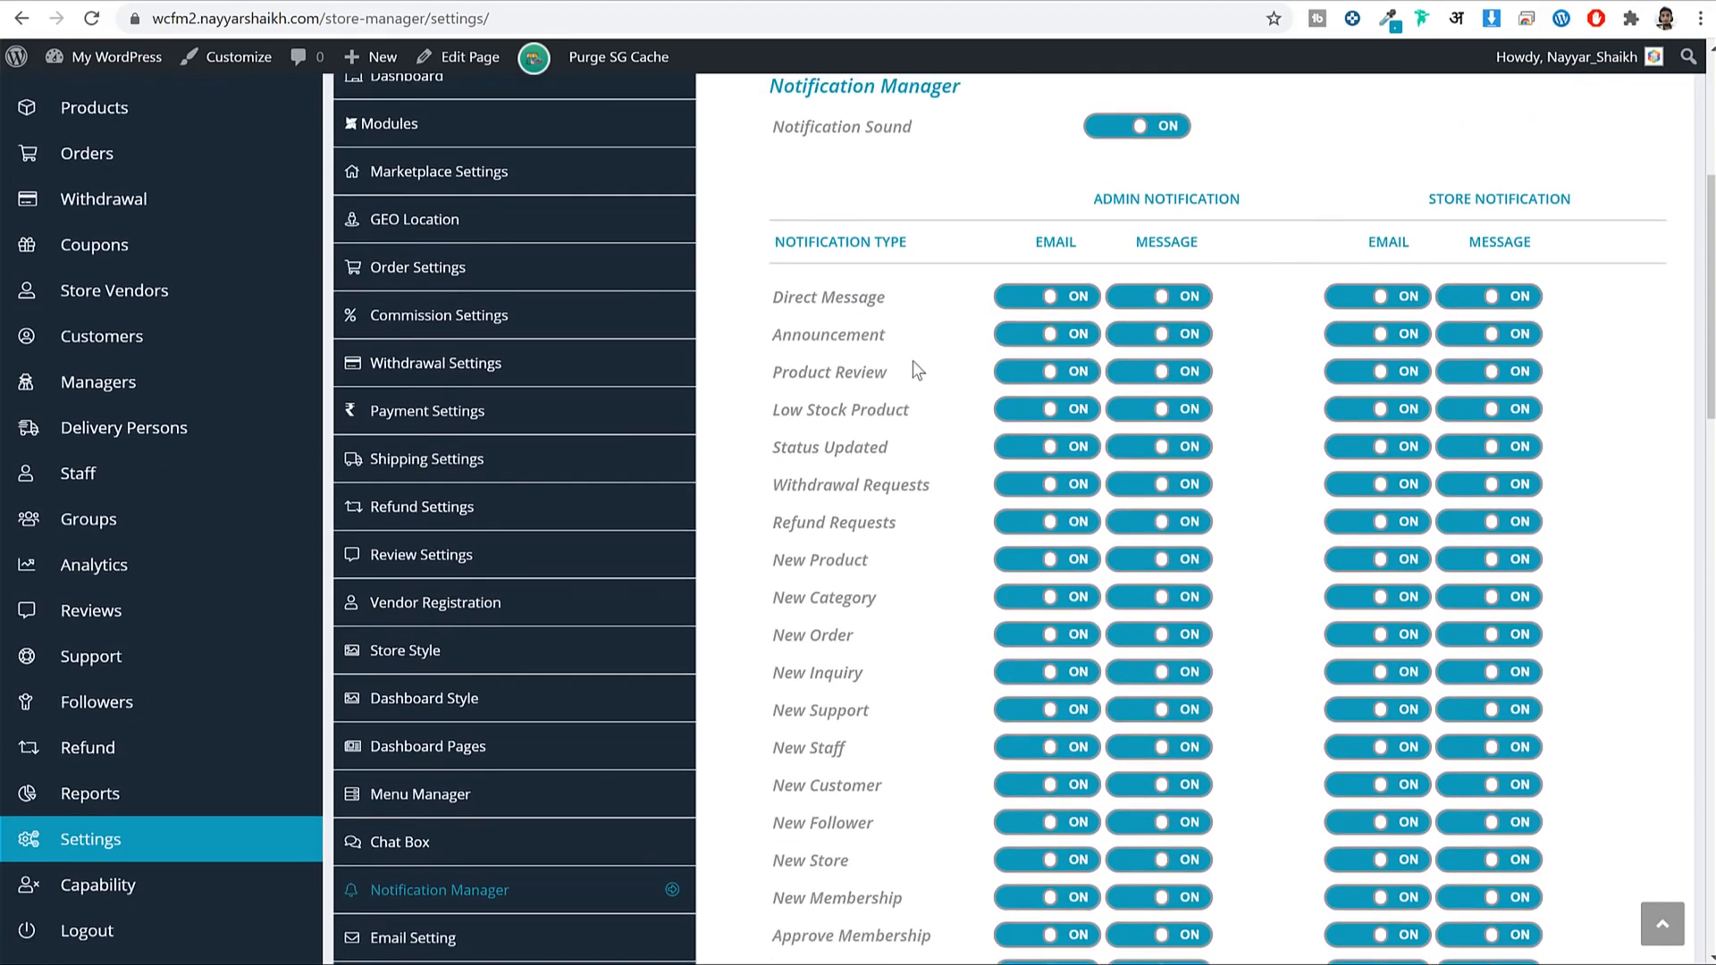
scroll(1456, 288, "up", 2)
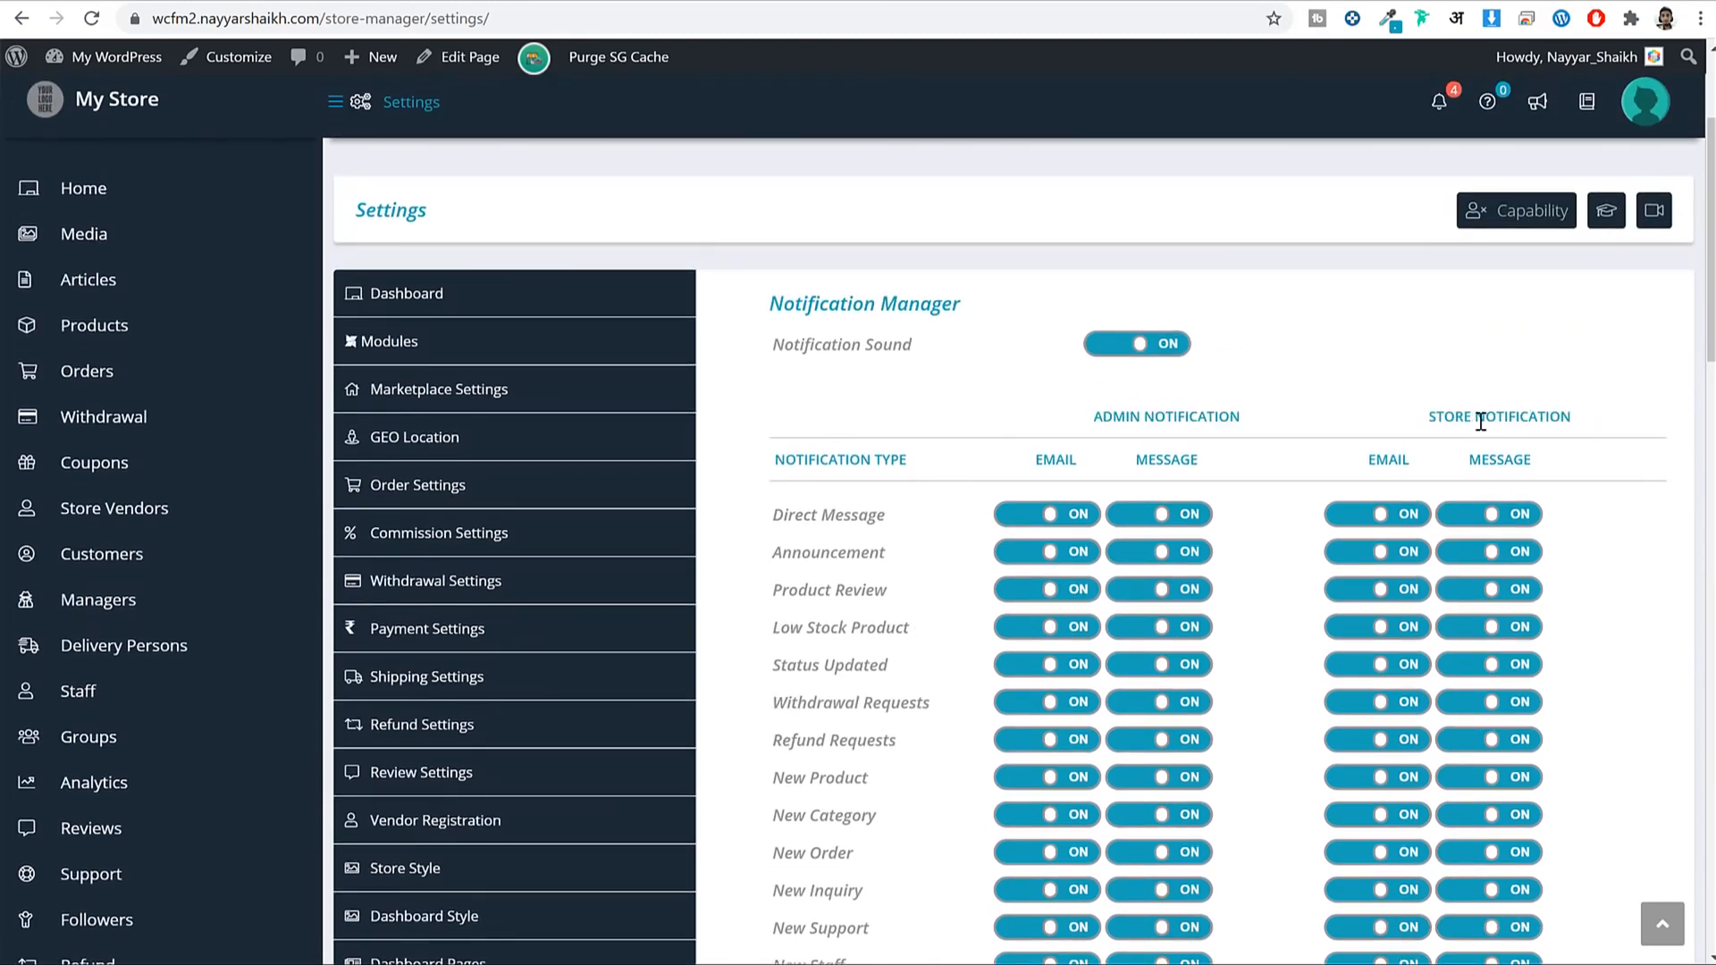
scroll(1300, 458, "down", 2)
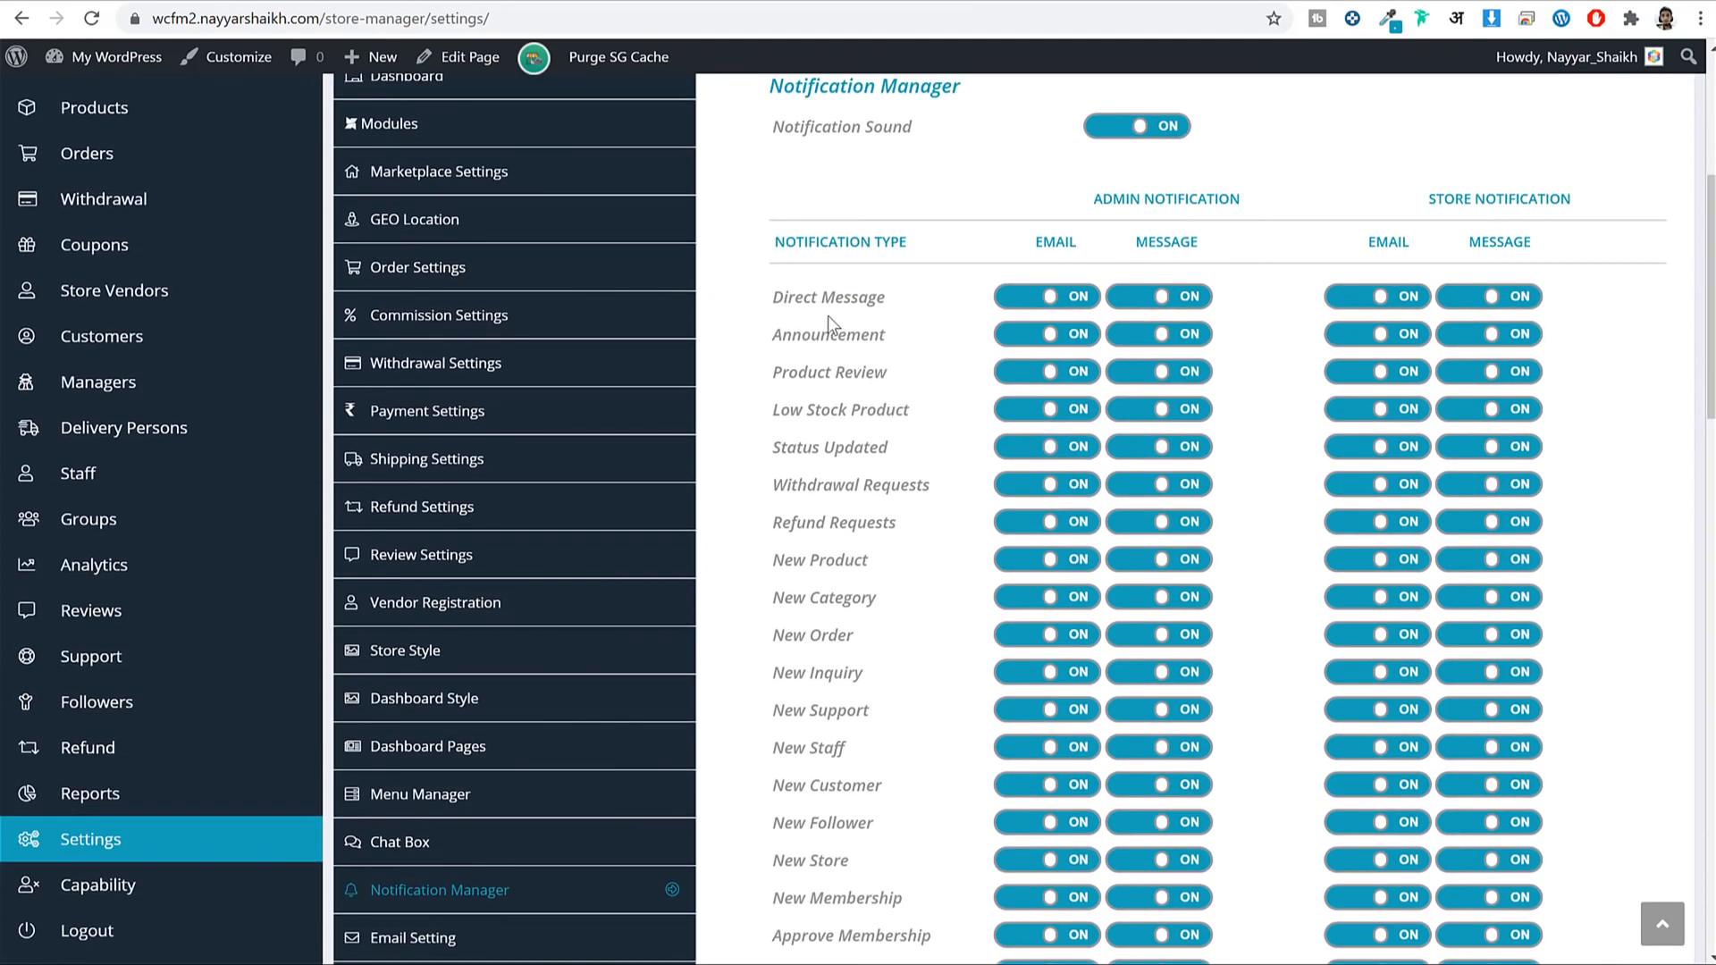
left_click_drag(904, 302, 765, 304)
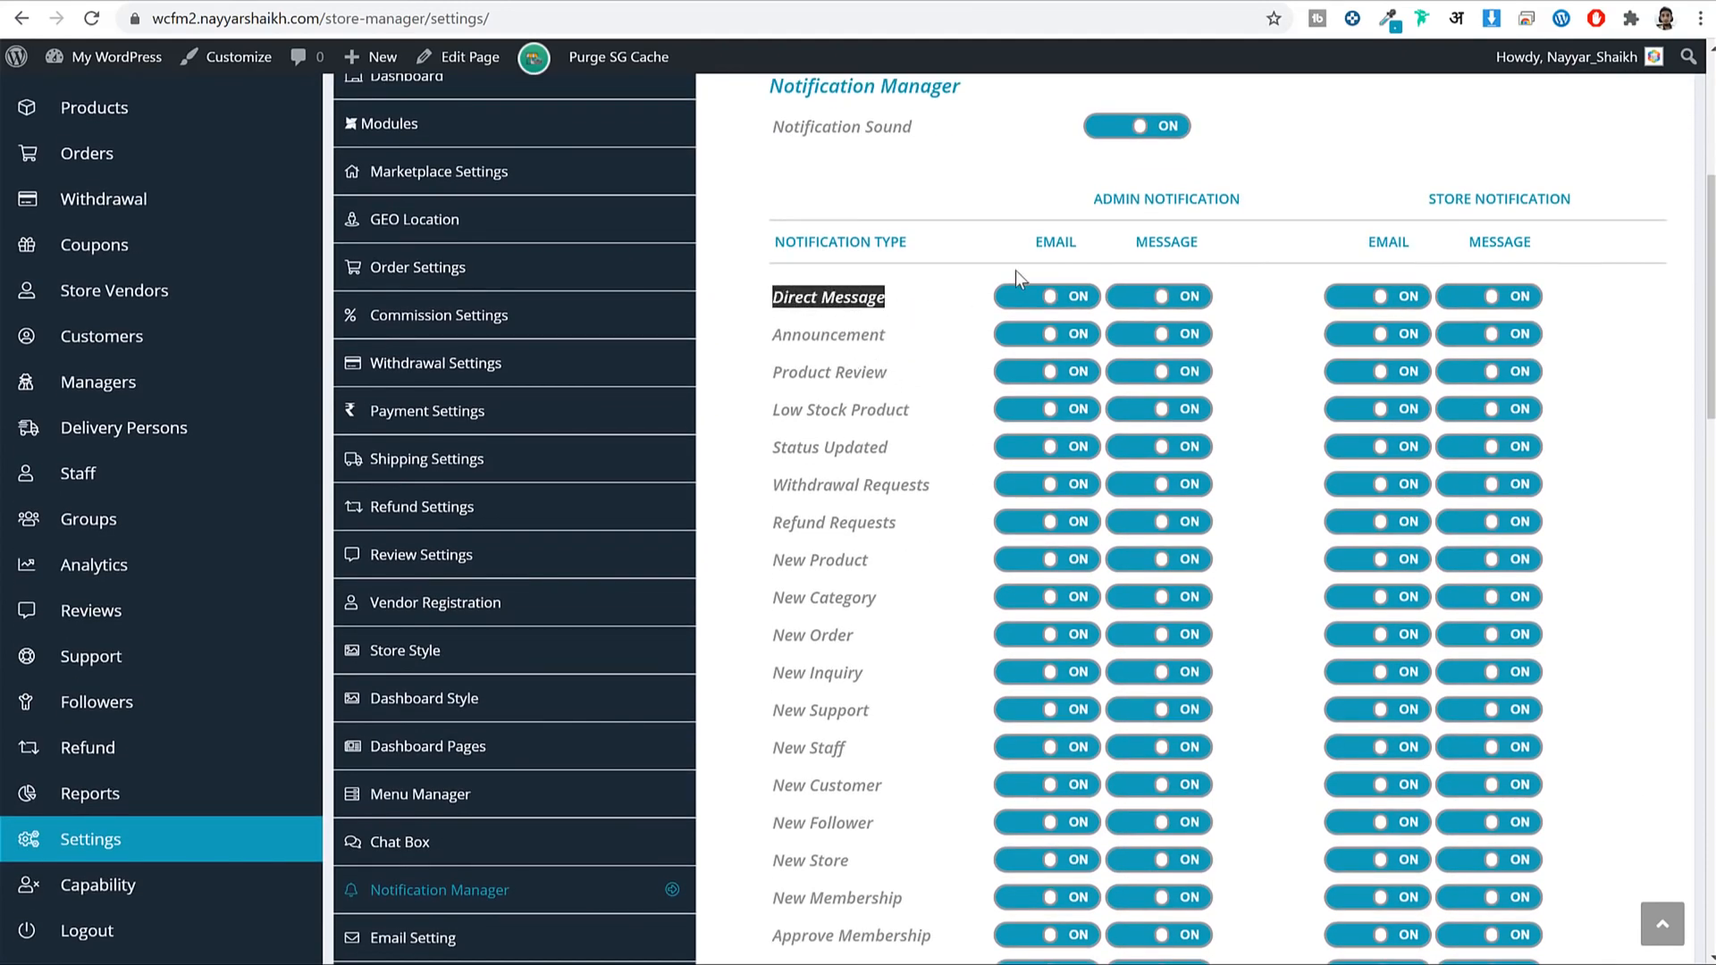
scroll(1086, 299, "up", 2)
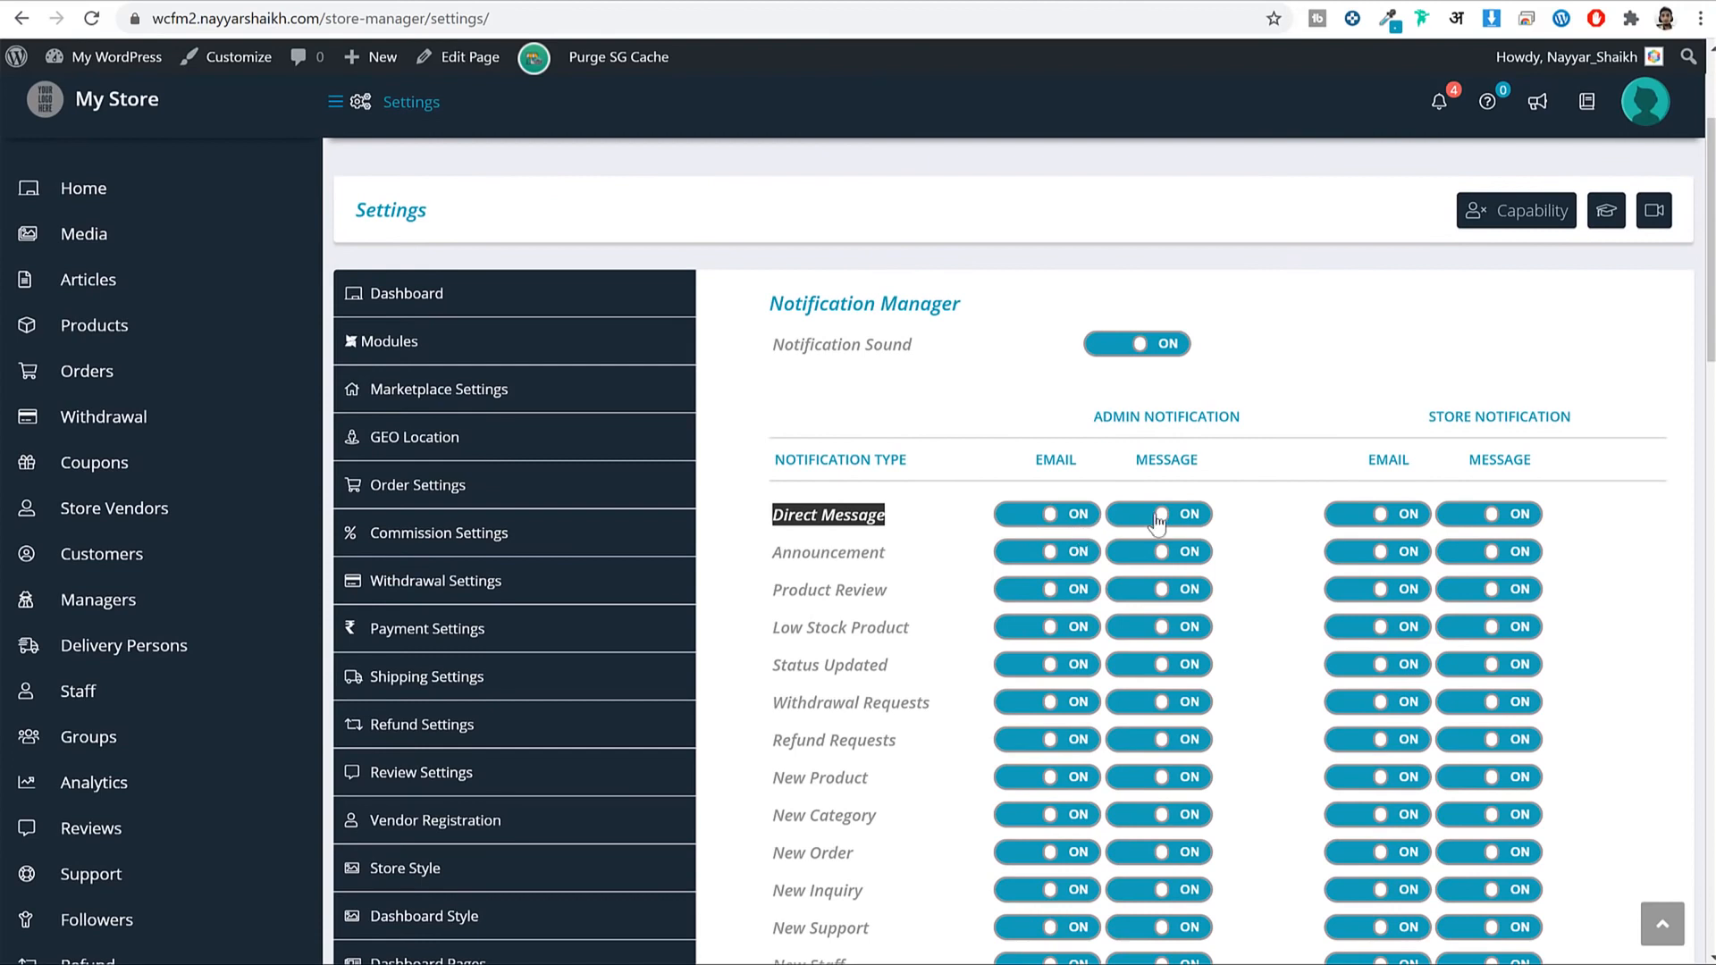
left_click_drag(1034, 459, 1070, 461)
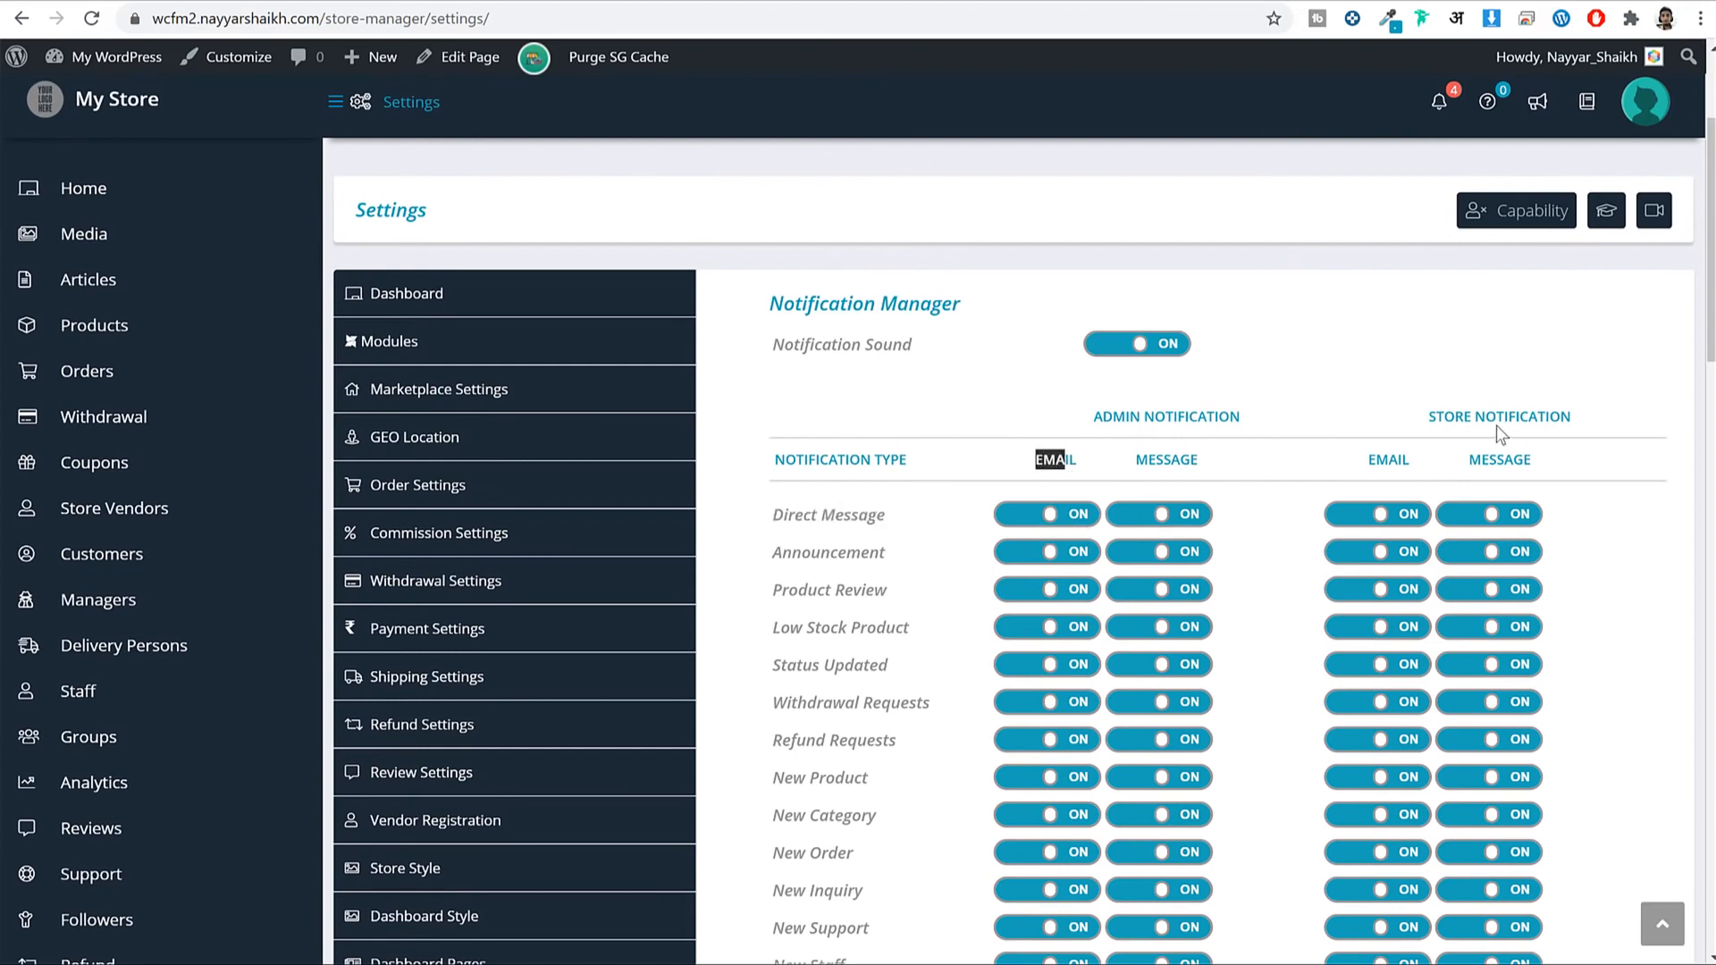
left_click_drag(1439, 413, 1560, 417)
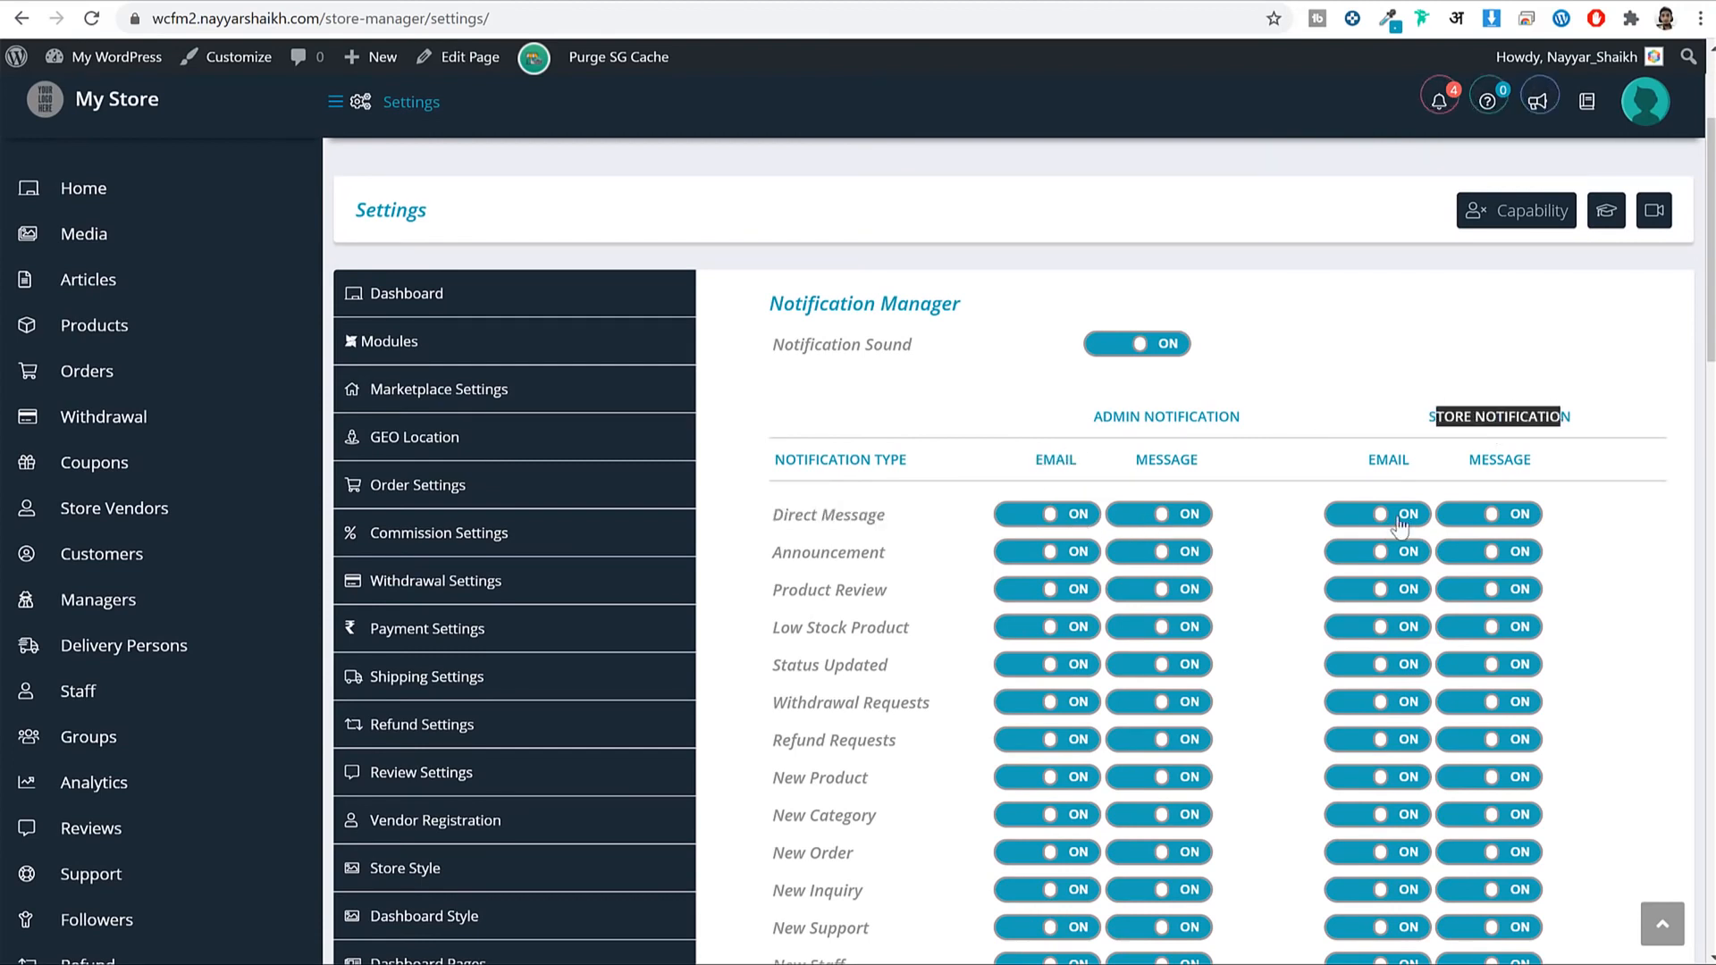
Check the New Product and New Category notifications, then move on to Email Setting.
scroll(1445, 536, "down", 4)
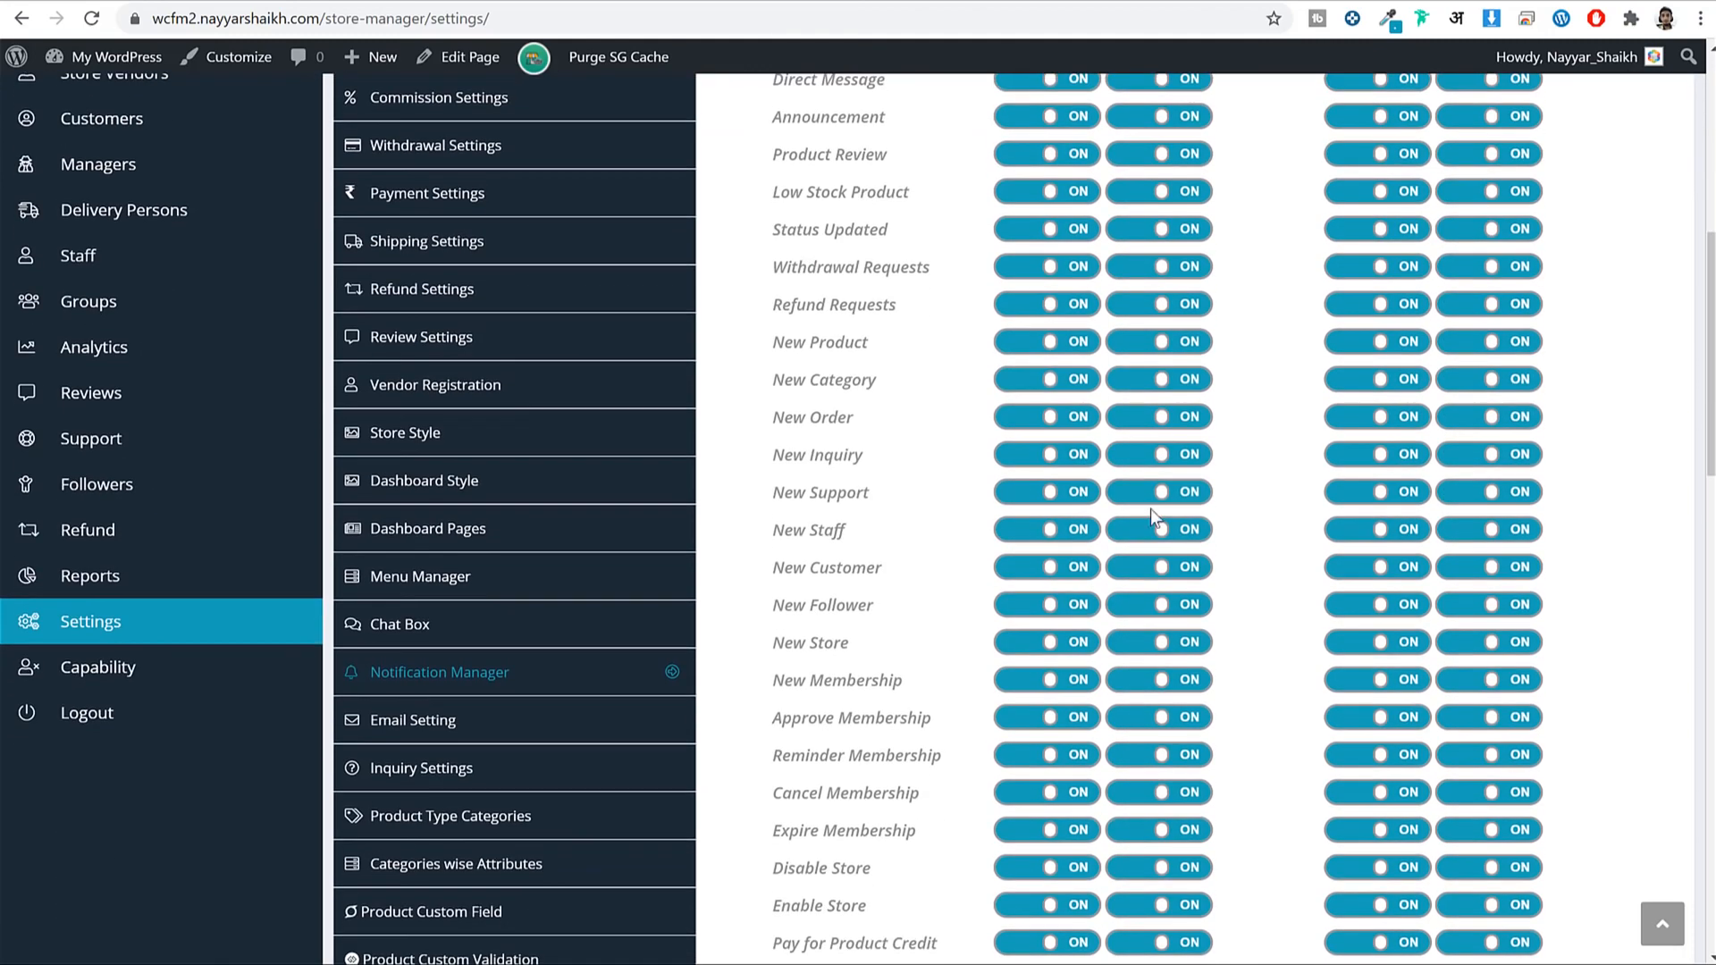
left_click_drag(774, 346, 888, 348)
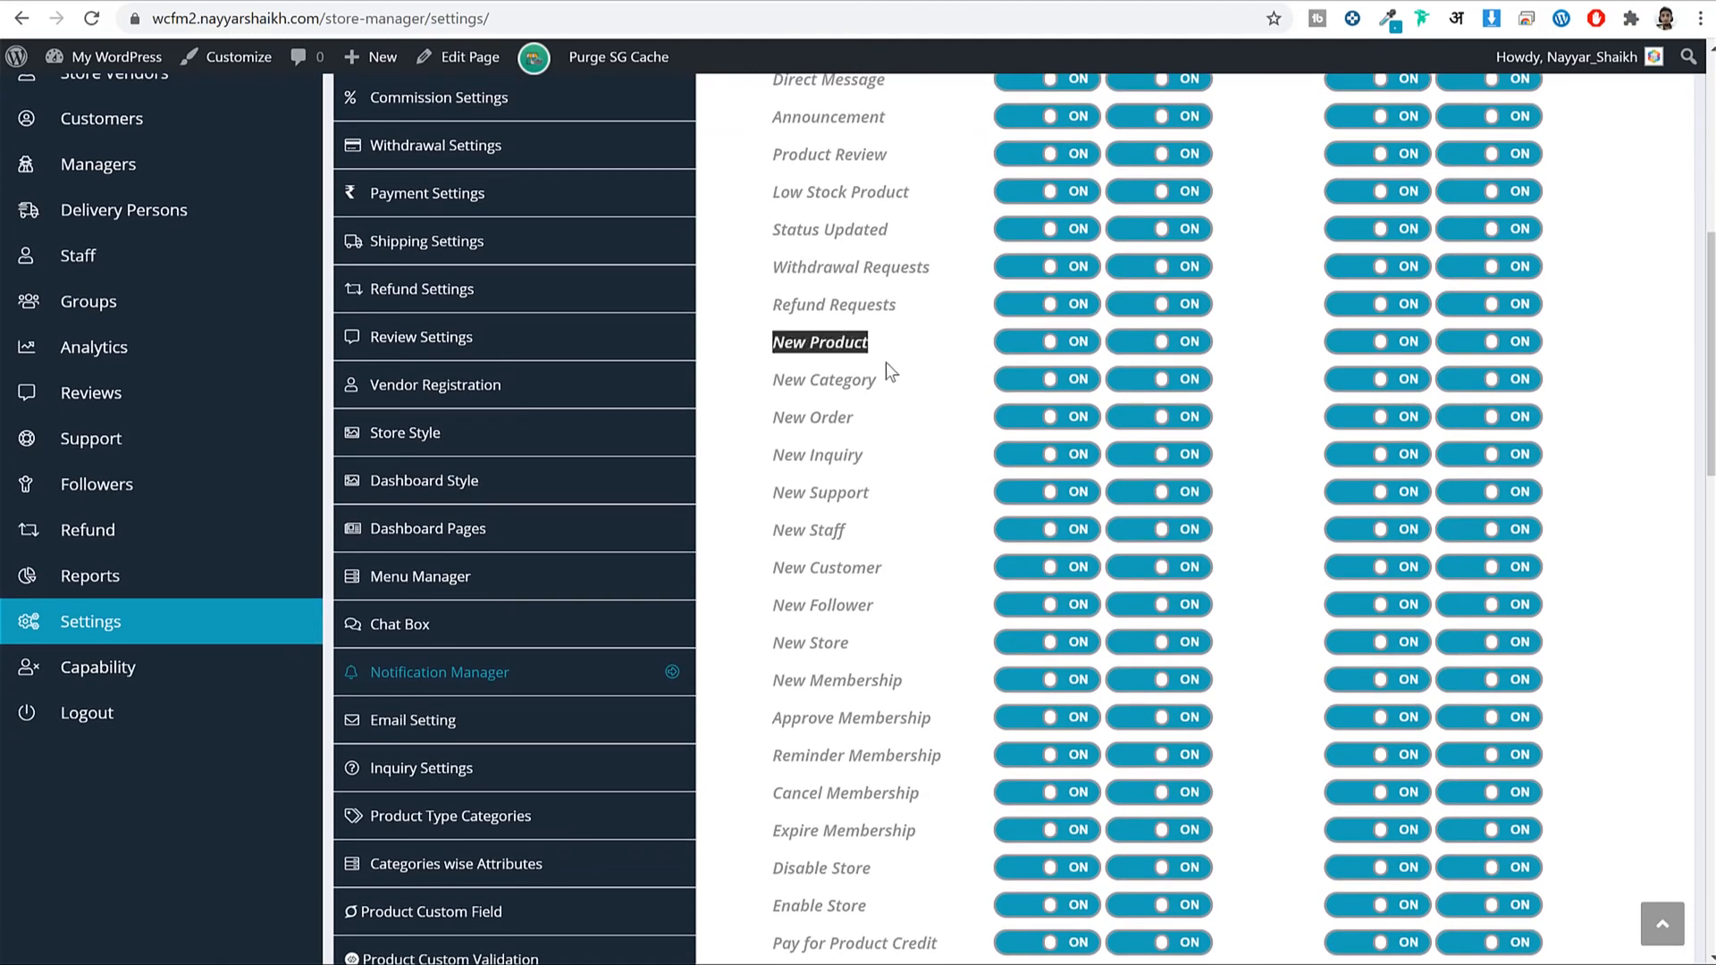
scroll(983, 393, "up", 4)
scroll(1085, 427, "down", 4)
left_click_drag(783, 385, 1075, 405)
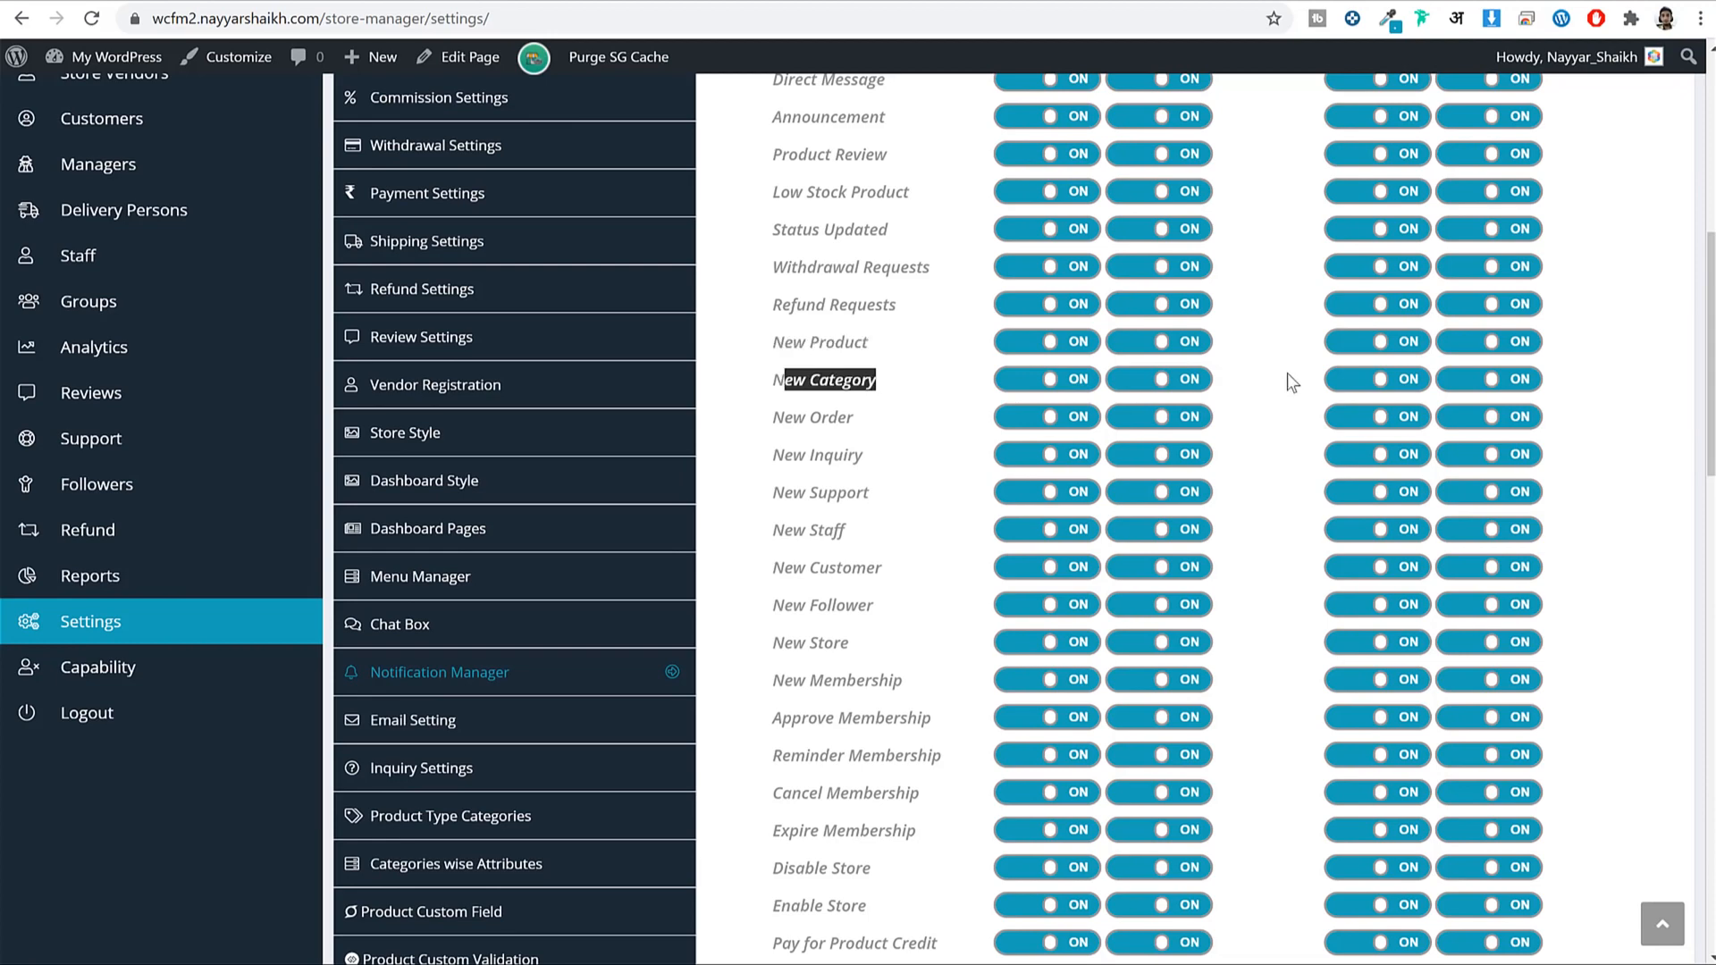
scroll(1251, 438, "down", 7)
scroll(1142, 438, "up", 10)
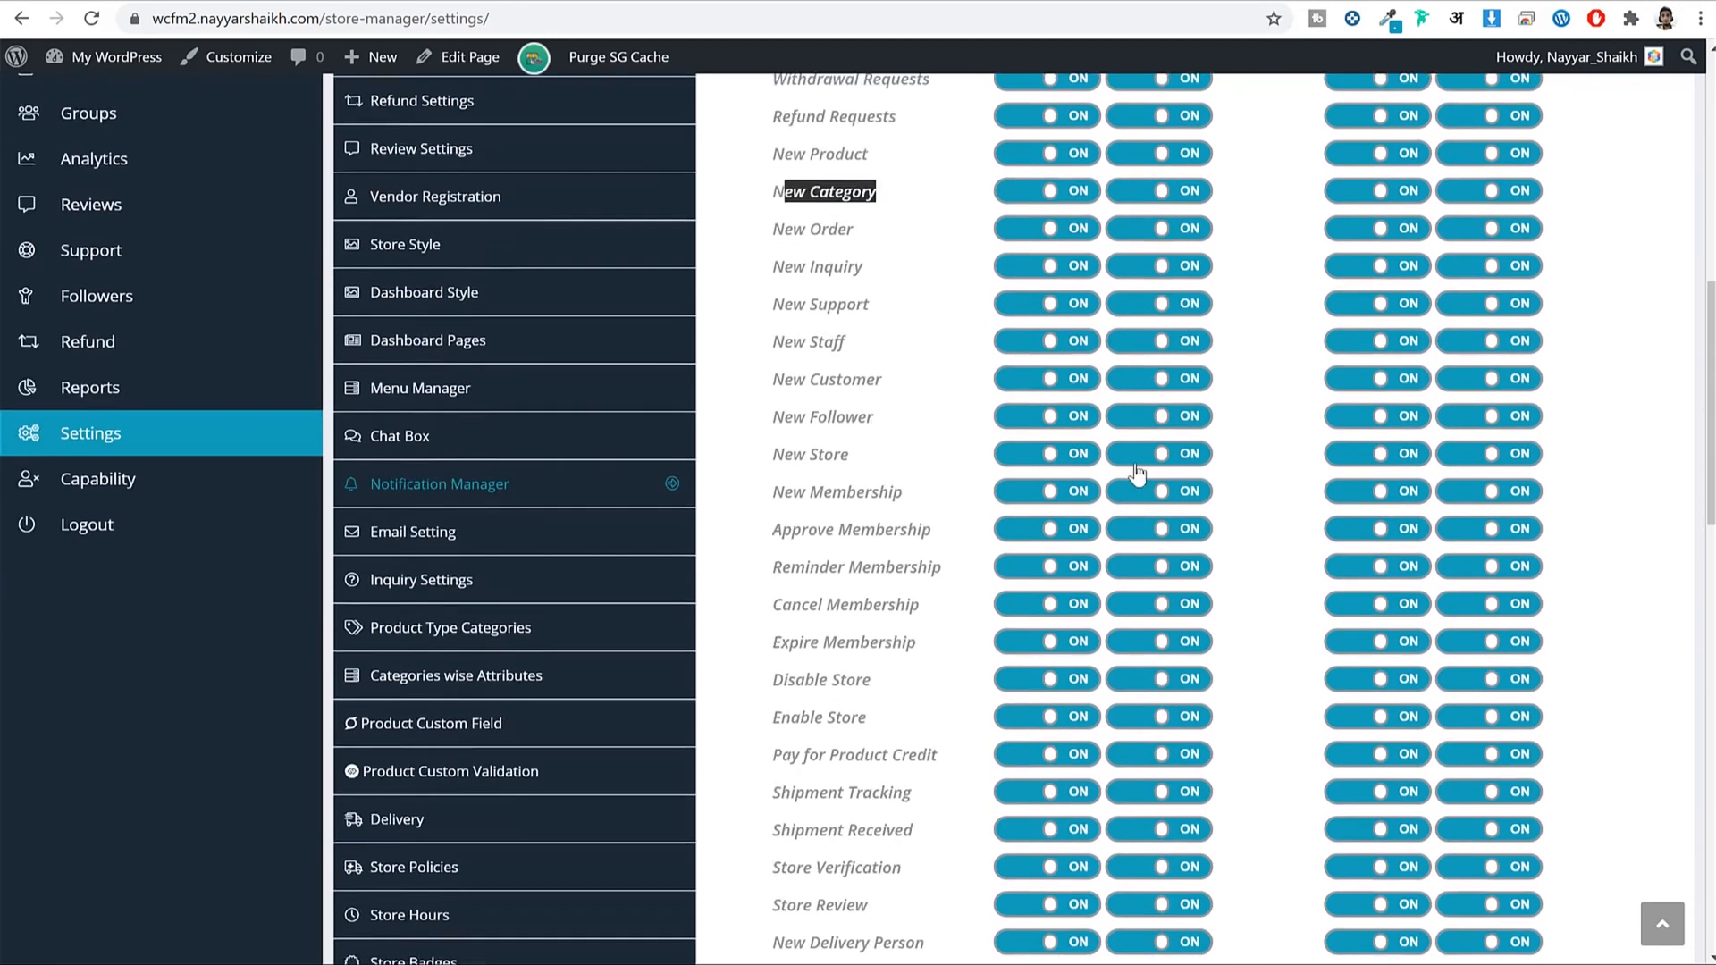
scroll(1314, 335, "down", 5)
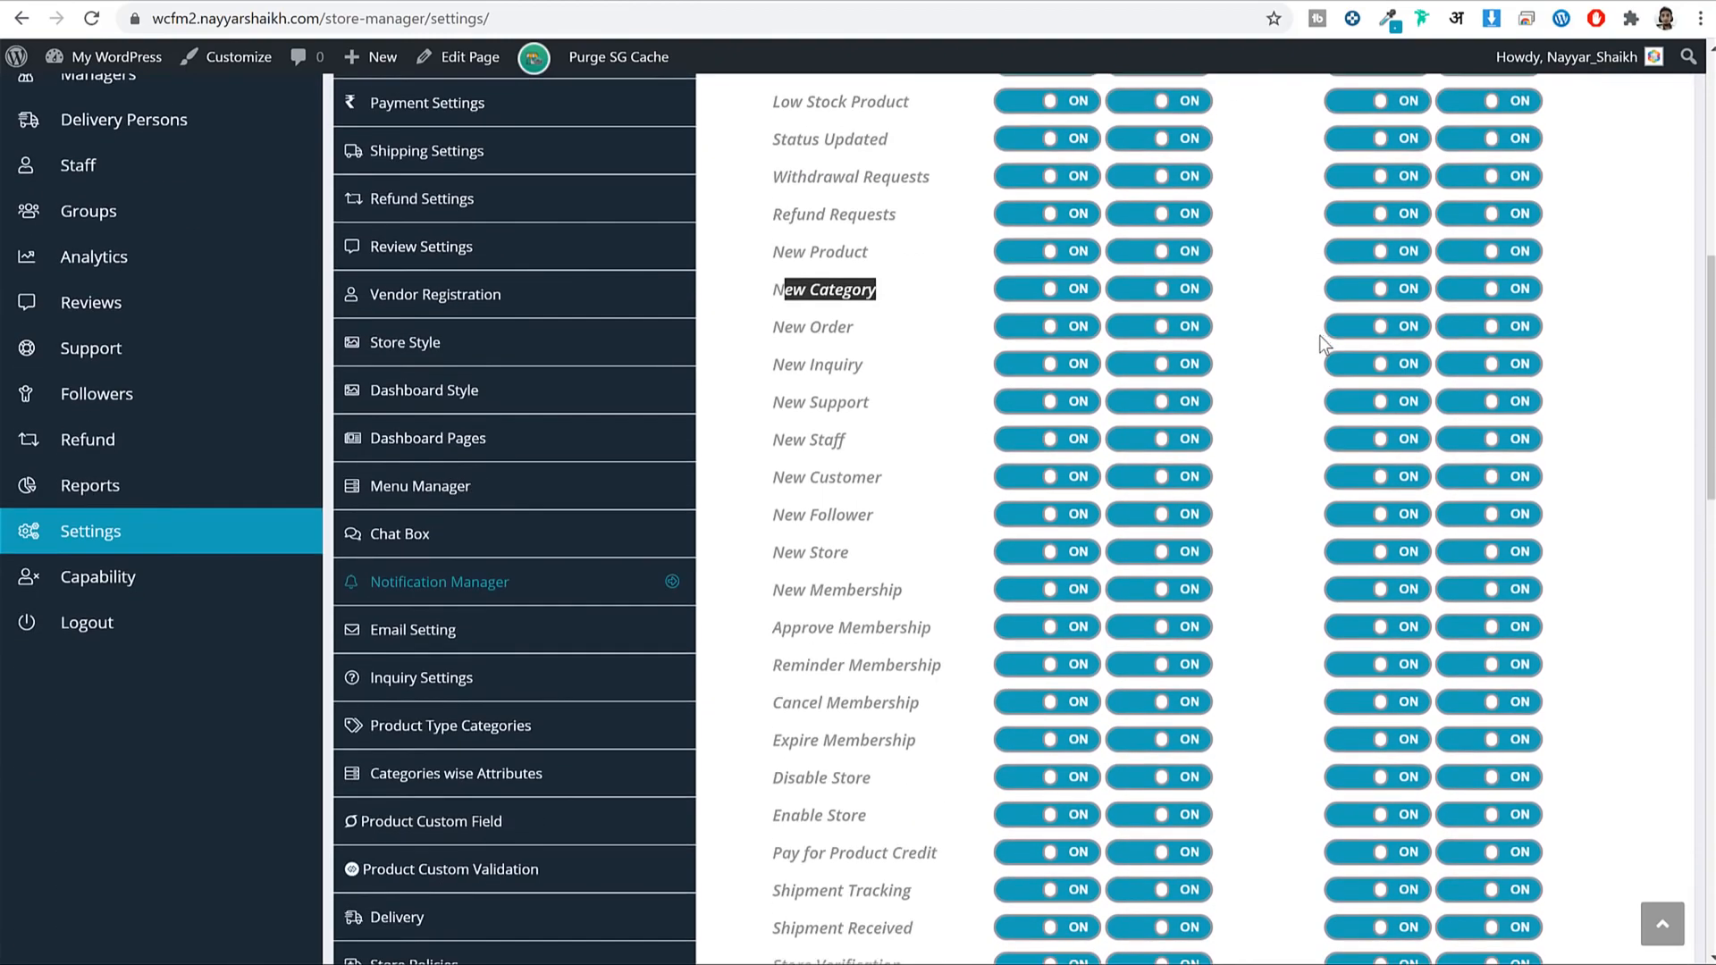
left_click(486, 589)
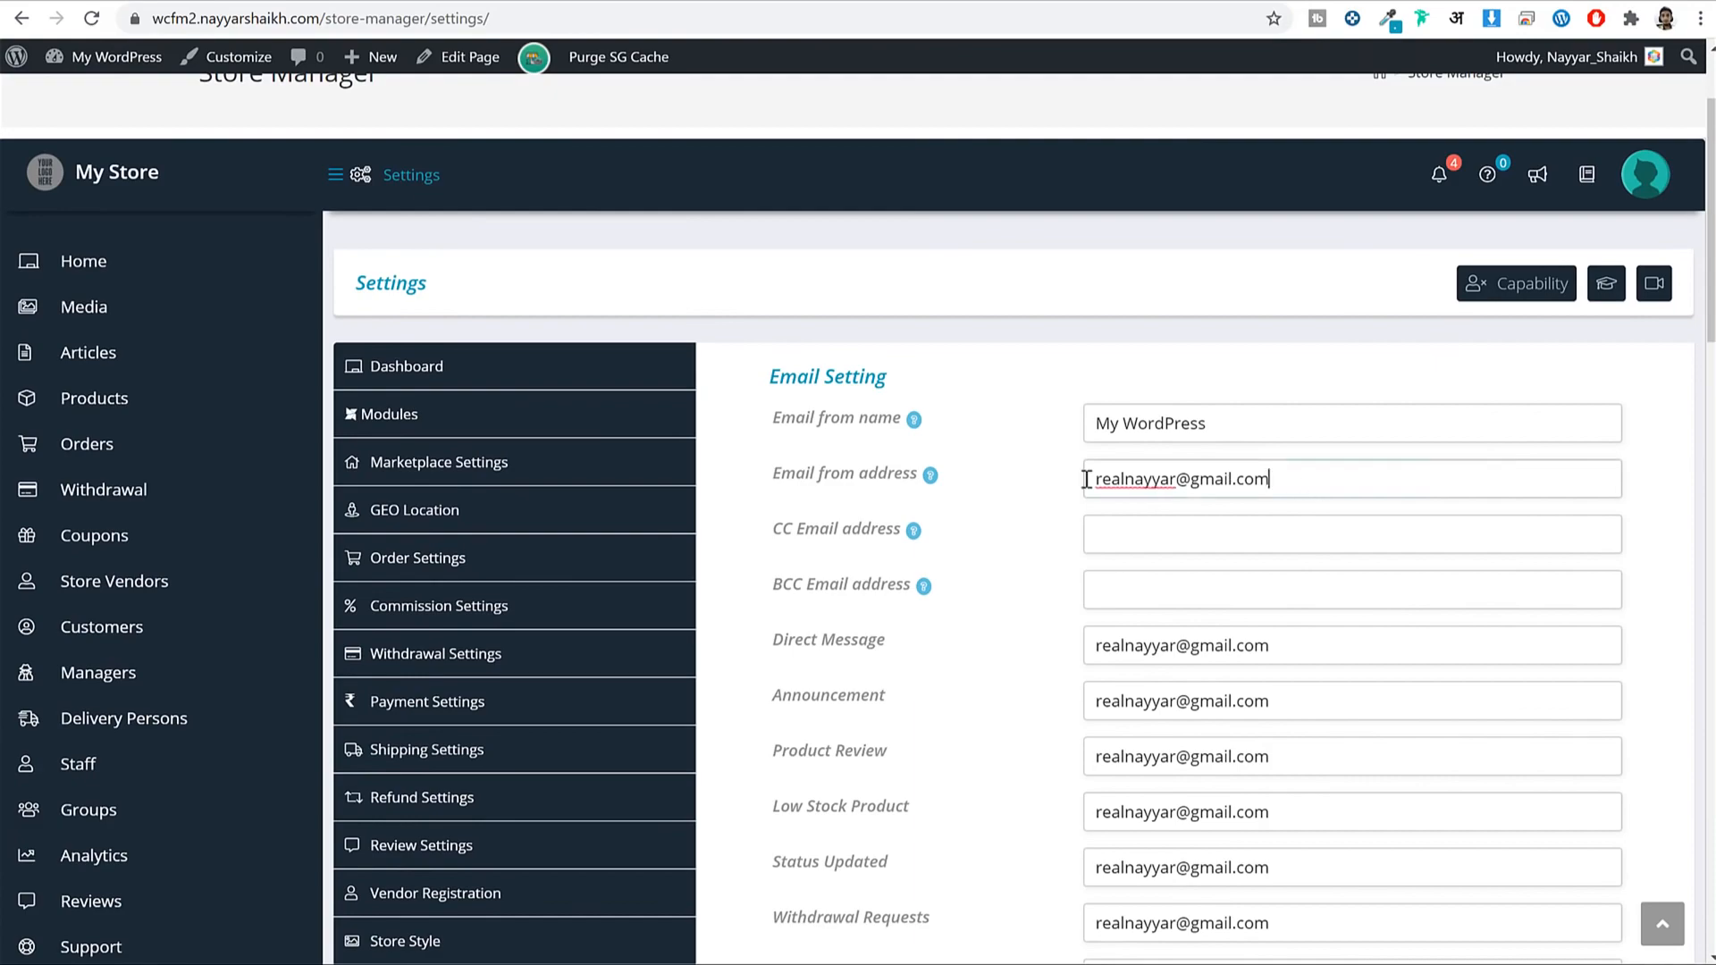
left_click_drag(1088, 479, 1295, 521)
scroll(1312, 526, "down", 13)
scroll(1314, 527, "down", 6)
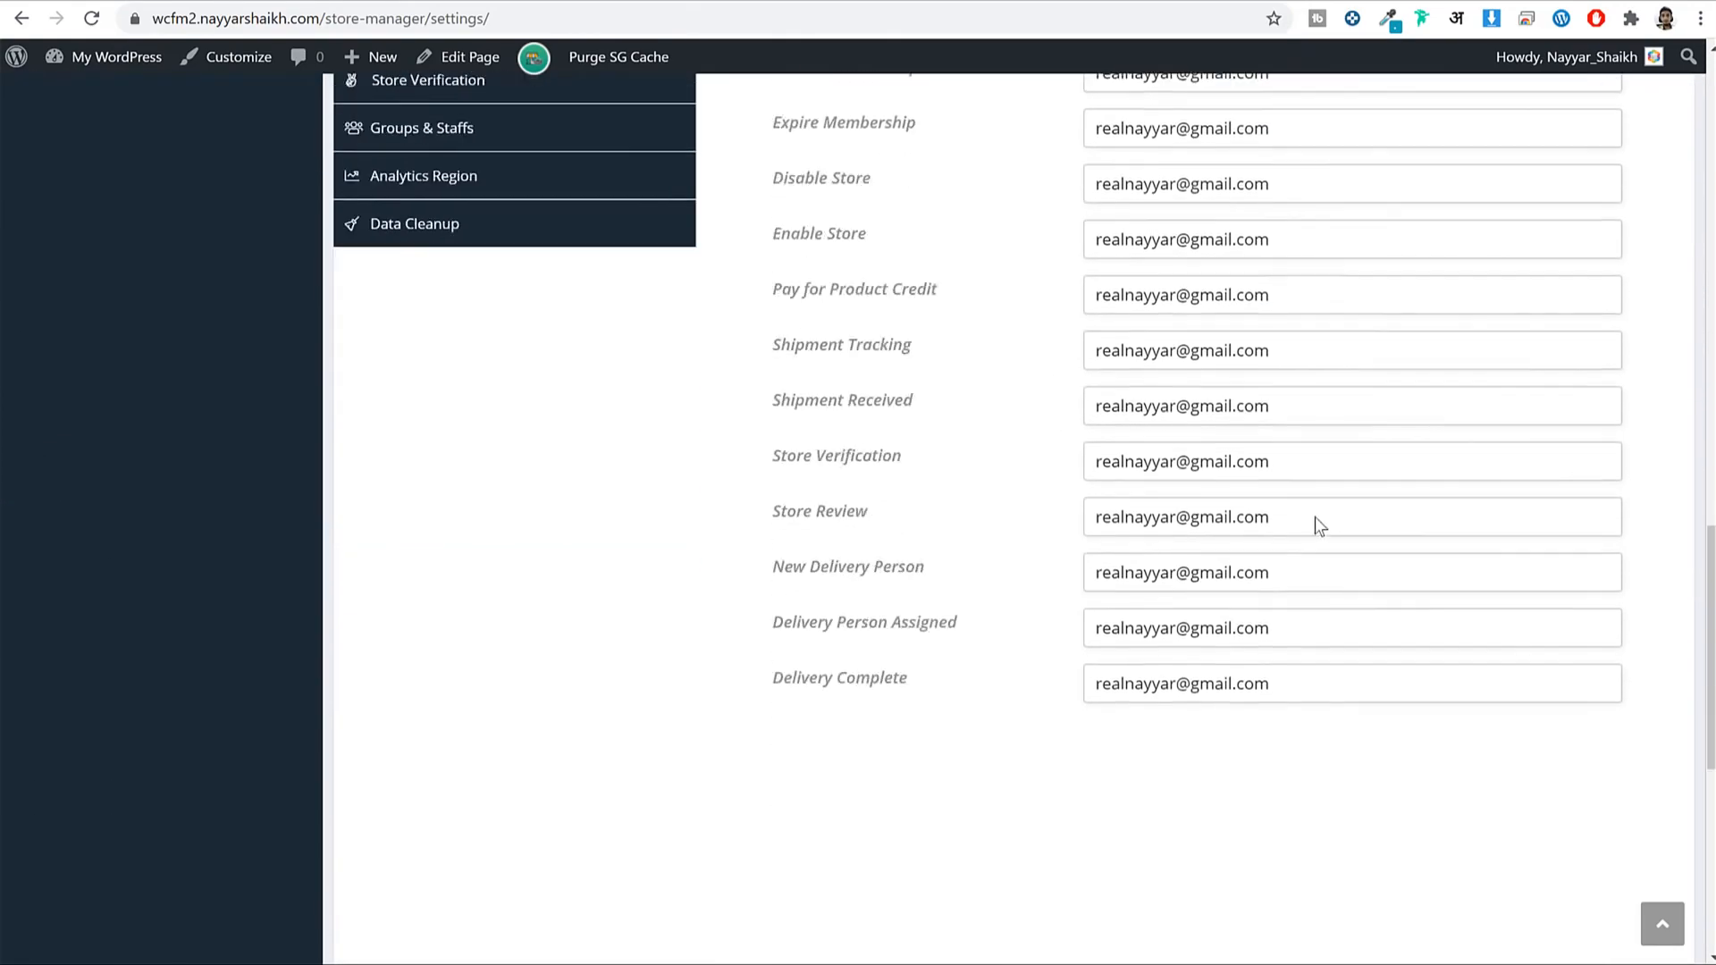
scroll(1319, 535, "up", 15)
scroll(1332, 554, "up", 5)
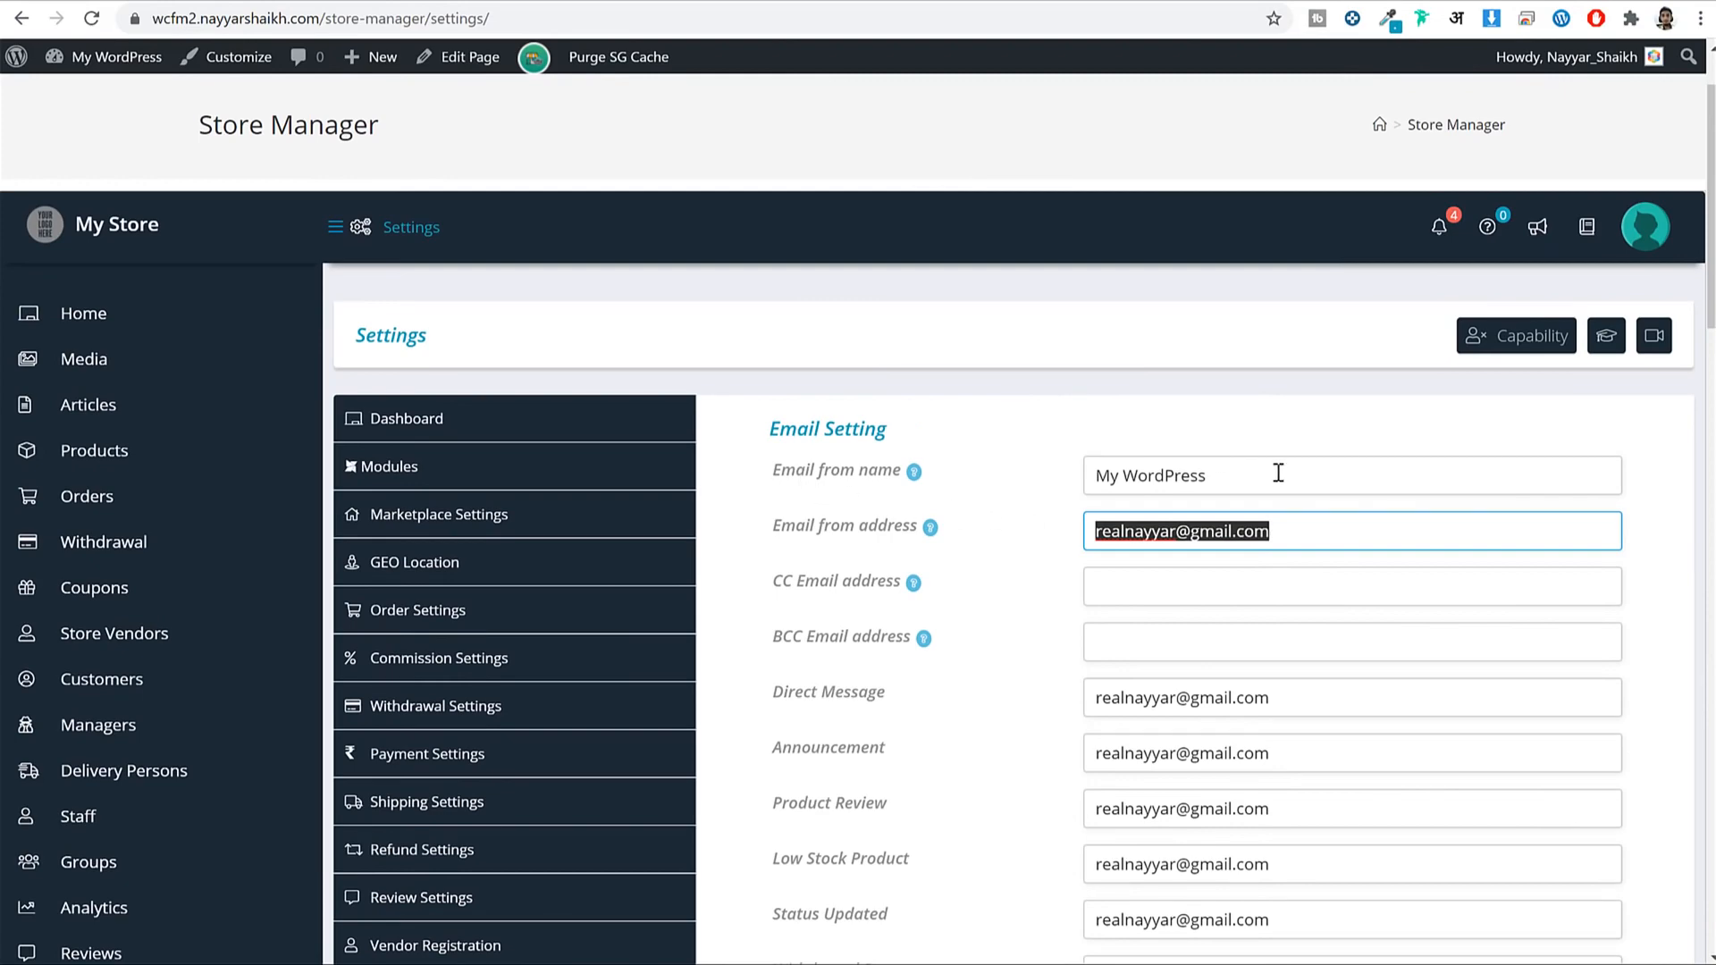
triple_click(1270, 475)
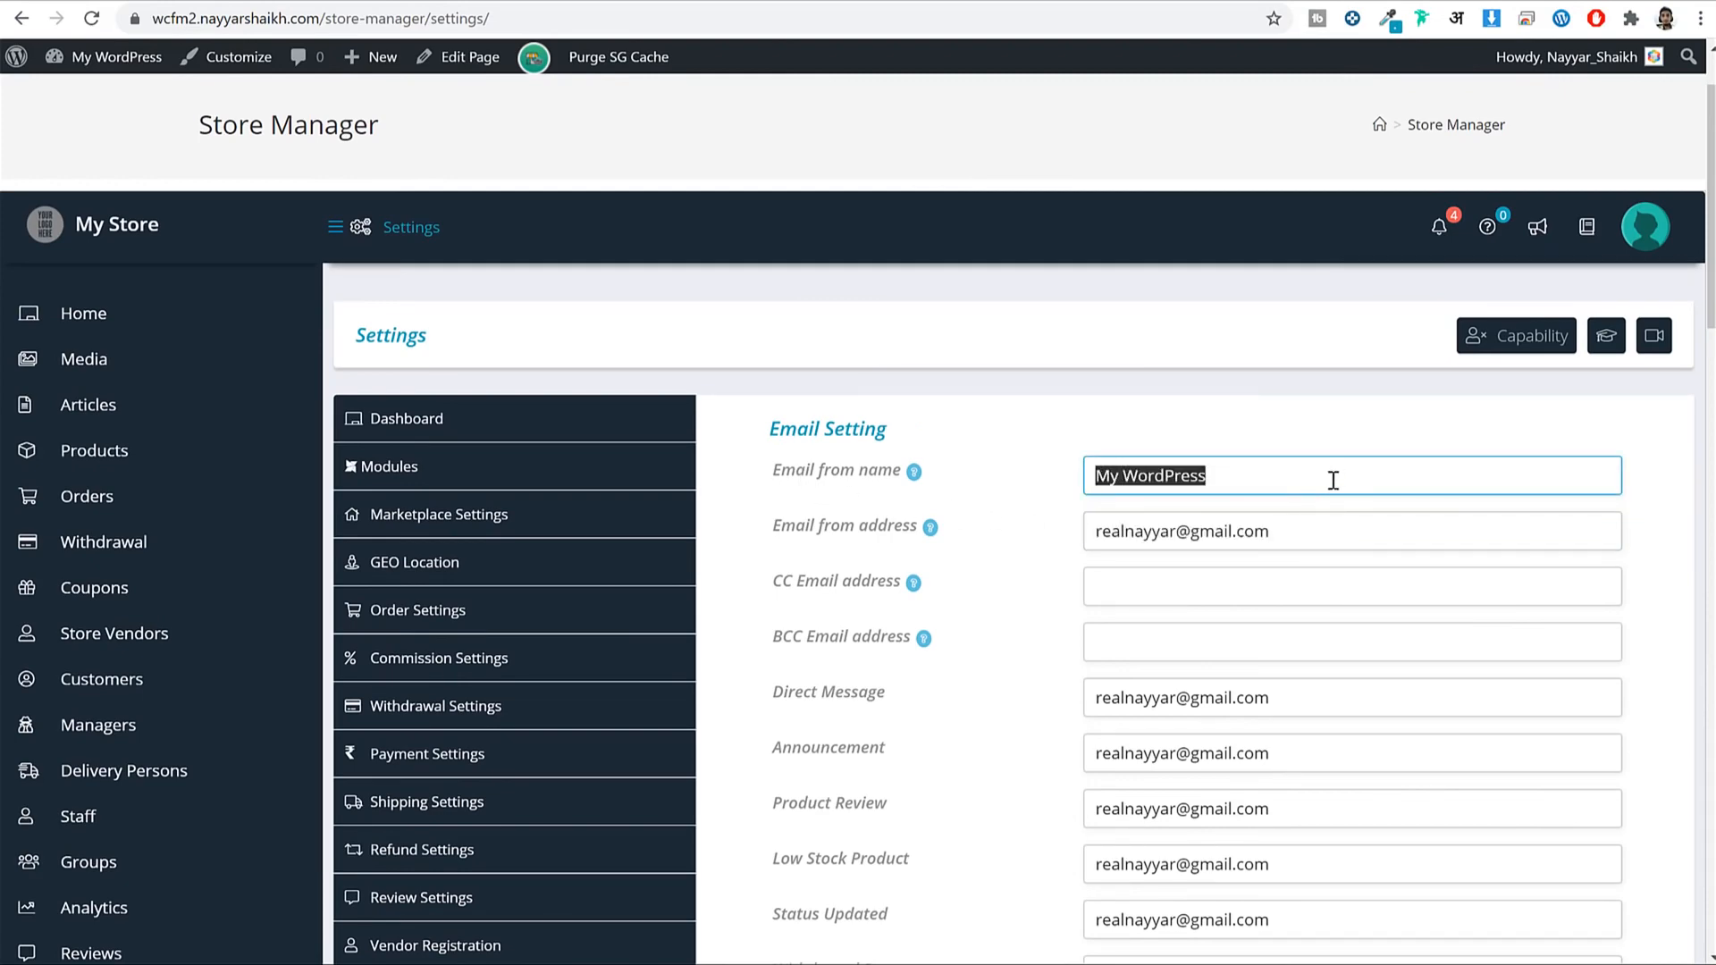
scroll(1337, 479, "down", 10)
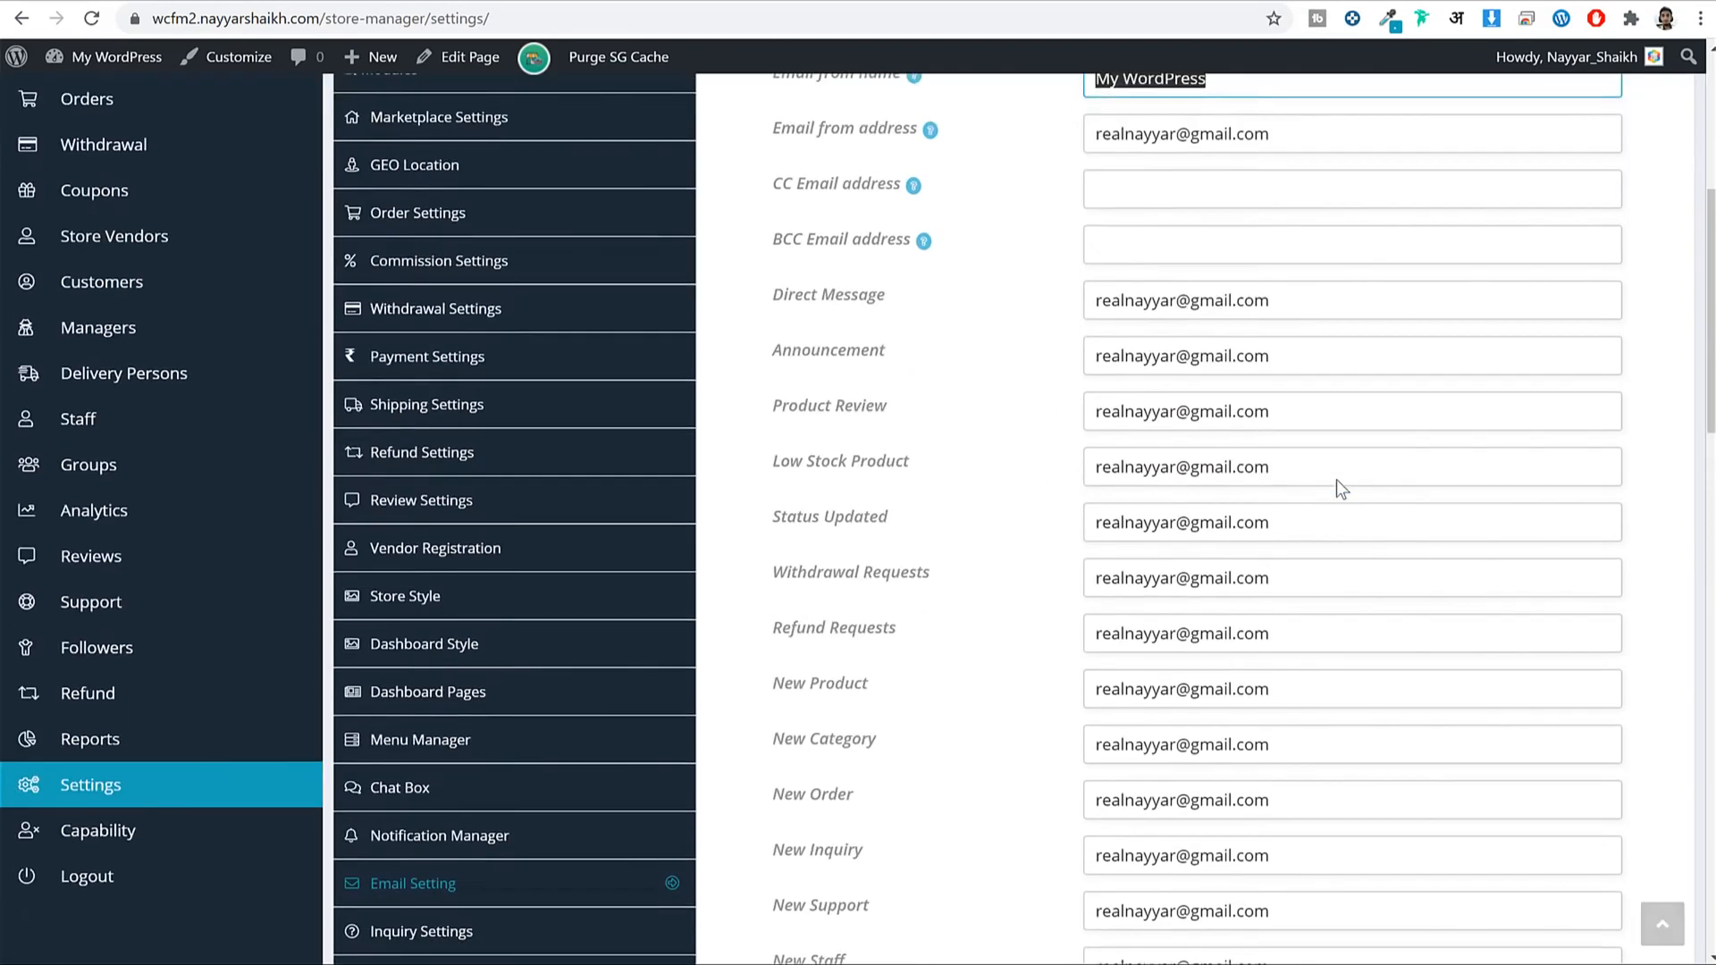
Open Inquiry Settings and view the Black Short Sleeve product page in the shop.
left_click(481, 484)
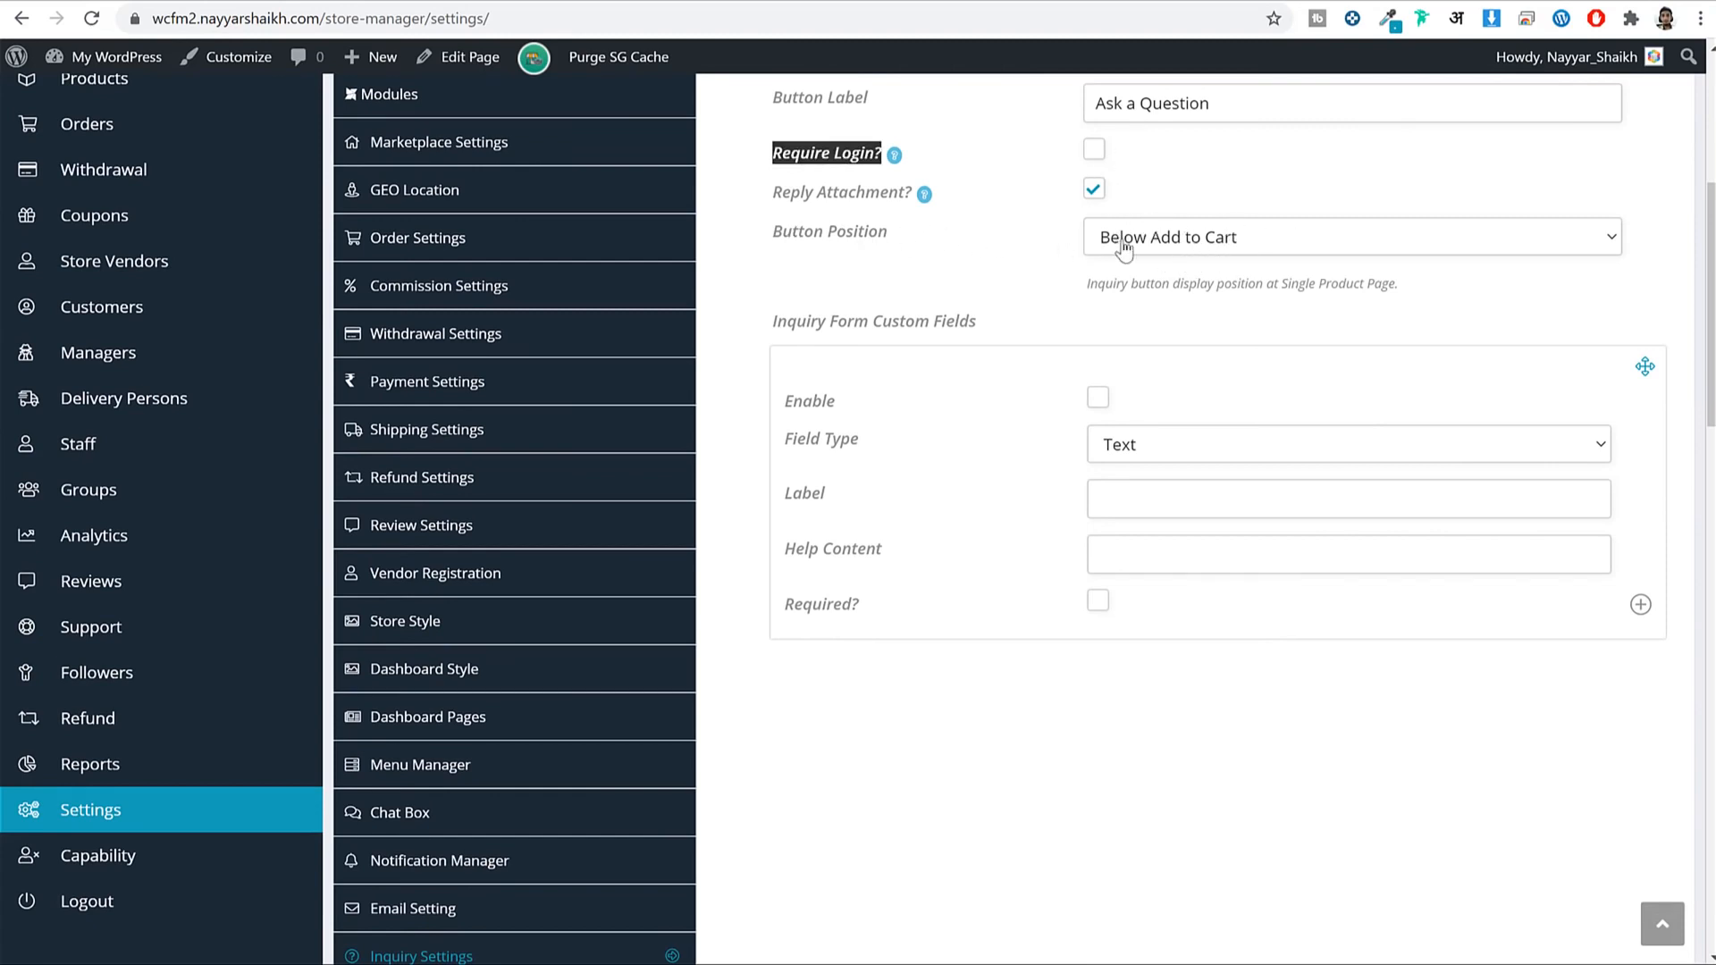
left_click(866, 1)
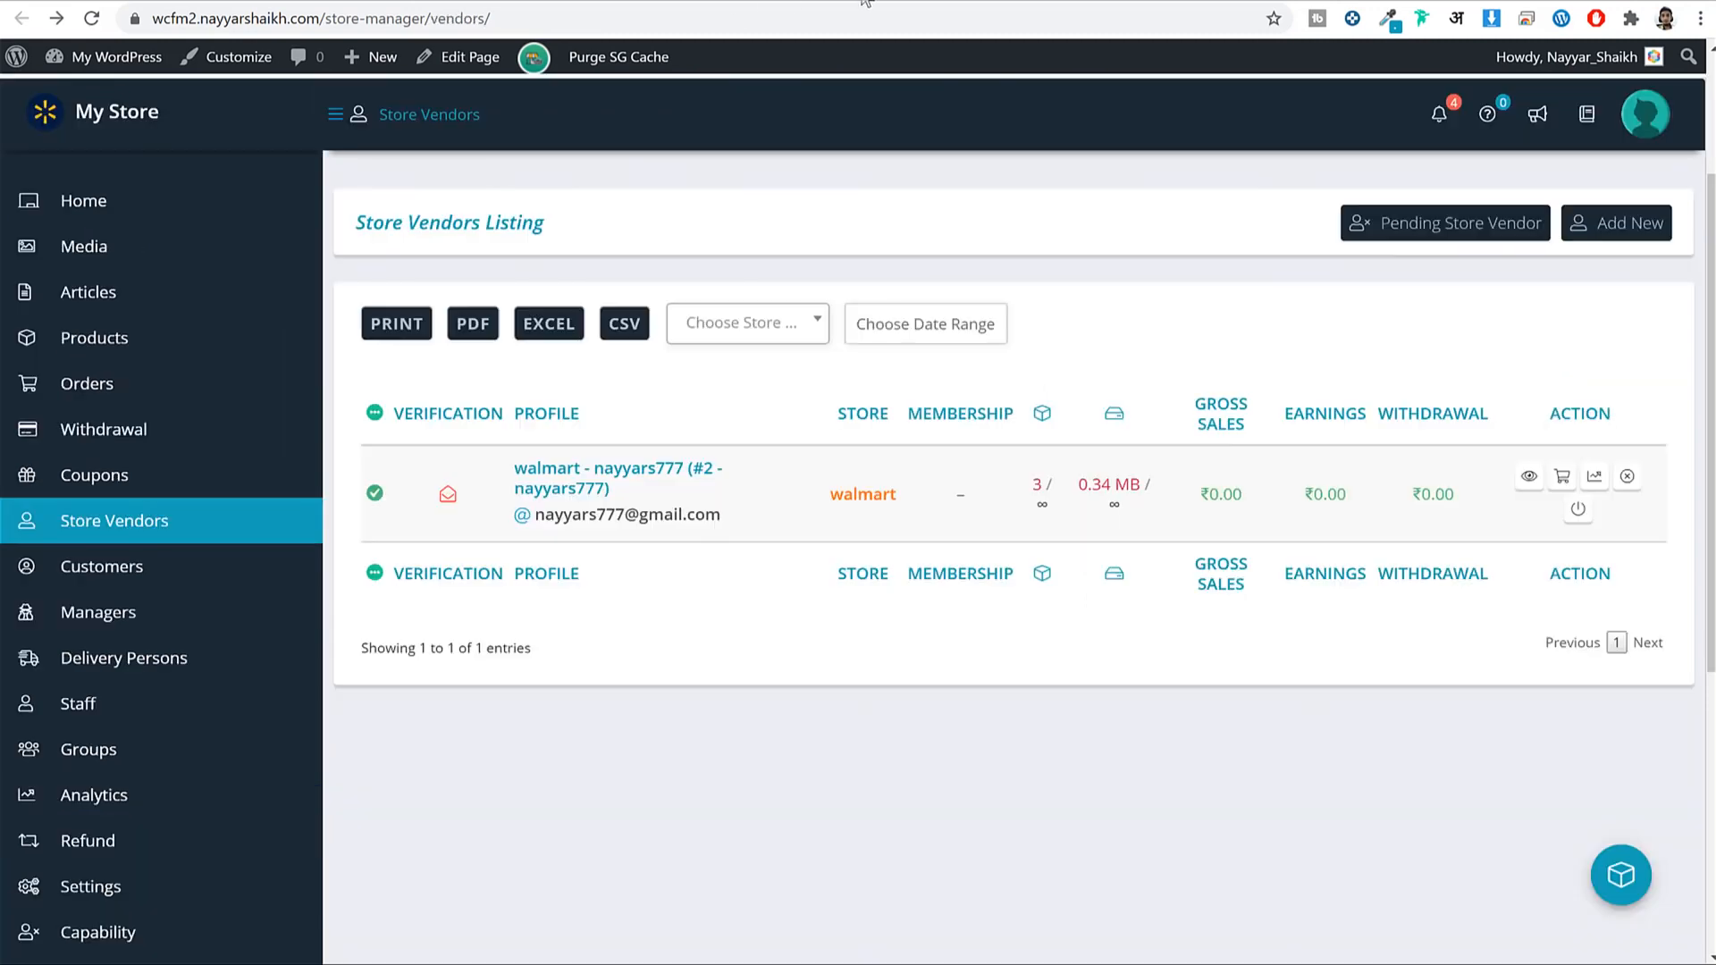
left_click(143, 115)
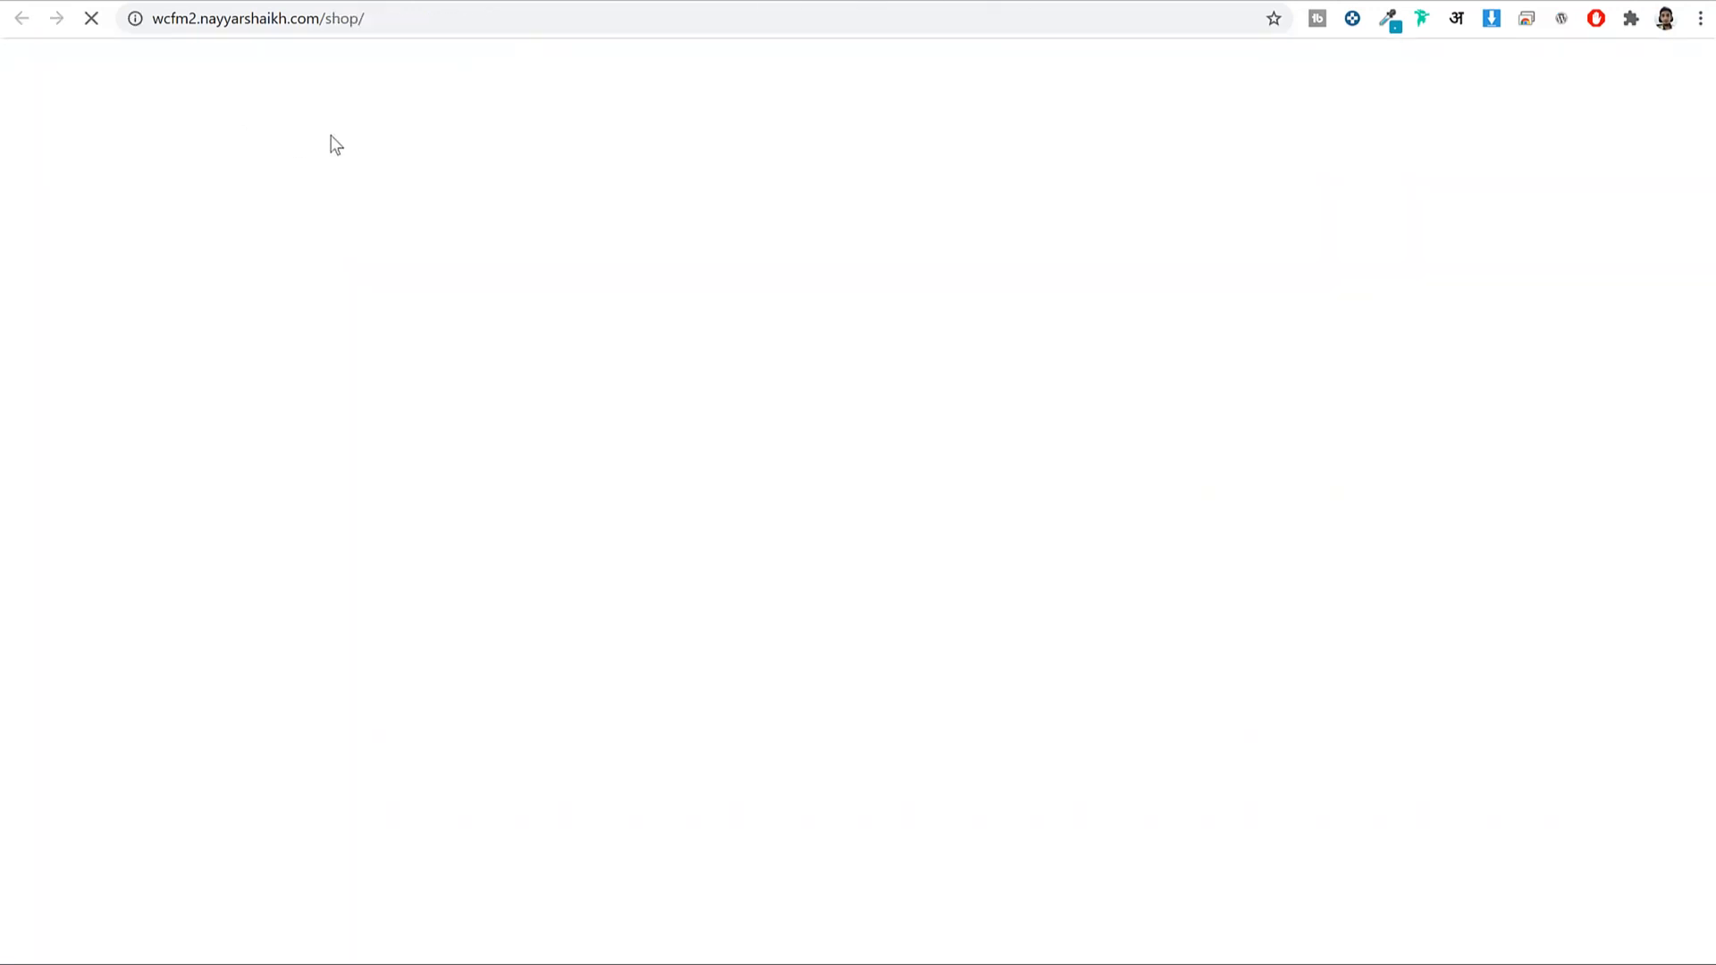
scroll(1364, 343, "down", 2)
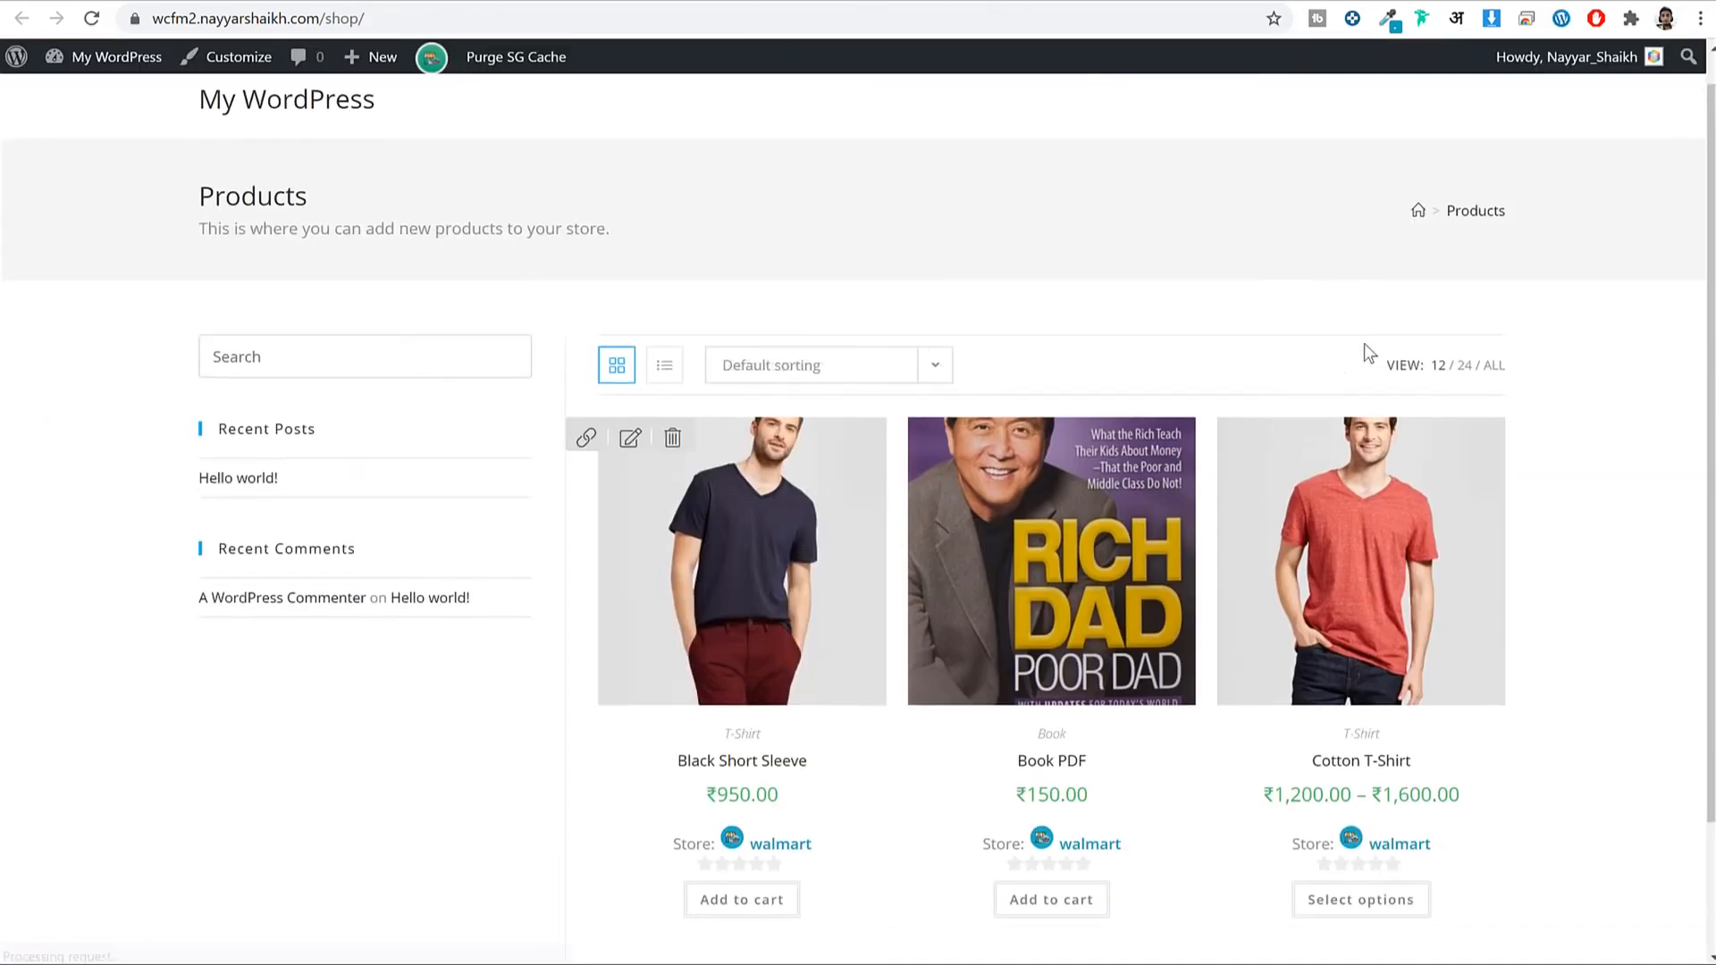
left_click(827, 368)
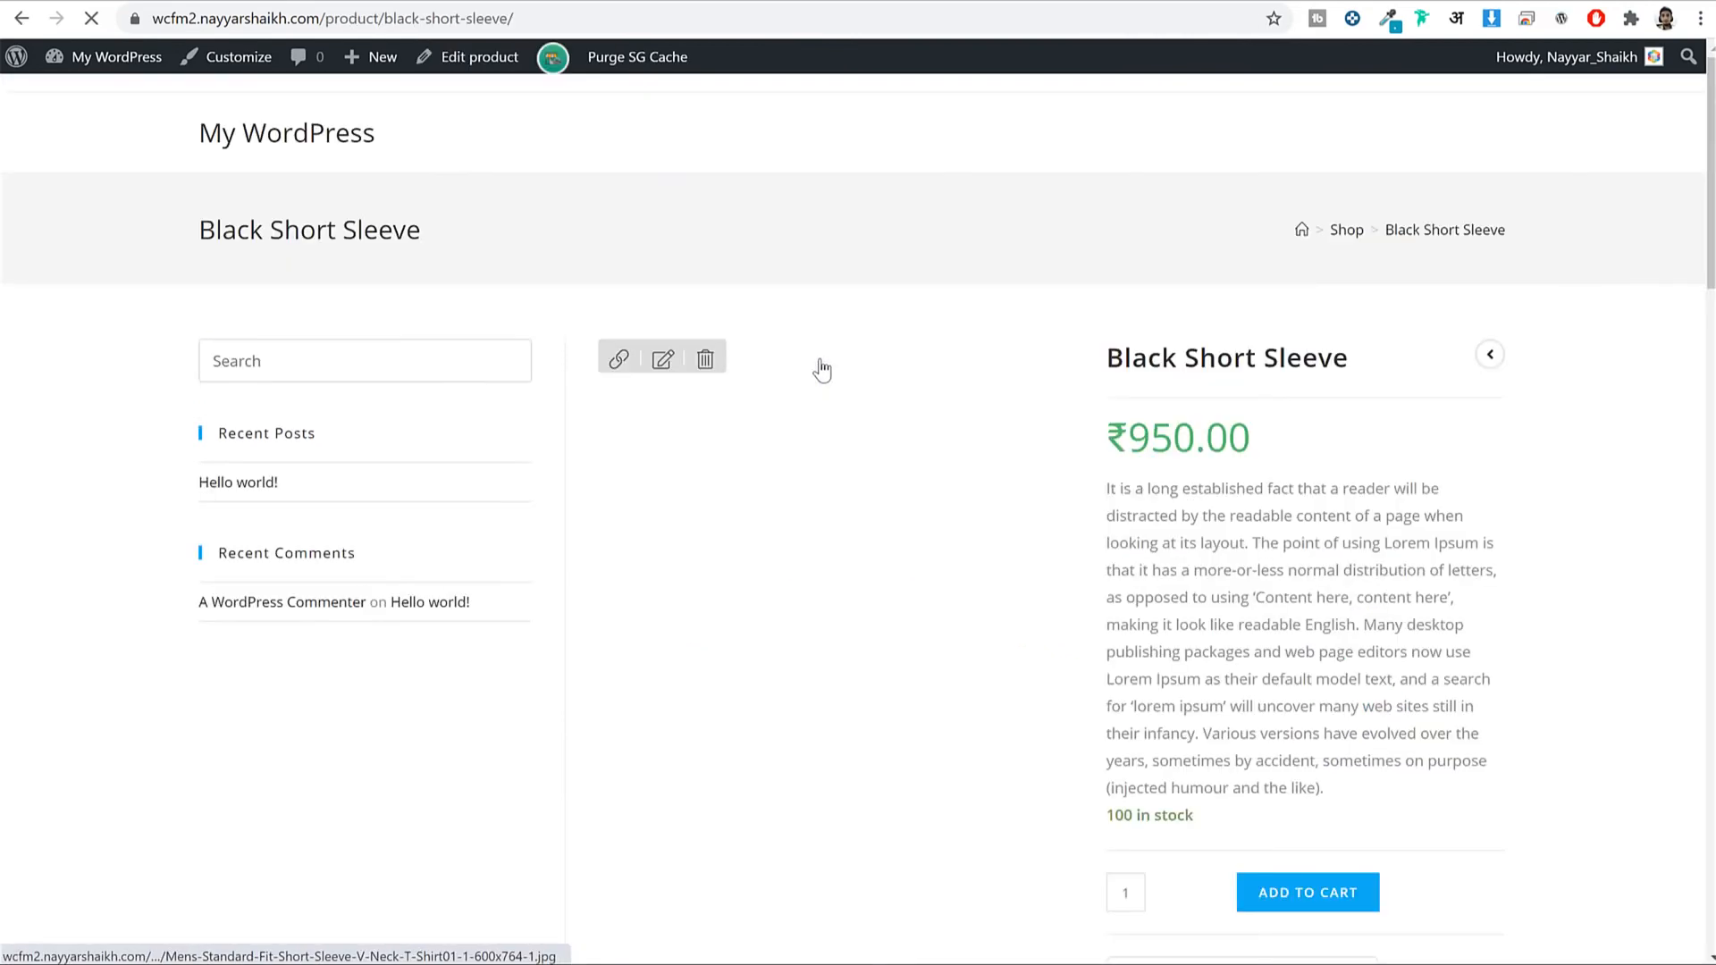
scroll(1274, 454, "down", 5)
scroll(1276, 458, "down", 5)
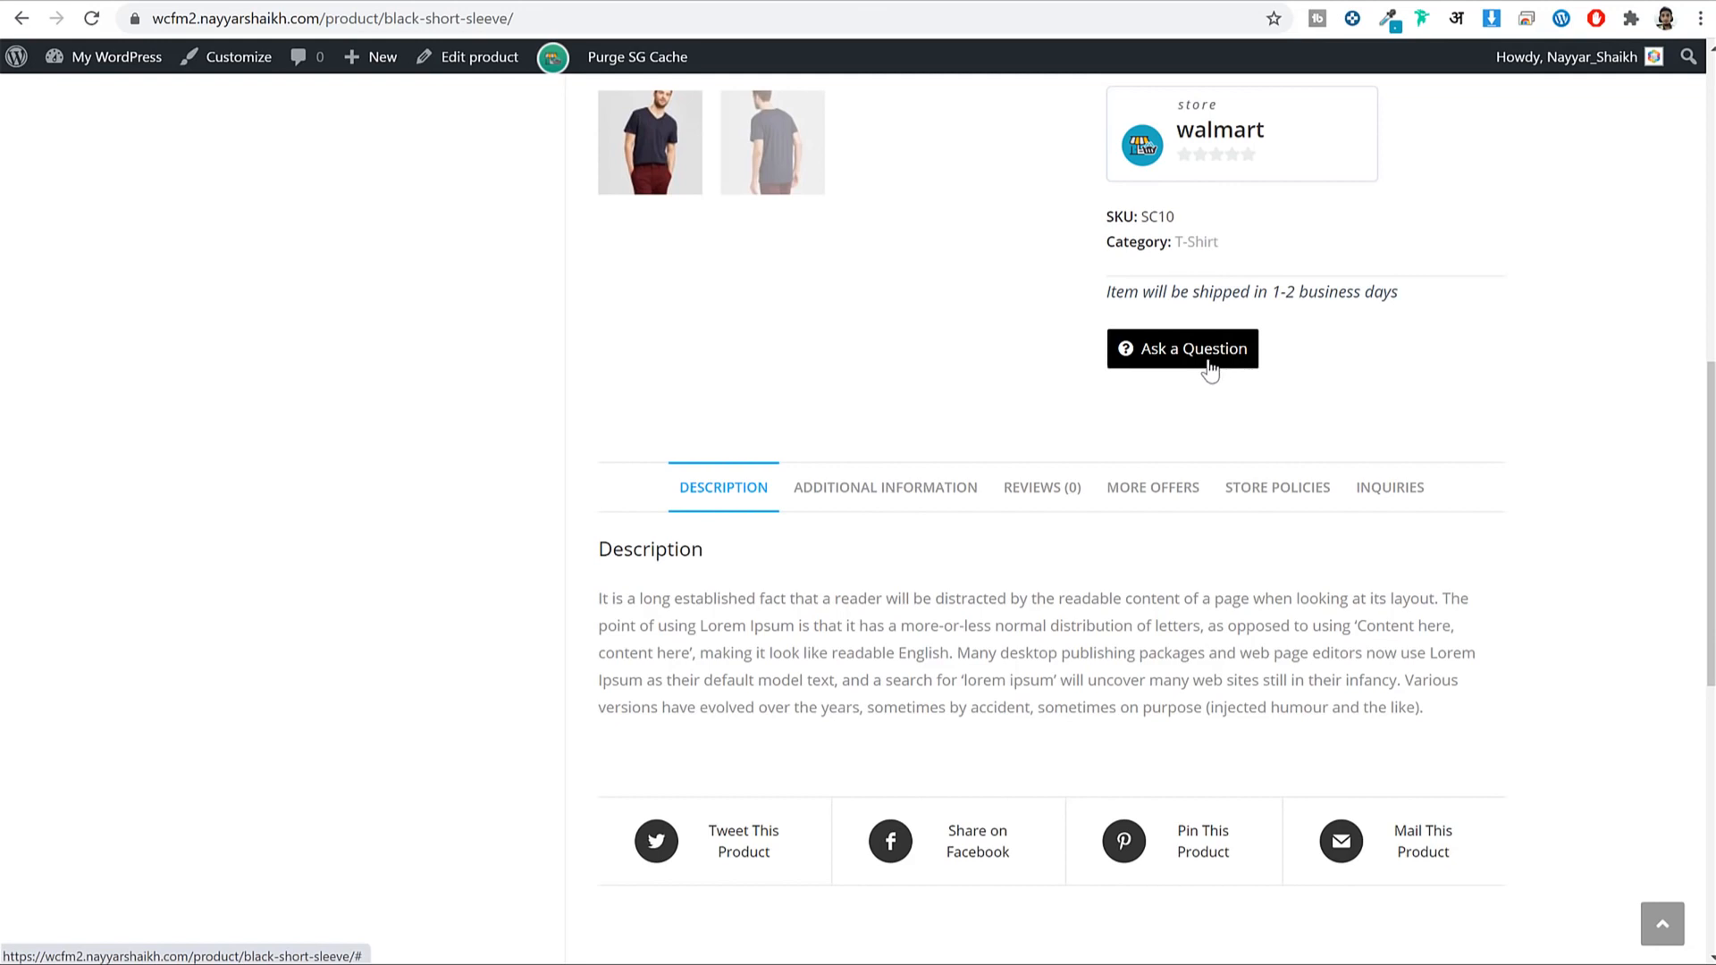
Leave the inquiry Button Position unchanged and open the product's Ask a Question form.
left_click(673, 2)
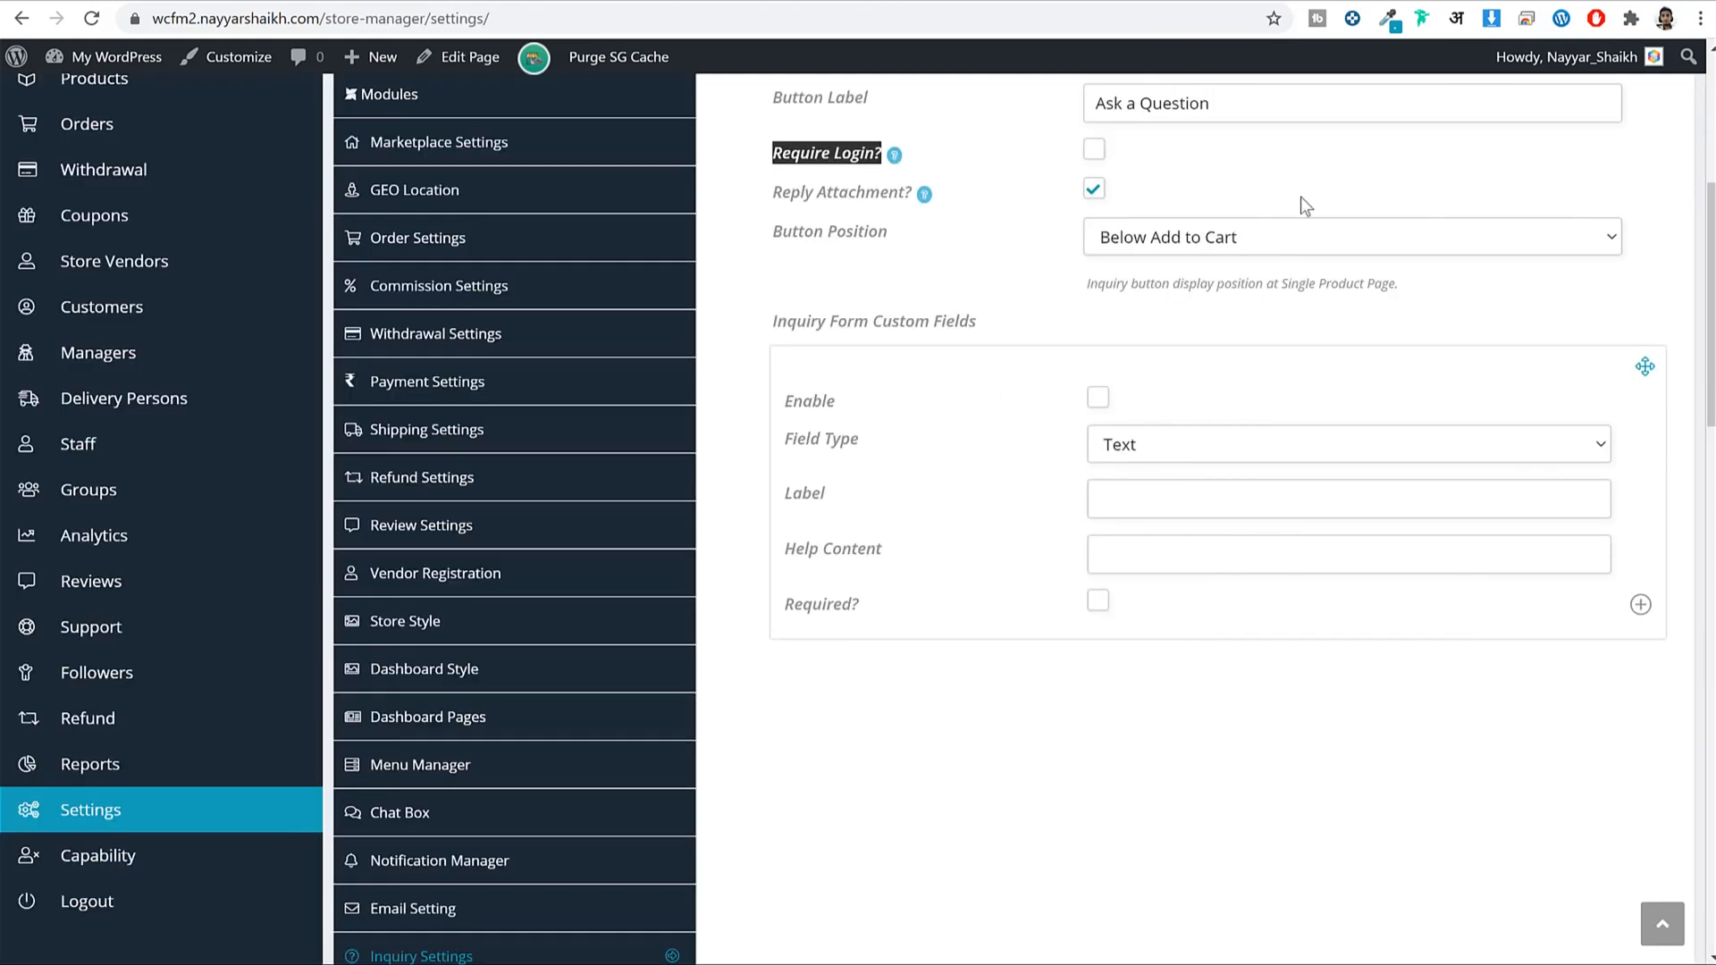
left_click(1172, 239)
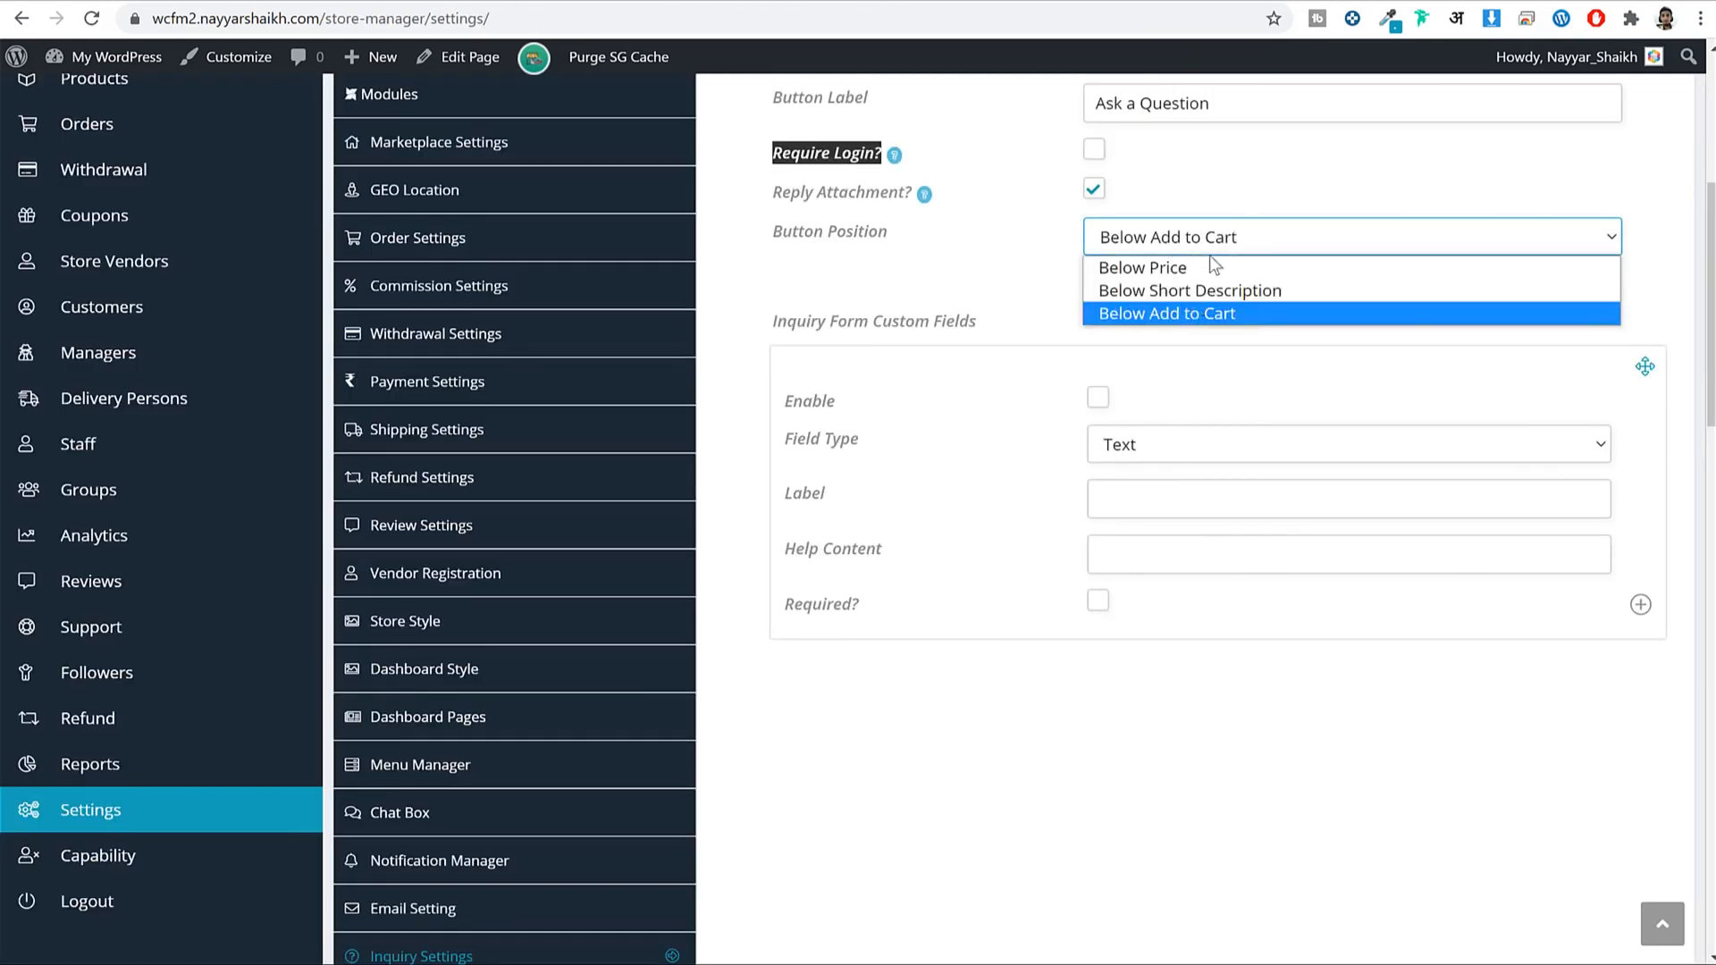
left_click(1013, 258)
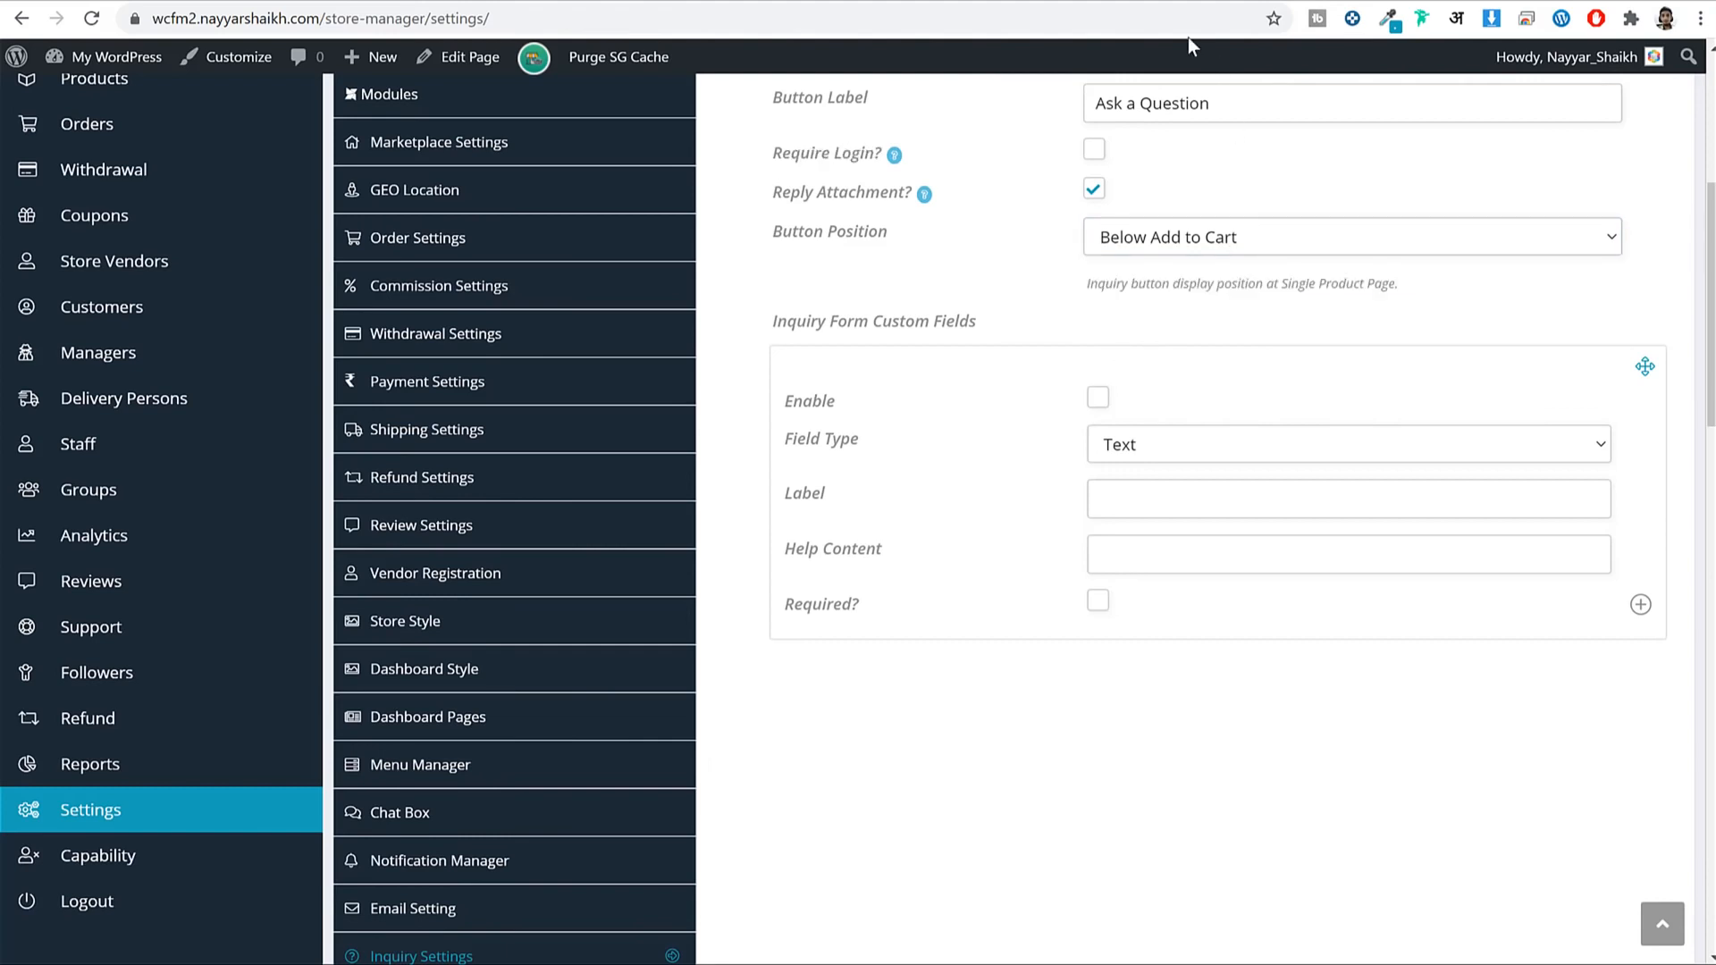
left_click(1188, 3)
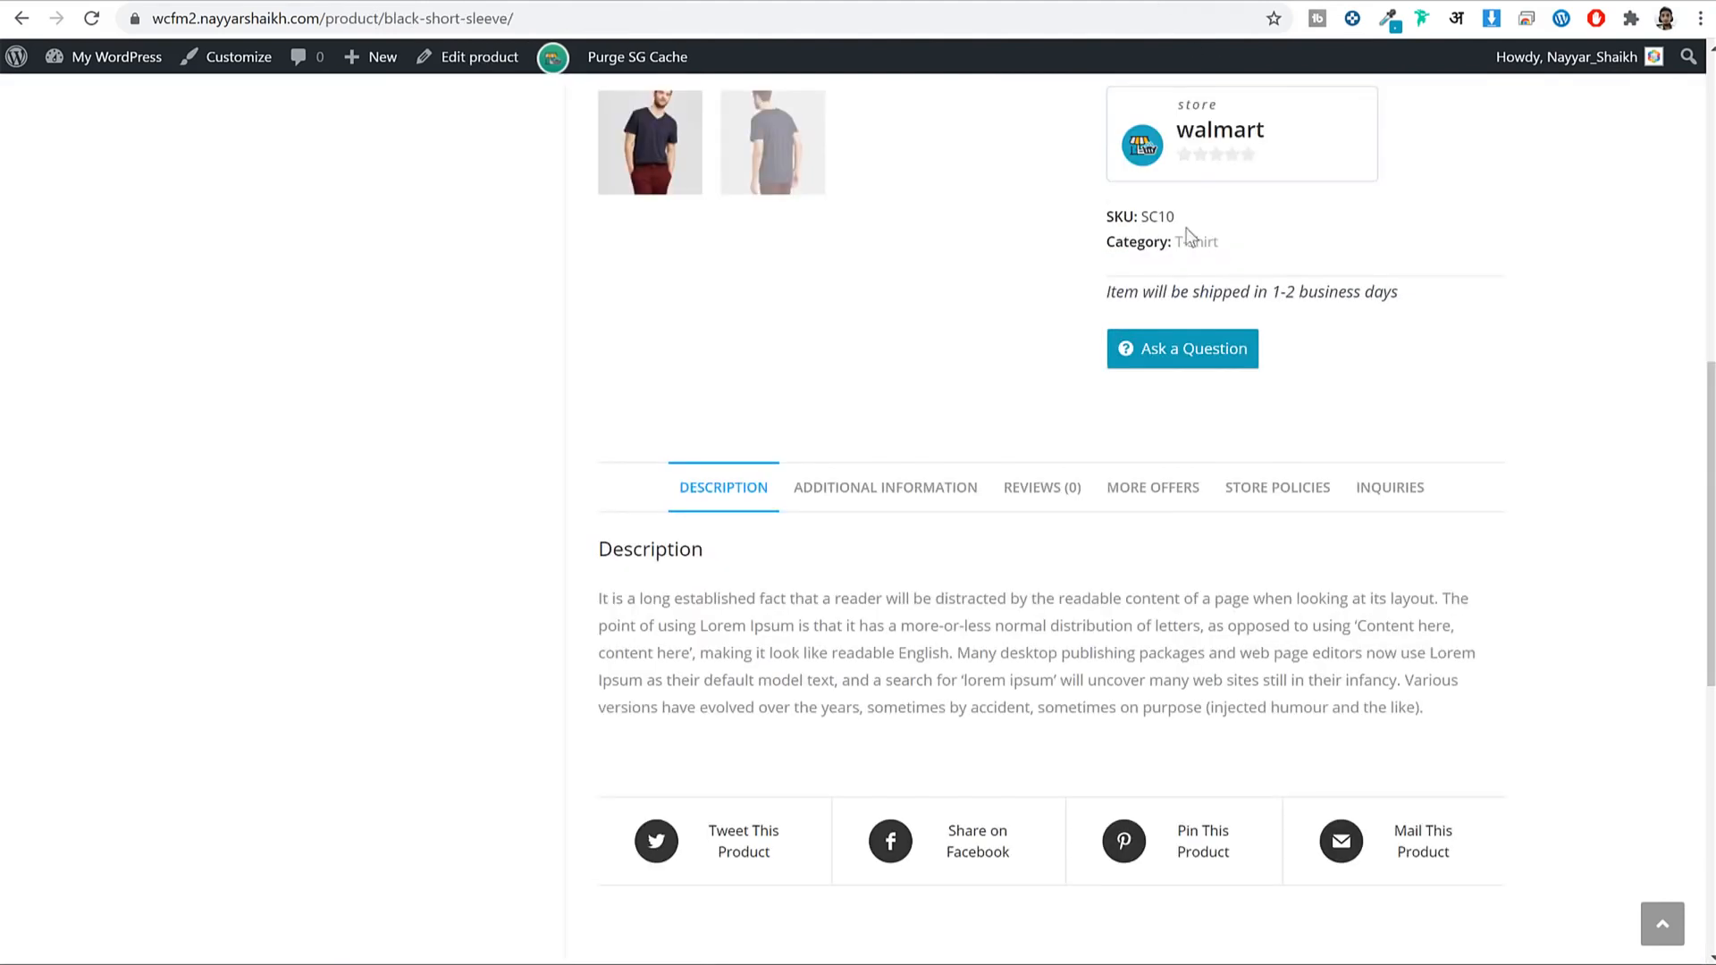
left_click(1154, 367)
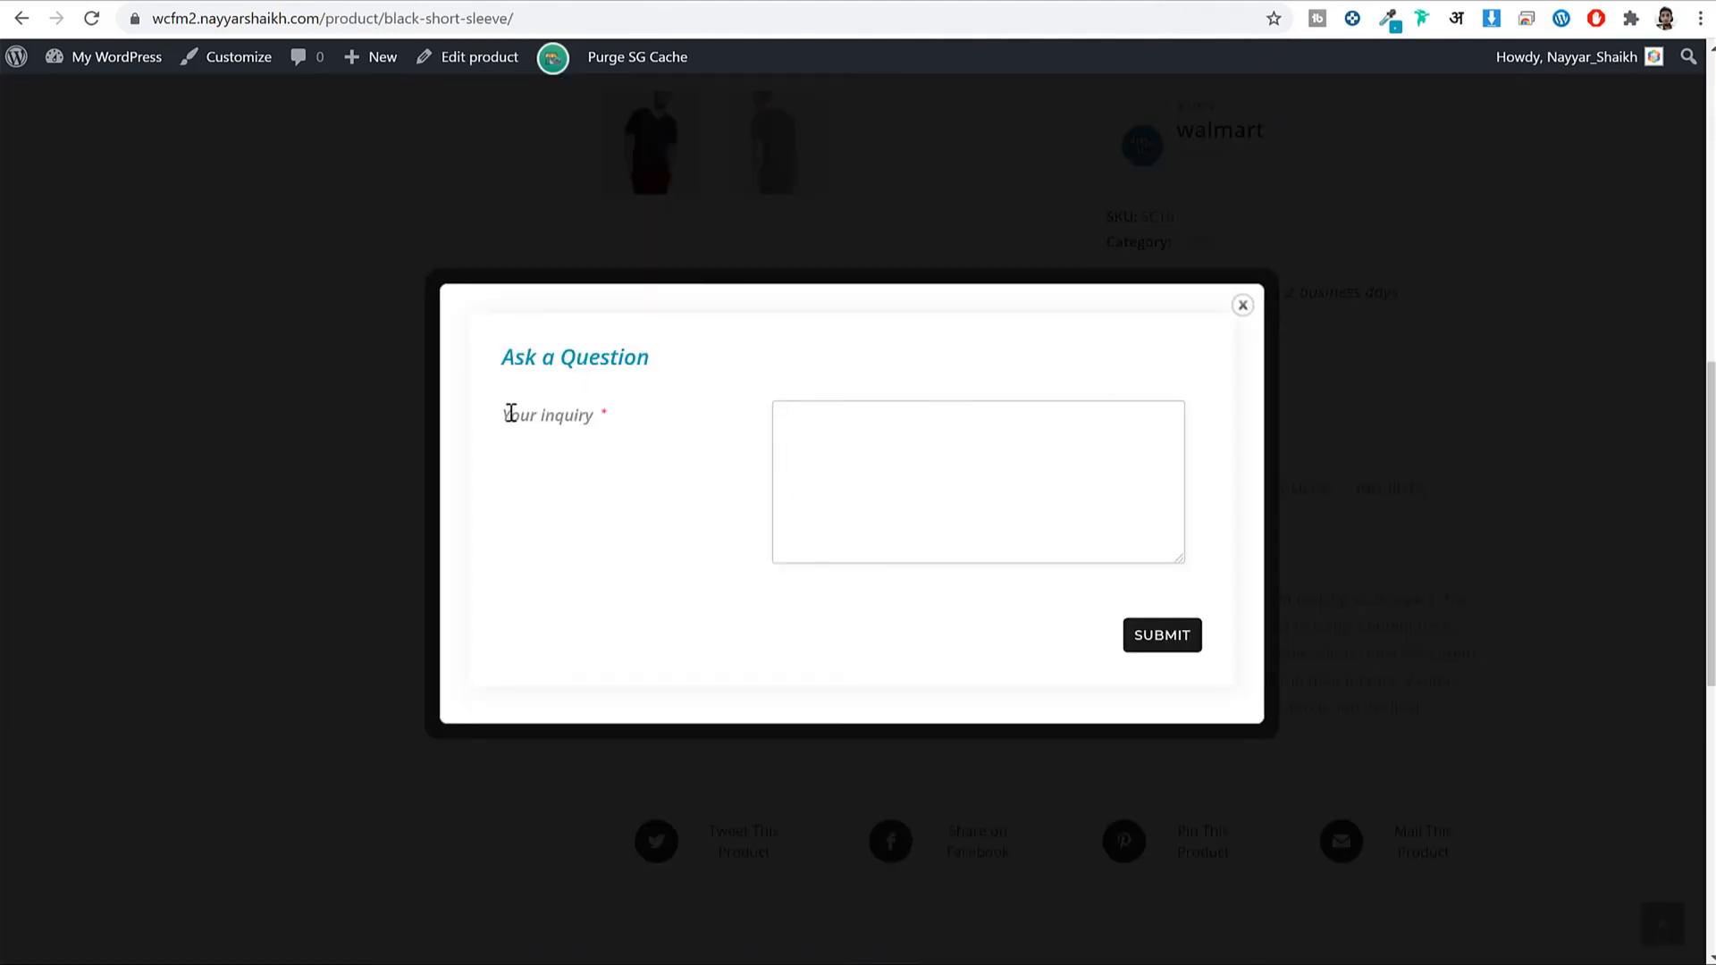
left_click_drag(511, 413, 613, 418)
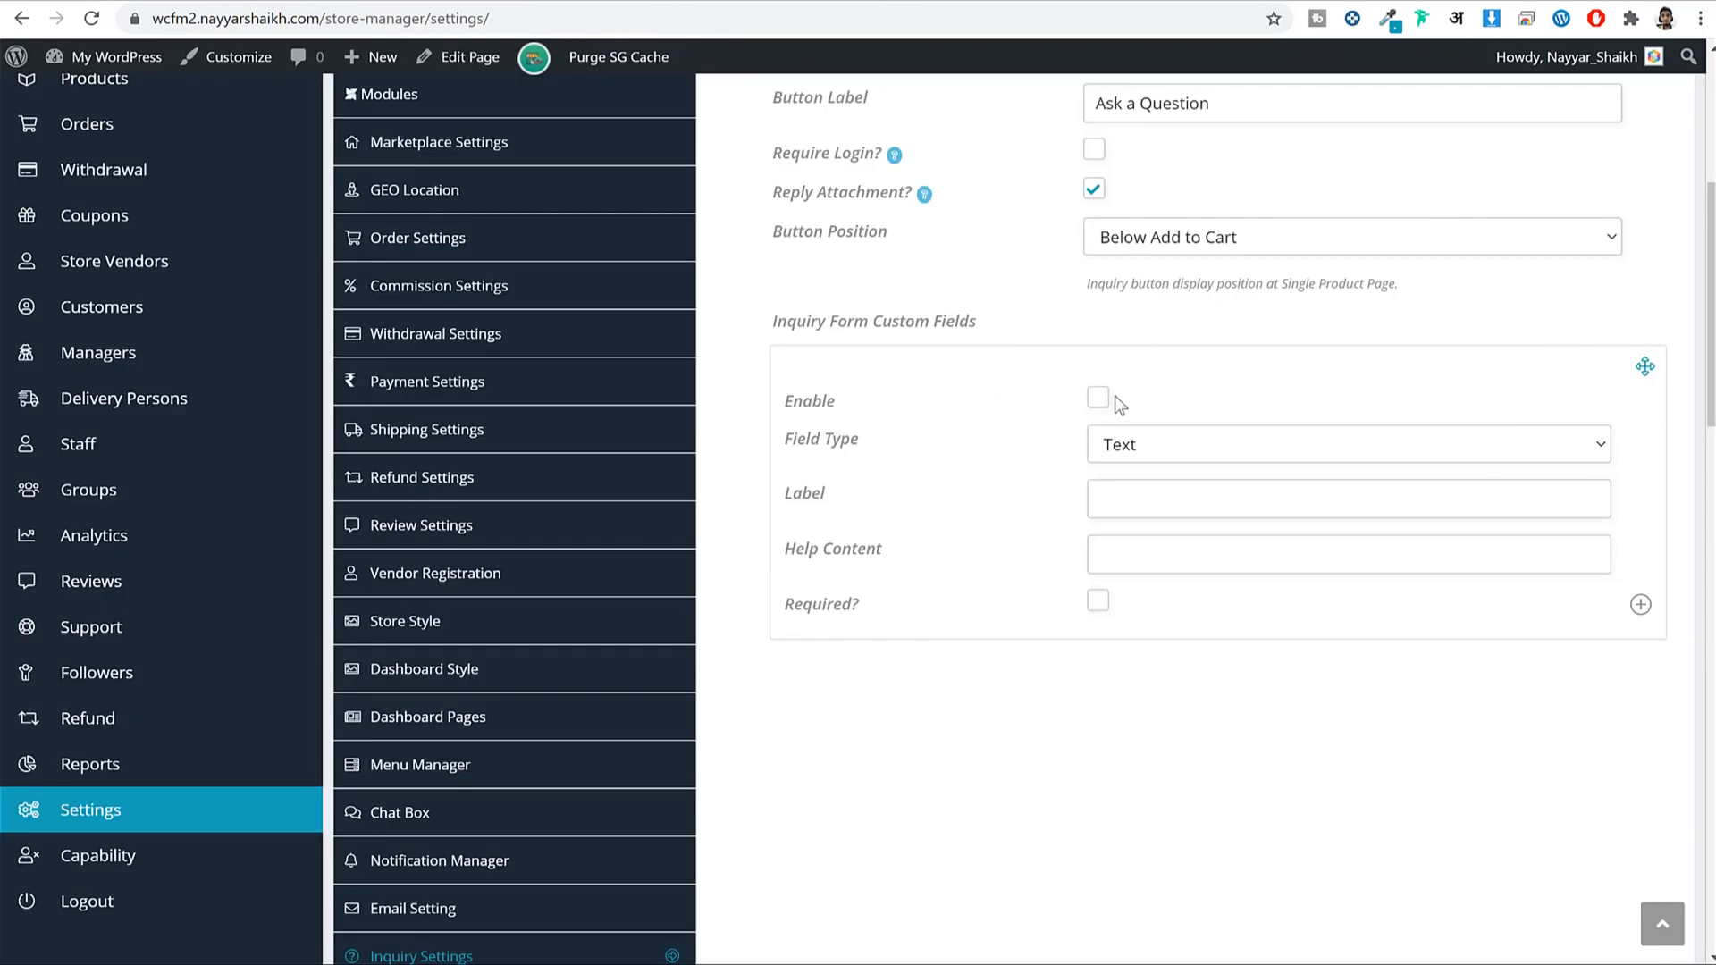
Add a required Text field labelled 'Your Name' and save the inquiry settings.
left_click(1145, 447)
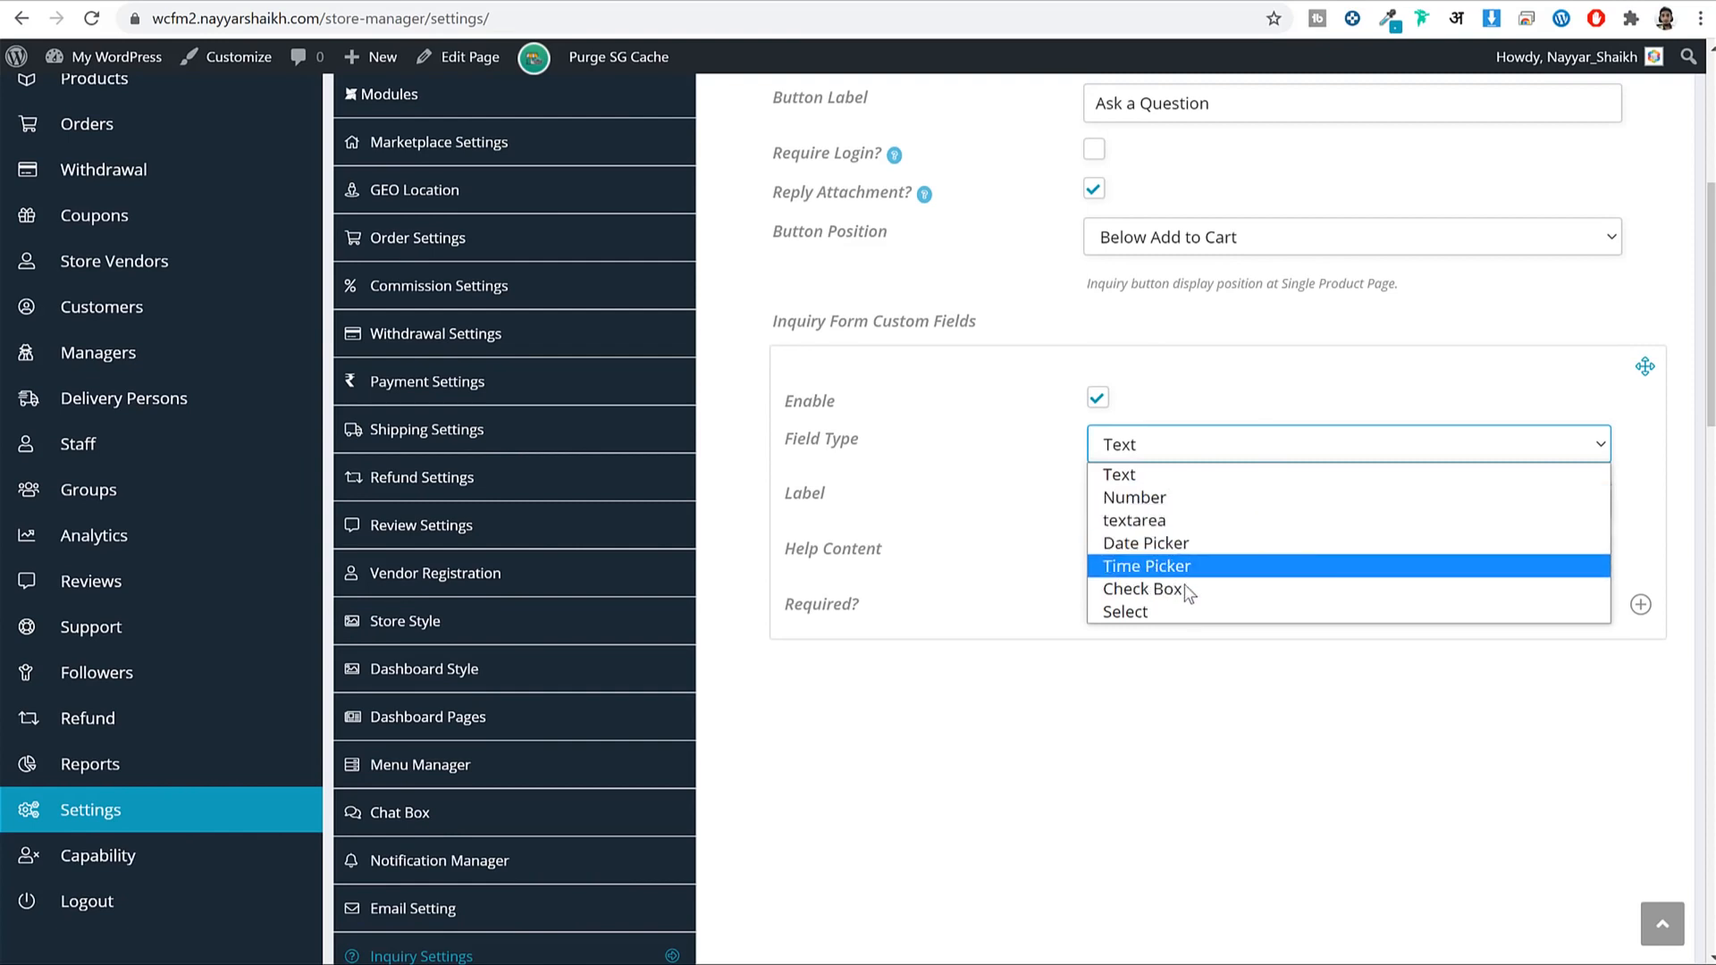
left_click(1141, 473)
left_click(1172, 497)
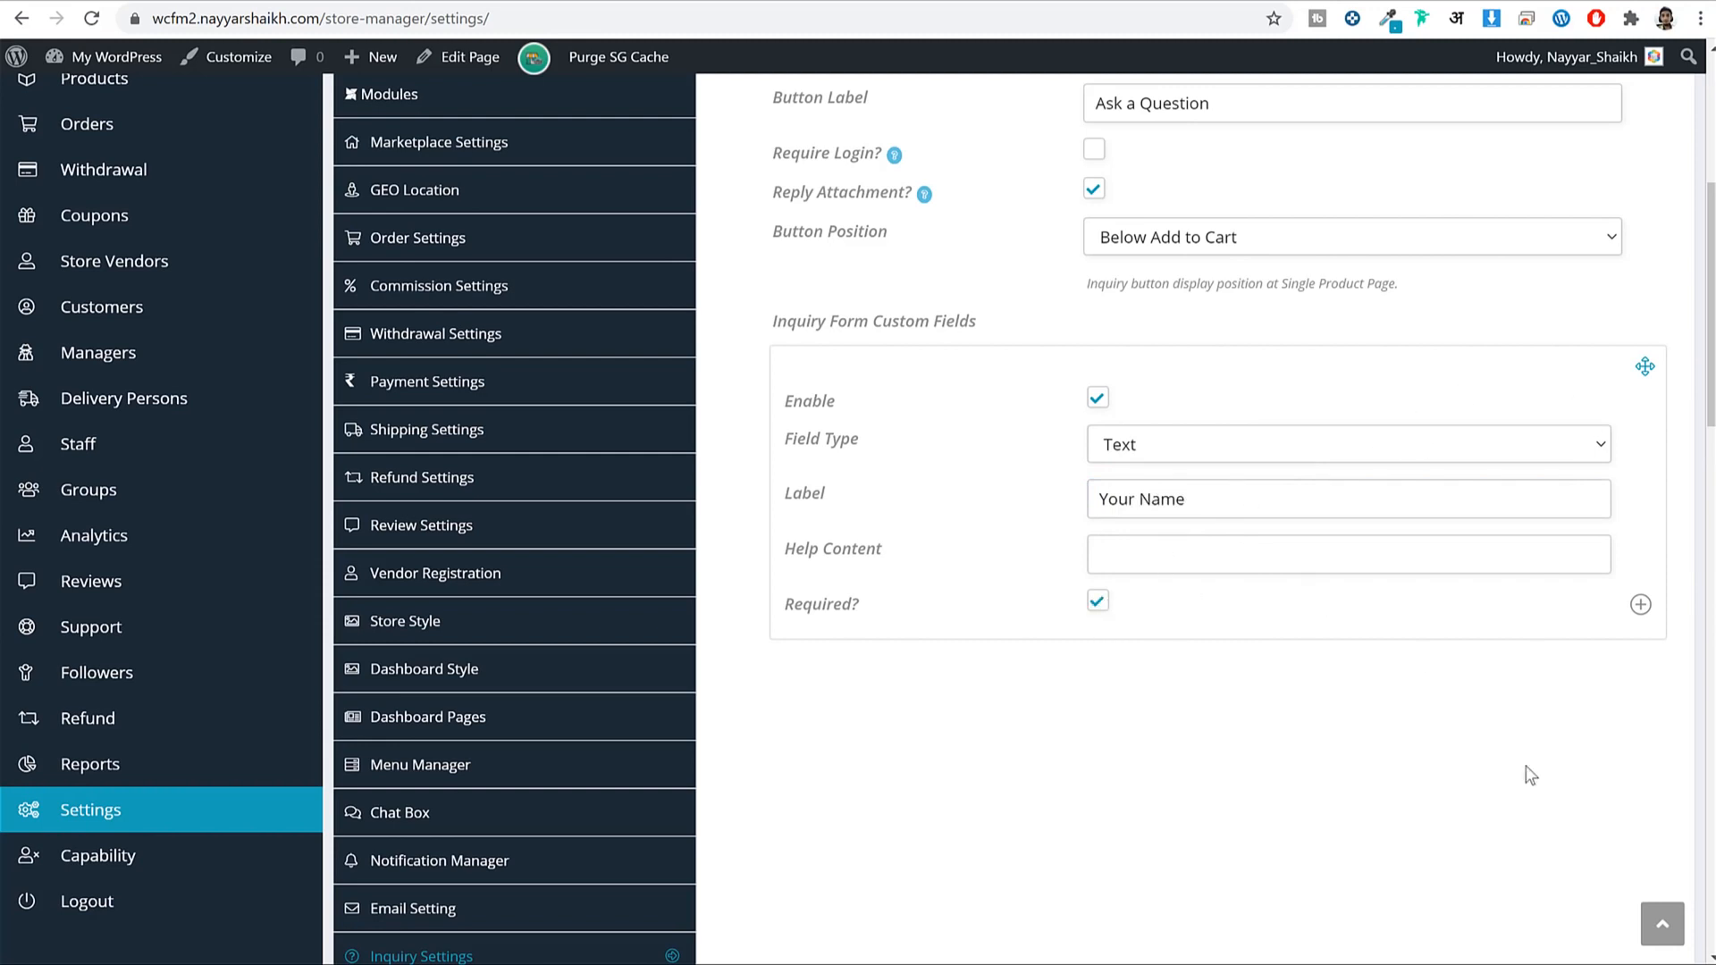
scroll(1483, 691, "down", 15)
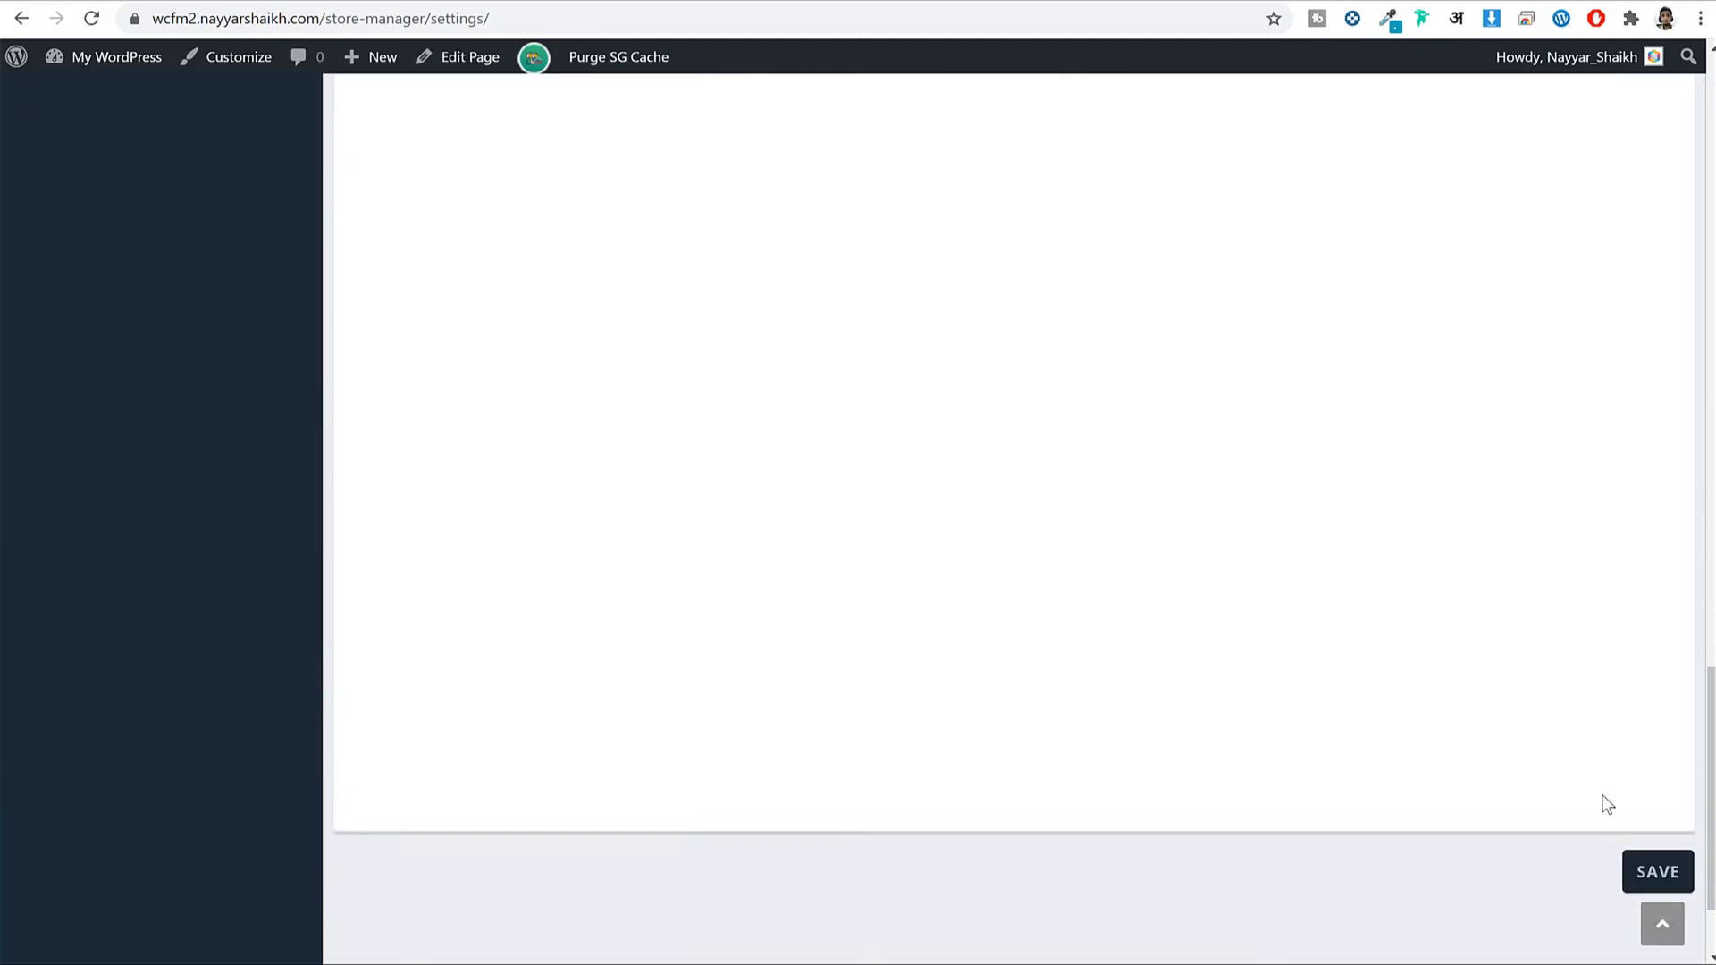
left_click(1645, 767)
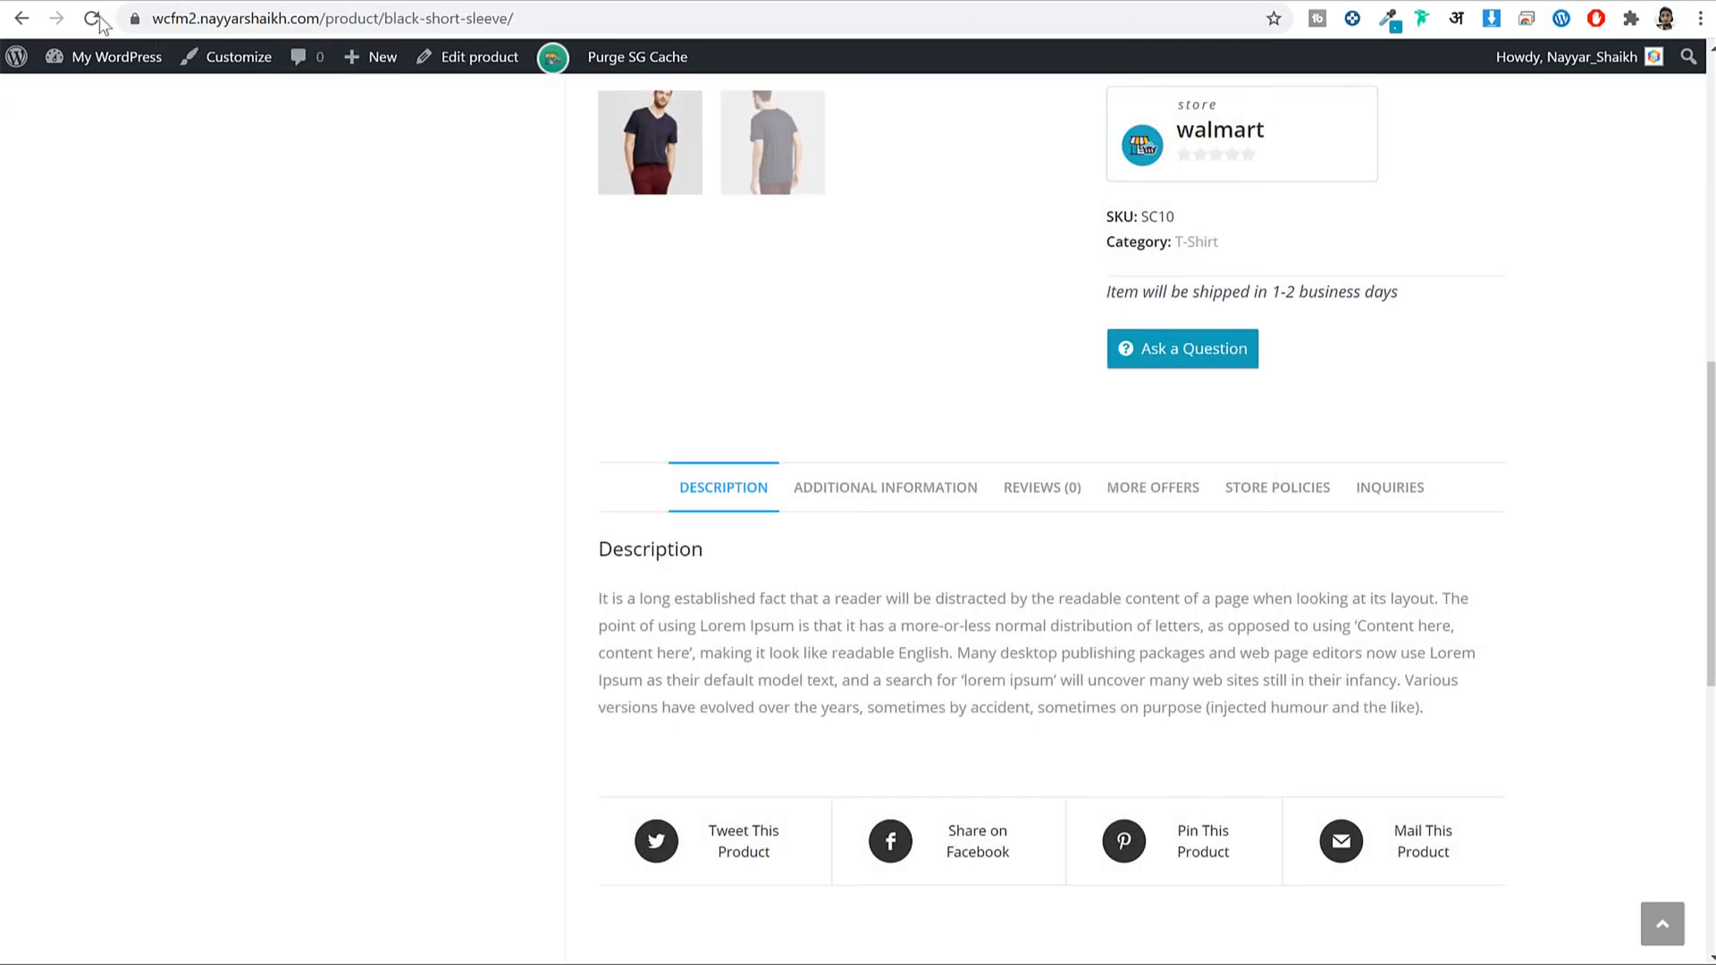
Reload the product page and confirm Your Name appears in Ask a Question.
left_click(93, 18)
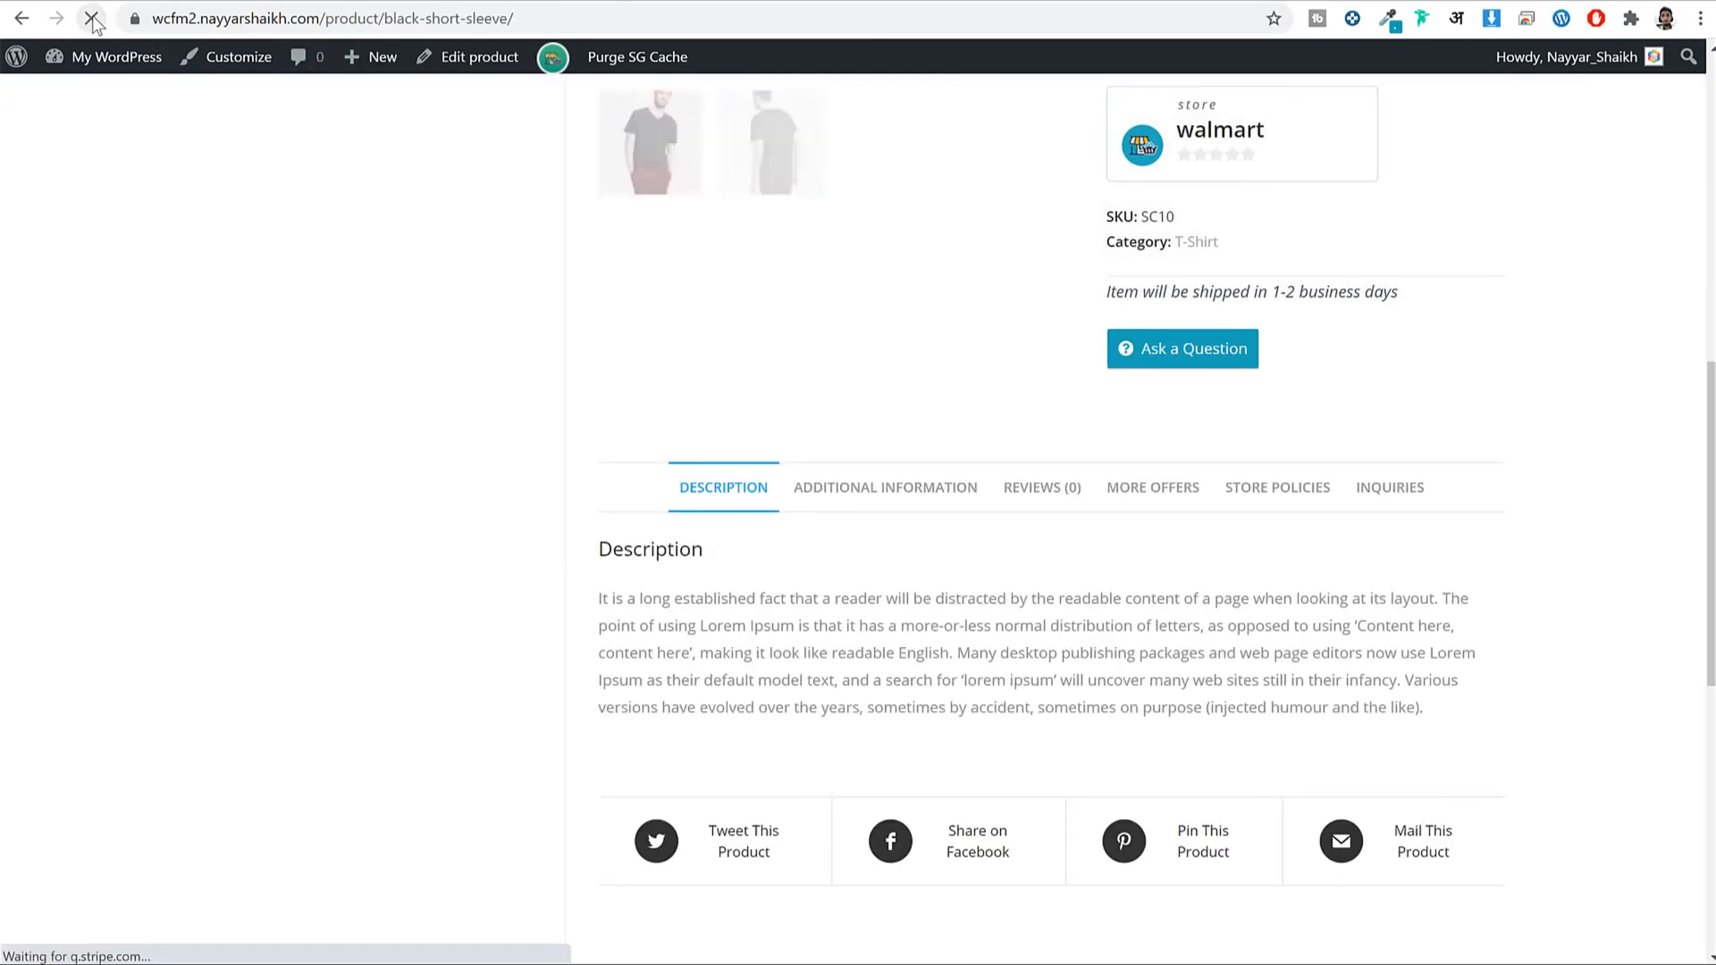
left_click(1236, 358)
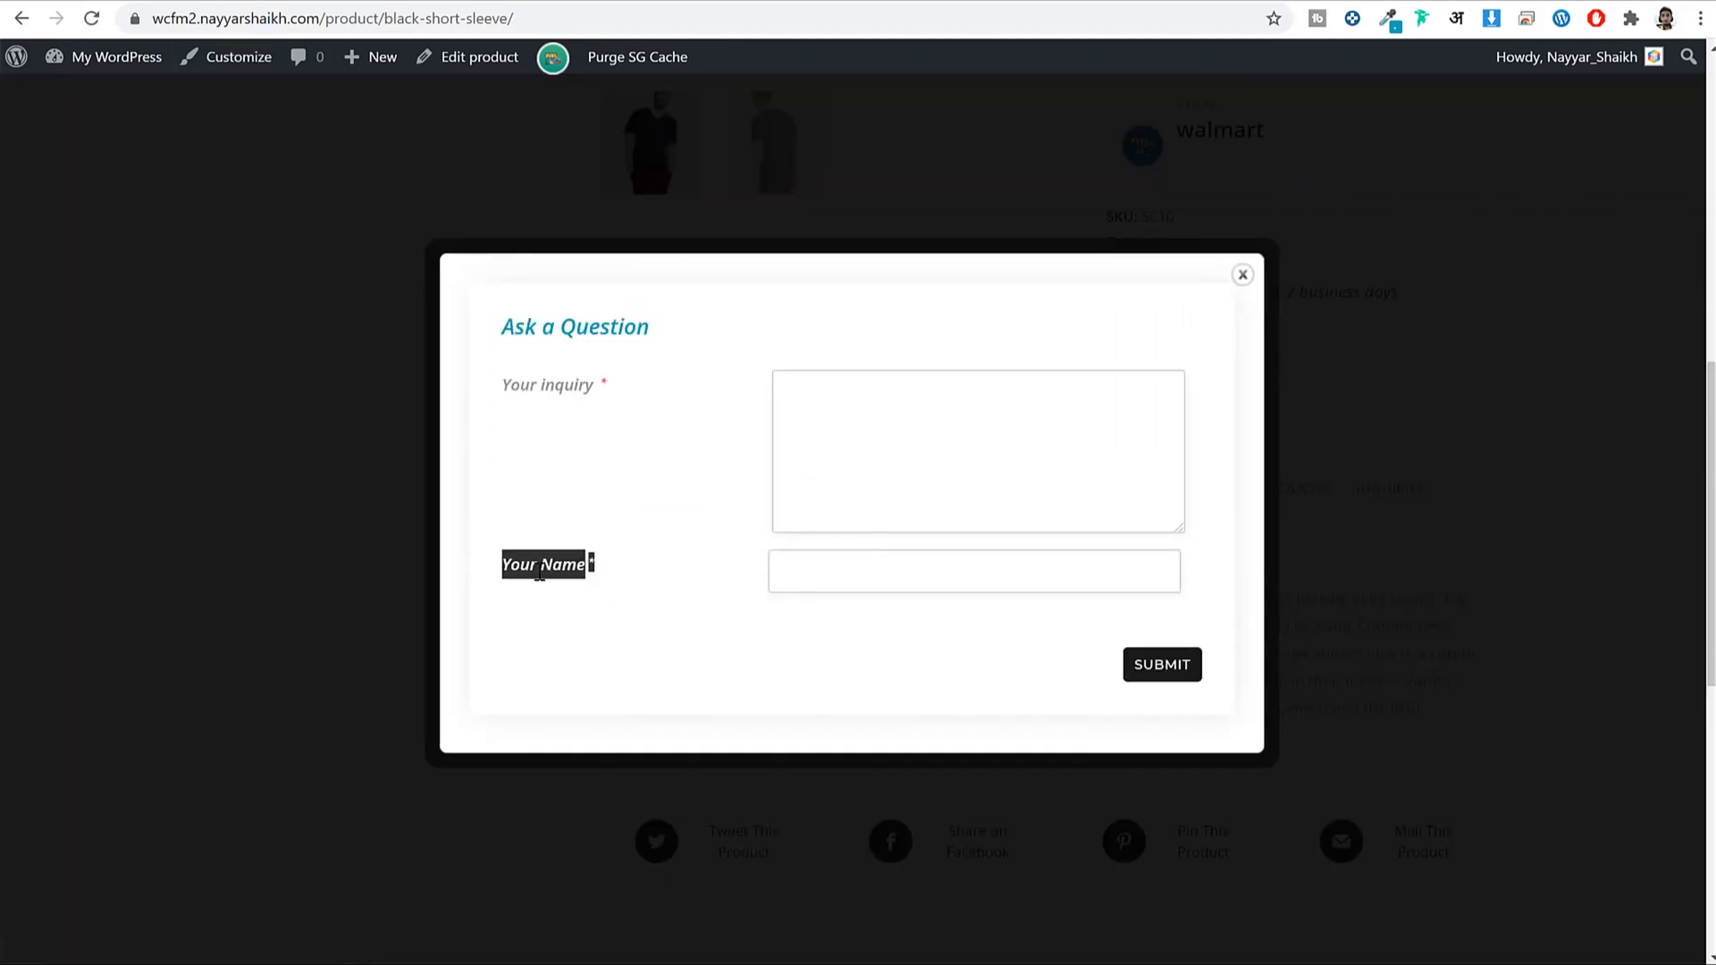
left_click(782, 507)
left_click(1243, 275)
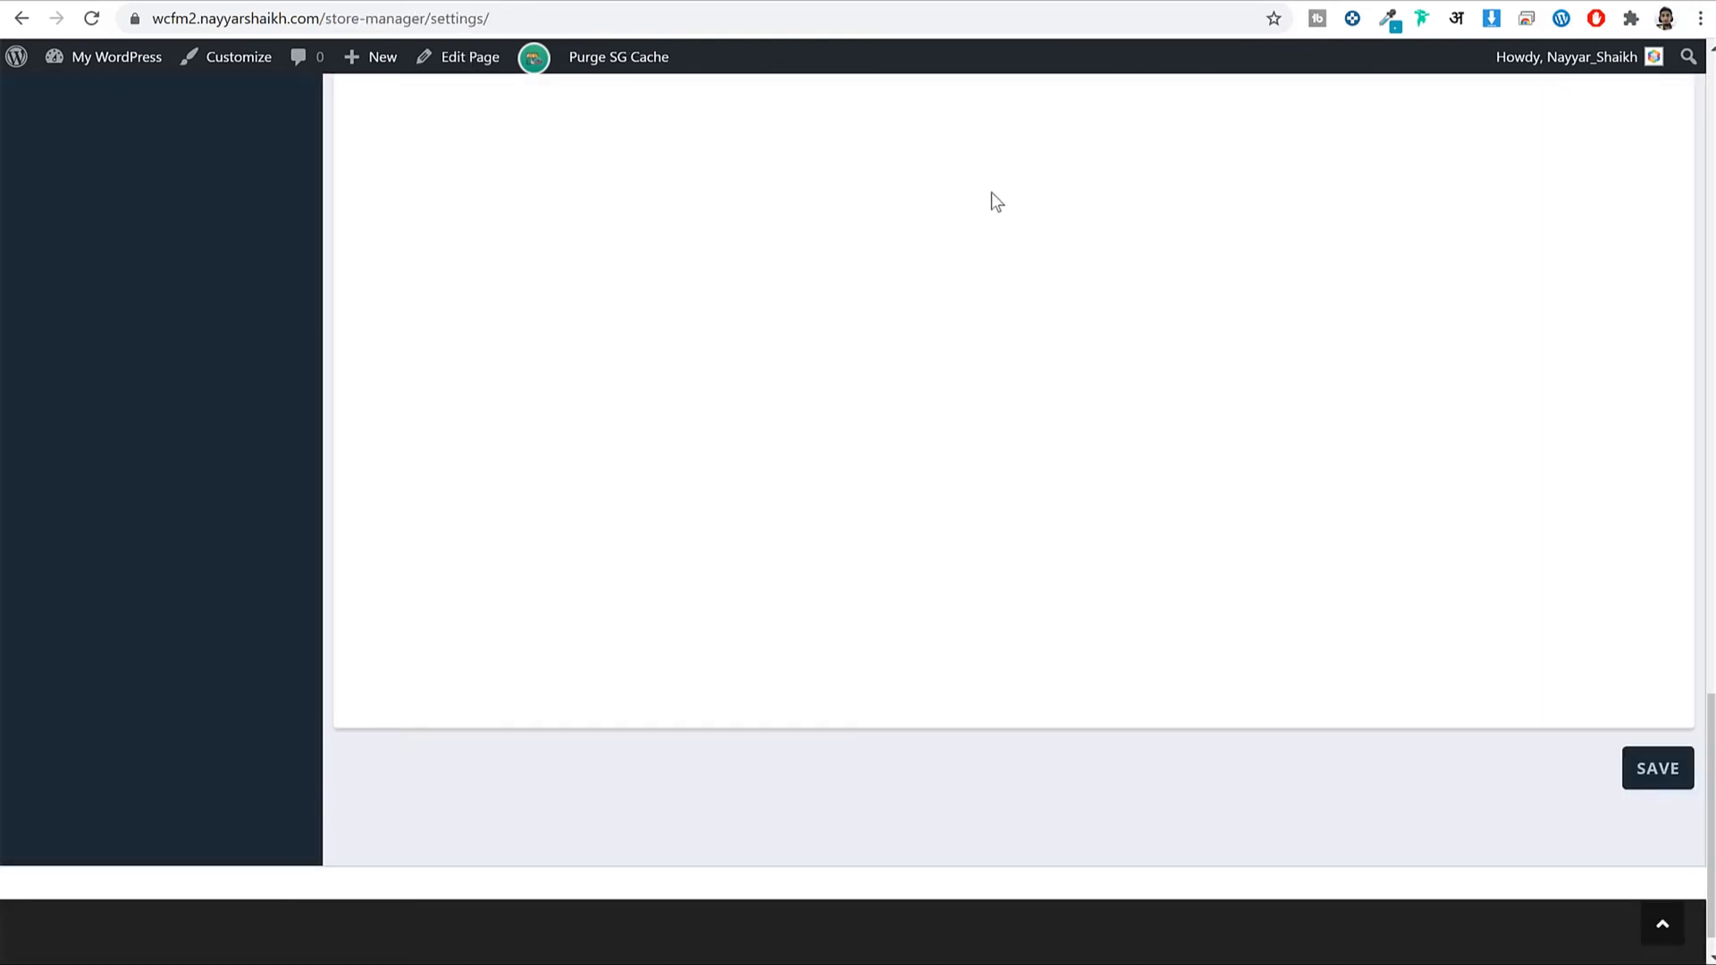
Browse the Product Type Categories and Categories wise Attributes settings.
scroll(1031, 325, "up", 20)
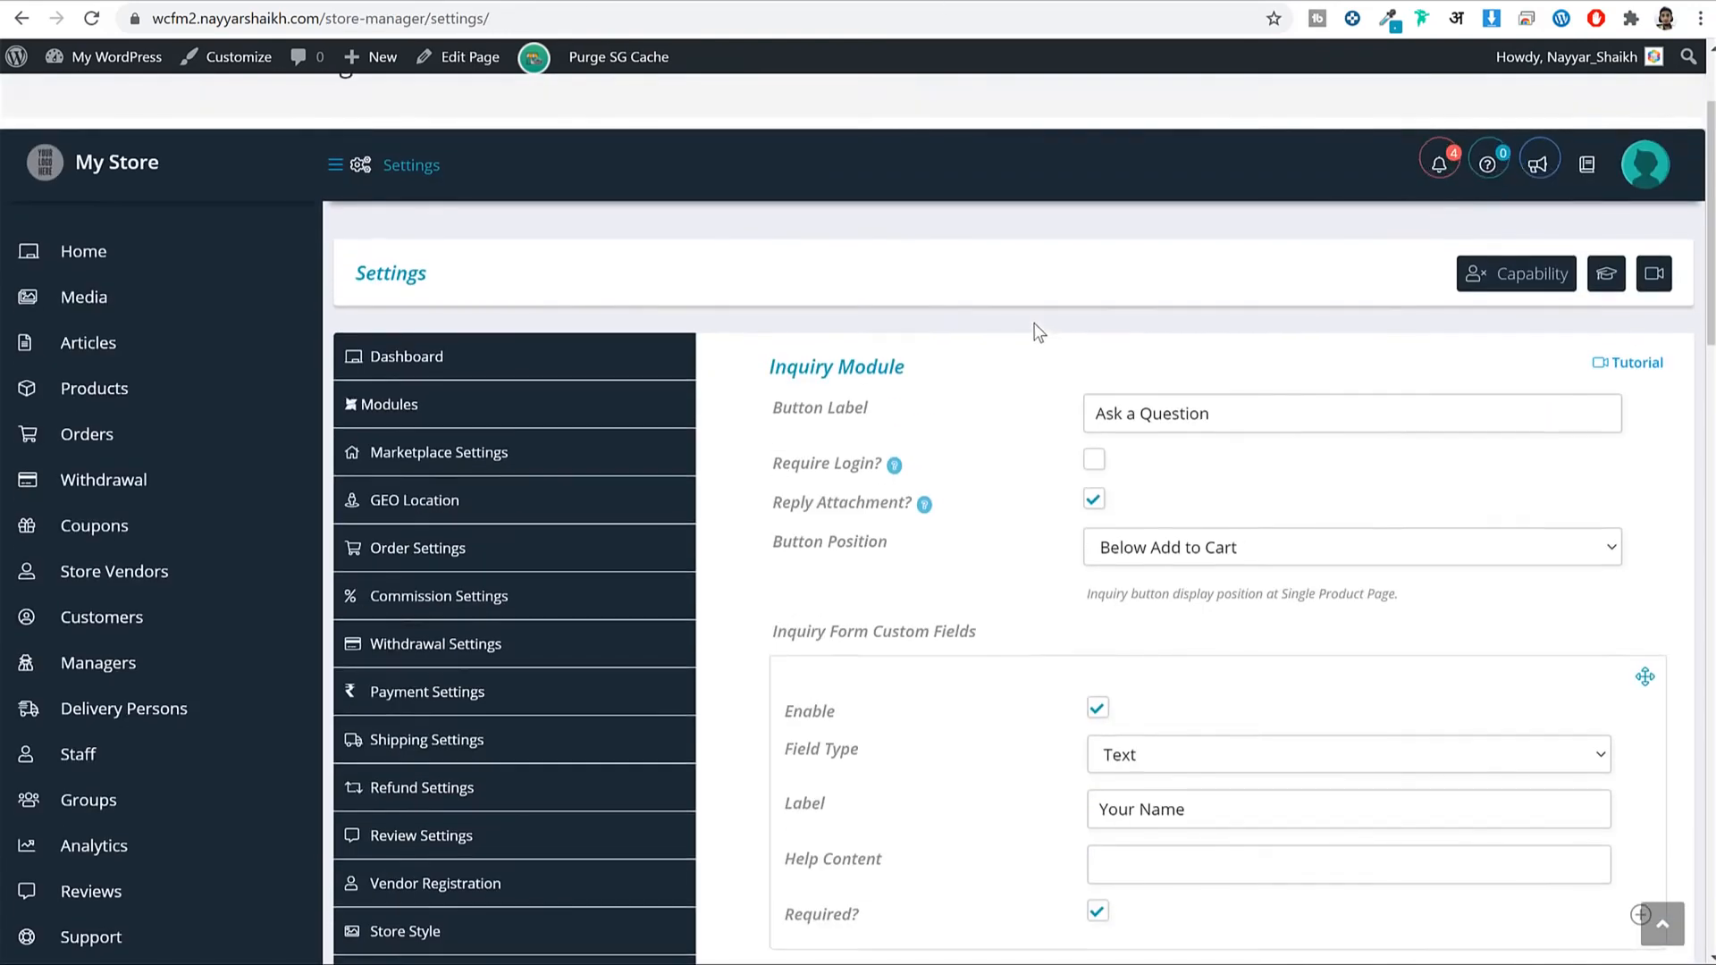
scroll(1041, 326, "down", 7)
scroll(1070, 339, "down", 3)
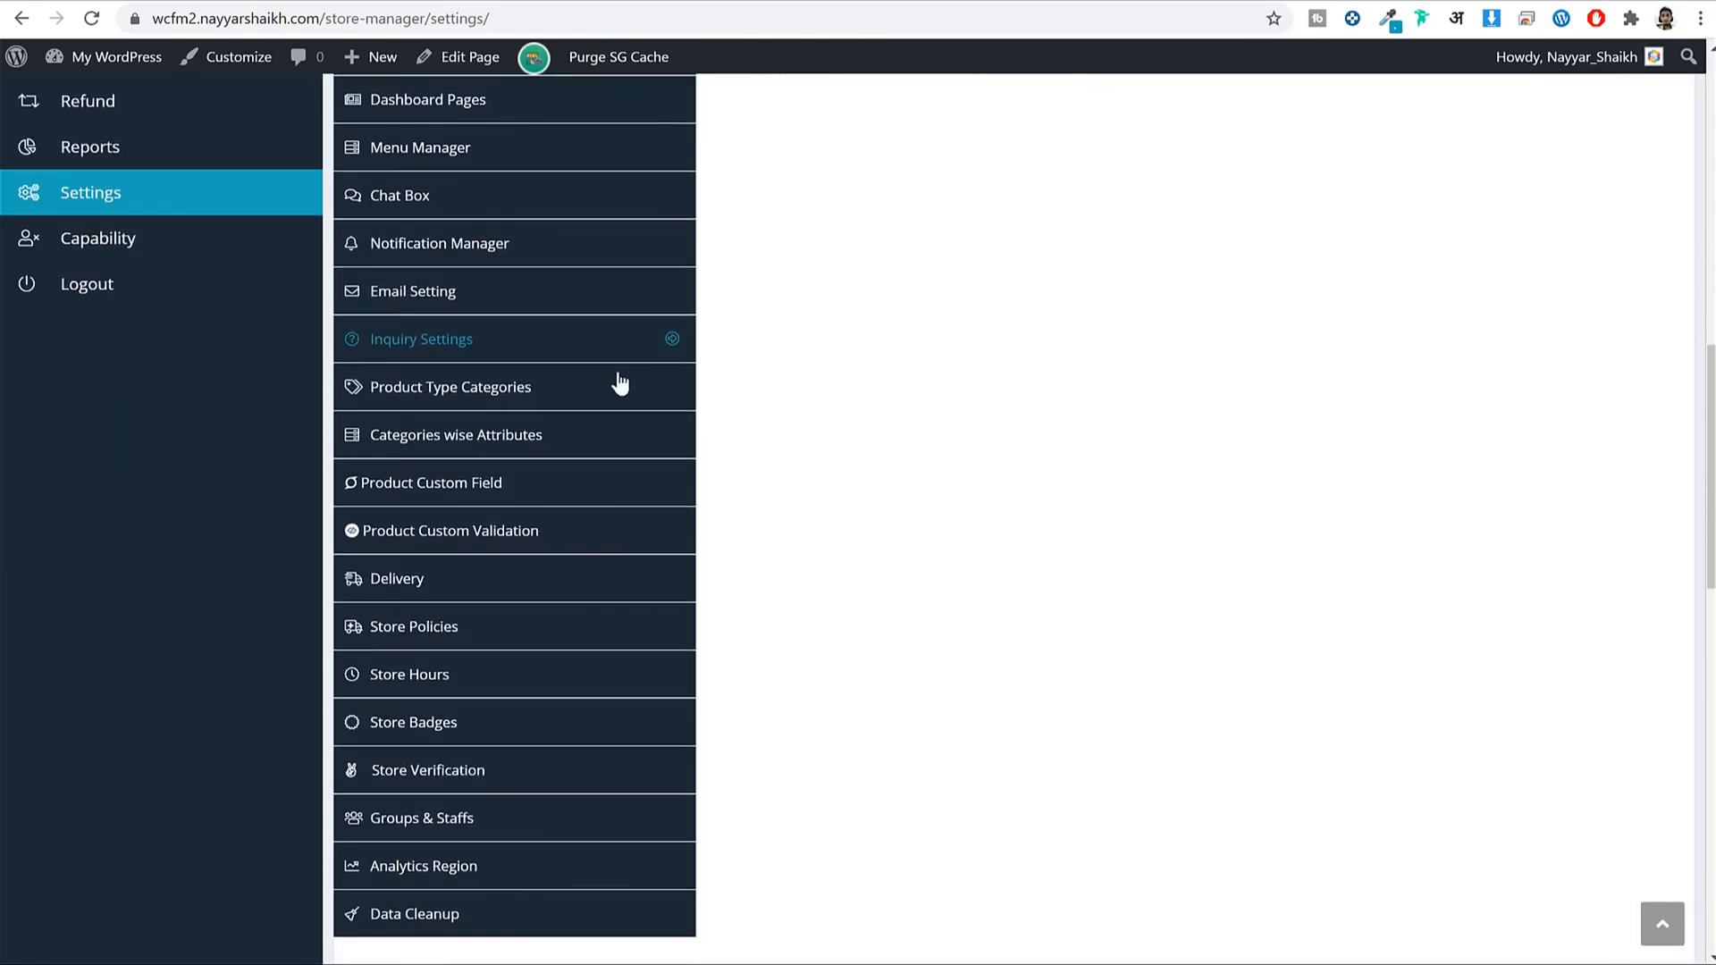
left_click(563, 390)
scroll(1101, 474, "down", 10)
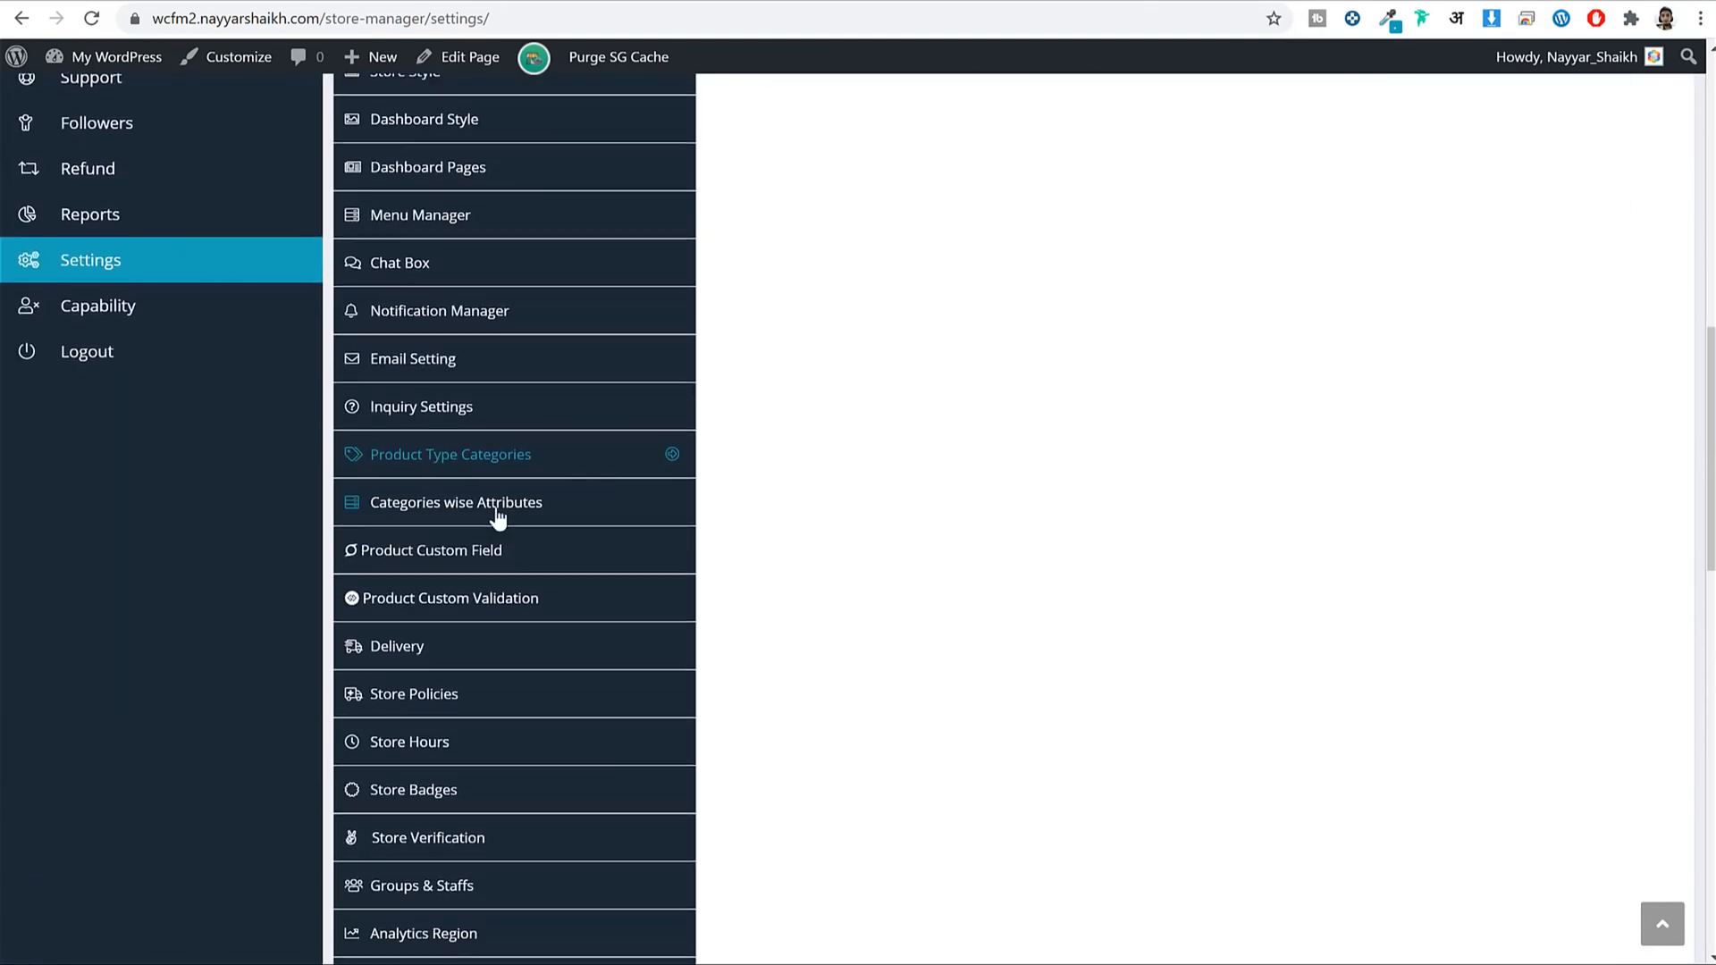
left_click(505, 513)
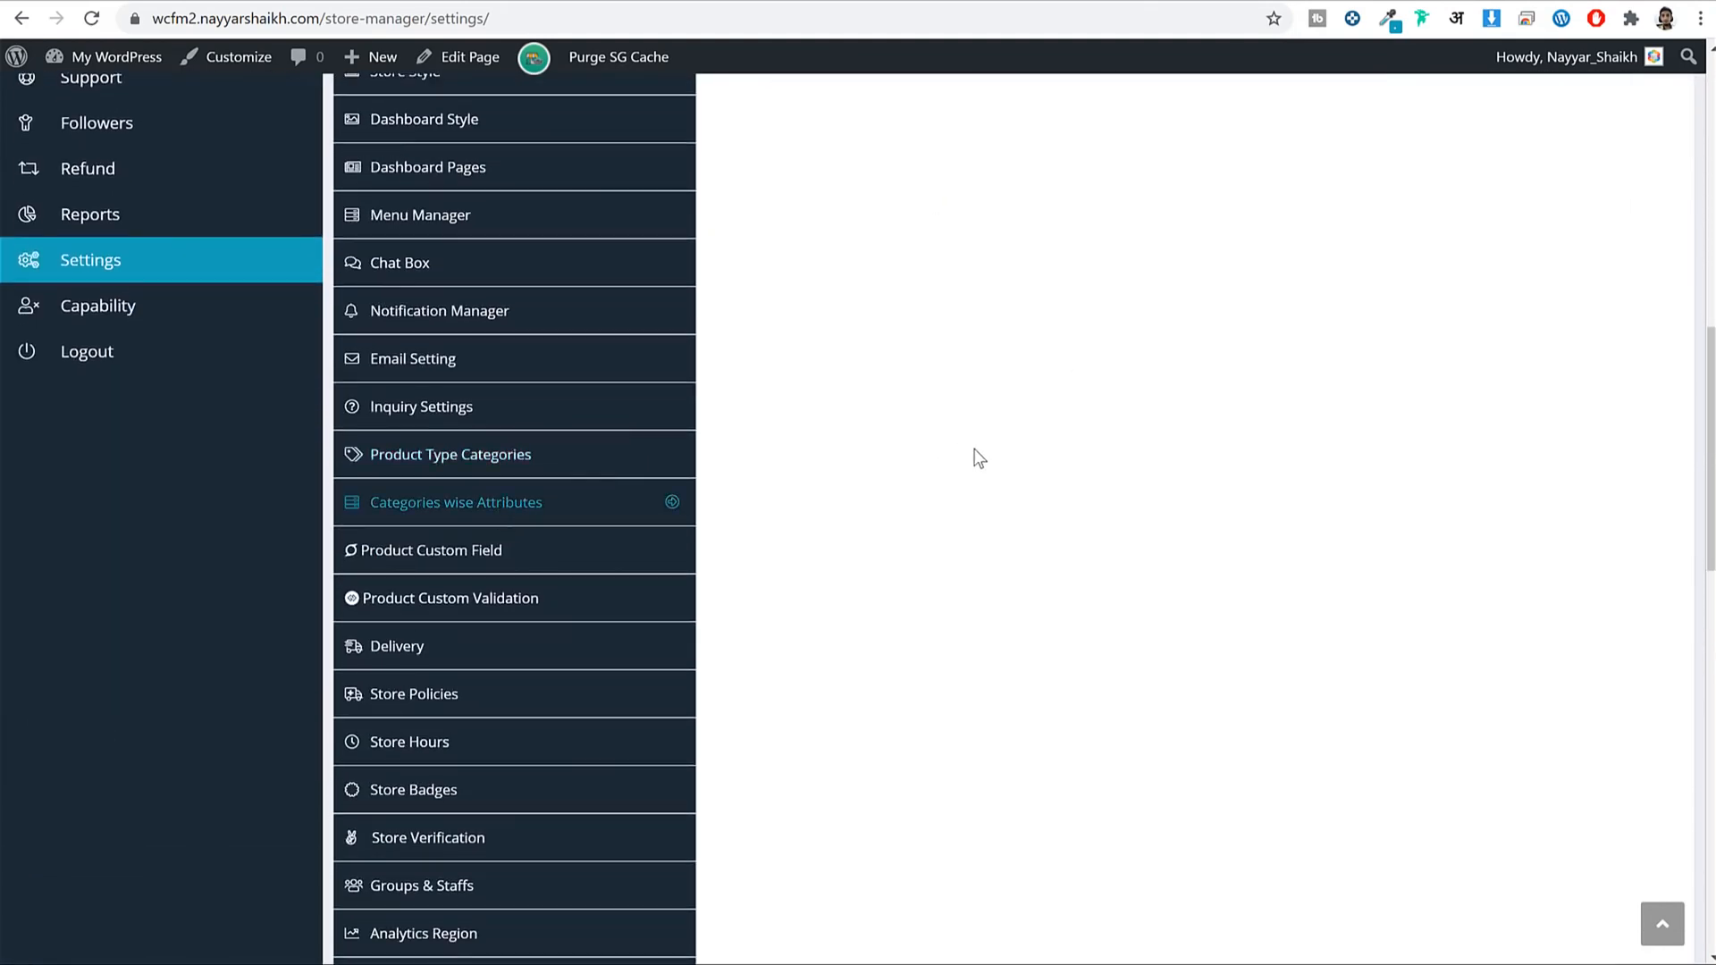
scroll(1177, 494, "down", 15)
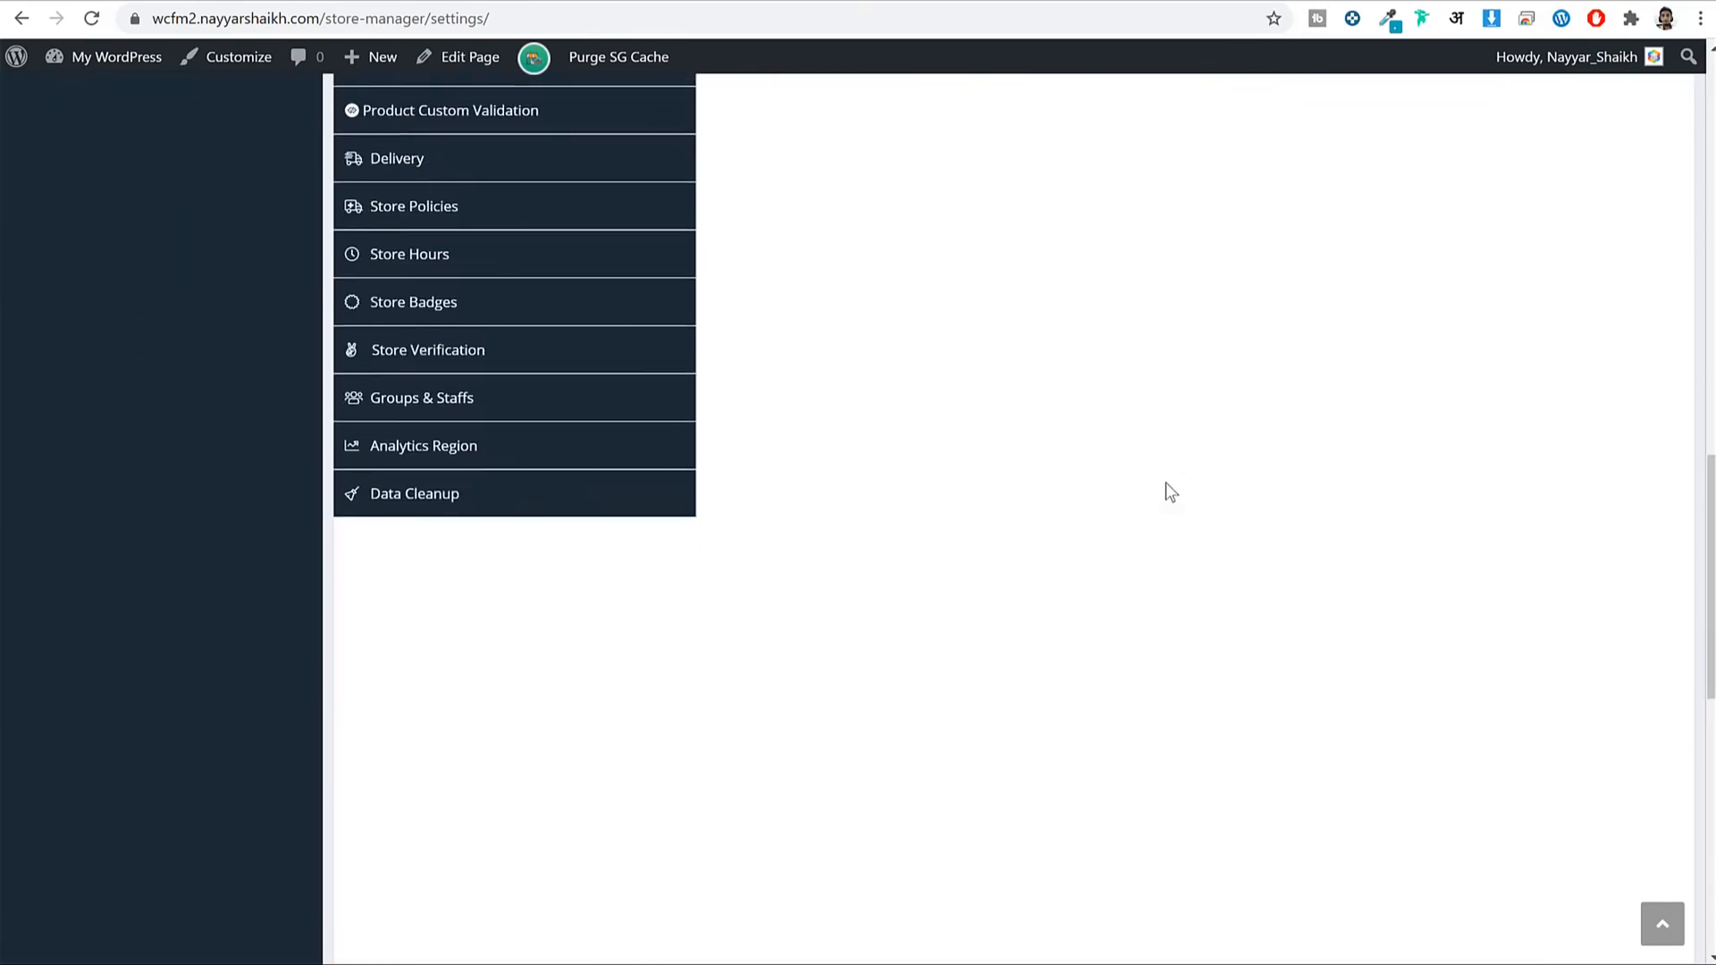
scroll(670, 625, "up", 5)
scroll(498, 517, "down", 1)
Open the Product Custom Field settings and its tutorial.
left_click(498, 516)
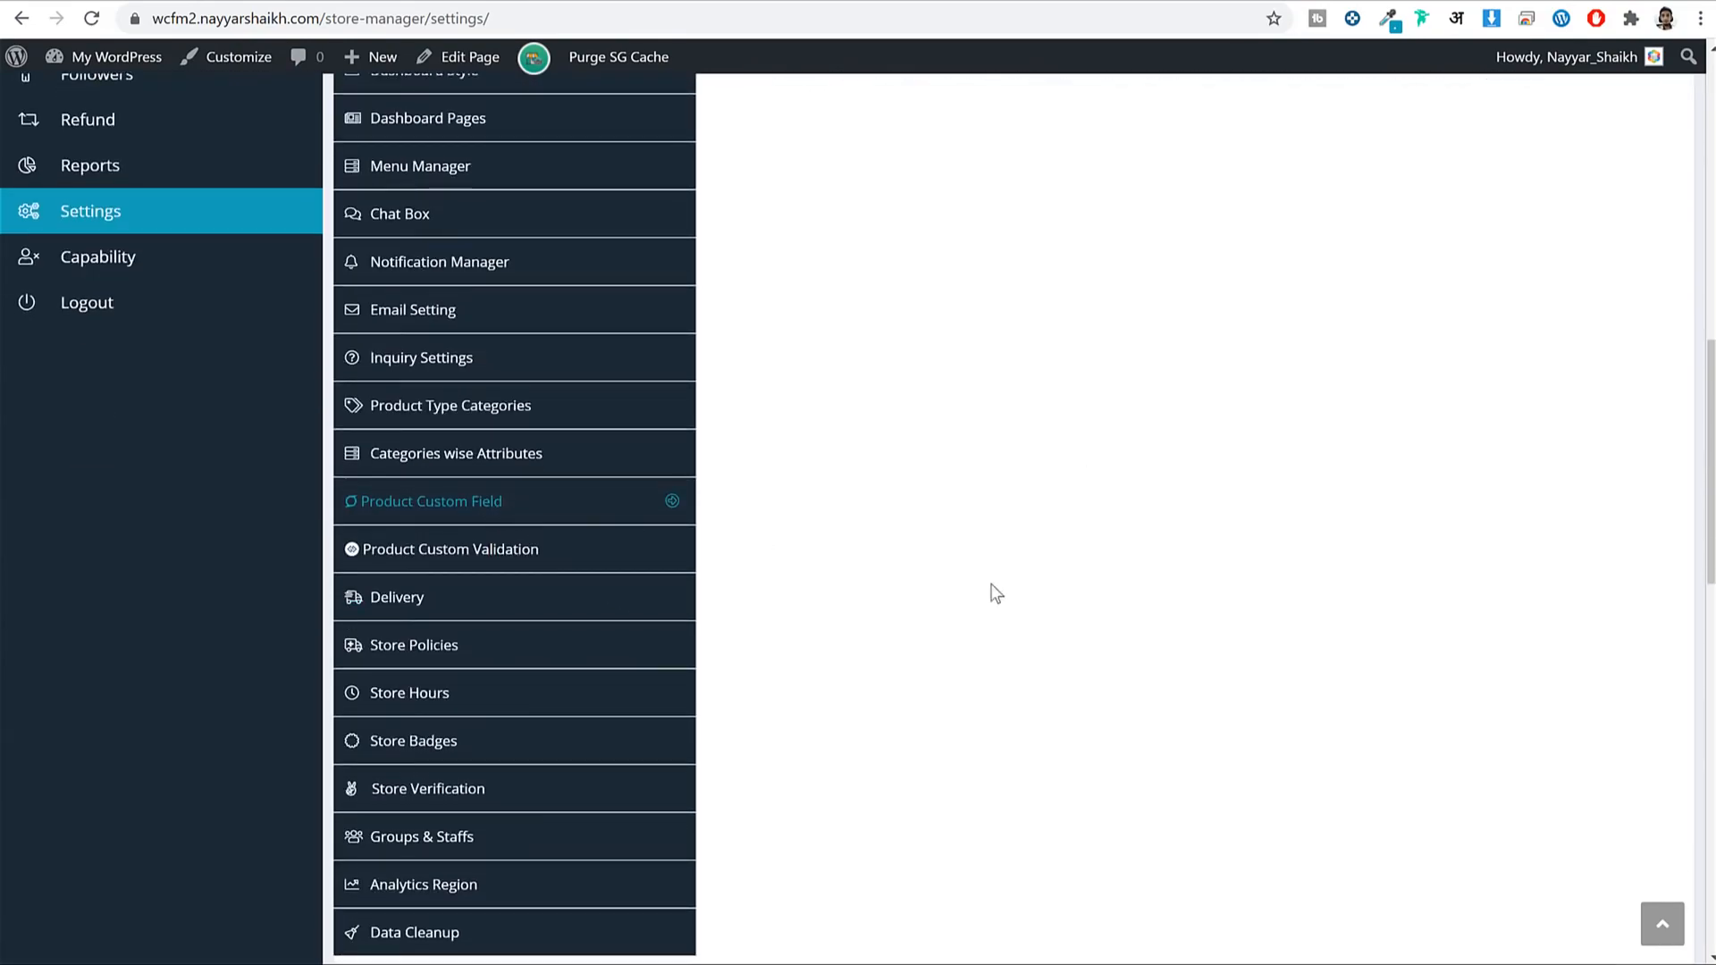
scroll(1005, 587, "down", 5)
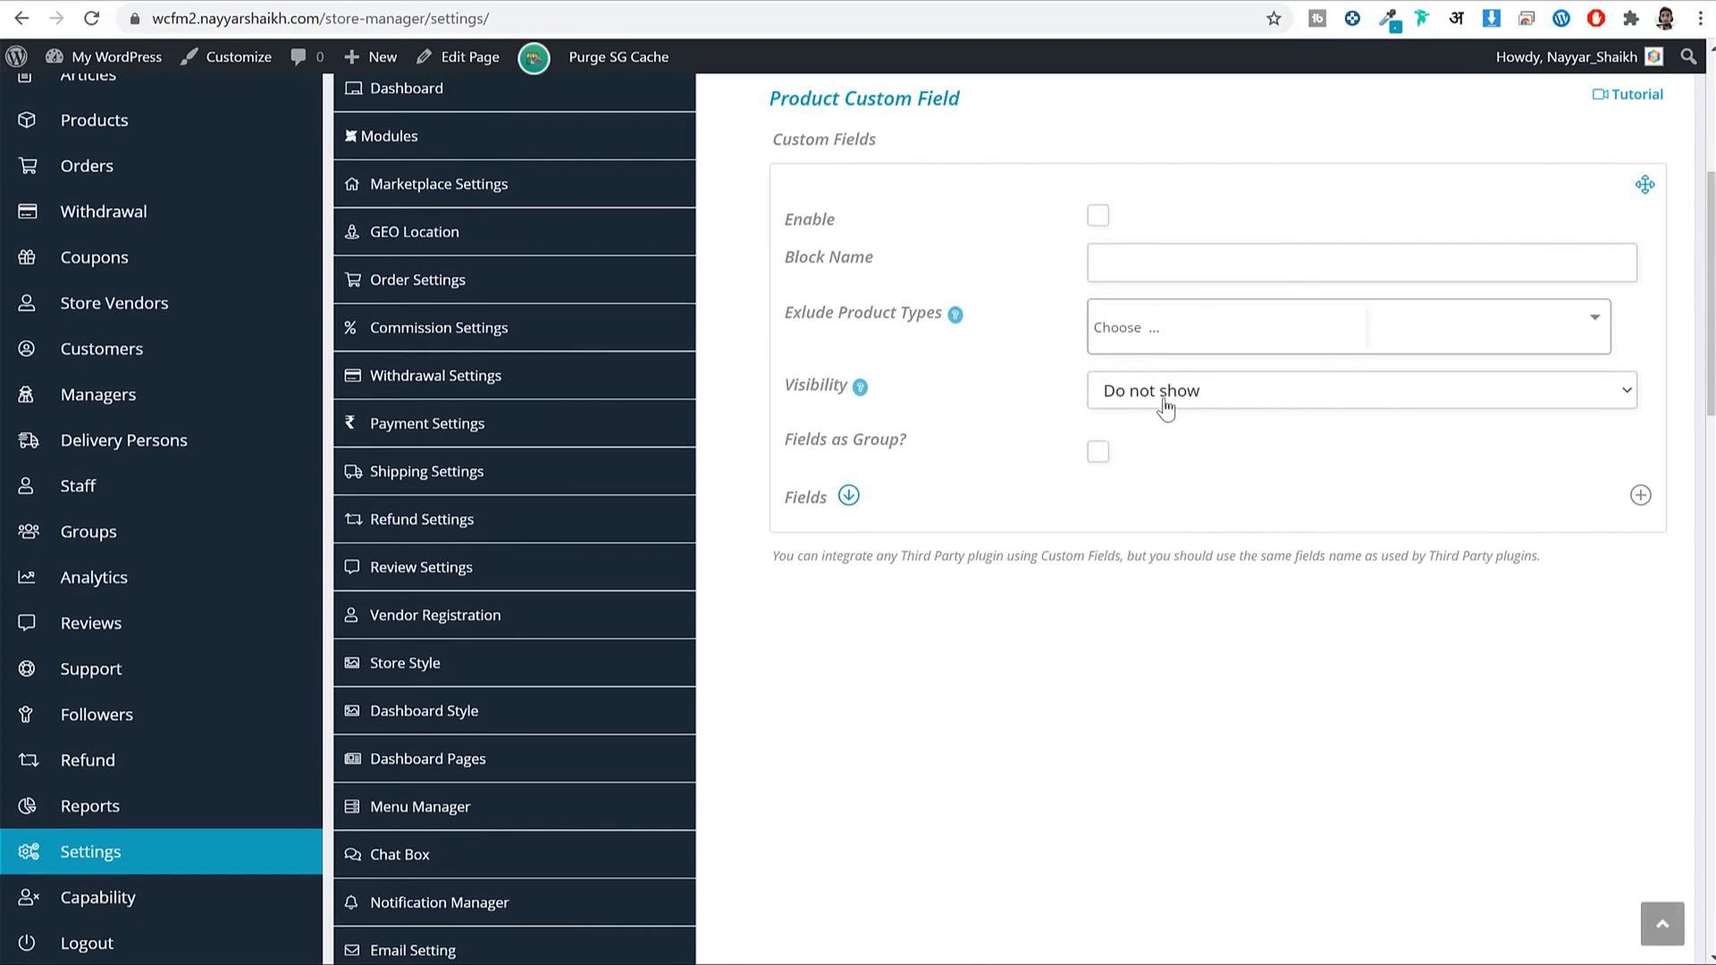
scroll(1171, 406, "up", 2)
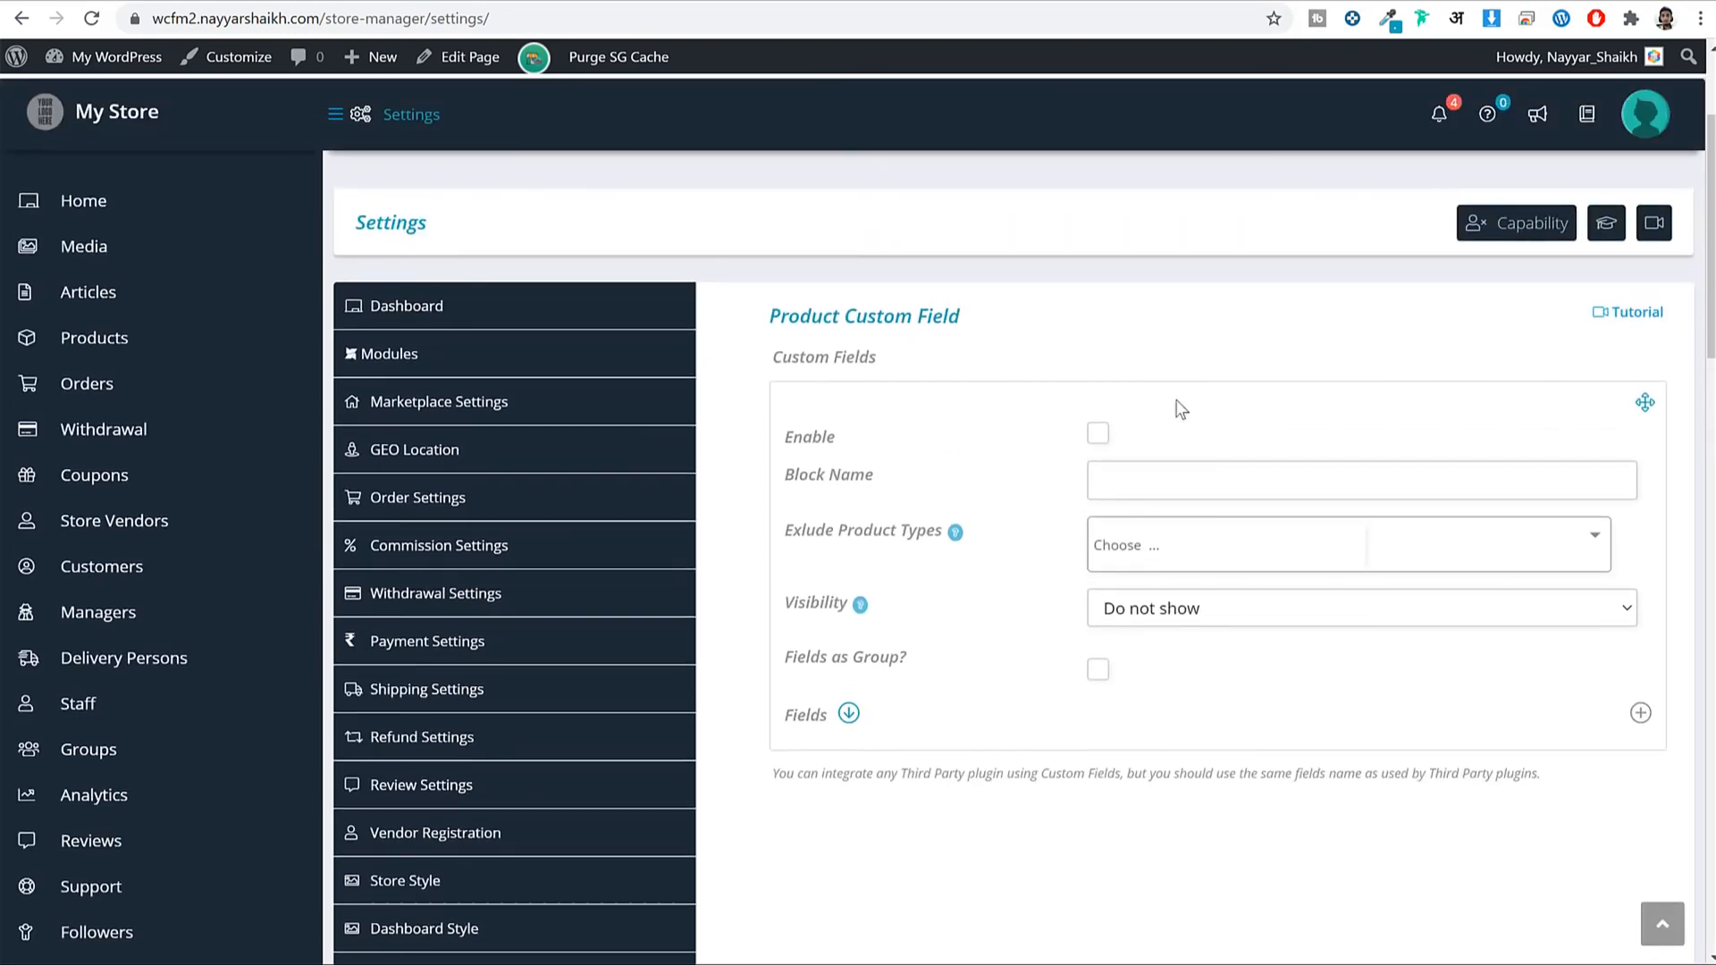
left_click(1635, 315)
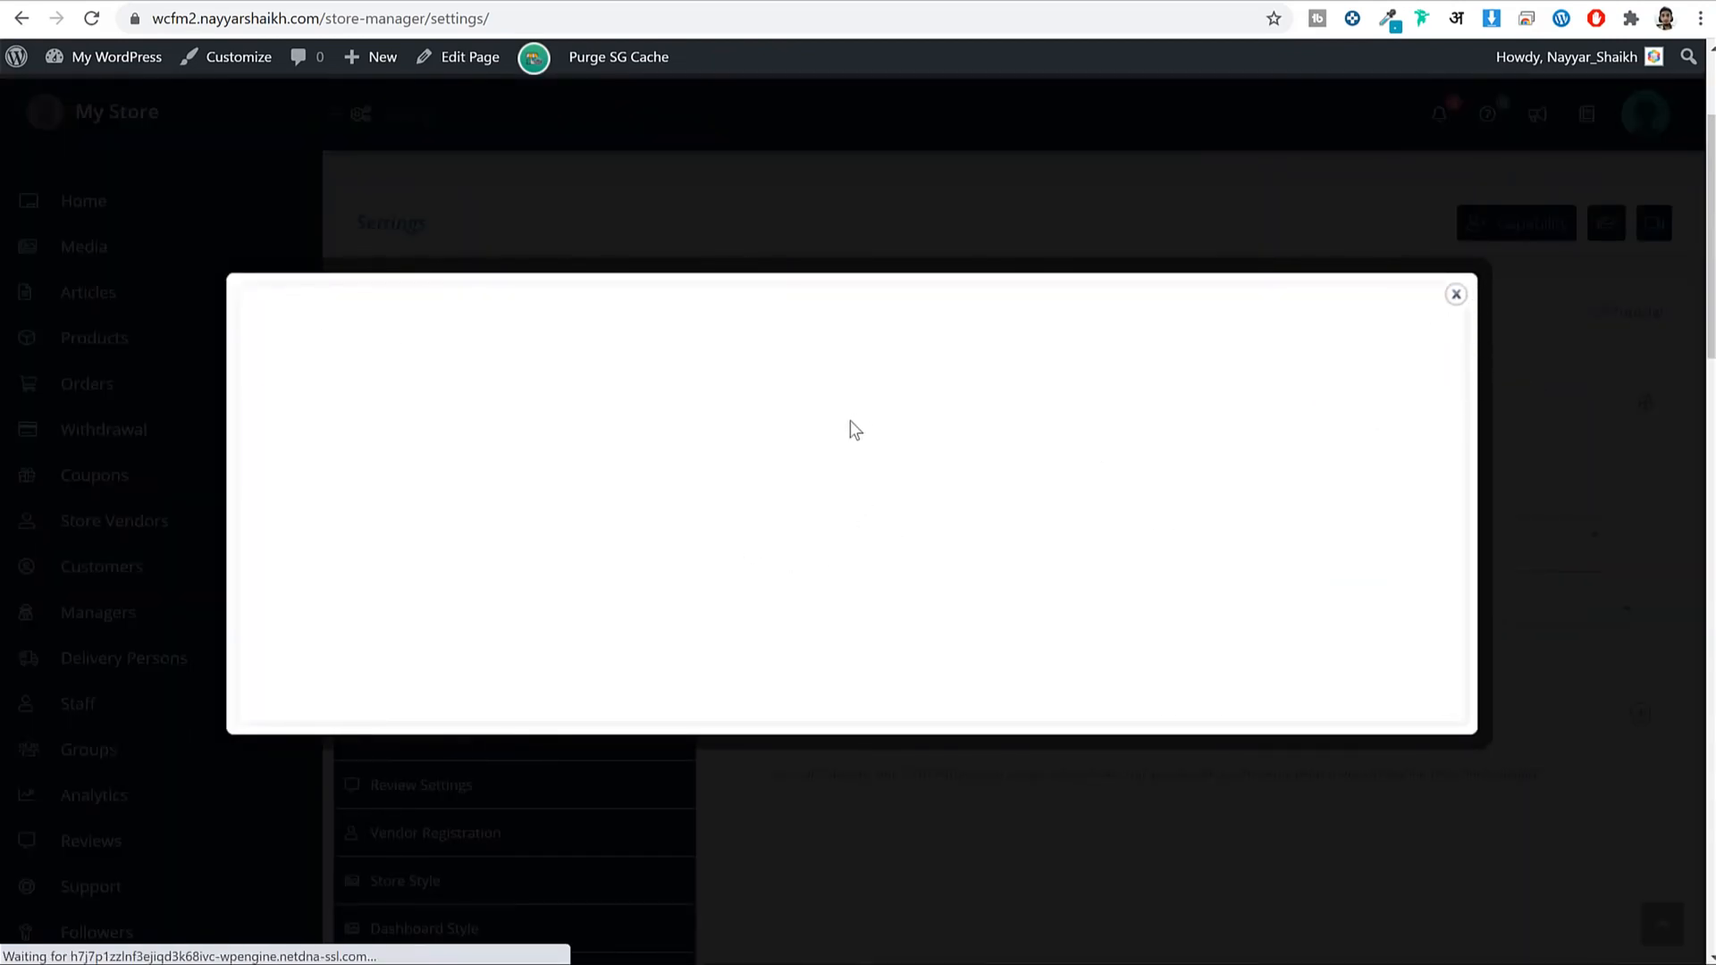
Close the tutorial and inspect the Black Short Sleeve product's title, price and description.
scroll(841, 497, "down", 5)
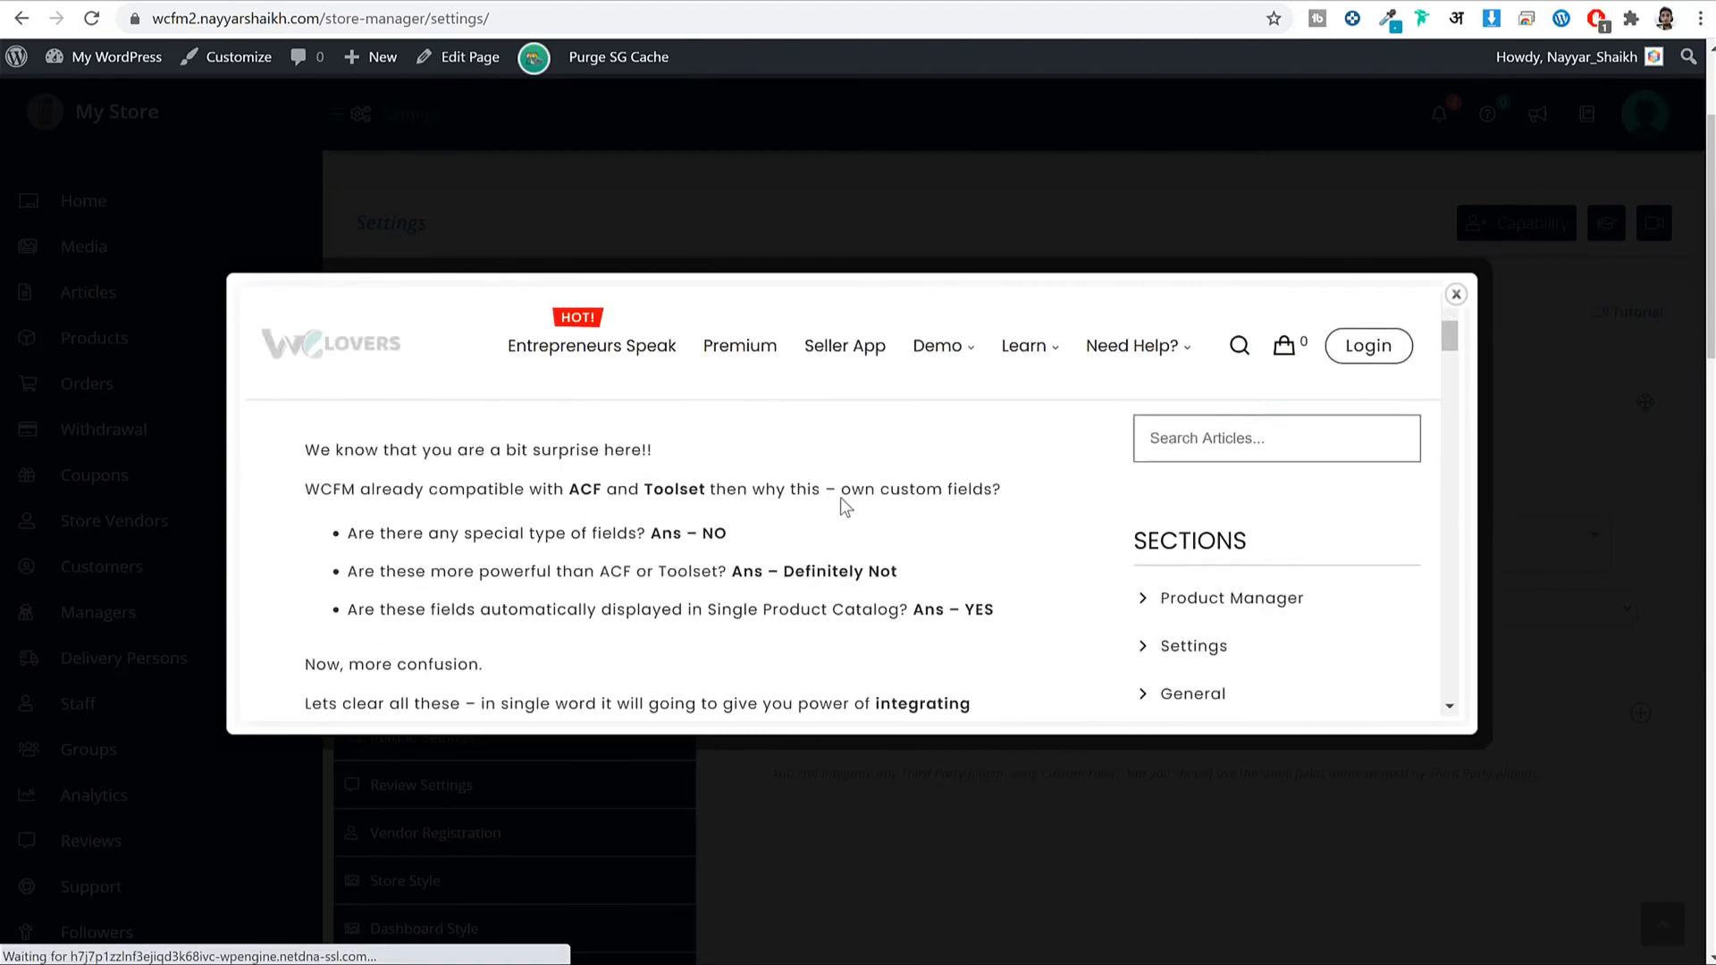
left_click(1456, 294)
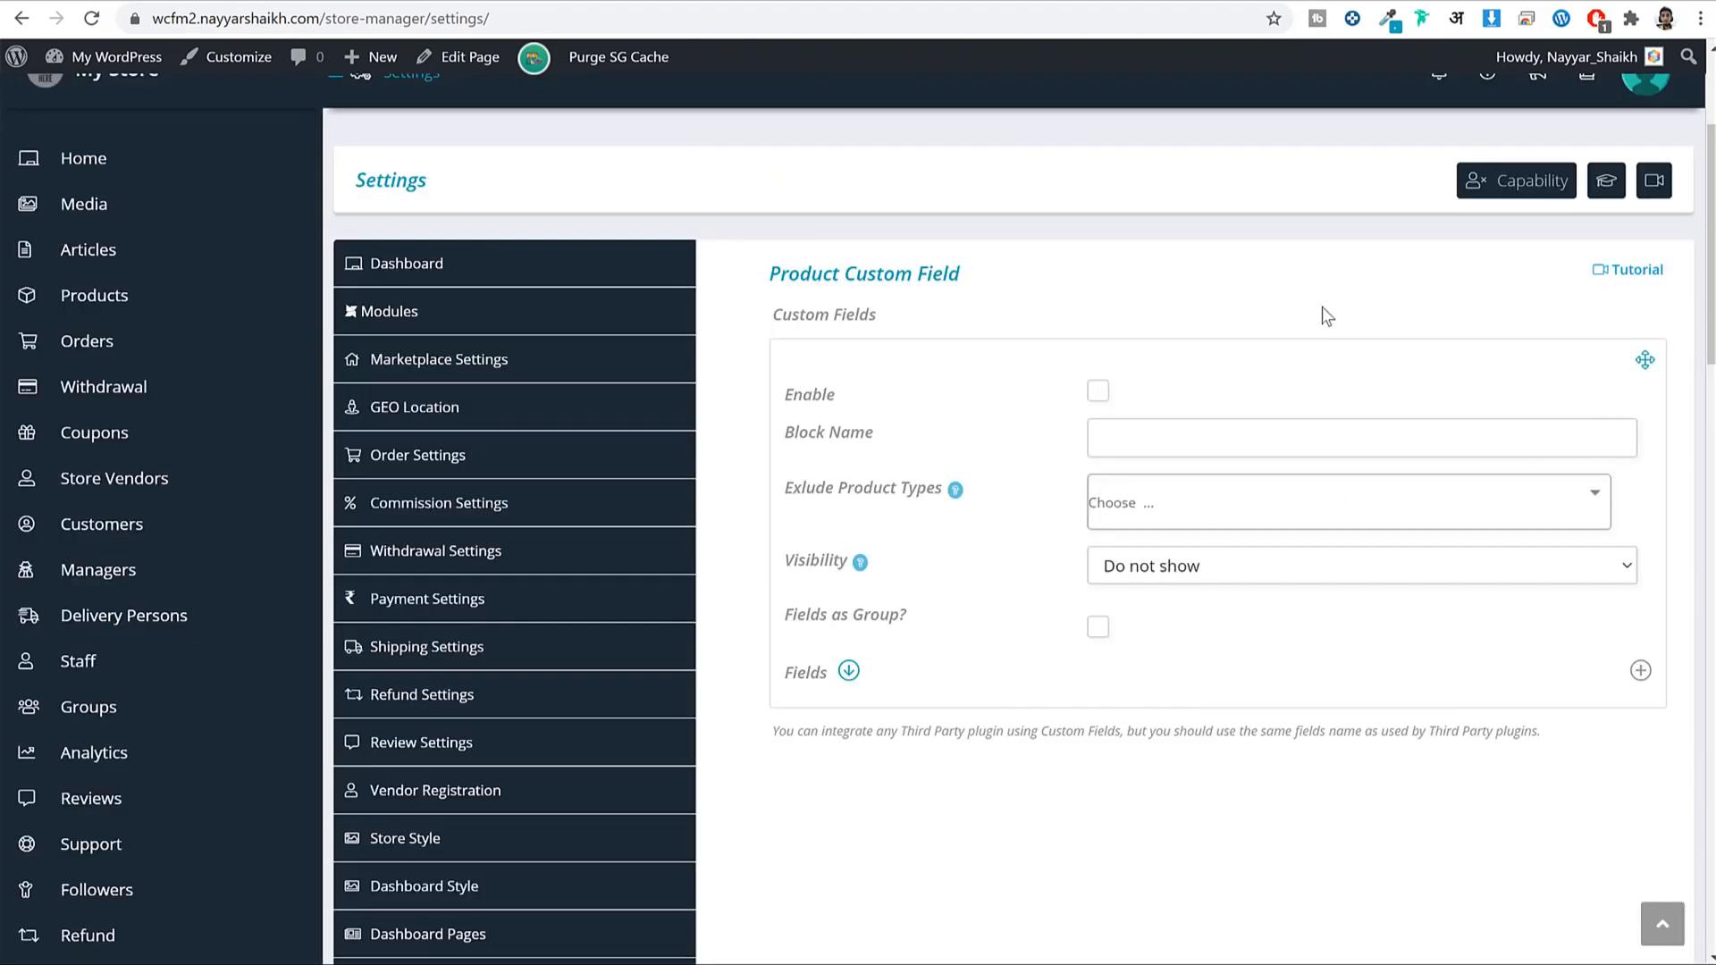
left_click(1157, 0)
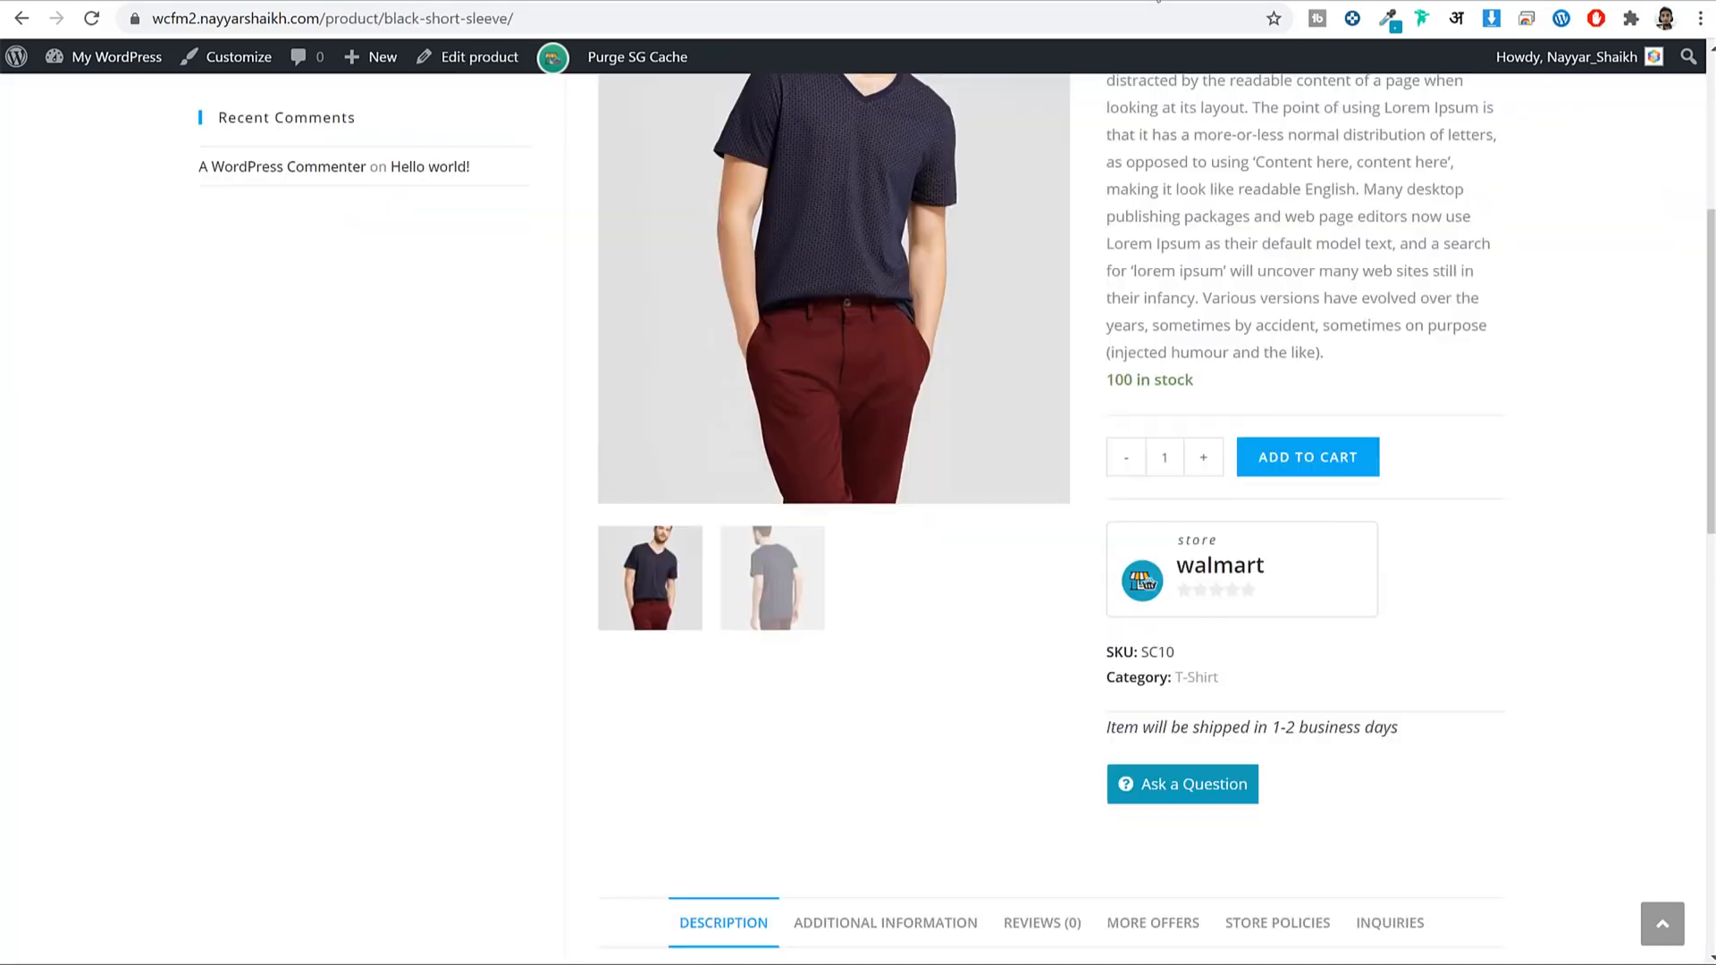
scroll(1452, 310, "up", 5)
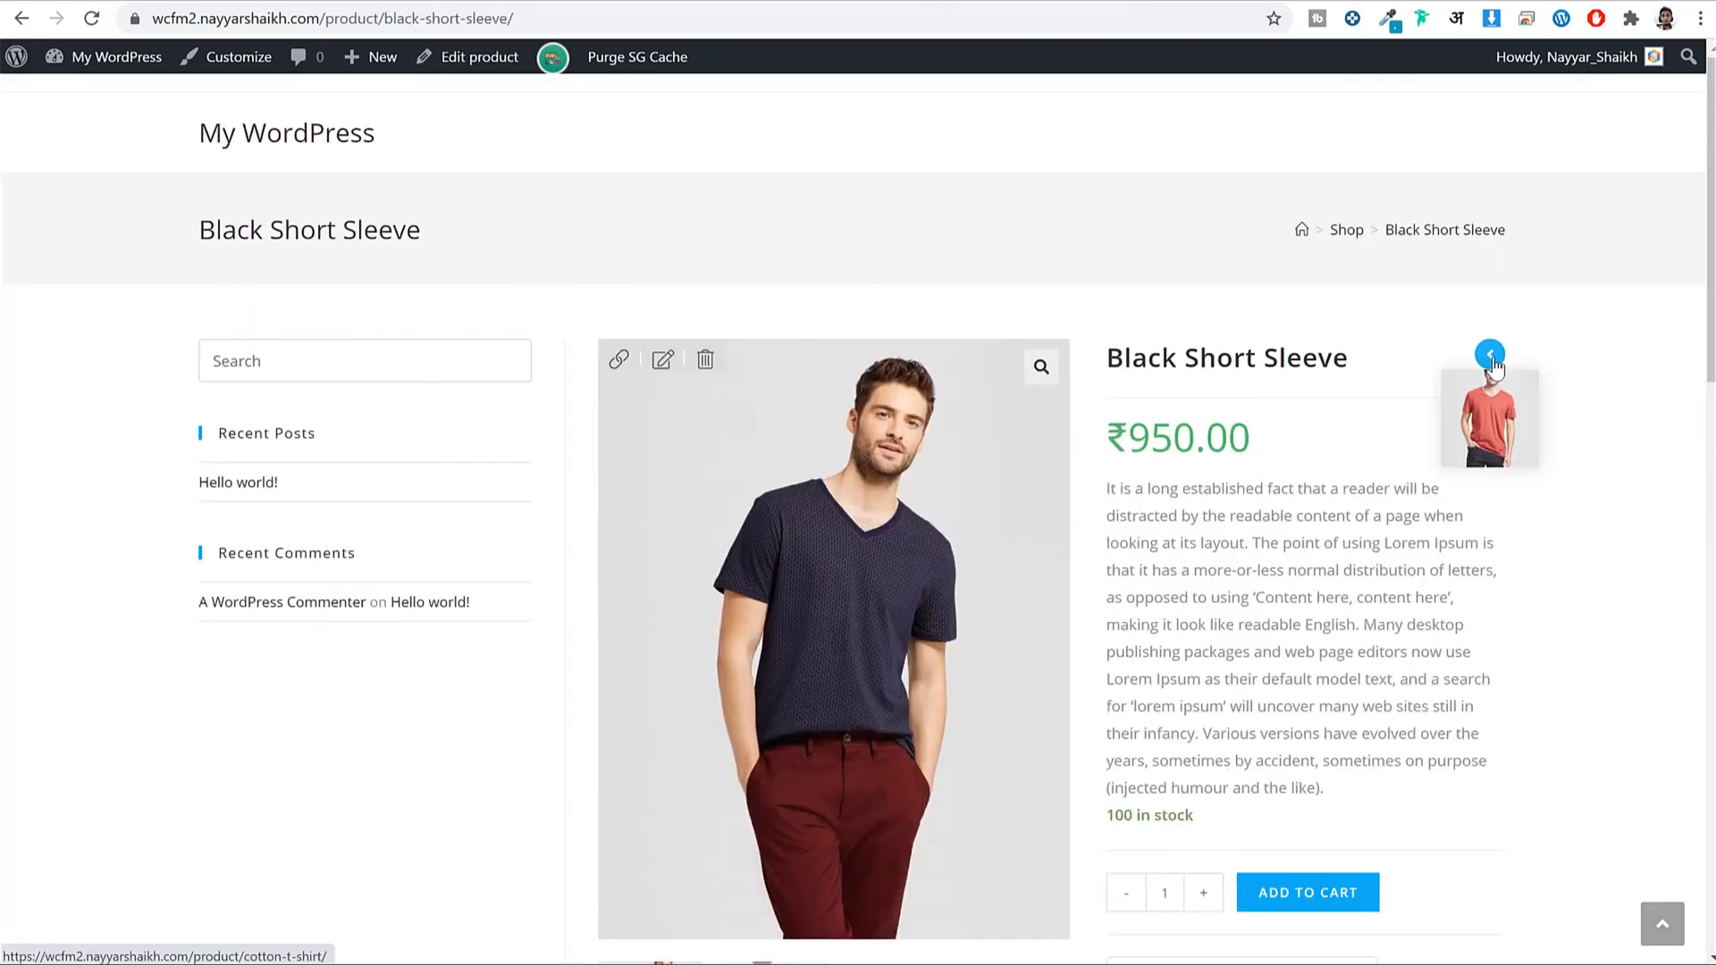
scroll(1356, 283, "down", 3)
left_click_drag(1147, 143, 1199, 147)
triple_click(1166, 224)
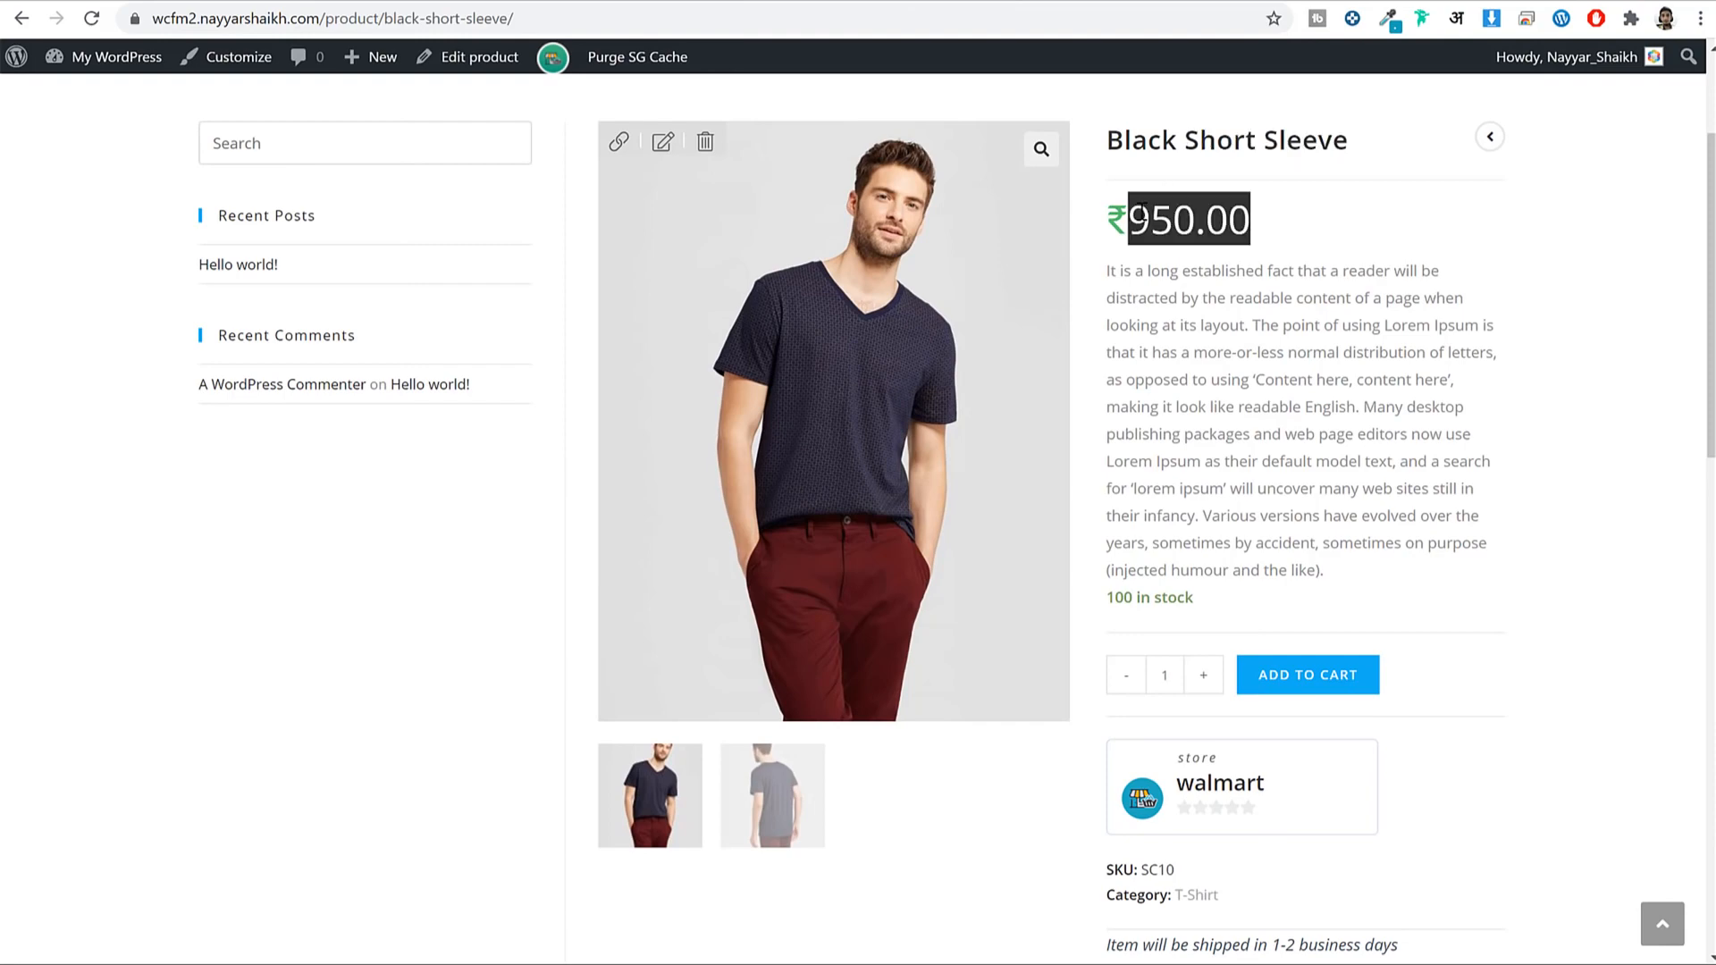
double_click(1261, 324)
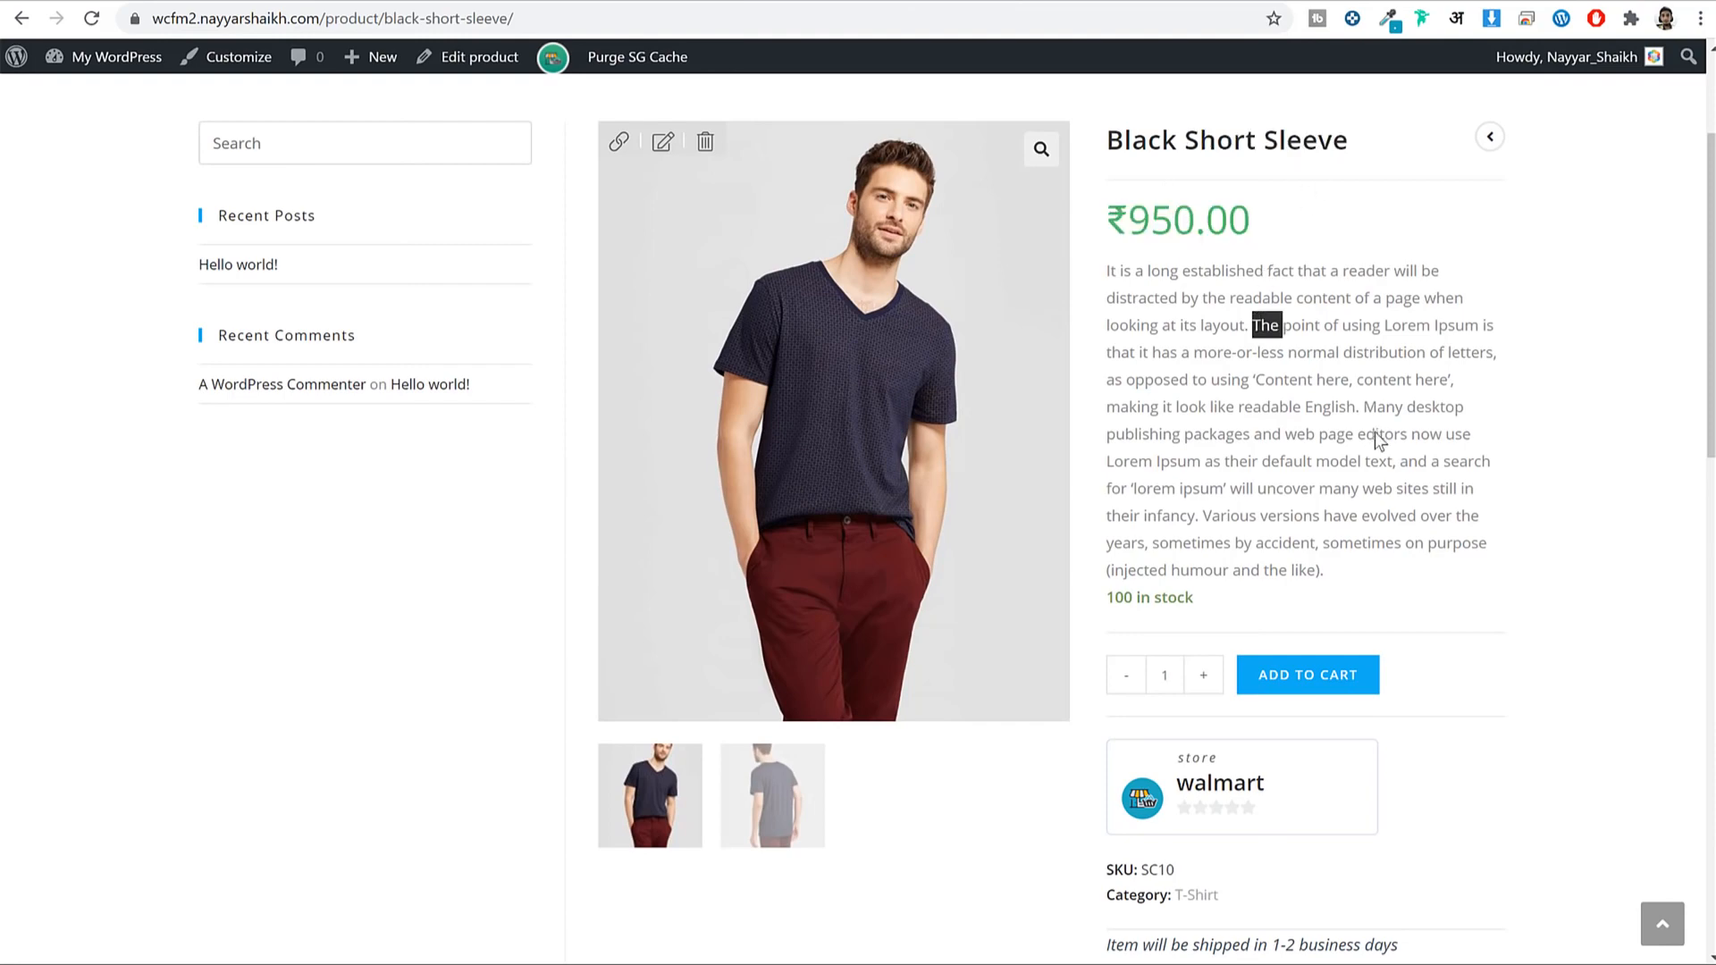
scroll(1274, 406, "down", 5)
scroll(1268, 444, "up", 1)
scroll(1263, 436, "up", 4)
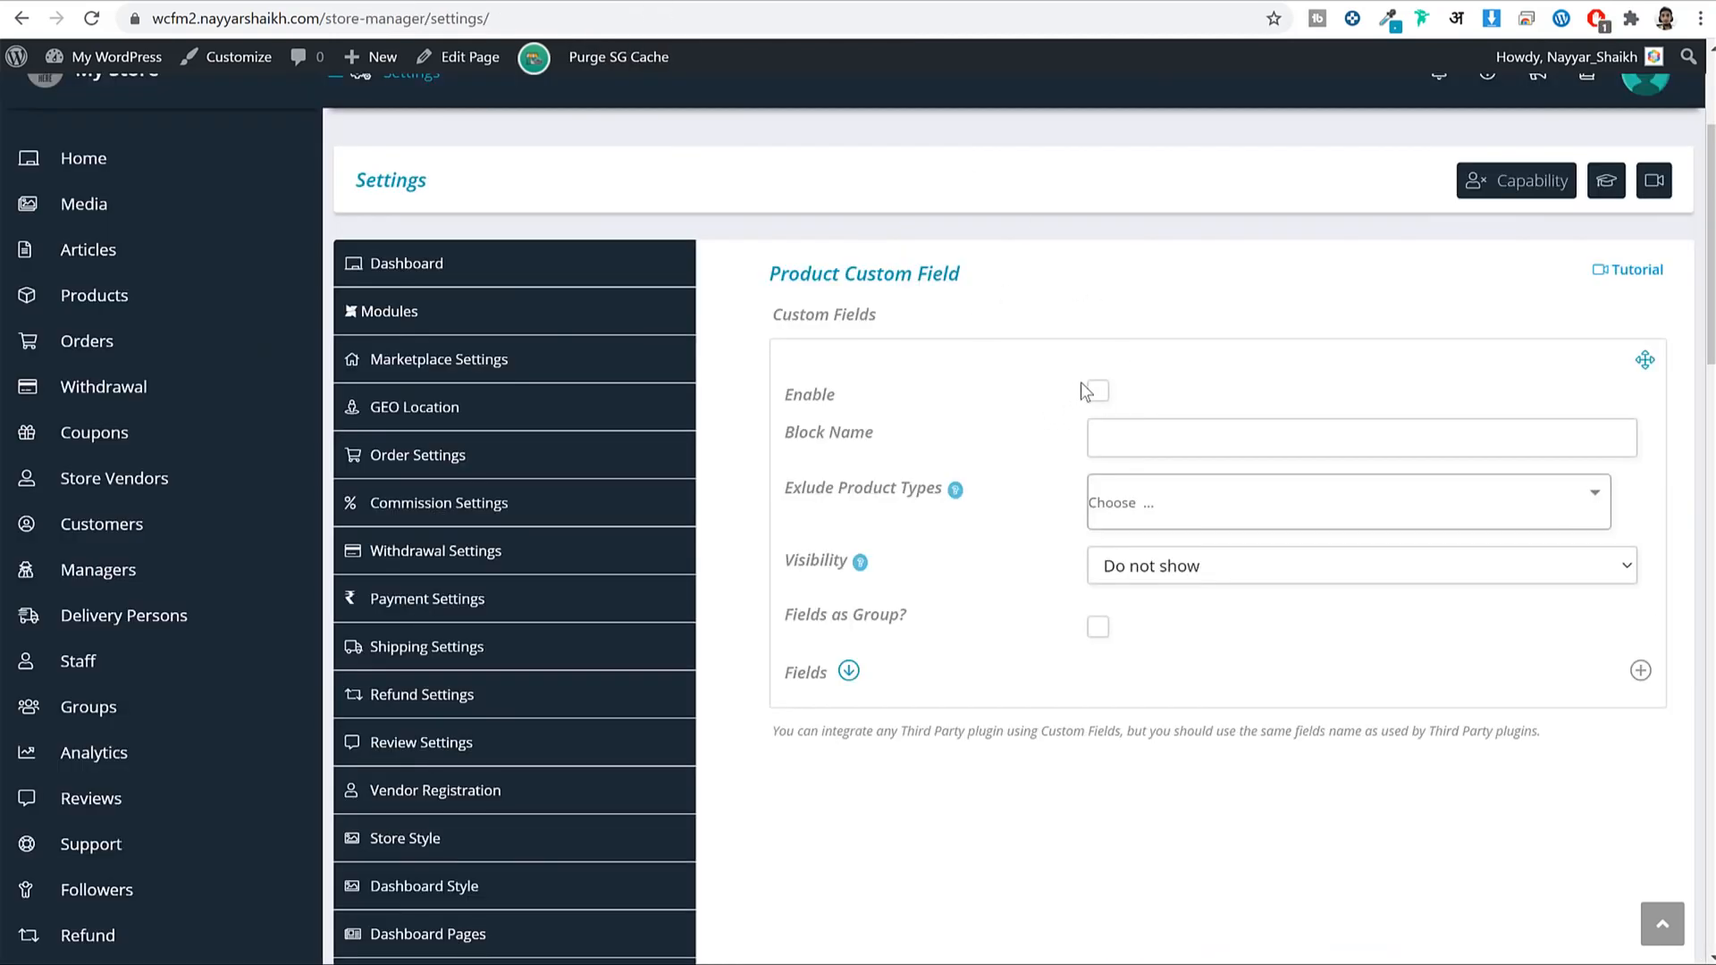
Enable the Custom Title field block, exclude no product types, and show it with the product summary.
left_click_drag(781, 319, 883, 323)
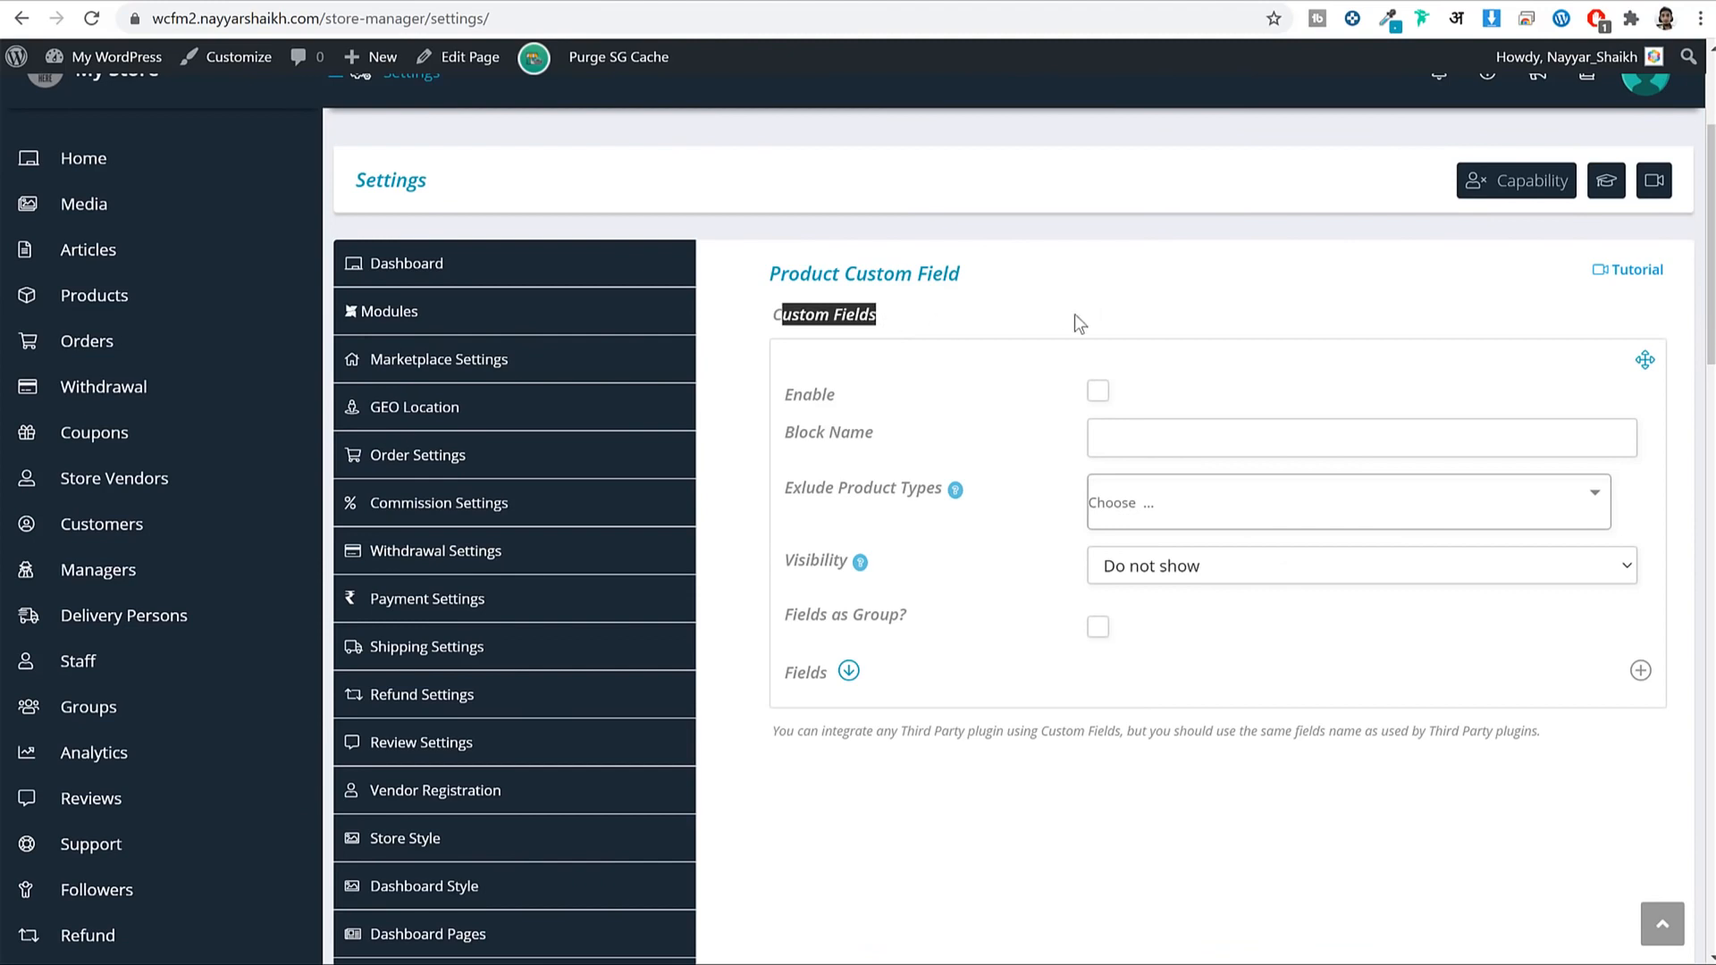
scroll(1203, 318, "down", 3)
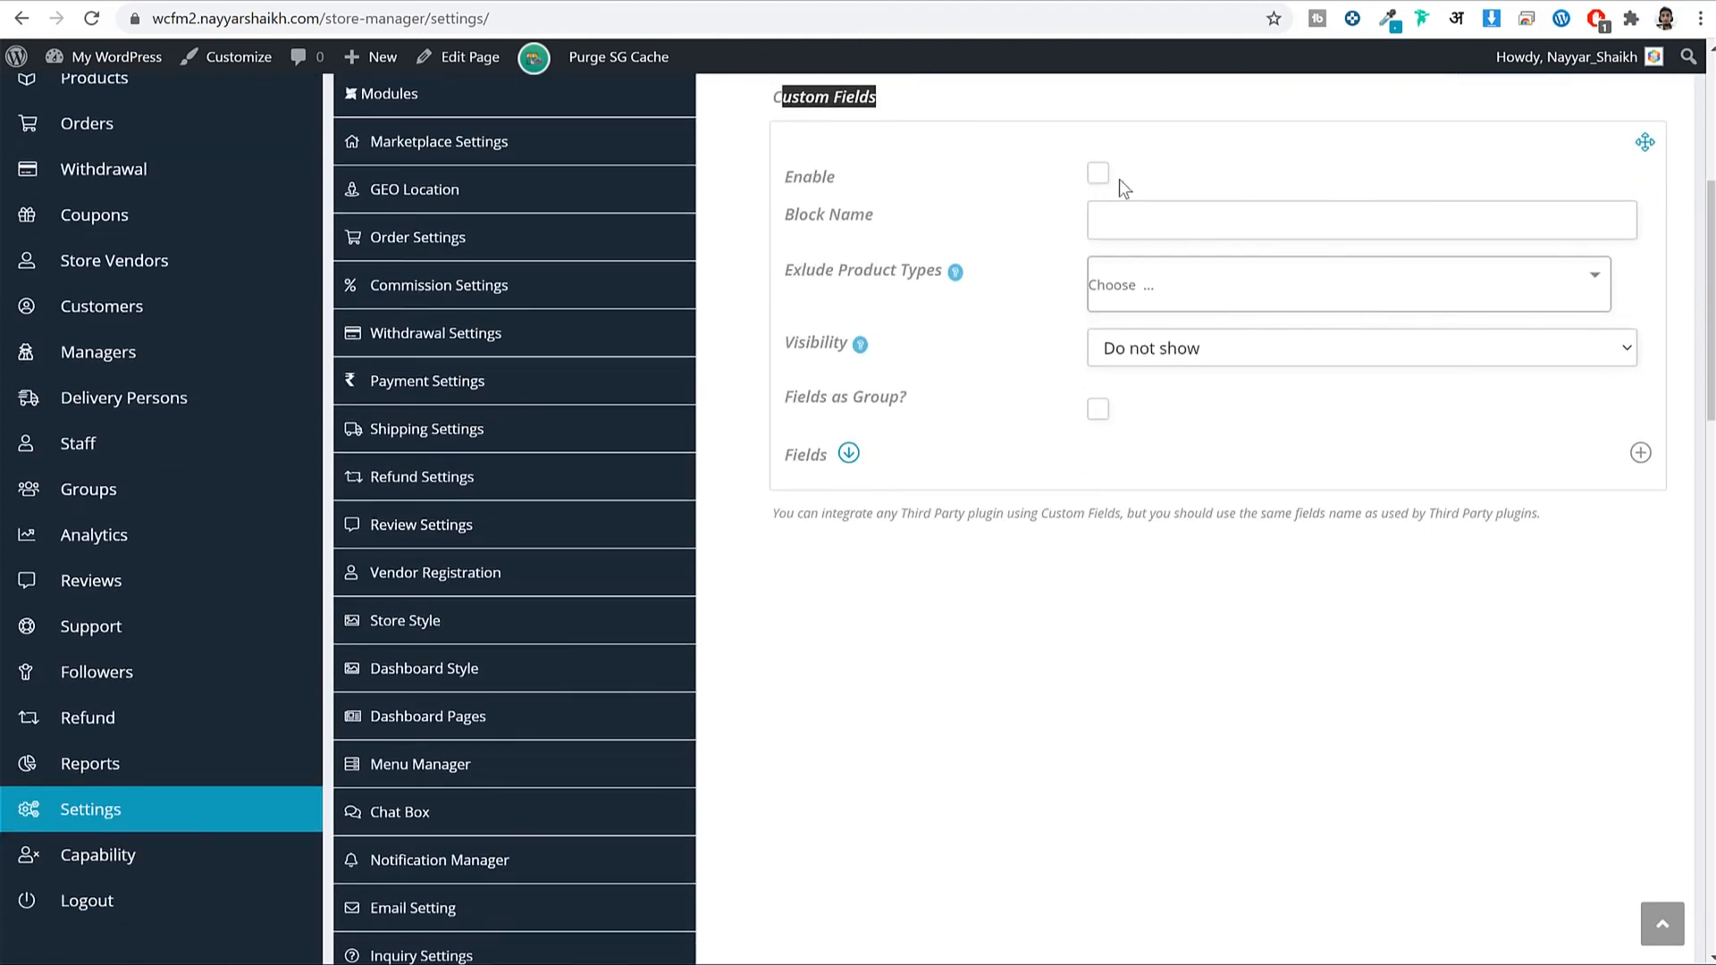
left_click(1205, 225)
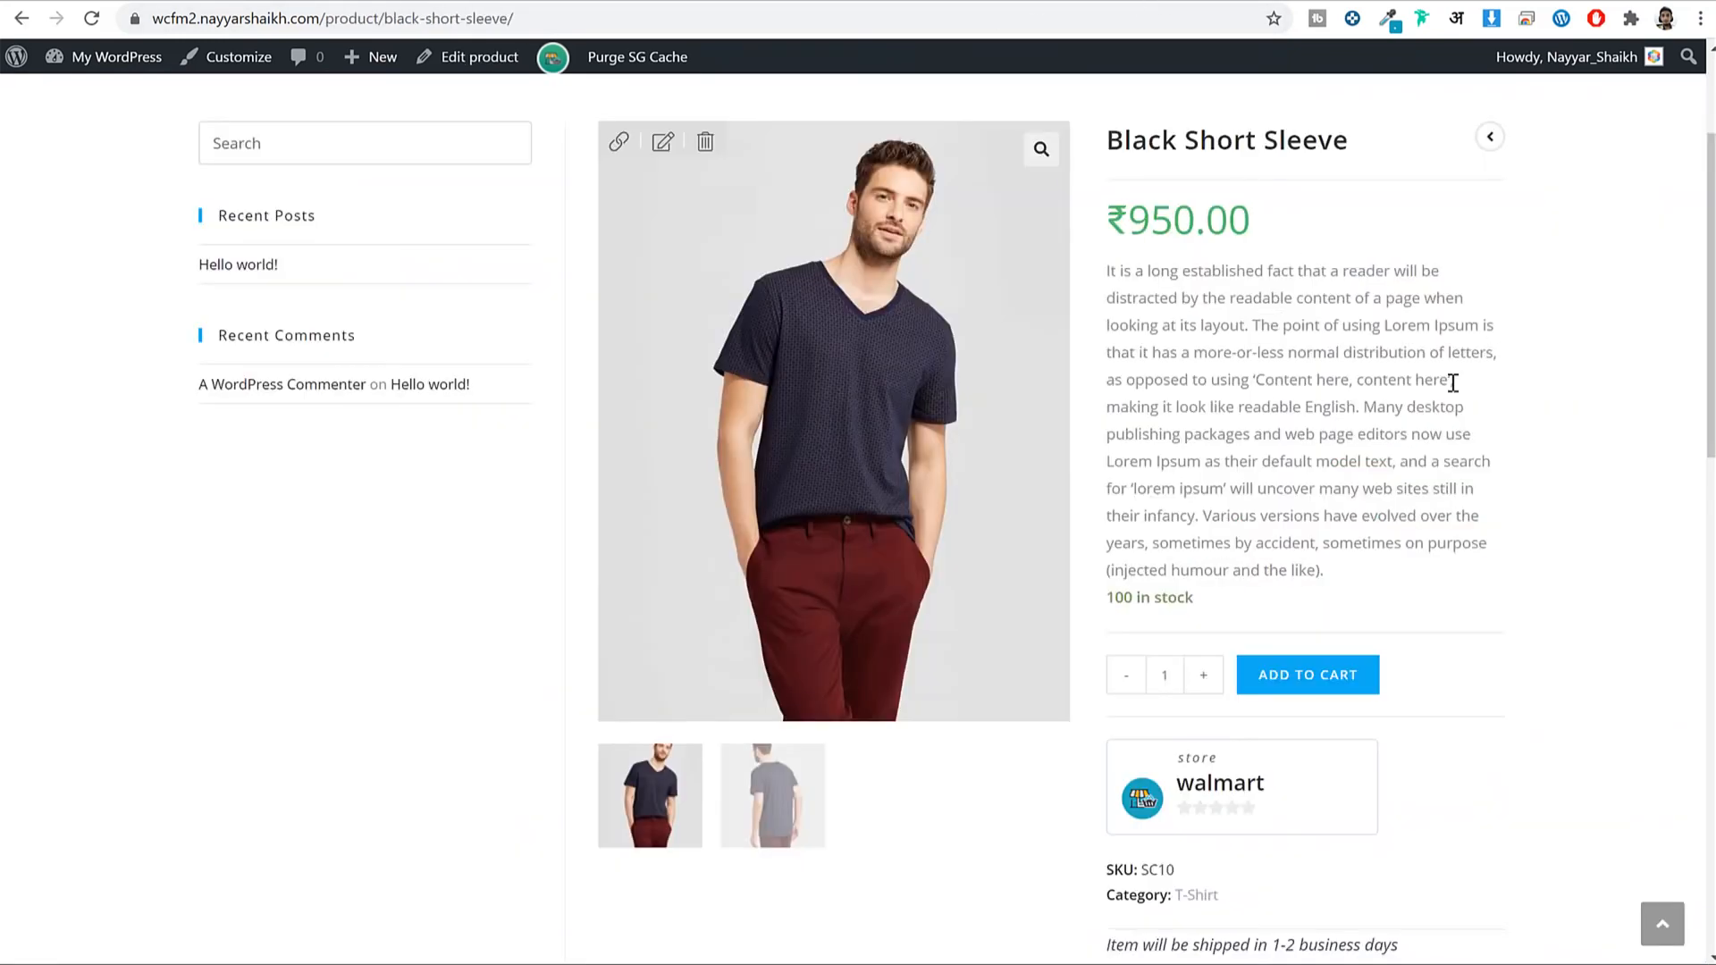
scroll(1450, 385, "down", 3)
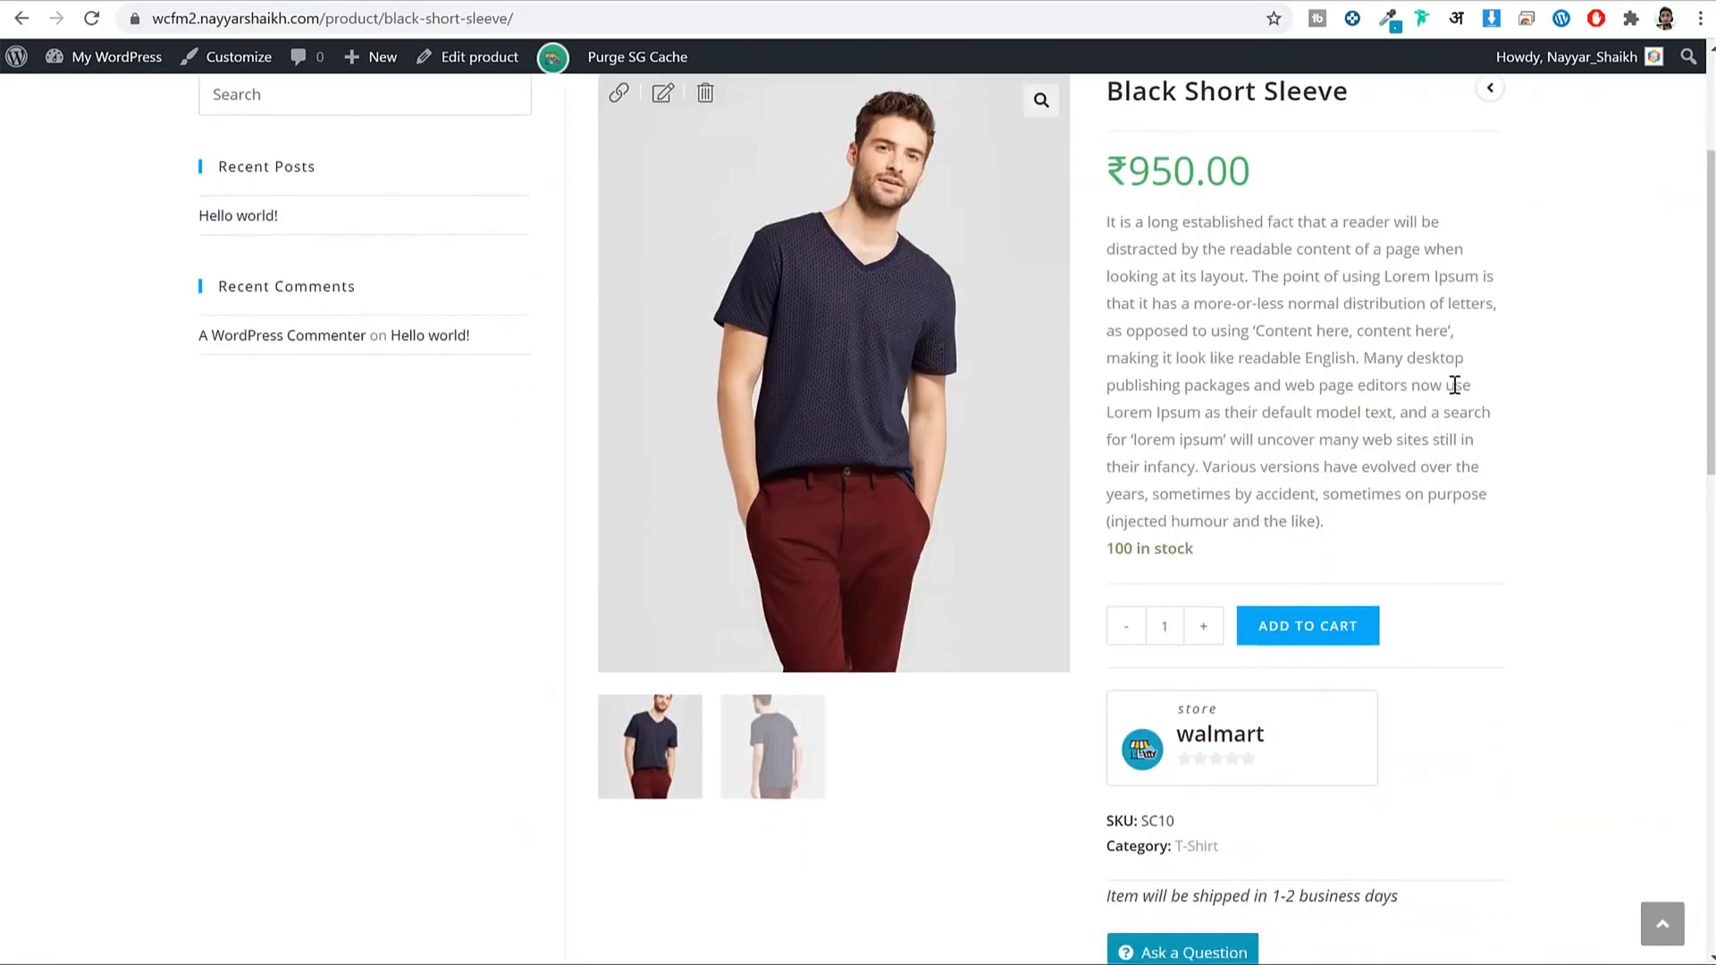
scroll(1450, 386, "up", 3)
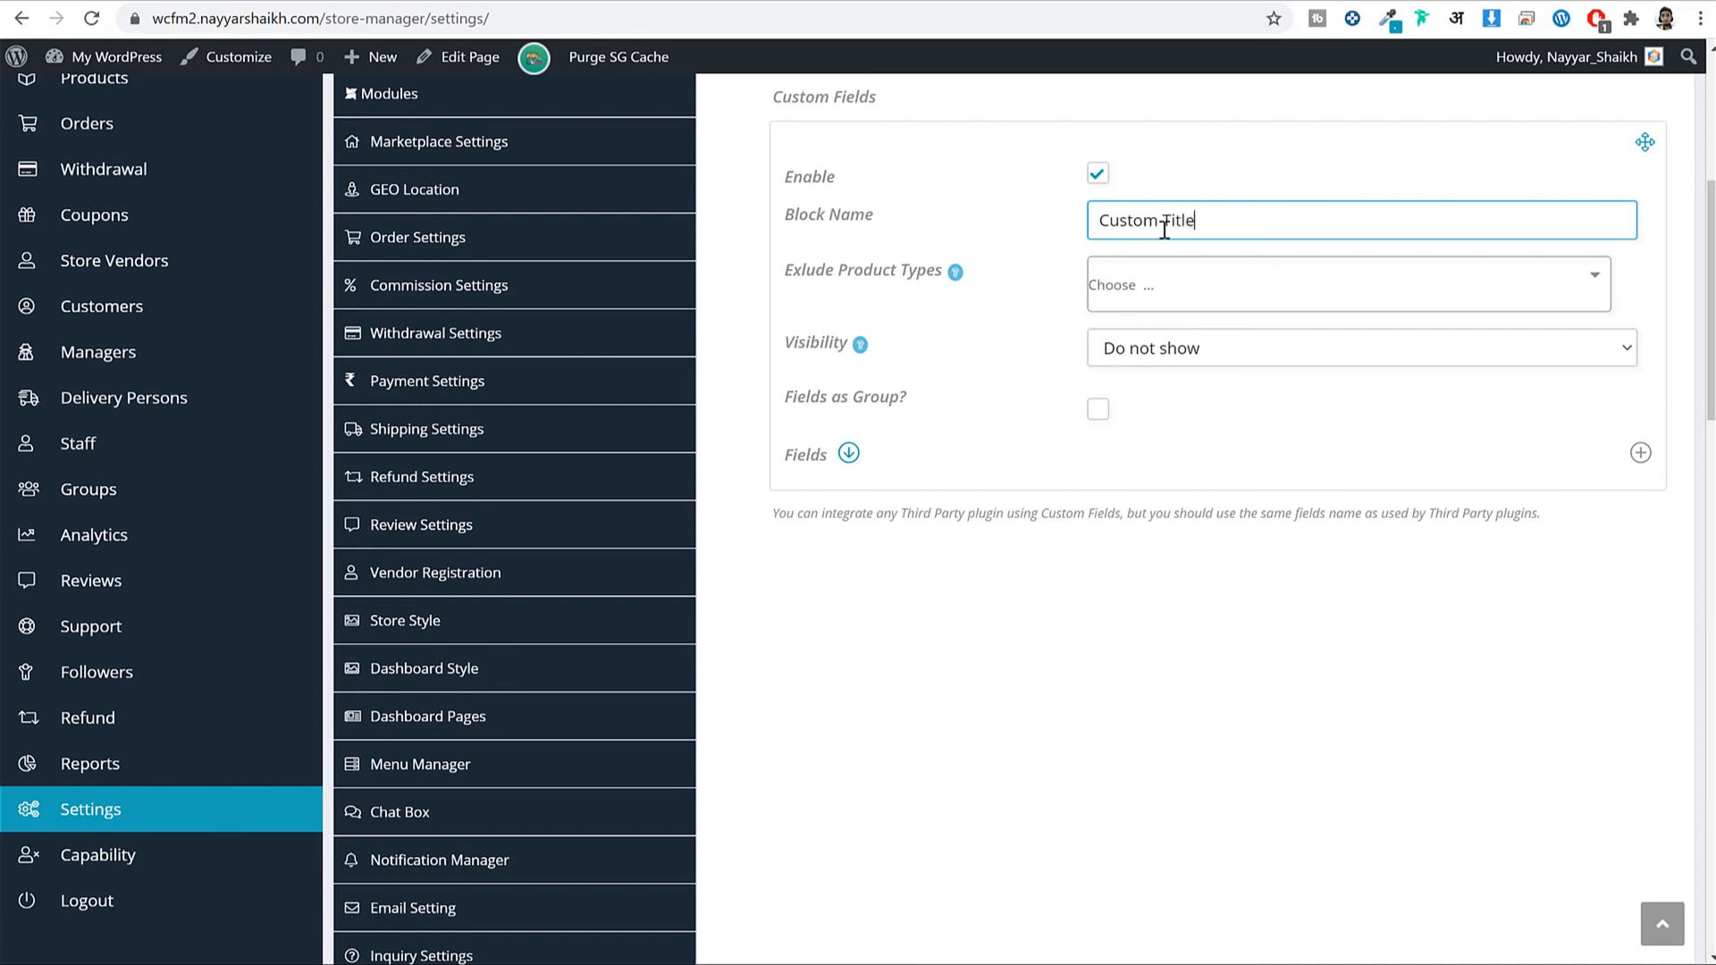
left_click(1230, 291)
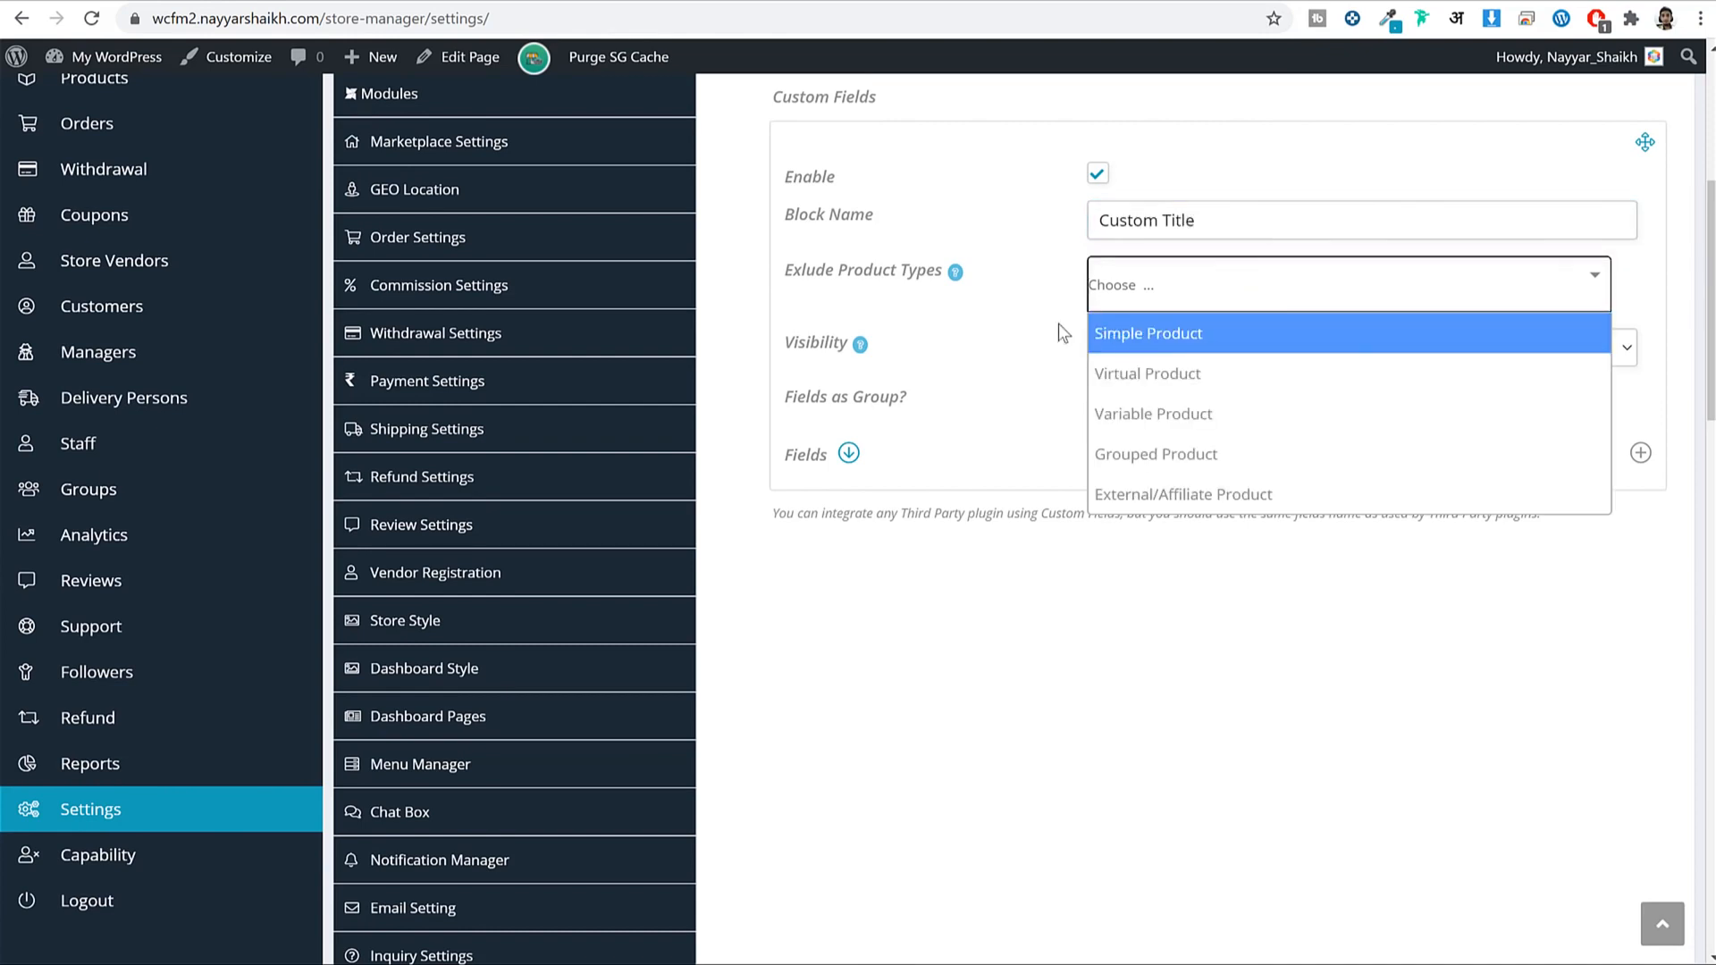
left_click(851, 276)
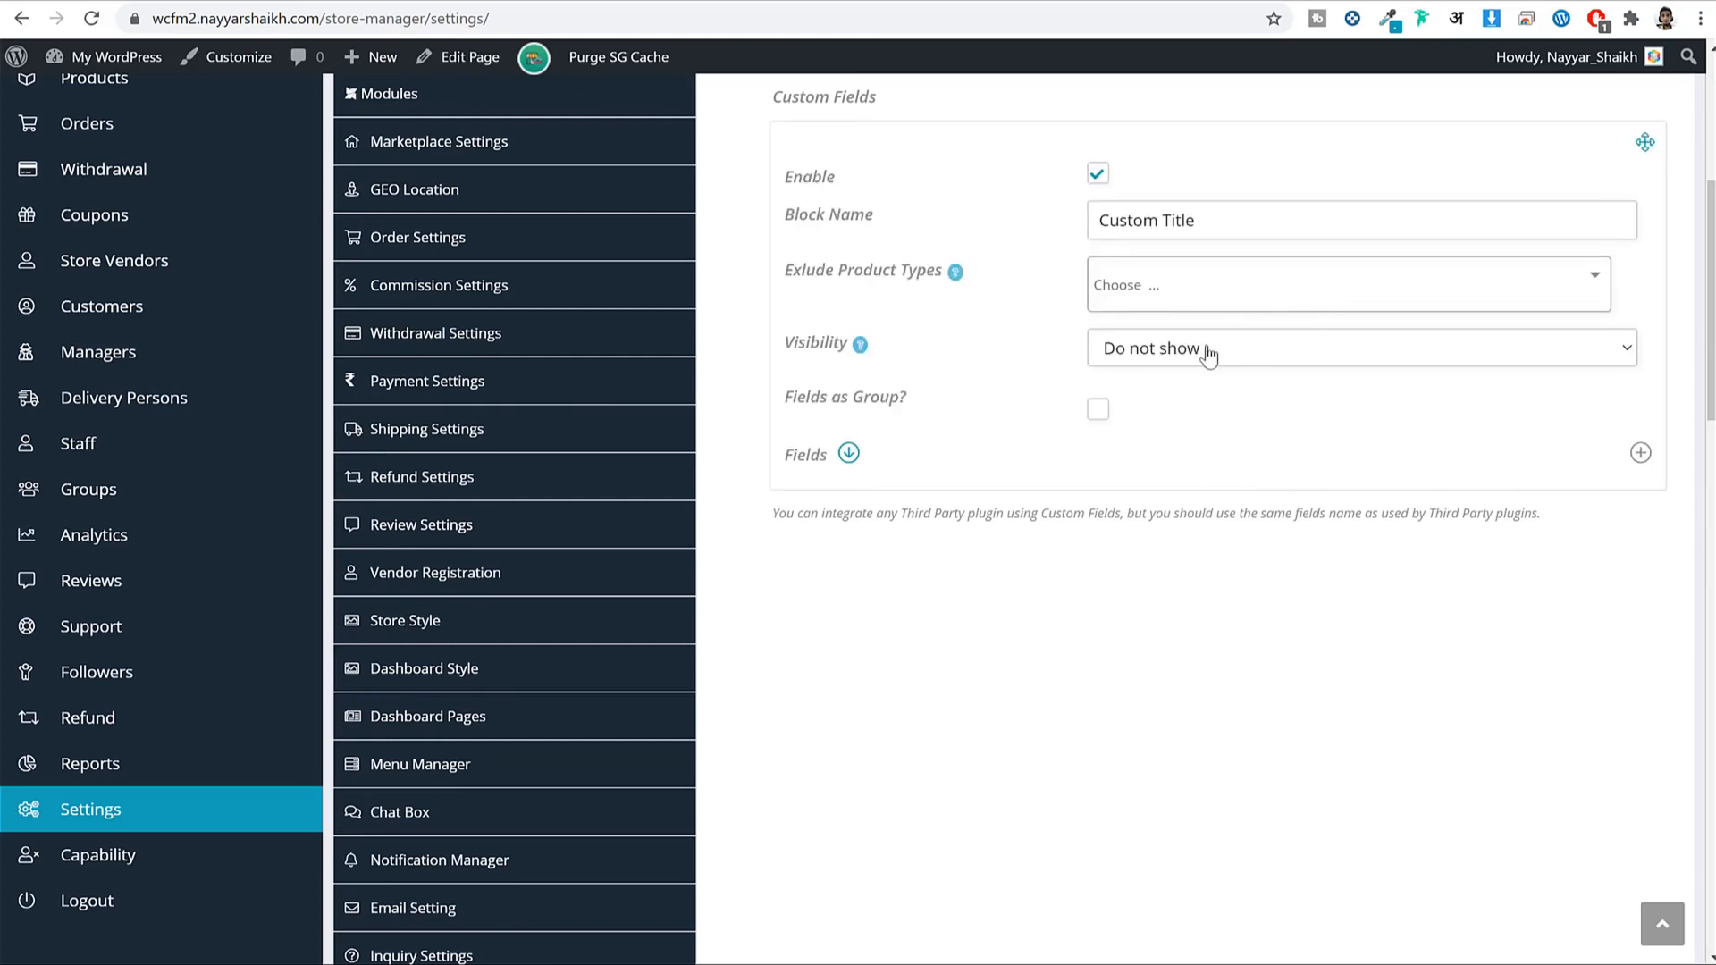
left_click(1153, 356)
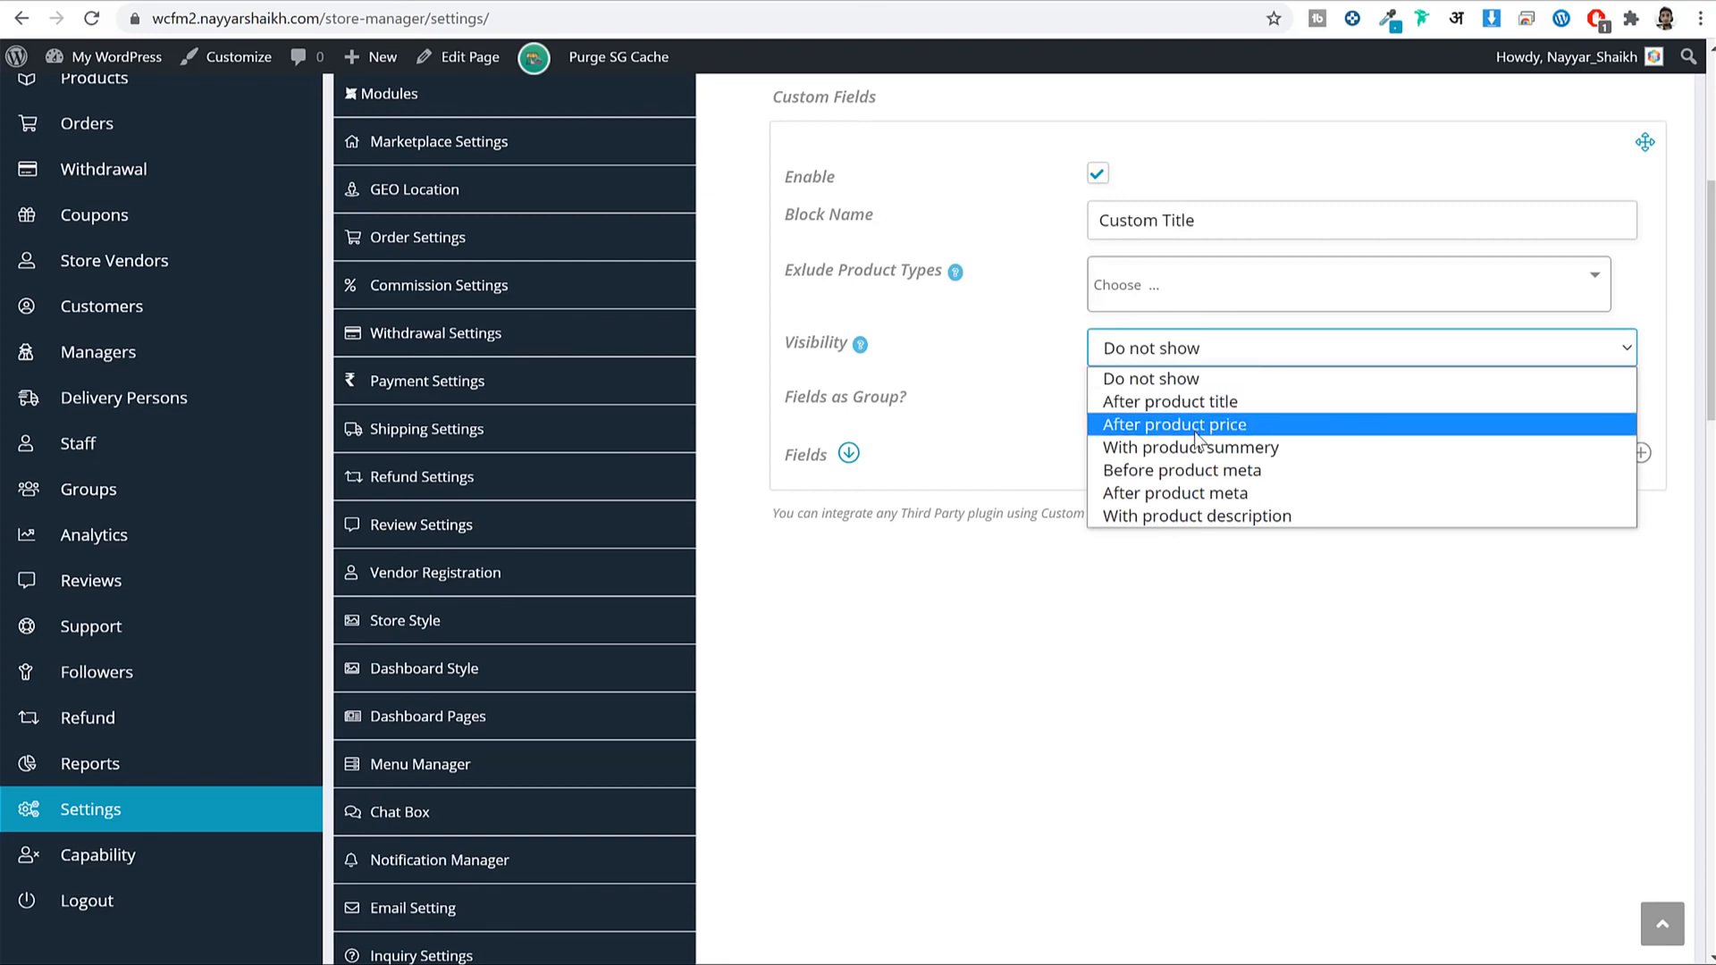
left_click(1245, 455)
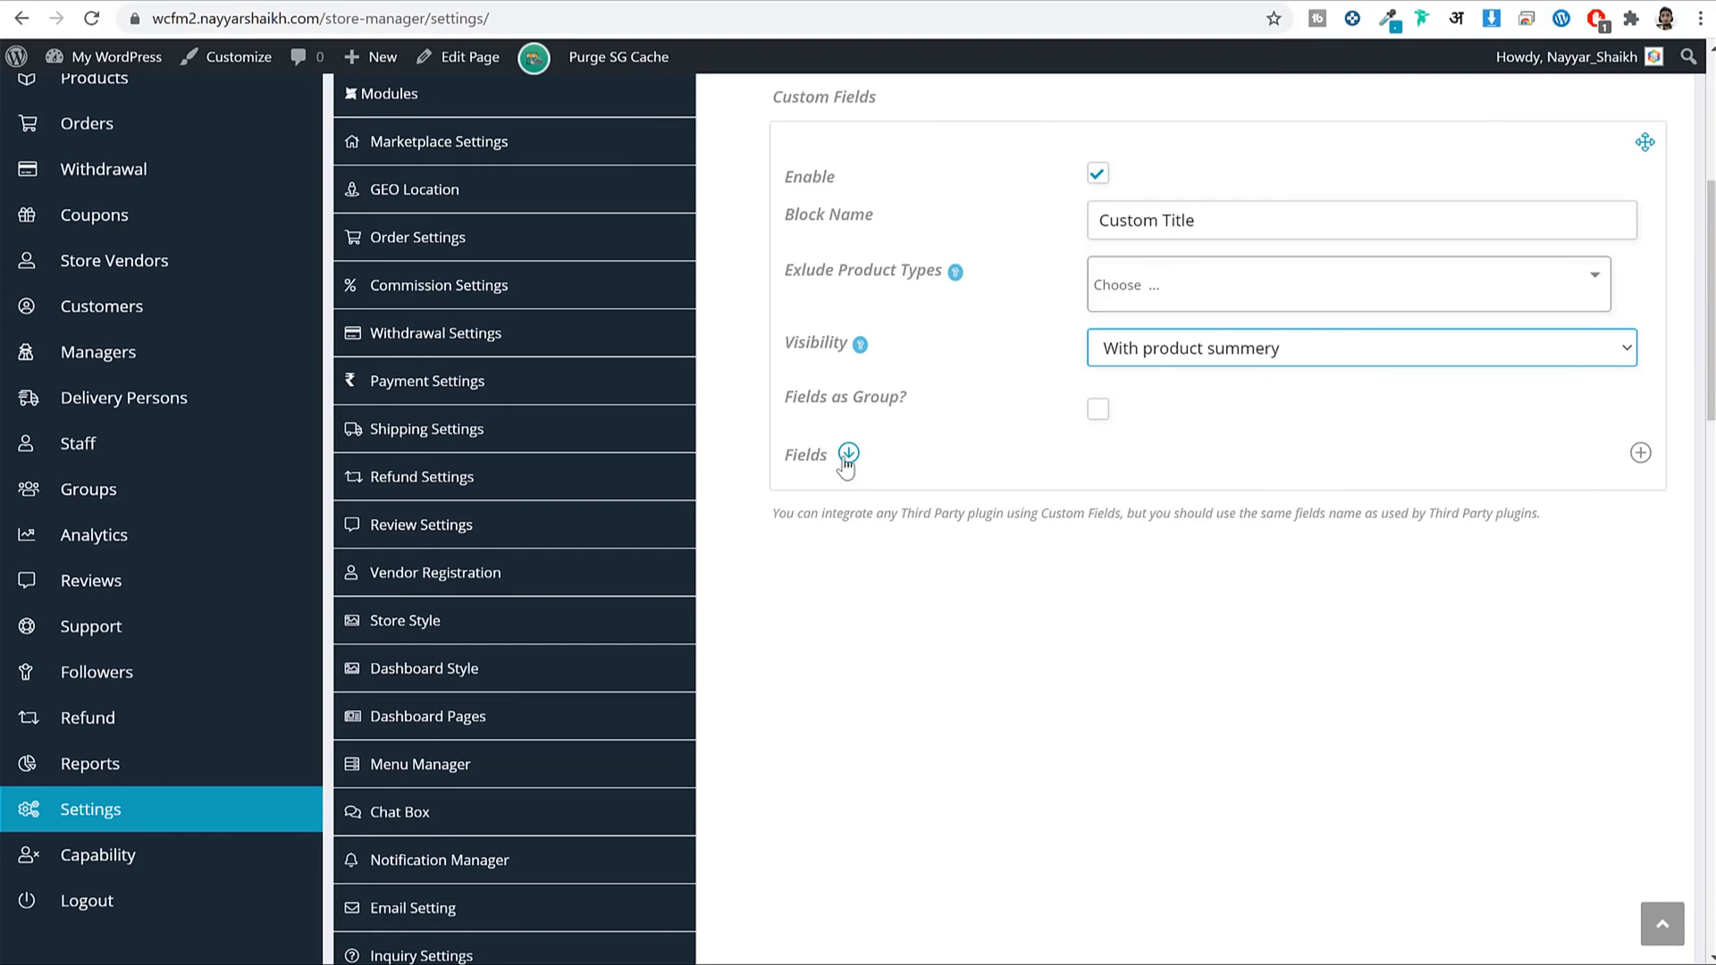
Define a Text field with label Title and name Name.
left_click(848, 454)
scroll(1073, 448, "down", 3)
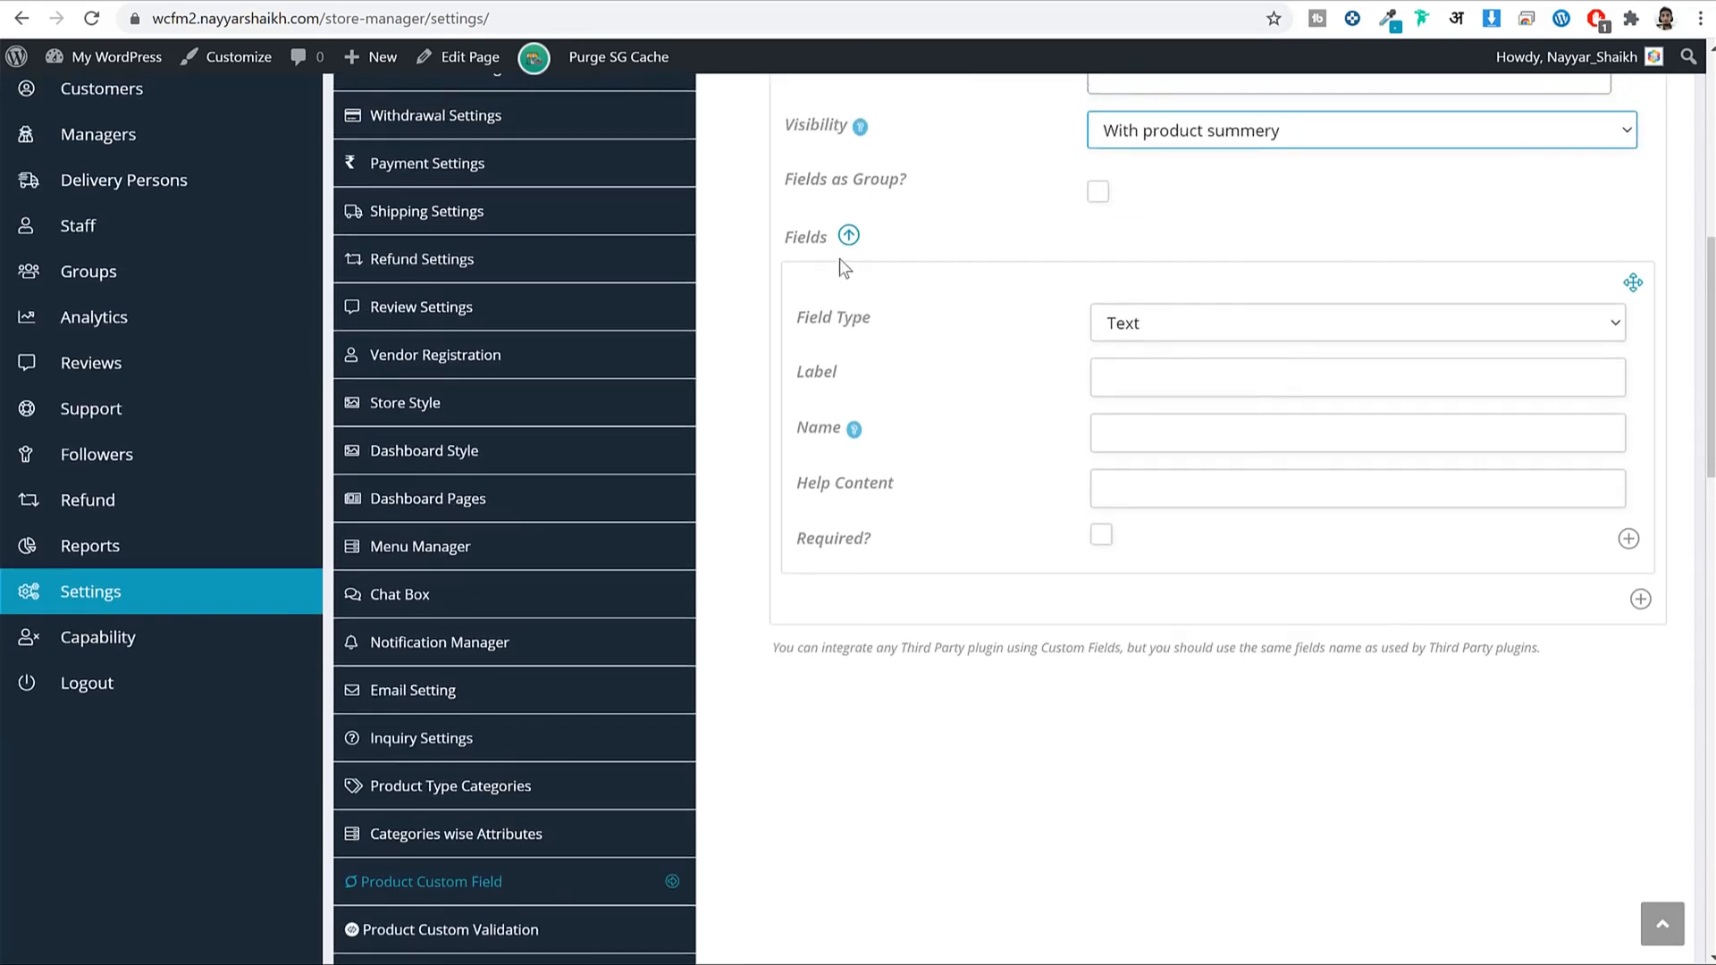
left_click(1269, 323)
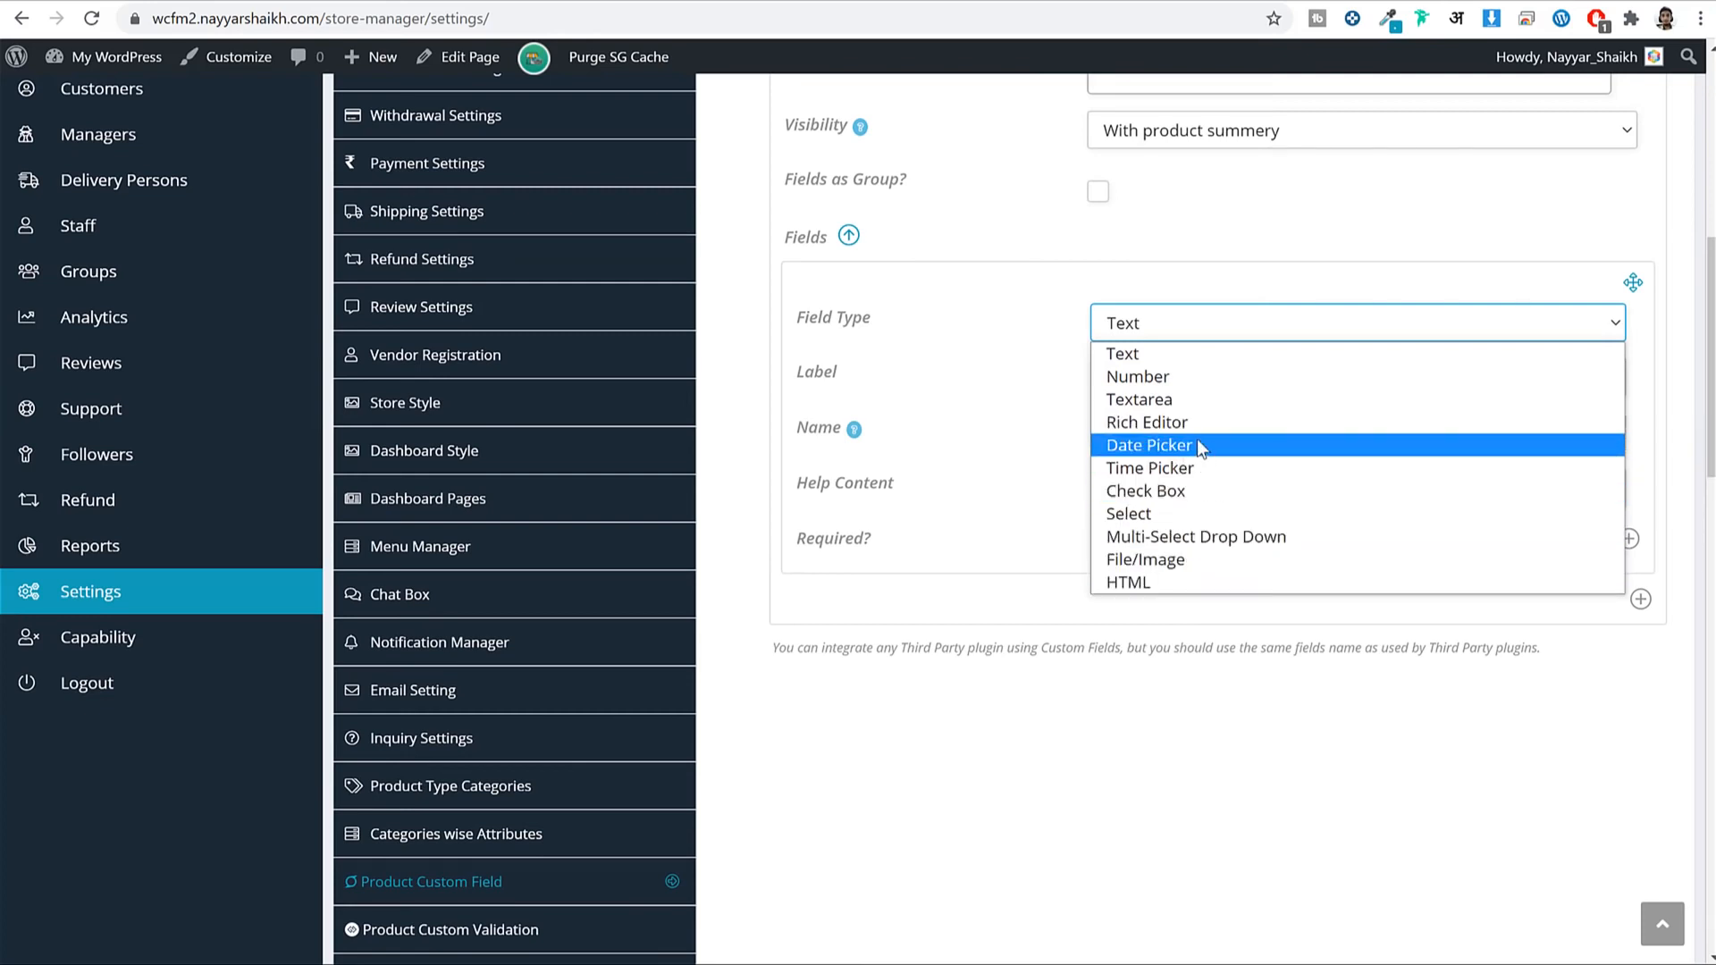
left_click(1173, 353)
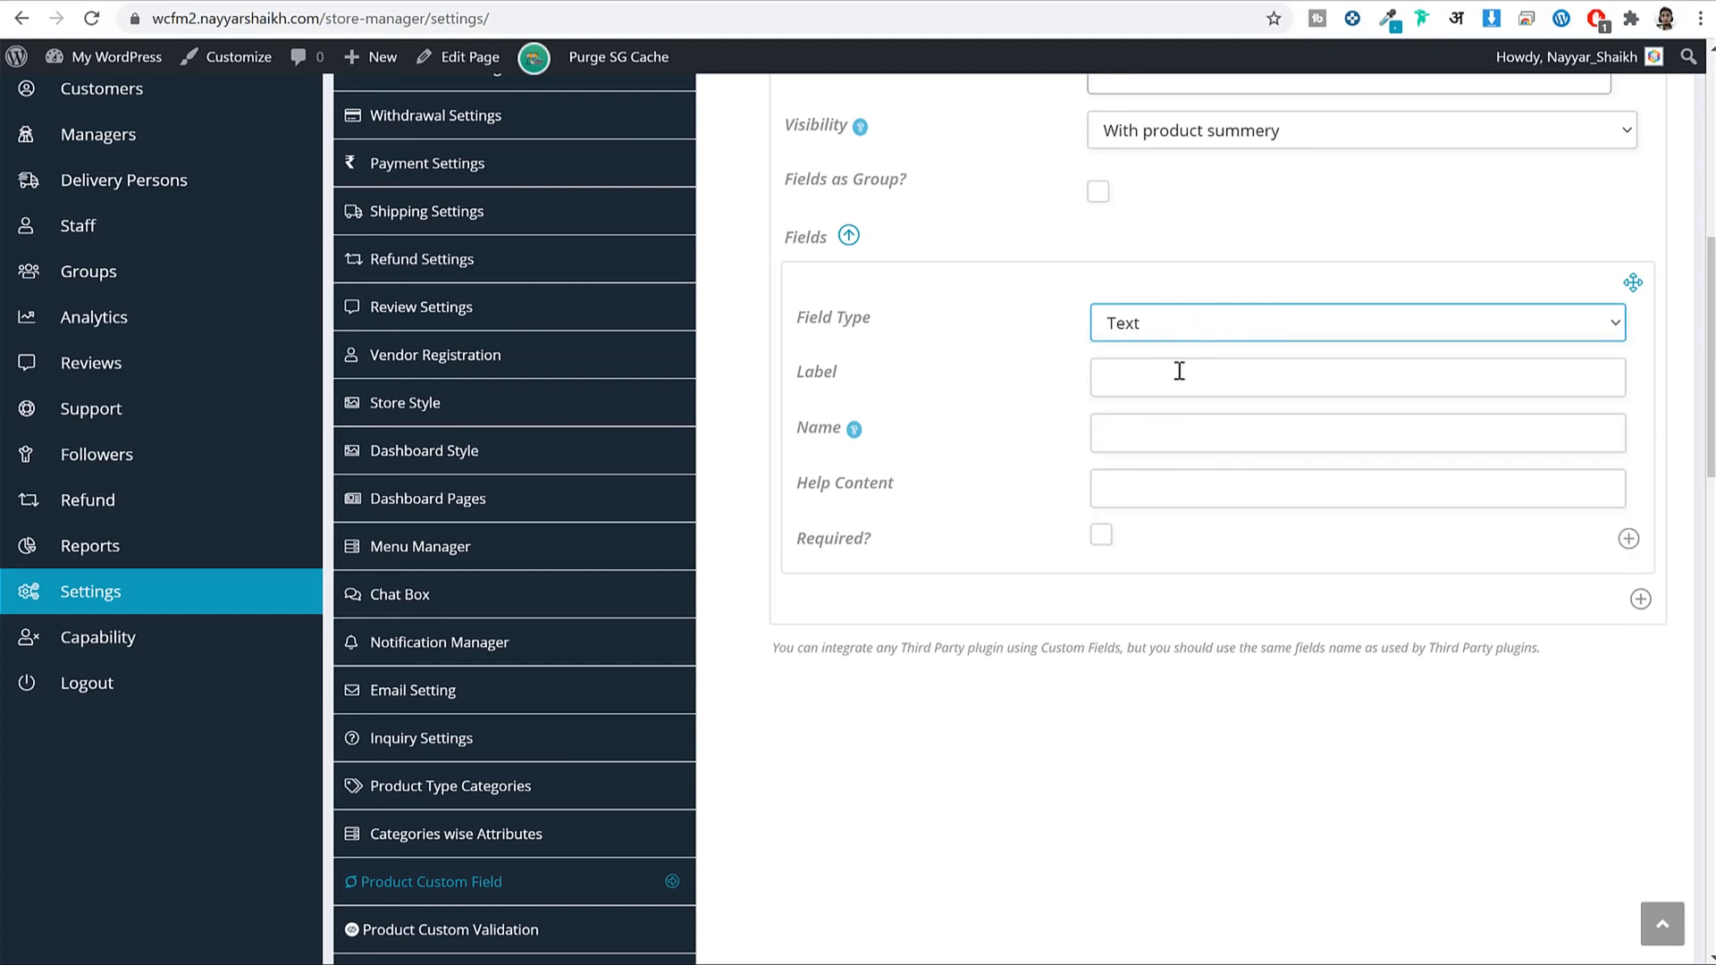
left_click(1280, 363)
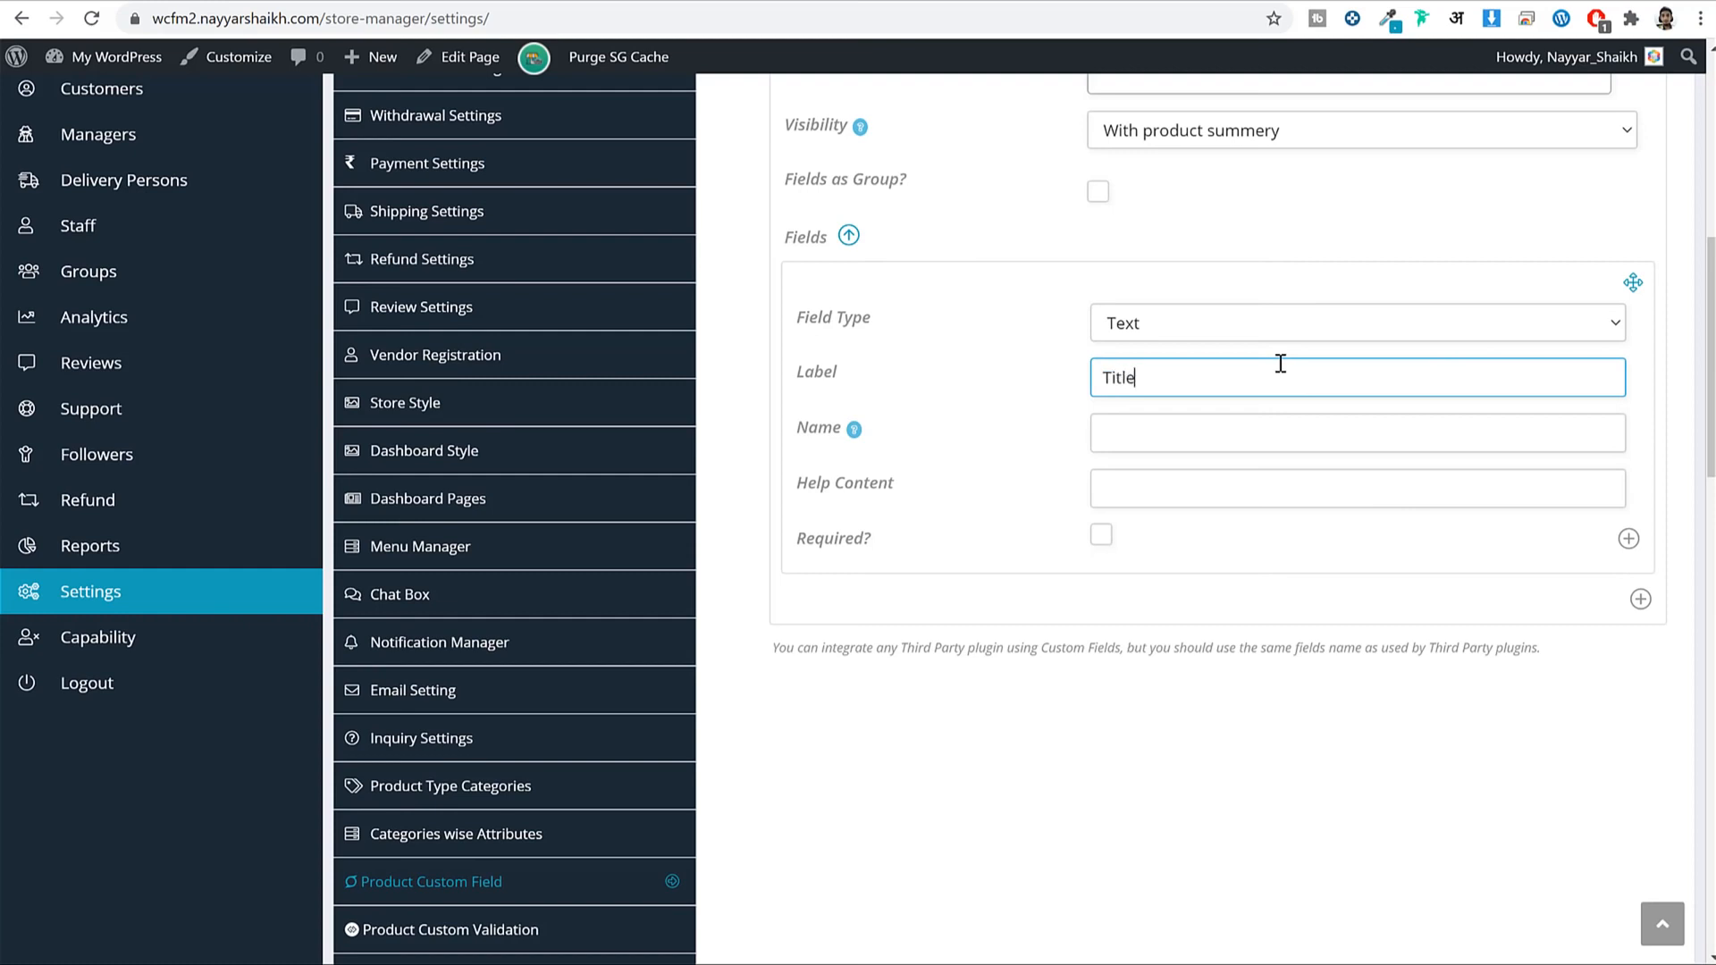
key("Tab")
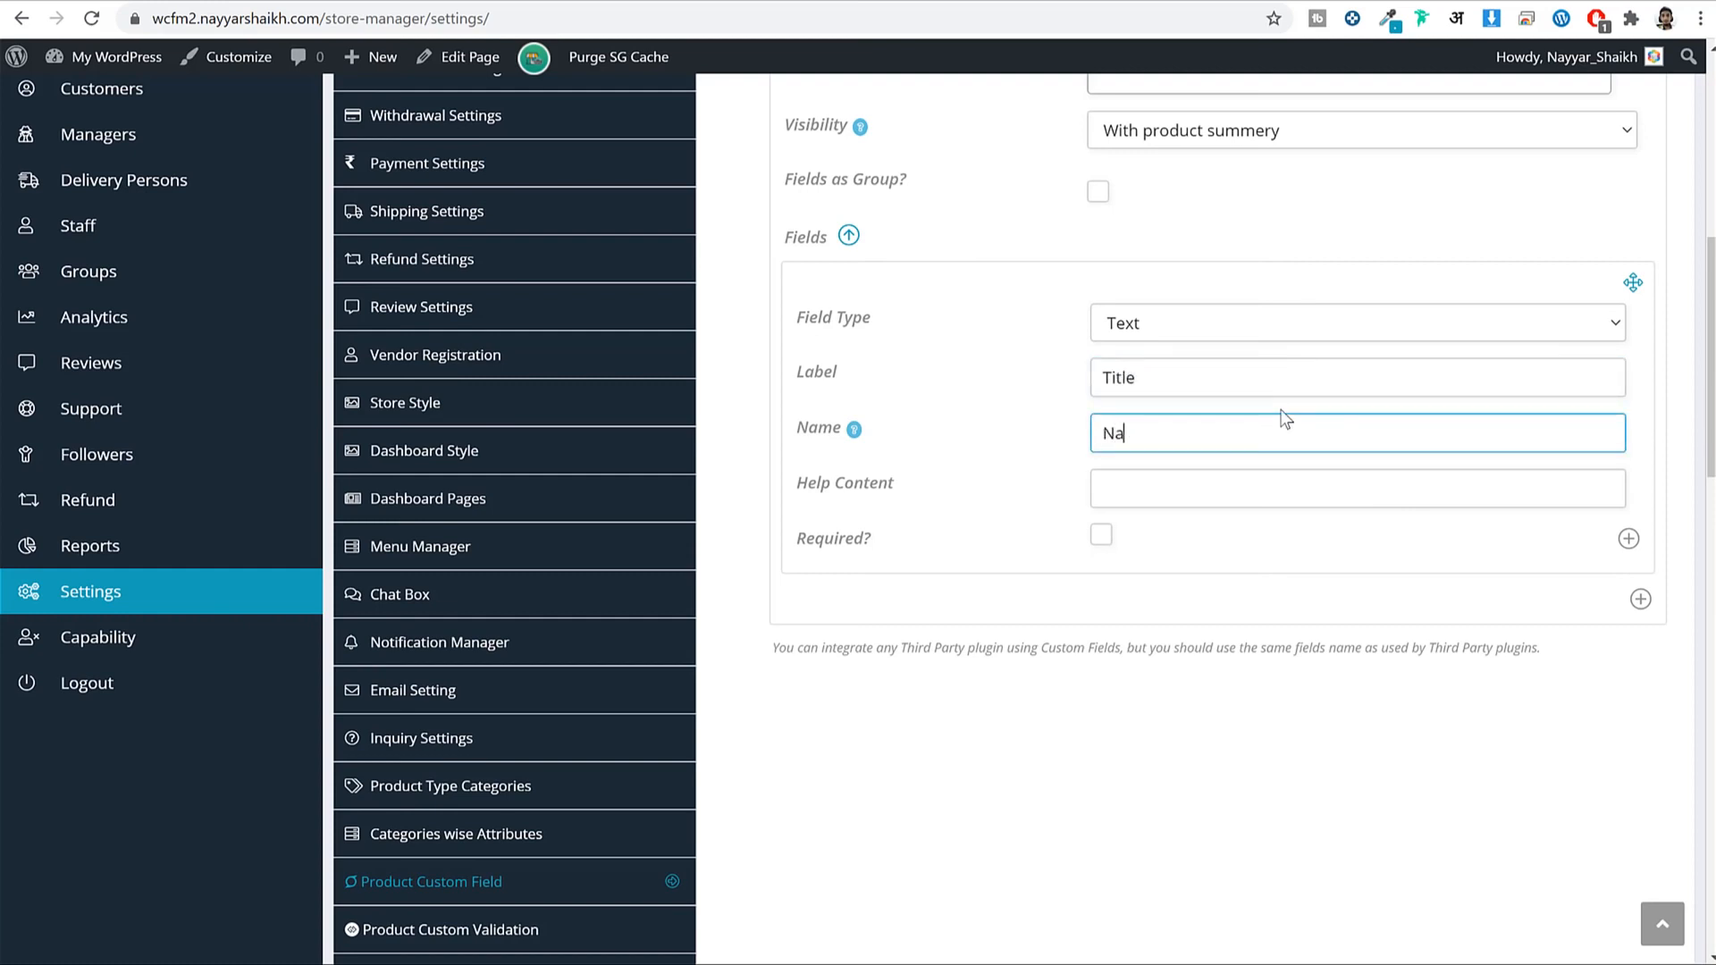
key("Tab")
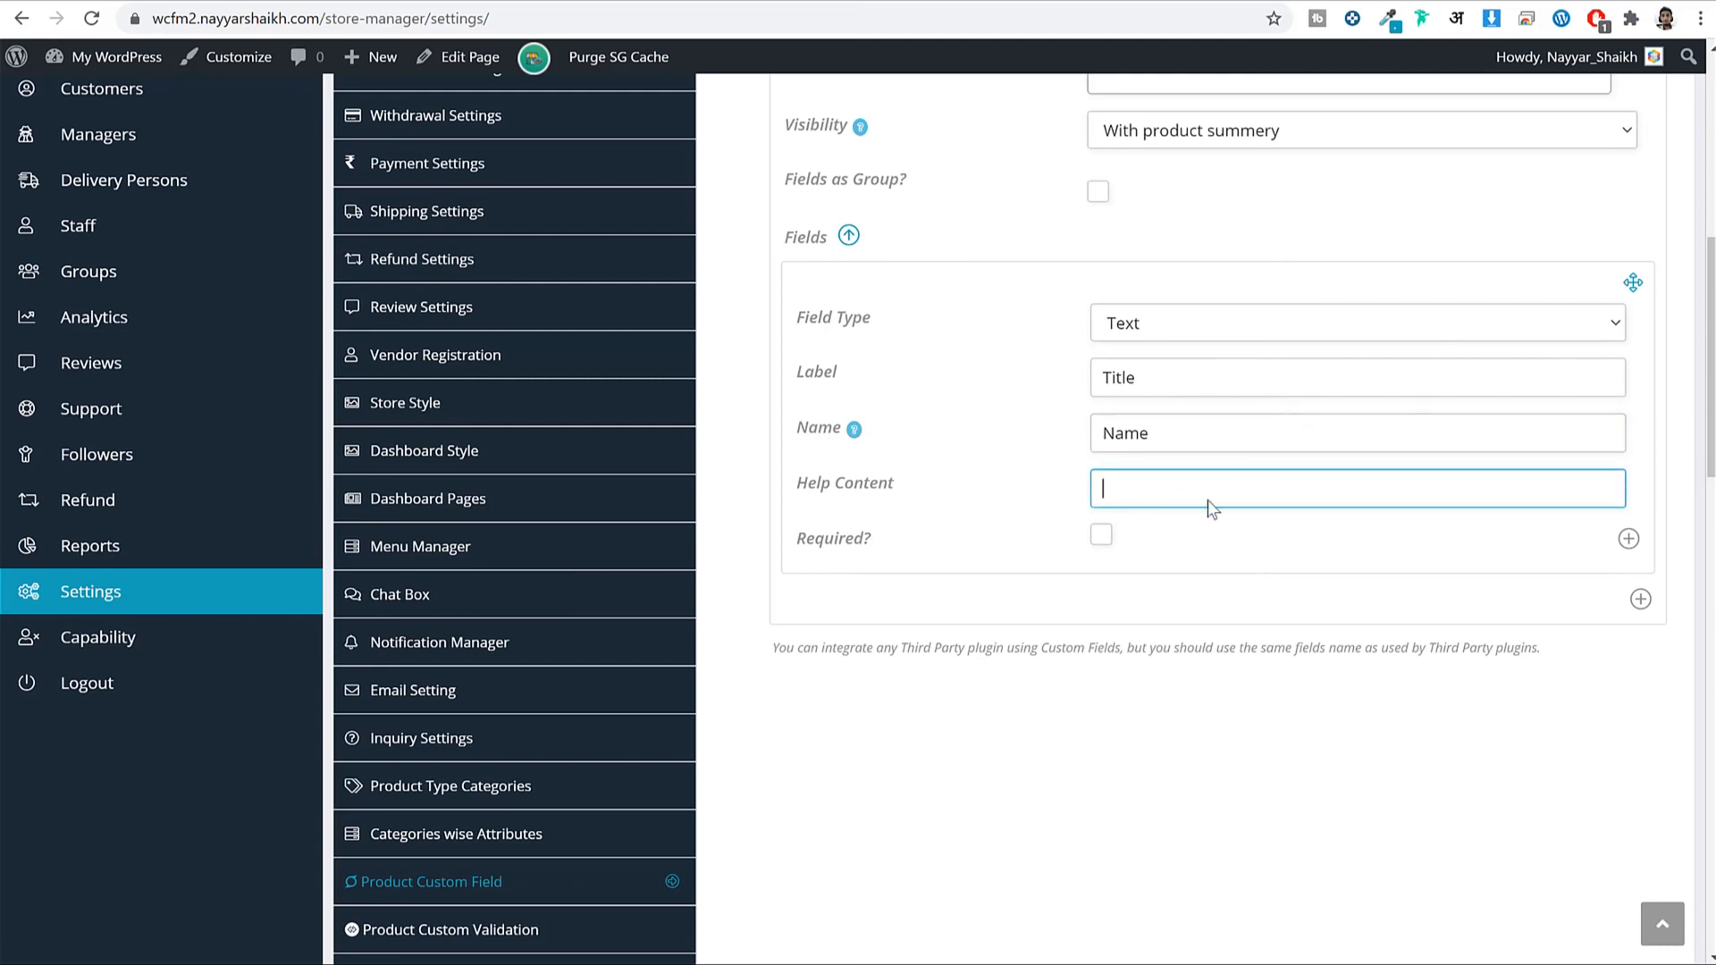
scroll(1612, 742, "down", 15)
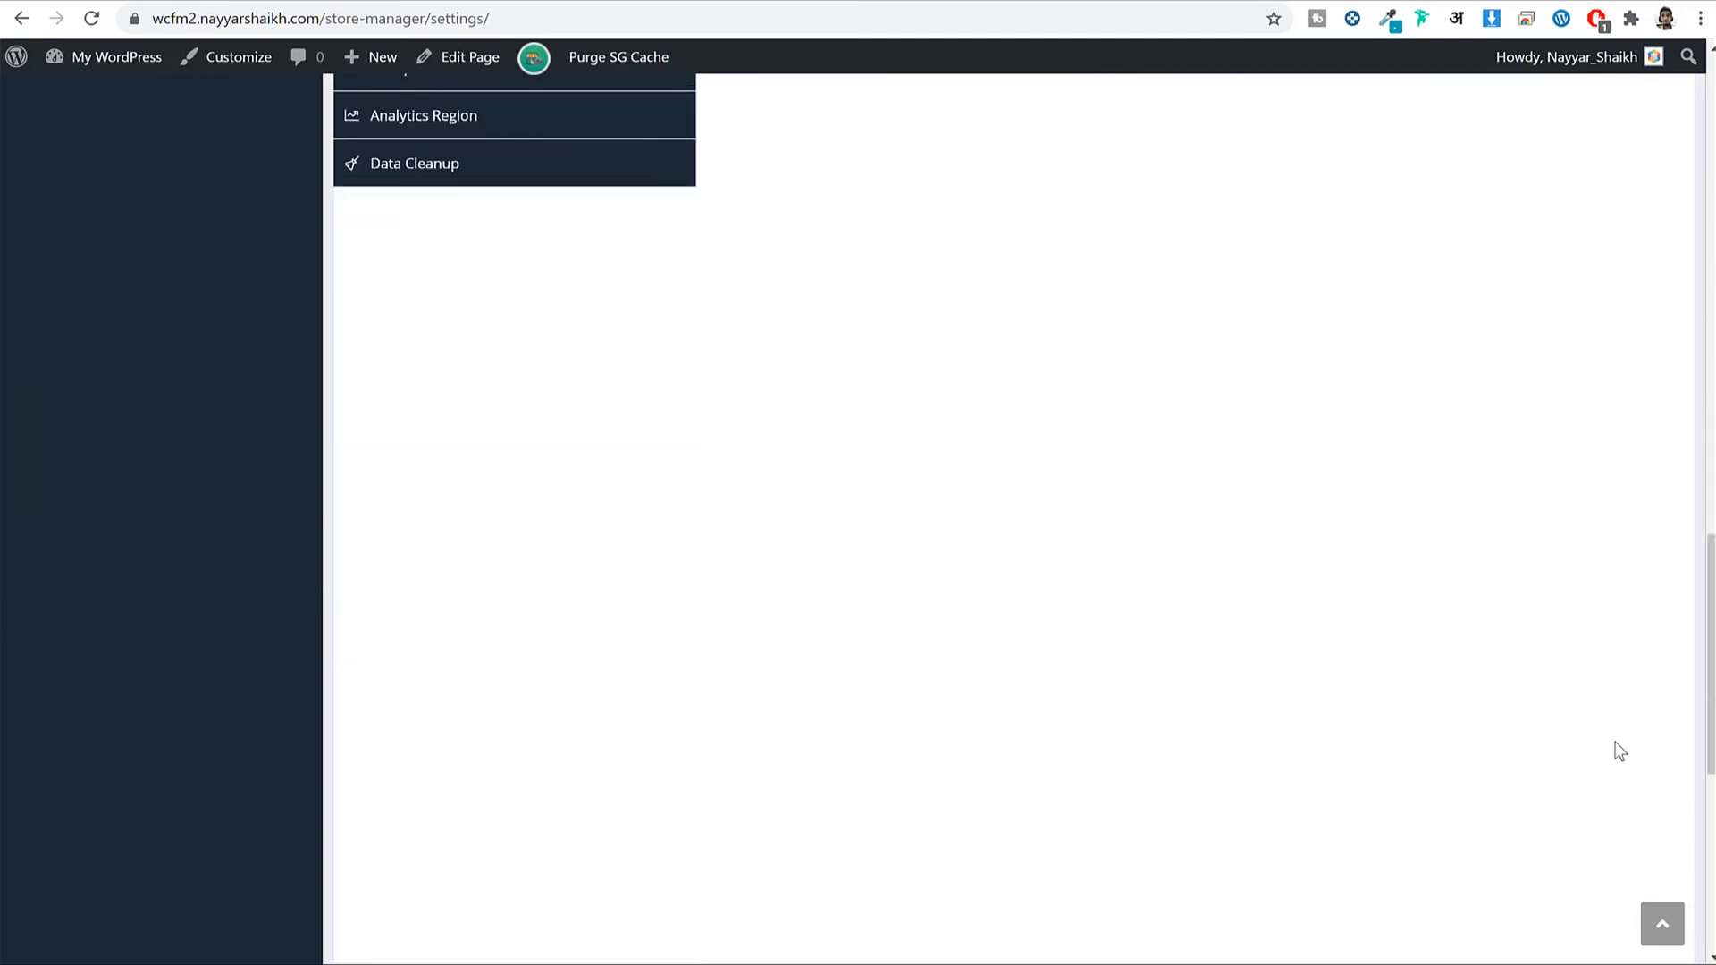
Save the custom field settings and check the product page for the empty Custom Title block.
left_click(1622, 726)
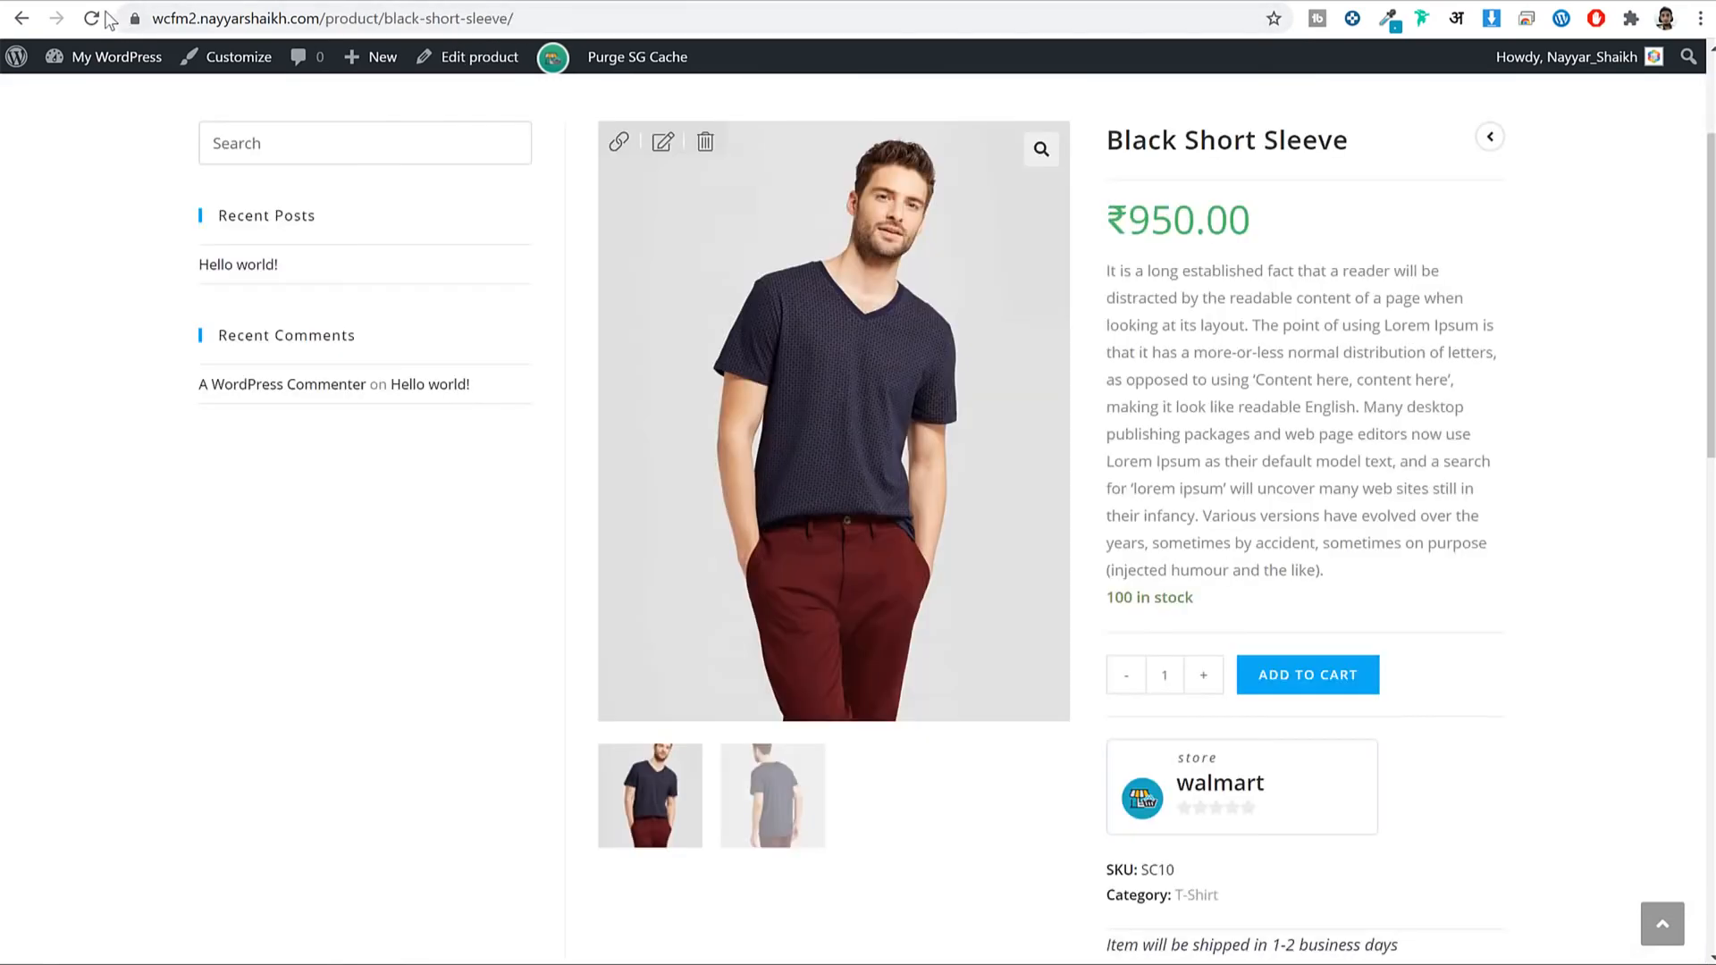
left_click(93, 18)
scroll(1511, 389, "down", 5)
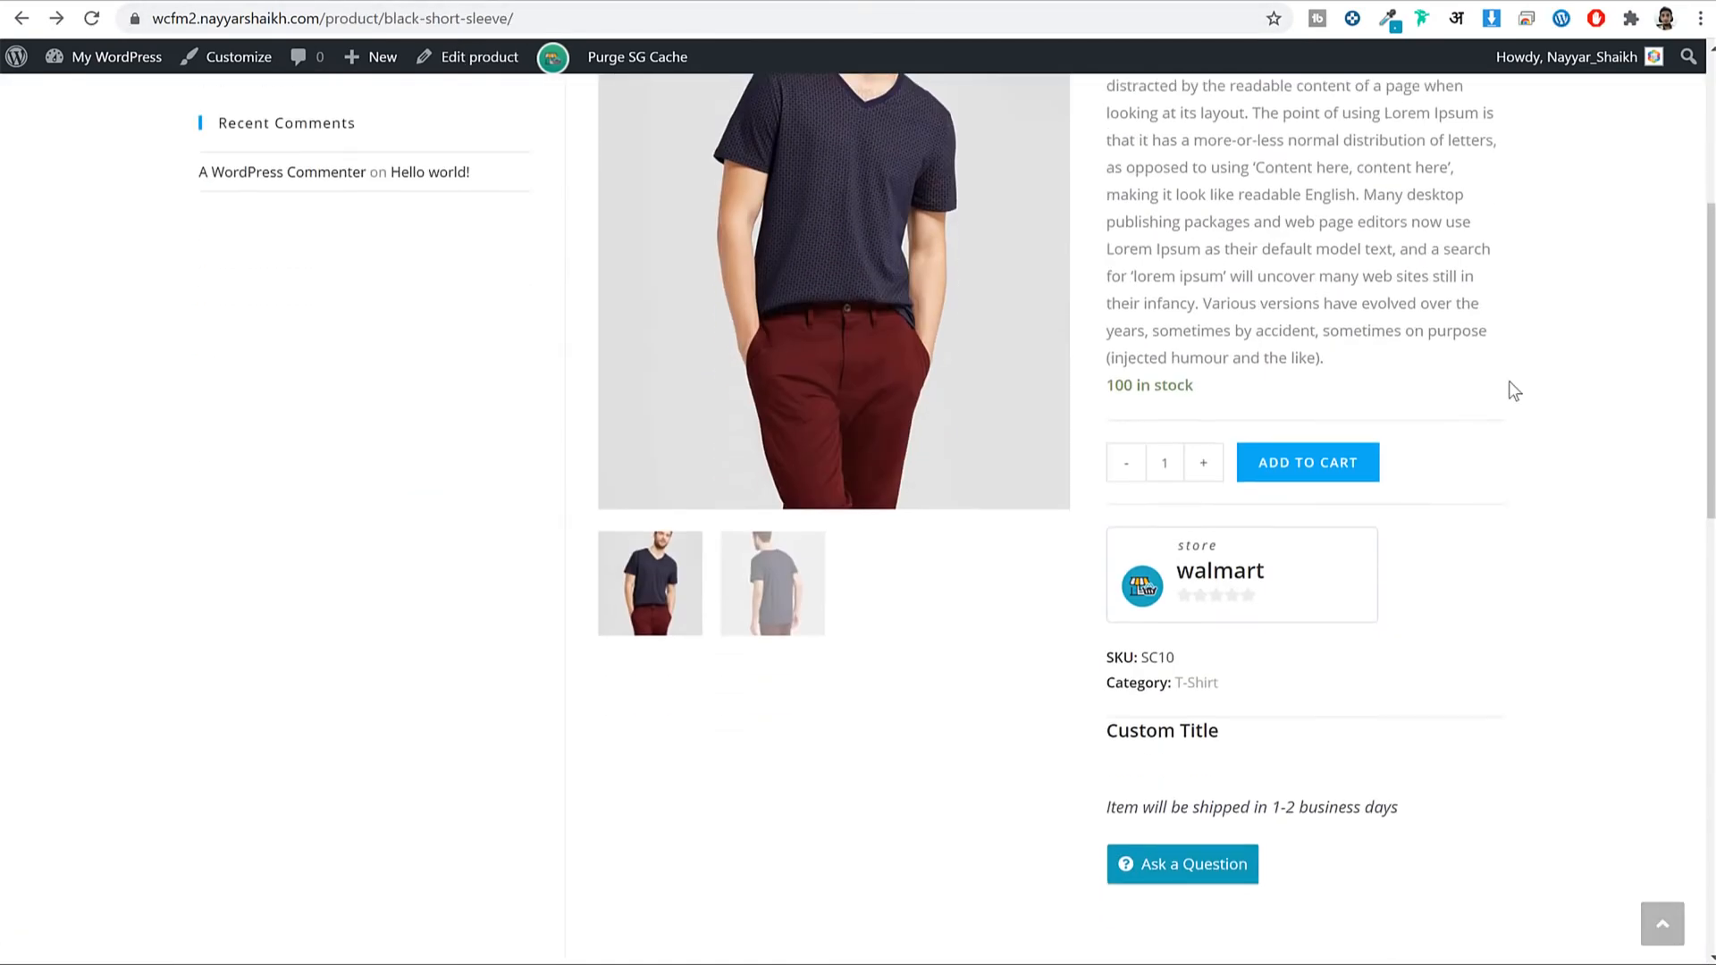
scroll(1514, 389, "down", 3)
mouse_move(1113, 511)
left_mouse_down()
mouse_move(1218, 509)
mouse_move(1111, 509)
left_mouse_up()
left_click(1111, 509)
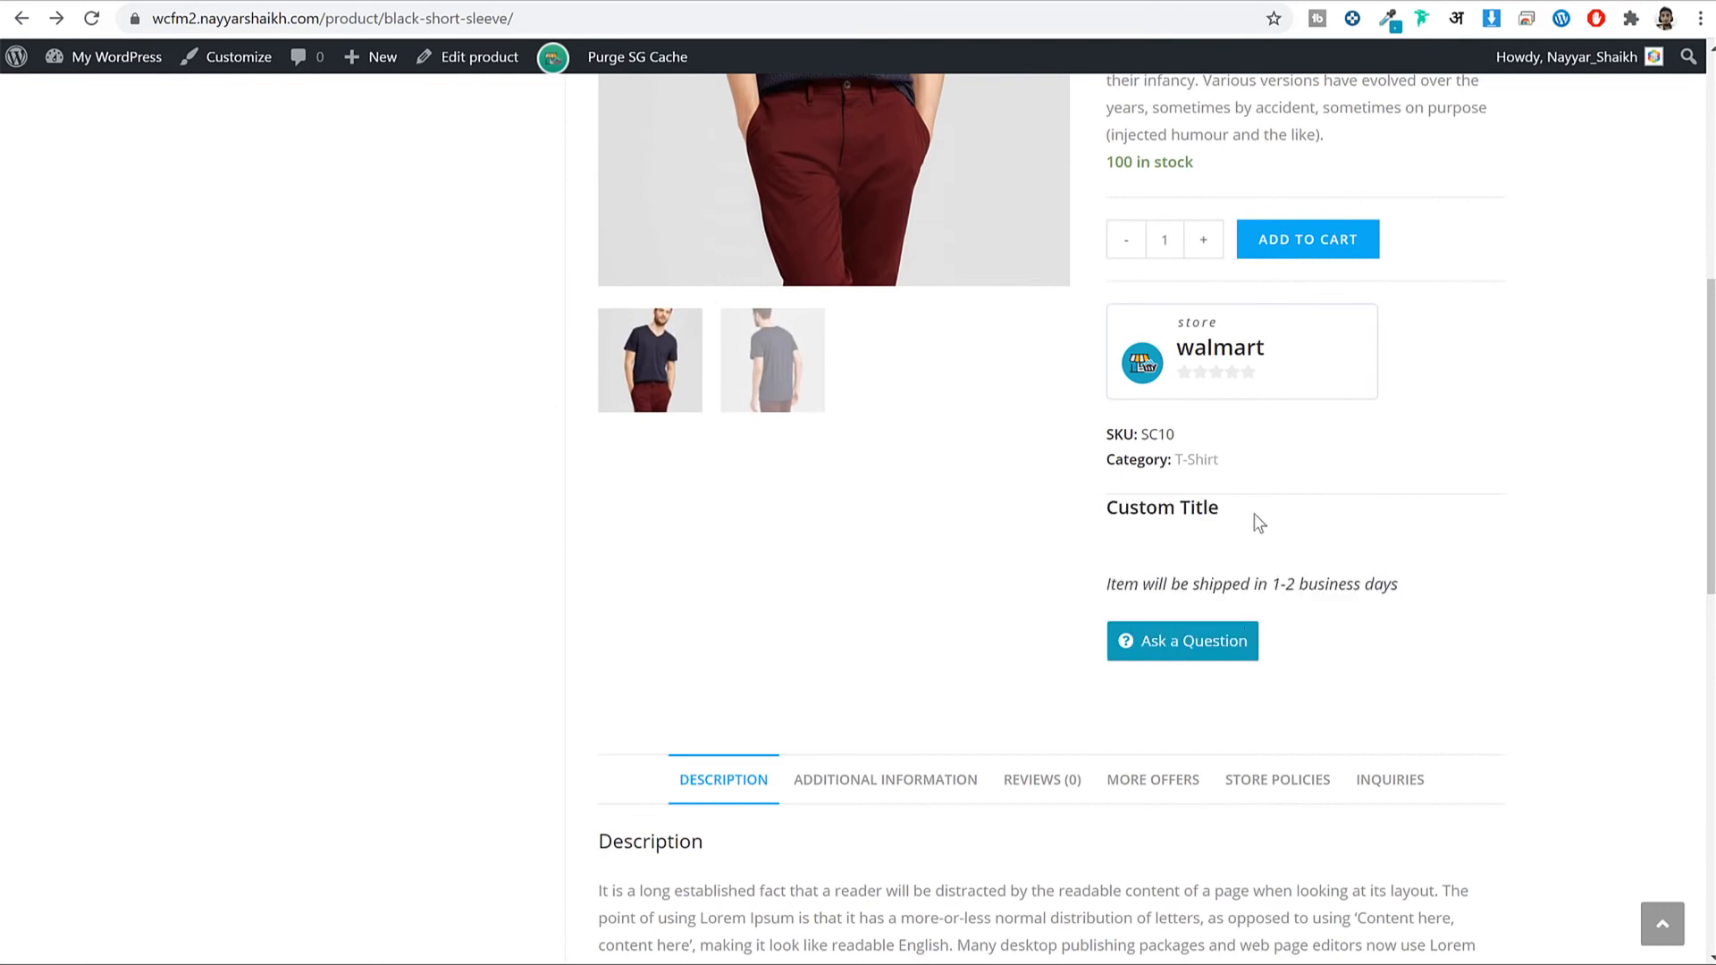
Open Black Short Sleeve in the store manager's Edit Product form.
scroll(1228, 484, "up", 7)
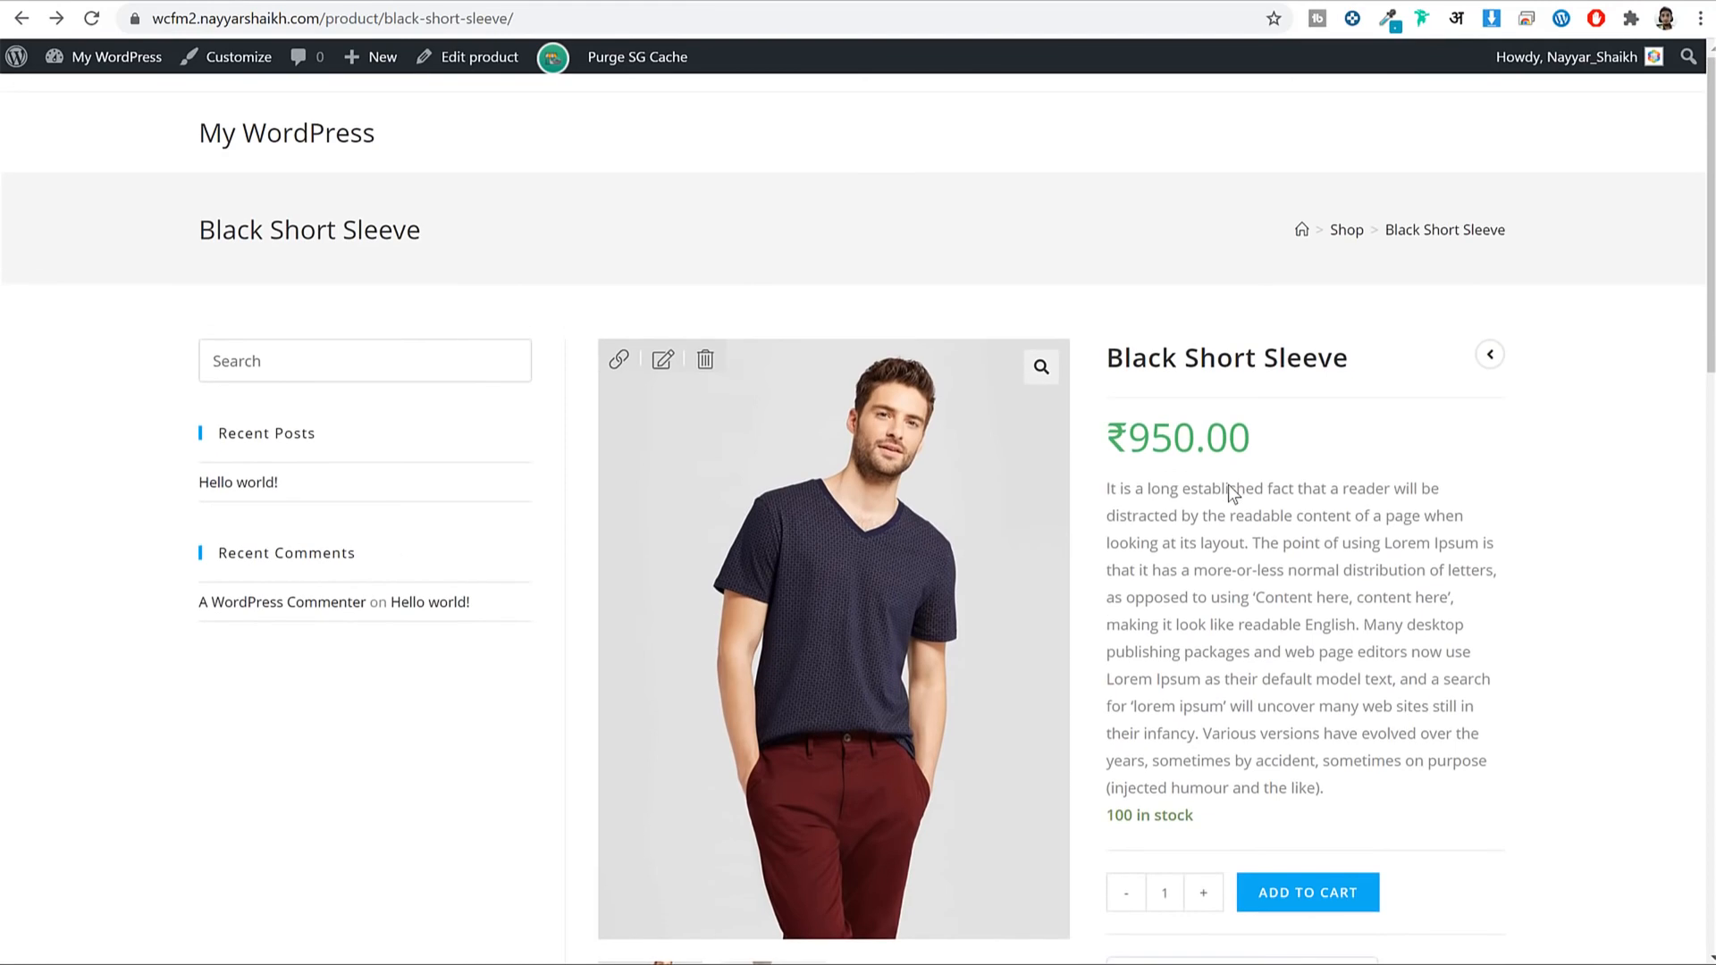
scroll(1525, 586, "down", 5)
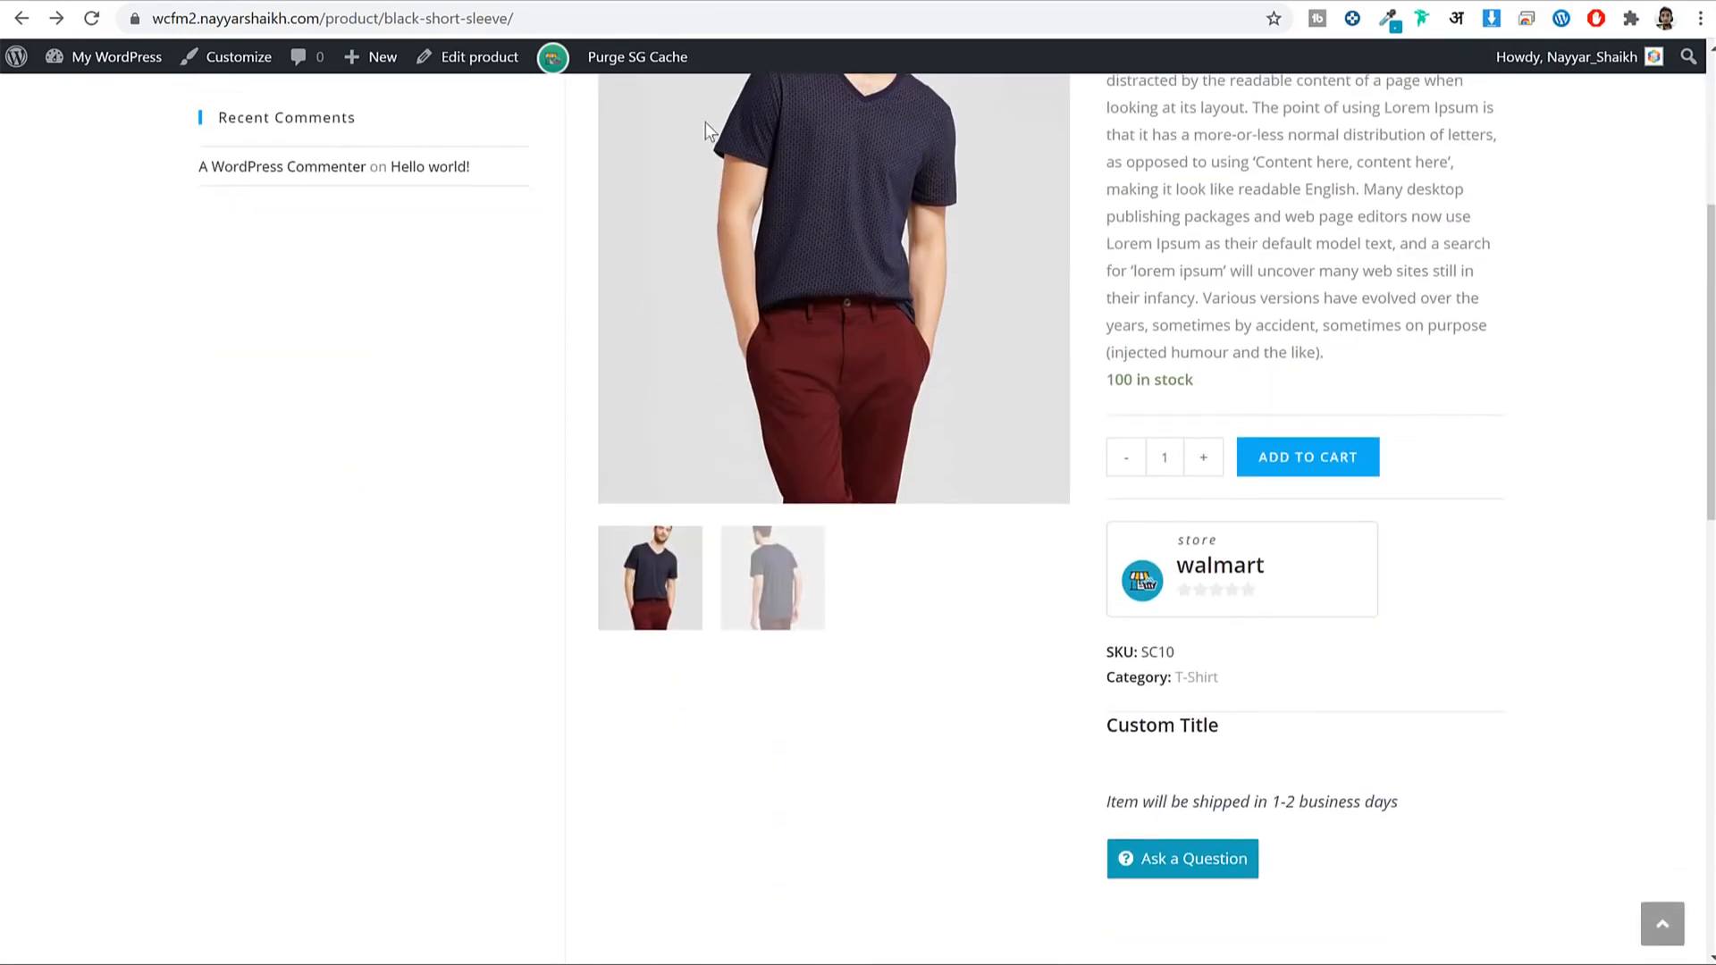
scroll(882, 197, "up", 5)
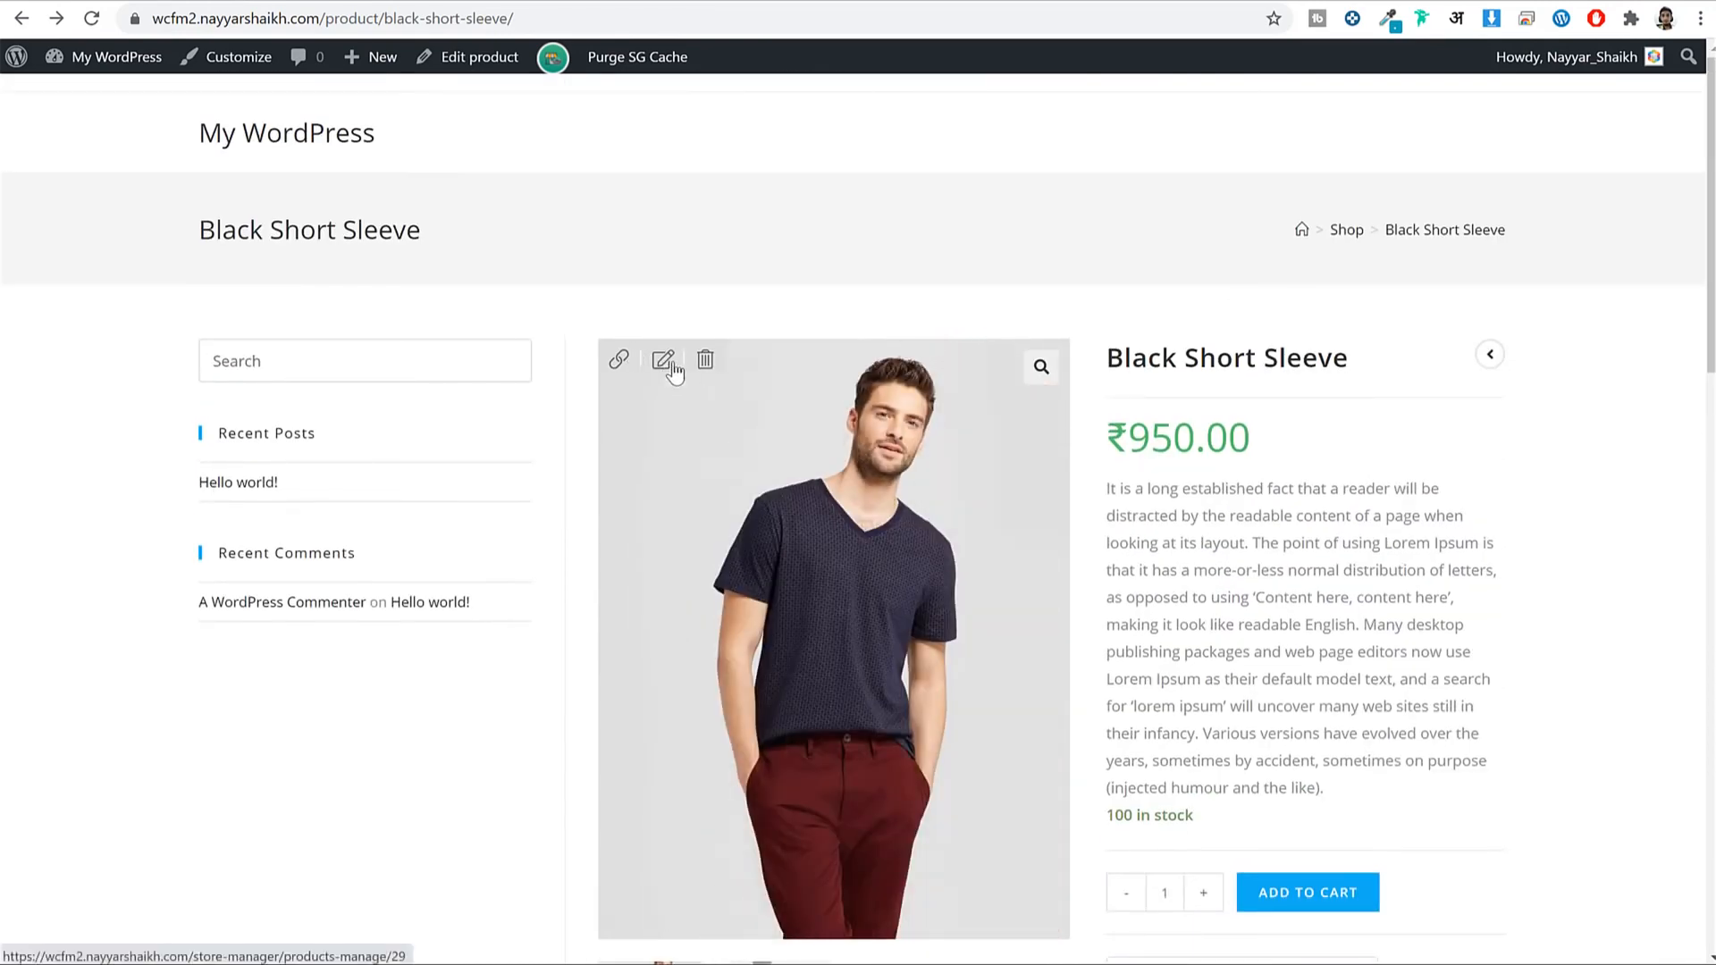
left_click(662, 366)
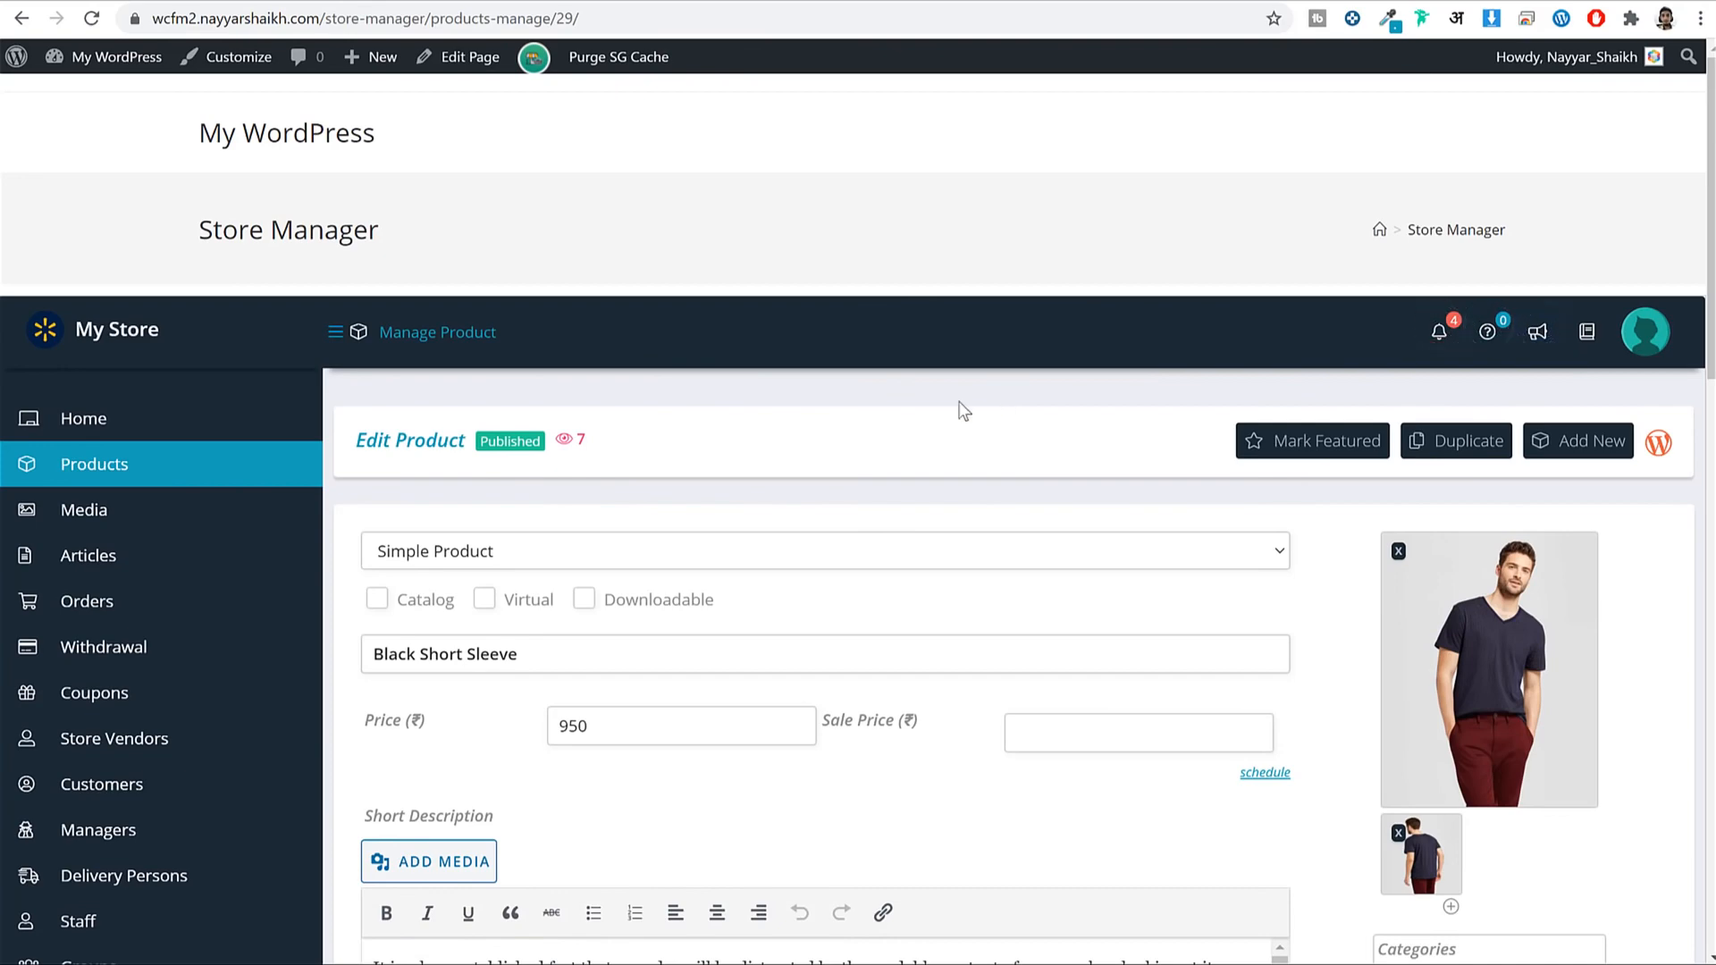
Enter the custom title 'This is a Demo Title' and submit the product.
scroll(1151, 498, "down", 15)
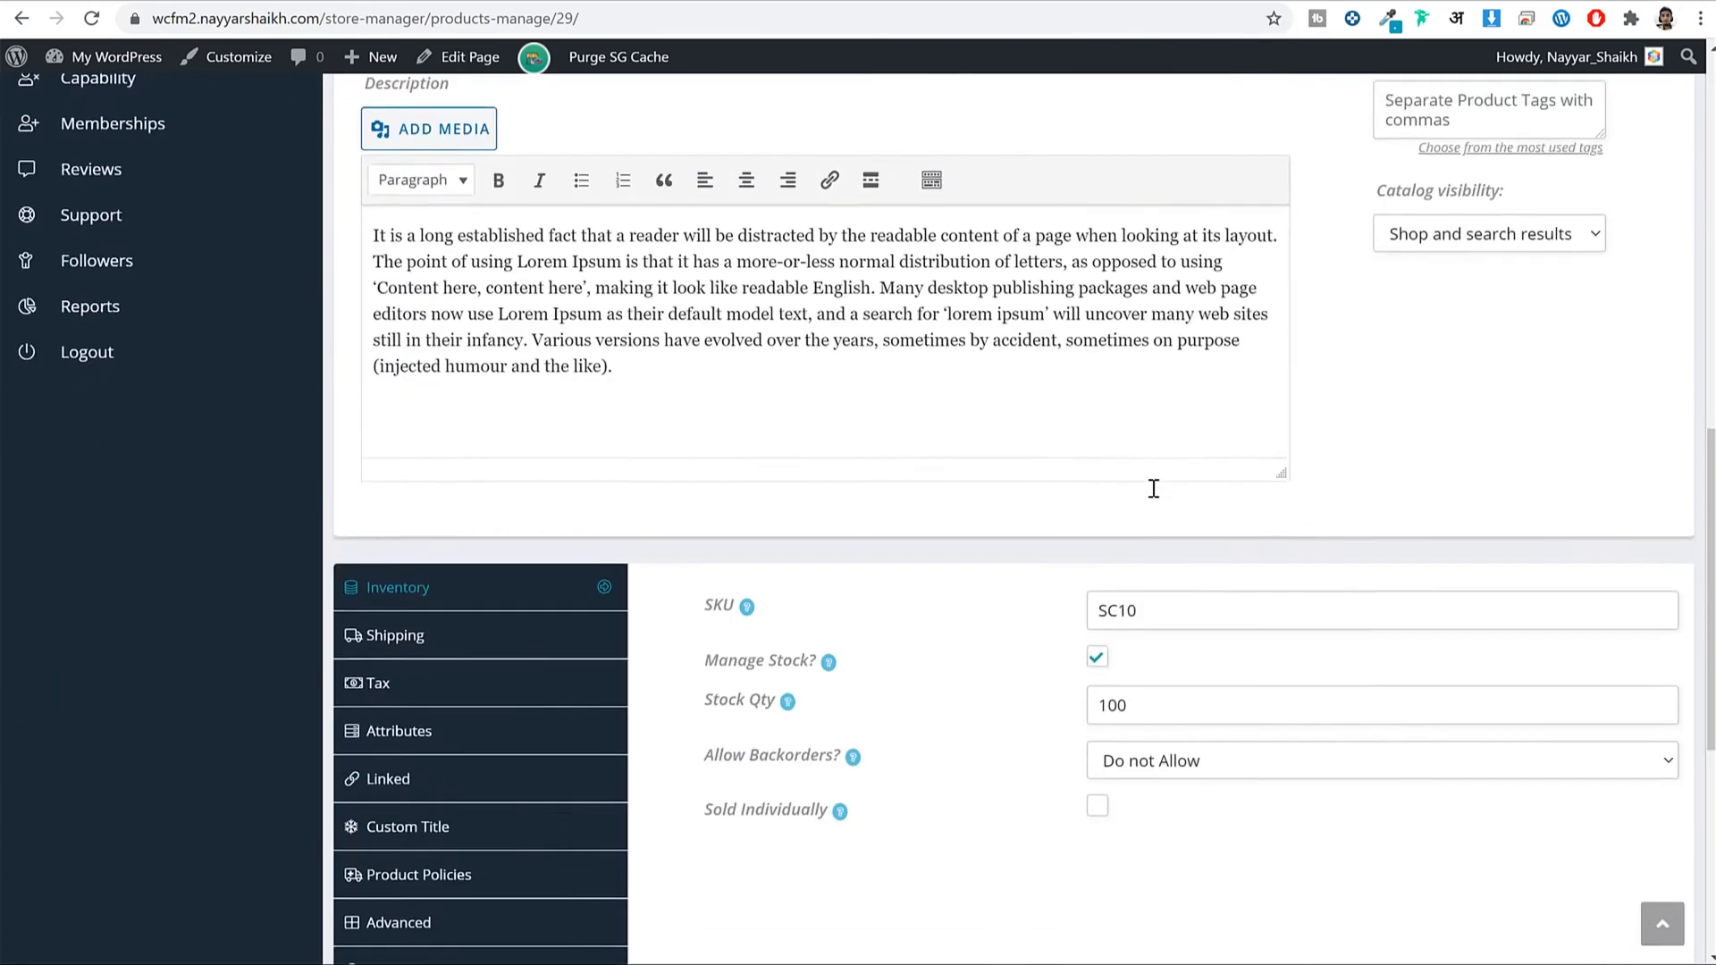
left_click(456, 504)
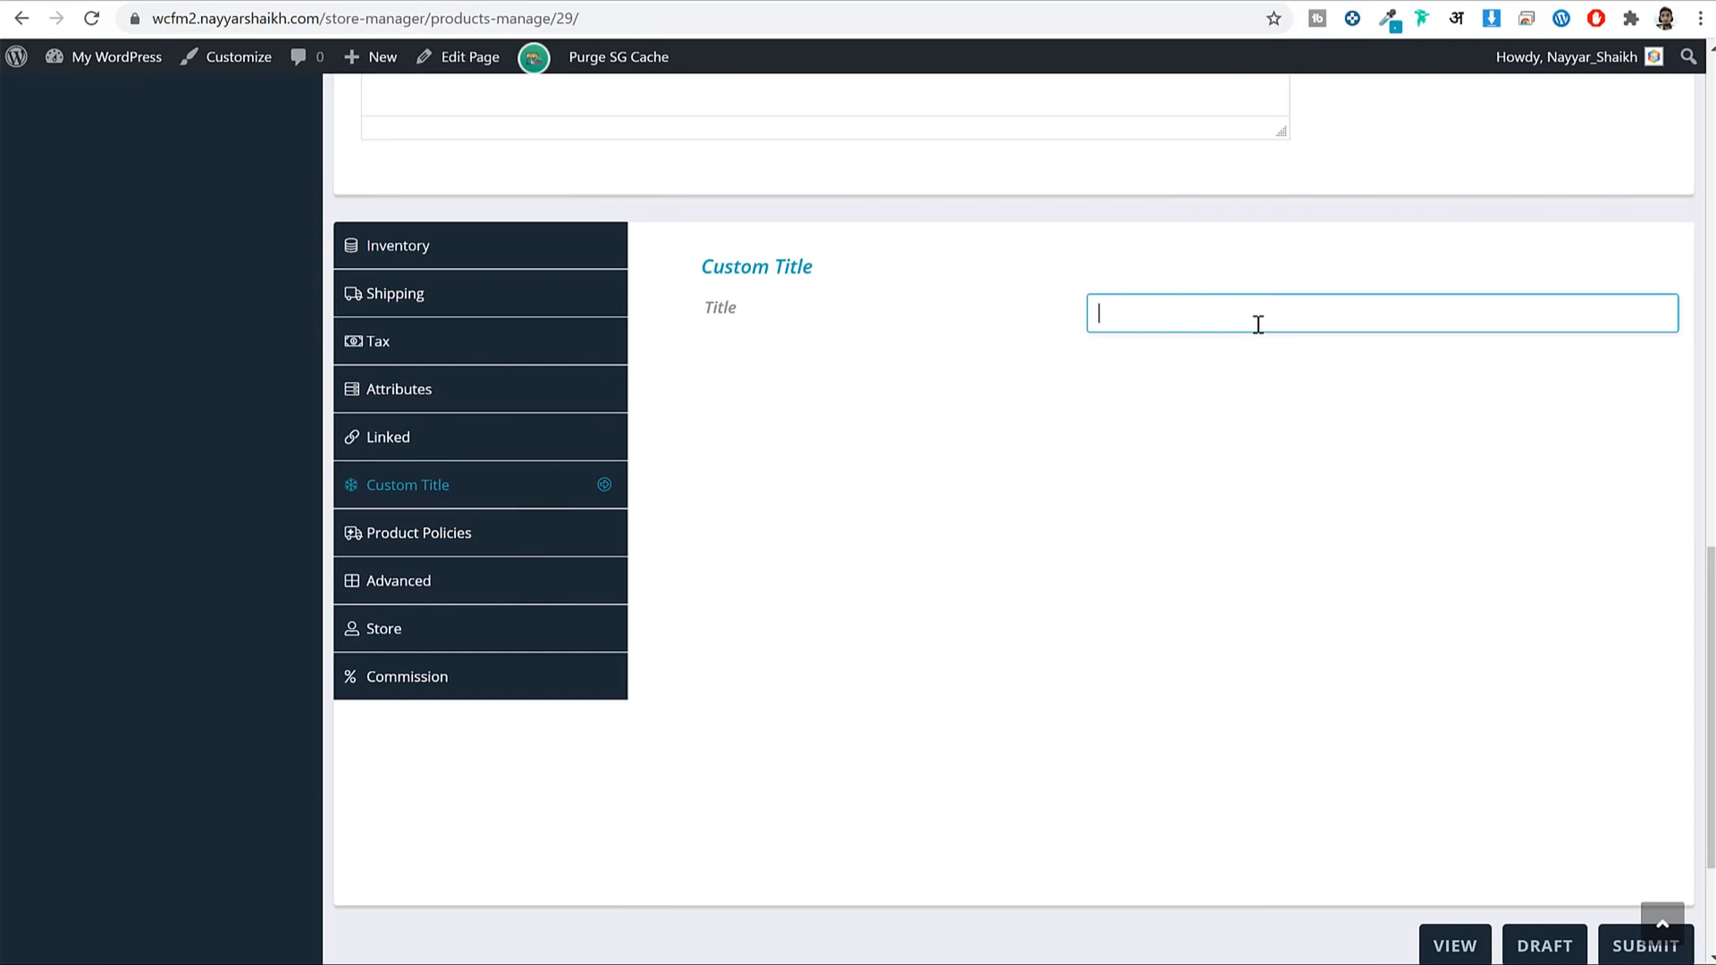
type("This is a Demo Title")
scroll(1340, 460, "down", 3)
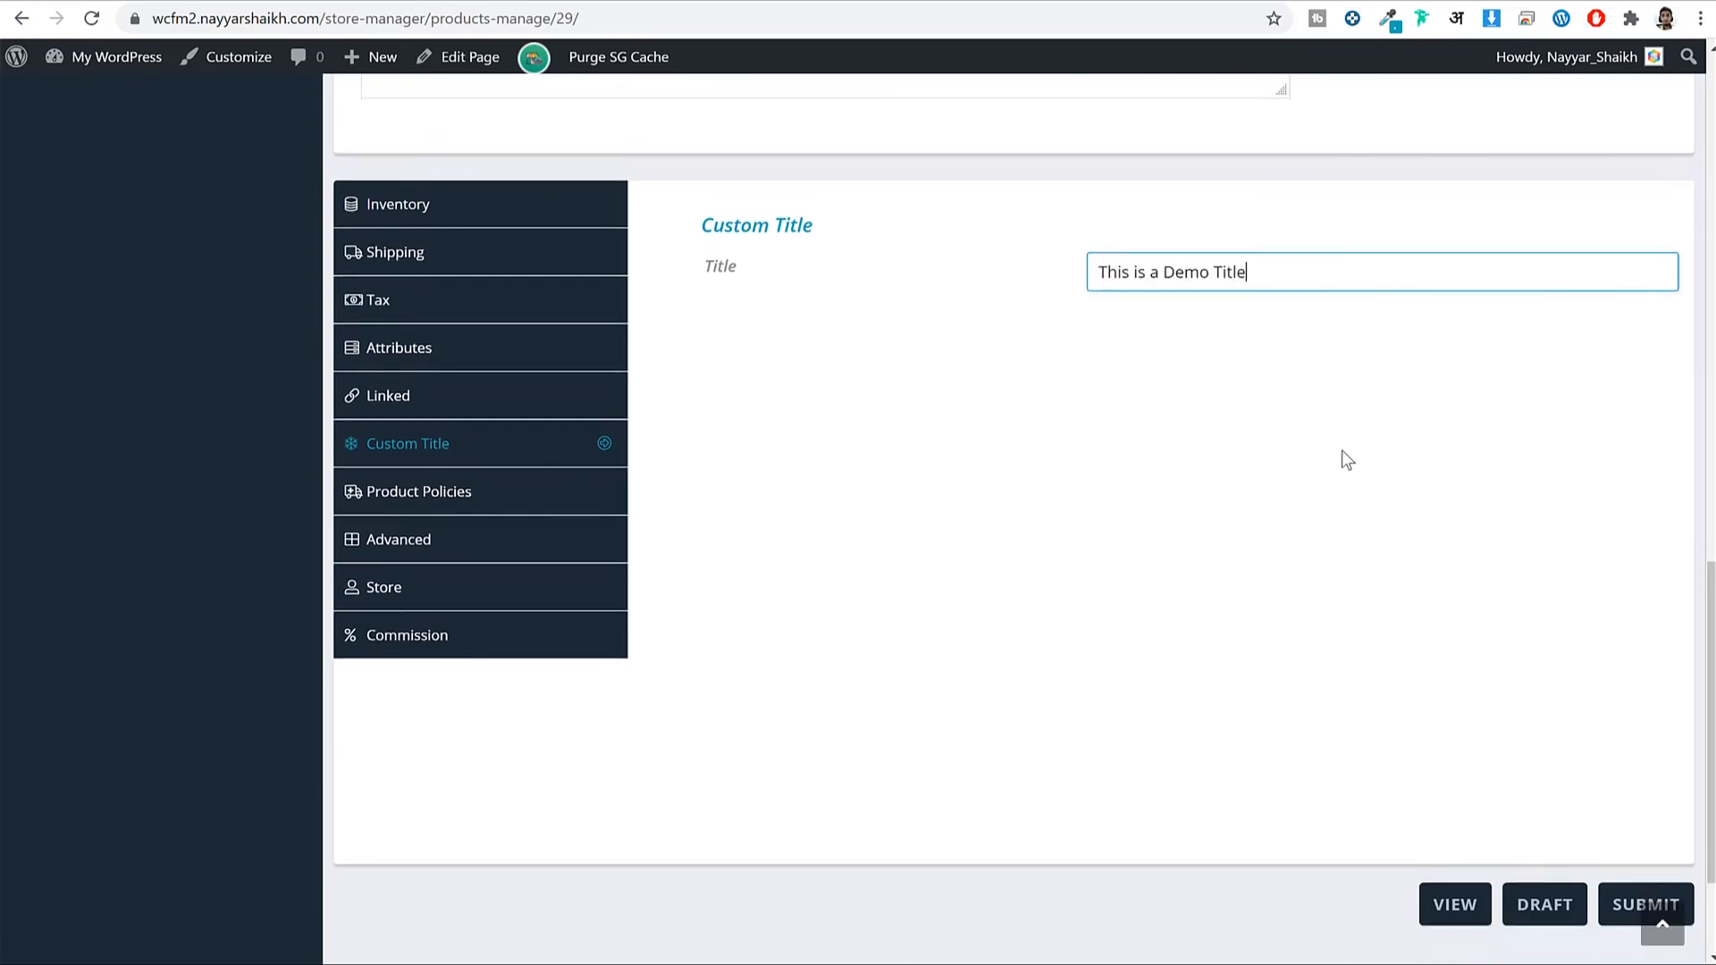
left_click(1619, 713)
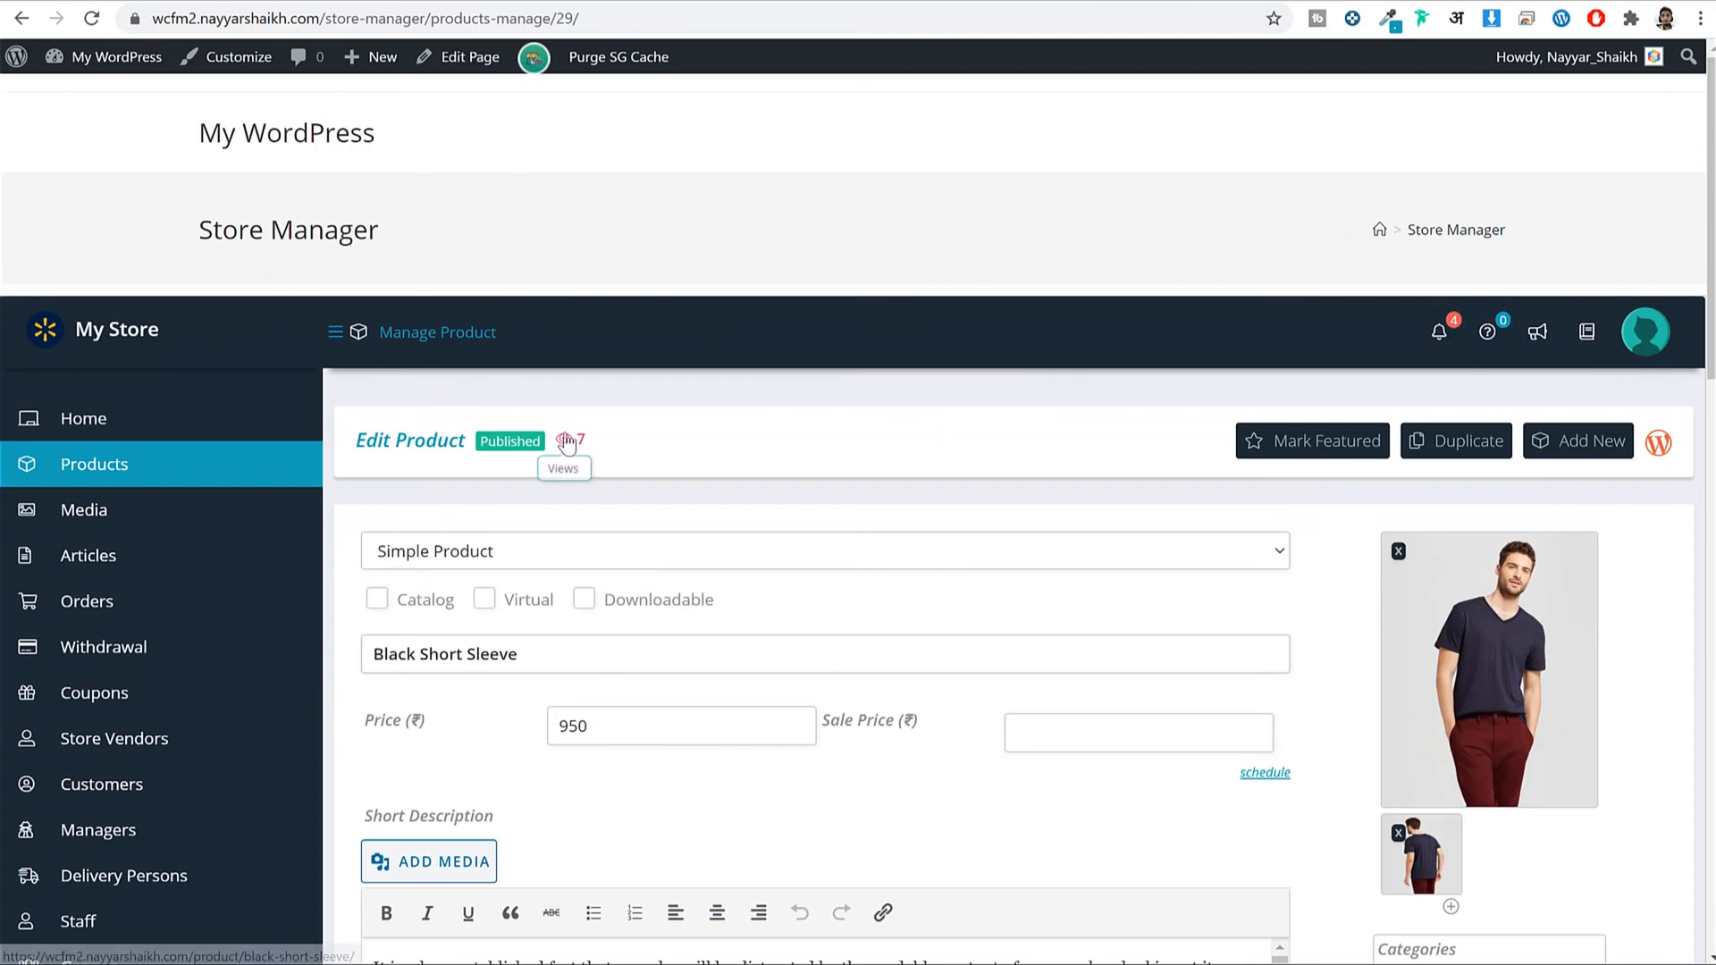
View the product page to confirm 'Title: This is a Demo Title', then go back to Edit Product.
left_click(565, 438)
scroll(1264, 333, "down", 9)
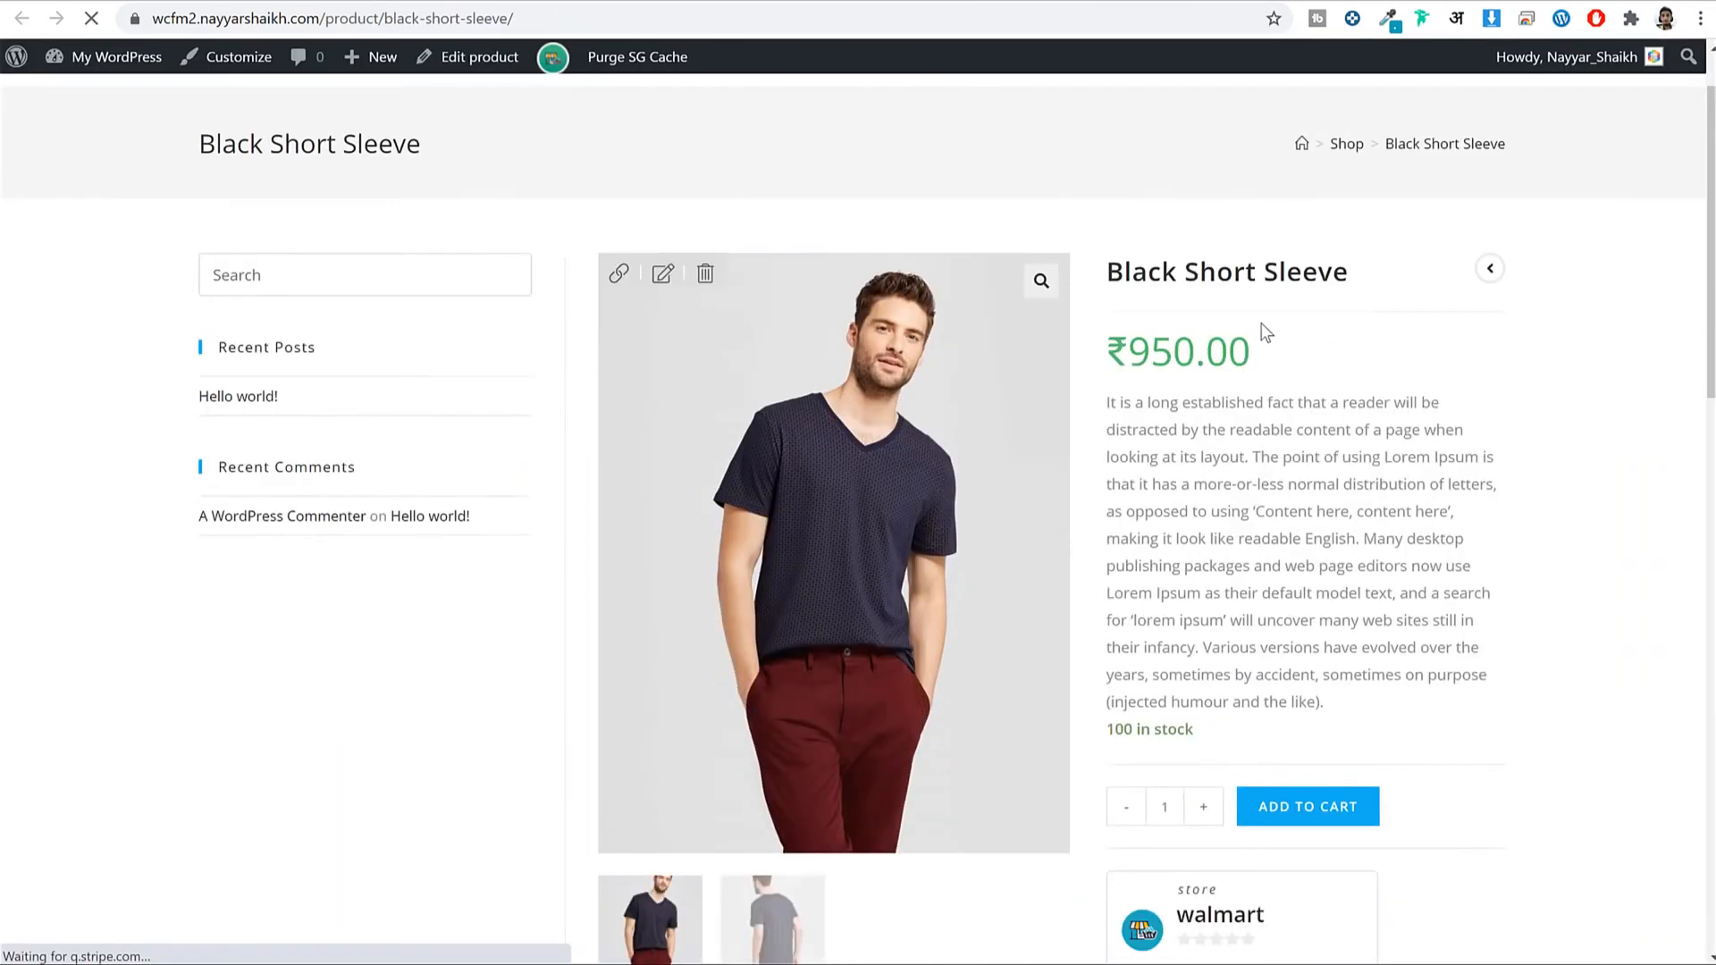
scroll(1287, 384, "down", 1)
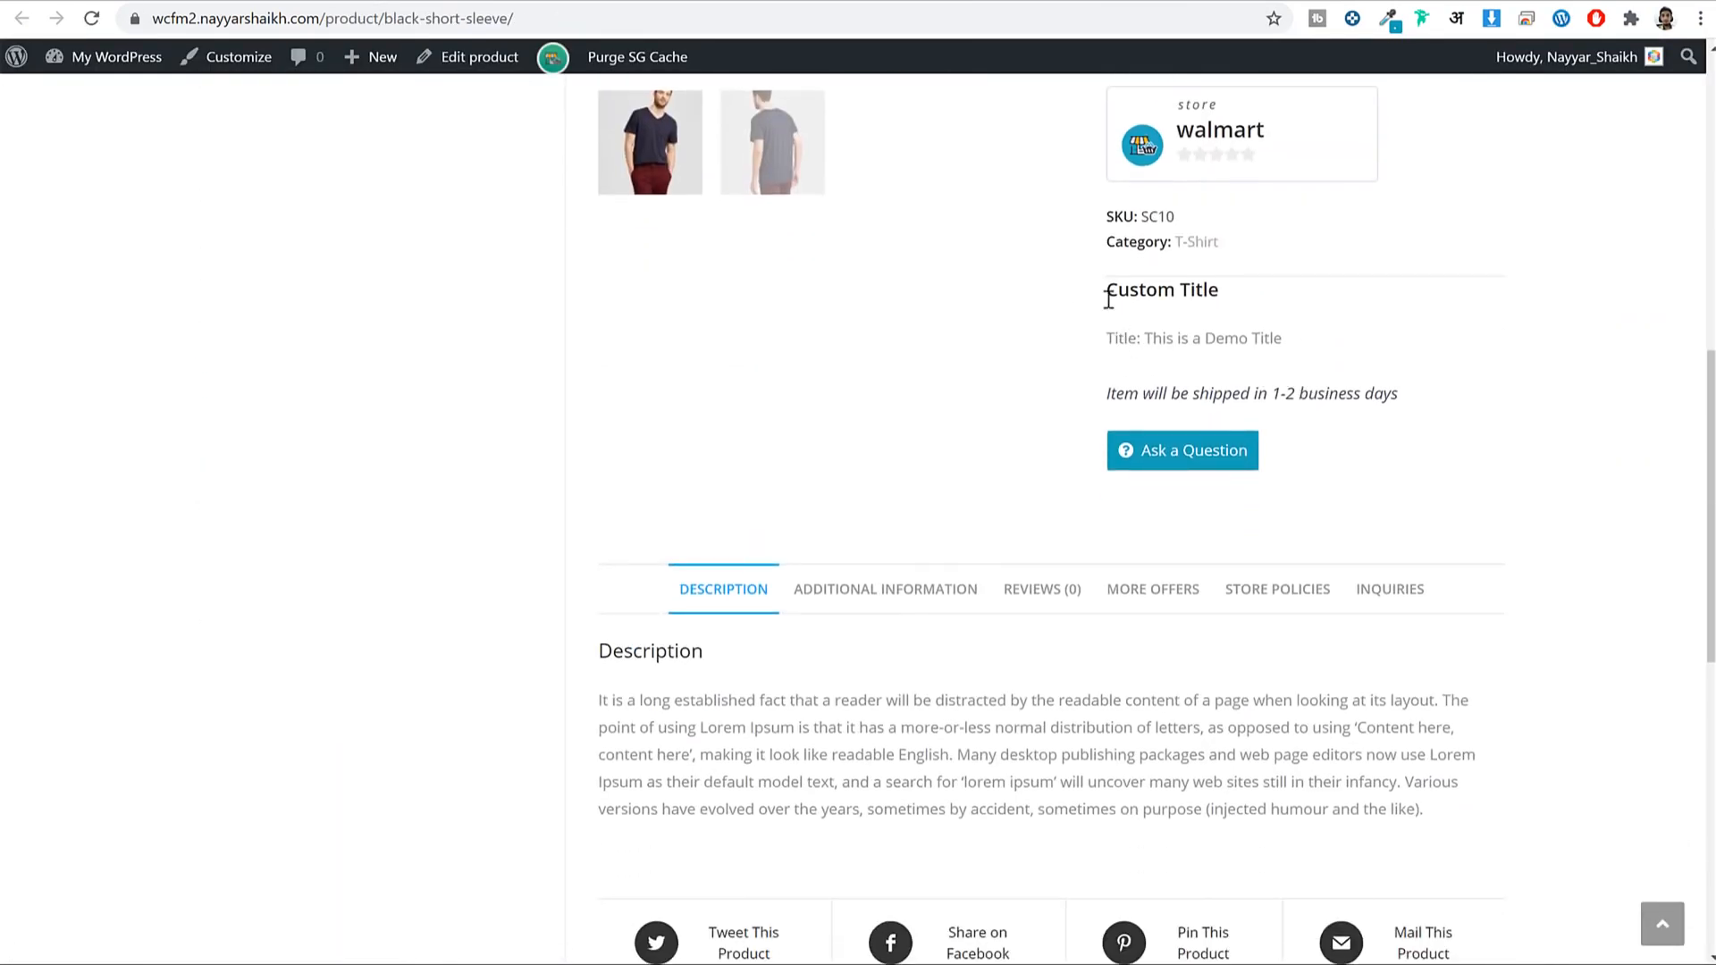
left_click_drag(1108, 298, 1107, 337)
left_click(1128, 338)
left_click(913, 1)
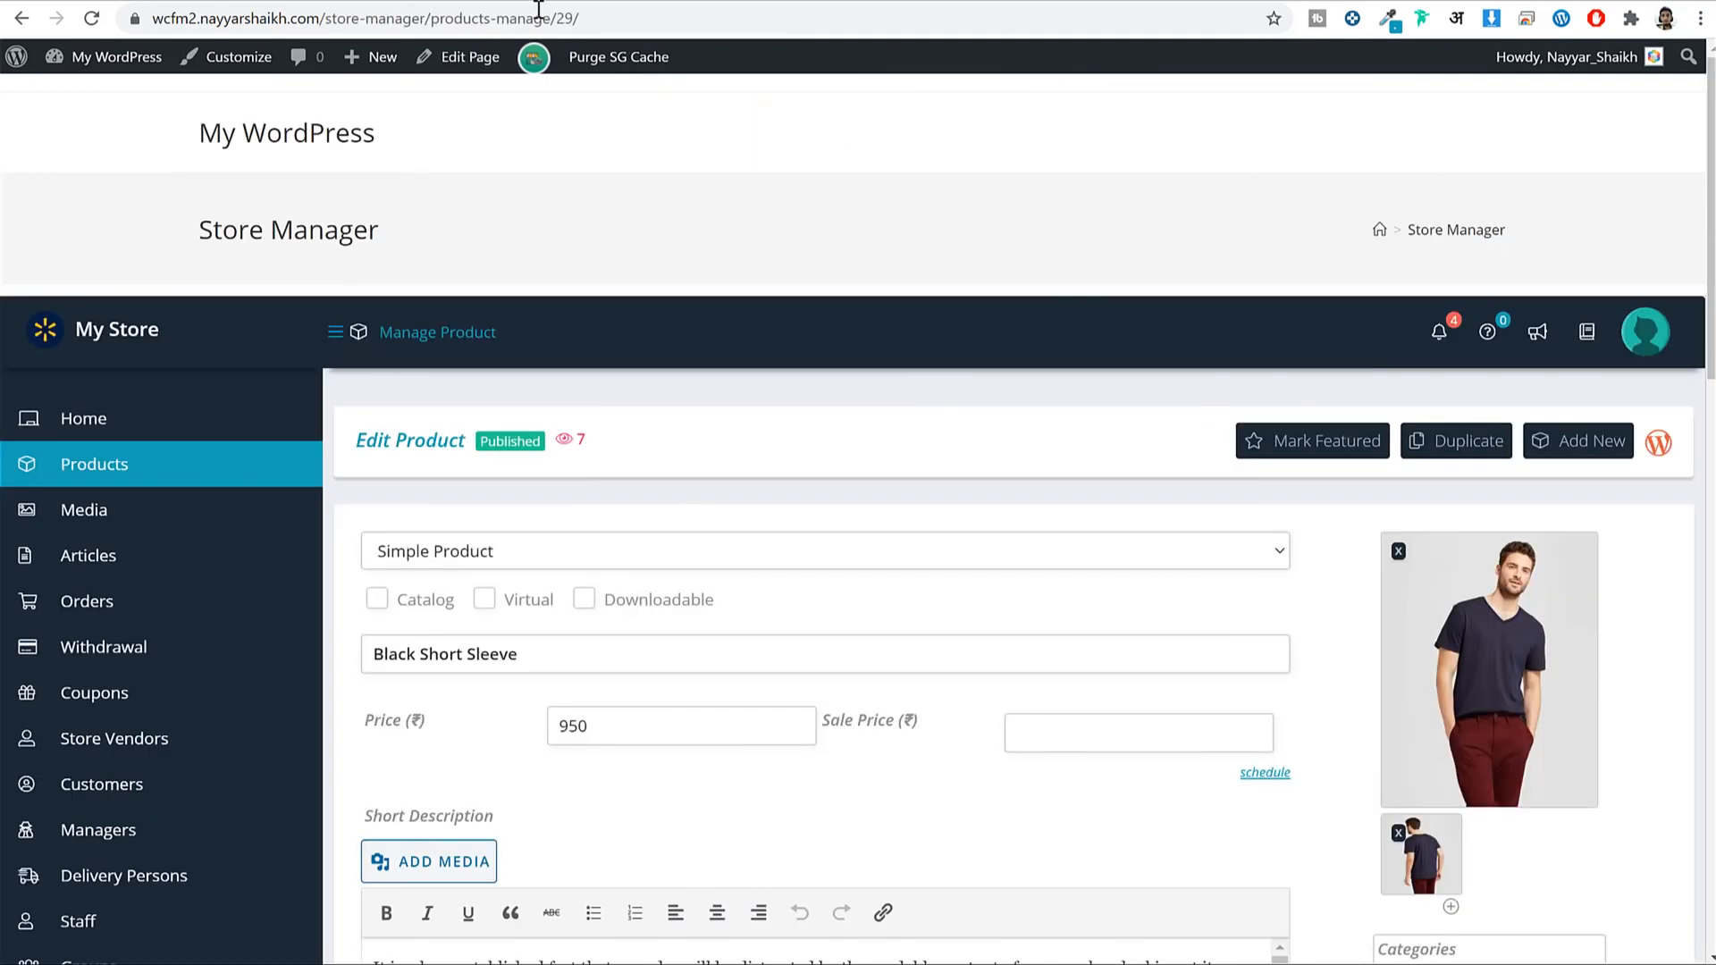
Disable the Custom Title field block in the settings, collapse its fields, and save.
left_click(540, 1)
scroll(1031, 359, "up", 15)
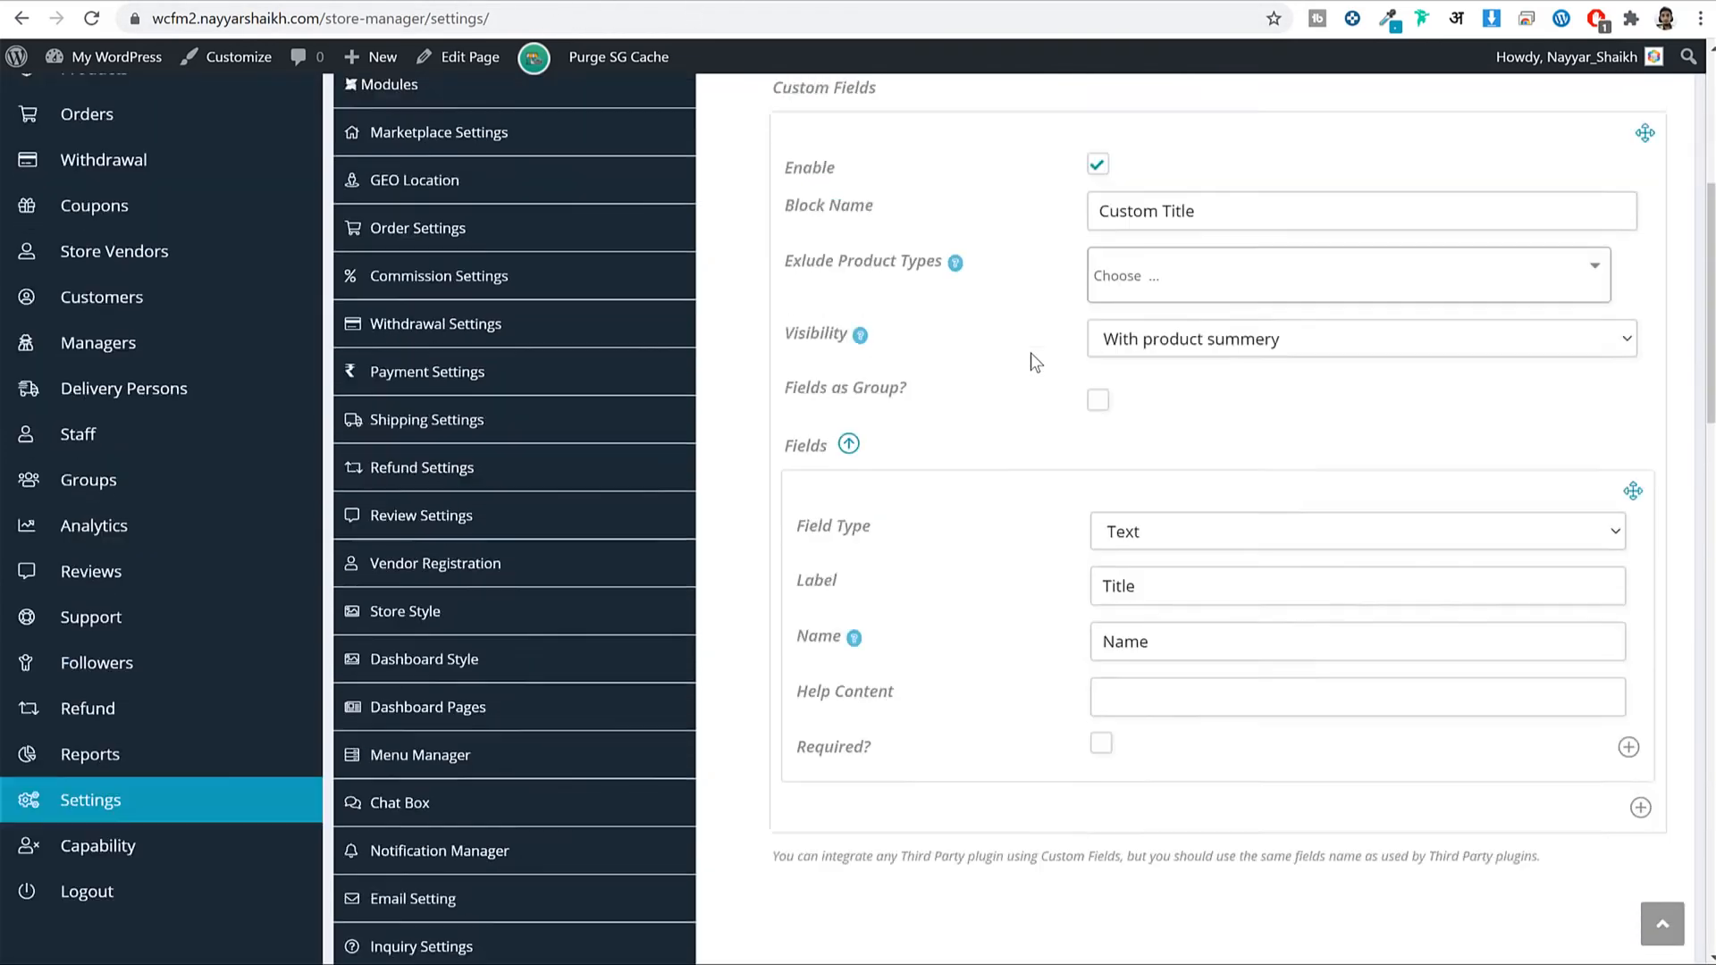
scroll(1031, 360, "up", 2)
scroll(1066, 352, "down", 2)
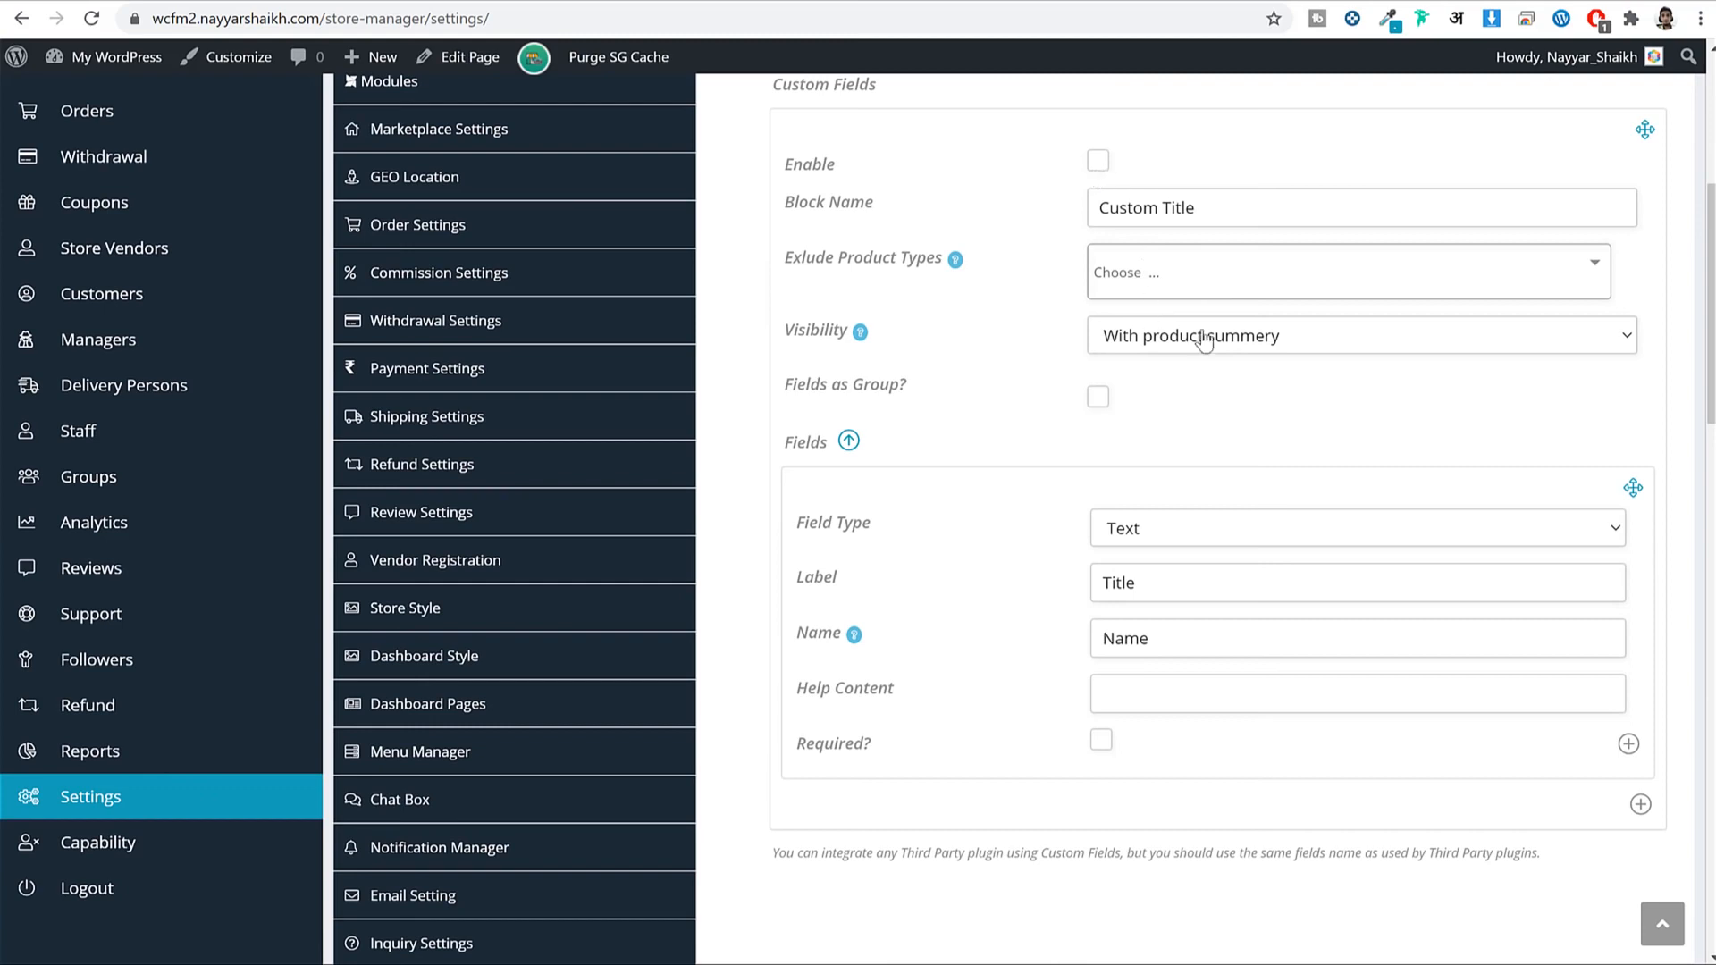
left_click(848, 440)
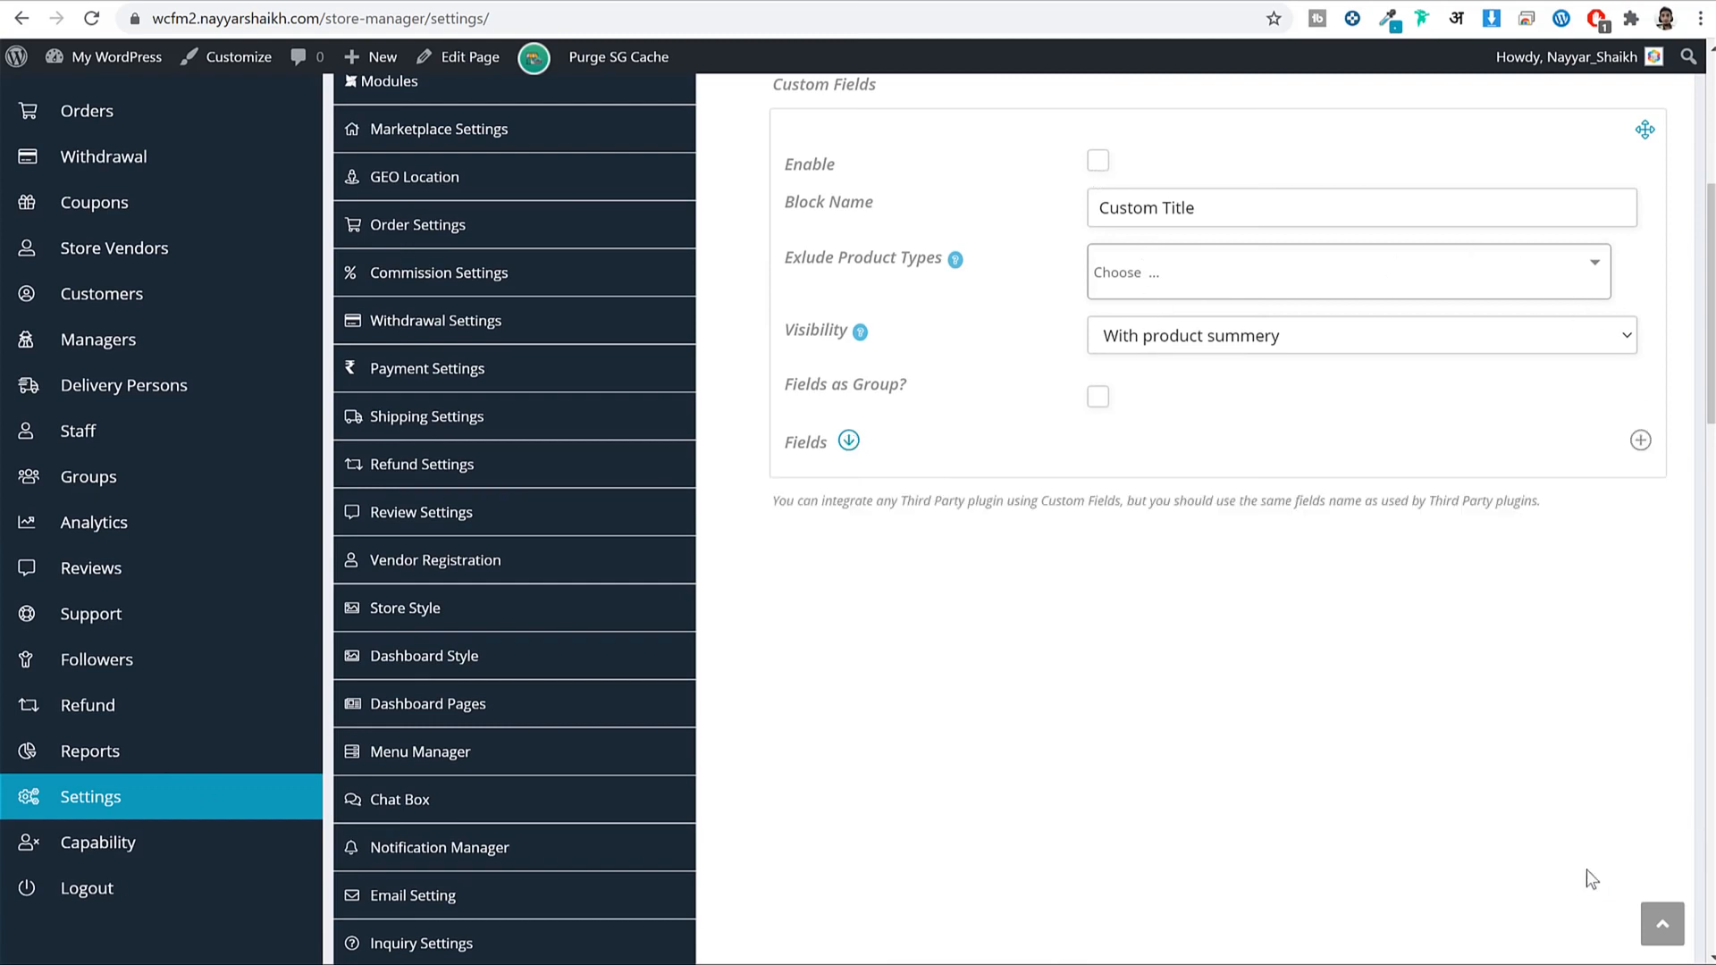
scroll(1600, 858, "down", 10)
left_click(1675, 728)
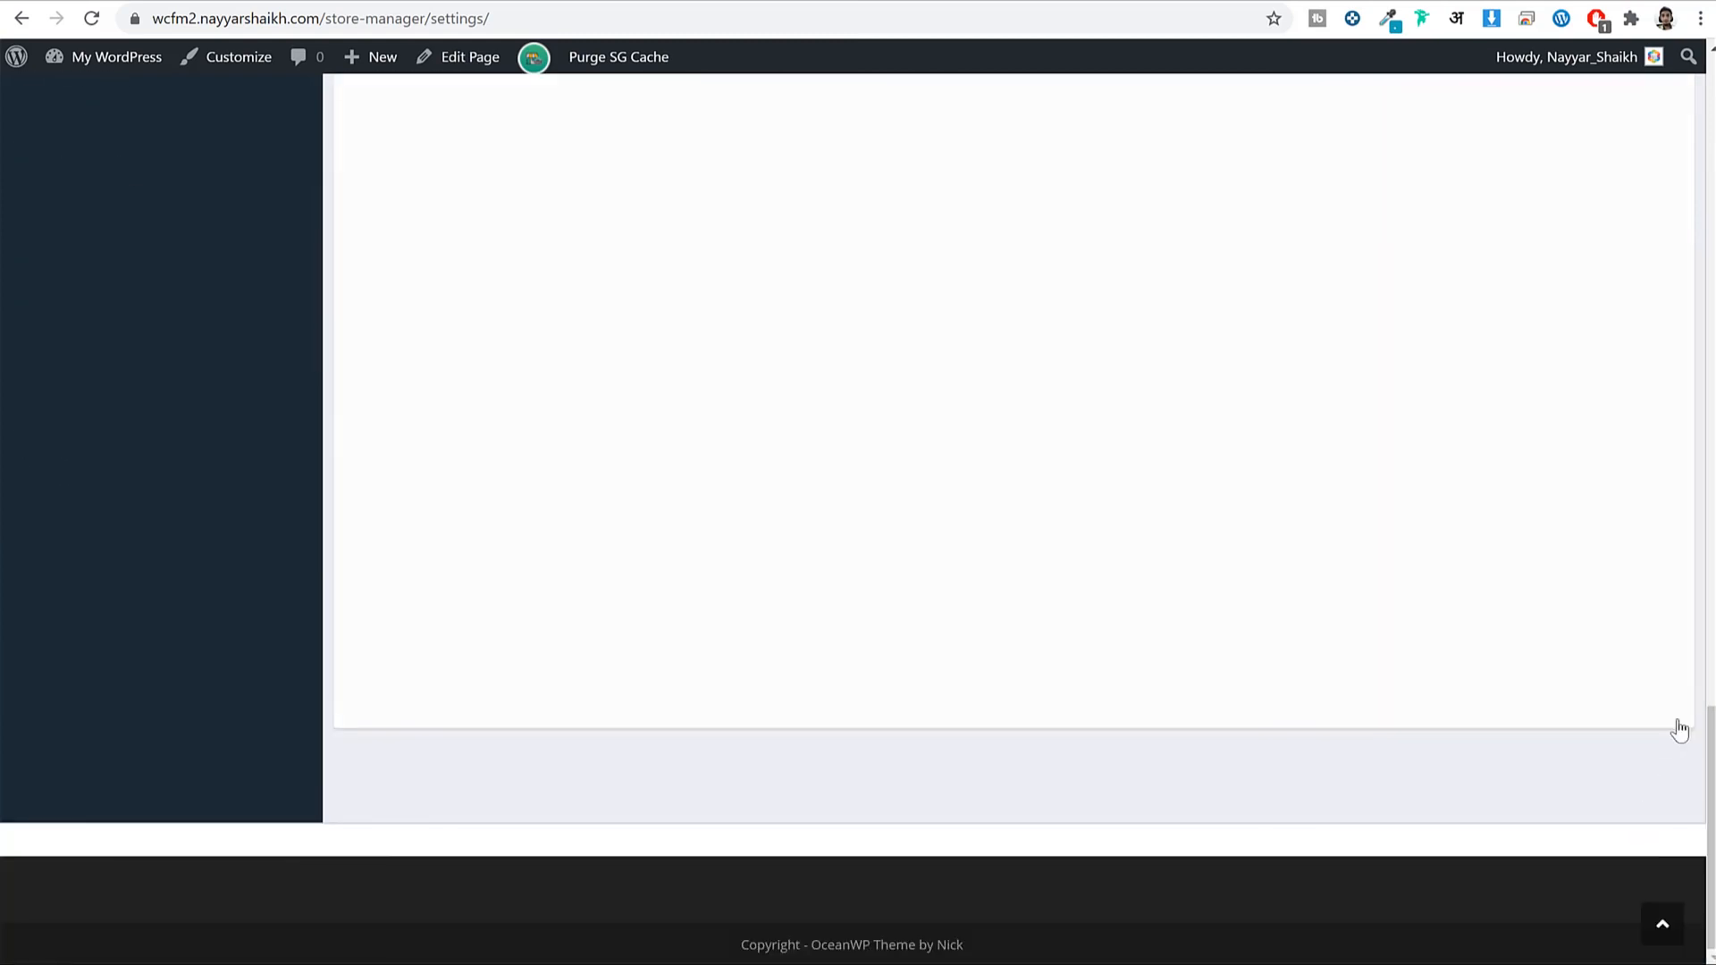
scroll(1291, 659, "up", 10)
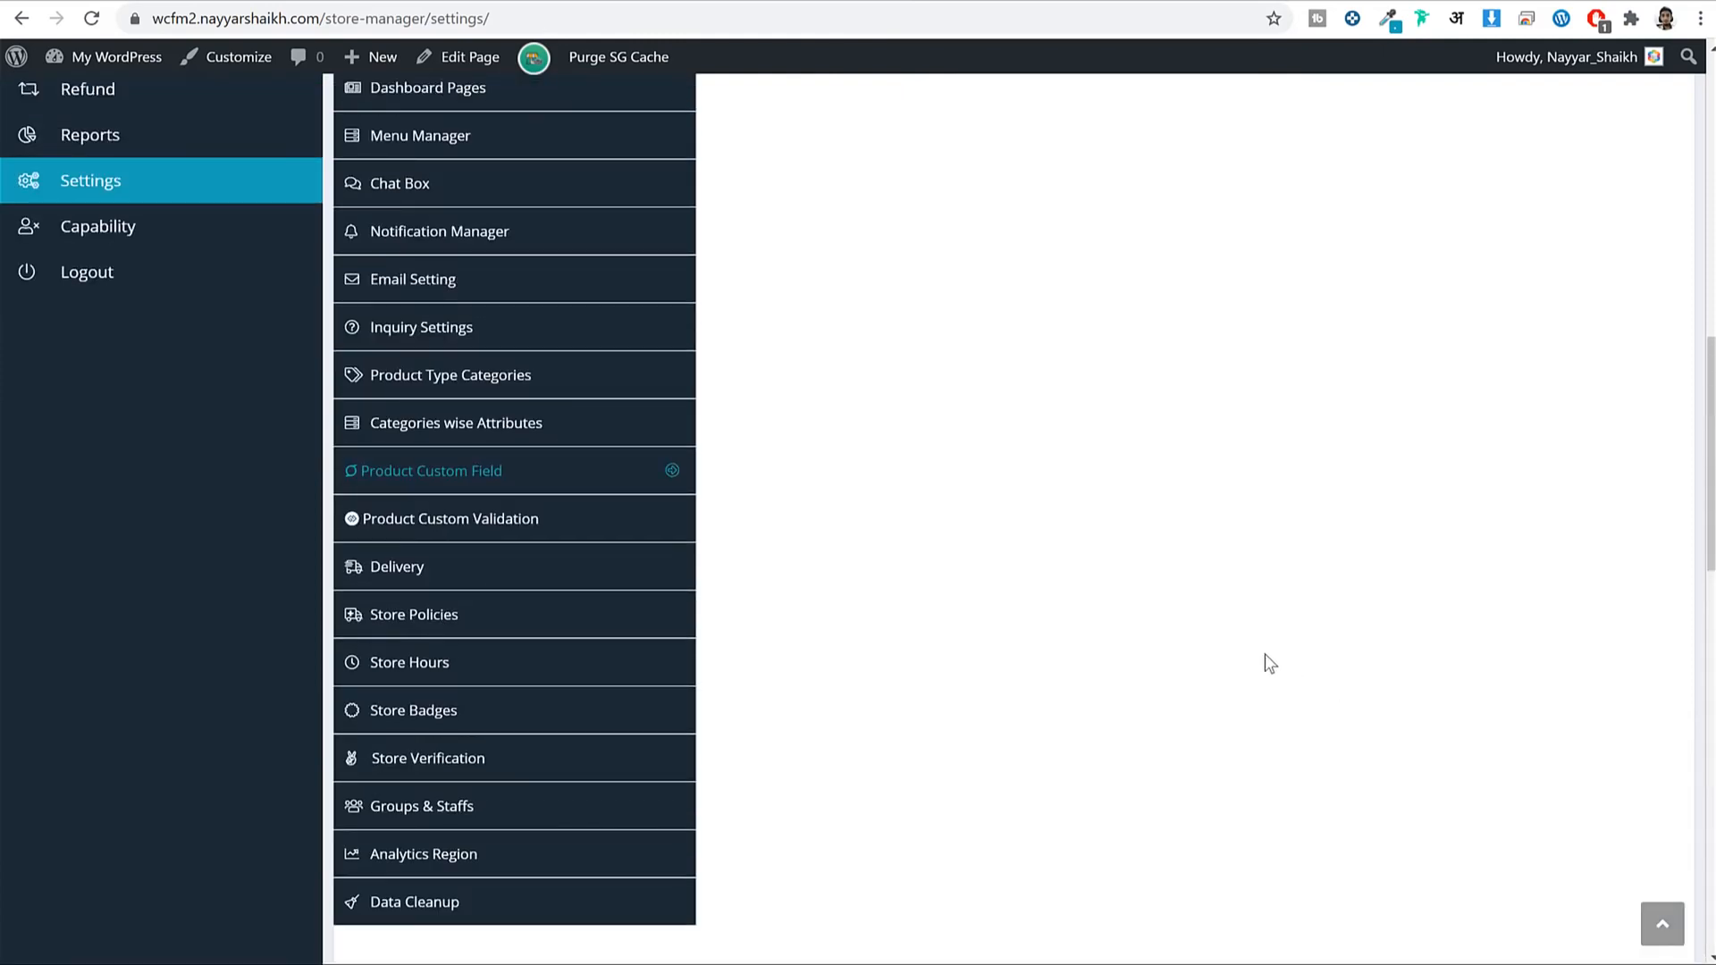
Under Product Custom Validation, require Price, Featured Image and Weight, and save.
left_click(535, 520)
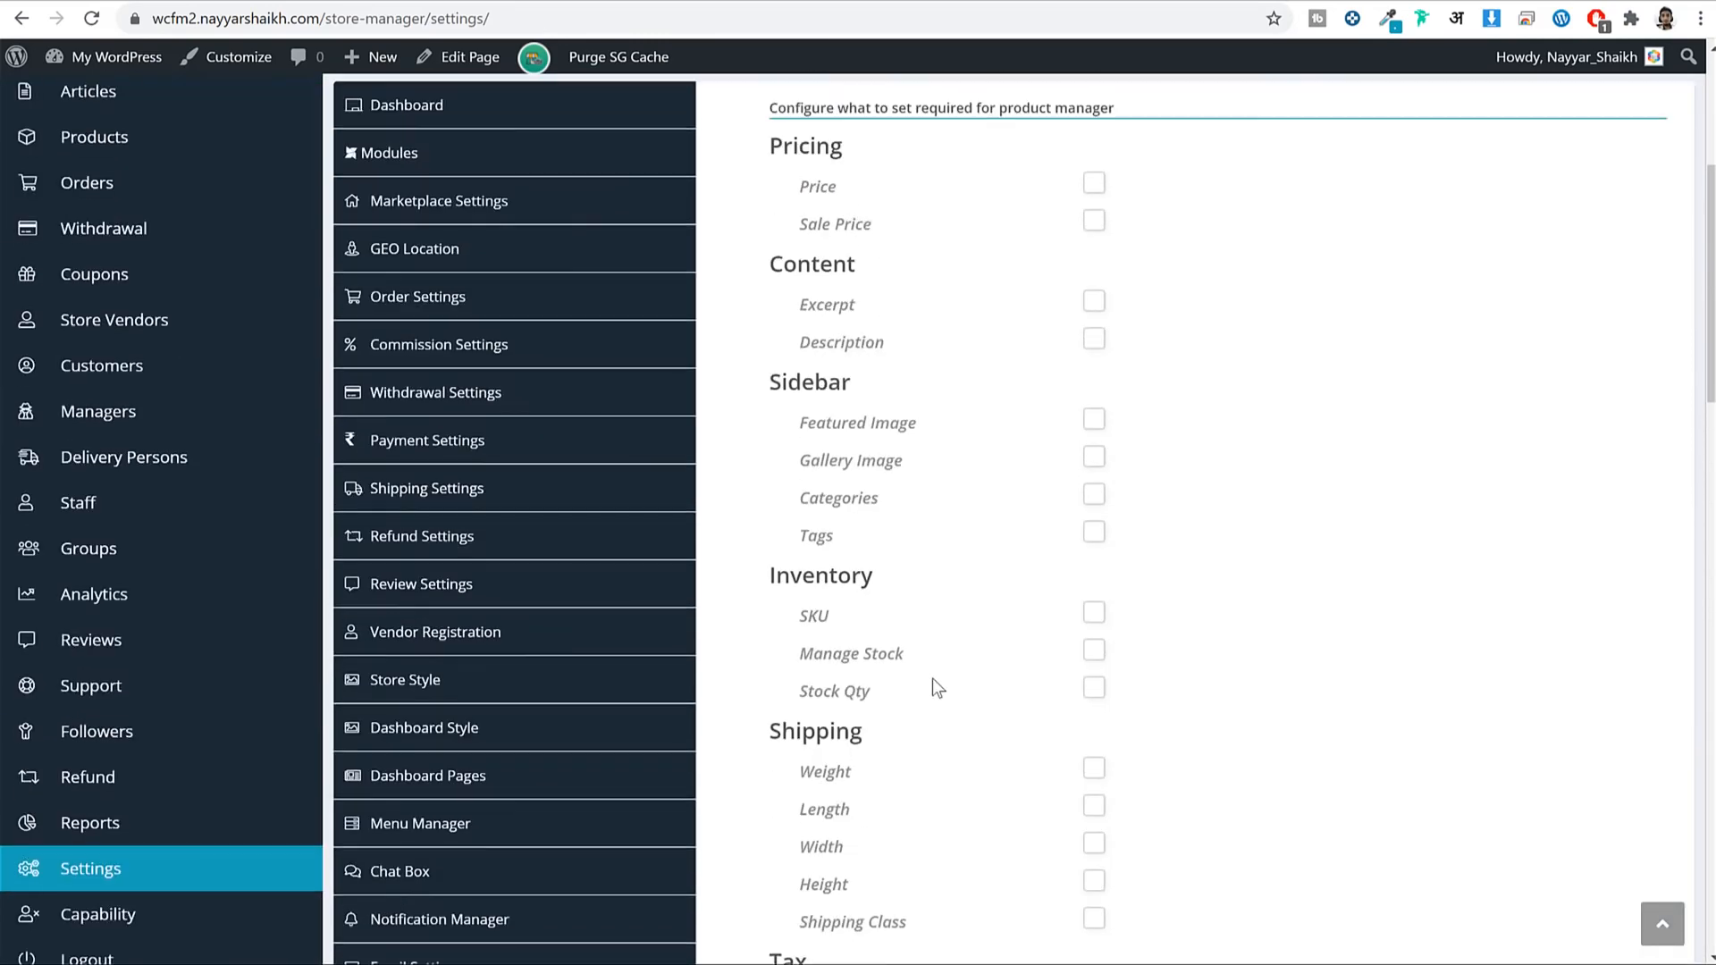
scroll(958, 688, "up", 3)
scroll(958, 688, "down", 7)
scroll(974, 681, "up", 5)
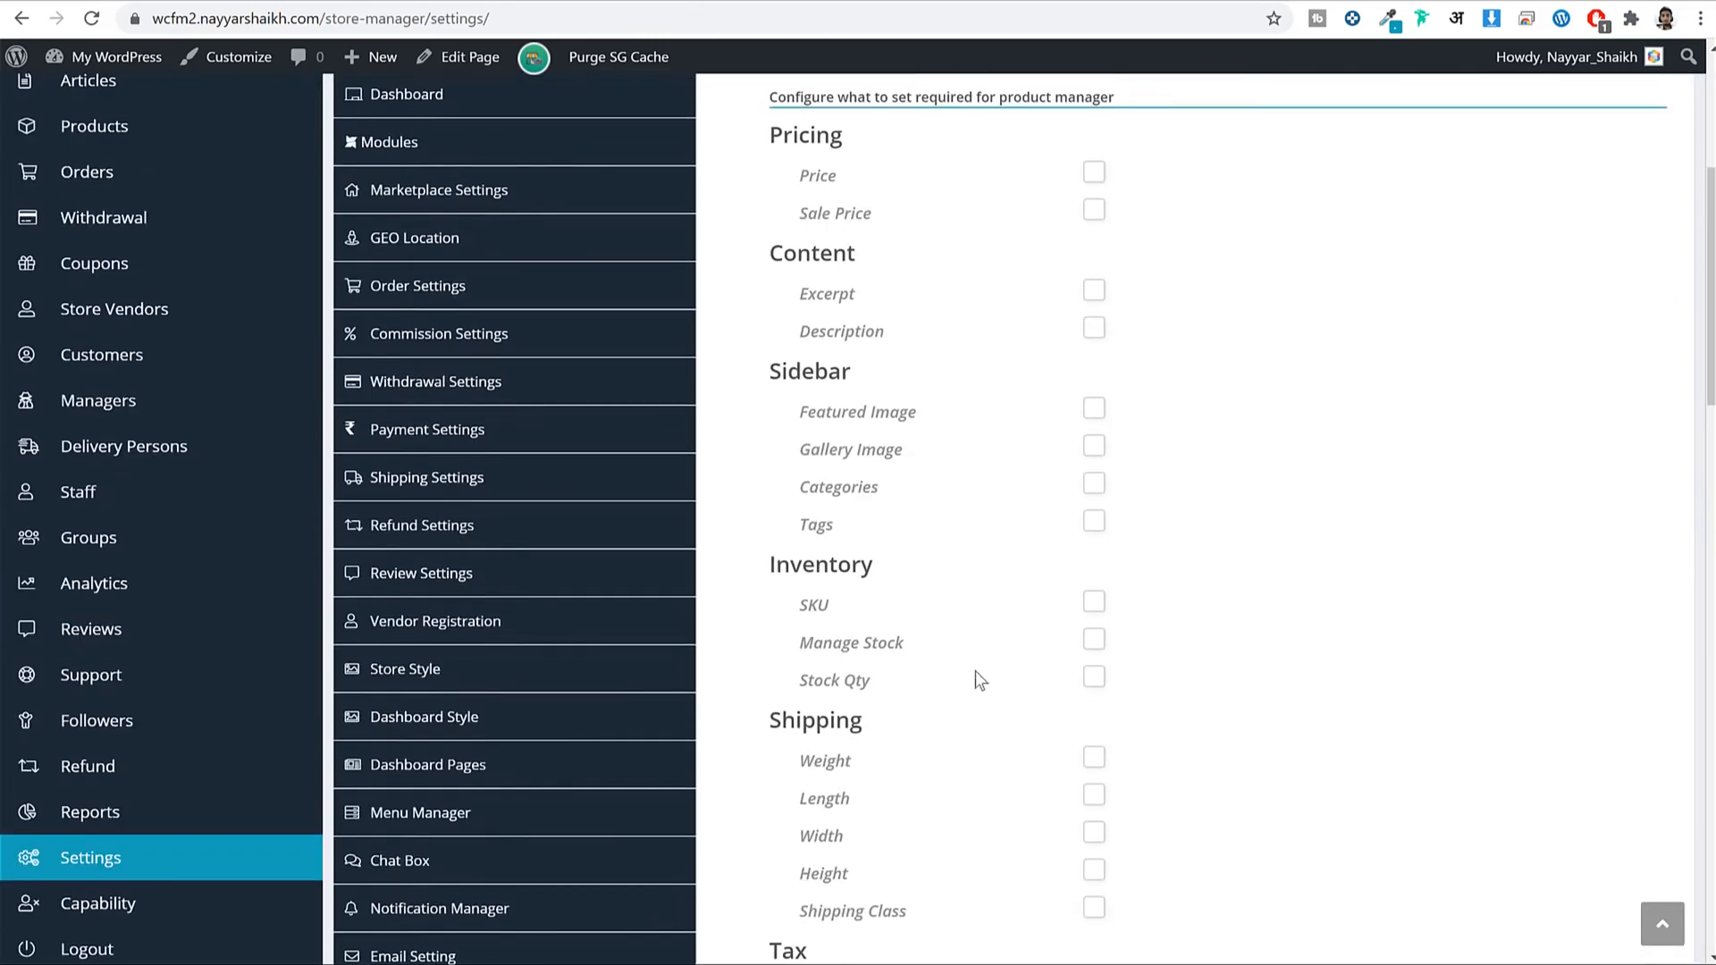
scroll(930, 452, "up", 3)
scroll(1054, 428, "down", 2)
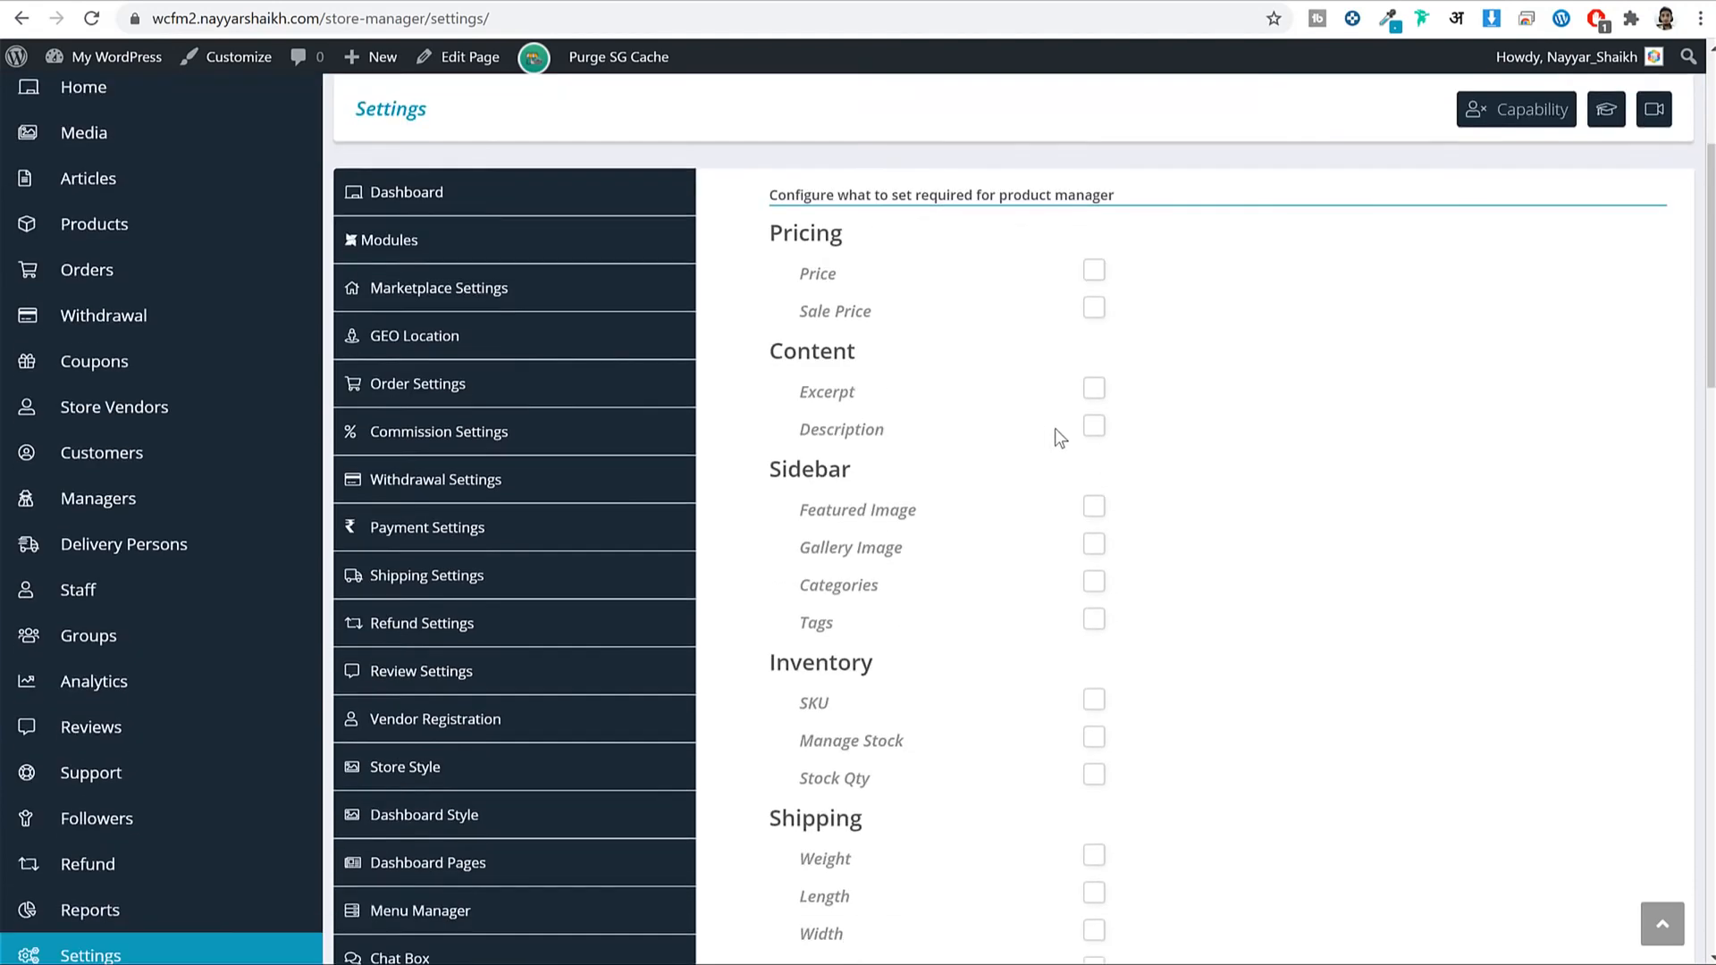
scroll(1055, 428, "down", 1)
left_click(1091, 211)
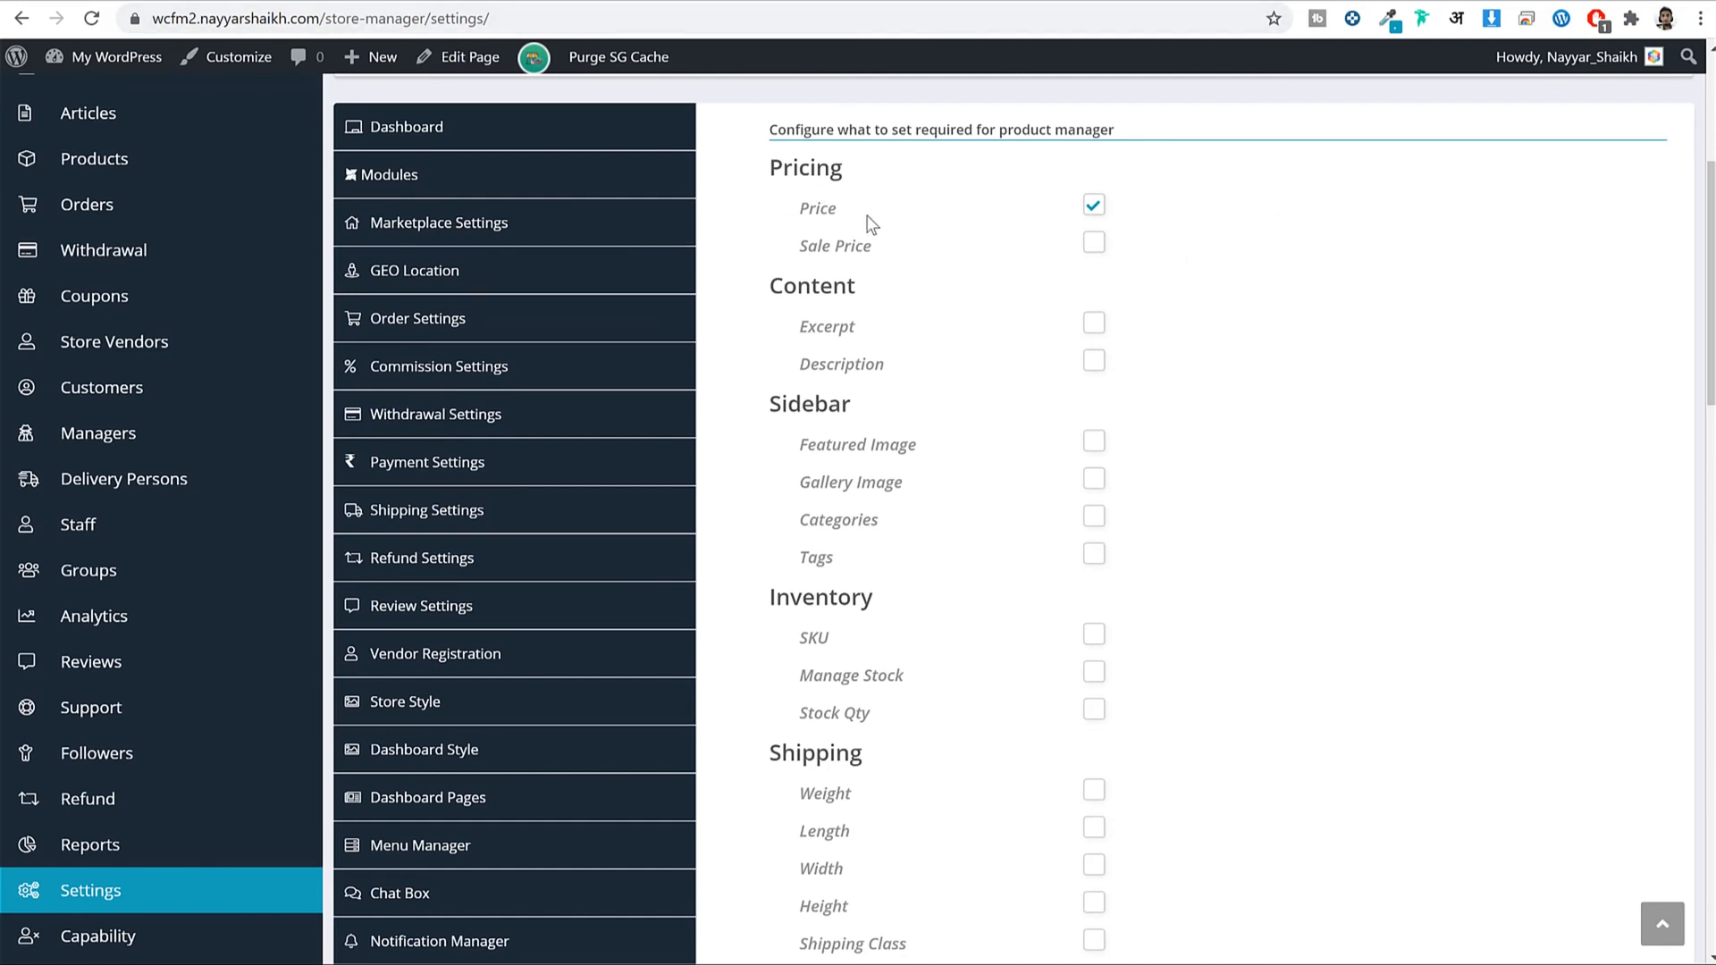
double_click(800, 211)
scroll(1206, 452, "down", 3)
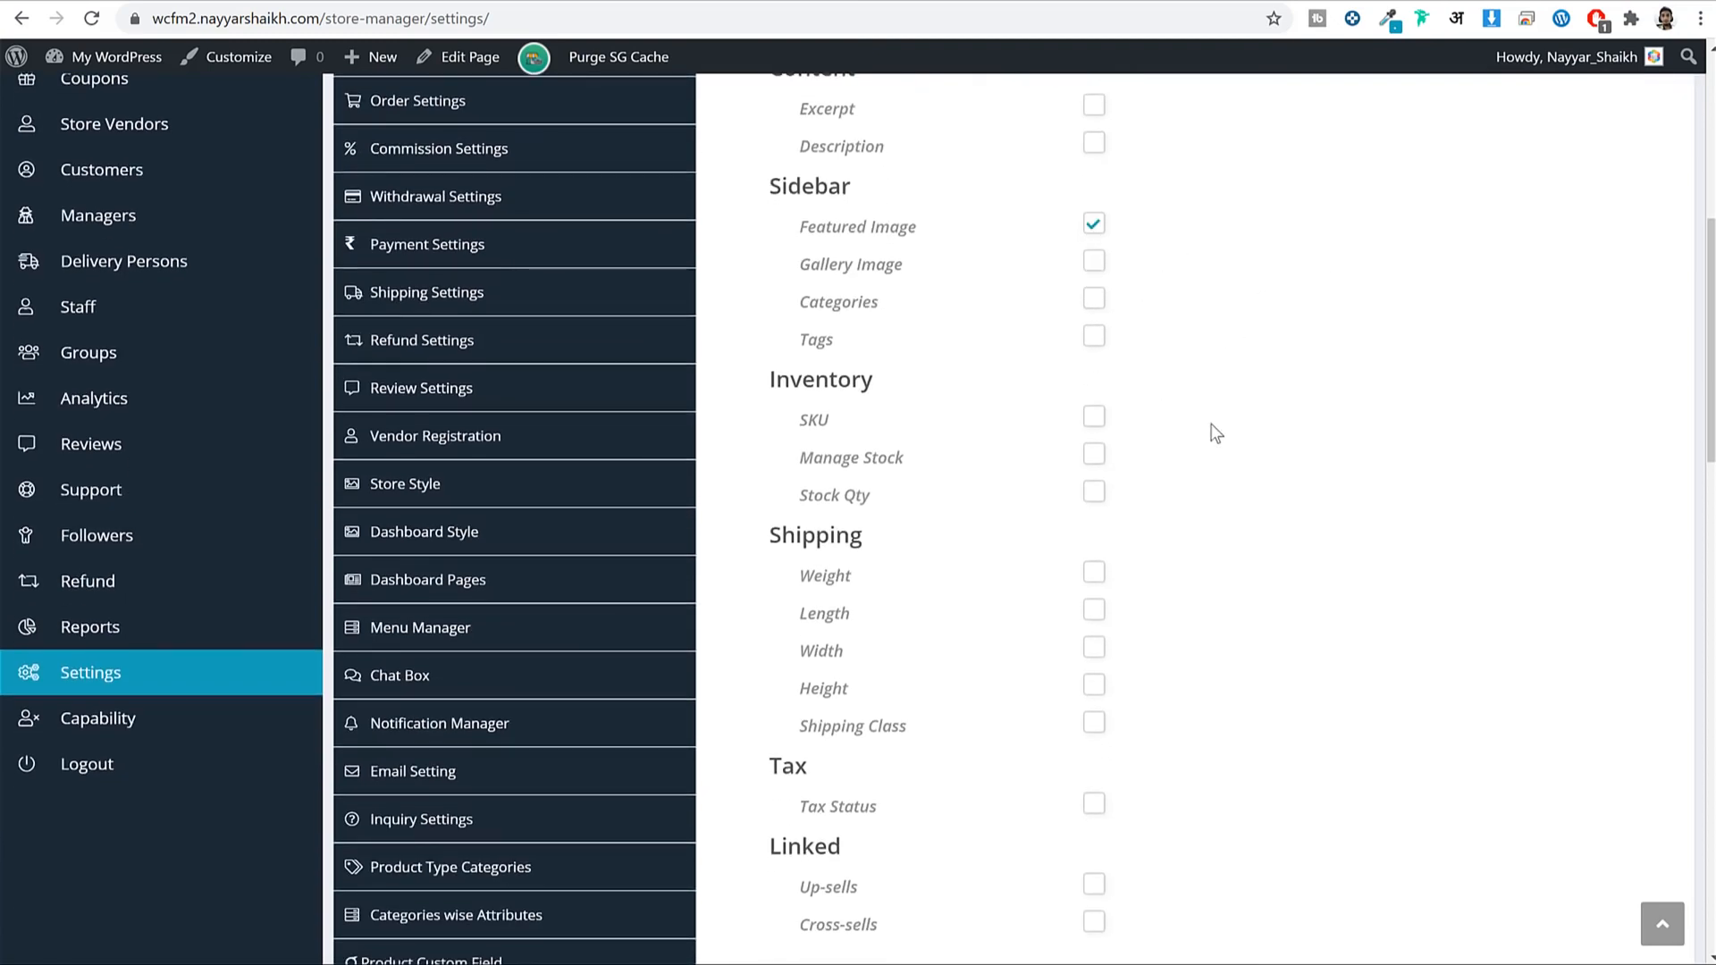
scroll(1265, 468, "down", 3)
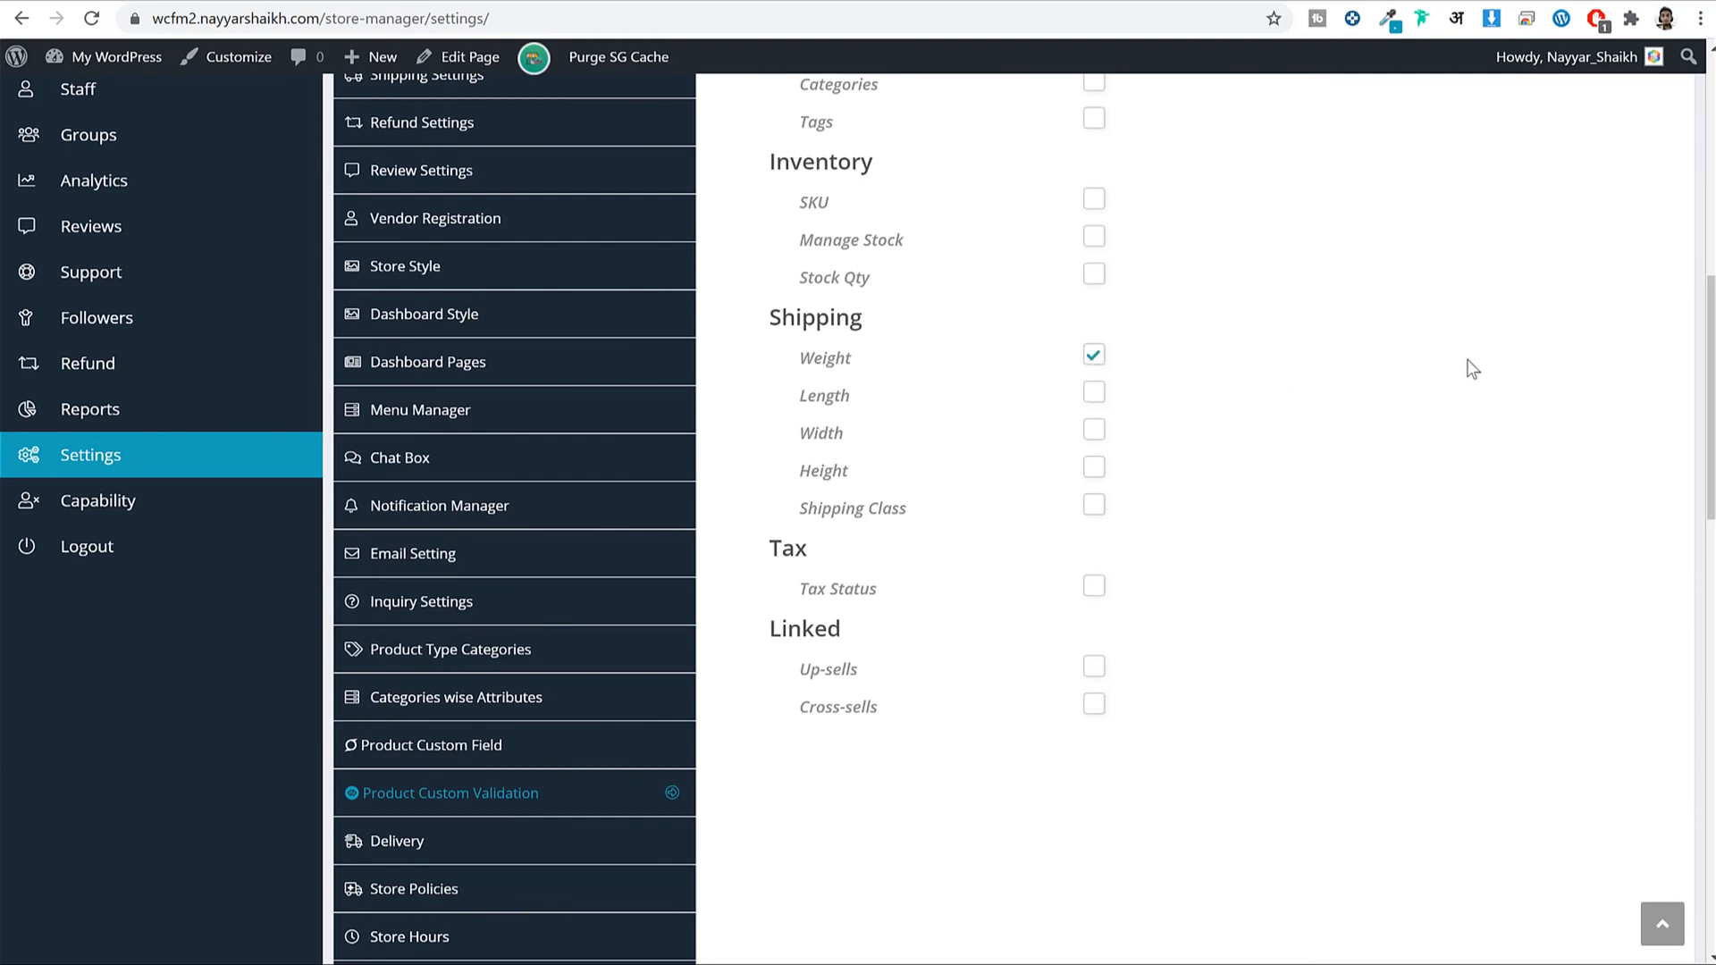
scroll(1335, 473, "down", 8)
scroll(1065, 387, "up", 12)
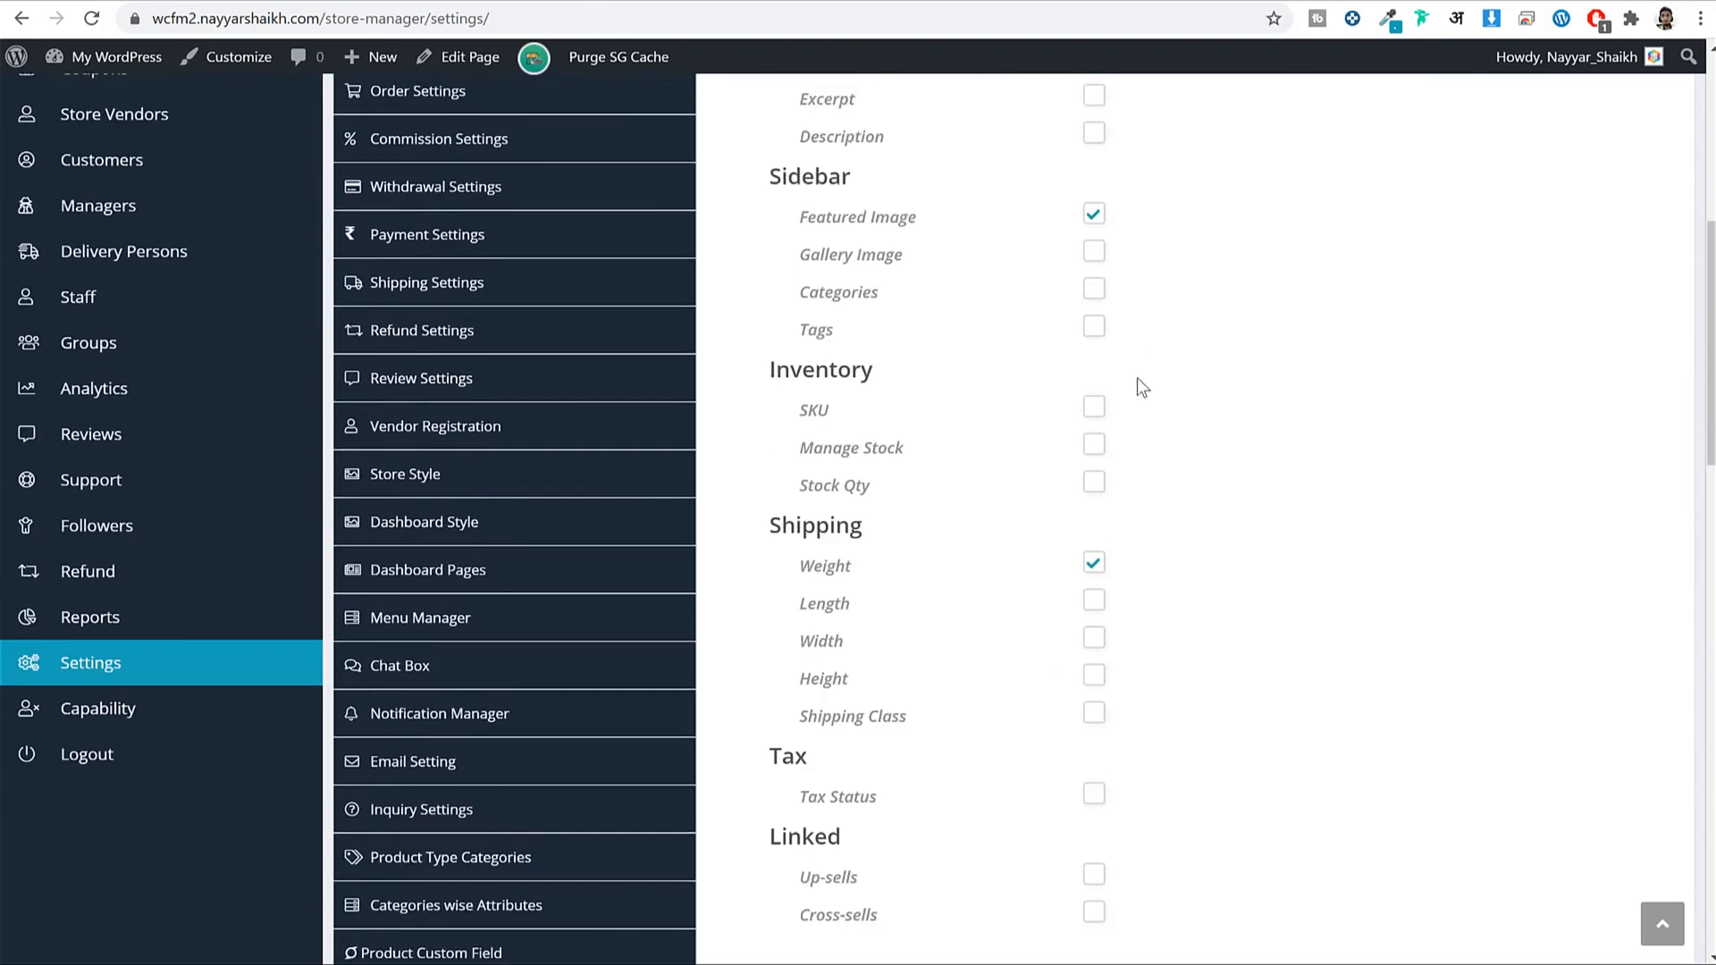
scroll(1139, 384, "down", 10)
scroll(1382, 569, "down", 5)
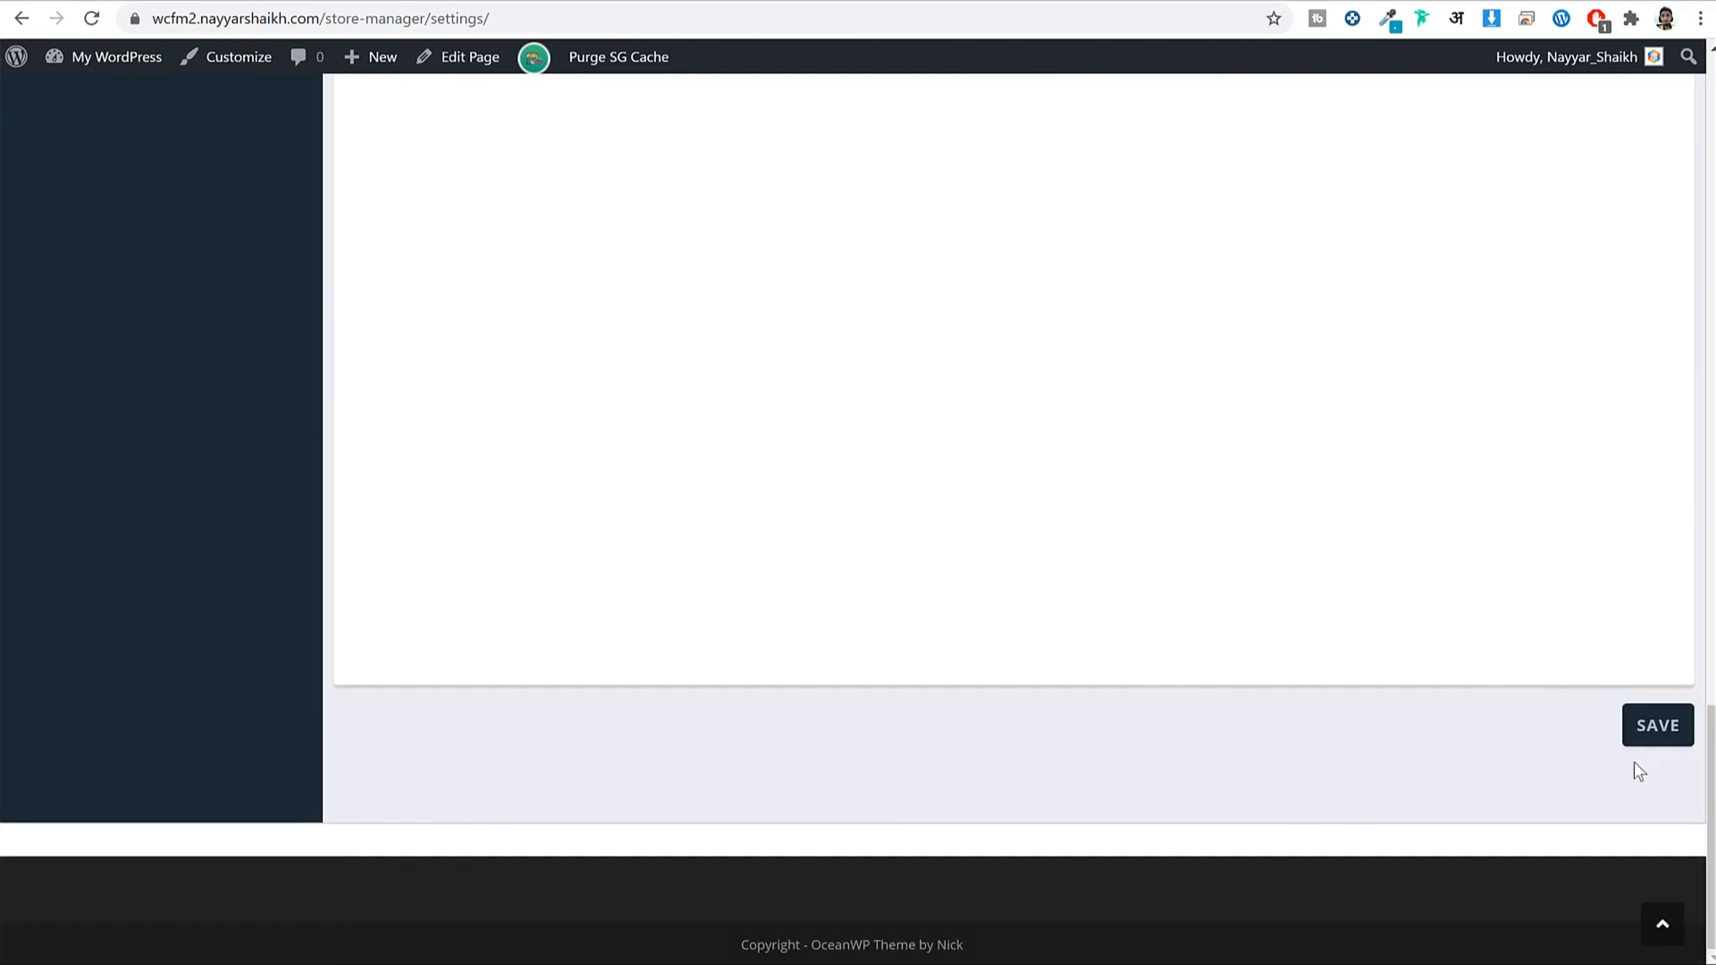
left_click(1655, 740)
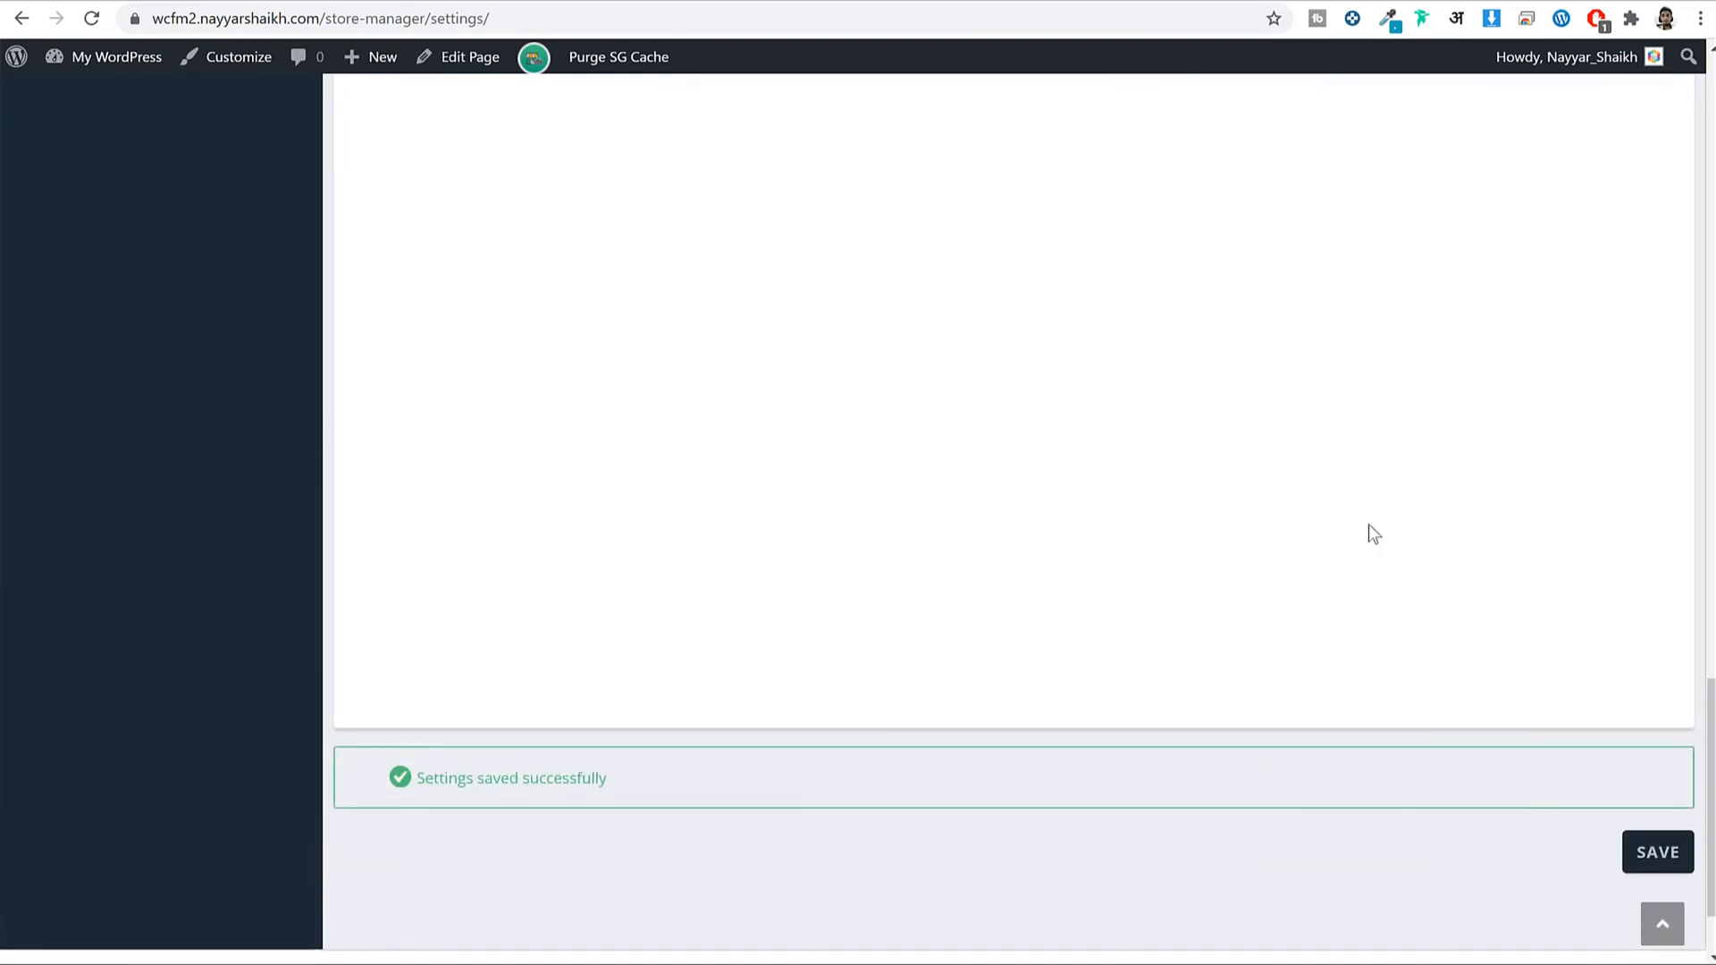
scroll(1369, 524, "up", 10)
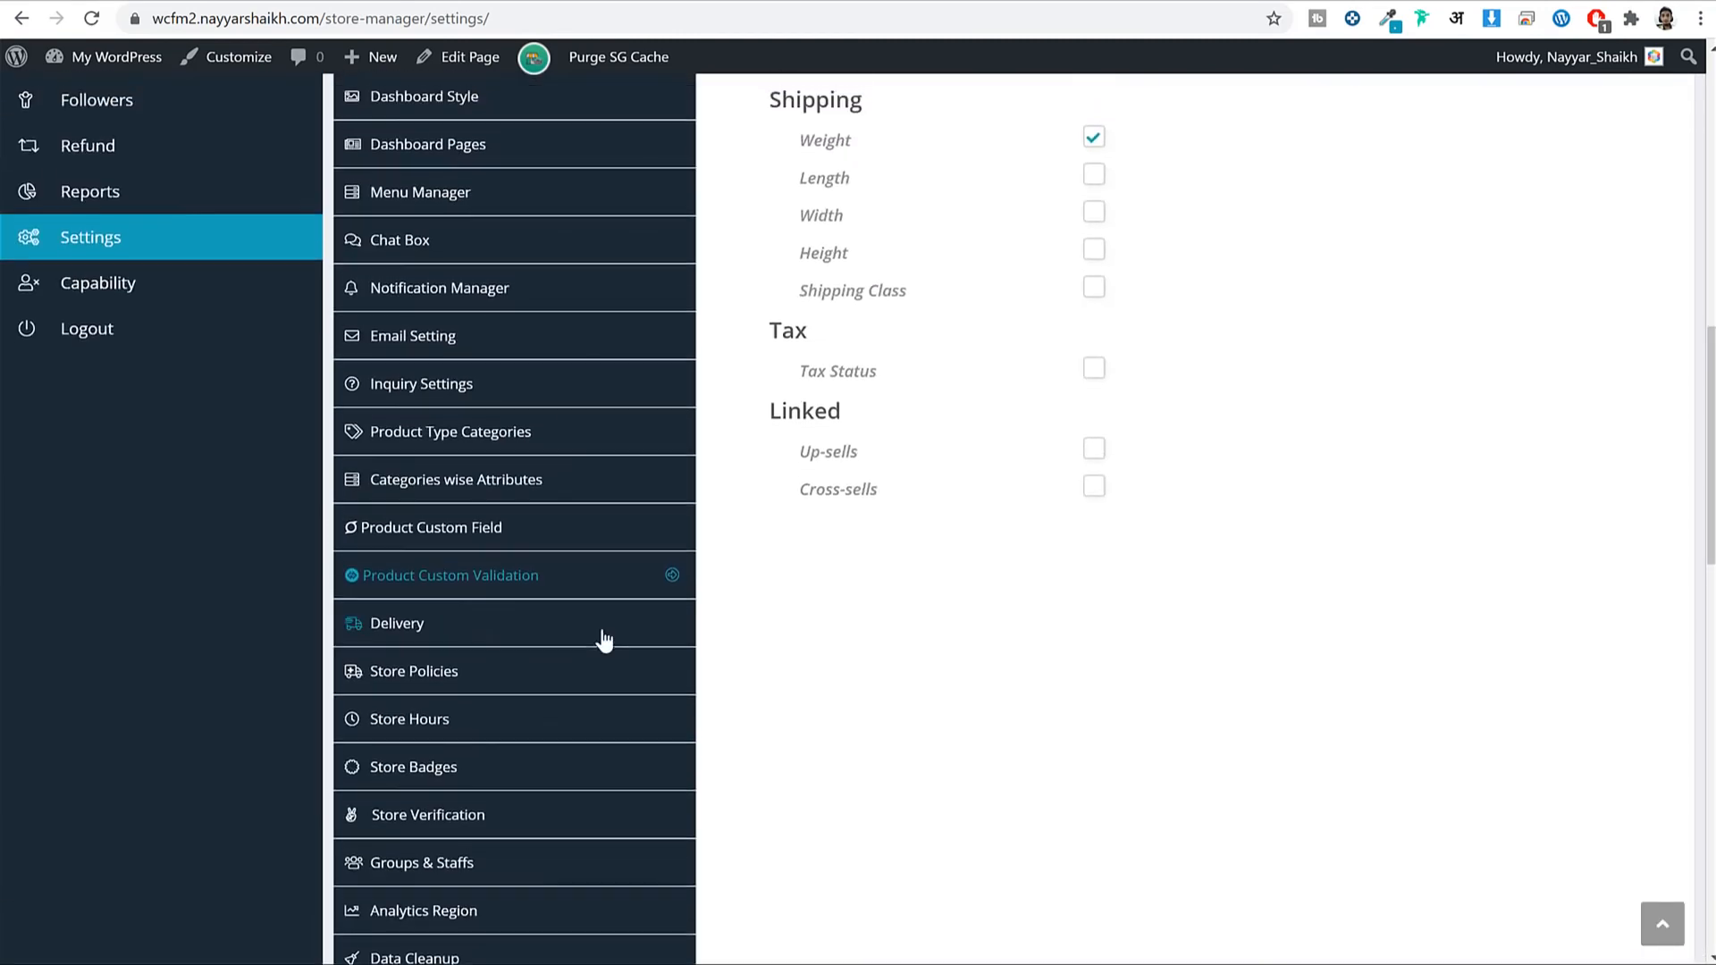
Open the Delivery settings and scroll down to the empty daily delivery time slots.
left_click(475, 622)
scroll(1282, 585, "up", 5)
scroll(1291, 555, "up", 5)
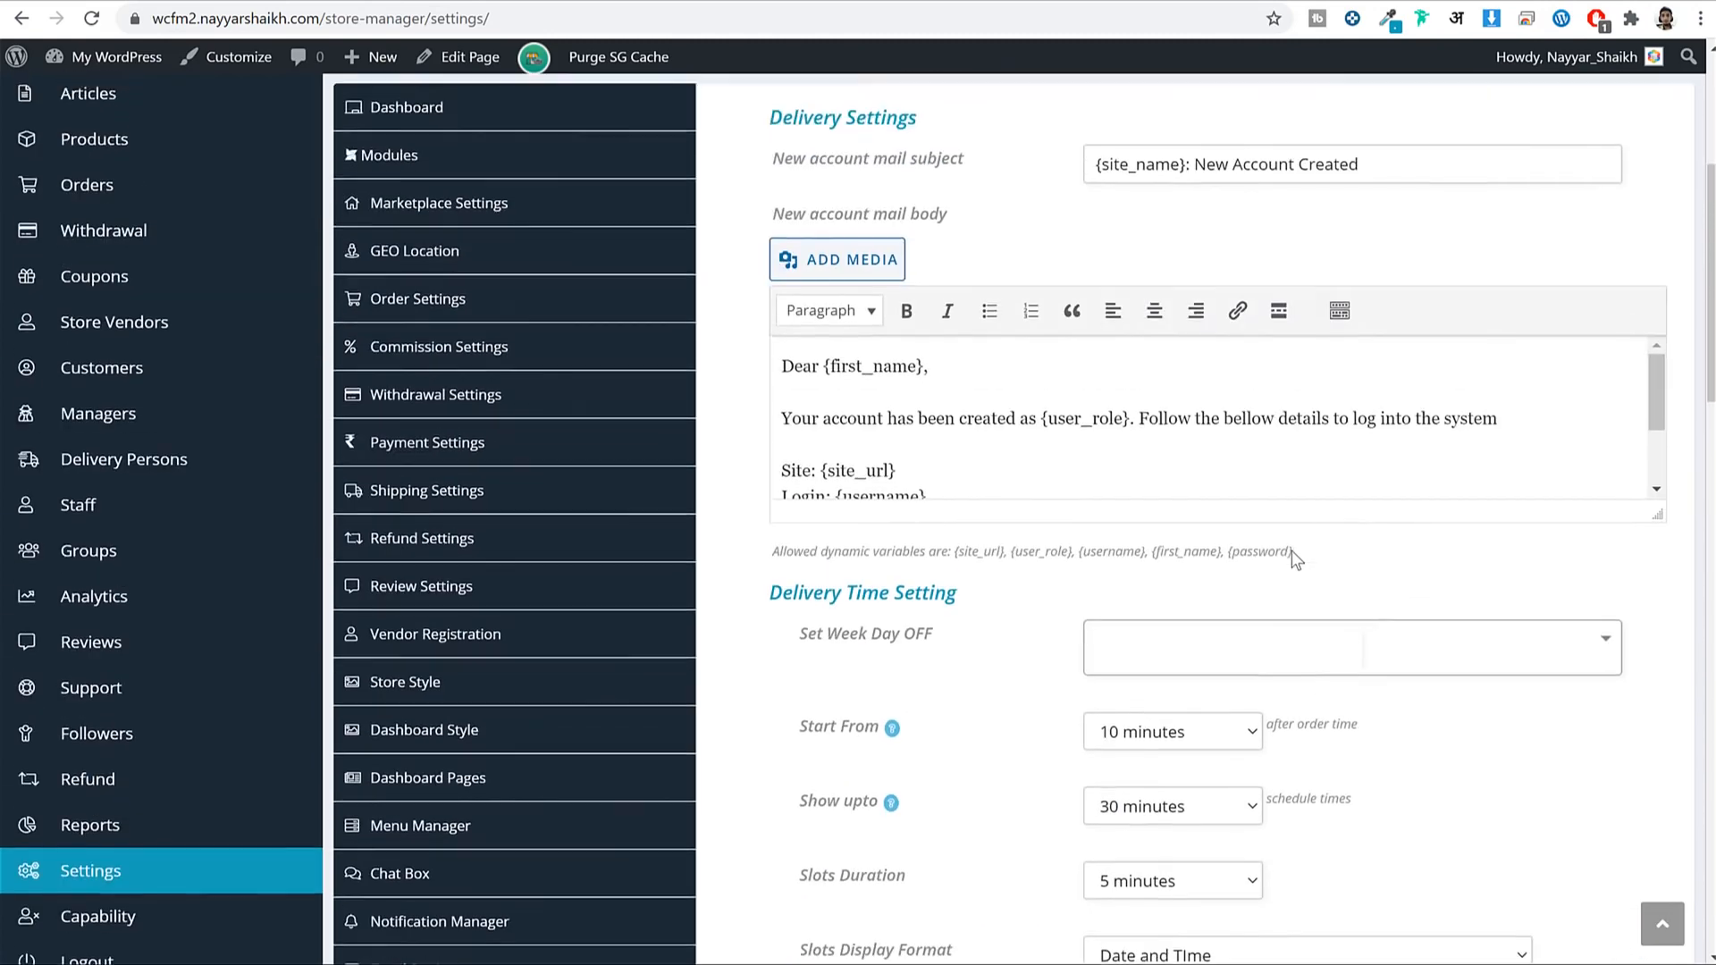
scroll(1295, 548, "down", 6)
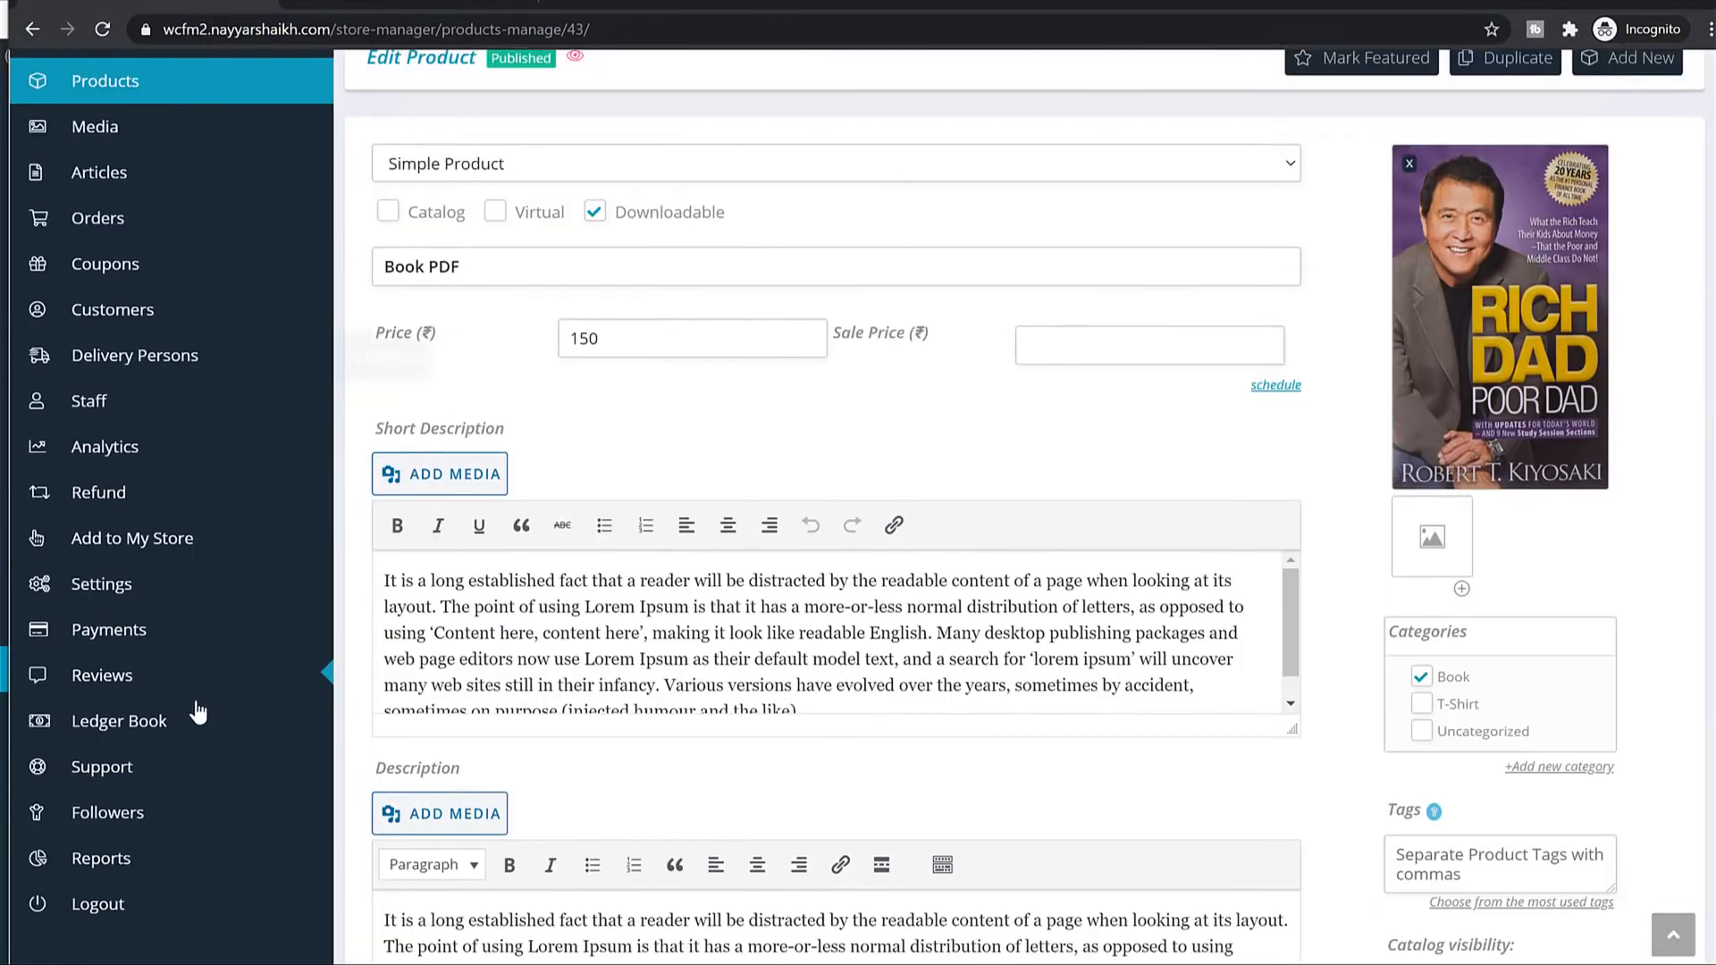
scroll(198, 712, "down", 2)
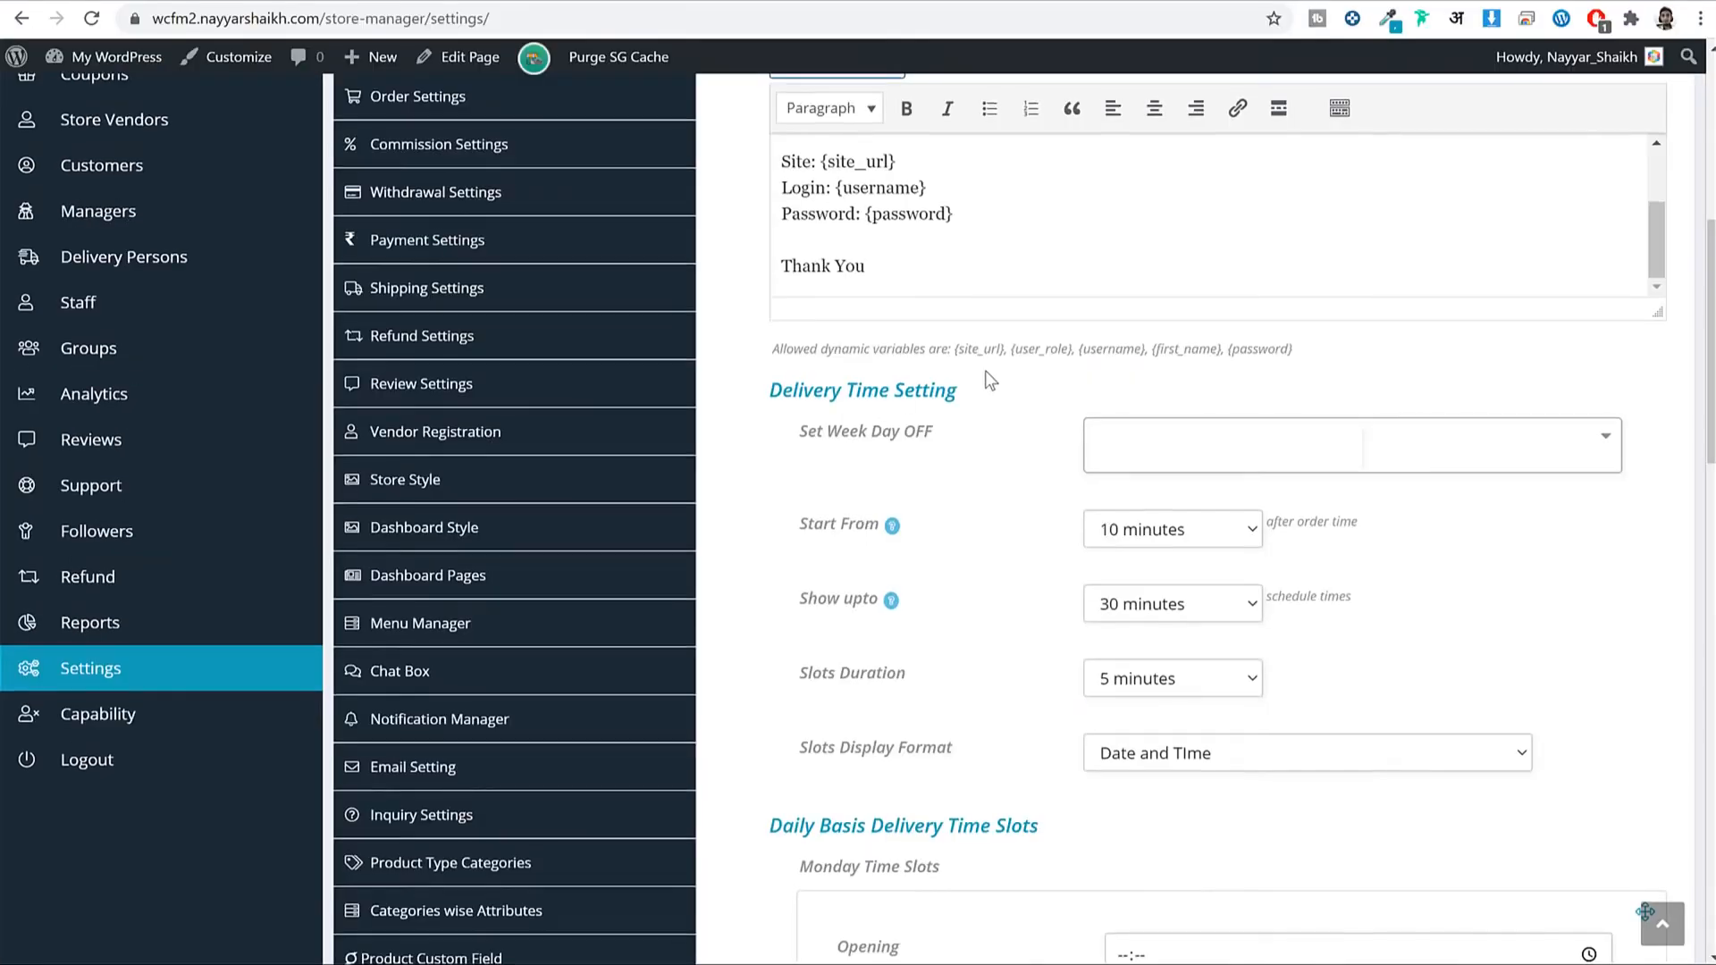
scroll(984, 386, "down", 6)
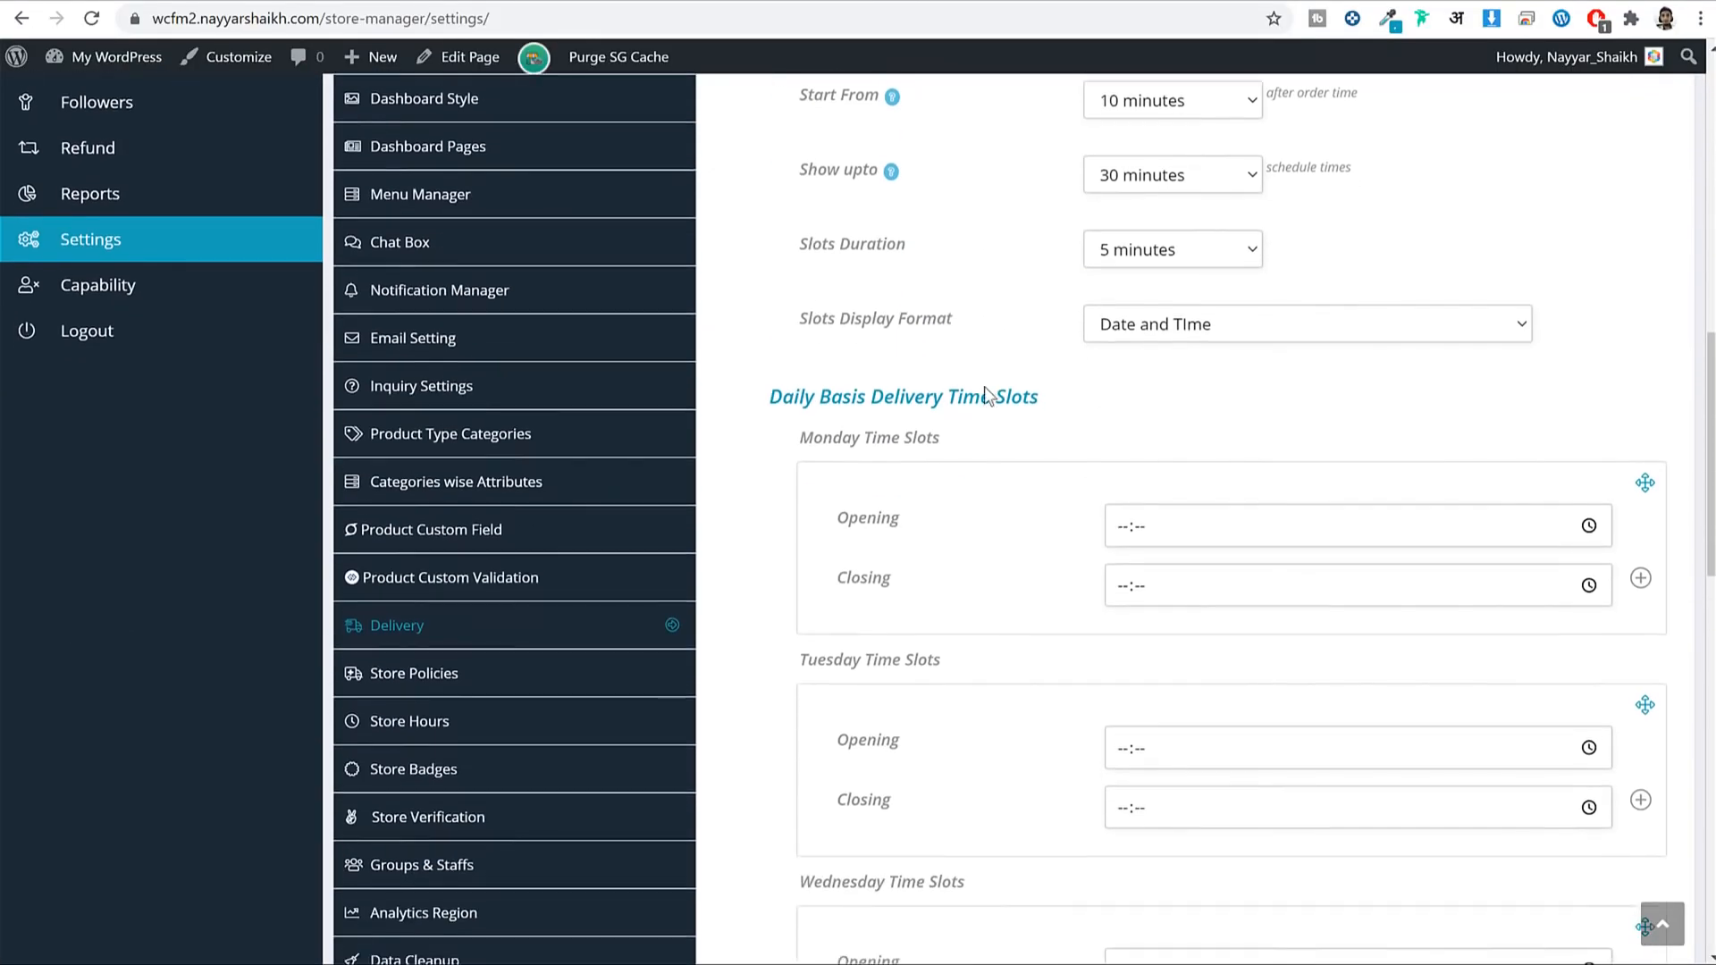
Review the admin Store Policies settings.
left_click(518, 457)
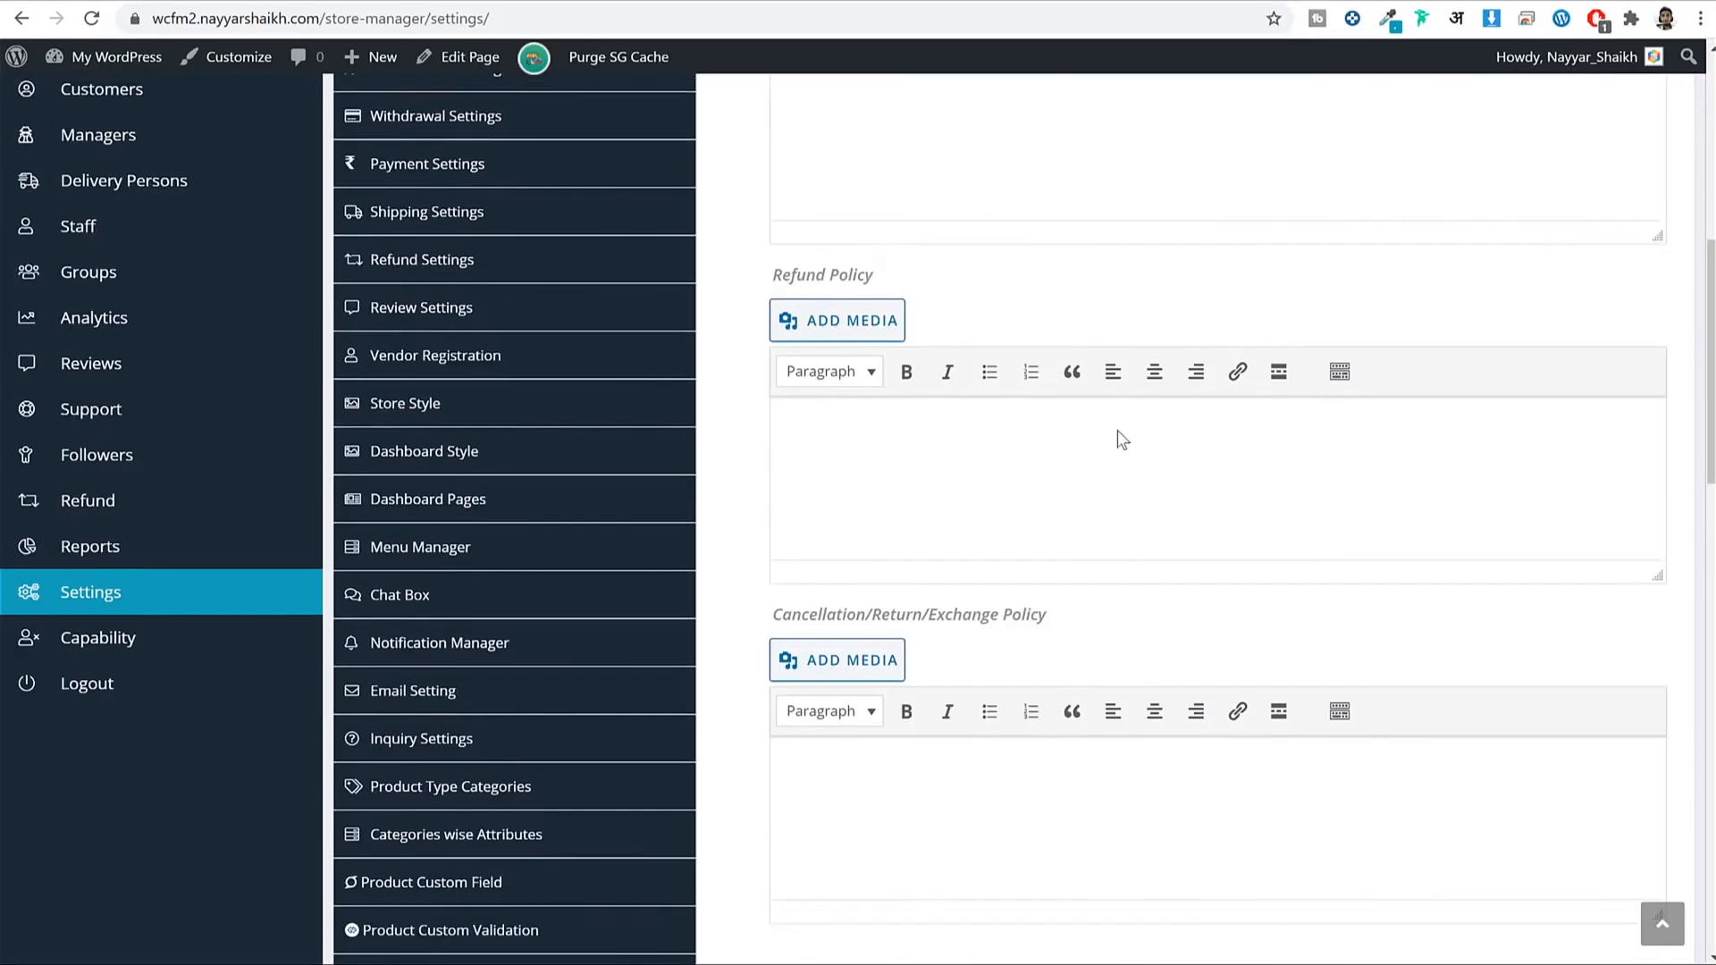
scroll(1023, 299, "up", 1)
scroll(1043, 305, "up", 3)
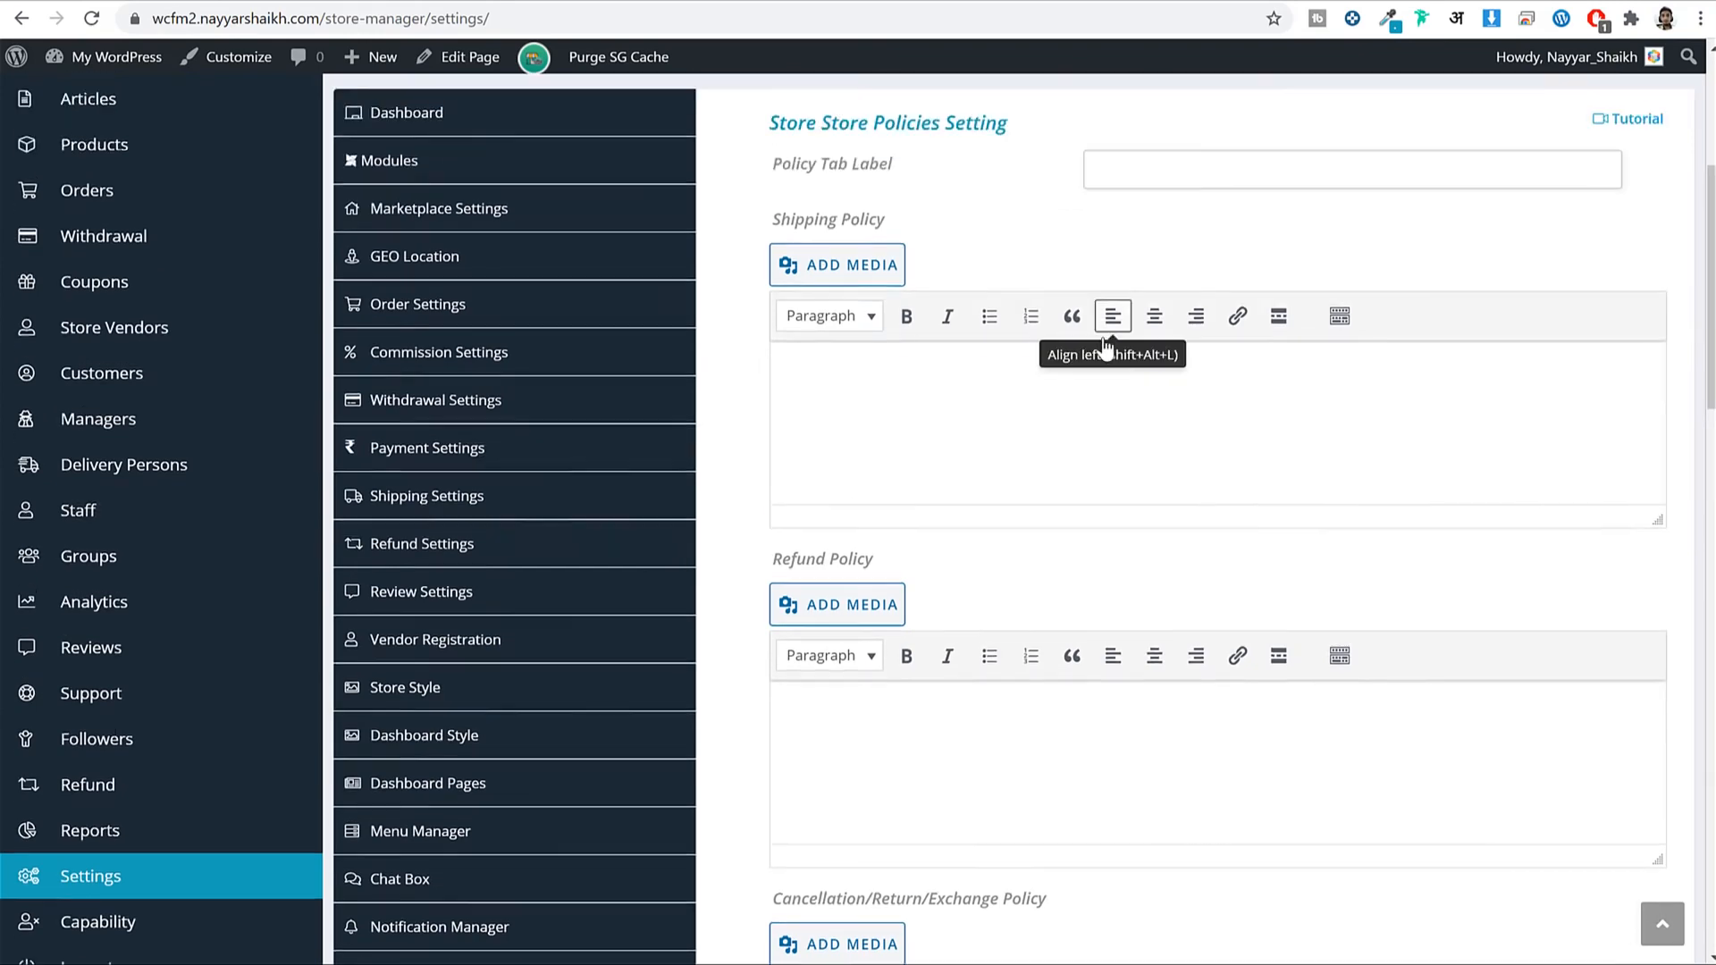
scroll(1016, 575, "down", 8)
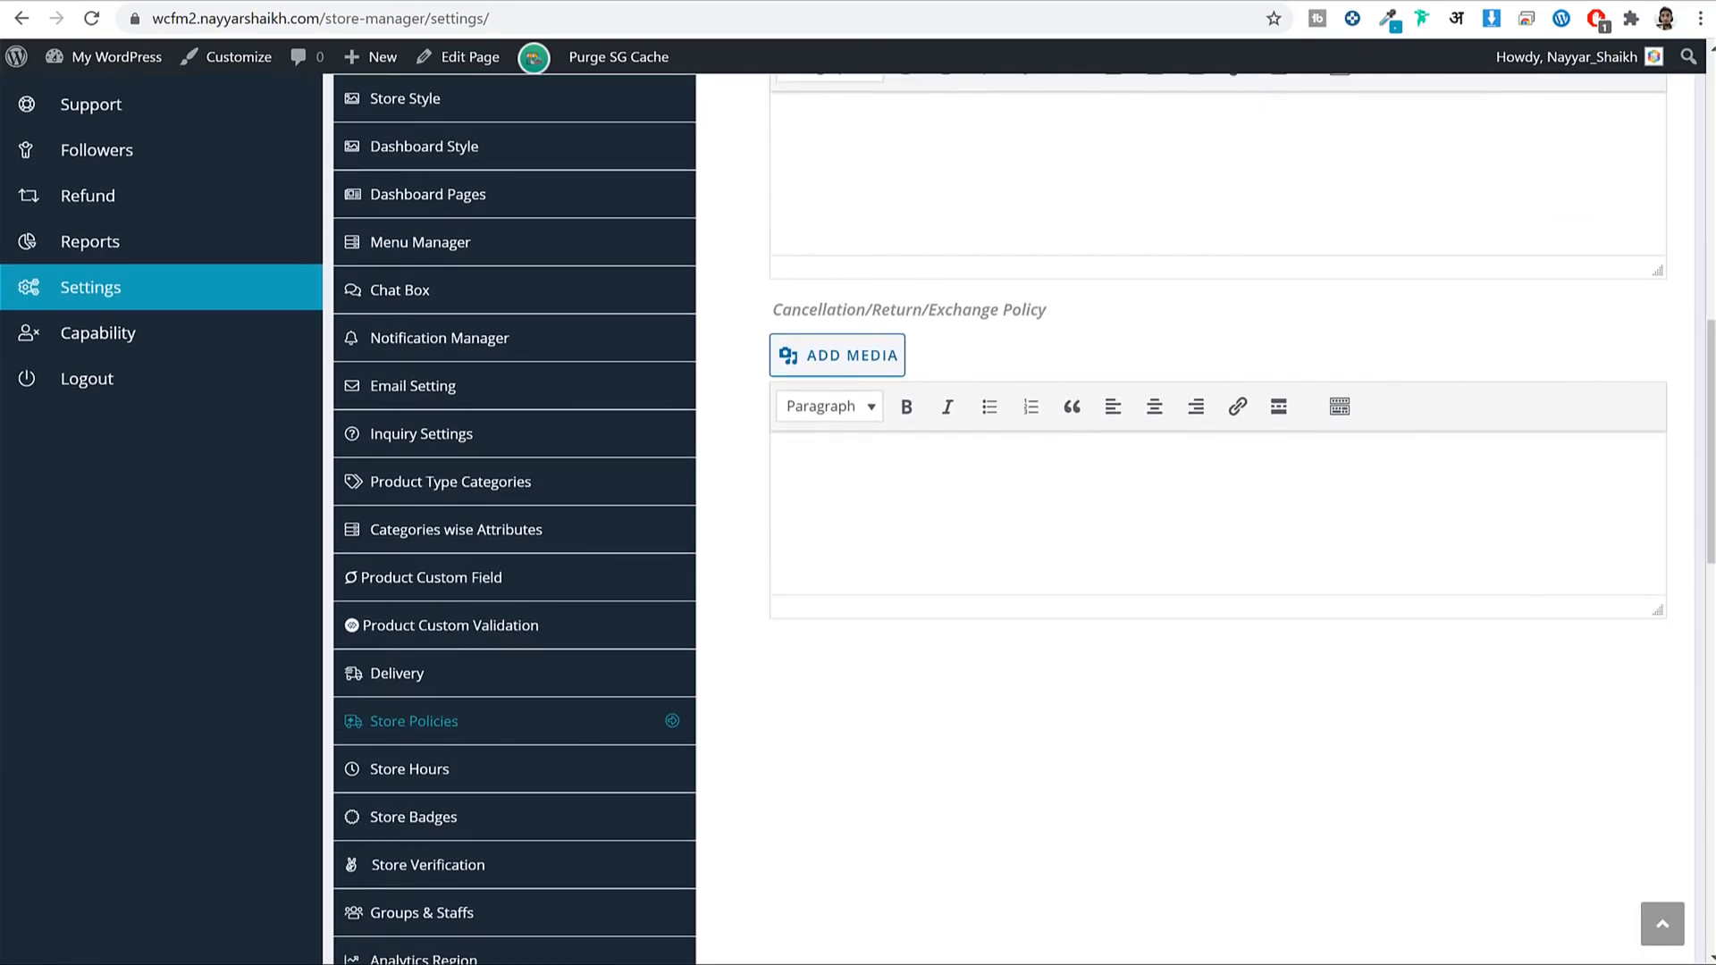
Compare with the vendor's Store Policies settings, then open Store Badges in the admin settings.
mouse_move(461, 964)
left_click(362, 954)
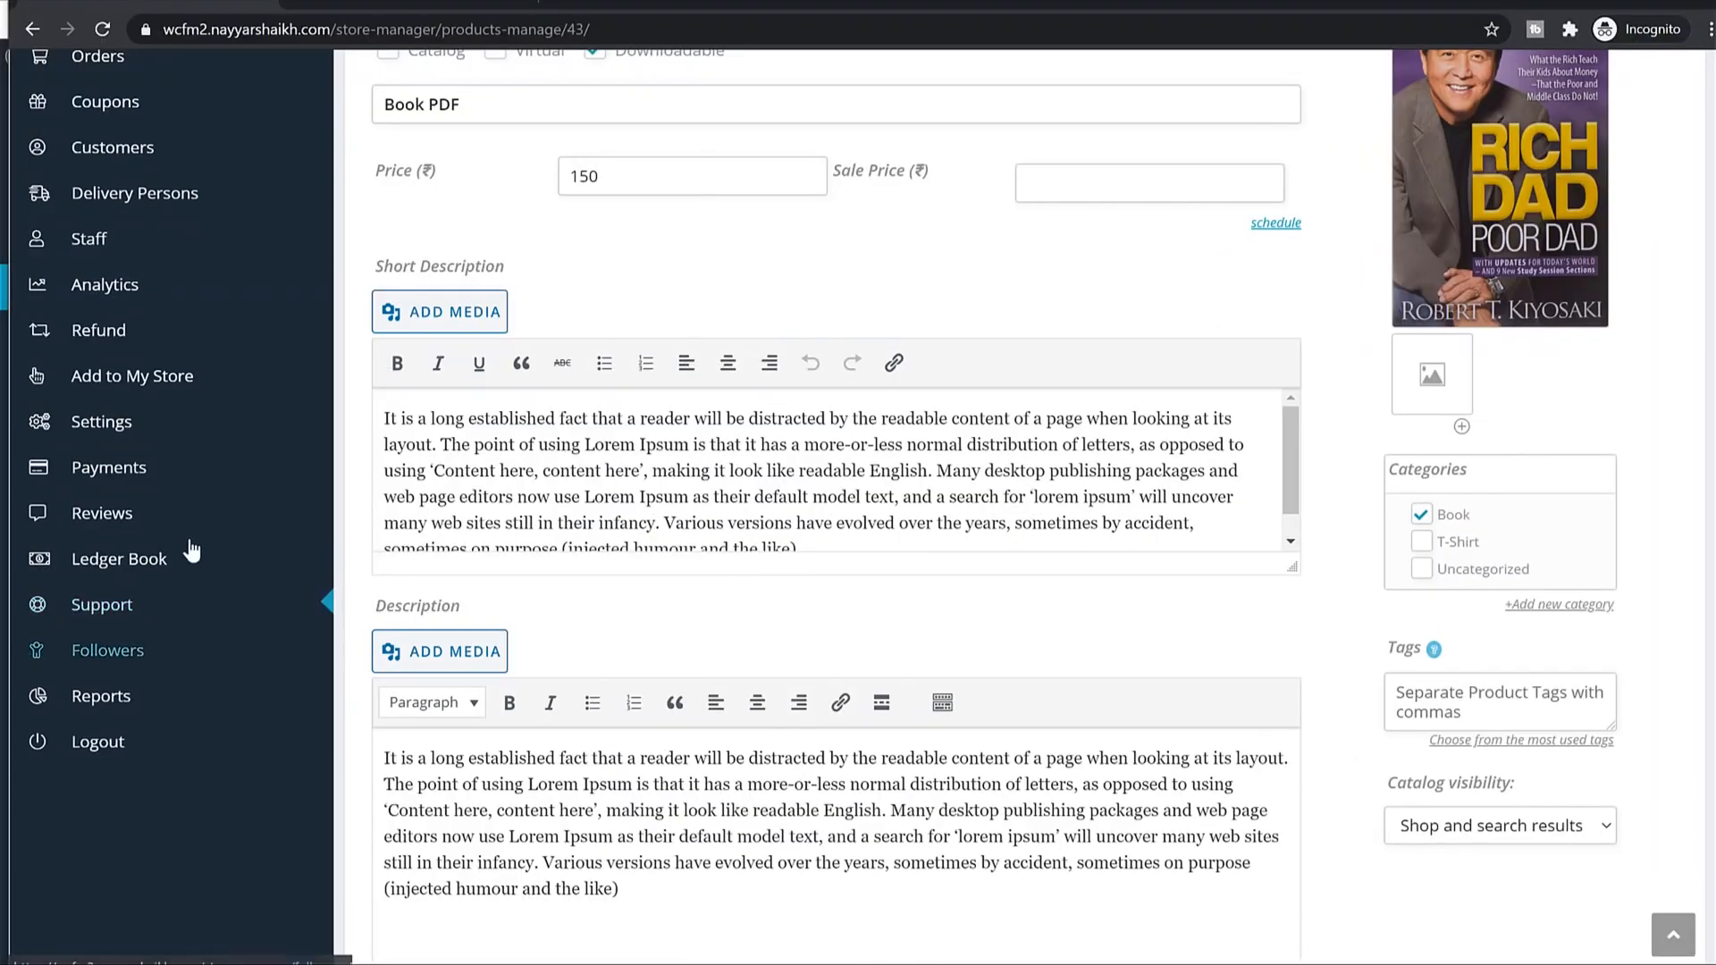
left_click(115, 430)
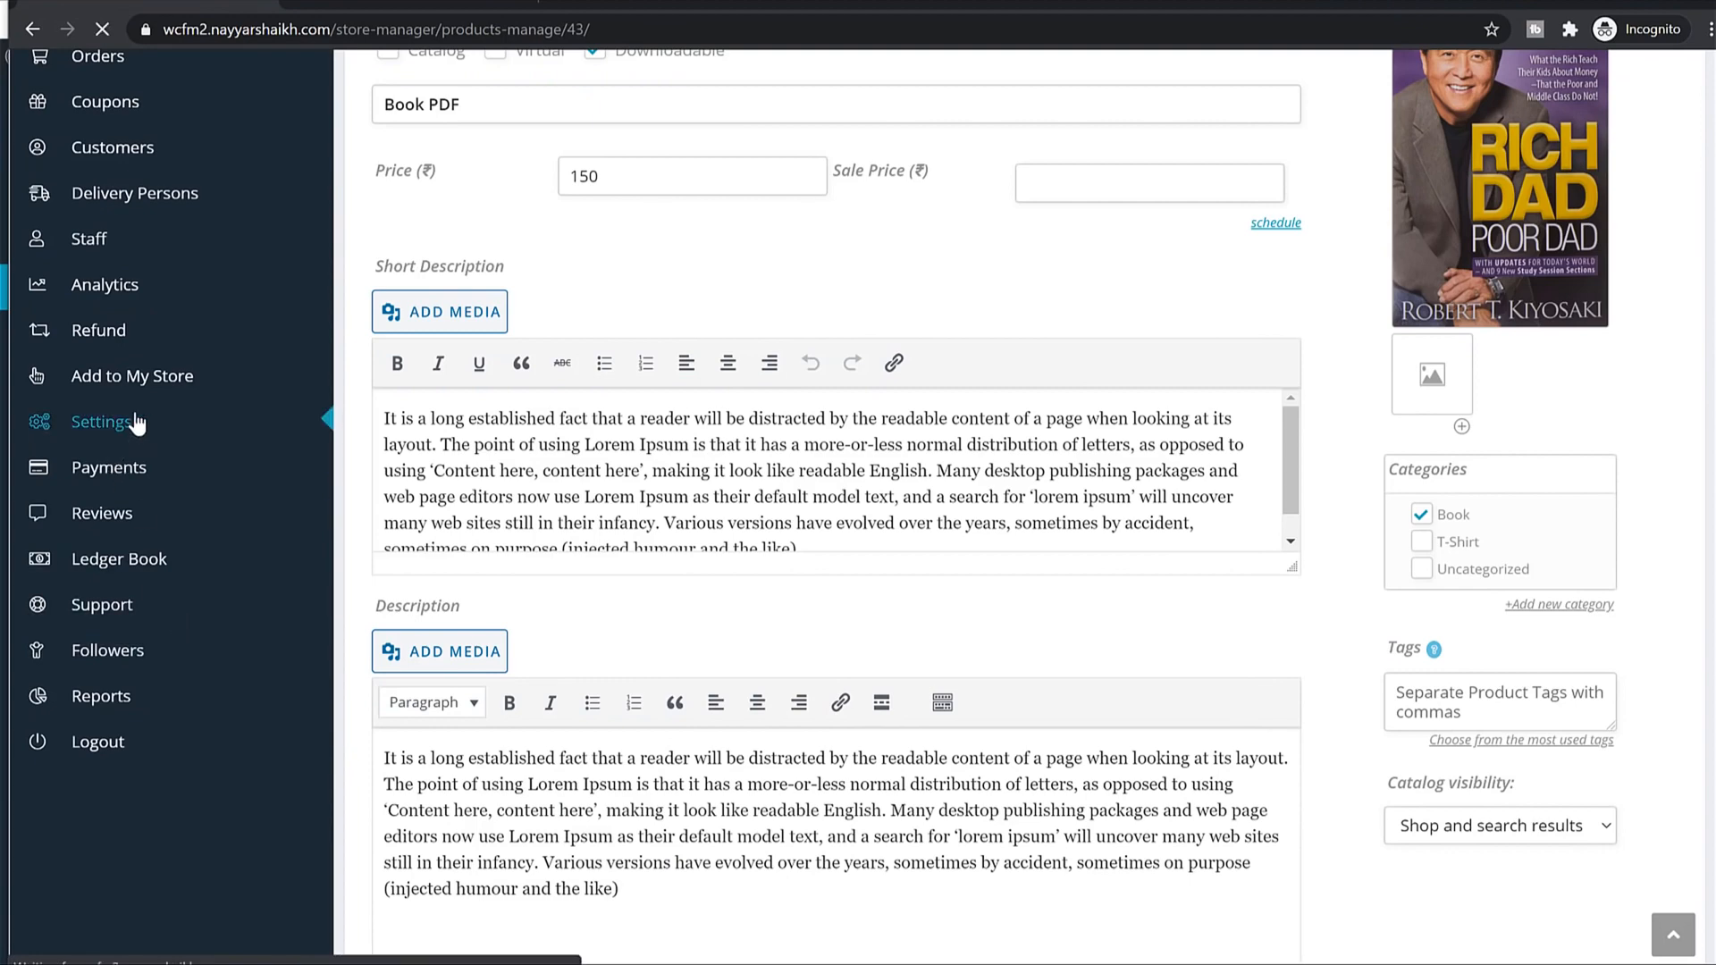
scroll(866, 479, "down", 5)
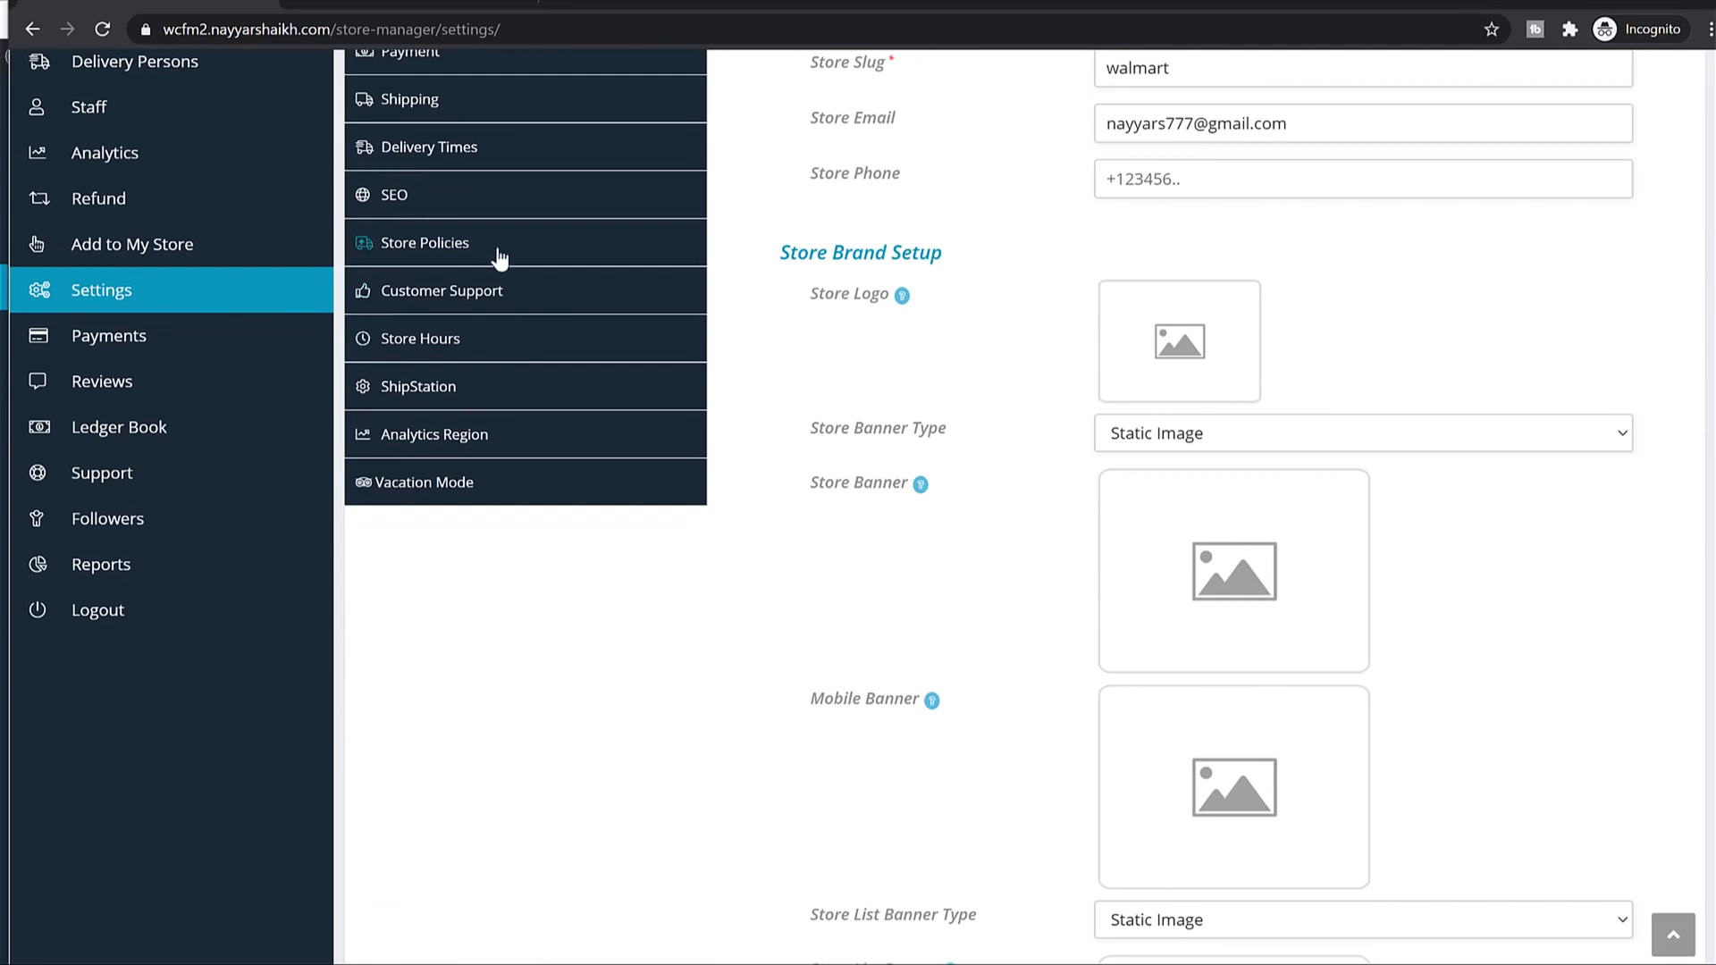
left_click(497, 254)
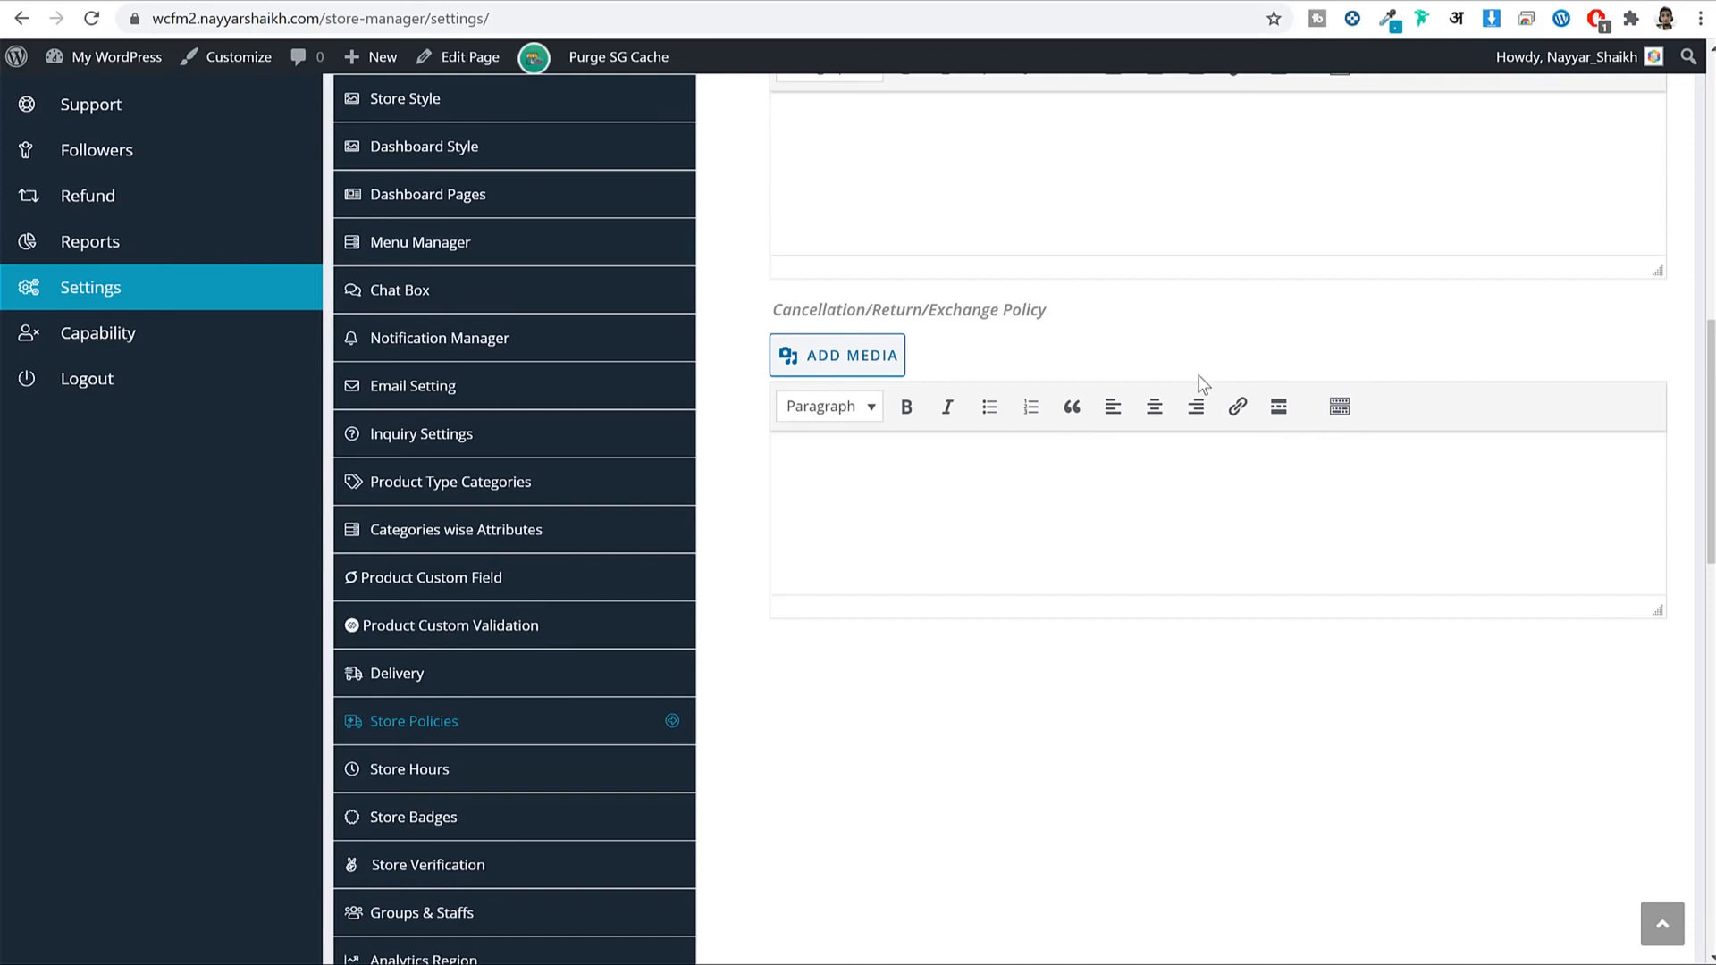
scroll(1248, 439, "down", 1)
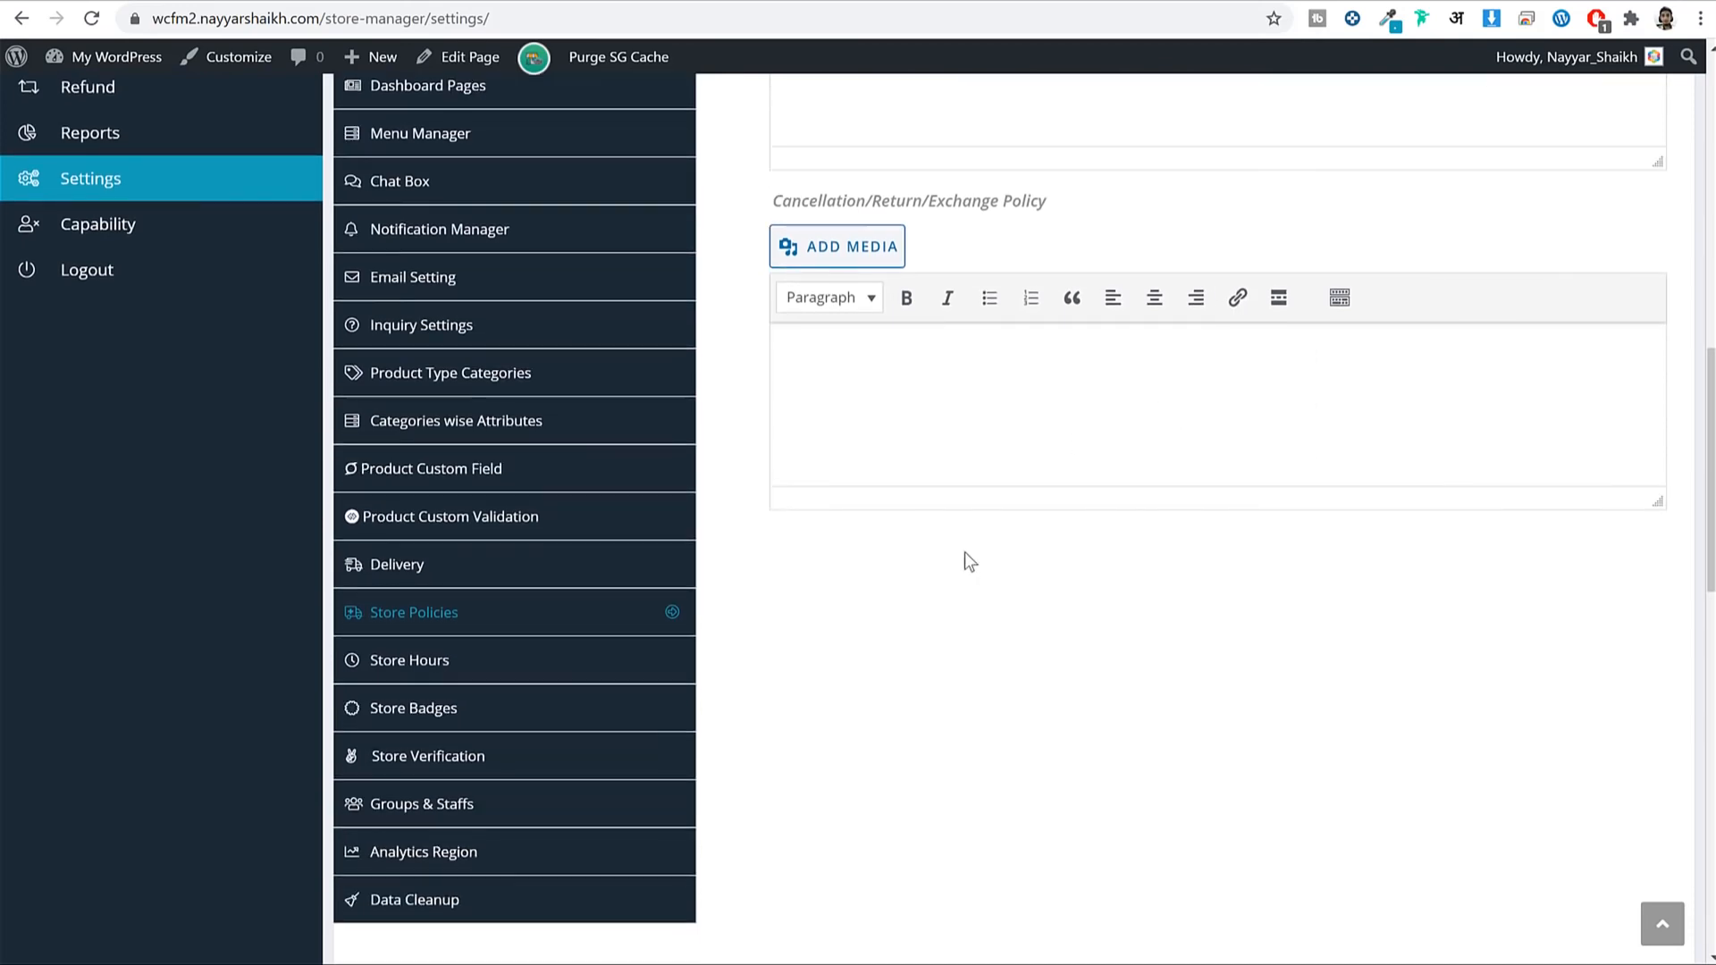
scroll(970, 561, "down", 2)
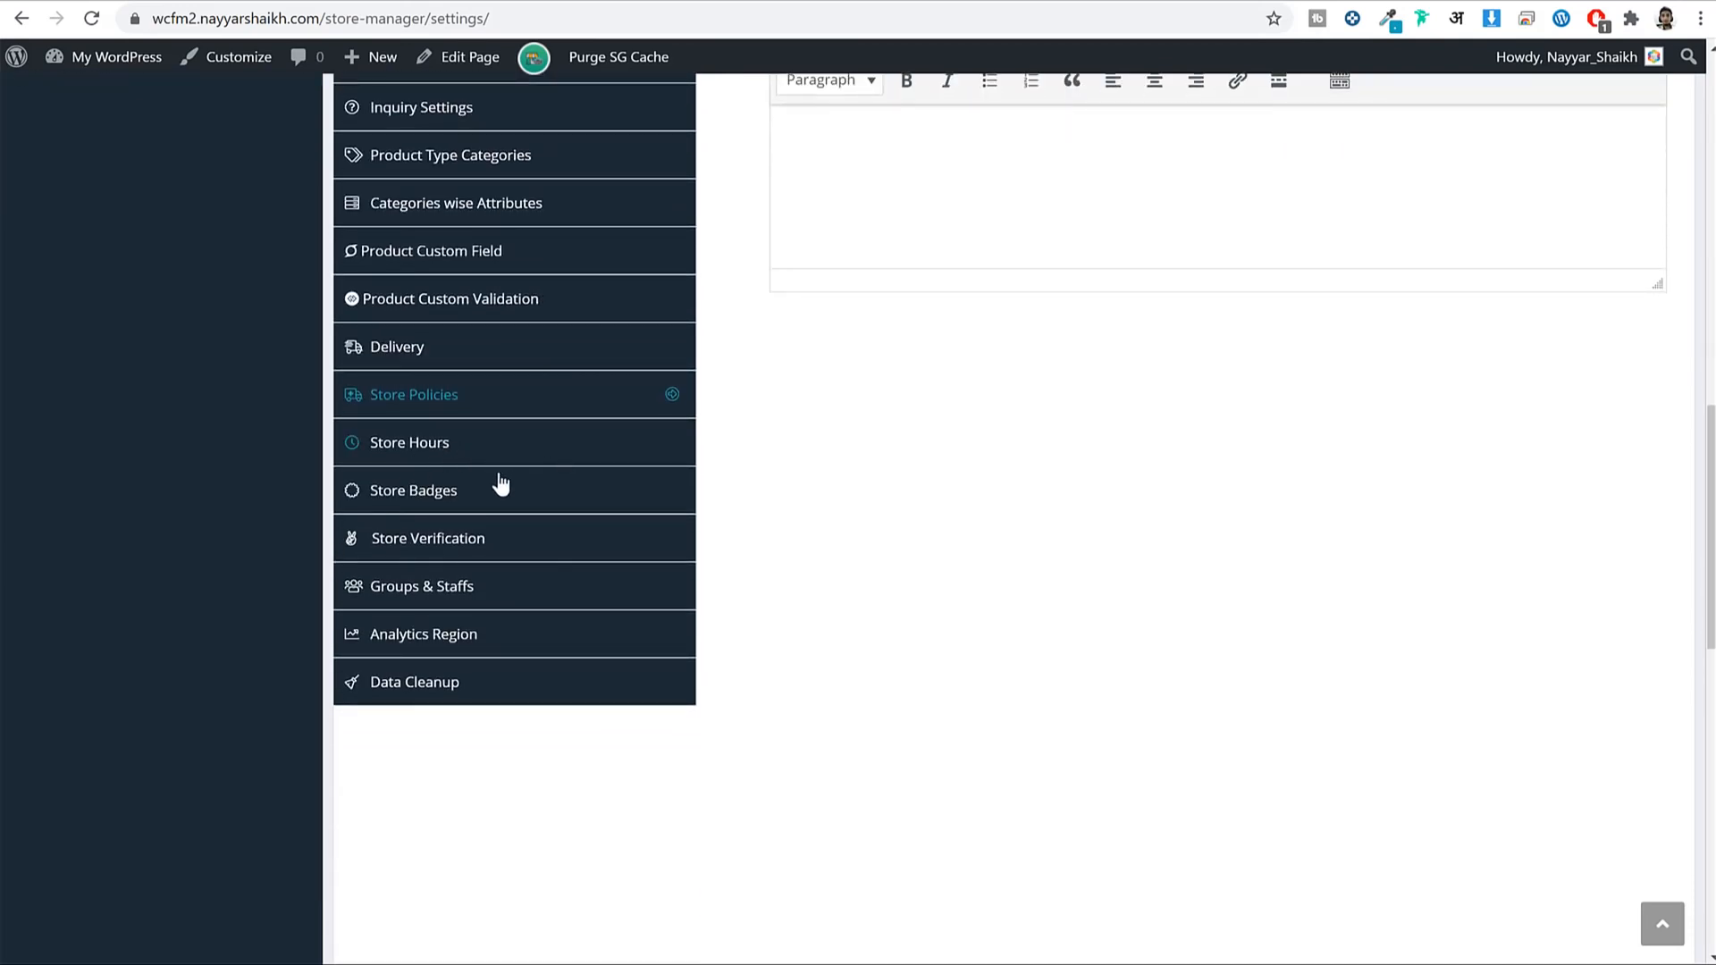
left_click(456, 491)
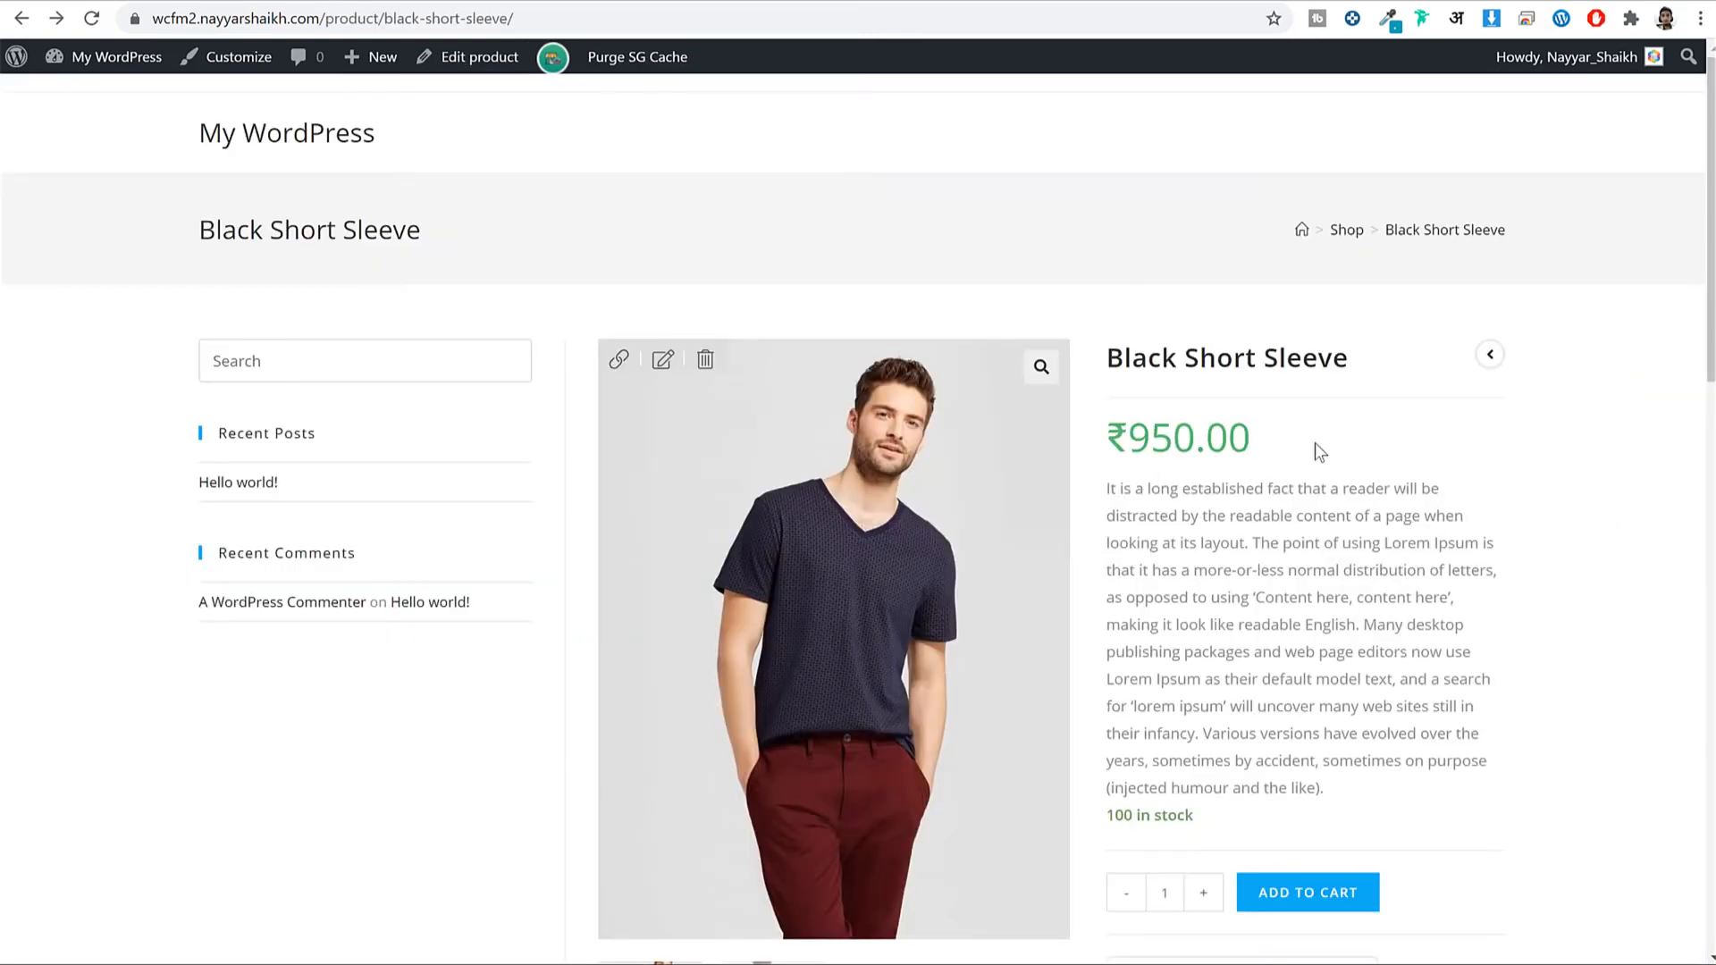
Open Black Short Sleeve from the shop and inspect its vendor's 100+ Sales and Crown Level Seller badges.
scroll(1315, 443, "down", 7)
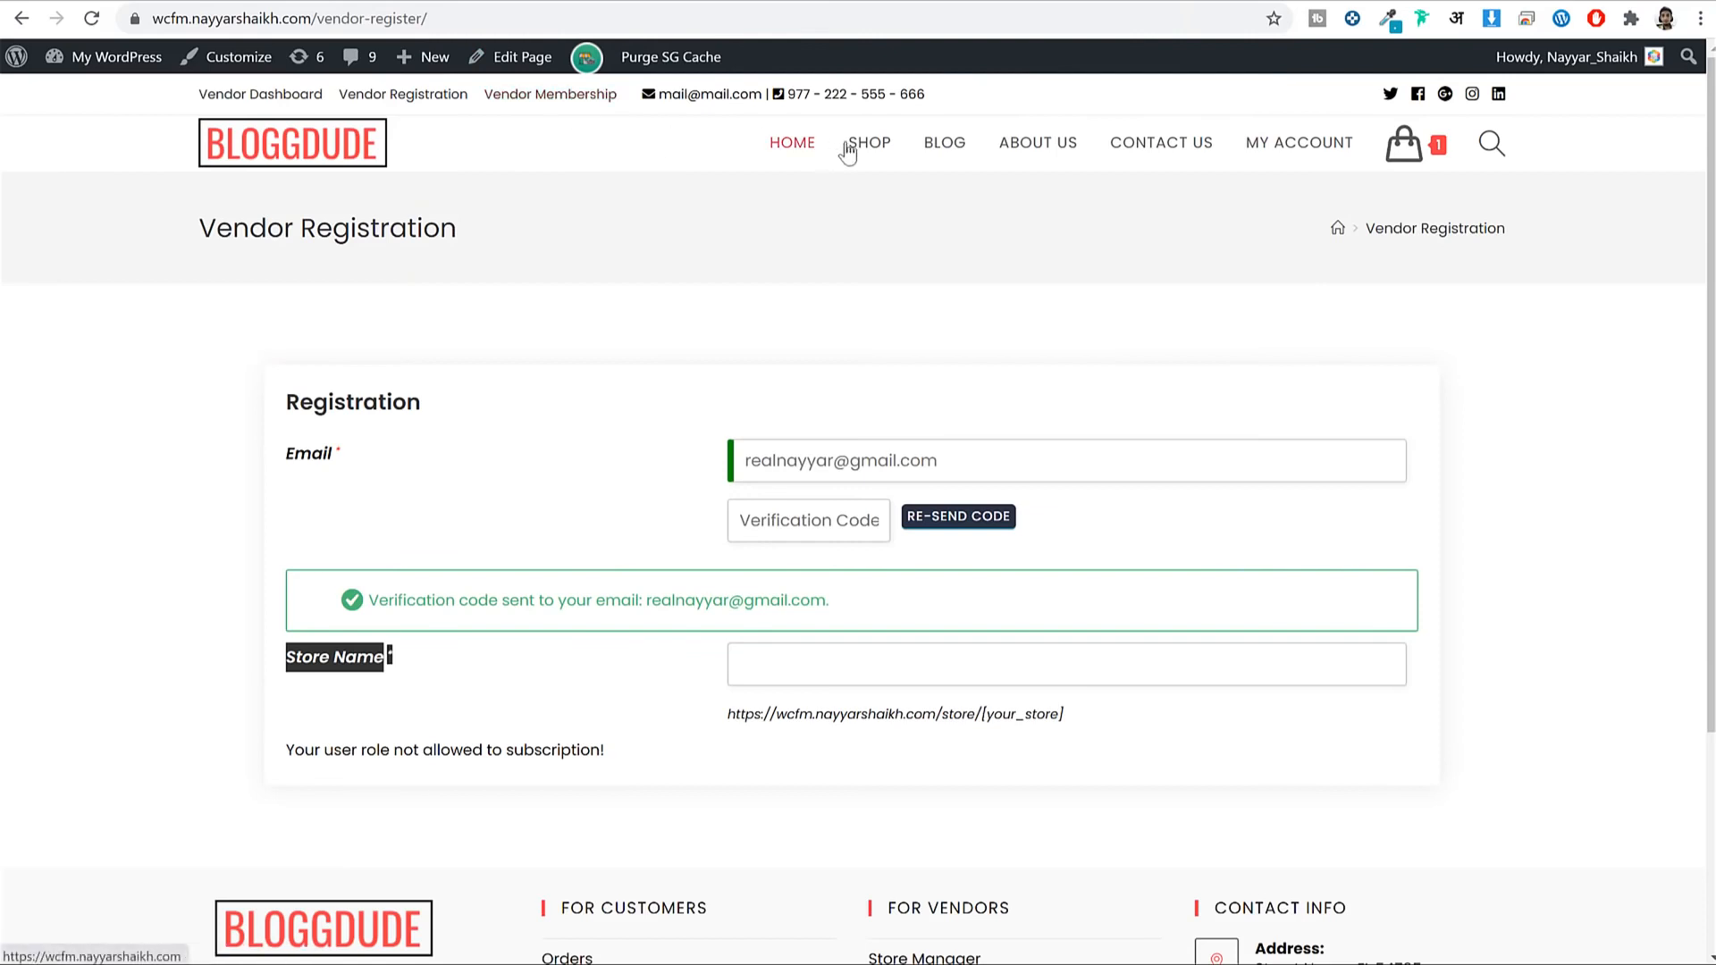
left_click(851, 152)
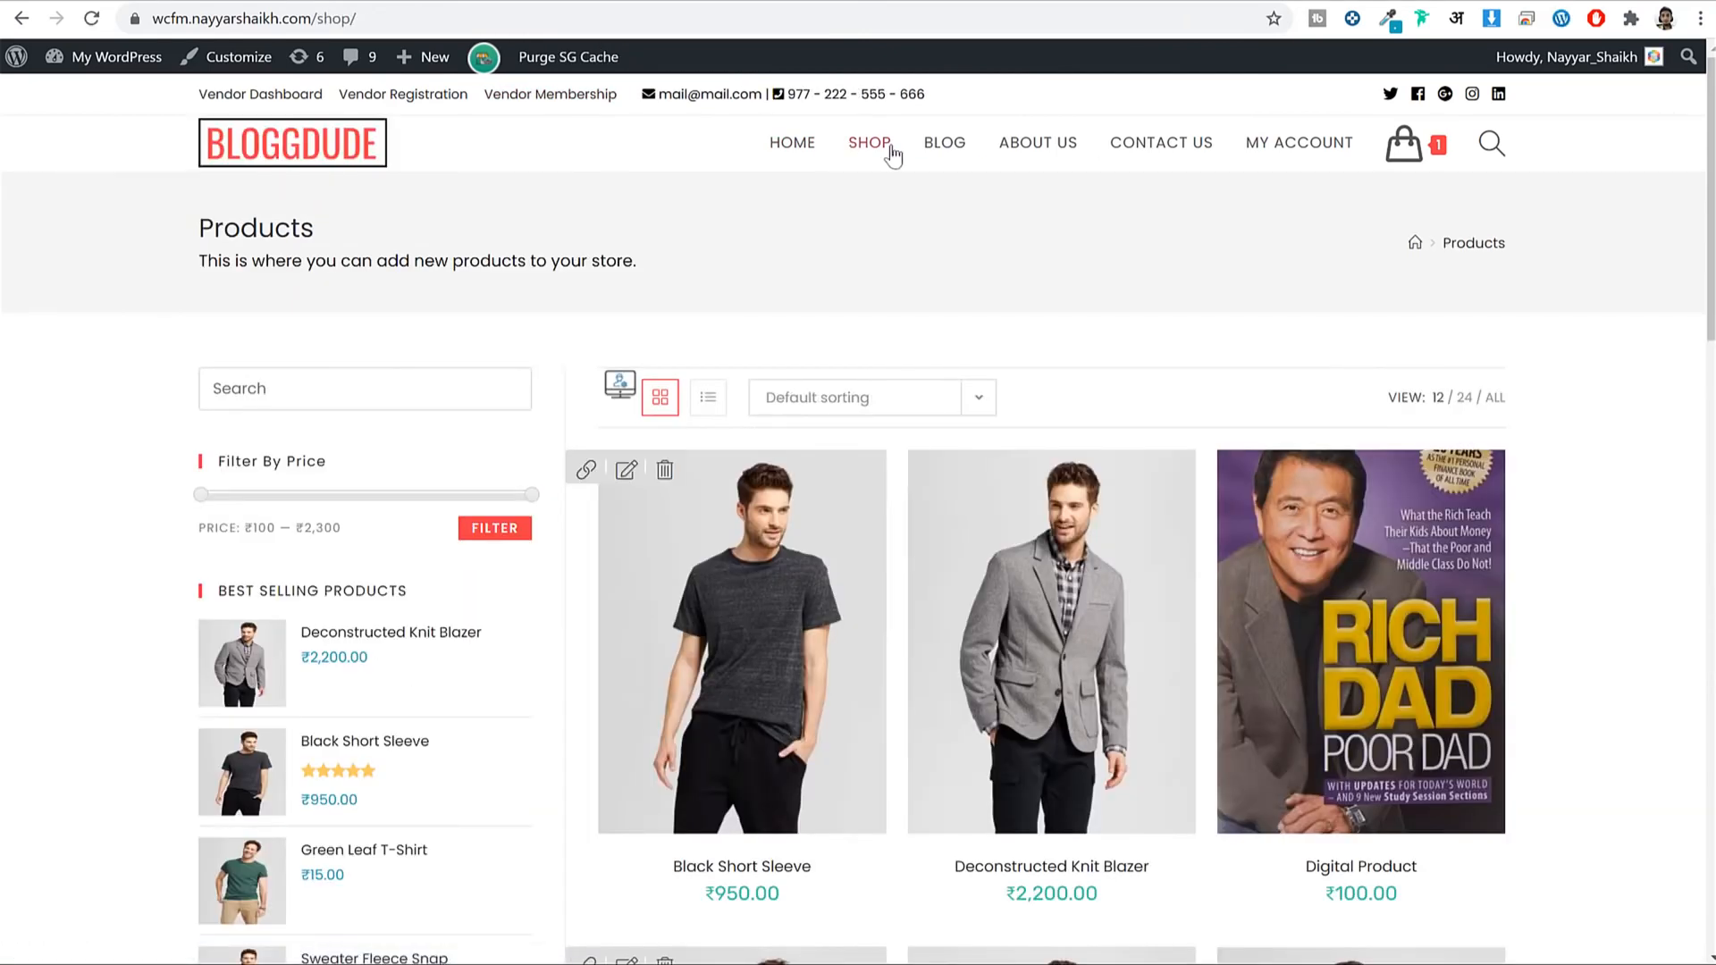
scroll(851, 239, "down", 2)
left_click(794, 326)
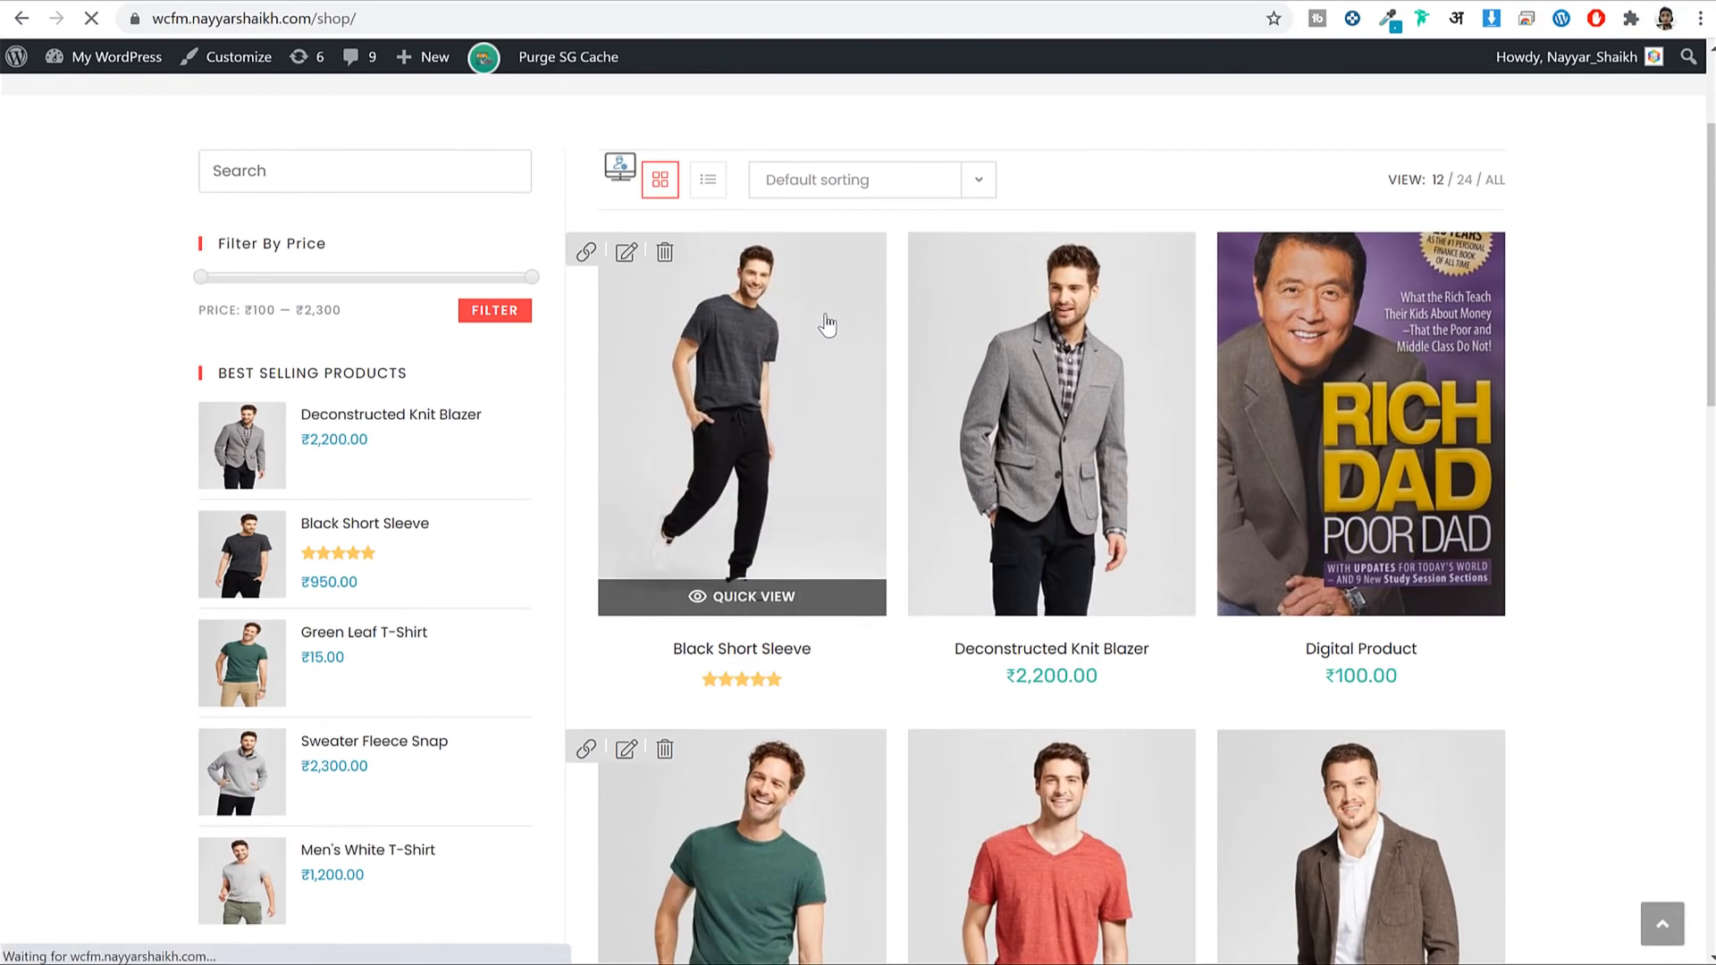
scroll(1158, 447, "down", 4)
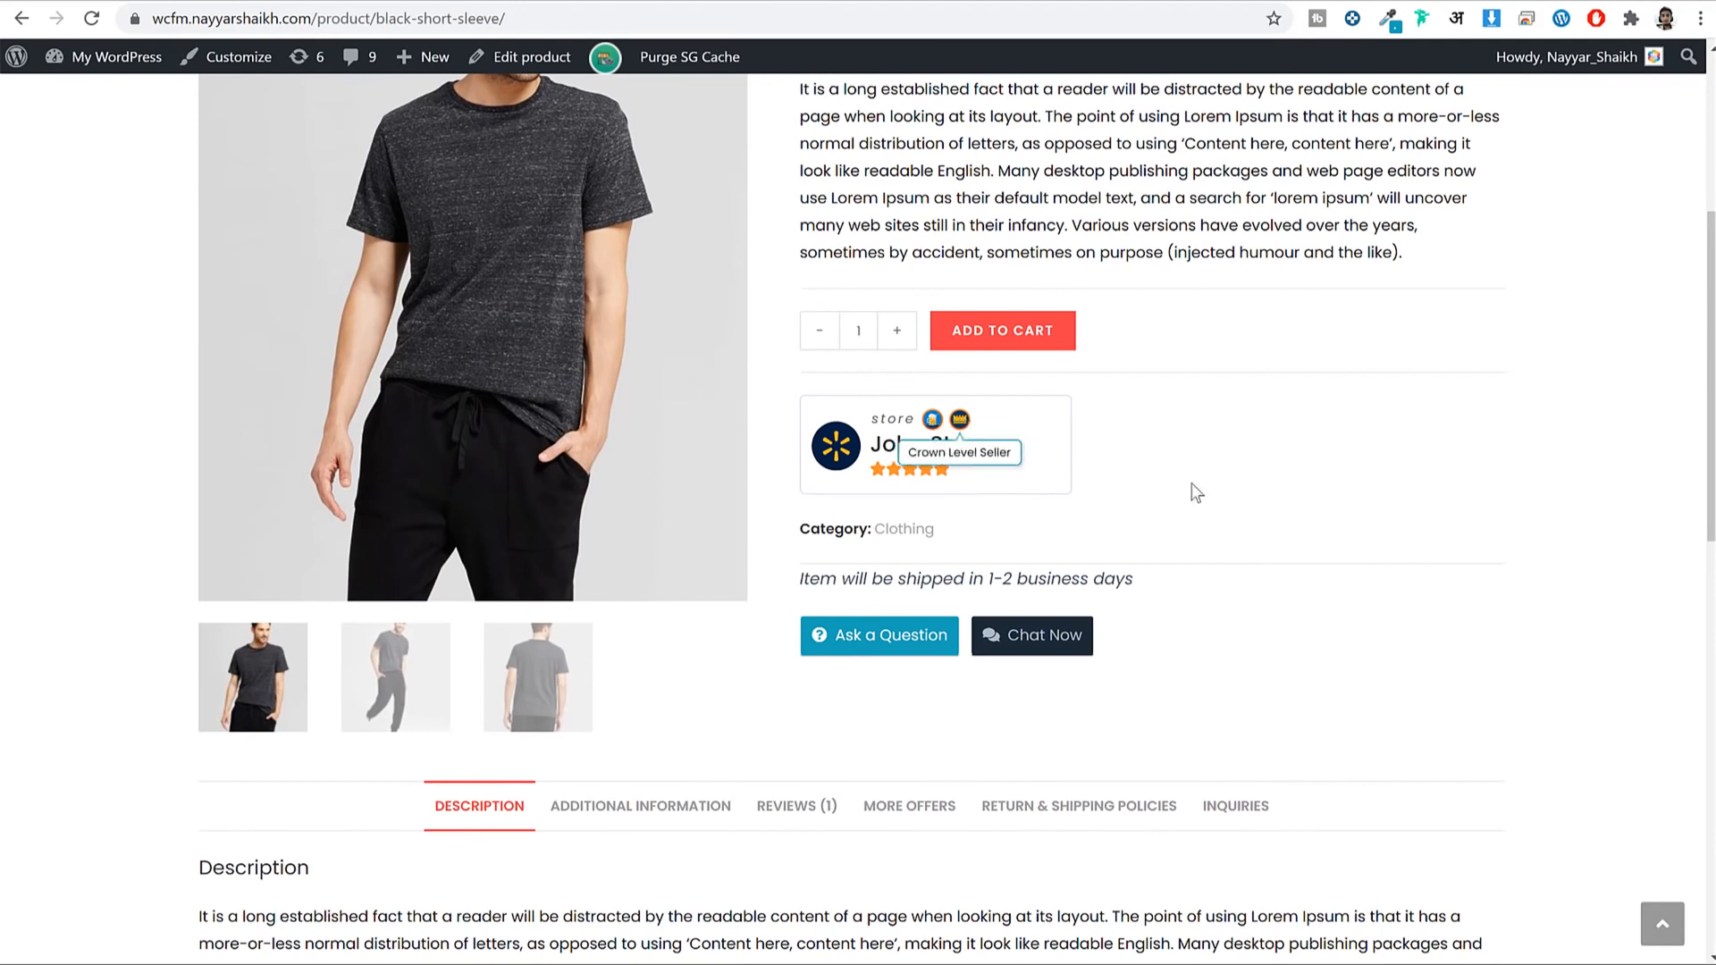
mouse_move(932, 425)
scroll(1257, 402, "up", 5)
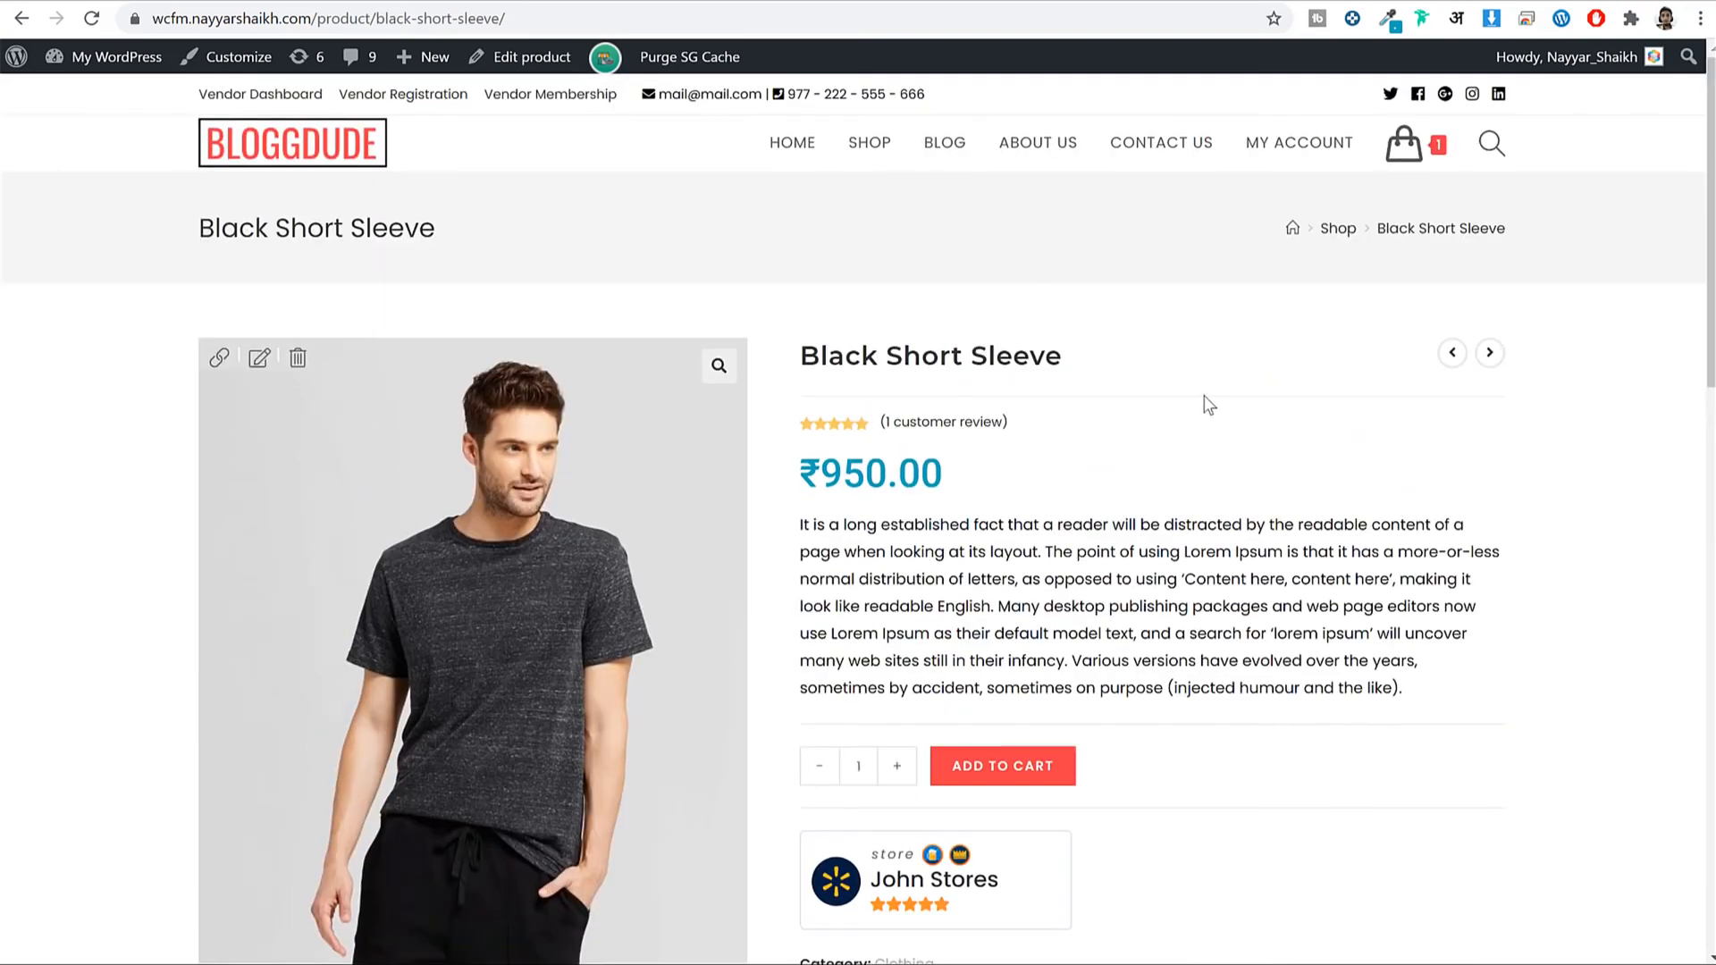
Open the Media > Badges folder to view the seven badge images.
key("alt+Tab")
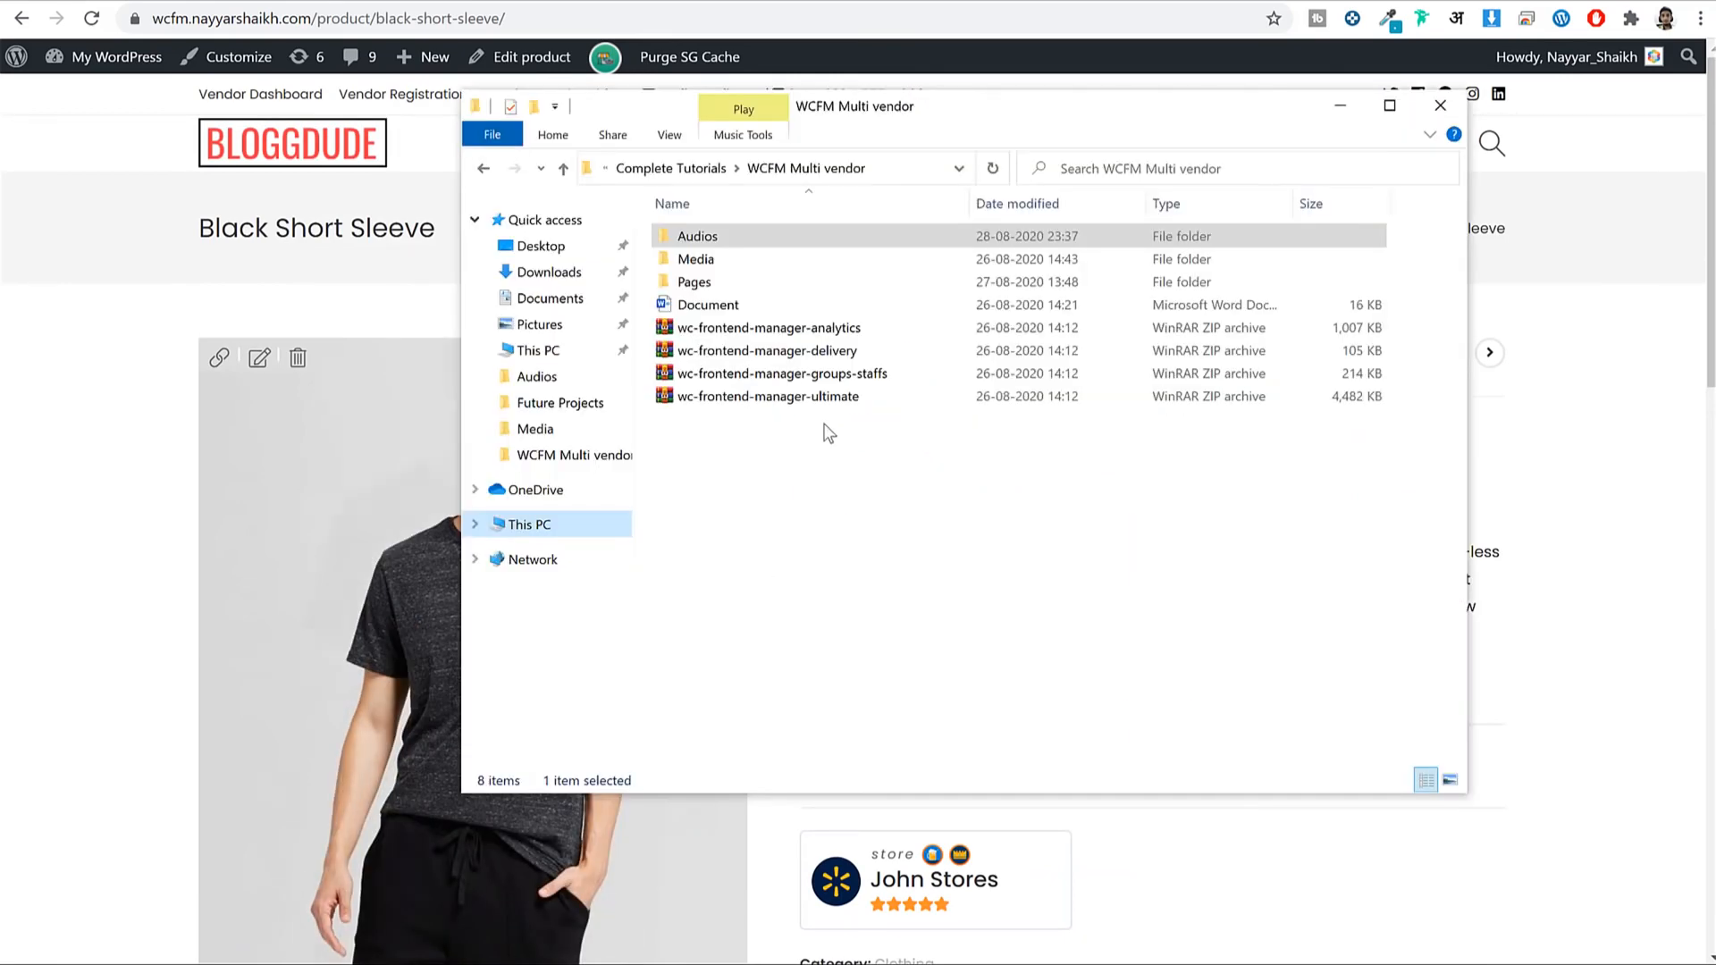
double_click(770, 263)
scroll(1264, 424, "down", 5)
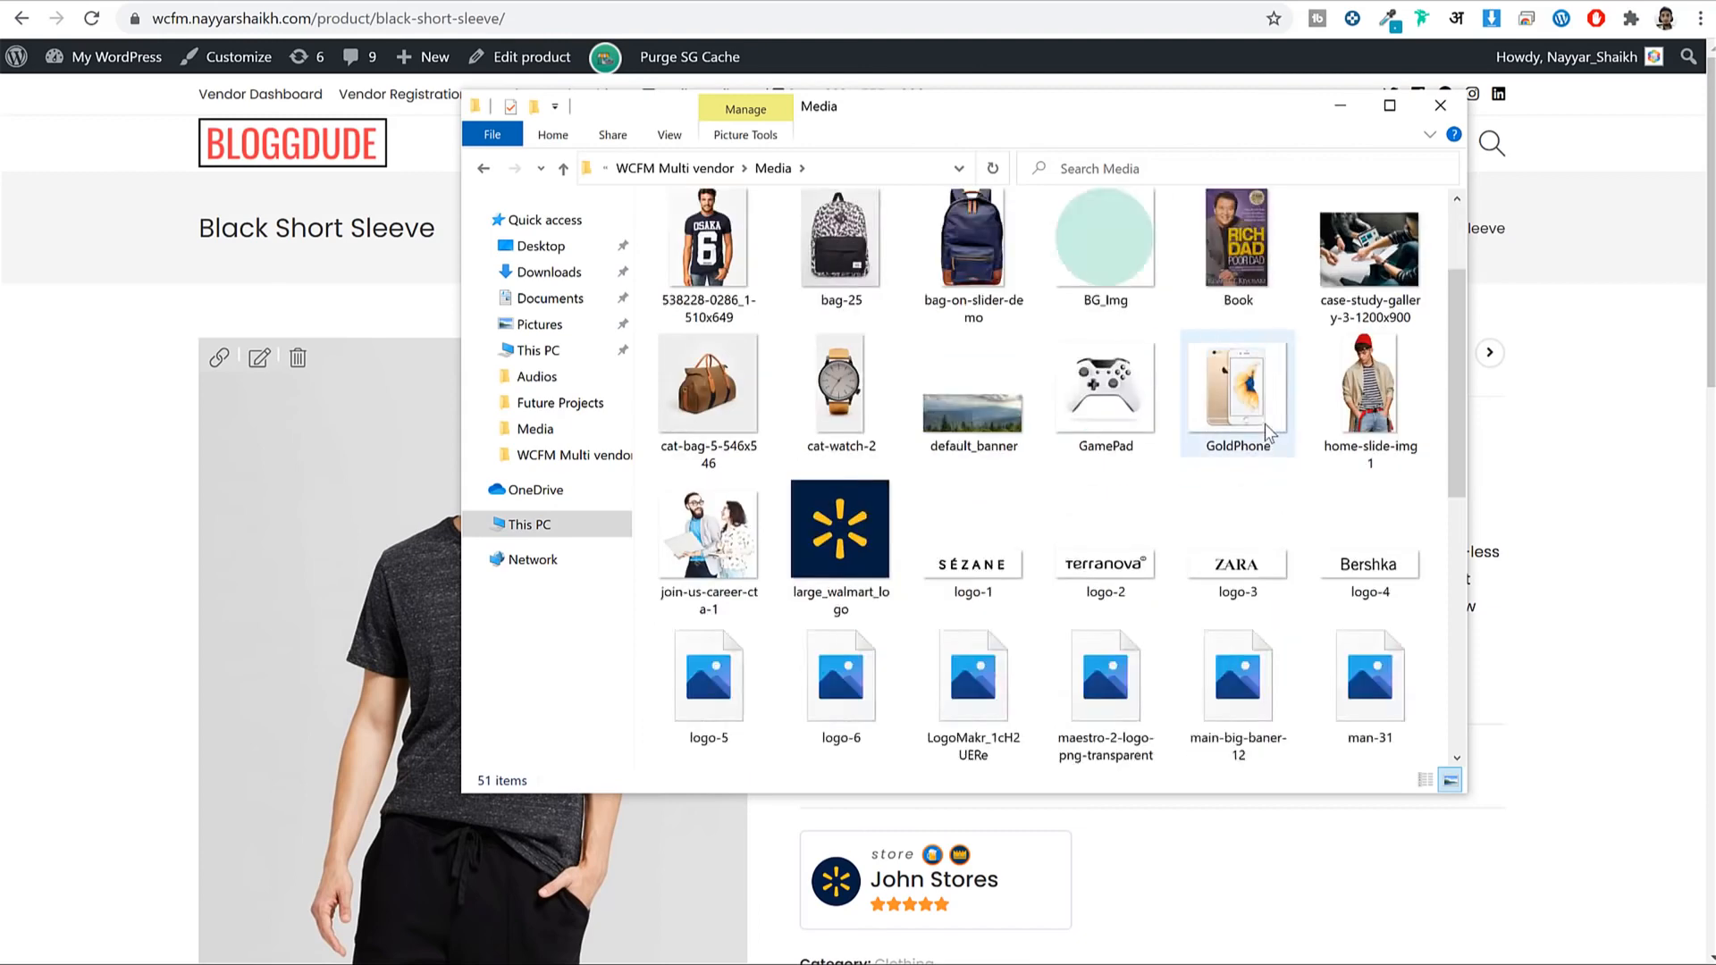
scroll(1263, 481, "up", 10)
double_click(706, 308)
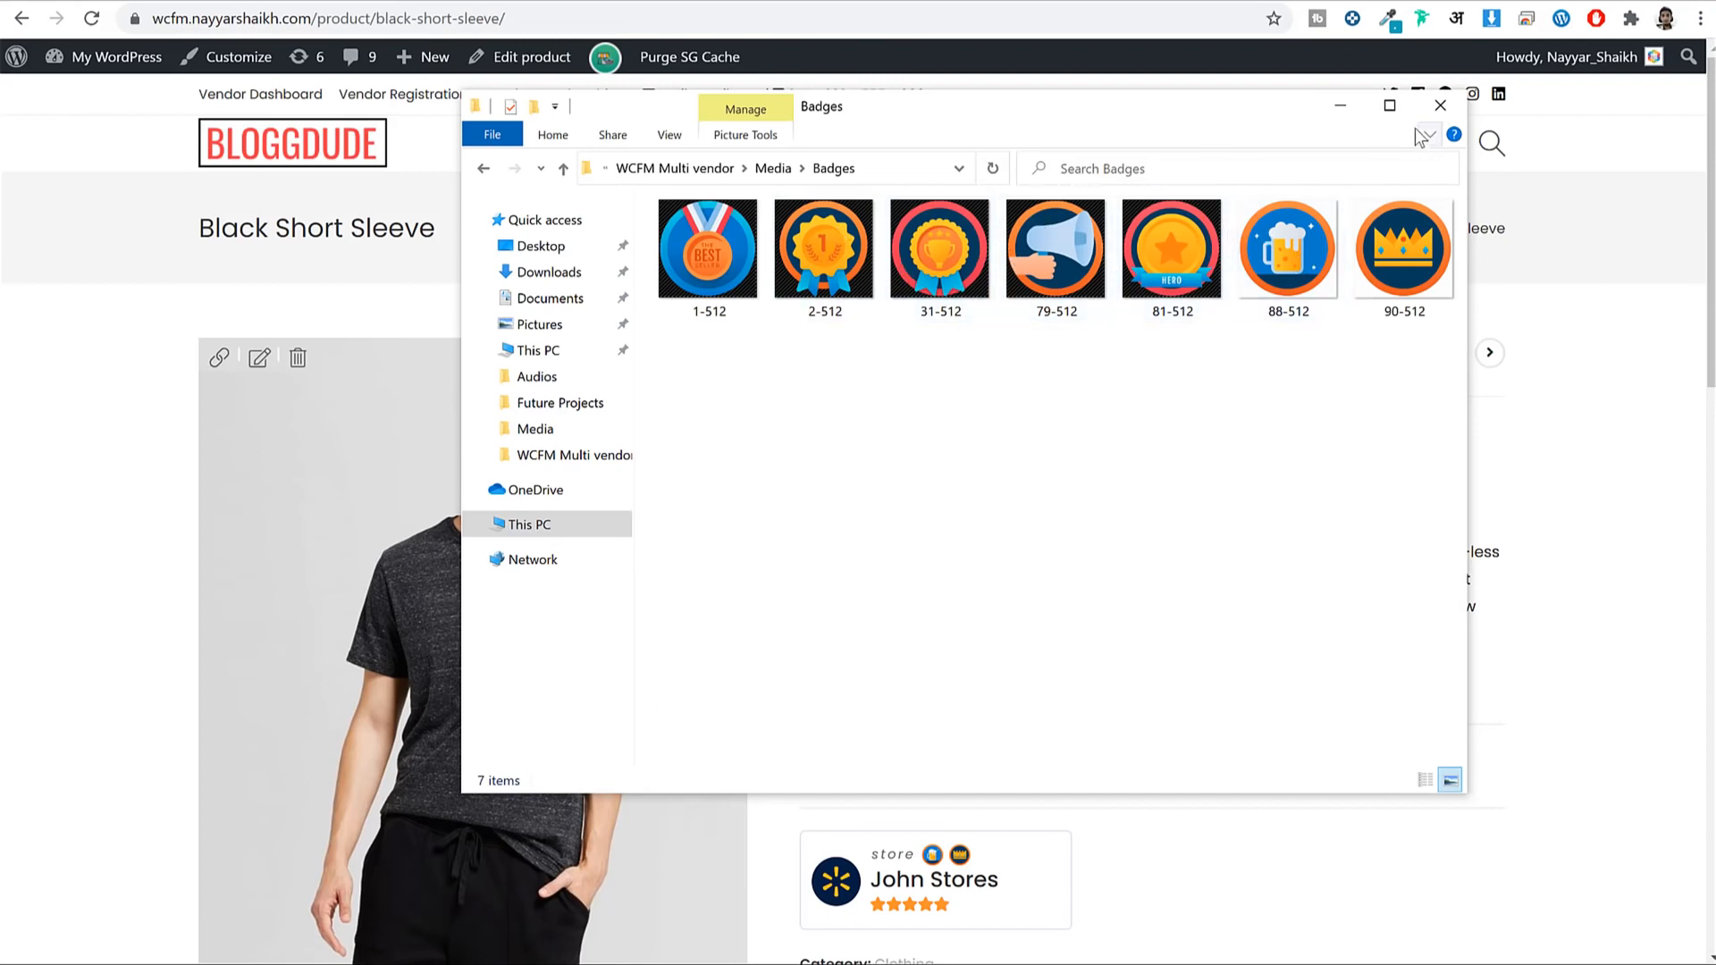
Minimise File Explorer and search 'icon' in a new browser tab.
left_click(1341, 106)
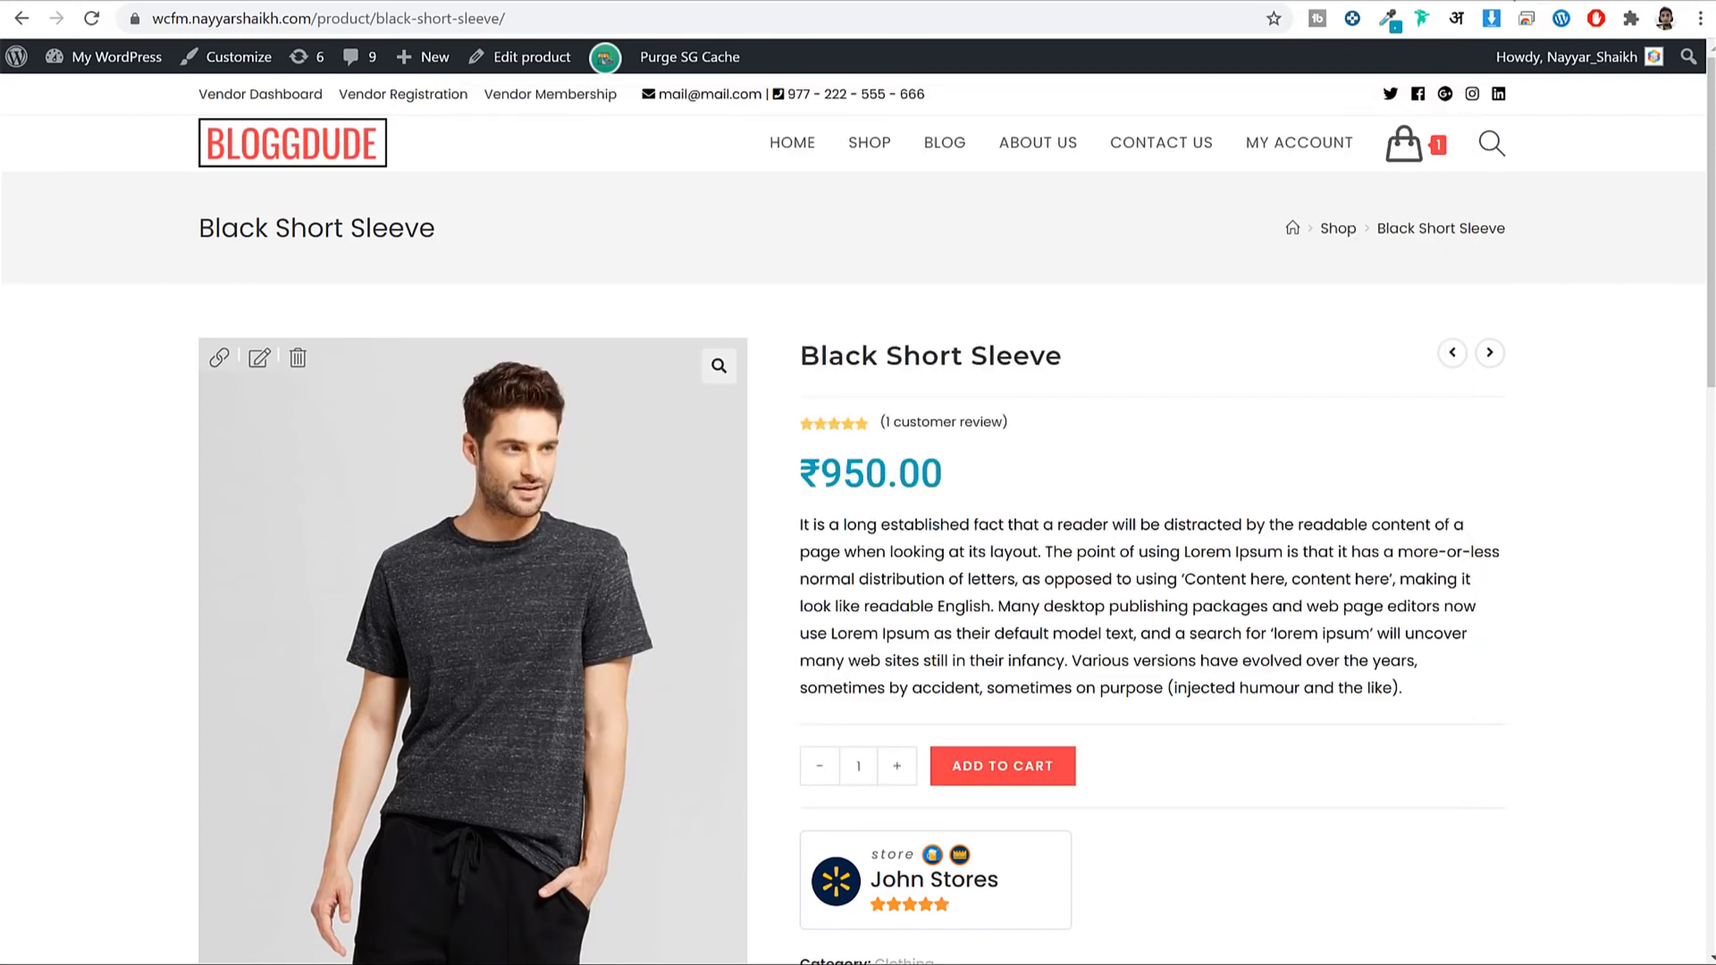
key("ctrl+t")
type("icon")
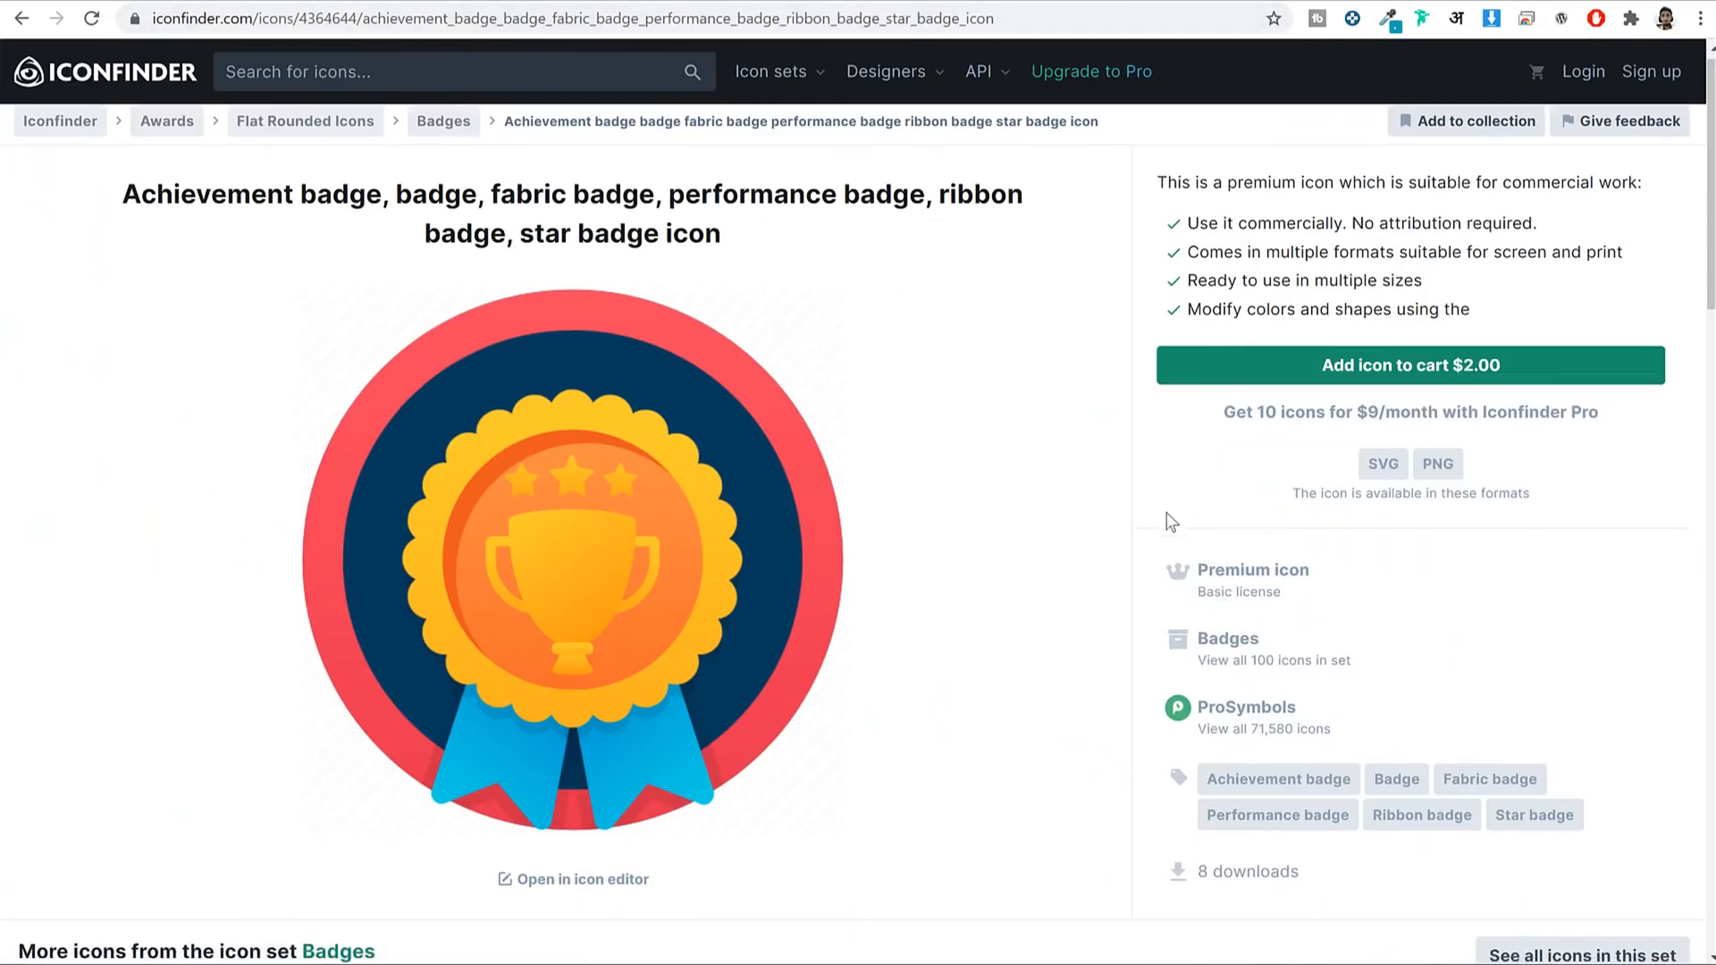
Browse Iconfinder's Badges set around the trophy achievement badge, then return to the Black Short Sleeve tab.
scroll(1168, 521, "down", 5)
scroll(1168, 521, "up", 5)
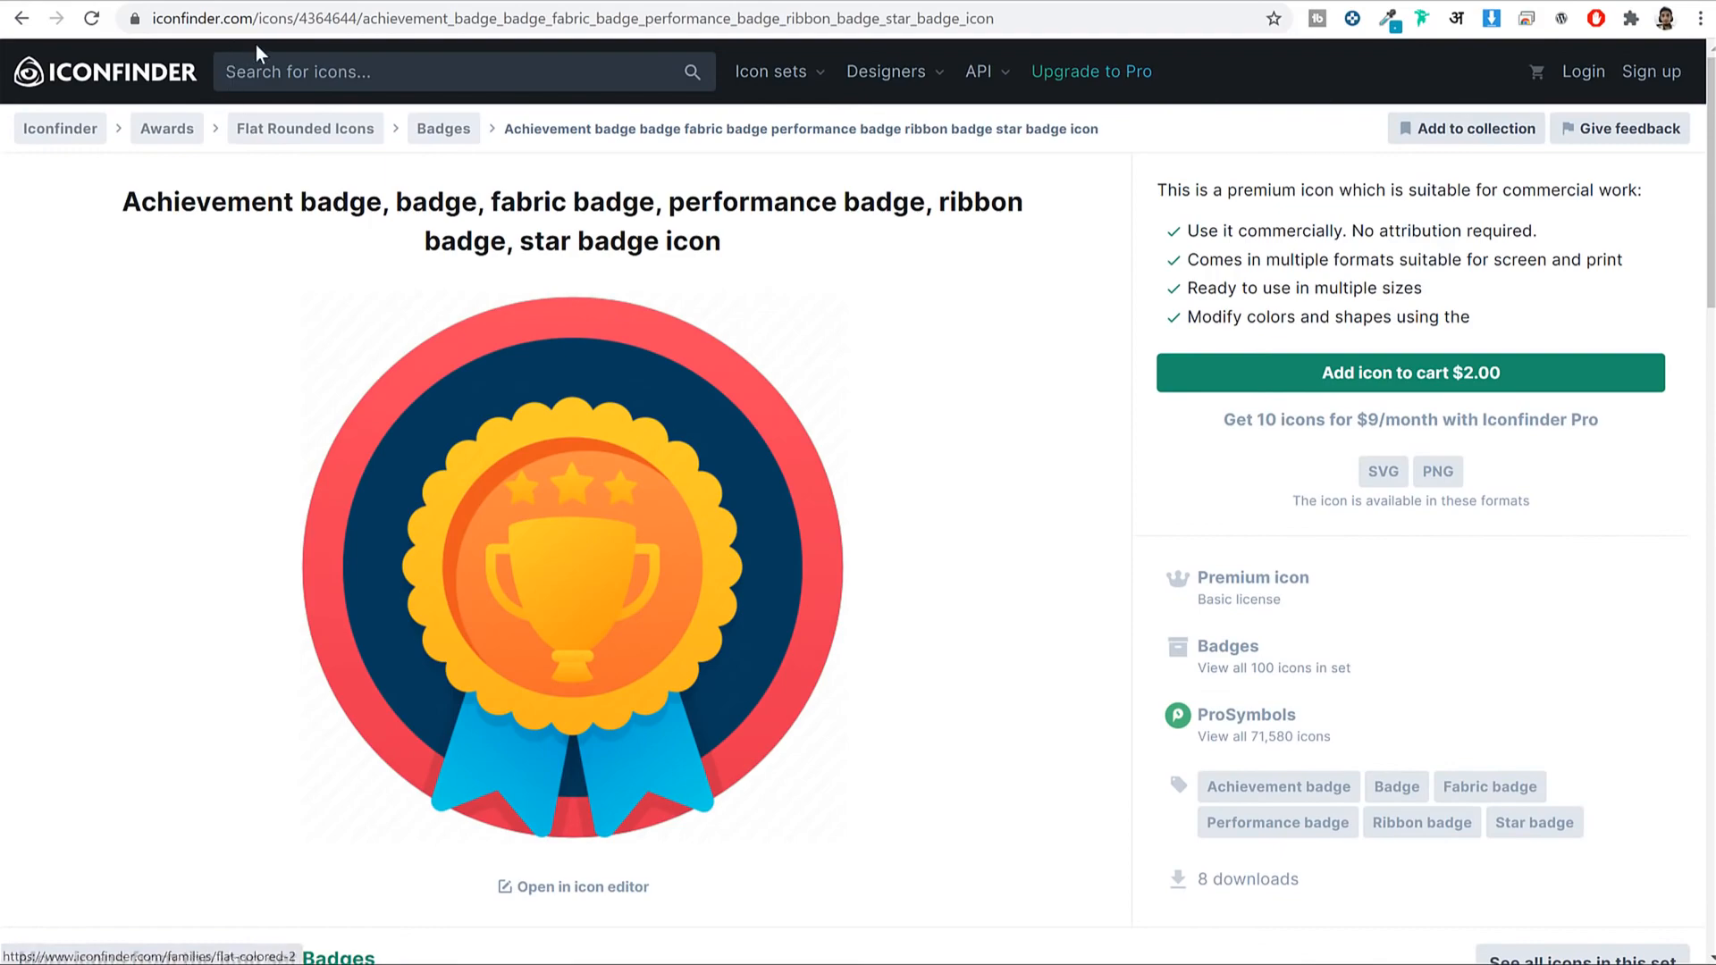
scroll(590, 469, "down", 5)
scroll(590, 474, "down", 9)
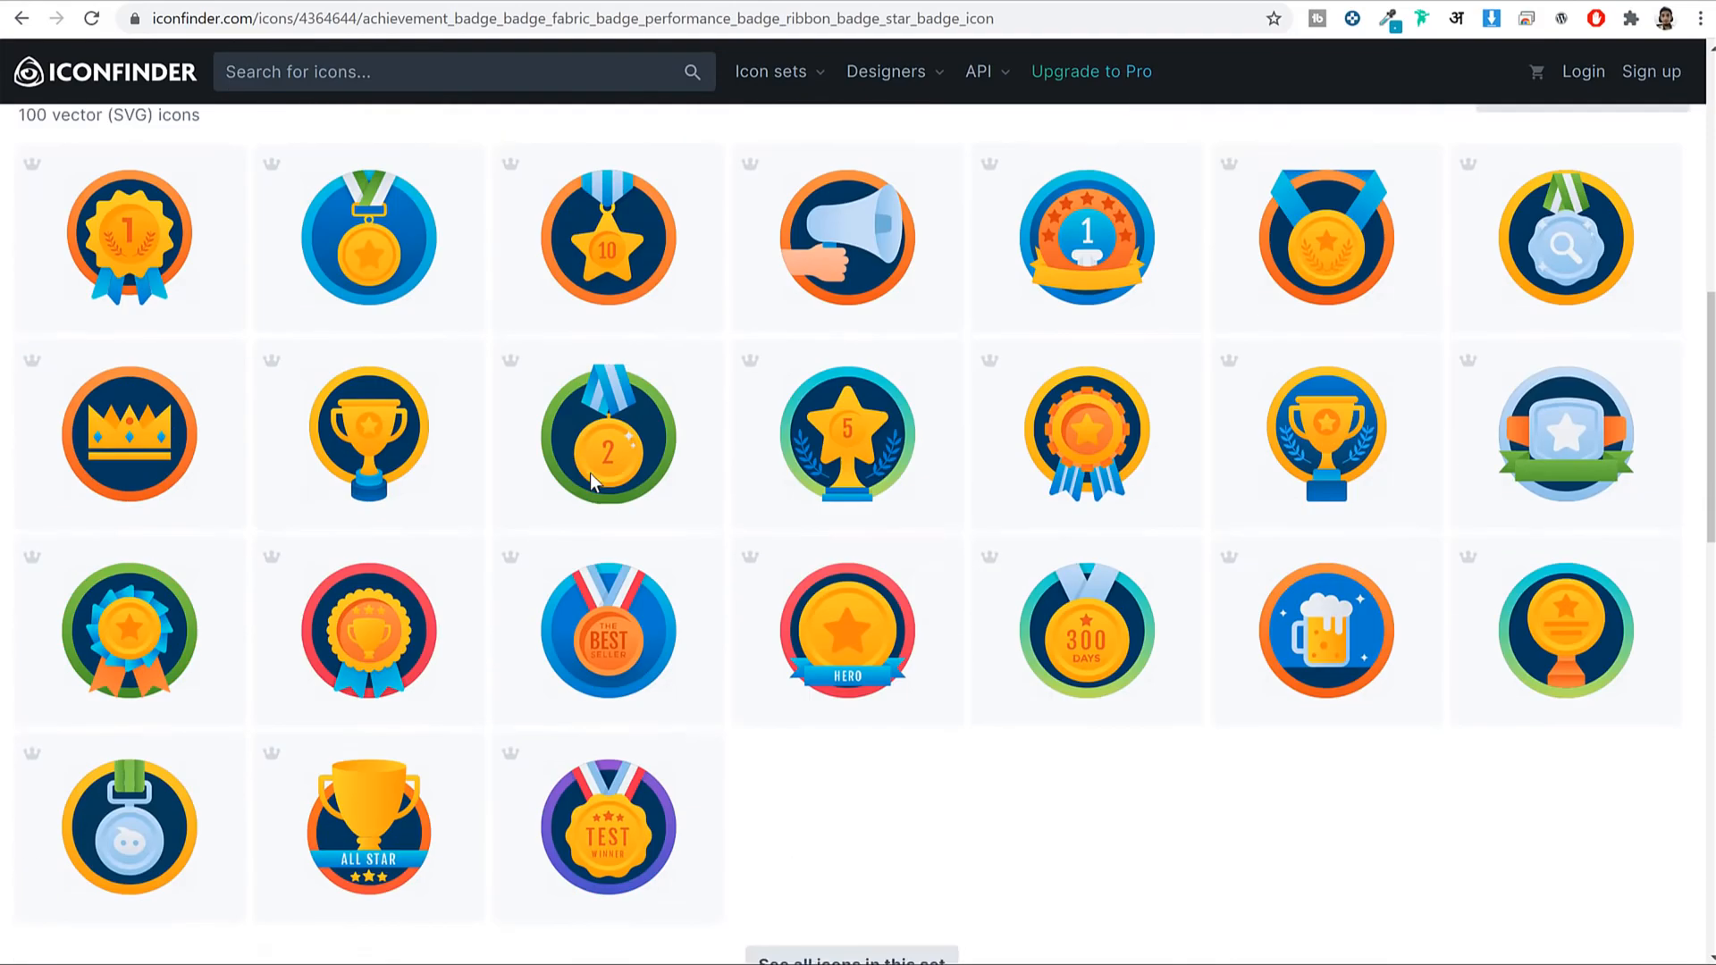
scroll(910, 689, "up", 12)
scroll(910, 688, "up", 2)
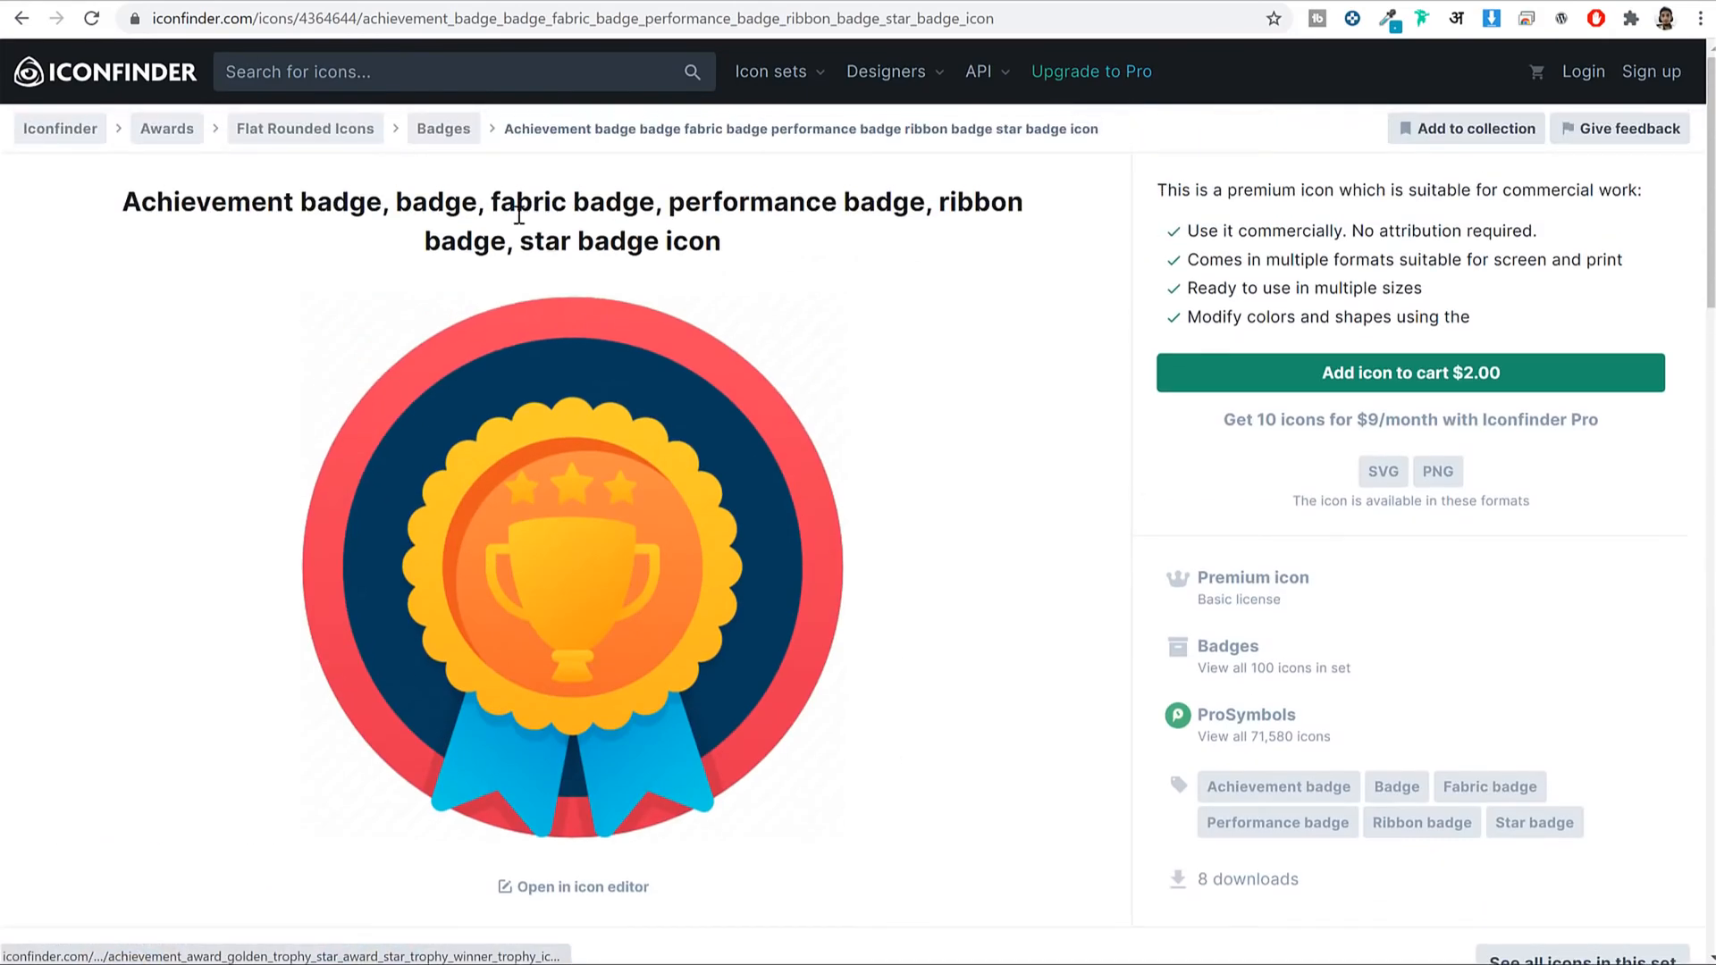
scroll(817, 695, "down", 5)
scroll(1156, 555, "down", 15)
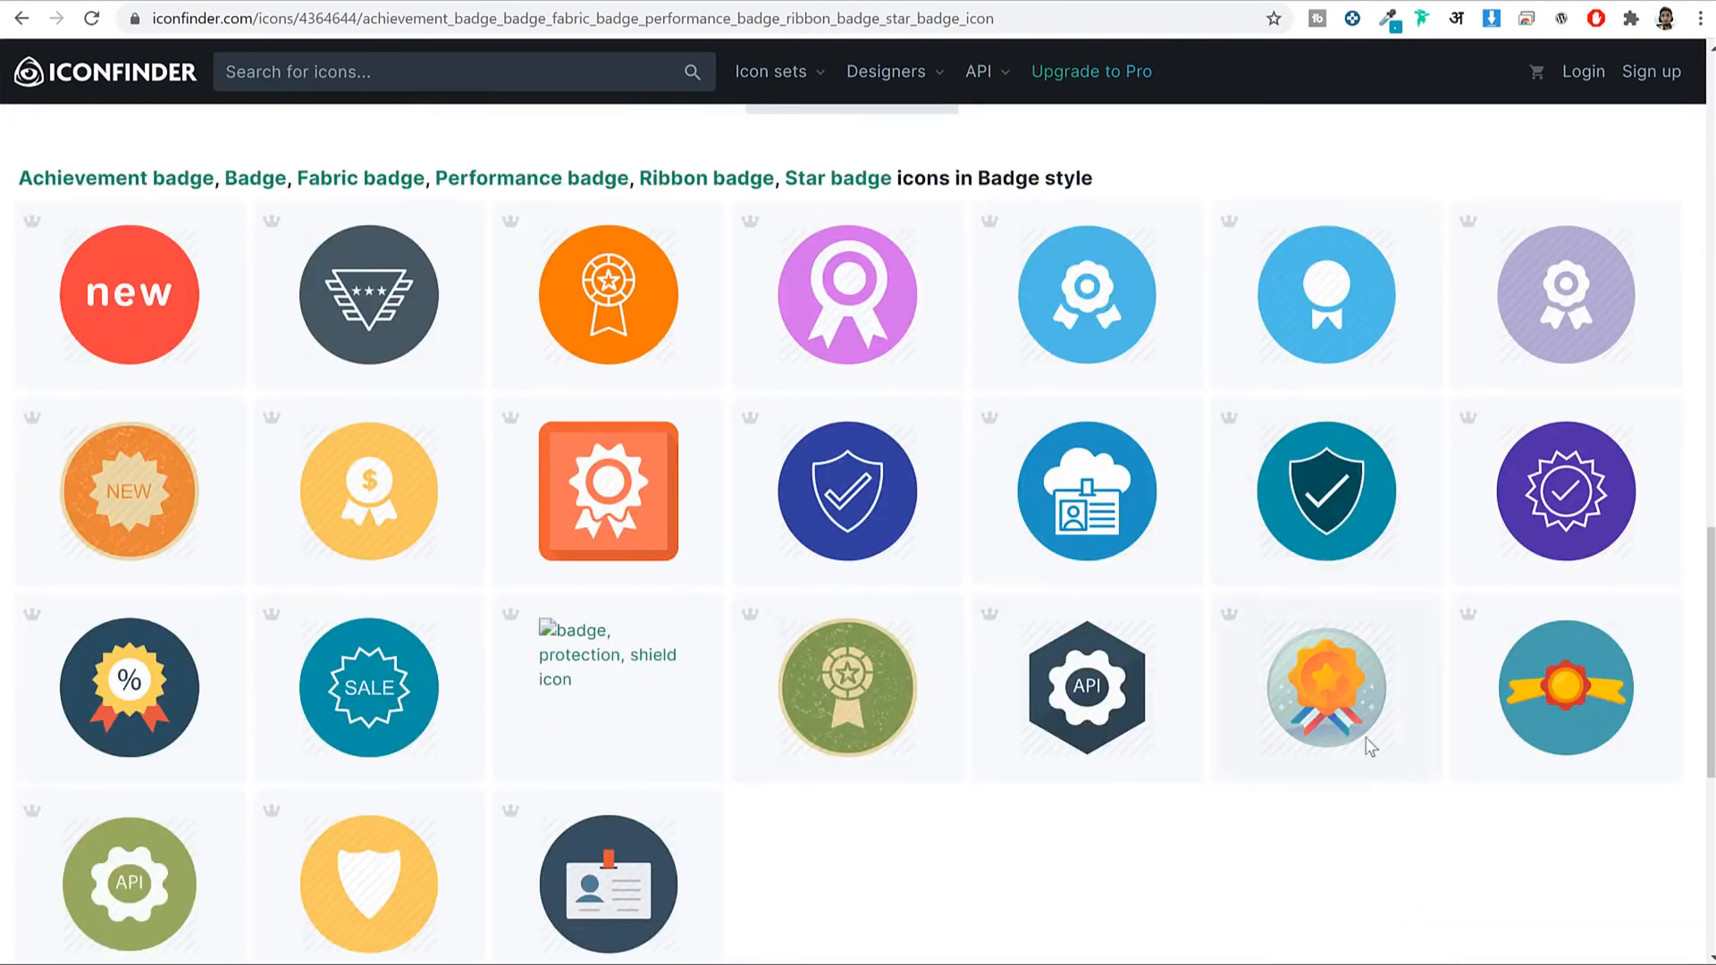
scroll(1100, 265, "up", 17)
right_click(538, 351)
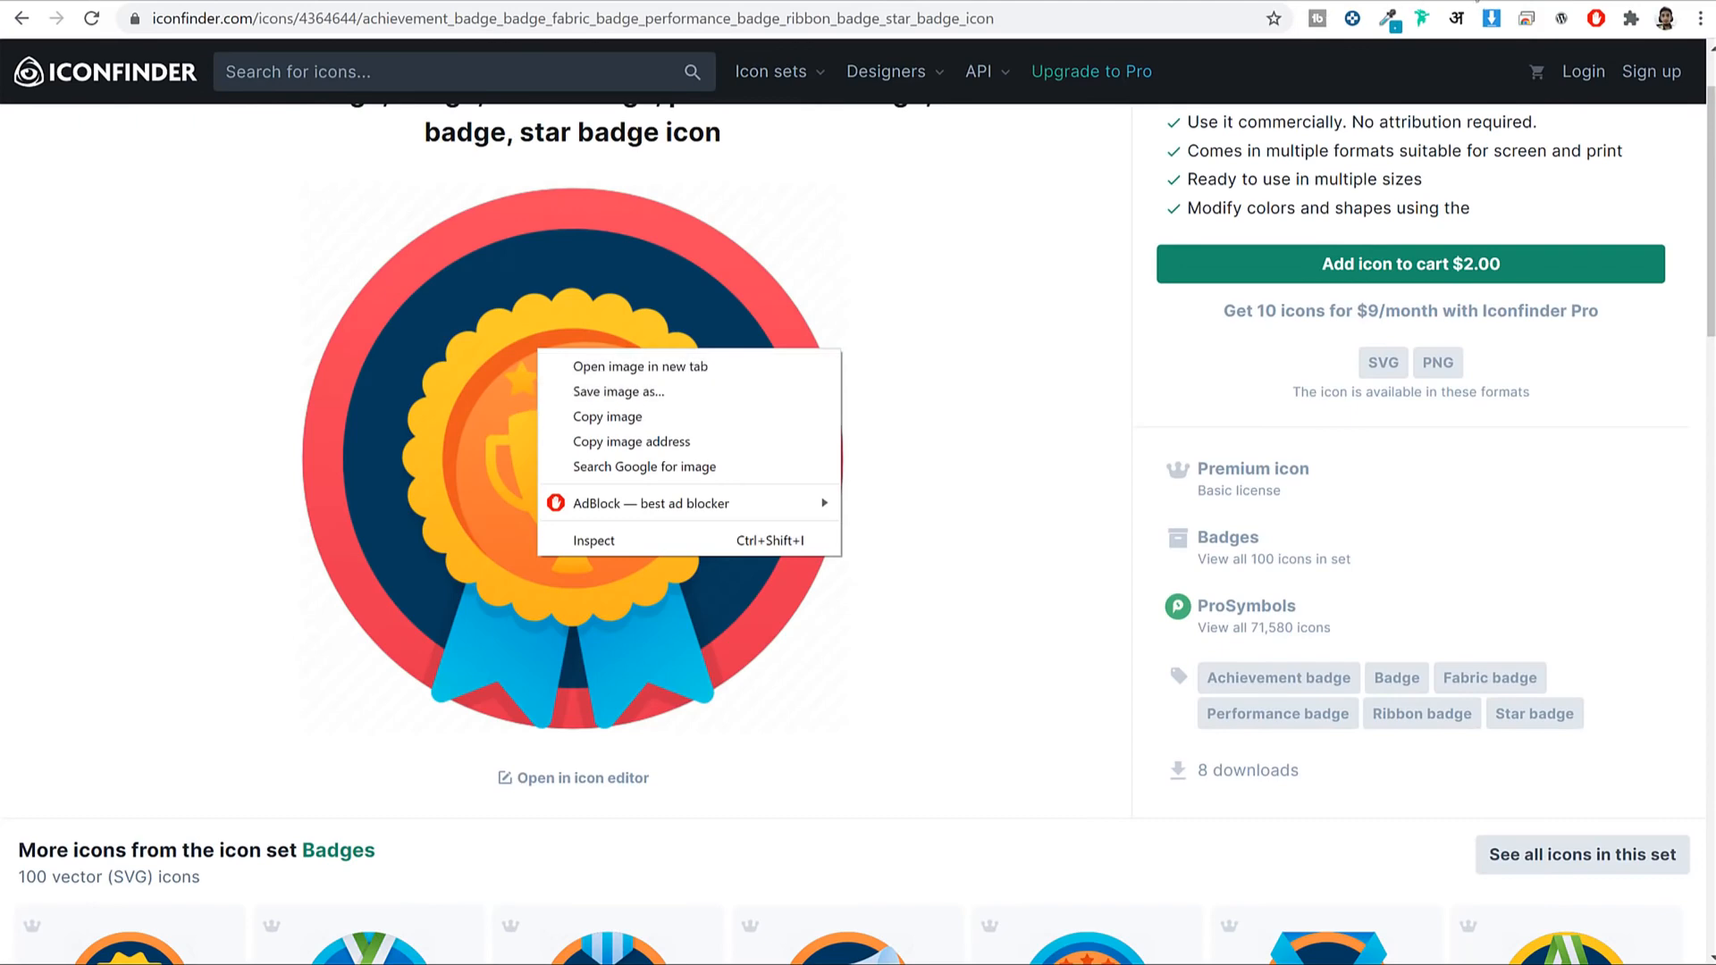
left_click(1475, 1)
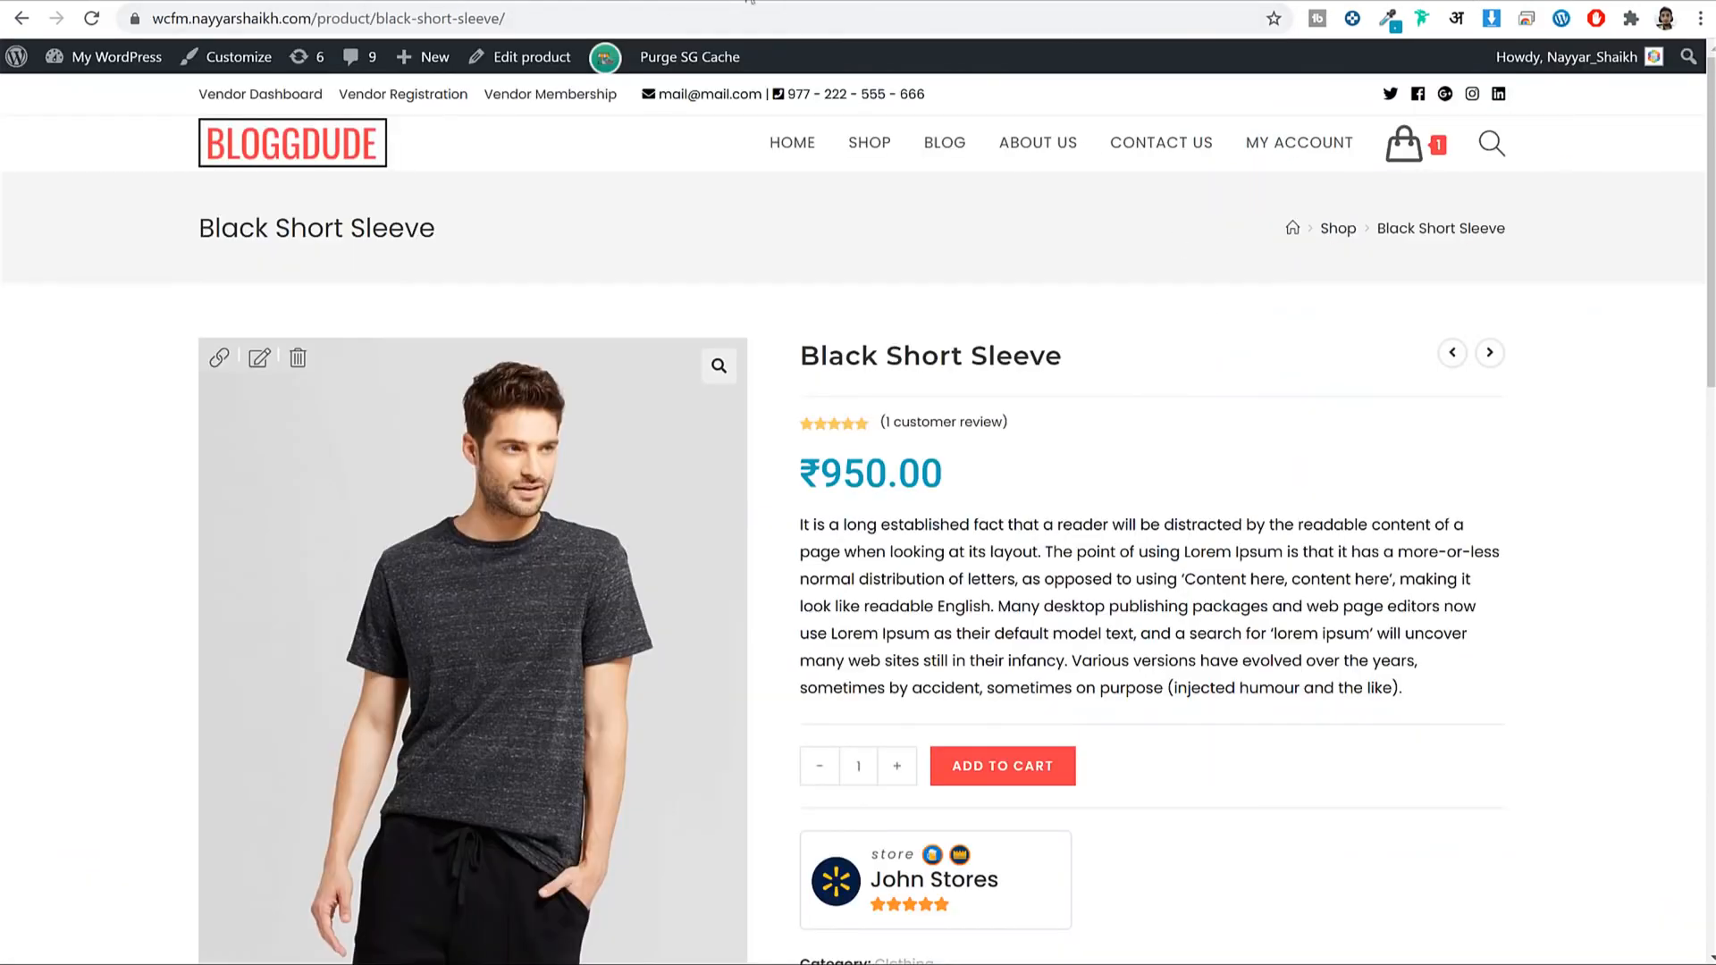
Return to the Store Badges settings and enable the first store badge.
key("ctrl+Tab")
scroll(1237, 141, "down", 12)
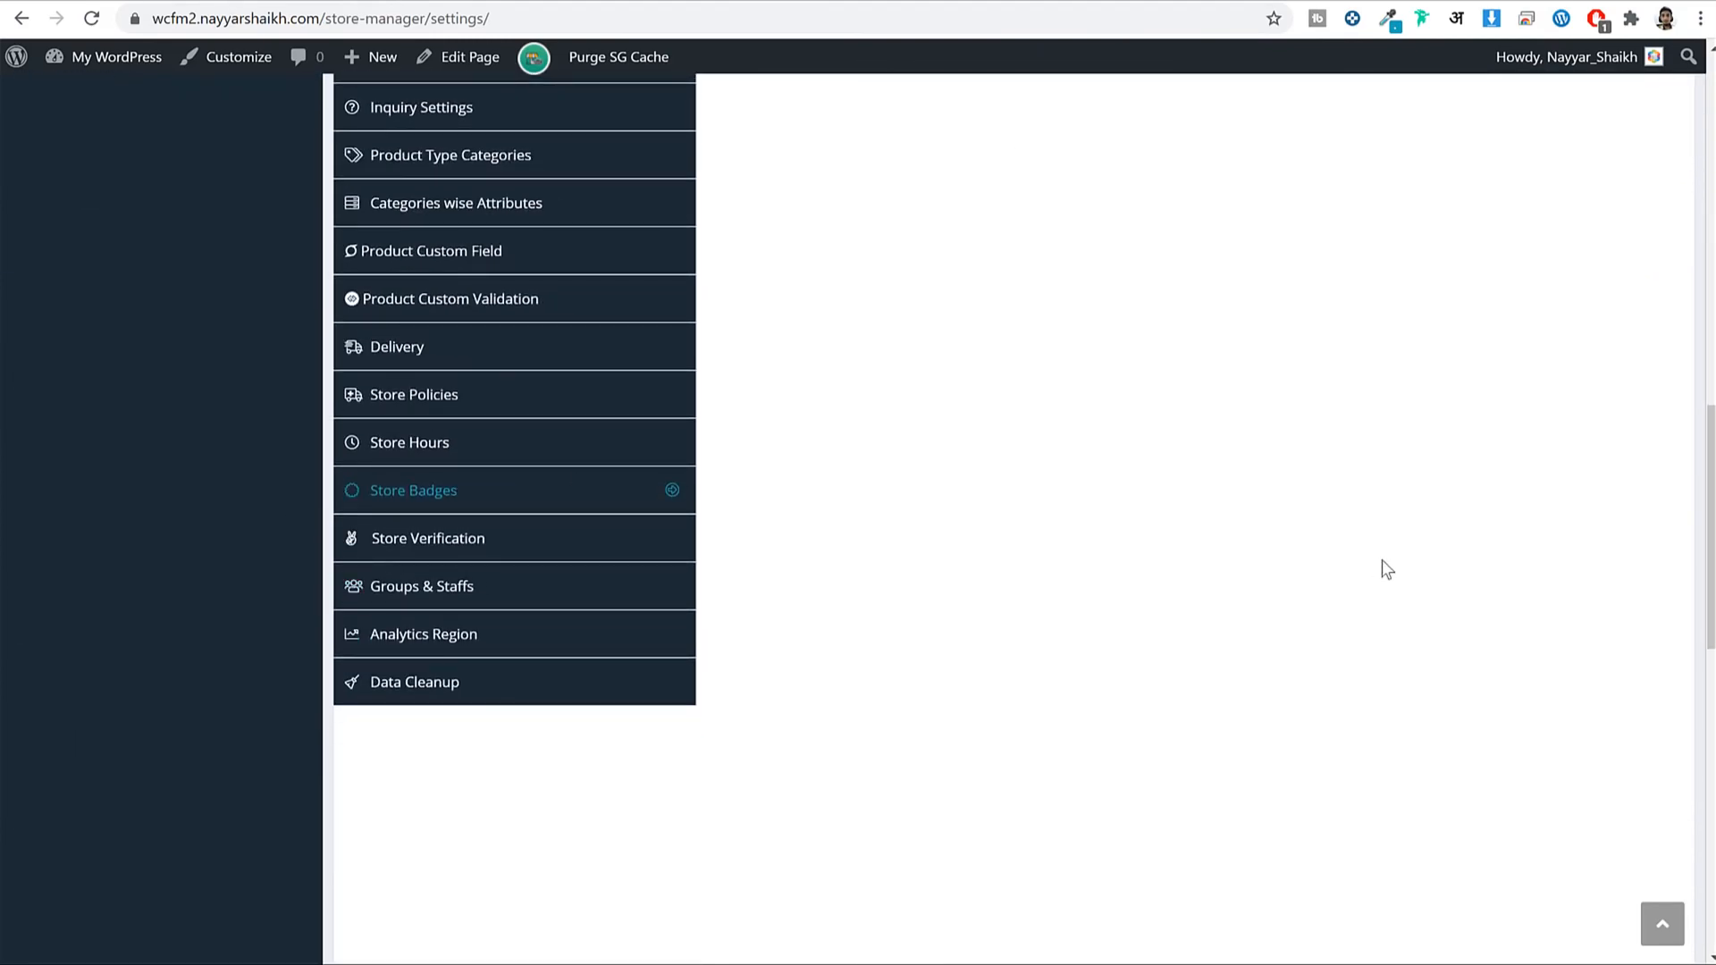
scroll(1381, 569, "up", 15)
scroll(1381, 567, "down", 4)
left_click(1098, 434)
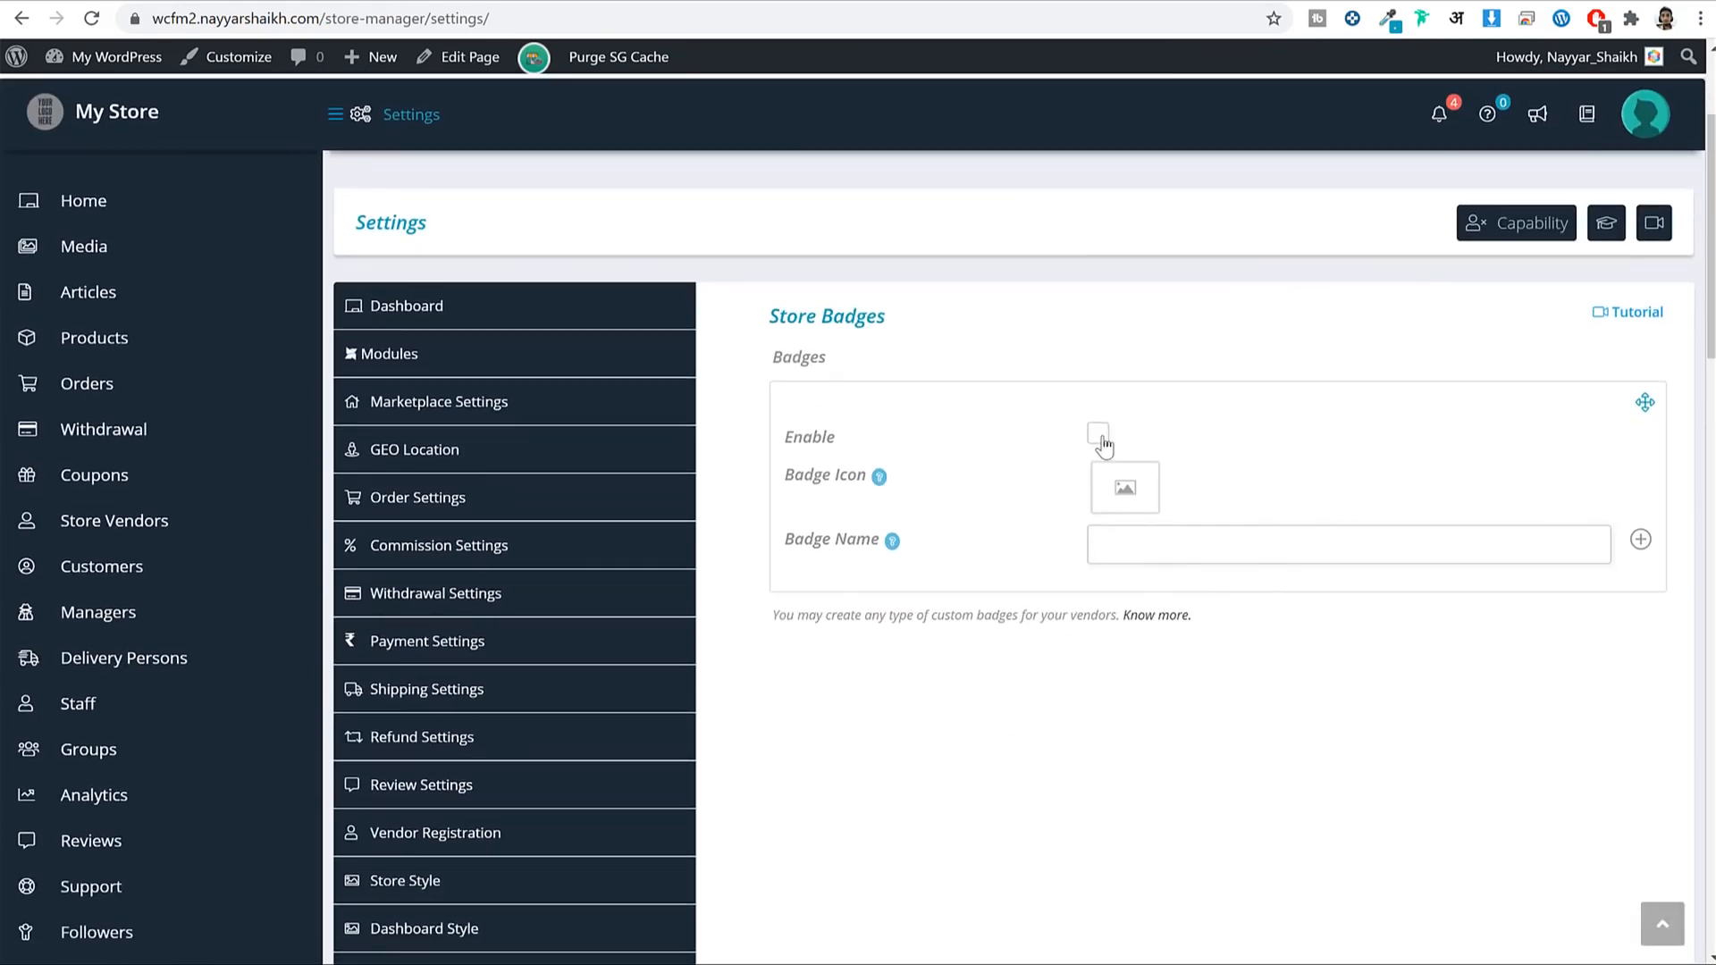
Upload badge images 88-512 and 90-512 from the Badges folder for the badge icon.
left_click(1142, 471)
left_click(45, 152)
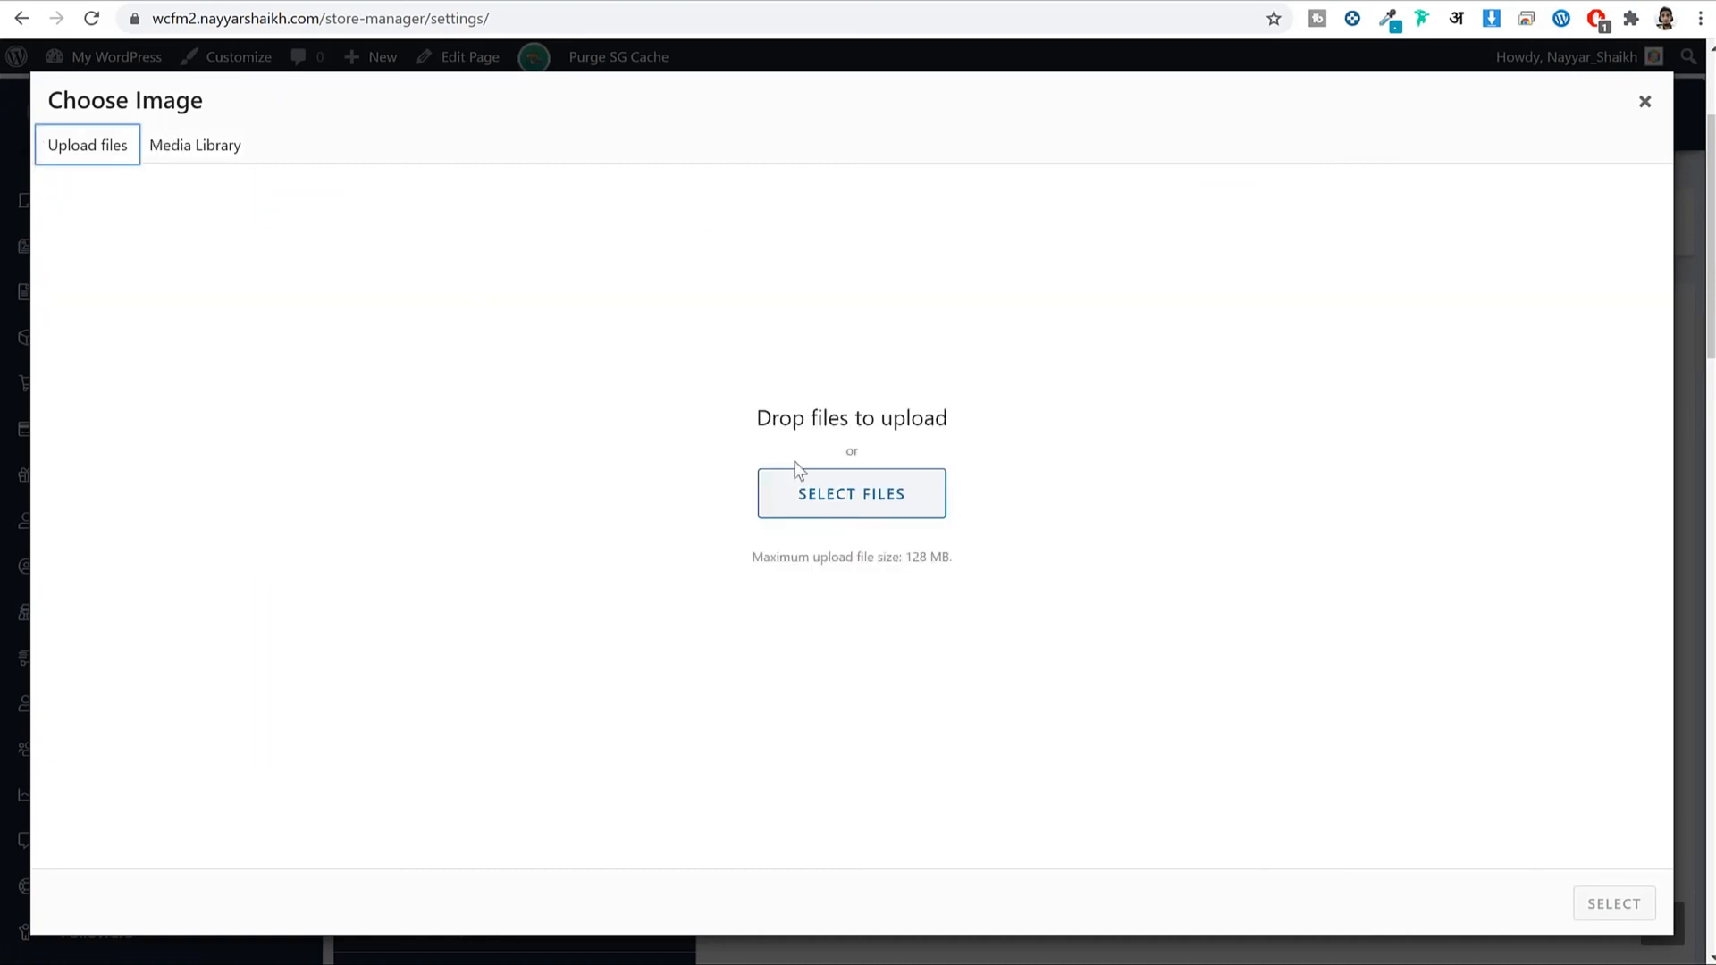
left_click(850, 486)
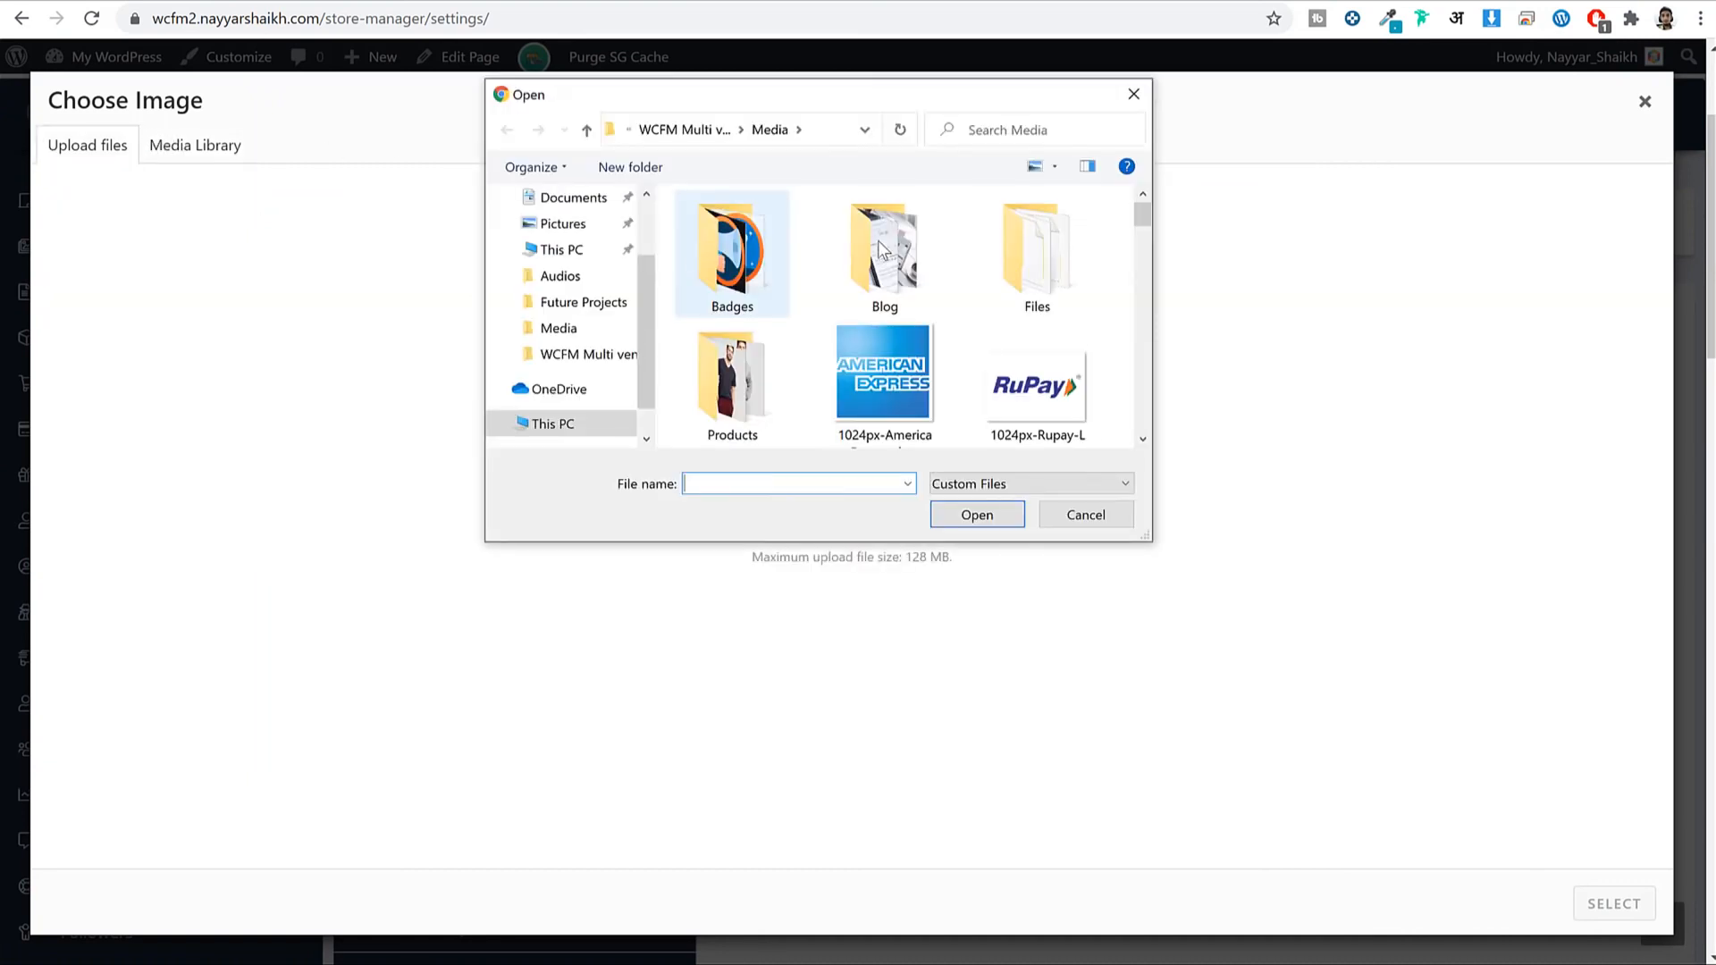
double_click(765, 251)
left_click(764, 250)
left_click_drag(1008, 262, 771, 253)
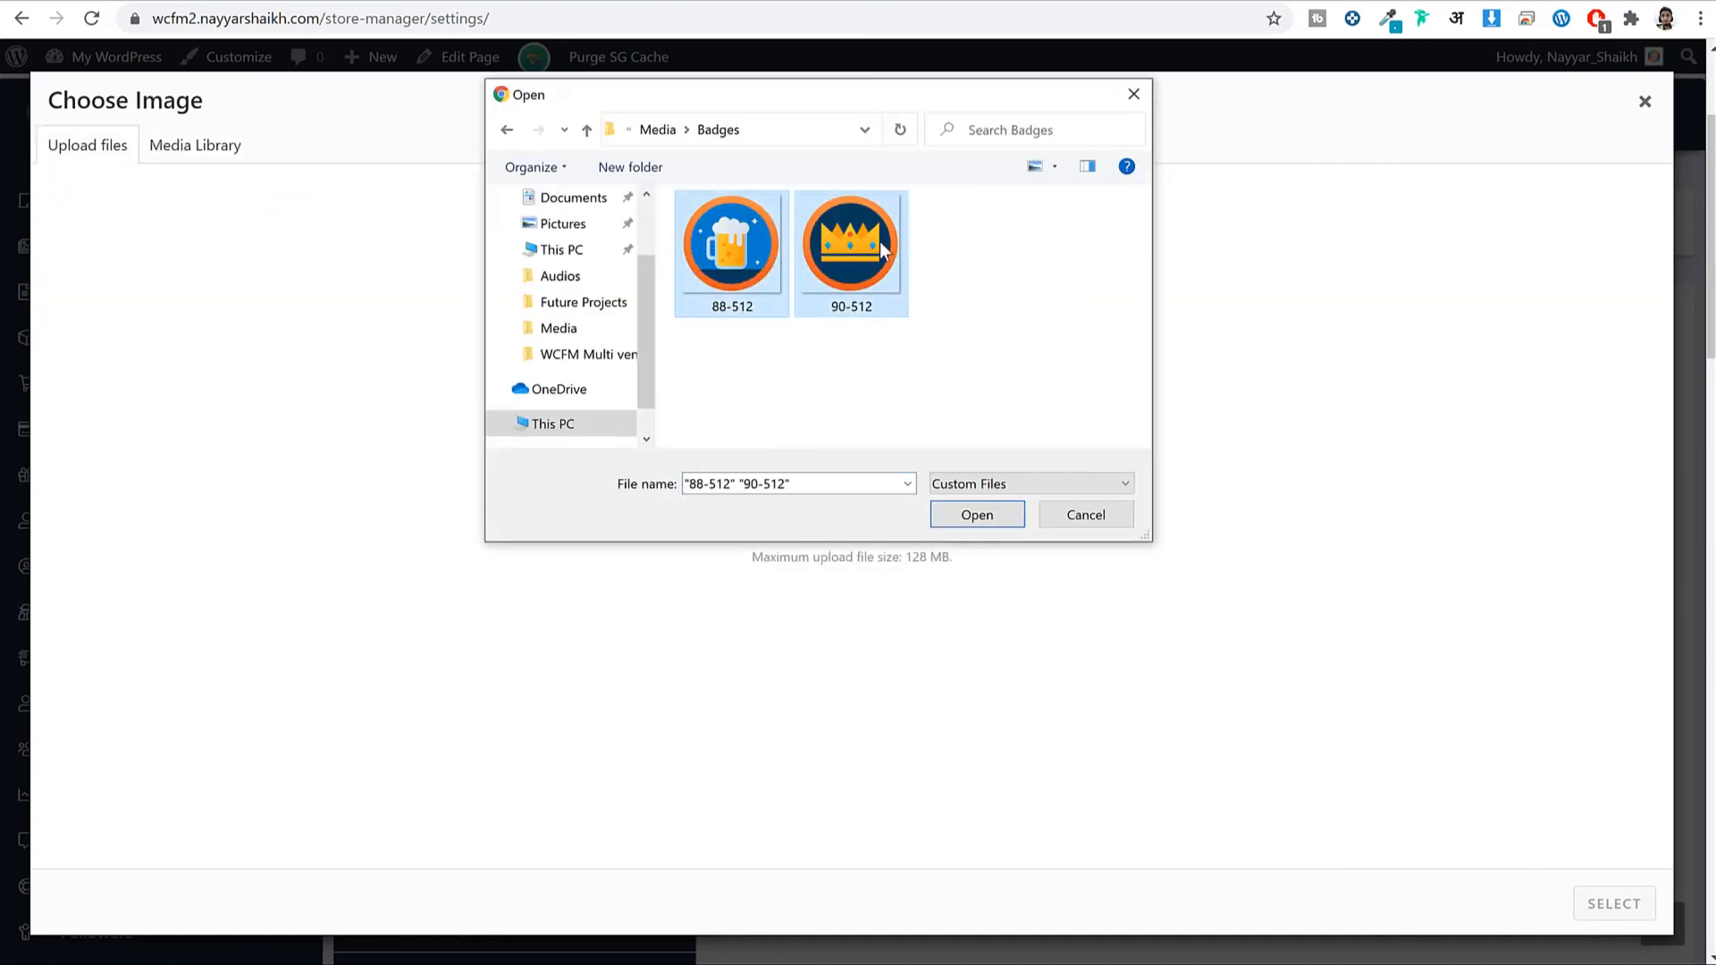
left_click(988, 522)
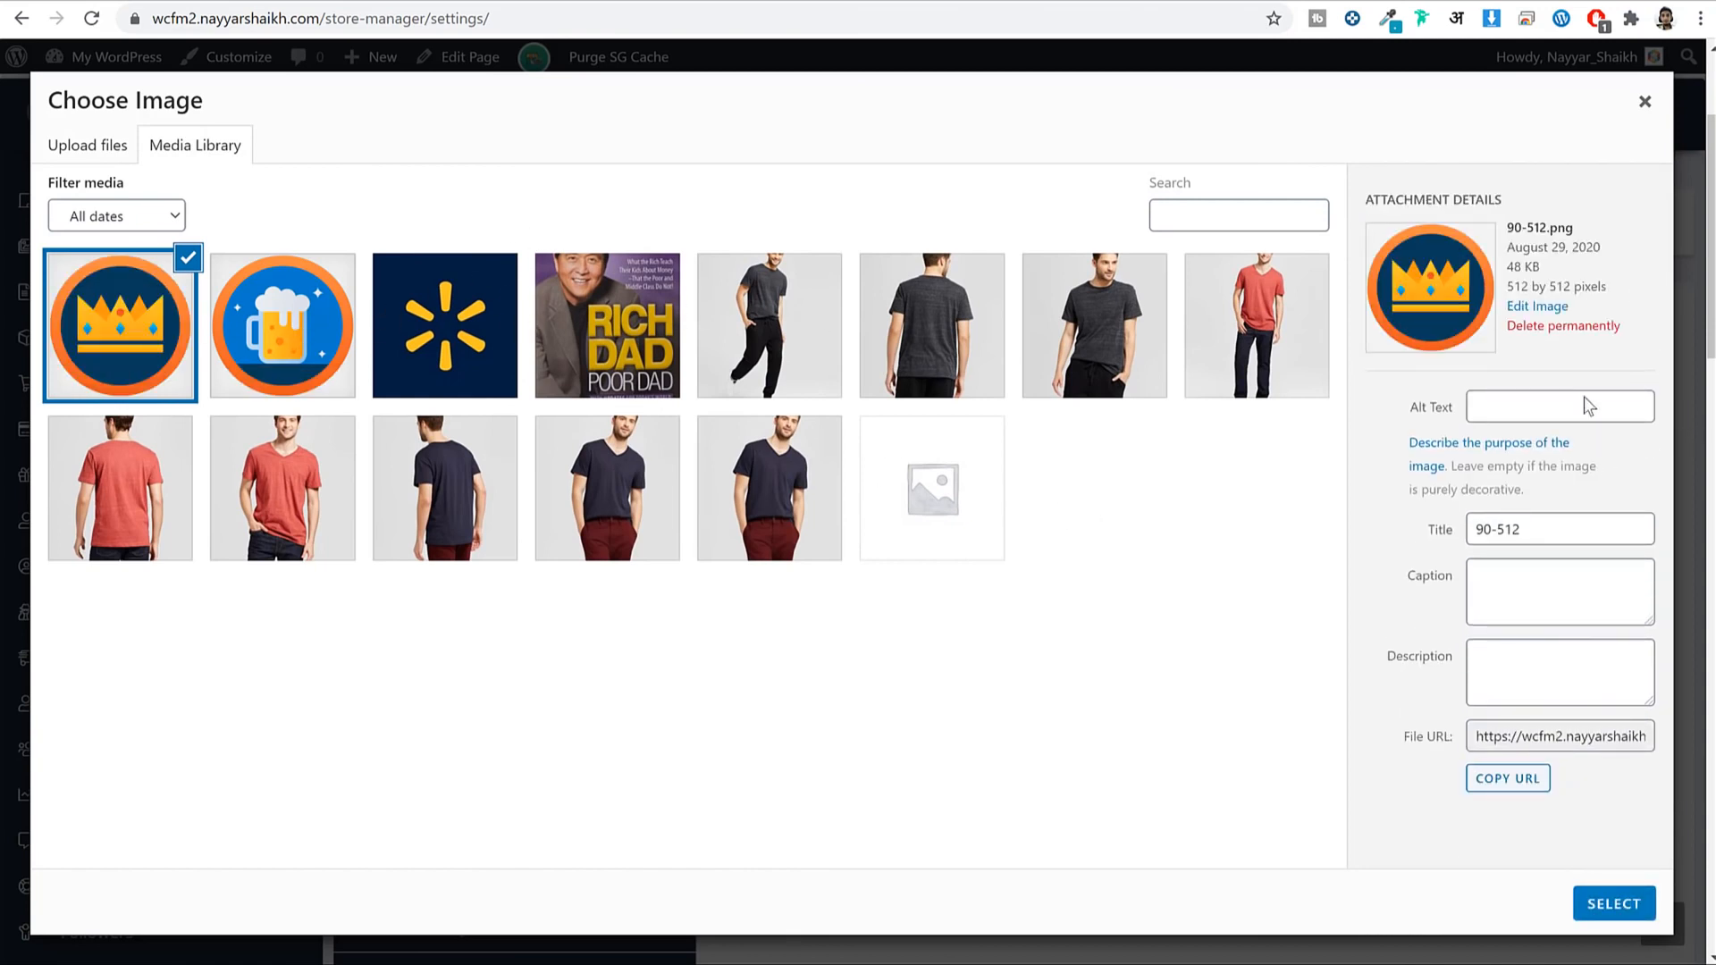
left_click_drag(1574, 230, 1515, 235)
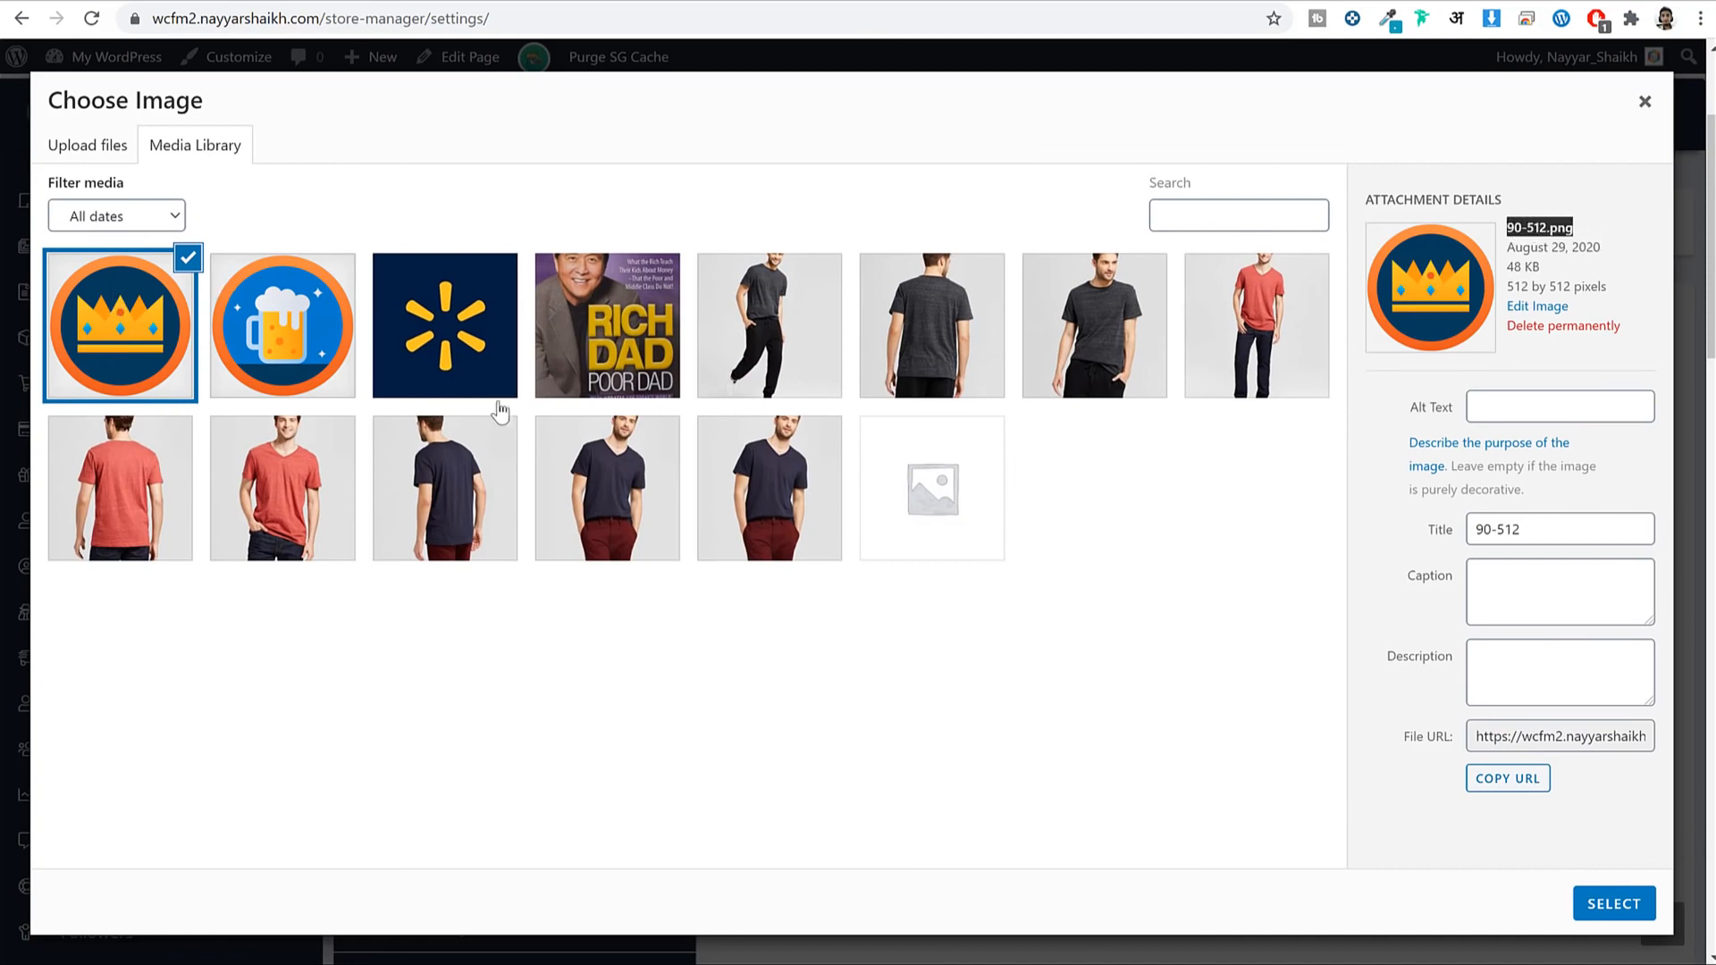
Use the crown image as the first badge's icon and name it 'Crown Level Seller'.
left_click(1632, 909)
left_click(1233, 549)
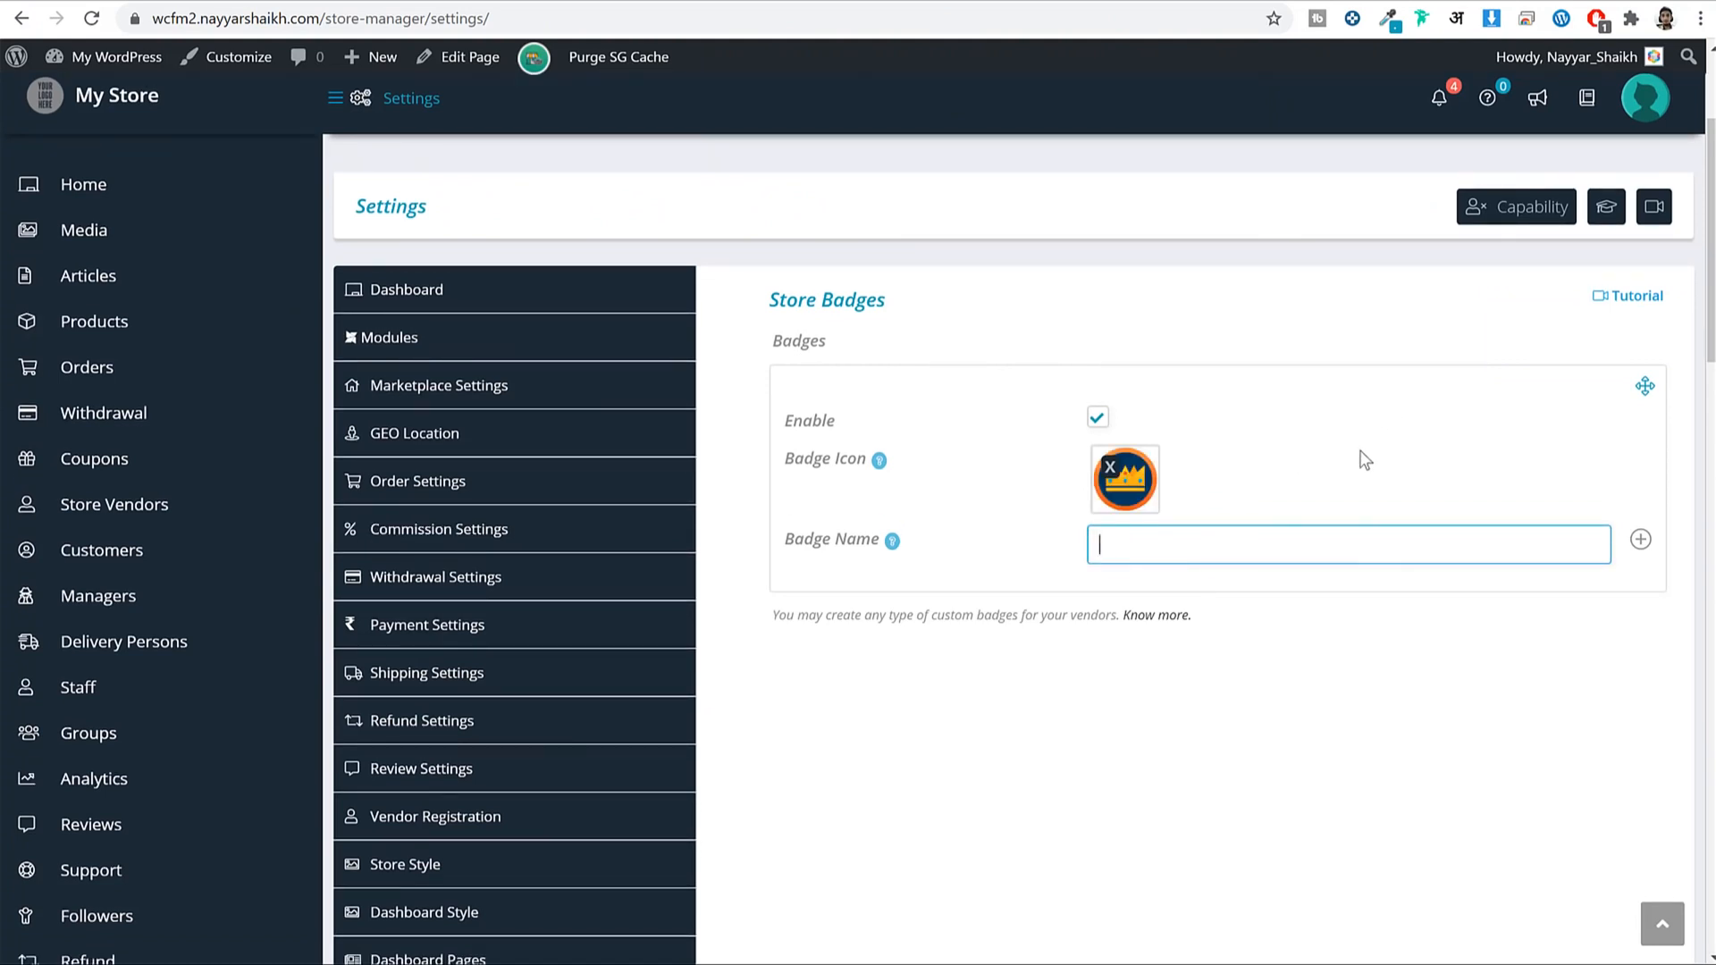
type("Crown Level Seller")
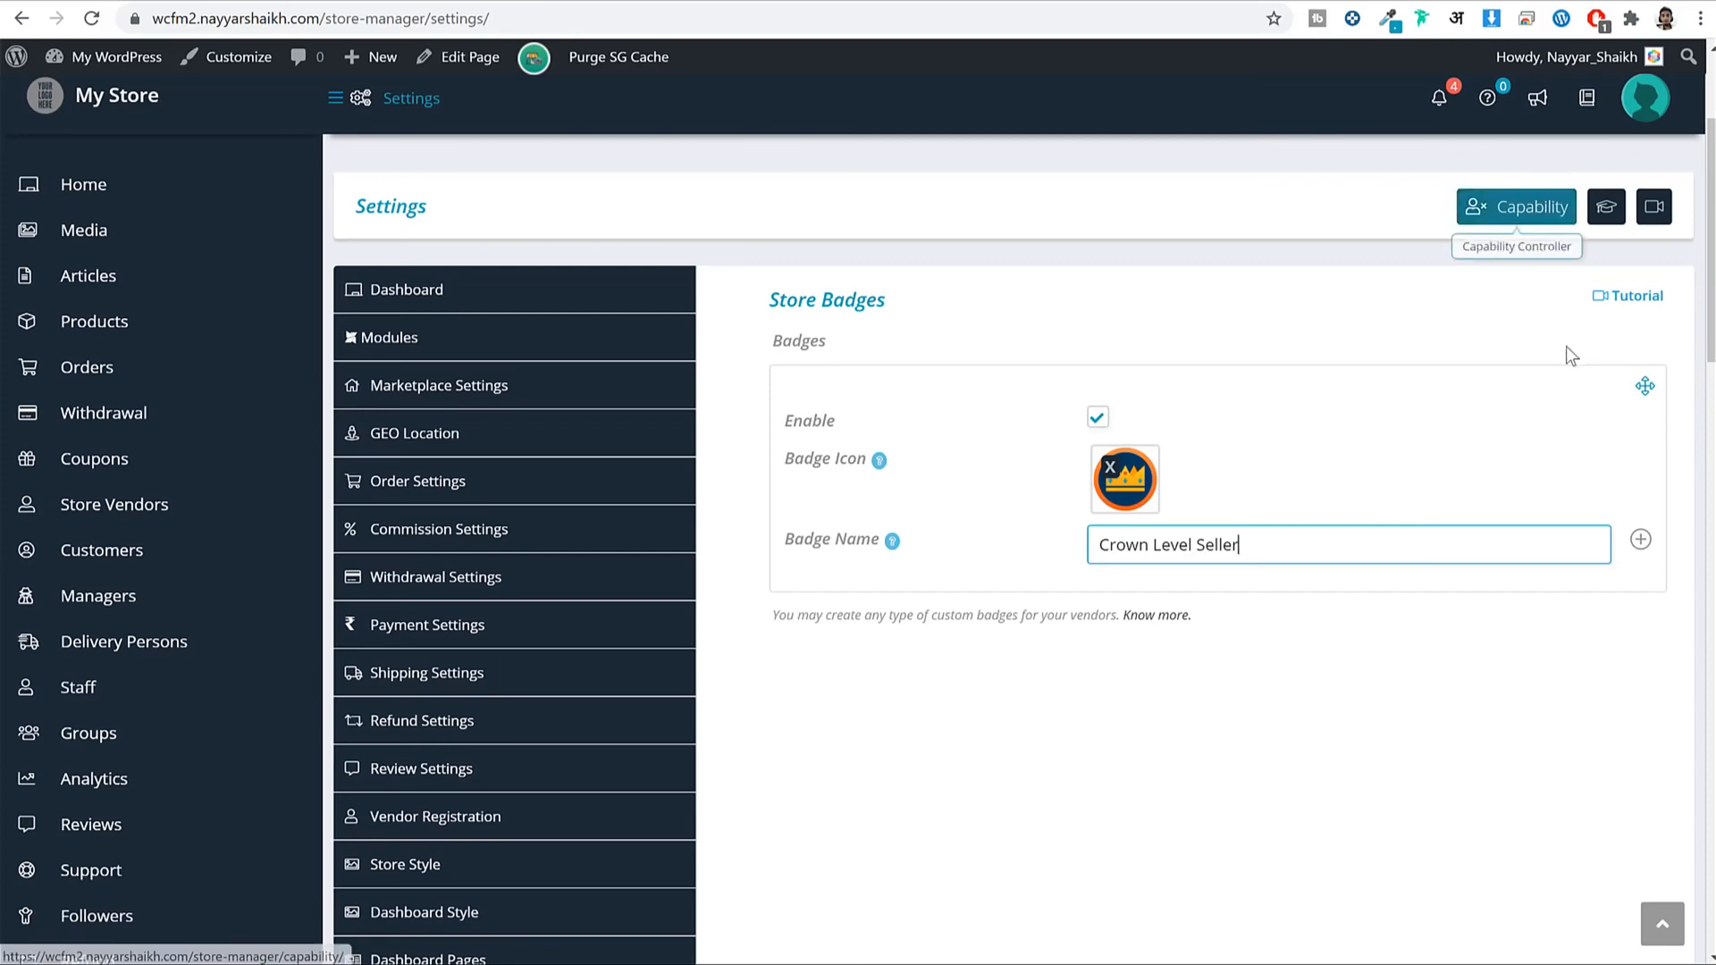
scroll(1567, 376, "down", 5)
scroll(1521, 564, "up", 5)
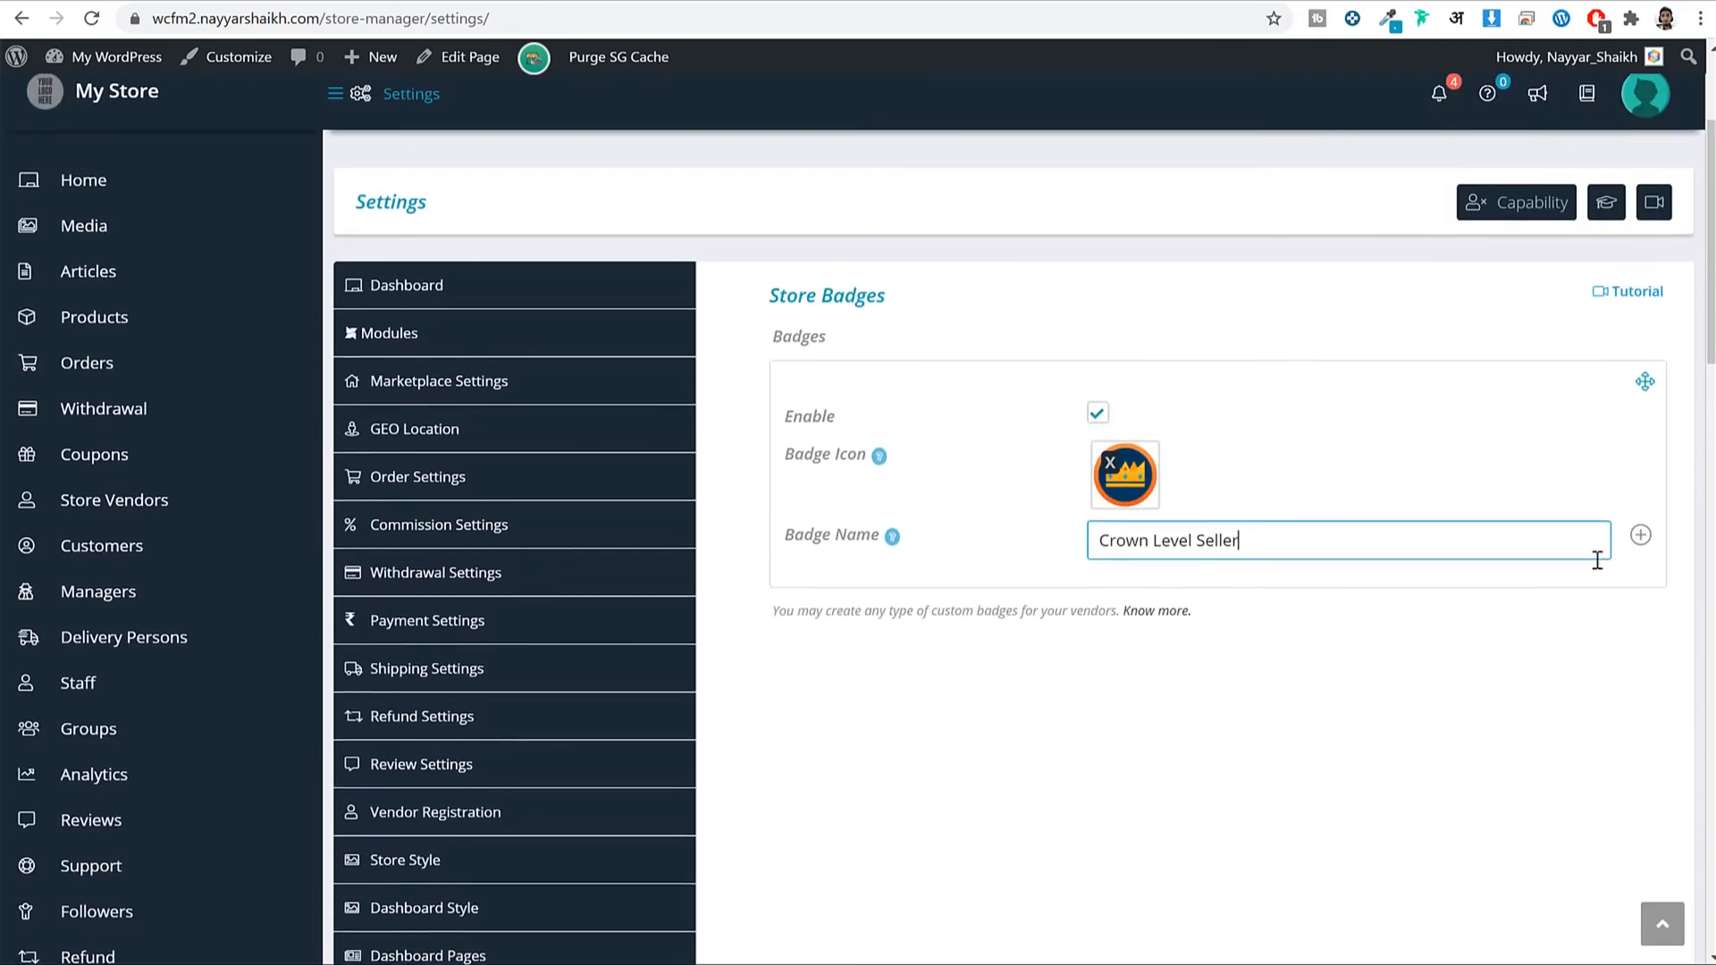
Add a second enabled badge named '100+ Sales' with the beer-mug icon.
left_click(1640, 539)
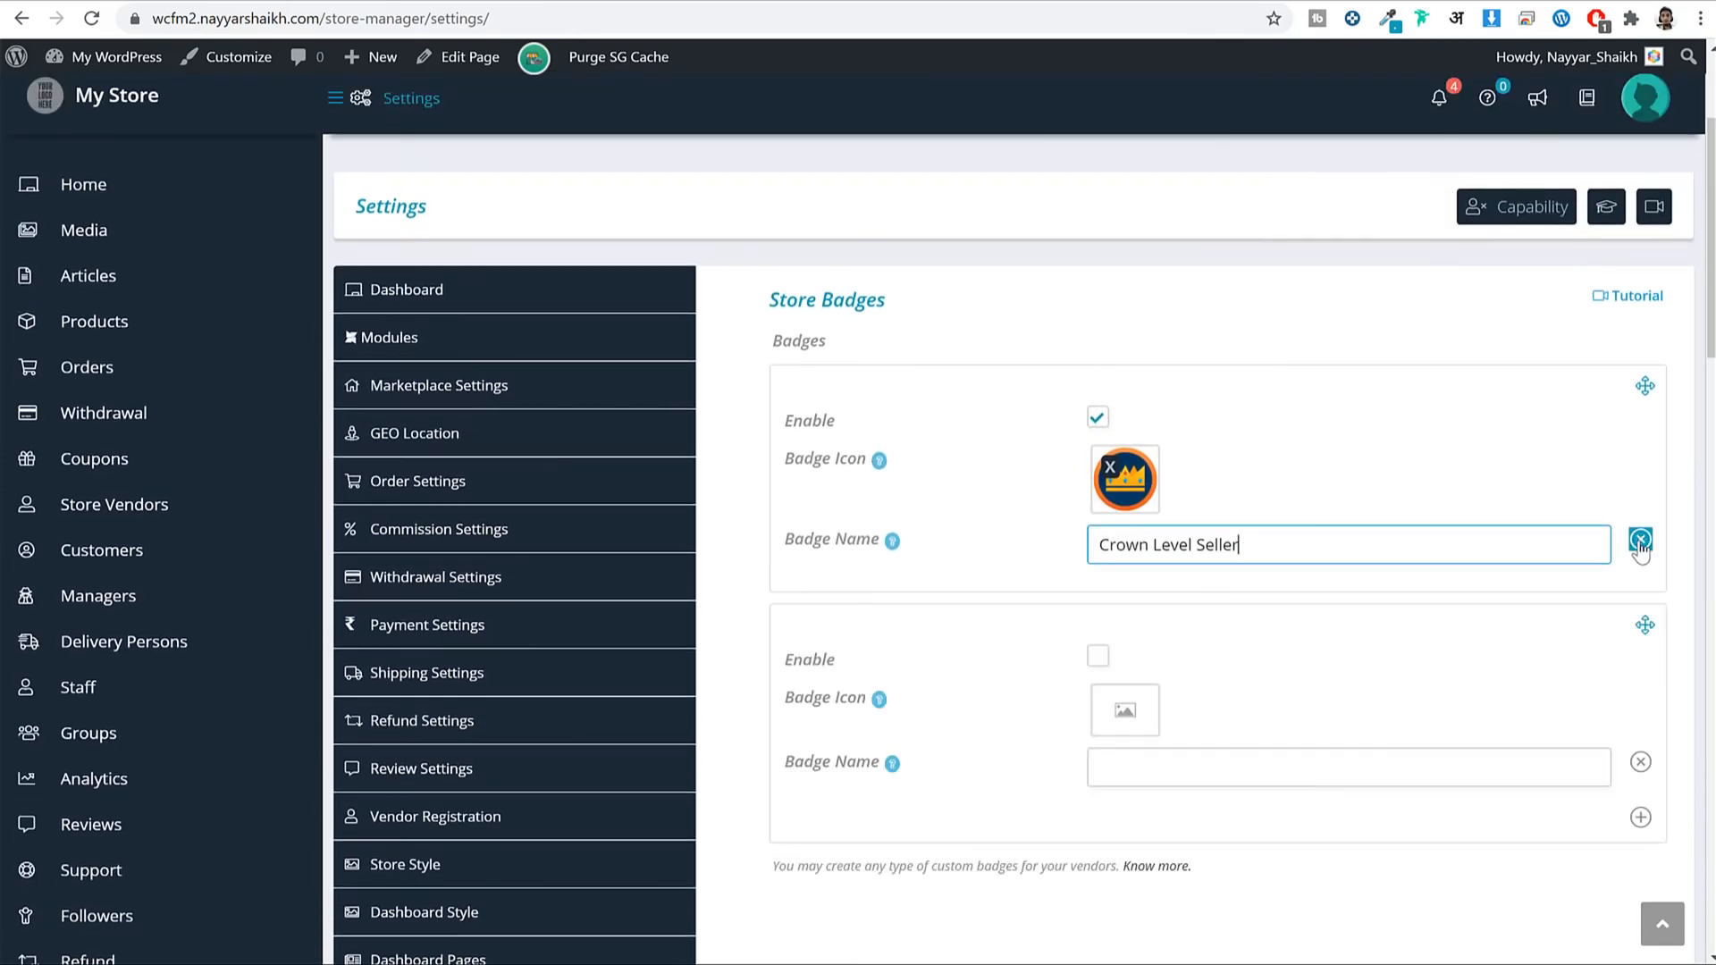
scroll(1171, 533, "down", 3)
left_click(1099, 438)
left_click(1124, 492)
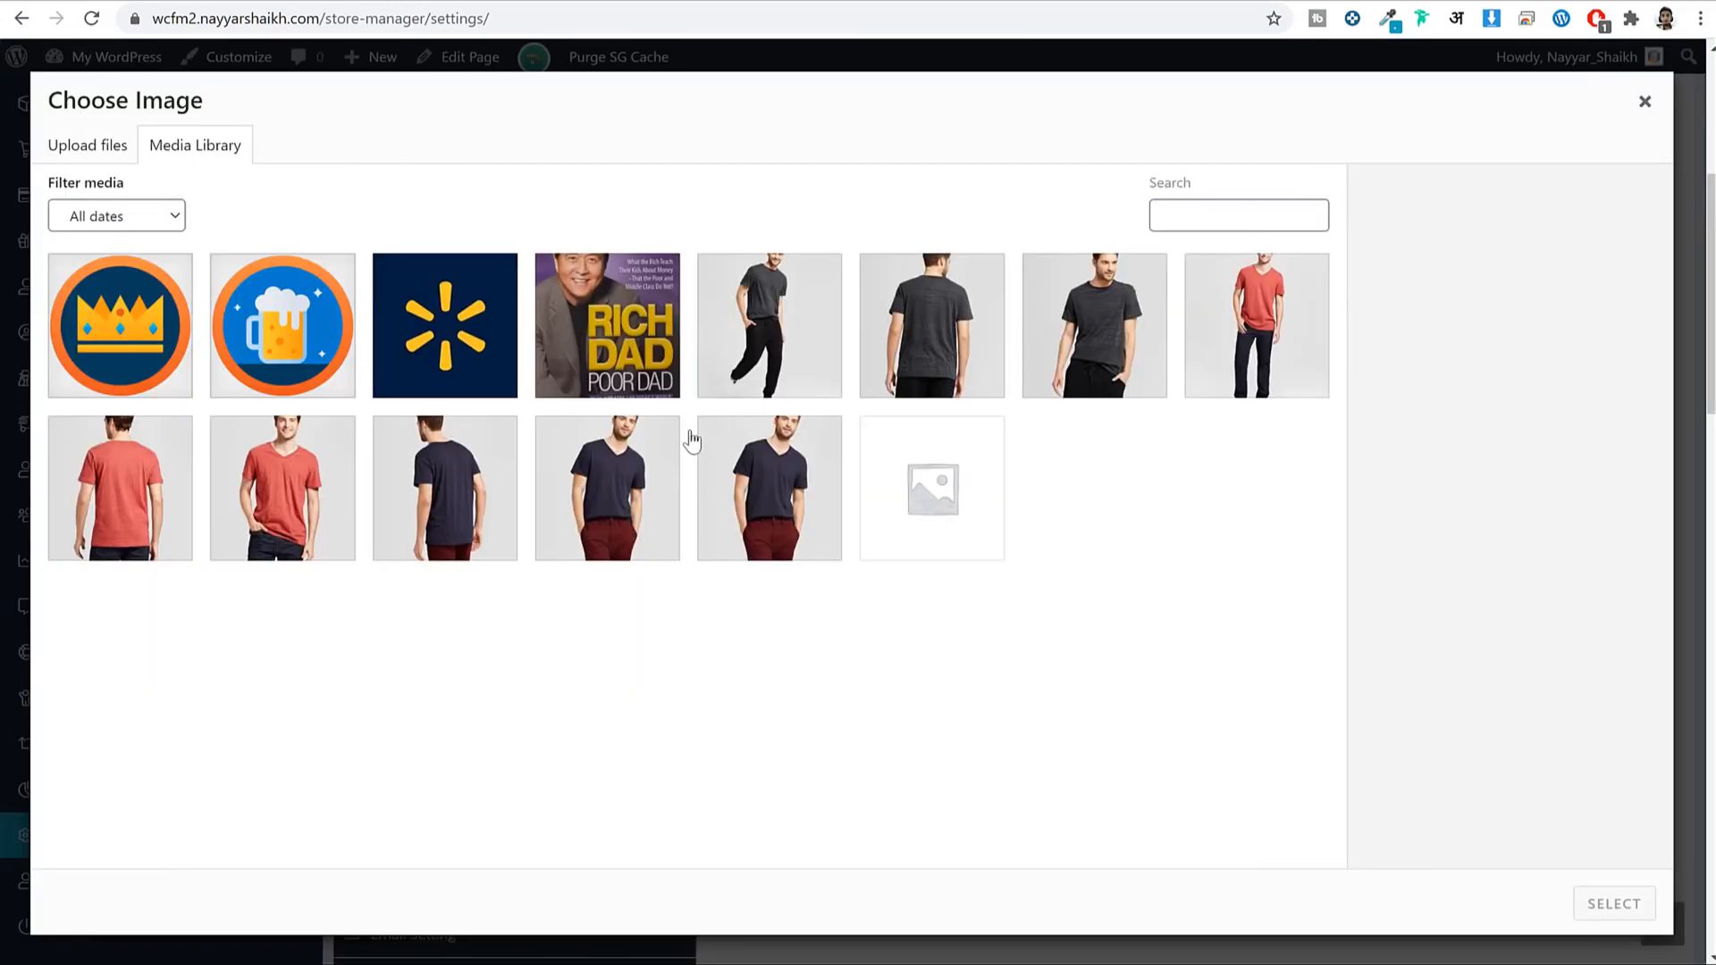
left_click(104, 342)
left_click(282, 327)
left_click(1615, 903)
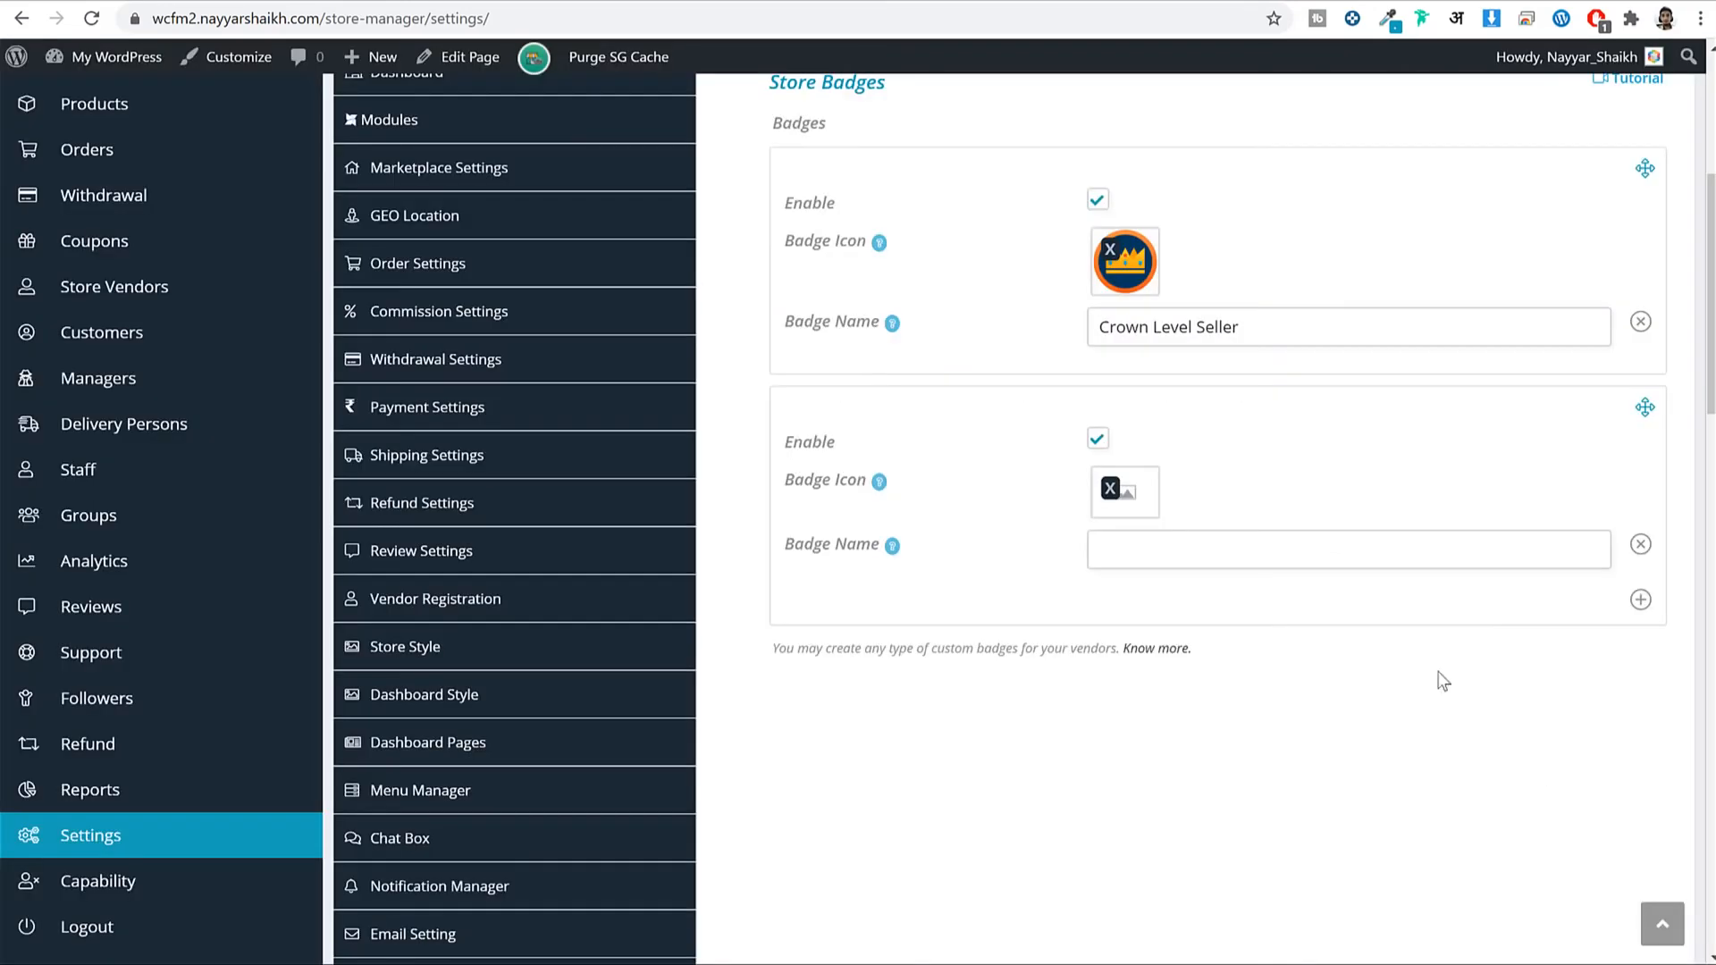
left_click(1253, 552)
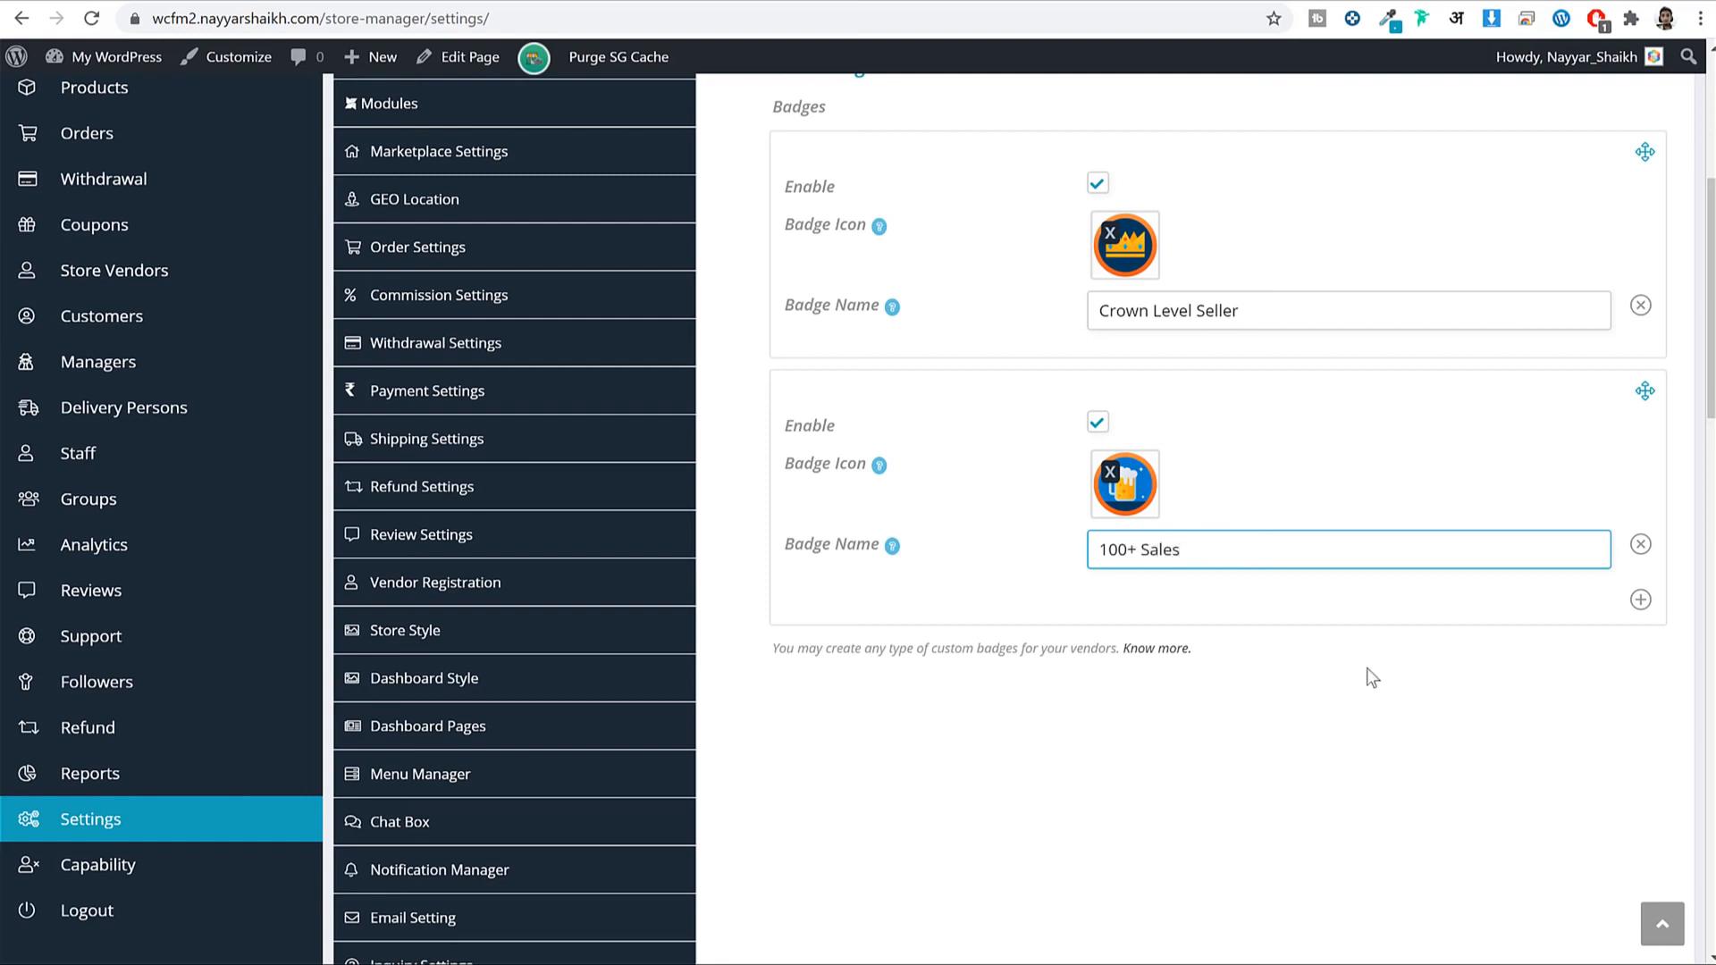
scroll(1365, 668, "down", 15)
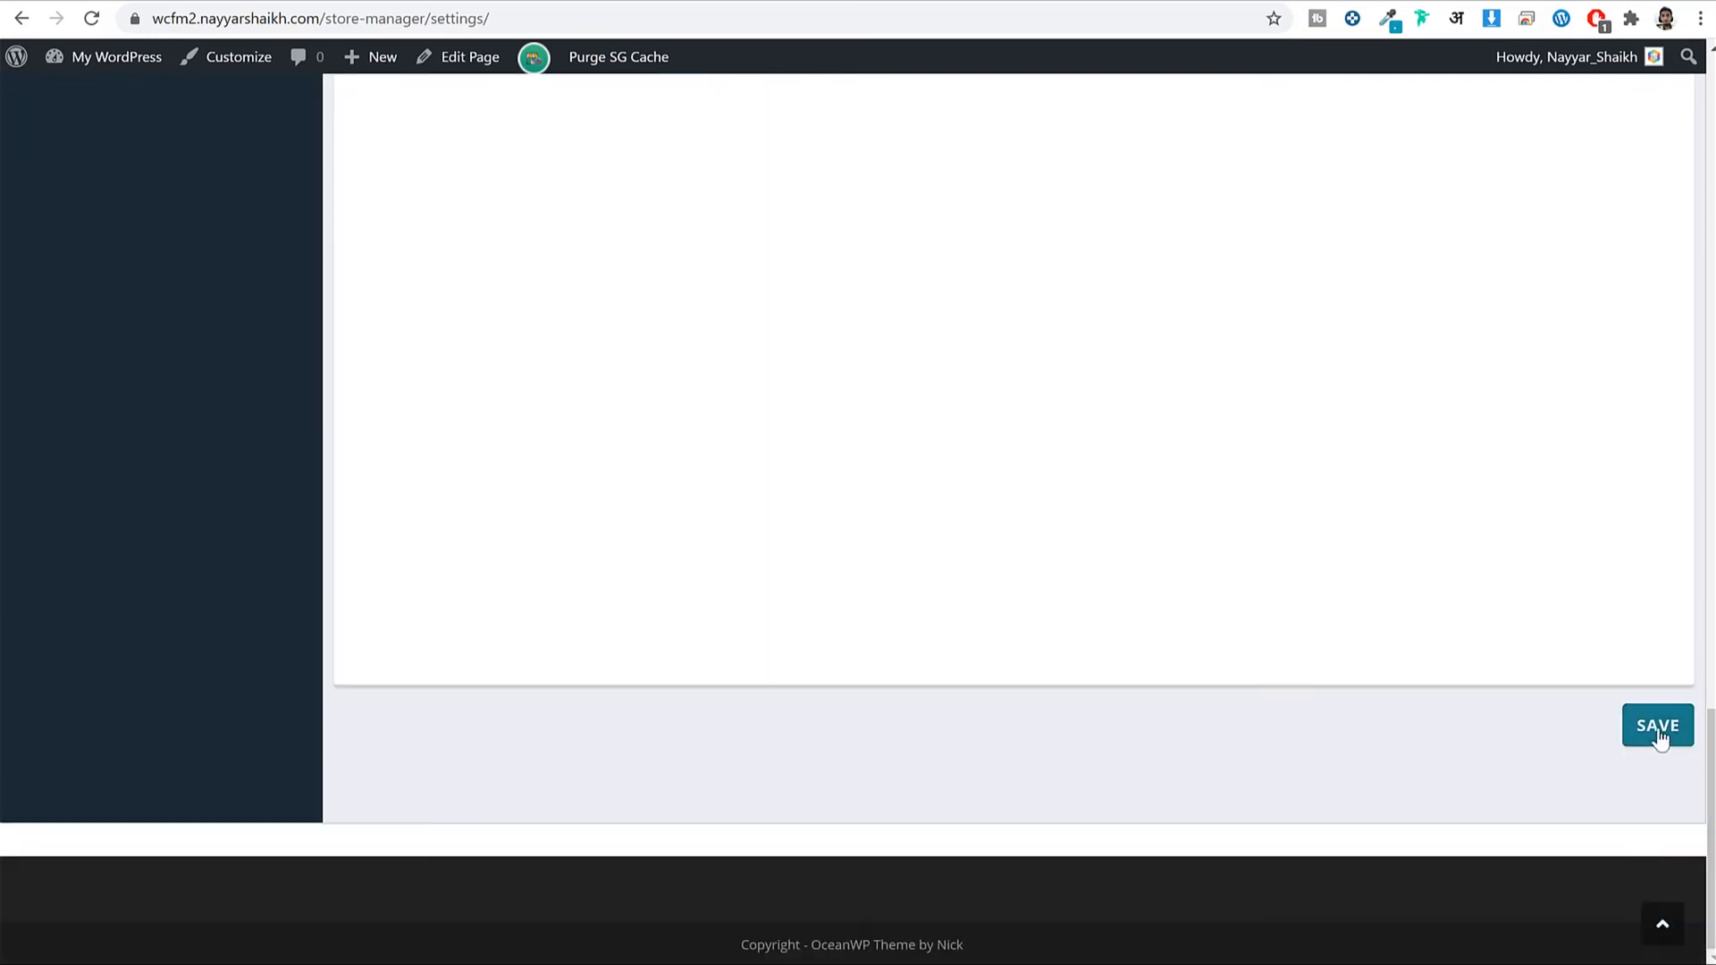
Save both store badges and go to the Store Verification settings.
left_click(1659, 729)
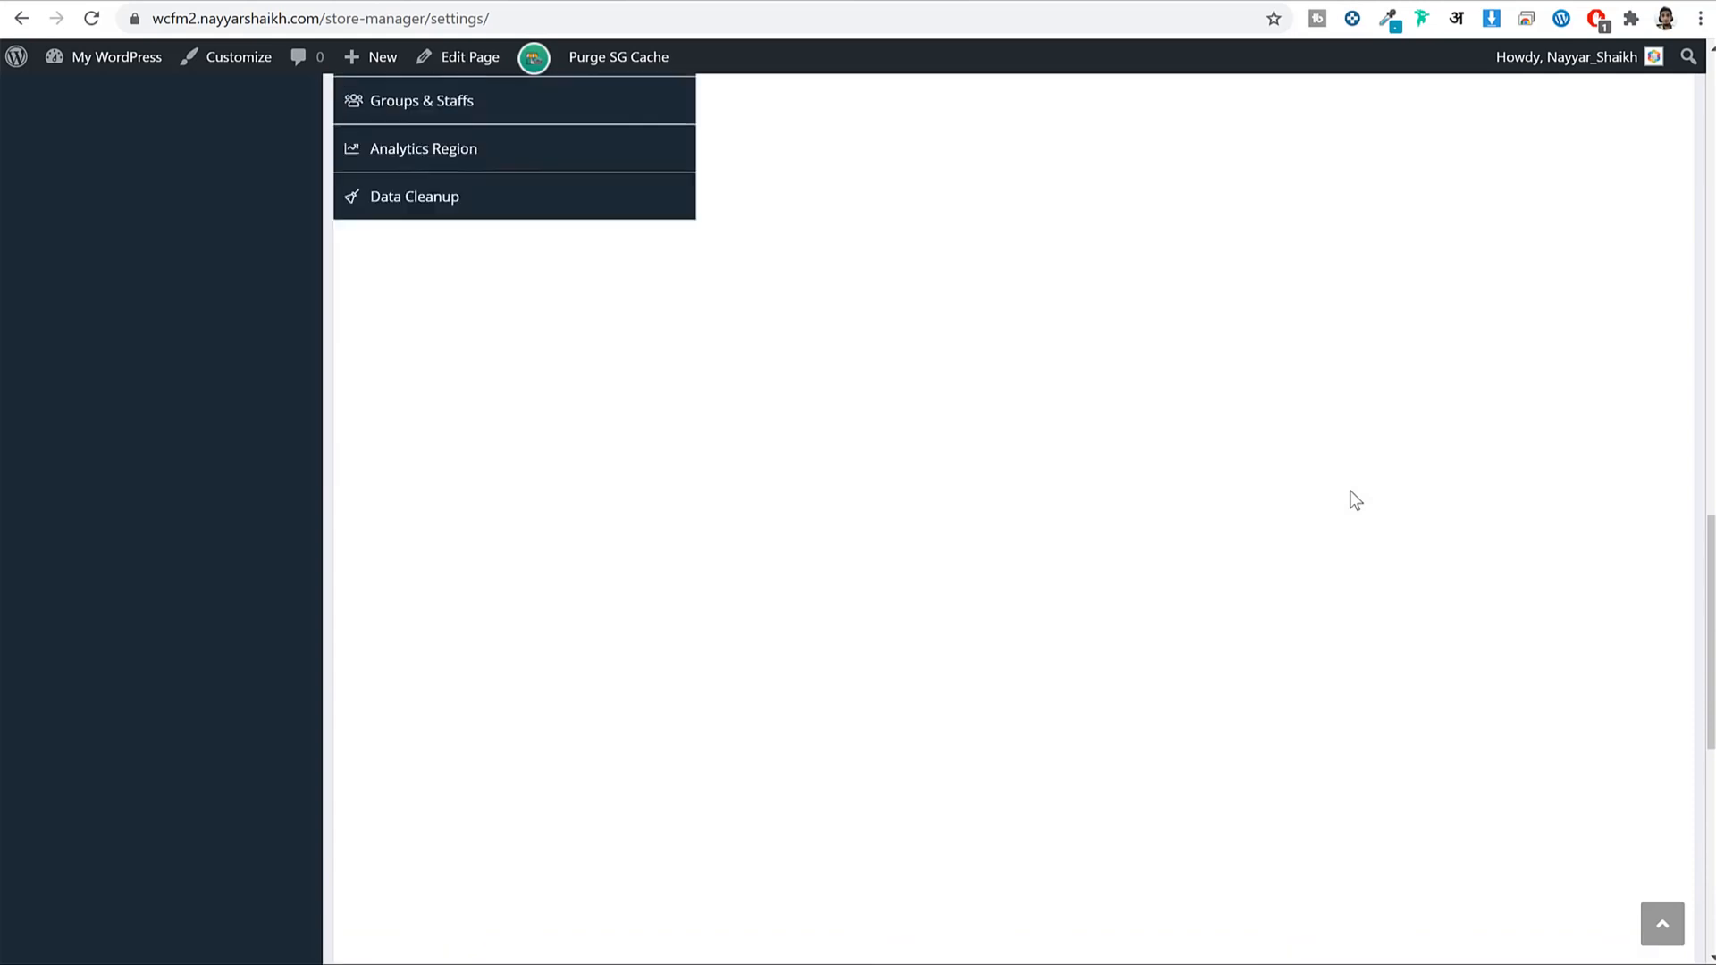
scroll(1350, 492, "up", 6)
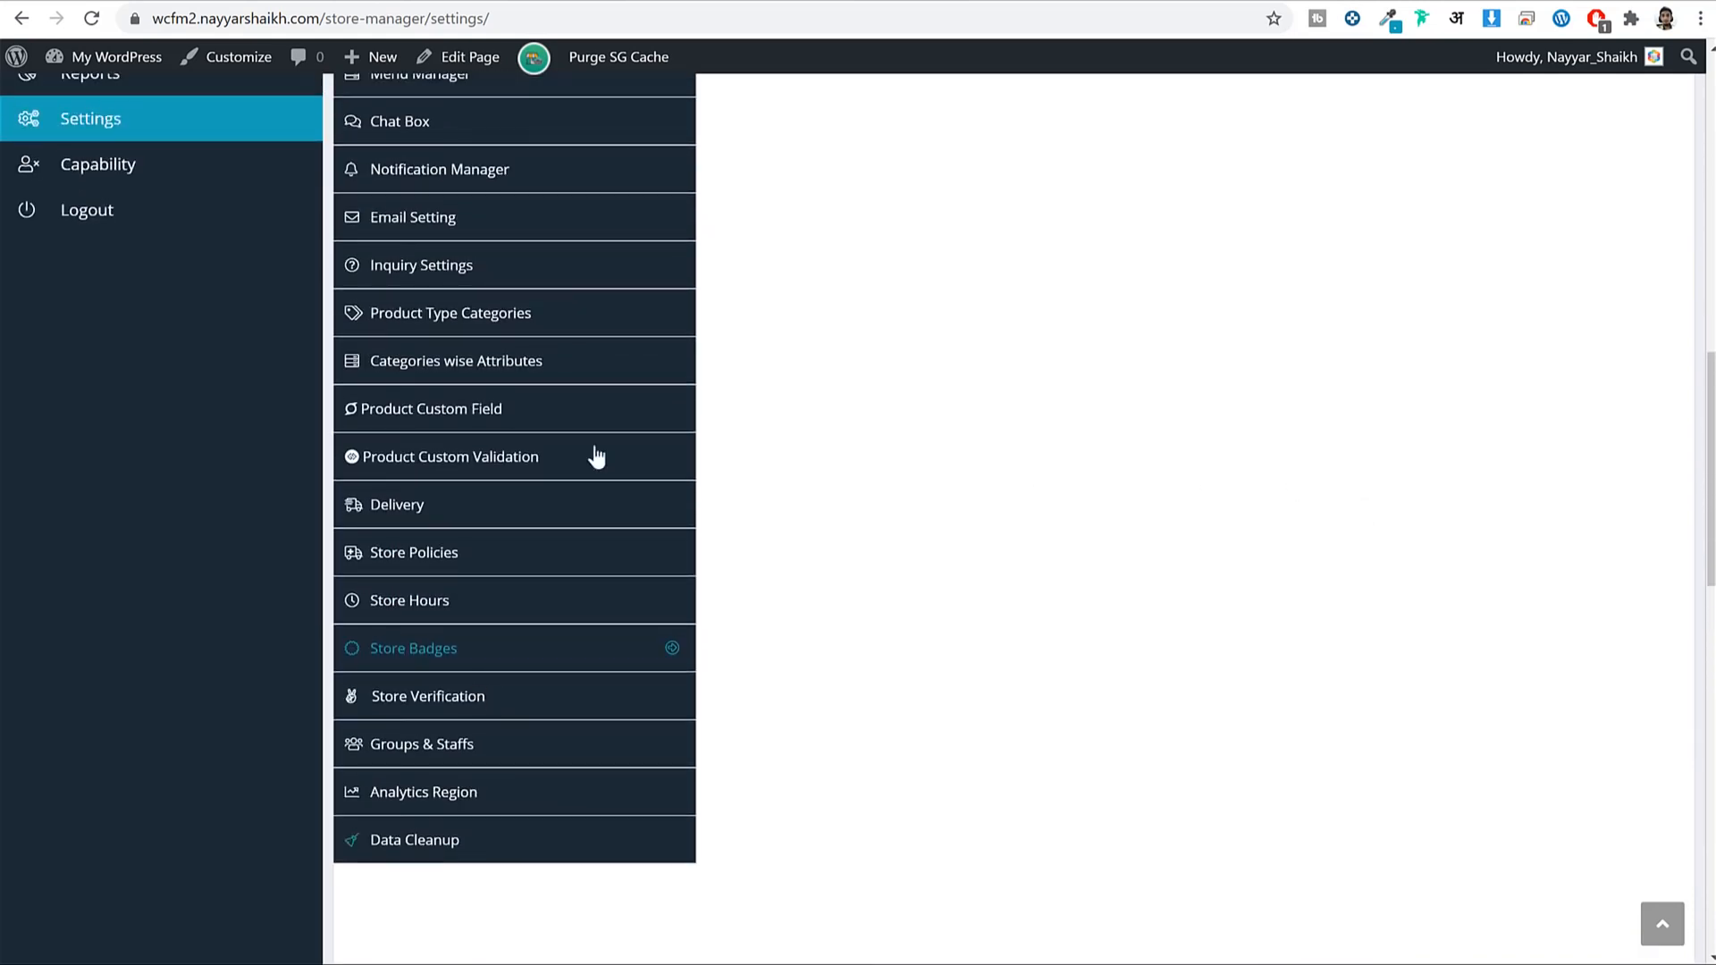
scroll(1360, 605, "up", 6)
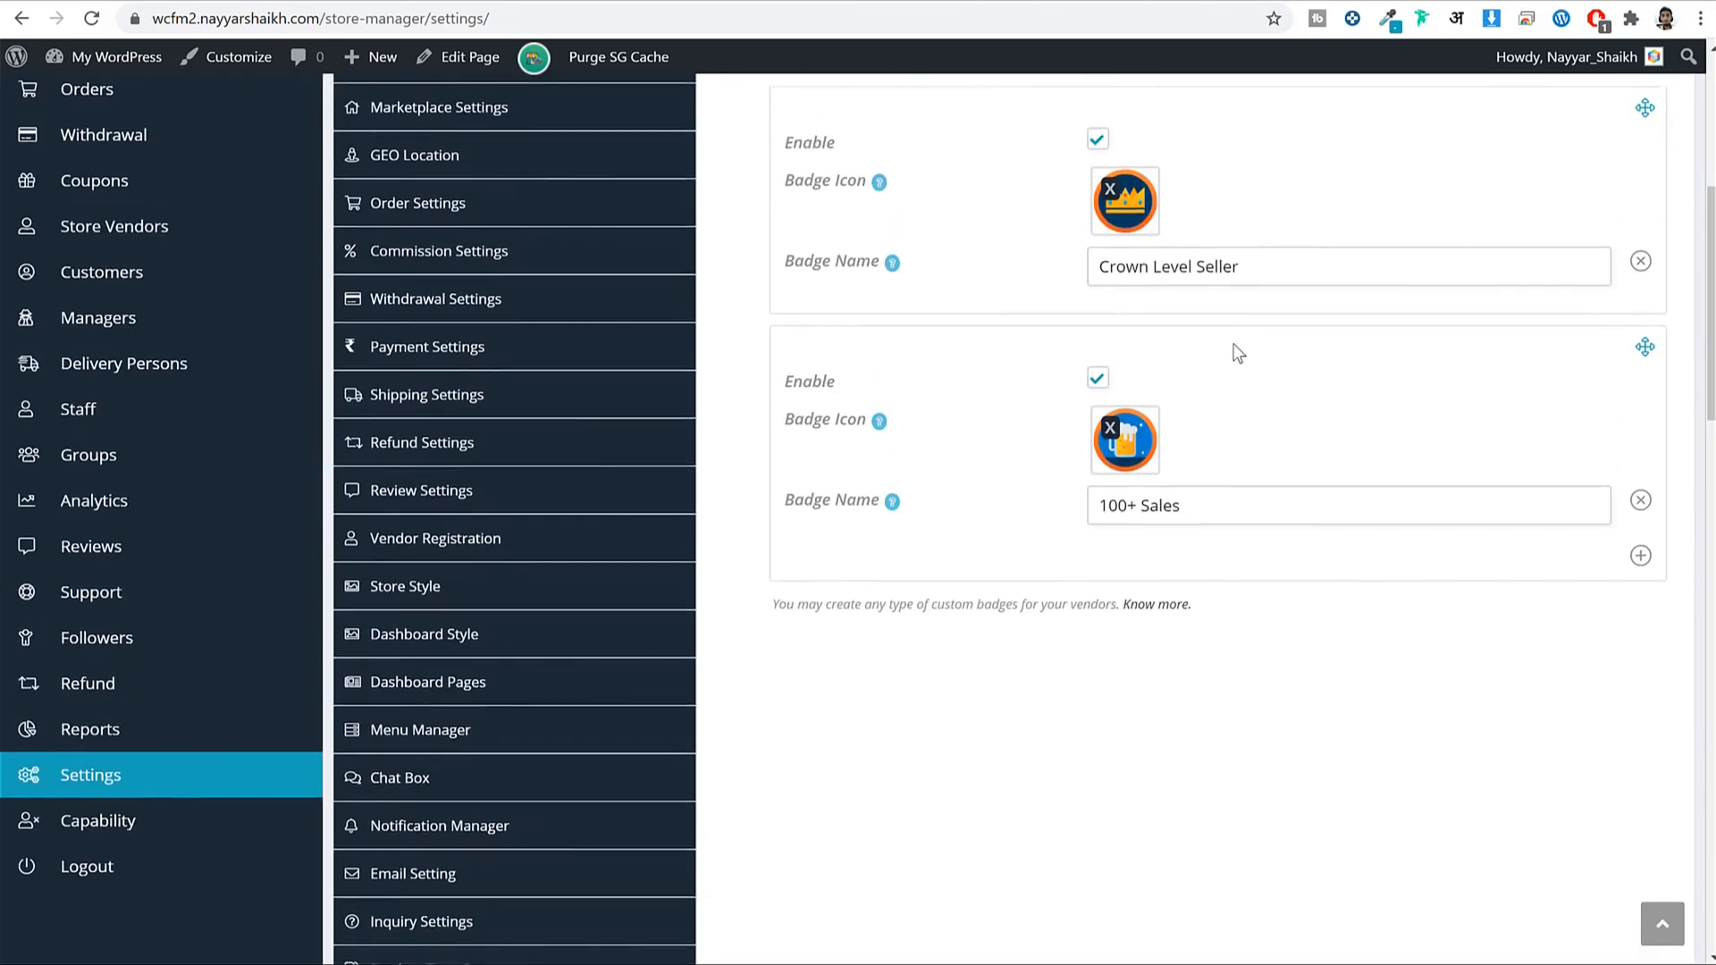
scroll(1238, 353, "down", 8)
left_click(563, 499)
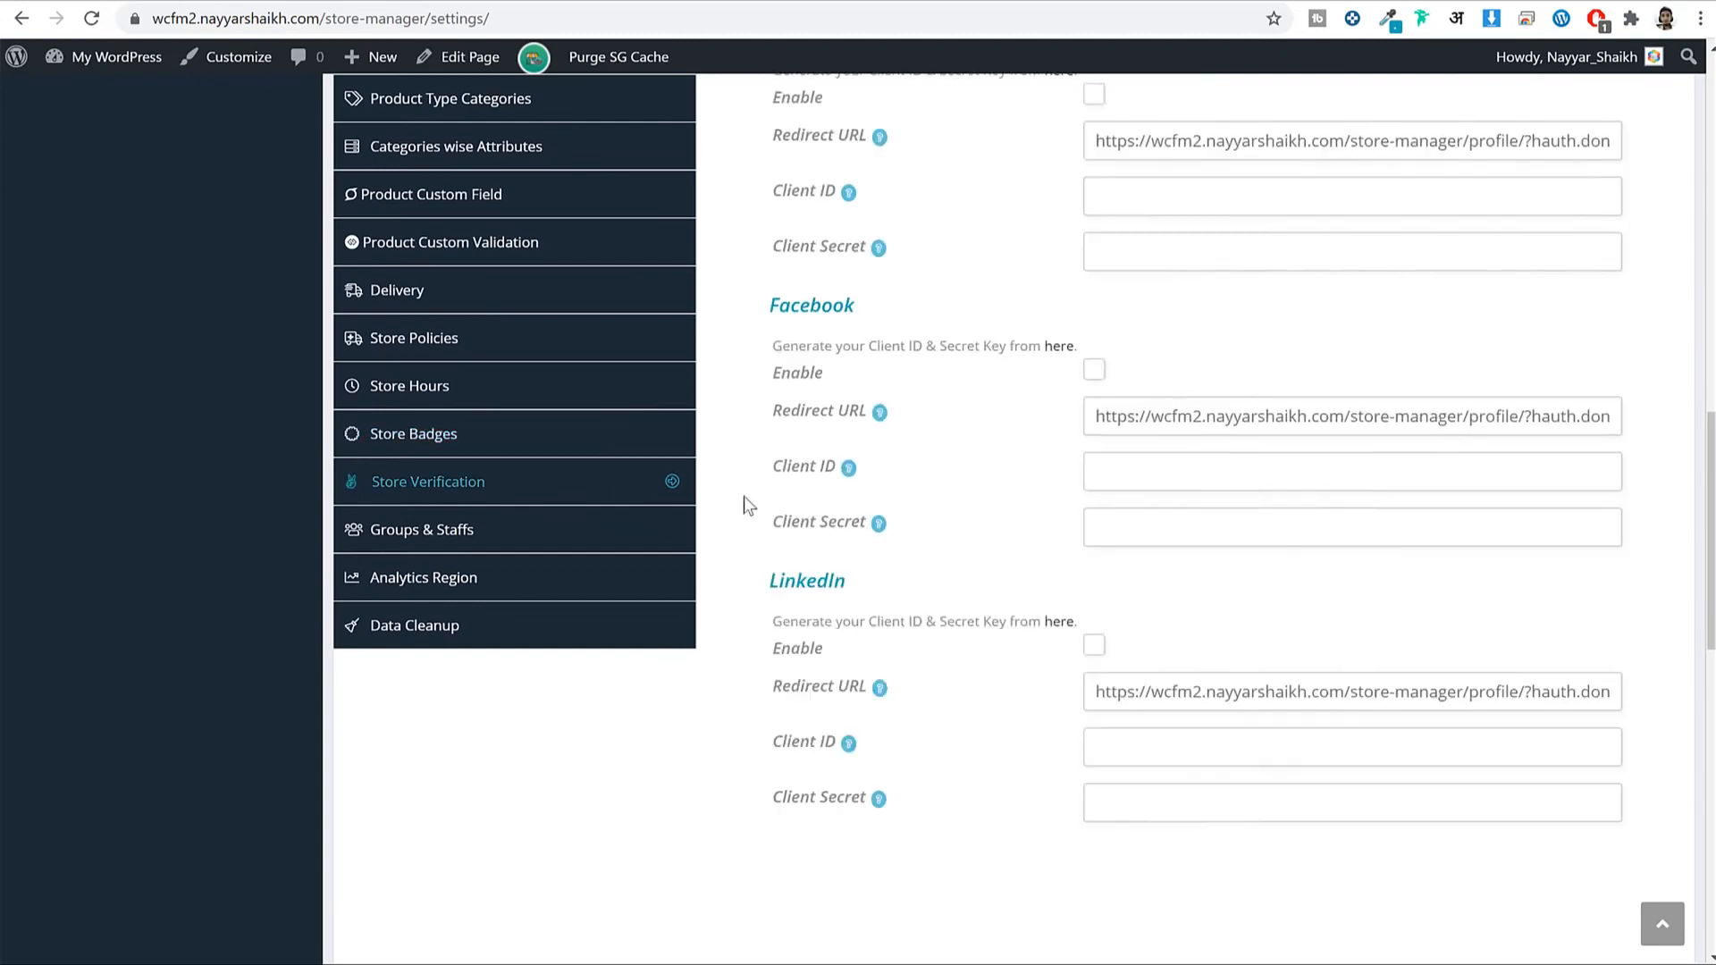
Rename the National ID Card identity type to 'Aadhar Card'.
scroll(1167, 258, "up", 2)
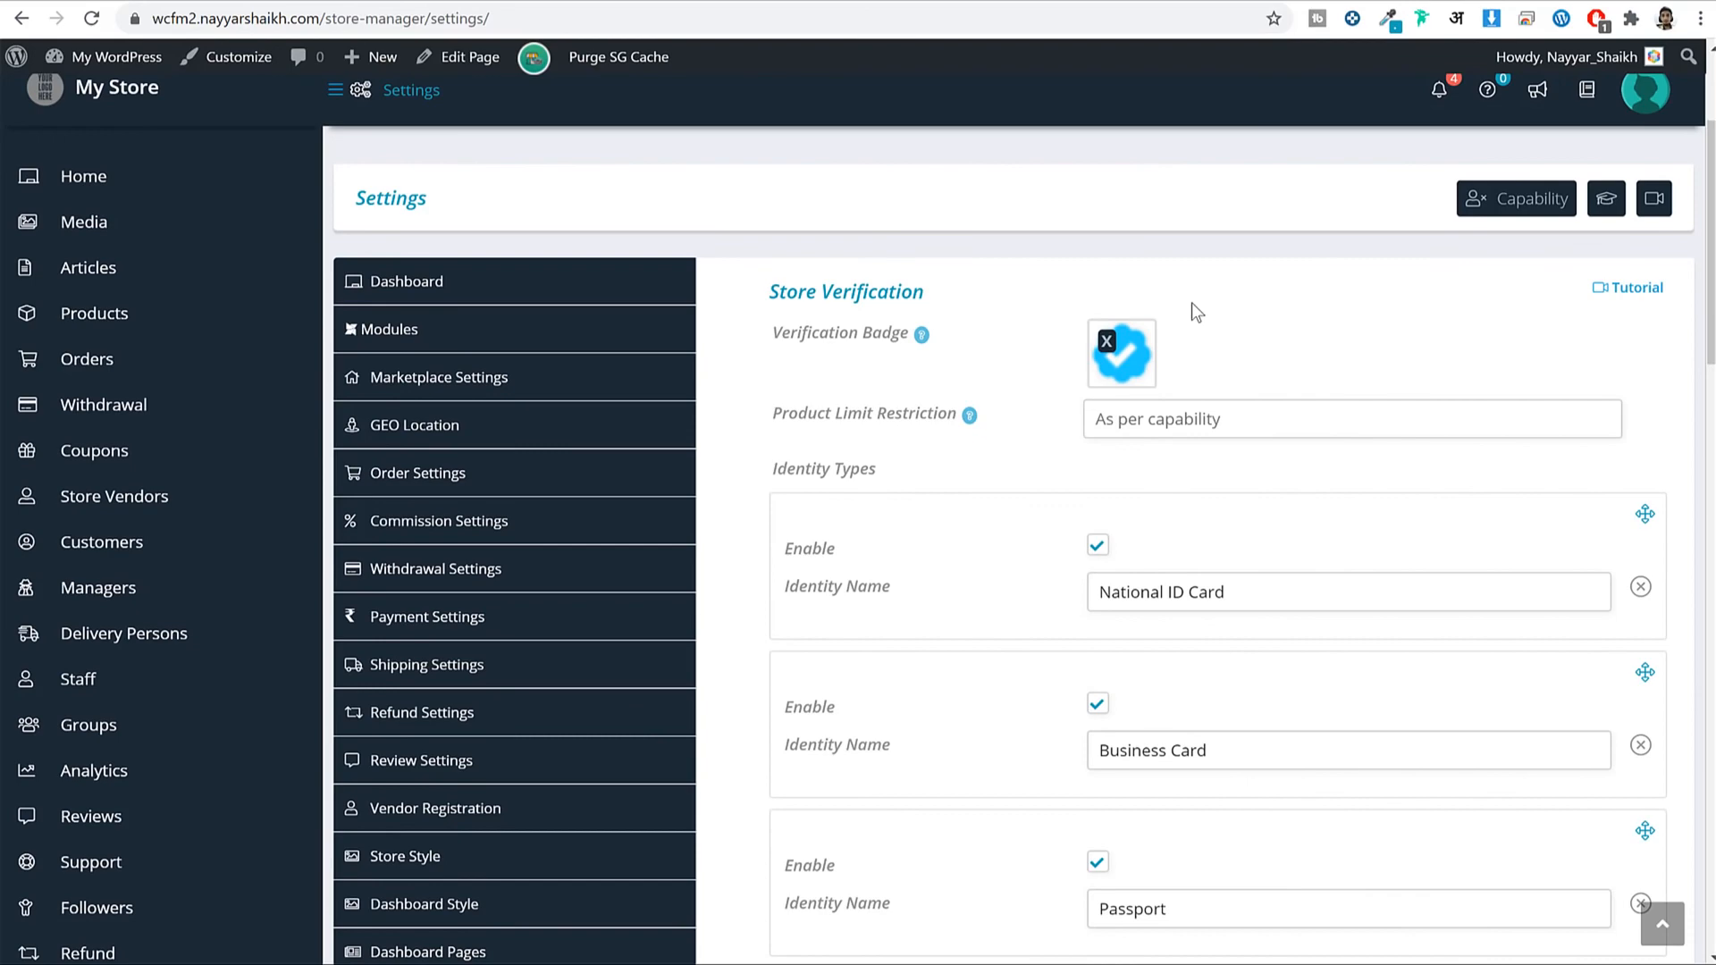
scroll(1202, 366, "down", 4)
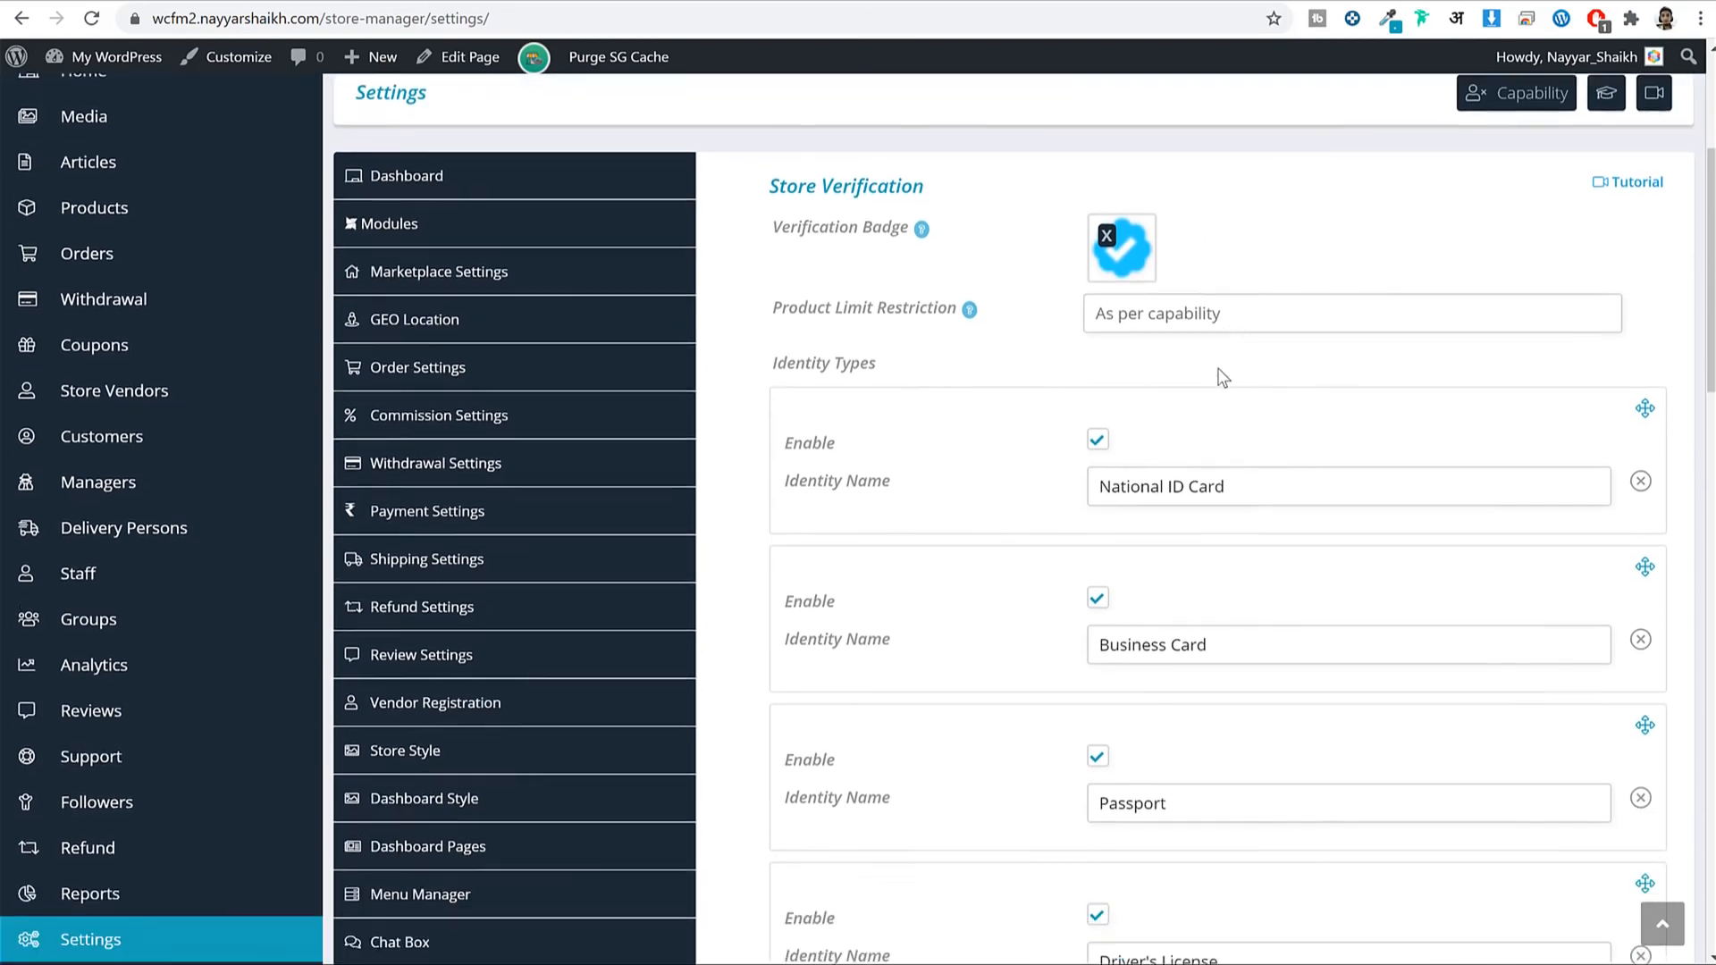
scroll(1280, 270, "up", 2)
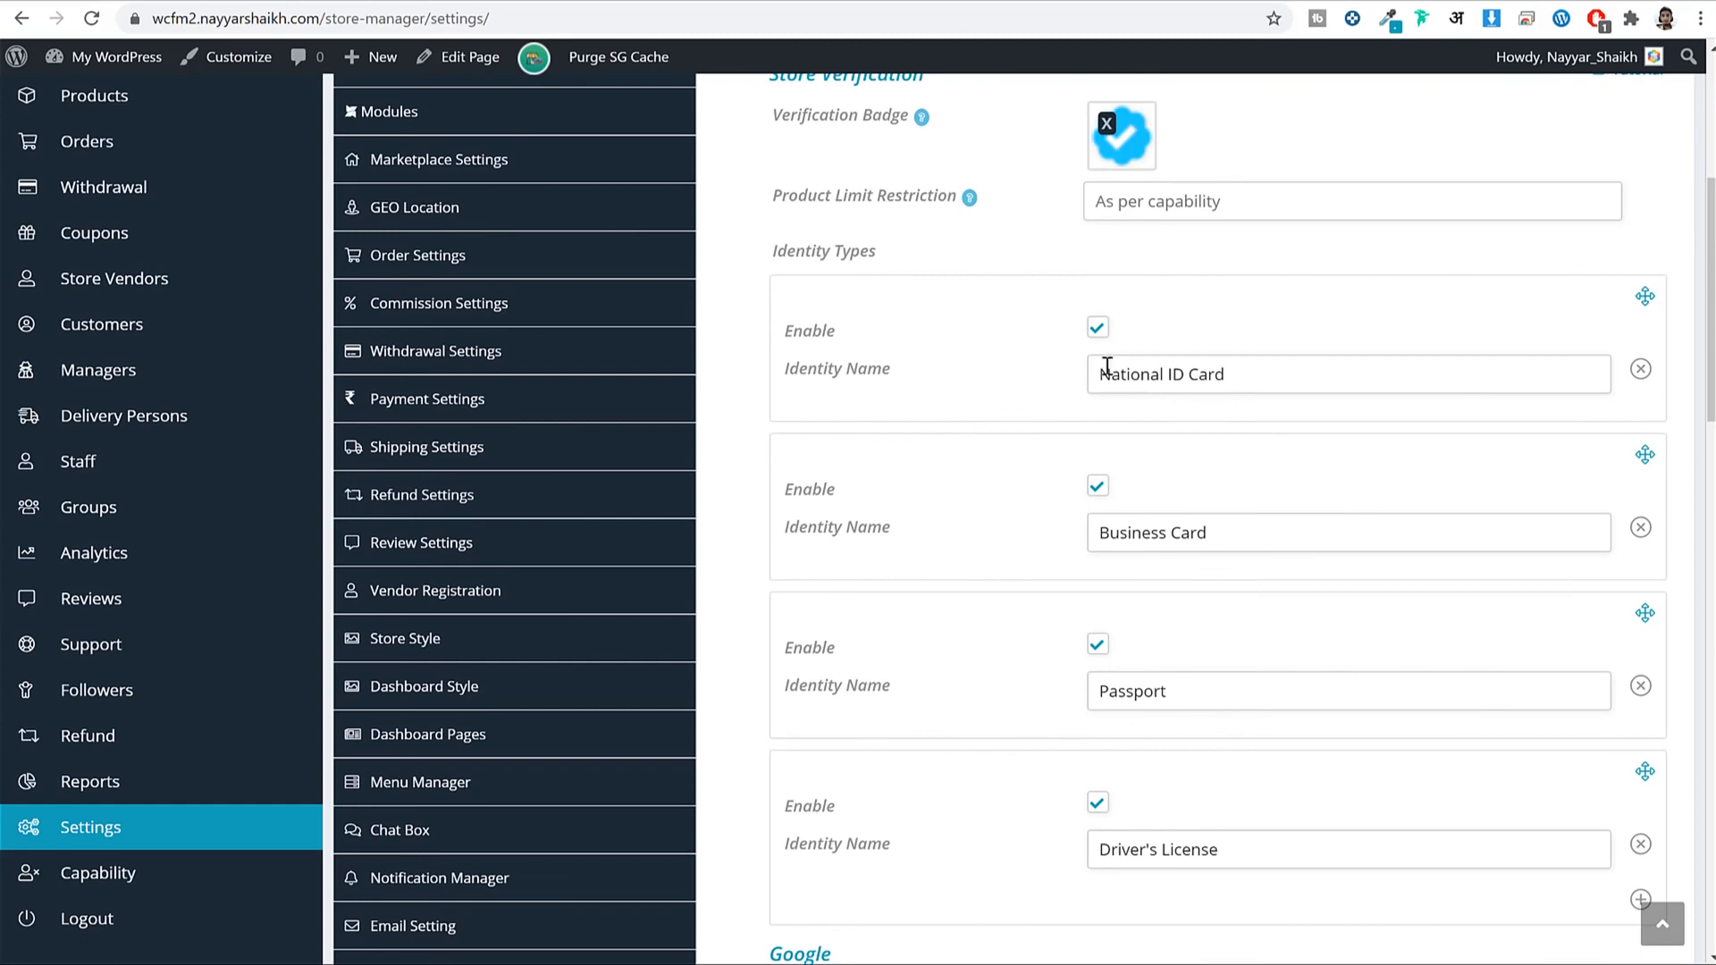
left_click(1264, 378)
key("ctrl+a")
scroll(1371, 429, "down", 2)
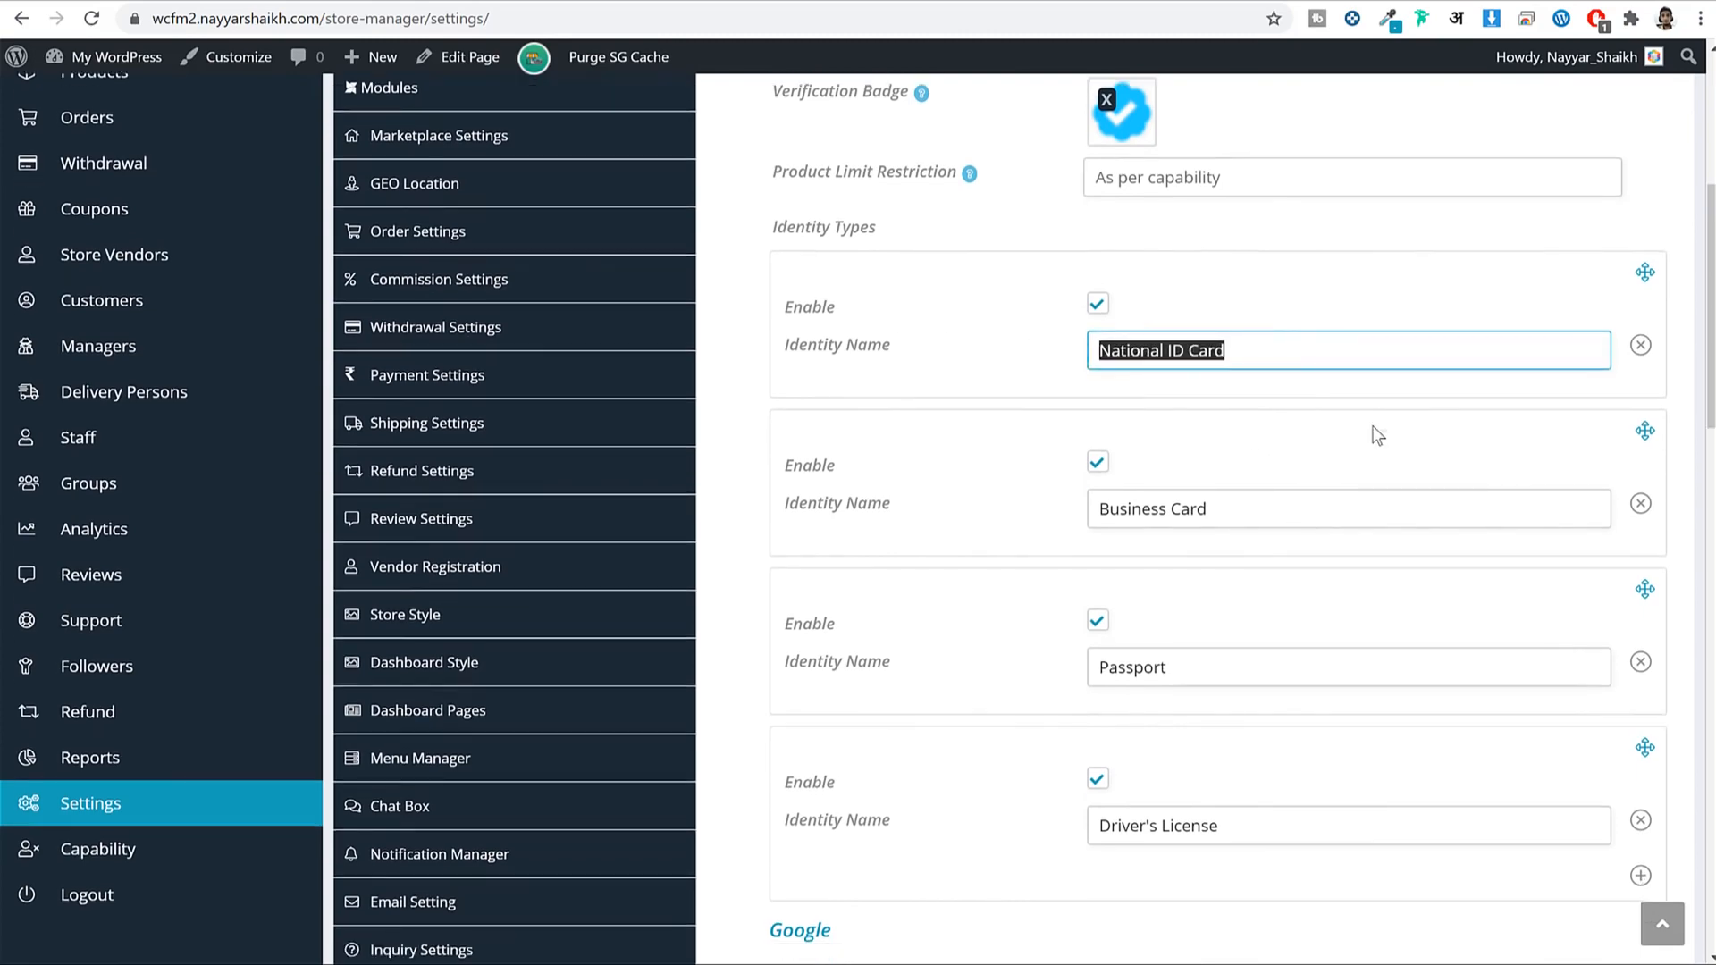
scroll(1373, 349, "up", 2)
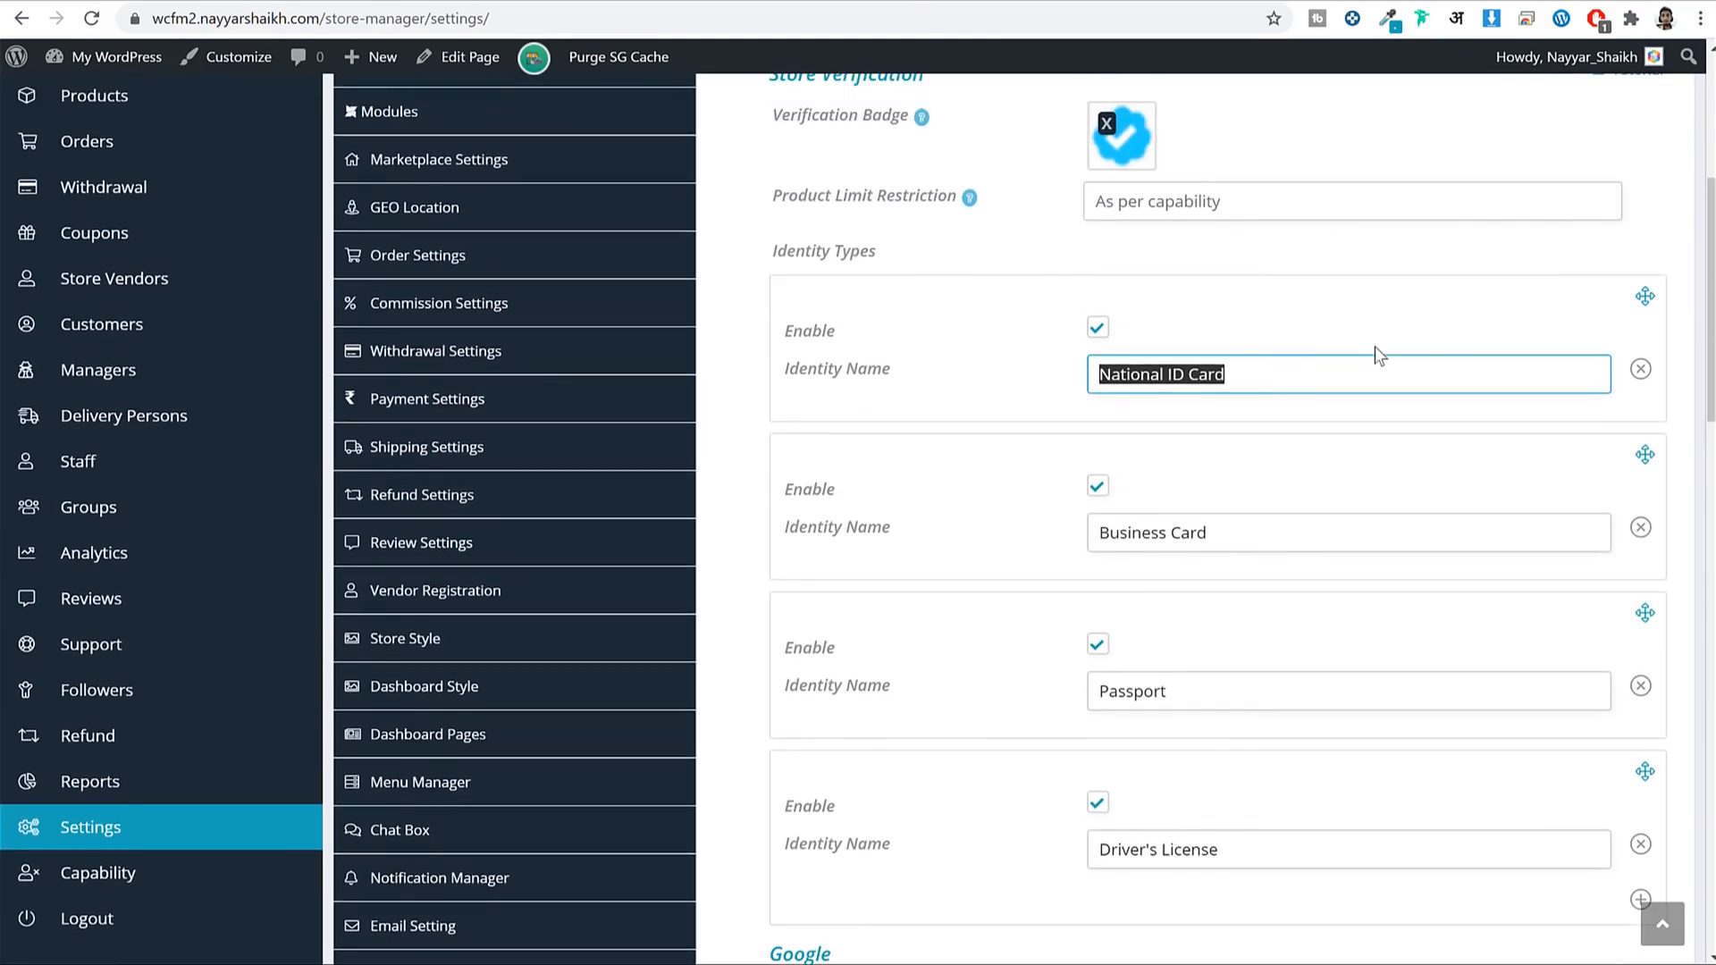
type("Aaddhar")
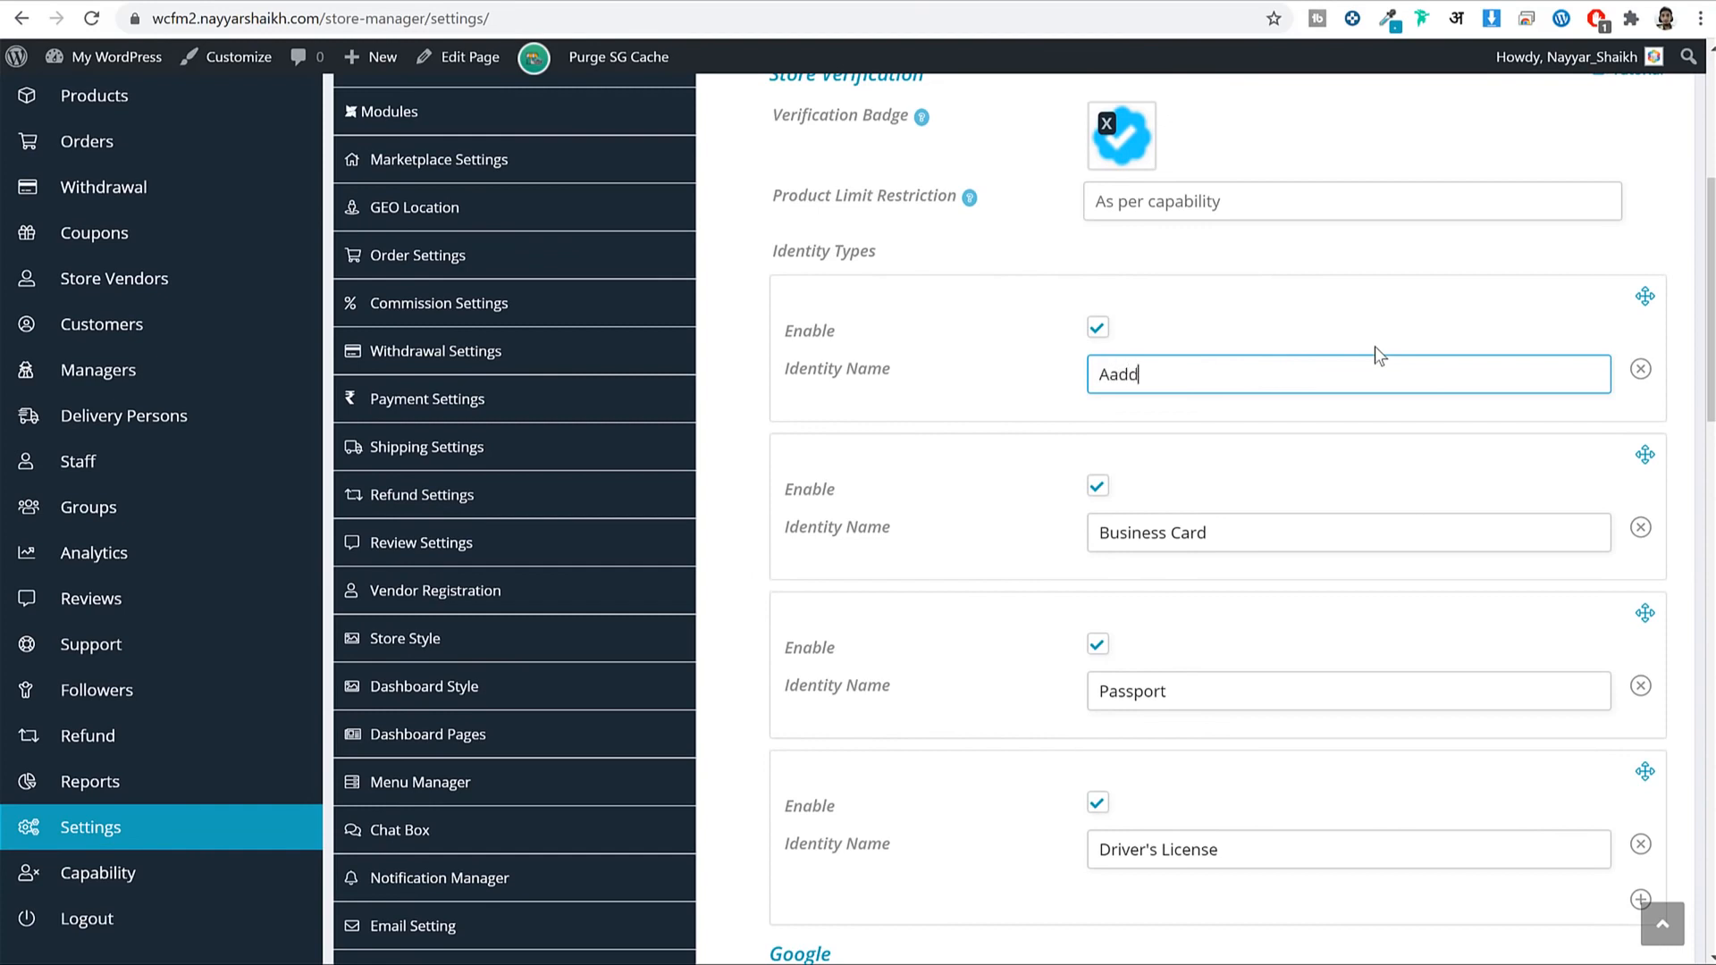
key("BackSpace")
key("BackSpace")
key("BackSpace")
key("BackSpace")
key("BackSpace")
type("dhar Card")
key("ctrl+shift+Left")
key("ctrl+shift+Left")
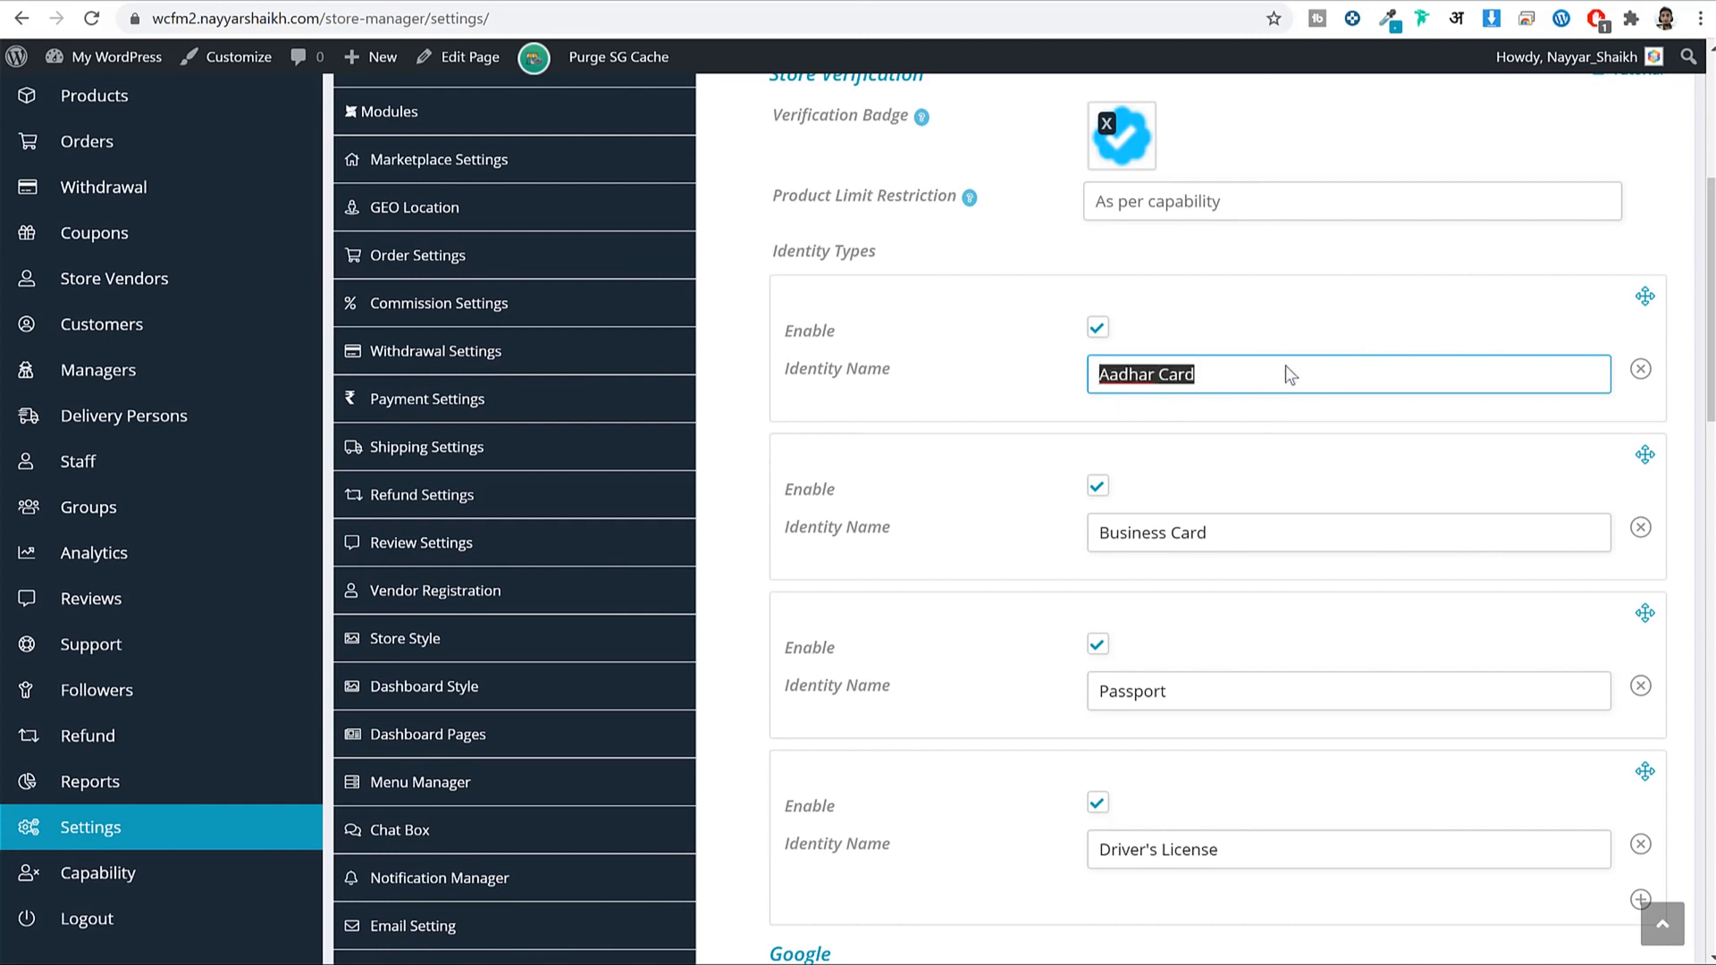
Save the Store Verification settings and move to Analytics Region.
scroll(1371, 436, "down", 10)
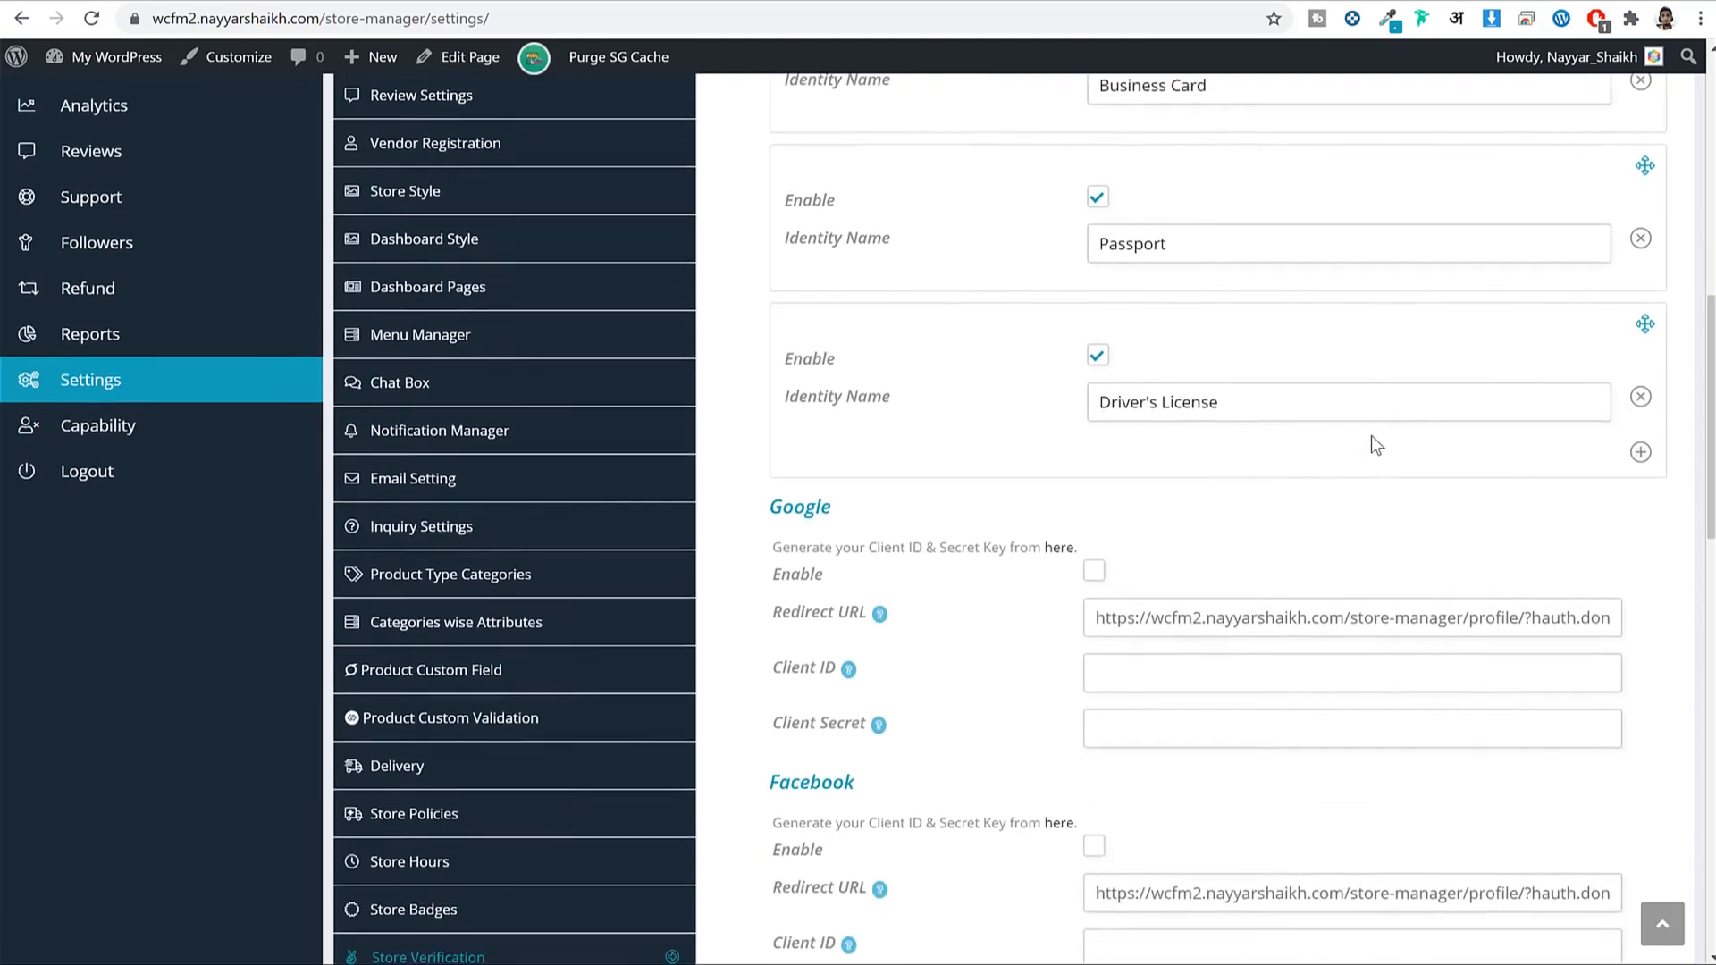
scroll(1341, 487, "down", 10)
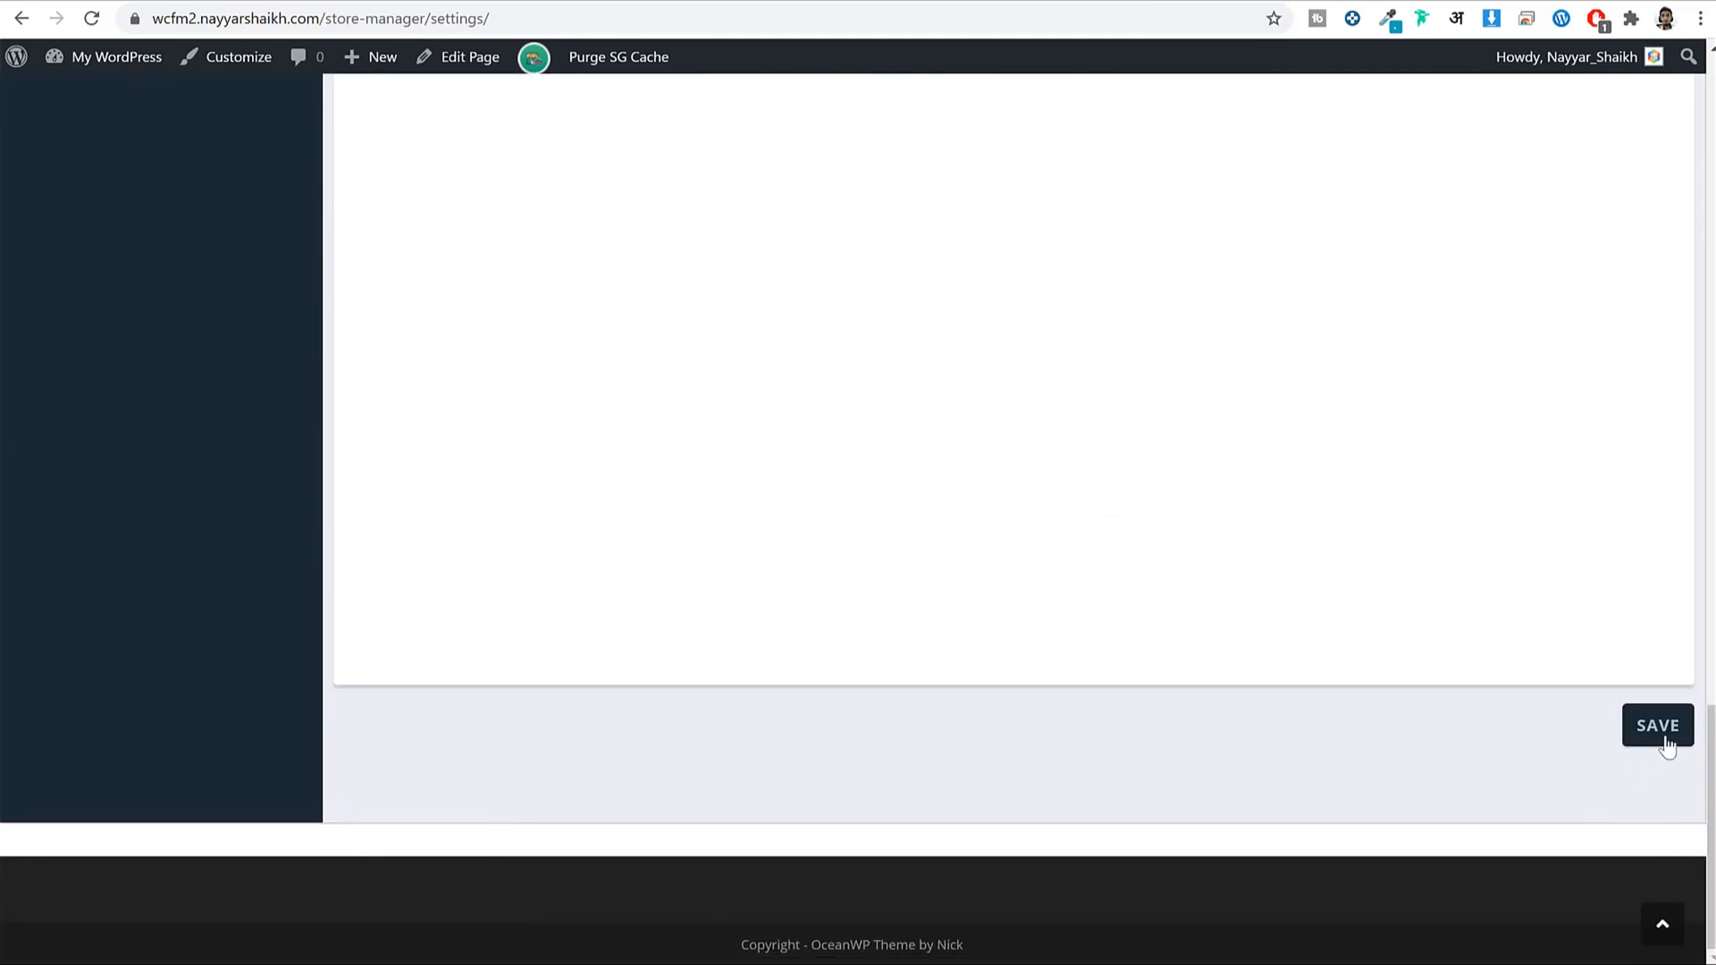
left_click(1662, 734)
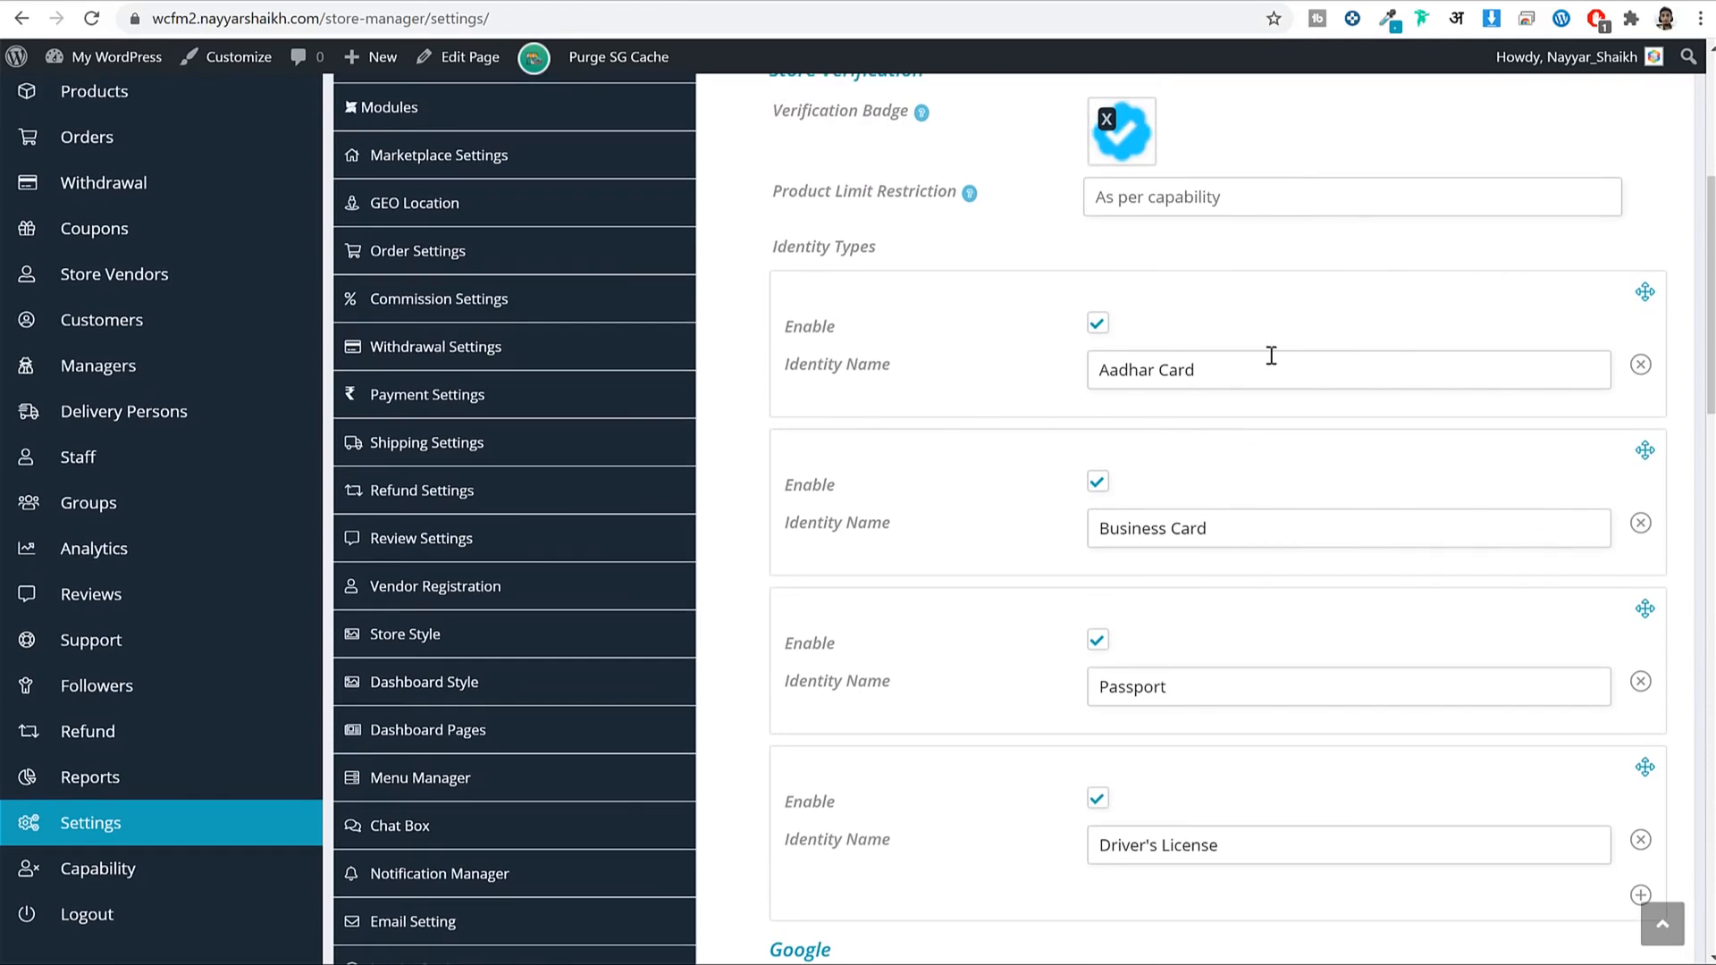
scroll(1282, 477, "down", 3)
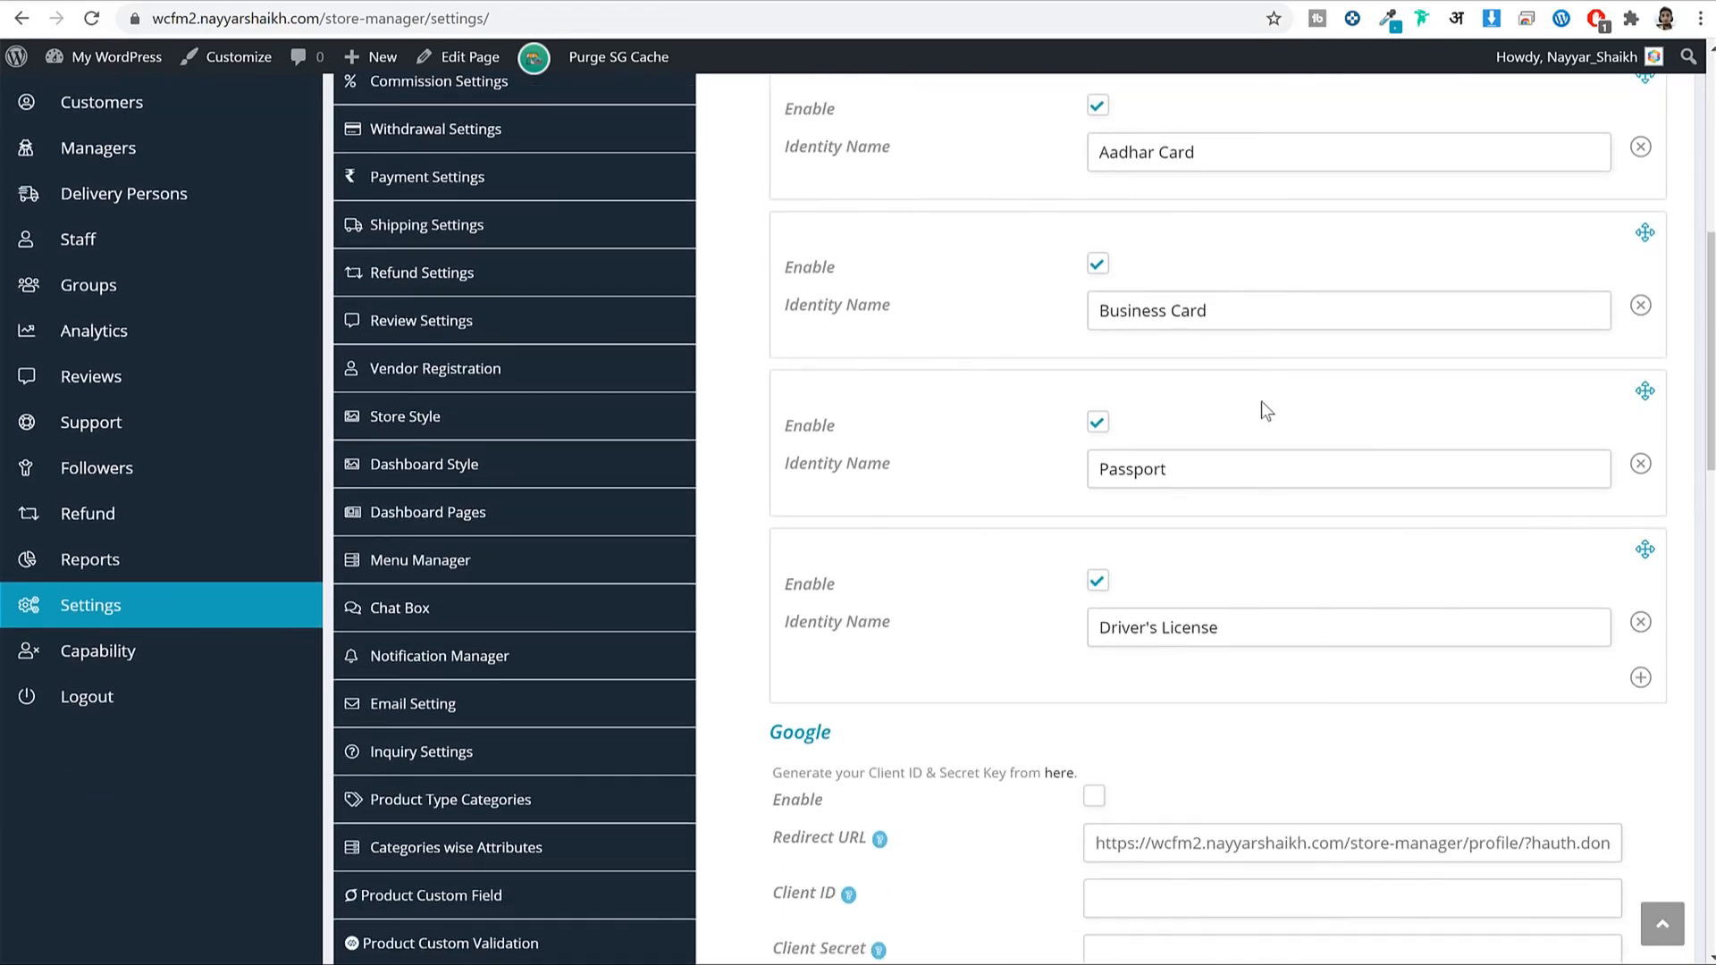
scroll(1287, 443, "down", 5)
left_click(626, 831)
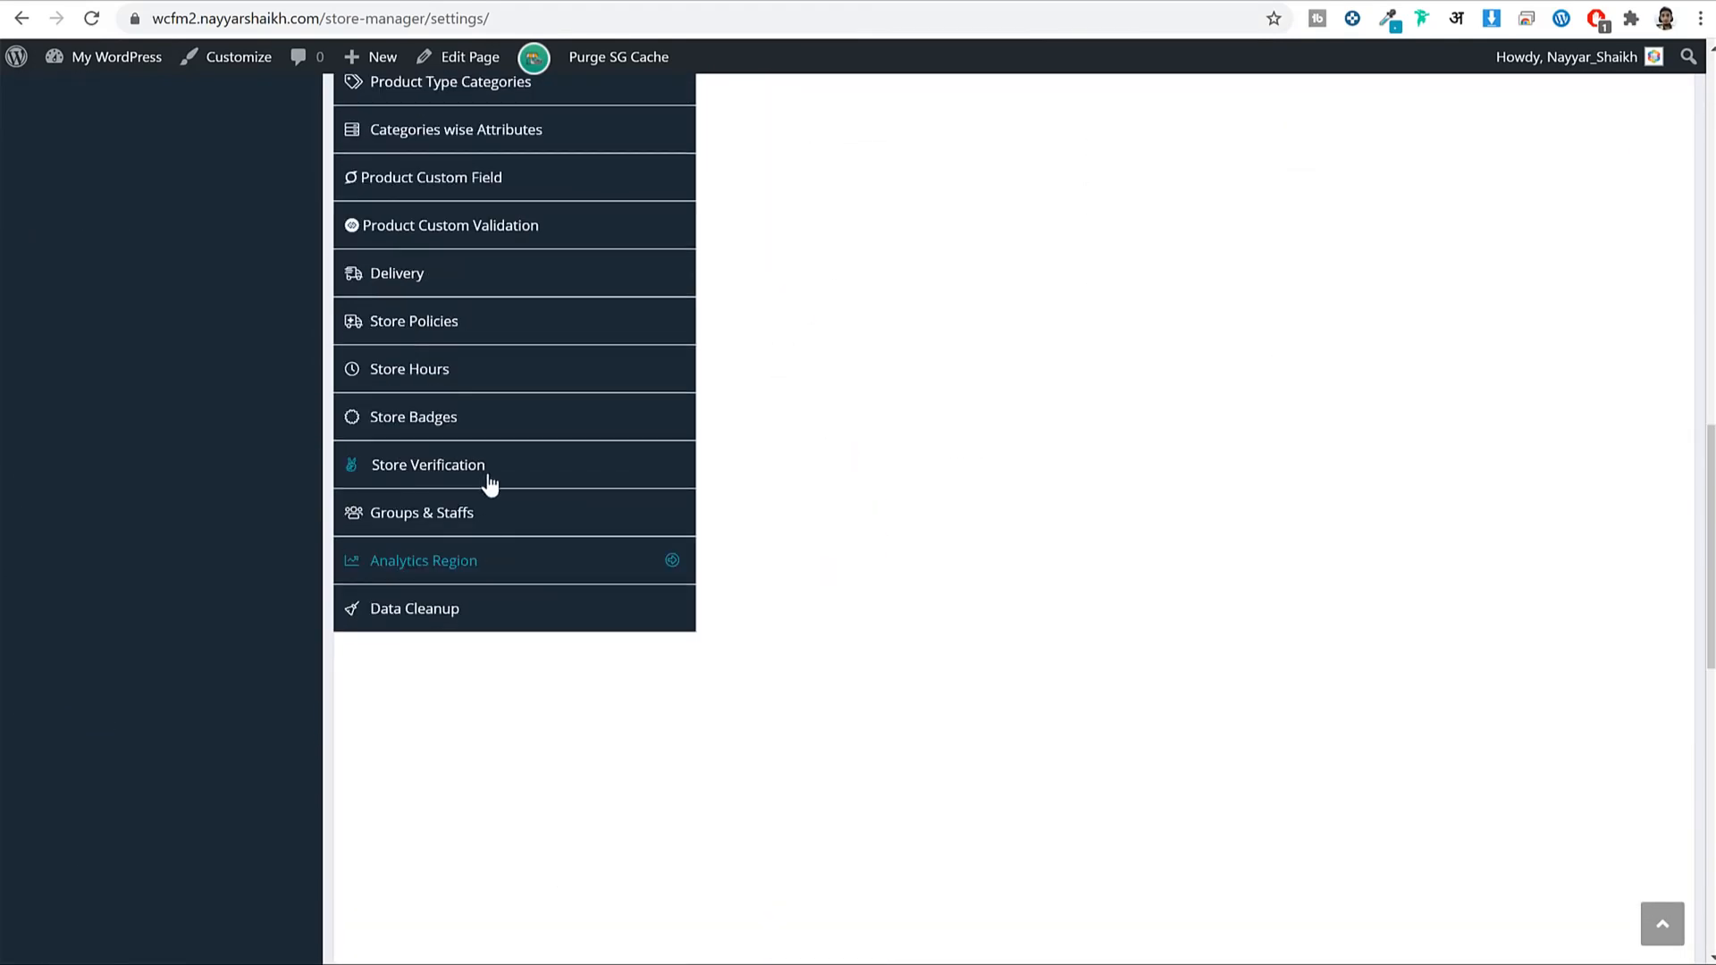
Navigate past Groups & Staffs to the Analytics Region settings.
left_click(505, 516)
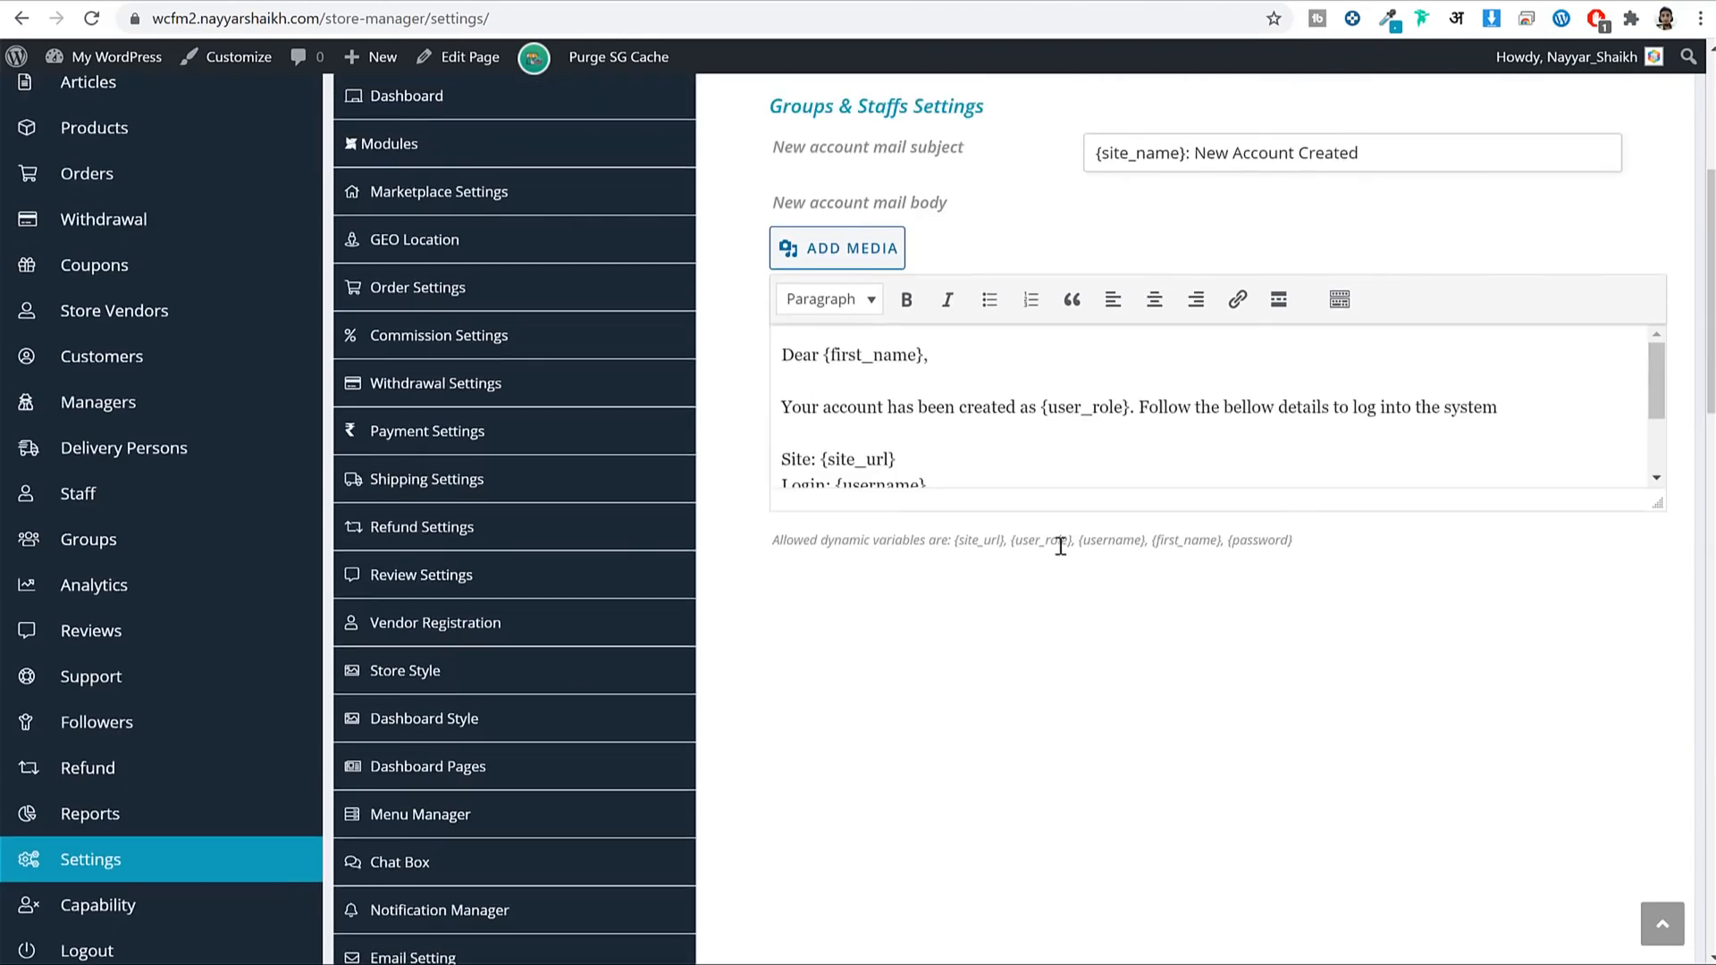
scroll(1055, 559, "down", 3)
scroll(1080, 554, "down", 4)
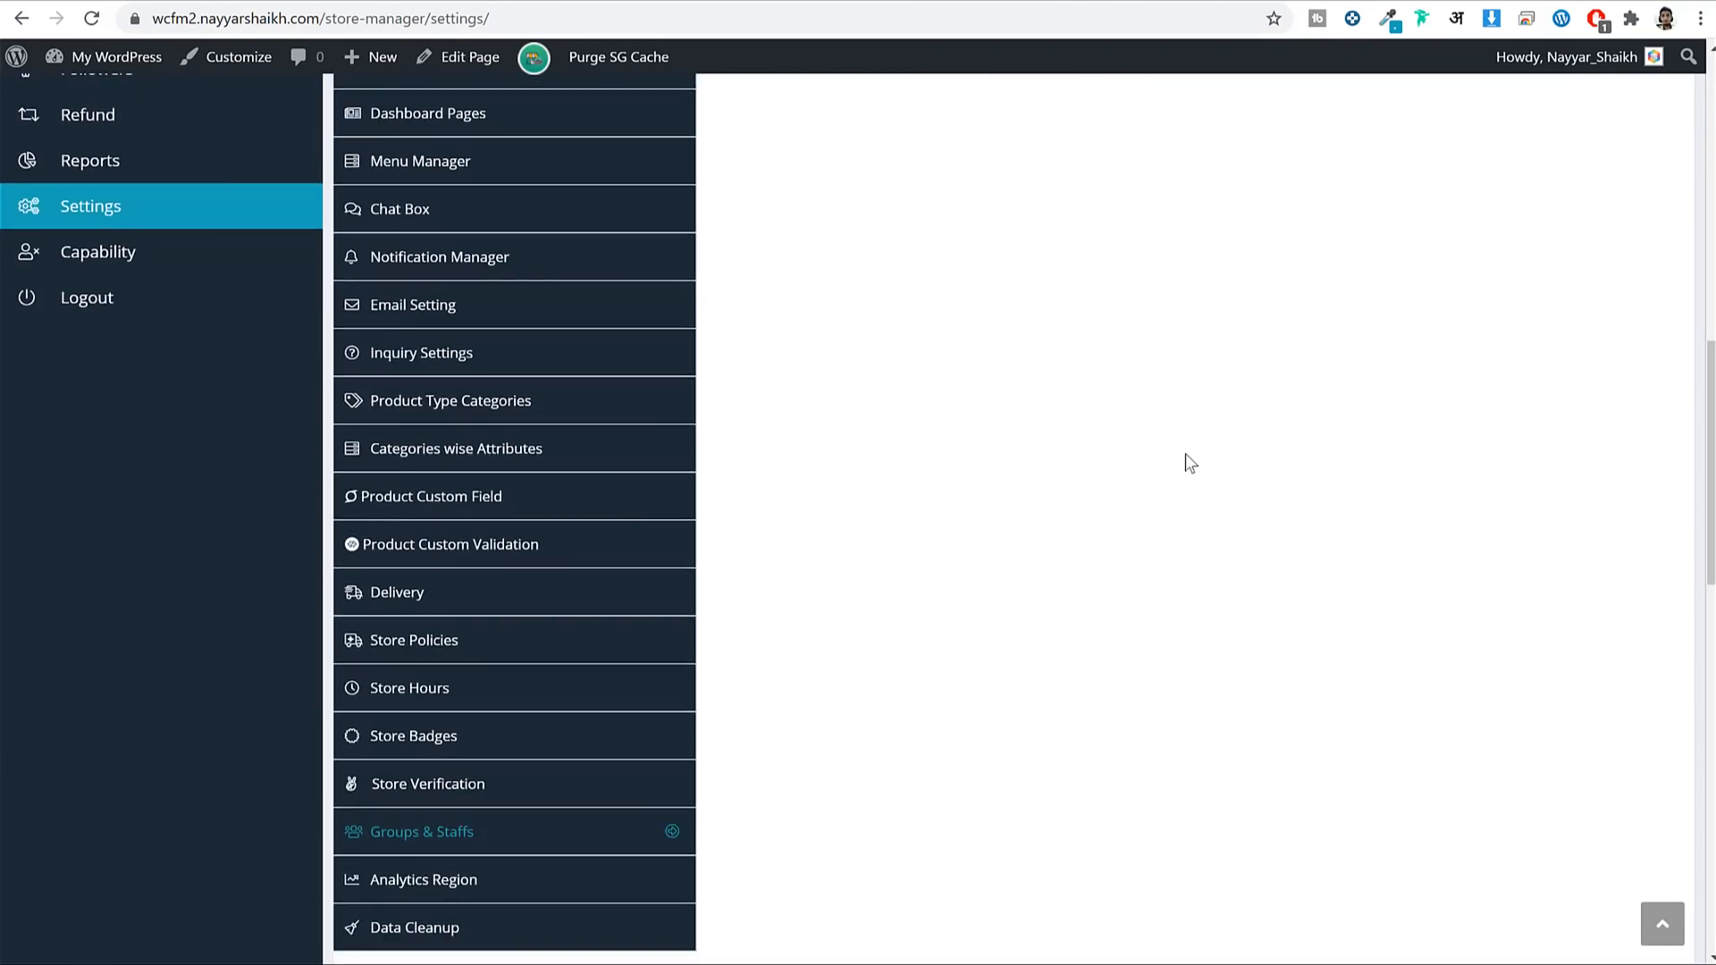
scroll(613, 793, "down", 3)
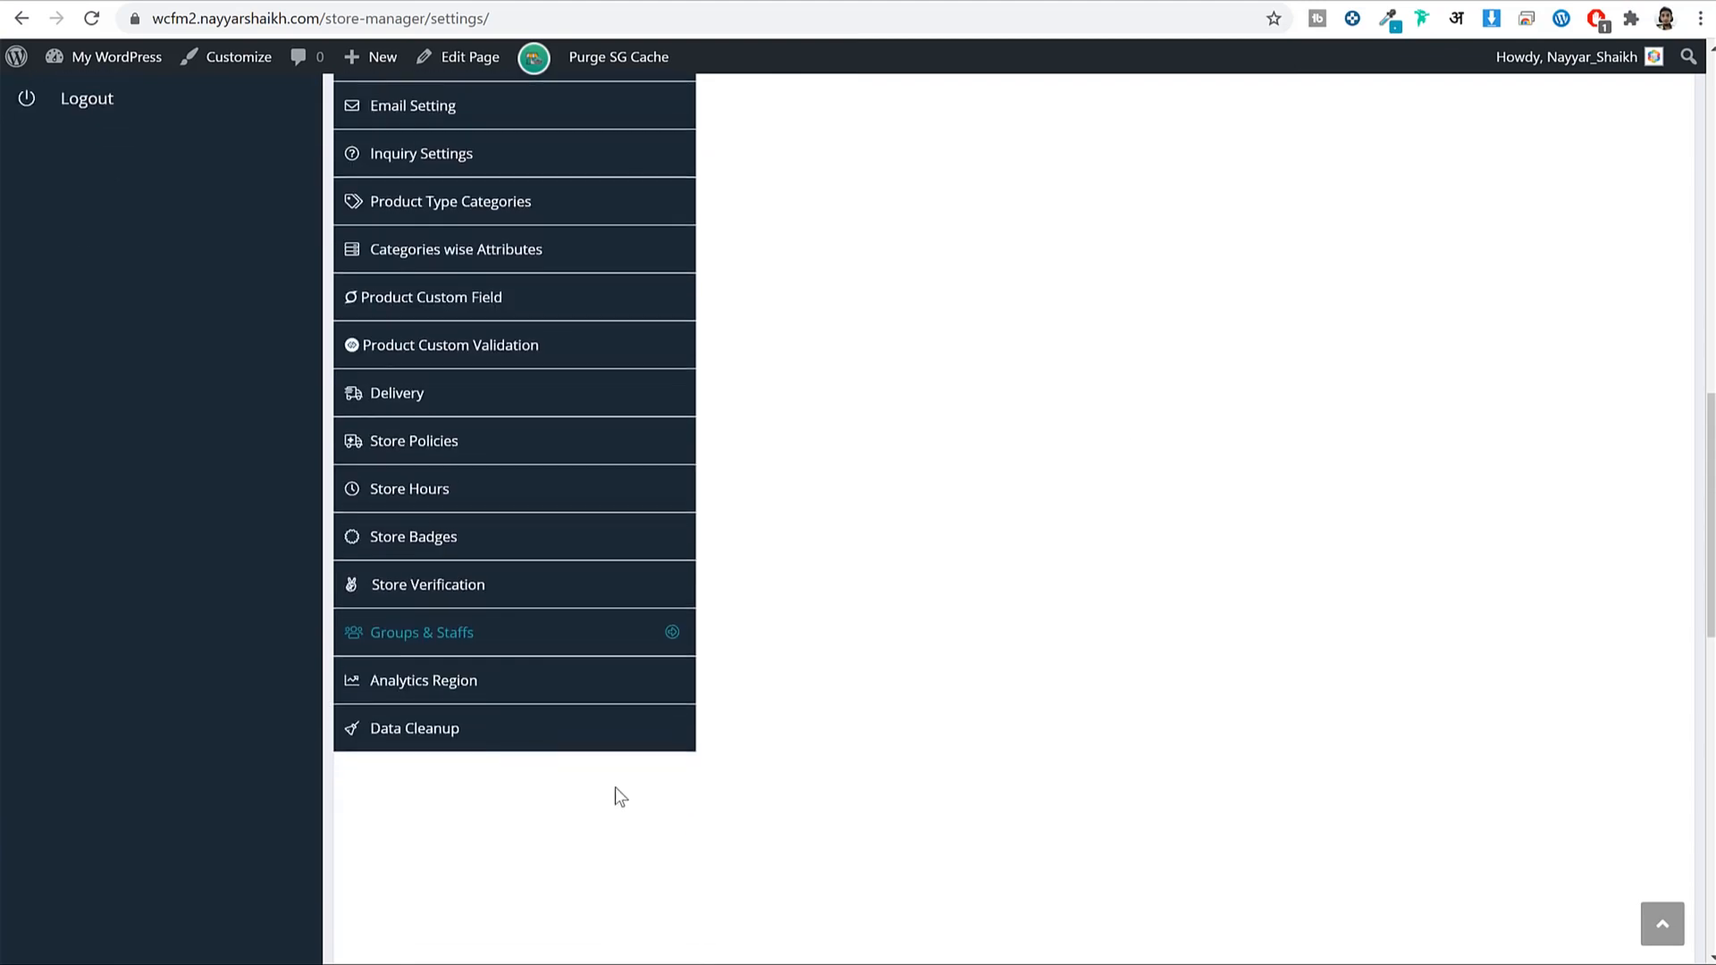
left_click(541, 672)
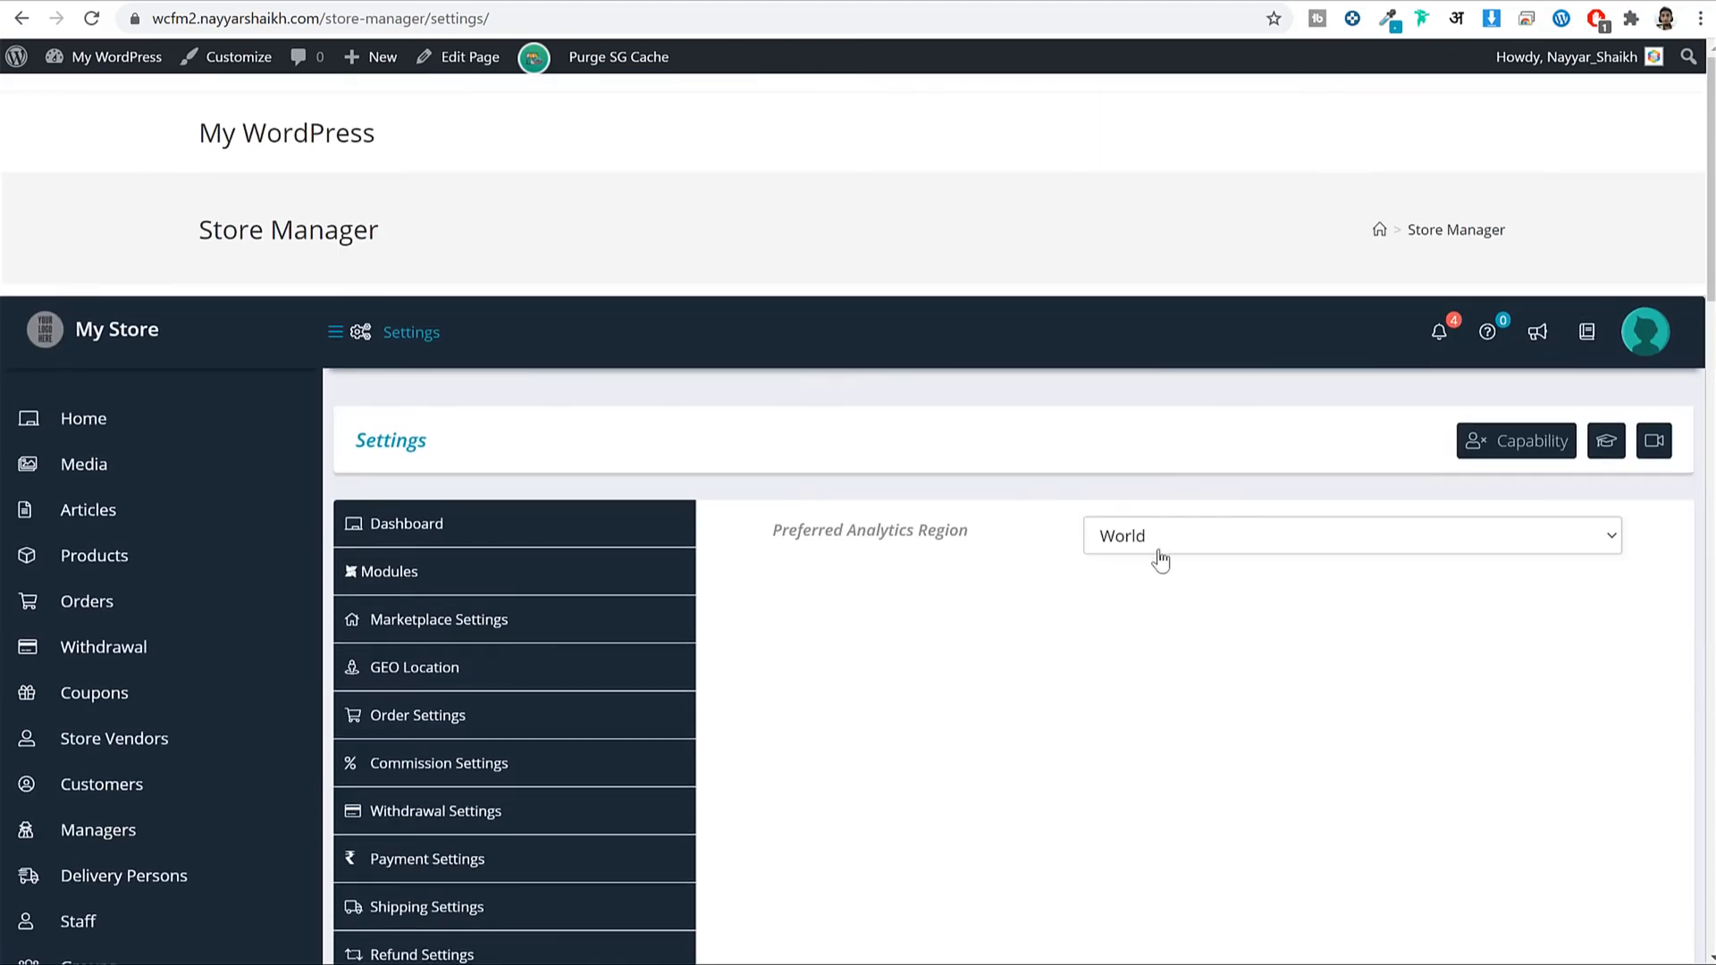
Browse the Preferred Analytics Region list and leave it set to World.
left_click(1186, 540)
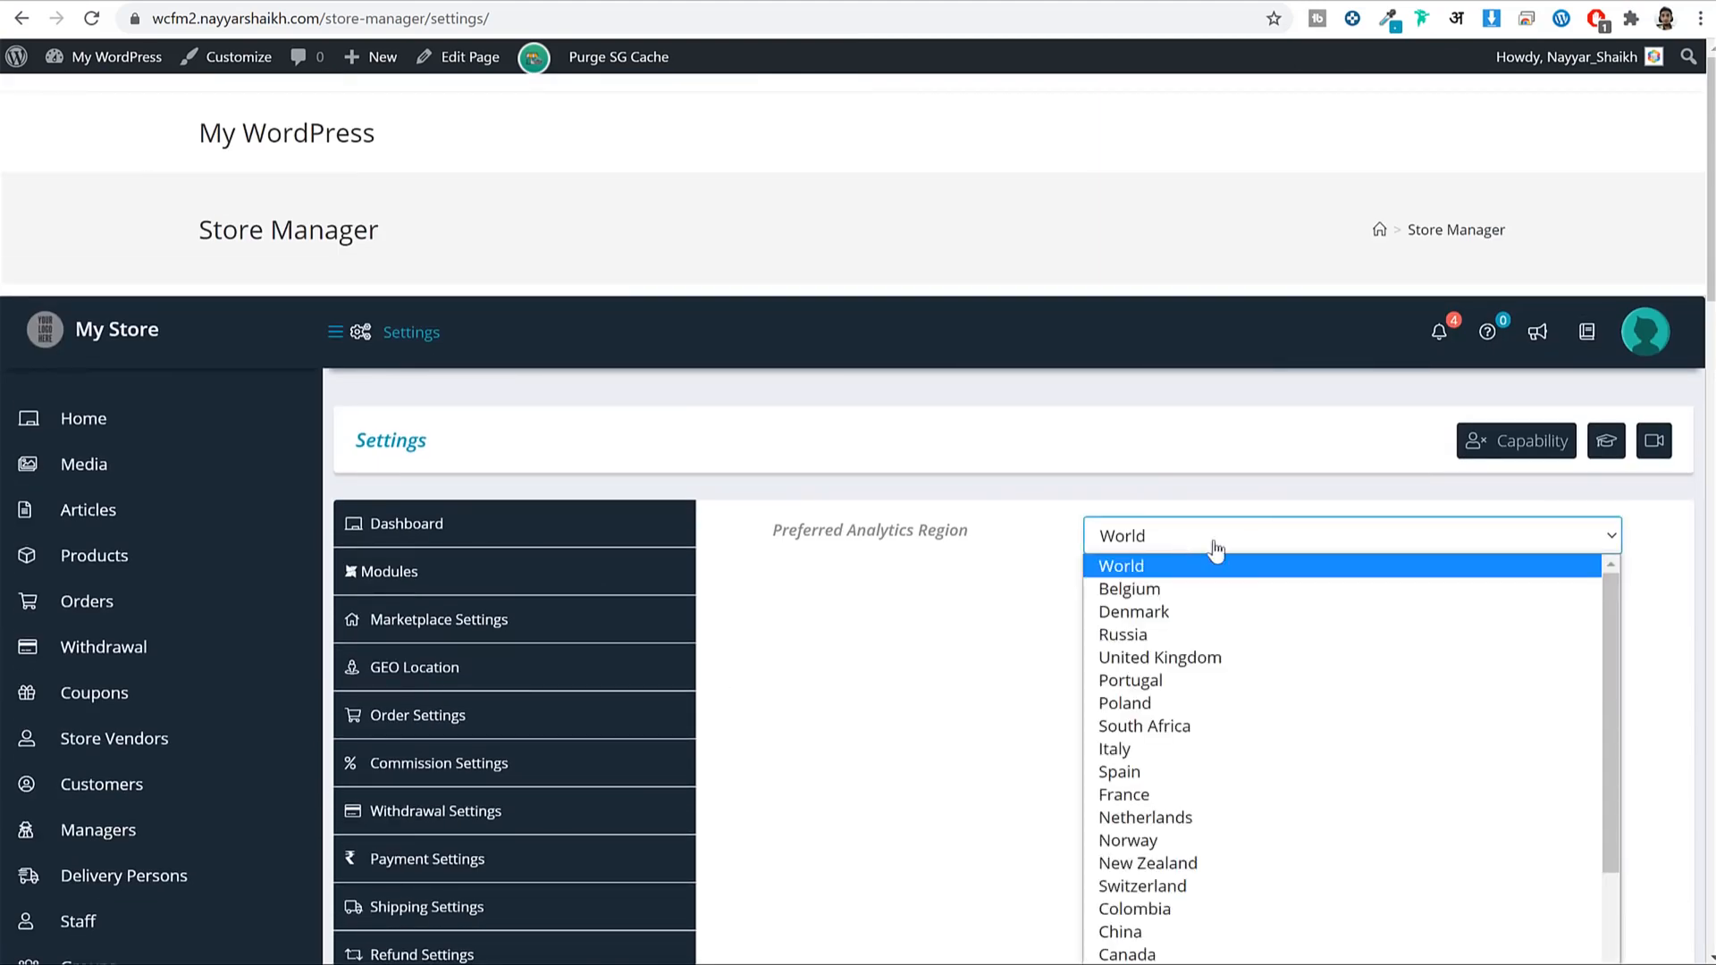
scroll(1283, 629, "down", 3)
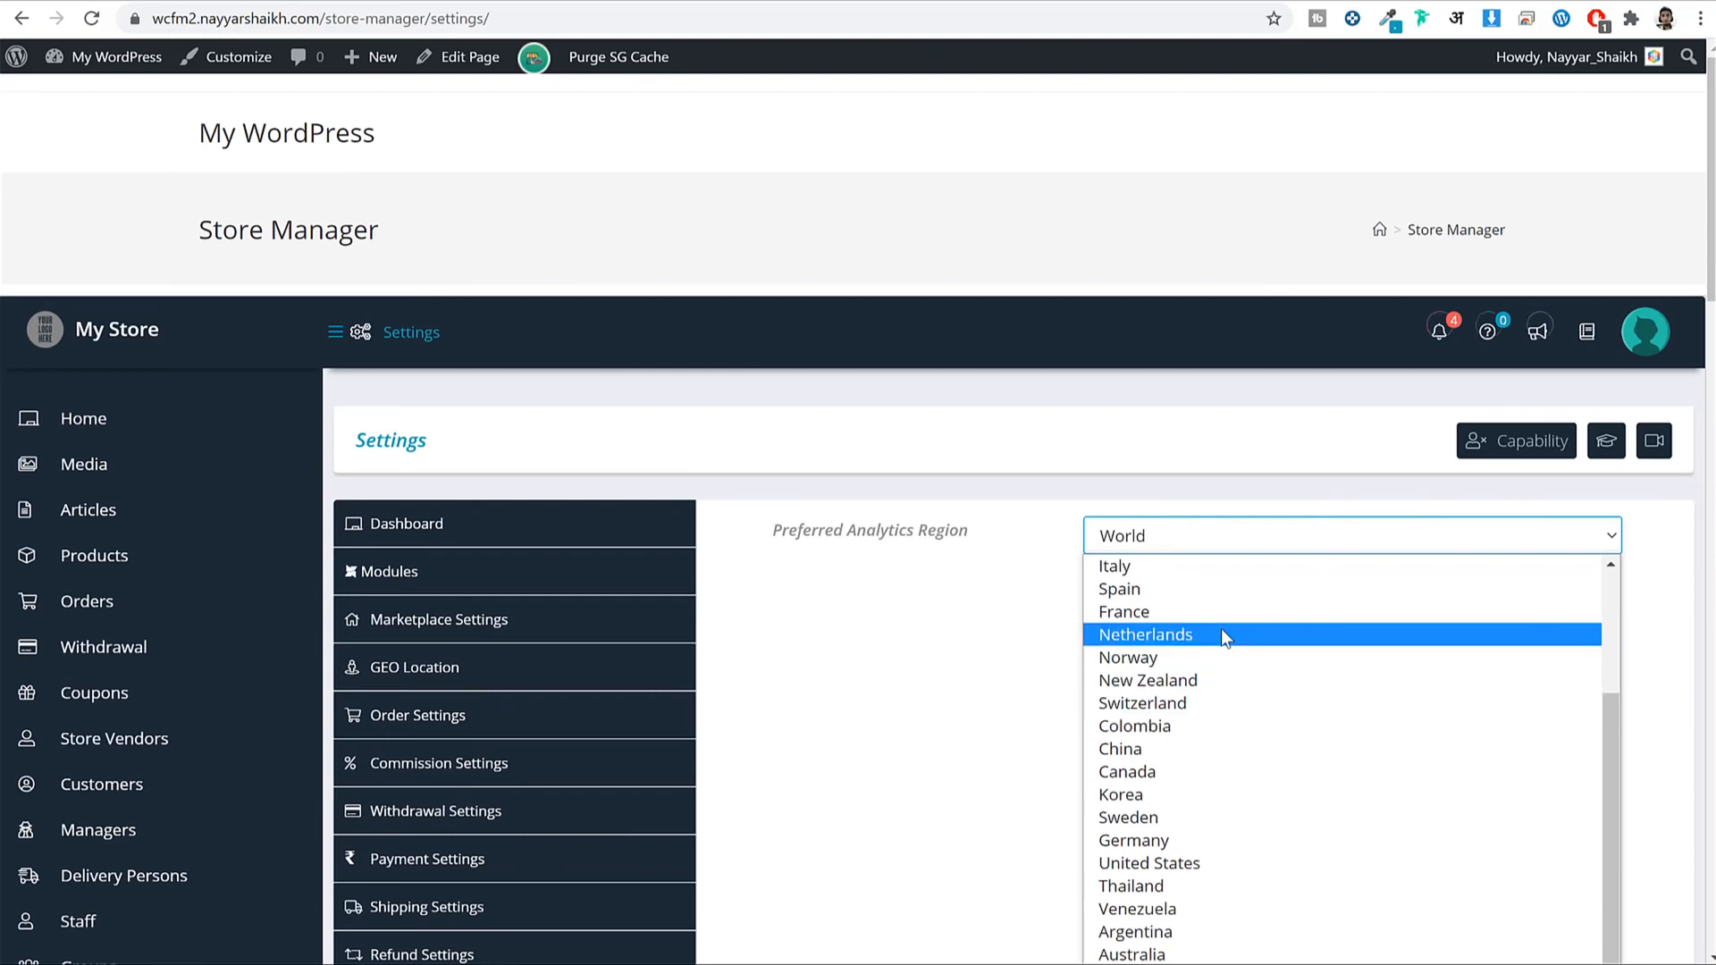
scroll(1221, 651, "up", 3)
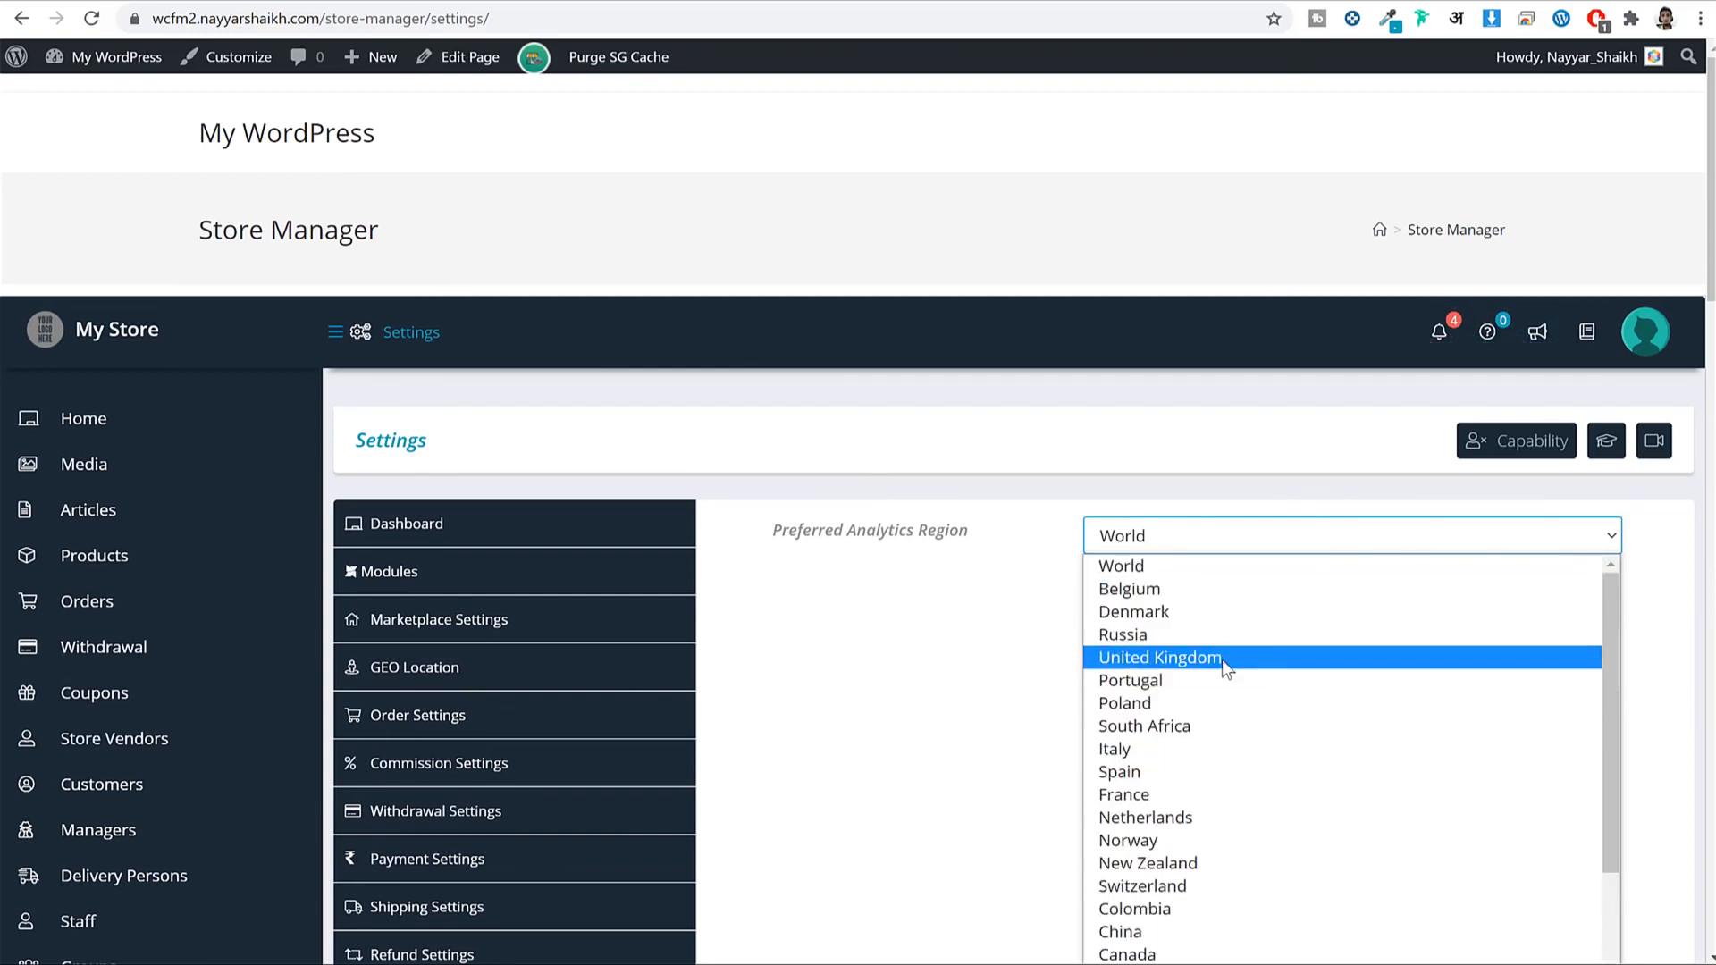
left_click(976, 601)
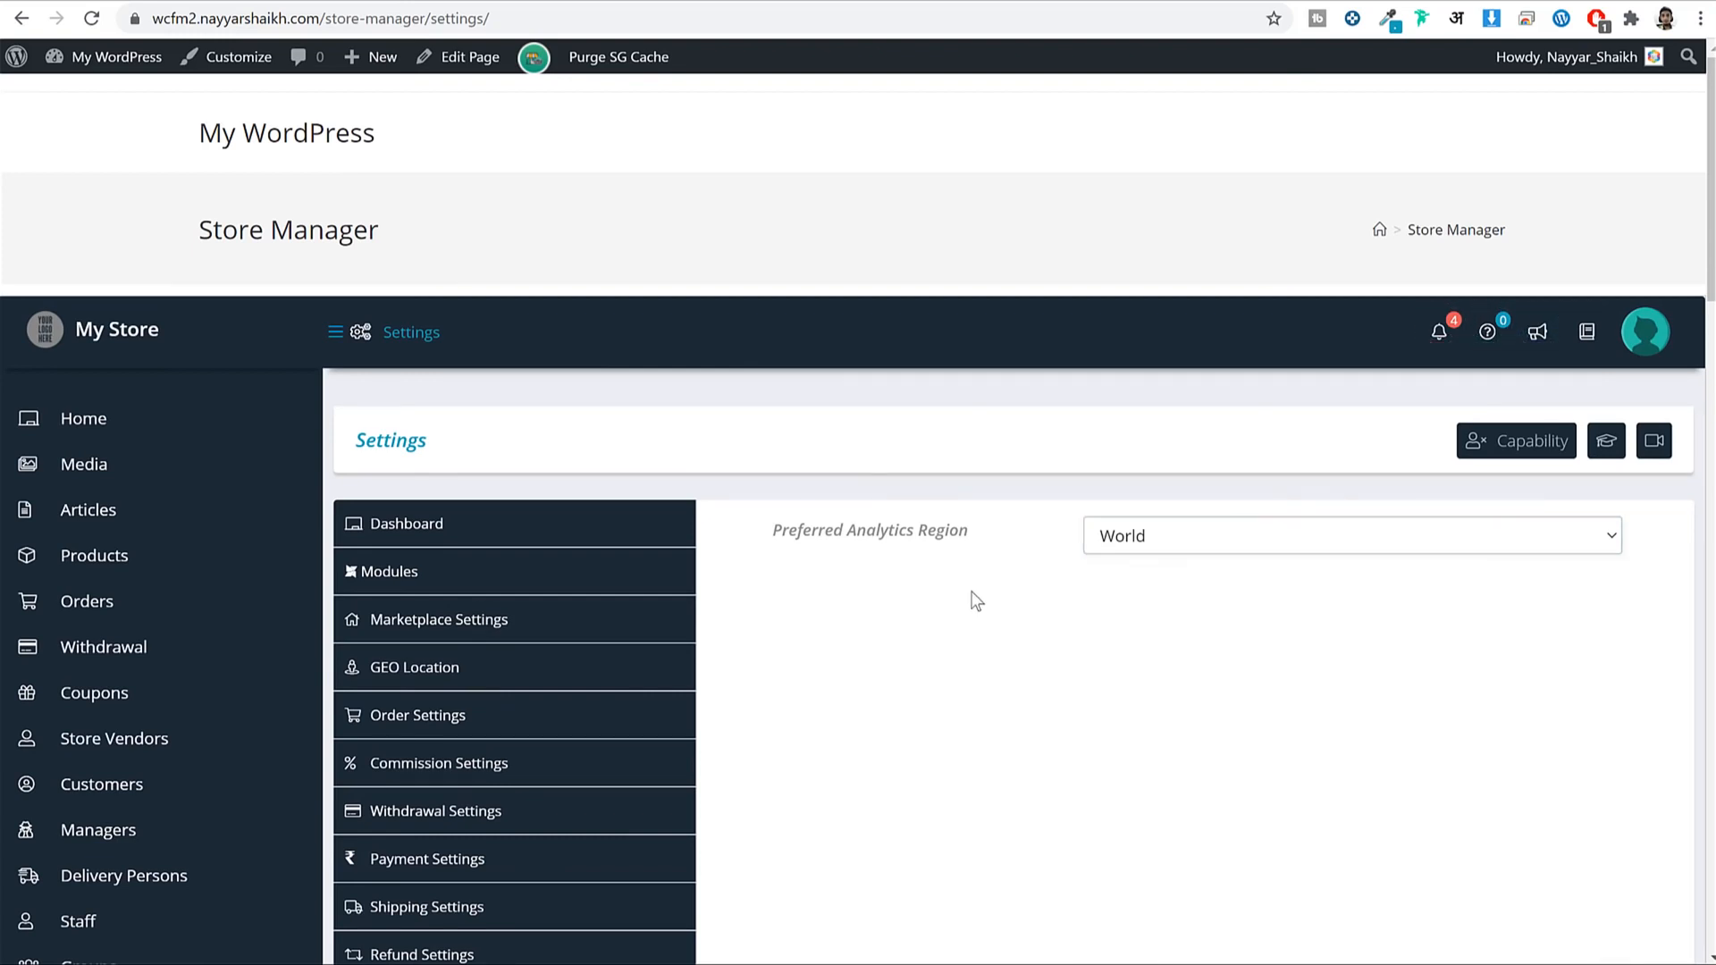
scroll(1262, 575, "down", 10)
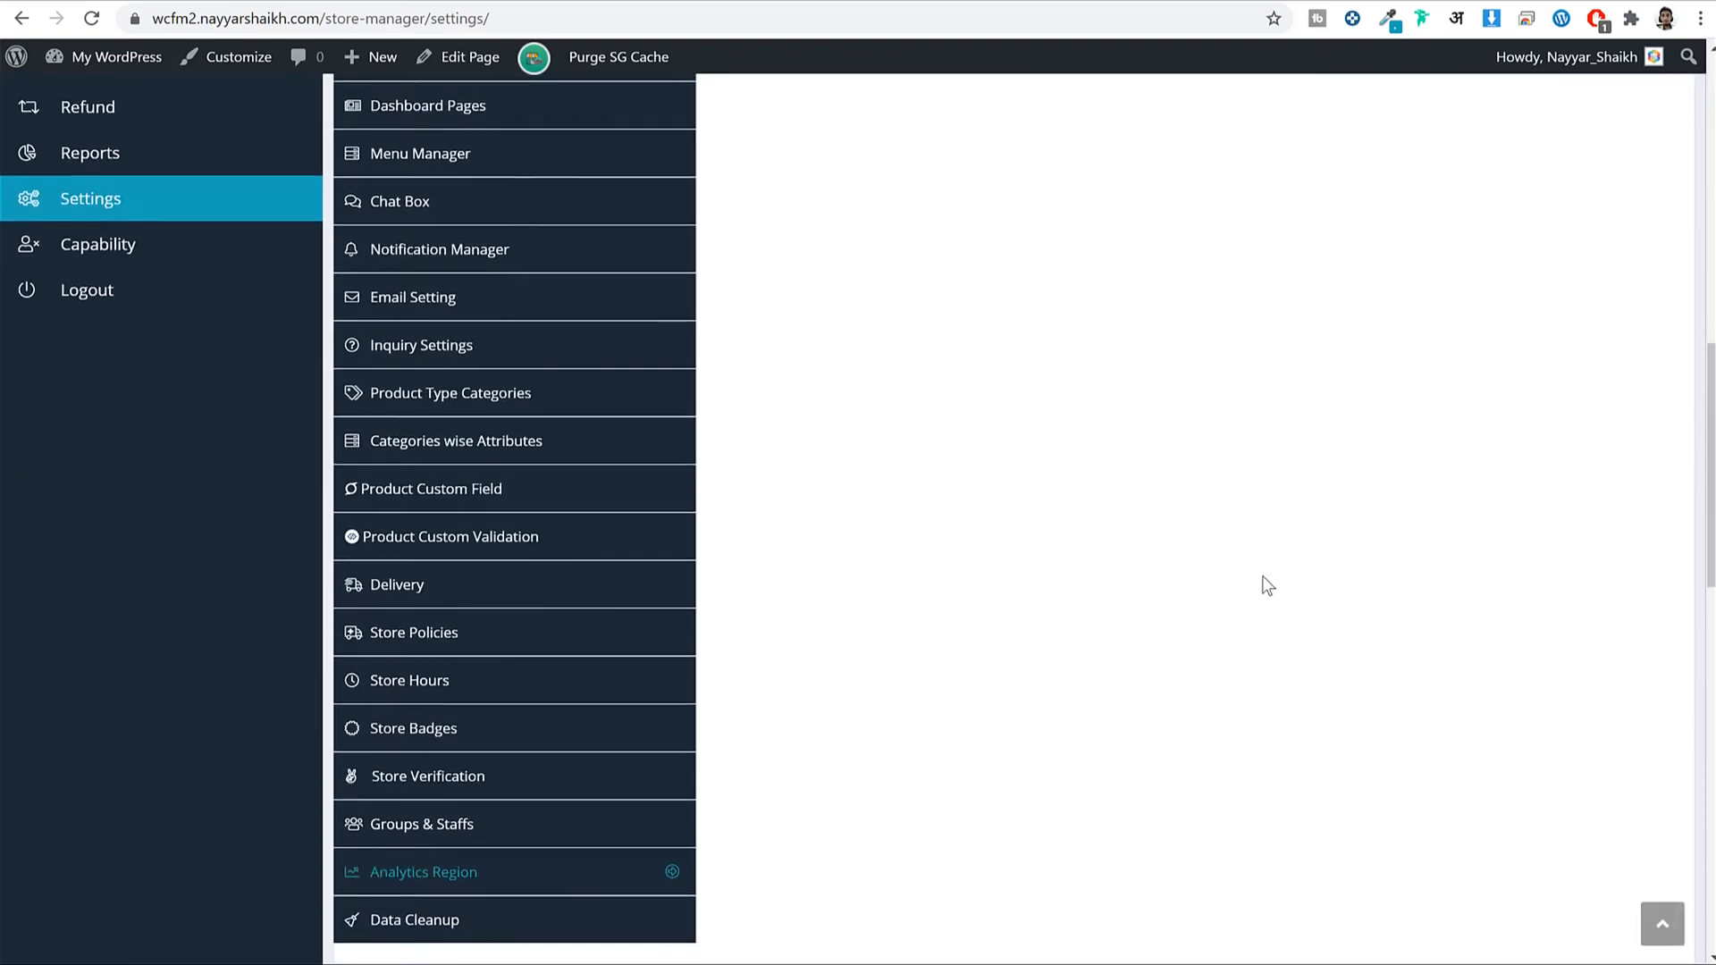
scroll(1262, 576, "up", 5)
scroll(203, 763, "down", 3)
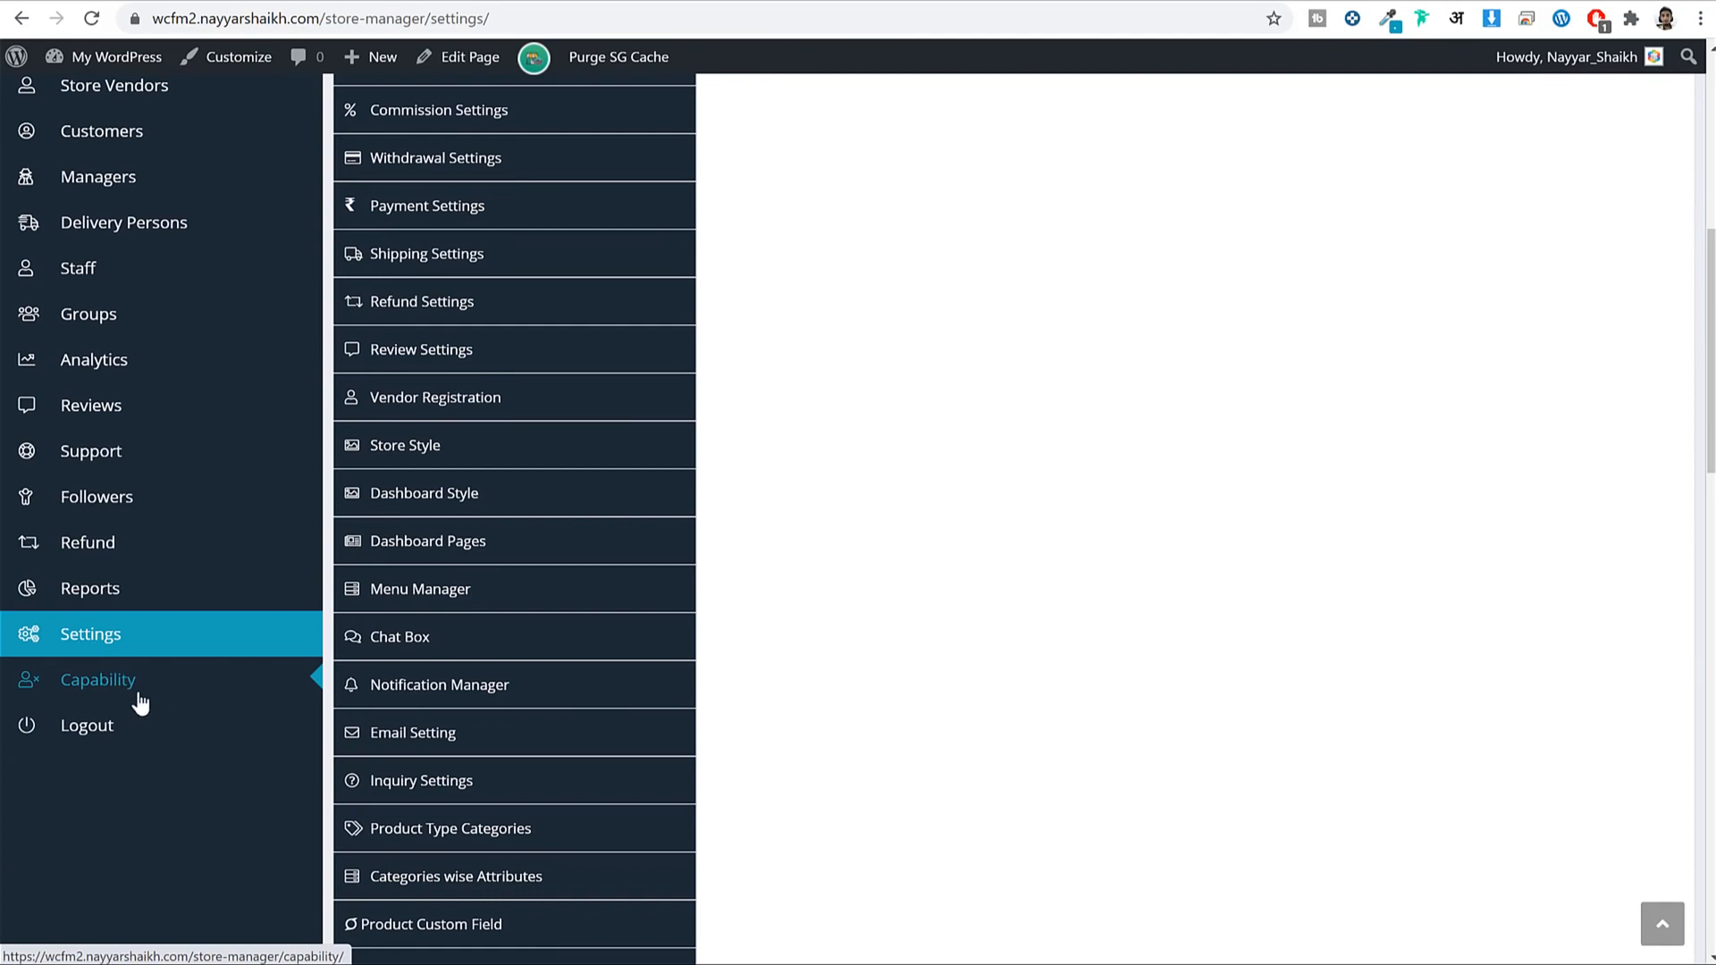
Open the Capability settings and expand the Store Vendors Capability options.
left_click(140, 695)
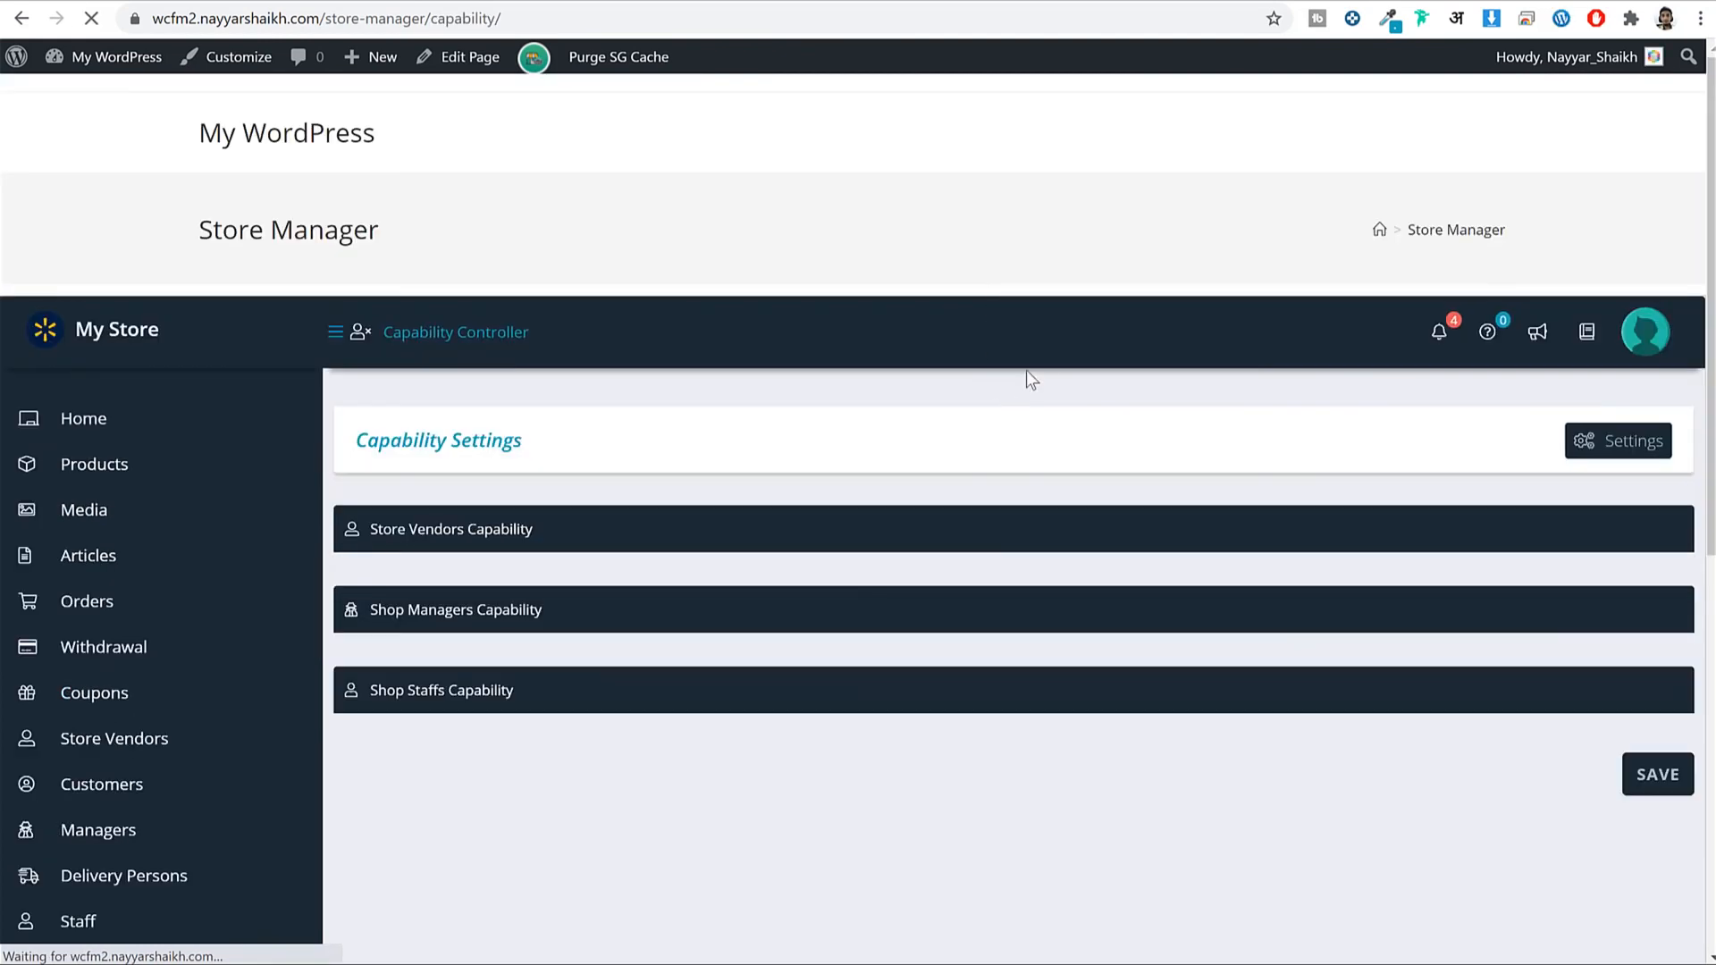
left_click(498, 542)
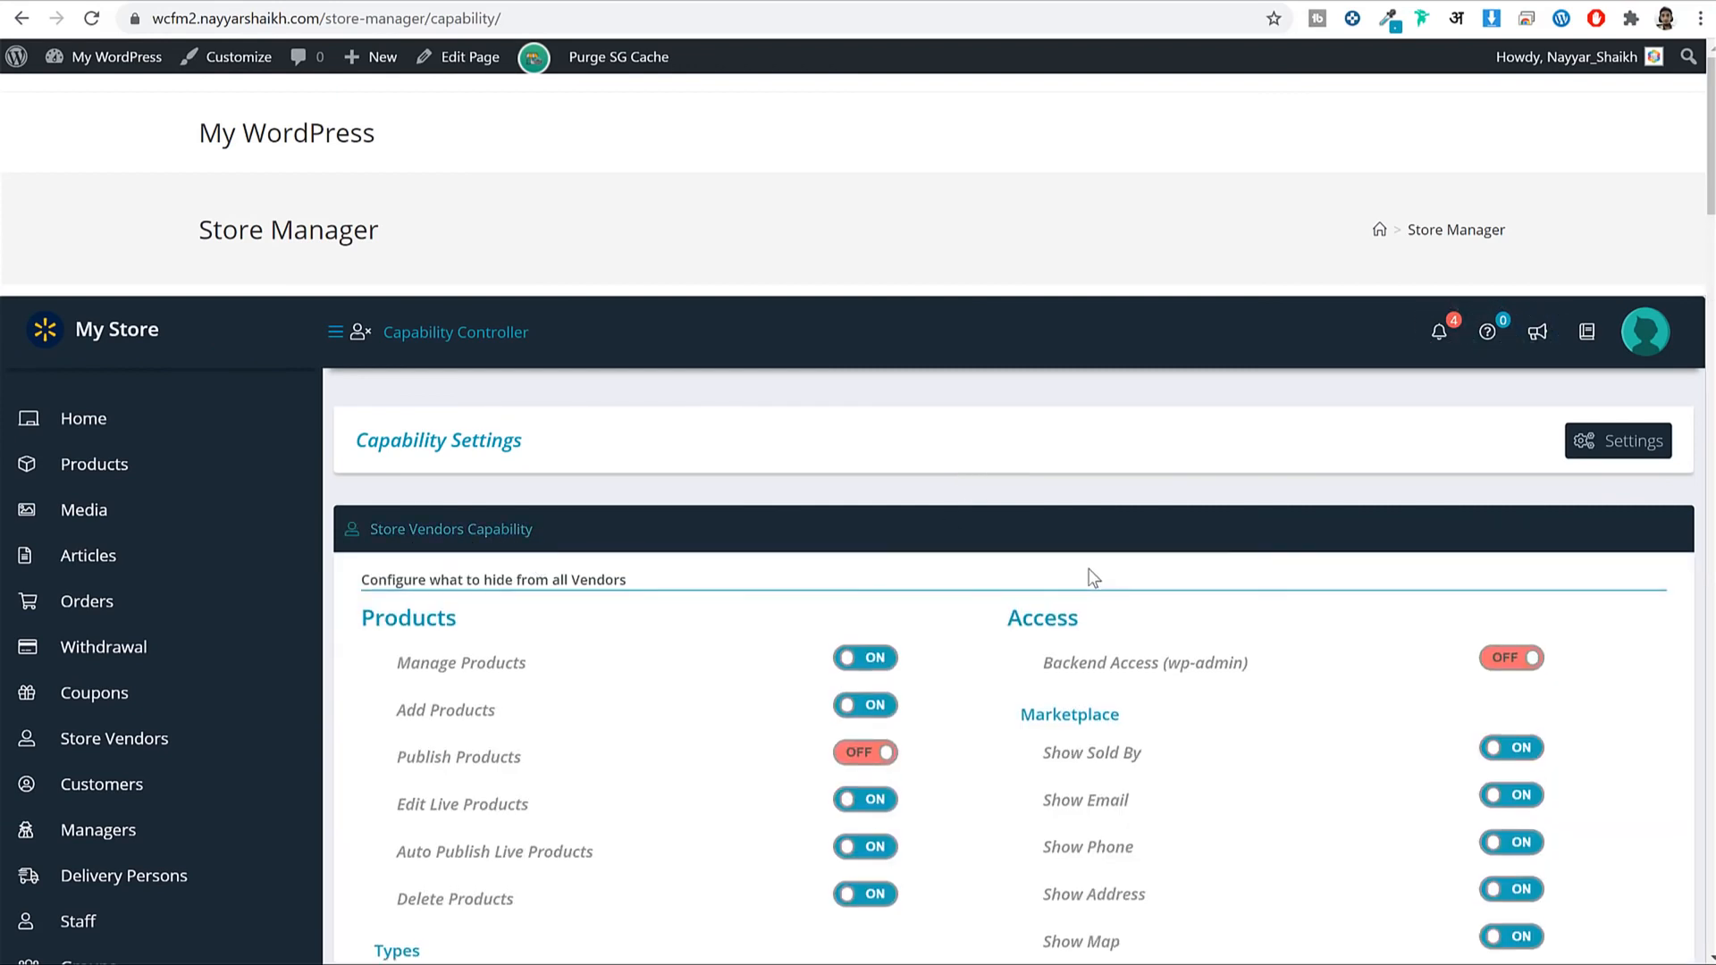
scroll(1099, 576, "down", 5)
triple_click(402, 326)
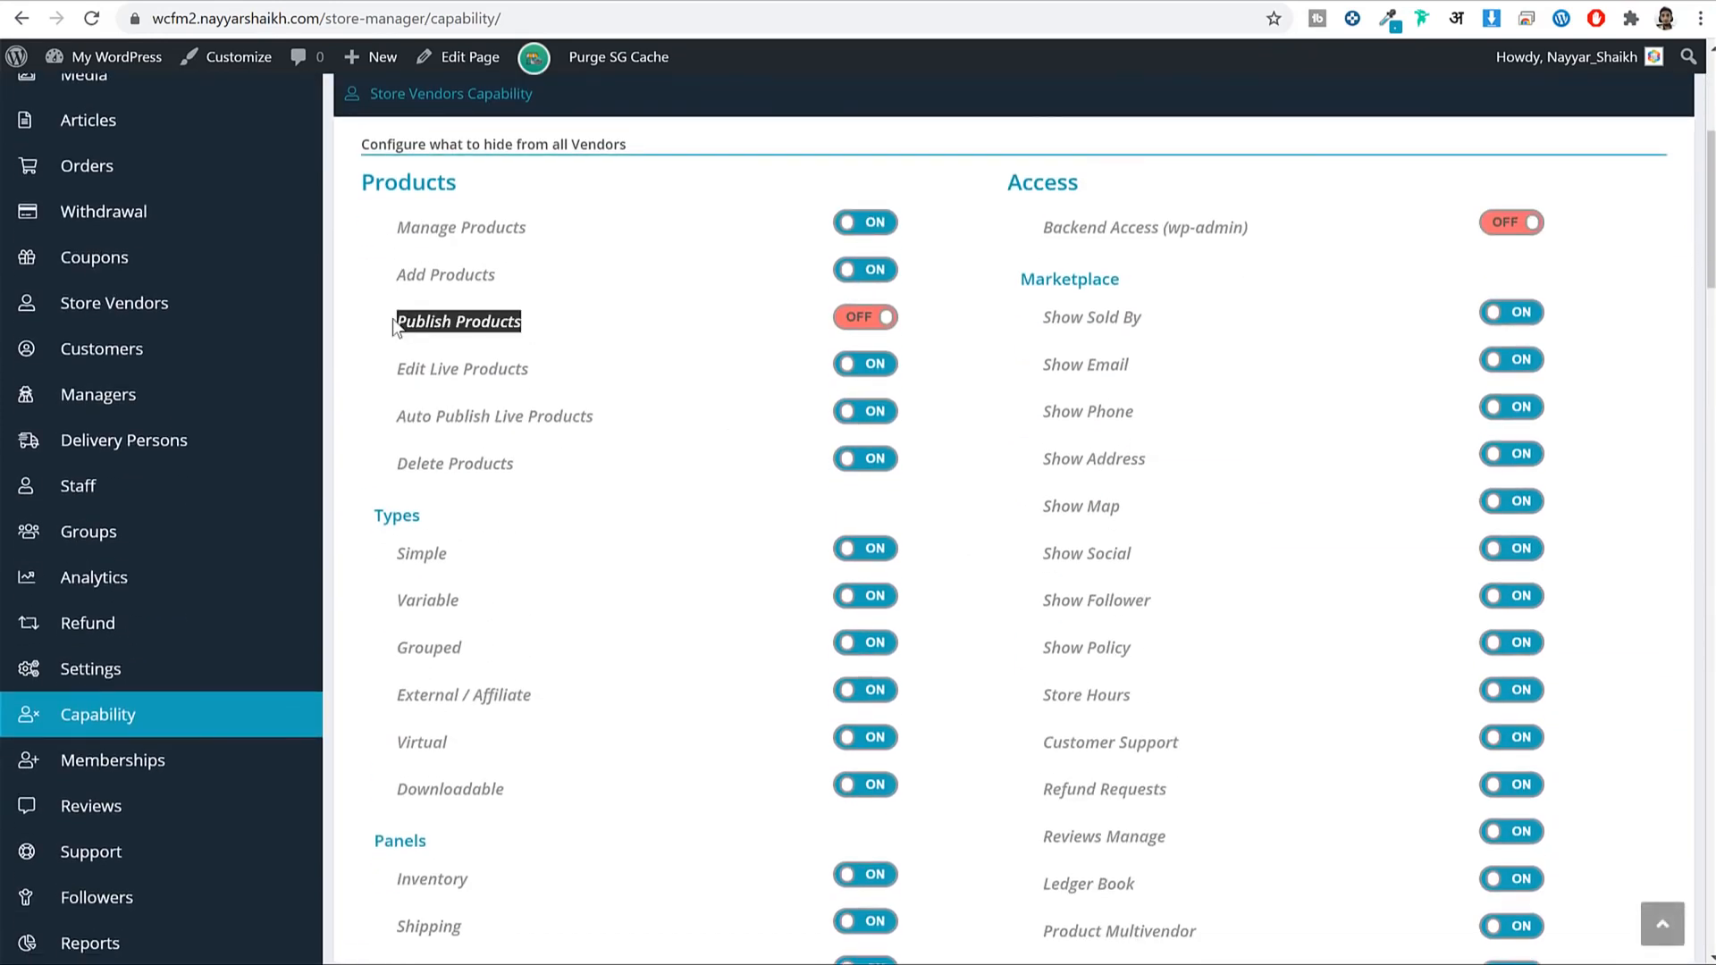
left_click(462, 328)
Switch off the External / Affiliate product type for store vendors.
scroll(633, 315, "down", 5)
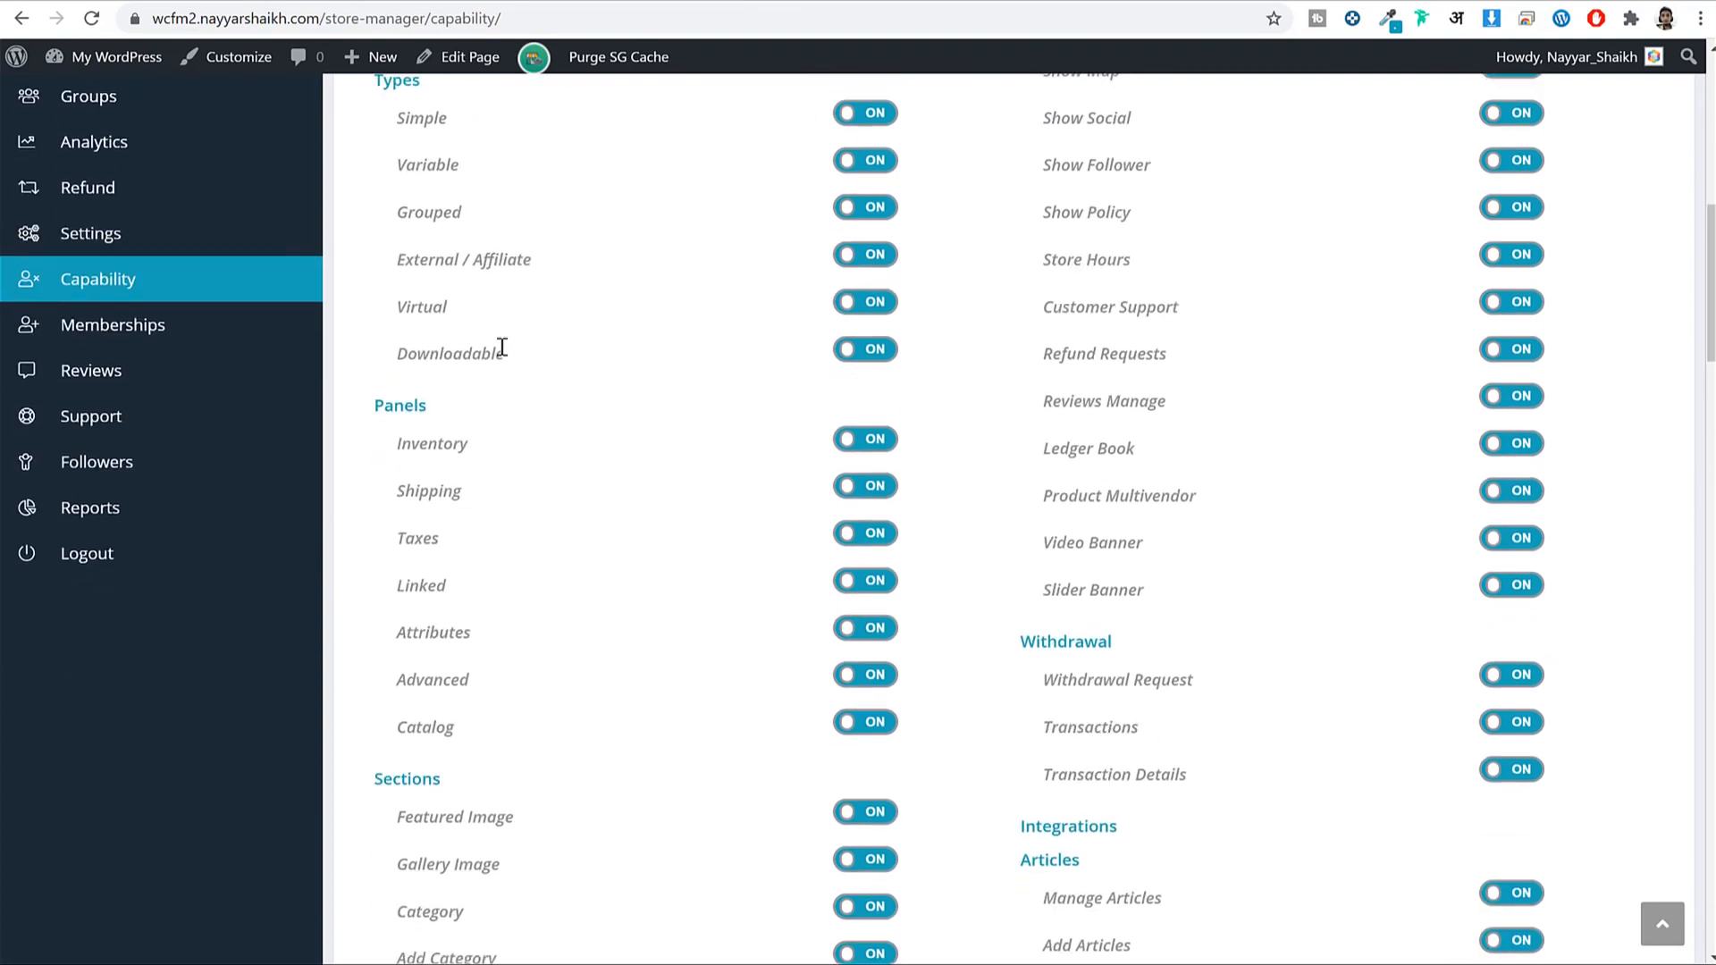
left_click(883, 263)
scroll(898, 342, "down", 3)
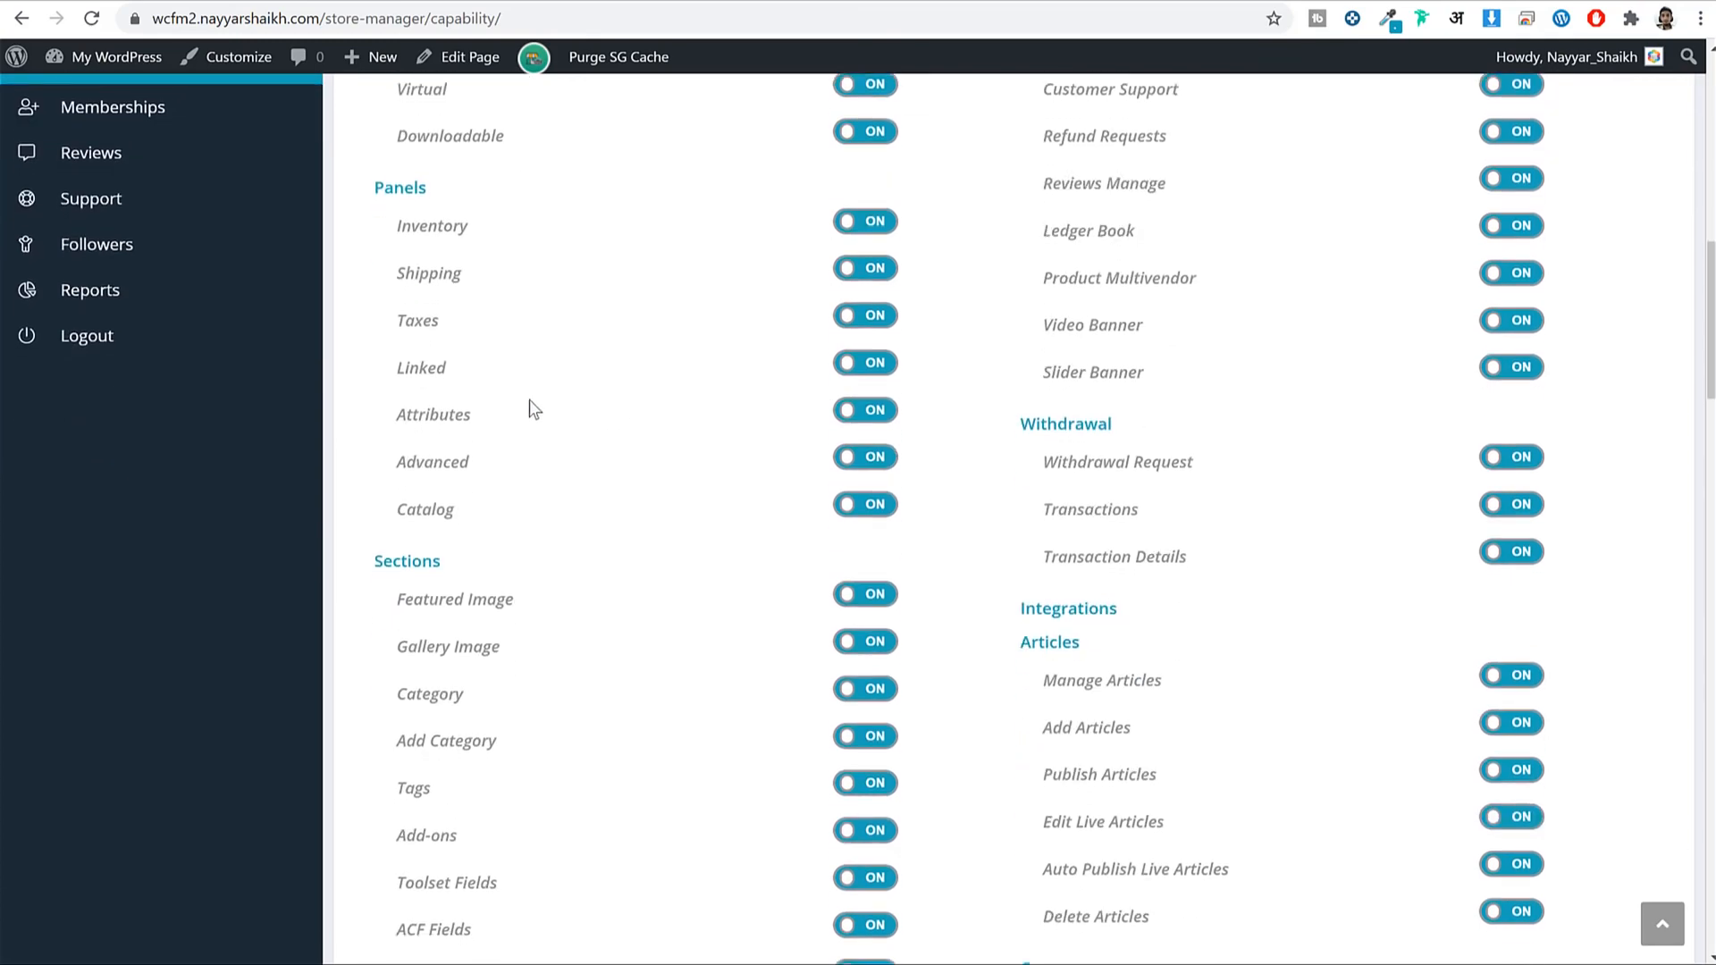
scroll(529, 401, "down", 15)
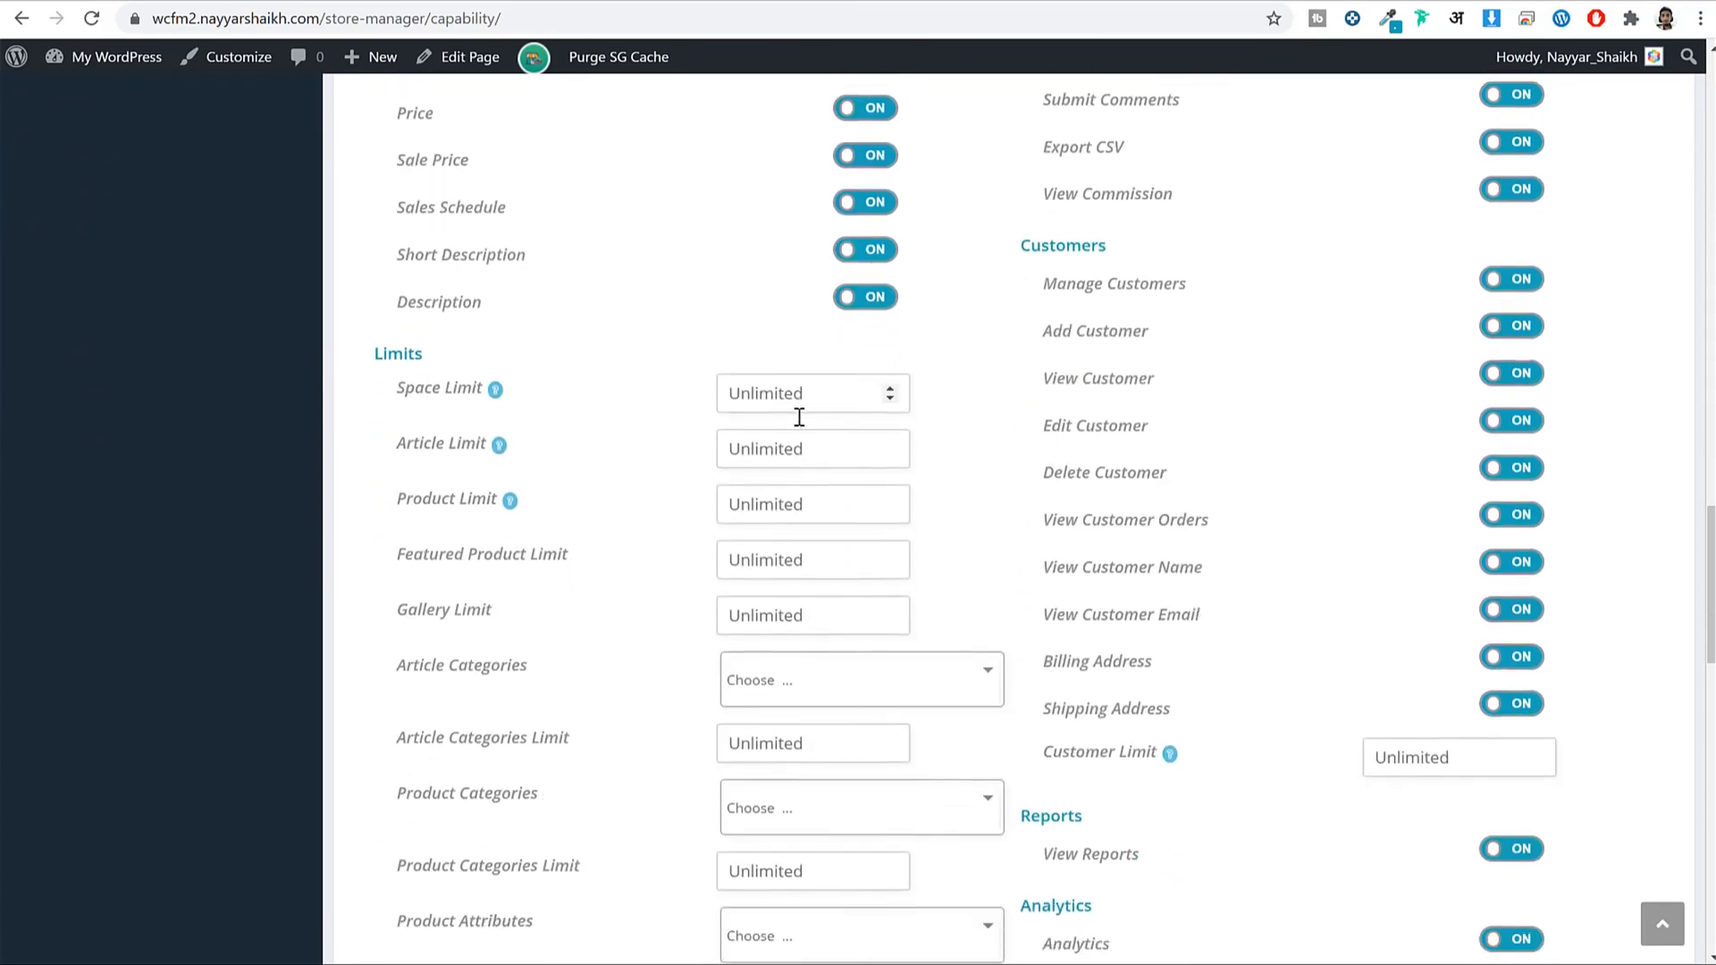
scroll(804, 420, "down", 3)
scroll(858, 437, "up", 5)
Set vendor Space Limit to 100, Article Limit to 5 and Product Limit to 10.
left_click(834, 498)
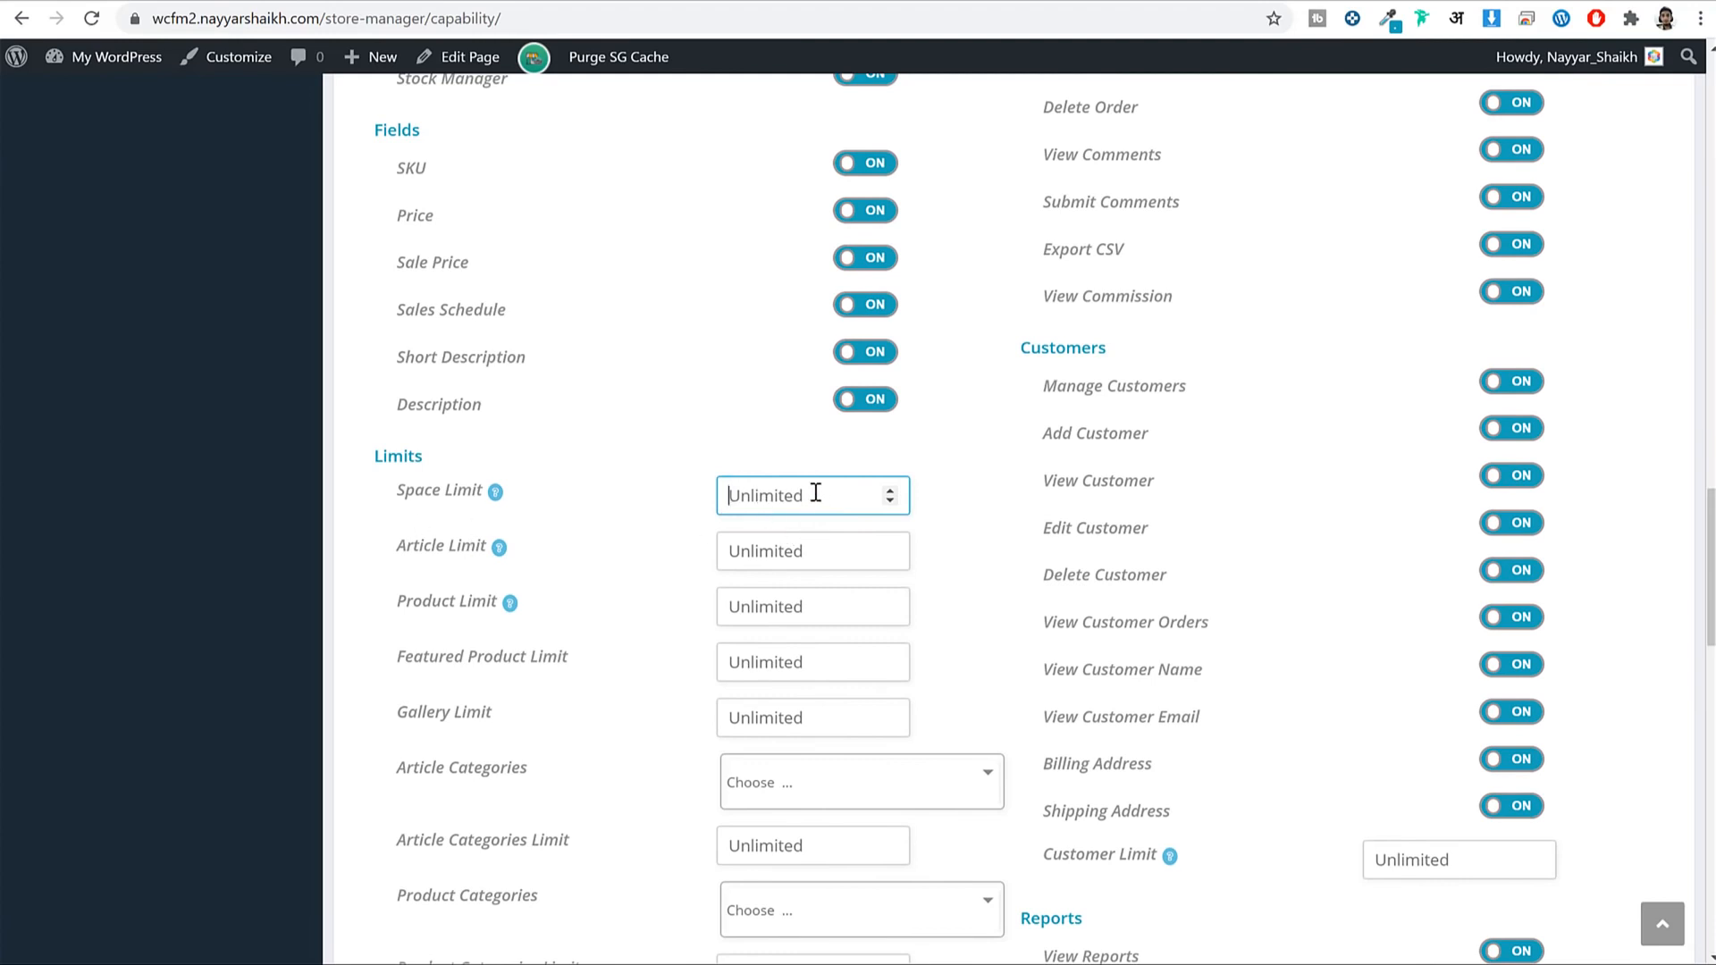
type("11")
type("00")
mouse_move(497, 497)
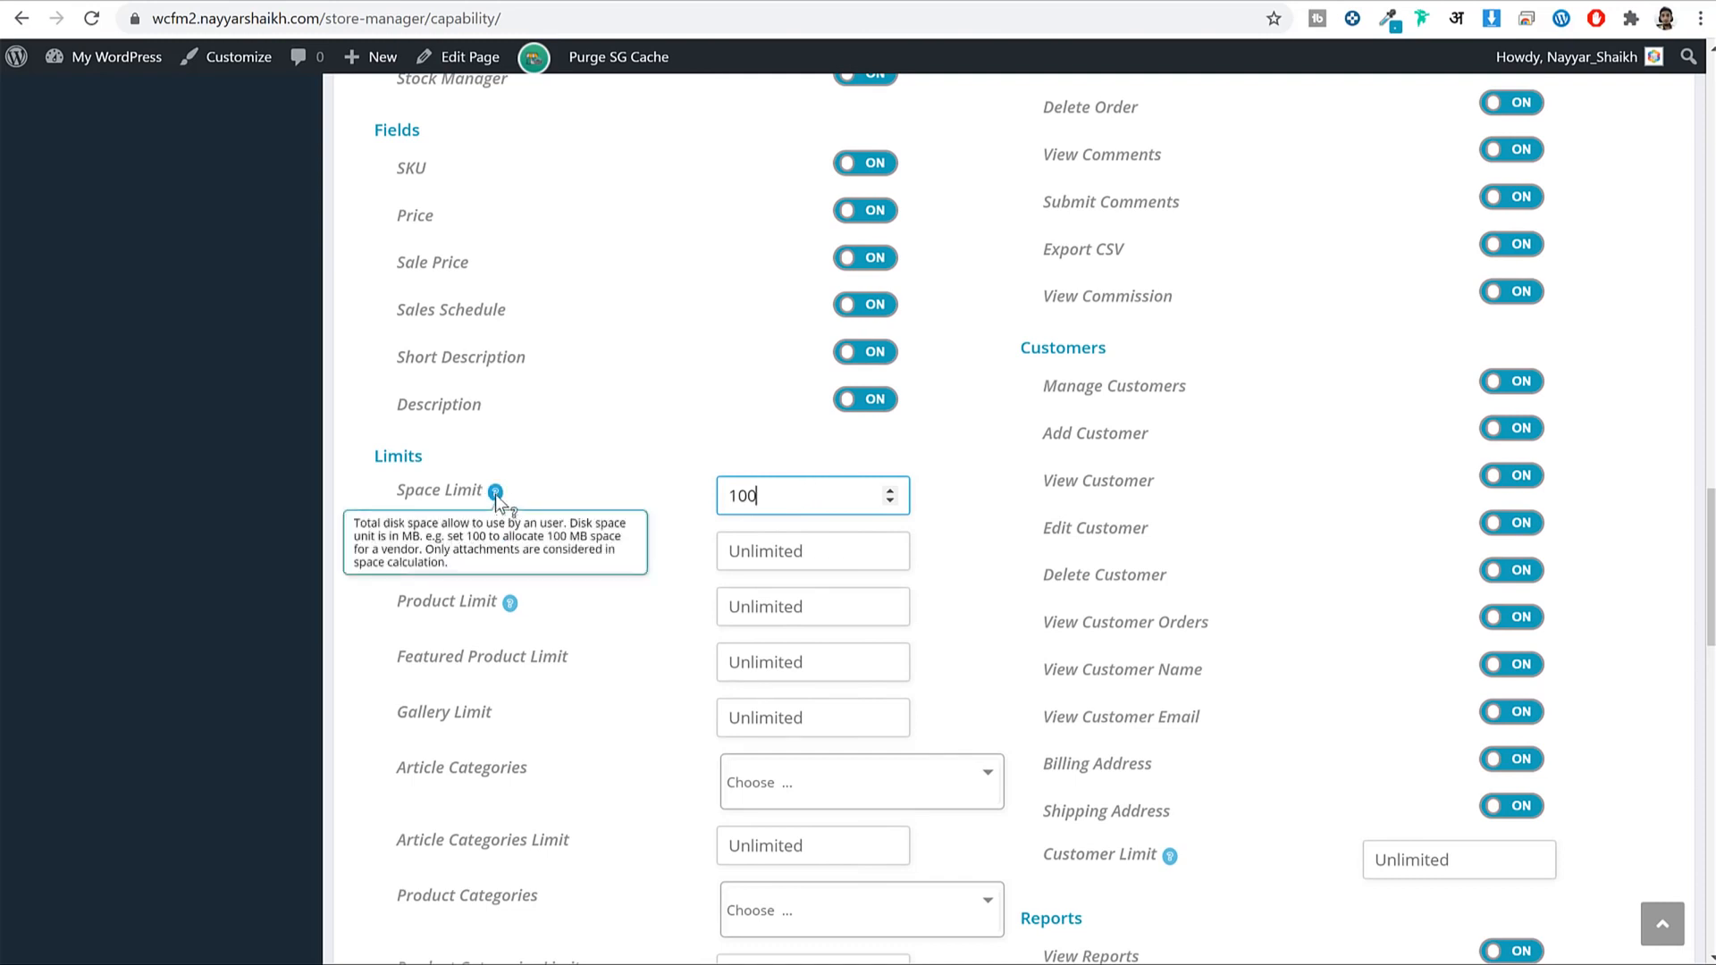
double_click(774, 487)
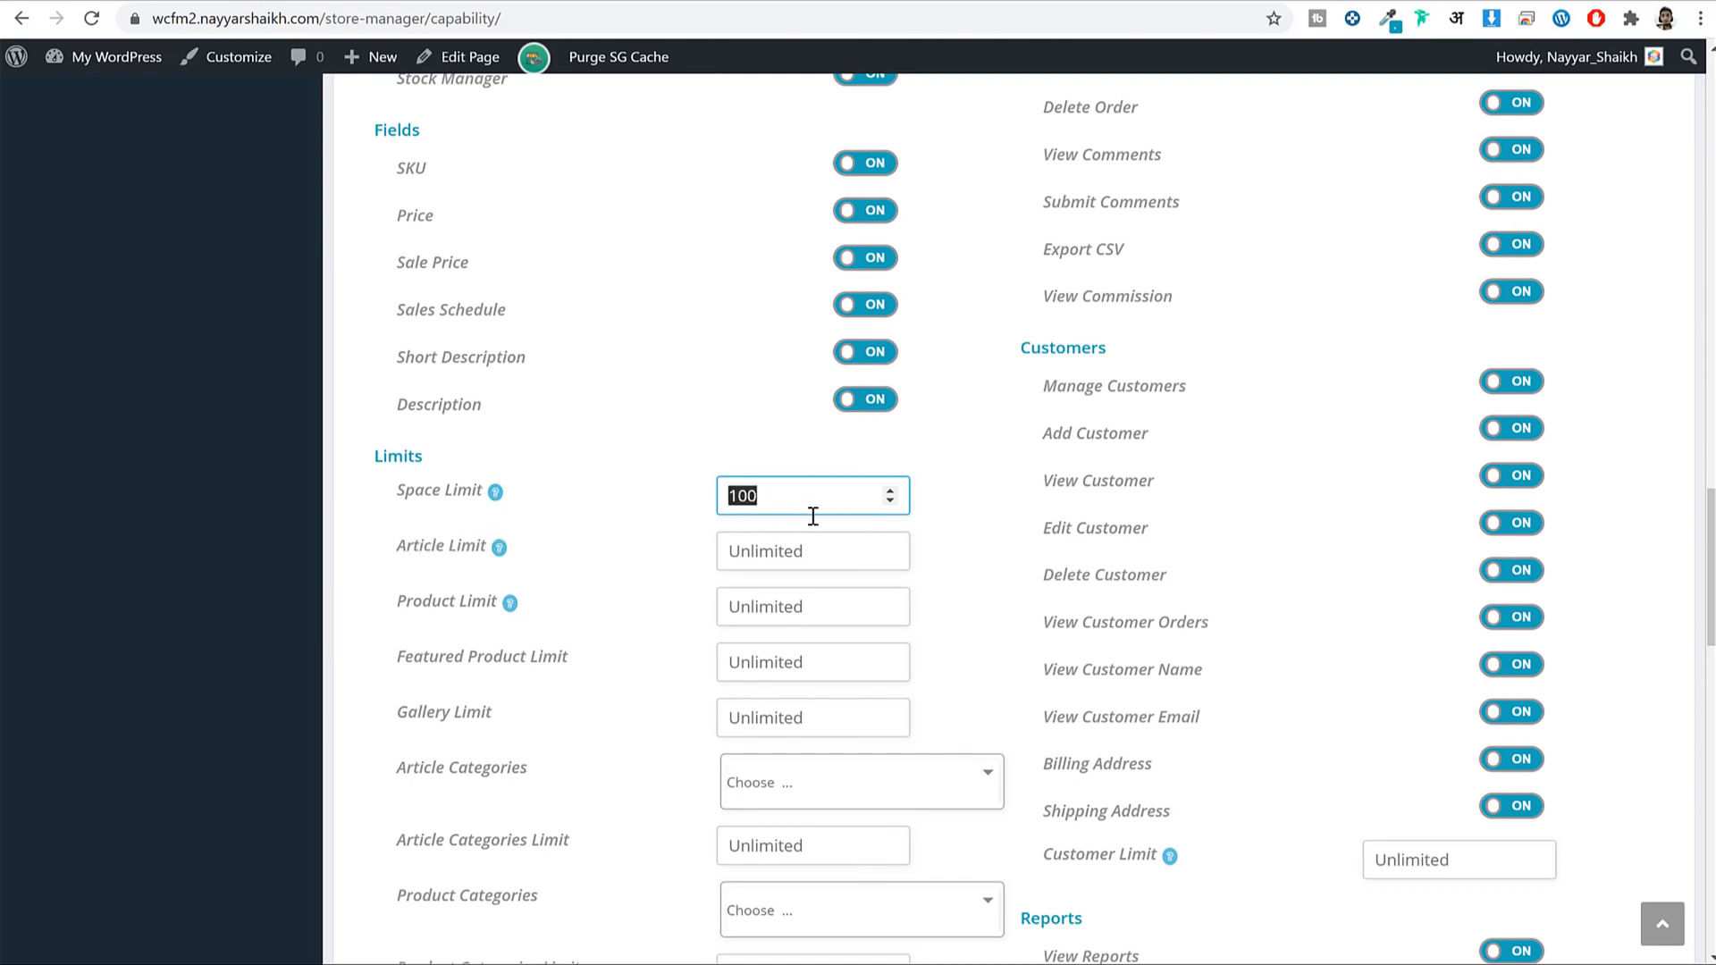
left_click(778, 544)
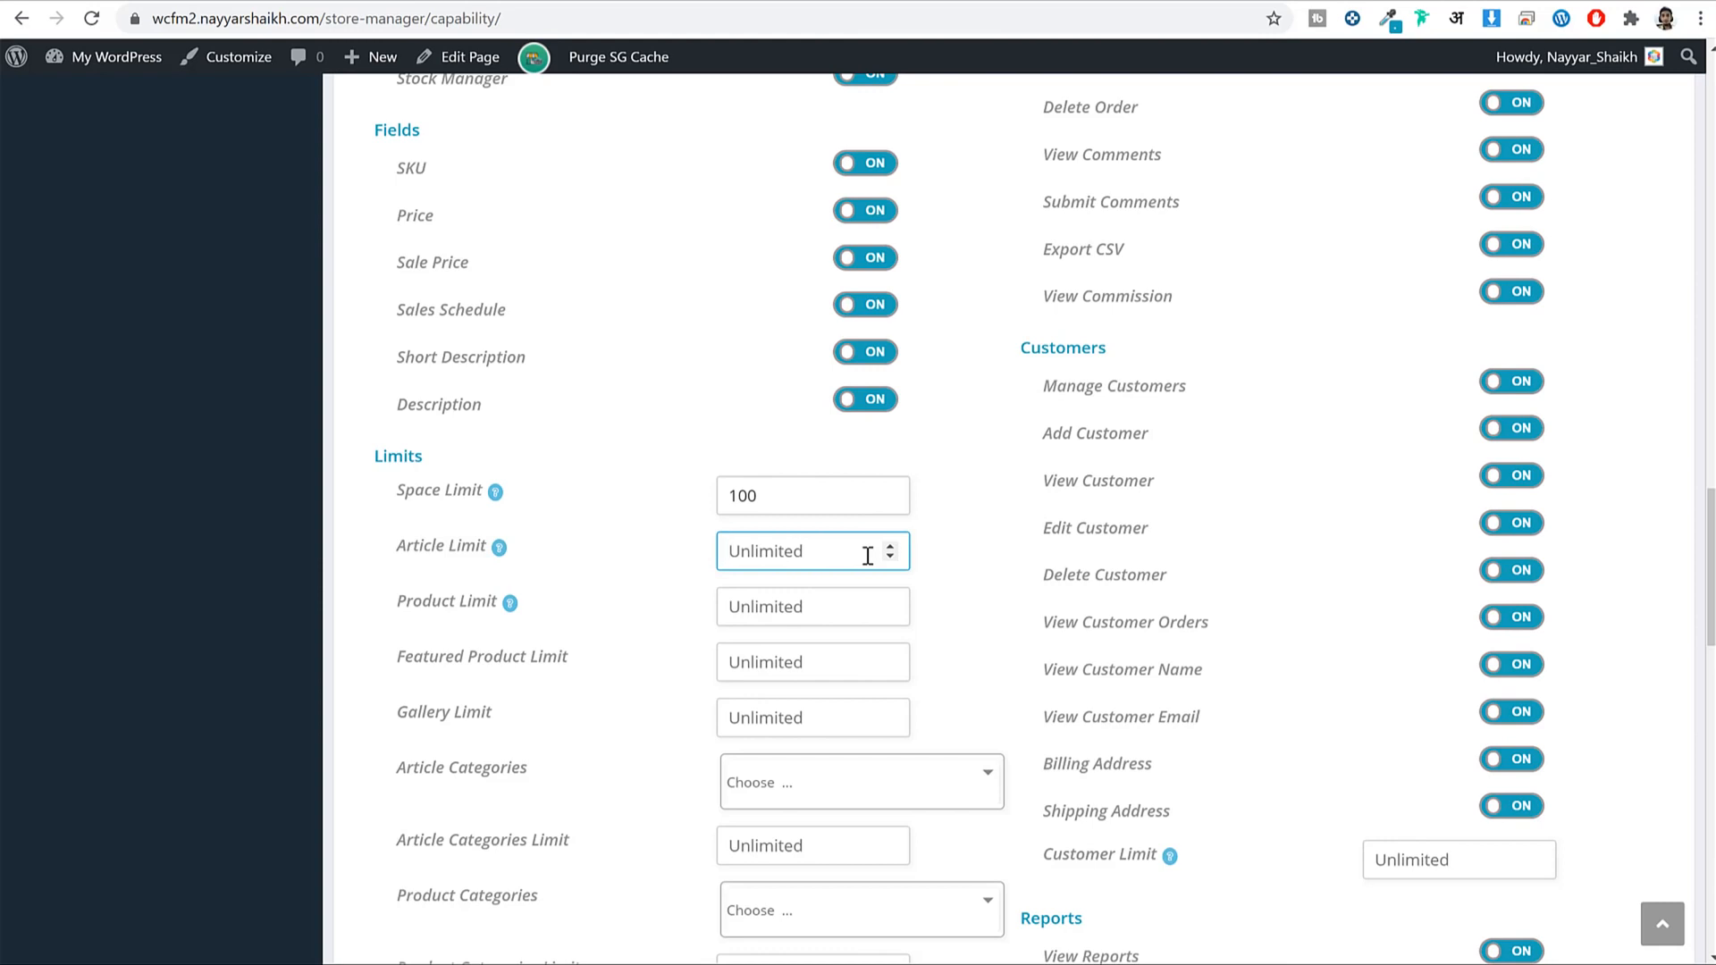
type("5")
left_click_drag(399, 598, 506, 603)
left_click(778, 606)
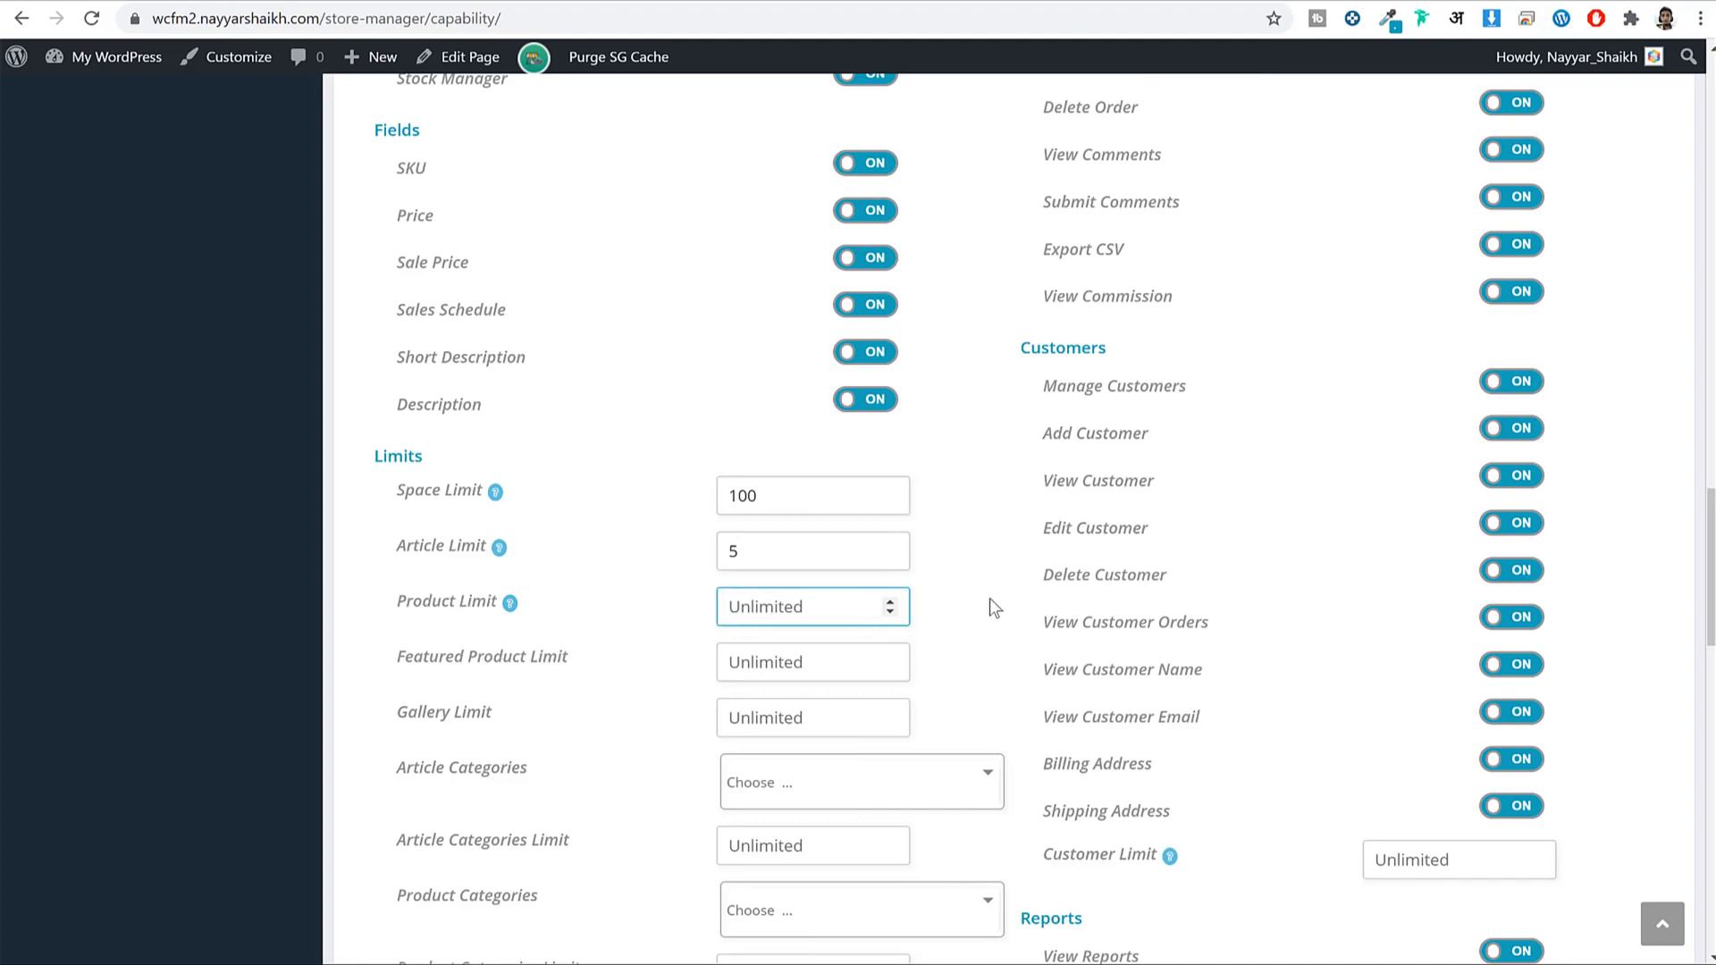
type("10")
Set the vendor Staff Limit to 2 and save the capability settings.
scroll(926, 617, "down", 12)
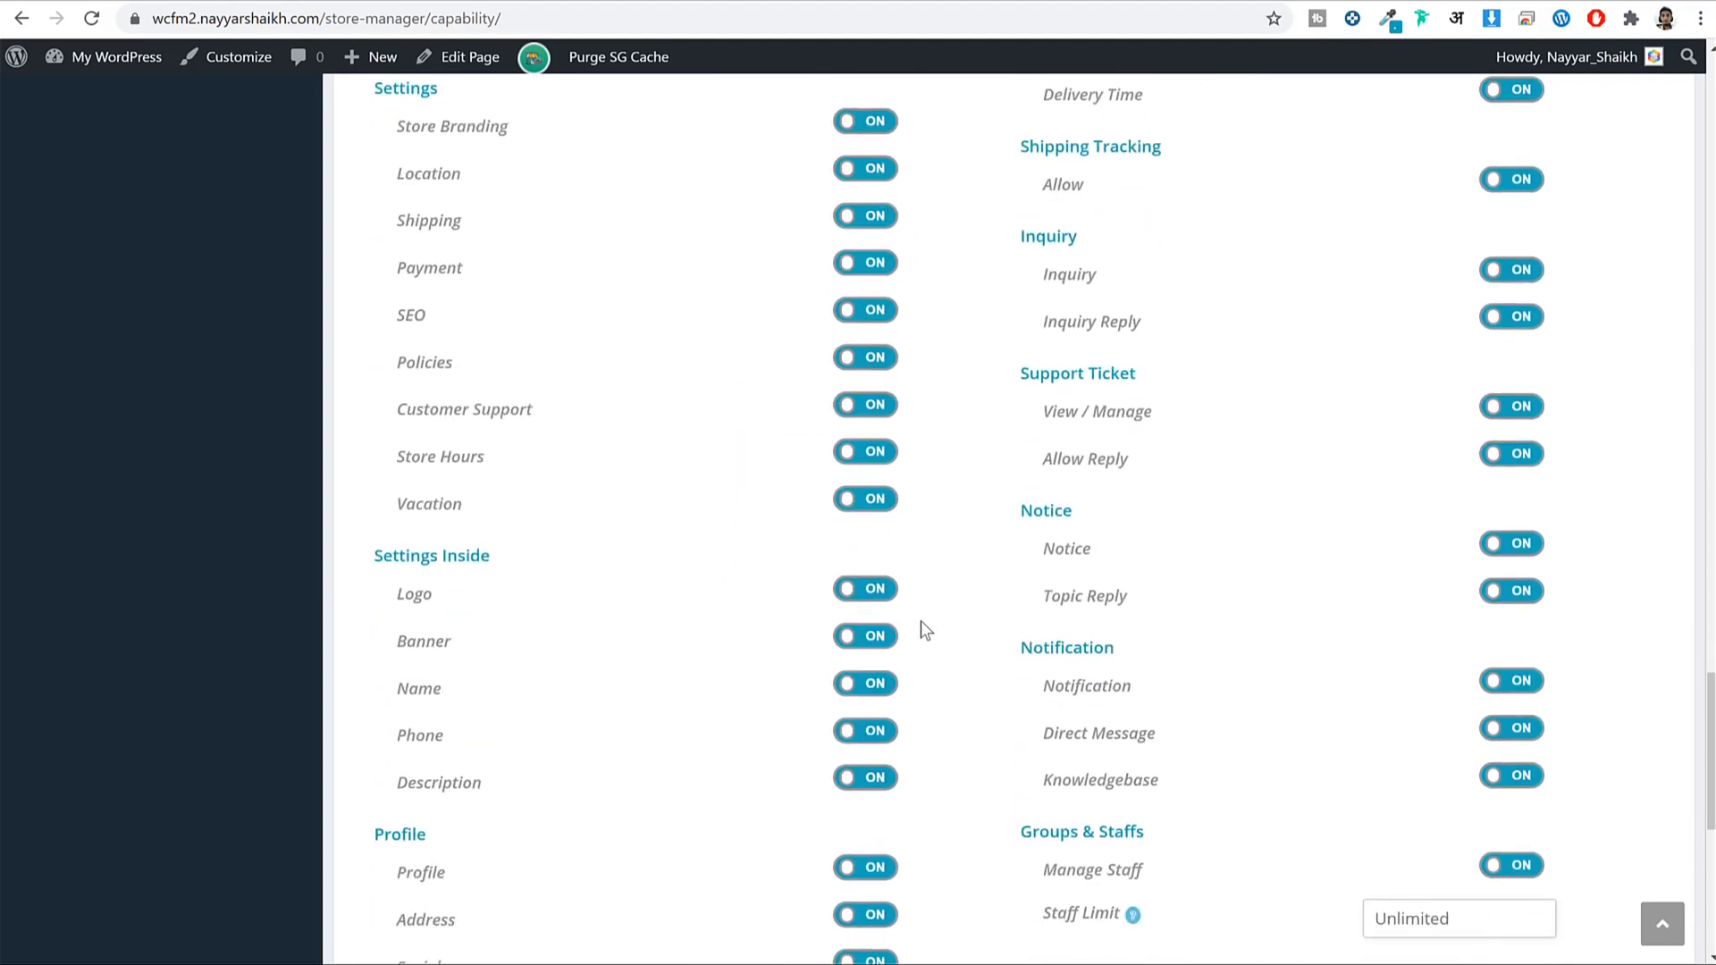
scroll(1360, 695, "down", 8)
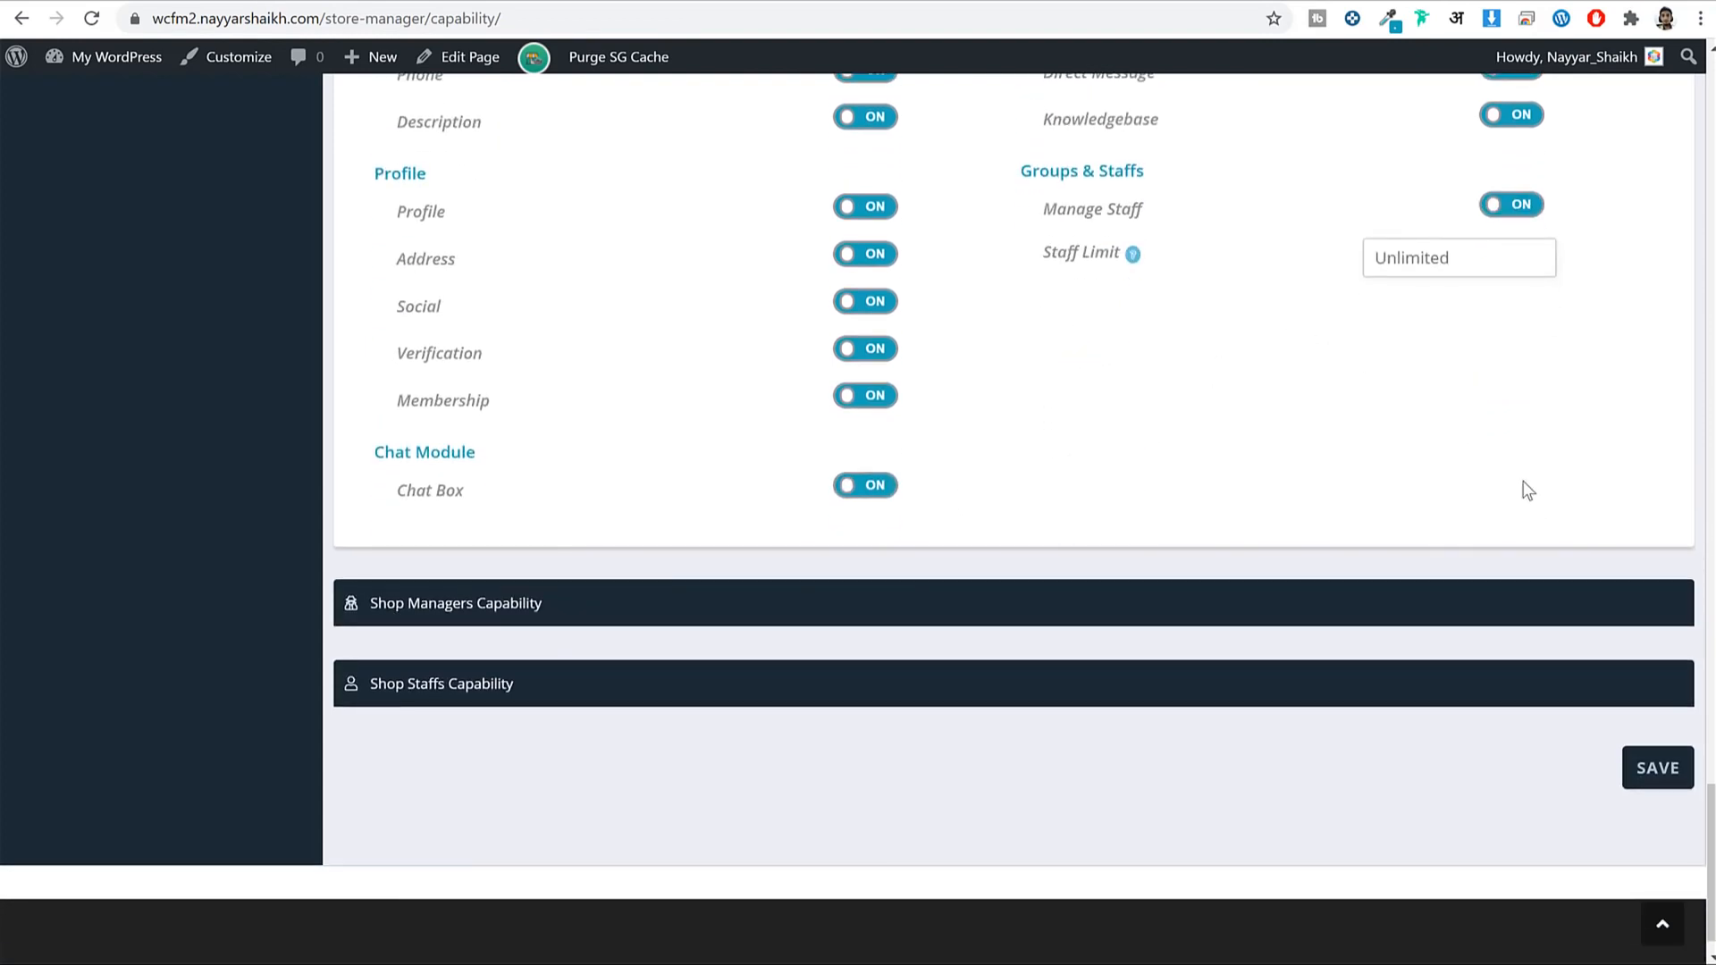
scroll(1524, 487, "up", 2)
left_click(1469, 429)
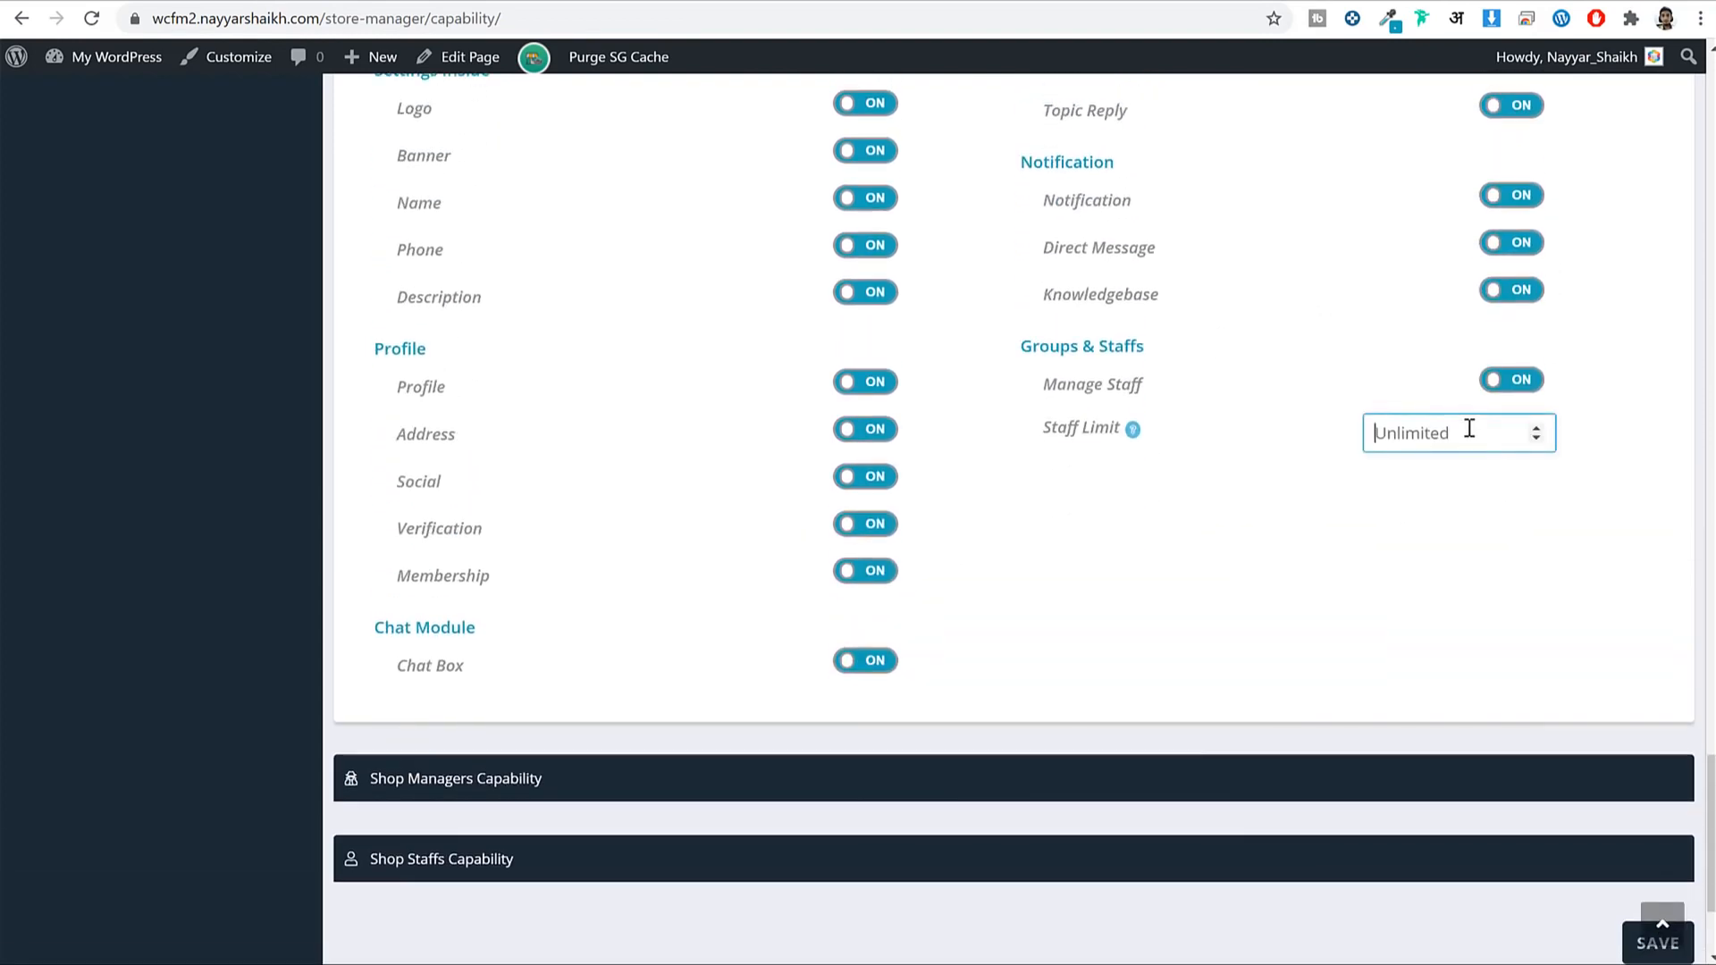
type("2")
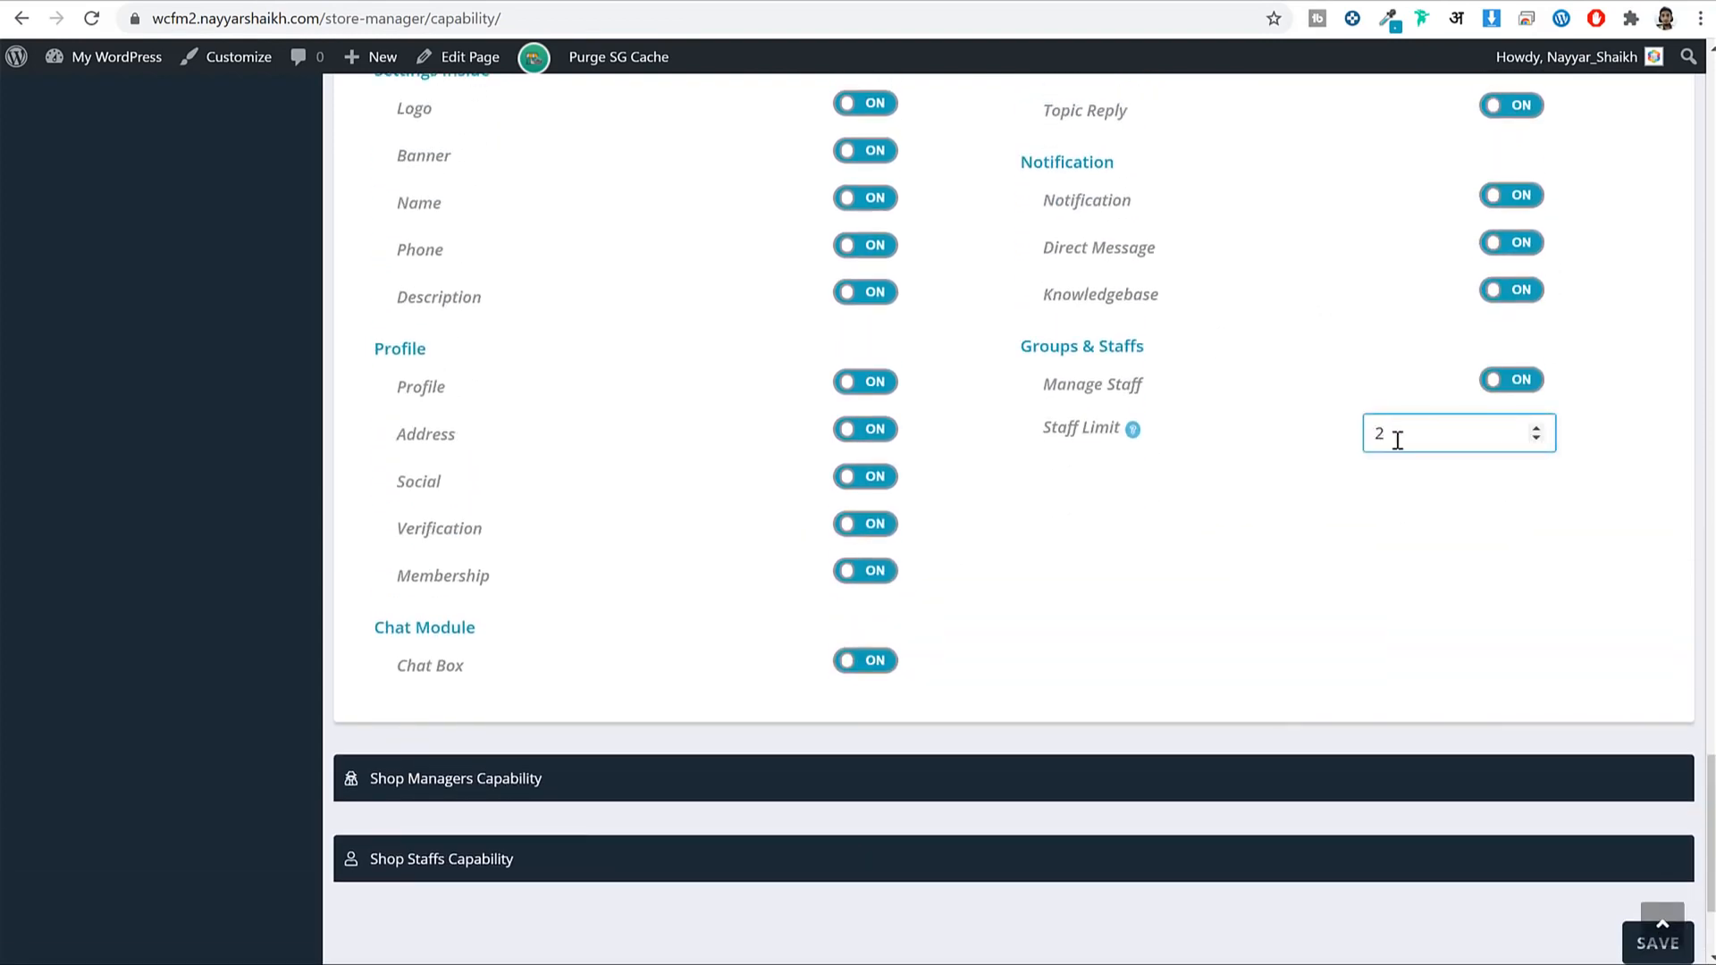
scroll(1529, 647, "down", 2)
left_click(1655, 729)
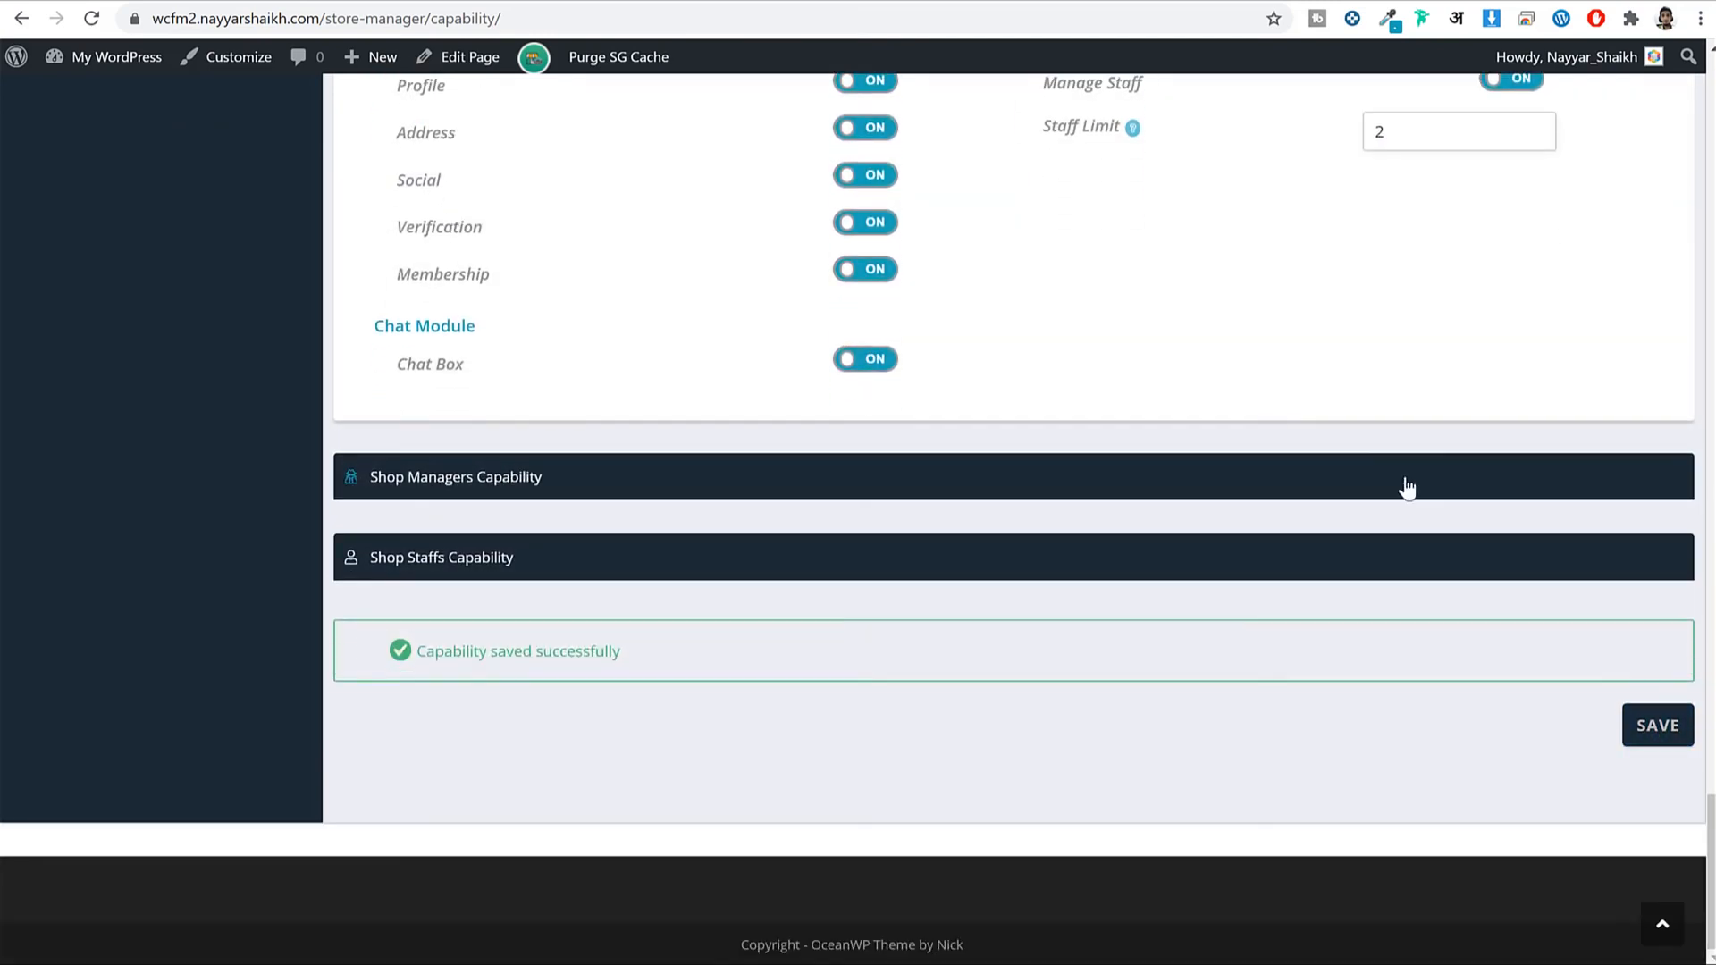
scroll(1403, 487, "up", 15)
scroll(1408, 490, "up", 15)
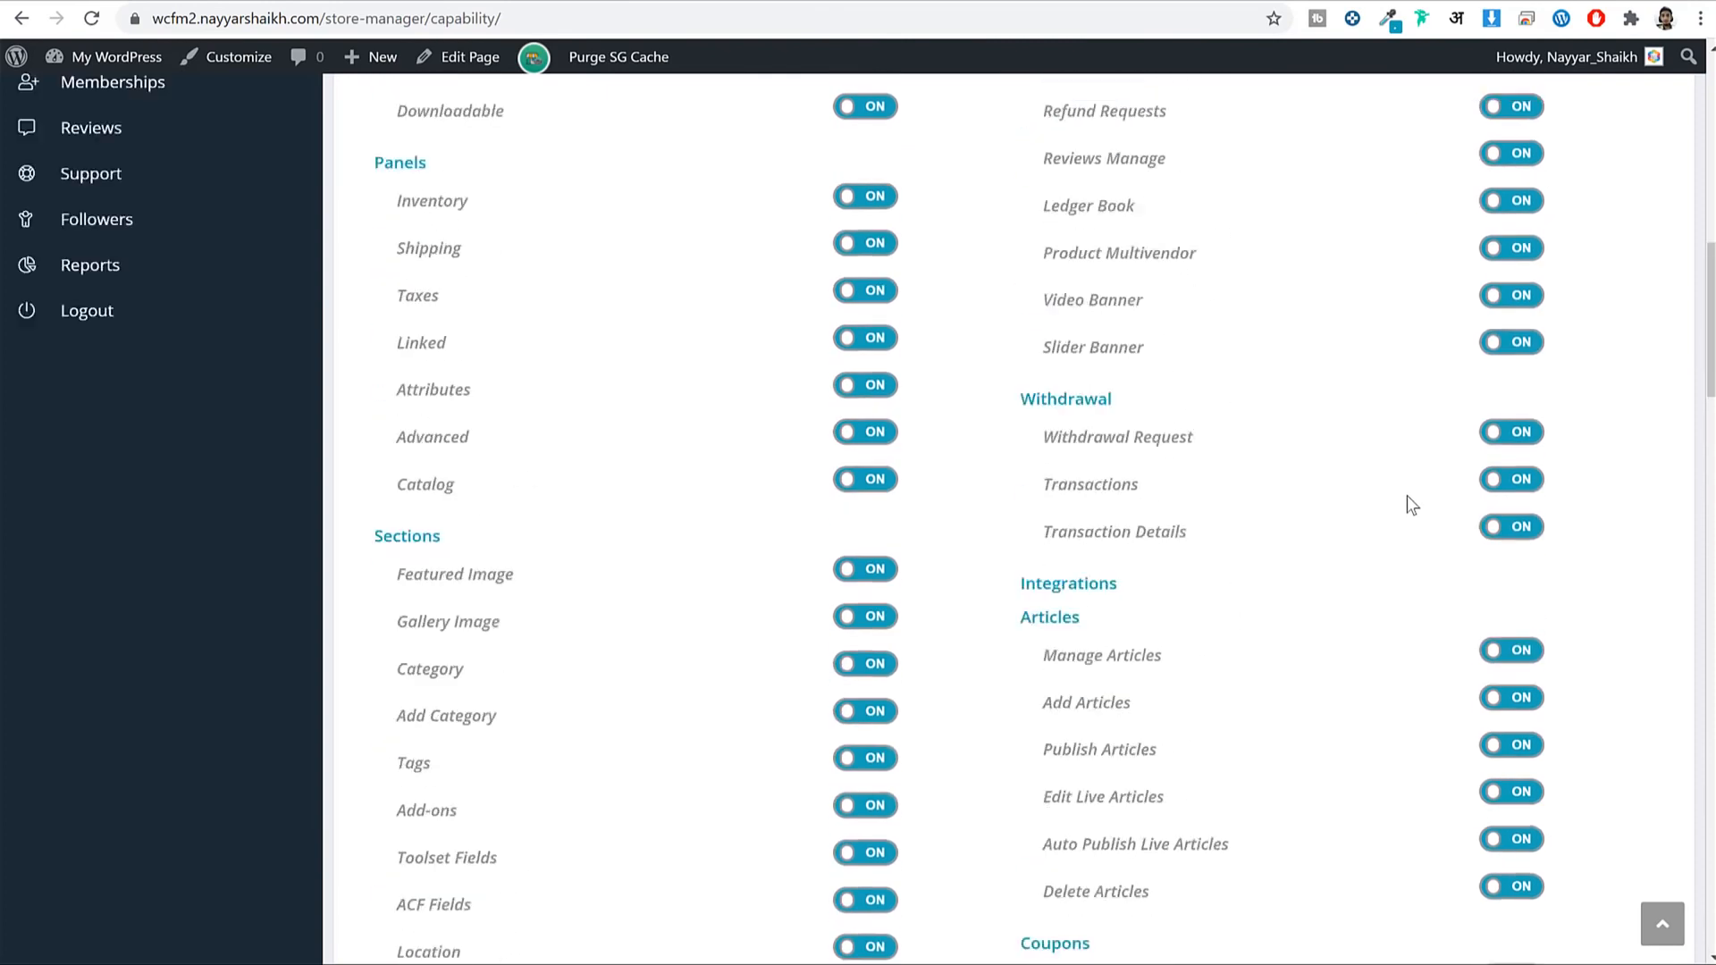
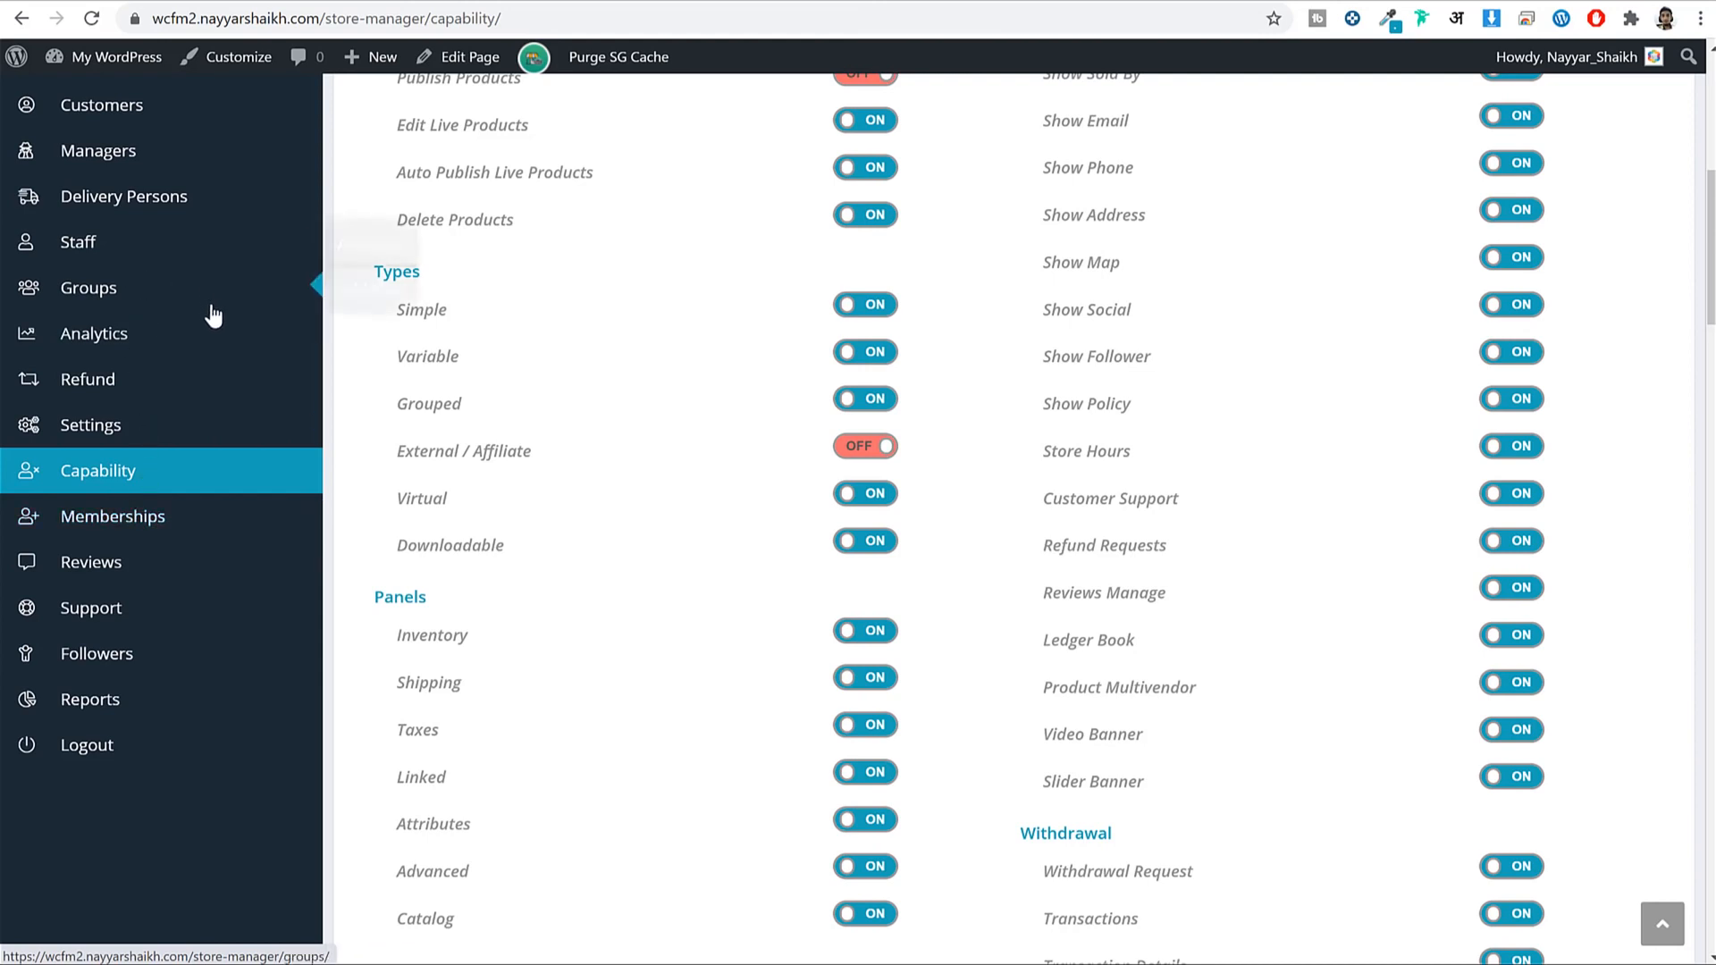
Open the Groups section from the store manager sidebar.
mouse_move(204, 314)
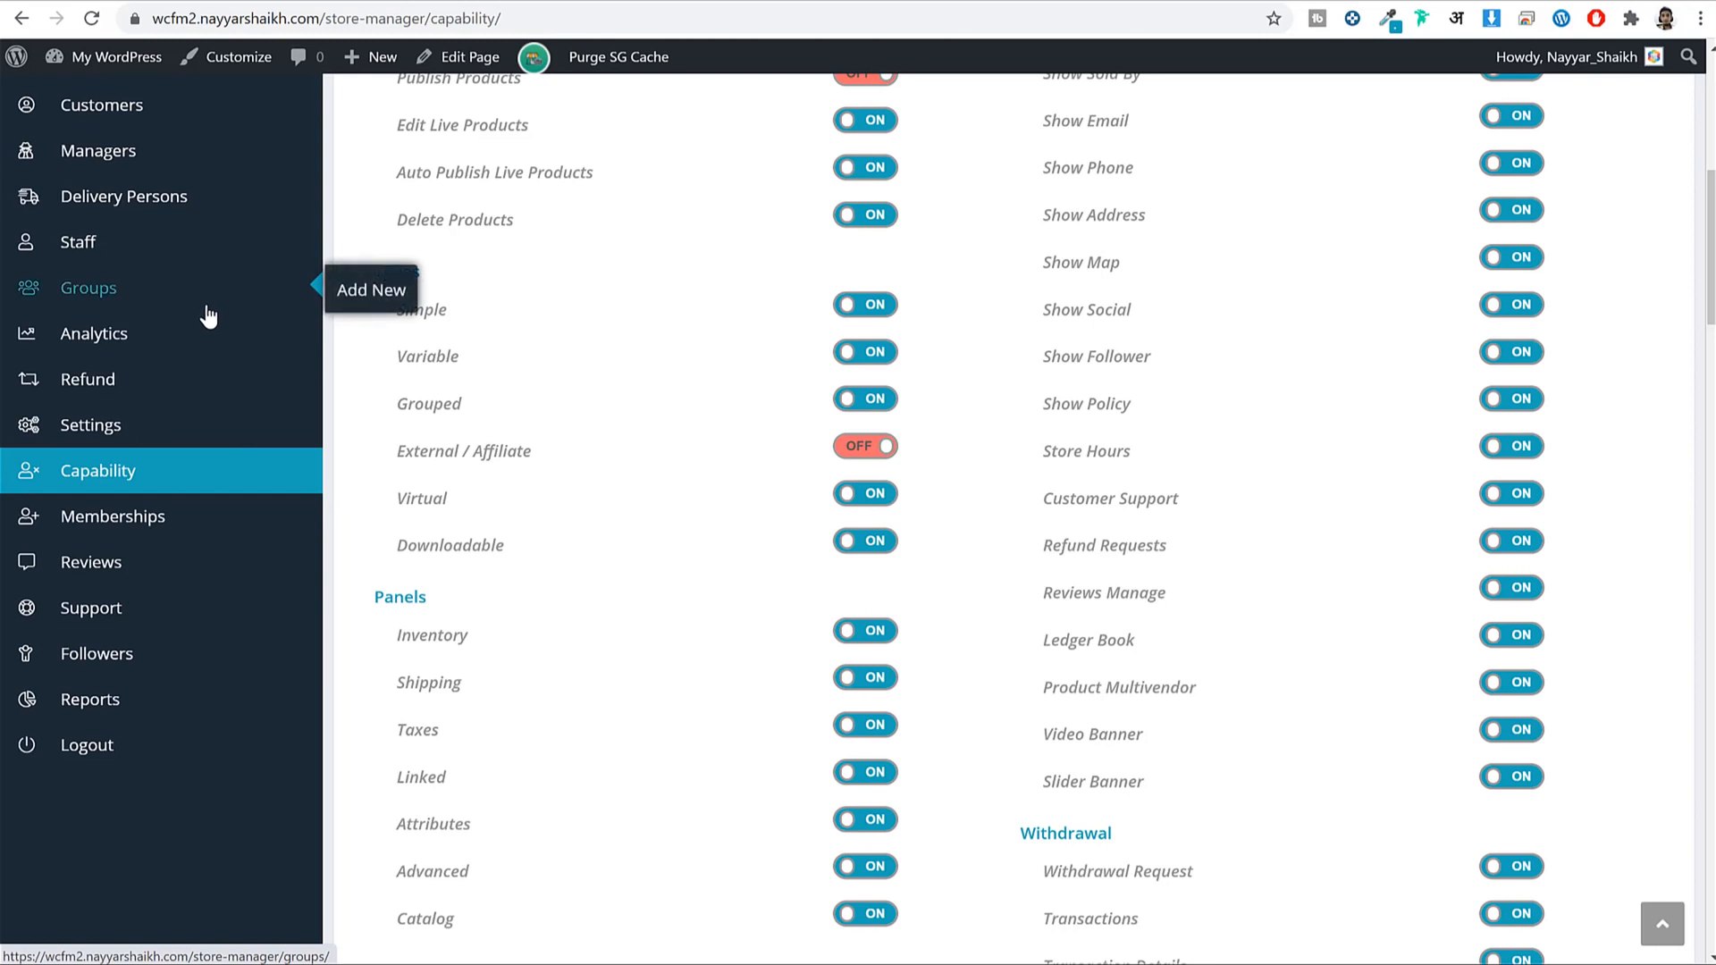
left_click(151, 302)
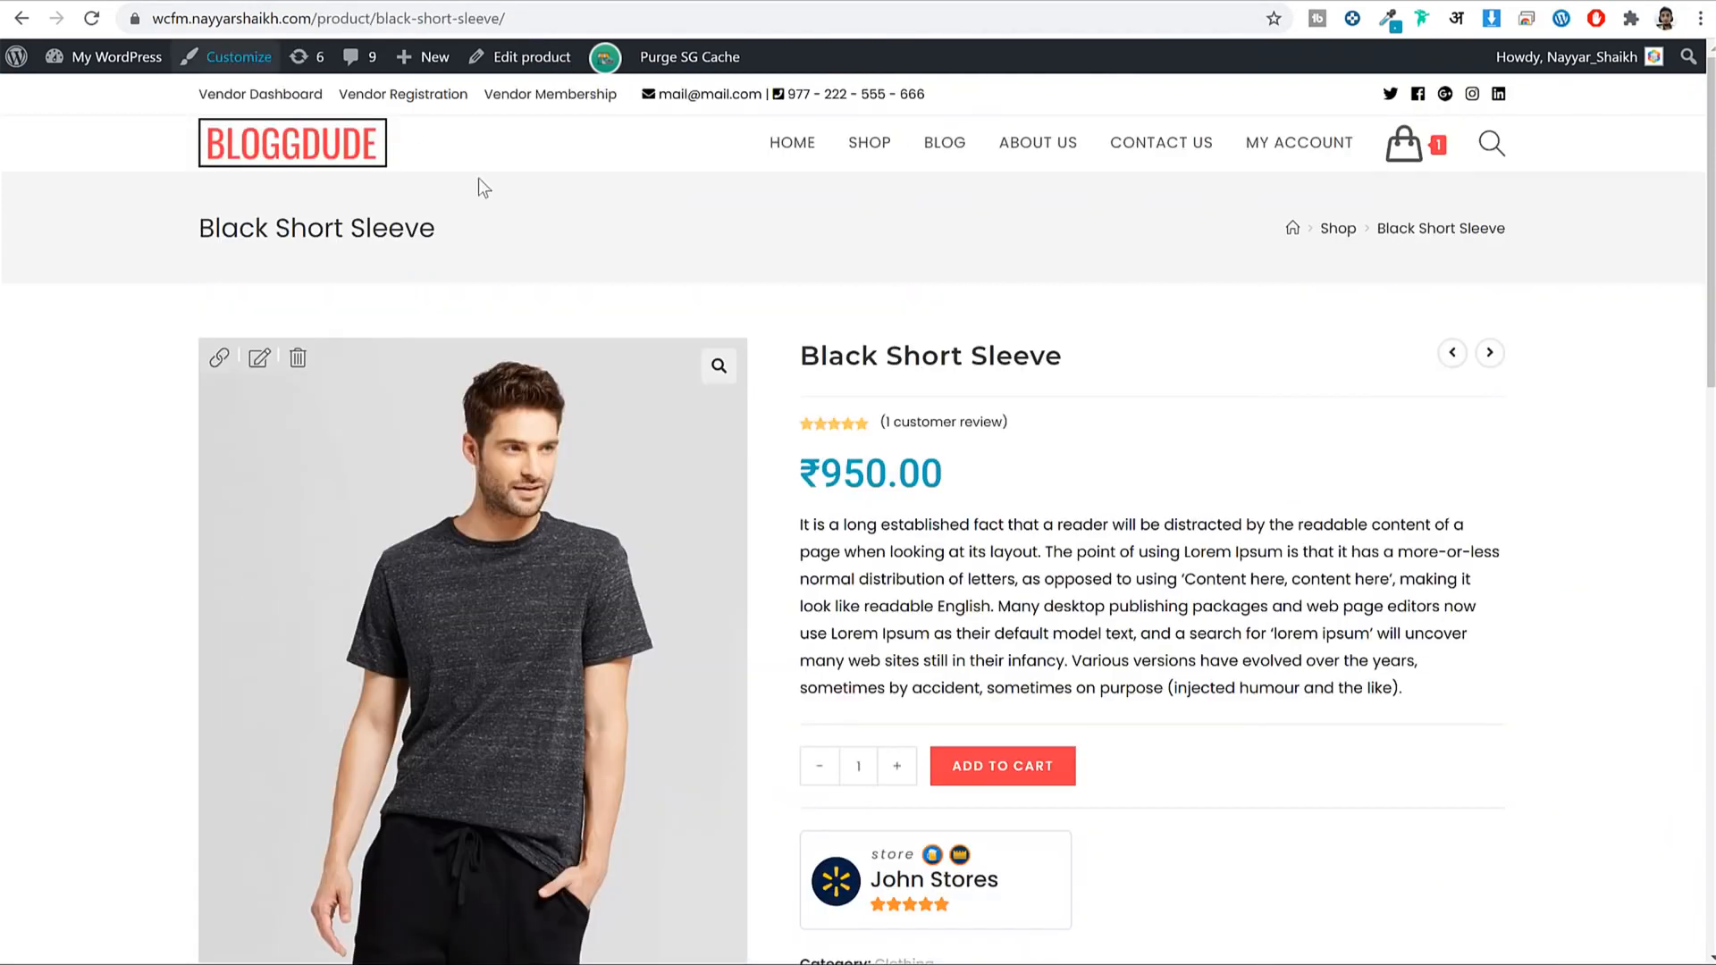
On the Vendor Membership page, review the Bronze plan's price, products limit, store badges and 100 MB space.
left_click(563, 100)
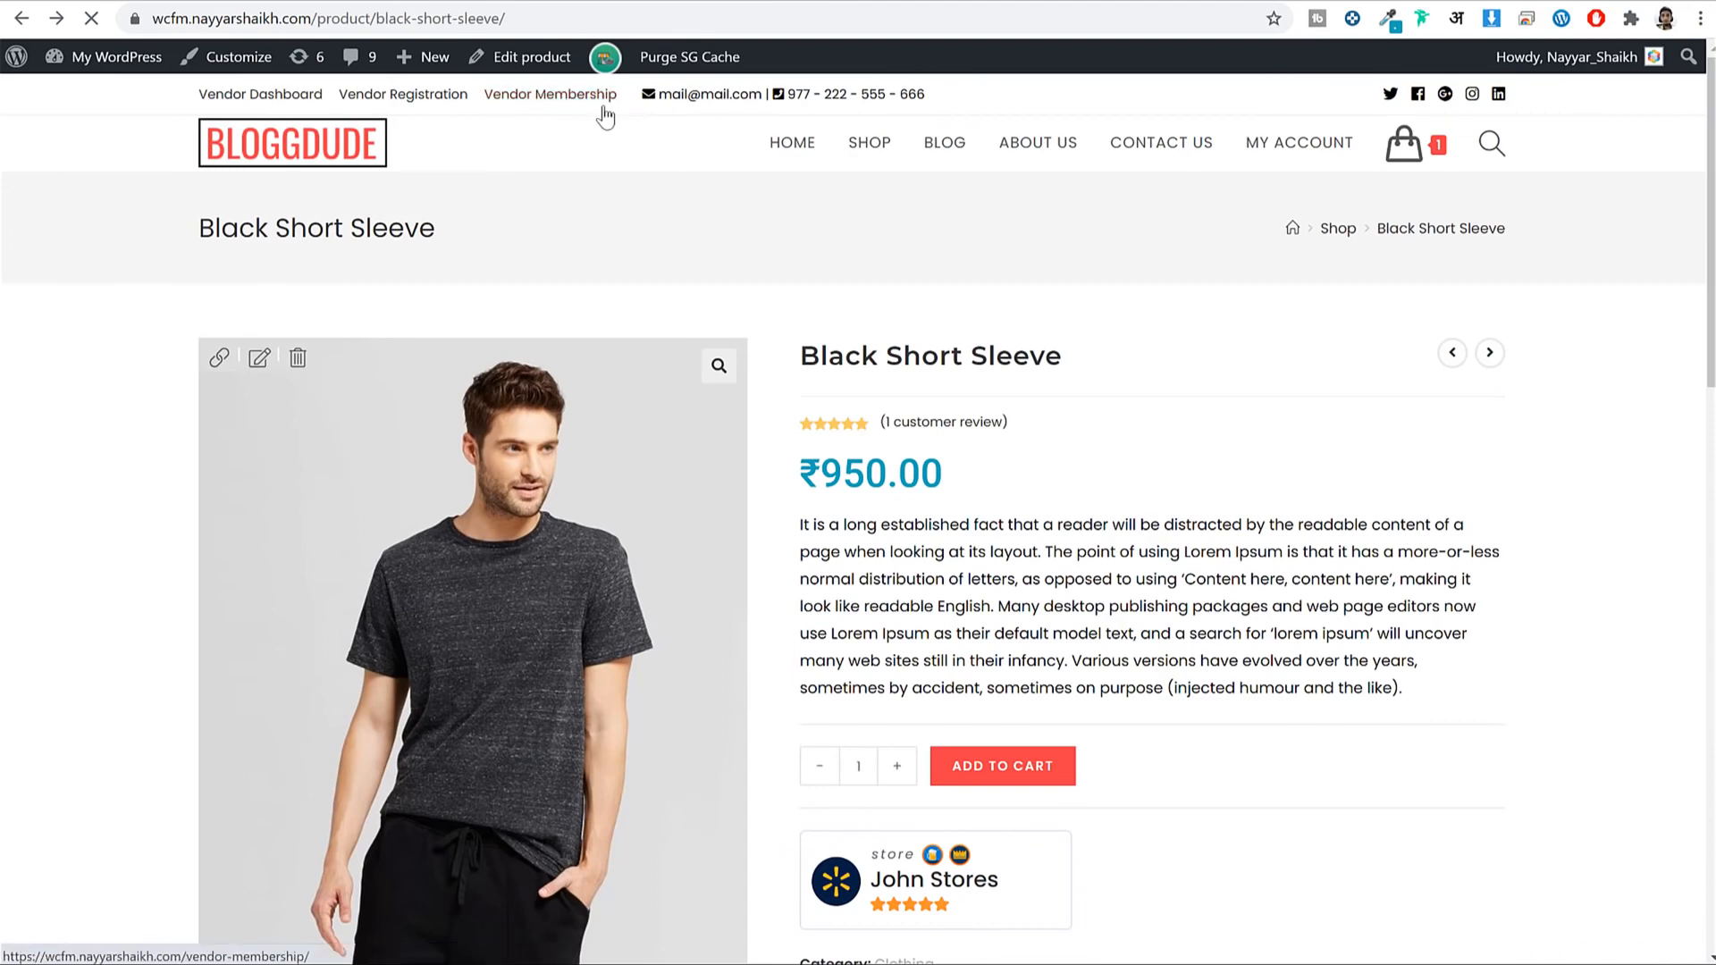
scroll(1225, 398, "down", 7)
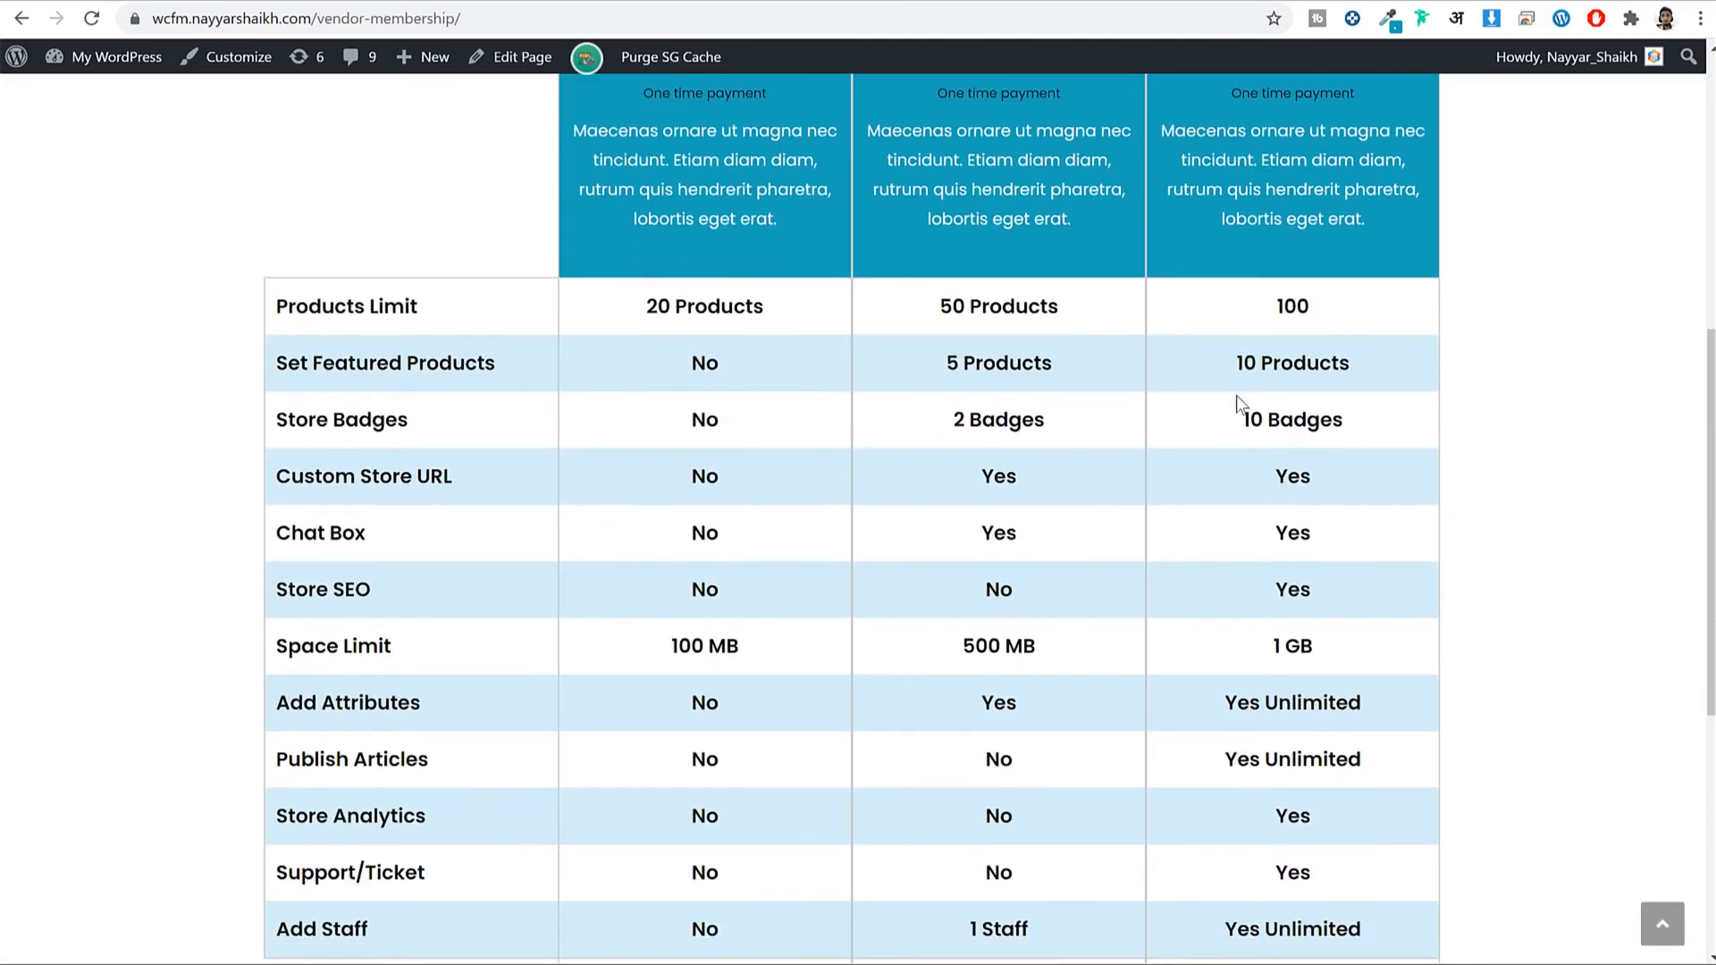
scroll(1306, 411, "up", 5)
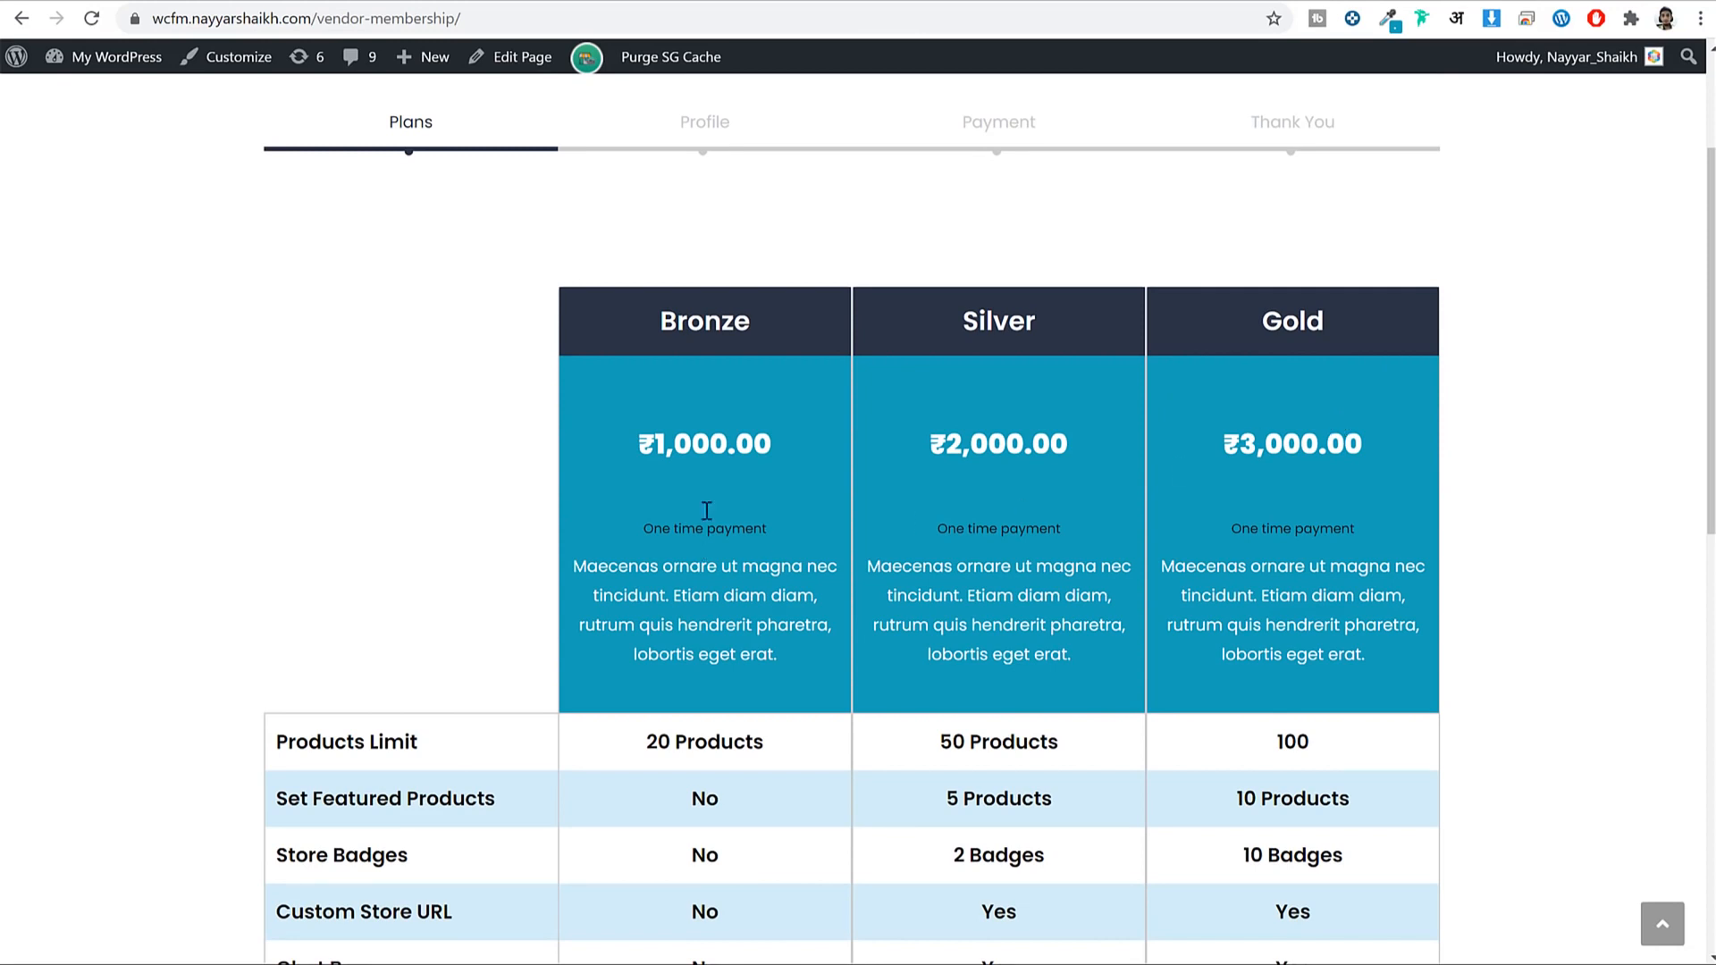
scroll(801, 433, "down", 3)
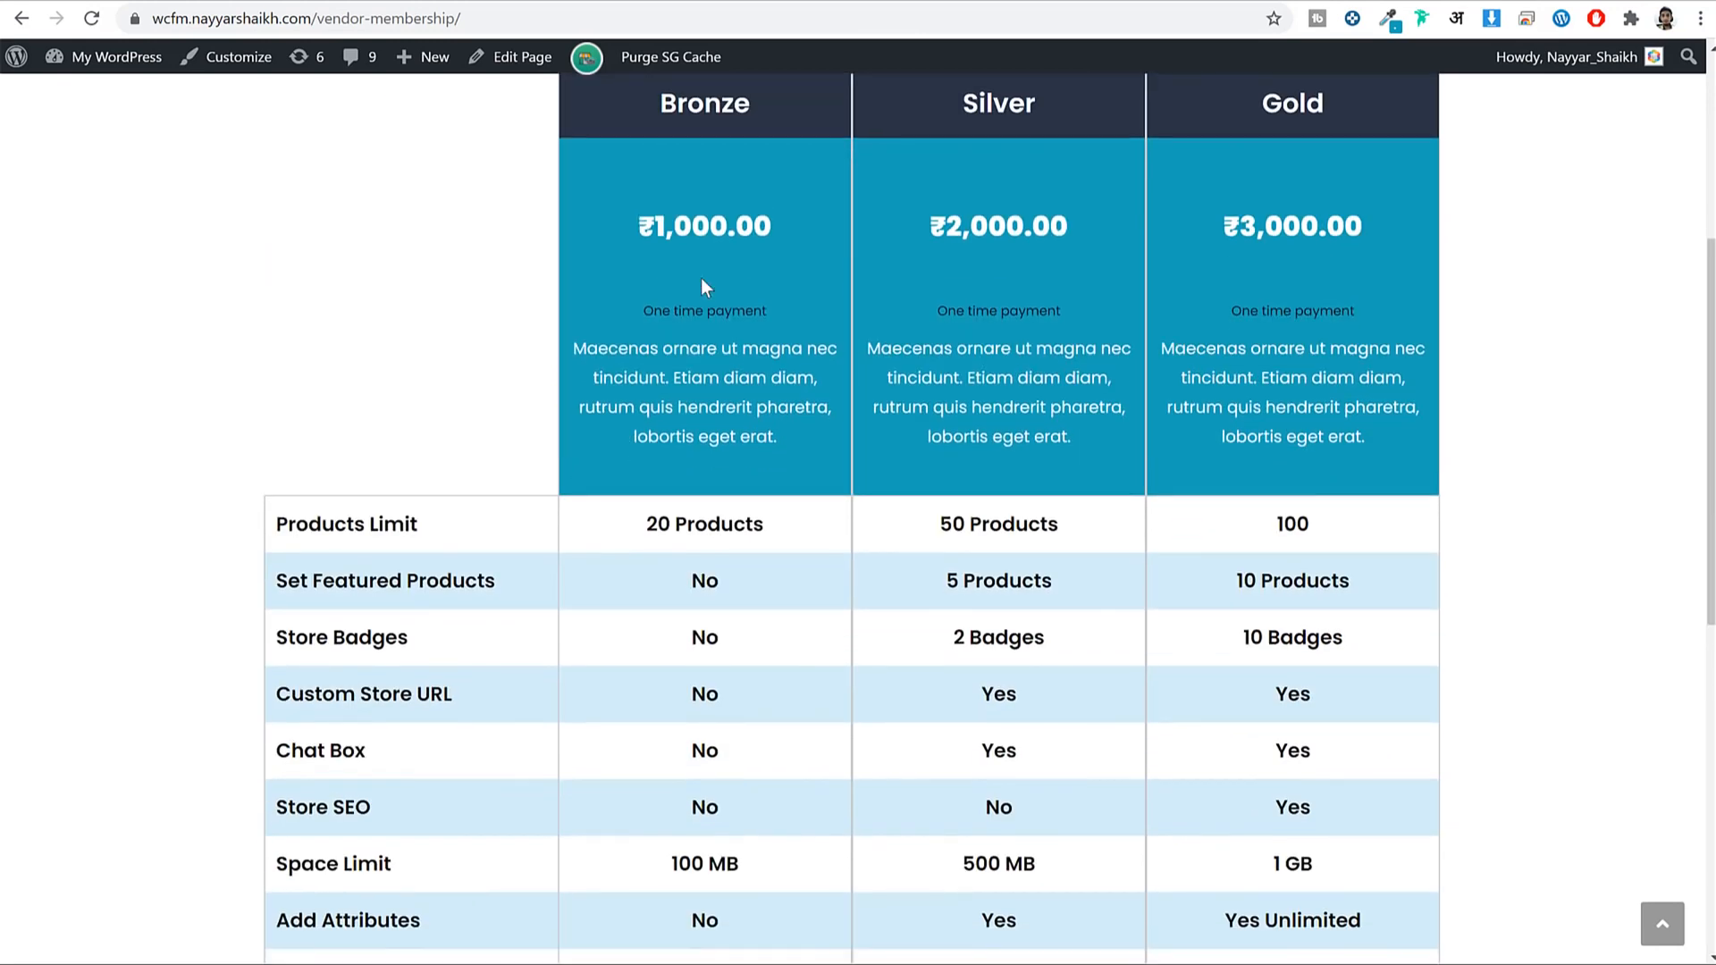
left_click_drag(672, 130, 756, 121)
left_click_drag(767, 224, 649, 217)
left_click(693, 309)
scroll(715, 313, "down", 3)
left_click_drag(778, 308, 640, 306)
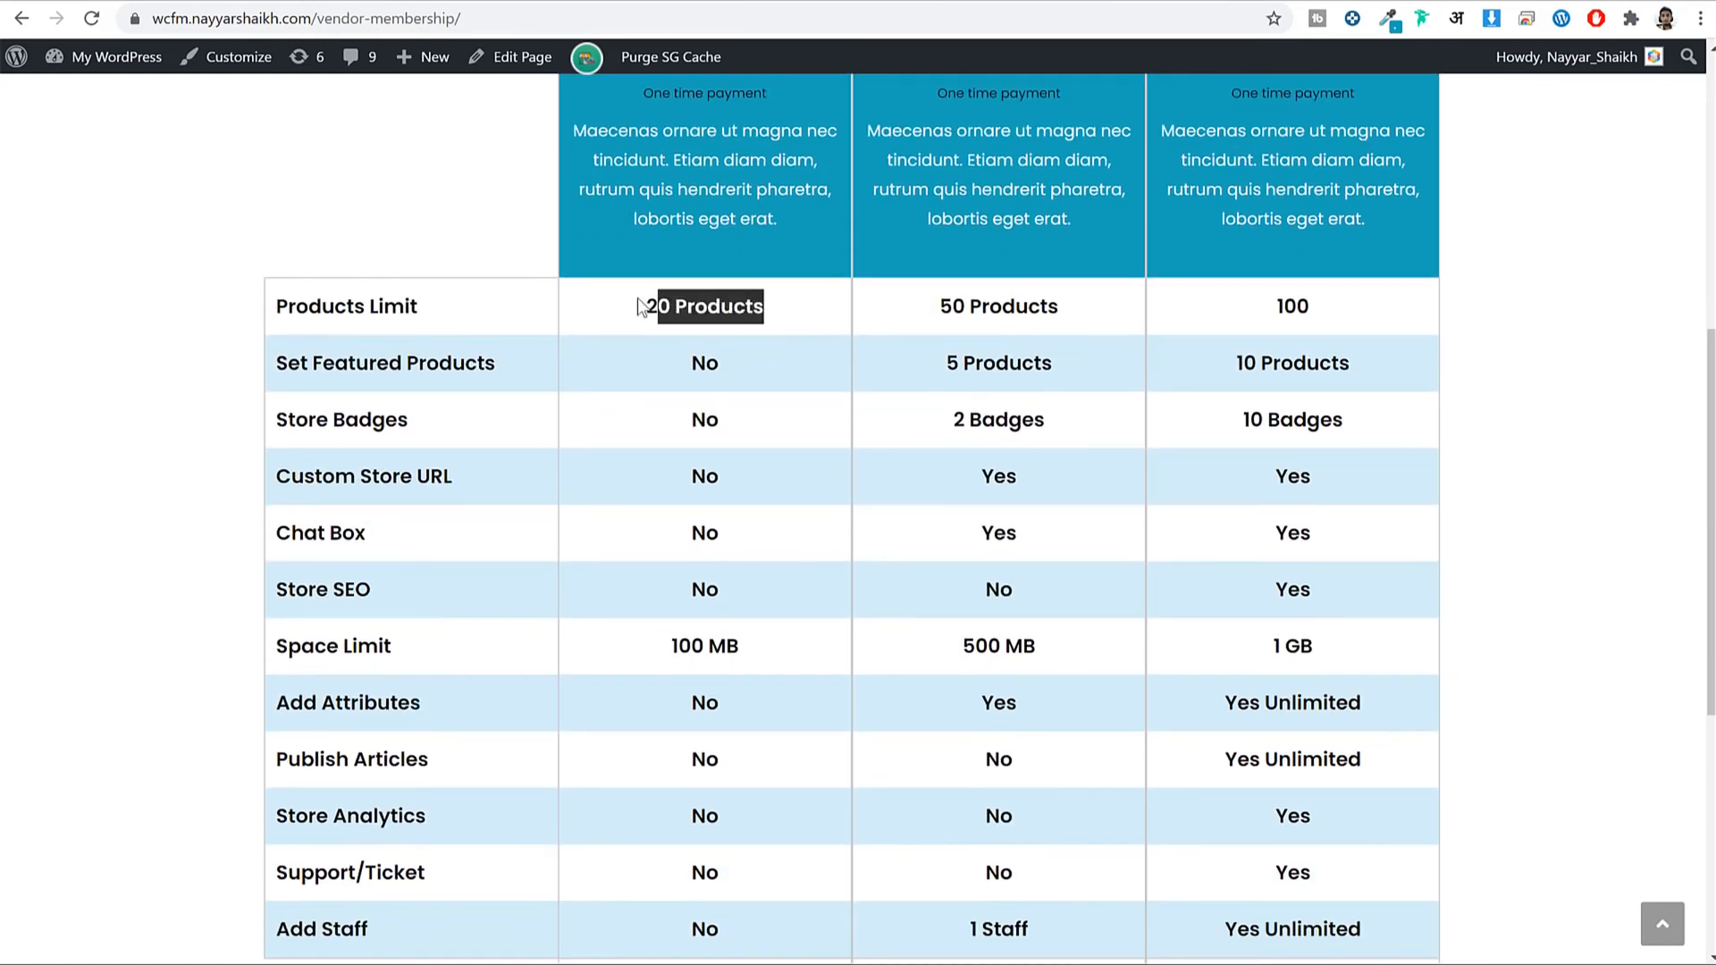
left_click(662, 306)
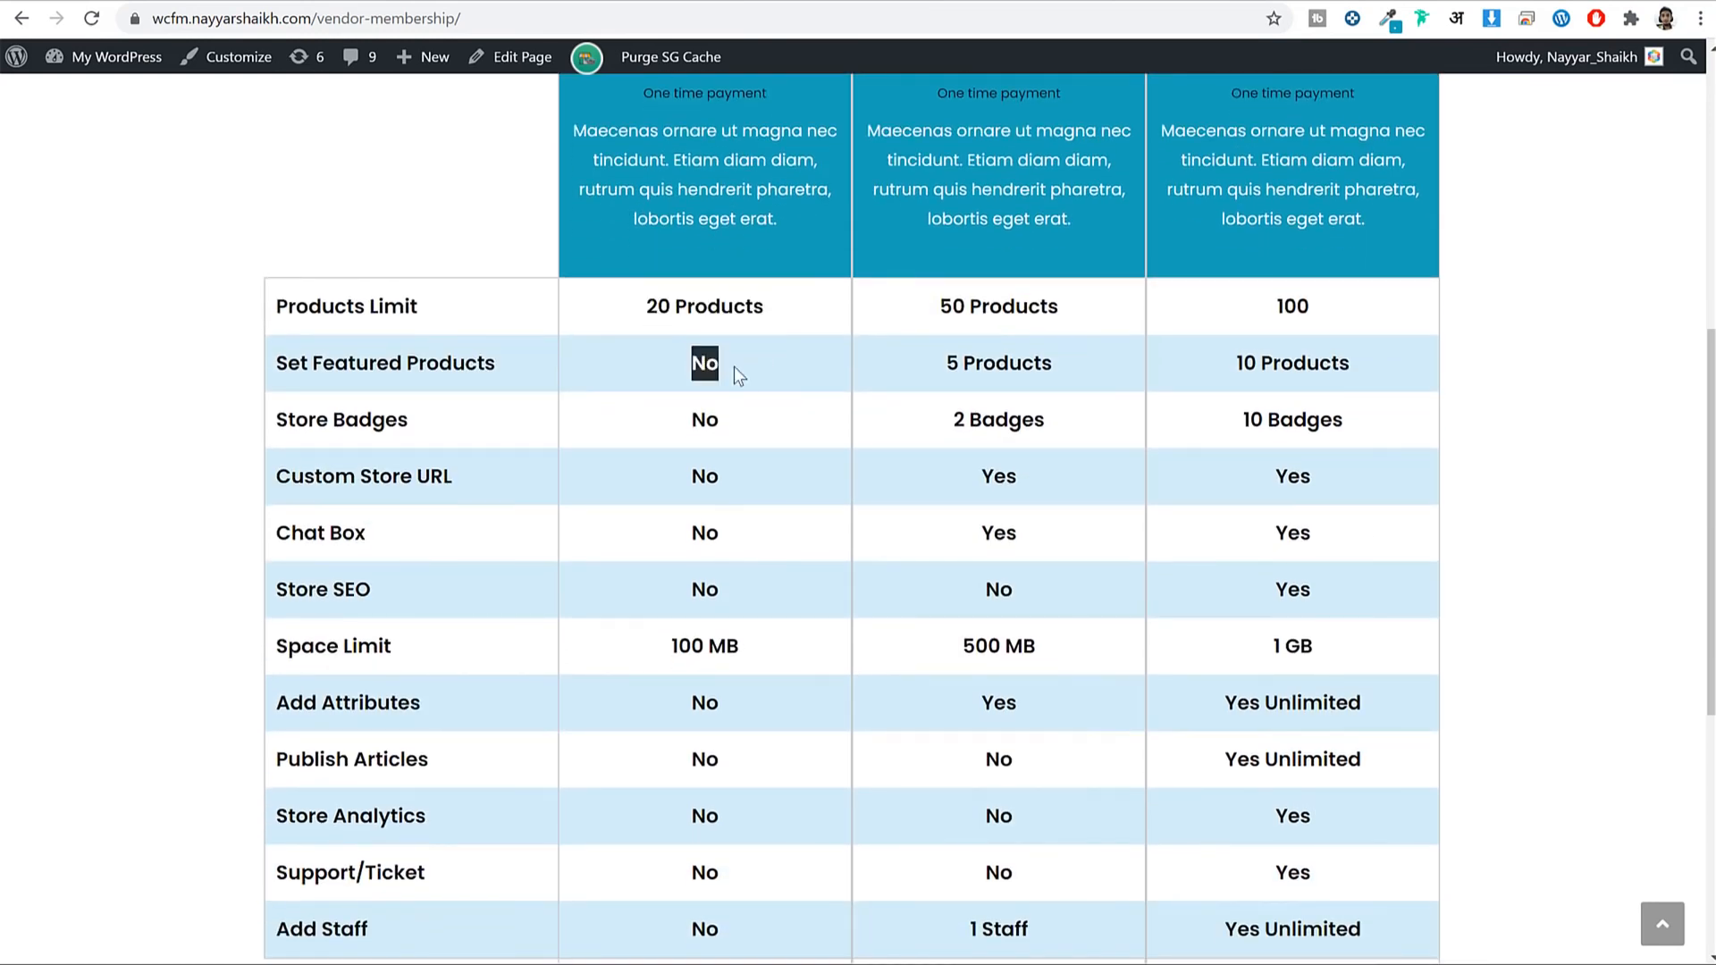
scroll(729, 357, "down", 3)
double_click(702, 204)
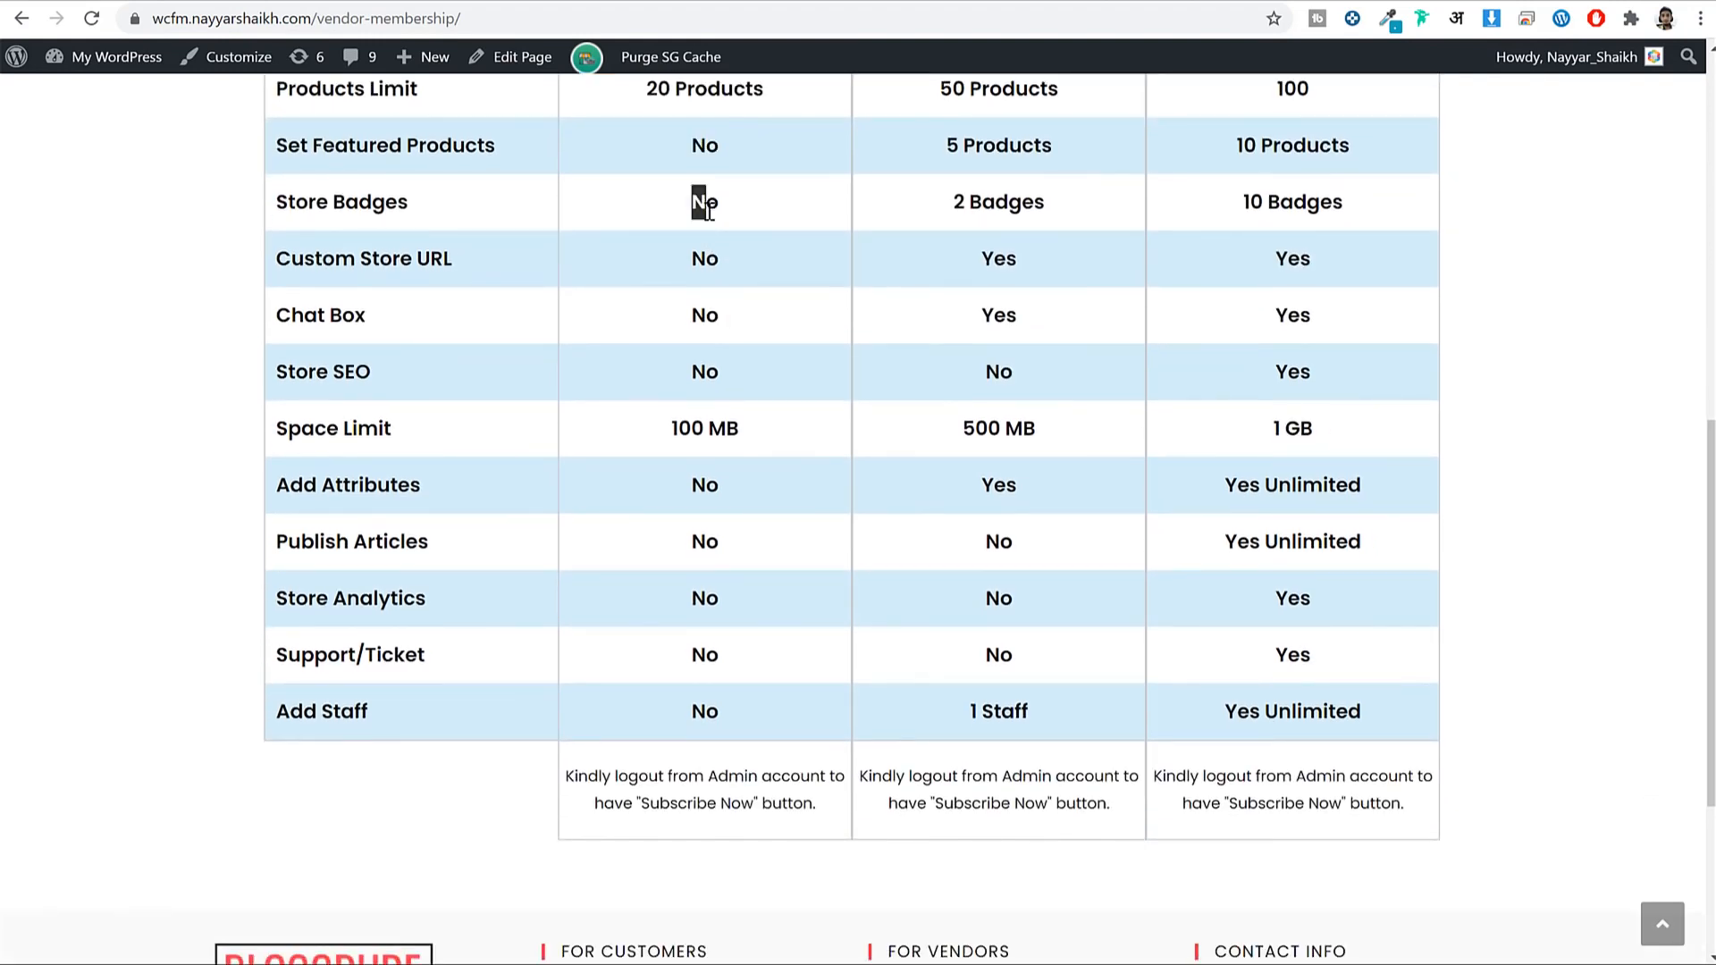
left_click(711, 260)
left_click(738, 267)
left_click_drag(739, 429, 670, 428)
Compare the Gold plan's featured products and 10 Badges with the Bronze plan.
scroll(765, 469, "up", 10)
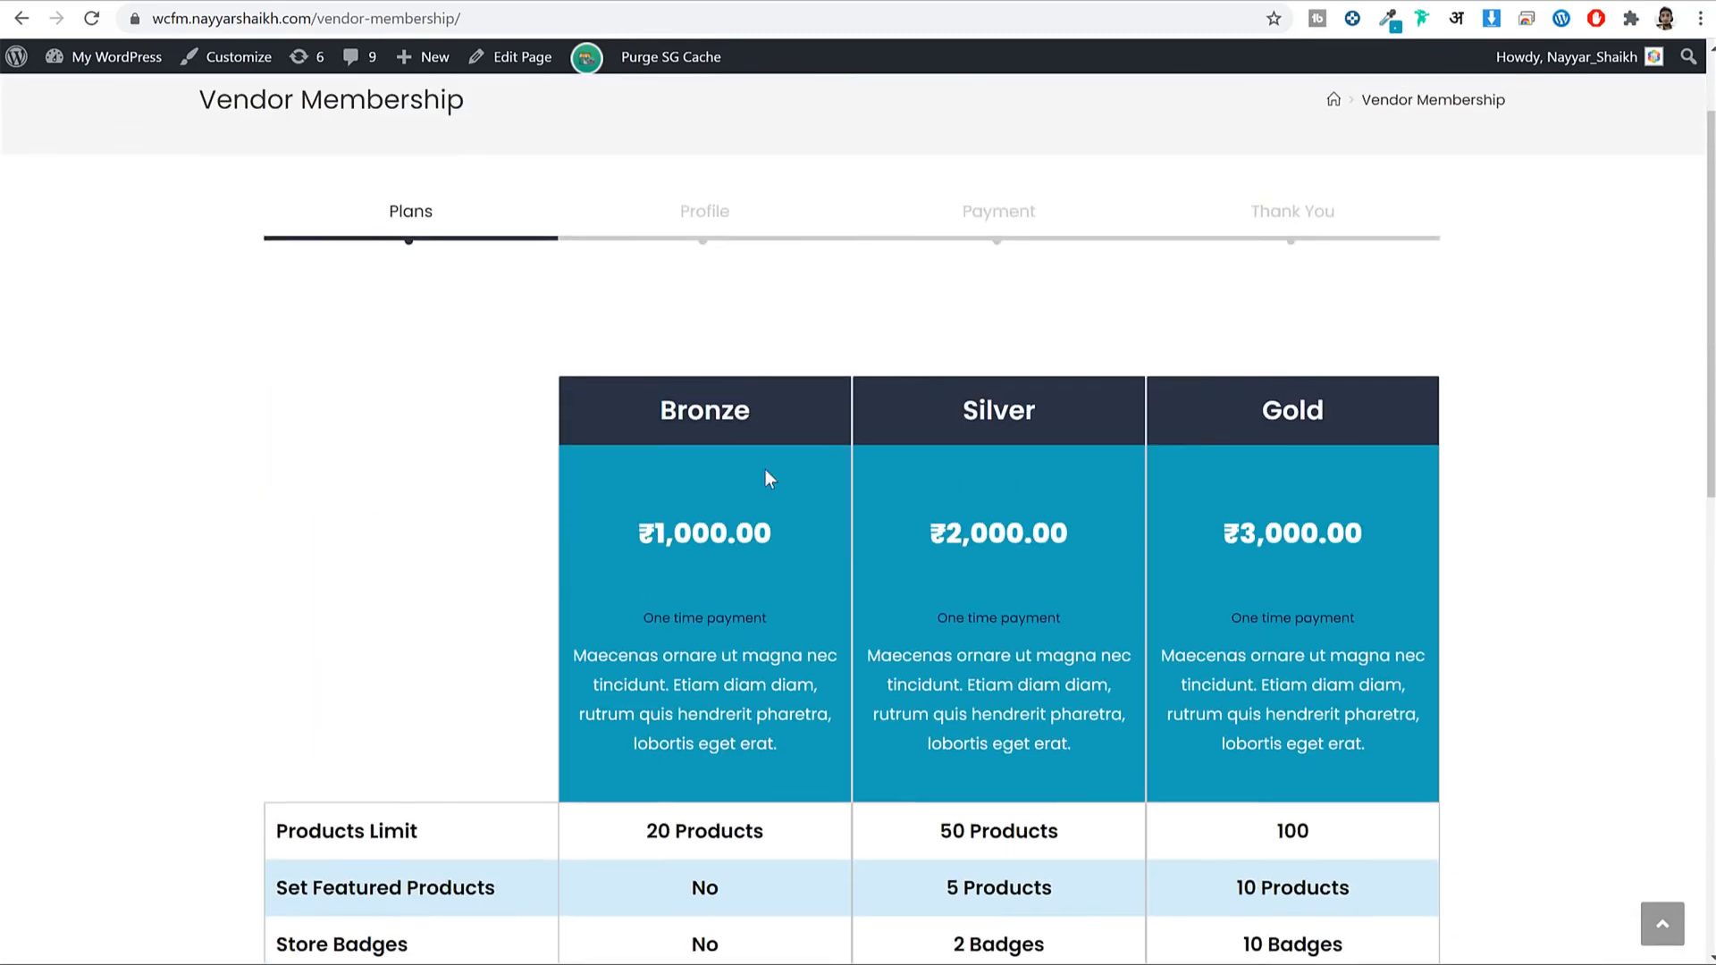
scroll(1364, 230, "down", 6)
scroll(1413, 284, "down", 2)
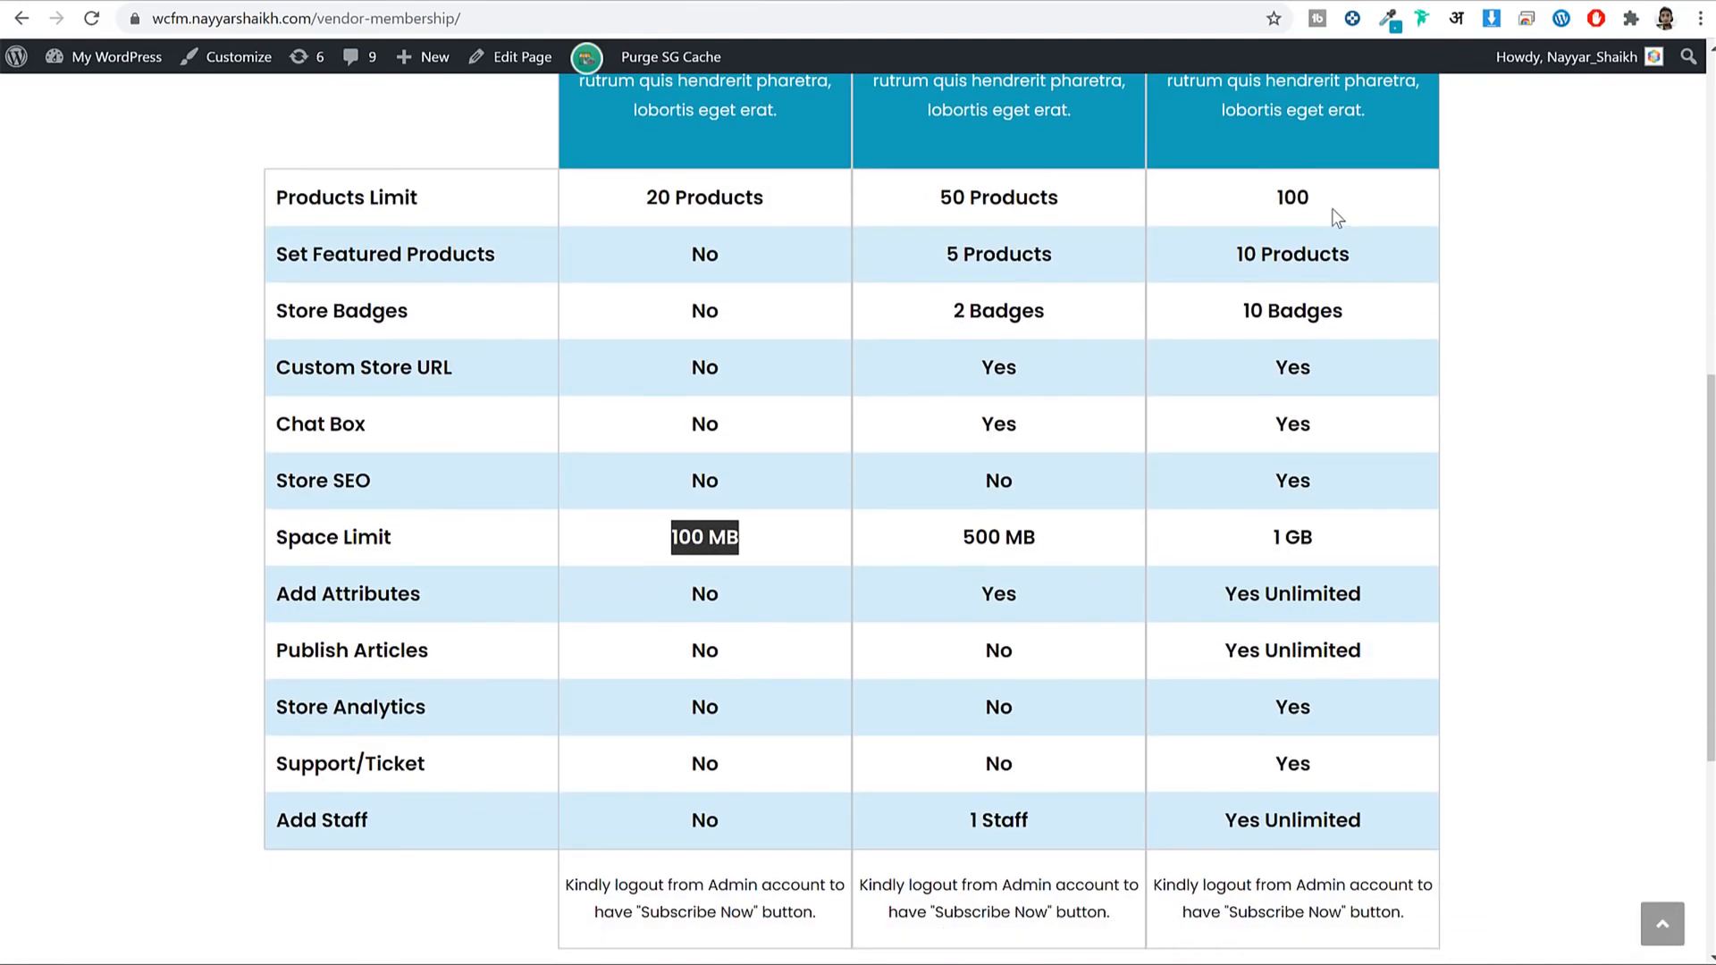
left_click_drag(1311, 197, 1275, 198)
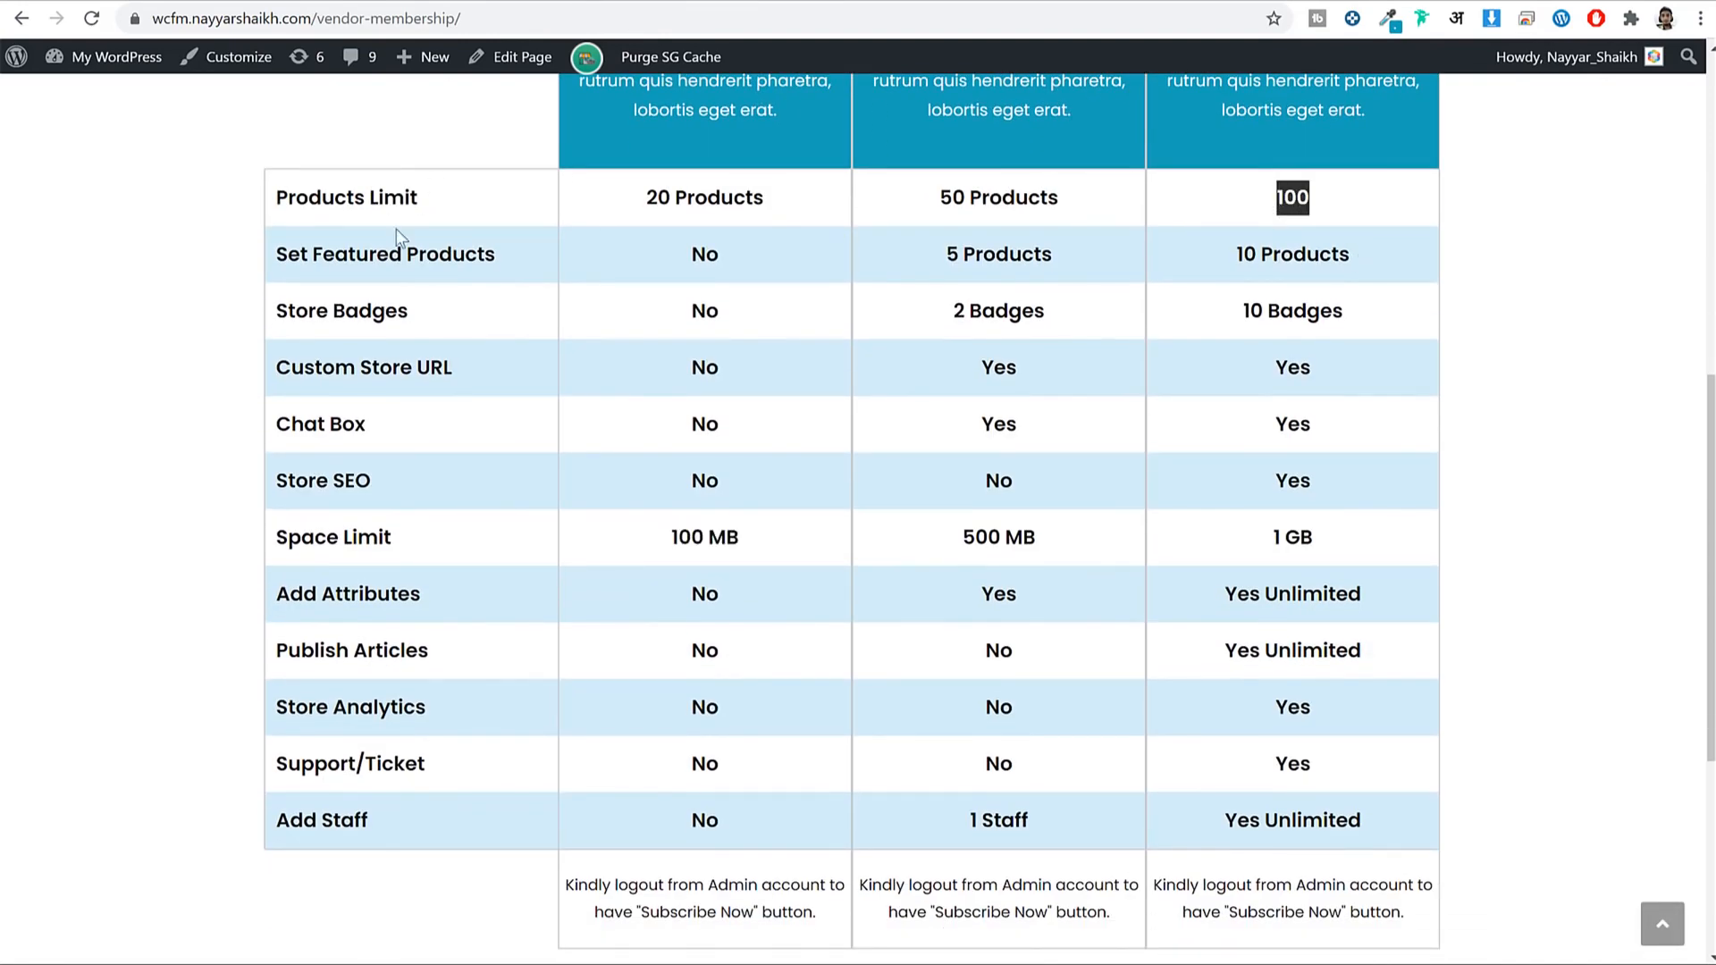
left_click_drag(1350, 255, 1230, 256)
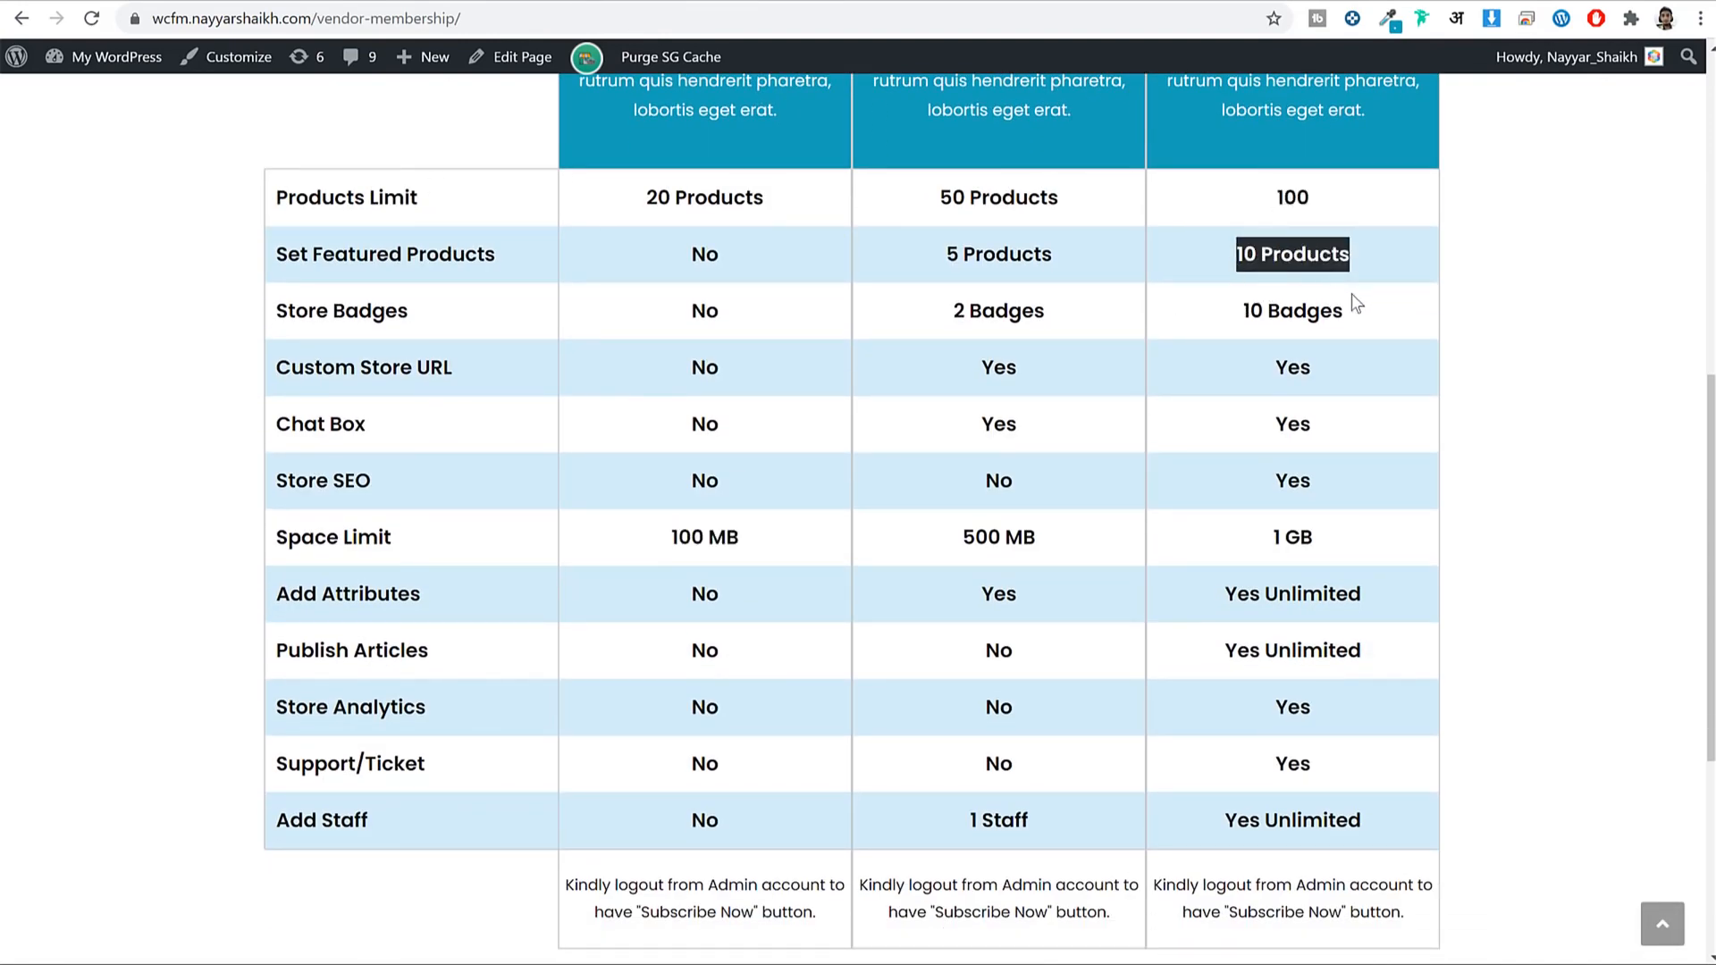
left_click_drag(1355, 313, 1234, 320)
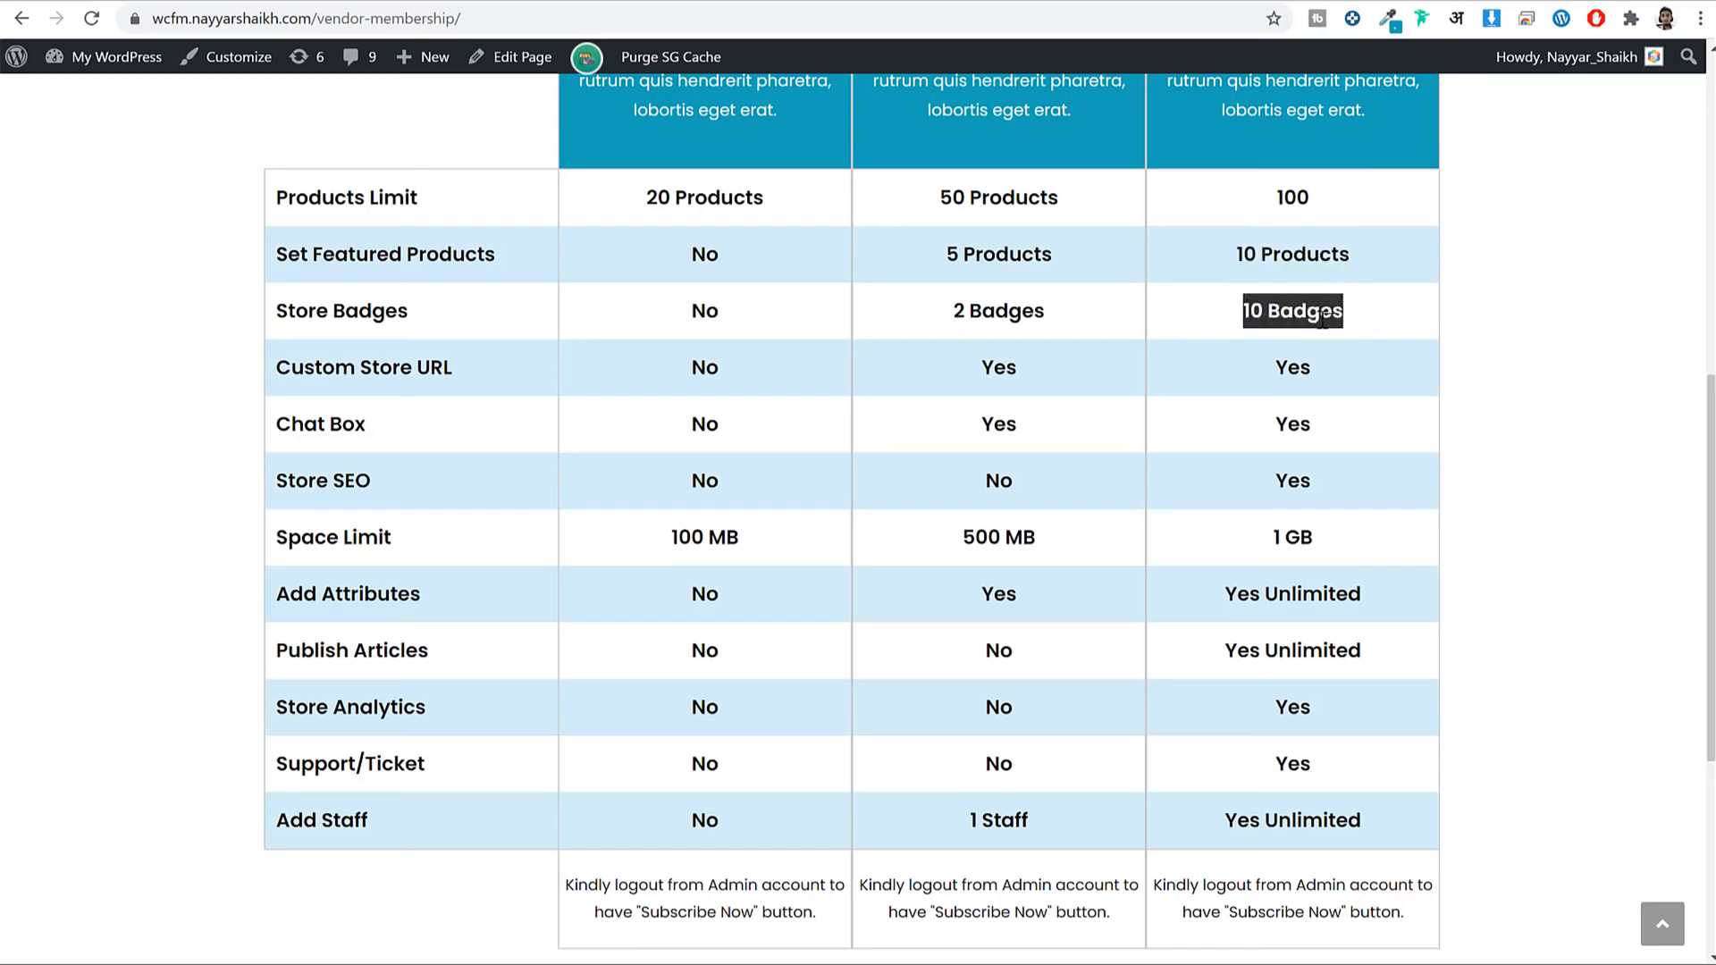
scroll(1376, 563, "down", 4)
scroll(1376, 563, "up", 4)
scroll(1452, 463, "up", 5)
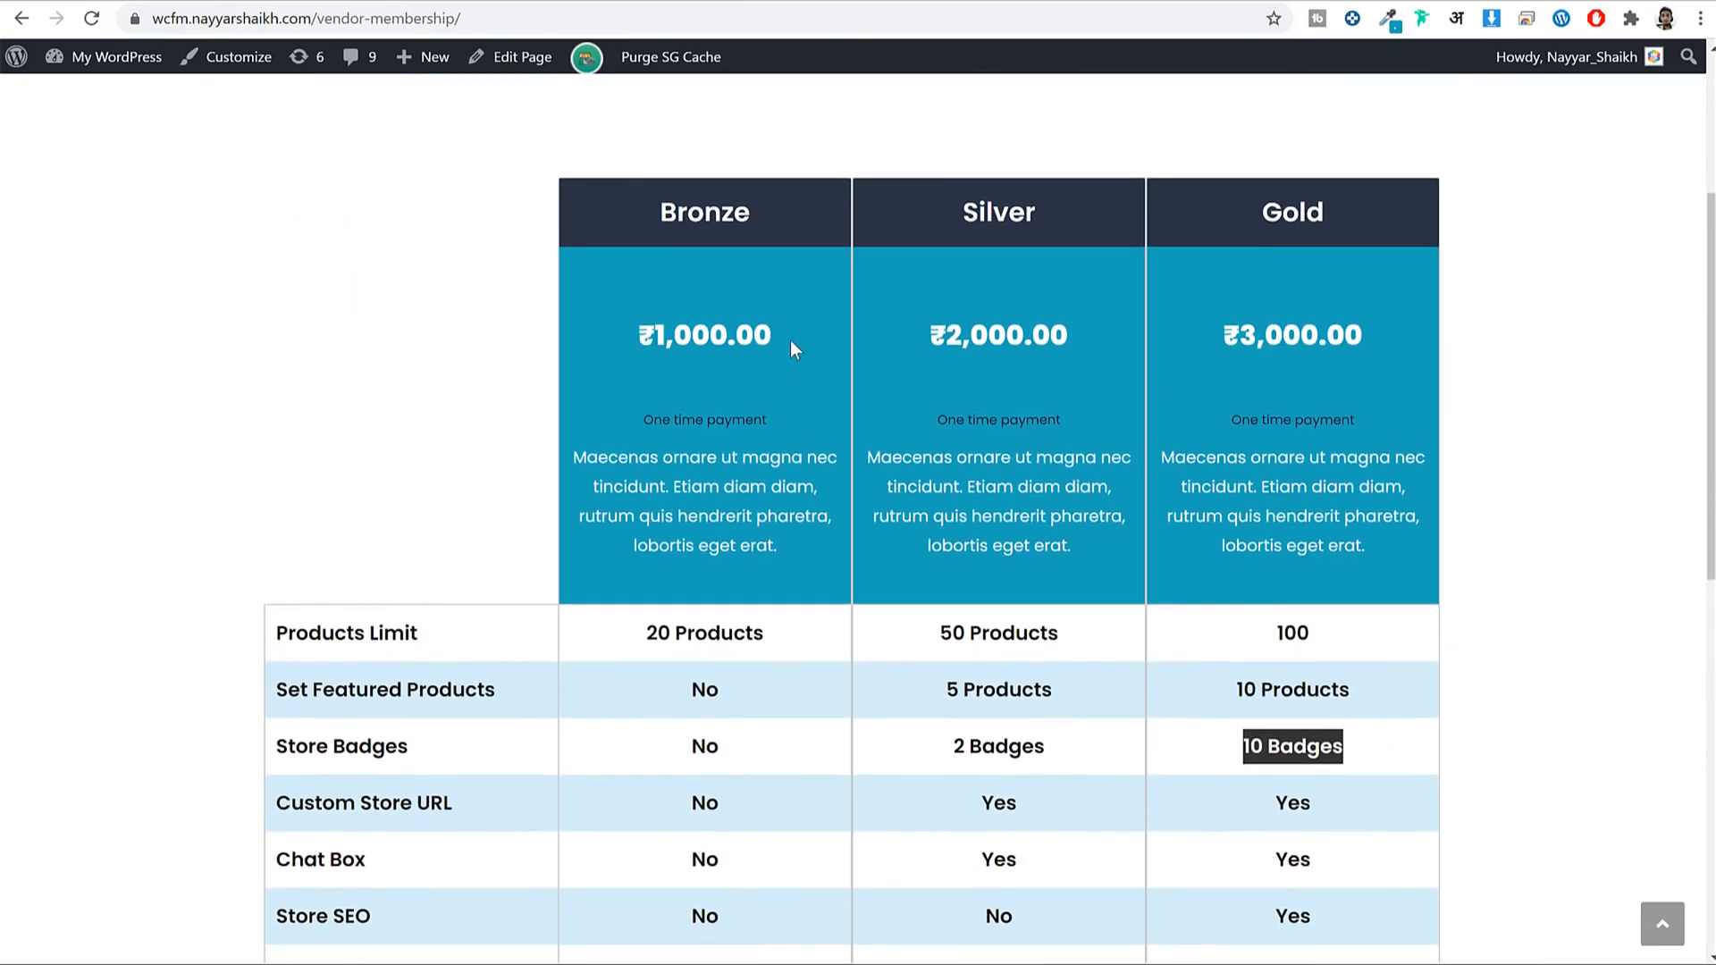
left_click_drag(752, 213, 589, 216)
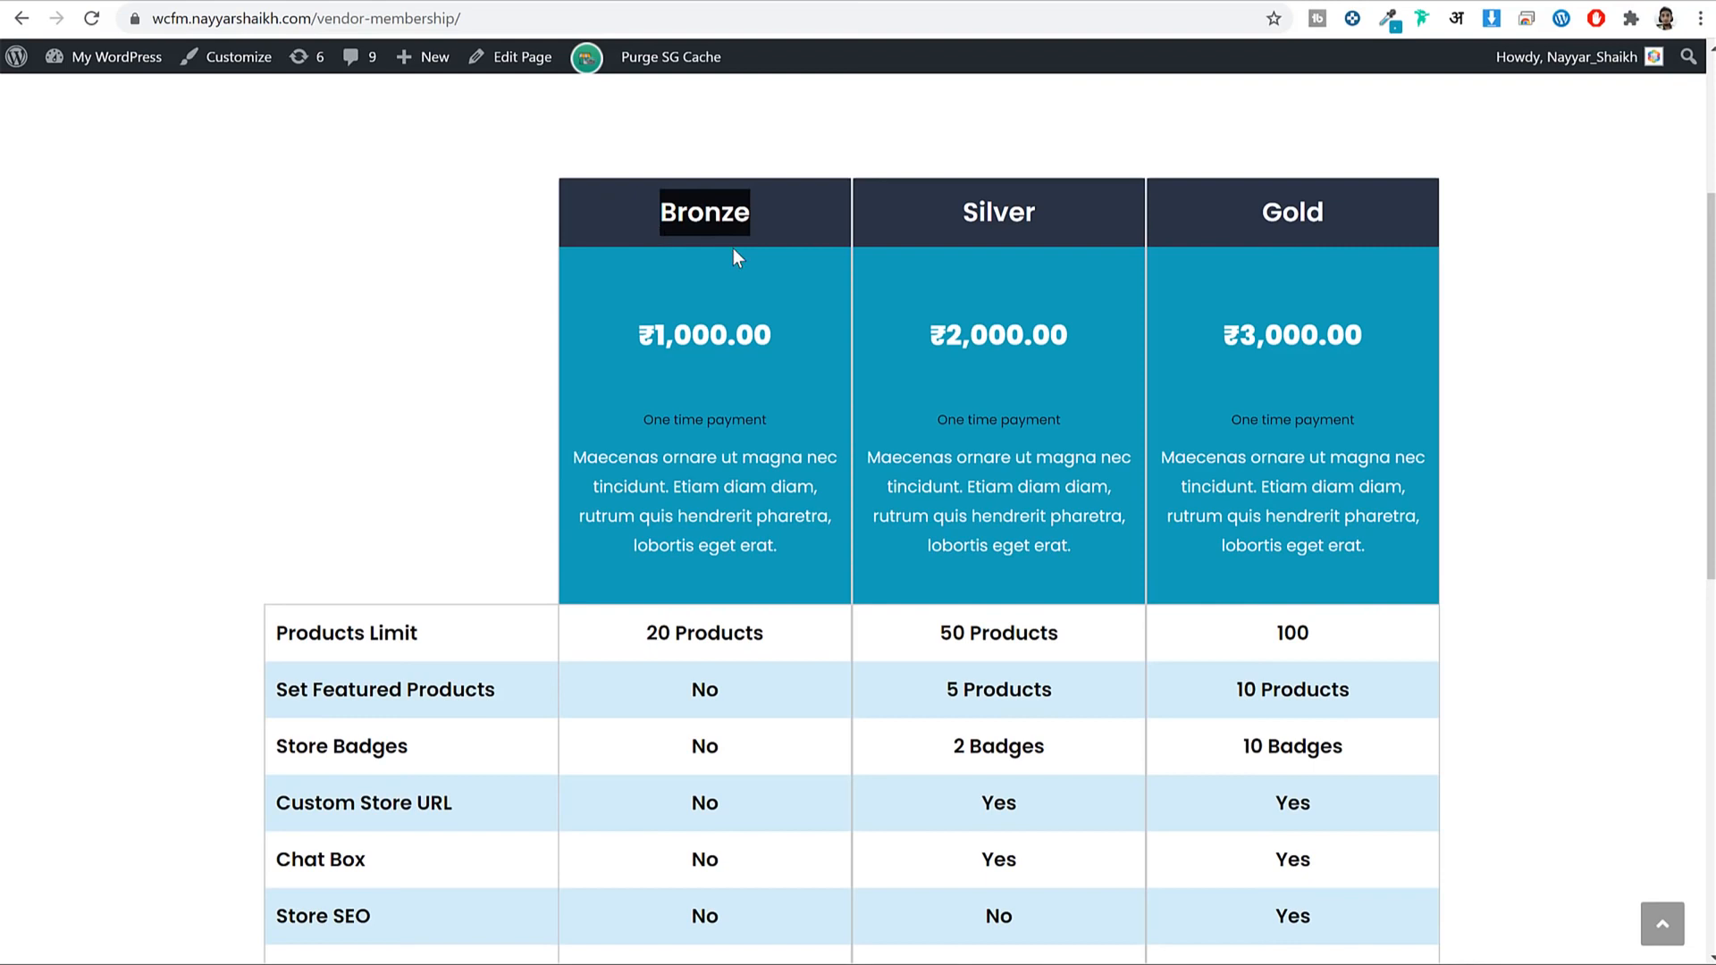
left_click_drag(1327, 212, 1251, 215)
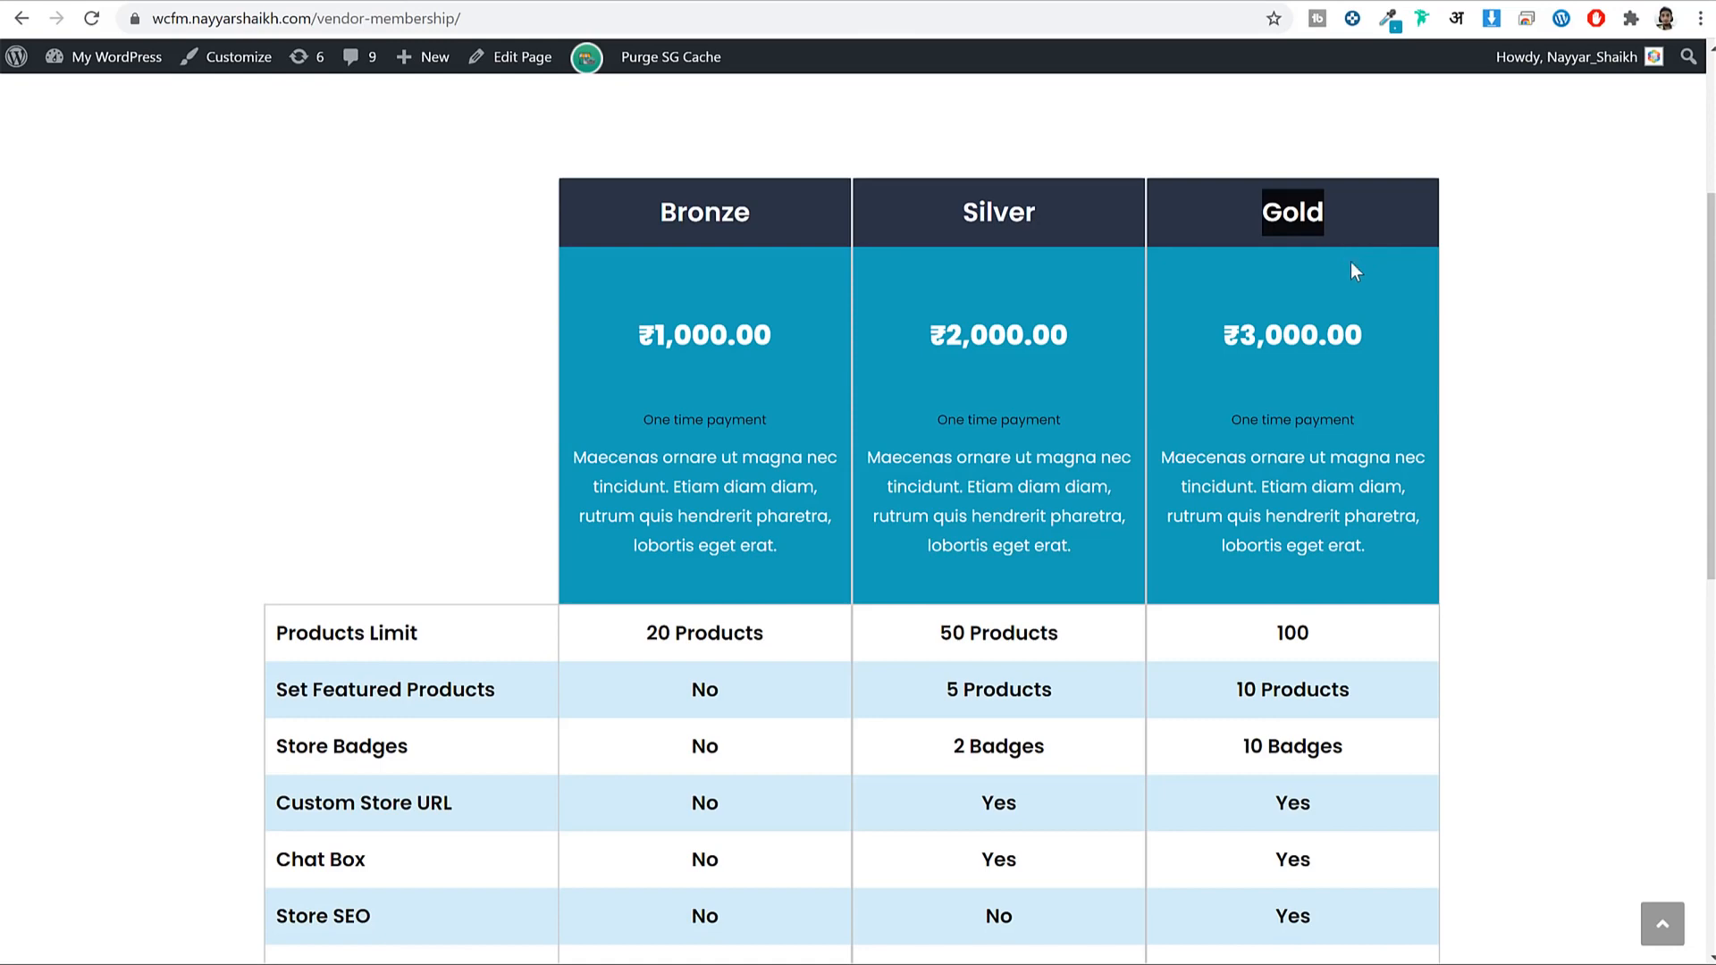
scroll(1421, 383, "down", 7)
scroll(1459, 487, "up", 7)
scroll(1398, 434, "down", 2)
scroll(1398, 432, "up", 2)
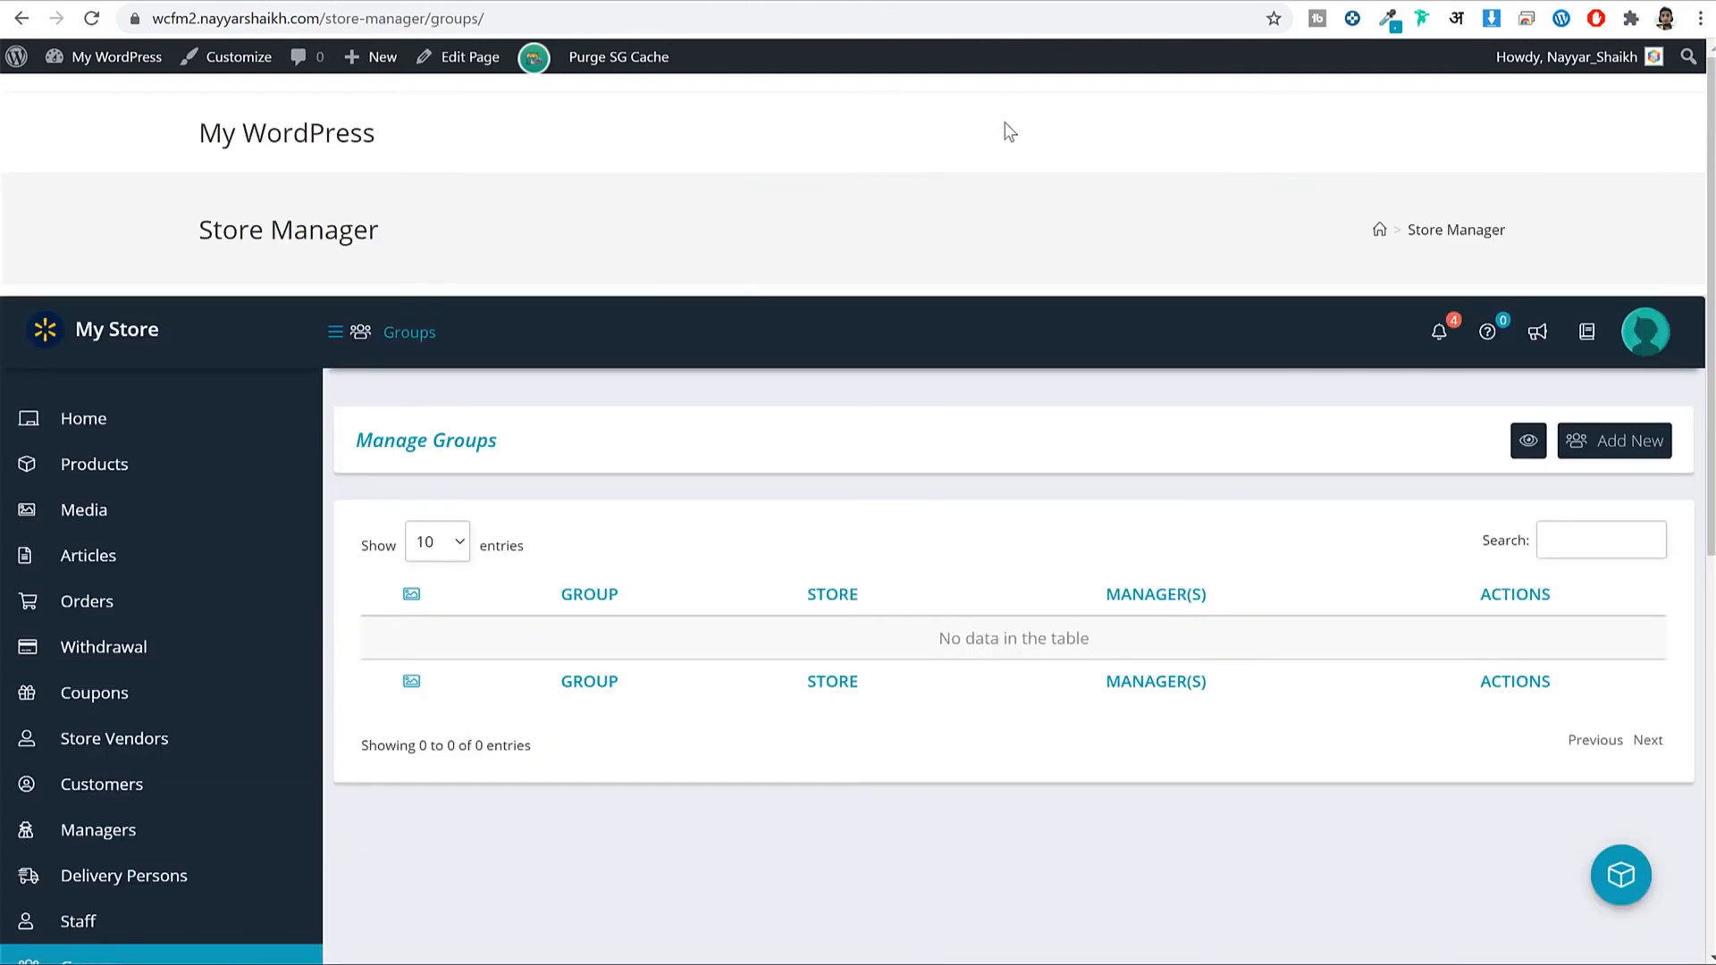
scroll(186, 563, "down", 5)
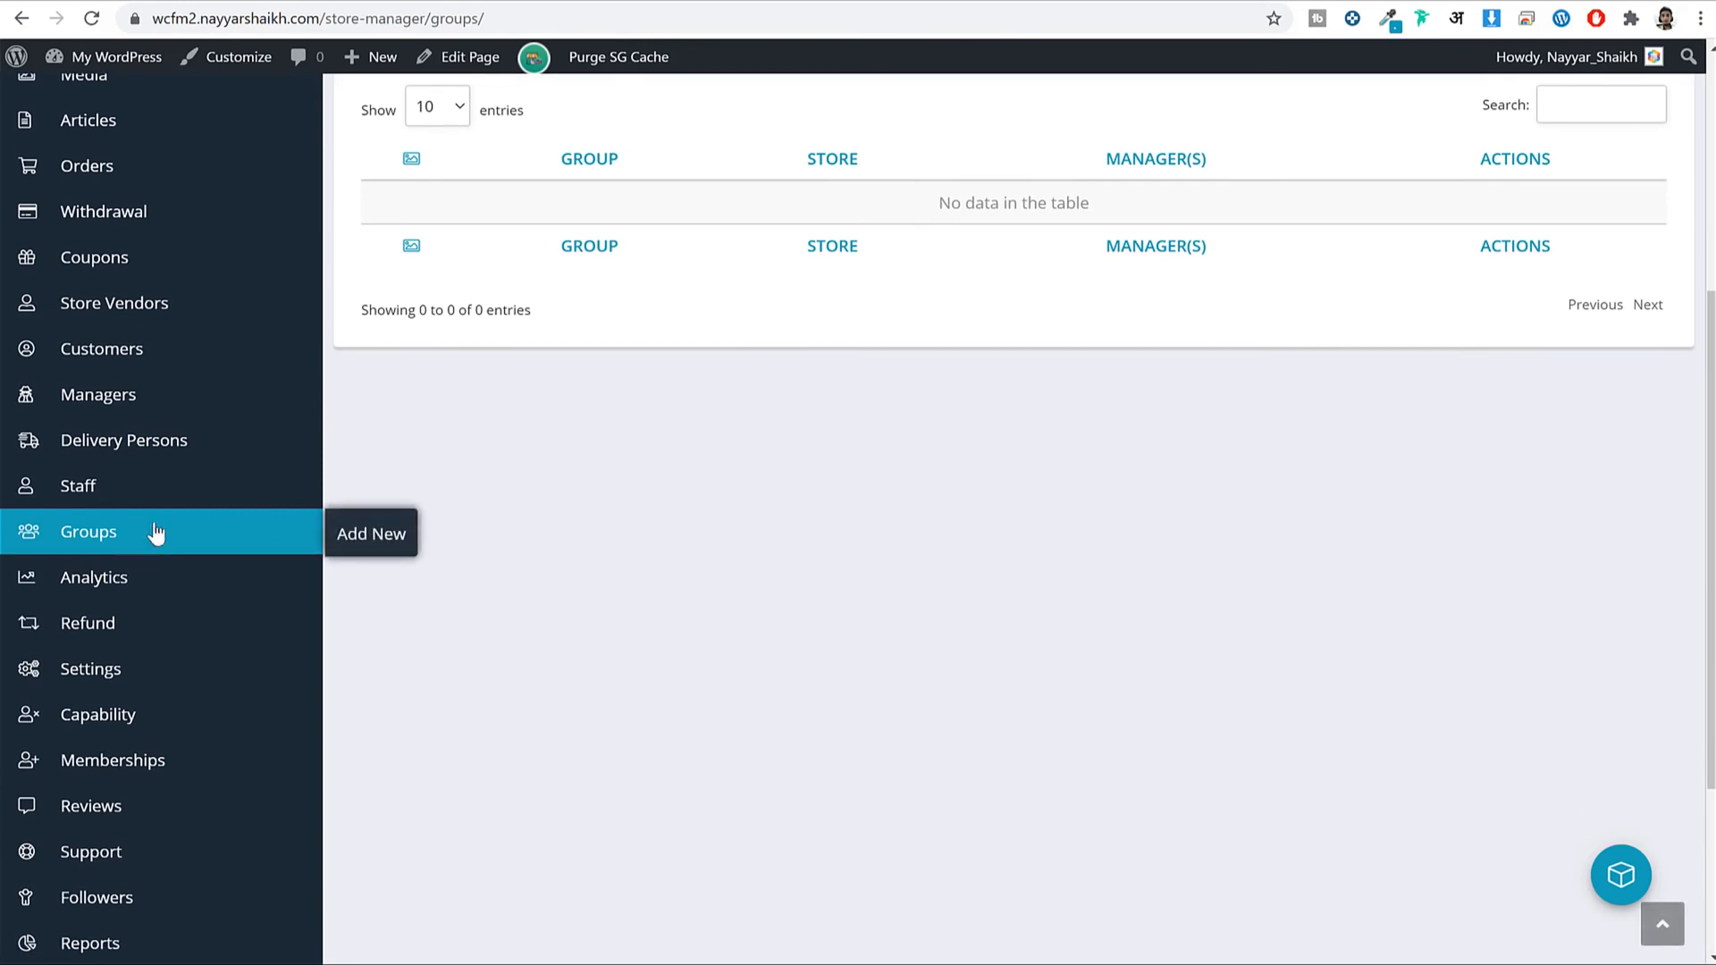
scroll(663, 606, "up", 5)
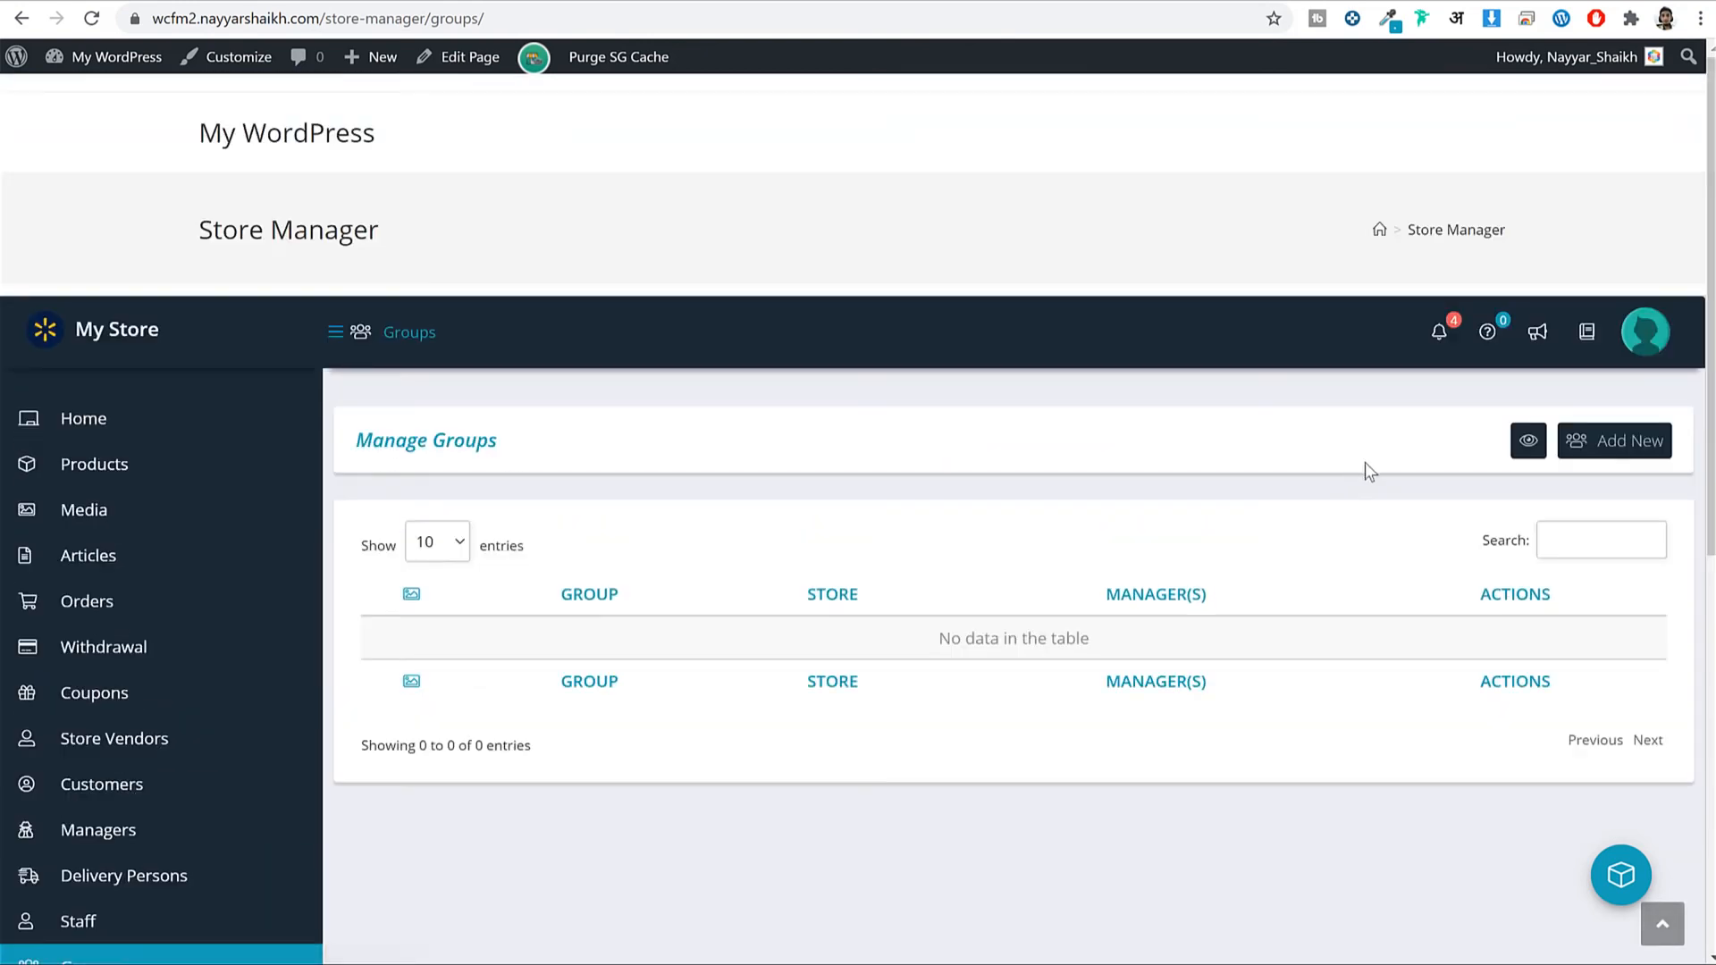
Add a new group named Bronze and paste in the Bronze plan's description.
left_click(1657, 426)
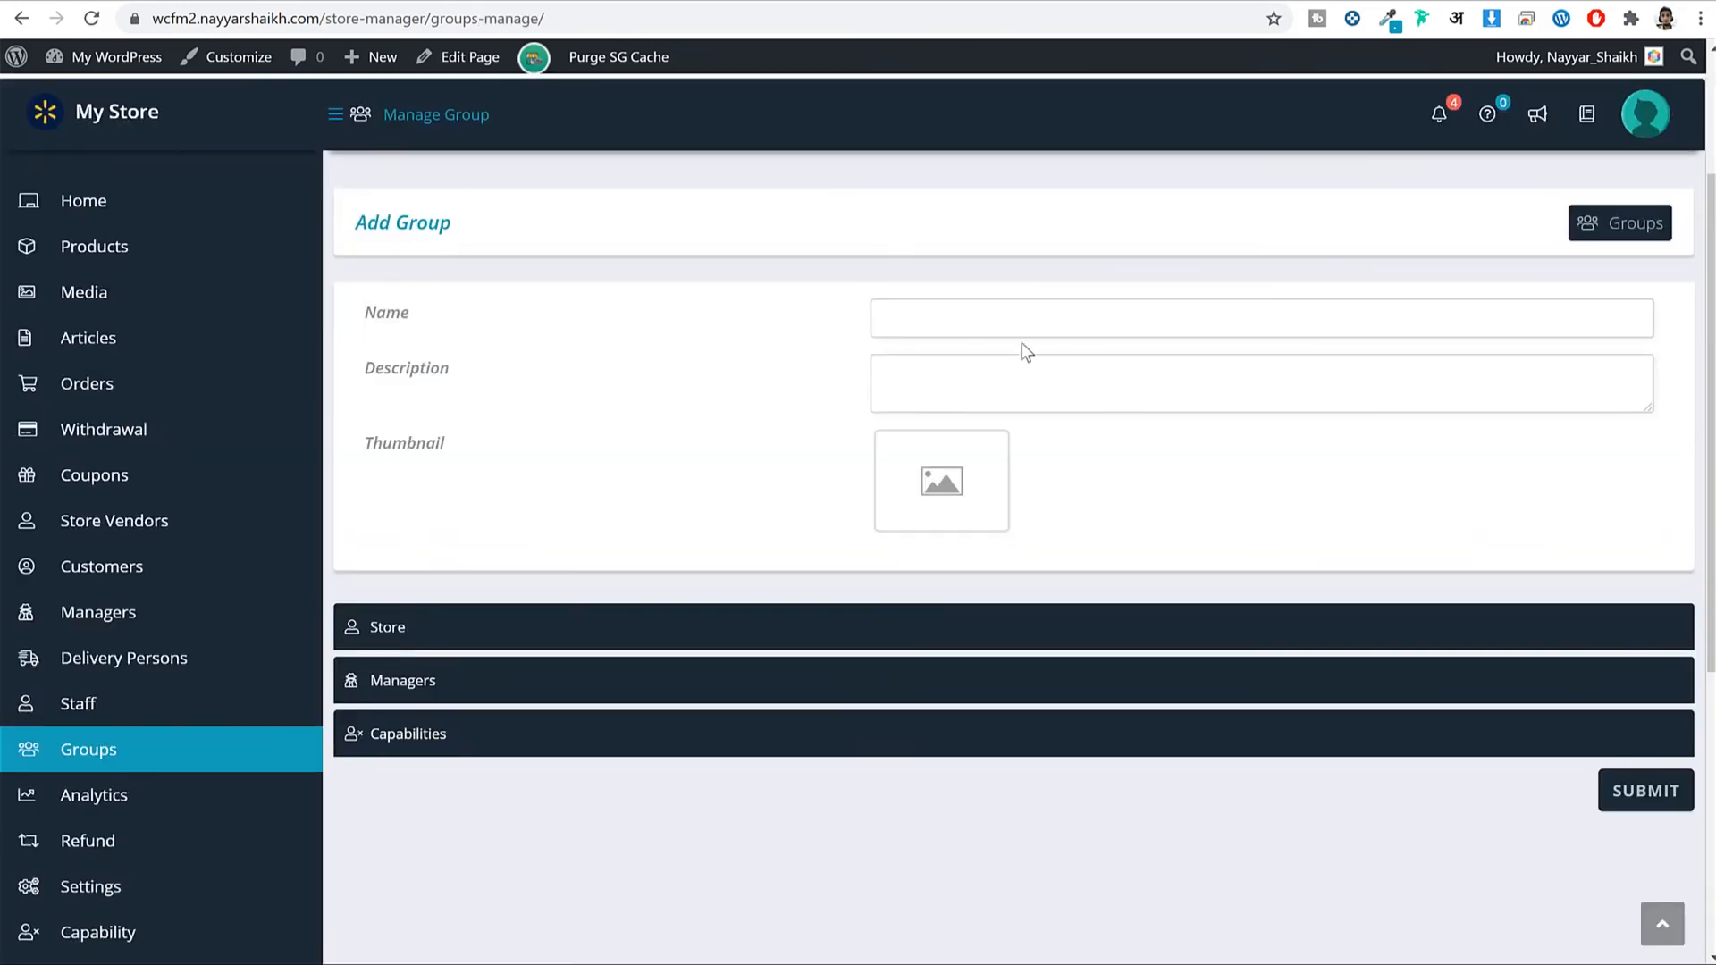
left_click(1055, 325)
type("Bronze")
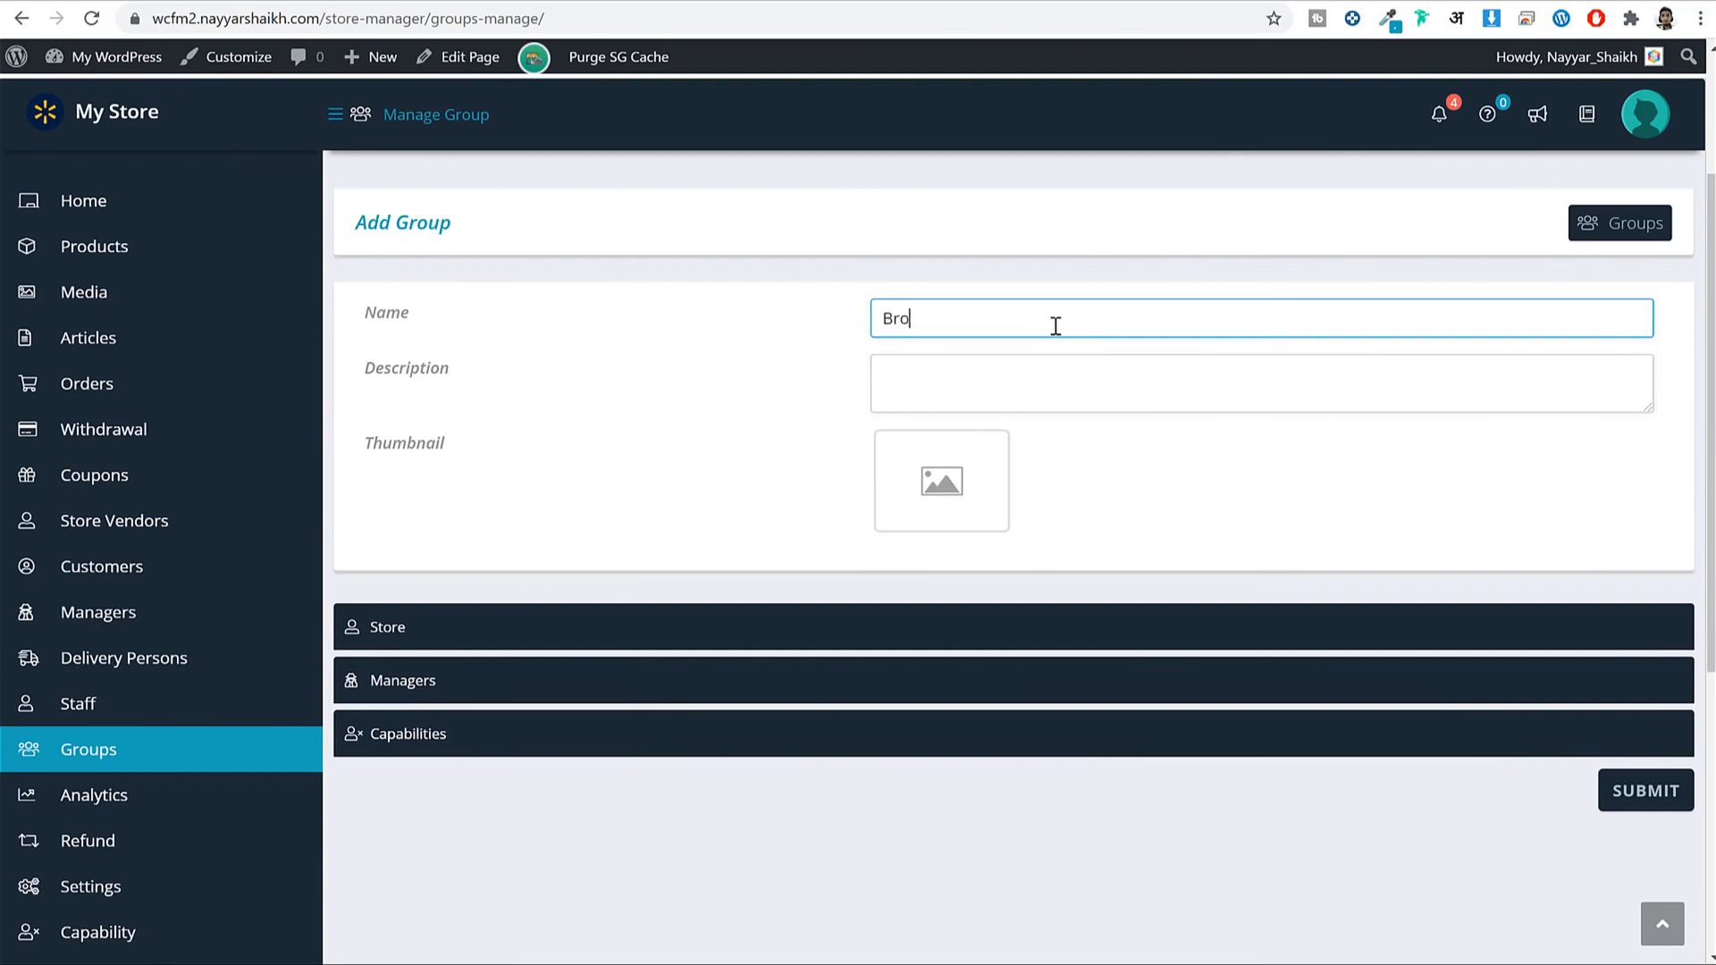
left_click(1063, 366)
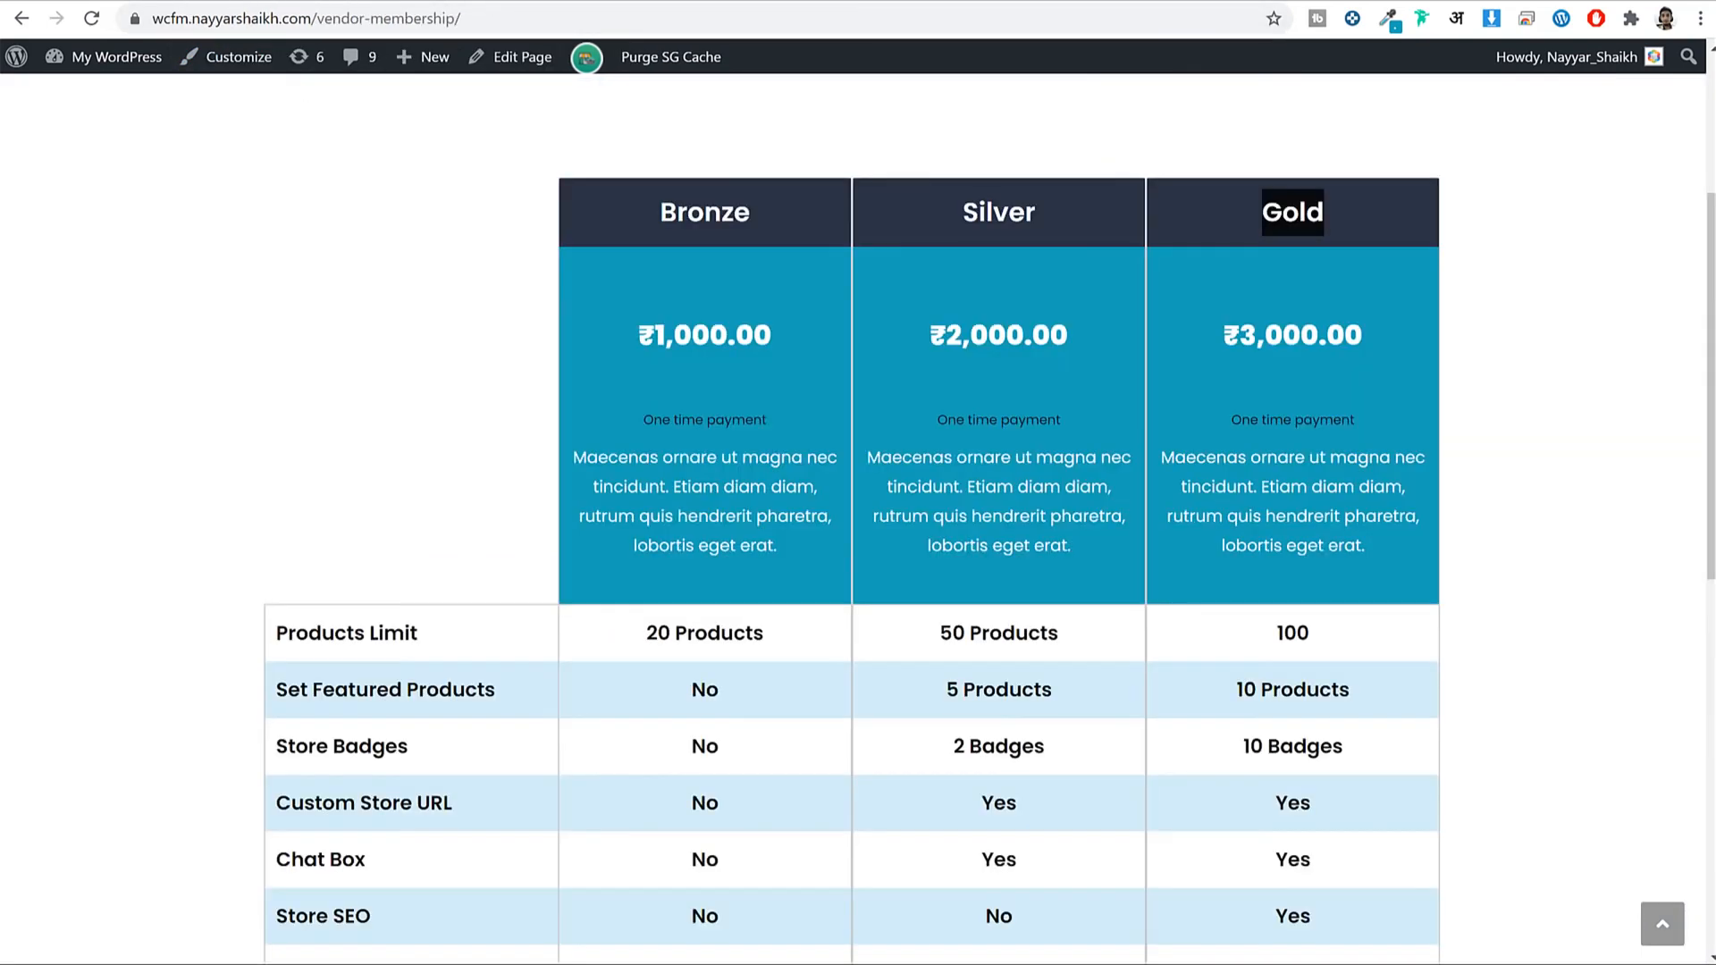
triple_click(730, 443)
key("ctrl+c")
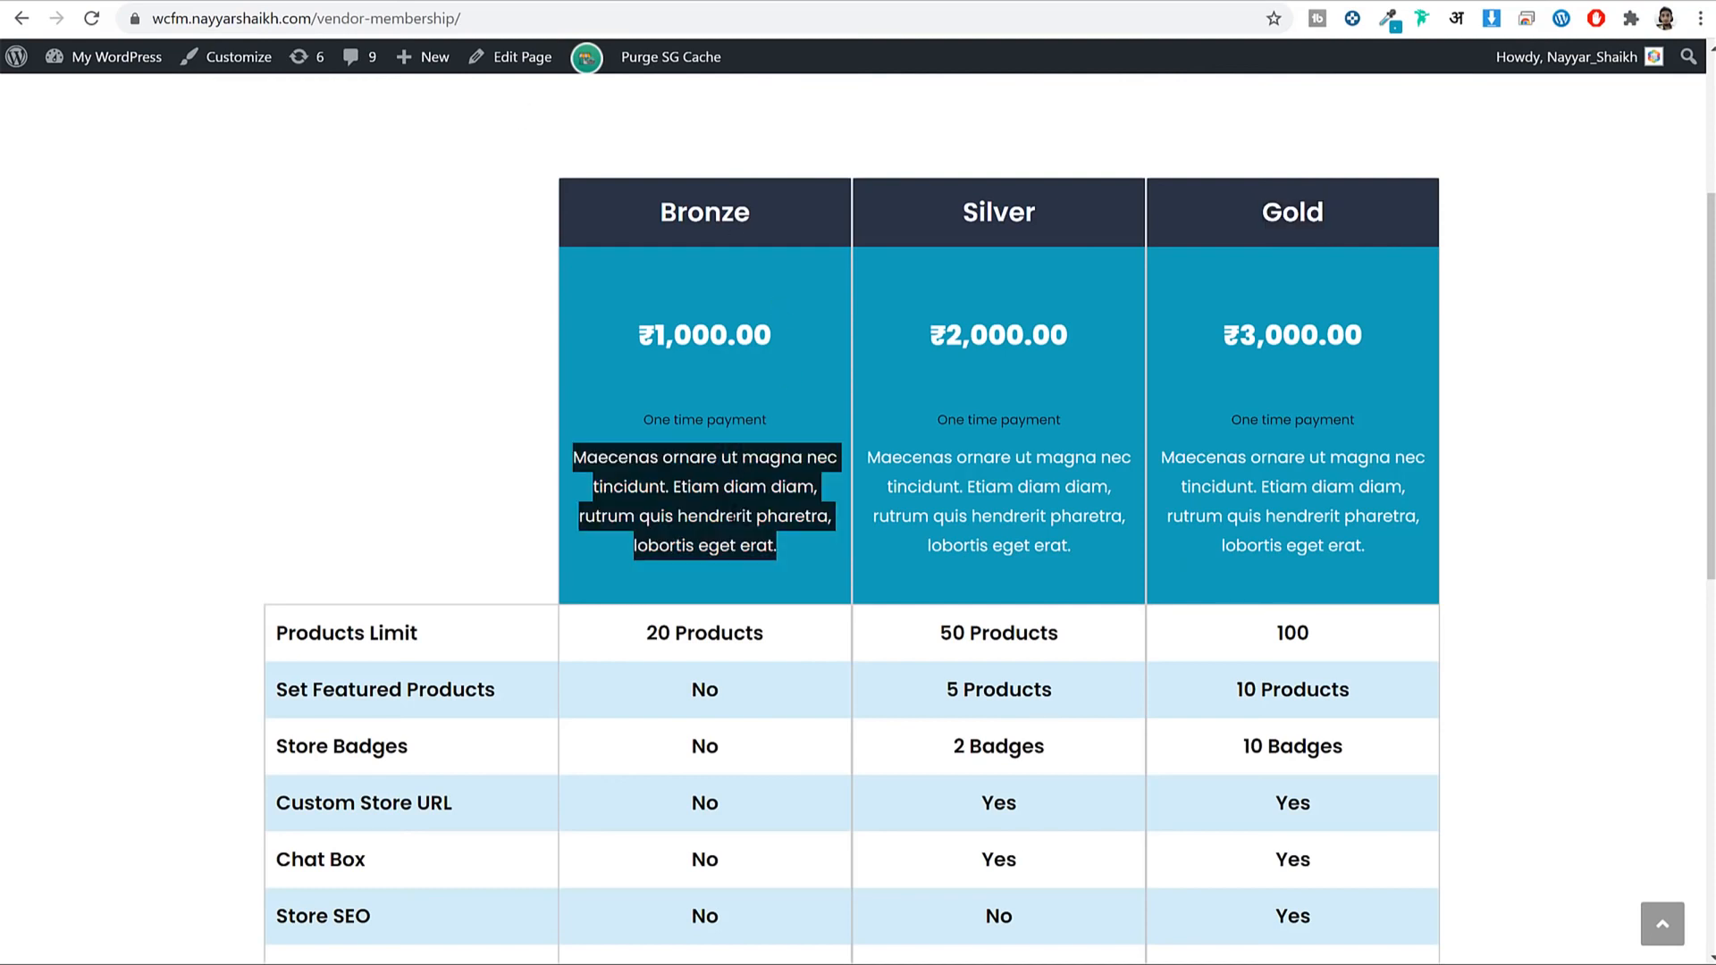
right_click(736, 508)
left_click(760, 617)
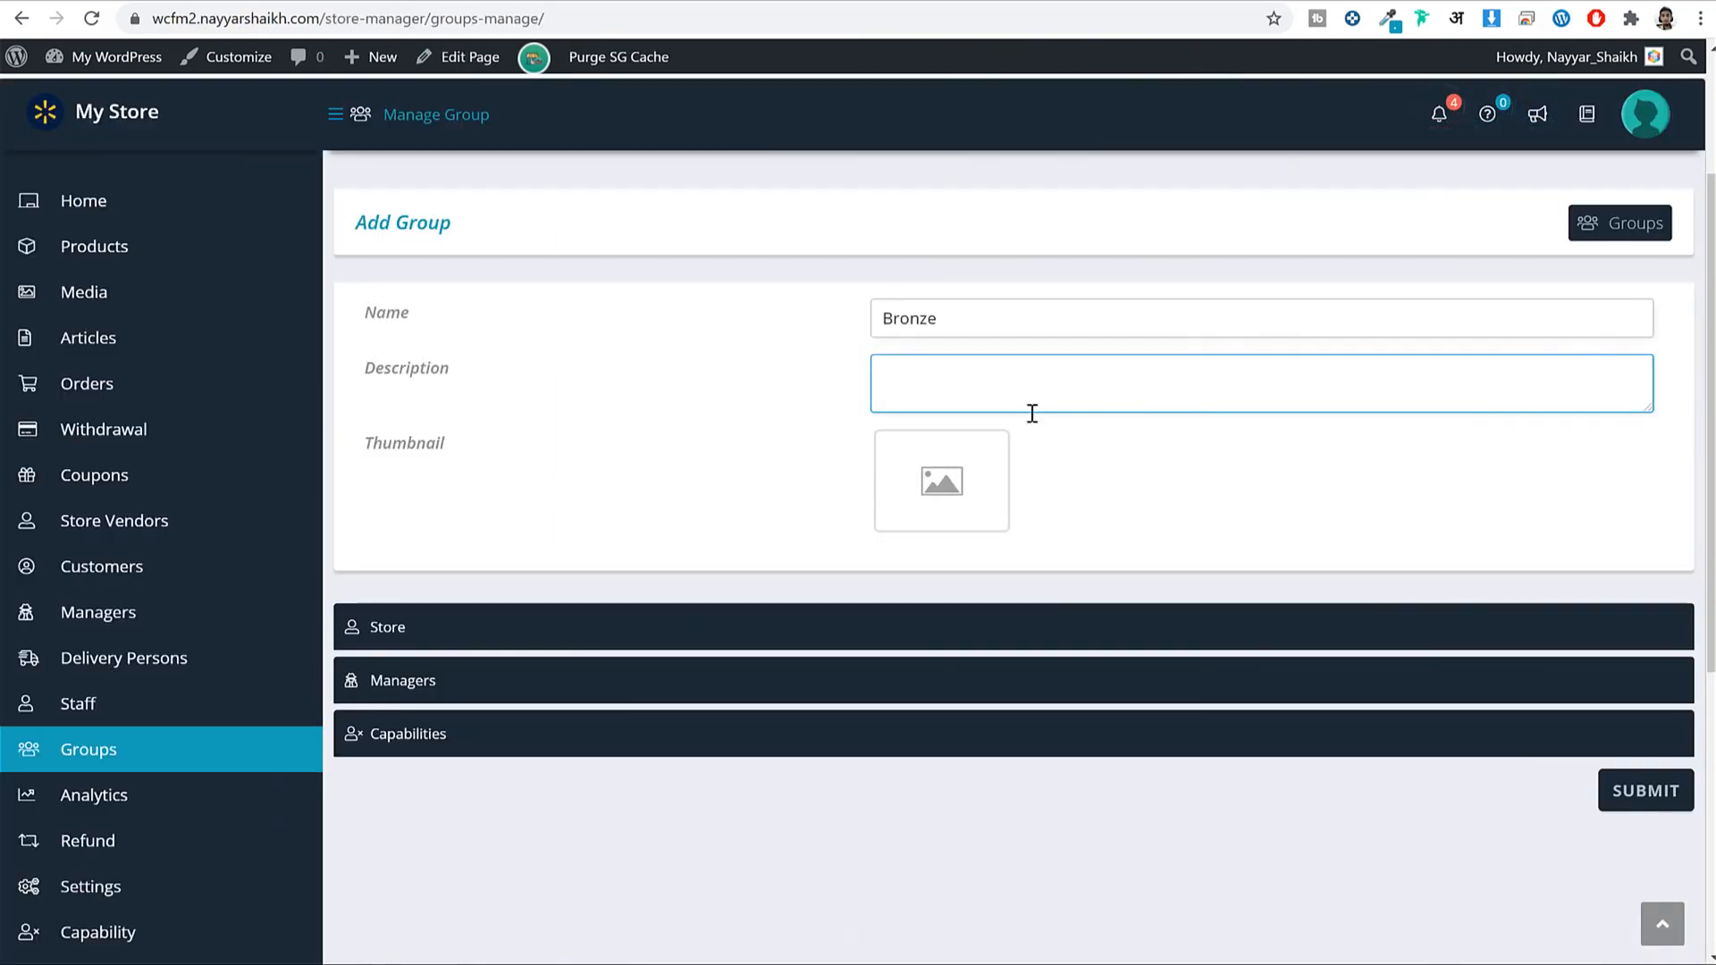
key("ctrl+v")
Upload case-study-gallery-3-1200x900.jpg and set it as the group's thumbnail.
left_click(992, 474)
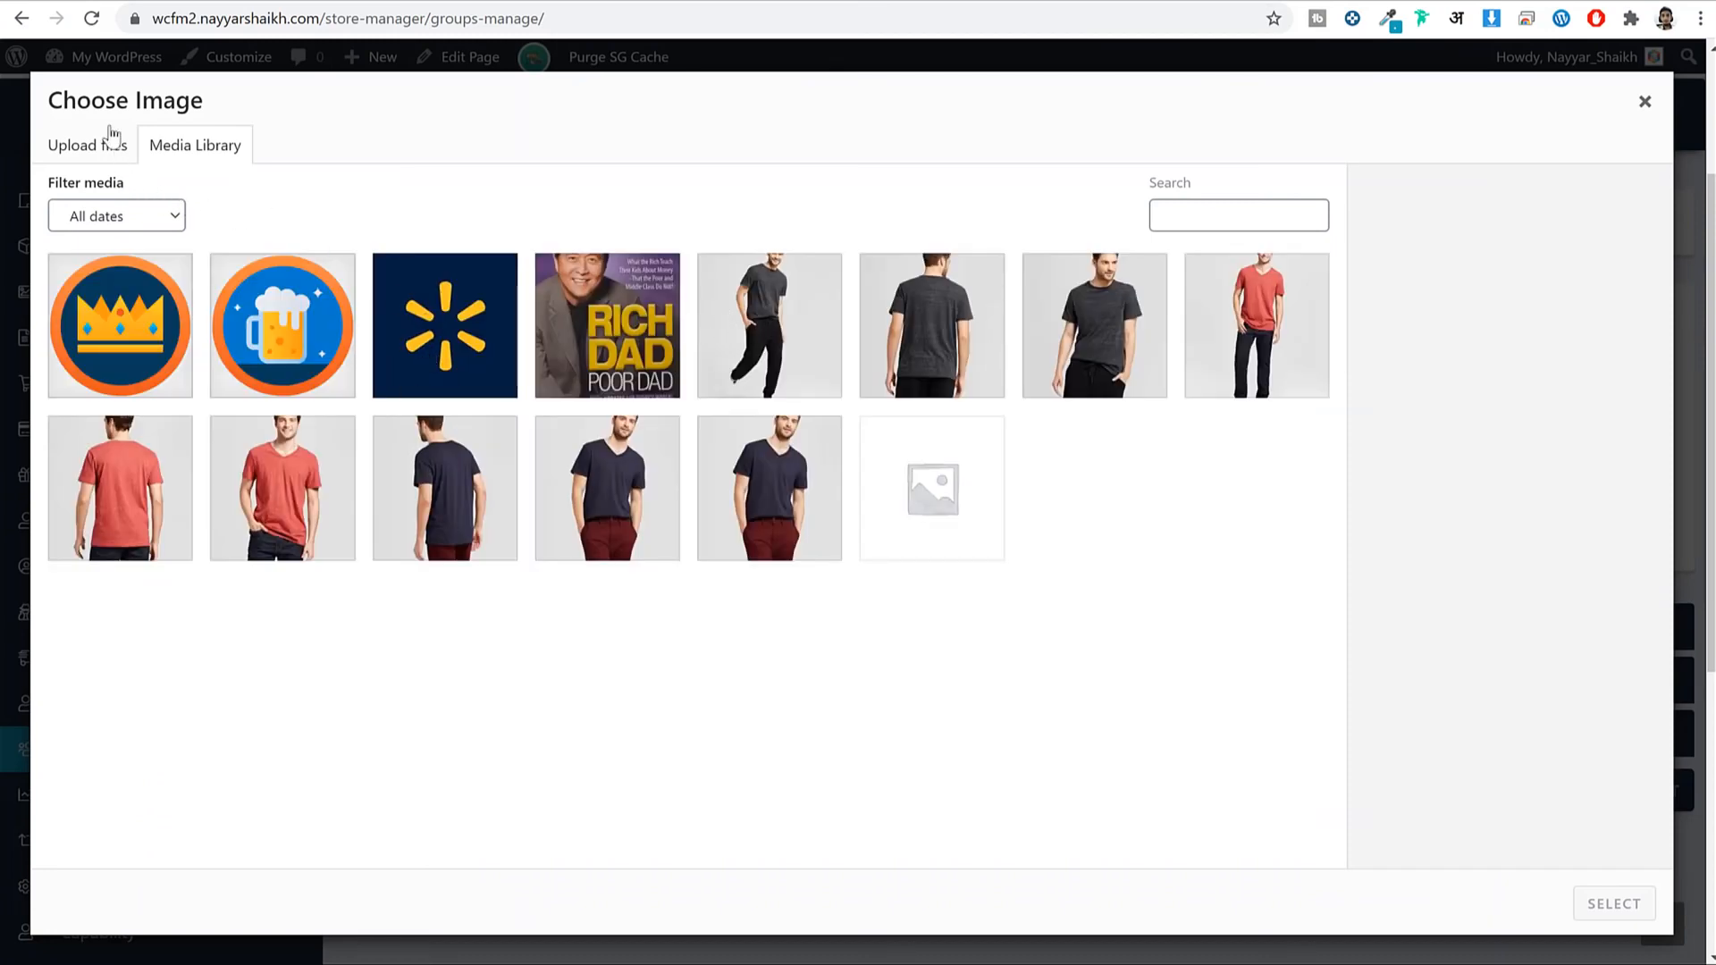
left_click(106, 161)
left_click(883, 488)
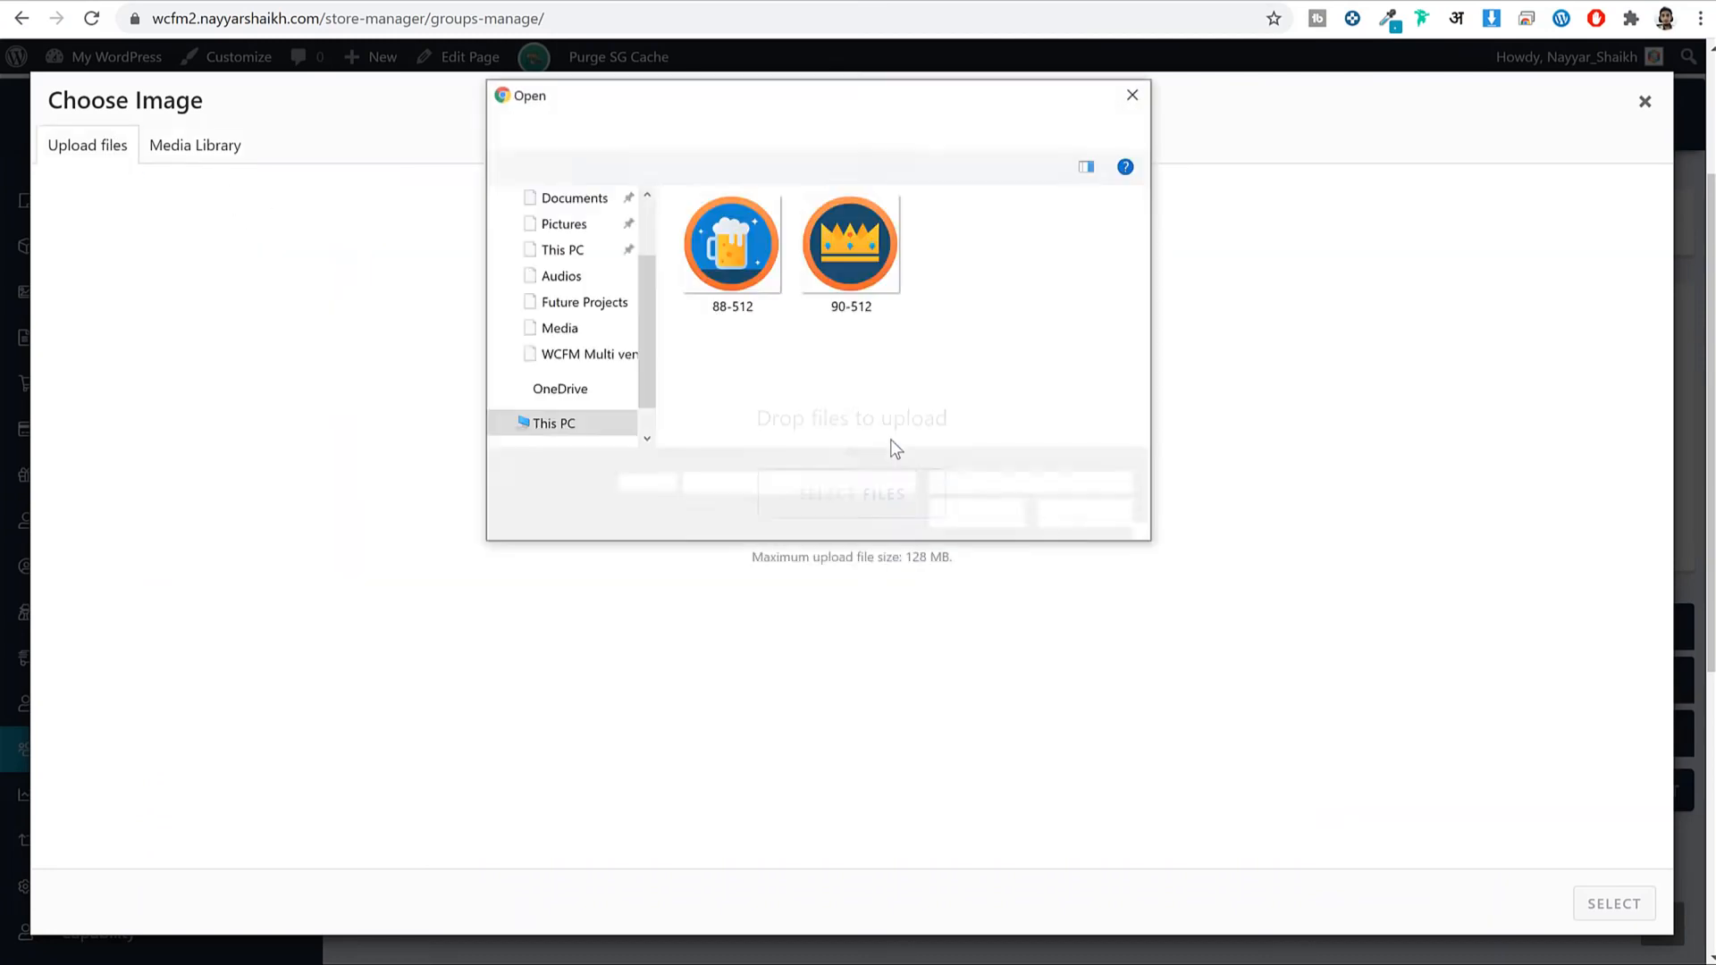
left_click(657, 129)
scroll(1103, 402, "down", 5)
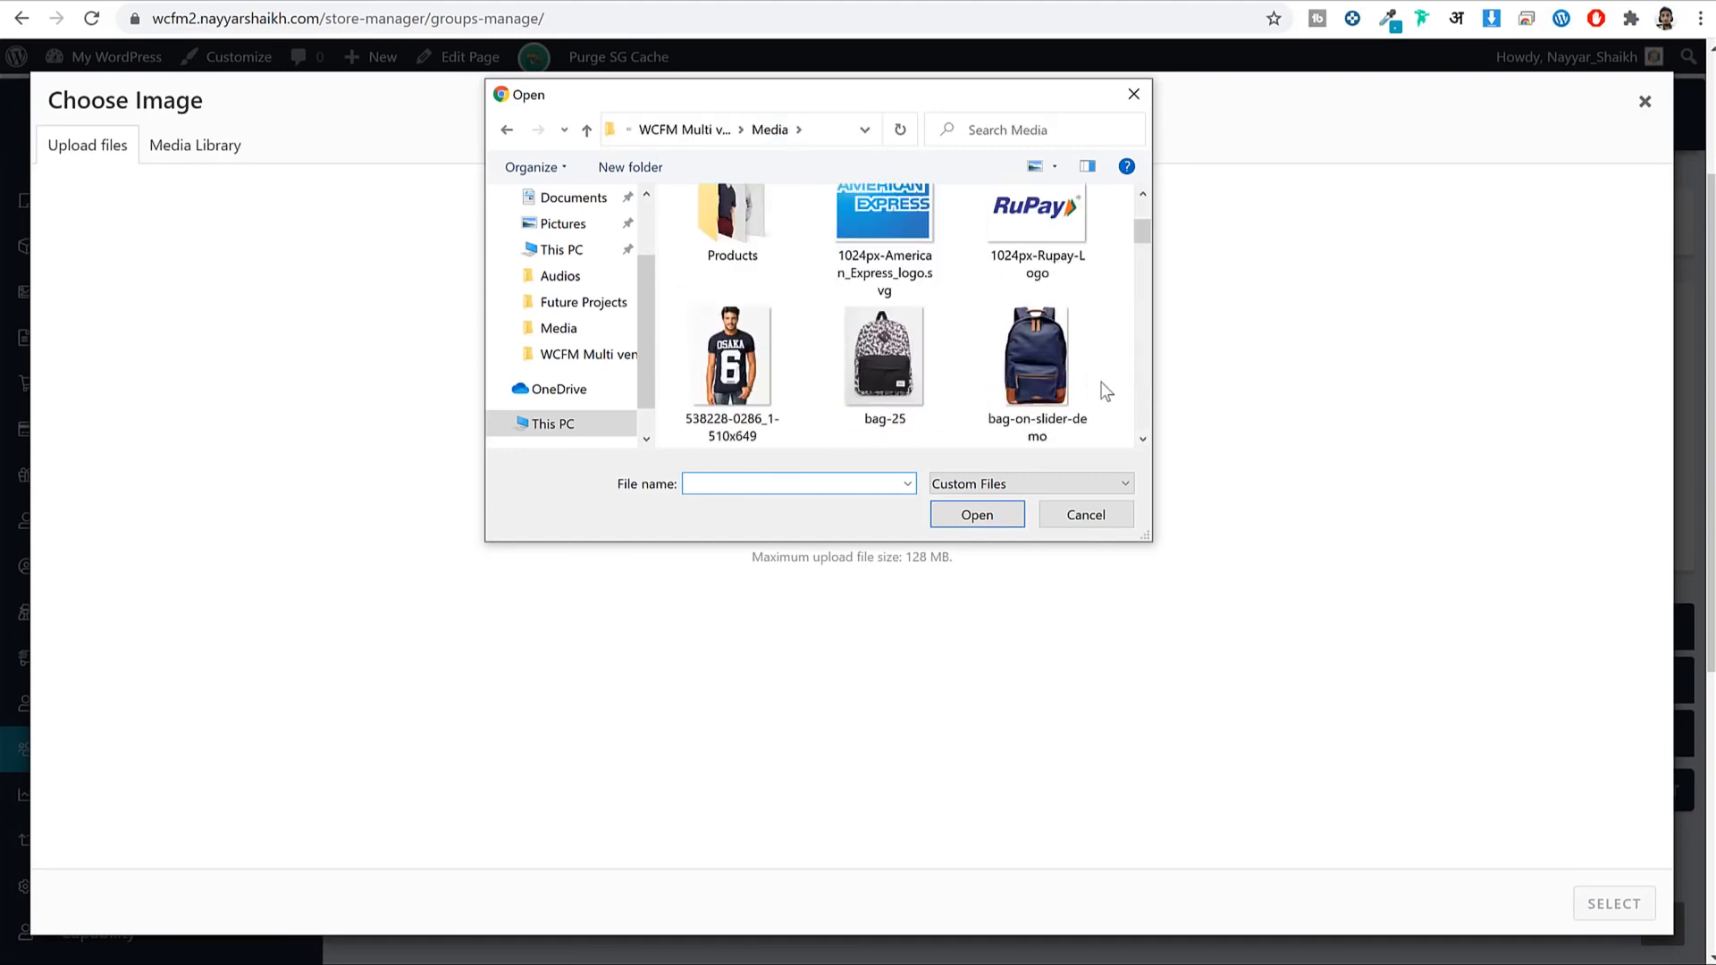
scroll(1106, 391, "down", 3)
left_click(1028, 224)
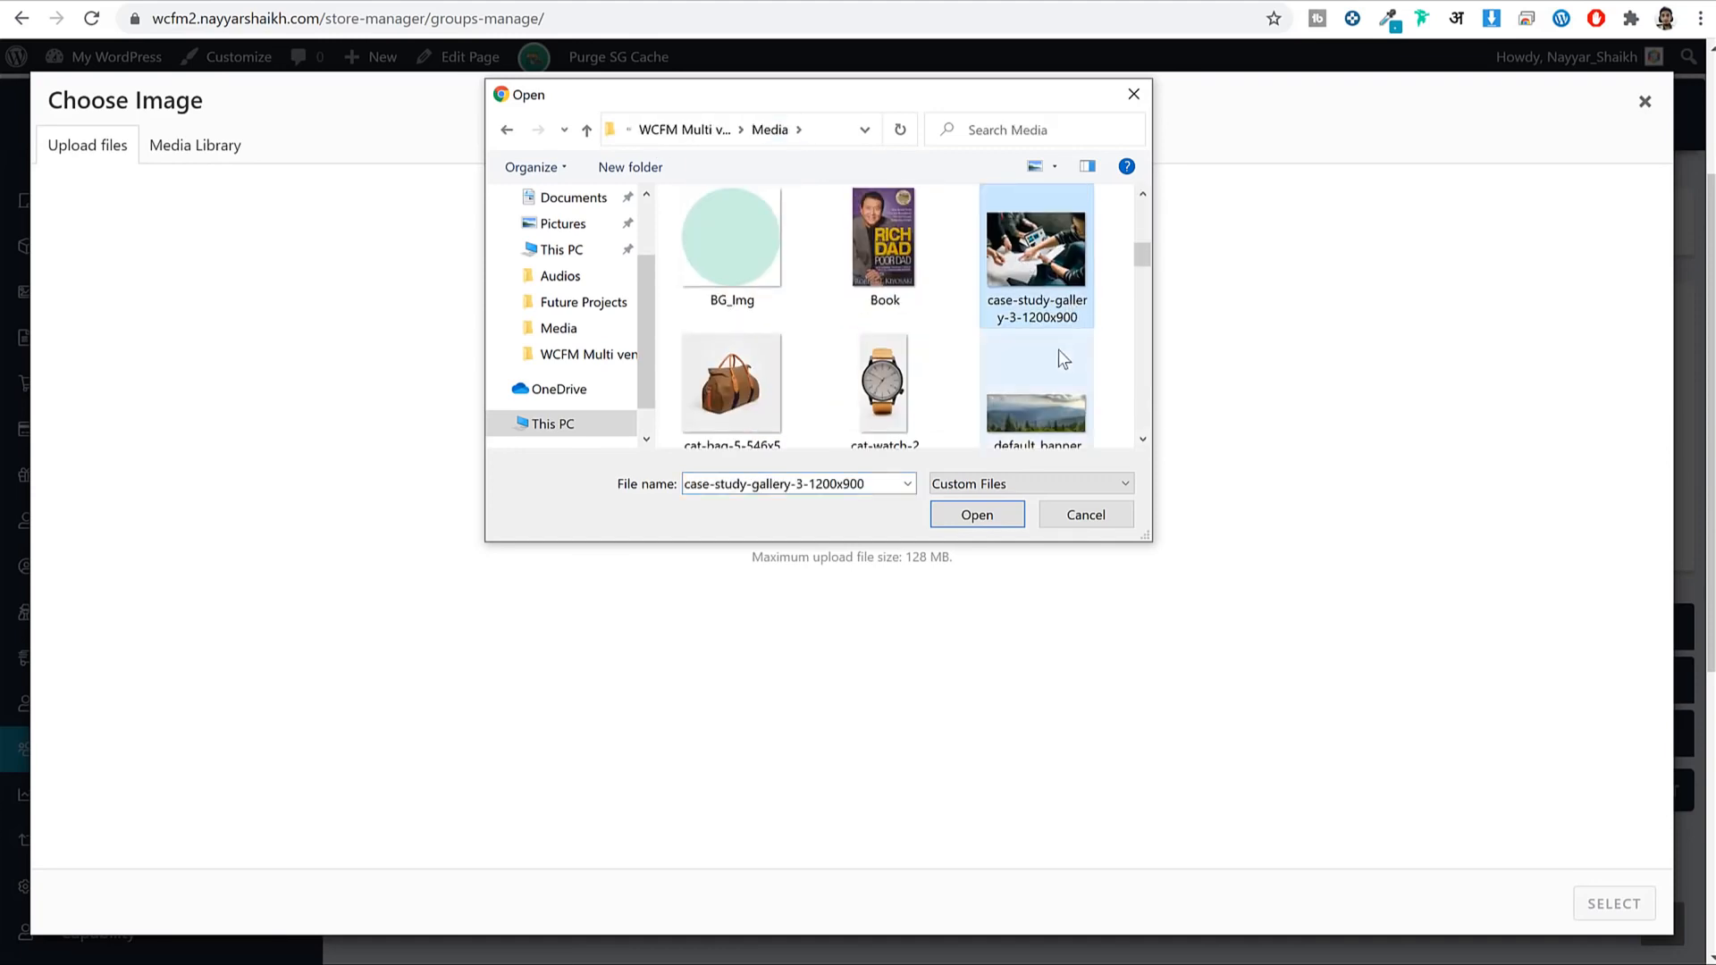
left_click(999, 515)
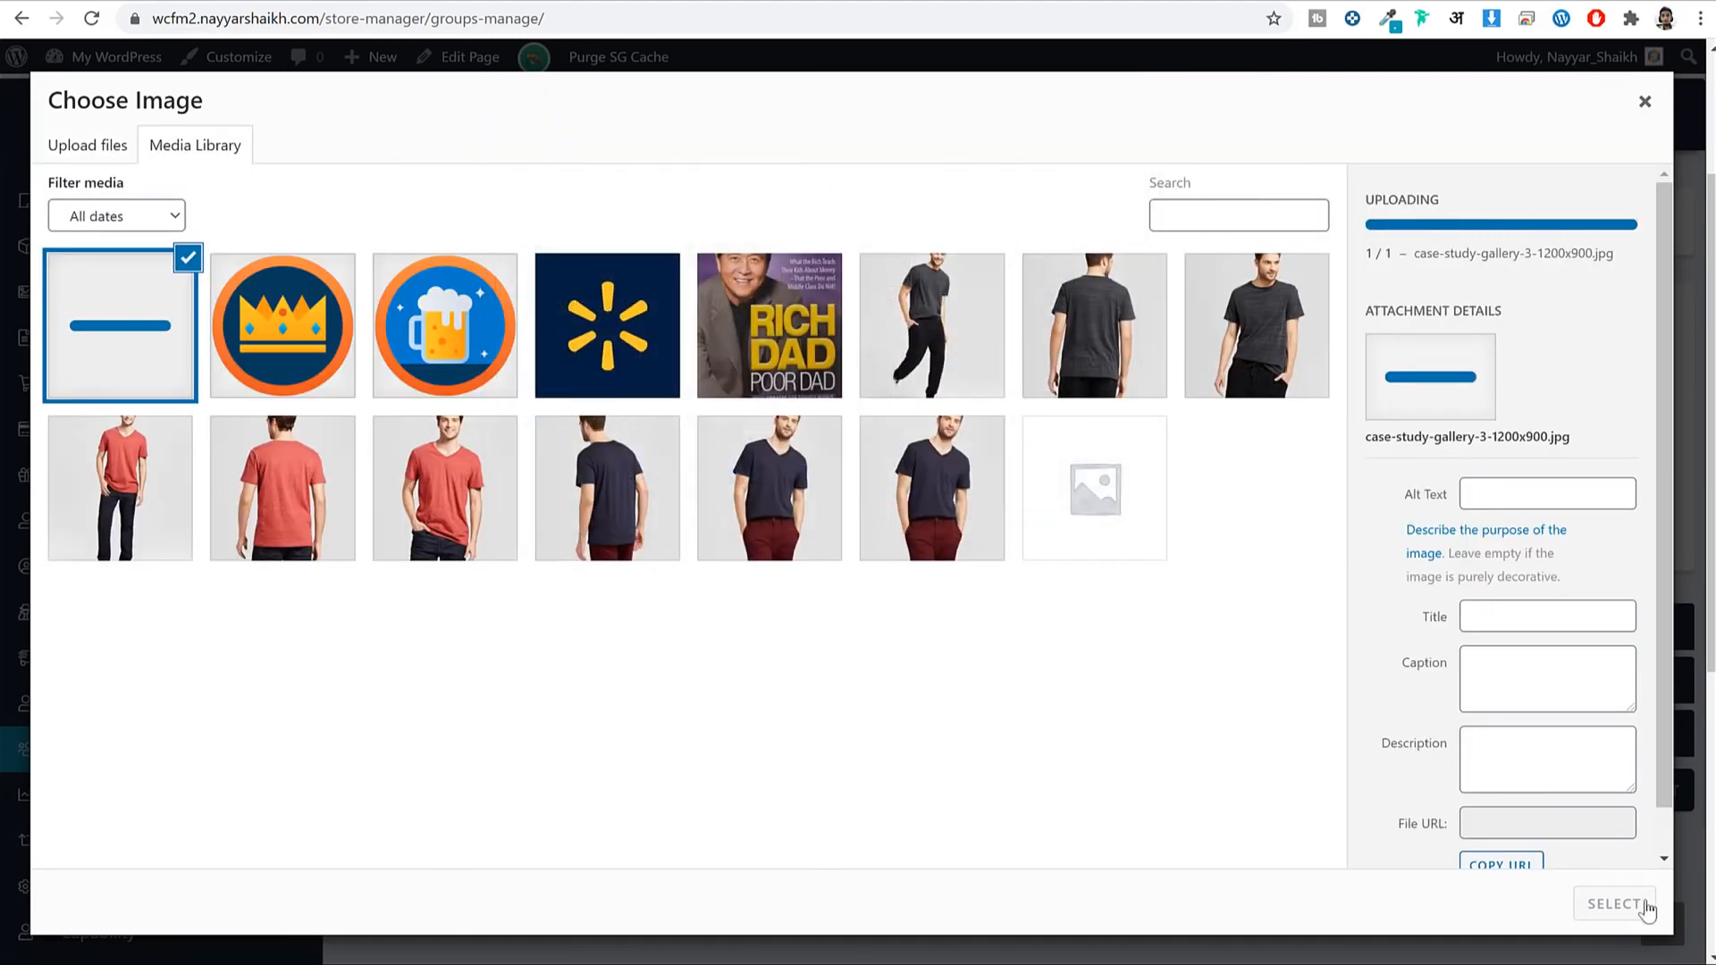
left_click(1647, 909)
scroll(1367, 632, "down", 3)
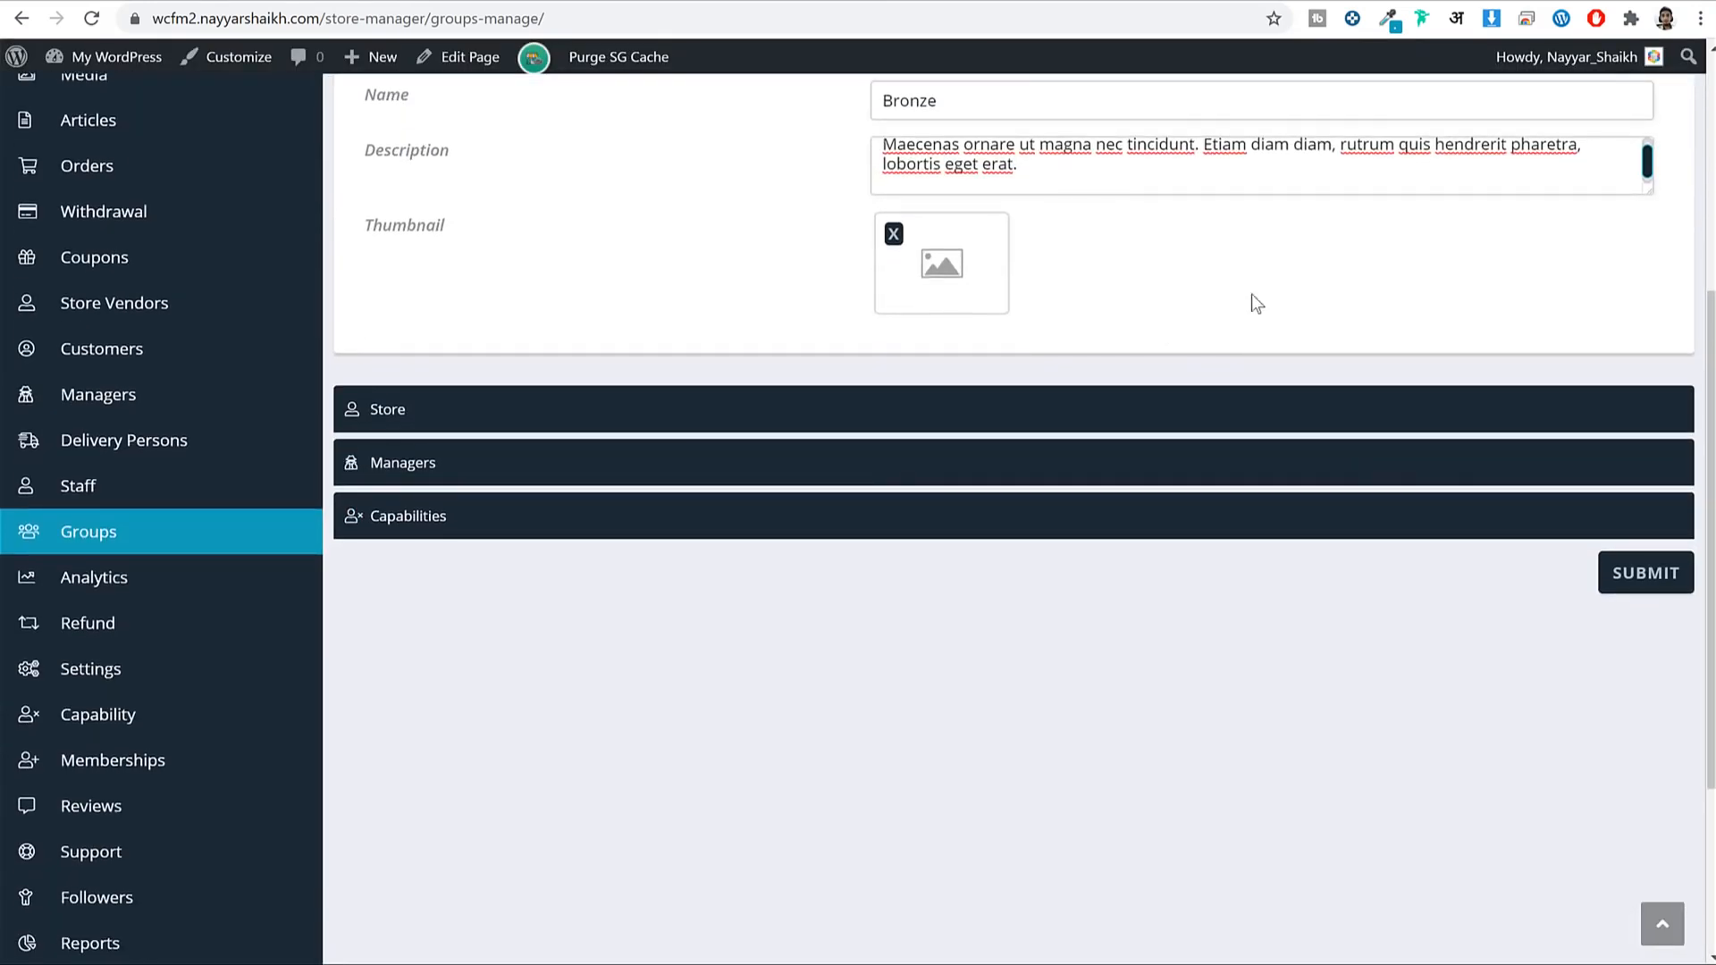
Expand the group's store settings and browse the Choose Vendors list without selecting anyone.
left_click(644, 419)
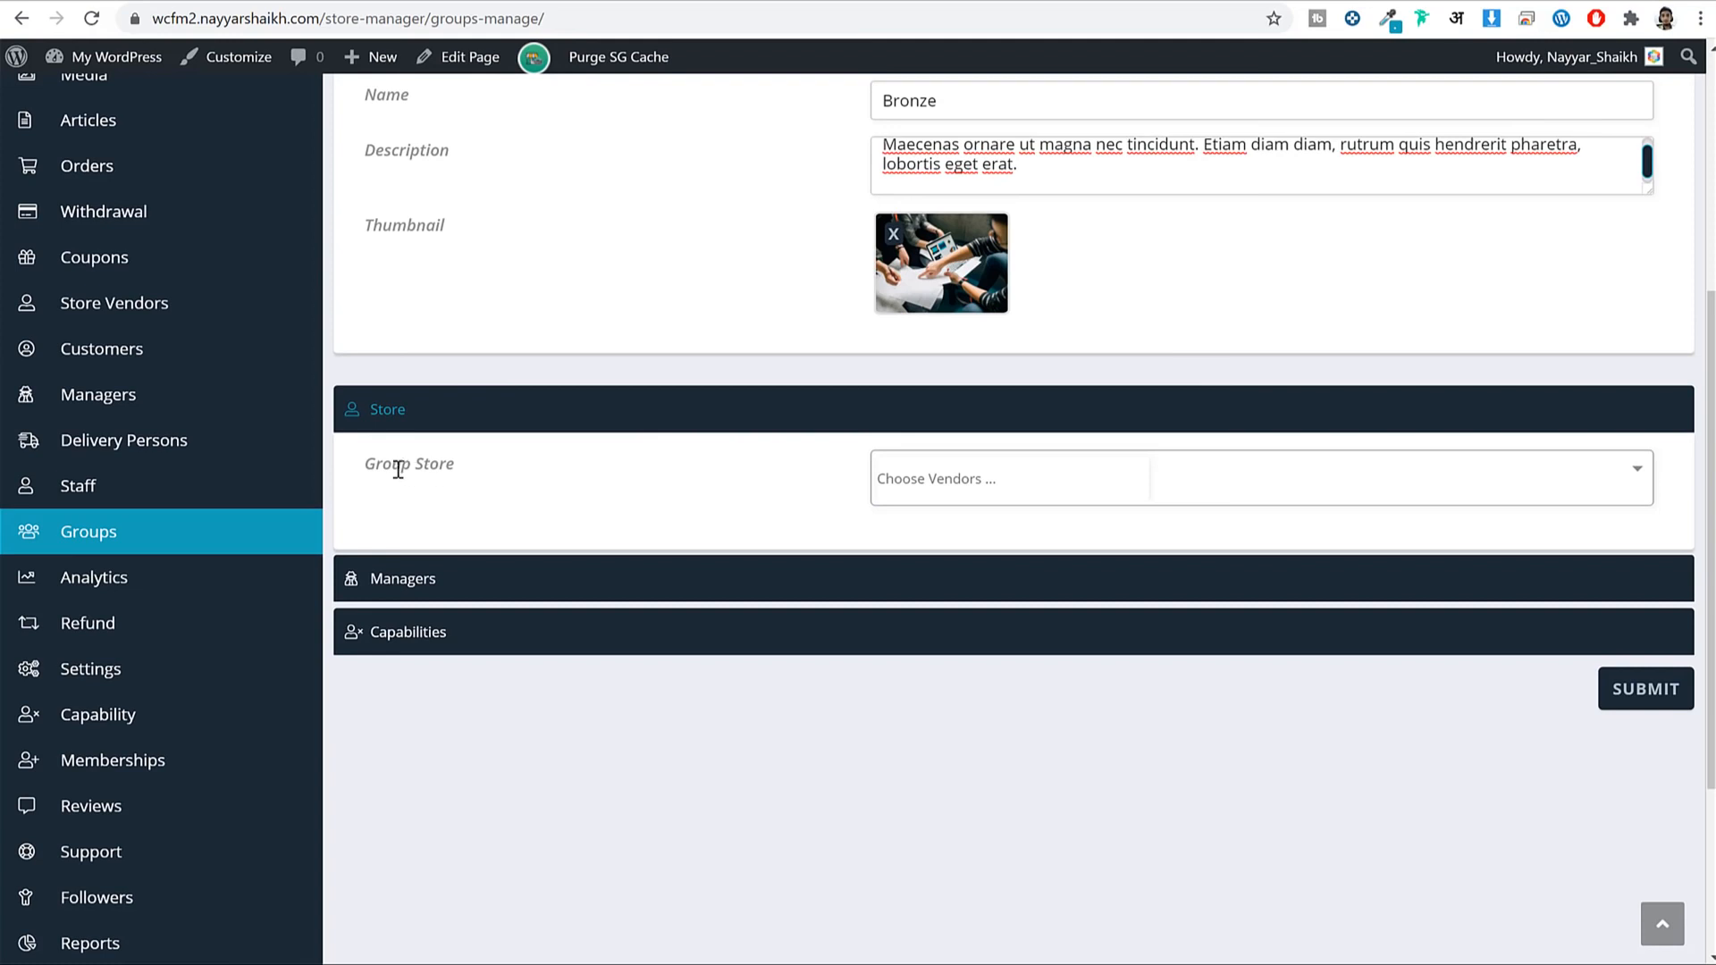
left_click_drag(397, 466, 508, 454)
left_click(1004, 490)
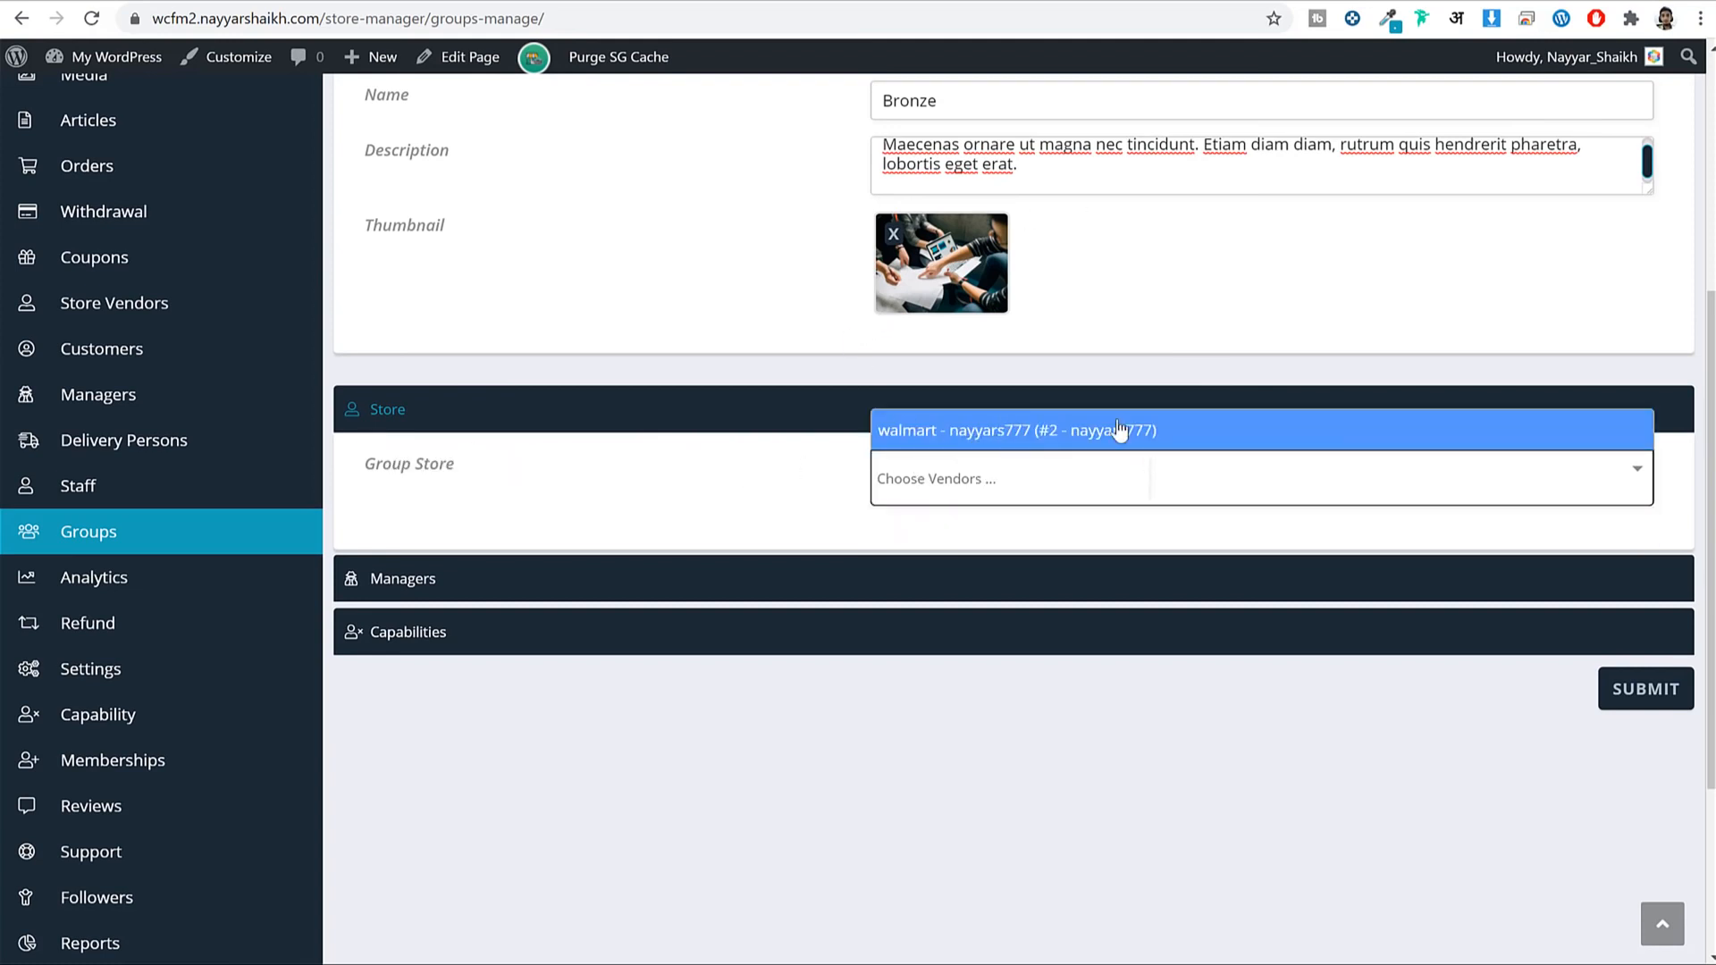
scroll(1125, 441, "up", 3)
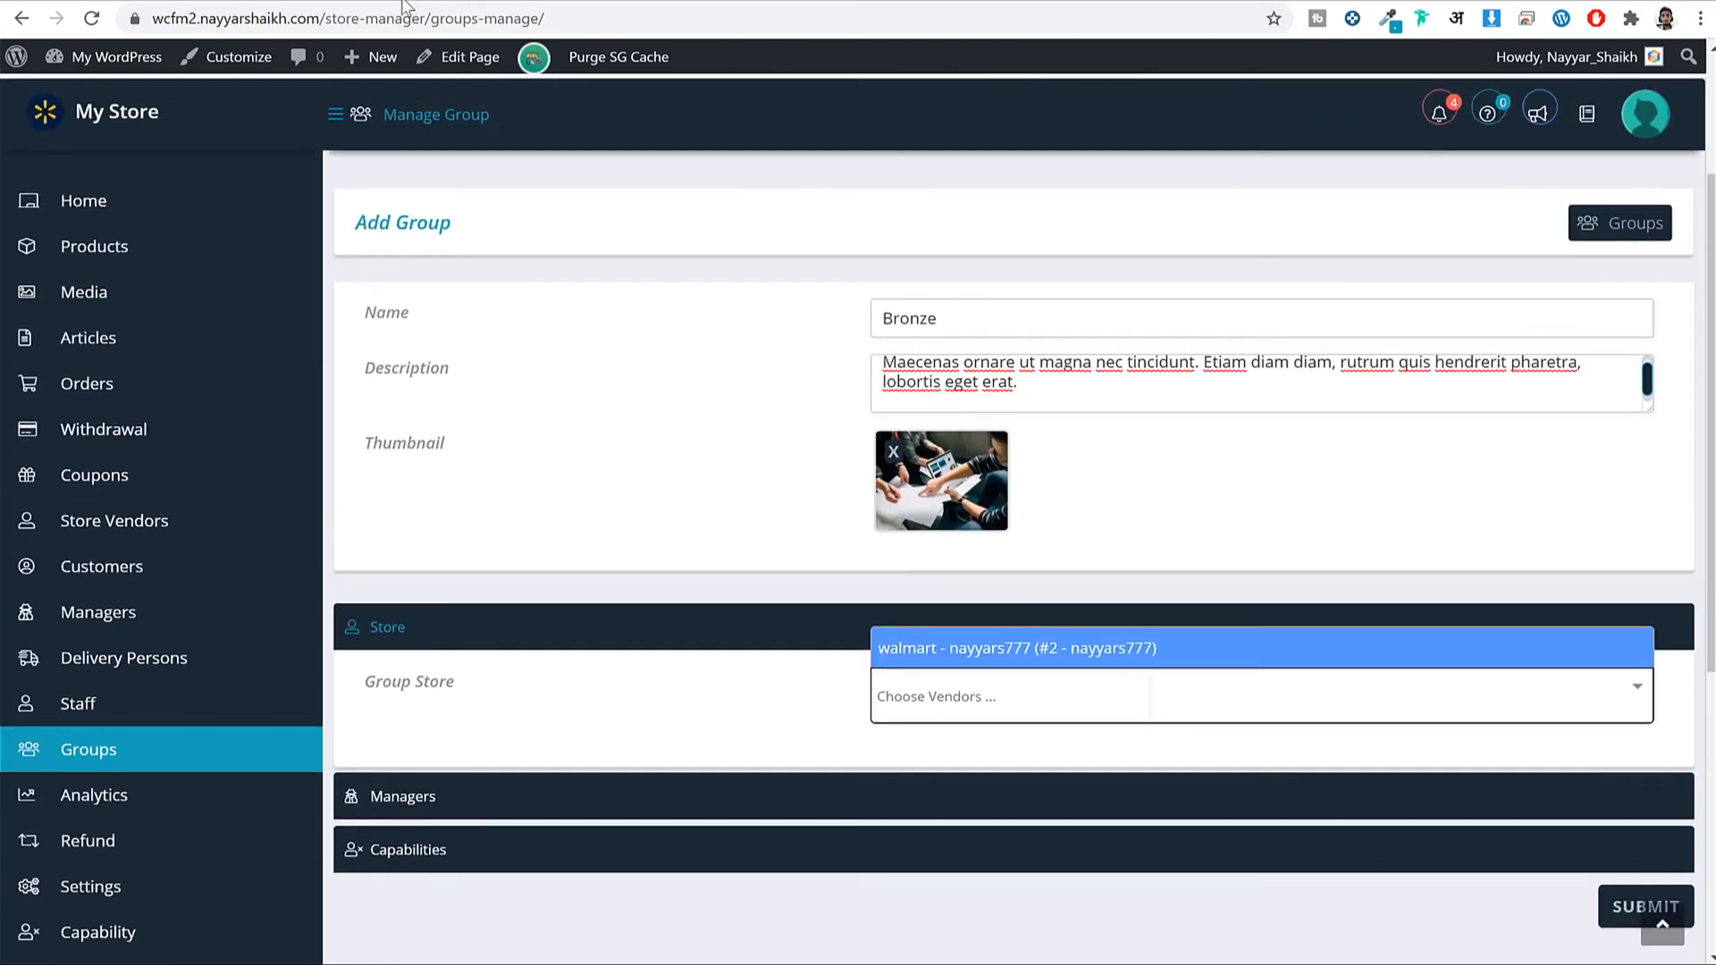
scroll(1059, 392, "down", 3)
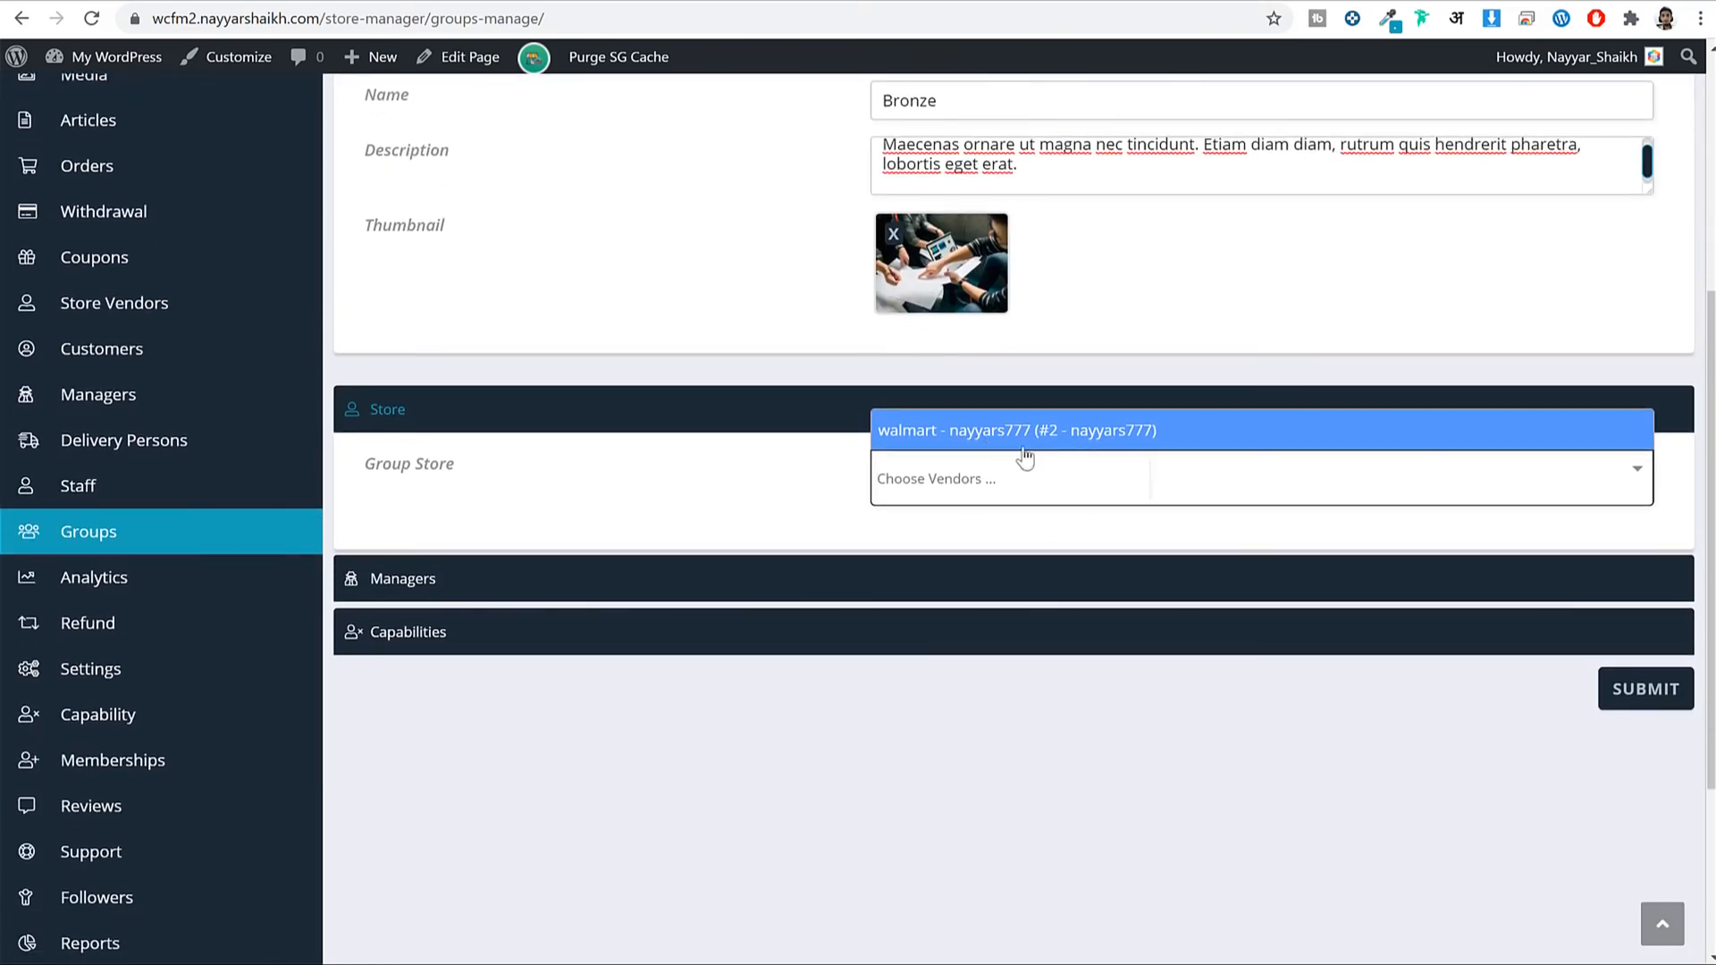
left_click(651, 490)
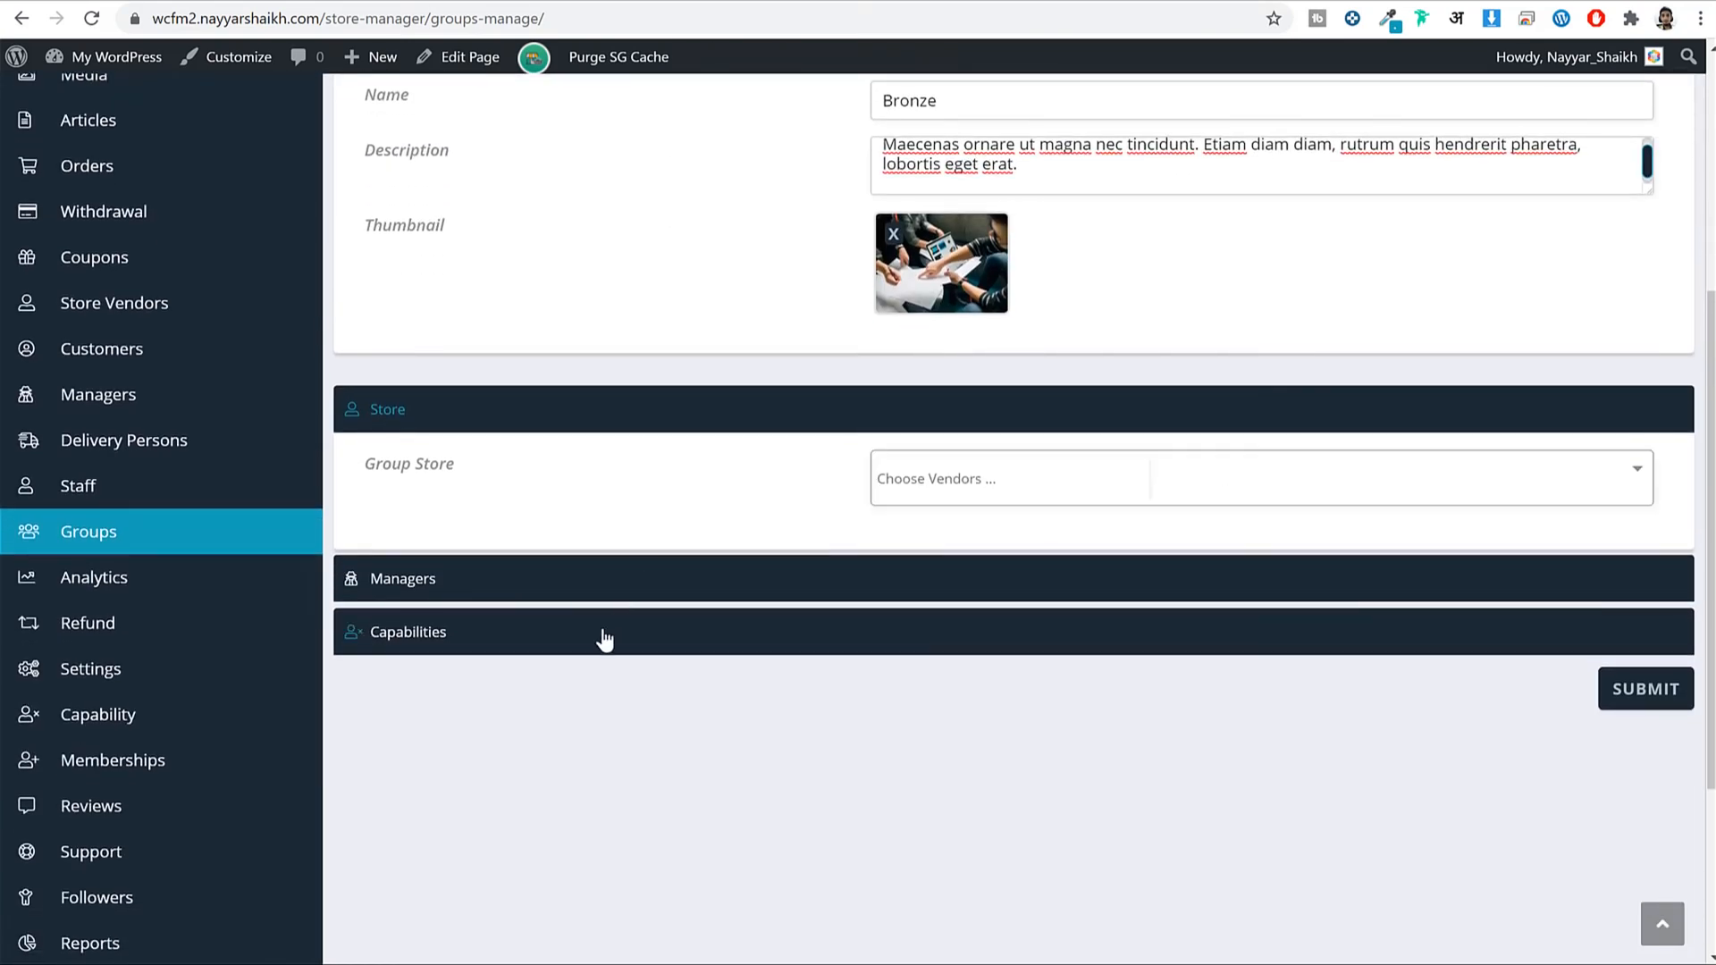
Expand the group's Capabilities and consult the Bronze, Silver and Gold plan table.
left_click(603, 636)
scroll(876, 613, "up", 5)
scroll(1072, 576, "down", 1)
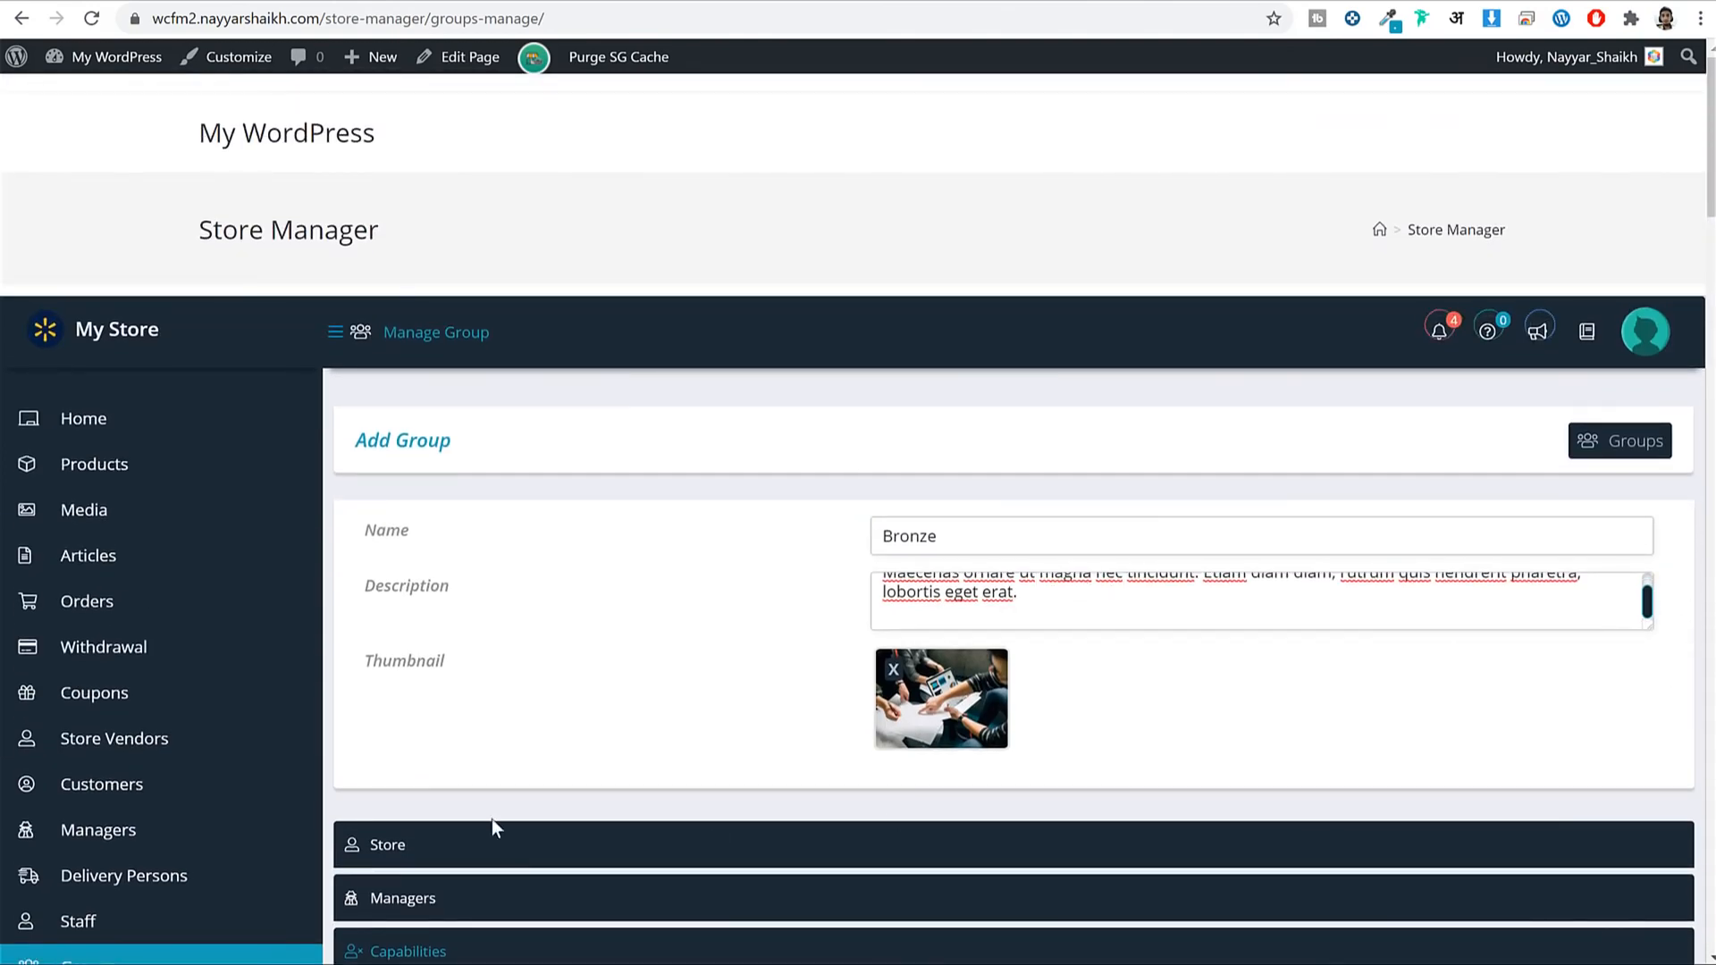
scroll(485, 164, "down", 5)
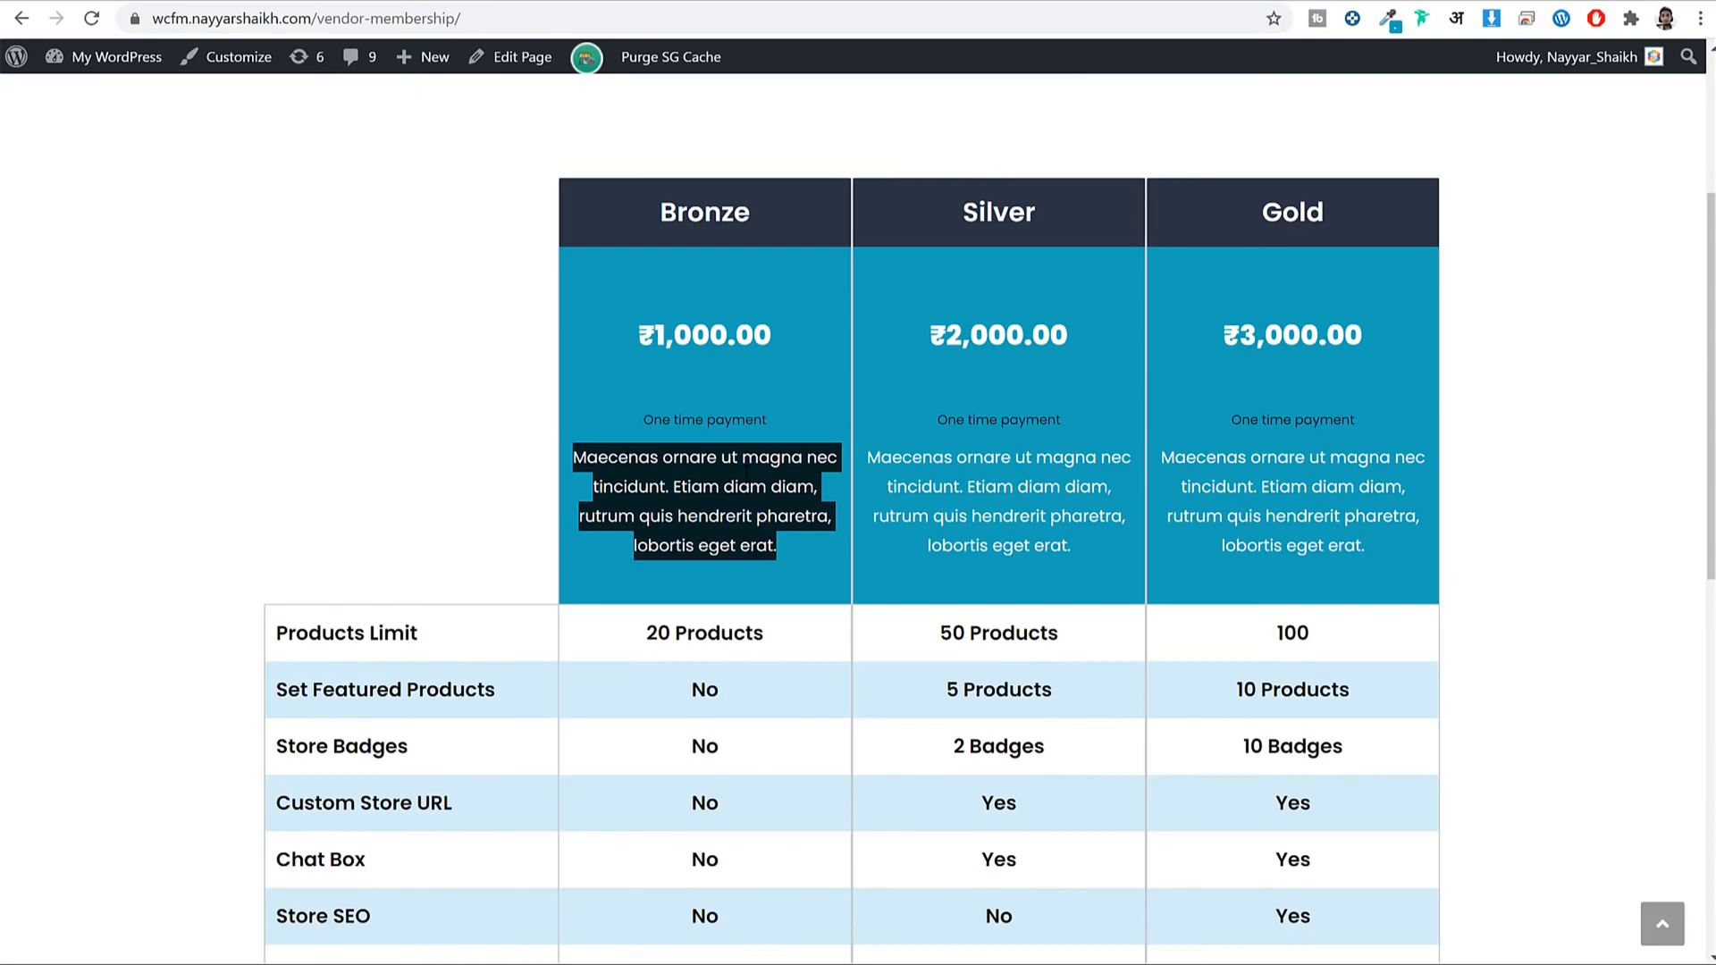
scroll(630, 522, "down", 3)
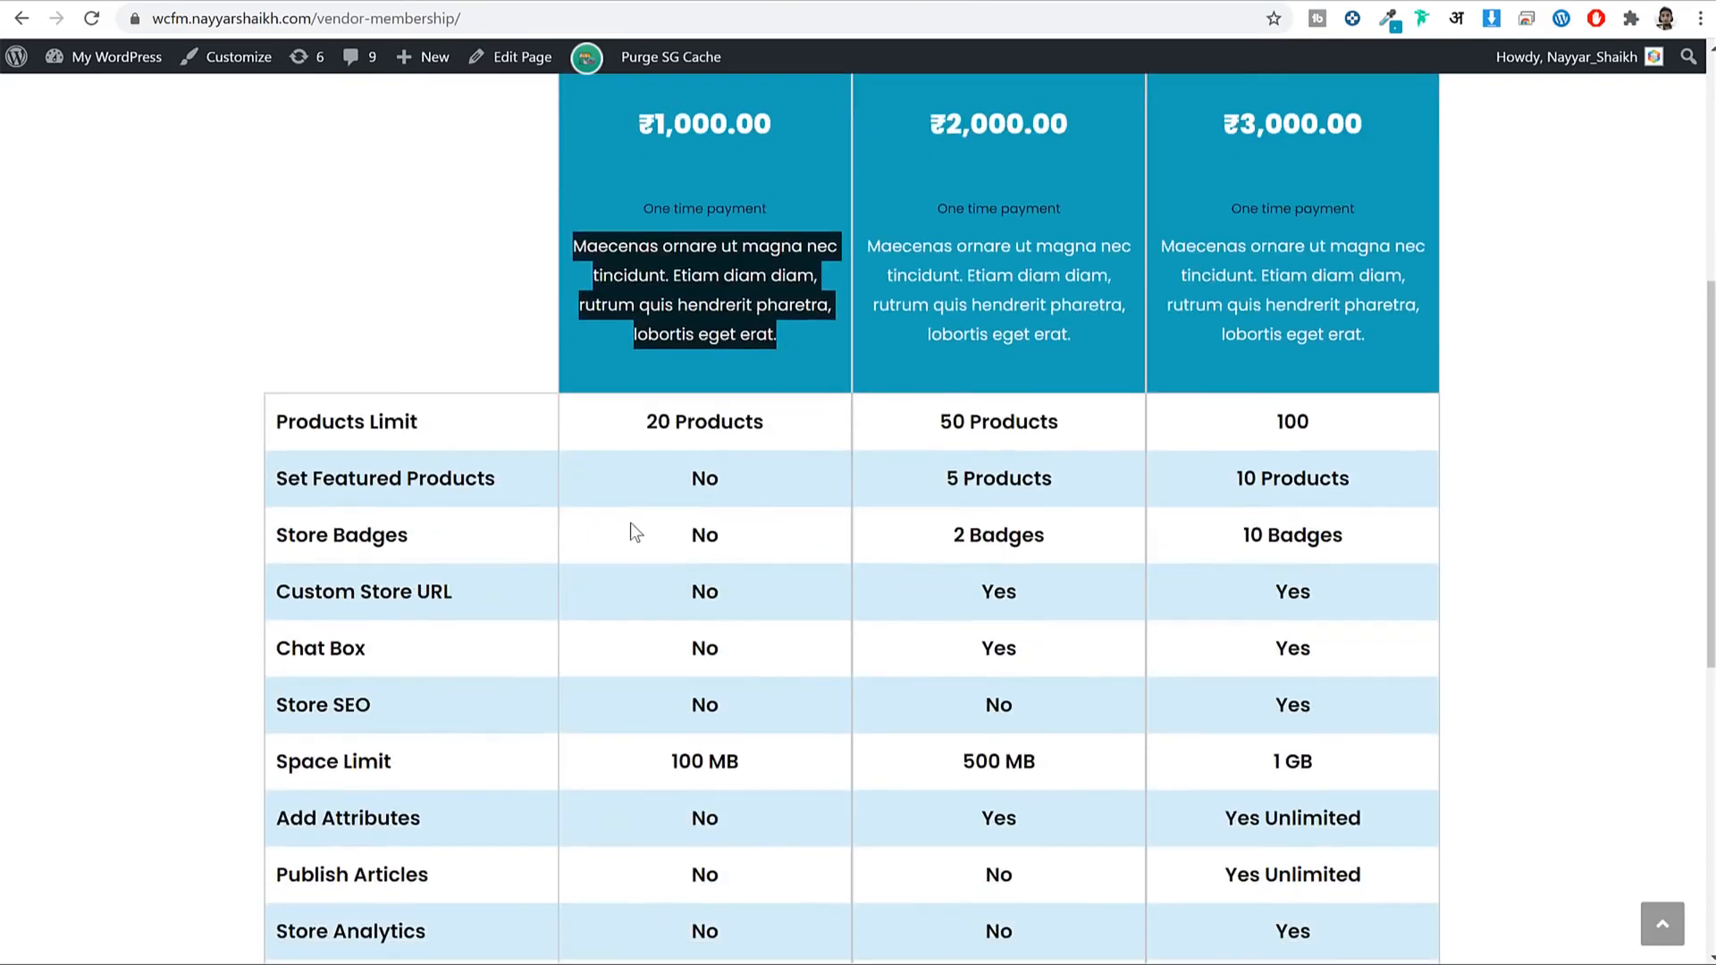
scroll(715, 340, "up", 5)
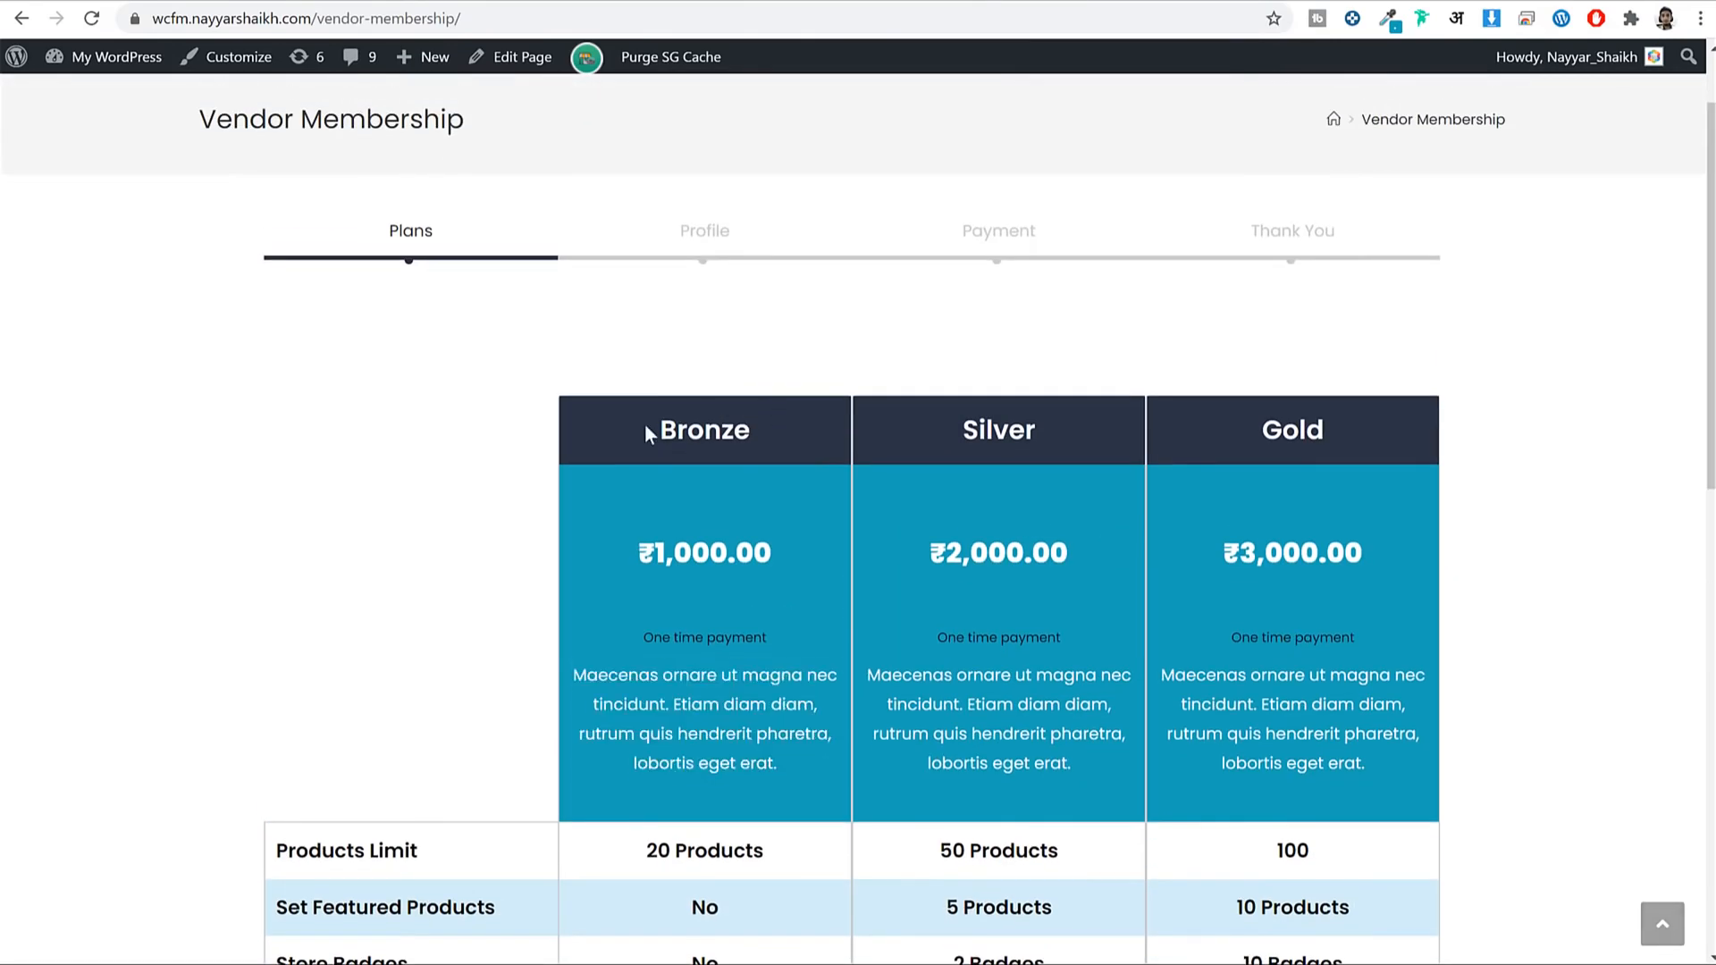
left_click_drag(652, 432, 732, 460)
scroll(731, 460, "down", 5)
scroll(749, 480, "down", 3)
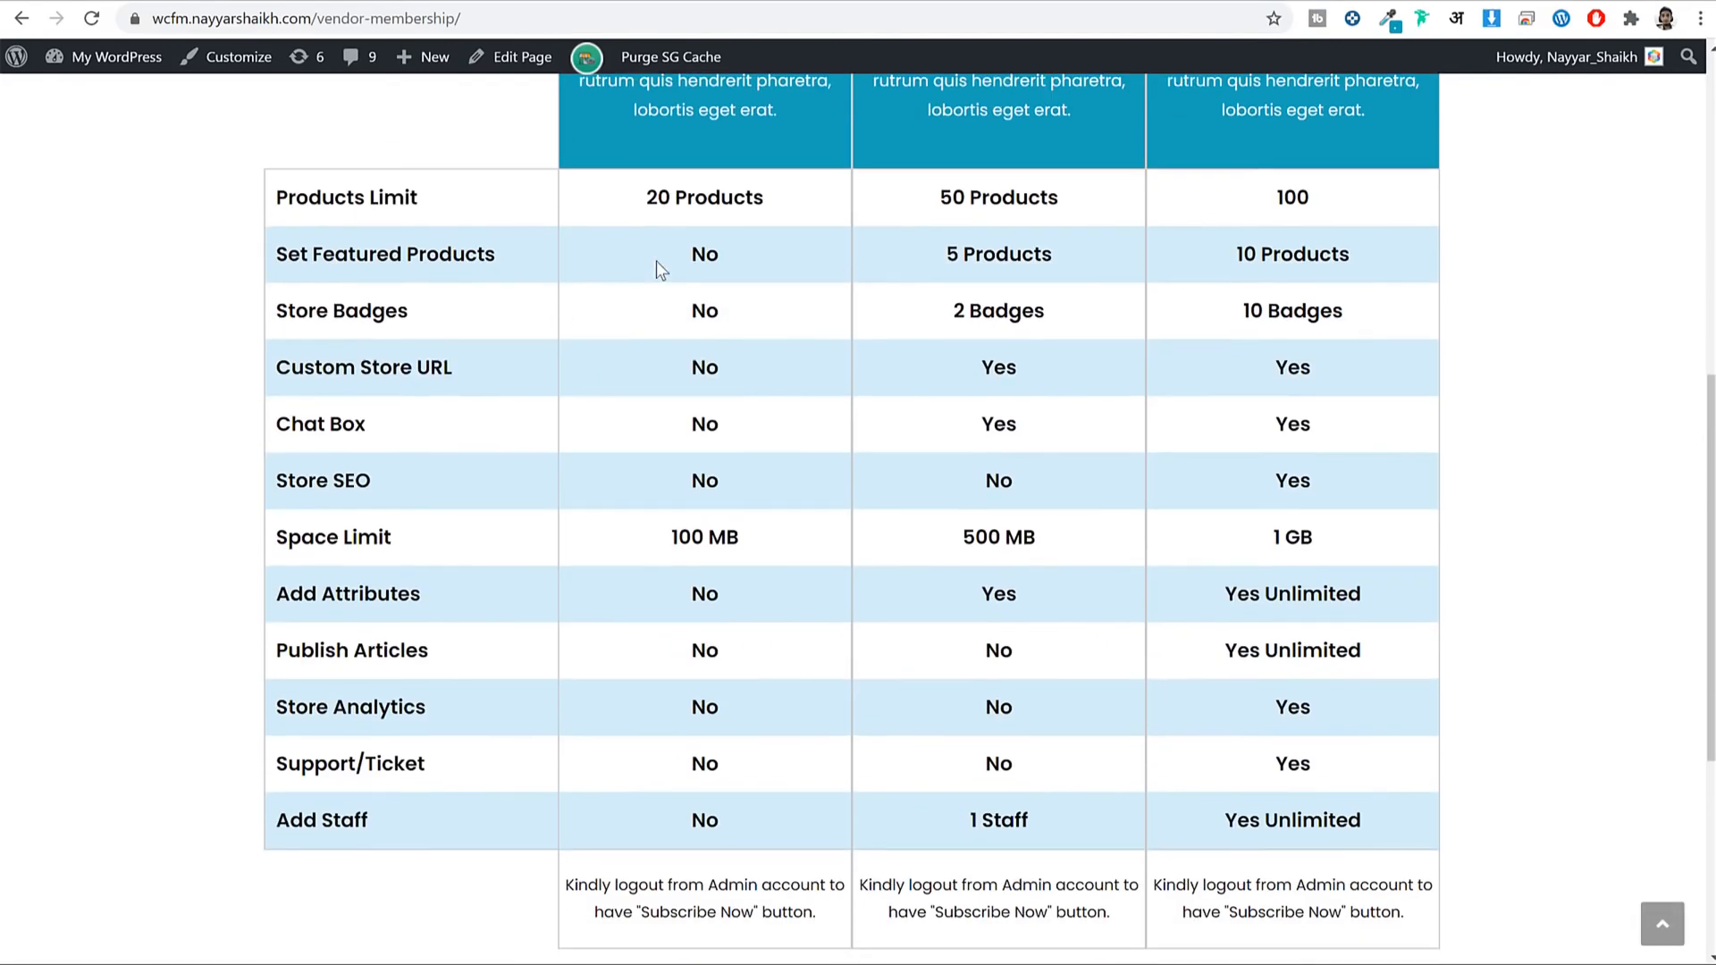
left_click(700, 317)
Set the Bronze group's Product Limit to 20, matching the Bronze plan.
left_click_drag(647, 198, 766, 205)
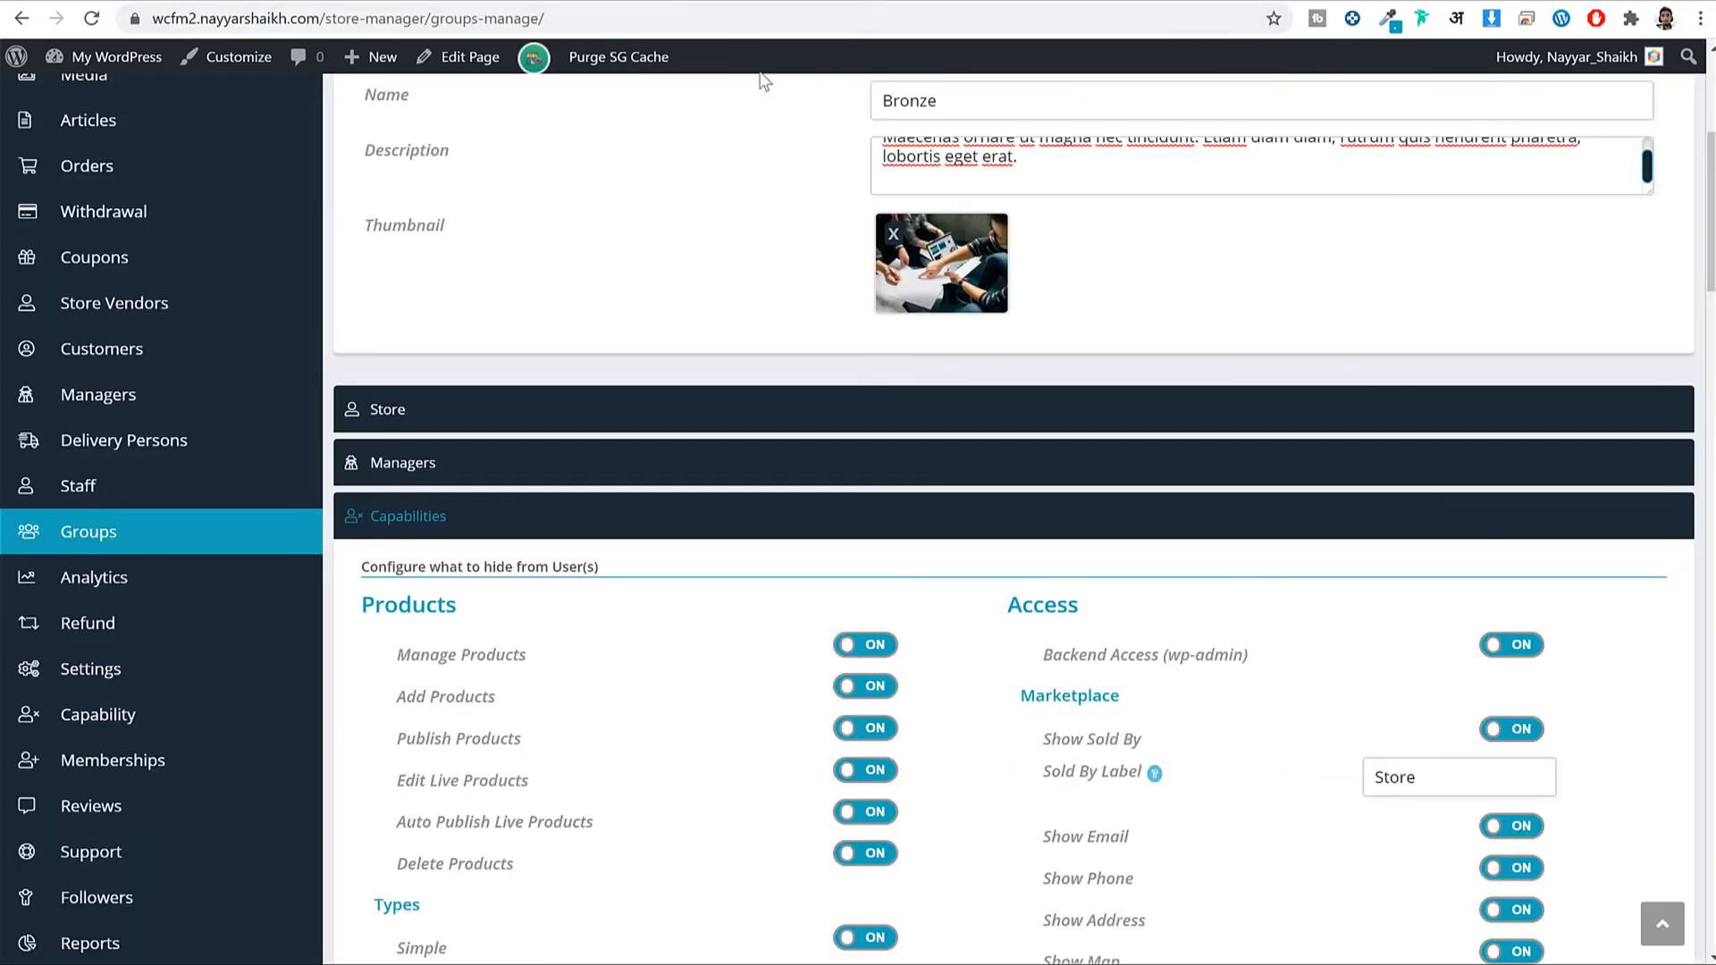
scroll(1061, 448, "down", 5)
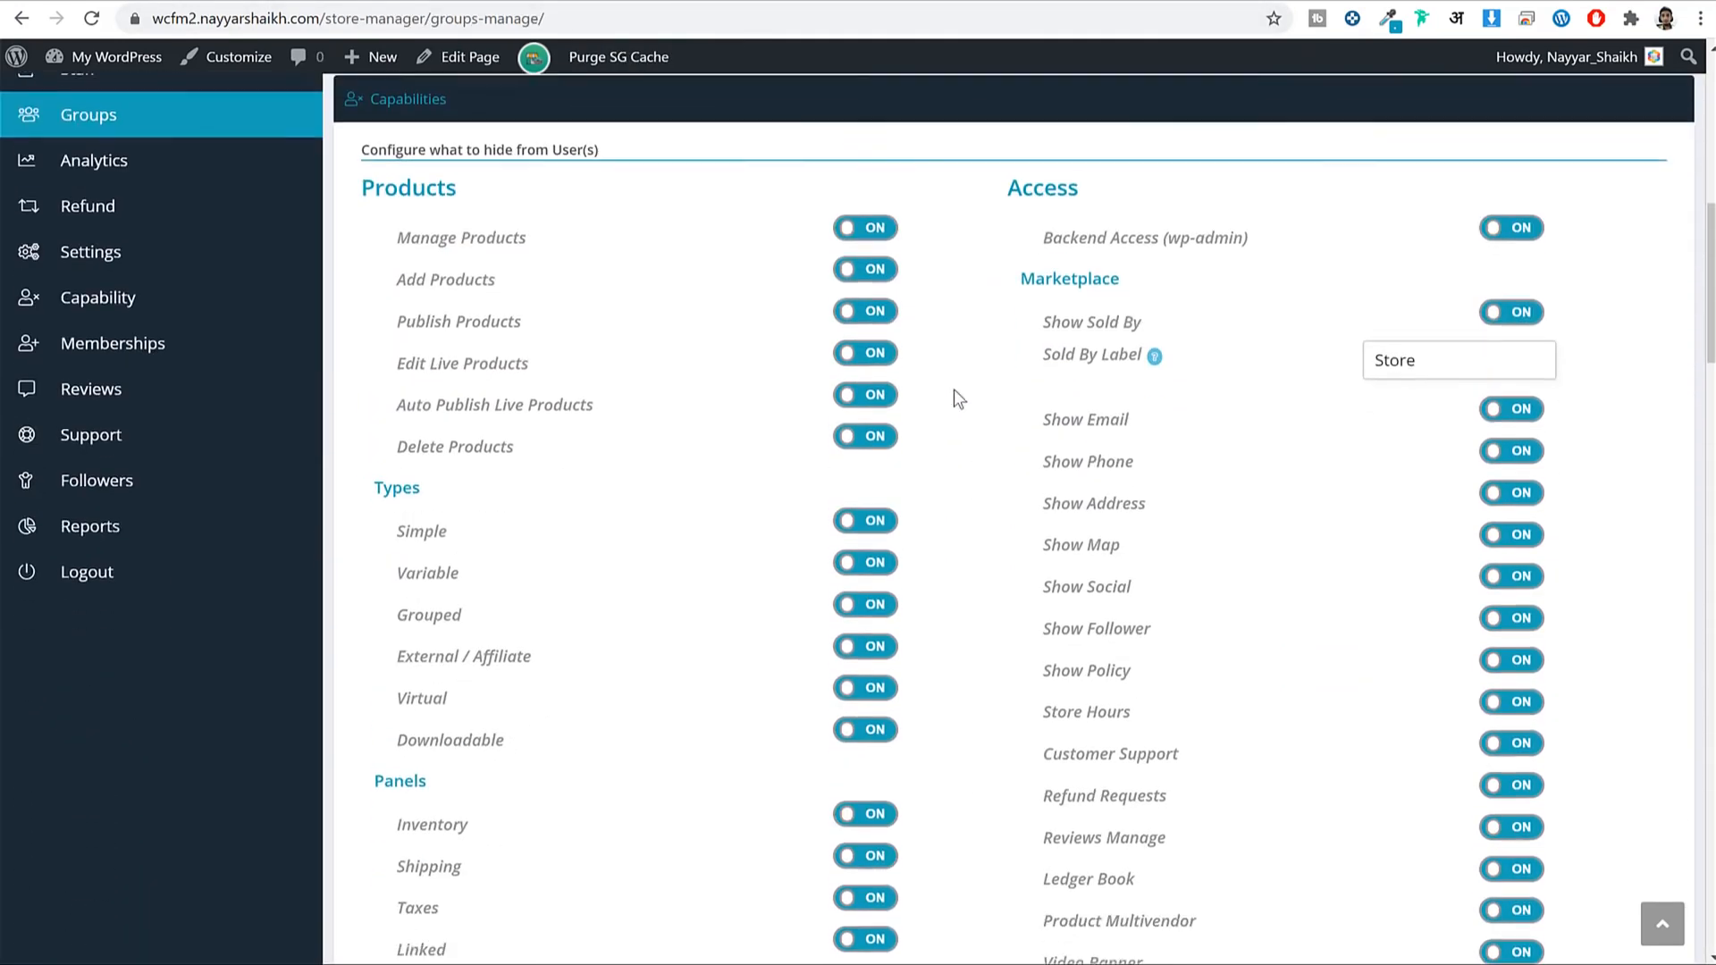
scroll(694, 284, "down", 15)
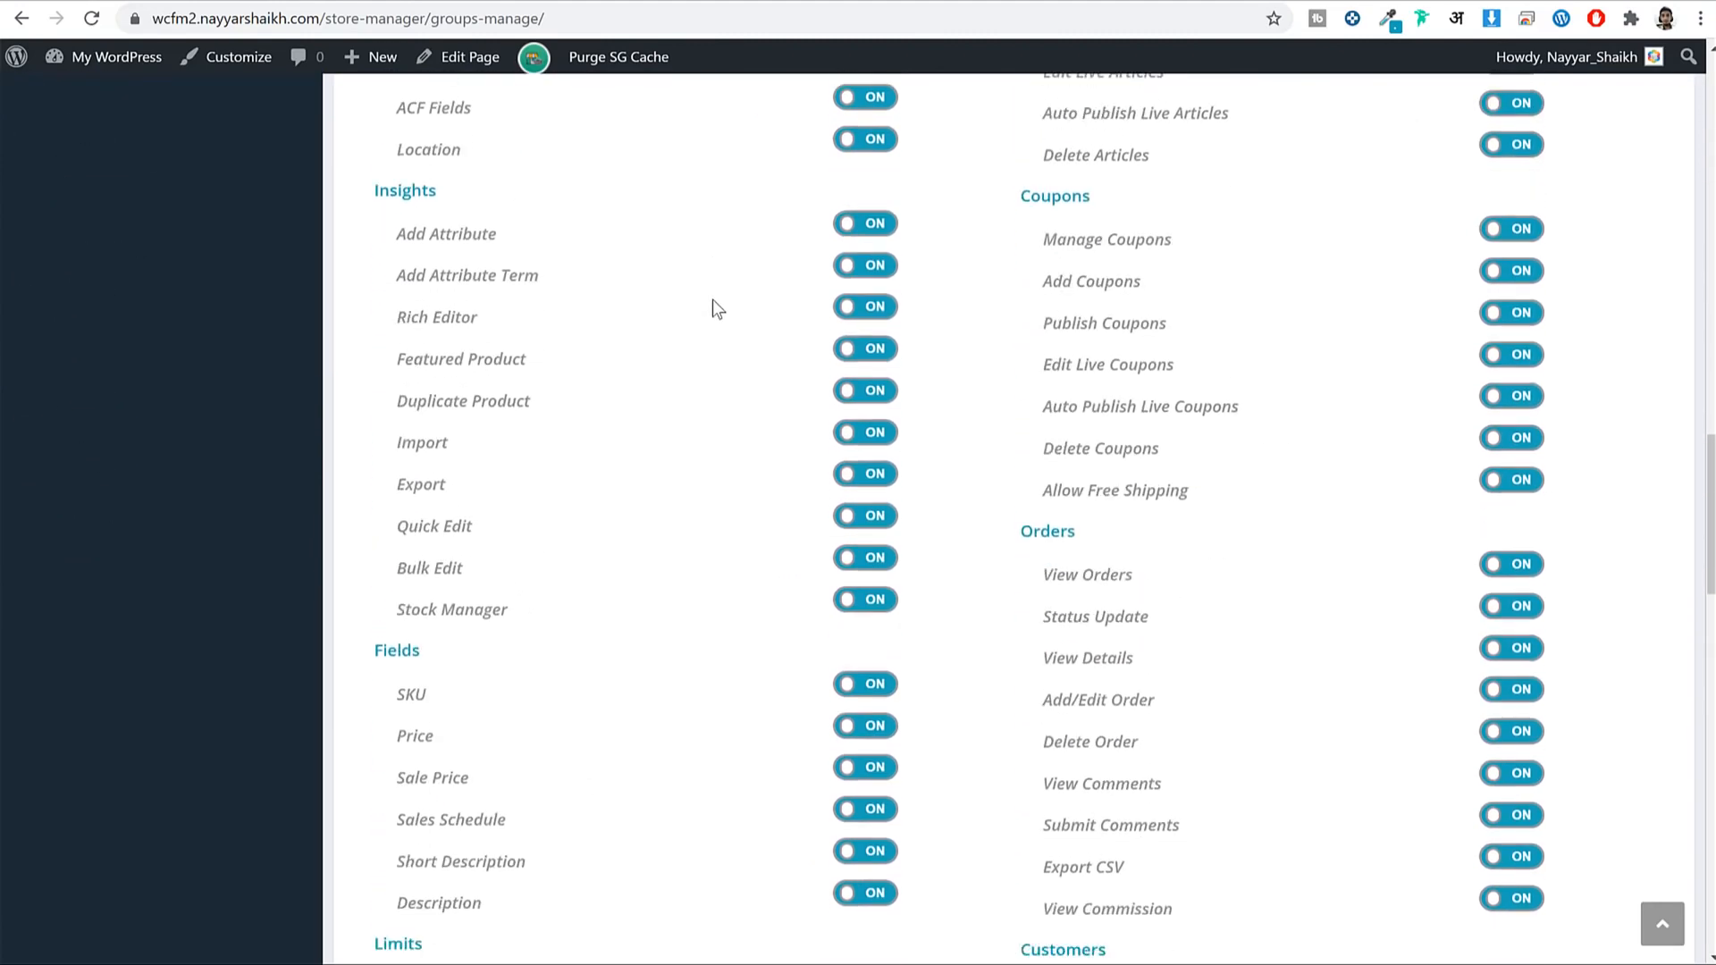
scroll(711, 298, "down", 10)
left_click(812, 256)
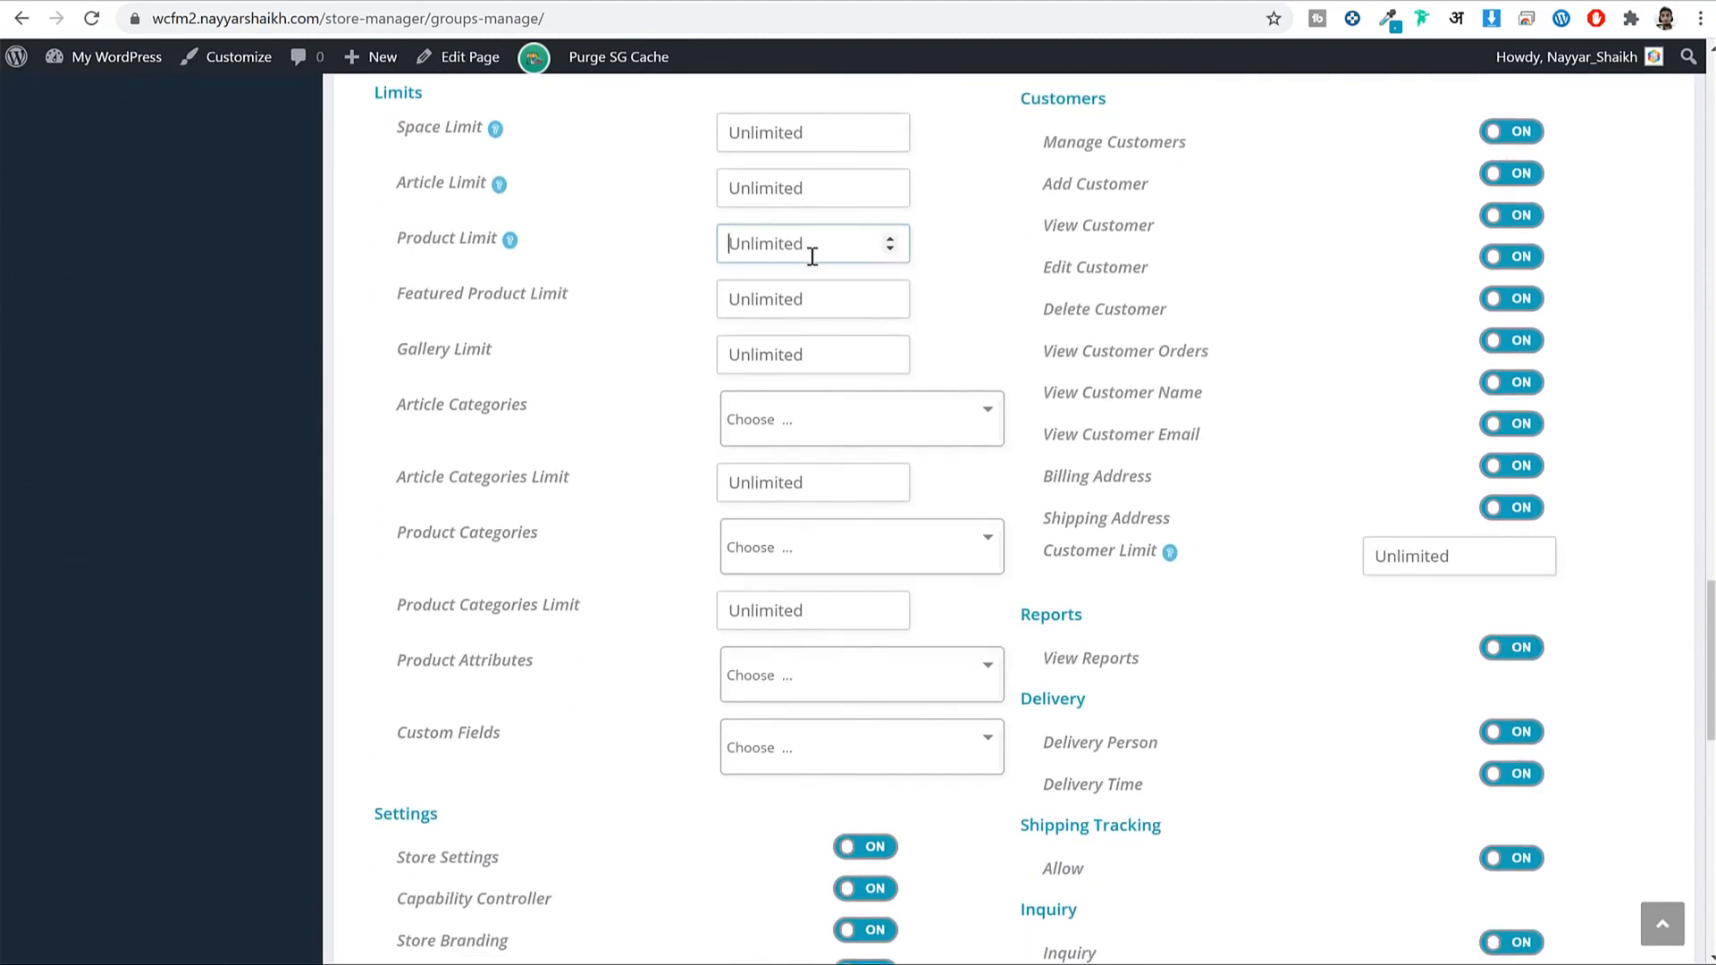
type("20")
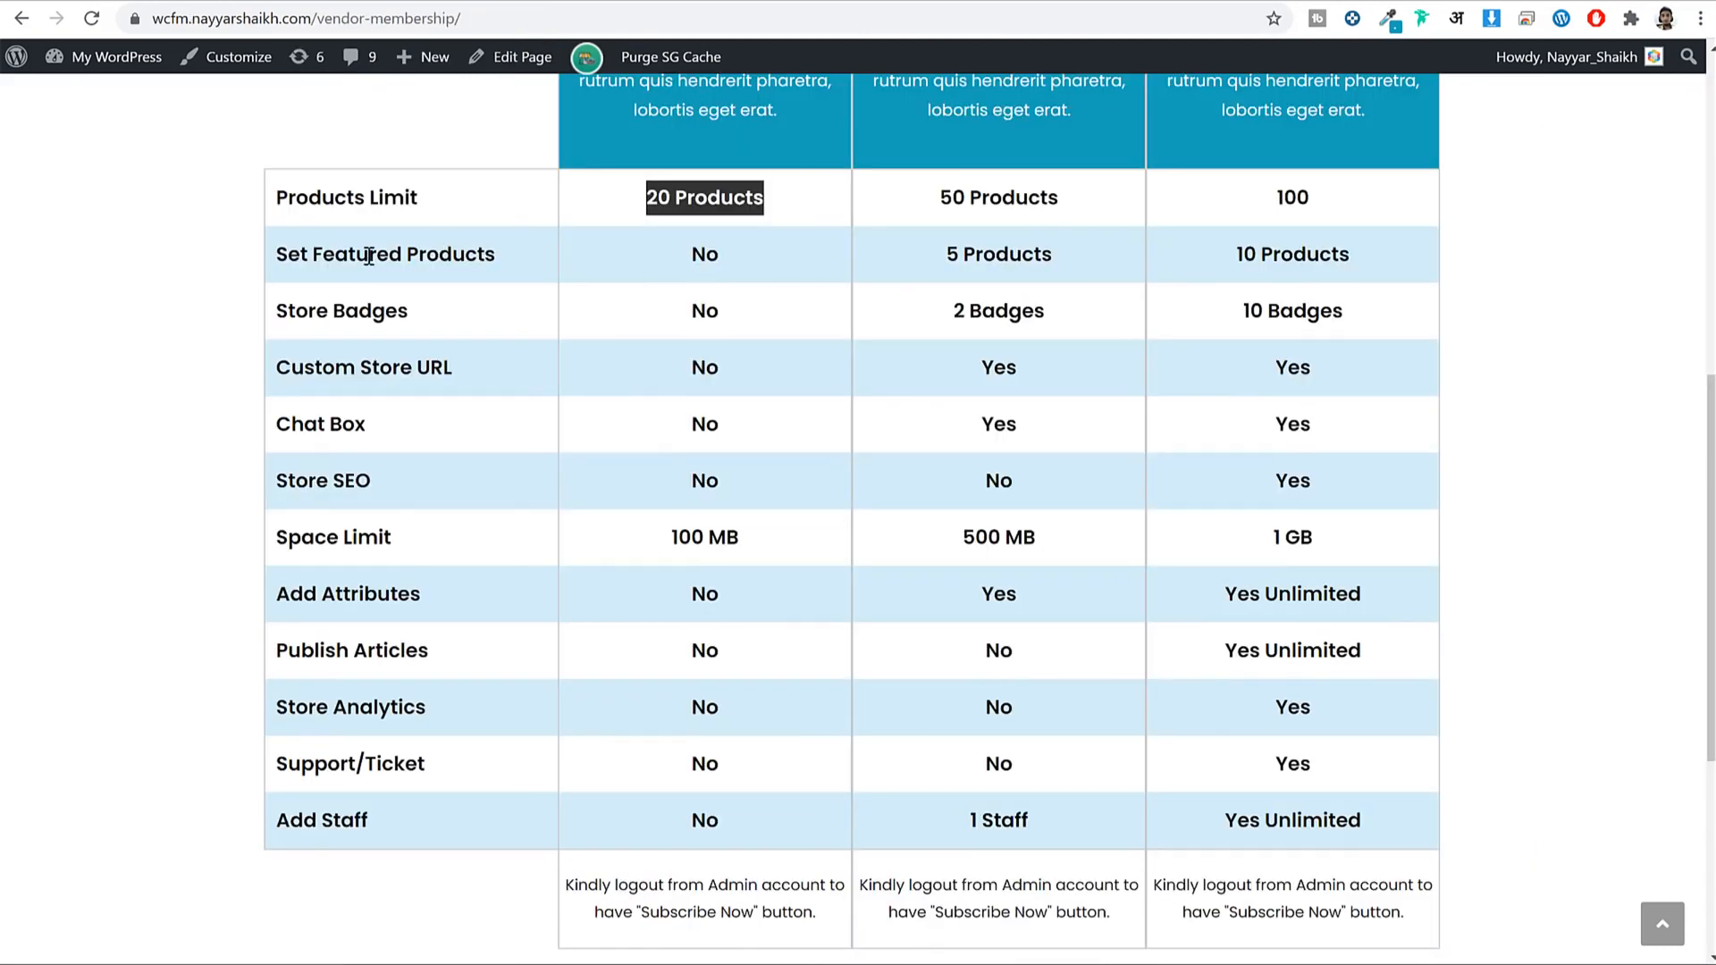
left_click_drag(369, 256, 522, 263)
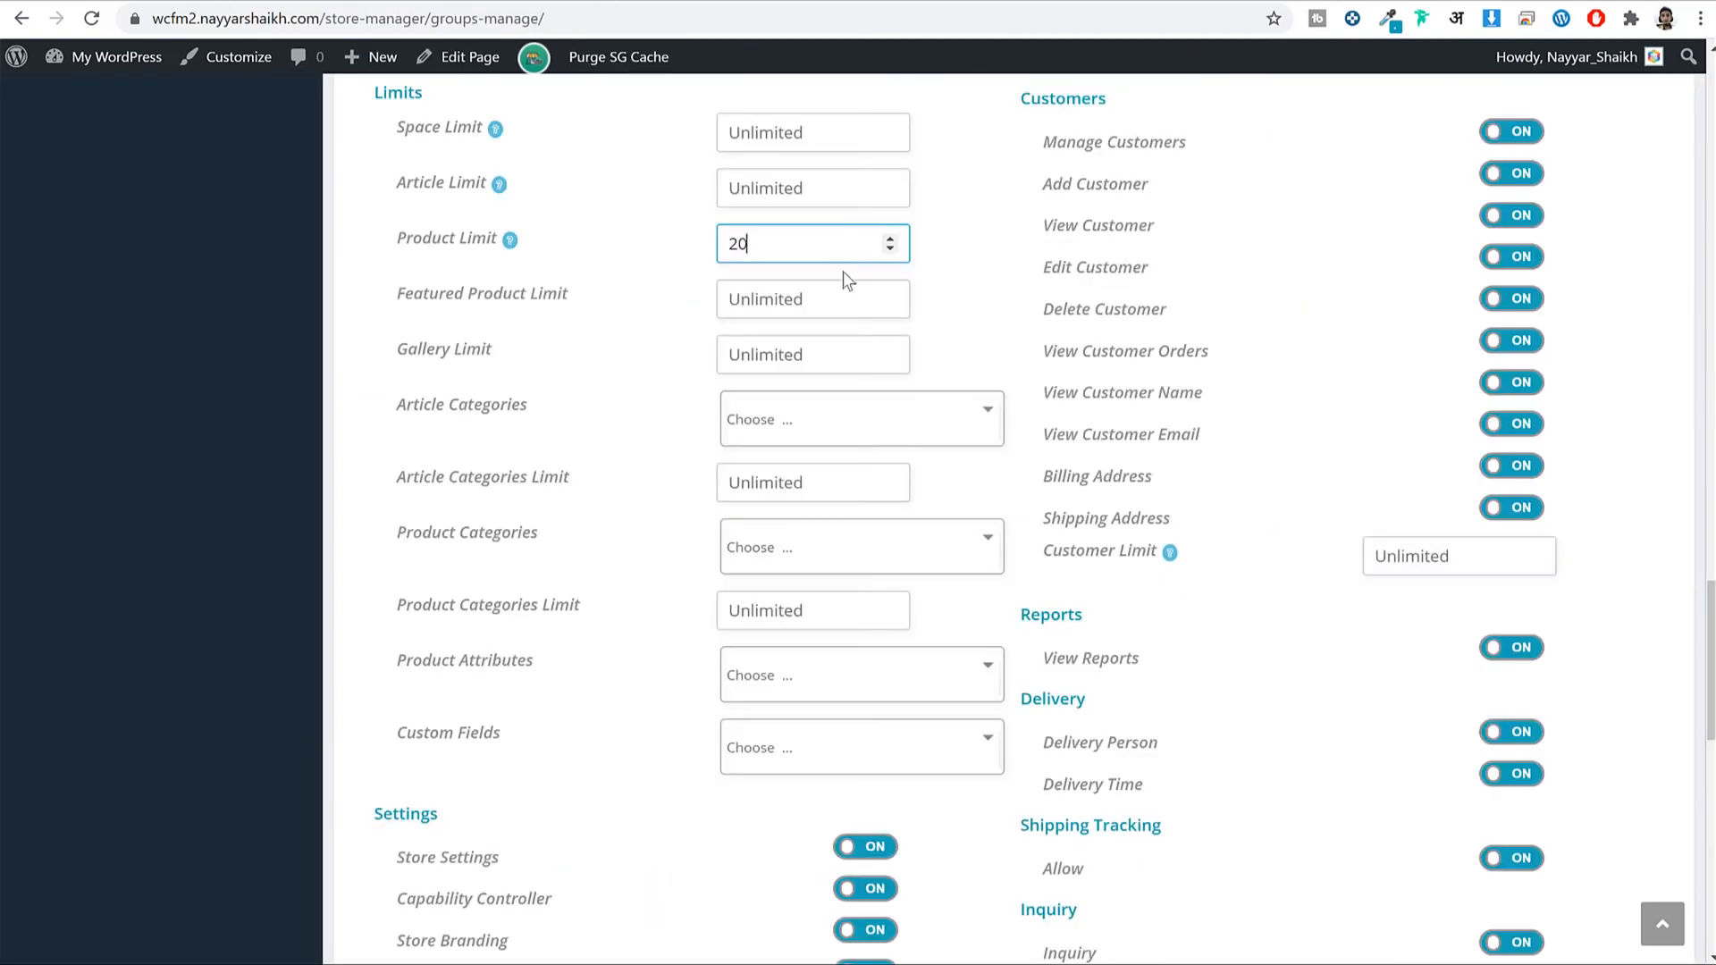
scroll(844, 271, "up", 20)
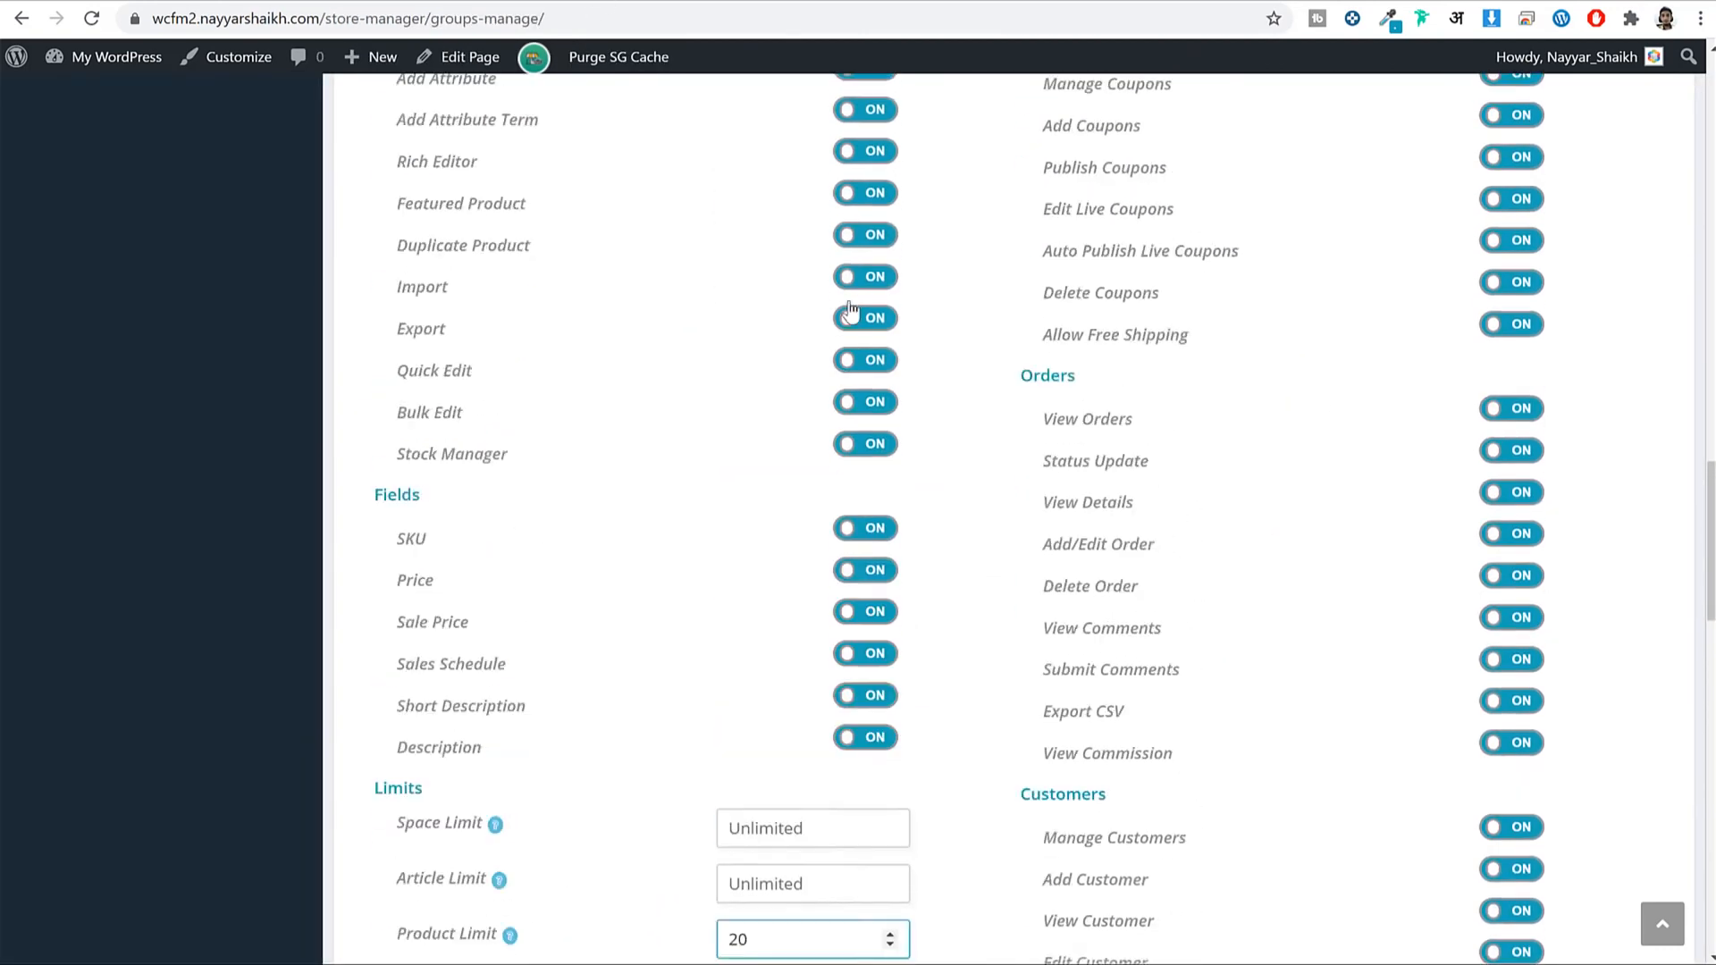
scroll(856, 316, "up", 2)
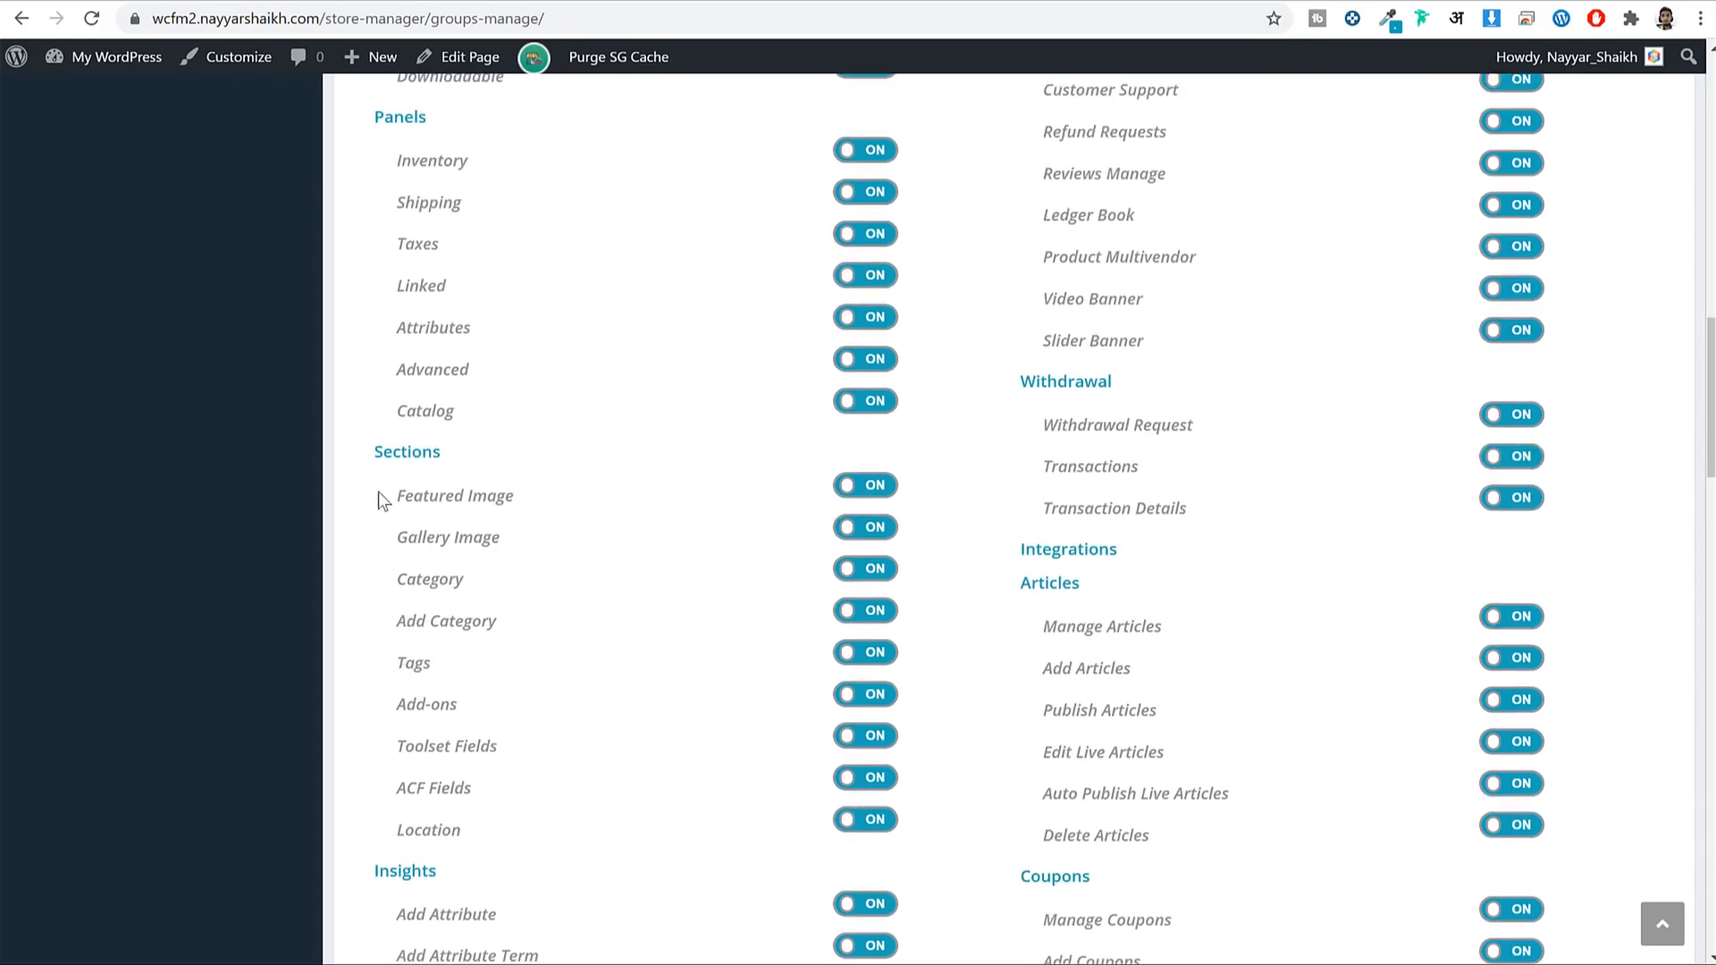
left_click_drag(422, 490, 550, 504)
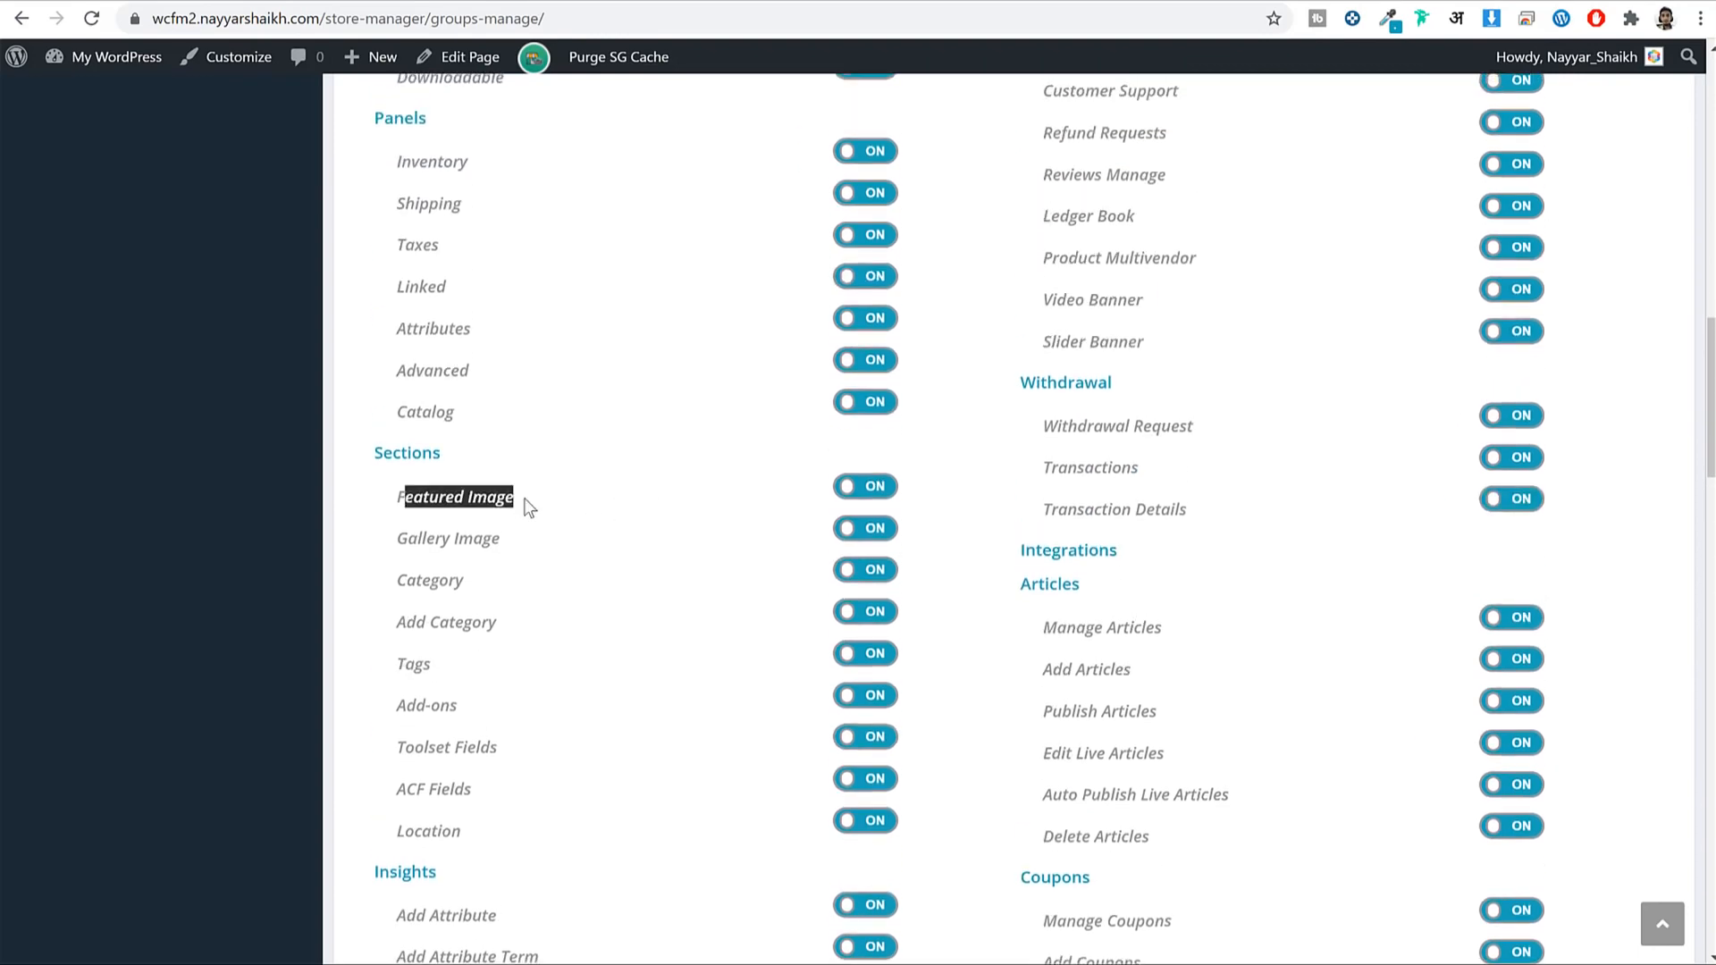
scroll(528, 498, "up", 9)
scroll(528, 501, "down", 16)
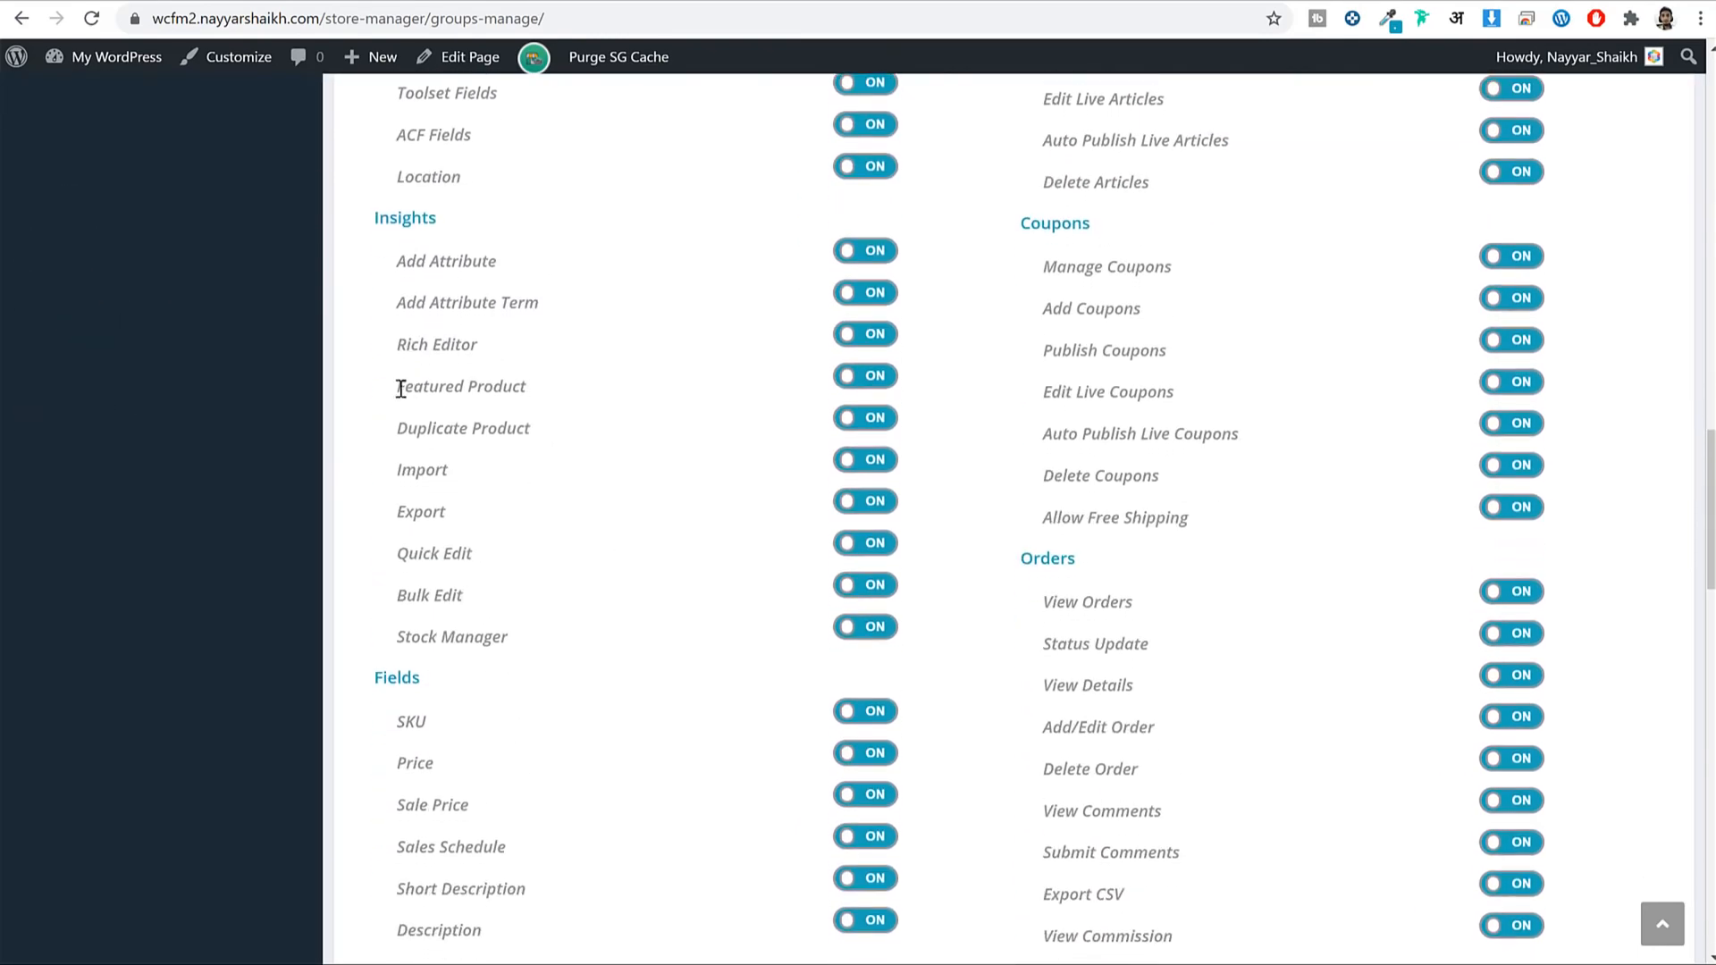
left_click_drag(400, 388, 647, 411)
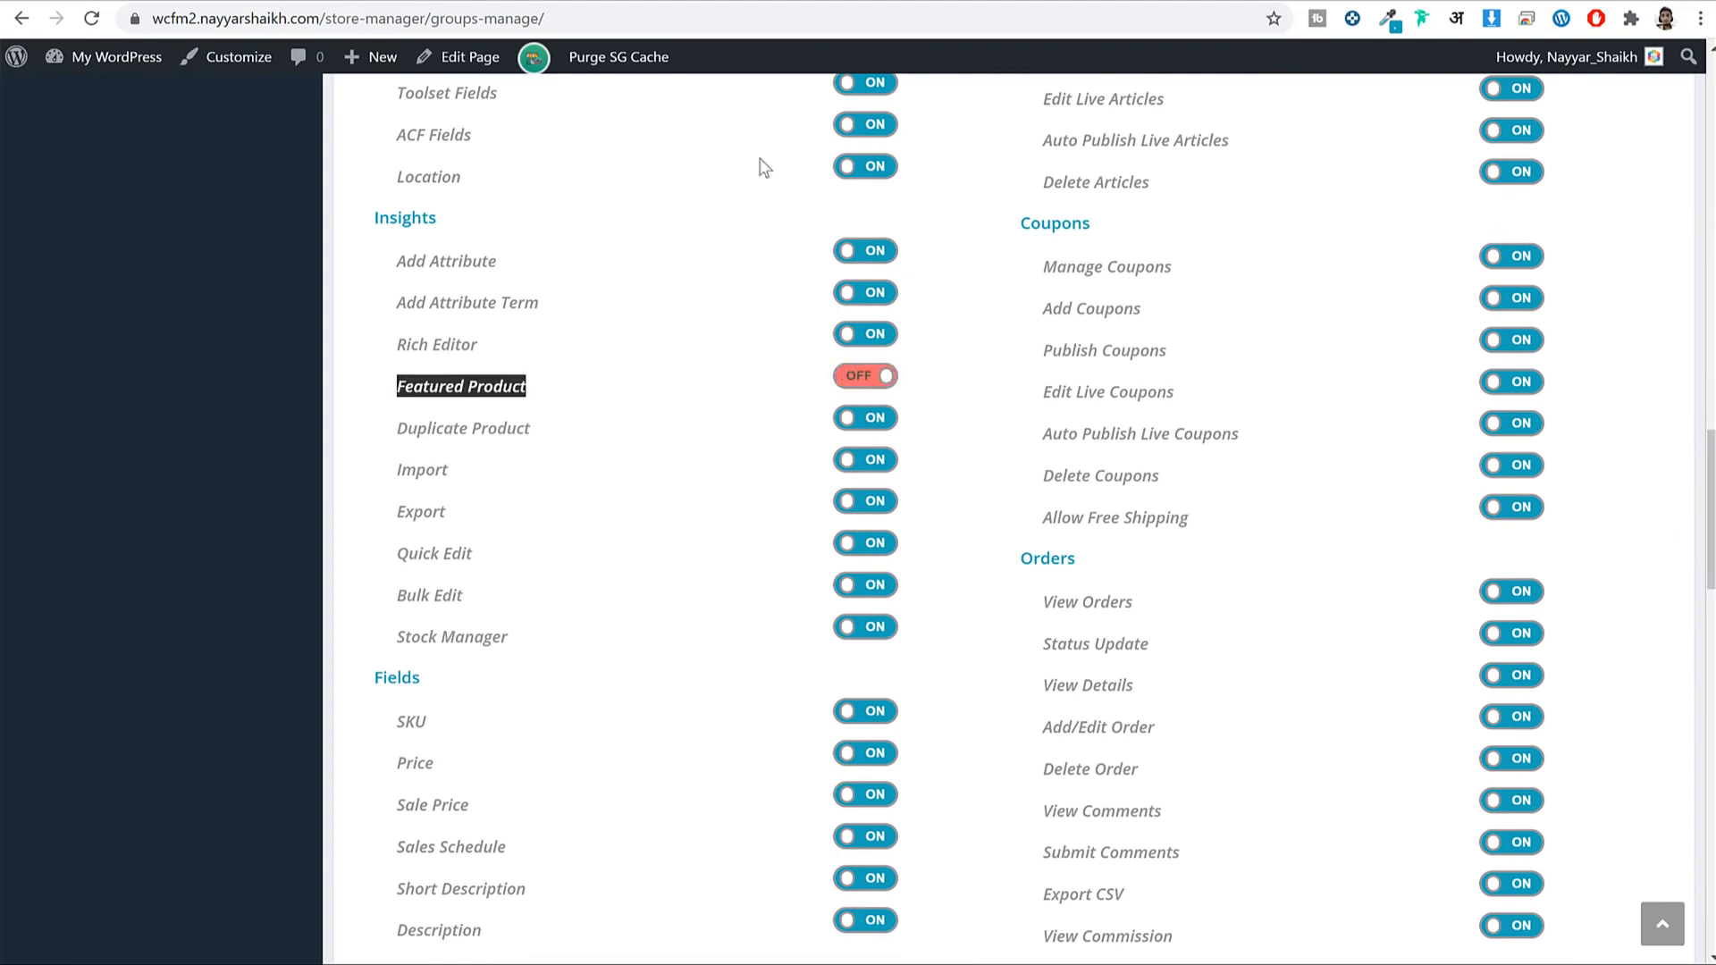
Check the plan's Space Limit and set the group's Space Limit to 100.
key("ctrl+Tab")
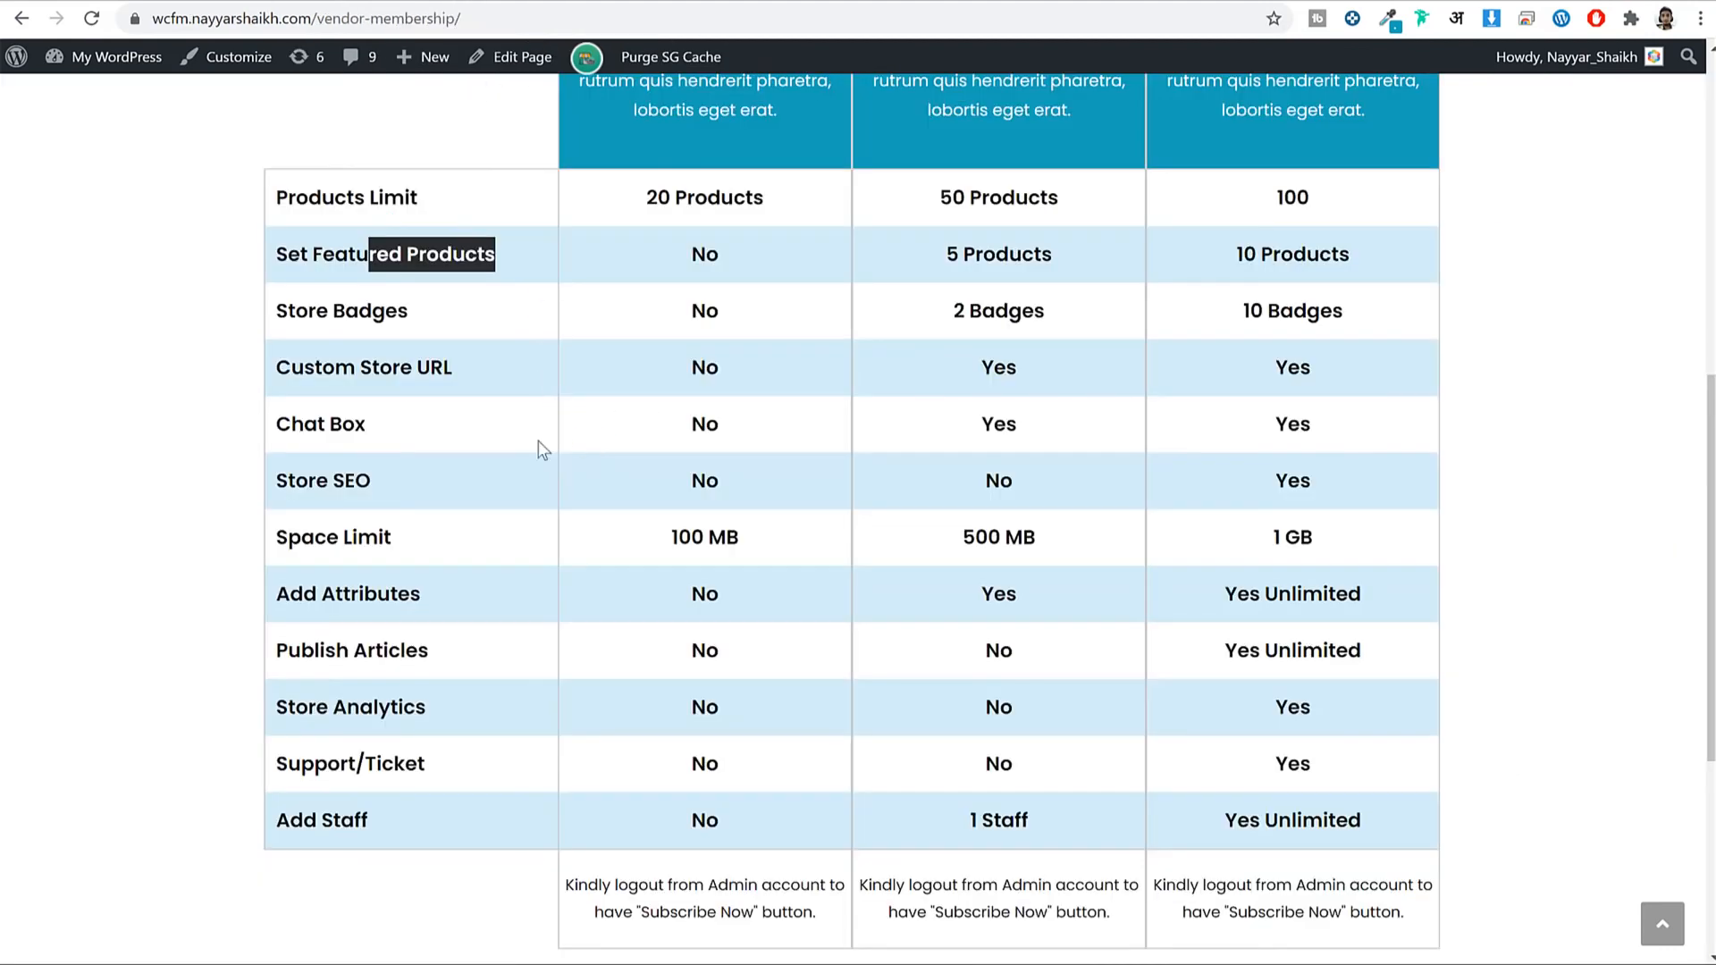
left_click_drag(303, 480, 415, 481)
left_click_drag(362, 537, 527, 547)
key("ctrl+Tab")
scroll(904, 406, "down", 6)
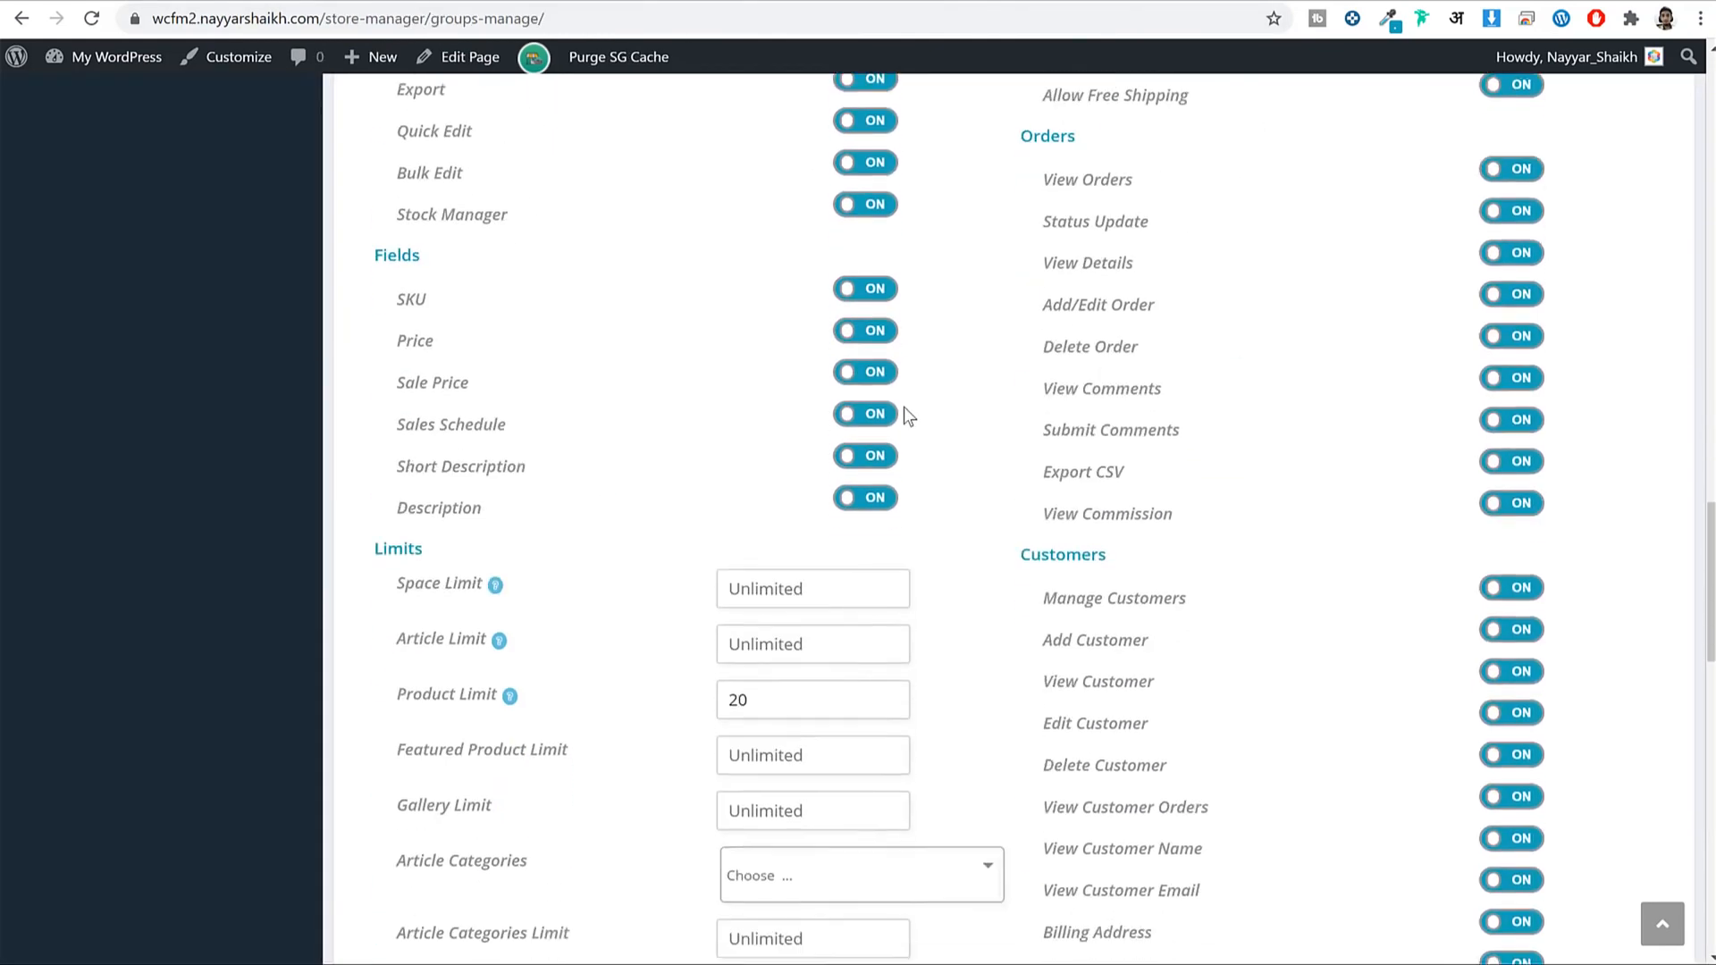
left_click(819, 362)
type("100")
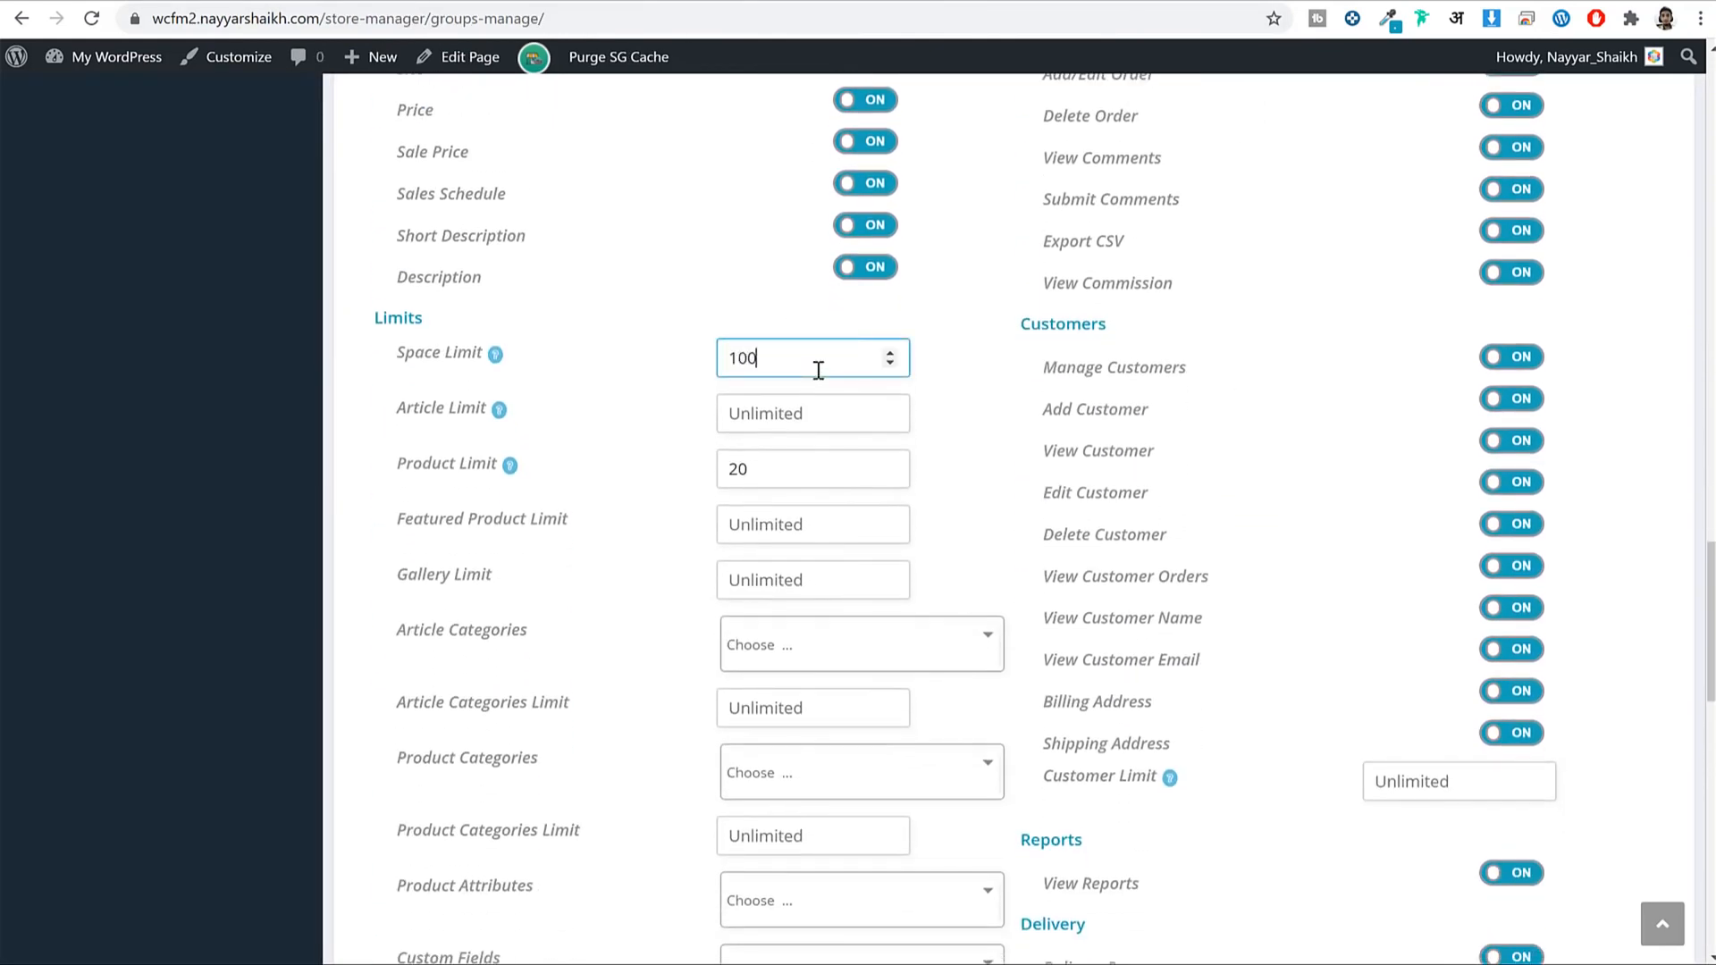
Turn off Manage Group, Managers, Staff, Delivery Person, Delivery Time and View Reports.
scroll(1205, 348, "down", 8)
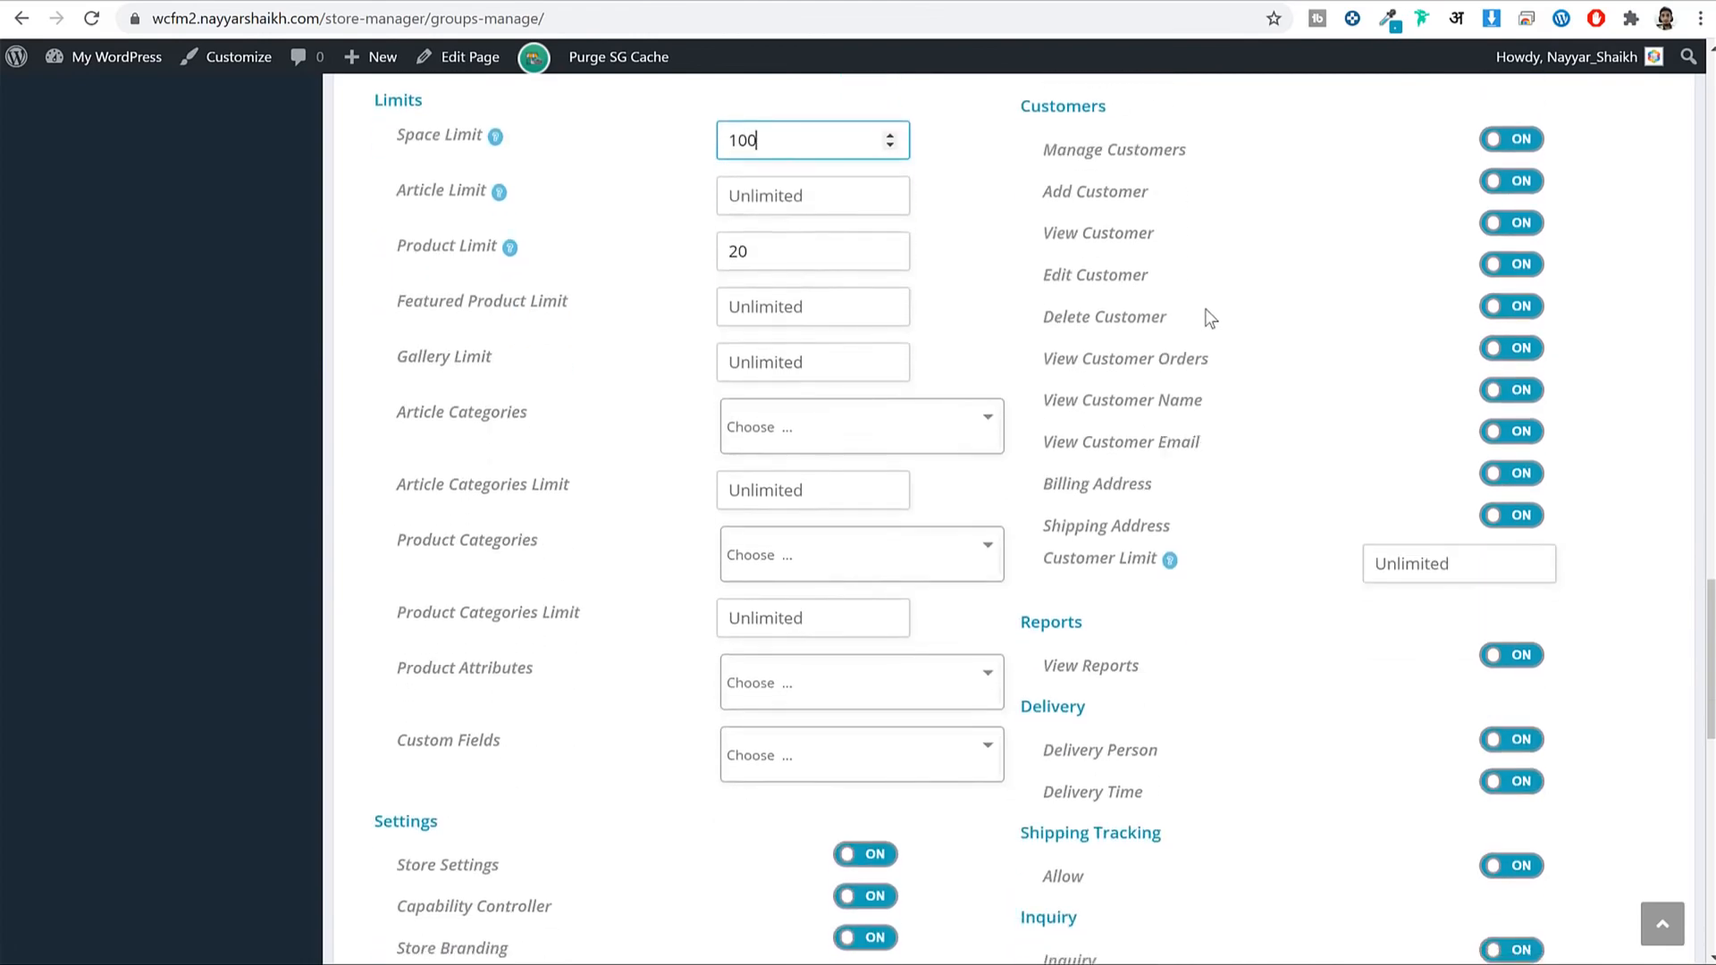
scroll(1242, 329, "down", 5)
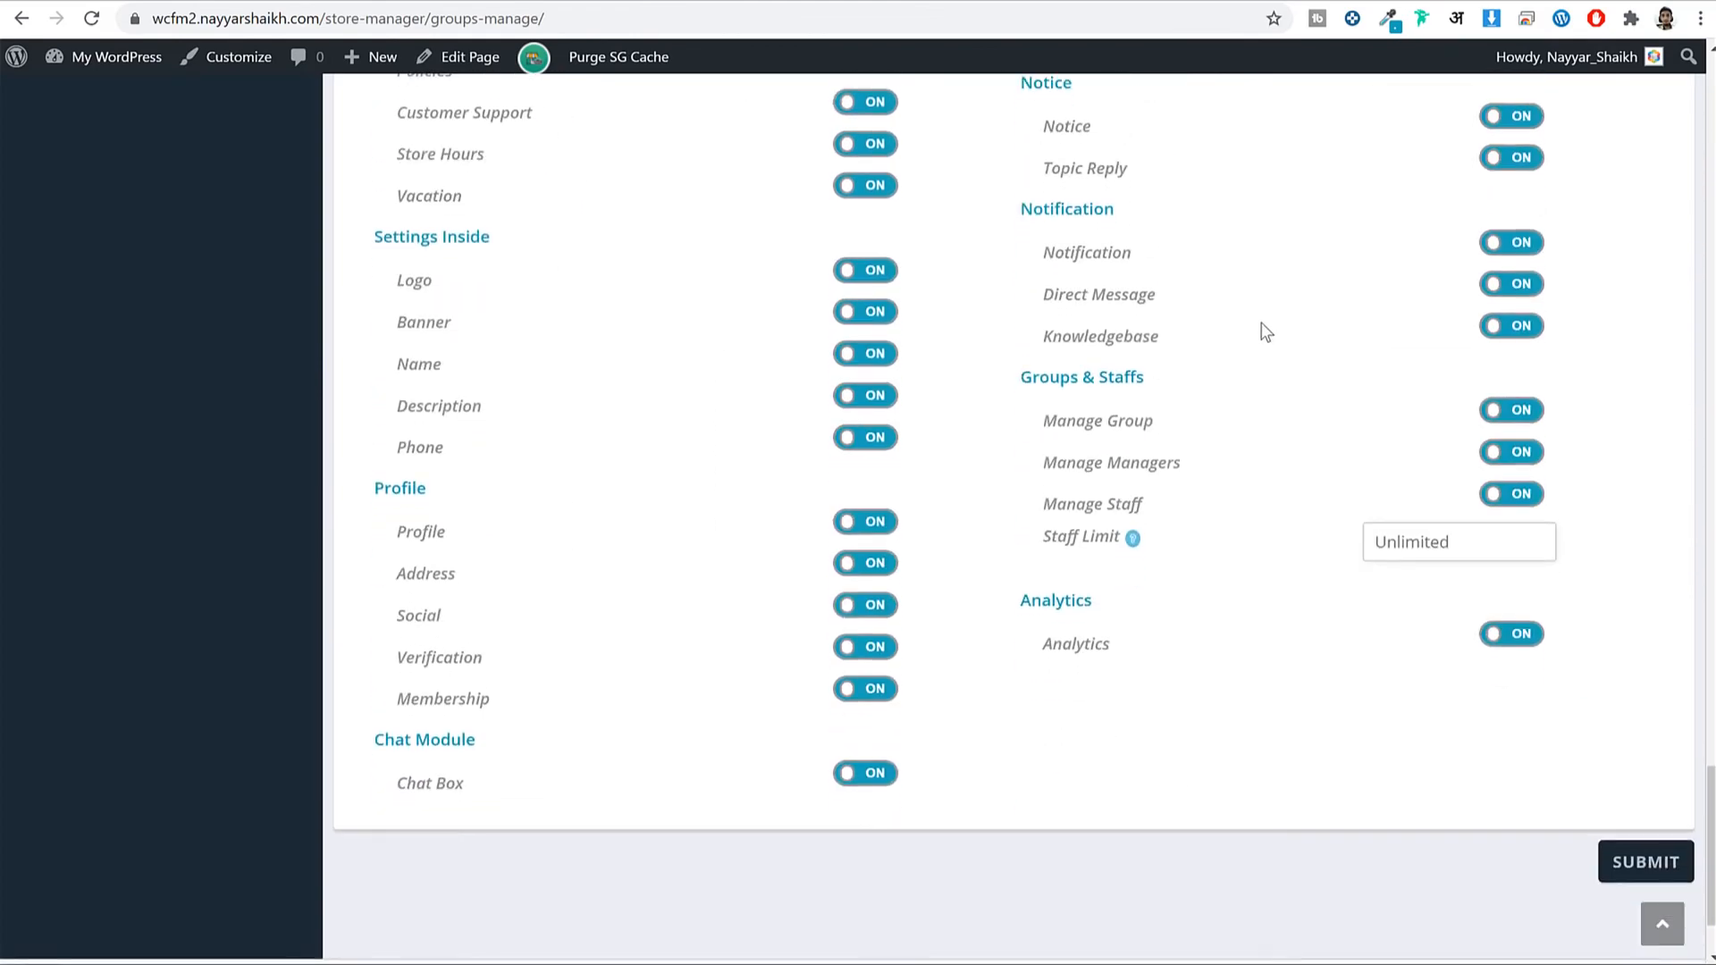
left_click(1499, 413)
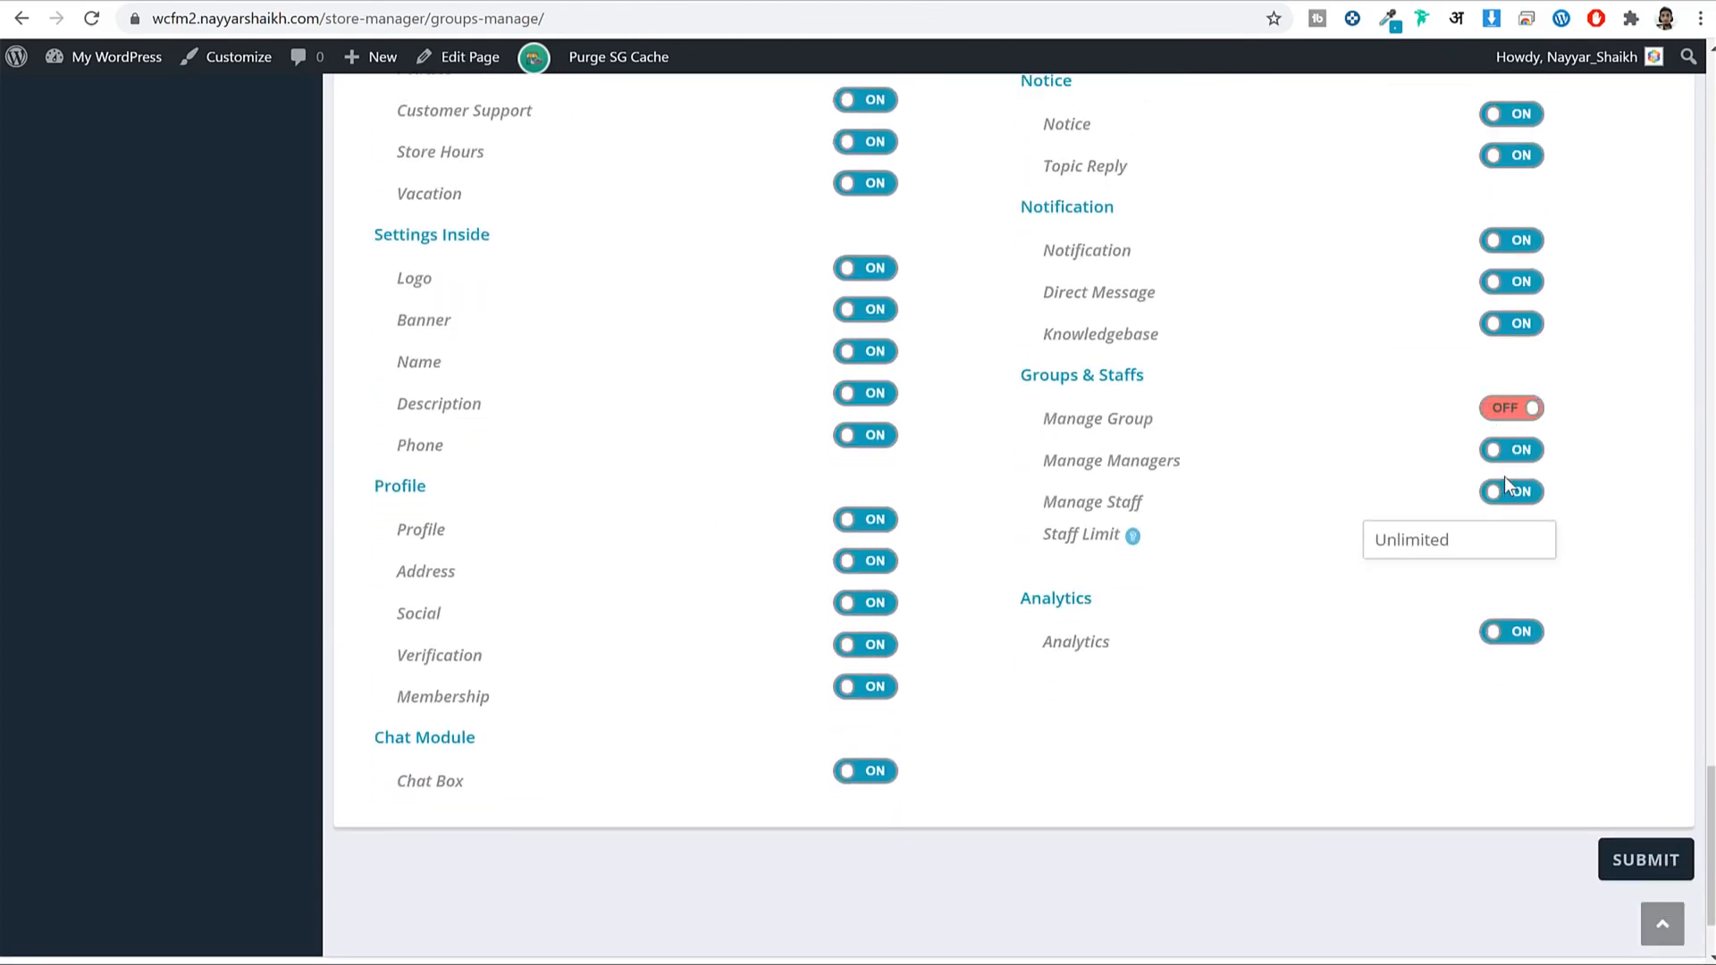
left_click(1507, 456)
left_click(1522, 497)
scroll(1638, 394, "up", 5)
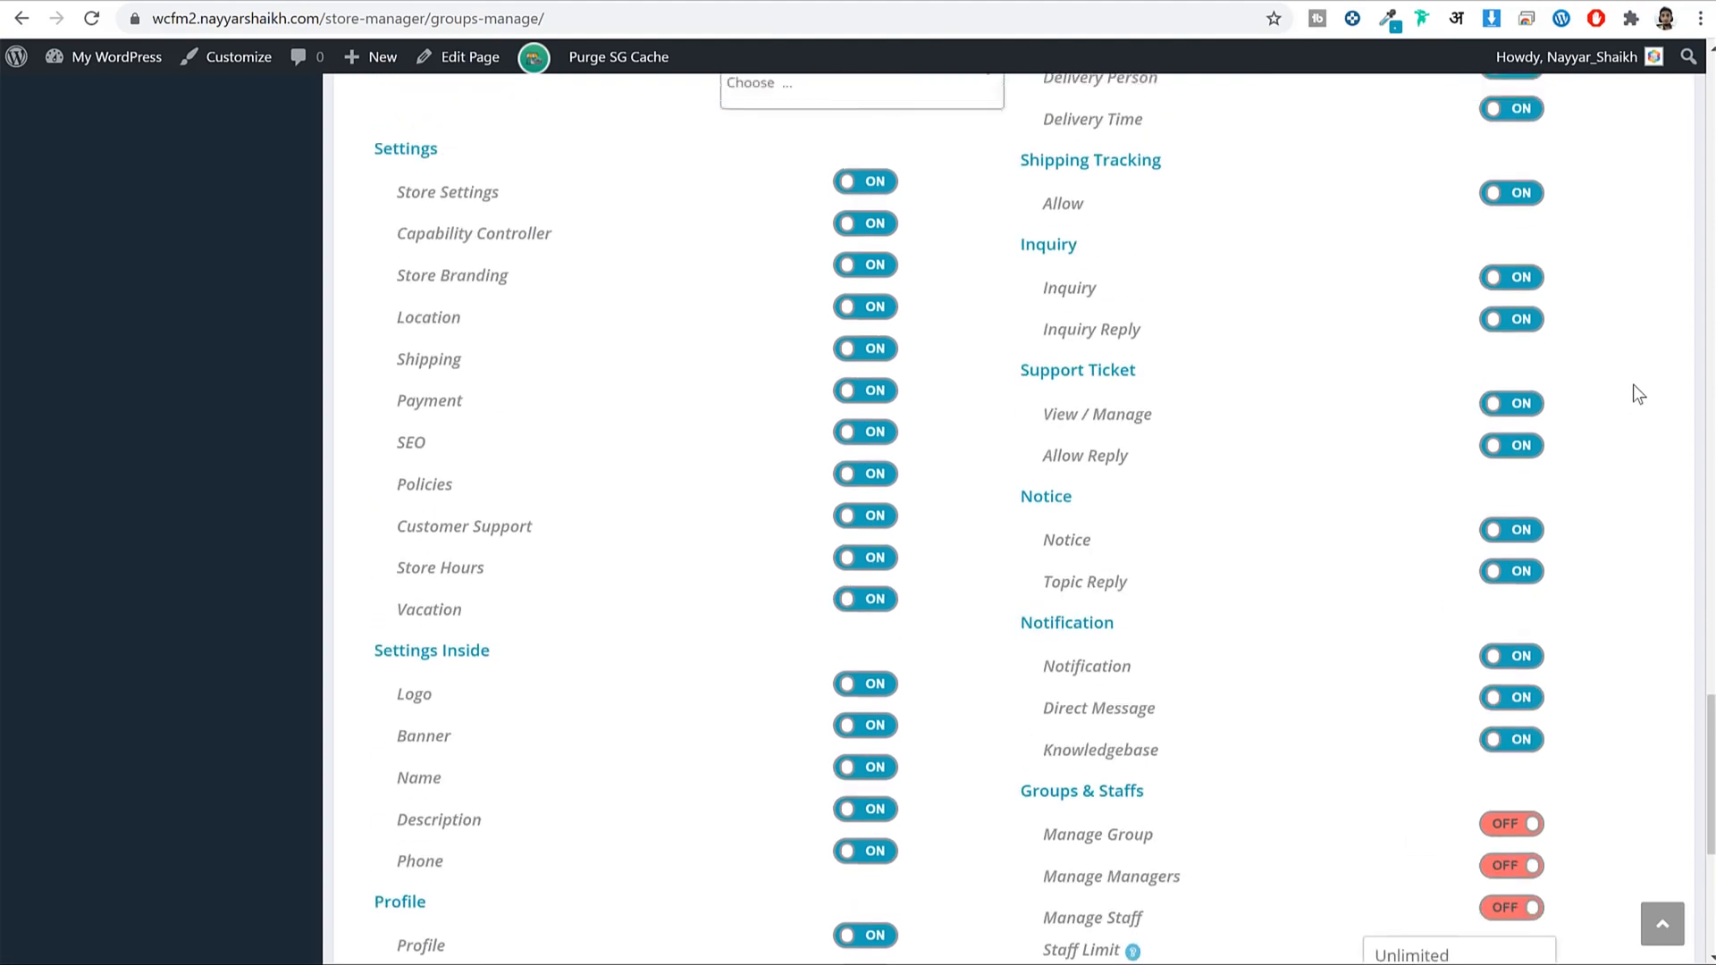
scroll(1635, 387, "up", 2)
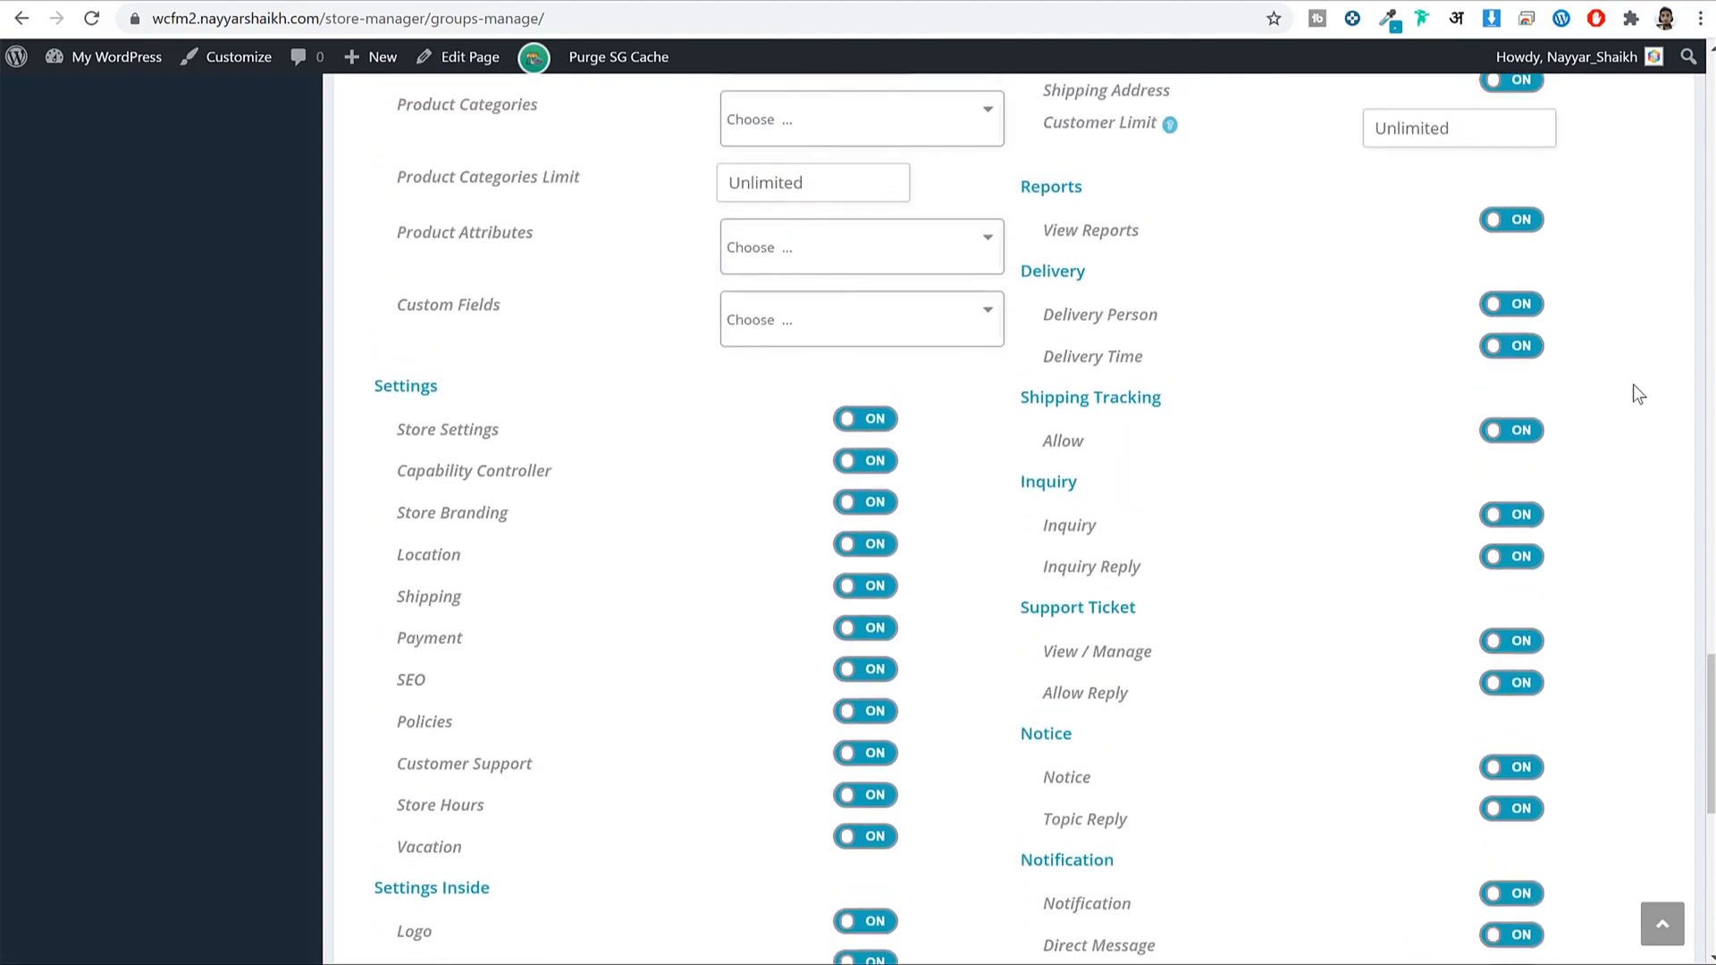
left_click(1527, 306)
left_click(1527, 347)
scroll(1539, 385, "up", 5)
scroll(1534, 428, "down", 2)
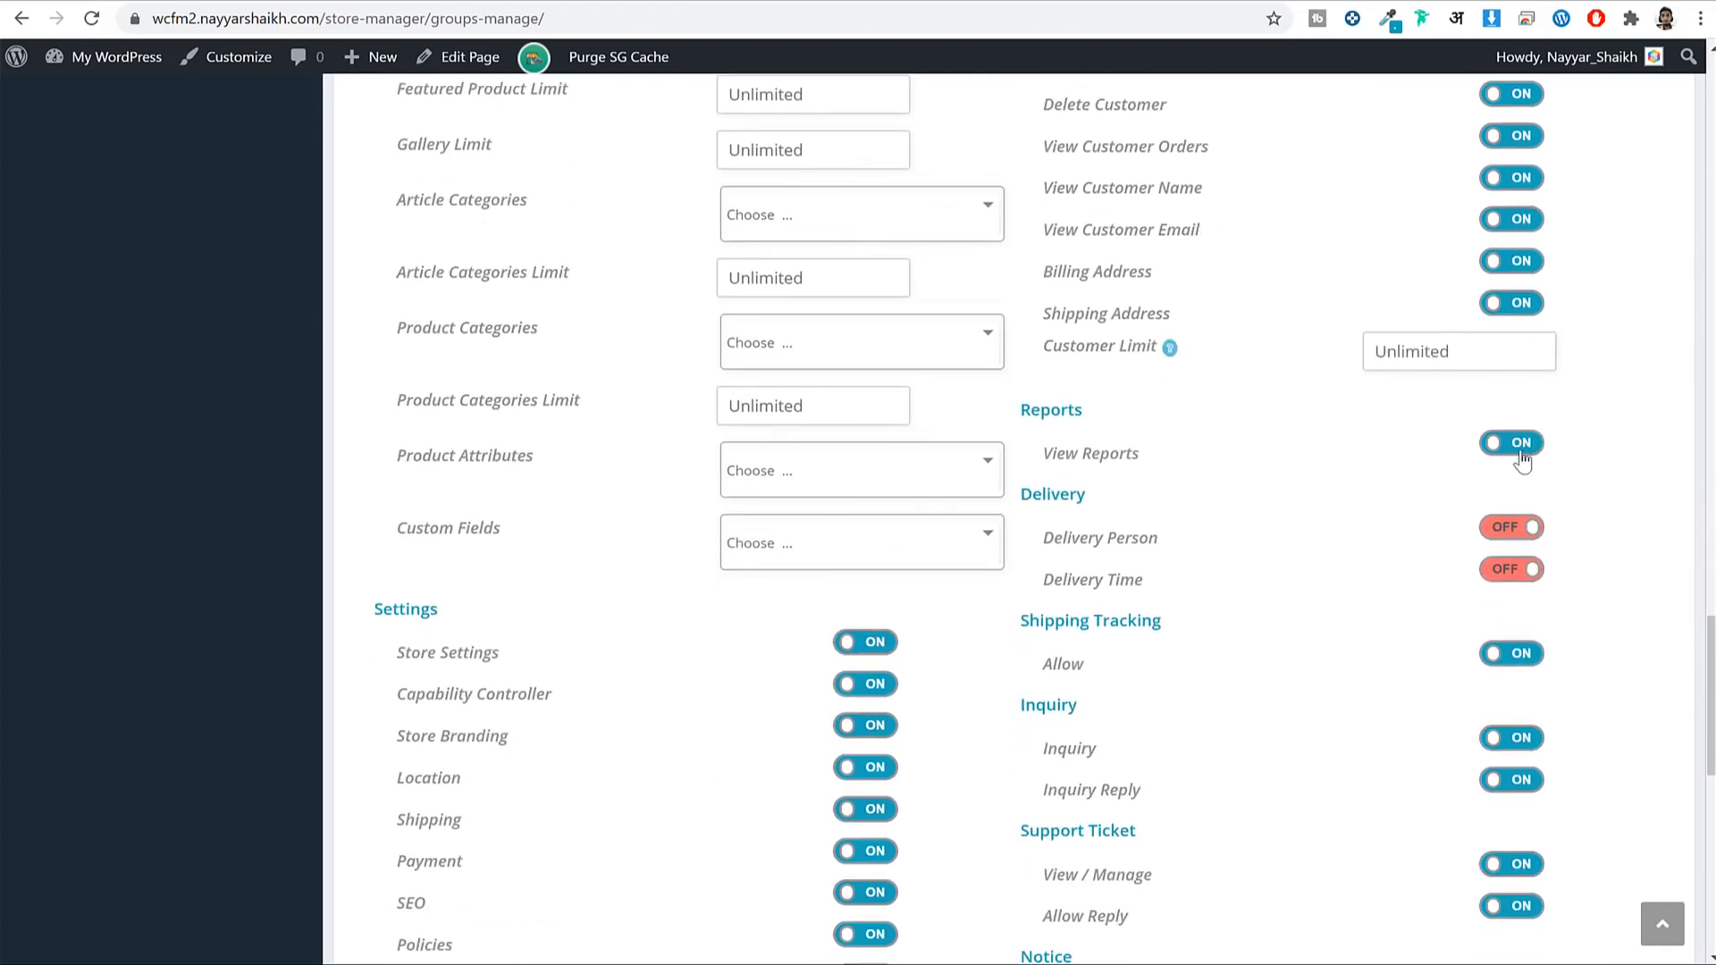
left_click(1519, 444)
left_click_drag(1142, 453, 1220, 450)
Set the group's Customer Limit to 100.
left_click(1341, 358)
left_click(1432, 352)
type("100")
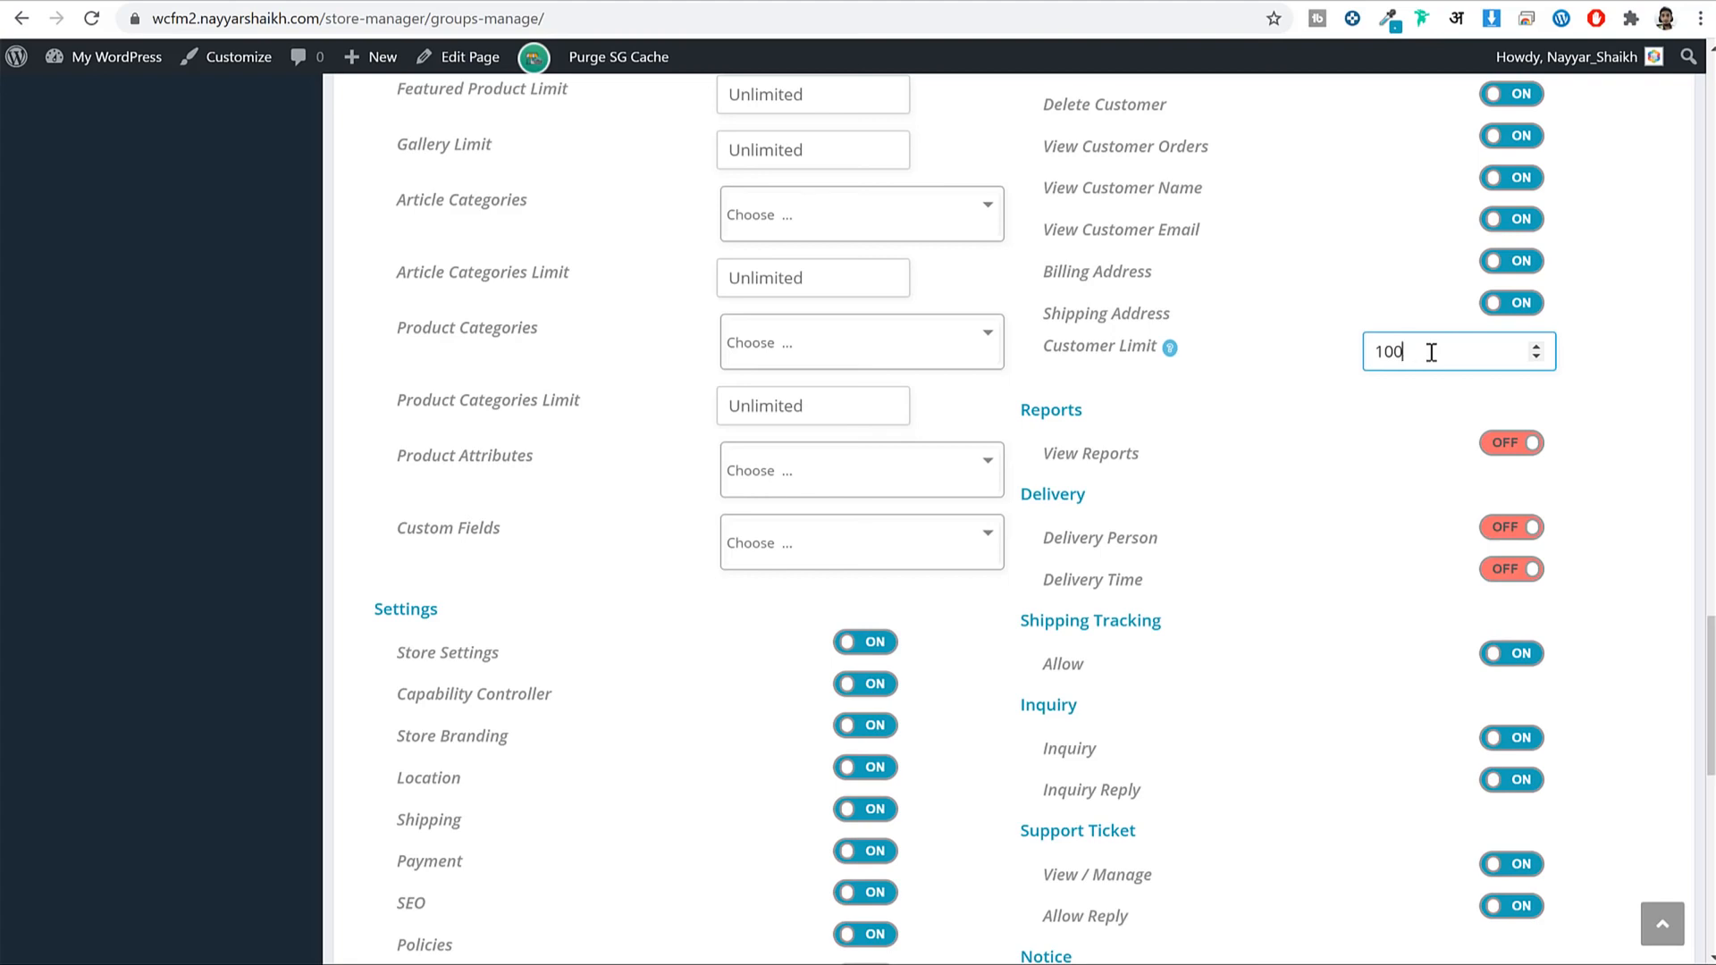
scroll(1430, 415, "down", 10)
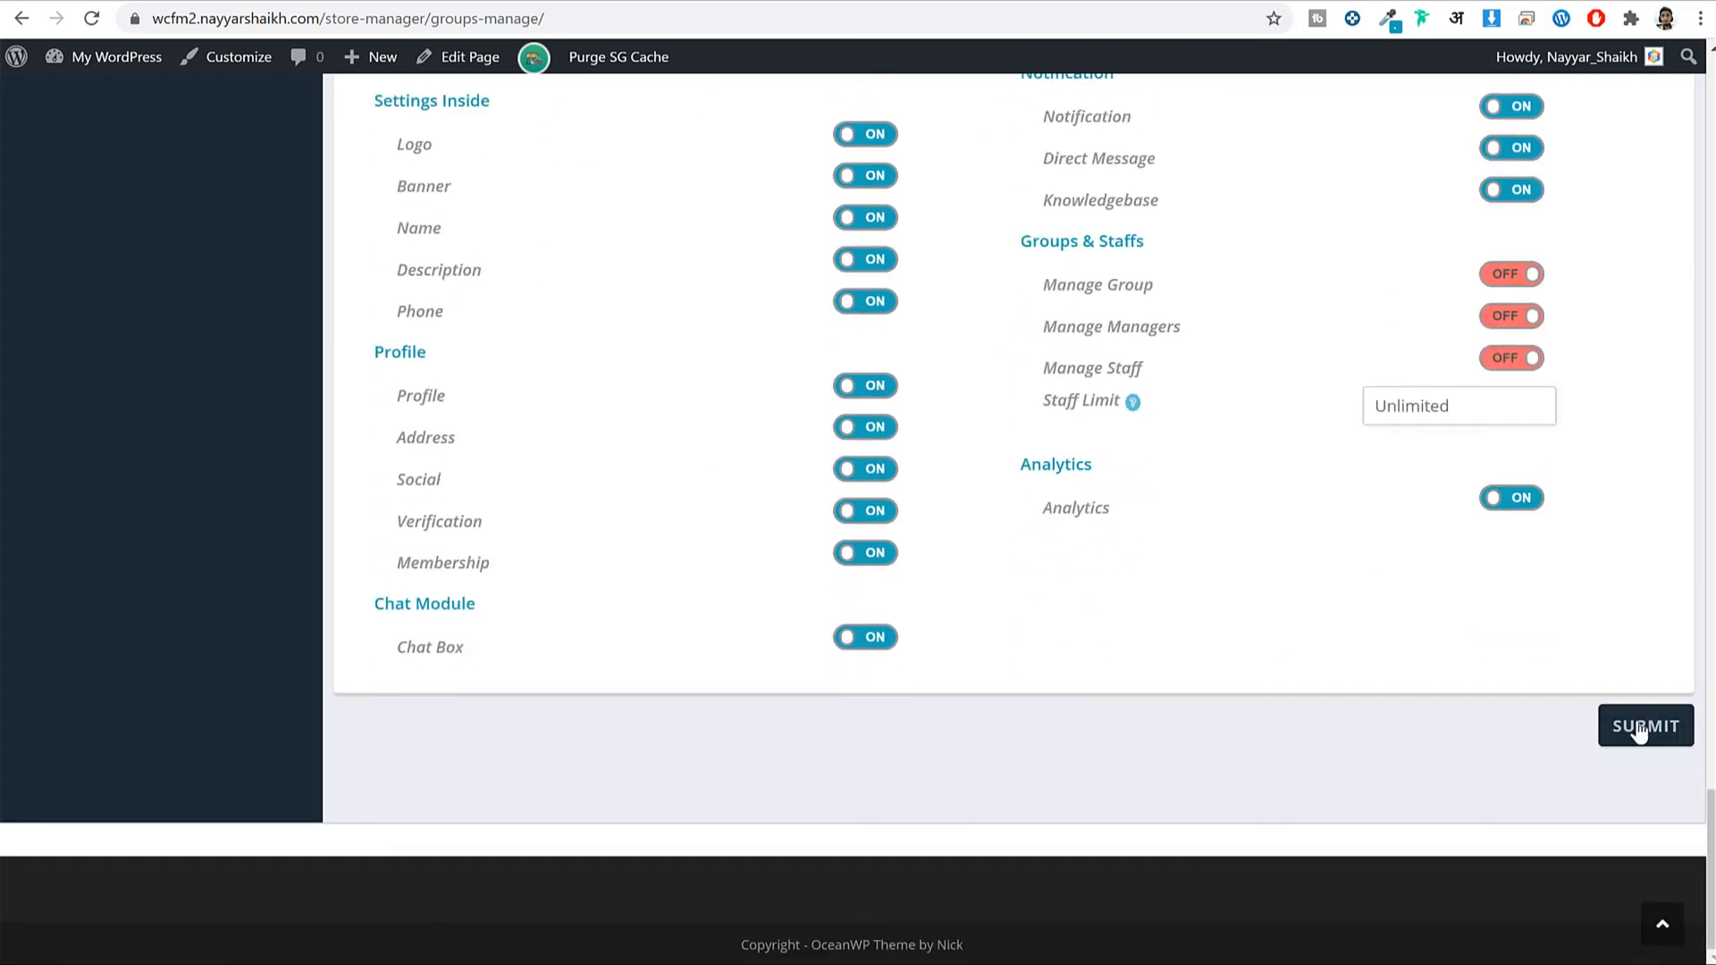
Save the new Bronze group and return to the groups list.
left_click(1639, 731)
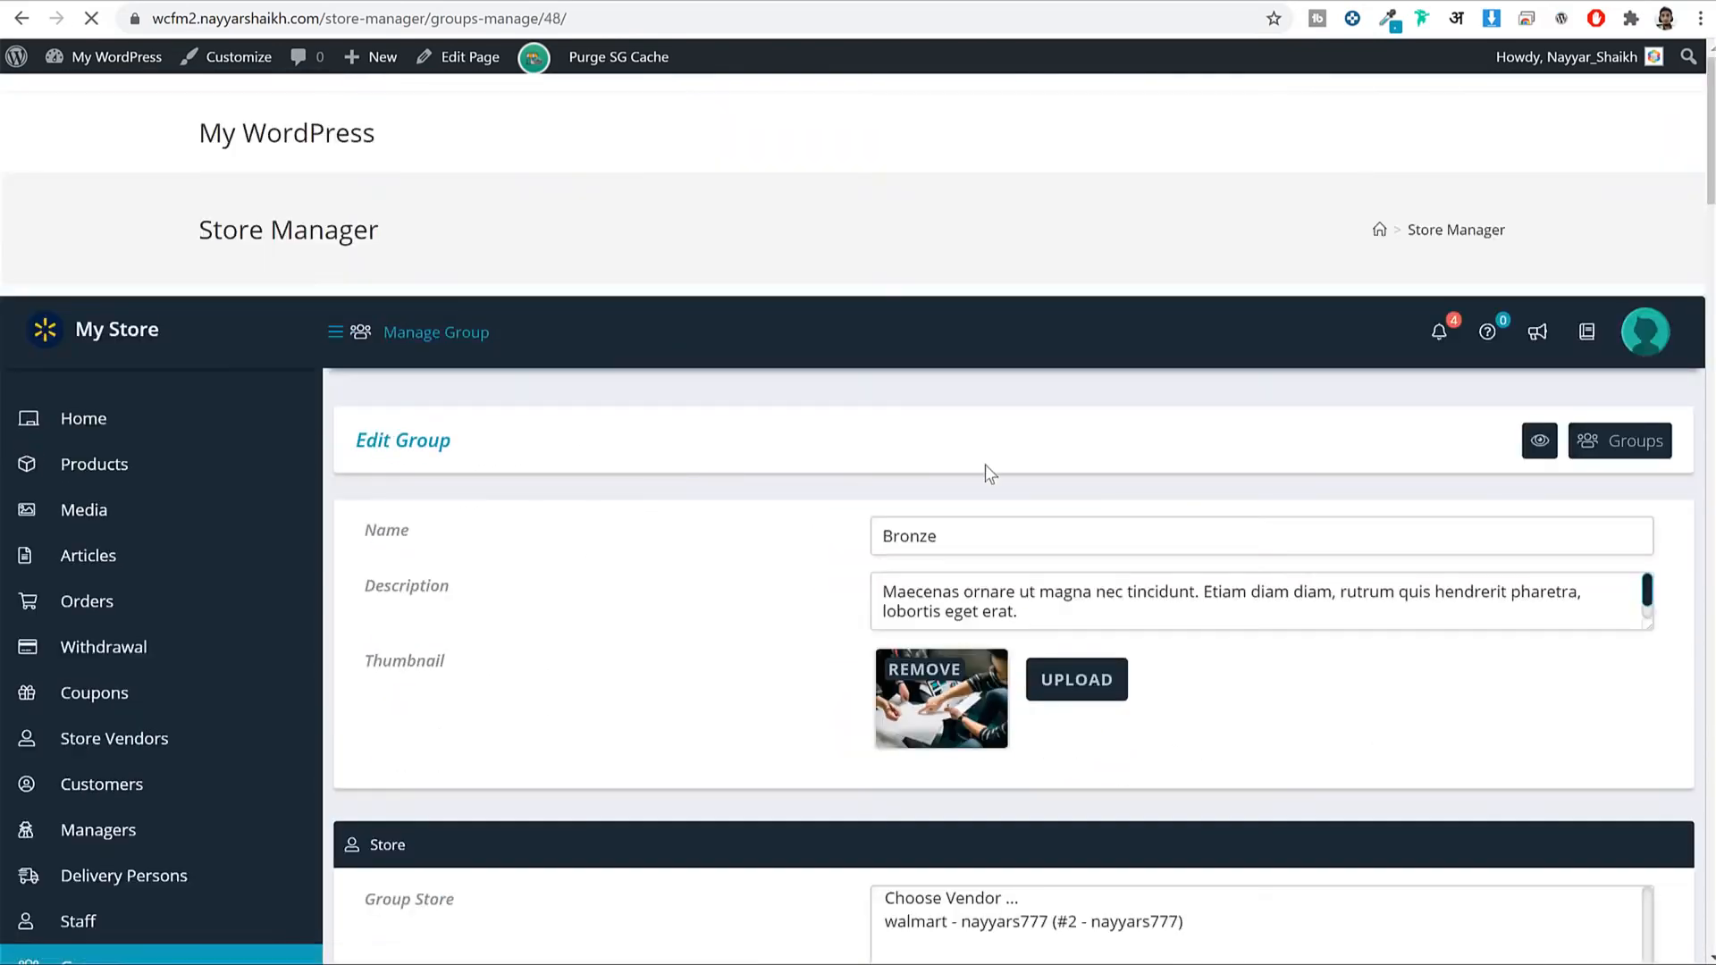
scroll(1396, 179, "down", 4)
scroll(1396, 174, "up", 5)
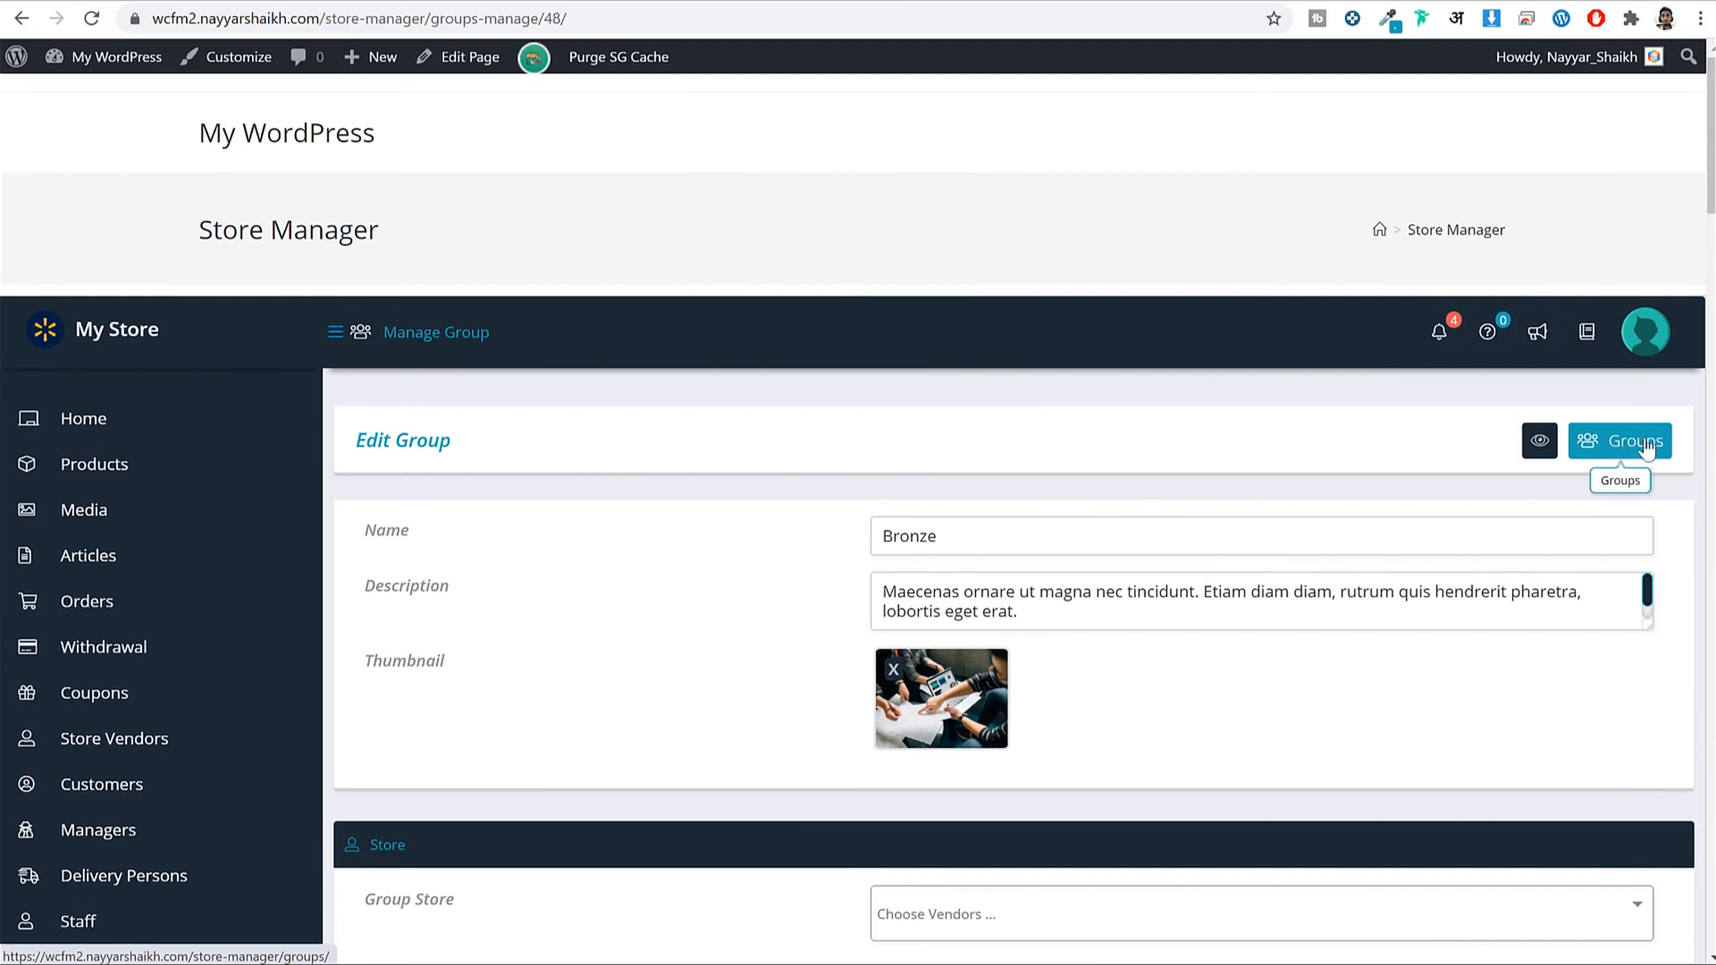
left_click(1648, 447)
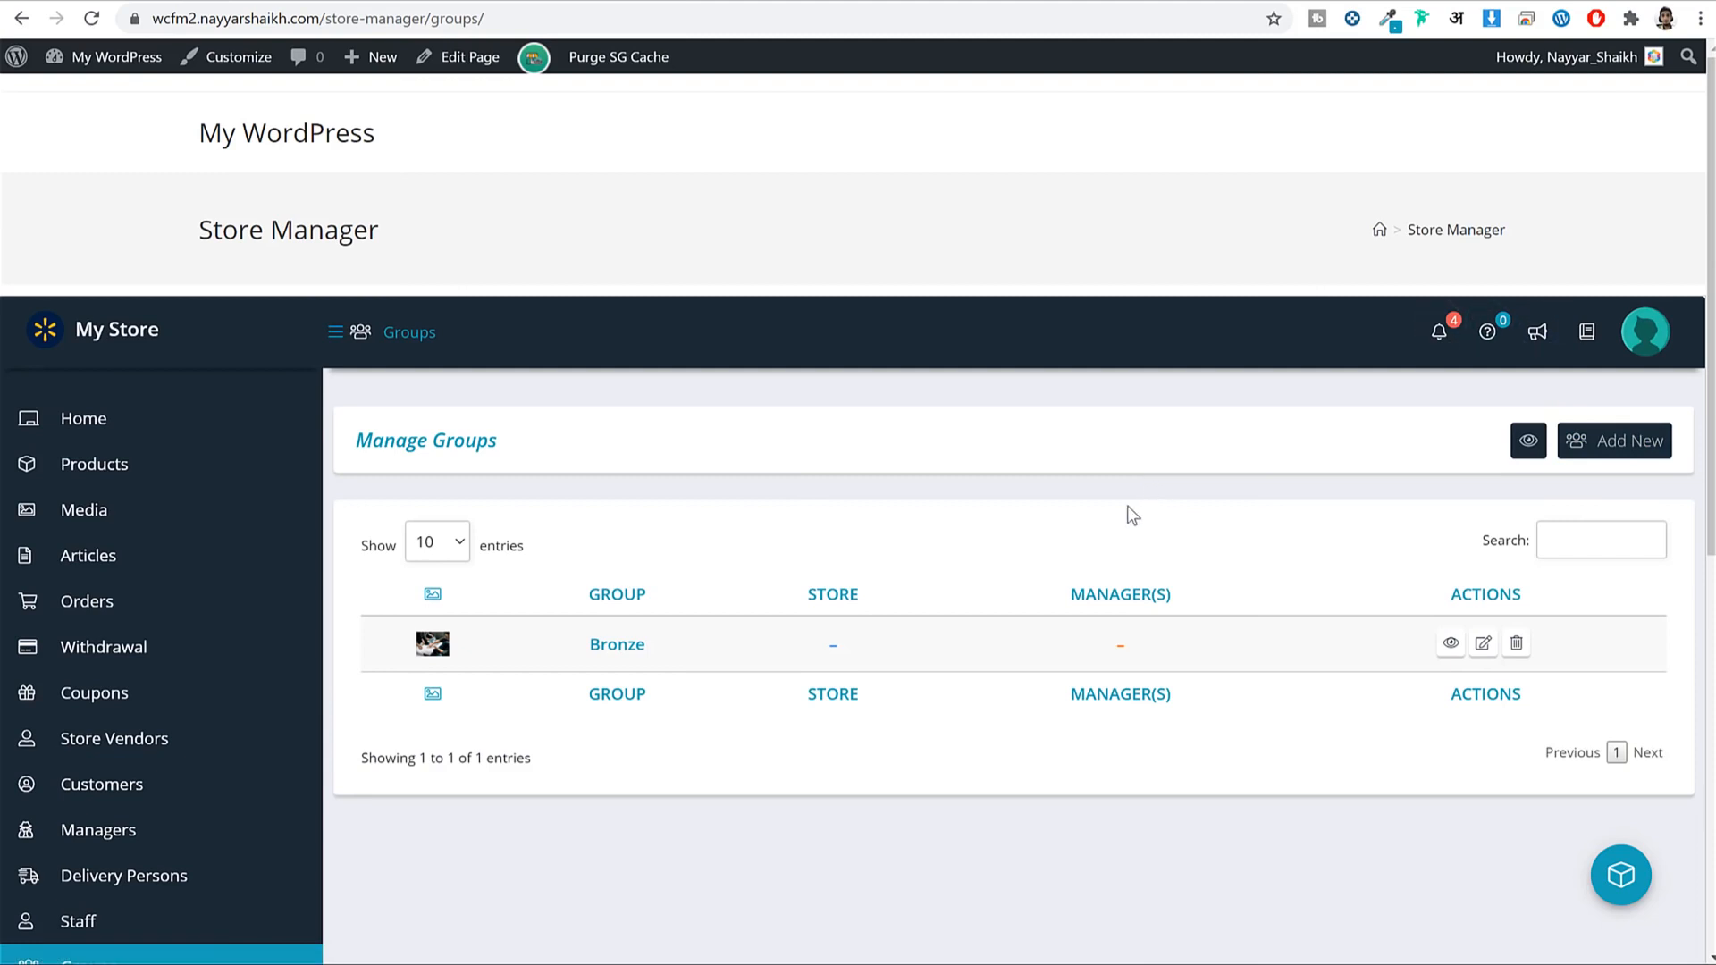
scroll(1131, 505, "down", 3)
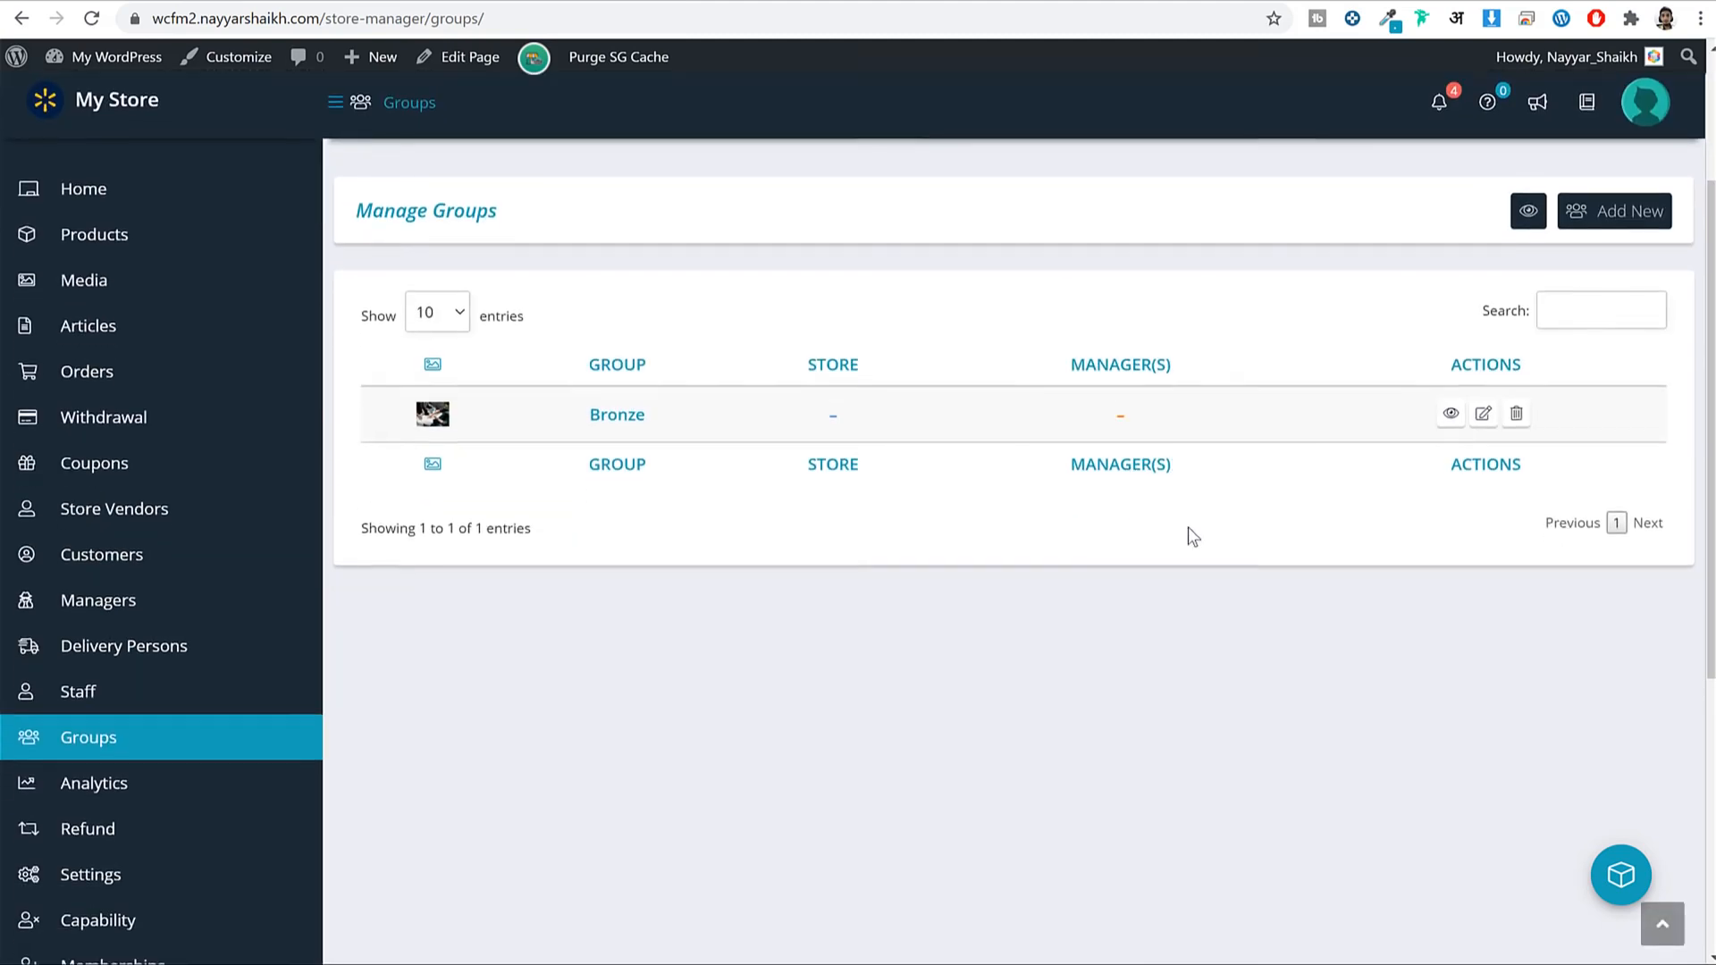
scroll(1188, 527, "down", 5)
Go to Memberships settings and show the Features list.
left_click(130, 547)
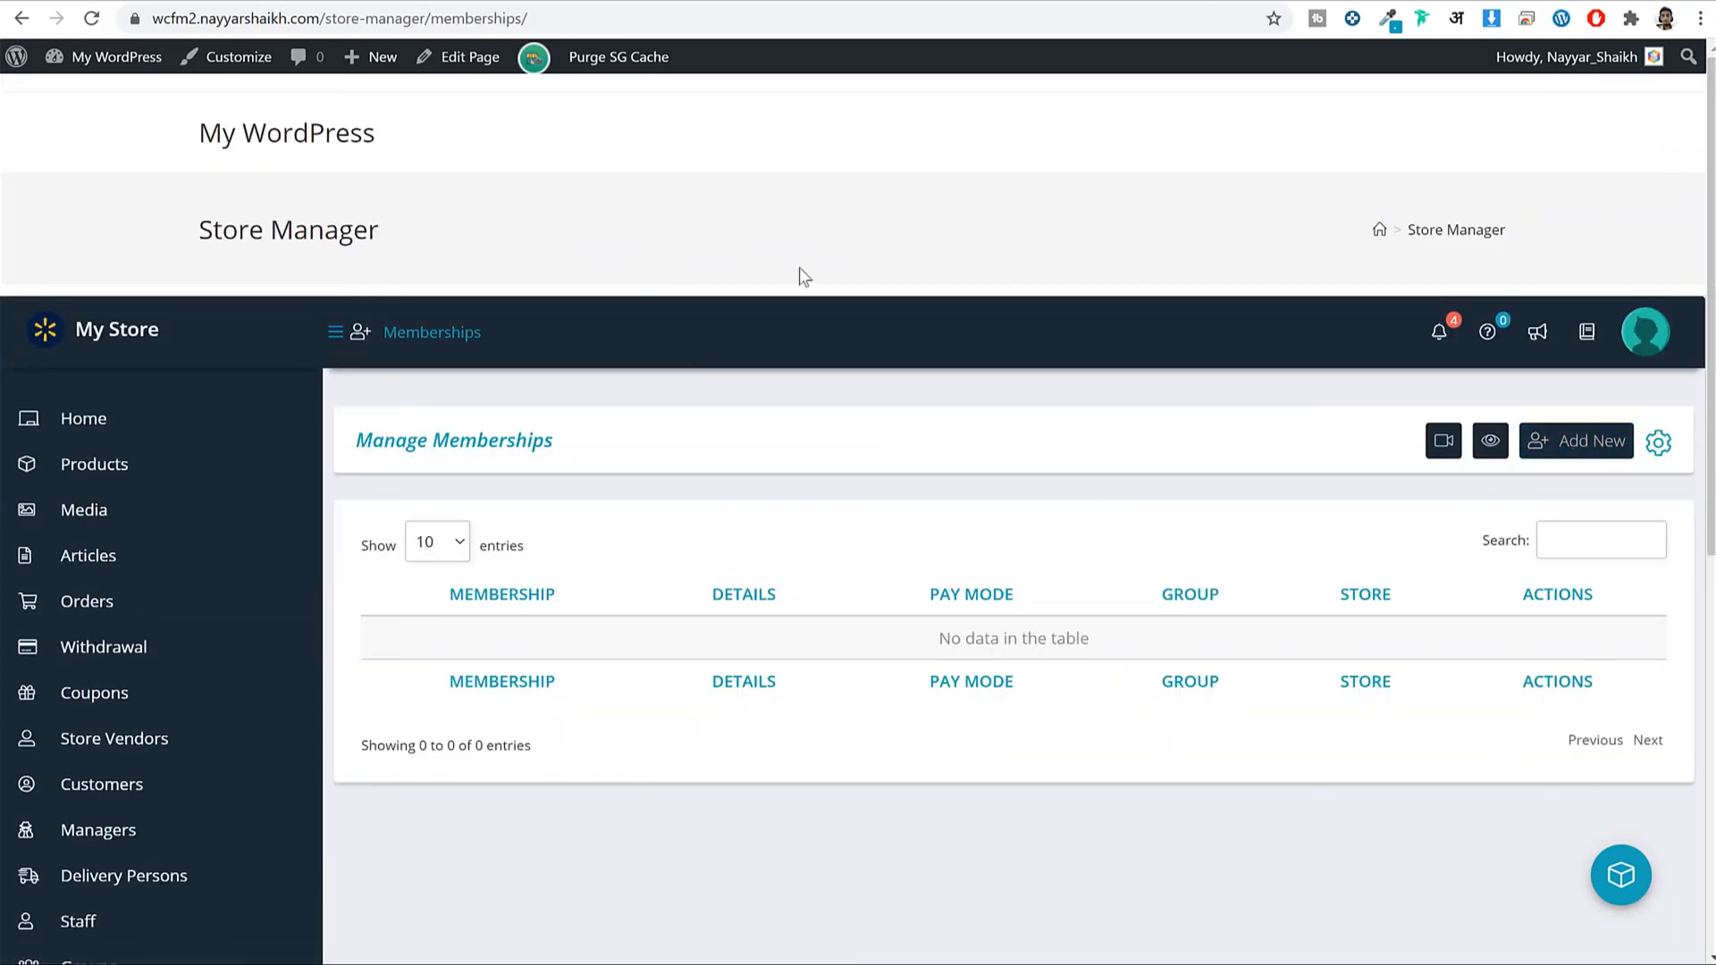
left_click(1662, 449)
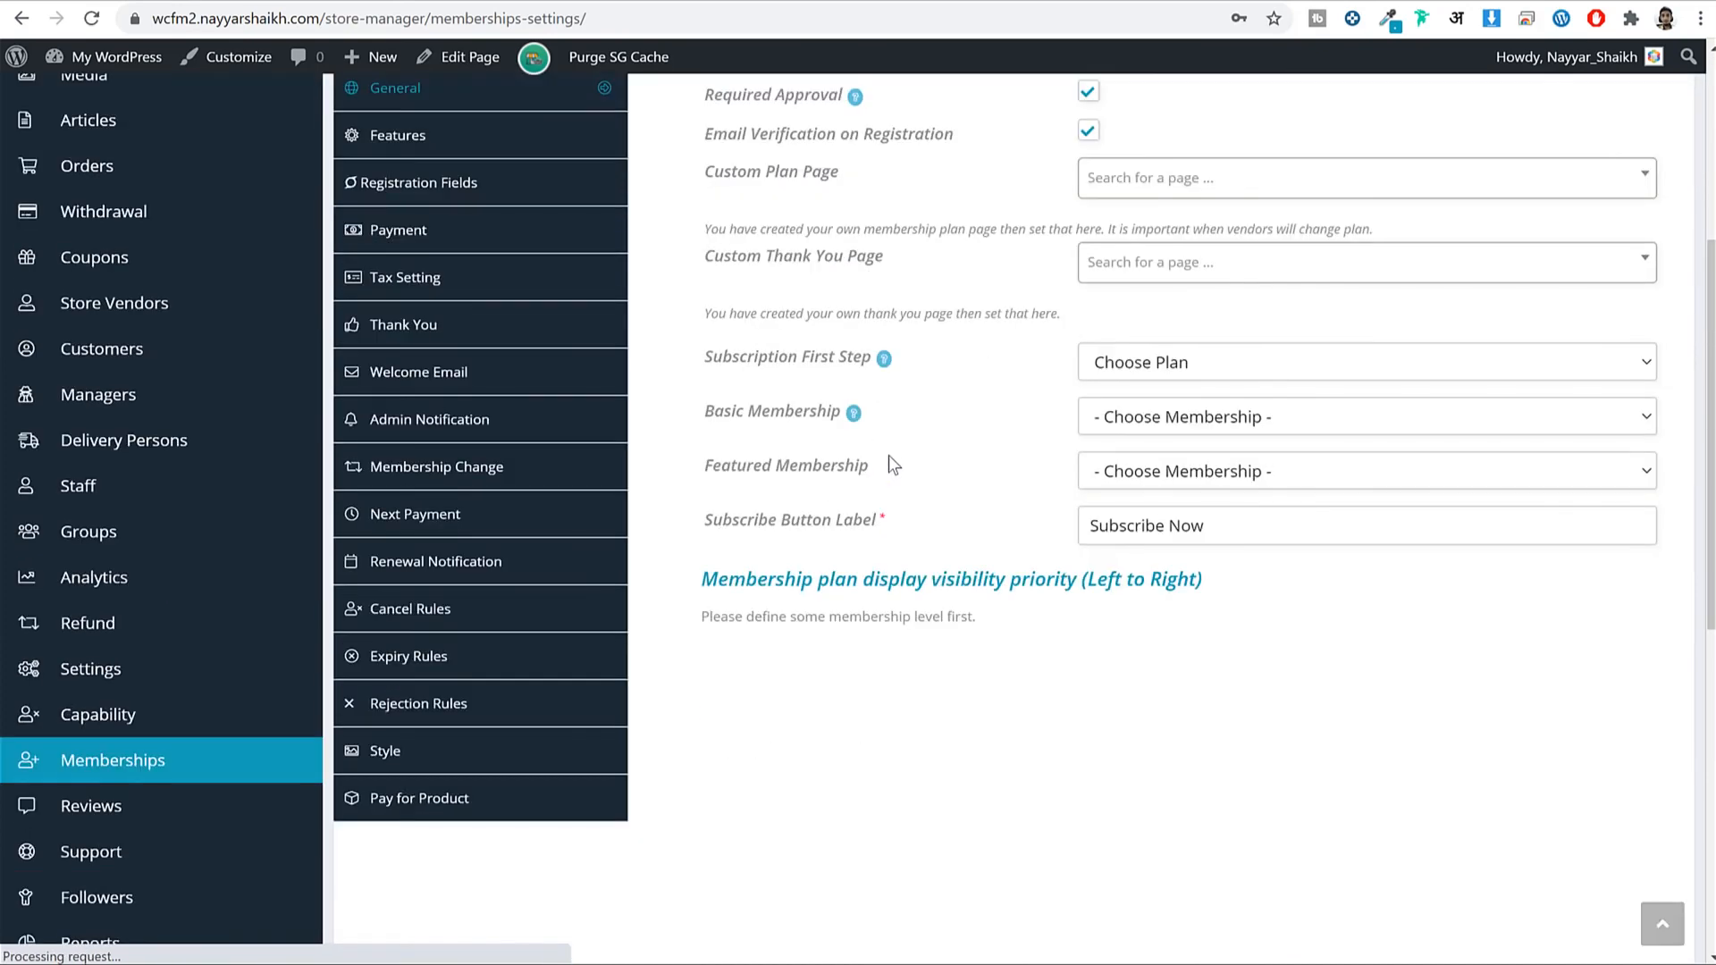
scroll(890, 455, "down", 2)
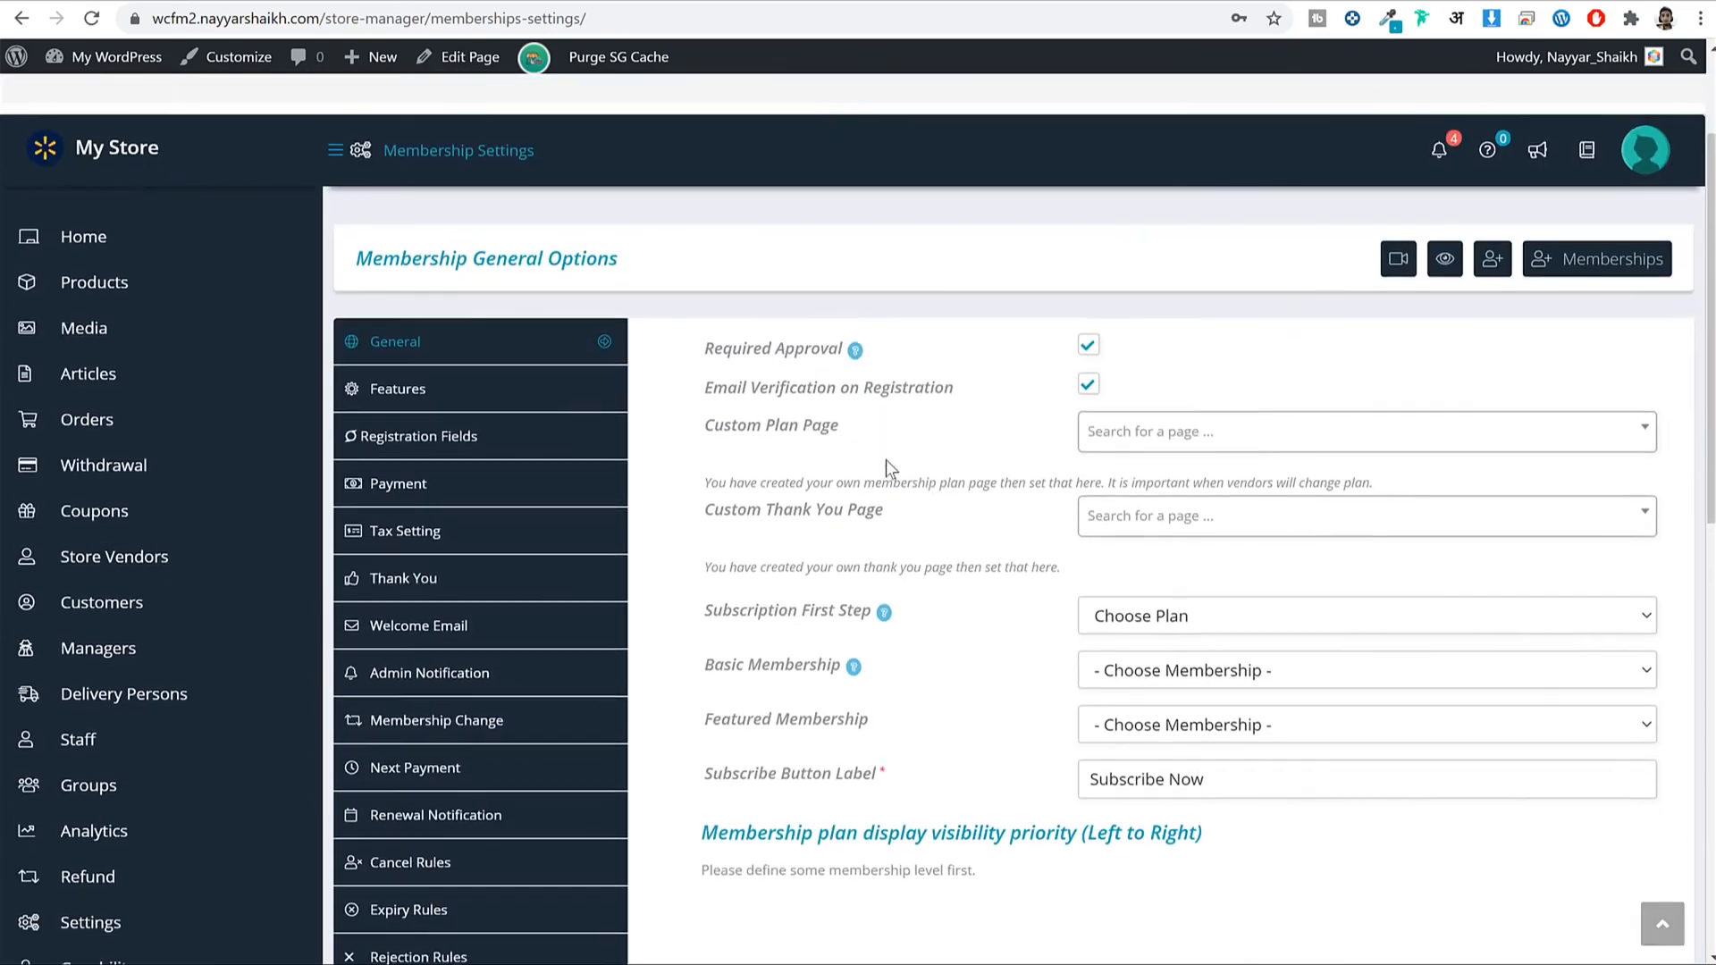
scroll(594, 539, "down", 4)
scroll(581, 538, "up", 2)
scroll(581, 536, "up", 3)
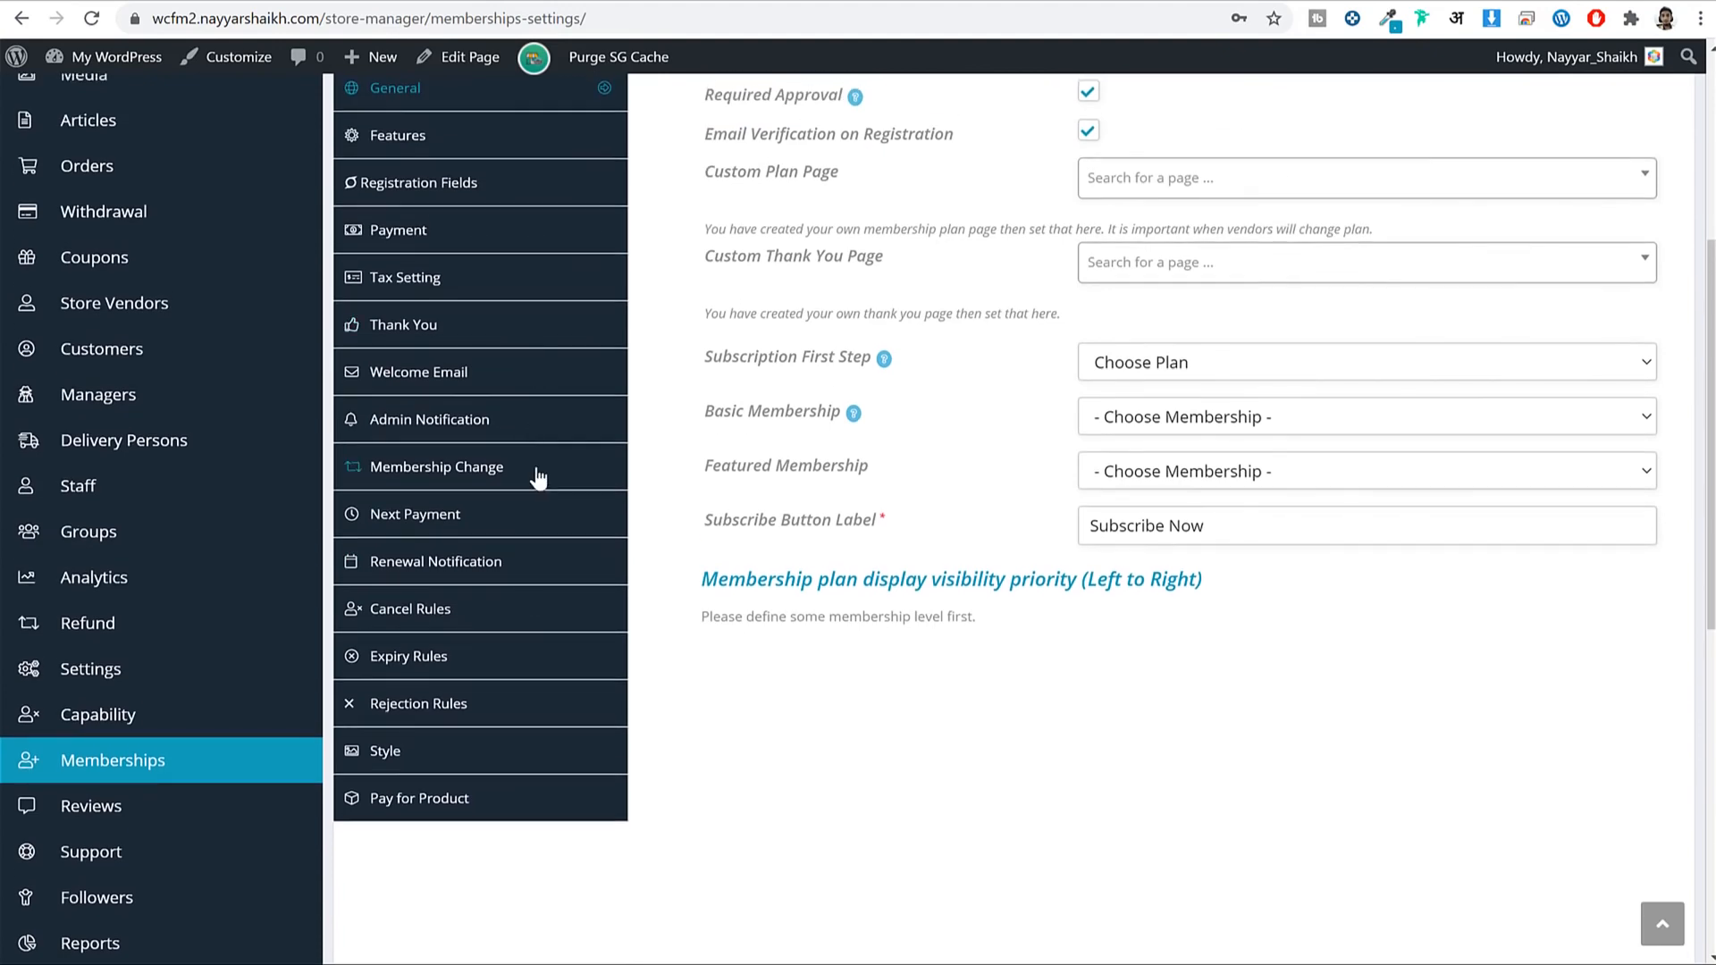
scroll(574, 626, "down", 5)
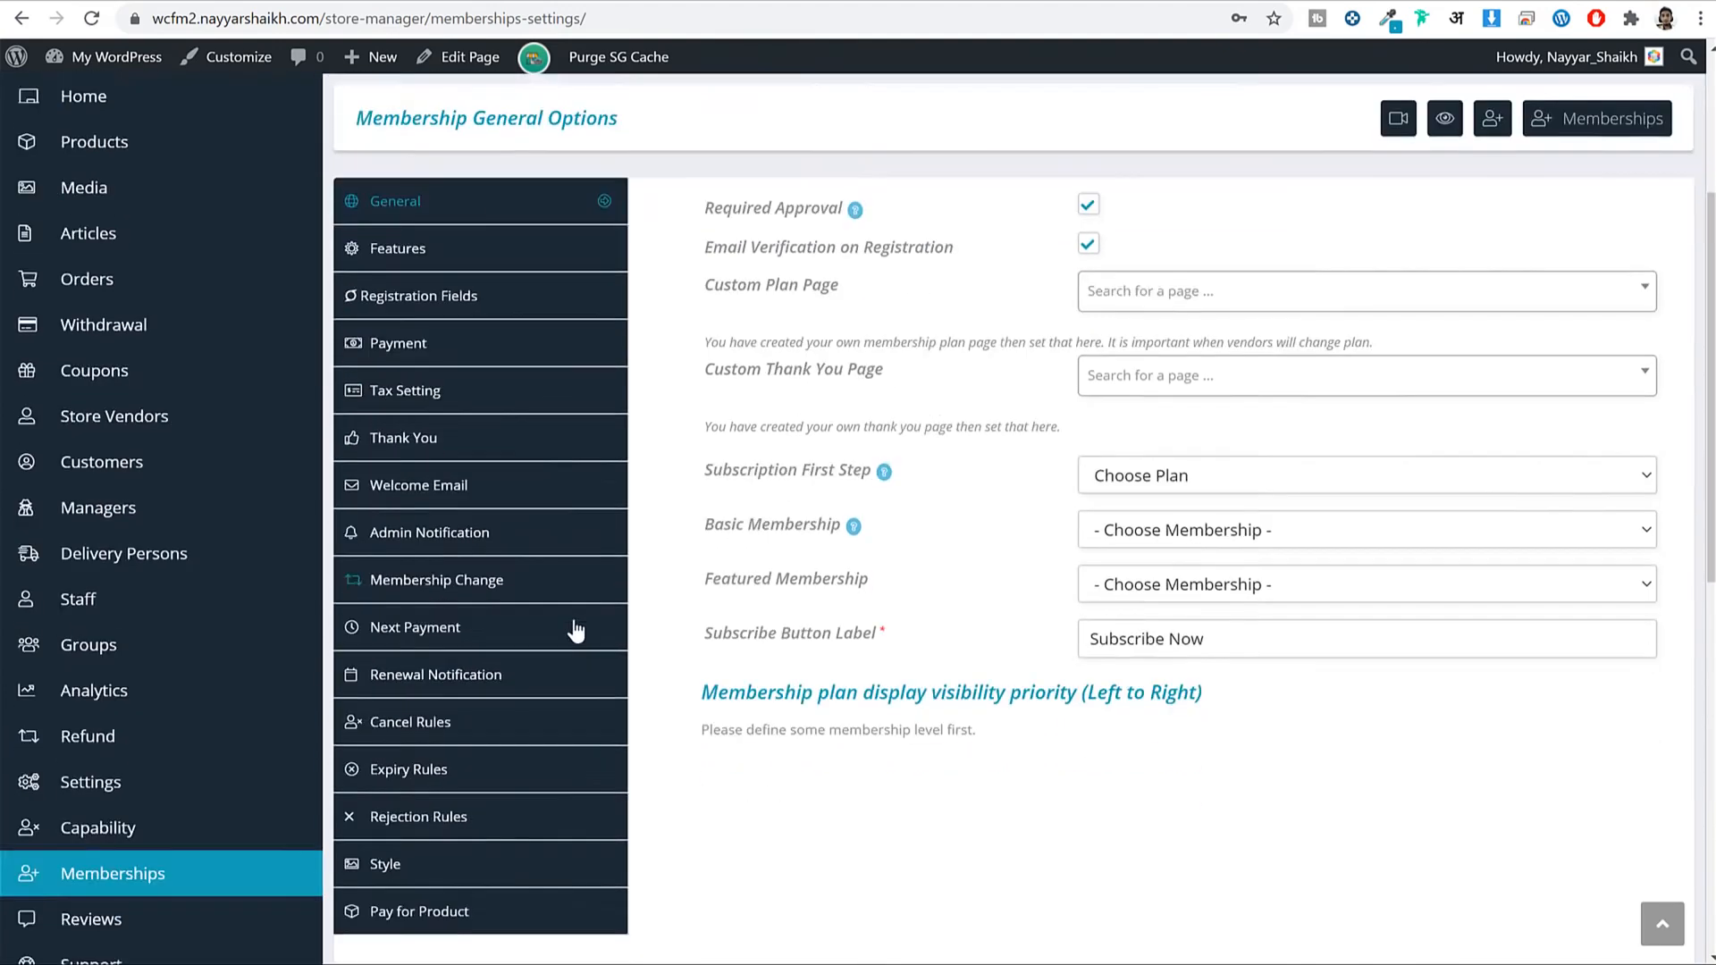
scroll(572, 614, "up", 5)
scroll(581, 608, "up", 3)
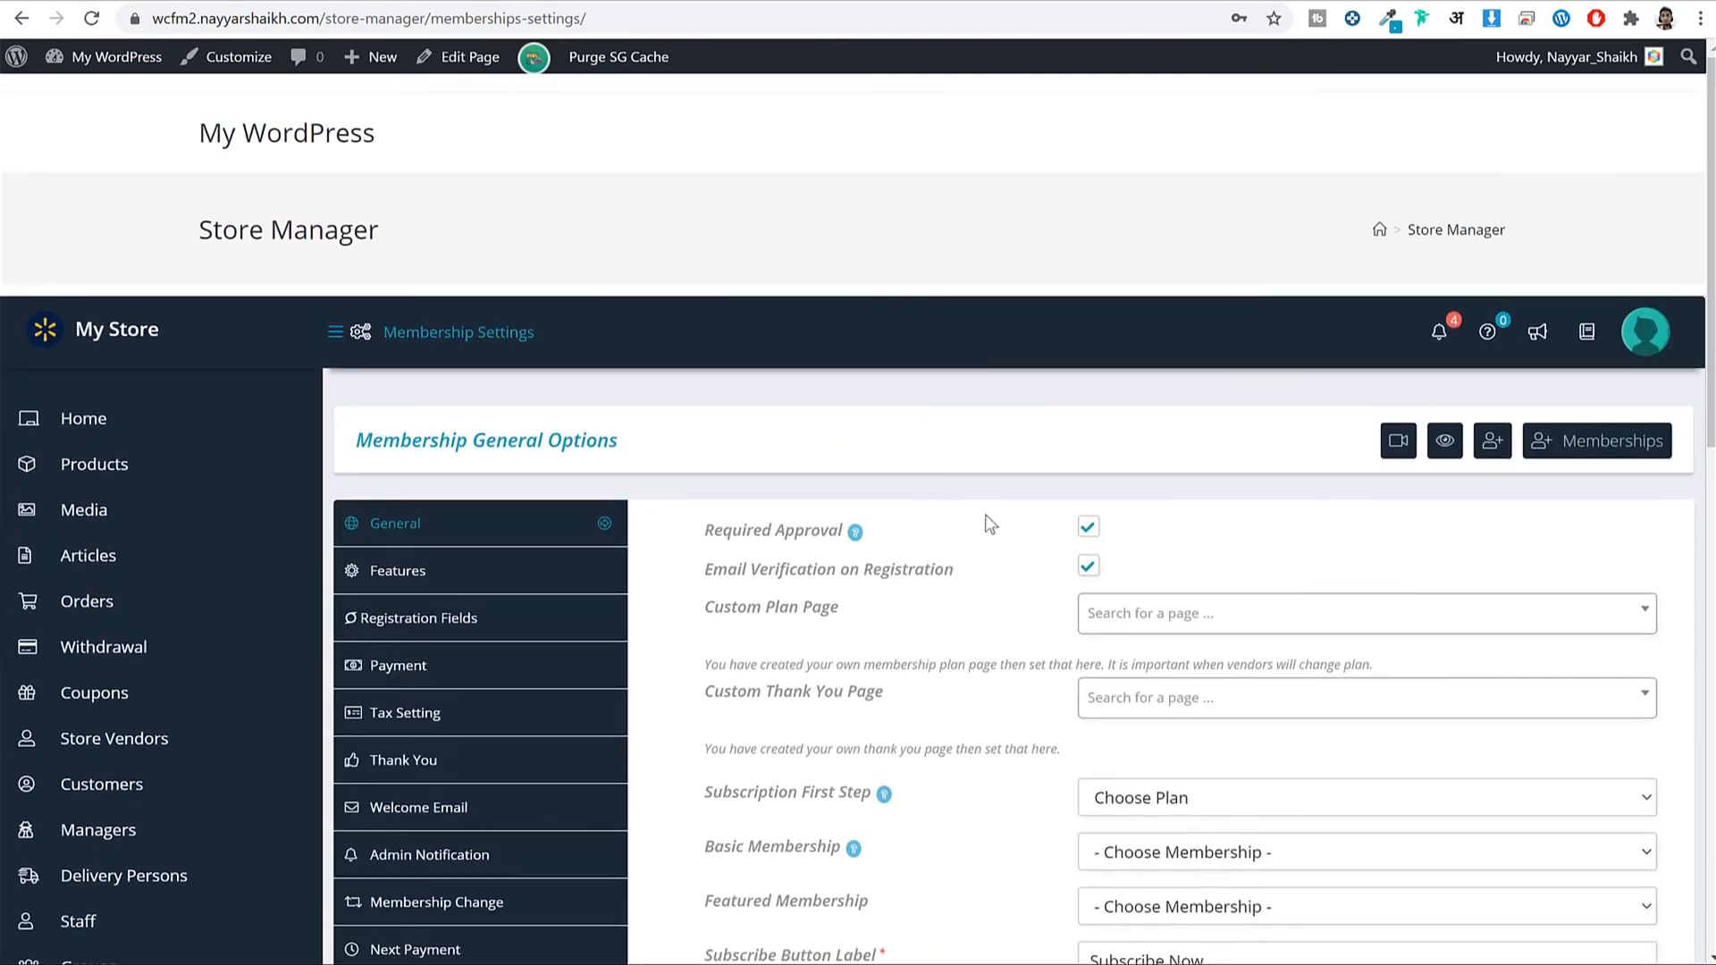
scroll(992, 525, "down", 3)
left_click(497, 352)
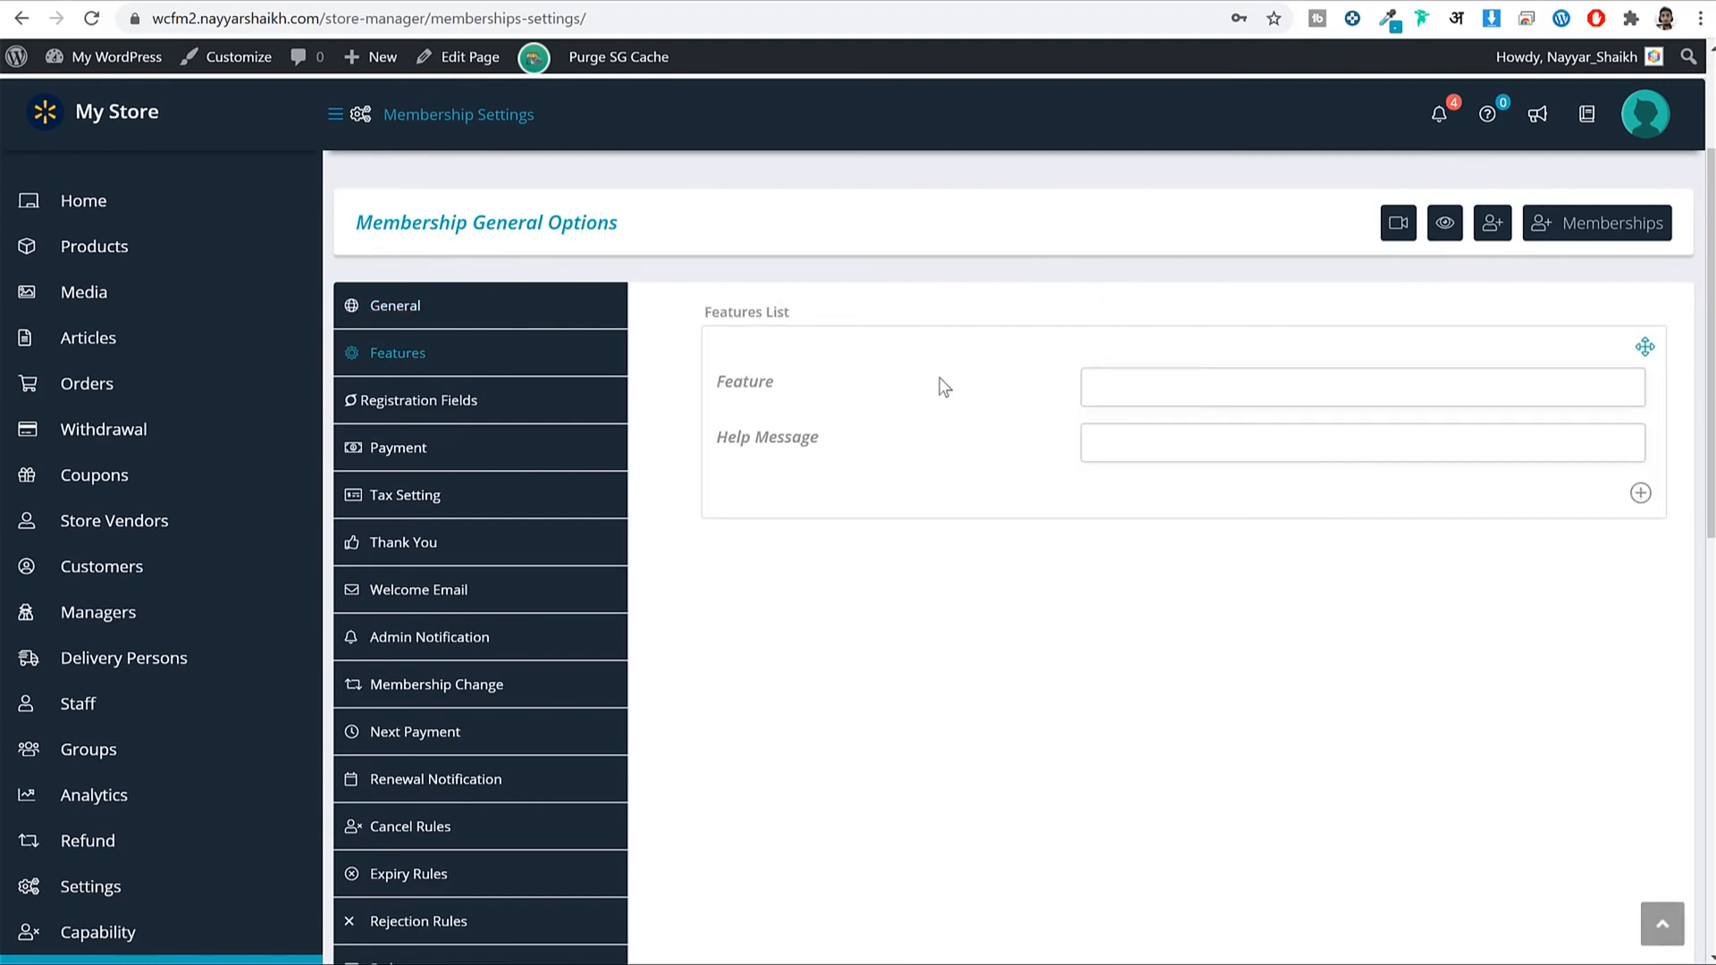
Copy 'Products Limit' from the pricing table into the first membership feature field.
left_click(1136, 396)
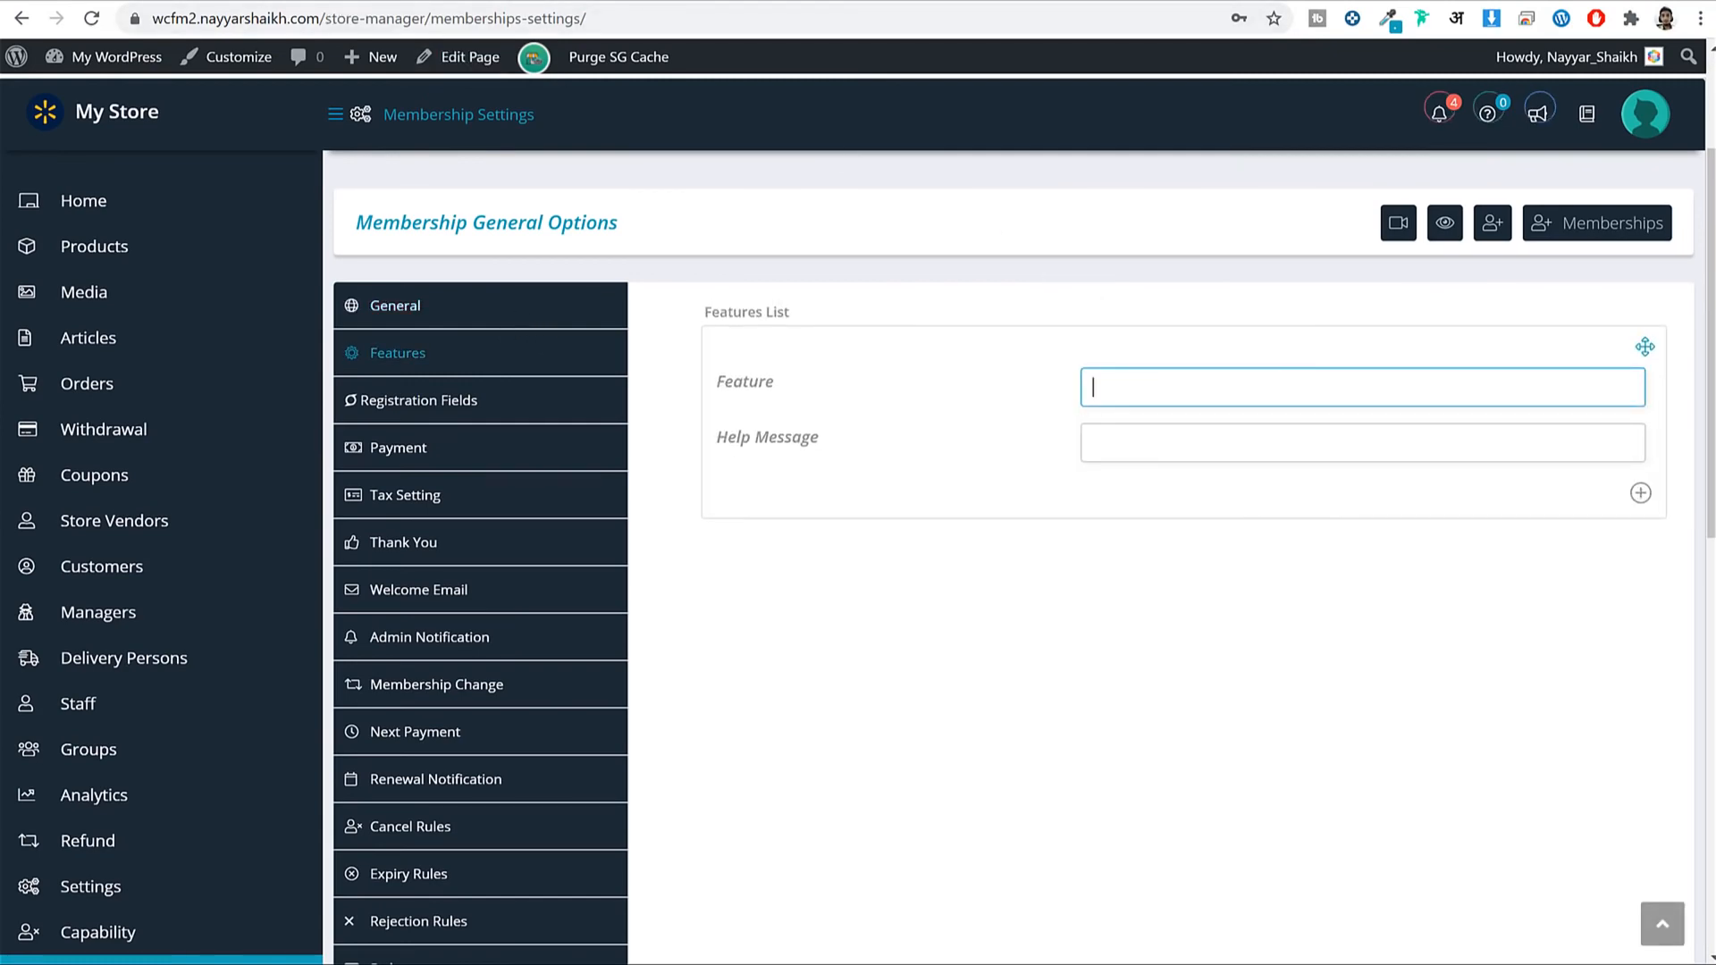
left_click(536, 1)
left_click(447, 215)
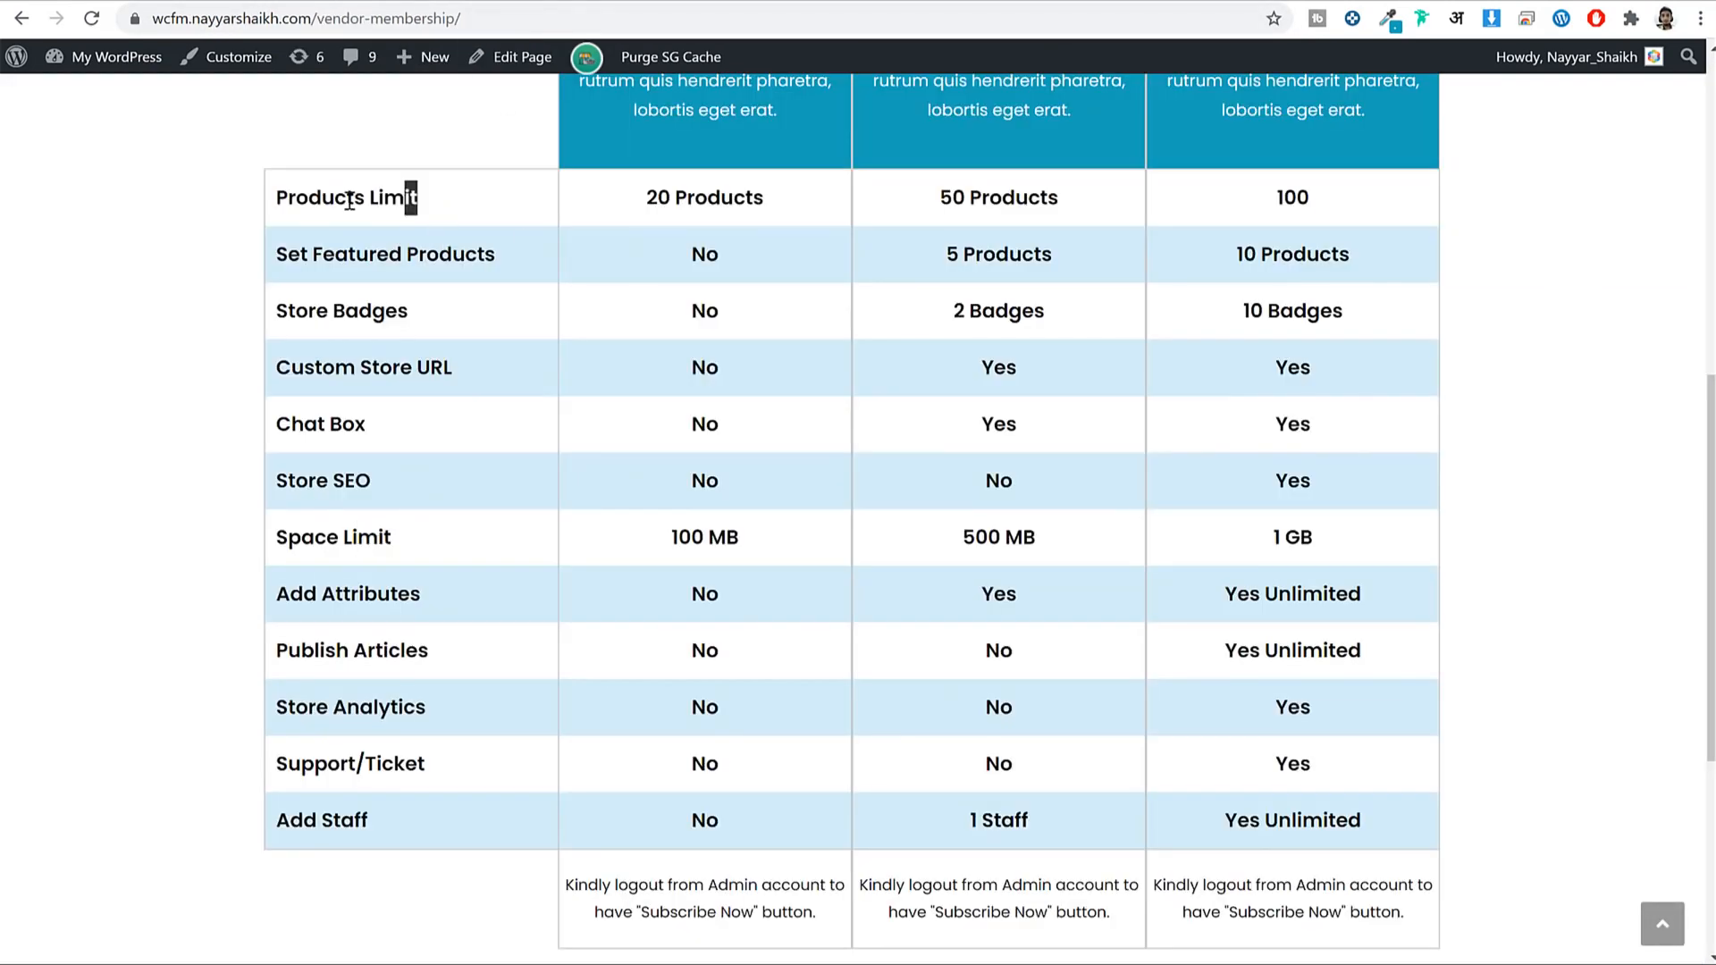
left_click_drag(348, 198, 270, 199)
key("ctrl+c")
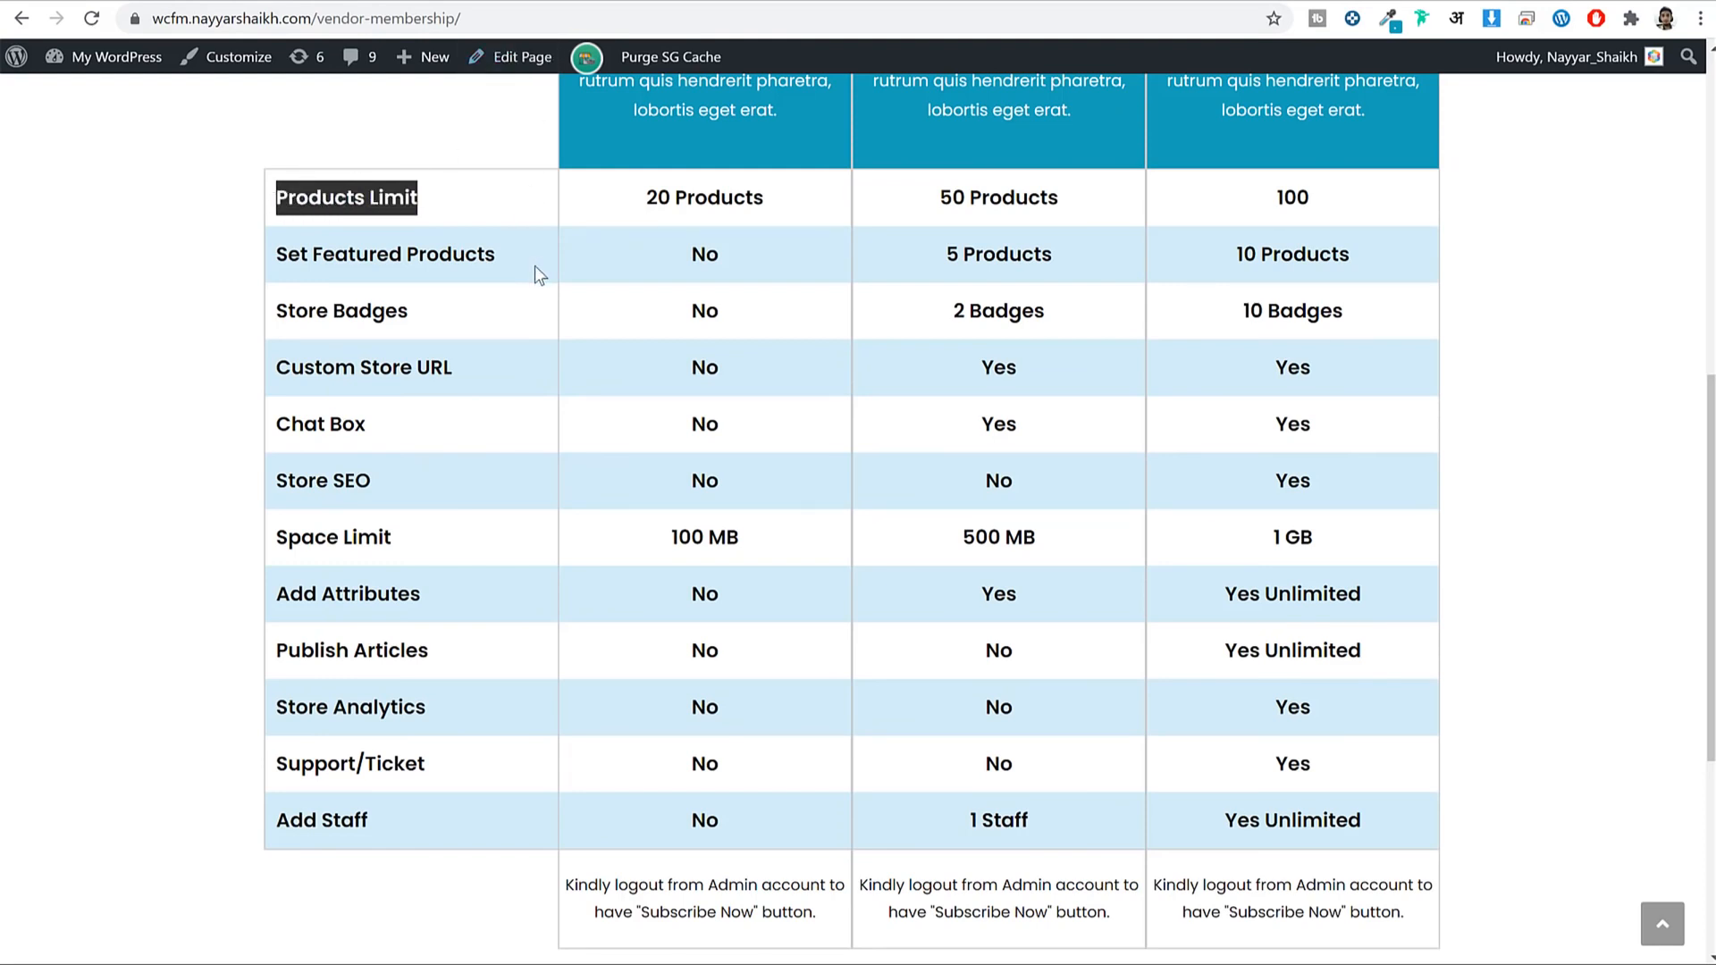
key("ctrl+Tab")
key("ctrl+v")
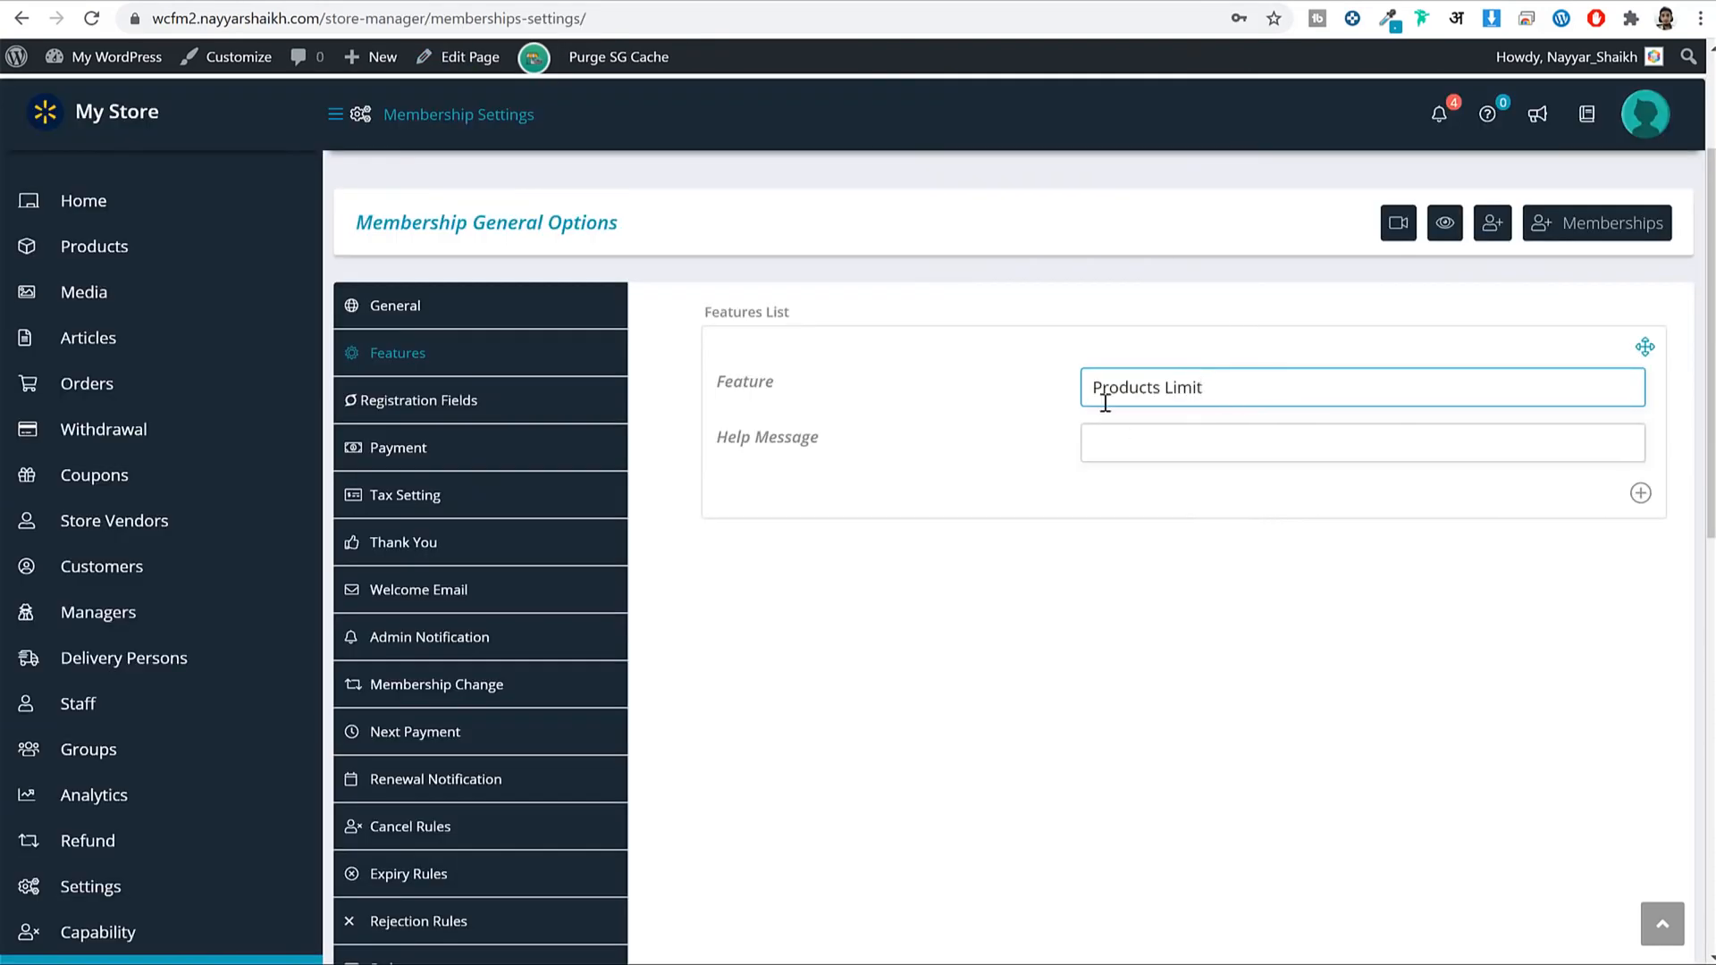
Add a second feature row containing 'Set Featured Products'.
left_click(1641, 493)
scroll(1386, 425, "down", 2)
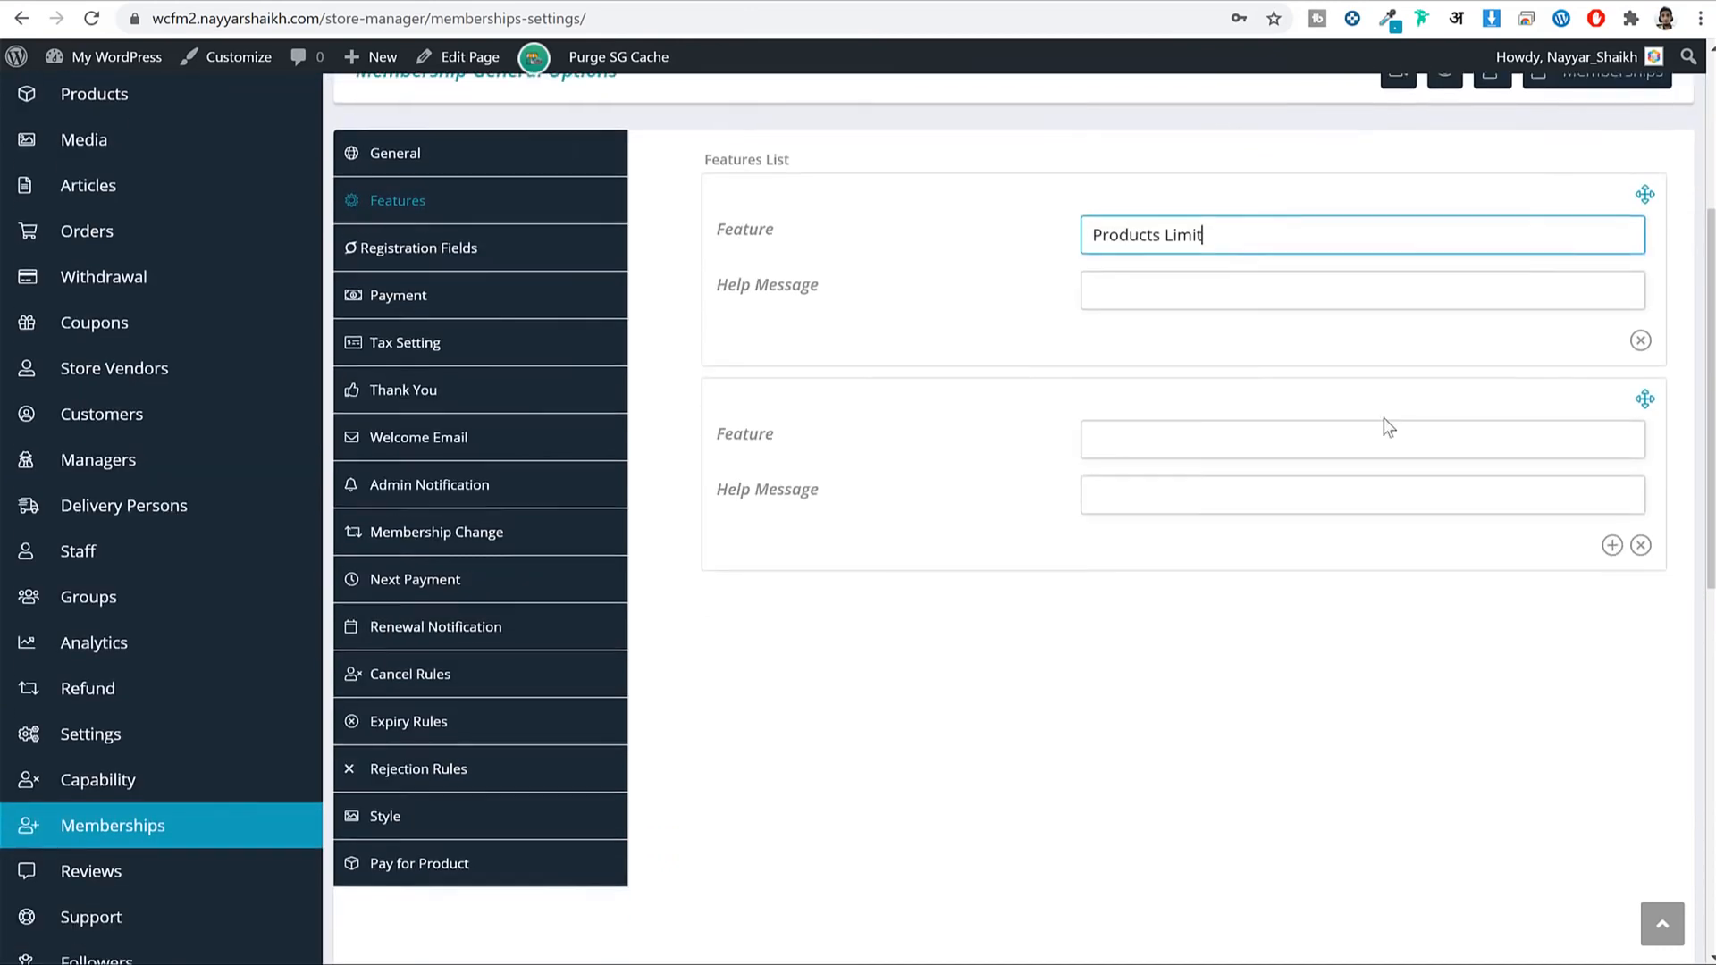
left_click(385, 2)
left_click_drag(496, 255, 277, 231)
key("ctrl+c")
key("ctrl+Tab")
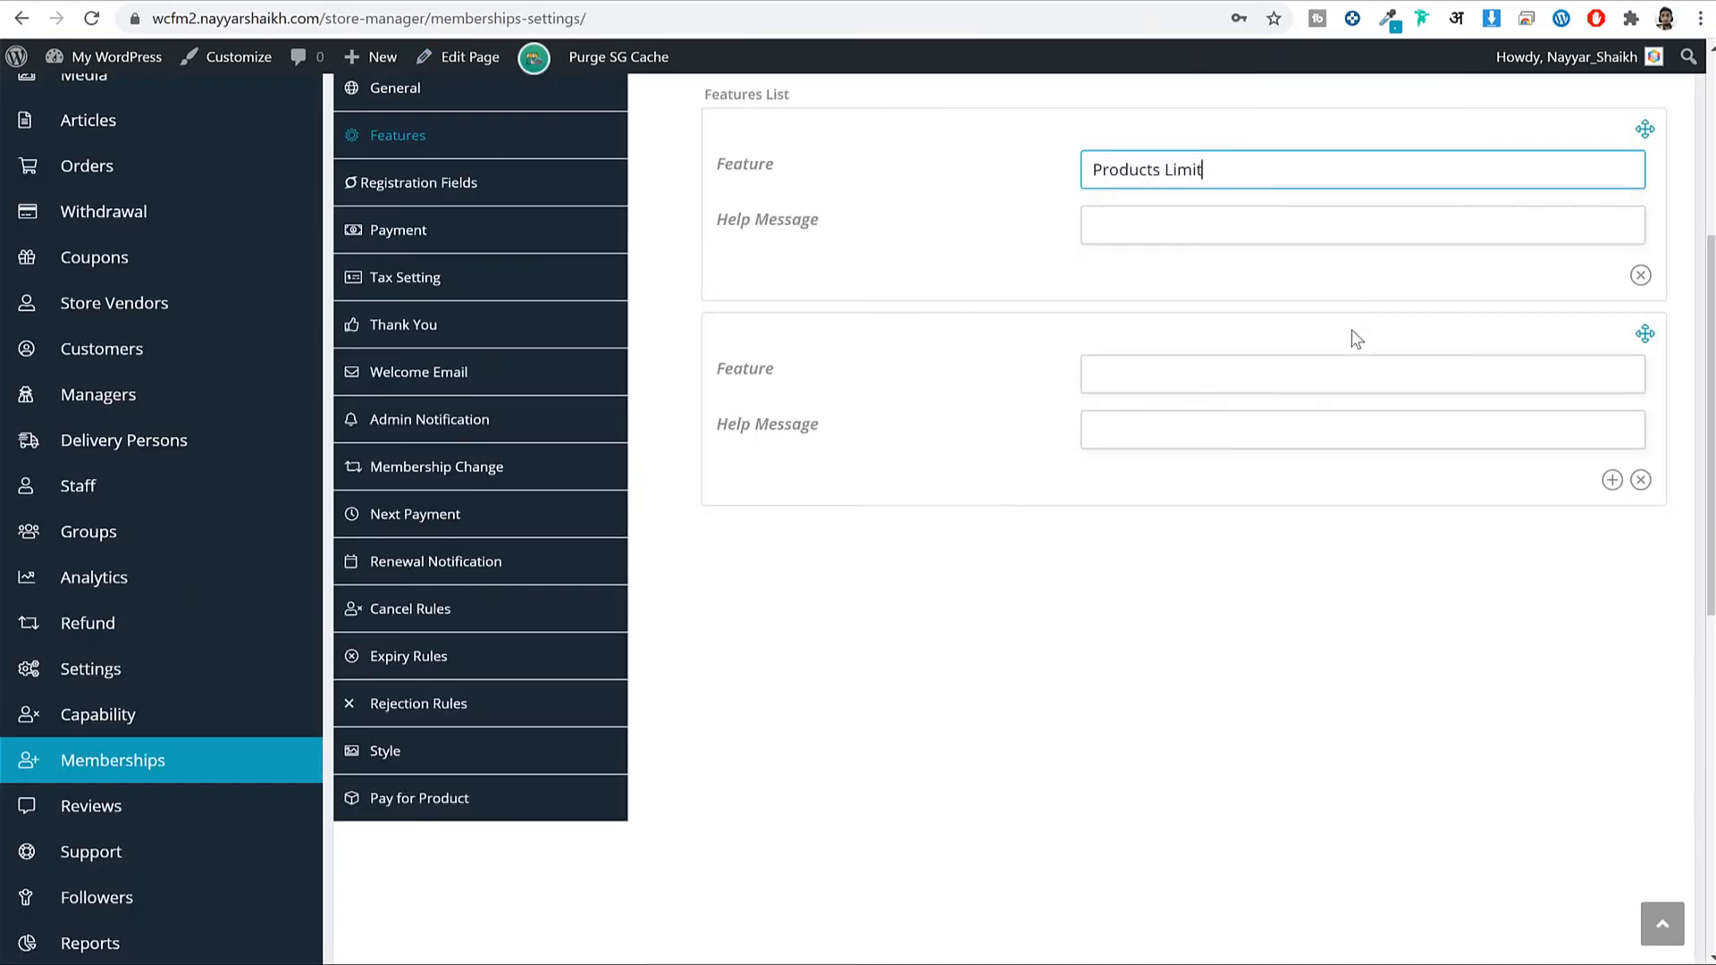
left_click(1313, 379)
key("ctrl+v")
Add a third feature row containing 'Store Badges'.
left_click(1614, 482)
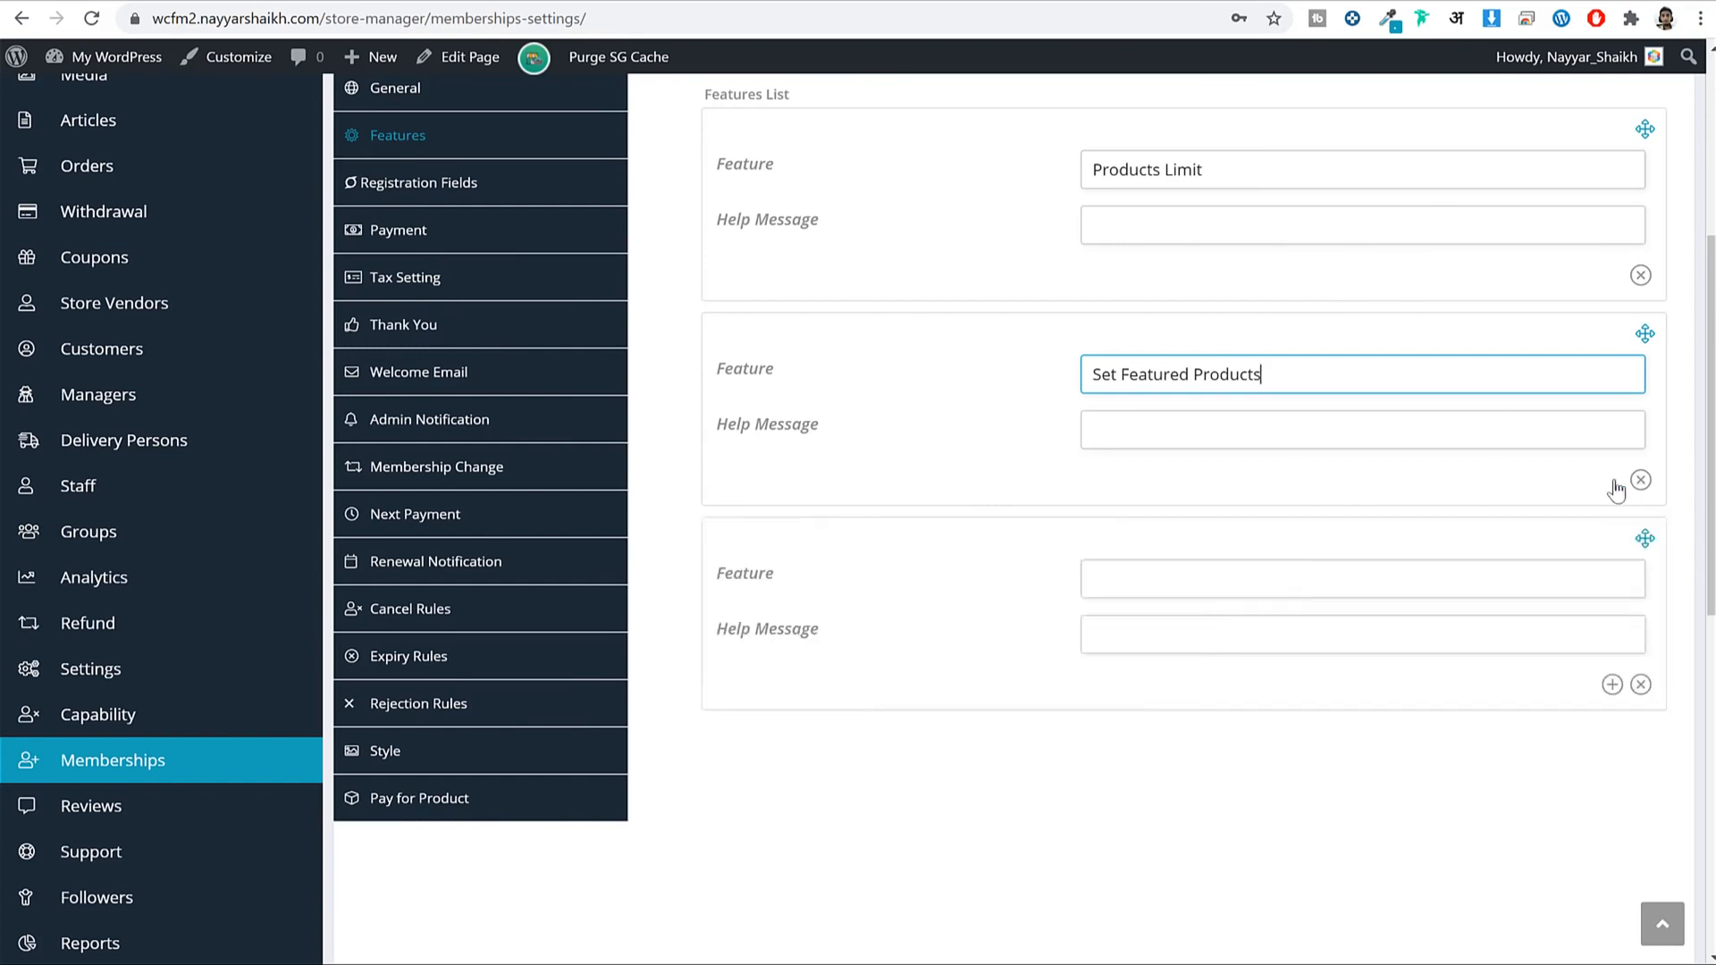
key("ctrl+Tab")
left_click_drag(409, 312, 274, 310)
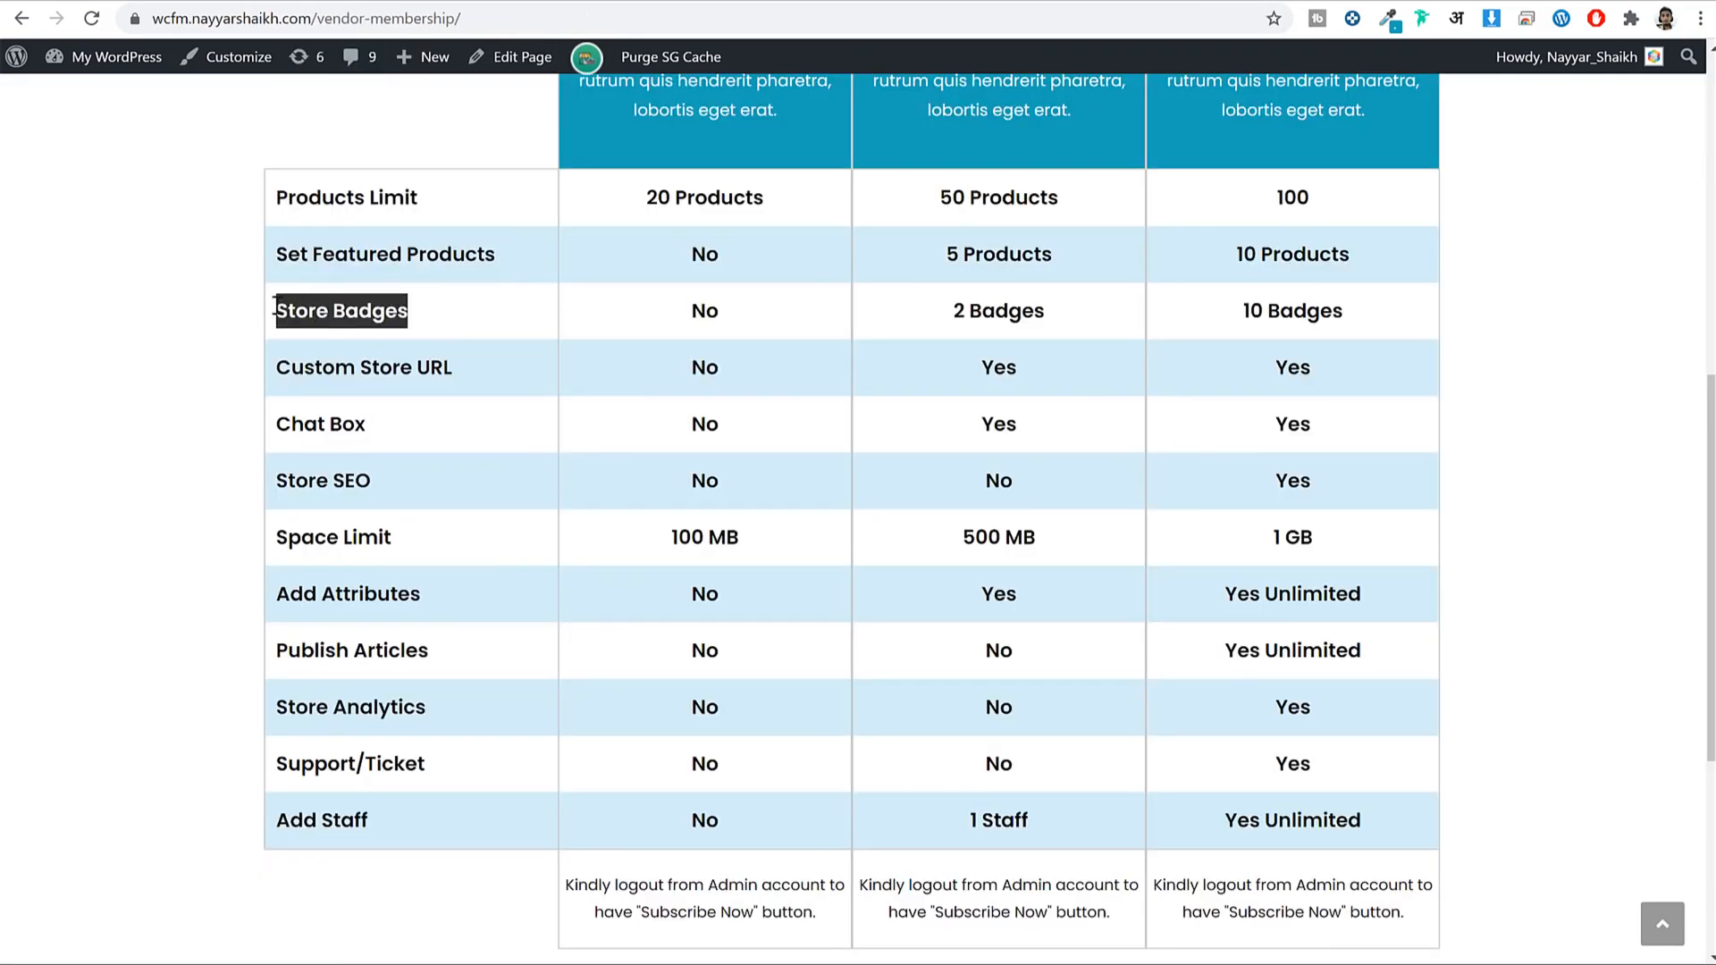
key("ctrl+c")
key("ctrl+Tab")
left_click(1312, 569)
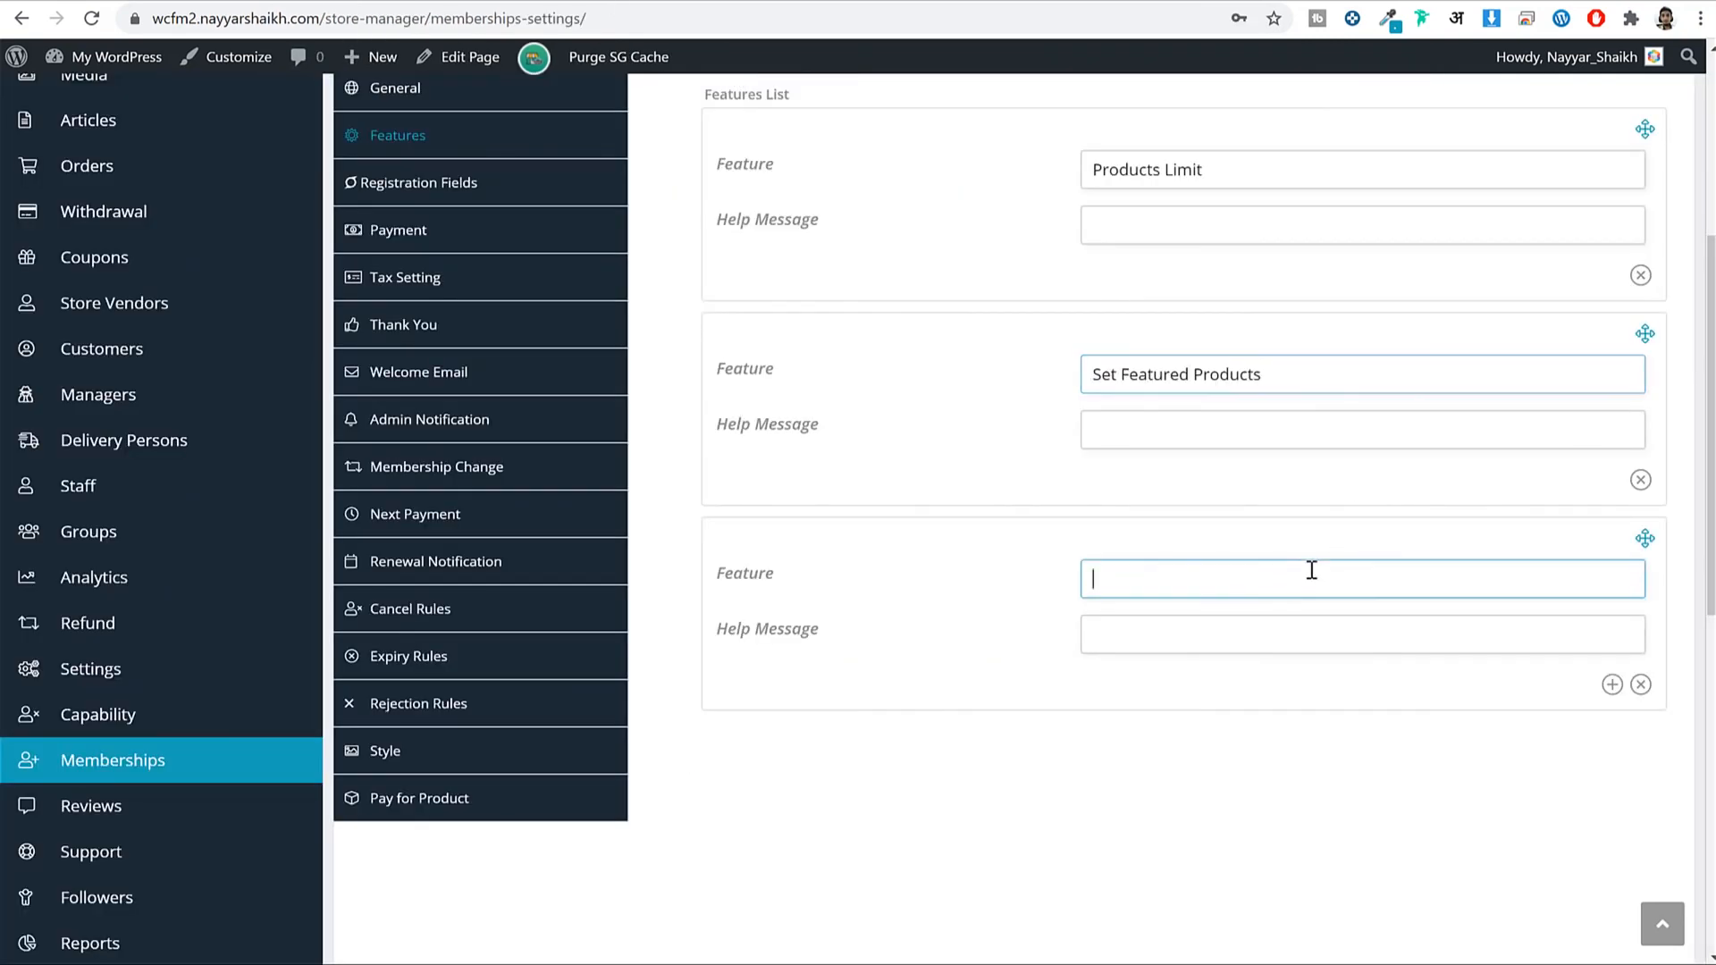
key("ctrl+v")
Submit the membership features list with the three new entries.
scroll(1273, 469, "up", 4)
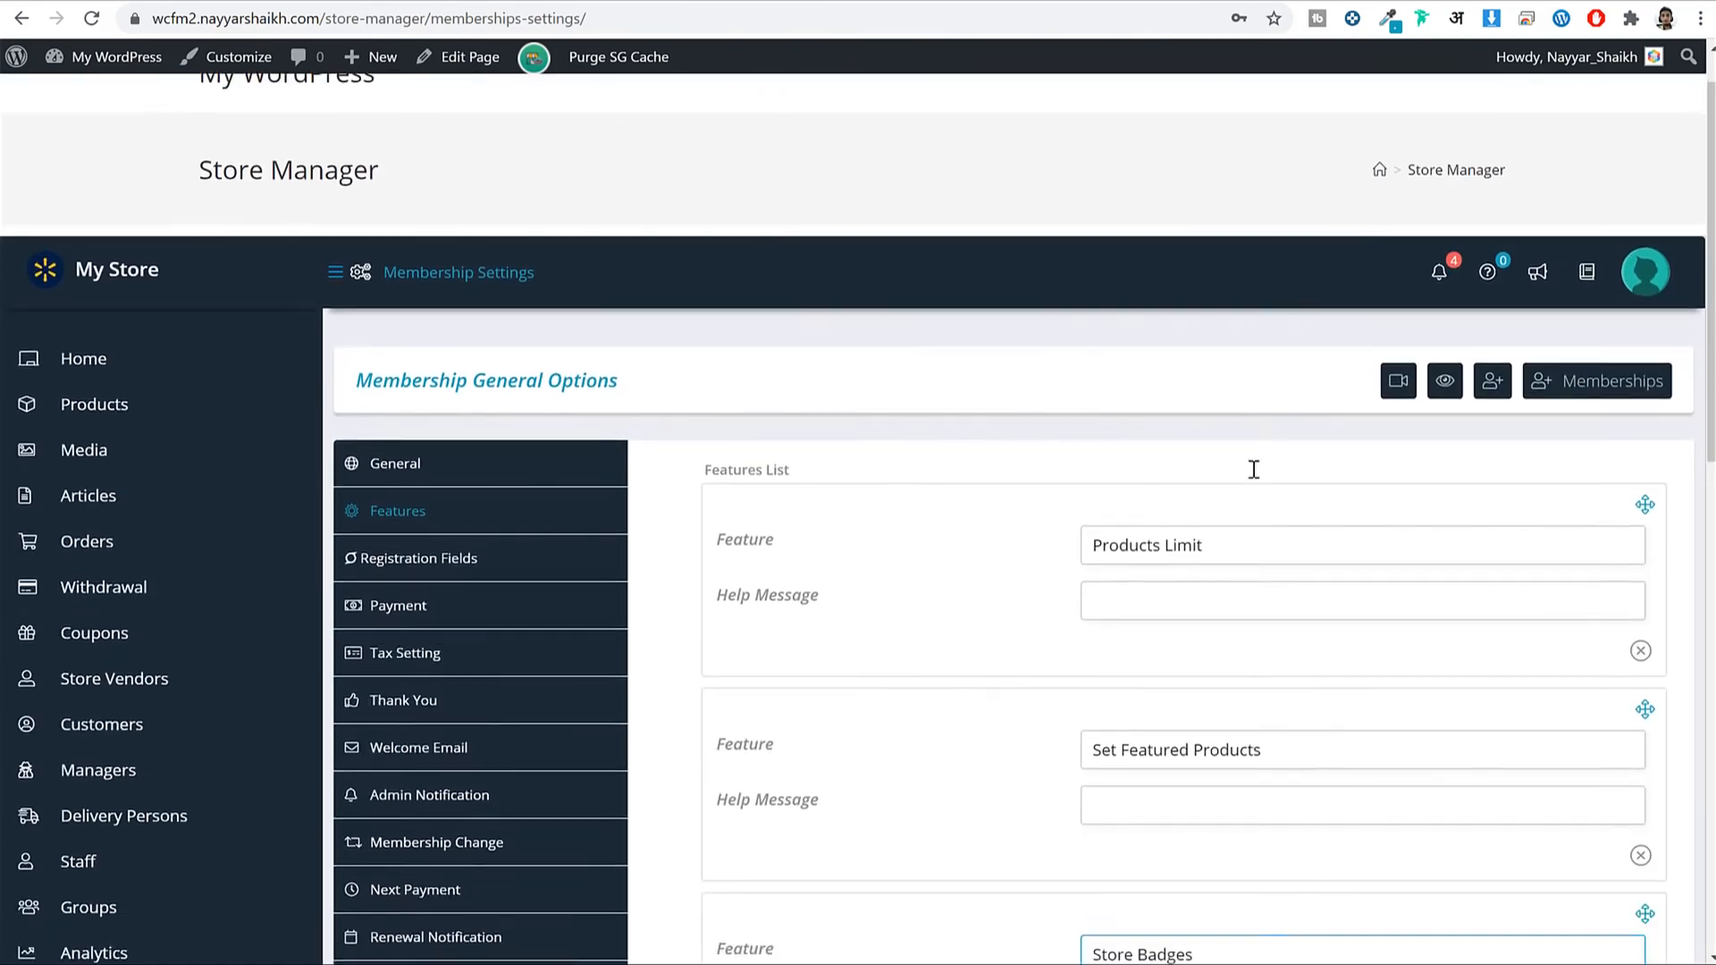
scroll(1252, 467, "down", 2)
scroll(1115, 485, "down", 2)
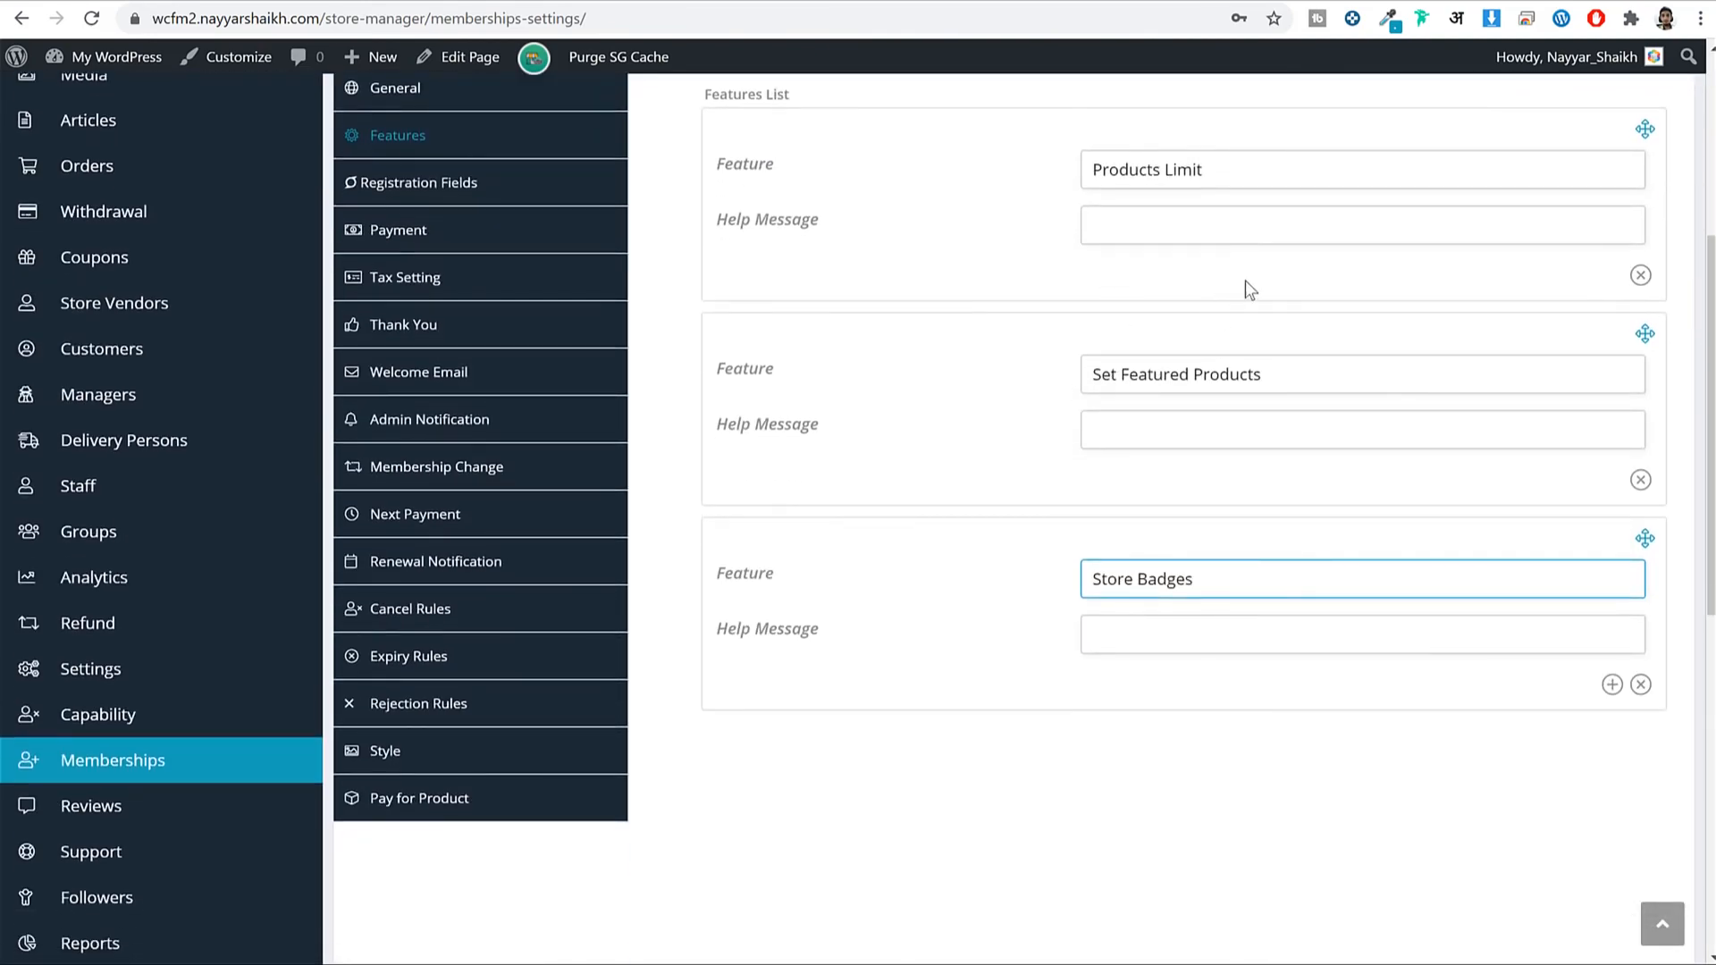
scroll(1340, 322, "up", 3)
scroll(1475, 352, "down", 10)
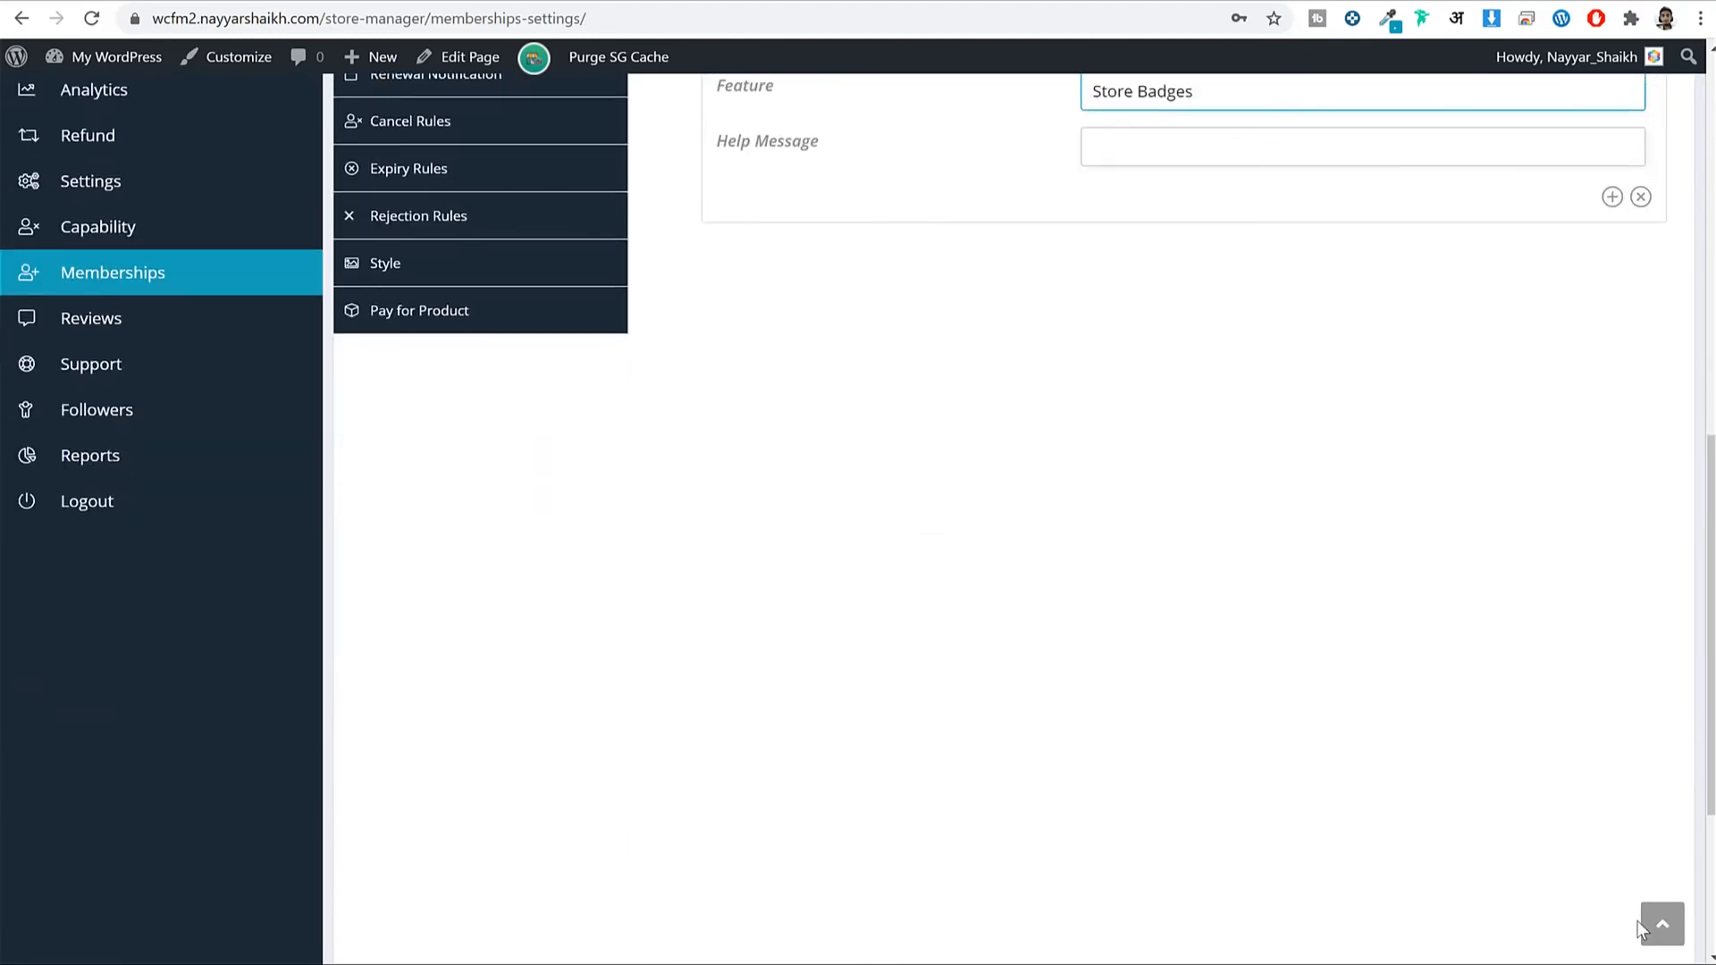
left_click(1647, 731)
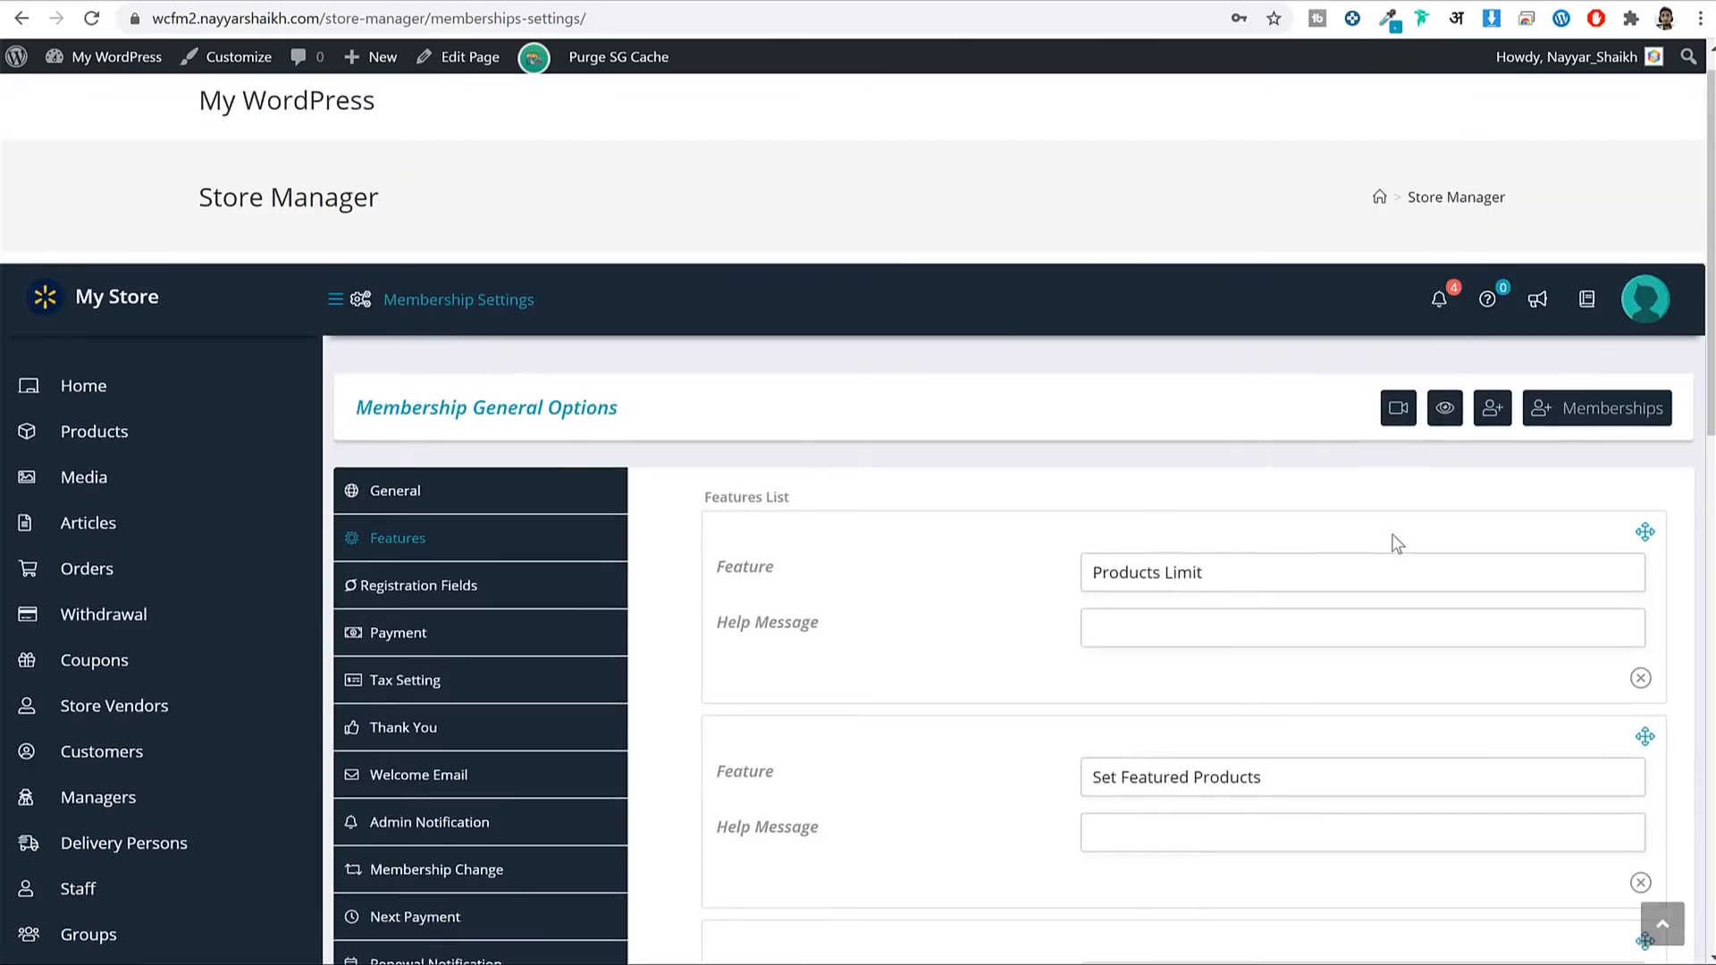
Show the general membership options and the custom plan page chooser.
left_click(521, 486)
scroll(1108, 199, "down", 5)
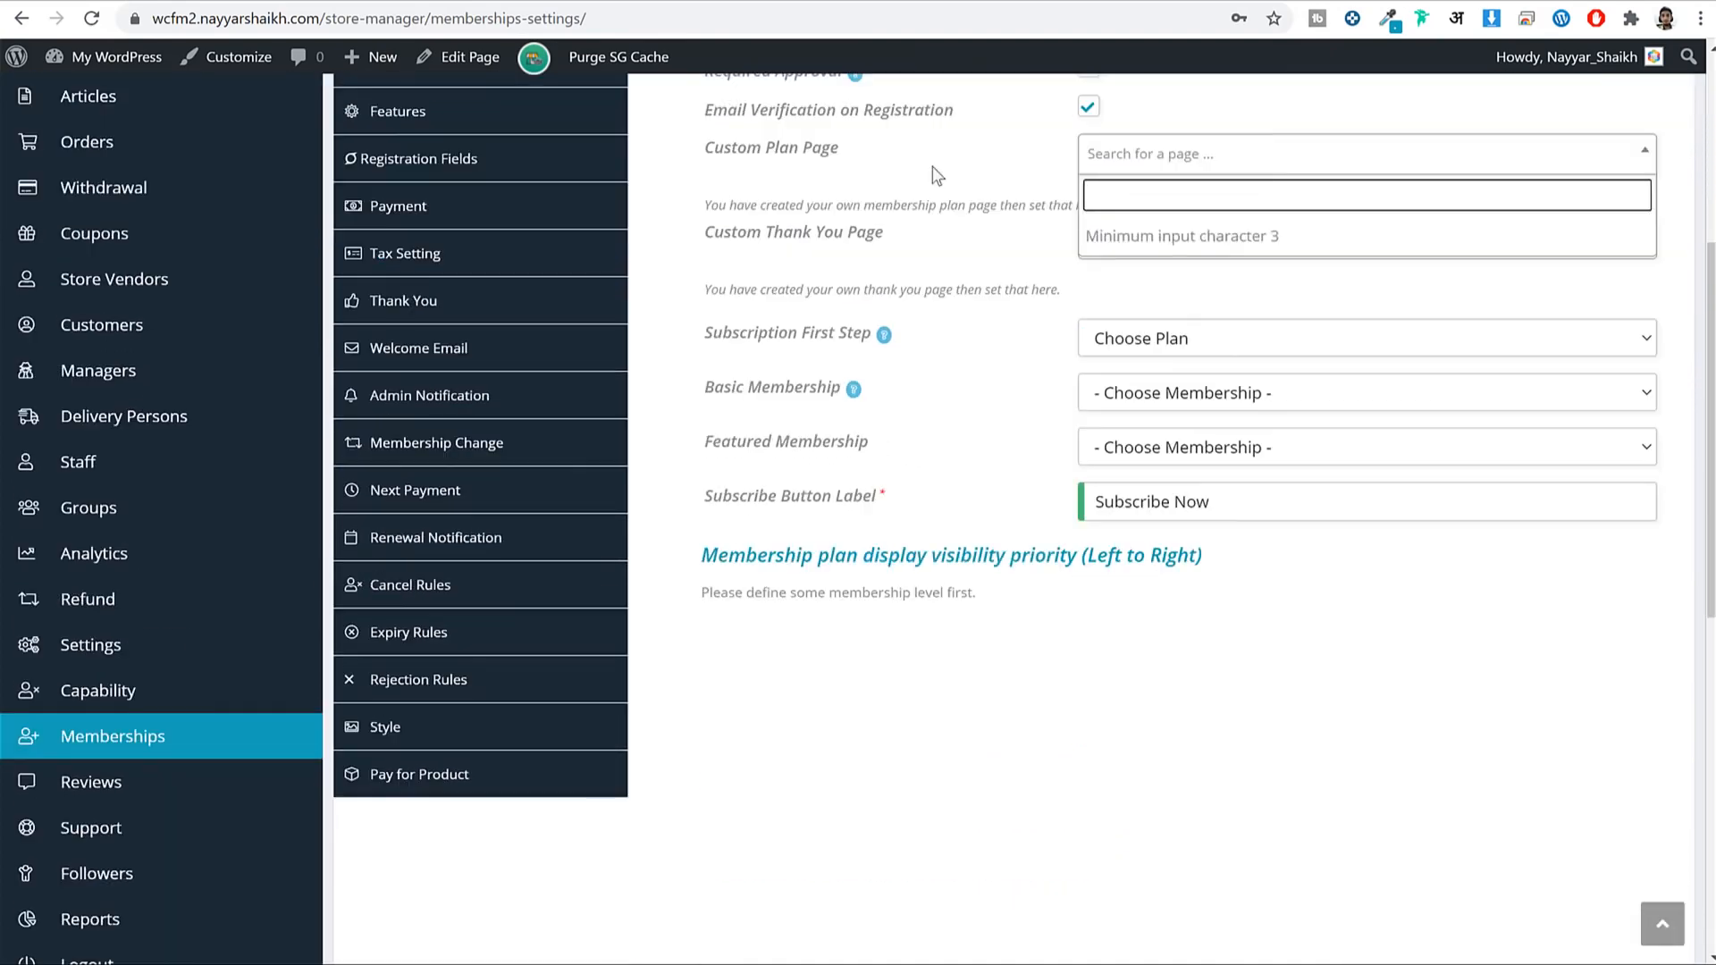
scroll(1171, 354, "up", 3)
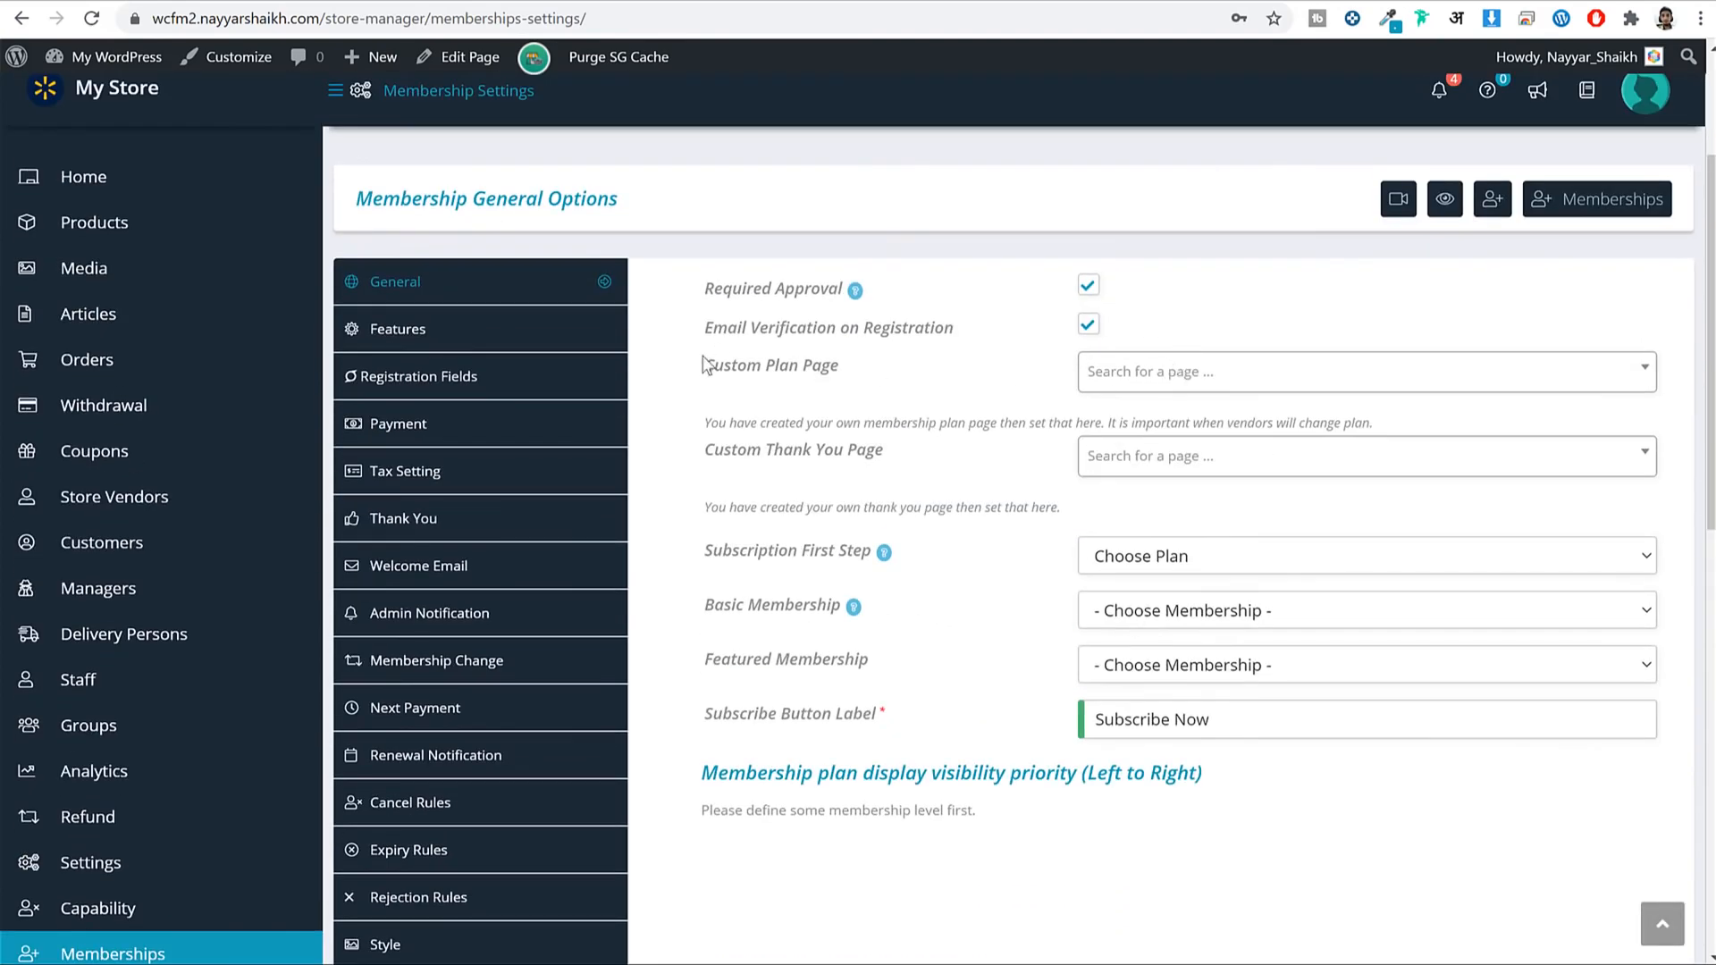
left_click(1199, 393)
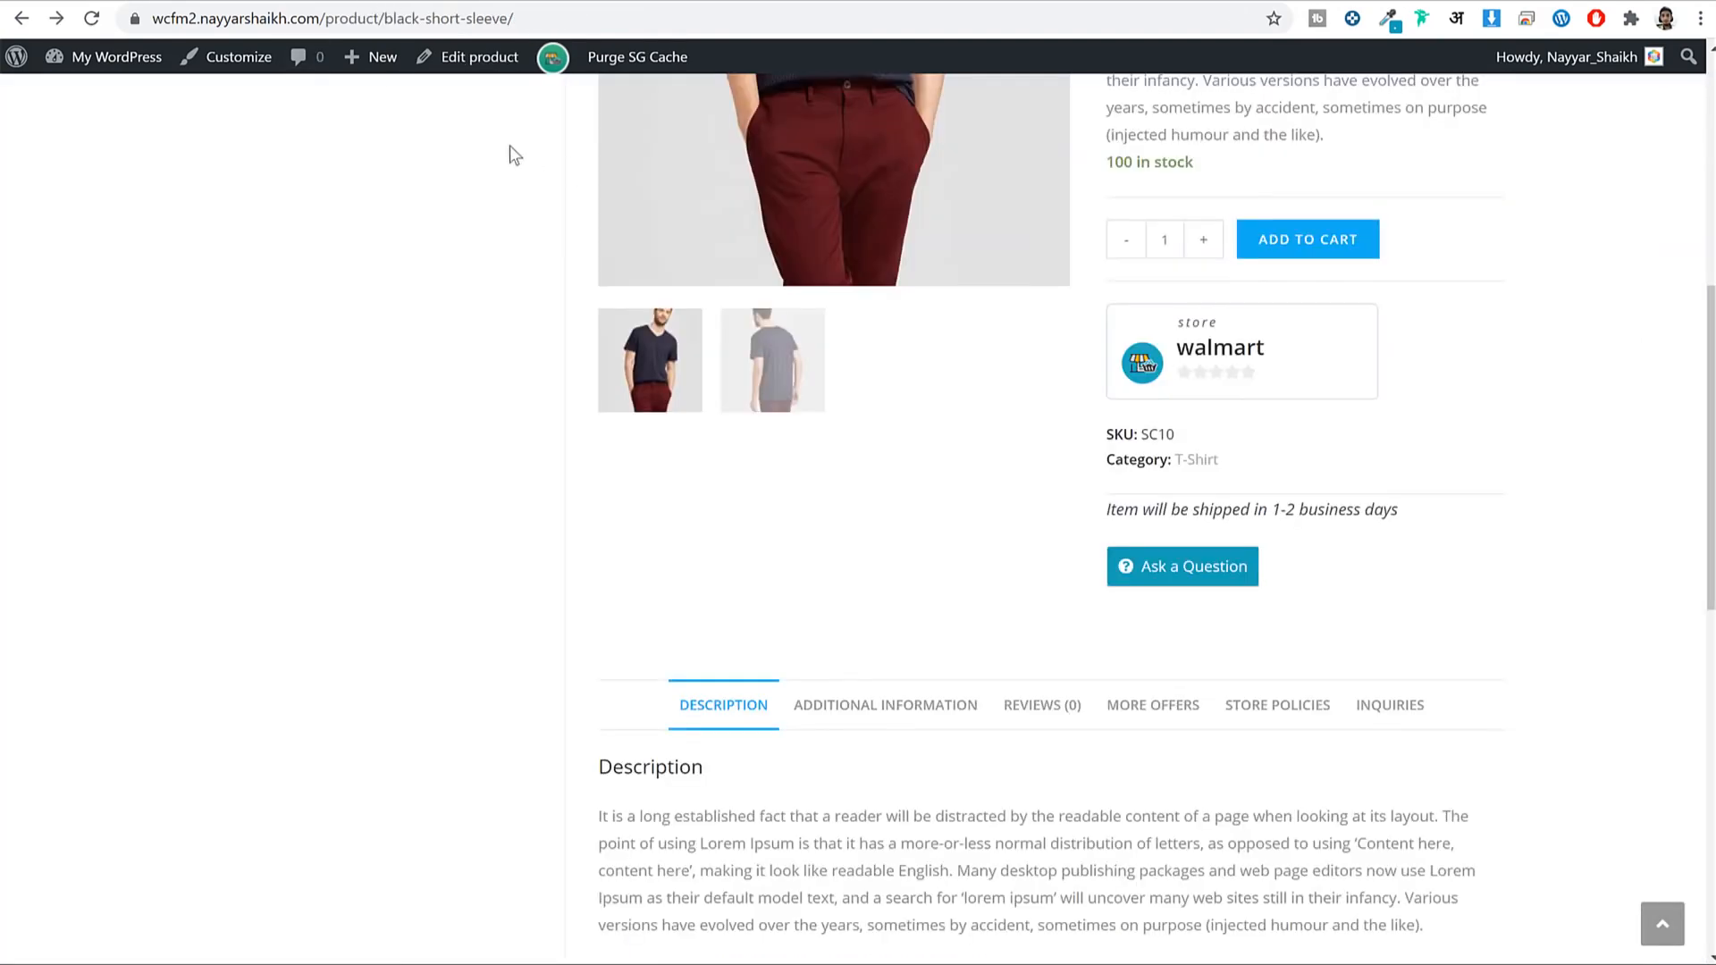
scroll(510, 145, "up", 7)
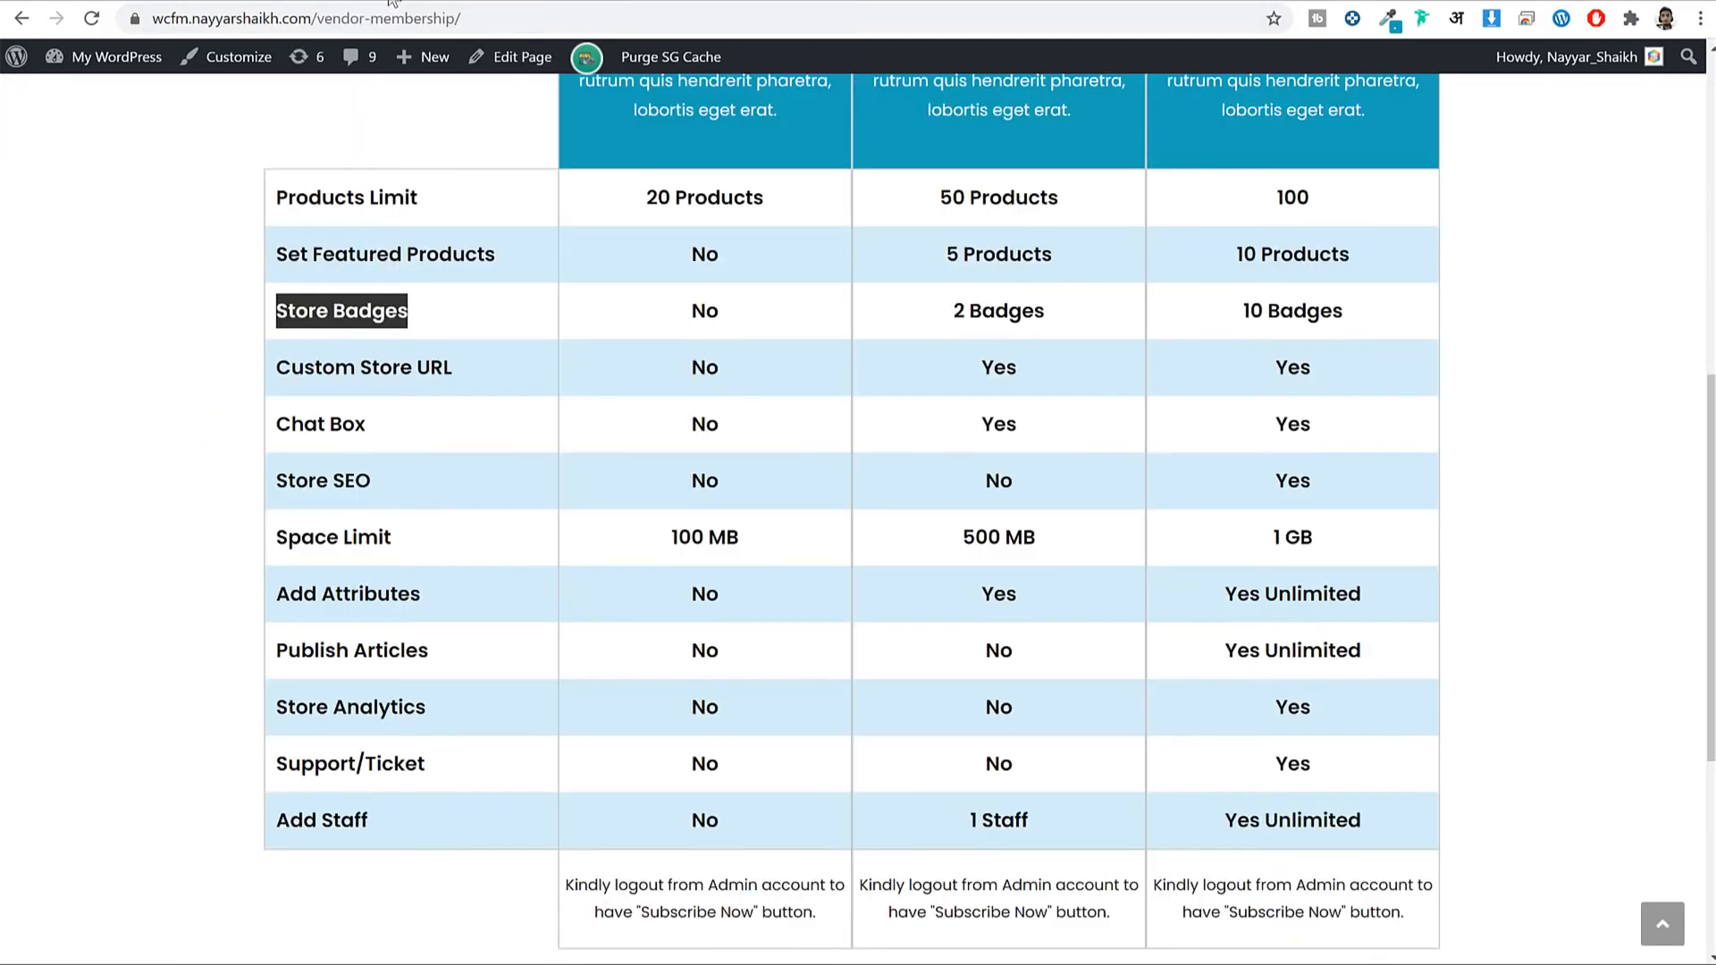
Set Vendor Membership as the custom plan page.
scroll(459, 179, "up", 8)
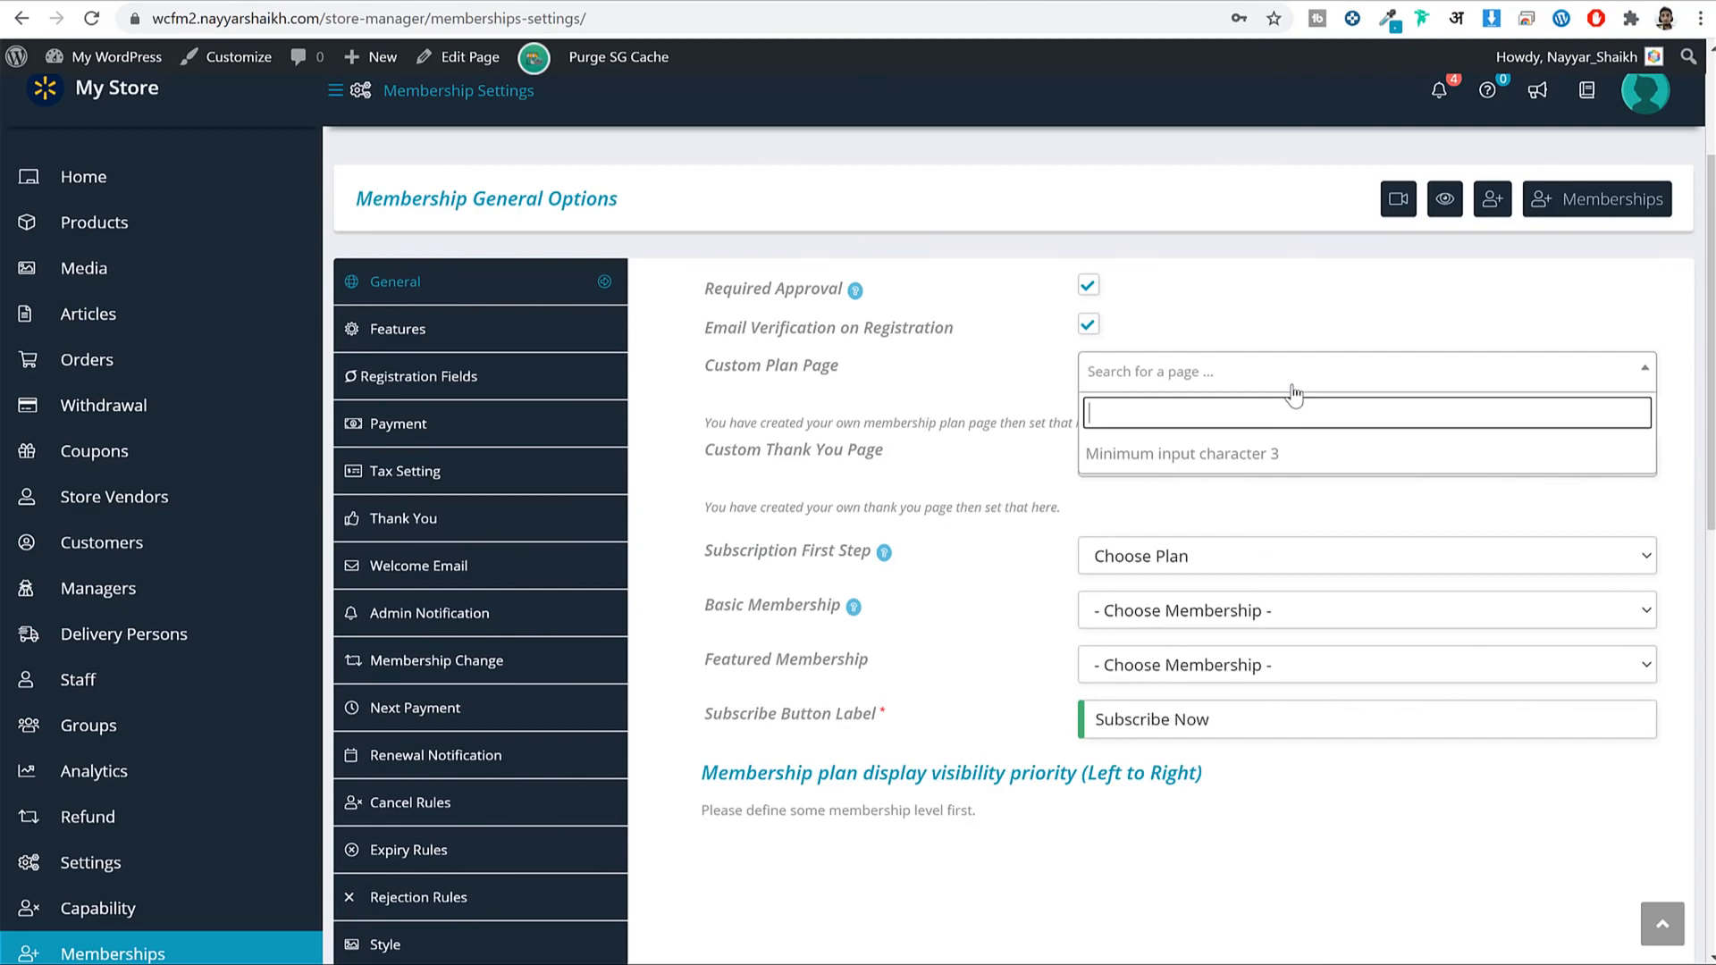
type("mem")
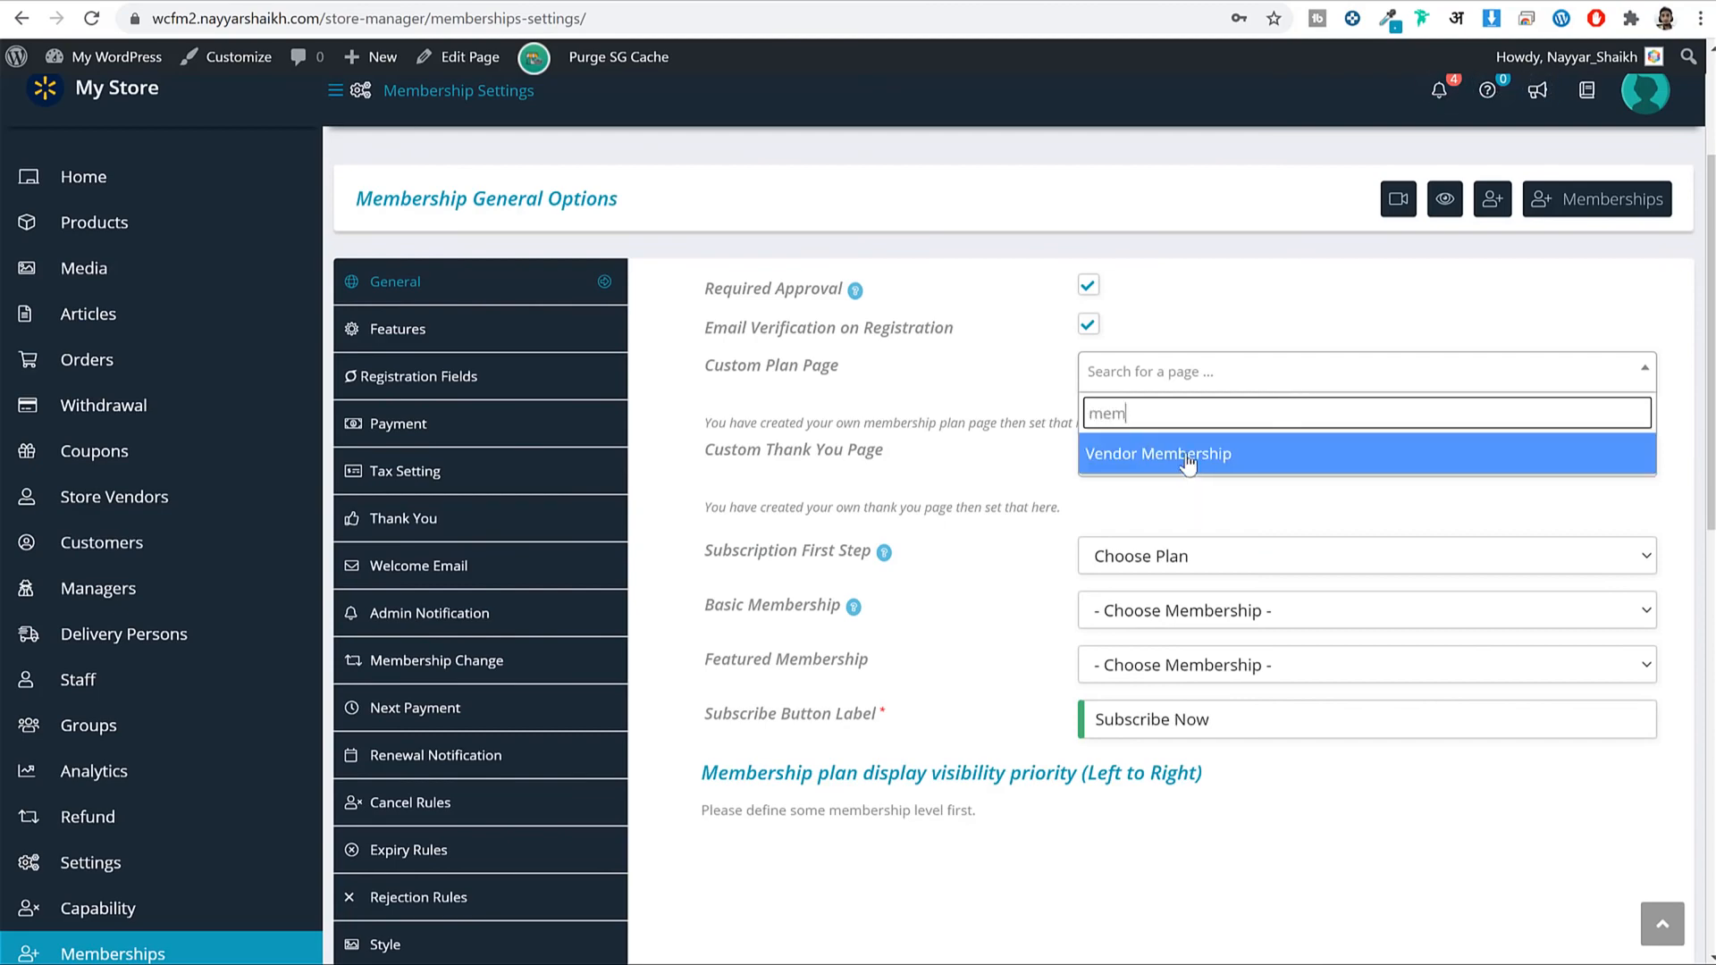
left_click(1188, 460)
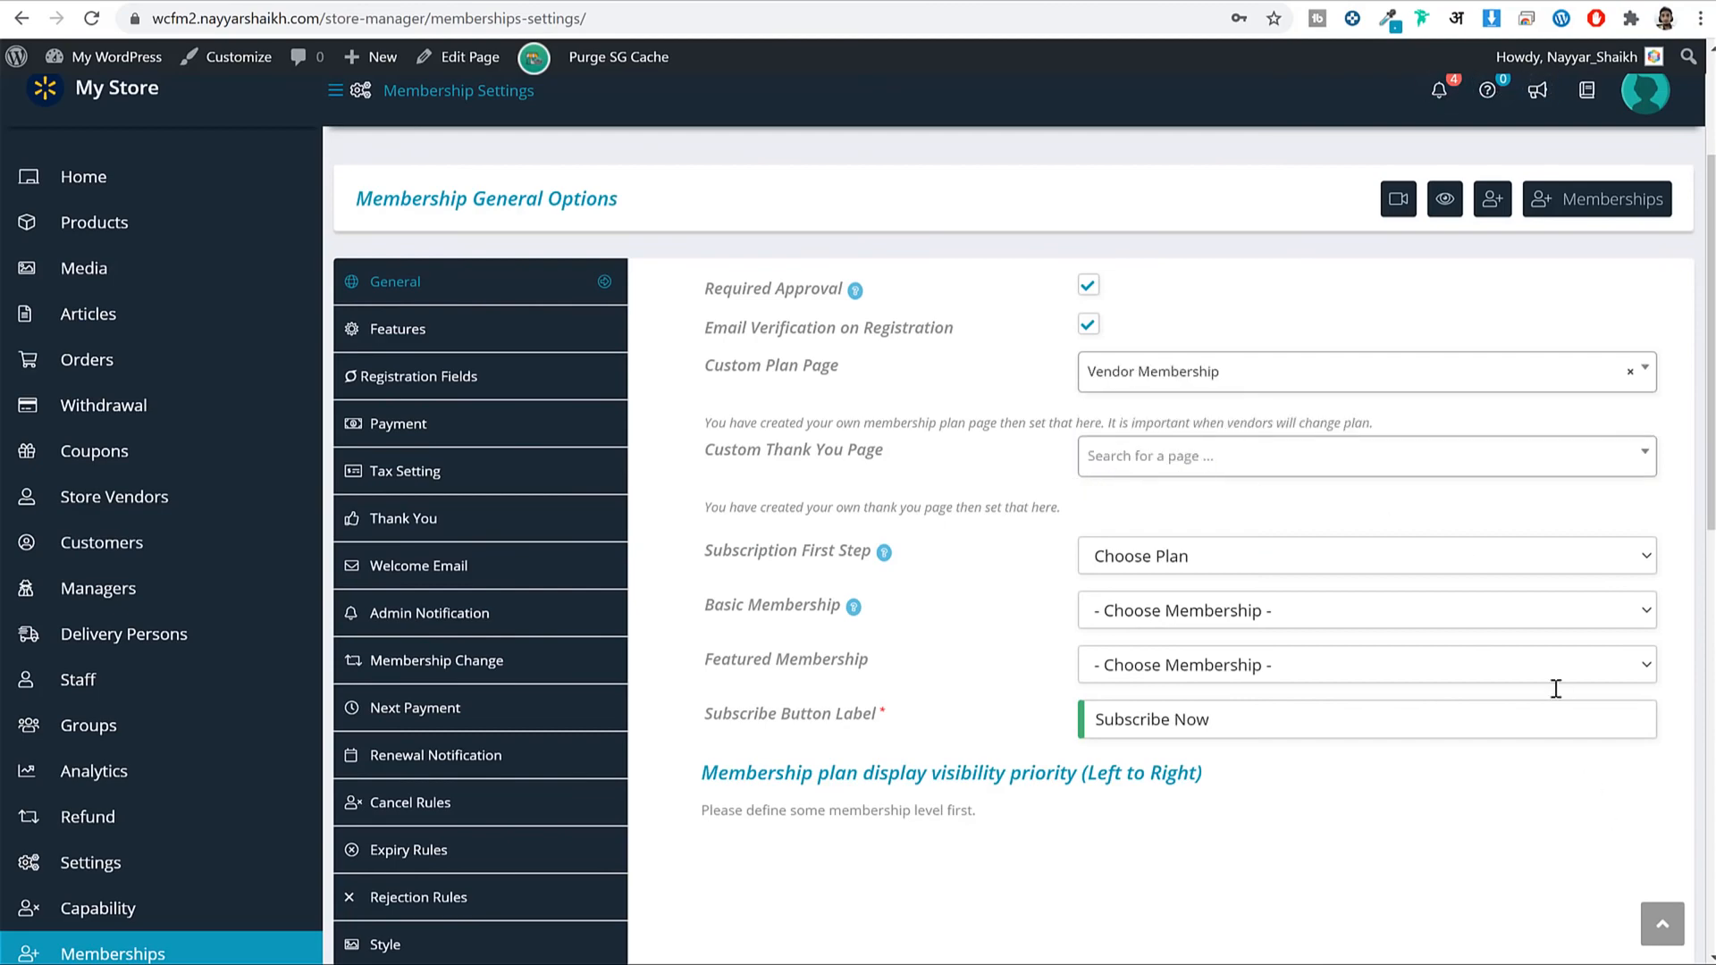
scroll(1539, 690, "down", 1)
scroll(1535, 686, "up", 3)
scroll(1536, 687, "down", 12)
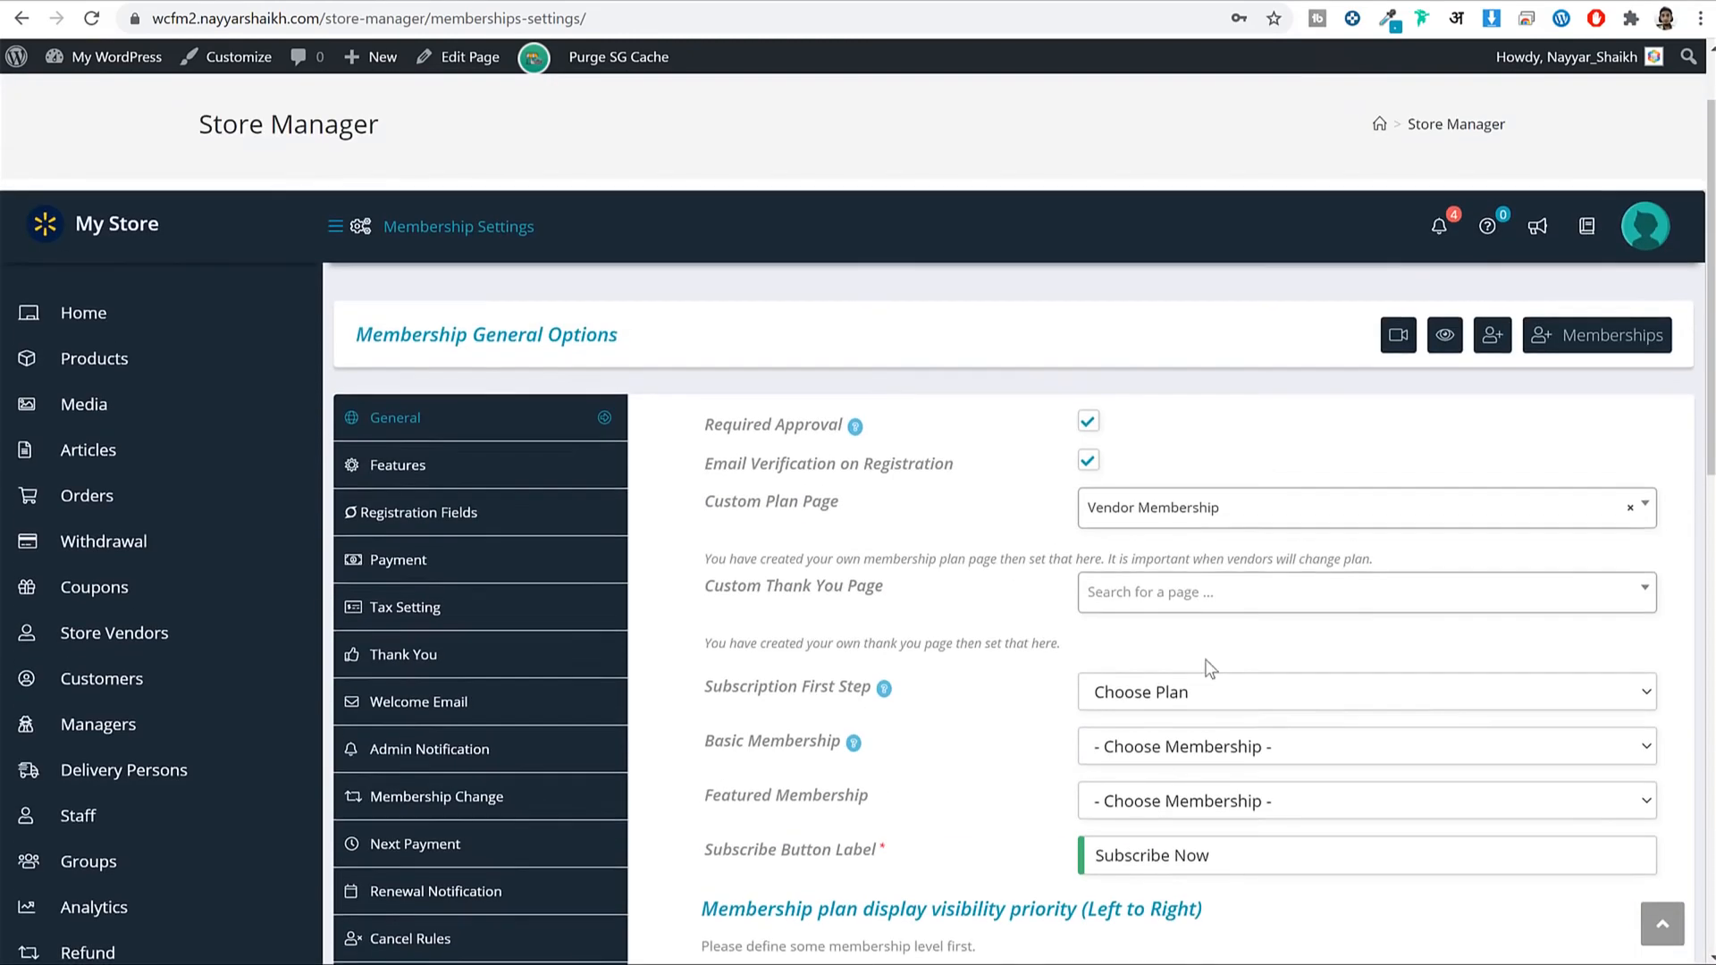
Go through the Registration Fields section to the membership Payment settings.
left_click(486, 511)
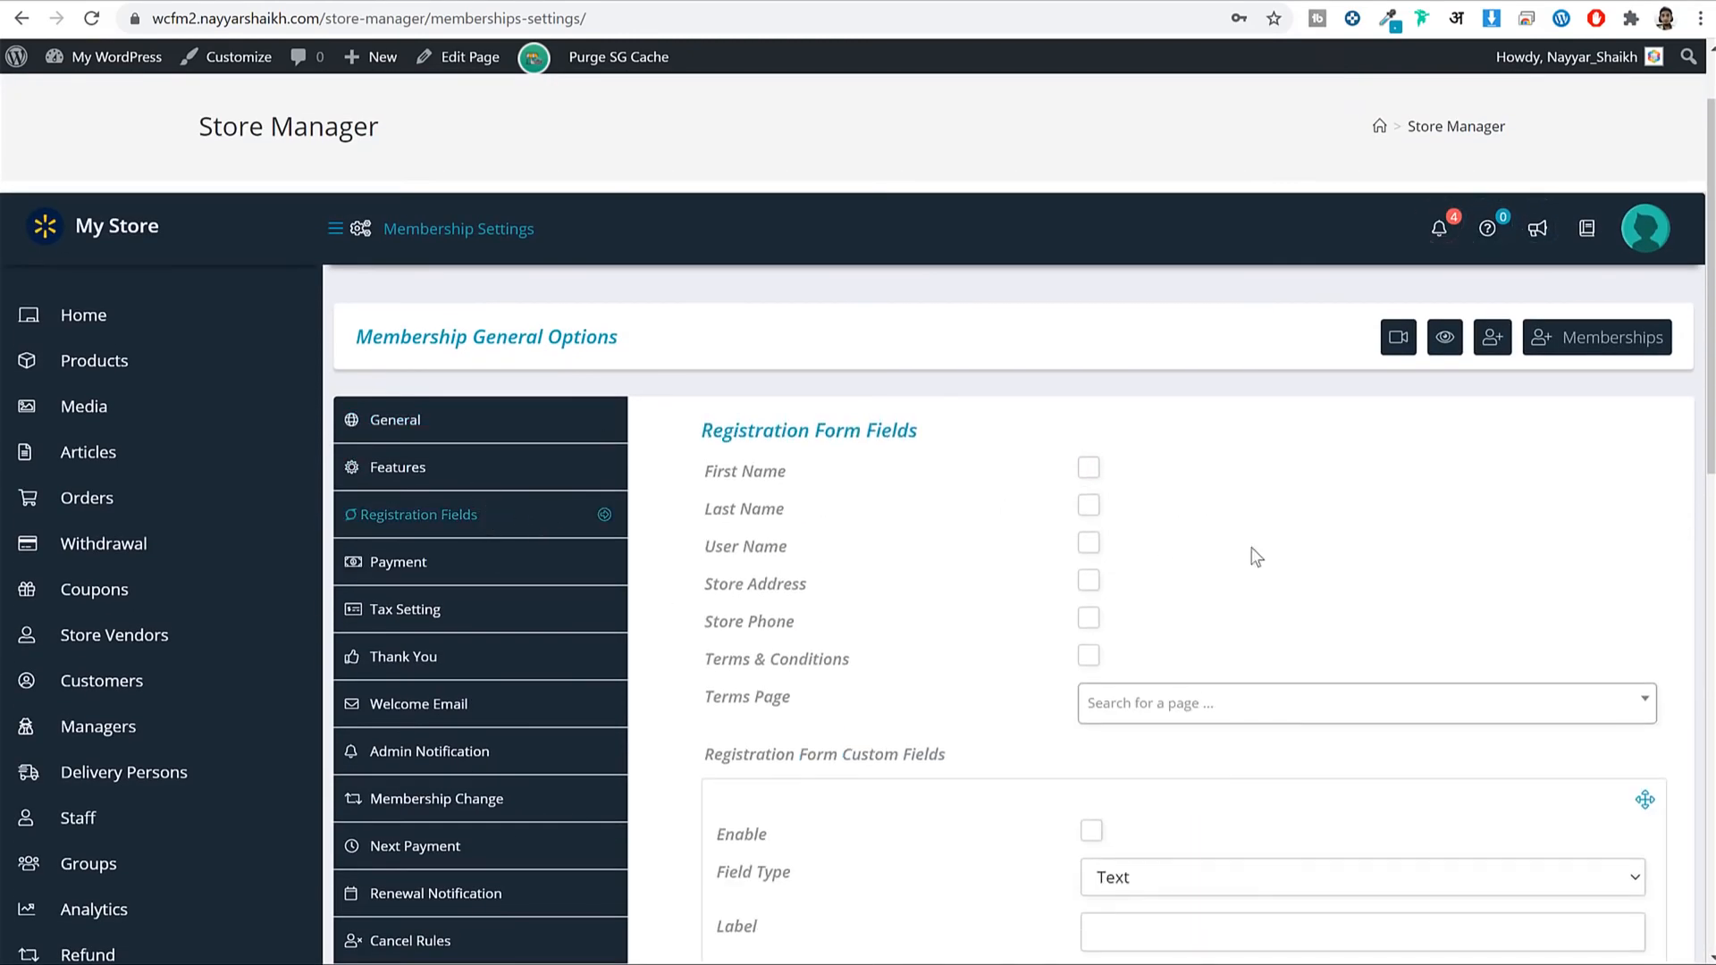
scroll(1255, 558, "down", 2)
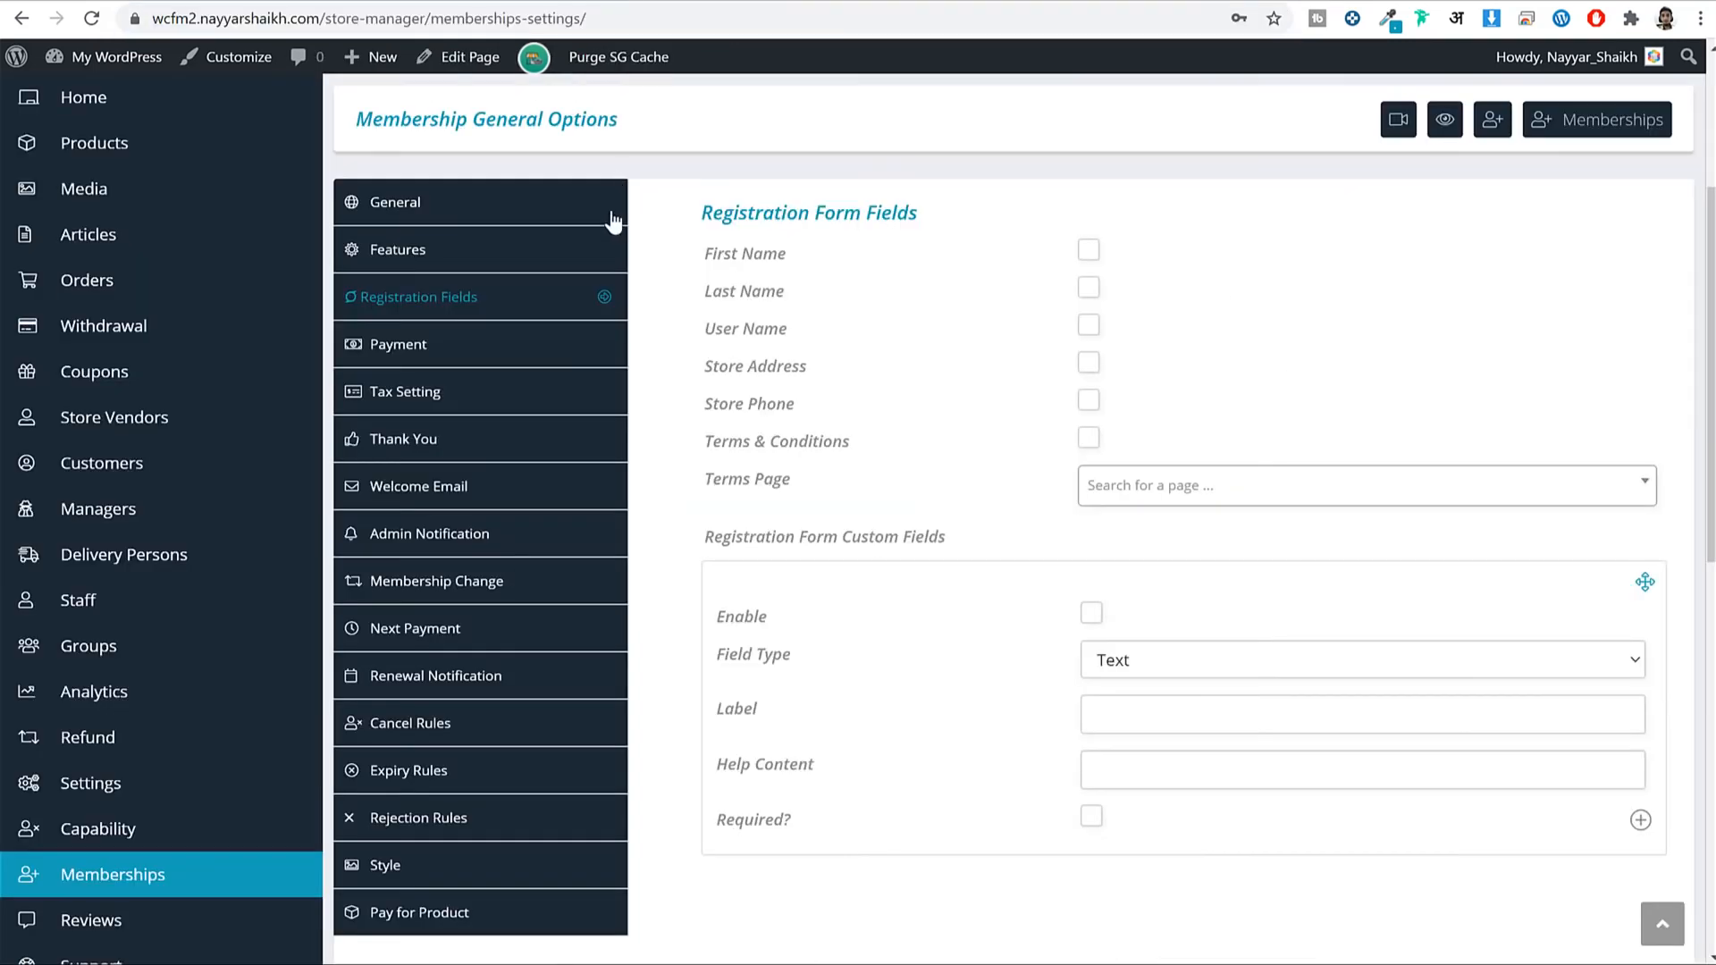
left_click(509, 358)
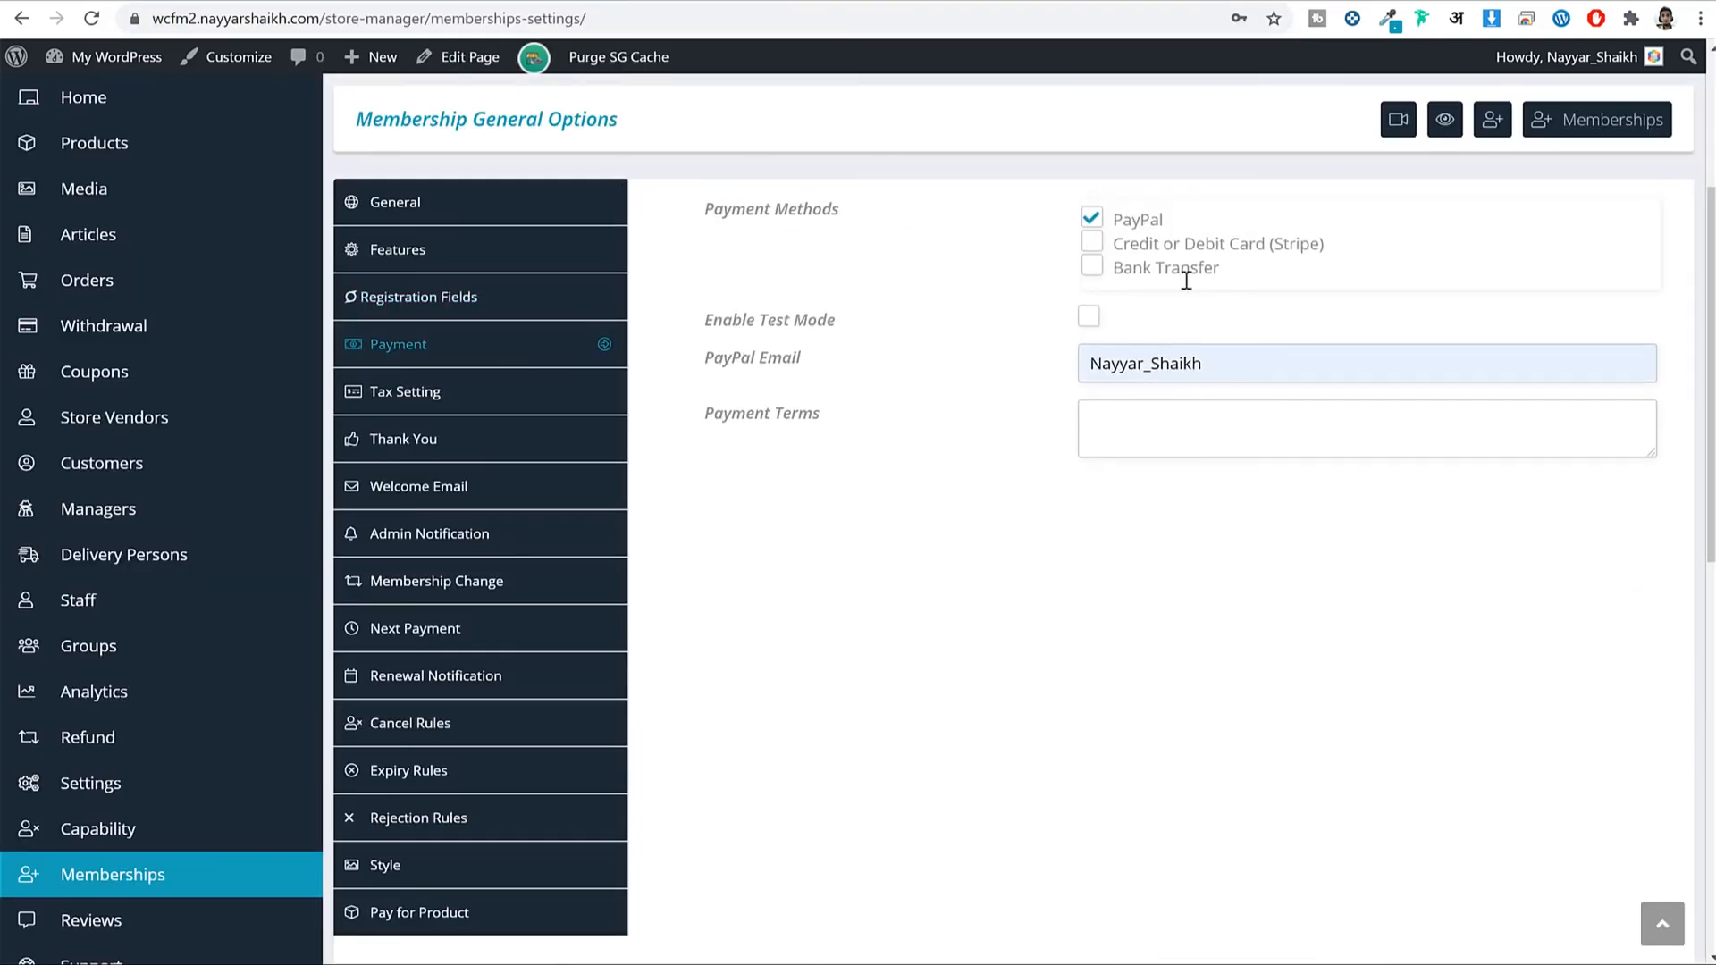
Enable Bank Transfer and replace the PayPal e-mail with the saved address.
left_click(1091, 267)
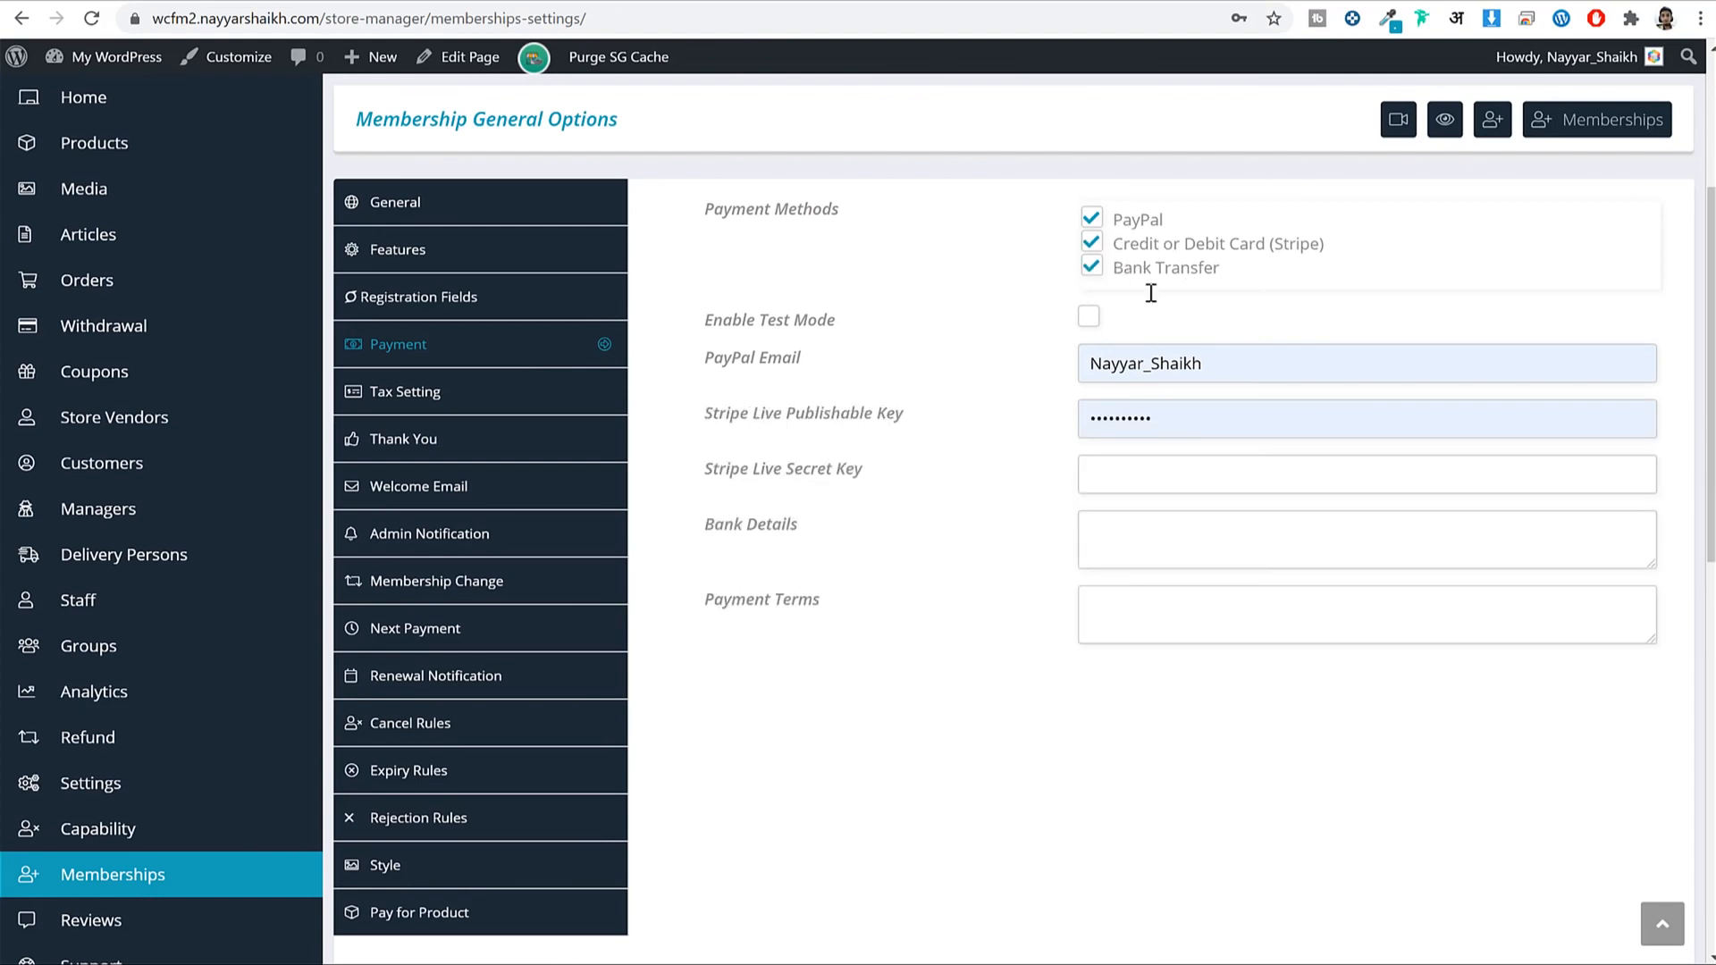
double_click(1246, 365)
type("realn")
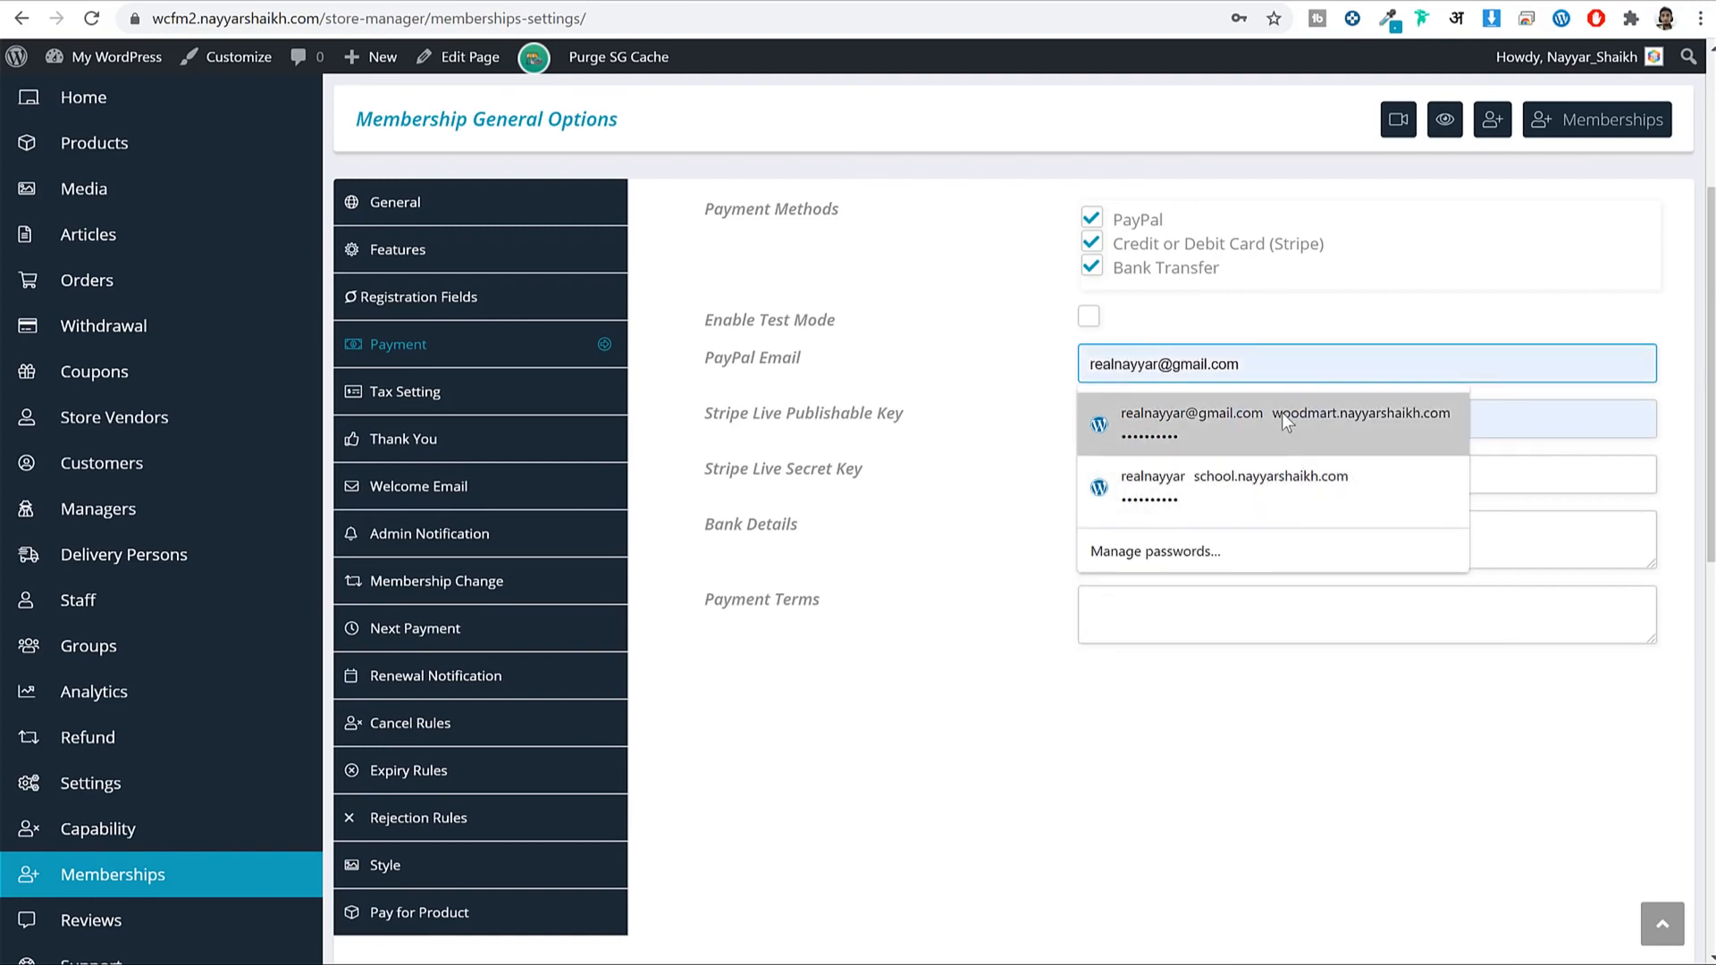
left_click(1282, 413)
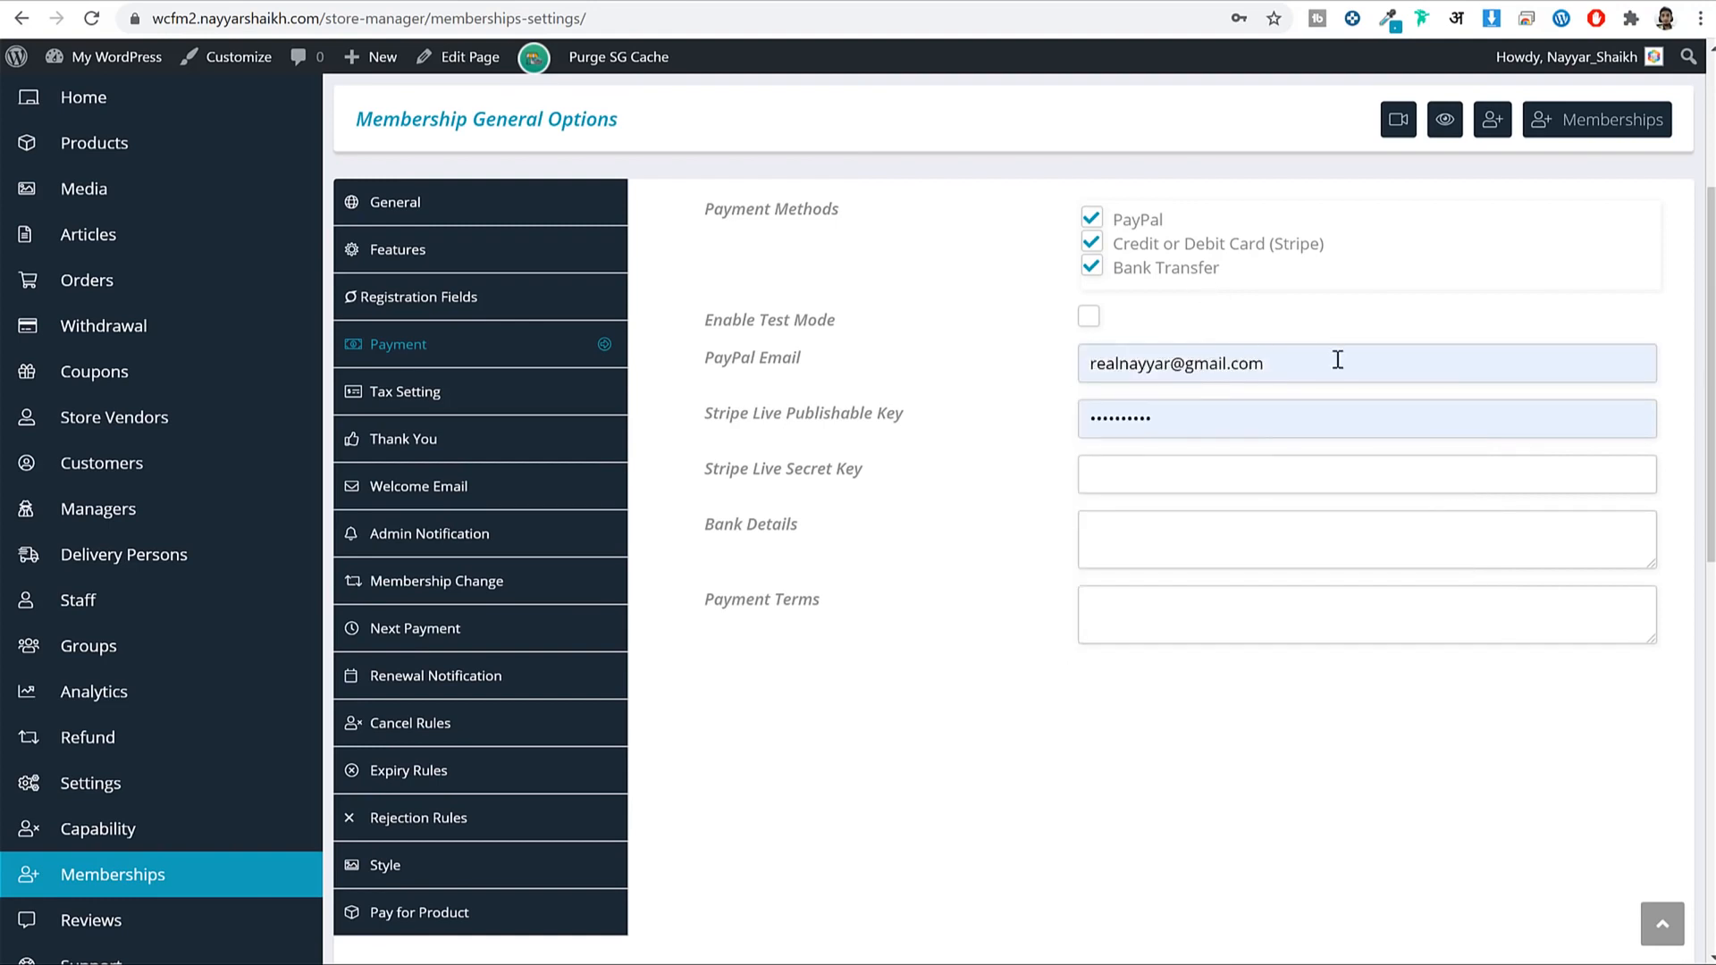
Review the public vendor membership plans page and the Stripe live key labels.
left_click(417, 3)
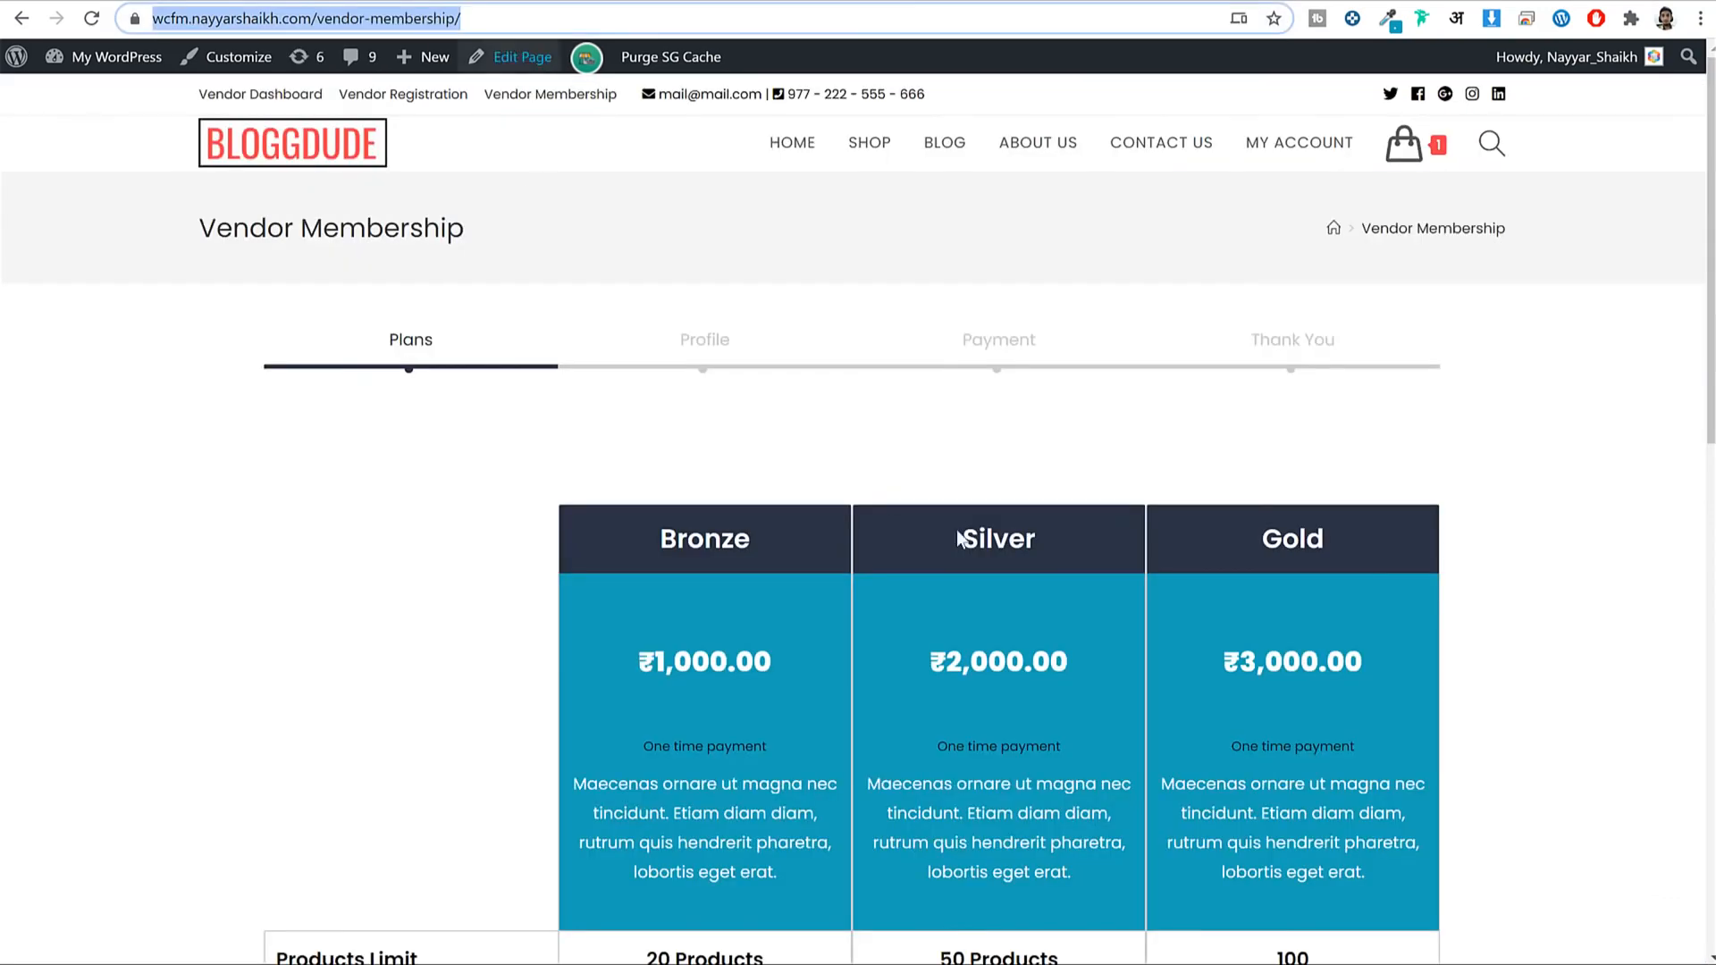
scroll(1212, 506, "down", 5)
scroll(1155, 426, "up", 2)
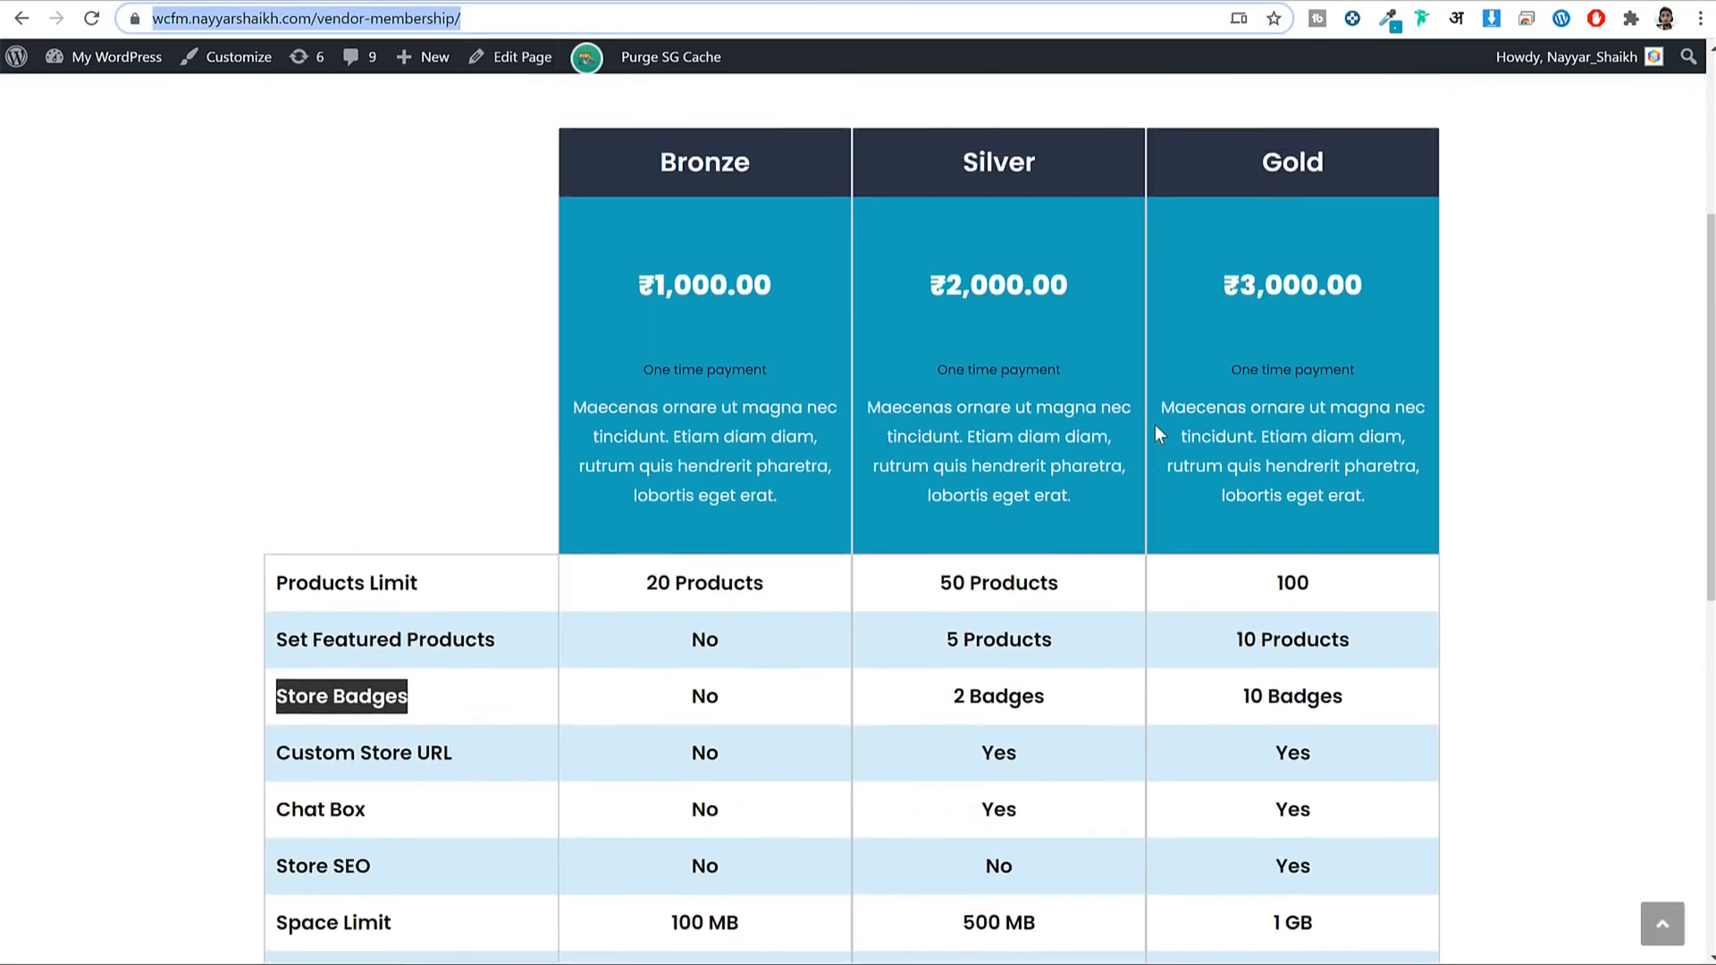
scroll(1336, 407, "down", 7)
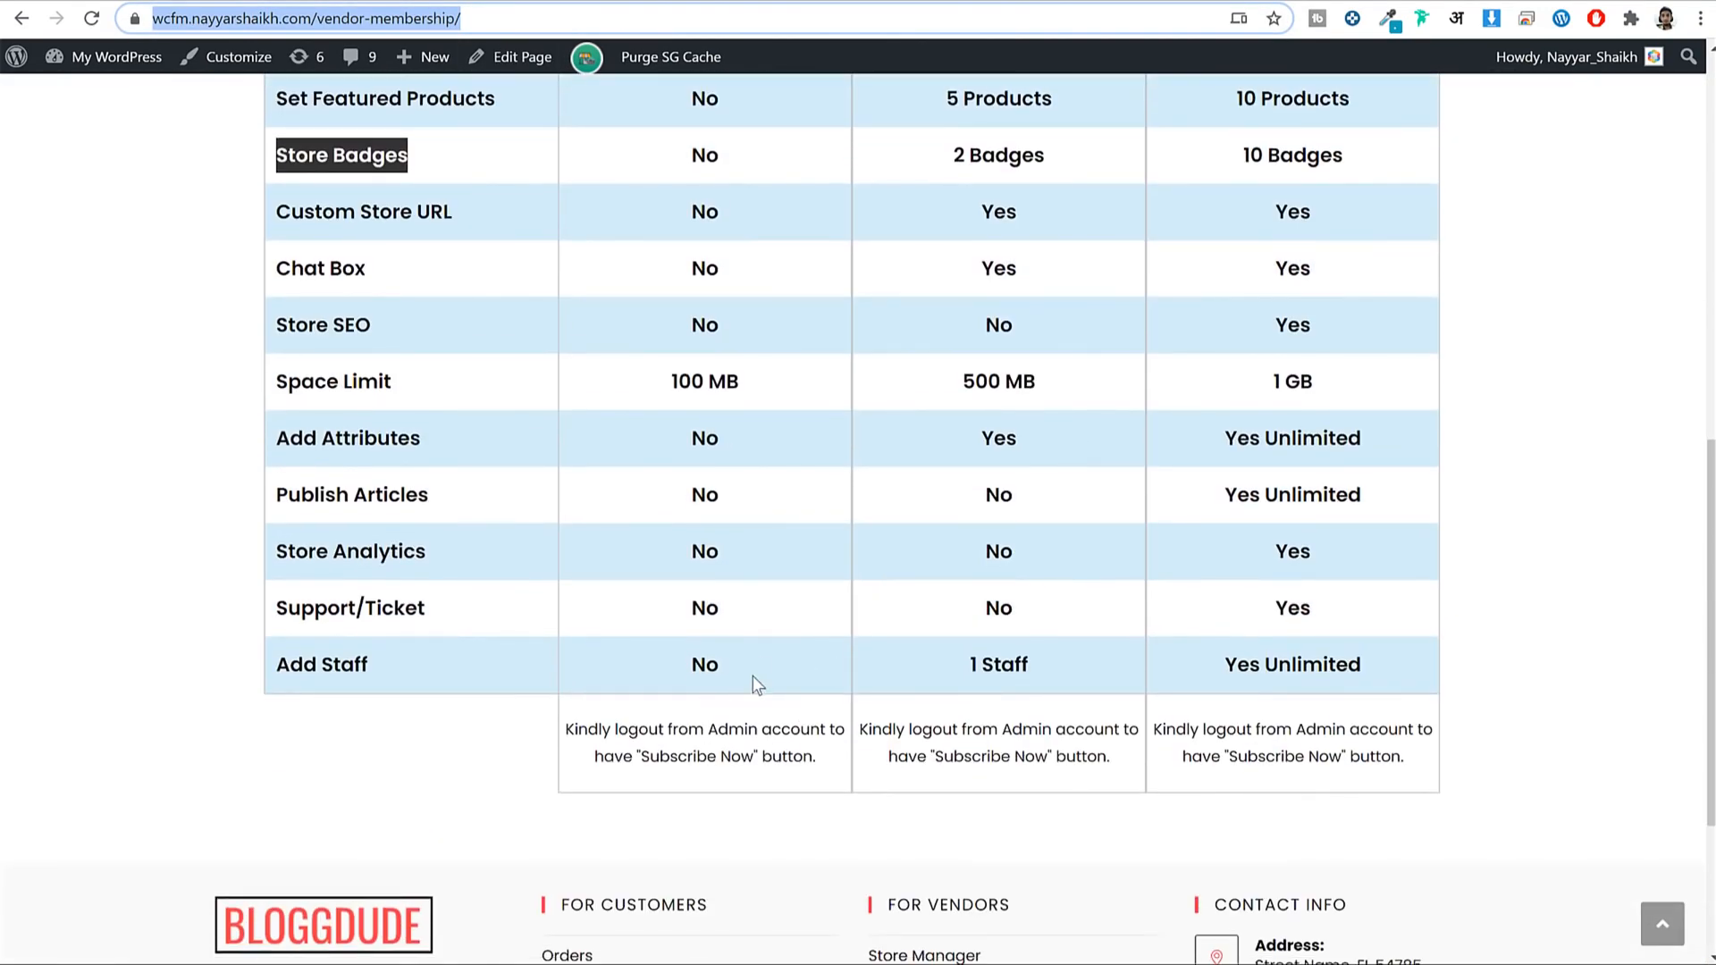
scroll(753, 675, "up", 5)
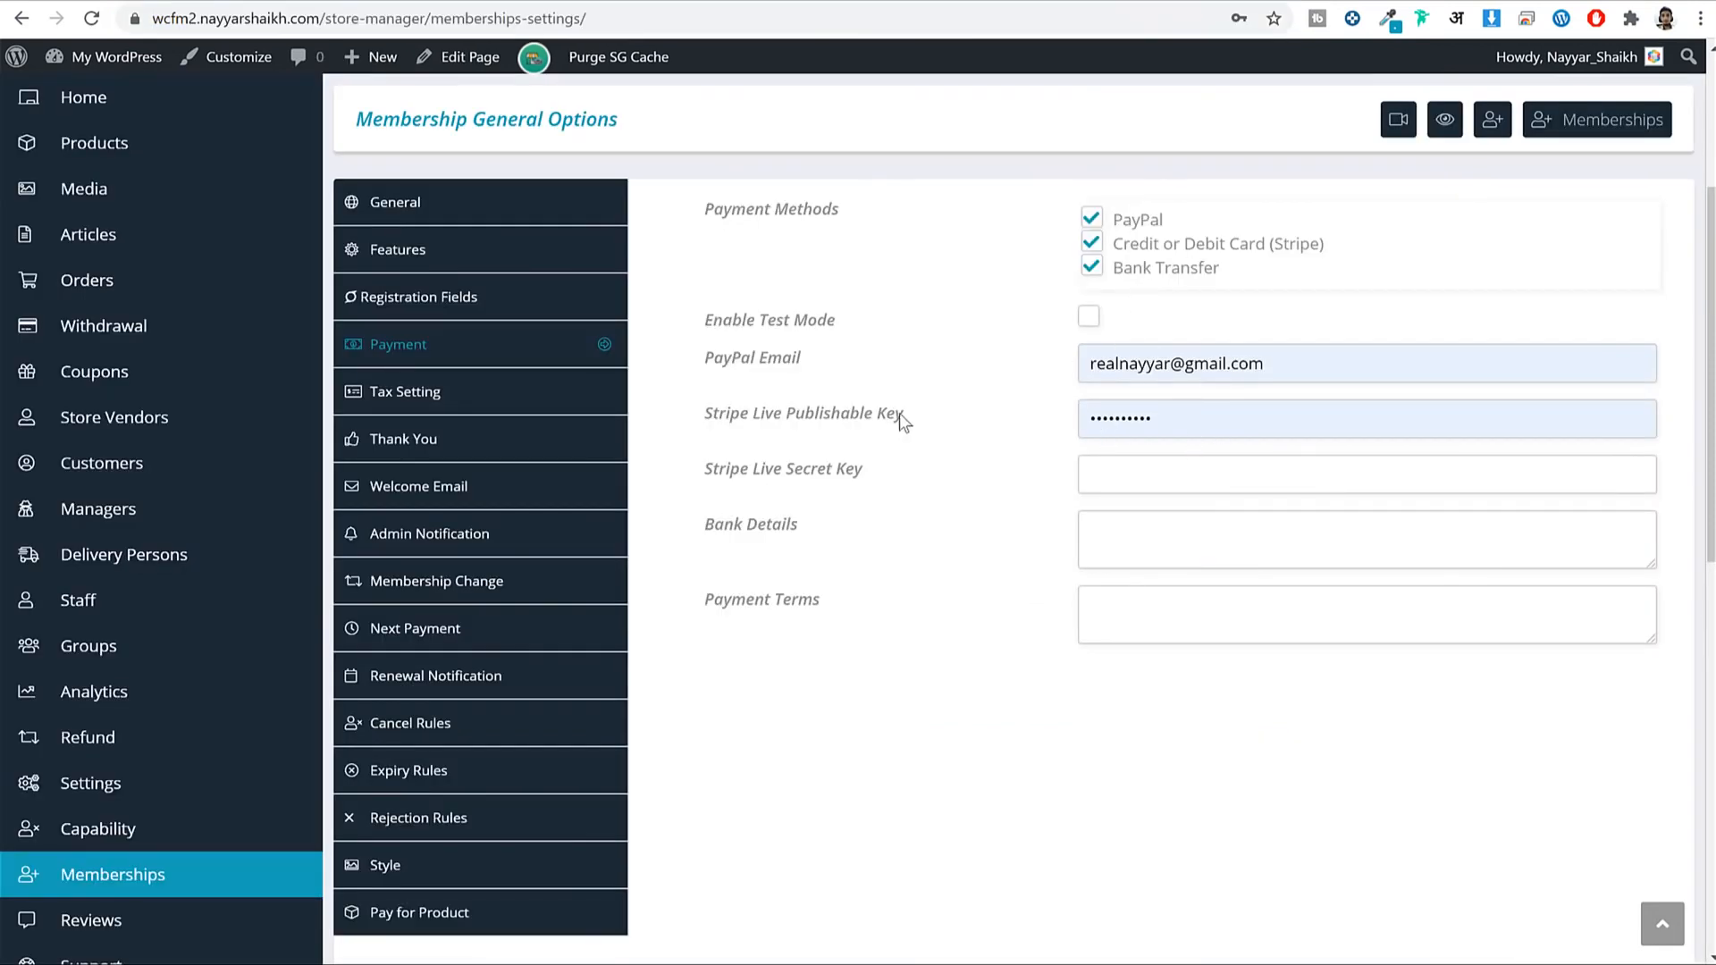
left_click_drag(904, 416, 702, 413)
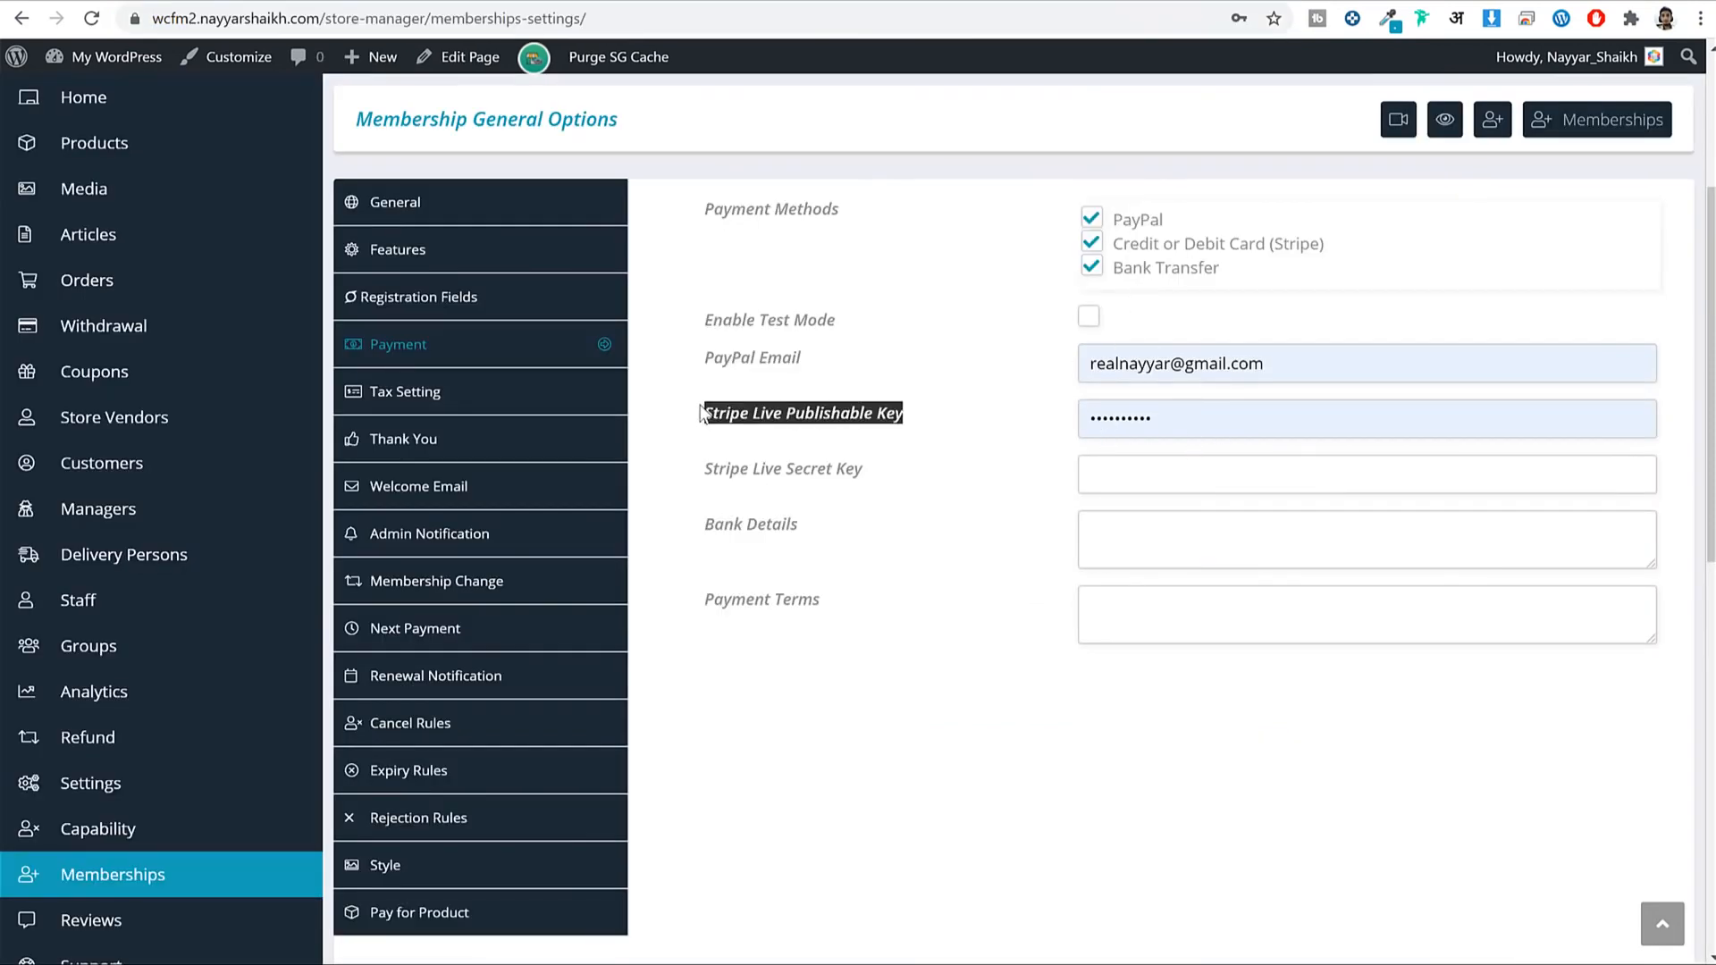
left_click_drag(855, 470, 752, 467)
left_click(899, 467)
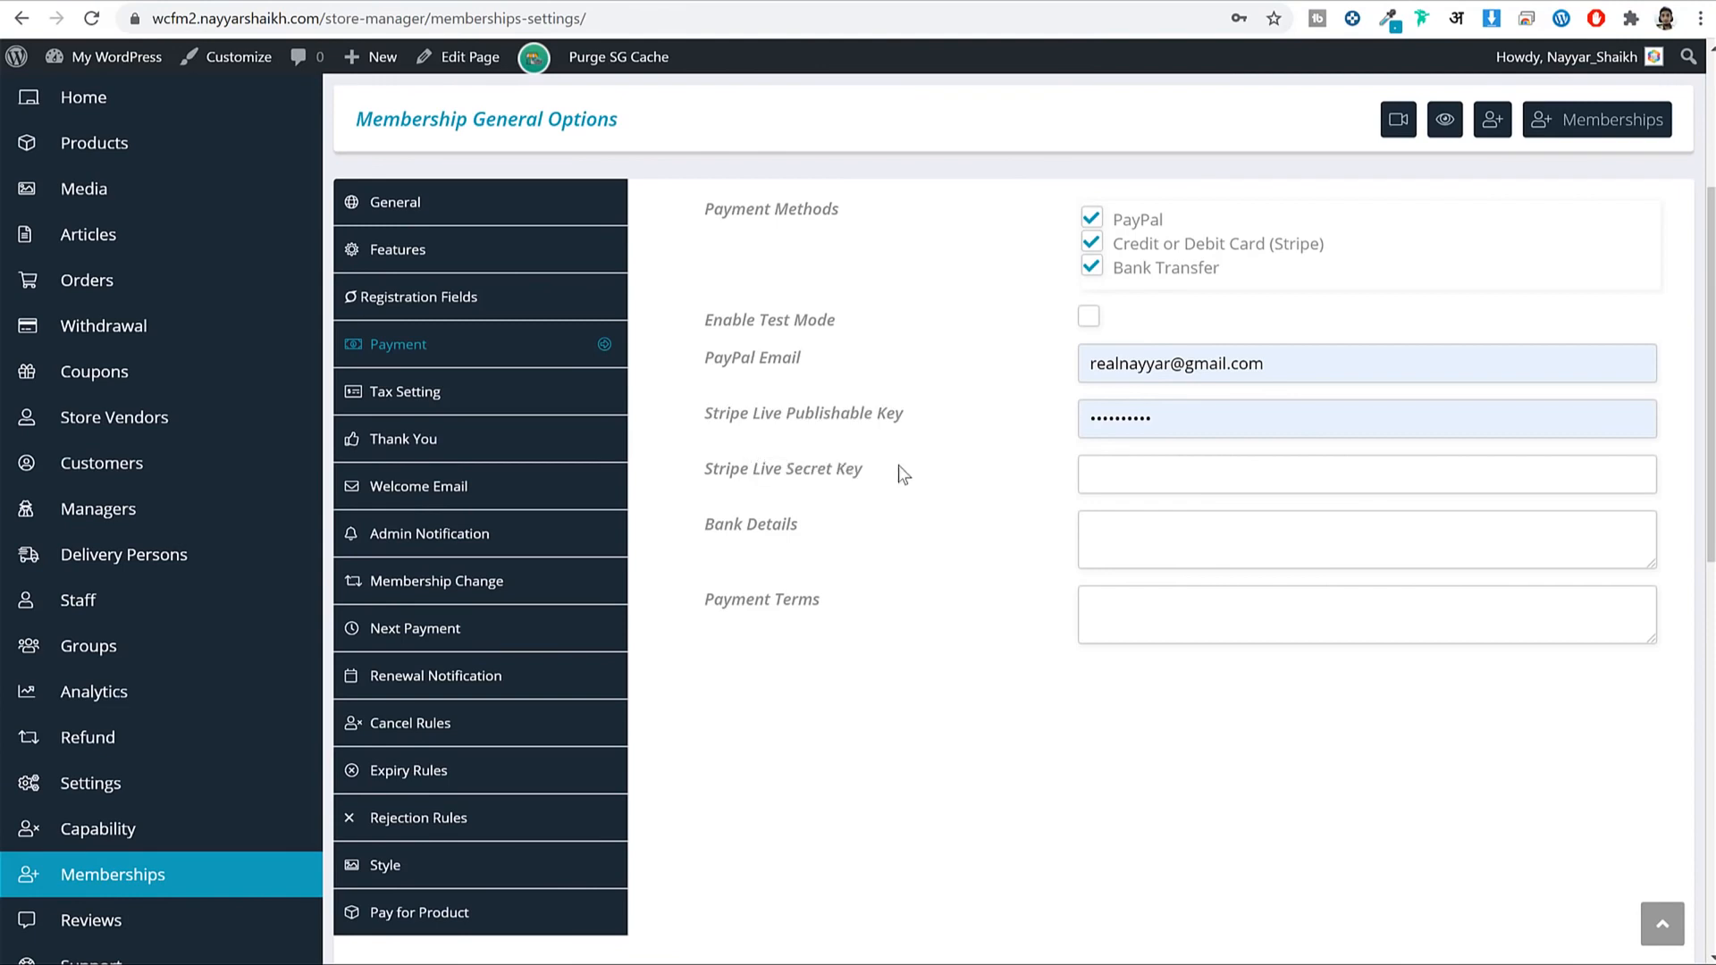
Enter 'Bank Name' and 'Account Number' lines in Bank Details and save.
left_click(1174, 534)
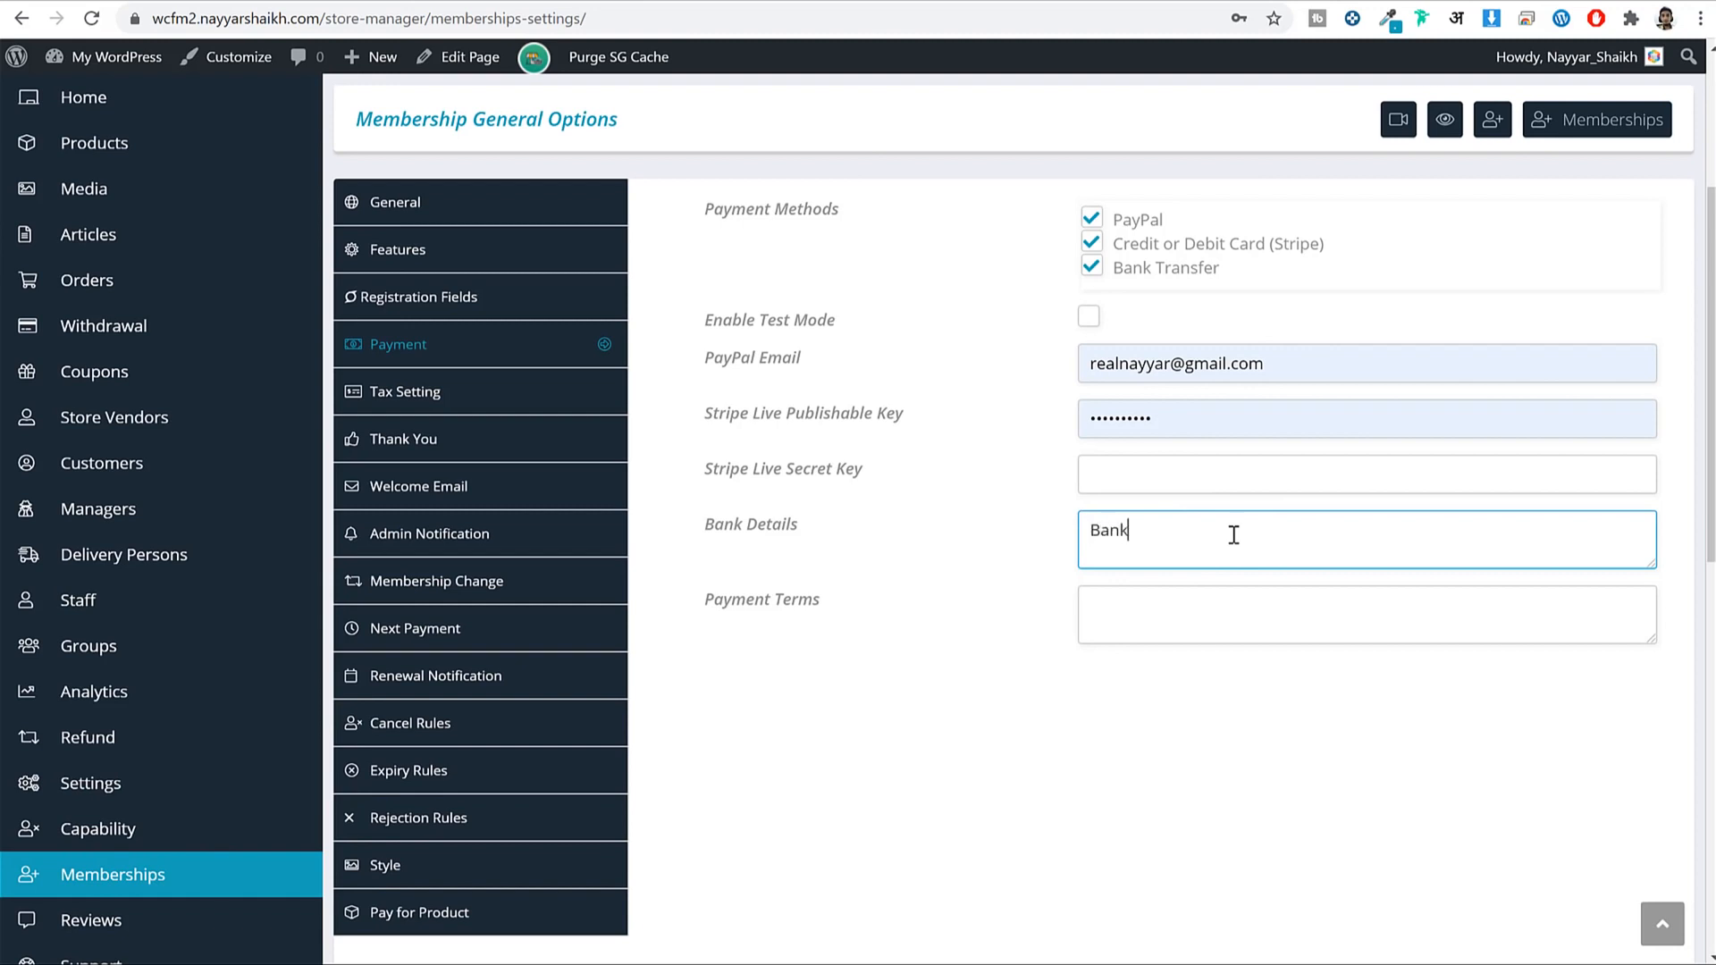
type("Bank Name")
key("Return")
type("Account Number")
key("Return")
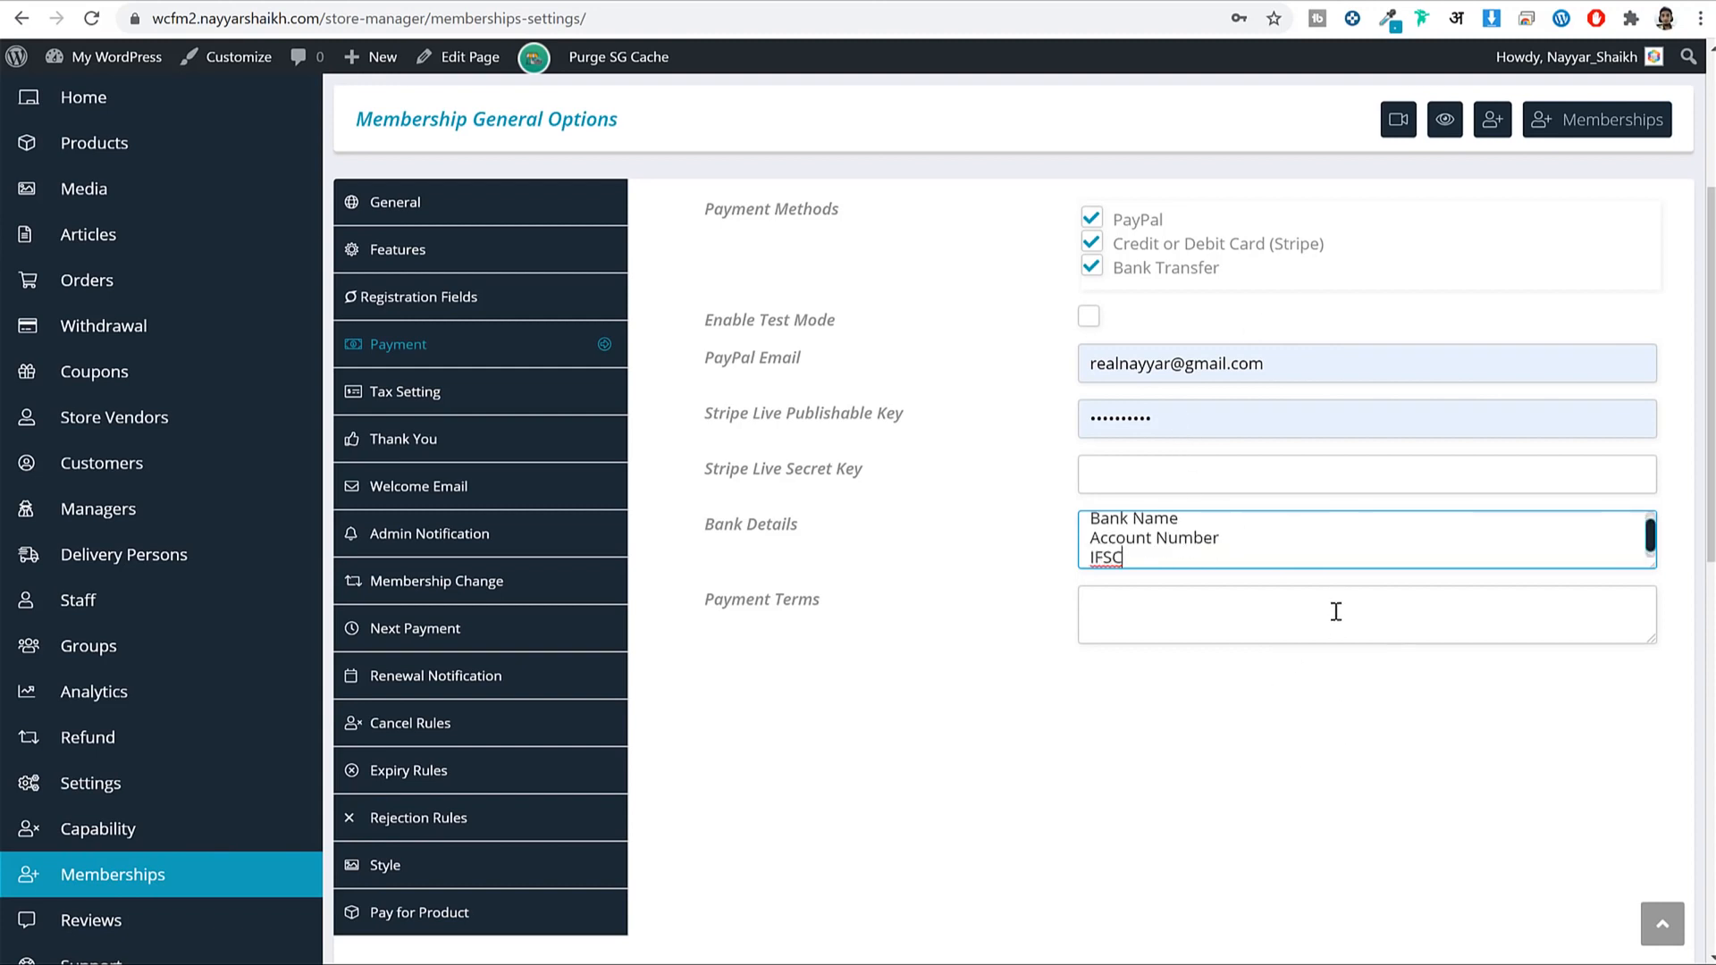
scroll(1224, 659, "down", 10)
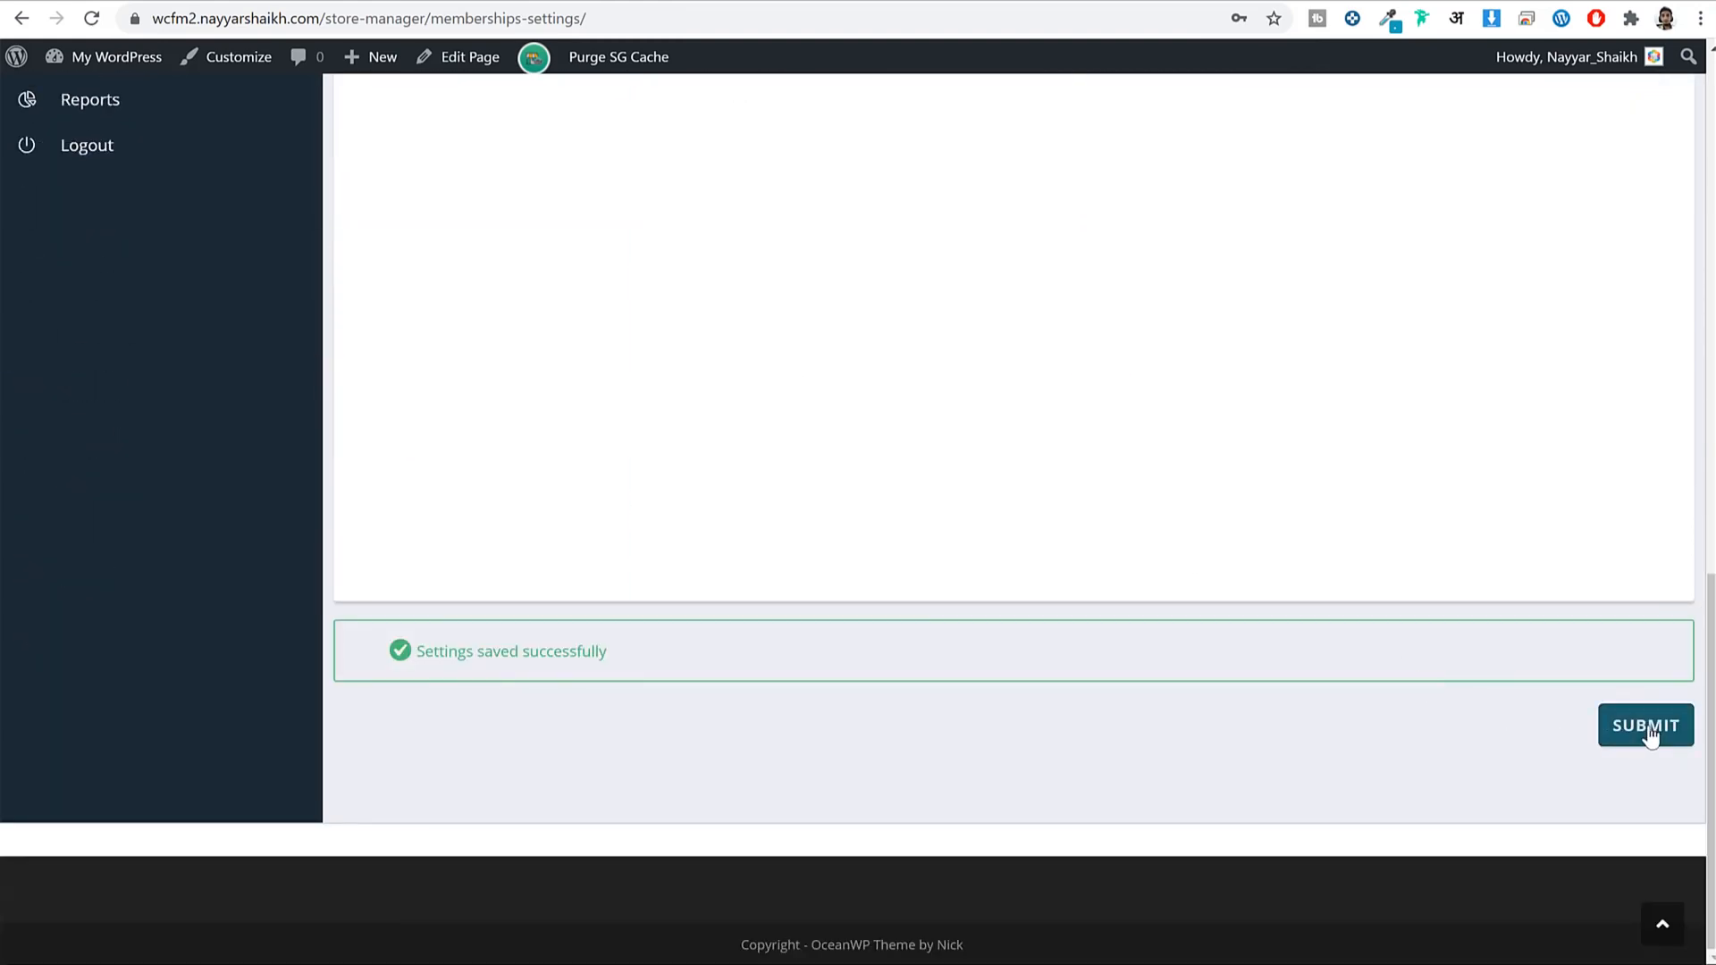
left_click(1649, 725)
scroll(1617, 710, "up", 10)
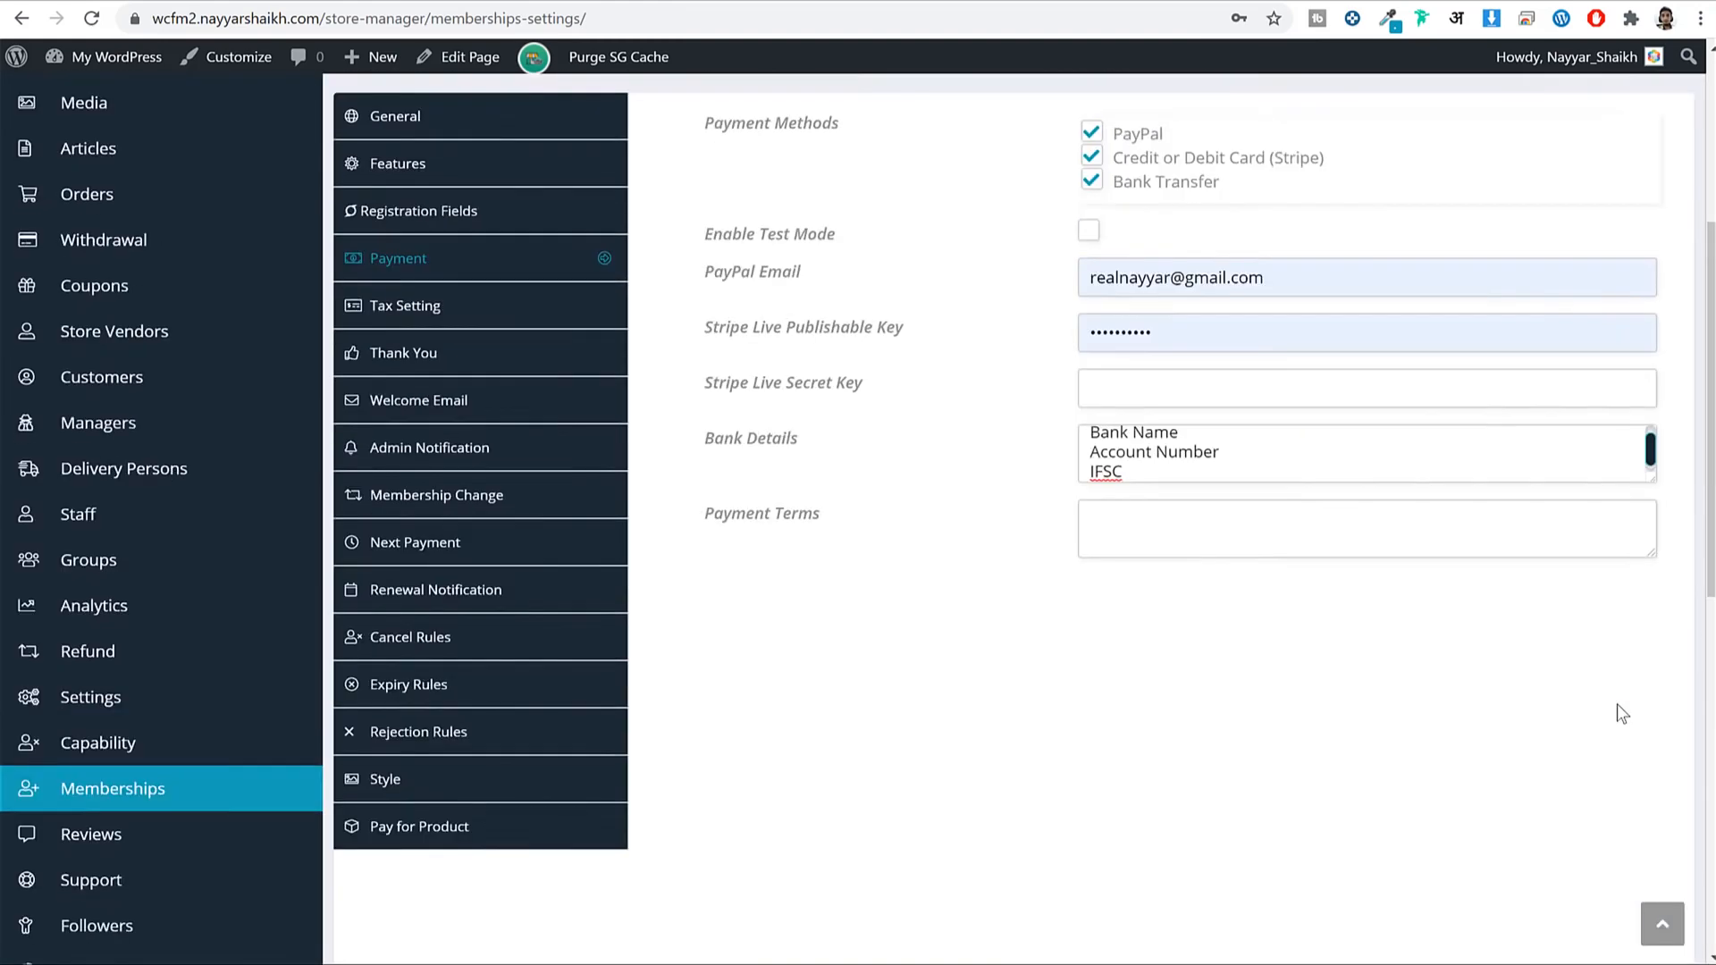
Give membership tax the label 'GST 10' at 10 percent, leaving tax disabled.
left_click(398, 363)
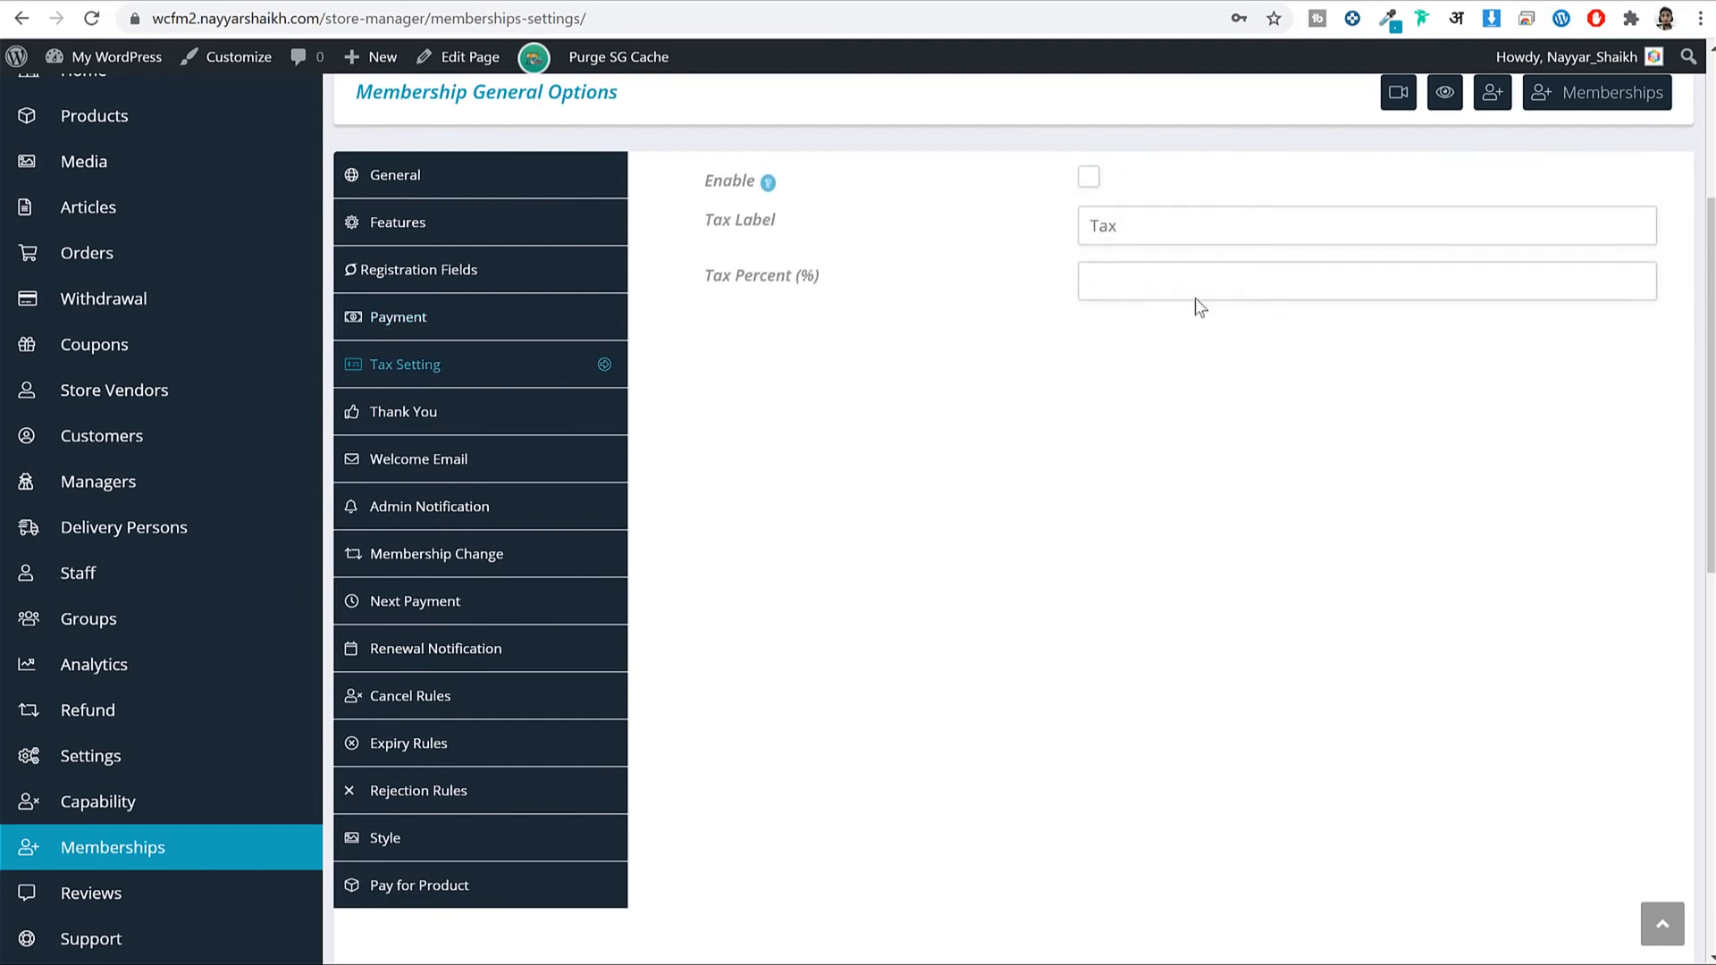
left_click(1091, 181)
left_click(1163, 234)
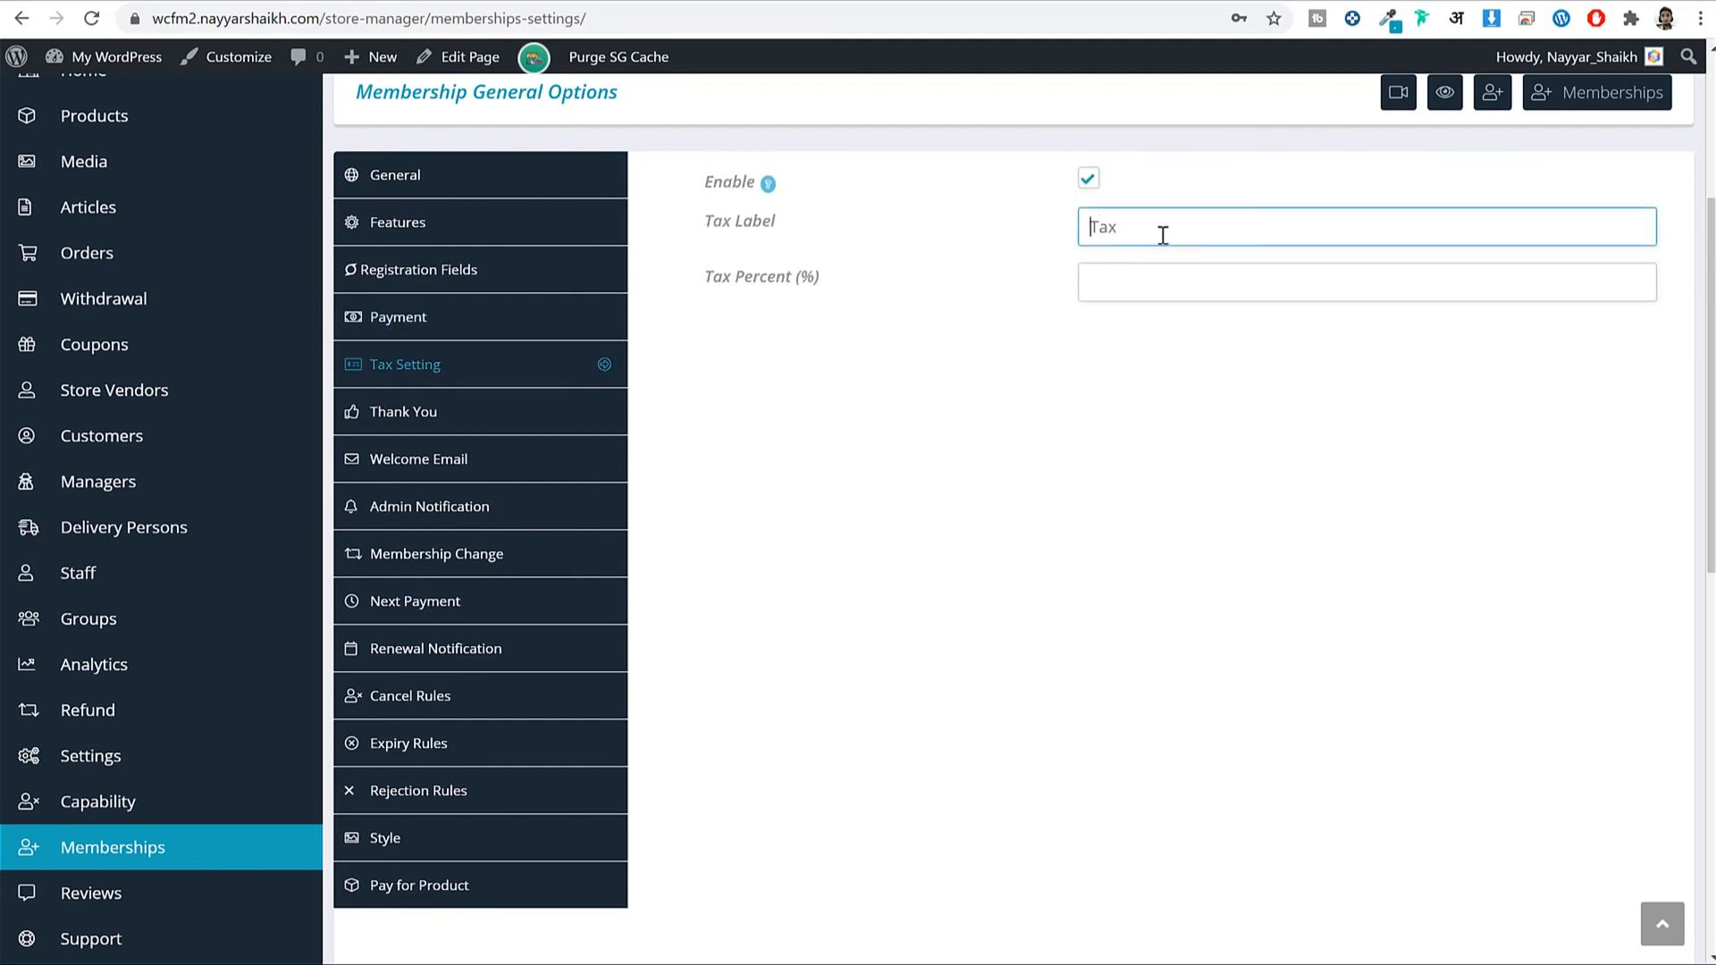
type("GST 10")
left_click(1196, 279)
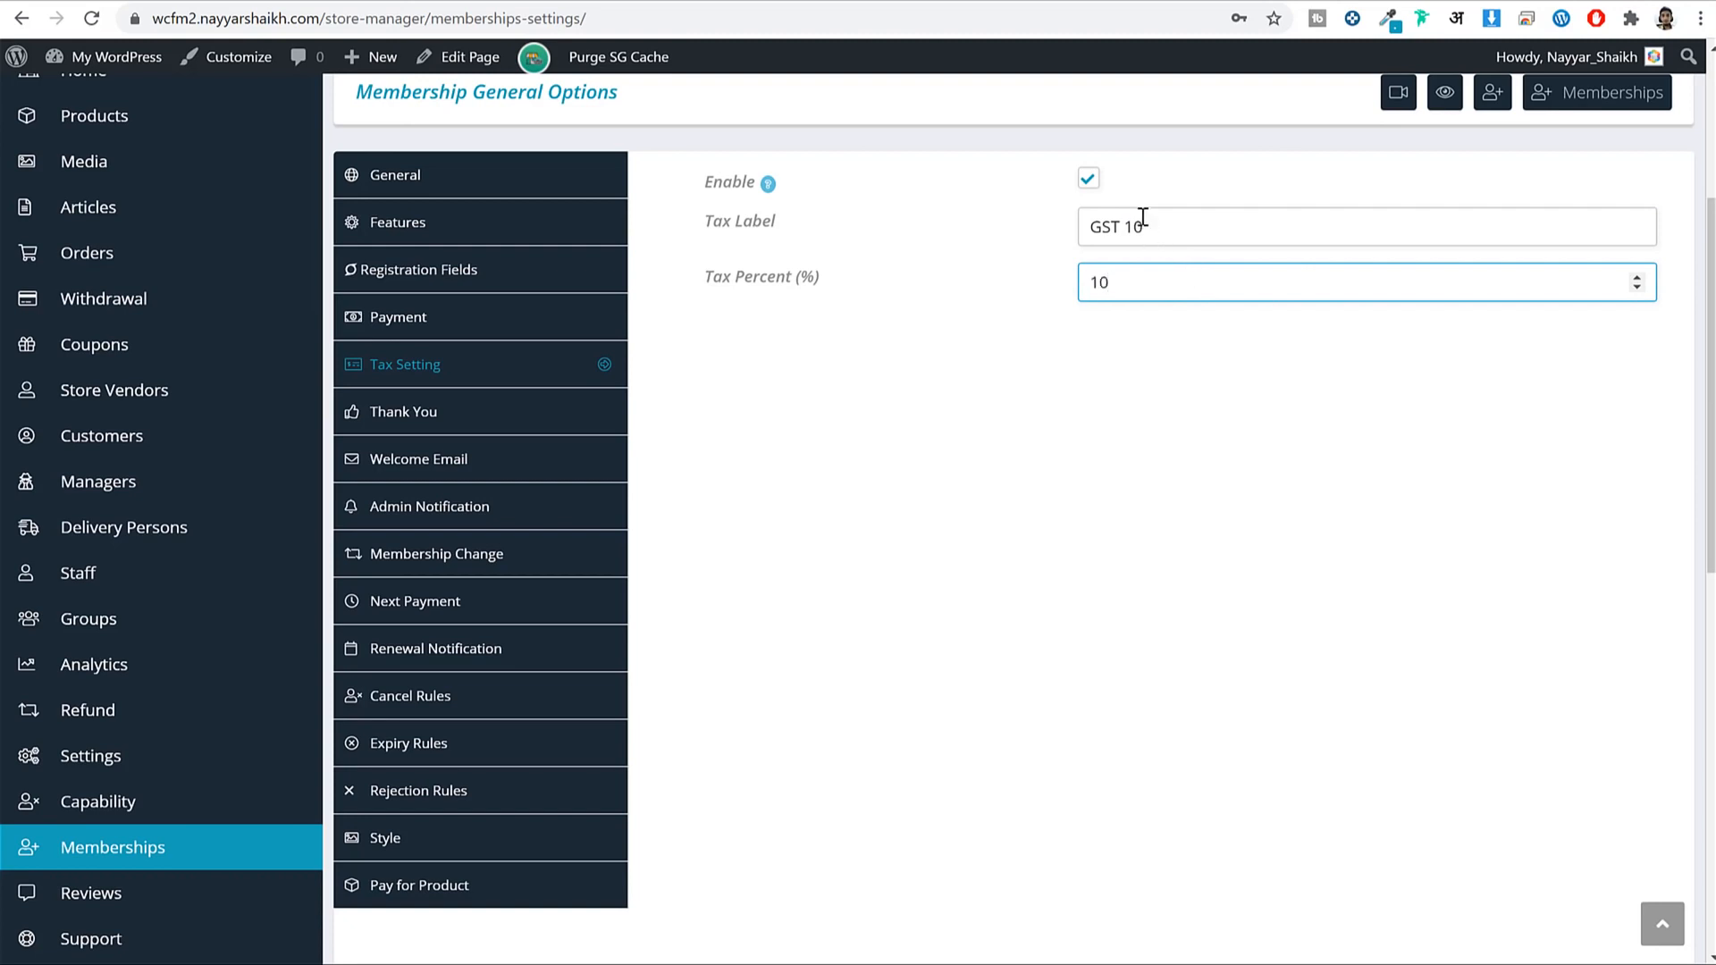
left_click(1088, 178)
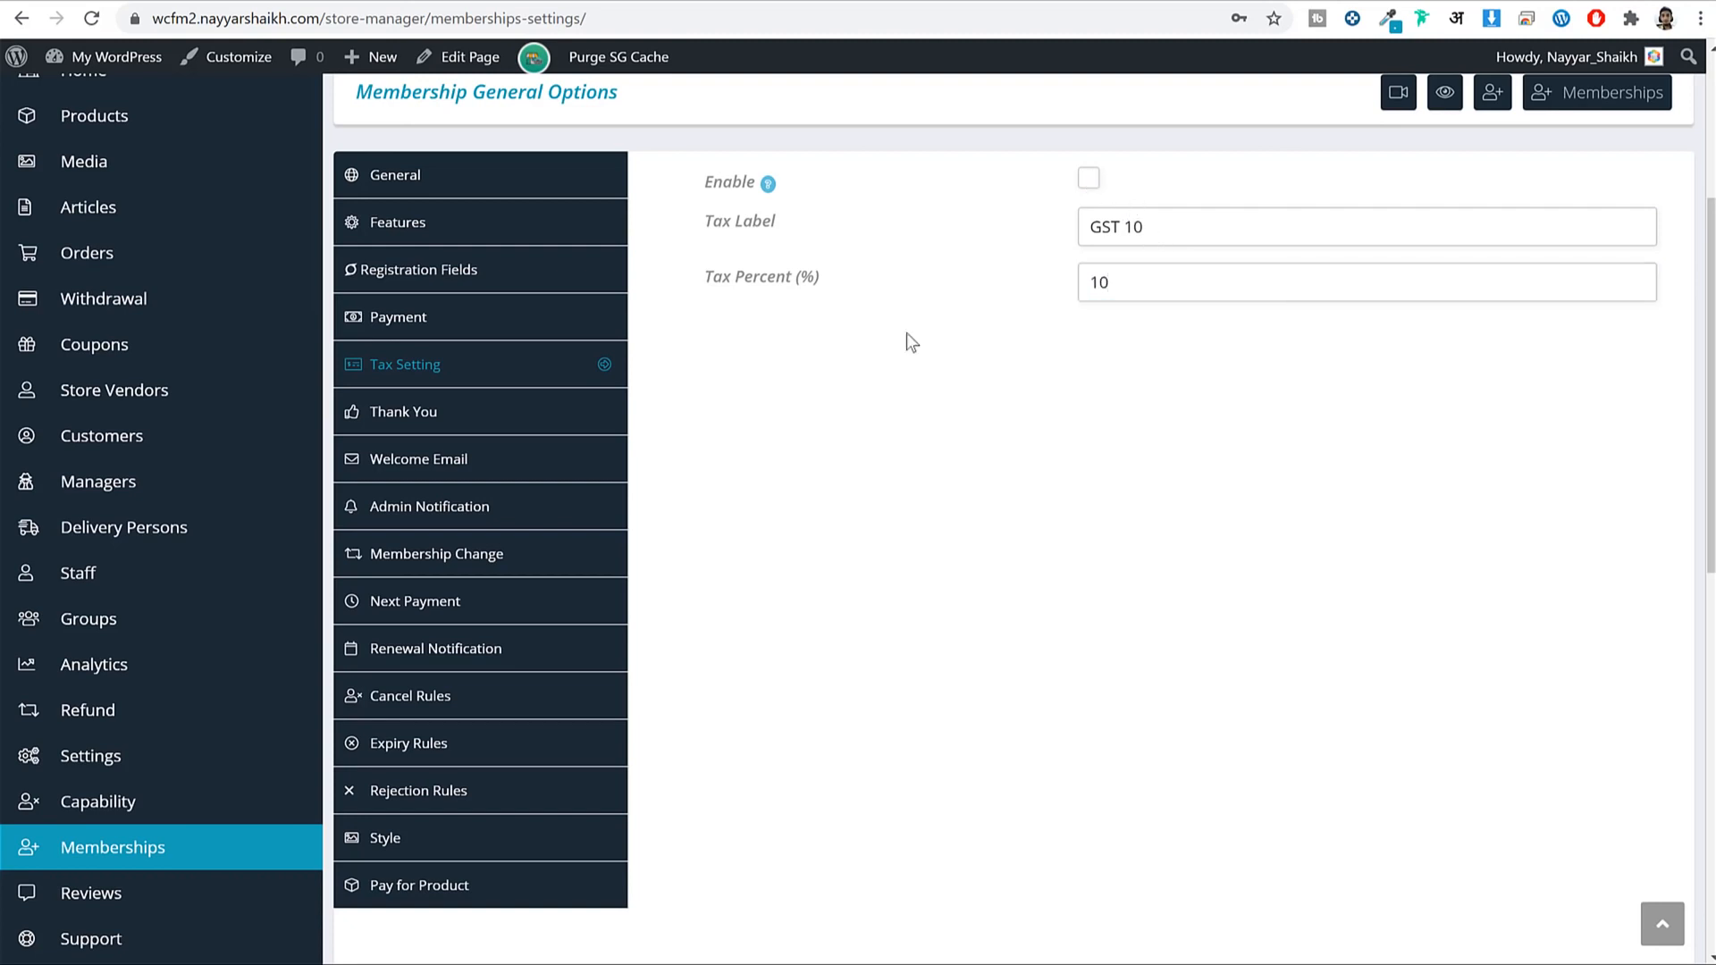
Browse the email settings to the Next Payment reminder and save the membership settings.
left_click(500, 427)
left_click(517, 467)
left_click(531, 507)
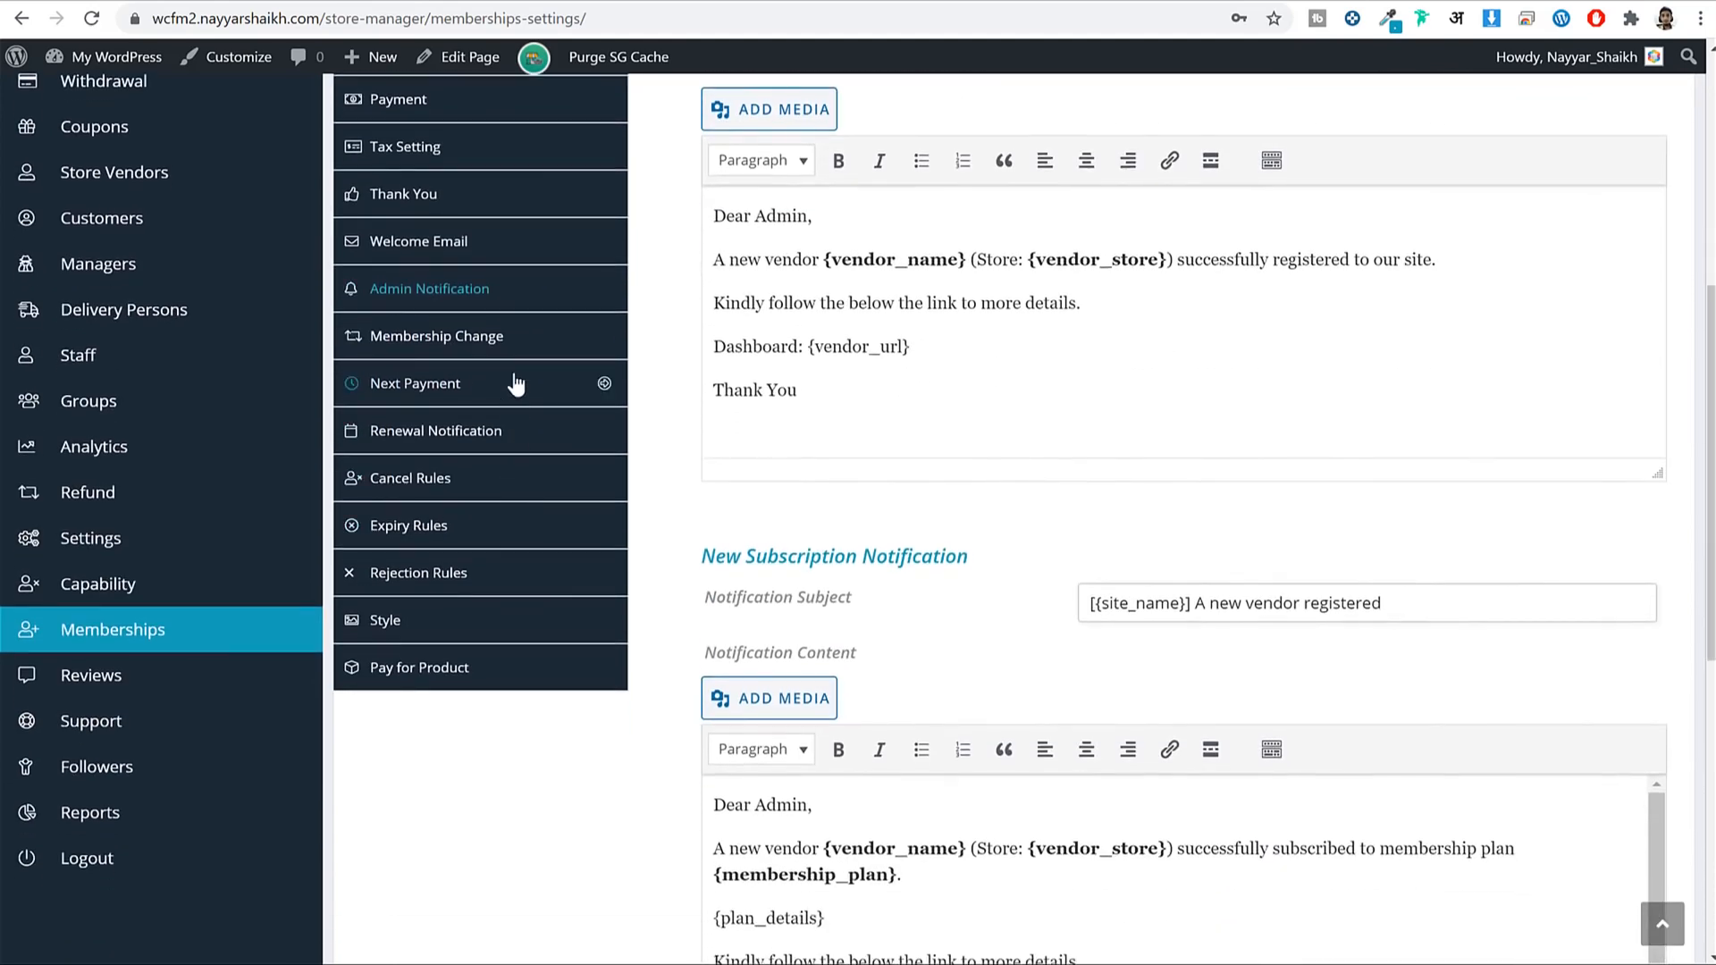
left_click(516, 382)
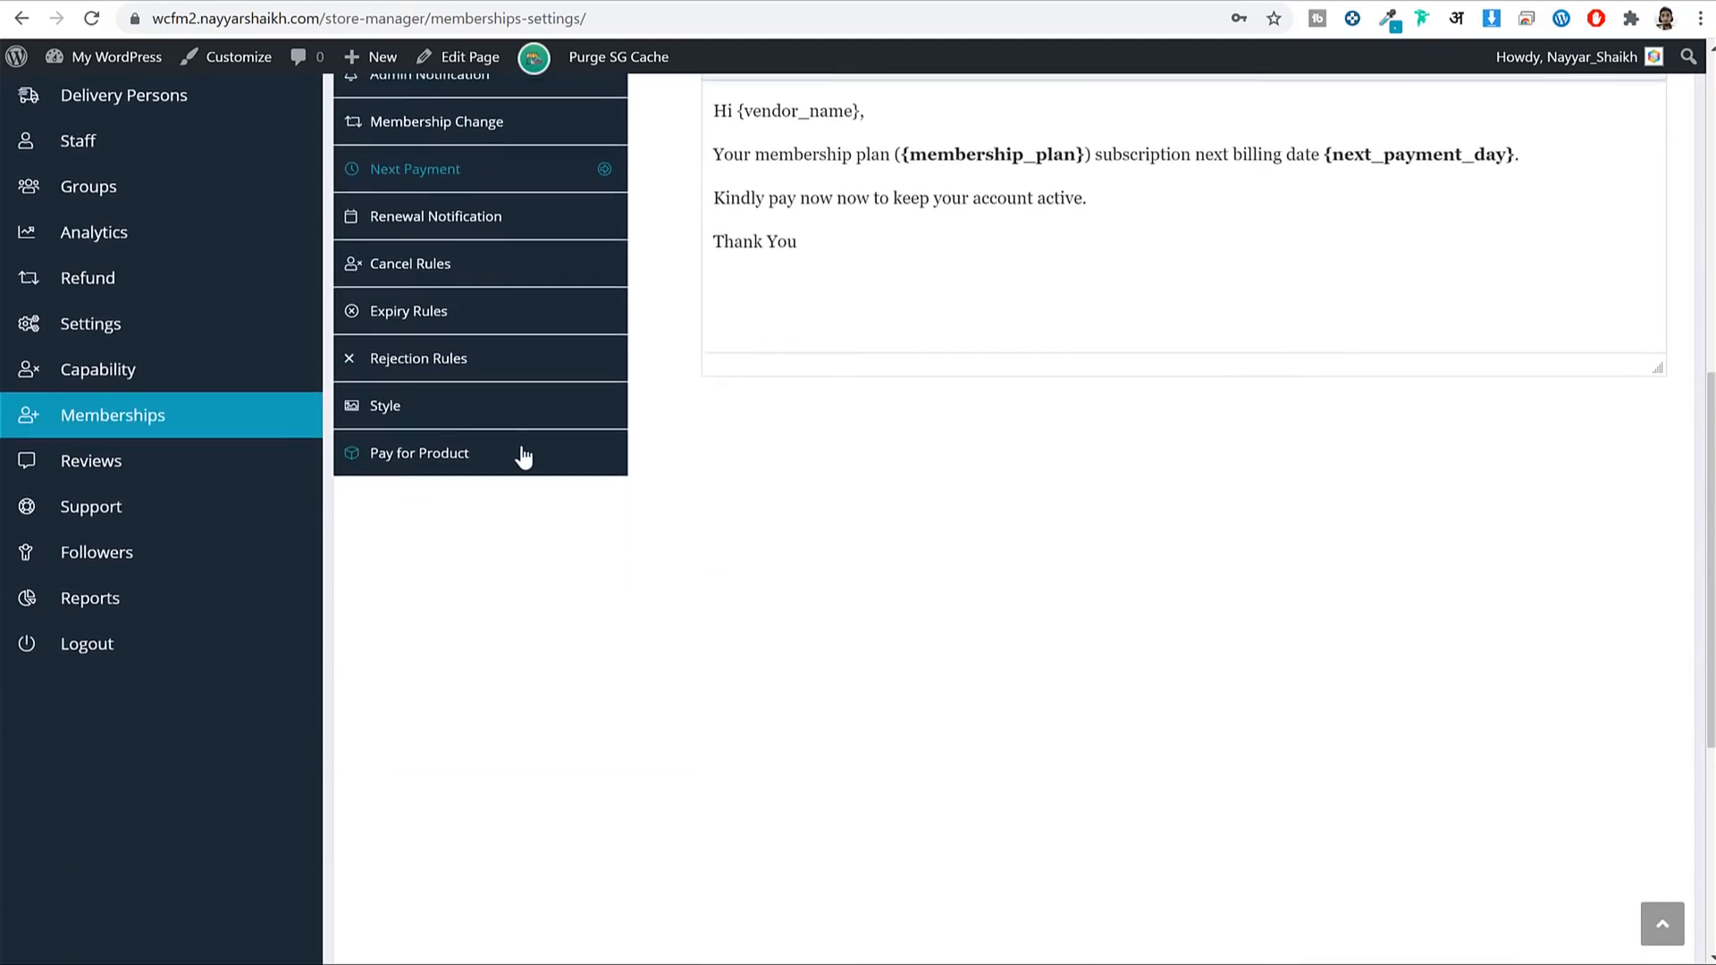
scroll(554, 536, "up", 8)
scroll(983, 537, "down", 7)
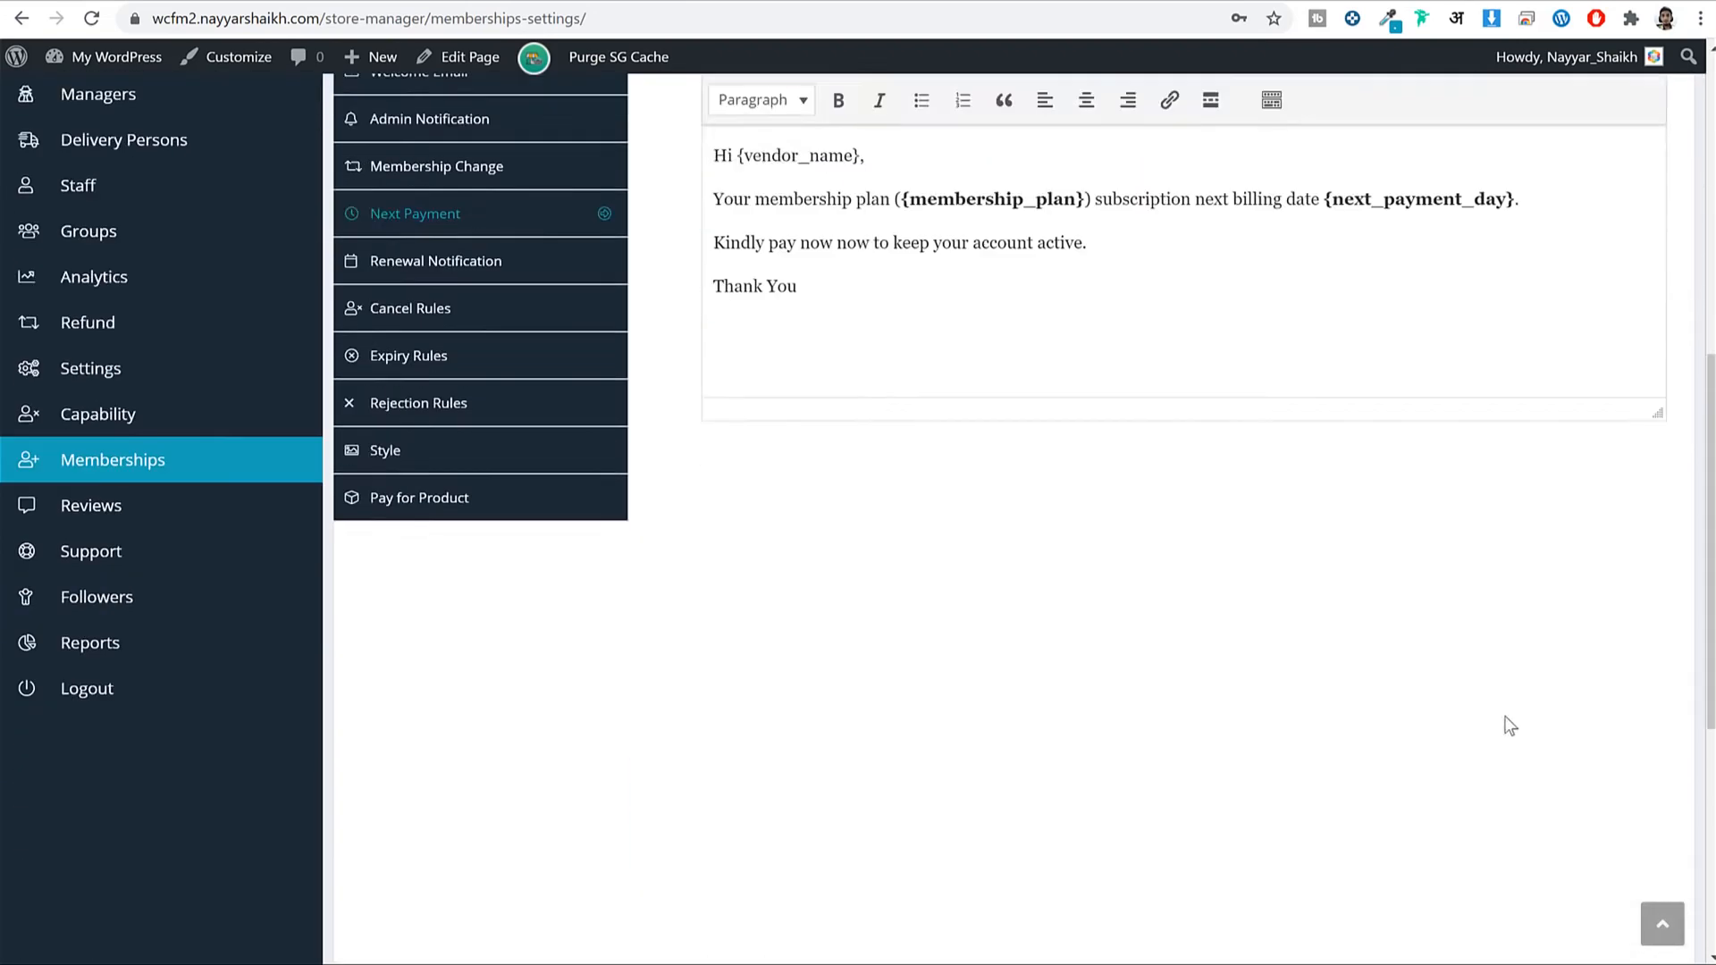
scroll(1510, 726, "down", 10)
left_click(1643, 724)
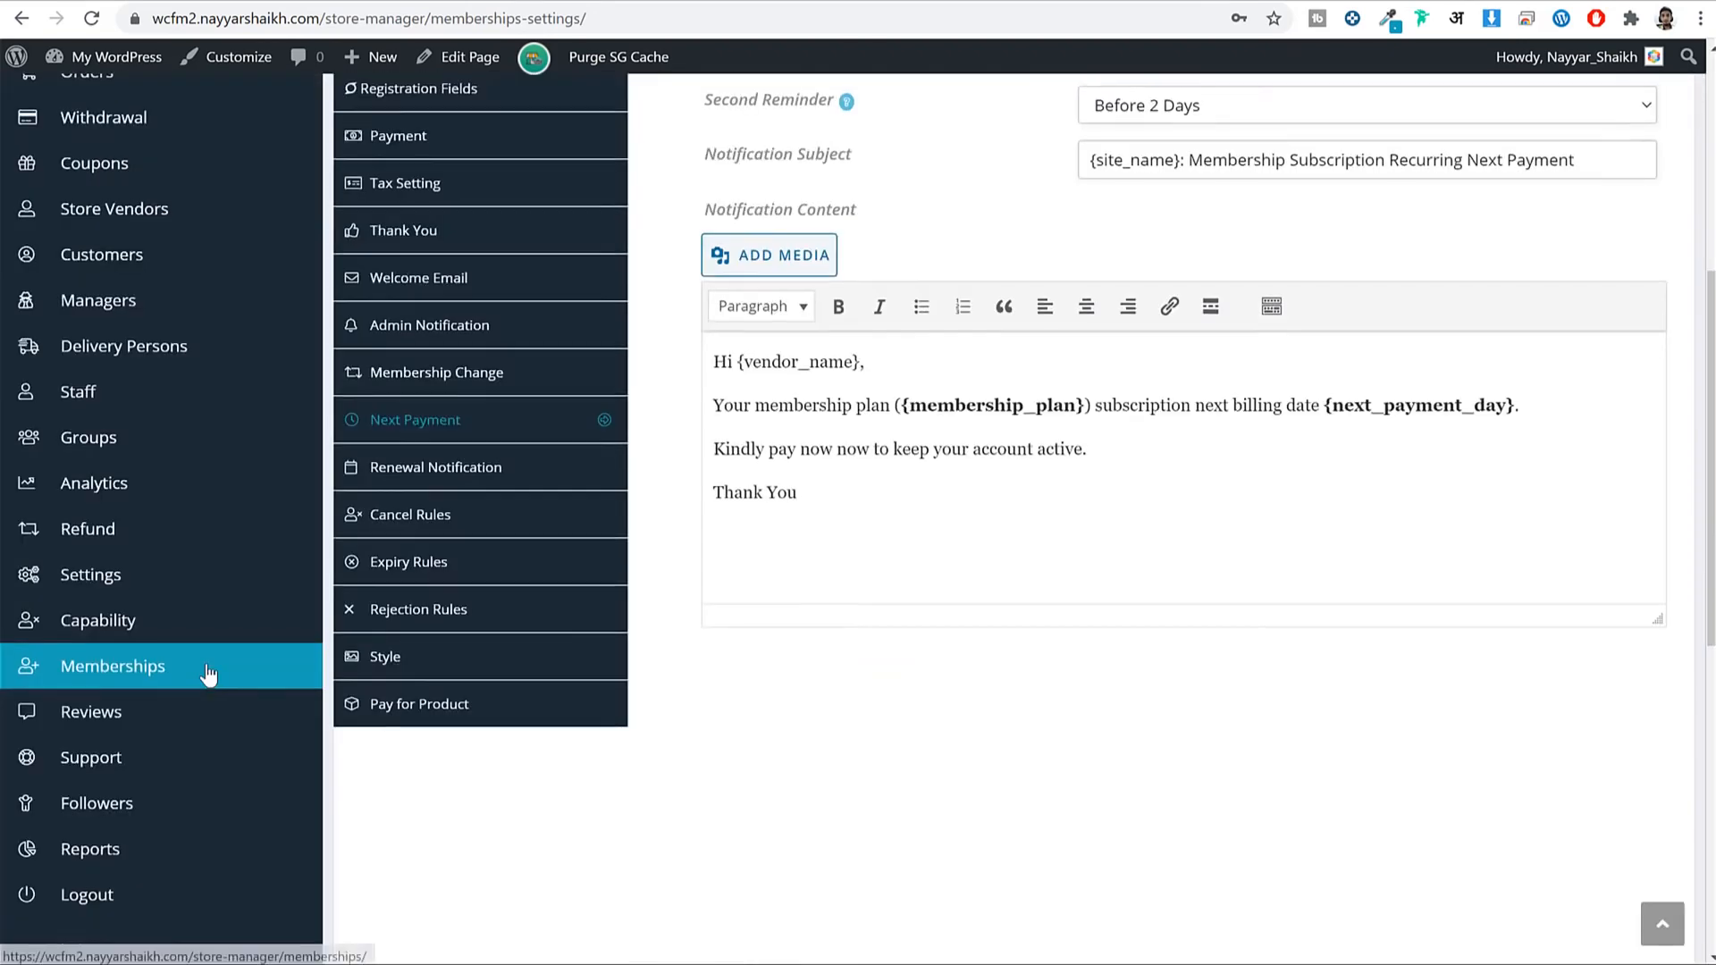
Scroll back to the top of the Membership Settings page.
scroll(209, 675, "up", 5)
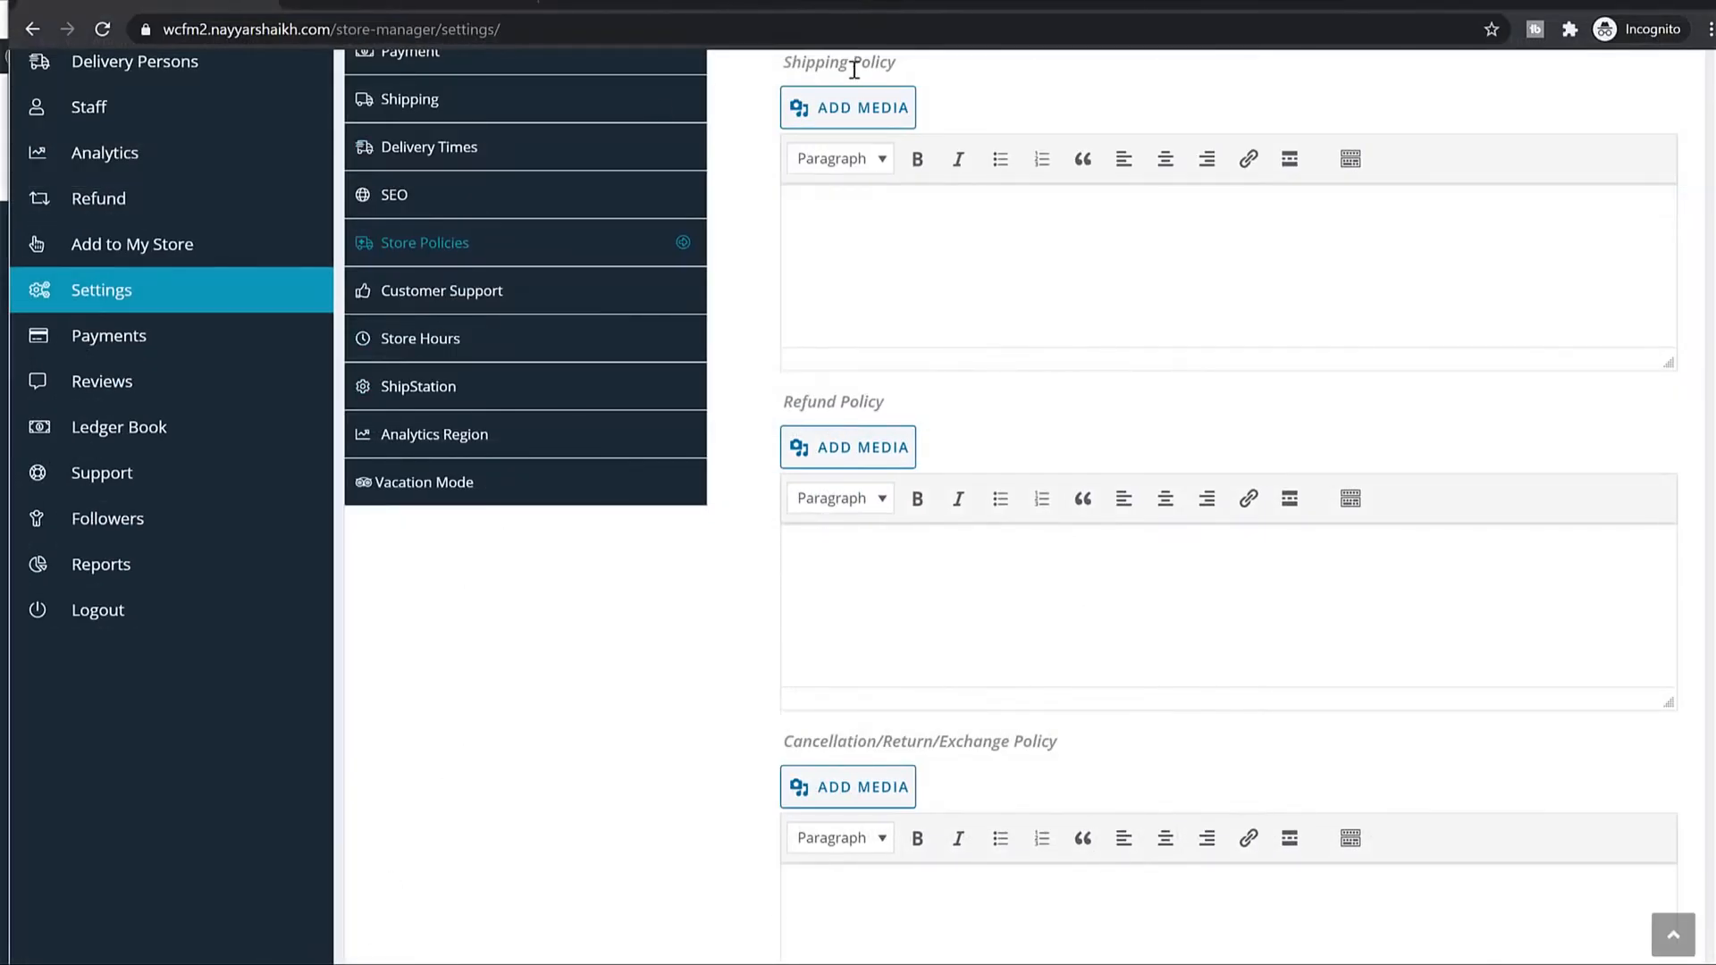
scroll(1011, 218, "up", 7)
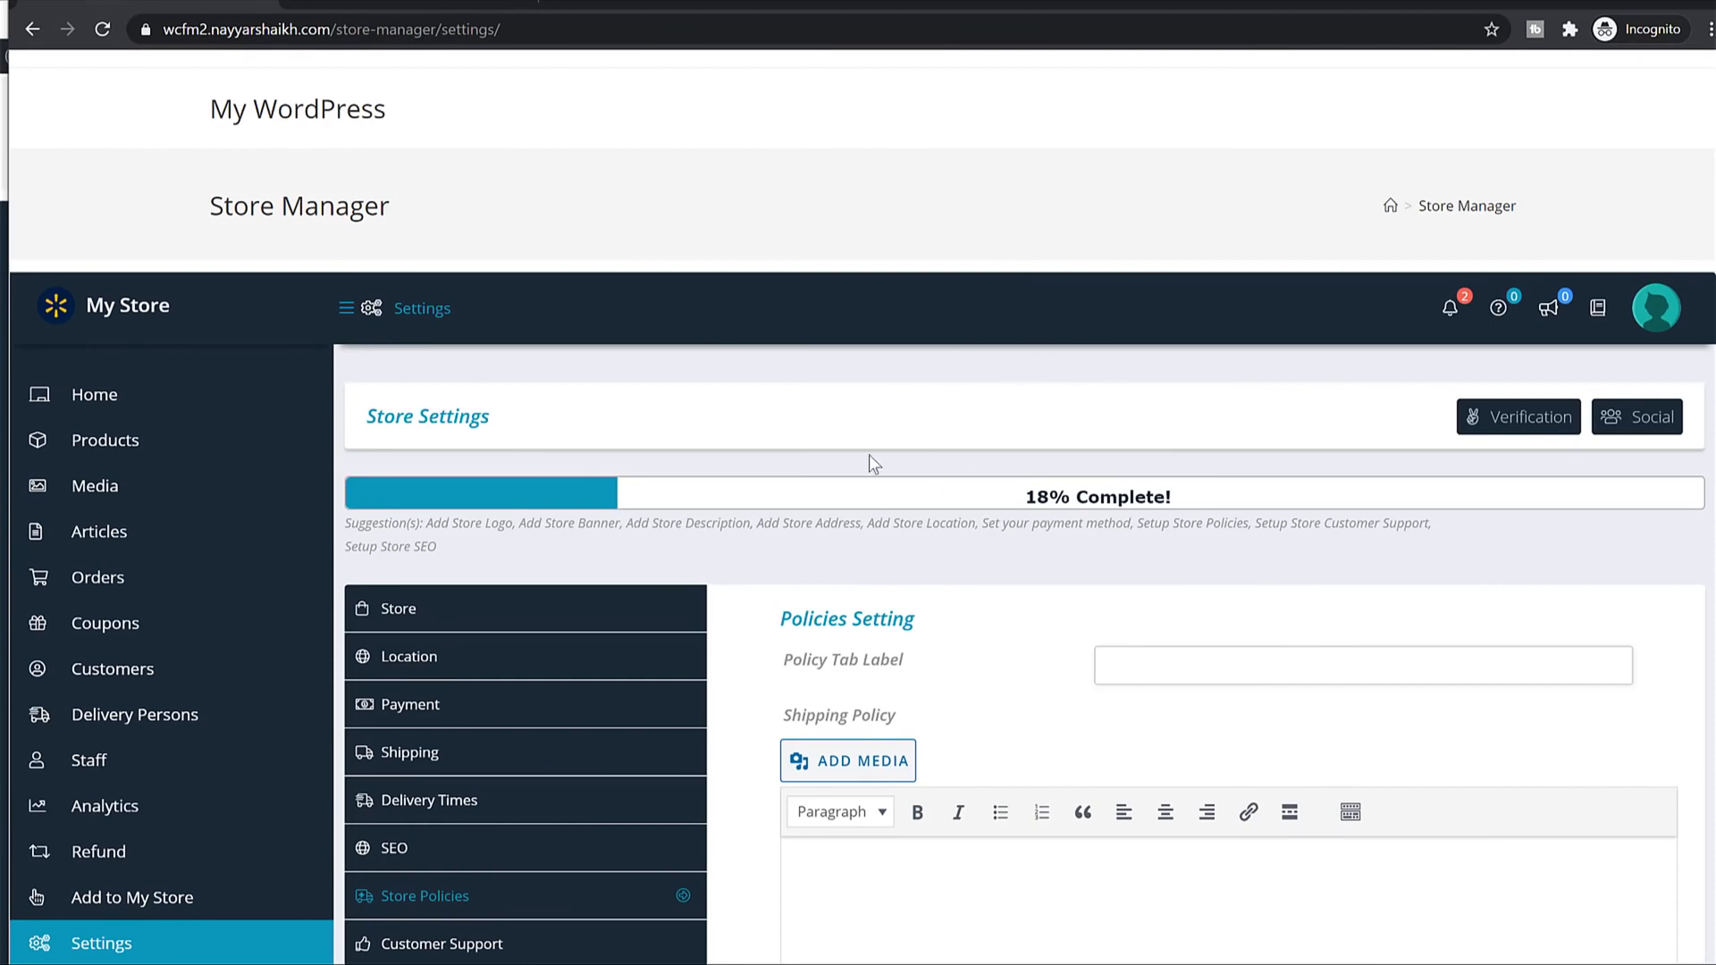
left_click(161, 413)
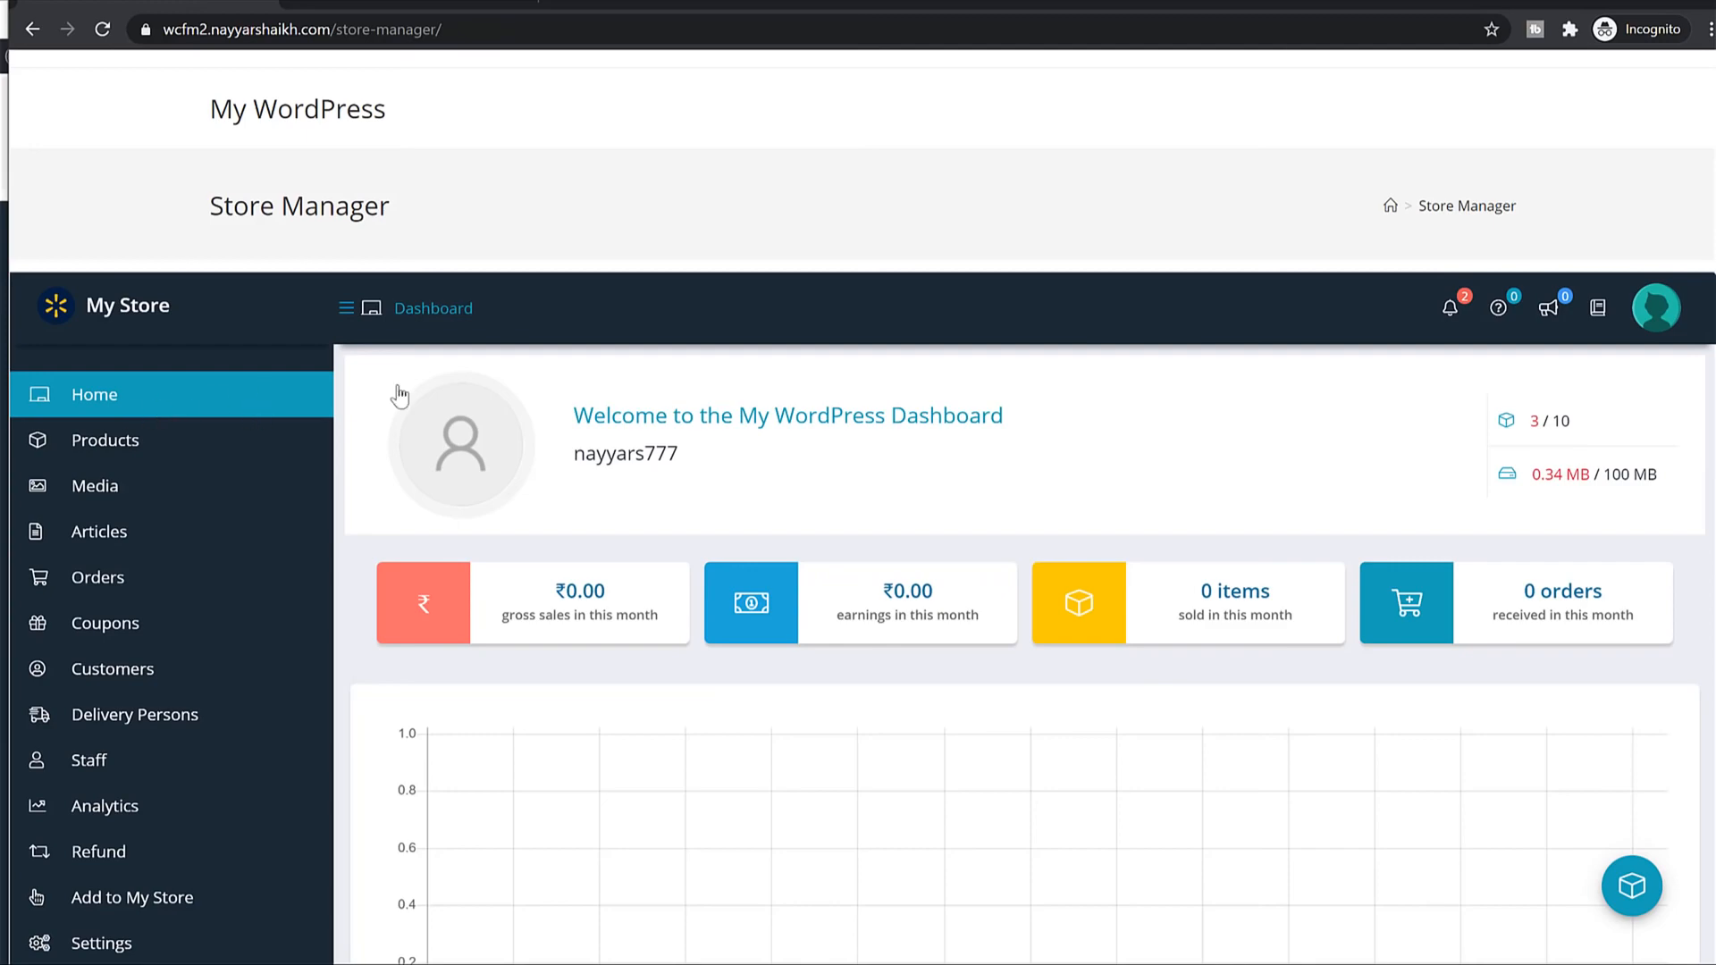
scroll(1359, 385, "down", 5)
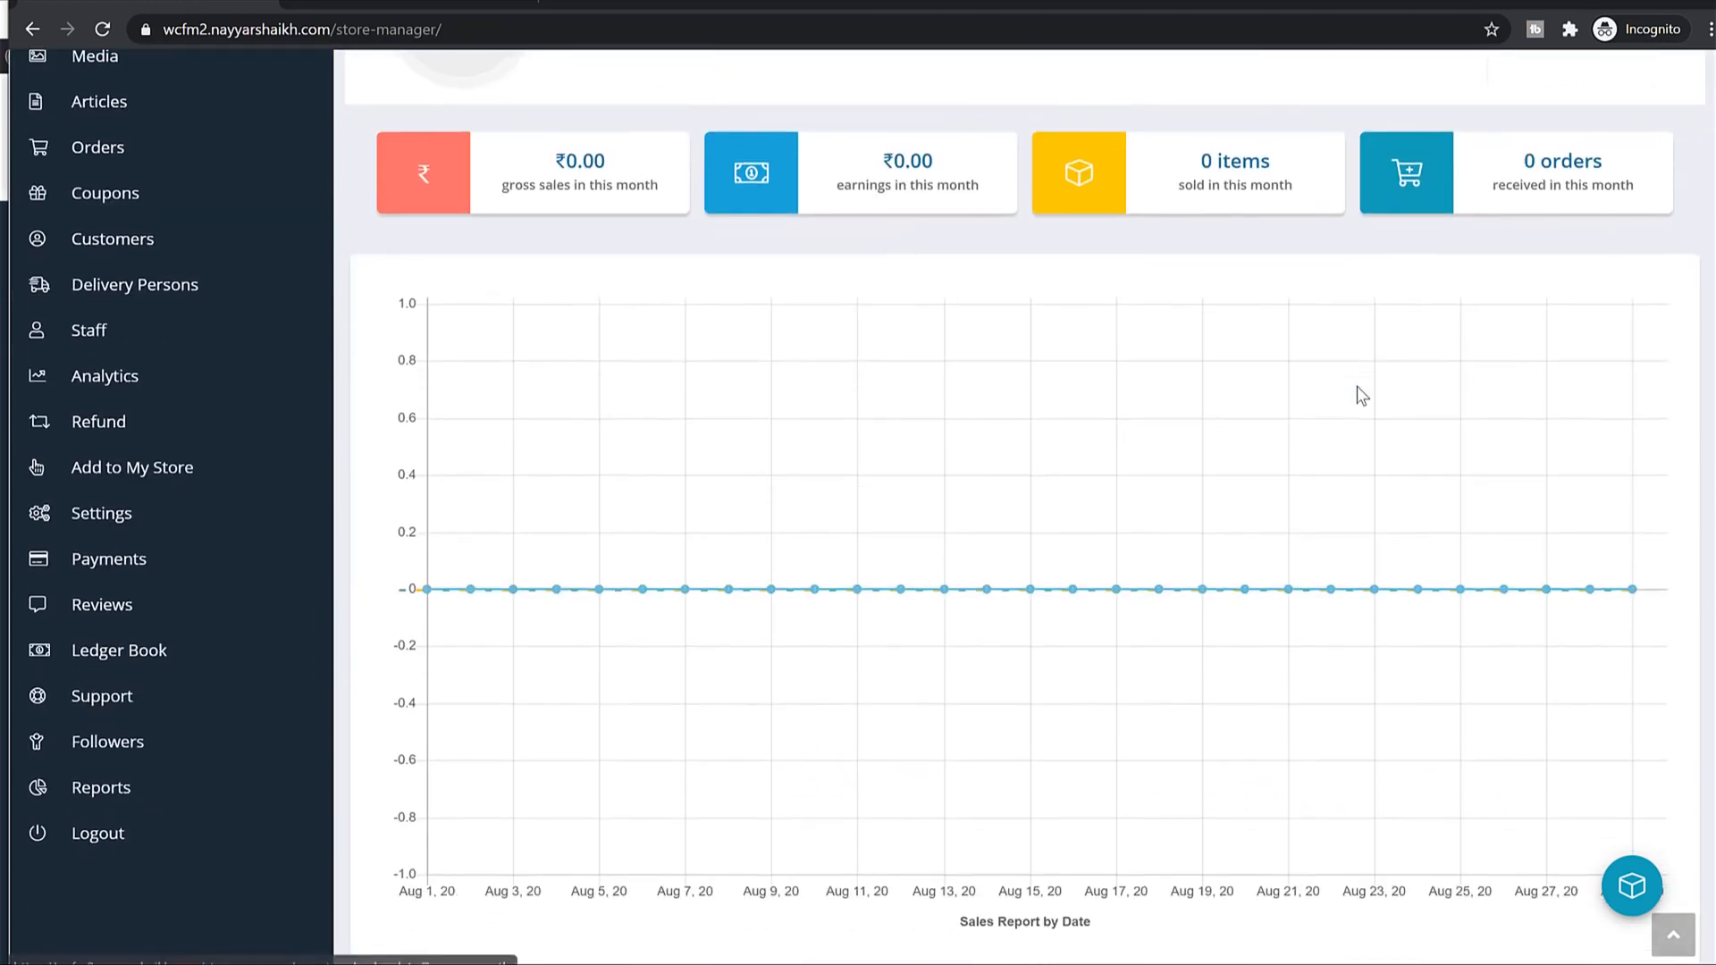
scroll(1361, 395, "down", 8)
scroll(1368, 397, "up", 10)
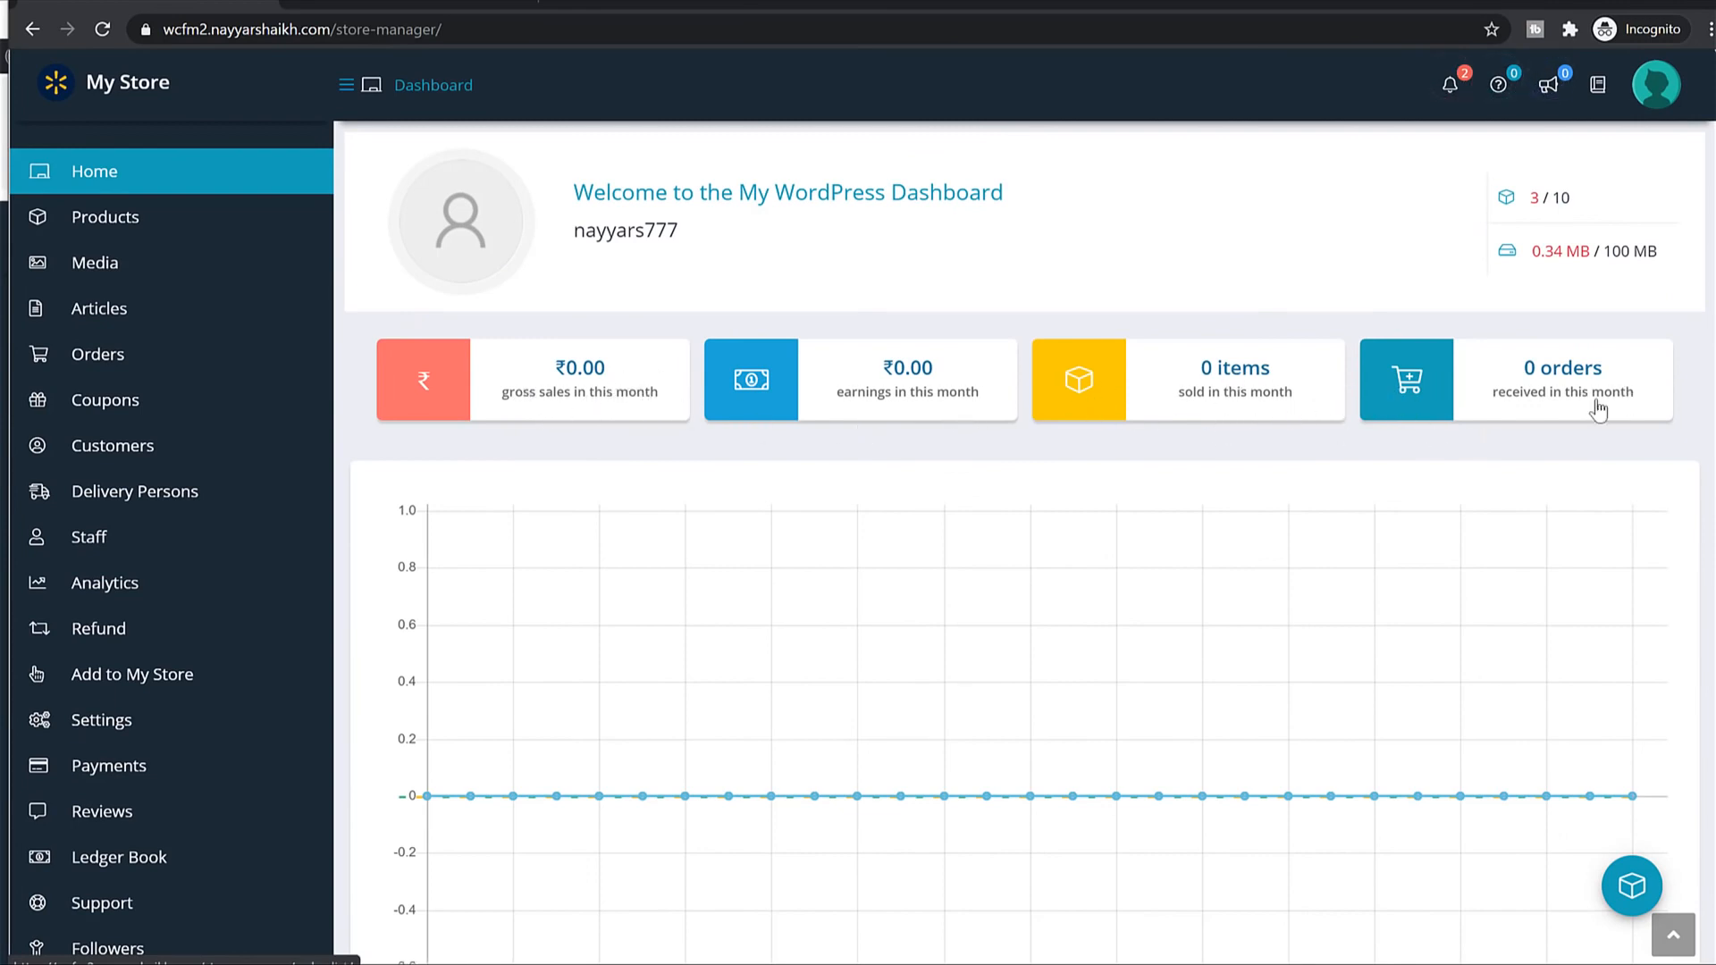
scroll(1580, 377, "down", 3)
scroll(1581, 378, "up", 6)
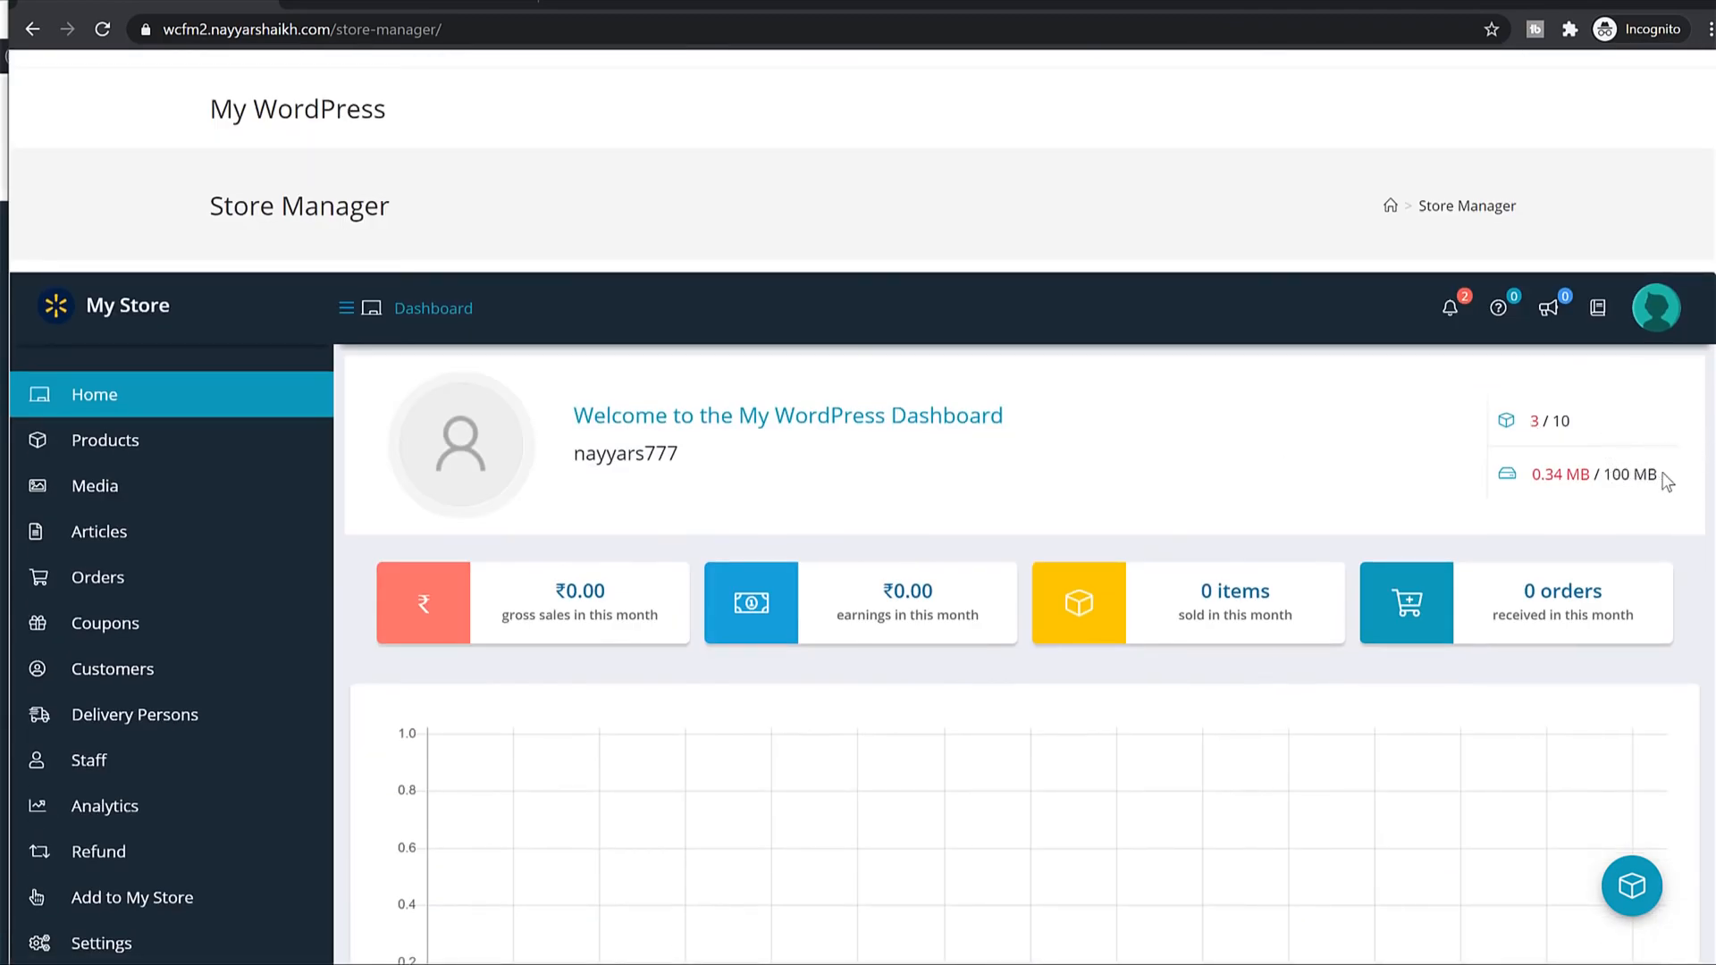
left_click_drag(1667, 483, 1607, 476)
left_click(1659, 490)
left_click(1648, 474)
left_click(1561, 421)
scroll(1600, 483, "down", 2)
scroll(1674, 324, "down", 8)
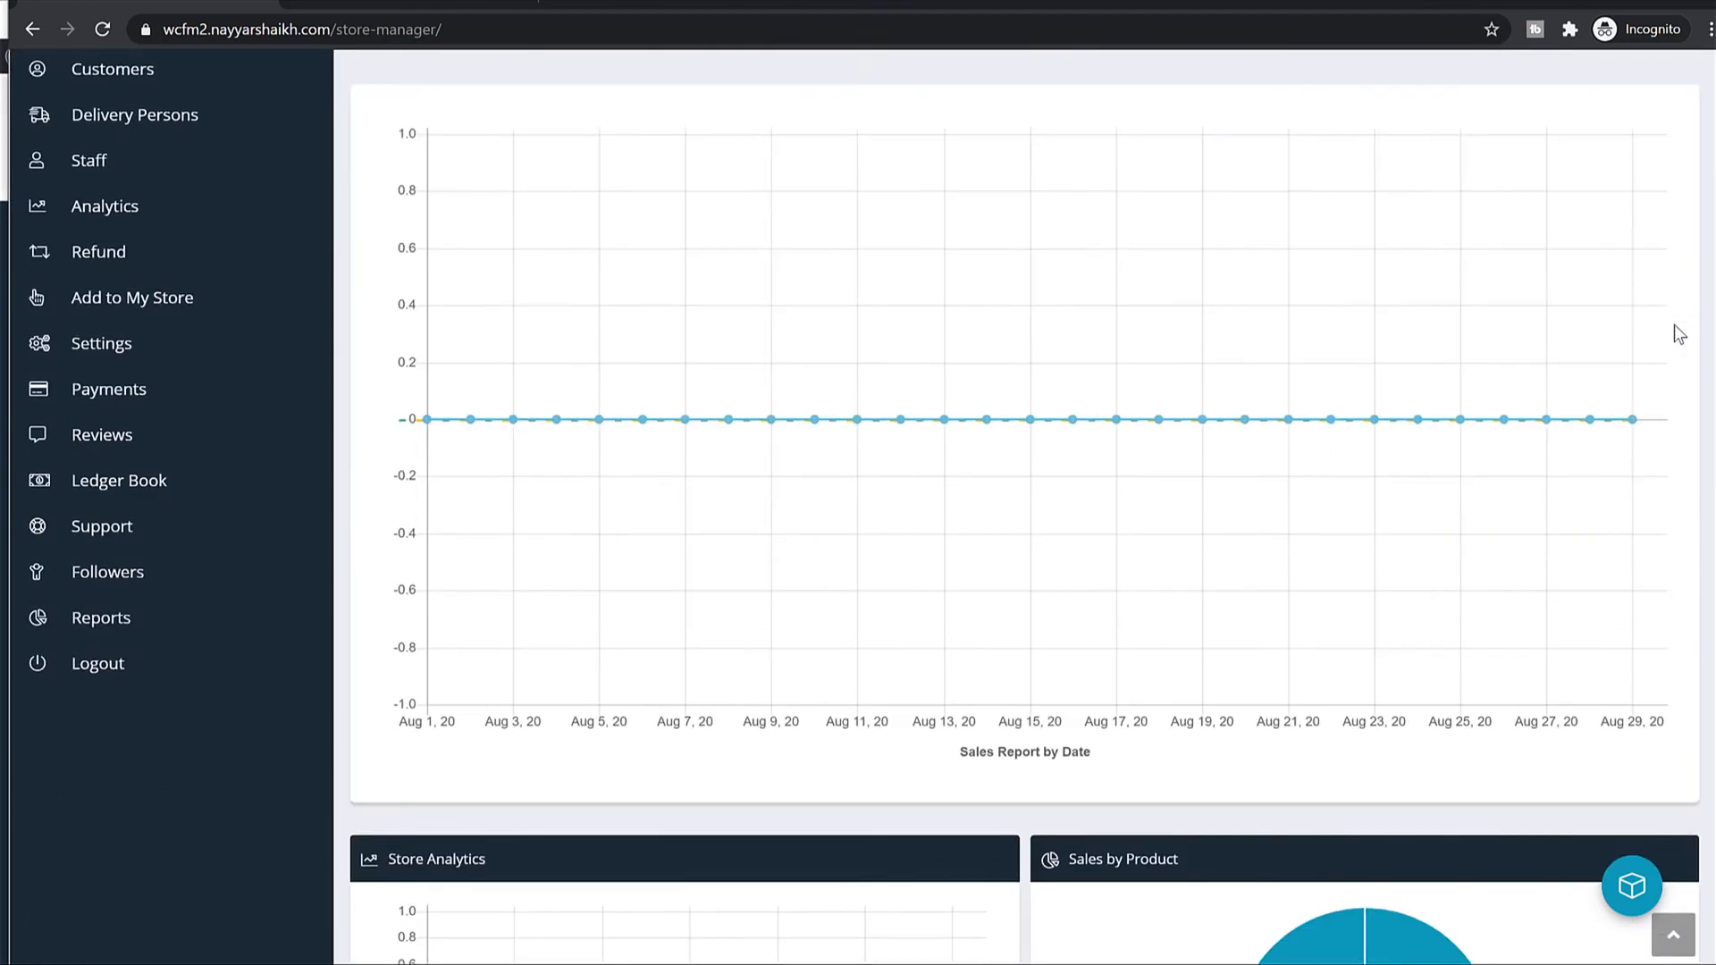
scroll(1164, 576, "down", 4)
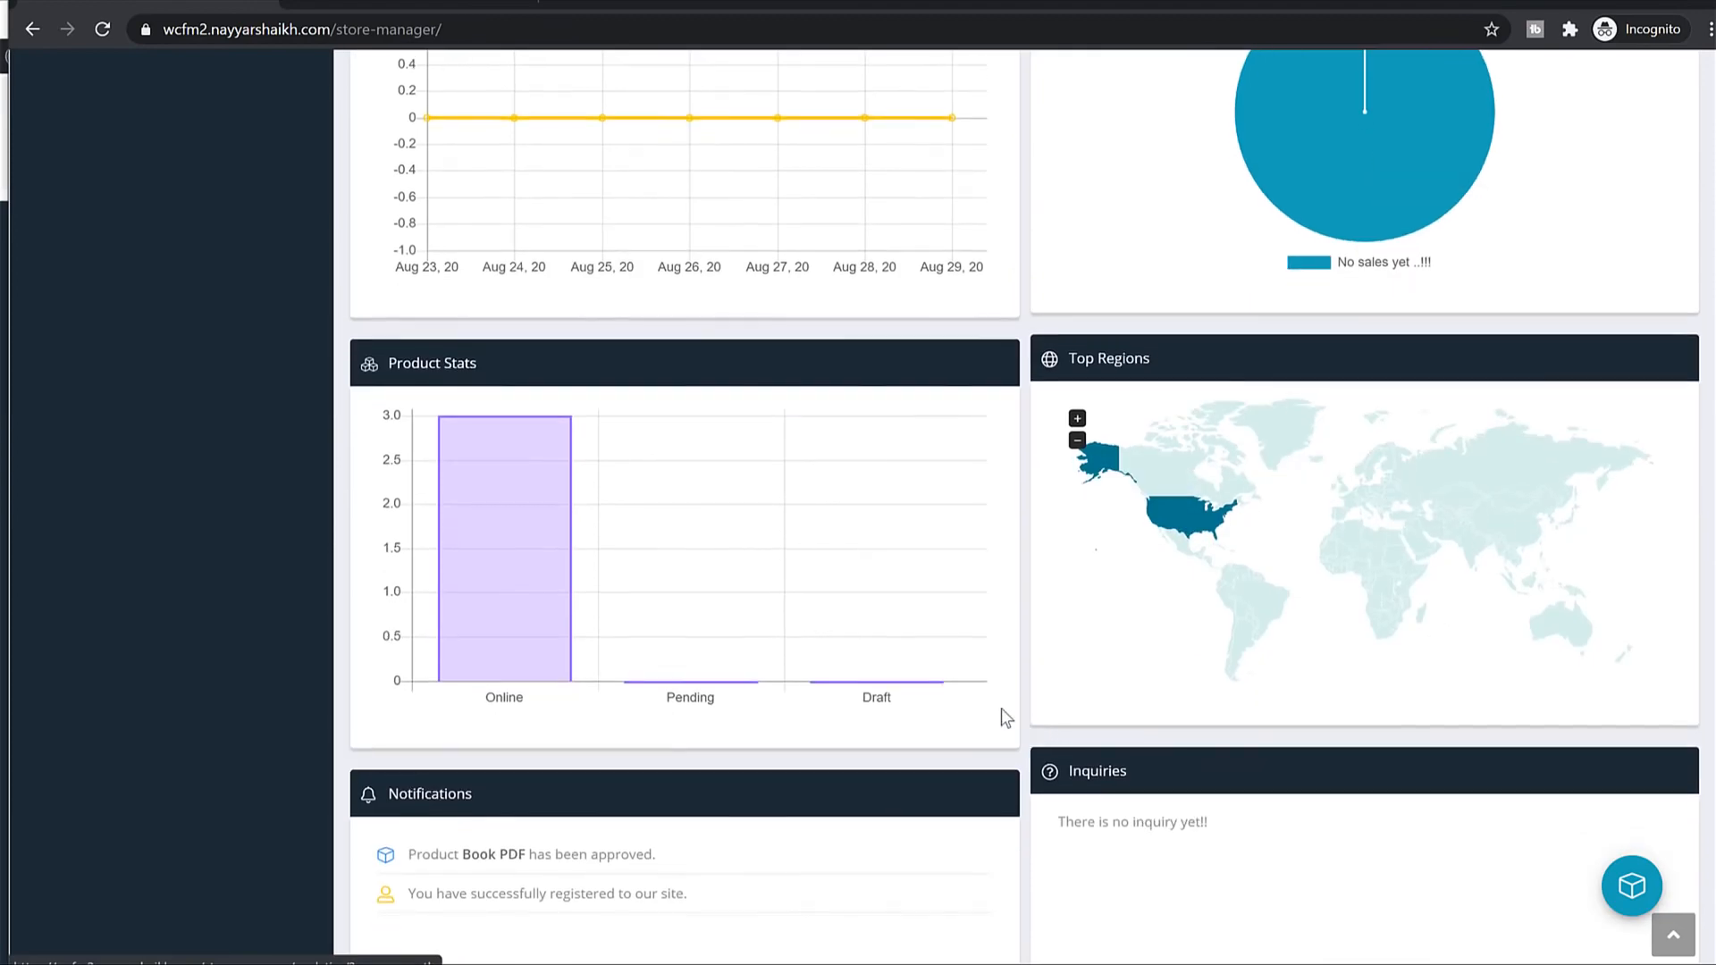
scroll(995, 706, "down", 7)
scroll(996, 706, "up", 20)
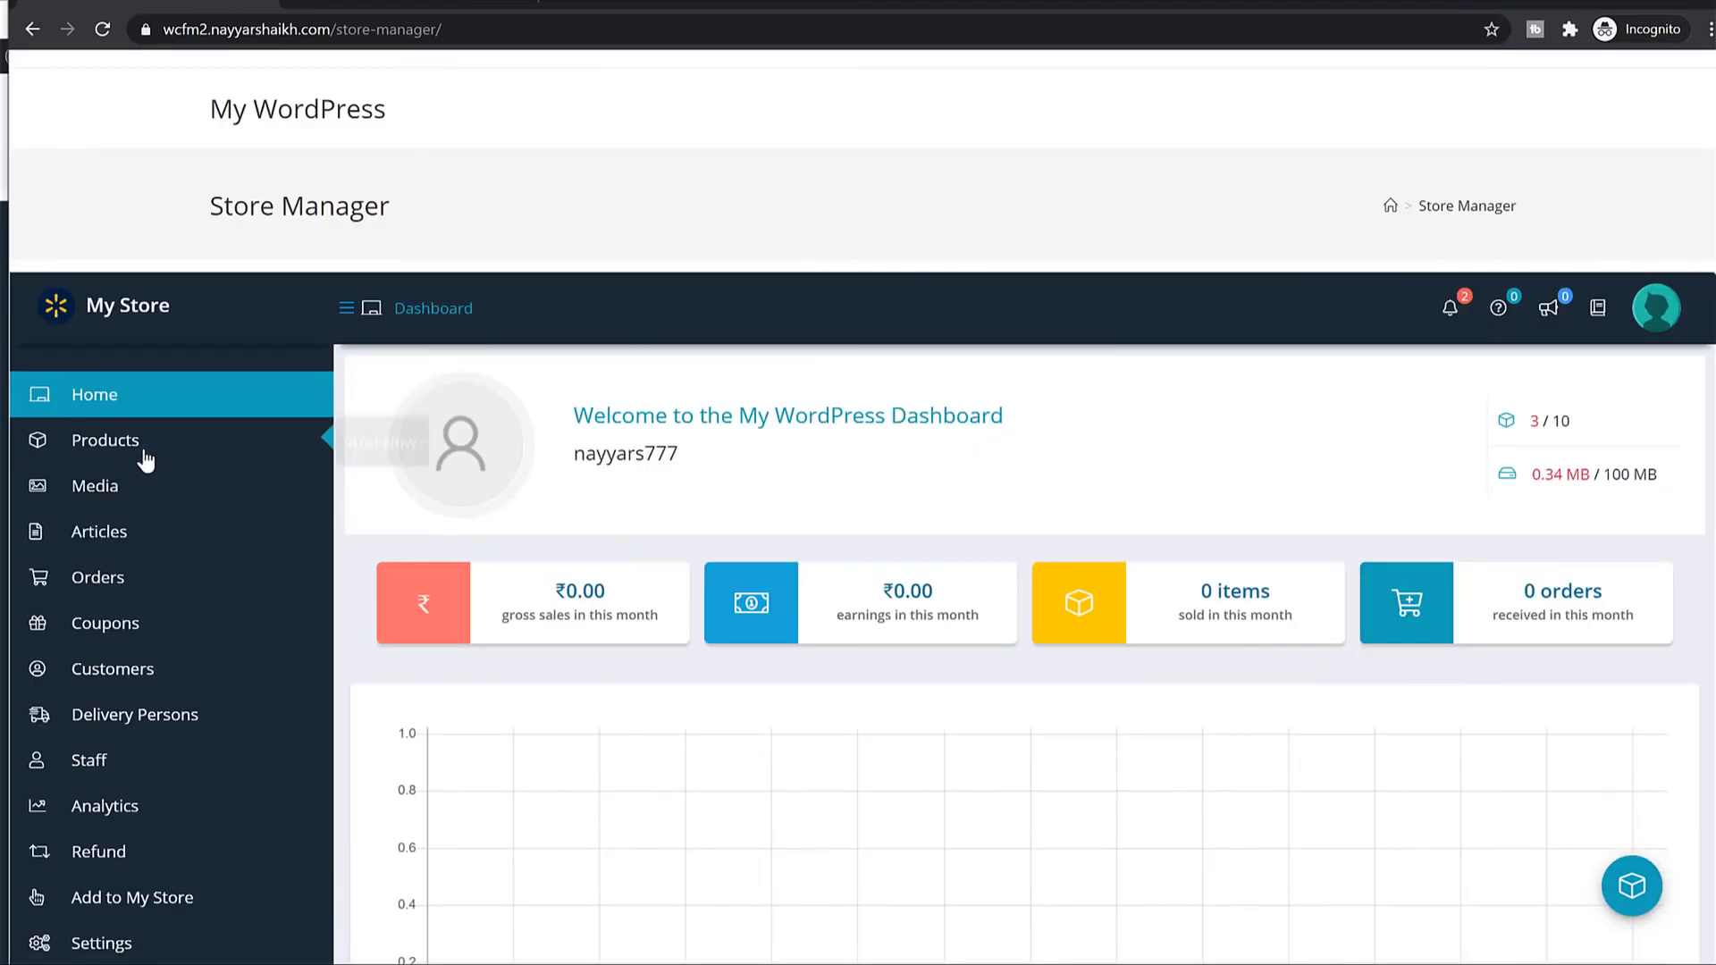
Mark the Book PDF product as featured in the store's product list.
left_click(143, 454)
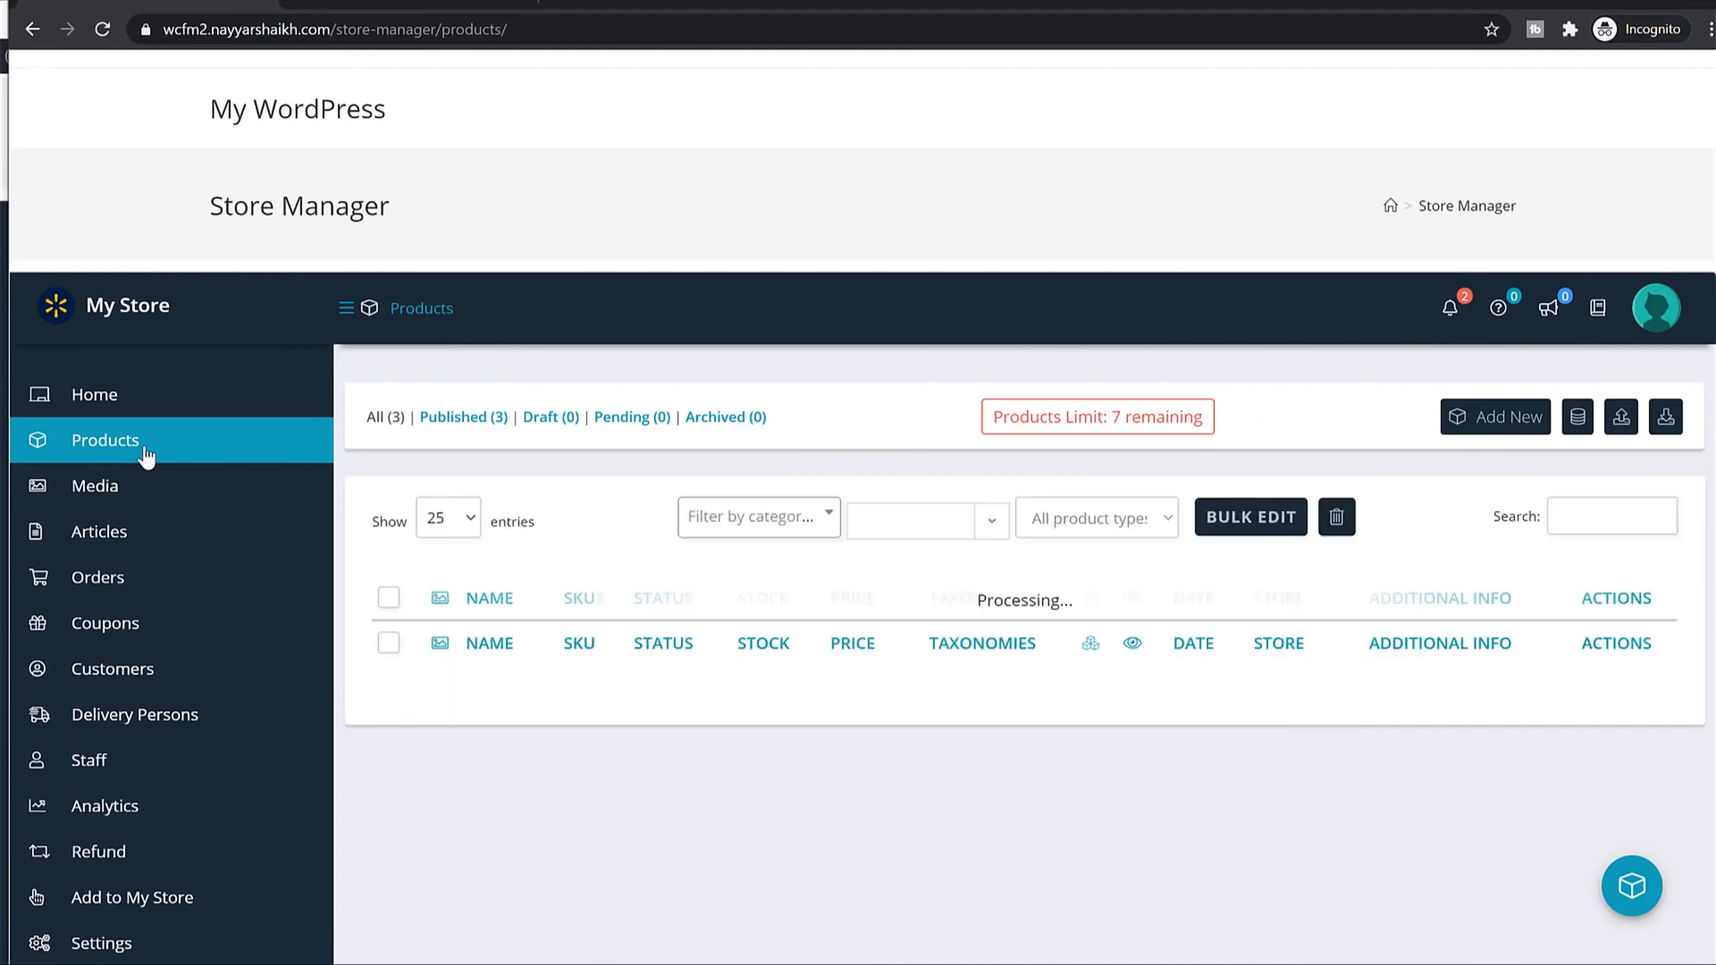
scroll(683, 502, "down", 2)
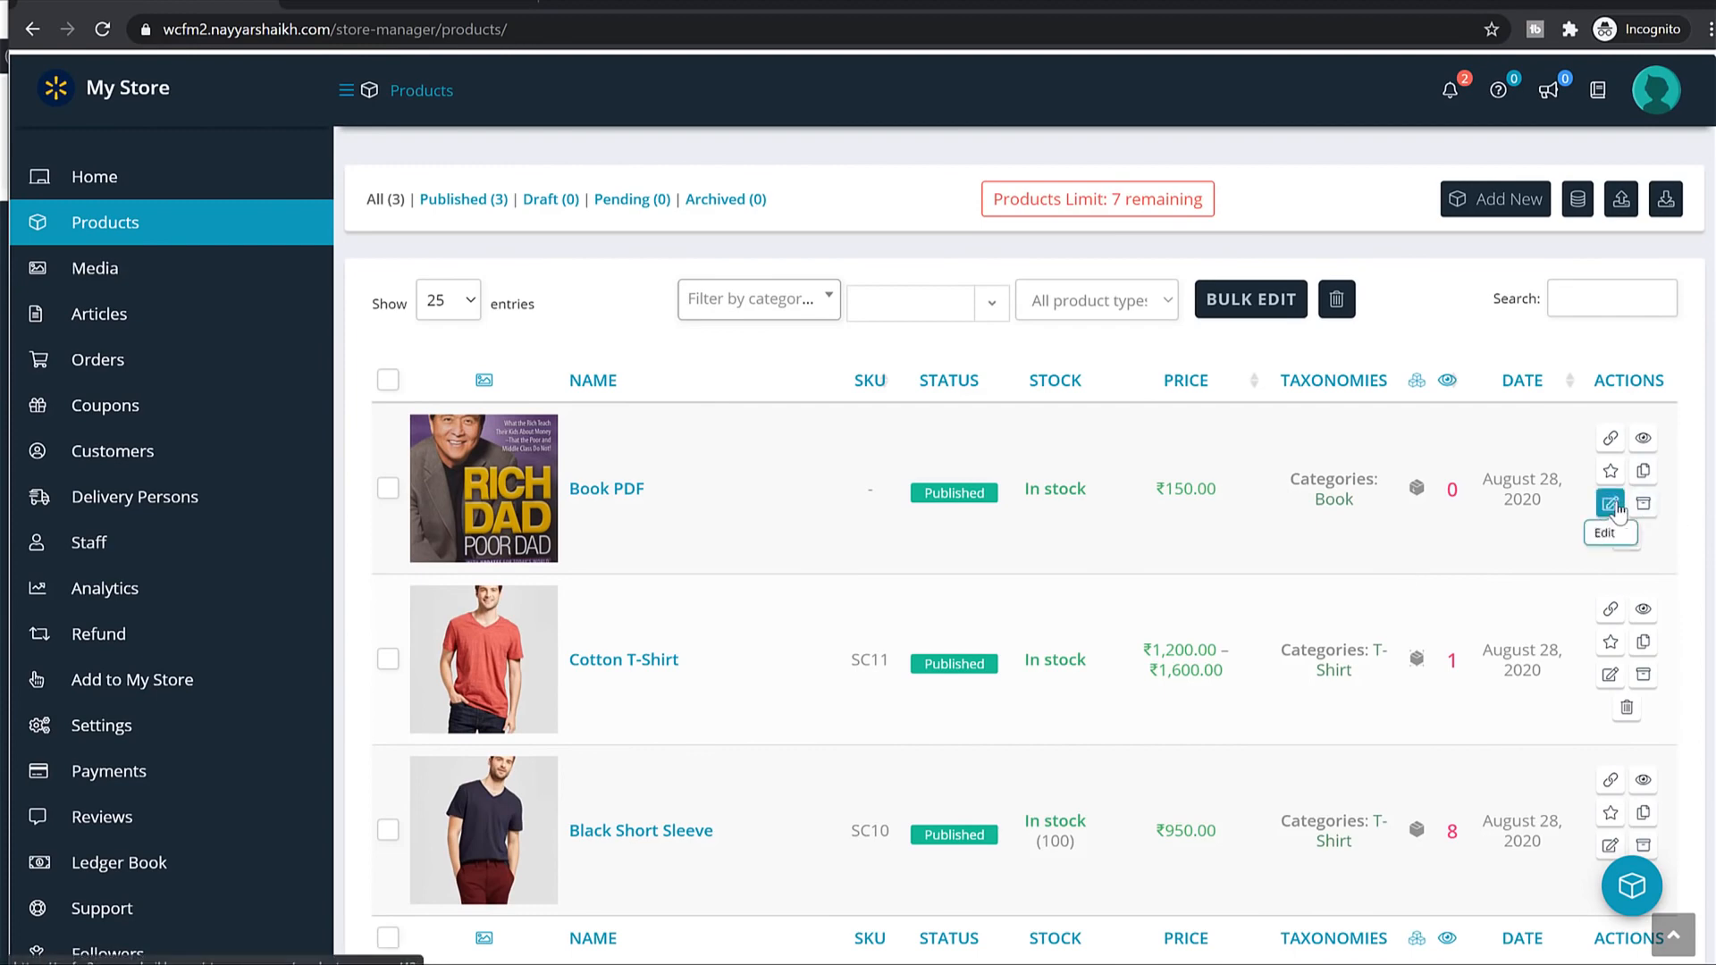
scroll(1578, 452, "up", 3)
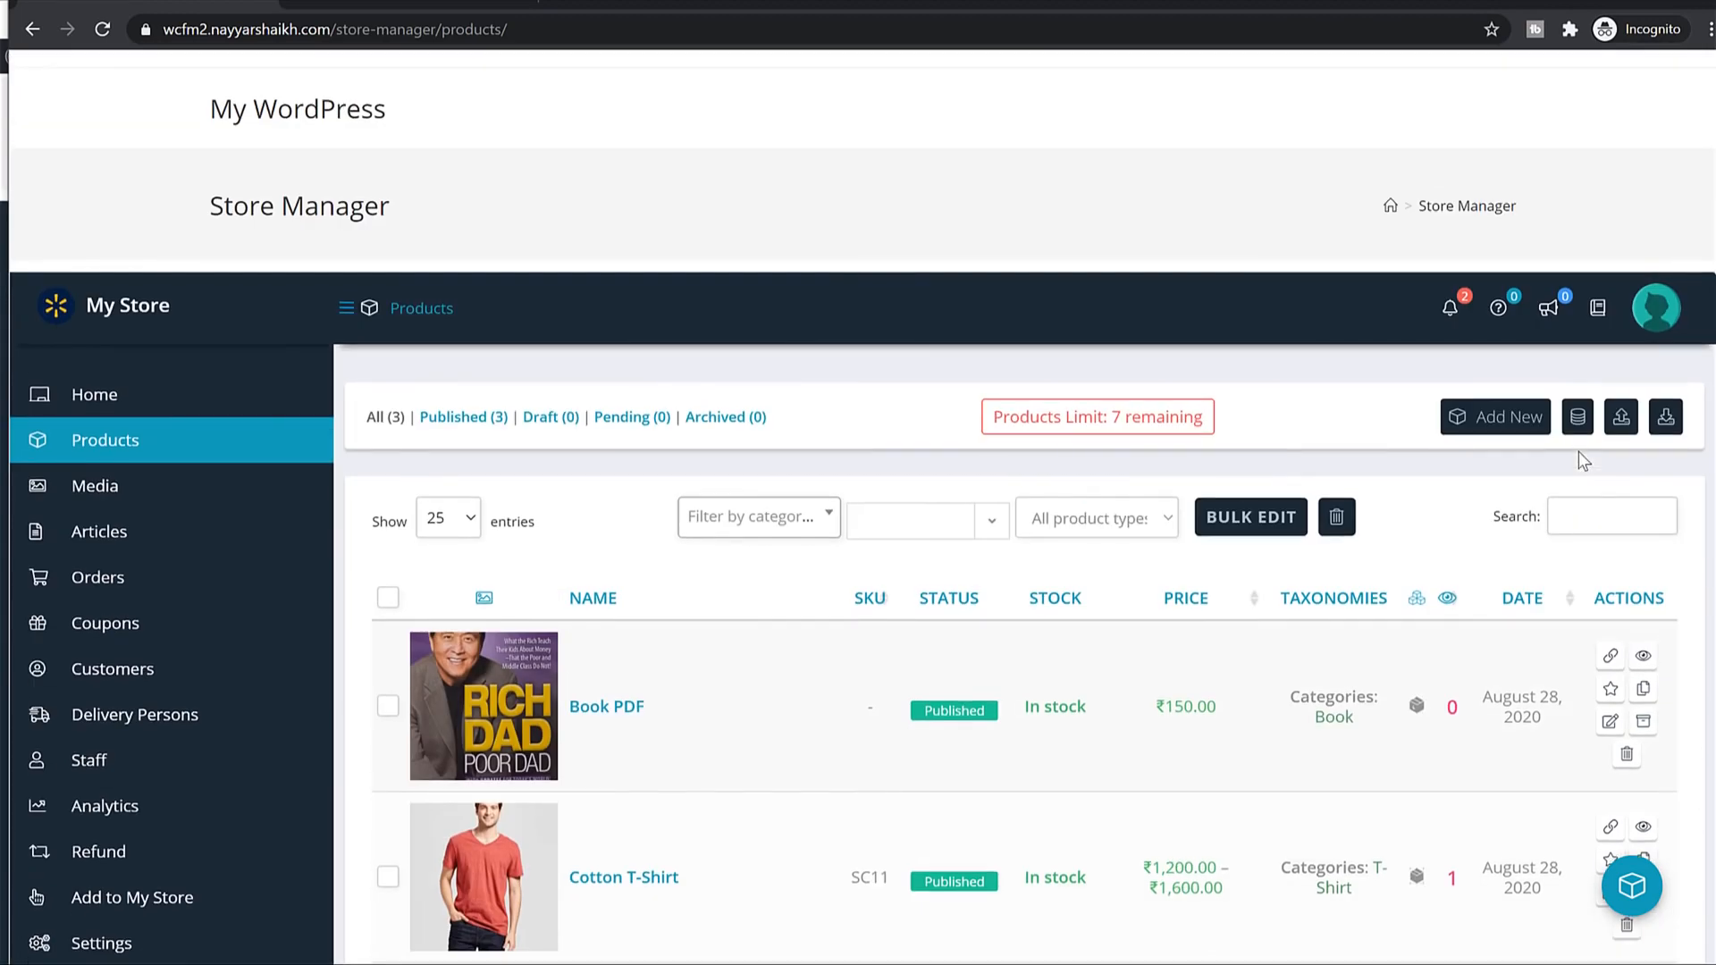
left_click(1612, 690)
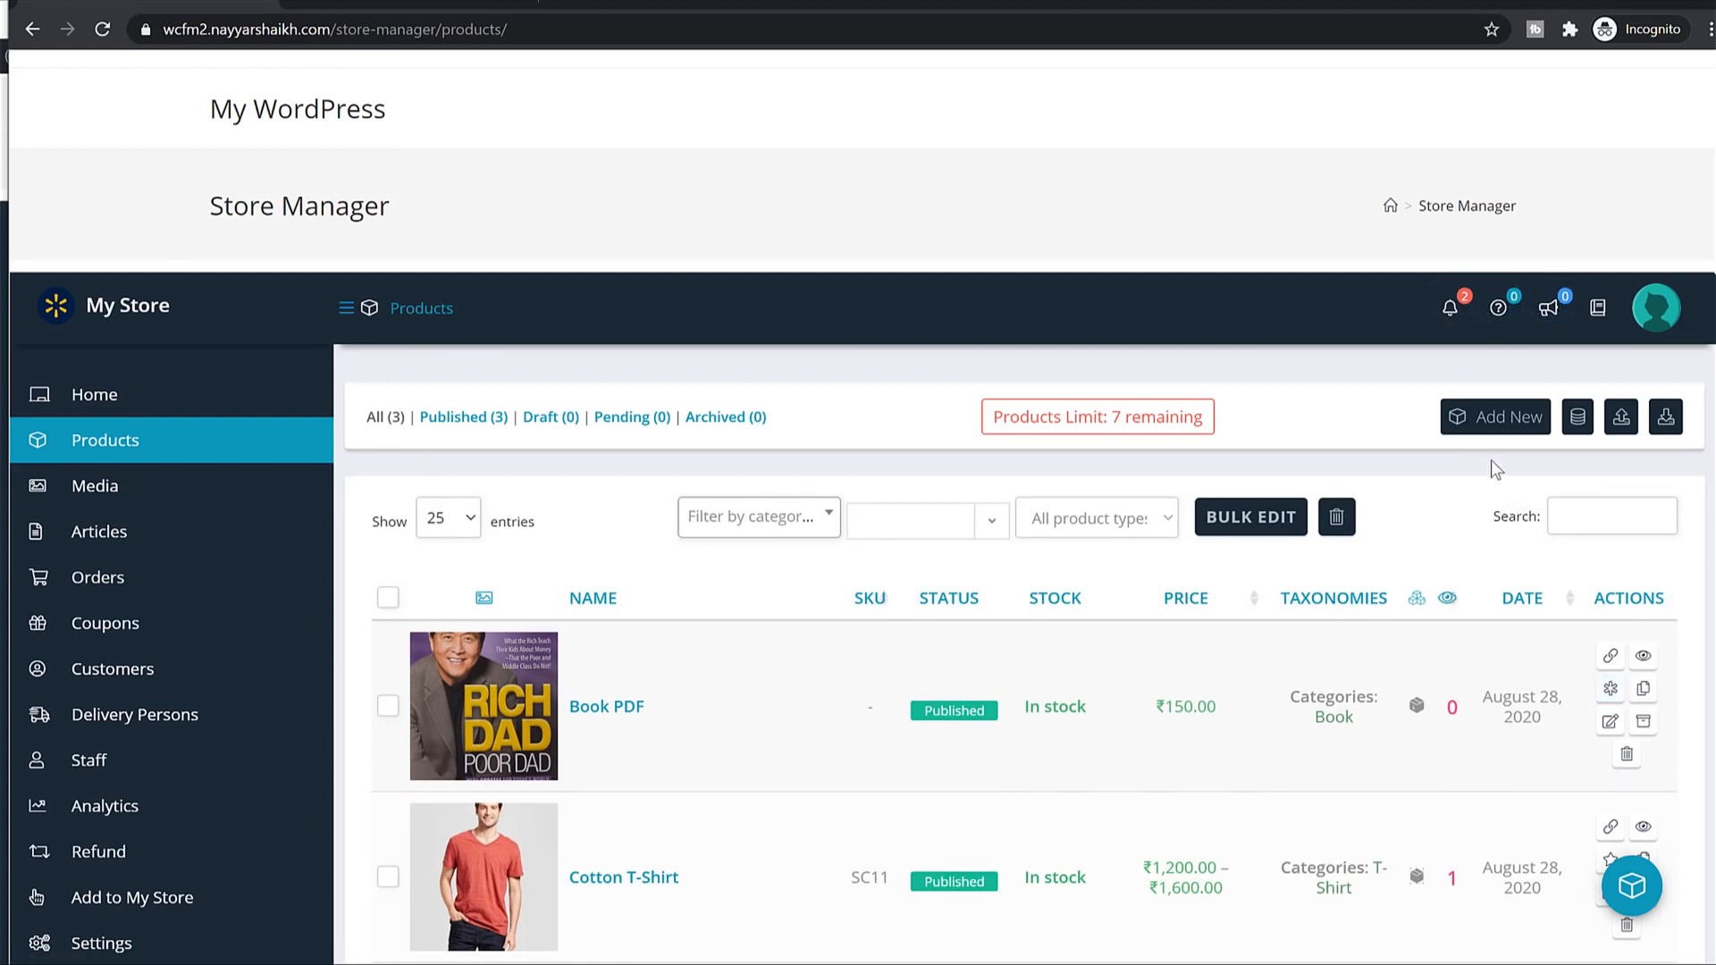
Look over the store's Media files, then go to the Articles list.
left_click(178, 514)
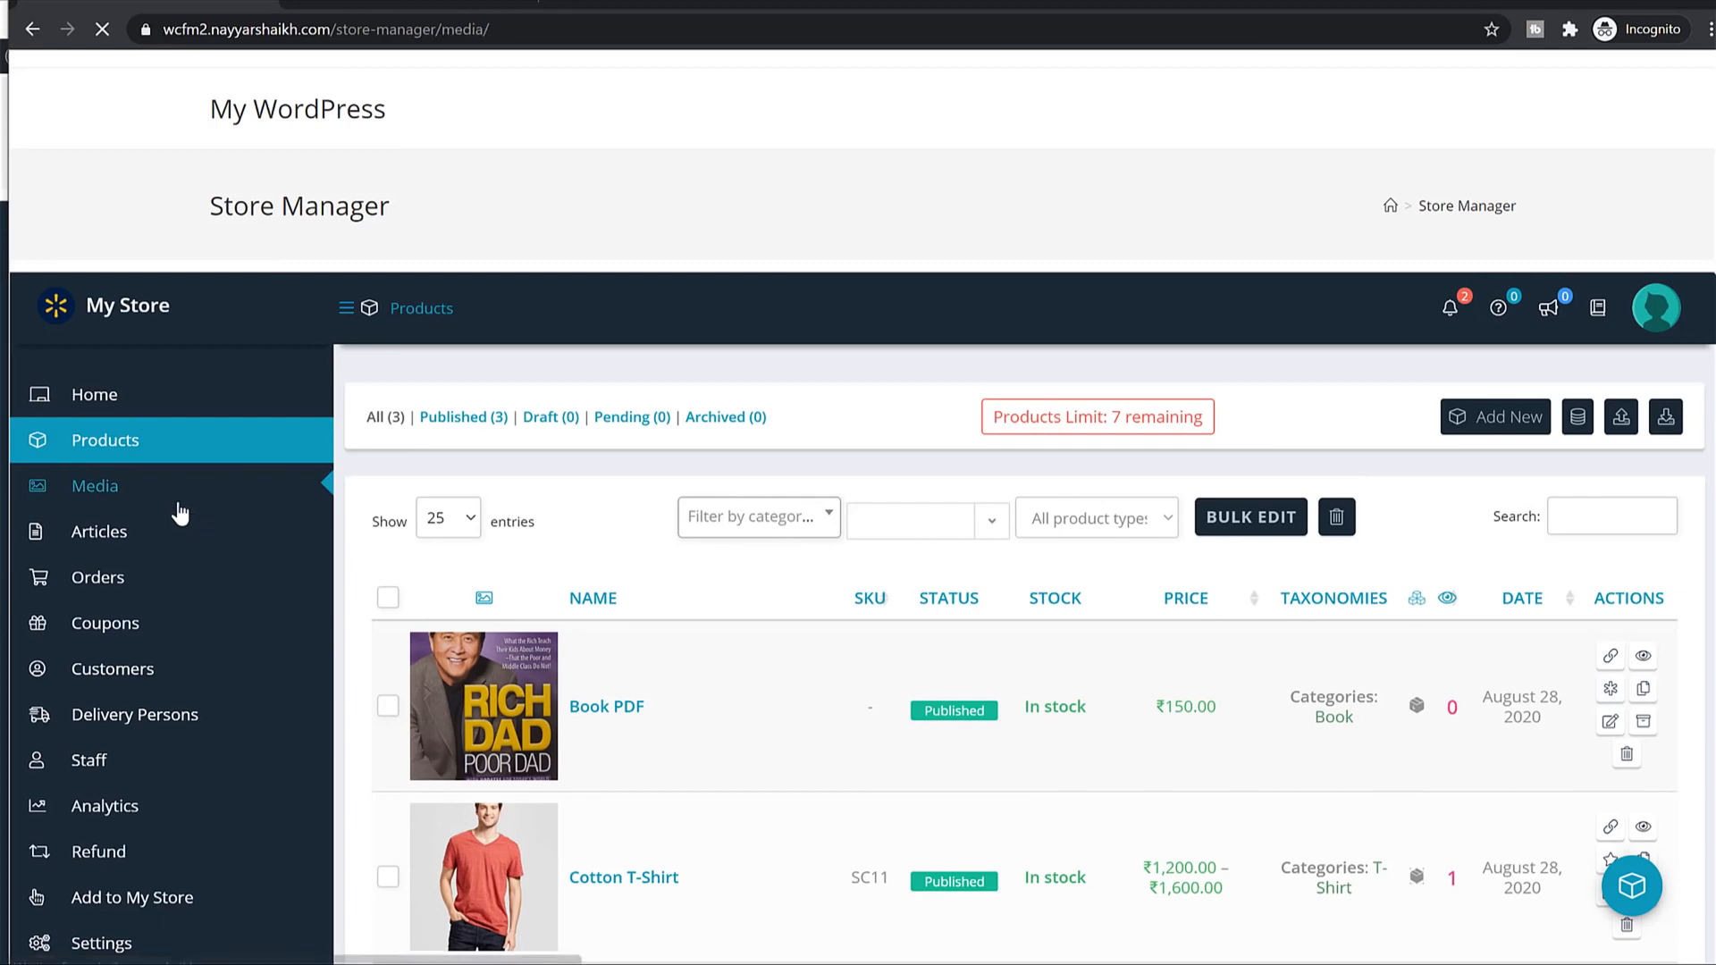
scroll(1279, 603, "down", 8)
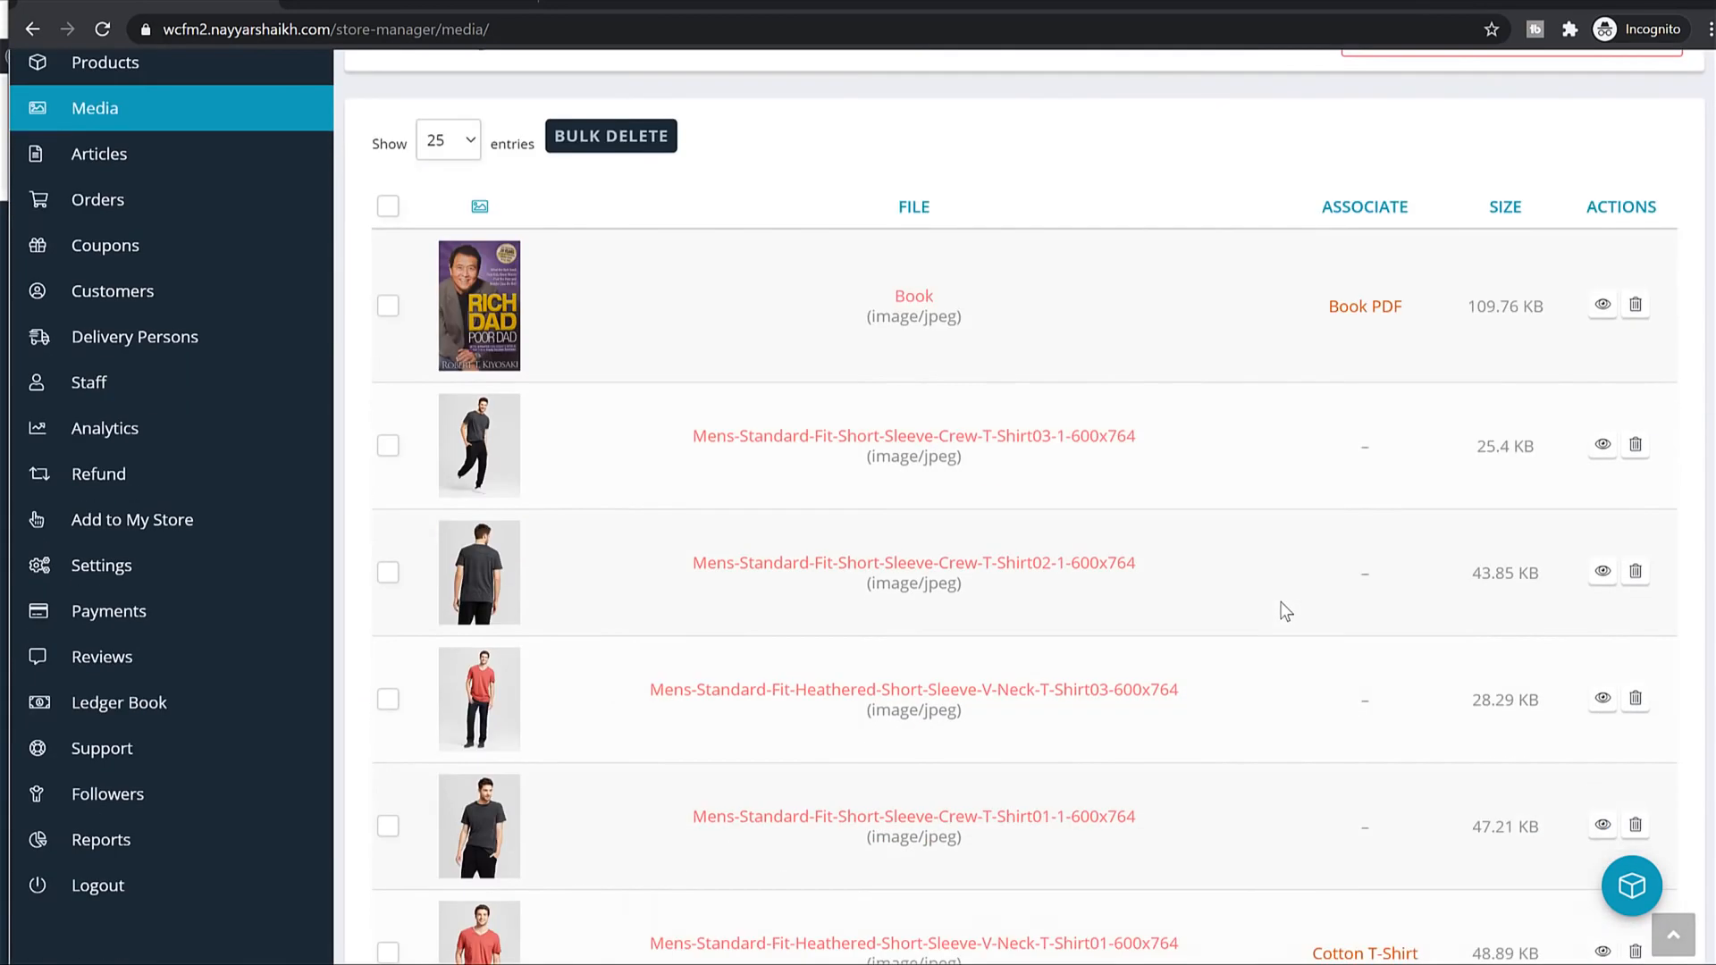
scroll(1285, 612, "up", 10)
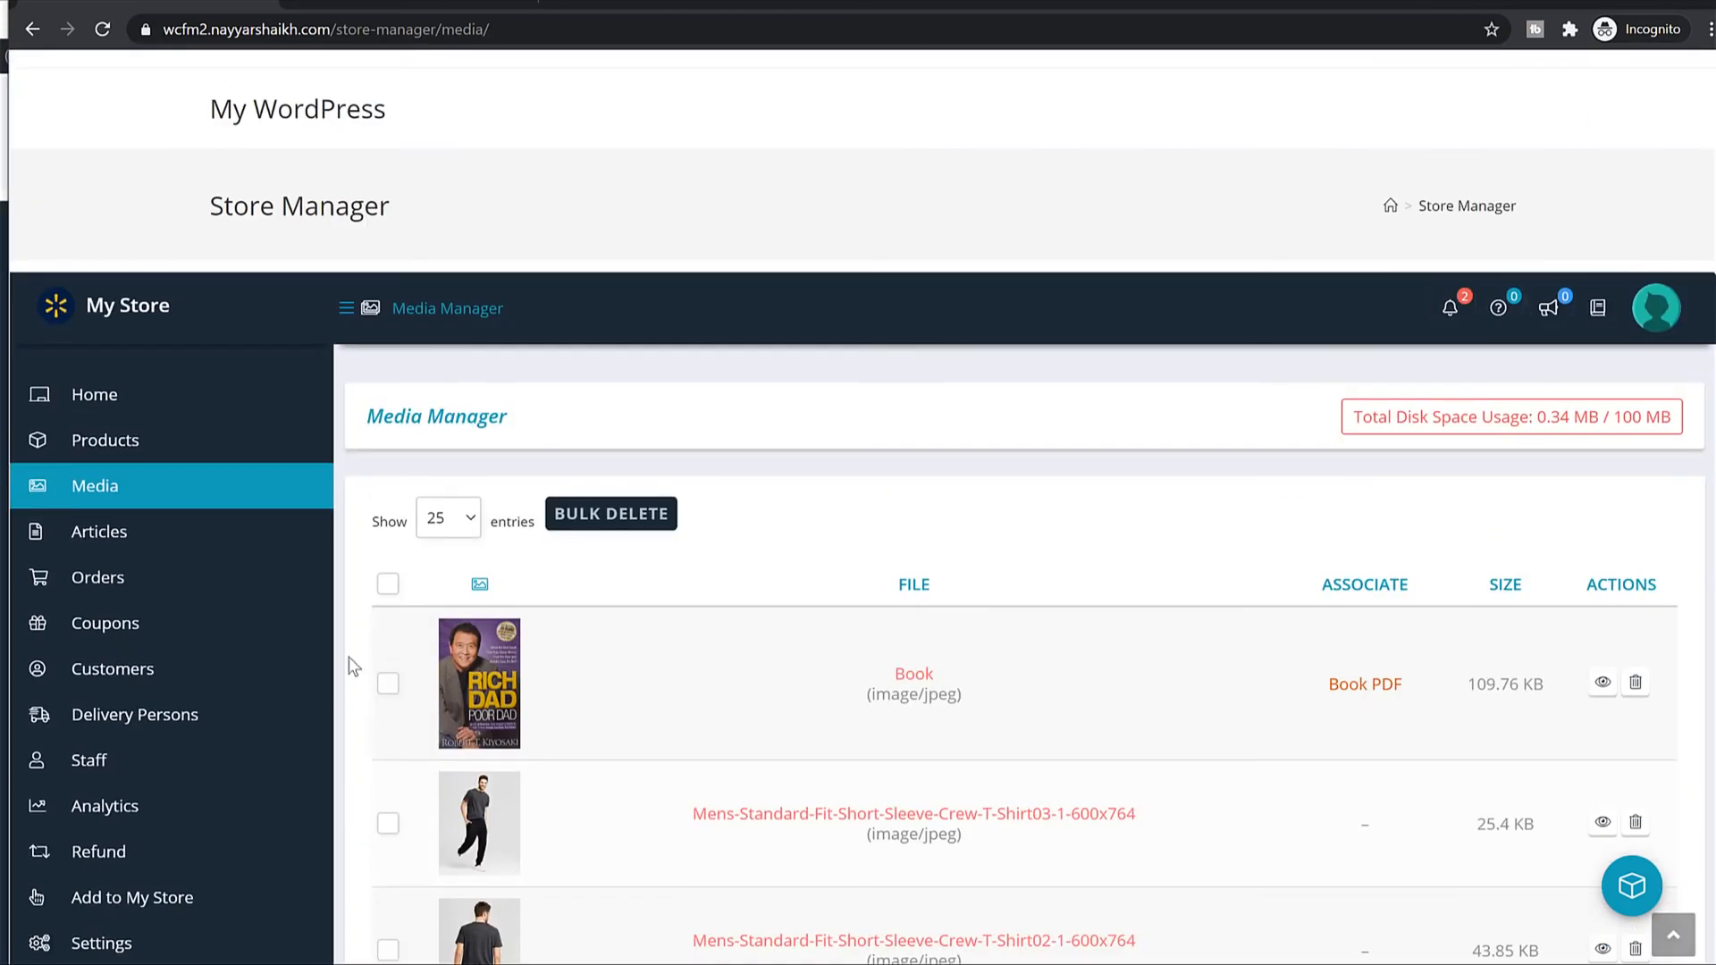
left_click(188, 535)
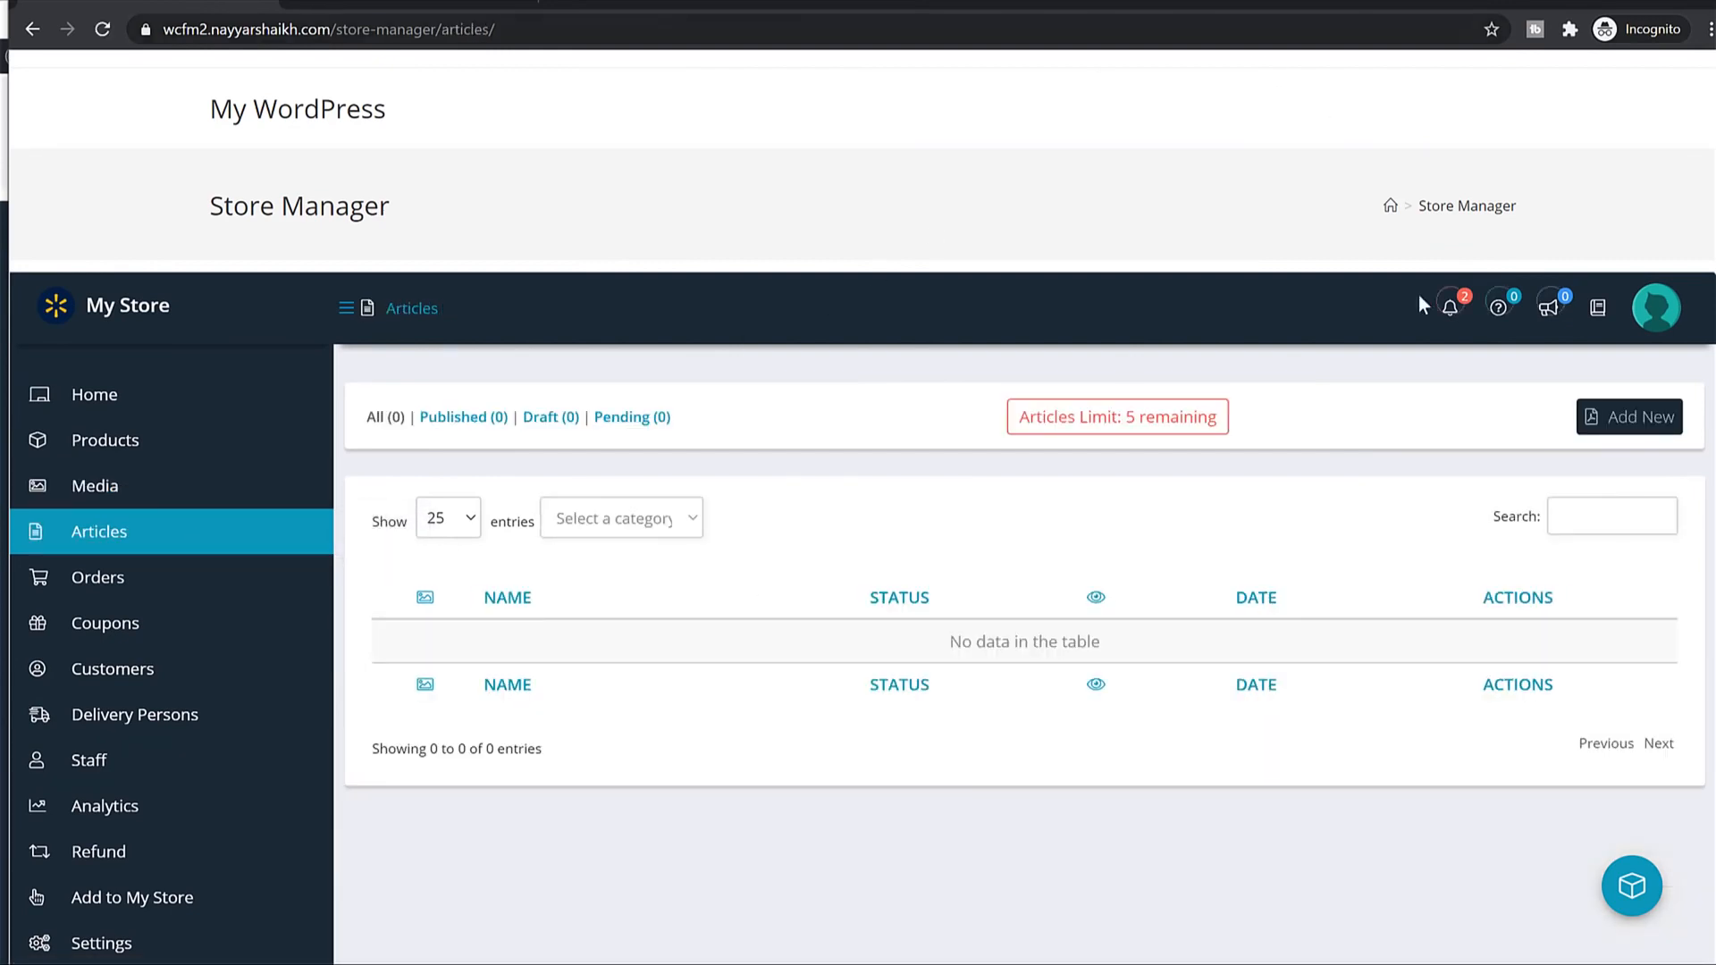
Inspect the Add New article form, then view the empty Orders and Coupons lists.
mouse_move(264, 557)
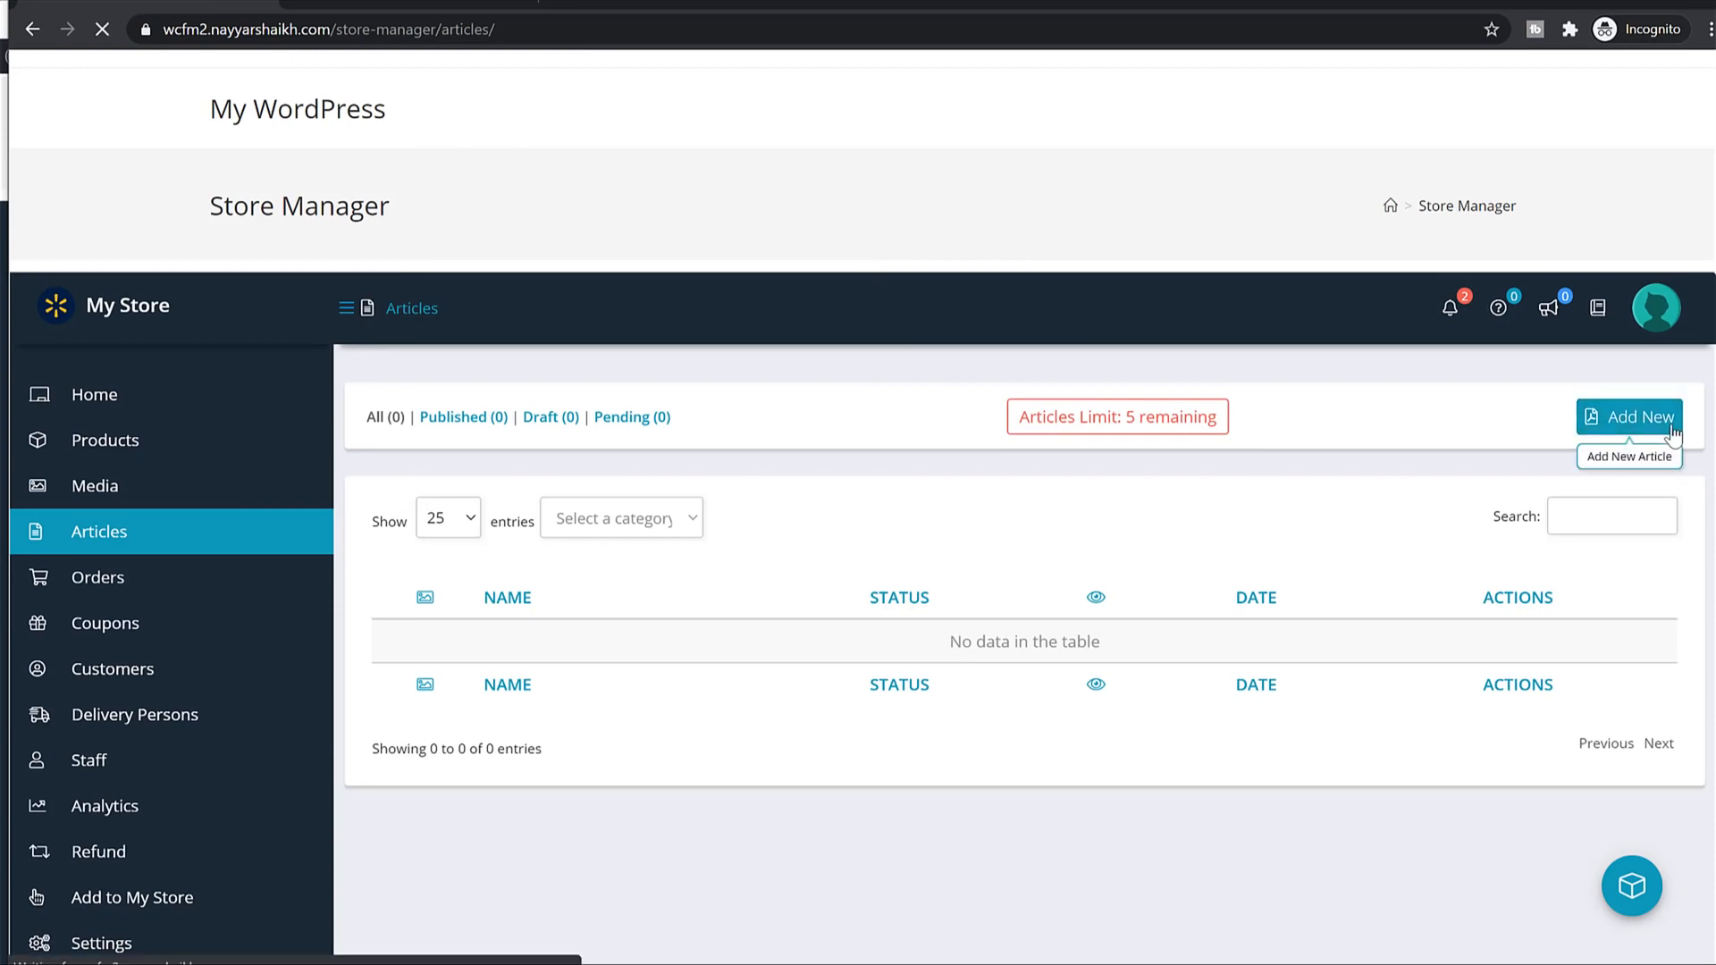
left_click(1631, 418)
scroll(1006, 504, "down", 6)
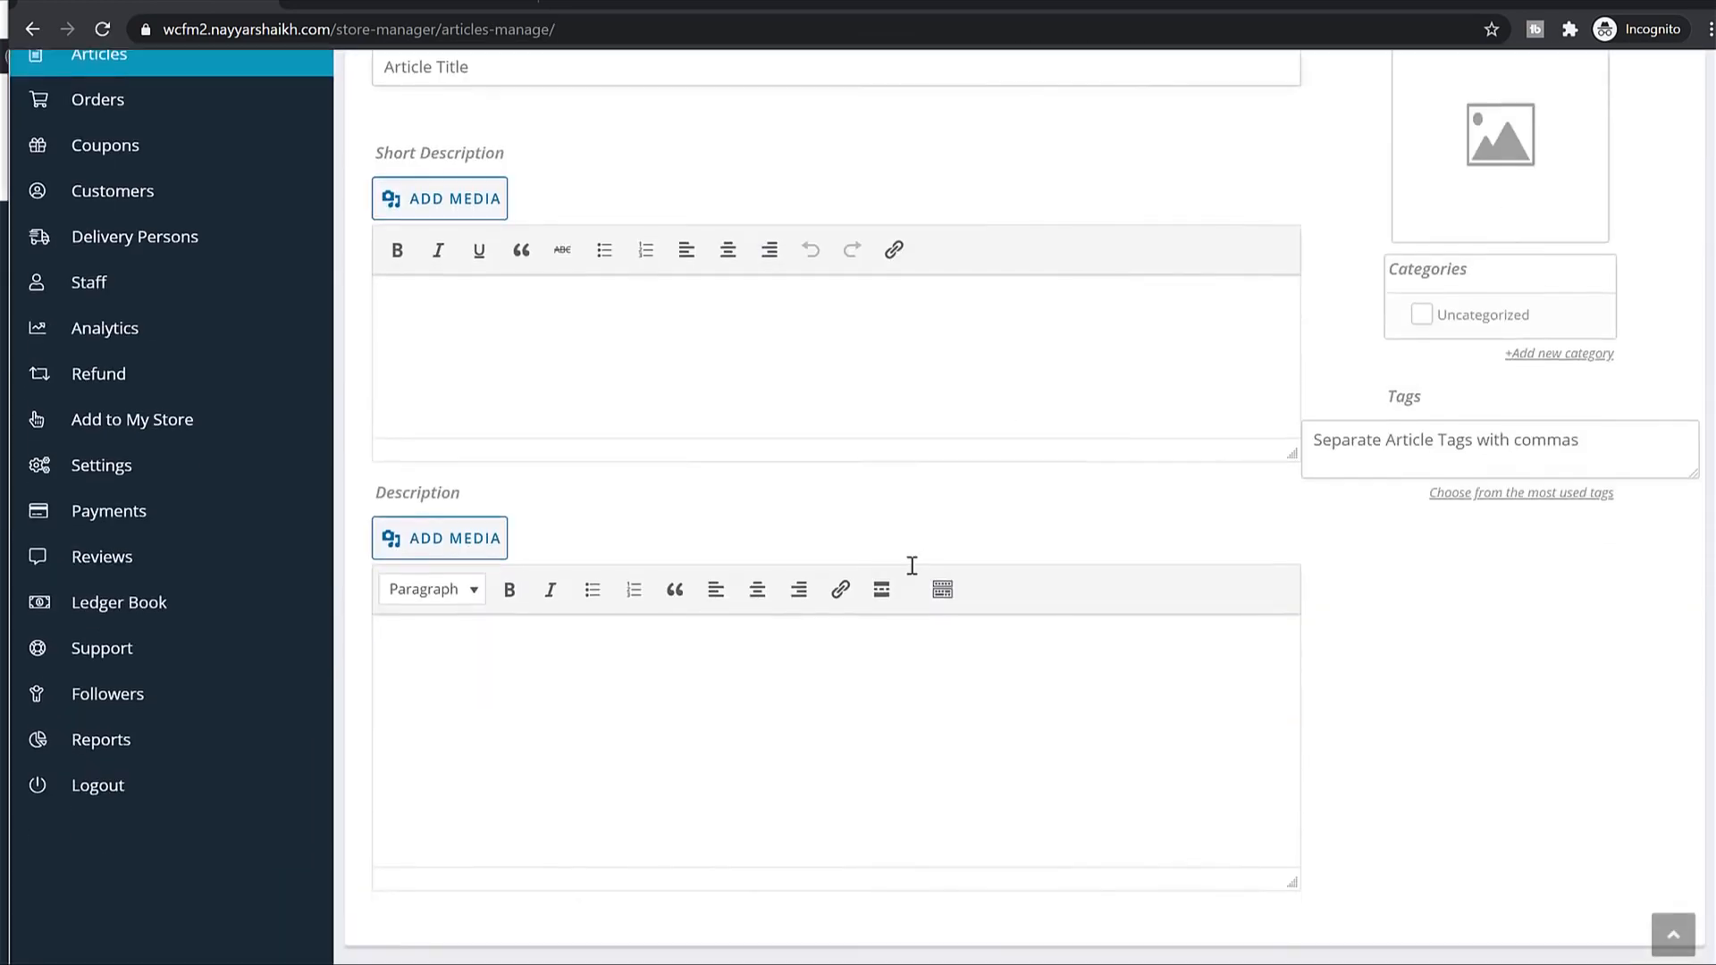
scroll(694, 459, "up", 3)
scroll(693, 459, "up", 3)
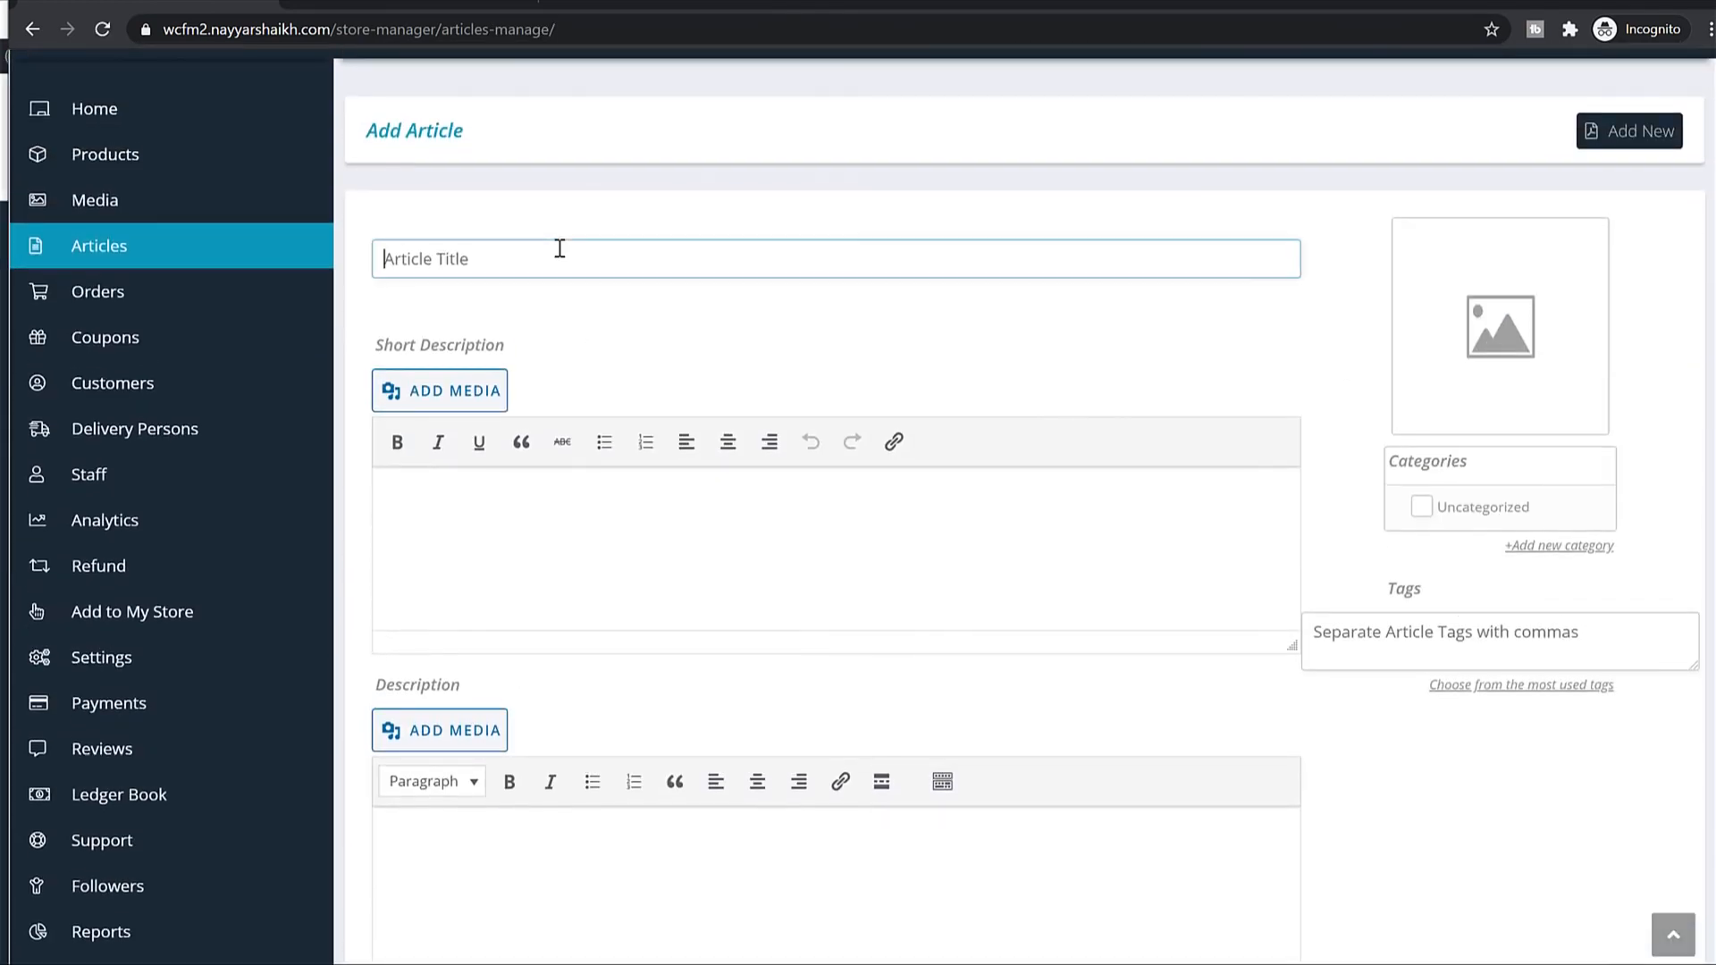
left_click(572, 547)
scroll(654, 595, "down", 2)
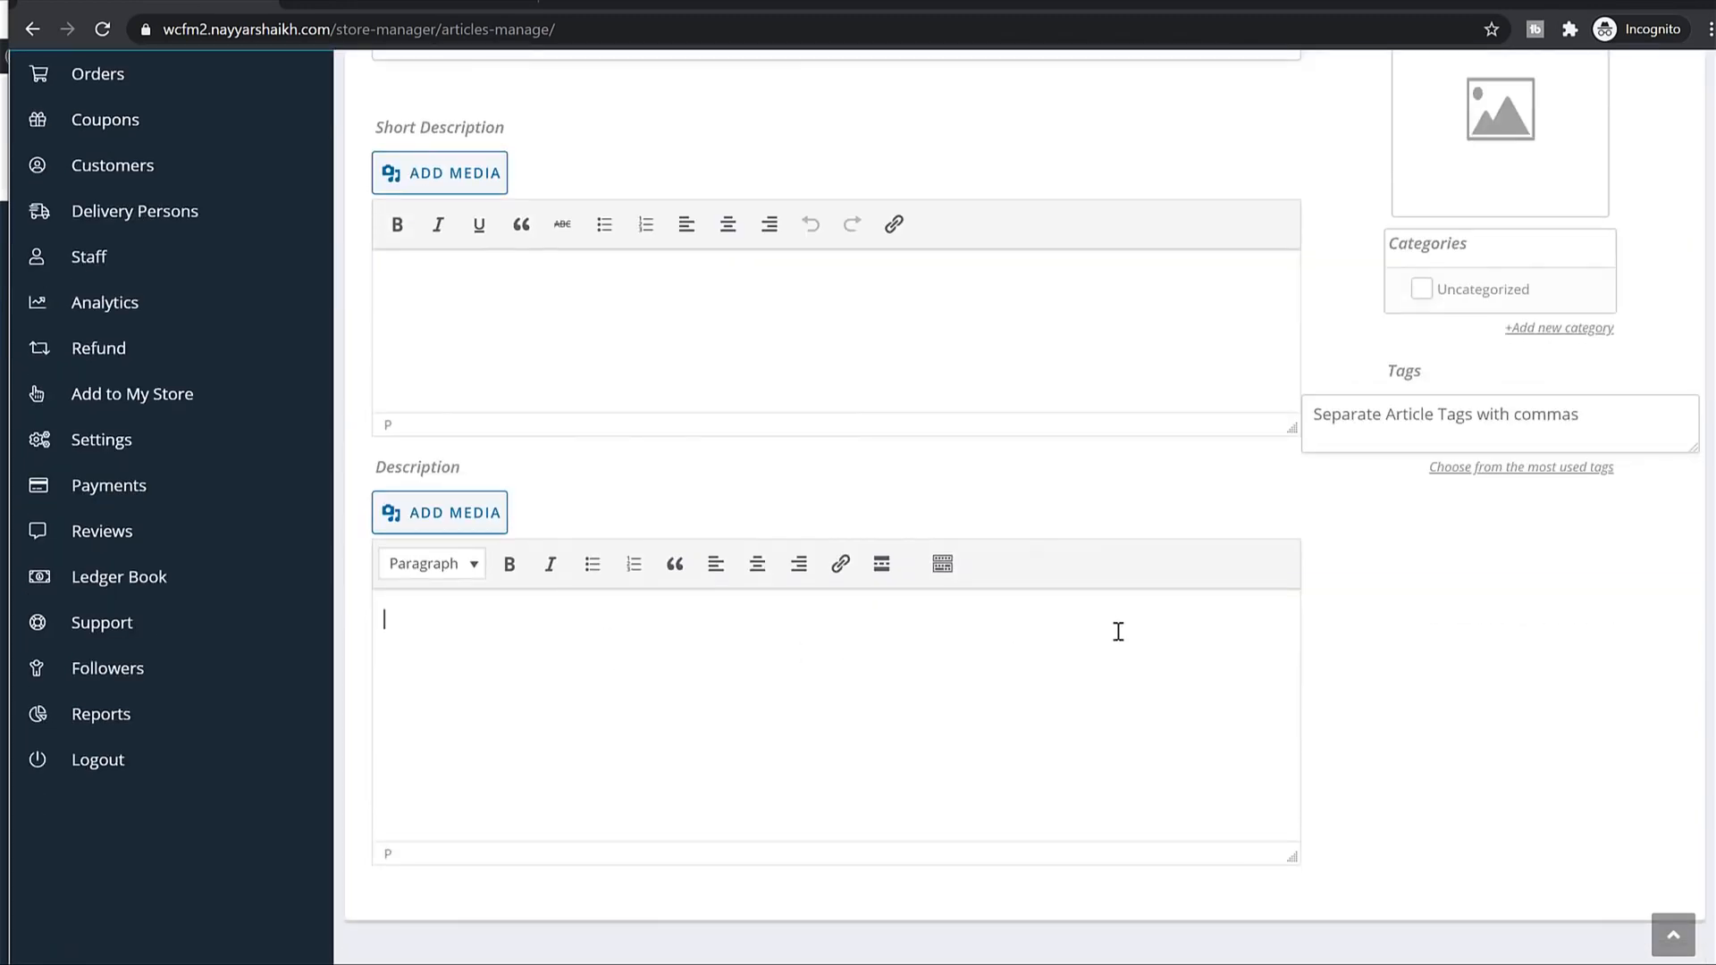
scroll(1118, 632, "up", 3)
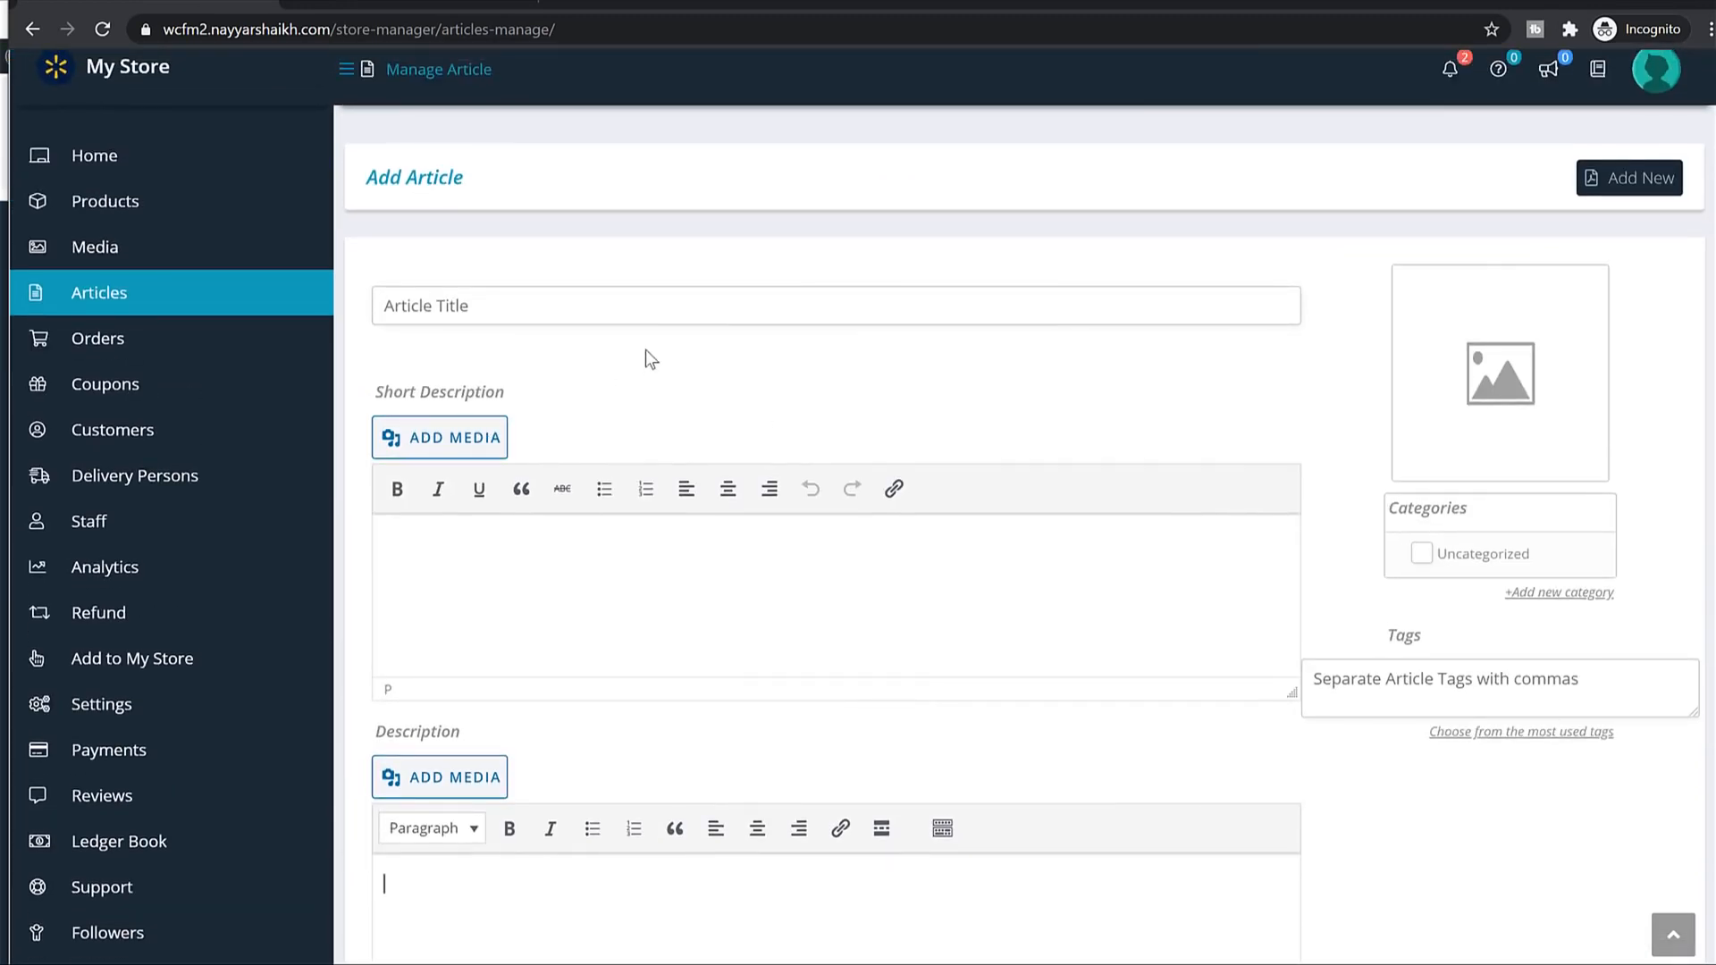
left_click(158, 358)
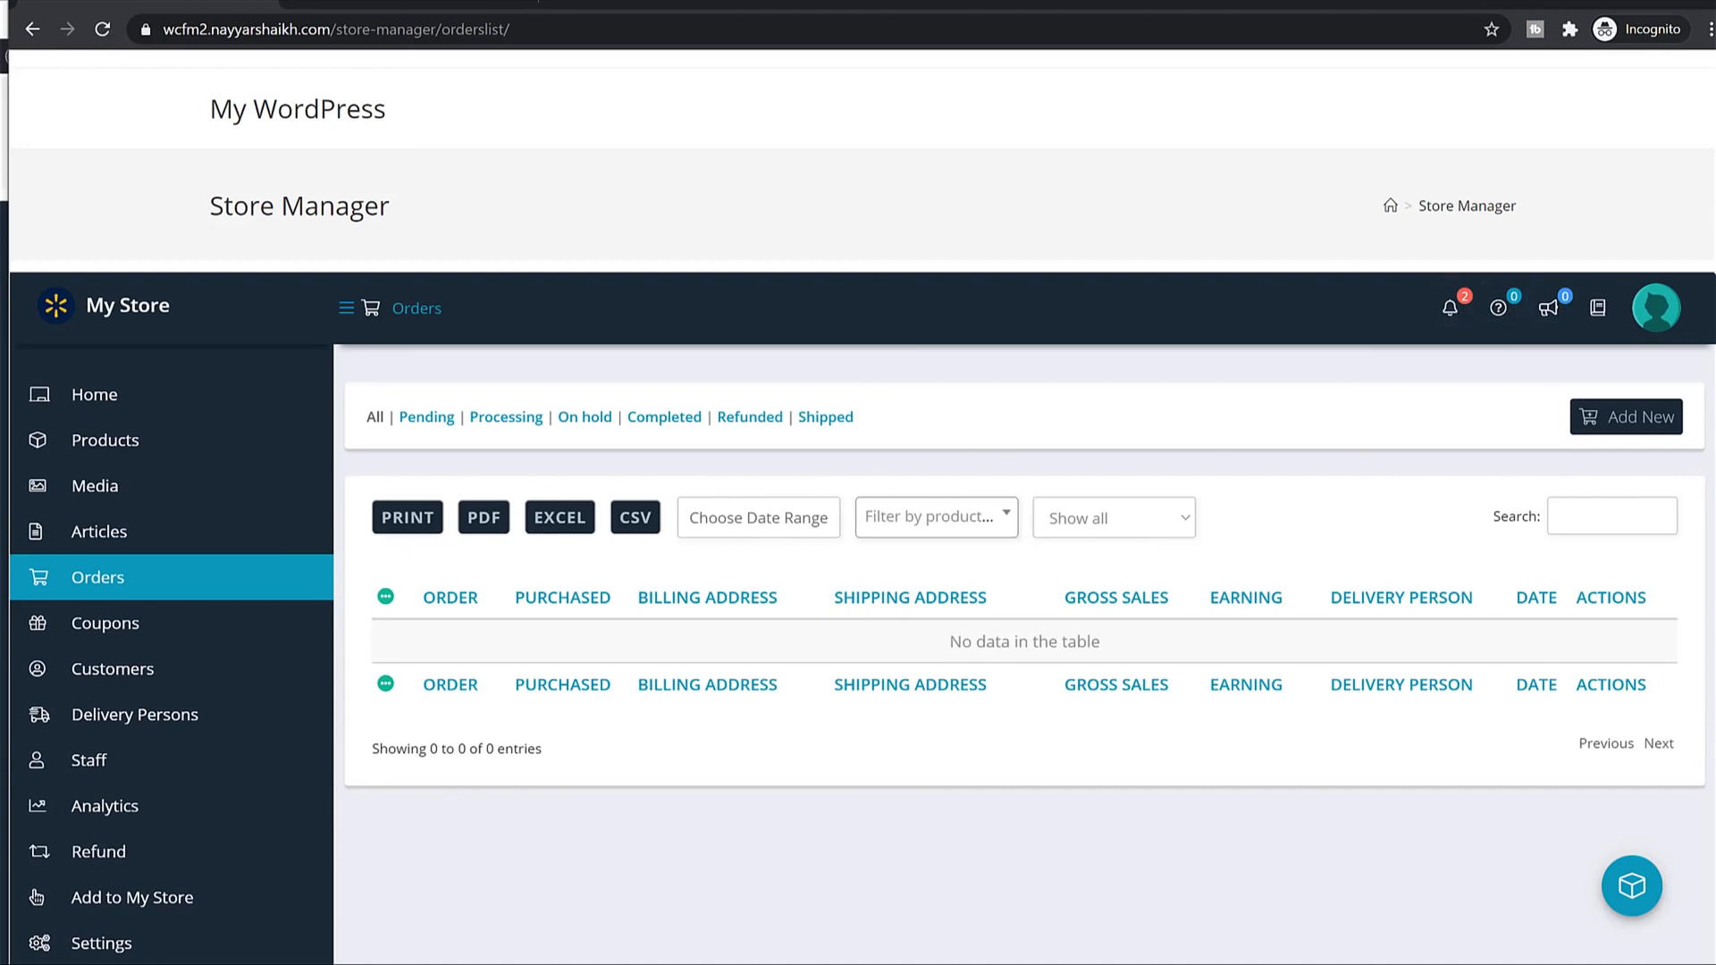
left_click(144, 634)
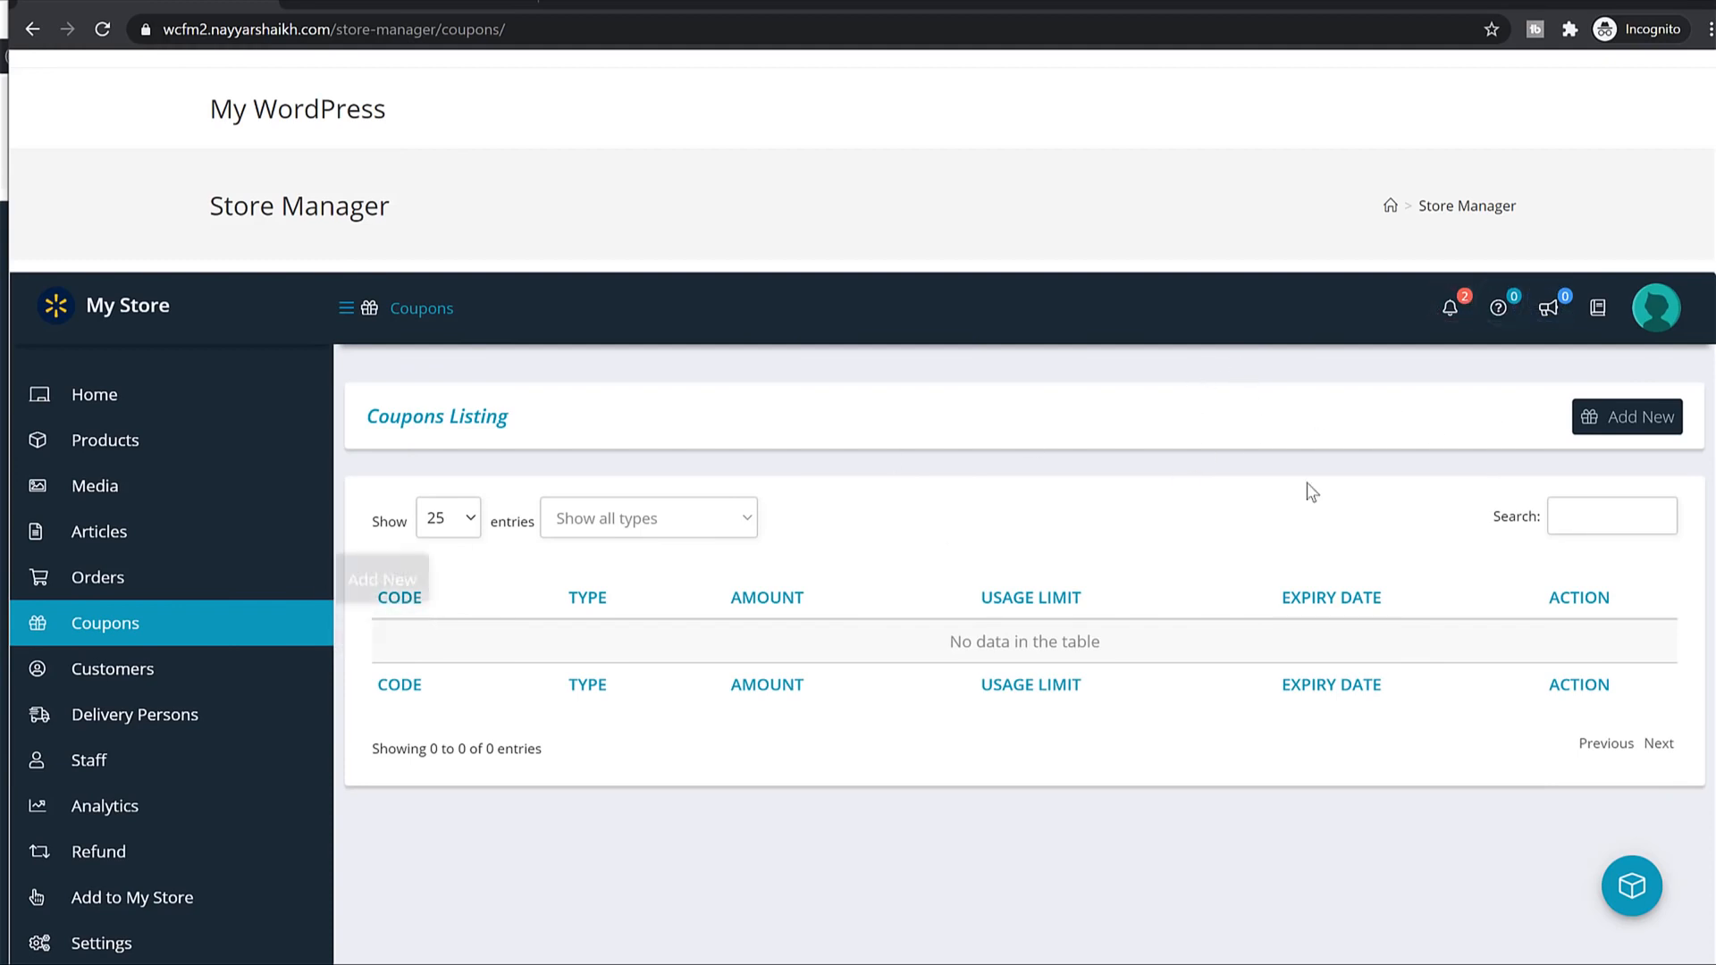
Start a new coupon with the code SELLER10.
left_click(1655, 421)
left_click(1558, 429)
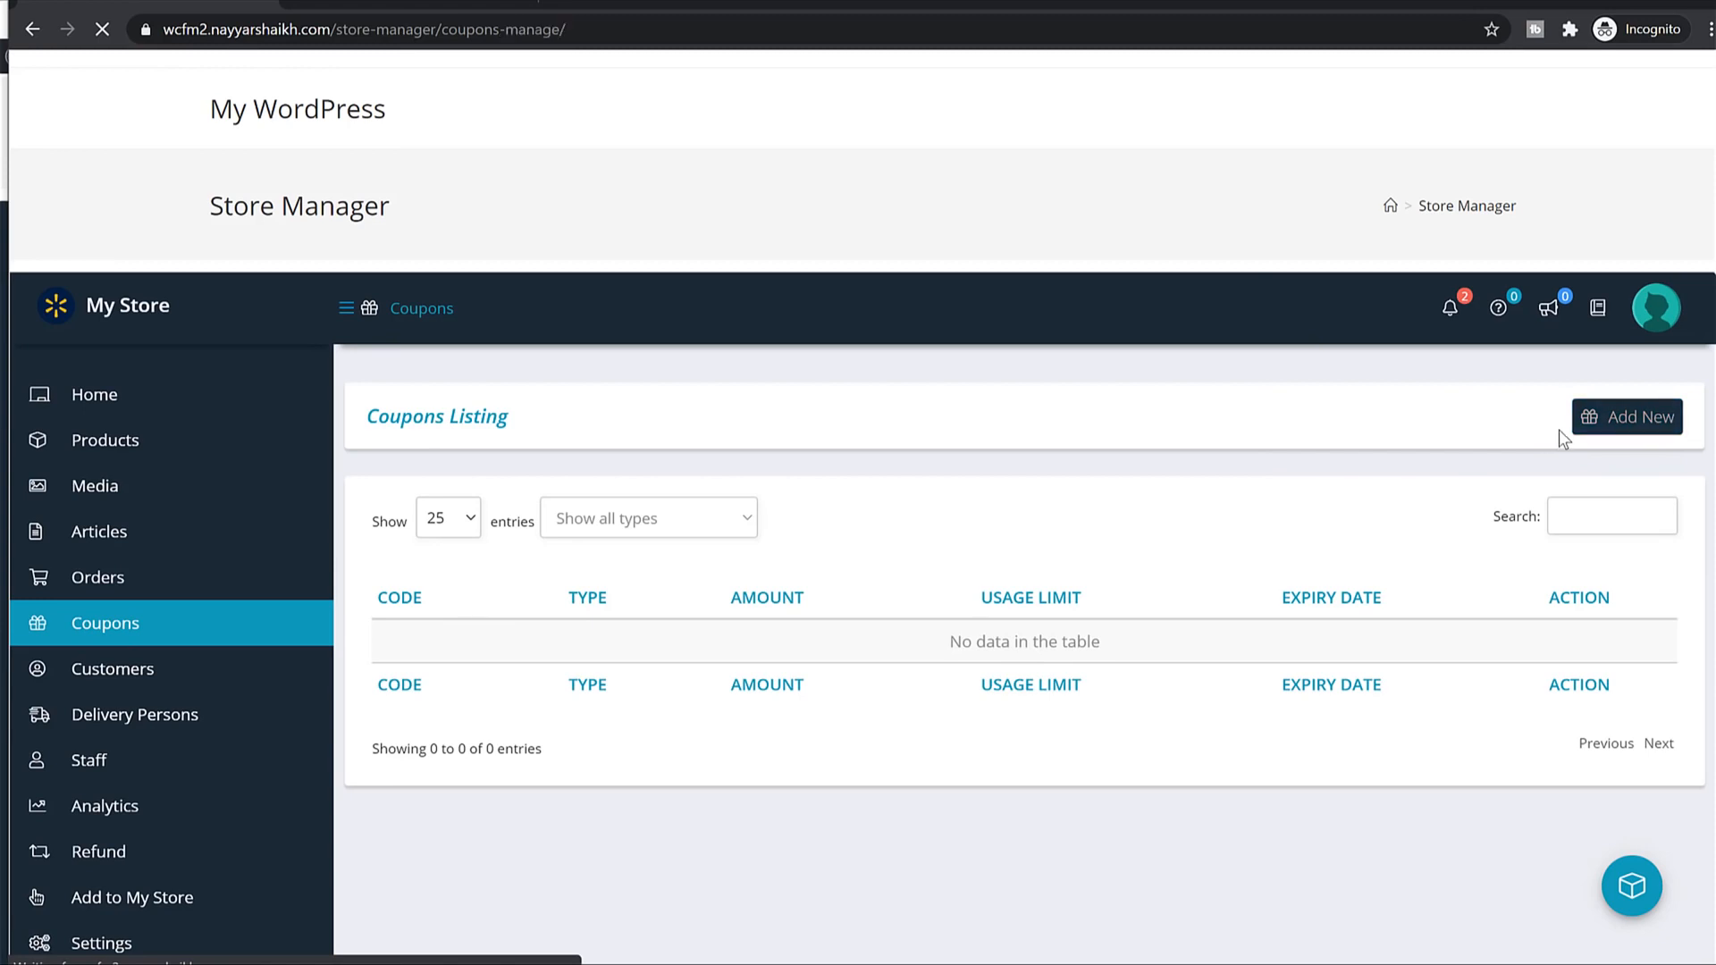
scroll(1028, 295, "down", 3)
scroll(1032, 304, "up", 2)
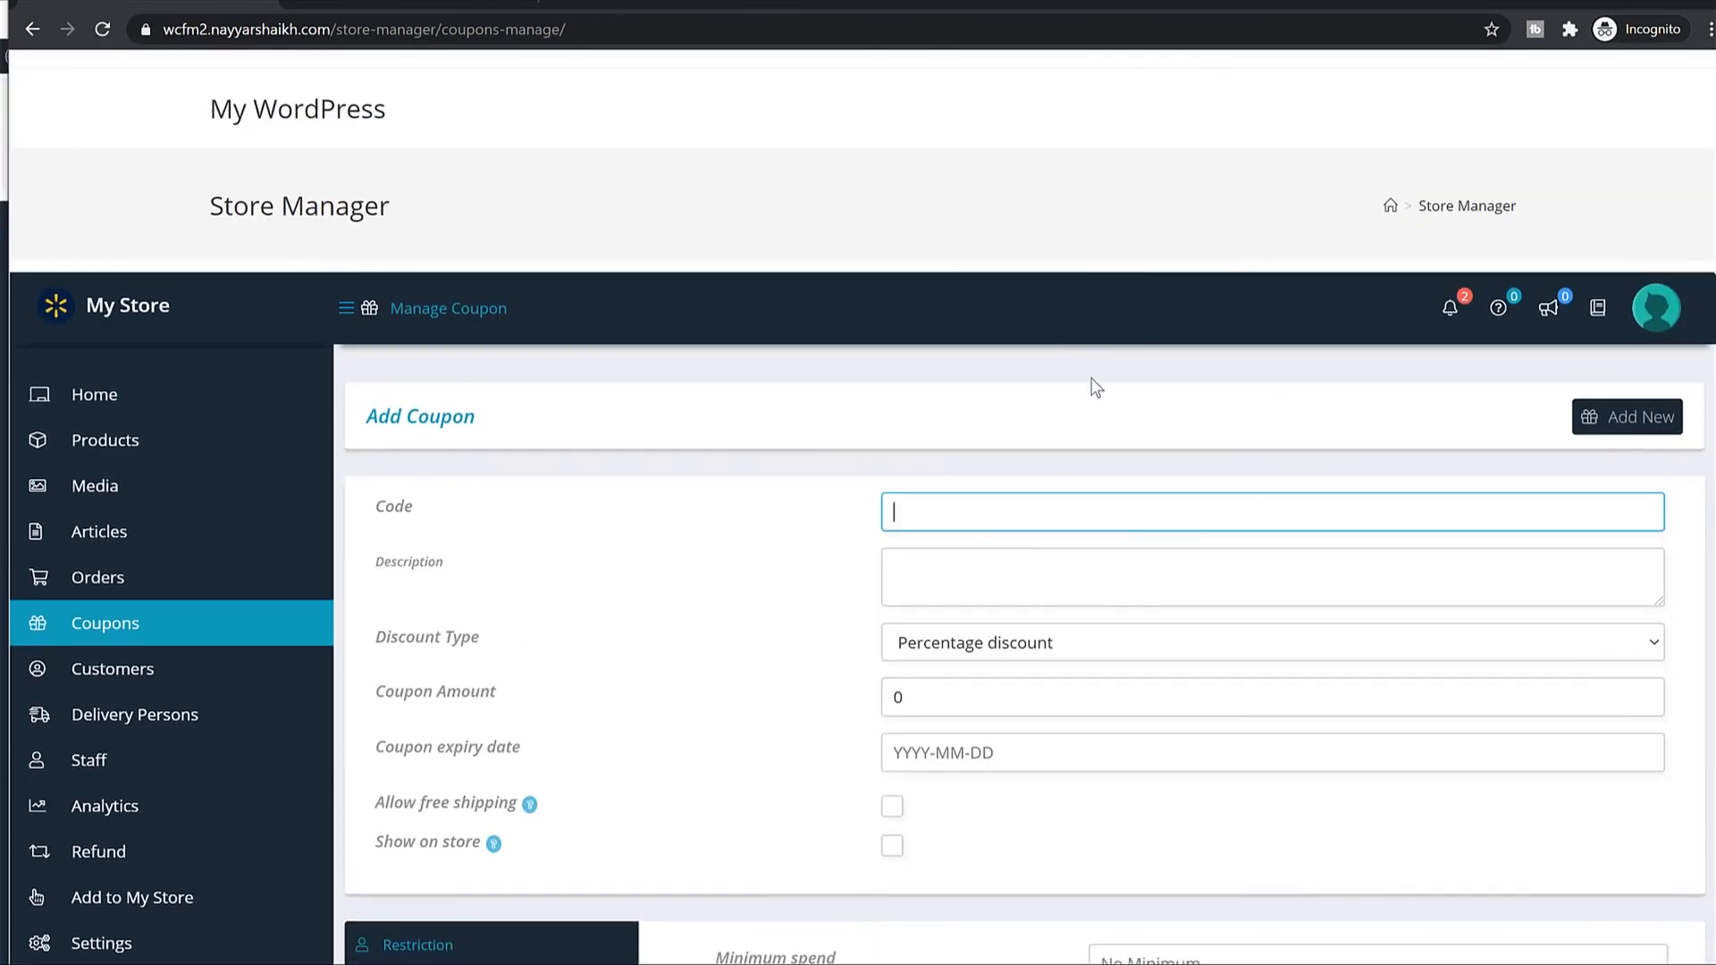
scroll(1096, 384, "down", 2)
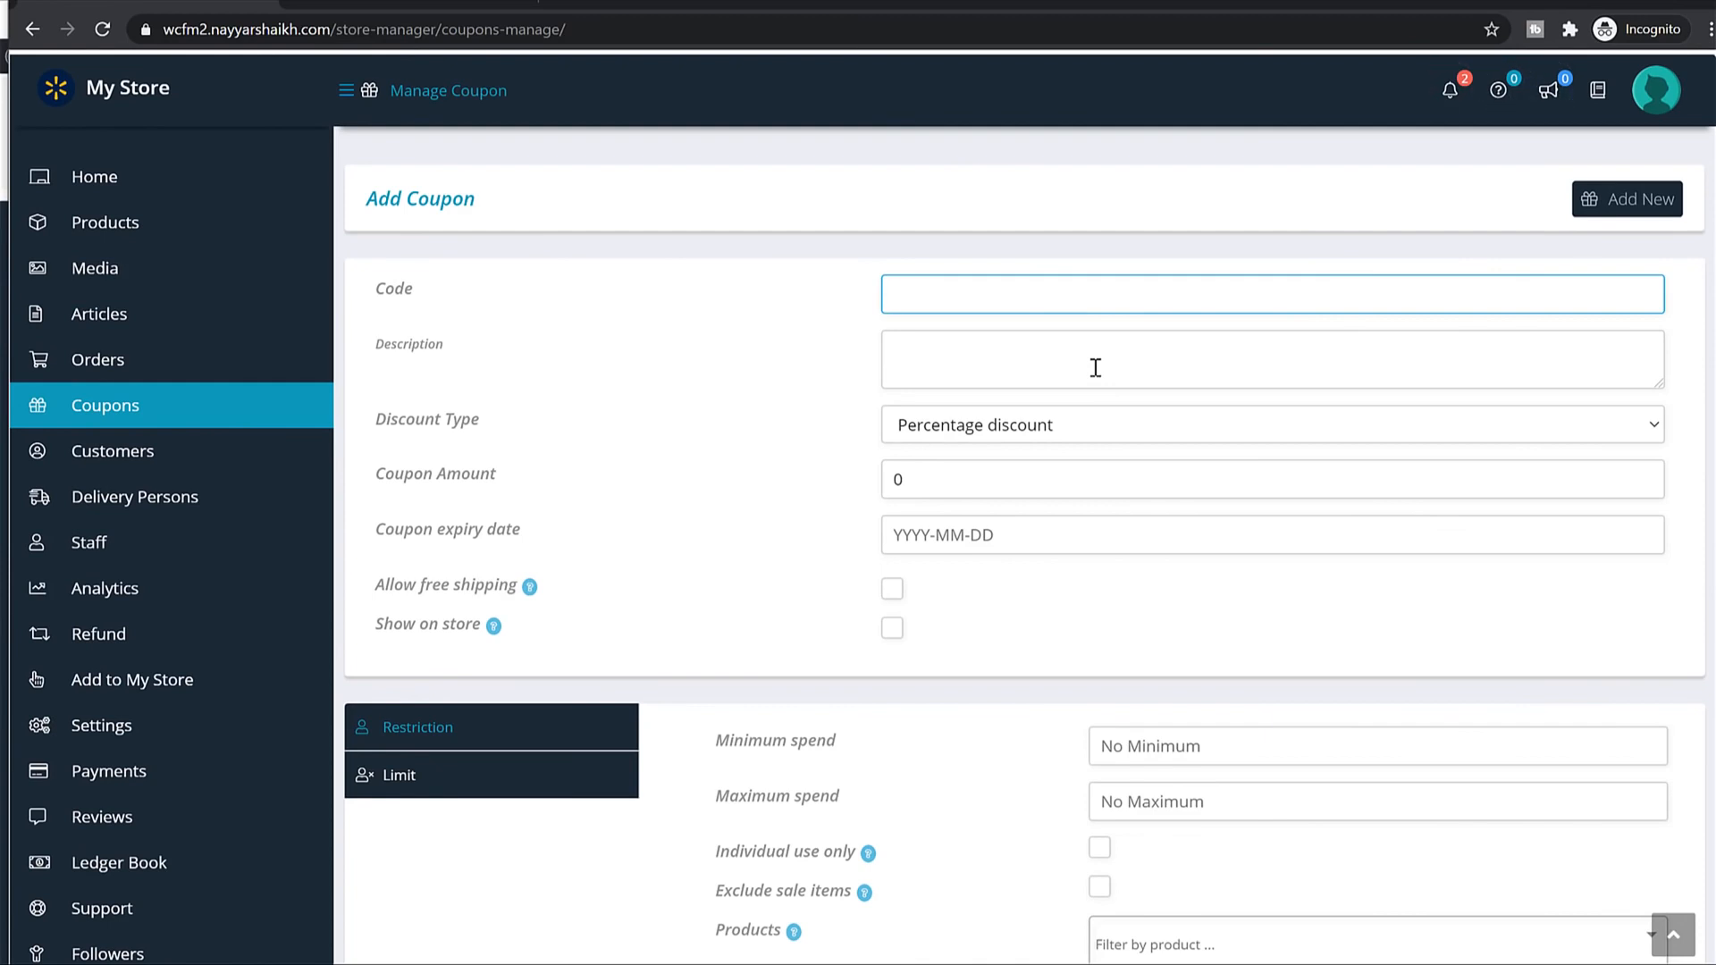
type("SELLET")
type("10")
double_click(1088, 306)
left_click(1052, 344)
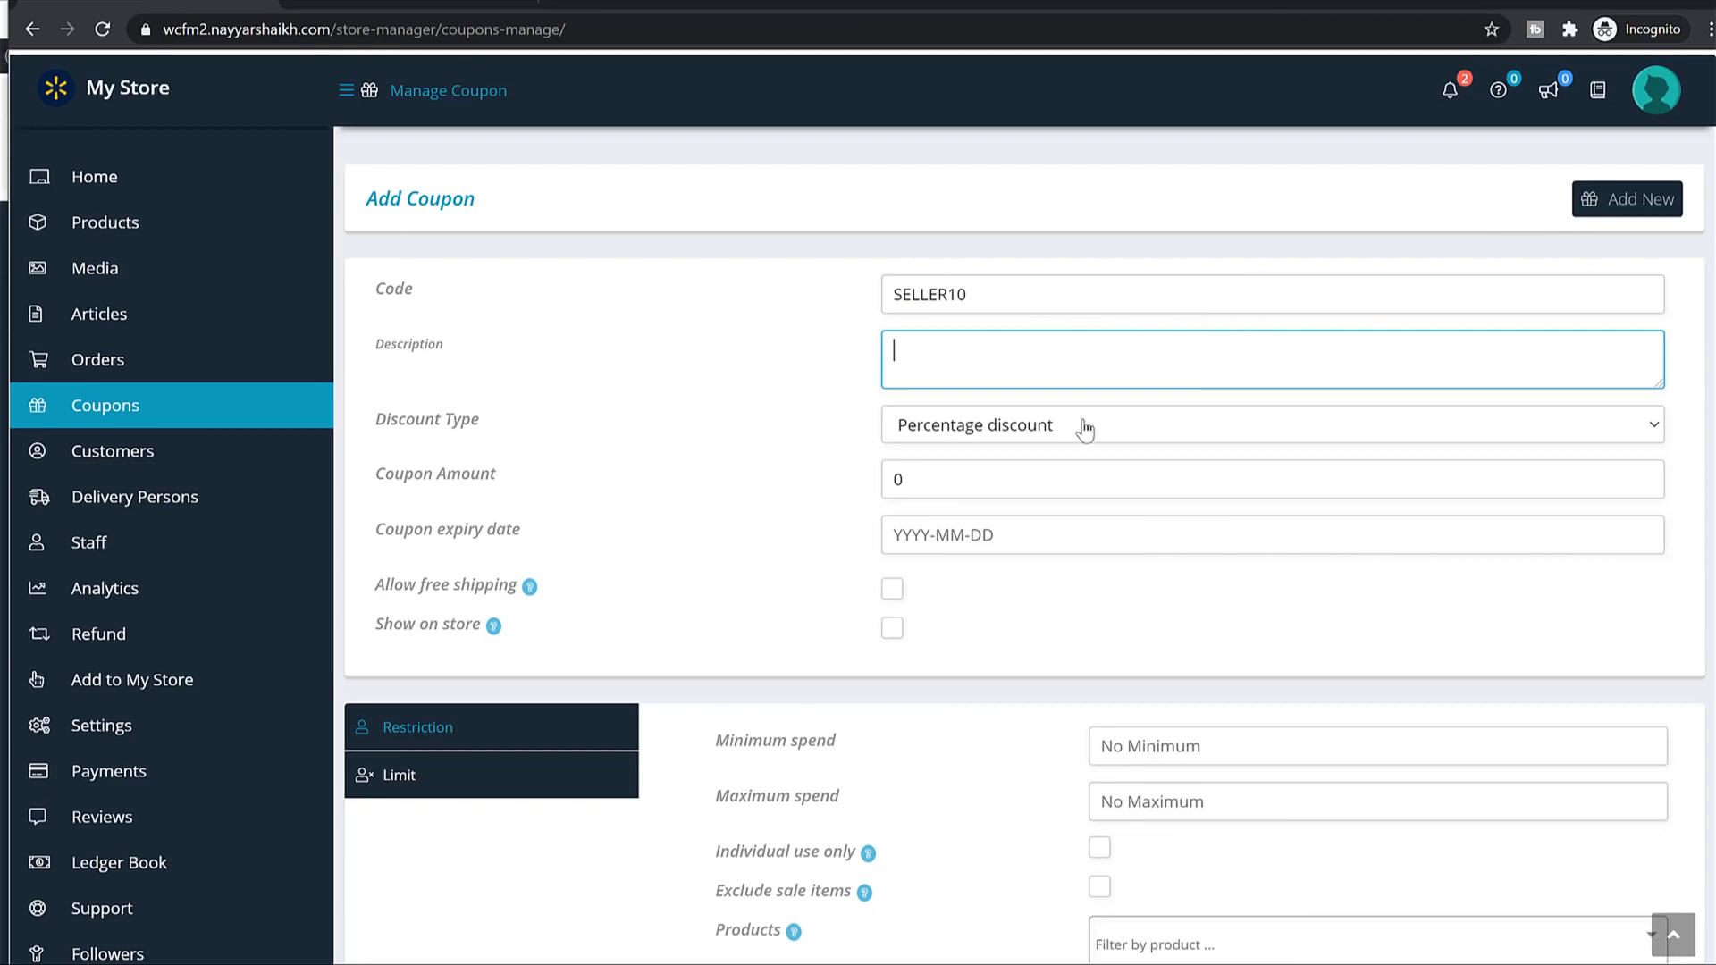
Keep percentage discount, set the amount to 10, and leave the expiry date empty.
left_click_drag(507, 429, 416, 425)
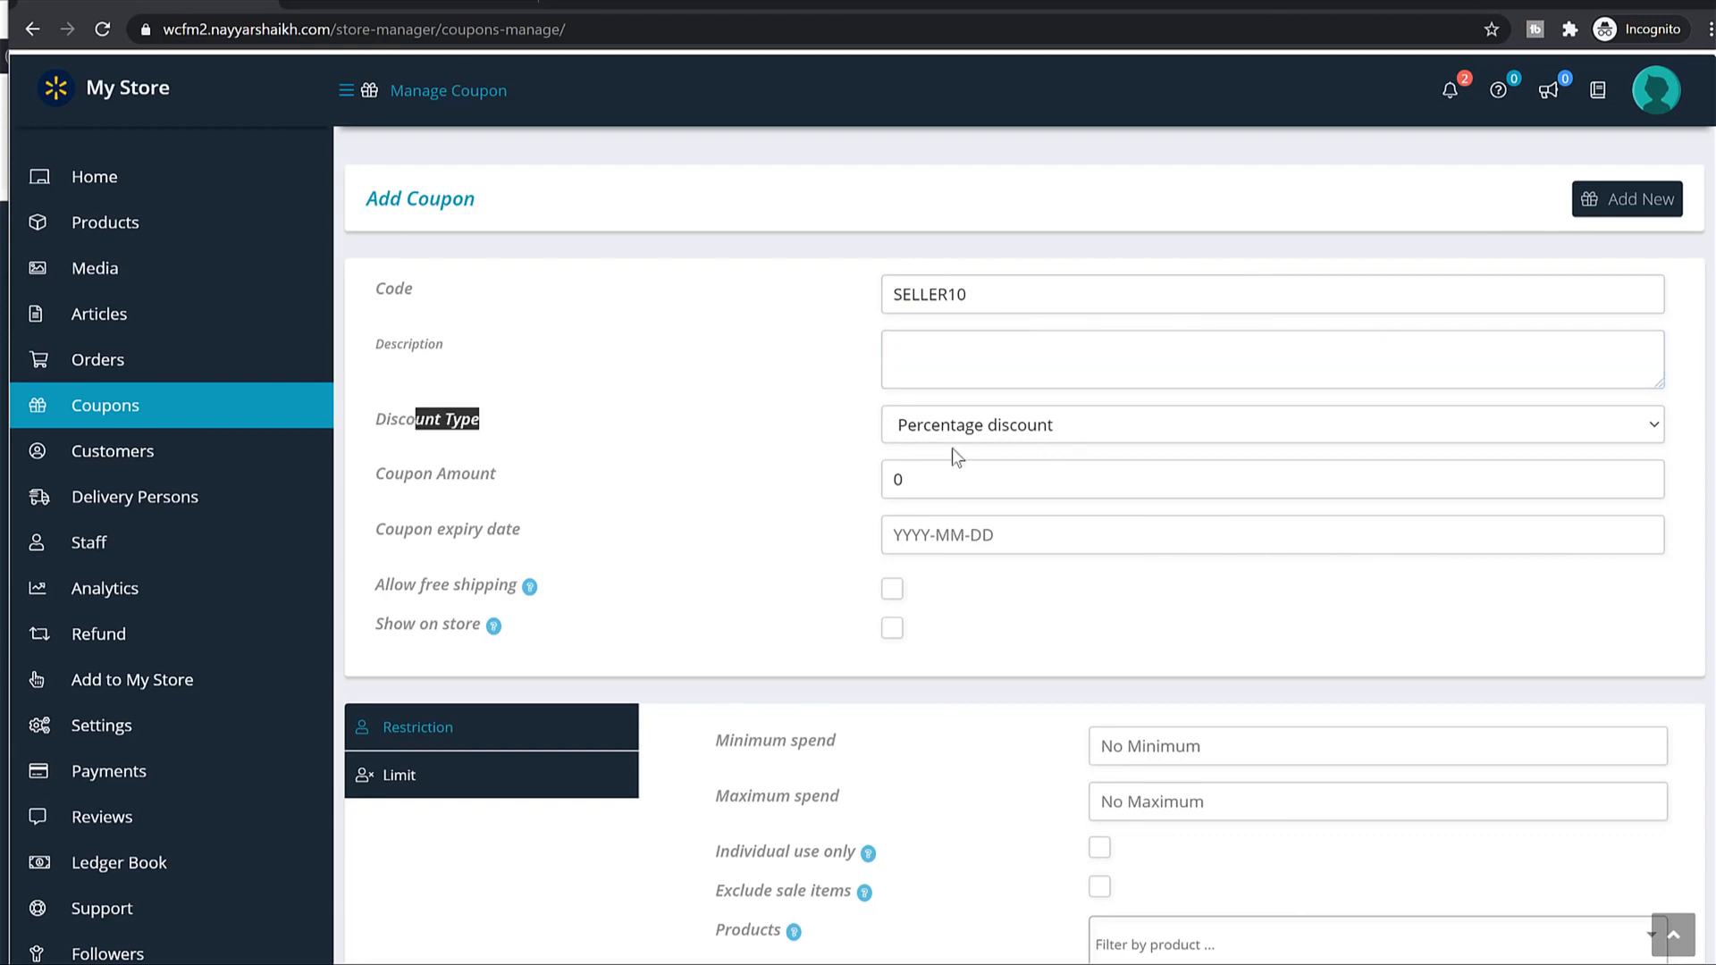
left_click(981, 430)
left_click(812, 480)
double_click(935, 481)
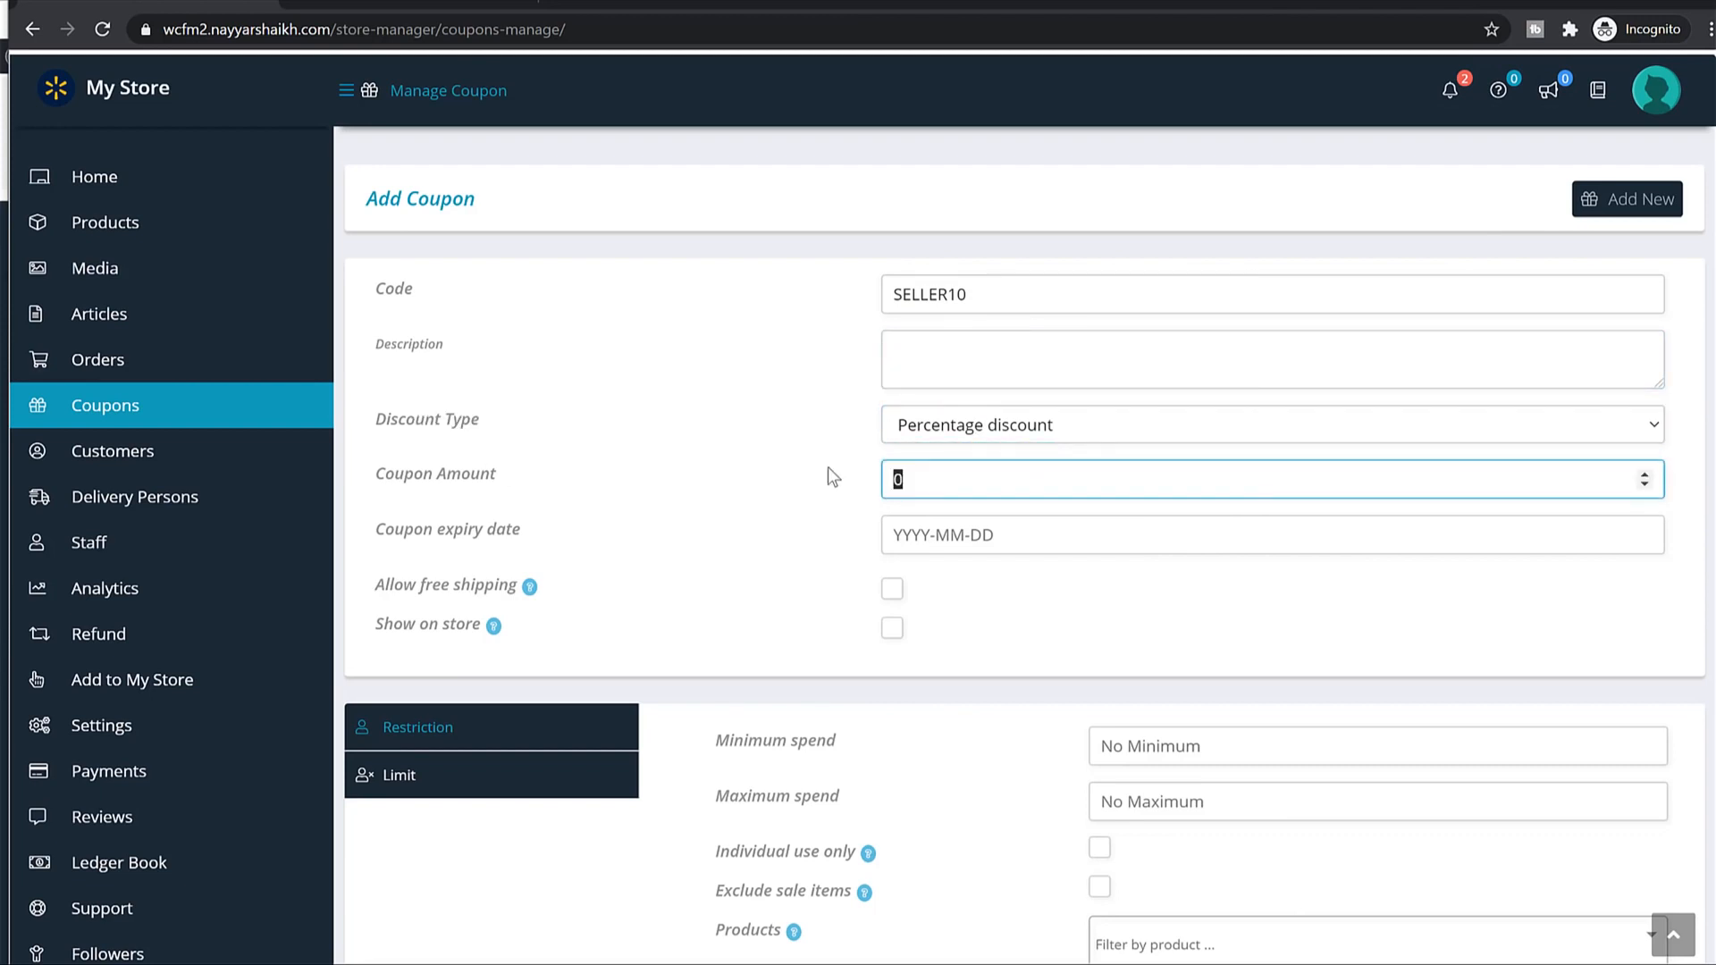
type("10")
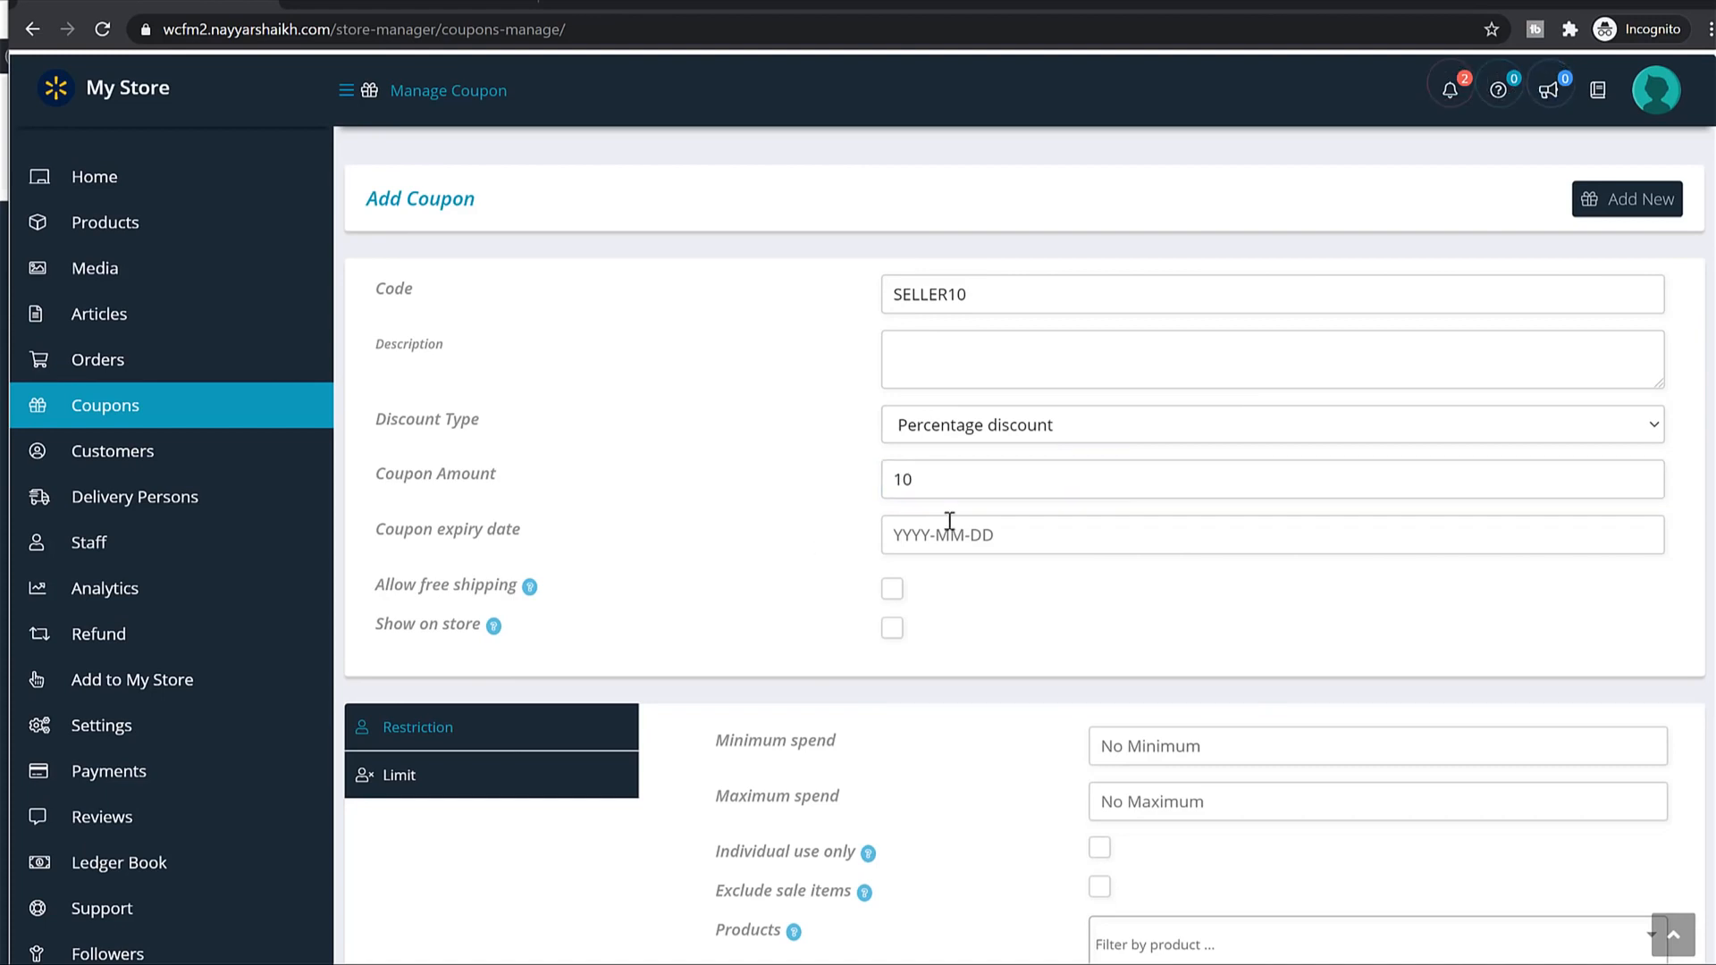
left_click(965, 535)
scroll(1052, 569, "down", 1)
scroll(1052, 569, "down", 2)
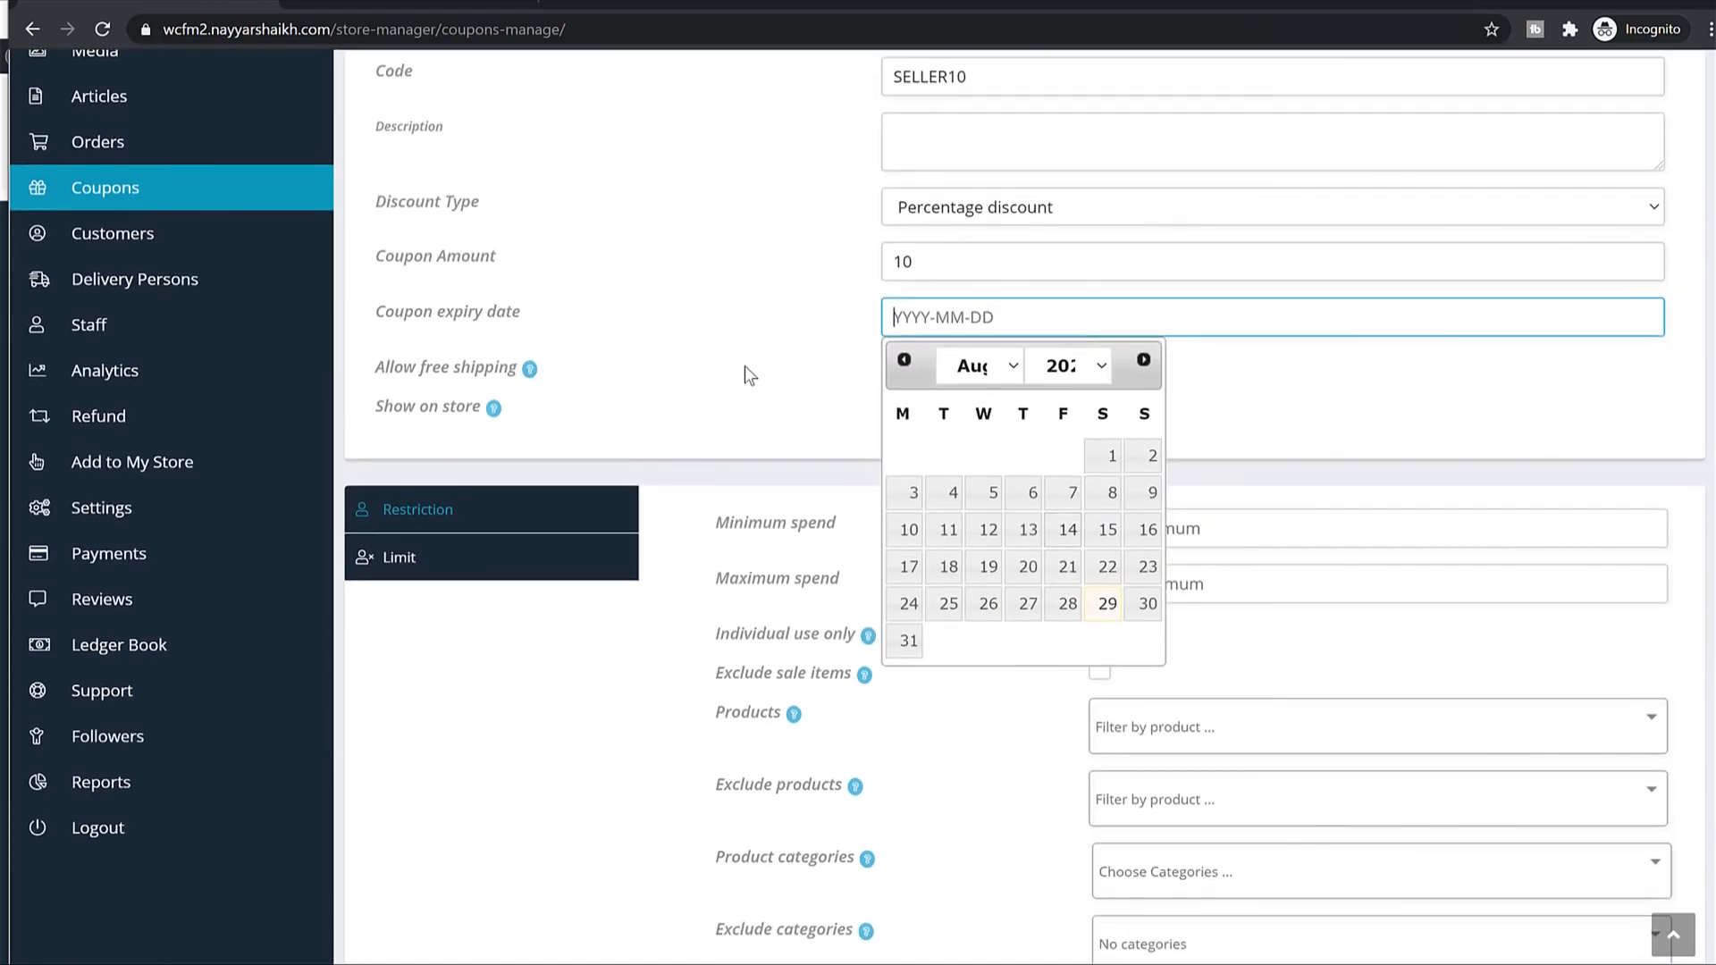
left_click(916, 359)
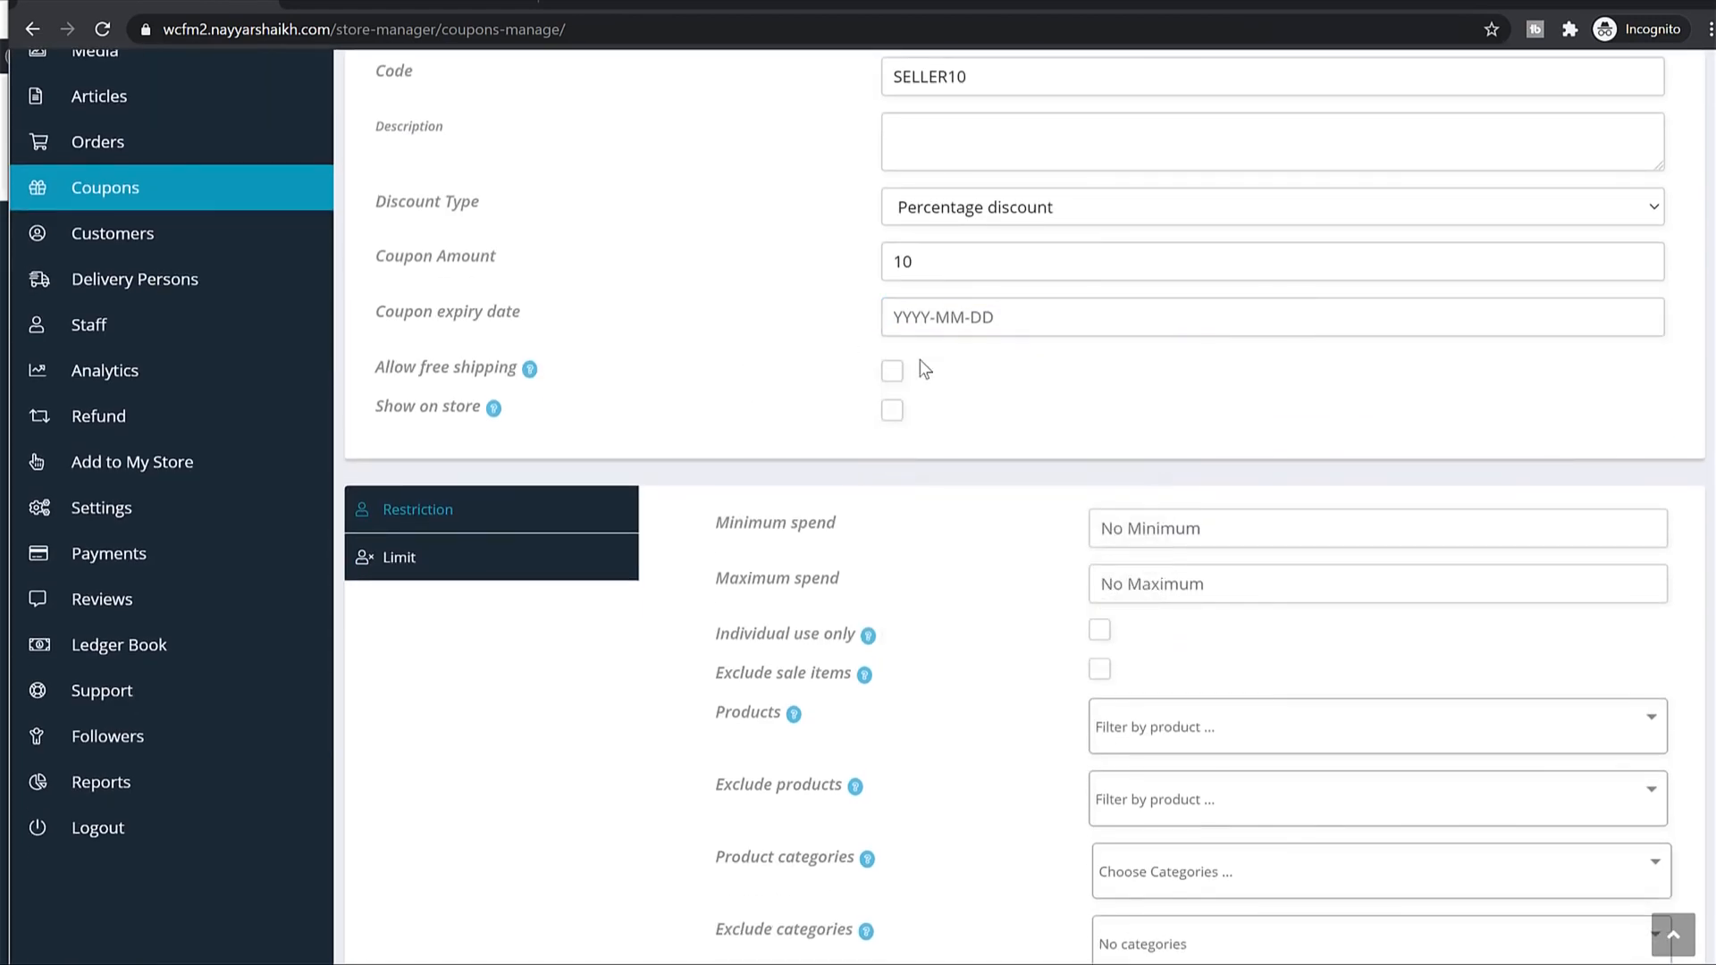
Set minimum spend 1000, maximum 10000, individual use only, and exclude sale items.
scroll(1108, 429, "down", 2)
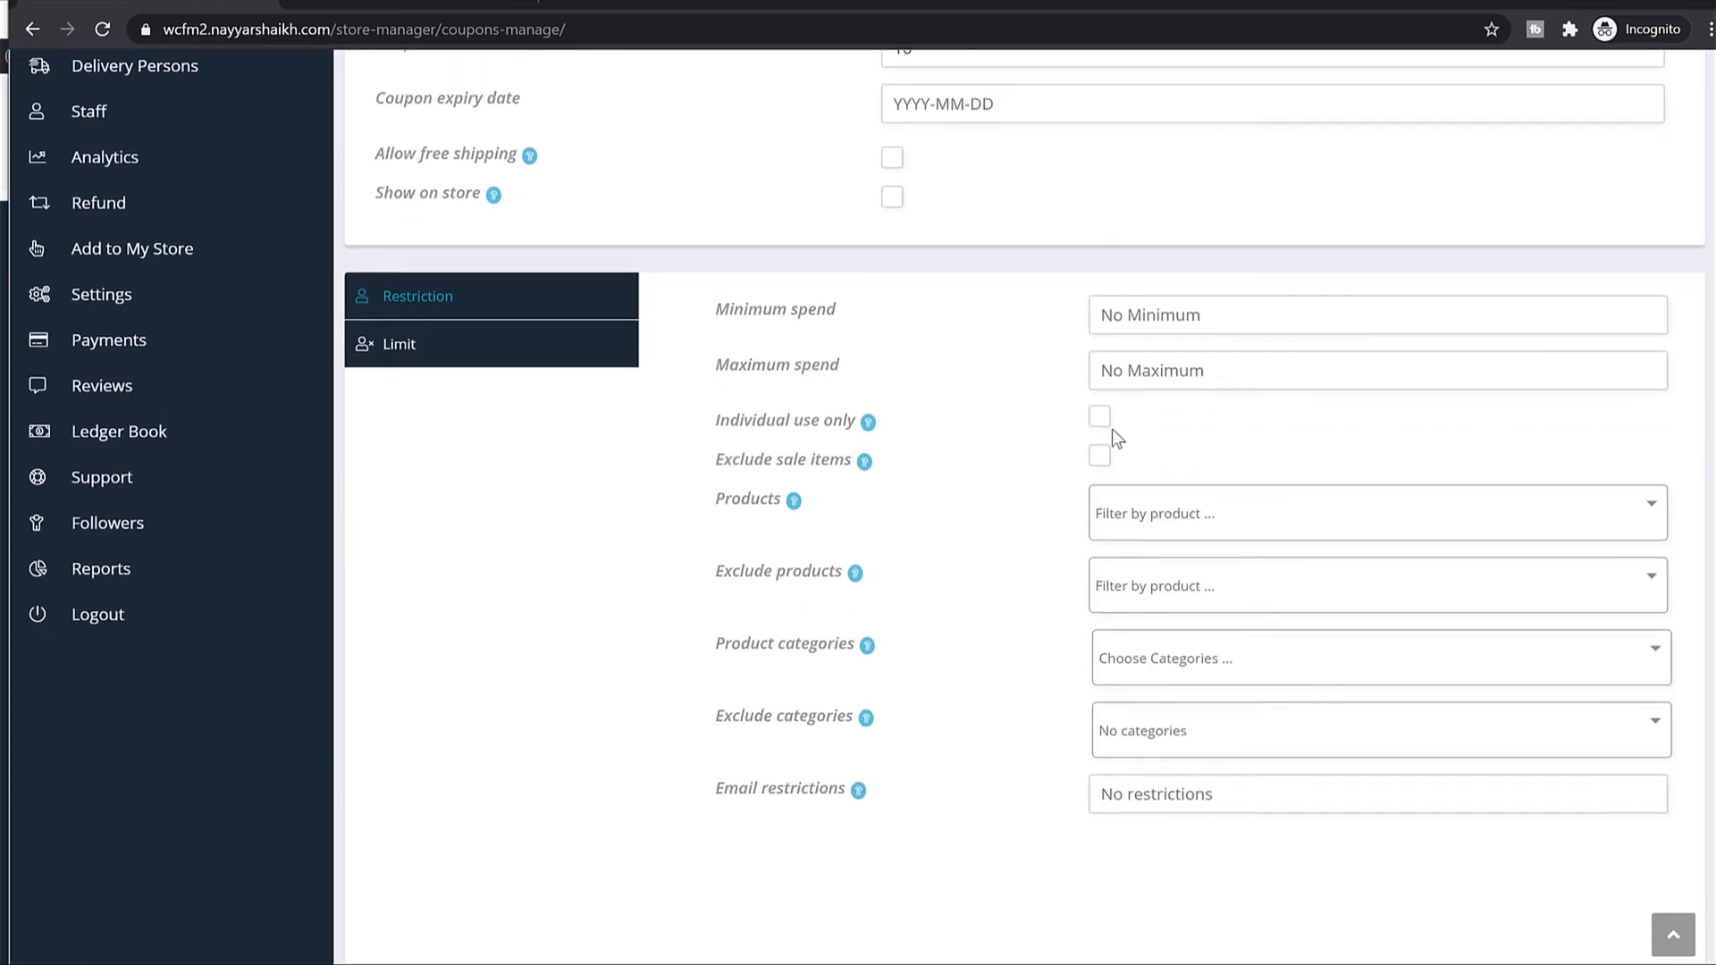
triple_click(740, 312)
left_click(1199, 313)
type("10")
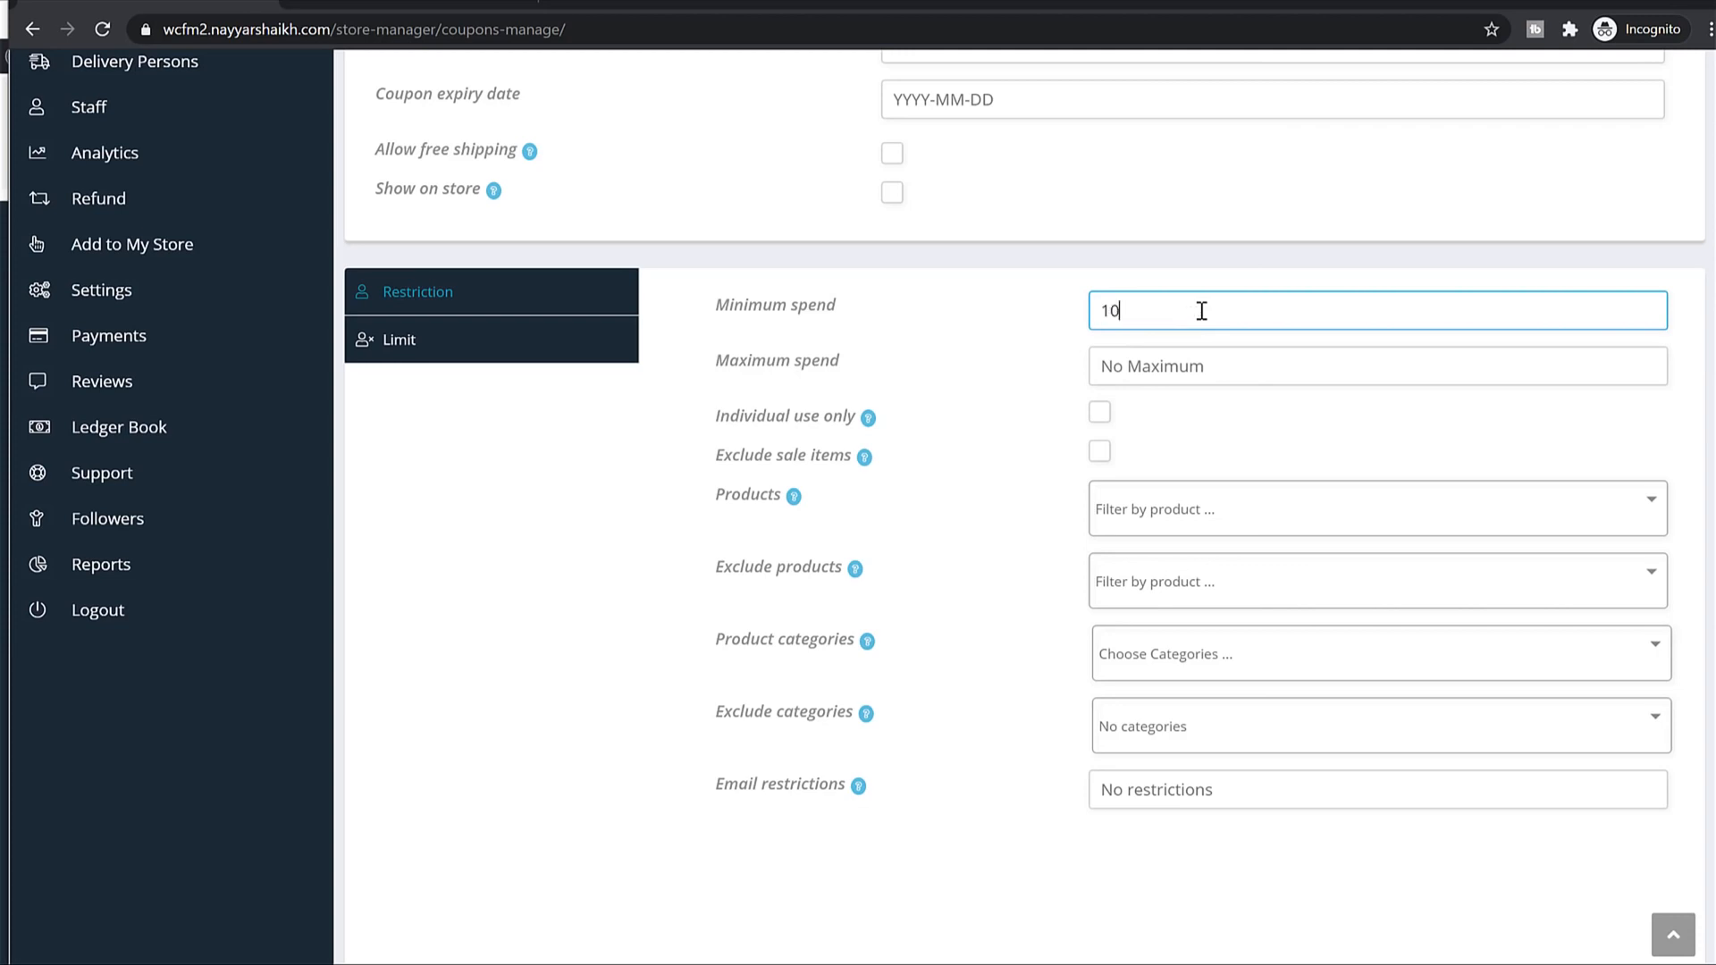
type("00")
left_click(1233, 359)
type("10000")
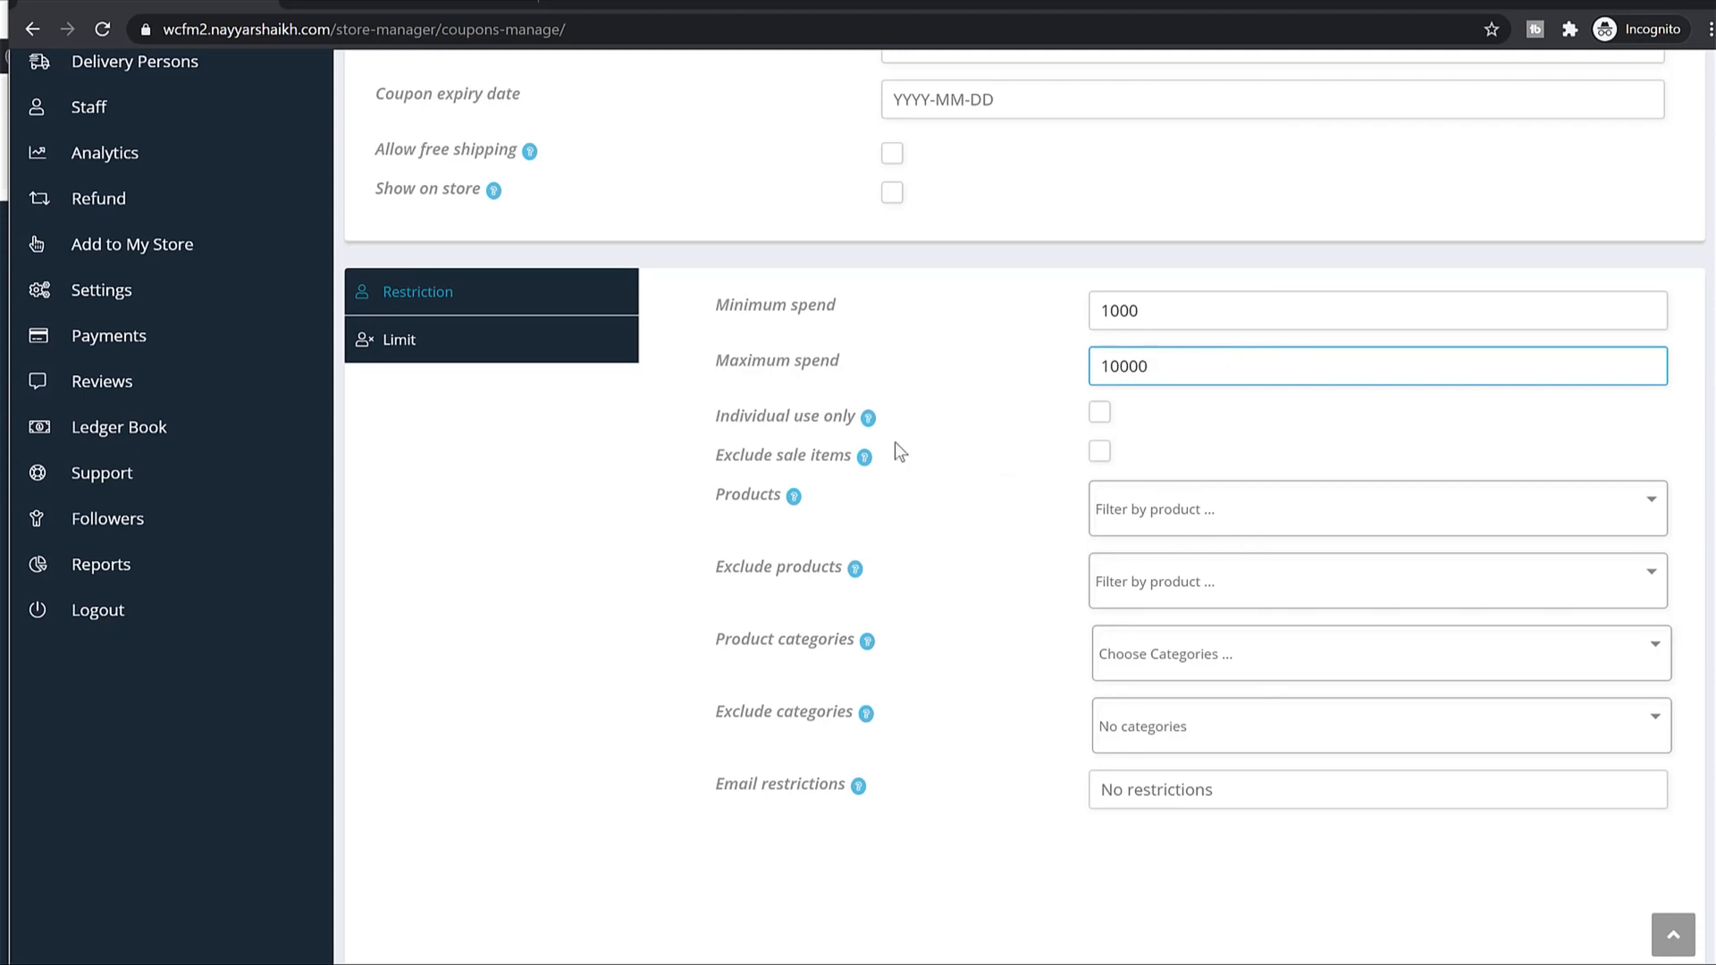
left_click(1092, 413)
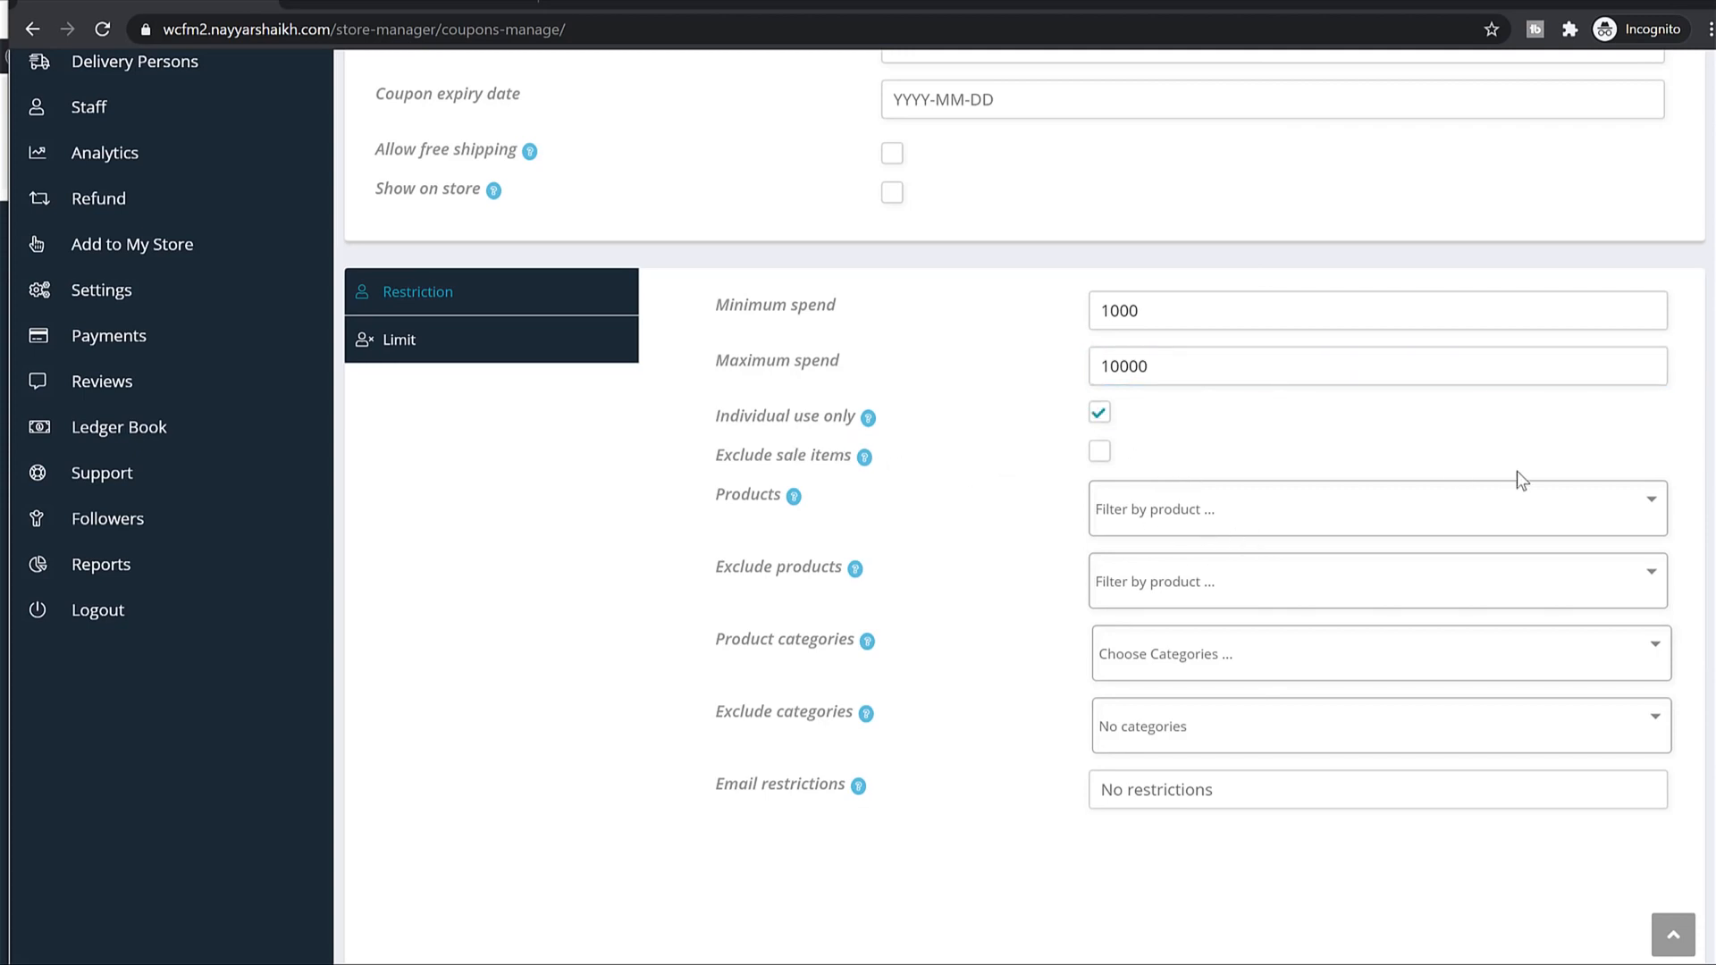
left_click(1098, 451)
left_click(533, 352)
Limit SELLER10 to 100 uses and 1 per user, publish it, then go to Articles.
left_click_drag(716, 397, 852, 404)
left_click(871, 397)
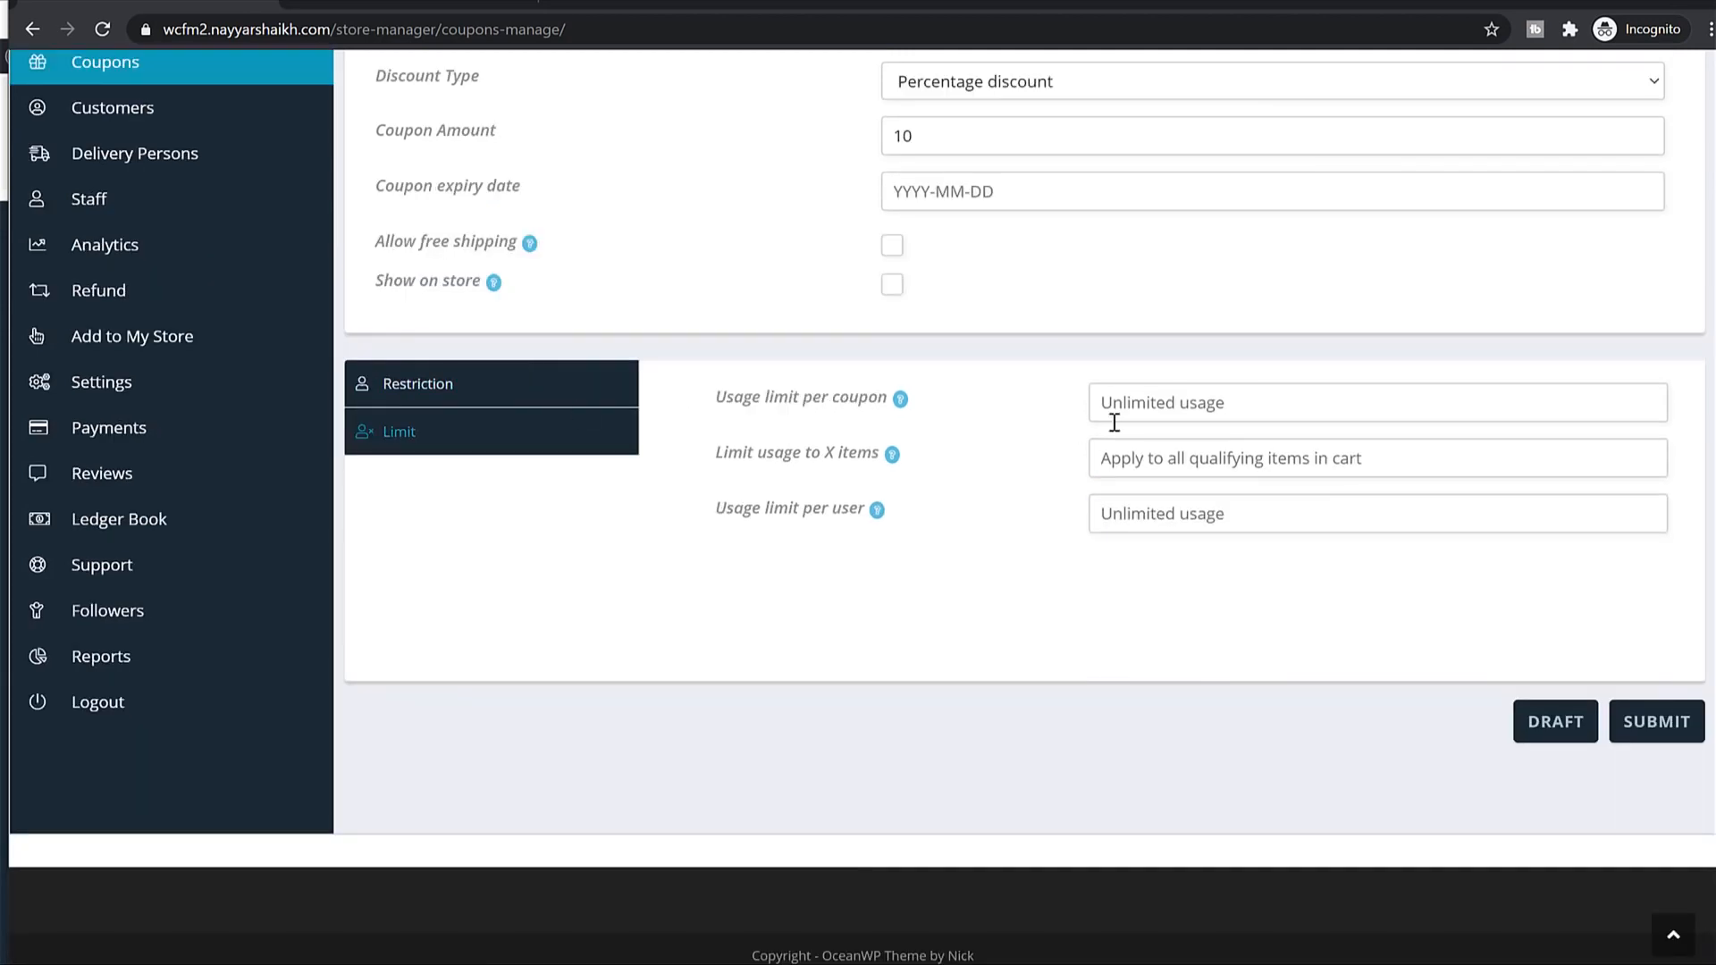
left_click(1155, 415)
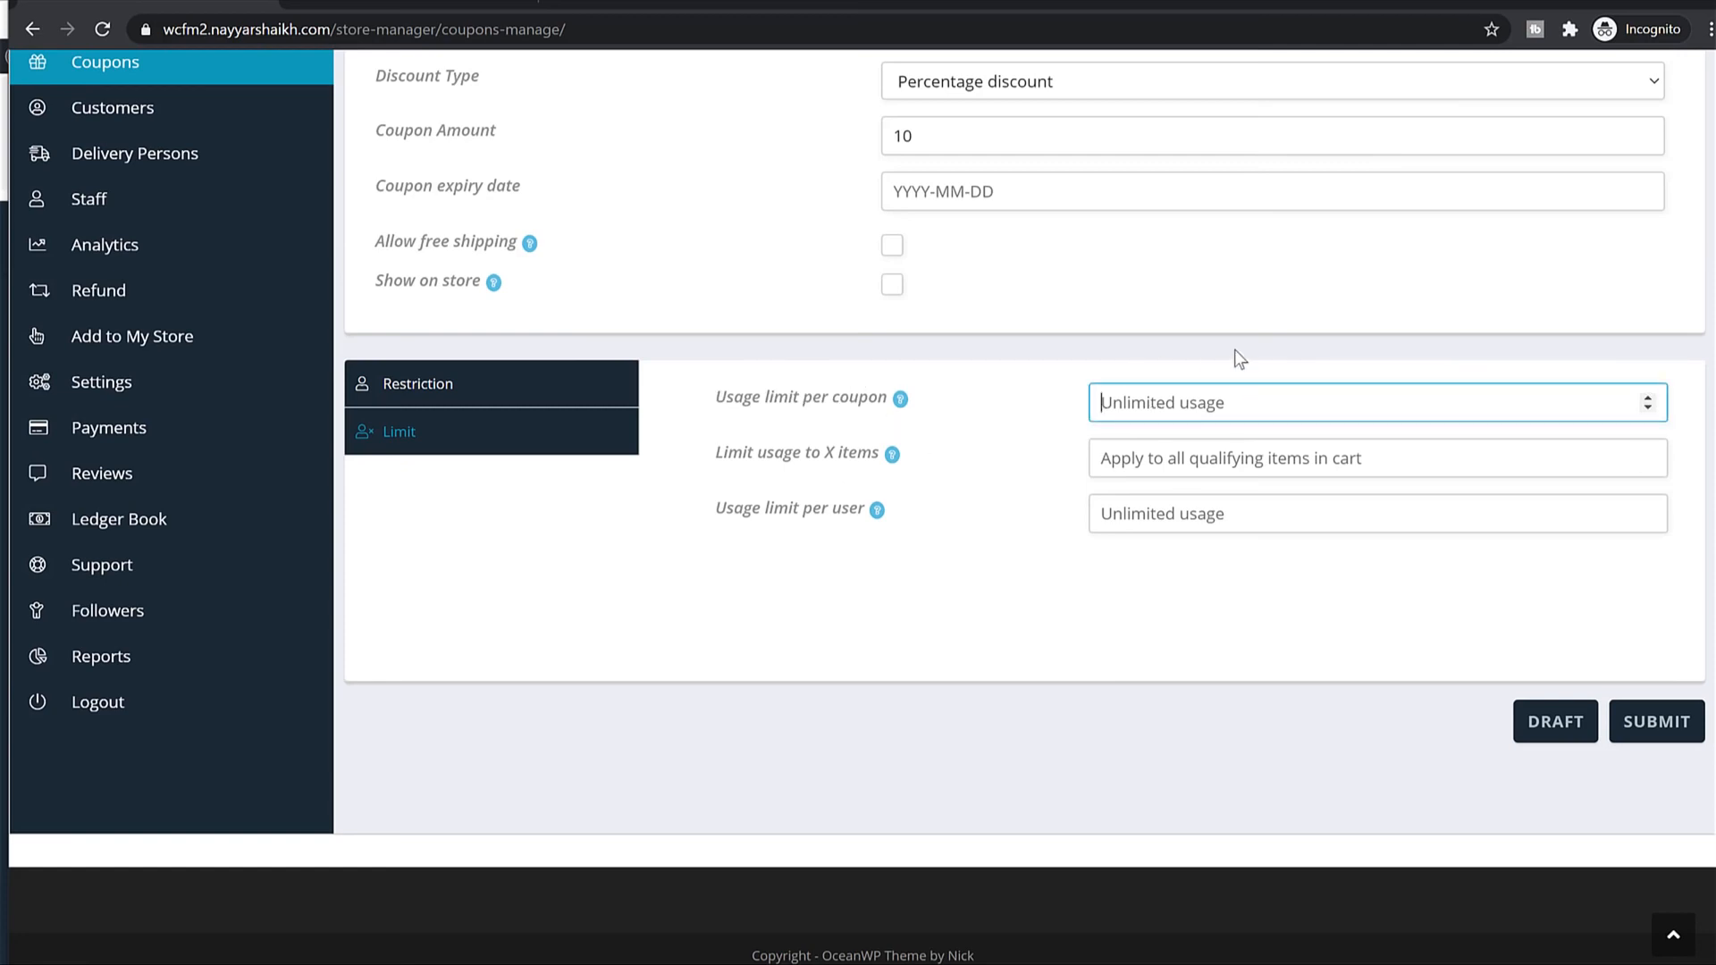
type("100")
left_click_drag(865, 509, 805, 511)
left_click(824, 512)
left_click(1115, 512)
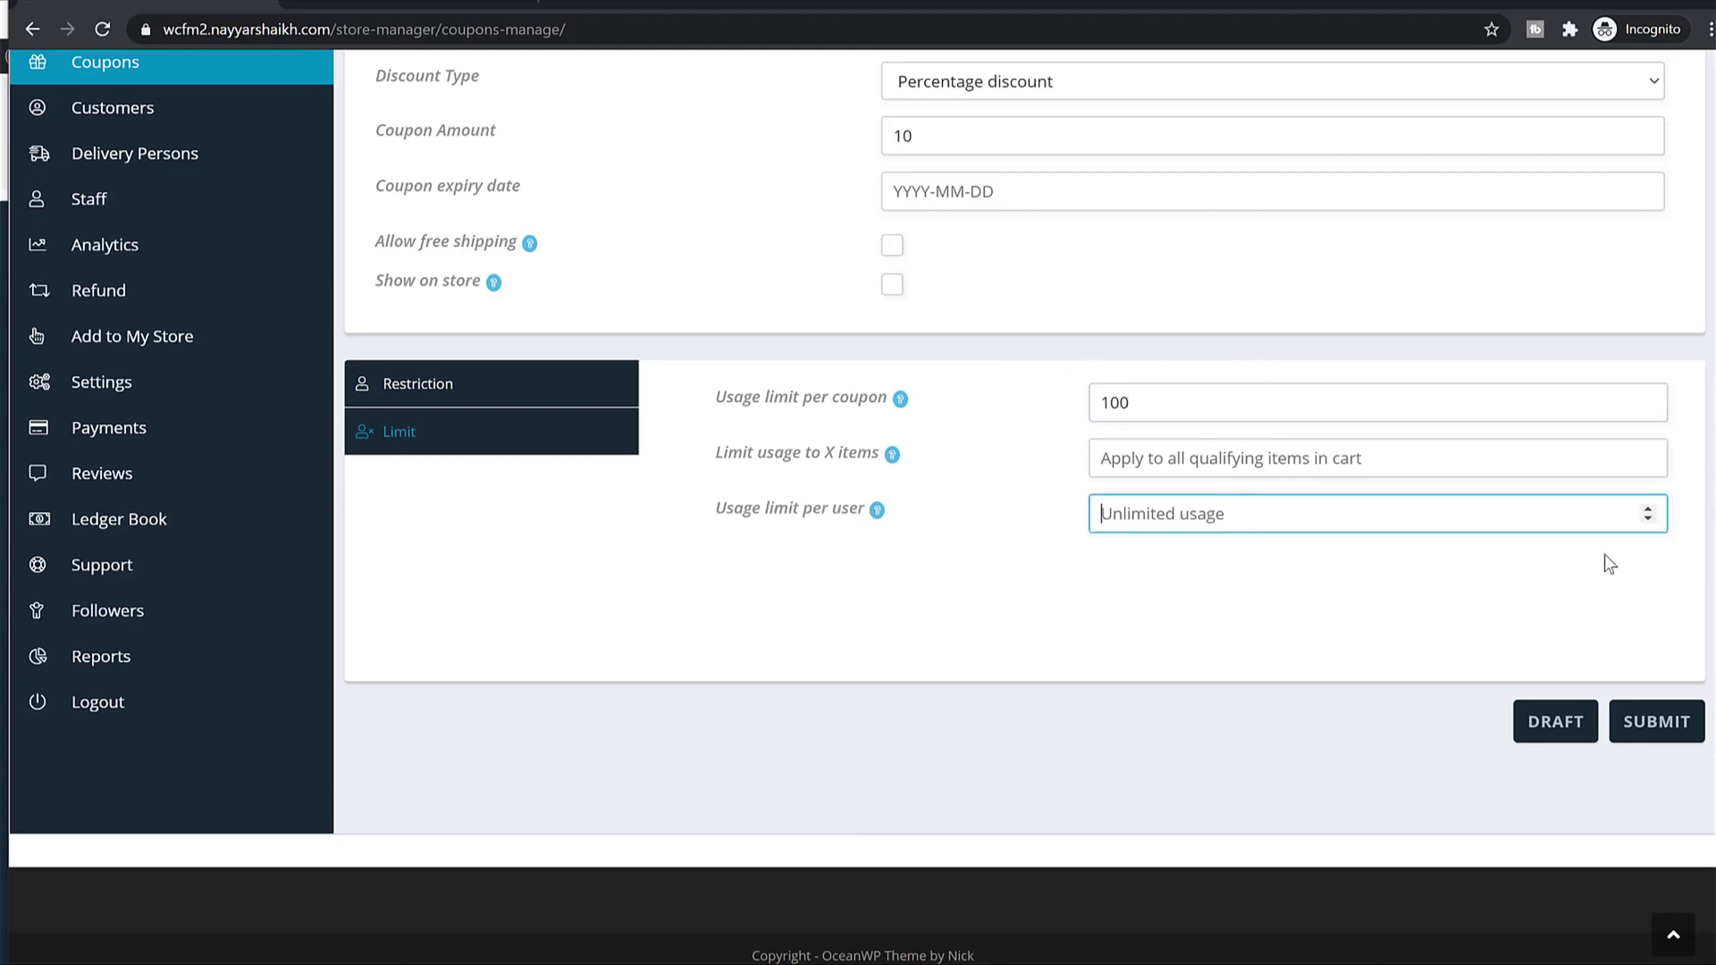
type("1")
left_click(1656, 722)
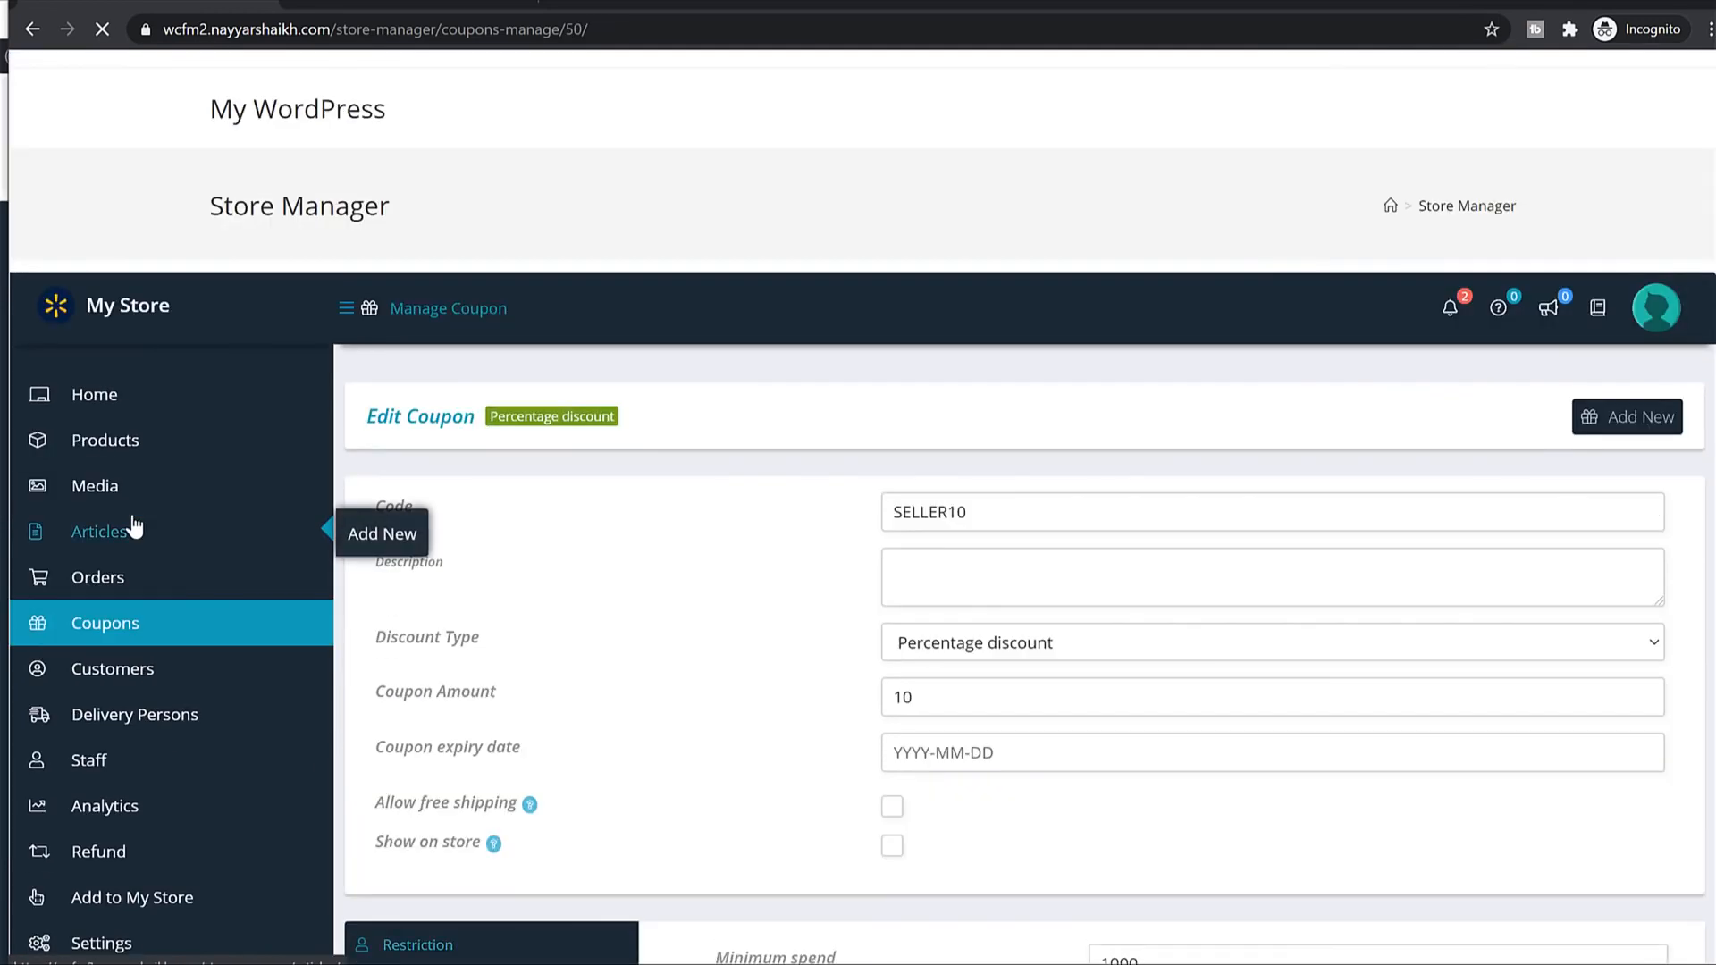
left_click(134, 529)
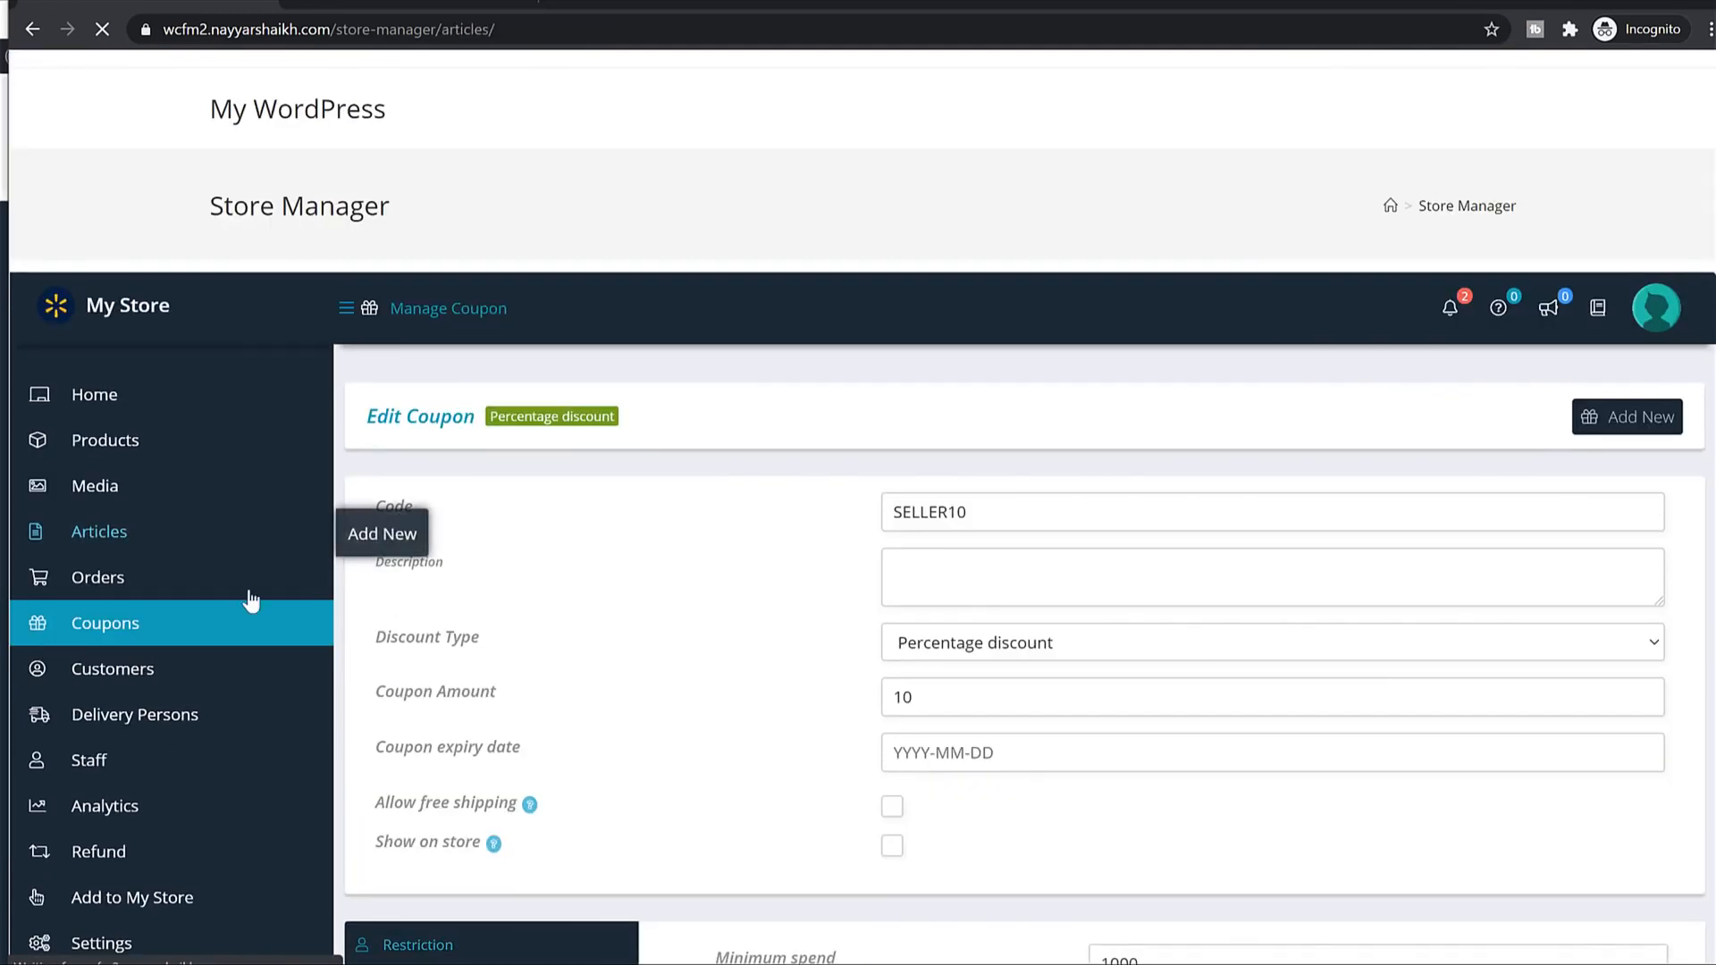
Check the Coupons list showing SELLER10, then go through Customers to Delivery Persons.
left_click(161, 636)
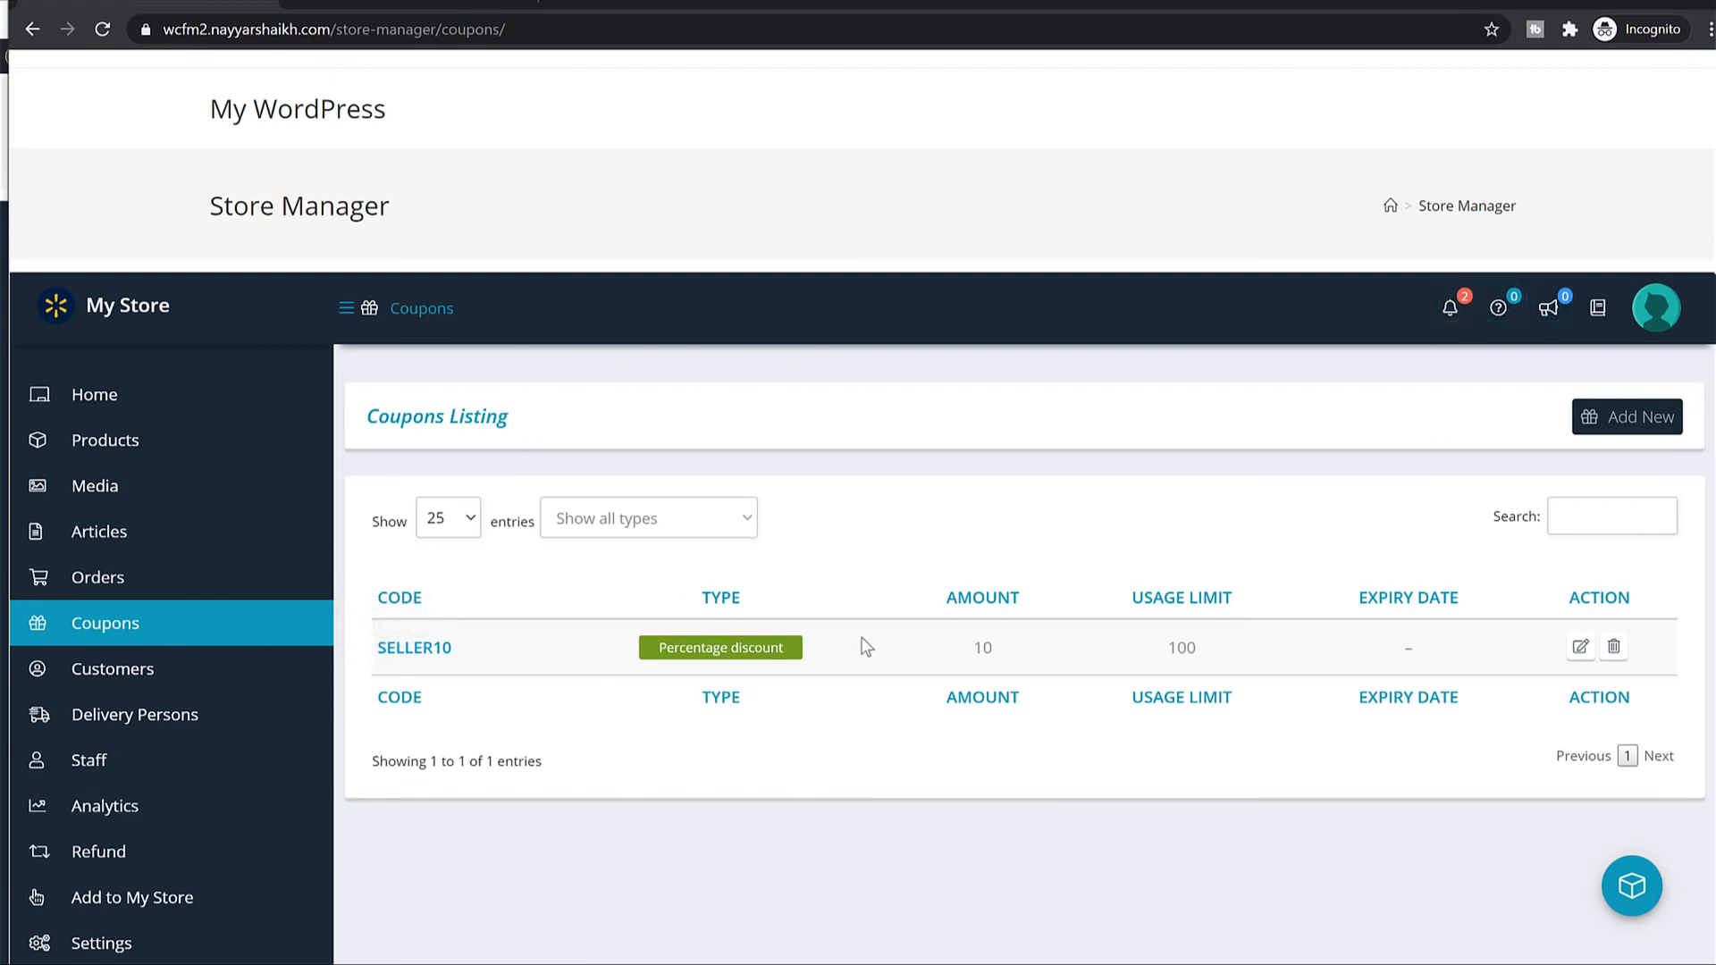
scroll(871, 657, "down", 1)
scroll(871, 662, "down", 3)
left_click(133, 466)
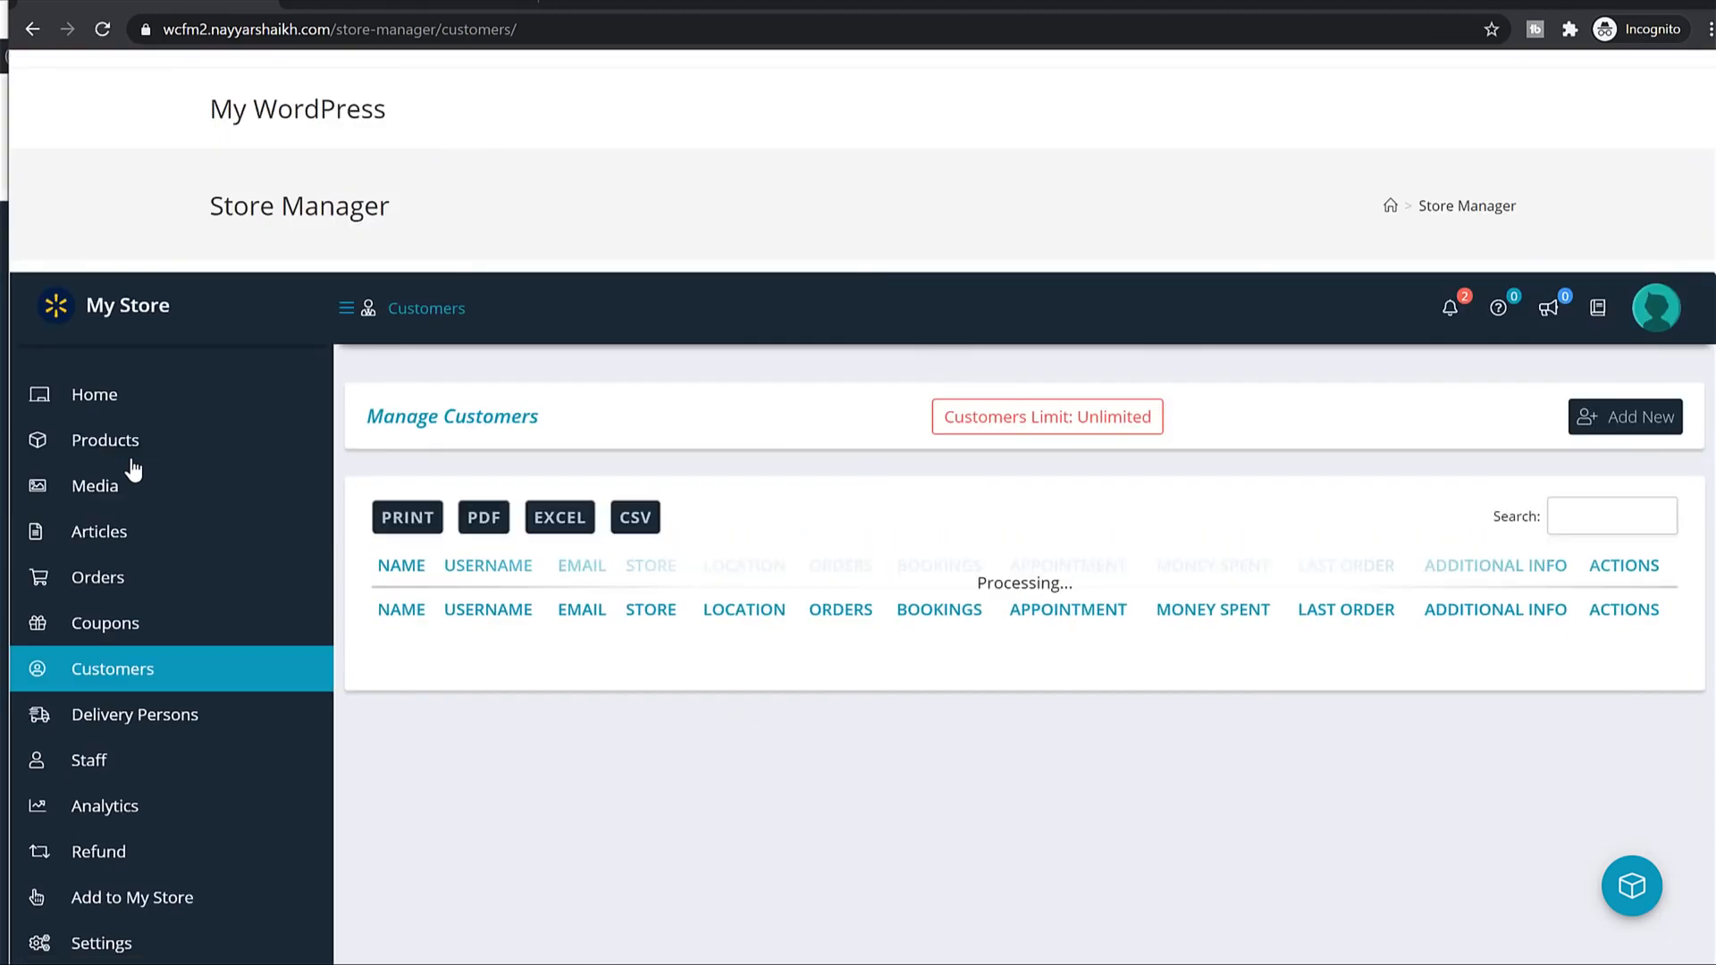
scroll(1057, 538, "down", 4)
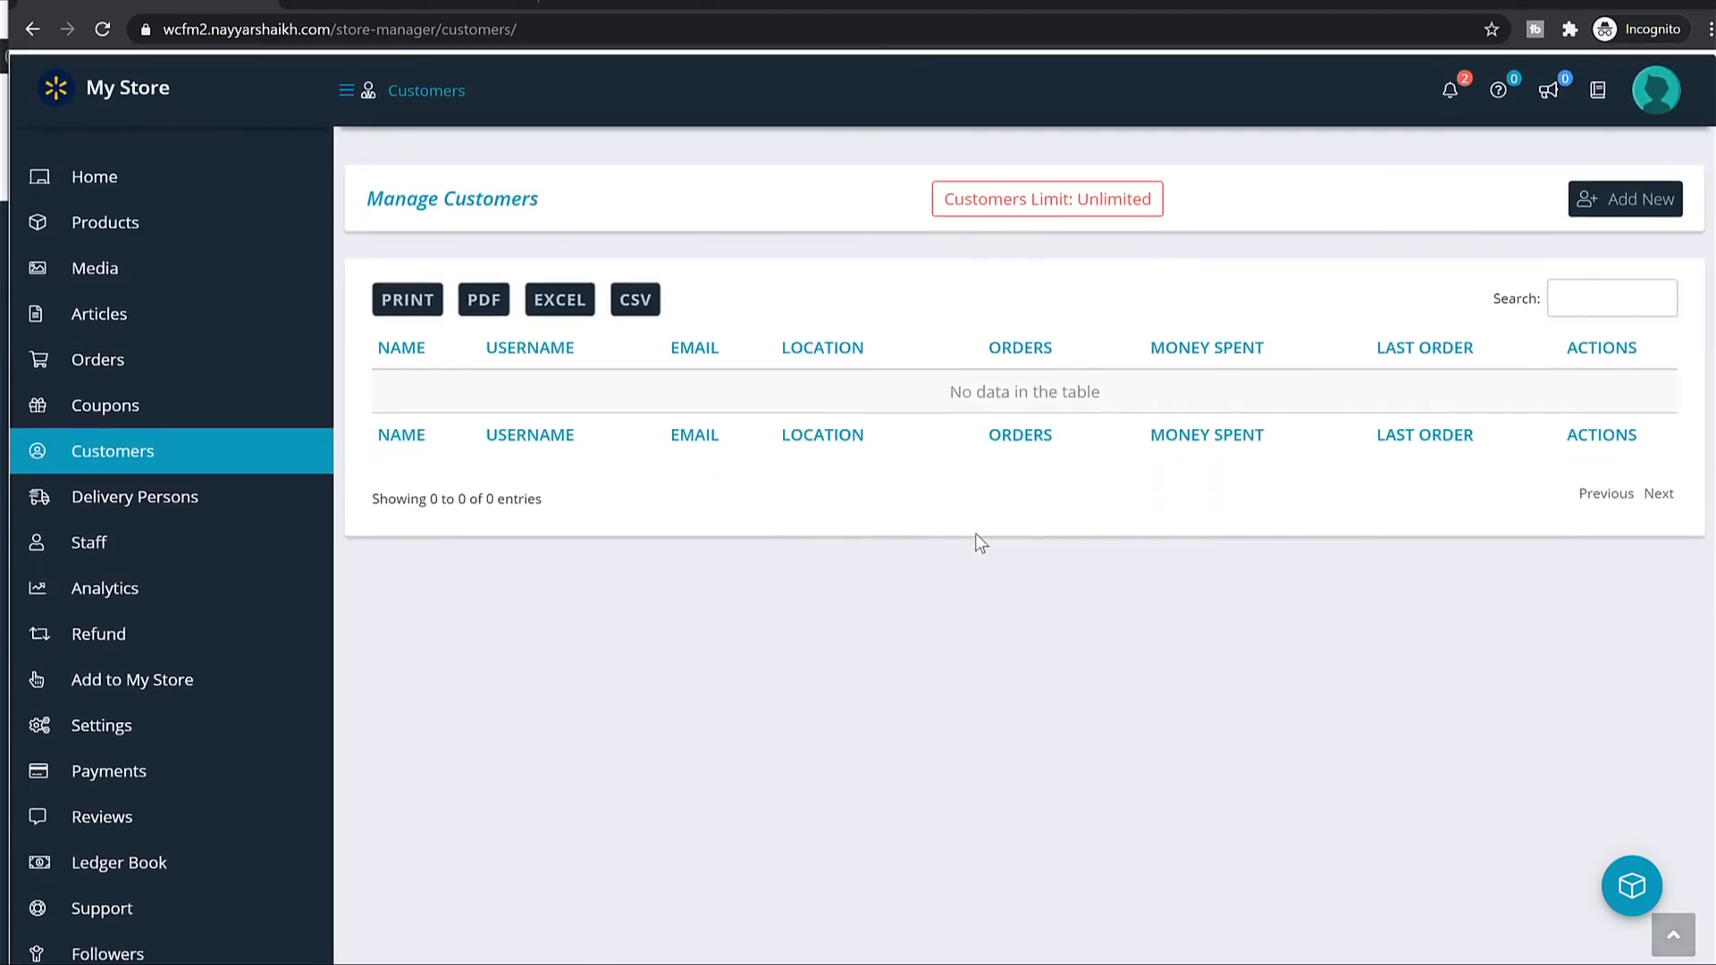
left_click(134, 503)
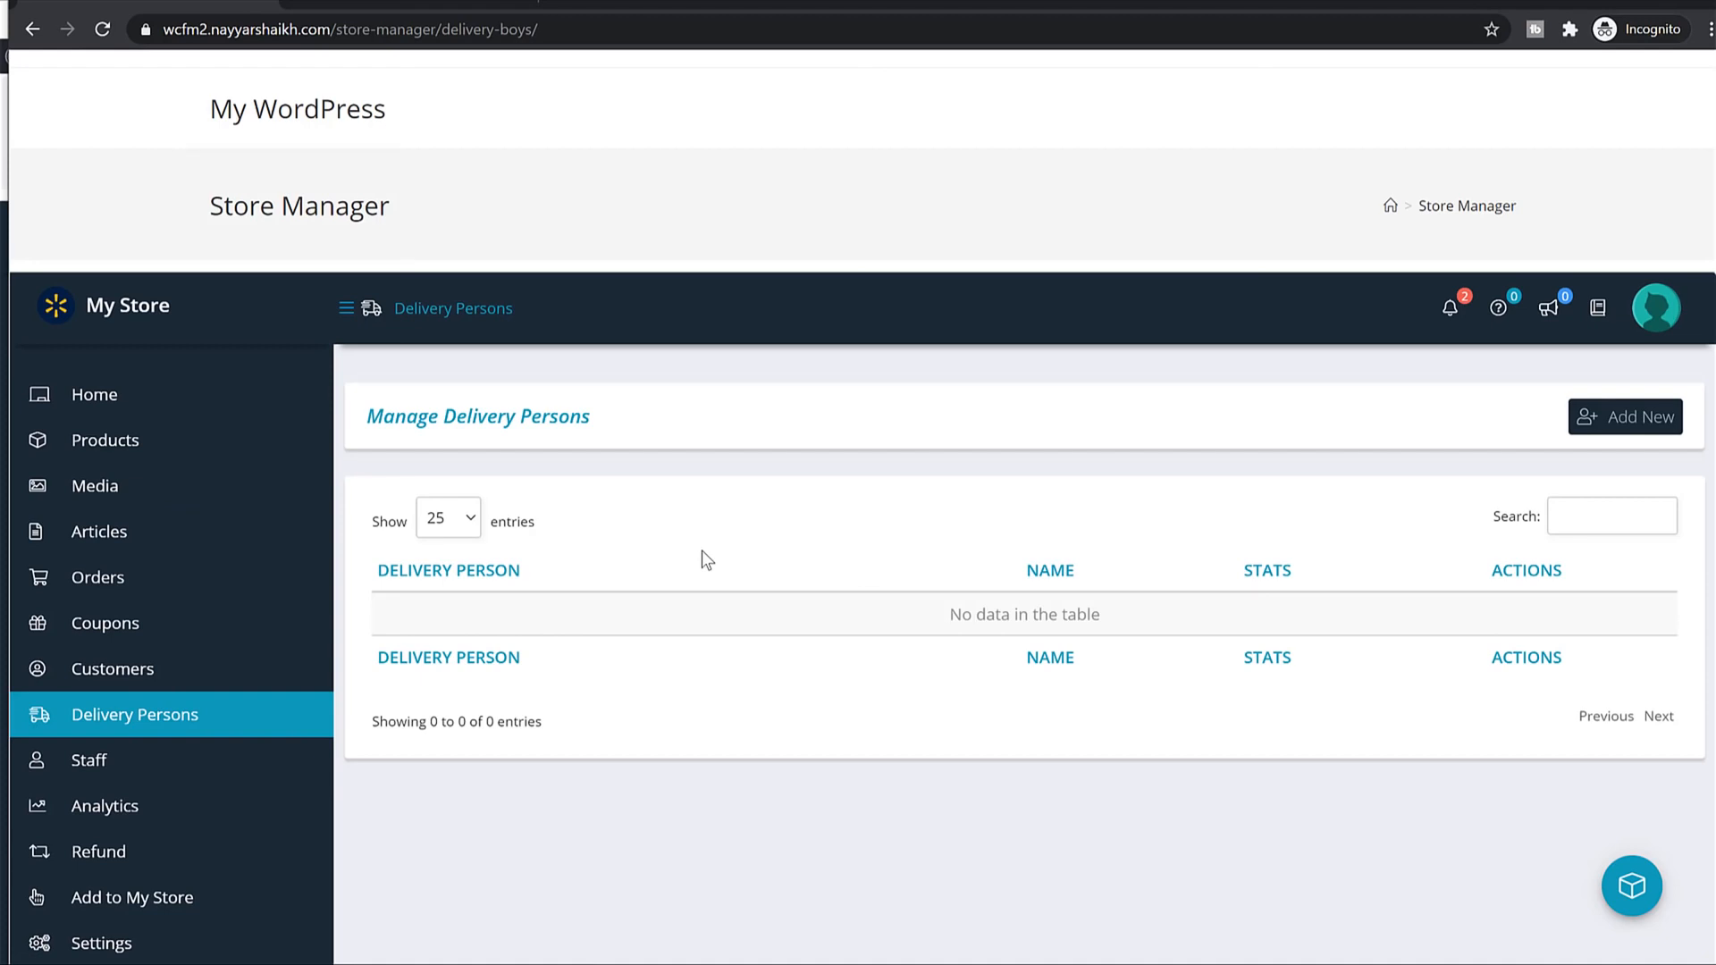
Add delivery person 'delivery1' with their e-mail, phone, first and last name, and submit.
left_click(1575, 418)
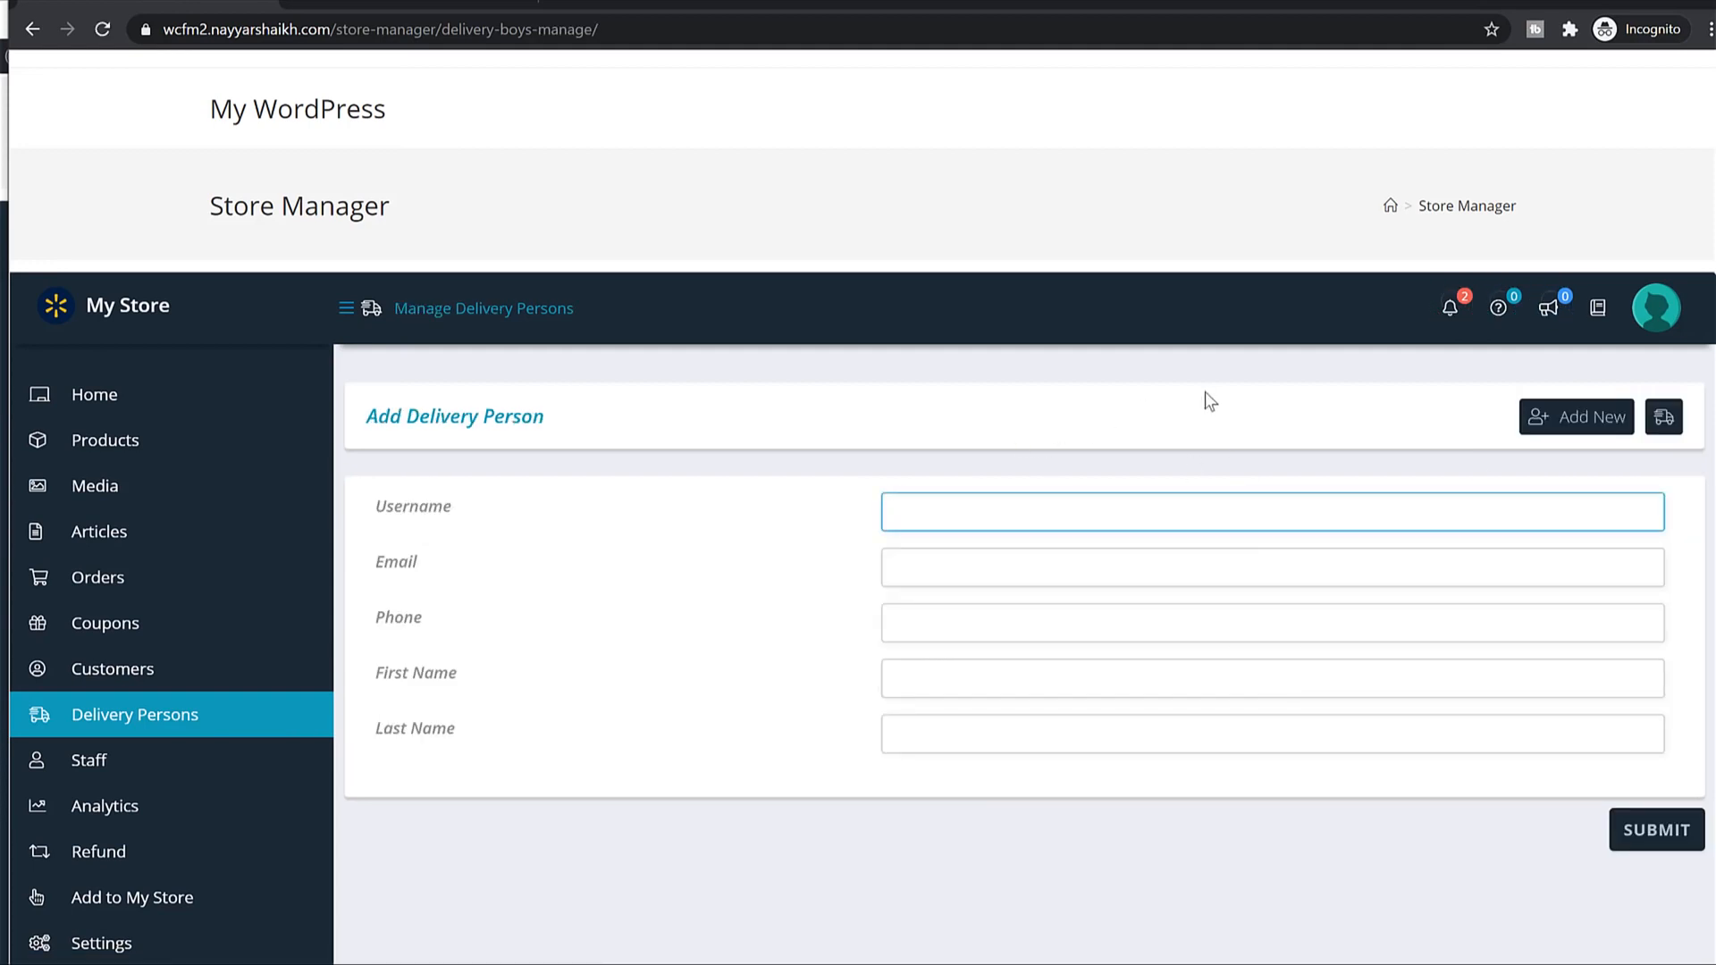
type("delivery1")
key("Tab")
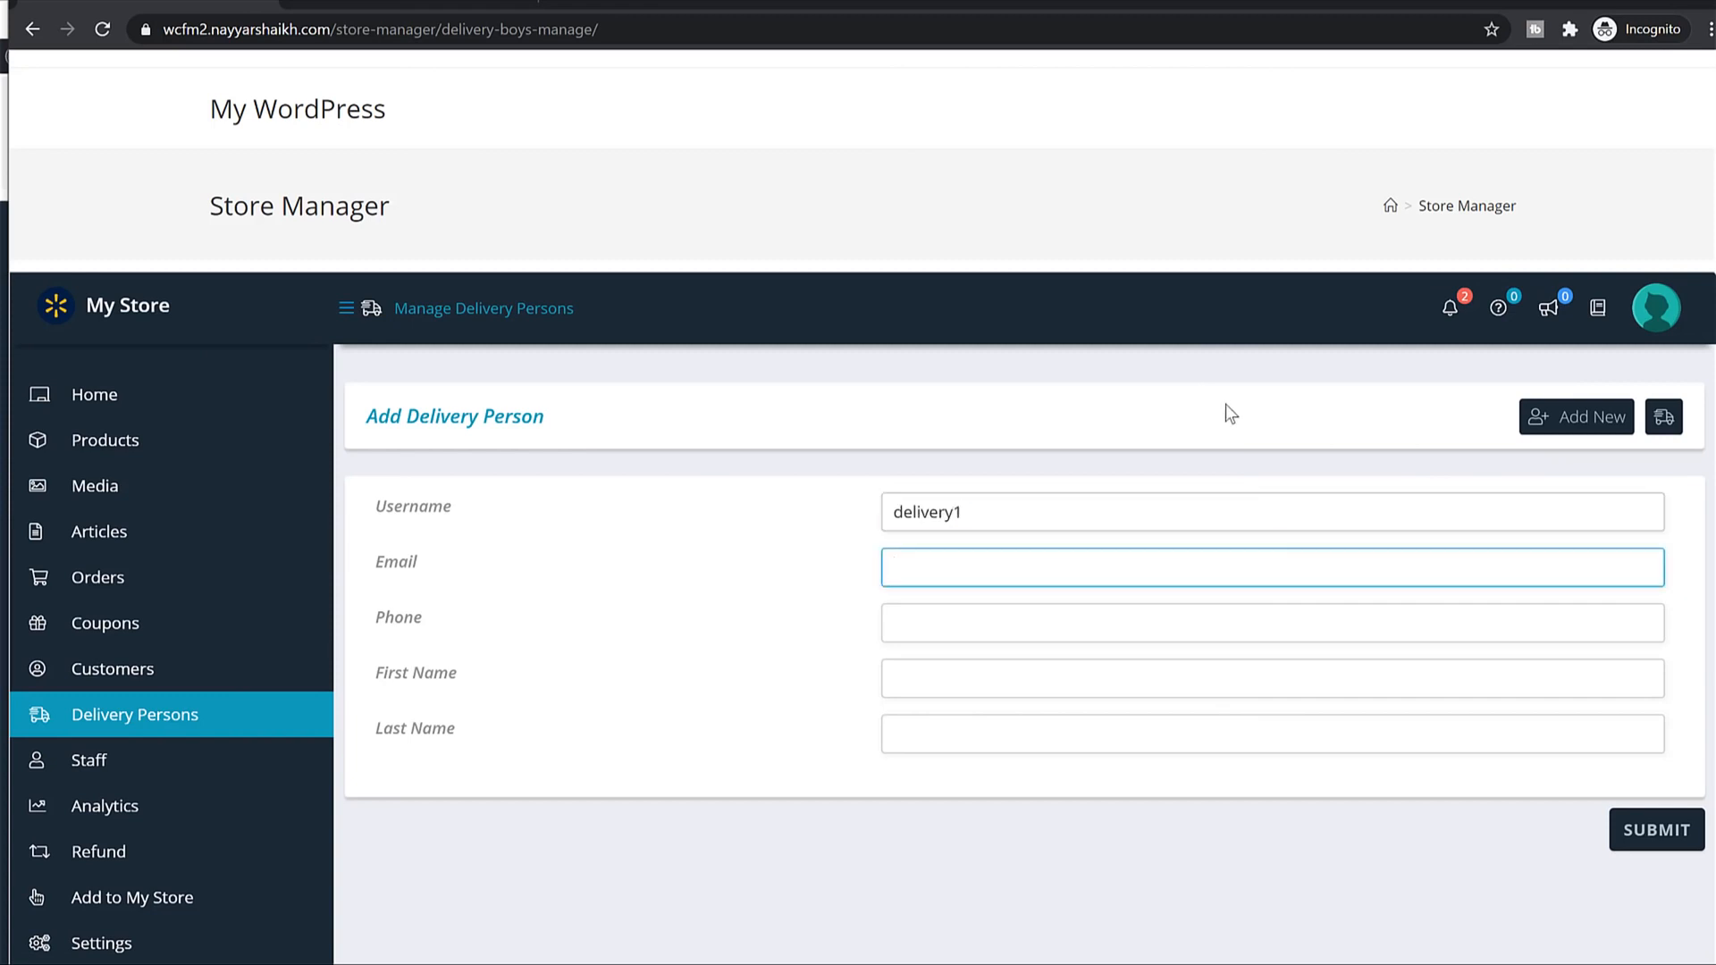
type("fat")
key("BackSpace")
key("BackSpace")
key("BackSpace")
key("Tab")
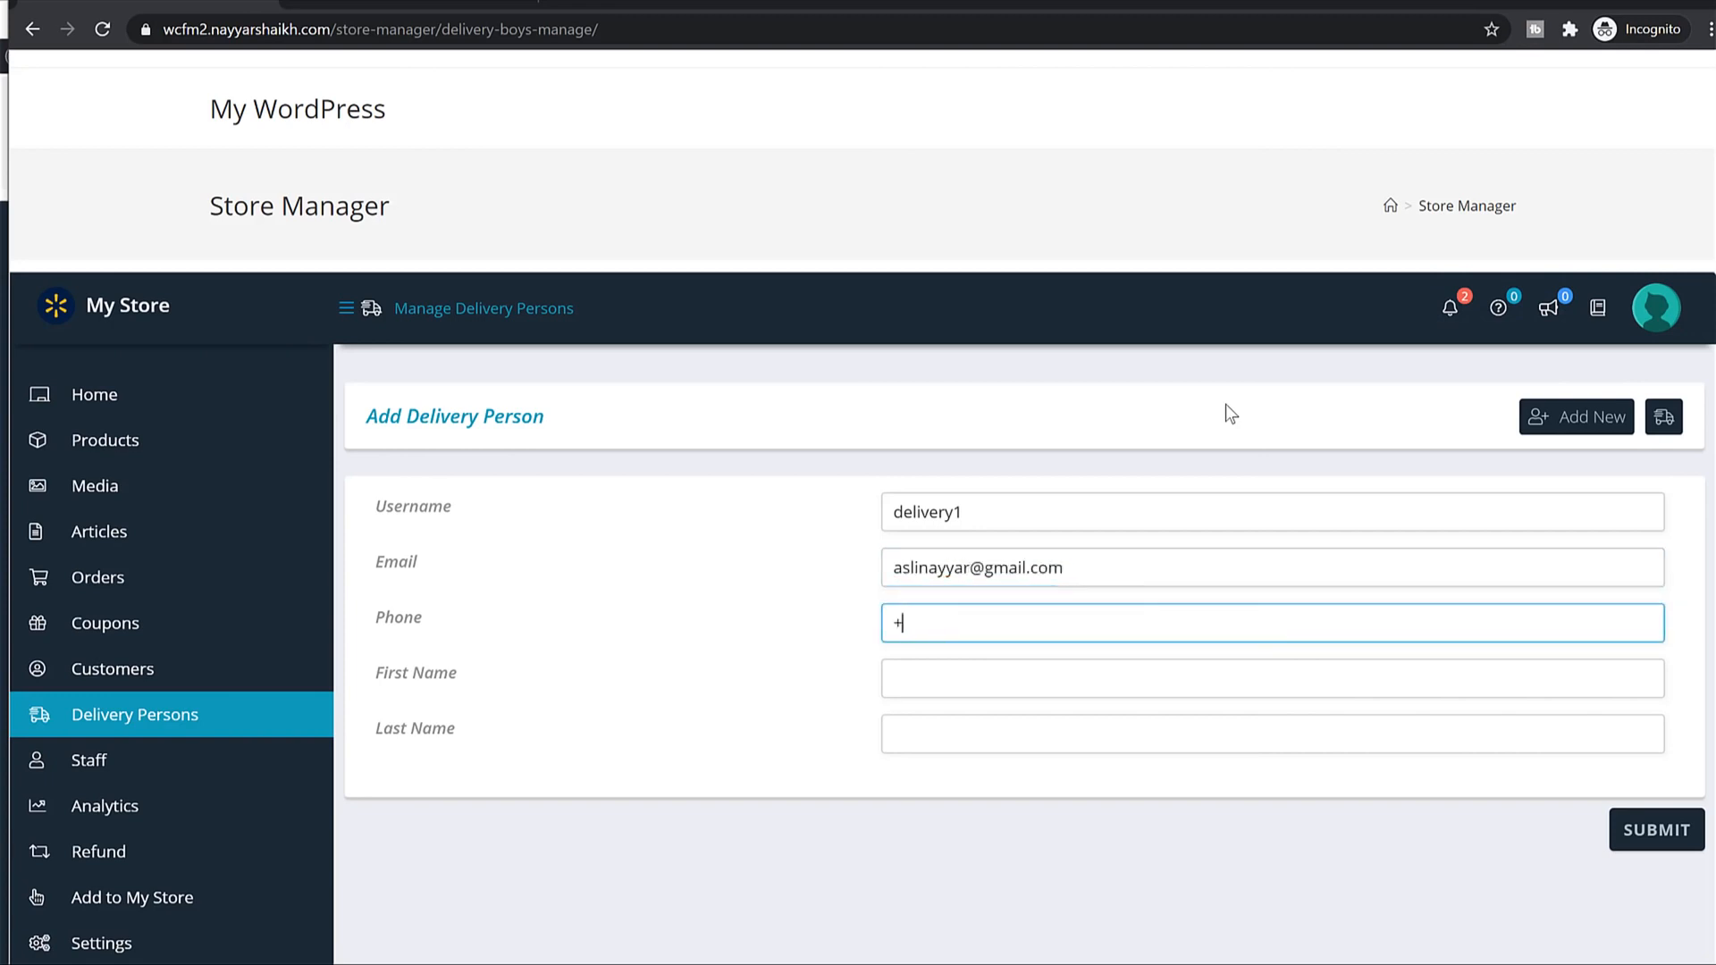
key("Tab")
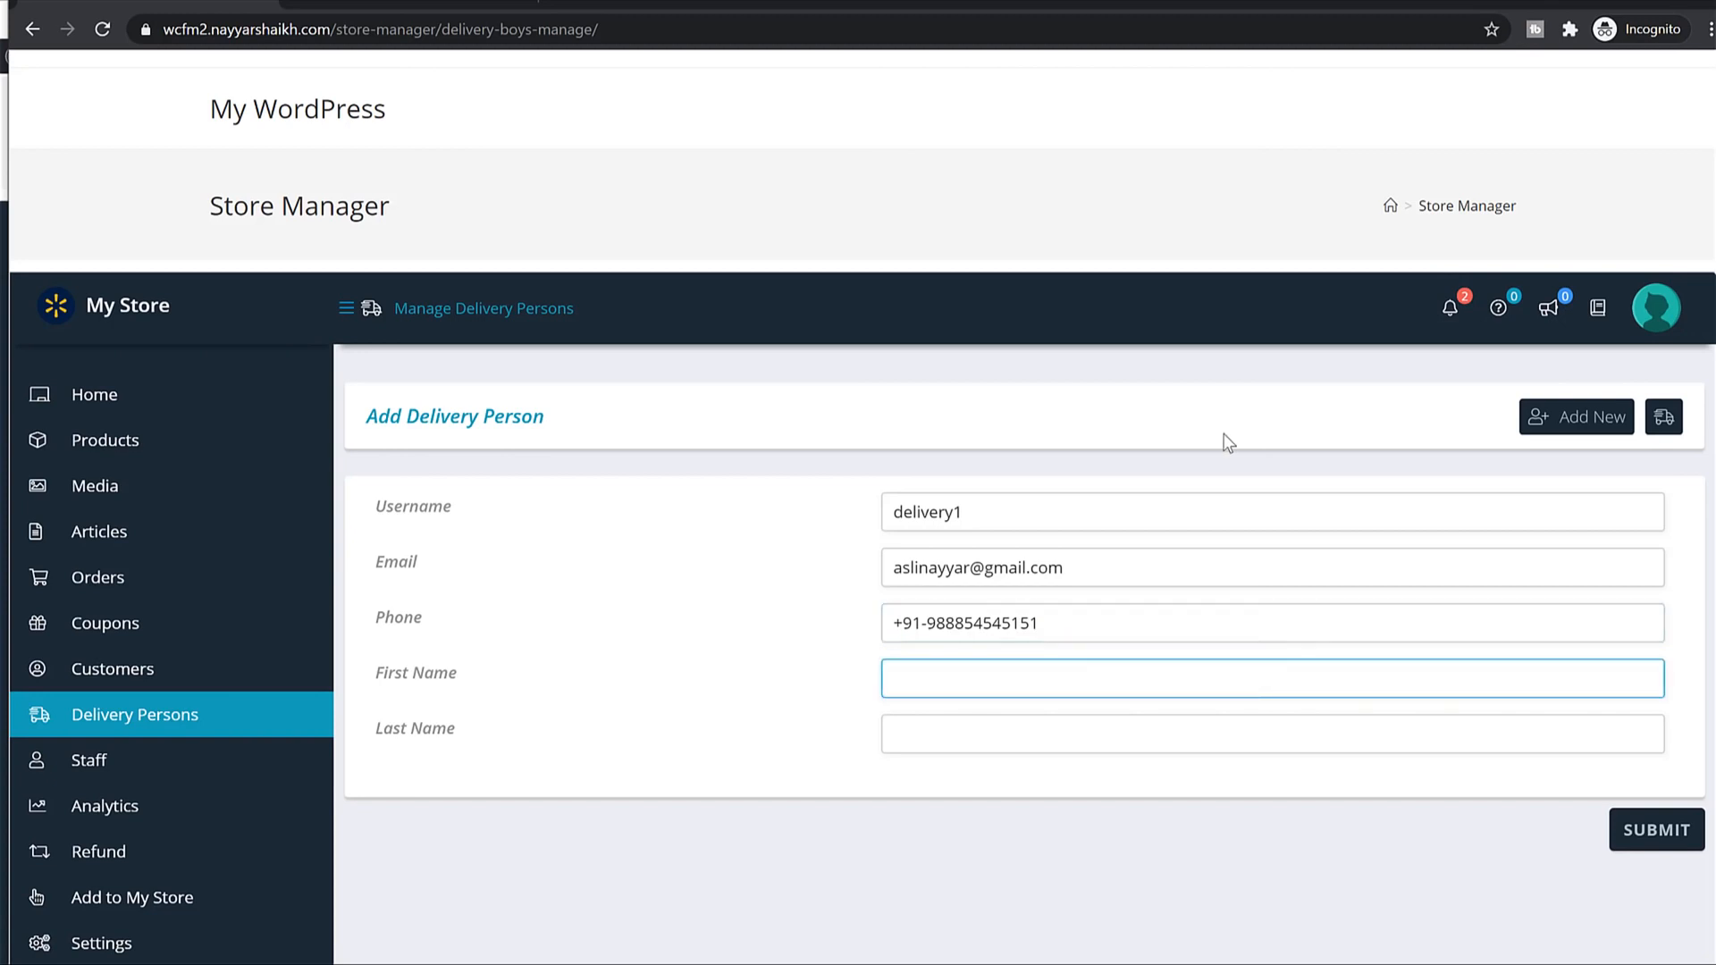
type("John")
key("Tab")
type("Doe")
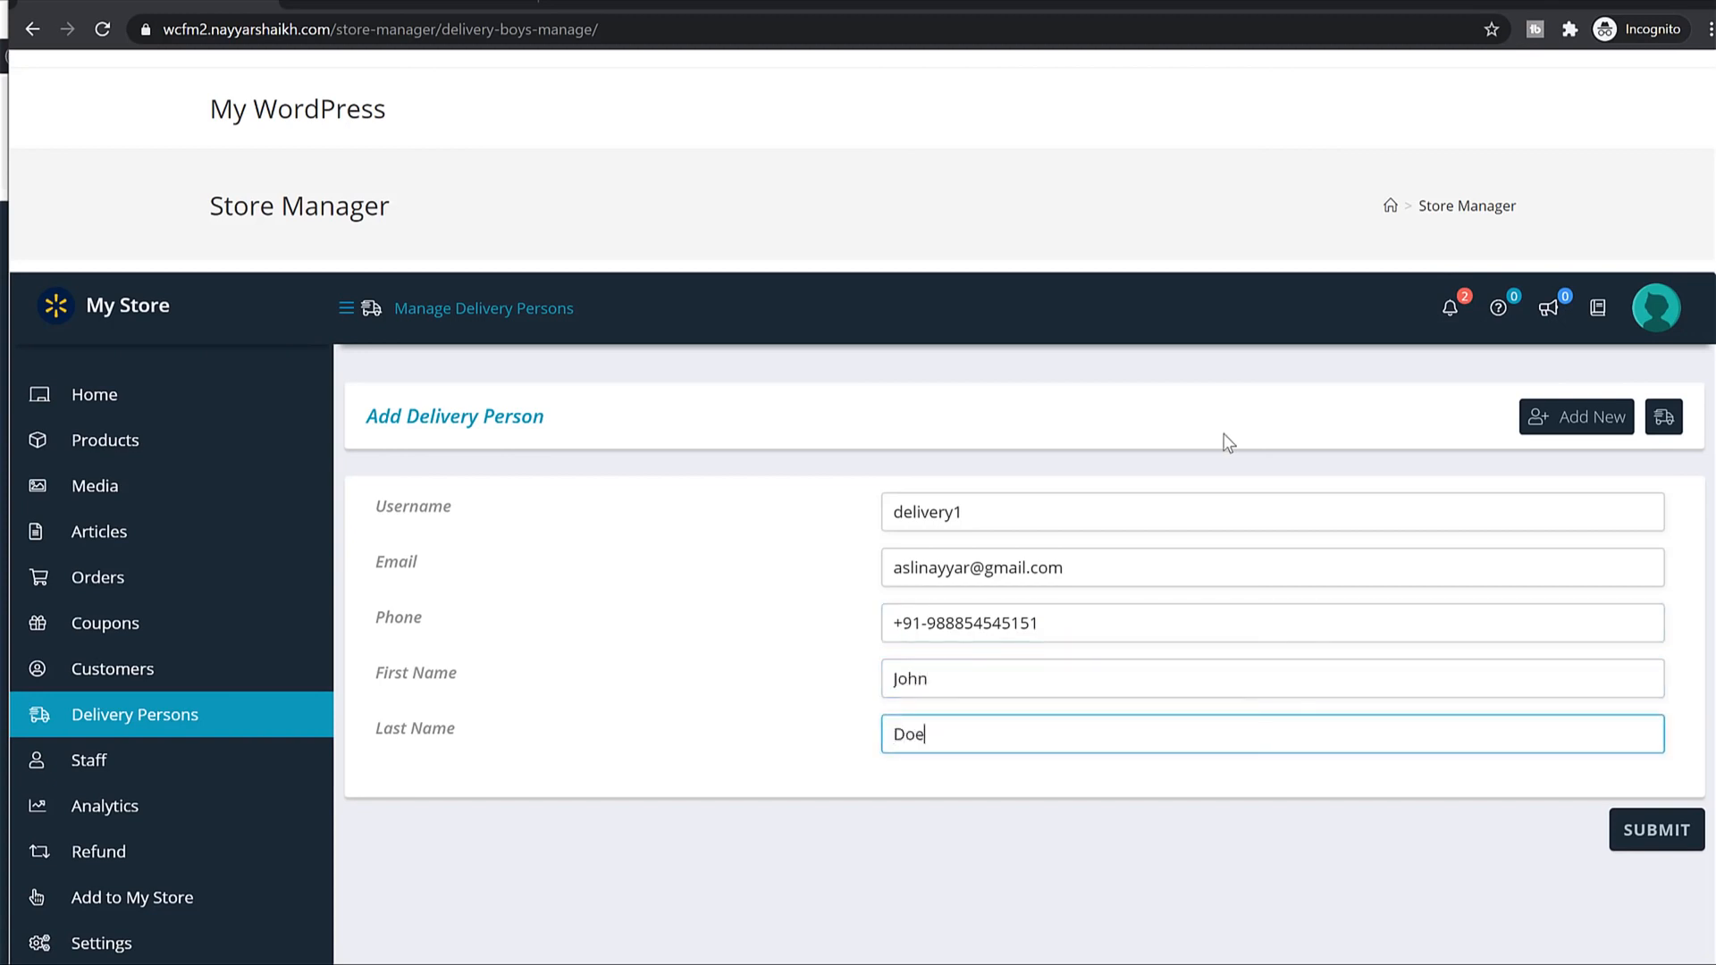
left_click(1640, 830)
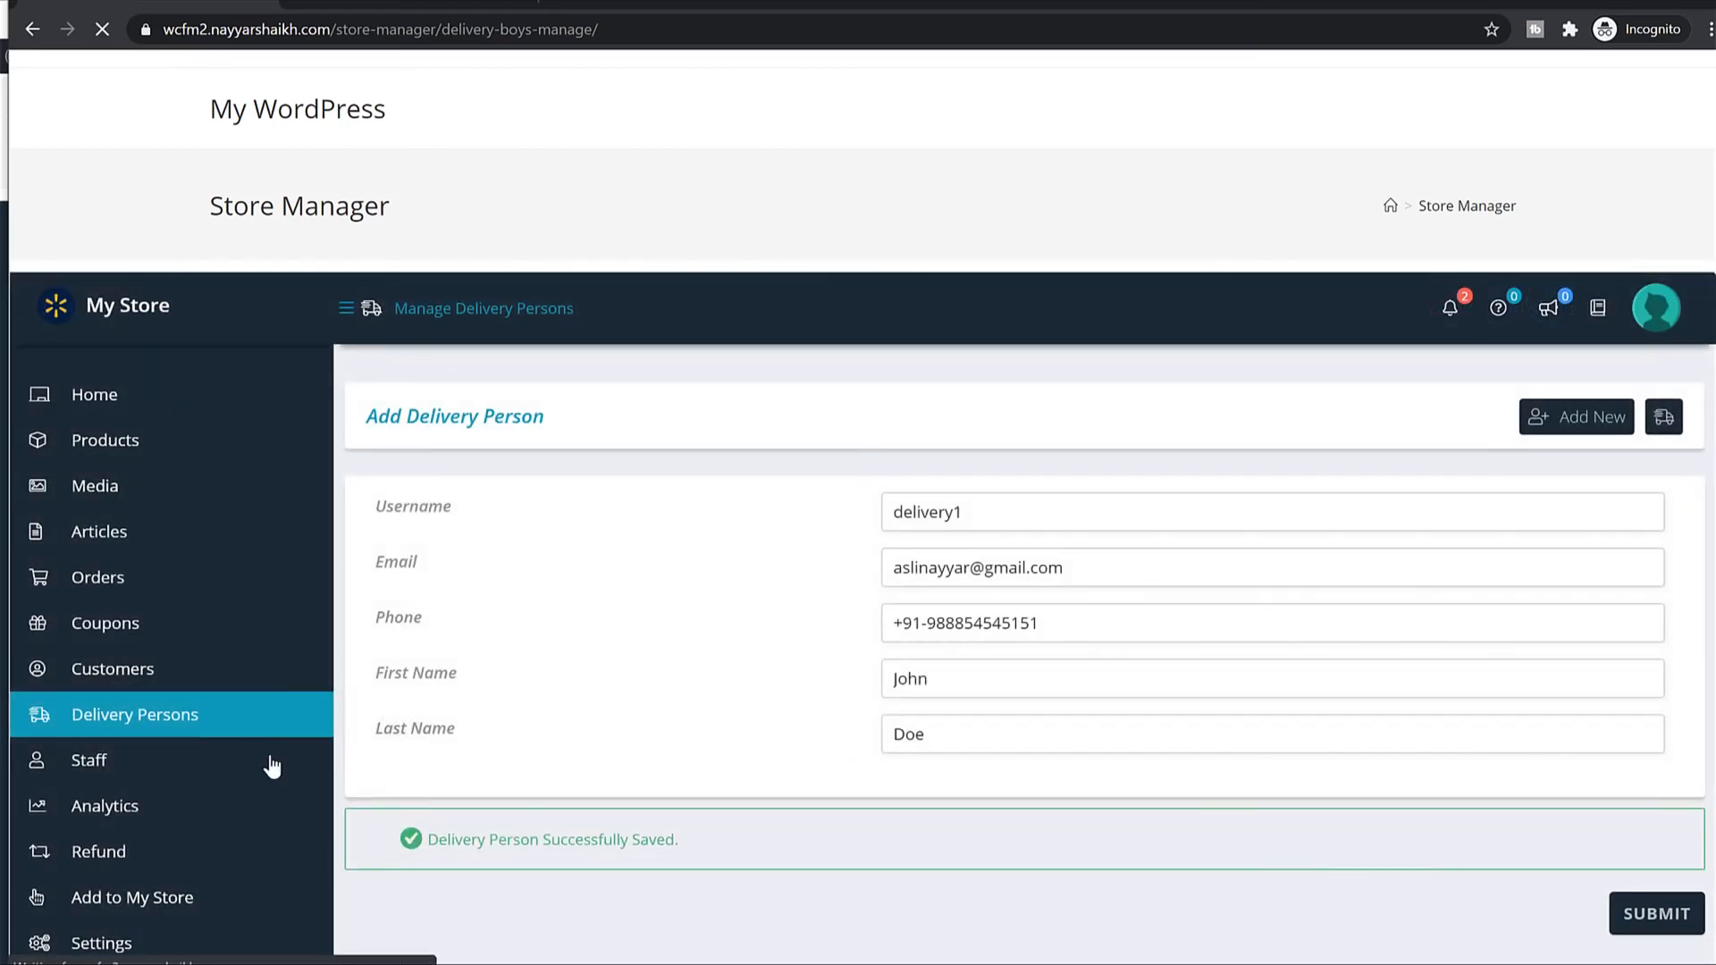
Copy the store manager address and load it in the other browser.
left_click(208, 733)
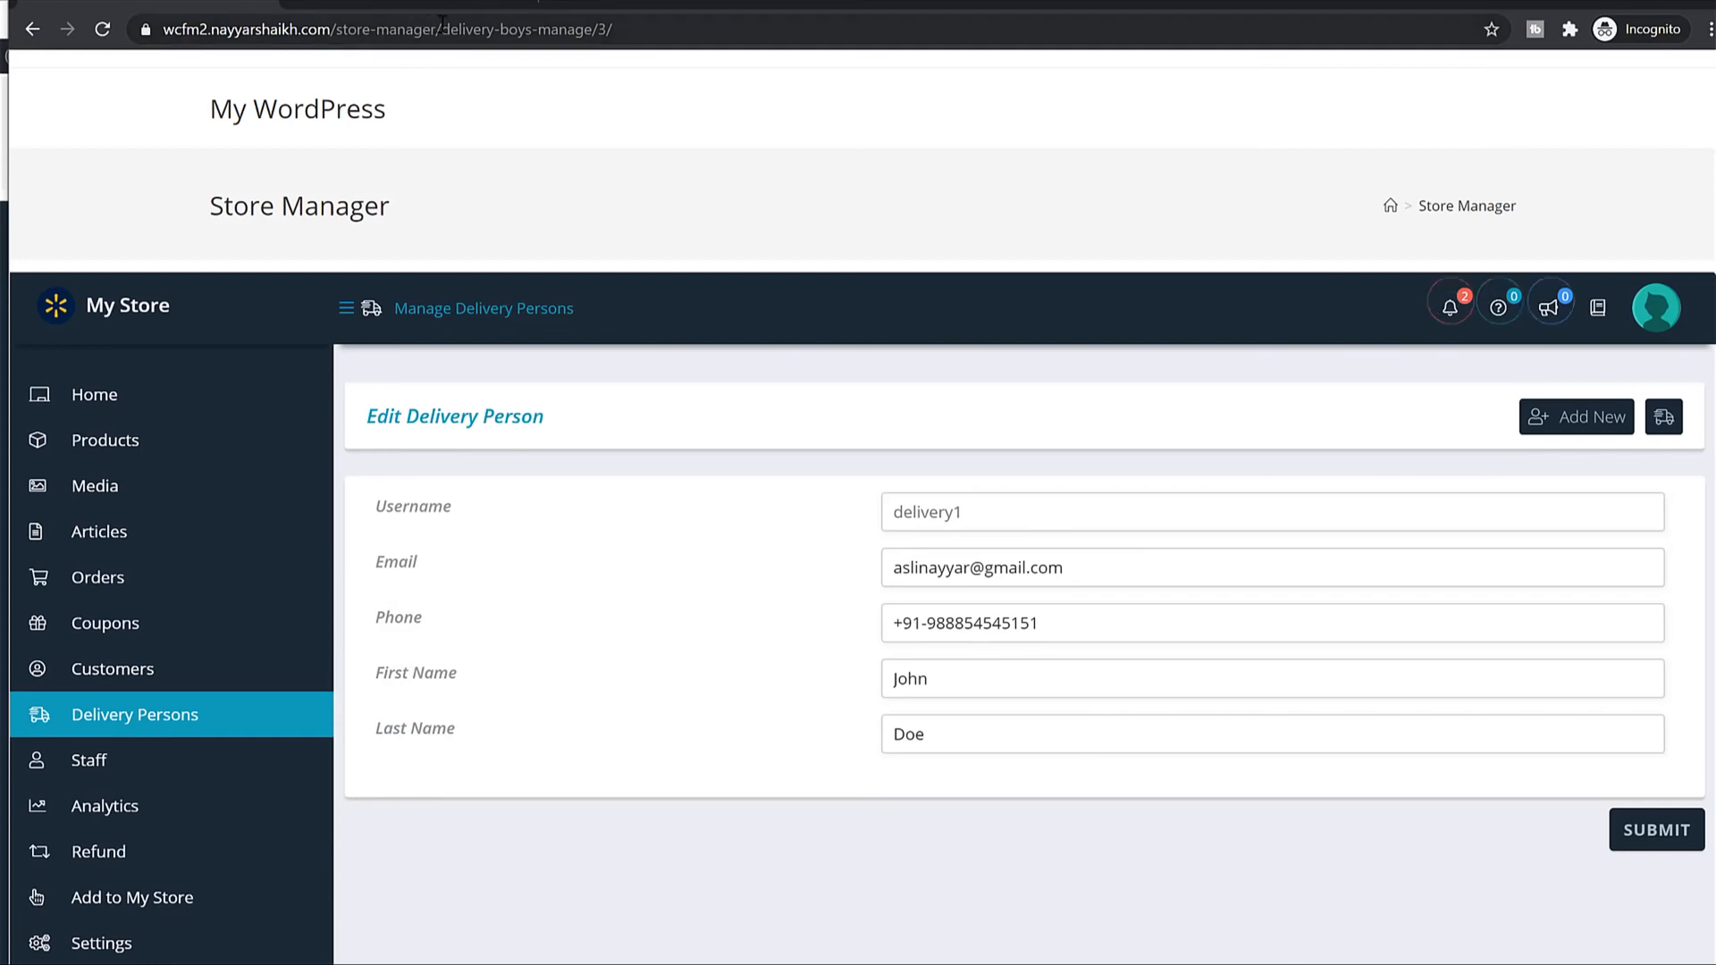
left_click_drag(441, 30, 134, 41)
key("ctrl+c")
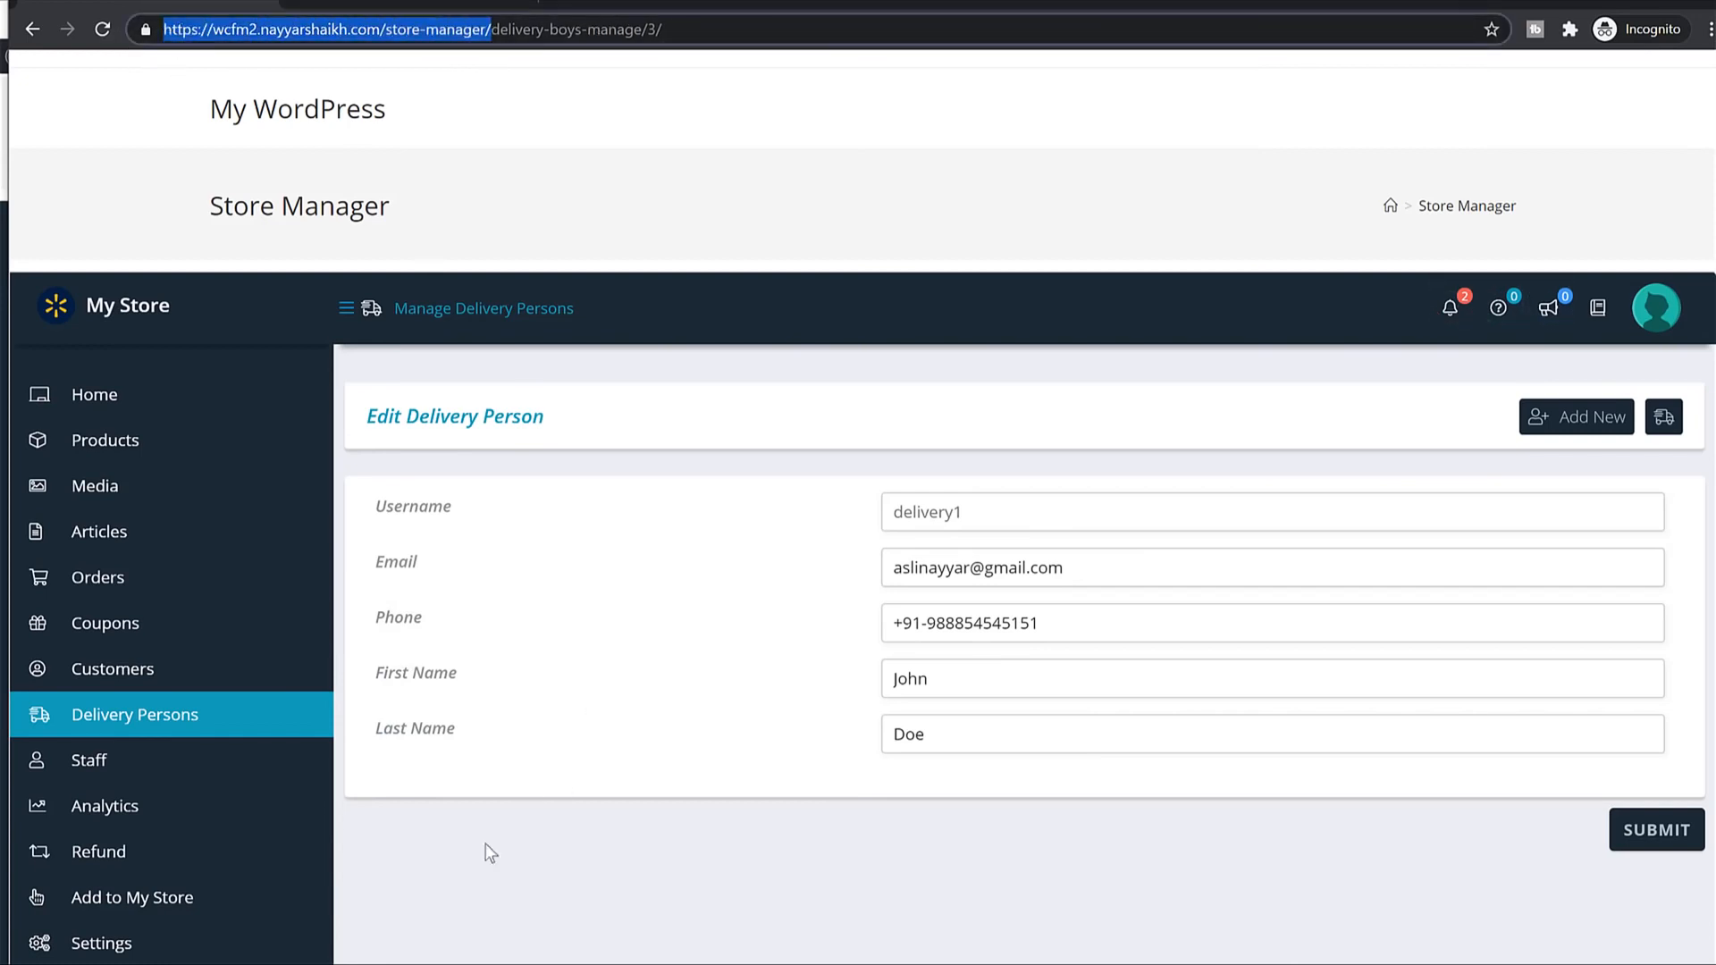
key("alt+Tab")
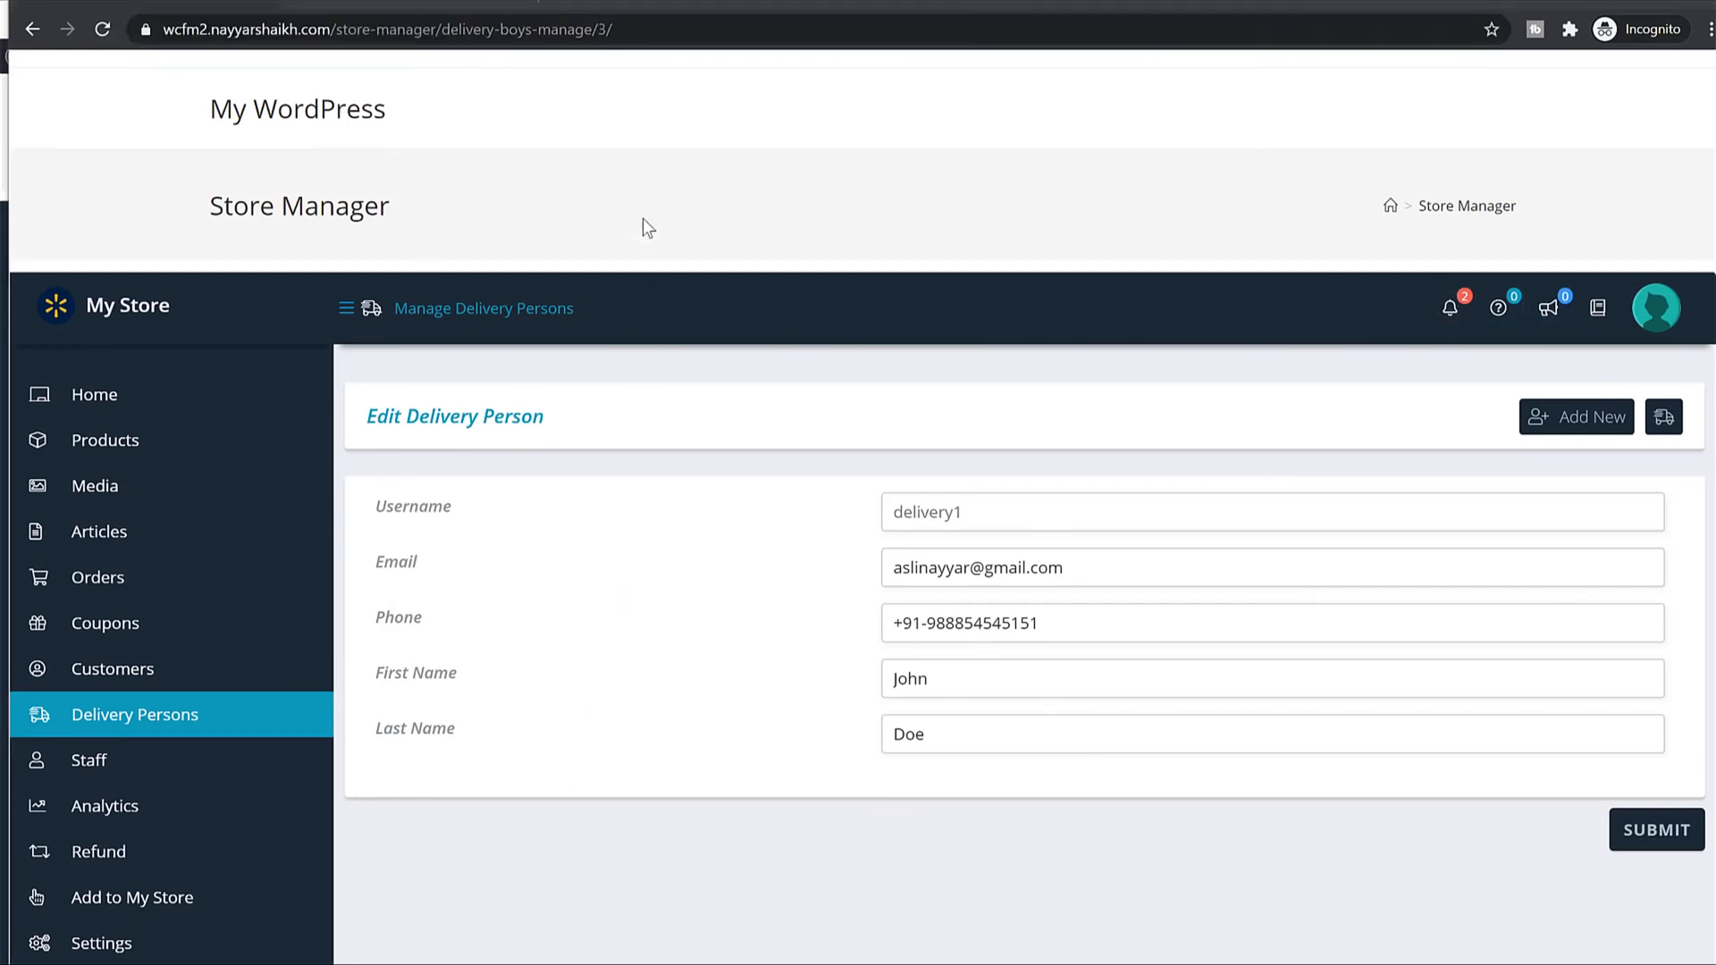
key("ctrl+v")
key("Return")
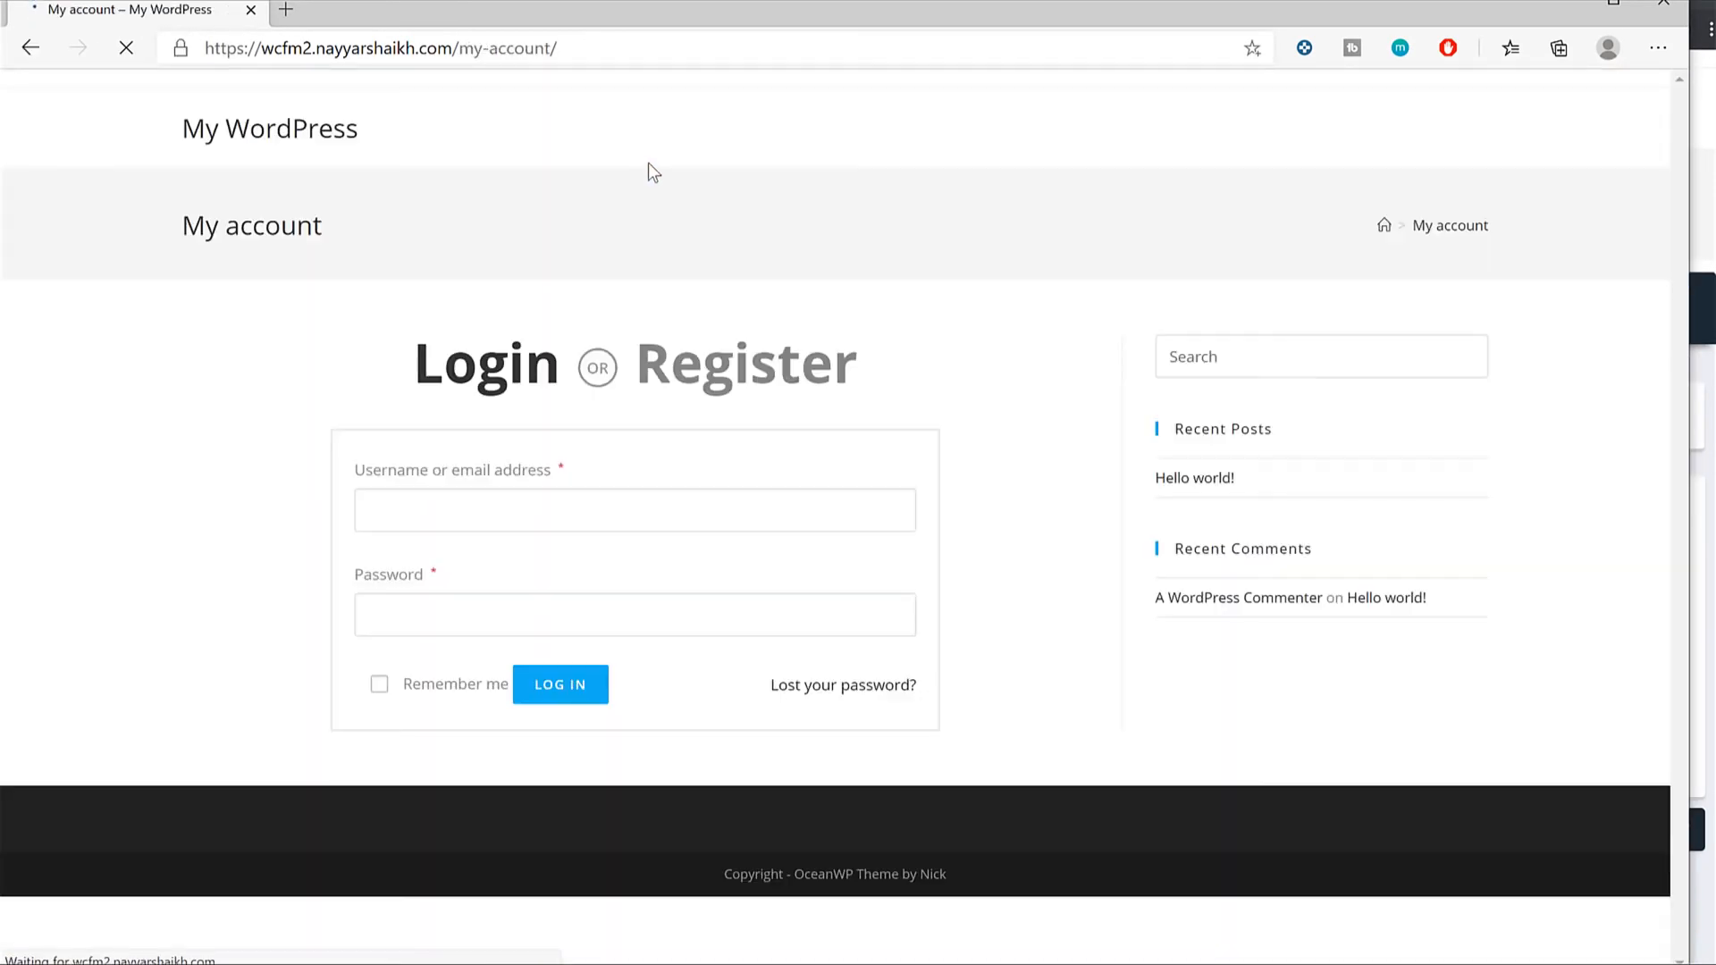
Autofill the saved delivery login, go to Lost your password, and enter 'dekivery' as username.
left_click(666, 523)
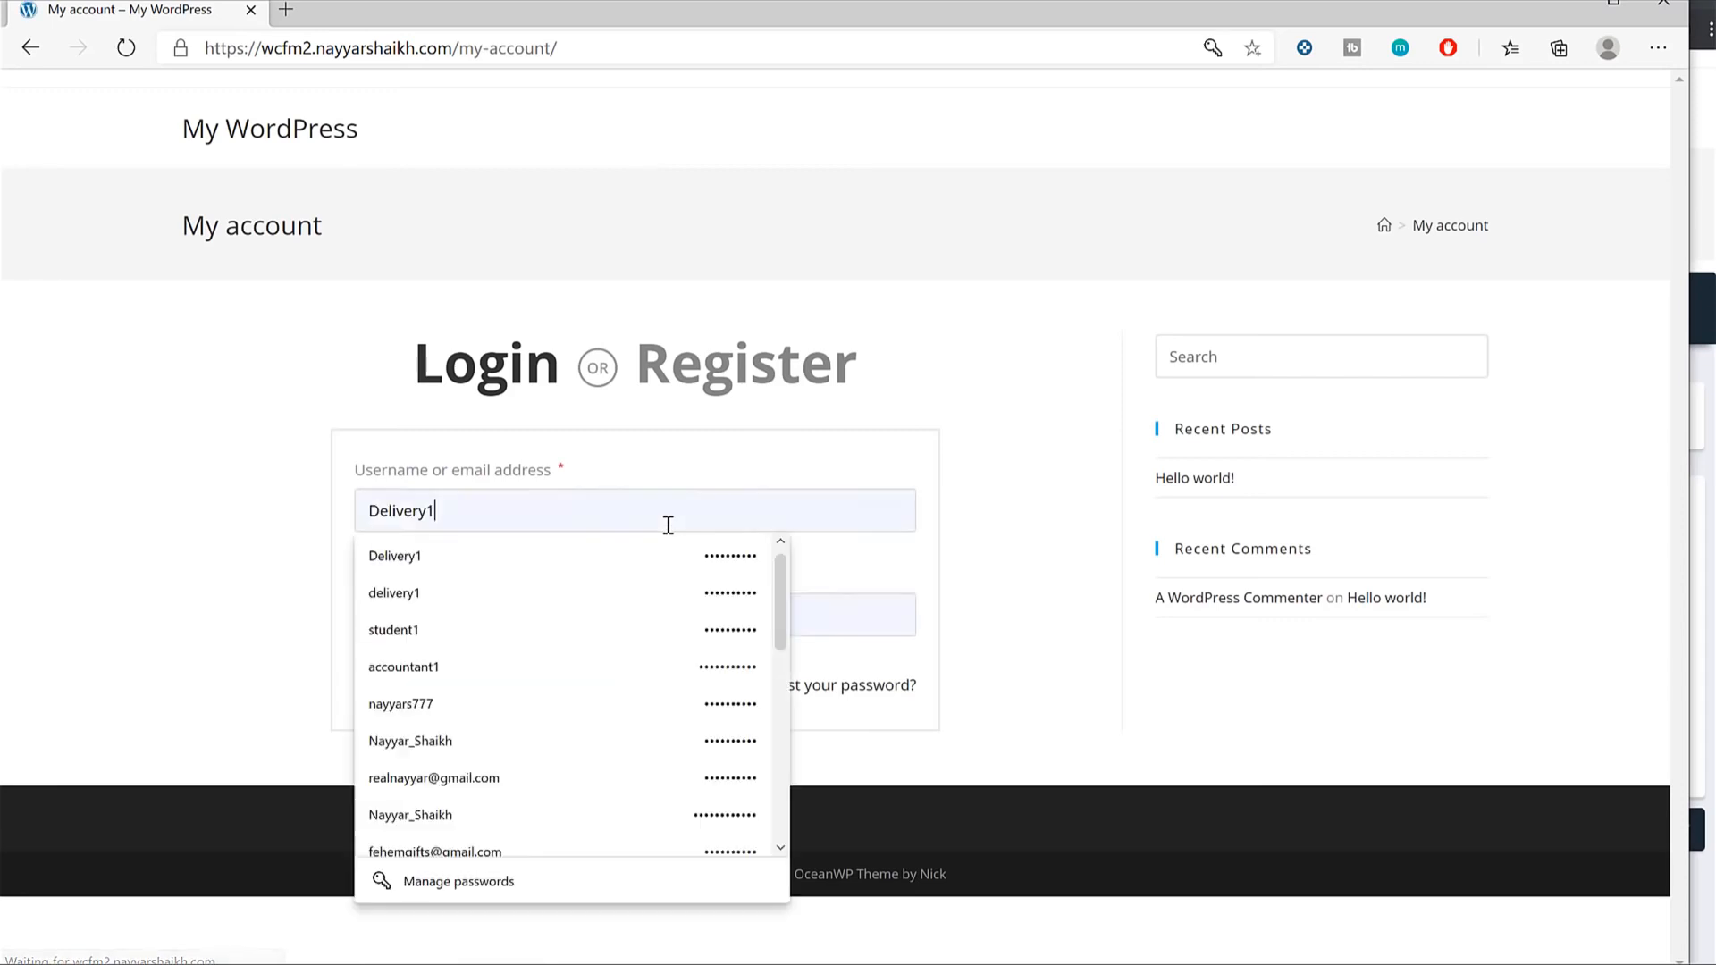
left_click(533, 591)
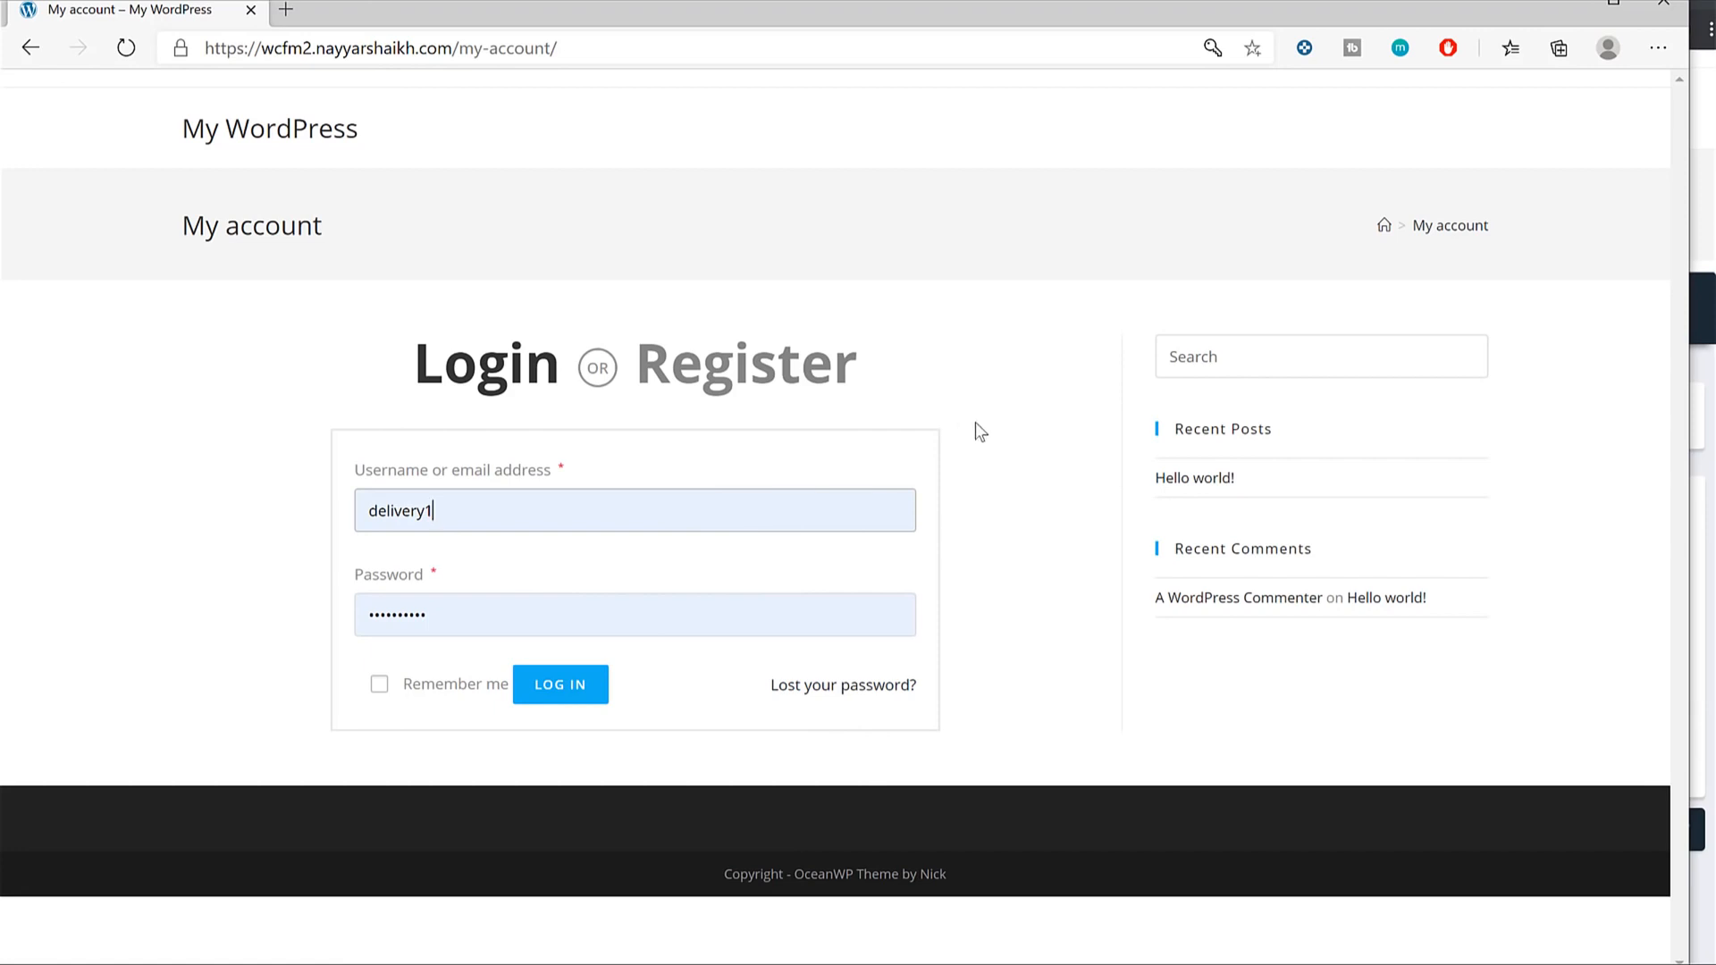
left_click(873, 686)
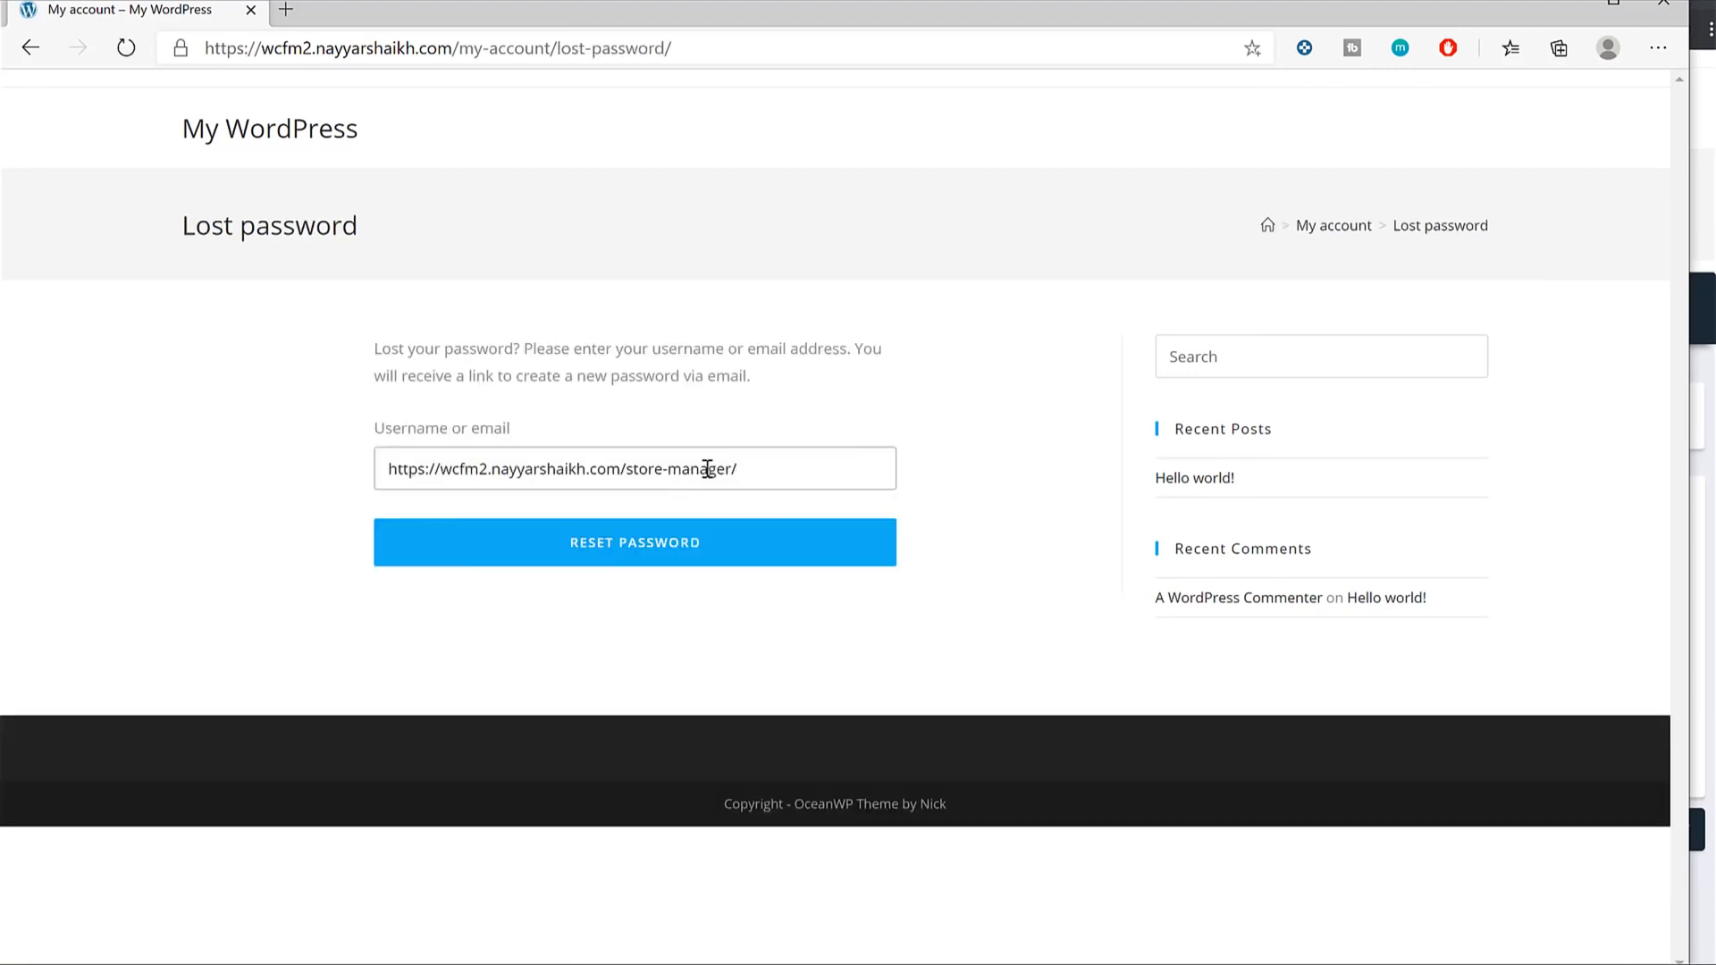
triple_click(707, 469)
type("dekivery1")
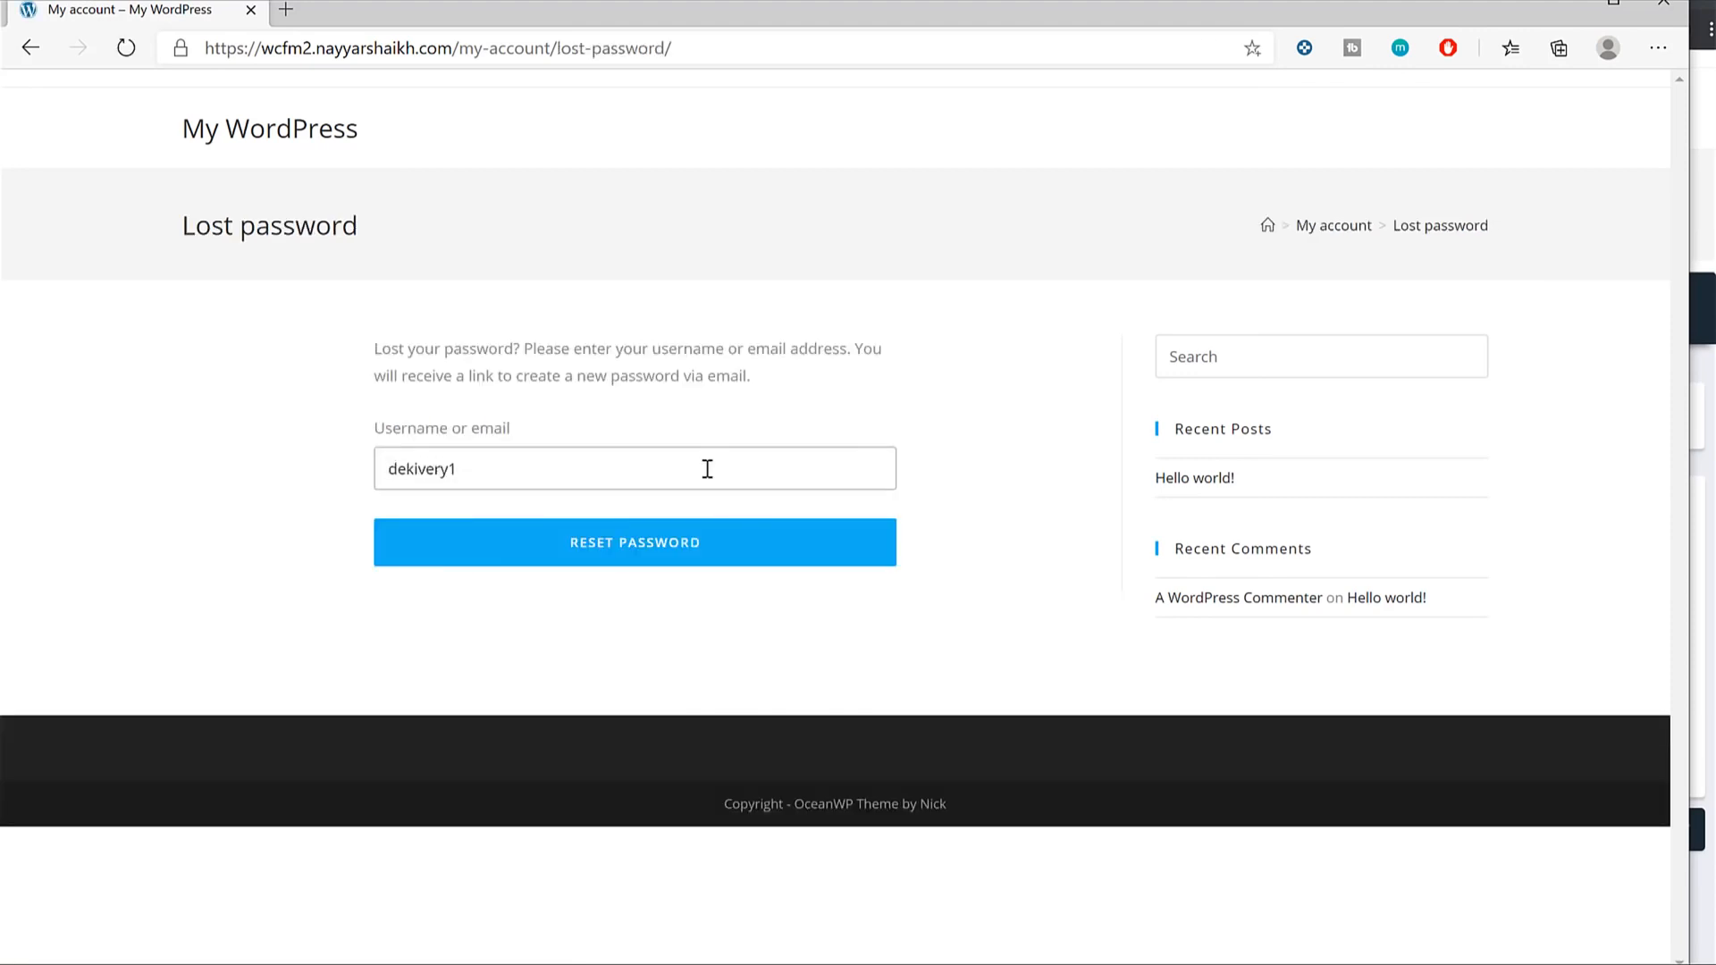
Request a password reset for the delivery person's e-mail and open the emailed reset link.
key("ctrl+a")
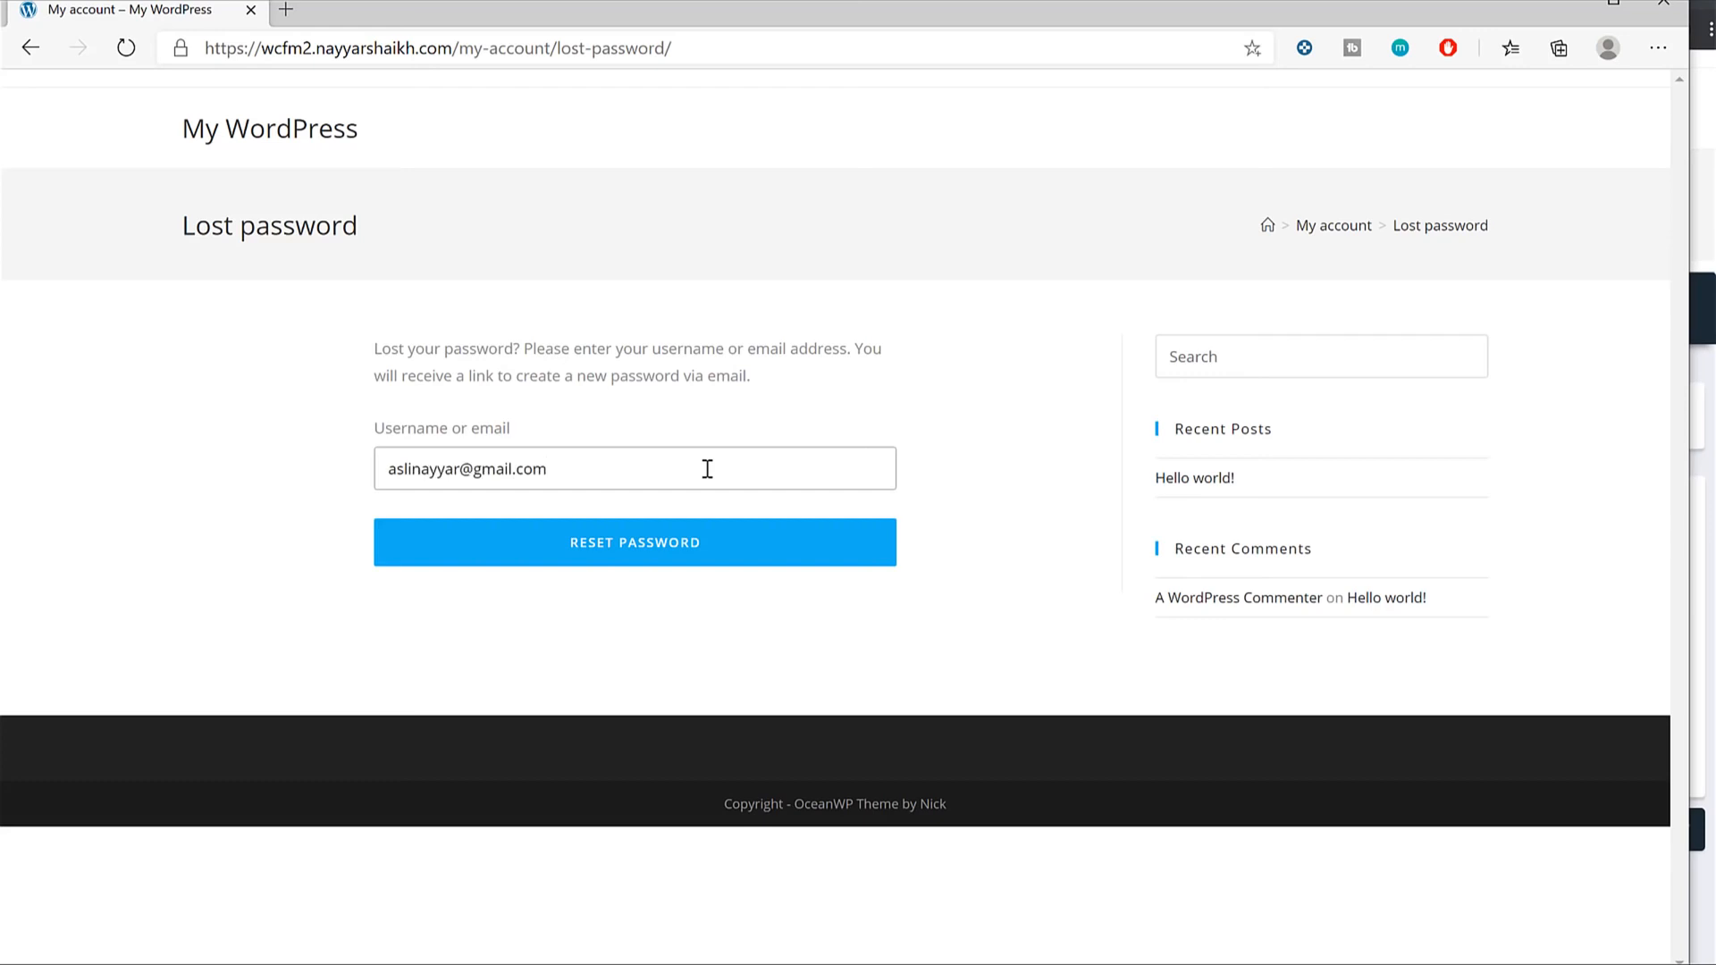
left_click(697, 539)
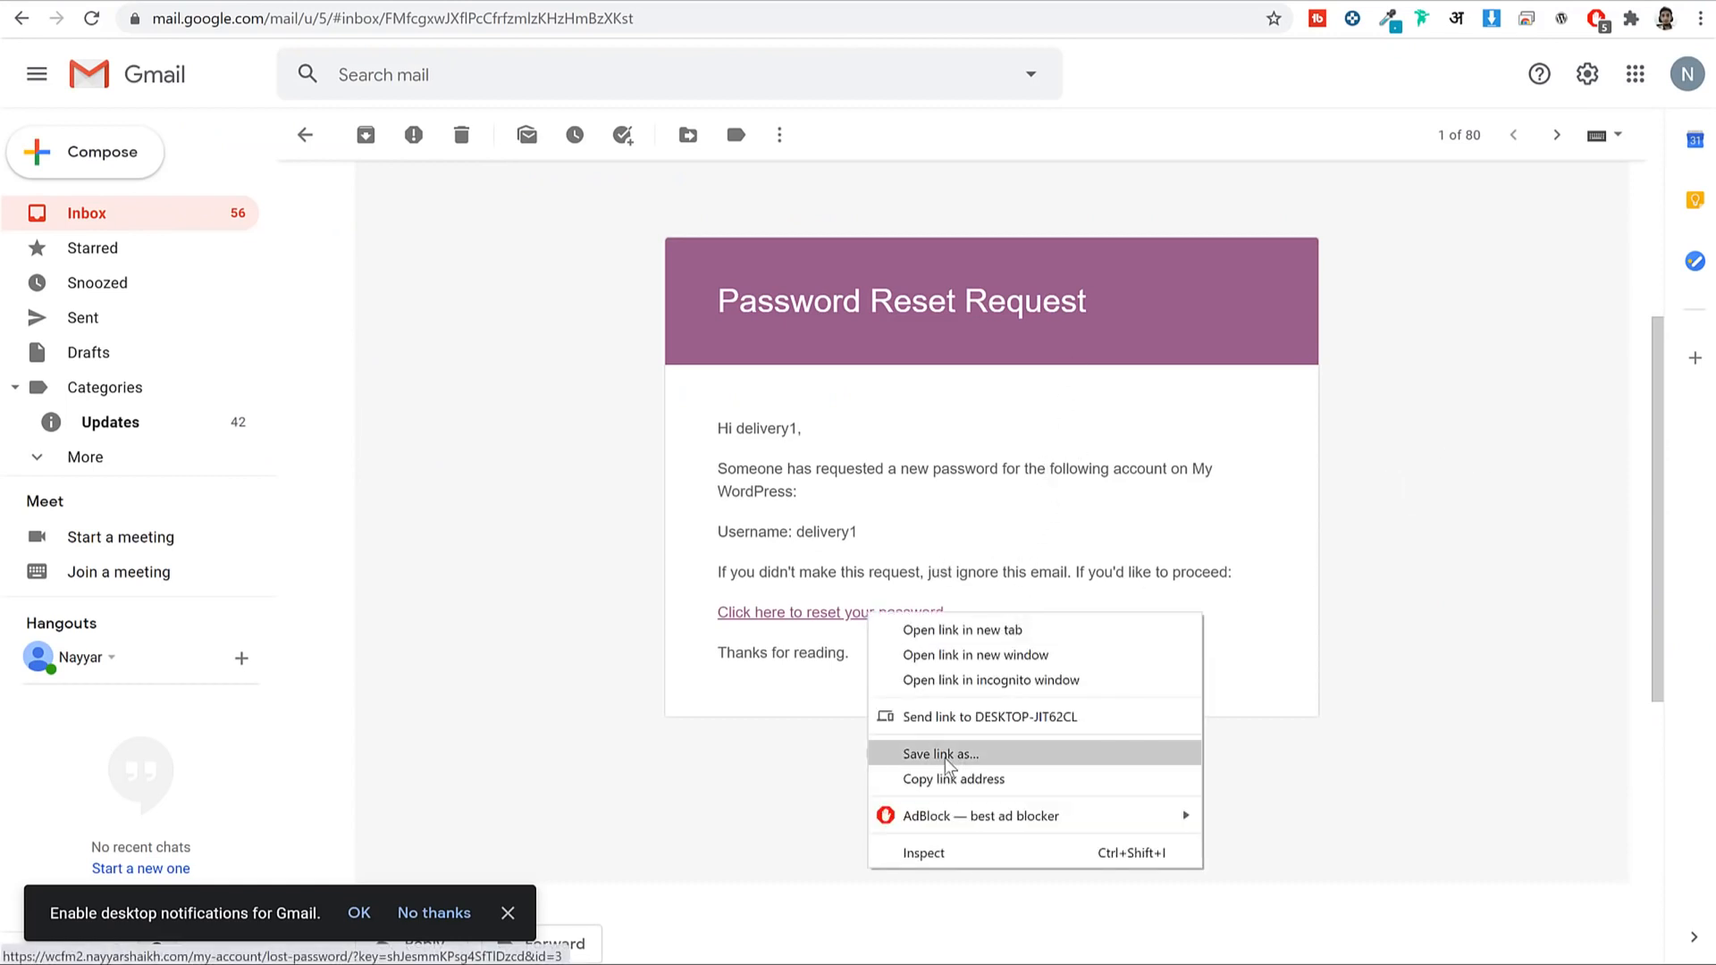
left_click(952, 782)
key("alt+Tab")
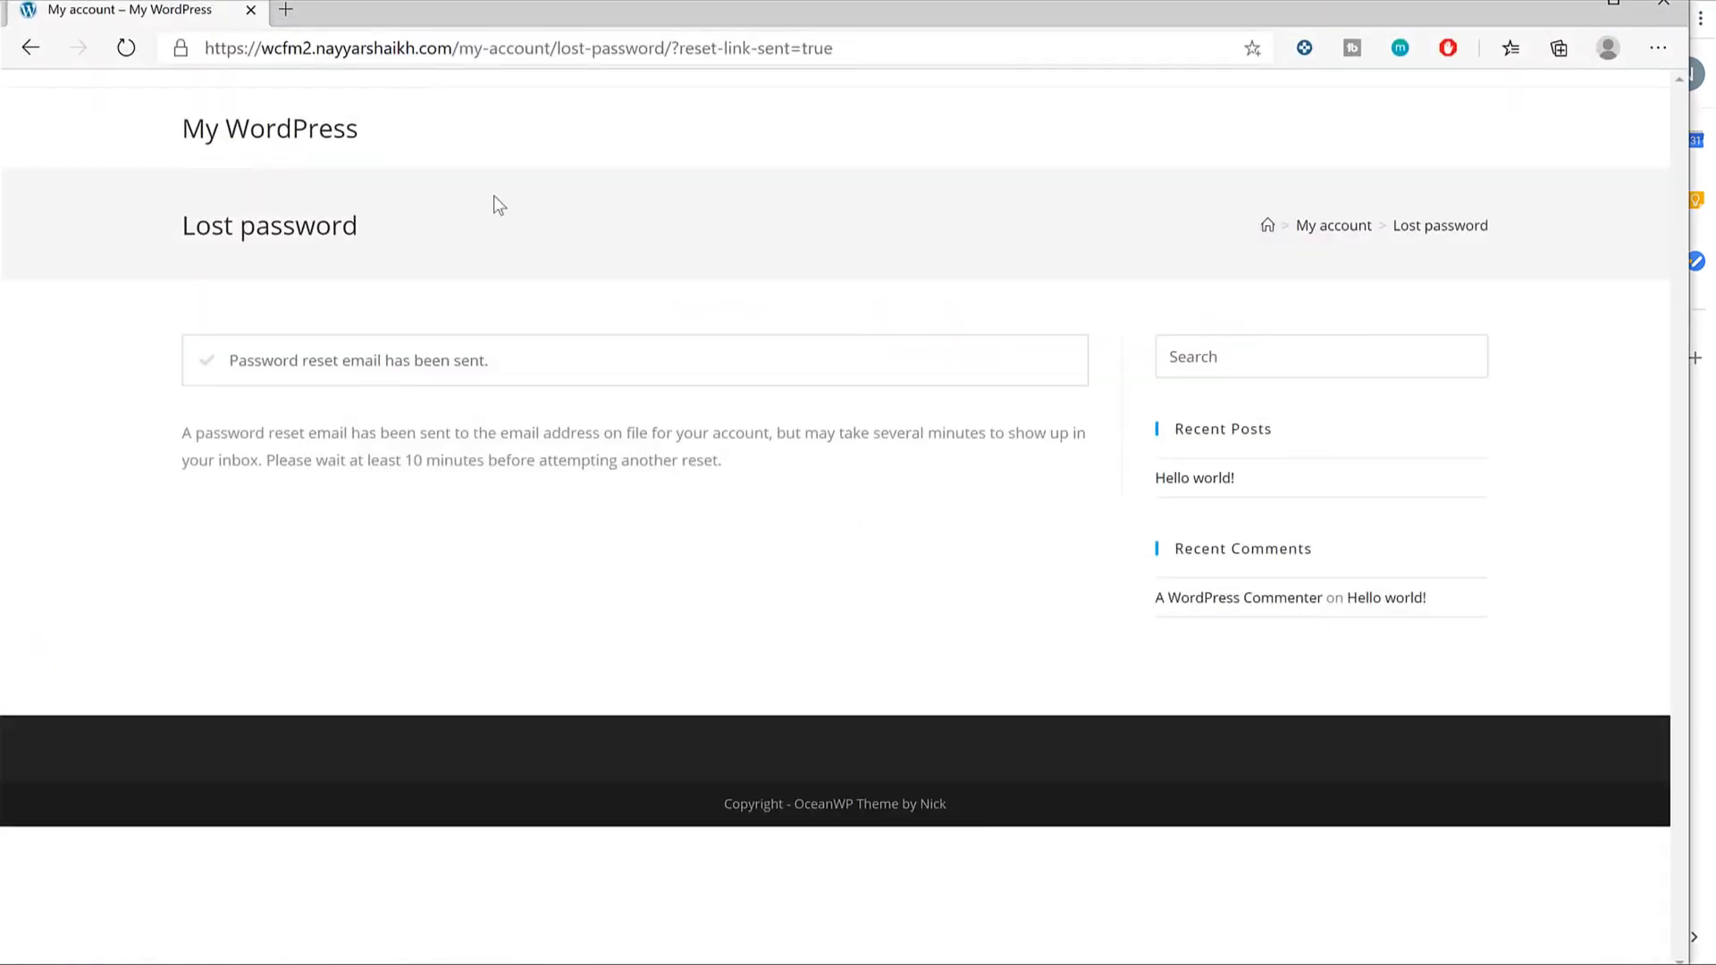
left_click(518, 48)
key("ctrl+v")
key("Return")
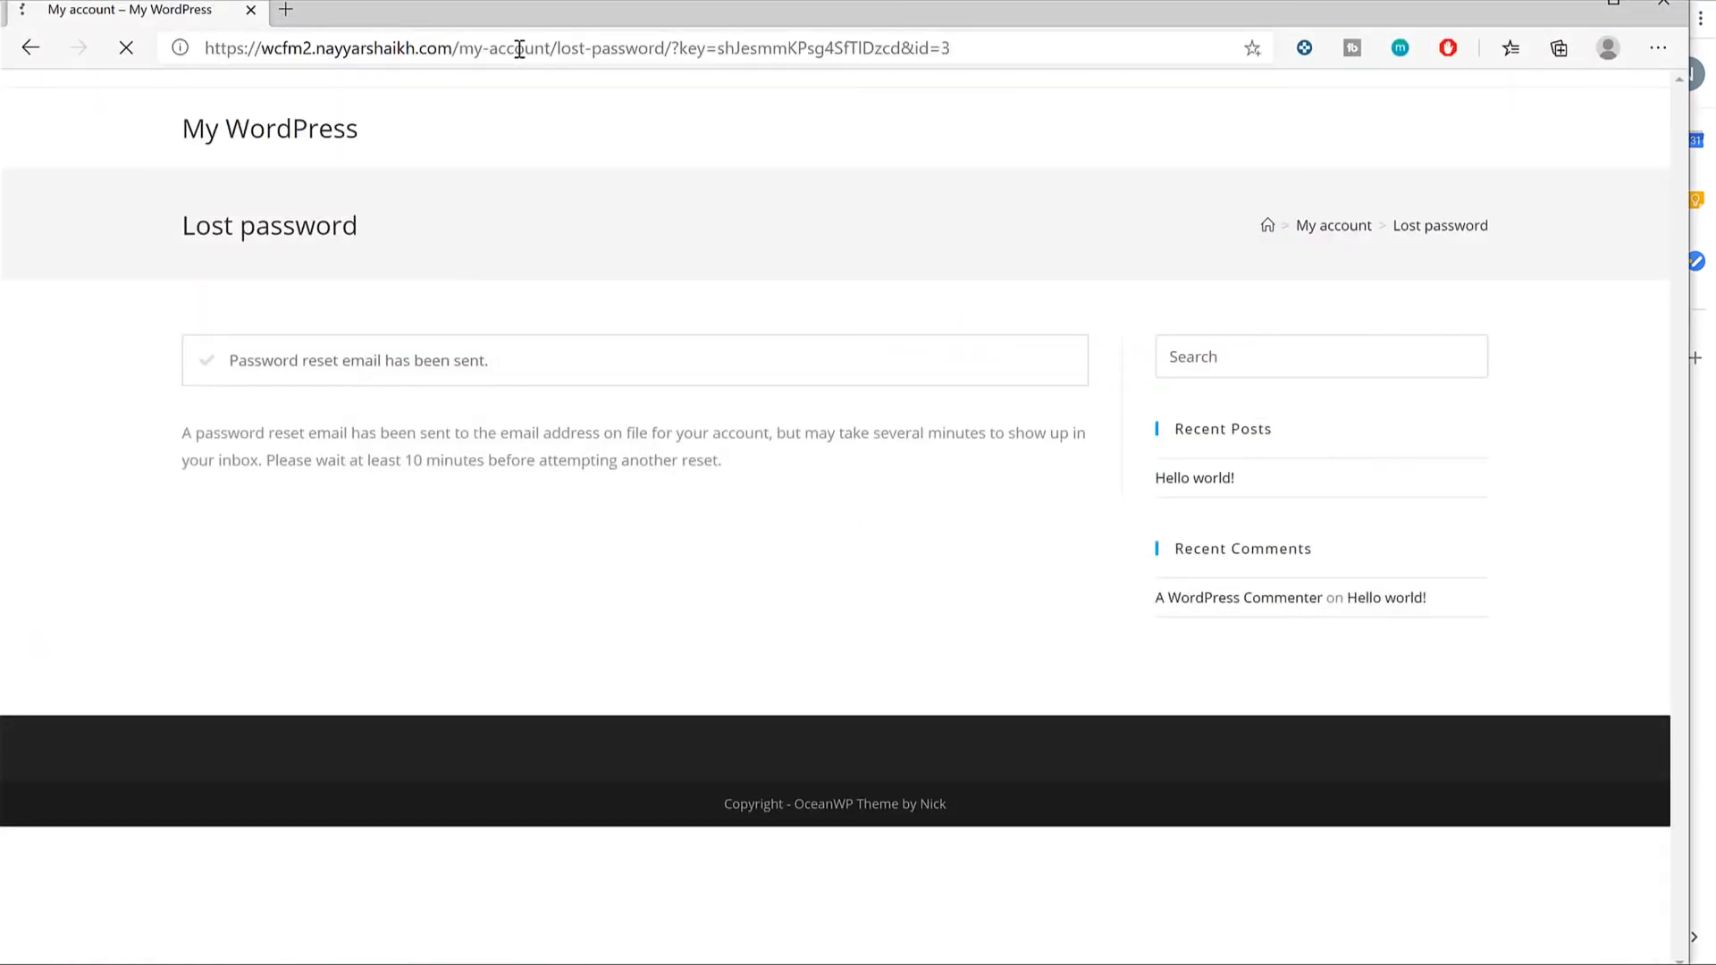
Set and confirm the new password from the saved login, then log in as the delivery person.
left_click(670, 439)
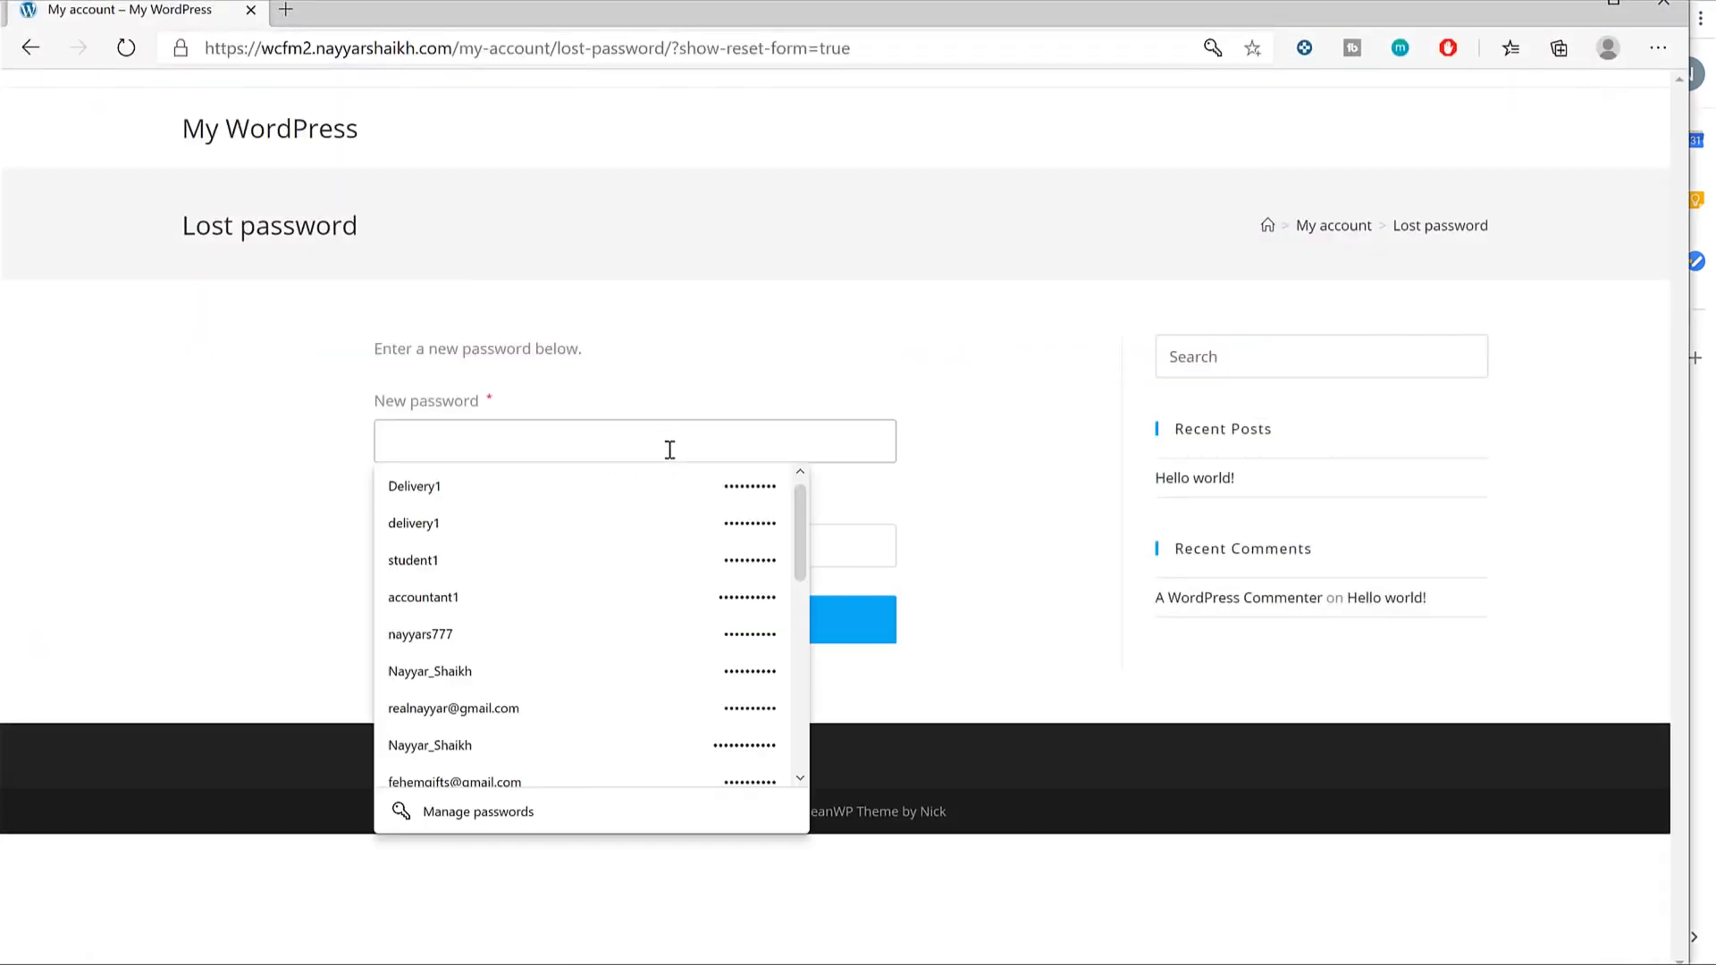
left_click(614, 518)
left_click(604, 569)
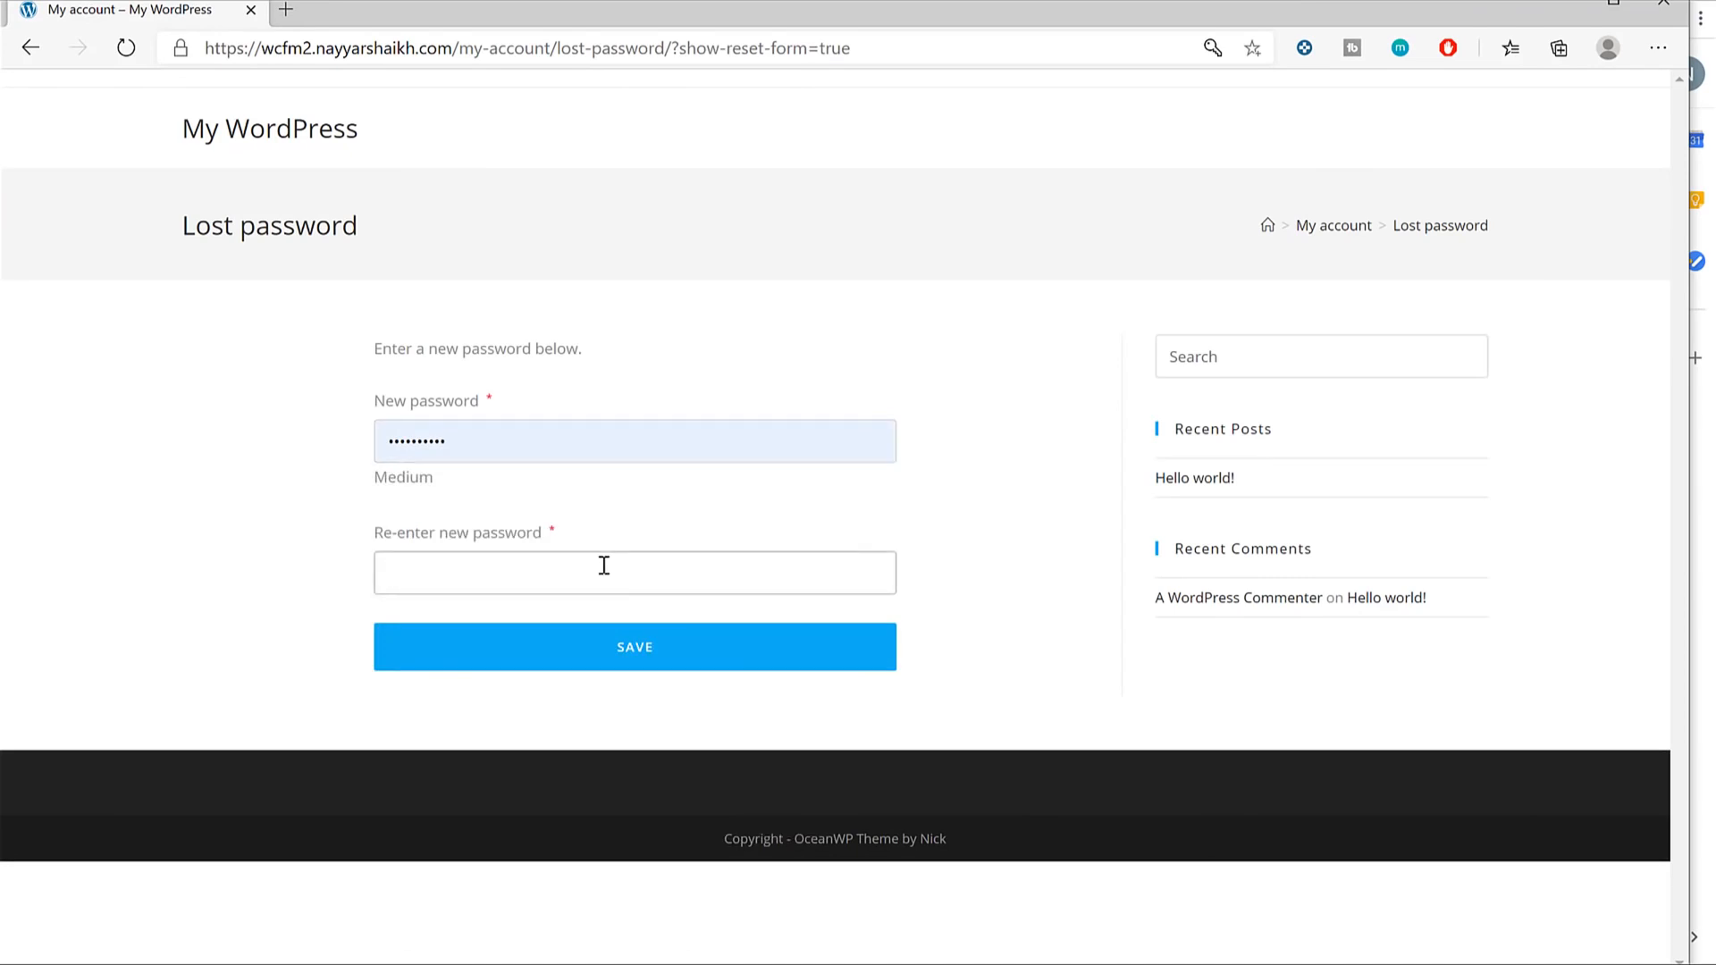
key("ctrl+v")
key("Return")
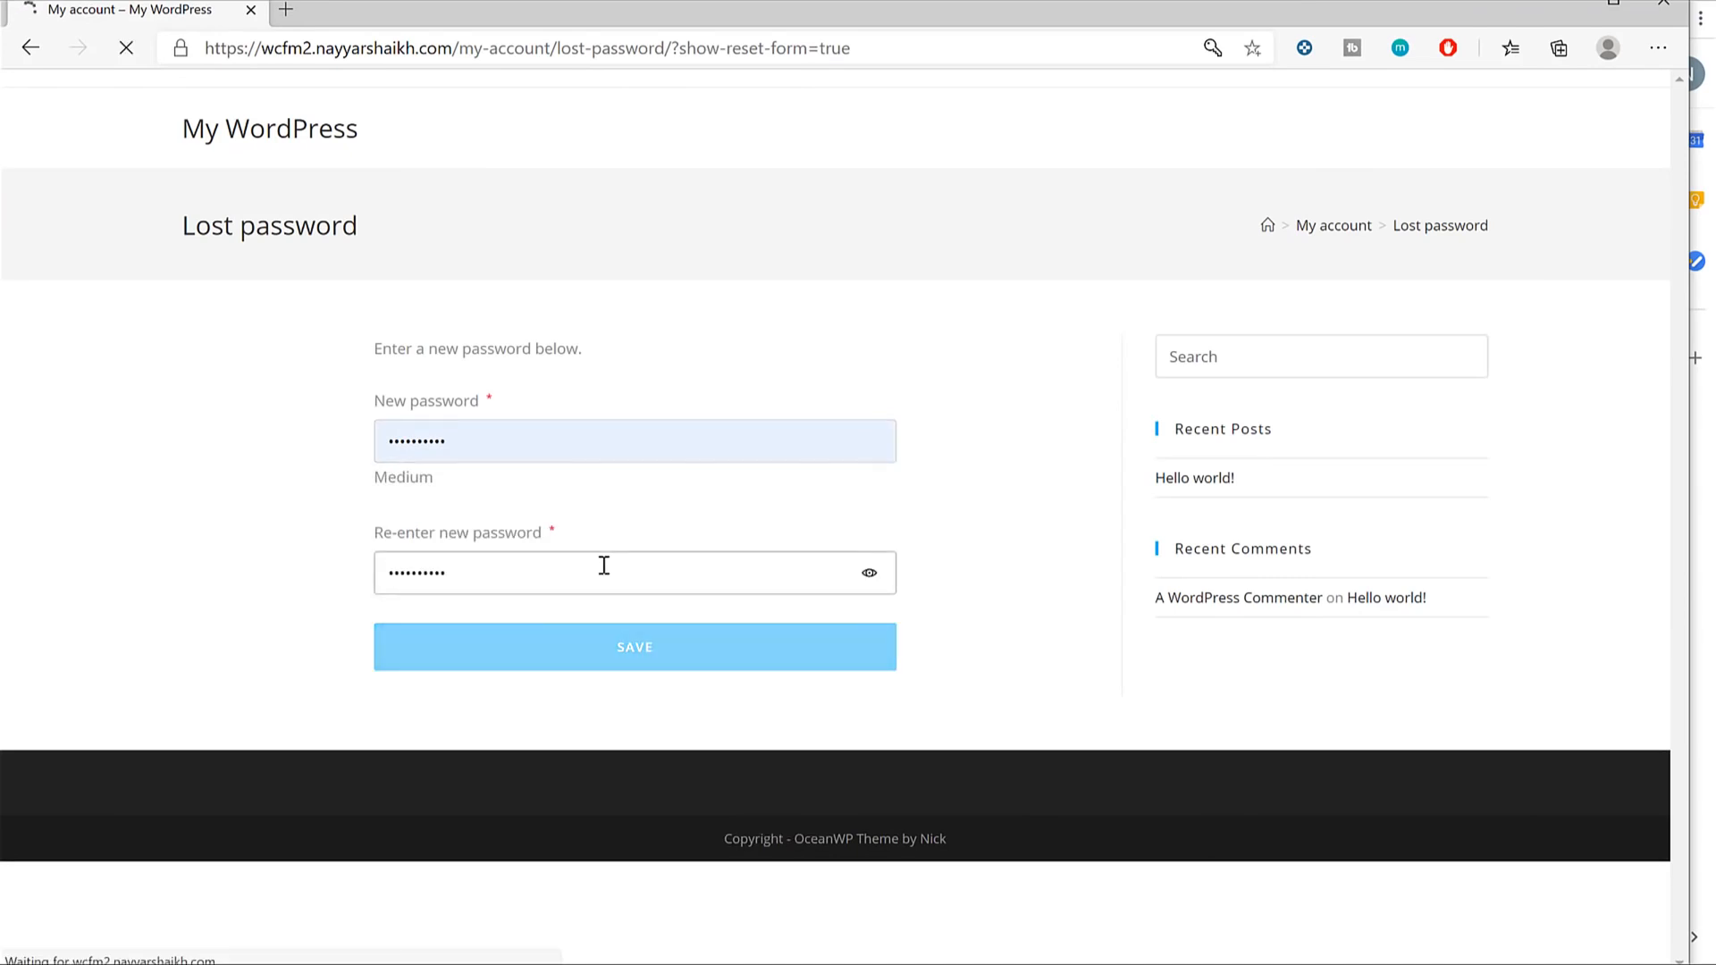
left_click(645, 607)
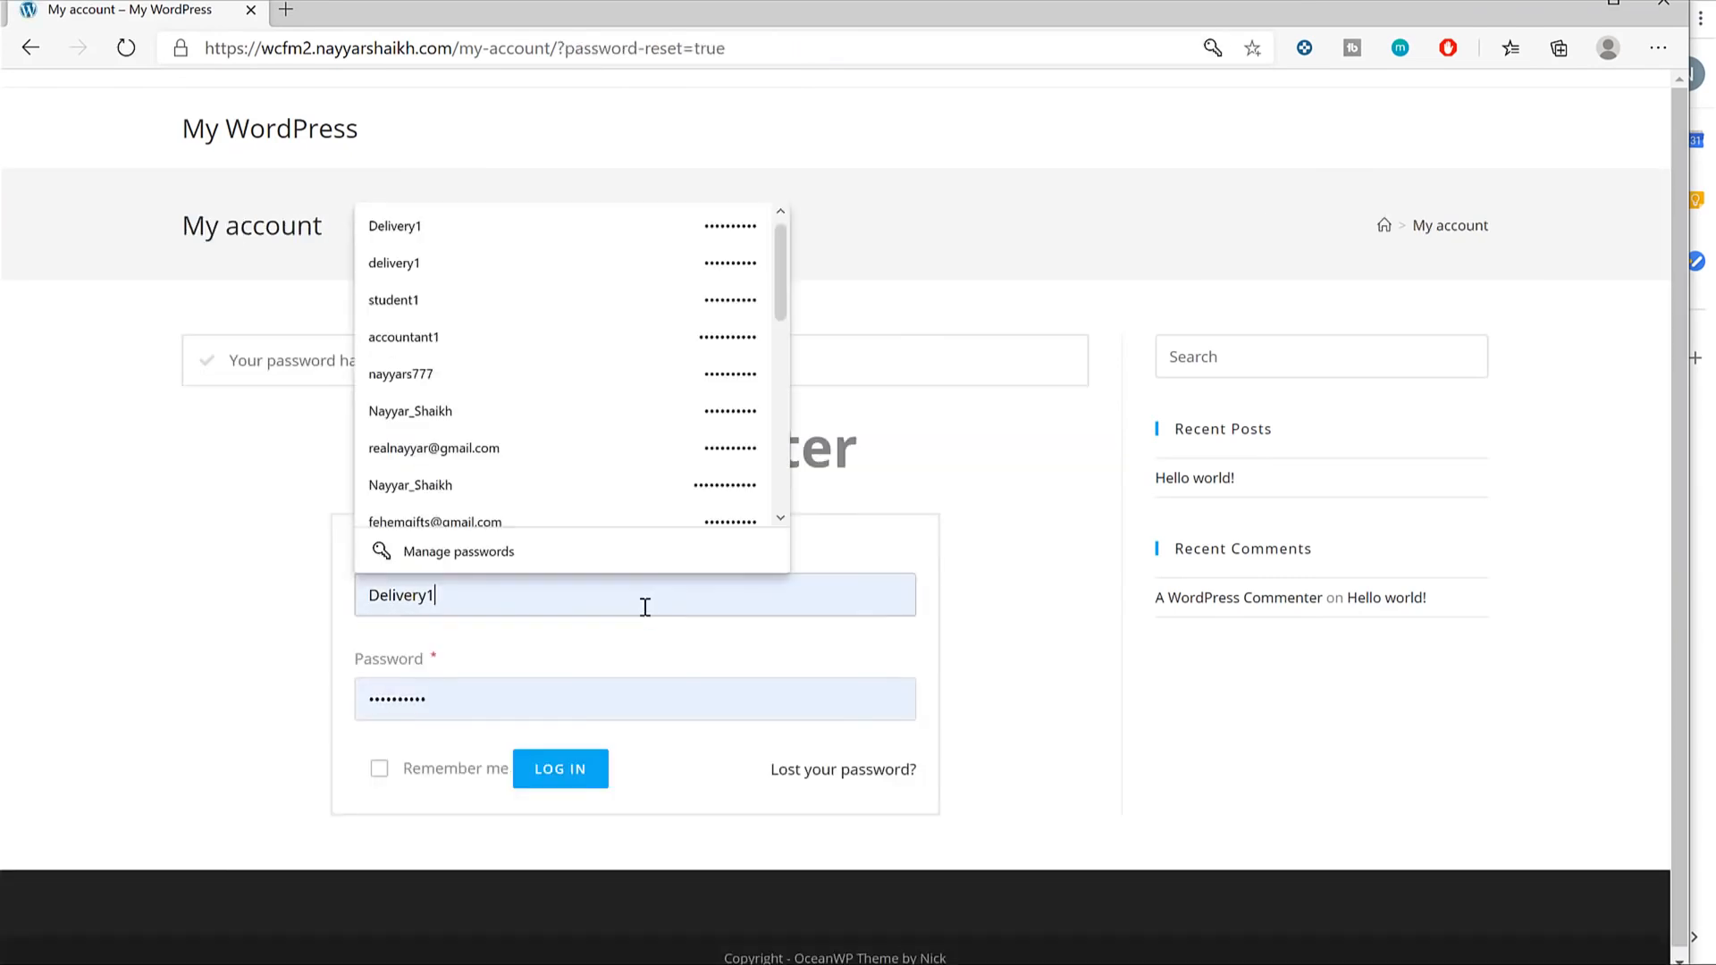
key("Return")
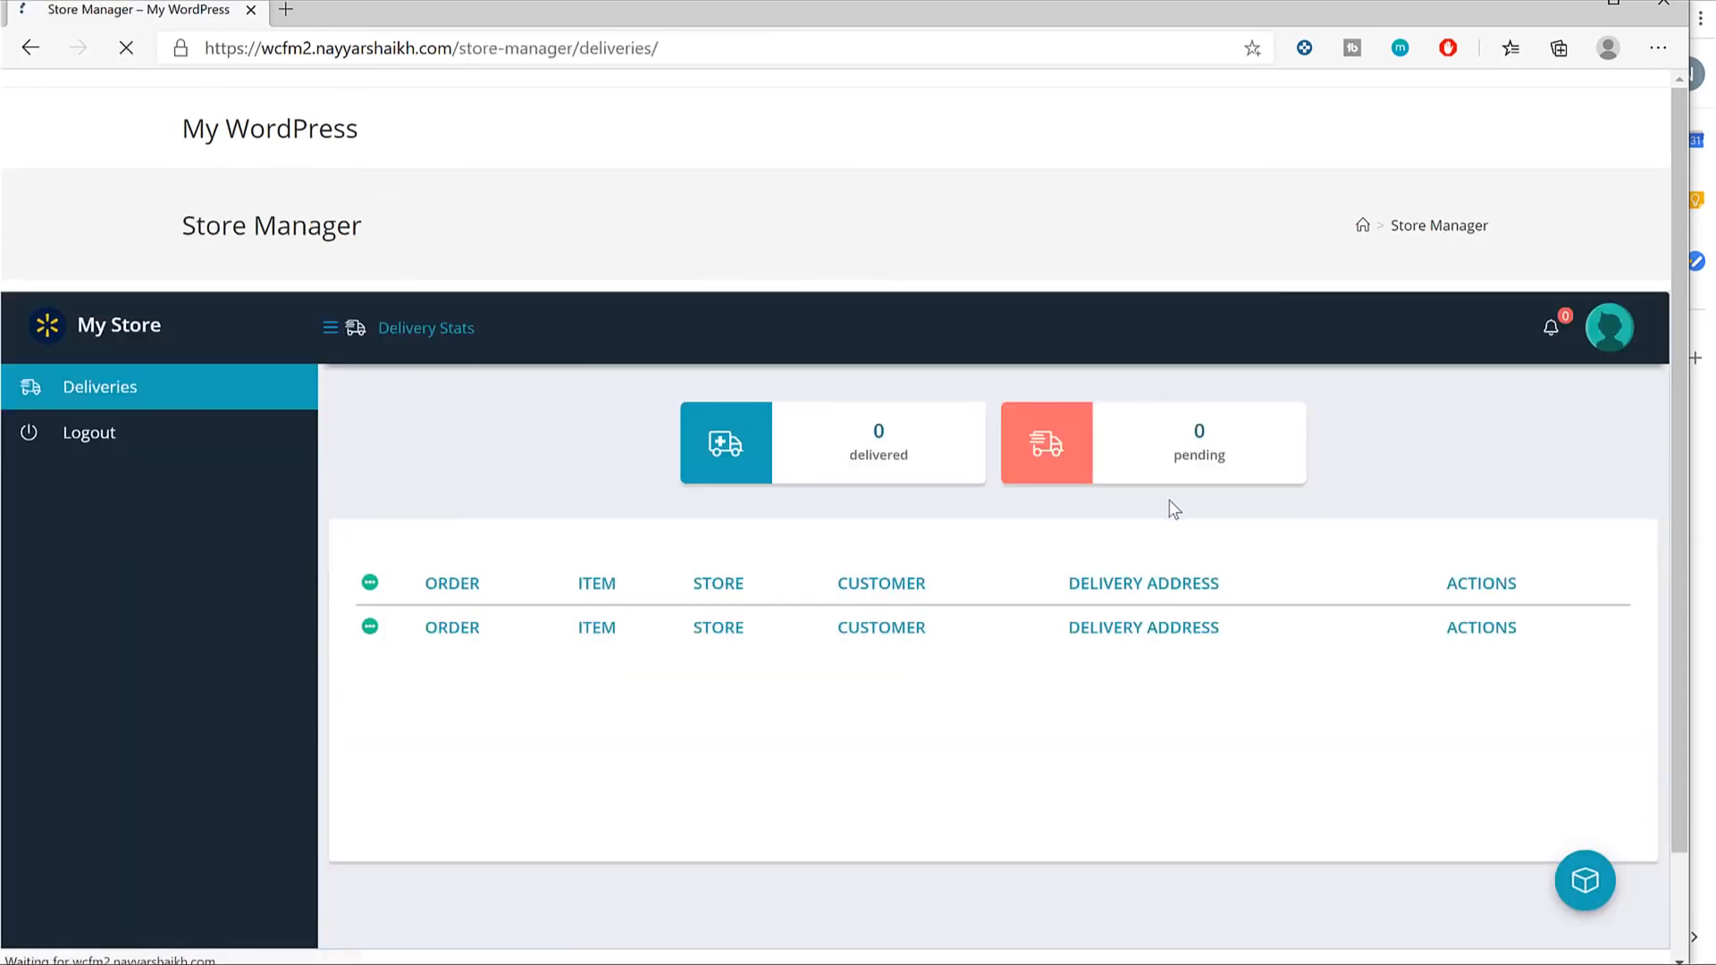
Scroll the Deliveries dashboard, then minimize it to return to the Gmail reset e-mail.
scroll(1171, 502, "down", 2)
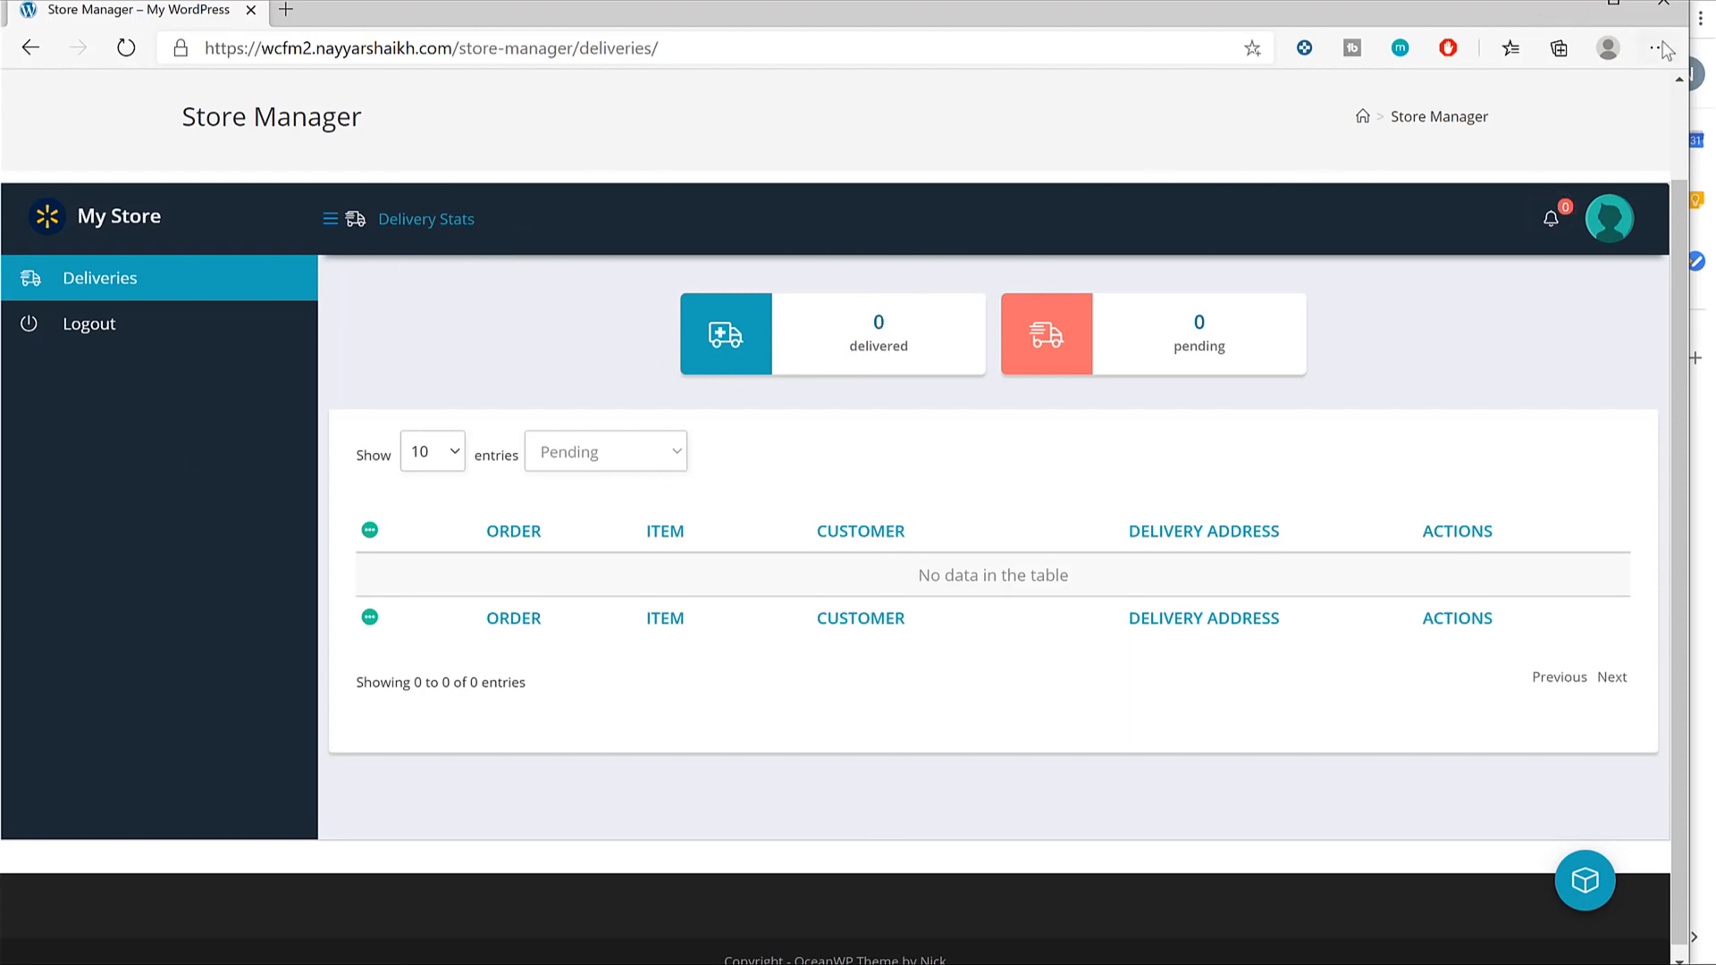
left_click(1564, 3)
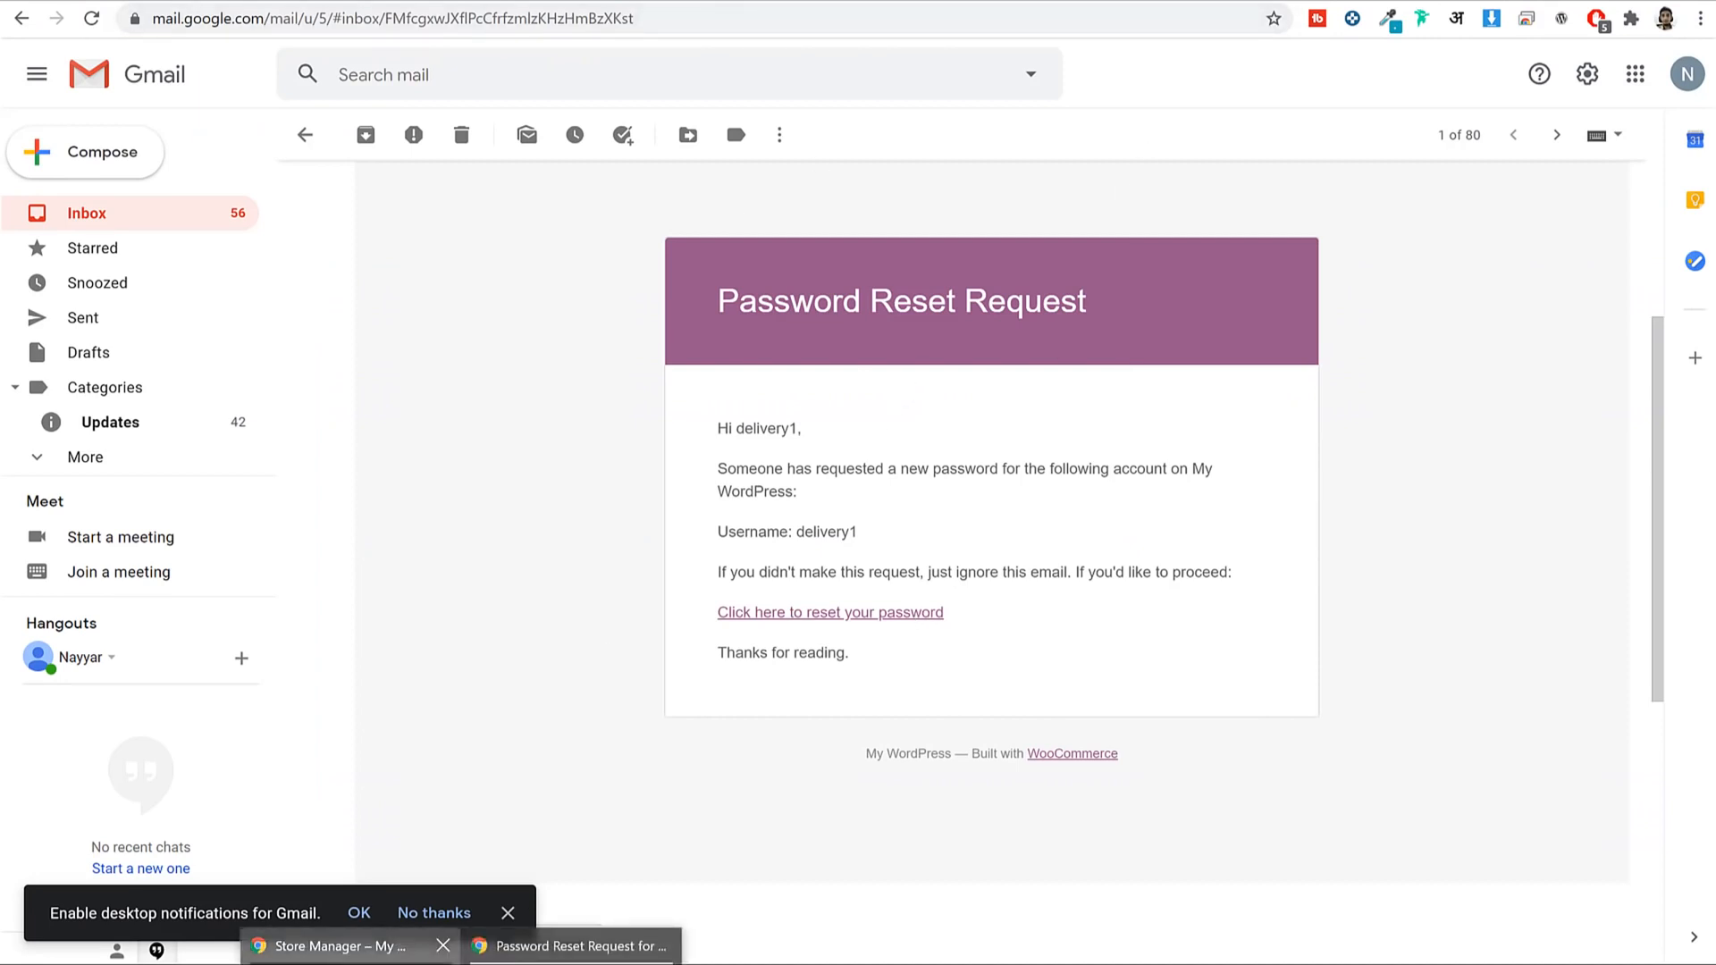
Back in the admin's store manager, open Staff, showing no staff and 2 slots remaining.
left_click(349, 944)
scroll(1162, 295, "down", 5)
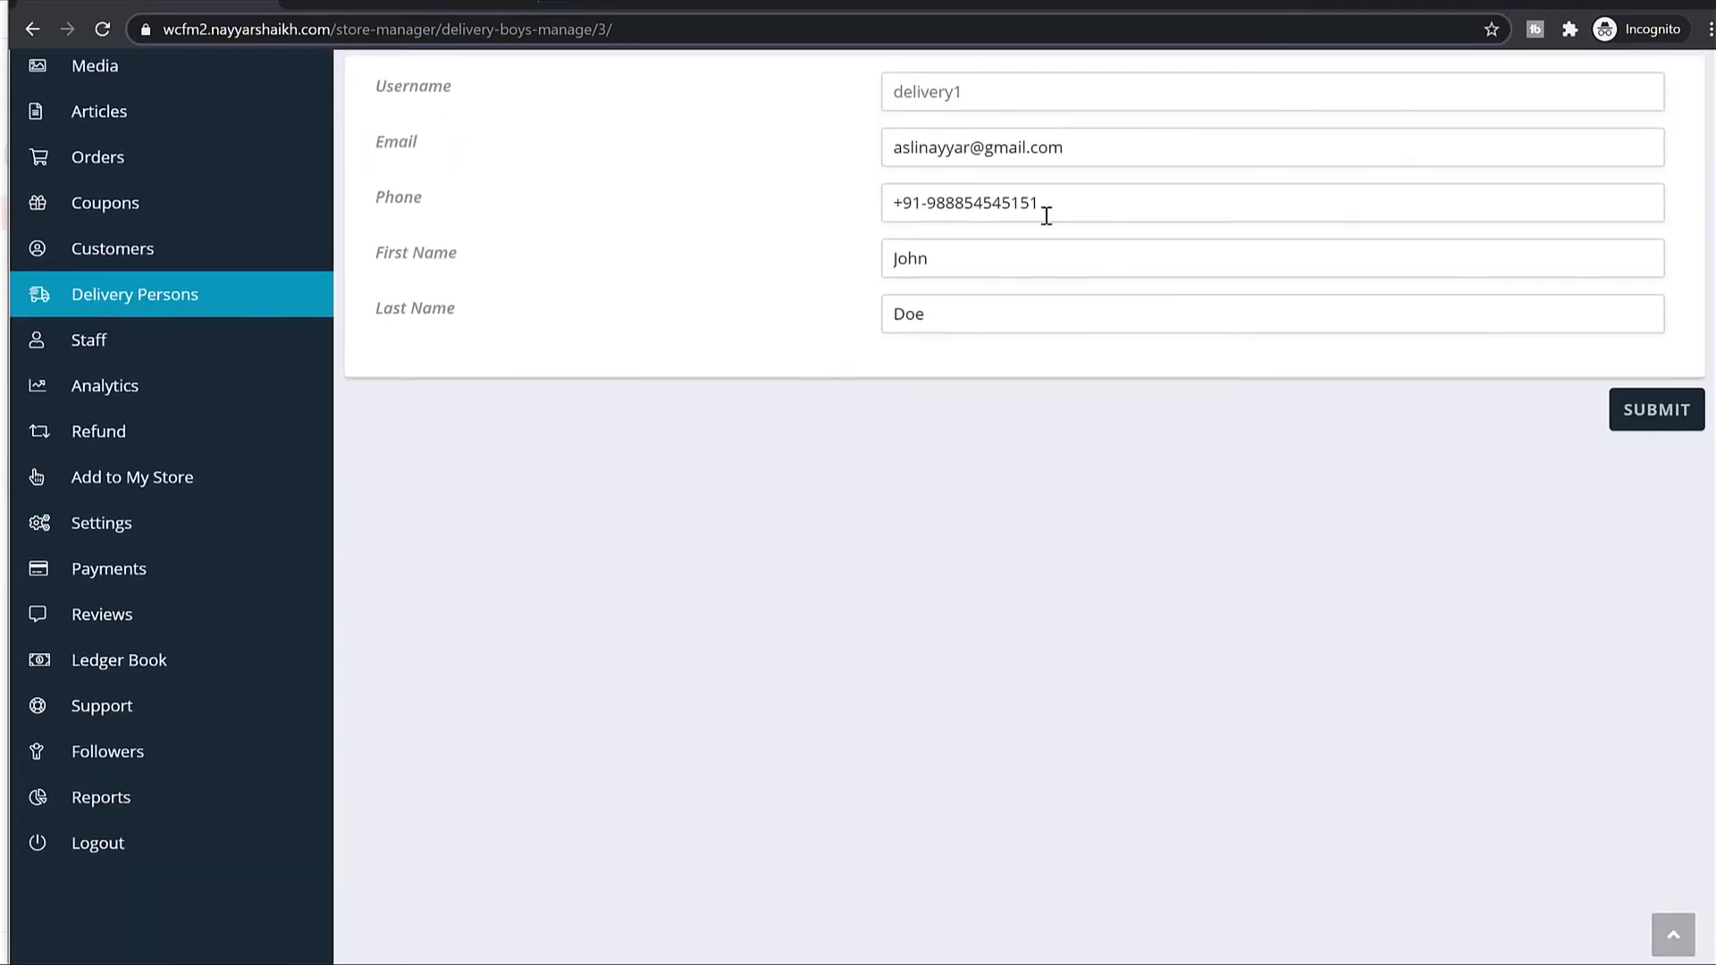
left_click(203, 332)
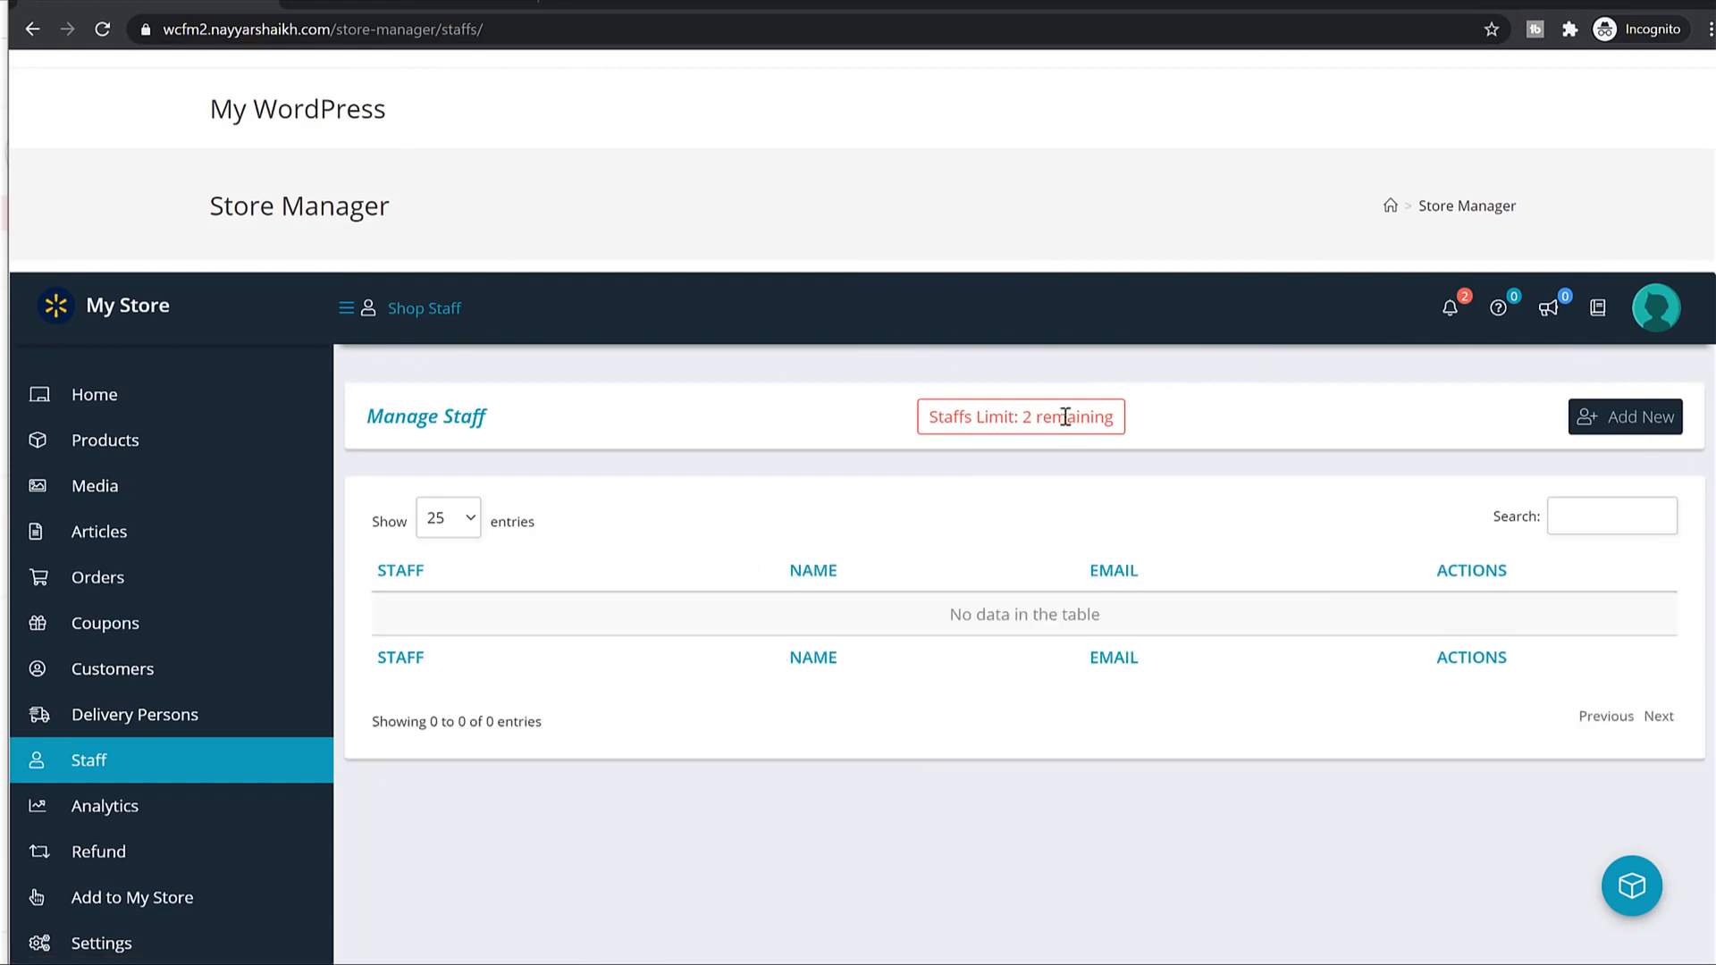
left_click_drag(1013, 417, 1102, 420)
left_click(1130, 425)
Start a new staff member, filling in the username, e-mail and first name.
left_click(1653, 430)
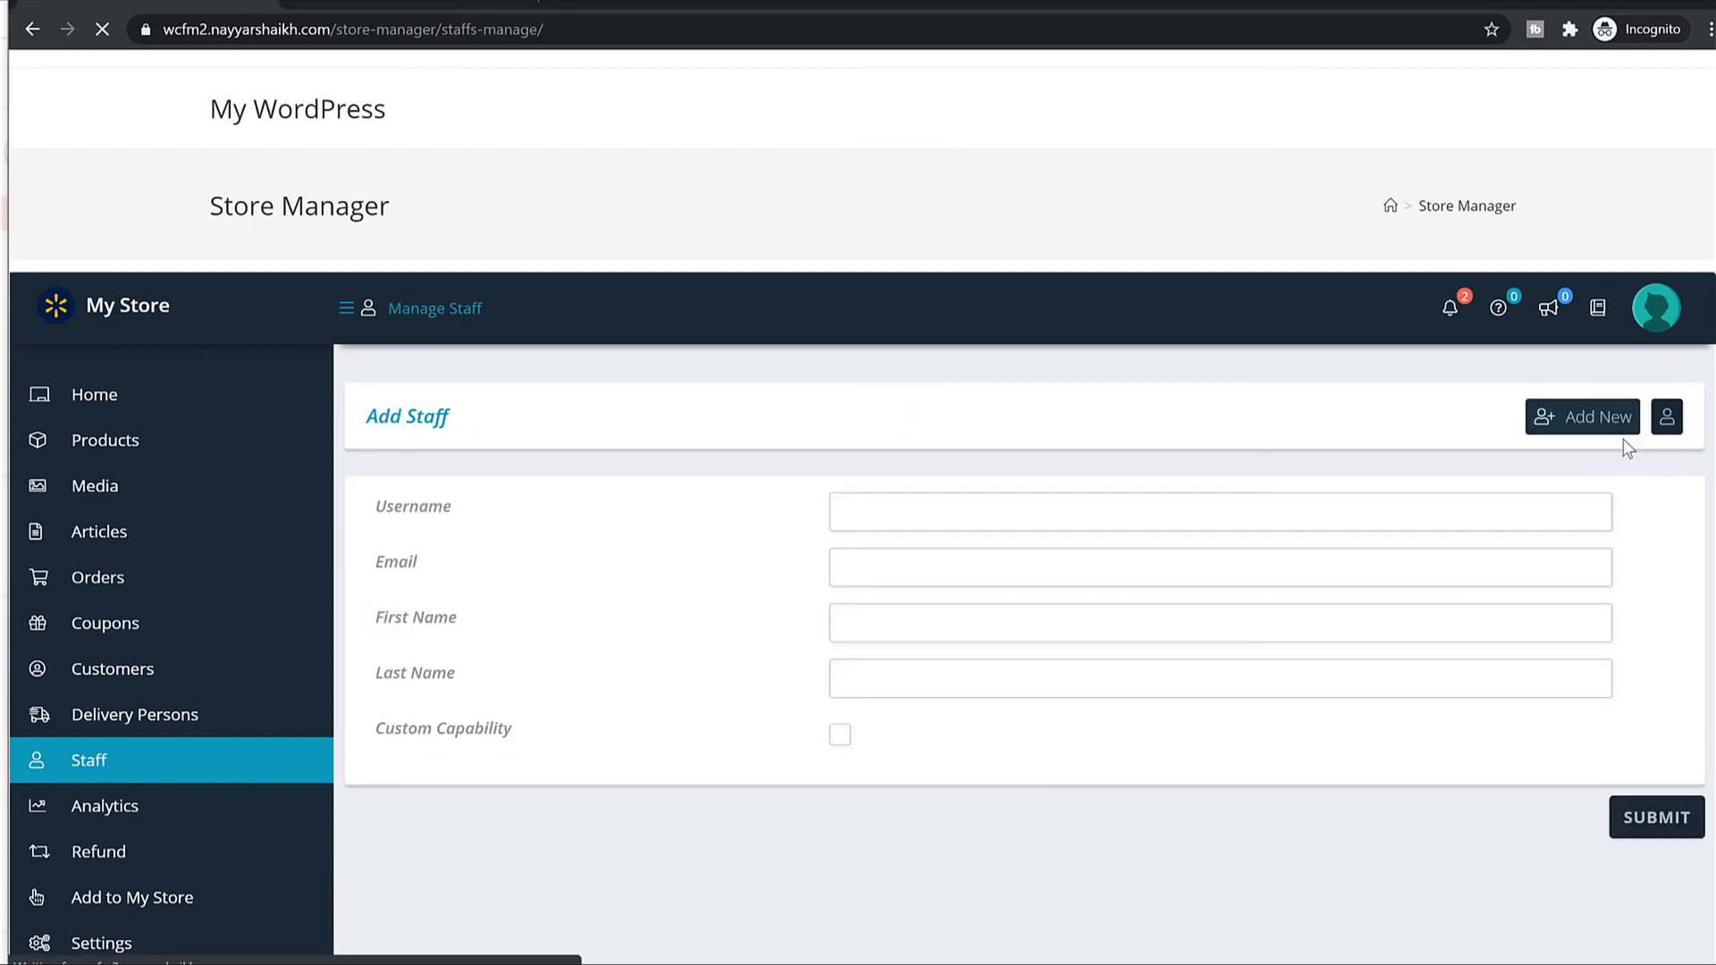
left_click(959, 494)
type("john")
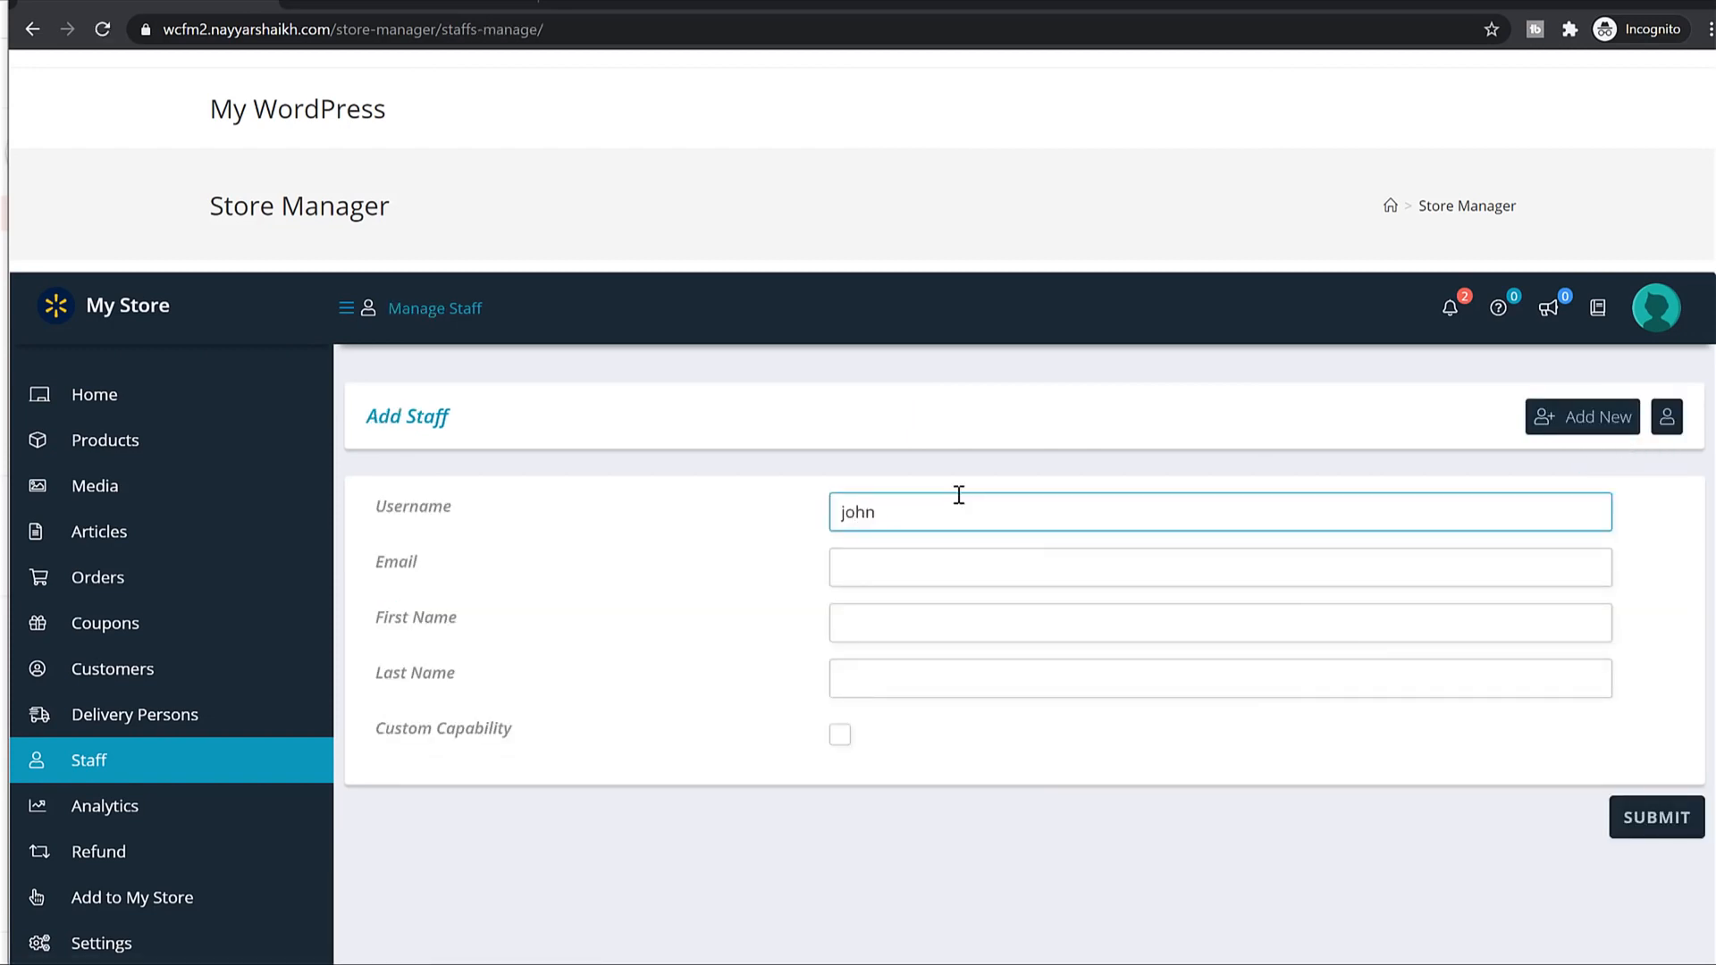
type("_doe")
key("Tab")
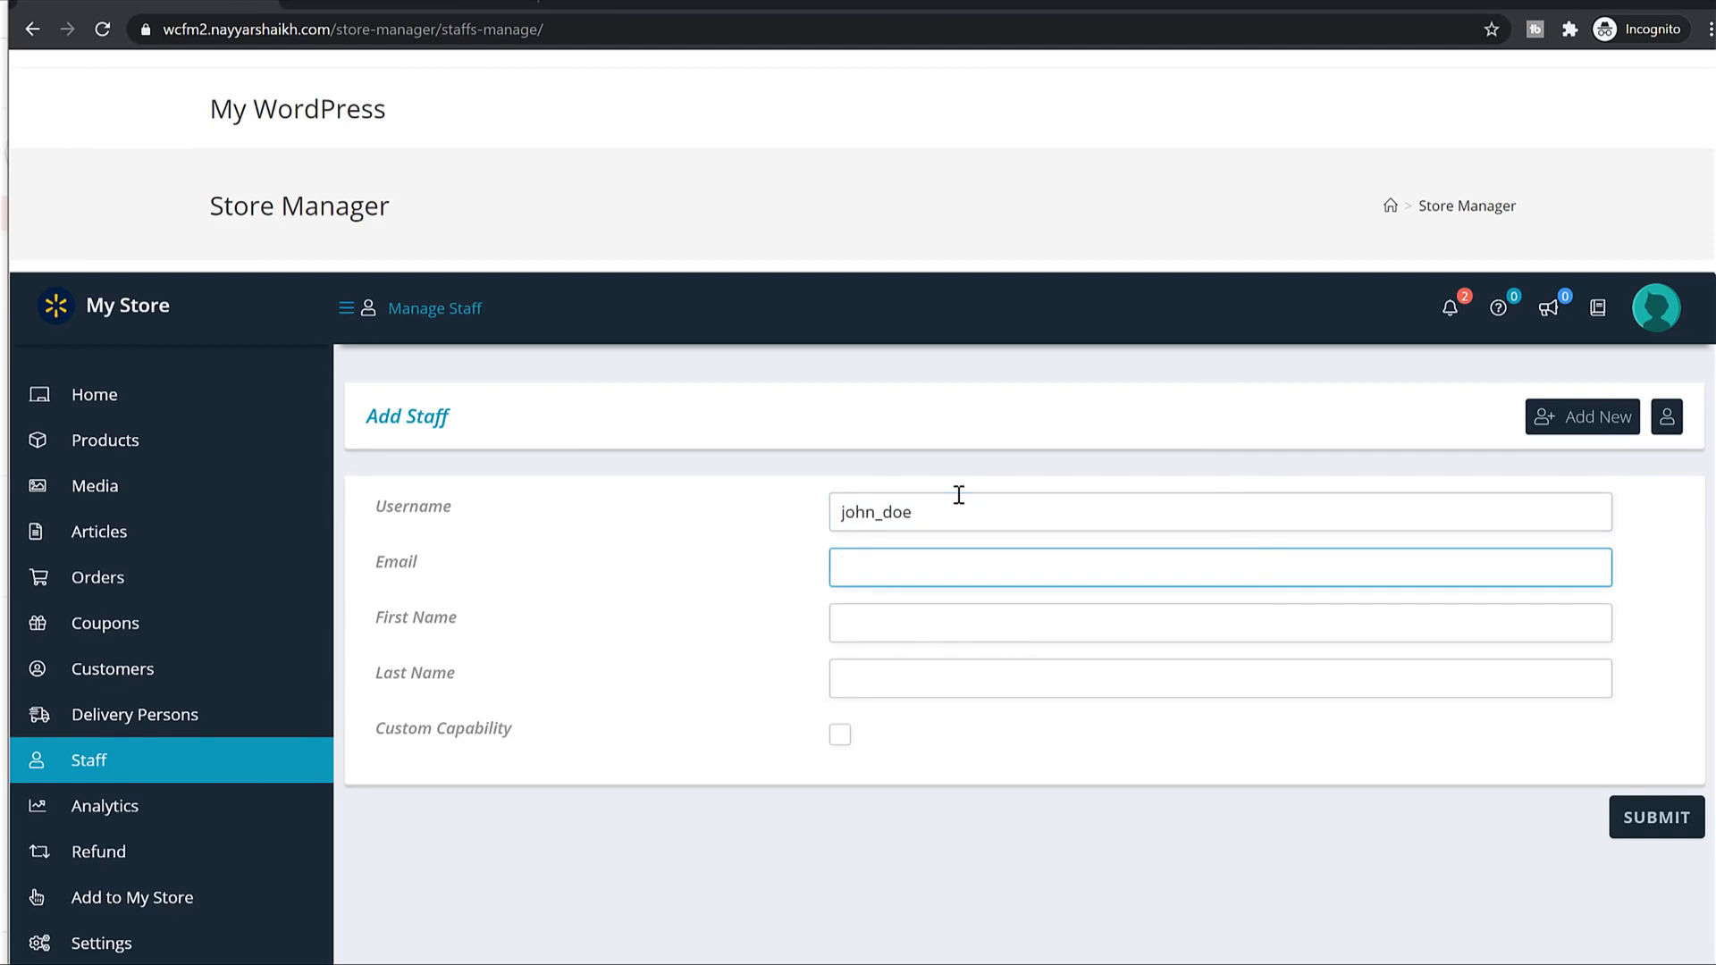
key("Tab")
type("Jo")
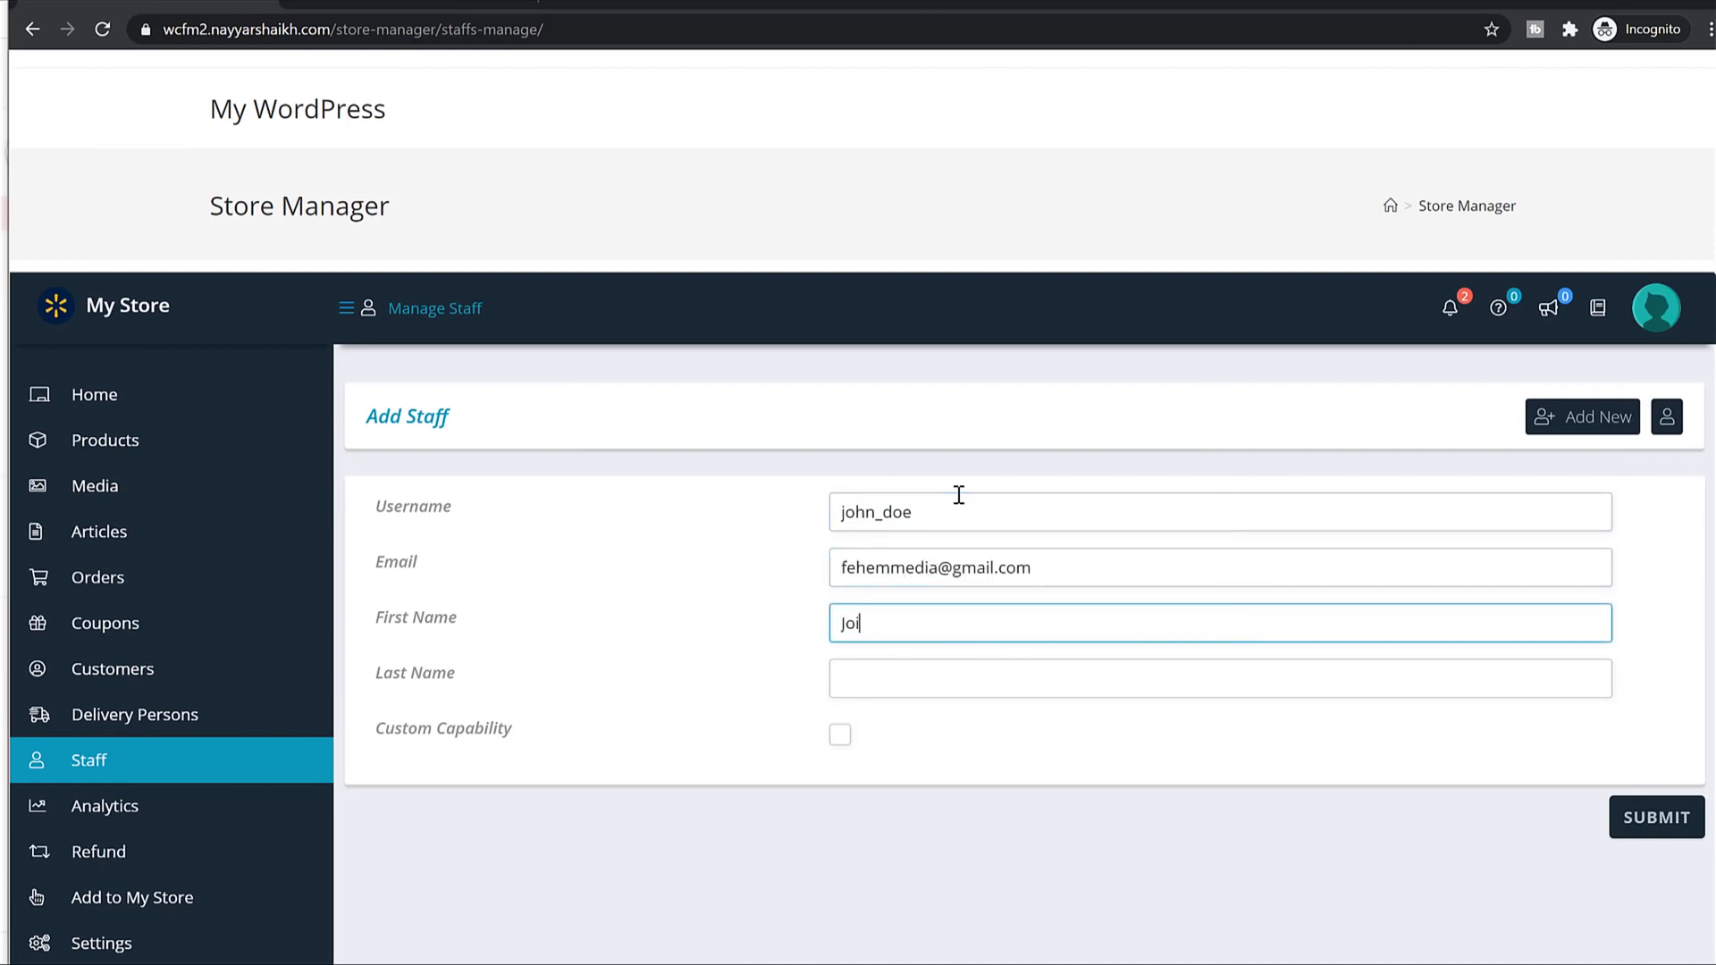
key("BackSpace")
key("BackSpace")
type("Afza")
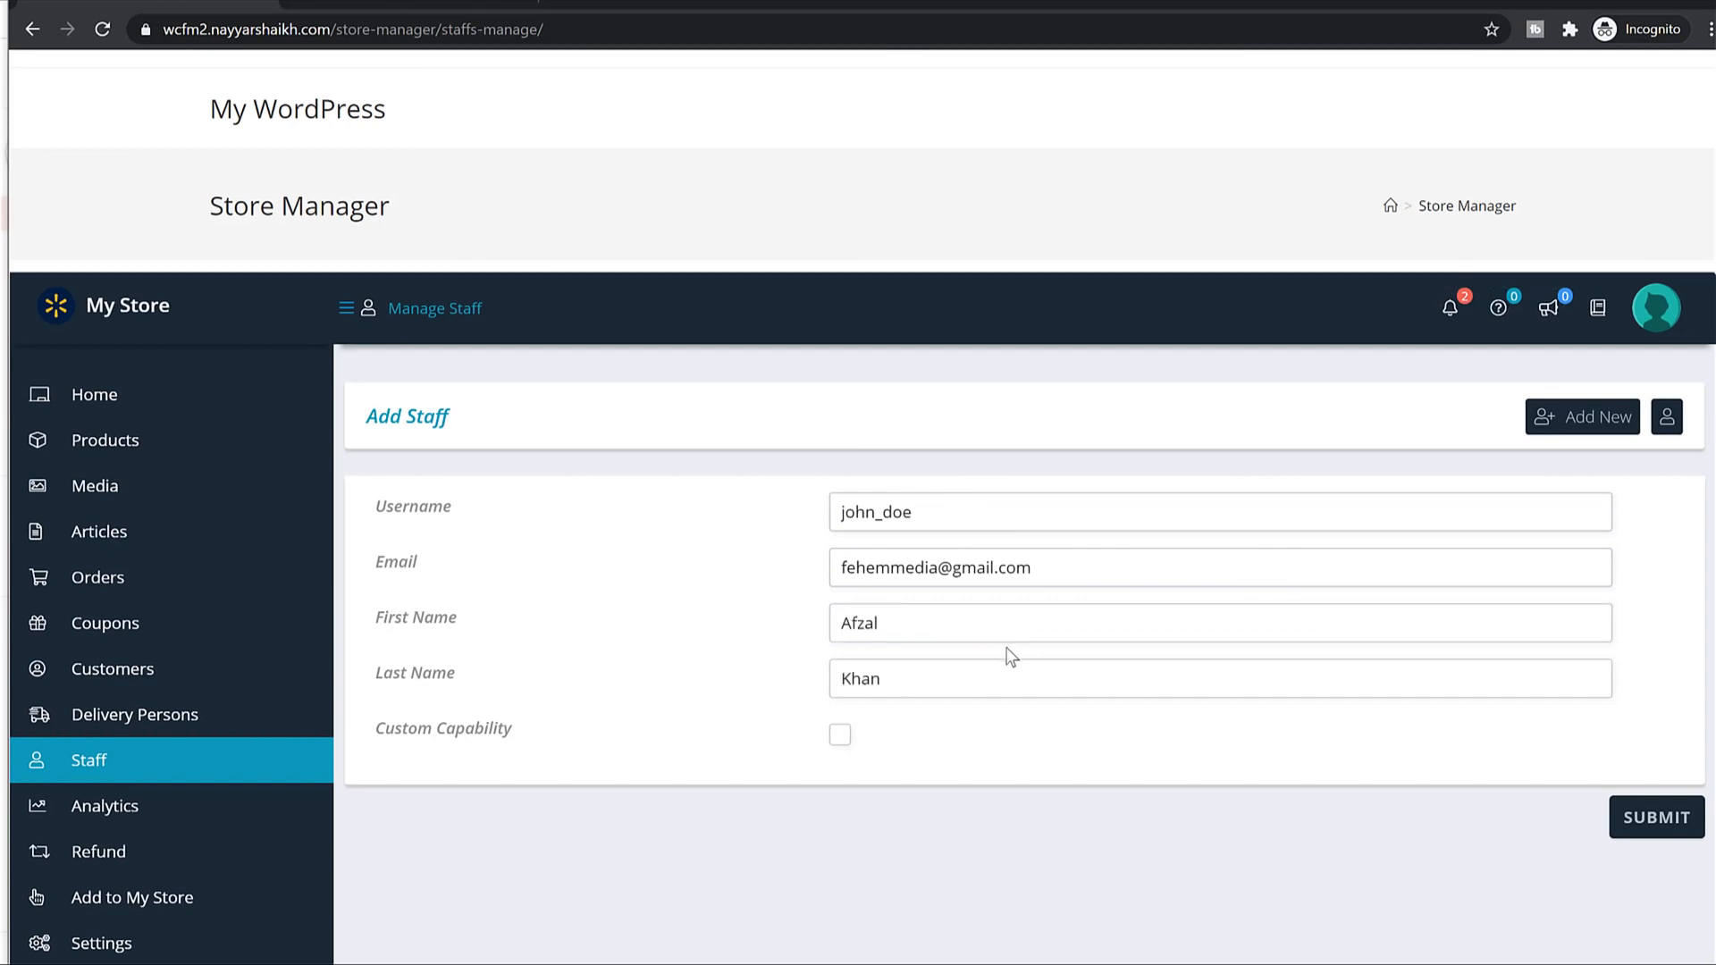
Enable Custom Capability and switch off withdrawal, transaction and article access toggles.
scroll(1011, 658, "down", 2)
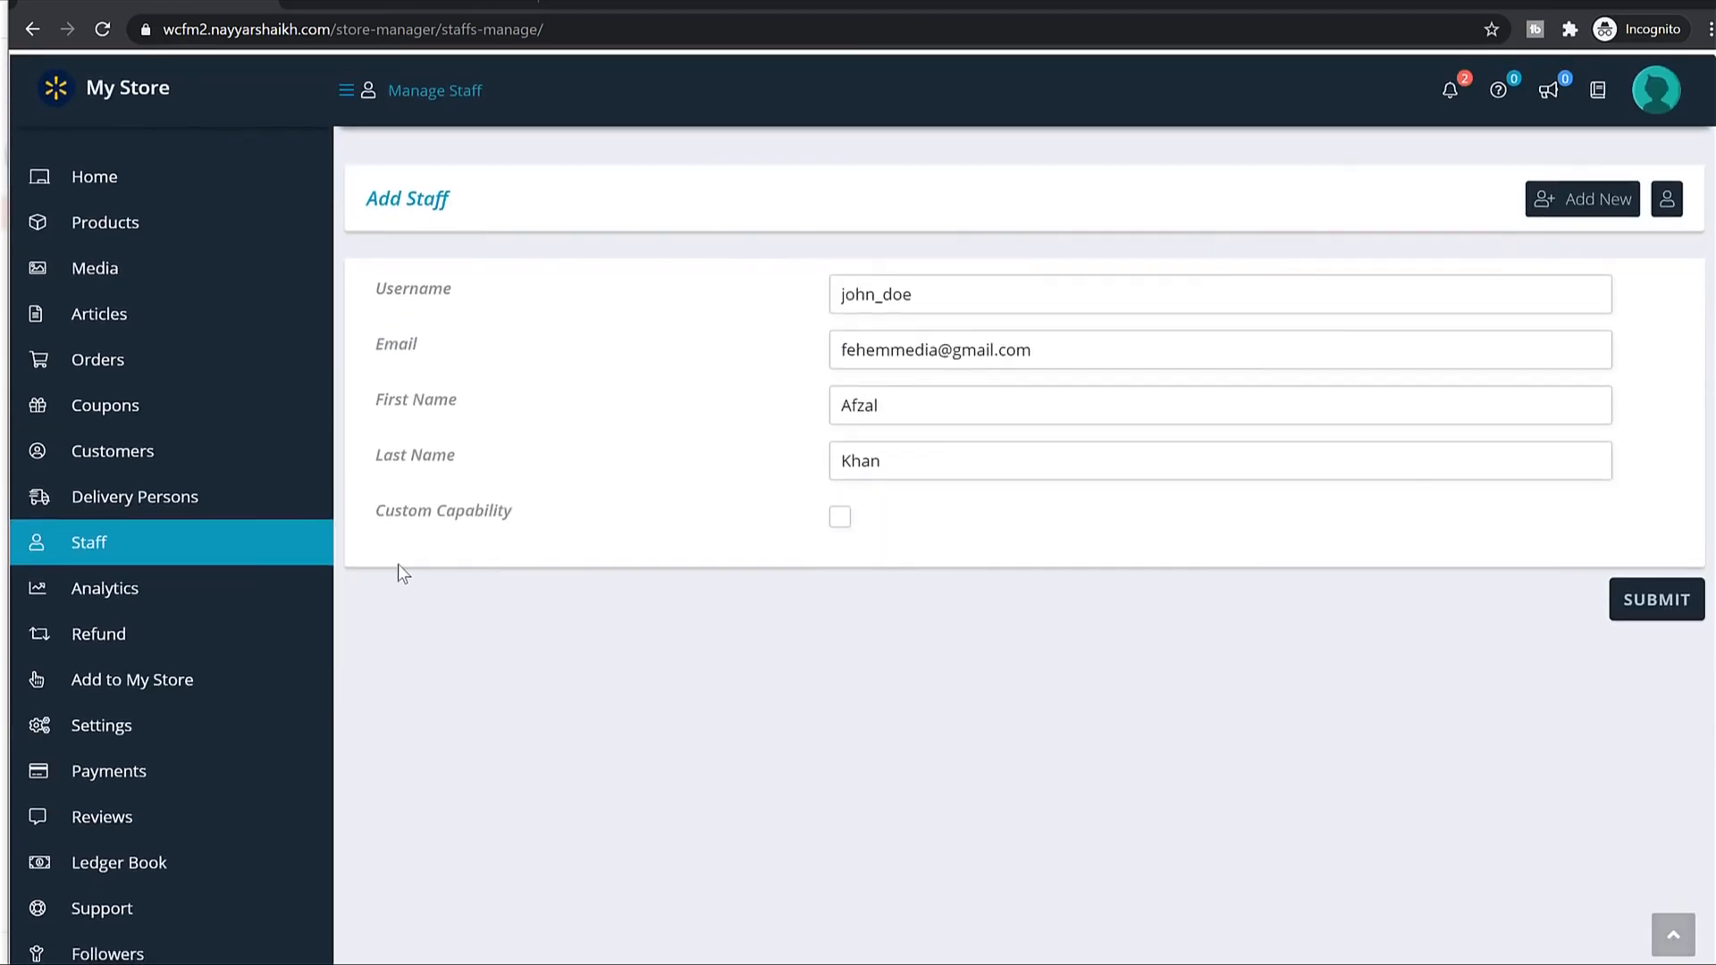
left_click(840, 520)
scroll(889, 532, "down", 4)
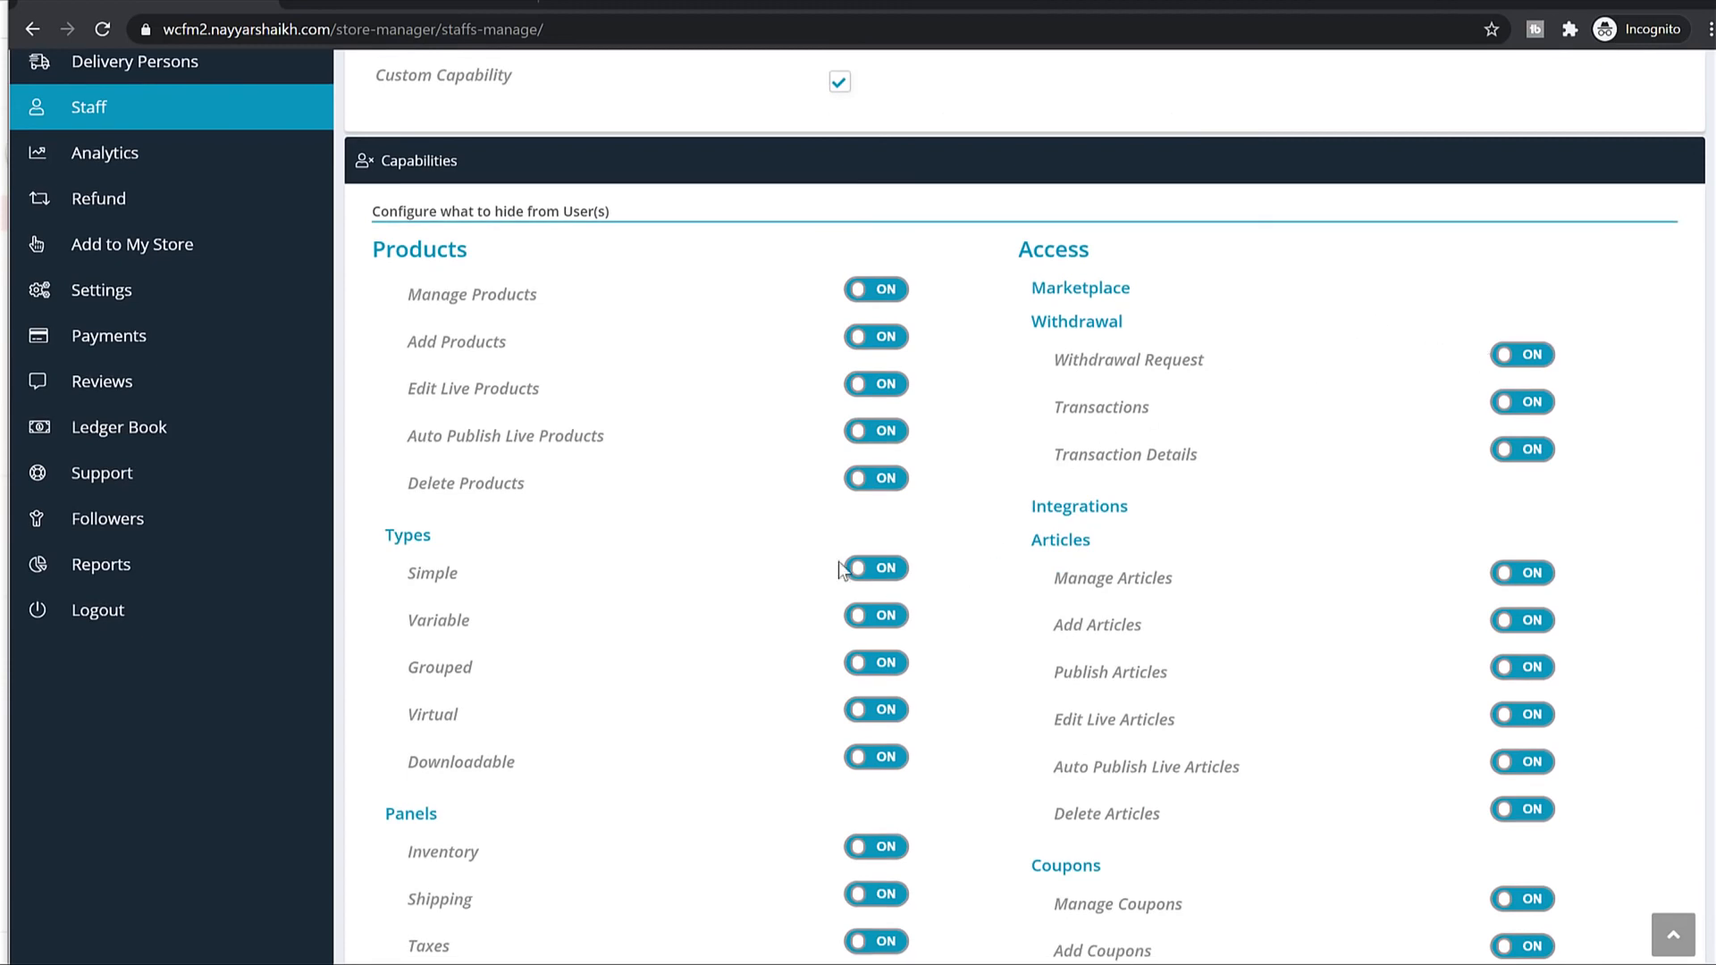
scroll(964, 522, "down", 2)
left_click(1525, 137)
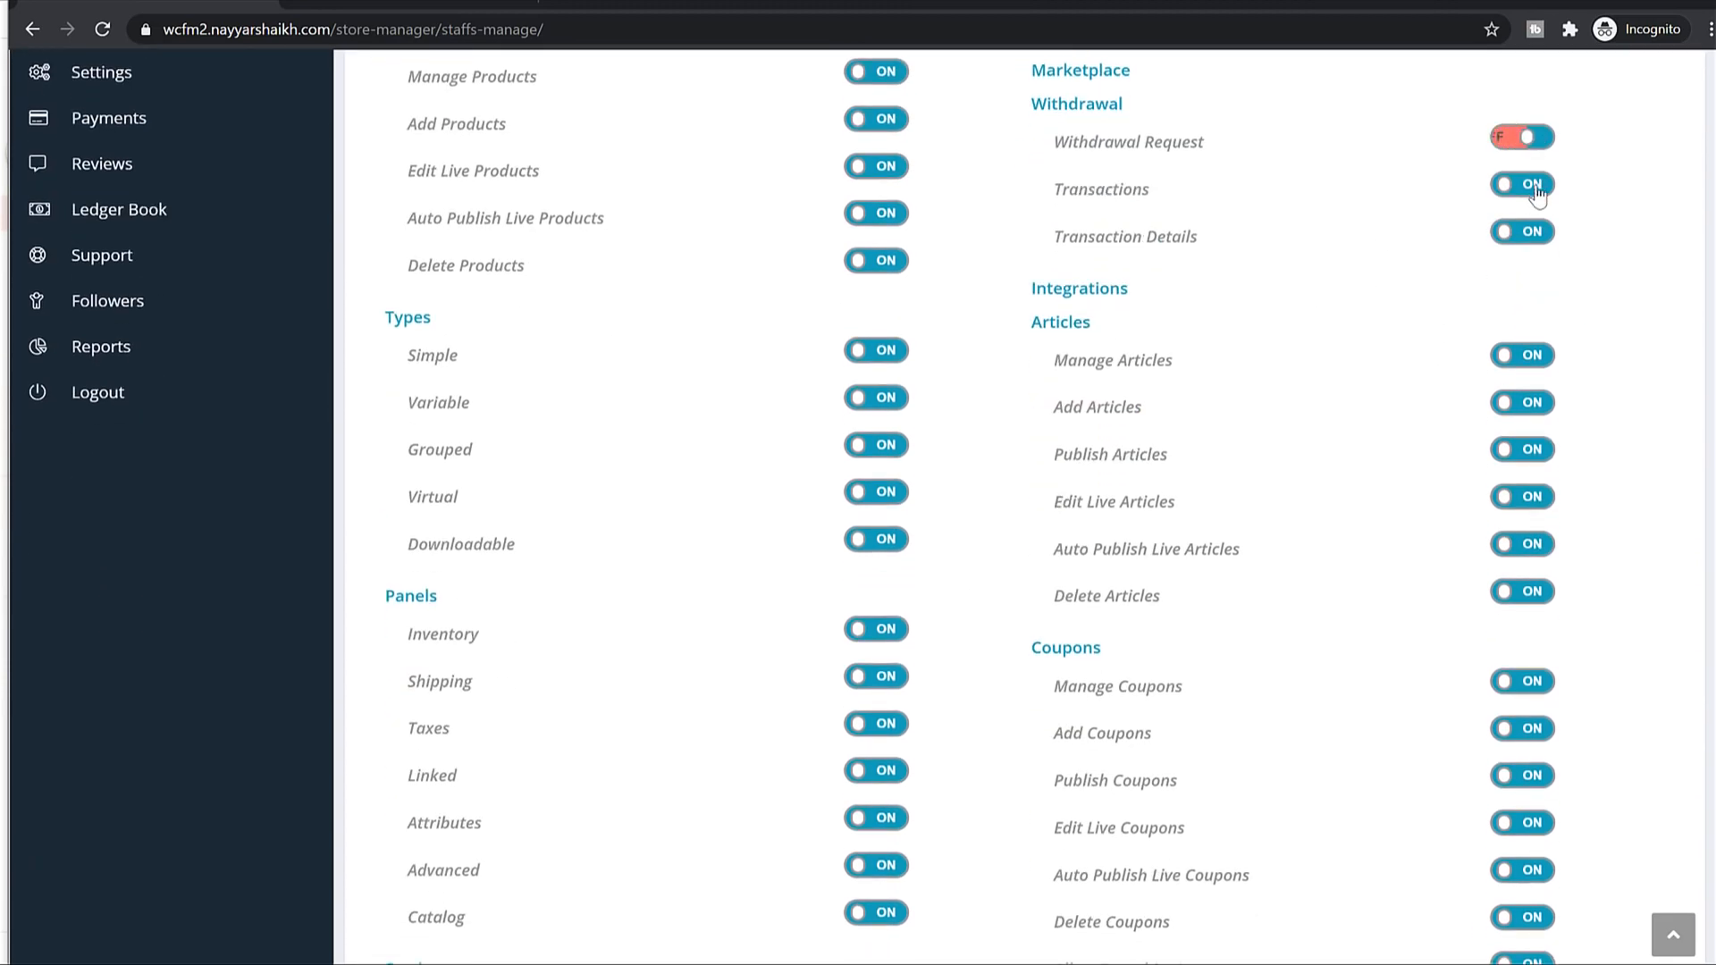
left_click(1525, 184)
left_click(1523, 232)
left_click(1522, 355)
left_click(1522, 402)
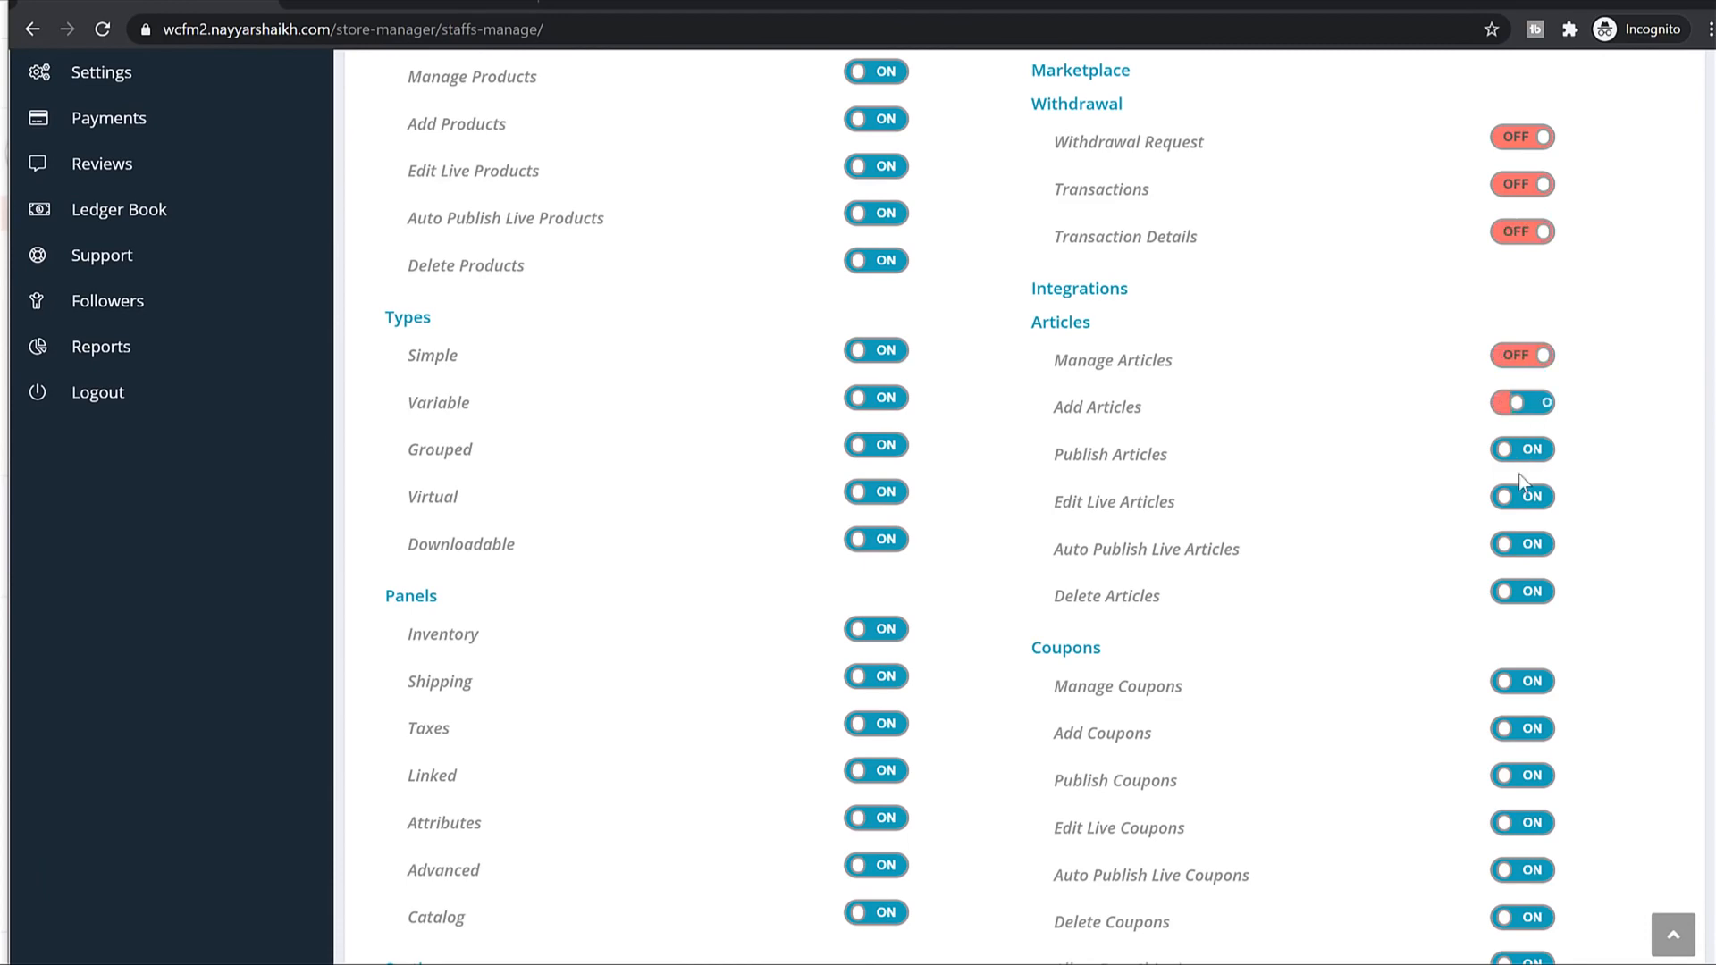
left_click(1522, 496)
left_click(1522, 449)
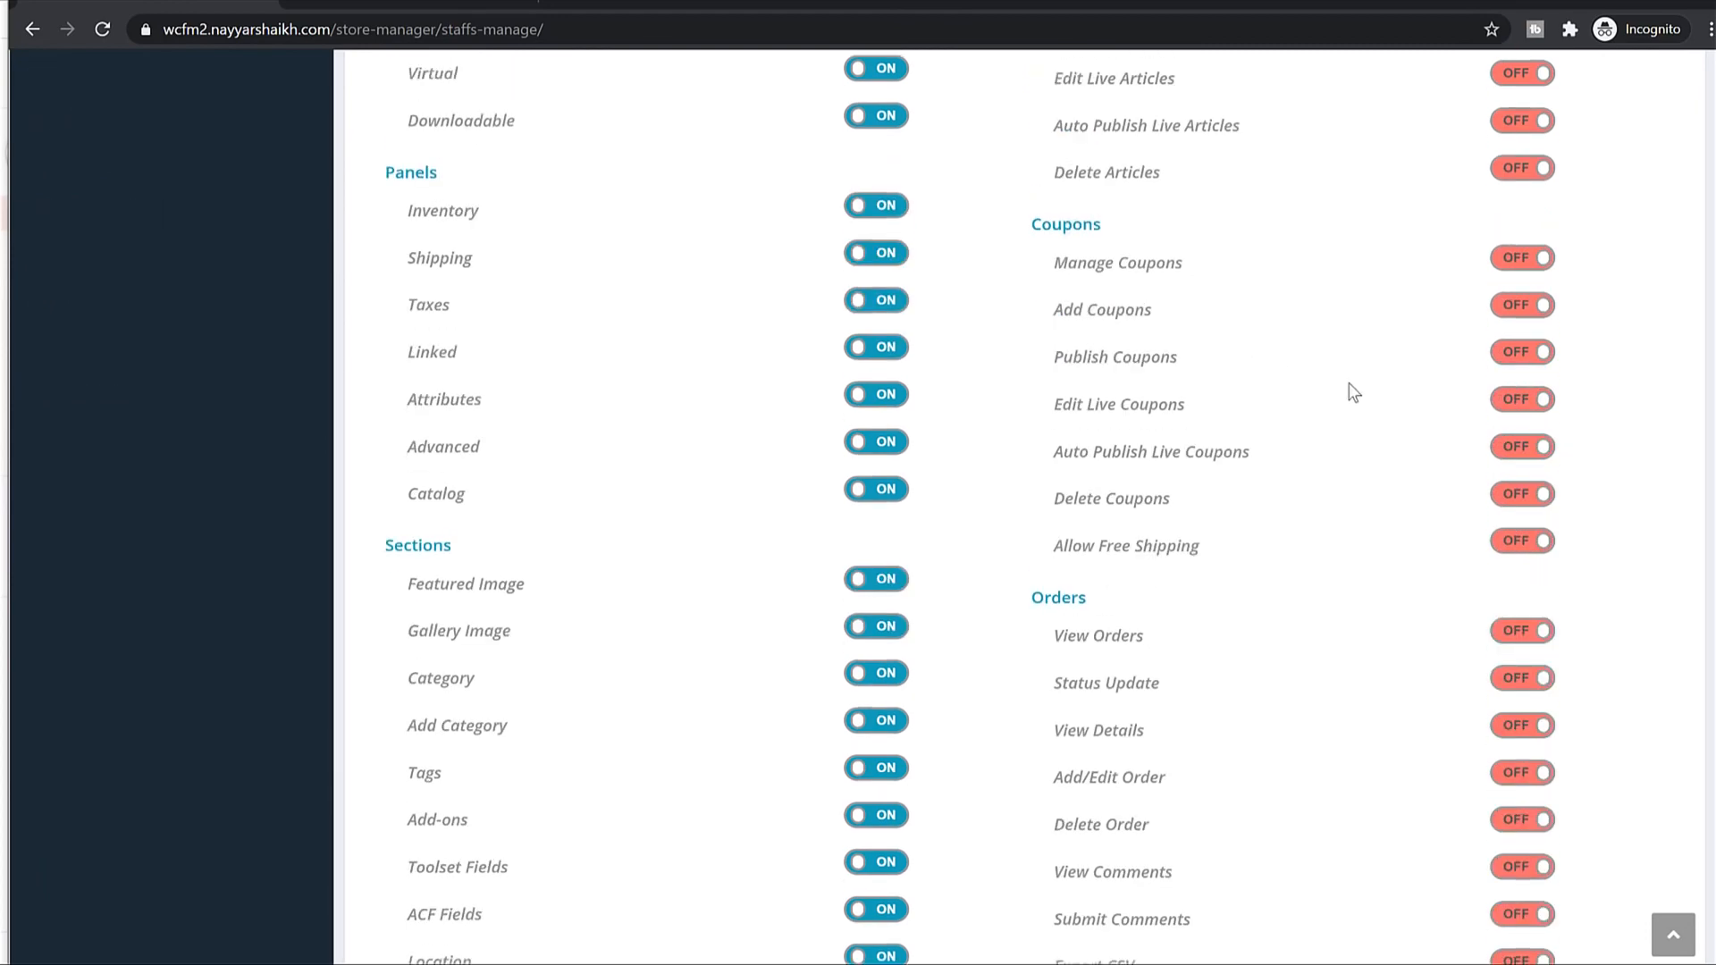
Keep the product capabilities and product types enabled, then submit the new staff member.
scroll(1437, 362, "up", 7)
scroll(1575, 448, "down", 10)
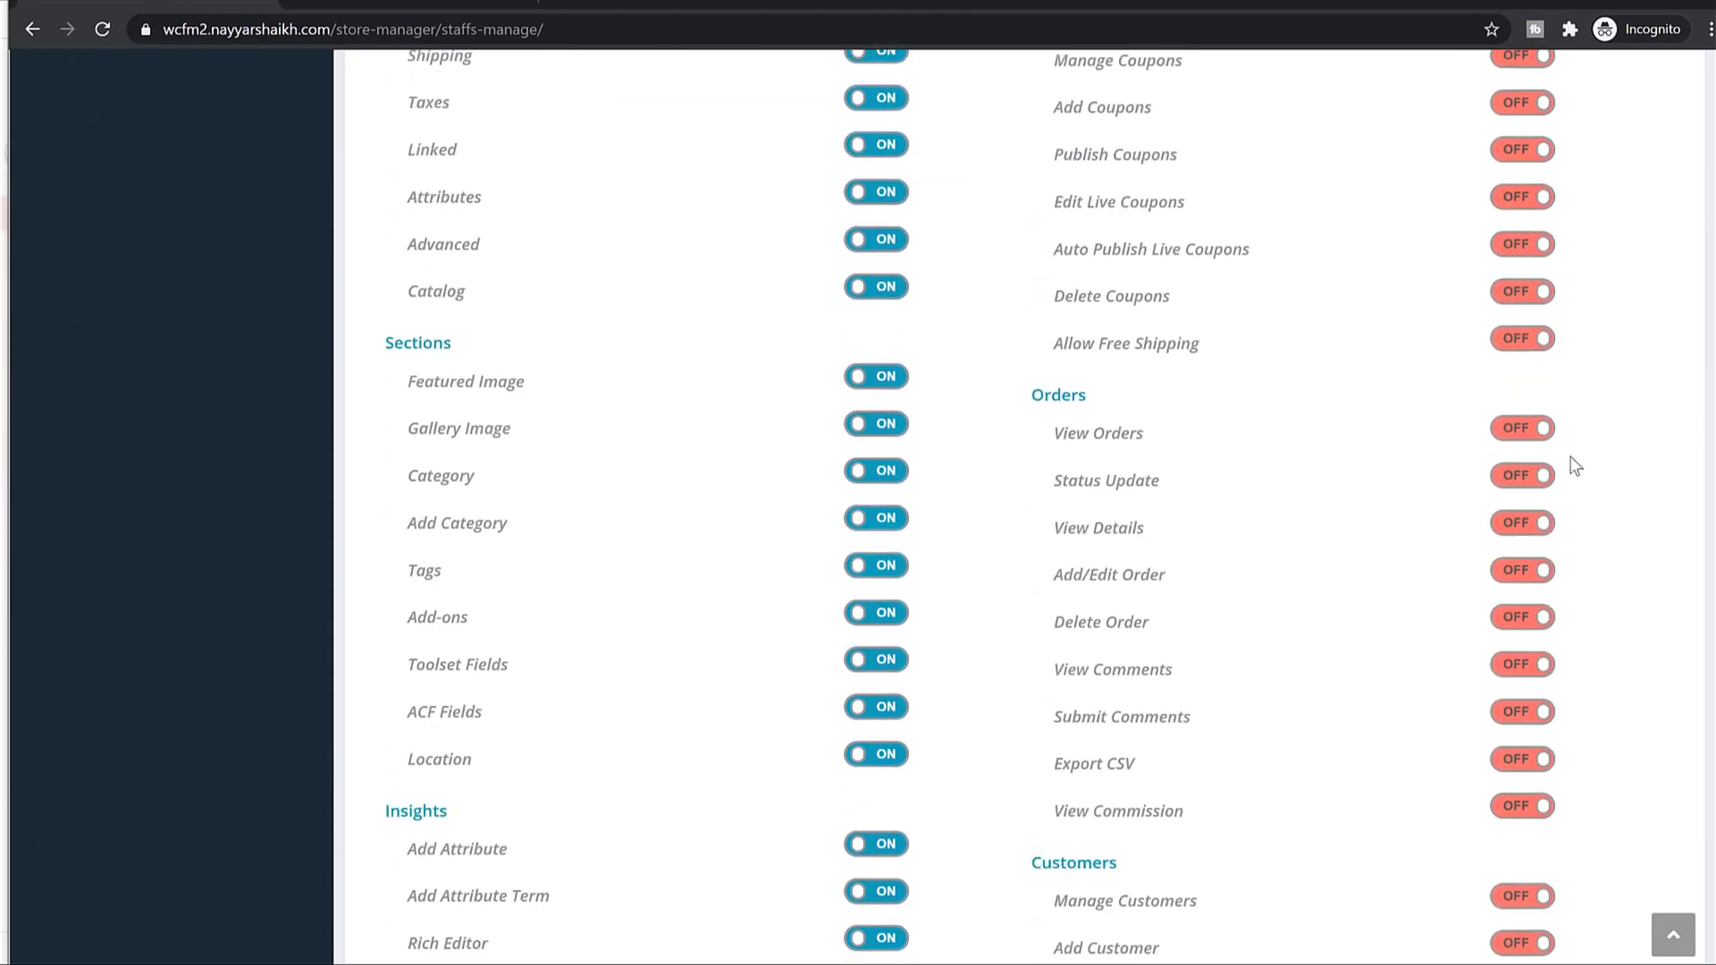
scroll(846, 451, "up", 6)
scroll(885, 441, "up", 5)
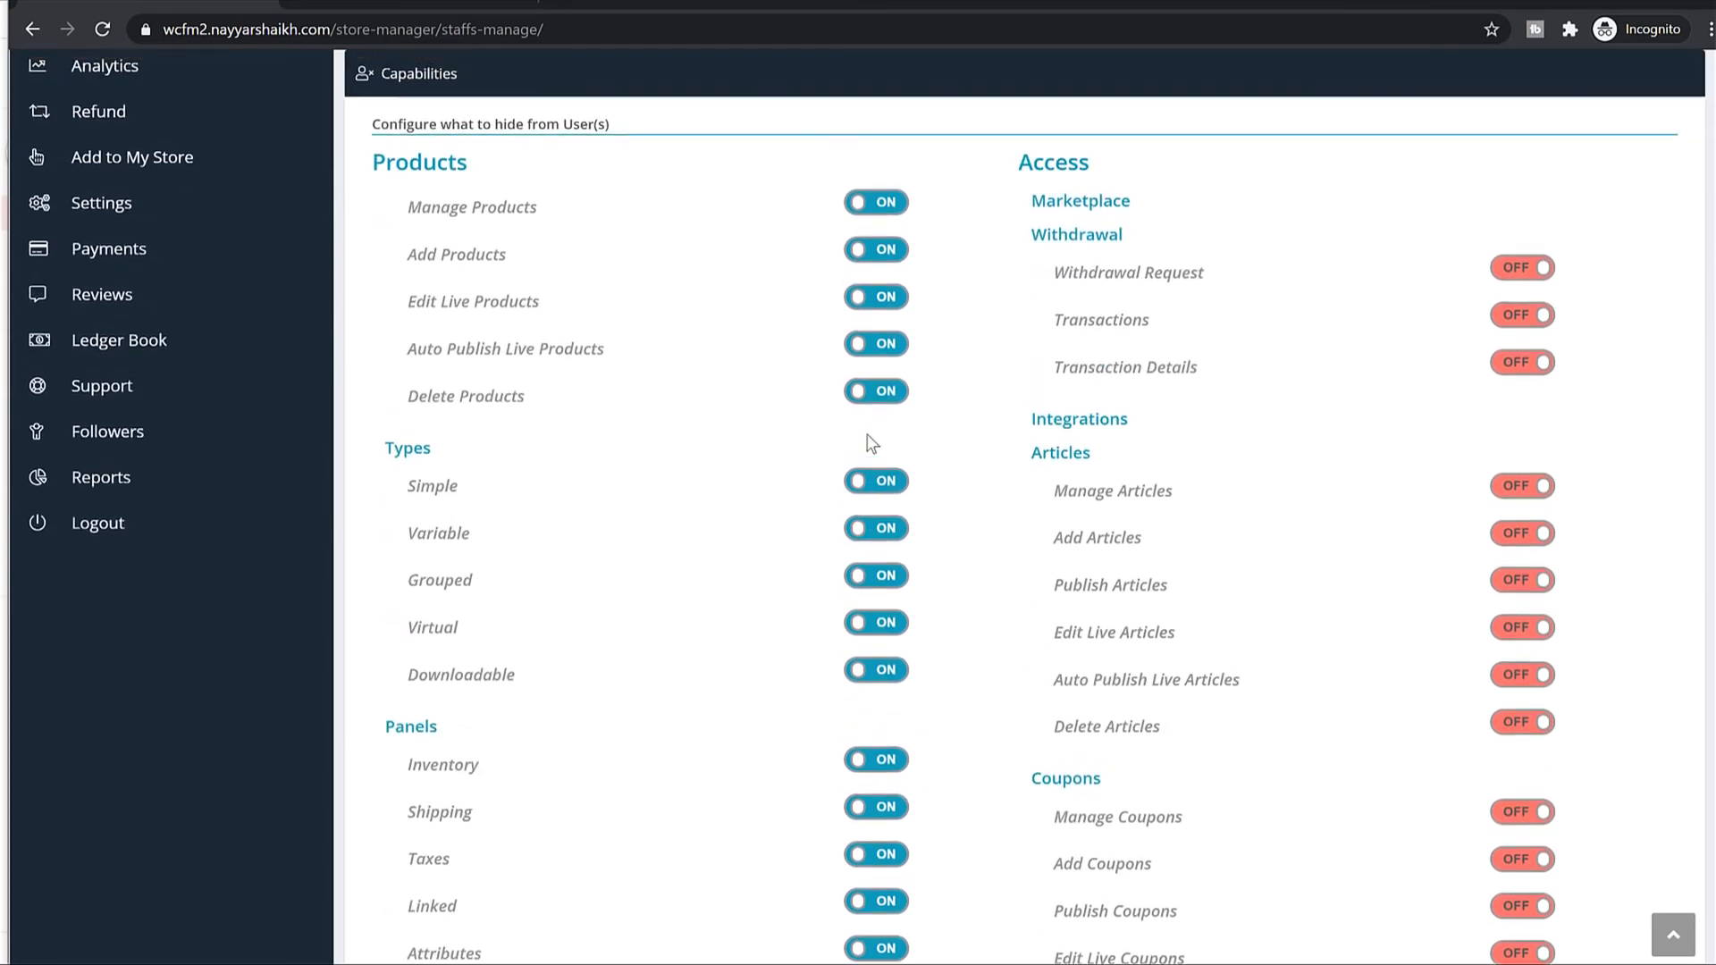
scroll(487, 440, "up", 2)
scroll(528, 467, "down", 4)
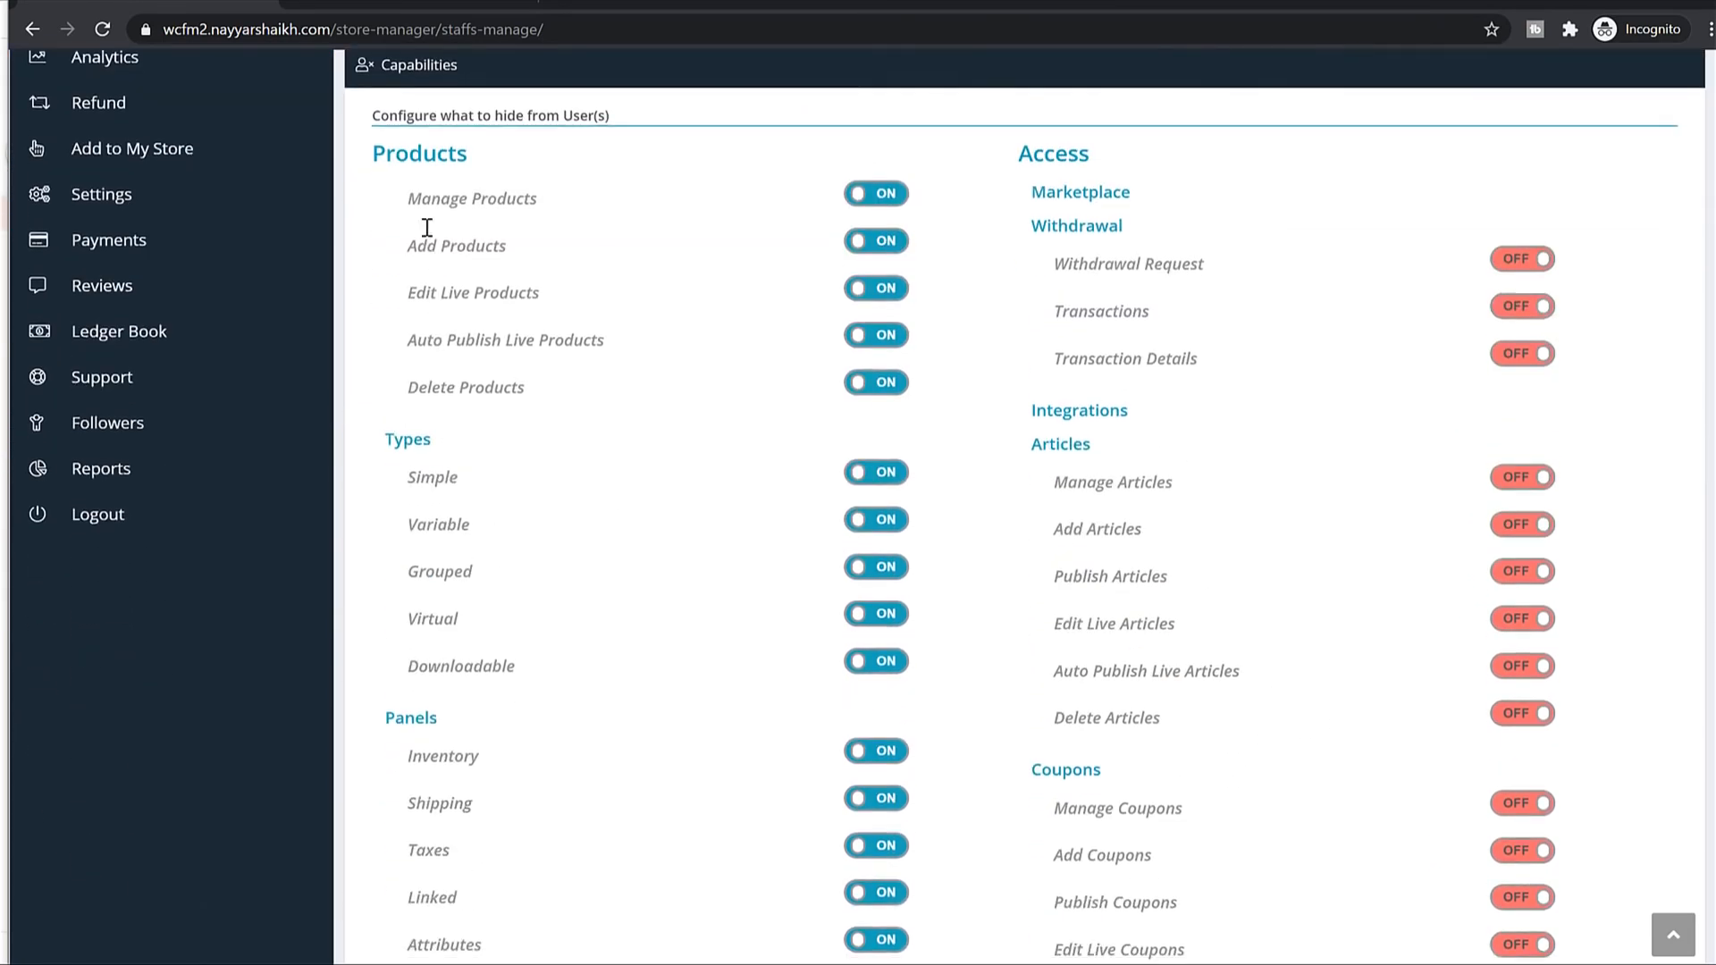
left_click_drag(410, 189, 636, 389)
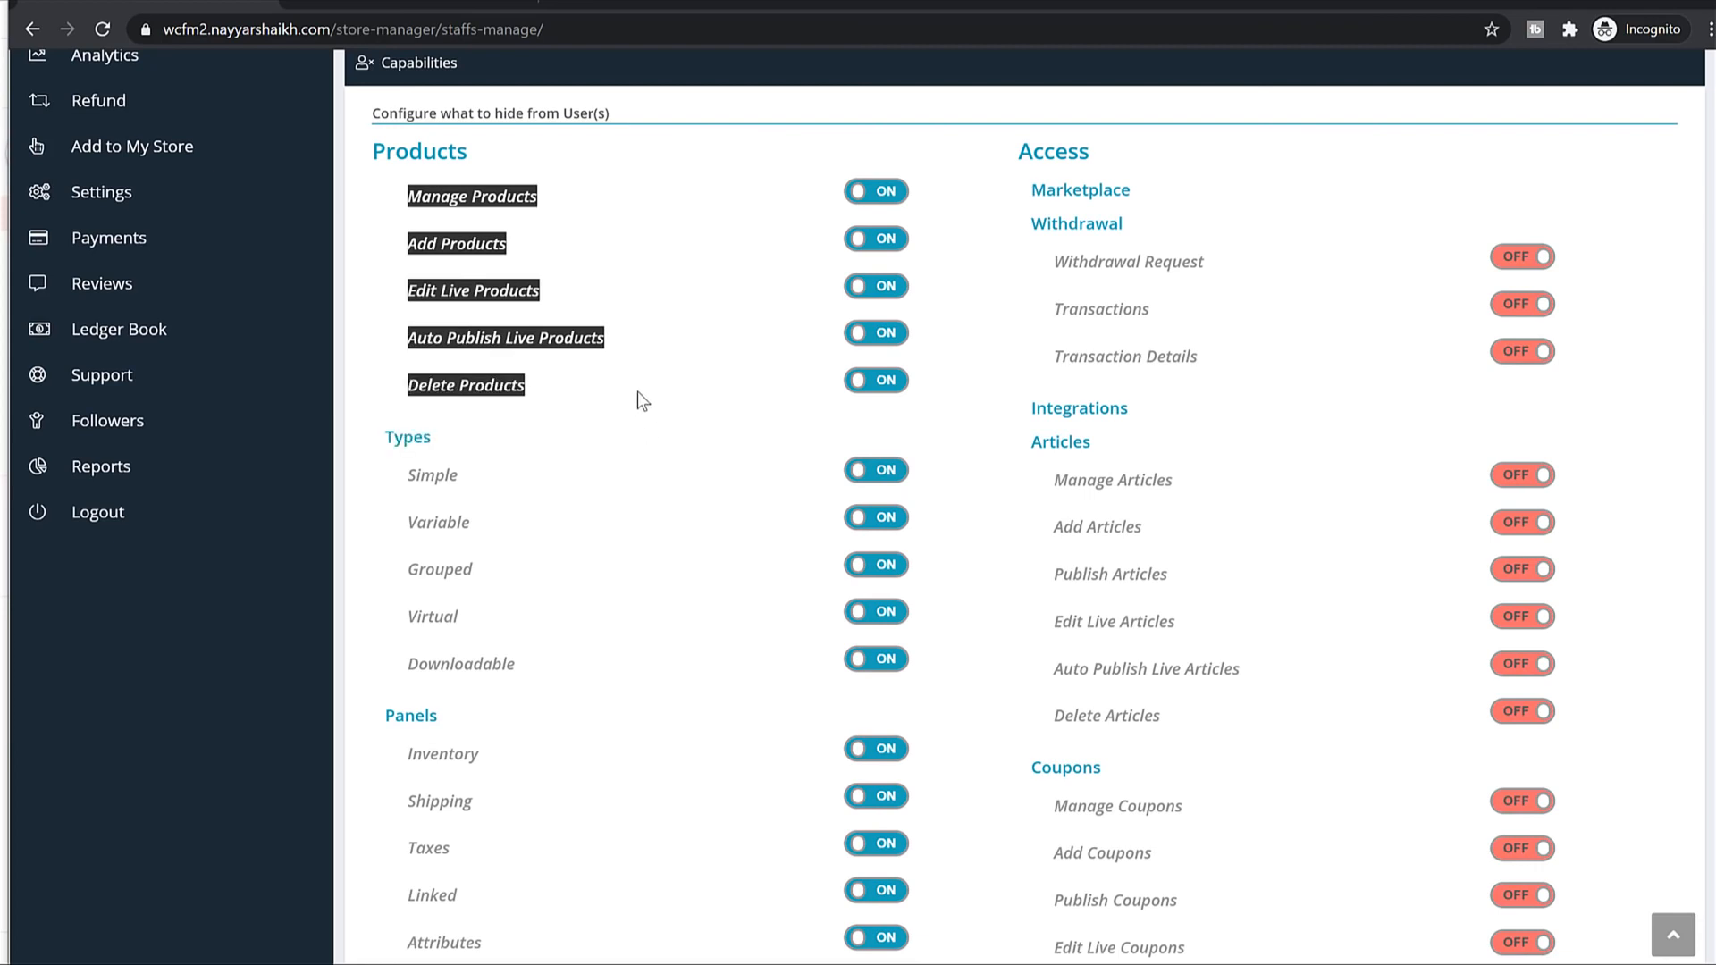
left_click(636, 392)
scroll(554, 402, "down", 2)
left_click_drag(407, 256, 574, 425)
left_click(577, 427)
scroll(786, 554, "down", 10)
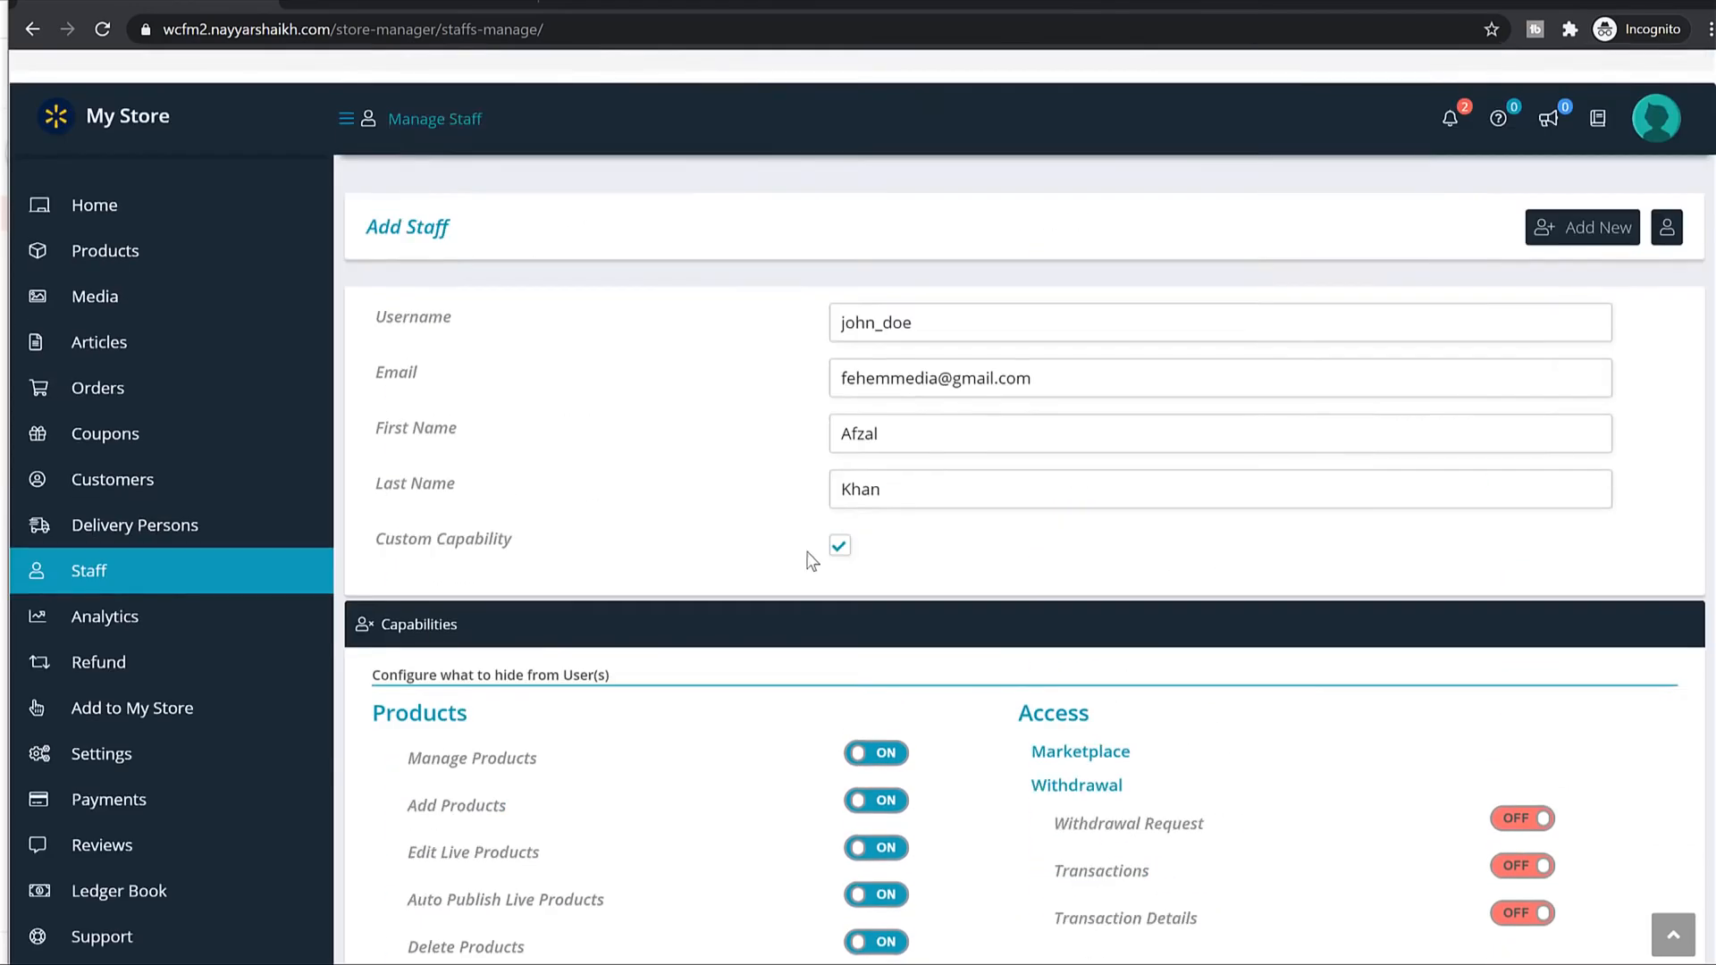
scroll(912, 567, "down", 20)
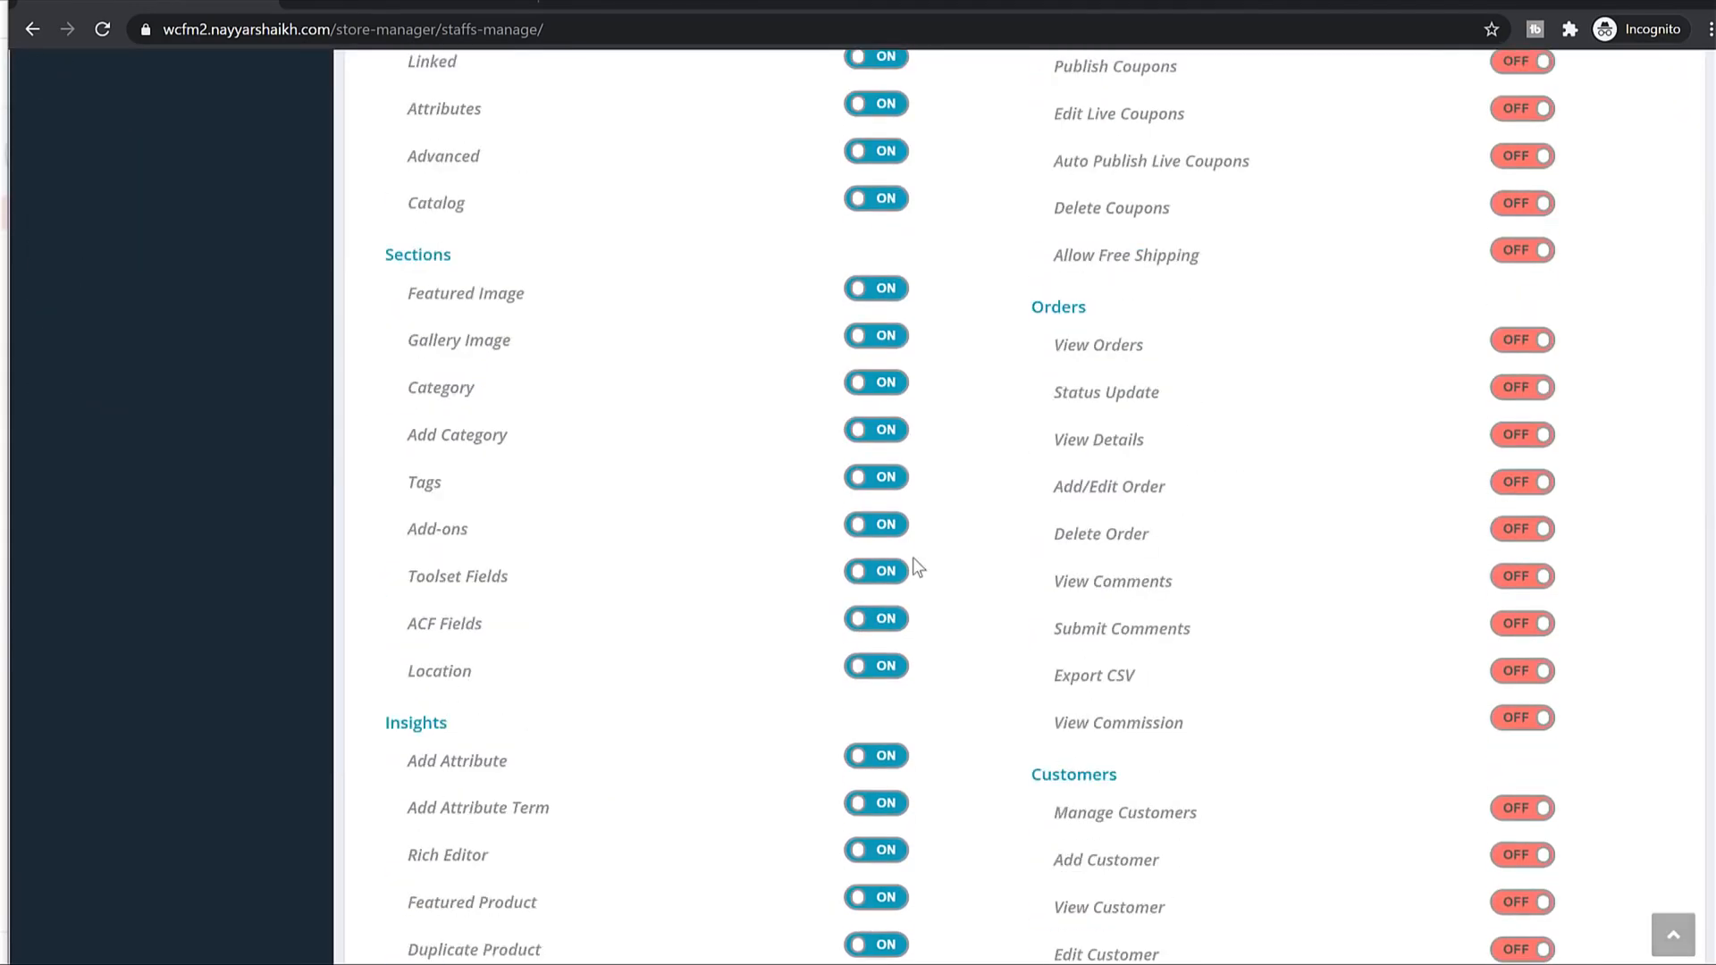
left_click(1640, 756)
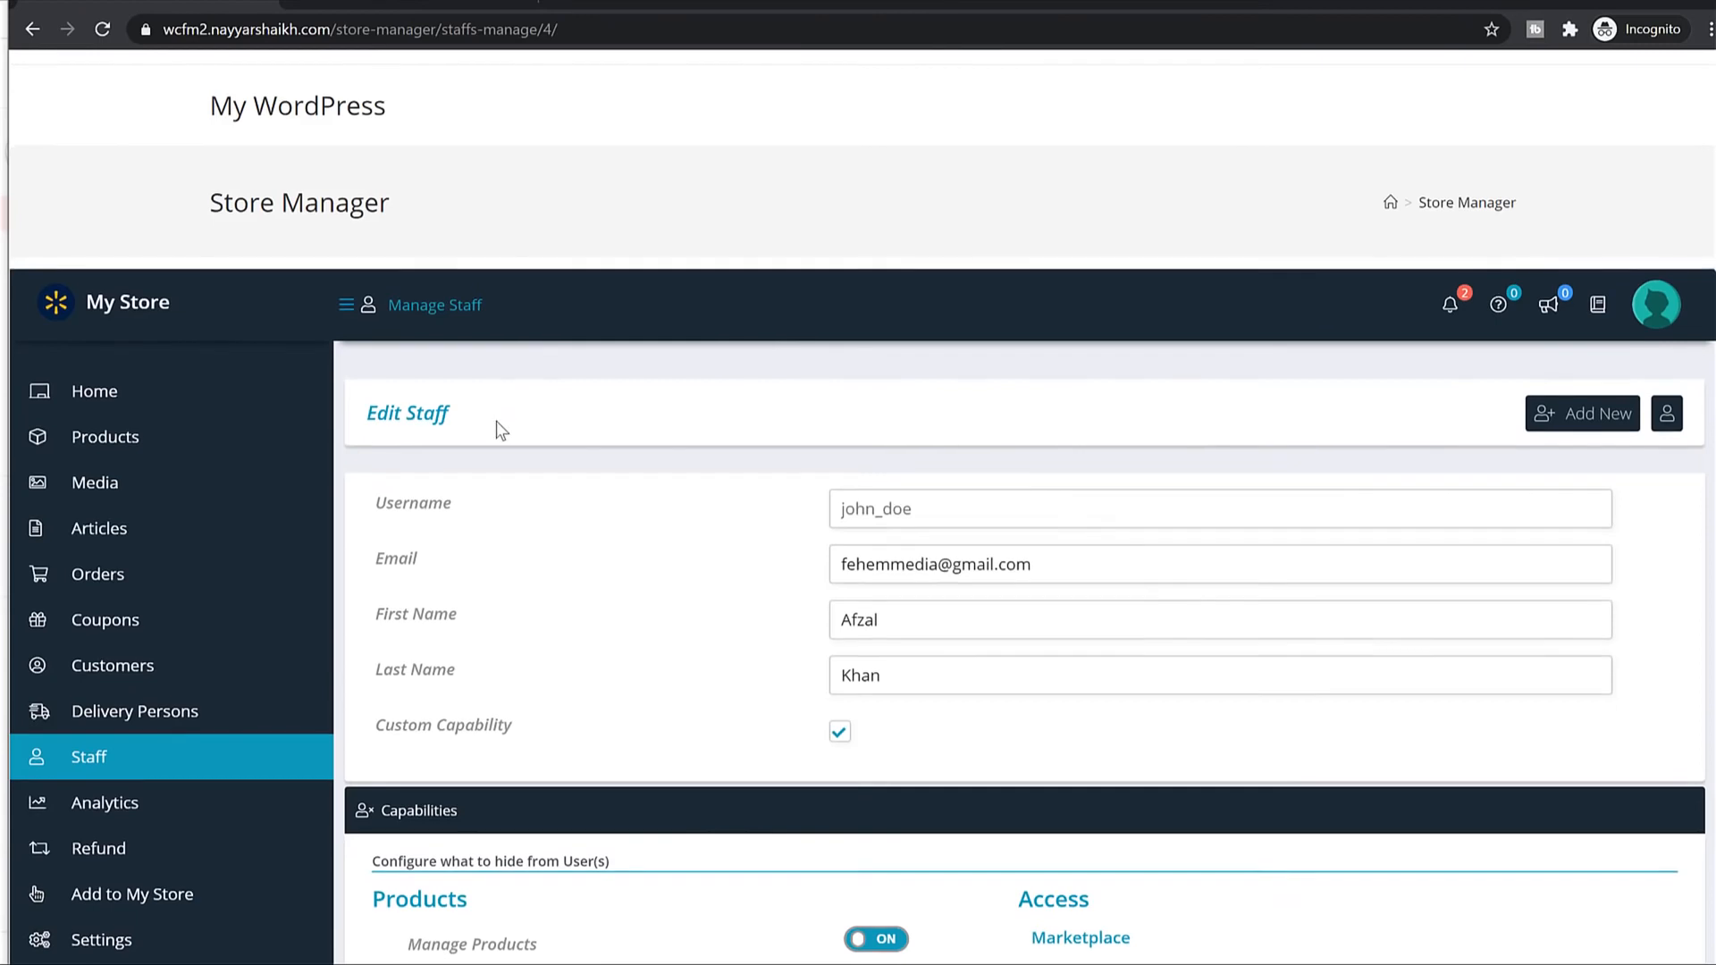
Browse the store Analytics charts and then the Refund requests page.
scroll(496, 421, "down", 2)
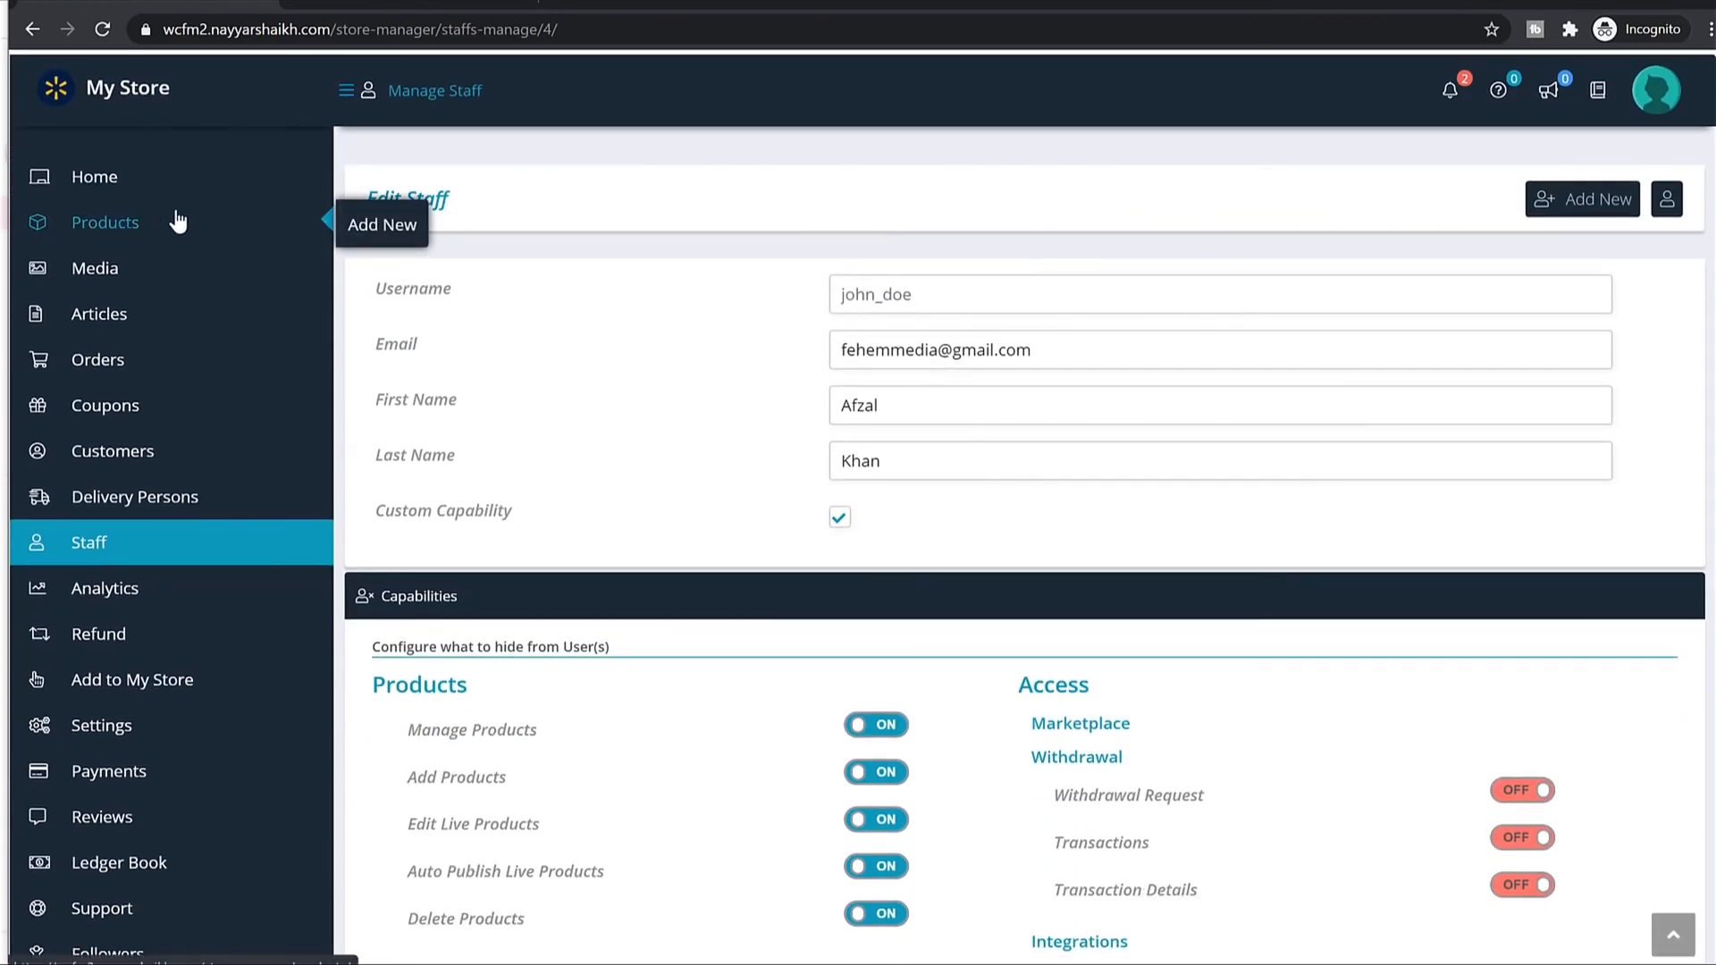
left_click(205, 586)
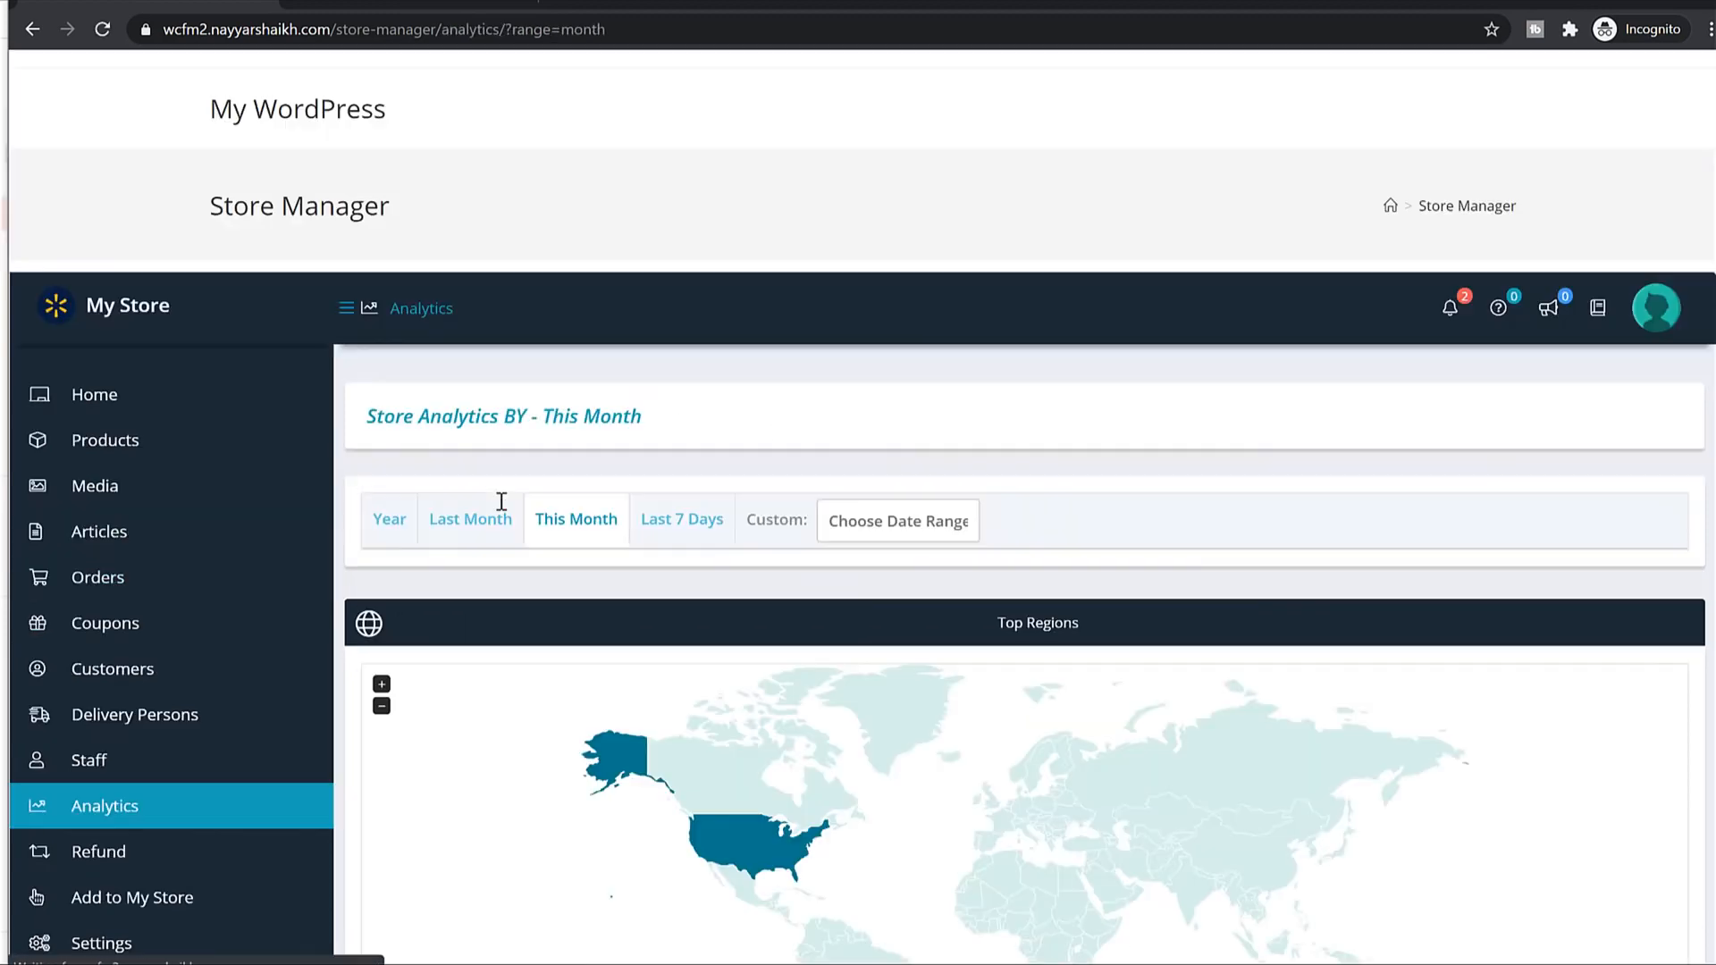
scroll(1609, 451, "down", 7)
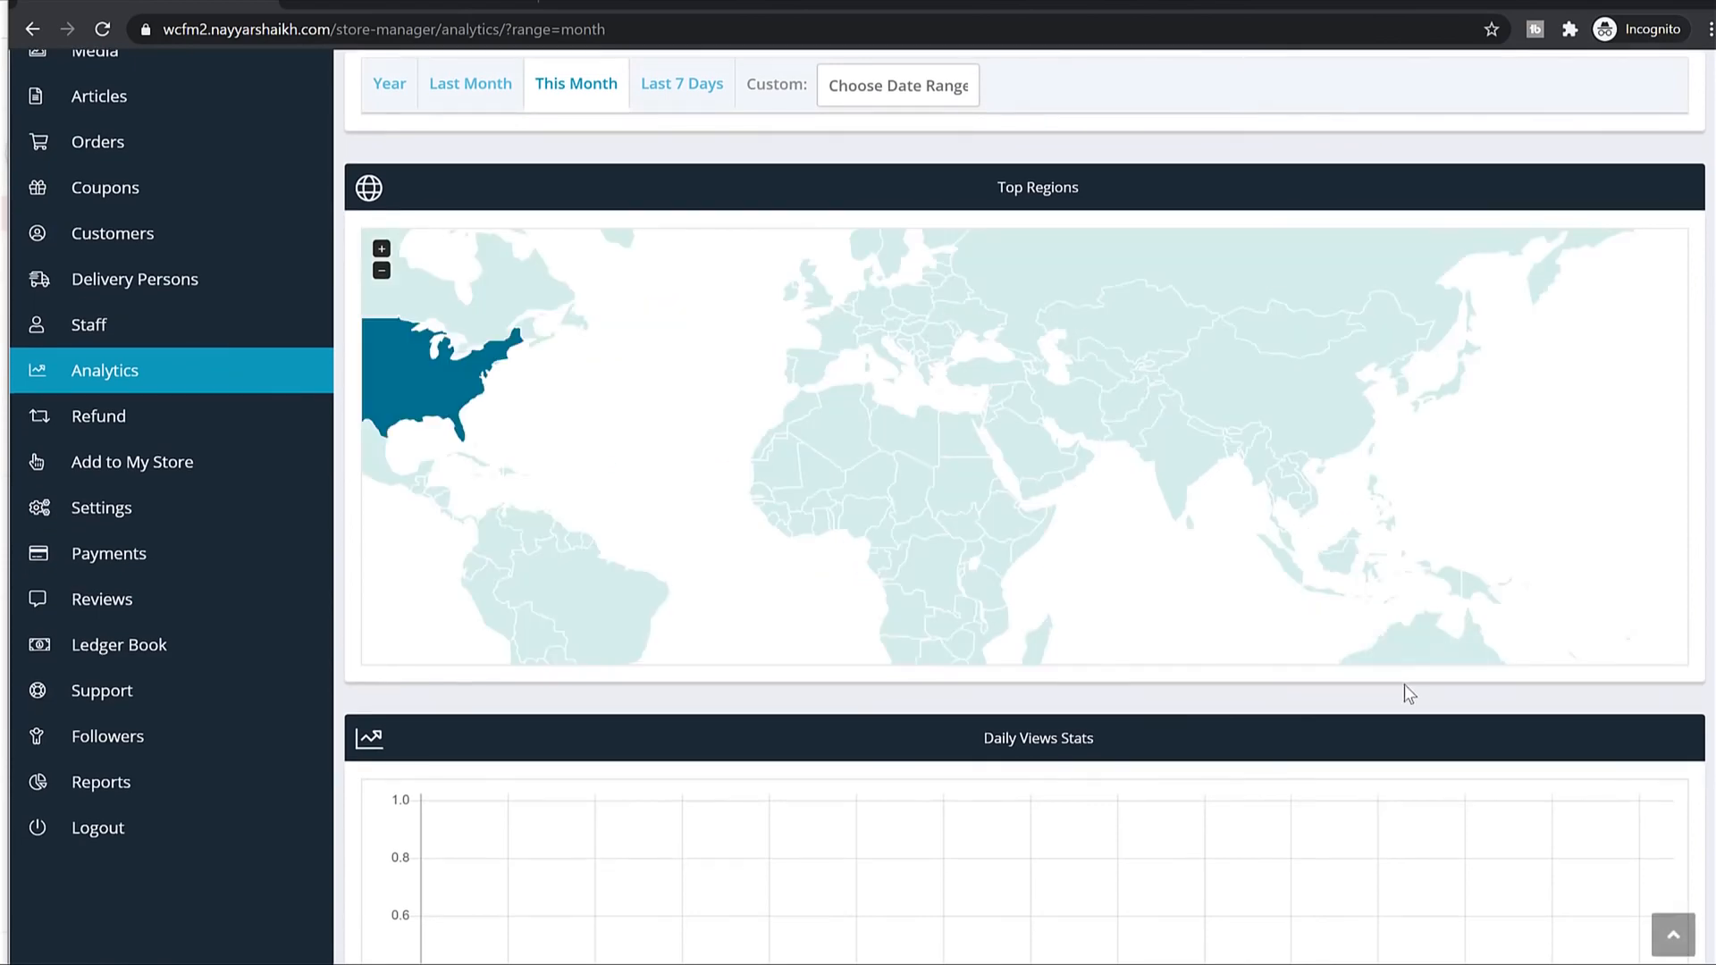
scroll(794, 721, "down", 7)
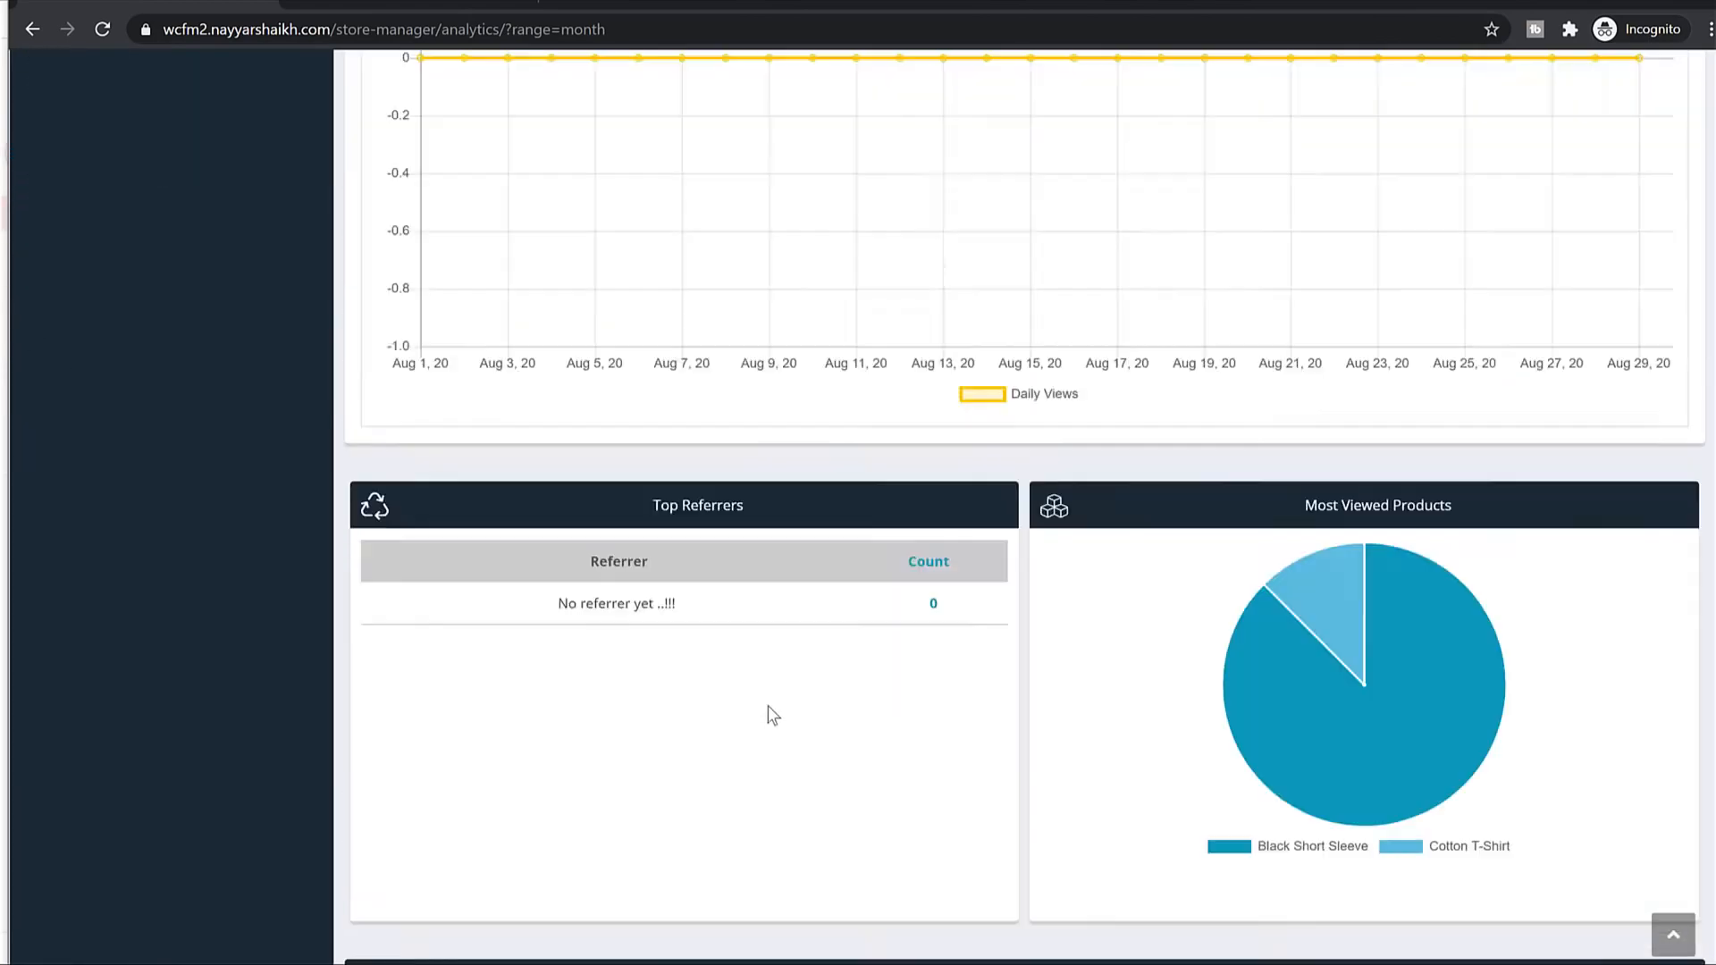
scroll(769, 712, "up", 14)
scroll(214, 831, "down", 2)
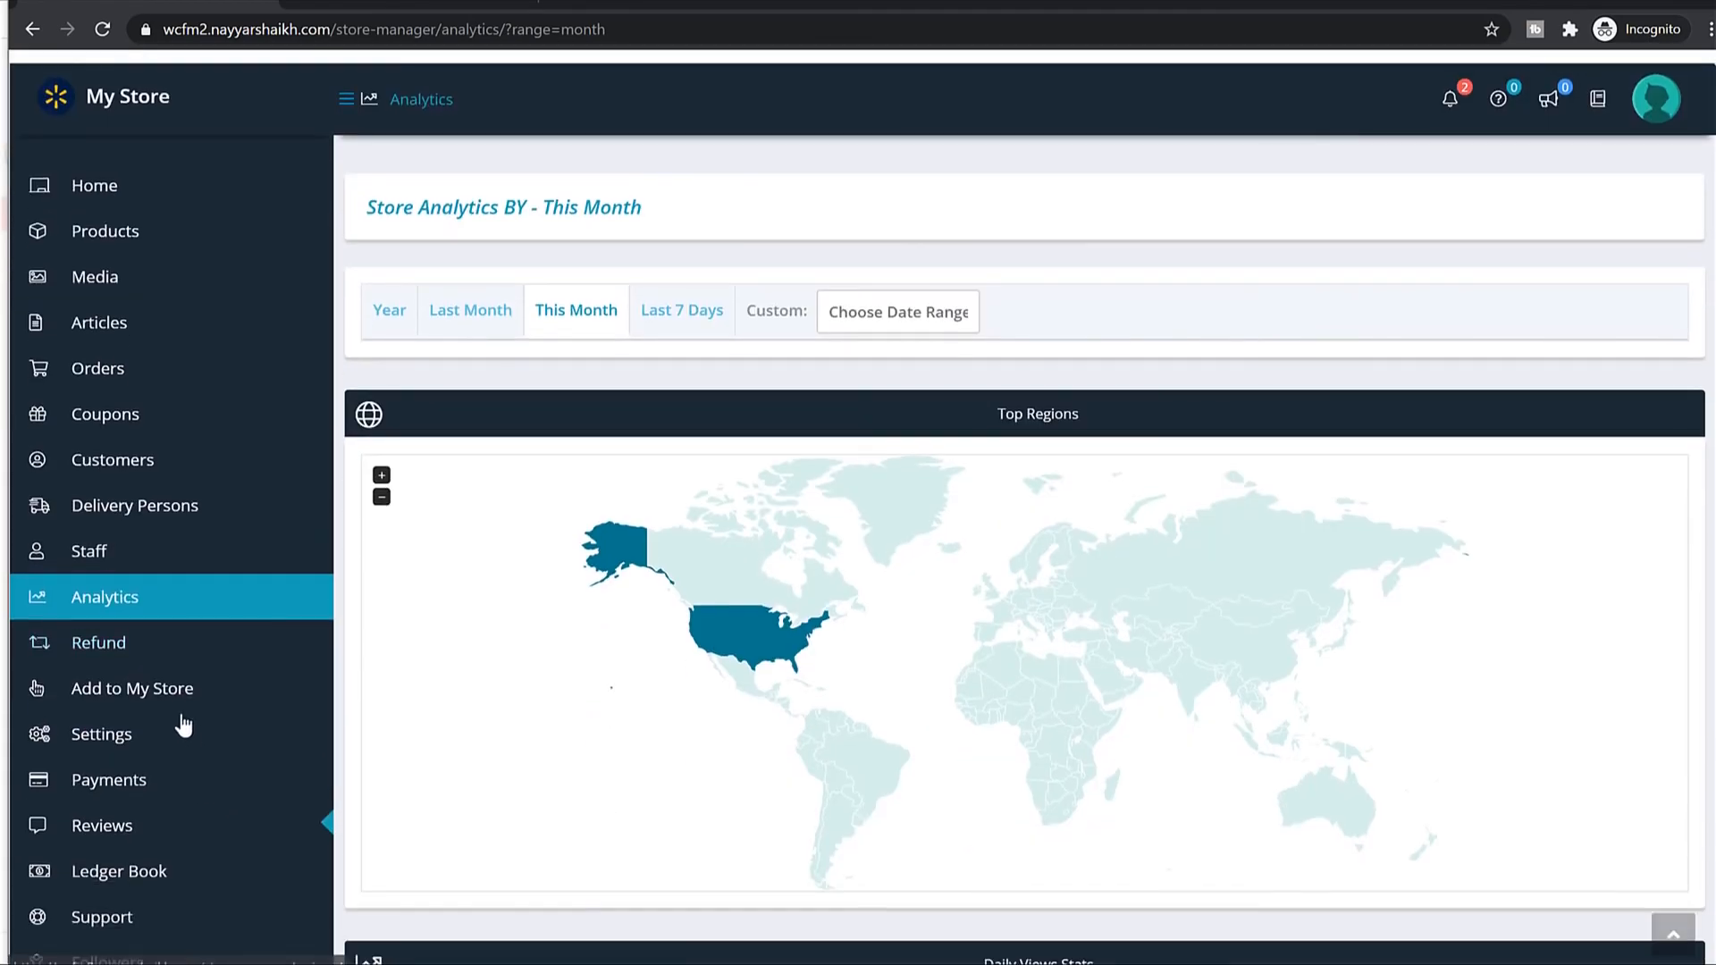
left_click(156, 650)
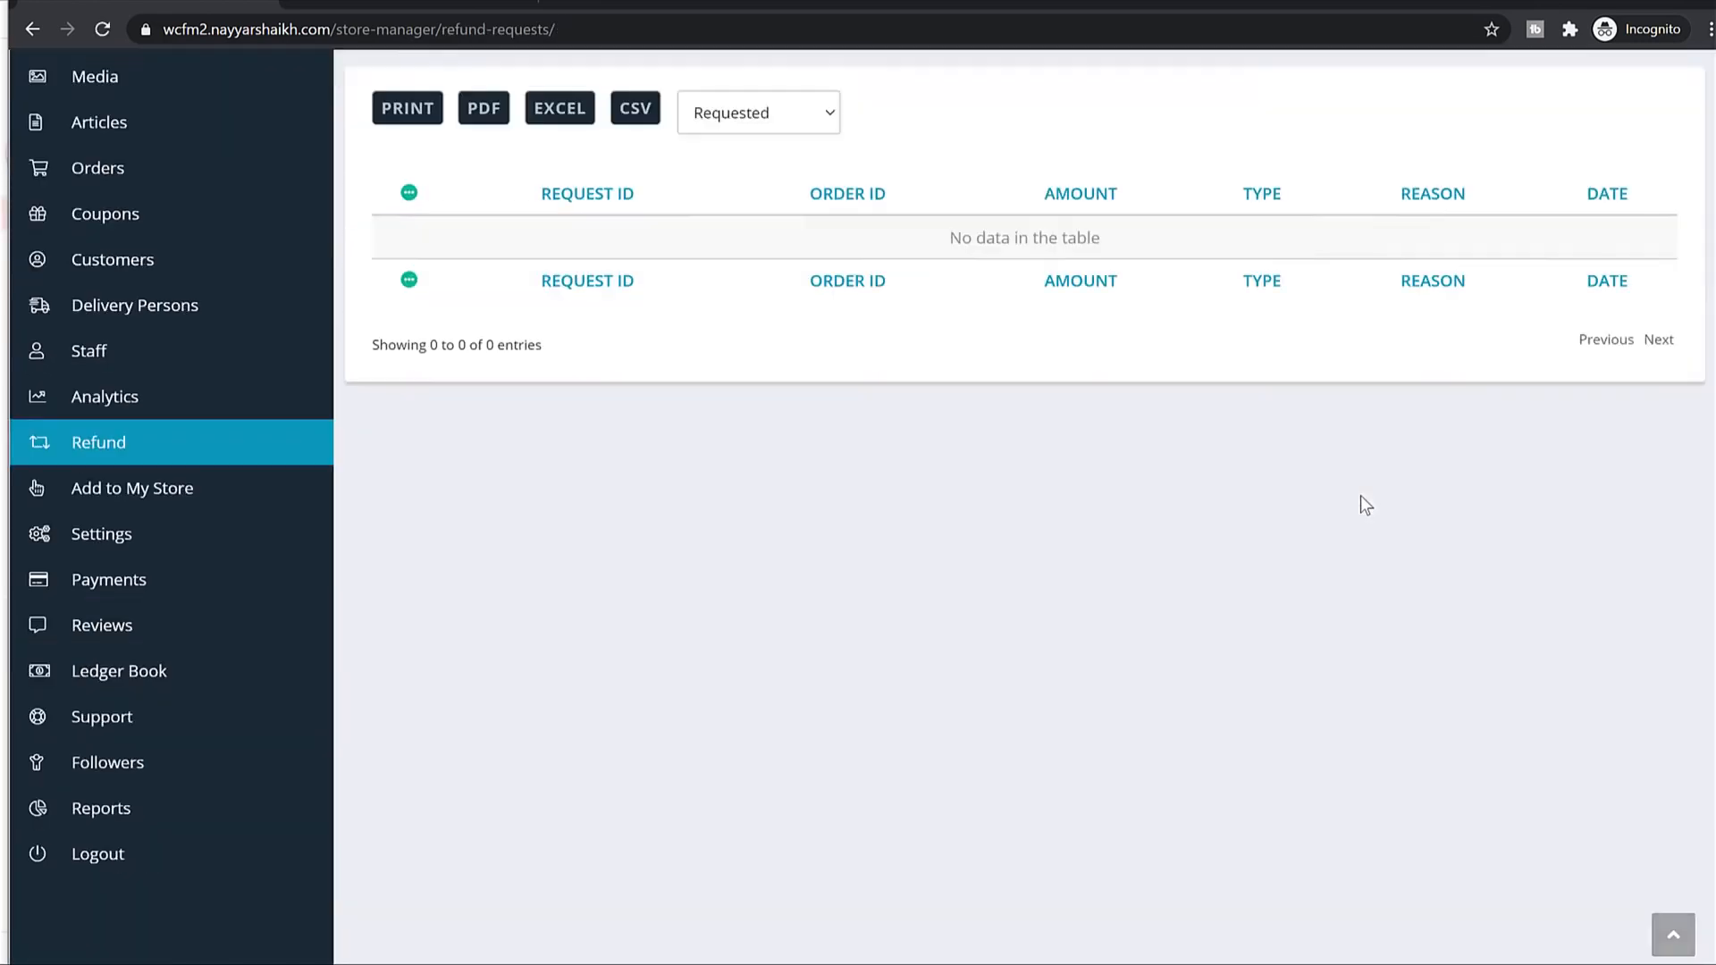
scroll(1361, 501, "down", 5)
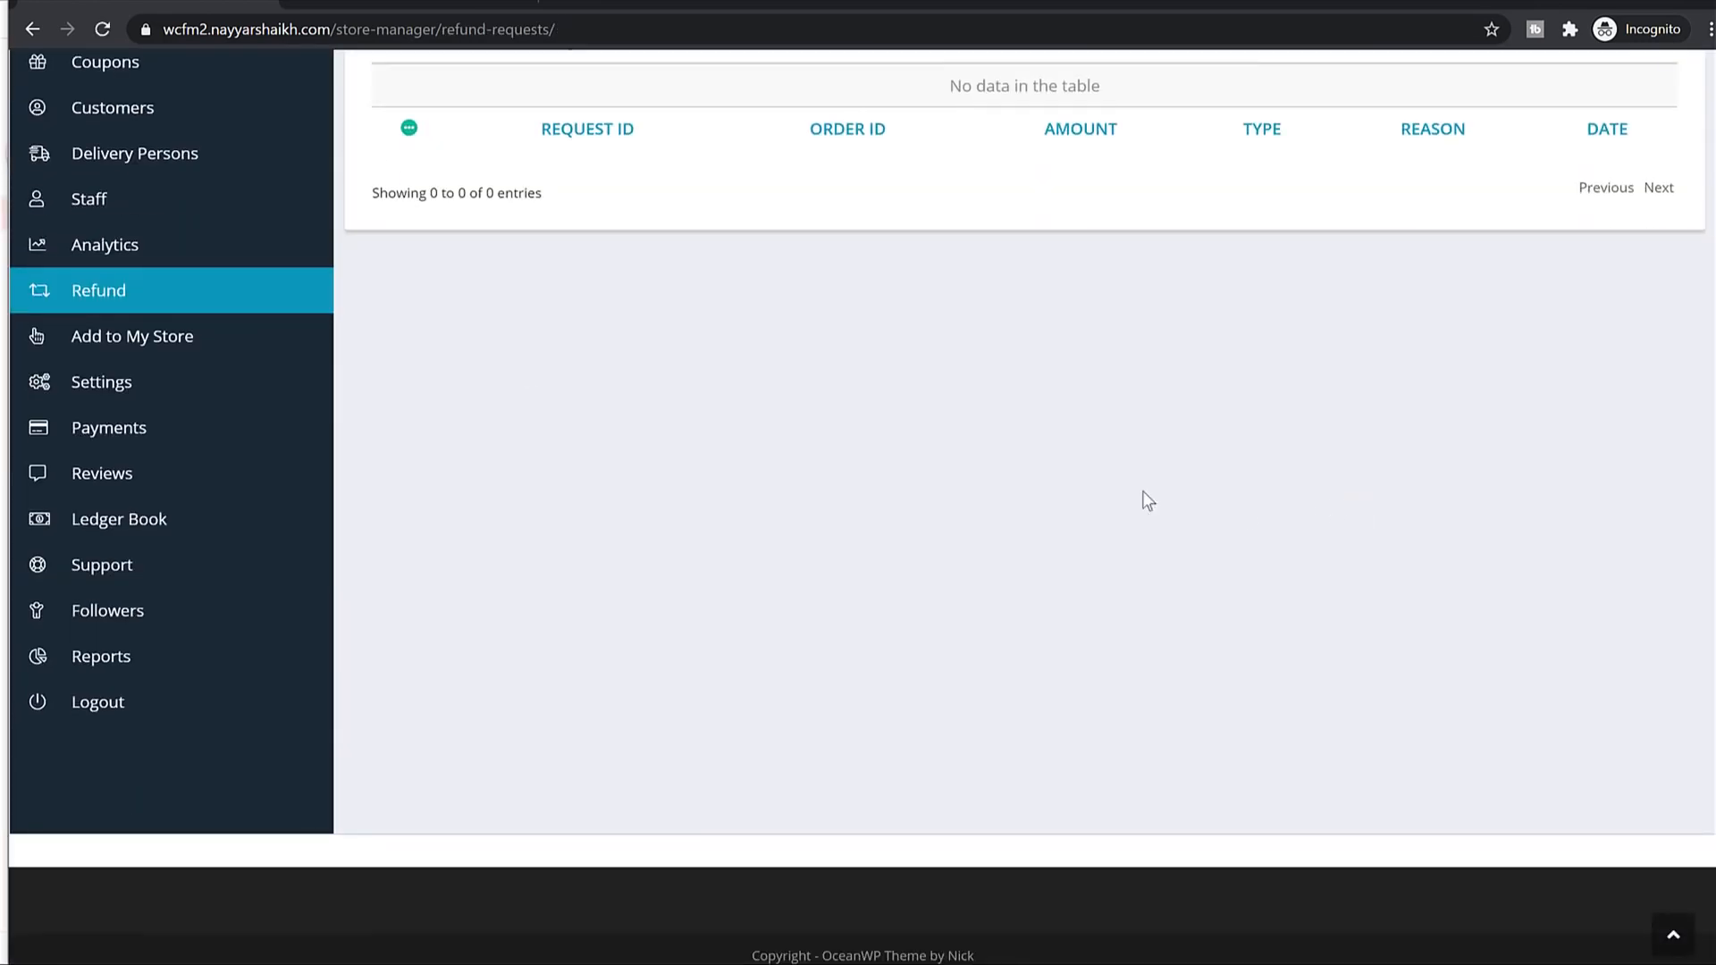
Open Add to My Store and check its empty catalog table.
left_click(110, 352)
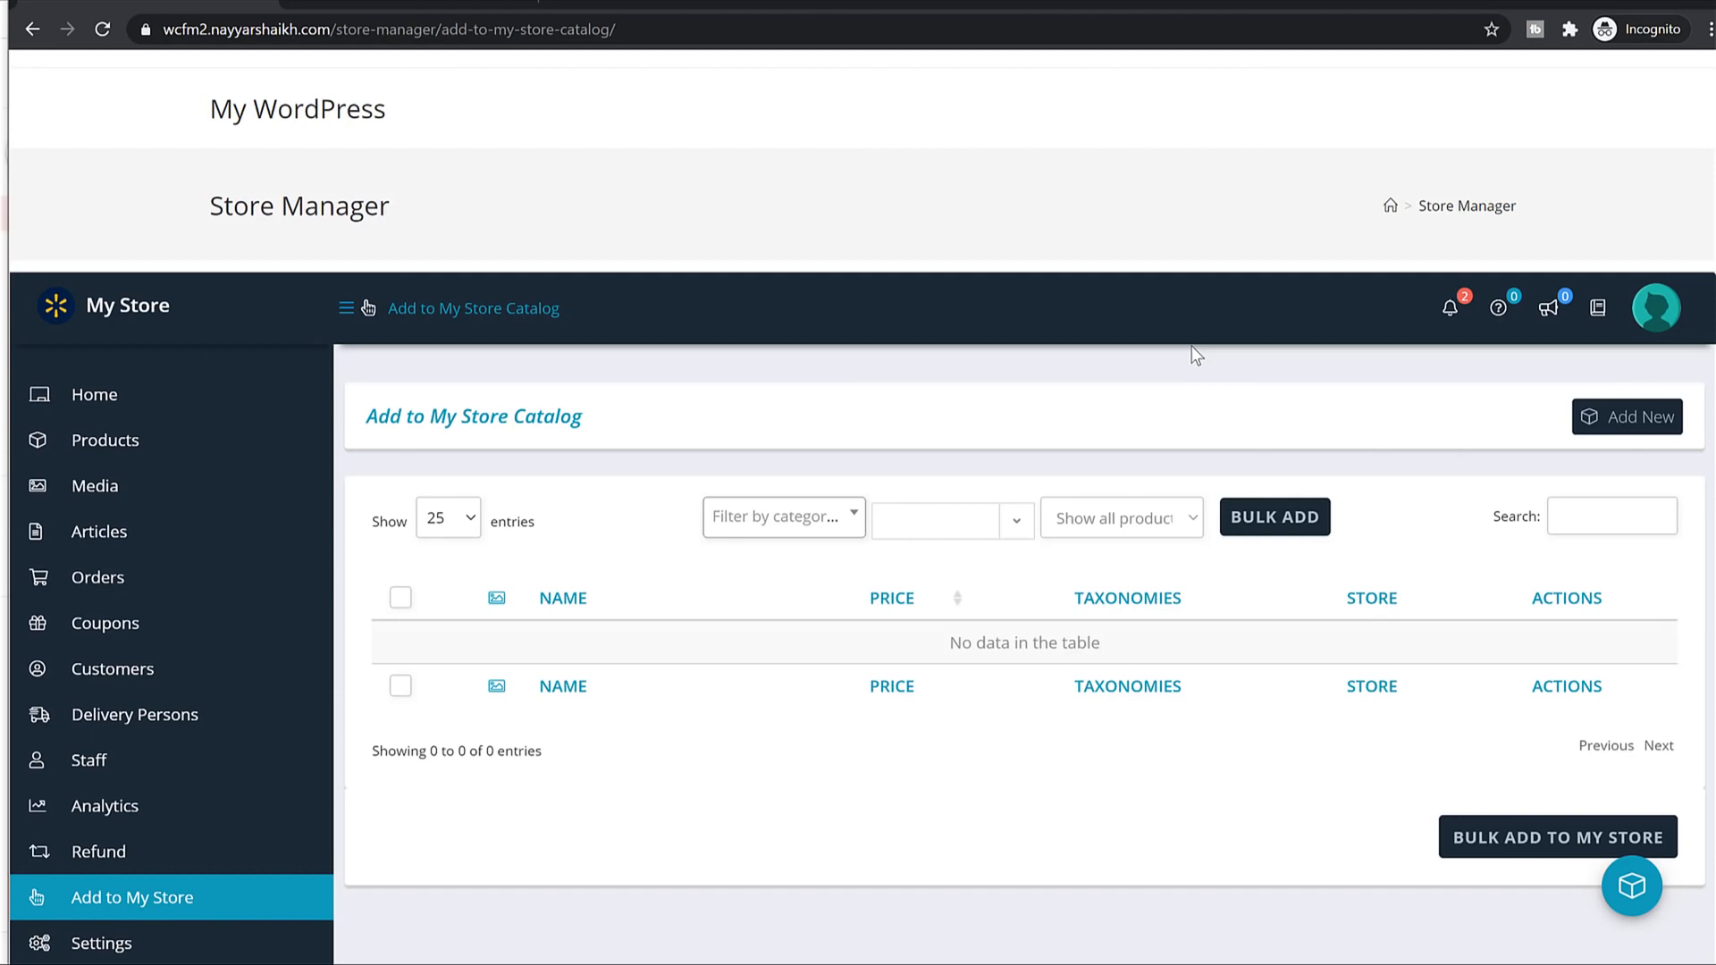
scroll(1180, 364, "down", 3)
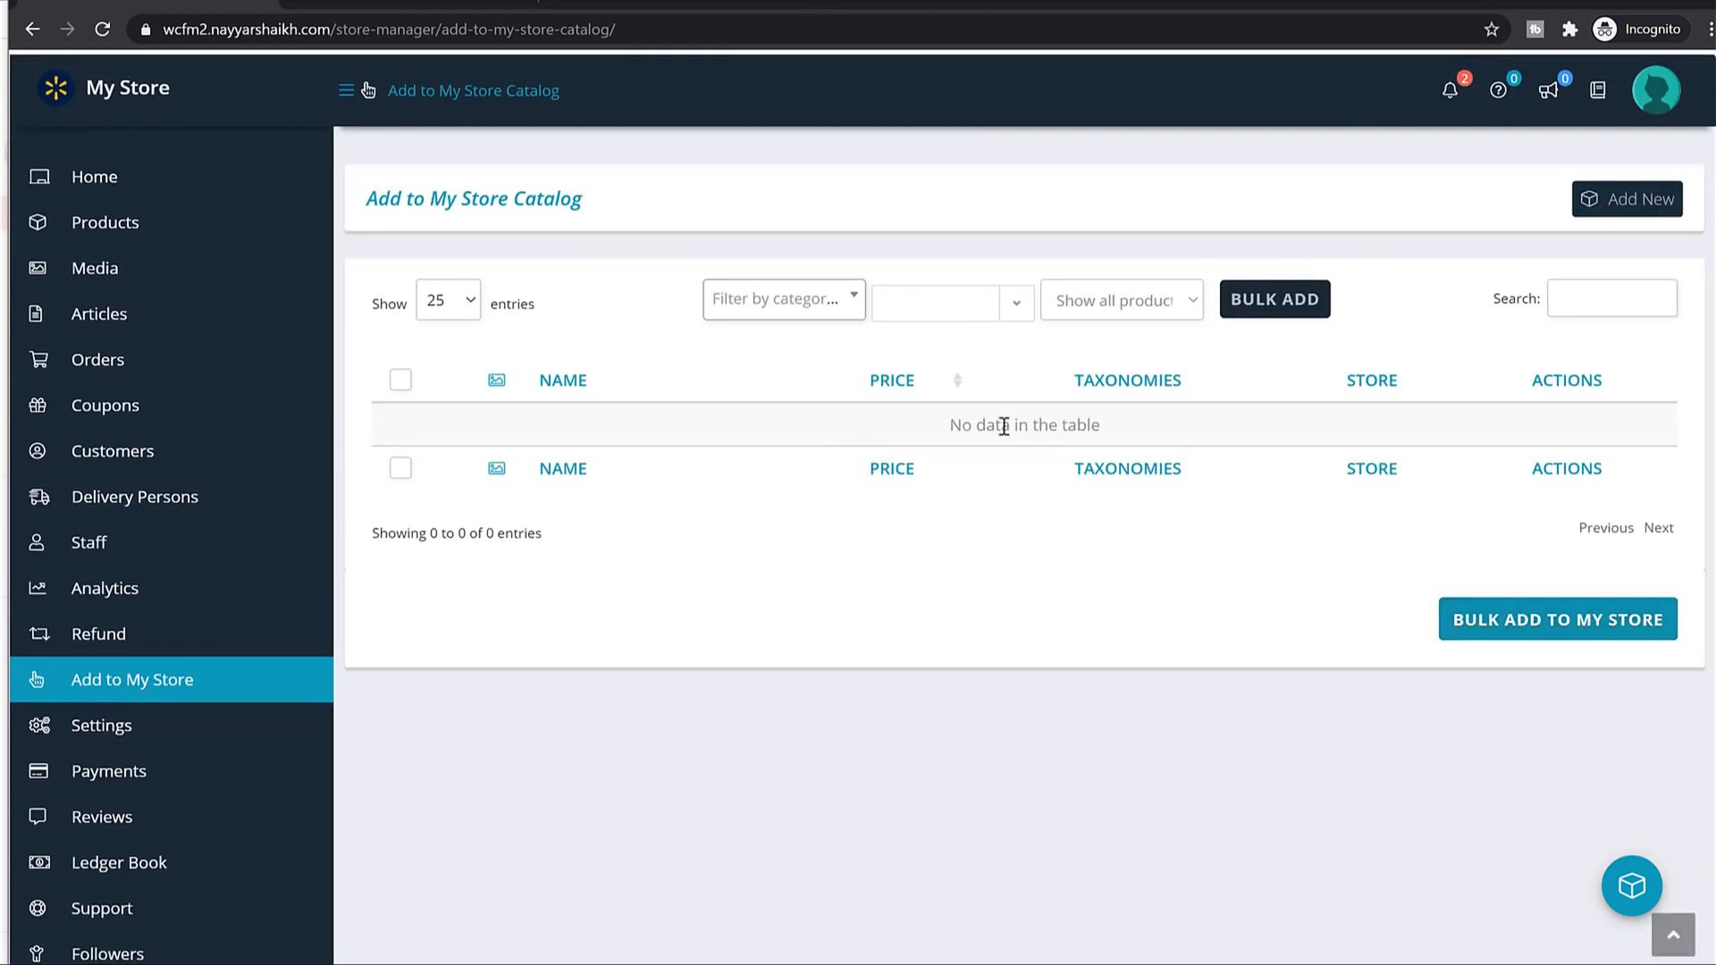
left_click_drag(1123, 426, 962, 438)
left_click(1062, 447)
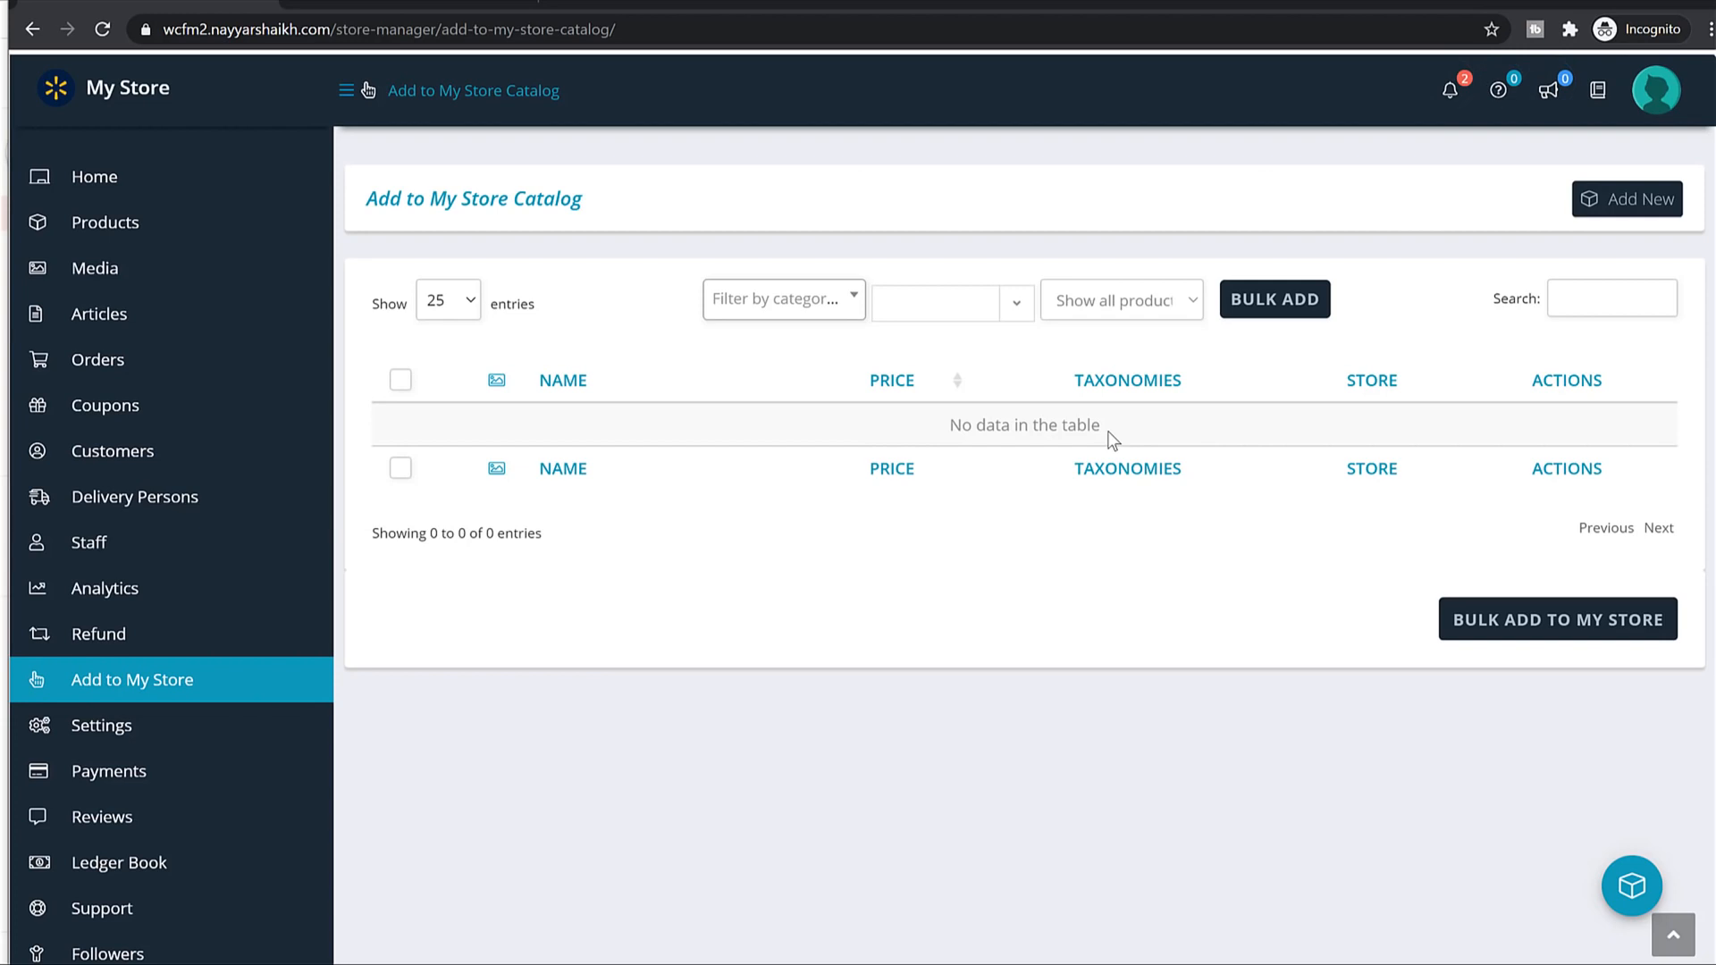
Browse the vendor's Payments history and the store Reviews page.
scroll(1034, 461, "down", 3)
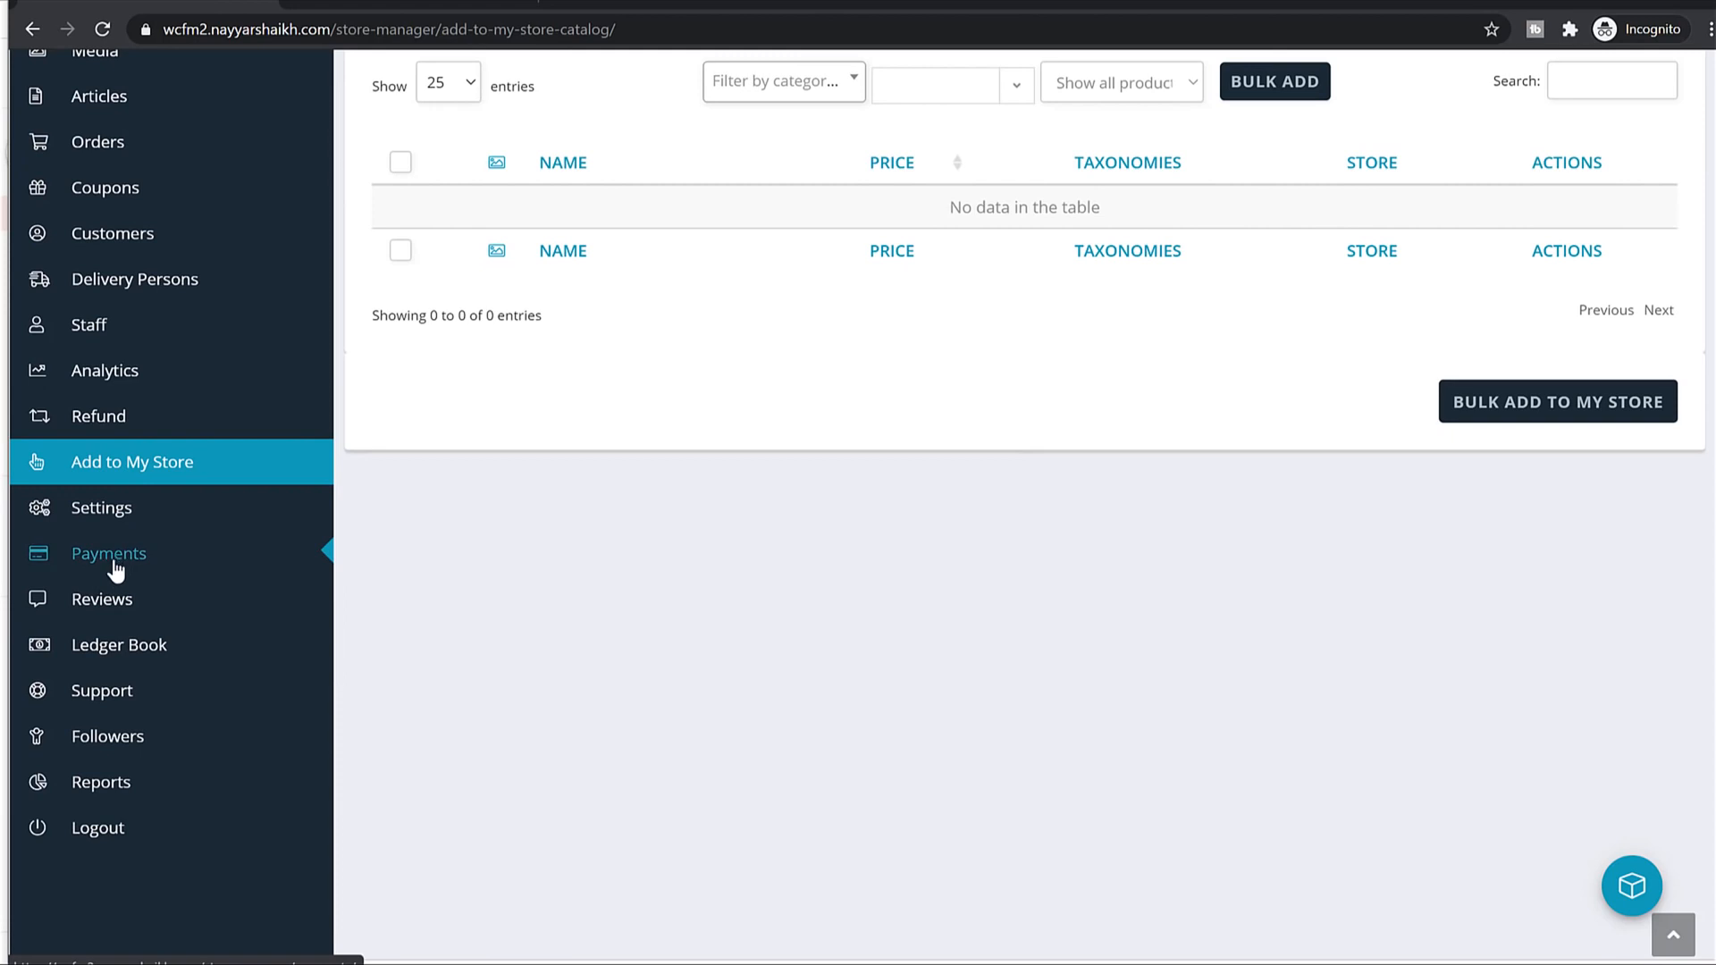
left_click(115, 570)
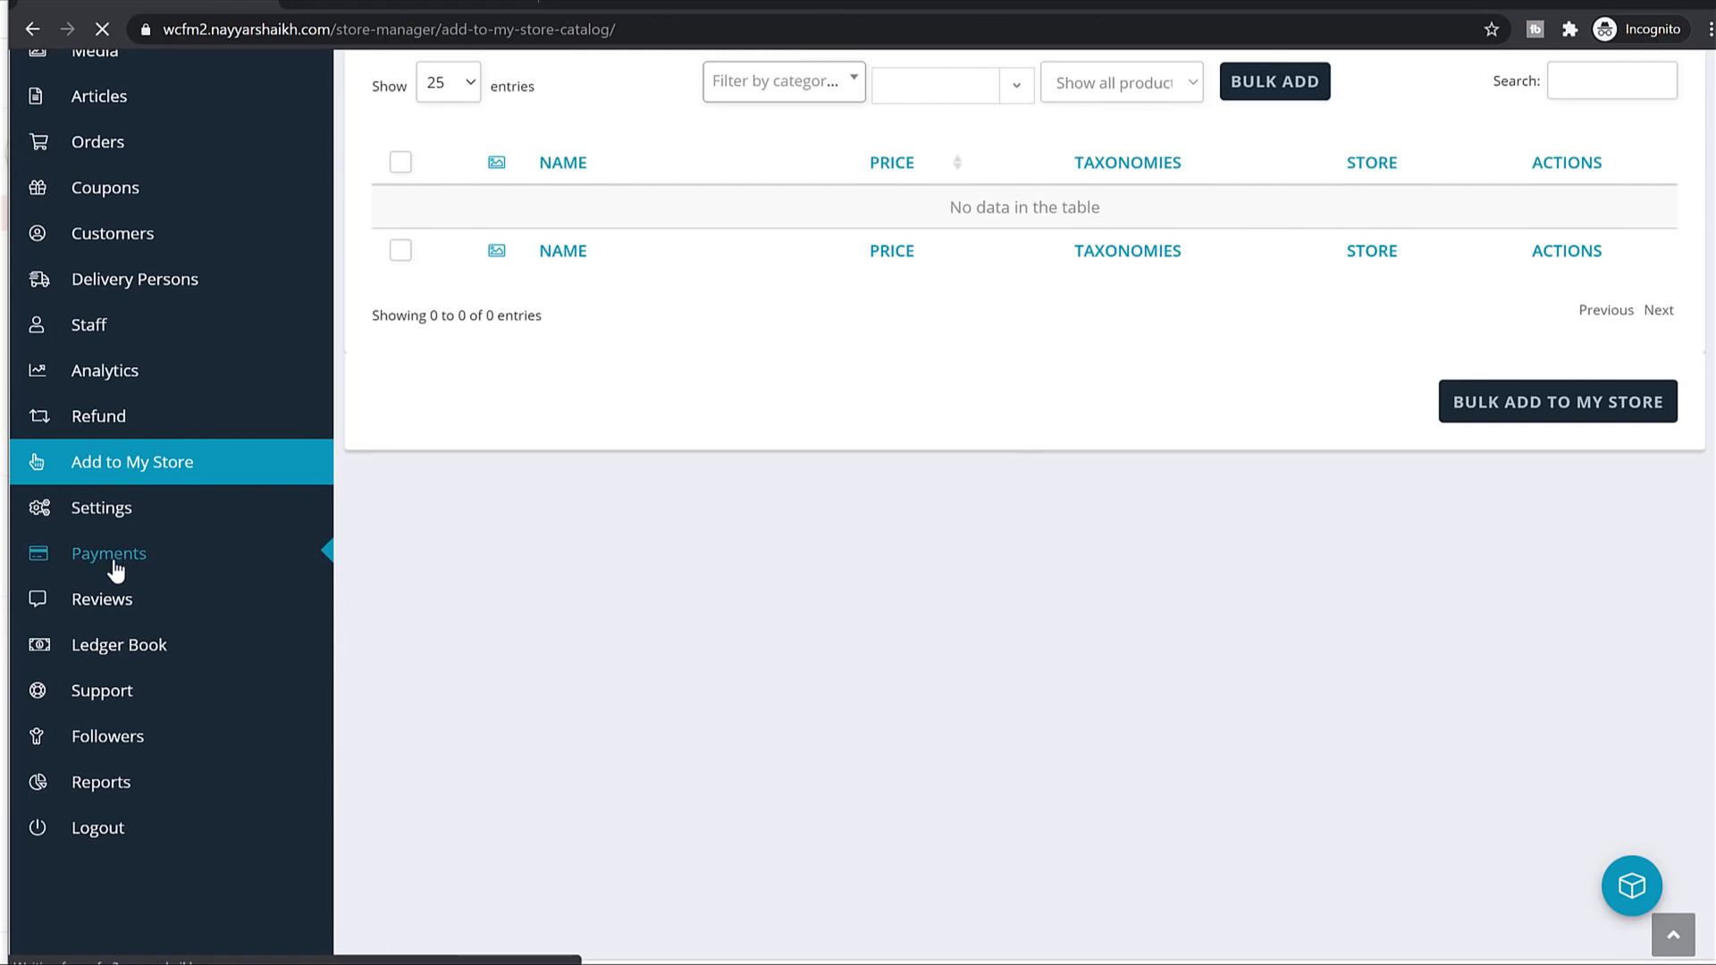
scroll(1069, 463, "down", 3)
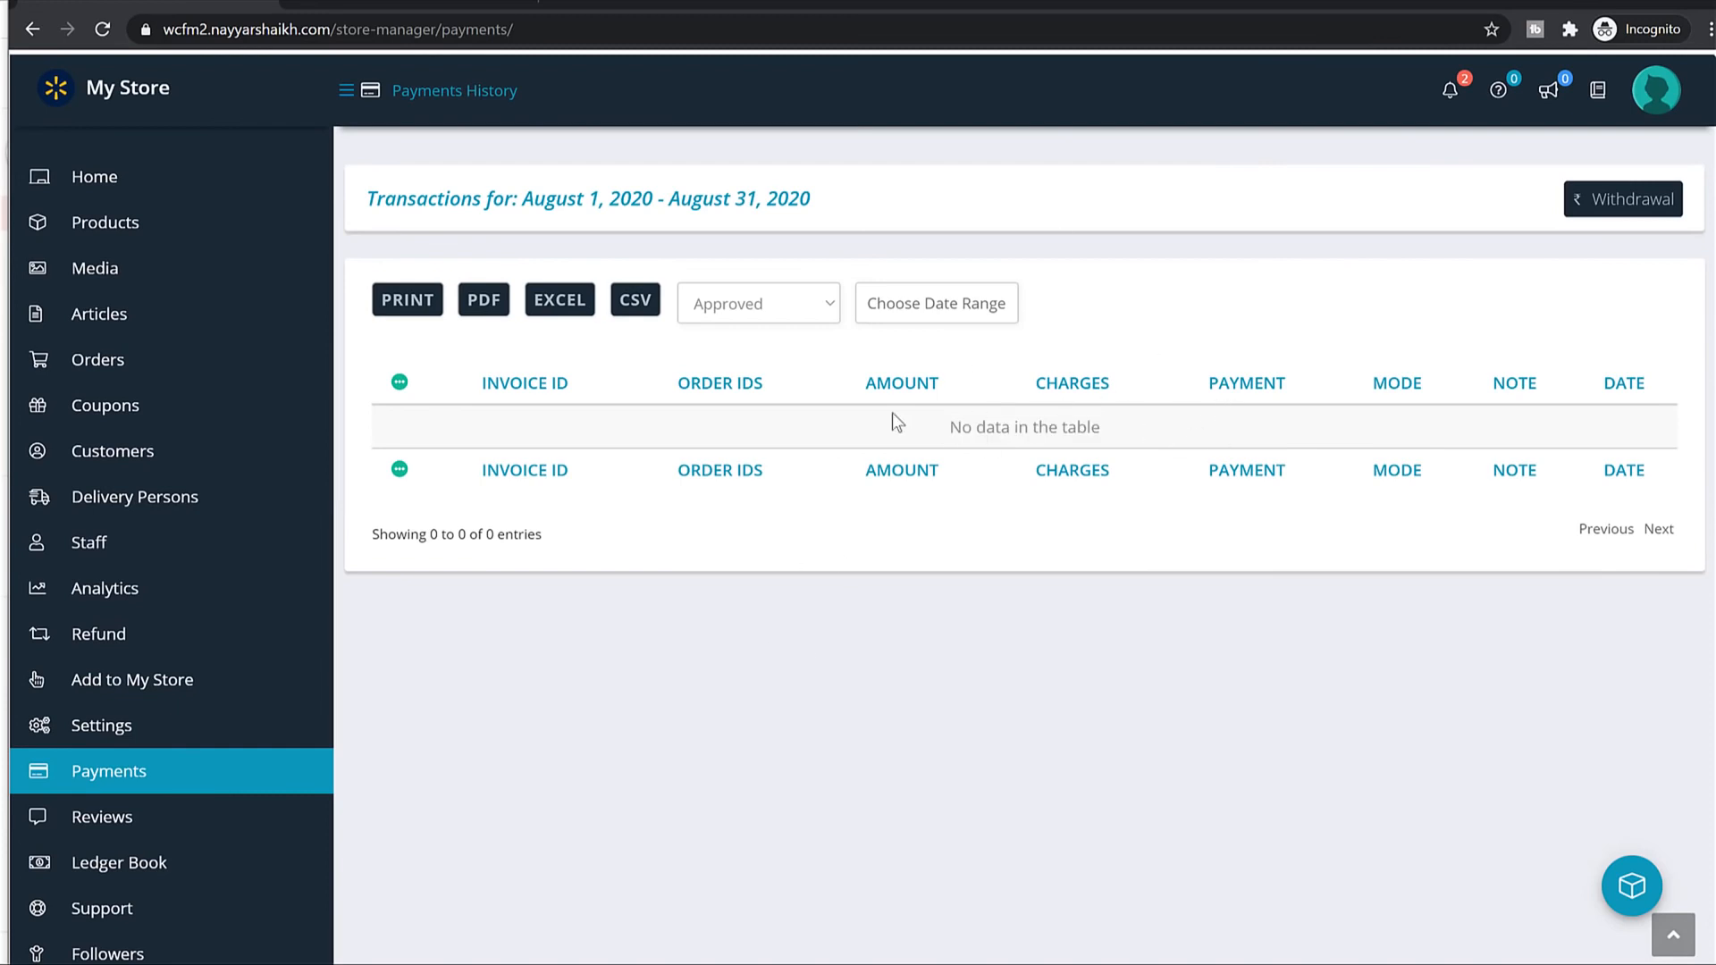
scroll(920, 625, "down", 3)
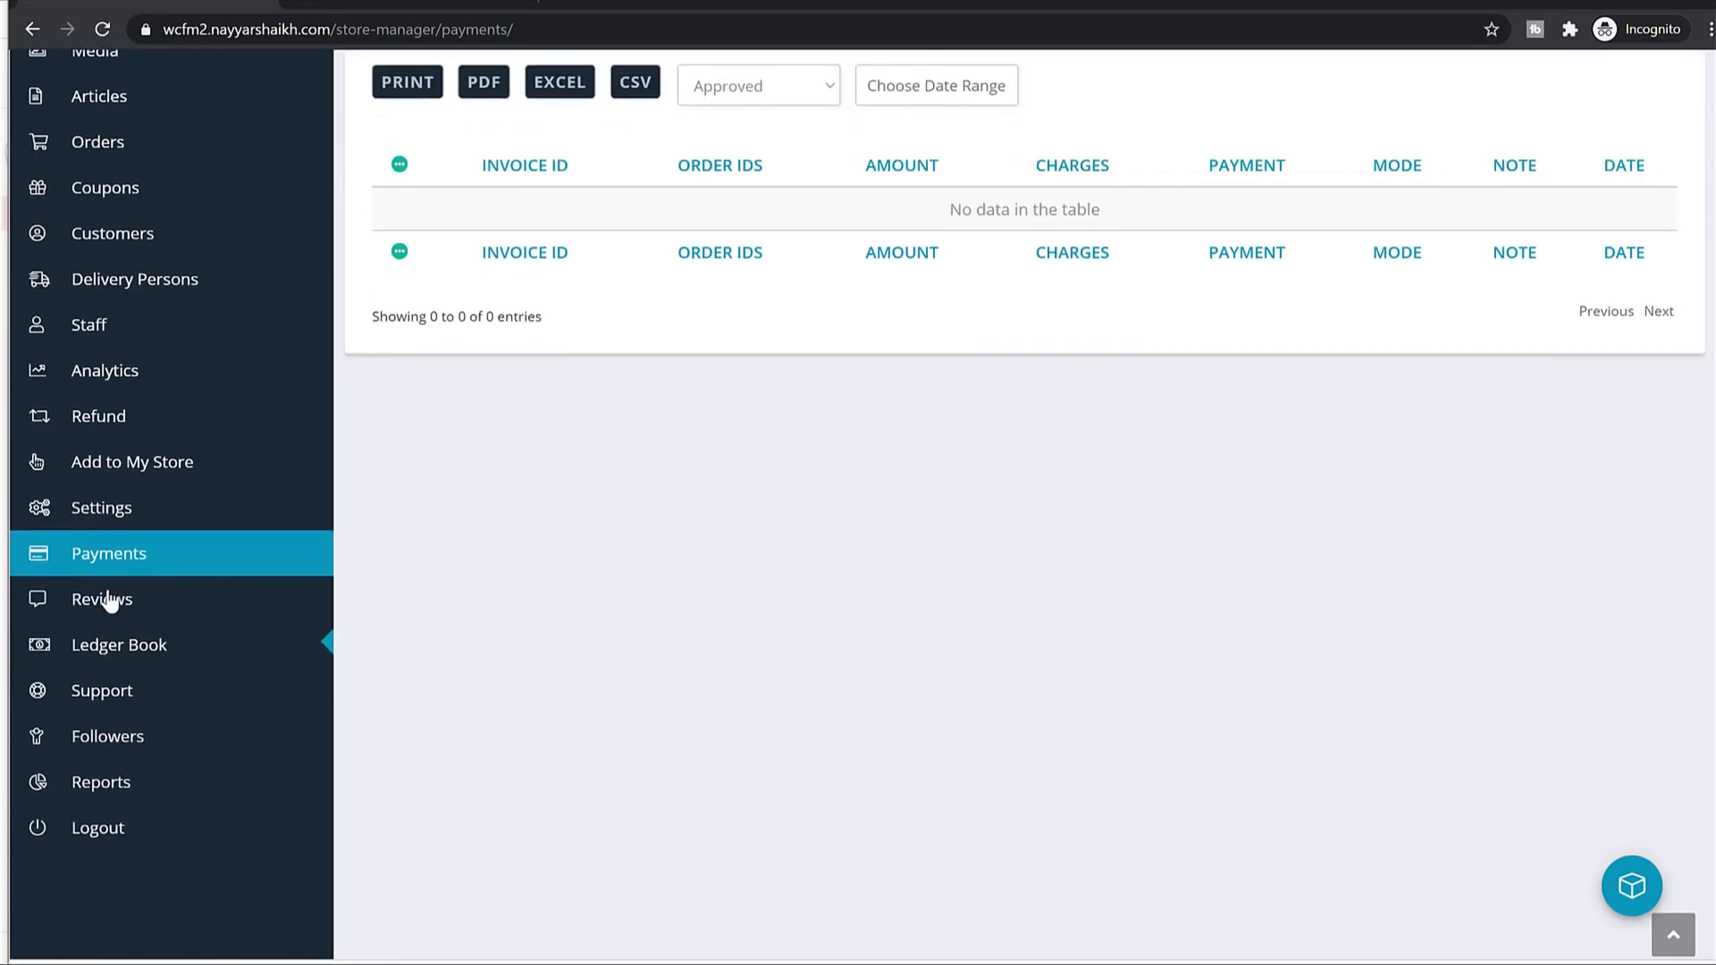
left_click(109, 601)
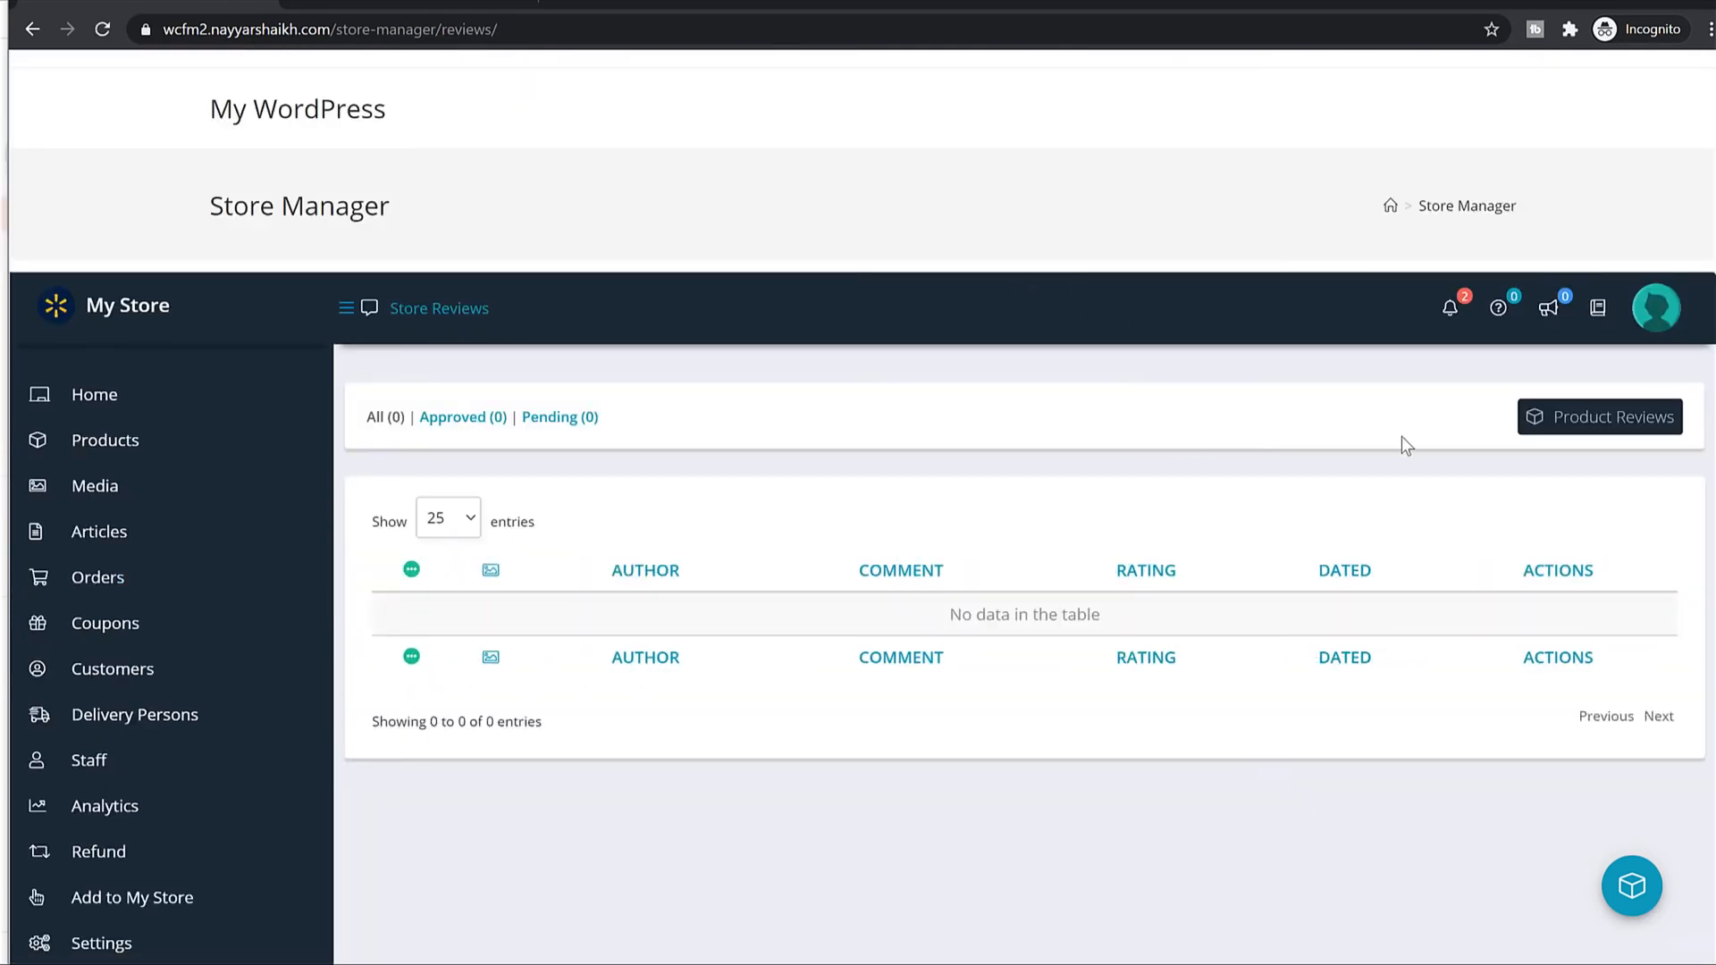
Look through the Ledger Book and the Support tickets page.
scroll(1400, 492, "down", 5)
scroll(593, 569, "down", 2)
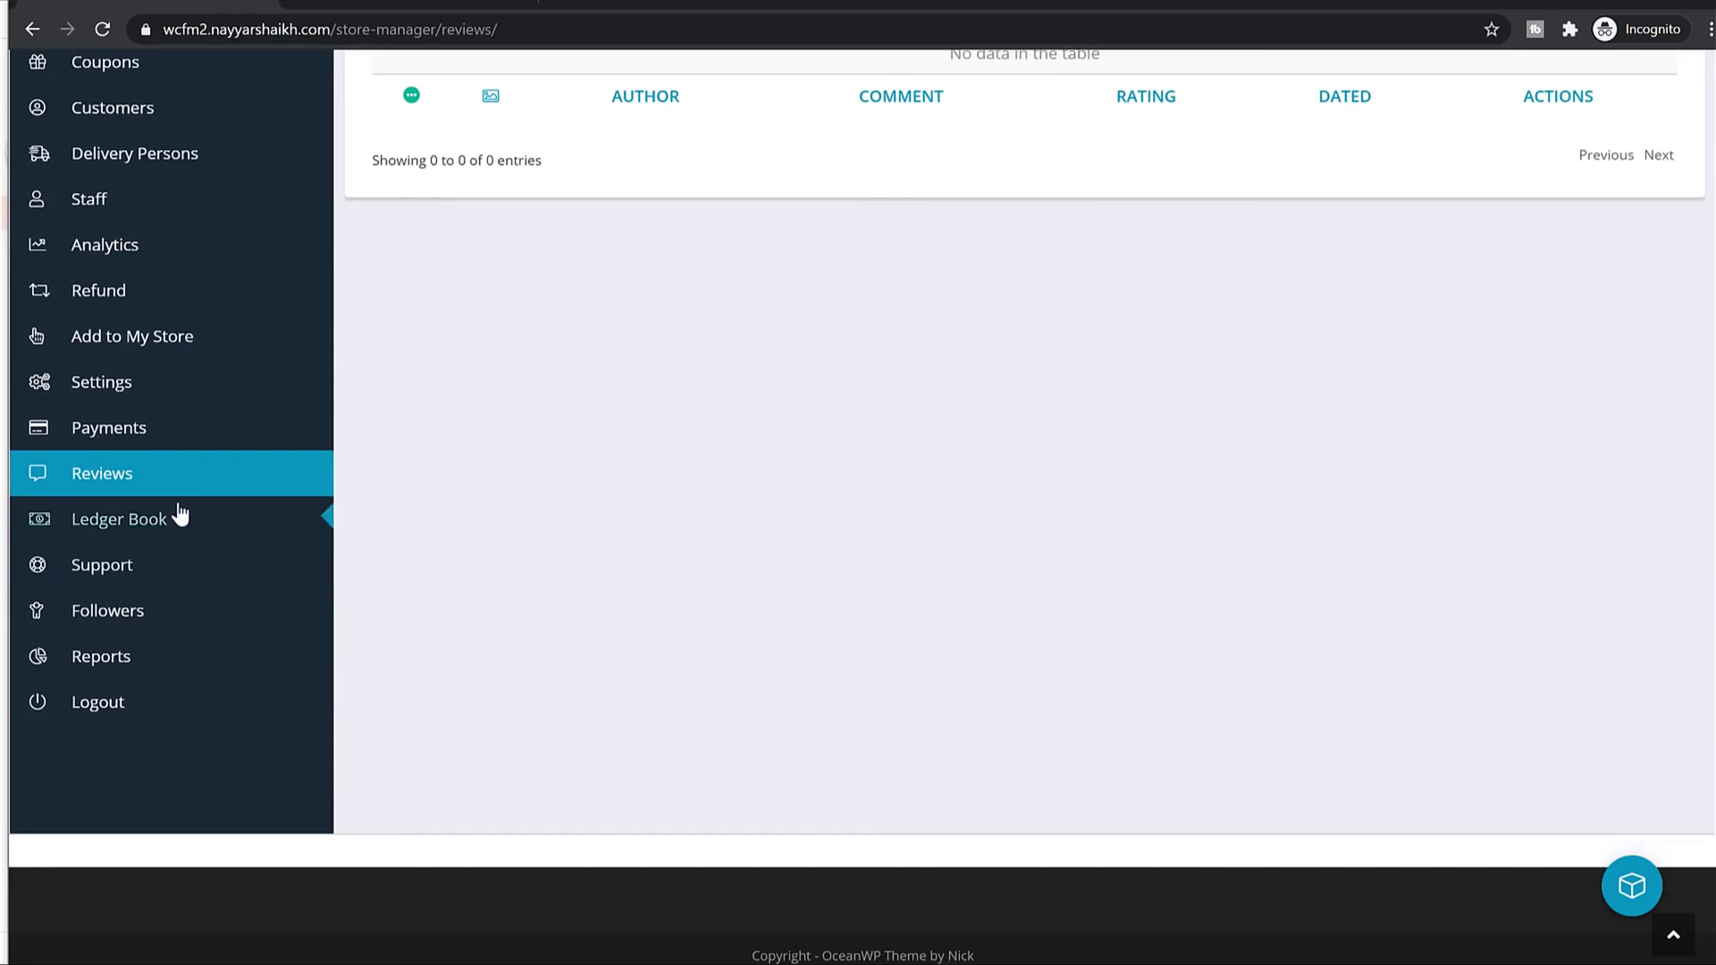
left_click(179, 513)
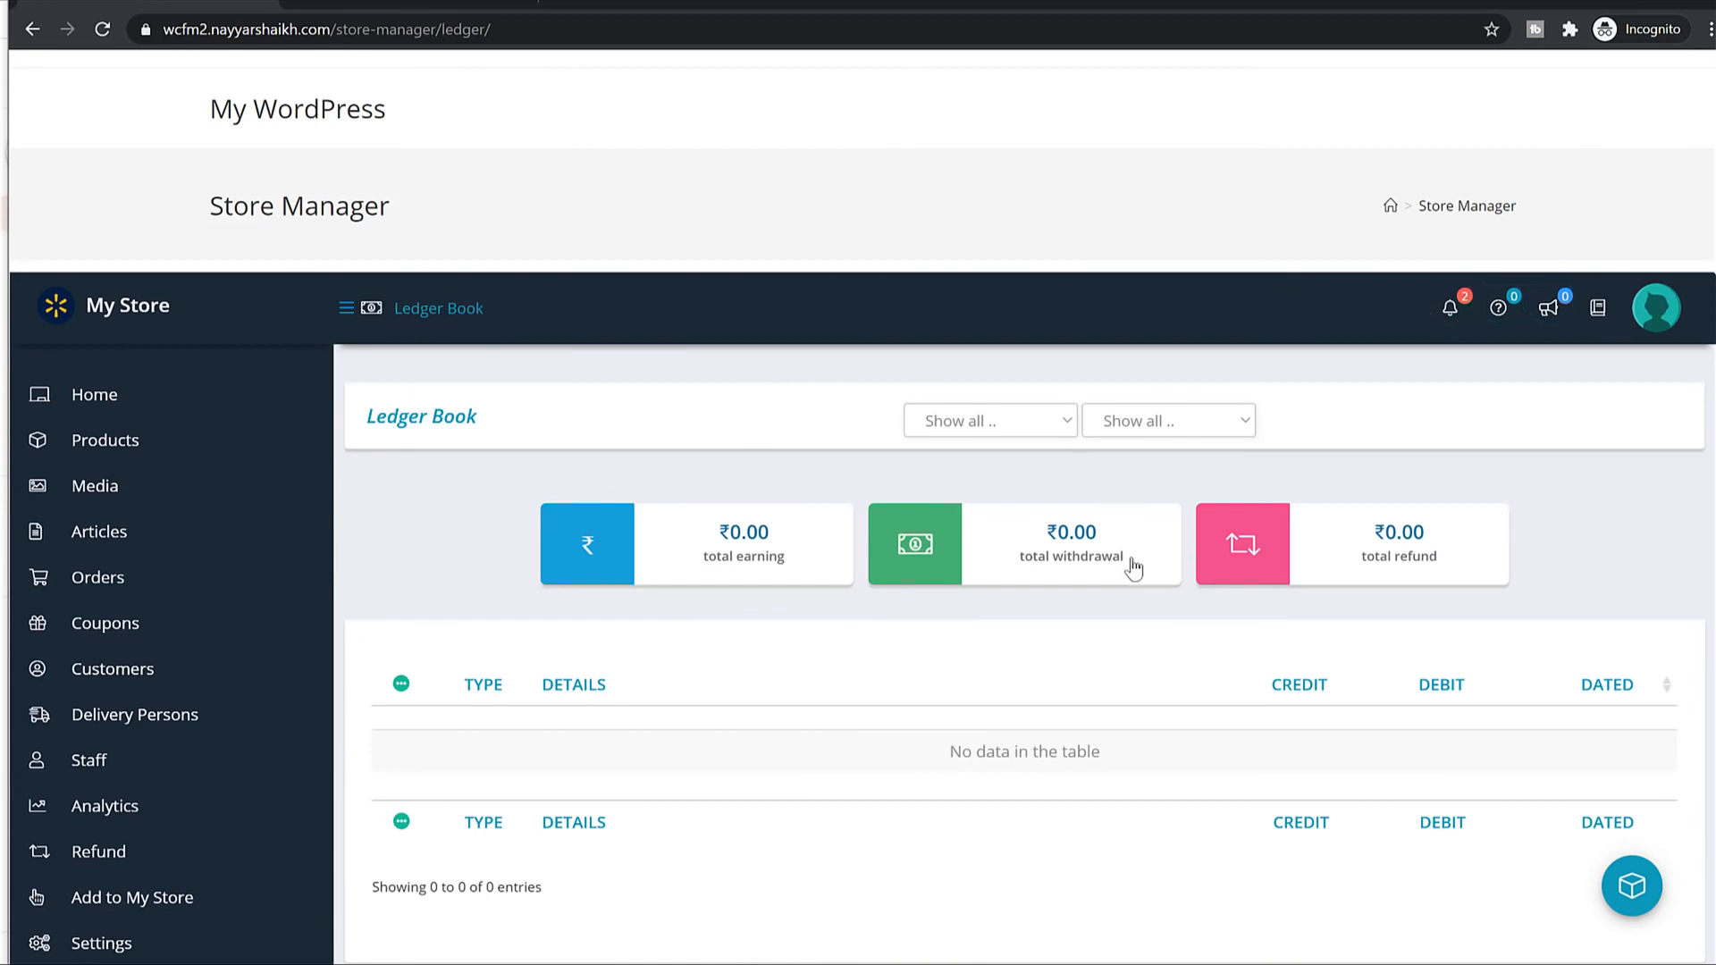
scroll(1089, 465, "down", 6)
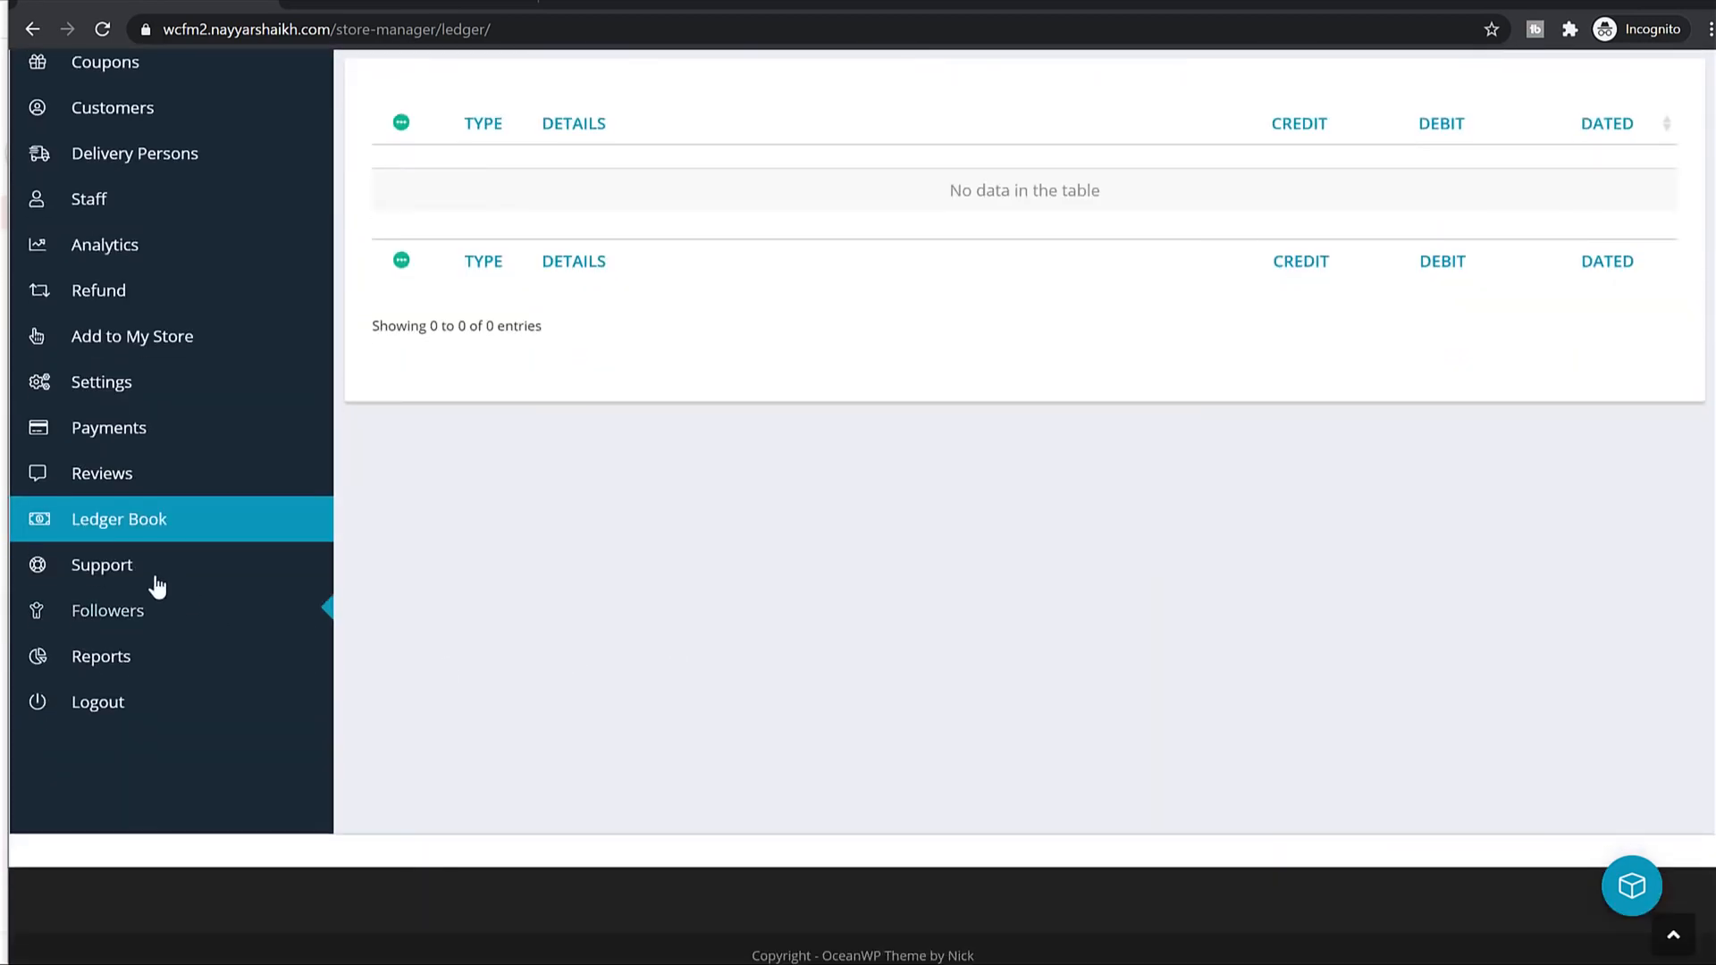
left_click(129, 574)
View the sales-by-date report for the last 7 days.
scroll(993, 536, "up", 2)
scroll(993, 534, "up", 1)
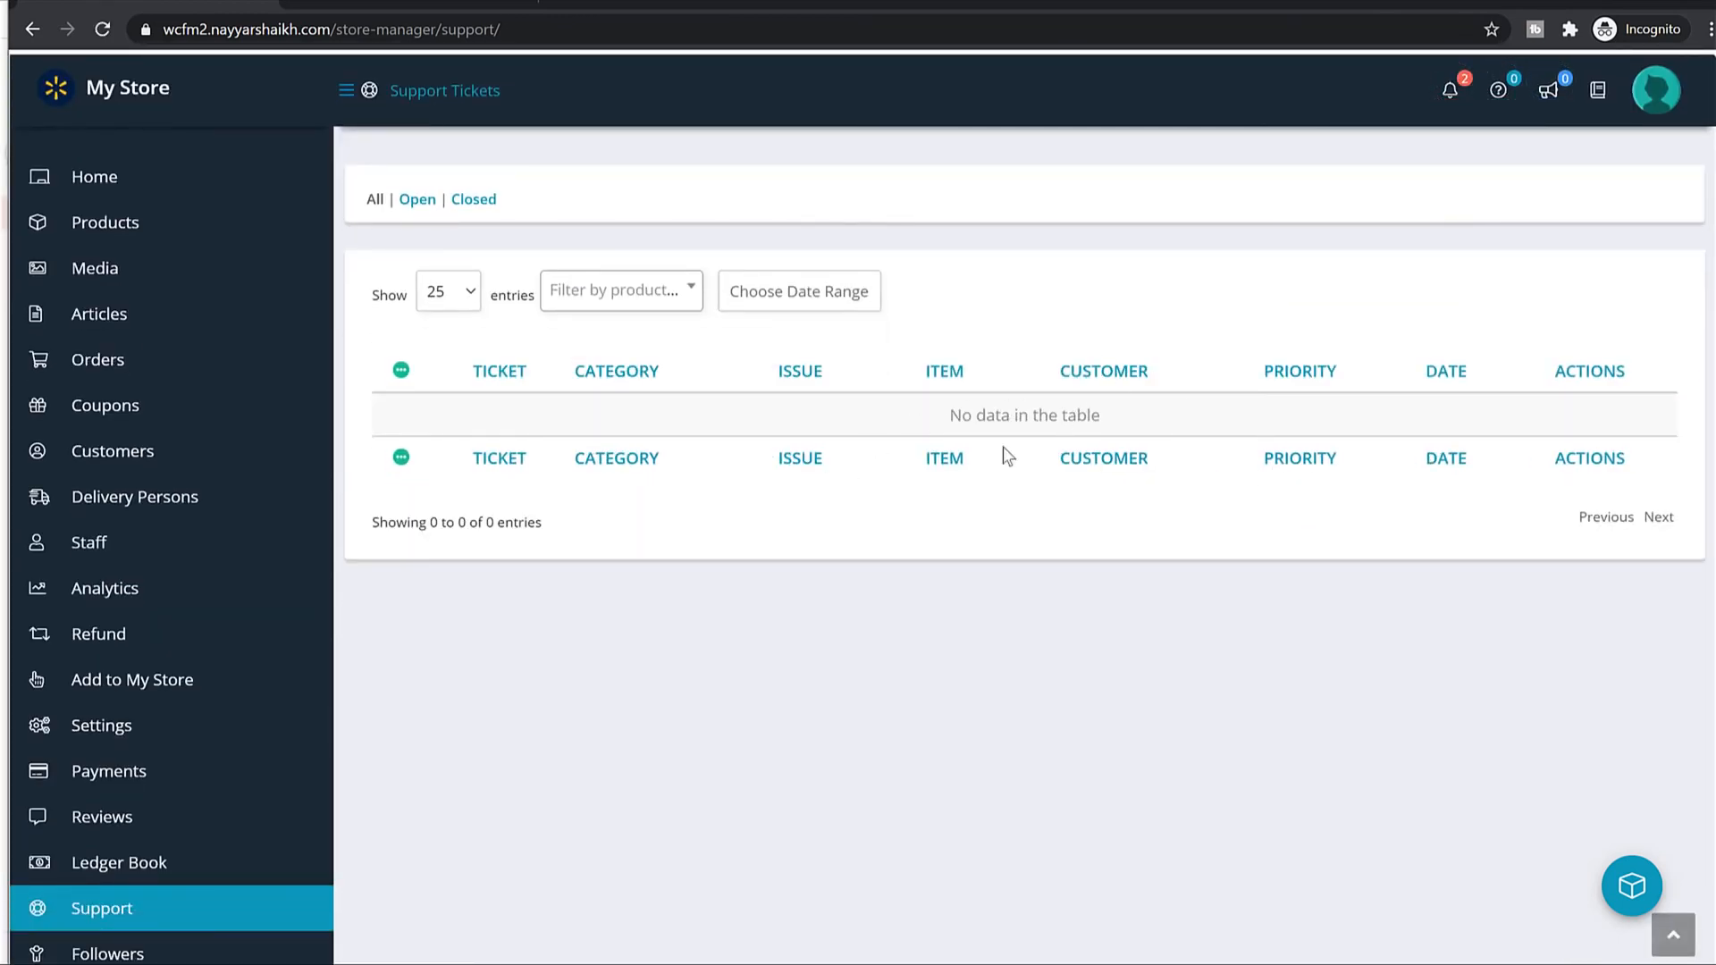
scroll(1135, 516, "down", 2)
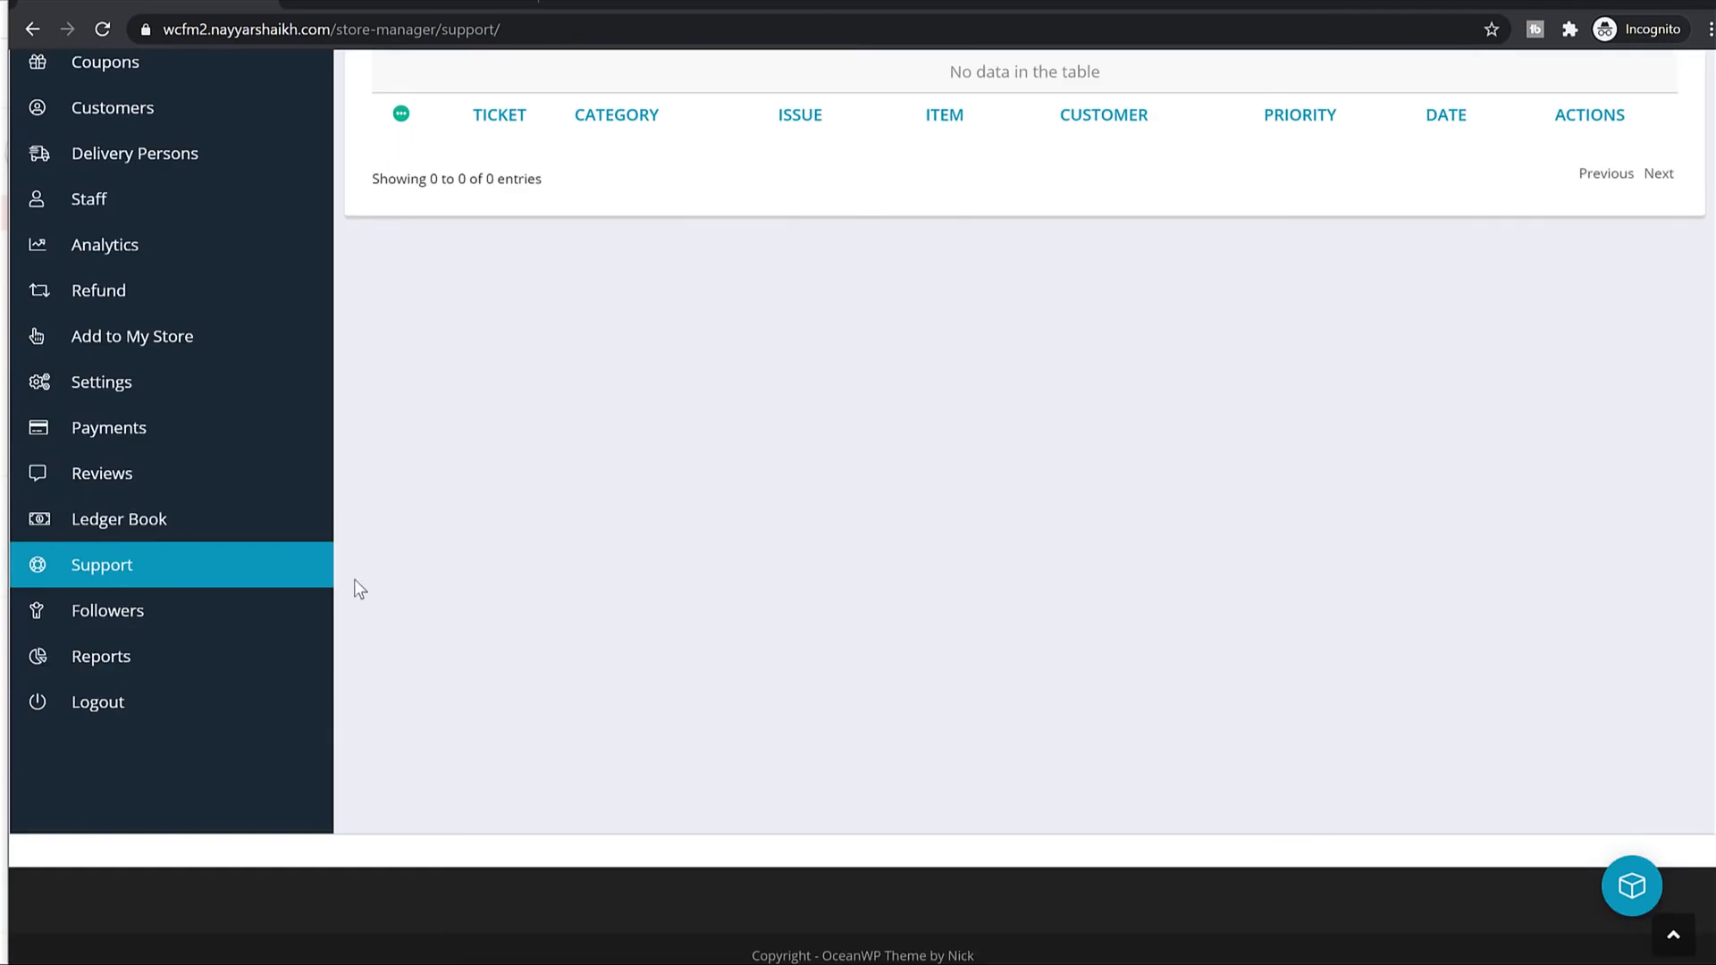
left_click(145, 657)
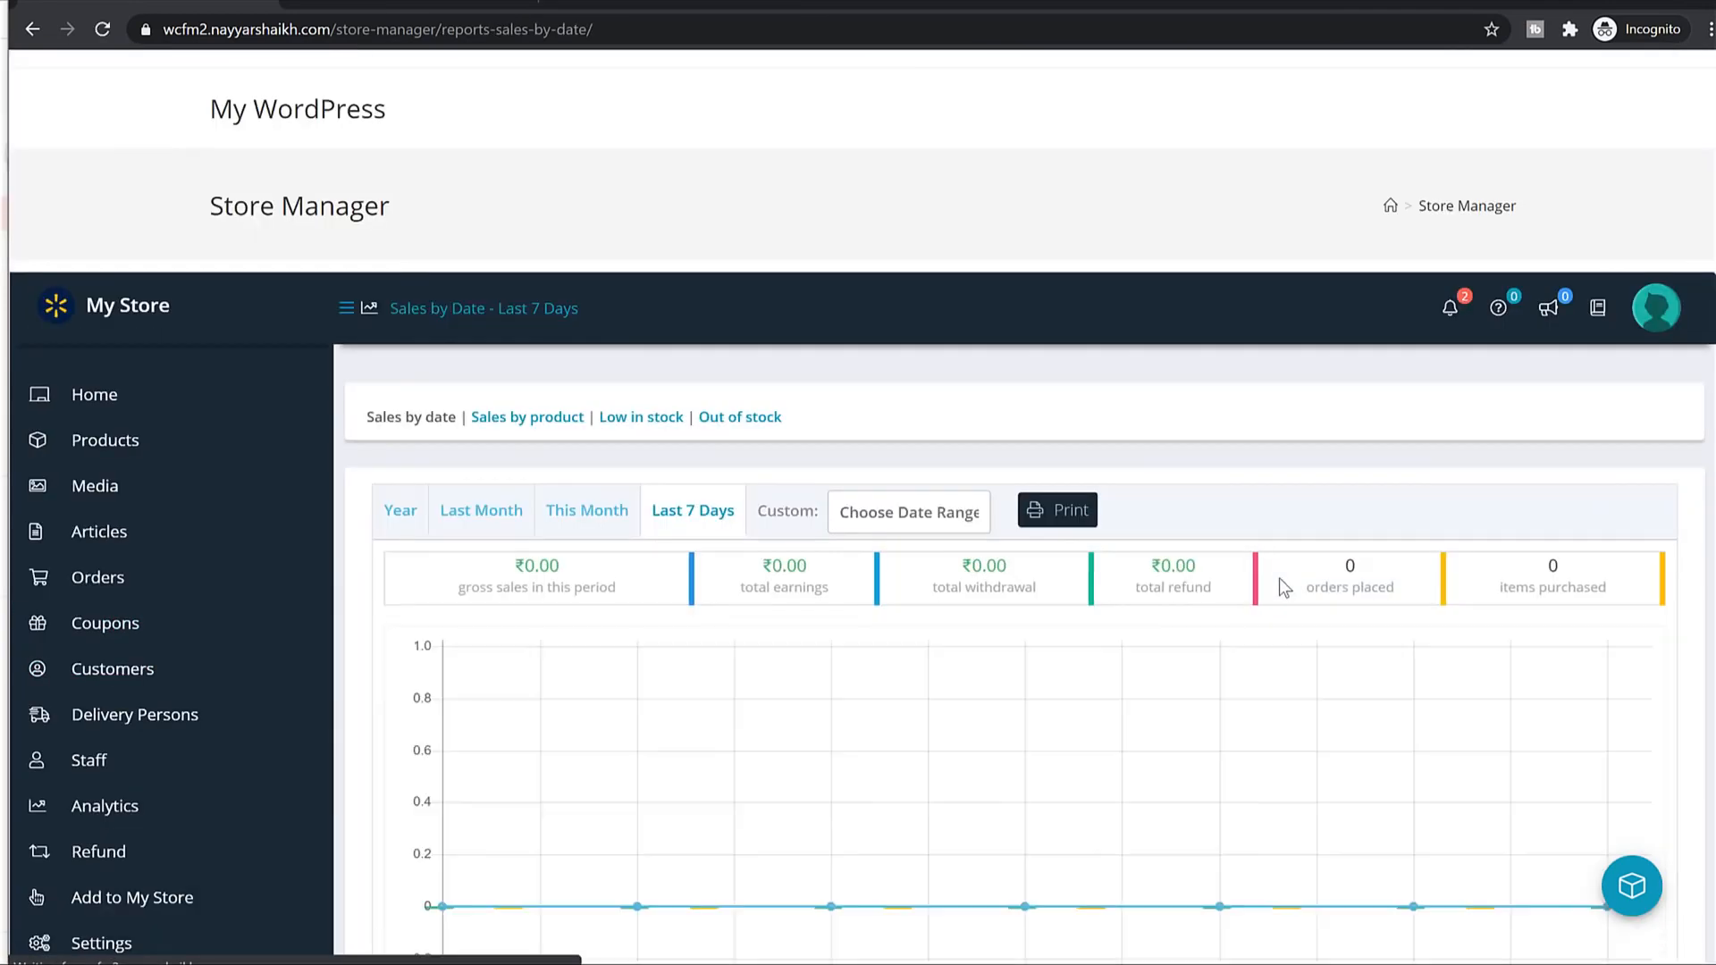
scroll(1475, 586, "down", 5)
scroll(1520, 608, "up", 5)
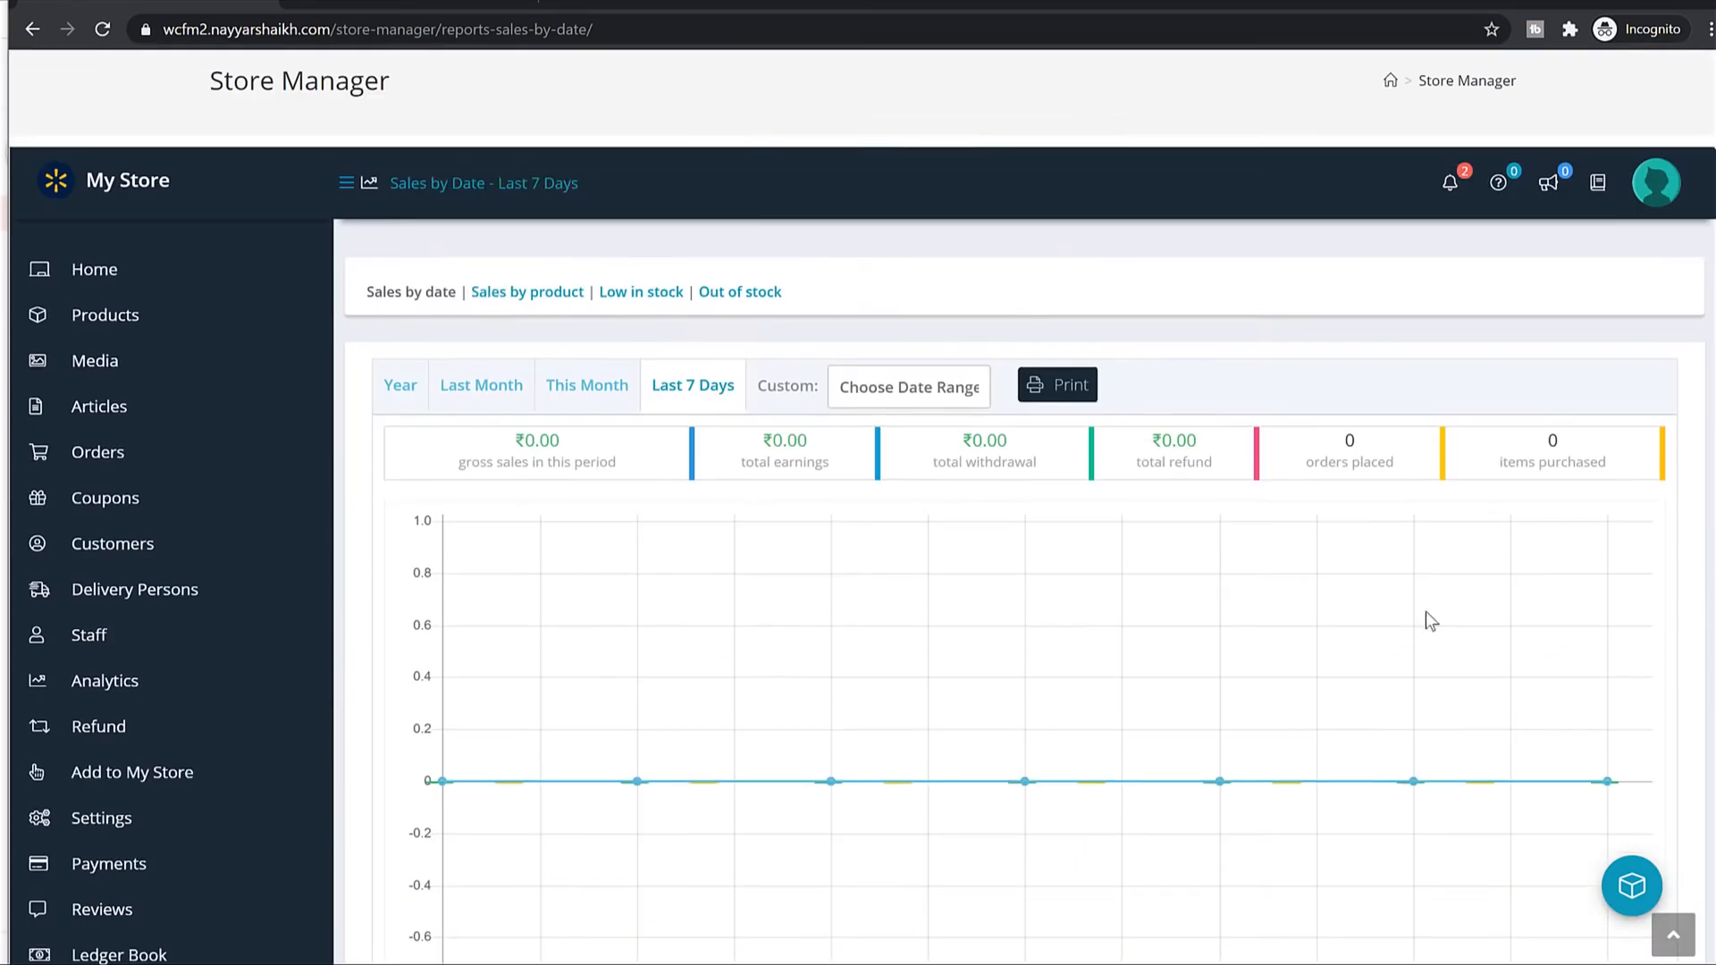
scroll(536, 679, "down", 5)
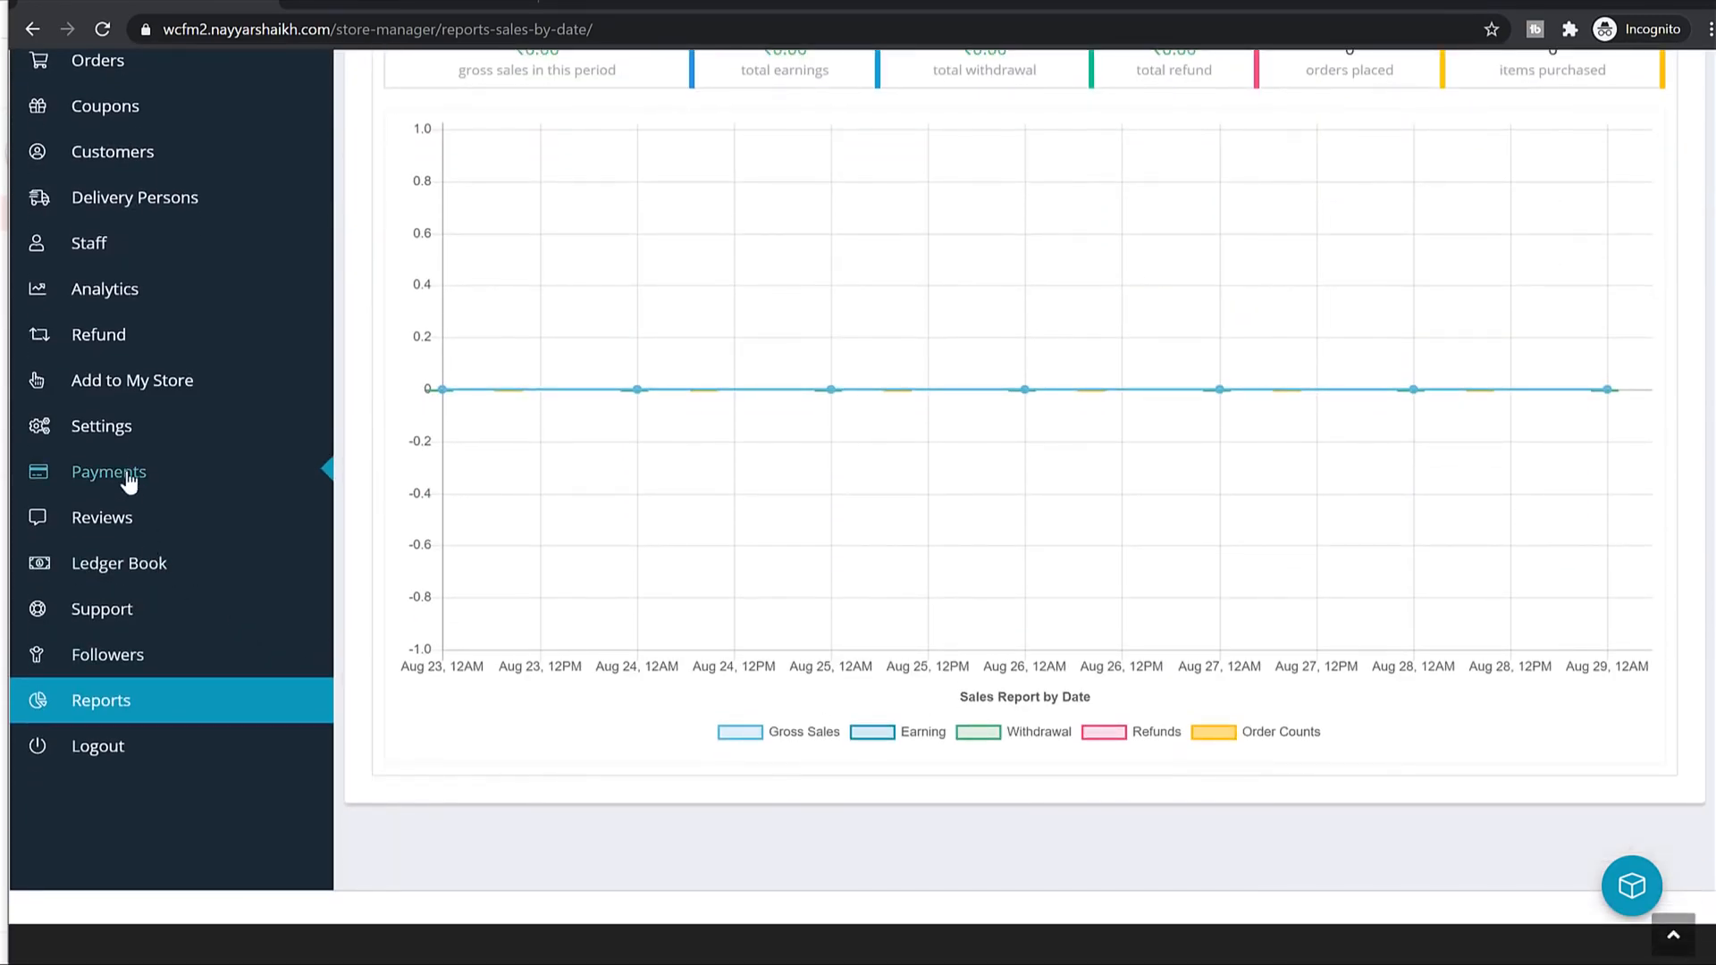
left_click(115, 433)
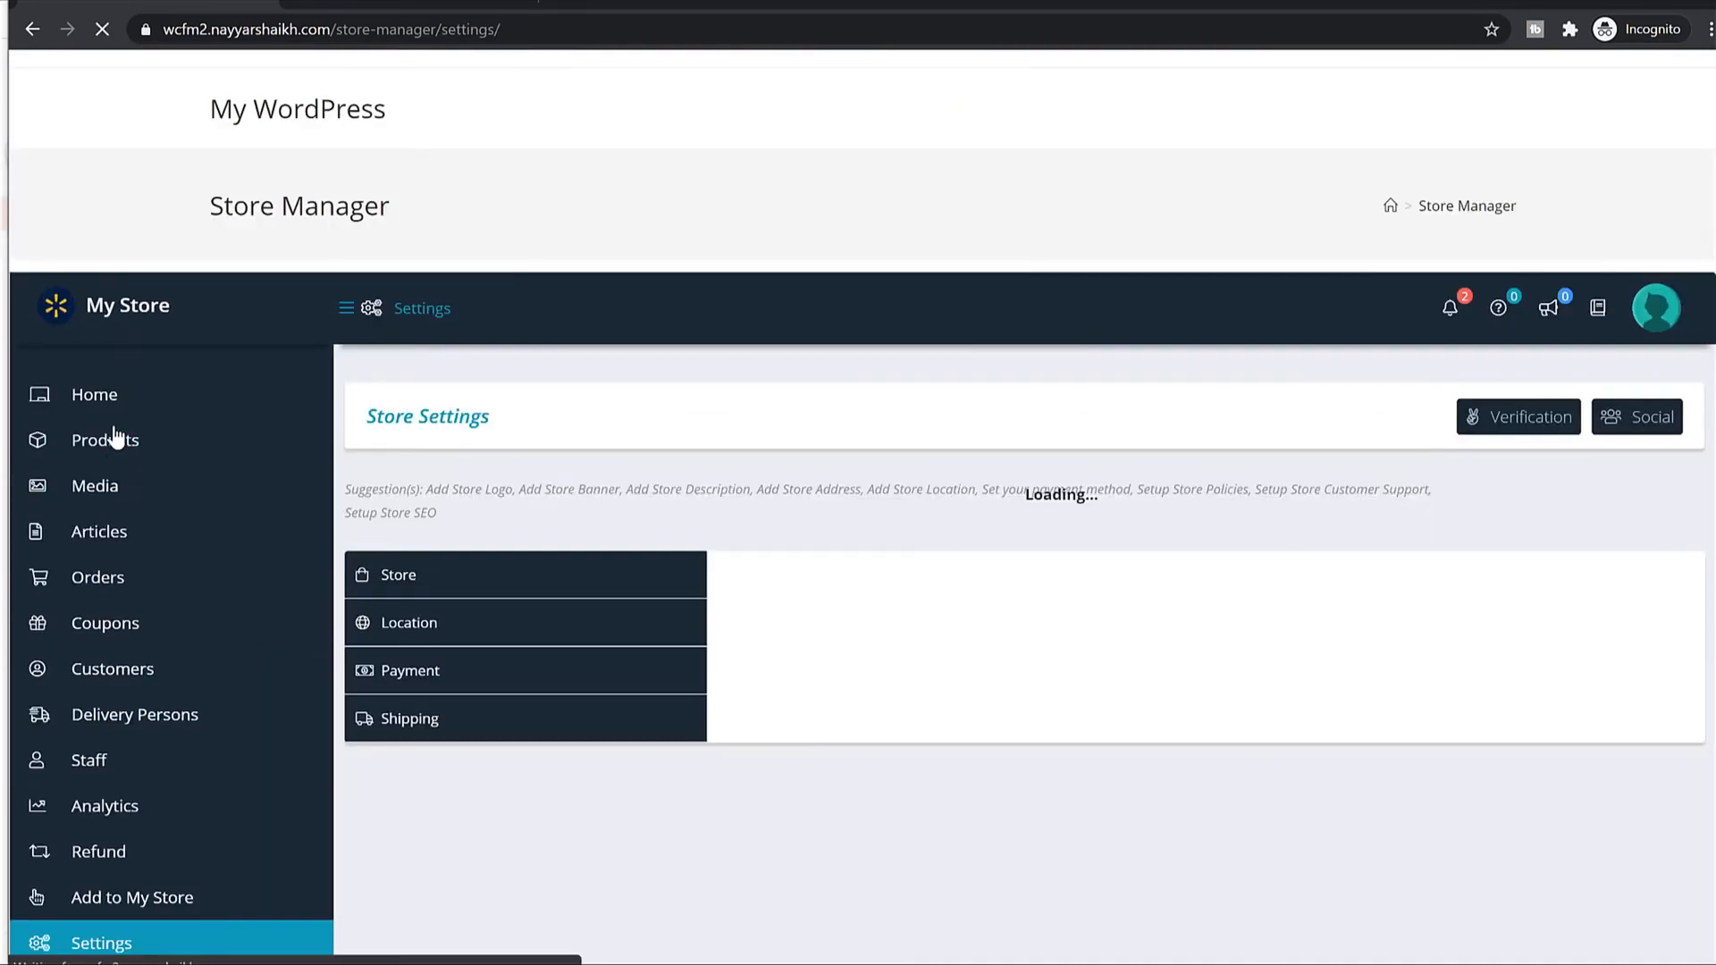
Review the shop description, General Setting and Brand Setup, then switch to the Location section.
scroll(886, 506, "down", 2)
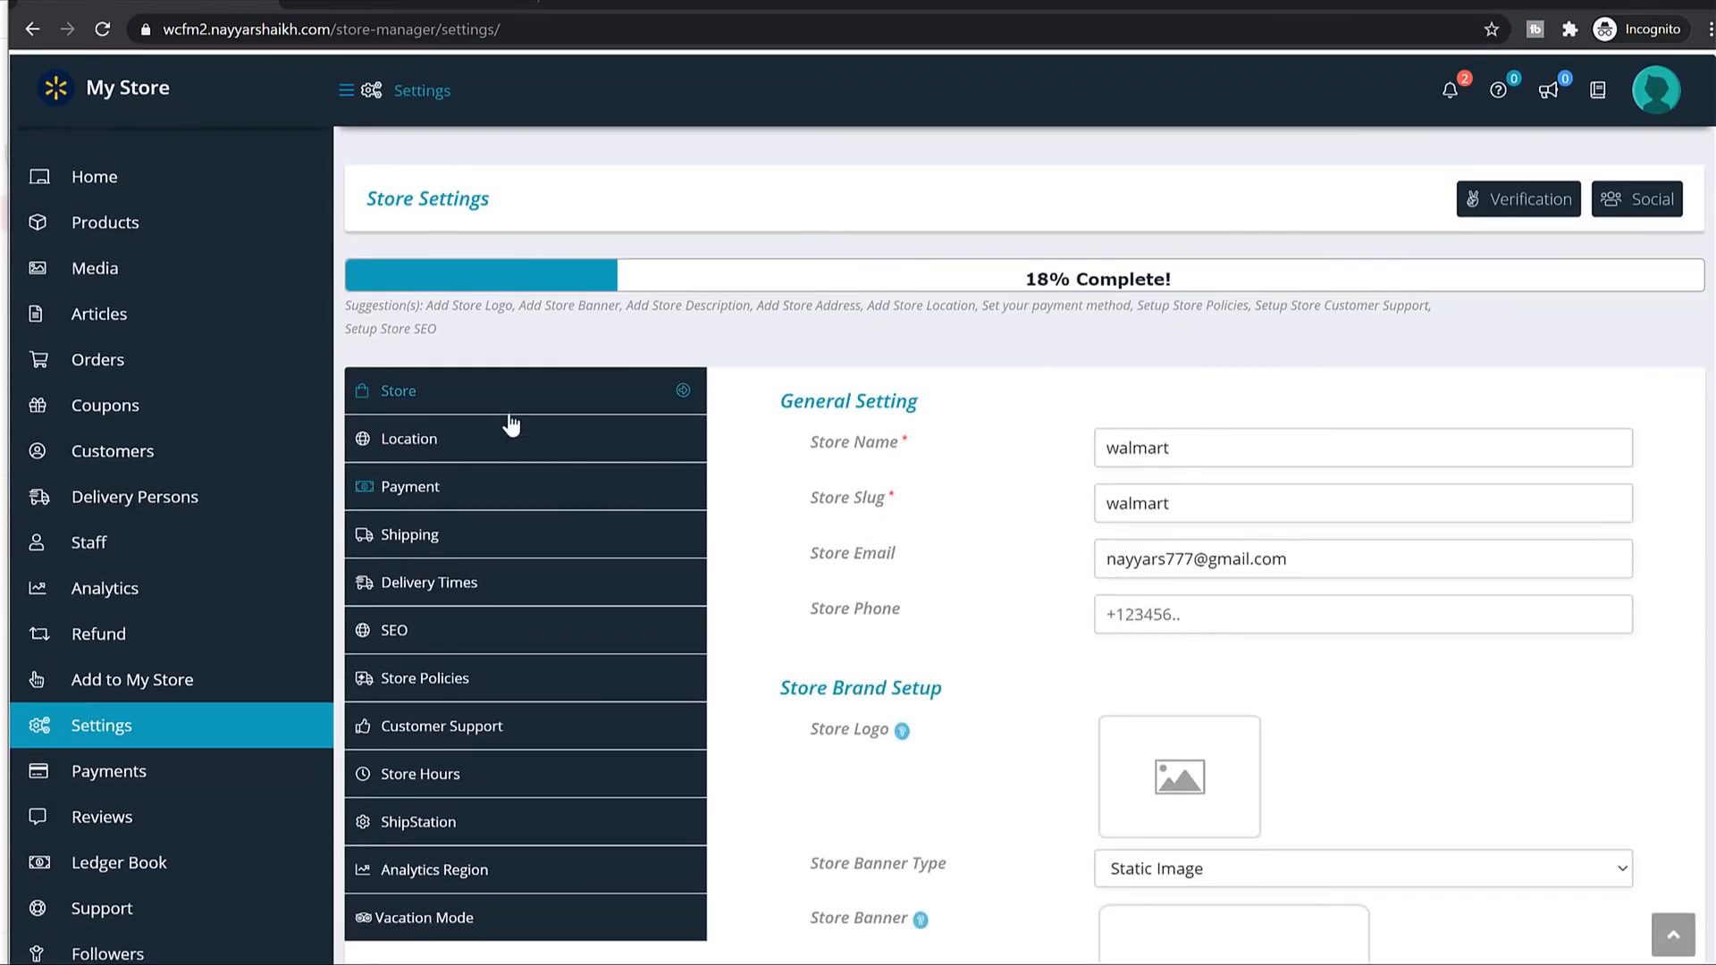
scroll(1355, 402, "down", 3)
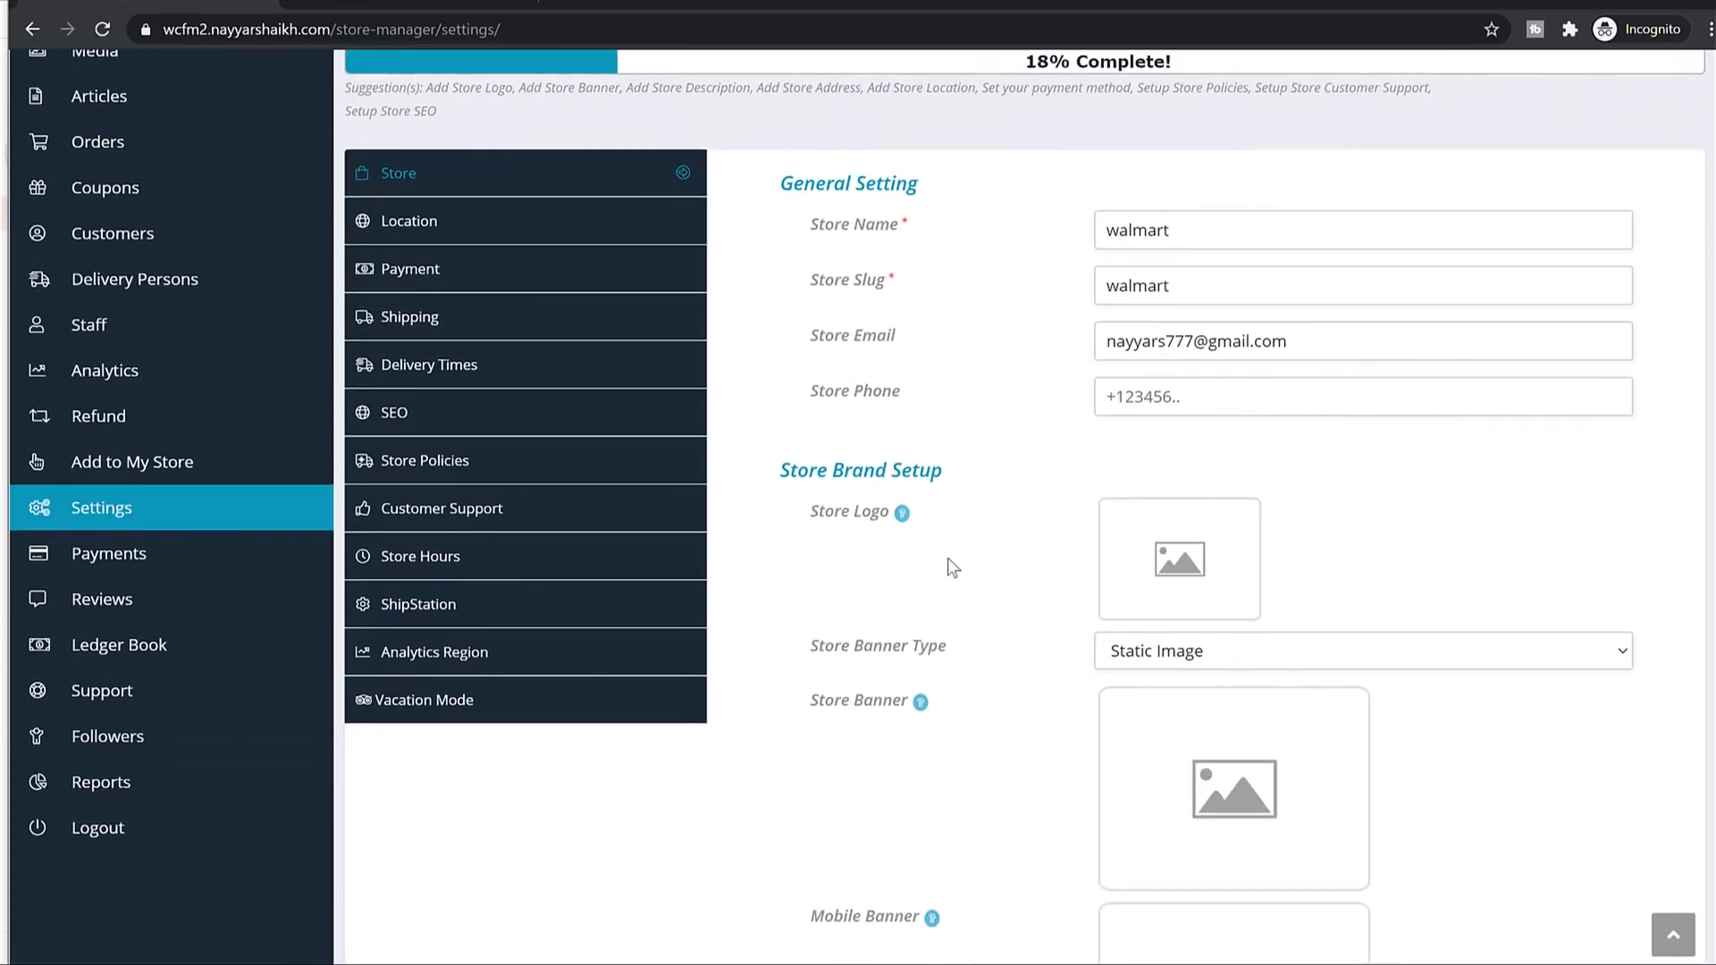
scroll(1225, 554, "down", 3)
scroll(1210, 382, "up", 7)
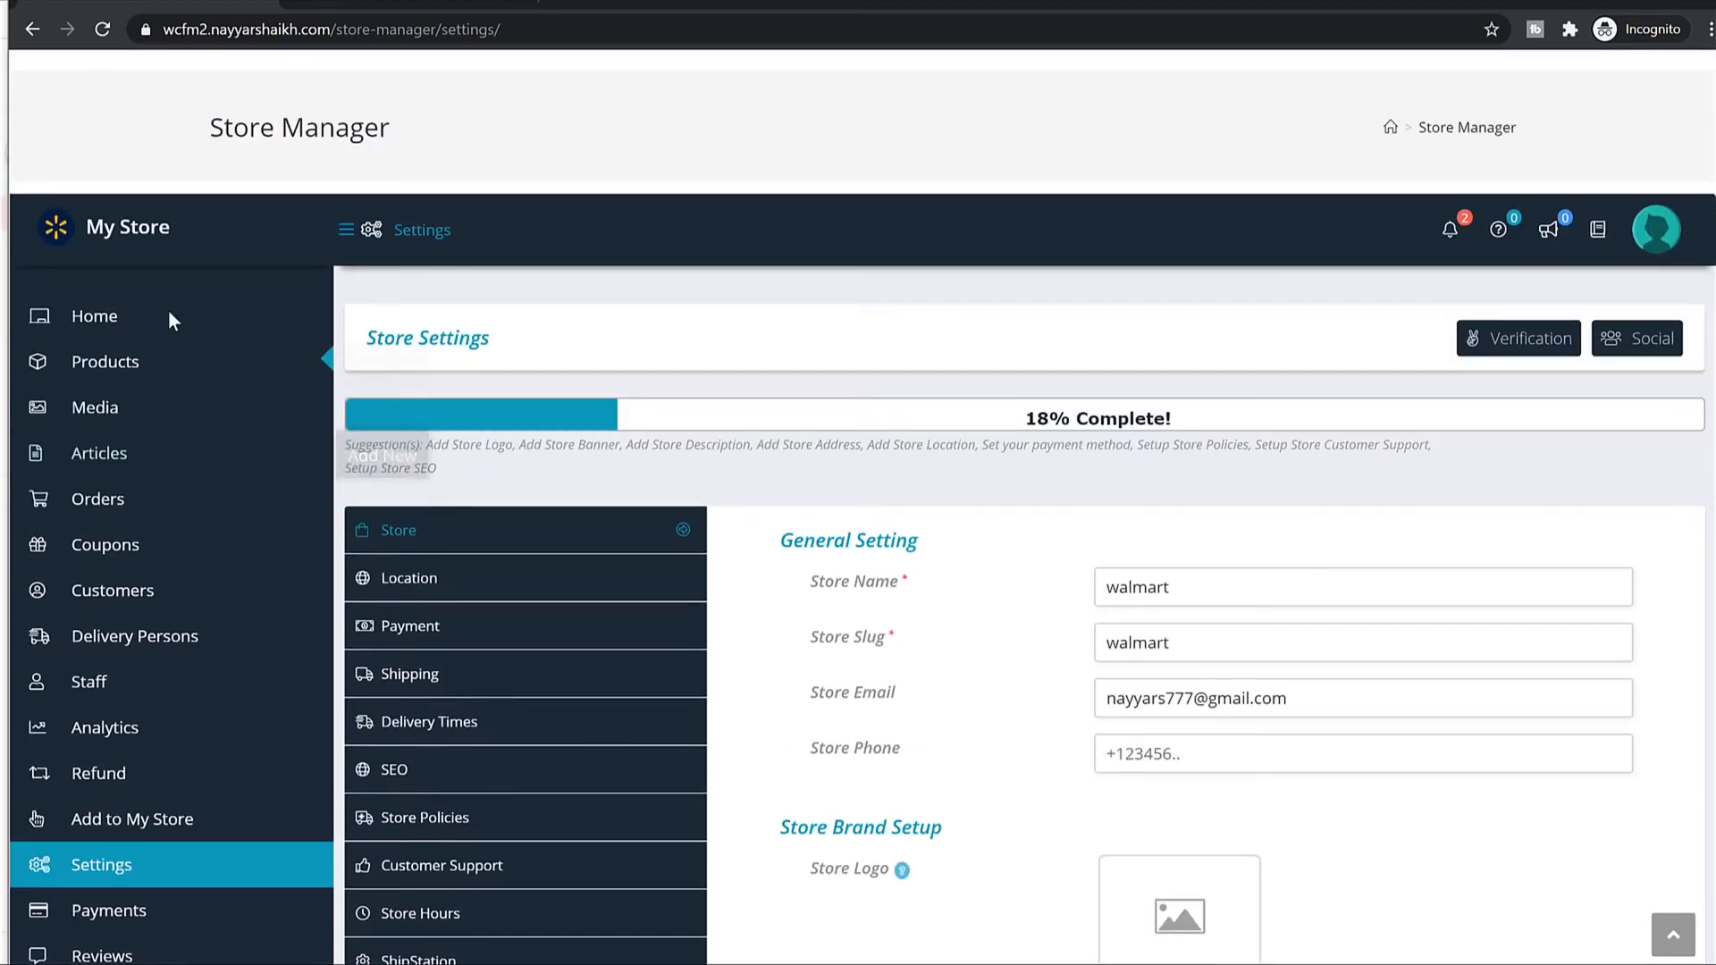
scroll(172, 320, "up", 1)
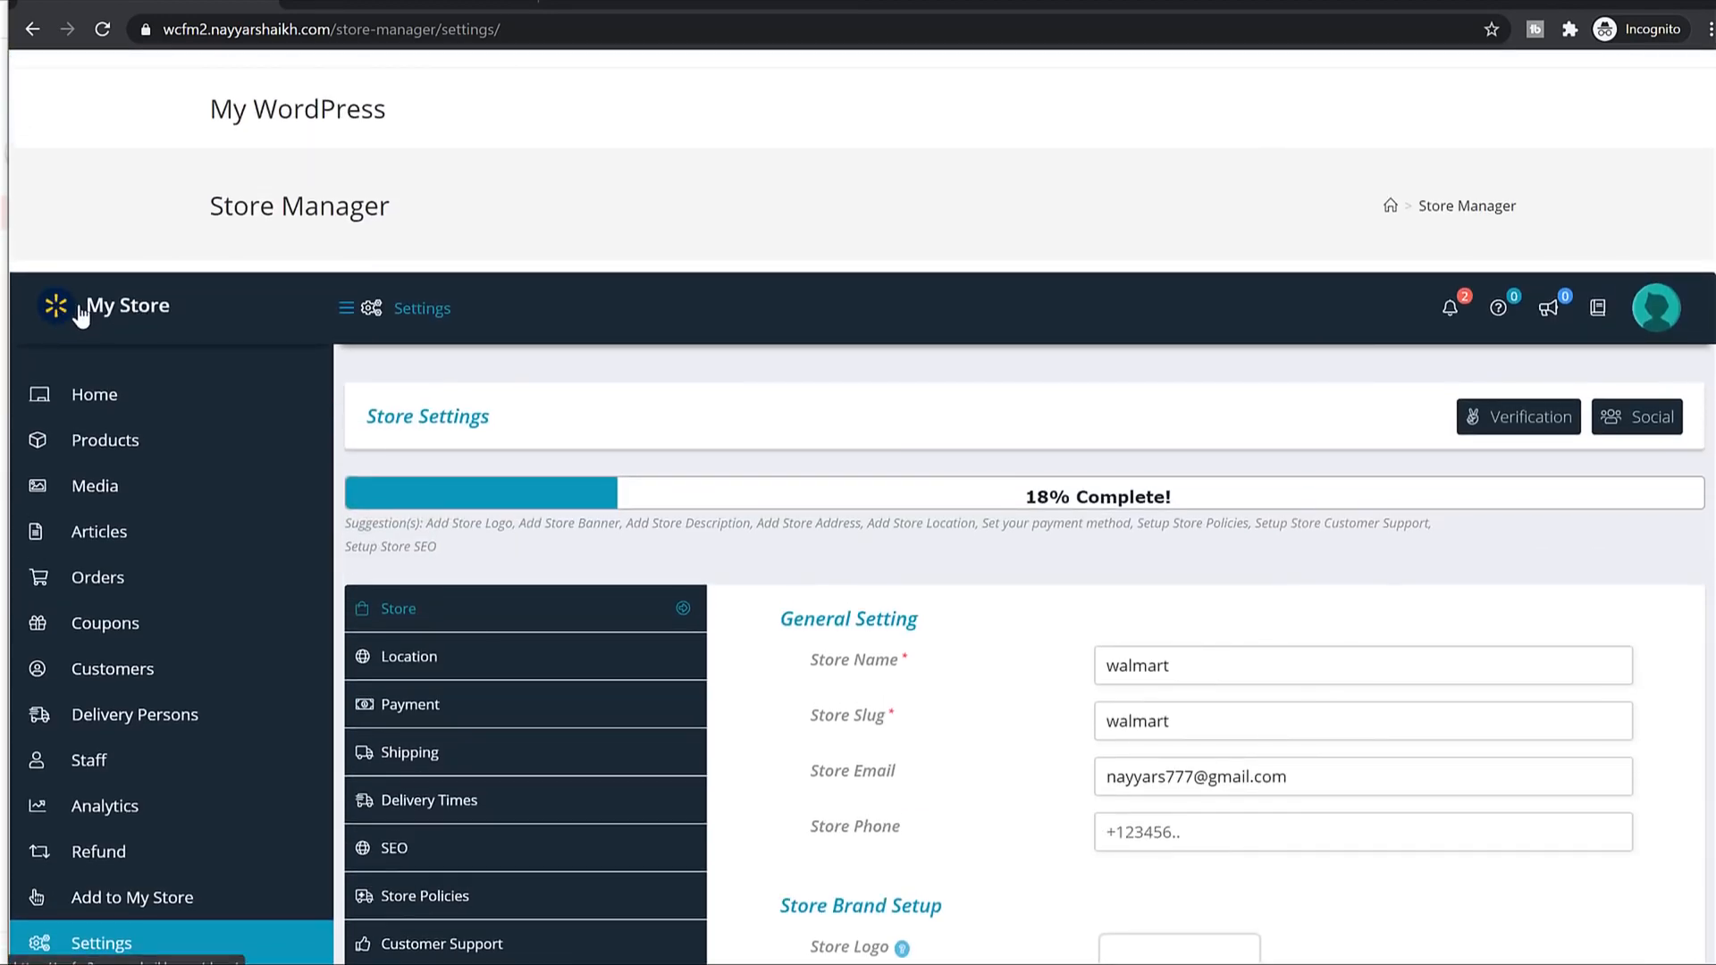
scroll(1291, 510, "down", 7)
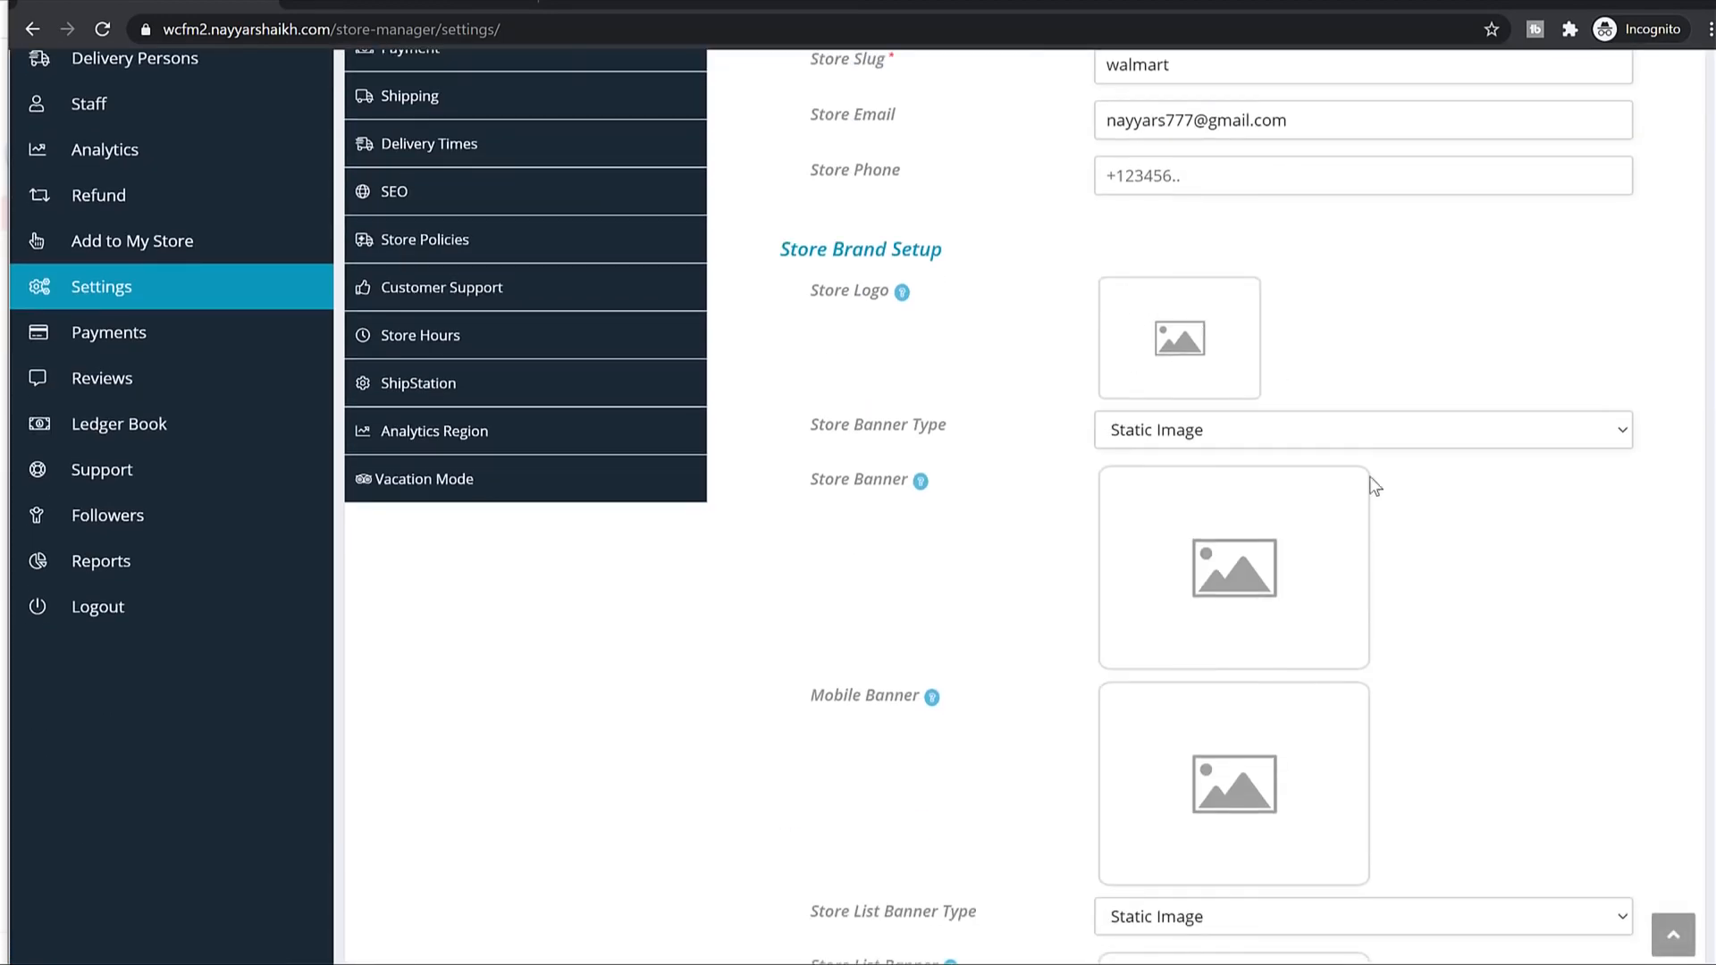
scroll(1374, 485, "down", 12)
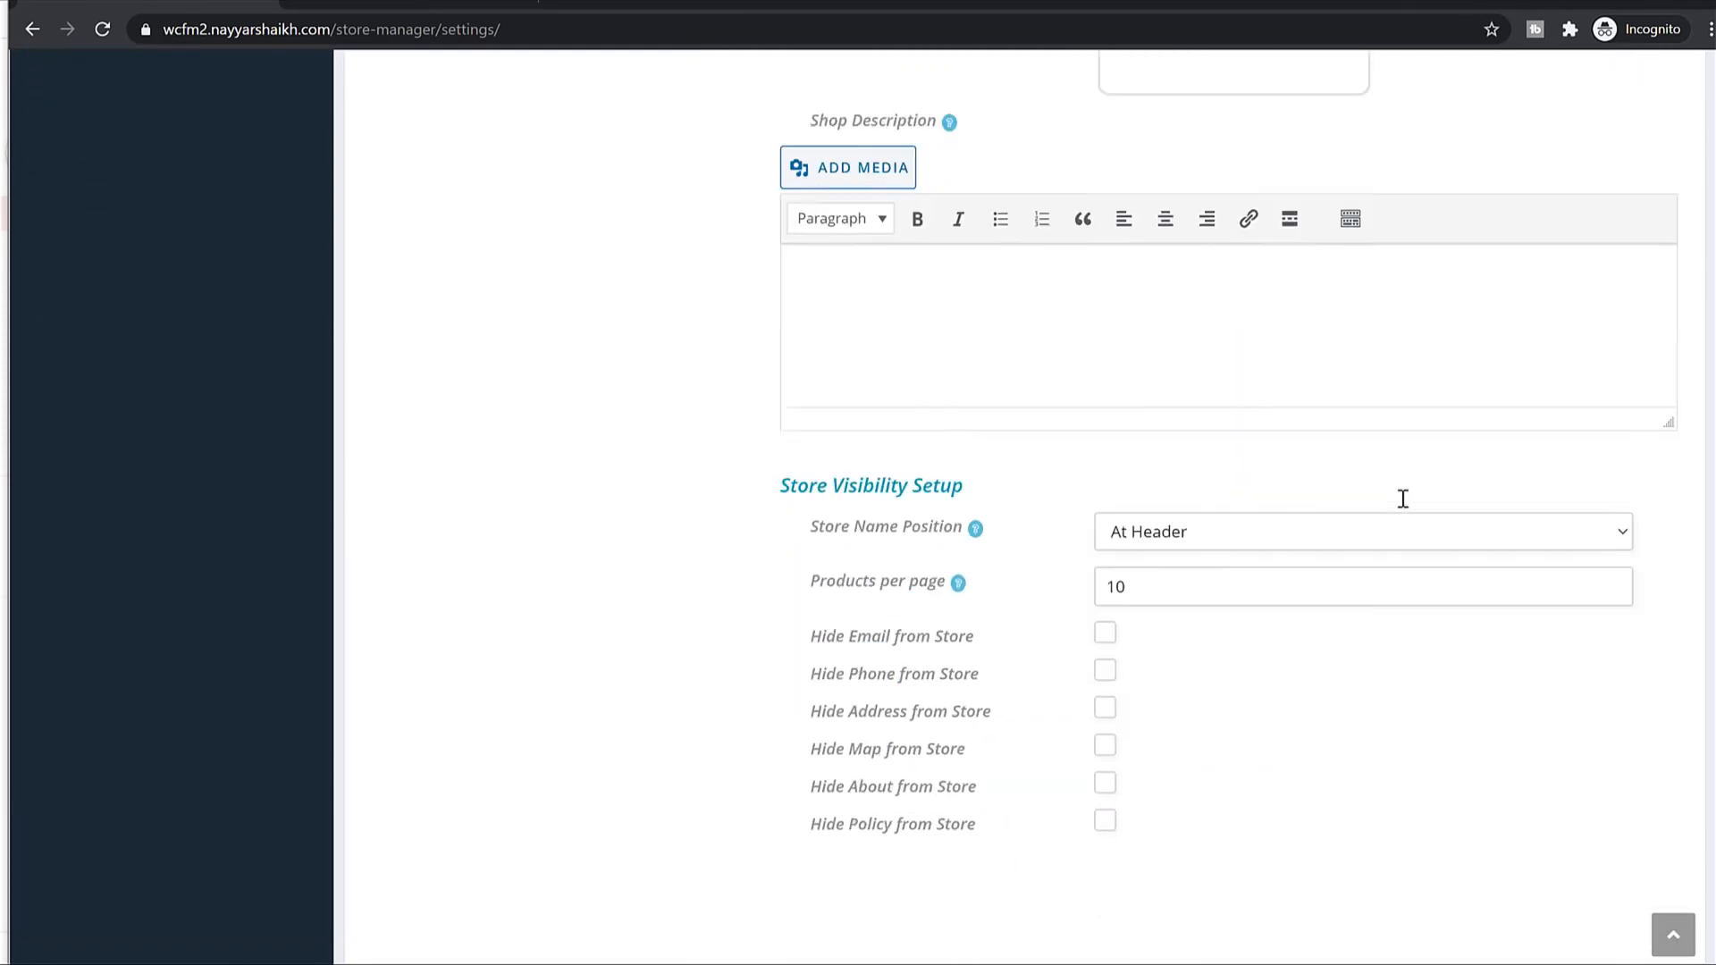
left_click(1172, 256)
scroll(1380, 665, "up", 11)
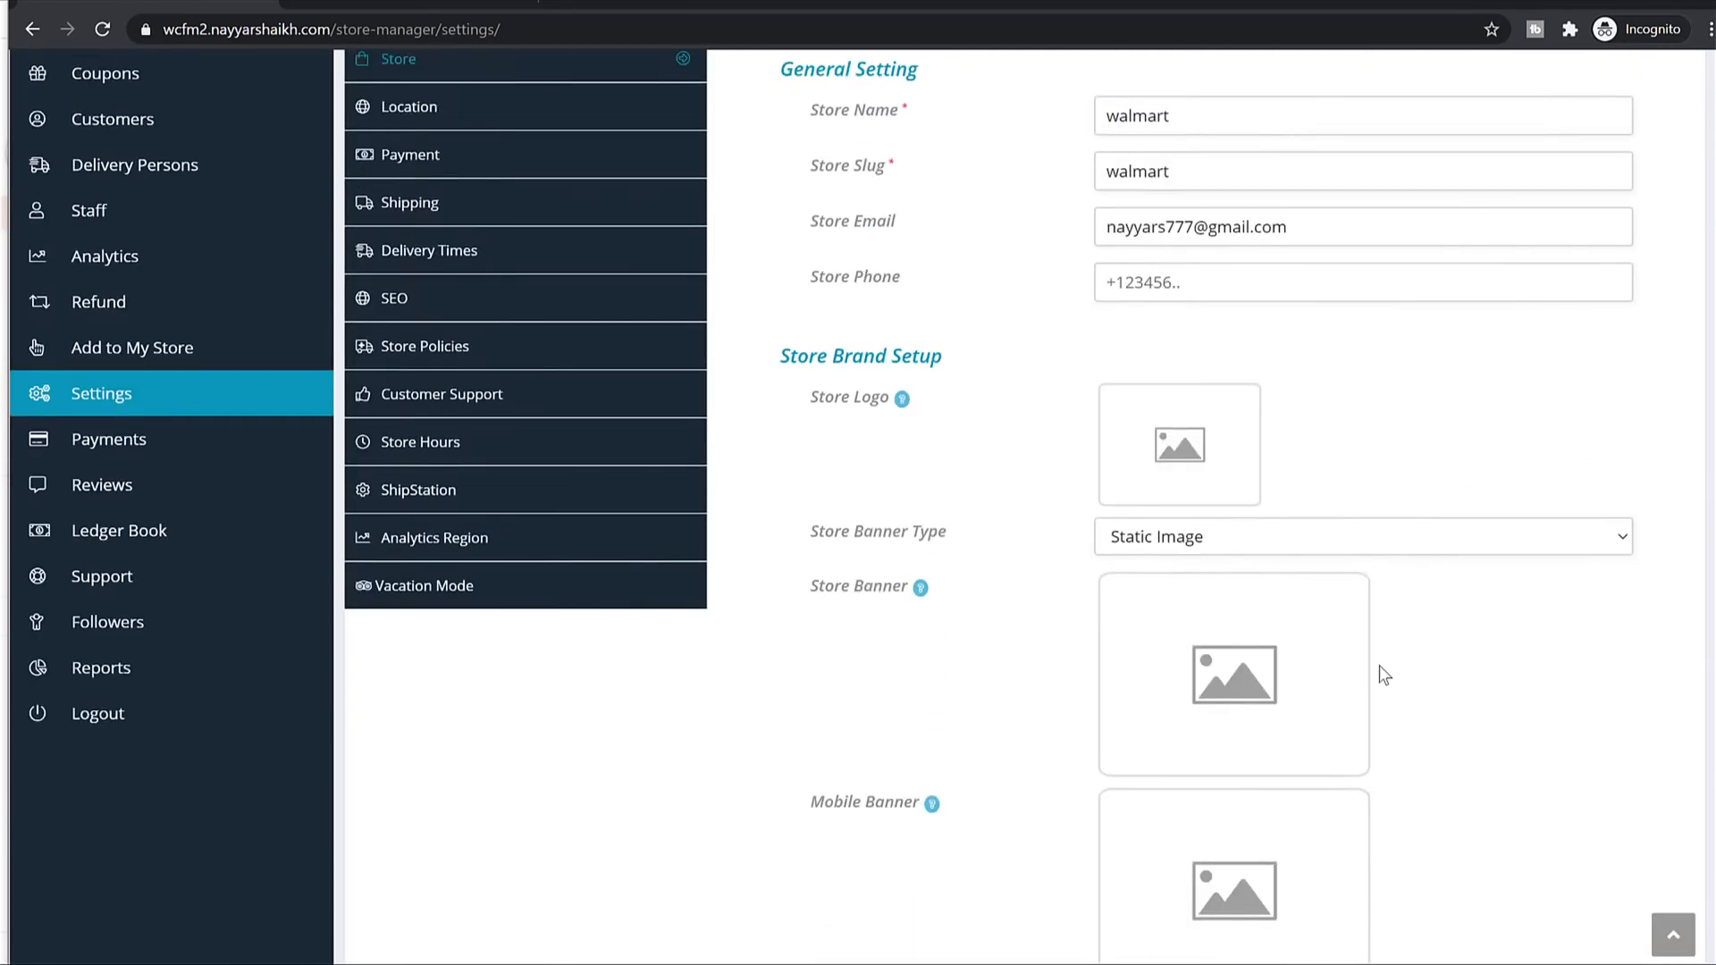
scroll(1380, 668, "up", 4)
left_click(509, 465)
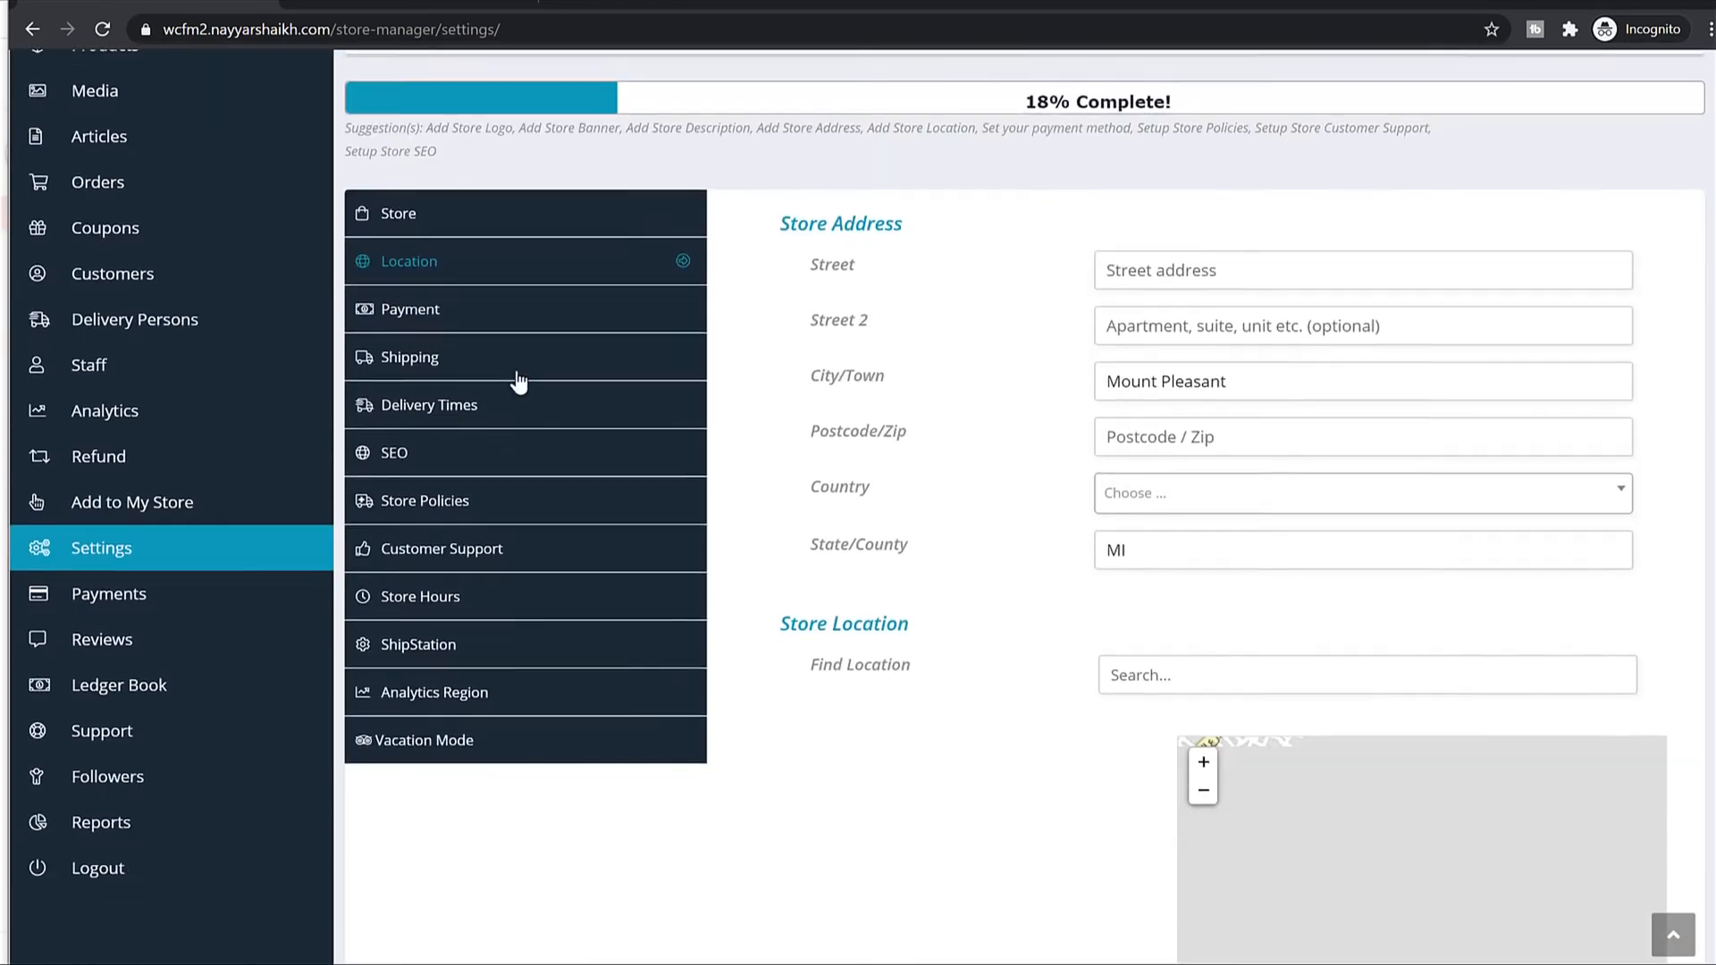
Compare the PayPal and Bank Transfer withdrawal methods, settling on PayPal.
left_click(491, 292)
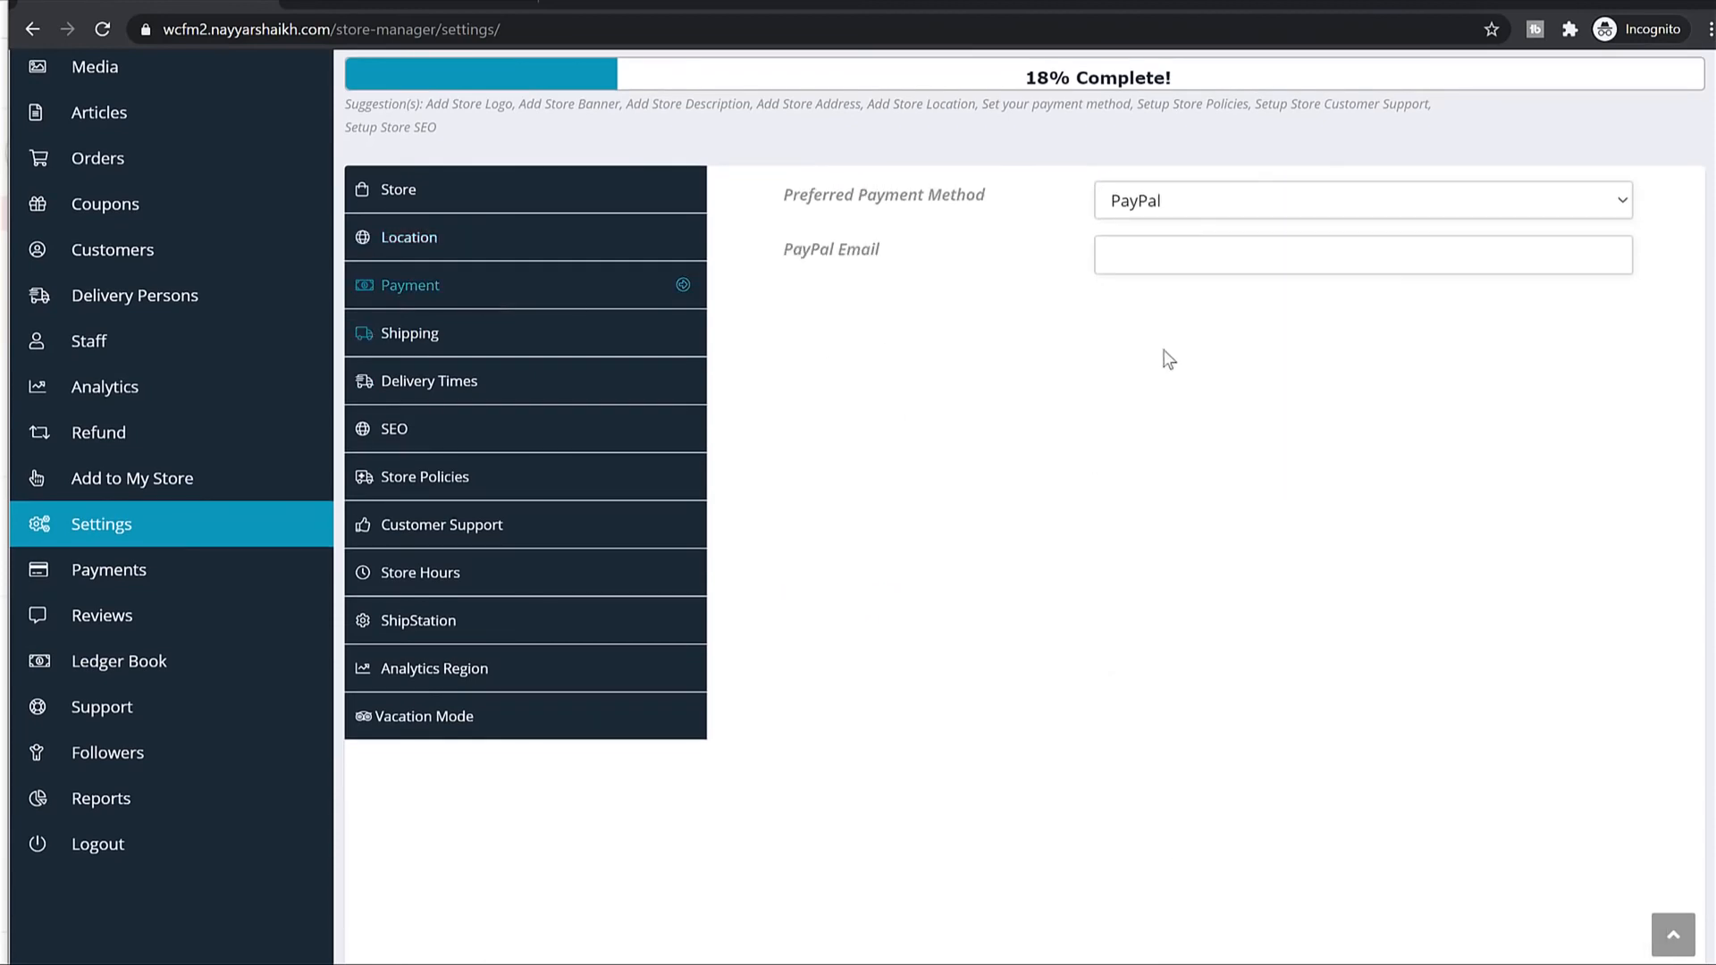
left_click(1212, 219)
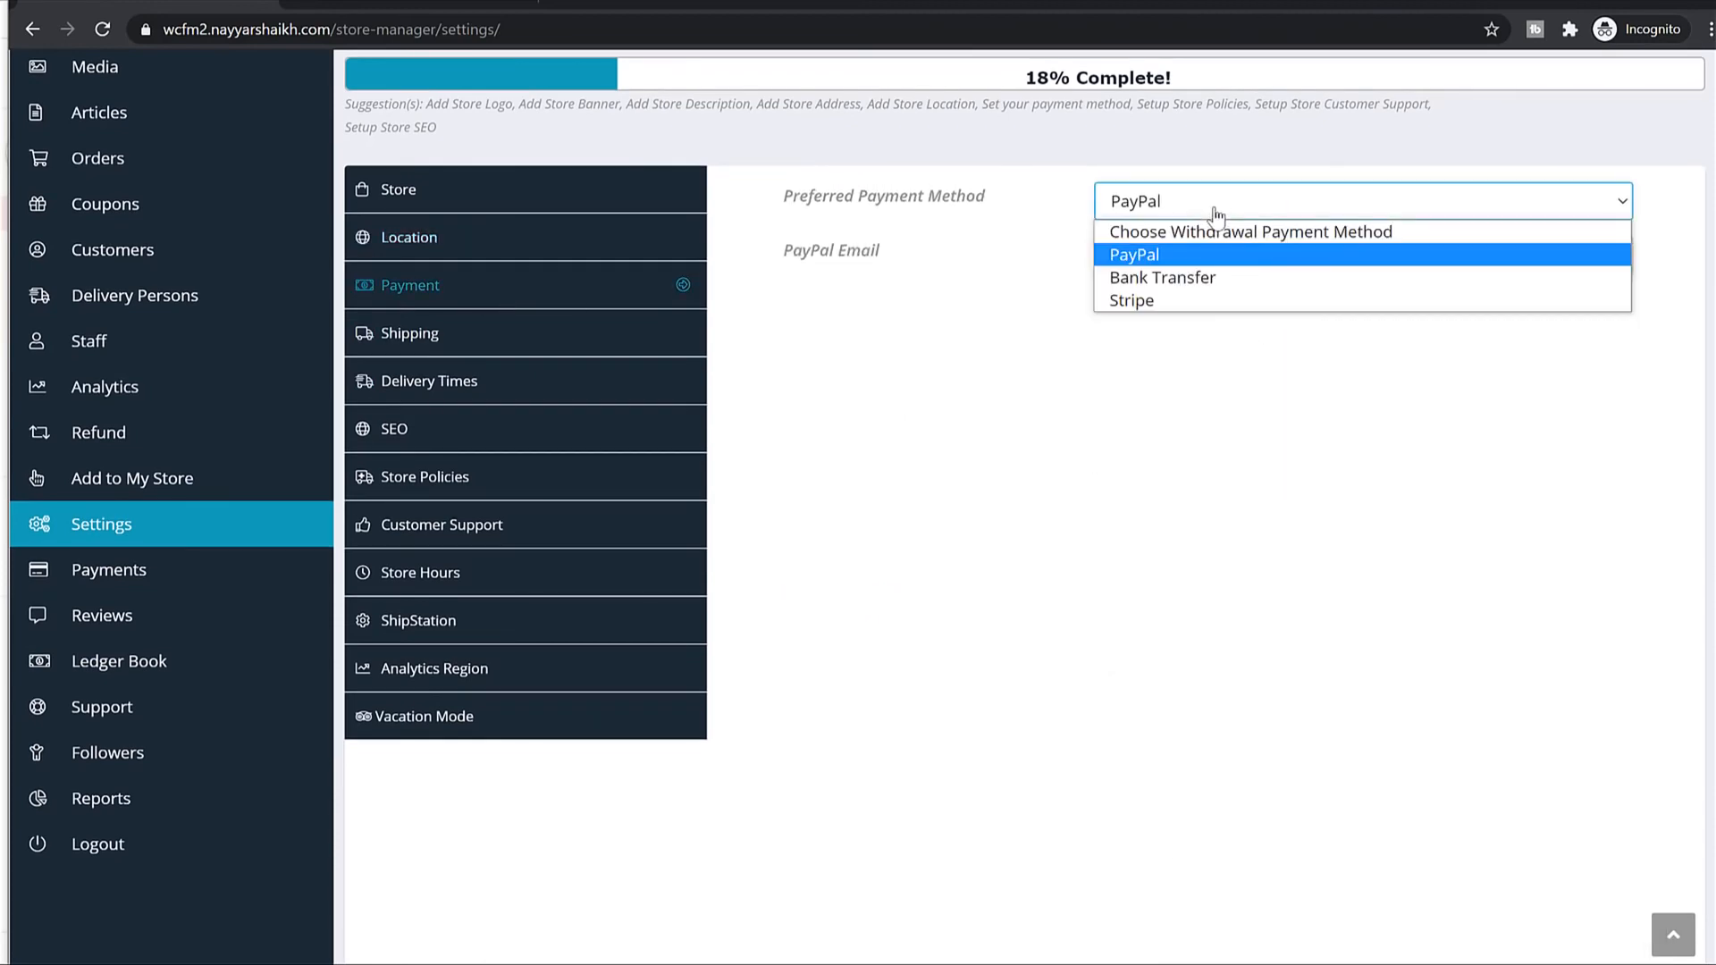
left_click(1152, 256)
left_click(1162, 211)
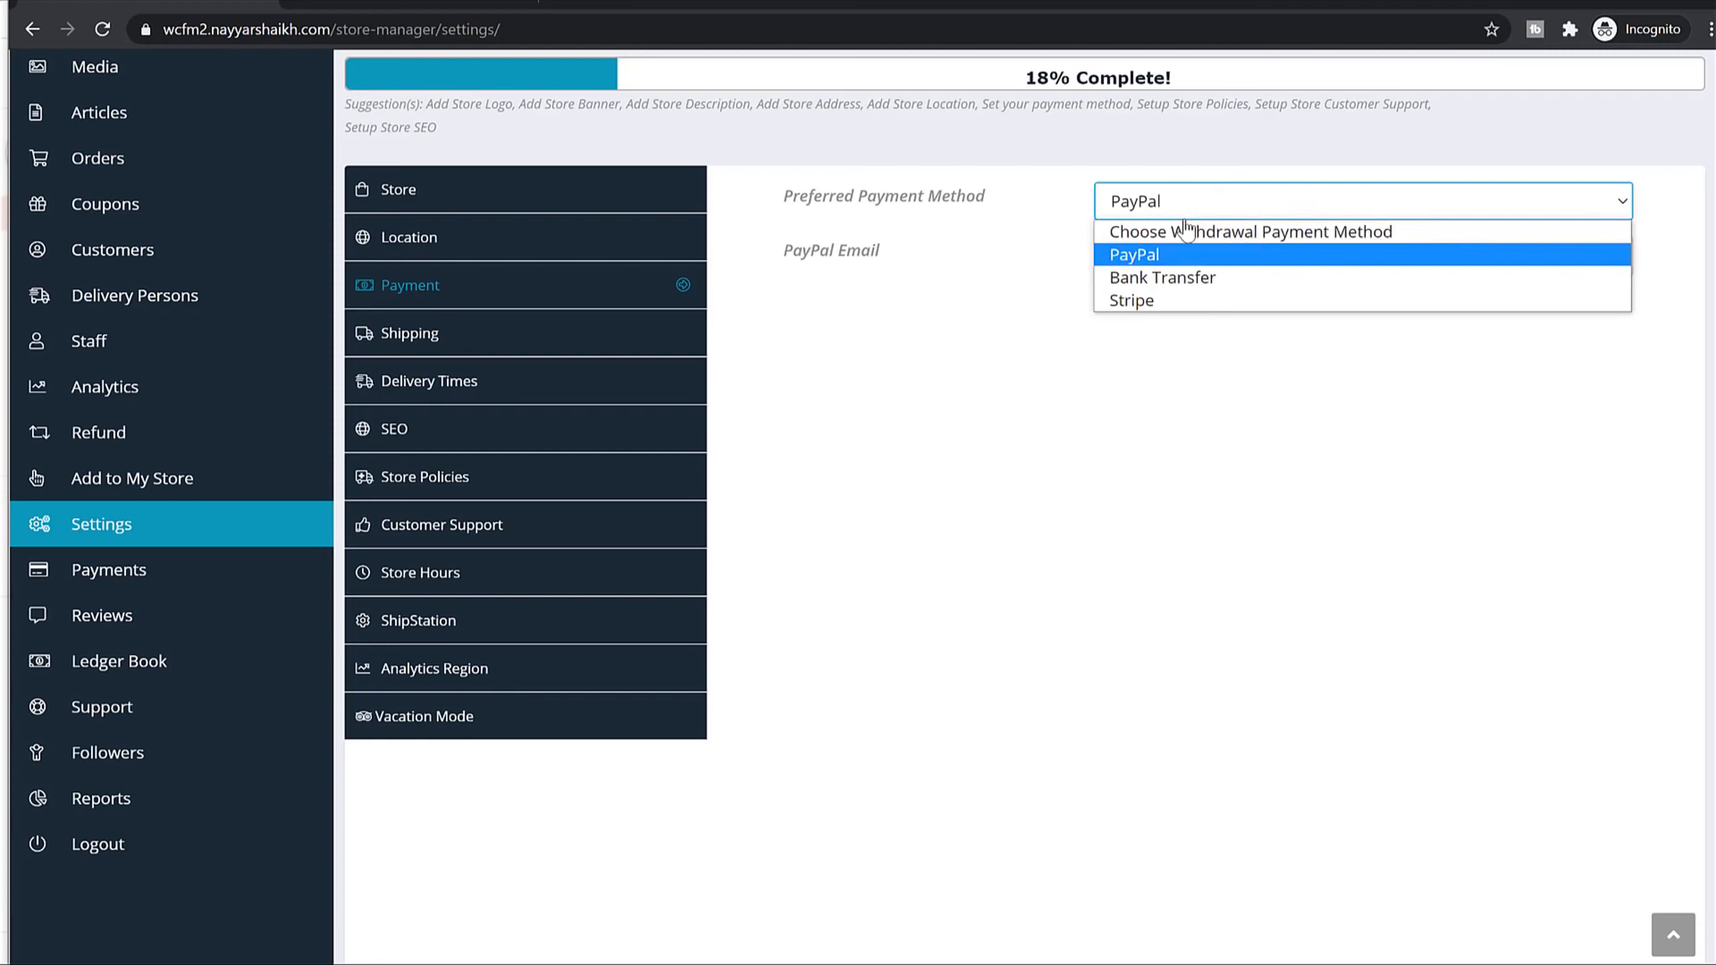
left_click(1189, 277)
left_click(1237, 313)
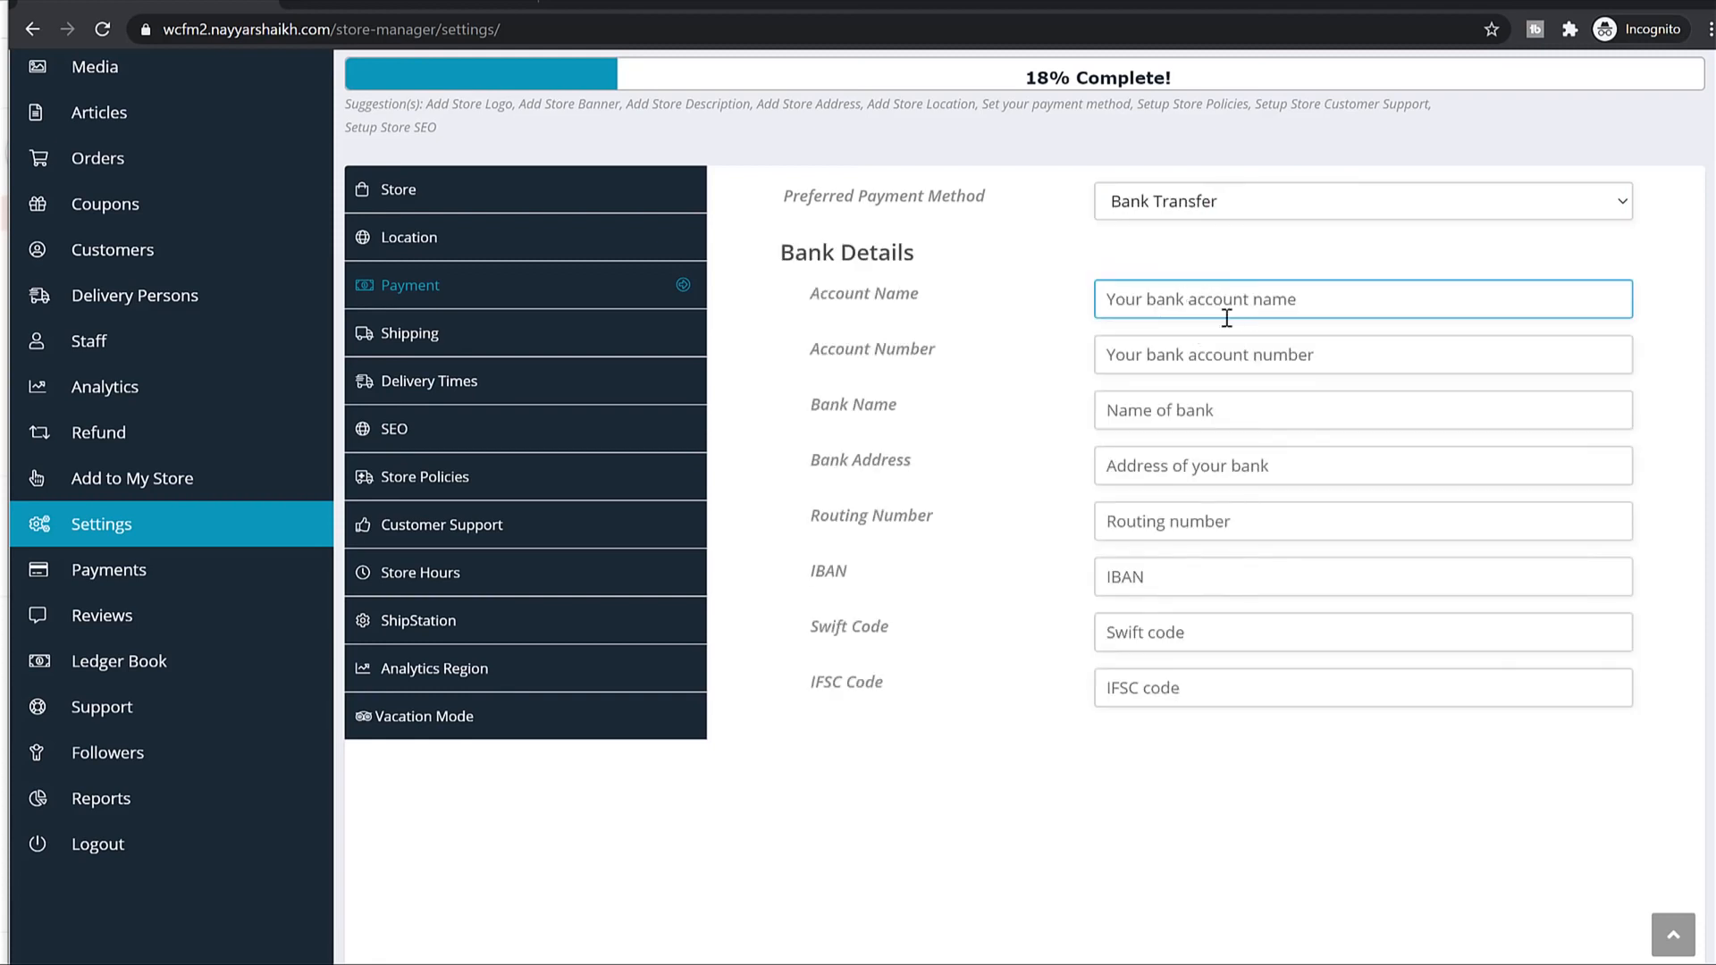
left_click(1199, 213)
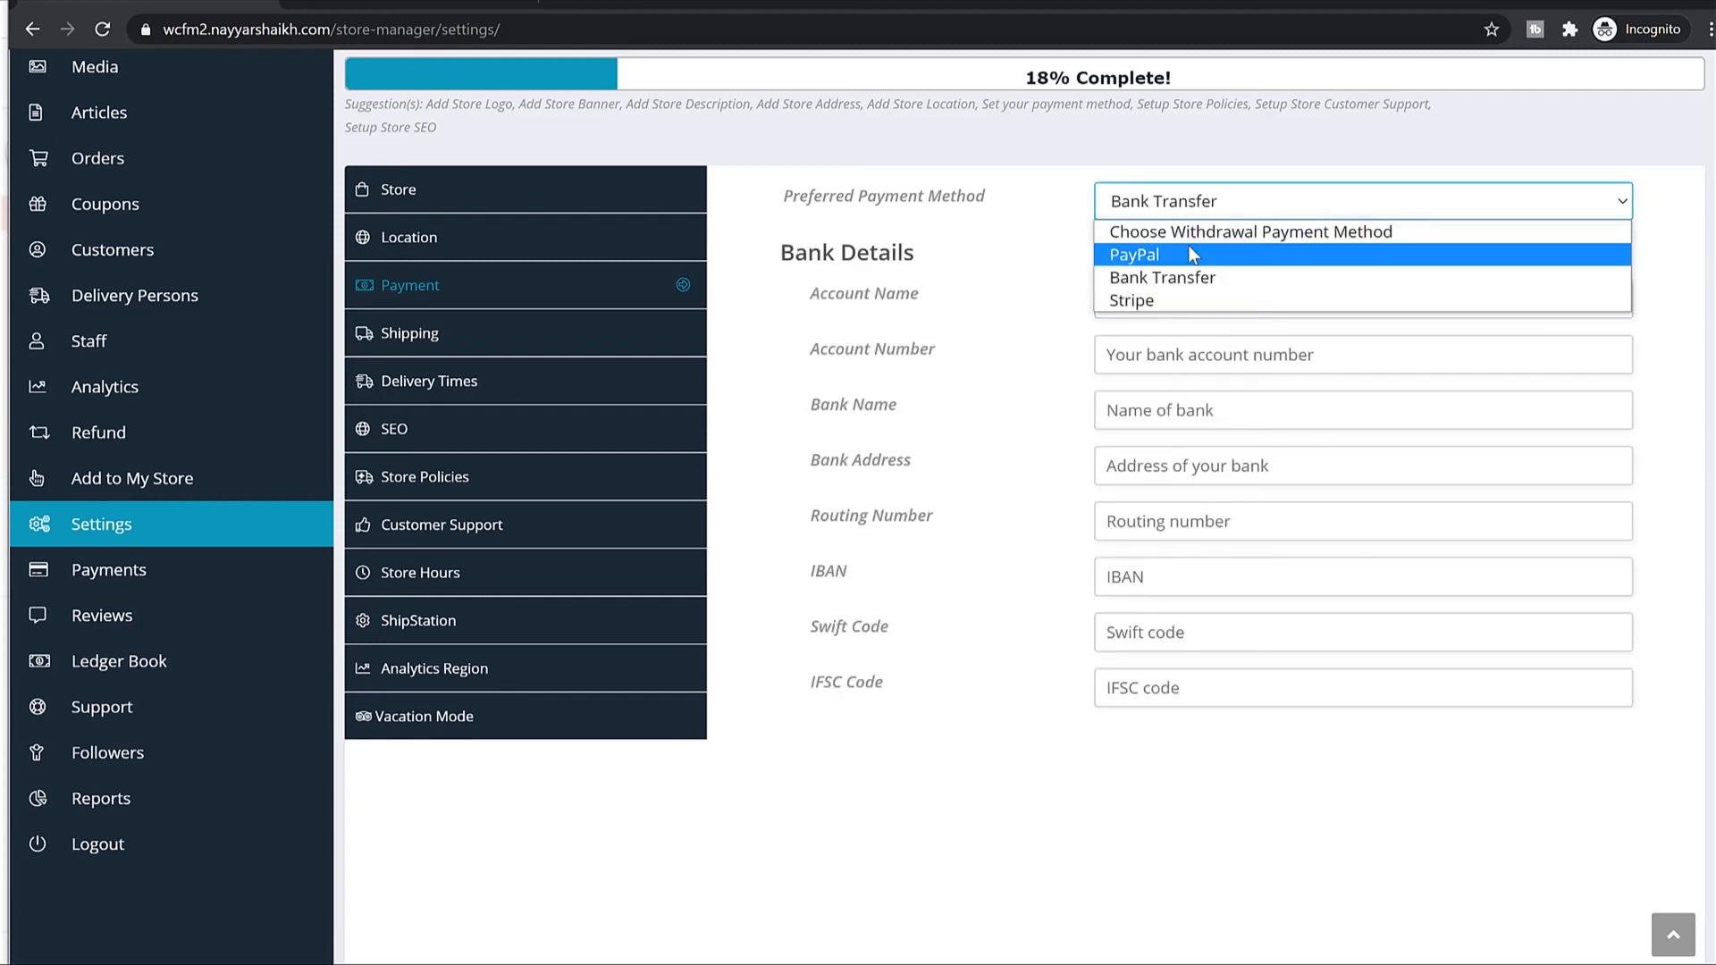
left_click(1191, 255)
Enter the PayPal email address and keep PayPal as the preferred payment method.
left_click(1183, 268)
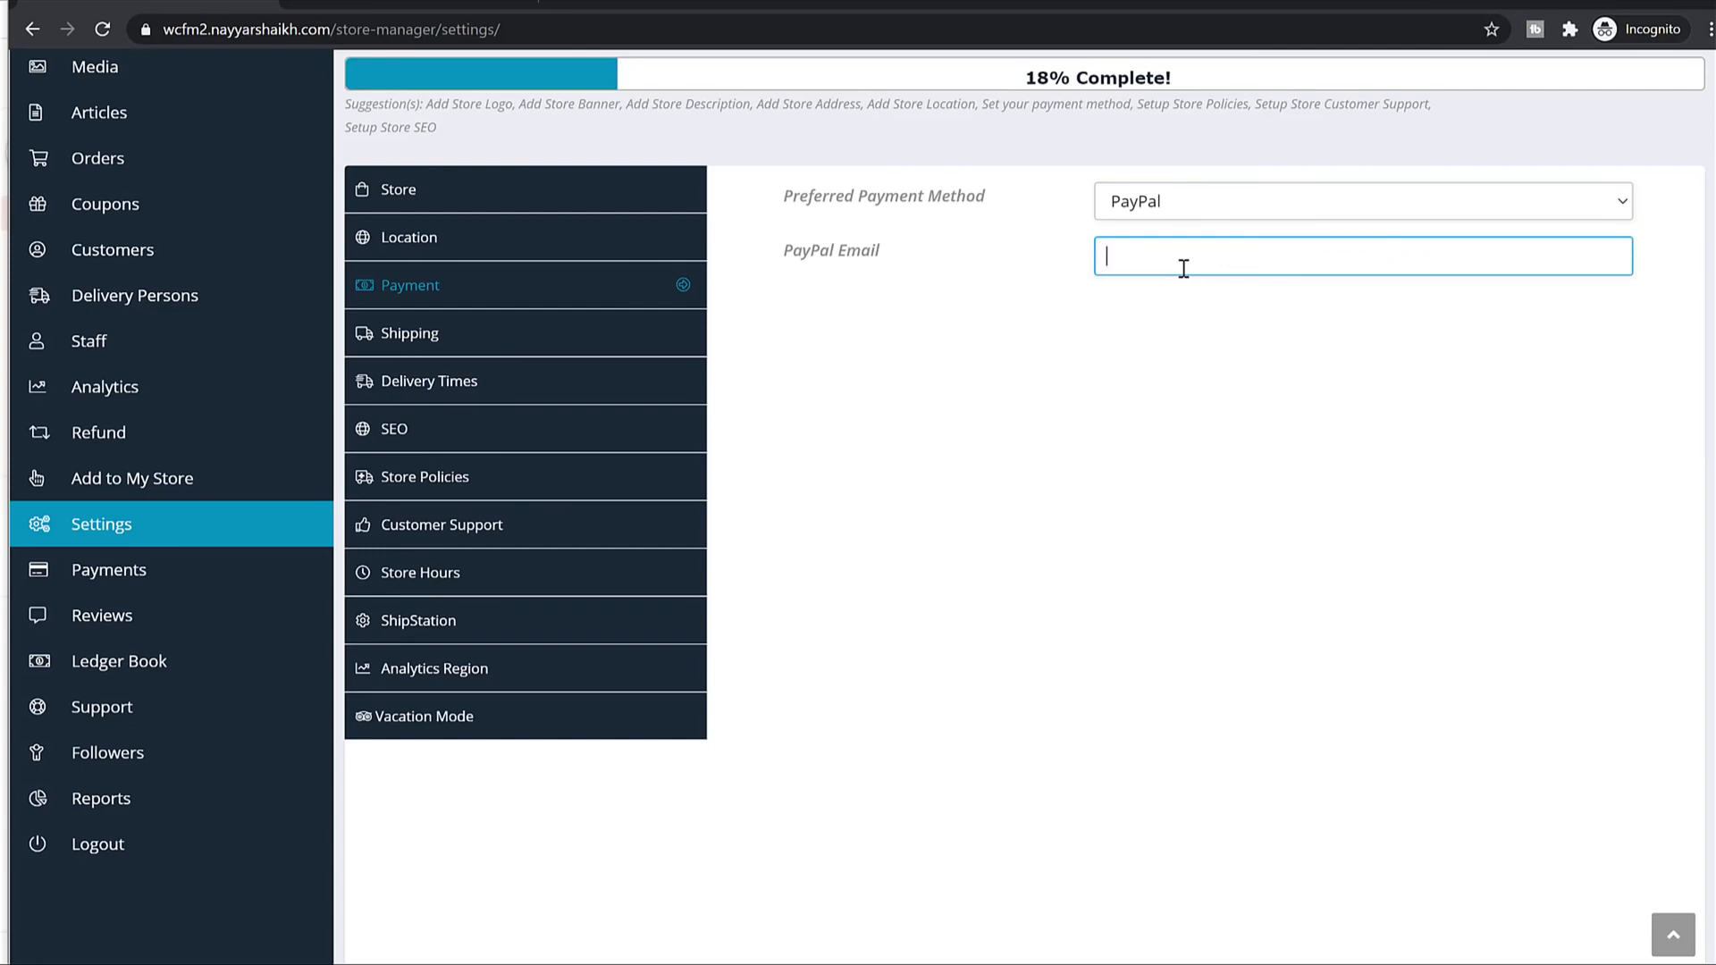
left_click(1211, 208)
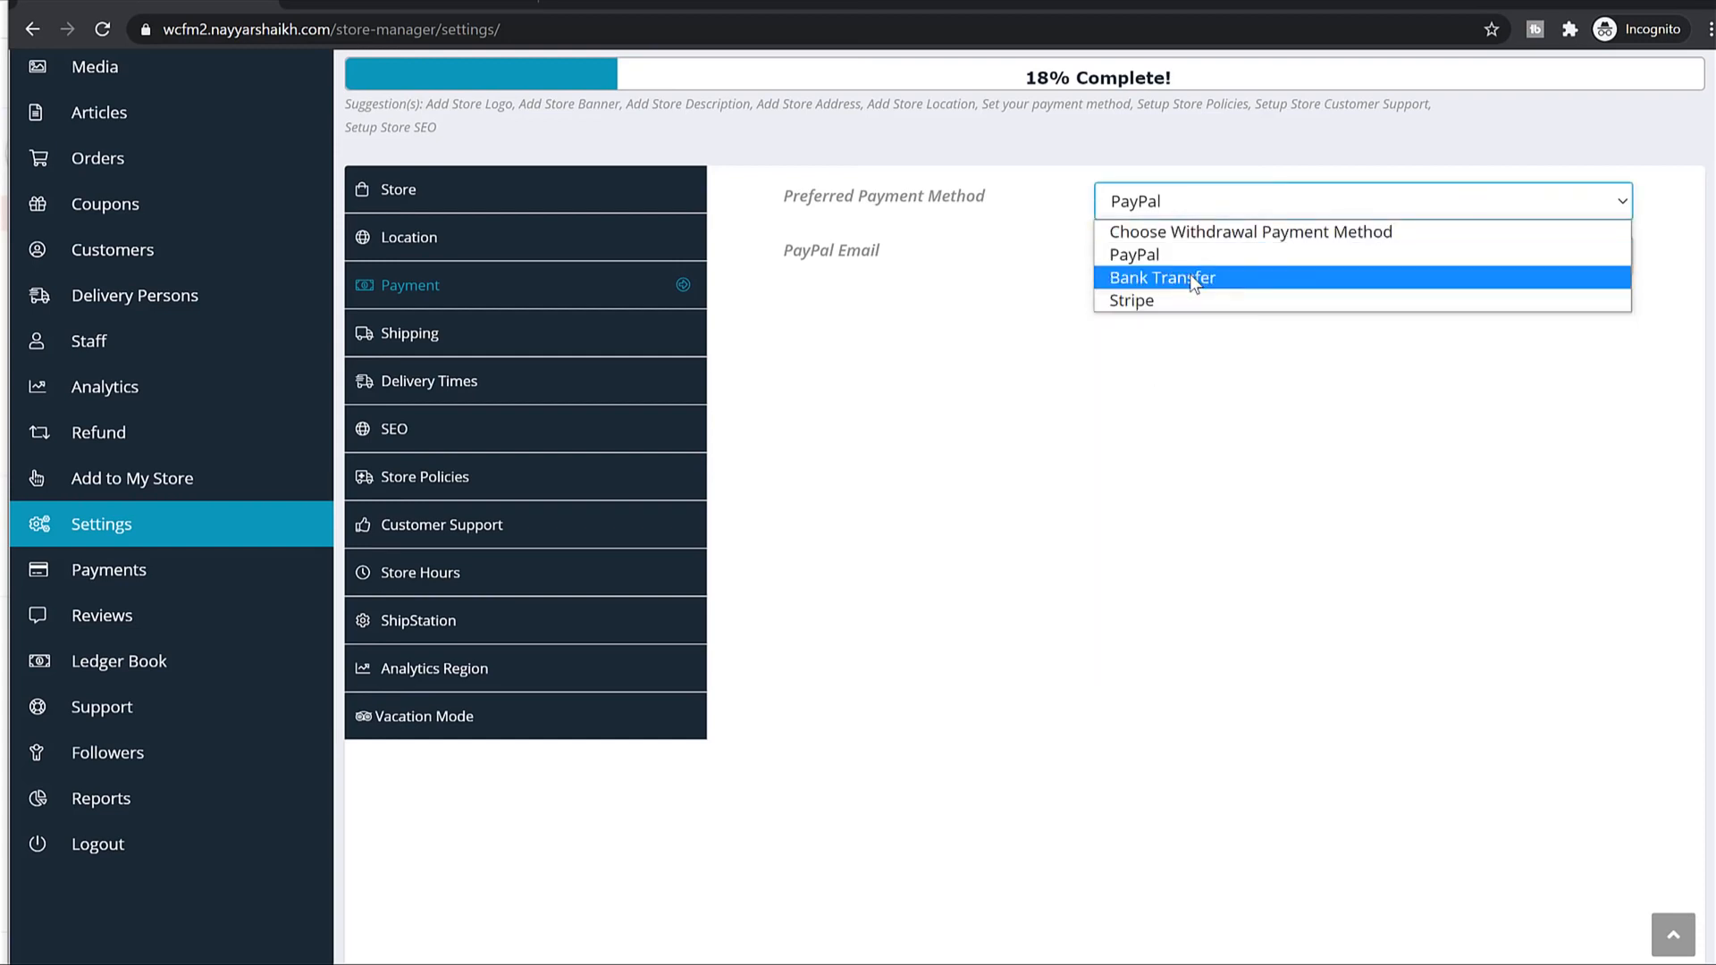
left_click(1192, 279)
left_click(1229, 211)
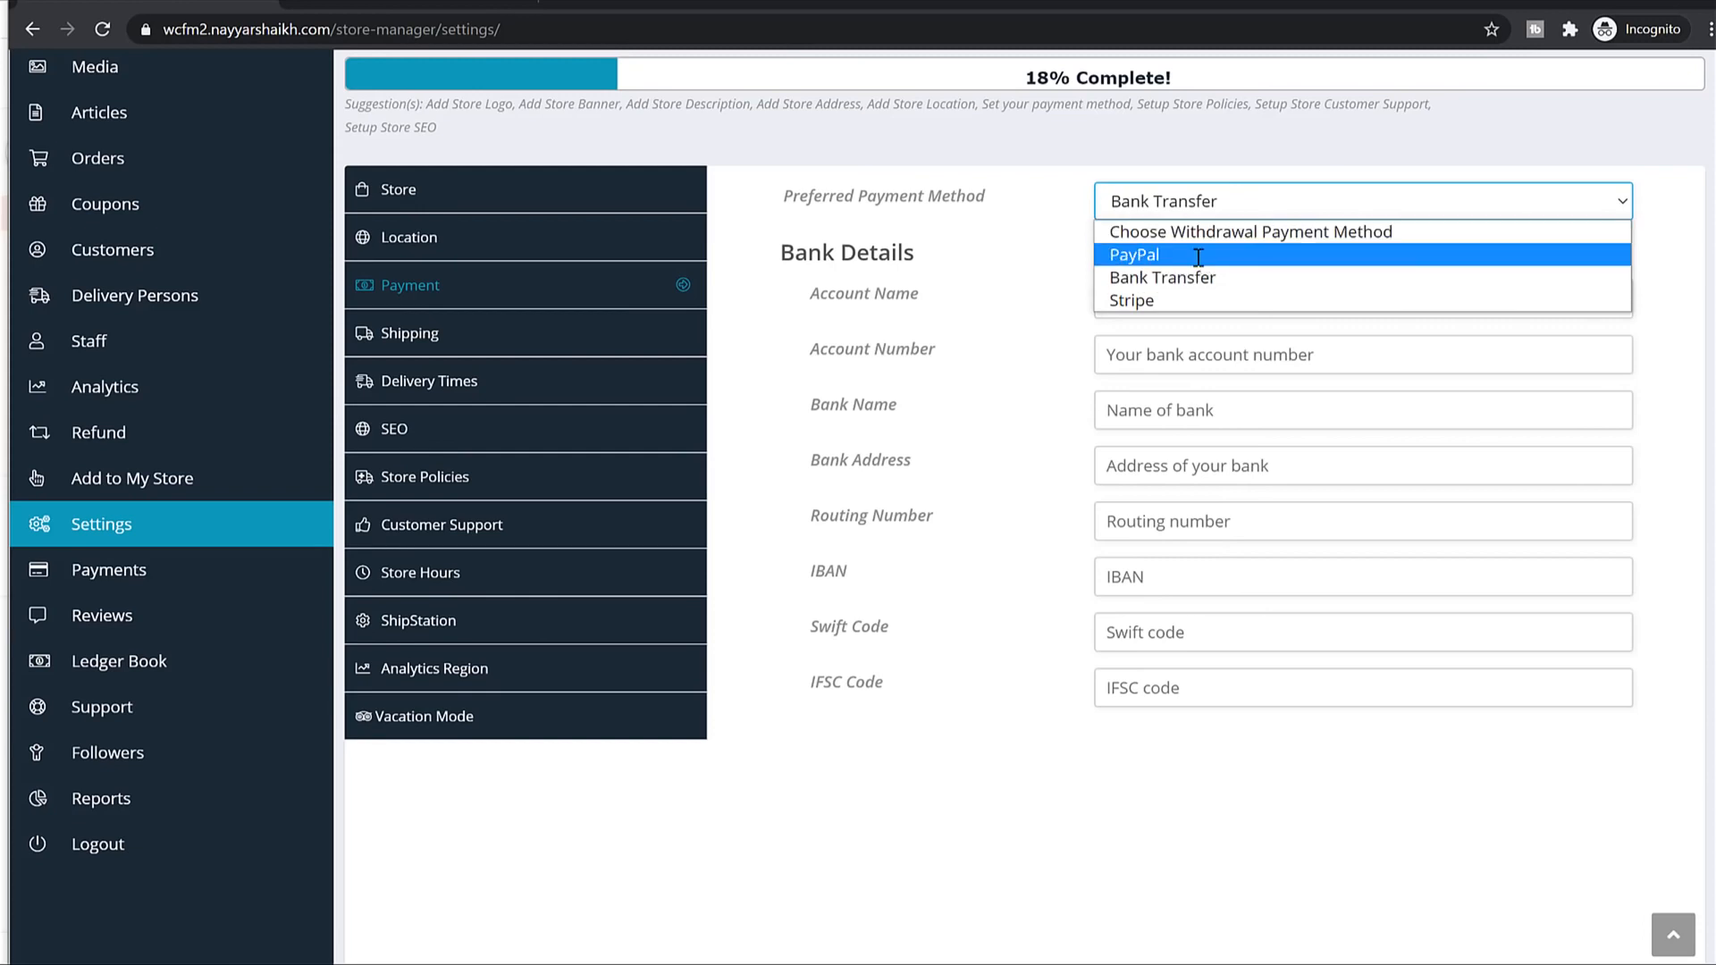
left_click(1304, 255)
left_click(532, 344)
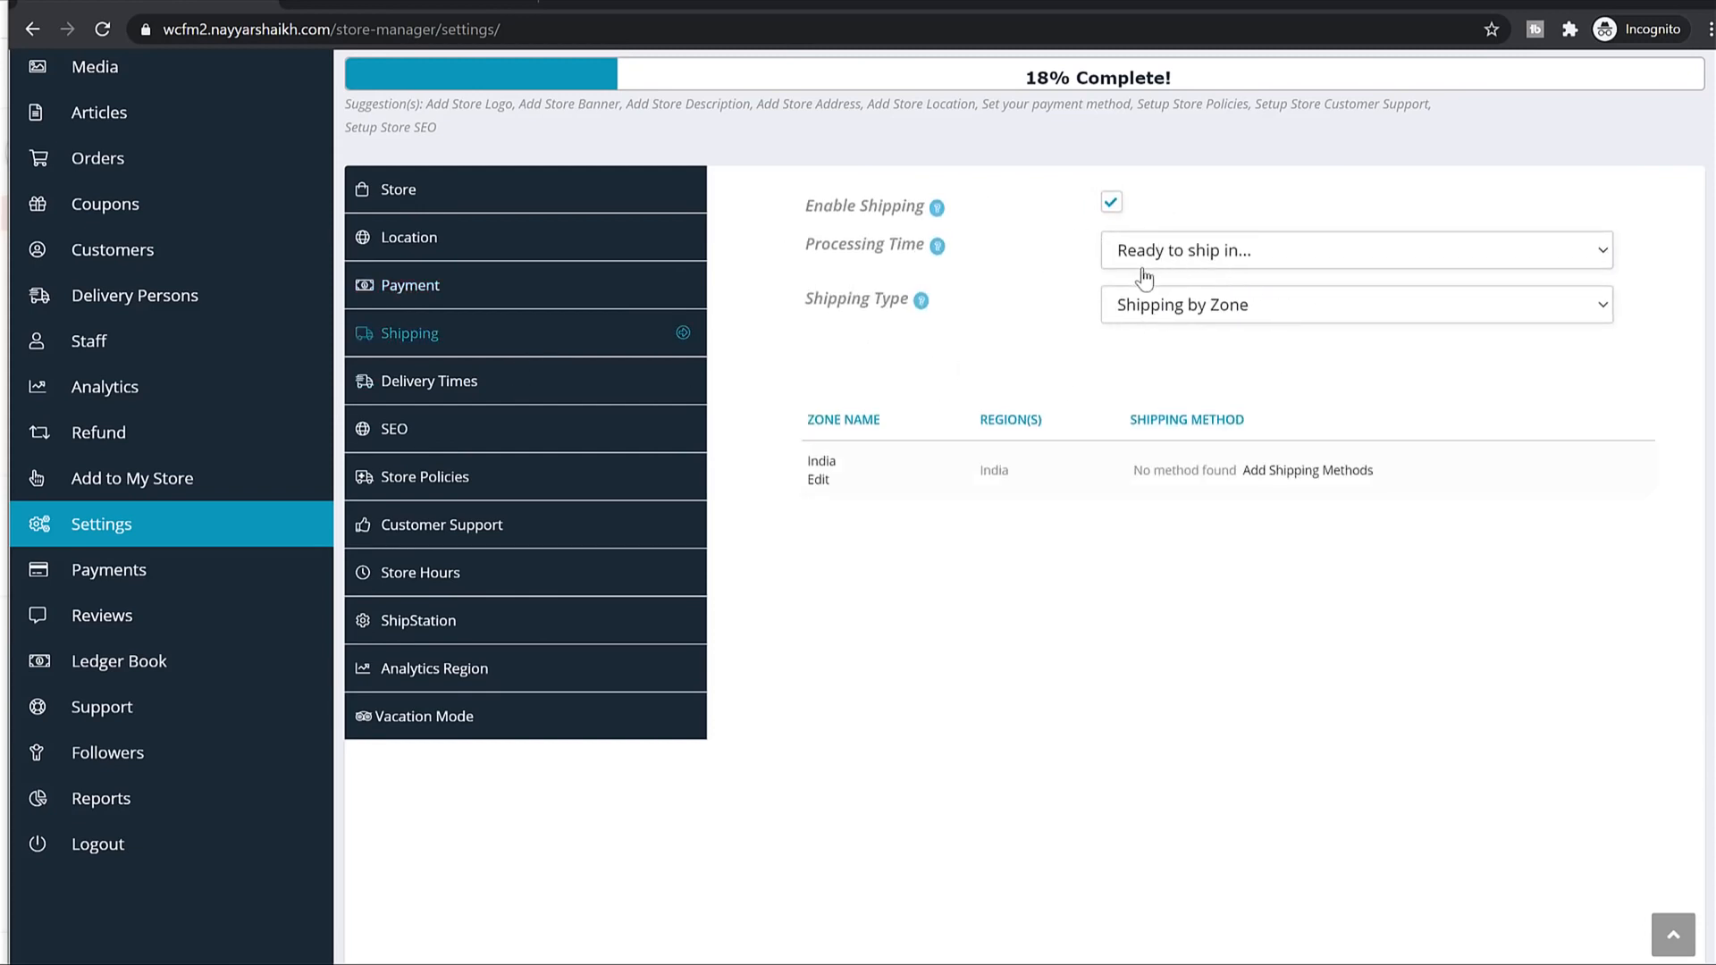
Switch Shipping Type to Shipping by Country and set Default Shipping Price to 60.
left_click(1149, 313)
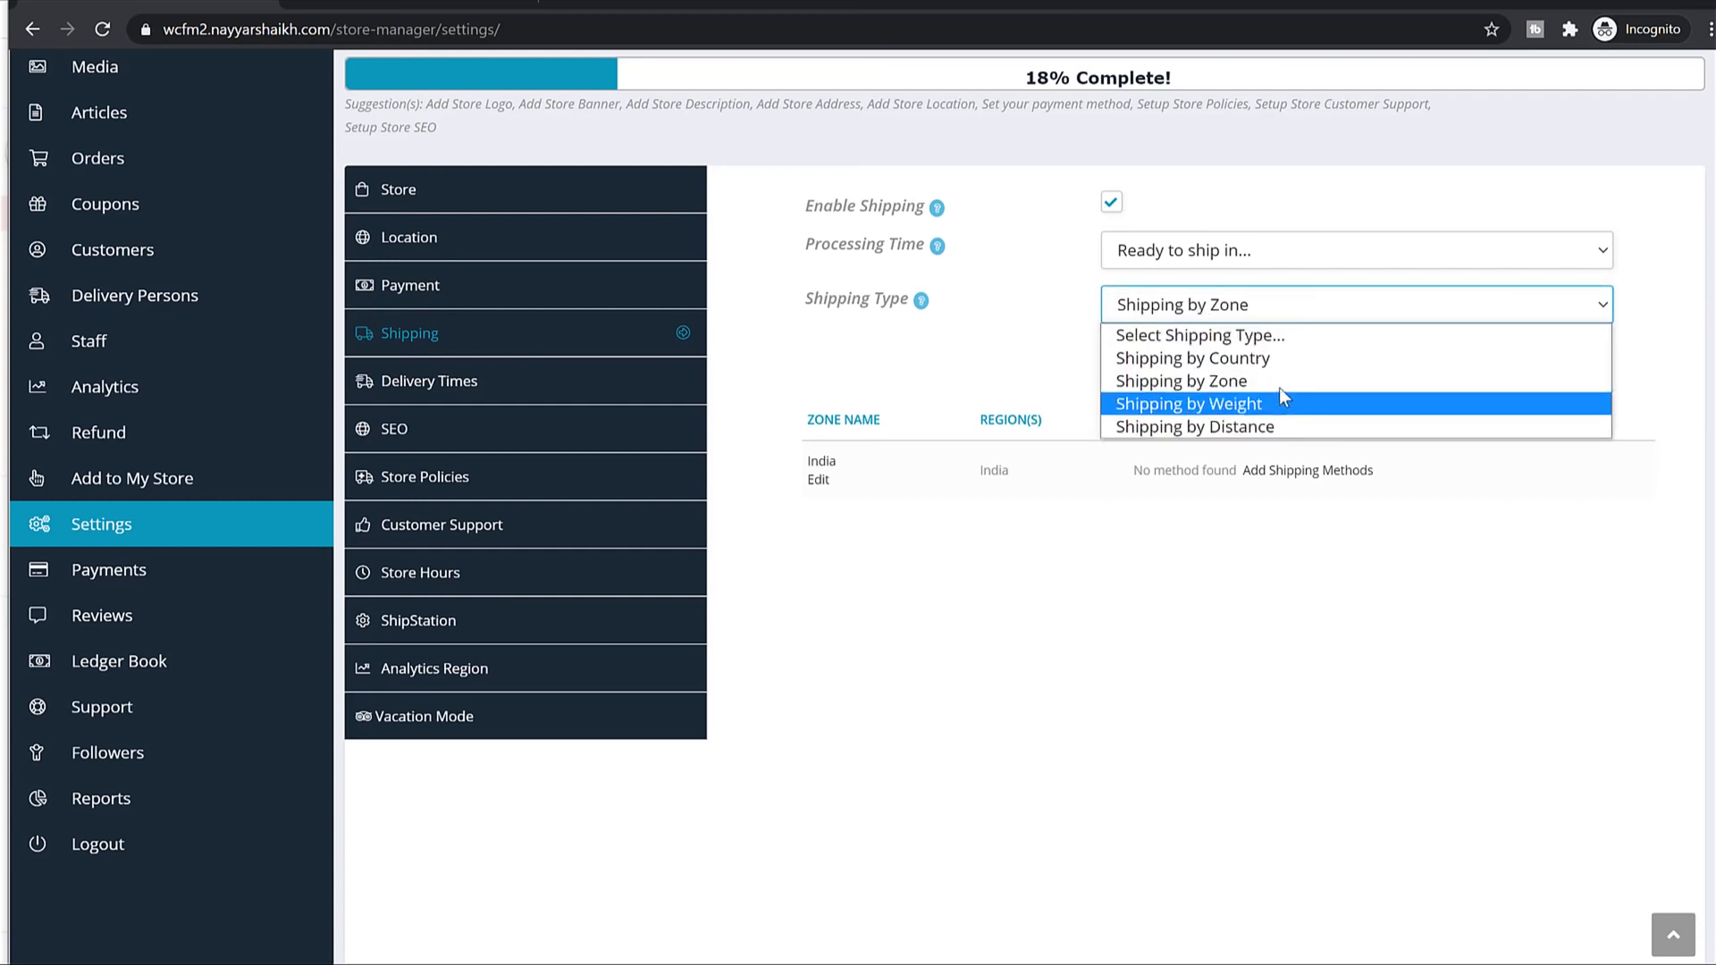
left_click(1235, 359)
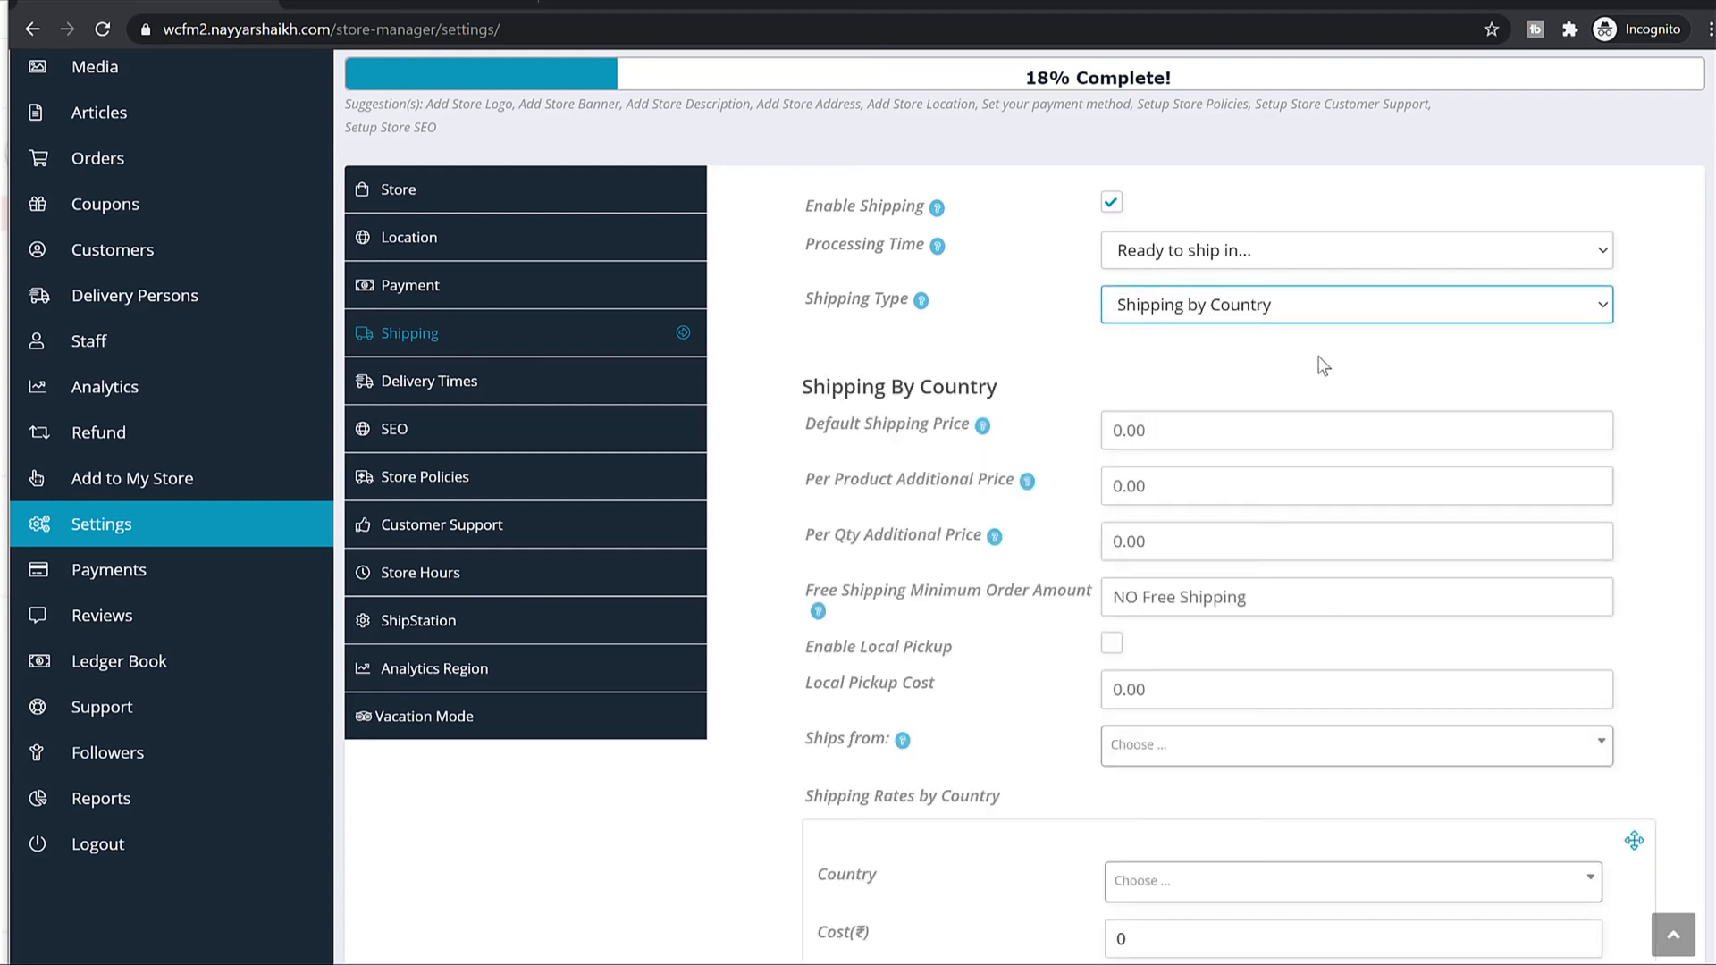
scroll(1264, 383, "down", 5)
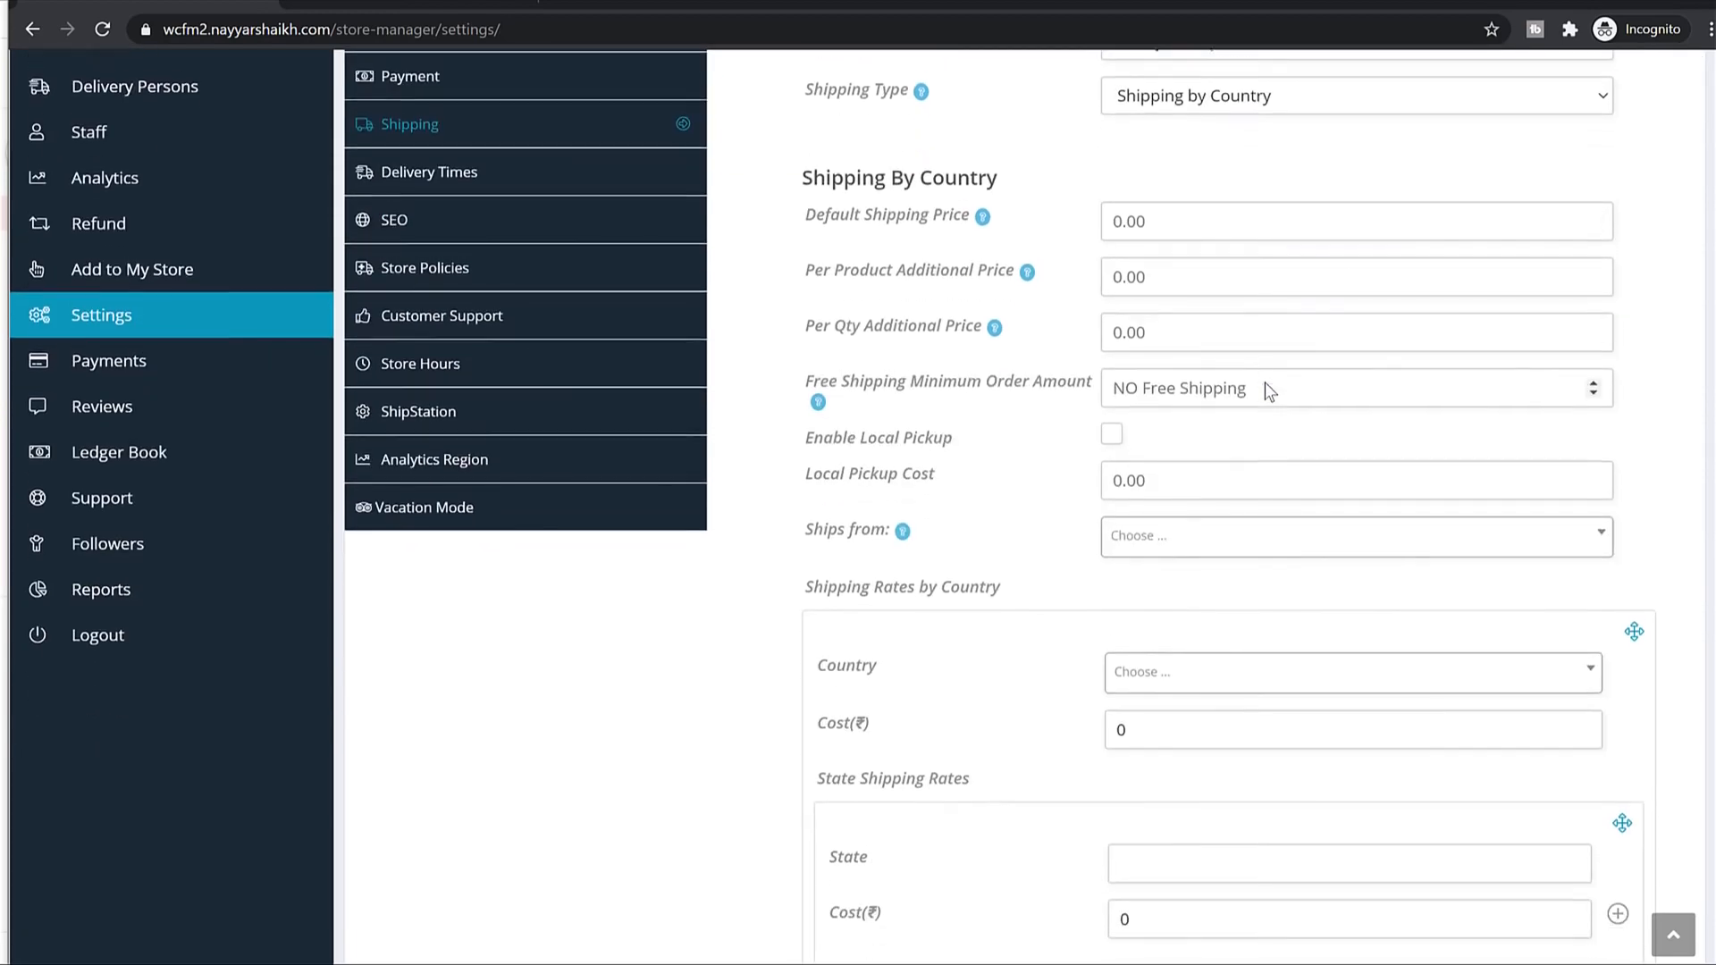
scroll(1270, 393, "up", 2)
scroll(1273, 404, "up", 3)
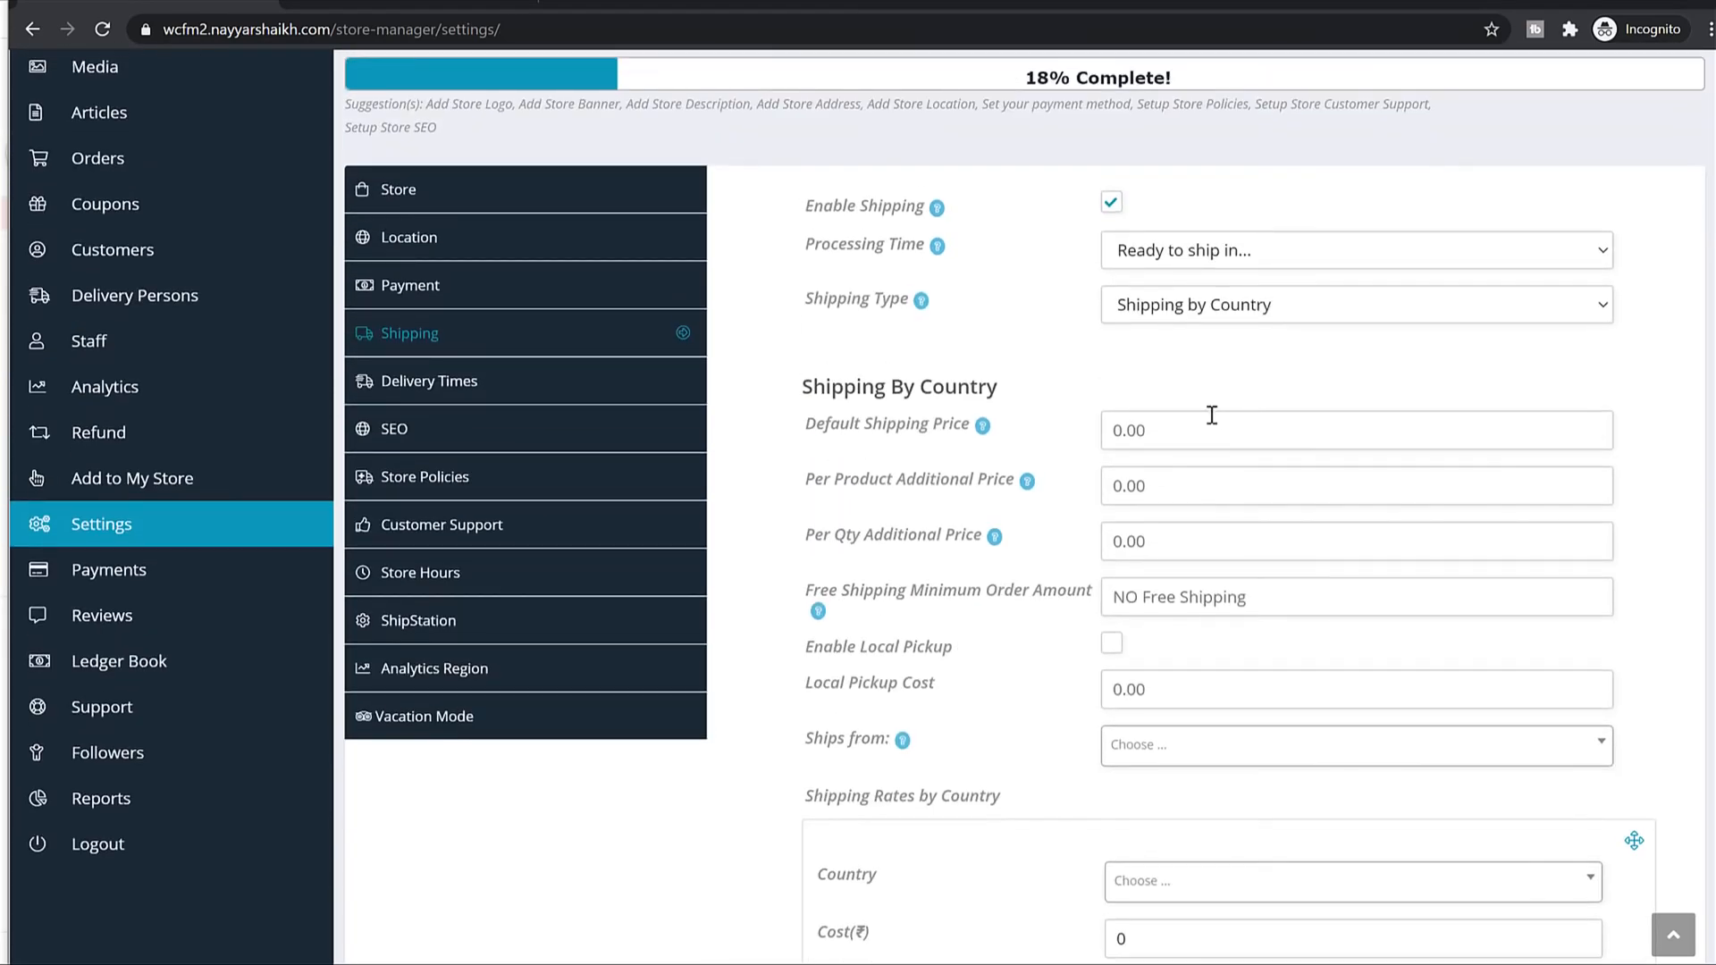
left_click(1217, 434)
scroll(1302, 536, "down", 5)
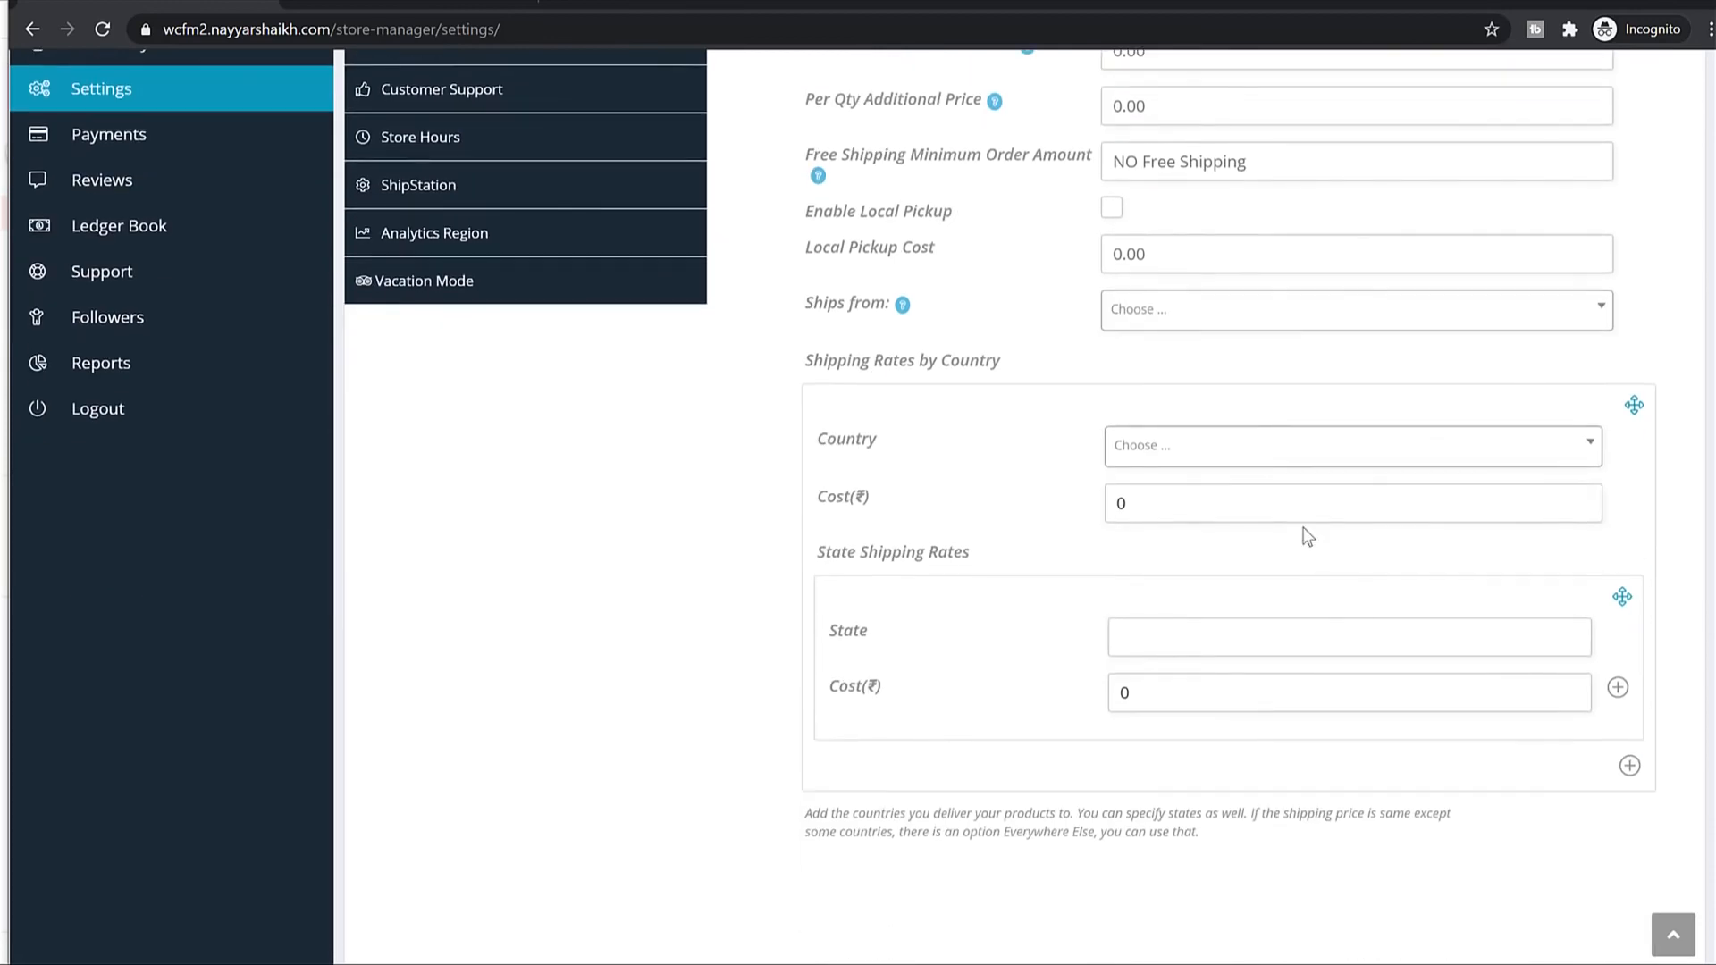
scroll(1307, 535, "up", 5)
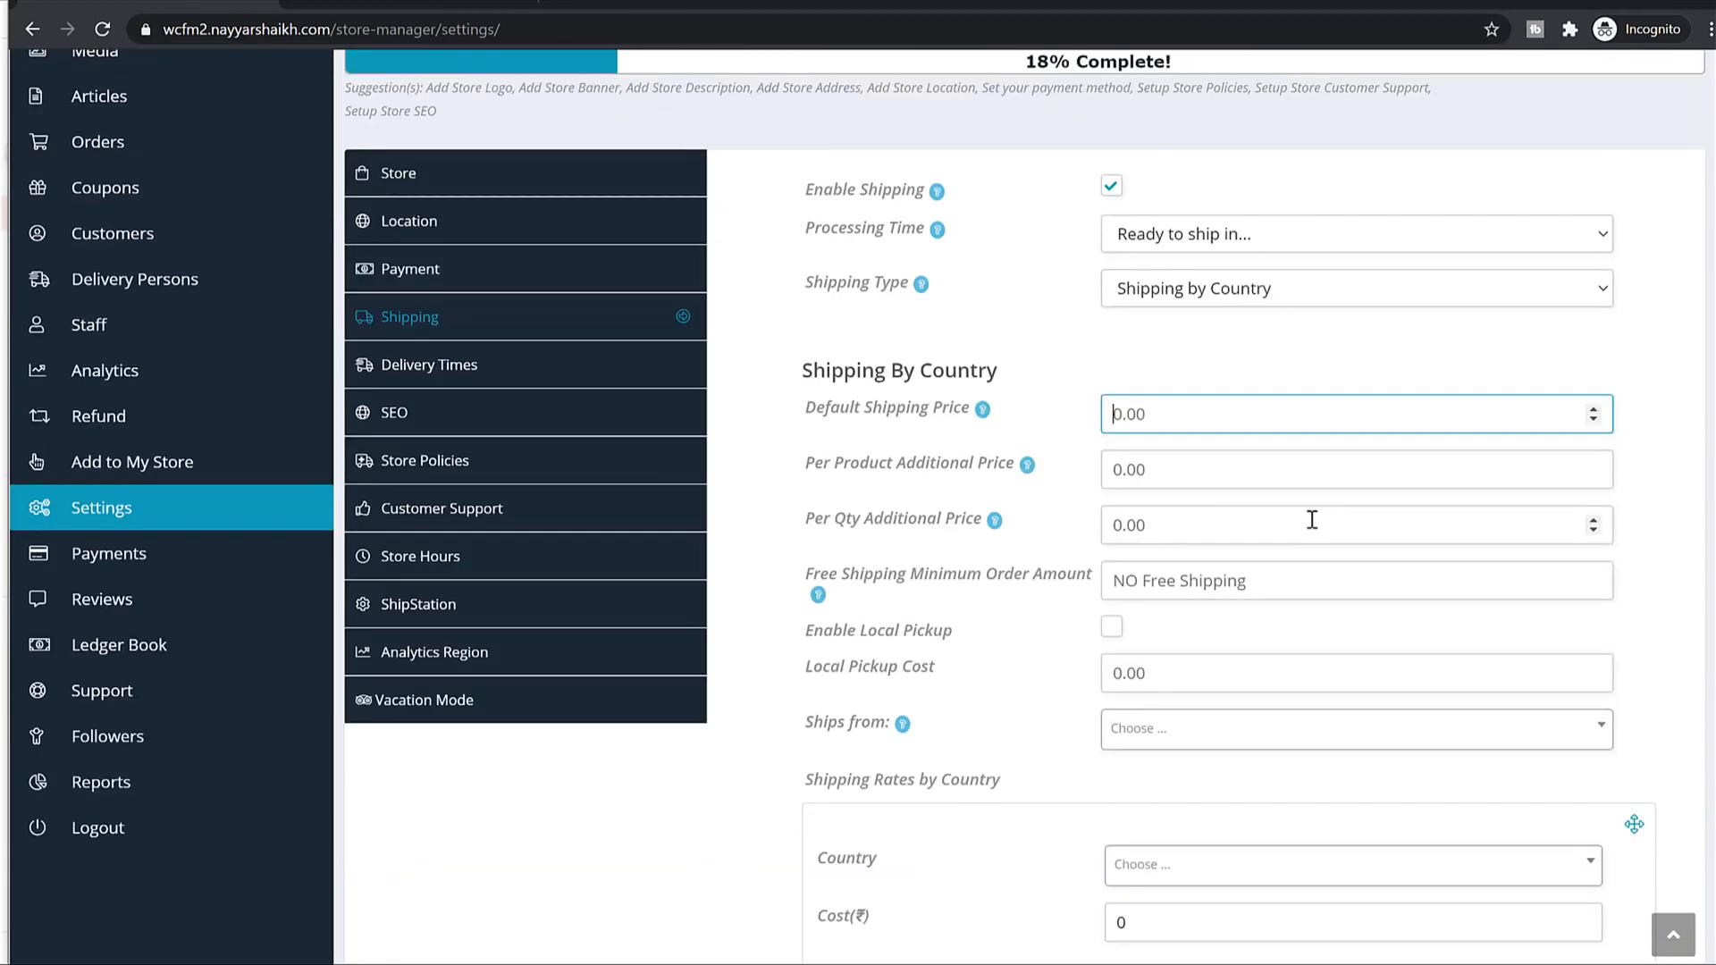
scroll(1312, 519, "down", 3)
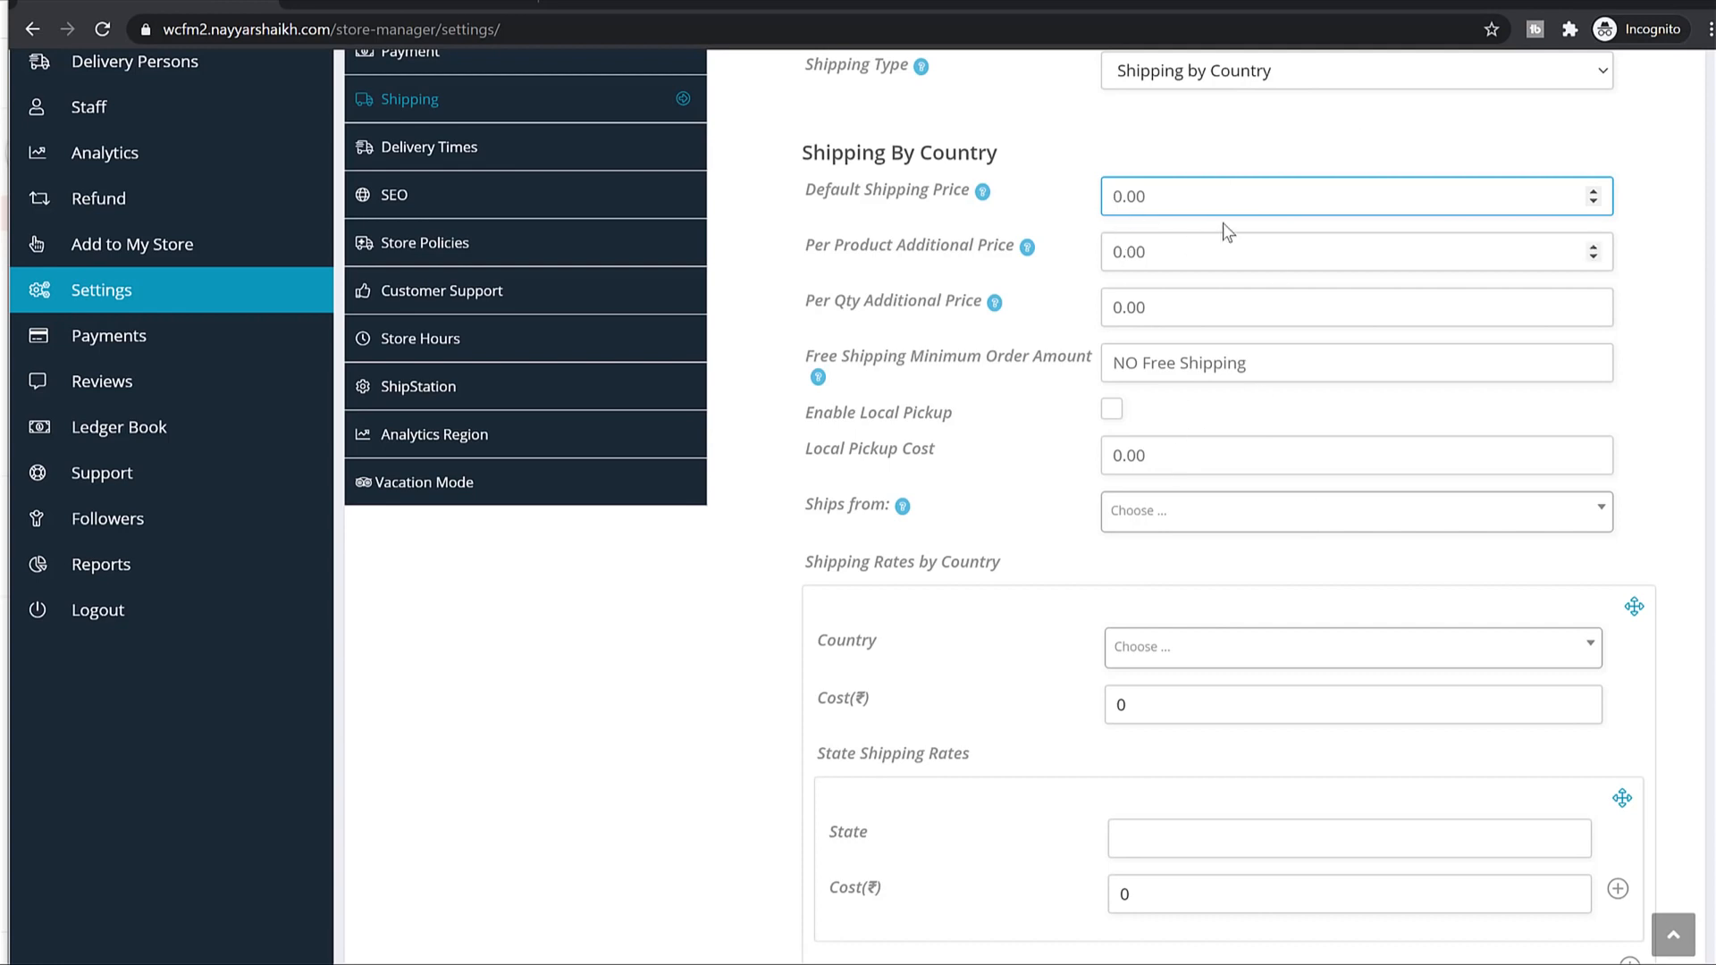
left_click_drag(840, 189, 962, 189)
left_click(1145, 196)
key("ctrl+a")
type("60")
Compare the Per Product Additional Price of 40 with the Cotton T-Shirt product page.
left_click_drag(823, 247, 966, 251)
left_click(1113, 208)
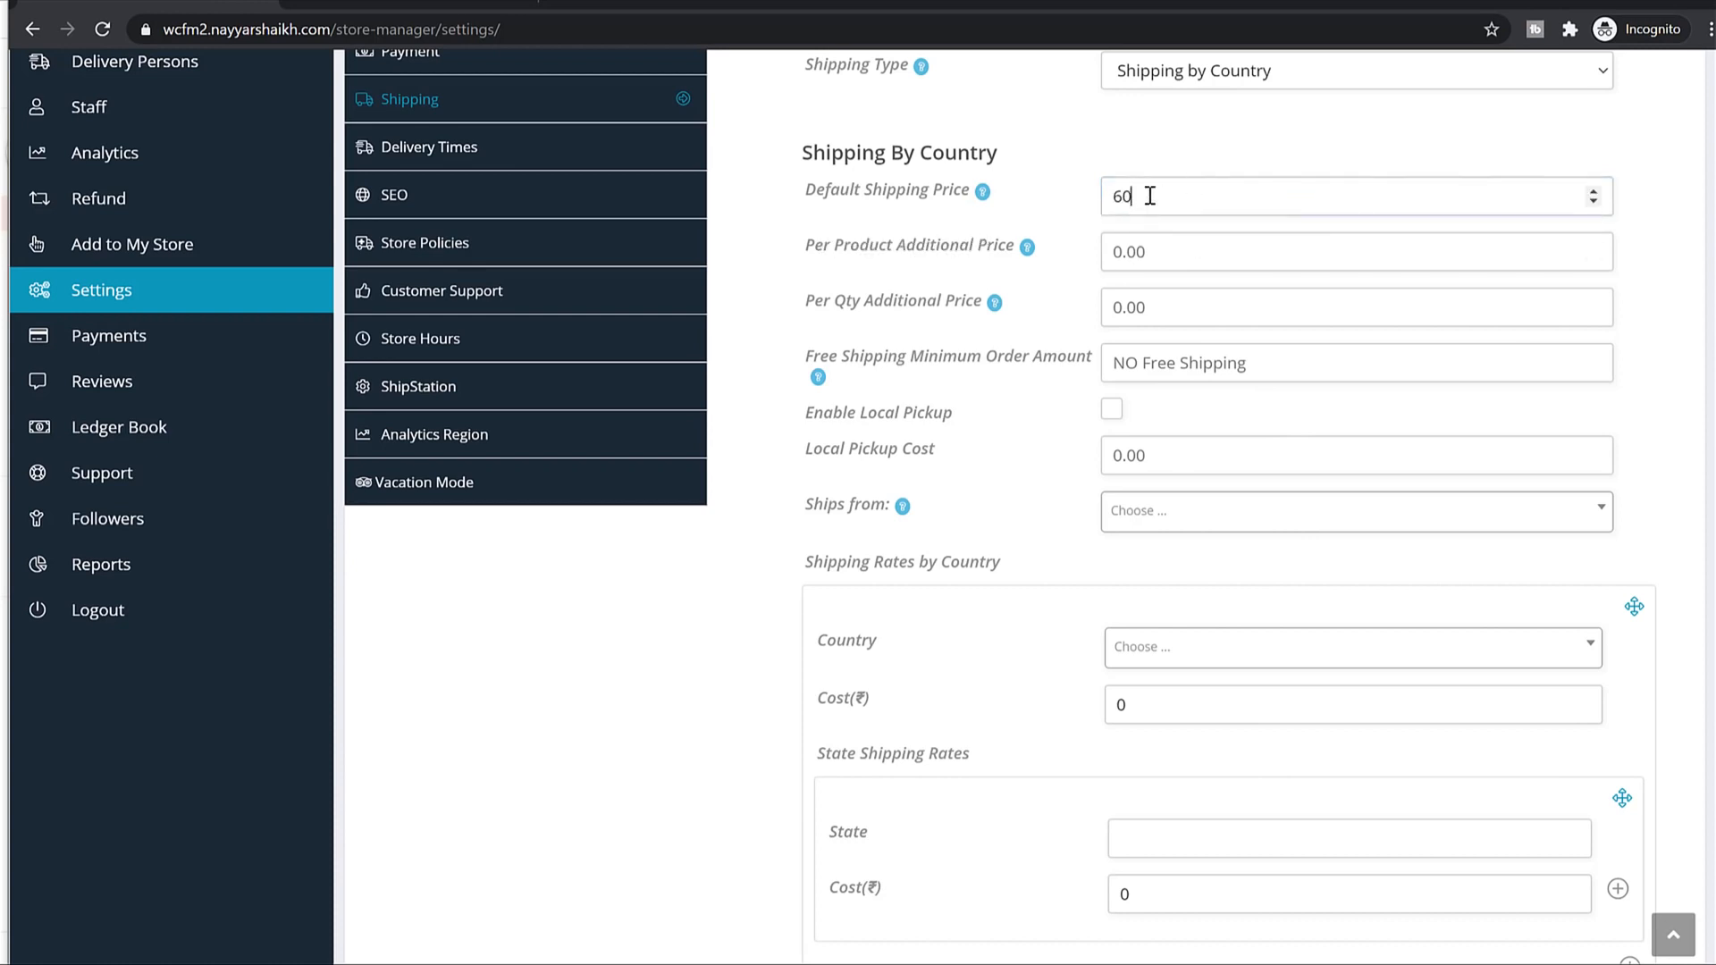
left_click_drag(1150, 193, 993, 136)
left_click(393, 4)
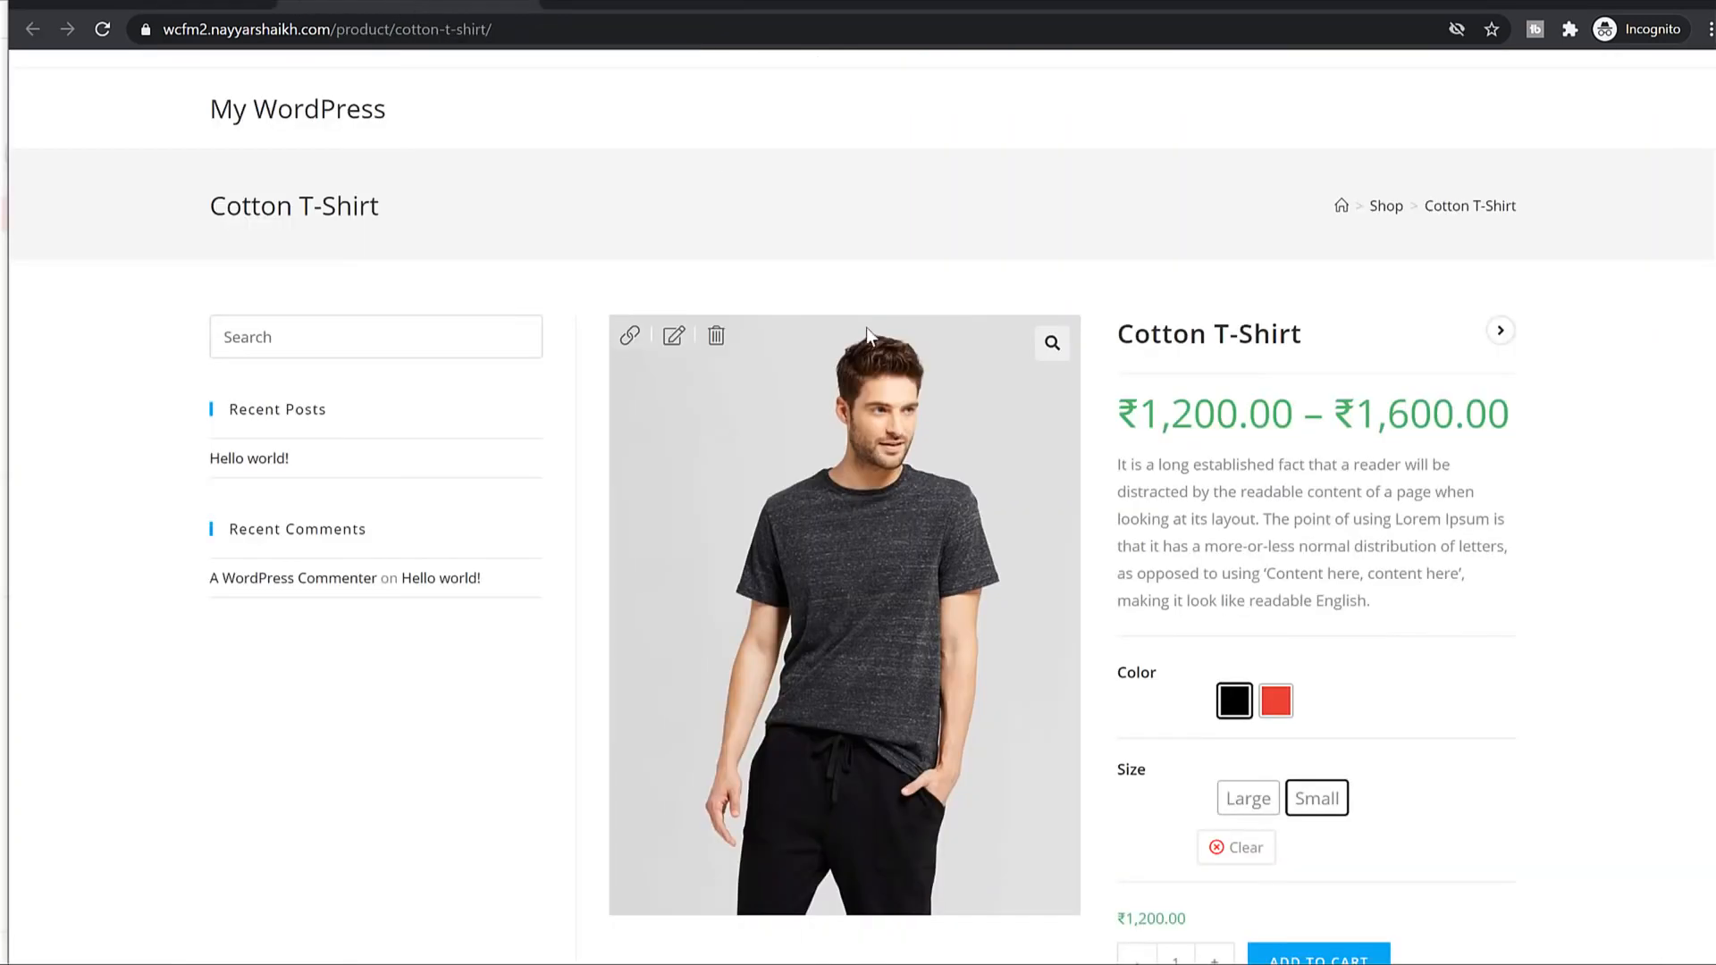
scroll(1355, 534, "down", 5)
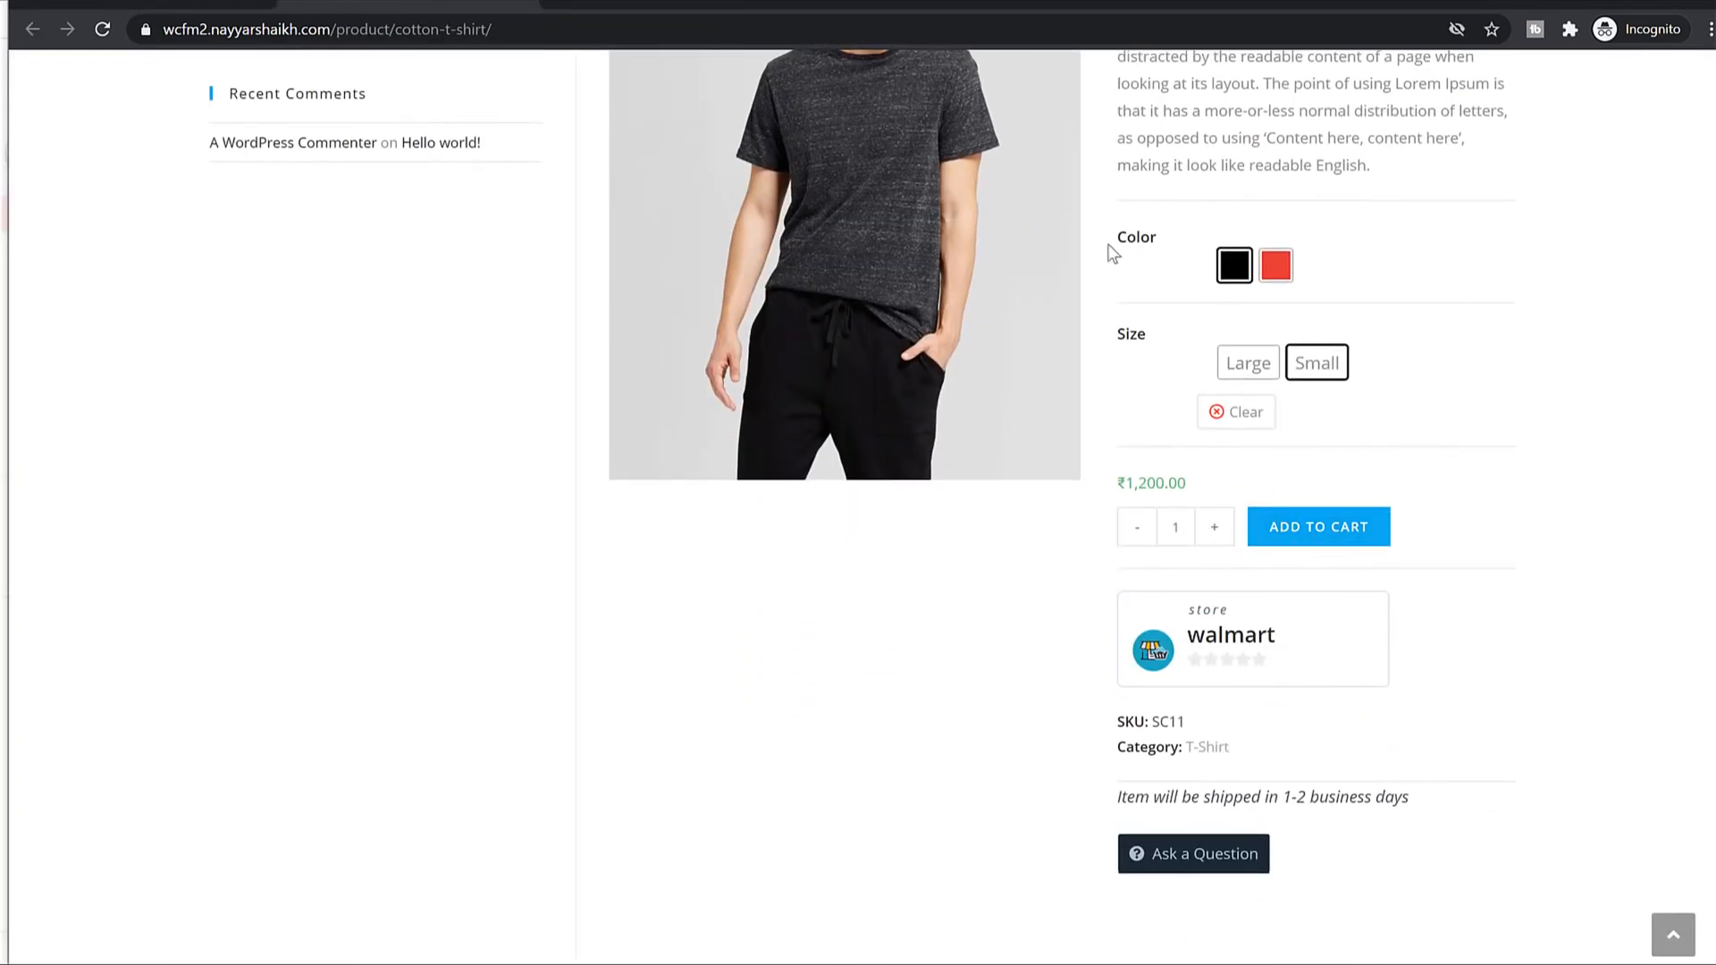
left_click(215, 7)
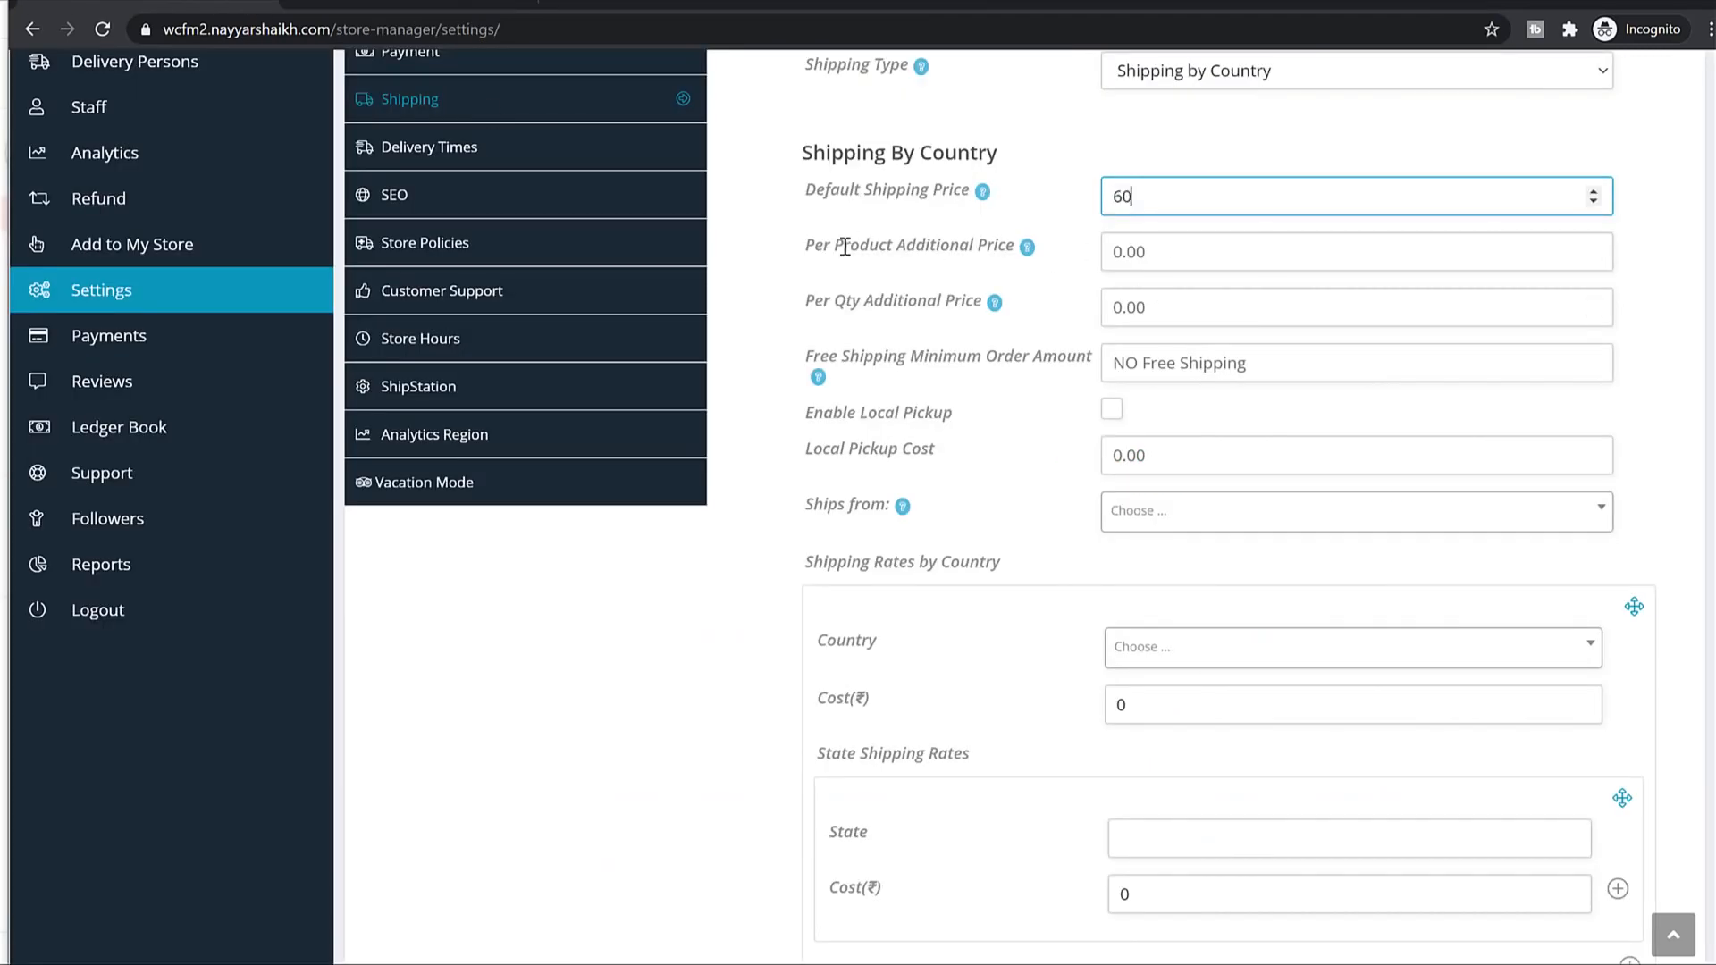
left_click_drag(806, 245, 1003, 250)
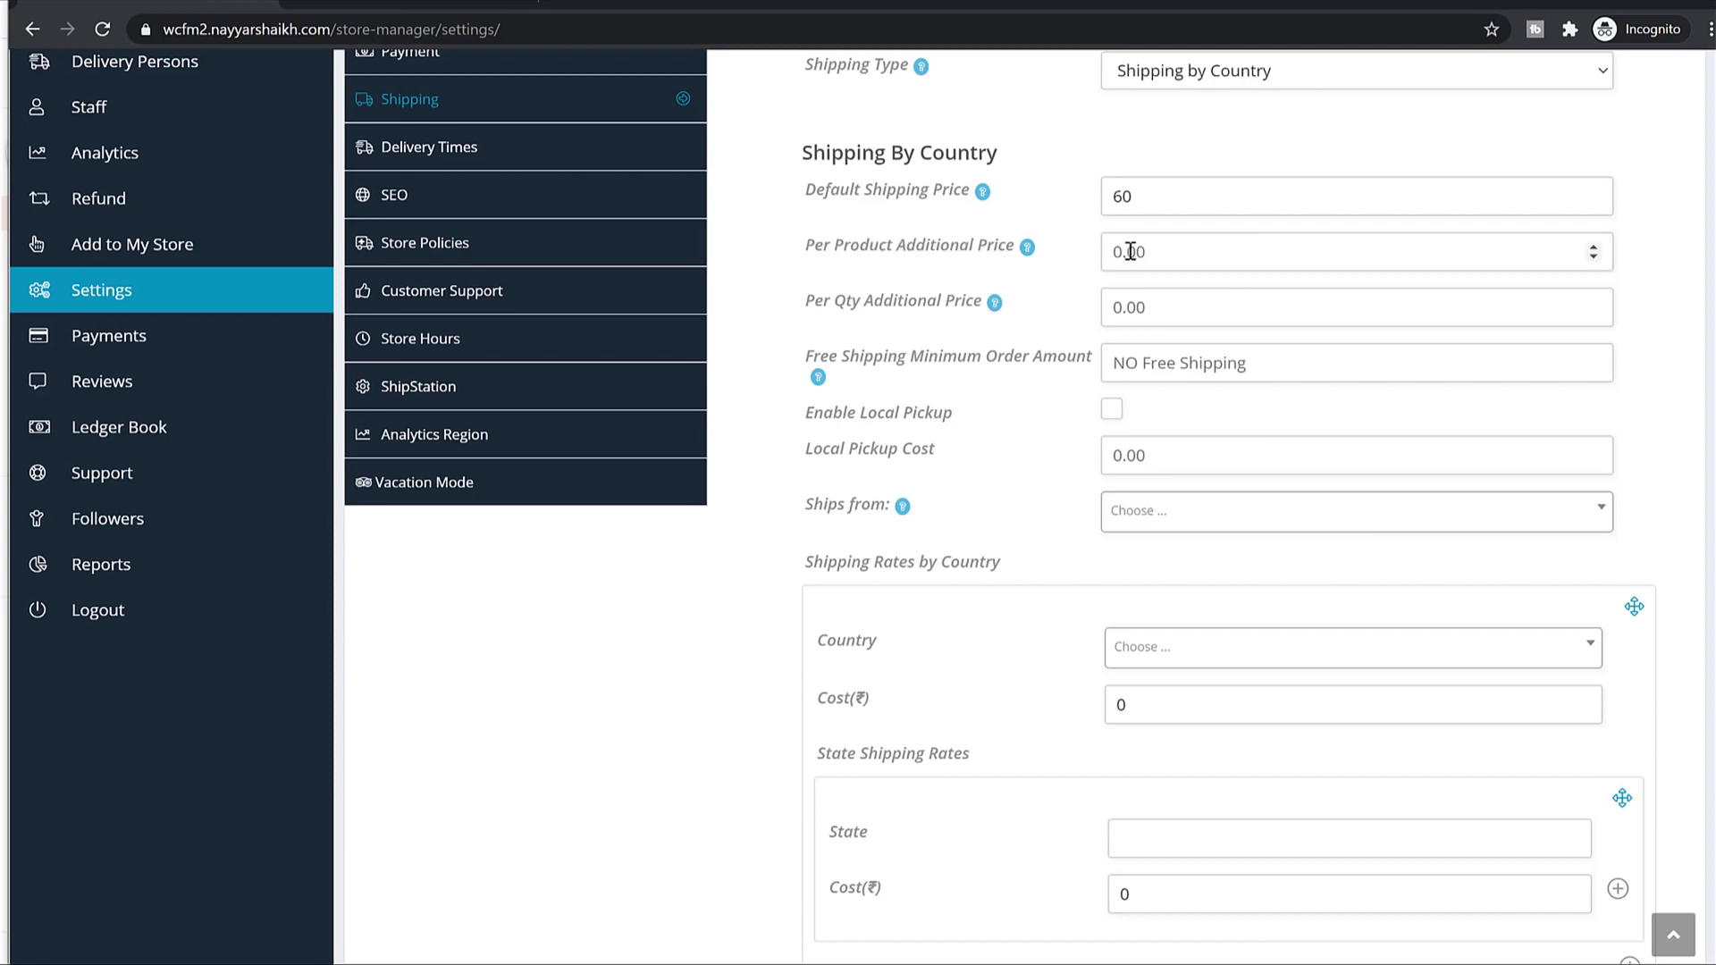
left_click(470, 3)
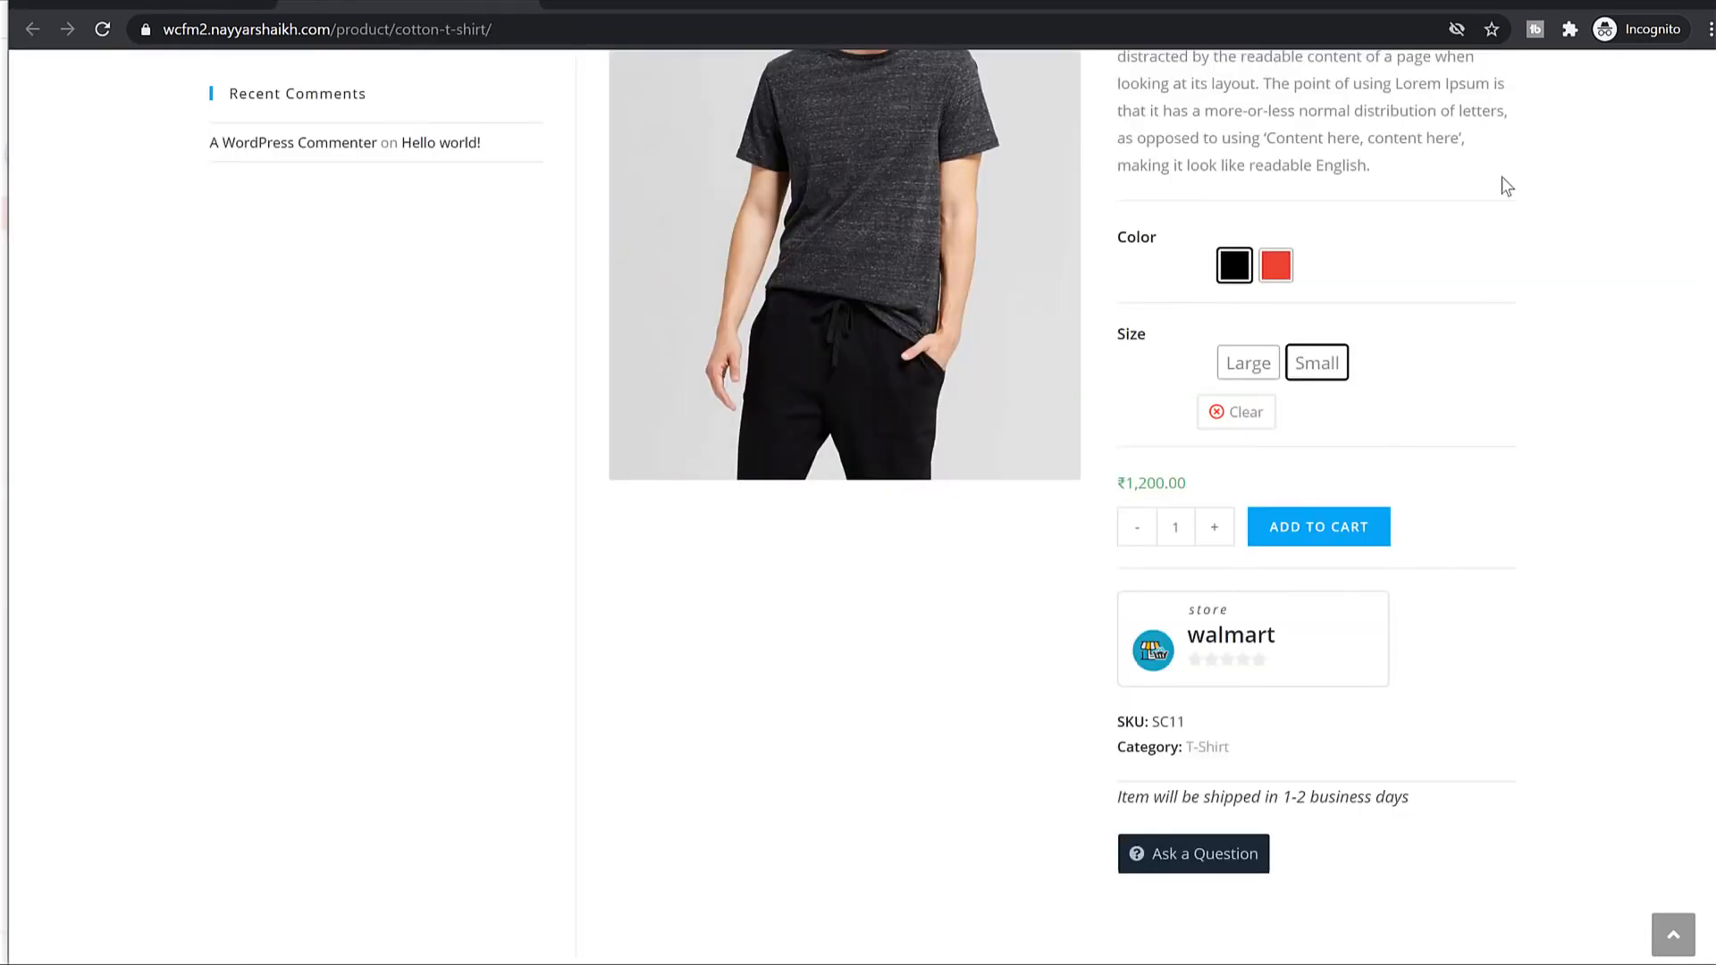
scroll(1502, 179, "up", 5)
left_click(170, 4)
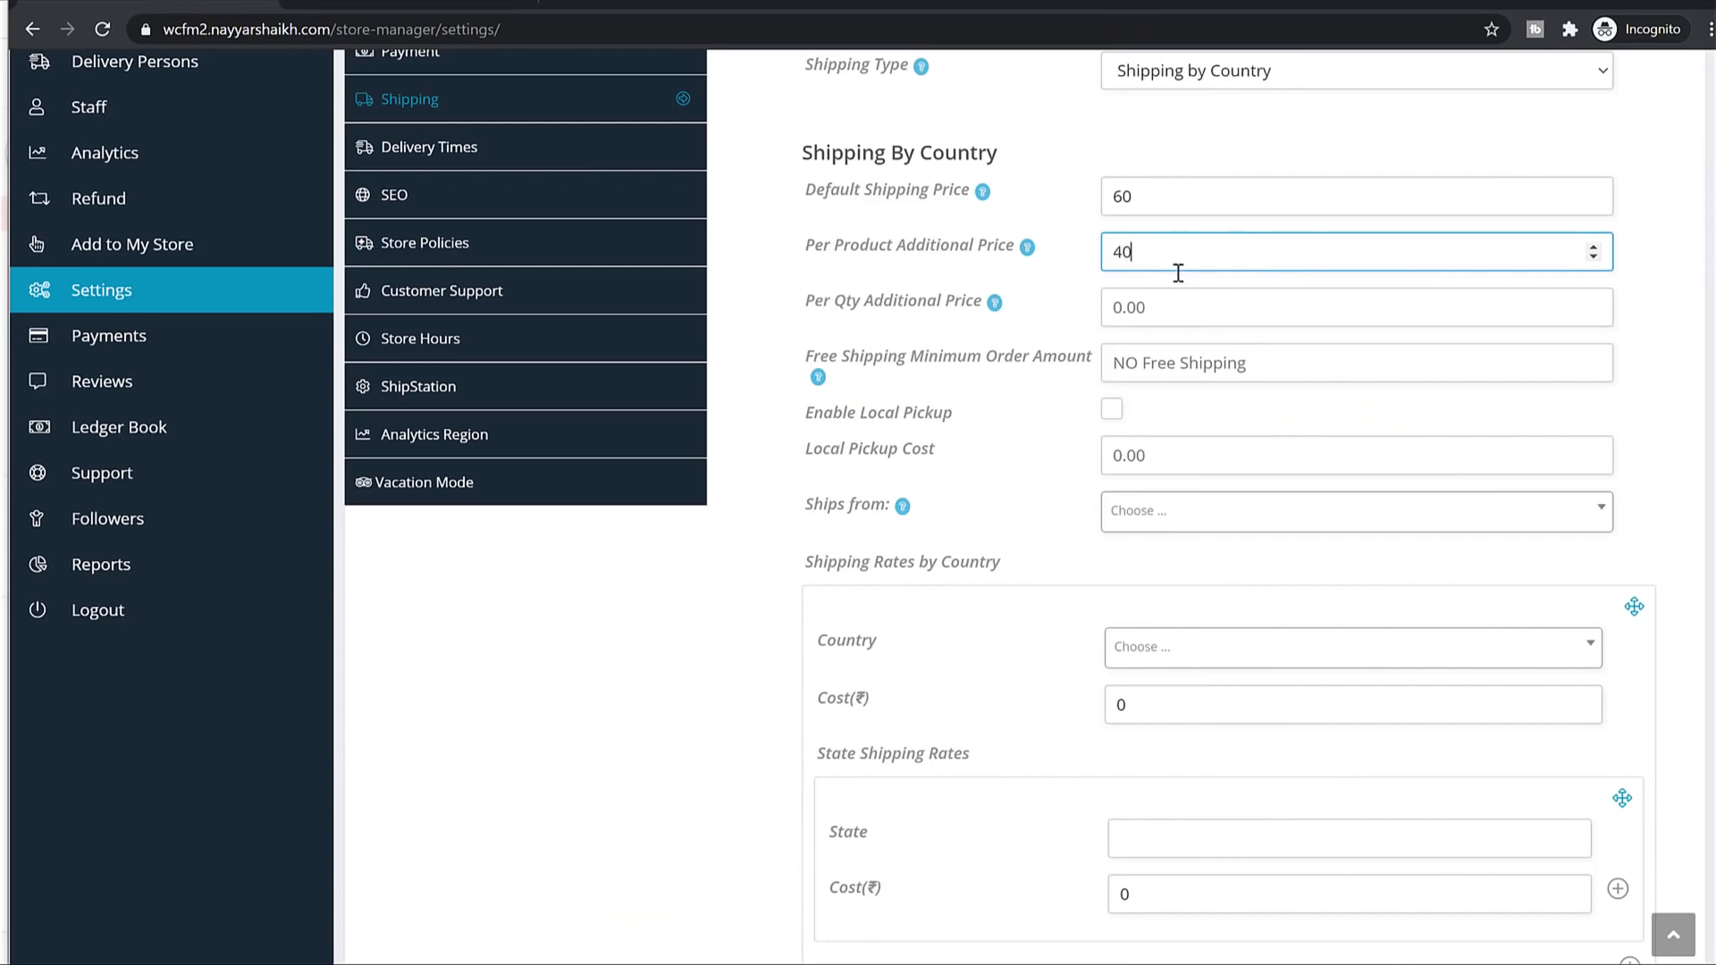
Check Per Qty Additional Price 20 against a 2-item T-shirt, then enter free shipping minimum 1000.
left_click_drag(822, 300, 931, 299)
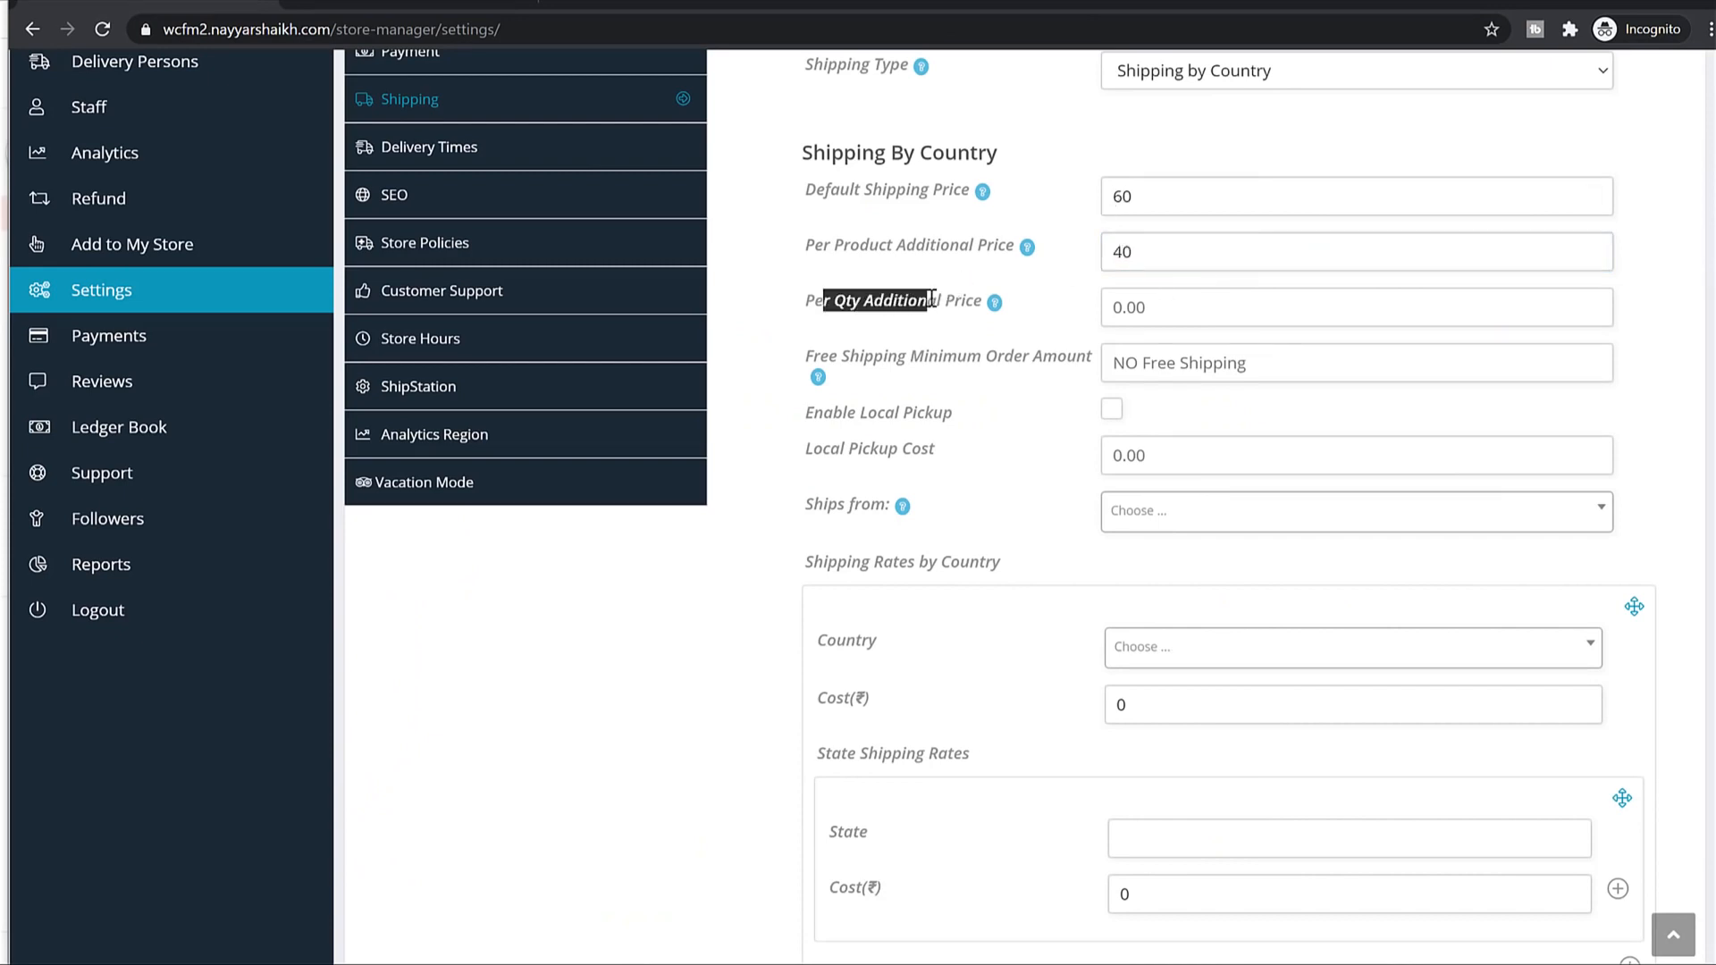
left_click(1165, 307)
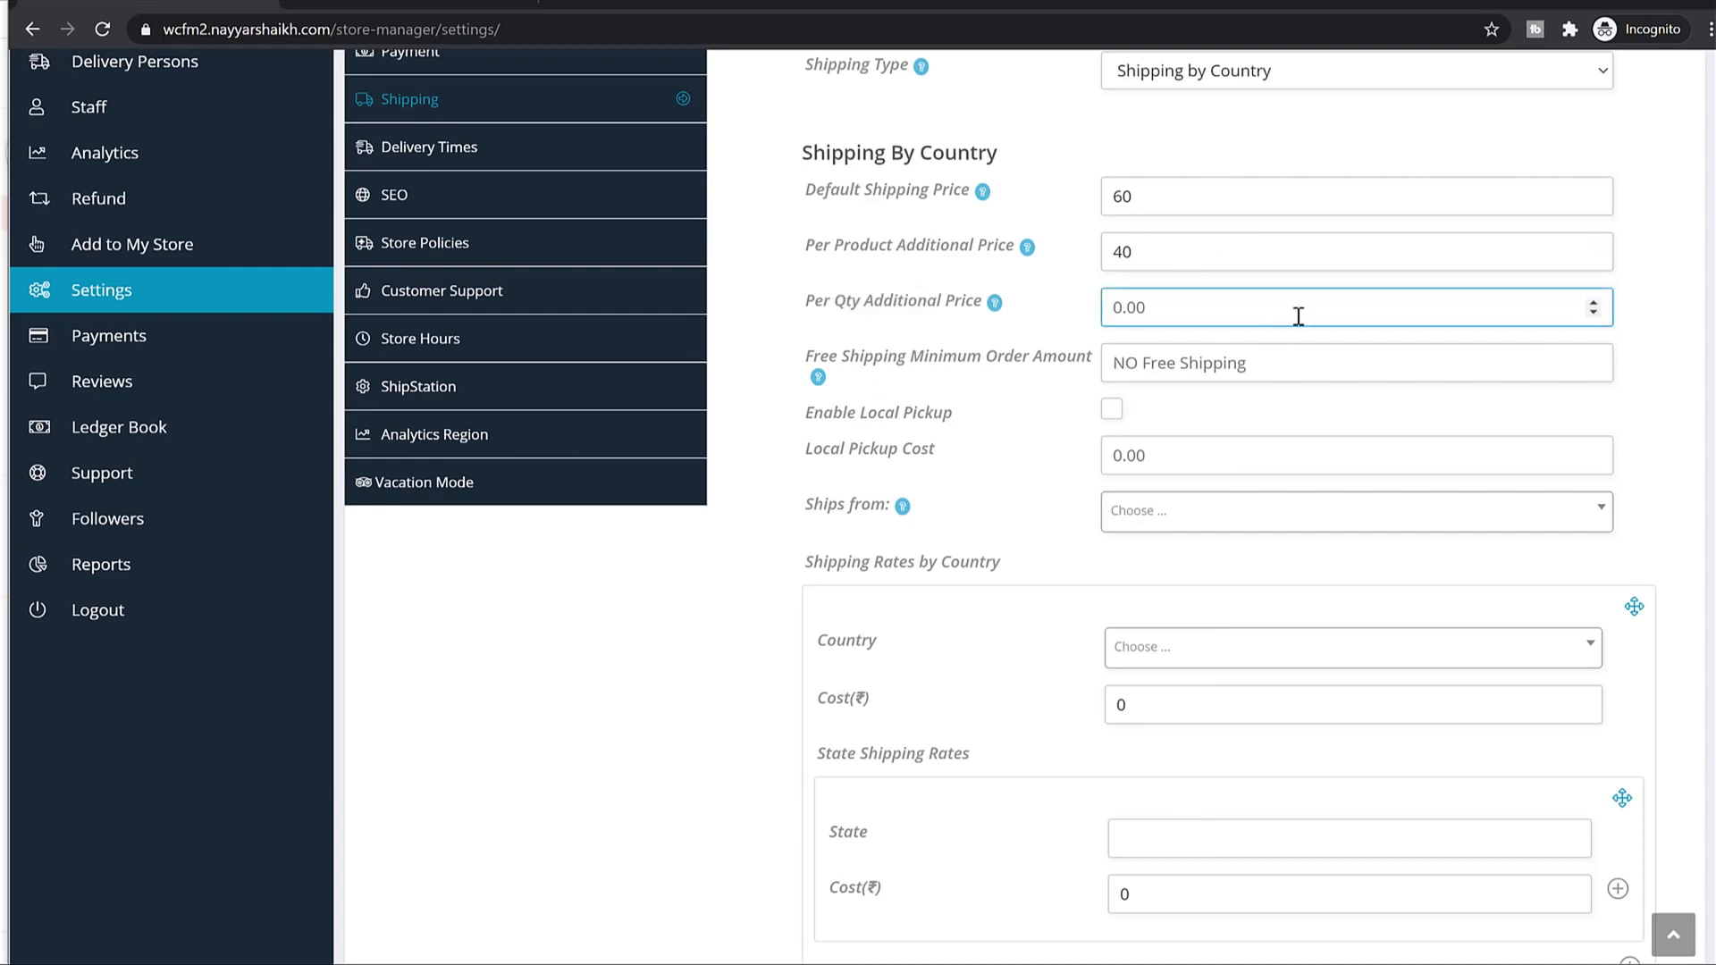
left_click(469, 6)
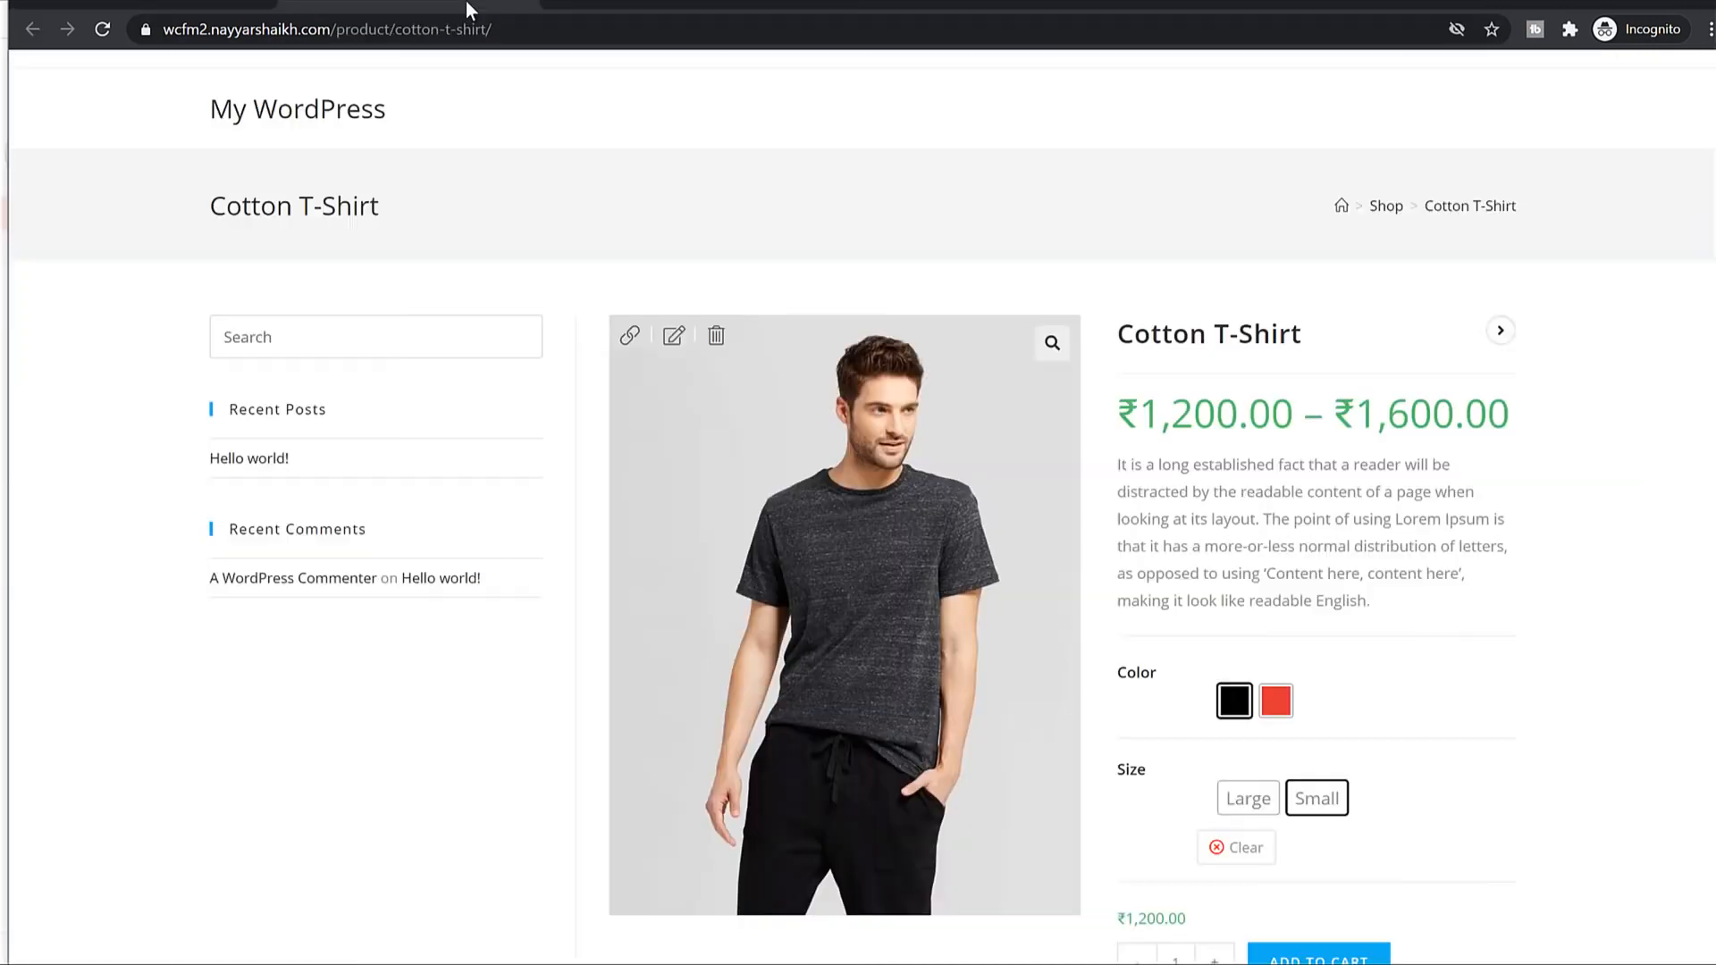
scroll(1276, 555, "down", 5)
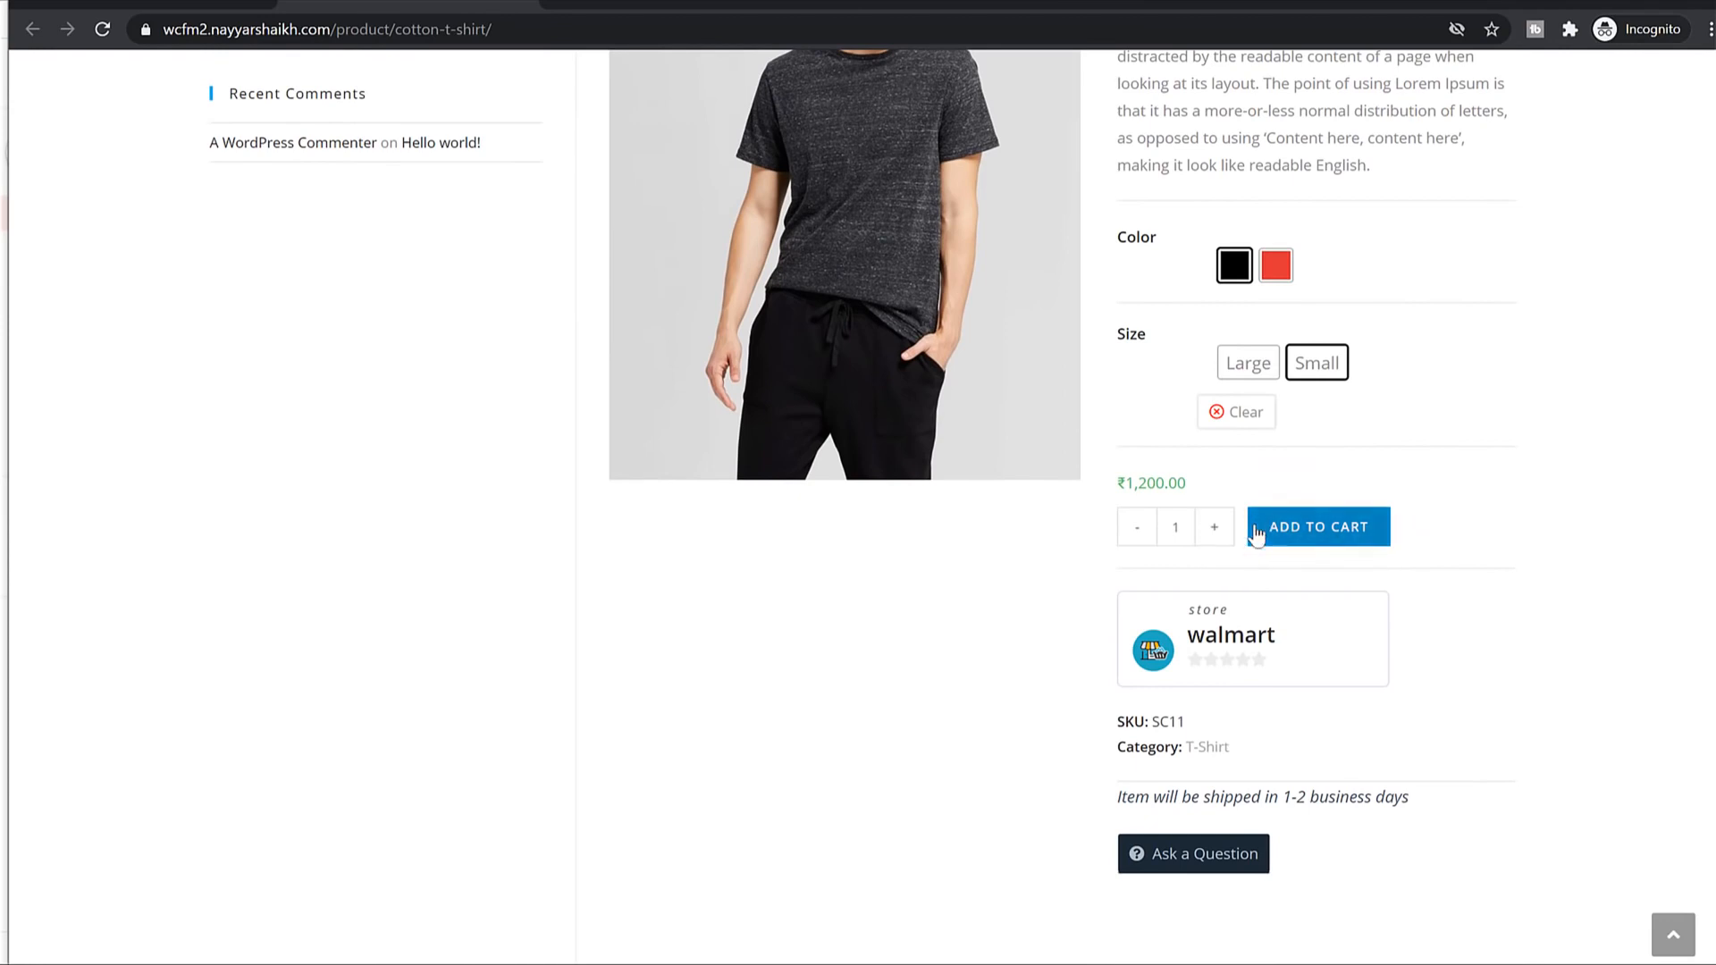
scroll(1153, 532, "up", 2)
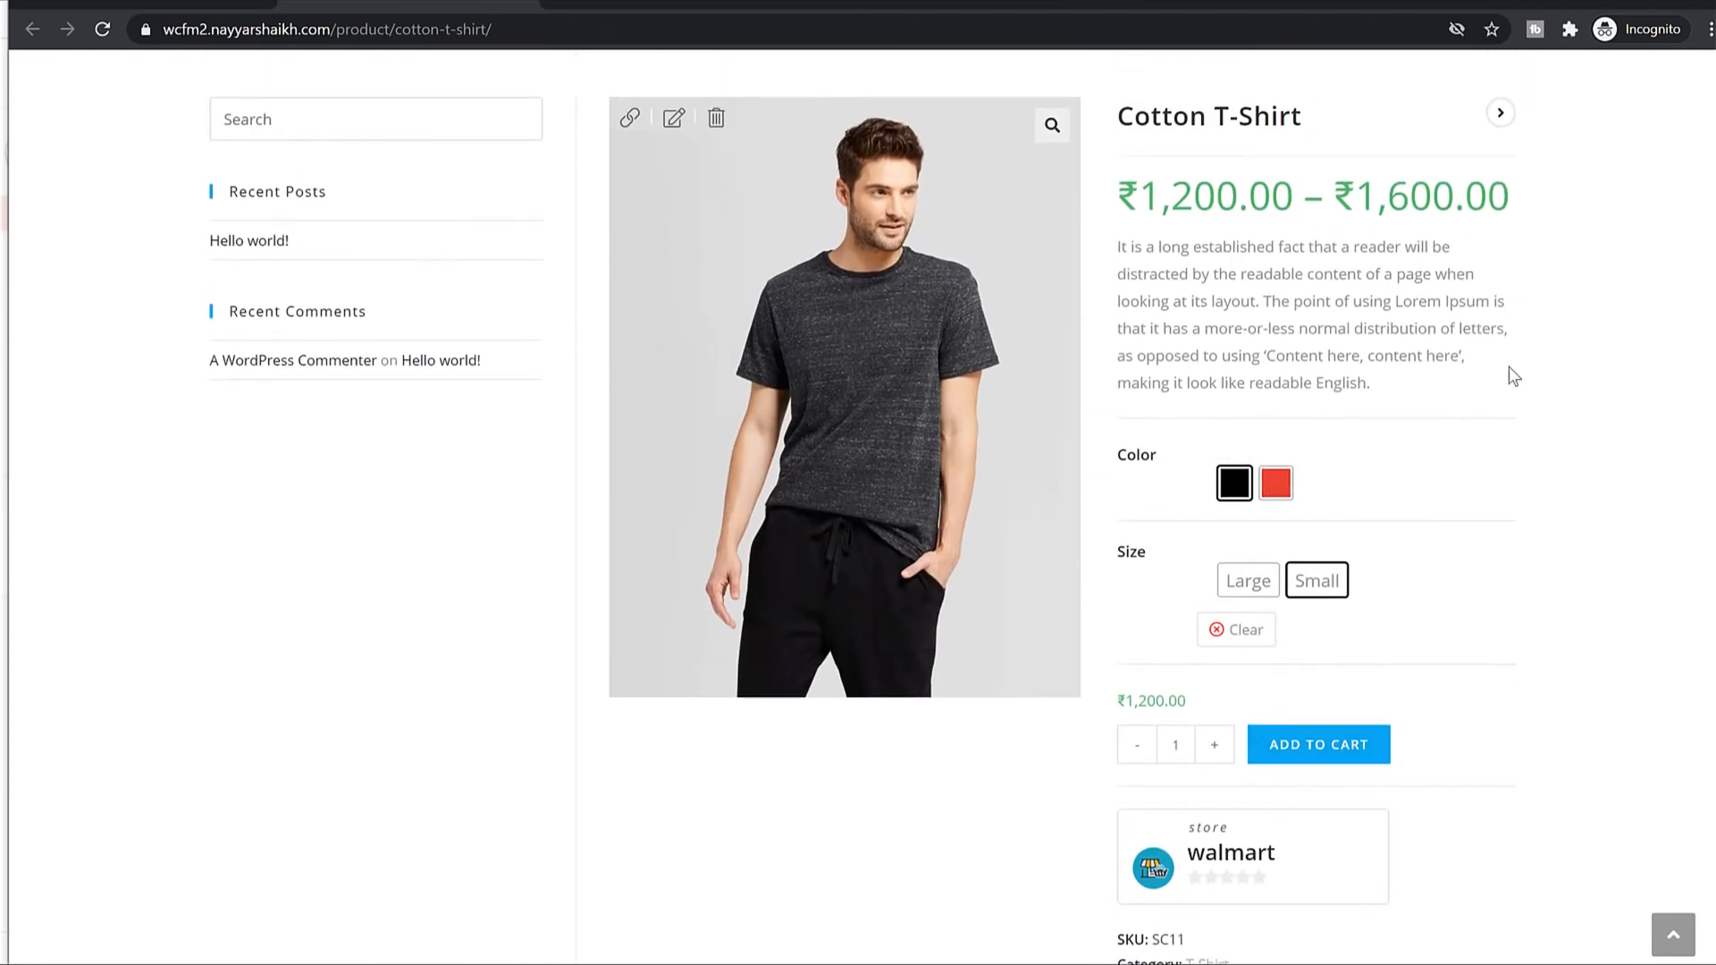
left_click(1217, 744)
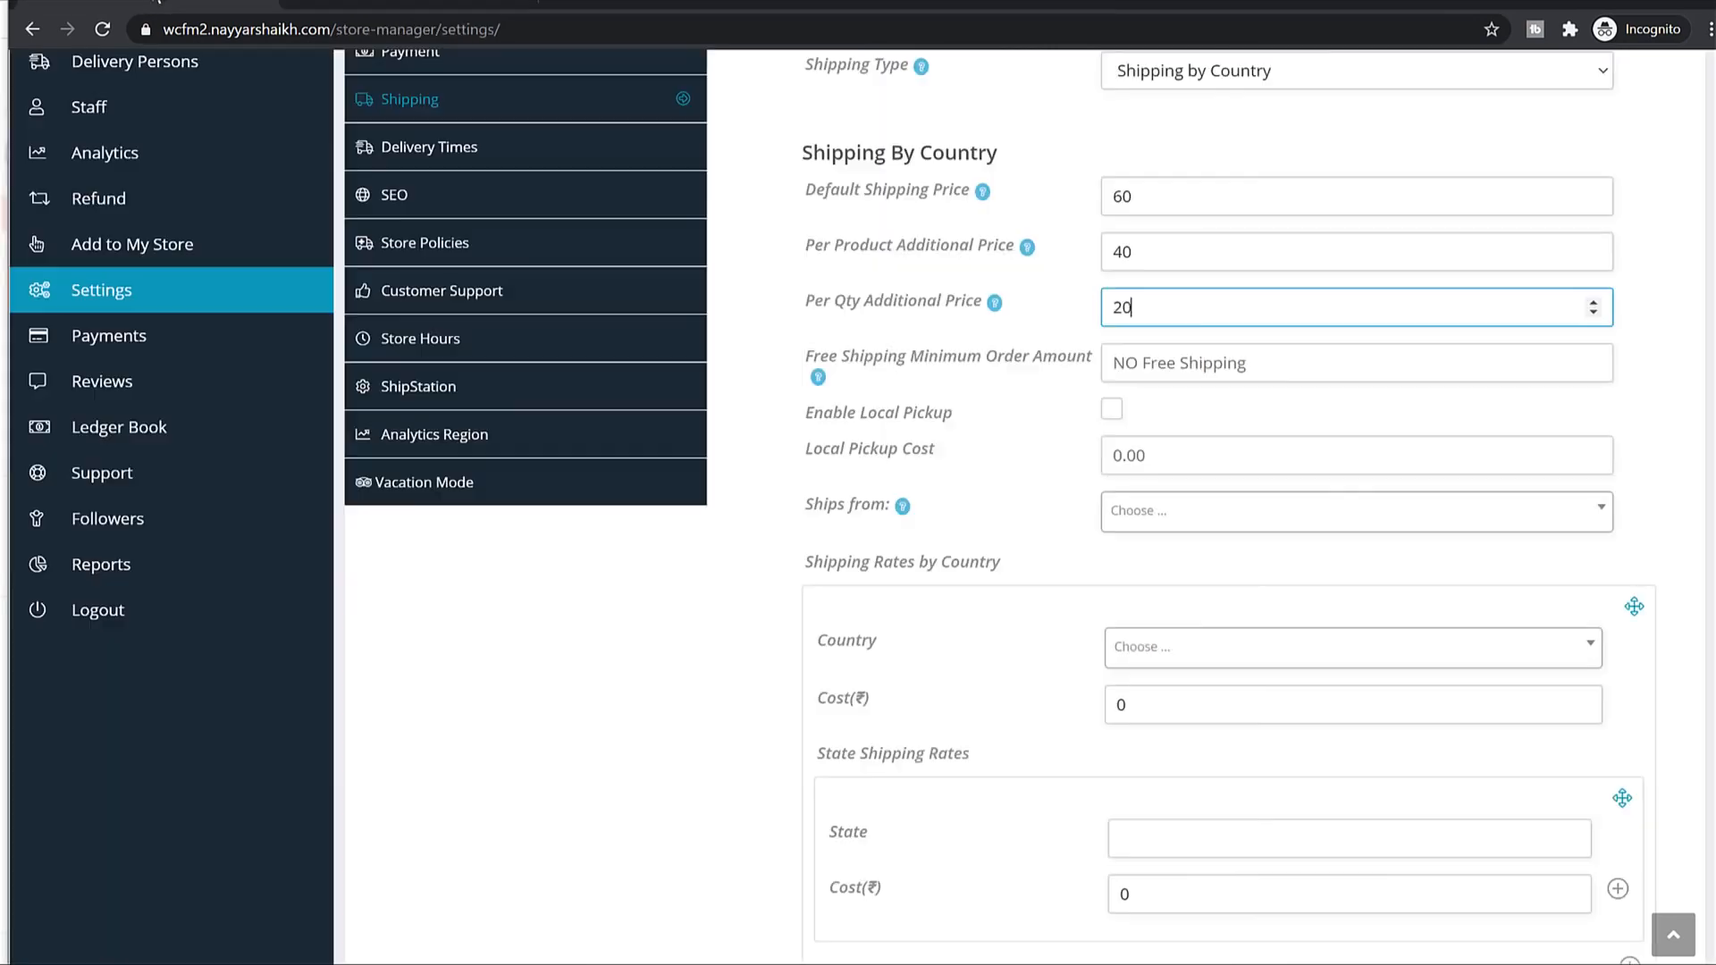
left_click_drag(940, 299, 845, 301)
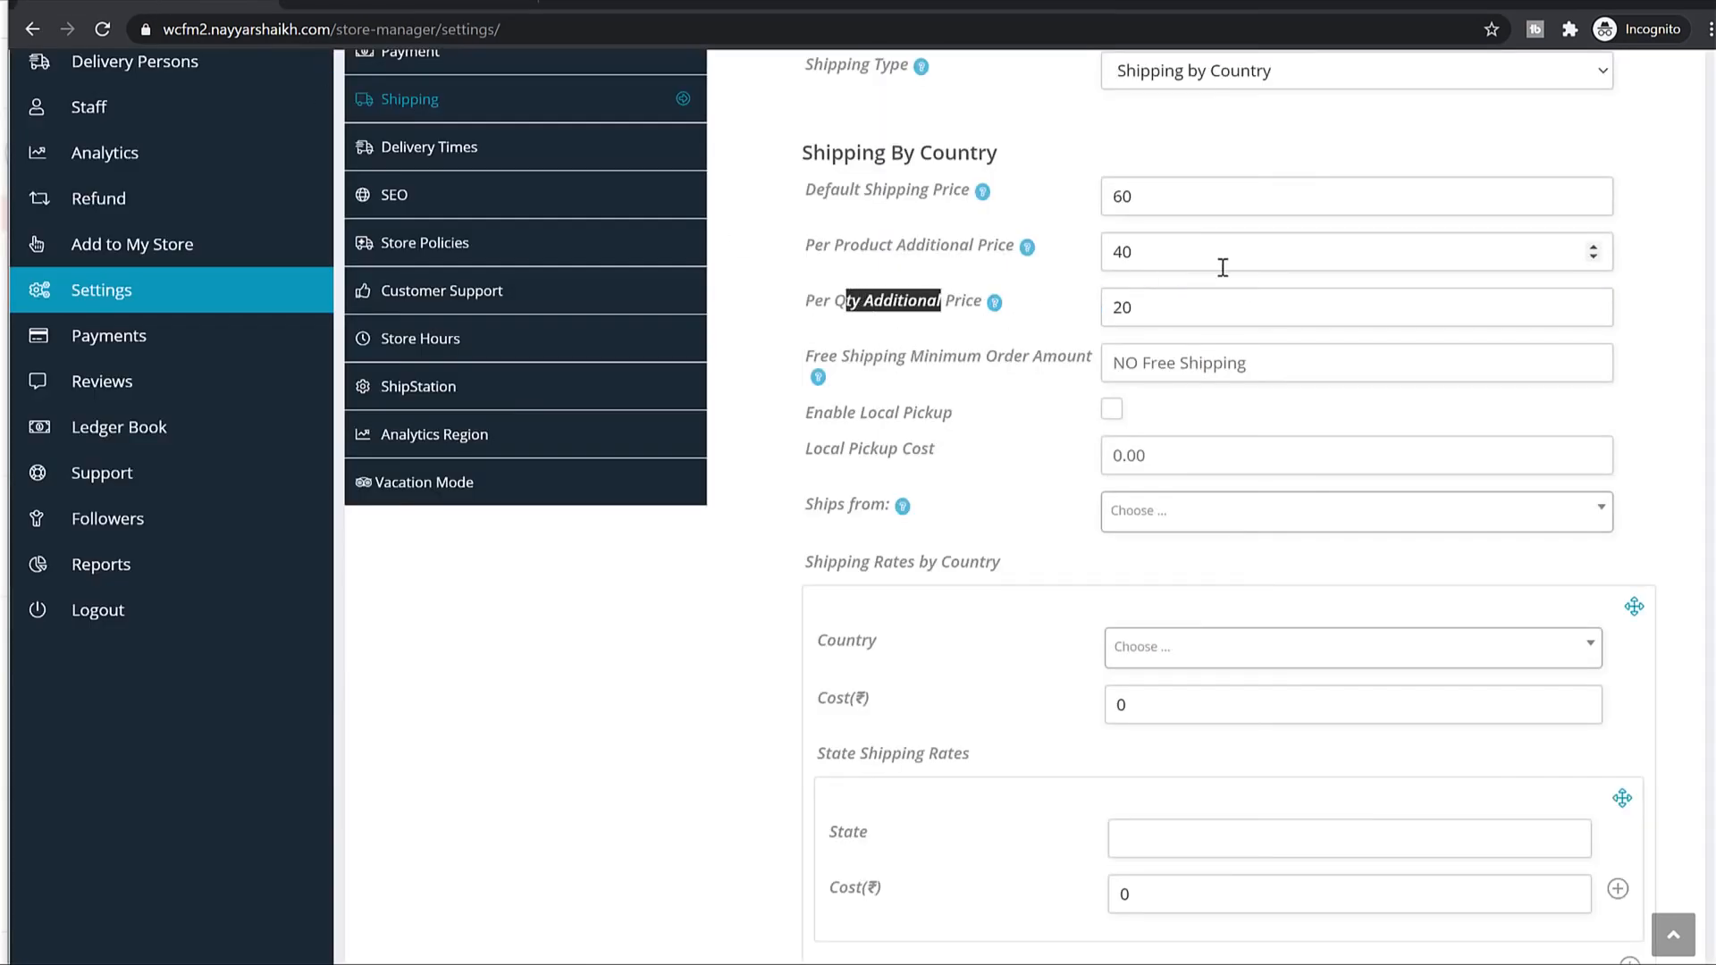
left_click(1139, 313)
double_click(1194, 307)
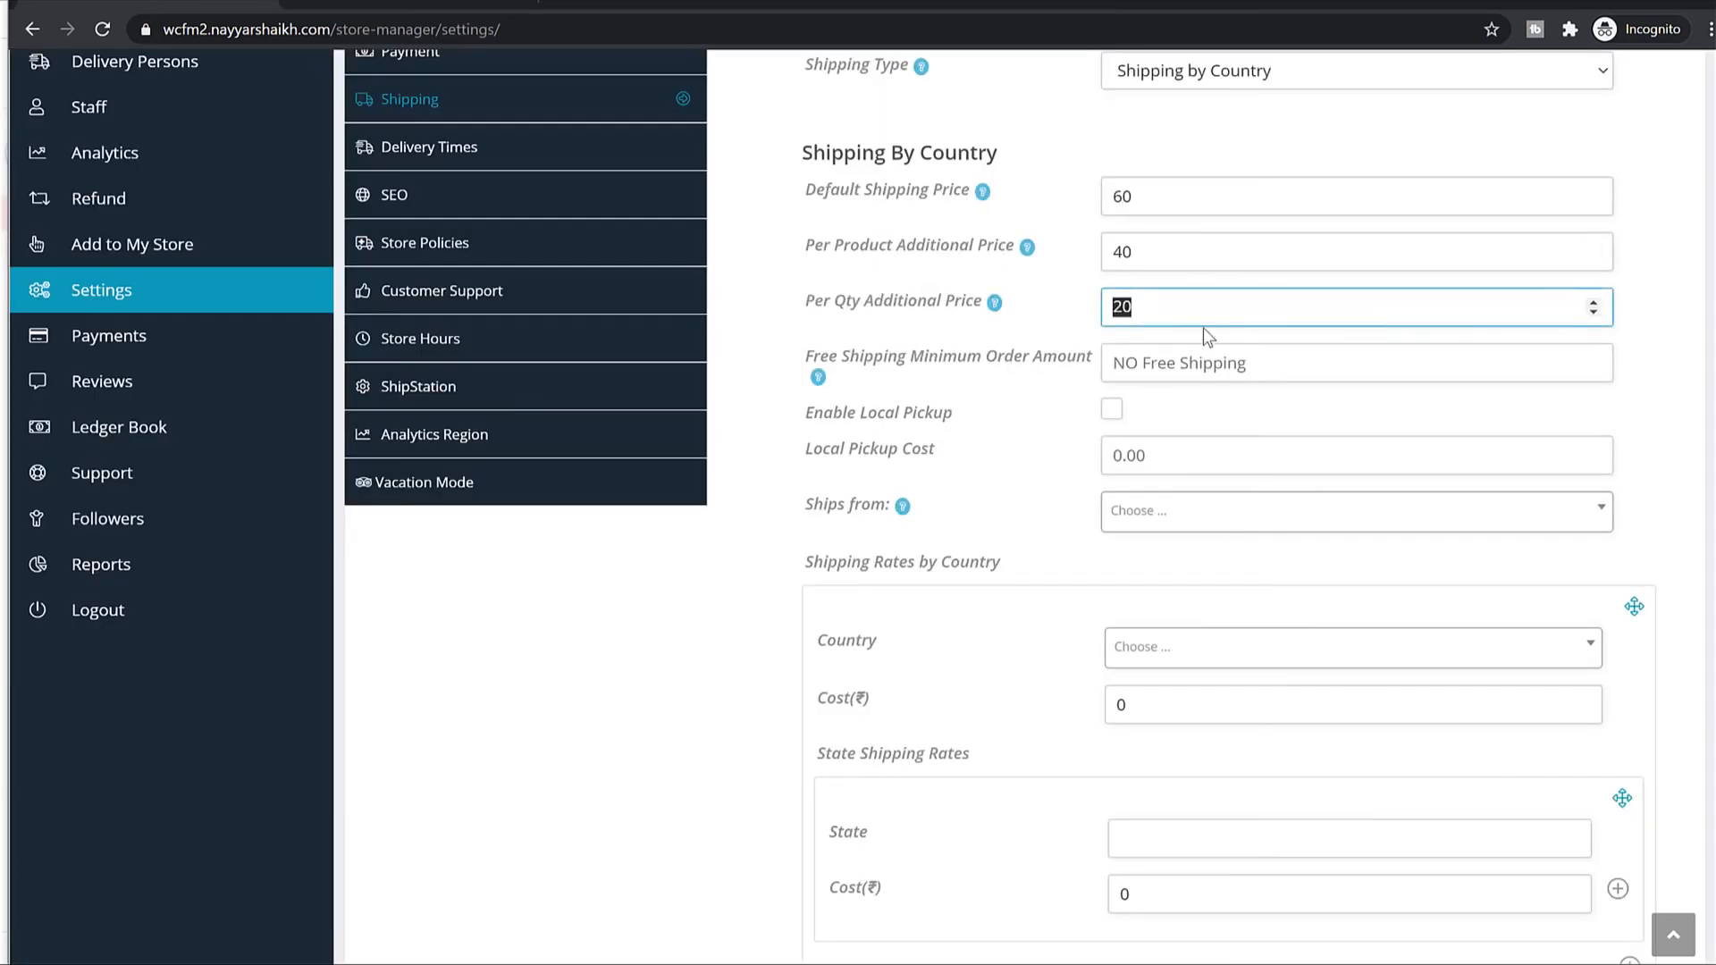
key("Tab")
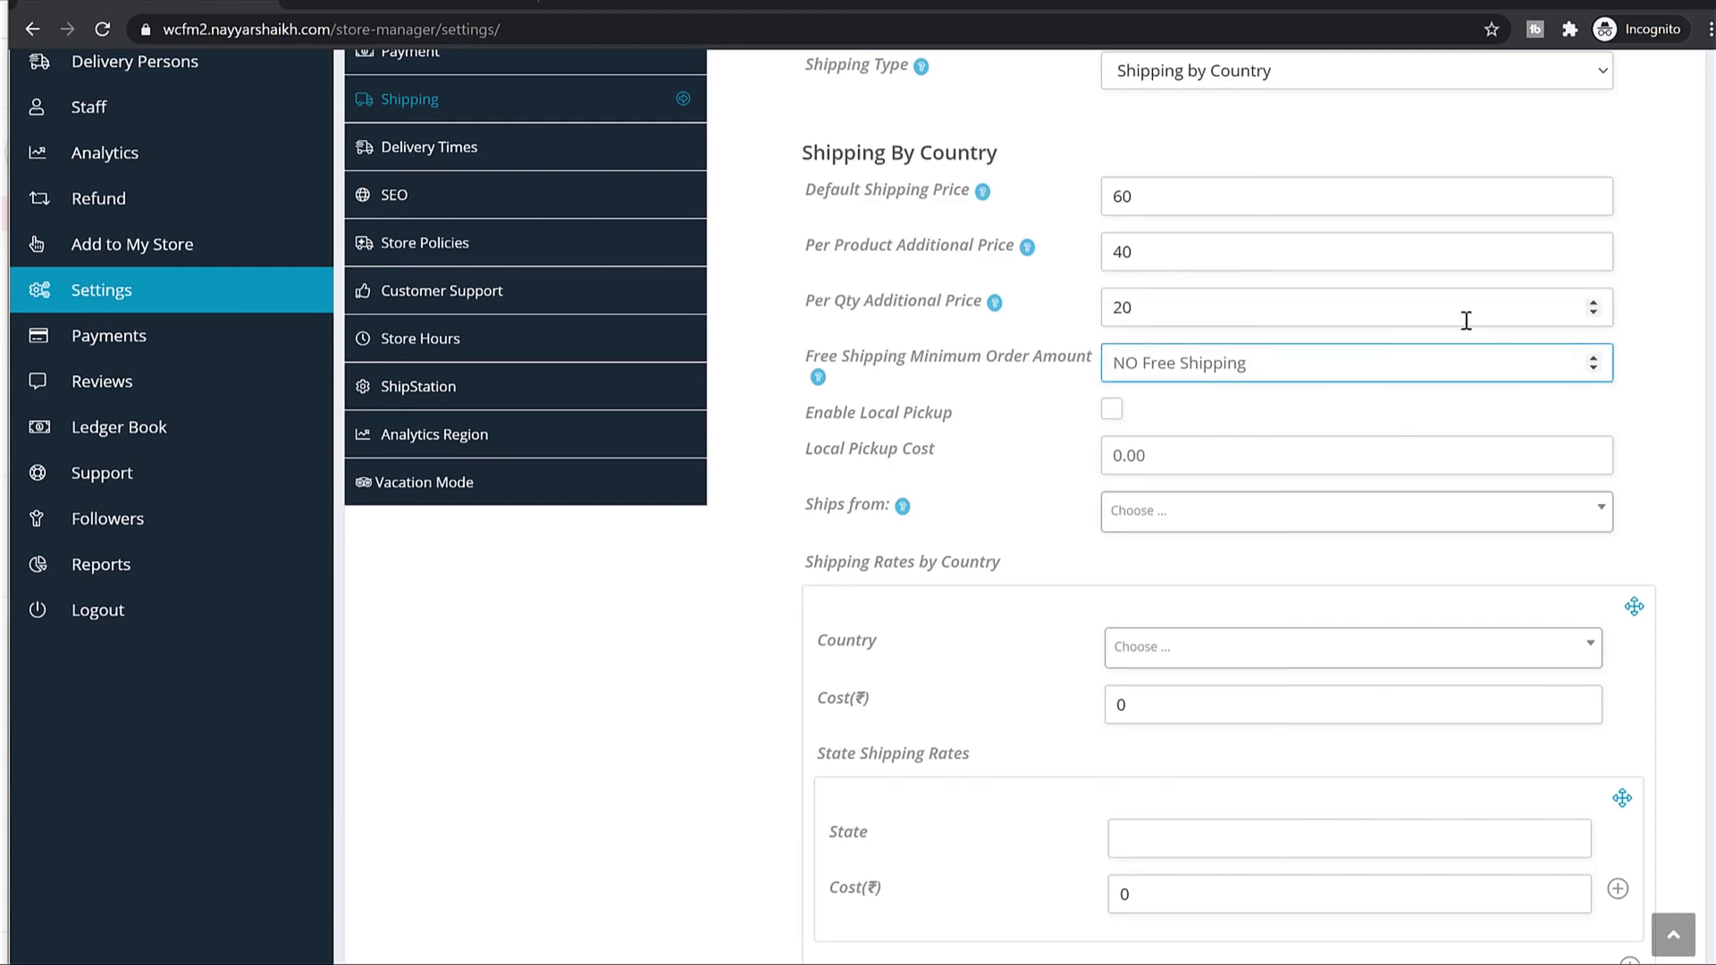
type("1000")
scroll(1294, 383, "down", 2)
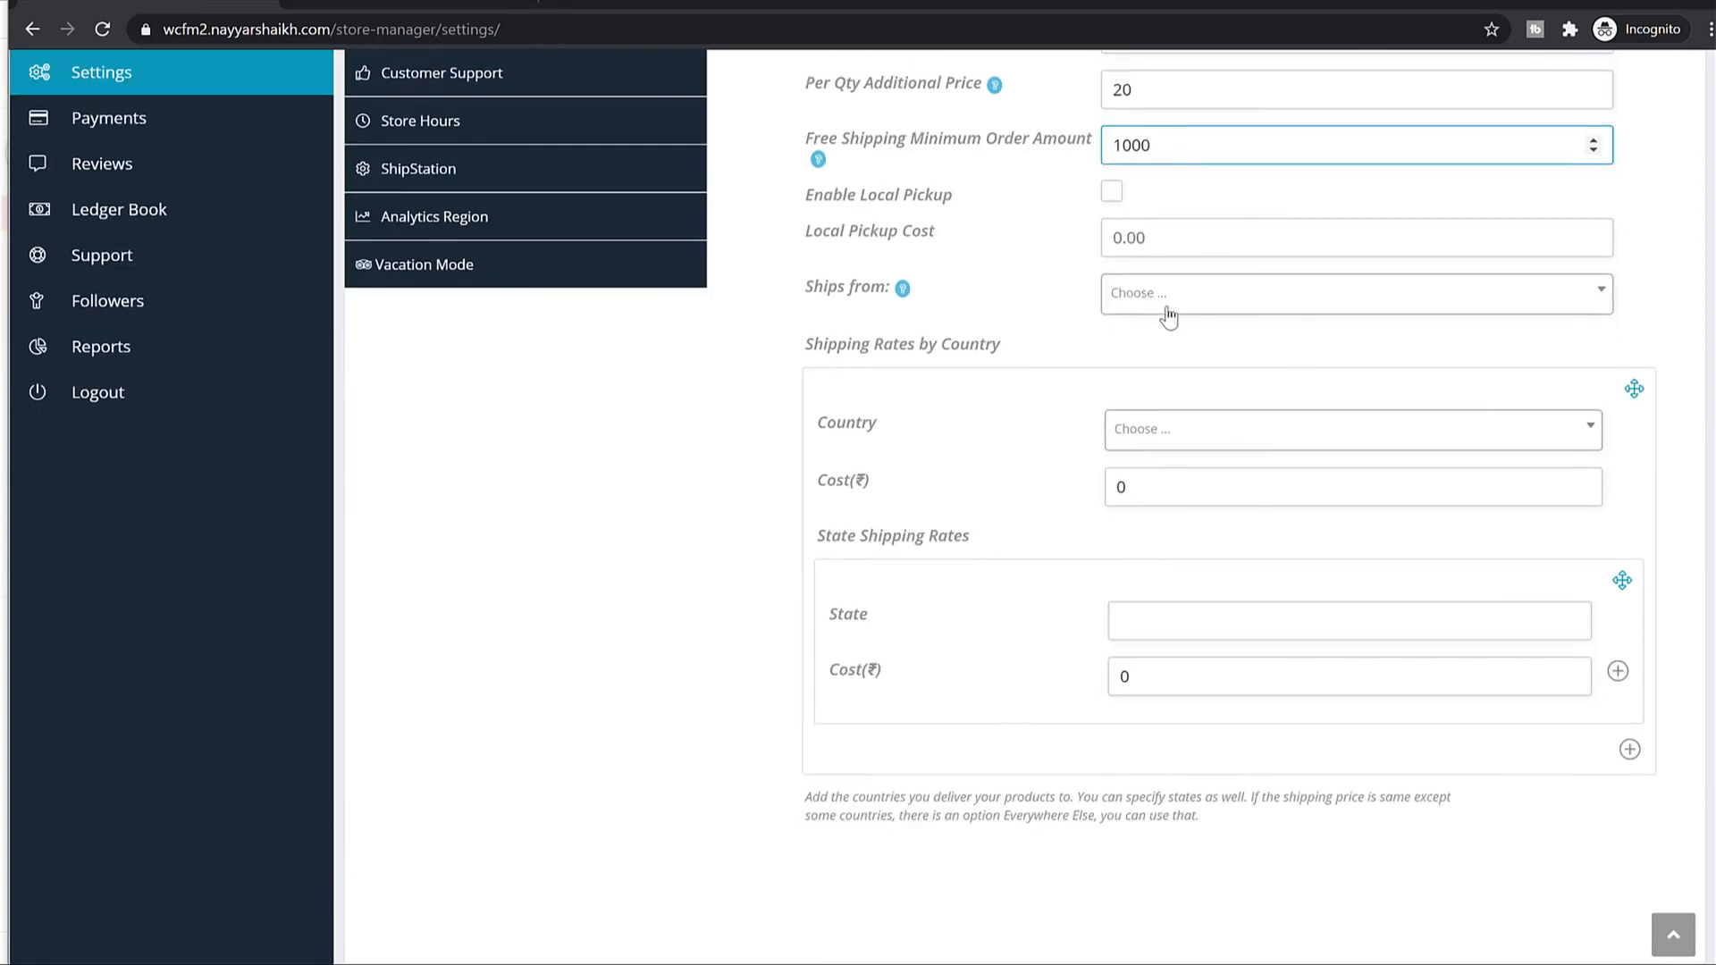
Add an India shipping rate for Maharashtra with cost 0.
scroll(1169, 313, "down", 2)
left_click(1189, 222)
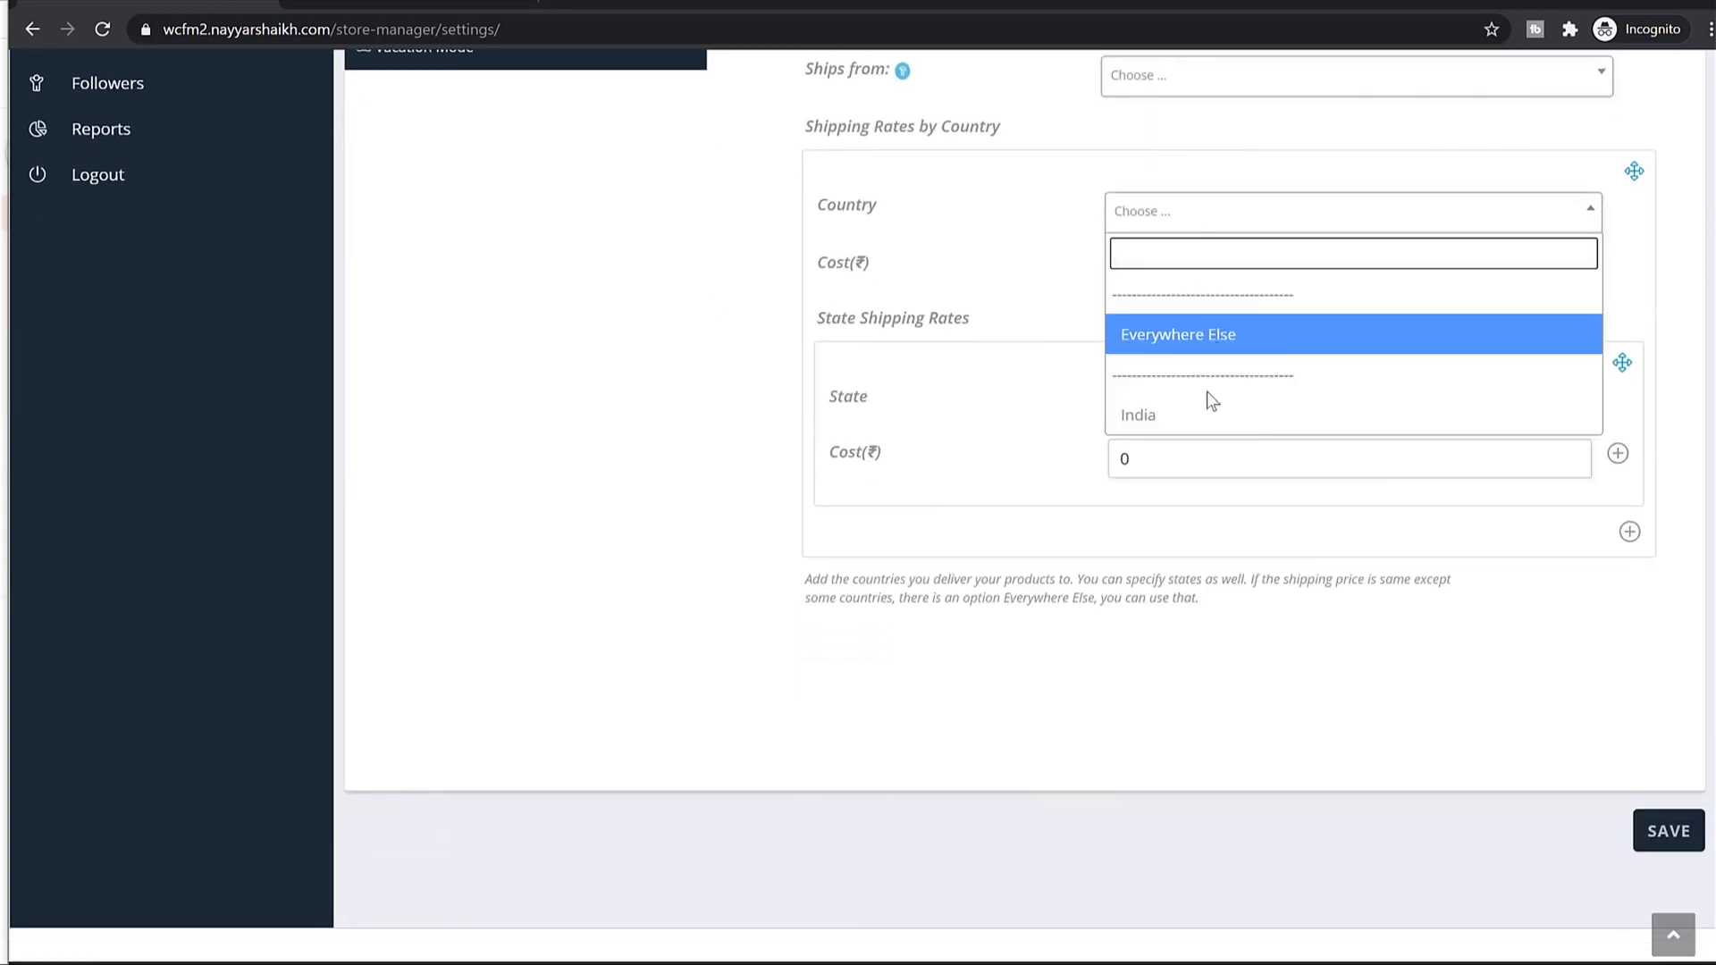
left_click(1198, 417)
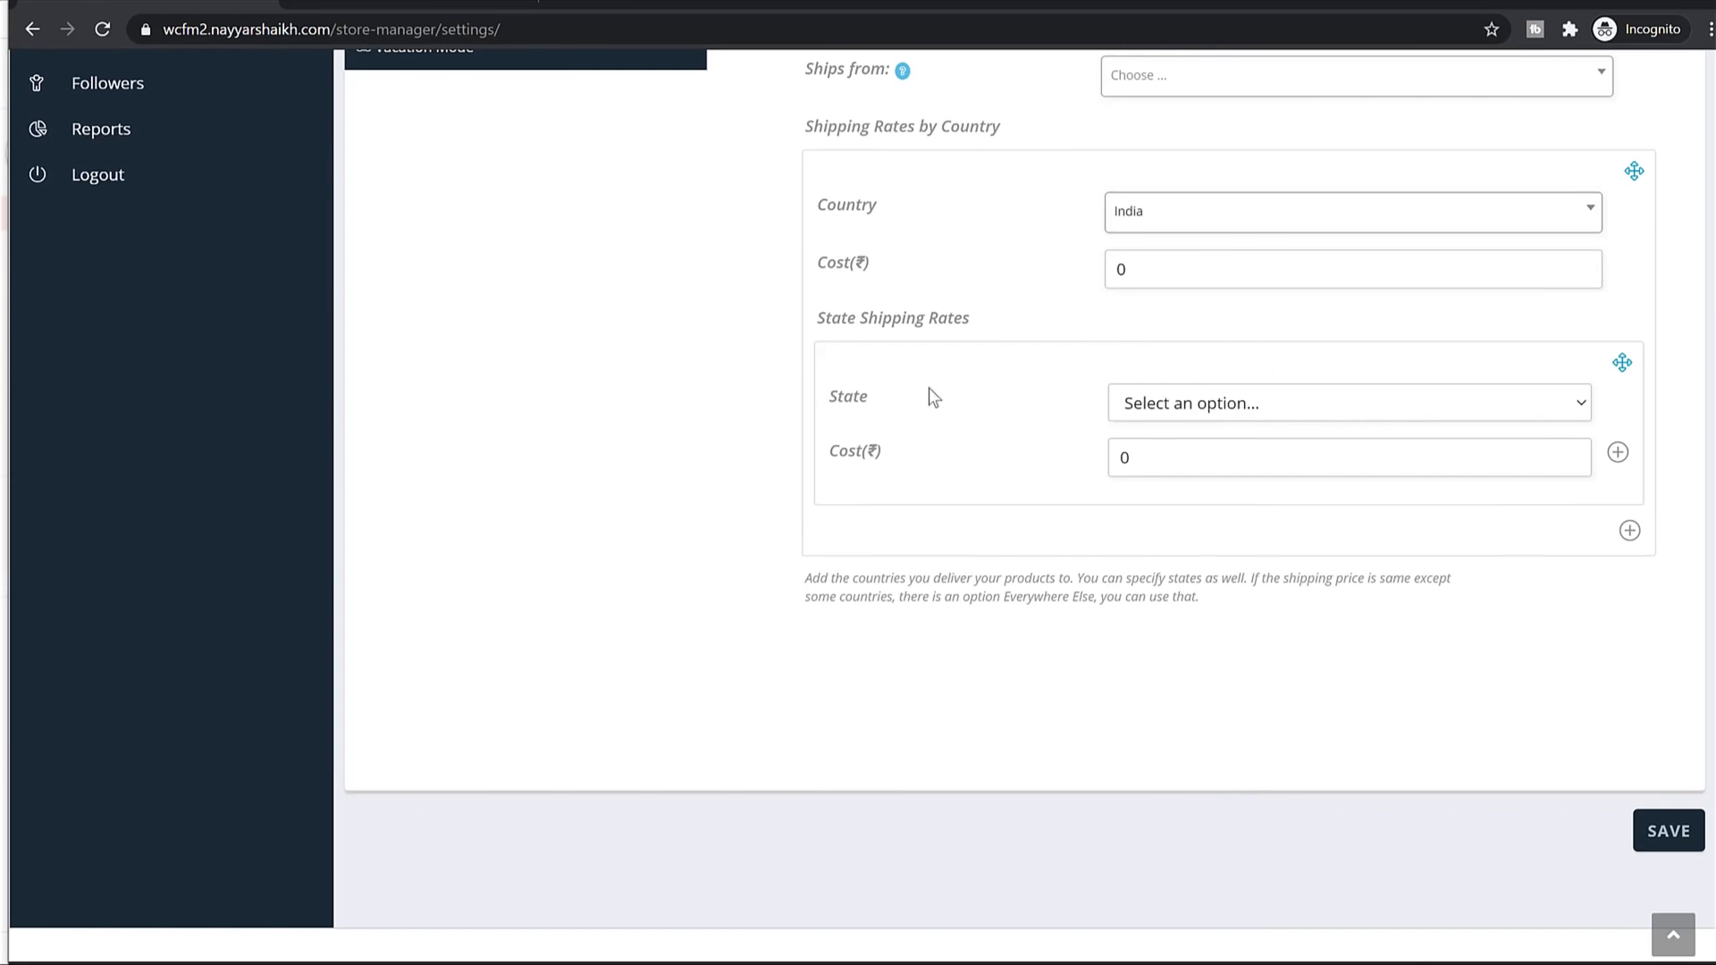
left_click(1263, 404)
scroll(1278, 586, "down", 3)
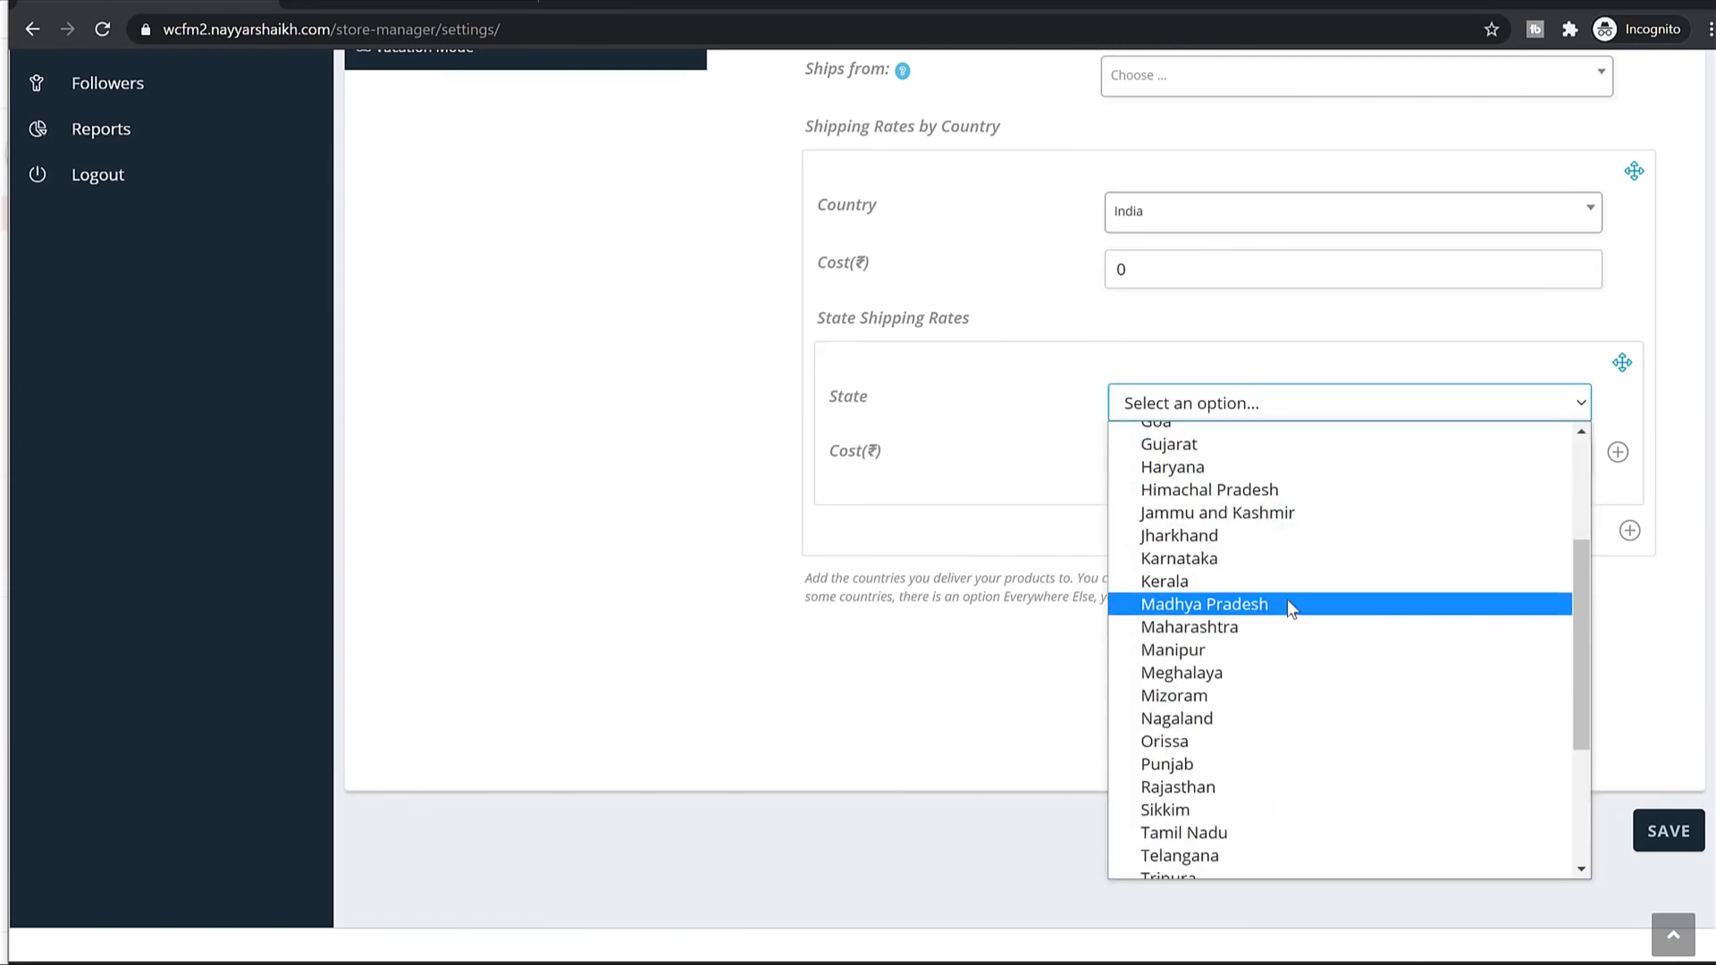
left_click(1247, 619)
left_click(1122, 460)
key("ctrl+a")
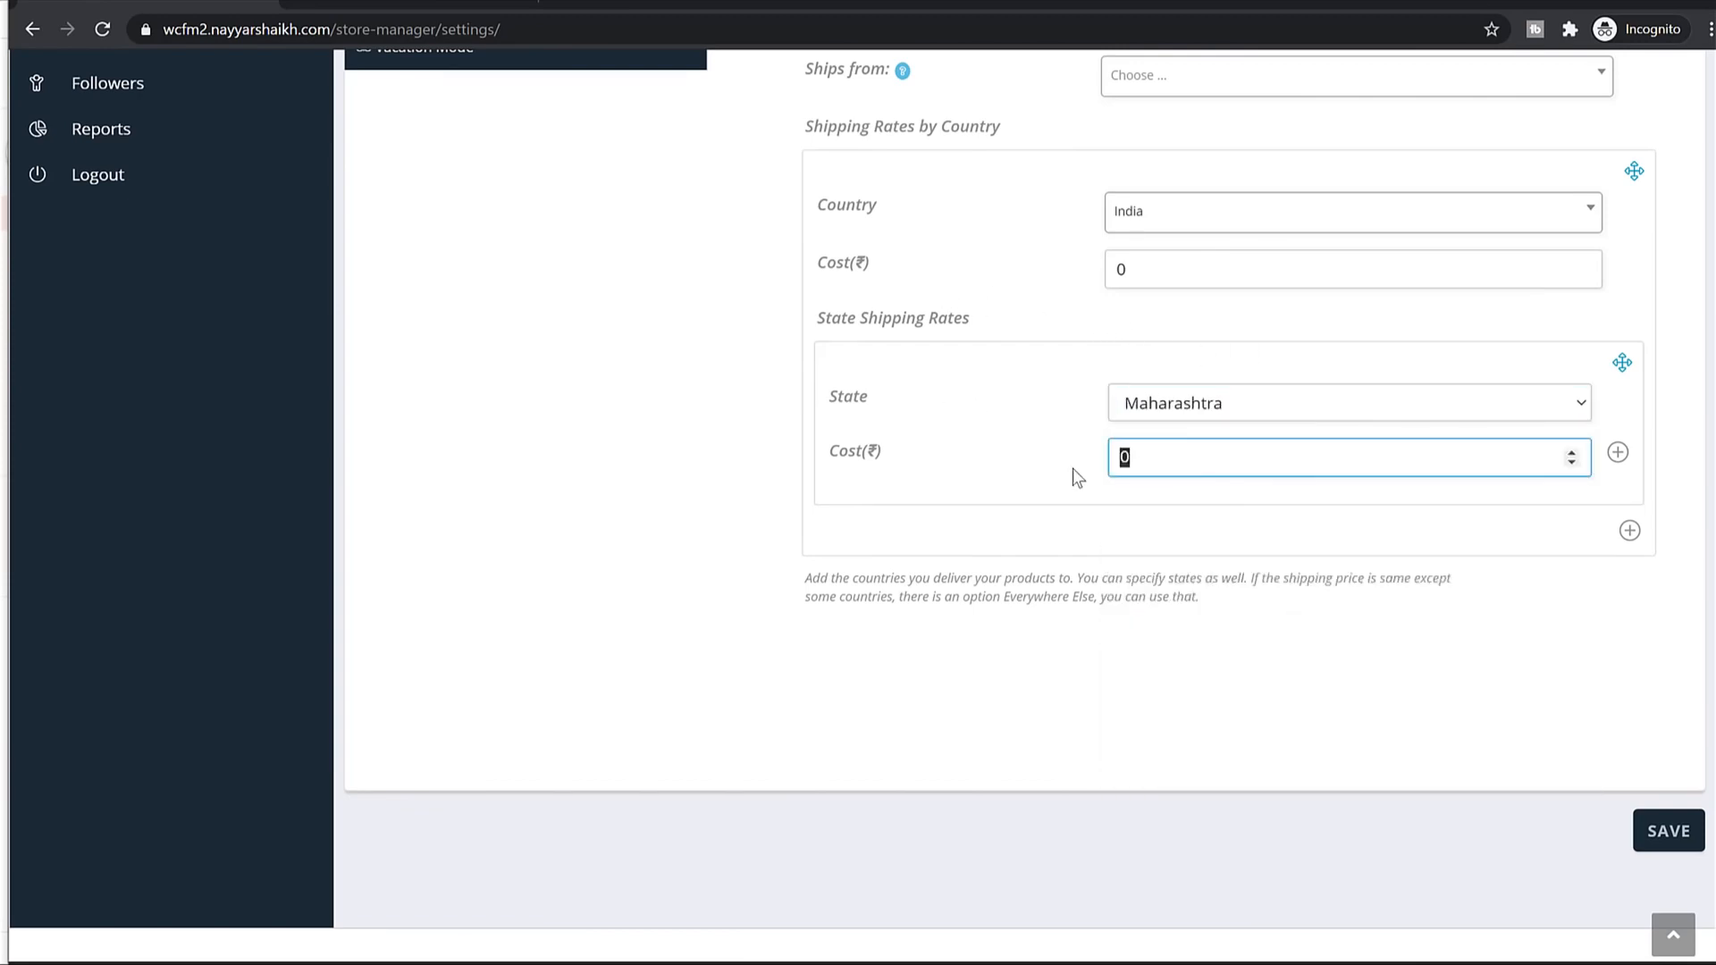
scroll(1234, 447, "up", 5)
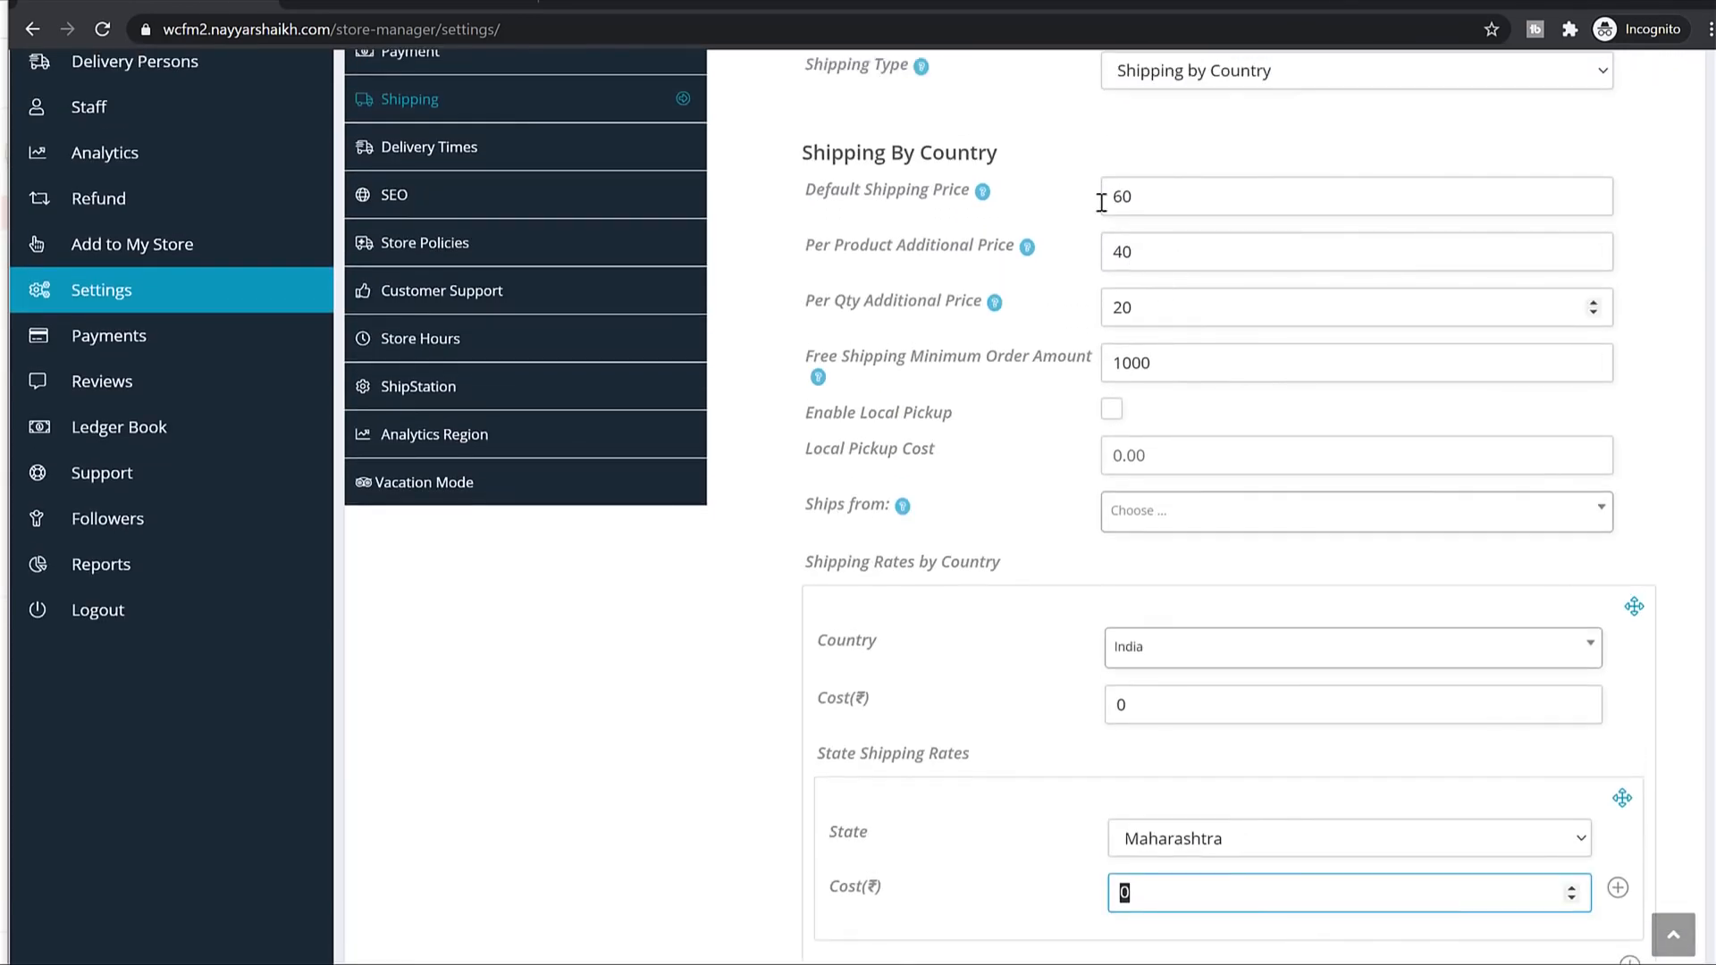
left_click_drag(824, 196, 949, 197)
left_click_drag(823, 247, 1015, 246)
scroll(1310, 429, "down", 5)
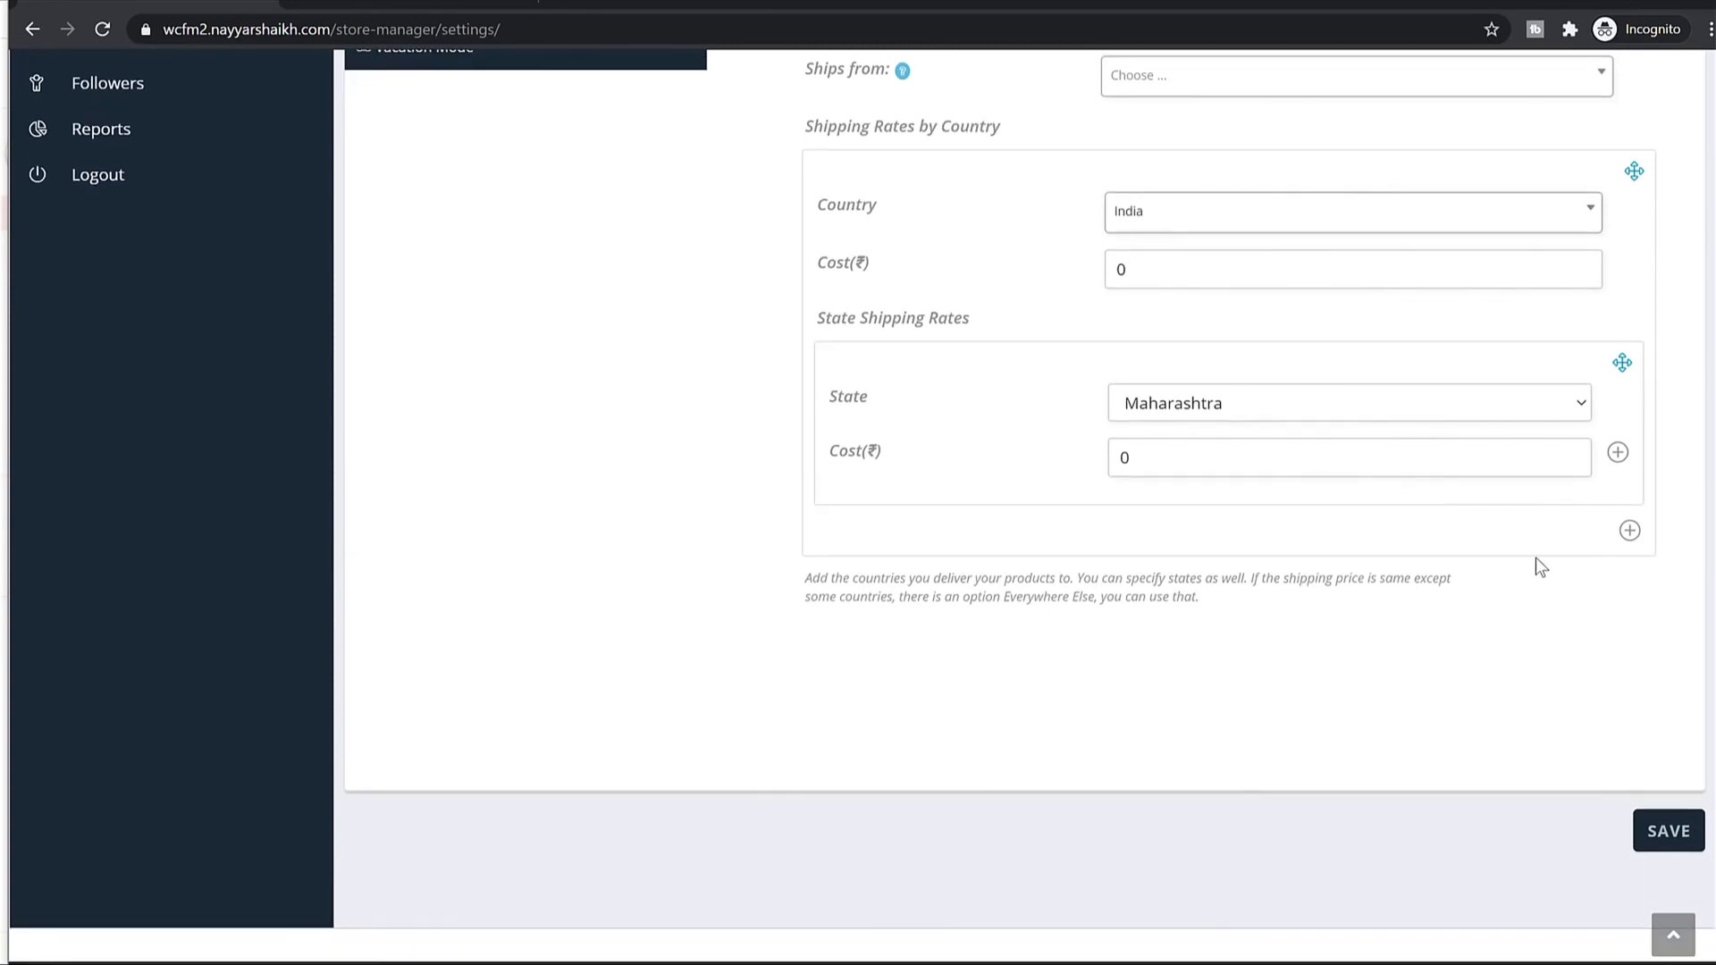
Add a second India rate for Everywhere Else with cost 40.
left_click(1628, 532)
scroll(1544, 613, "down", 3)
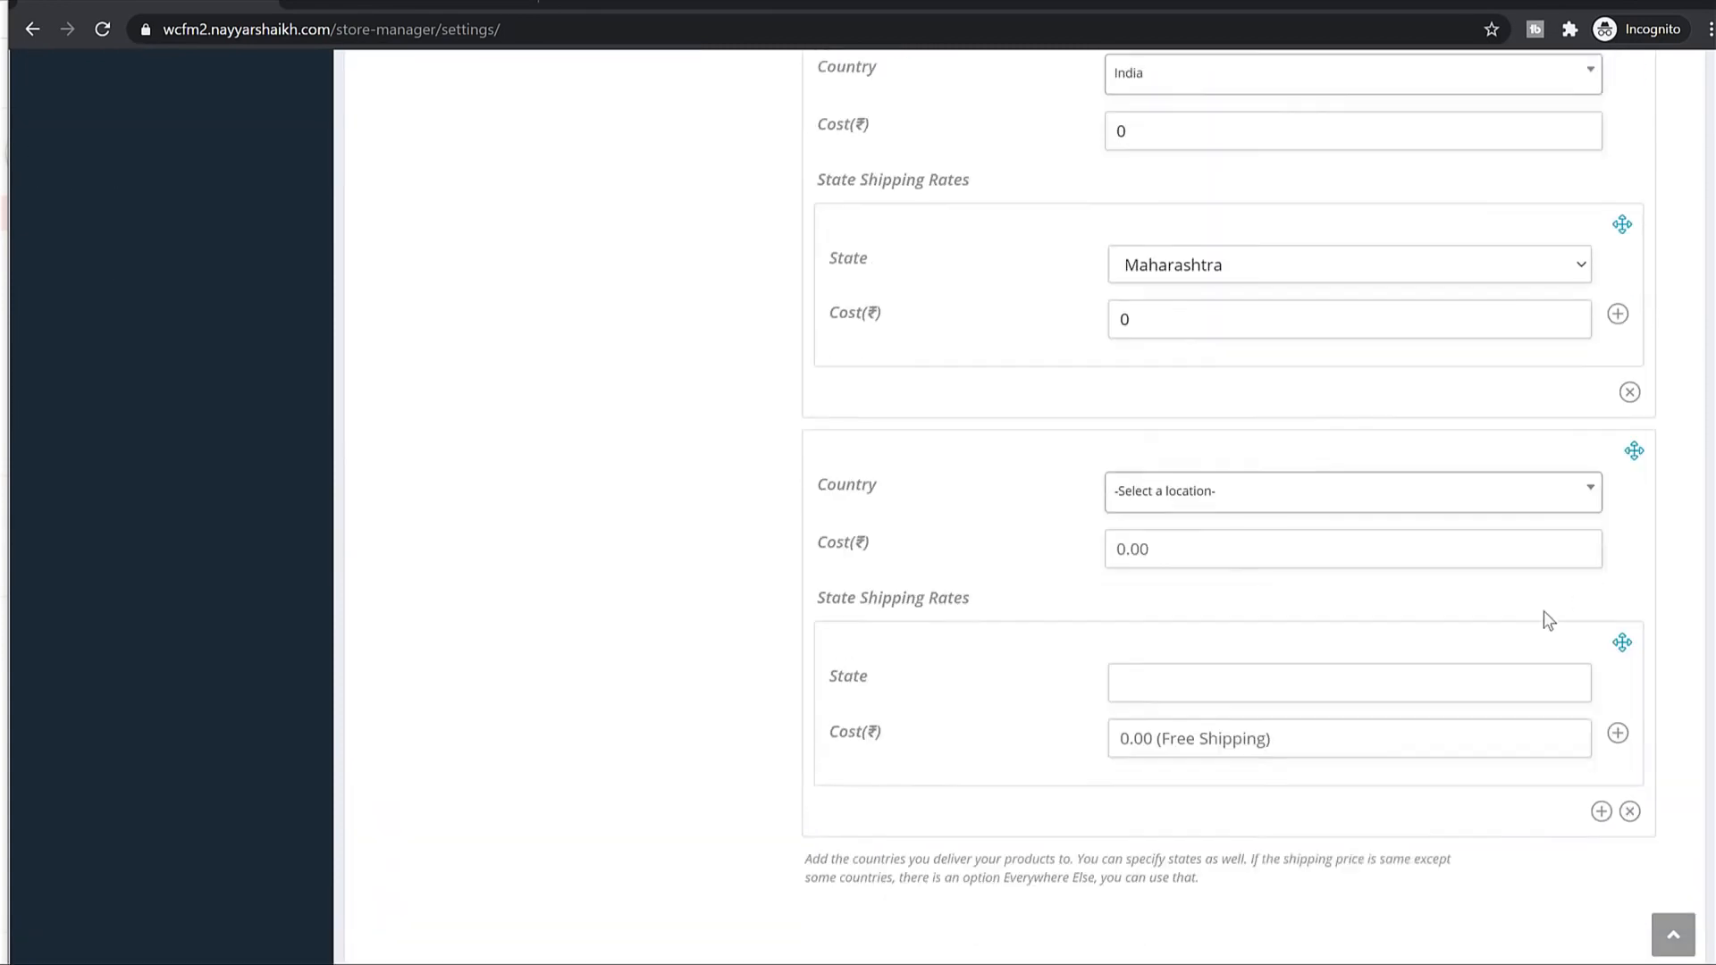
left_click(1233, 413)
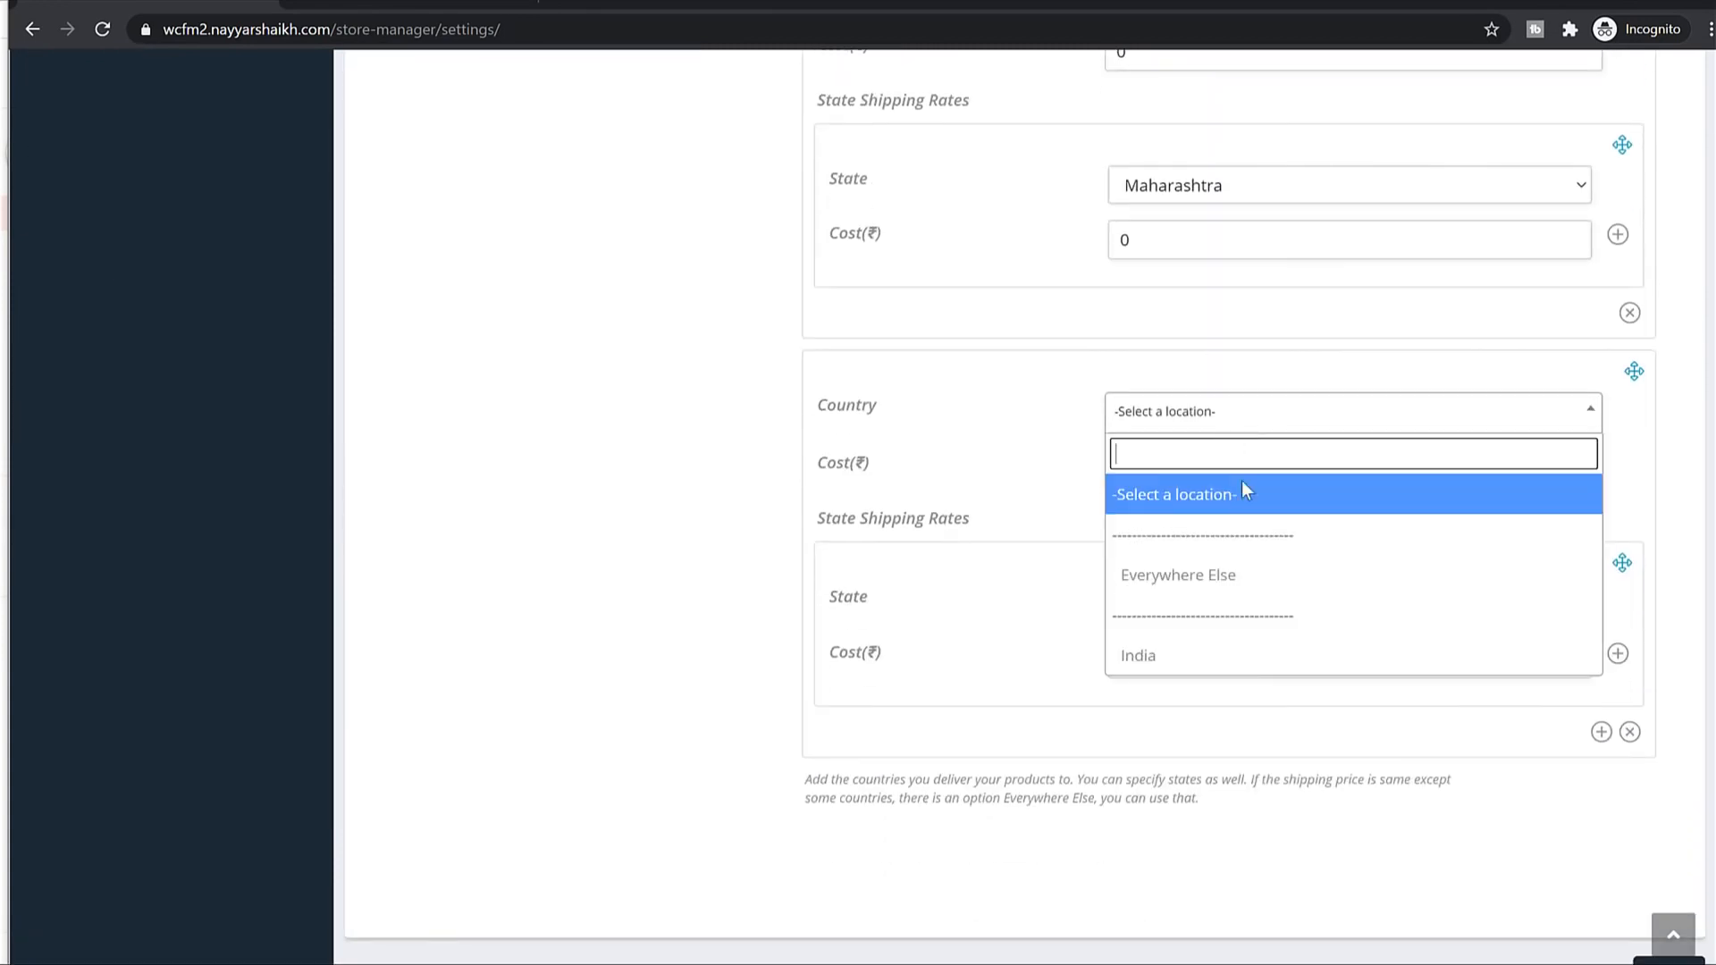
left_click(1187, 657)
left_click(1219, 605)
scroll(1161, 661, "down", 2)
scroll(1162, 661, "up", 2)
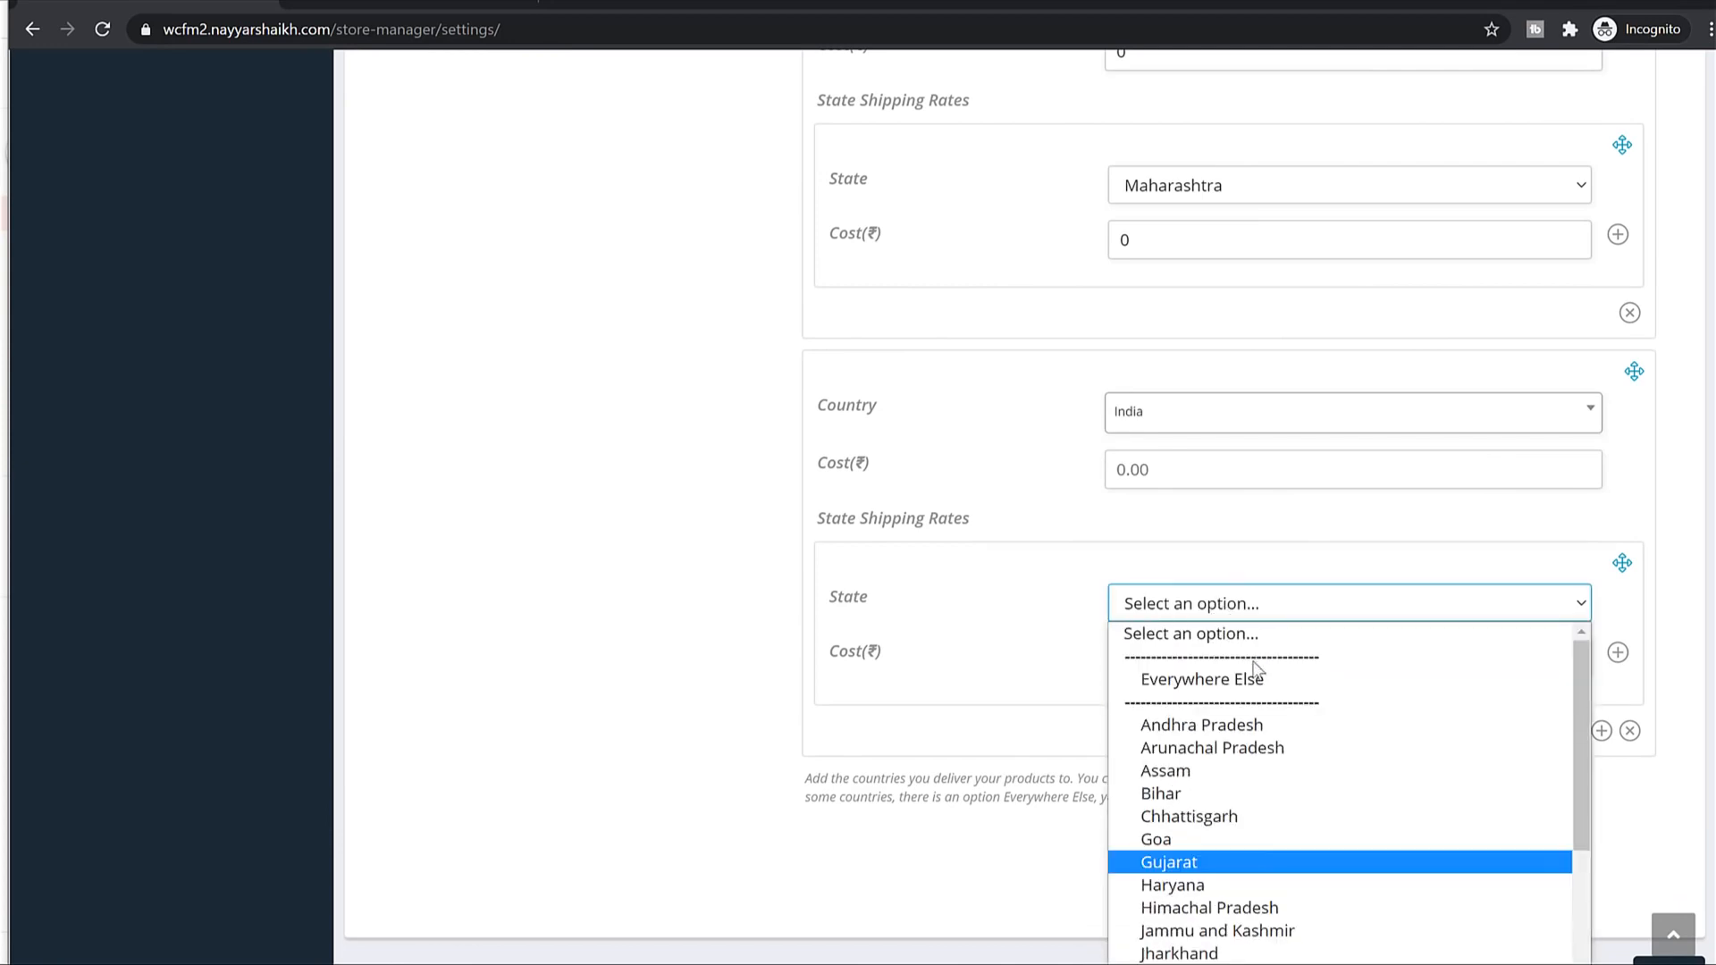
left_click(1171, 679)
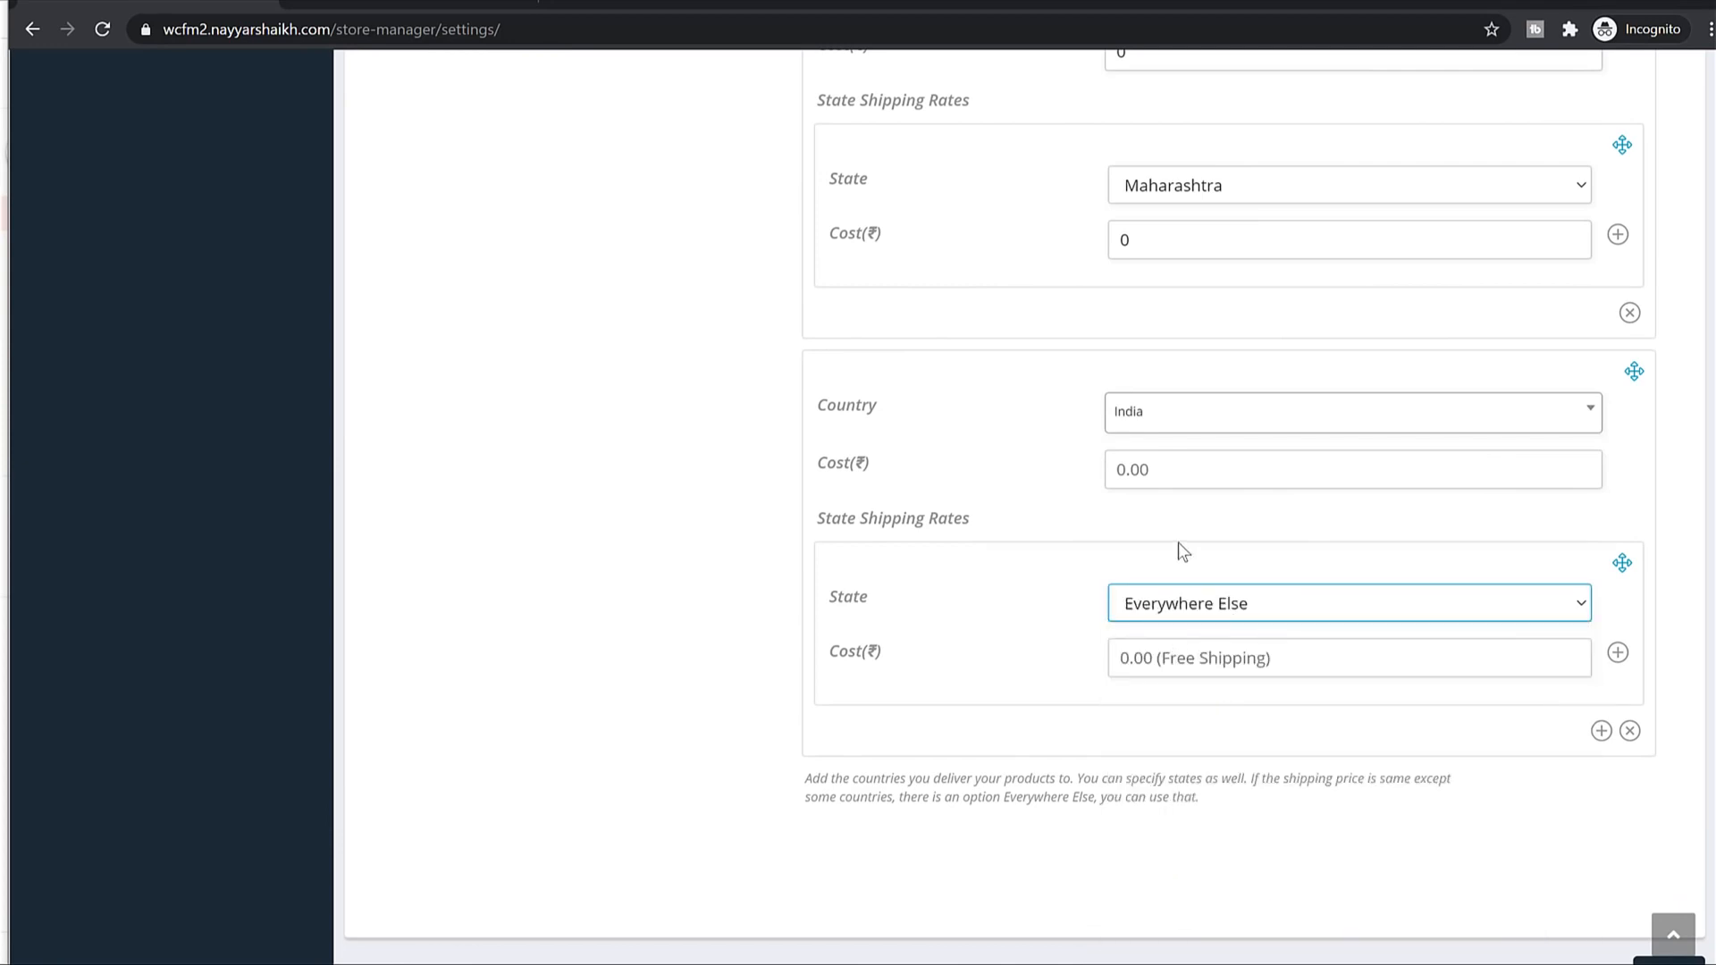
left_click(1176, 666)
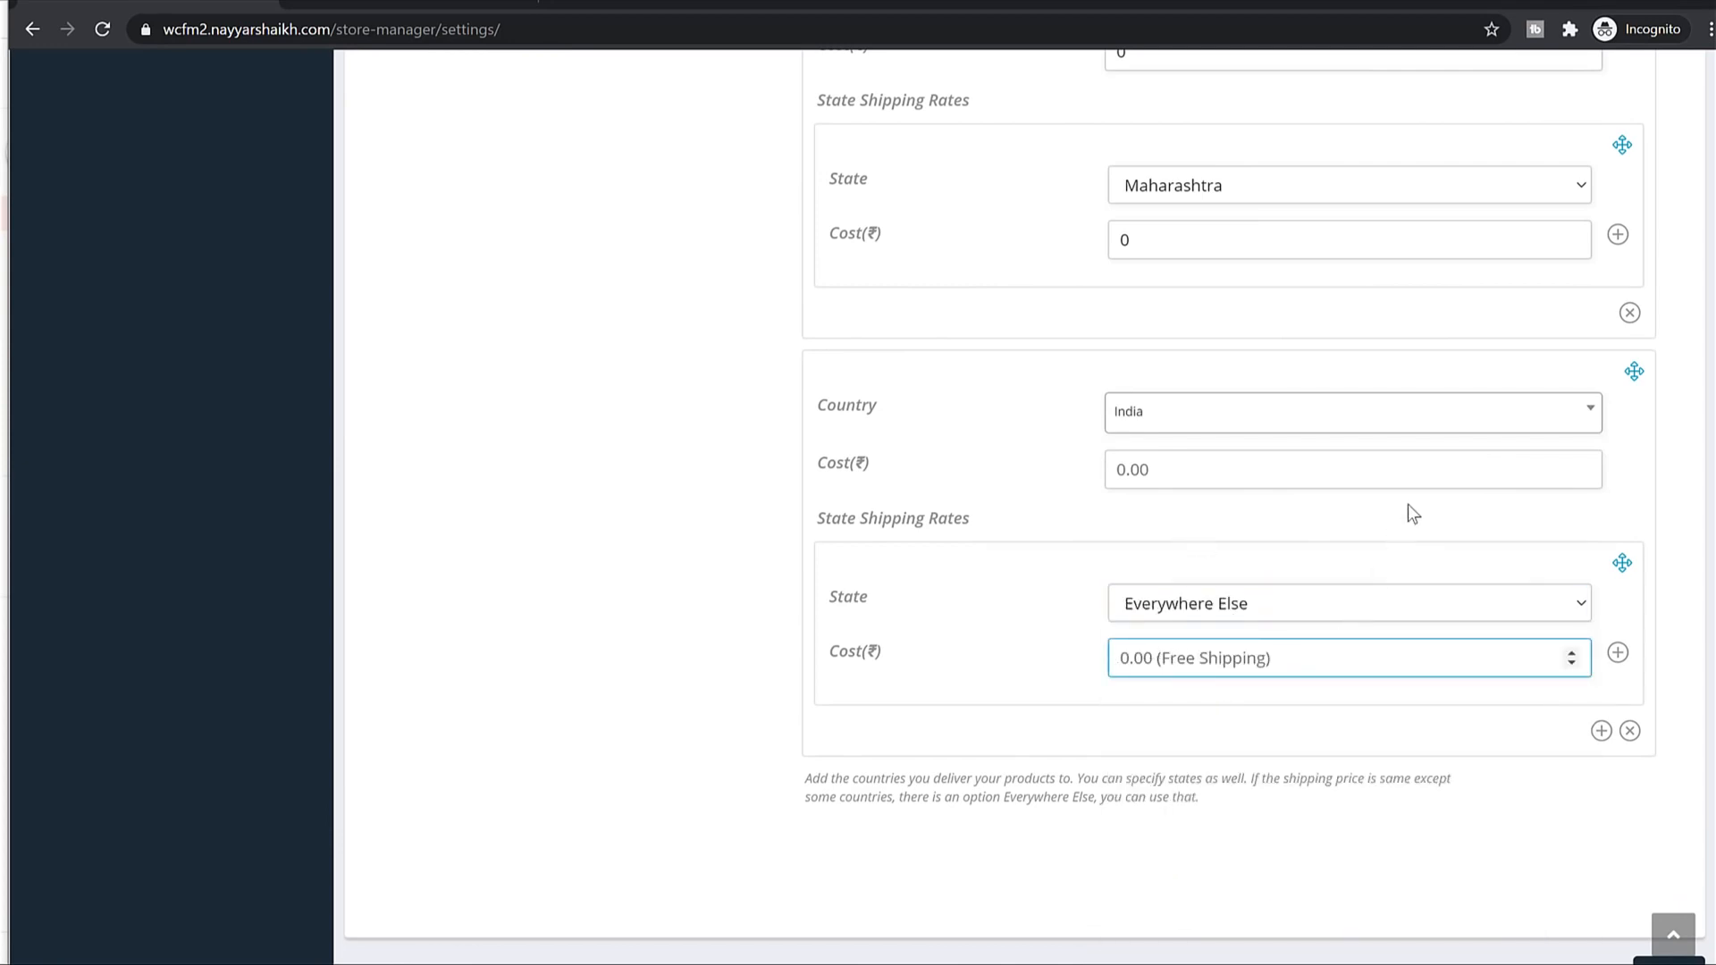
type("40")
Save the store's shipping settings.
scroll(1403, 527, "up", 15)
scroll(1049, 618, "down", 13)
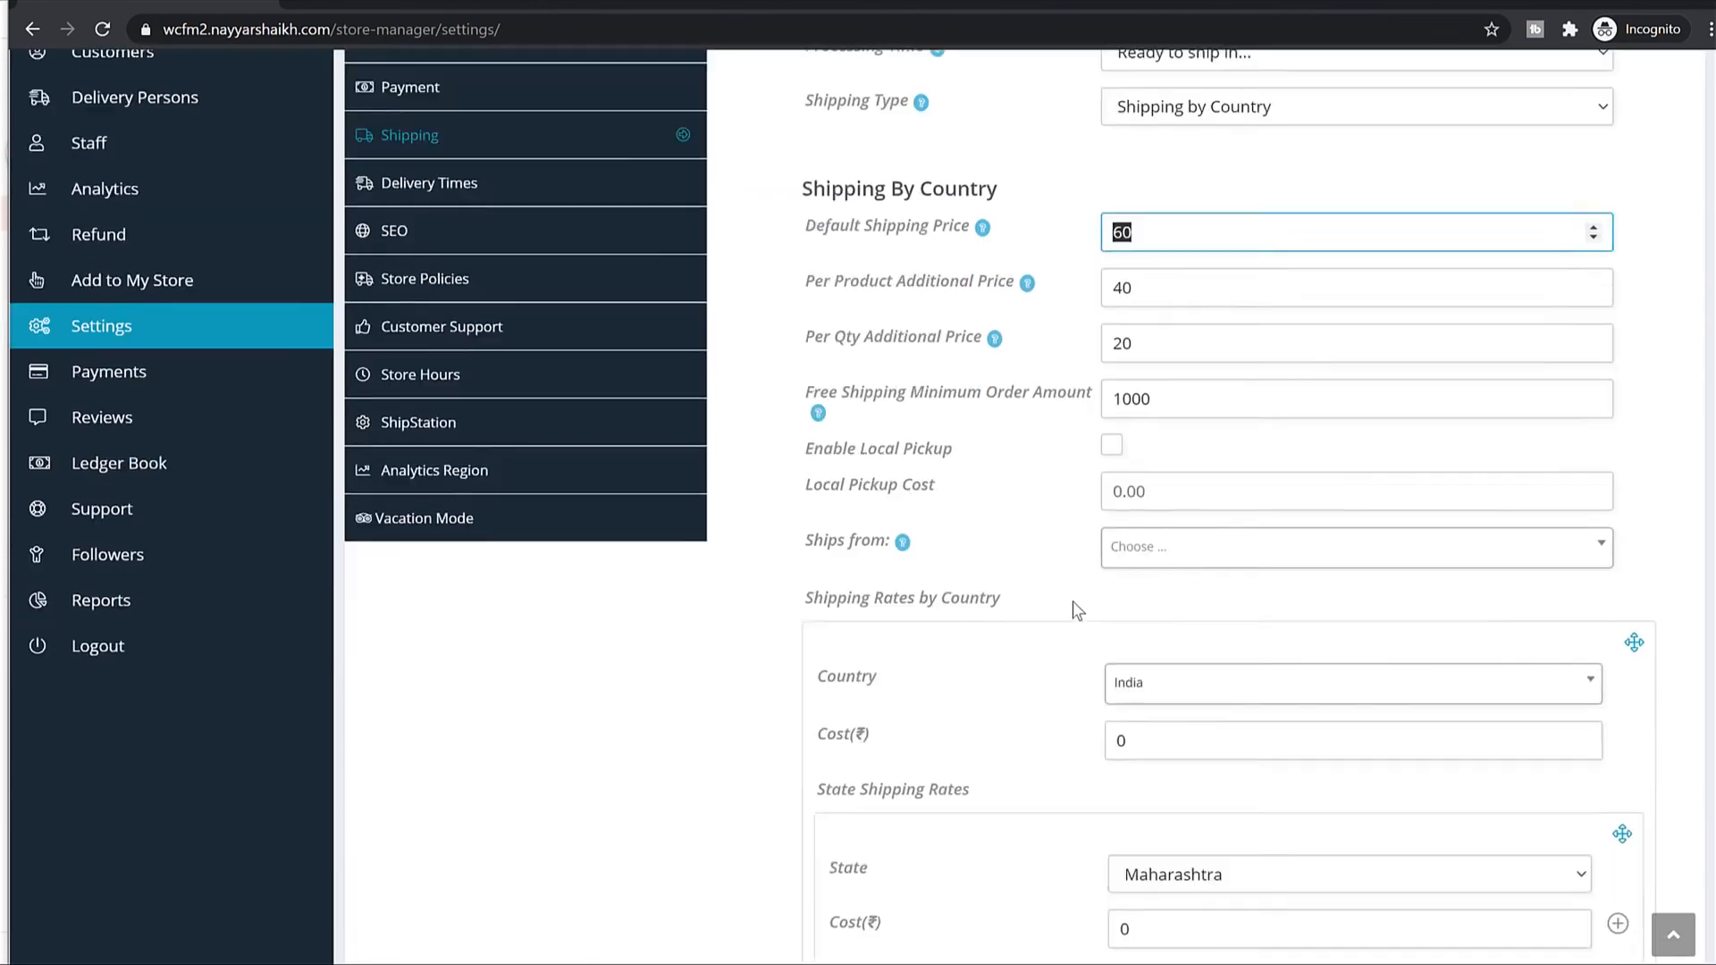
key("ctrl+a")
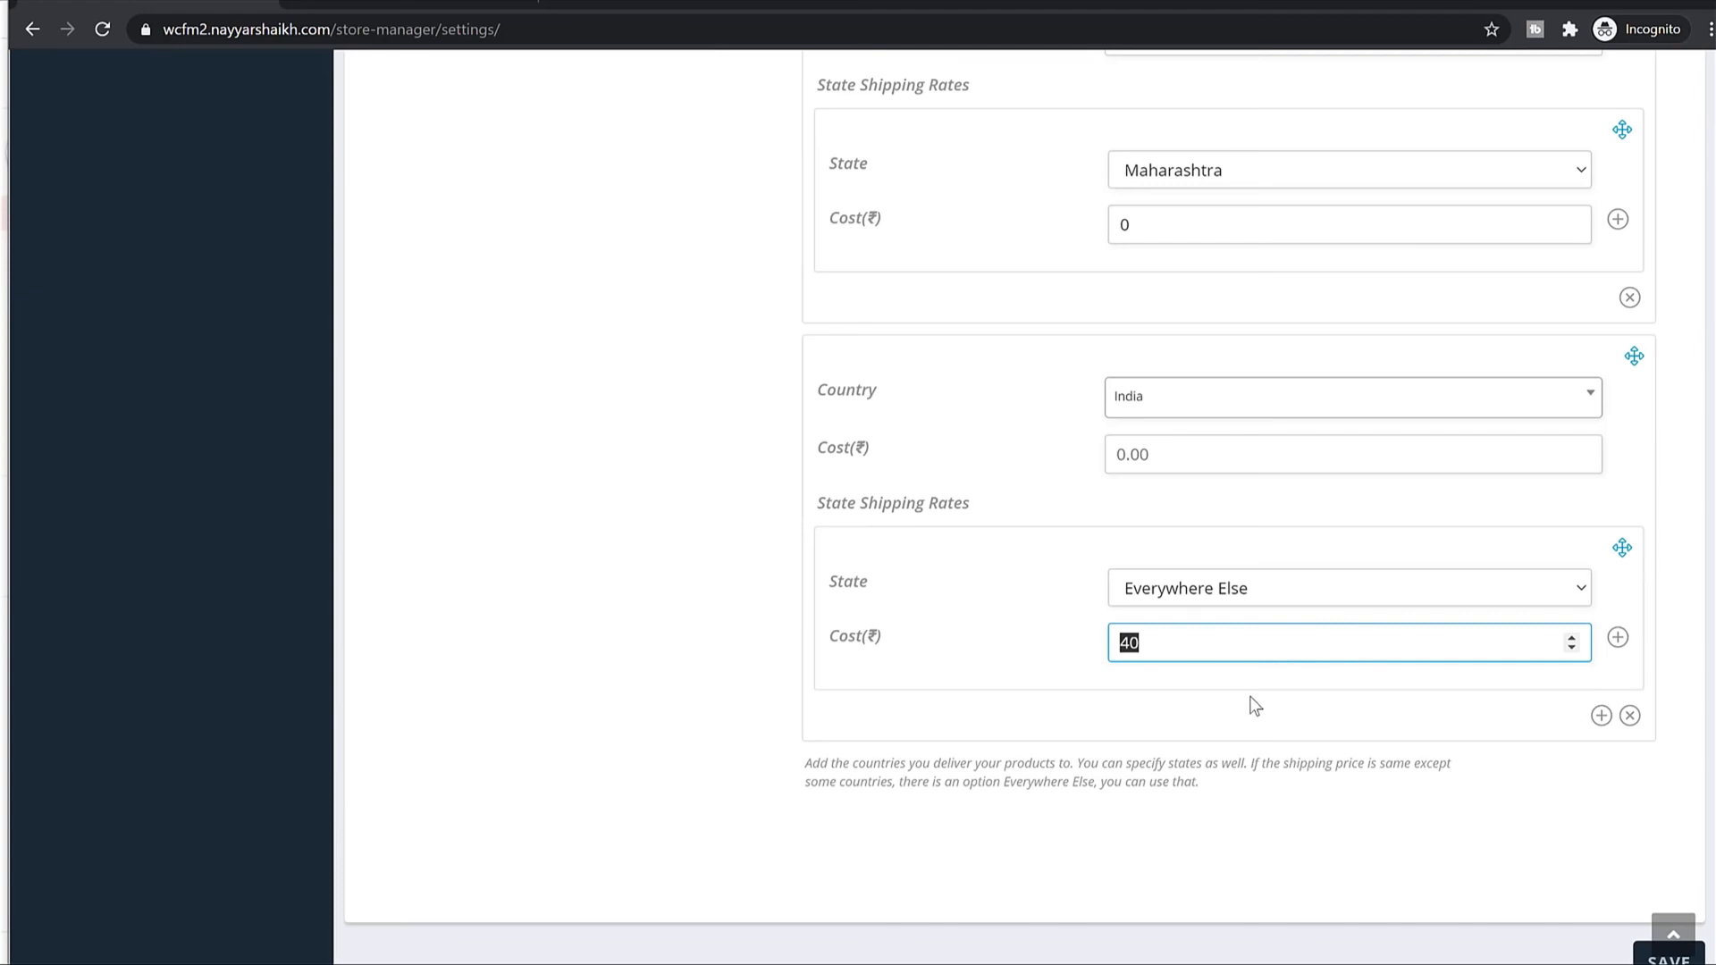
scroll(1245, 572, "up", 3)
scroll(1323, 613, "down", 3)
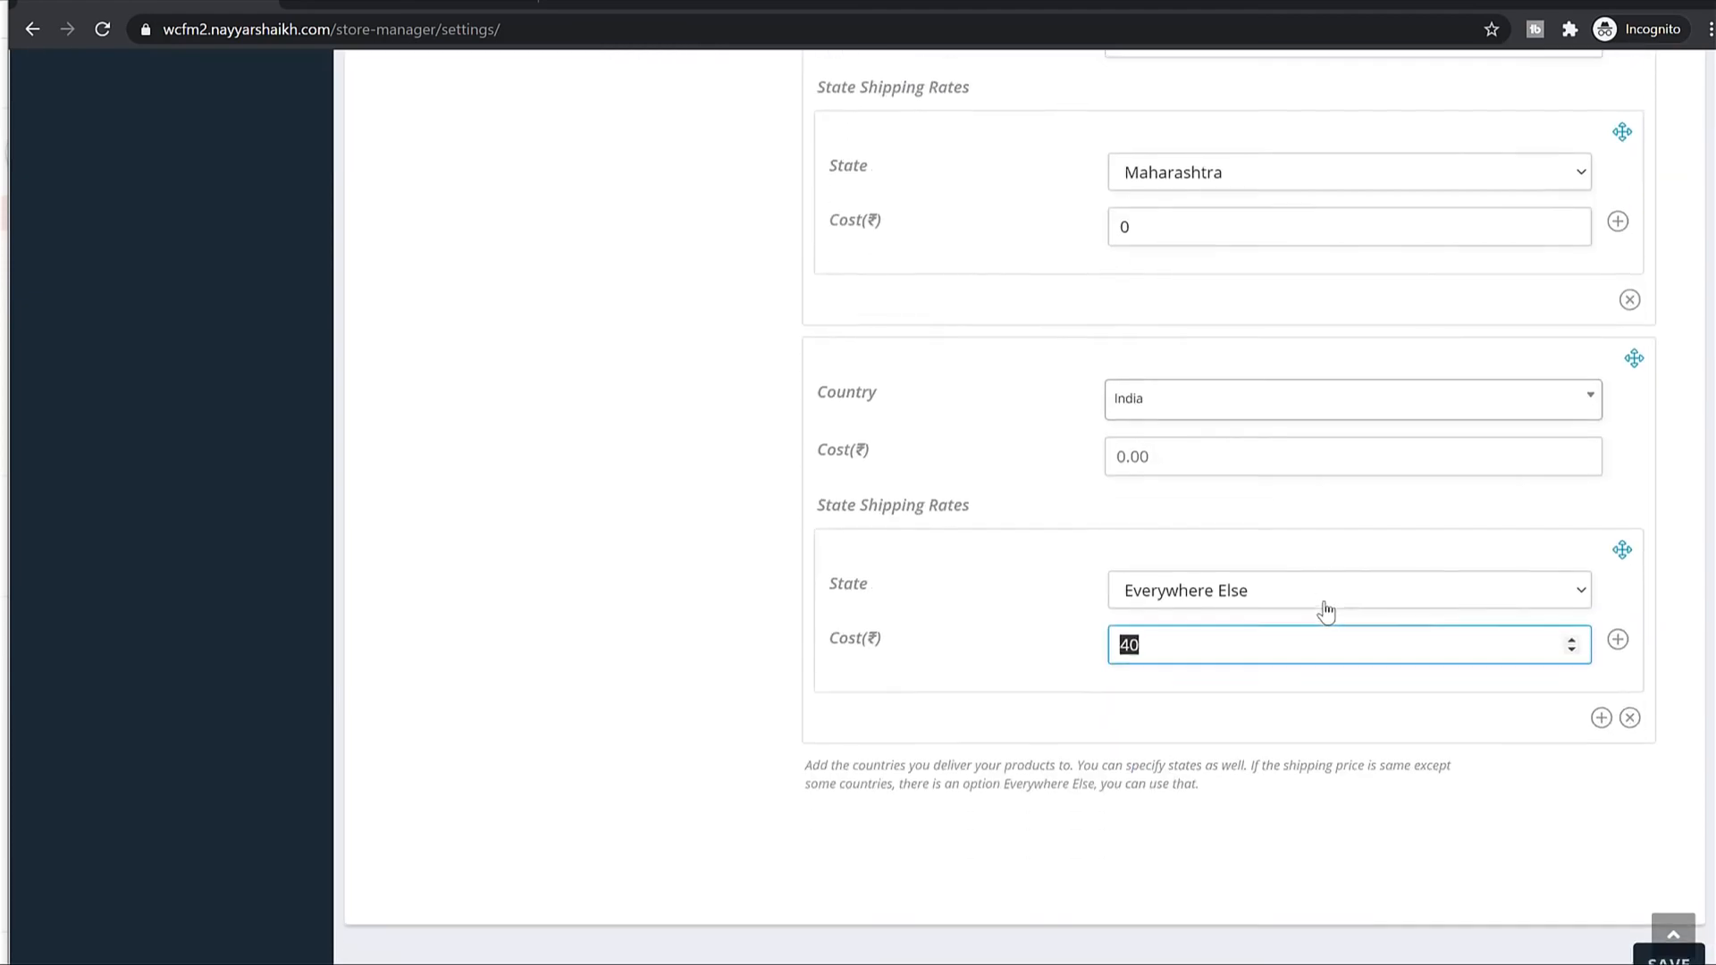
scroll(1326, 613, "down", 3)
left_click(1665, 750)
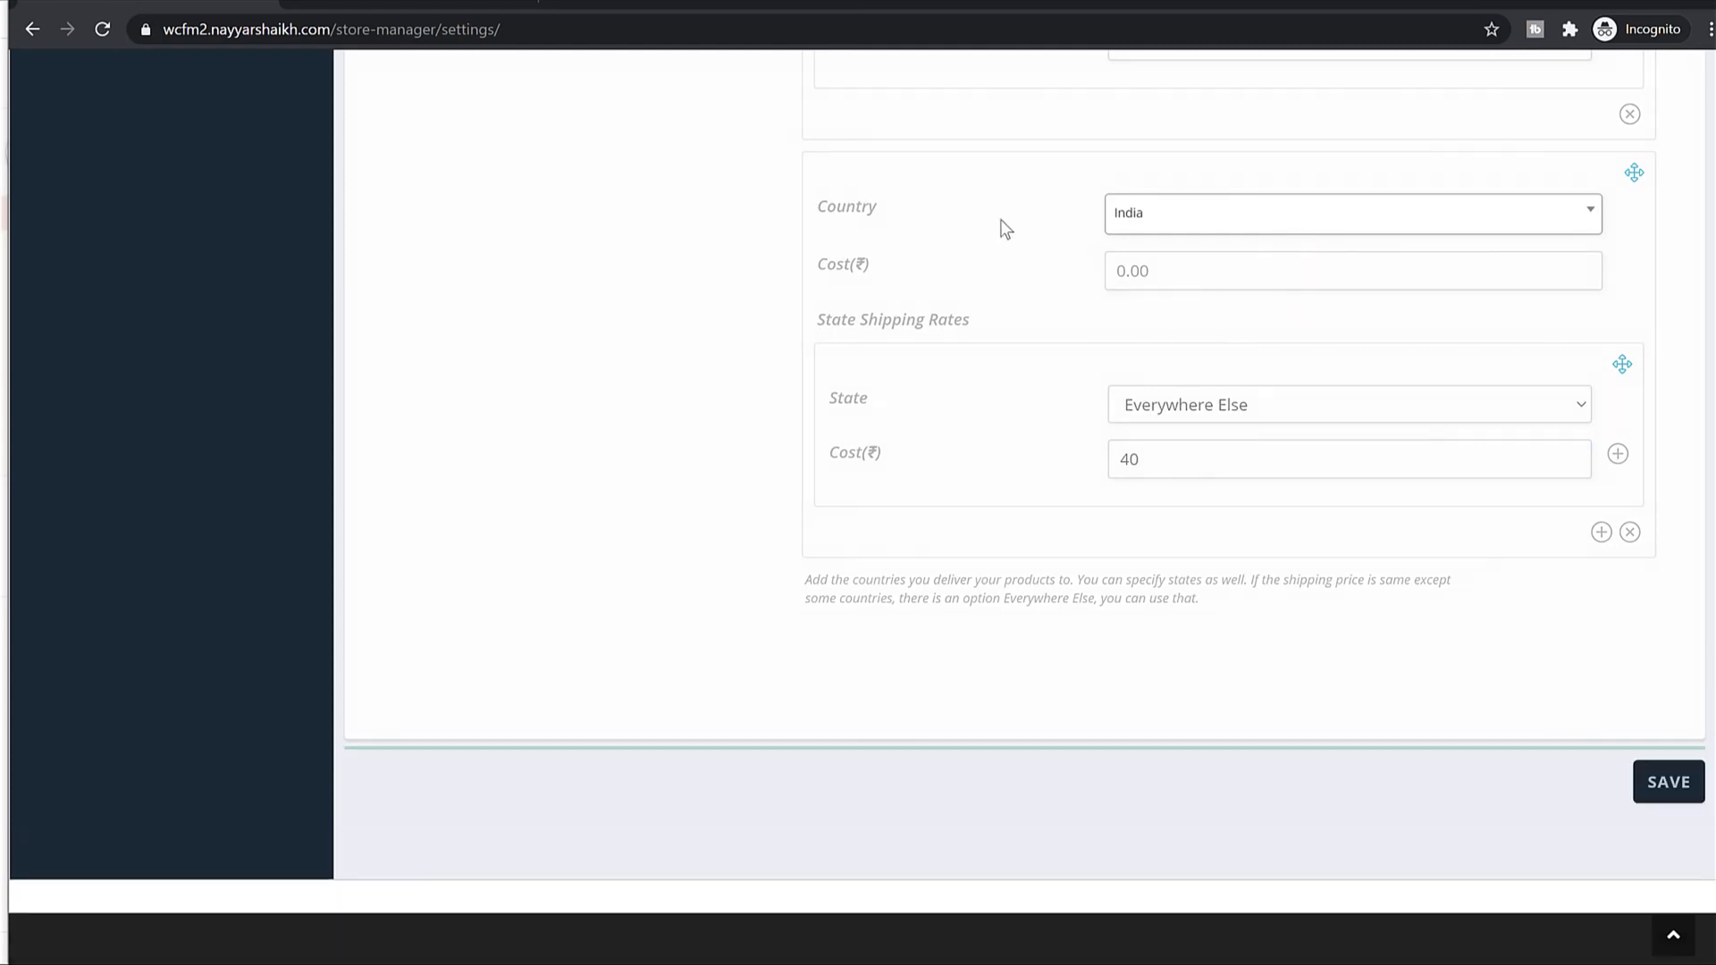
scroll(1153, 432, "up", 10)
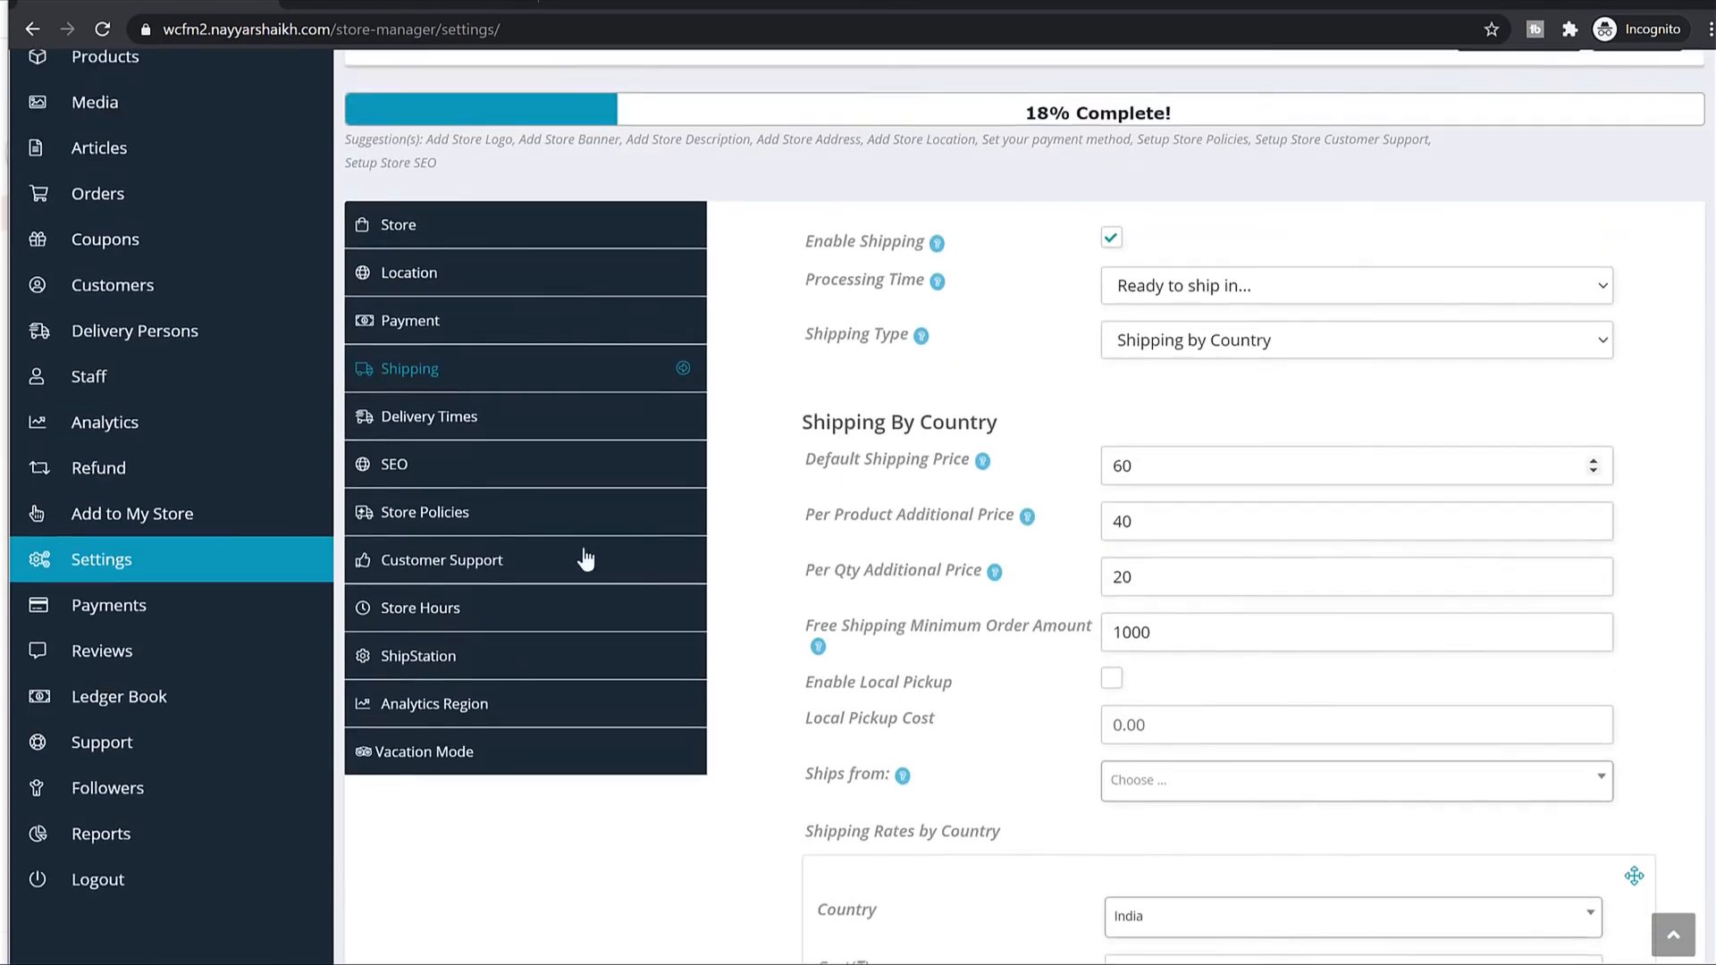
Glance at Delivery Times, then inspect the empty SEO Title, Meta Description, Facebook and Twitter fields.
left_click(475, 441)
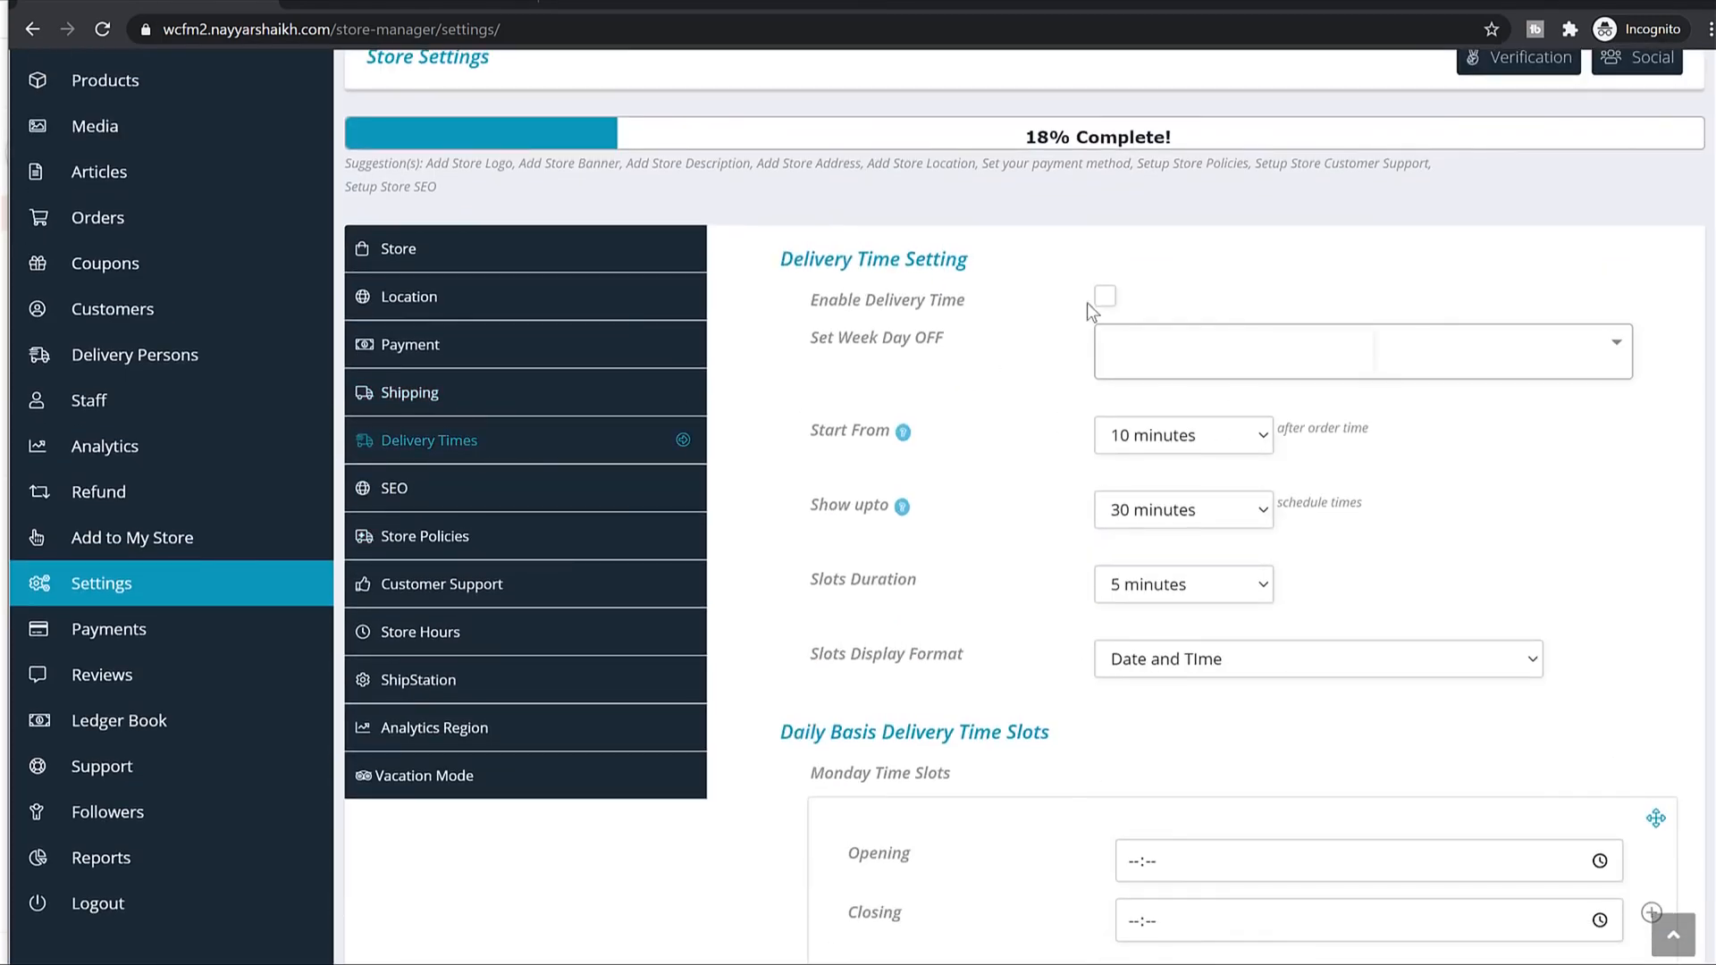
left_click(415, 491)
left_click(1113, 313)
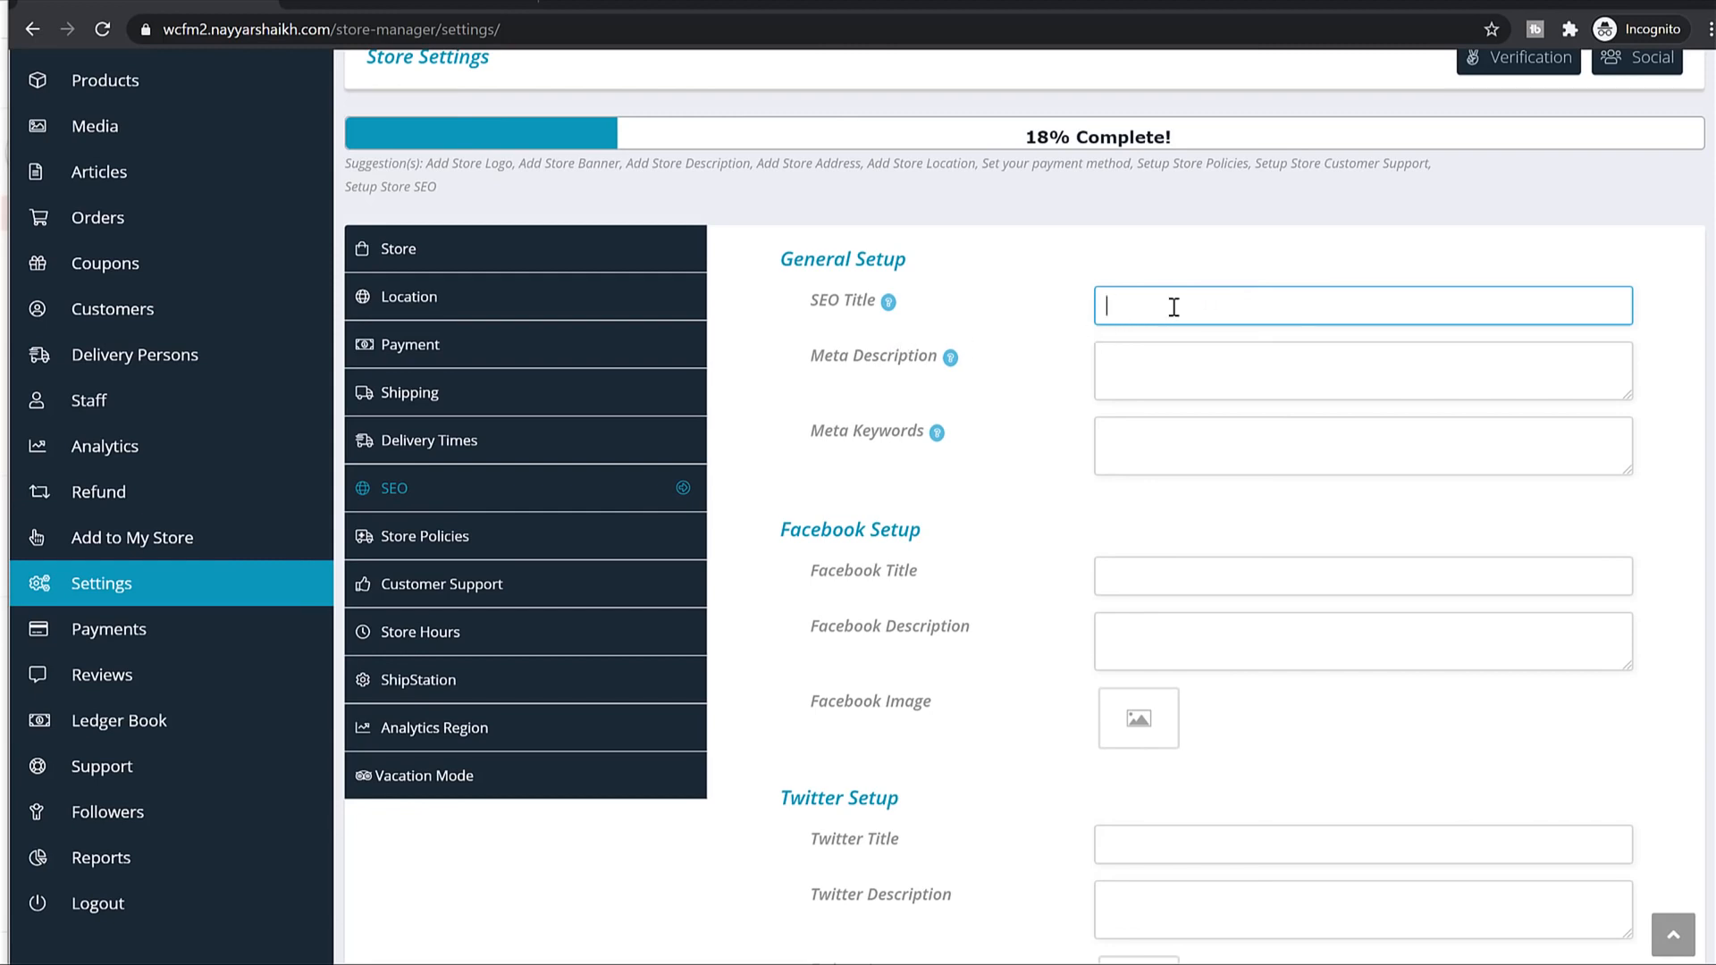
left_click(1229, 356)
scroll(1230, 366, "down", 3)
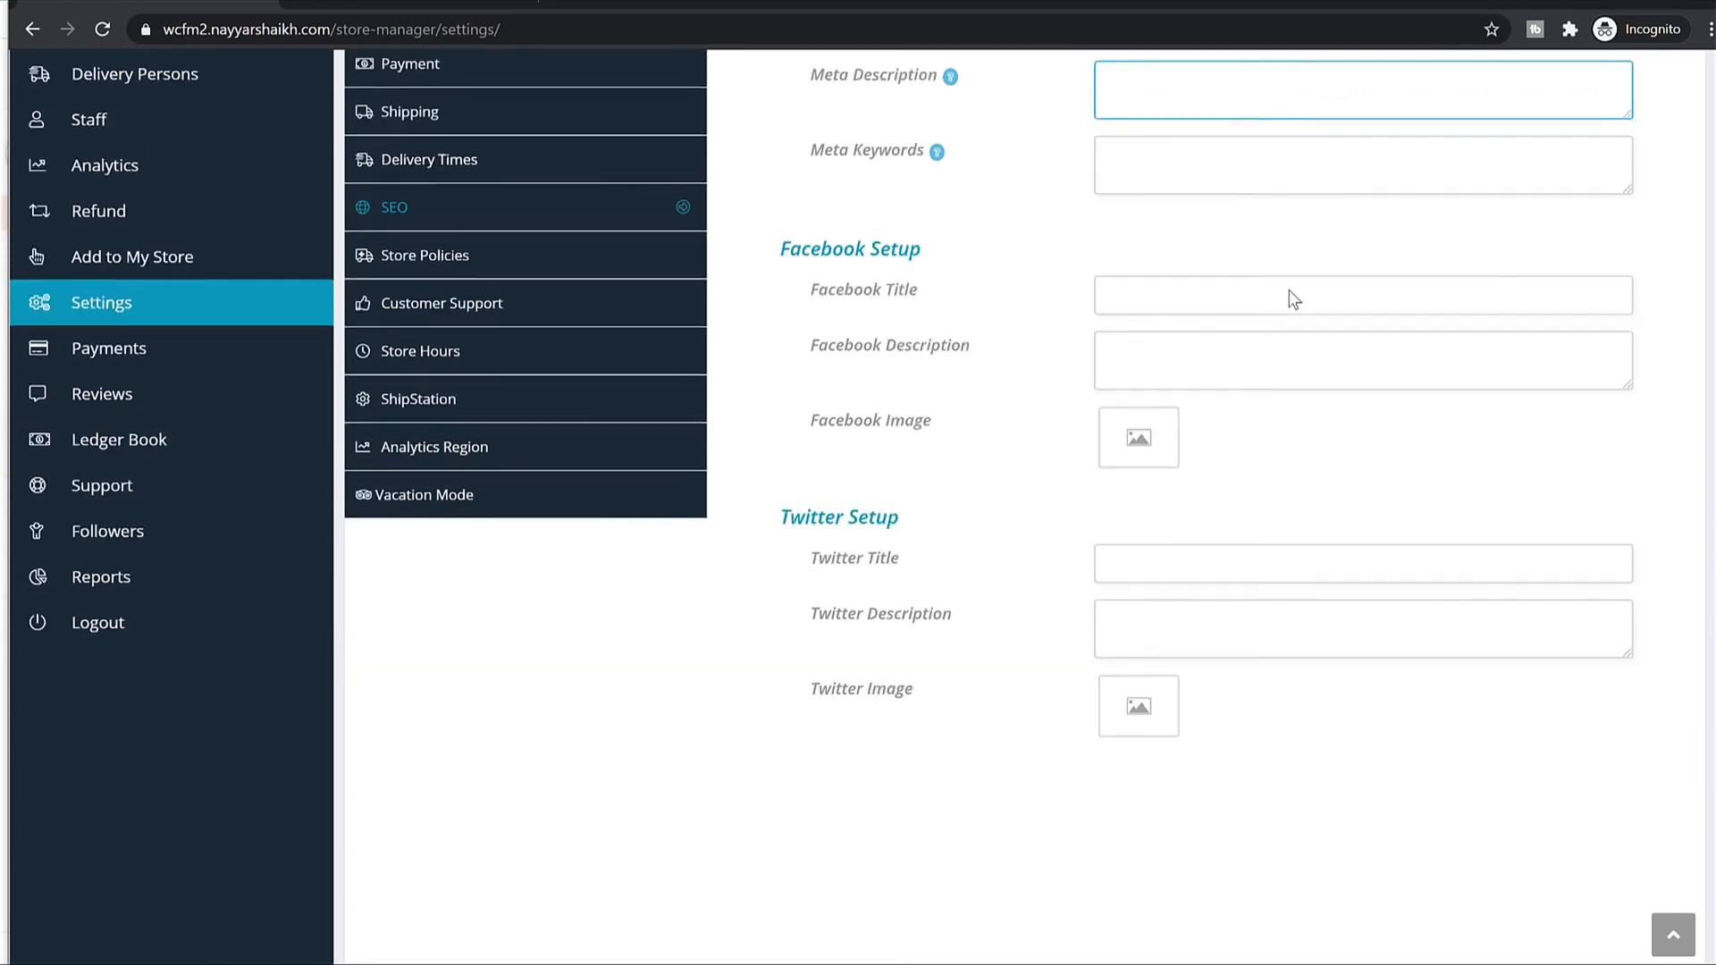
scroll(1193, 475, "down", 3)
scroll(1173, 485, "up", 10)
scroll(1300, 371, "down", 2)
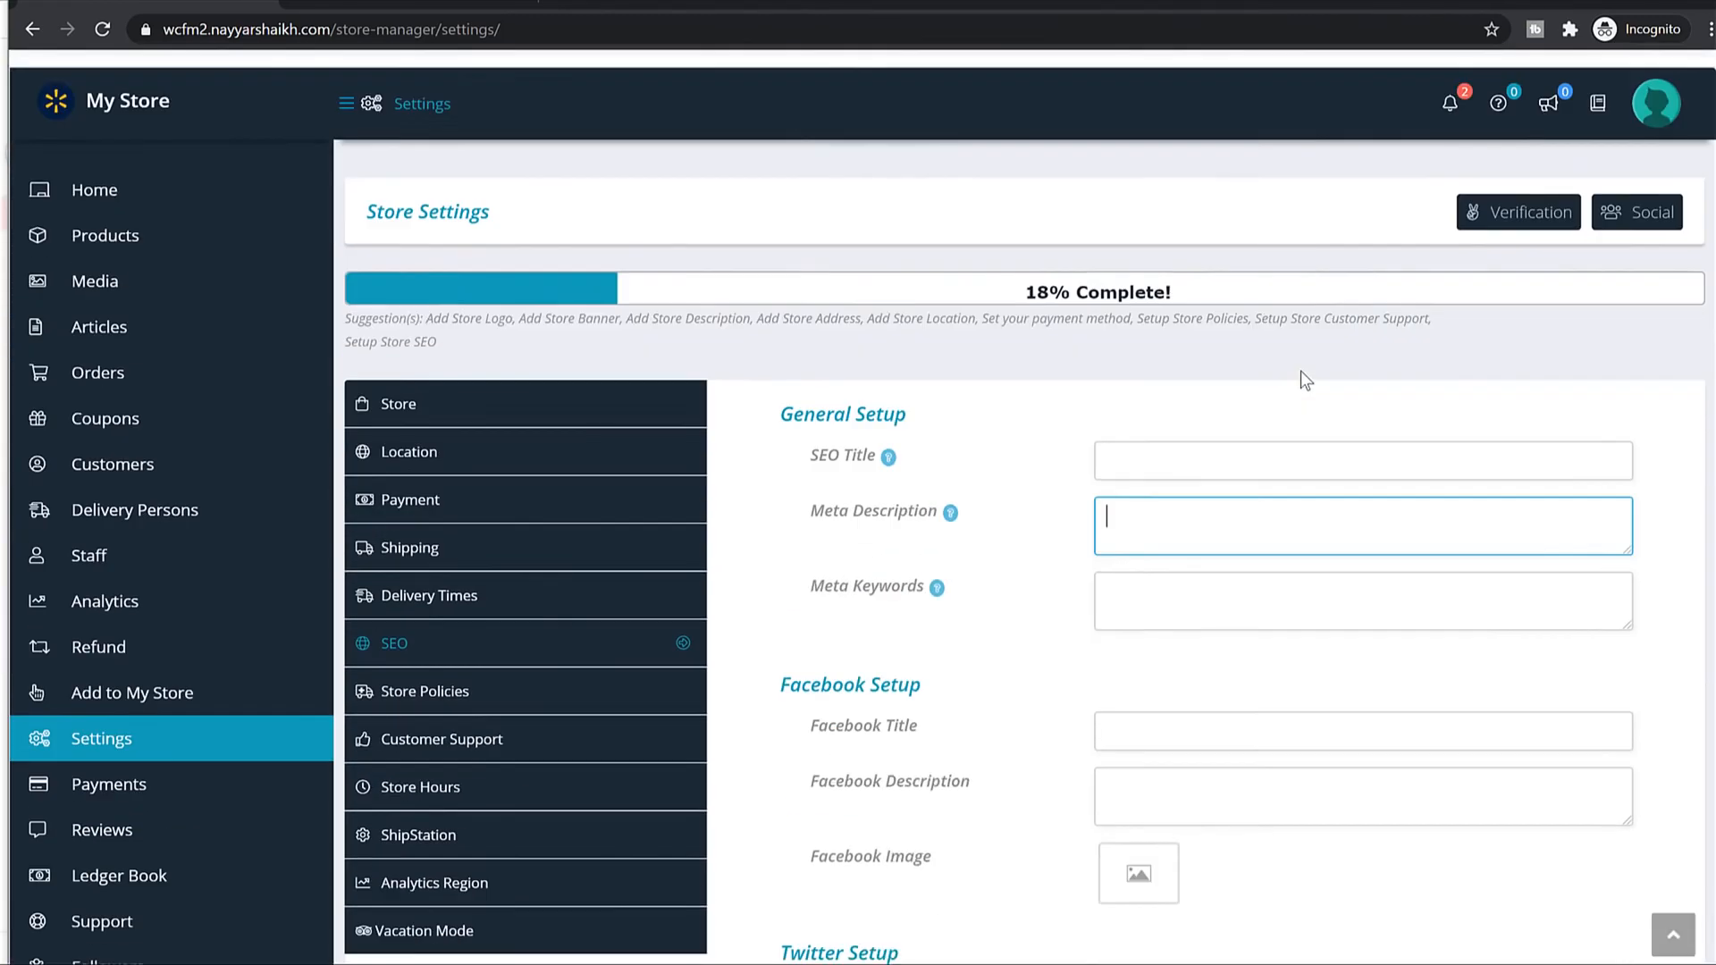
scroll(1300, 372, "down", 3)
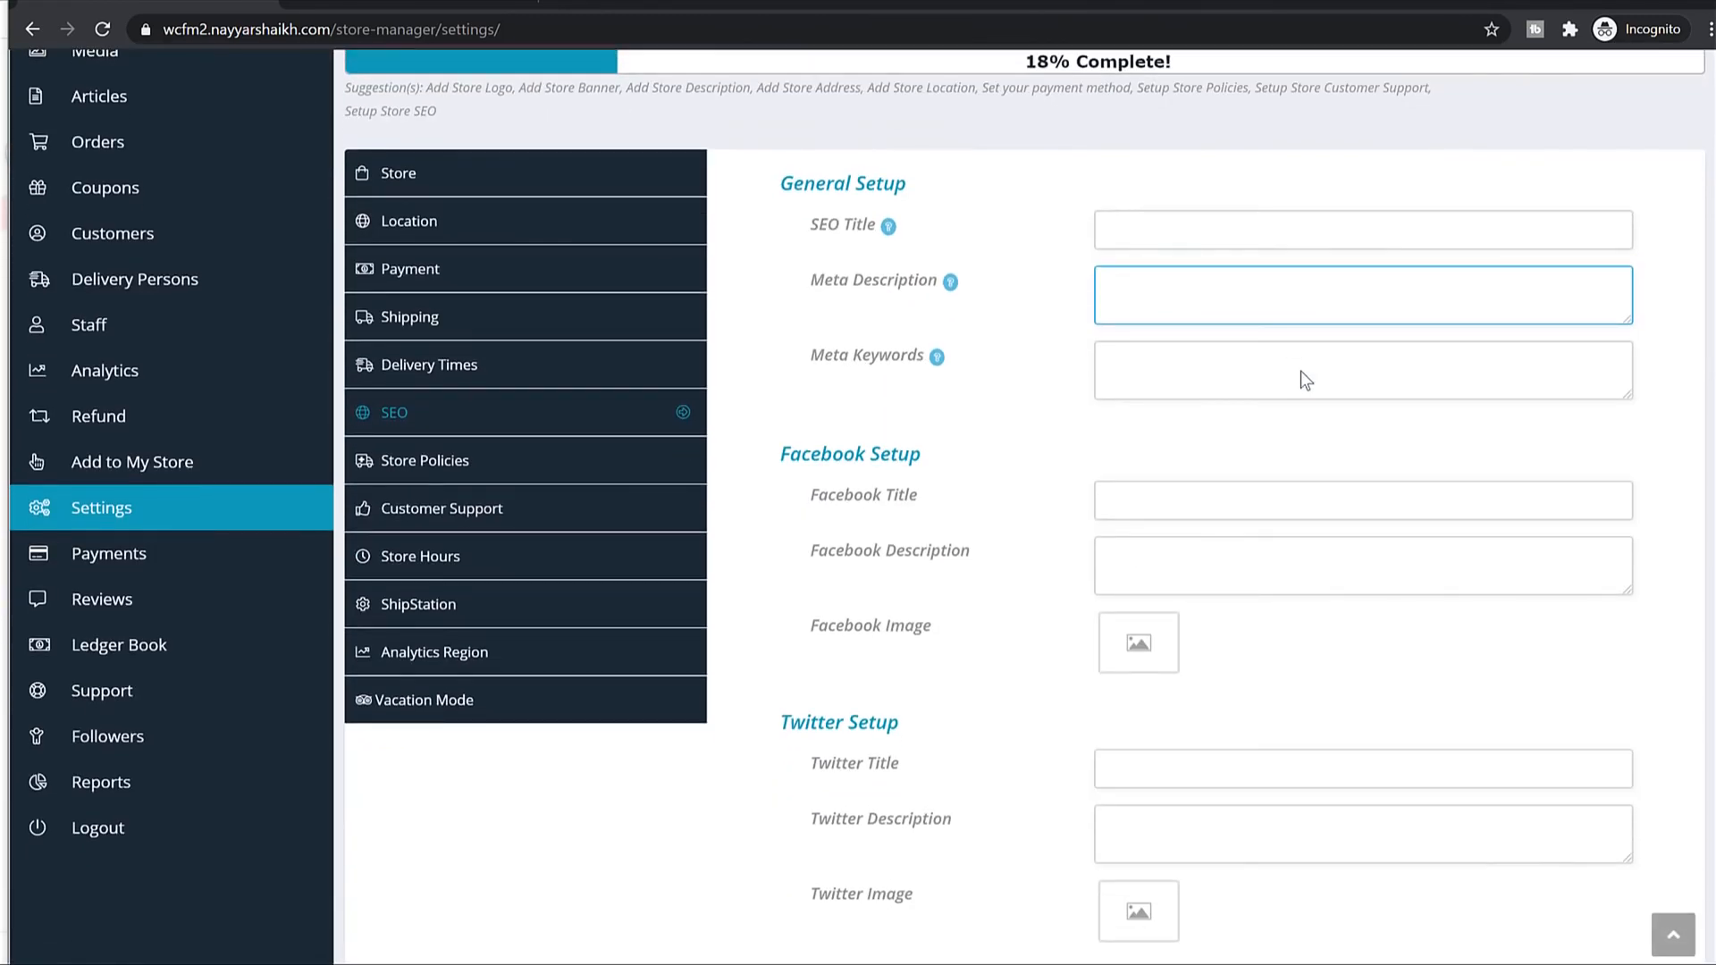
Open Store Policies and view the Black Short Sleeve product's Return & Shipping Policies.
left_click(476, 475)
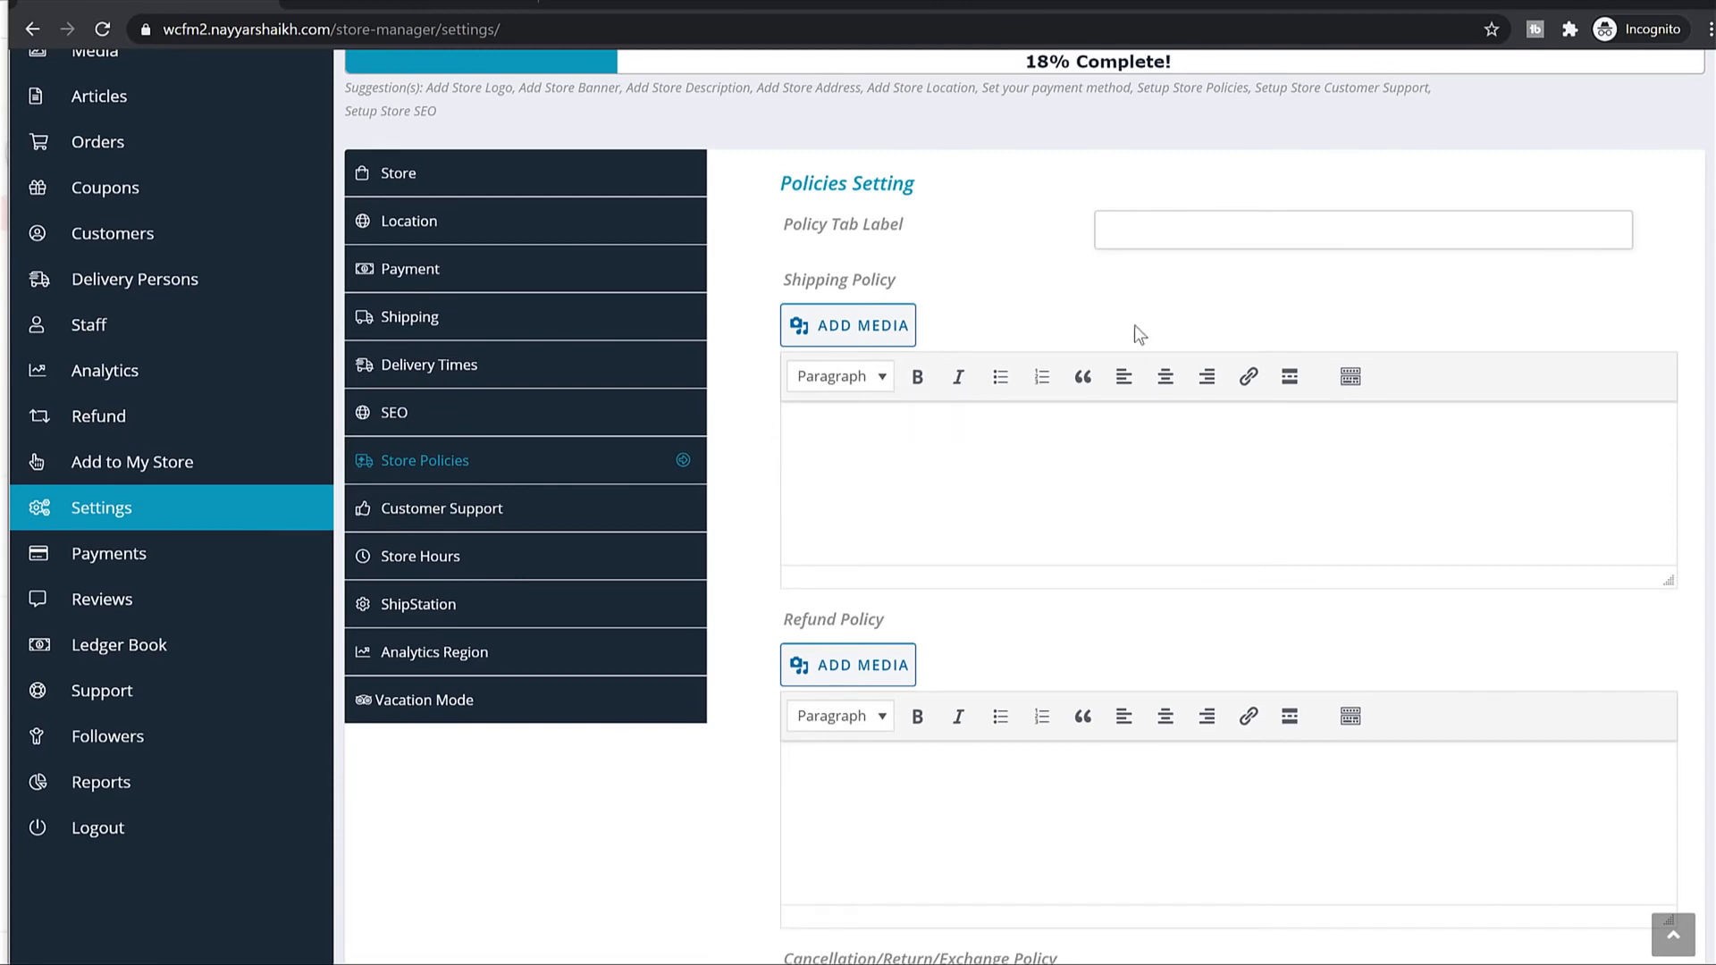
scroll(1149, 464, "down", 2)
scroll(1283, 476, "up", 6)
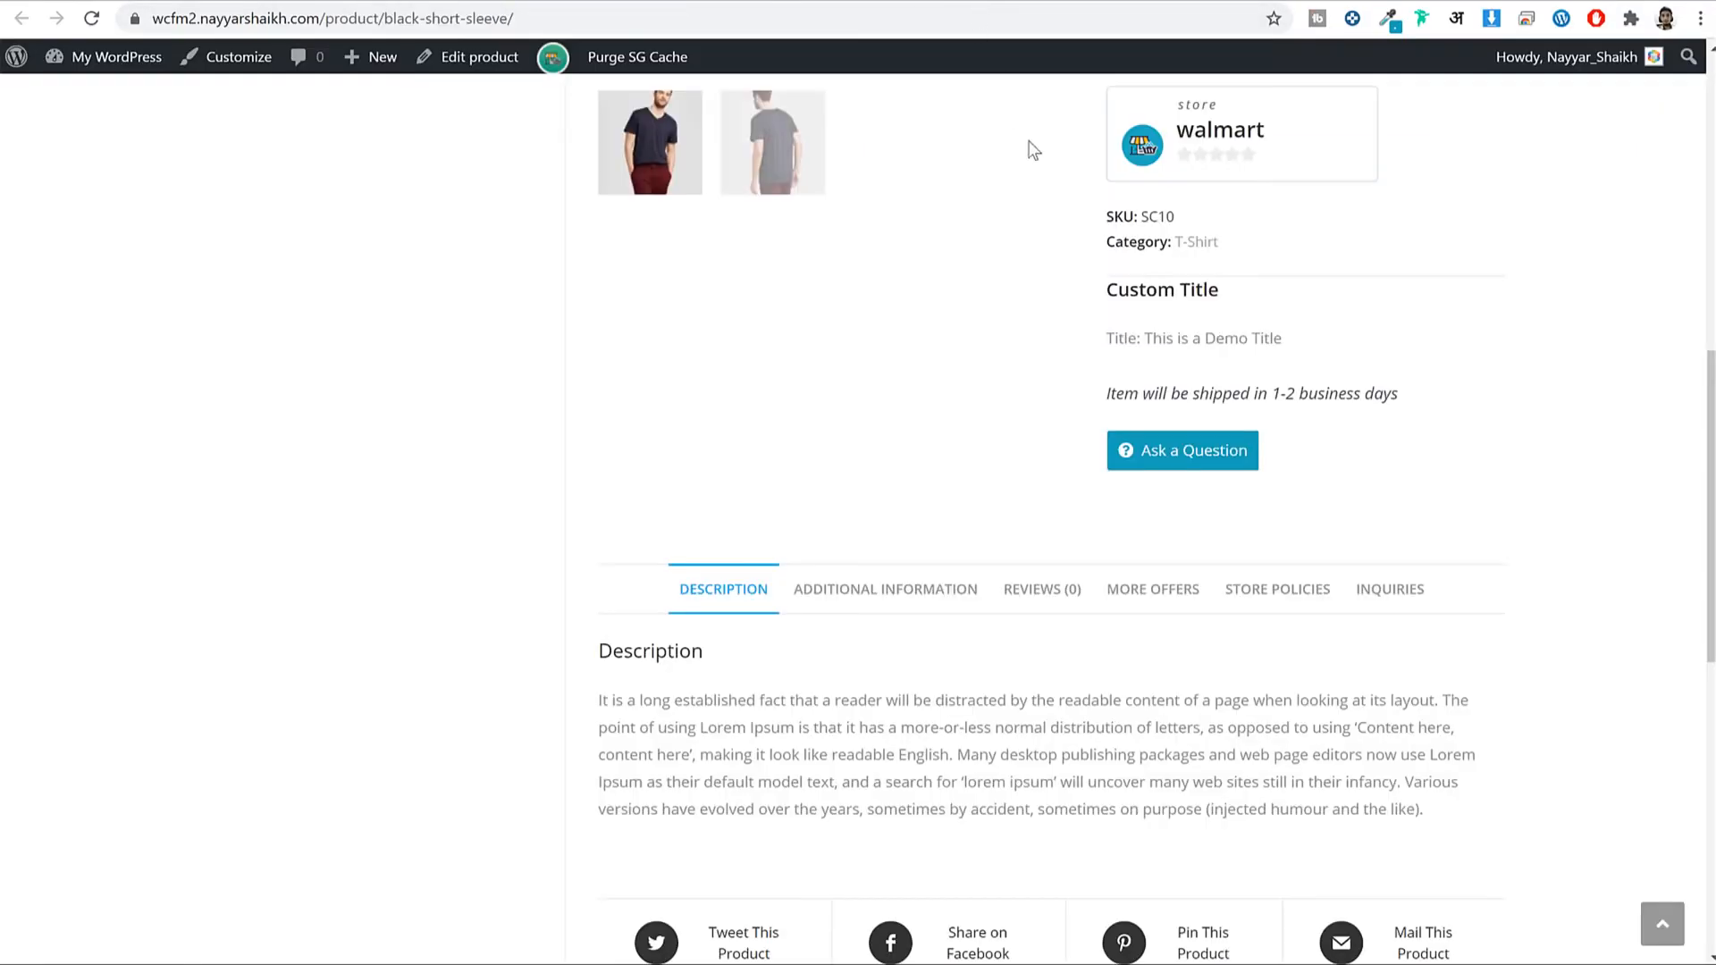
scroll(1218, 563, "down", 5)
left_click(1280, 168)
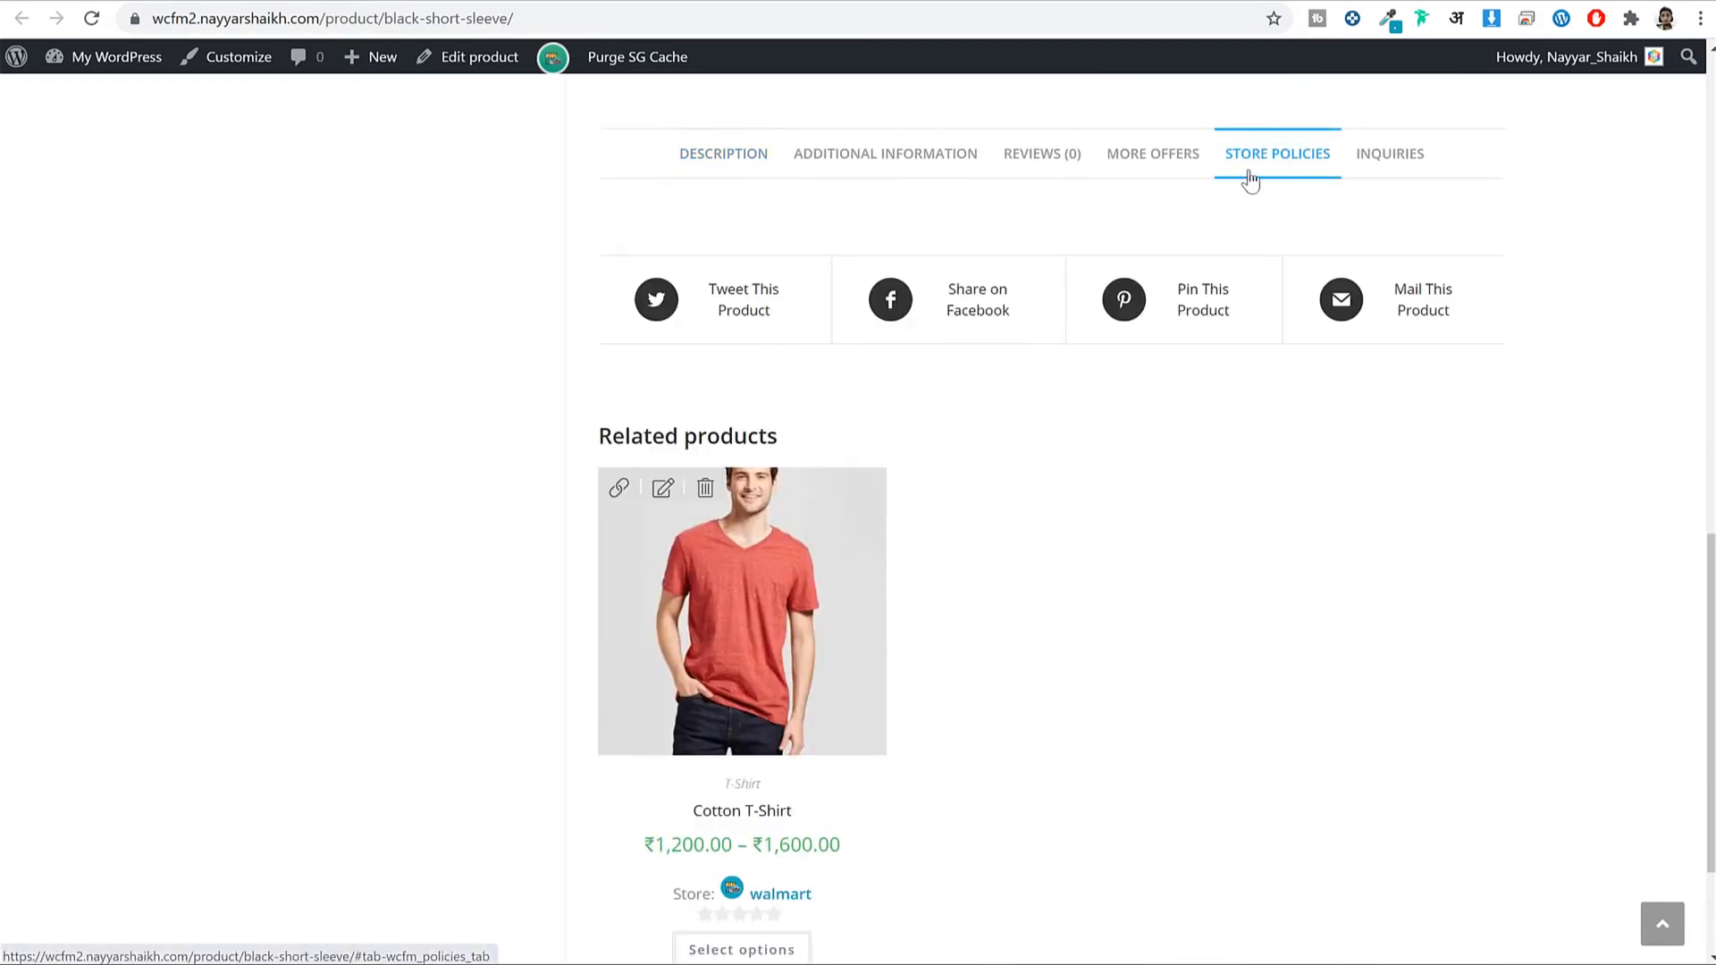
scroll(1344, 399, "up", 10)
scroll(1351, 412, "down", 6)
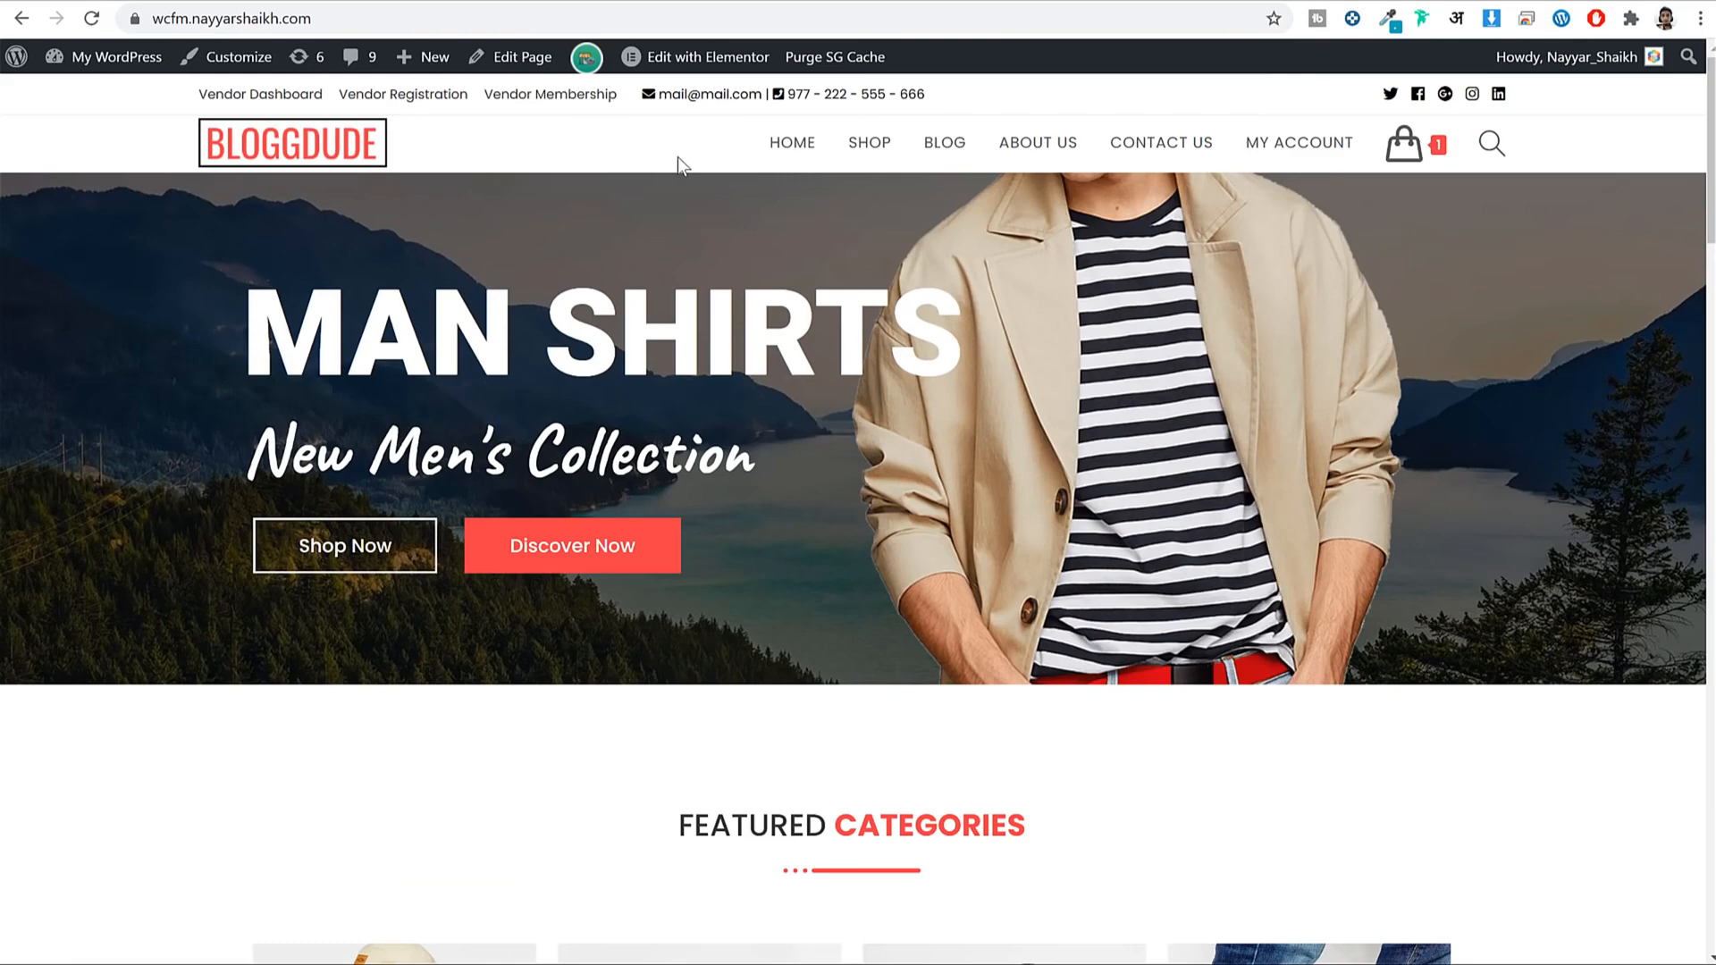
left_click(854, 144)
scroll(872, 268, "down", 1)
left_click(777, 393)
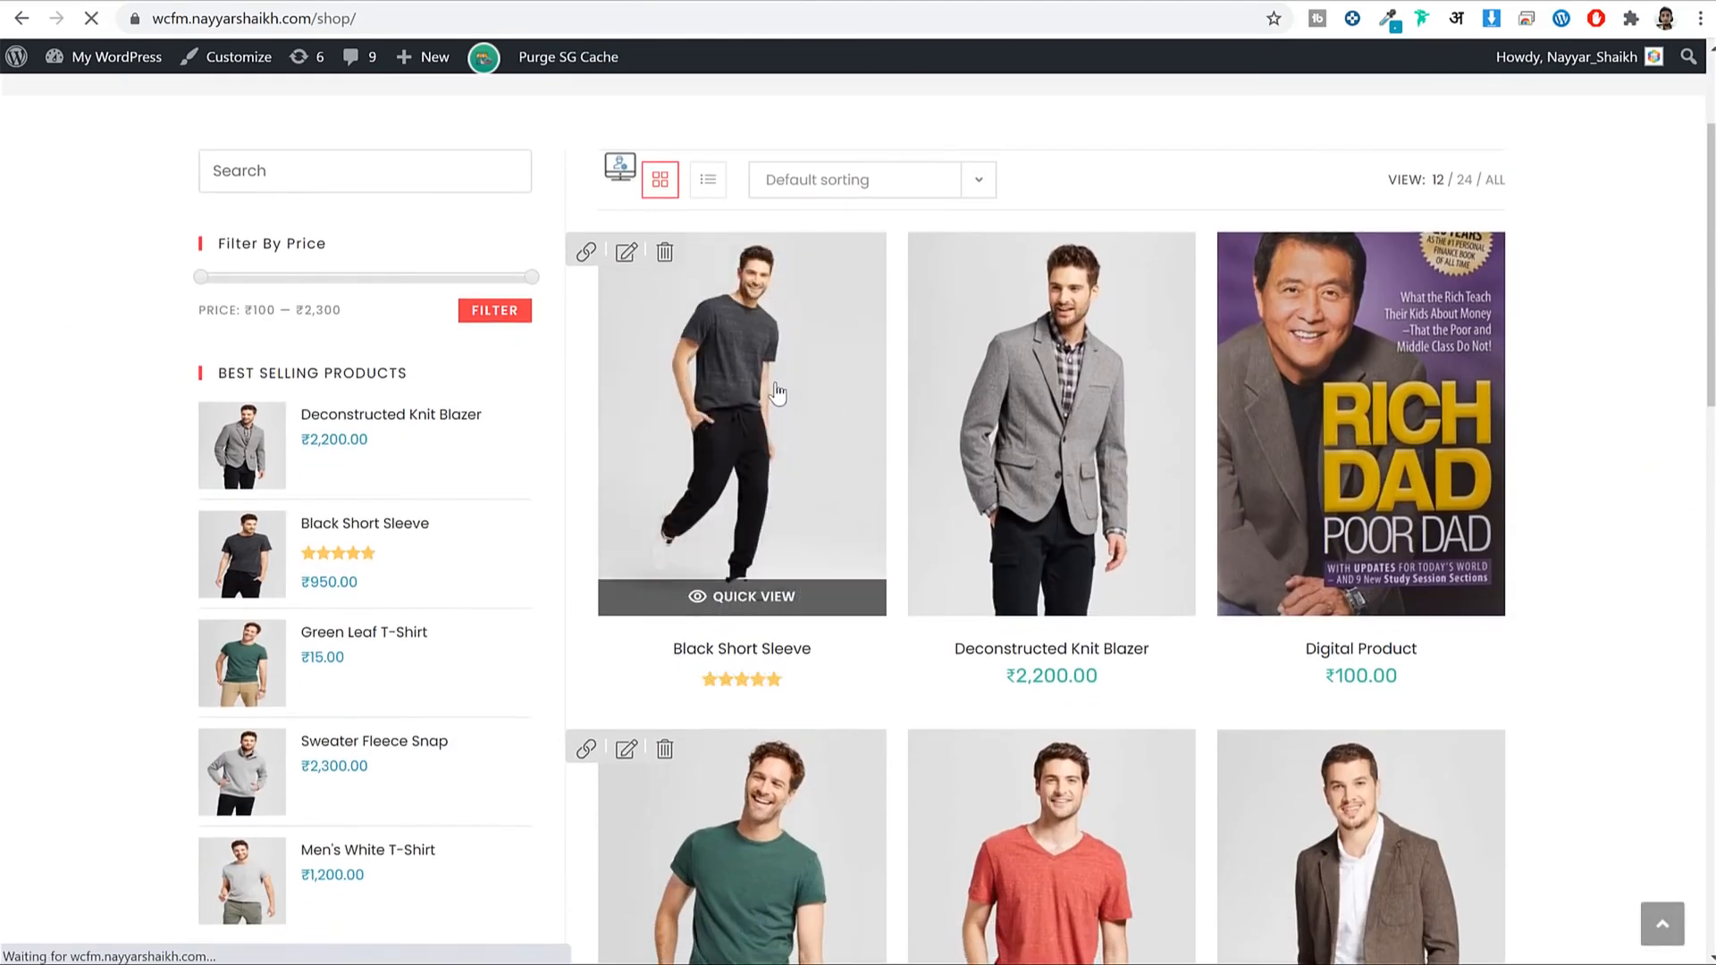
scroll(1430, 455, "down", 5)
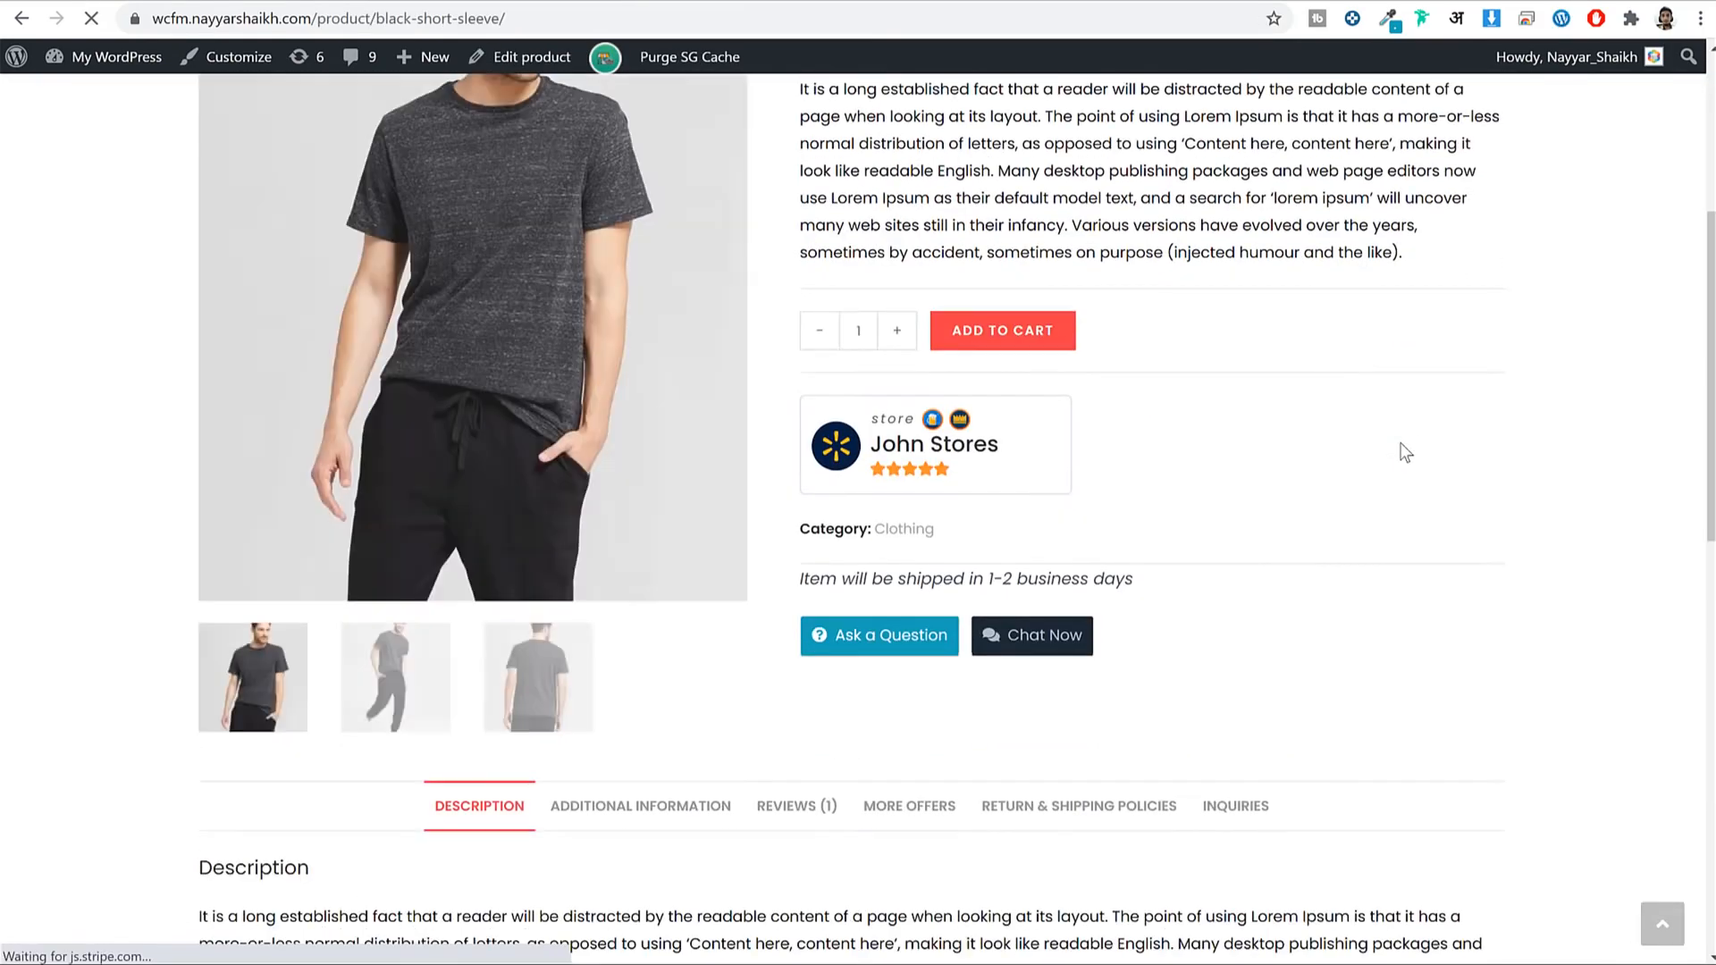
left_click(1077, 590)
scroll(448, 352, "down", 6)
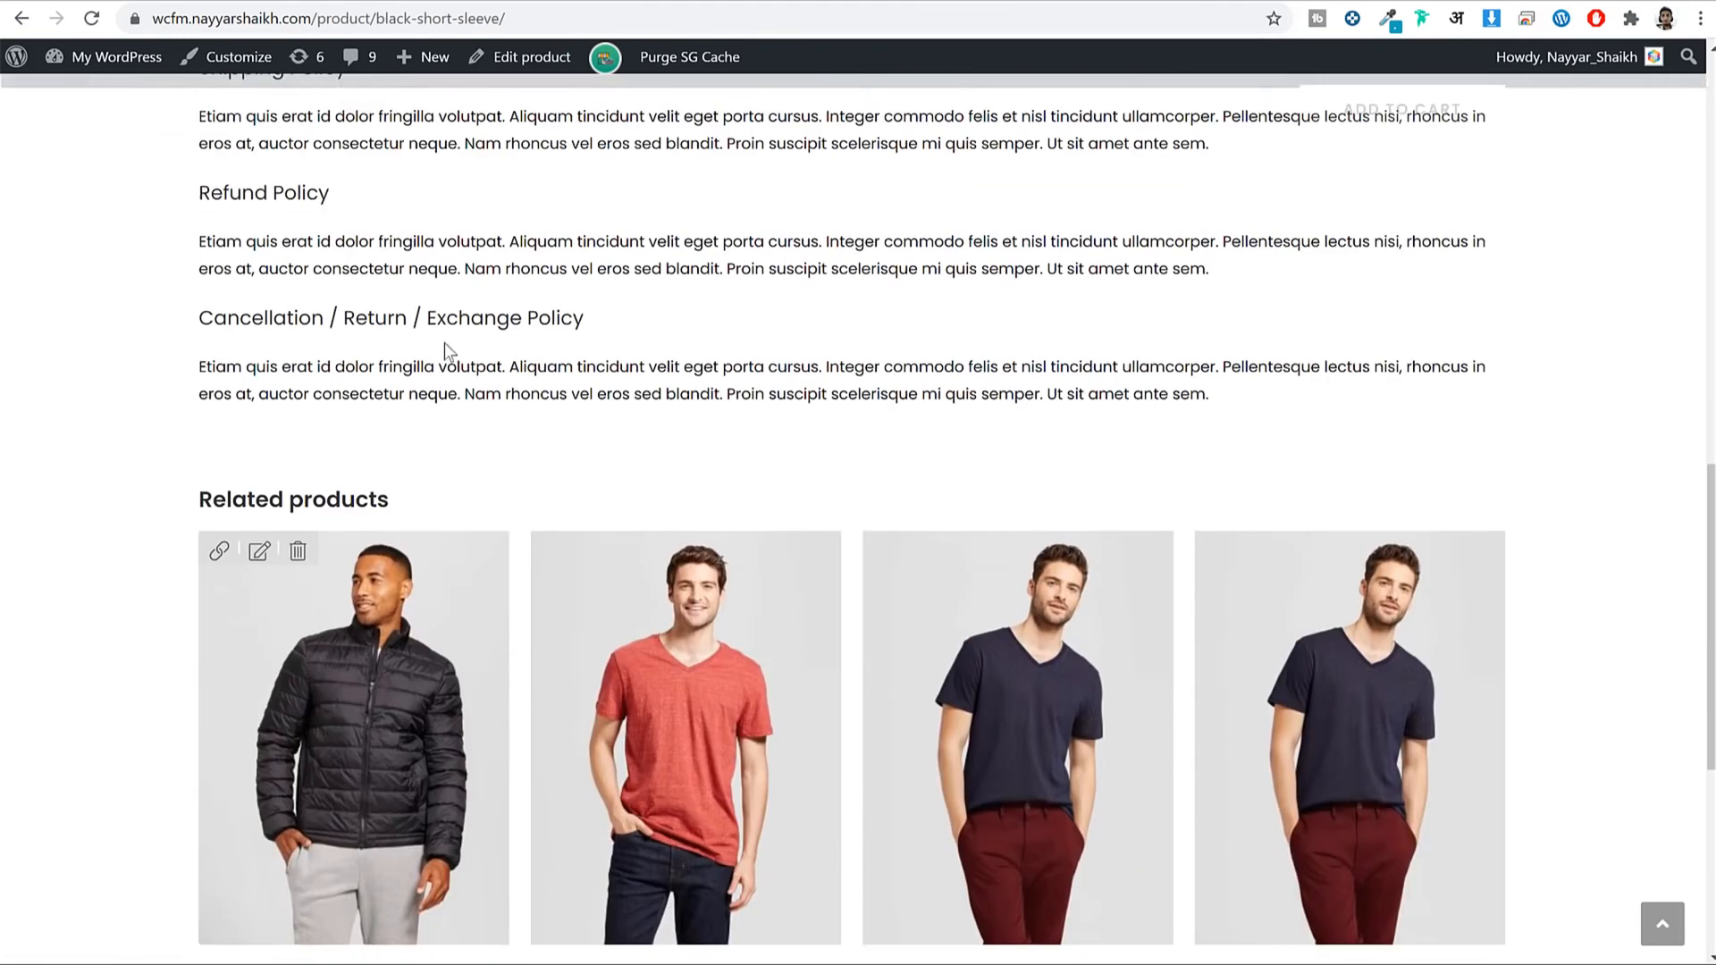
scroll(635, 394, "up", 4)
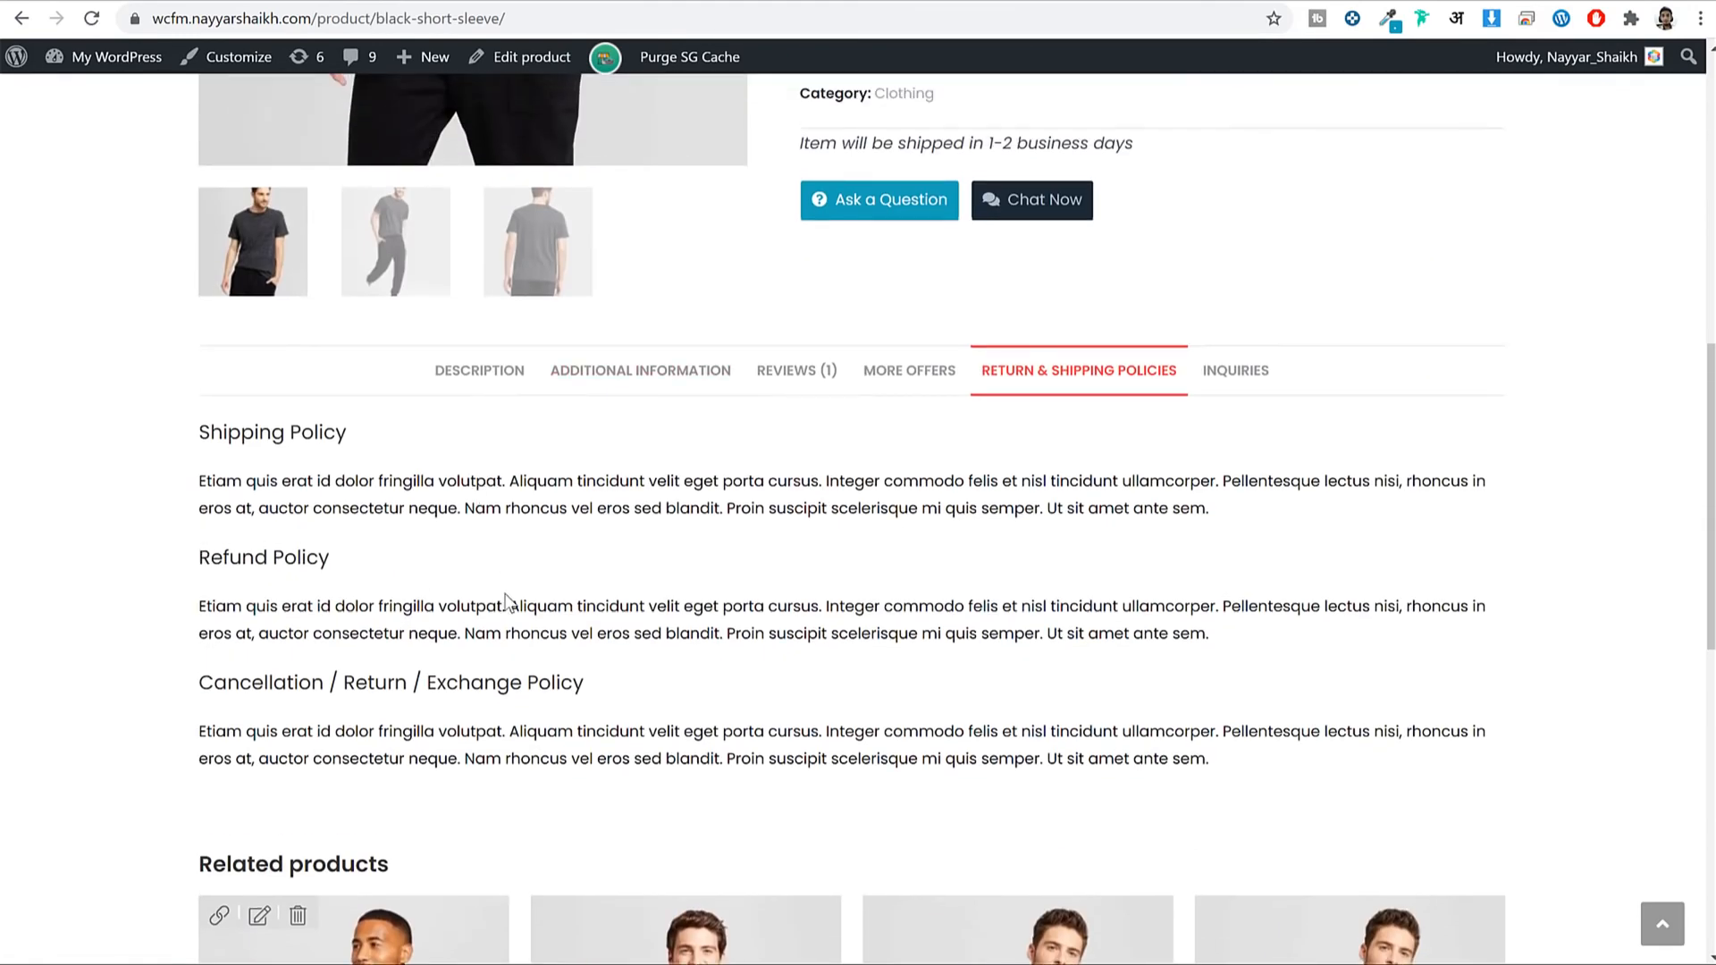
Copy the Refund Policy paragraph into the Shipping, Refund and Cancellation policy editors.
triple_click(506, 601)
key("ctrl+c")
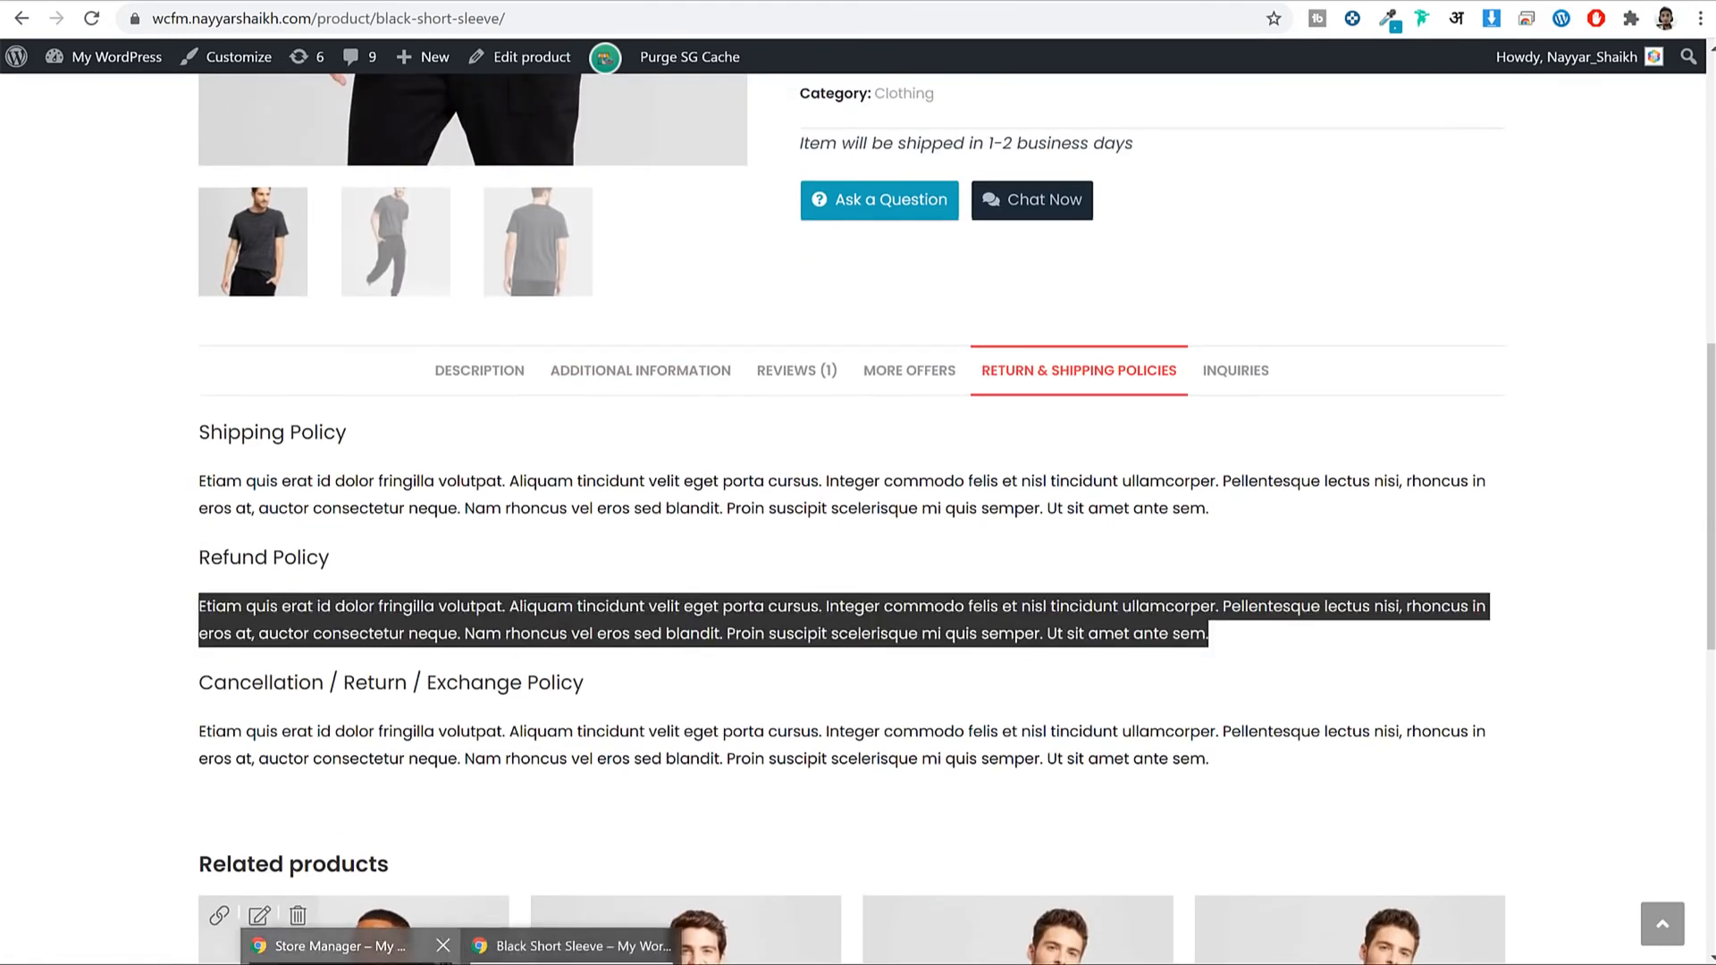
left_click(337, 938)
scroll(1007, 701, "down", 3)
left_click(986, 480)
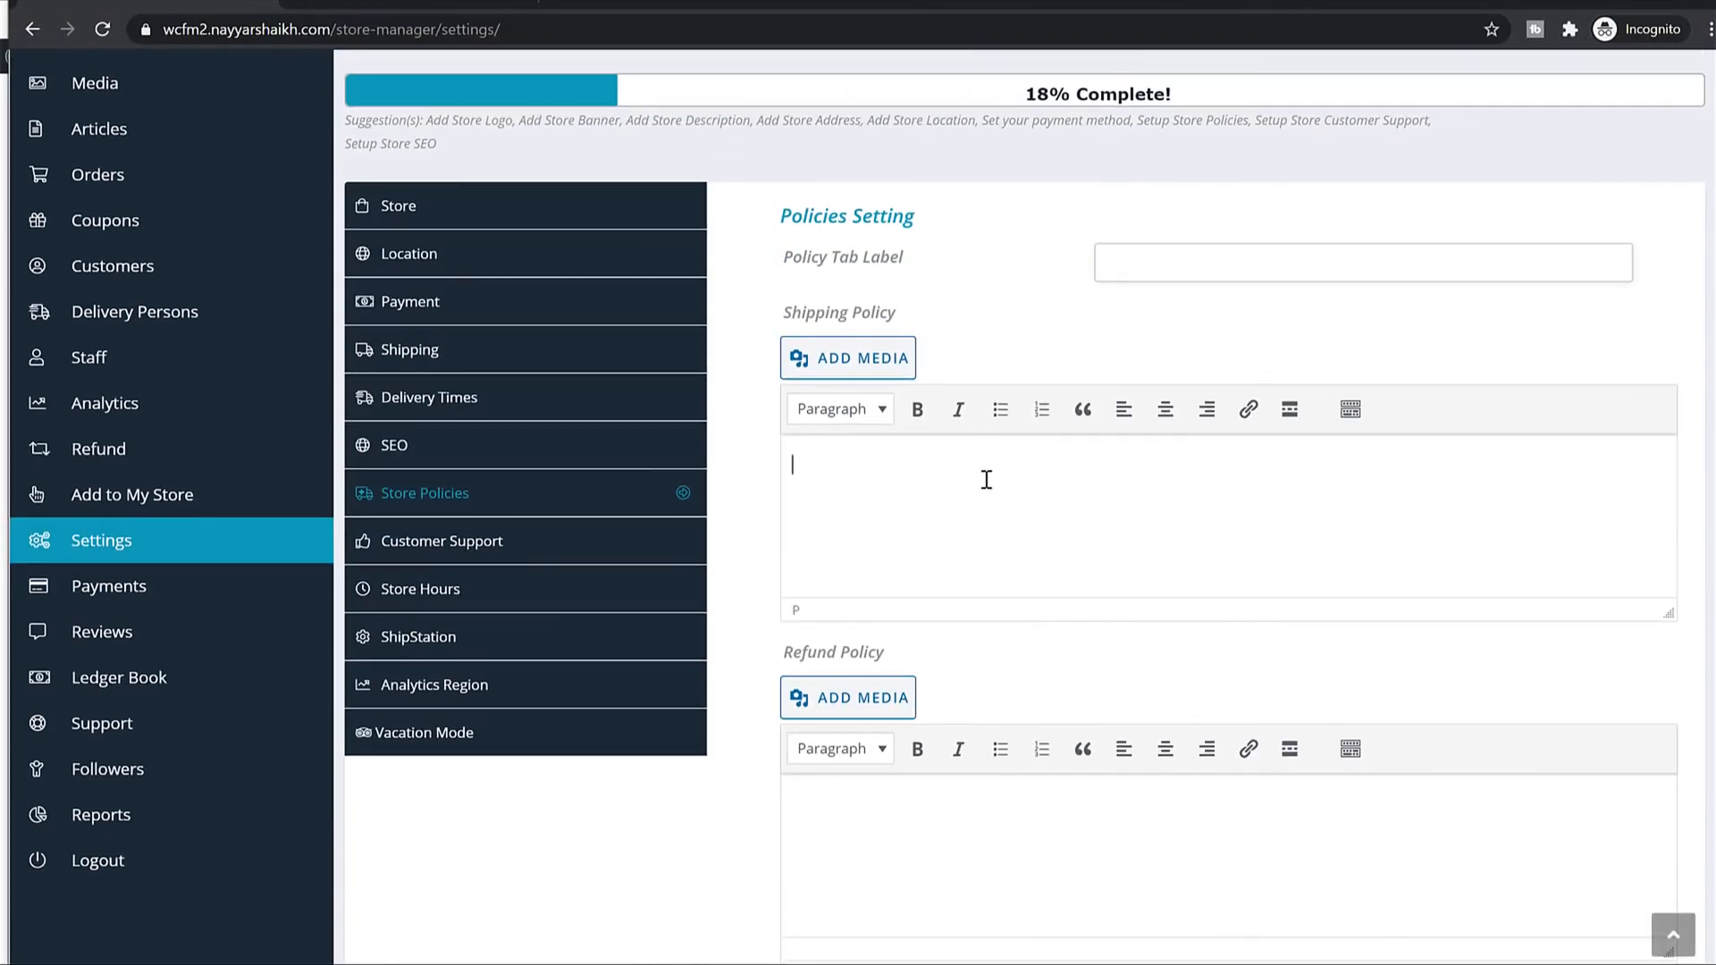
key("ctrl+v")
scroll(1019, 598, "down", 5)
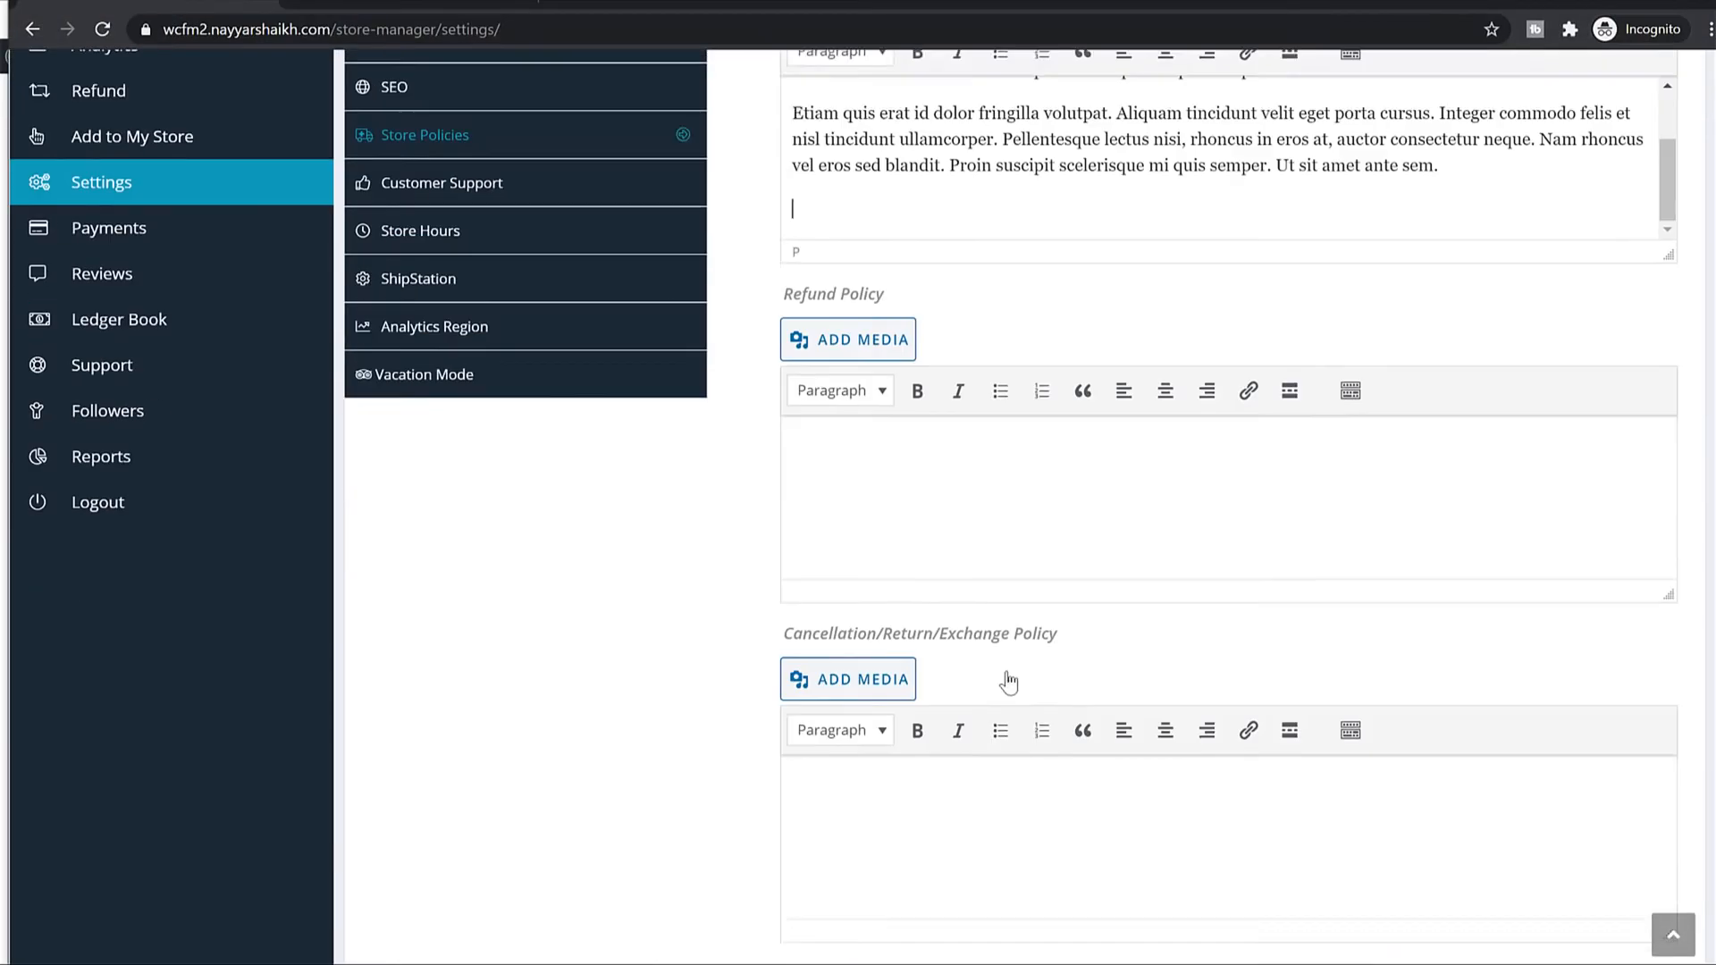
left_click(971, 443)
key("ctrl+v")
left_click(958, 701)
key("BackSpace")
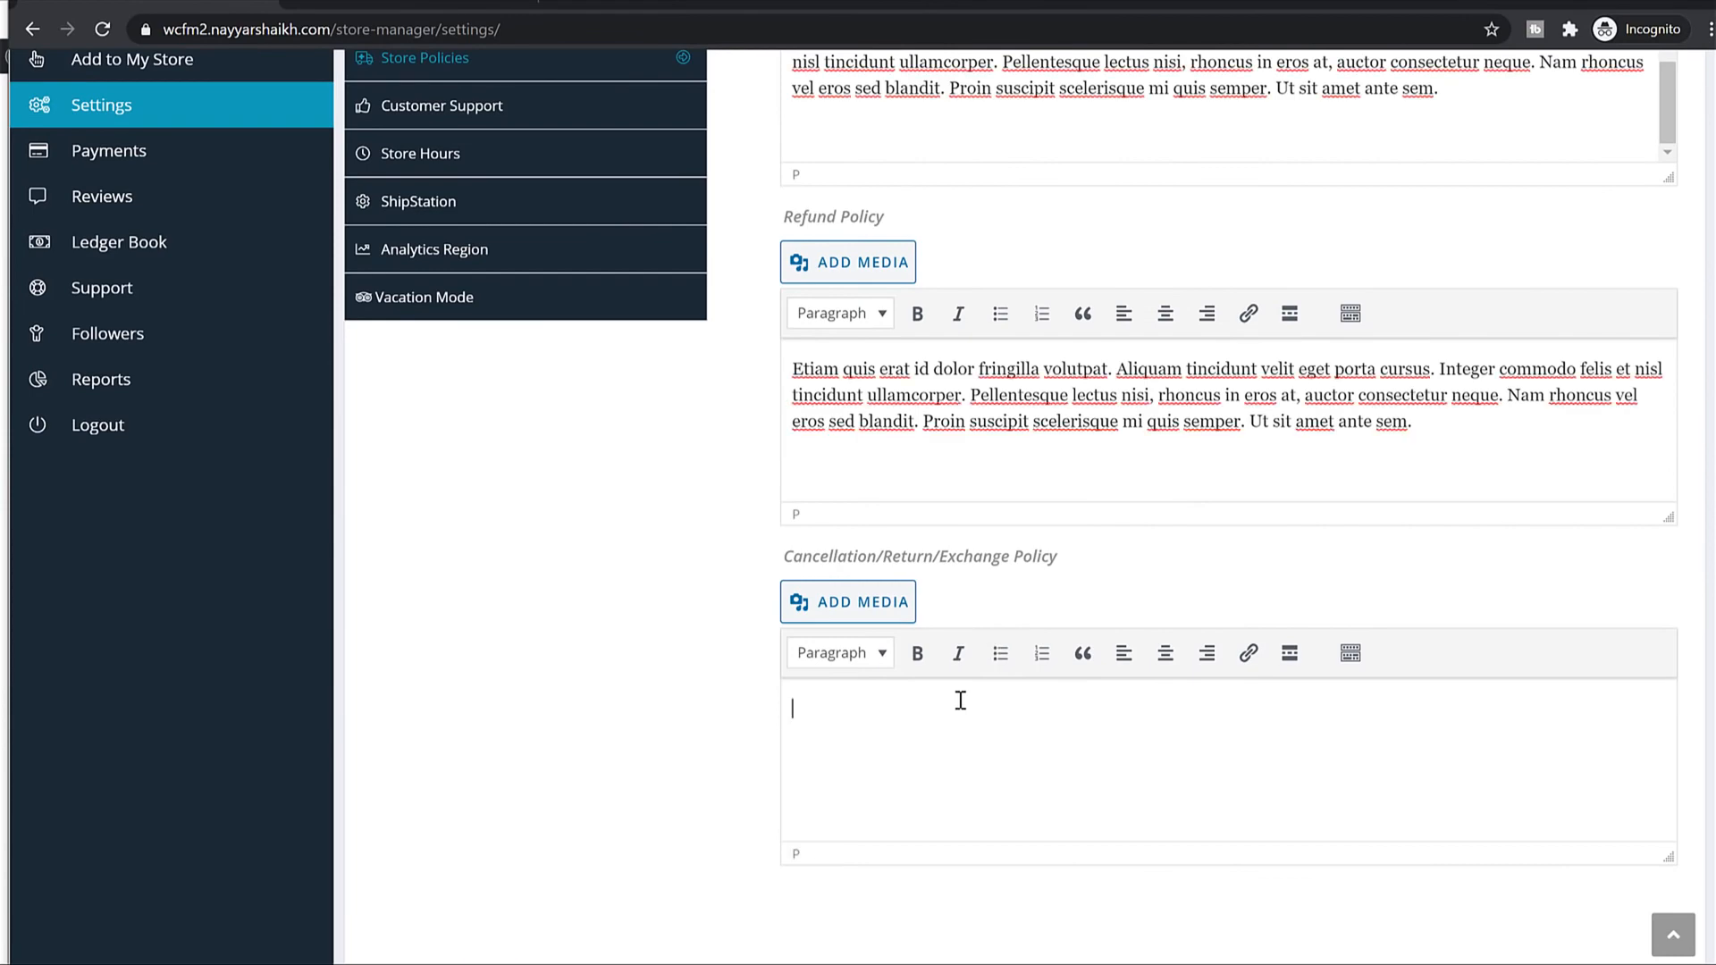
key("ctrl+v")
Set the Policy Tab Label to 'Shipping Policy' and show the Customer Support settings.
scroll(995, 575, "up", 8)
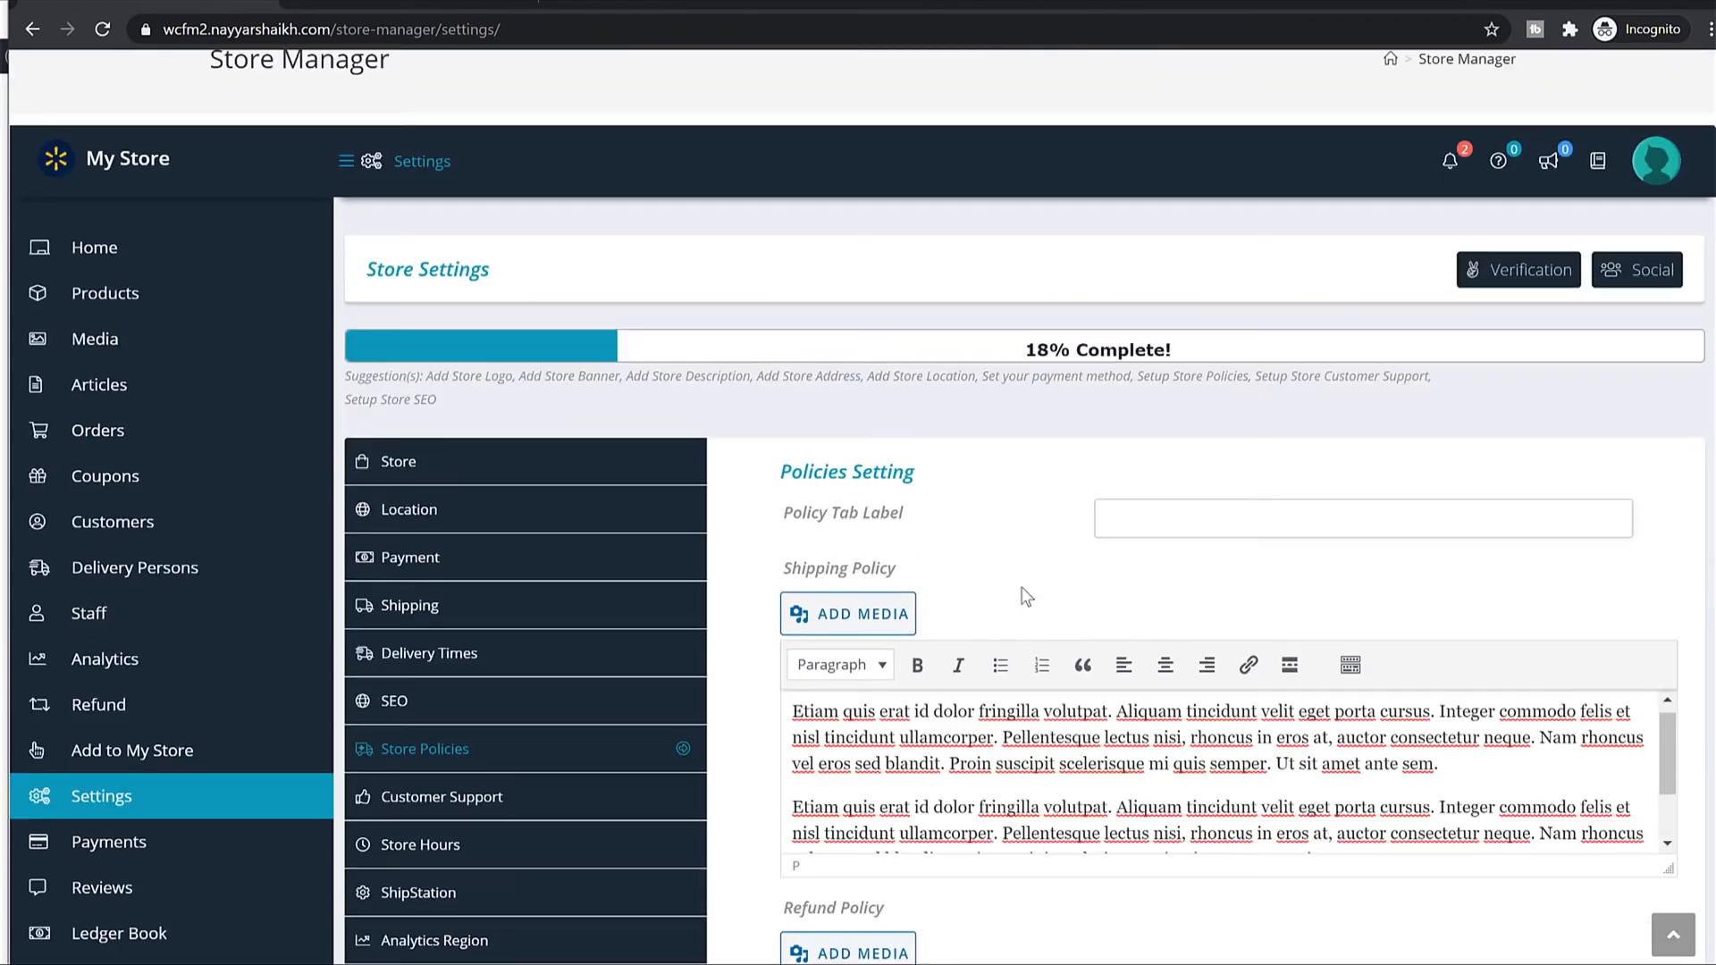
left_click_drag(783, 543, 923, 543)
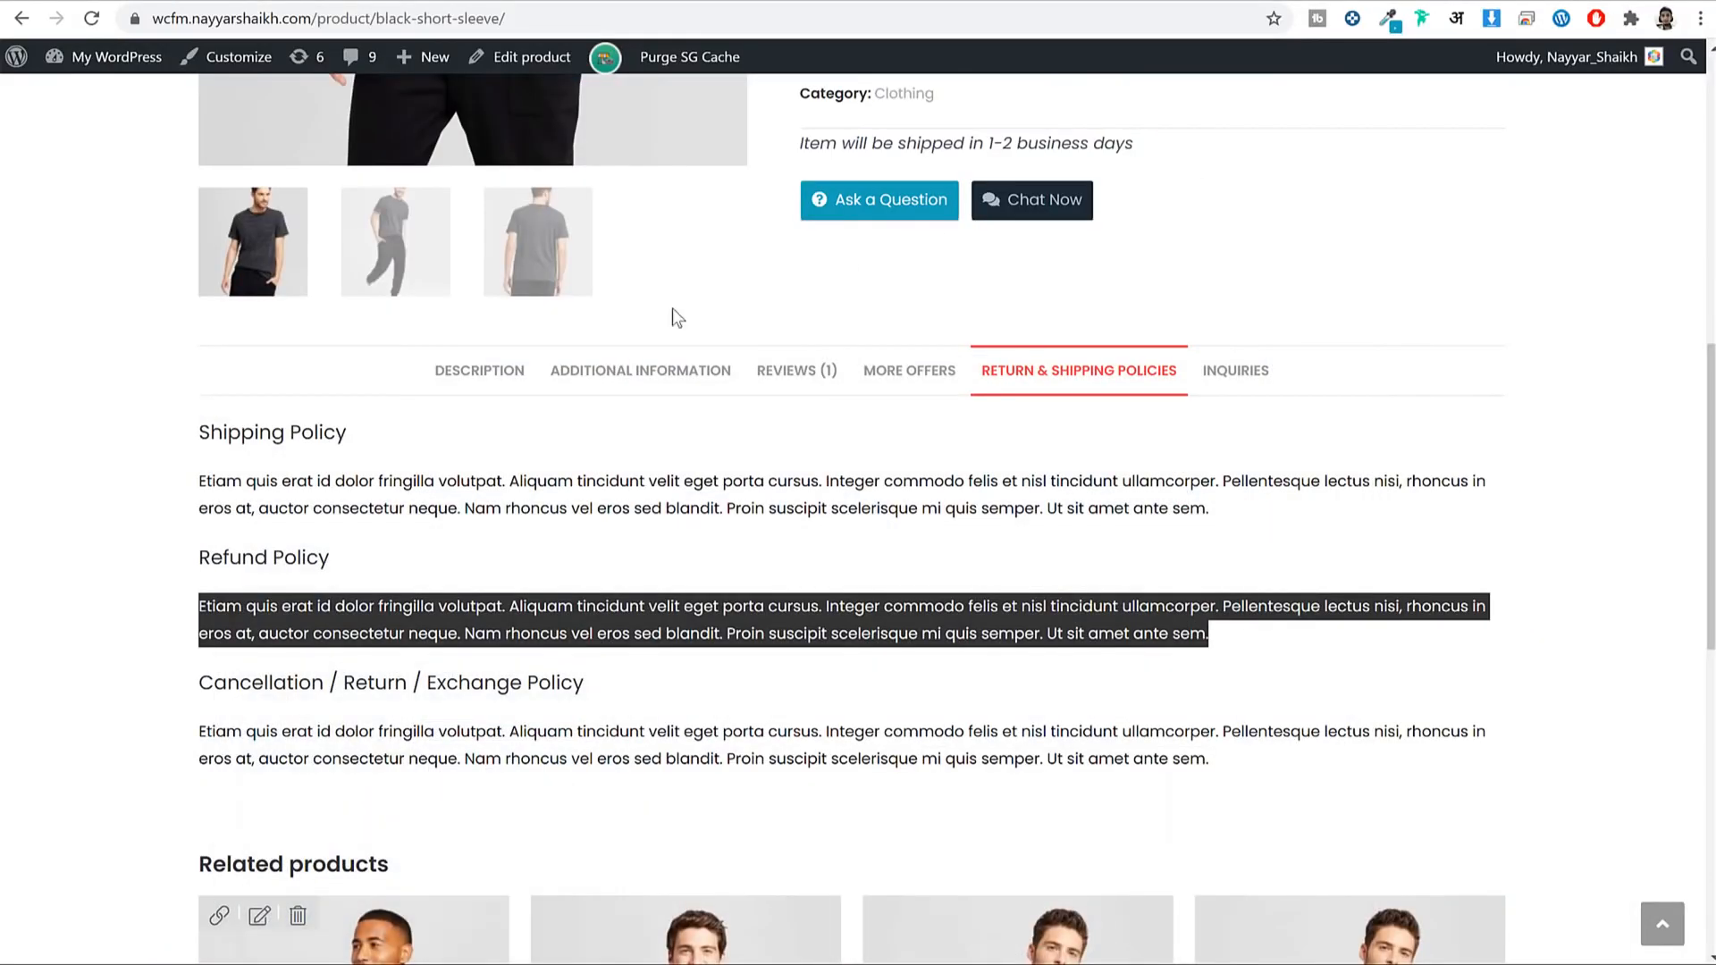
left_click(1115, 472)
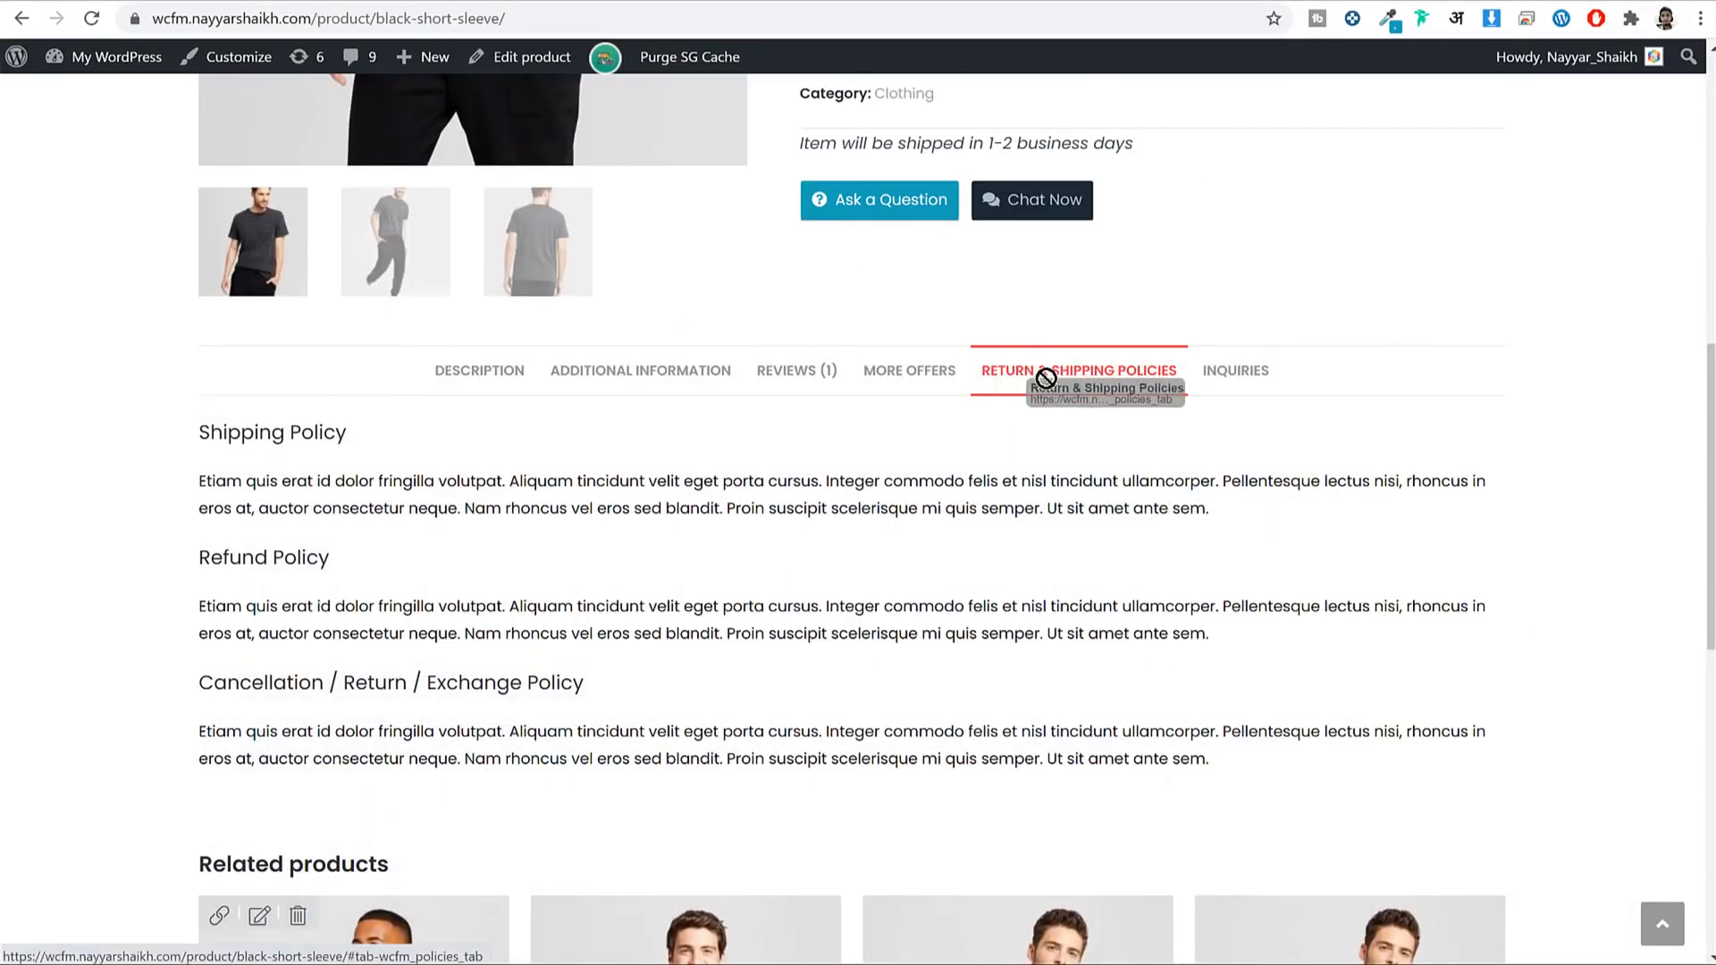
triple_click(337, 436)
key("ctrl+c")
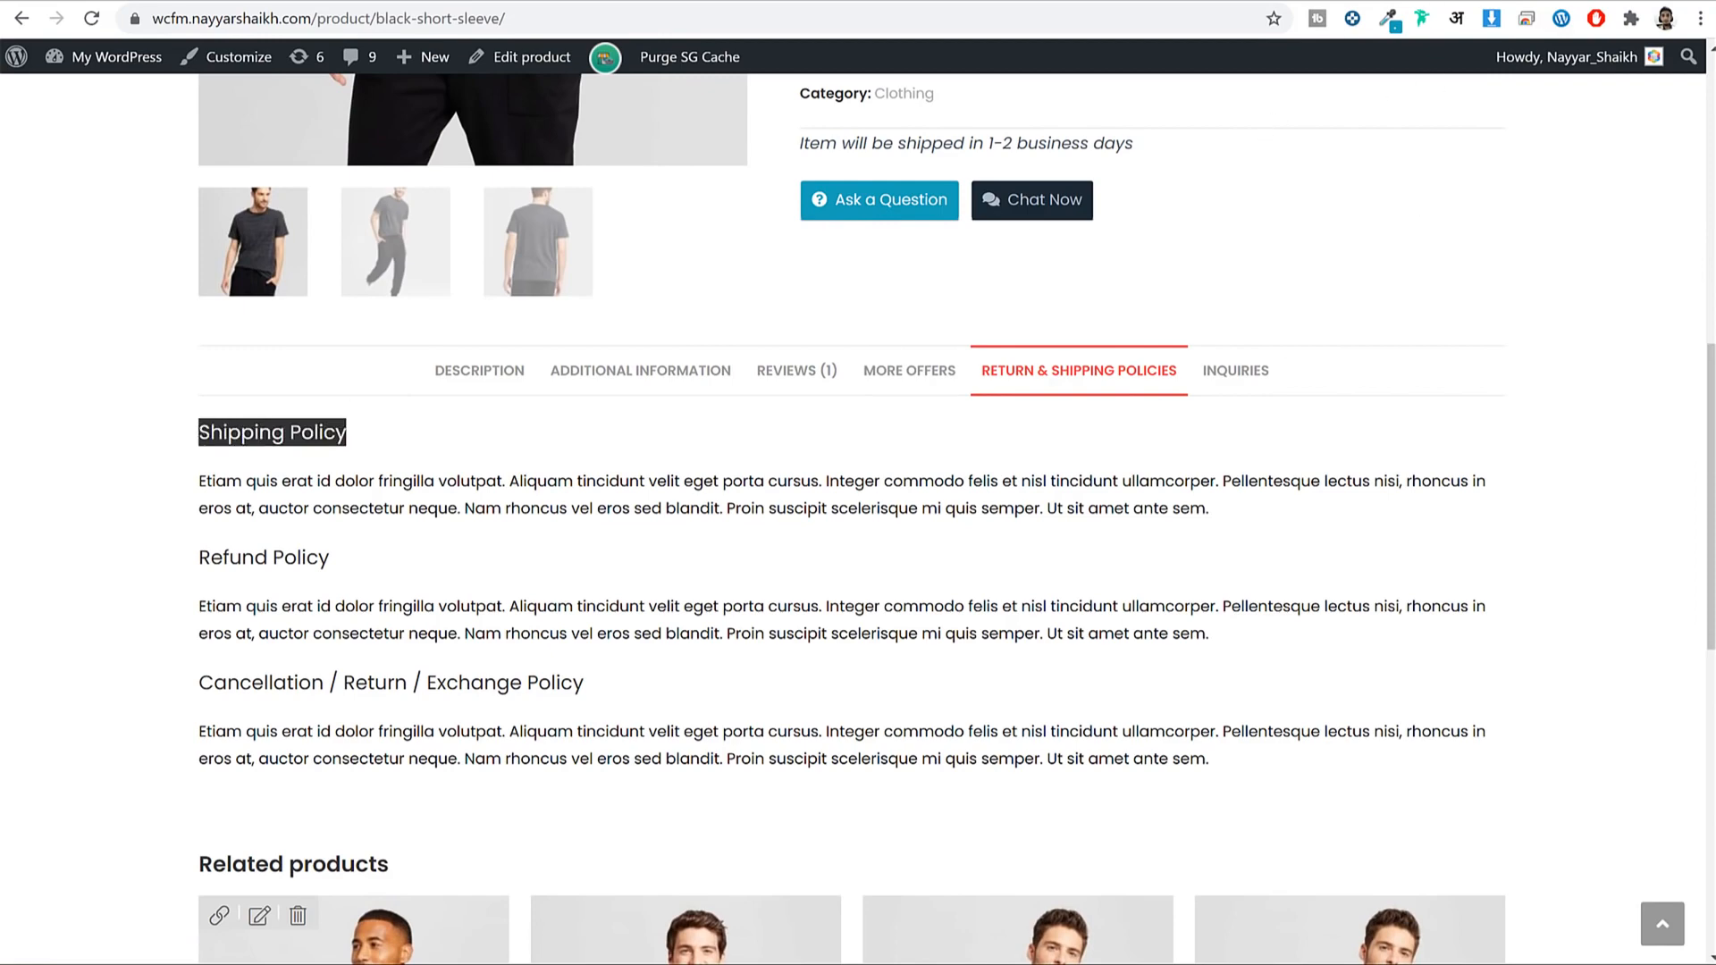
key("alt+Tab")
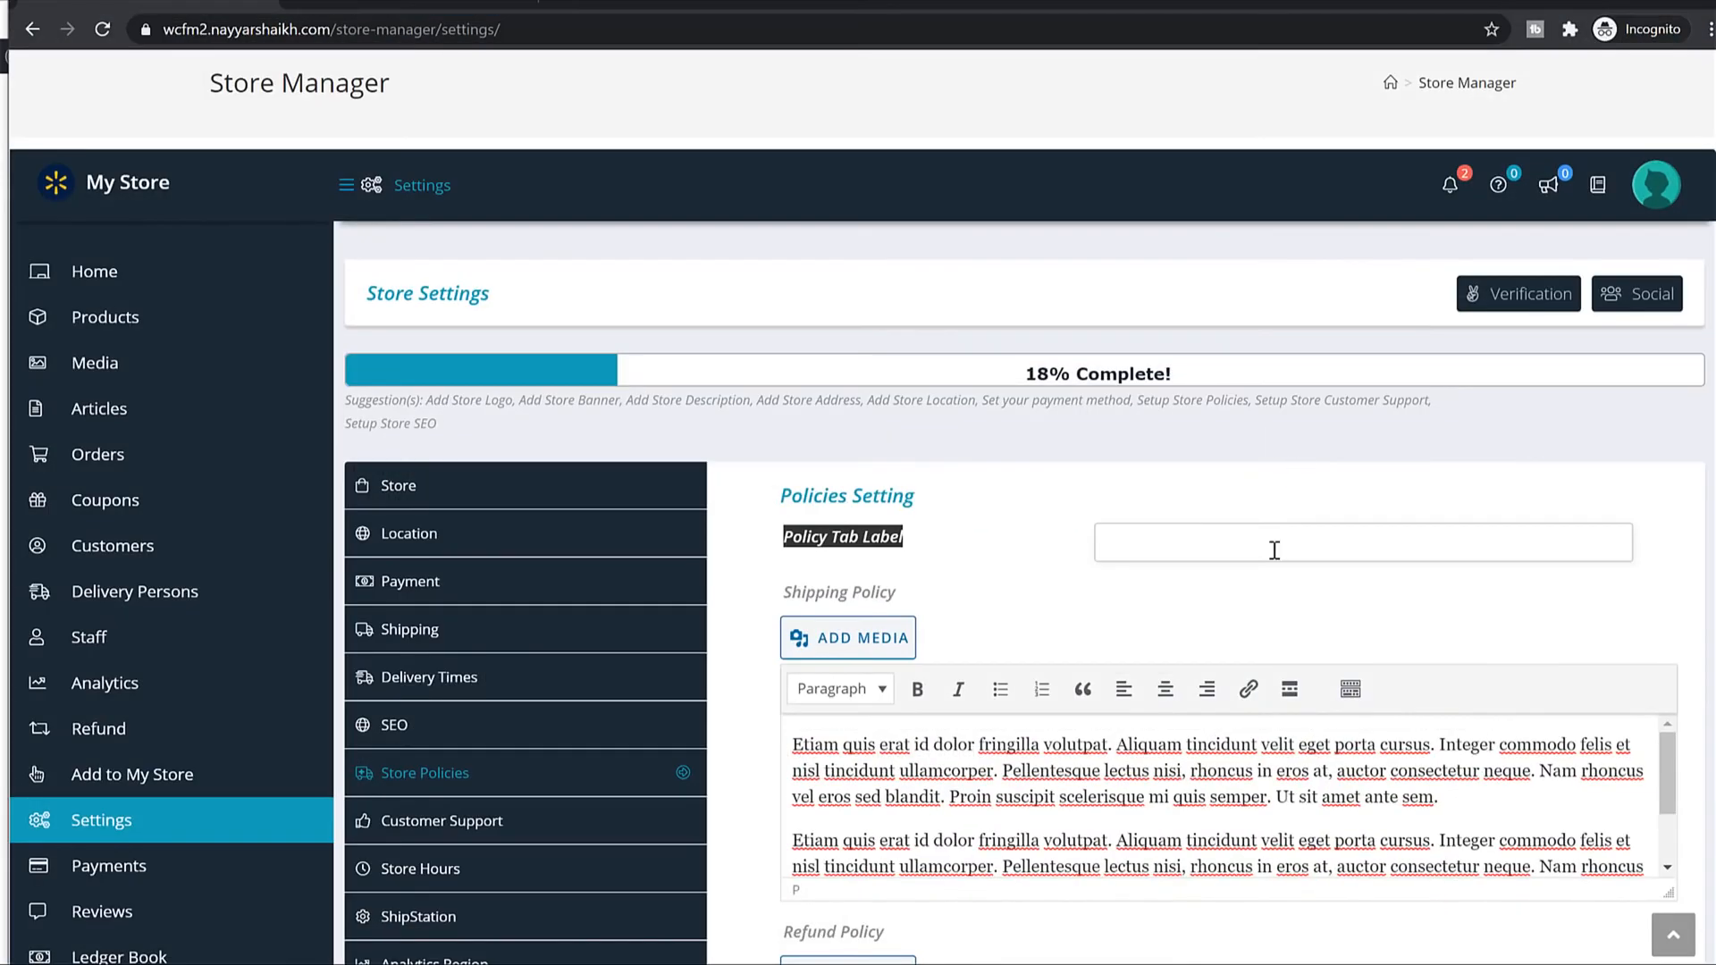
left_click(1274, 550)
key("ctrl+v")
scroll(1311, 582, "down", 5)
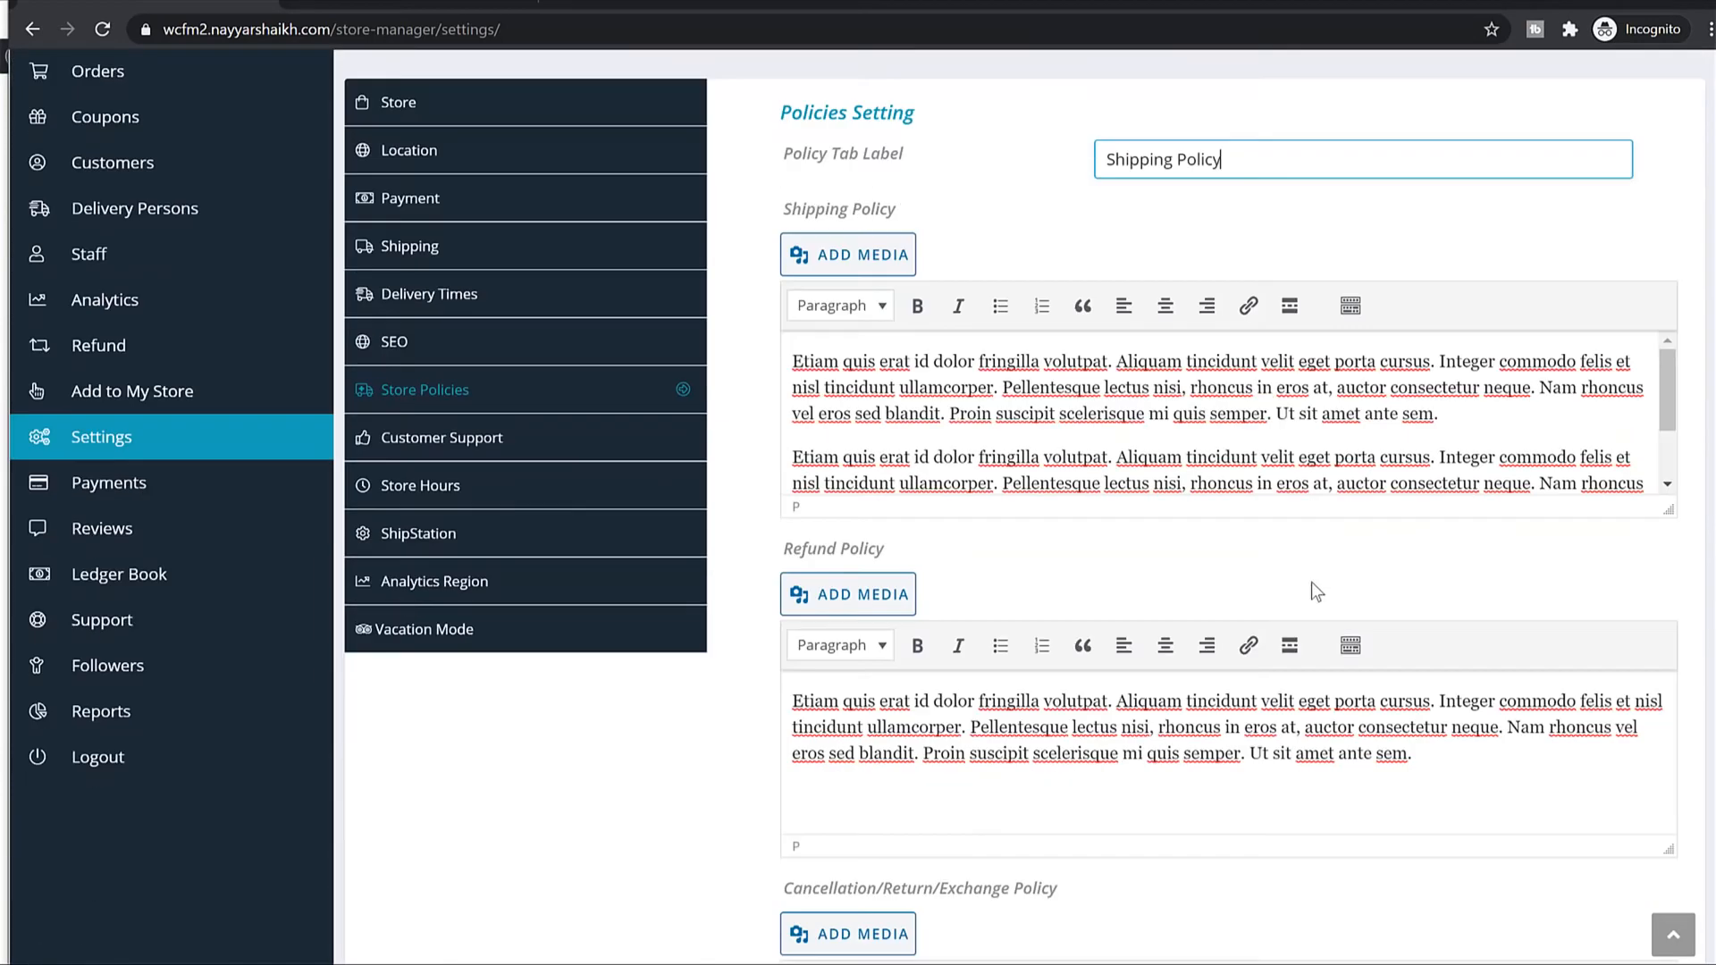
left_click(534, 400)
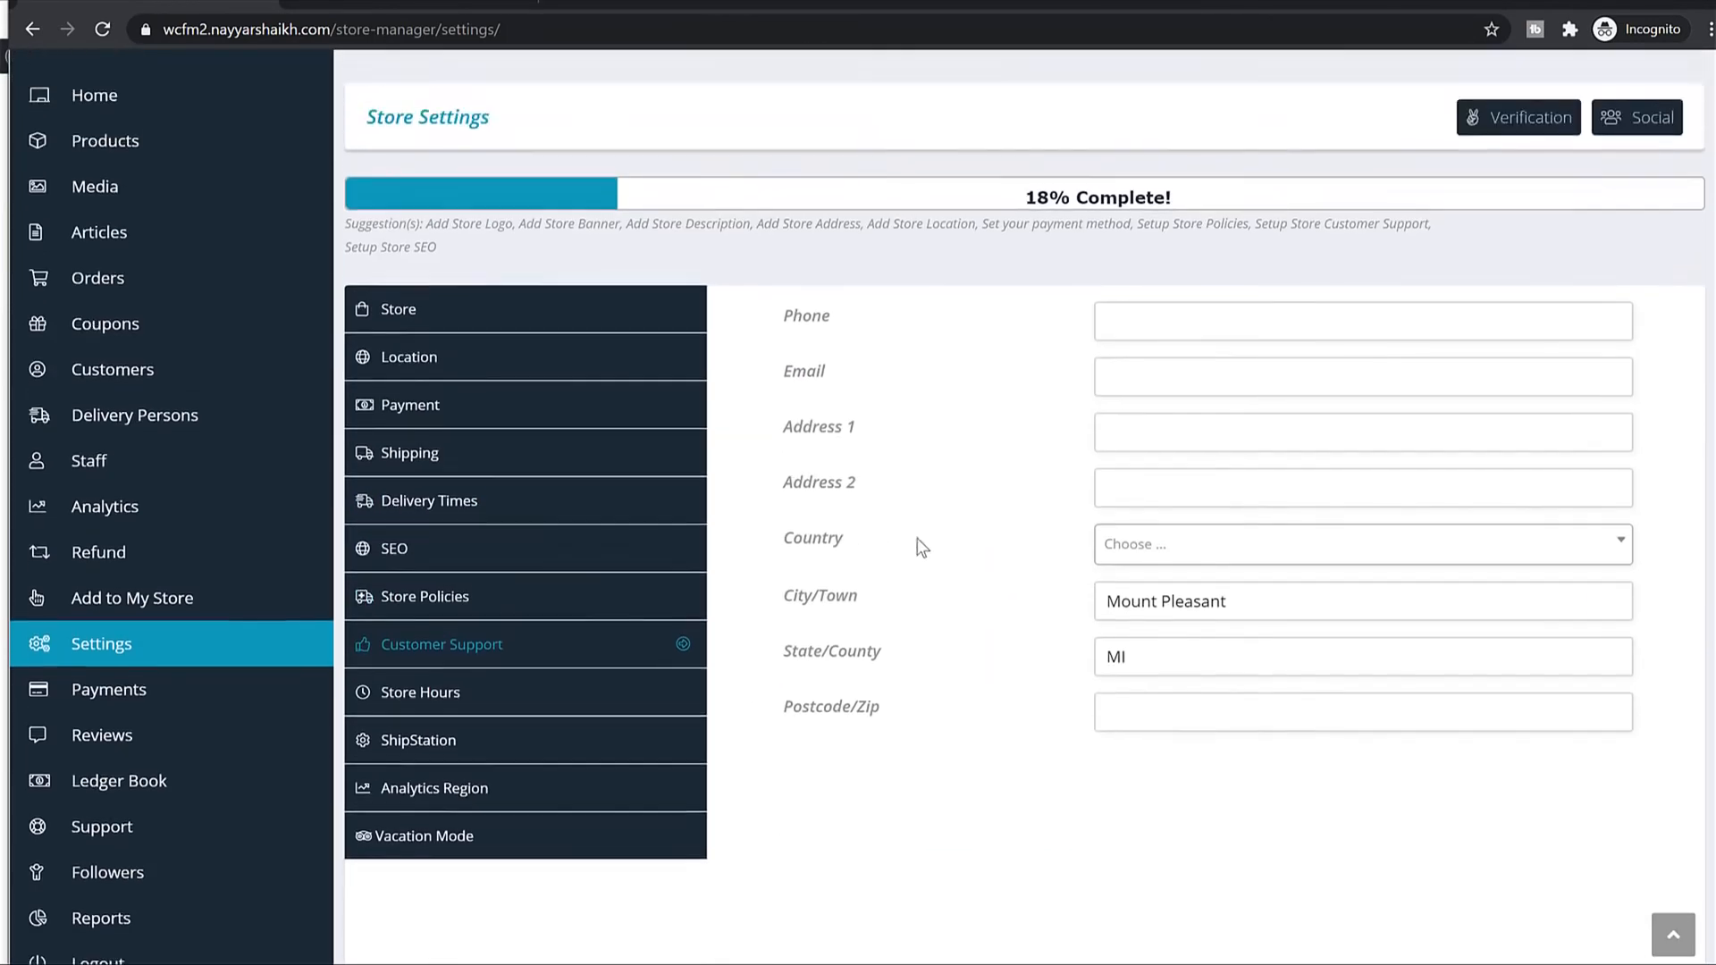
Browse the Store Hours, ShipStation and Analytics Region settings, ending on Vacation Mode.
scroll(1037, 539, "down", 3)
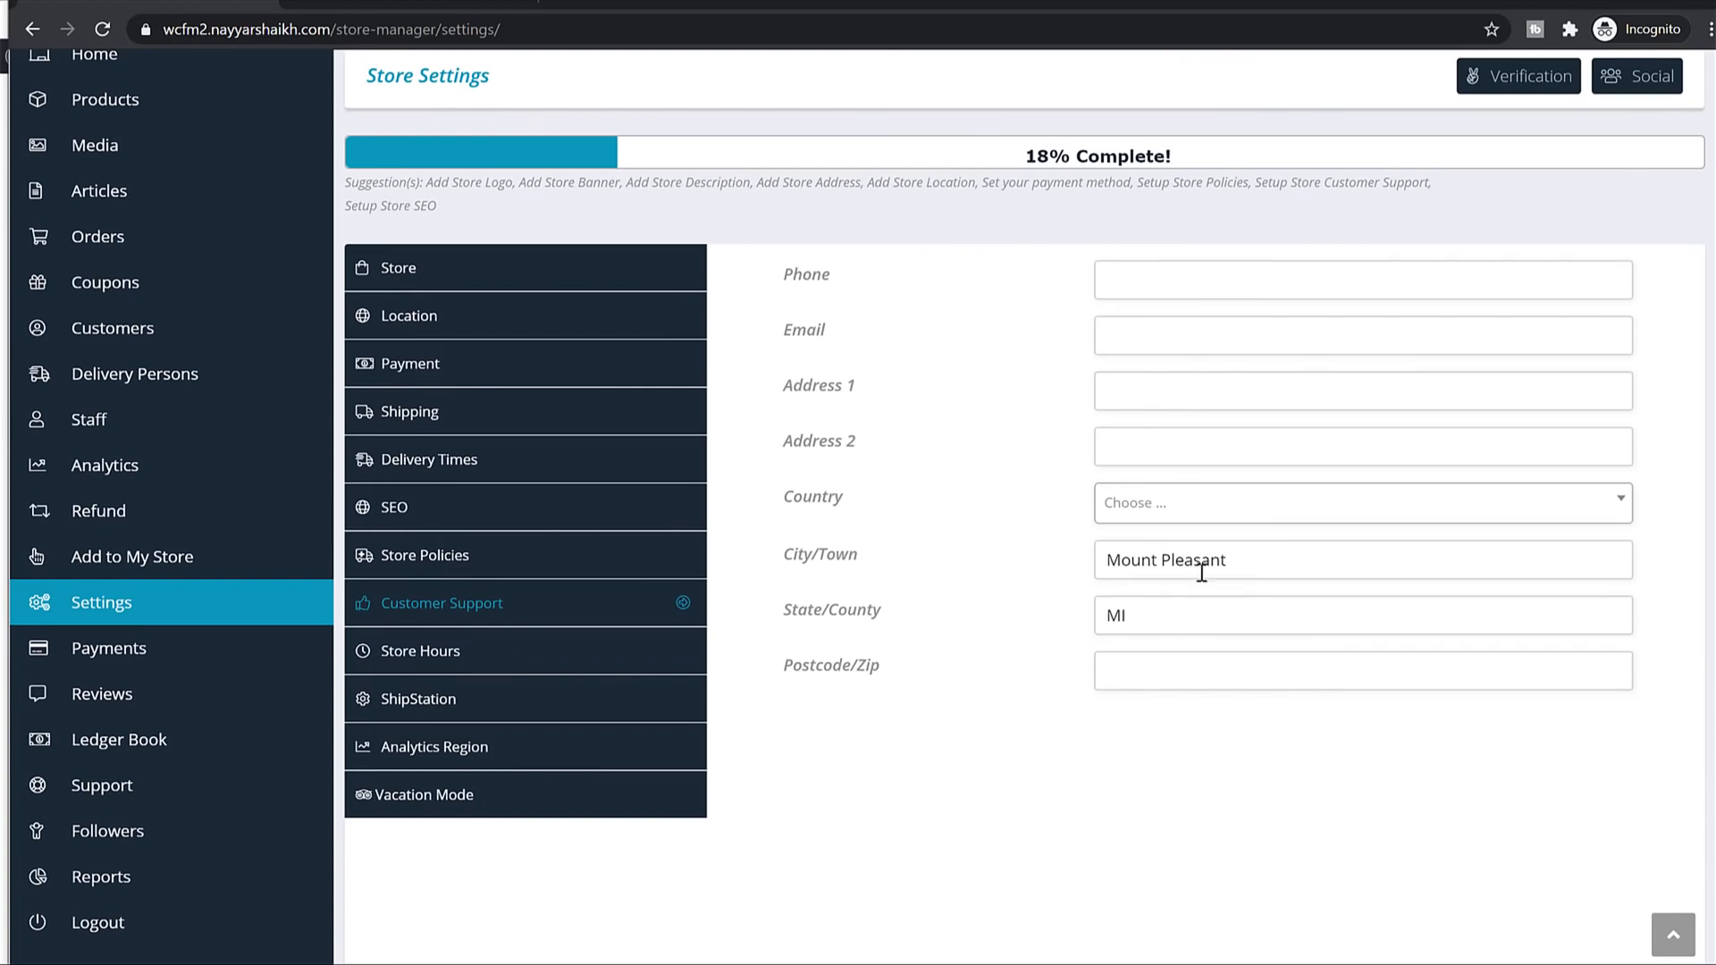
left_click(632, 651)
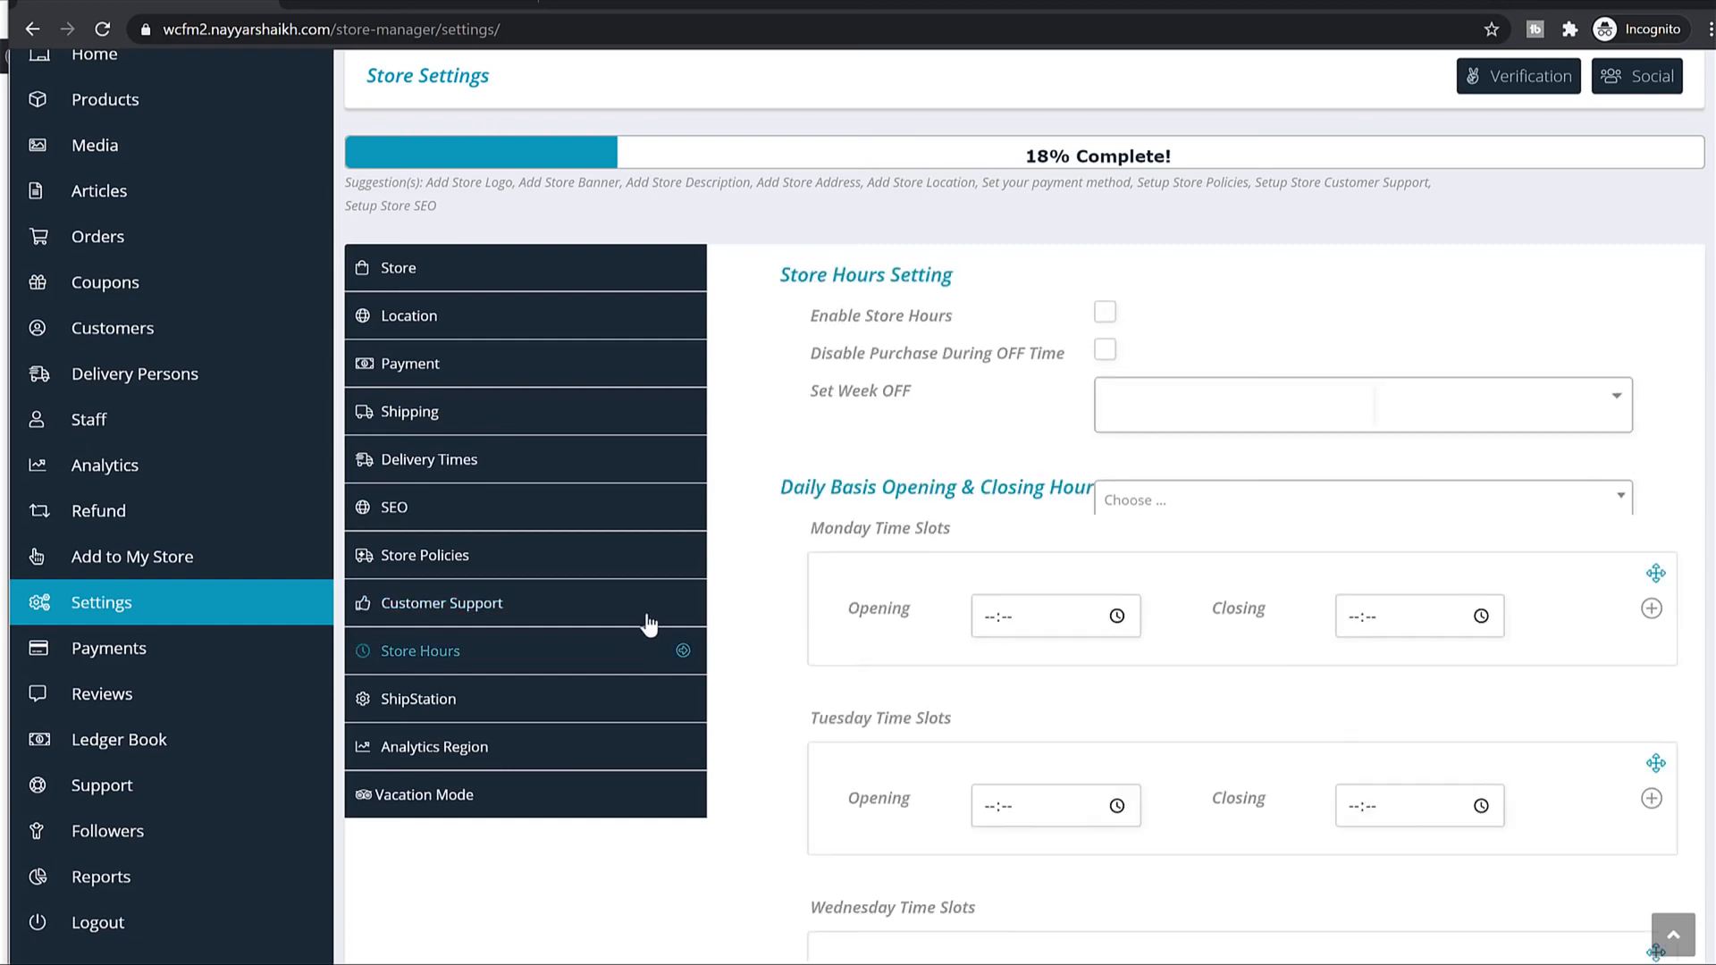
left_click(505, 713)
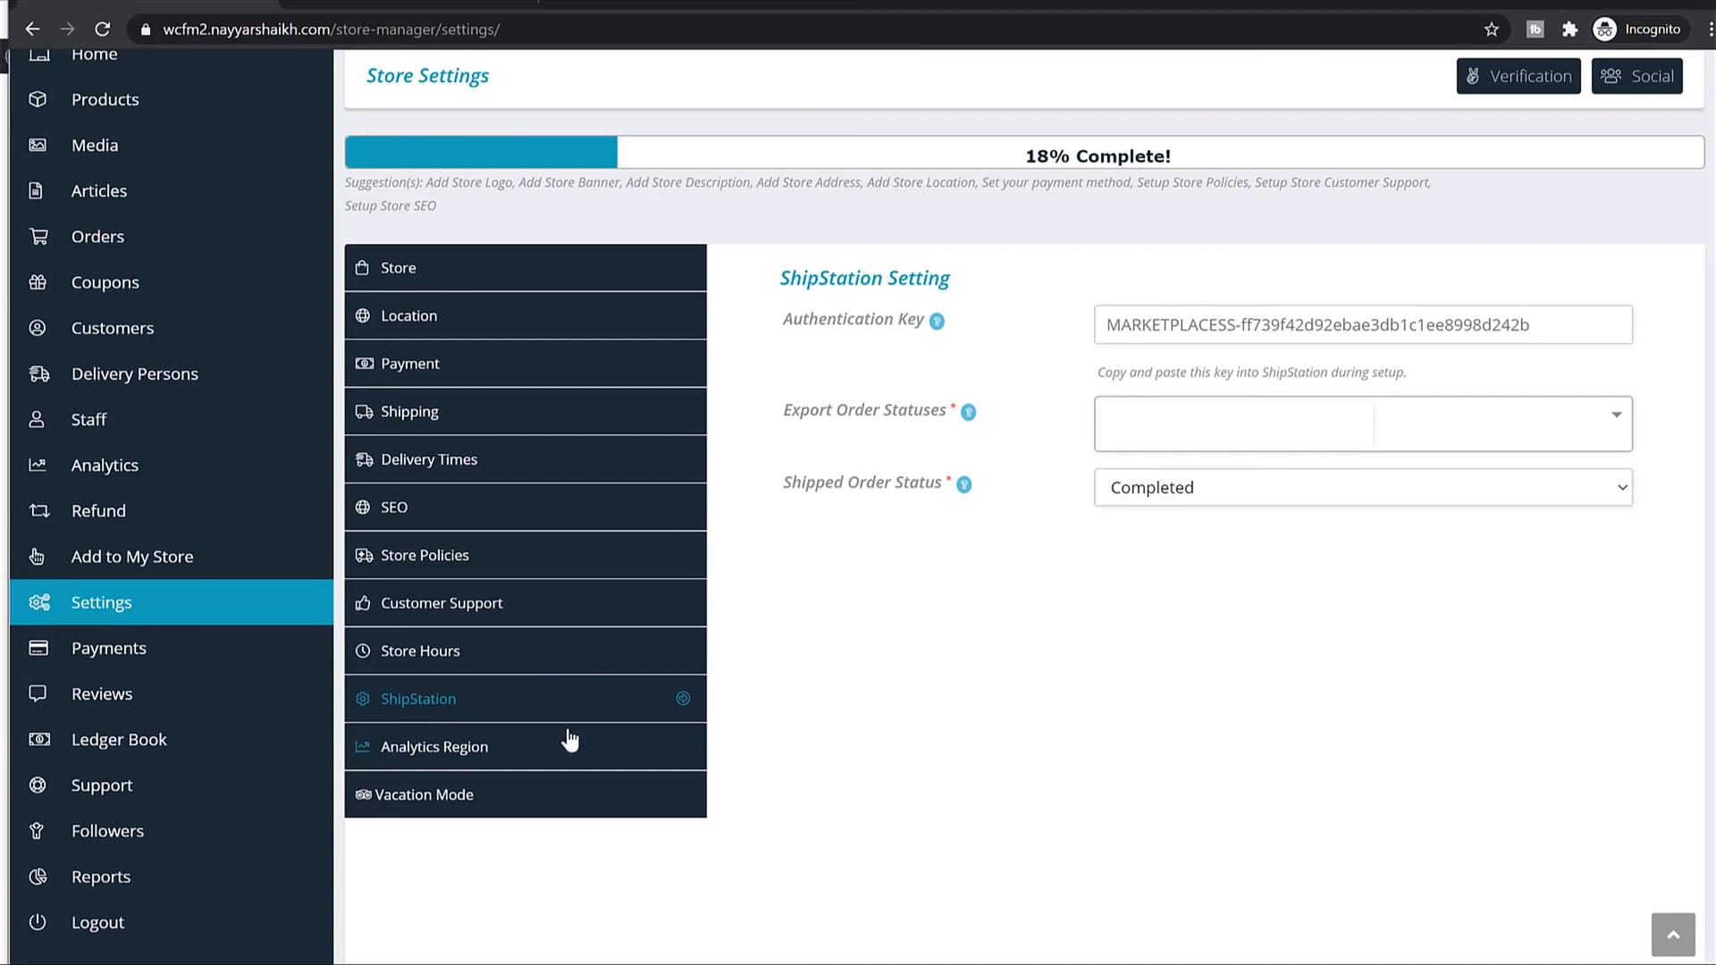
left_click(527, 766)
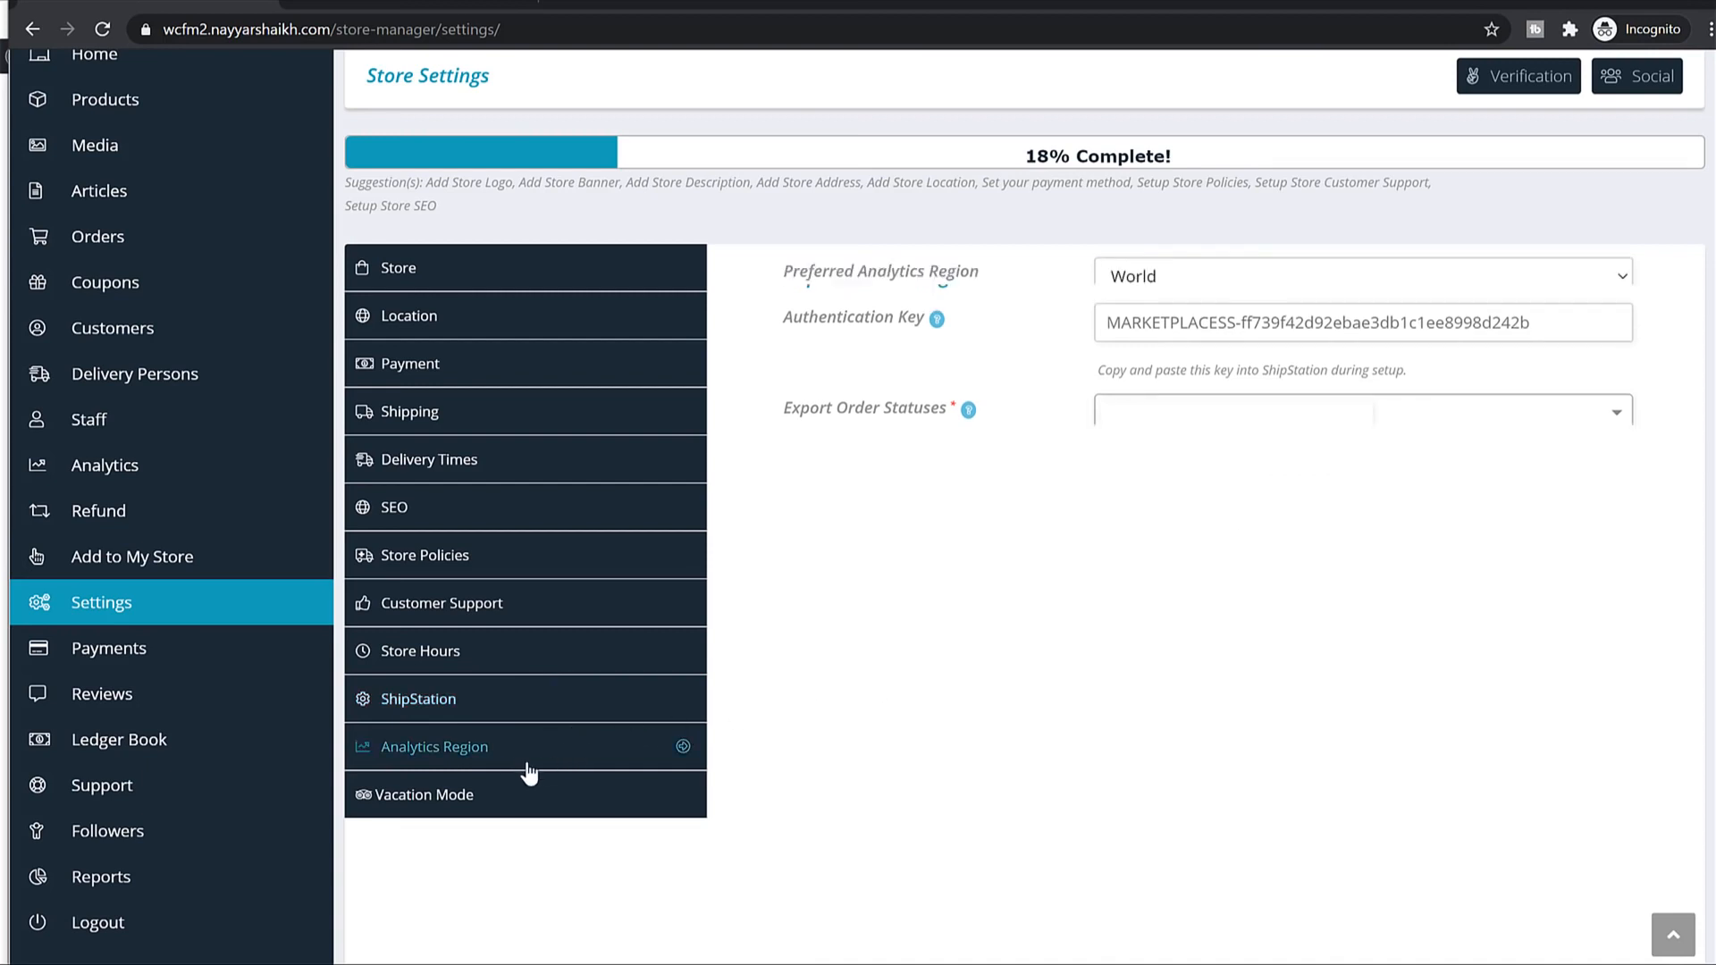
left_click(511, 794)
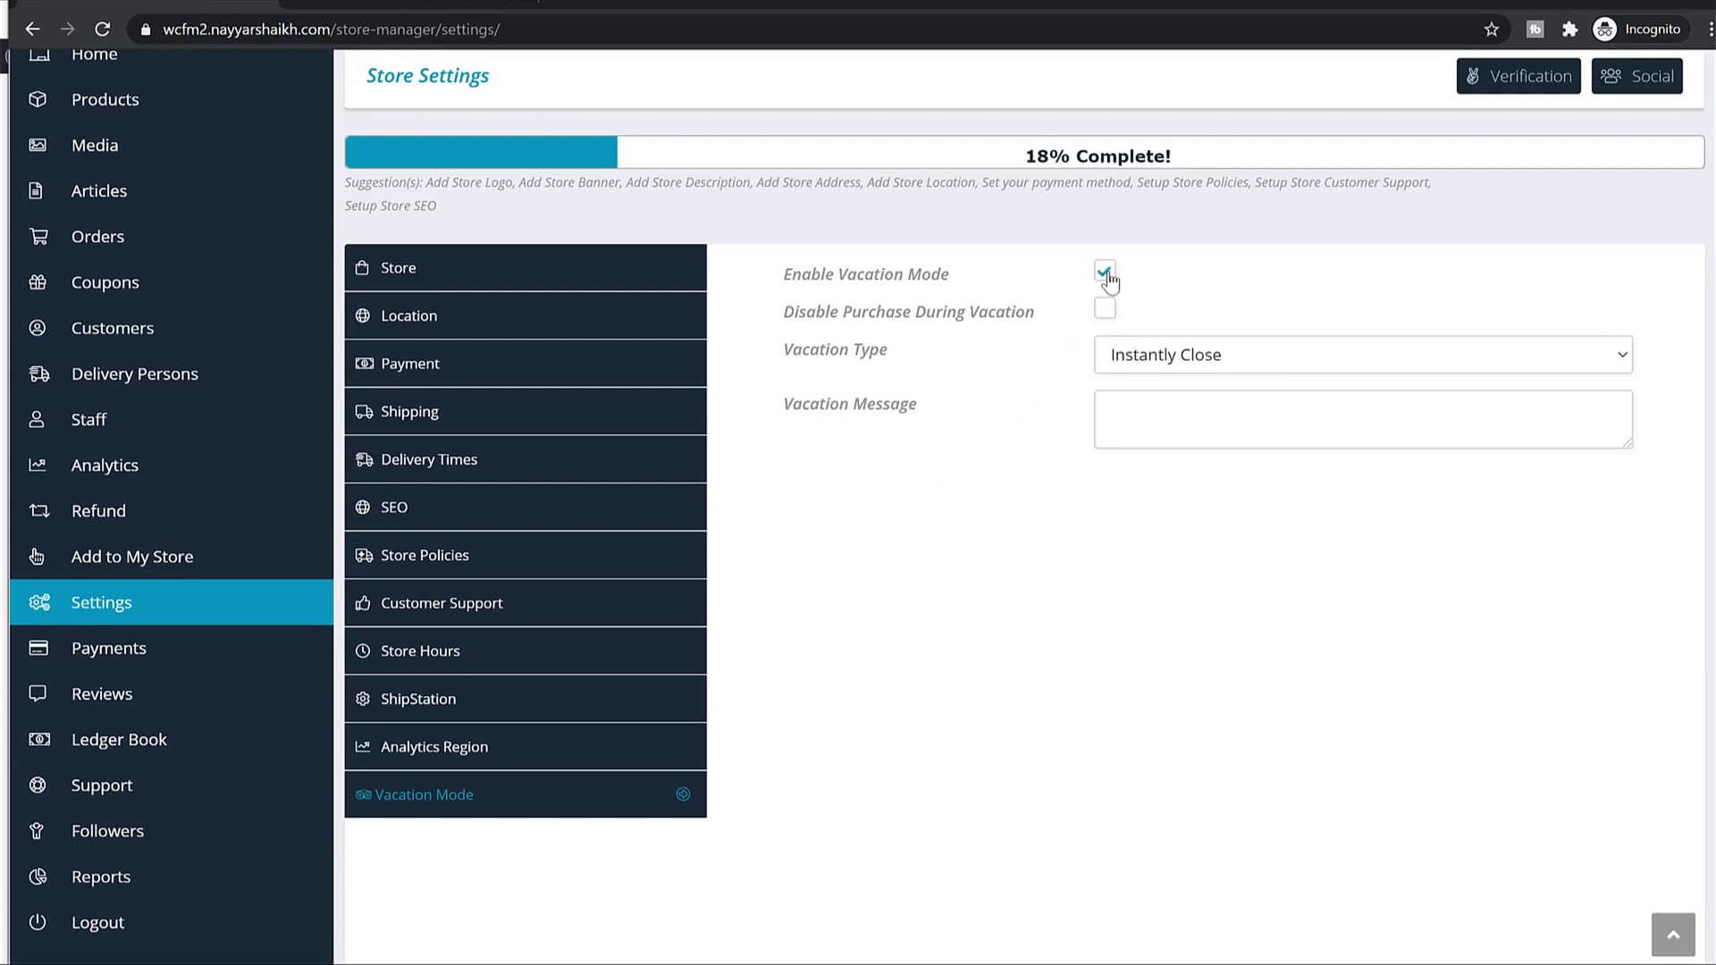
Choose Date wise close vacation from 2020-08-29 to 2020-09-09.
left_click(1211, 357)
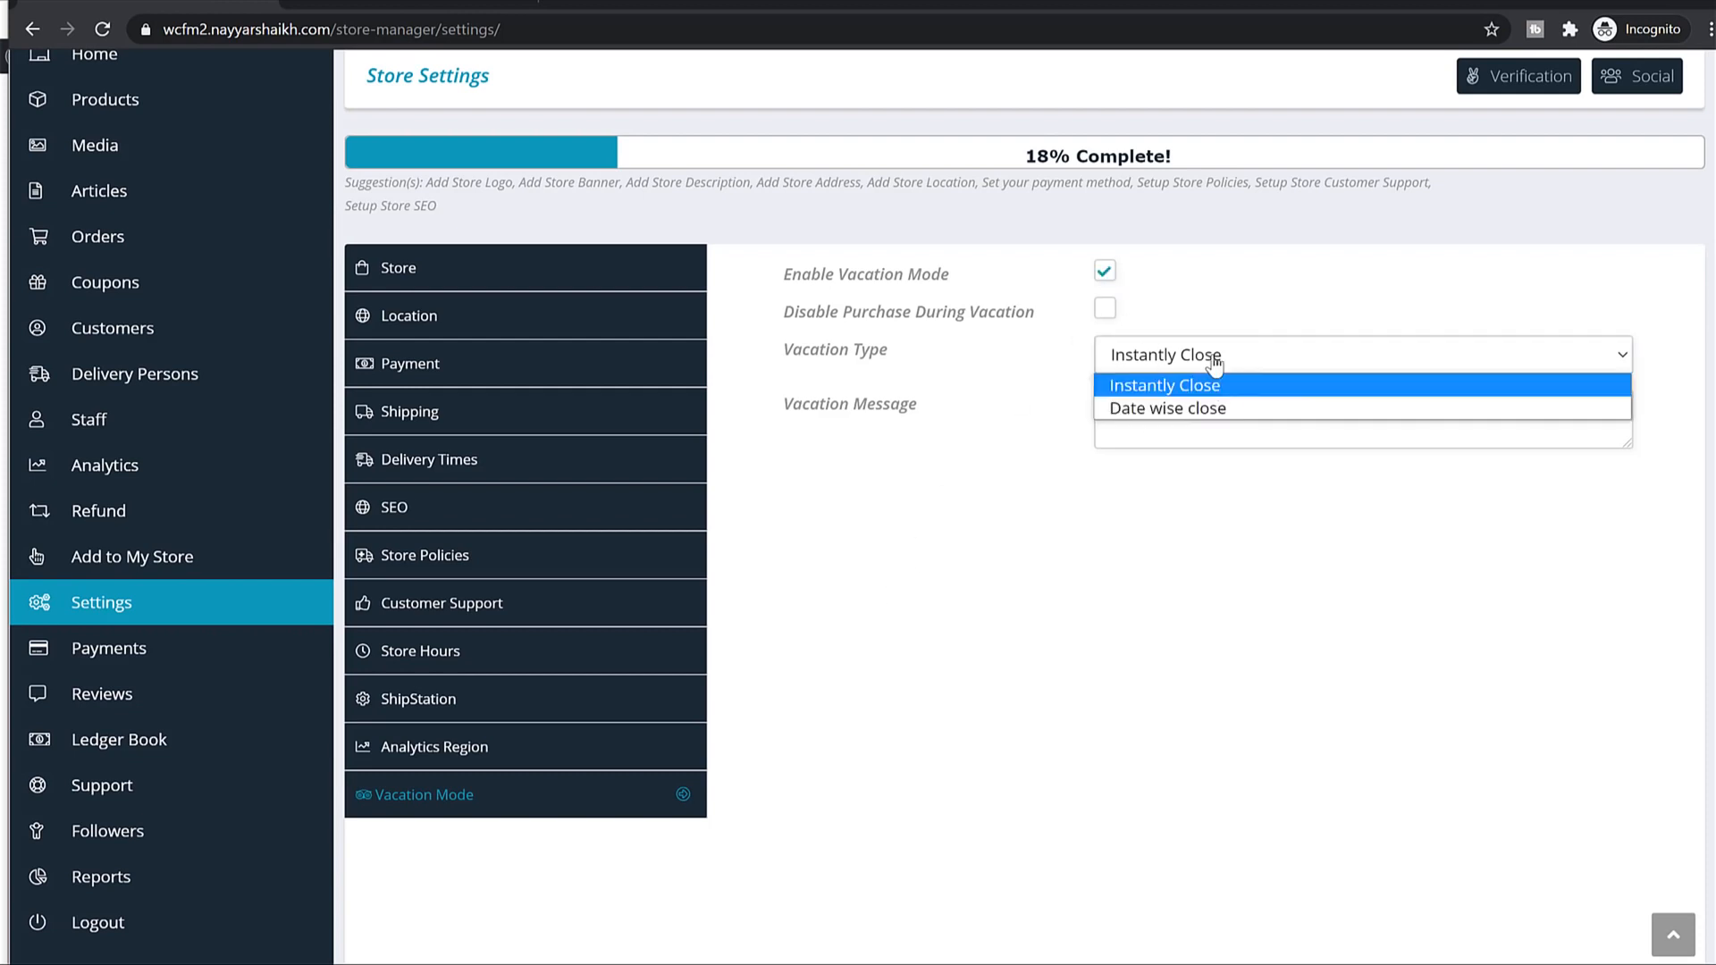
left_click(1197, 411)
left_click(1255, 409)
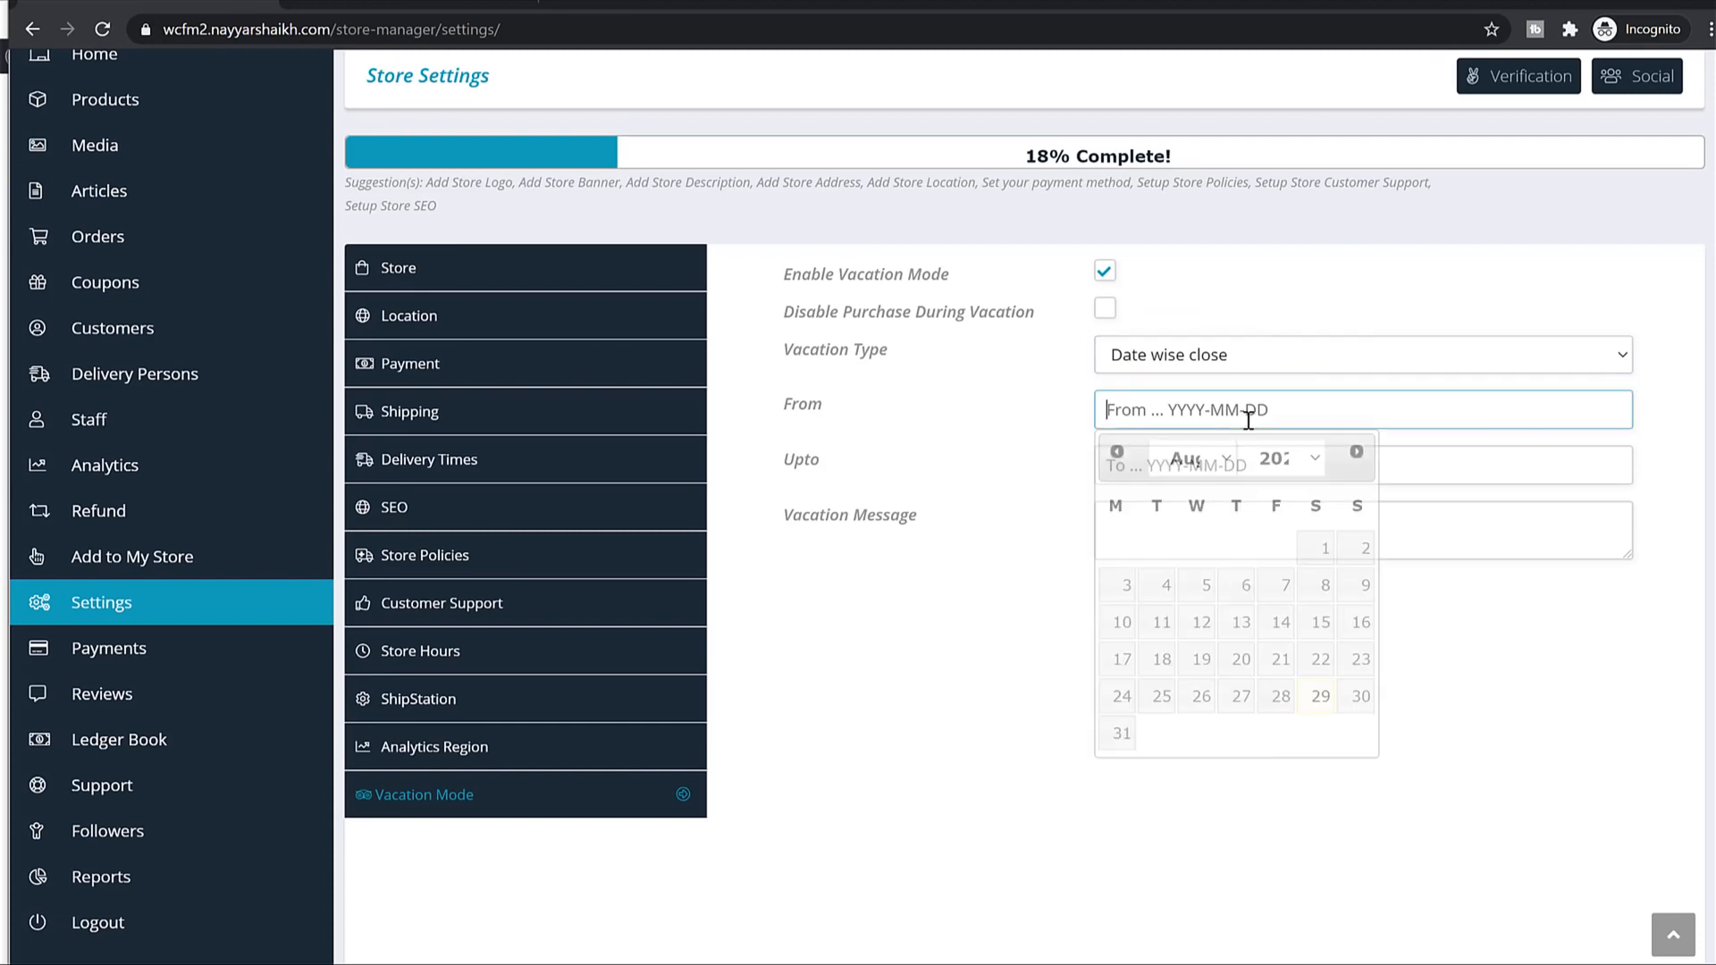
left_click(1324, 697)
left_click(1271, 476)
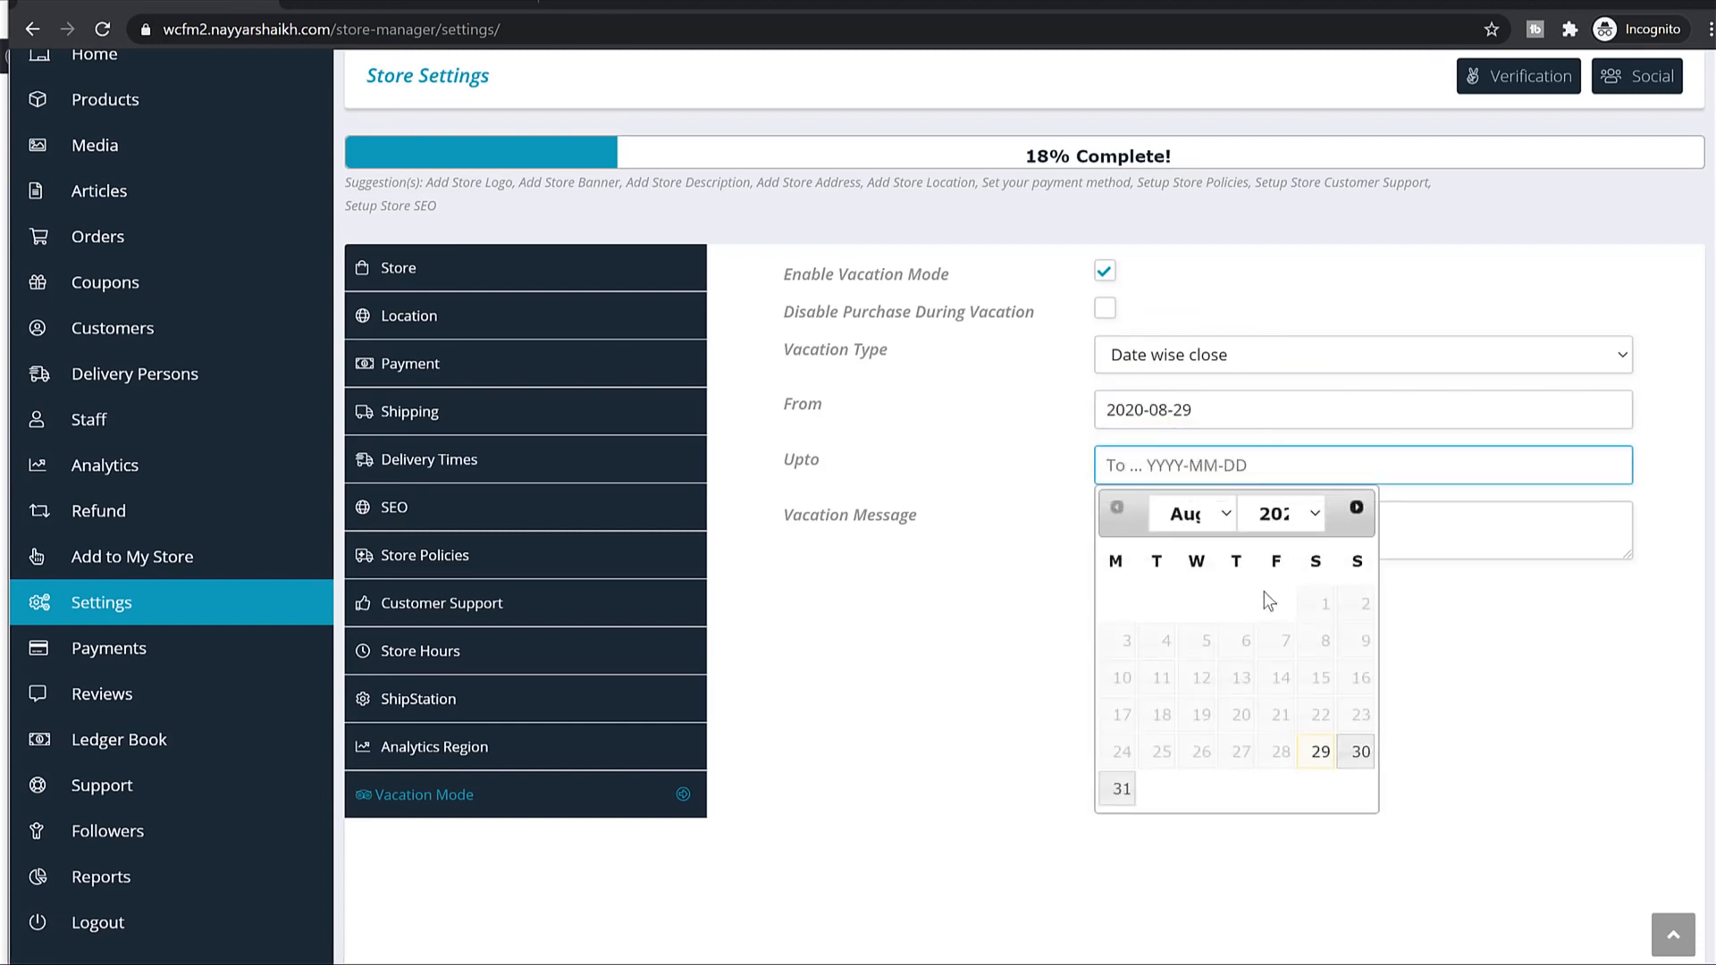
left_click(1196, 514)
left_click(1200, 570)
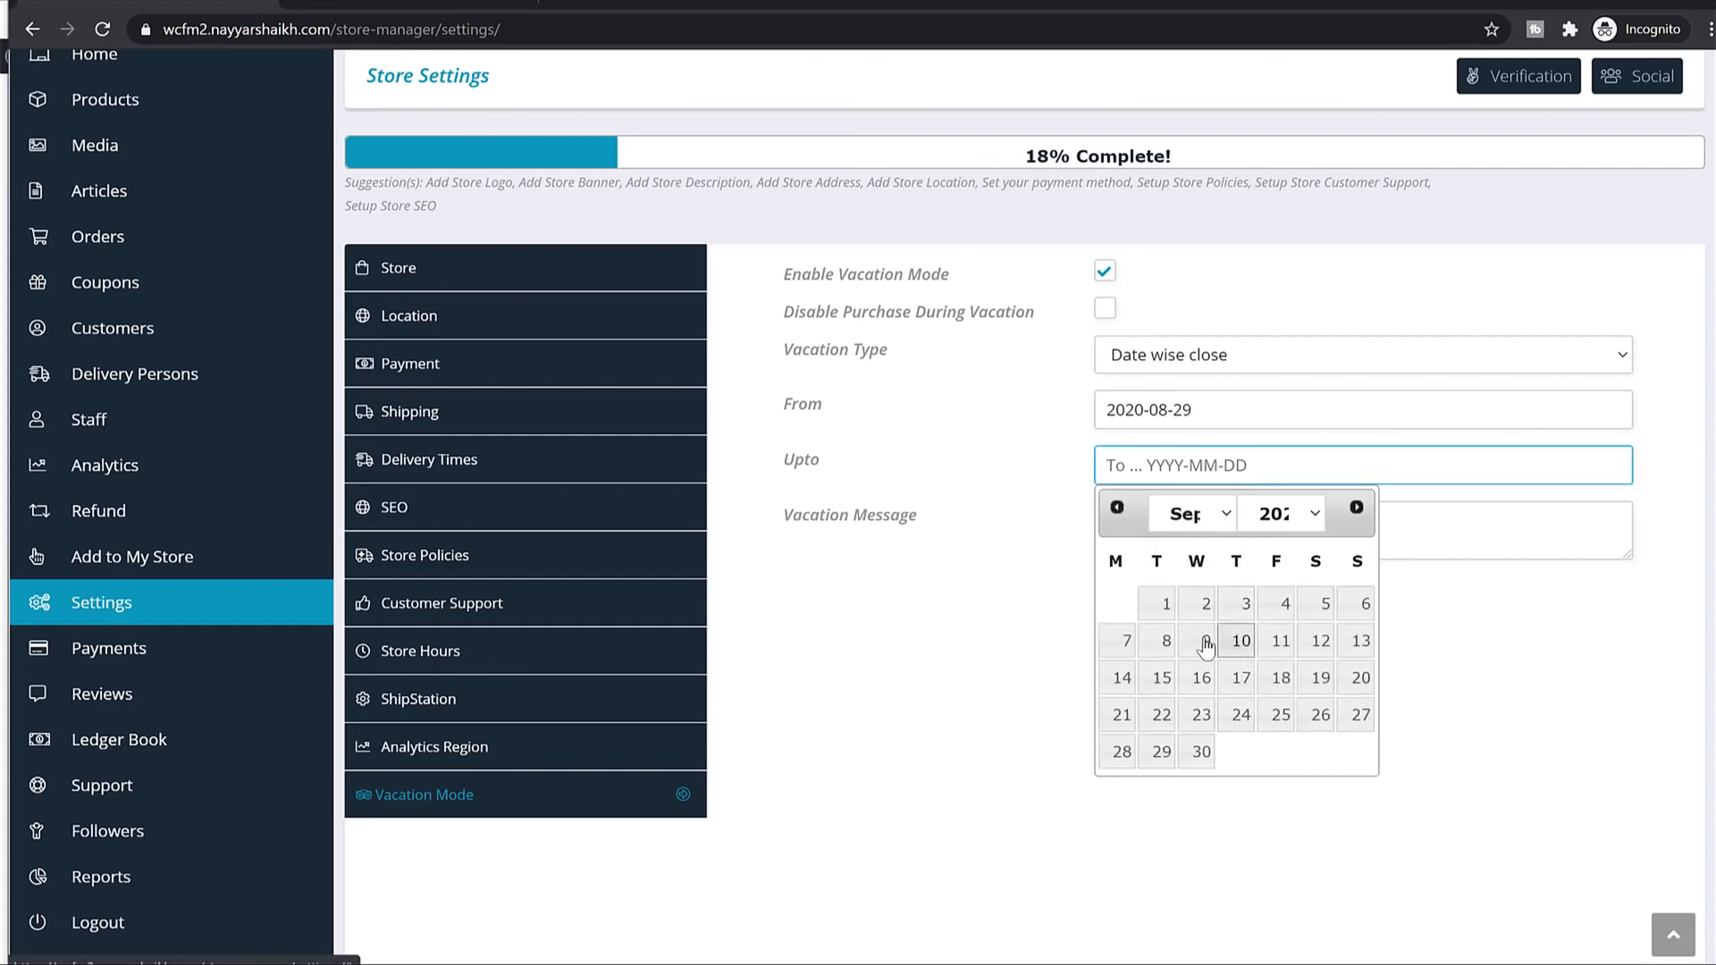
left_click(1204, 642)
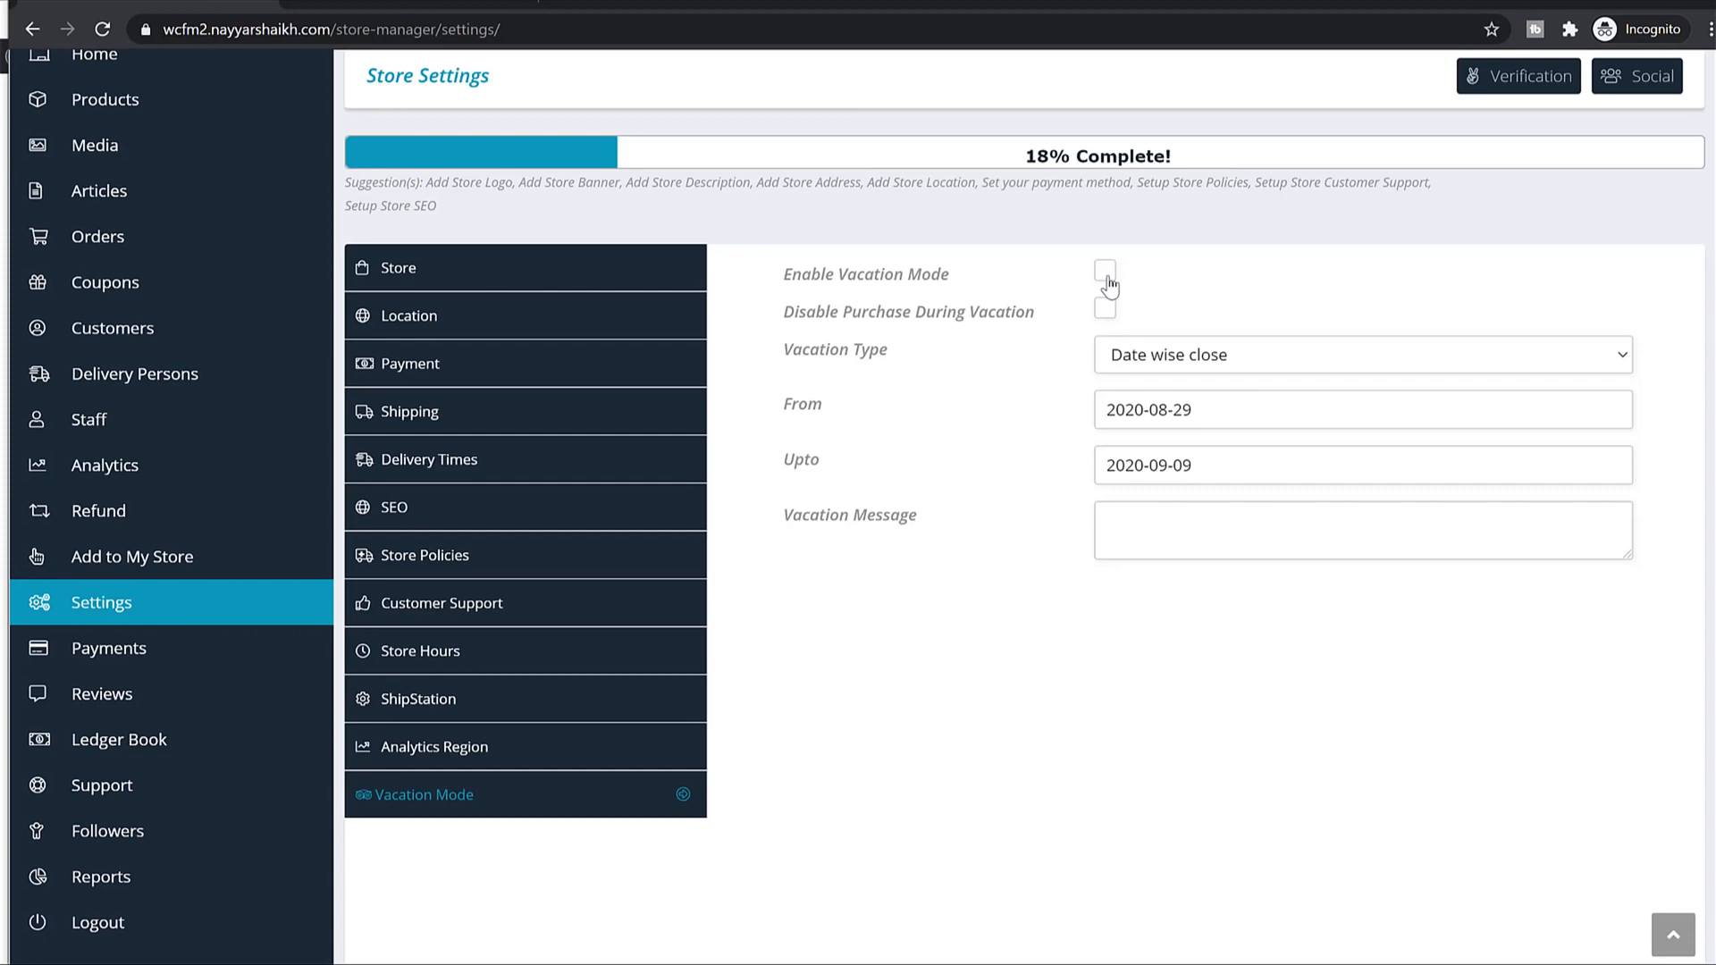
Save the vacation settings and bring up the admin Store Vendors list.
scroll(1475, 751, "down", 7)
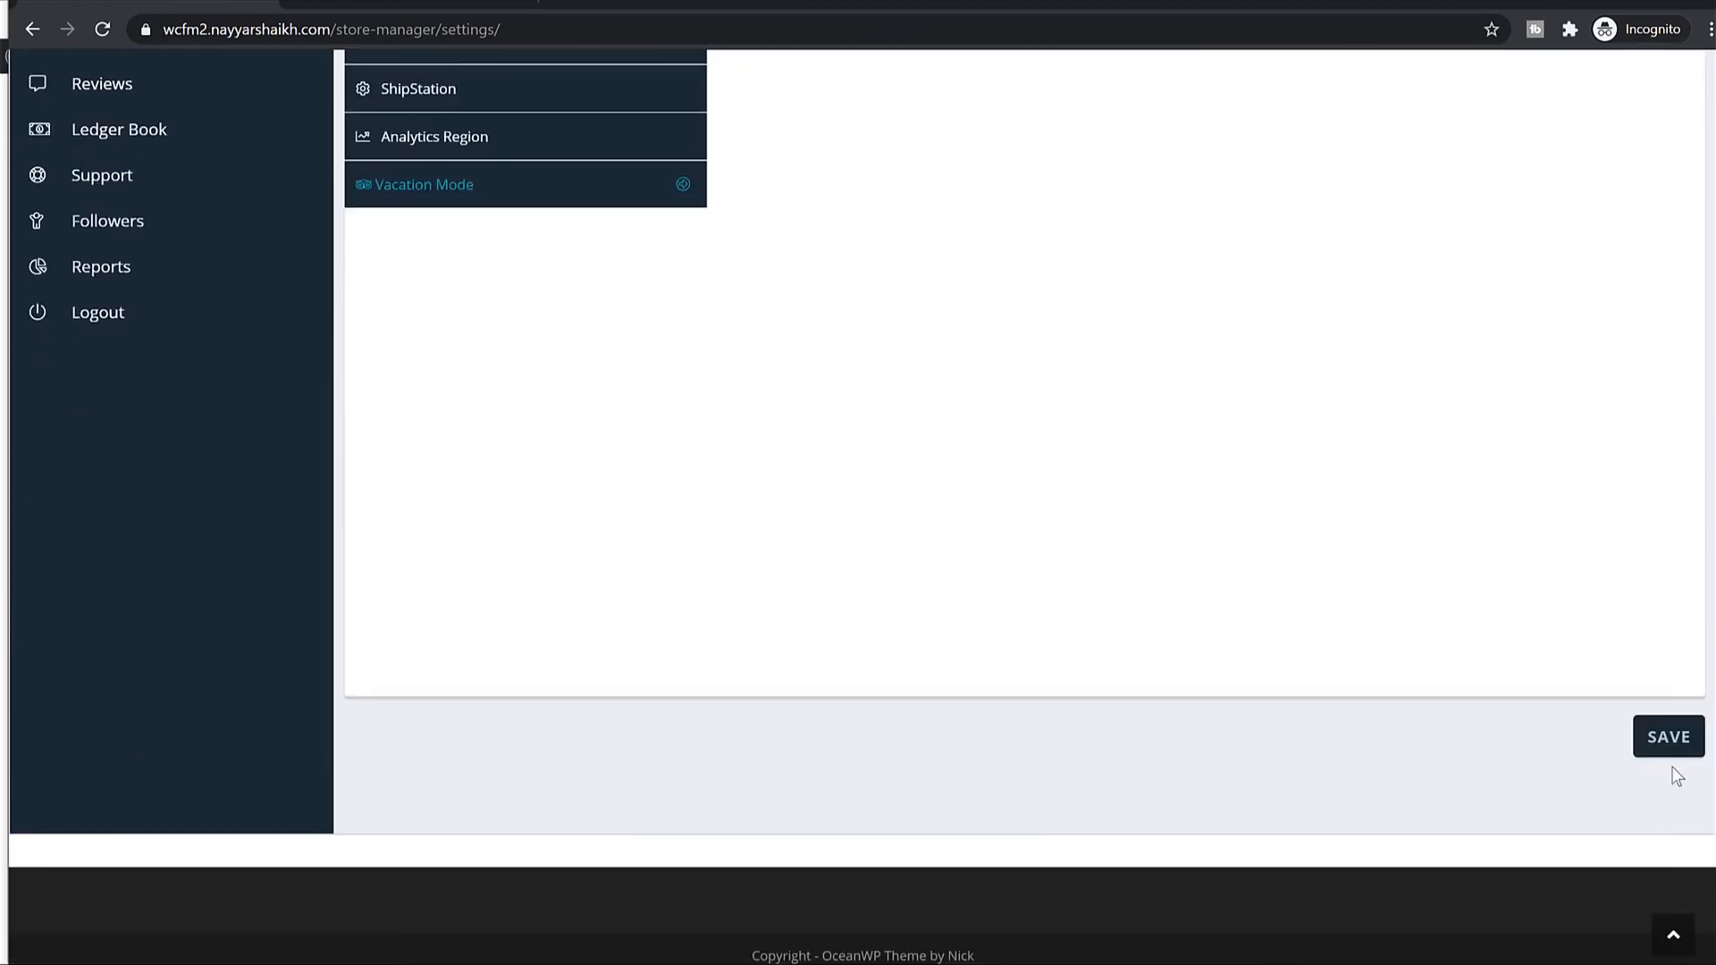
left_click(1668, 735)
scroll(1251, 384, "down", 4)
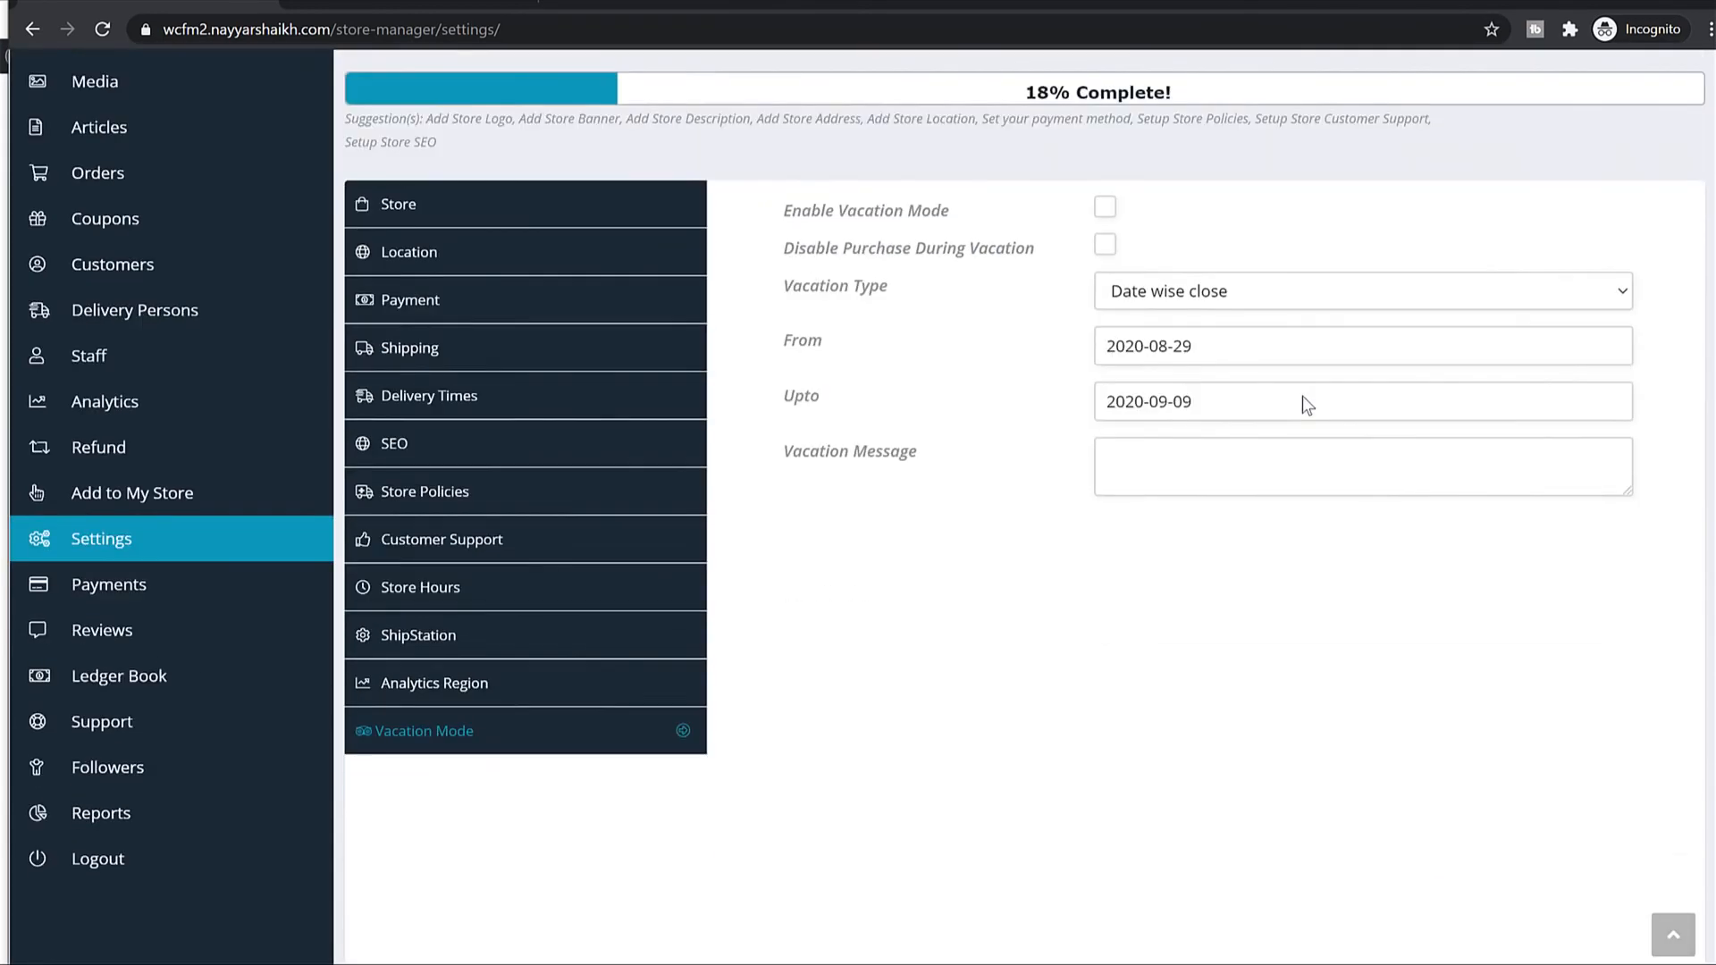
scroll(1303, 397, "up", 4)
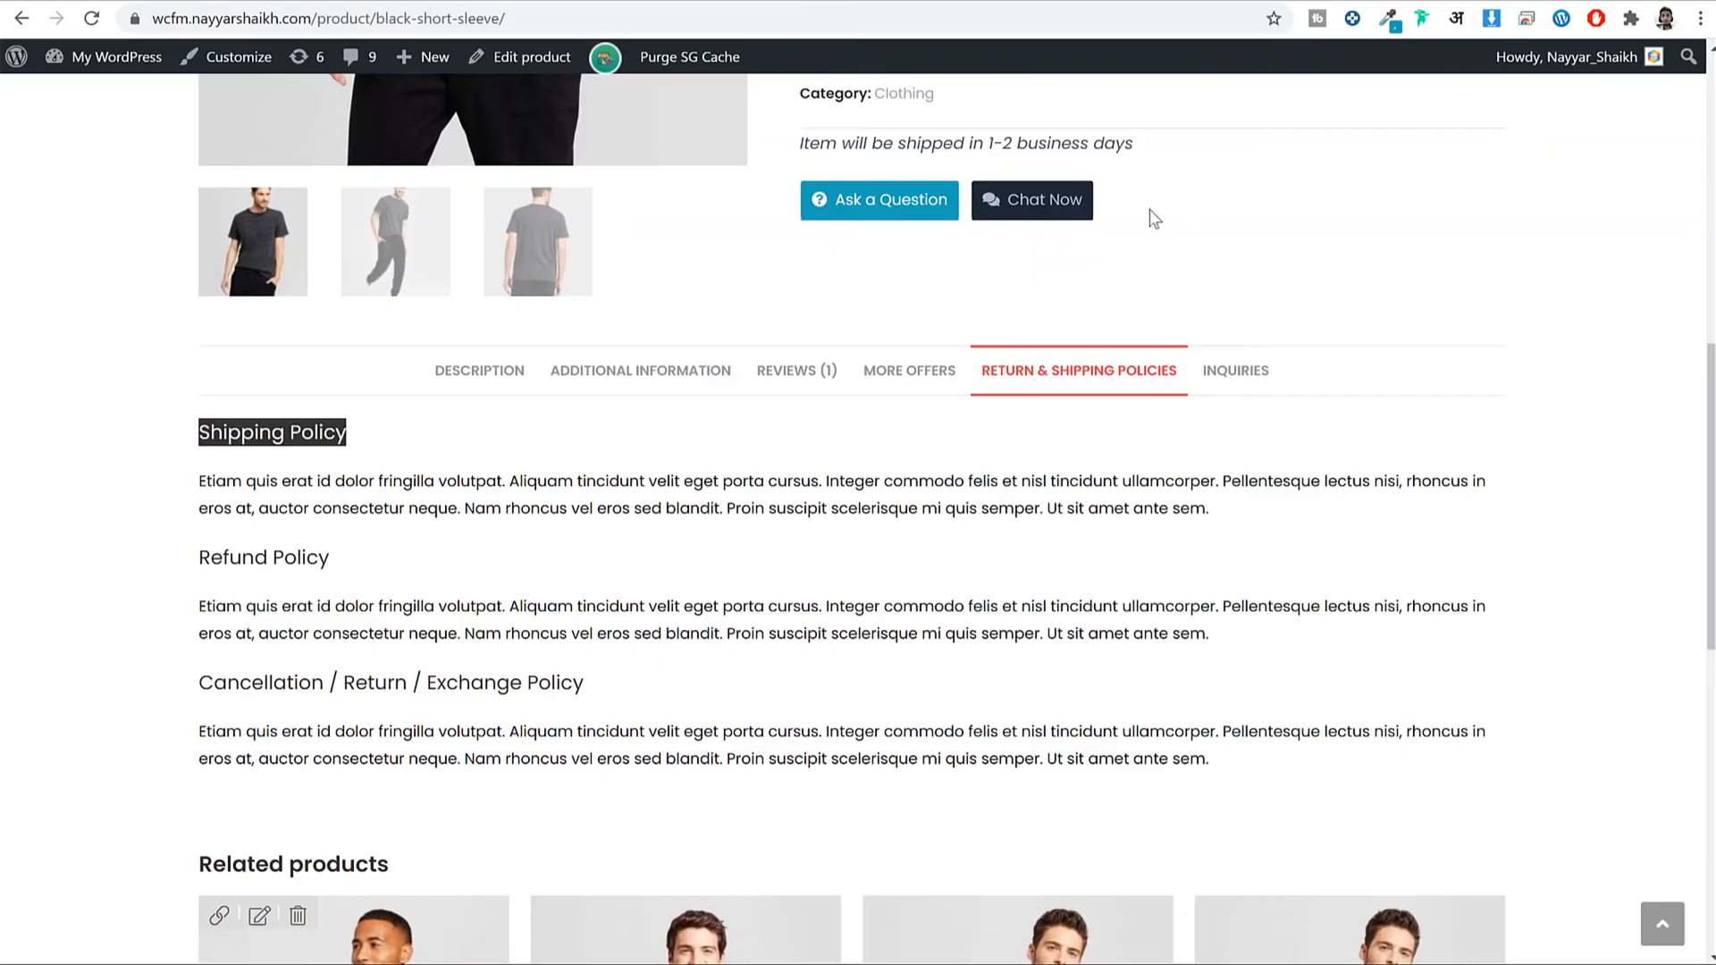
scroll(1149, 209, "up", 7)
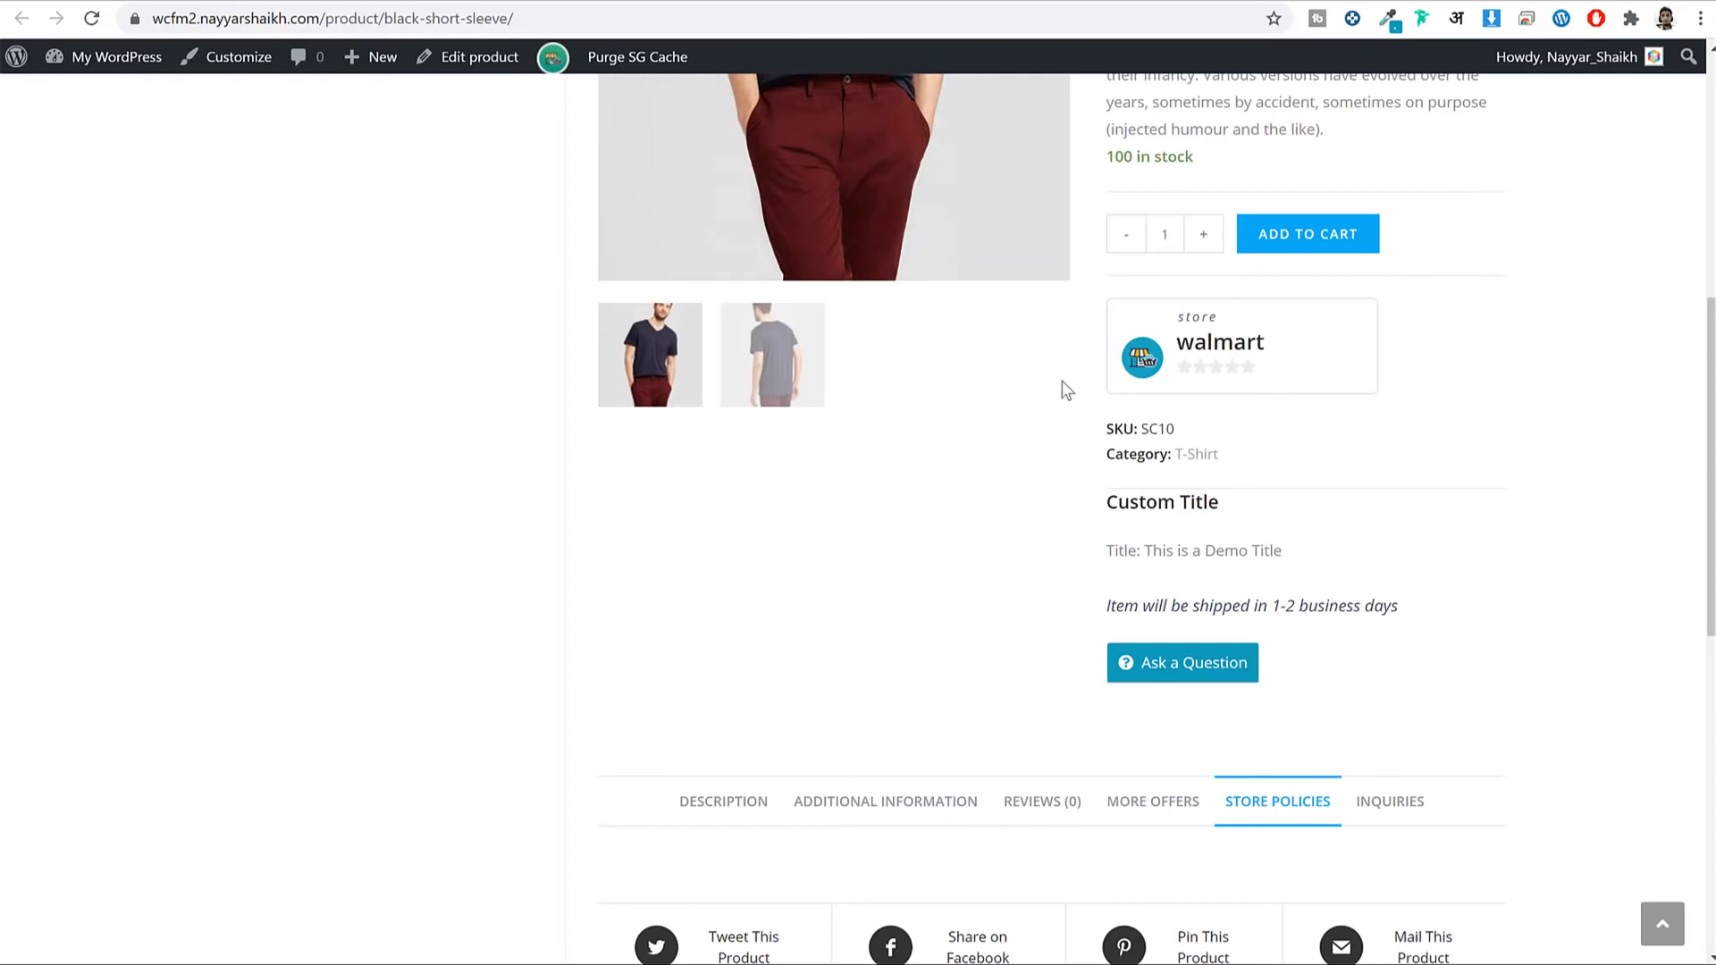
Check the product's Shipping Policy tab and its walmart store name.
scroll(1064, 387, "up", 5)
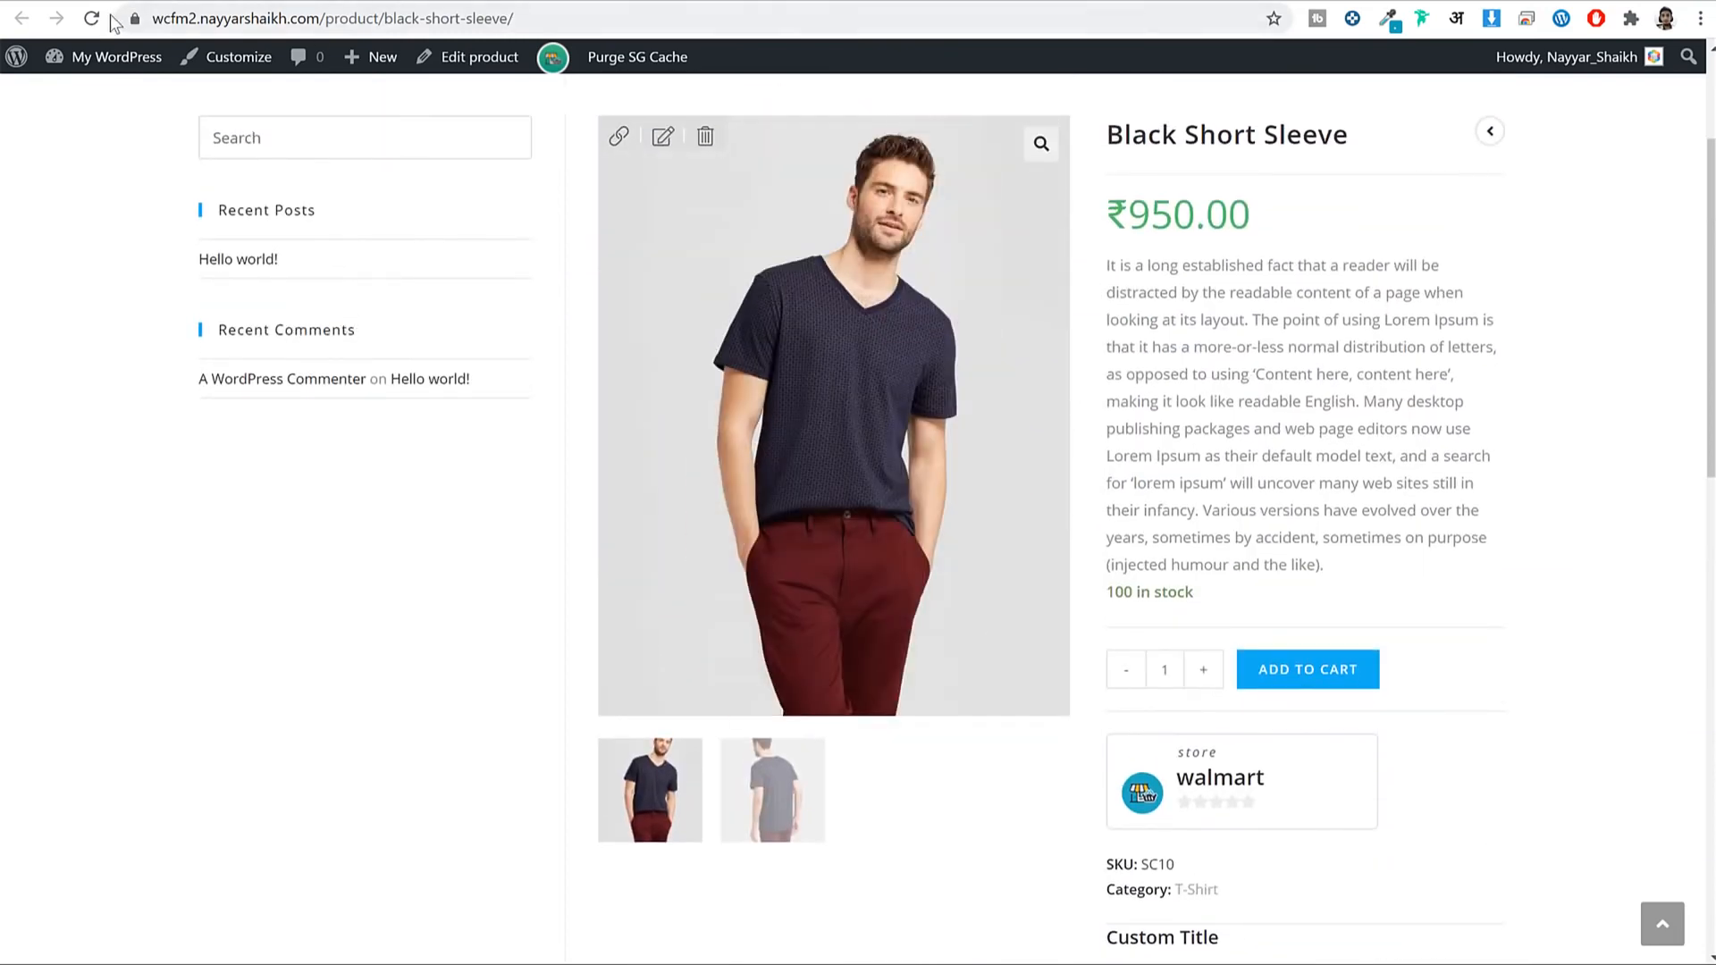
scroll(1513, 426, "down", 10)
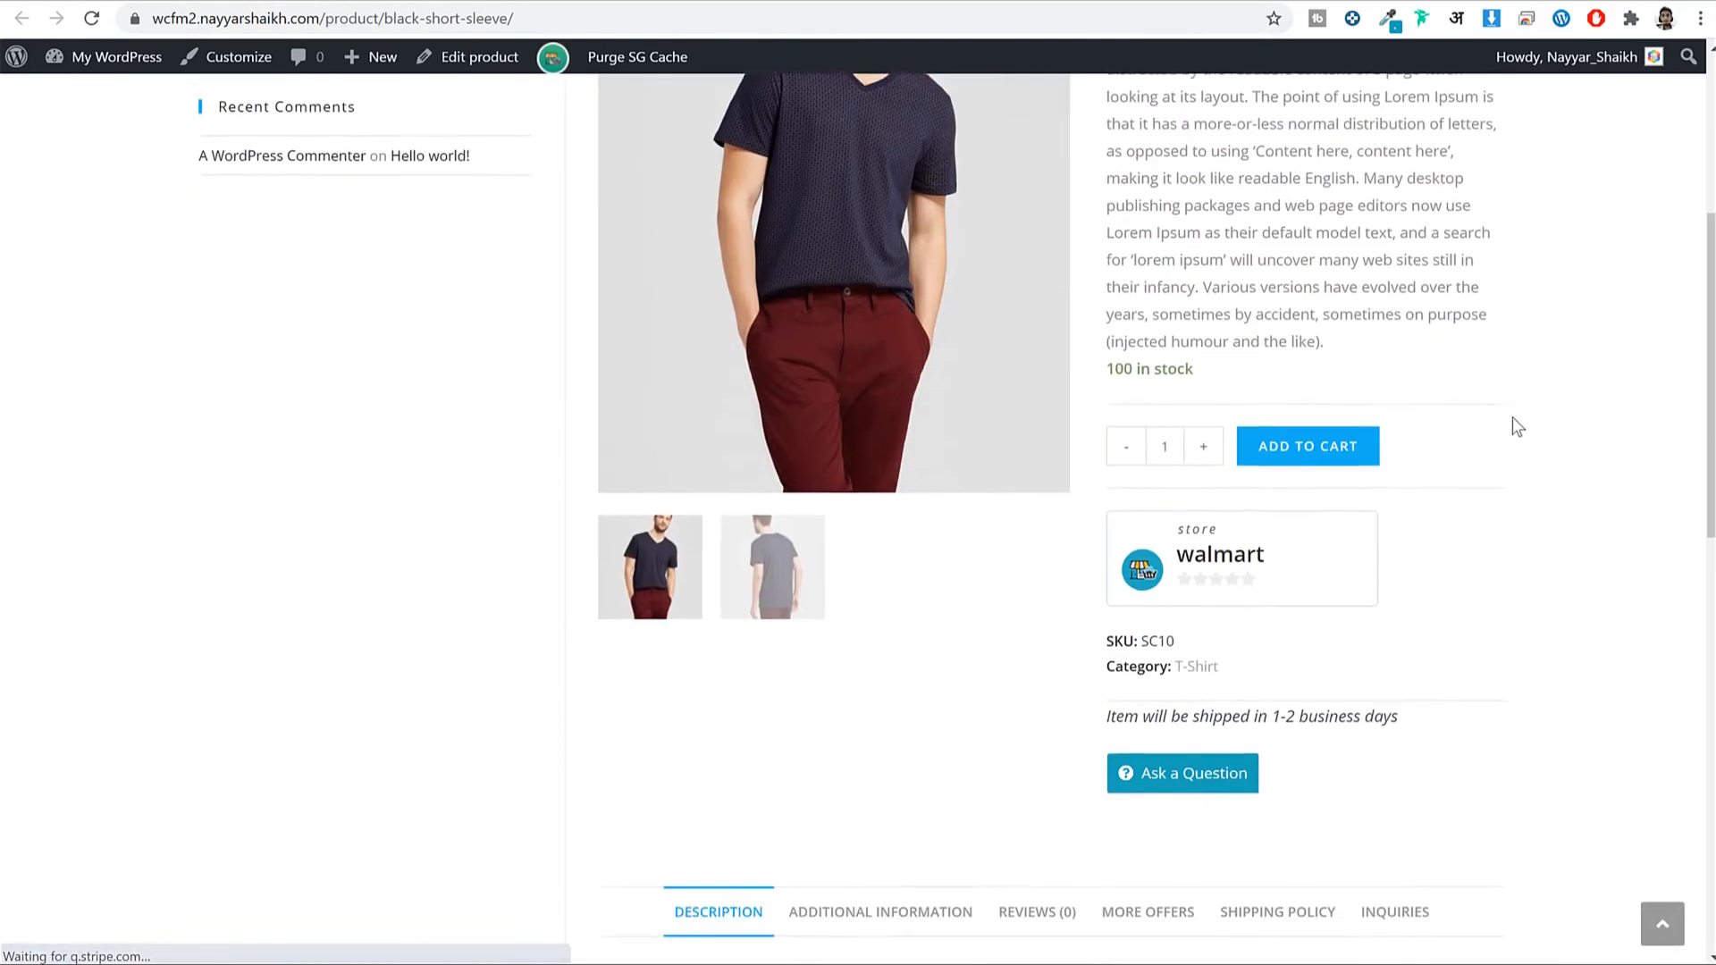
left_click(1261, 243)
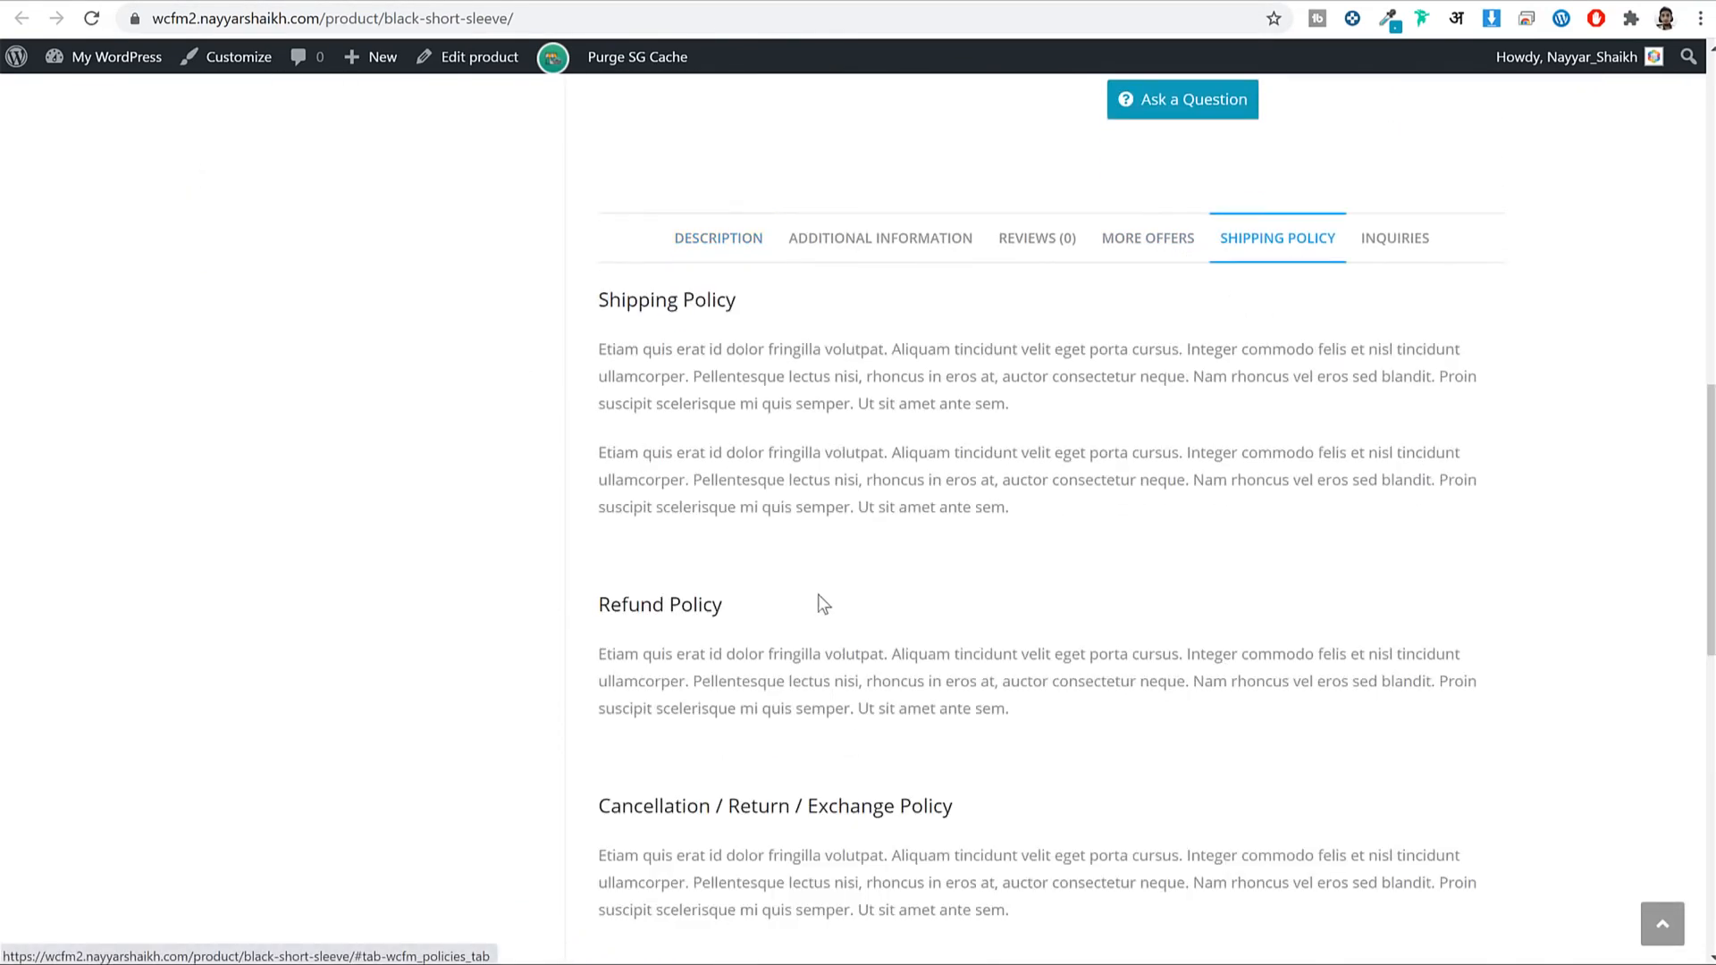
scroll(840, 599, "down", 2)
scroll(865, 597, "up", 15)
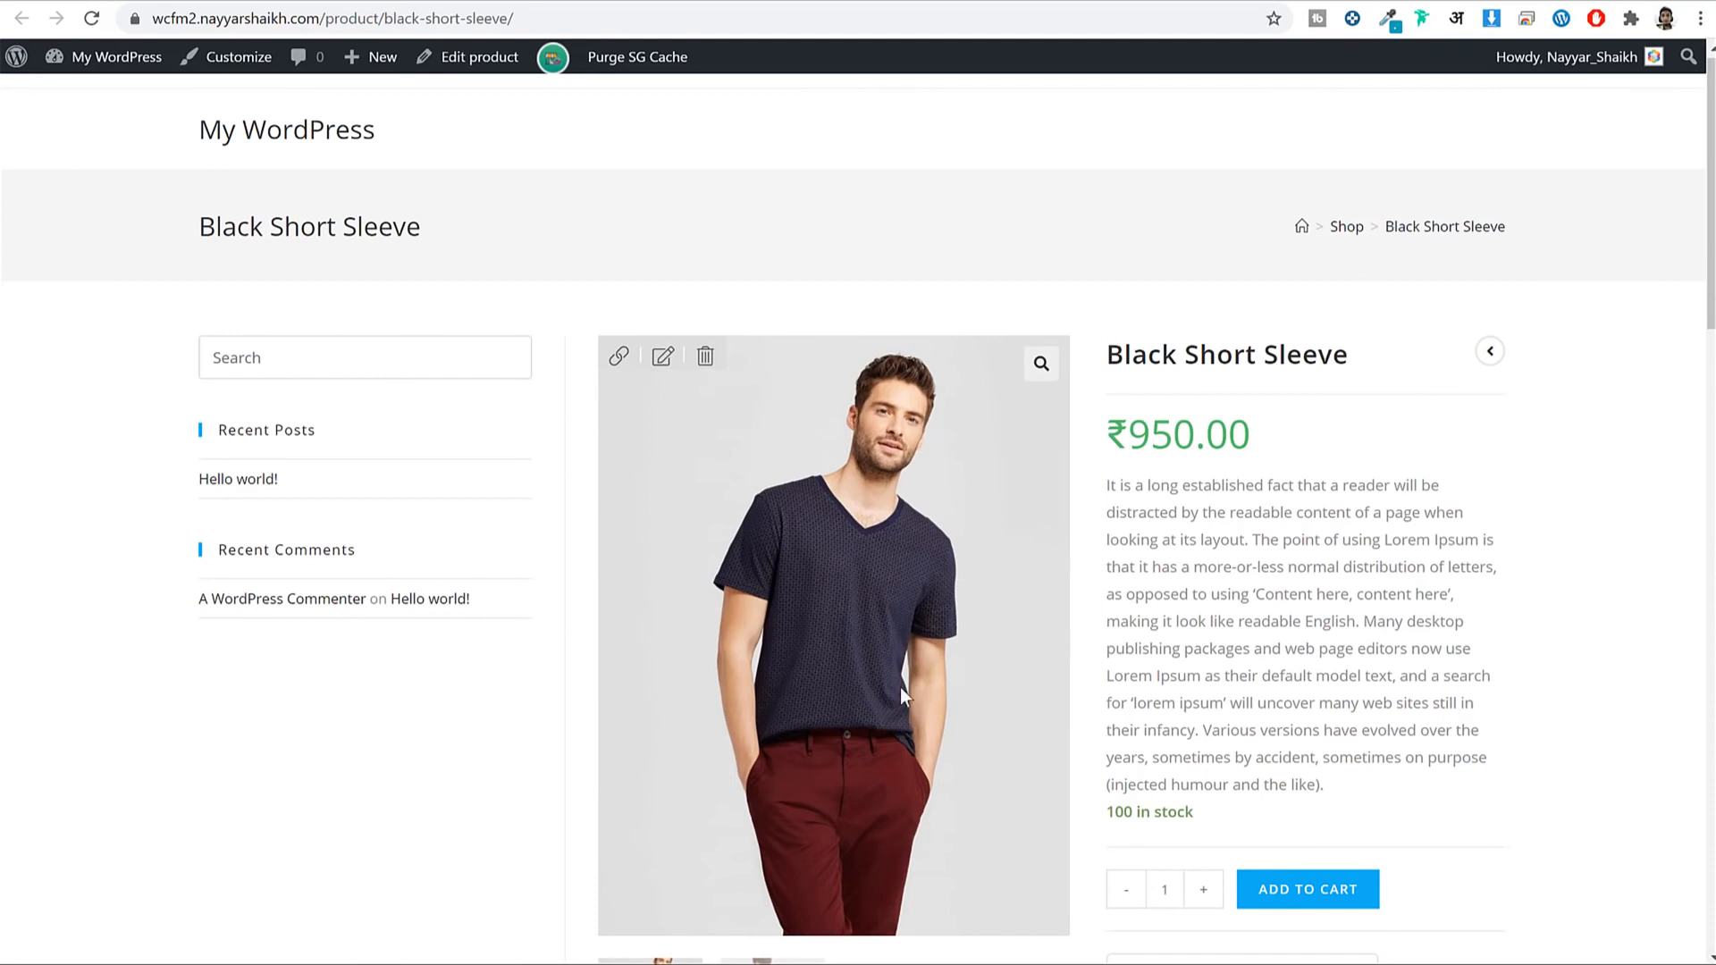
scroll(1430, 402, "down", 1)
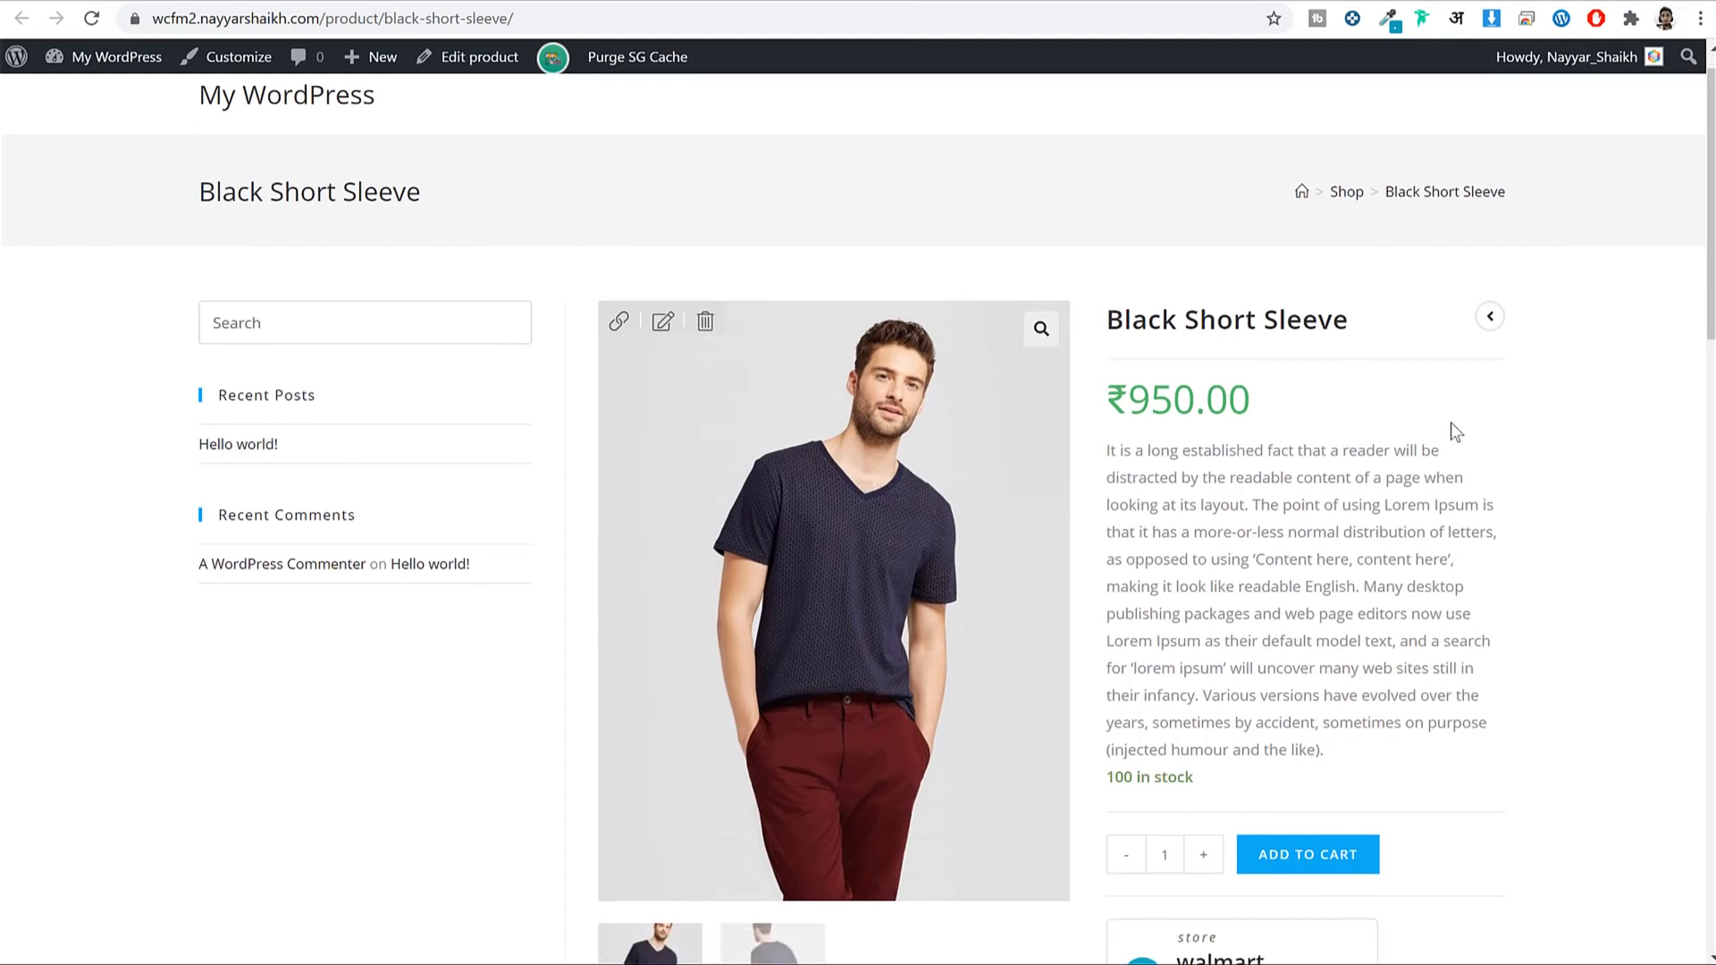
scroll(1451, 422, "down", 4)
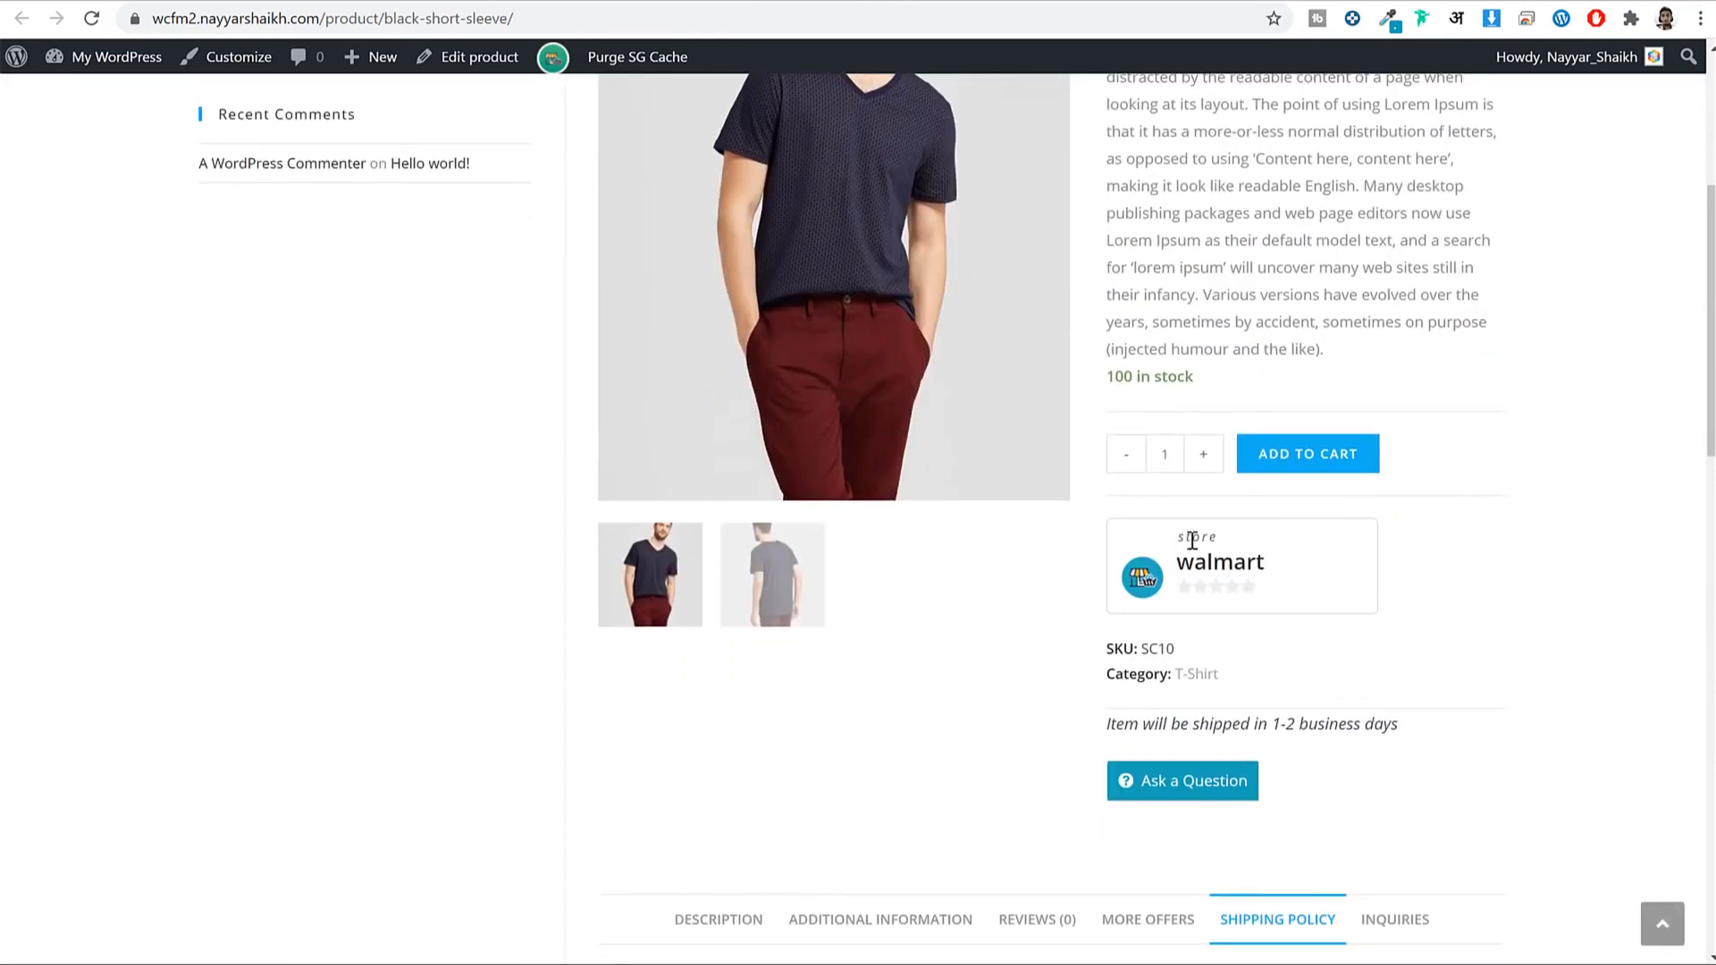
double_click(1255, 561)
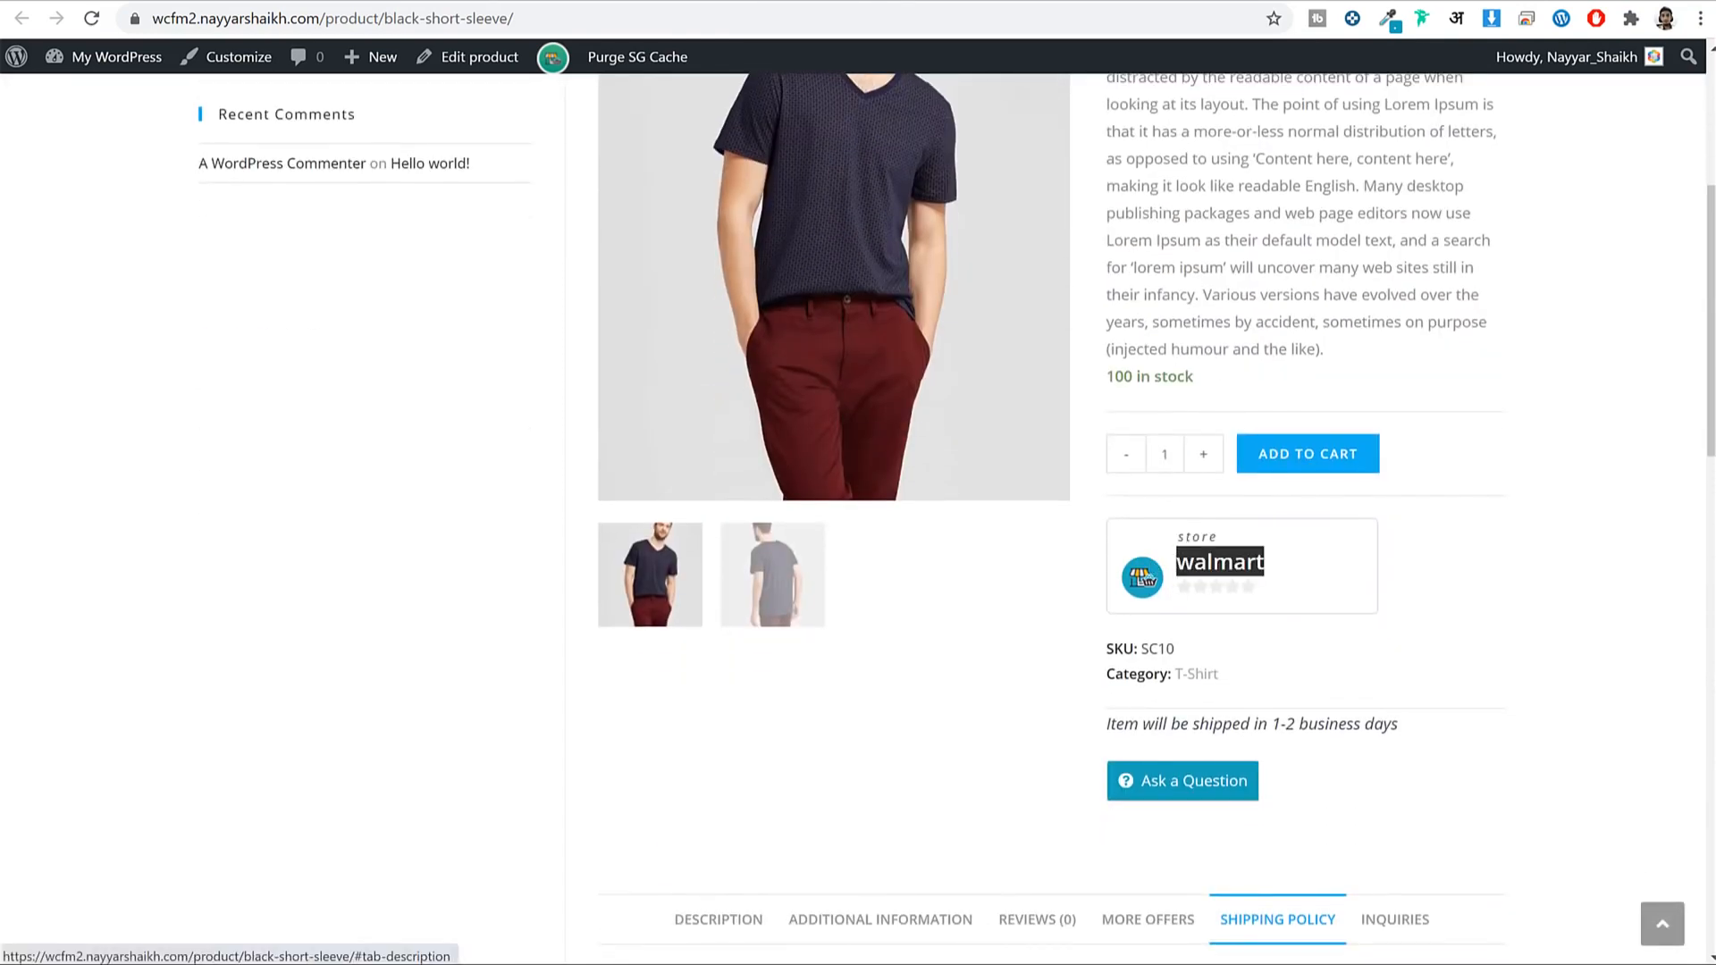
scroll(1469, 545, "up", 1)
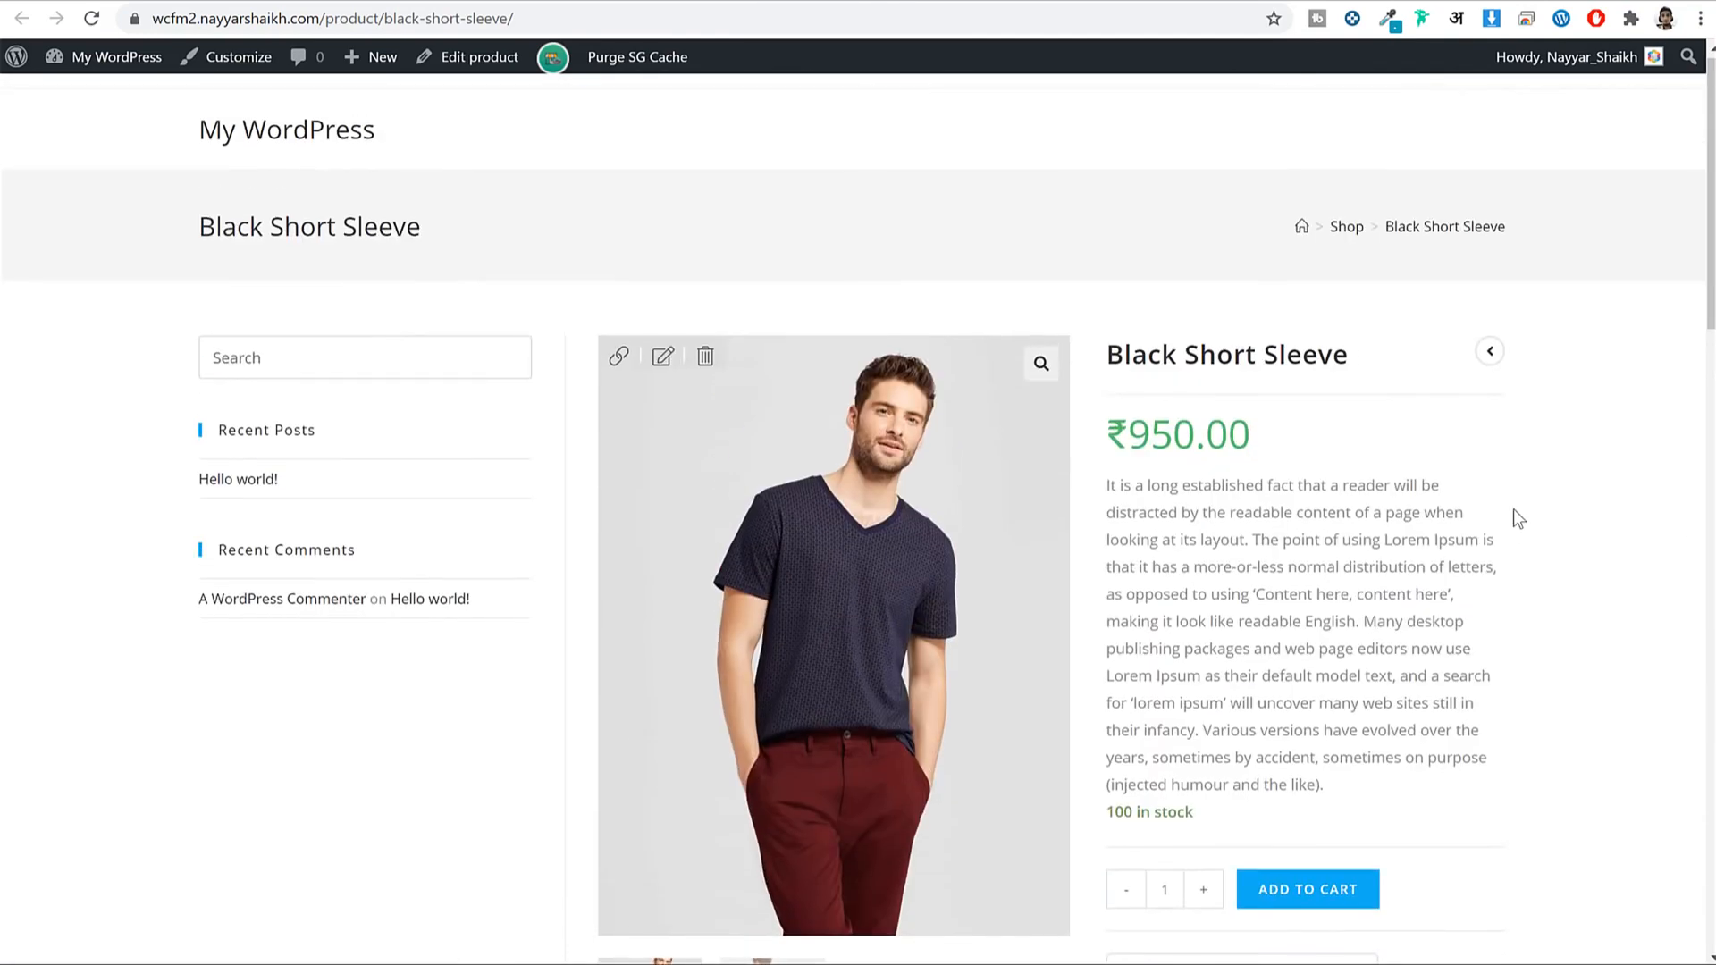
scroll(1514, 507, "down", 5)
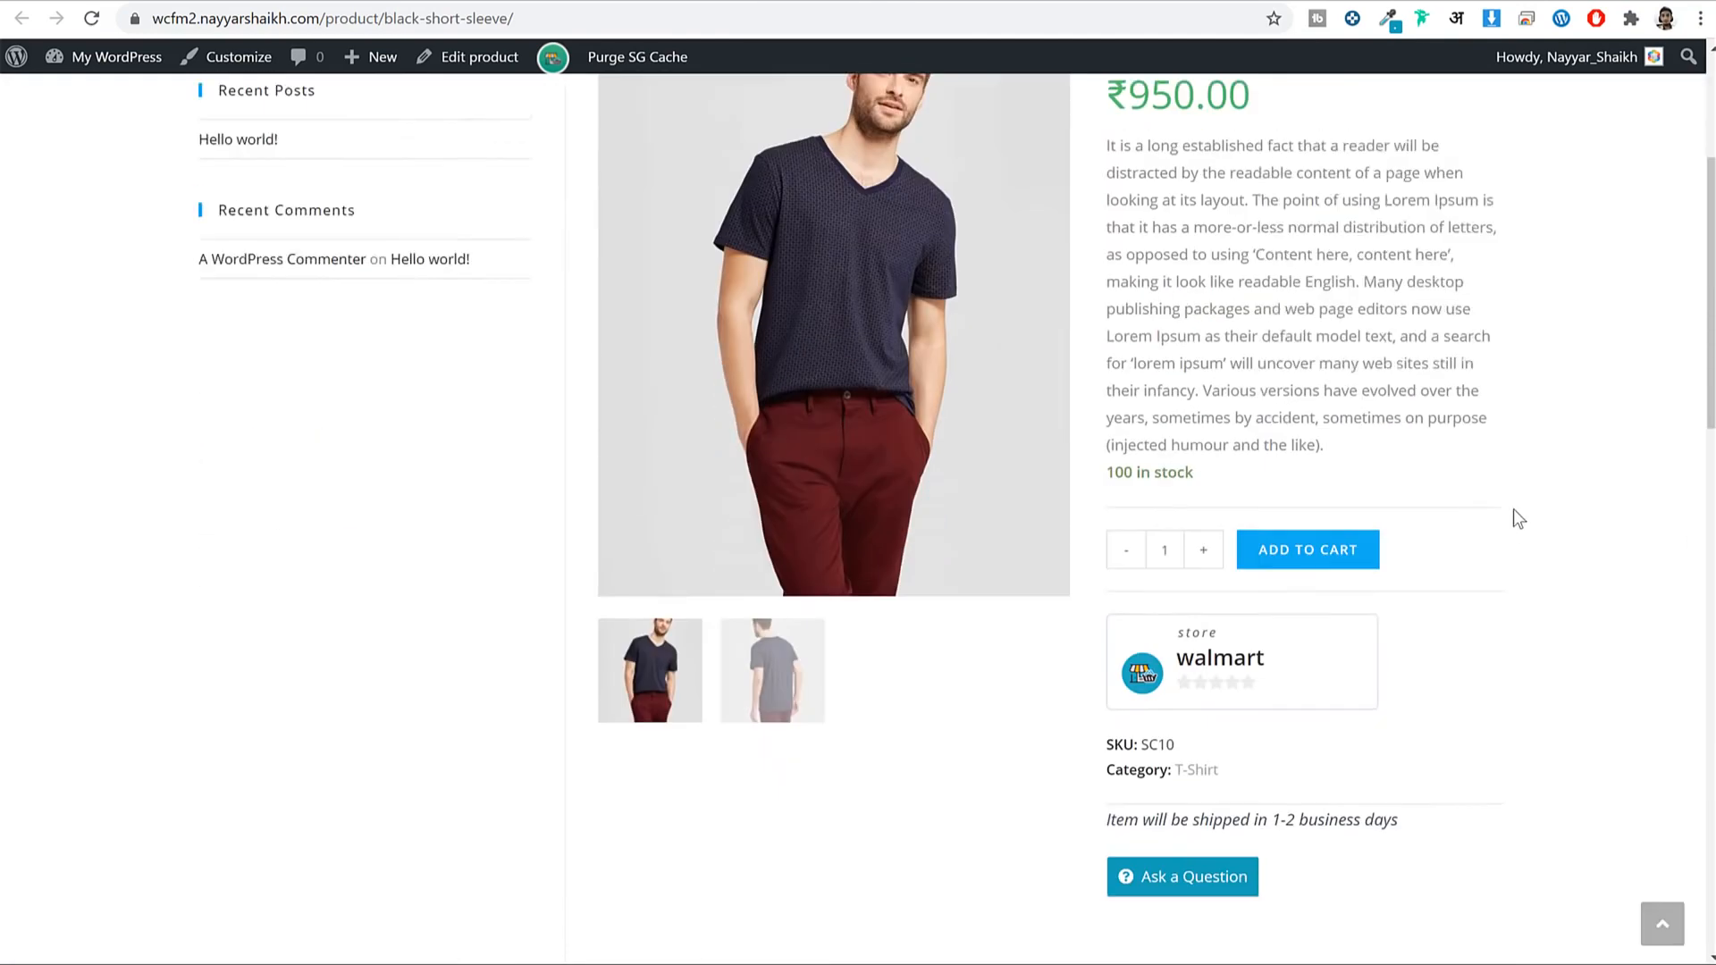
Add the Black Short Sleeve to the cart and view the cart.
left_click(1314, 477)
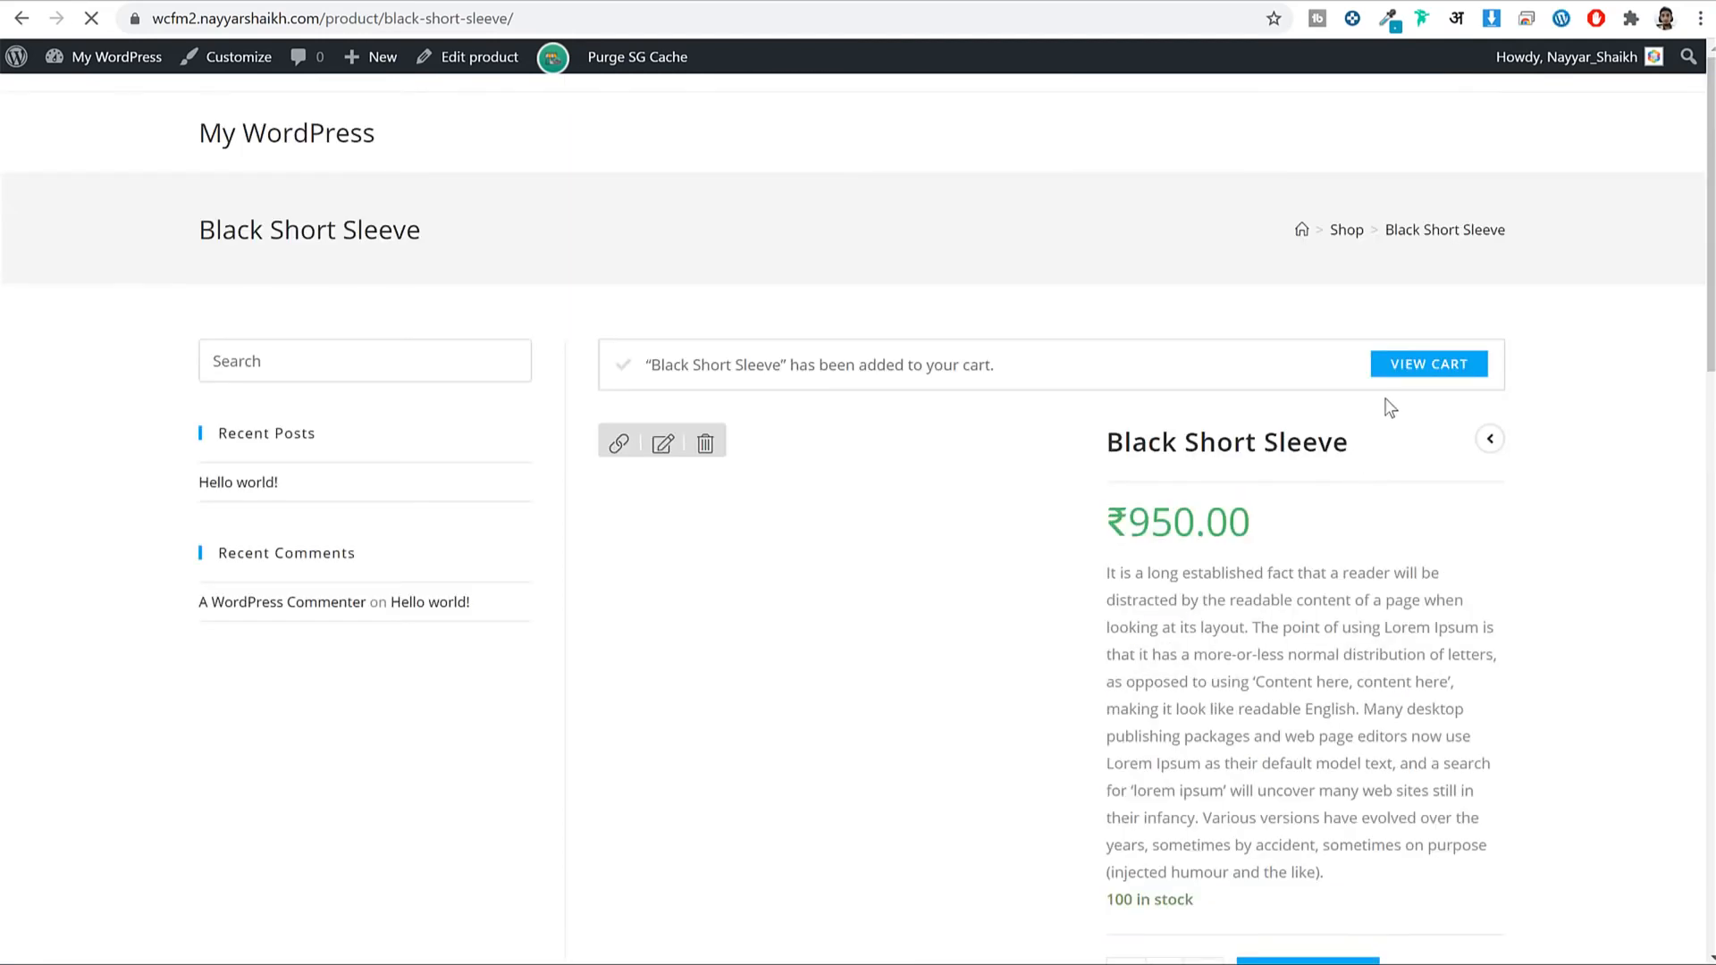
left_click_drag(784, 365, 1052, 374)
left_click(1402, 368)
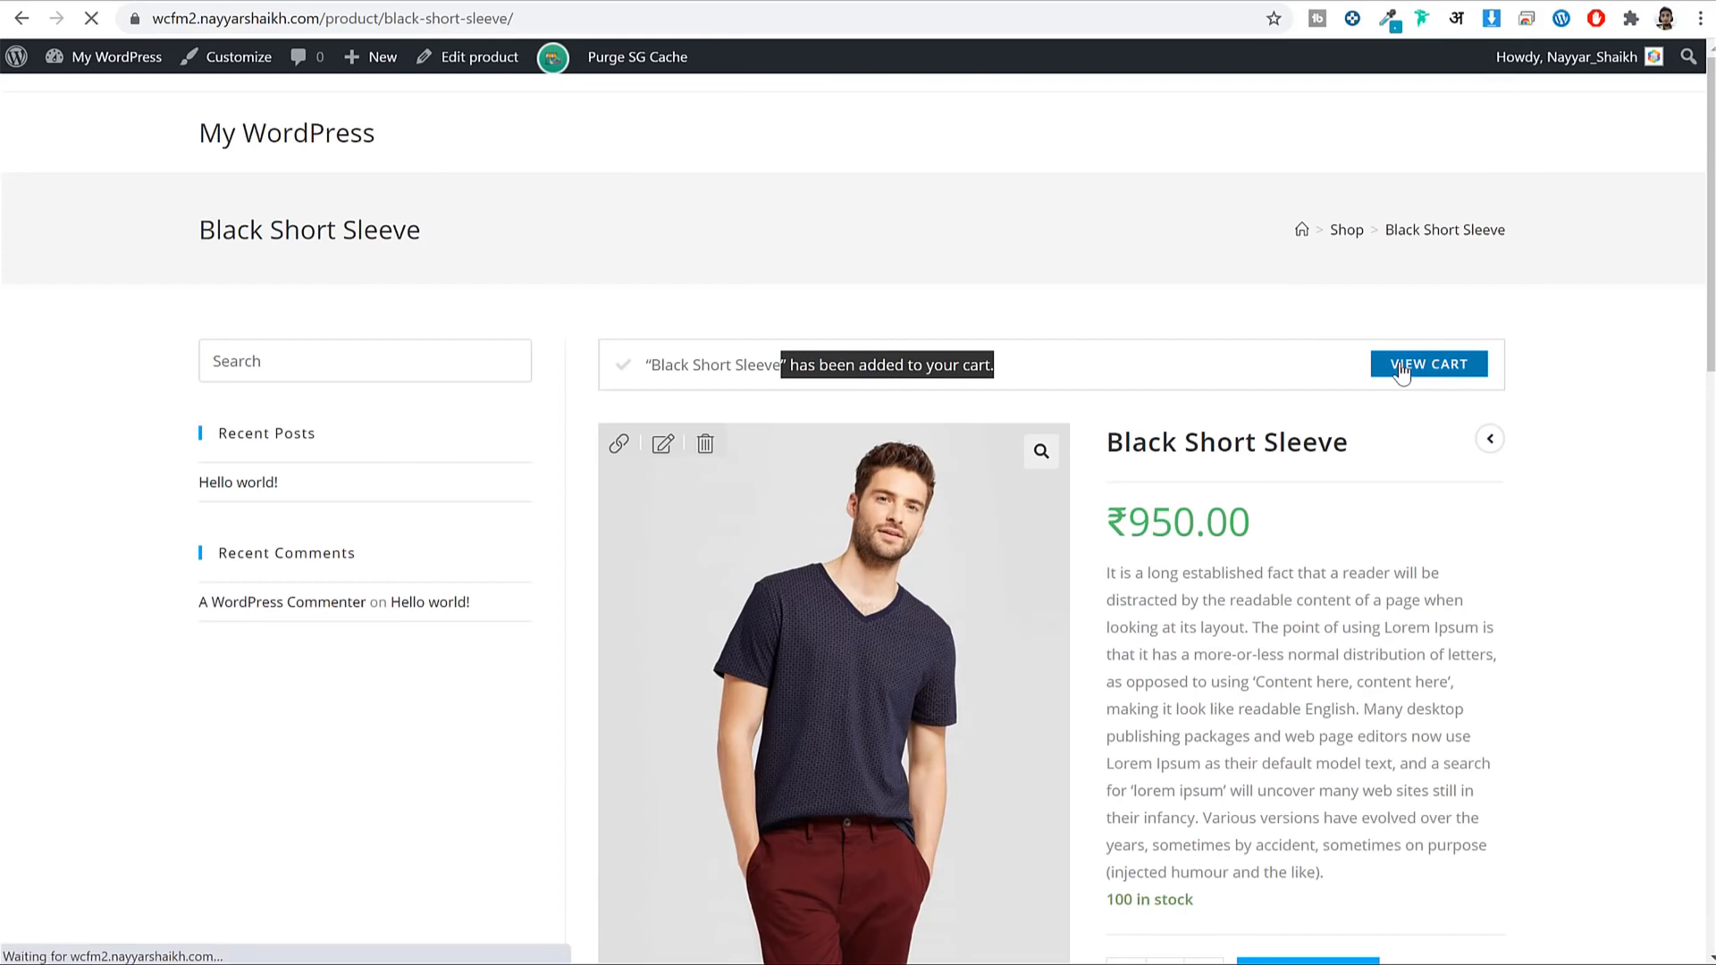
scroll(1444, 363, "down", 3)
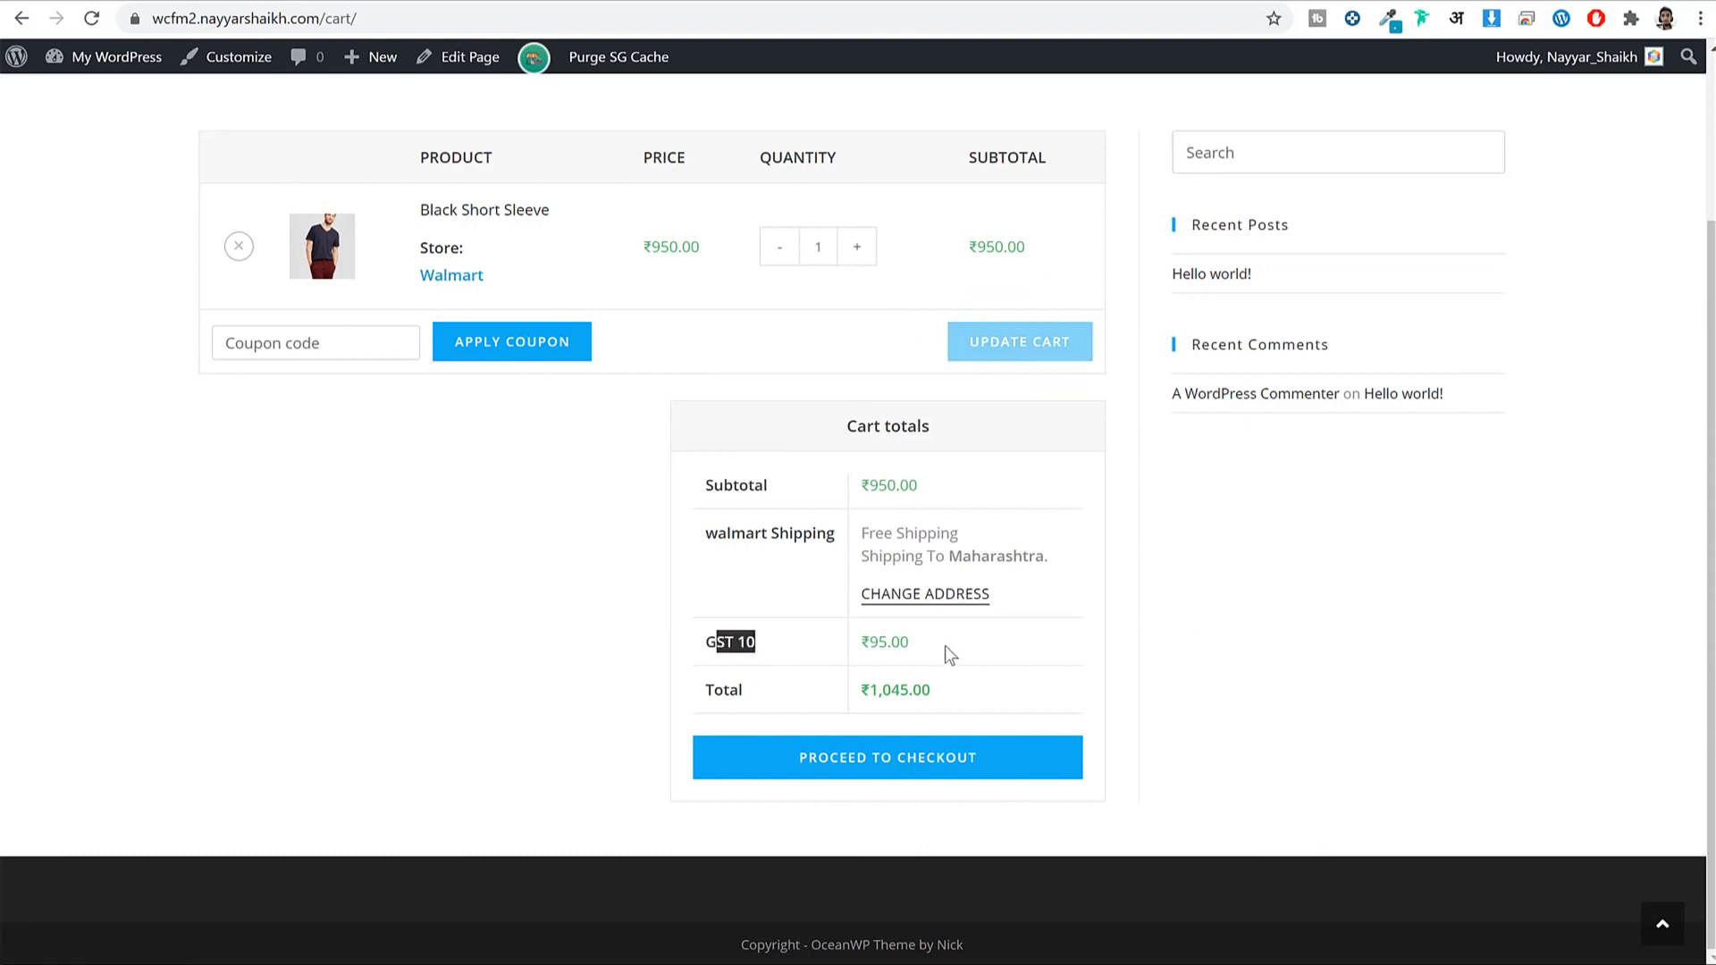
Note the ₹95.00 GST, recalculate shipping for Maharashtra, and return to Store Manager.
left_click_drag(945, 645, 808, 651)
left_click(743, 644)
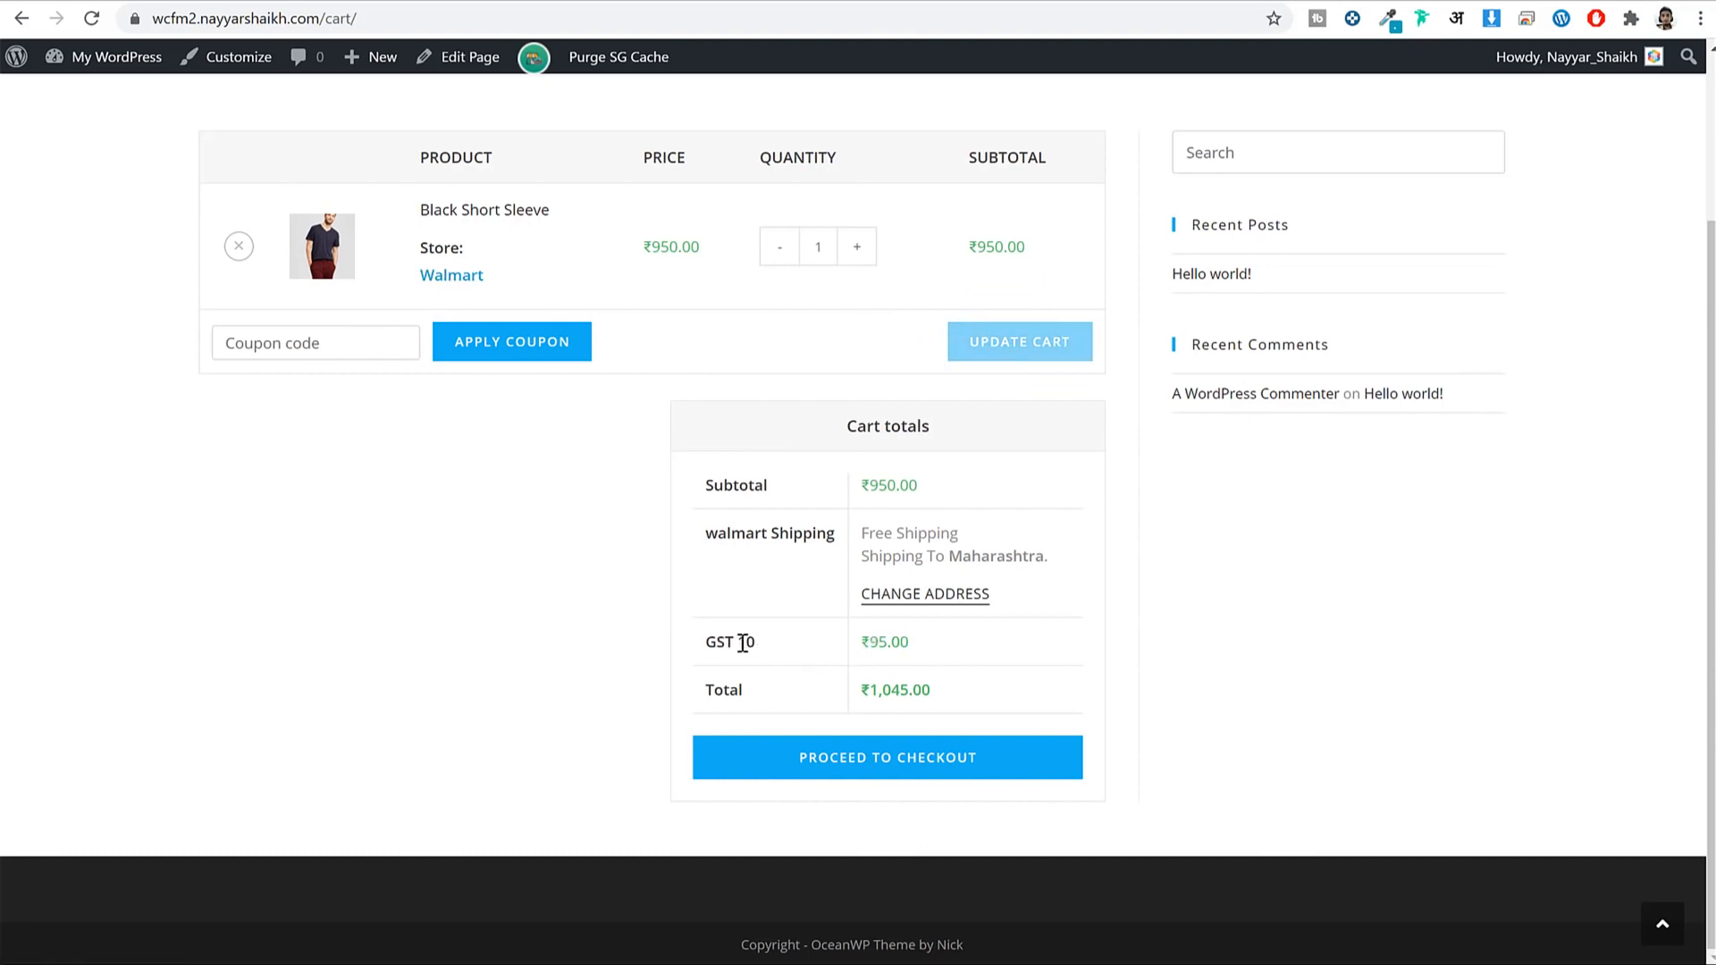
double_click(895, 650)
left_click(948, 597)
scroll(1270, 570, "down", 3)
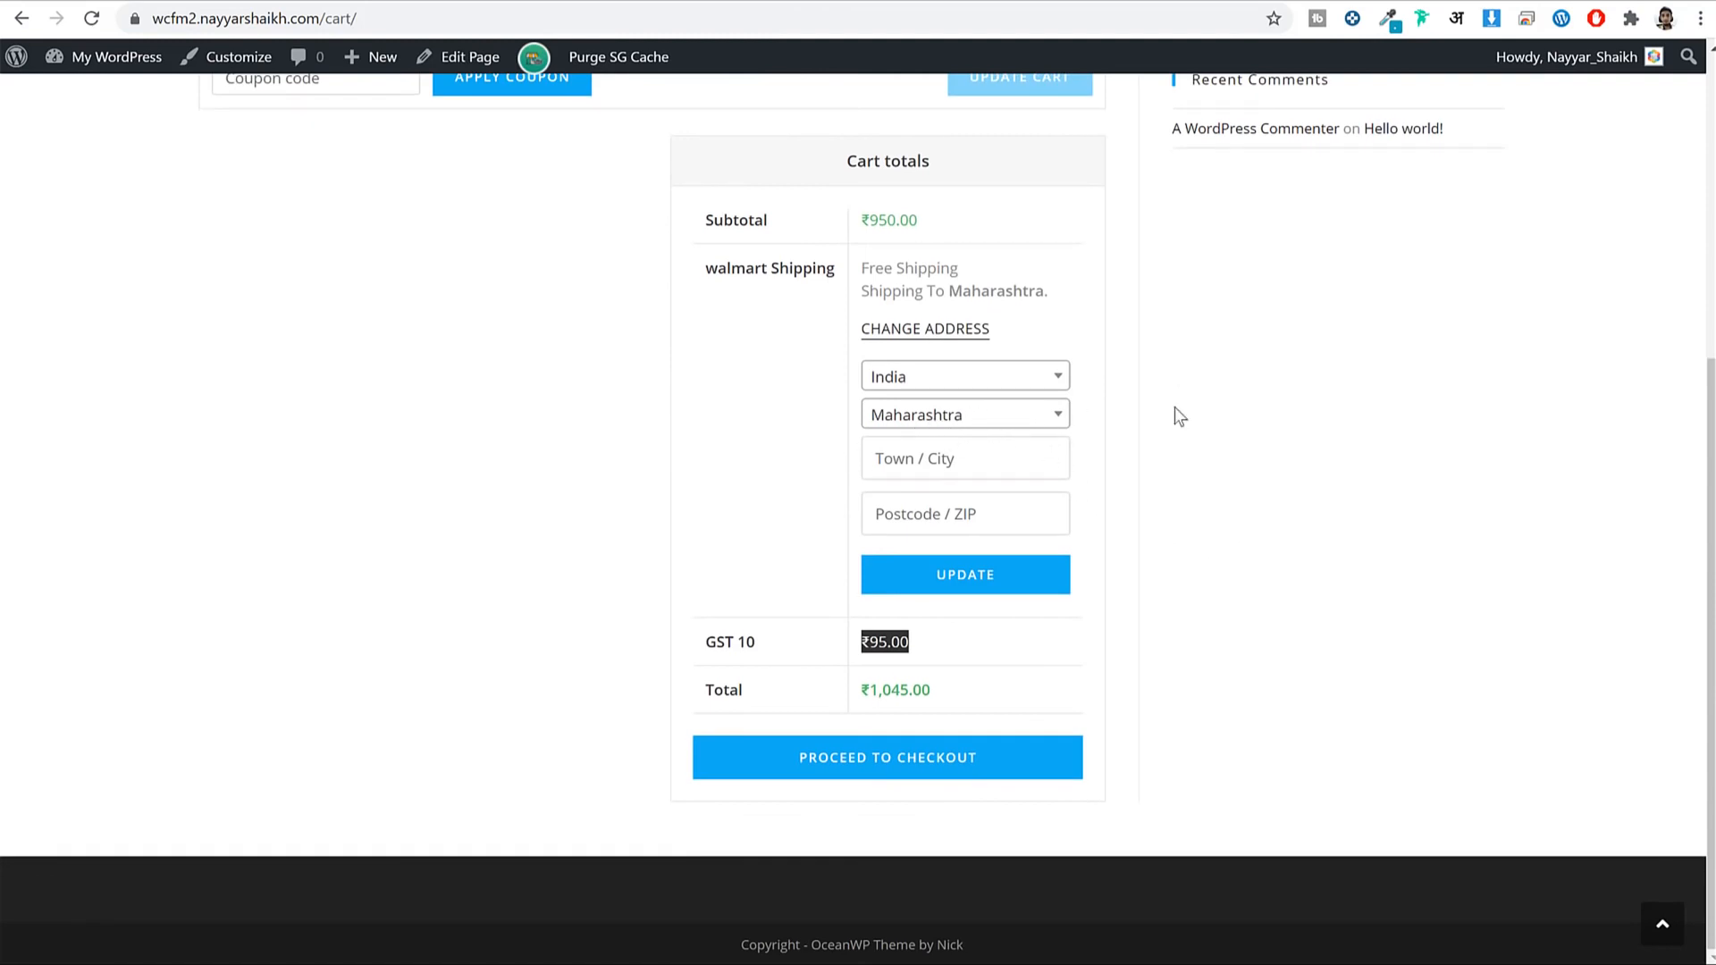
left_click(959, 576)
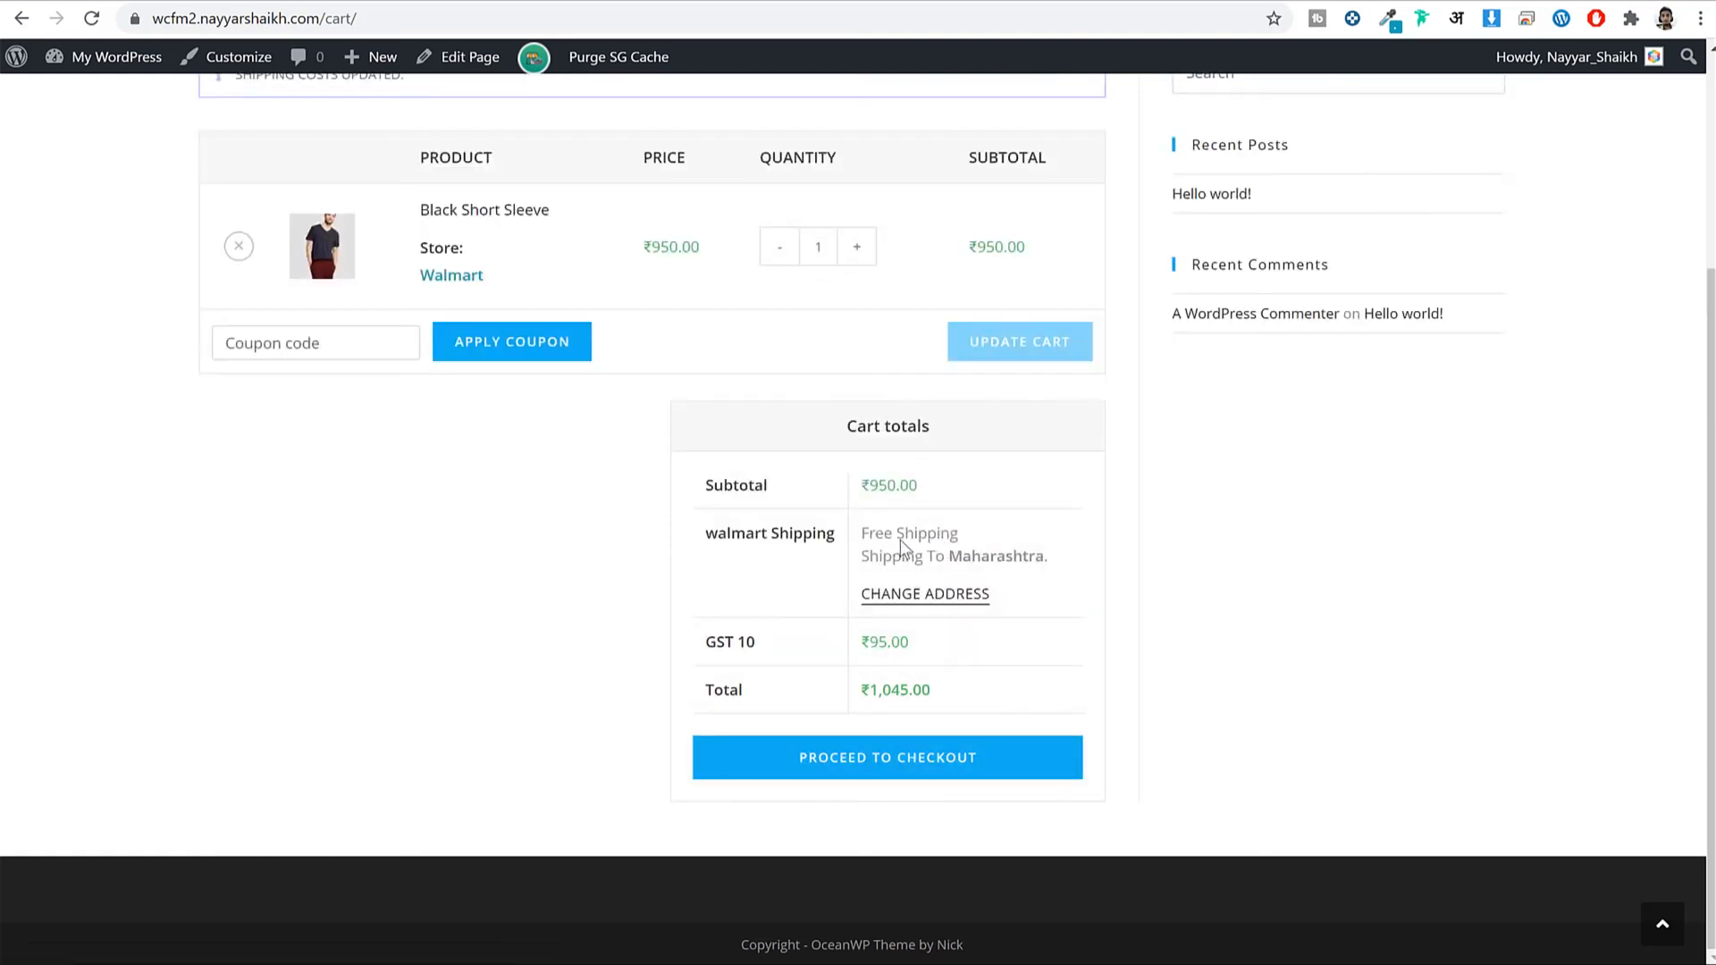
left_click_drag(972, 549, 1000, 555)
left_click(999, 555)
left_click(340, 945)
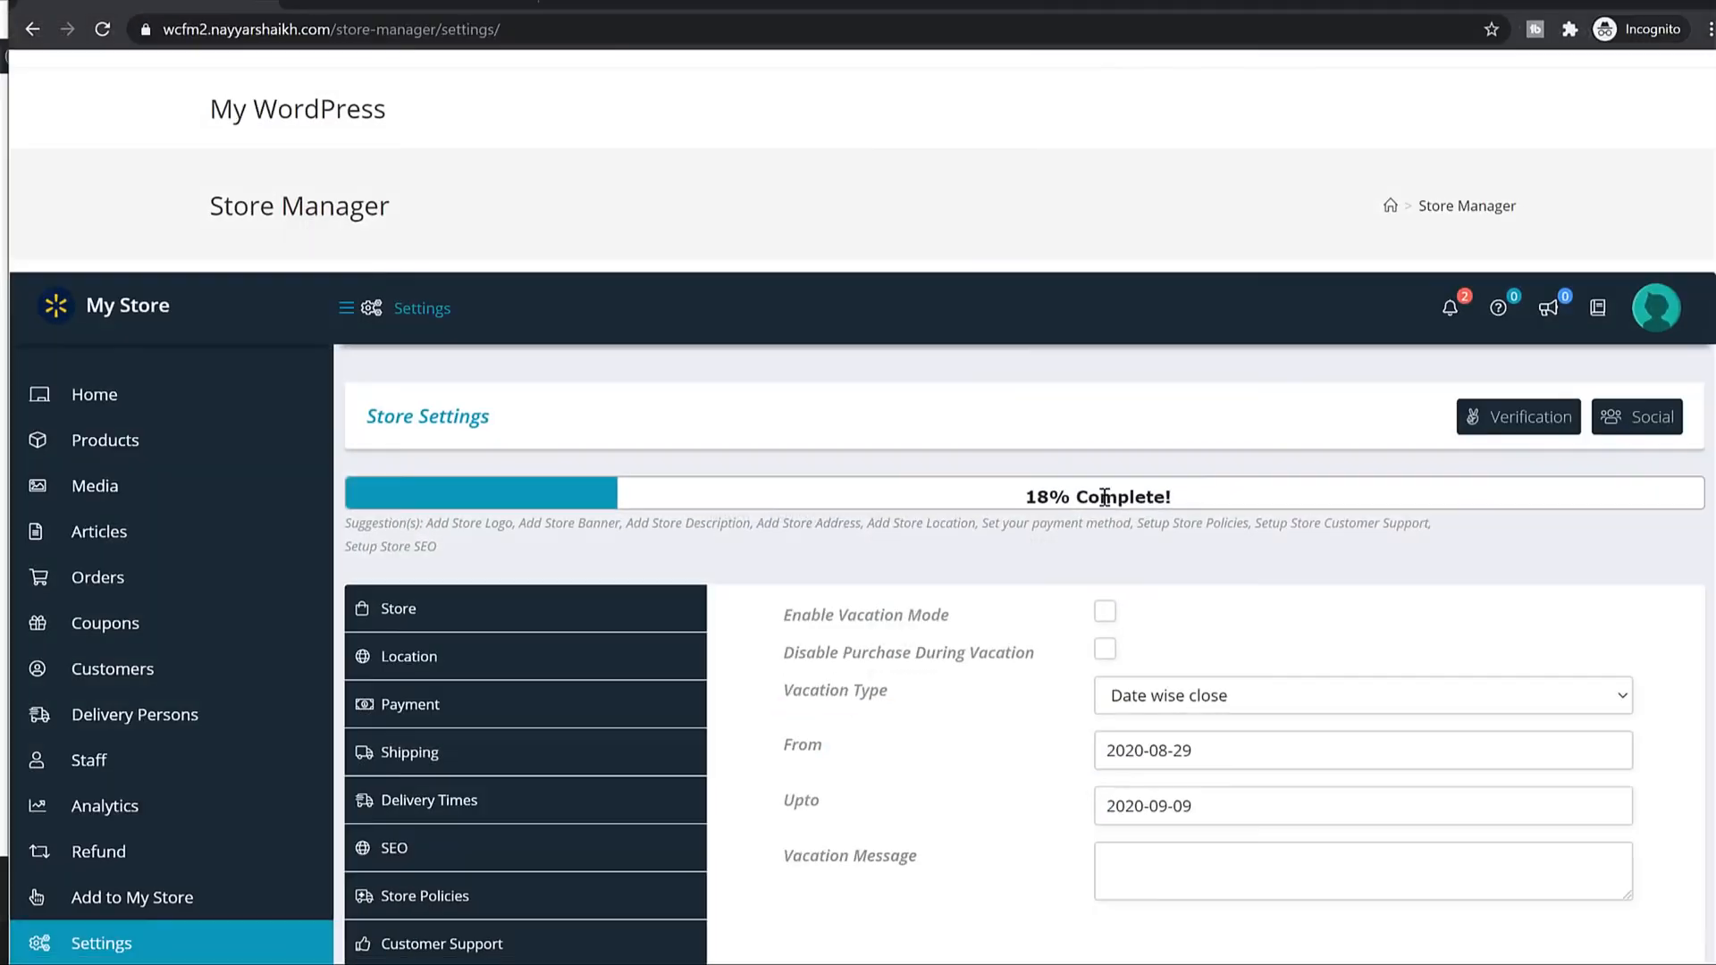
Change the Free Shipping Minimum Order Amount from 1000 to 2000 and save.
scroll(1008, 540, "down", 5)
left_click(471, 327)
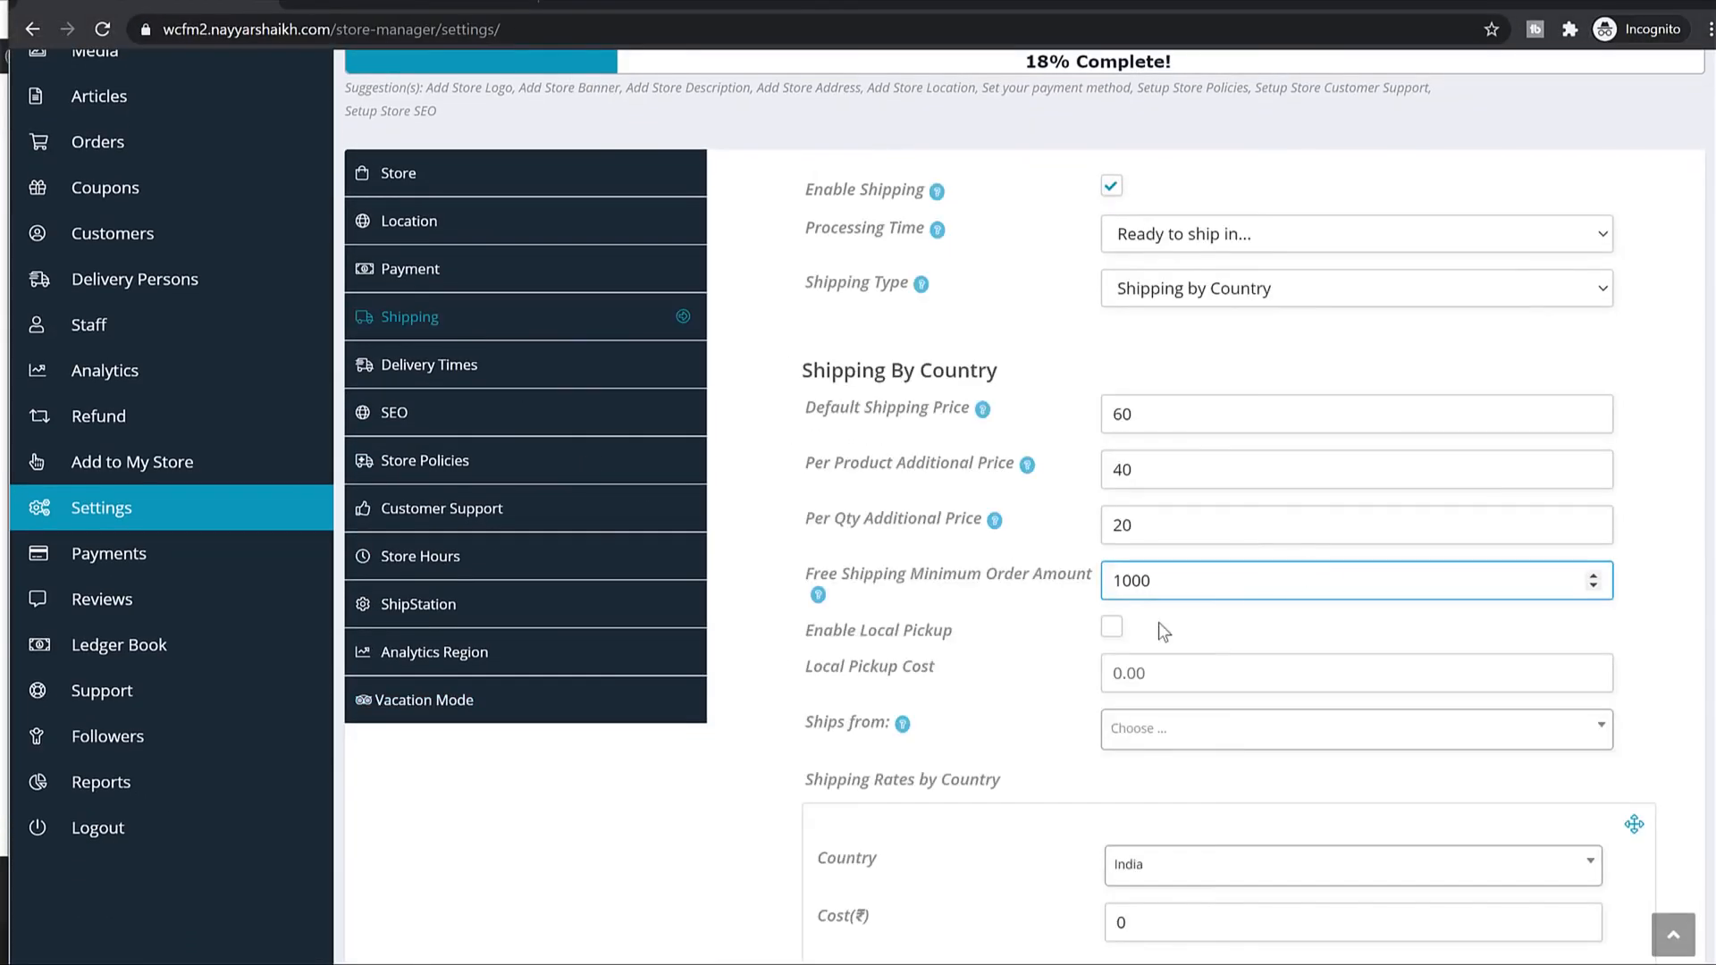
left_click_drag(815, 573, 1067, 572)
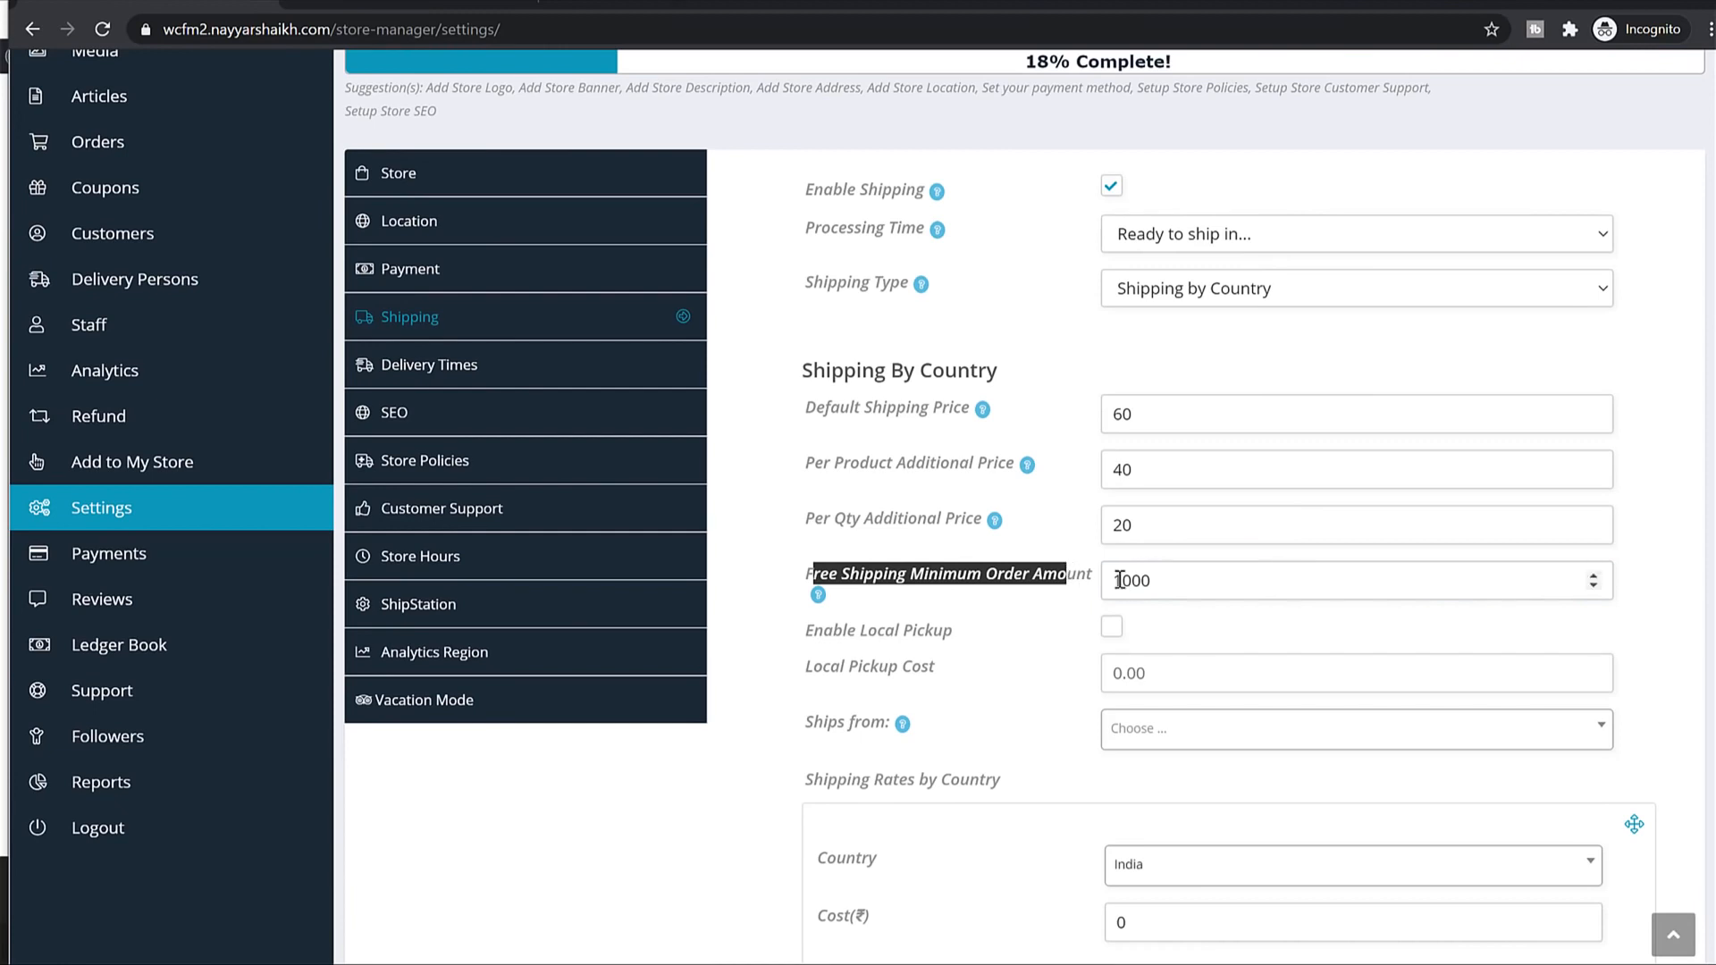
double_click(1163, 582)
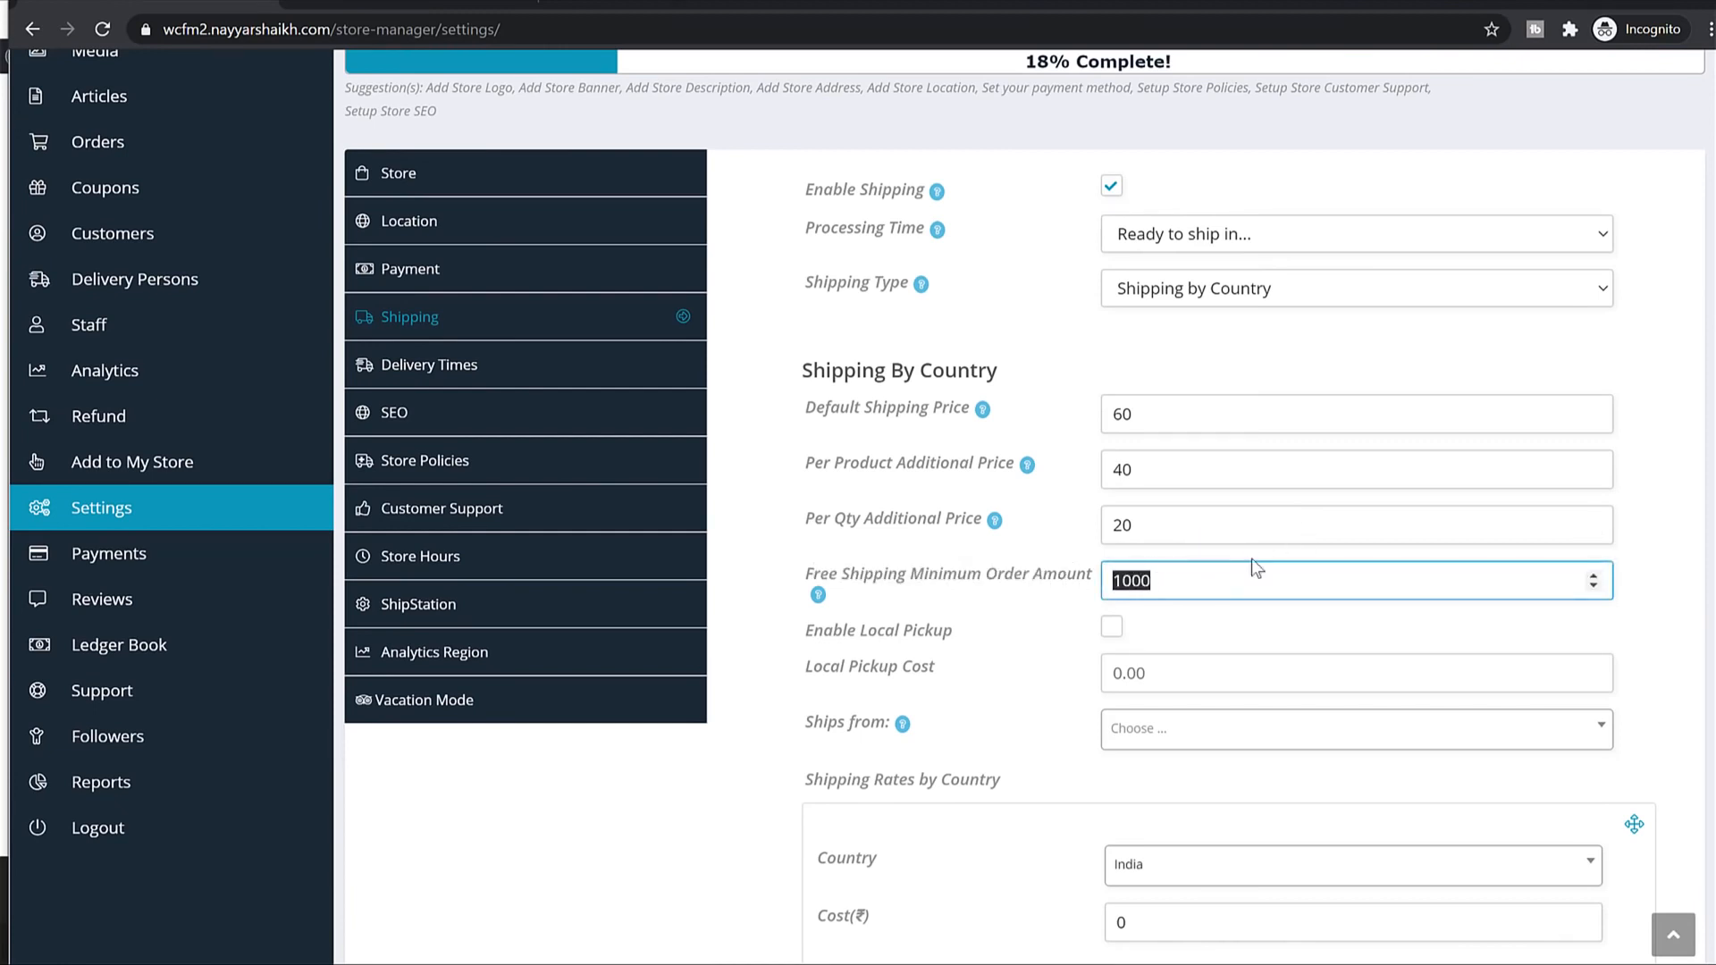
type("200")
scroll(1391, 567, "down", 12)
left_click(1695, 737)
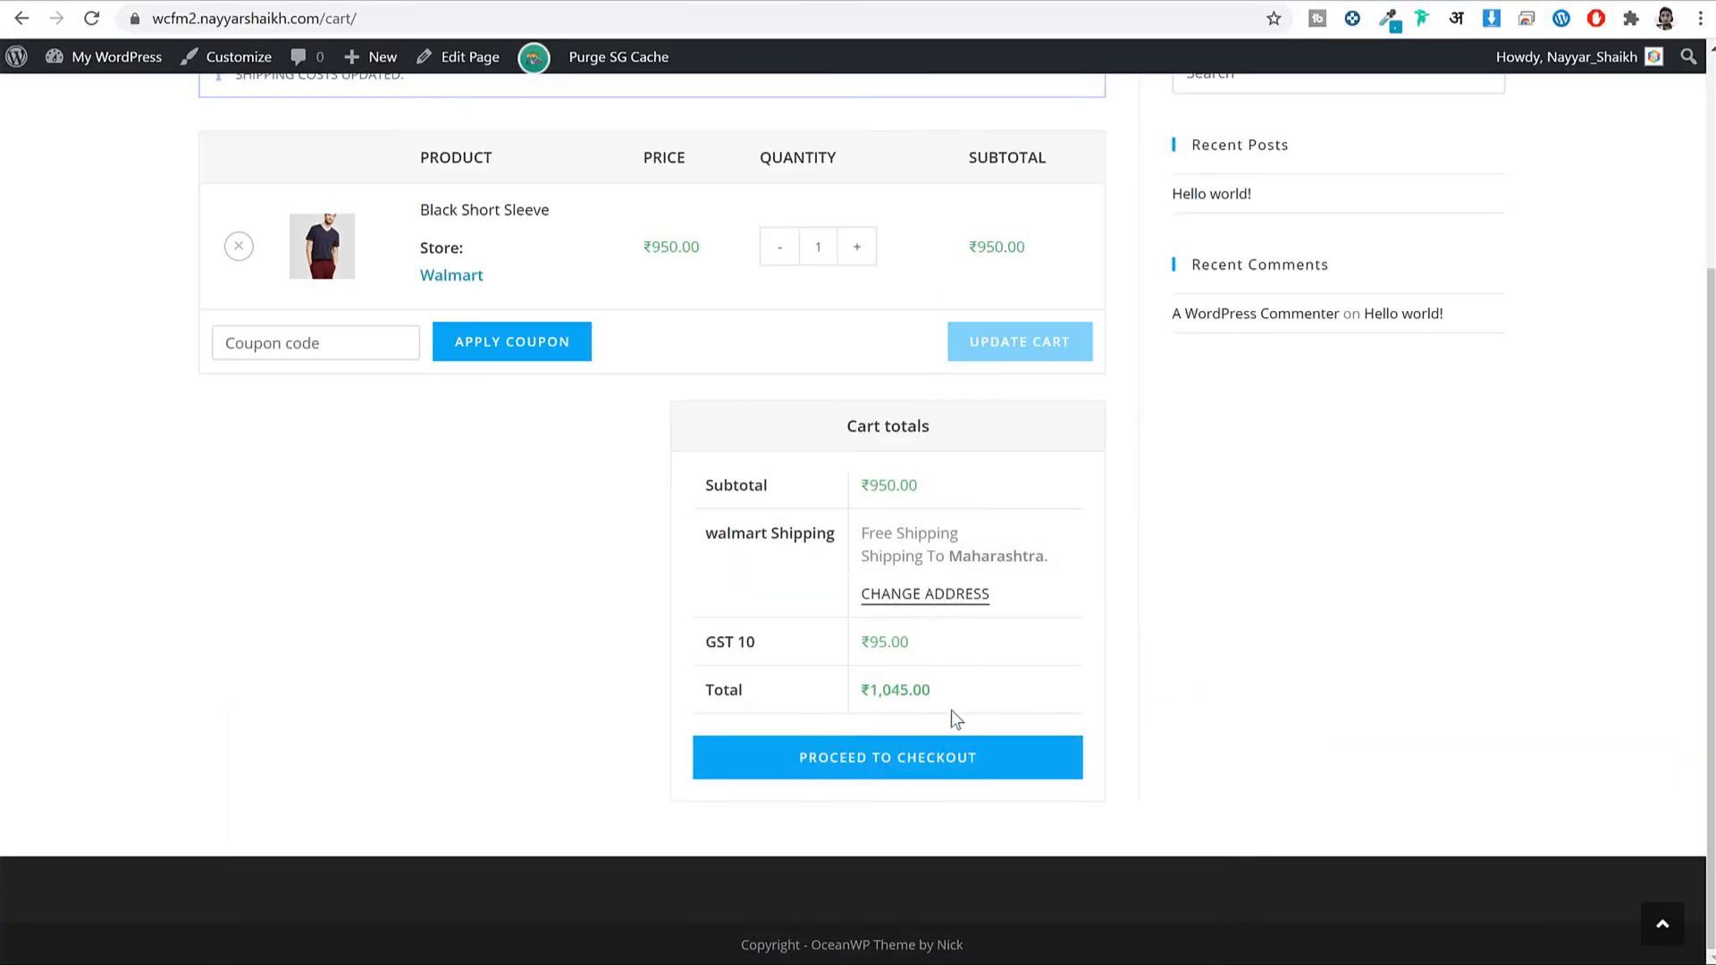
Reload the cart and recalculate shipping for Kerala, giving ₹100.00 shipping and ₹1,145.00 total.
left_click_drag(850, 699, 894, 684)
left_click(91, 18)
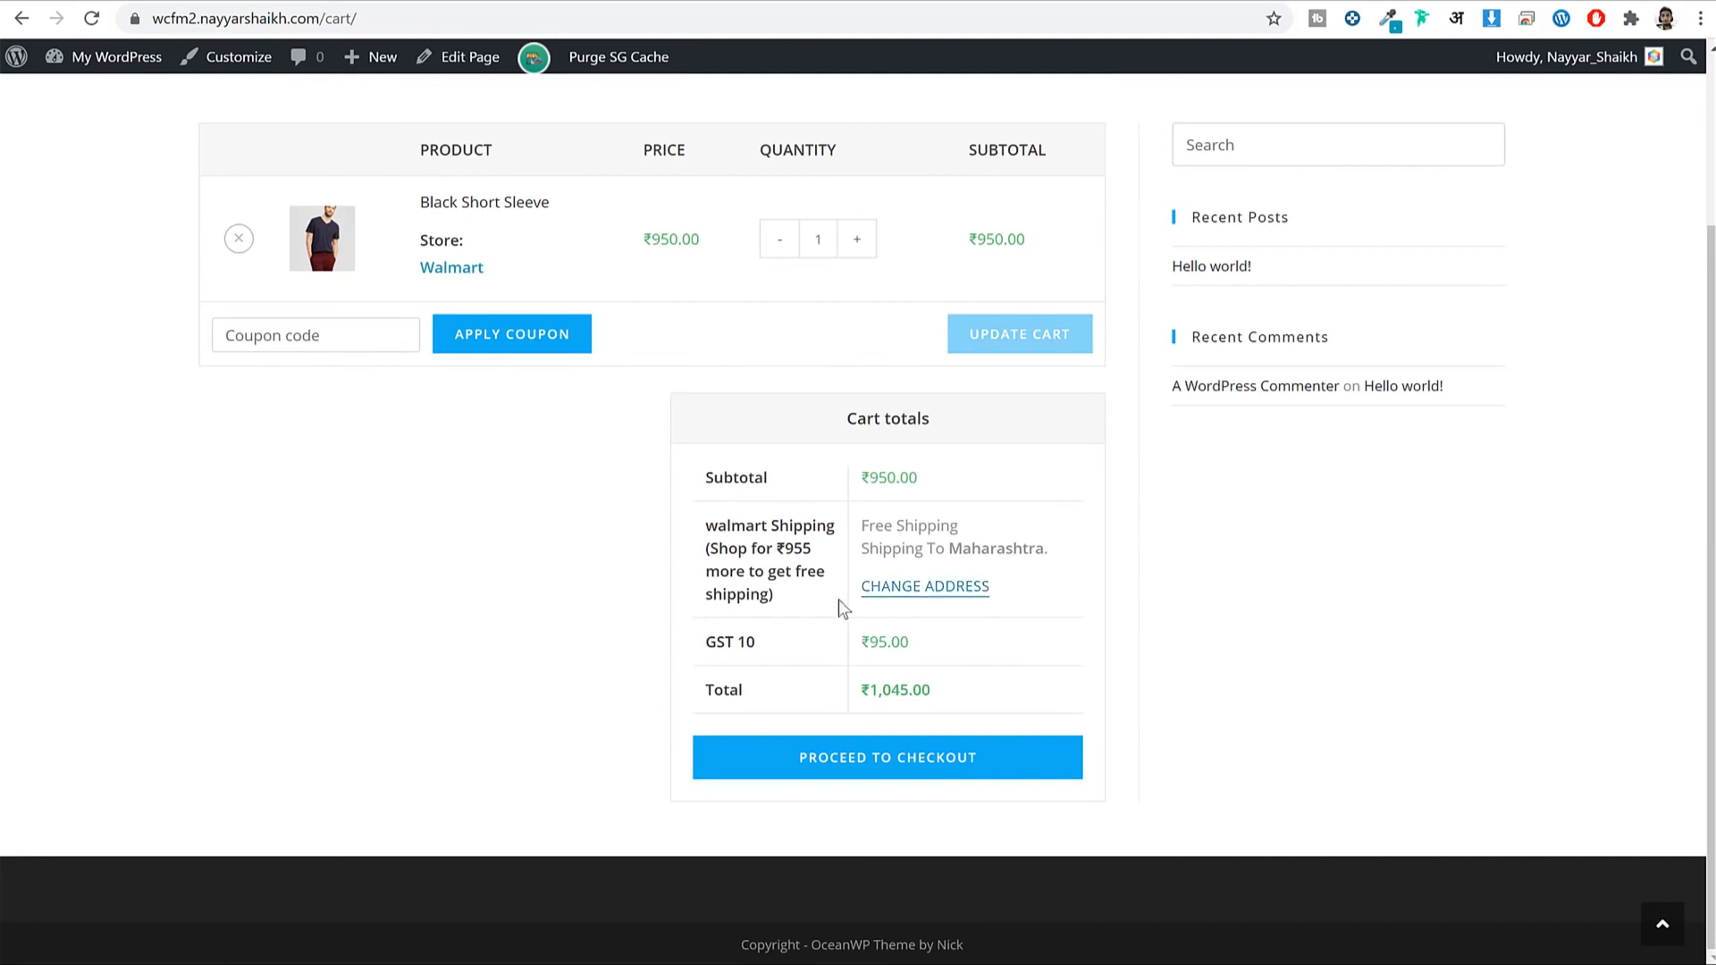
left_click(912, 587)
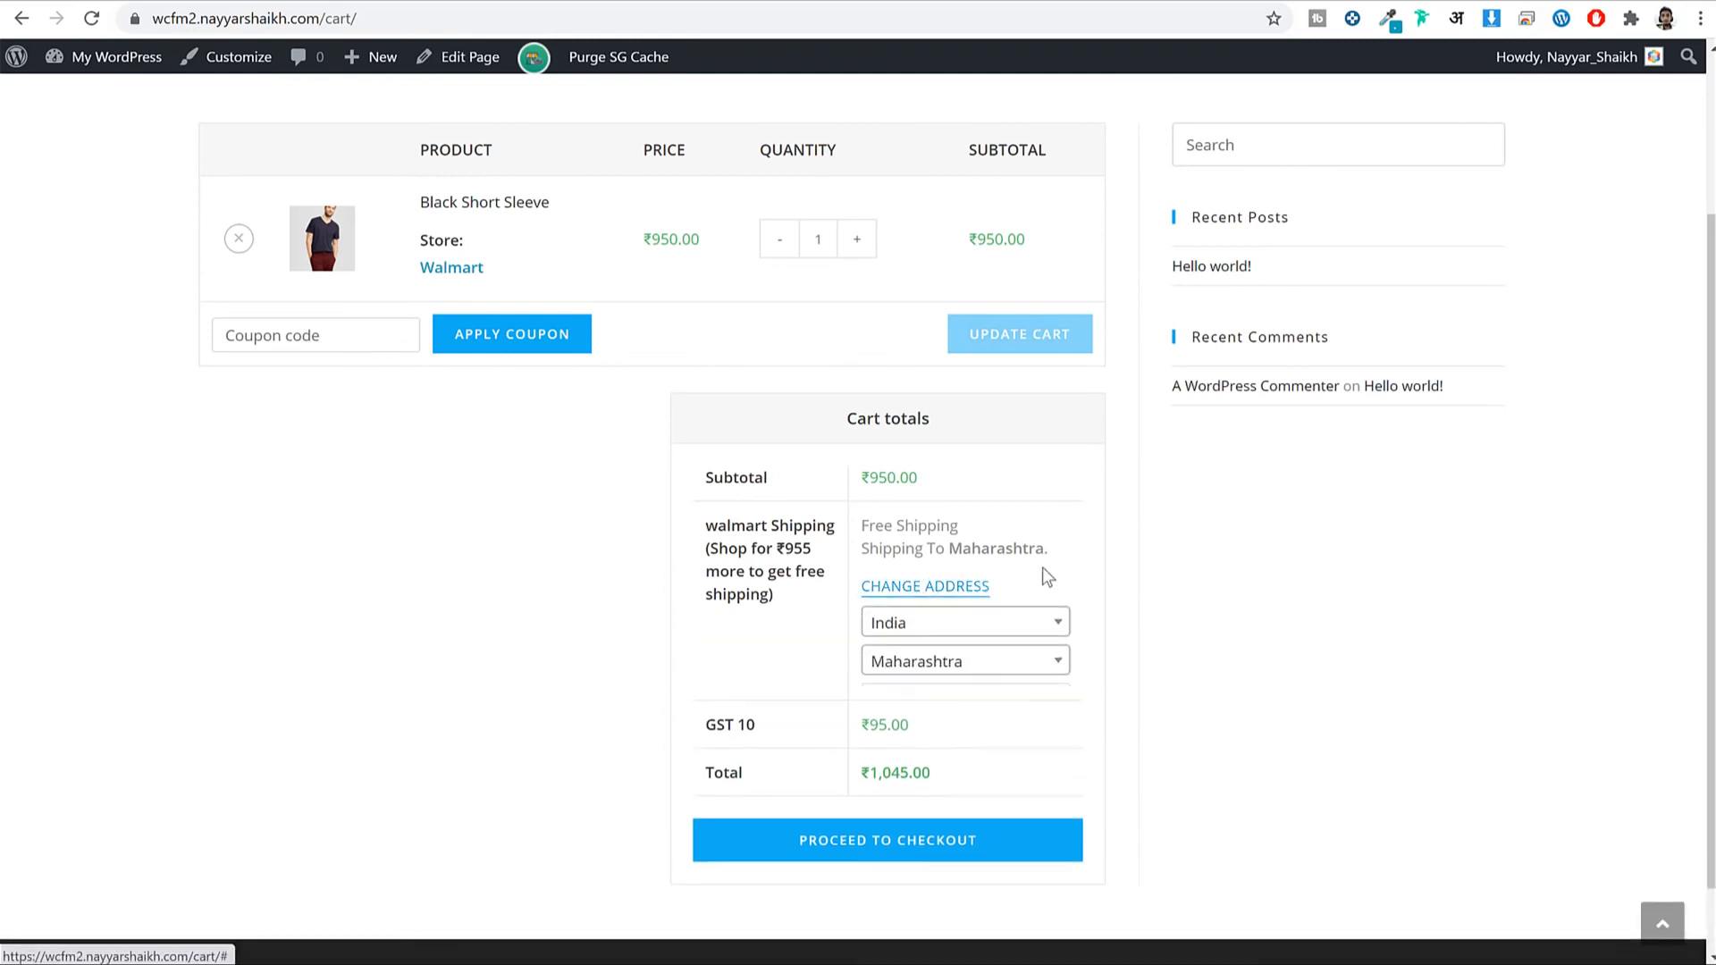
scroll(1028, 590, "down", 3)
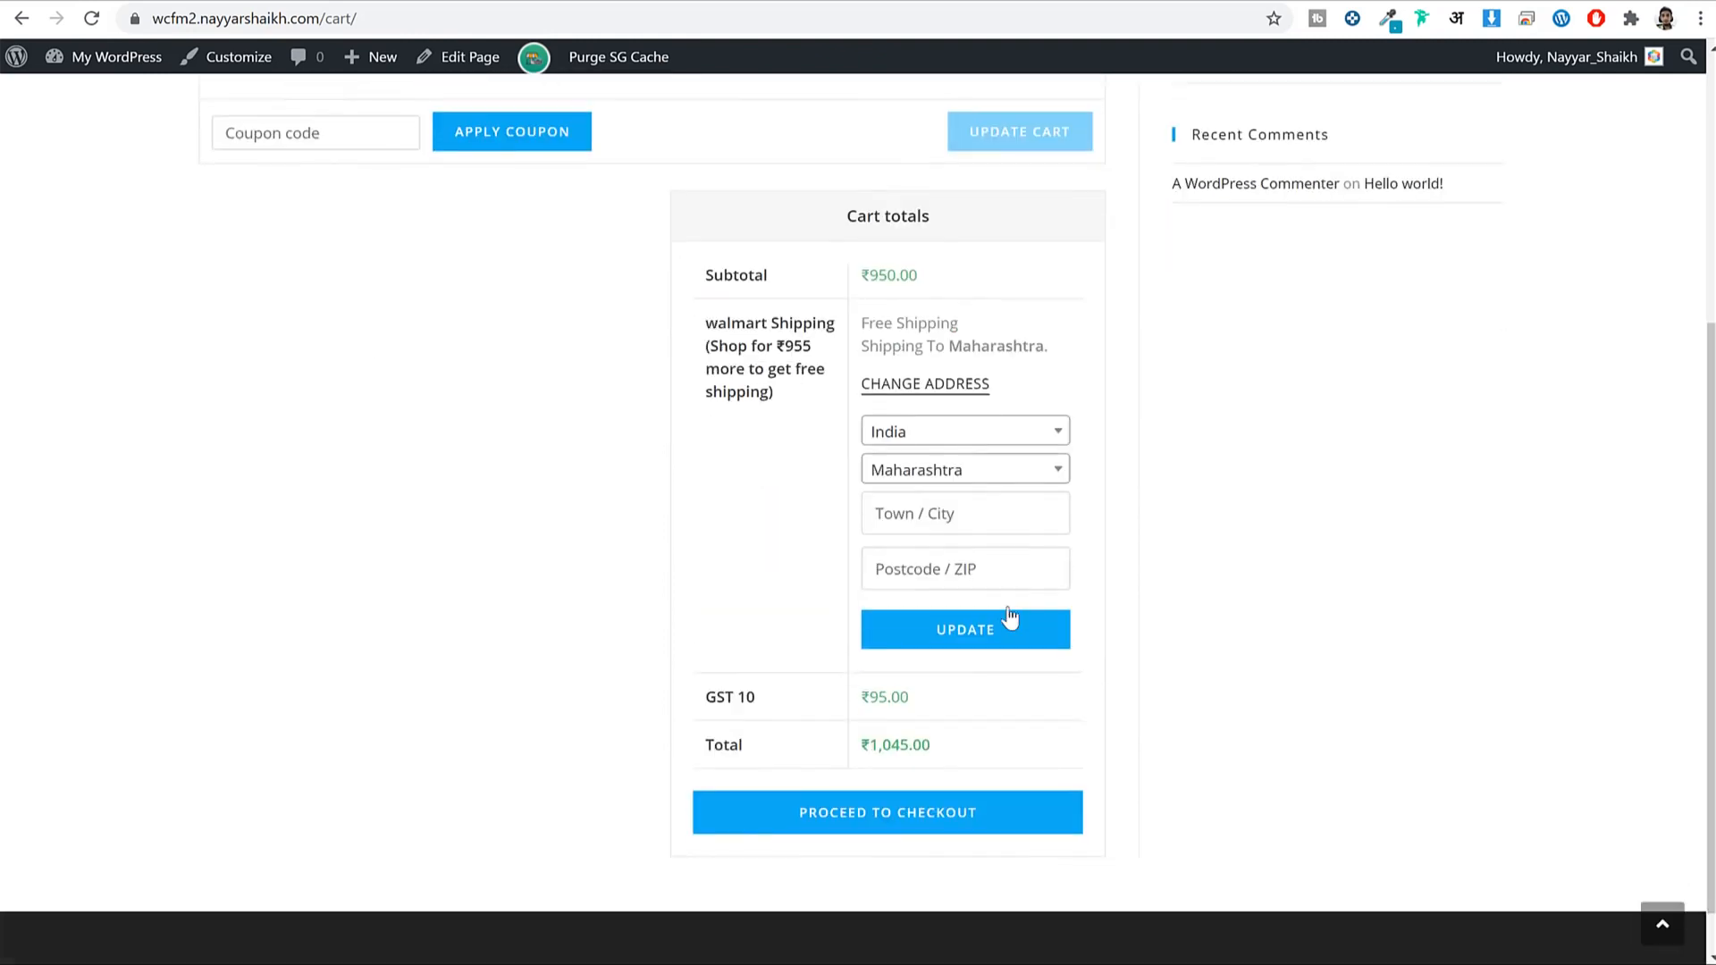
left_click(935, 457)
left_click(961, 526)
left_click(959, 622)
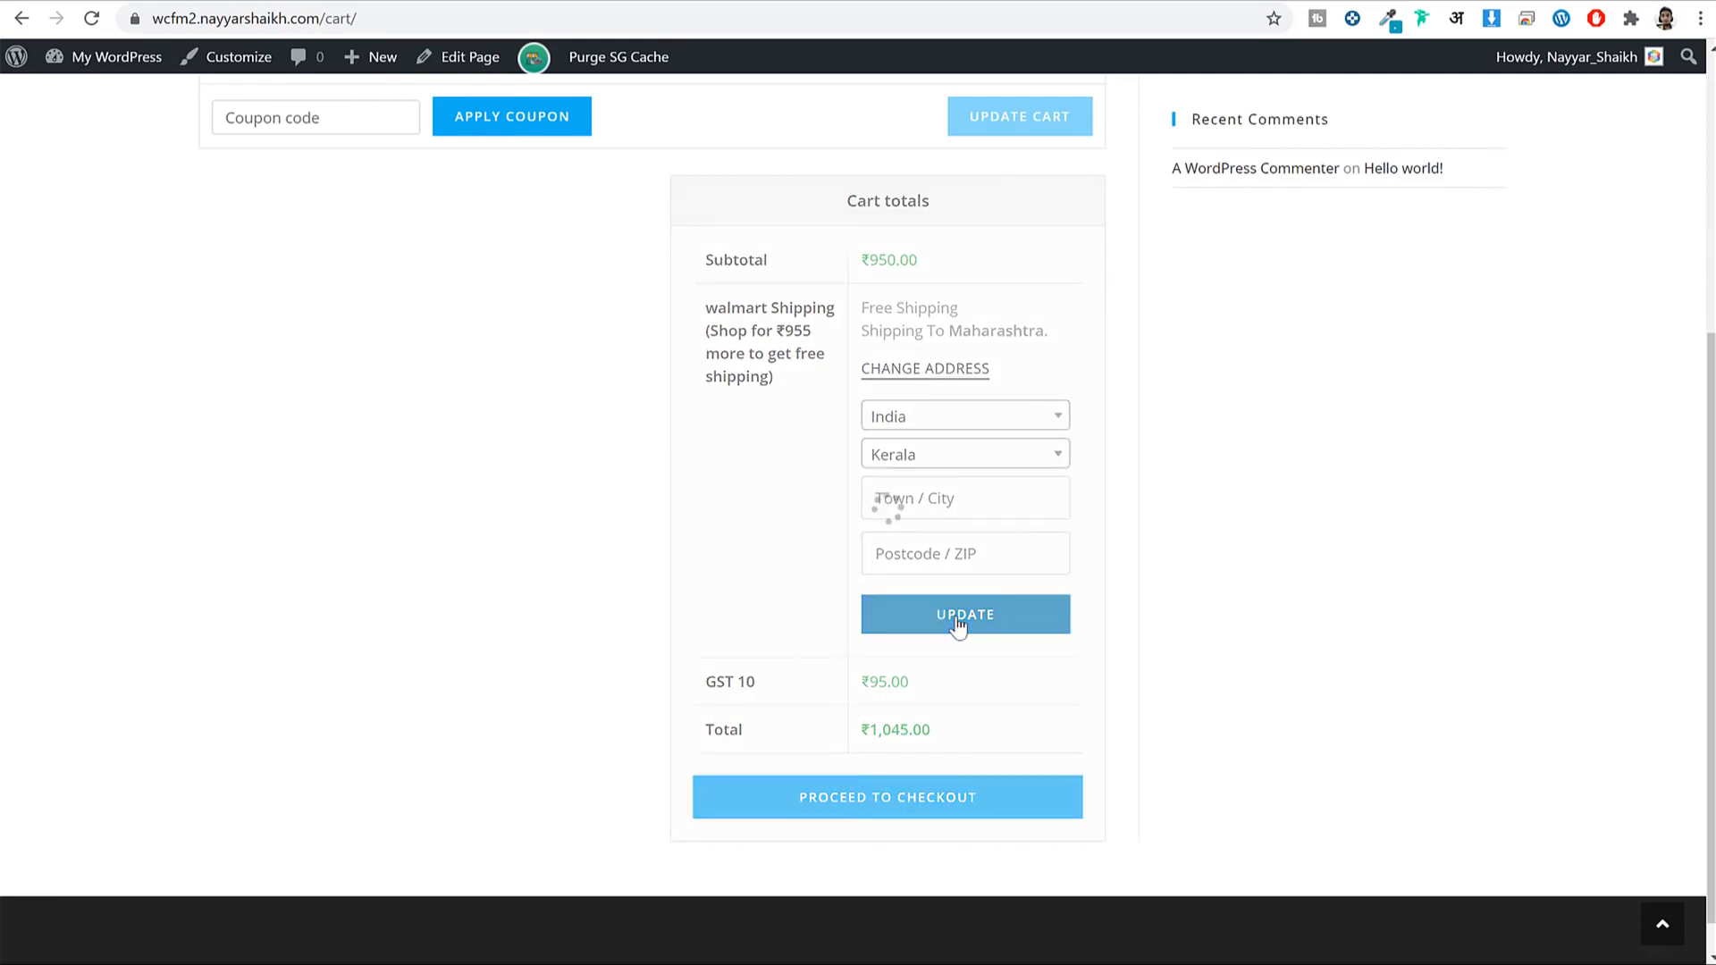
left_click_drag(1025, 527, 967, 529)
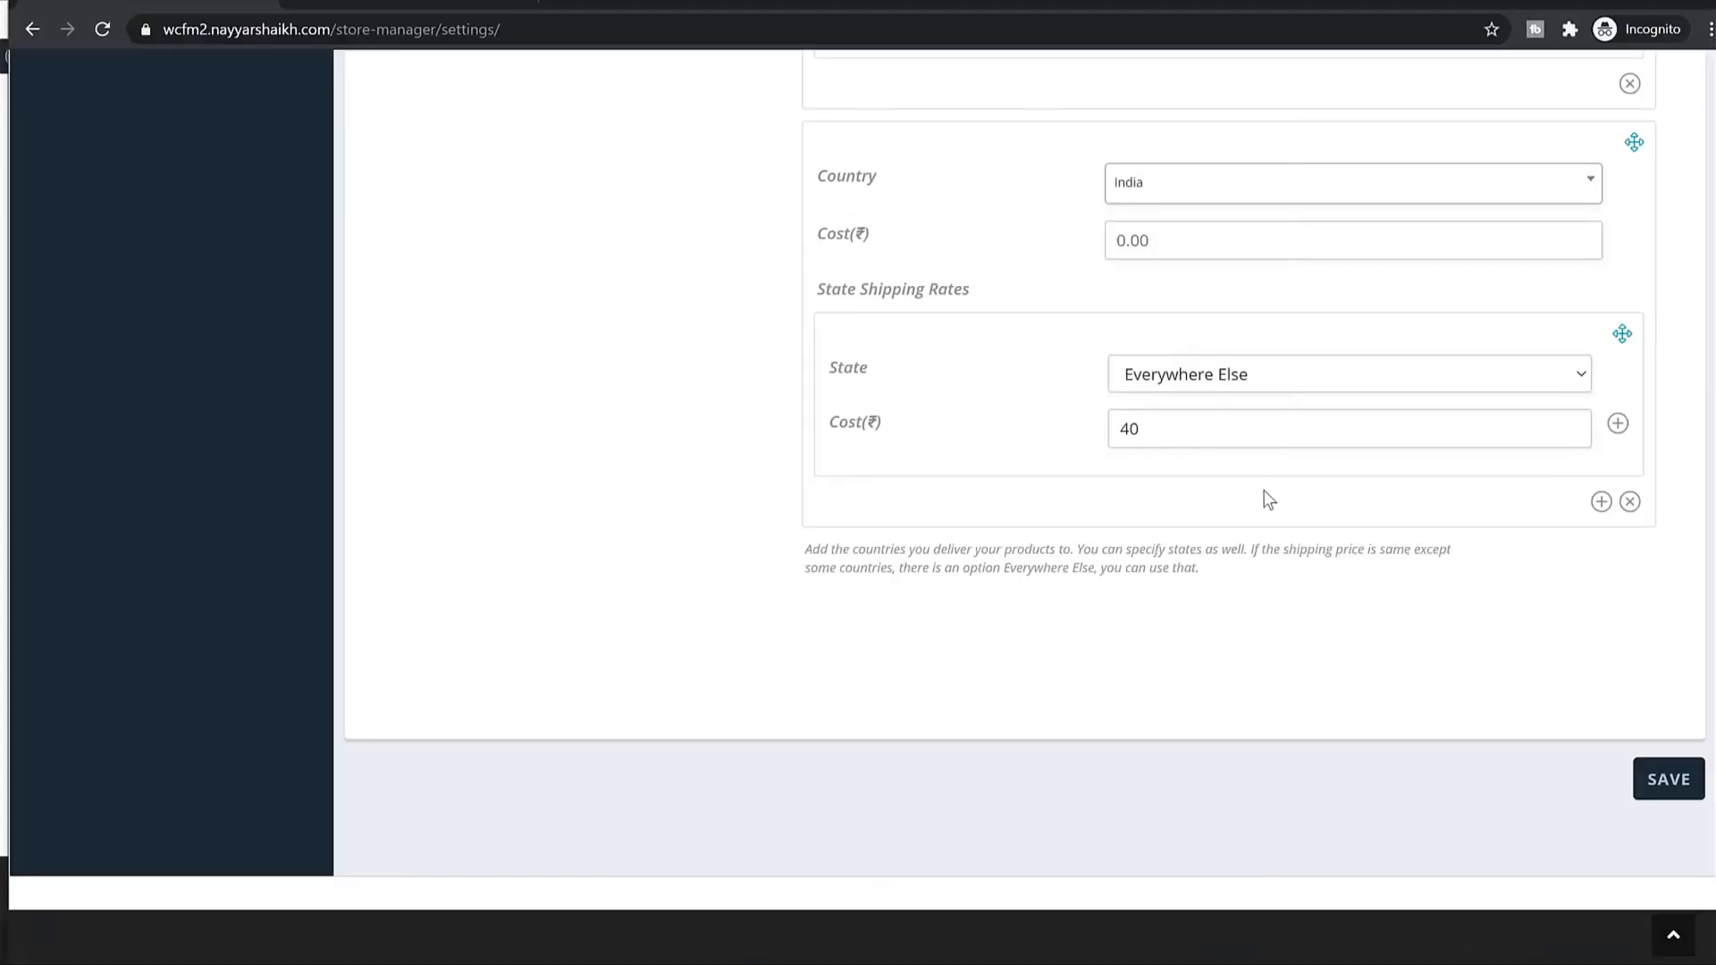
Review the vendor rates (default 60, Maharashtra 0, Everywhere Else 40), then reopen the cart address form.
scroll(1266, 492, "up", 8)
scroll(1267, 486, "up", 3)
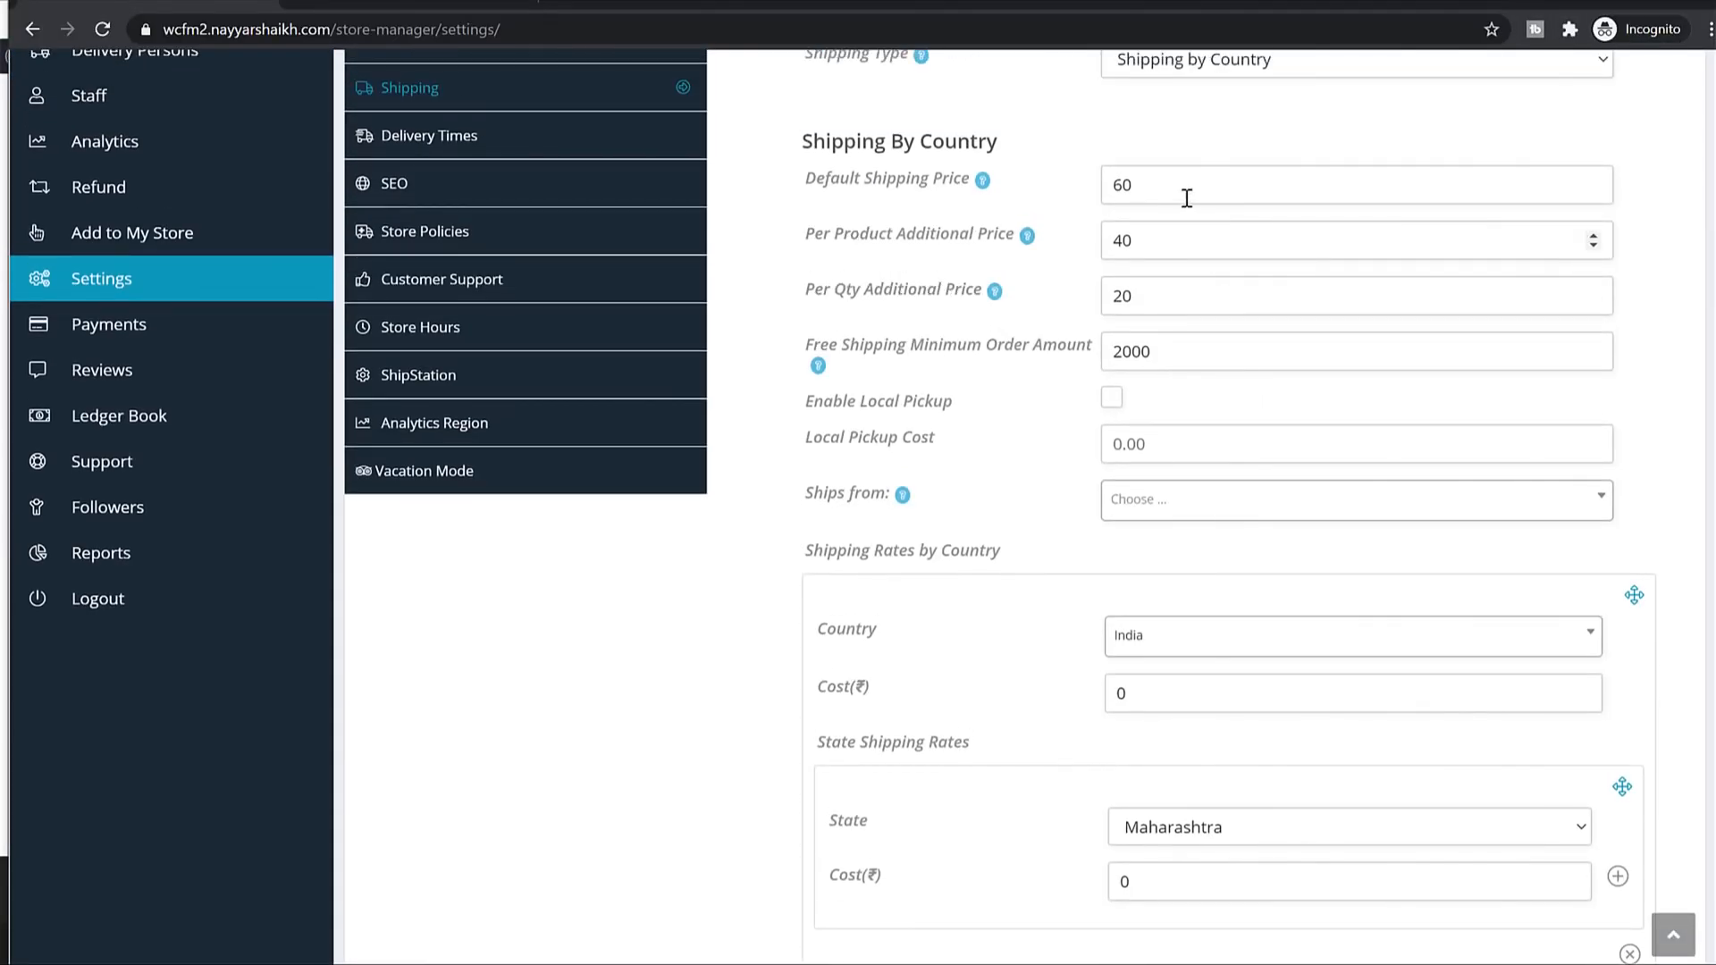
left_click_drag(1181, 190, 1078, 187)
scroll(1518, 383, "down", 10)
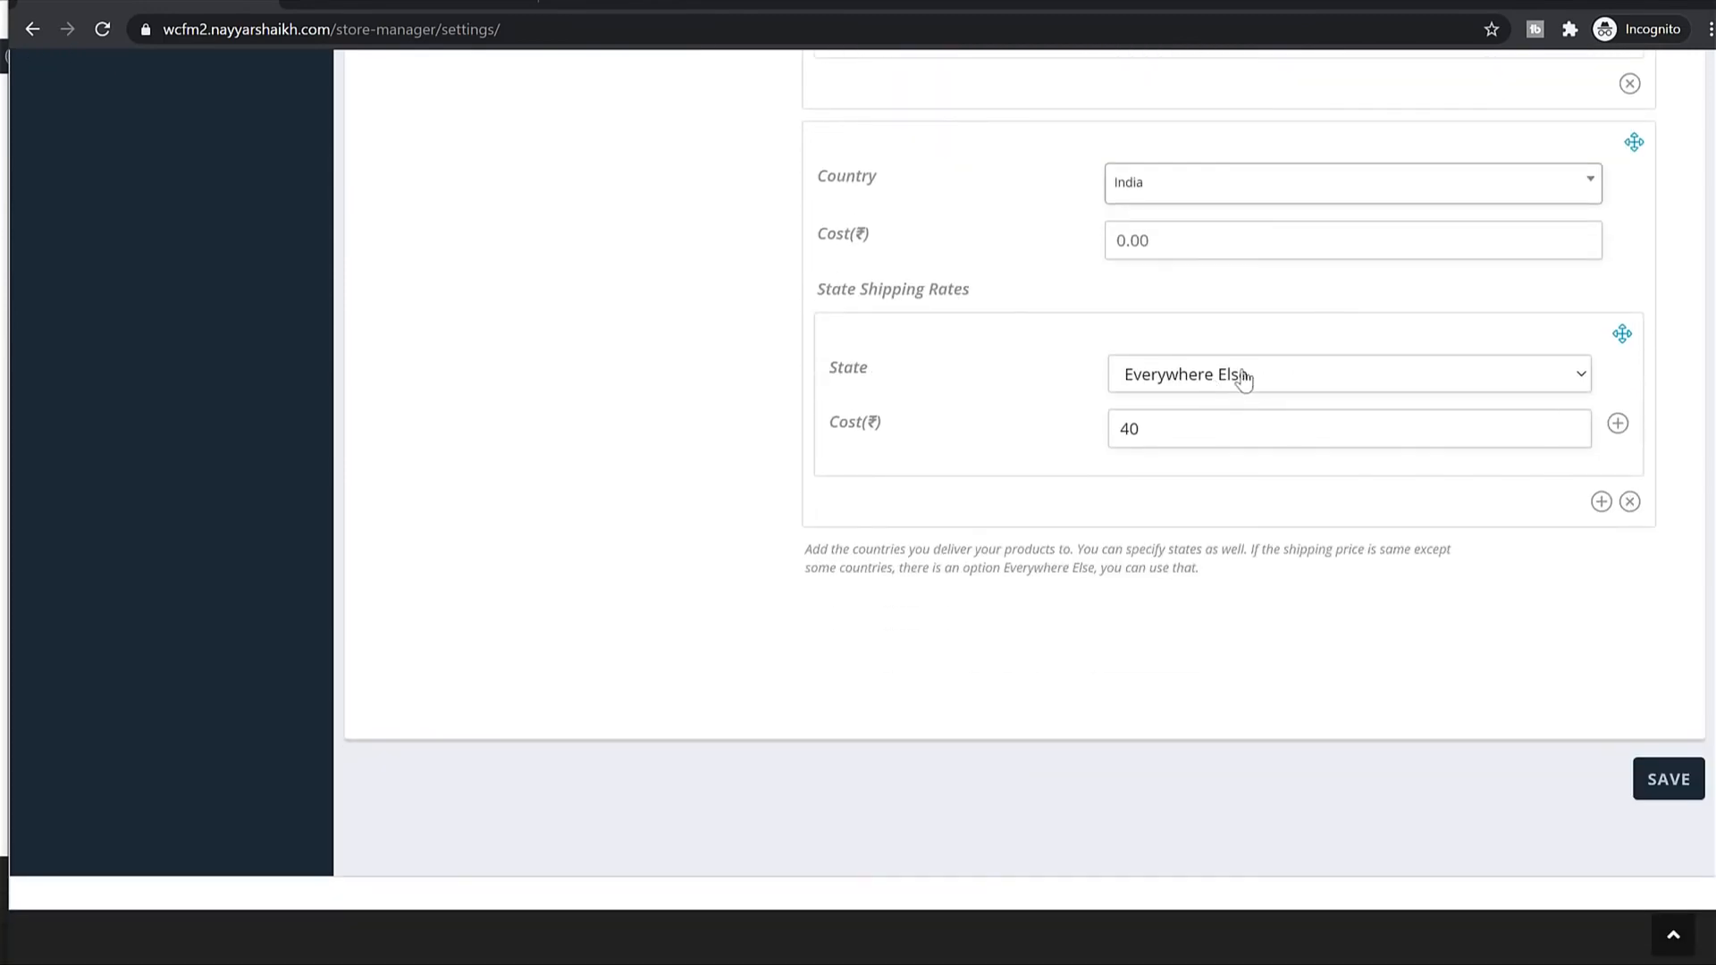
double_click(1176, 420)
scroll(1365, 450, "up", 7)
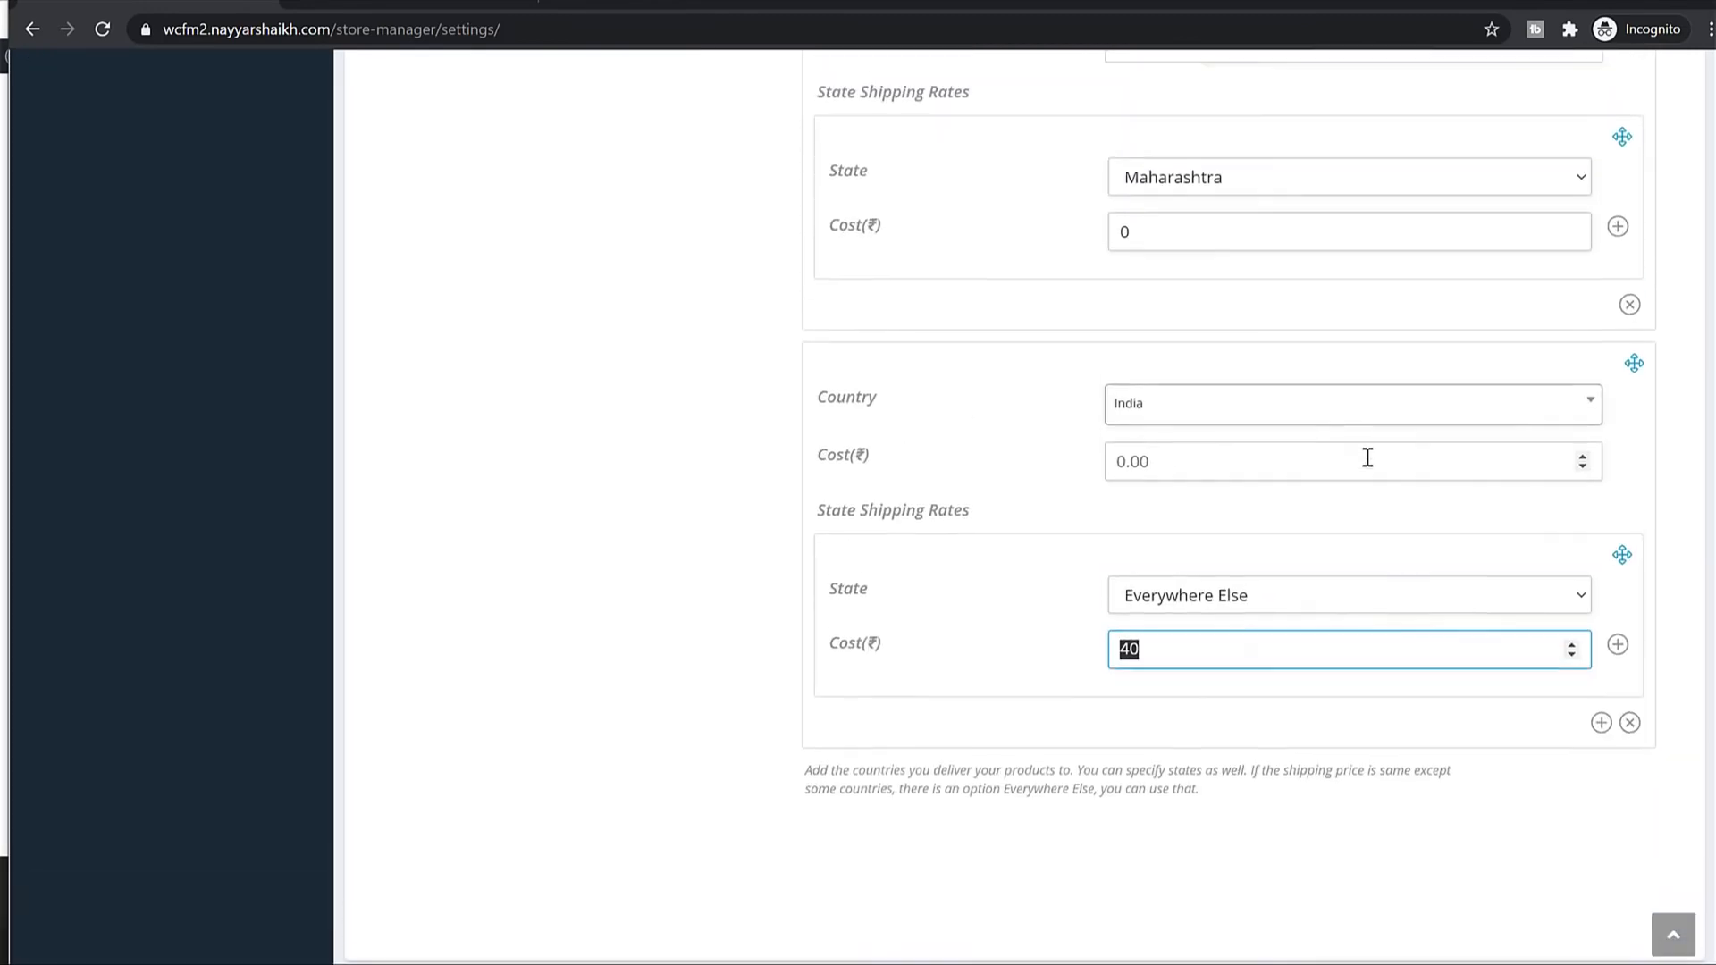
scroll(1193, 358, "up", 3)
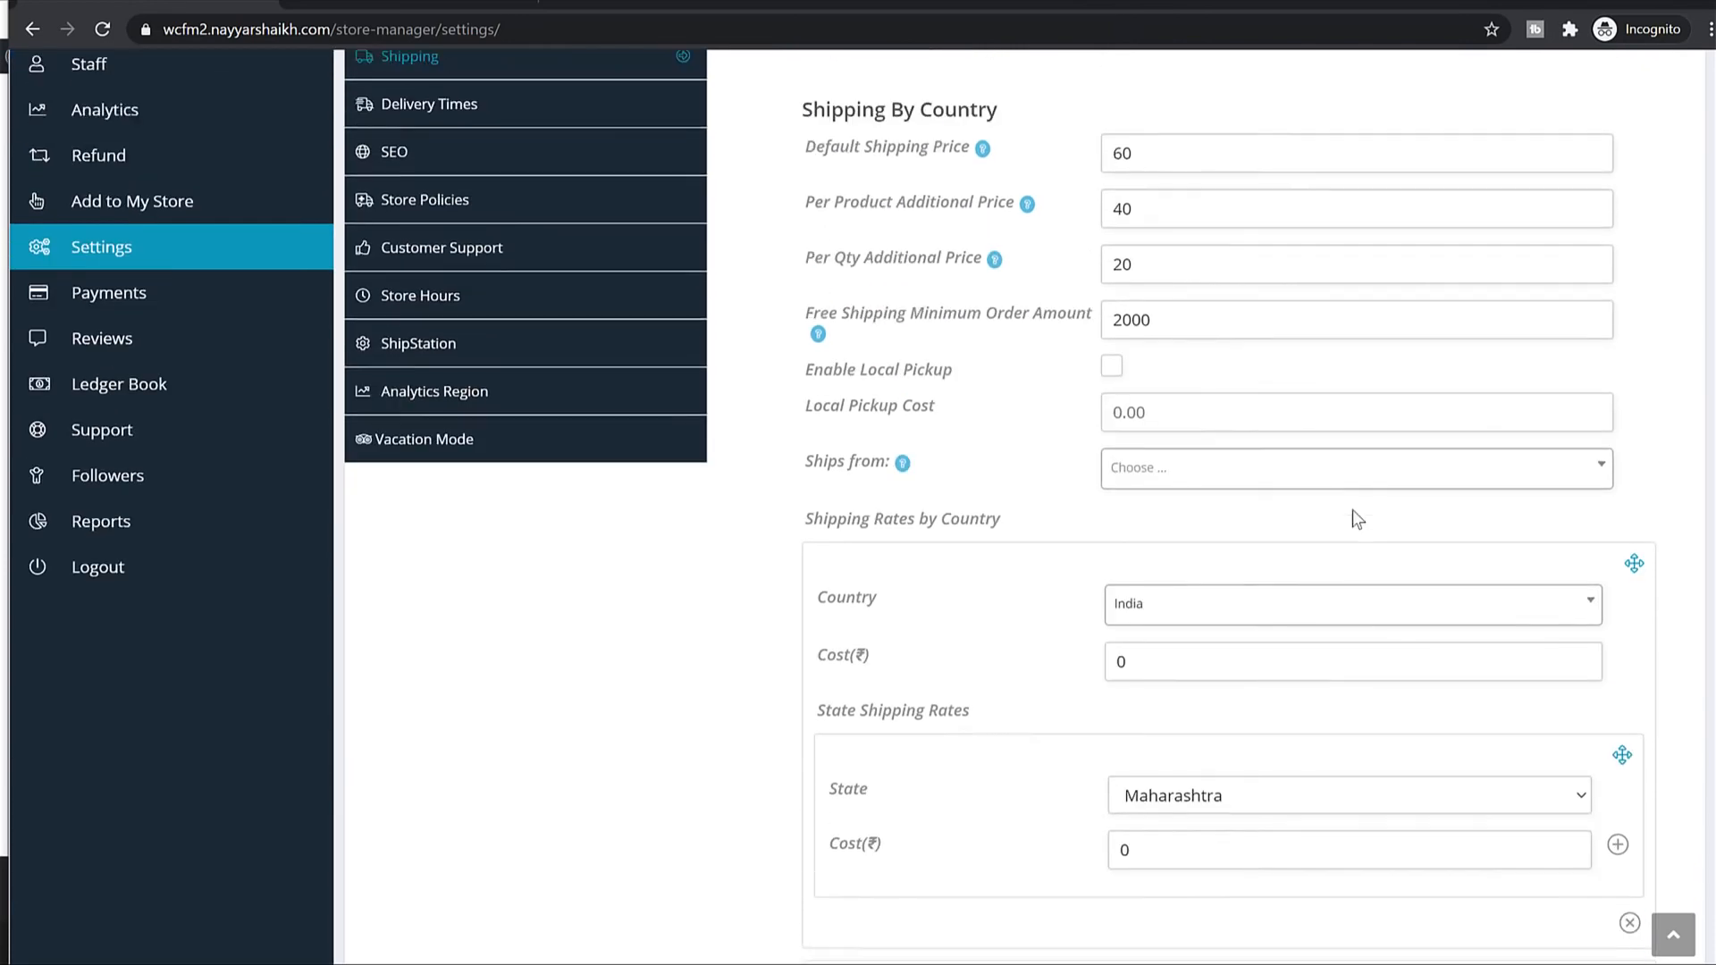
double_click(1160, 183)
scroll(1249, 224, "down", 5)
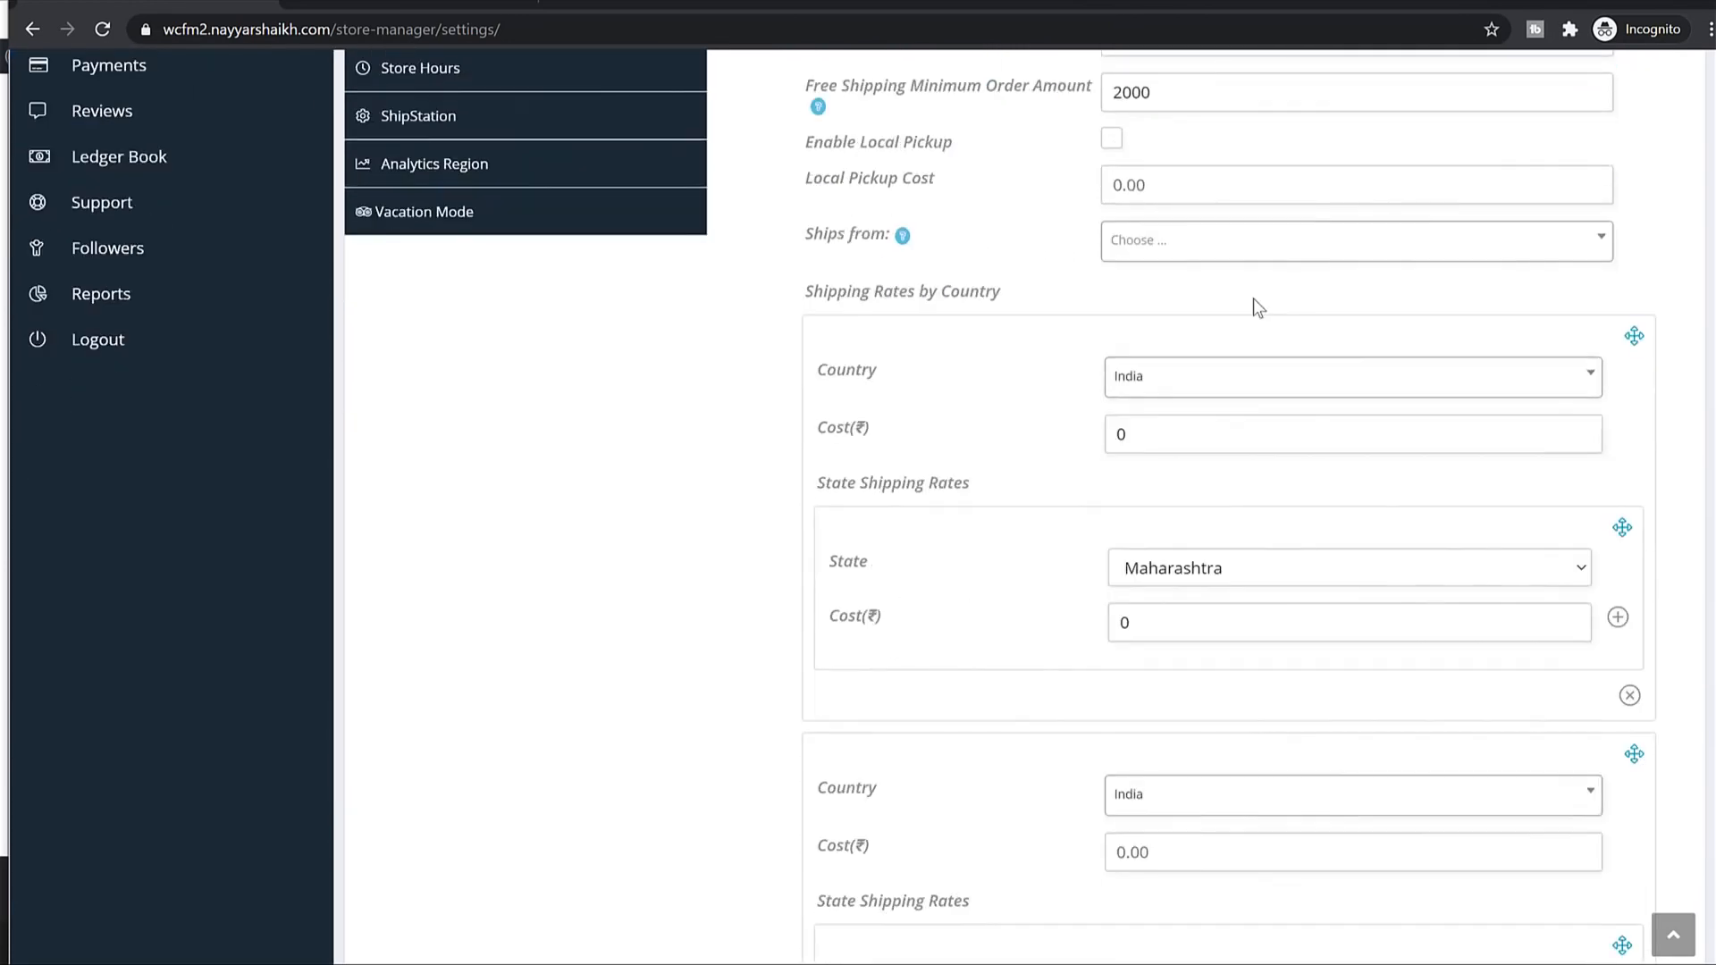
double_click(1149, 445)
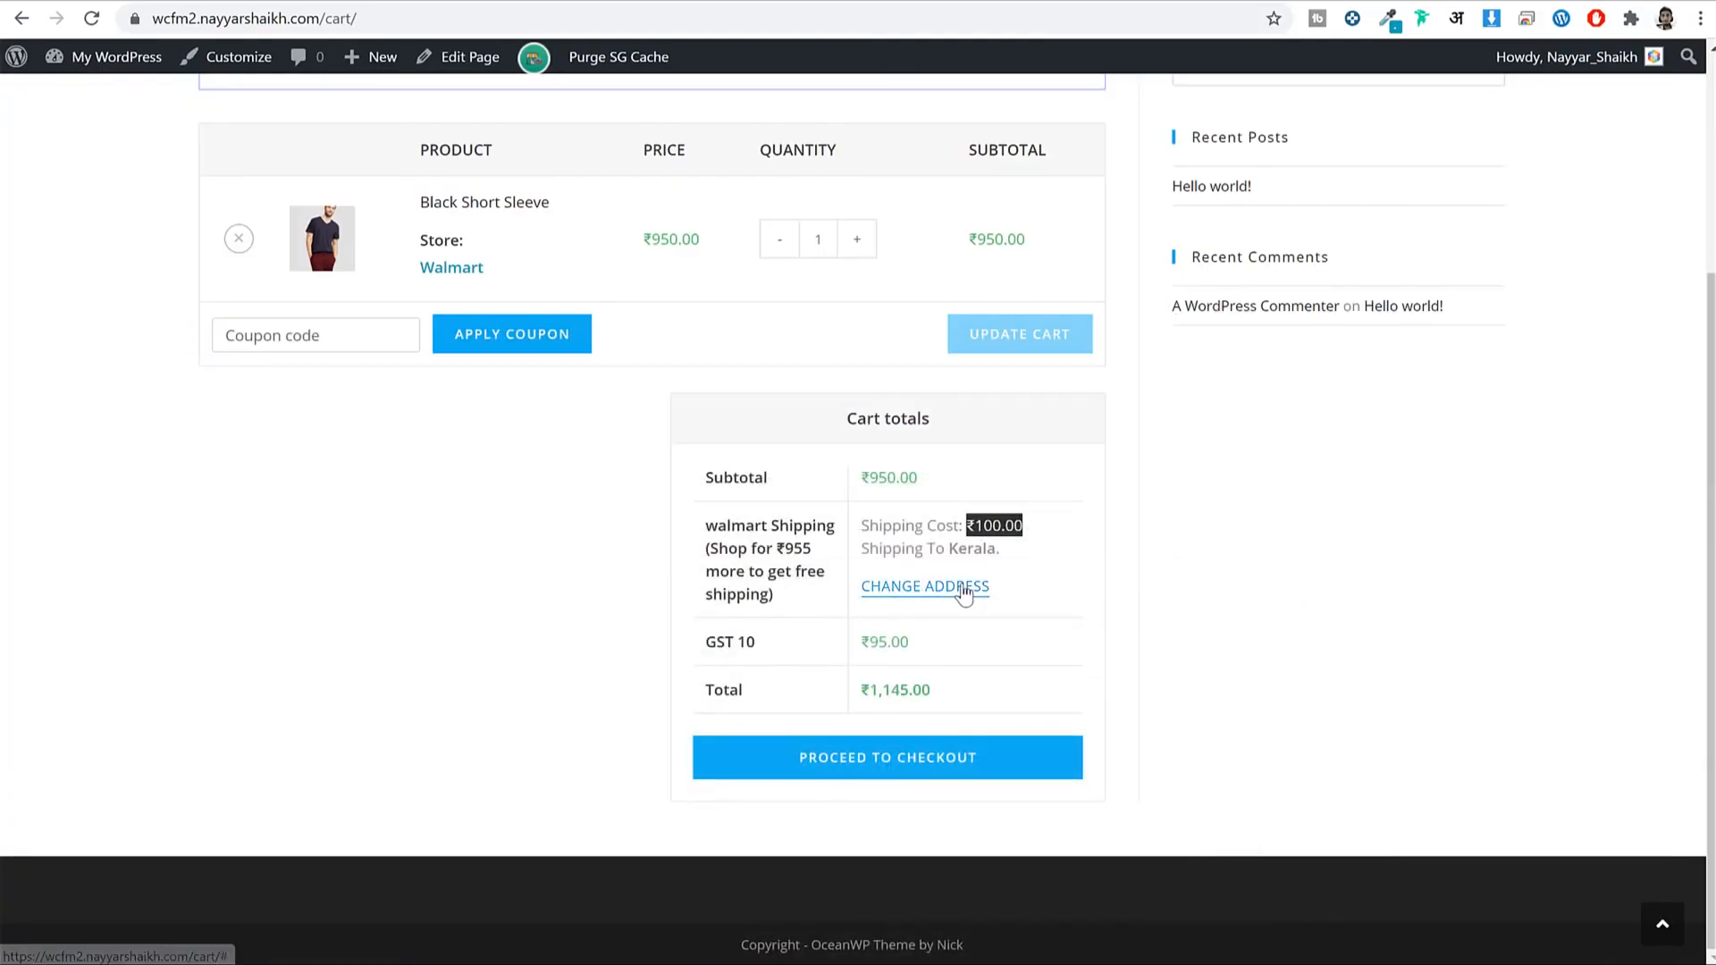
left_click(963, 595)
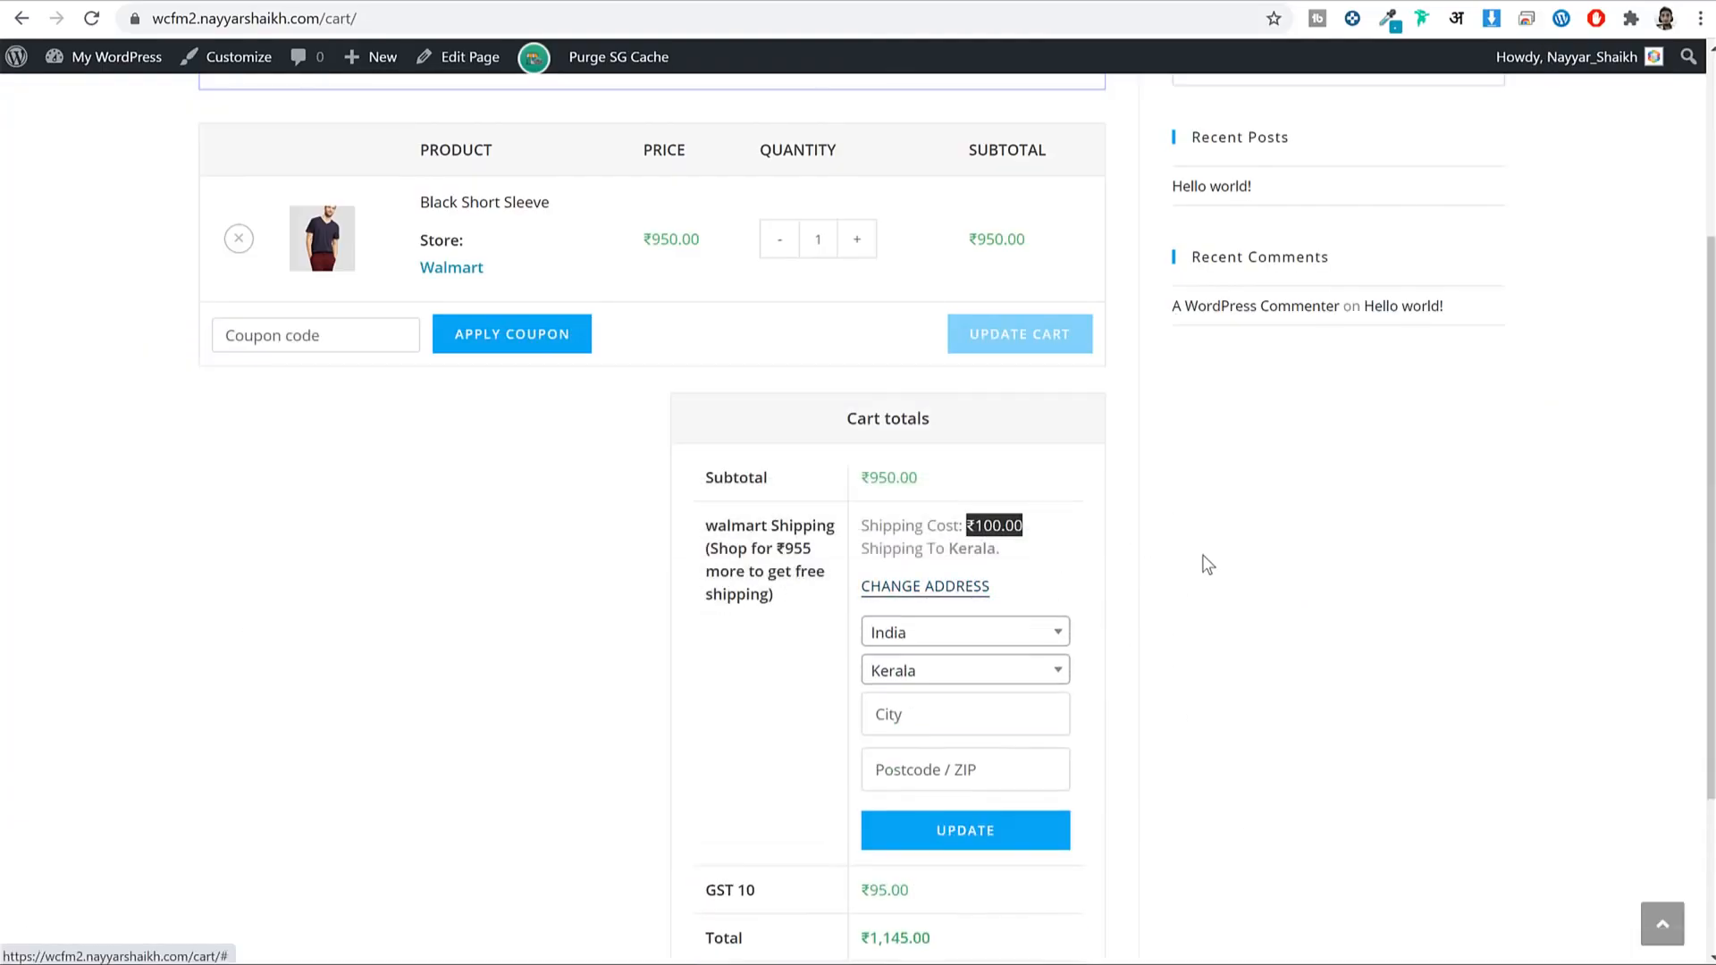
Recalculate cart shipping for Maharashtra, showing ₹60.00 and the amount needed for free shipping.
scroll(946, 452, "down", 2)
left_click(946, 454)
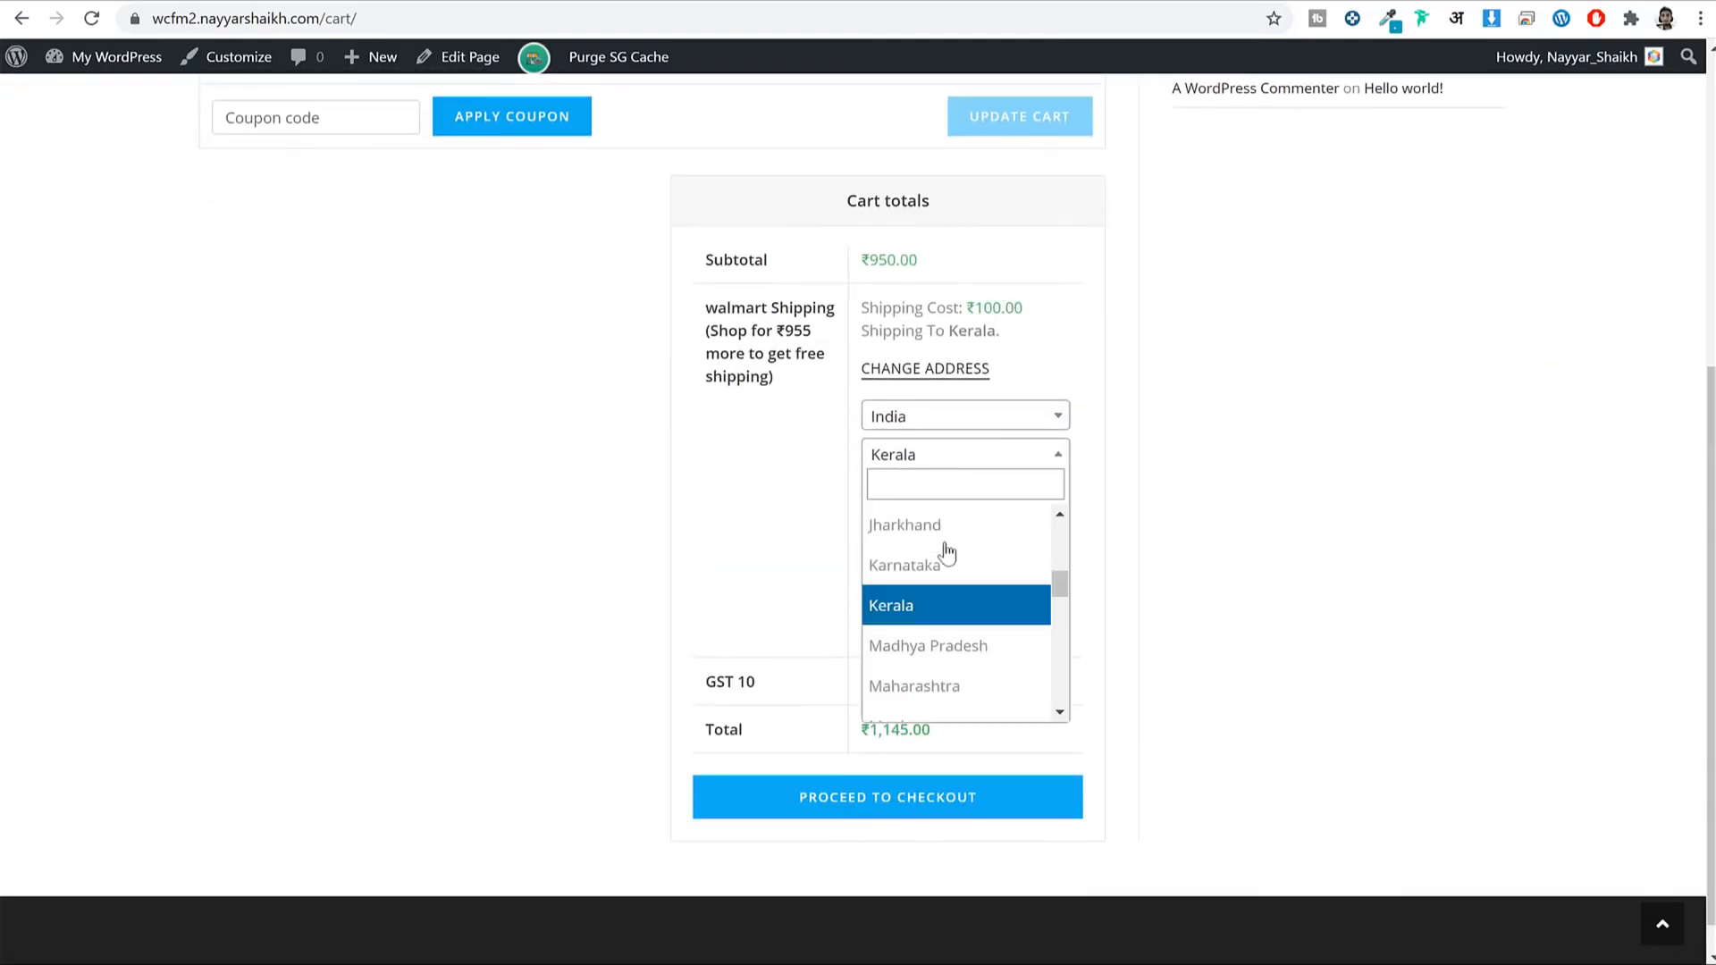
left_click(952, 696)
left_click(1004, 618)
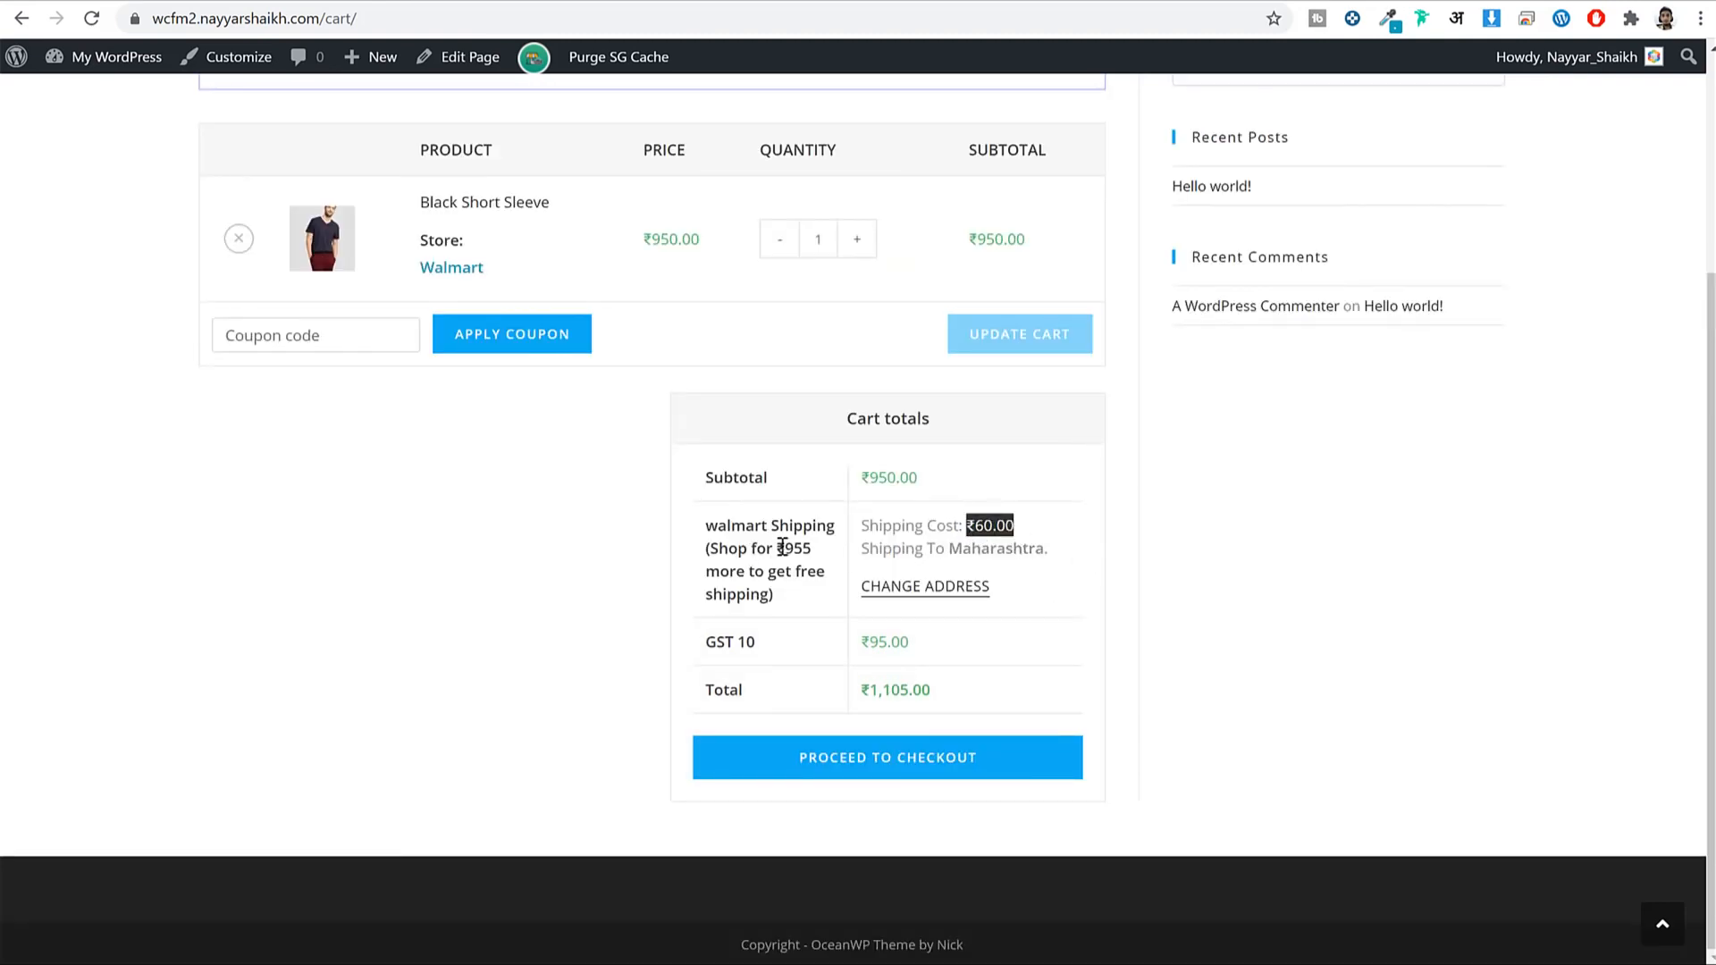
left_click_drag(782, 546, 813, 608)
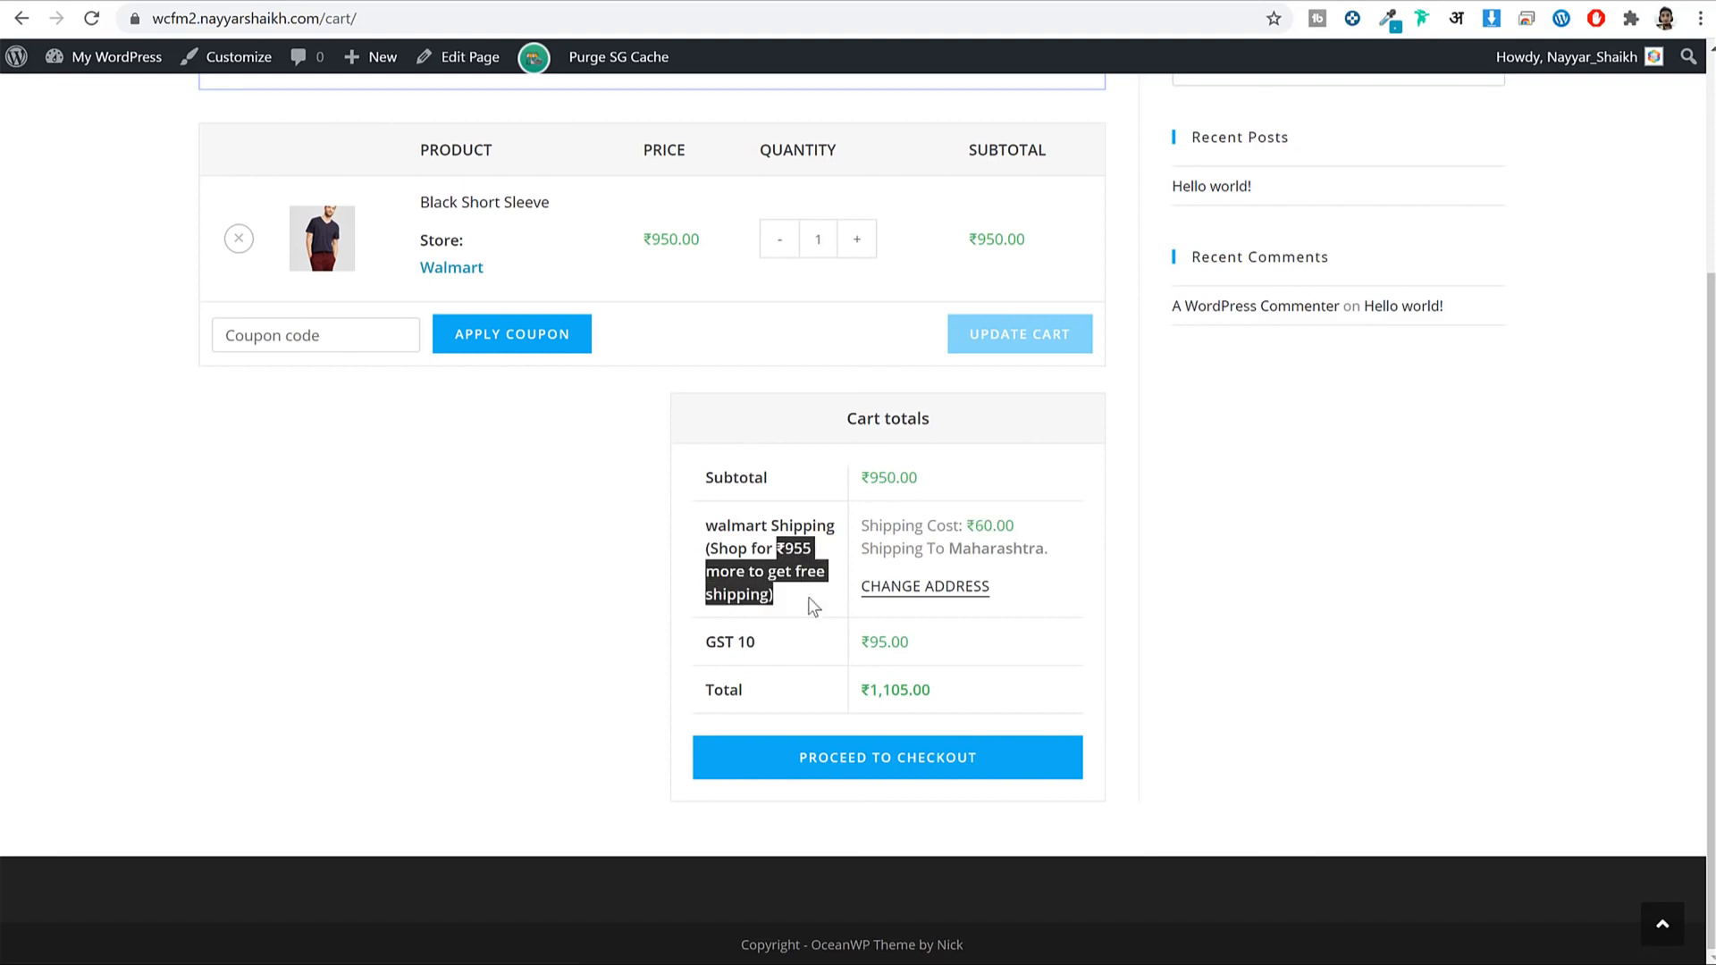
Raise the quantity to 2 to confirm free shipping, revert to 1, and proceed to checkout.
left_click(858, 242)
left_click(1034, 338)
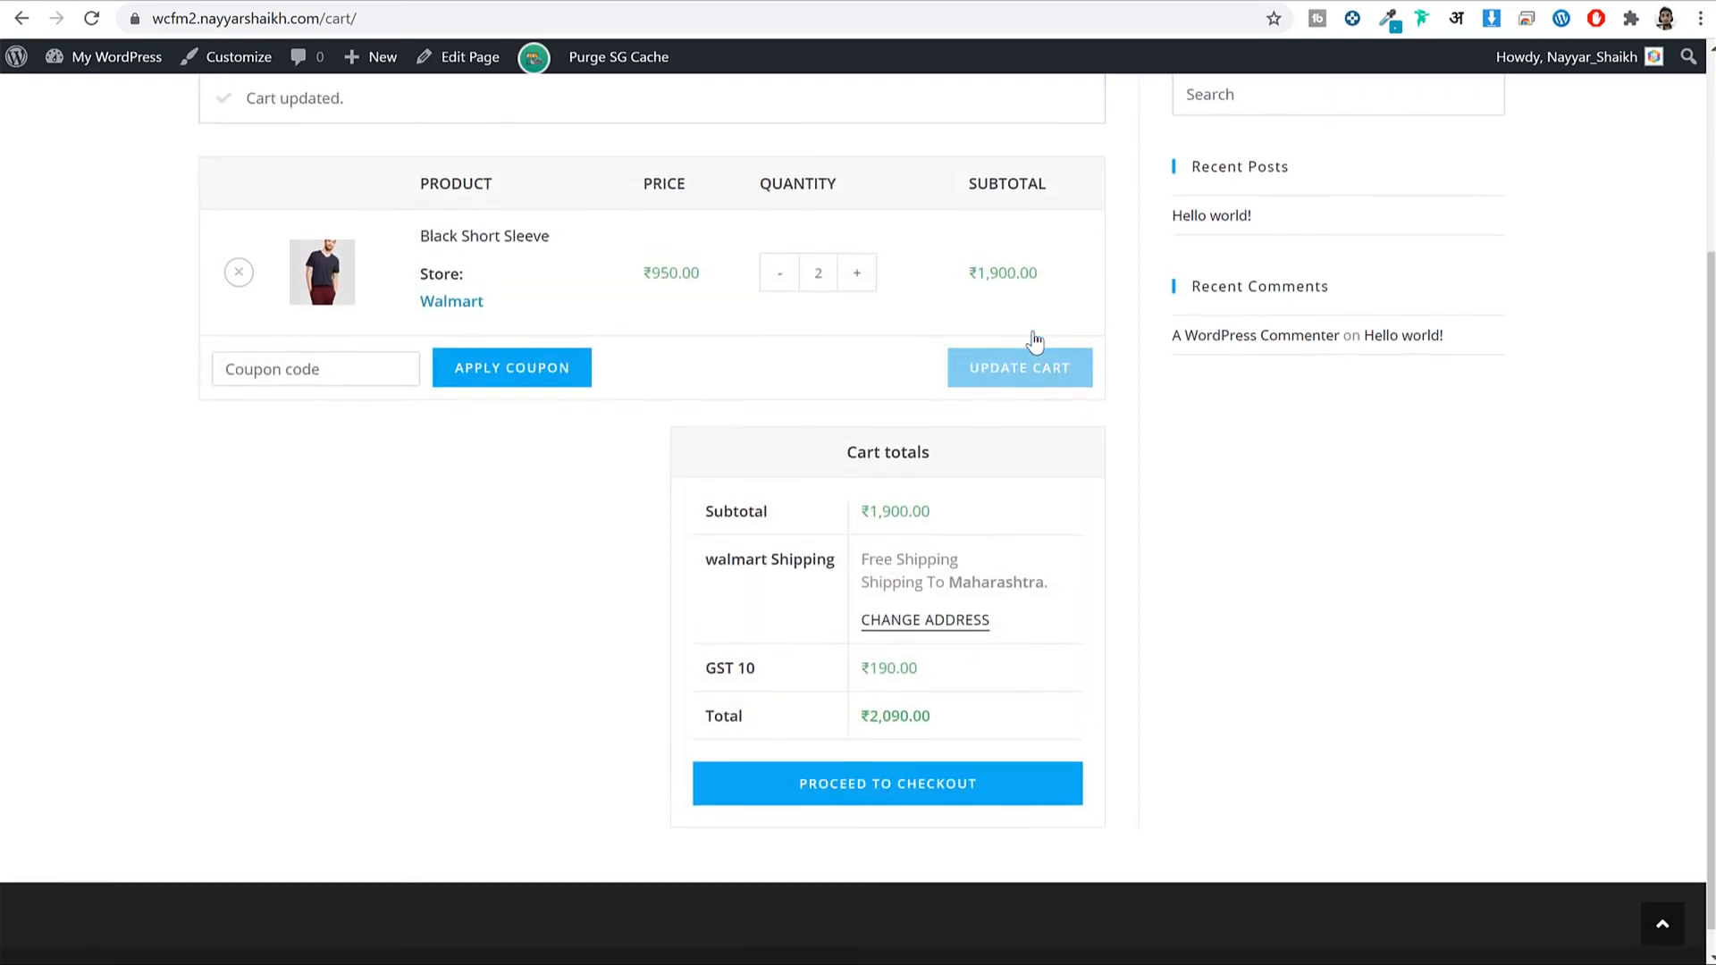
left_click_drag(876, 639, 978, 635)
left_click(978, 634)
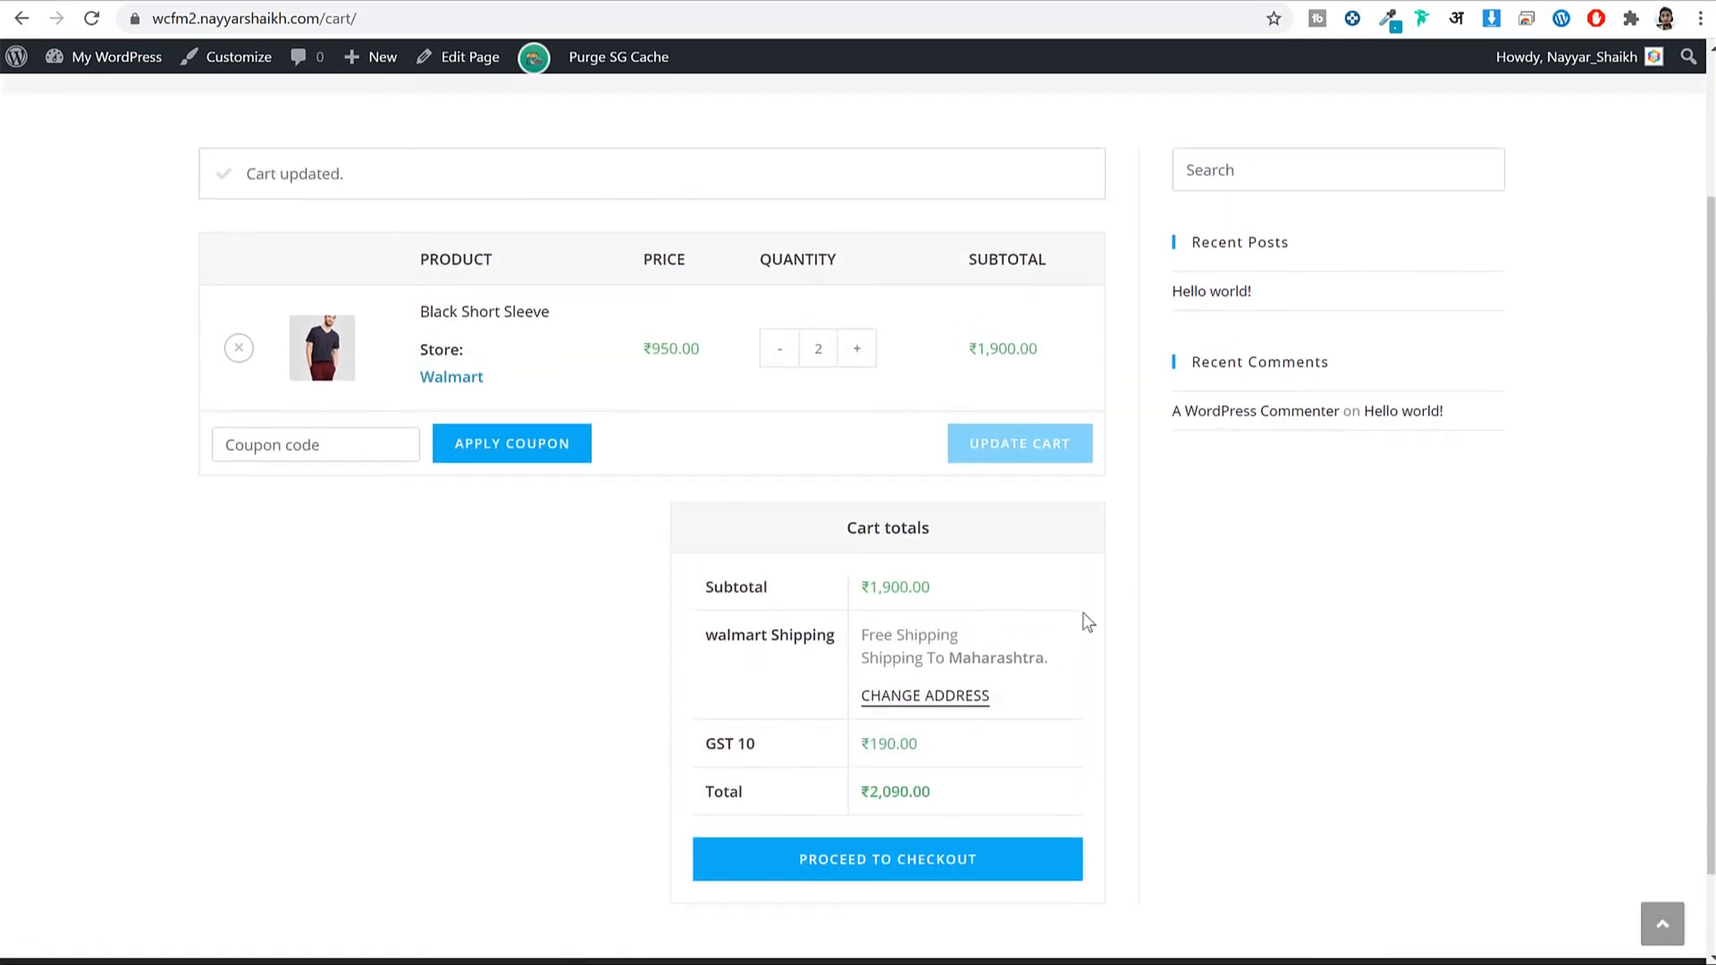
left_click(790, 366)
left_click(1019, 441)
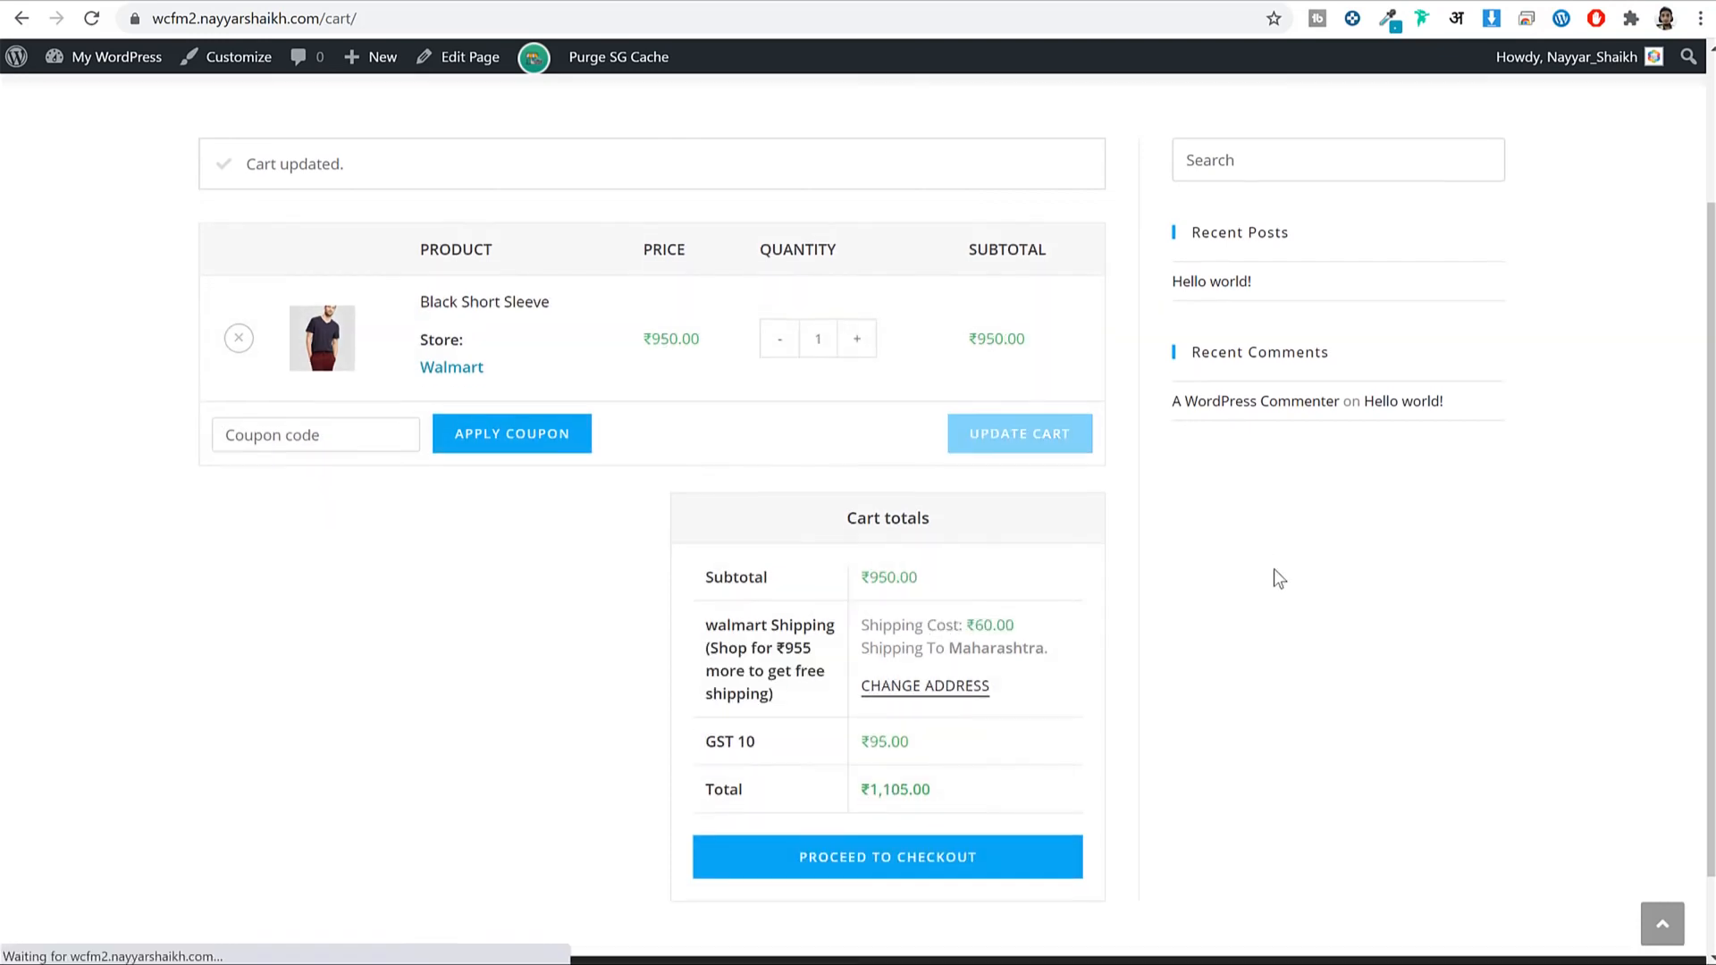
left_click(968, 882)
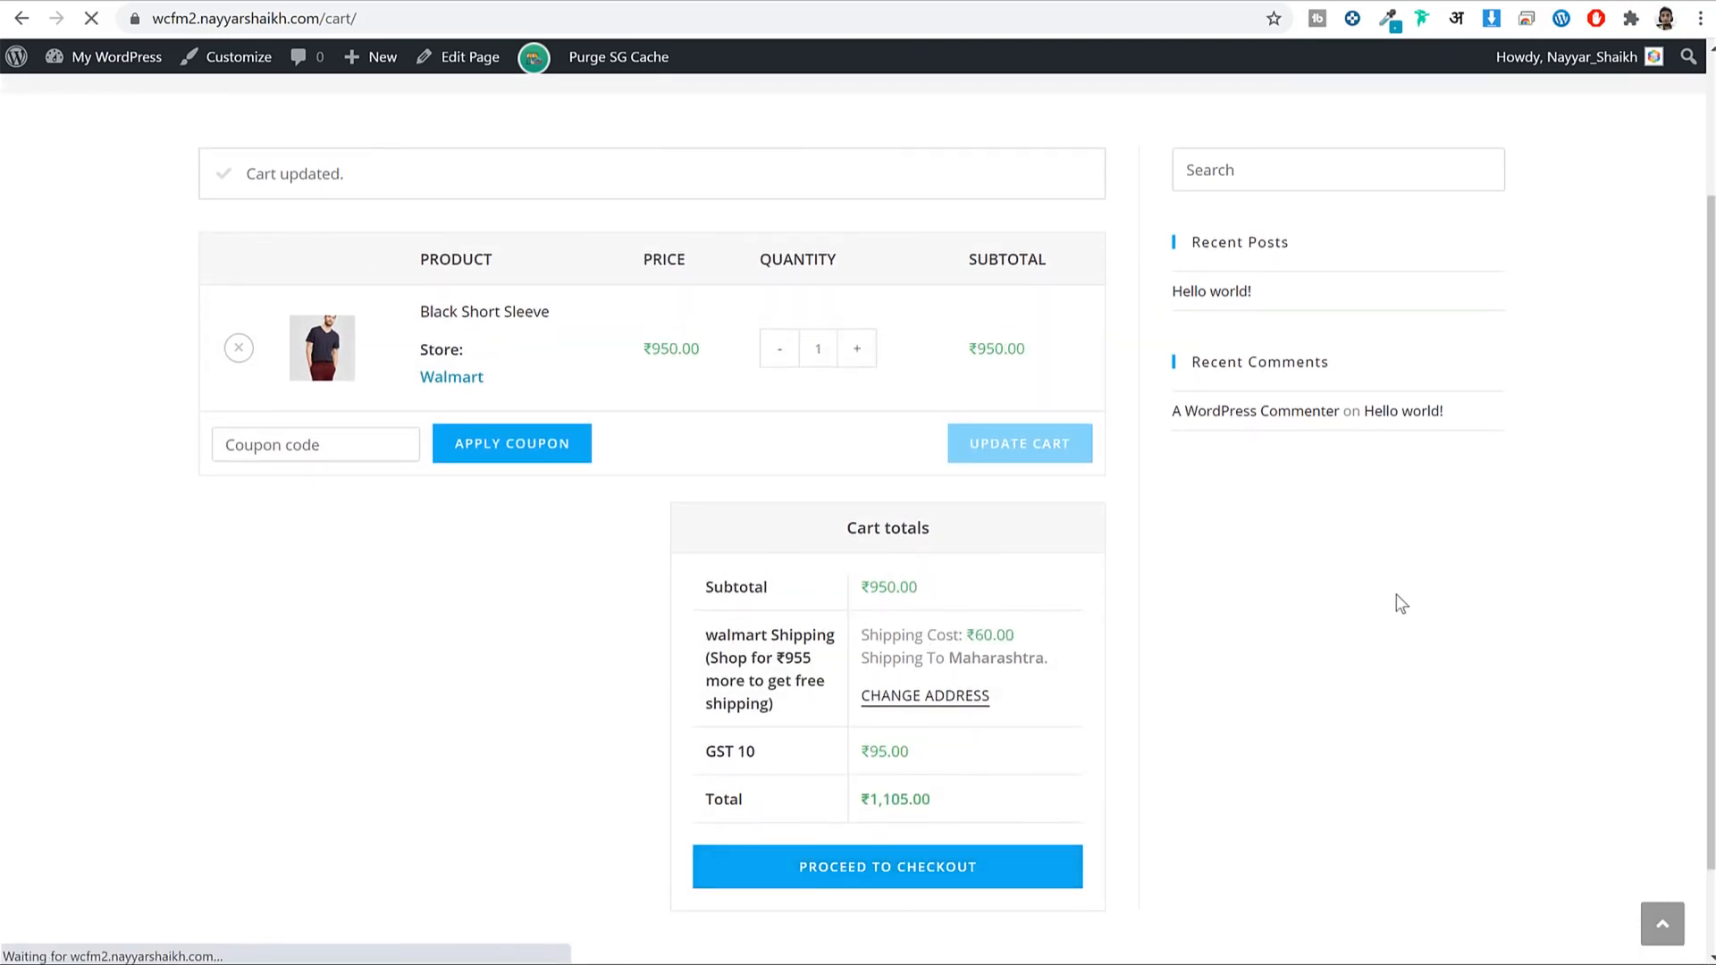
scroll(1574, 298, "down", 2)
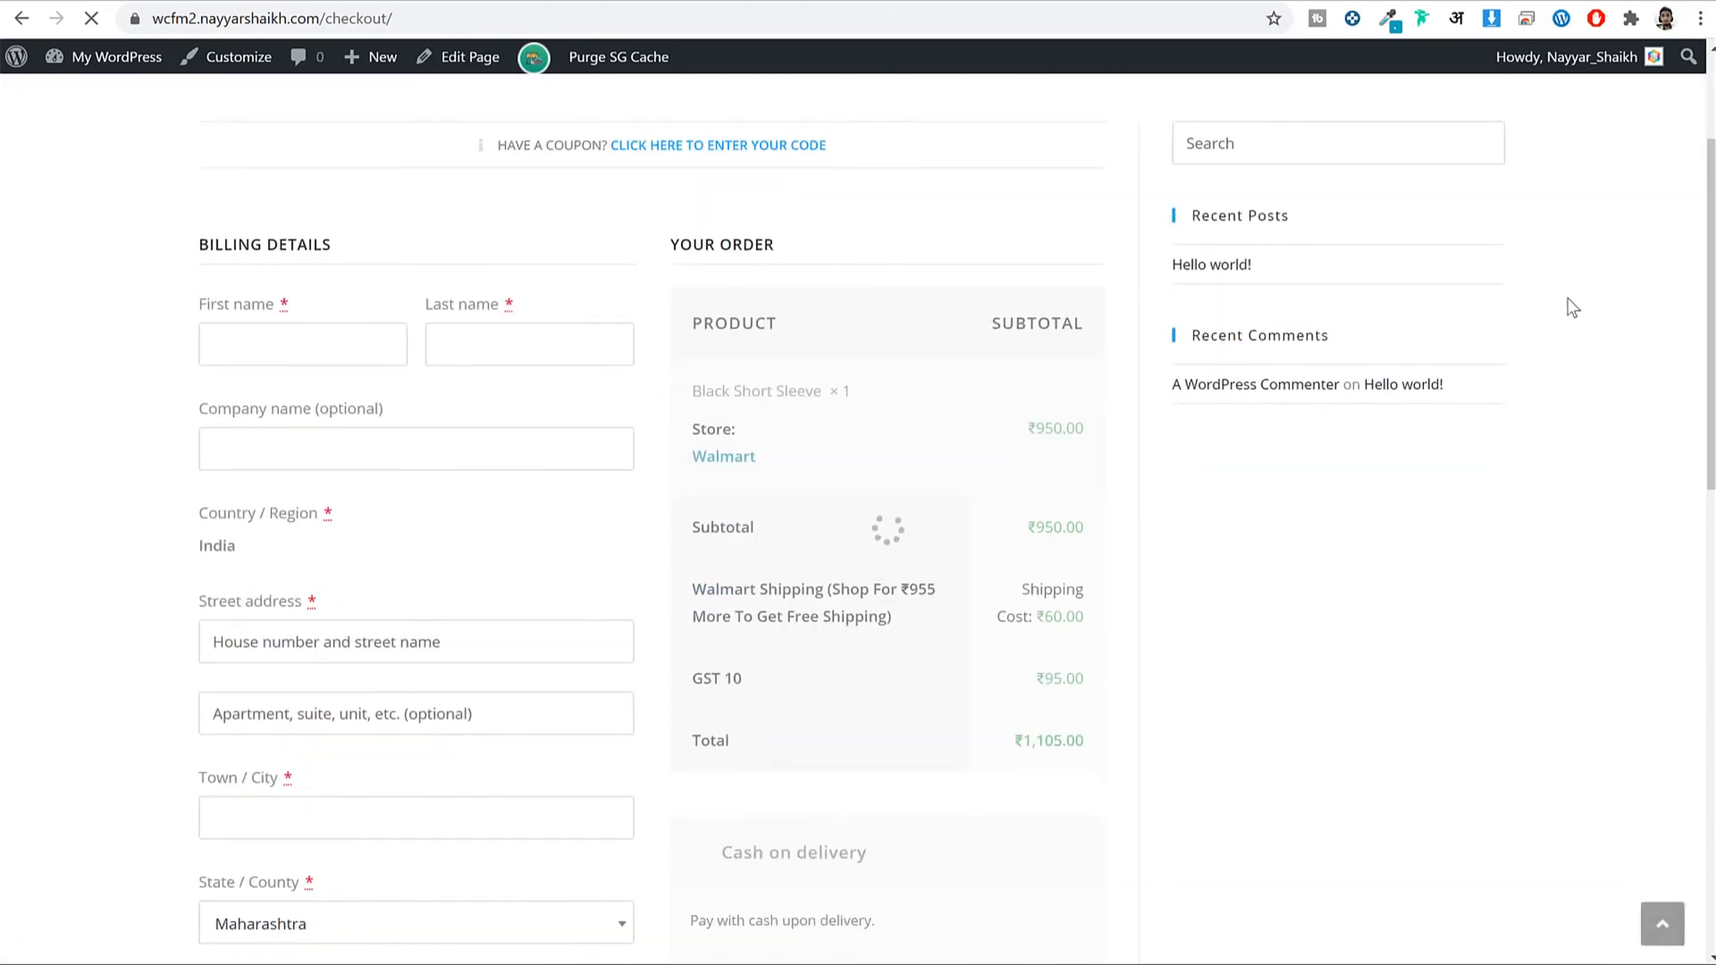
Fill in the saved billing details and pan the delivery location map.
left_click(304, 344)
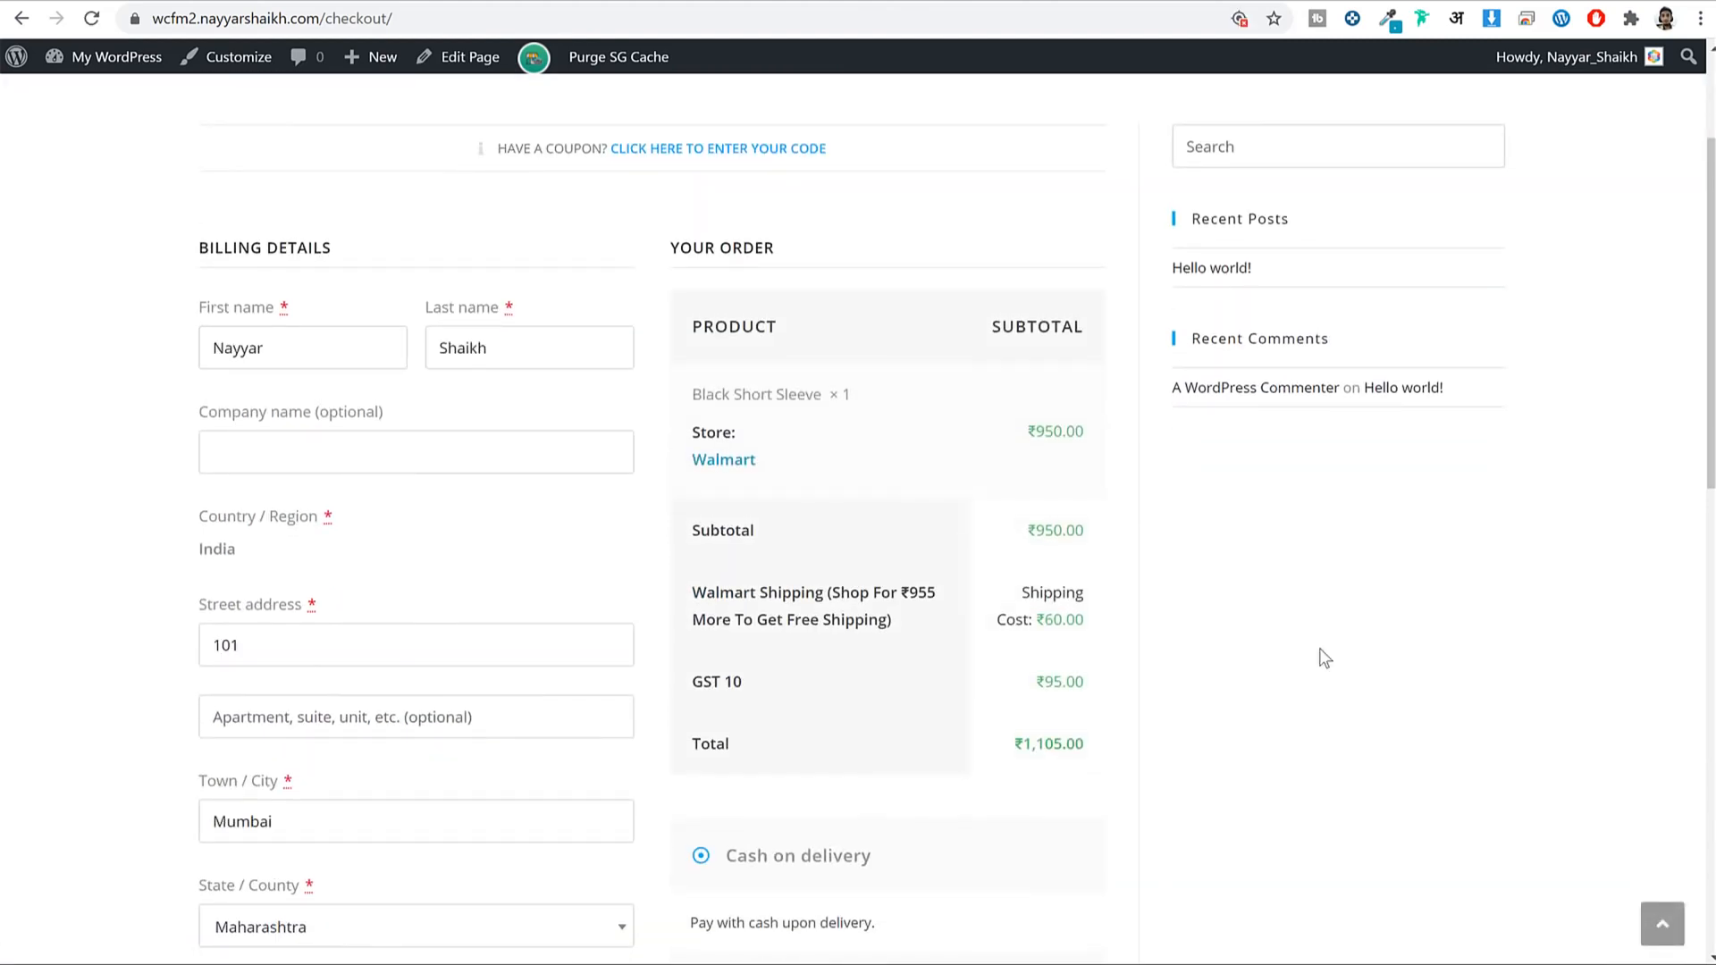
scroll(1319, 647, "down", 2)
scroll(1319, 647, "down", 8)
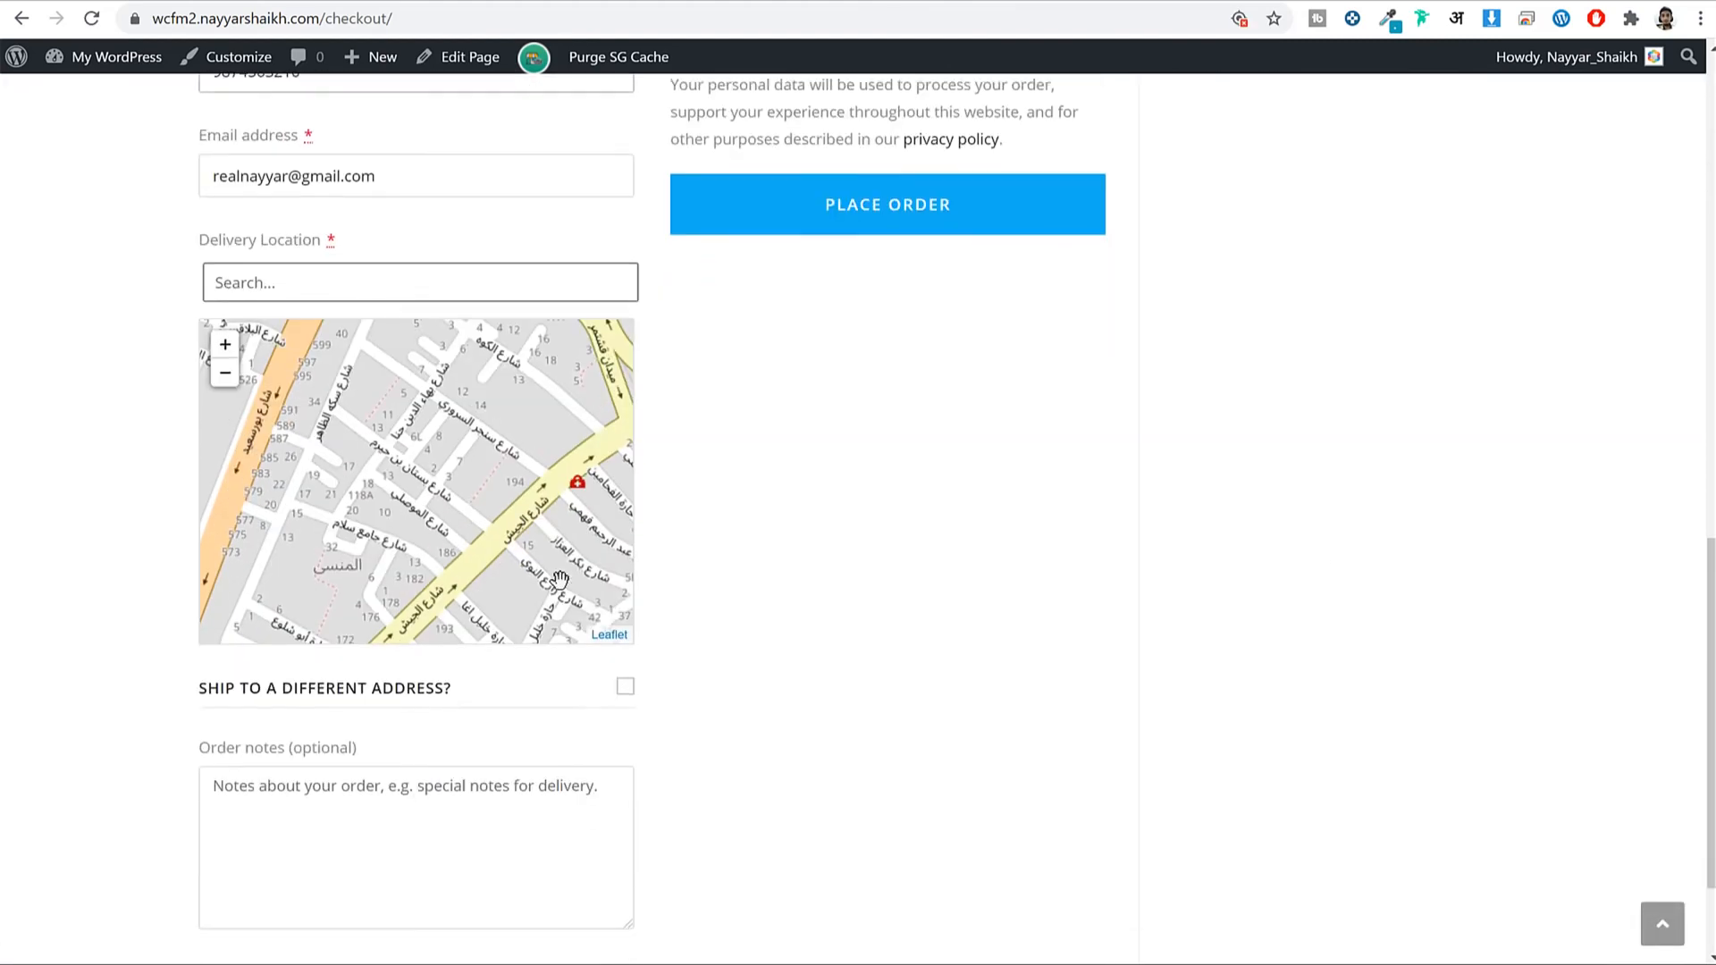
left_click_drag(502, 459, 402, 417)
Replace the ONGC delivery location with 'mumbai' and place the map pin in Mumbai.
left_click(426, 263)
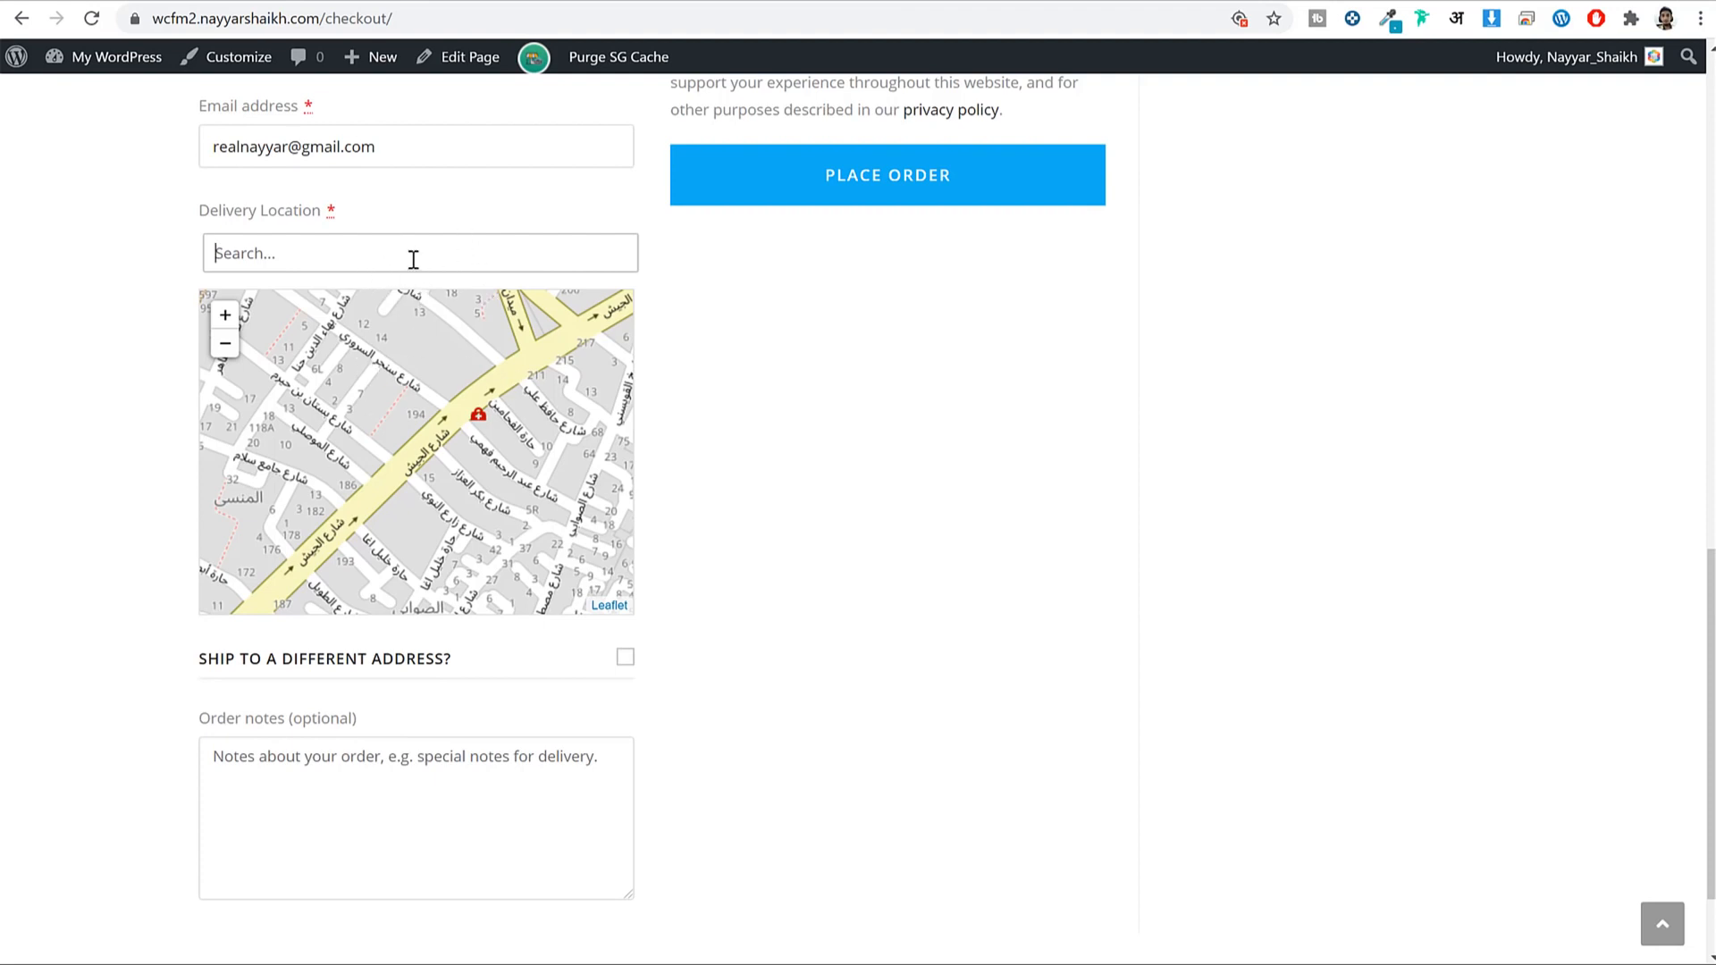
type("ongc")
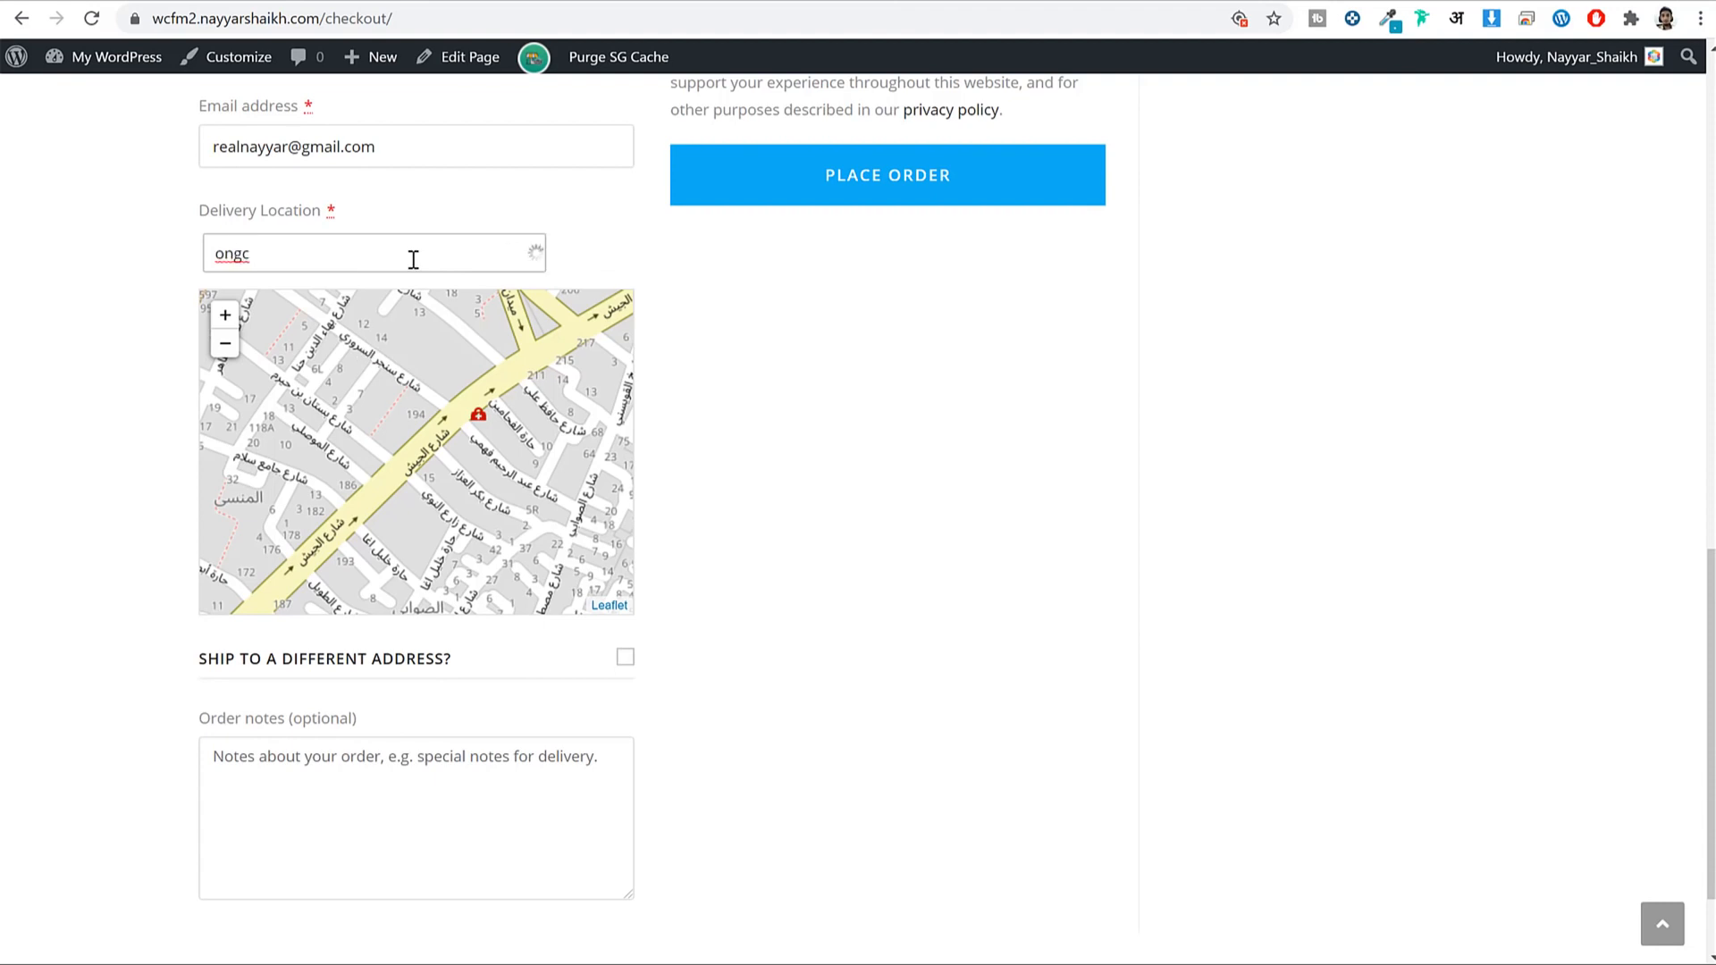
scroll(413, 260, "down", 2)
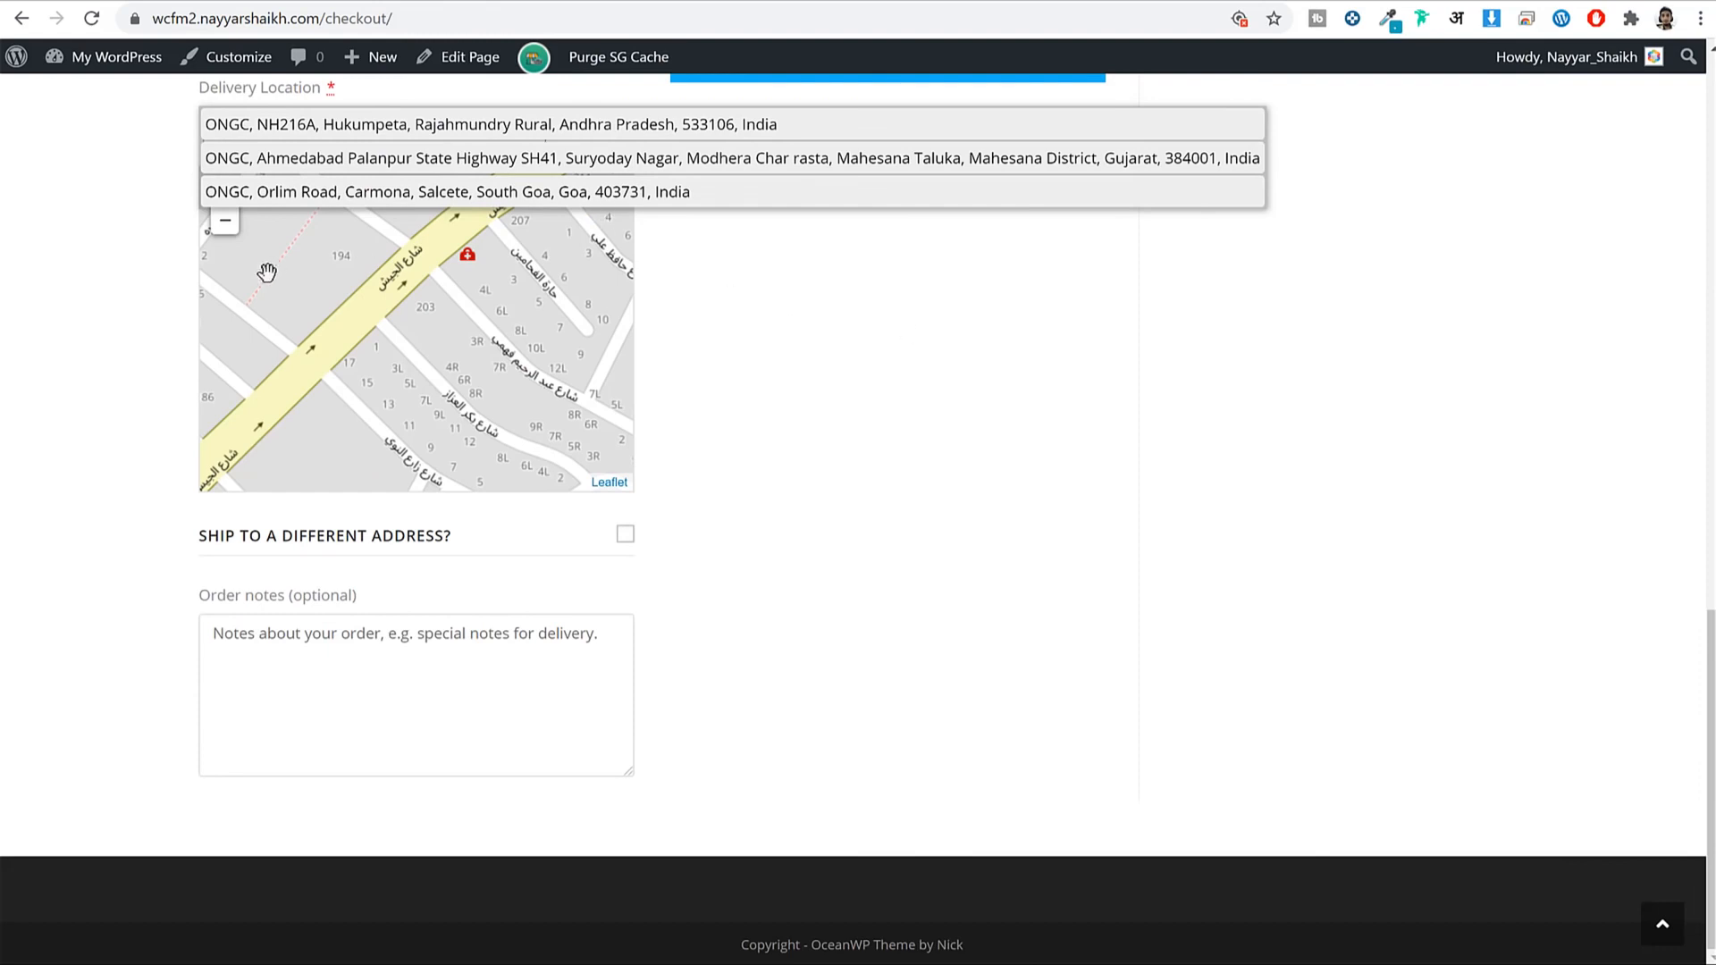
scroll(733, 407, "up", 3)
key("ctrl+a")
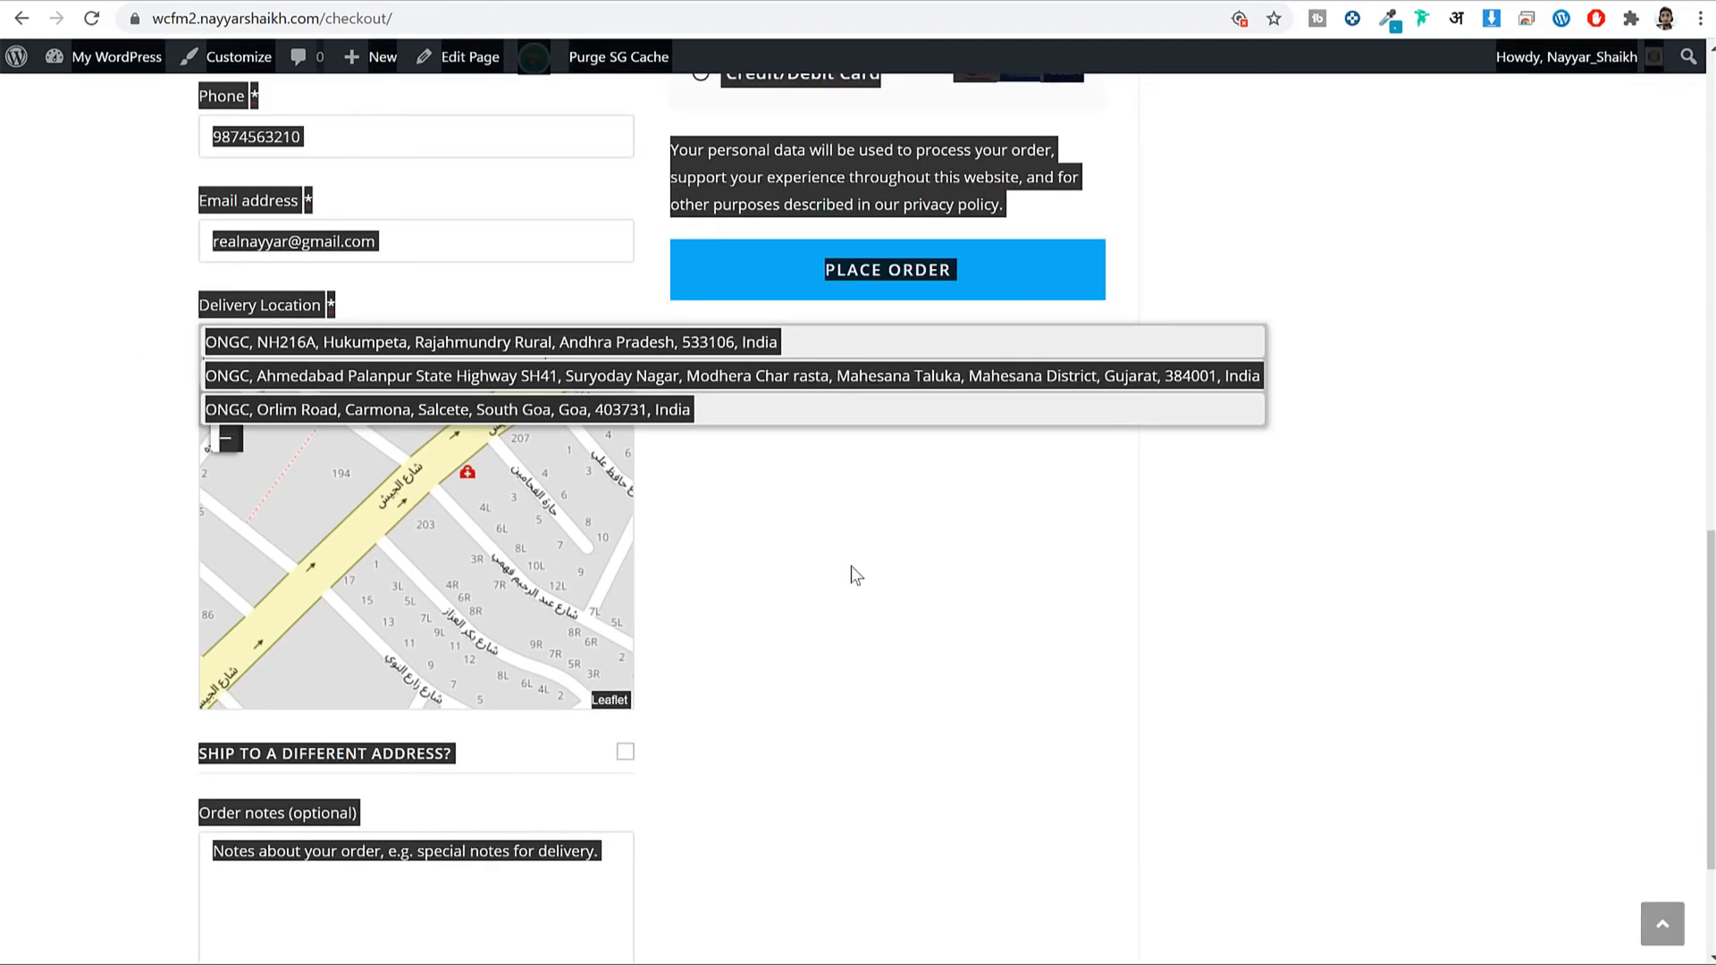
left_click(827, 565)
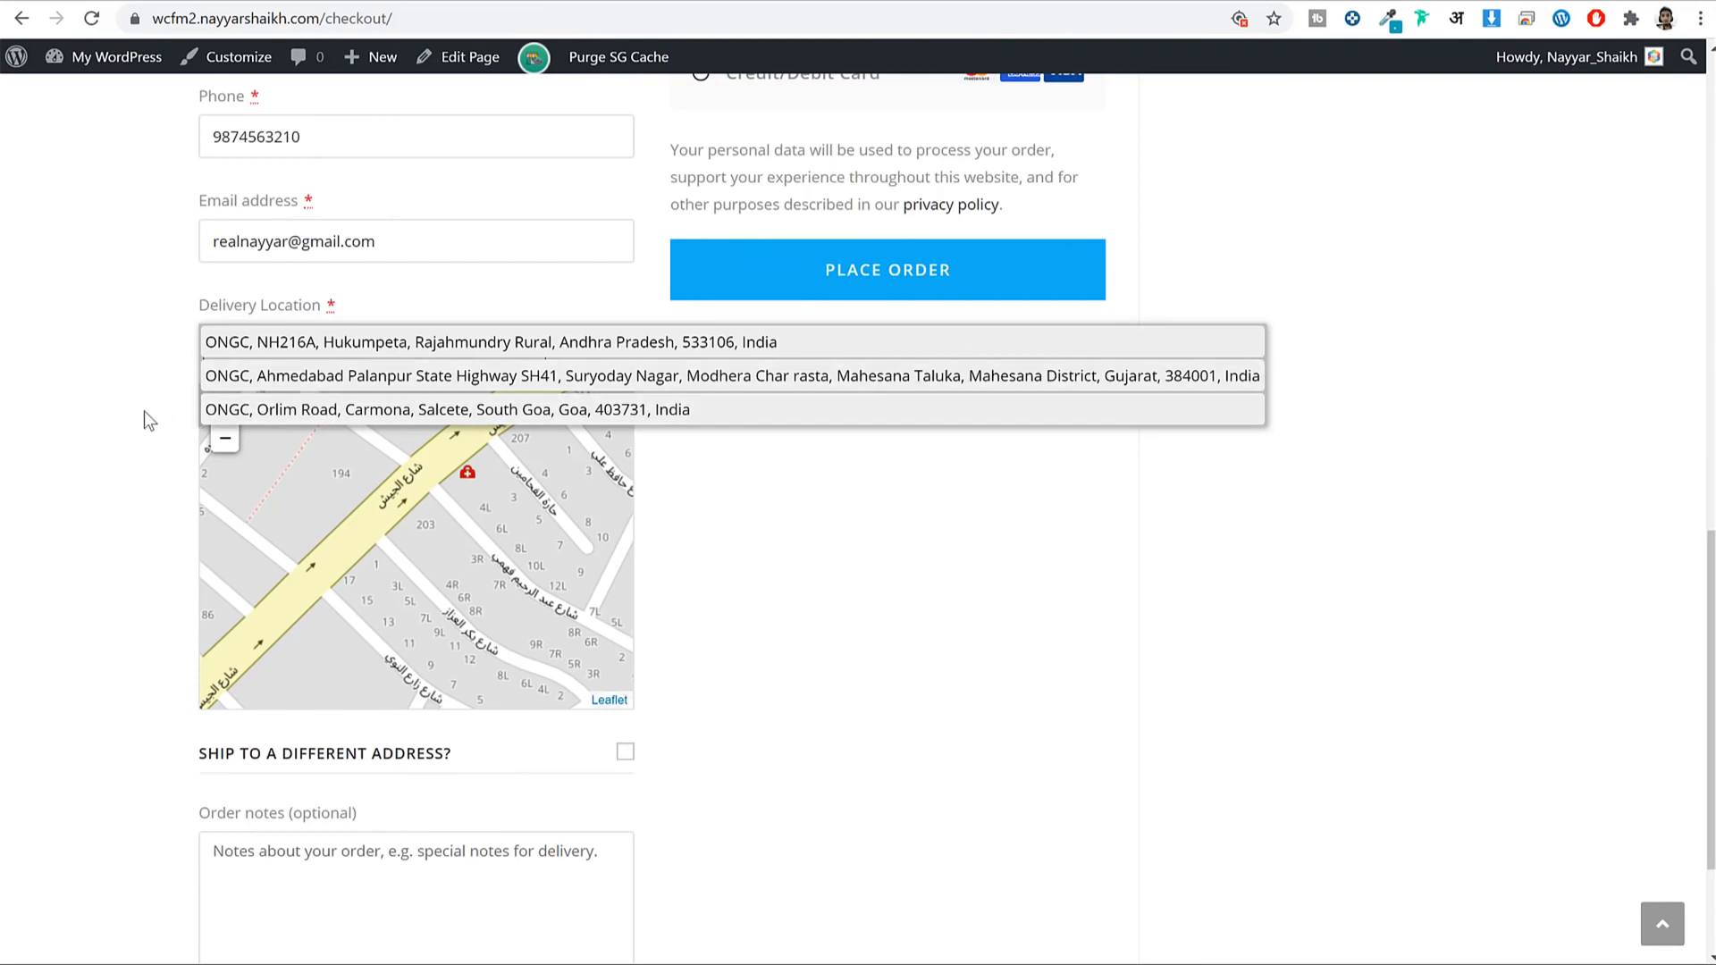
left_click(345, 342)
triple_click(347, 345)
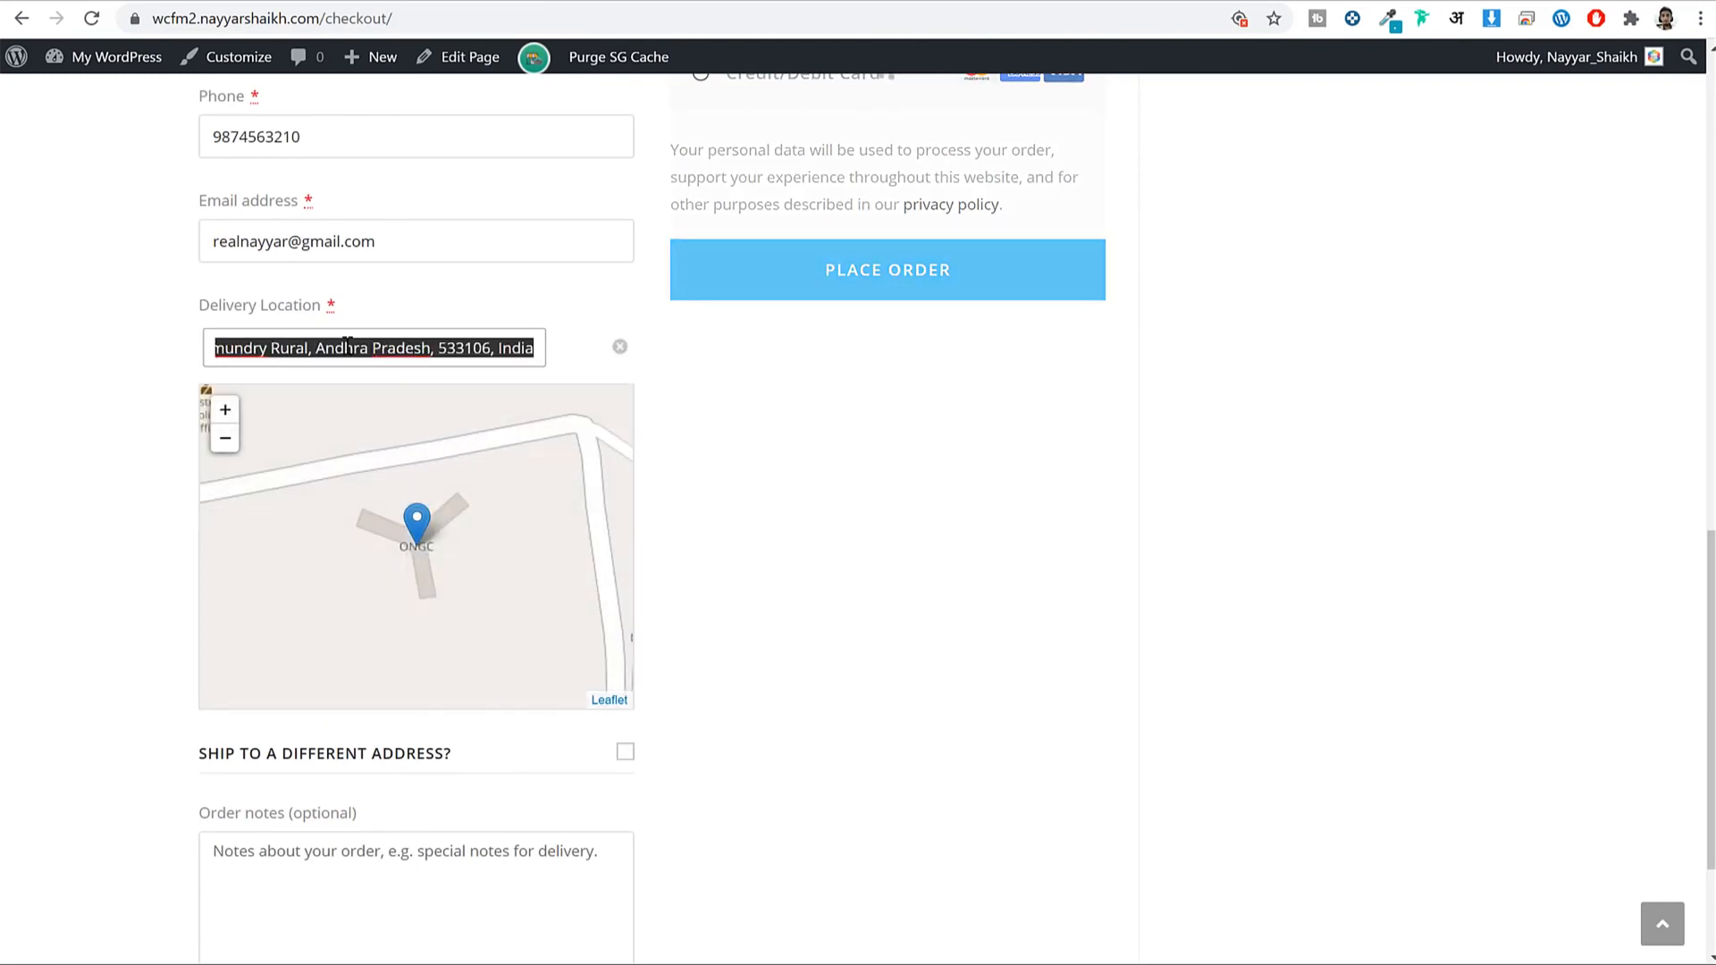
type("mumbai")
left_click(345, 343)
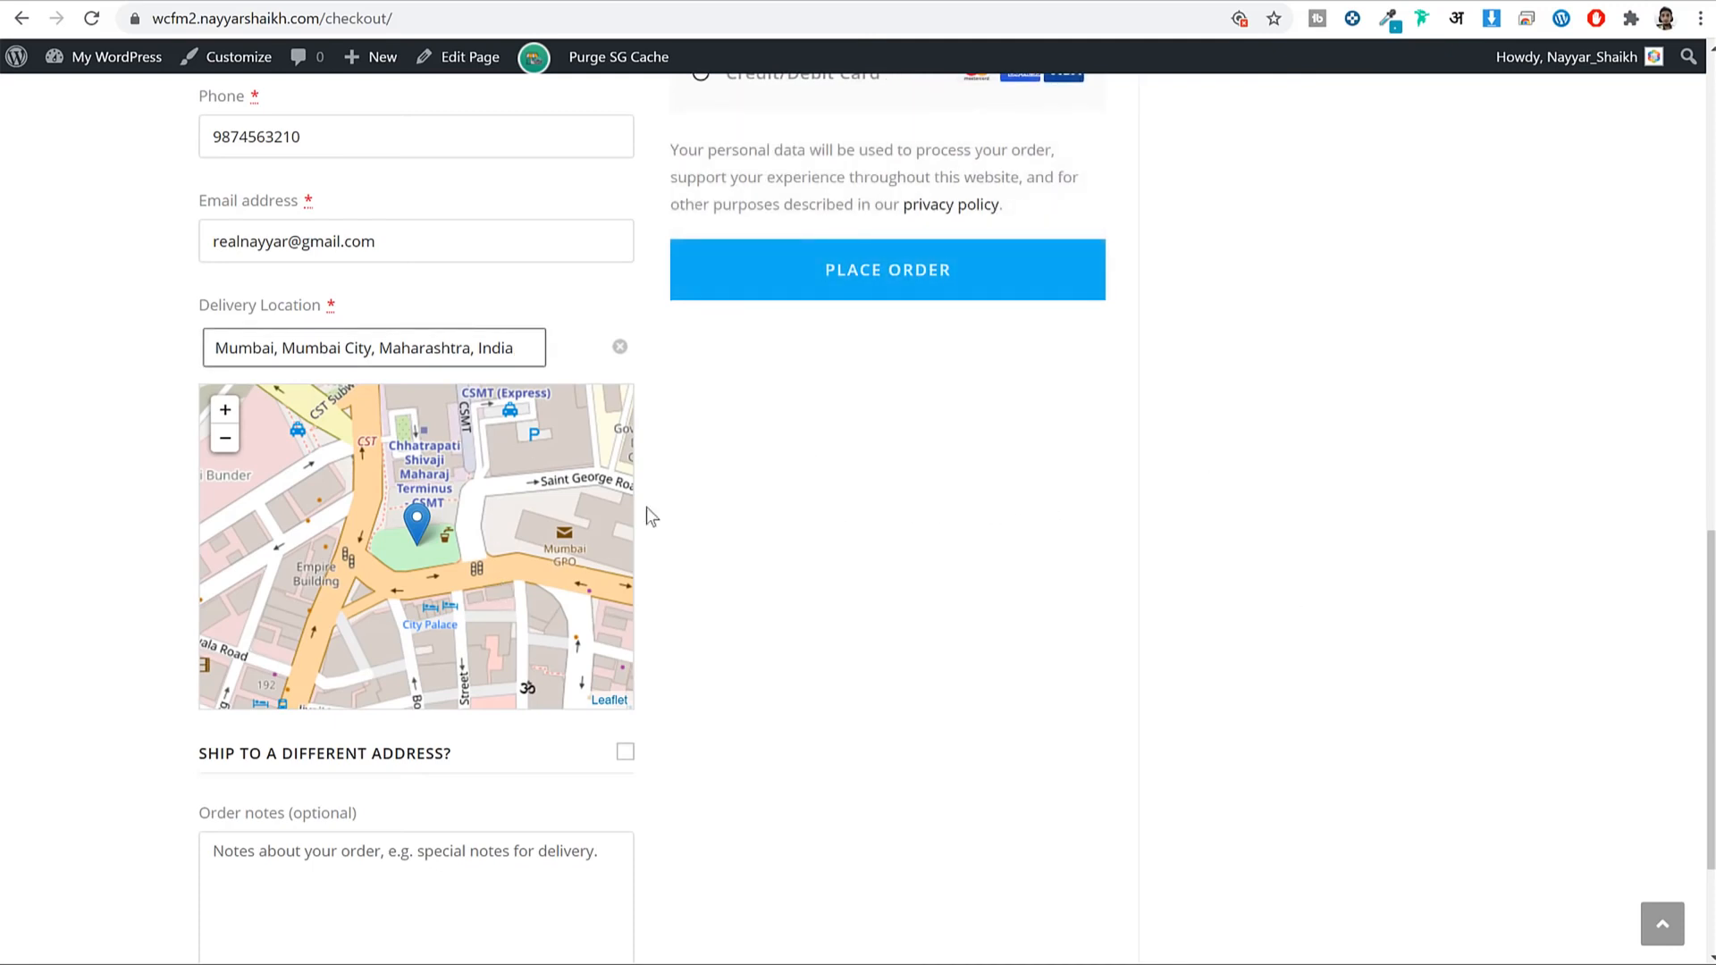
mouse_move(425, 539)
left_mouse_down()
mouse_move(511, 517)
mouse_move(391, 441)
left_mouse_up()
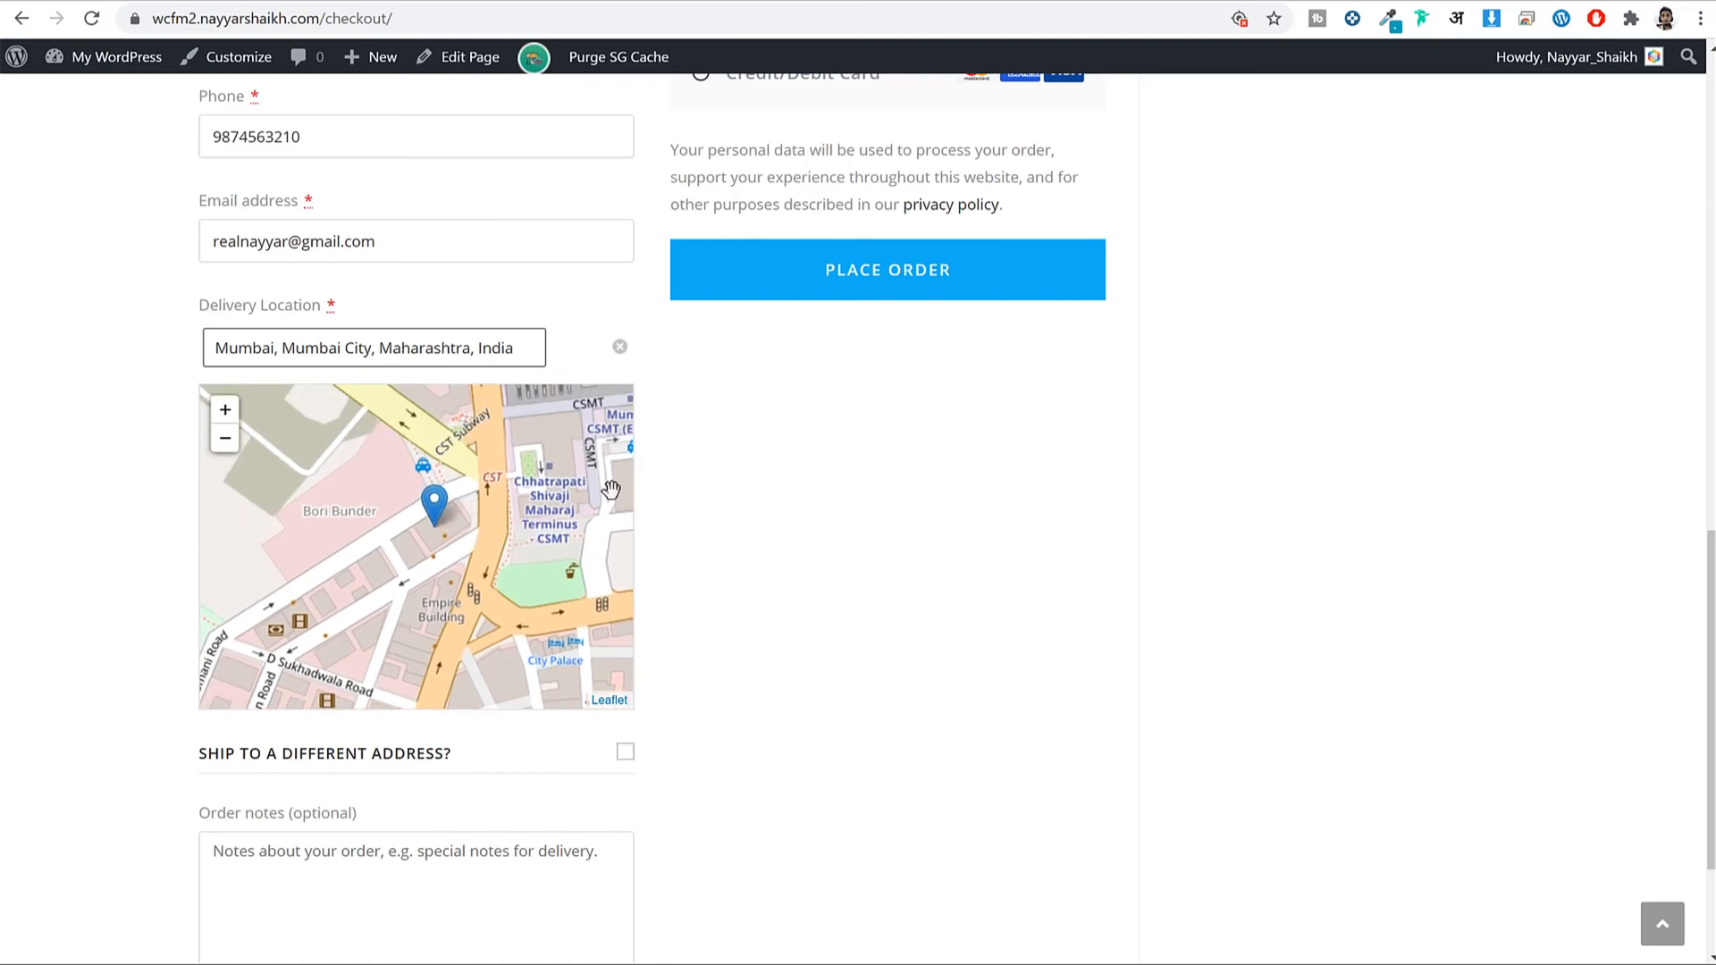
scroll(1634, 533, "up", 10)
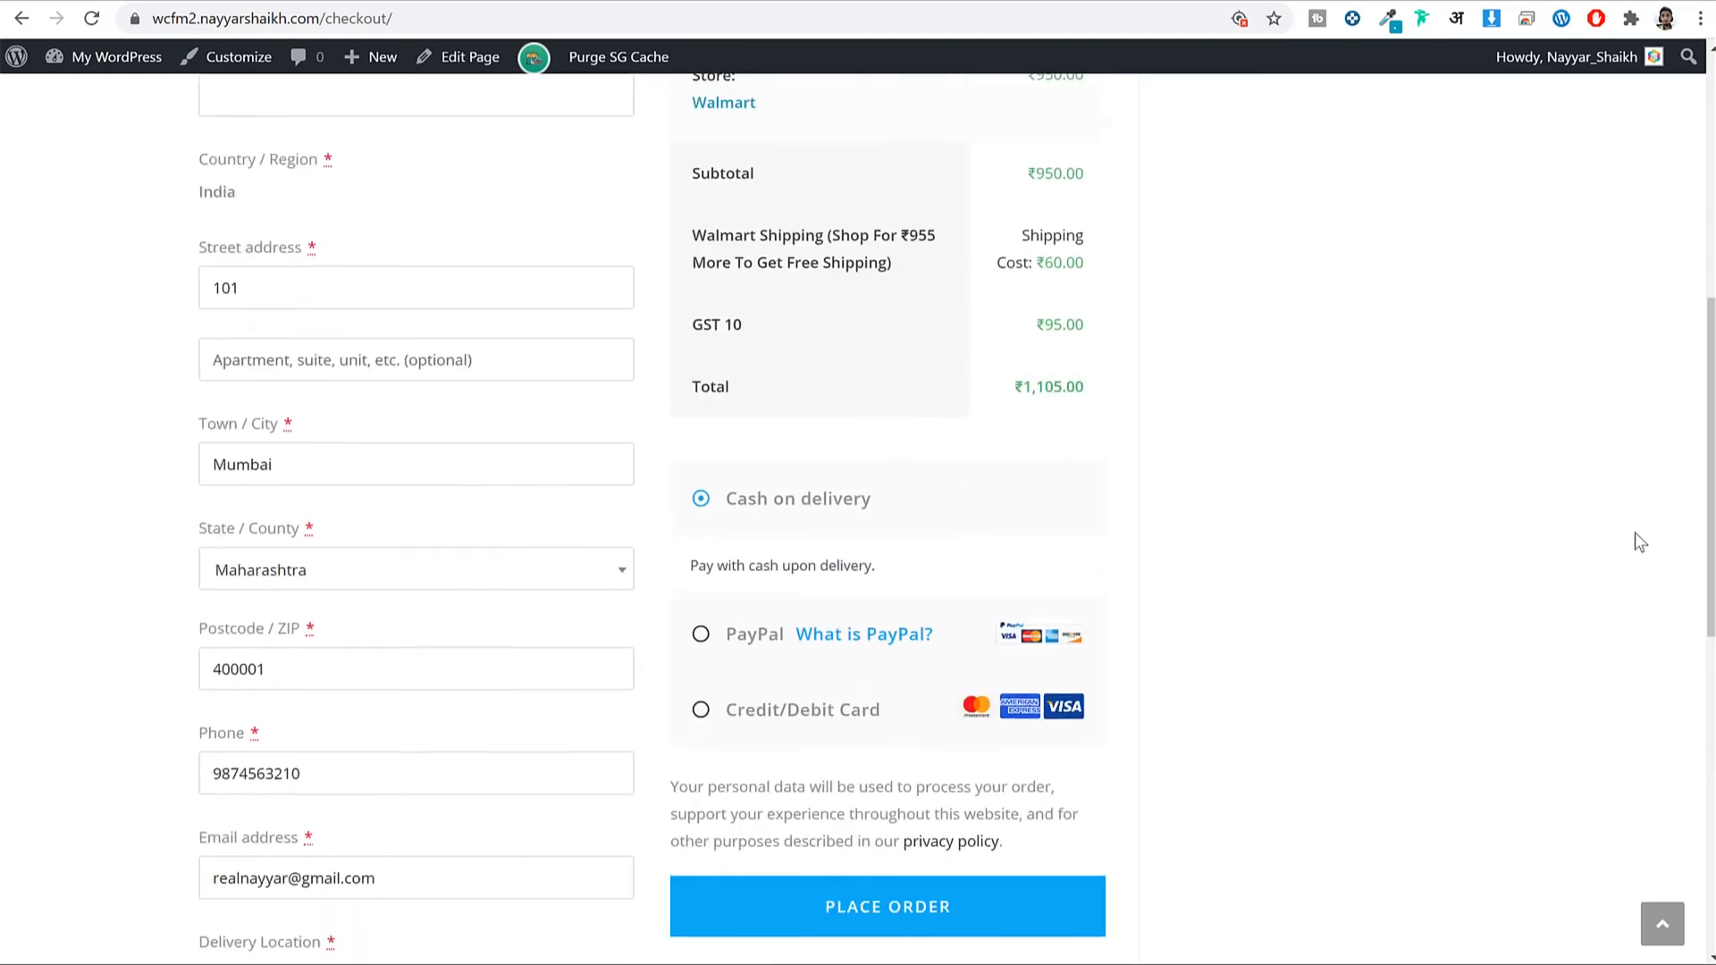
Try the card and PayPal options, then choose Cash on delivery as the payment method.
scroll(1501, 380, "down", 5)
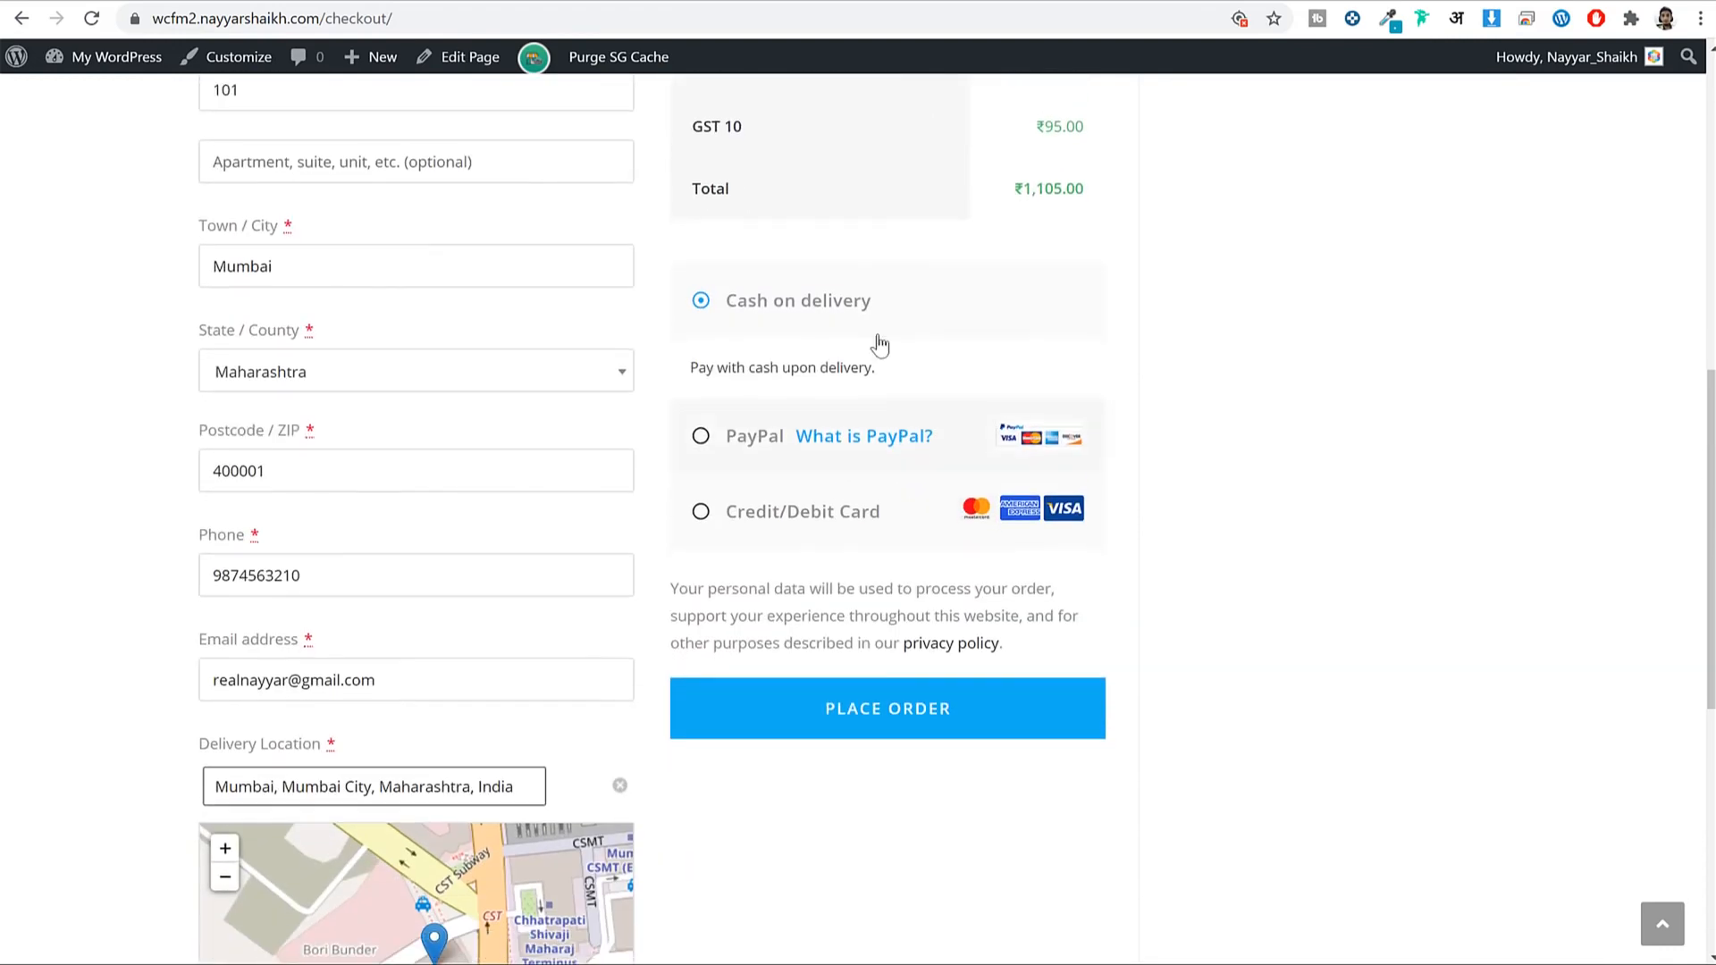
left_click(772, 511)
scroll(860, 581, "down", 3)
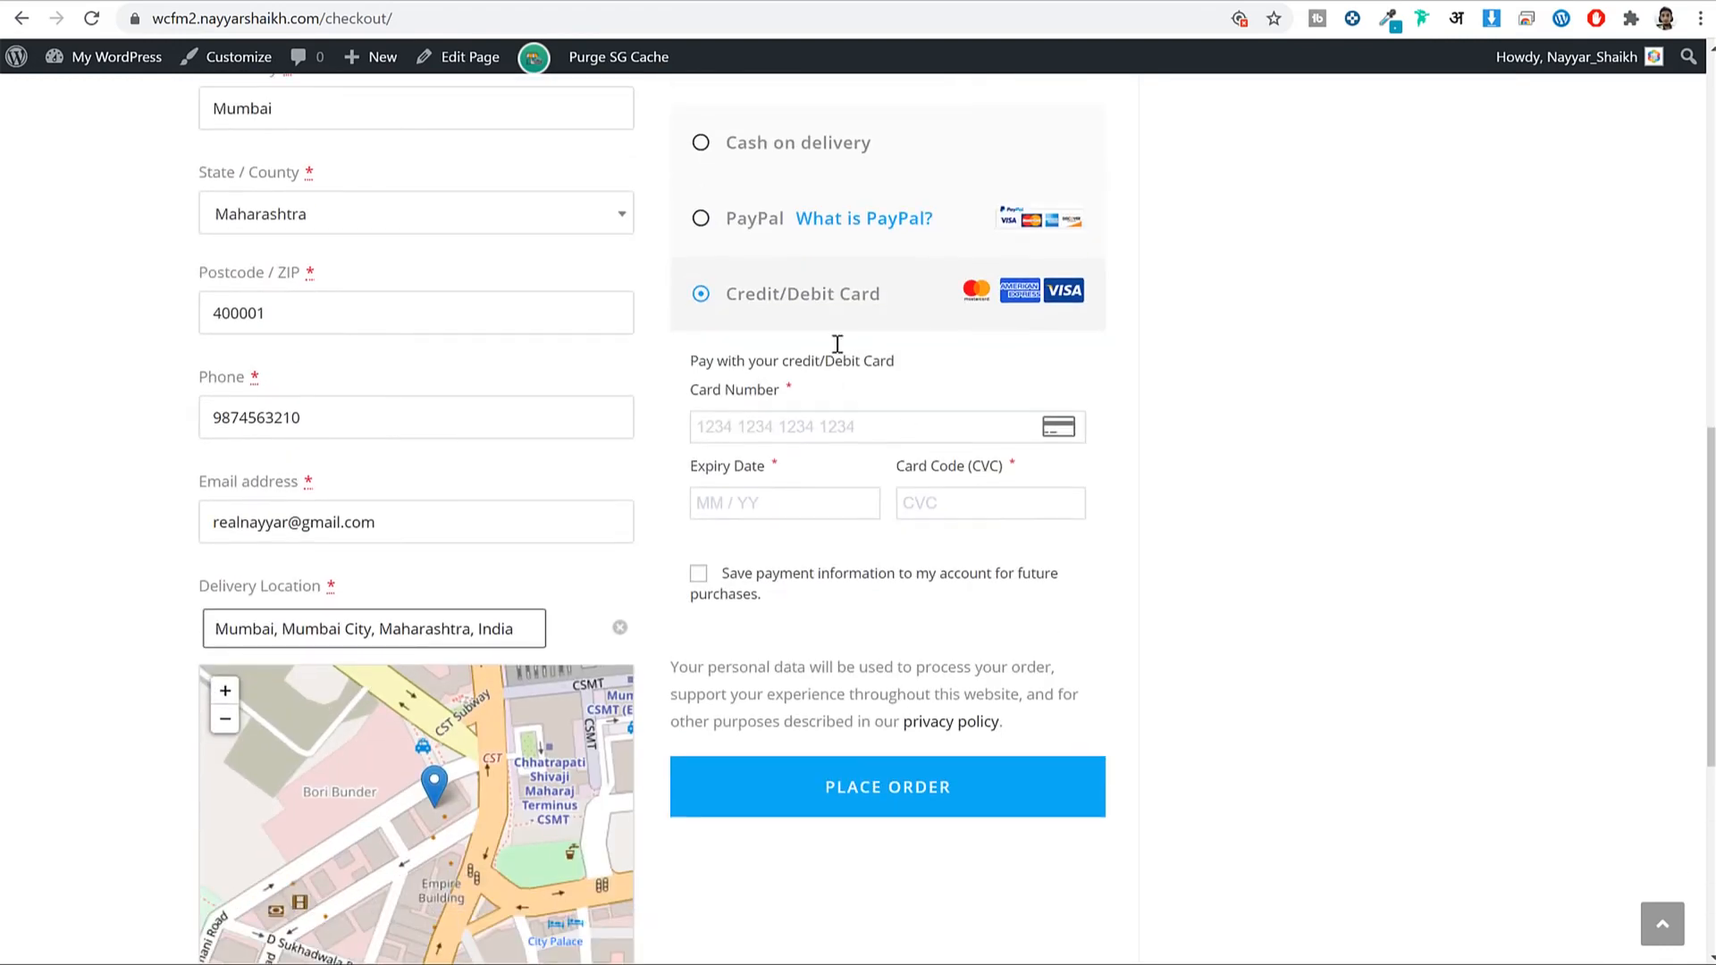
left_click(753, 146)
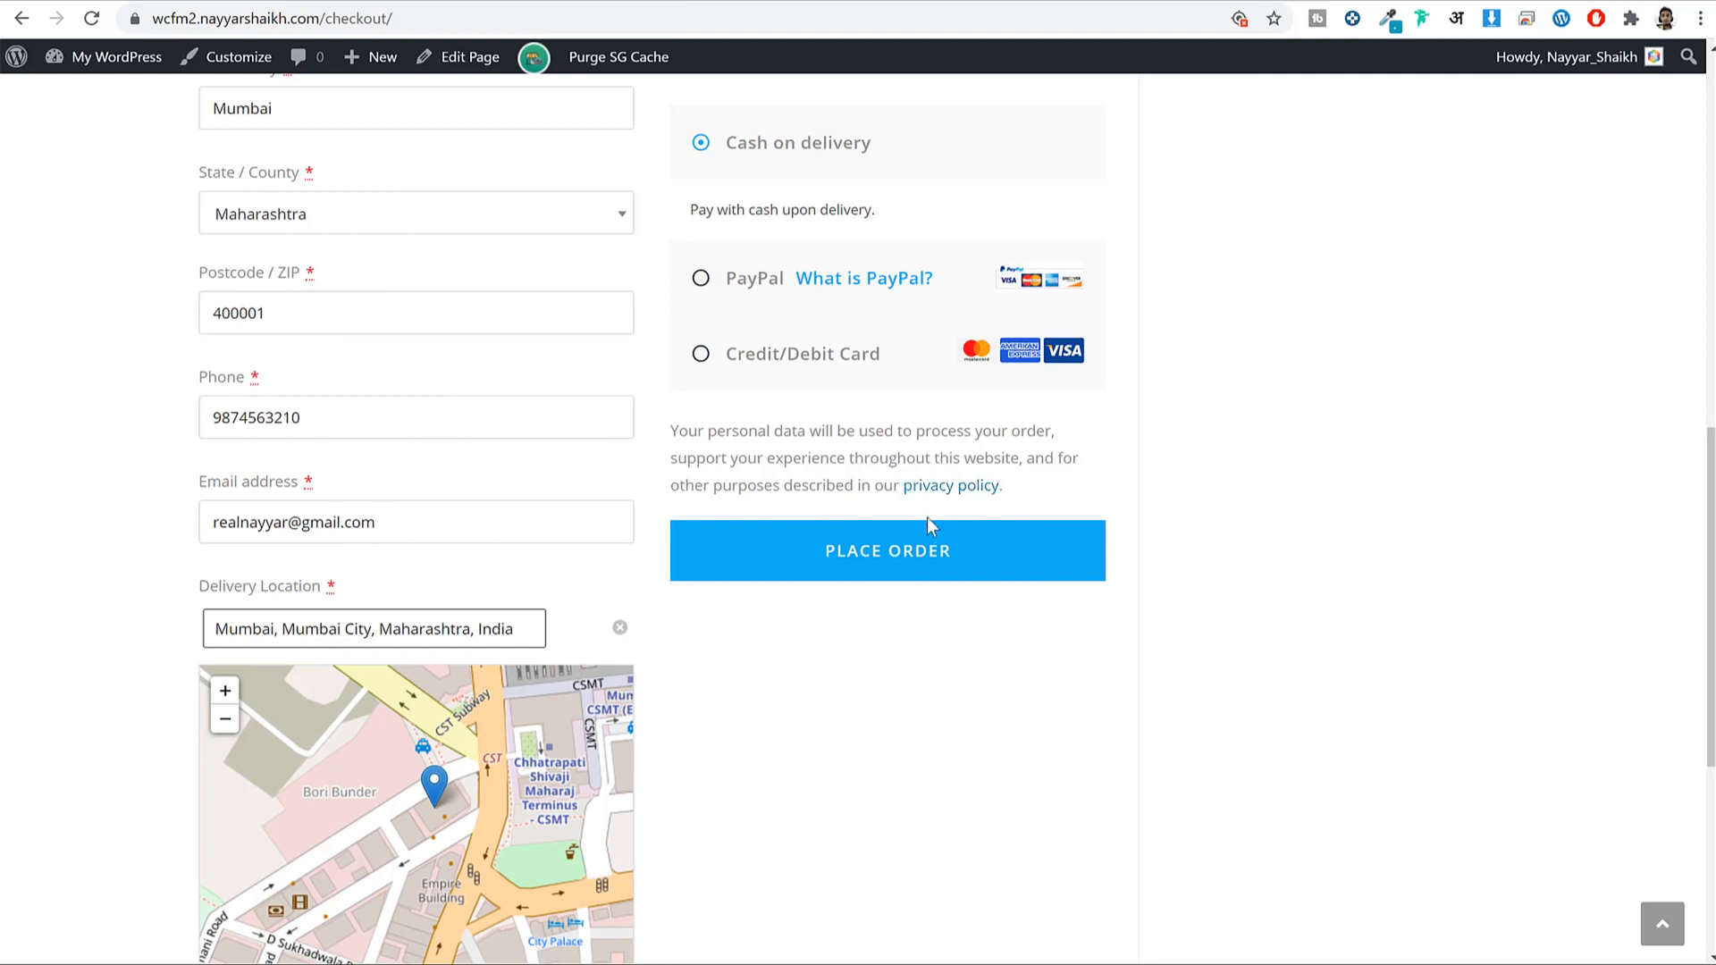
left_click(751, 284)
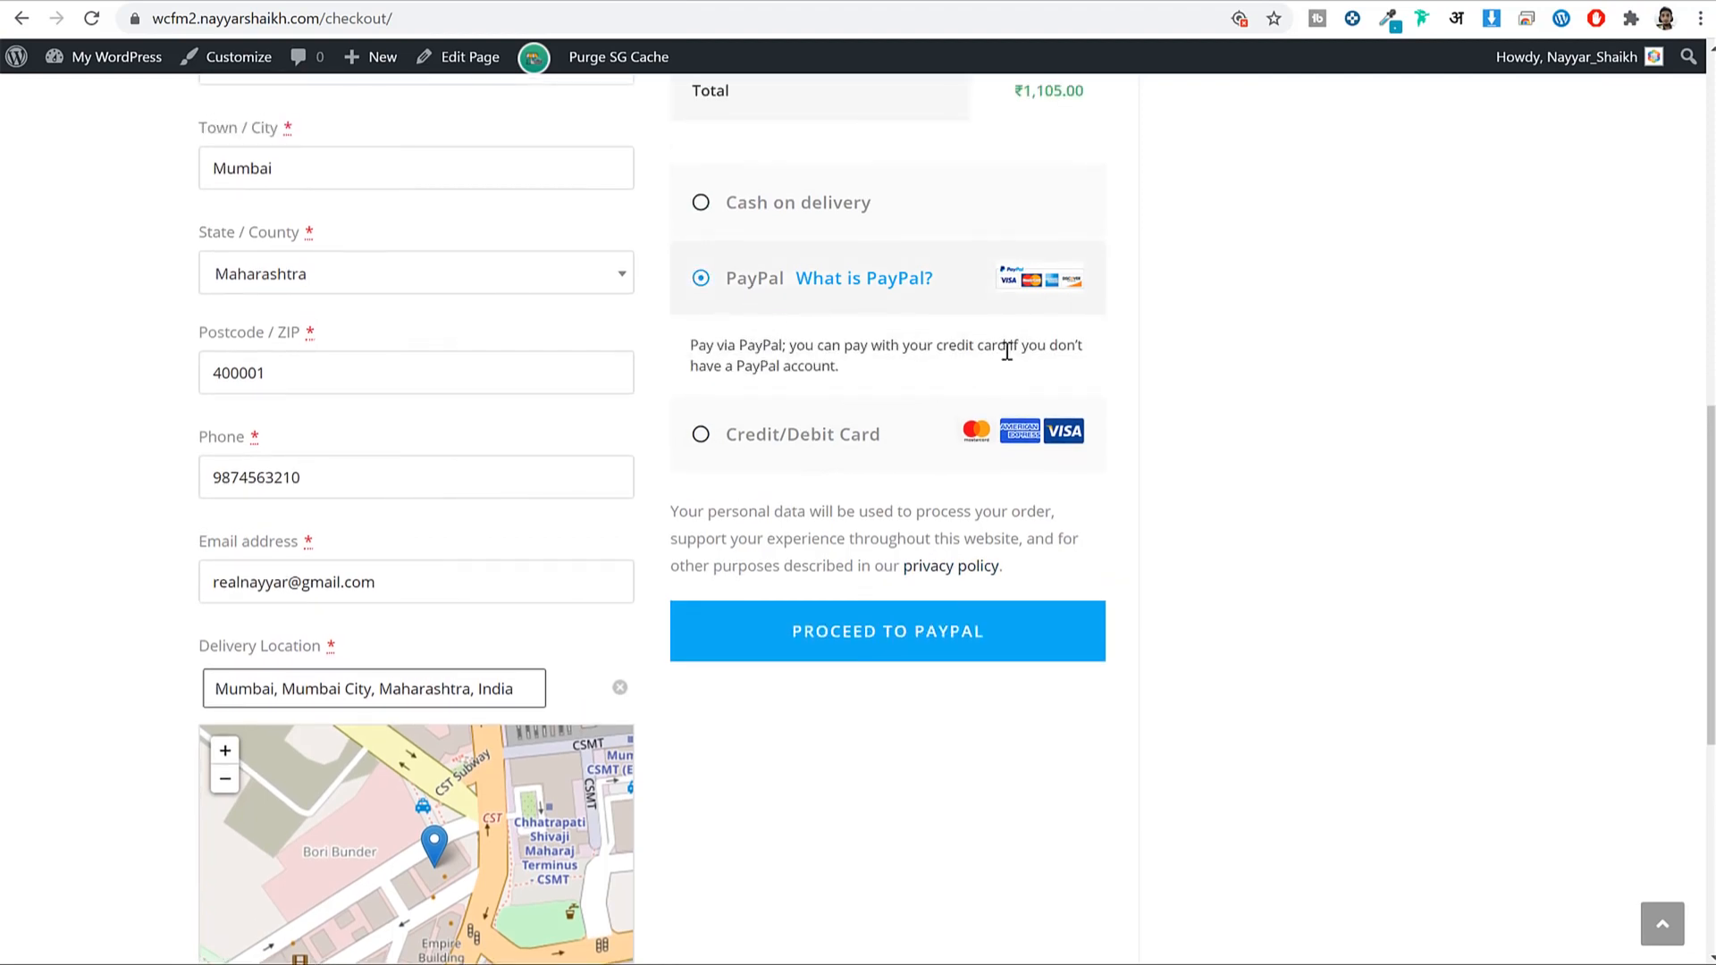
left_click(786, 435)
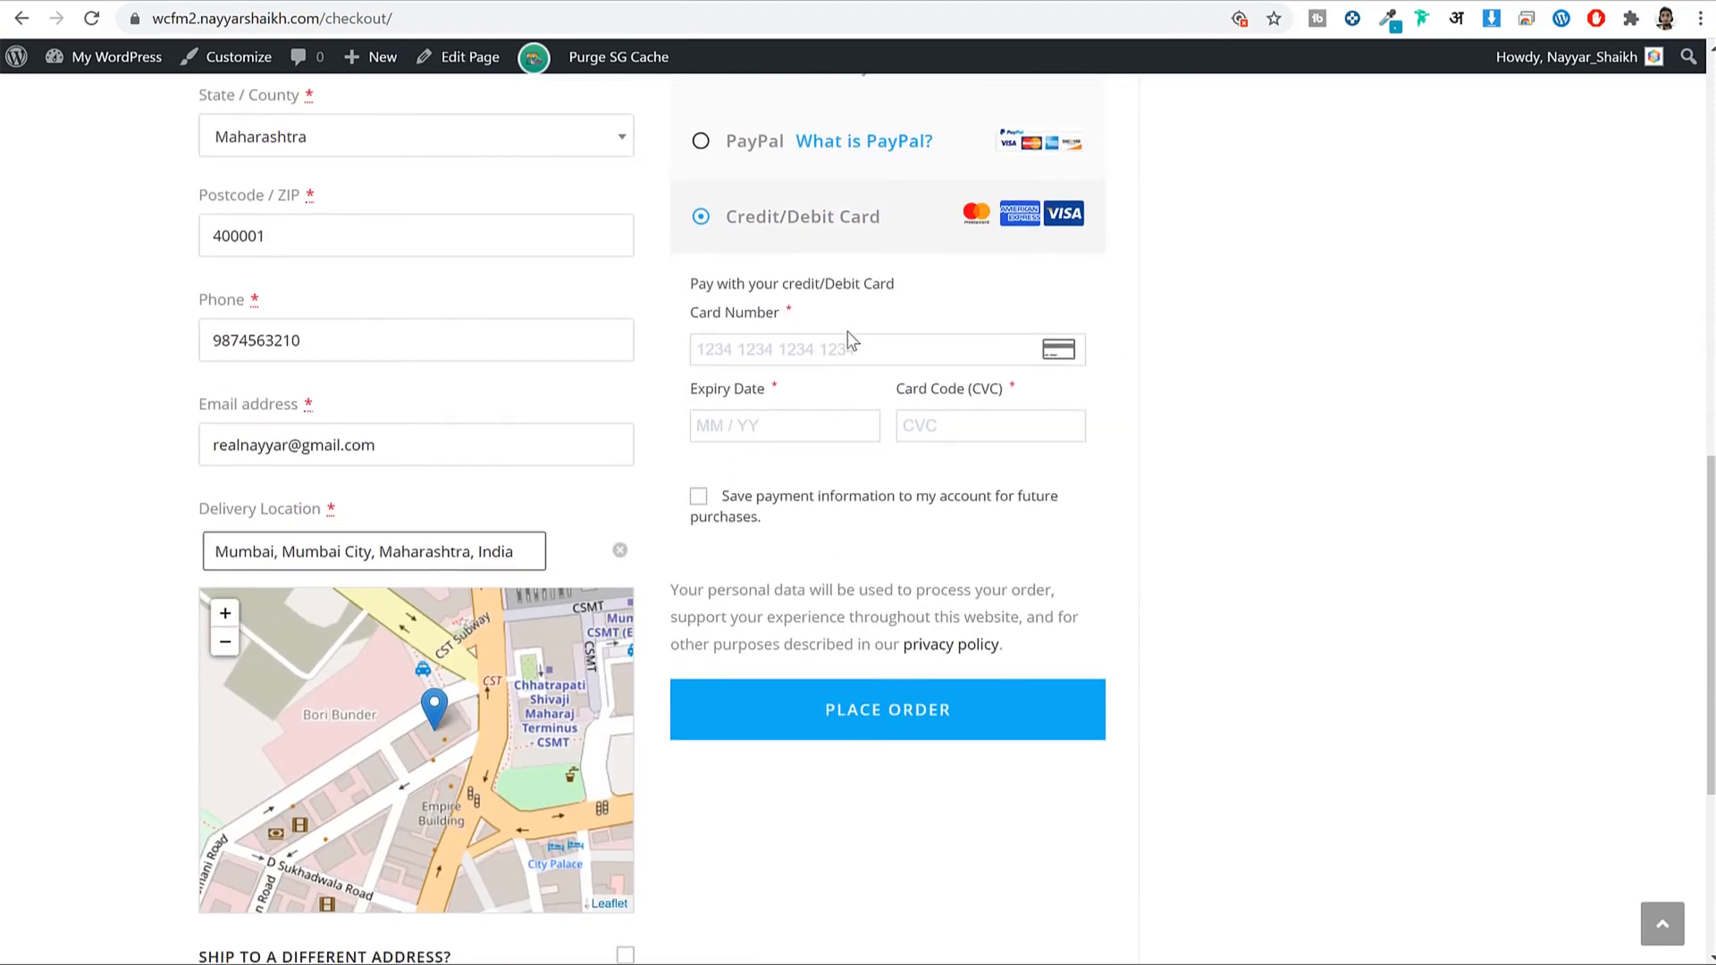
scroll(849, 339, "up", 3)
left_click(848, 309)
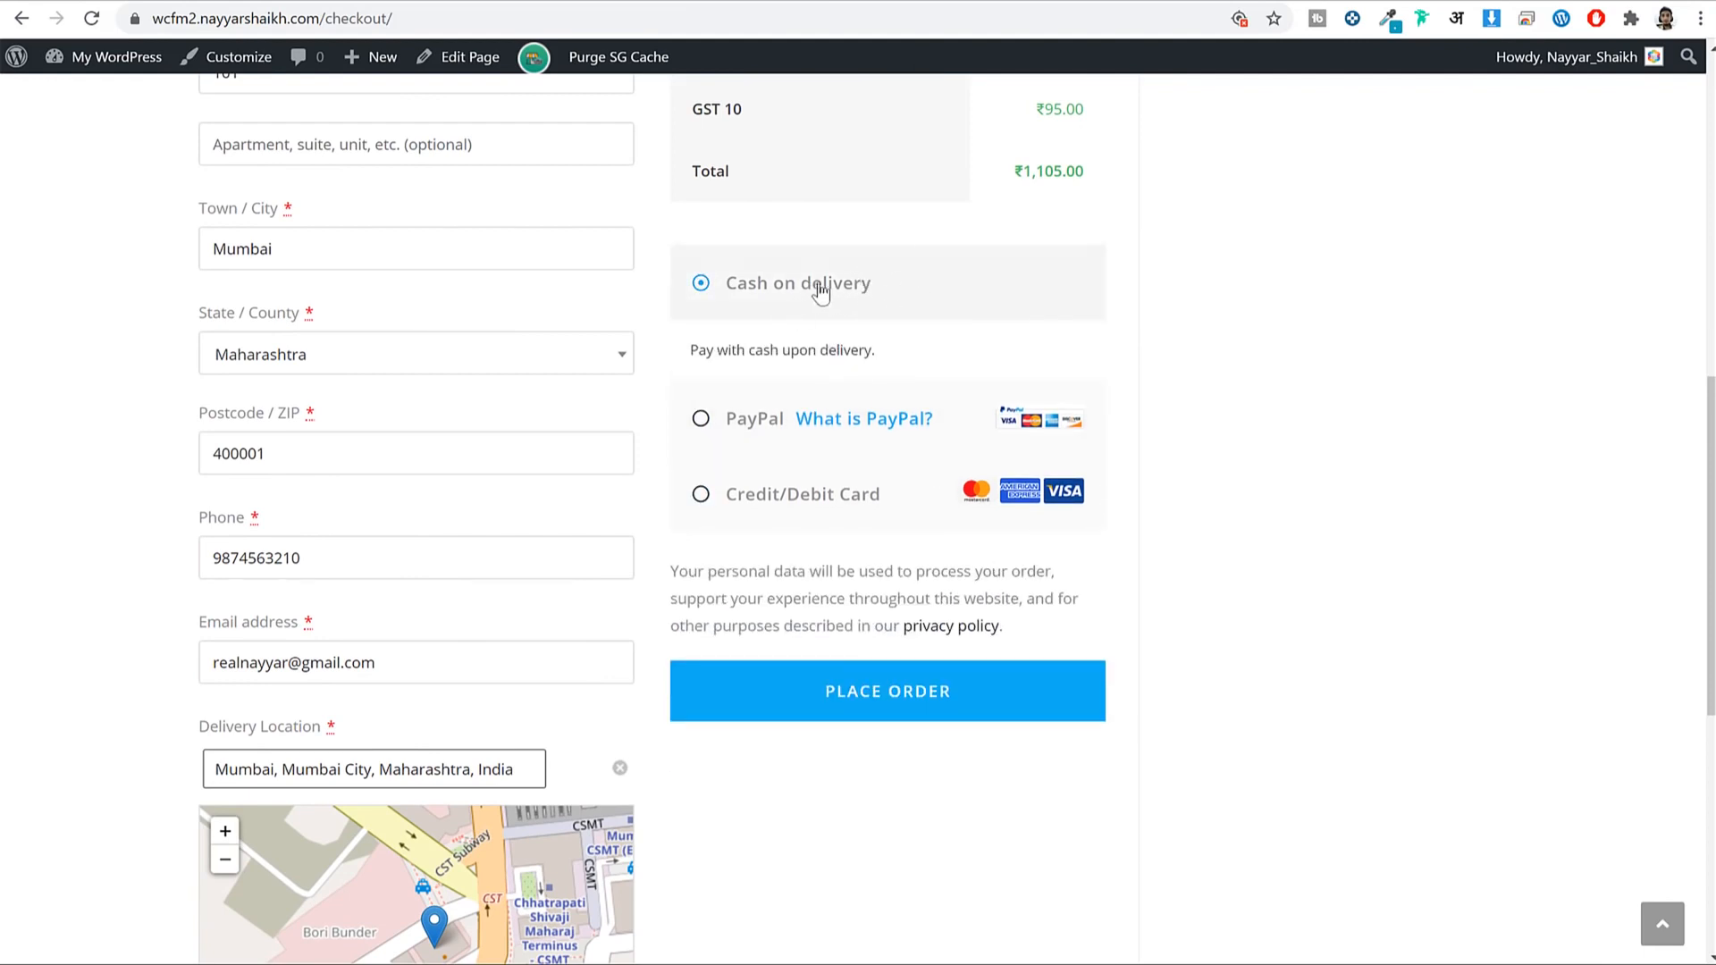
Place the order and review the ₹1,105.00 order-received confirmation.
left_click(970, 694)
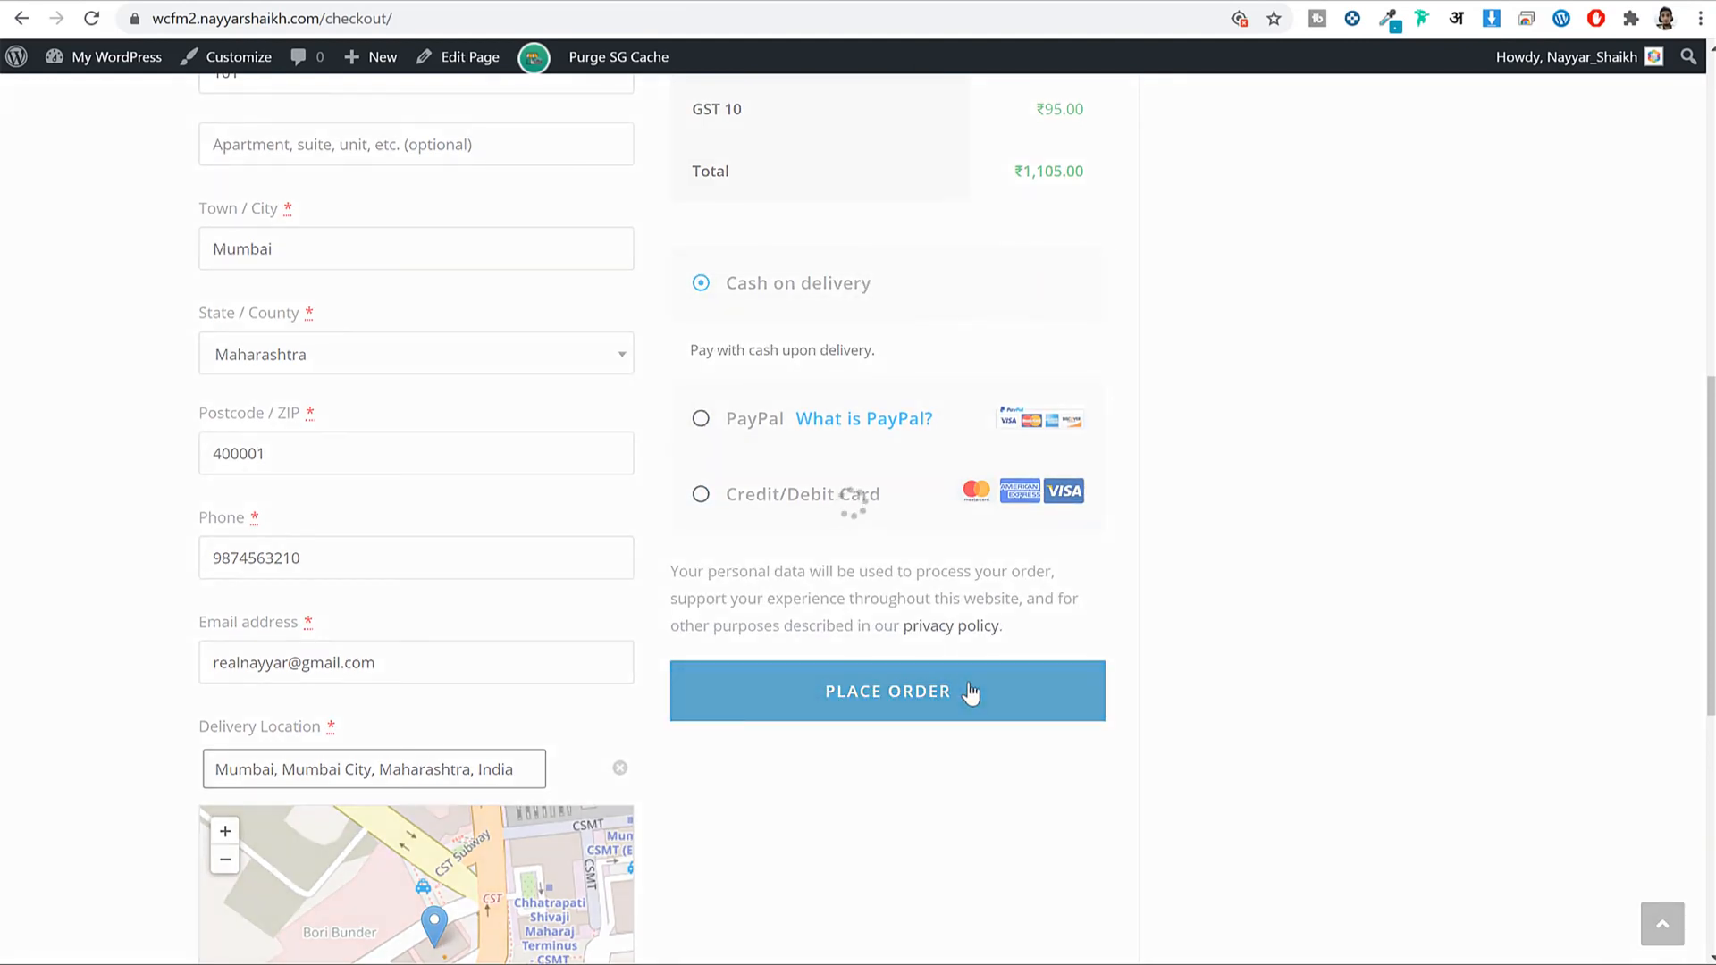
scroll(1323, 632, "down", 3)
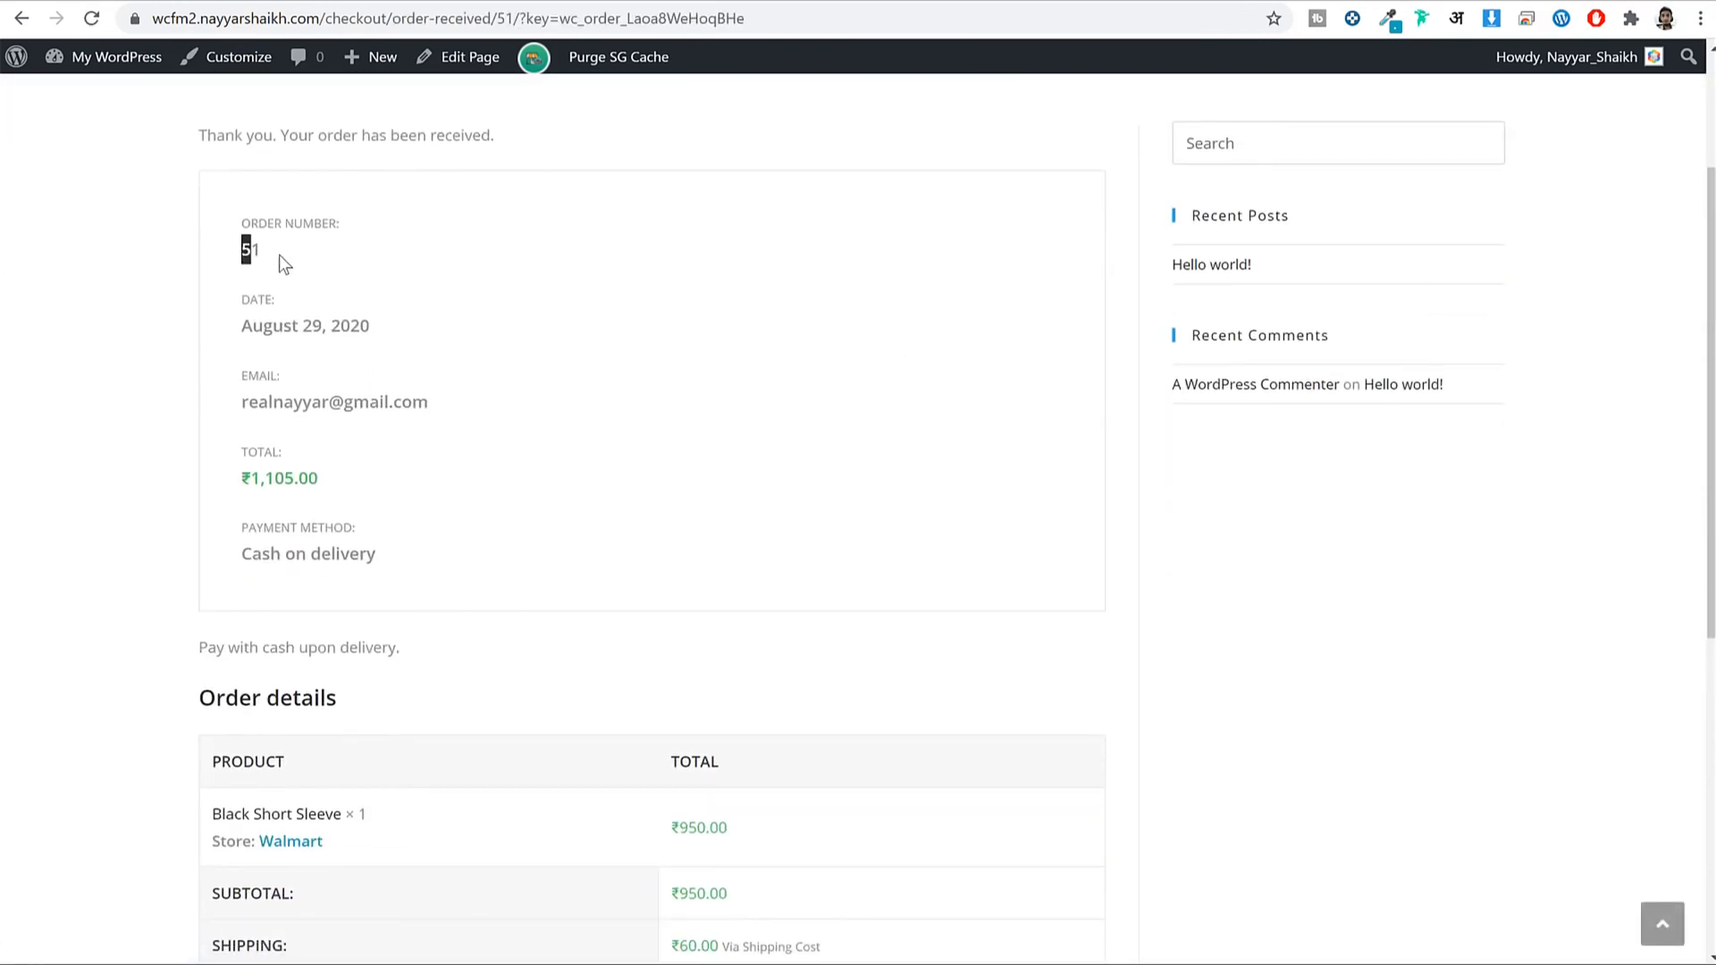
left_click(327, 281)
scroll(367, 331, "down", 7)
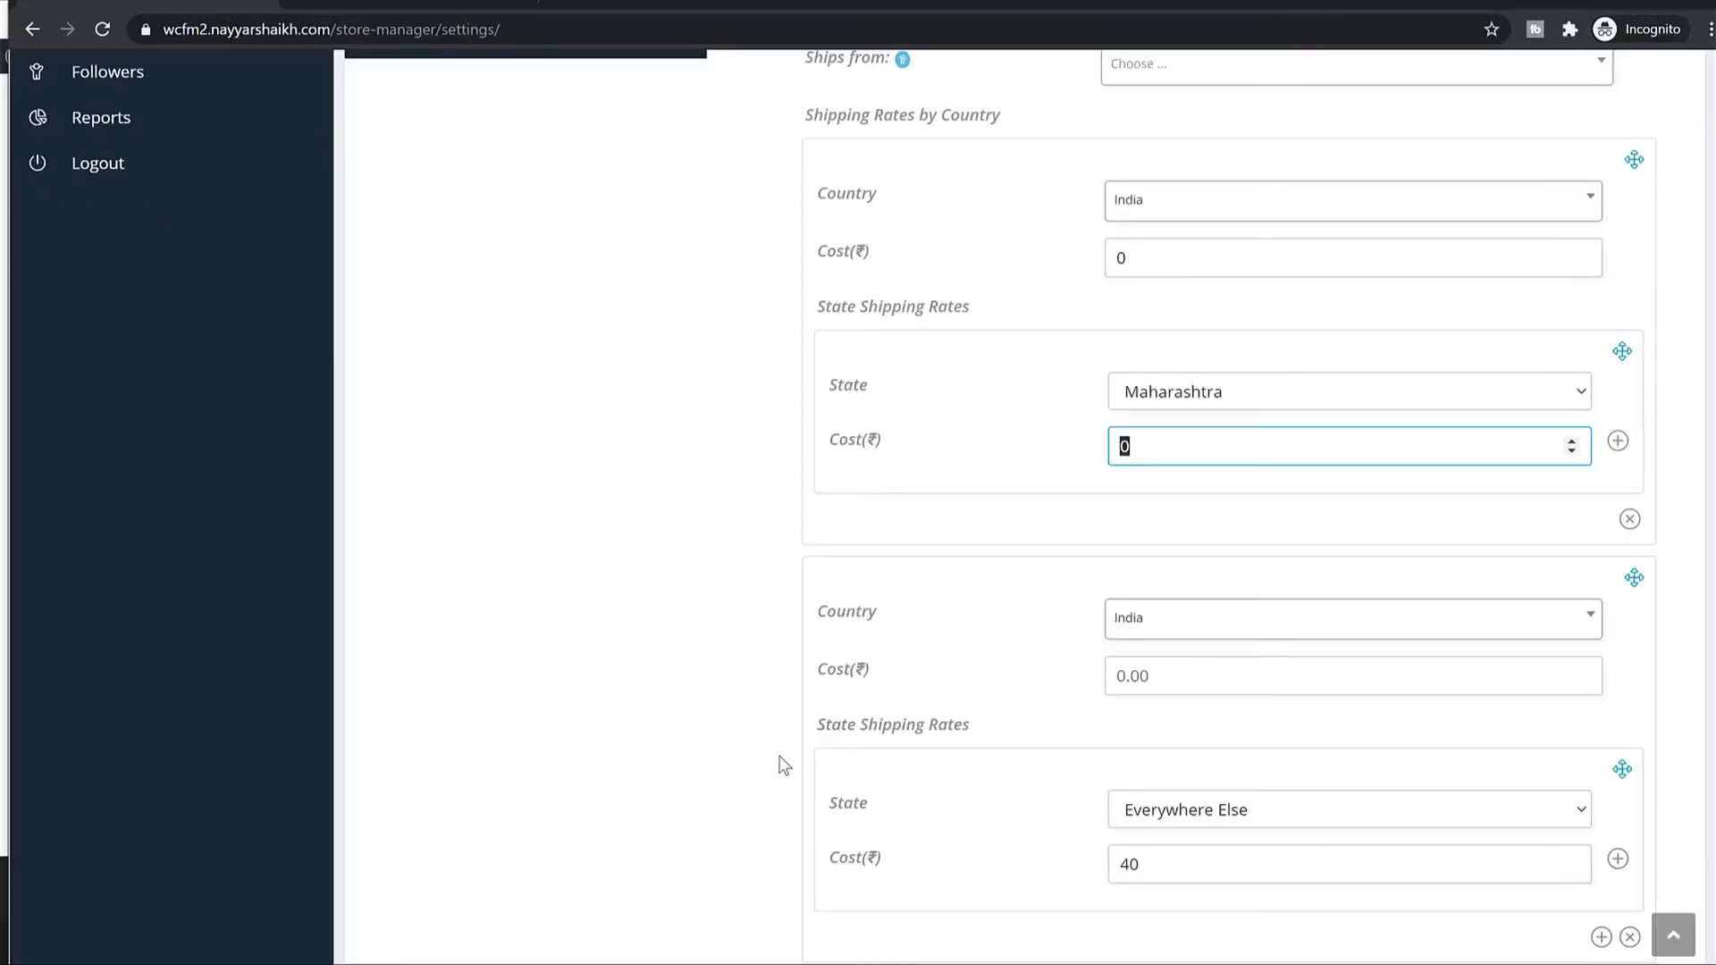
scroll(779, 762, "up", 9)
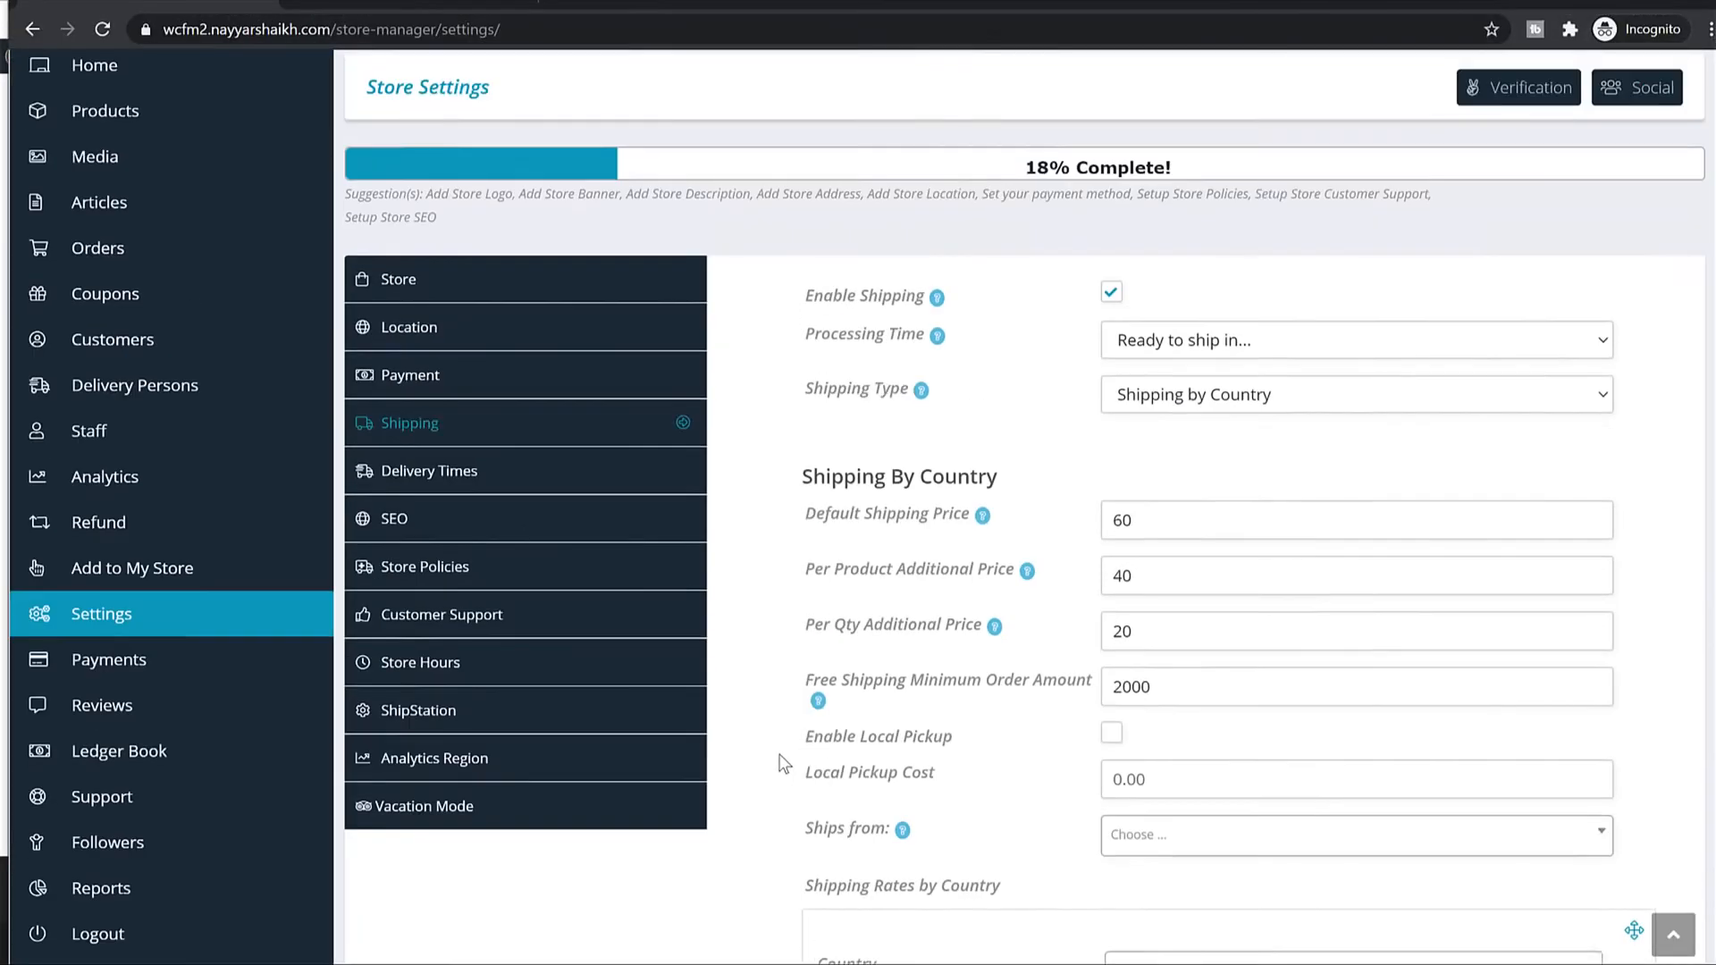
Open order #51 from the Store Manager orders list and scroll to its Shipment Tracking section.
scroll(783, 763, "up", 4)
left_click(156, 572)
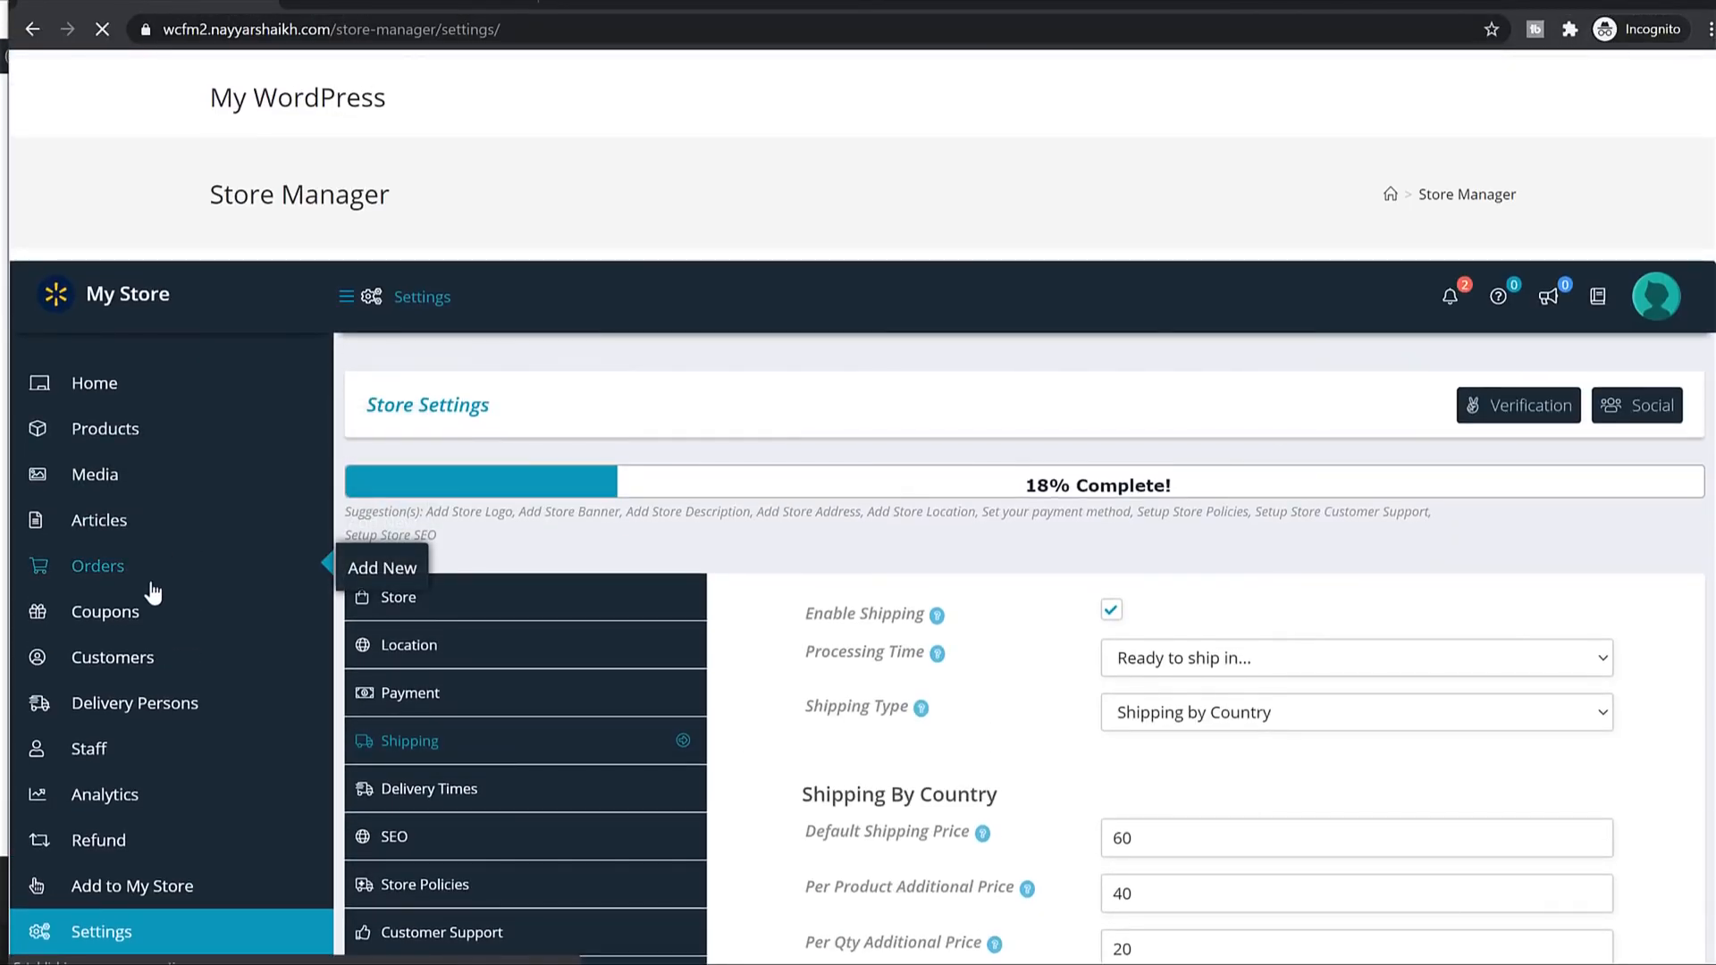
scroll(1172, 354, "down", 5)
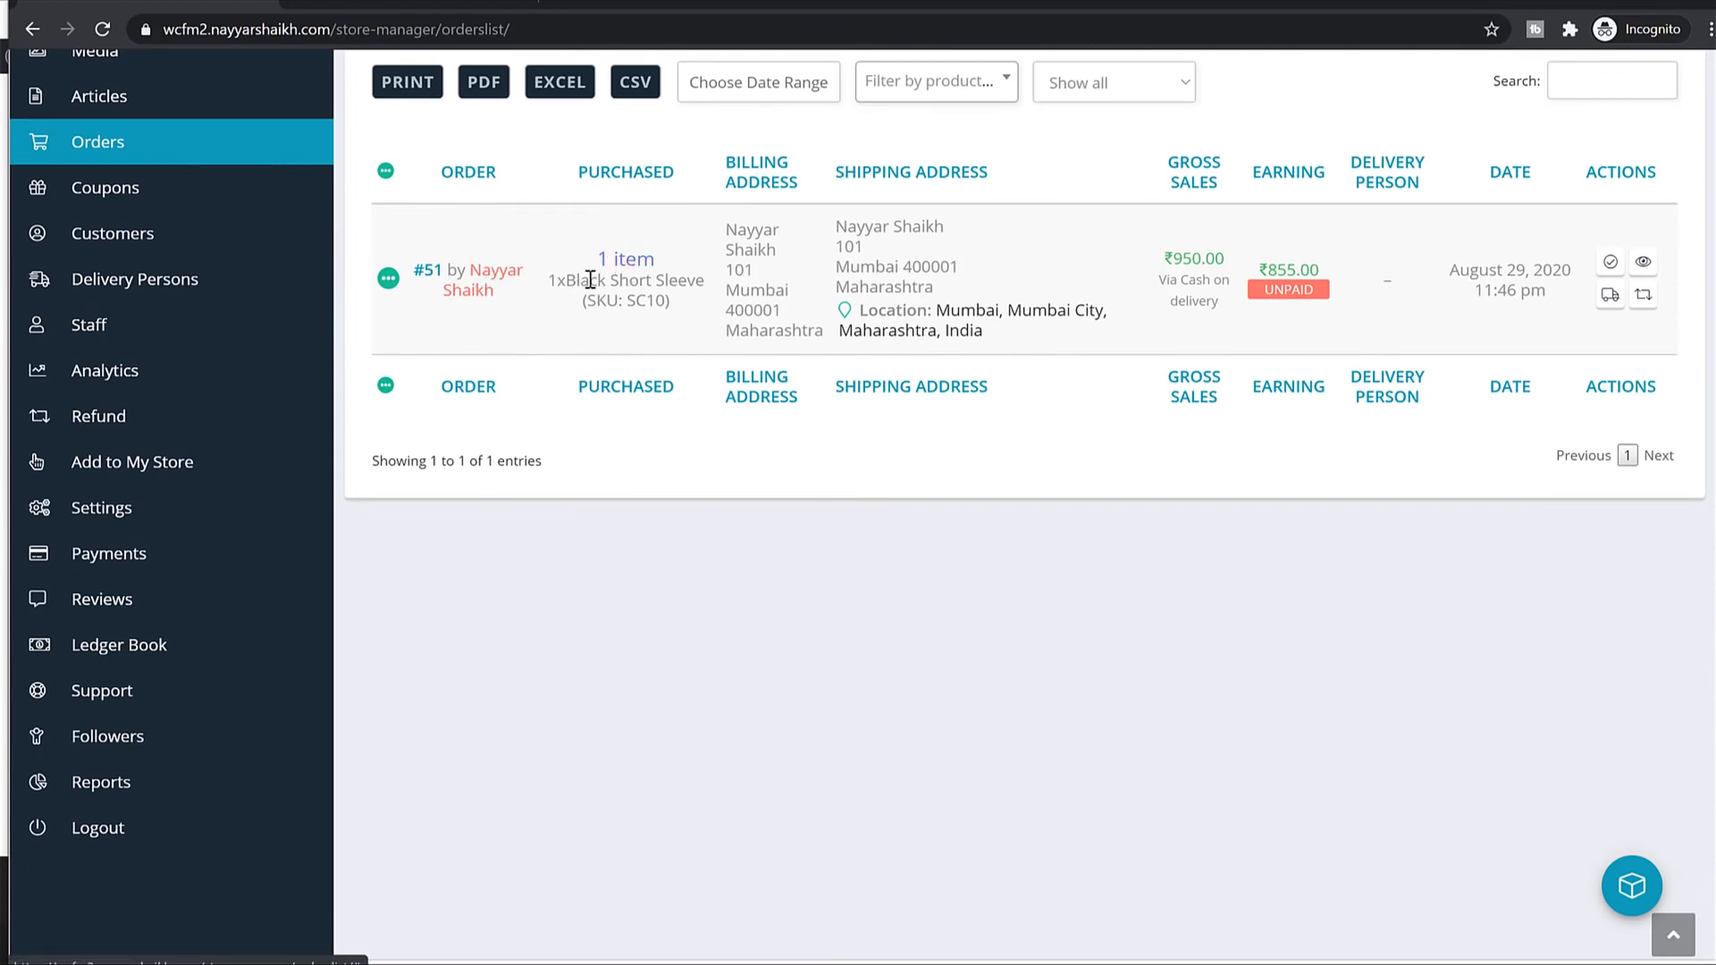
left_click_drag(557, 280, 681, 307)
left_click(655, 302)
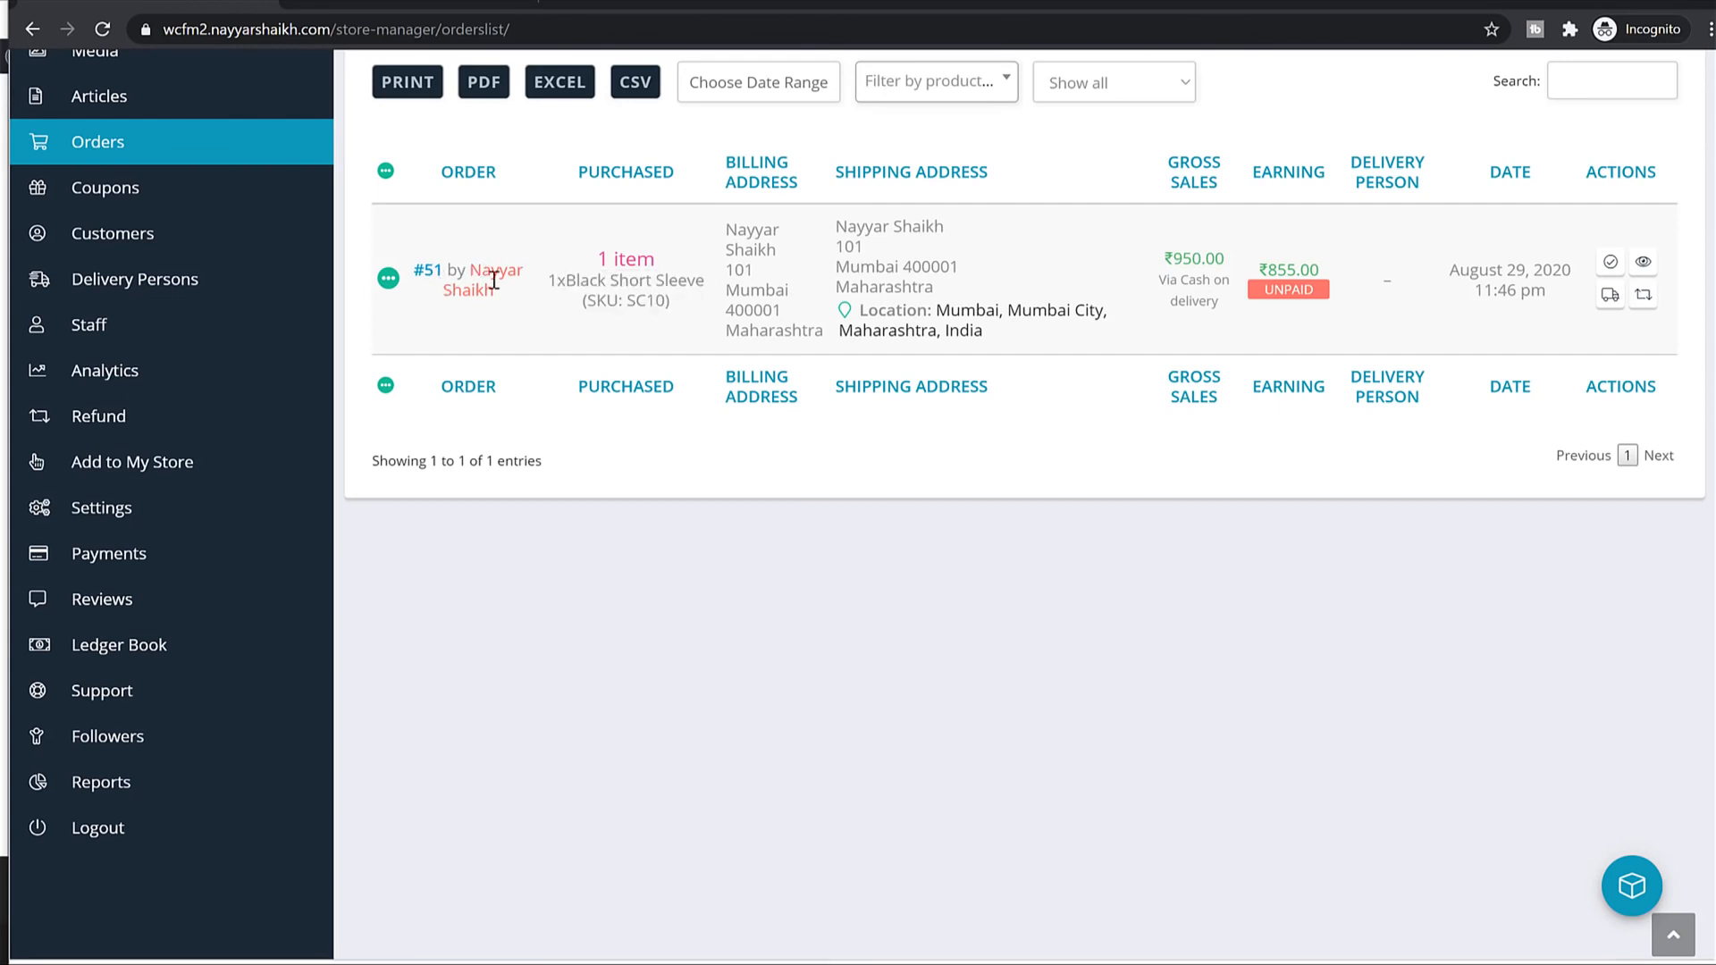
scroll(1206, 269, "up", 3)
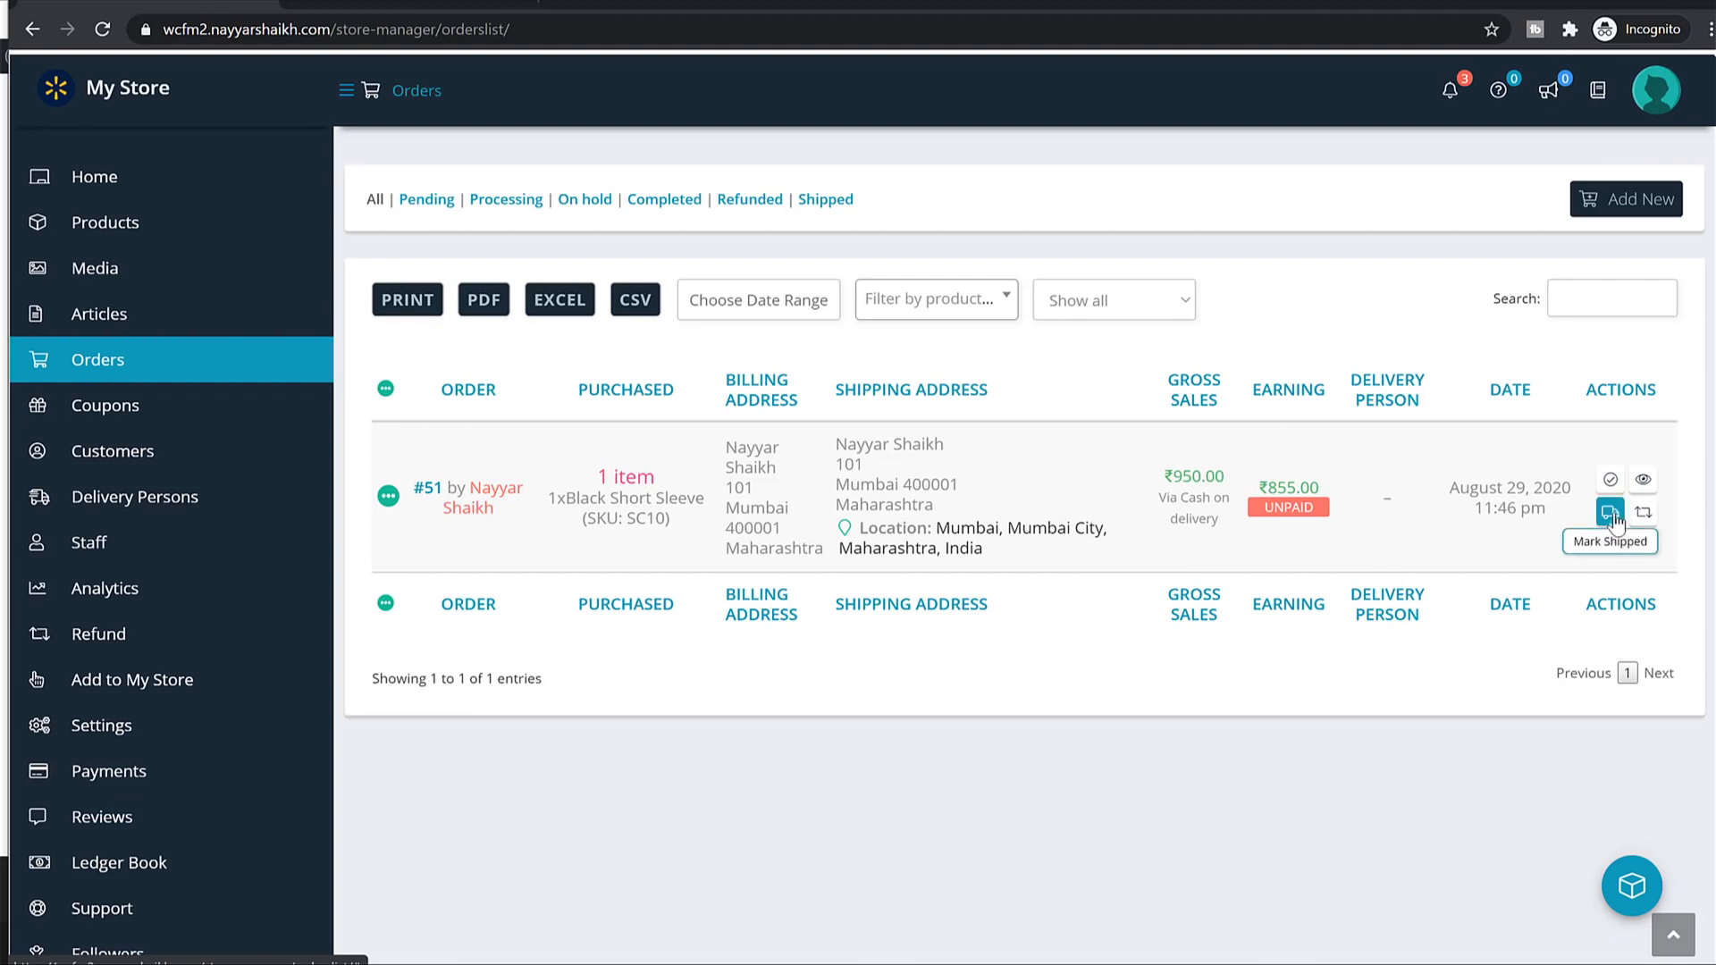
left_click(431, 491)
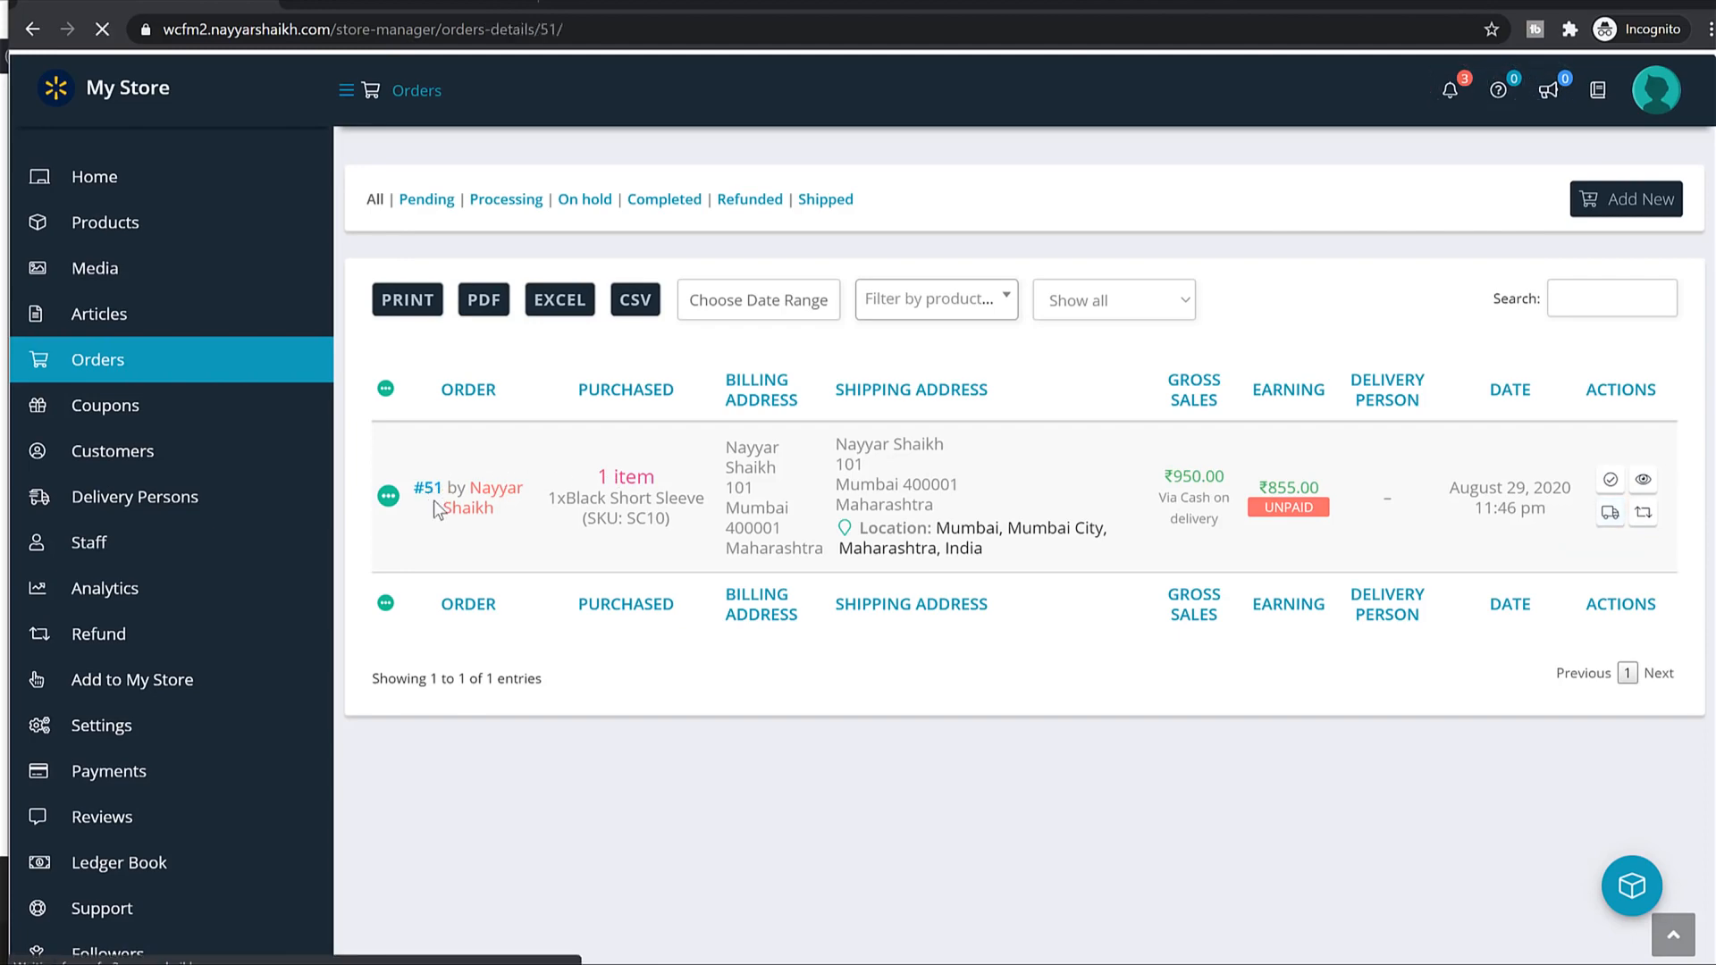
scroll(1160, 617, "down", 10)
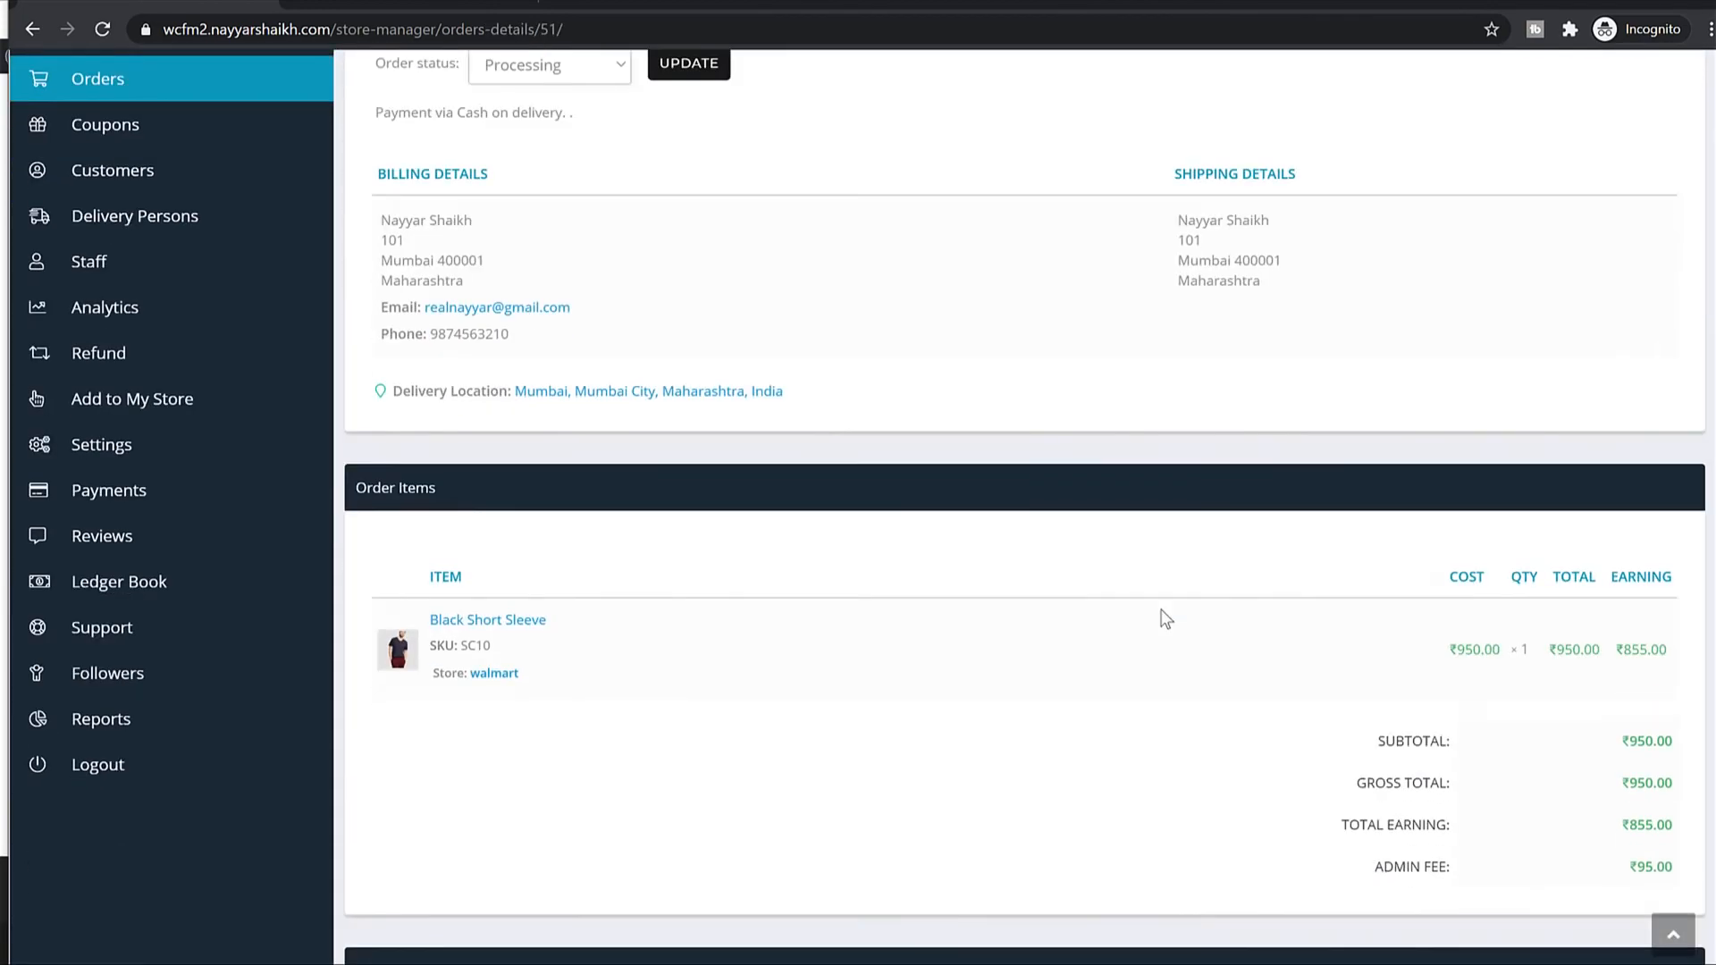
scroll(1501, 506, "down", 4)
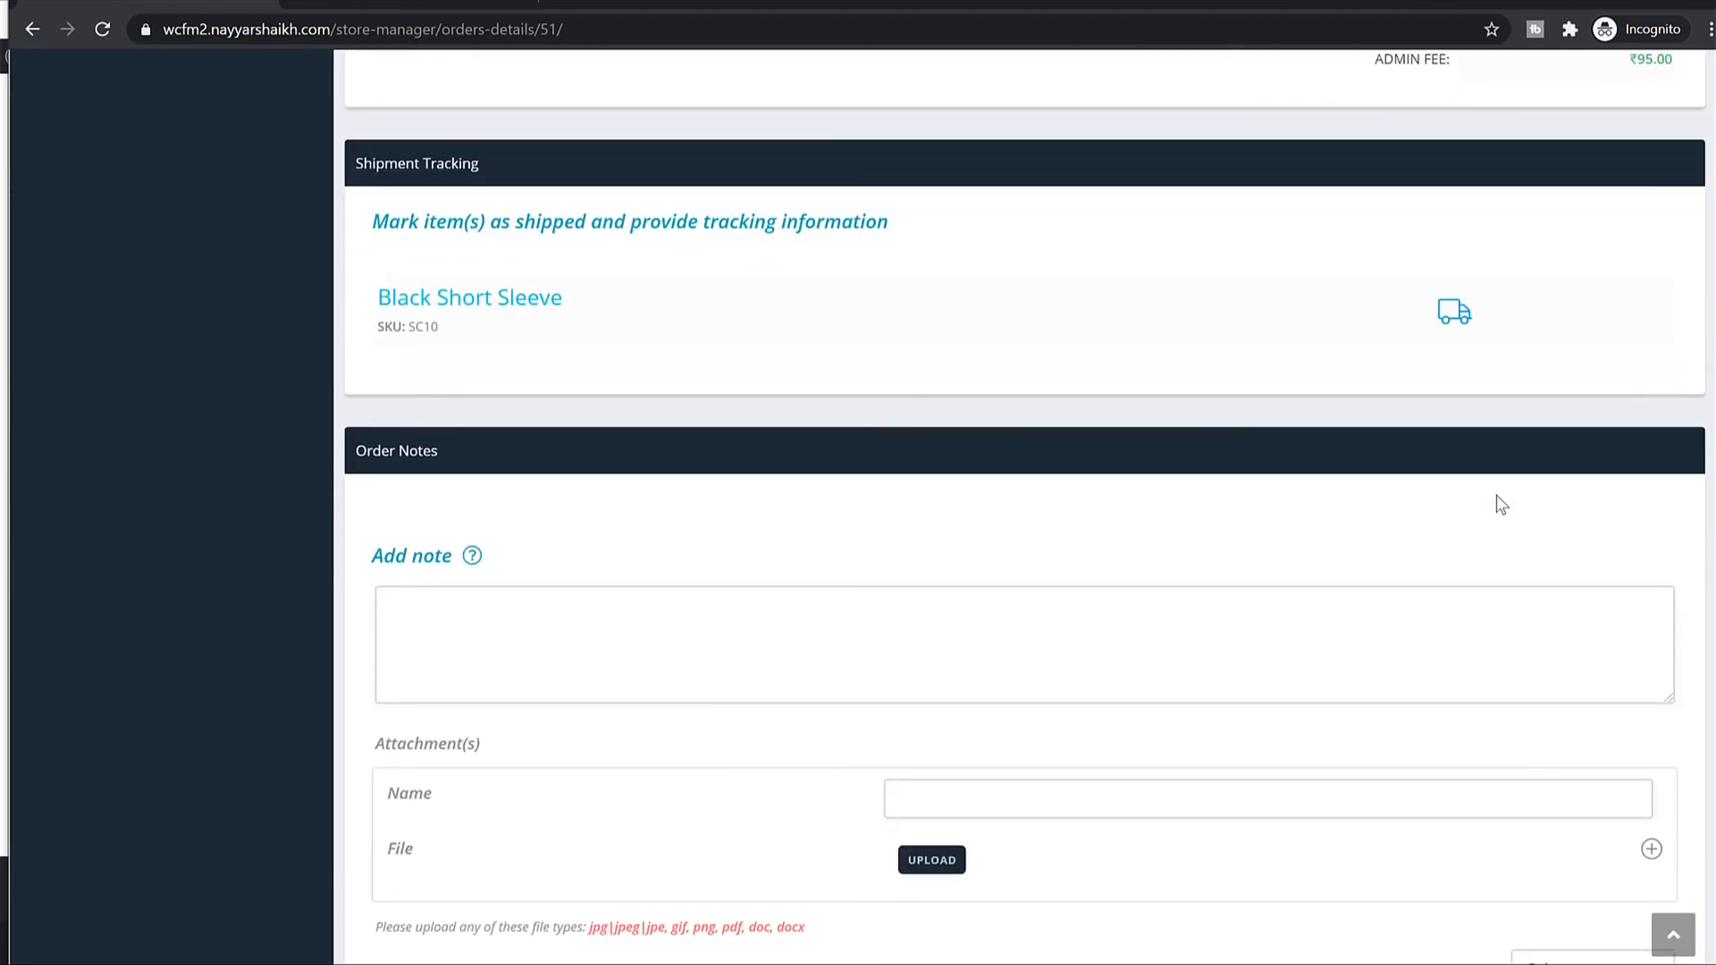
scroll(1501, 506, "down", 4)
Mark the Black Short Sleeve as shipped, entering a tracking code and the site address as tracking URL.
scroll(1264, 574, "up", 5)
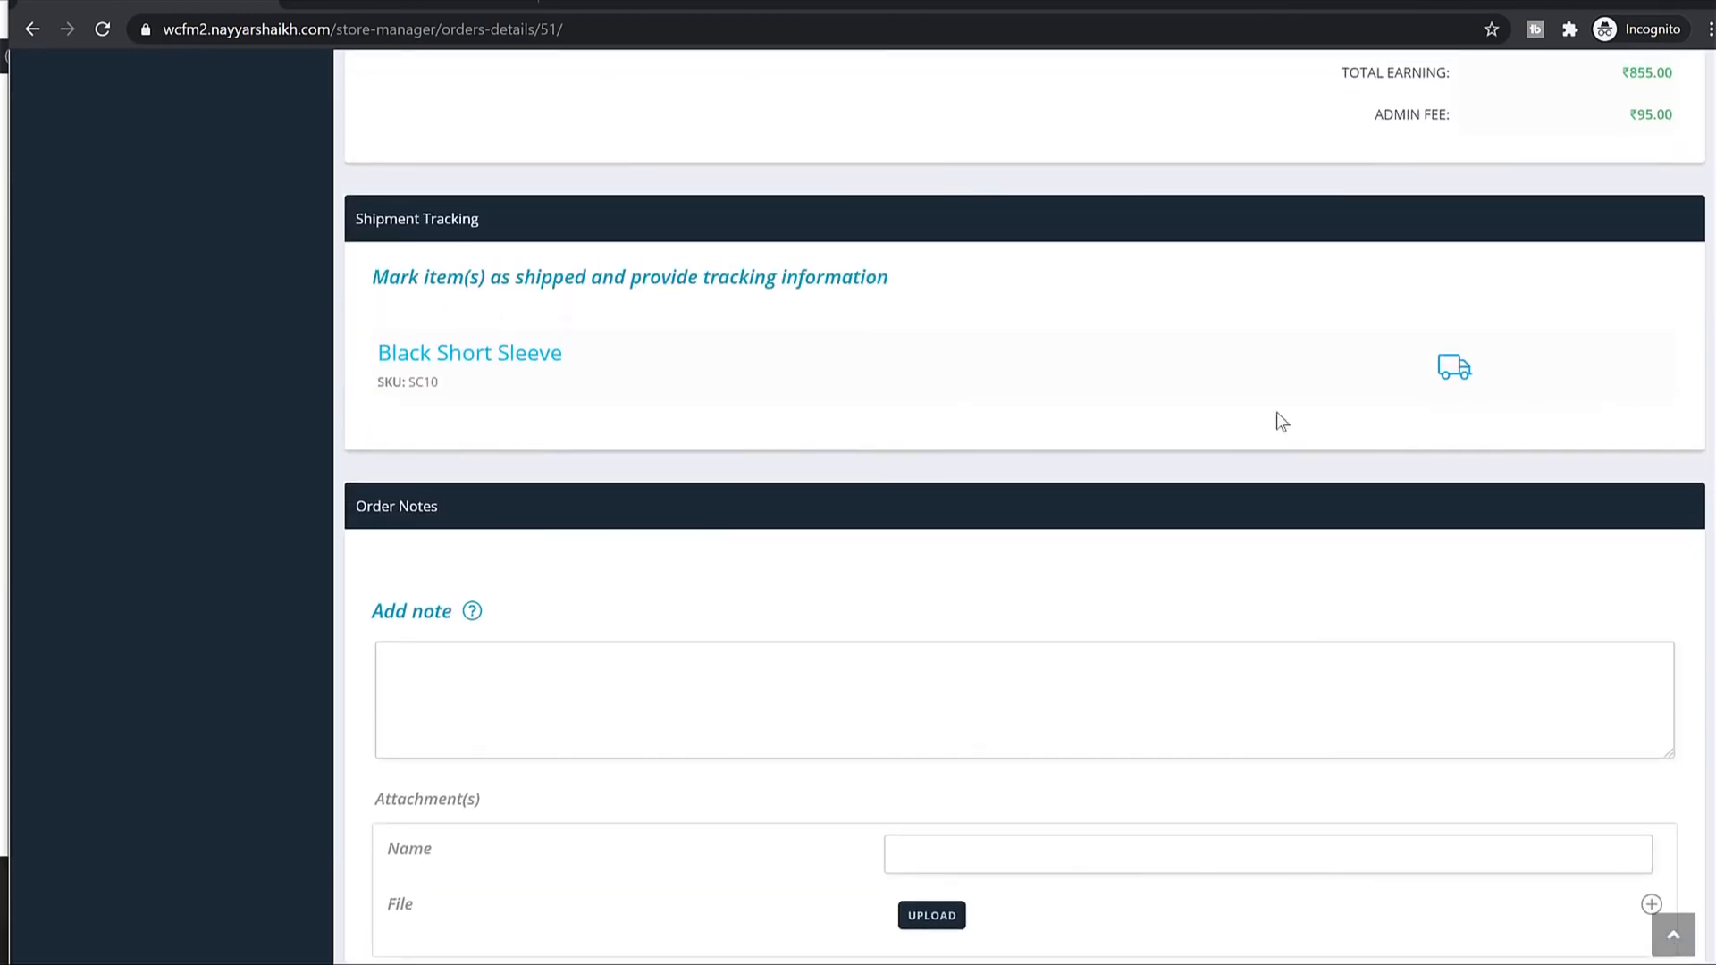
left_click(1455, 372)
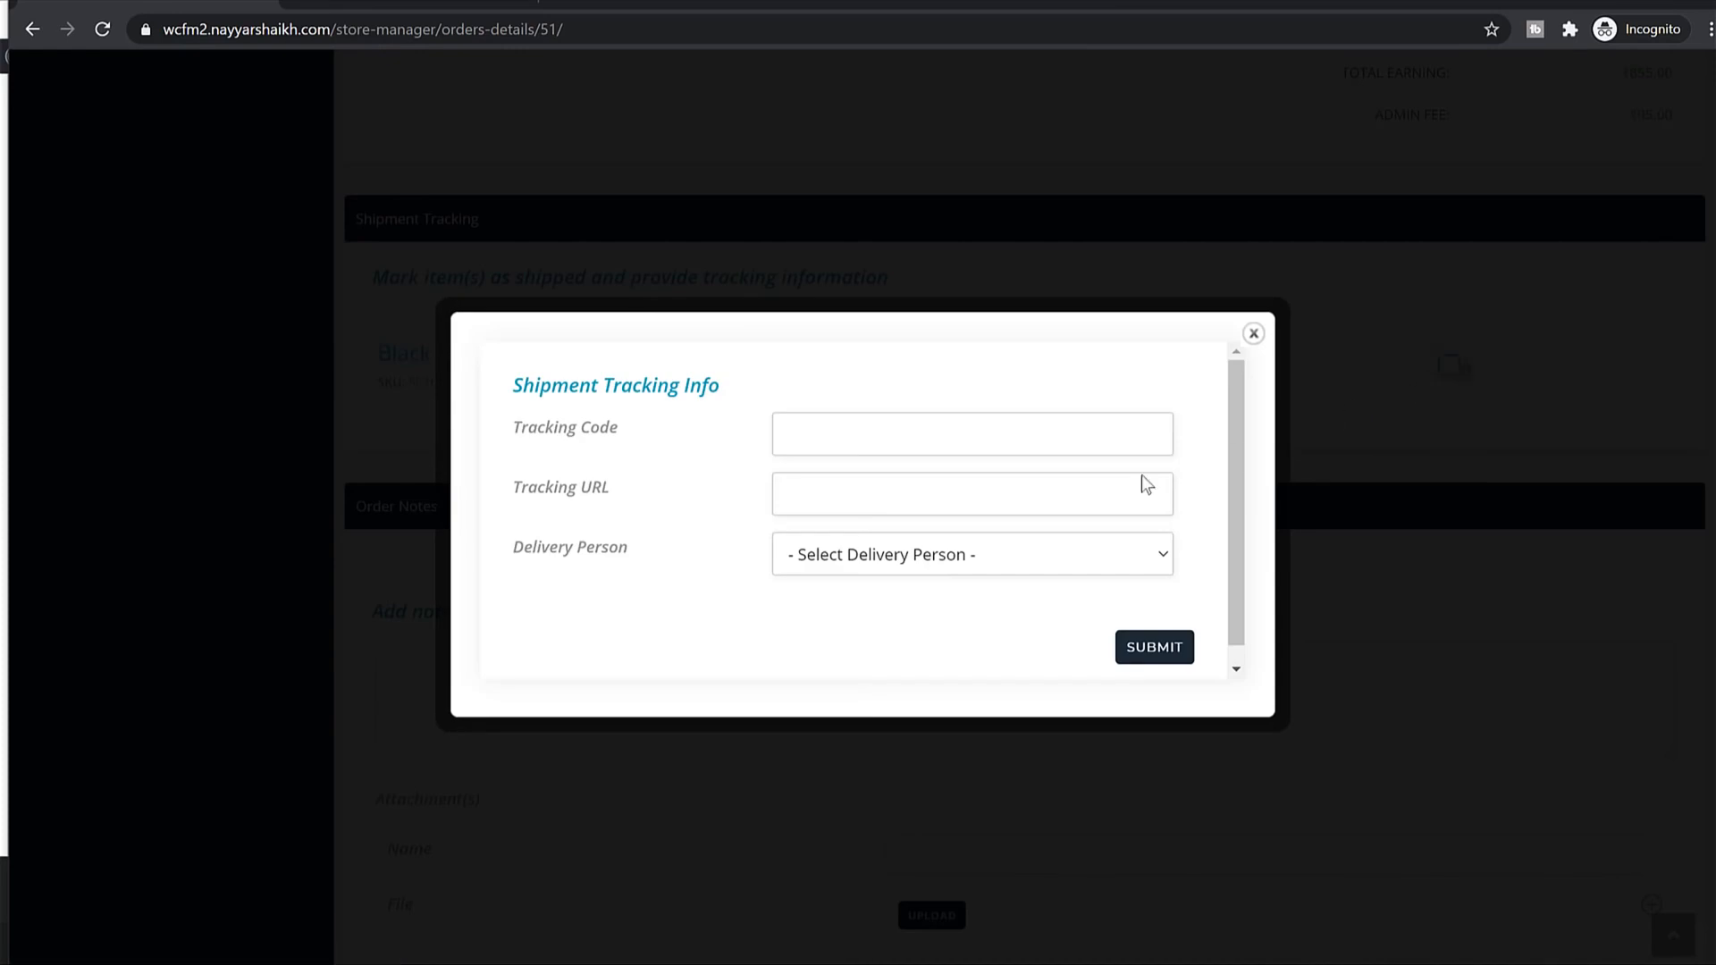
left_click(929, 436)
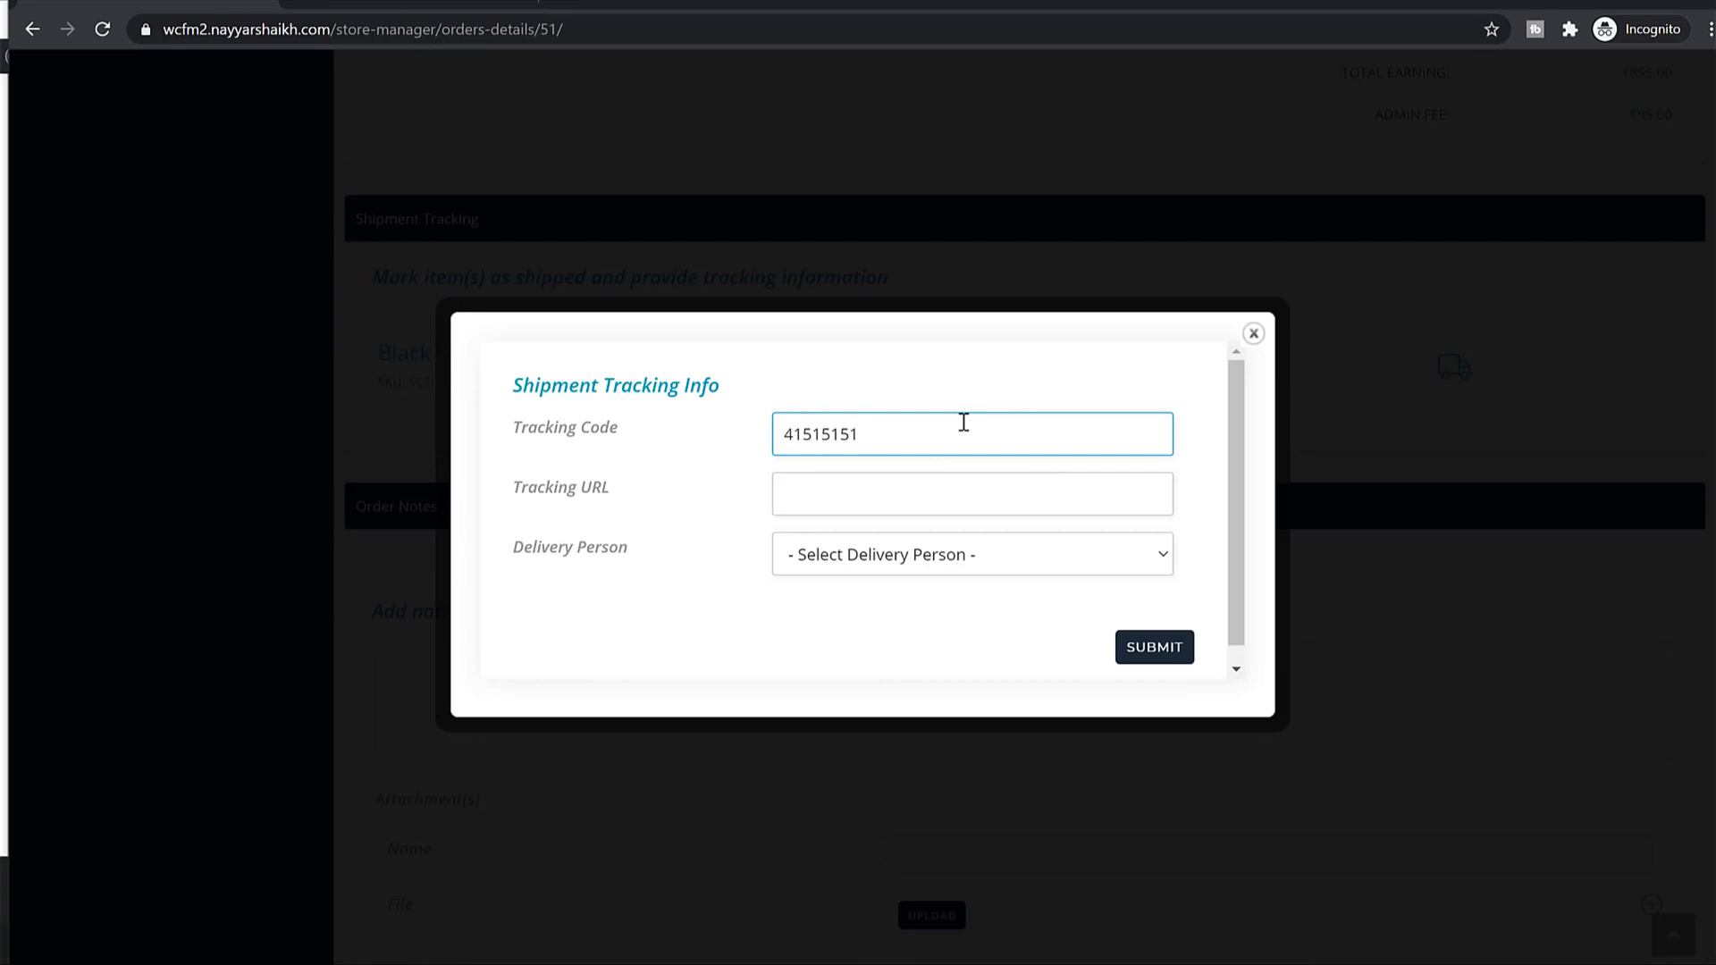
left_click(916, 504)
left_click_drag(339, 30, 154, 30)
key("ctrl+c")
left_click(863, 490)
key("ctrl+v")
Assign the only delivery person and submit the shipment tracking details.
left_click(883, 545)
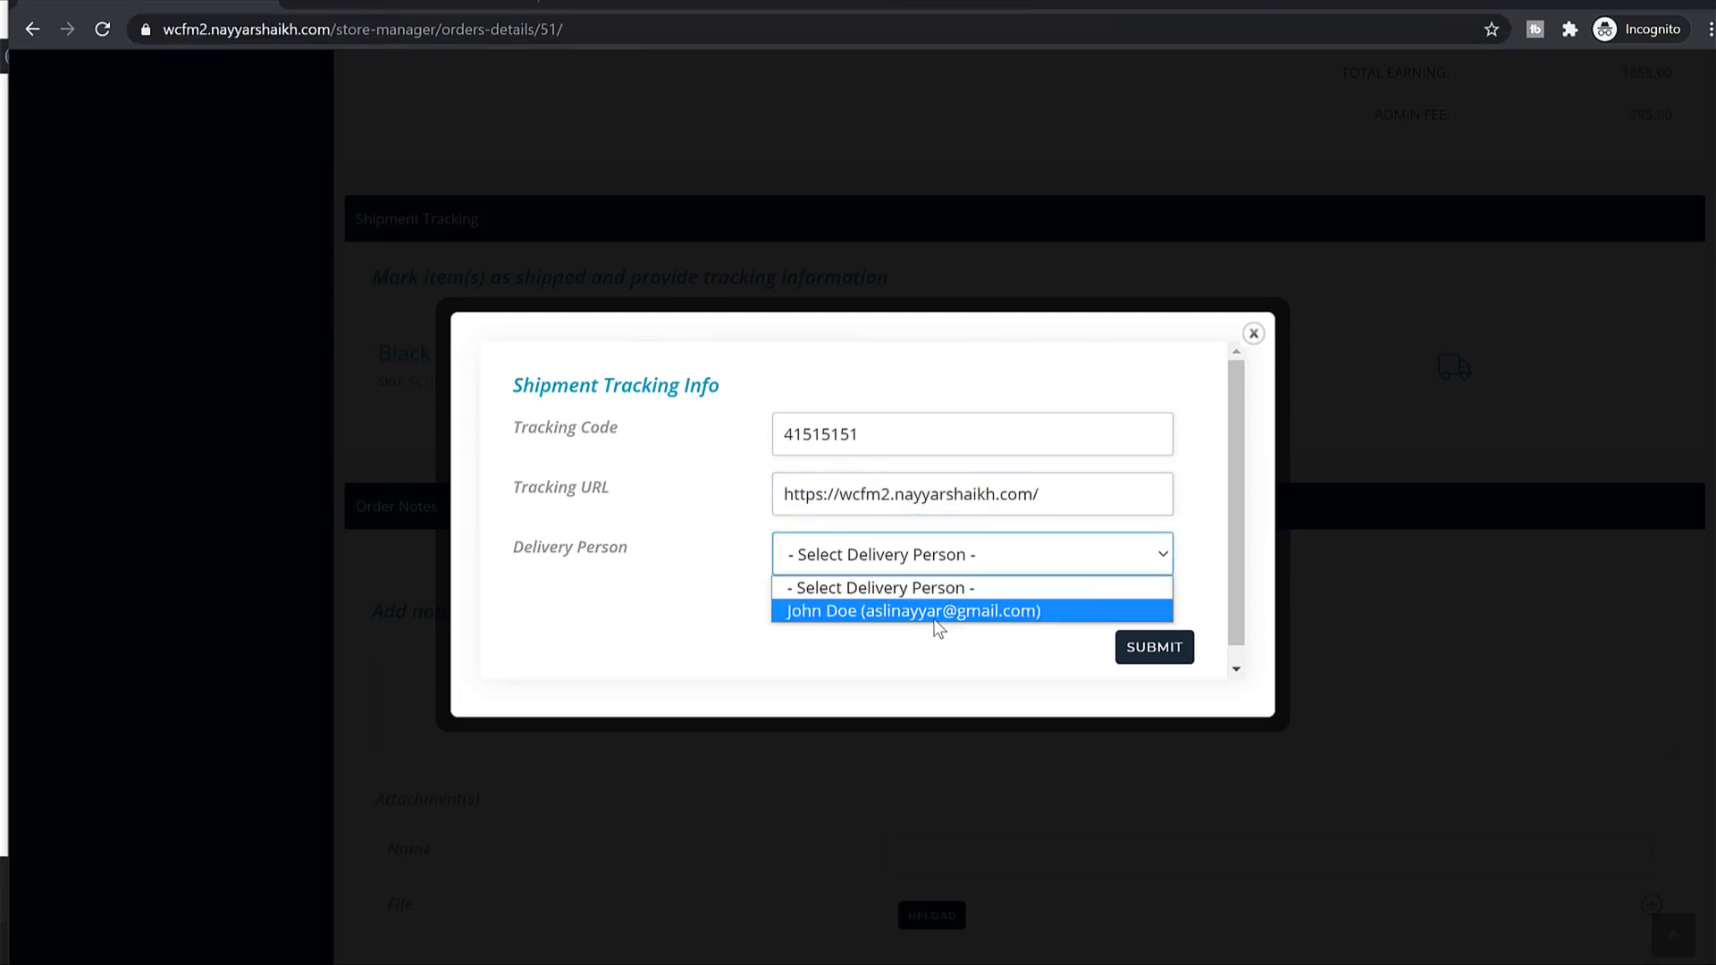
left_click(921, 612)
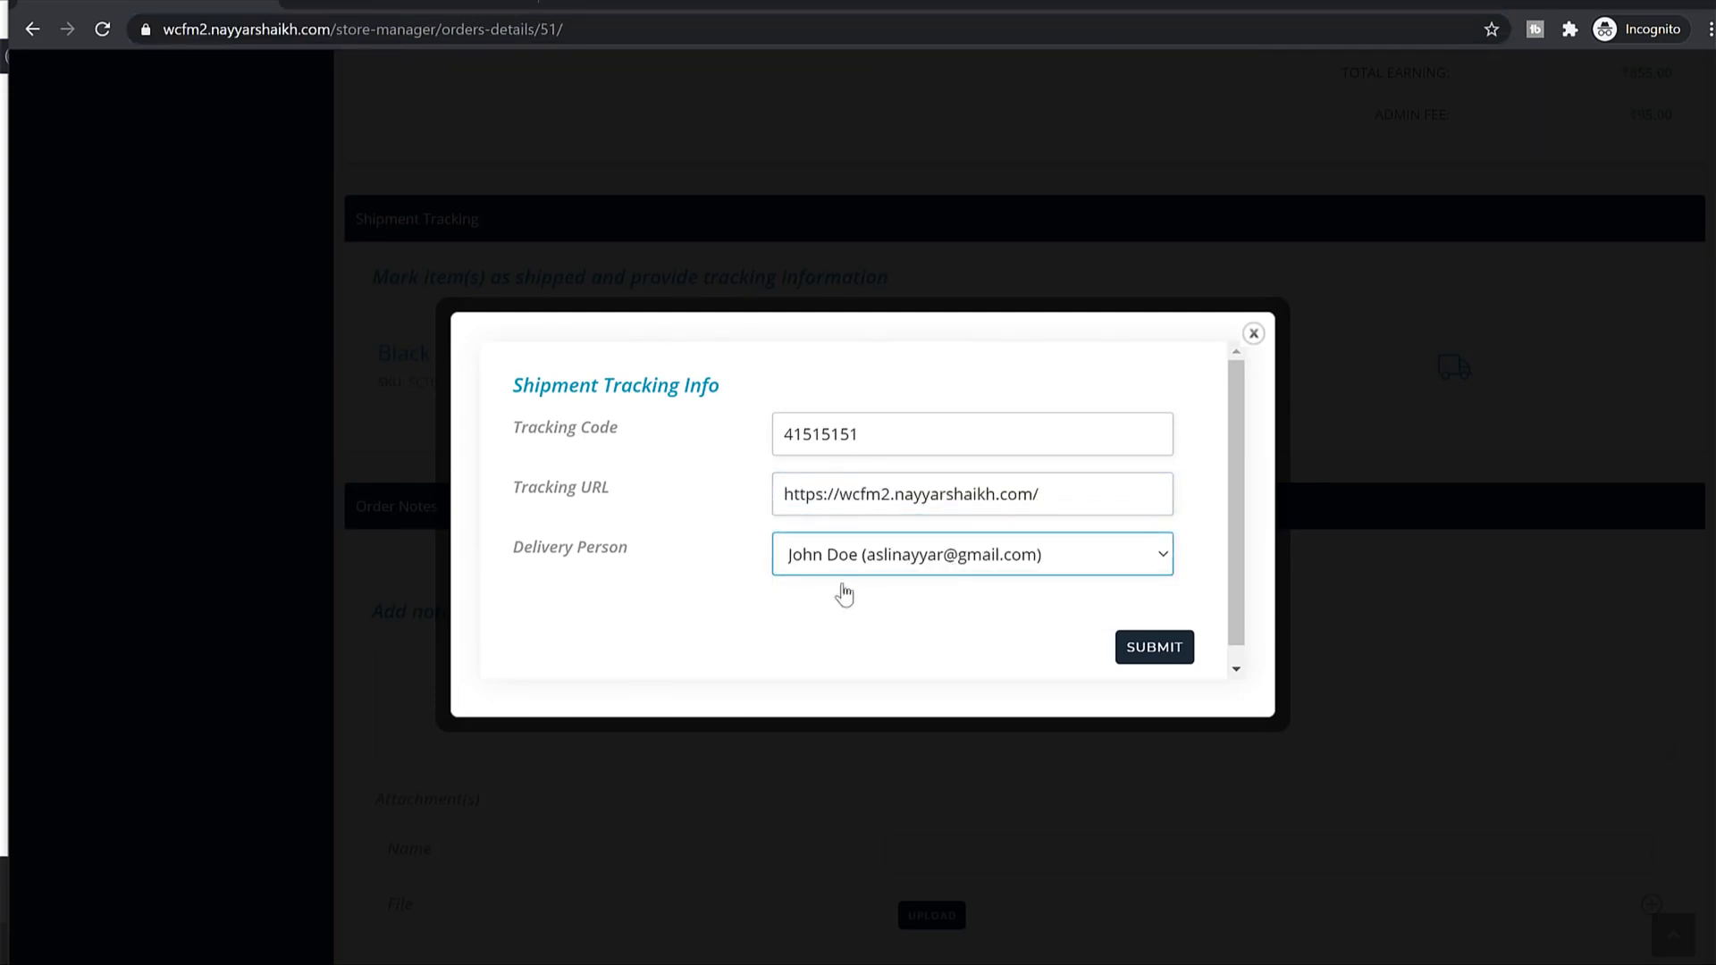
left_click(1180, 645)
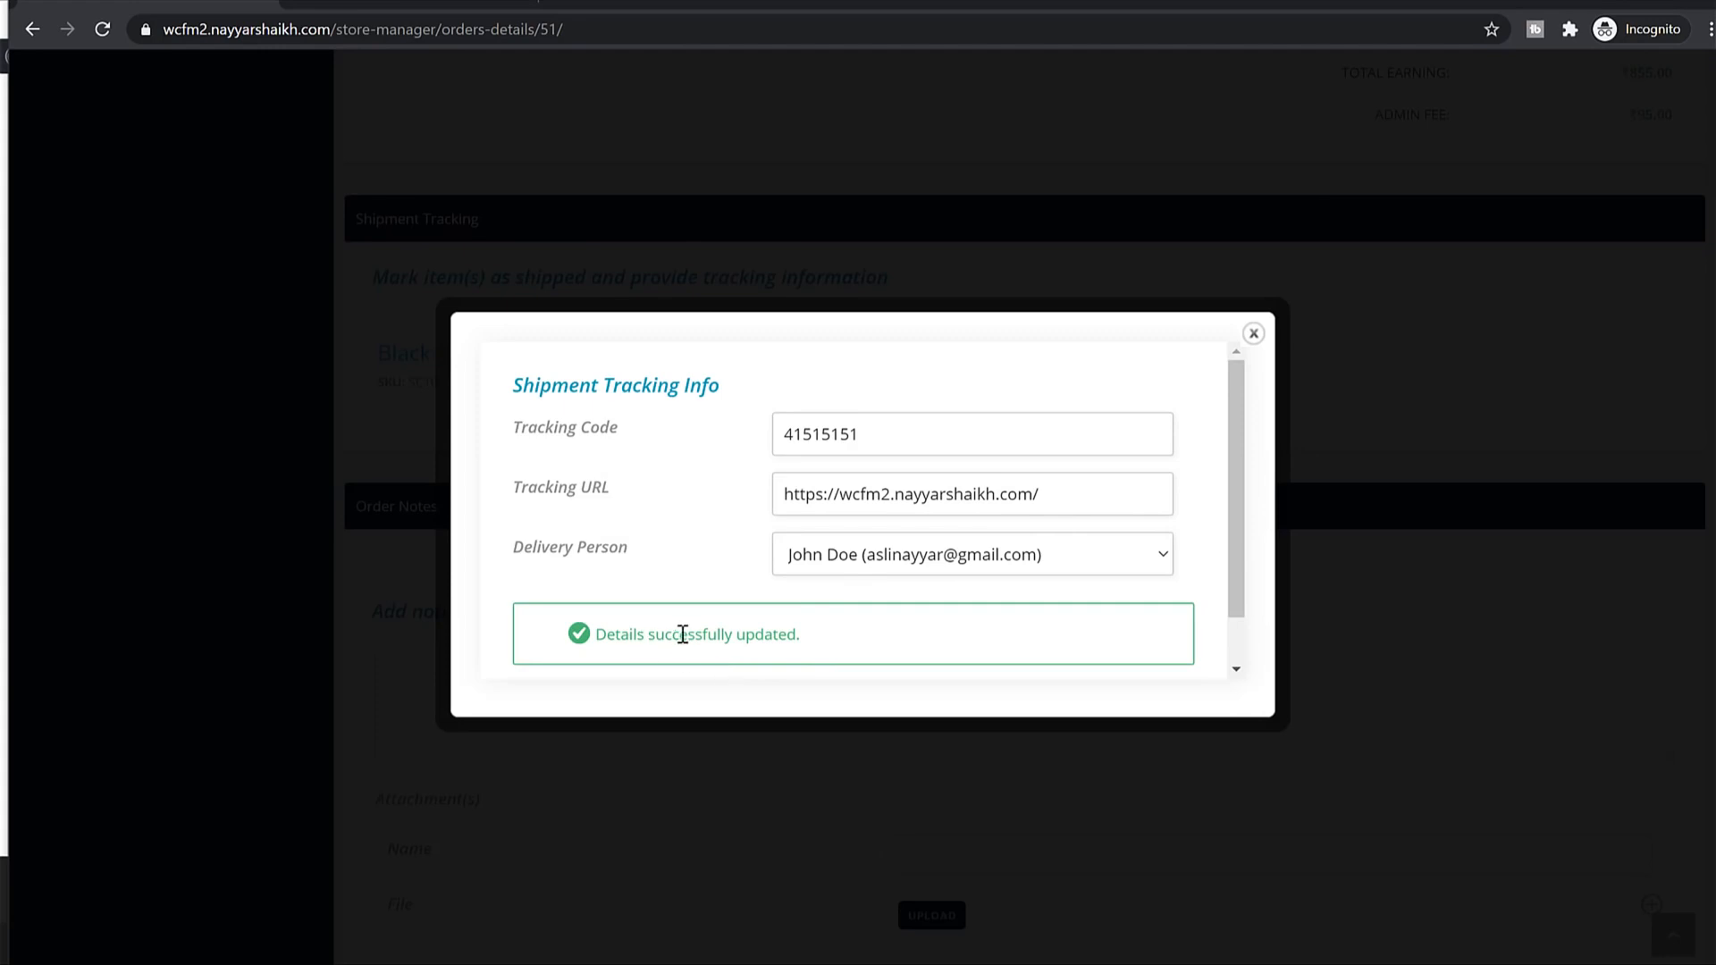
scroll(1091, 574, "up", 11)
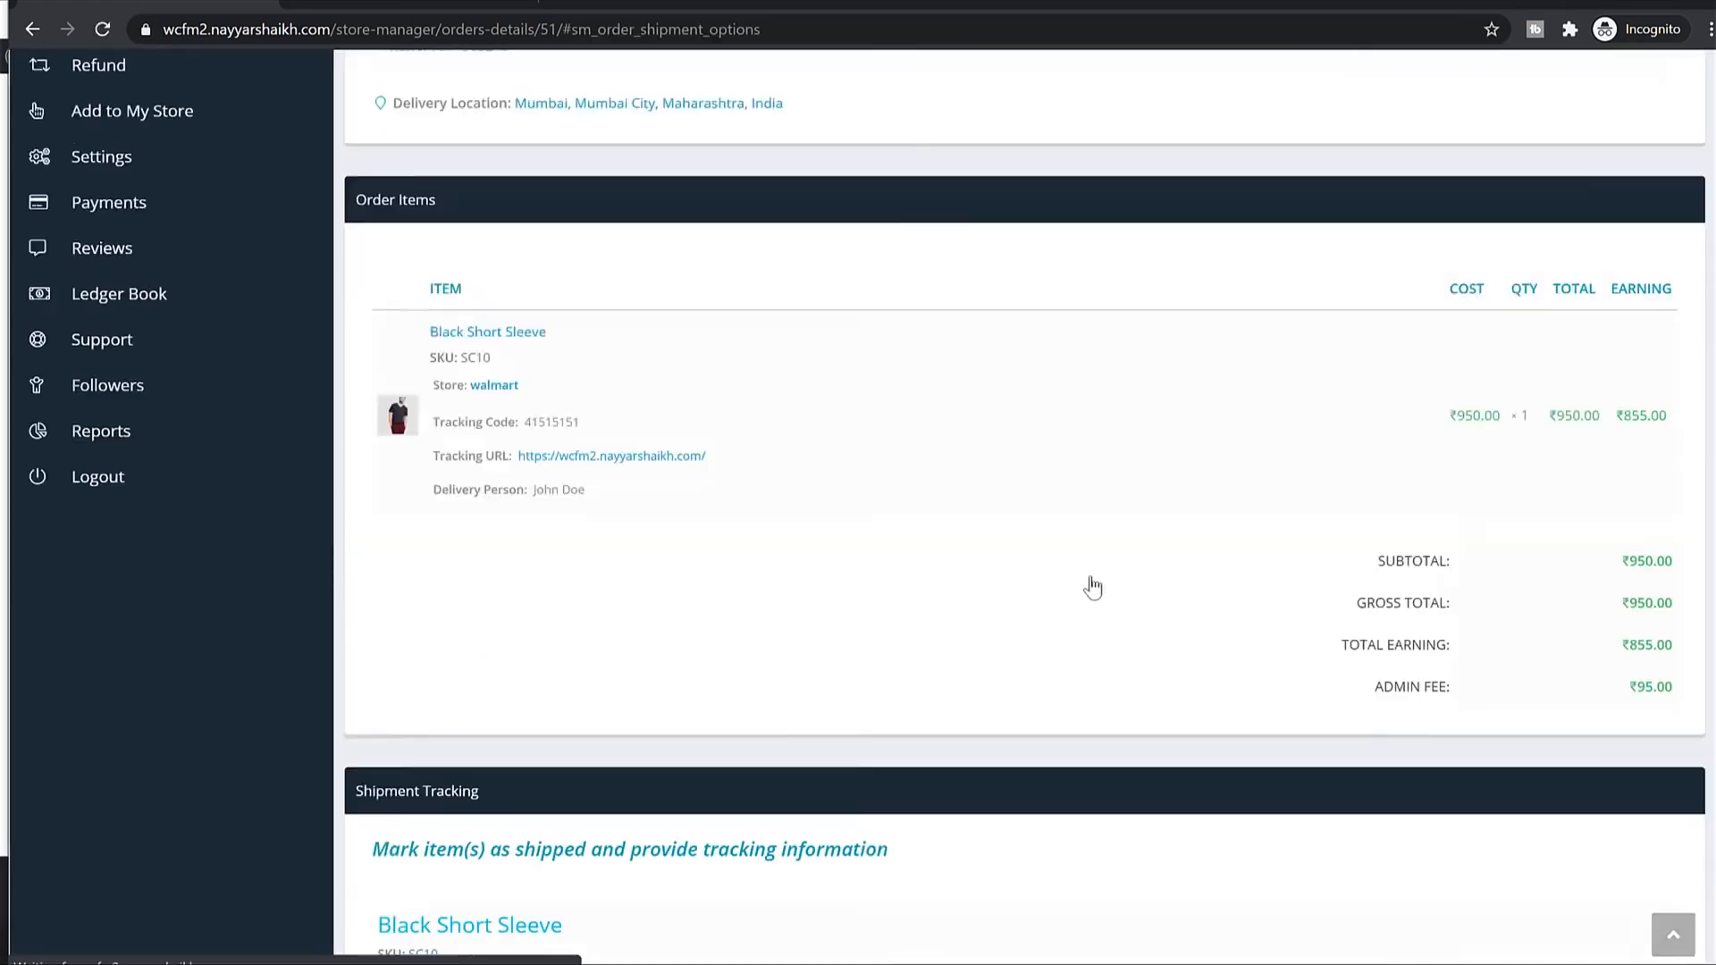
Download packing-slip-51.pdf from Orders and check its tracking details and ₹950.00 total.
scroll(849, 420, "down", 2)
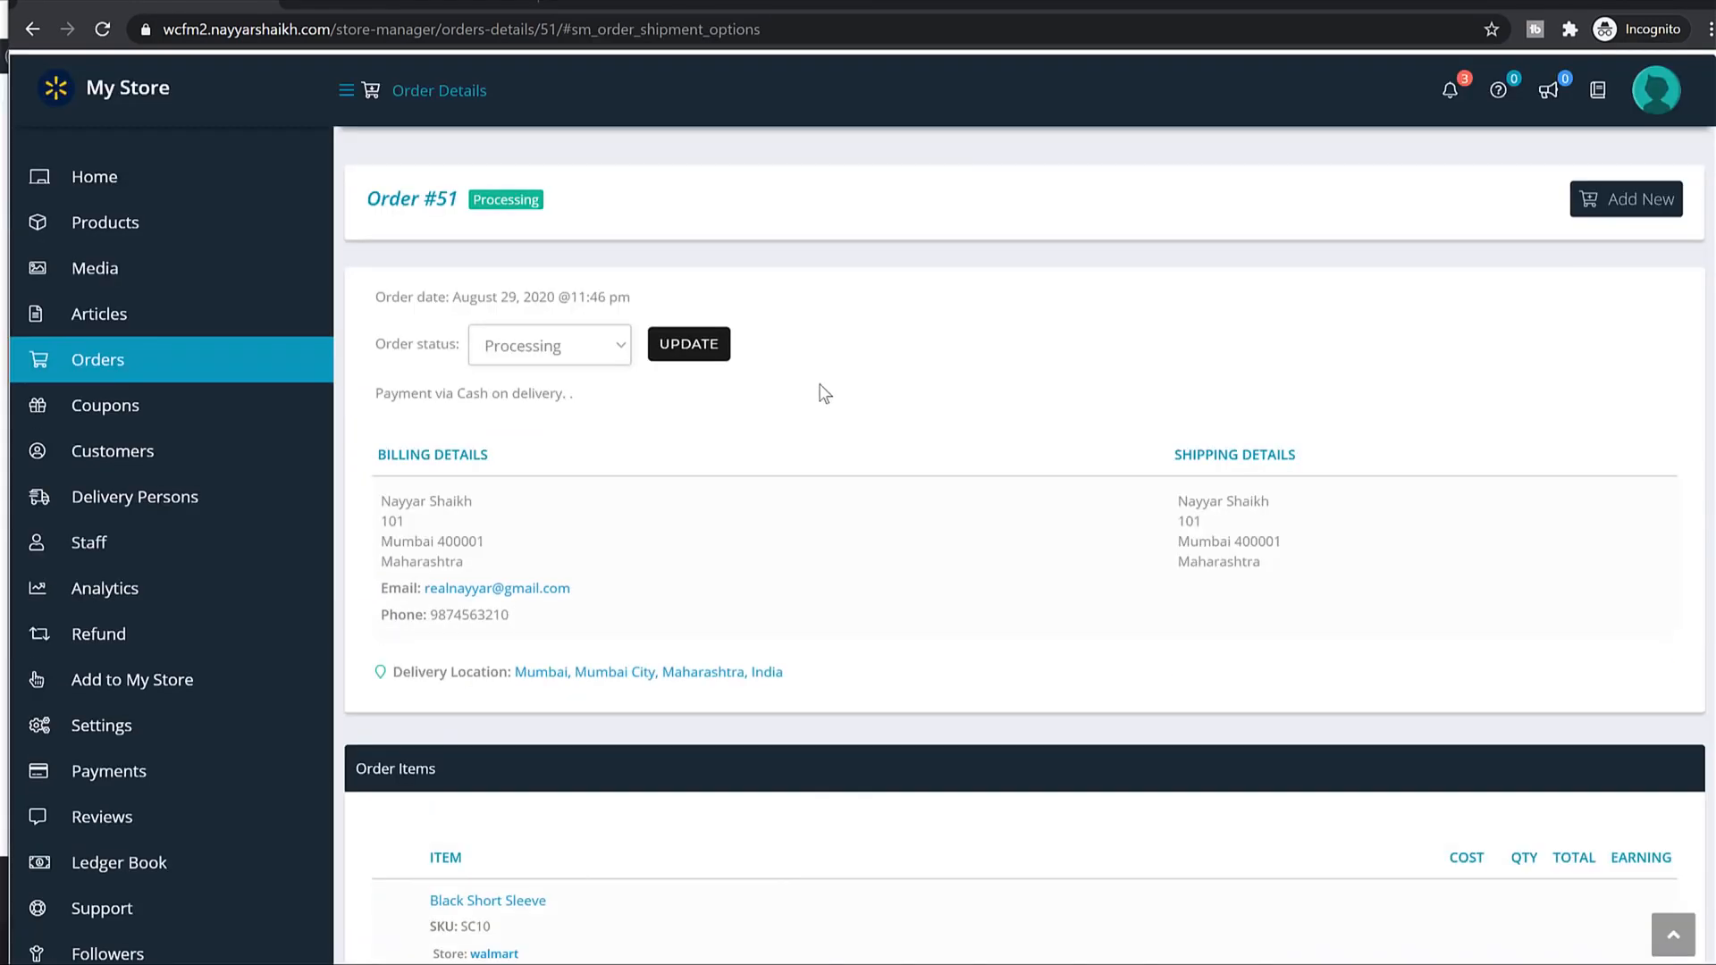
left_click(133, 359)
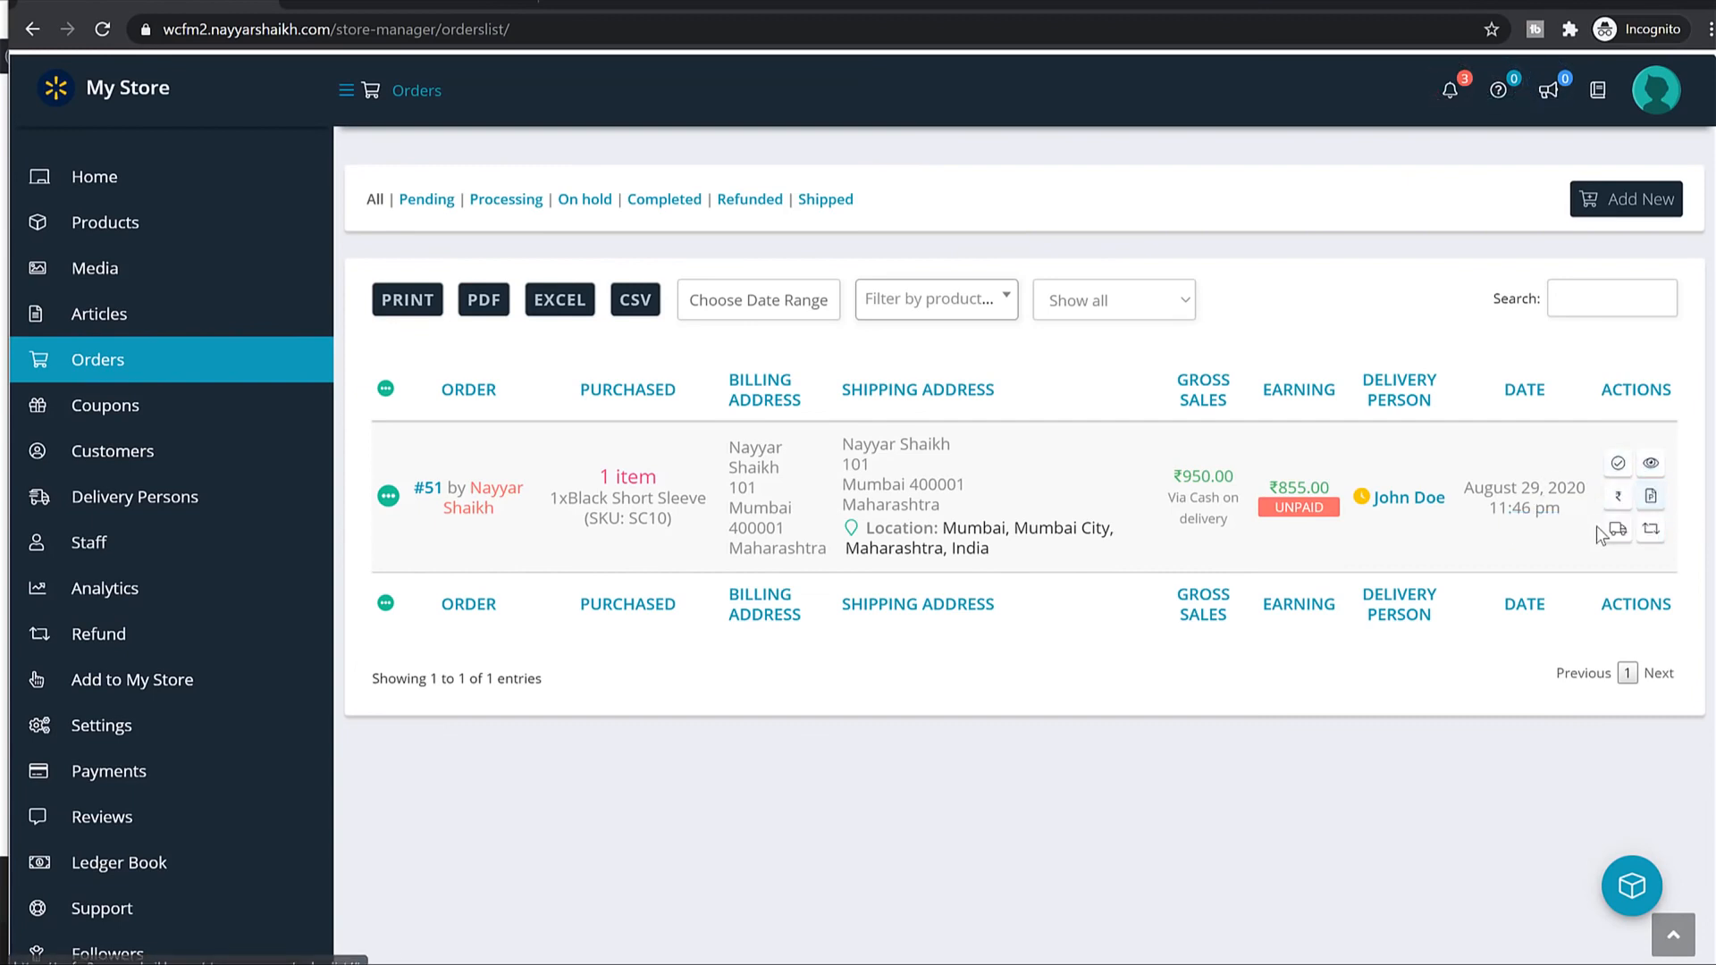
left_click(1649, 517)
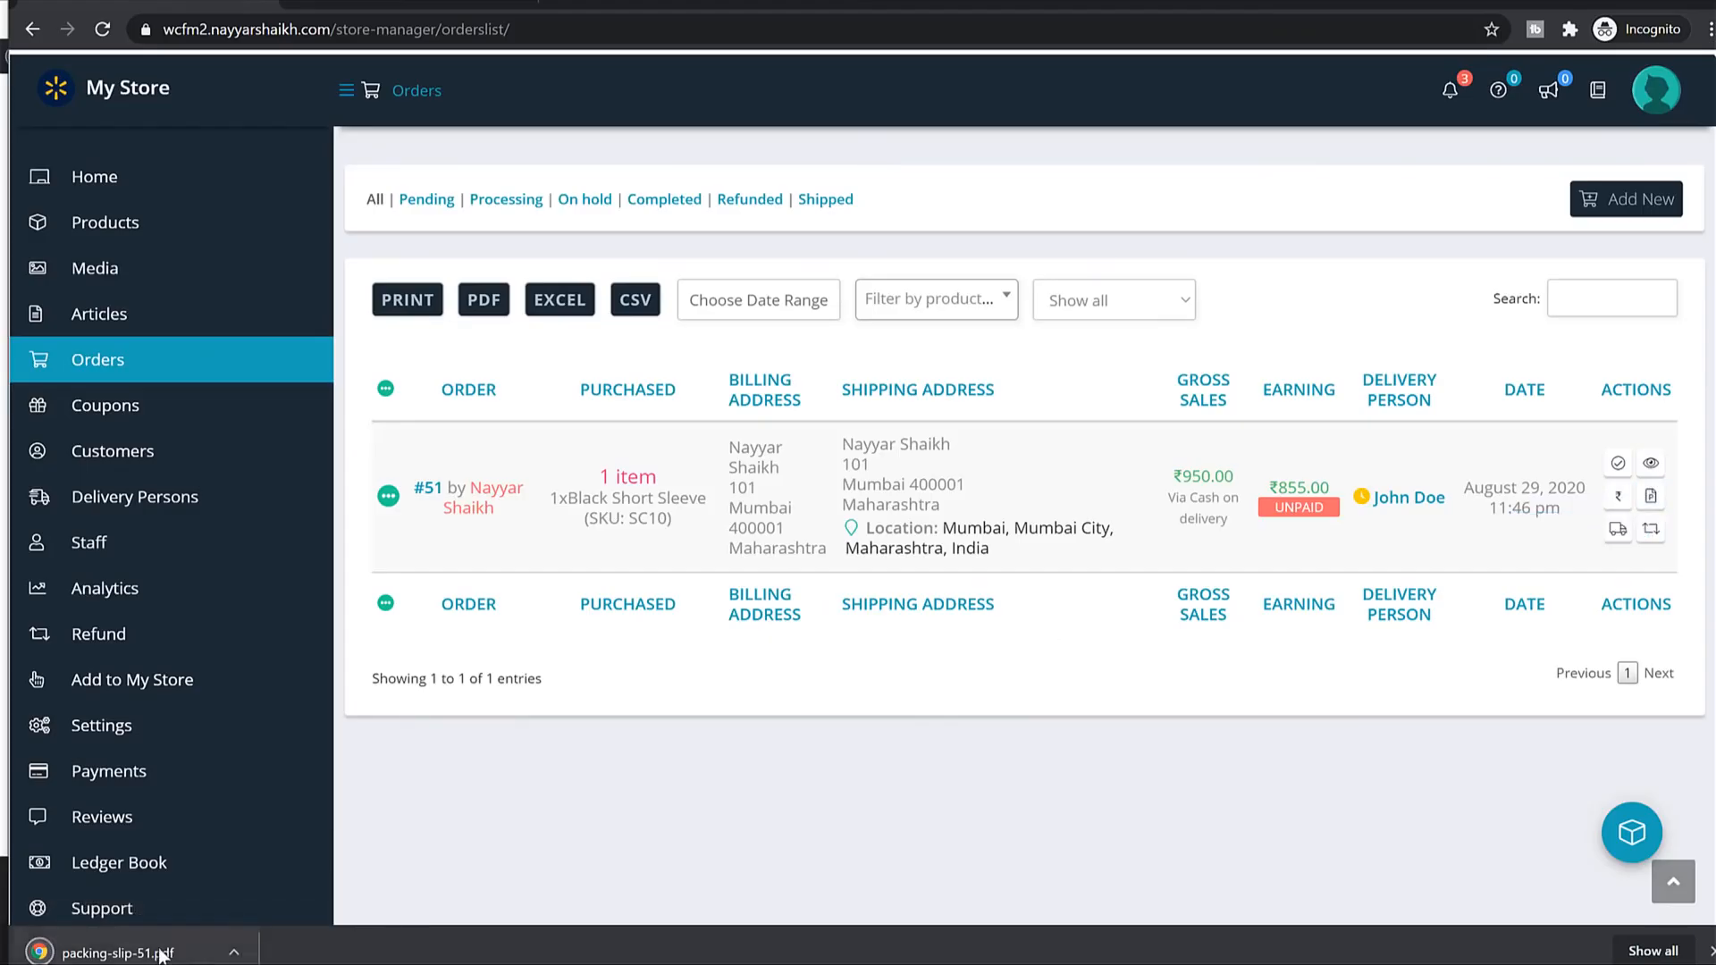
left_click(158, 951)
scroll(1412, 264, "down", 1)
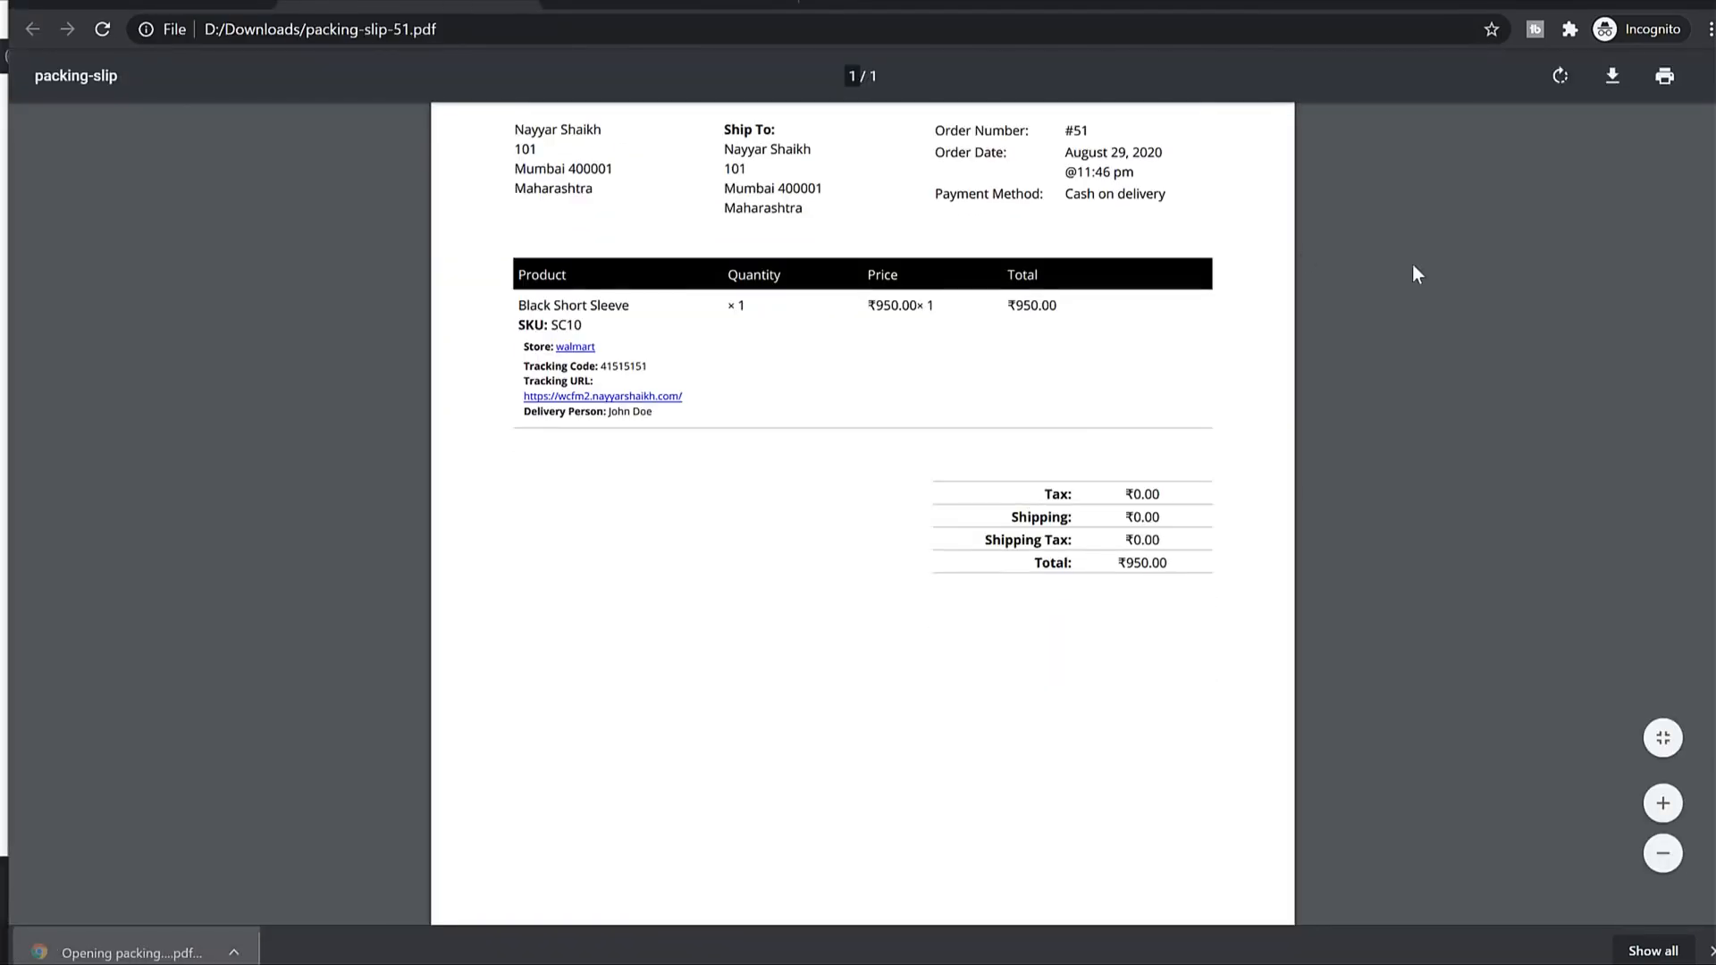
scroll(1111, 410, "up", 1)
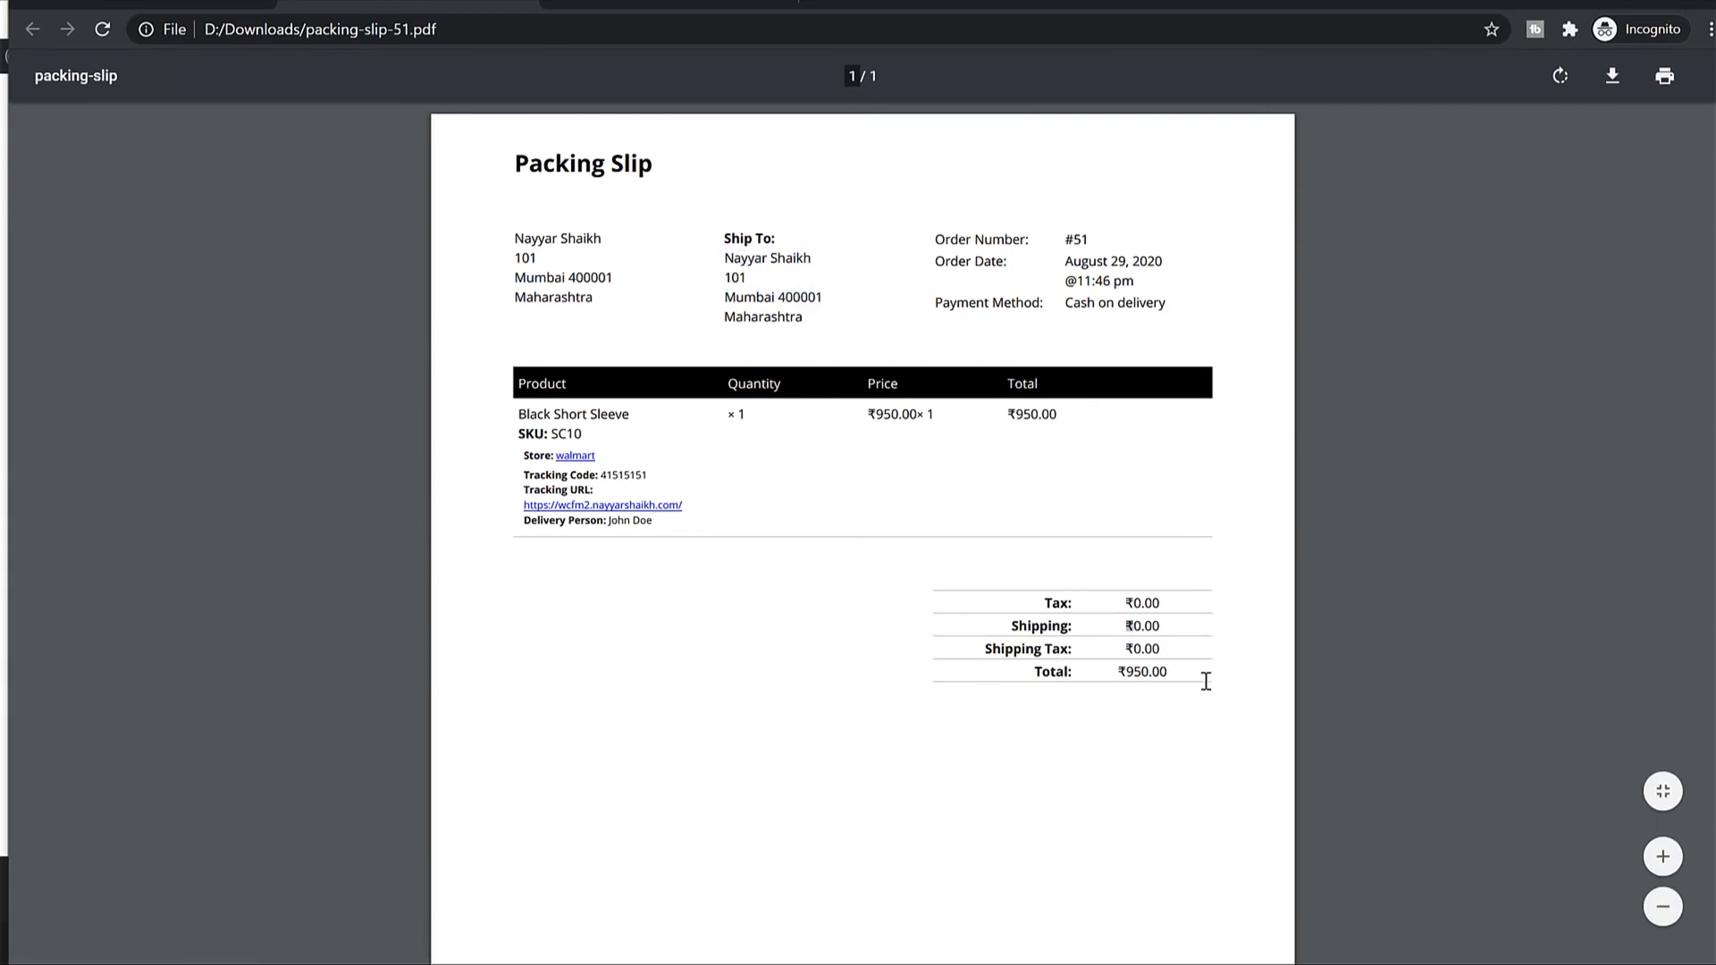
left_click(529, 5)
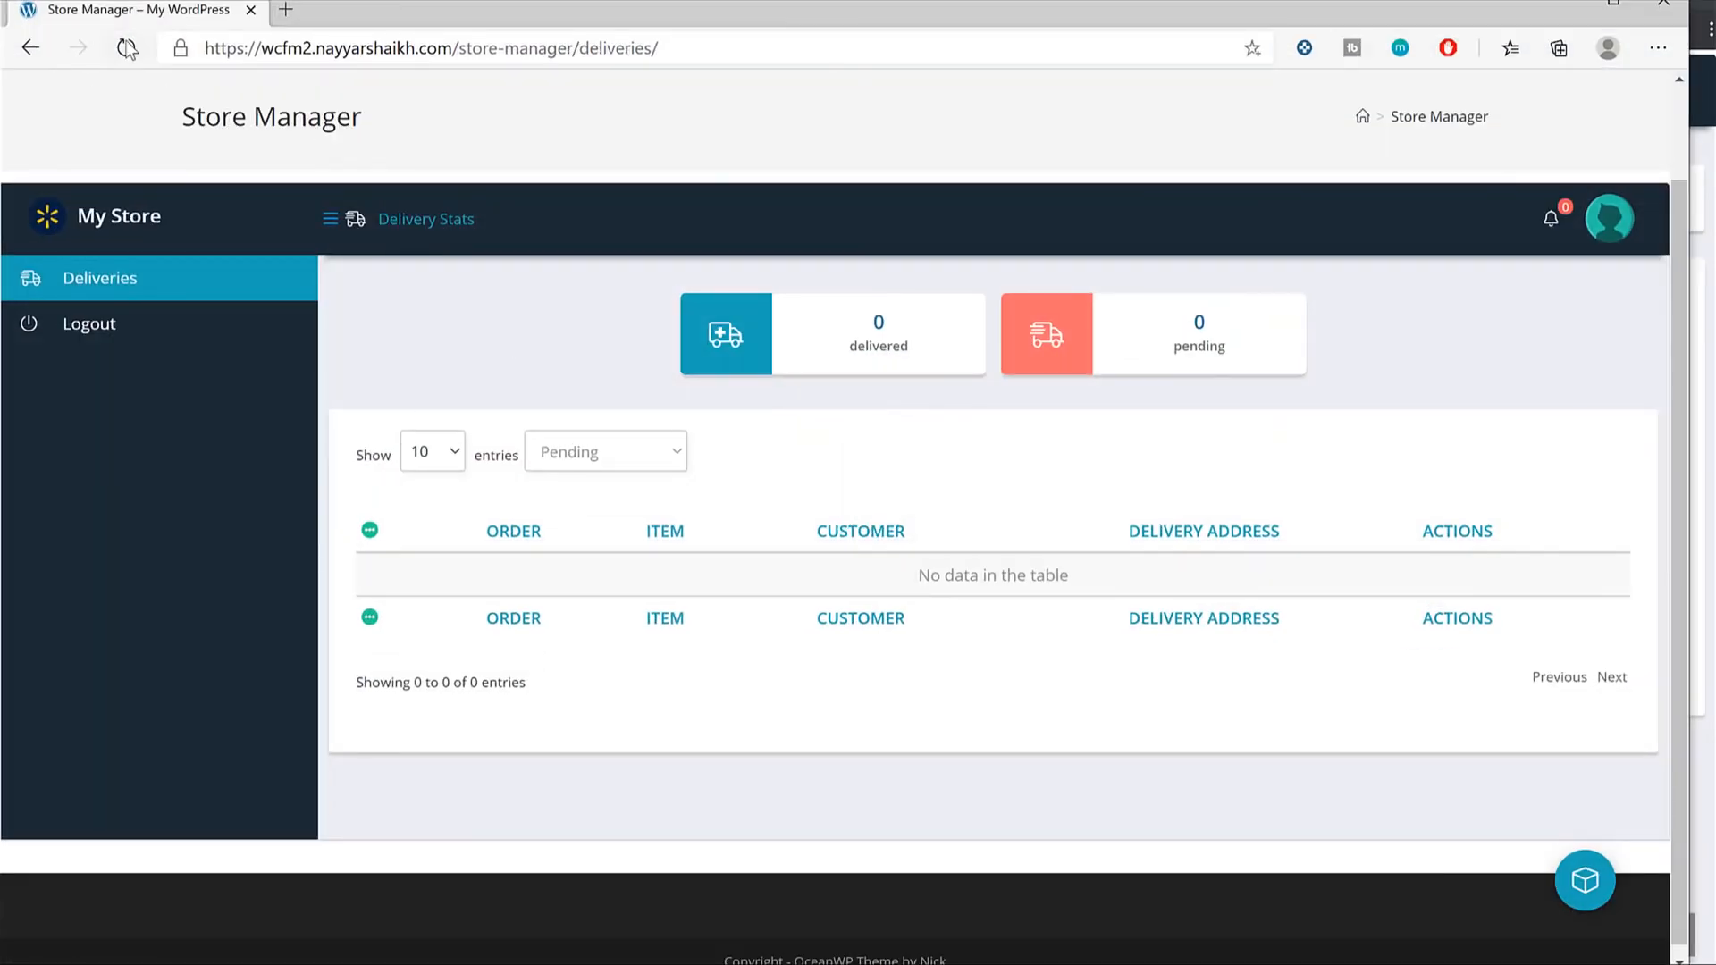
As the delivery person, refresh Deliveries and mark order #51 delivered, confirming with OK.
left_click(127, 48)
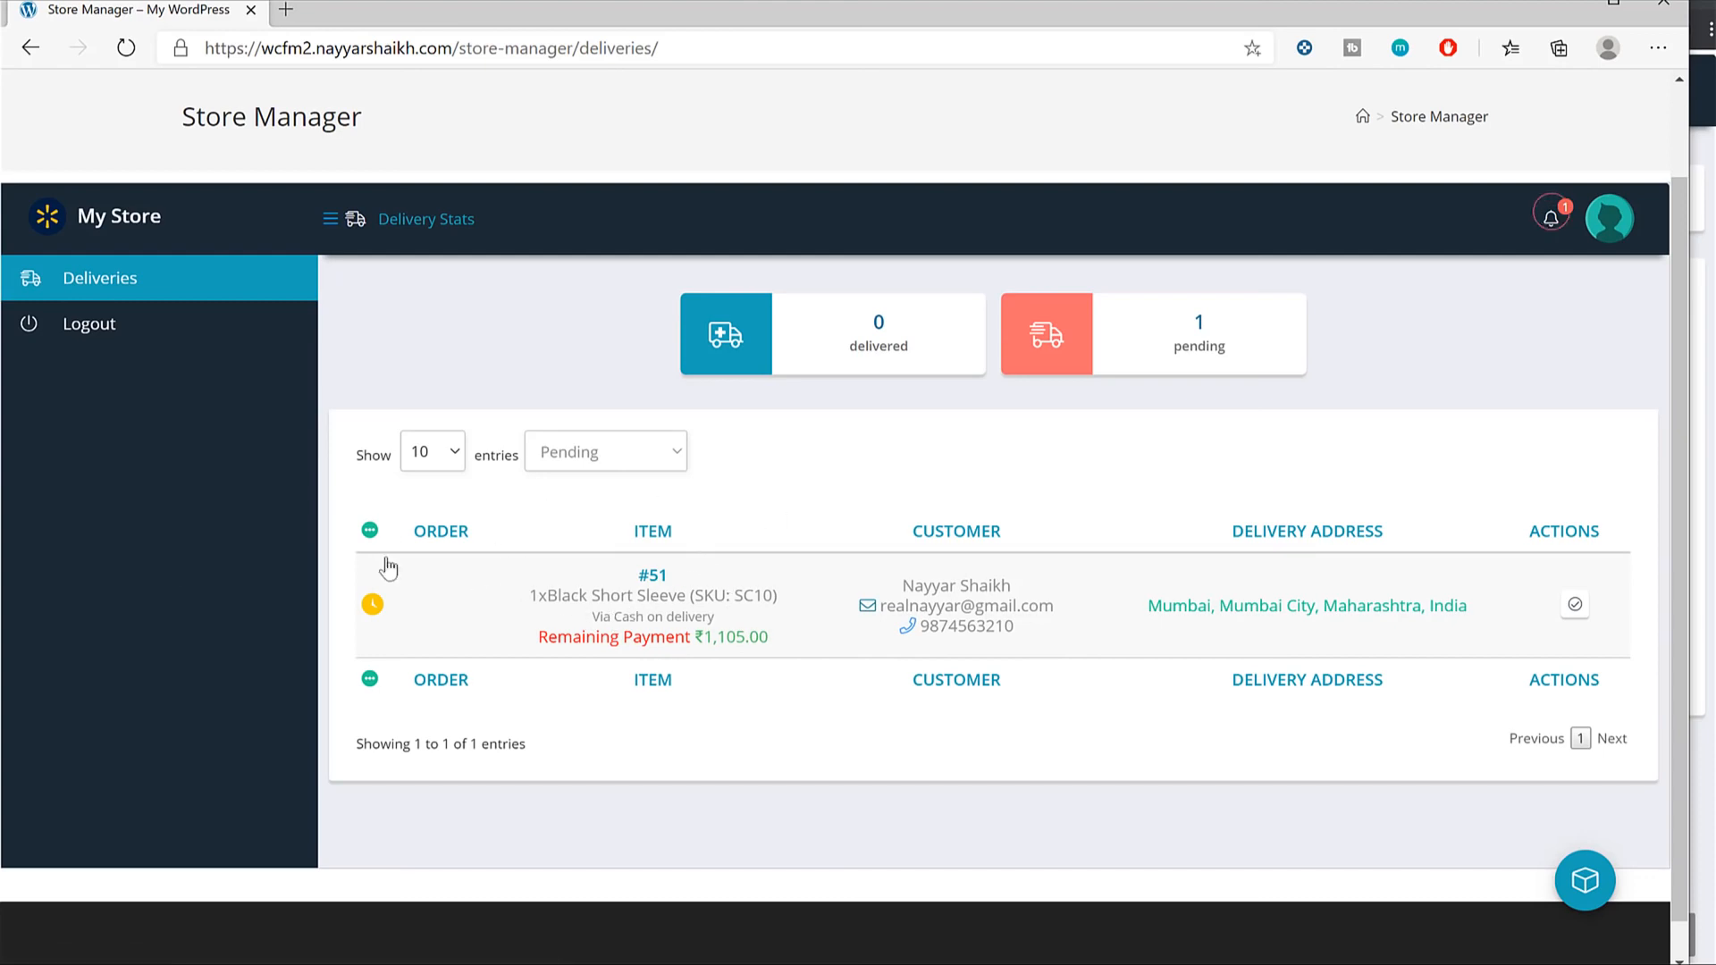
left_click(1575, 605)
left_click(945, 186)
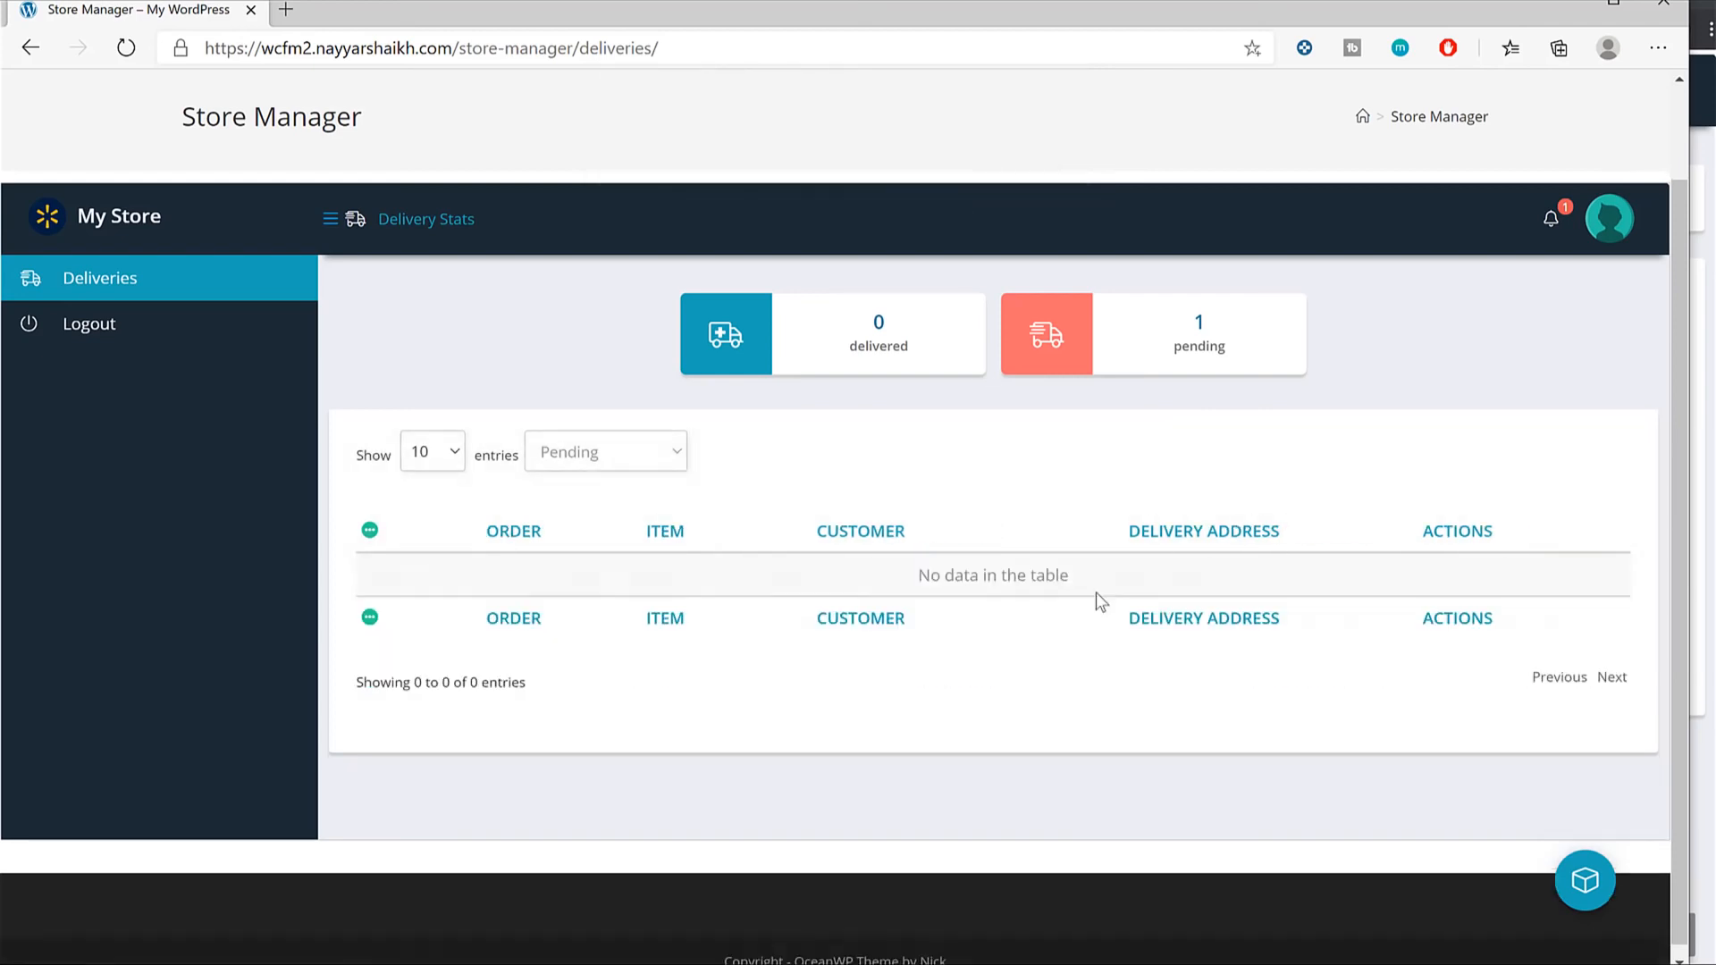
left_click(1571, 4)
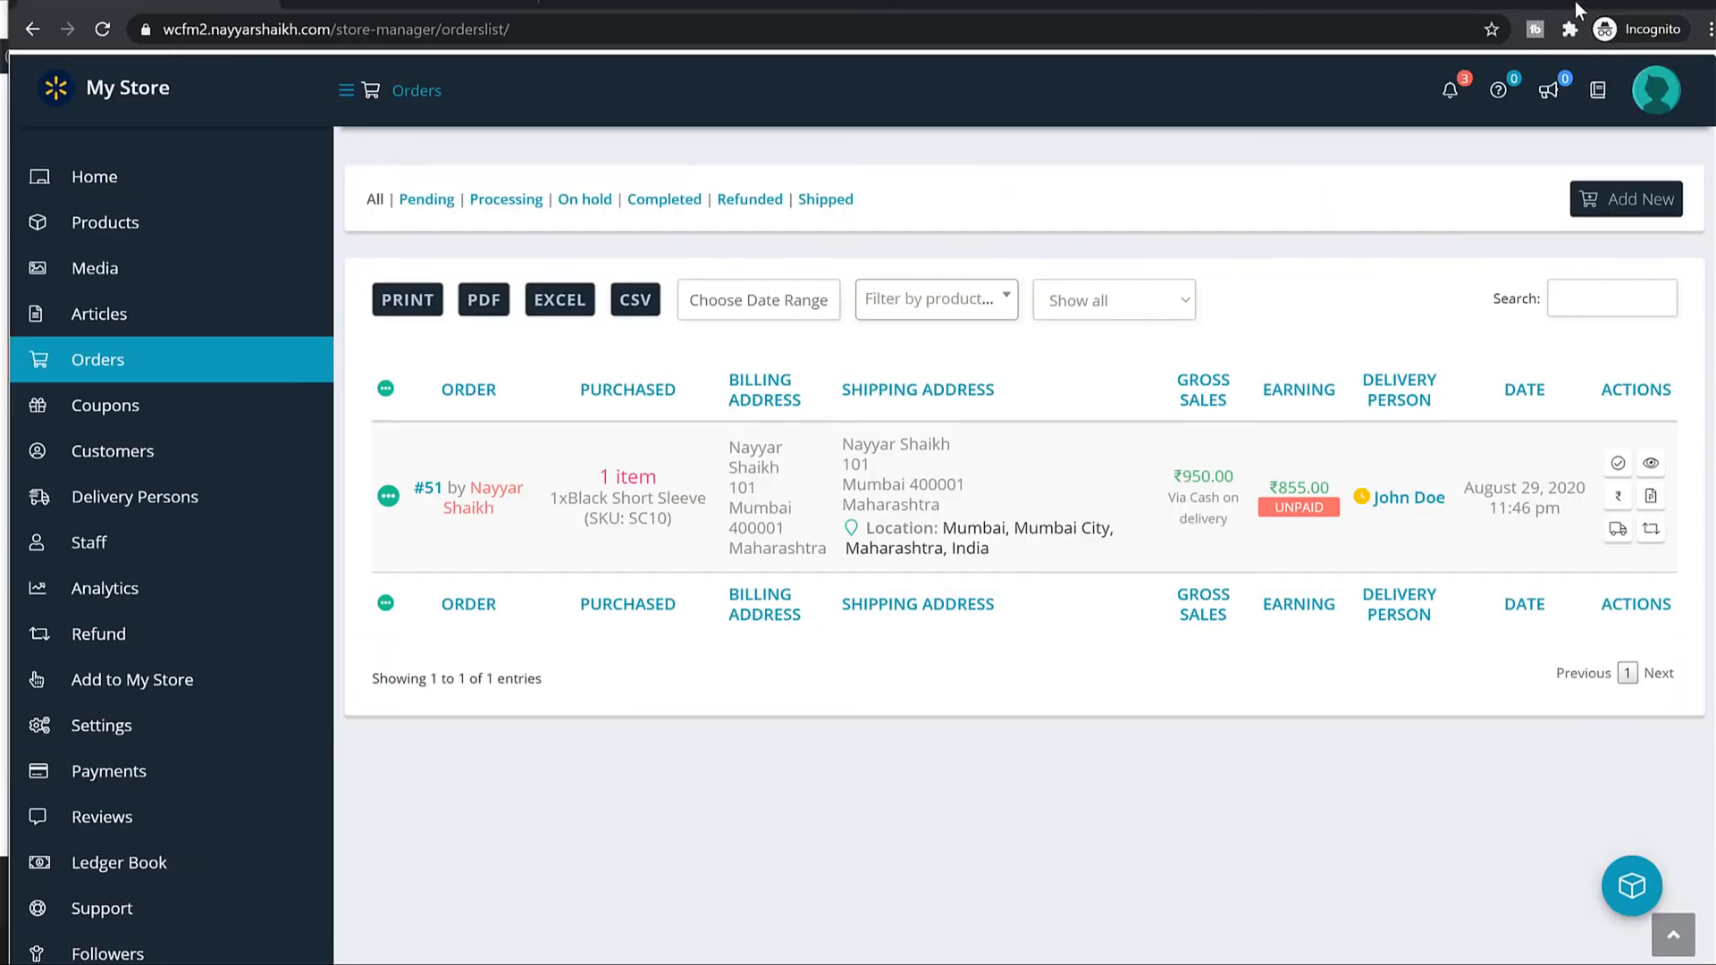
Check order #51's ₹855.00 earning in the Ledger Book, then view the empty Payments History.
scroll(977, 430, "down", 4)
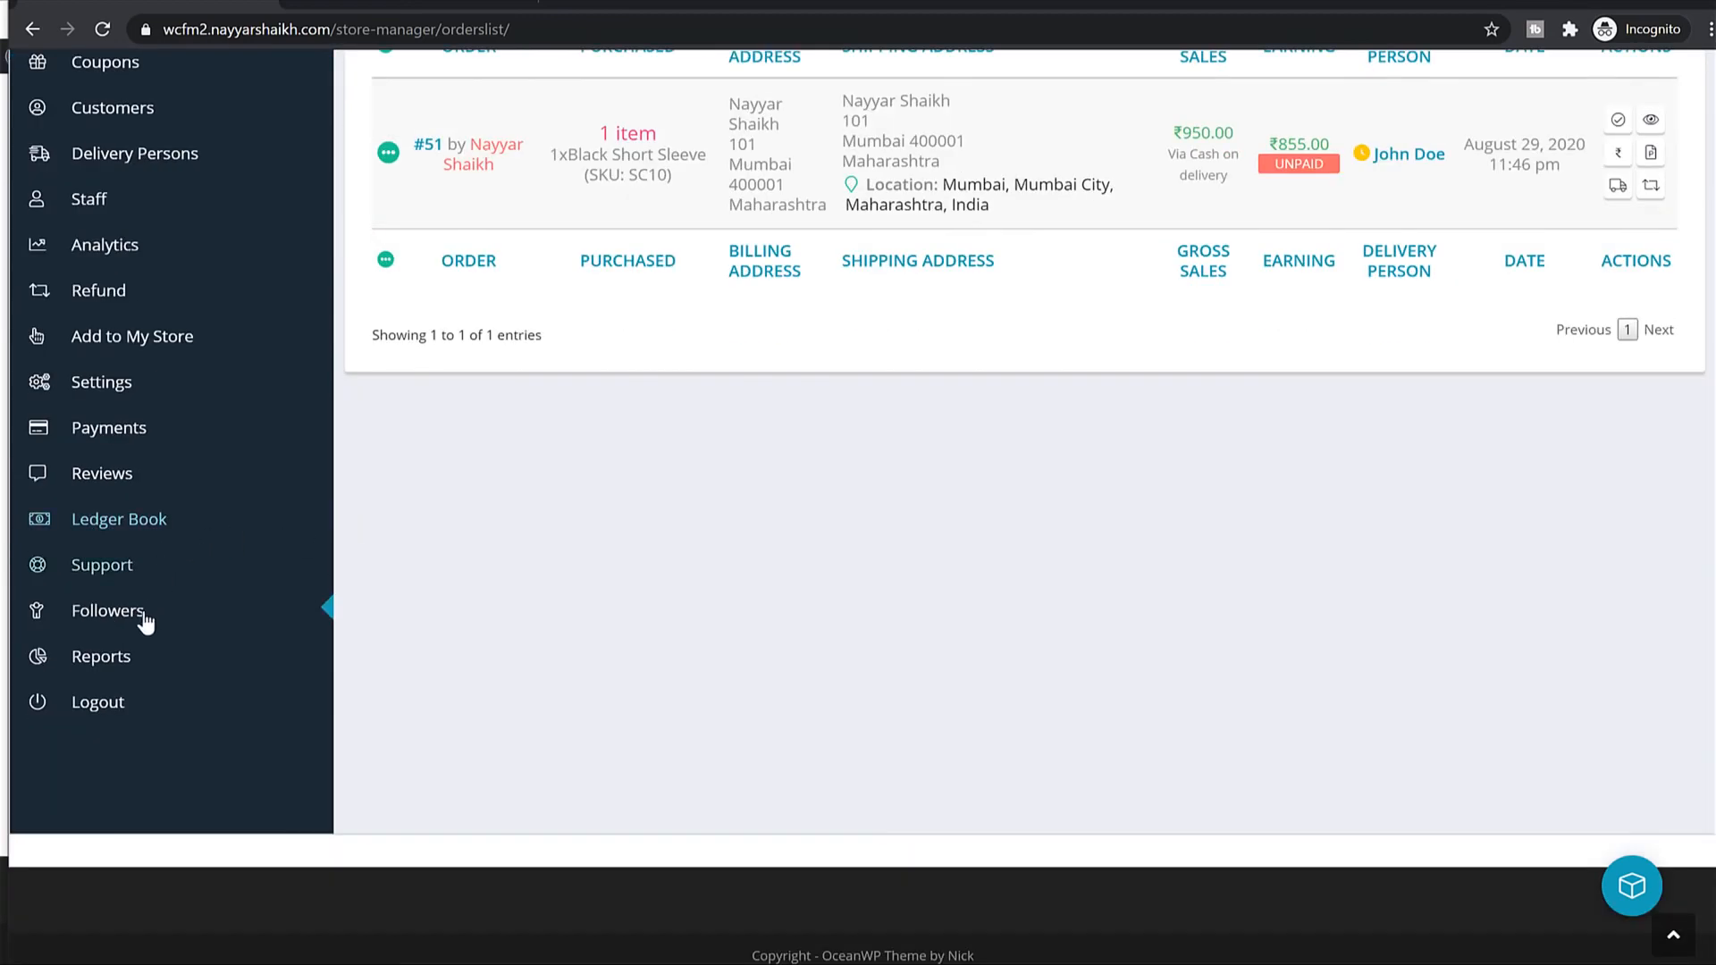
left_click(143, 529)
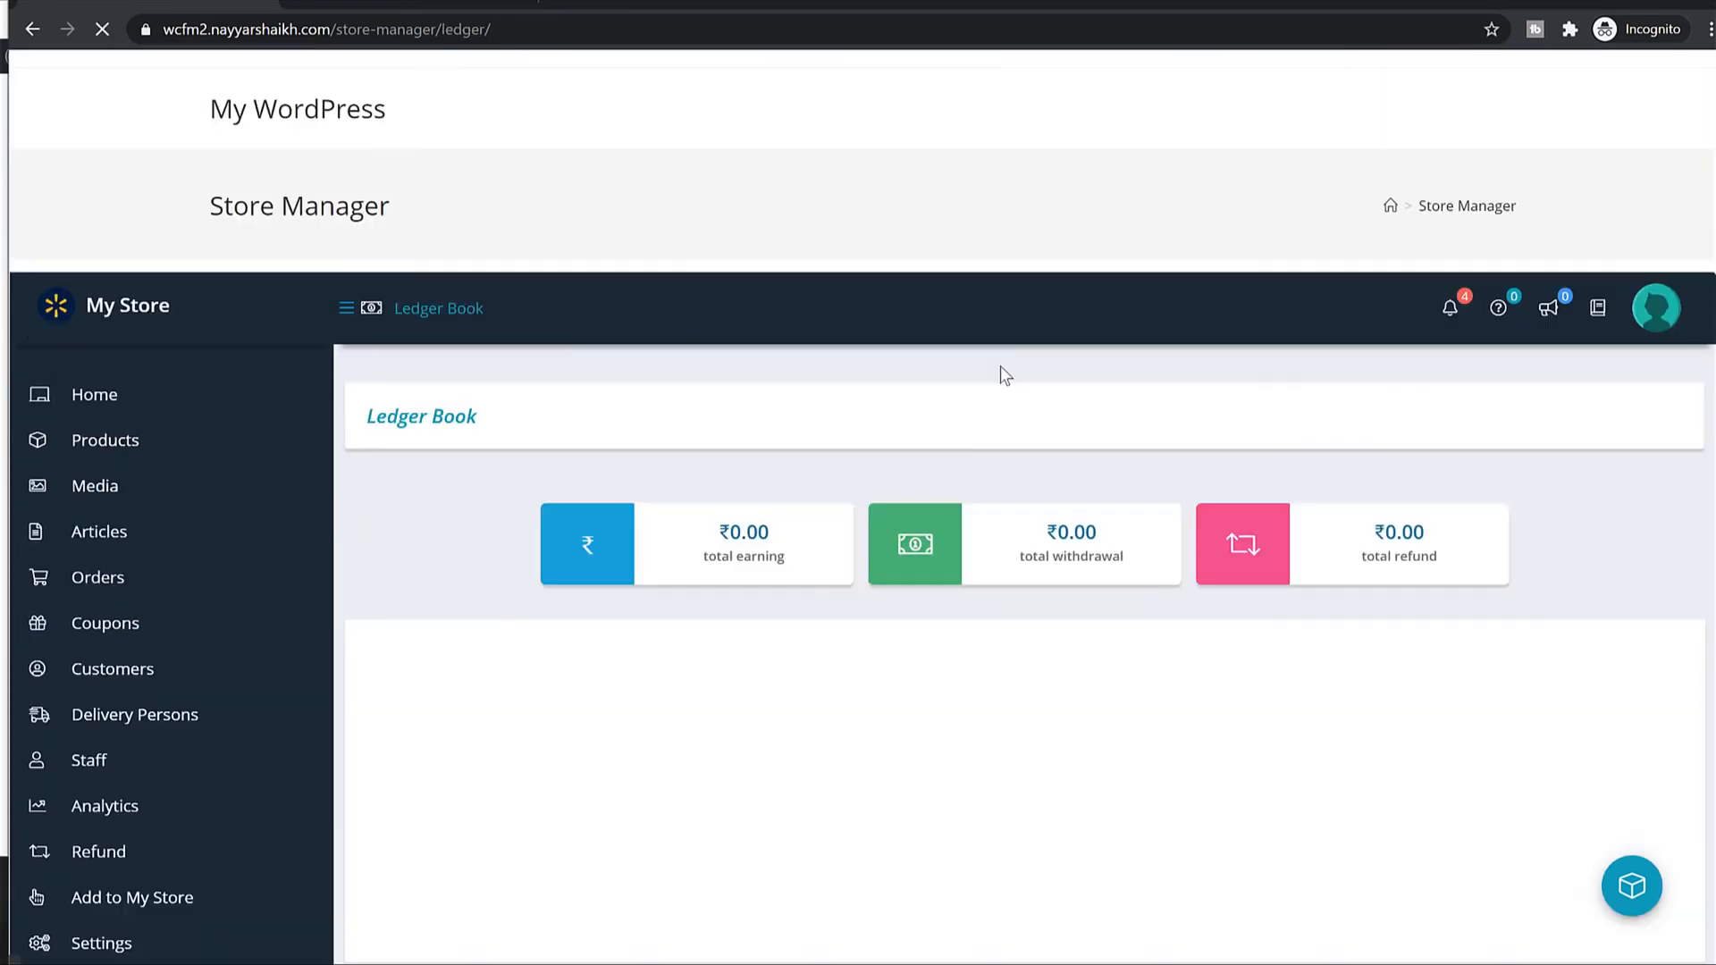
scroll(1076, 458, "down", 3)
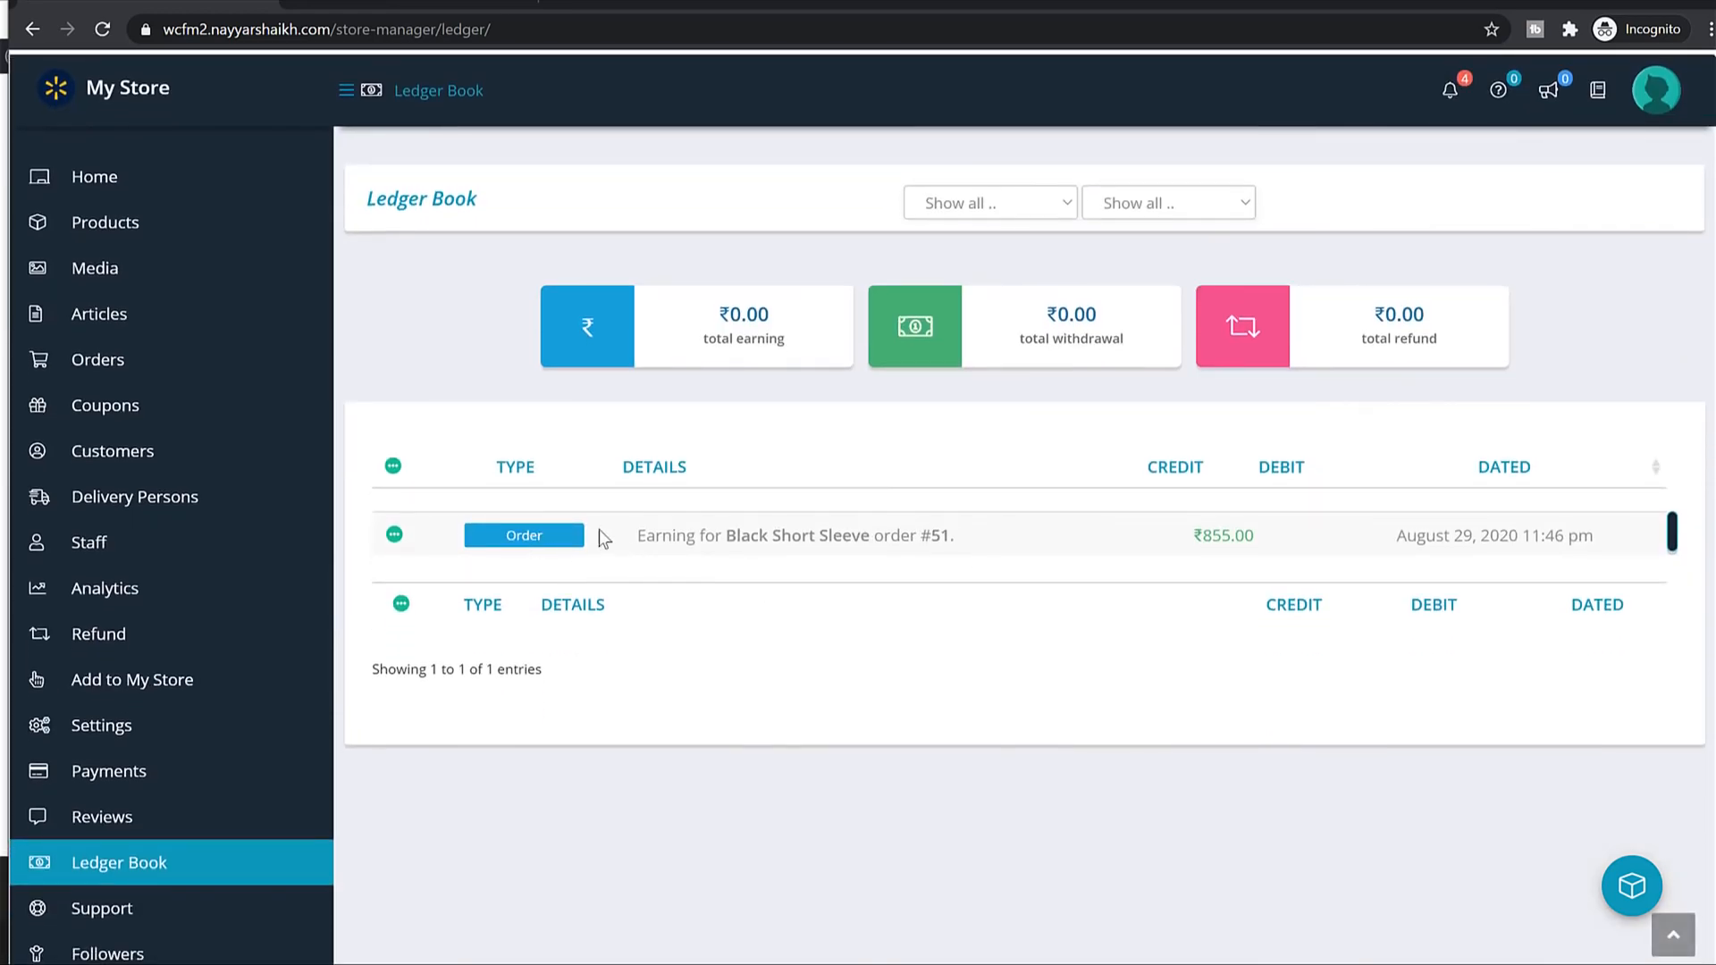
left_click_drag(705, 536, 1339, 533)
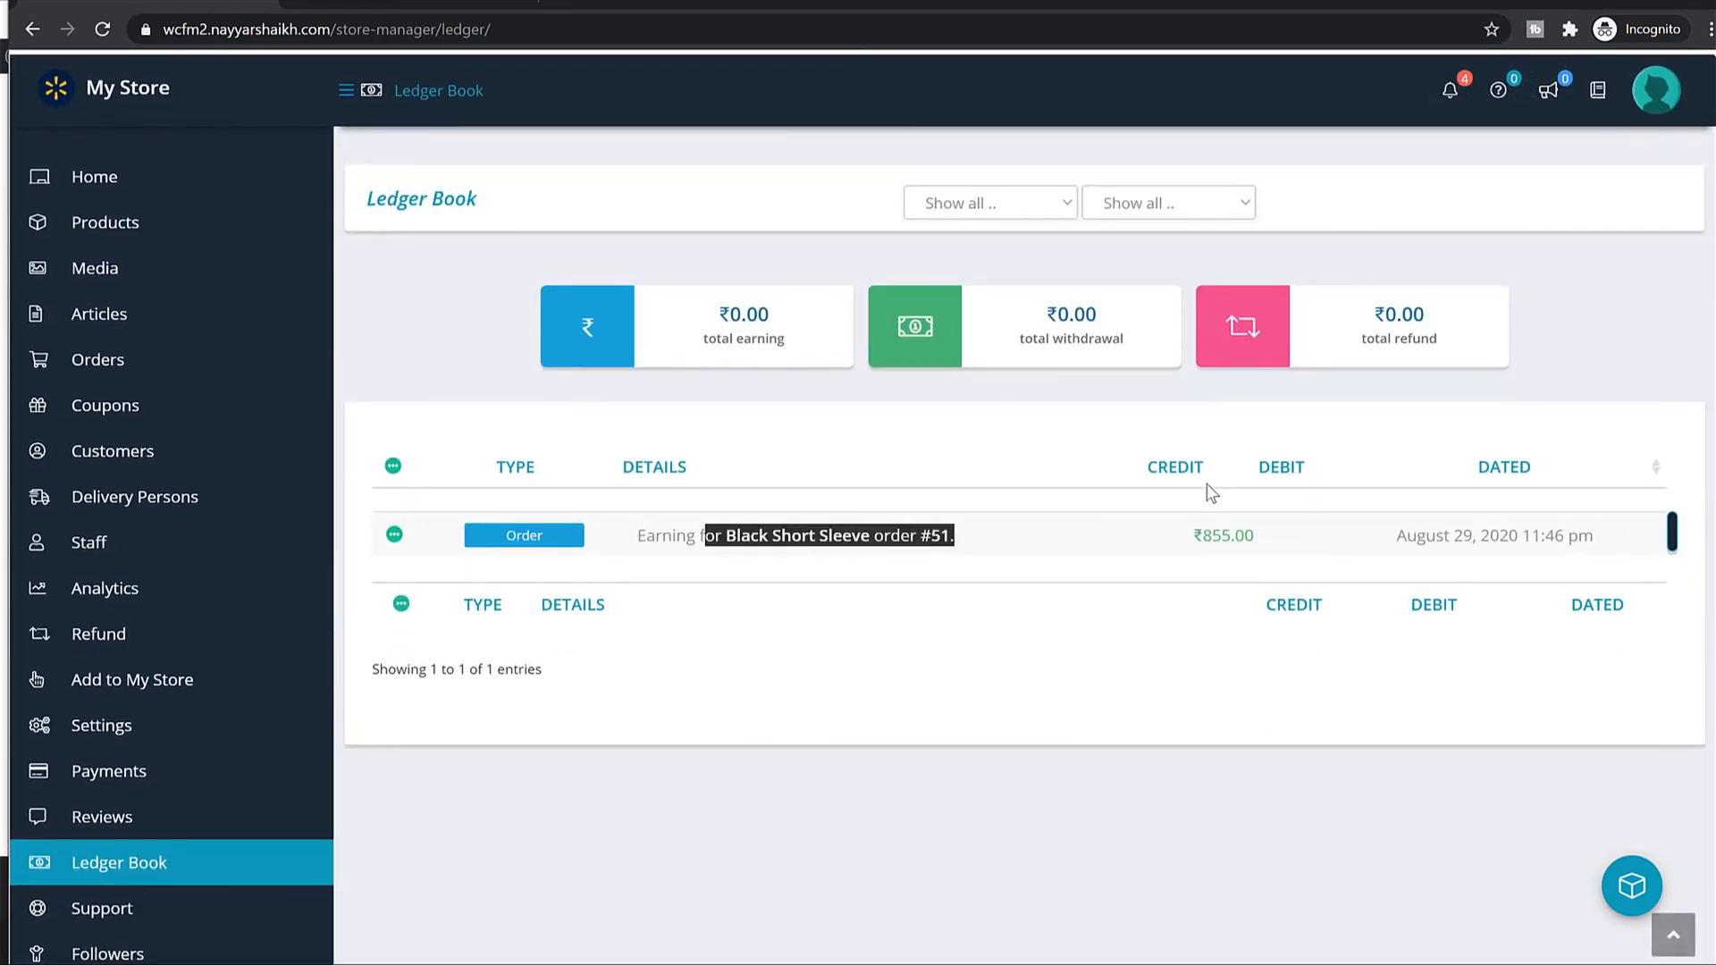
scroll(1084, 486, "up", 3)
scroll(1085, 486, "down", 3)
left_click(161, 775)
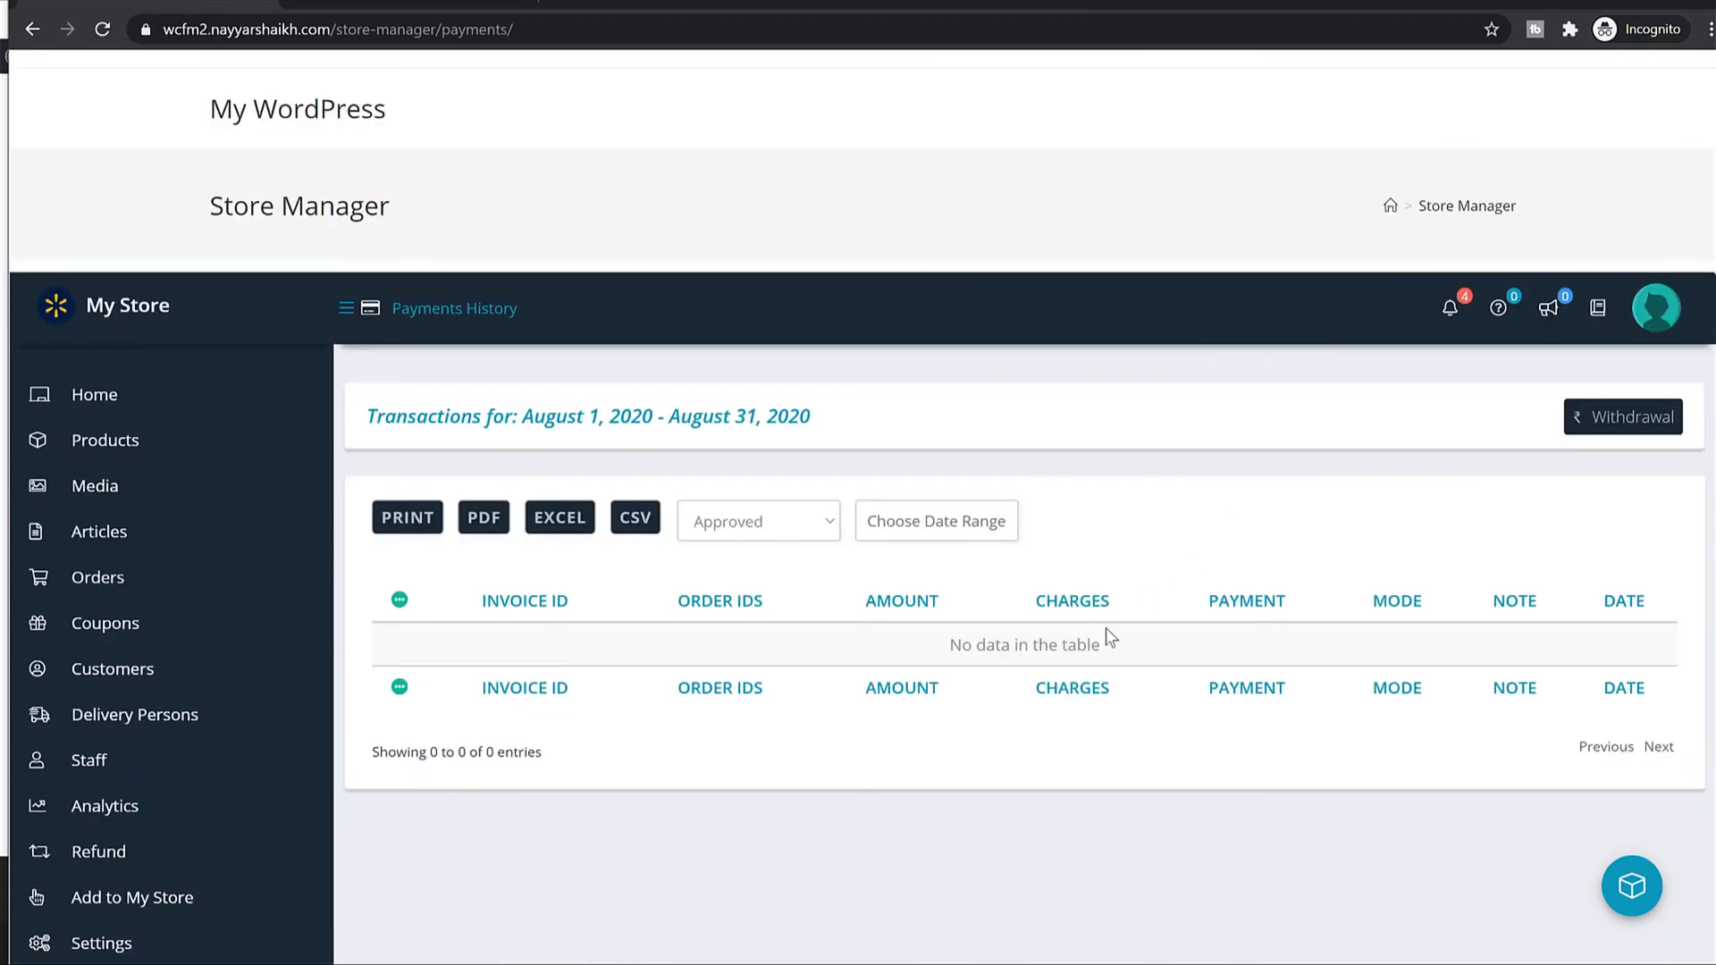
scroll(1087, 636, "down", 3)
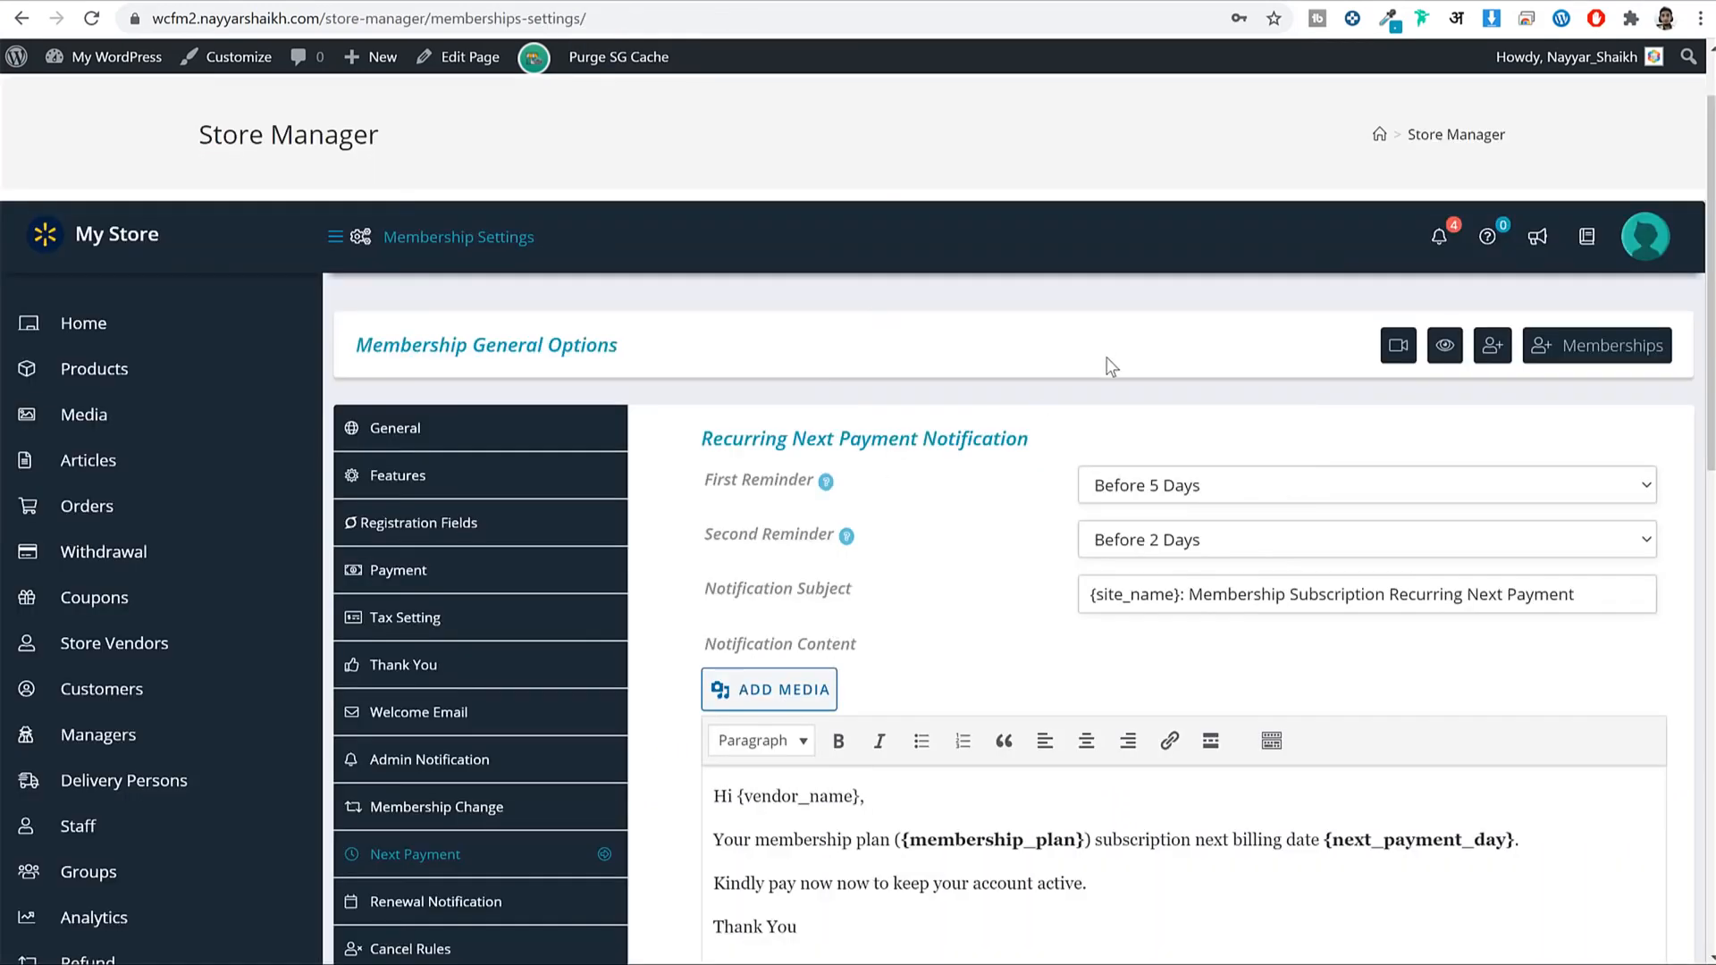
As admin, go to the marketplace Withdrawal Settings.
scroll(1108, 364, "down", 5)
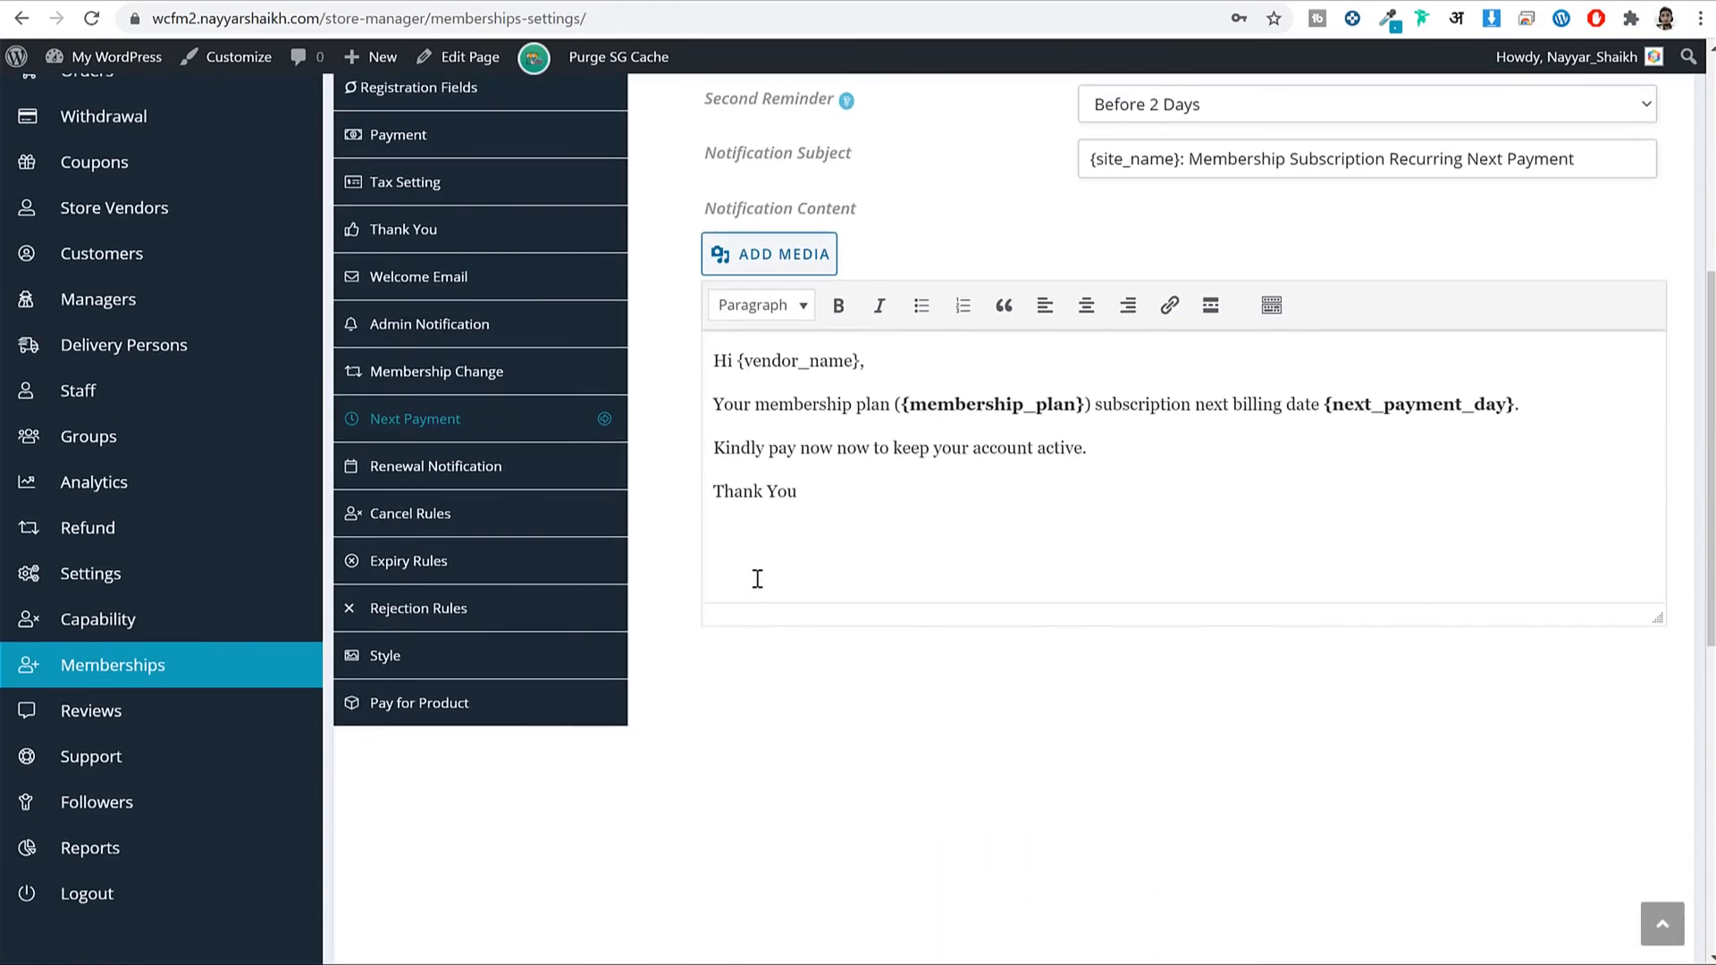
scroll(658, 605, "up", 3)
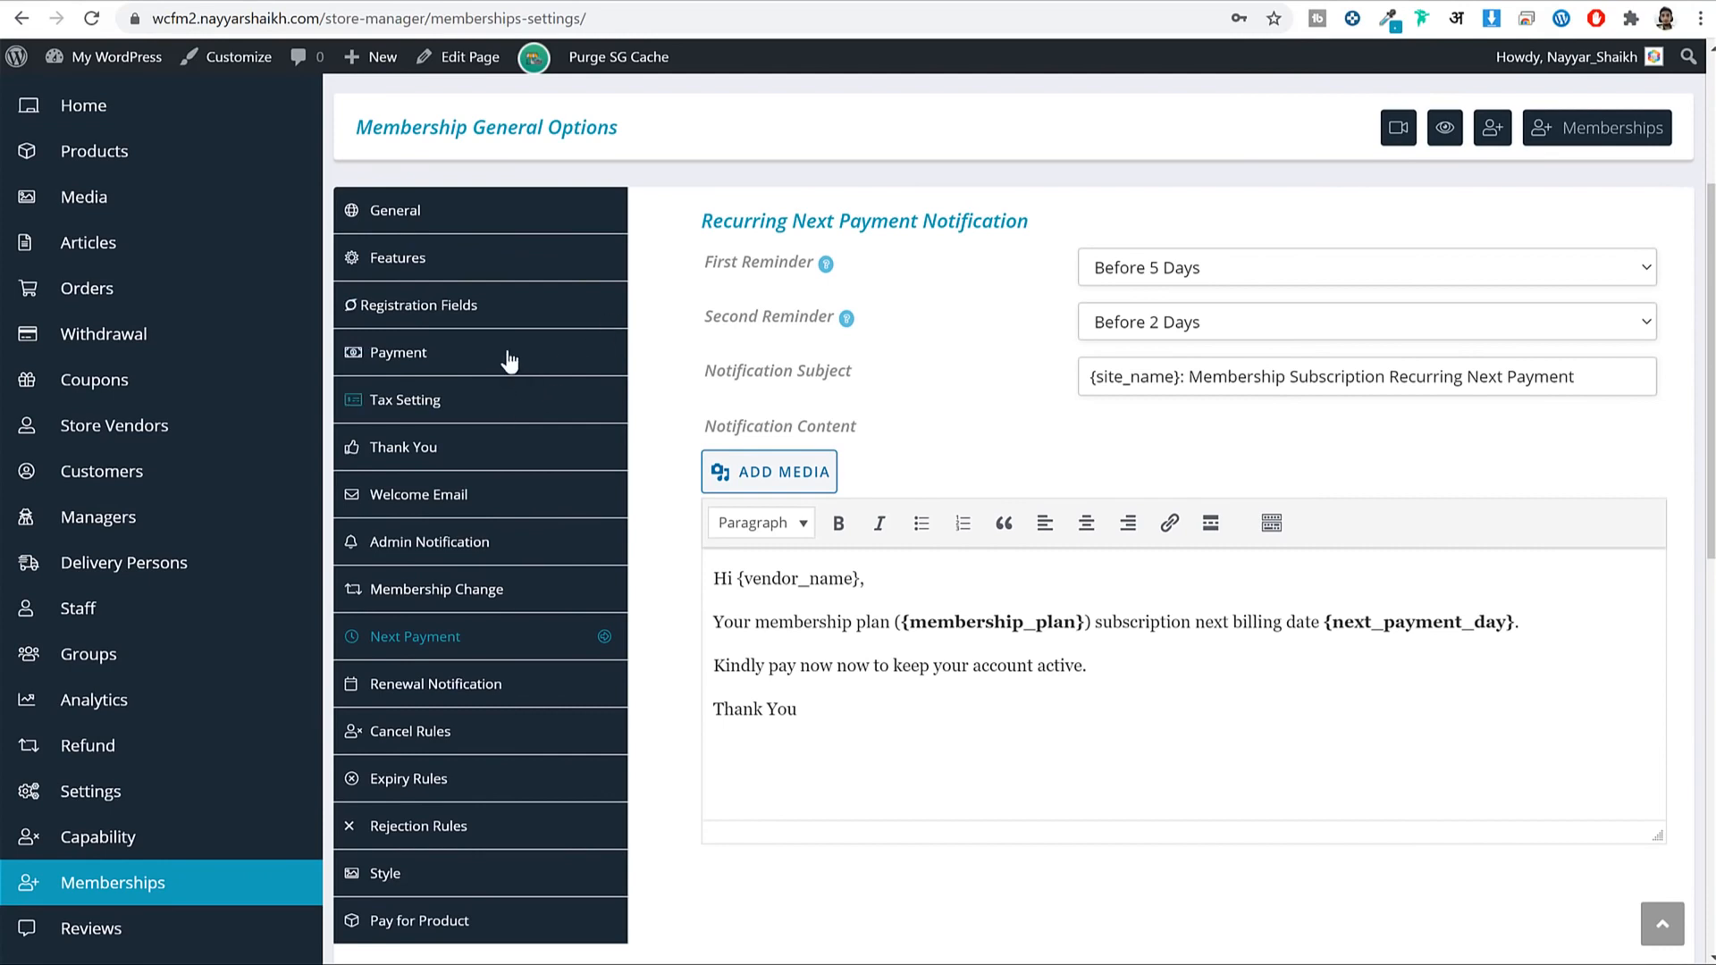
left_click(402, 400)
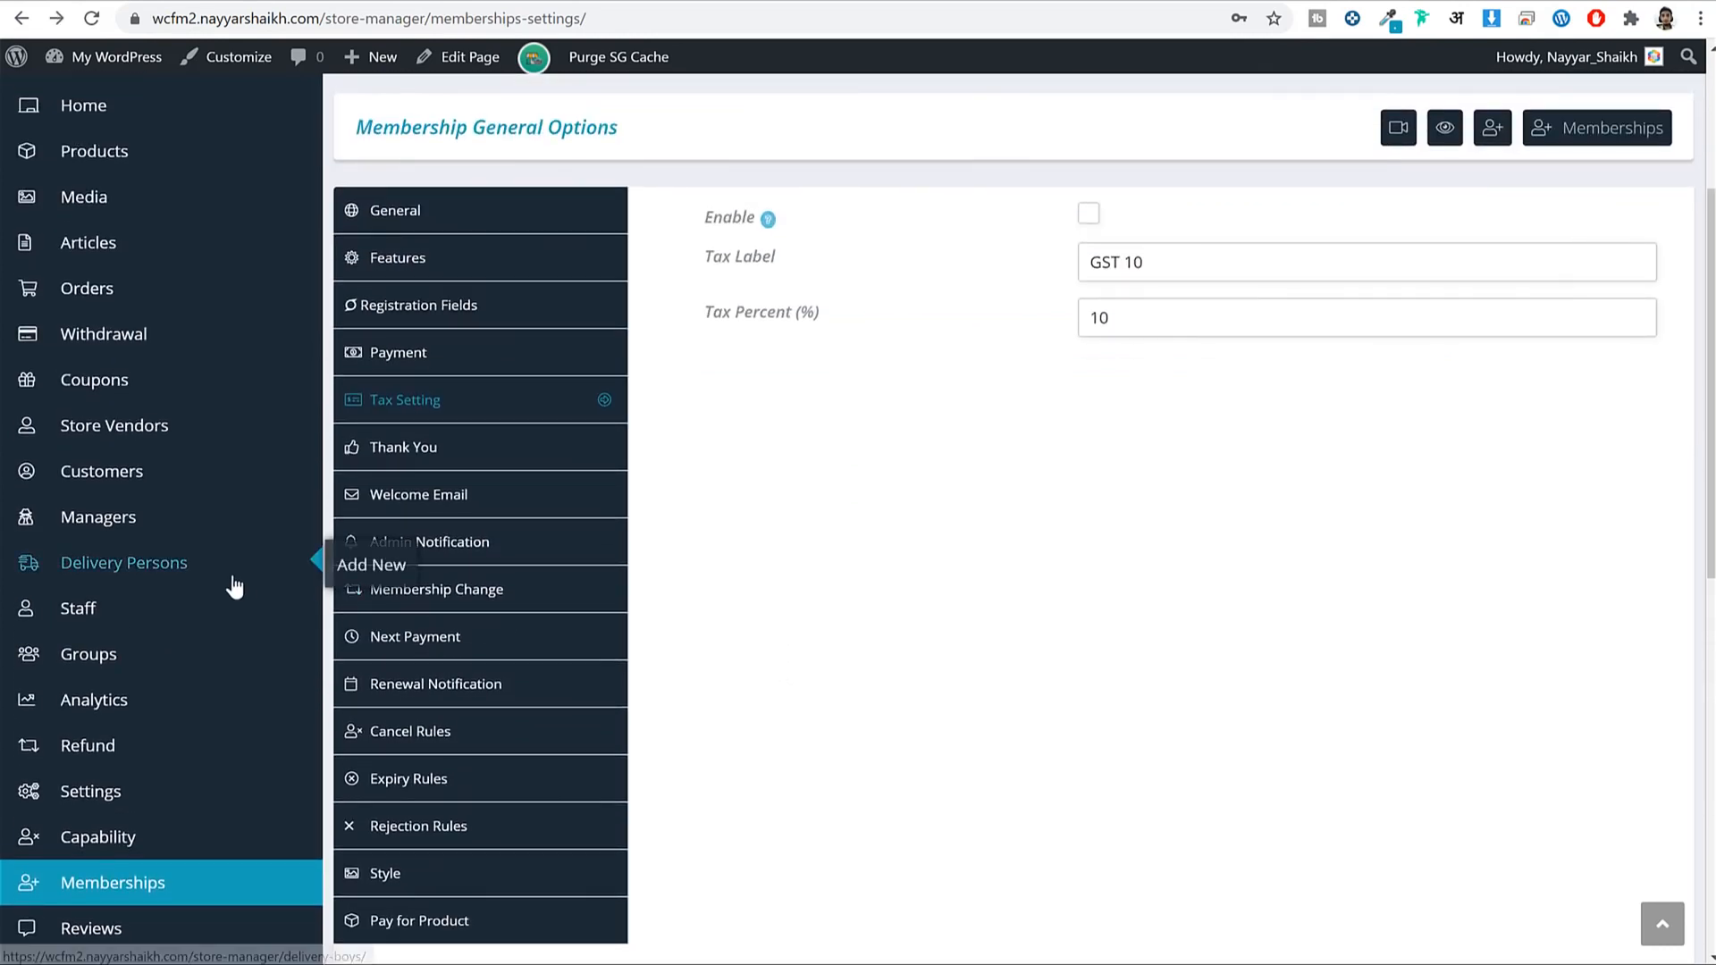
left_click(134, 791)
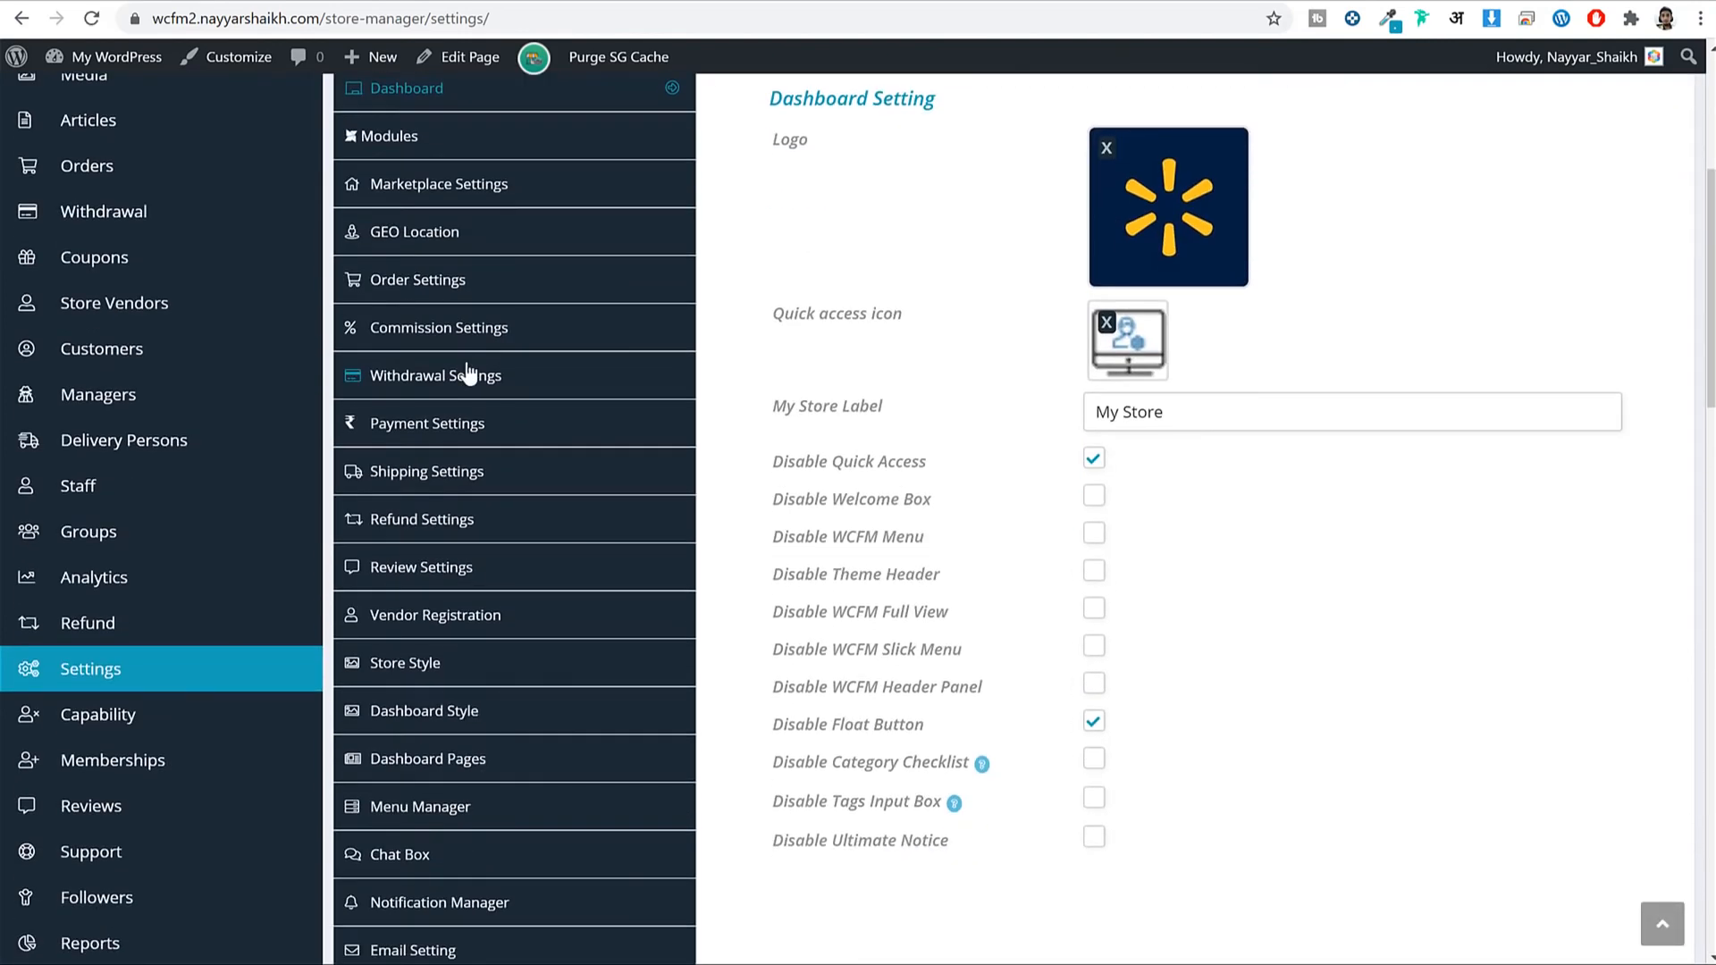
left_click(467, 374)
Clear the 1000 Minimum Withdraw Limit and save the withdrawal settings.
left_click(1182, 506)
double_click(1182, 506)
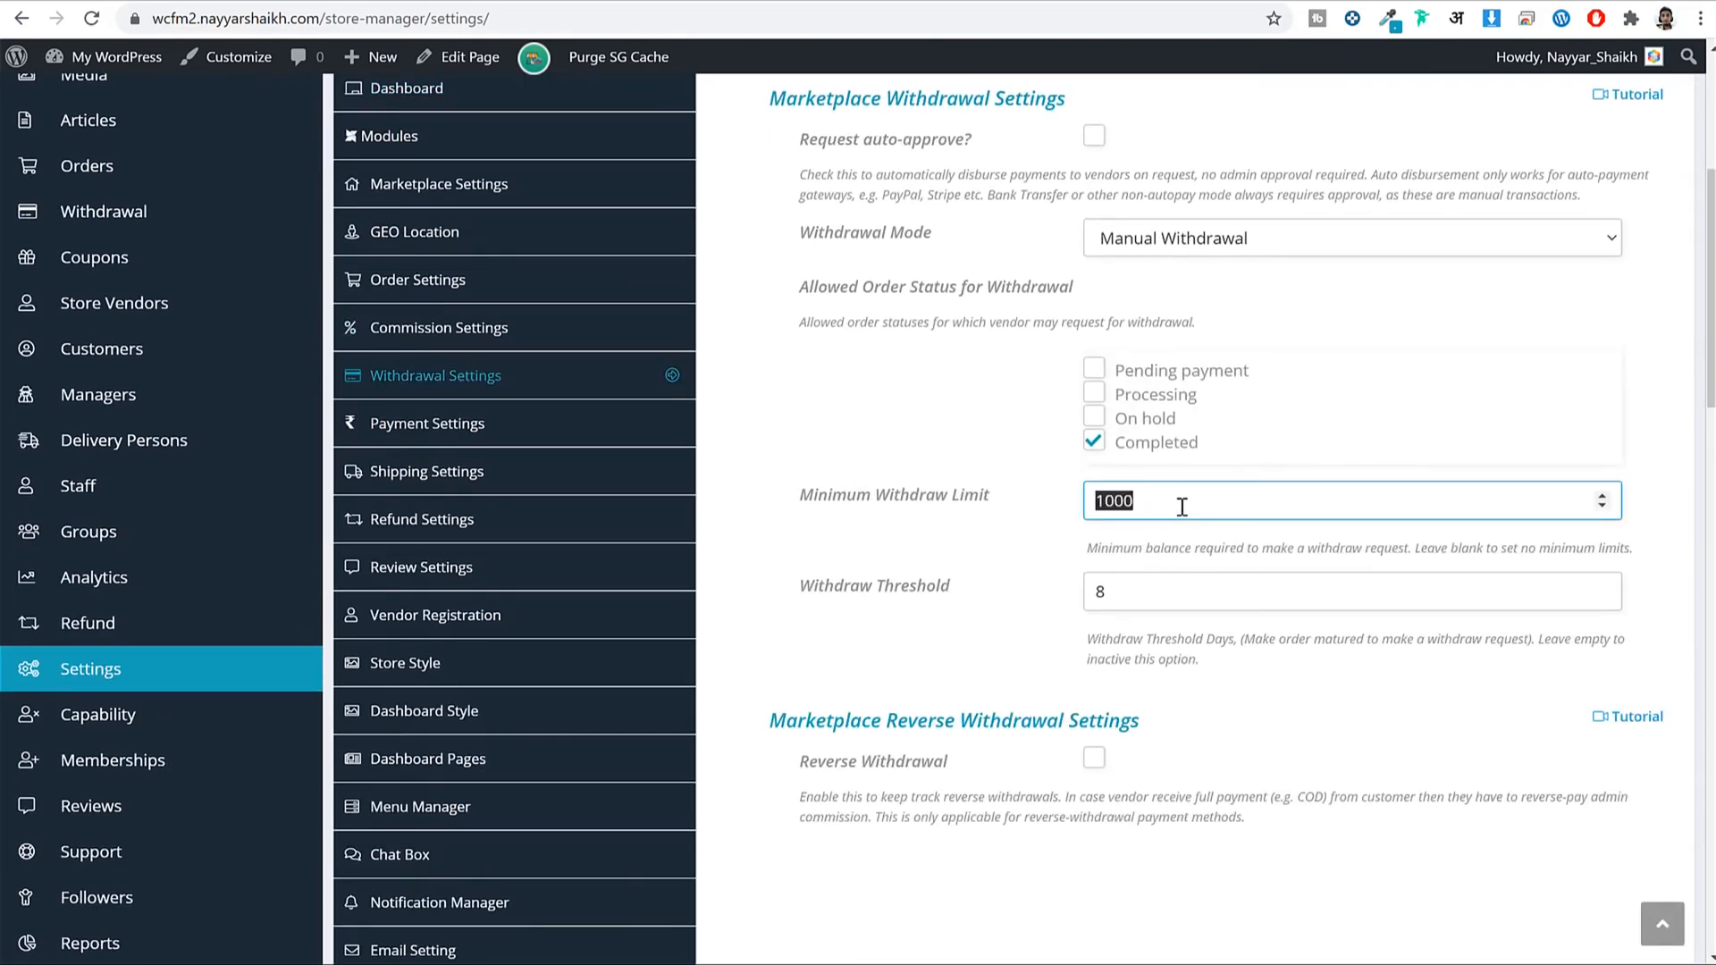
key("BackSpace")
left_click(1176, 589)
scroll(1176, 588, "down", 10)
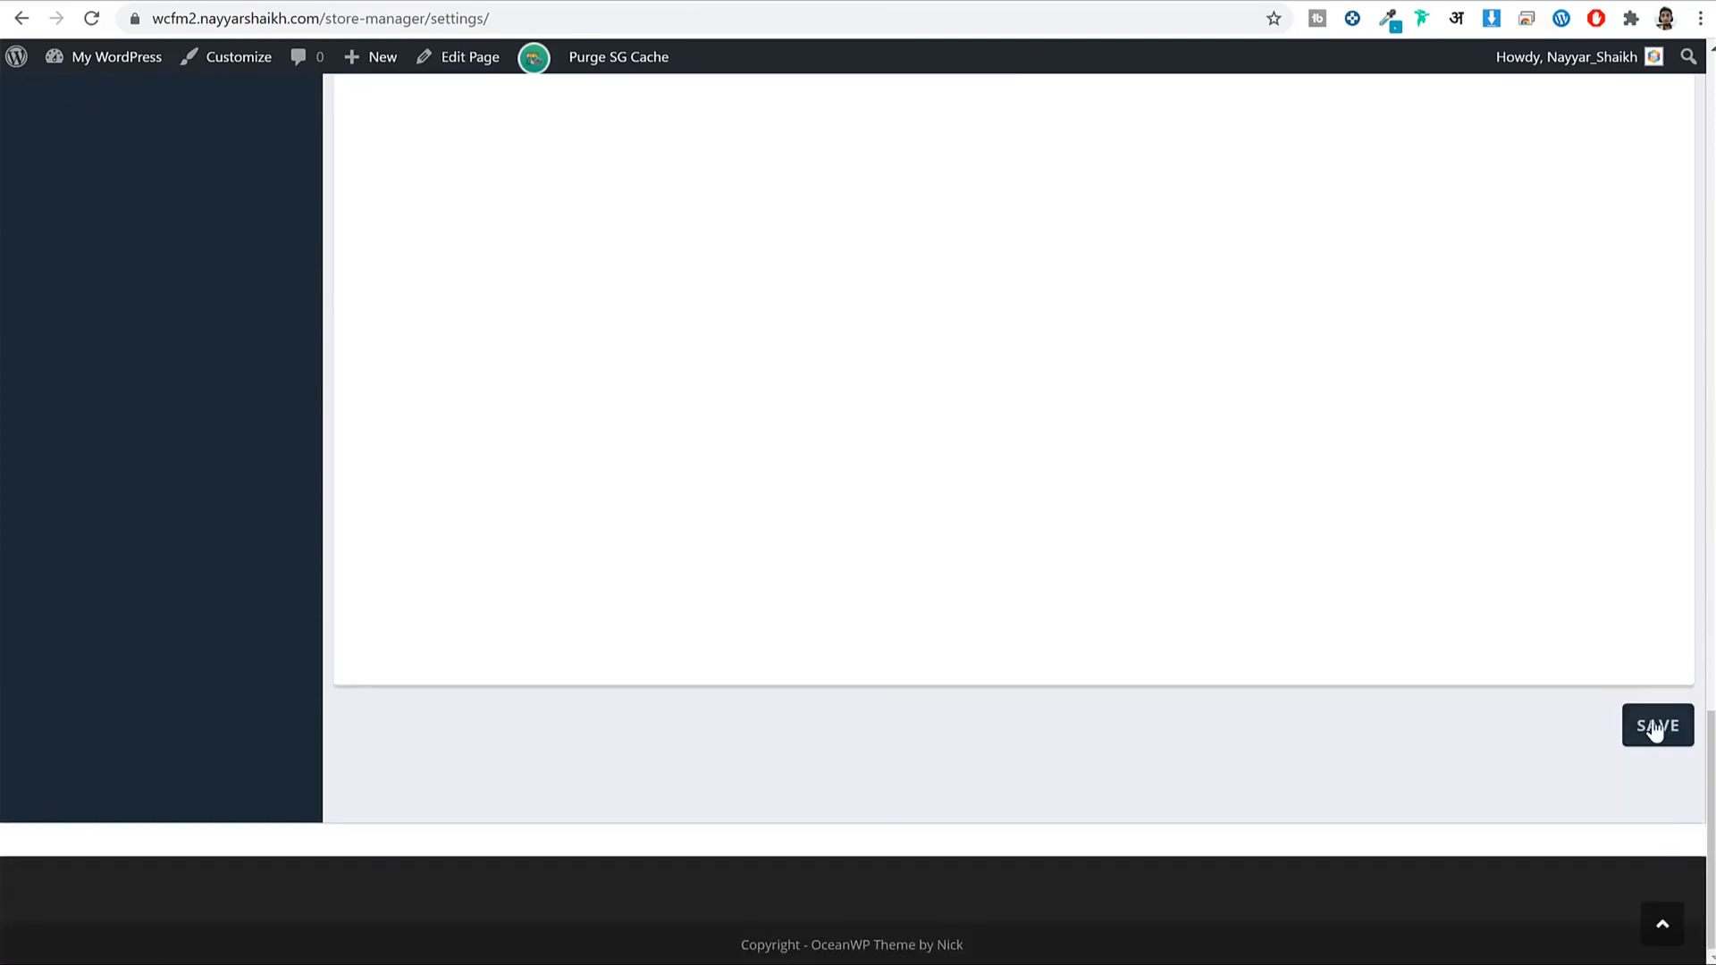
left_click(1655, 726)
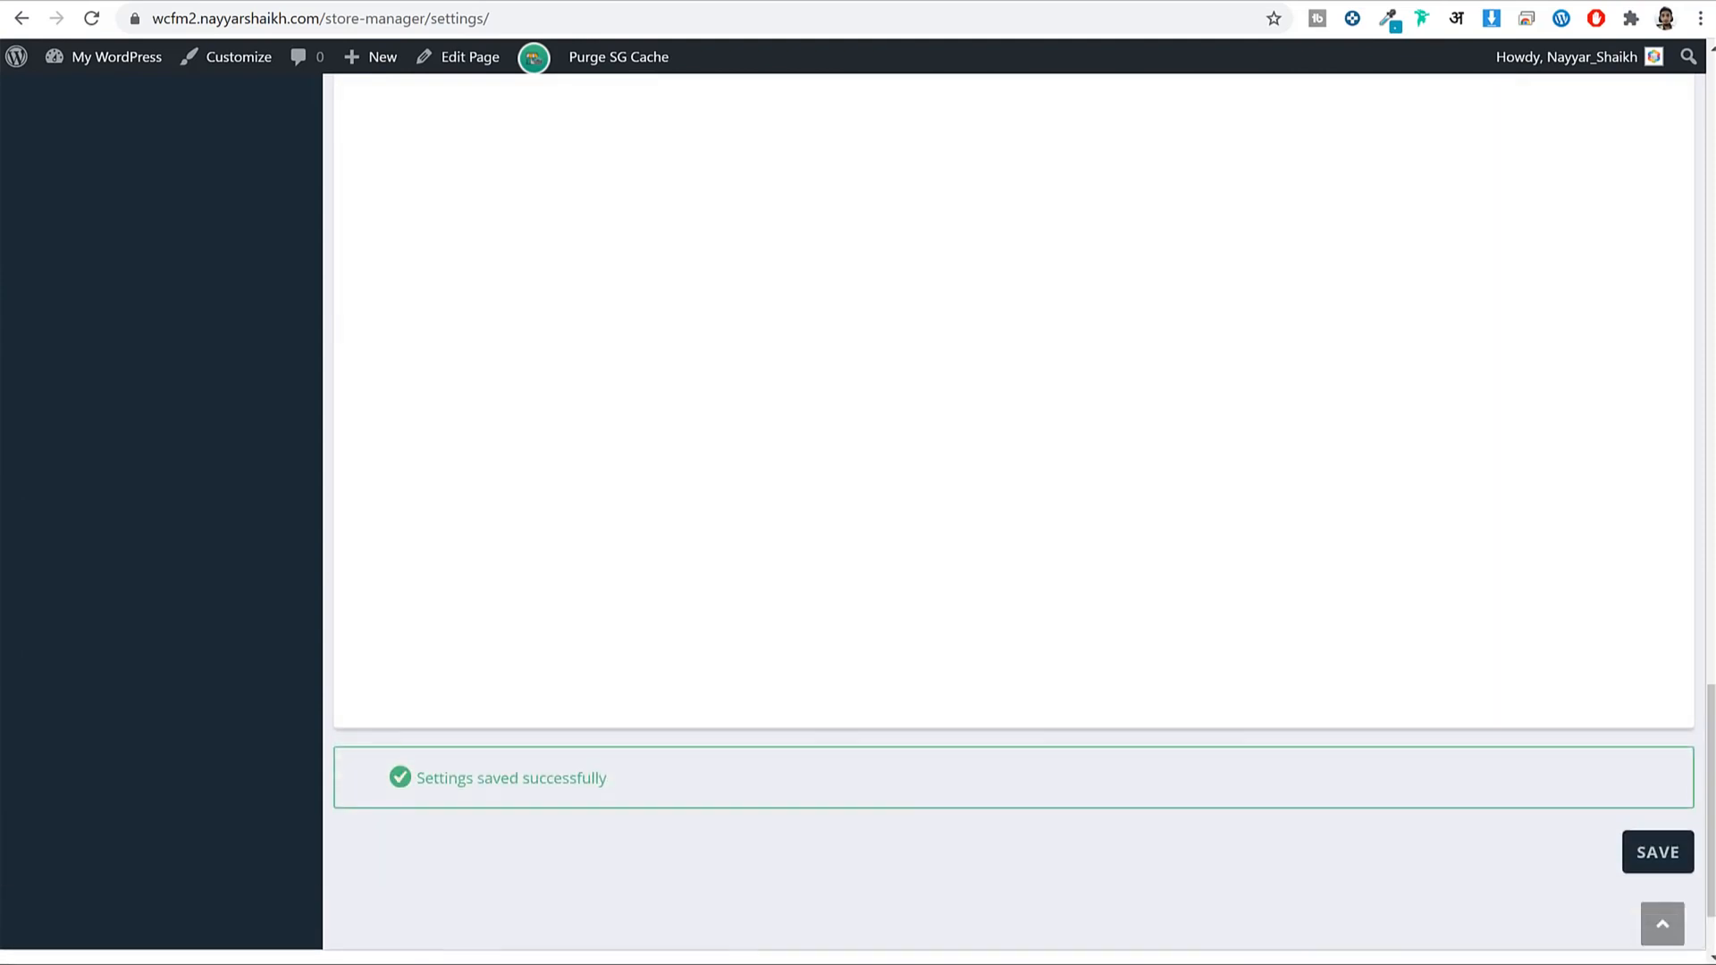
mouse_move(462, 964)
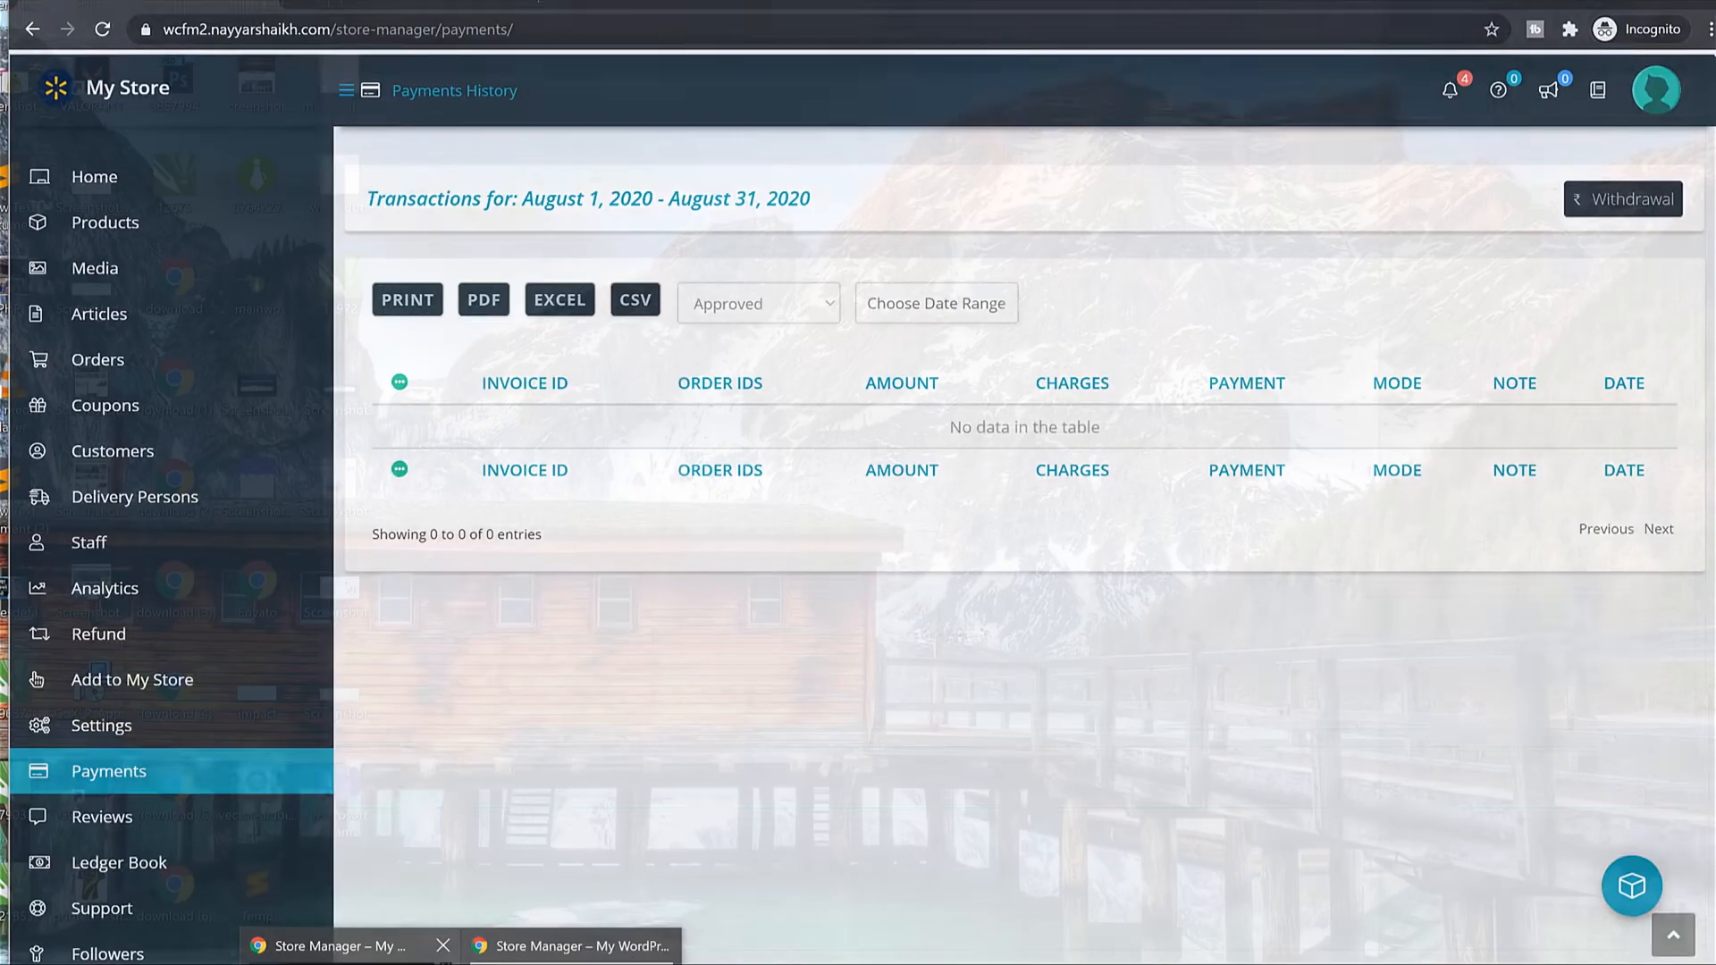
left_click(340, 945)
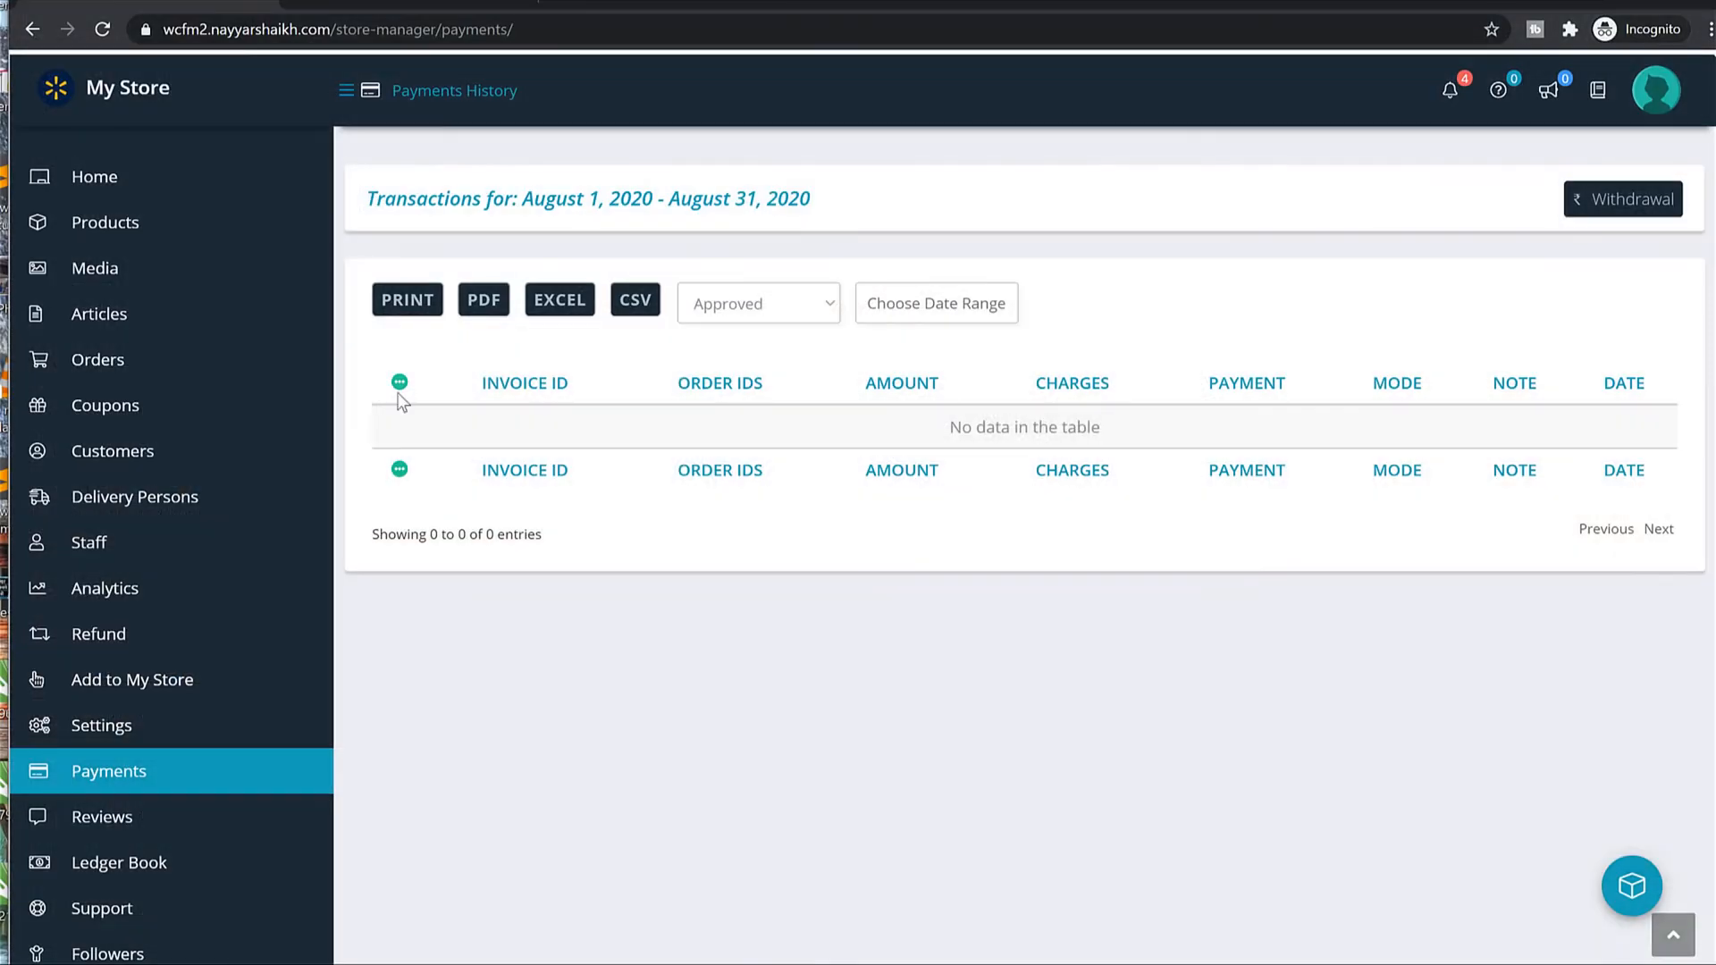
Reload Payments and view the Withdrawal Request page with ₹0.00 pending and no eligible orders.
left_click(103, 30)
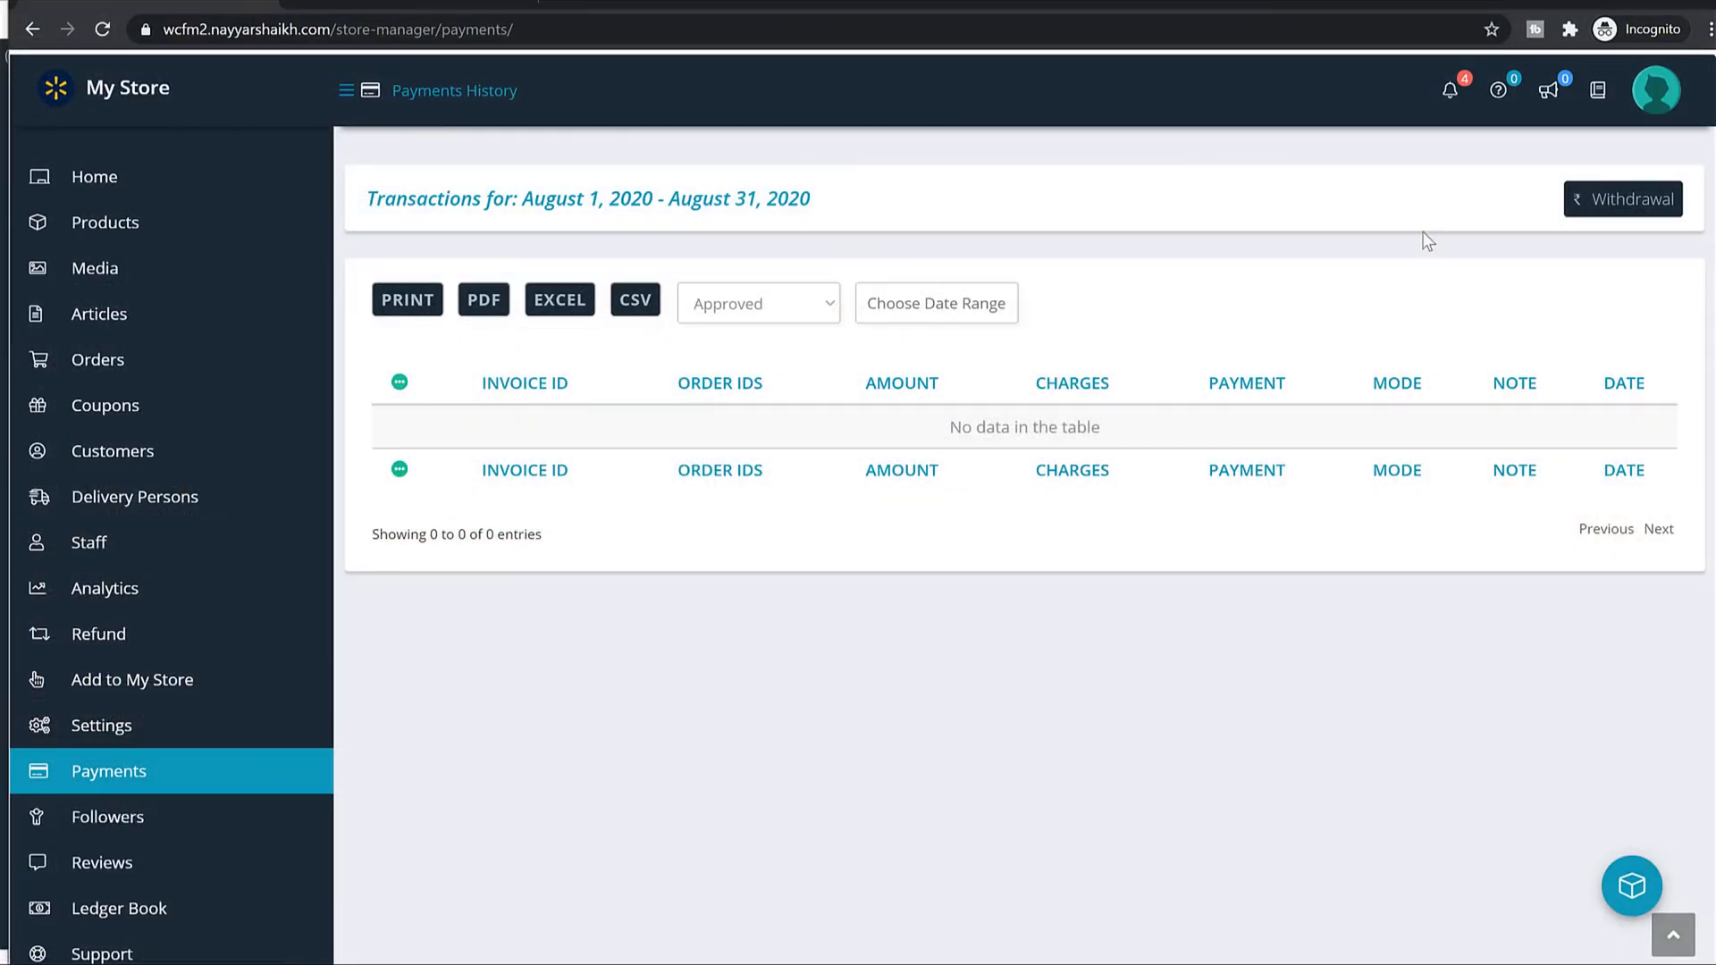
left_click(1630, 204)
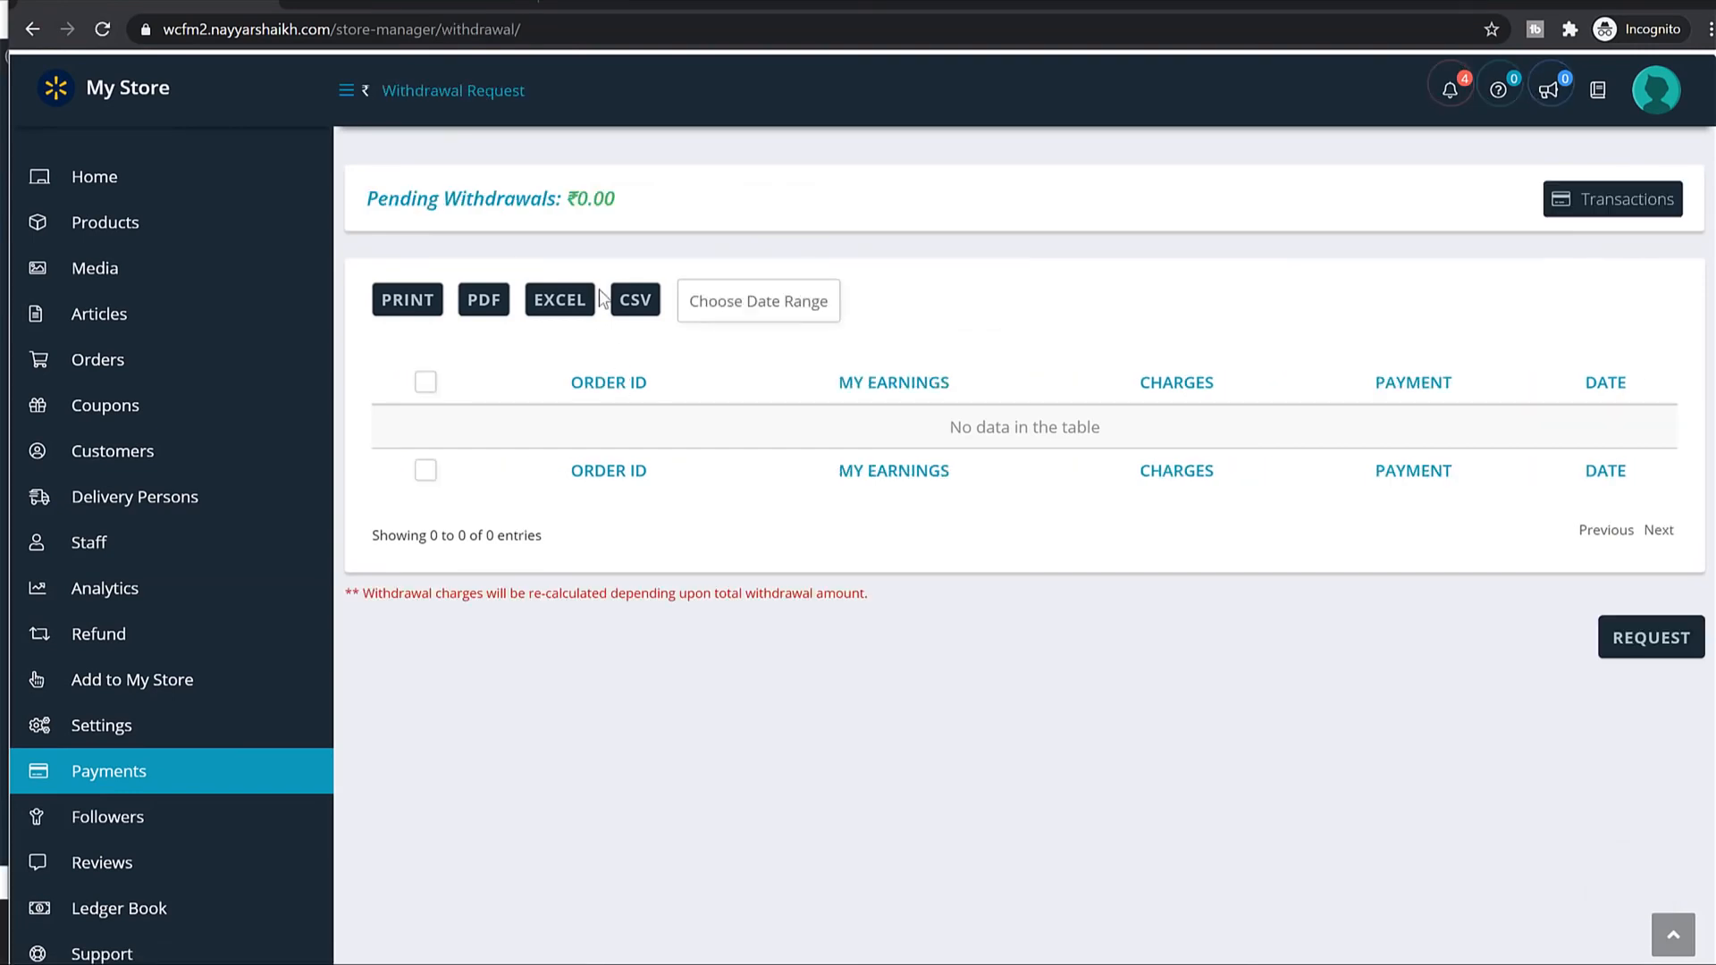
left_click_drag(608, 196, 566, 207)
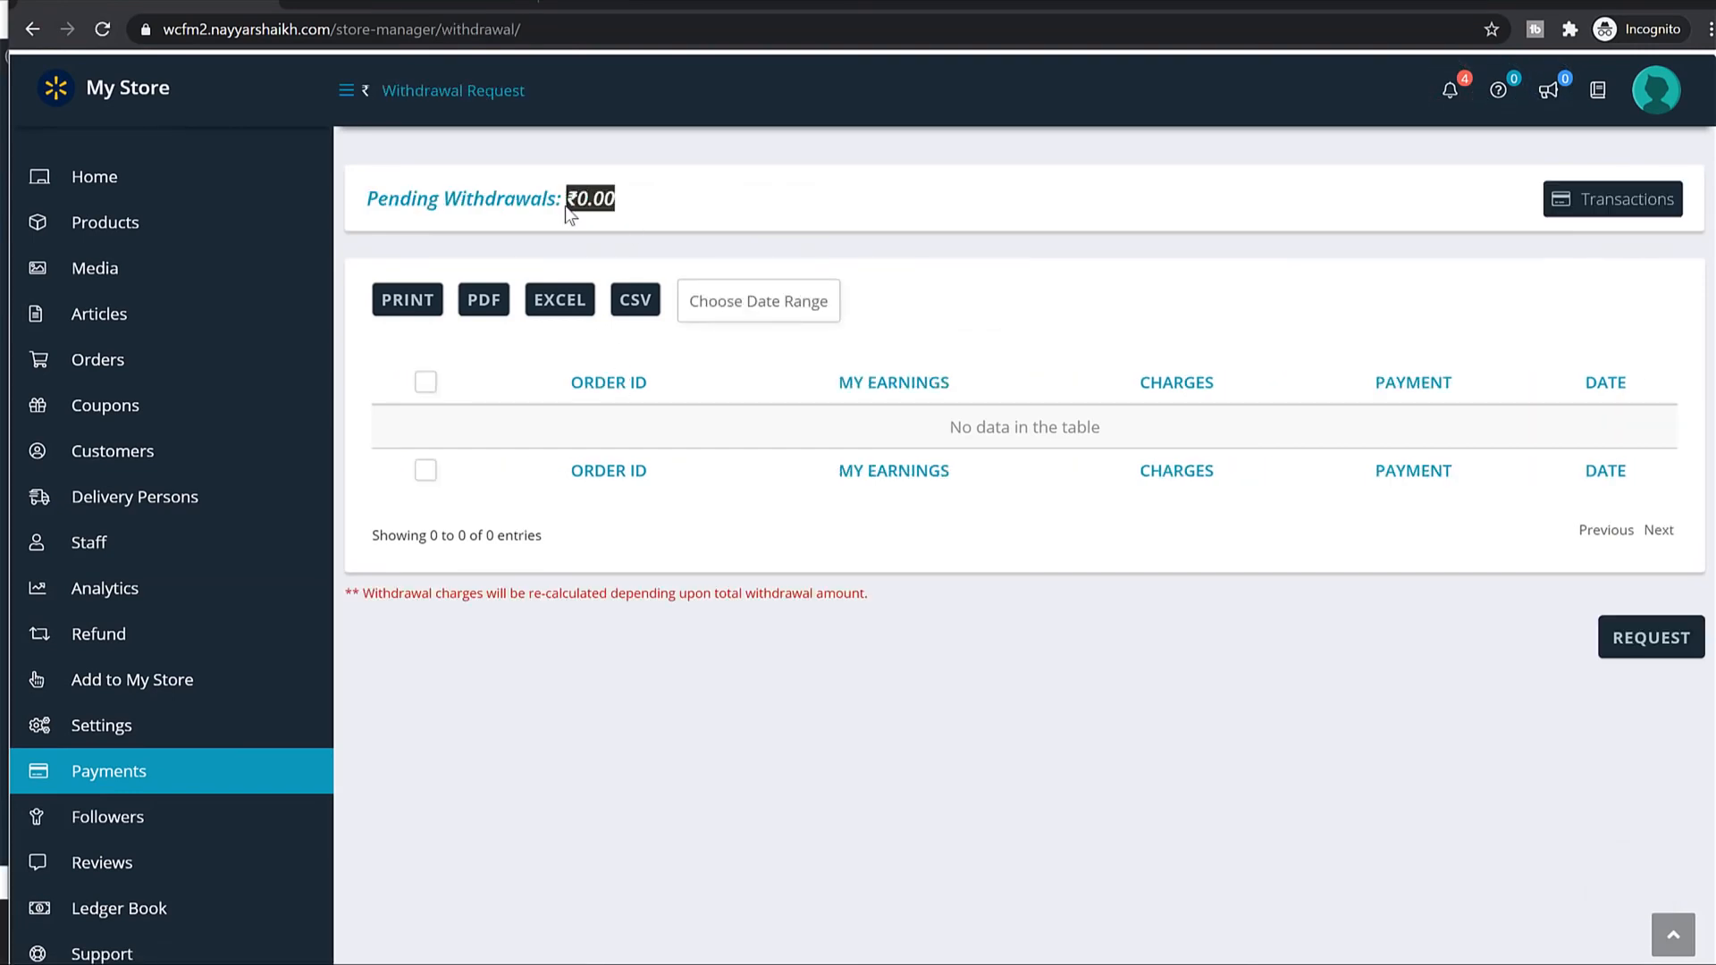
left_click(191, 775)
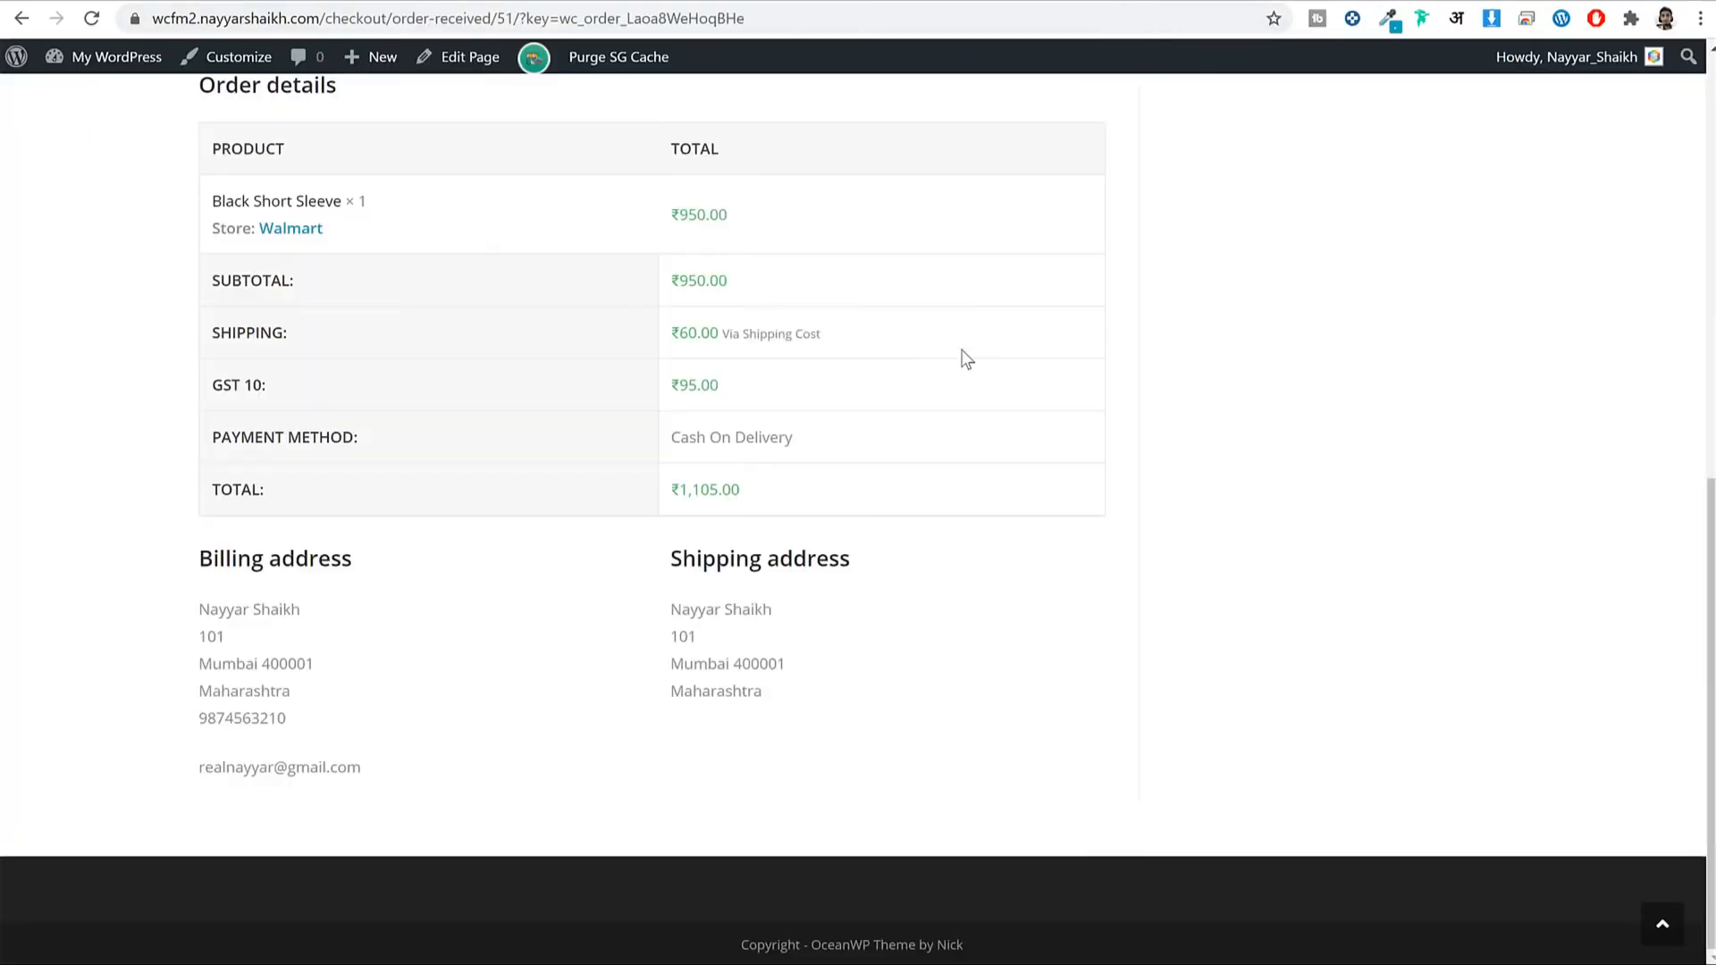
Add the Black, Large Cotton T-Shirt to the cart.
key("alt+Left")
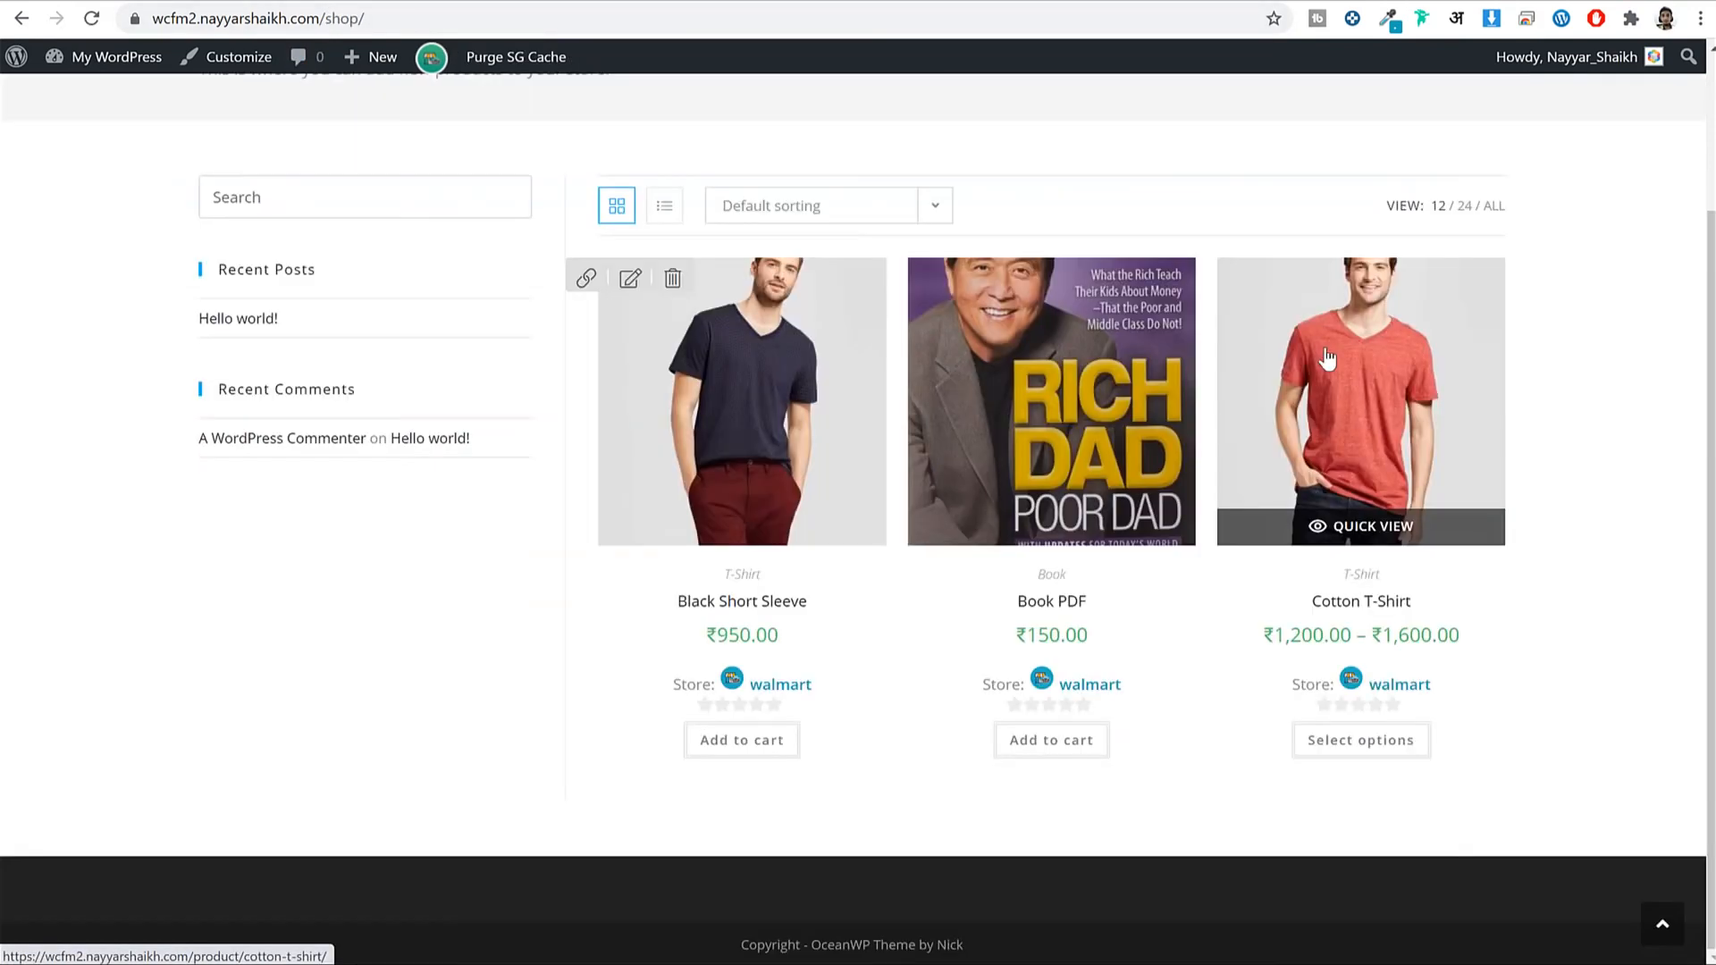
left_click(1338, 354)
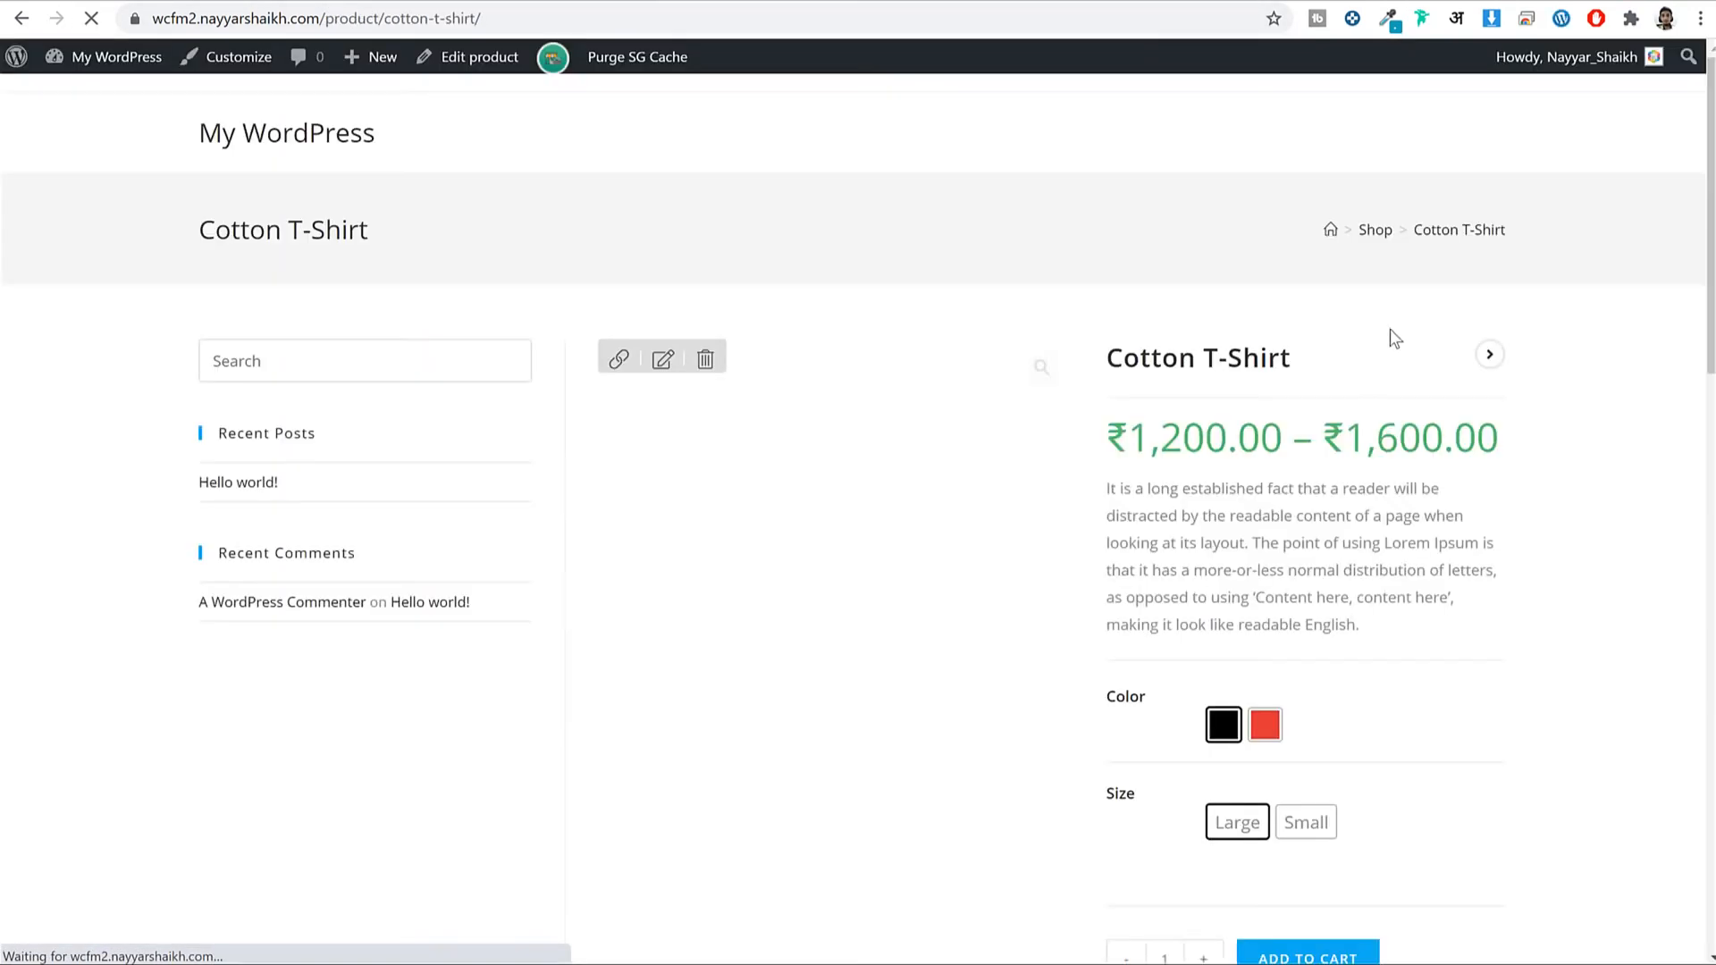
scroll(1330, 552, "down", 5)
left_click(1331, 552)
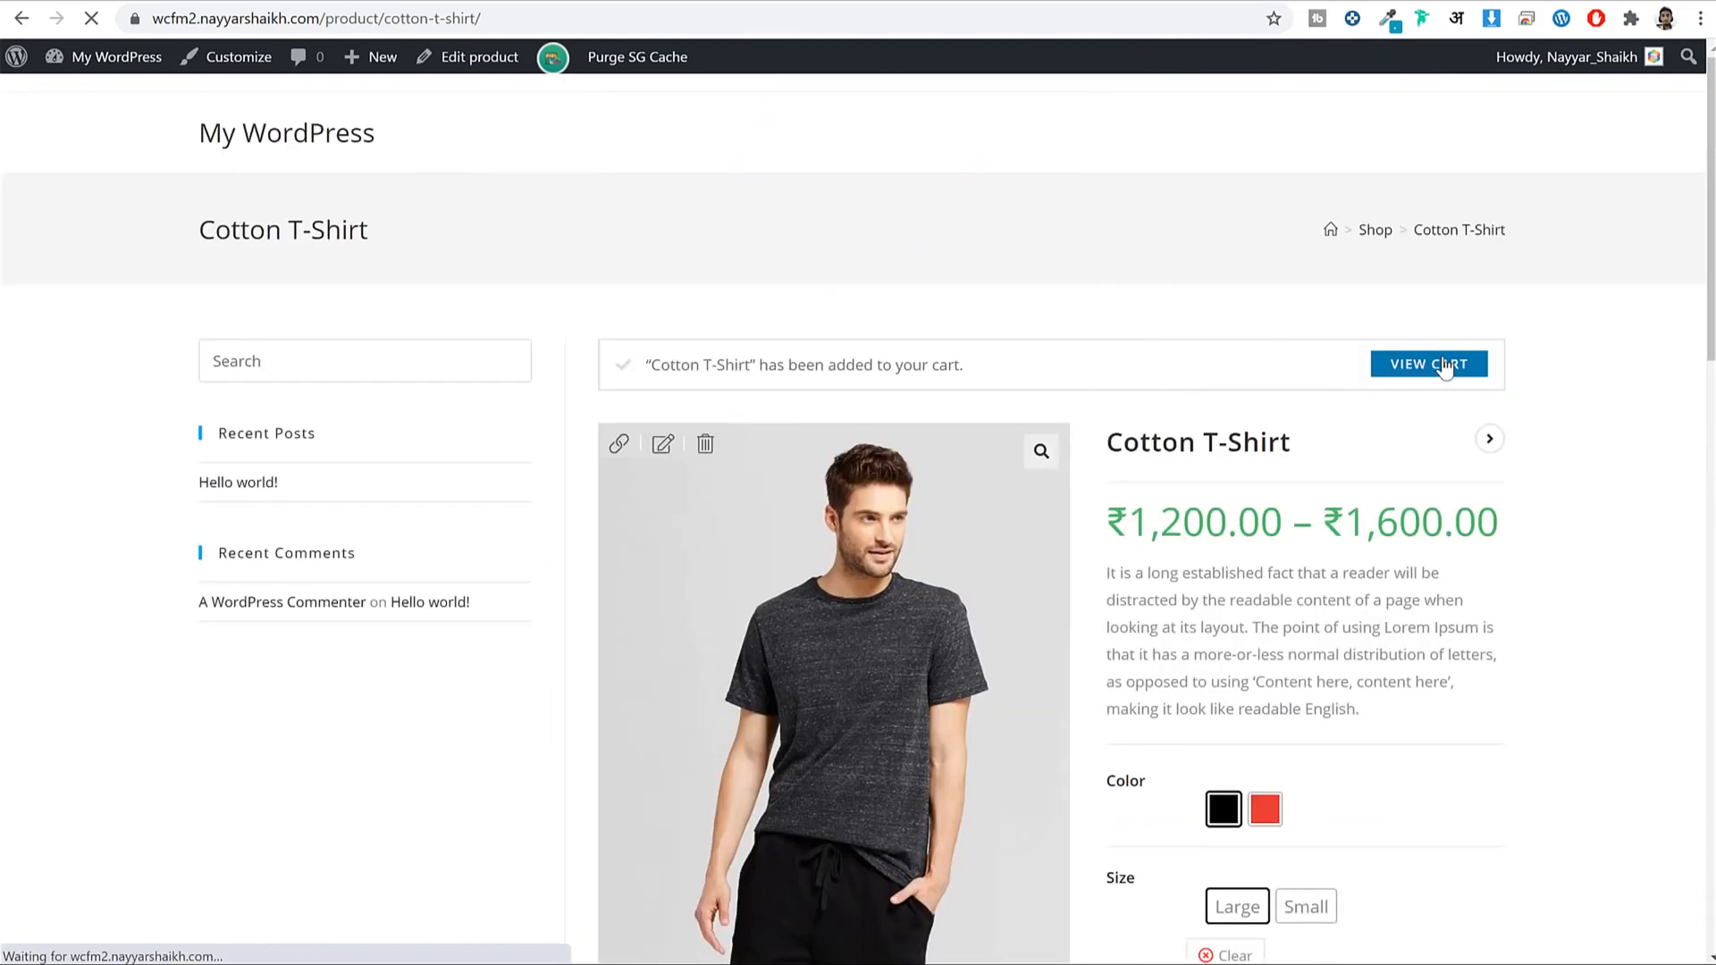
left_click(1439, 364)
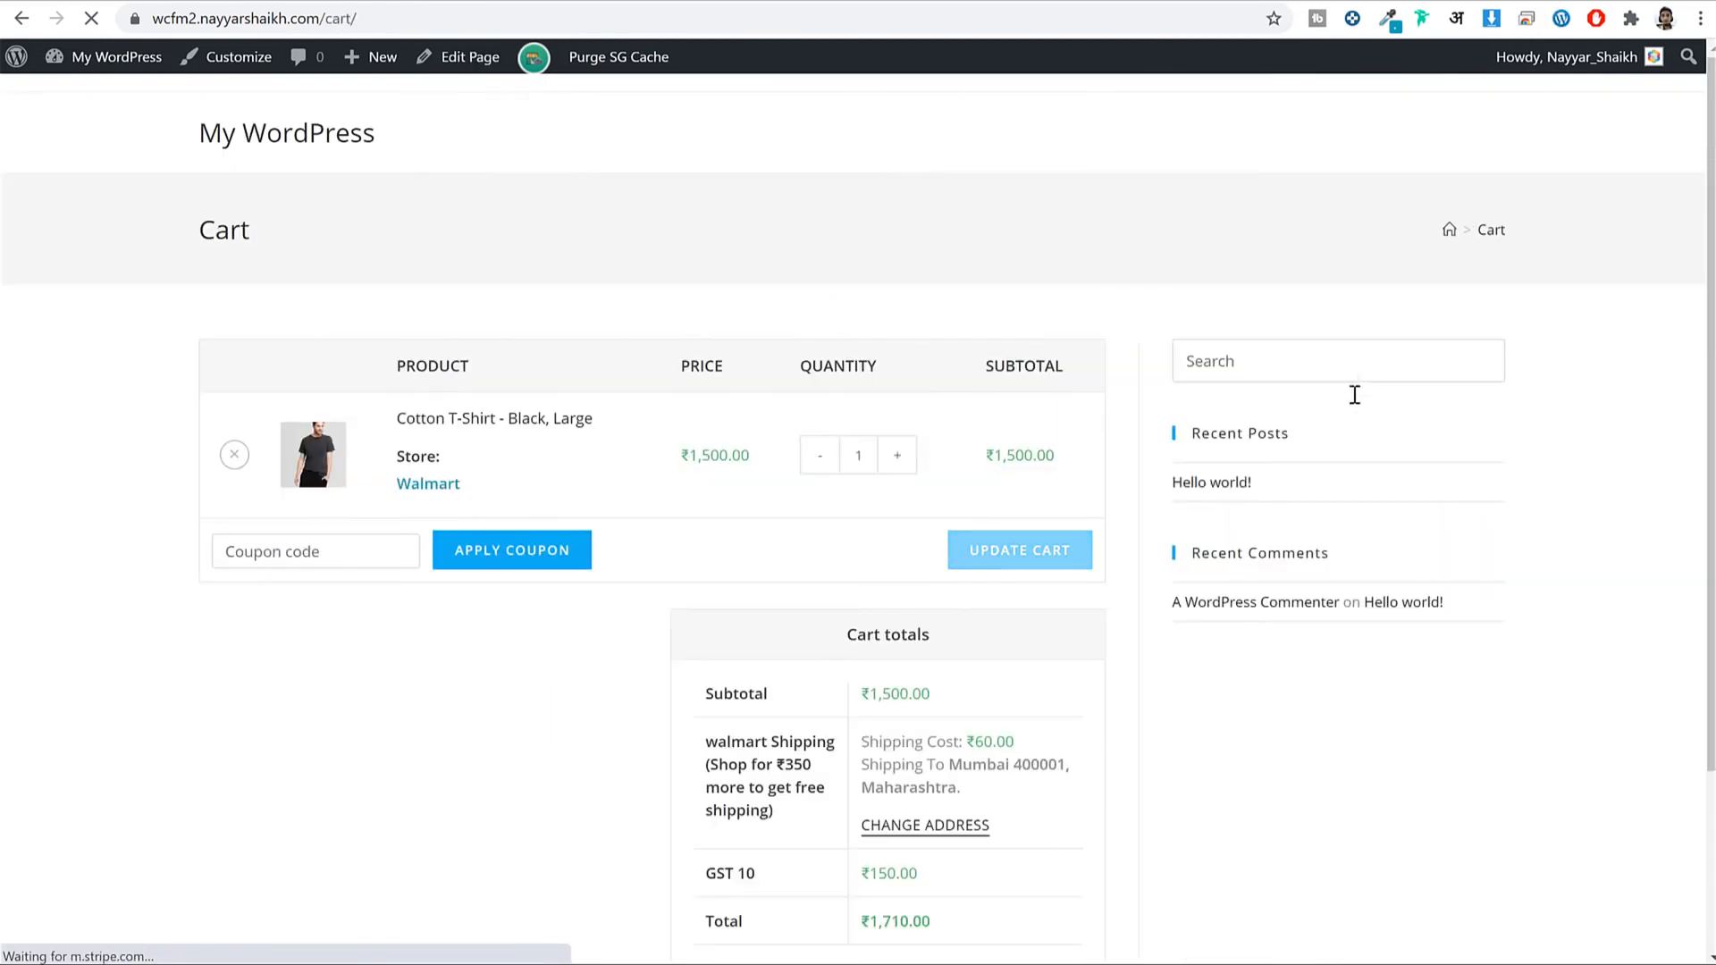
Check out with Mumbai, Maharashtra, India as delivery location and place the cash-on-delivery order.
scroll(1355, 394, "down", 3)
left_click(963, 769)
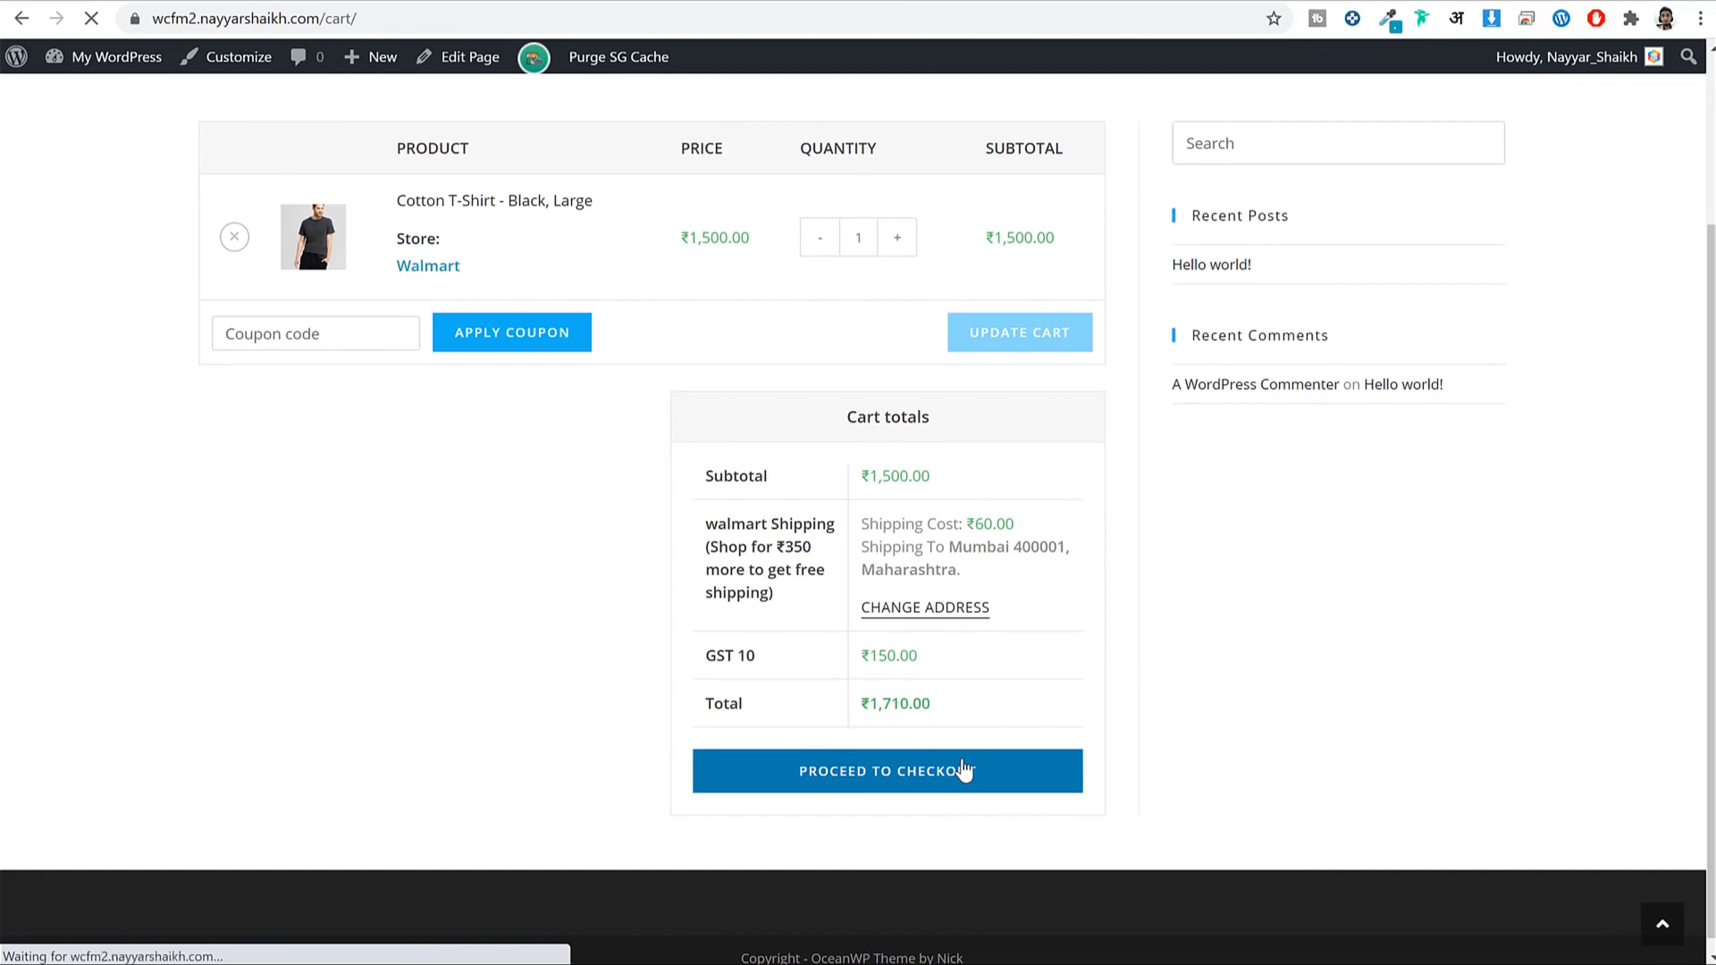
scroll(1230, 564, "down", 6)
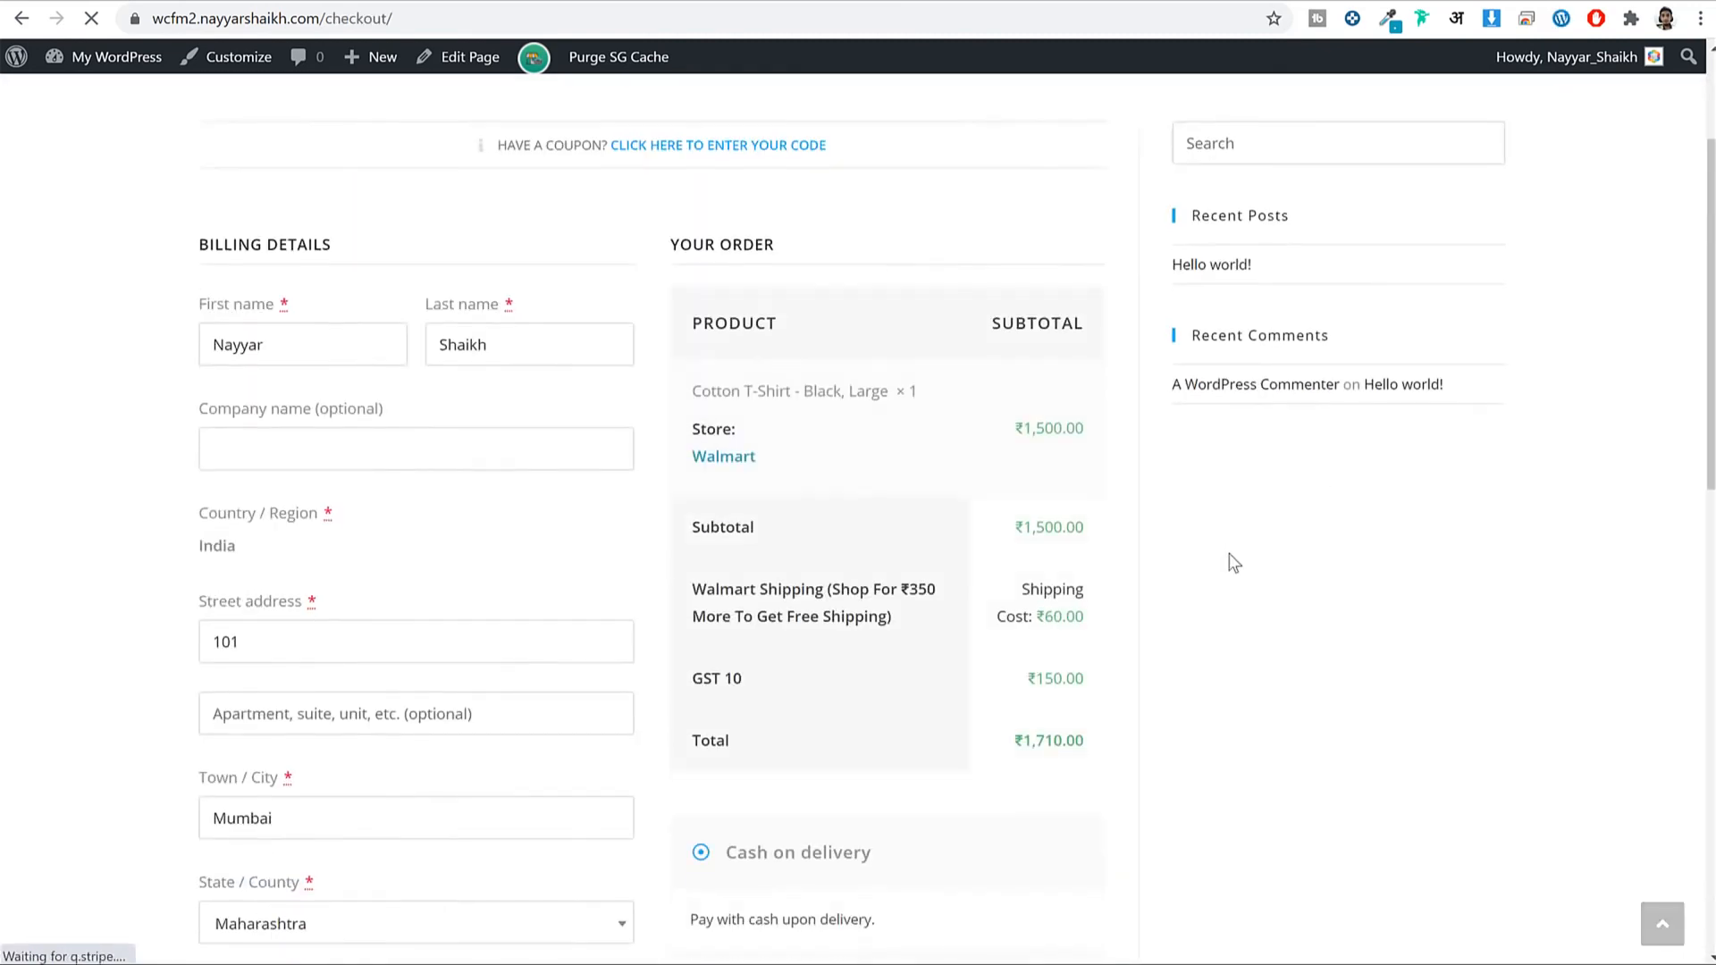
scroll(391, 540, "down", 5)
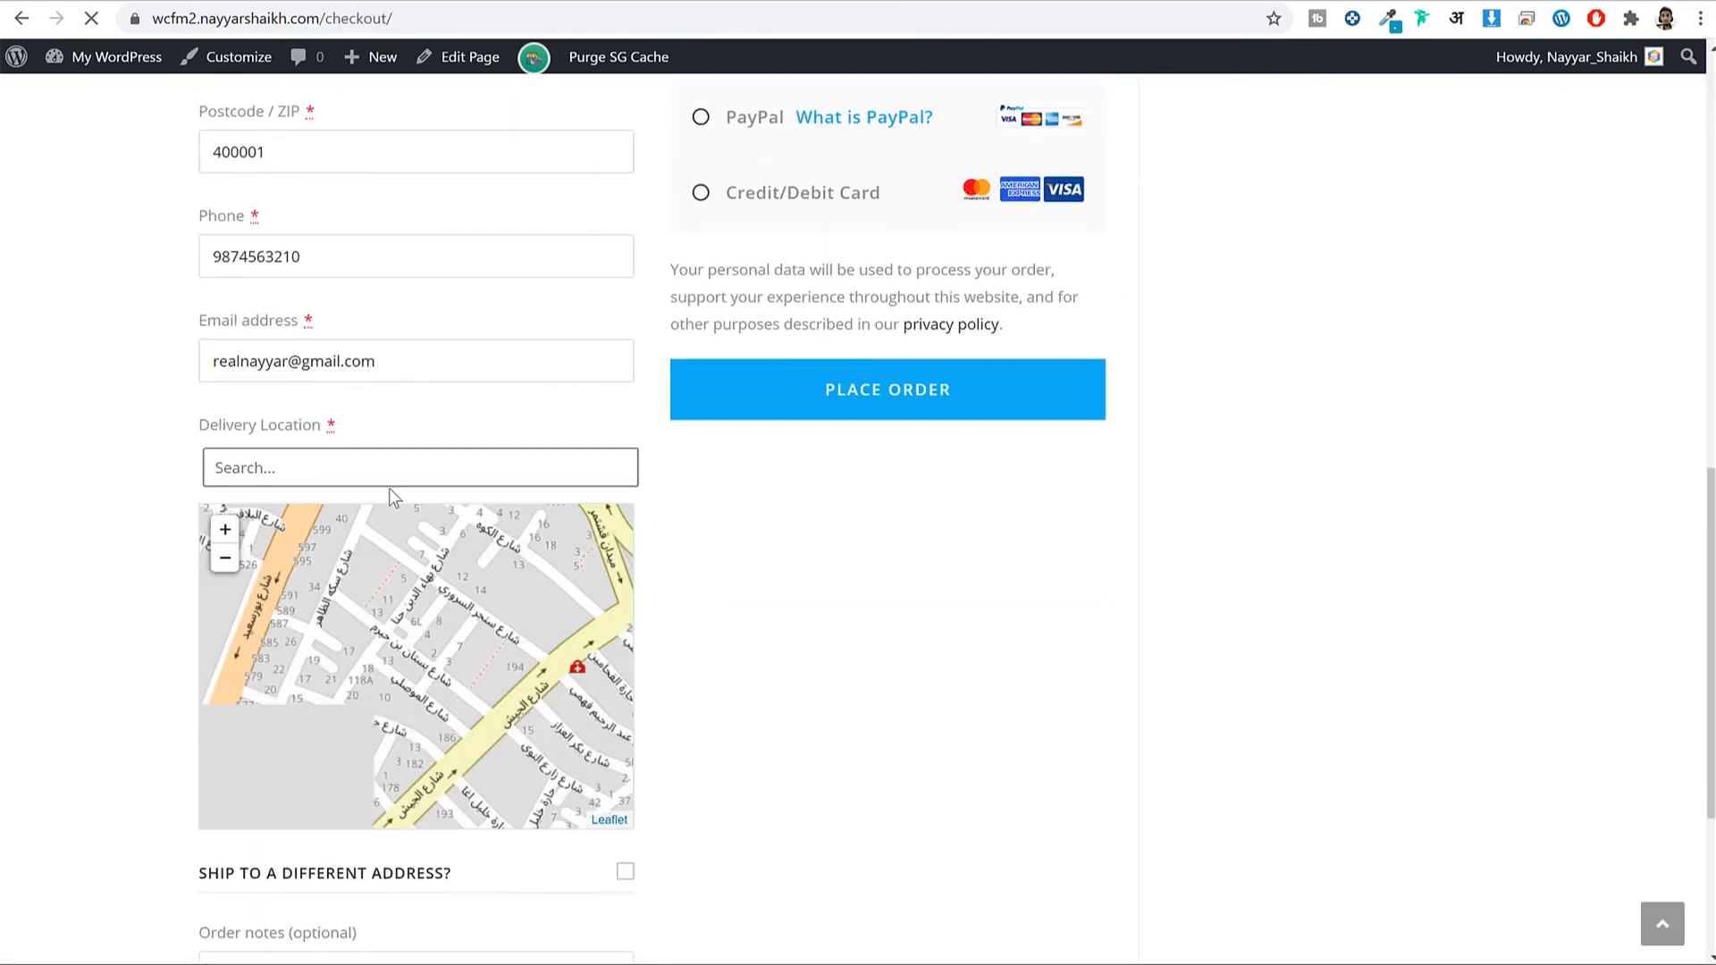
left_click(348, 138)
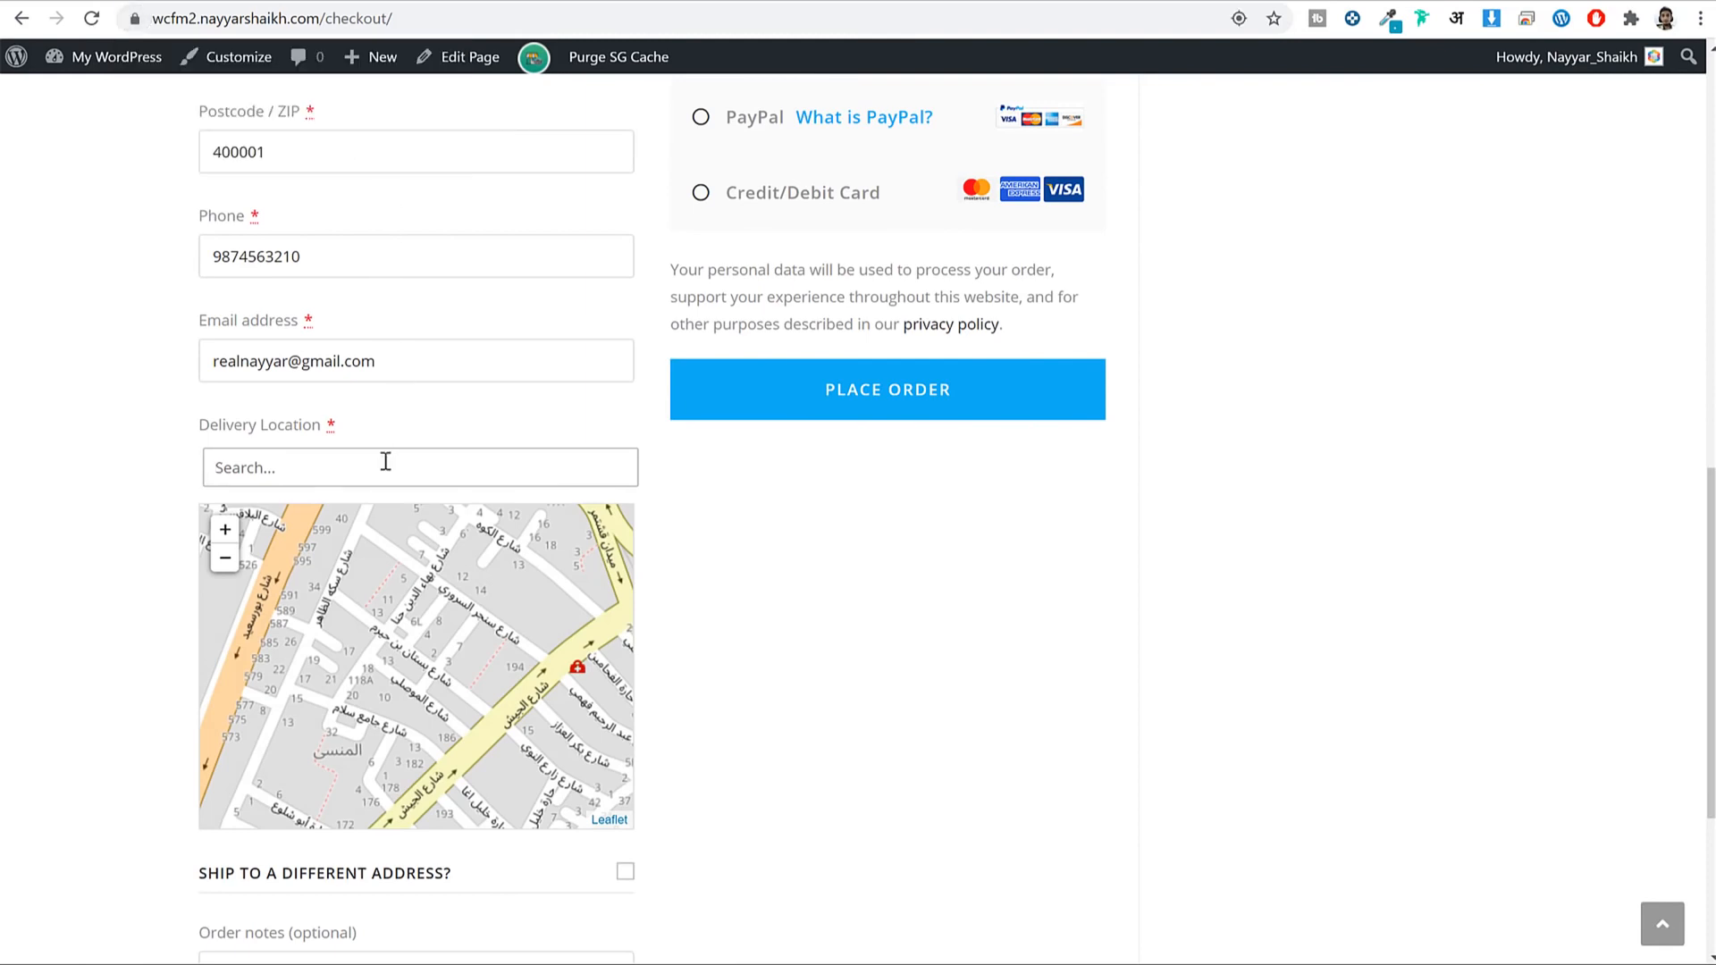
type("mumba")
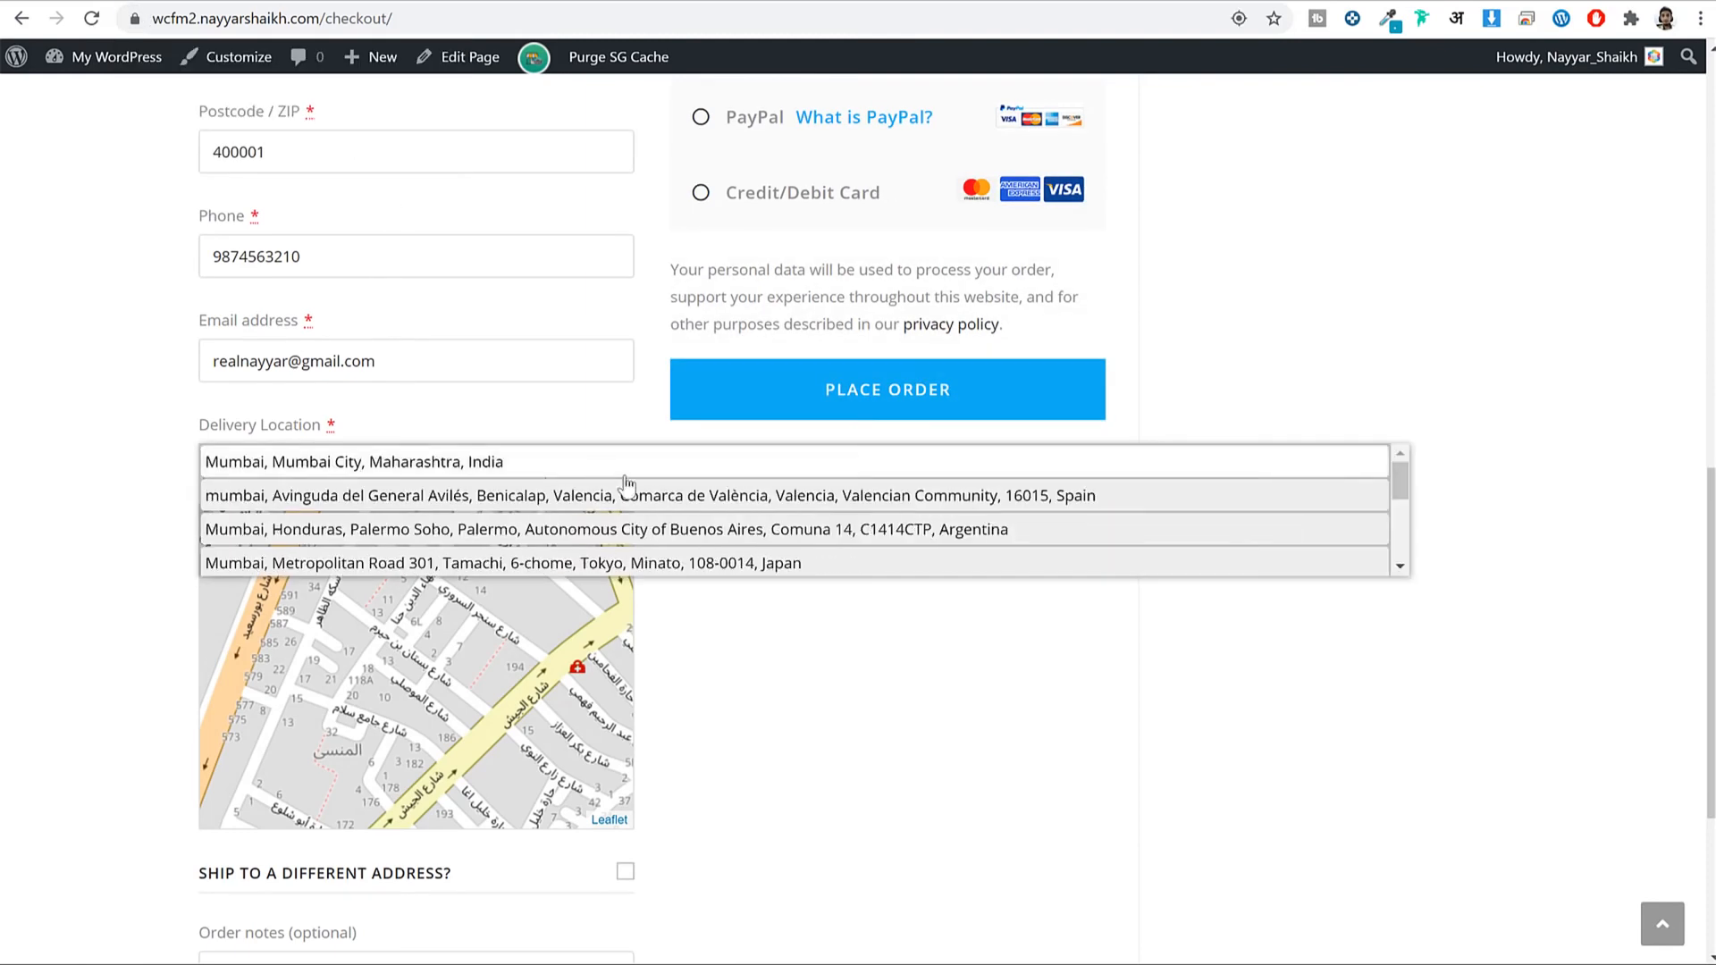
left_click(547, 460)
scroll(1162, 465, "up", 2)
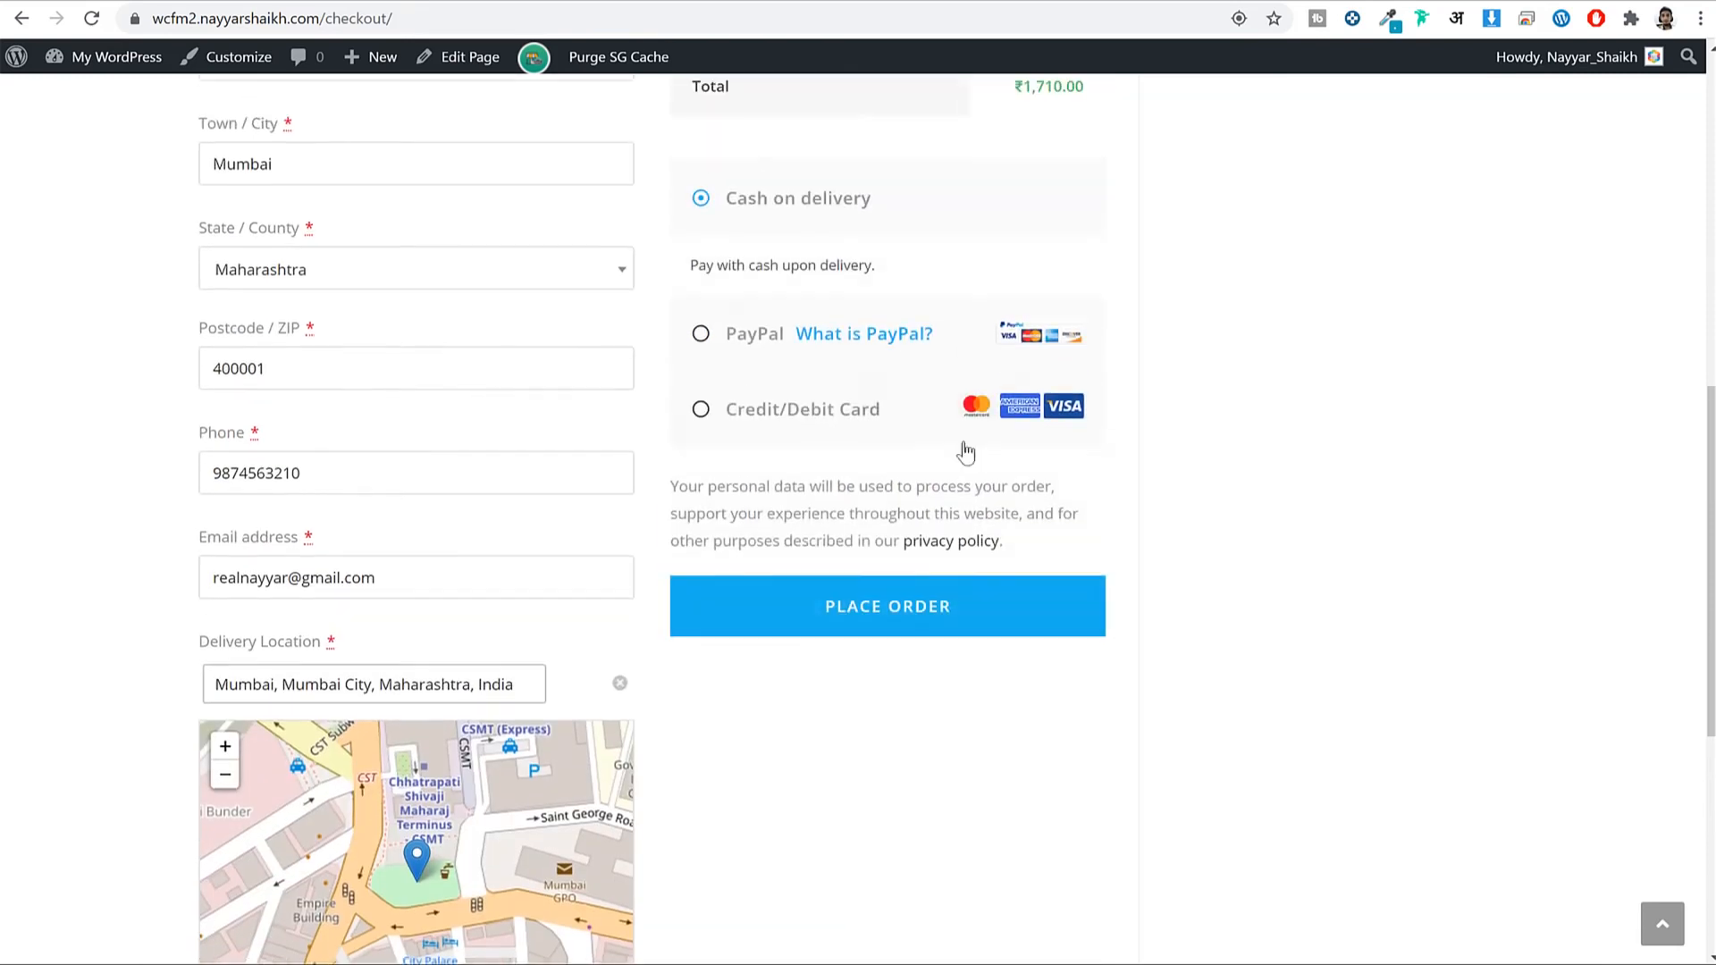
left_click(875, 610)
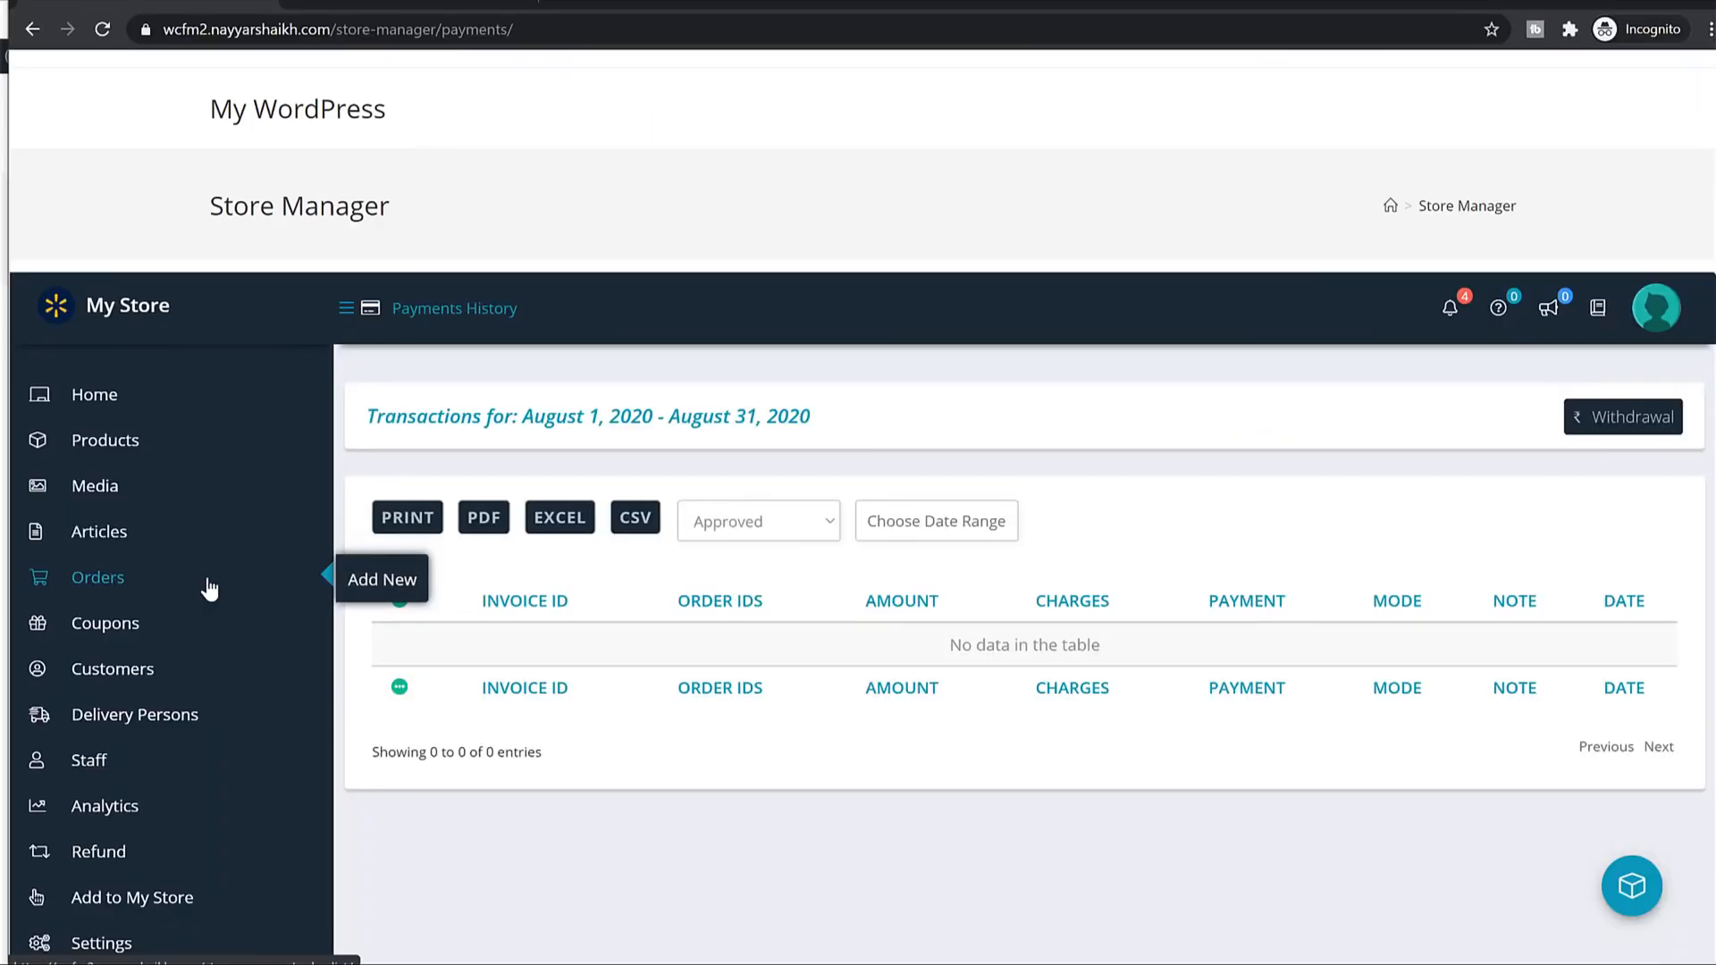
Mark order #52 shipped with tracking code 'ddawdadawd', the site address as URL, and the delivery person.
left_click(207, 586)
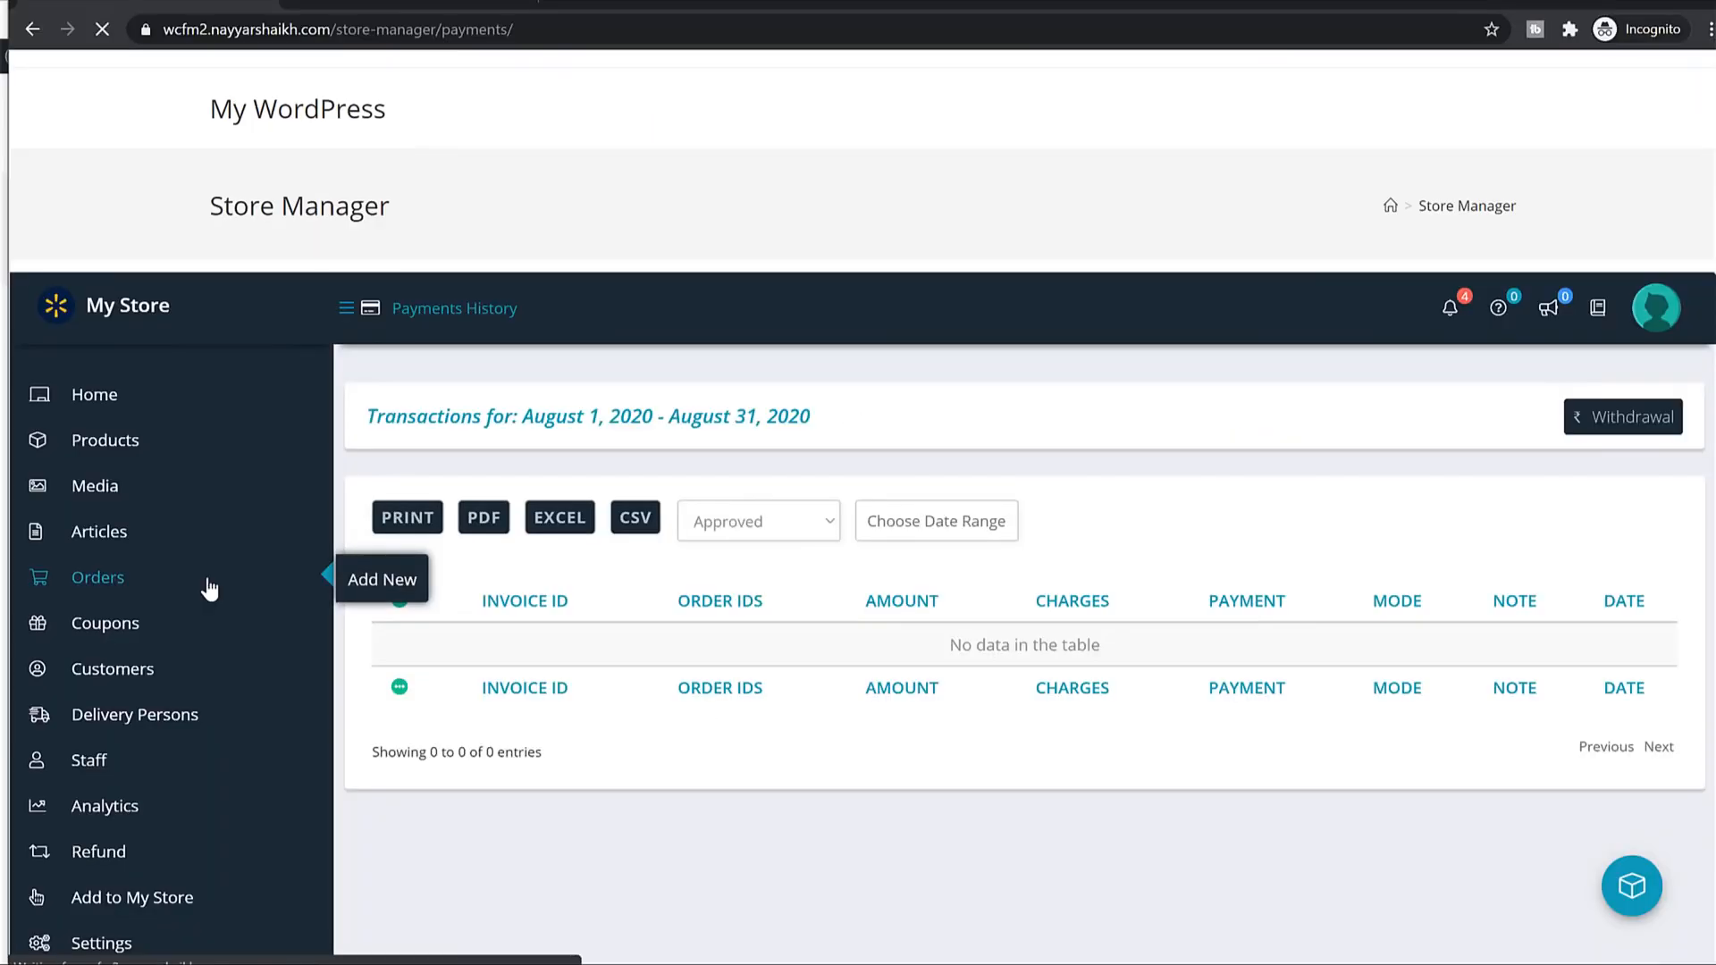
scroll(1653, 533, "down", 2)
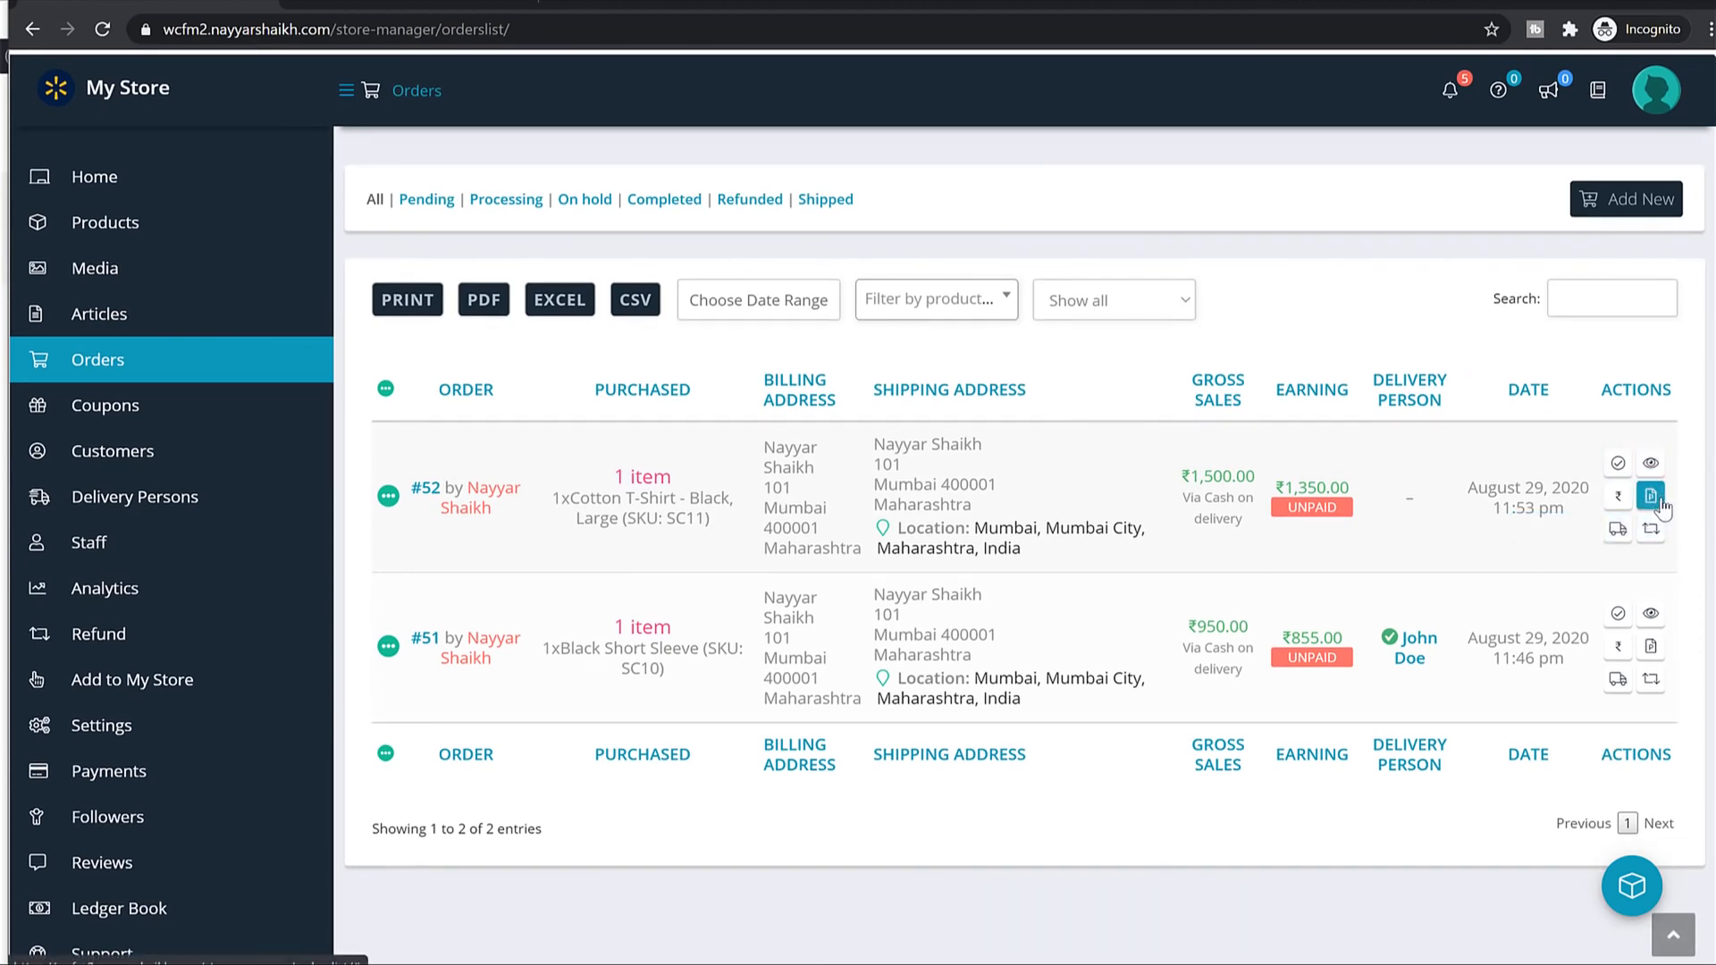
left_click(1616, 532)
left_click(861, 386)
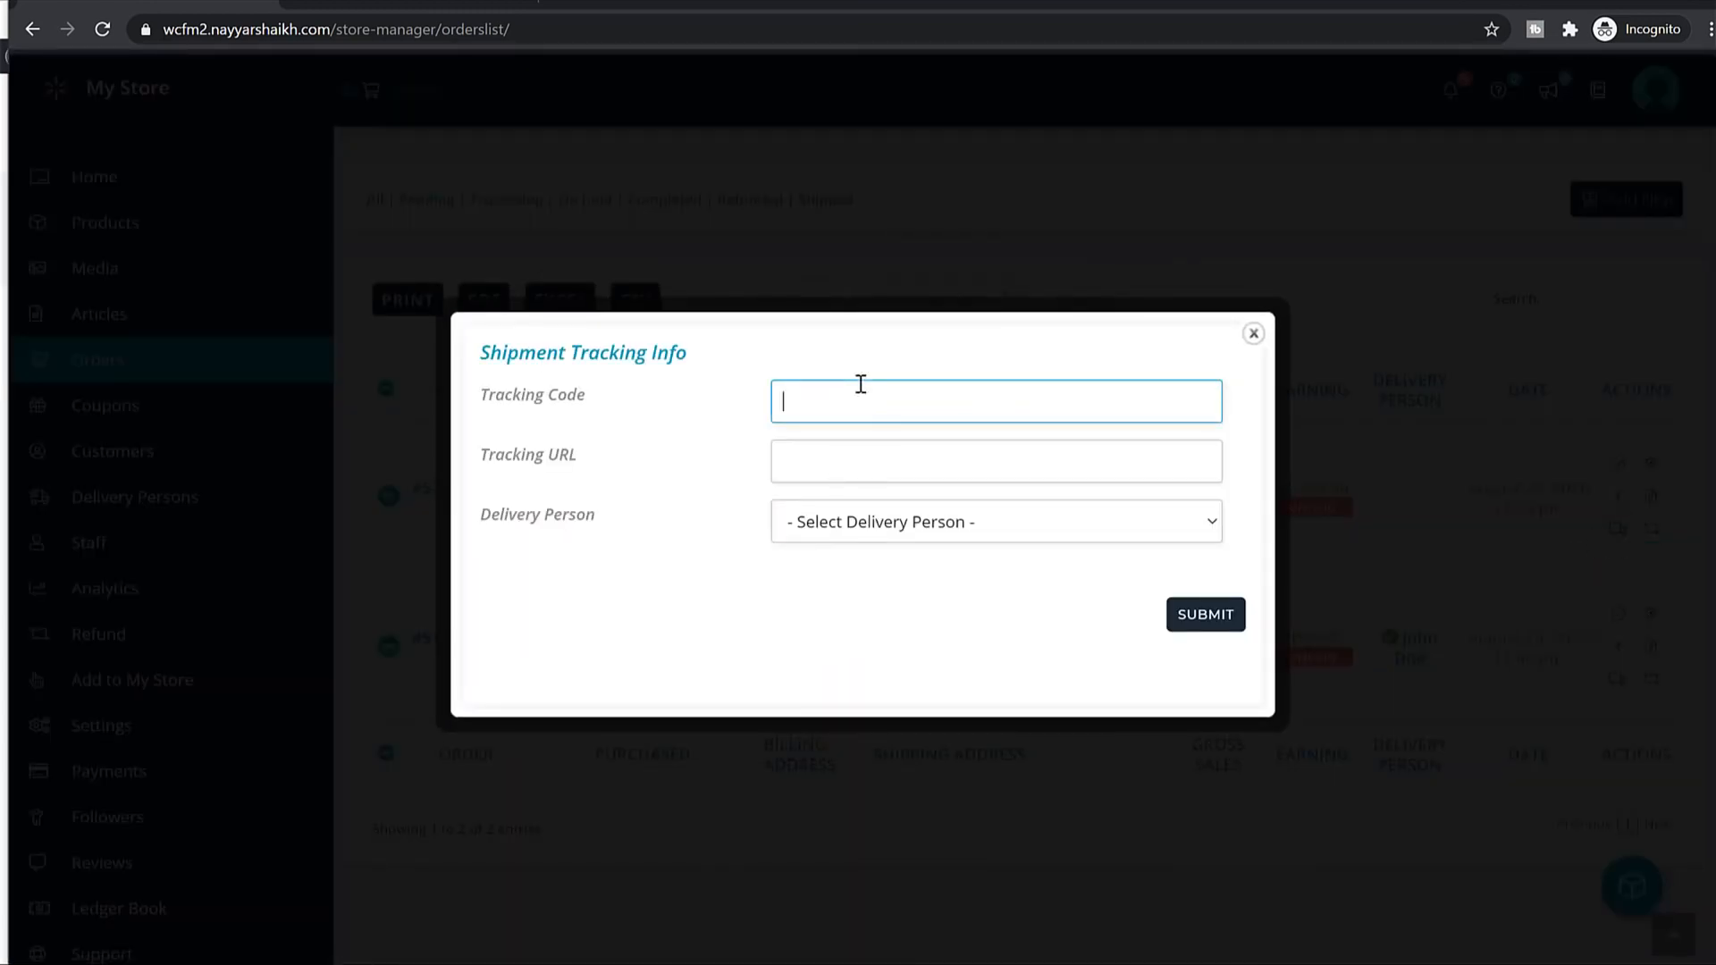
type("ddawdadawd")
left_click(892, 459)
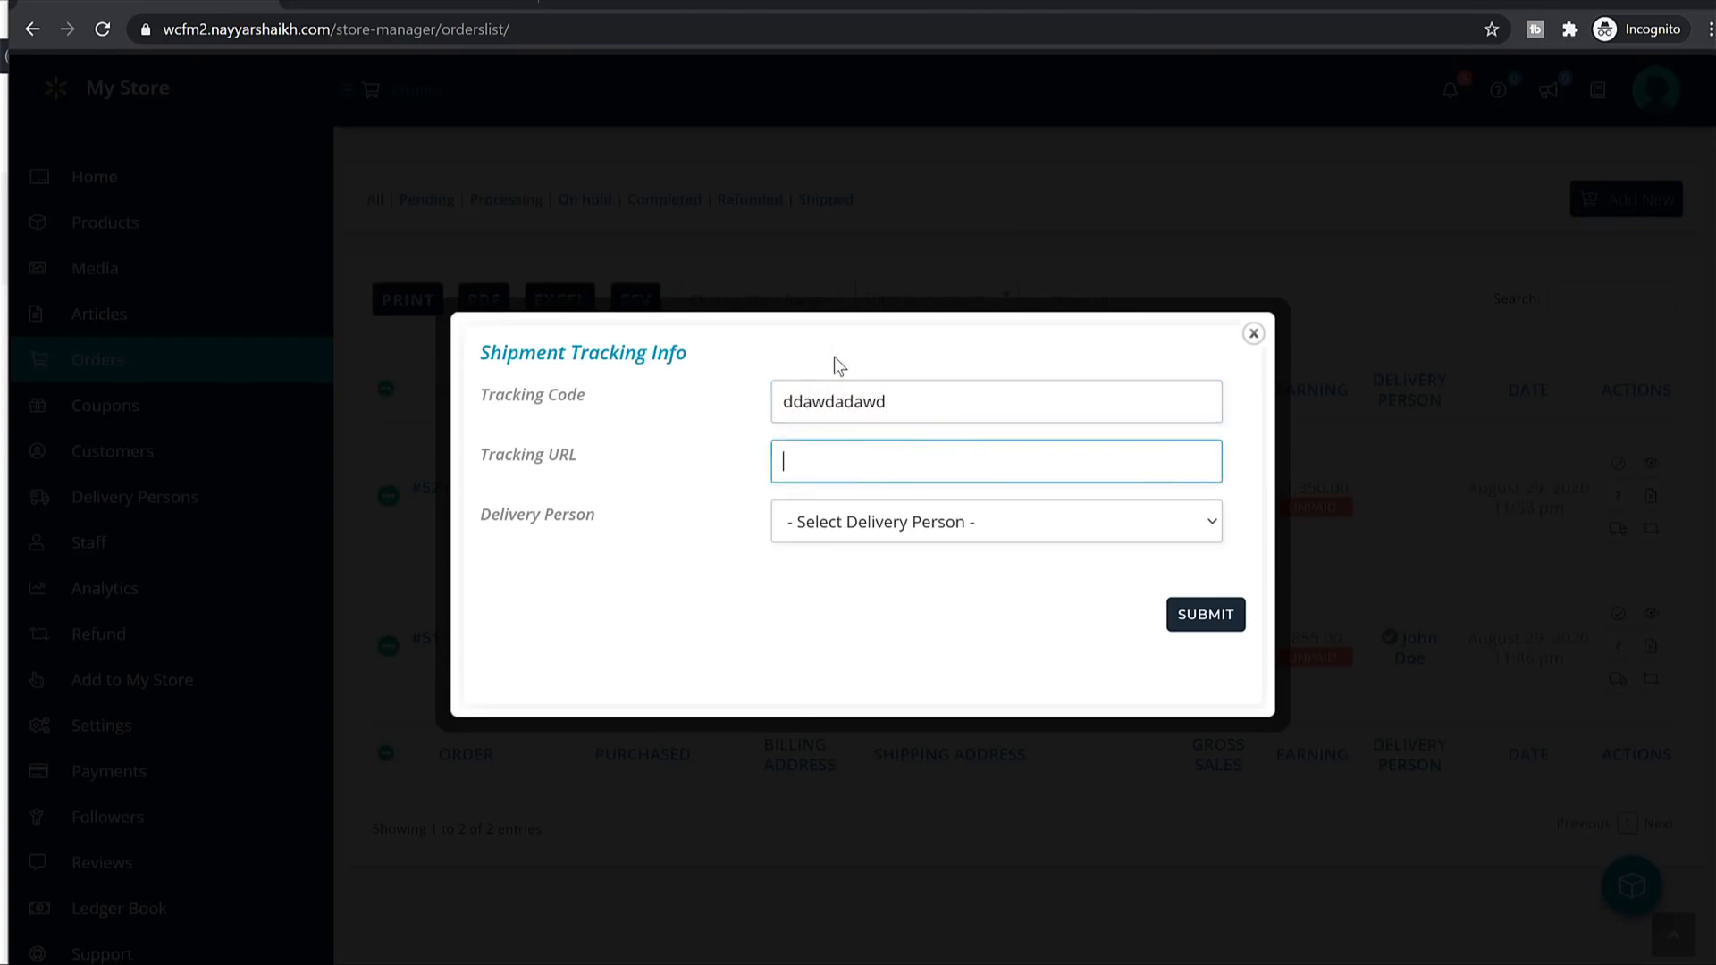
type("https://wcfm2.nayyarshaikh.com/")
left_click(999, 537)
left_click(970, 583)
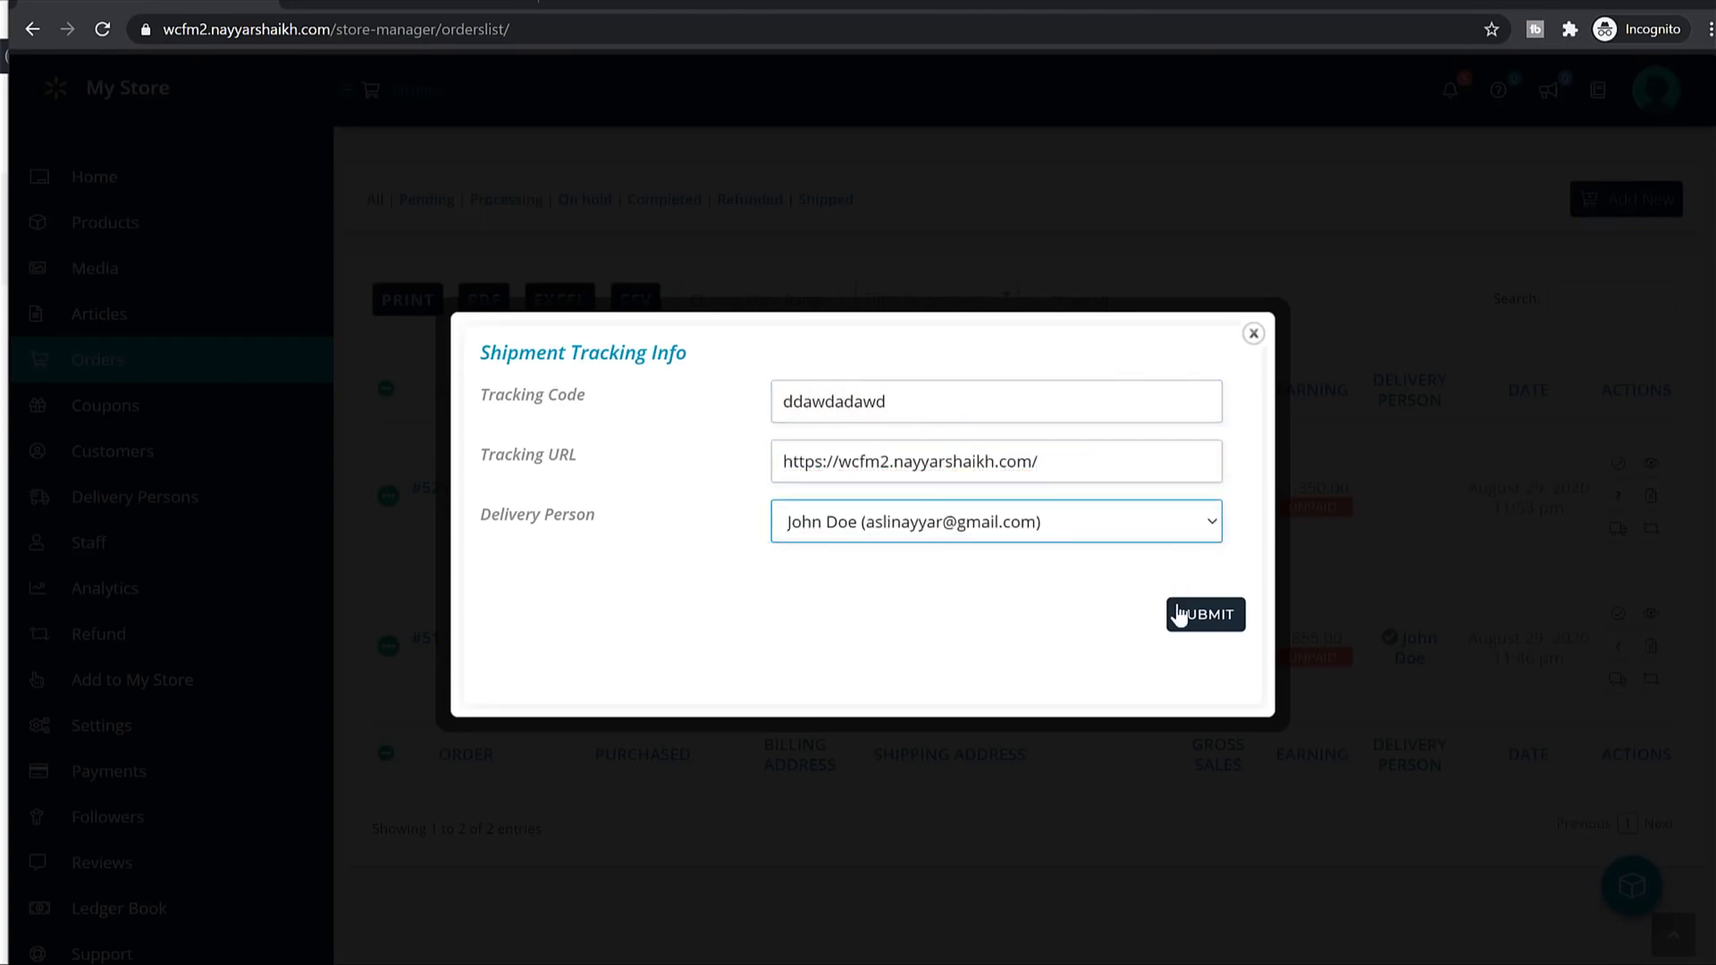
left_click(1178, 615)
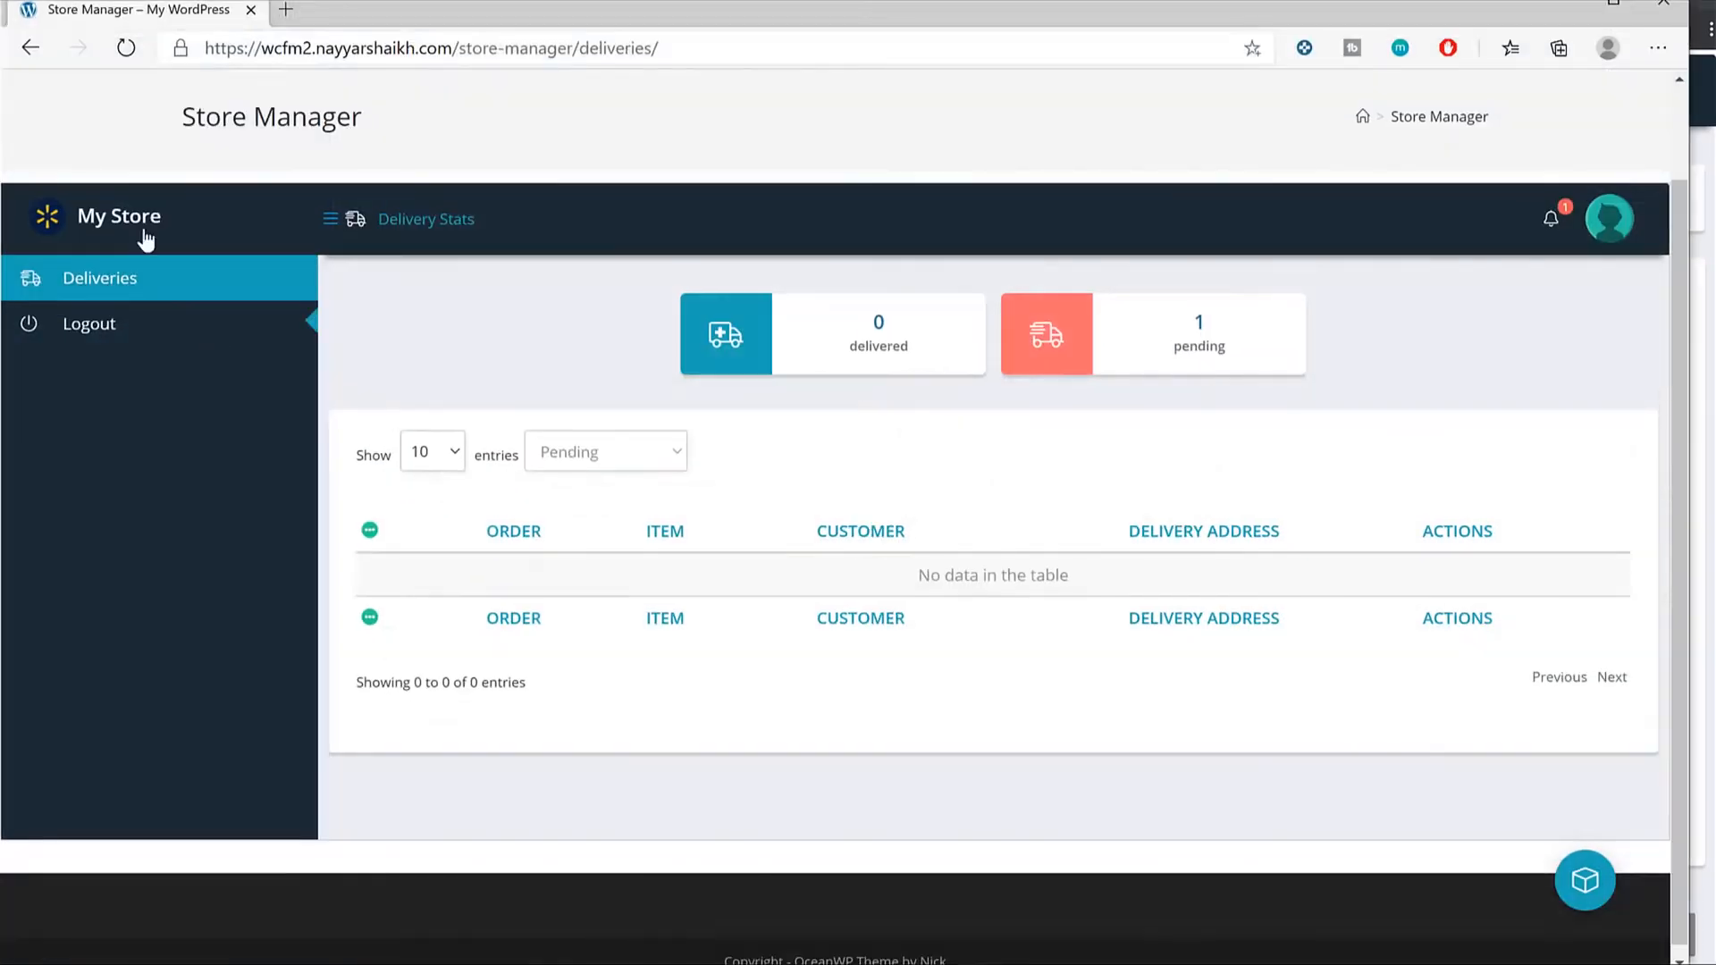
Refresh the Deliveries list and mark order #52 (Cotton T-Shirt) as delivered.
left_click(126, 46)
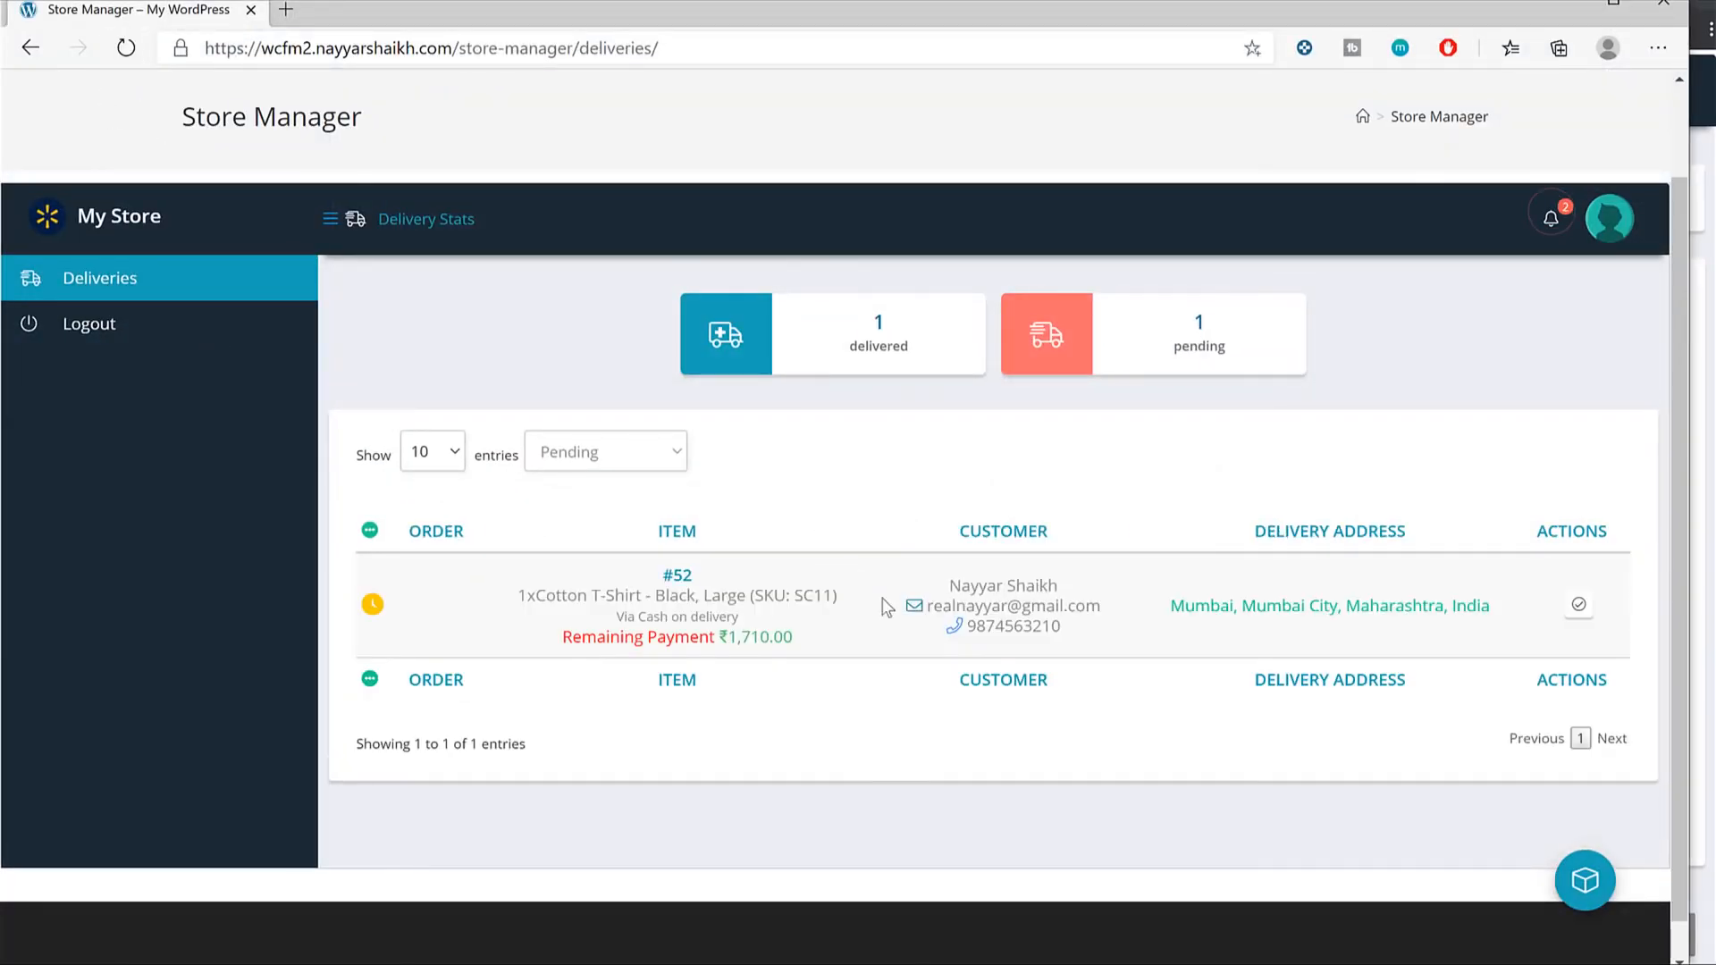
left_click(1590, 609)
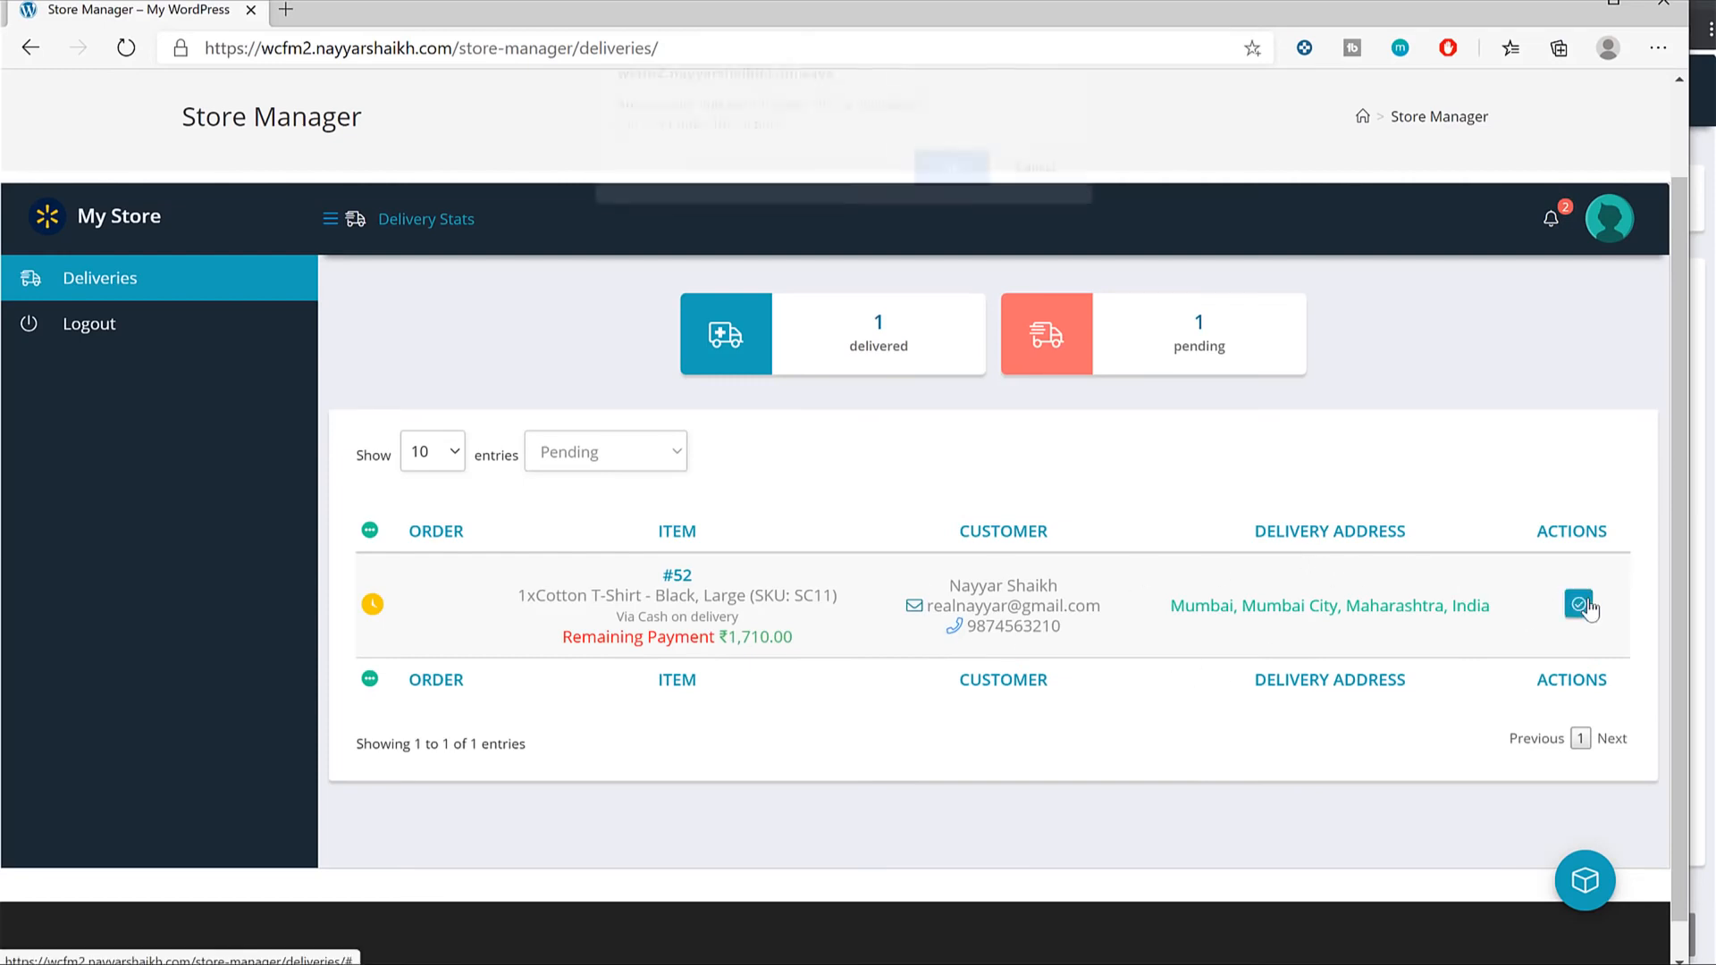
left_click(983, 184)
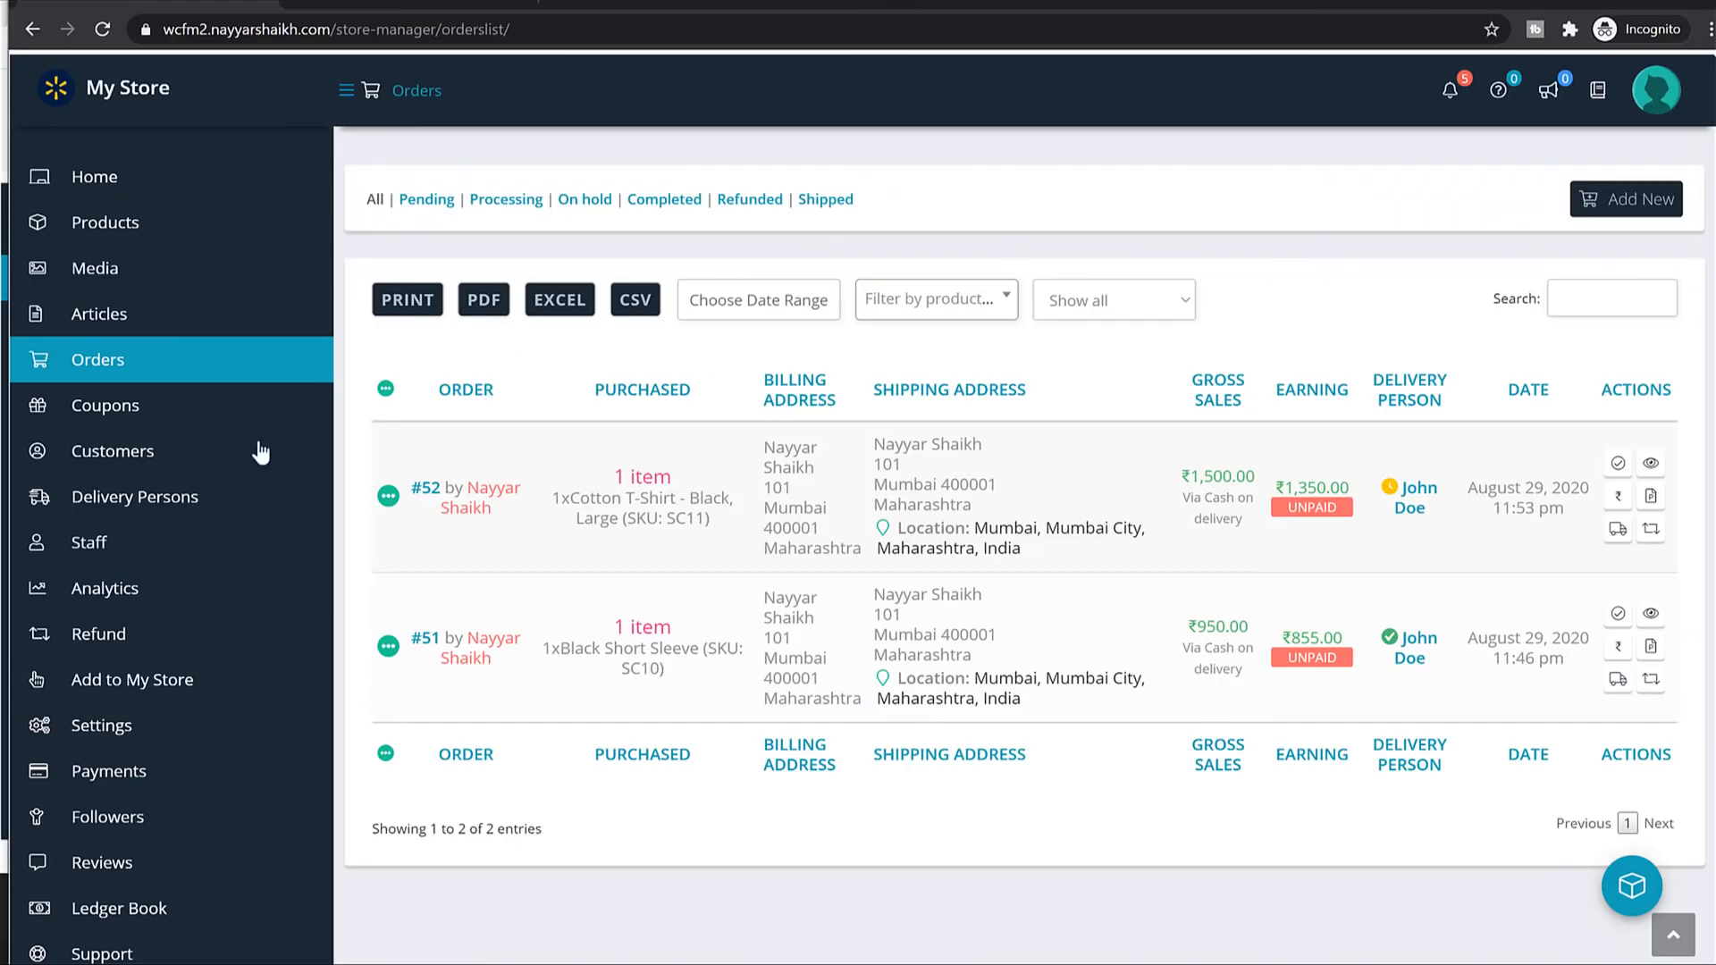
Check the vendor's Payments History, then go back to the vendor's orders list.
scroll(183, 715, "down", 3)
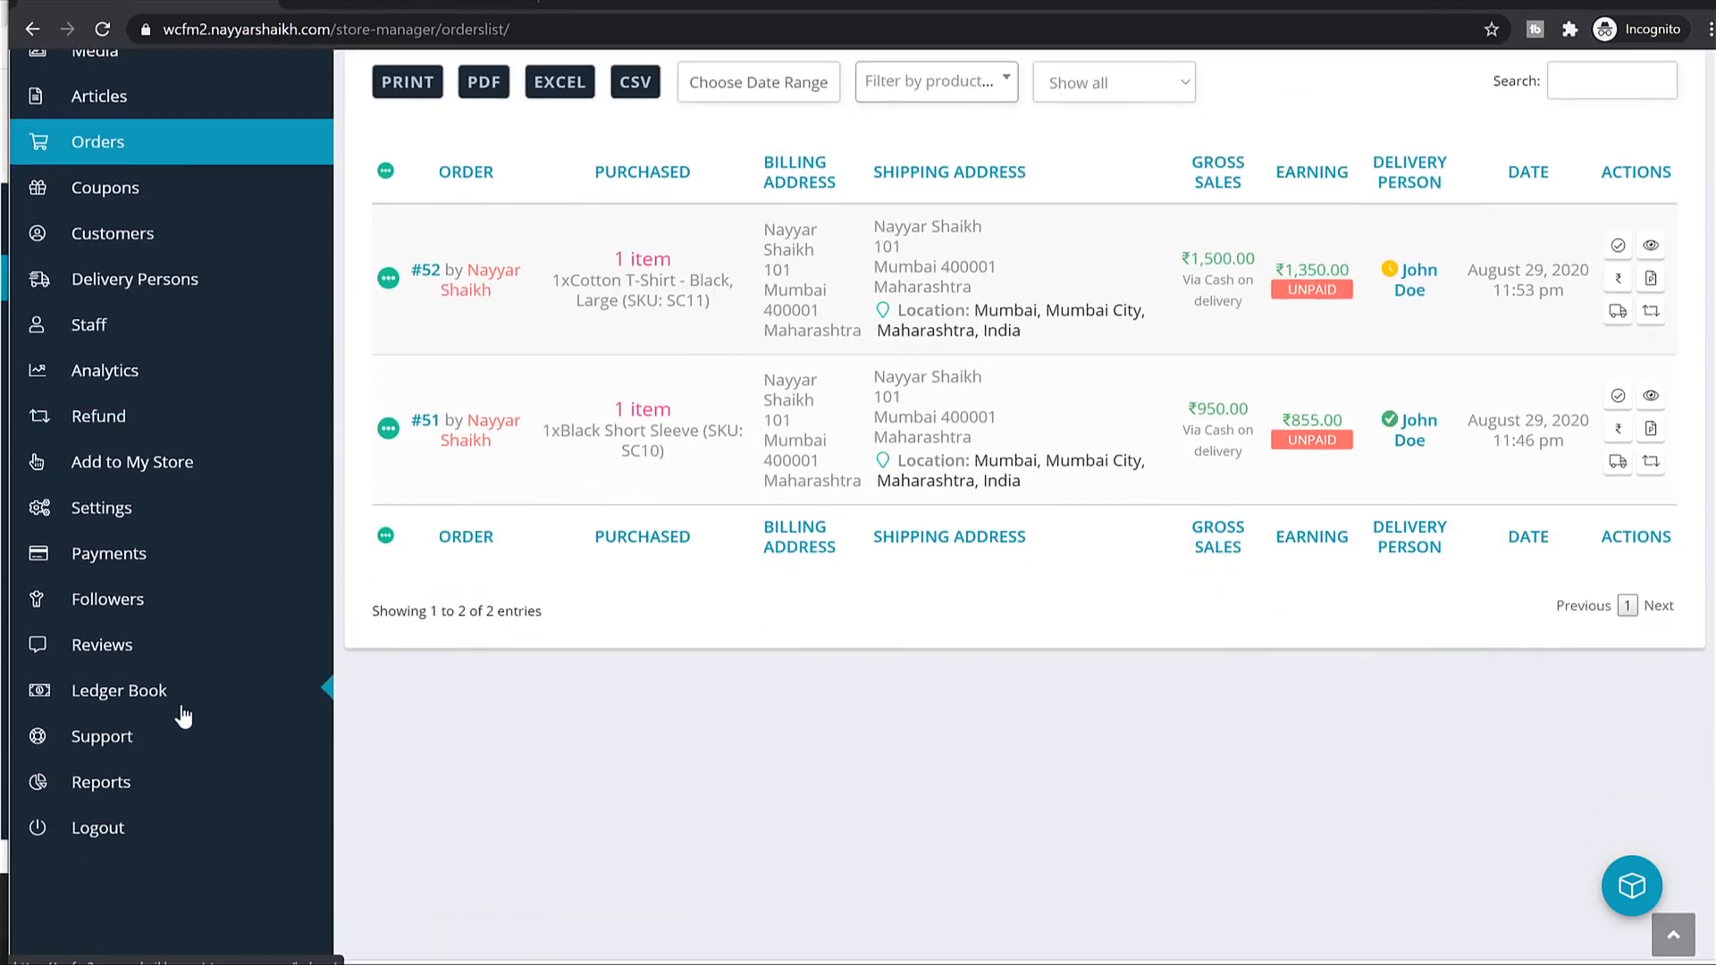
scroll(185, 659, "up", 3)
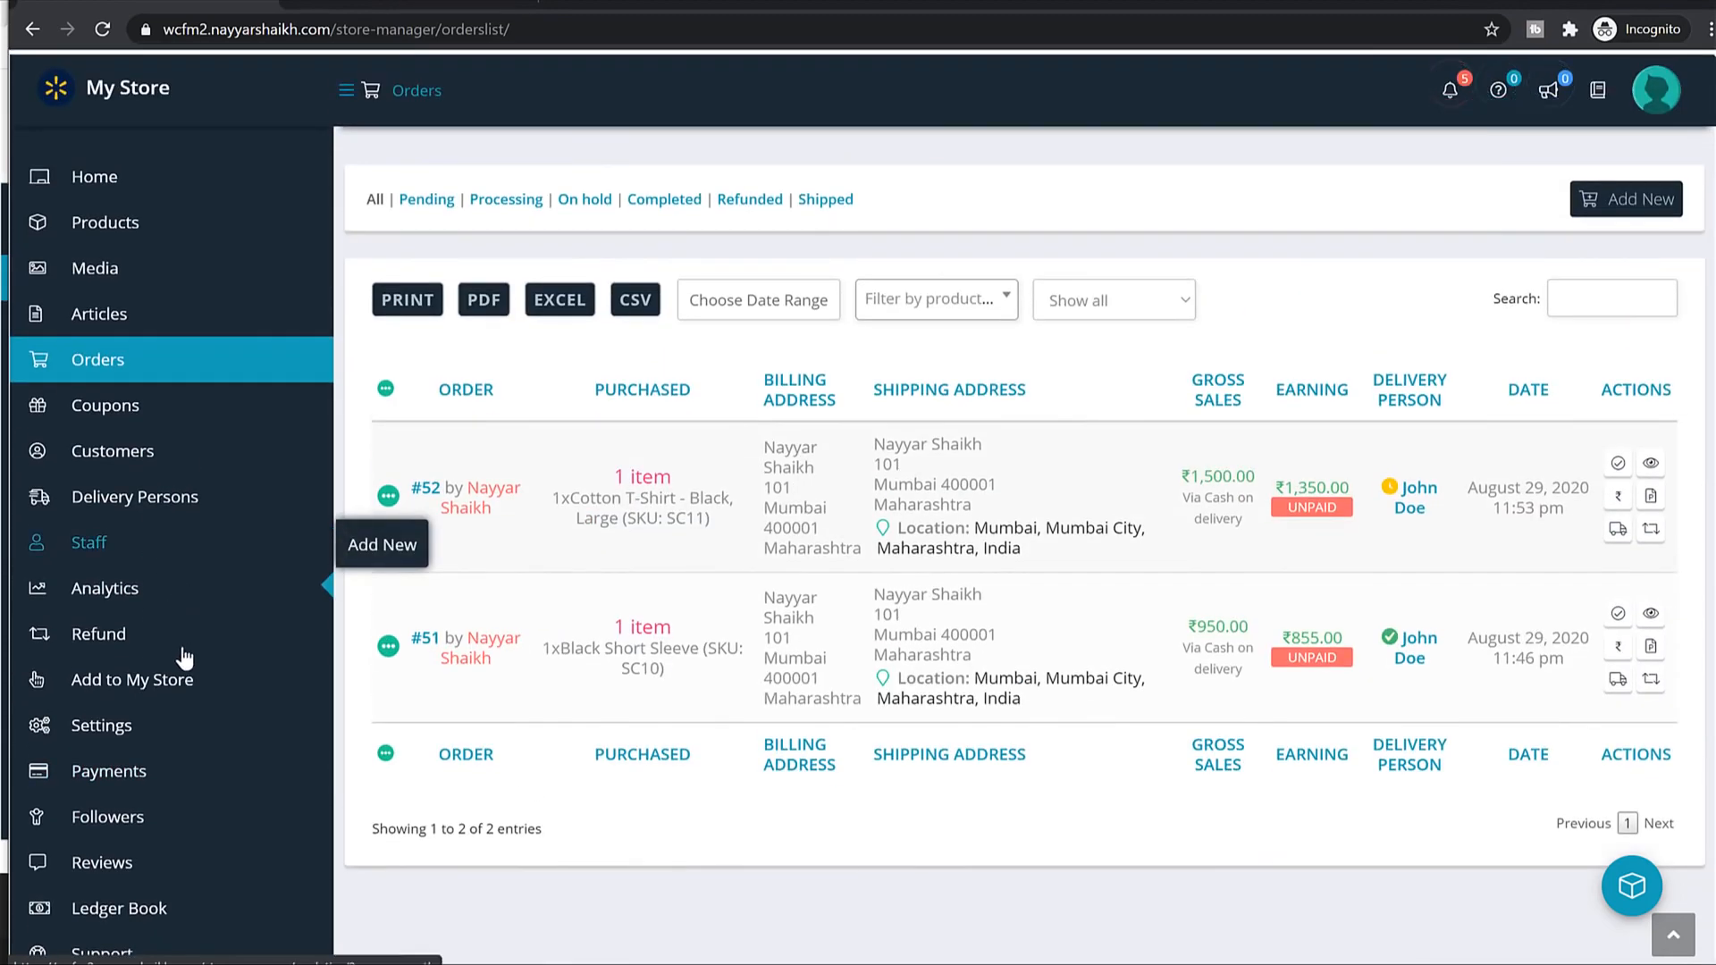
left_click(148, 774)
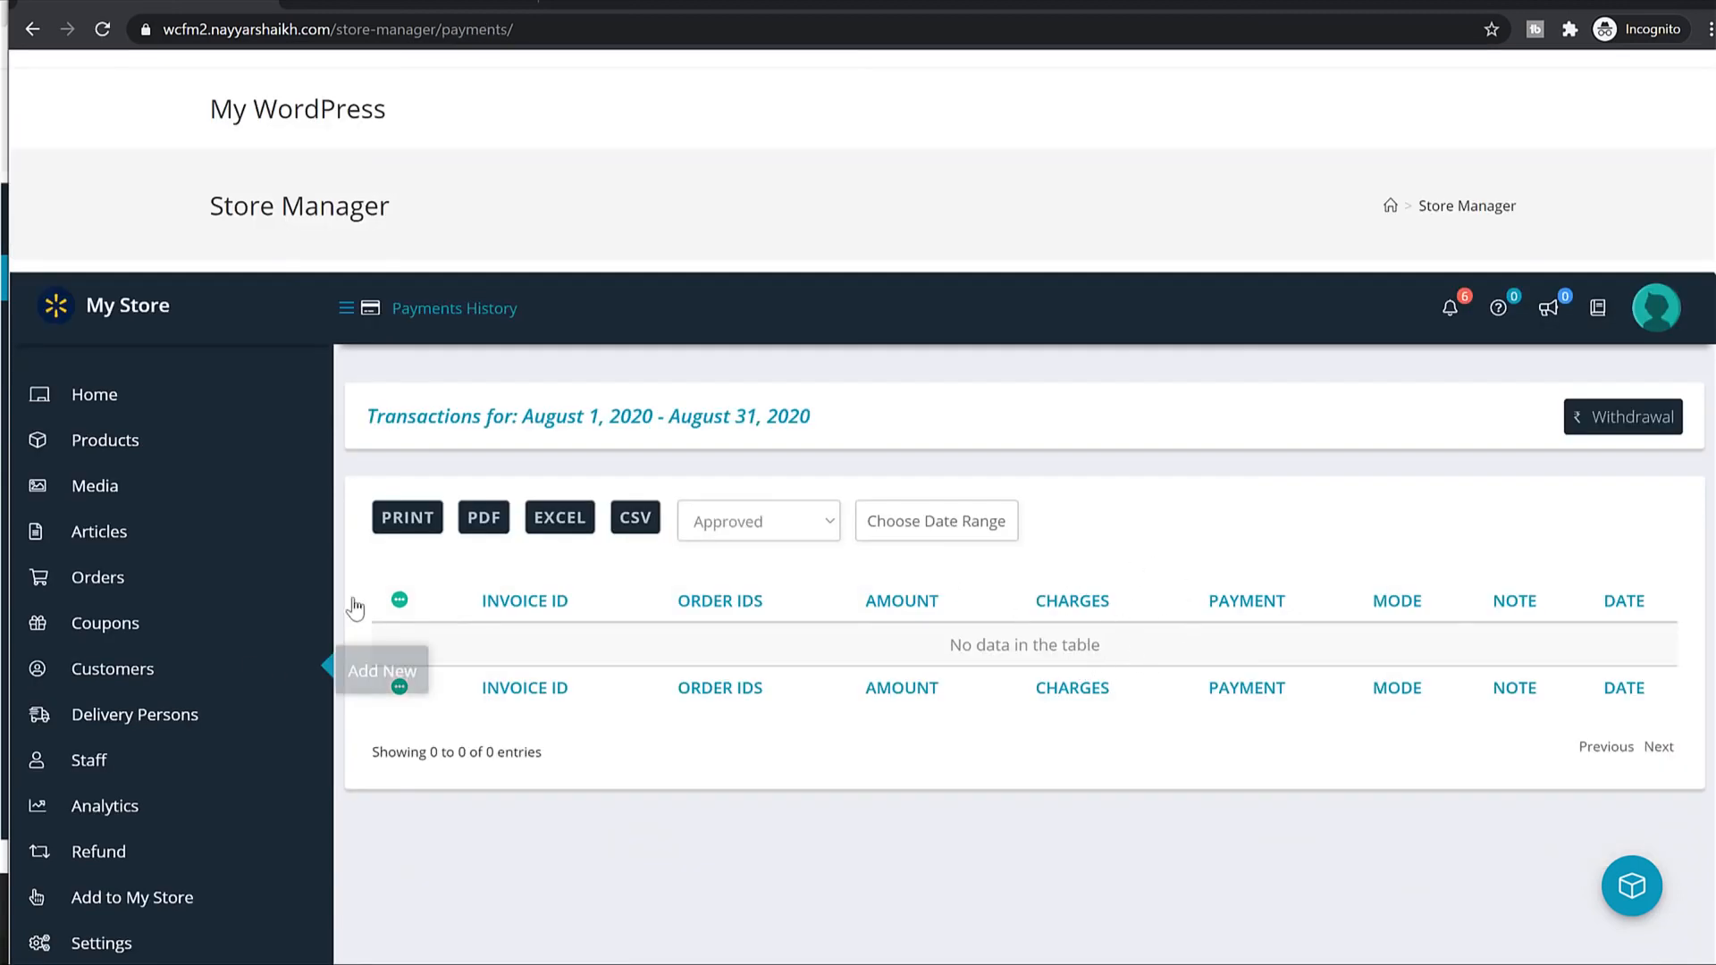
left_click(135, 586)
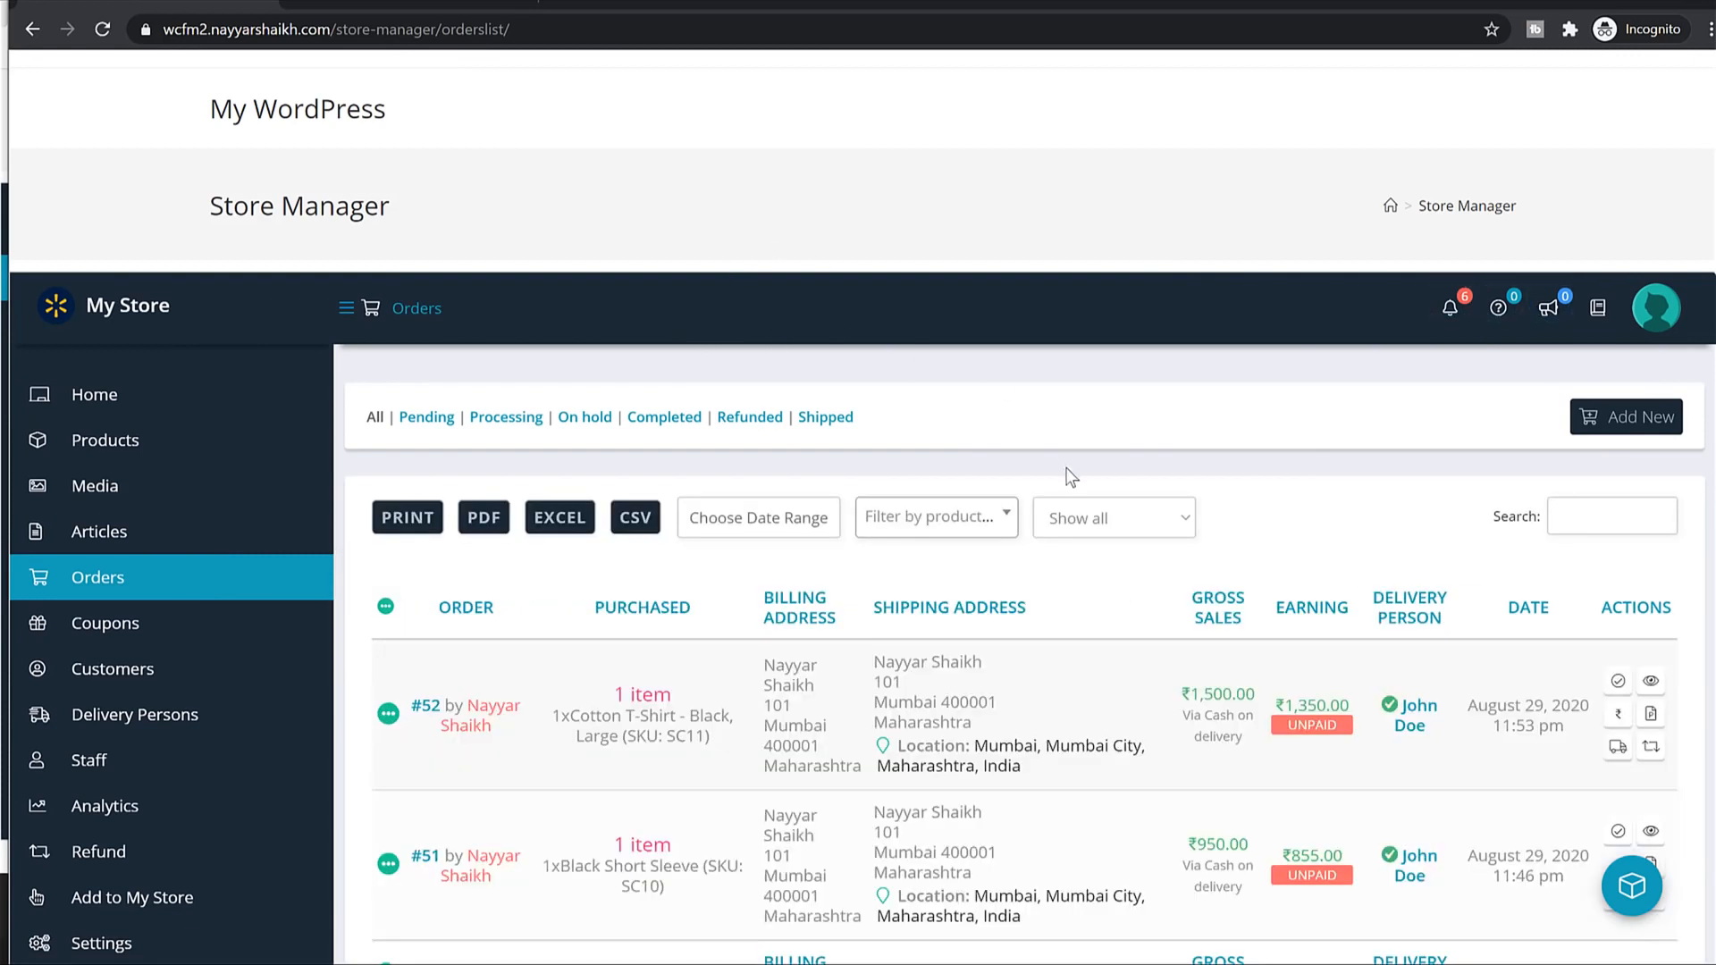
Mark the Cotton T-Shirt (#52) and Black Short Sleeve (#51) orders complete, then reopen Payments History.
scroll(1071, 479, "down", 2)
left_click(1618, 463)
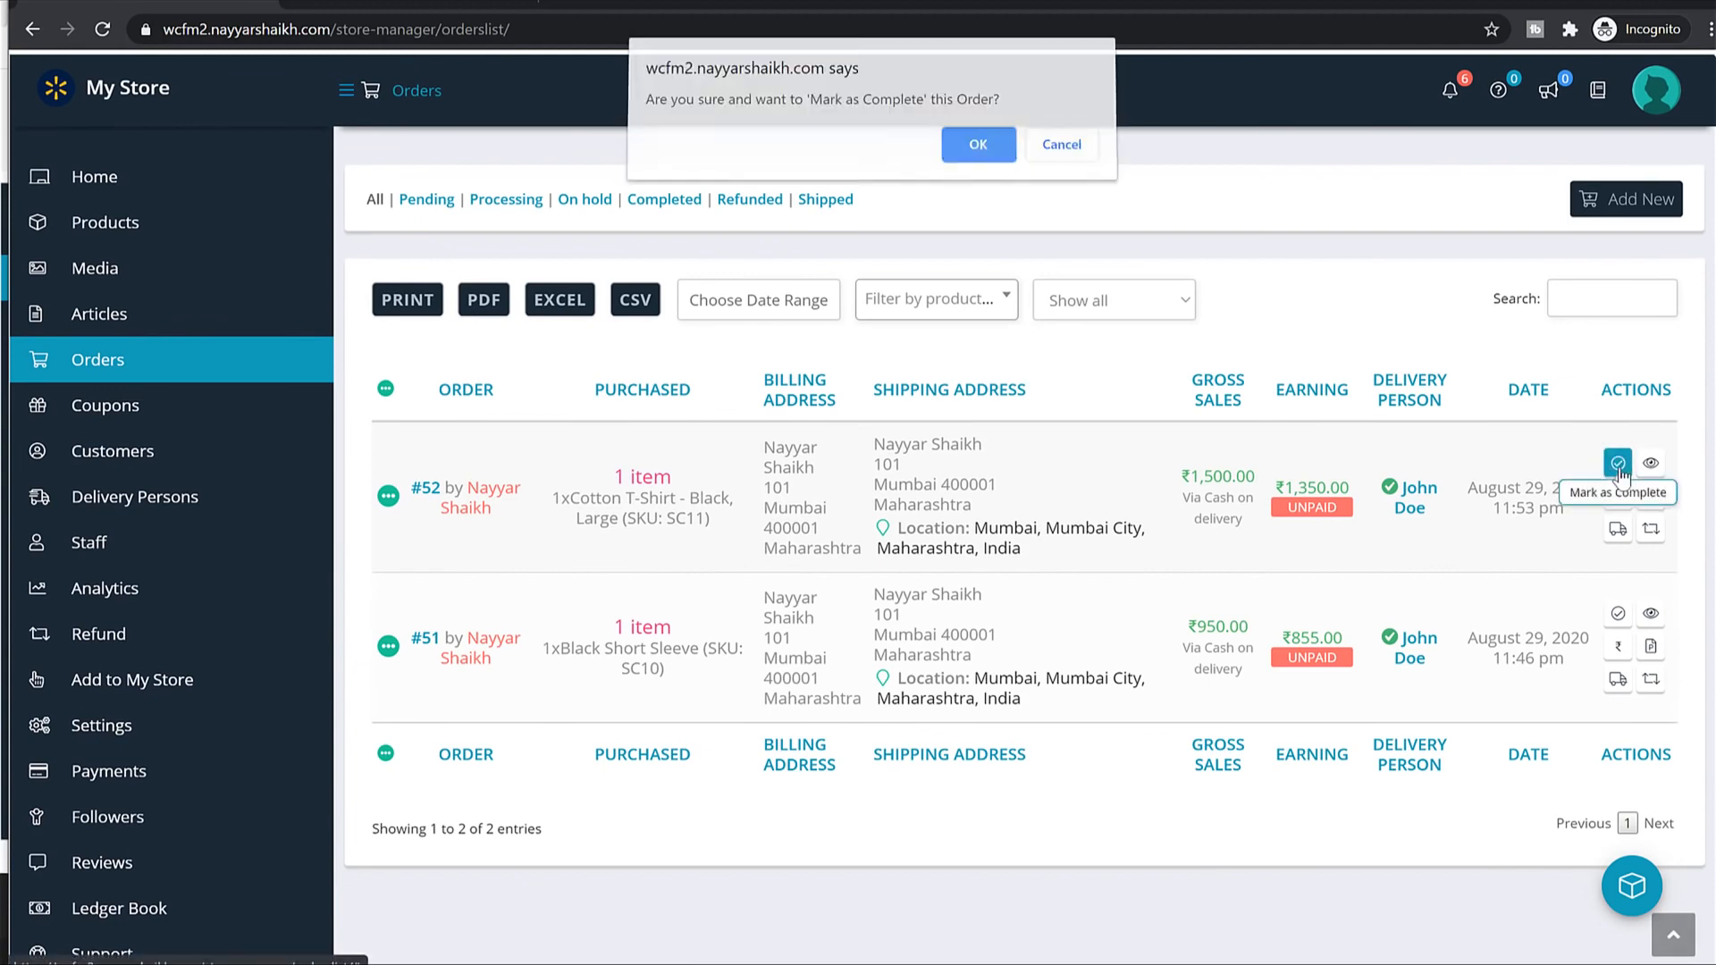
left_click(976, 149)
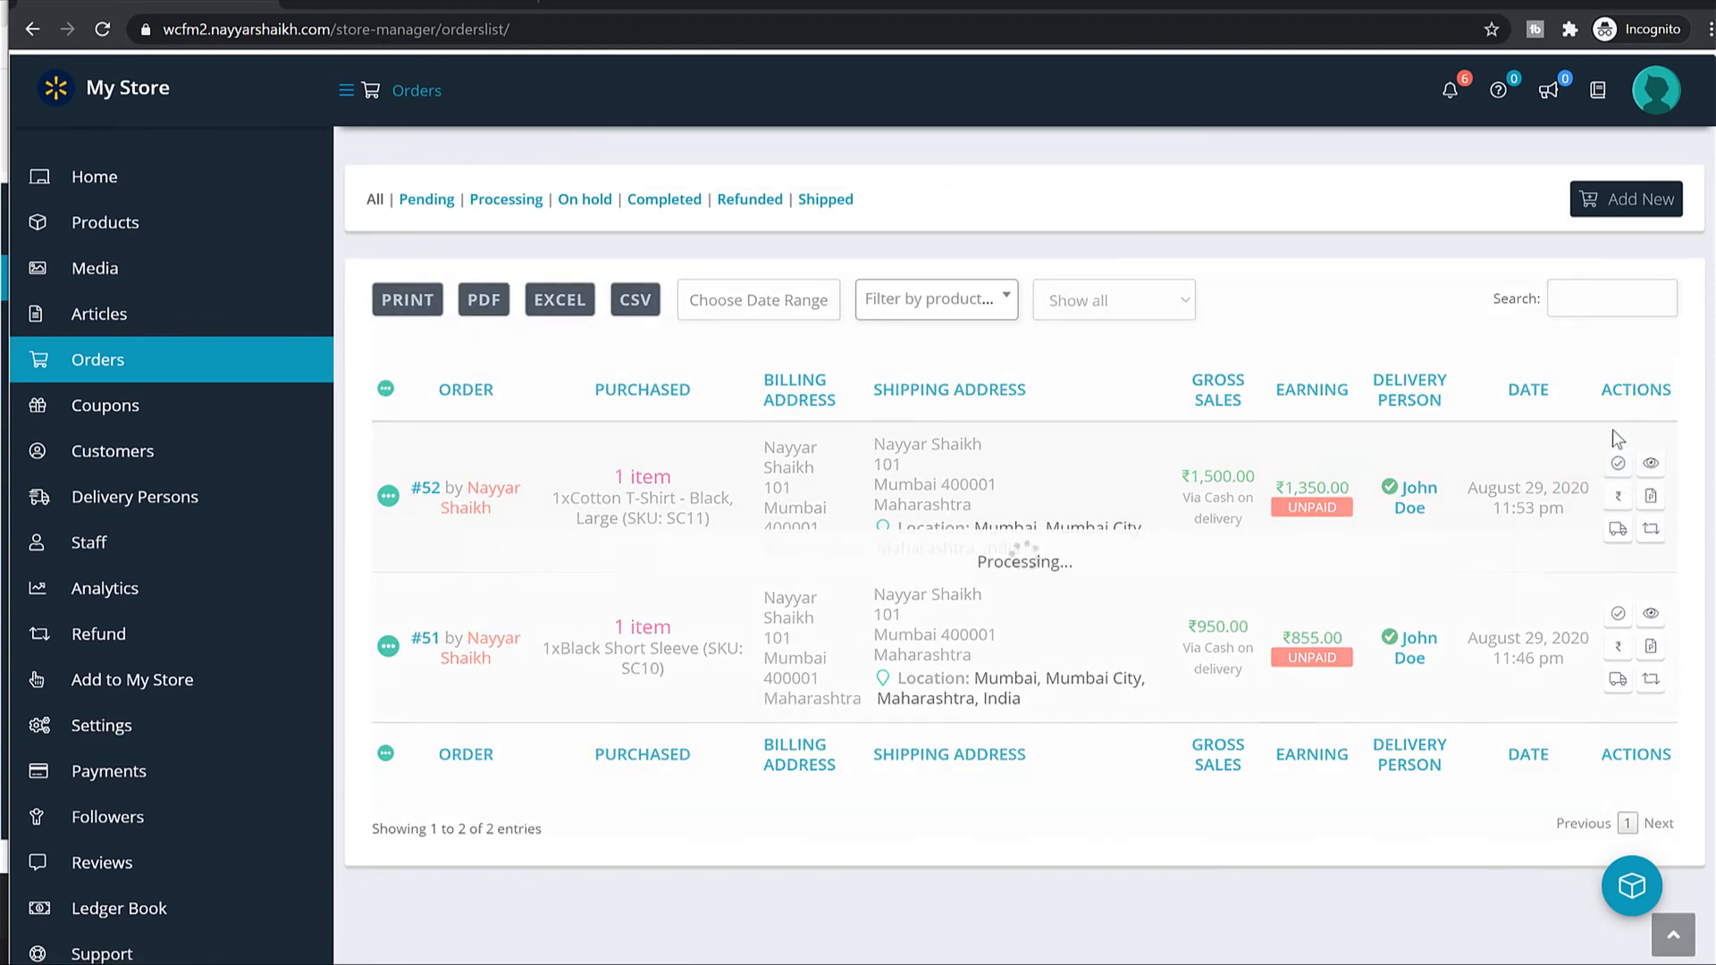
left_click(1618, 613)
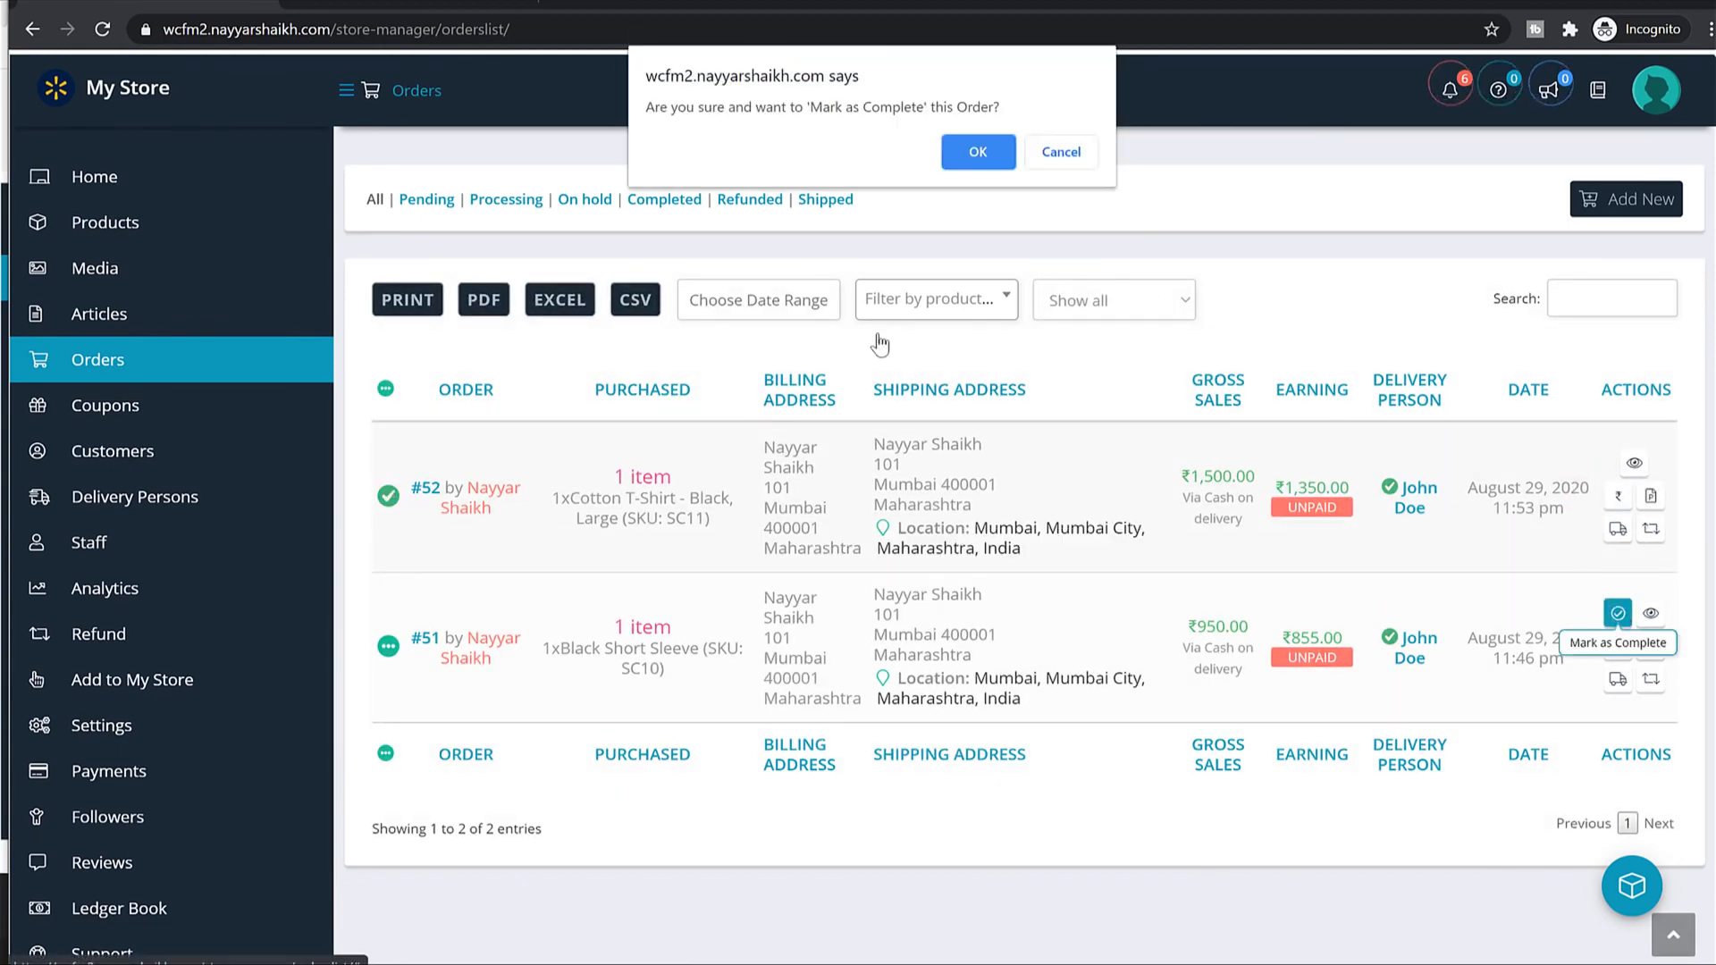
left_click(1053, 162)
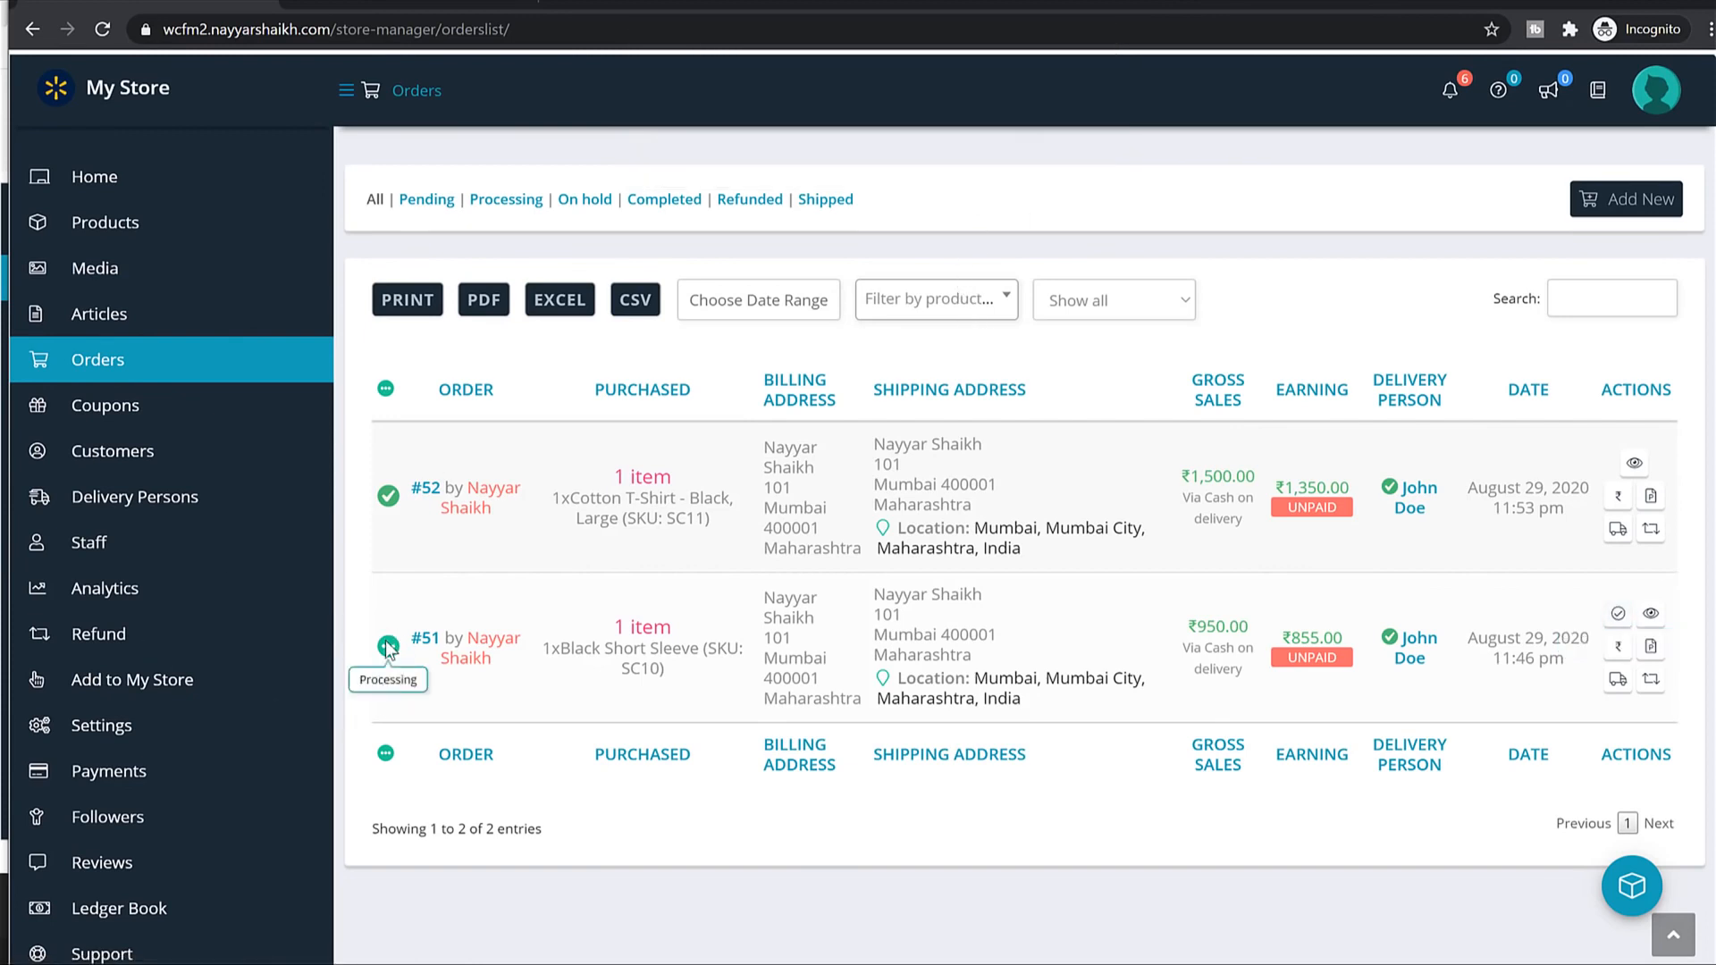
left_click(1618, 613)
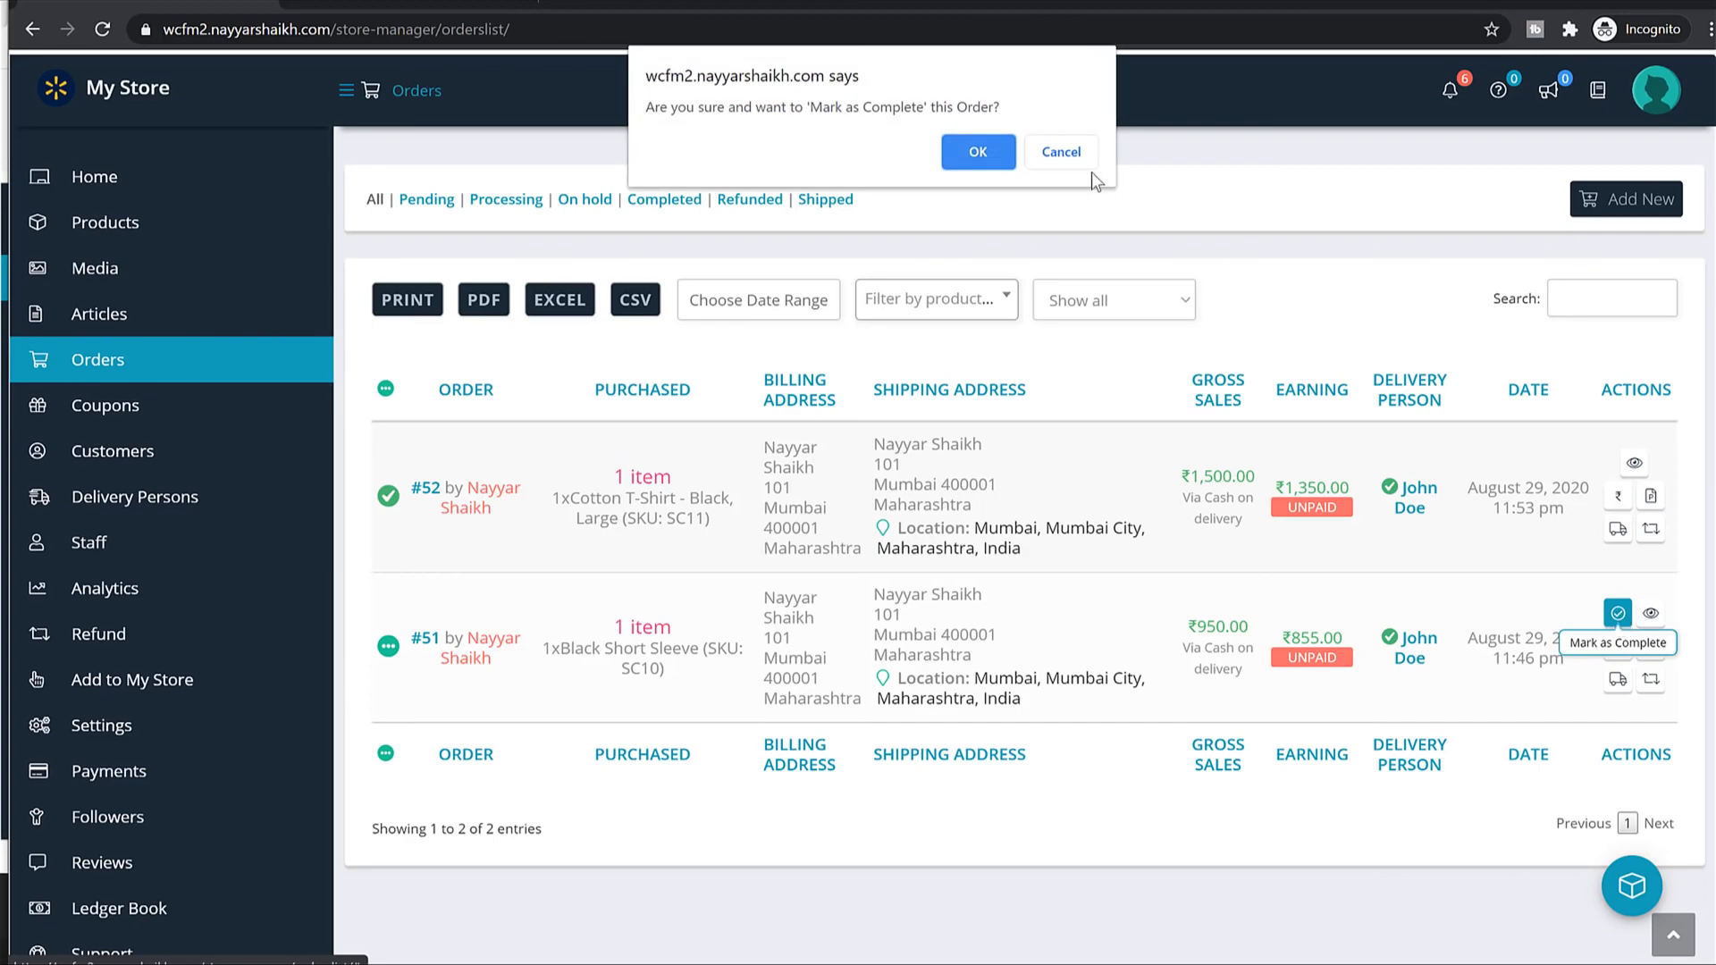
left_click(994, 159)
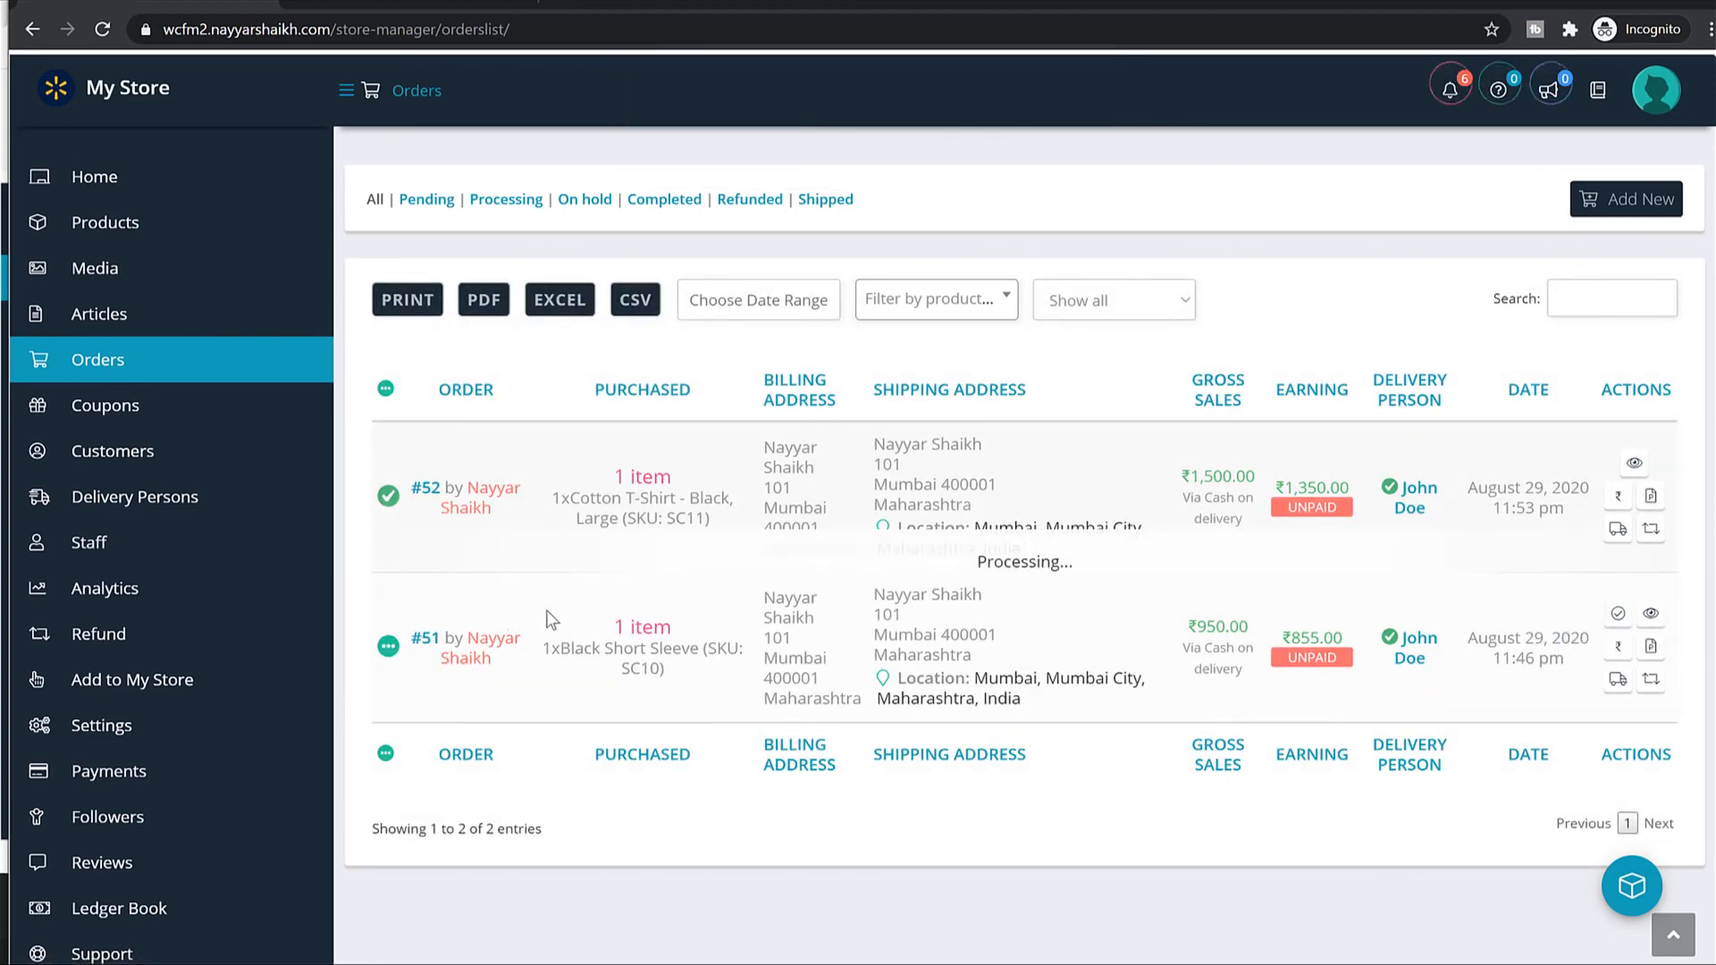
scroll(188, 698, "down", 2)
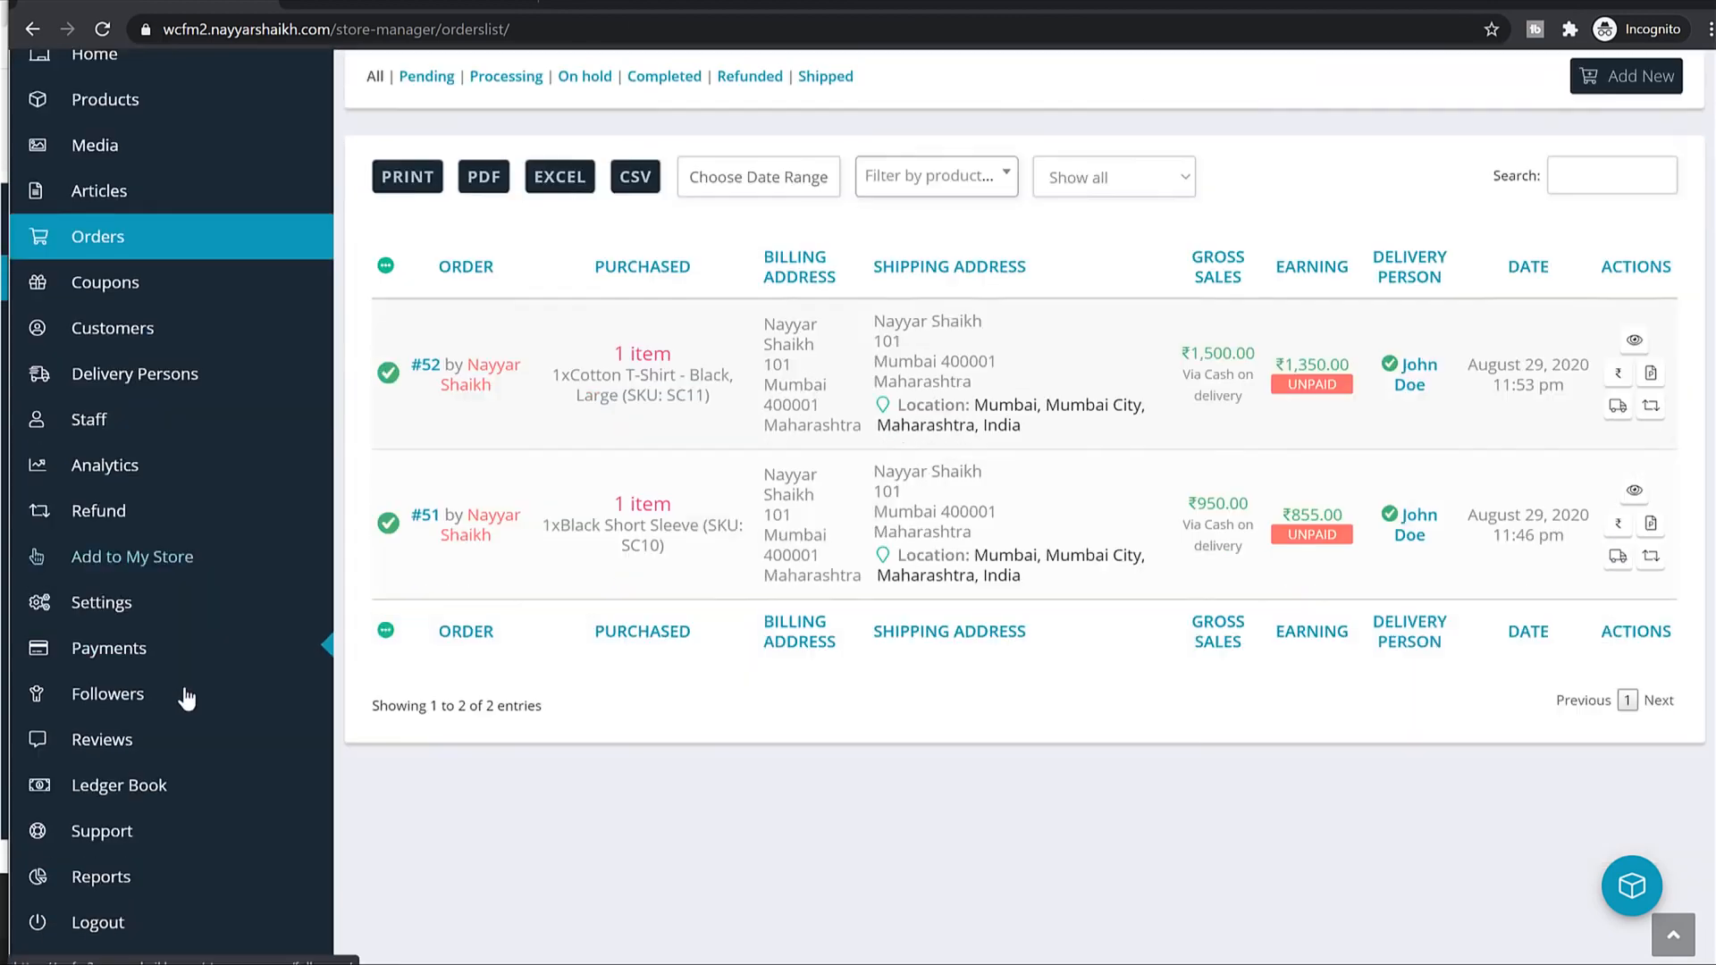
left_click(149, 577)
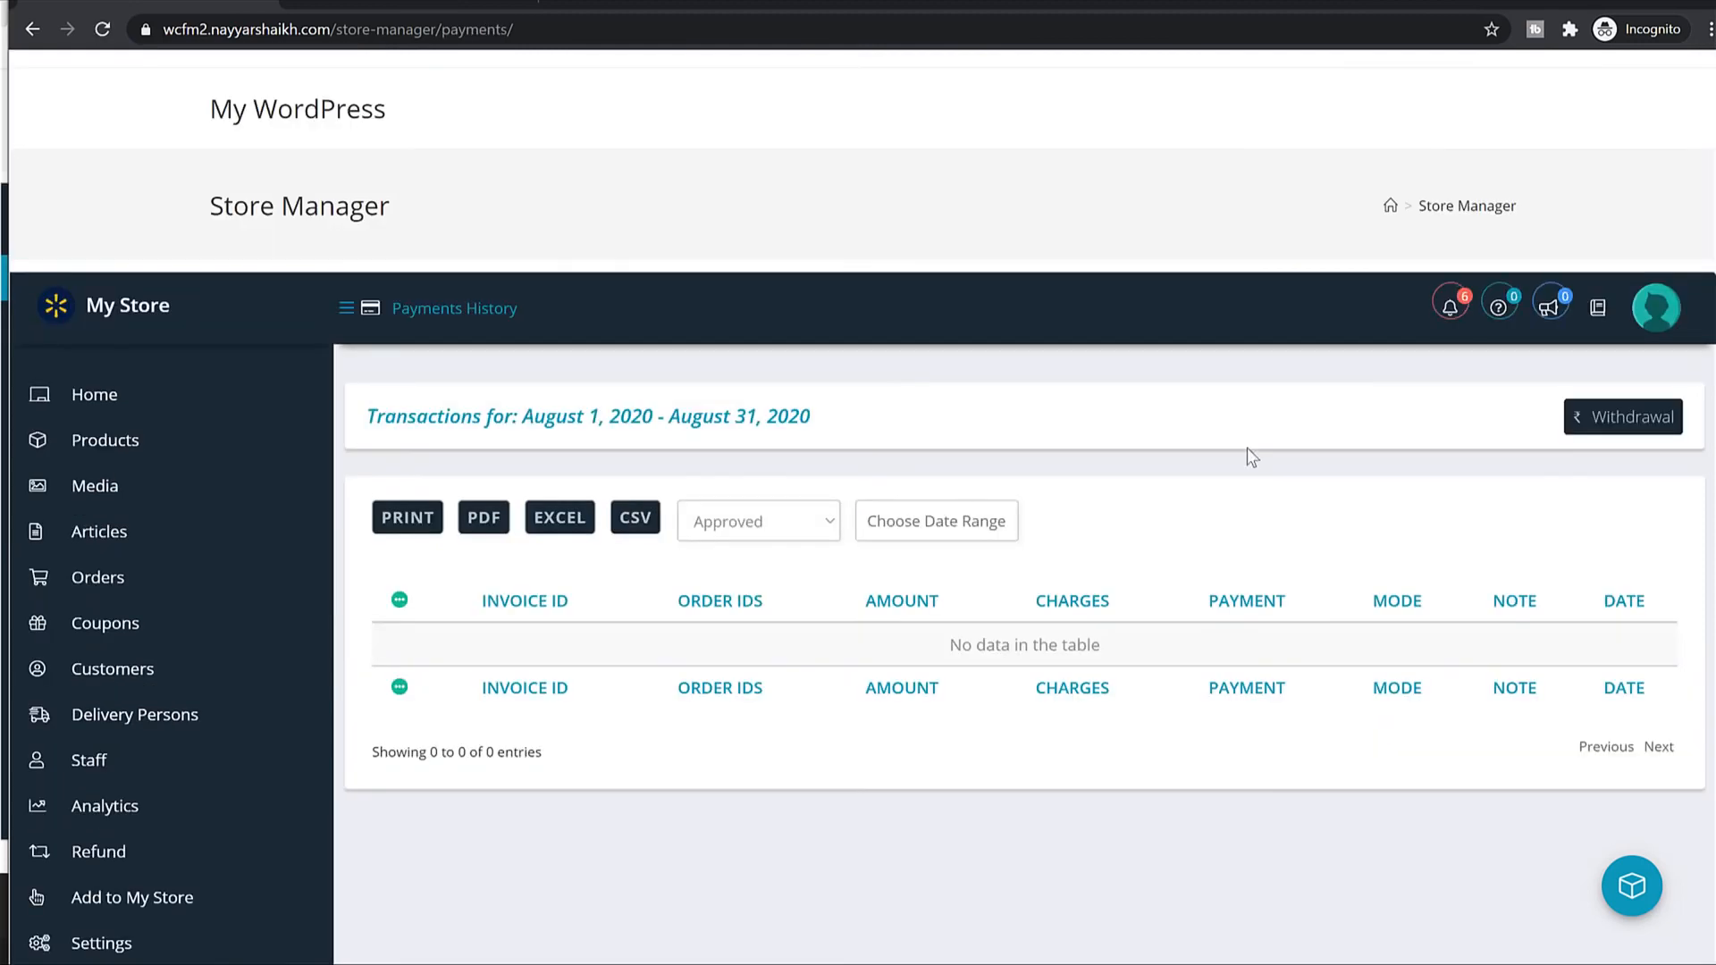
Request withdrawal of the ₹2,205.00 pending earnings for orders #51 and #52.
left_click(1613, 413)
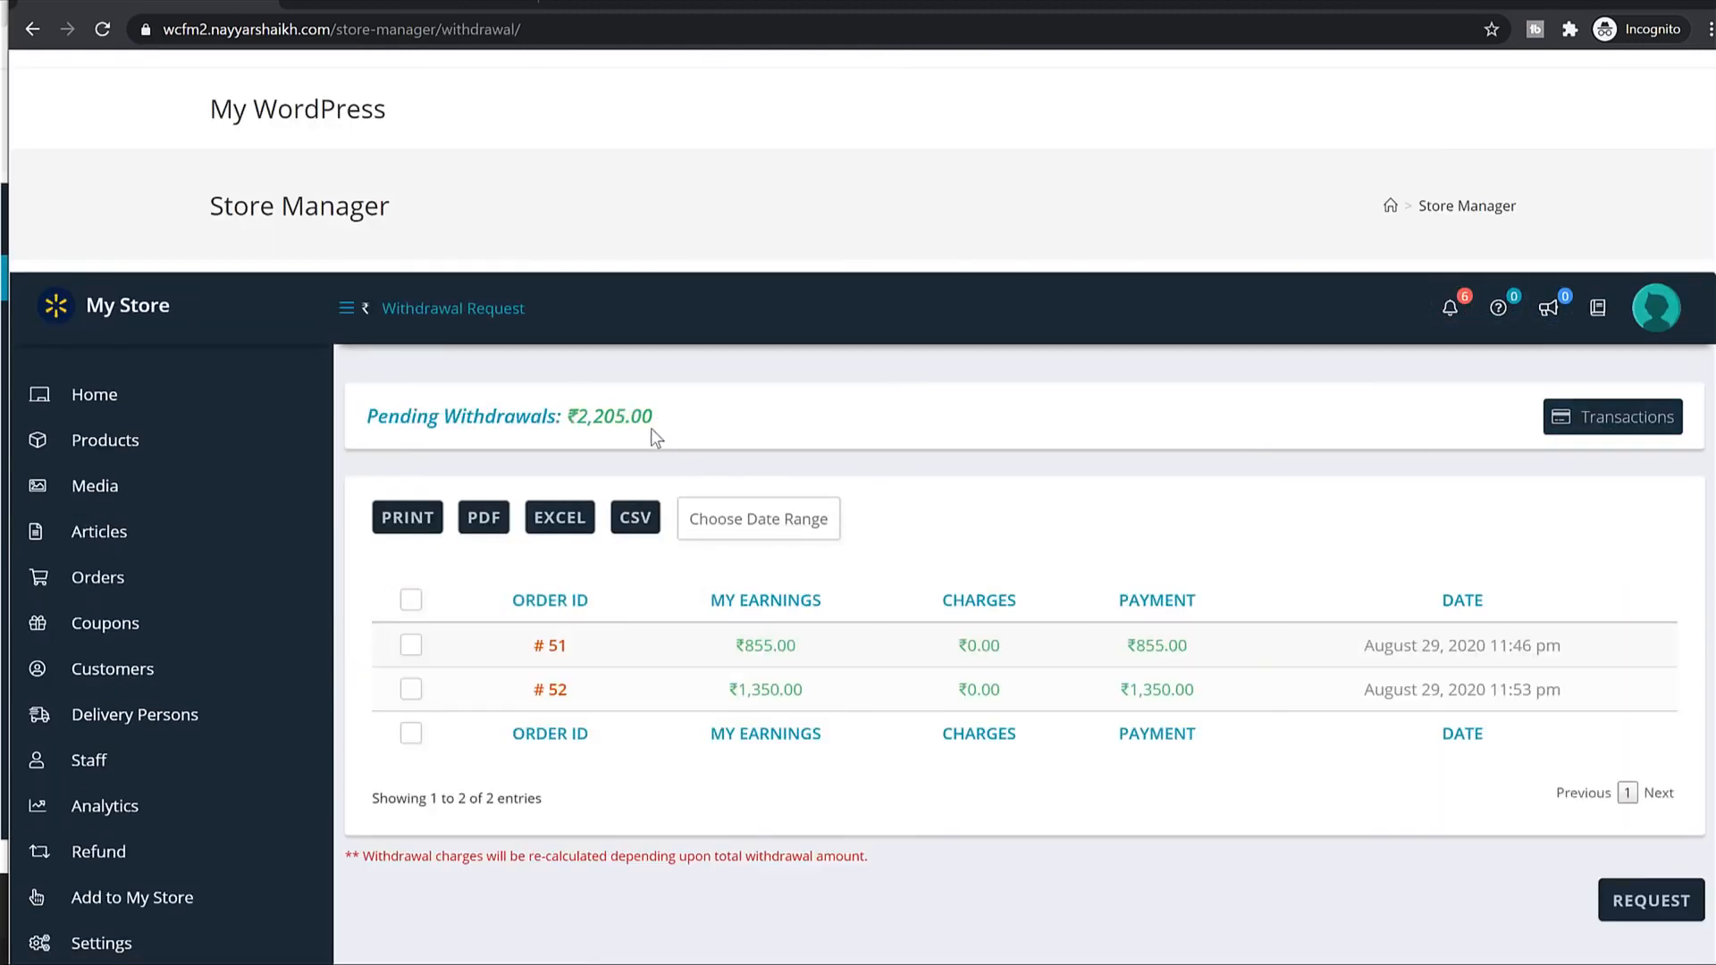
left_click_drag(642, 418, 577, 418)
scroll(1208, 487, "down", 3)
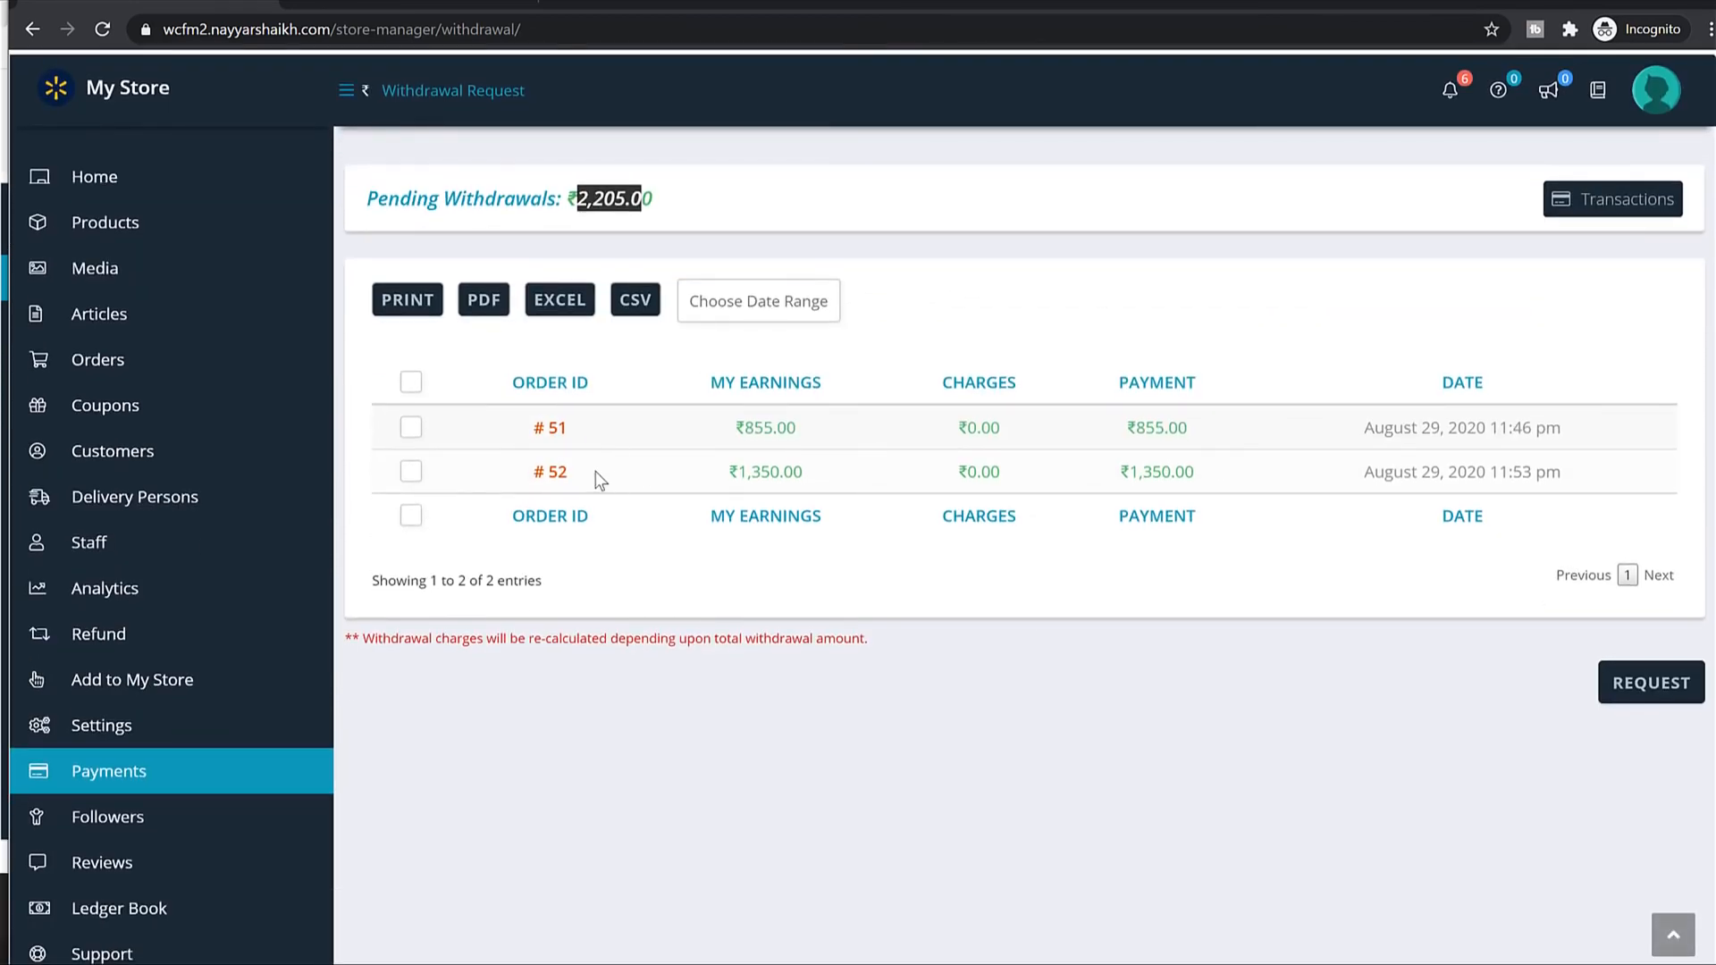
left_click(406, 428)
left_click(1663, 688)
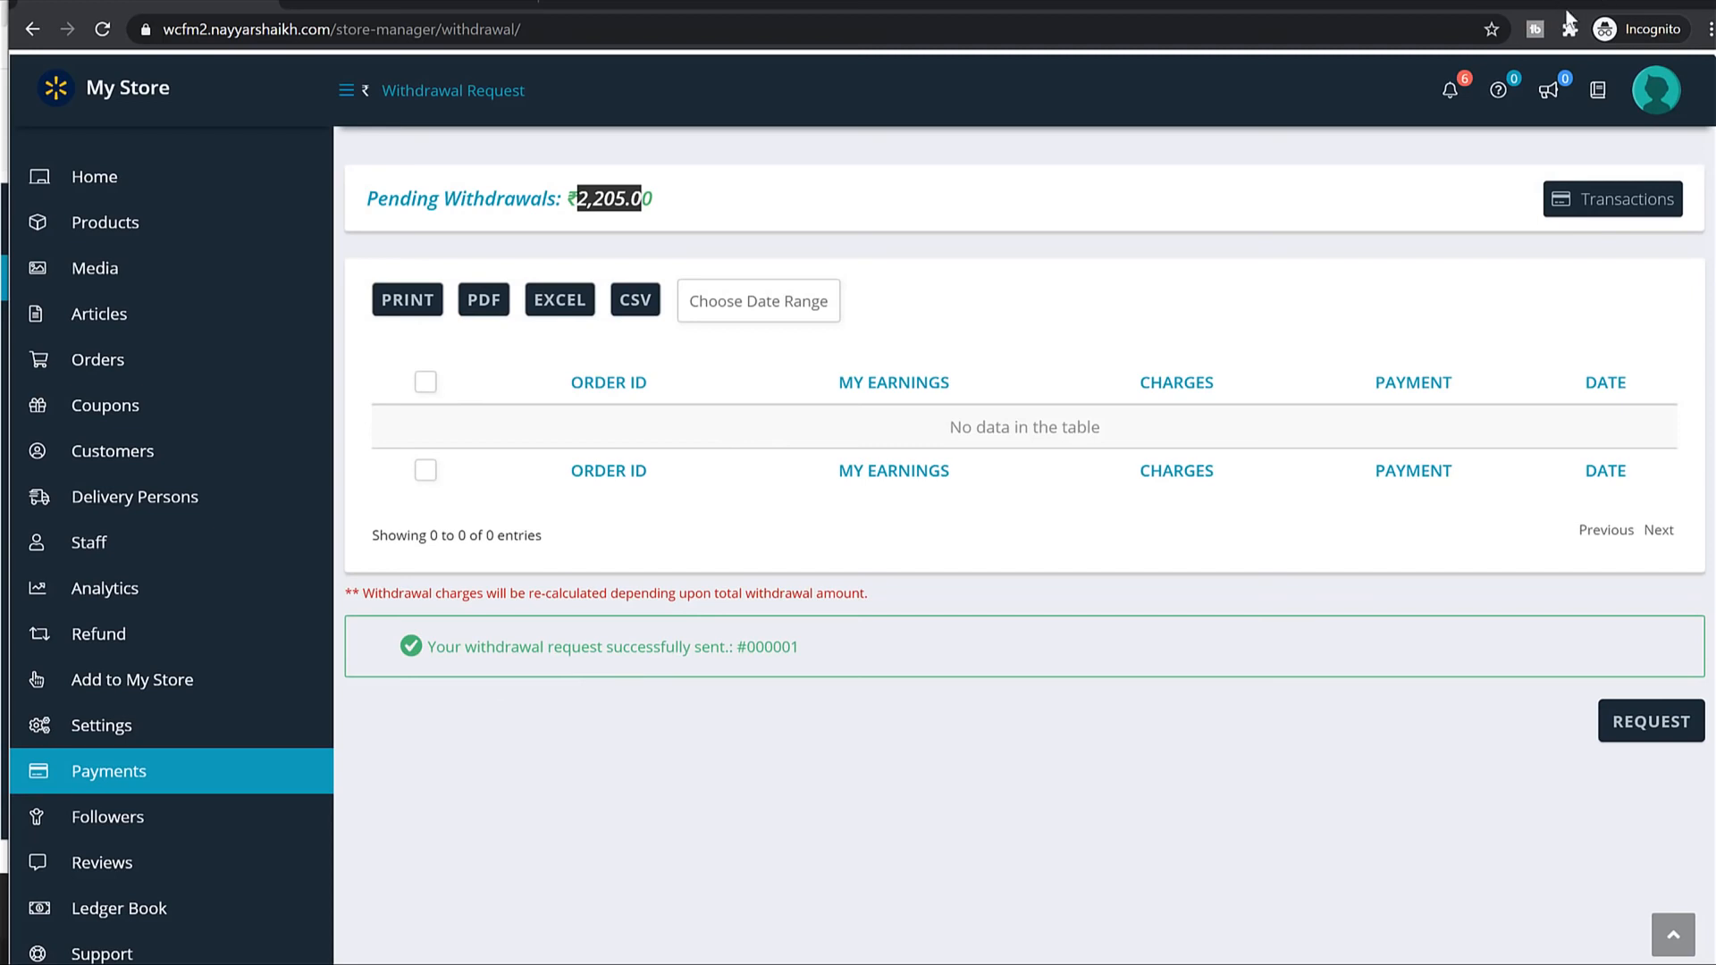
left_click(460, 964)
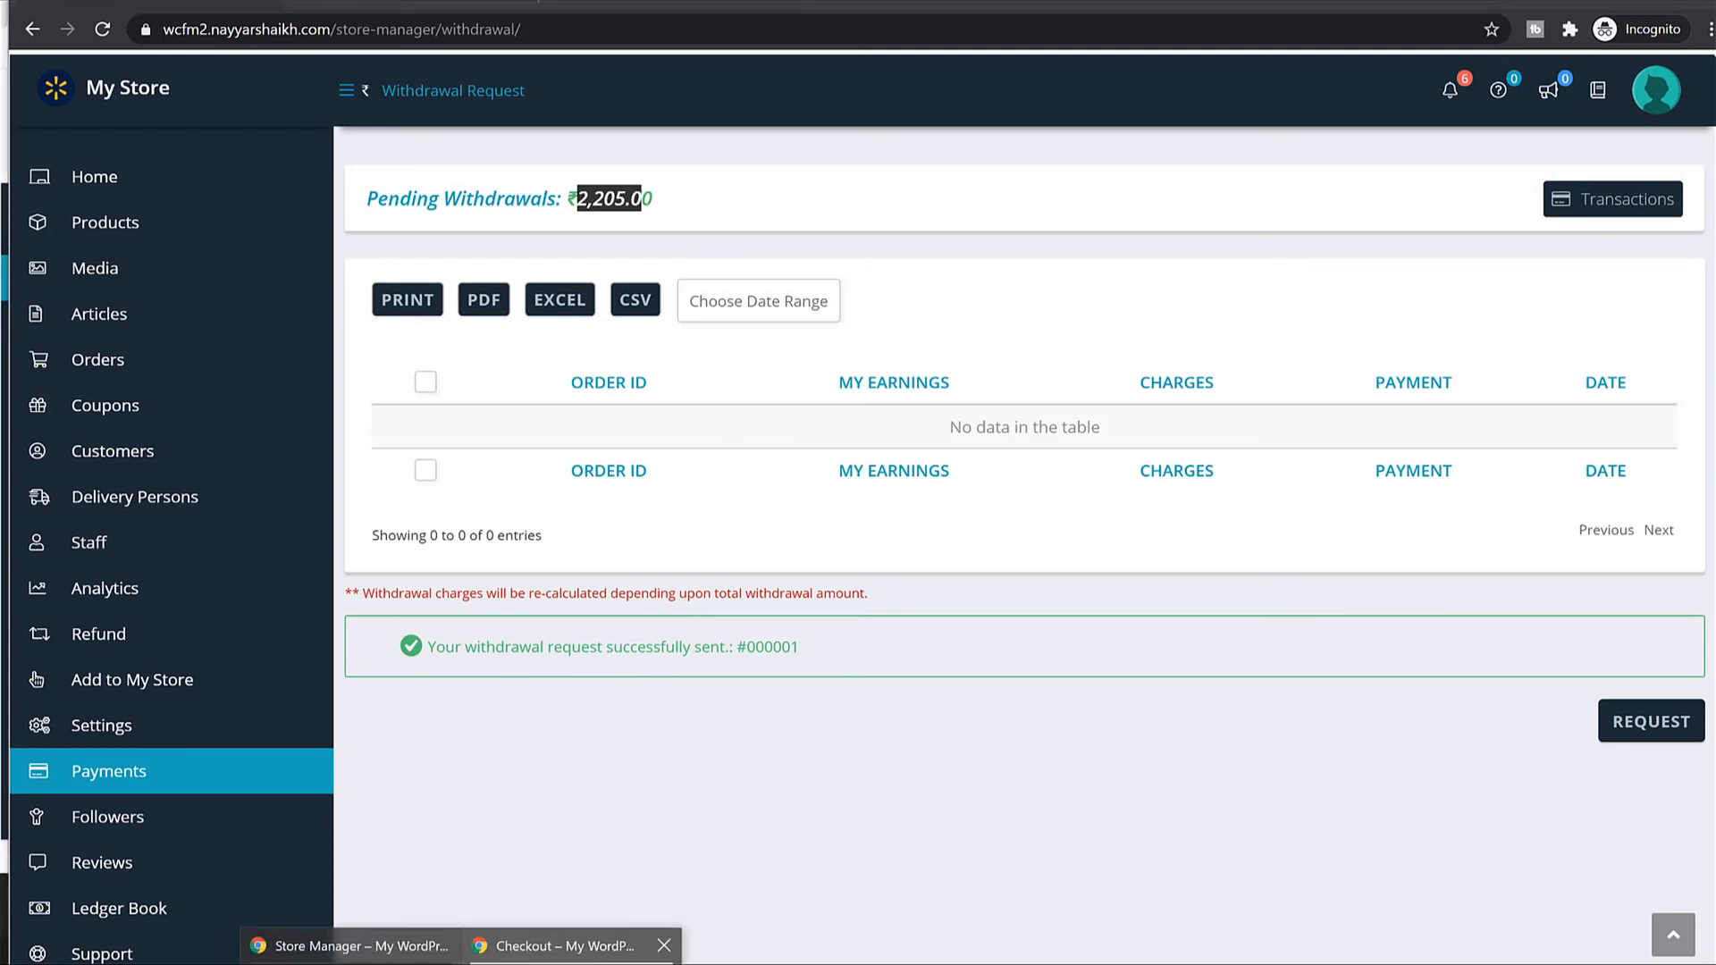
As admin, open the Withdrawal Requests list and locate request #000001 for orders #51 and #52.
left_click(572, 946)
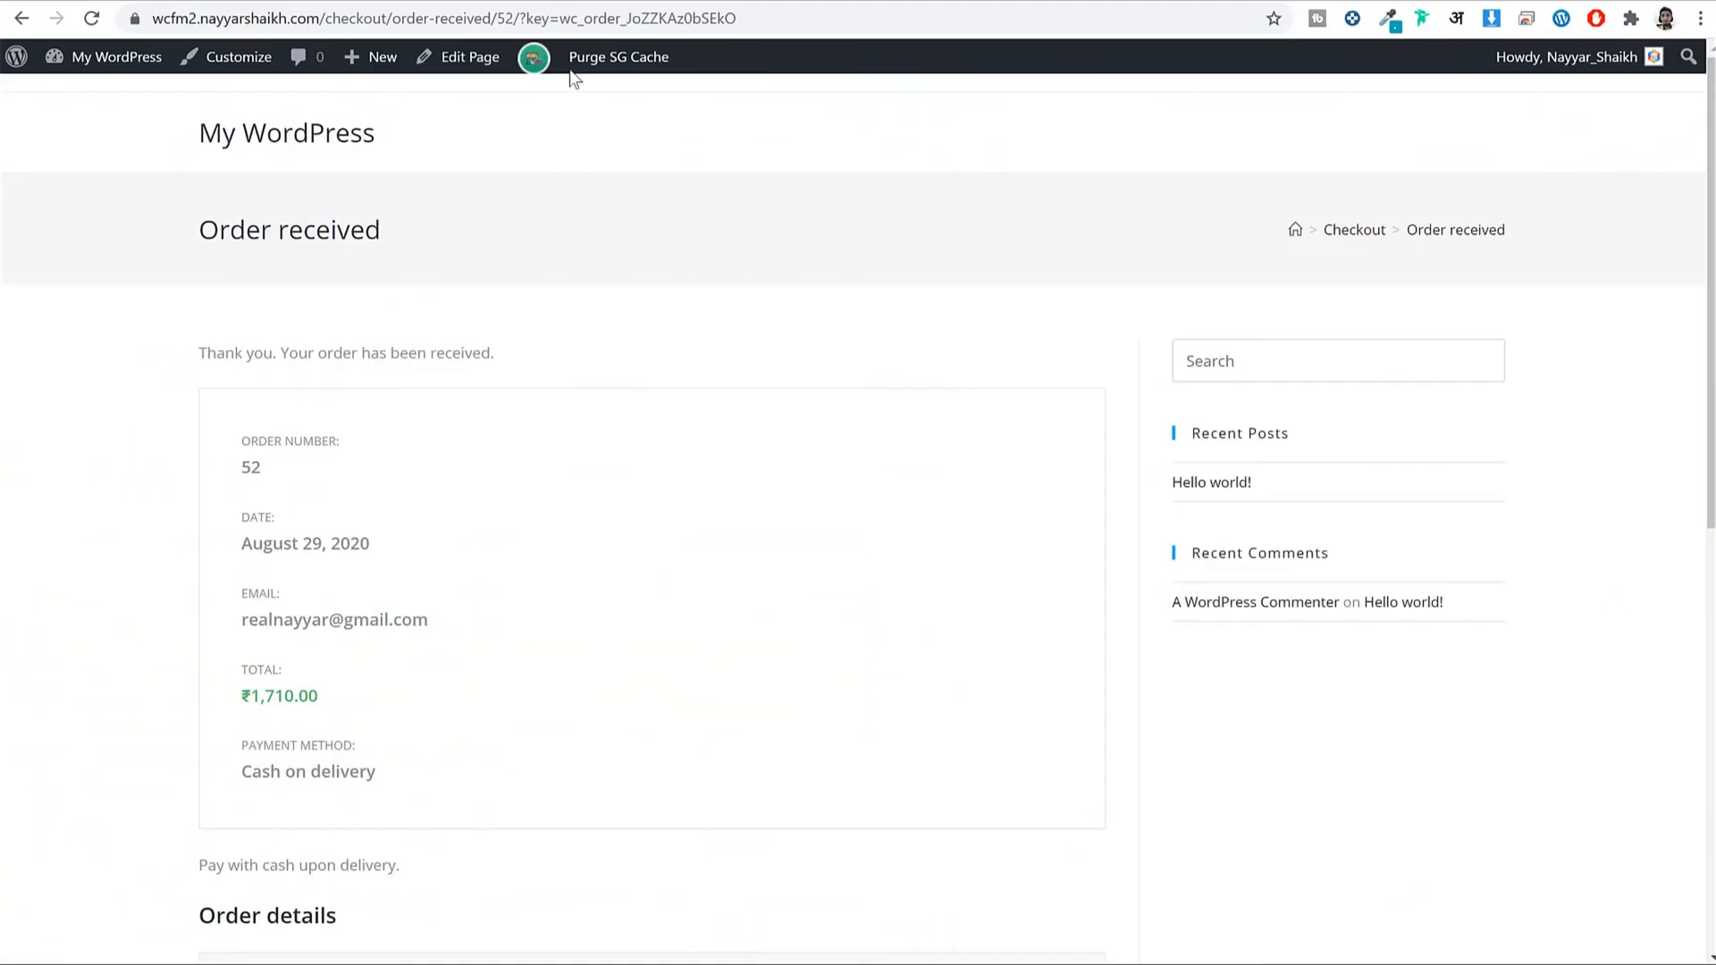
key("alt+Tab")
scroll(559, 383, "up", 15)
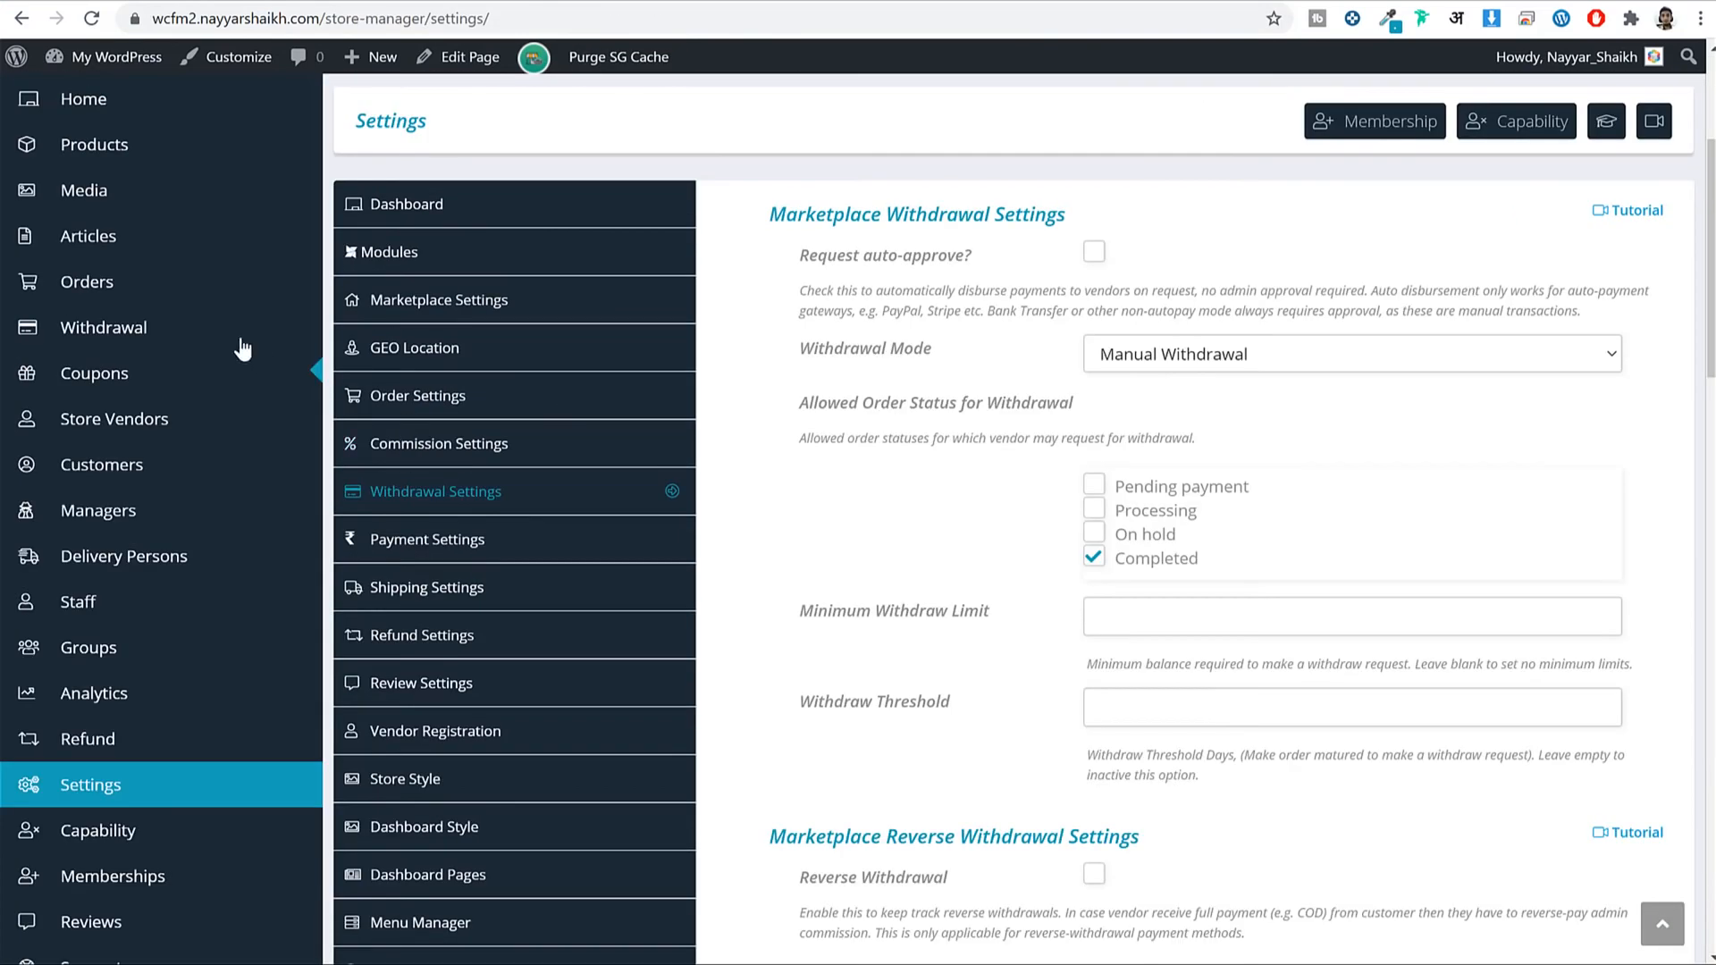
left_click(148, 331)
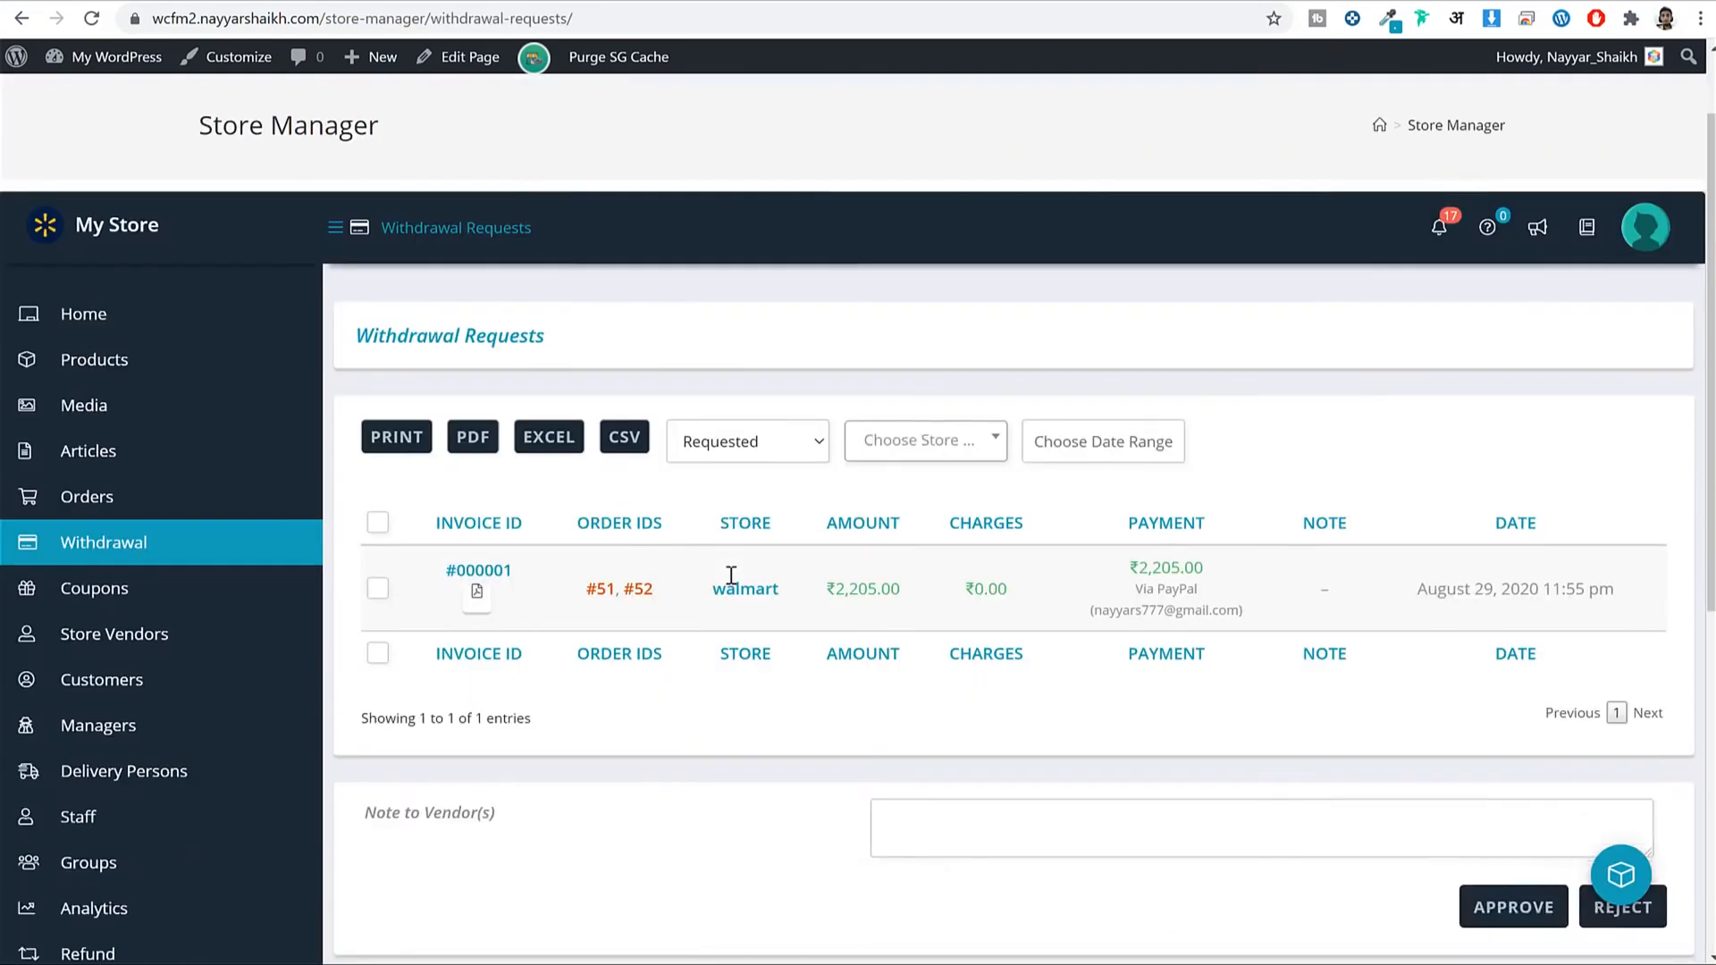
scroll(731, 575, "down", 1)
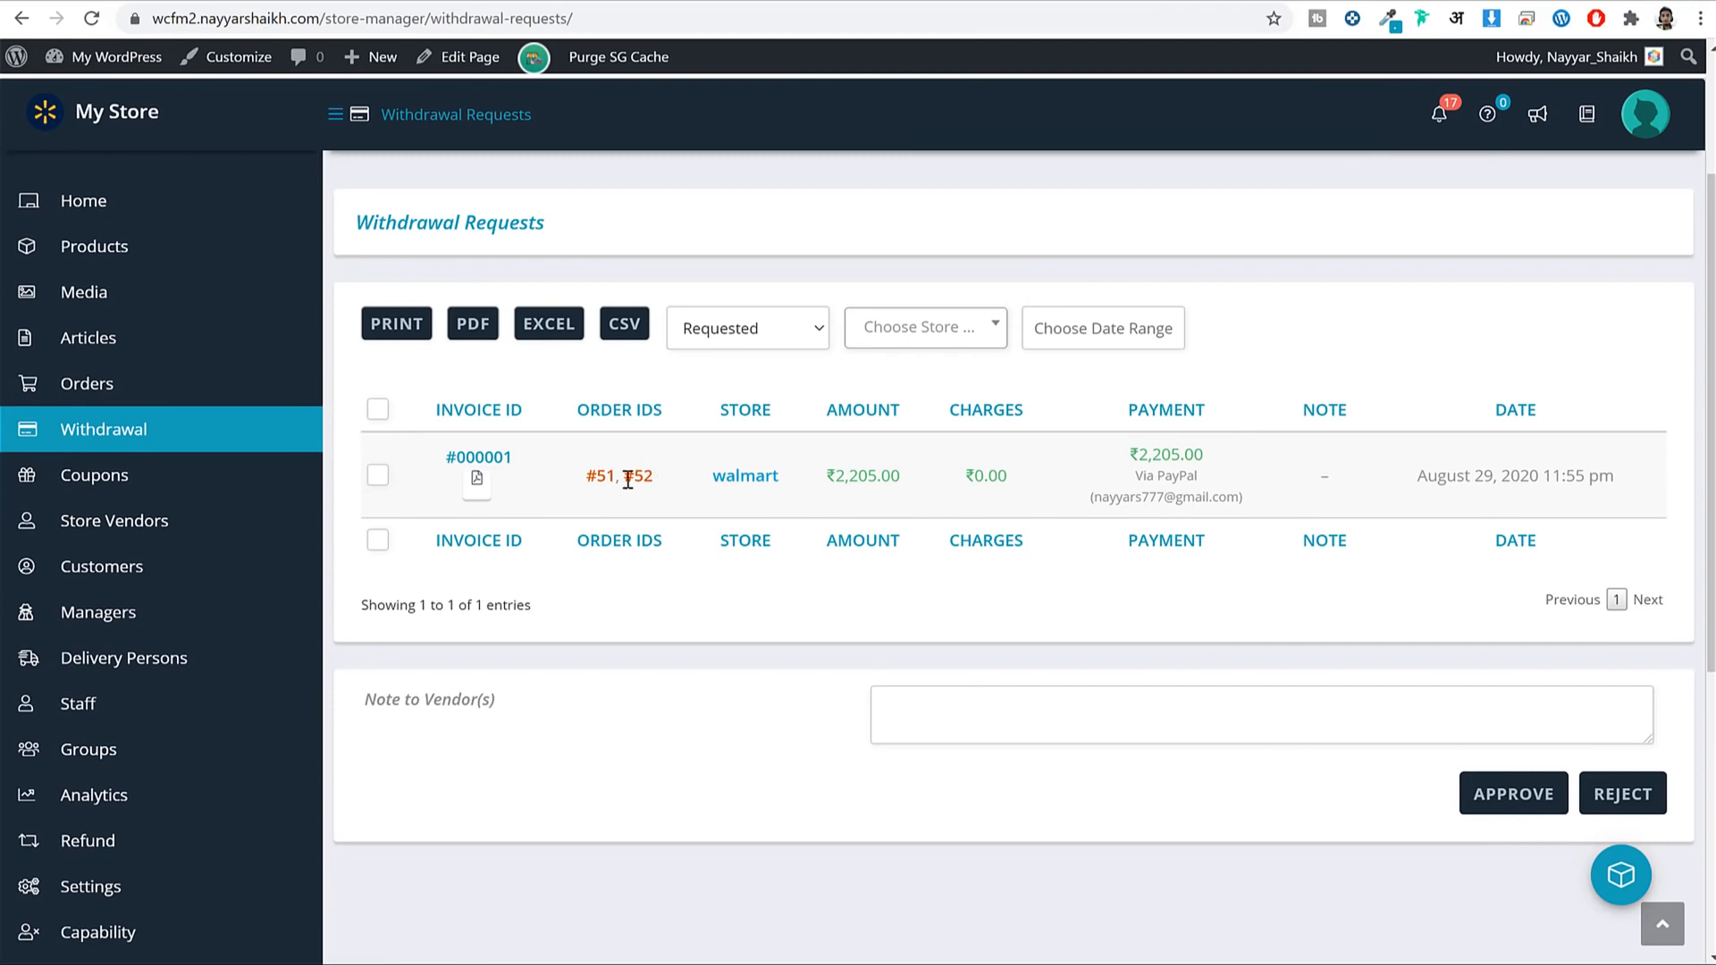
left_click_drag(628, 481, 585, 487)
left_click(726, 510)
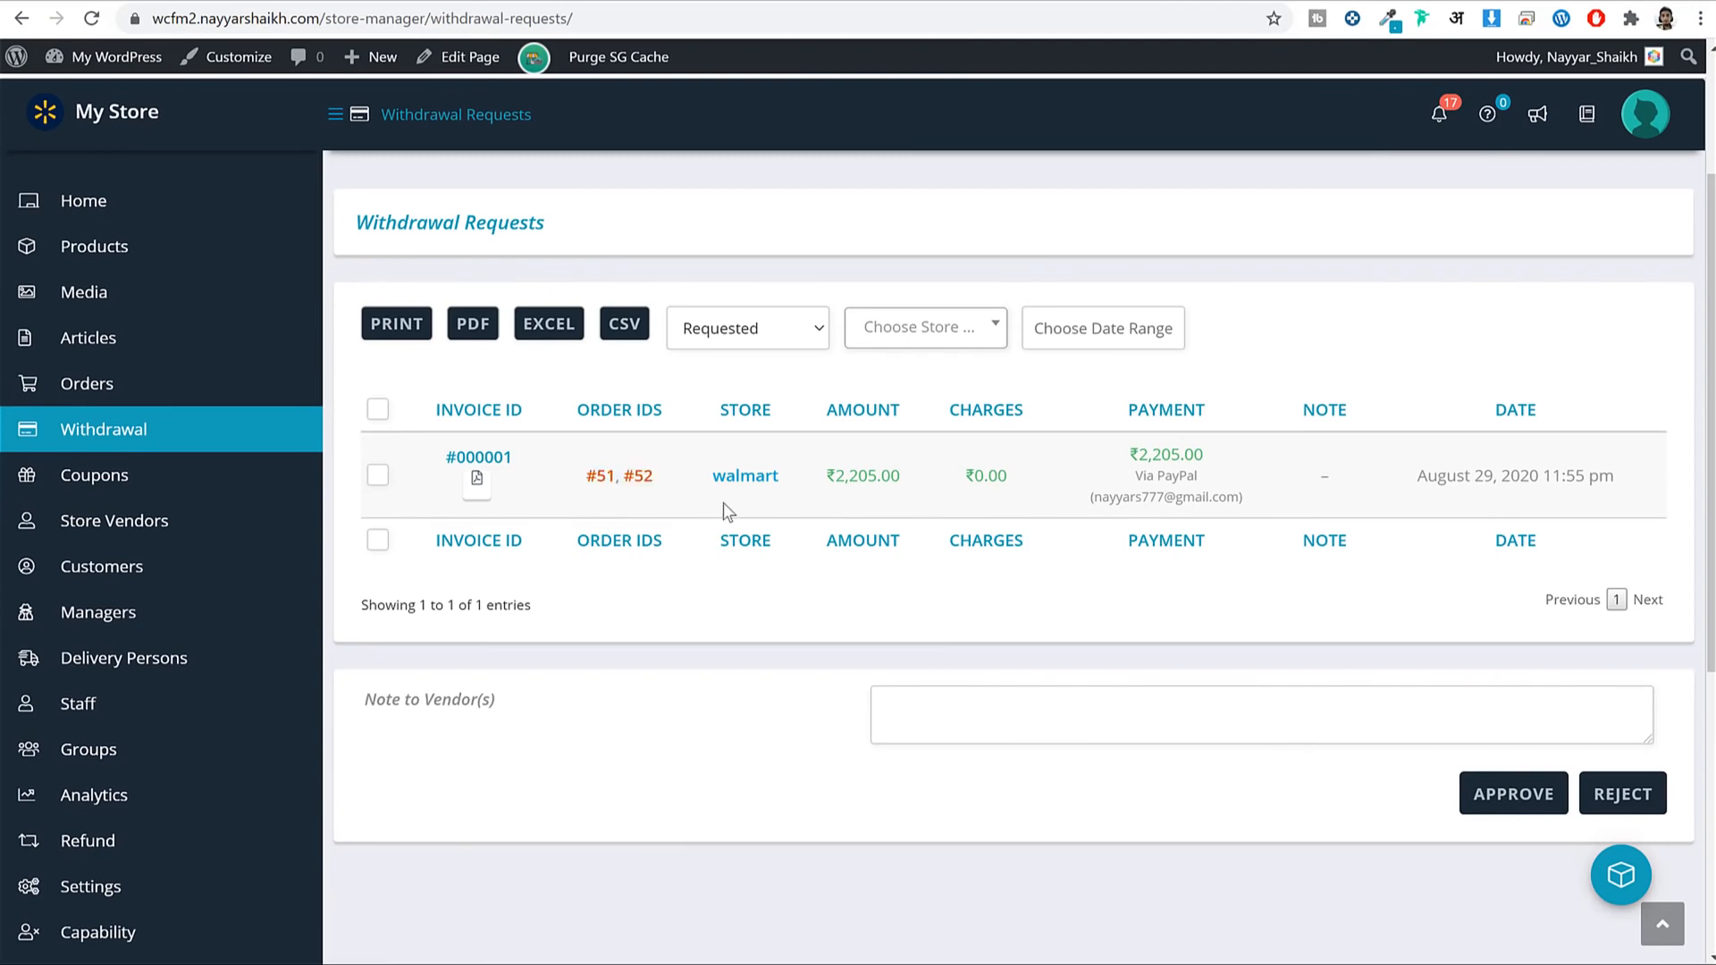
Inspect the details of order #51 included in the withdrawal request.
left_click(600, 478)
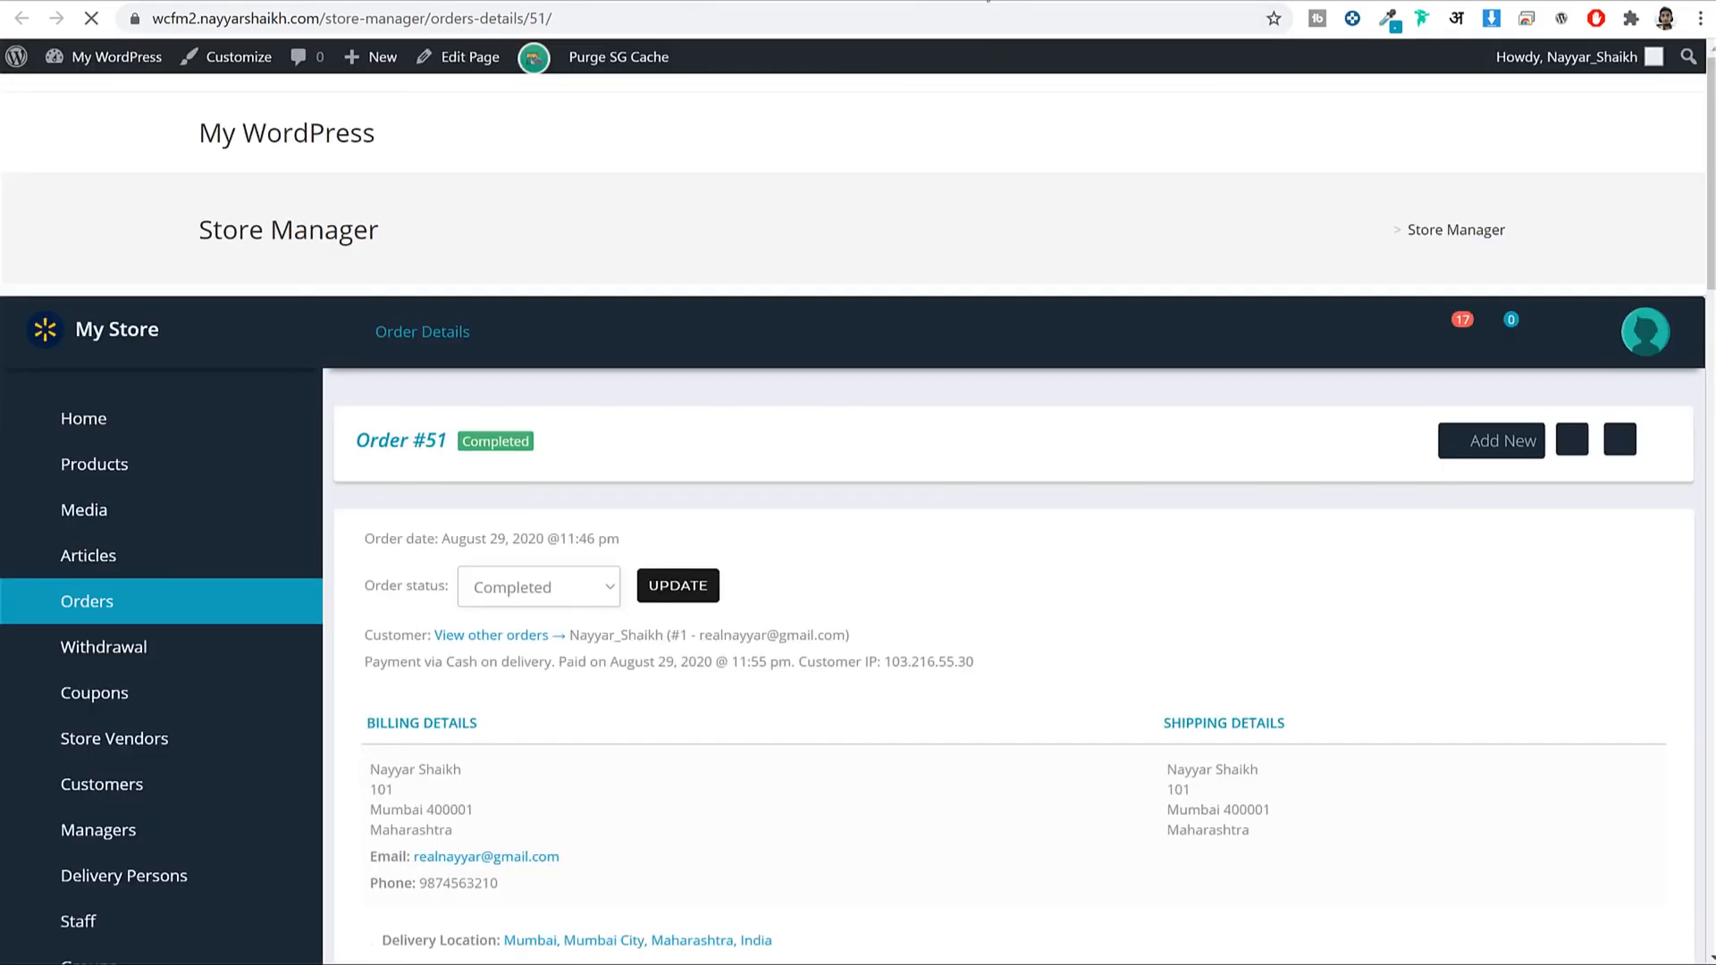
scroll(812, 529, "down", 5)
scroll(1097, 488, "down", 5)
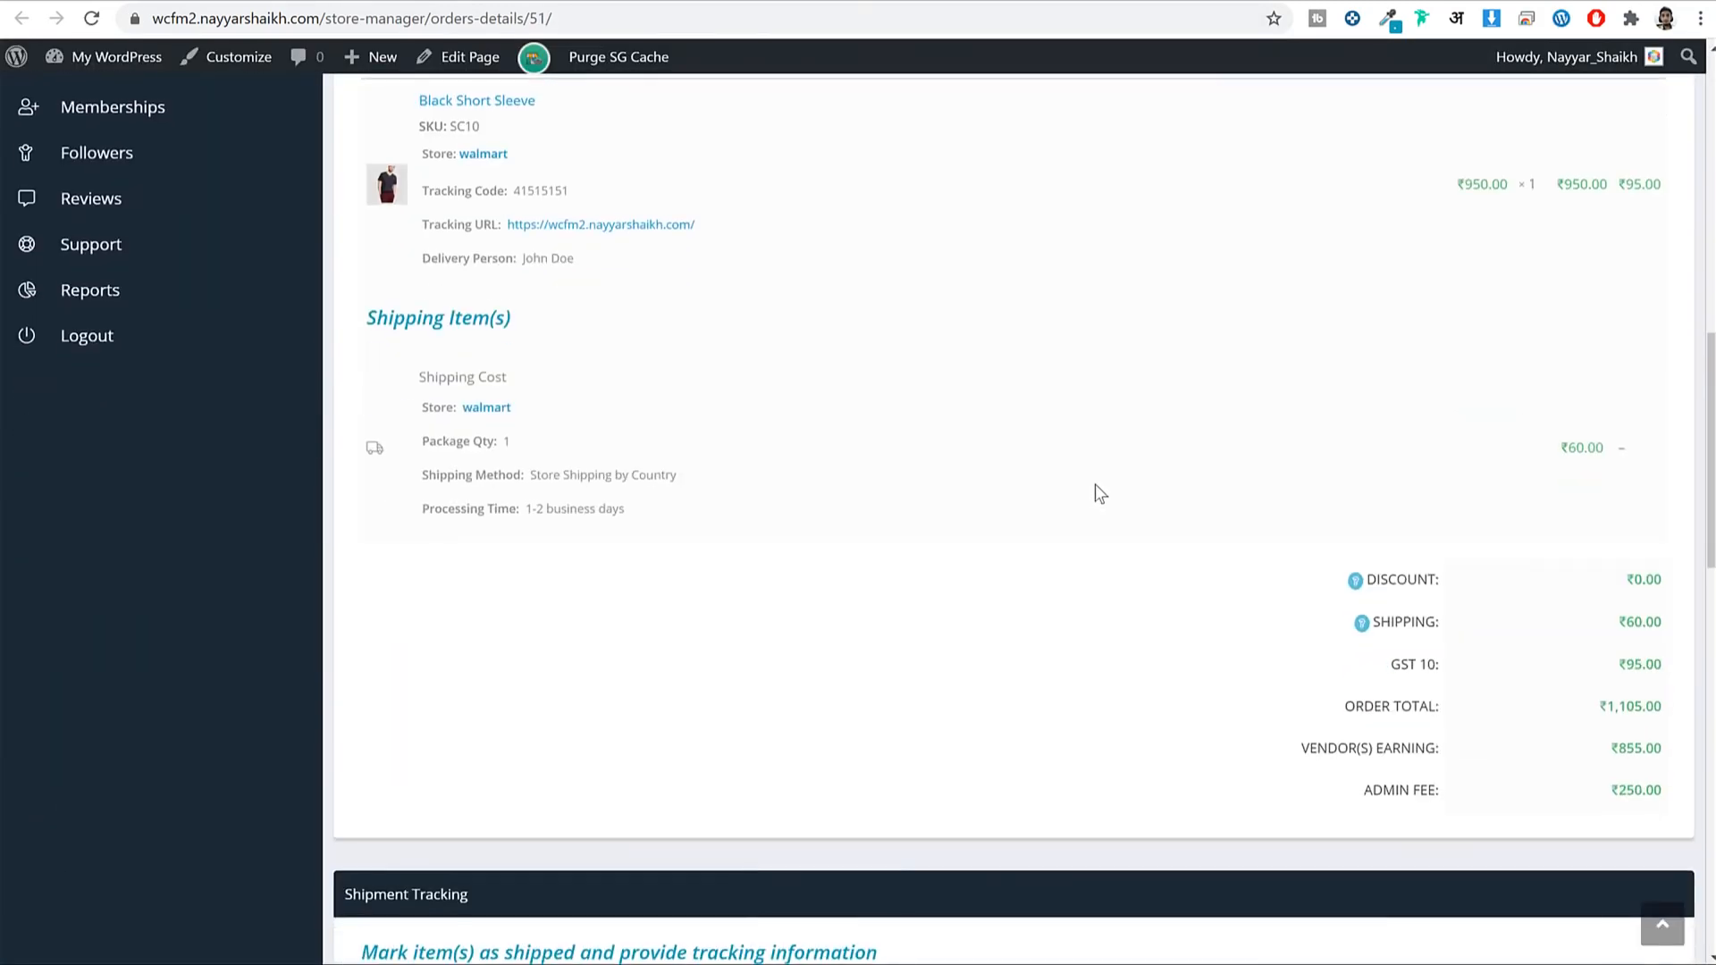
scroll(1100, 502, "up", 4)
scroll(1341, 617, "down", 6)
scroll(1522, 683, "down", 4)
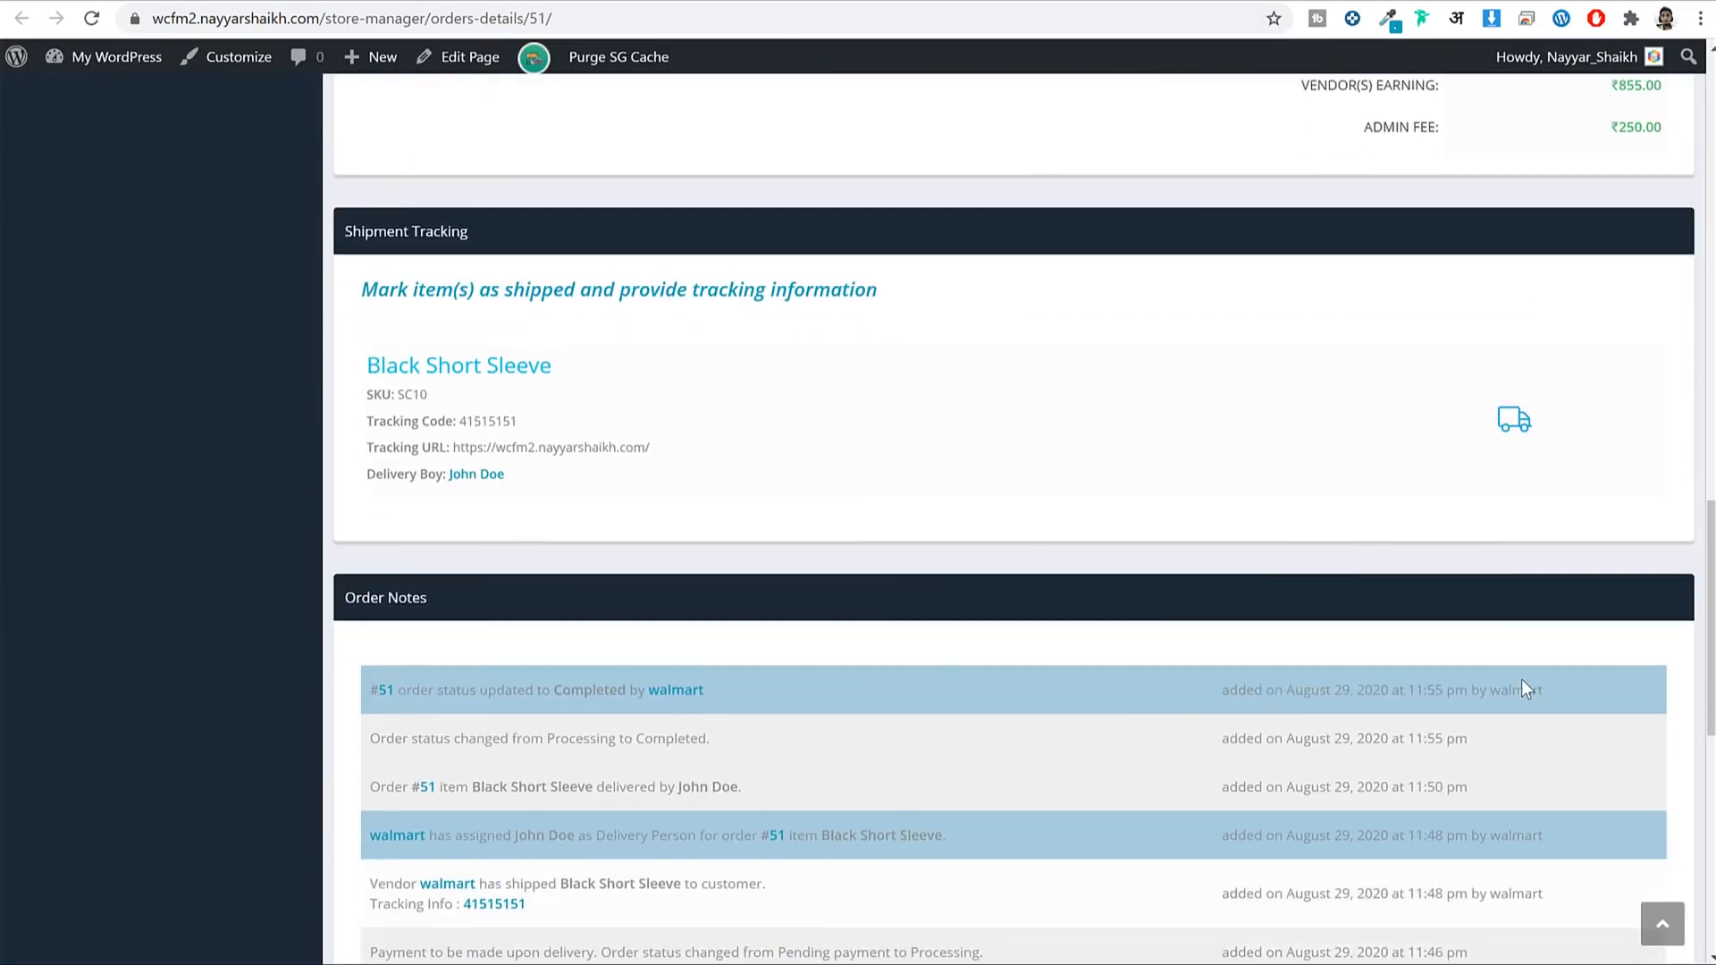
scroll(1054, 134, "up", 8)
scroll(1091, 325, "down", 10)
scroll(1014, 521, "down", 1)
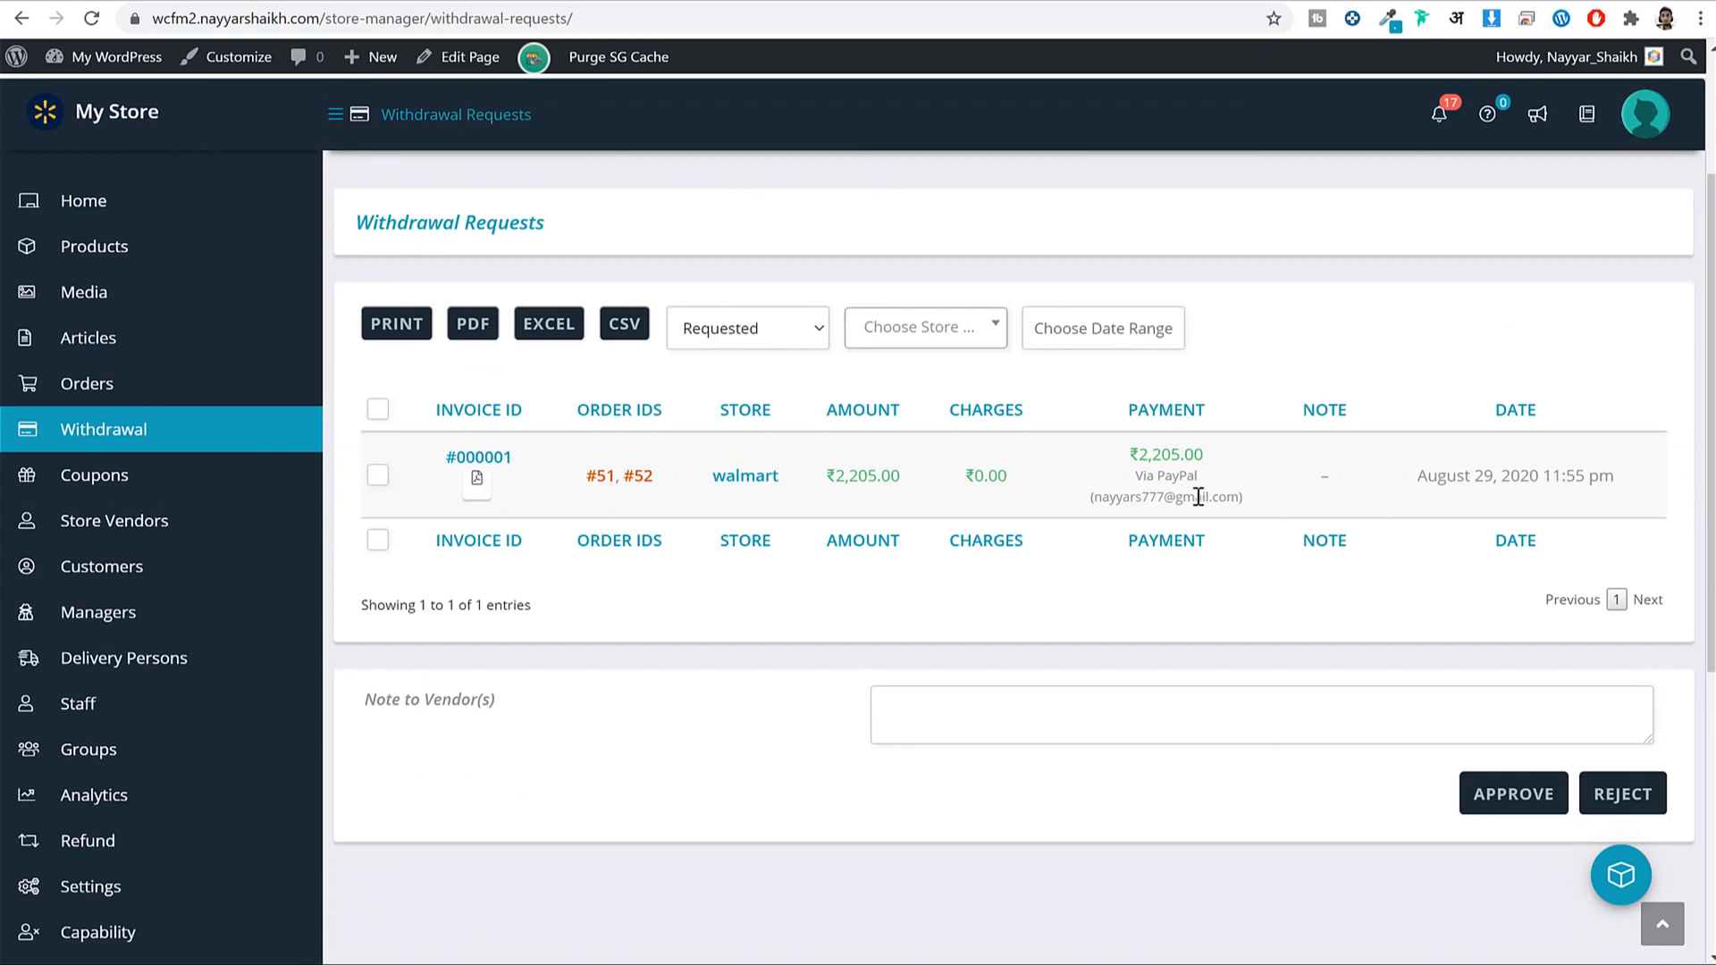
Check the request's PayPal payment details and download the #000001 invoice PDF.
left_click_drag(1142, 478, 1257, 513)
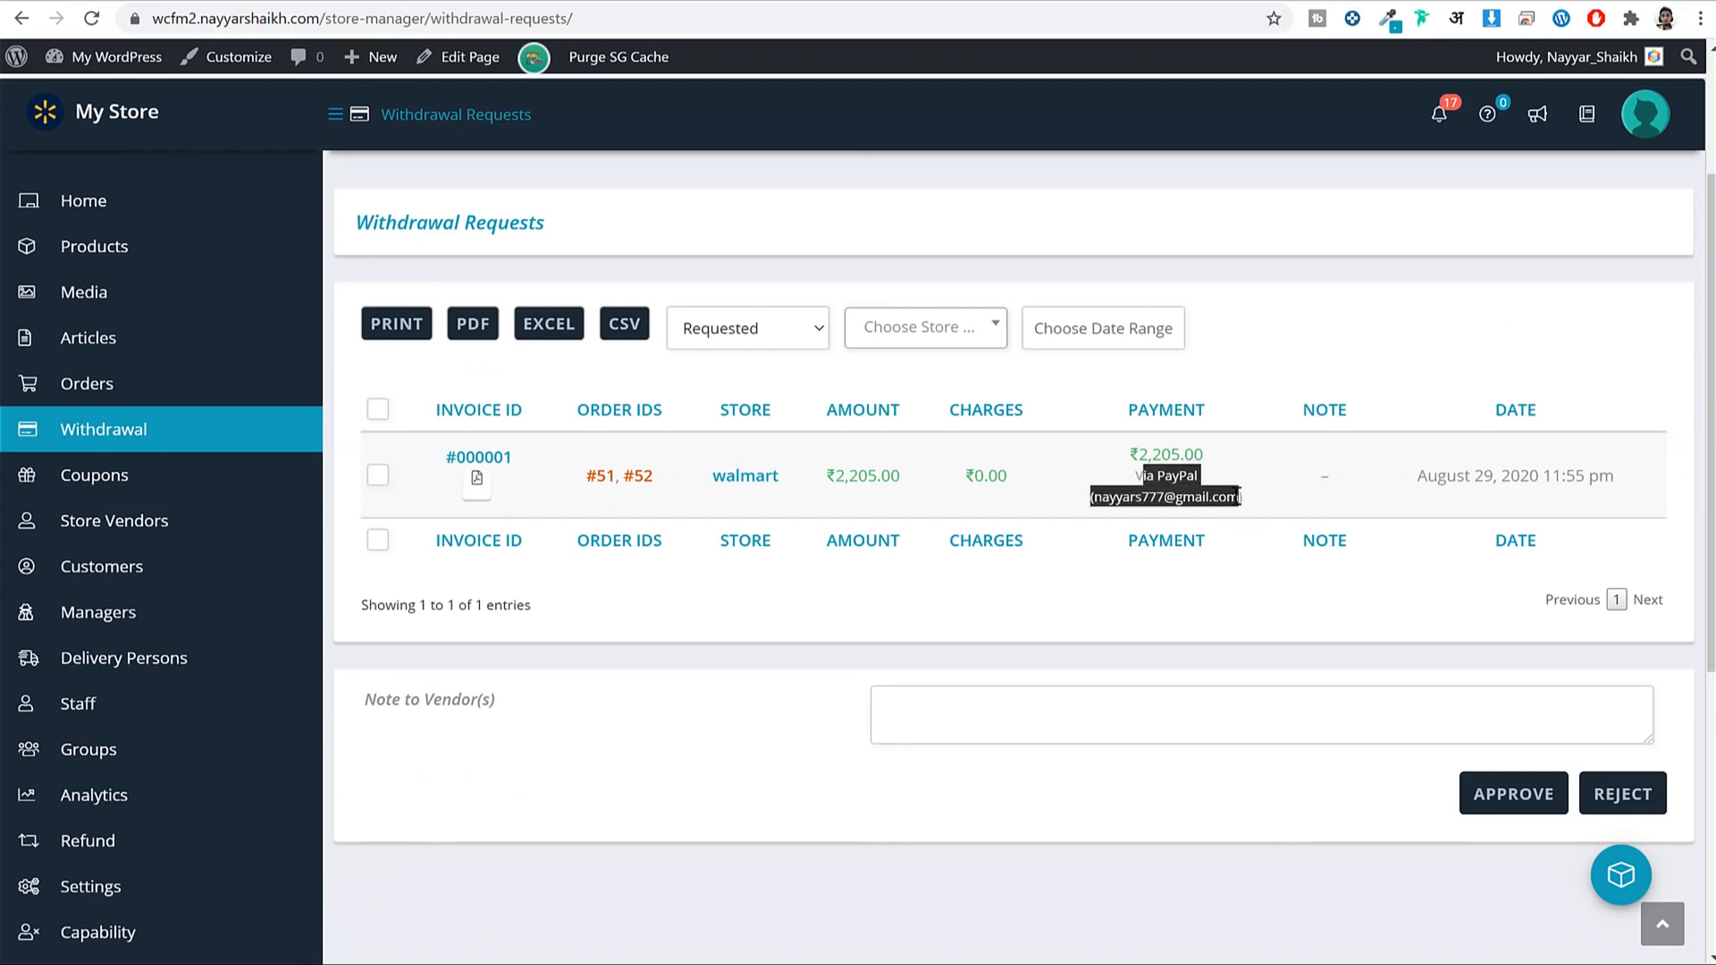
left_click(1236, 497)
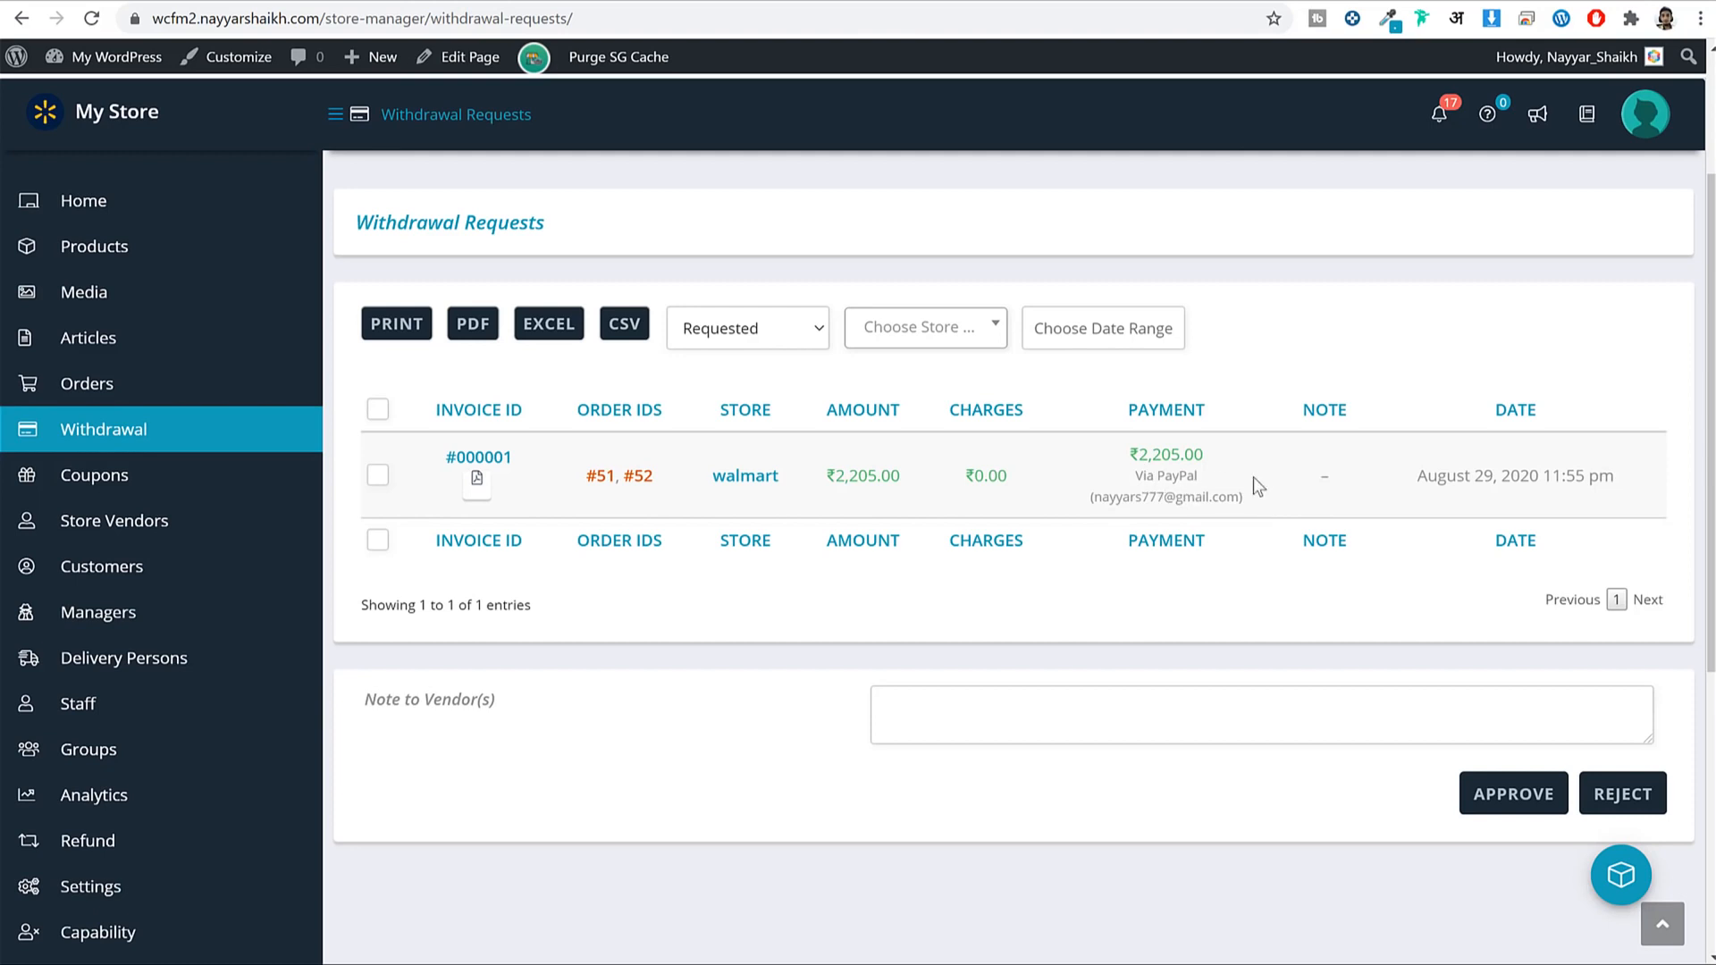
left_click(483, 498)
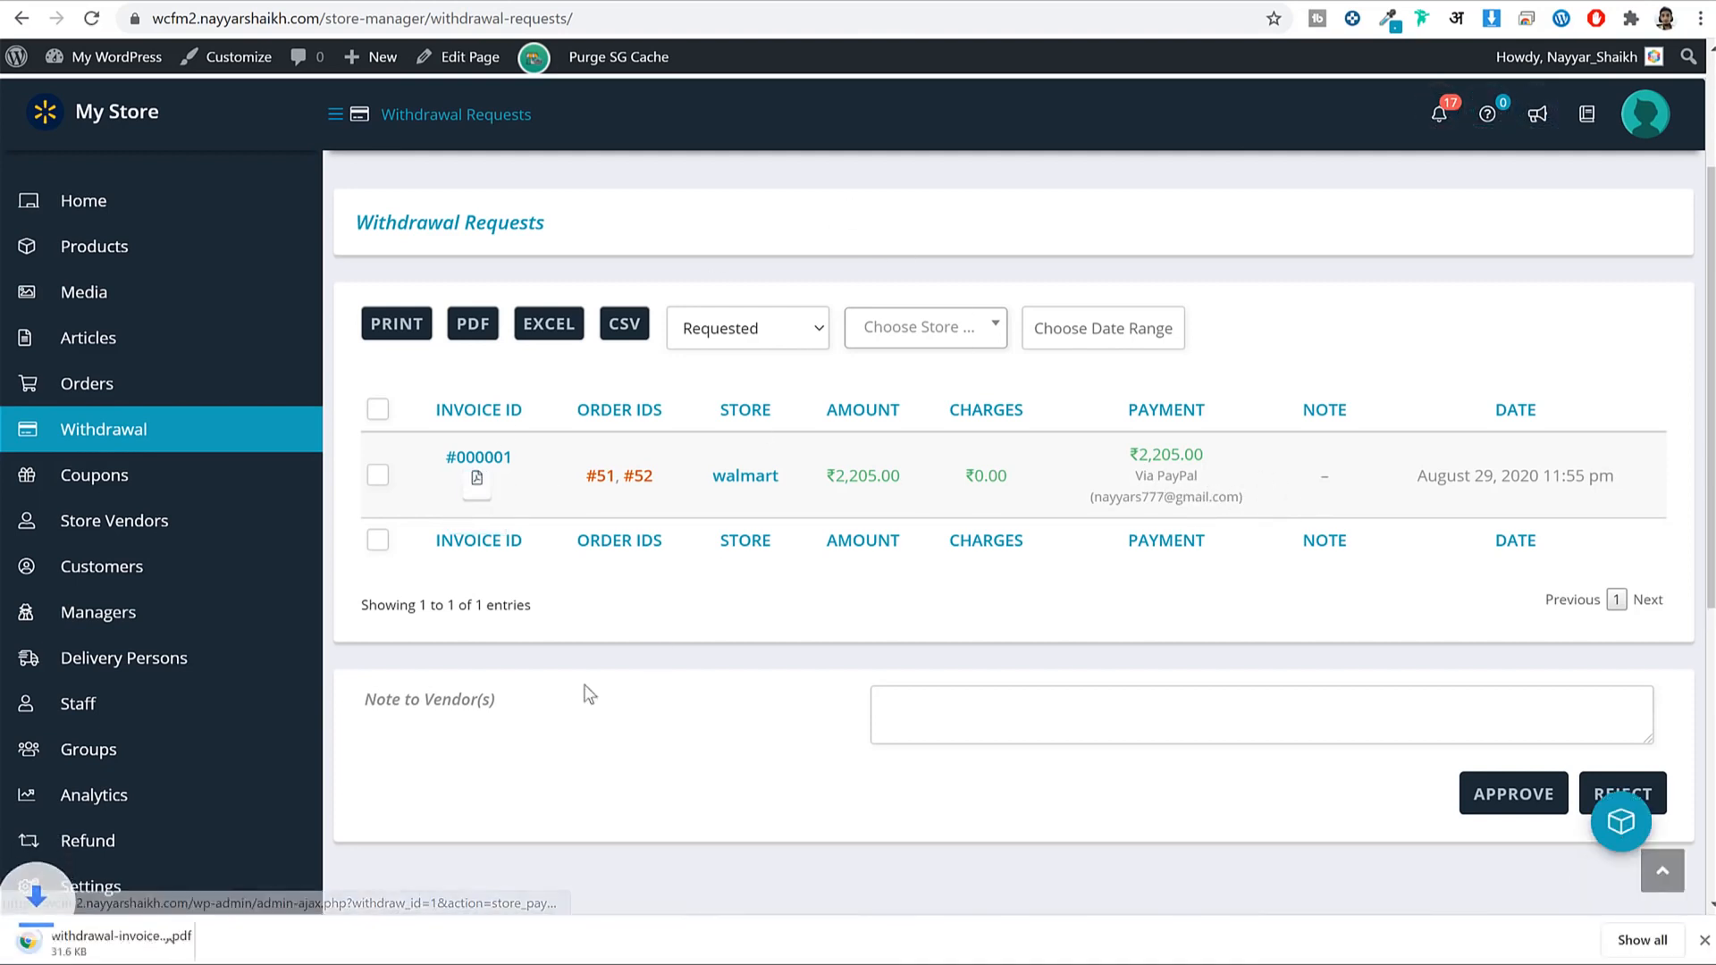
Open the downloaded withdrawal invoice and check its ₹2,205.00 payable amount.
left_click(132, 953)
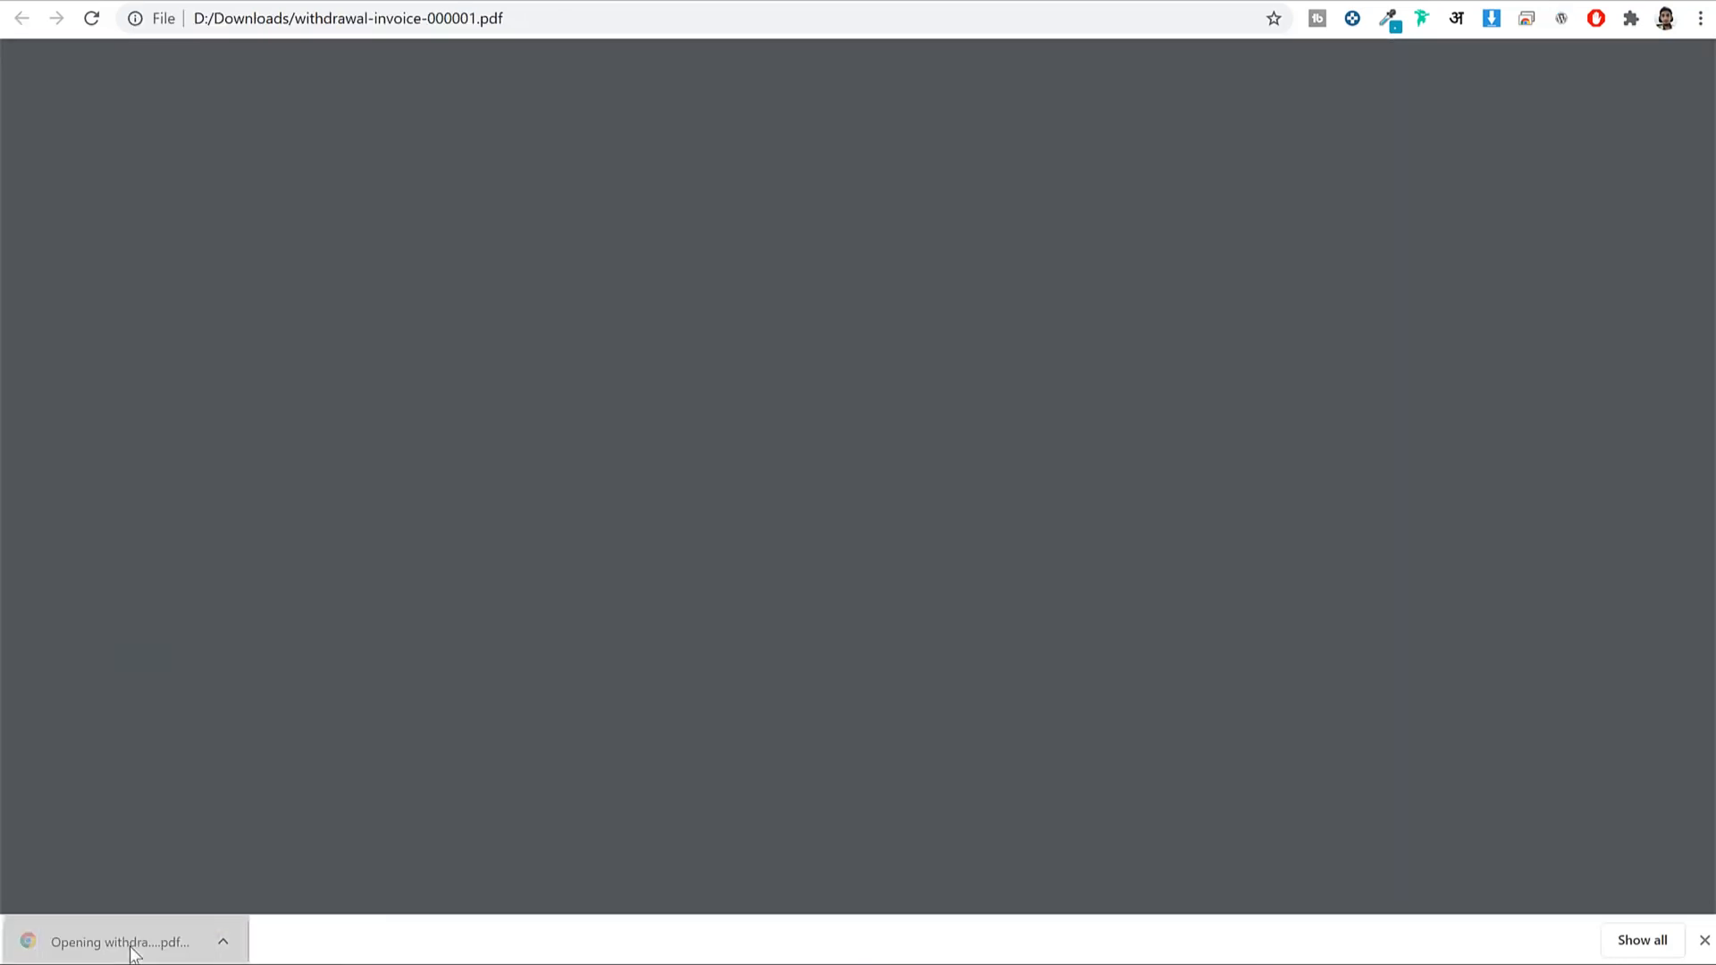
scroll(1086, 501, "down", 4)
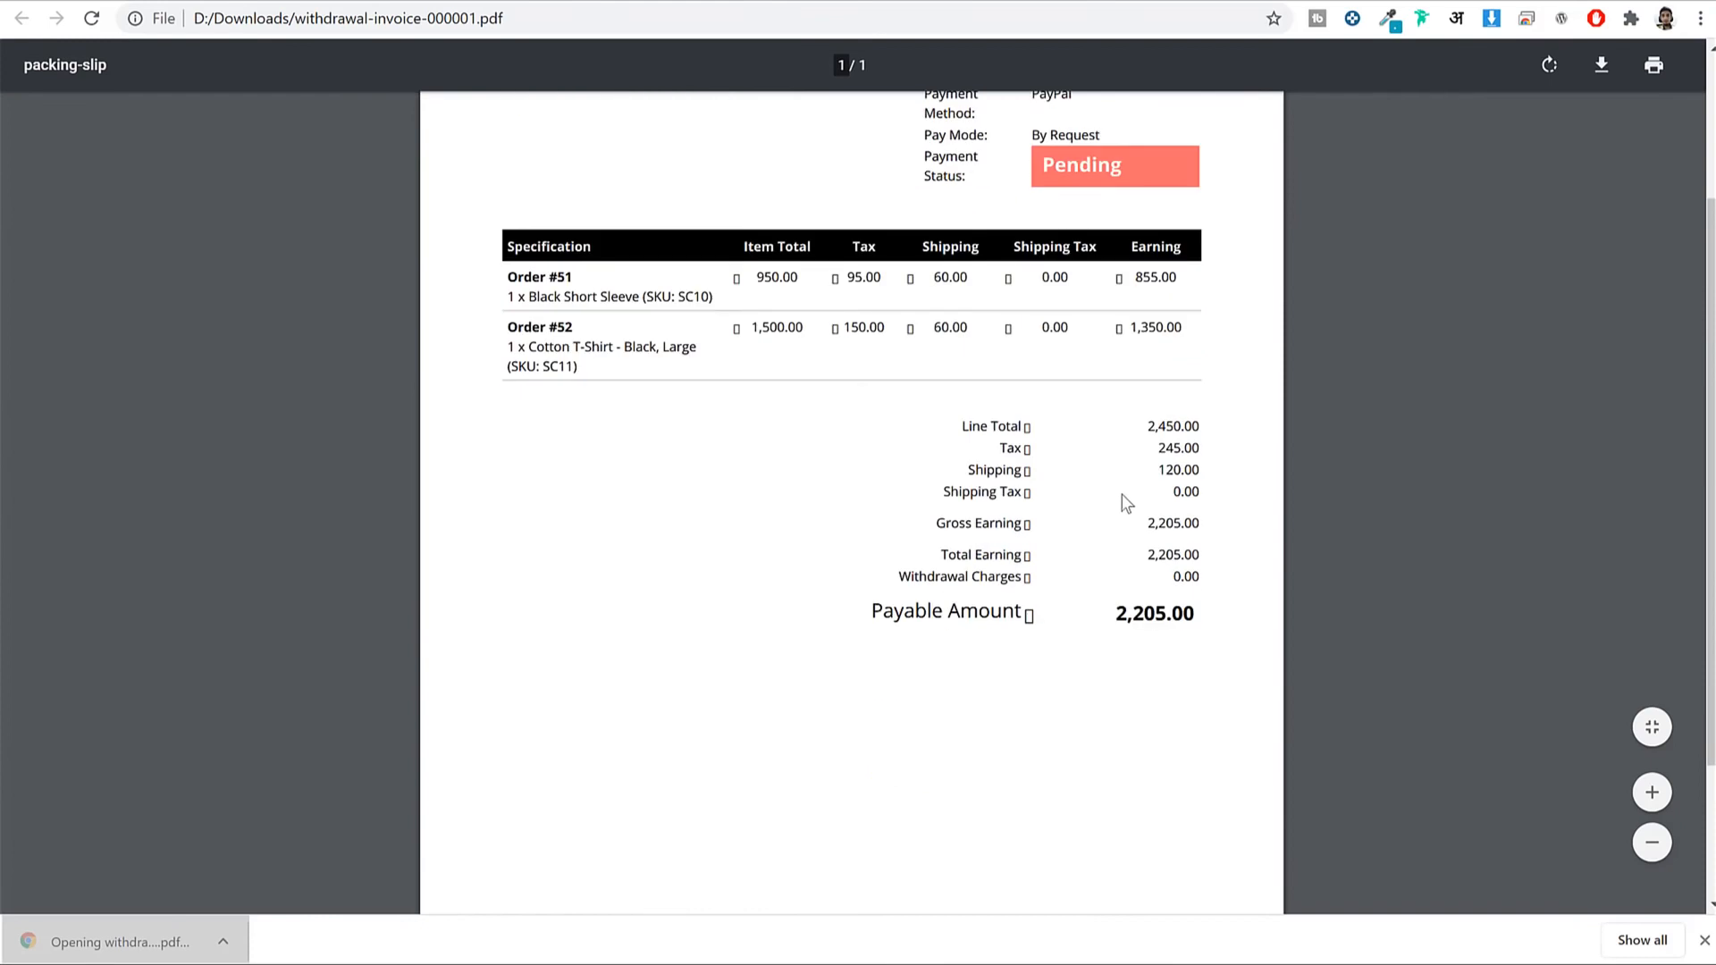
scroll(1165, 368, "up", 3)
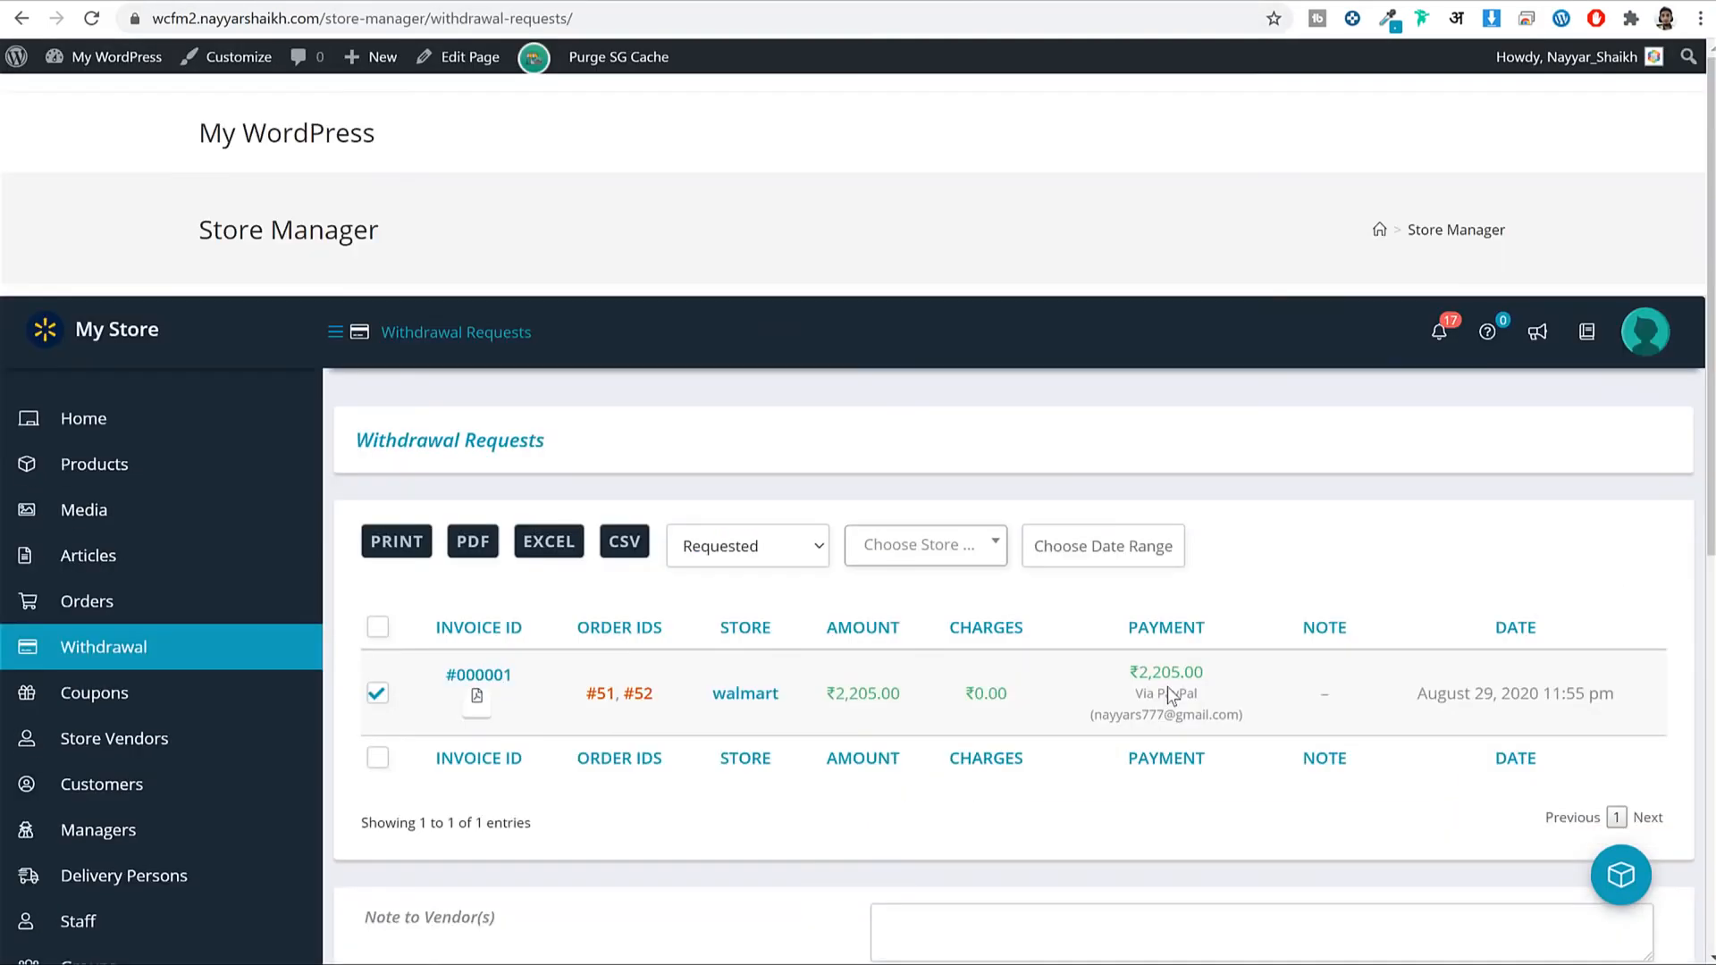
scroll(1298, 722, "down", 3)
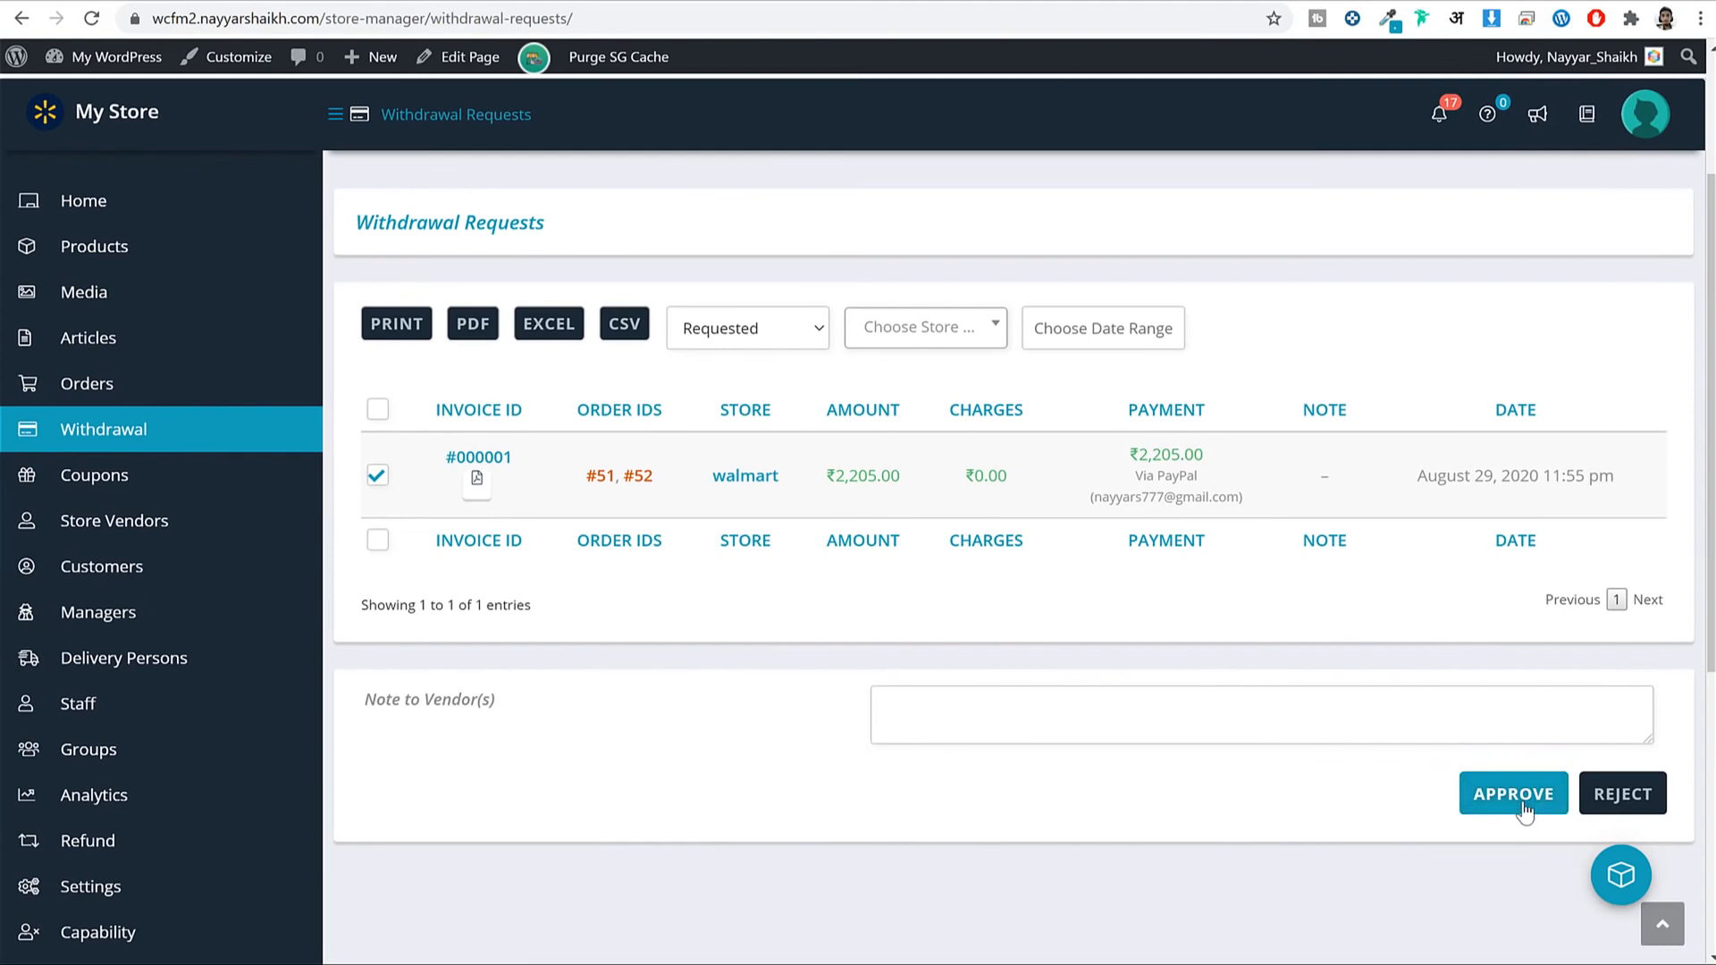
left_click_drag(1179, 451, 1128, 454)
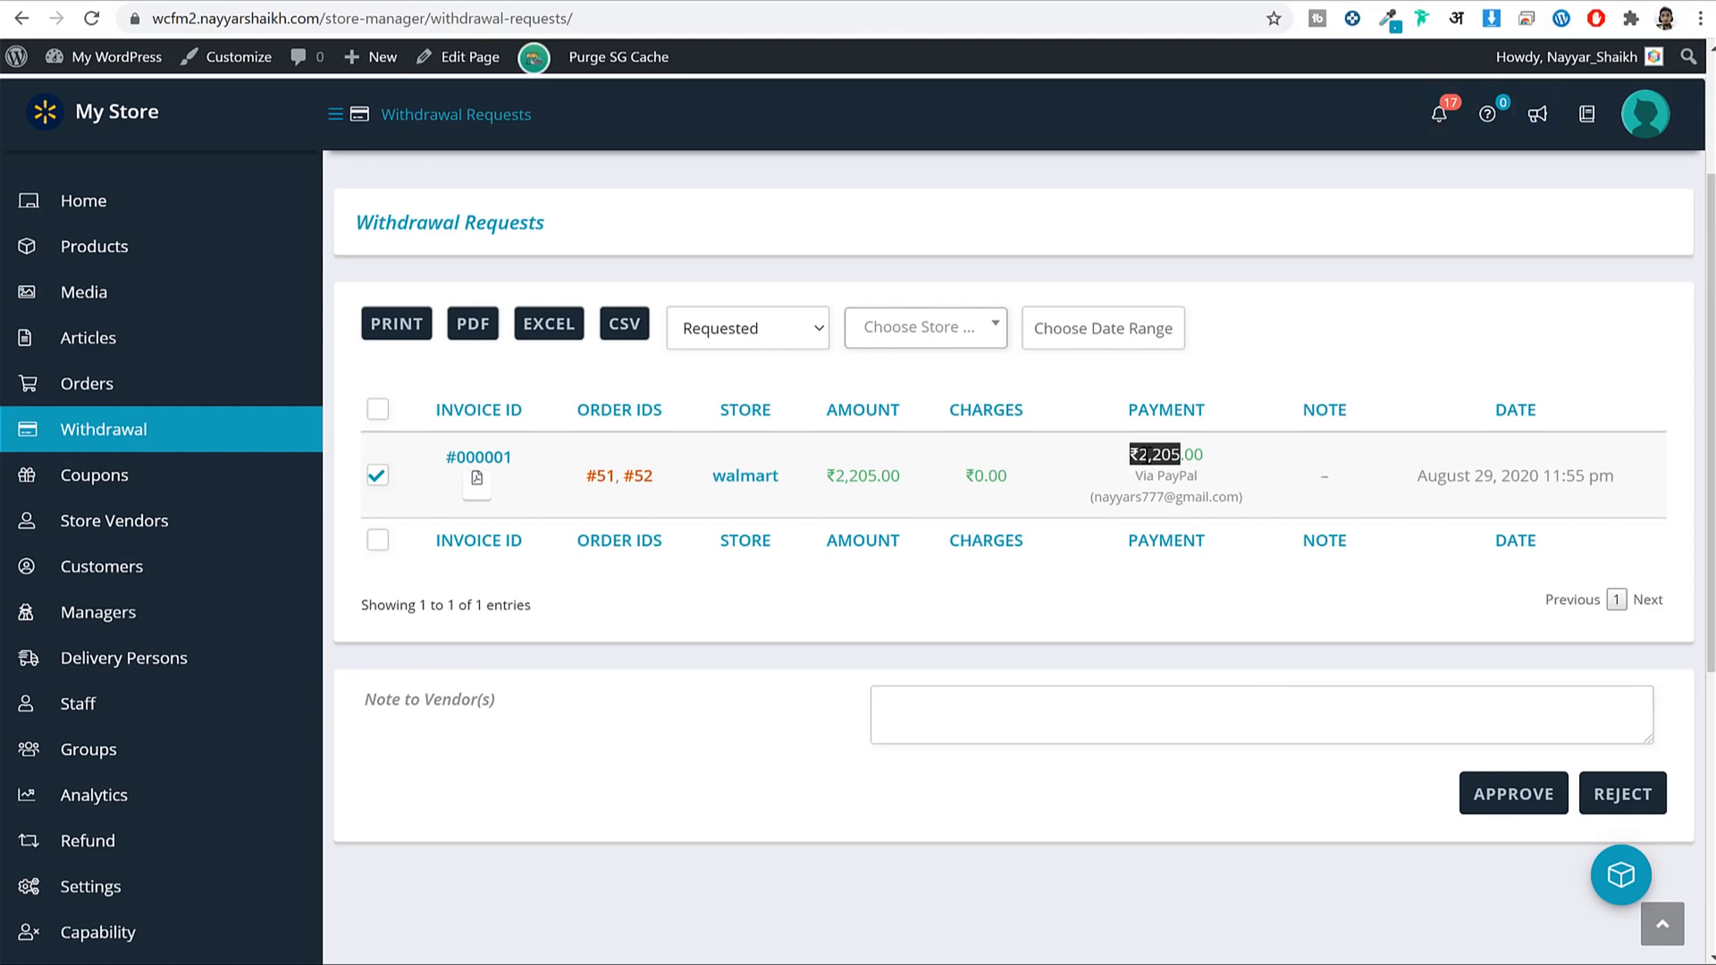
Leave the withdrawal invoice for the Black Short Sleeve's Edit Product page and select its address.
left_click(1295, 481)
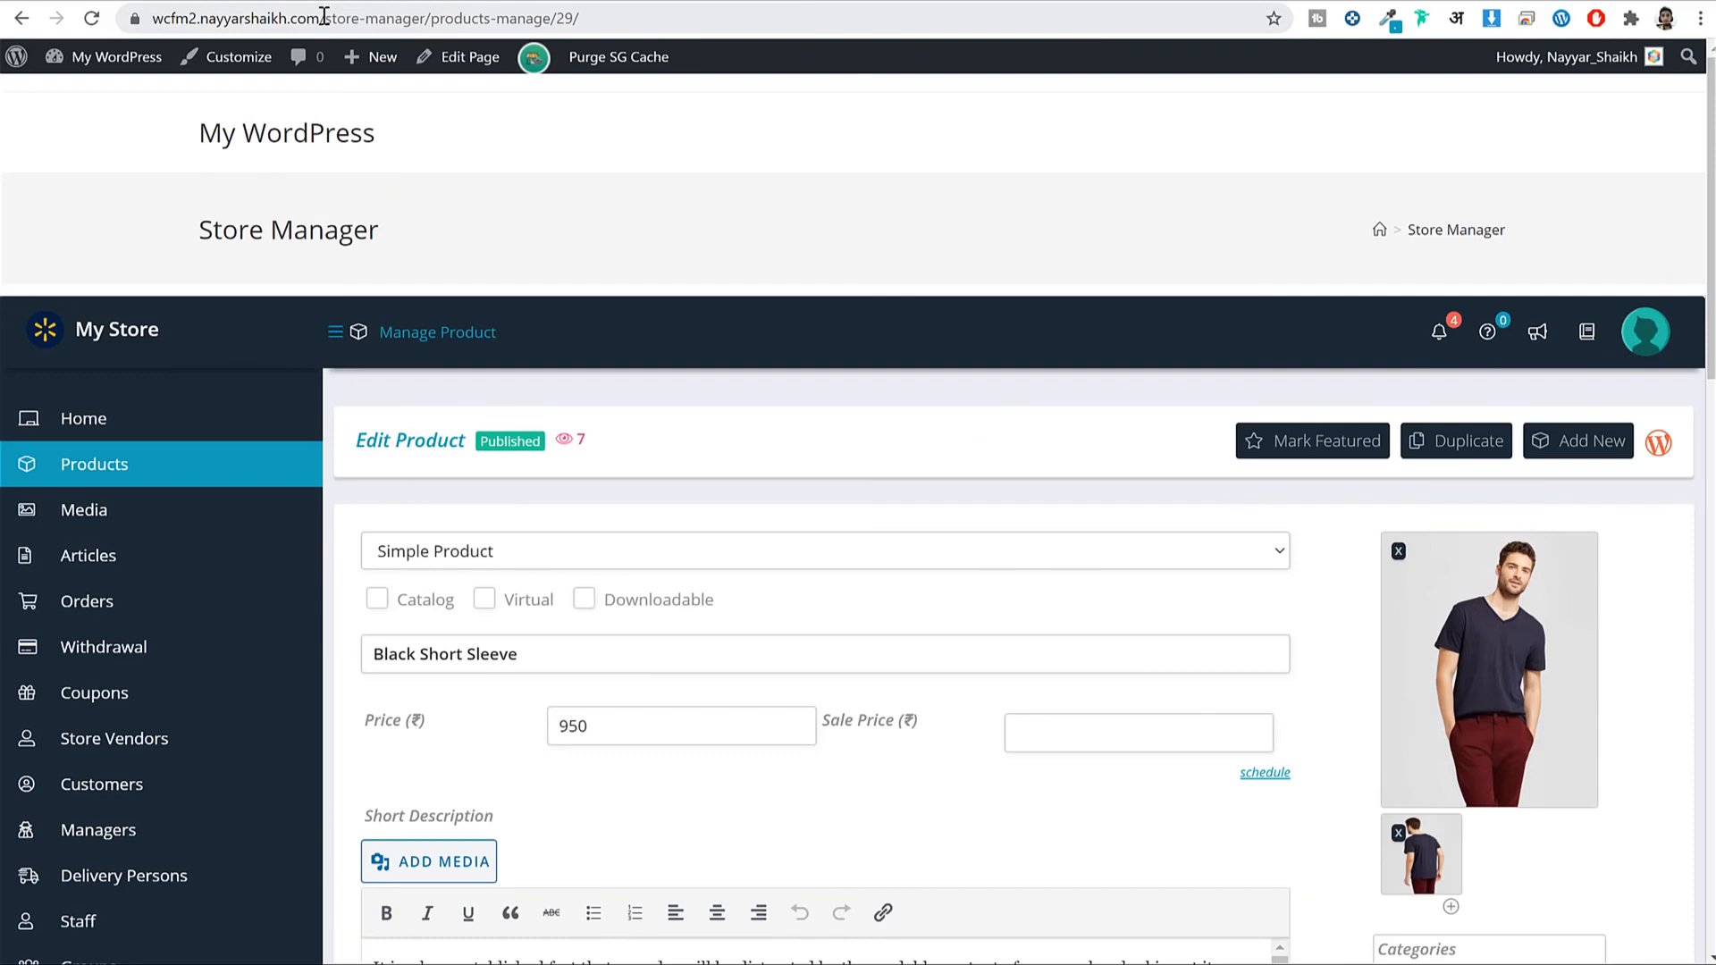
left_click_drag(323, 16, 1123, 13)
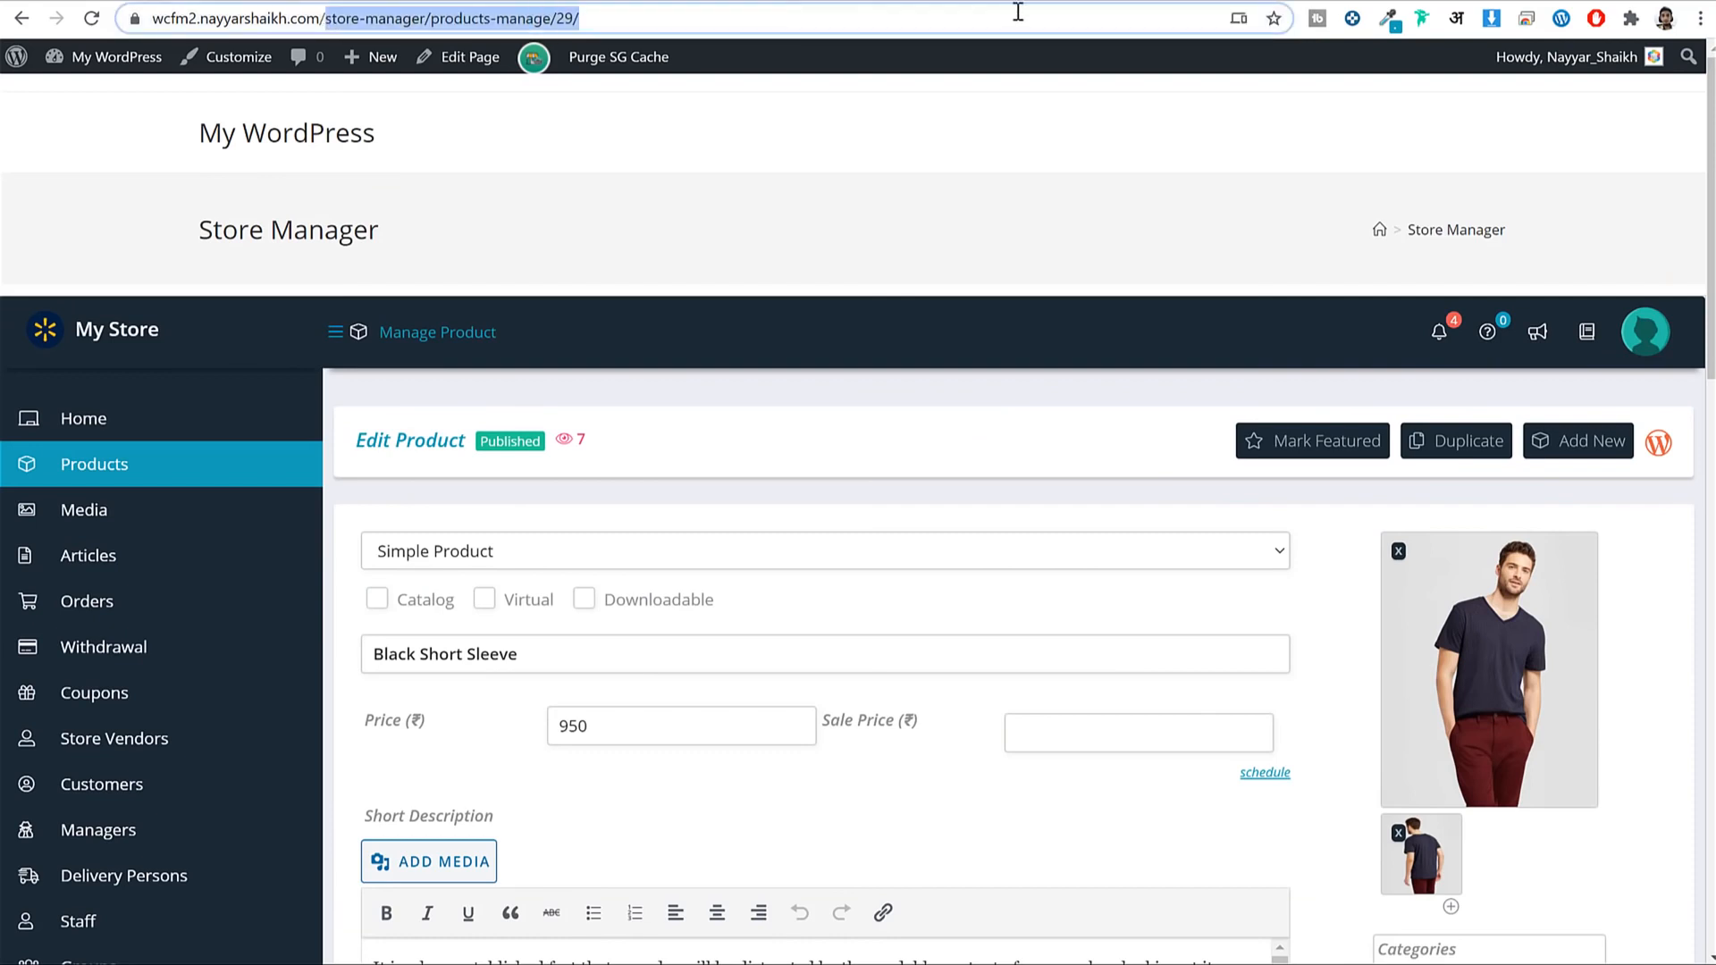
Go to the my-account page and open the customer's Orders list.
type("my-acooun")
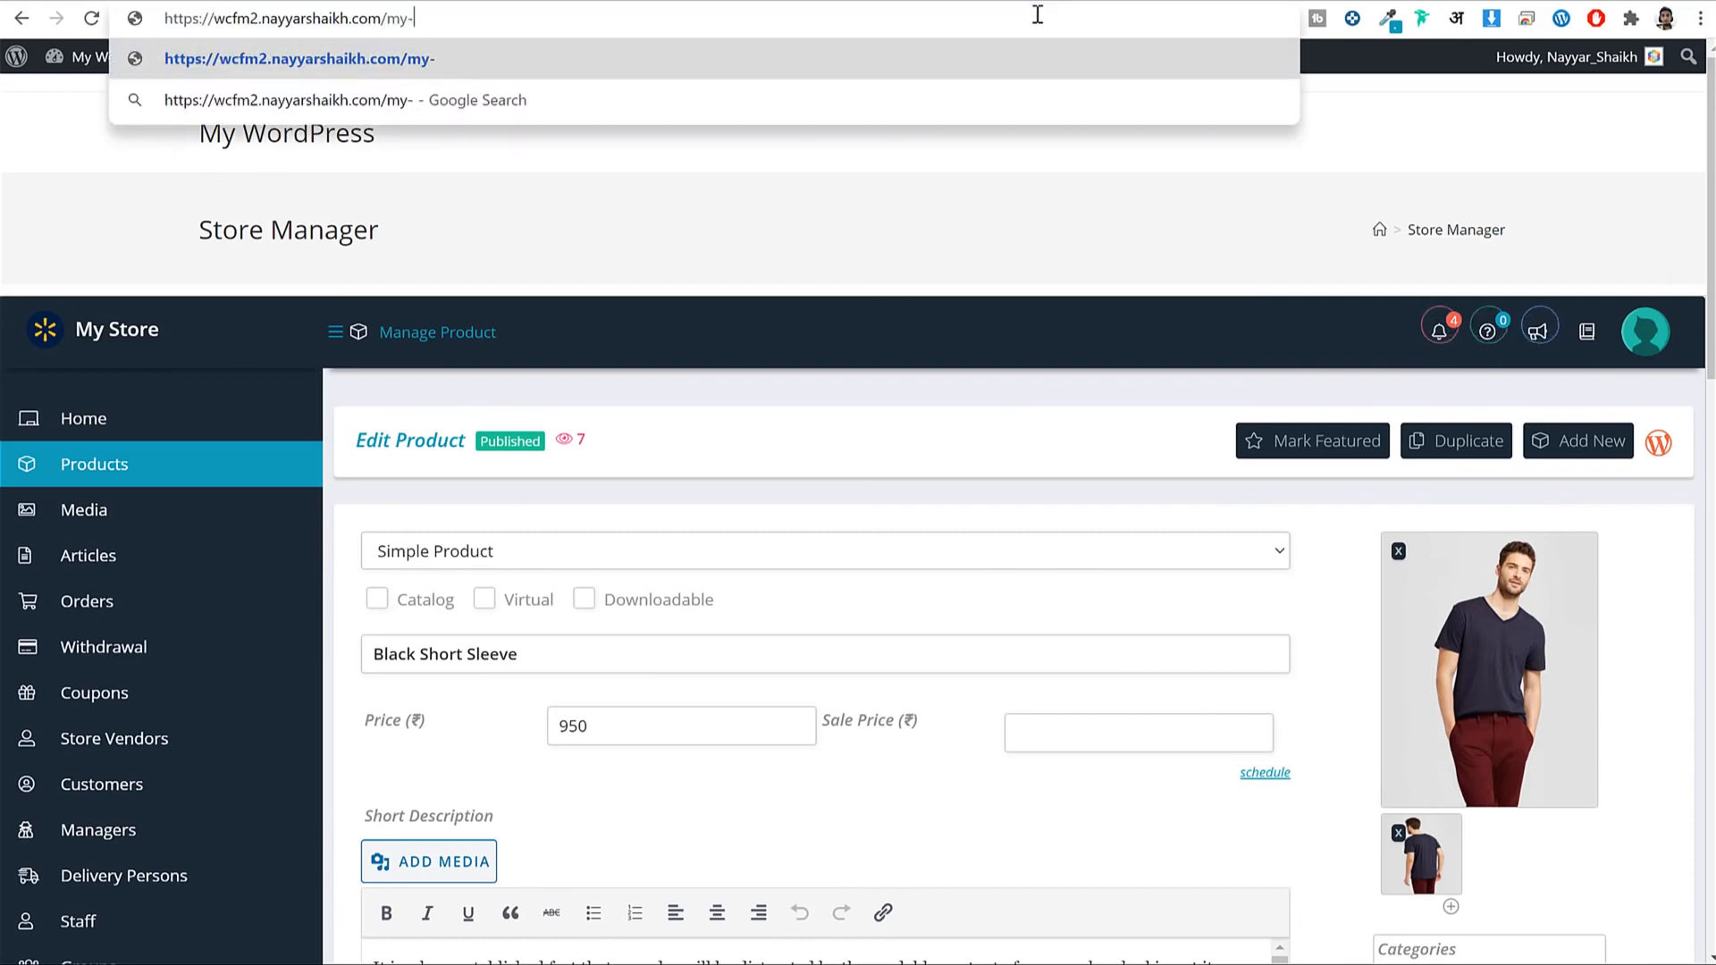
type("t")
key("Return")
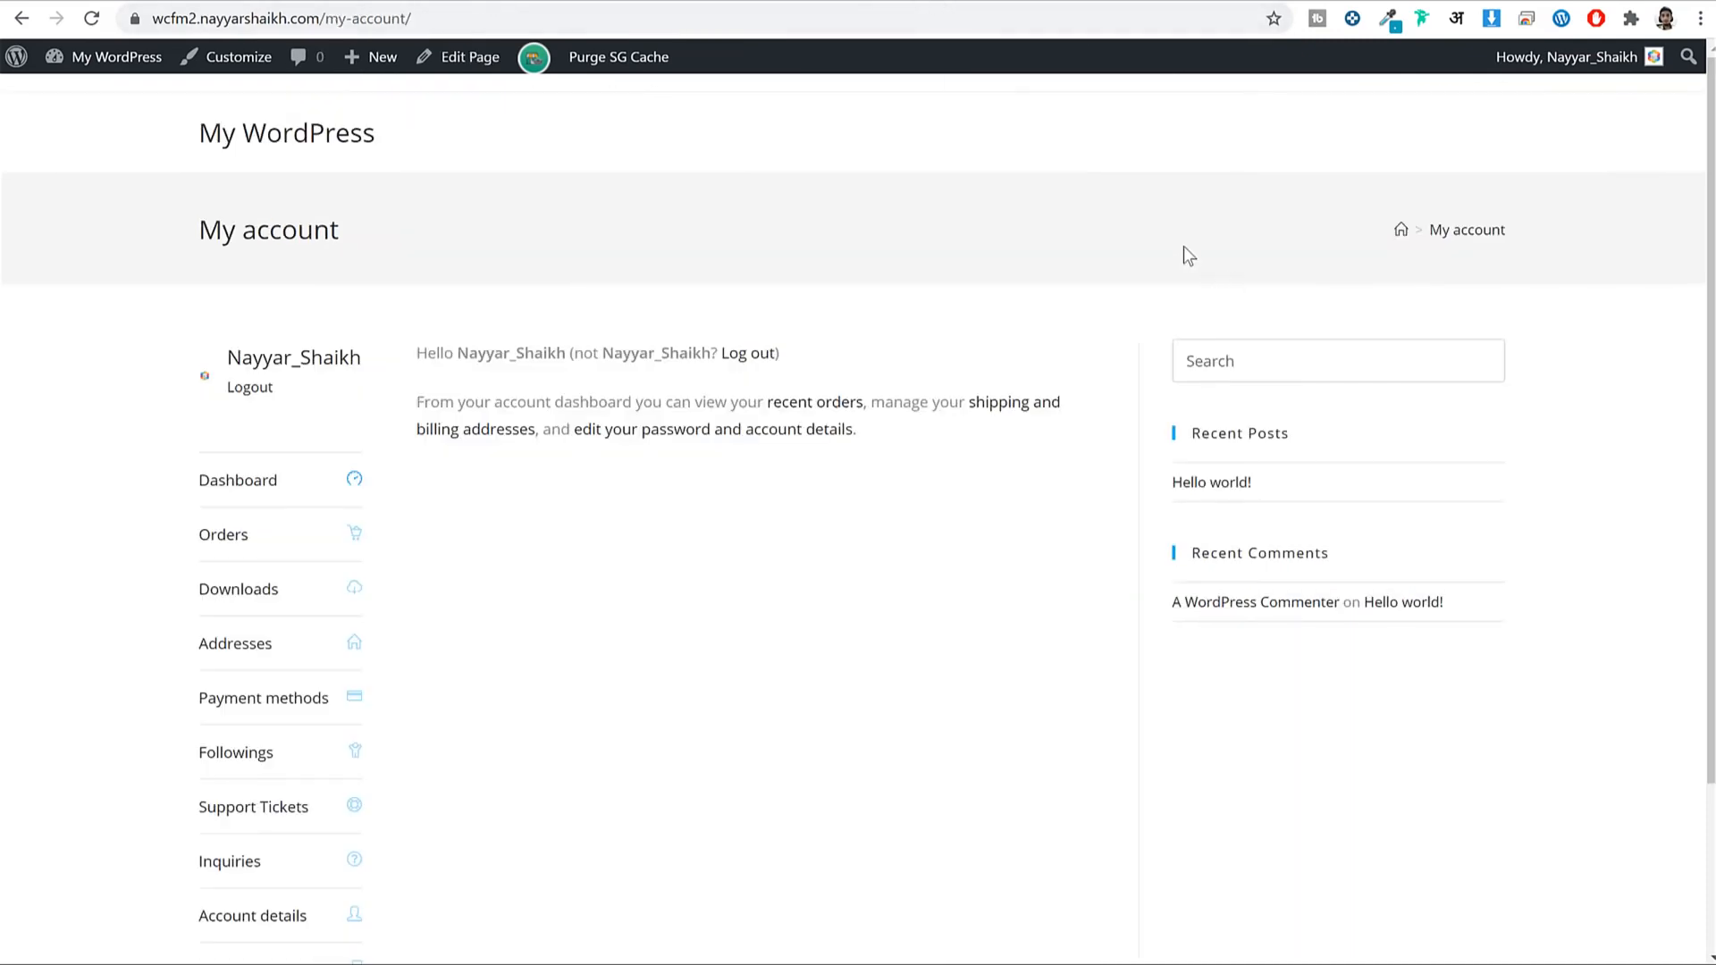
scroll(1178, 291, "down", 2)
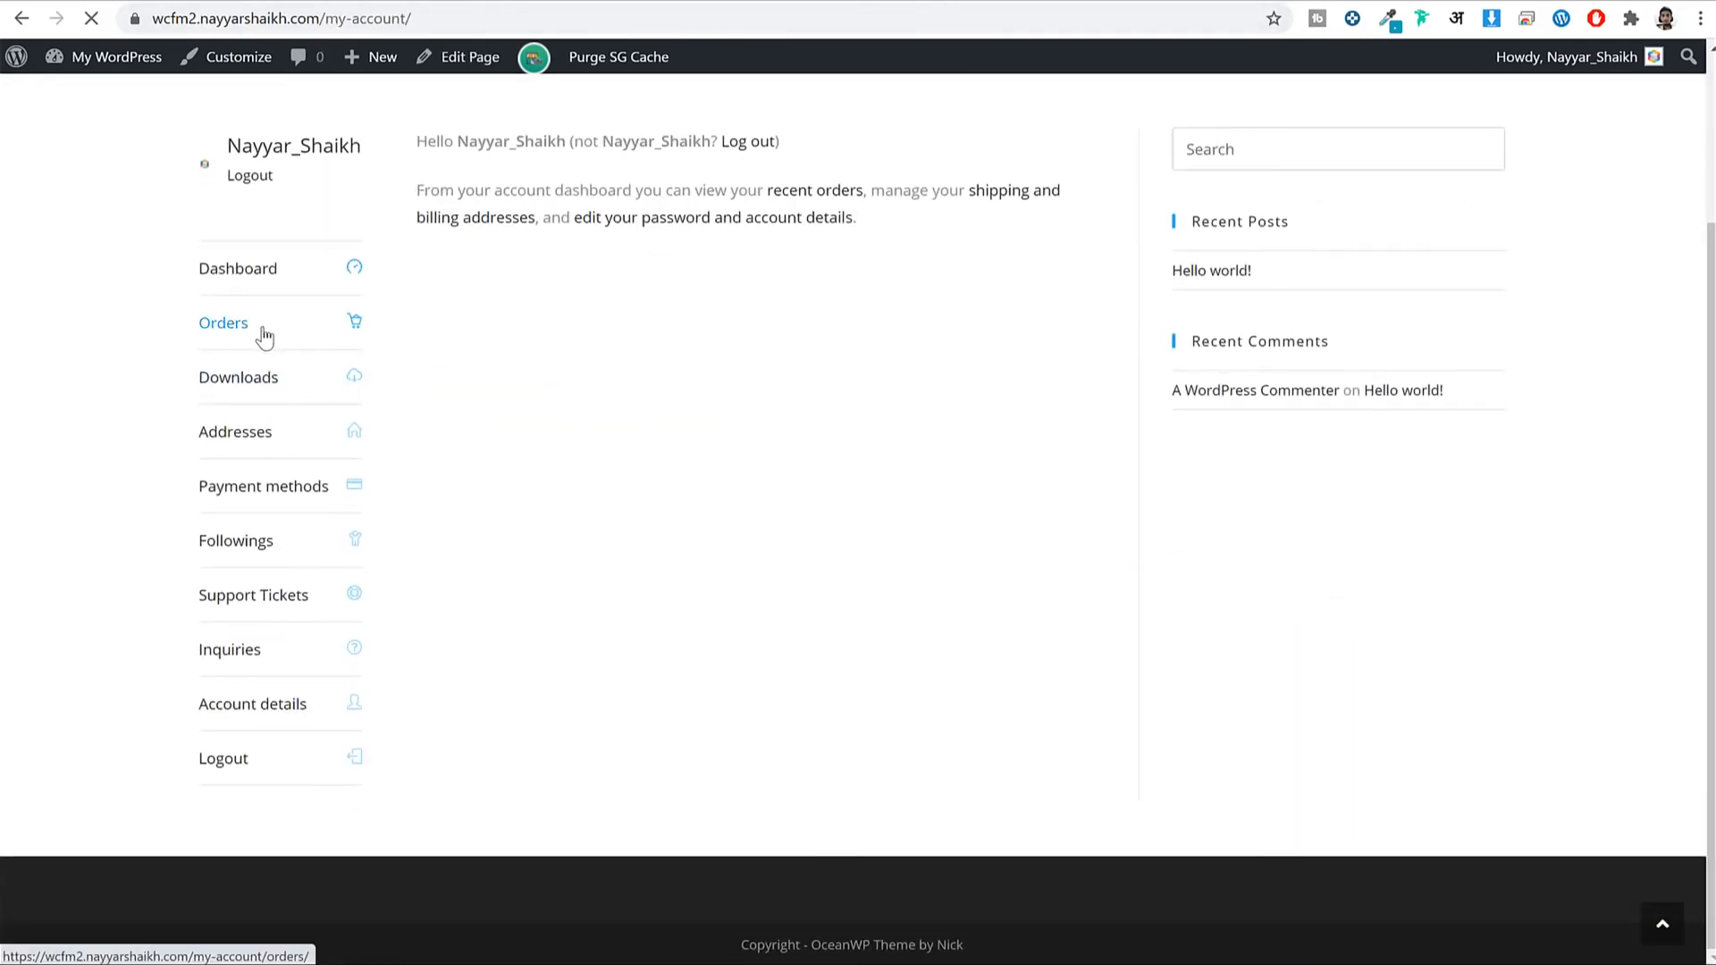
left_click(293, 327)
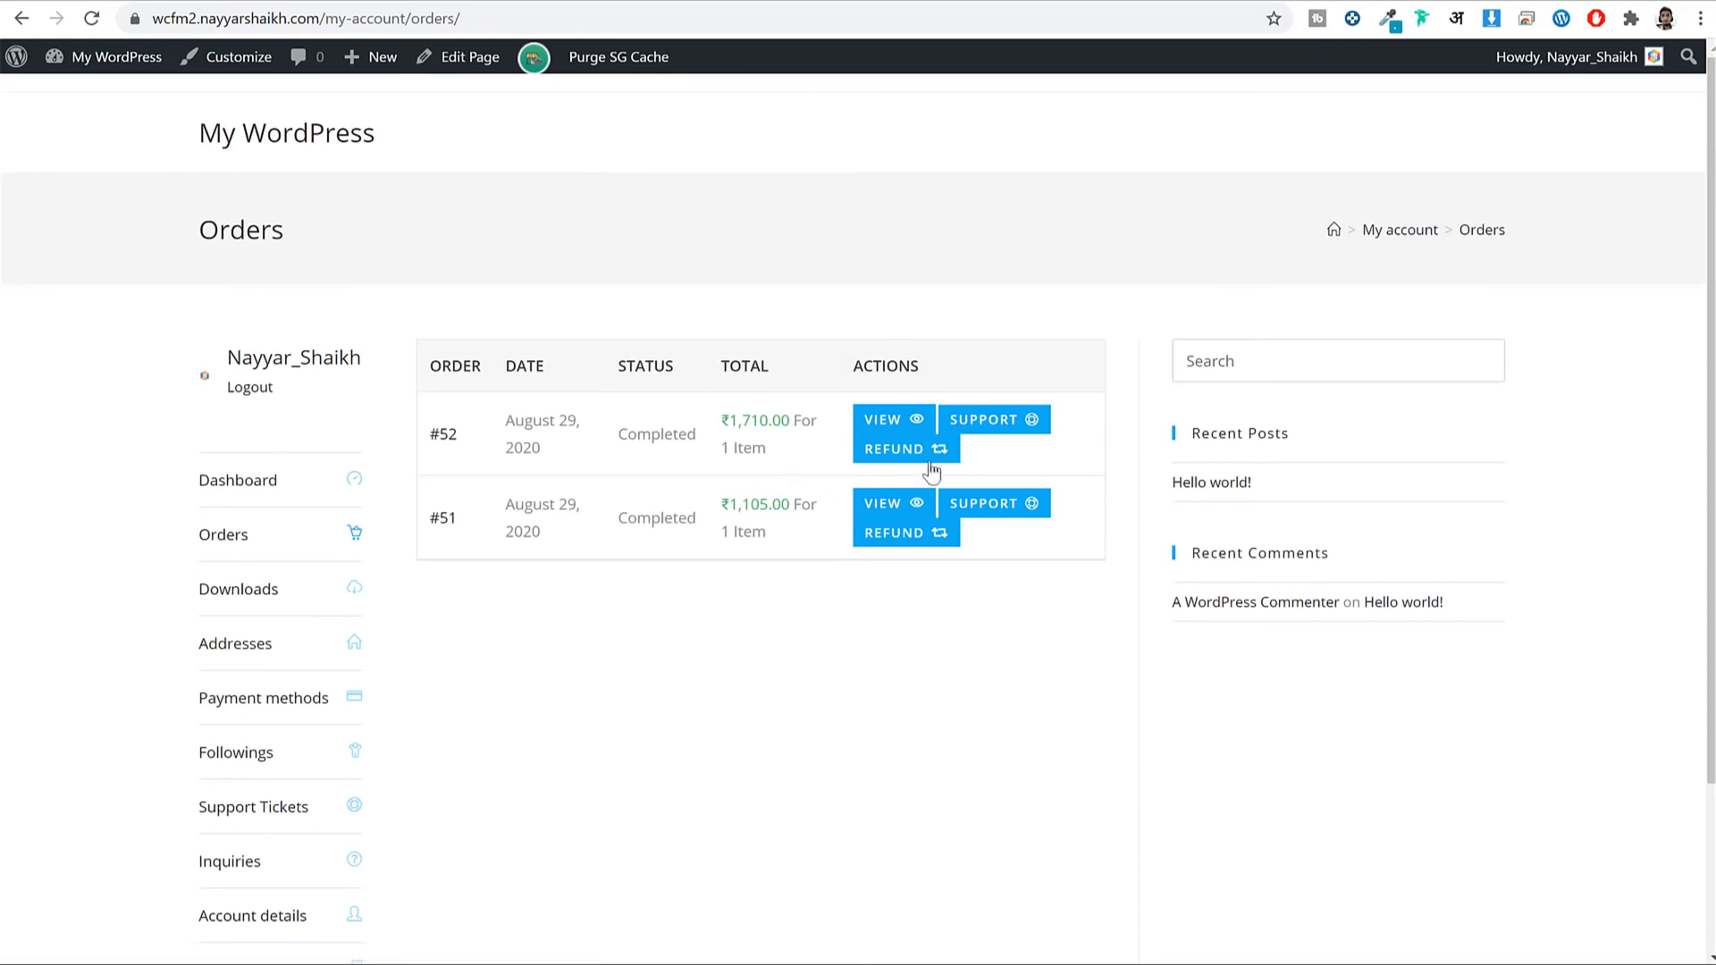
Submit a support ticket for order #52 with the issue text 'dwadlkjwnqjd;kqlw'.
left_click(1028, 438)
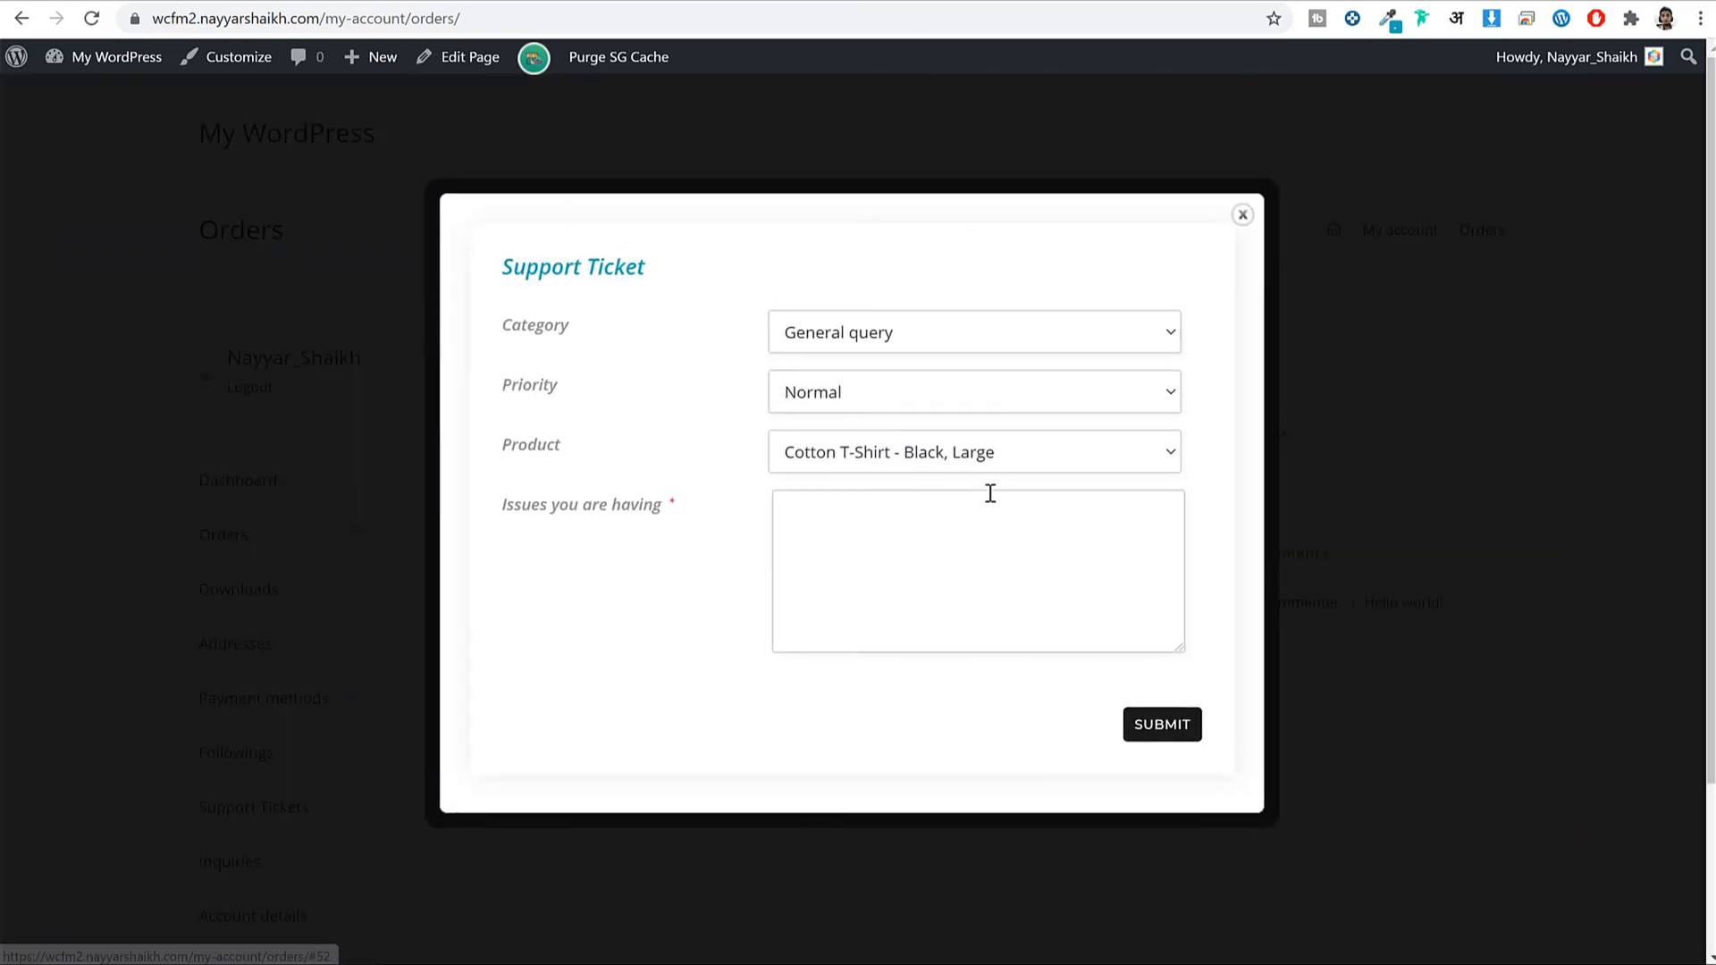
left_click(957, 602)
type("dwadlkjwnqjd;kqlw")
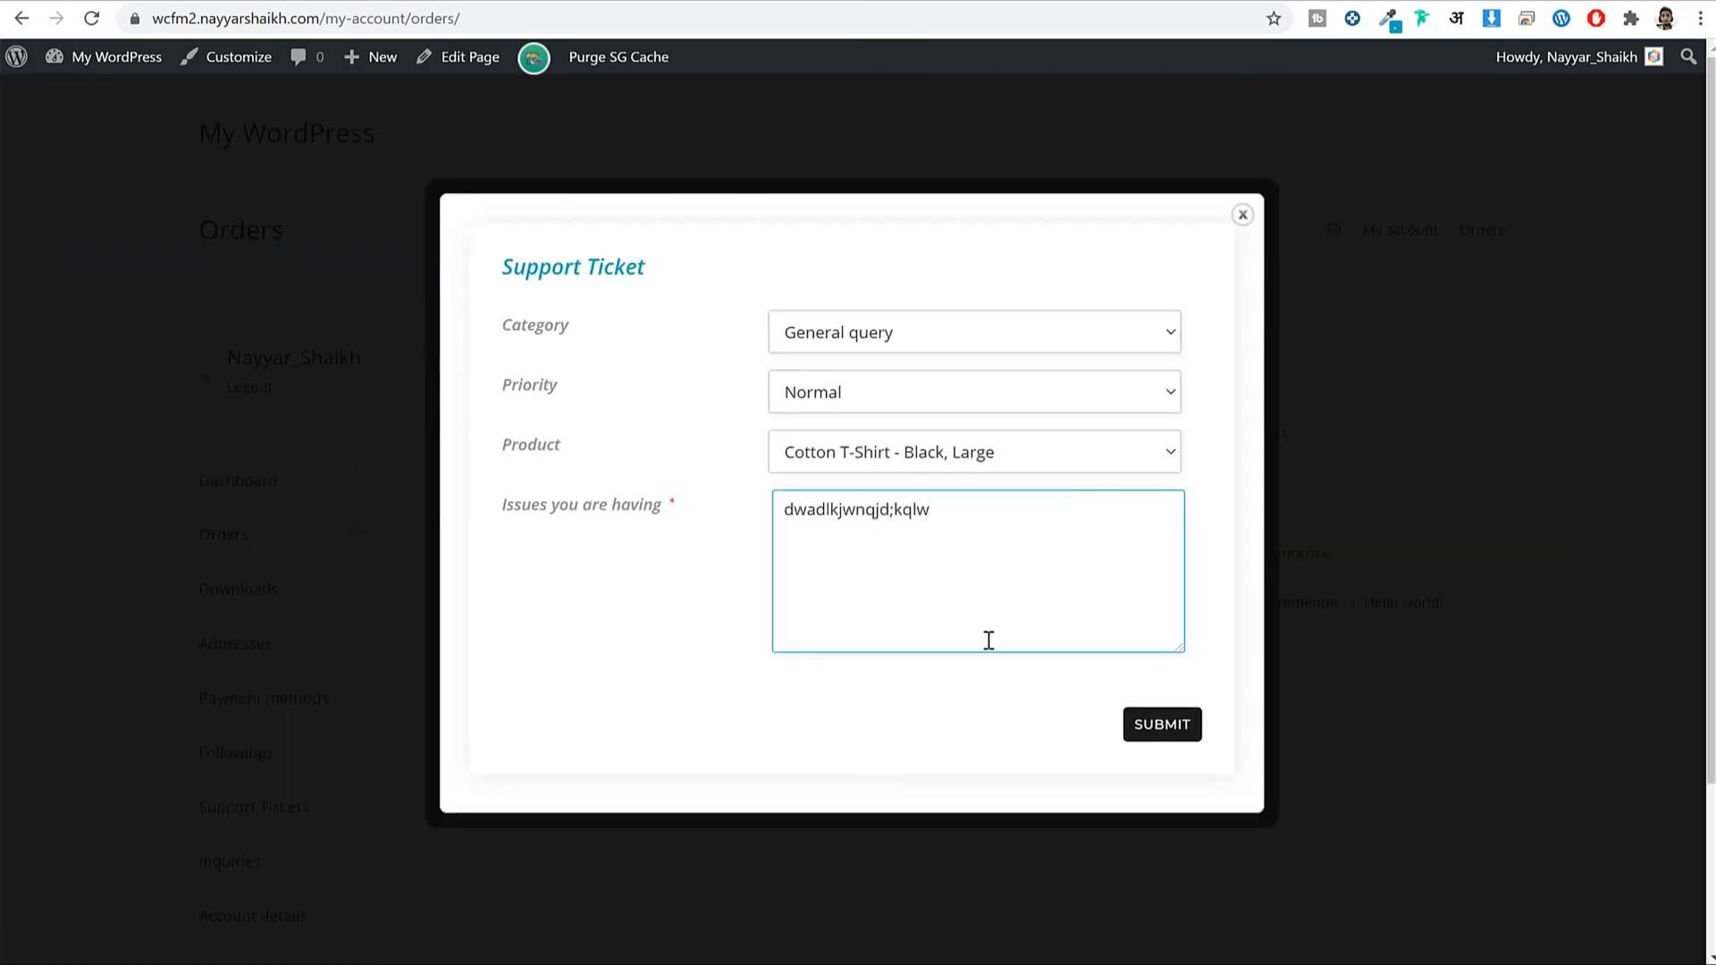
left_click(1164, 722)
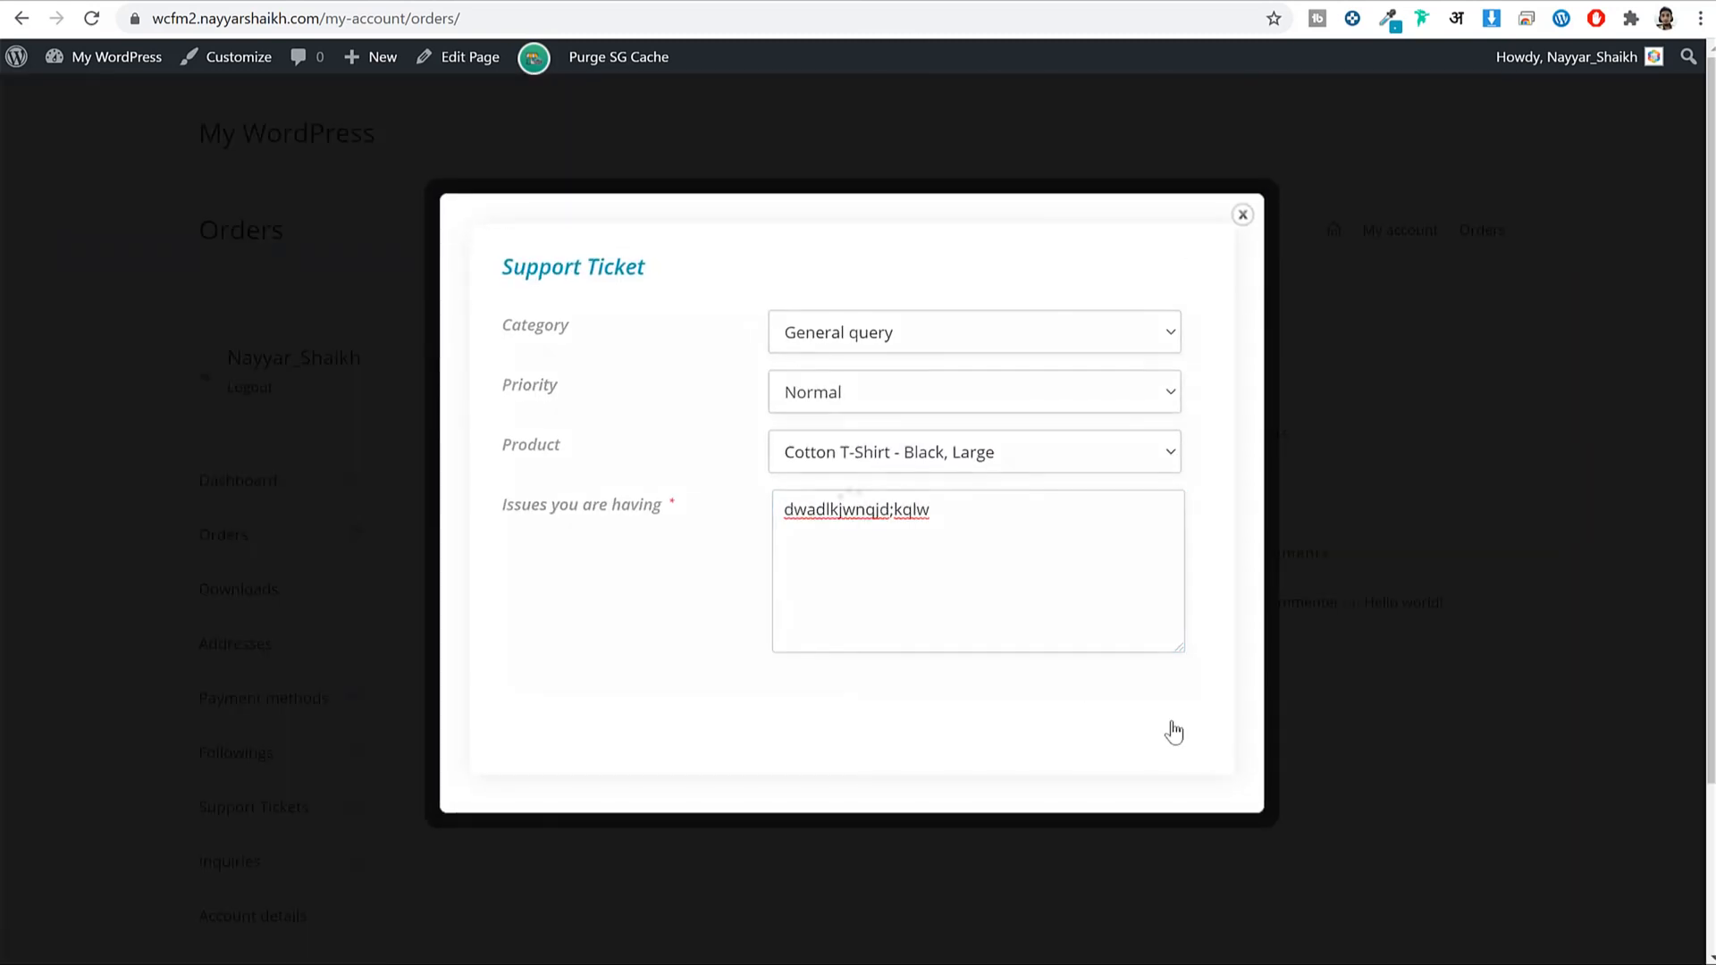
In Store Manager, check the Support list for the new ticket.
mouse_move(459, 963)
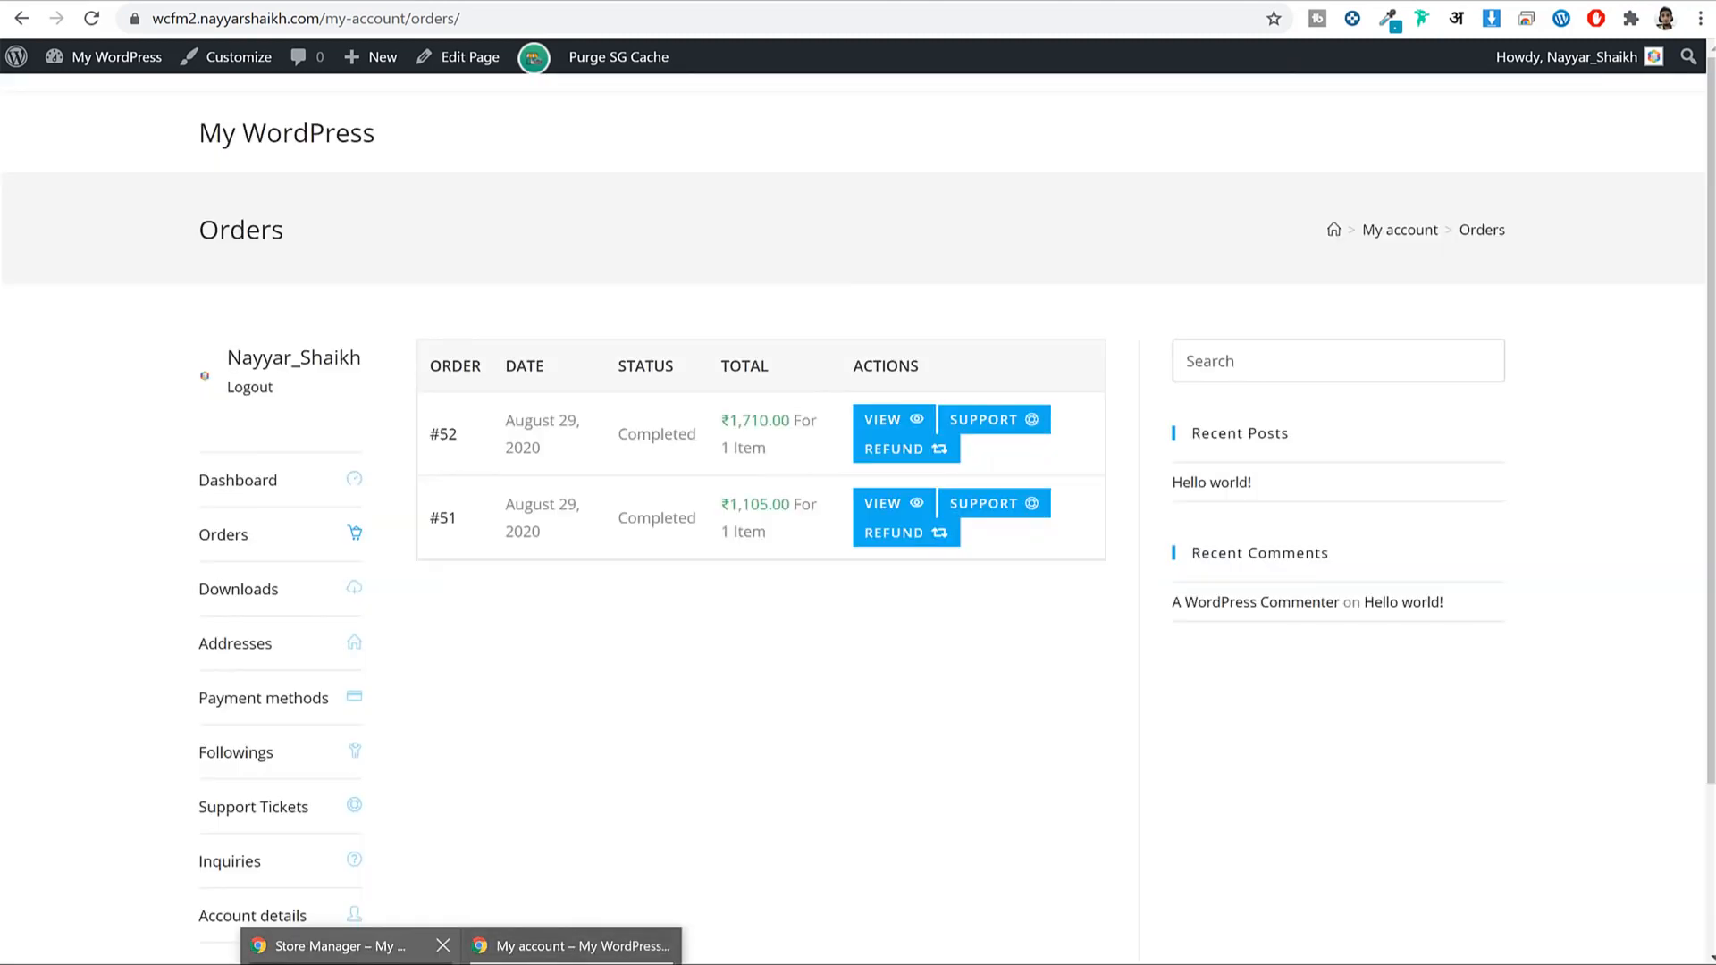
left_click(331, 946)
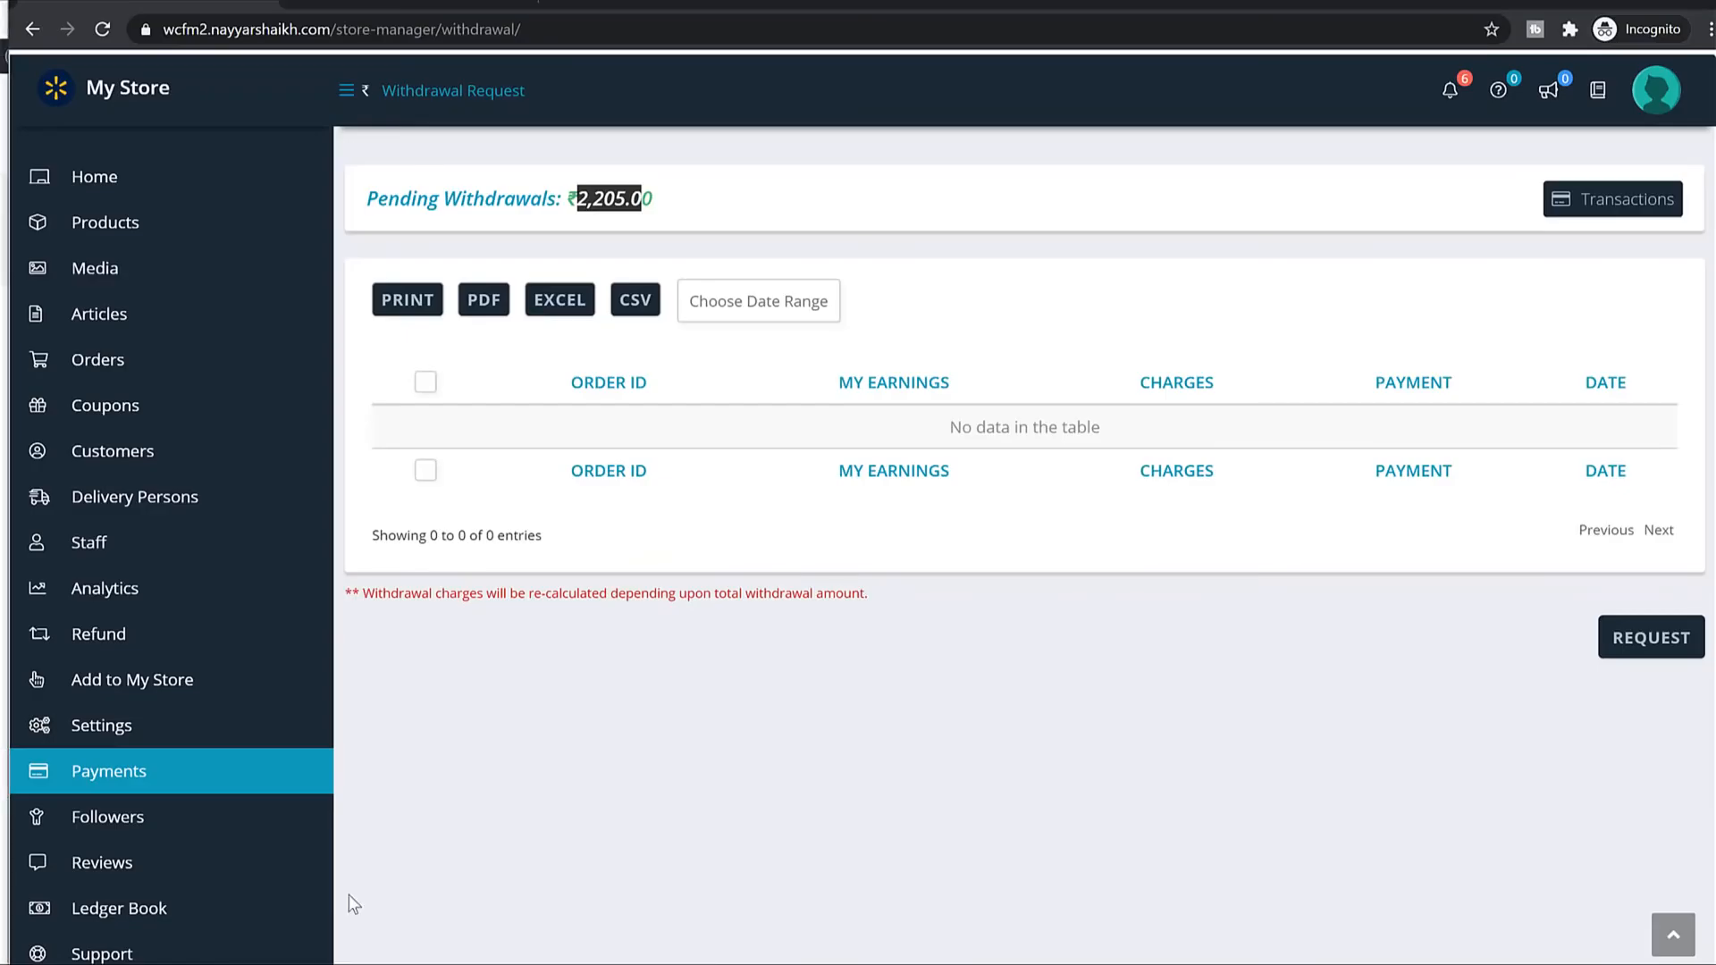
scroll(175, 563, "down", 4)
left_click(143, 613)
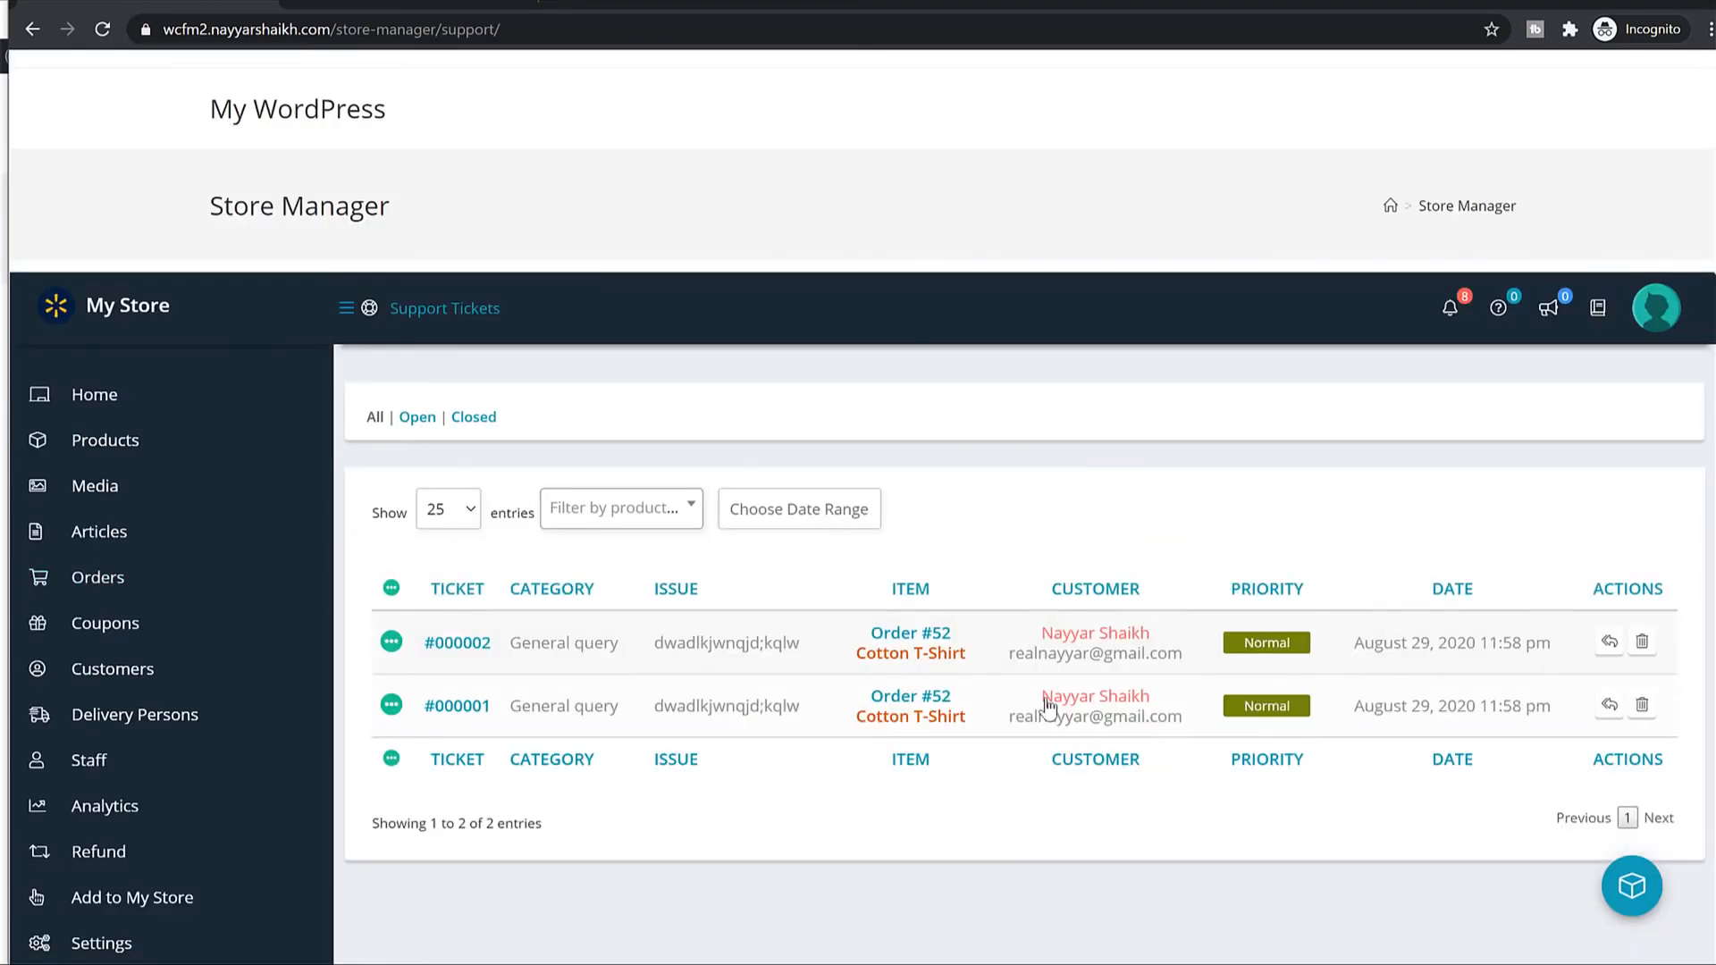
scroll(1230, 441, "down", 3)
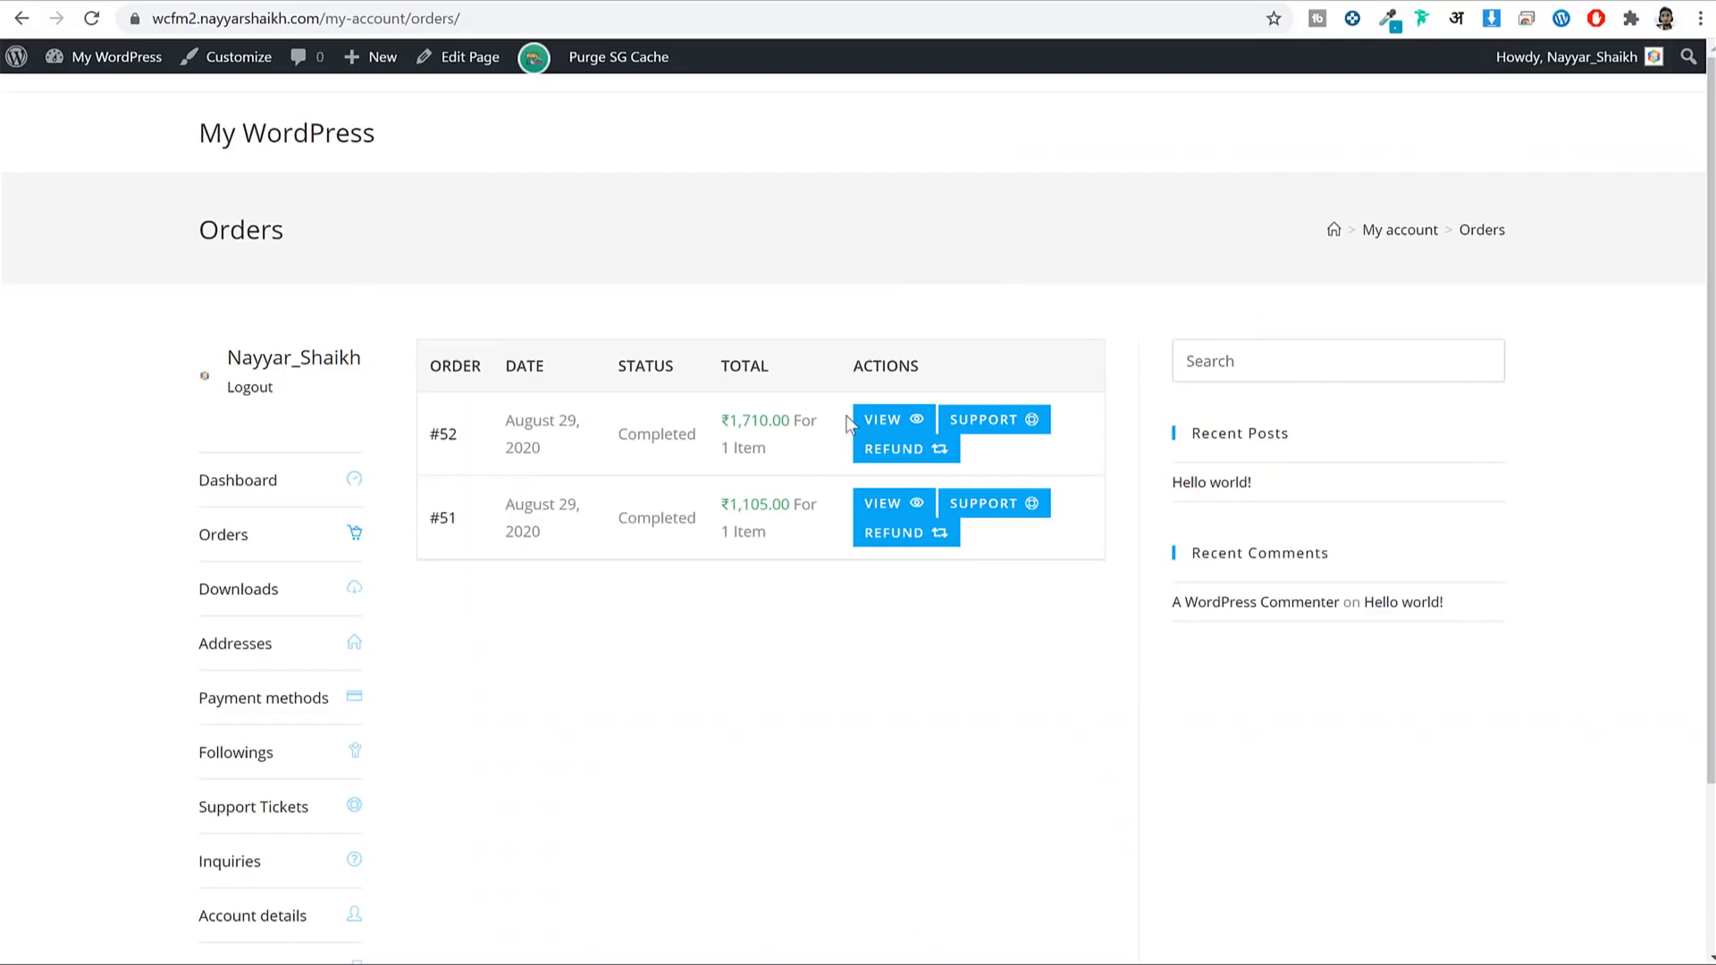
Request a full refund for order #52 with the reason 'fawfawfawf'.
left_click(894, 450)
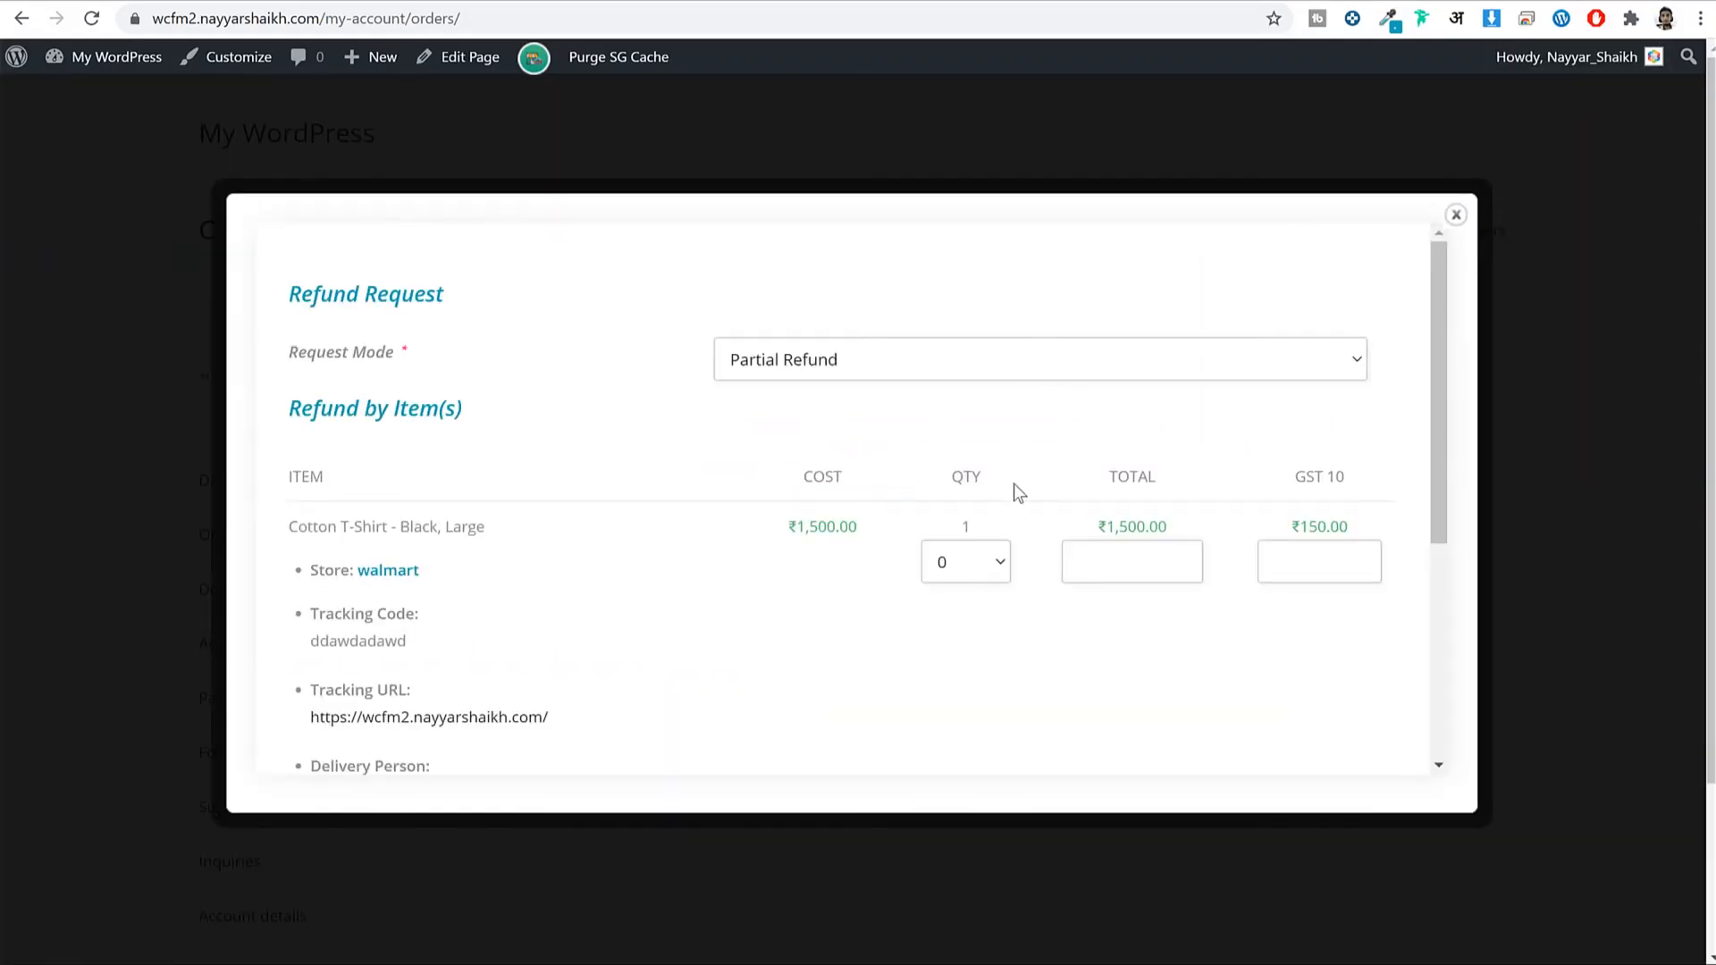
left_click(907, 364)
left_click(897, 389)
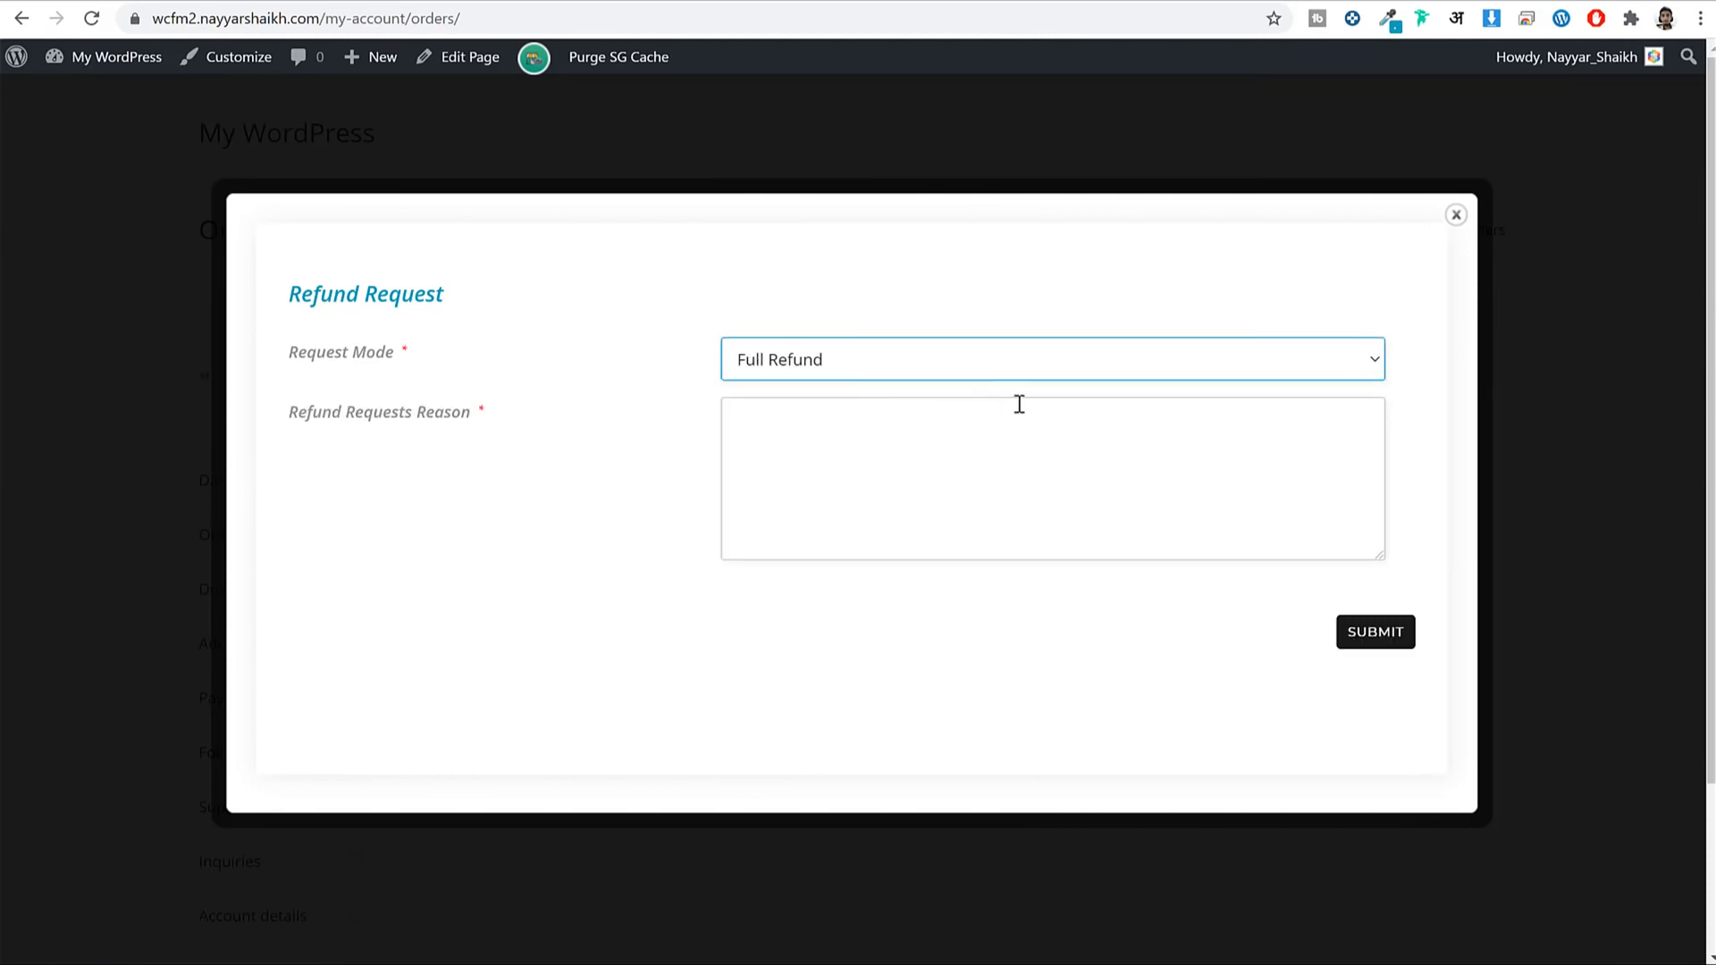
left_click(883, 468)
type("fawfawfawf")
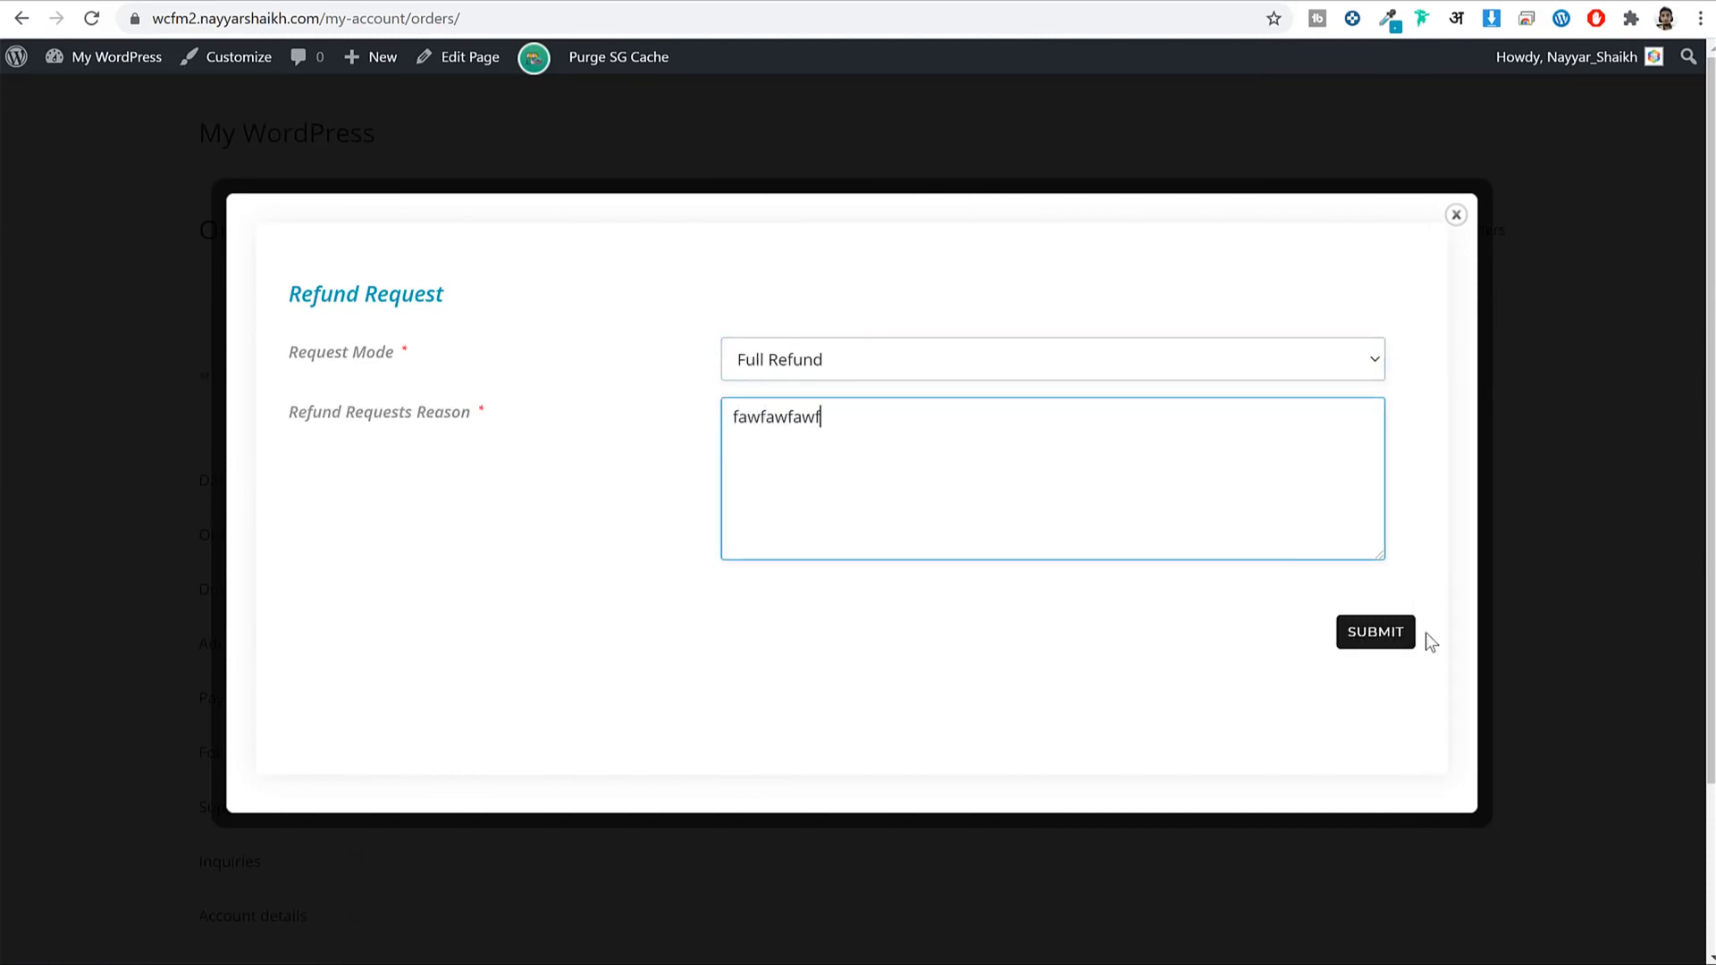
left_click(1397, 642)
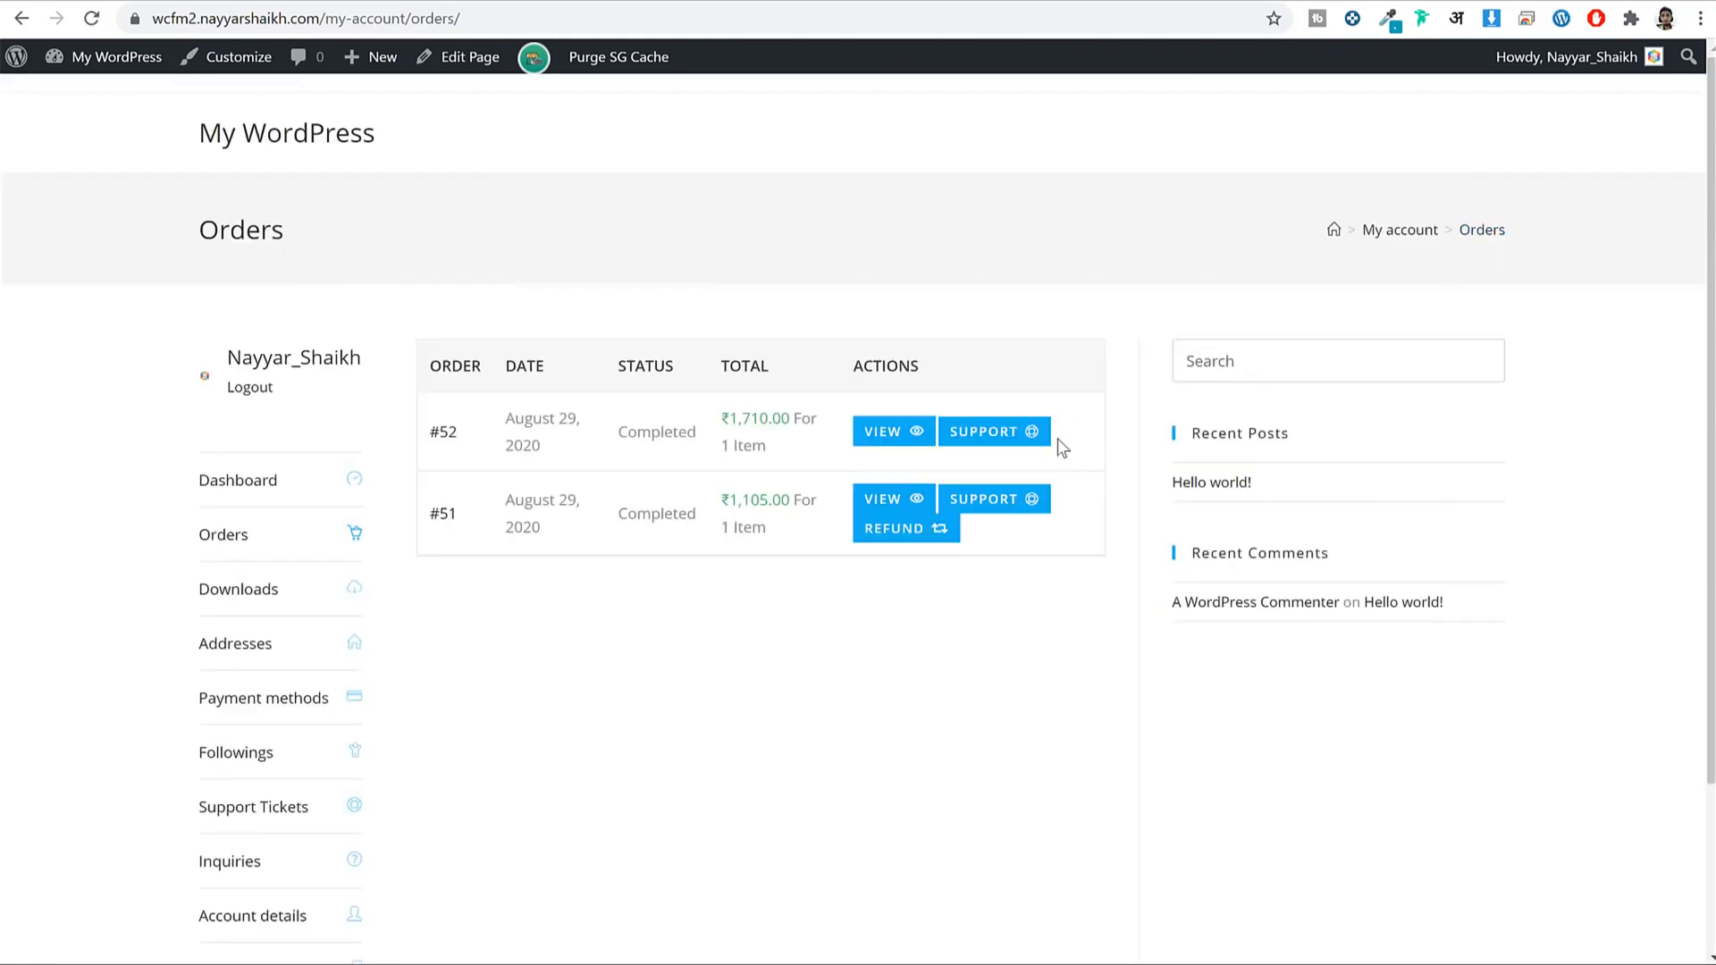
Open order #52 from Refund Requests and review its details and billing contact.
scroll(808, 612, "down", 3)
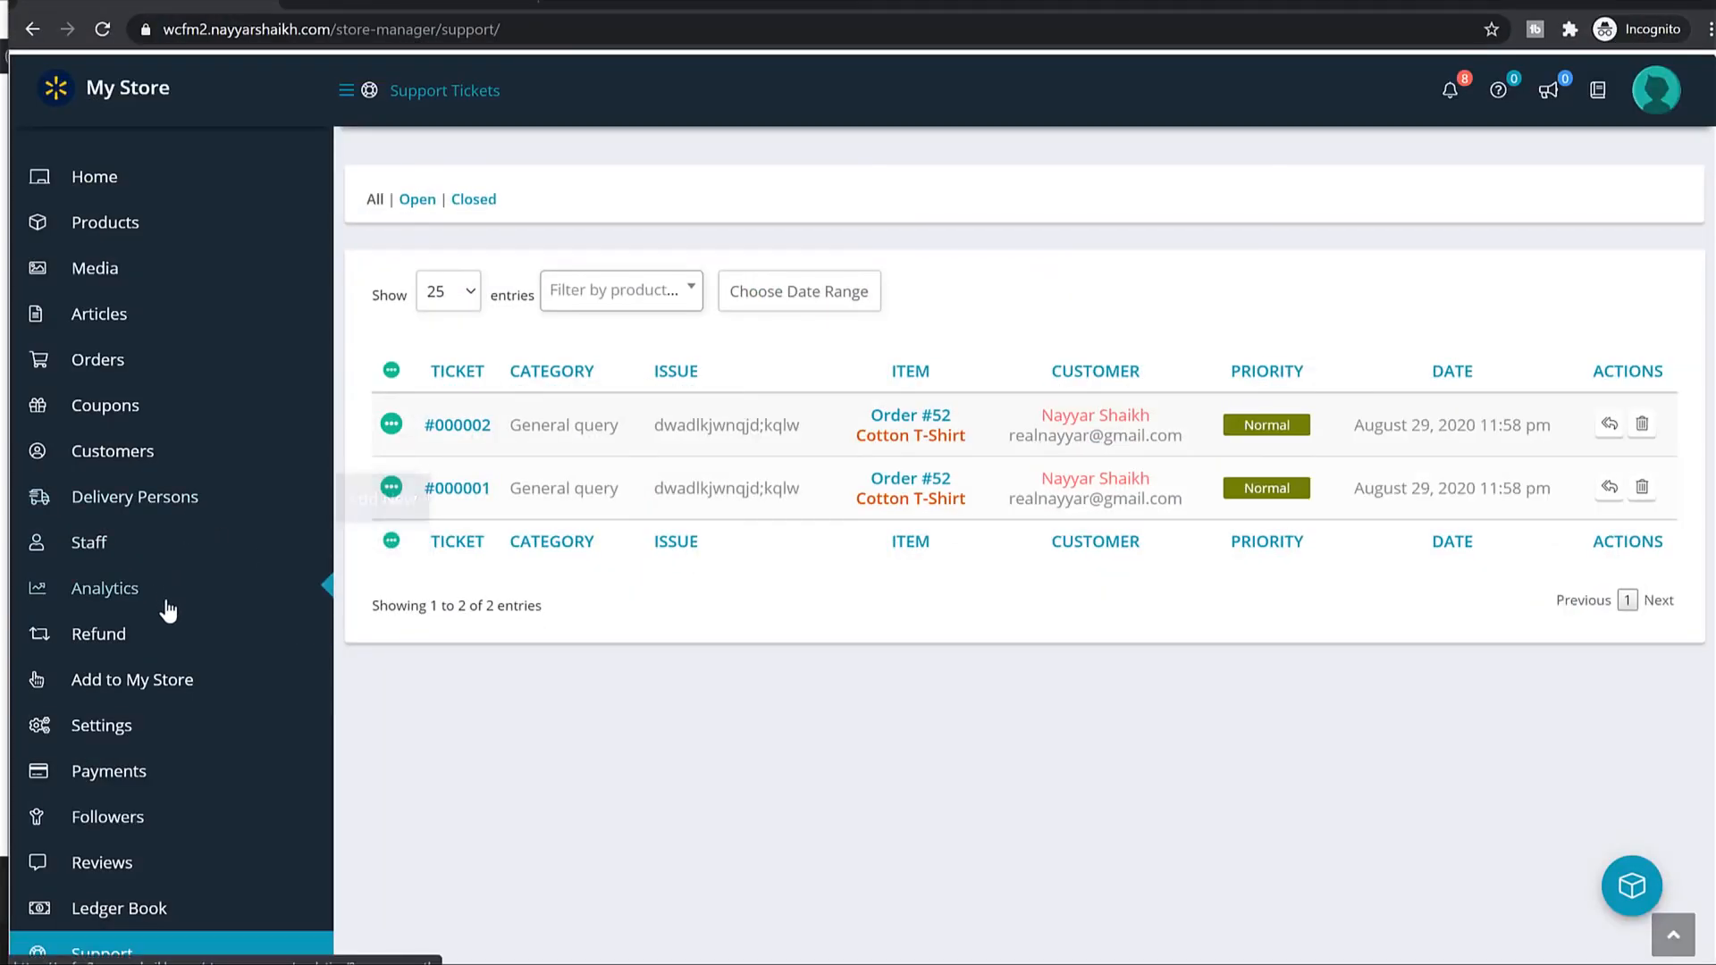
scroll(175, 661, "down", 3)
left_click(134, 434)
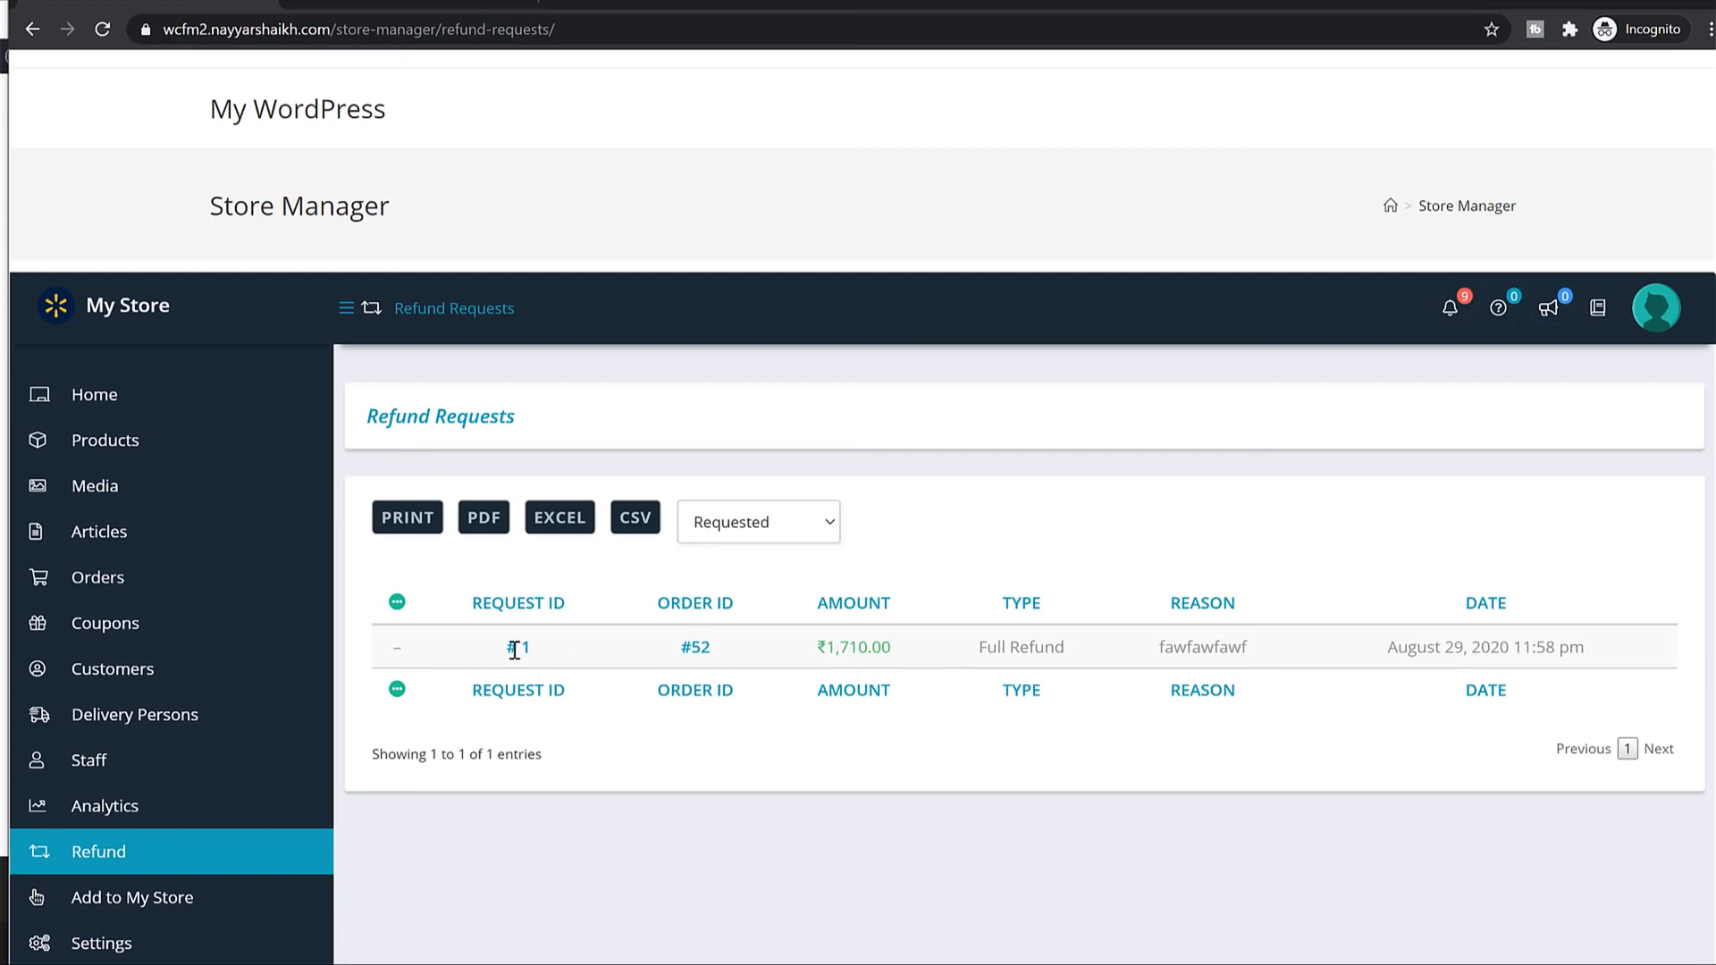
left_click(696, 649)
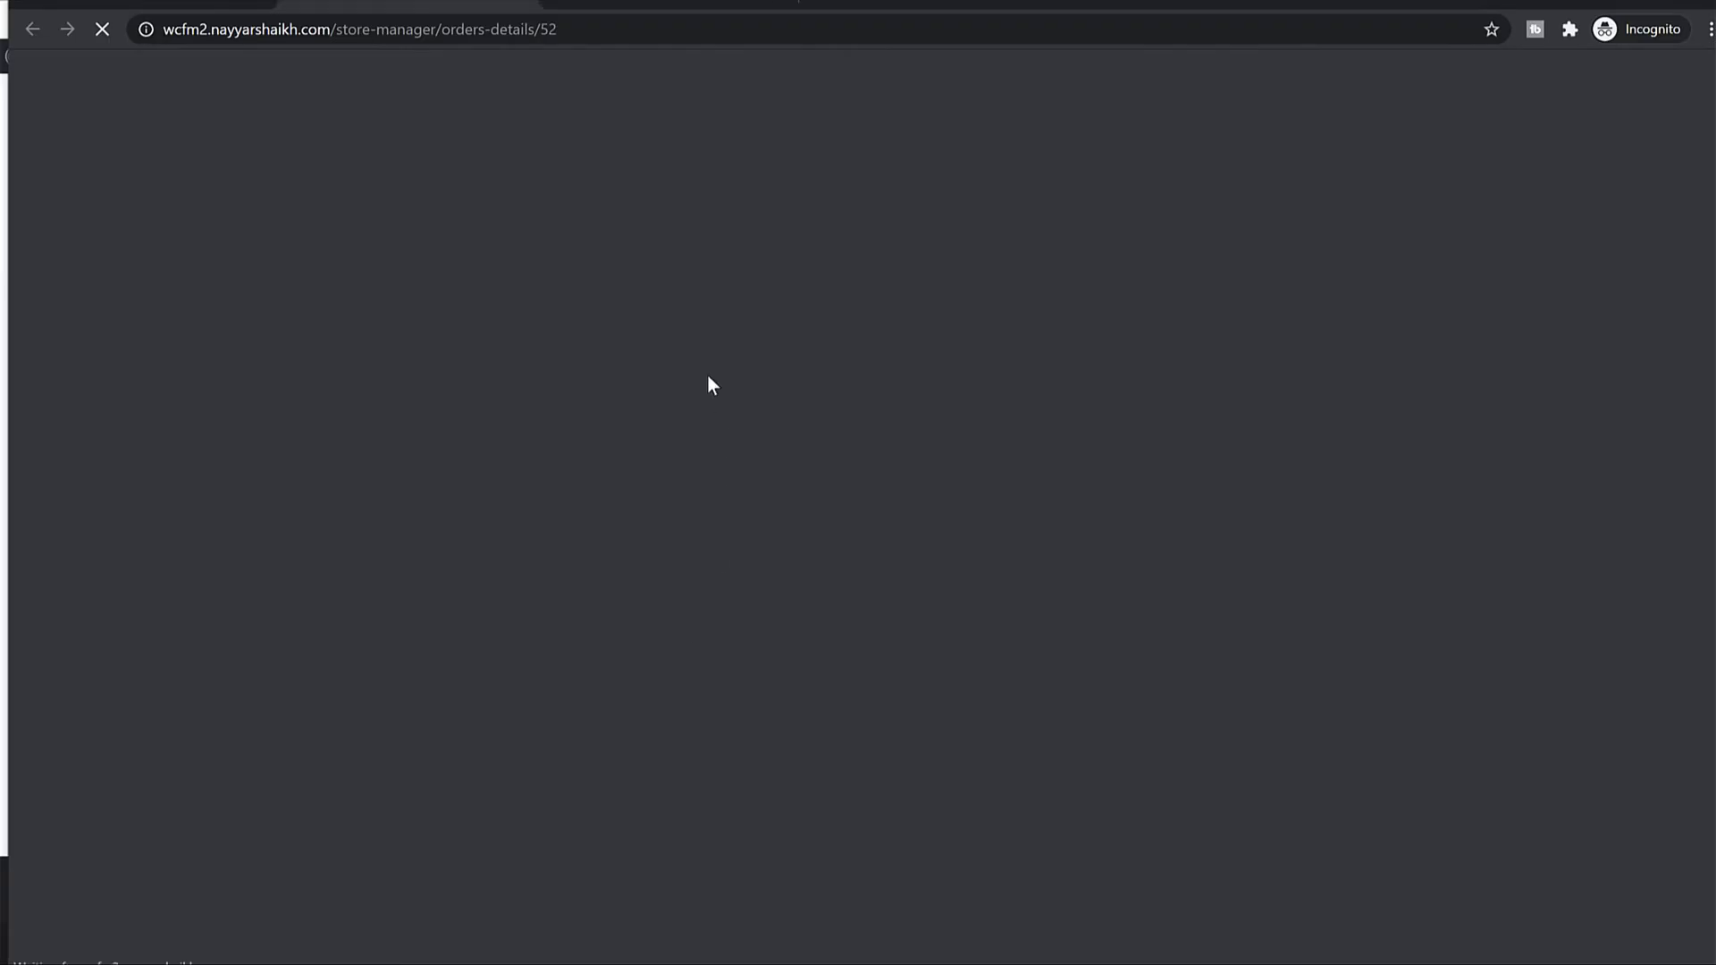
scroll(1107, 540, "down", 3)
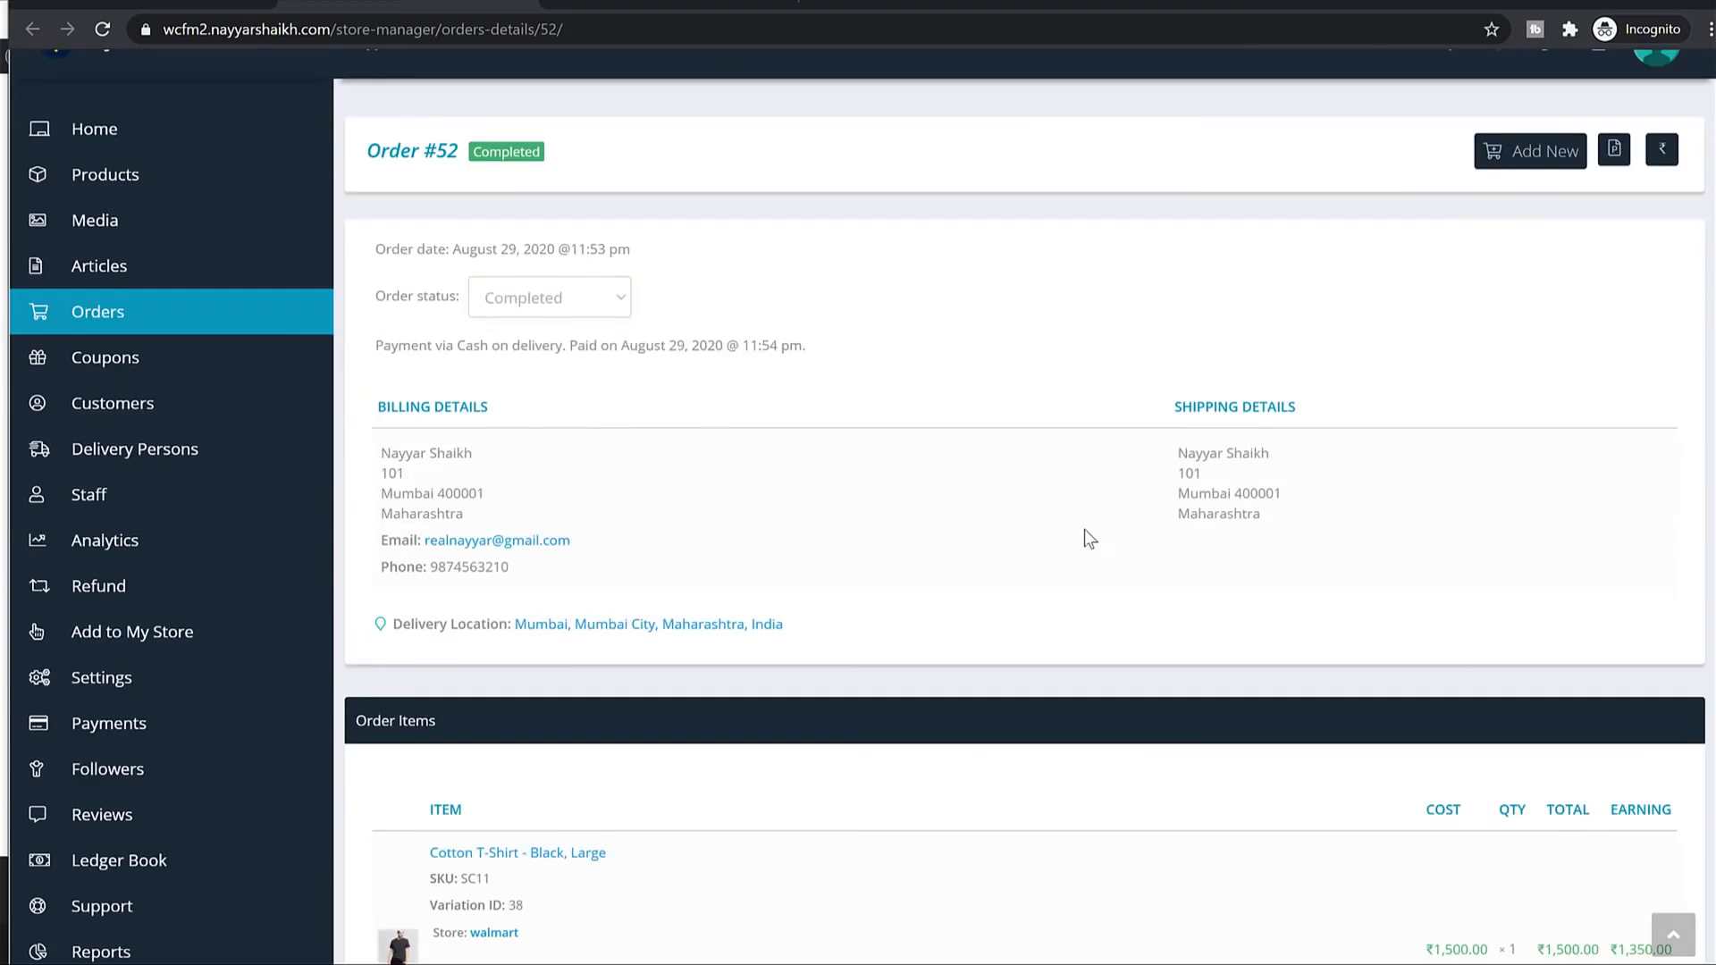
scroll(1085, 540, "down", 2)
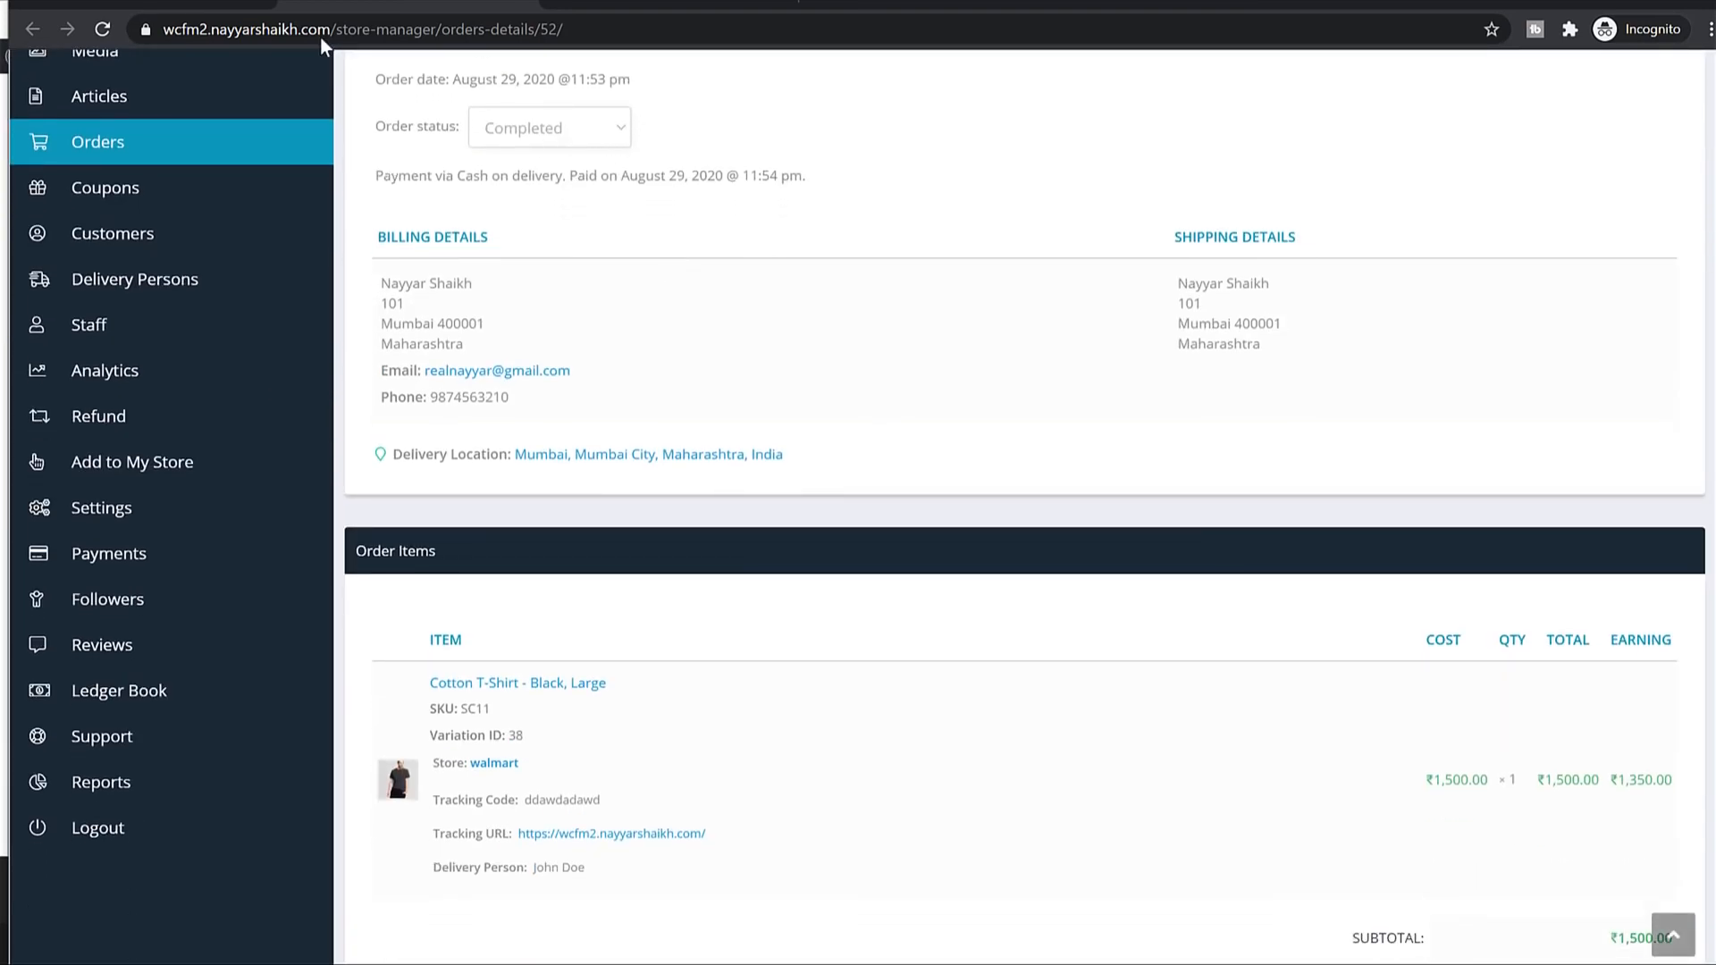
scroll(615, 345, "up", 3)
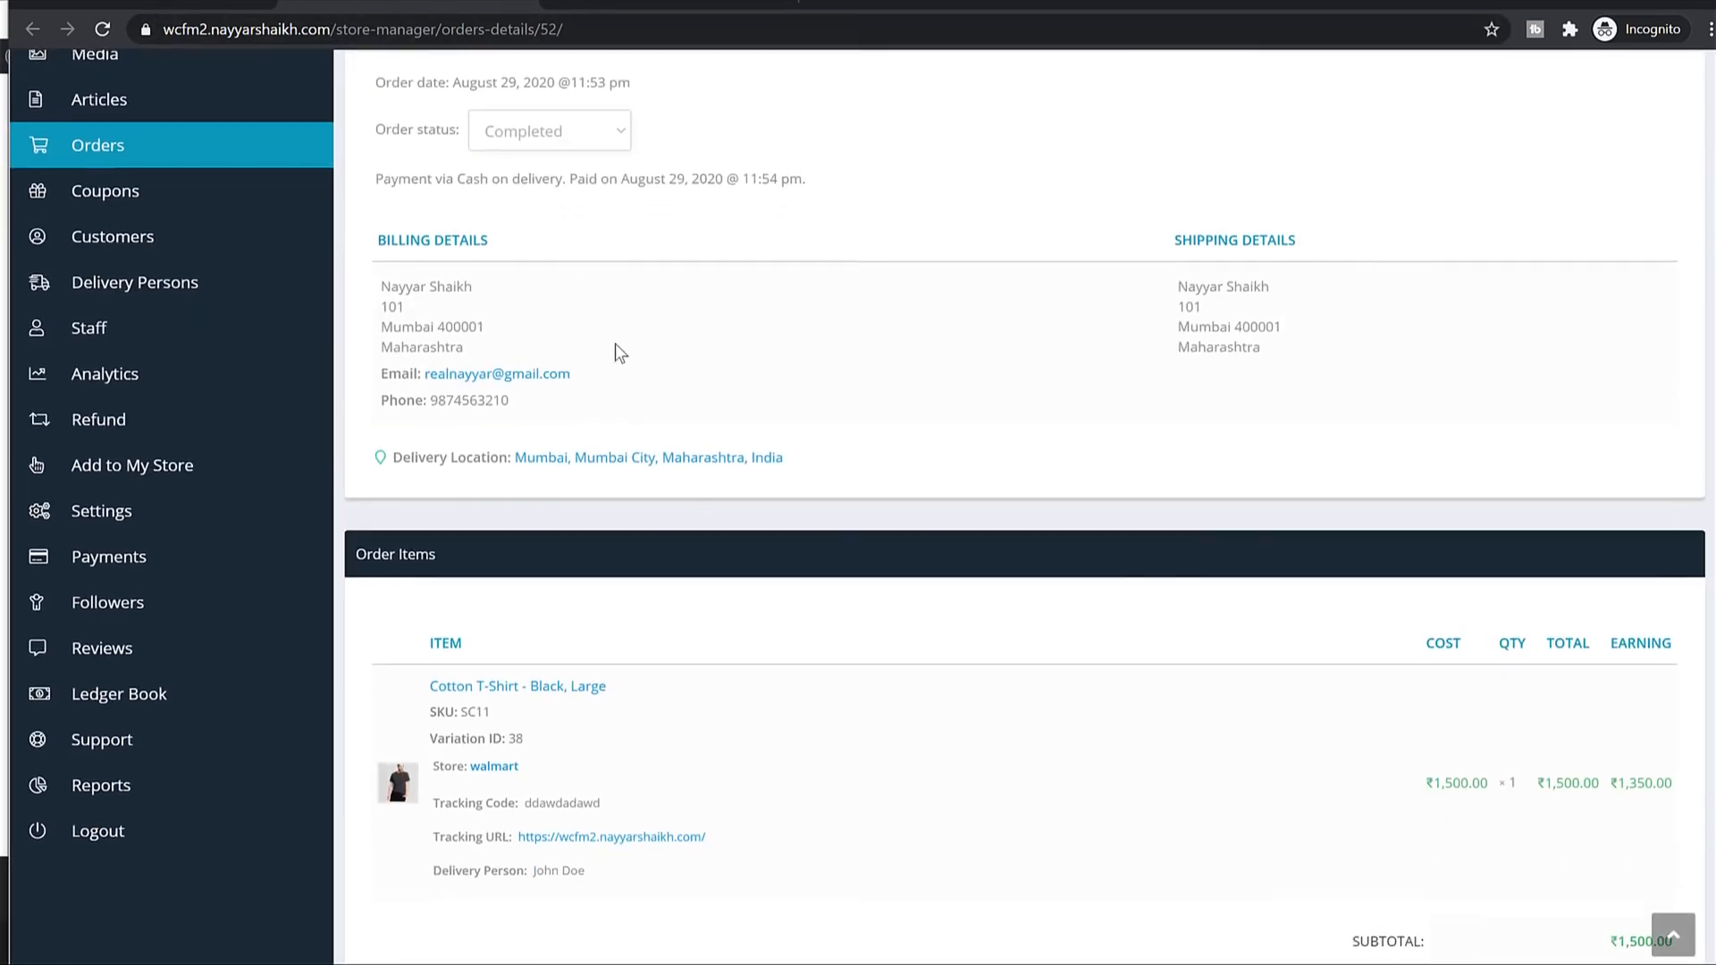
left_click_drag(382, 588, 674, 603)
left_click(674, 602)
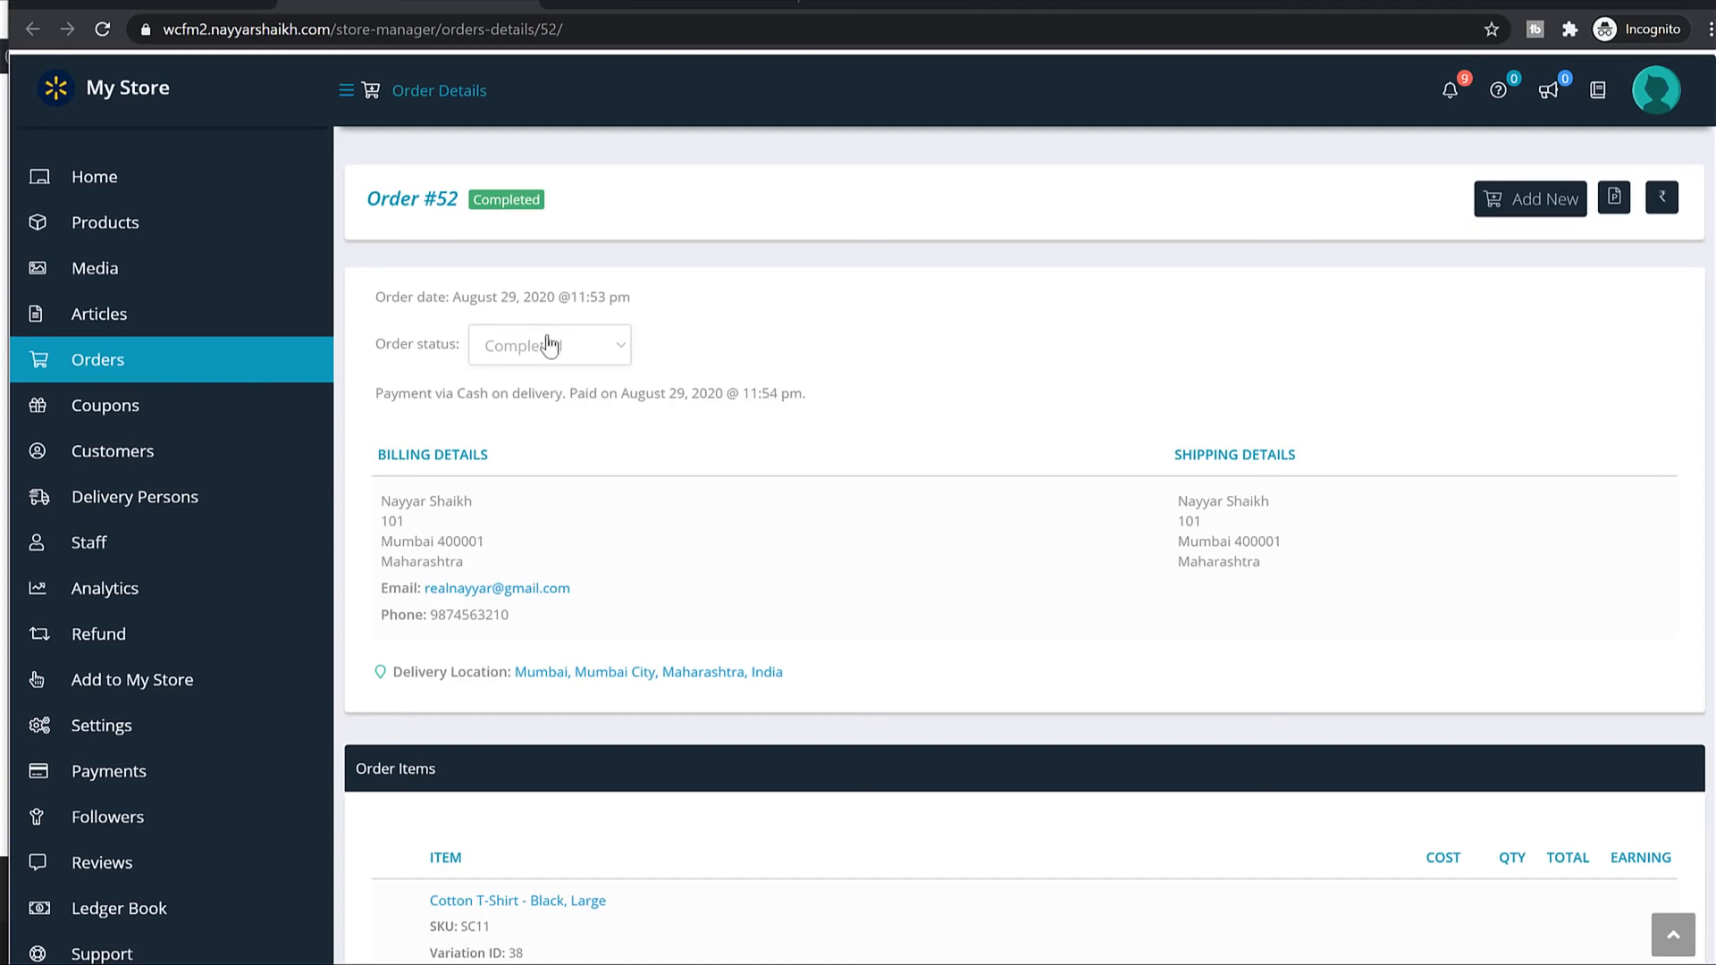
scroll(1124, 315, "down", 15)
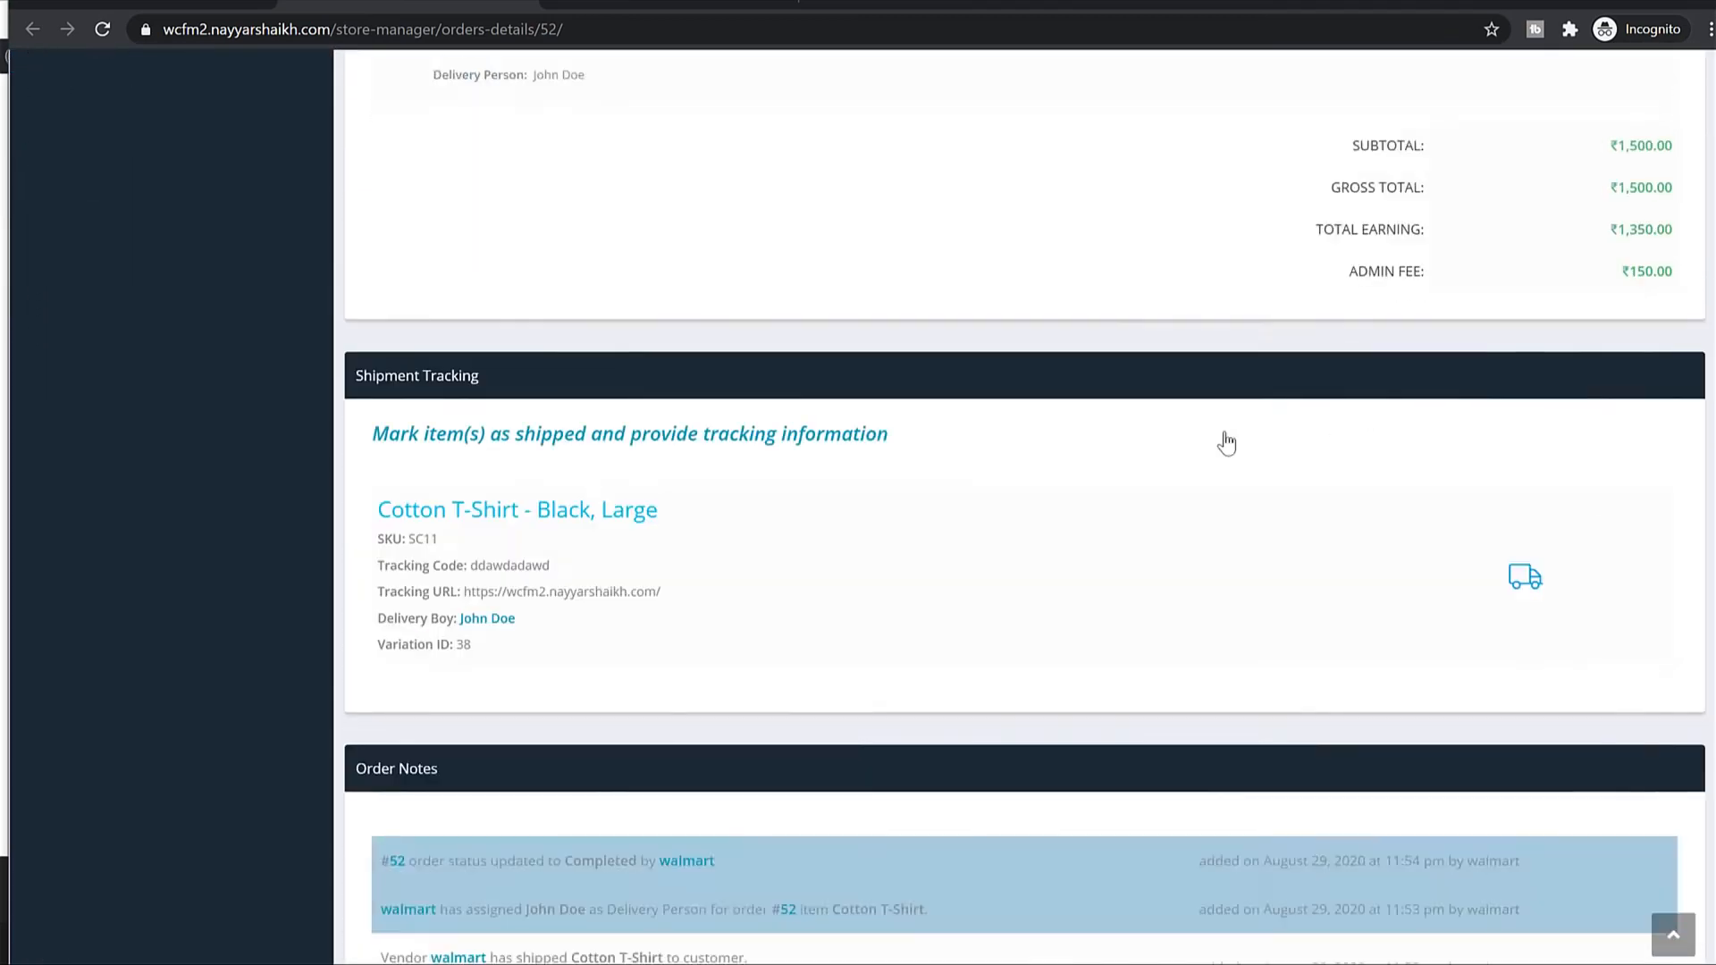
scroll(983, 502, "up", 15)
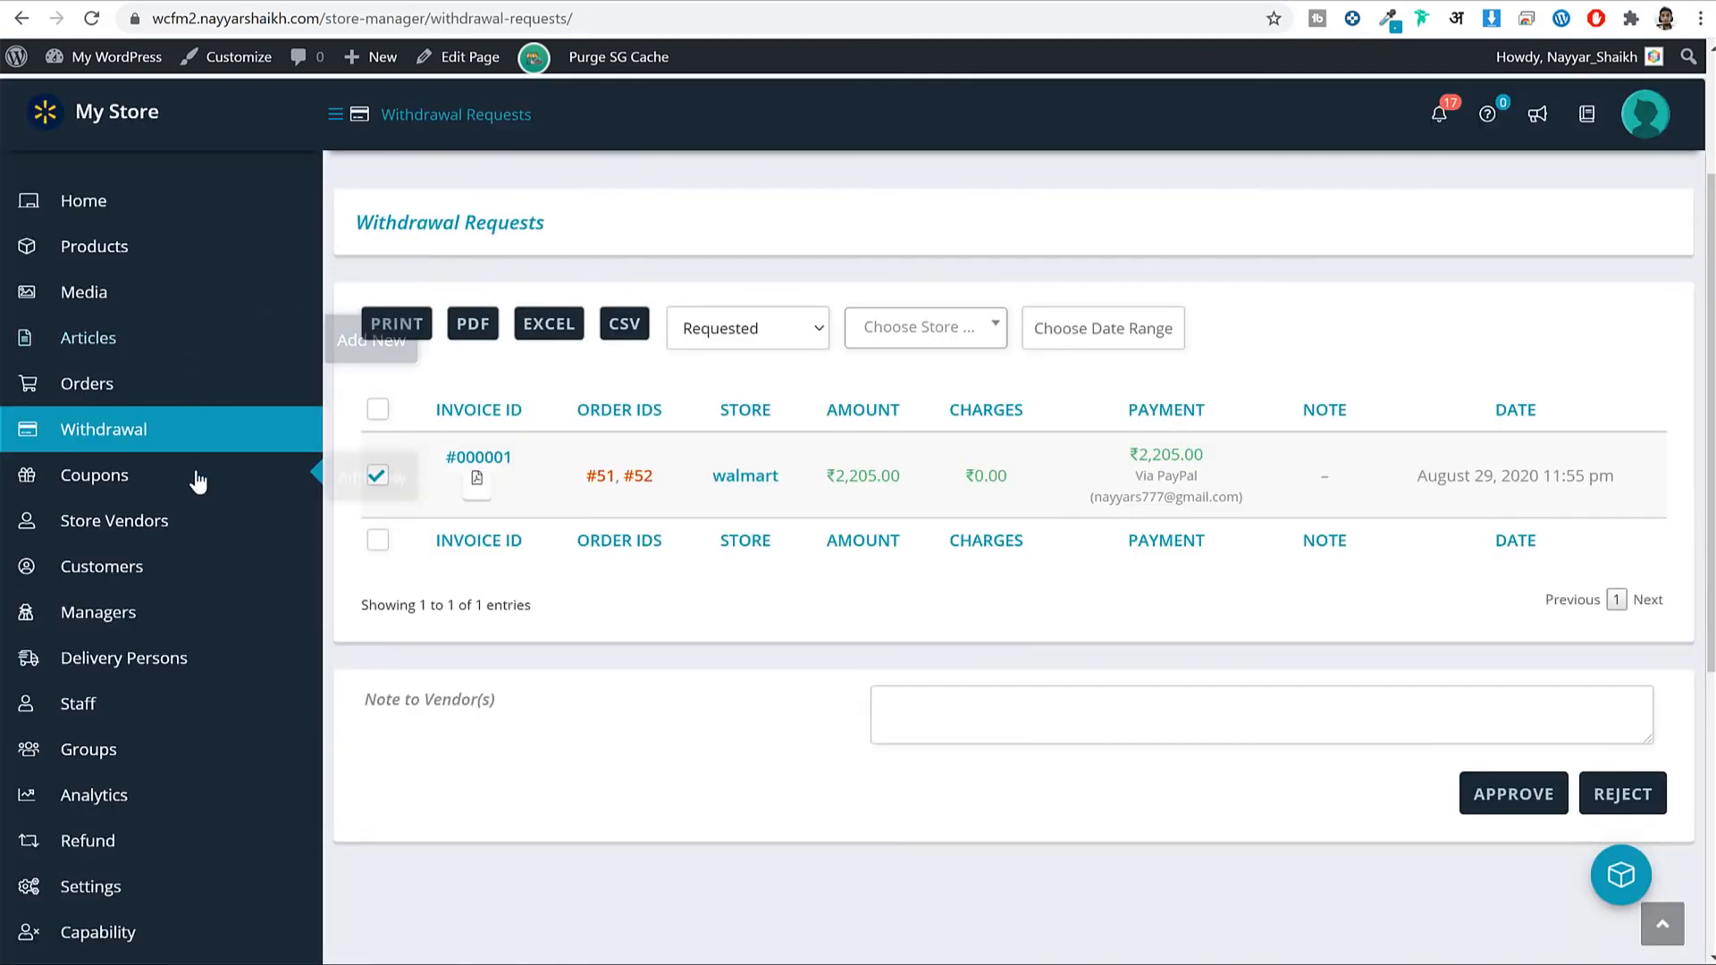
scroll(198, 483, "down", 5)
Change order #52's status to Refunded and save it.
left_click(125, 407)
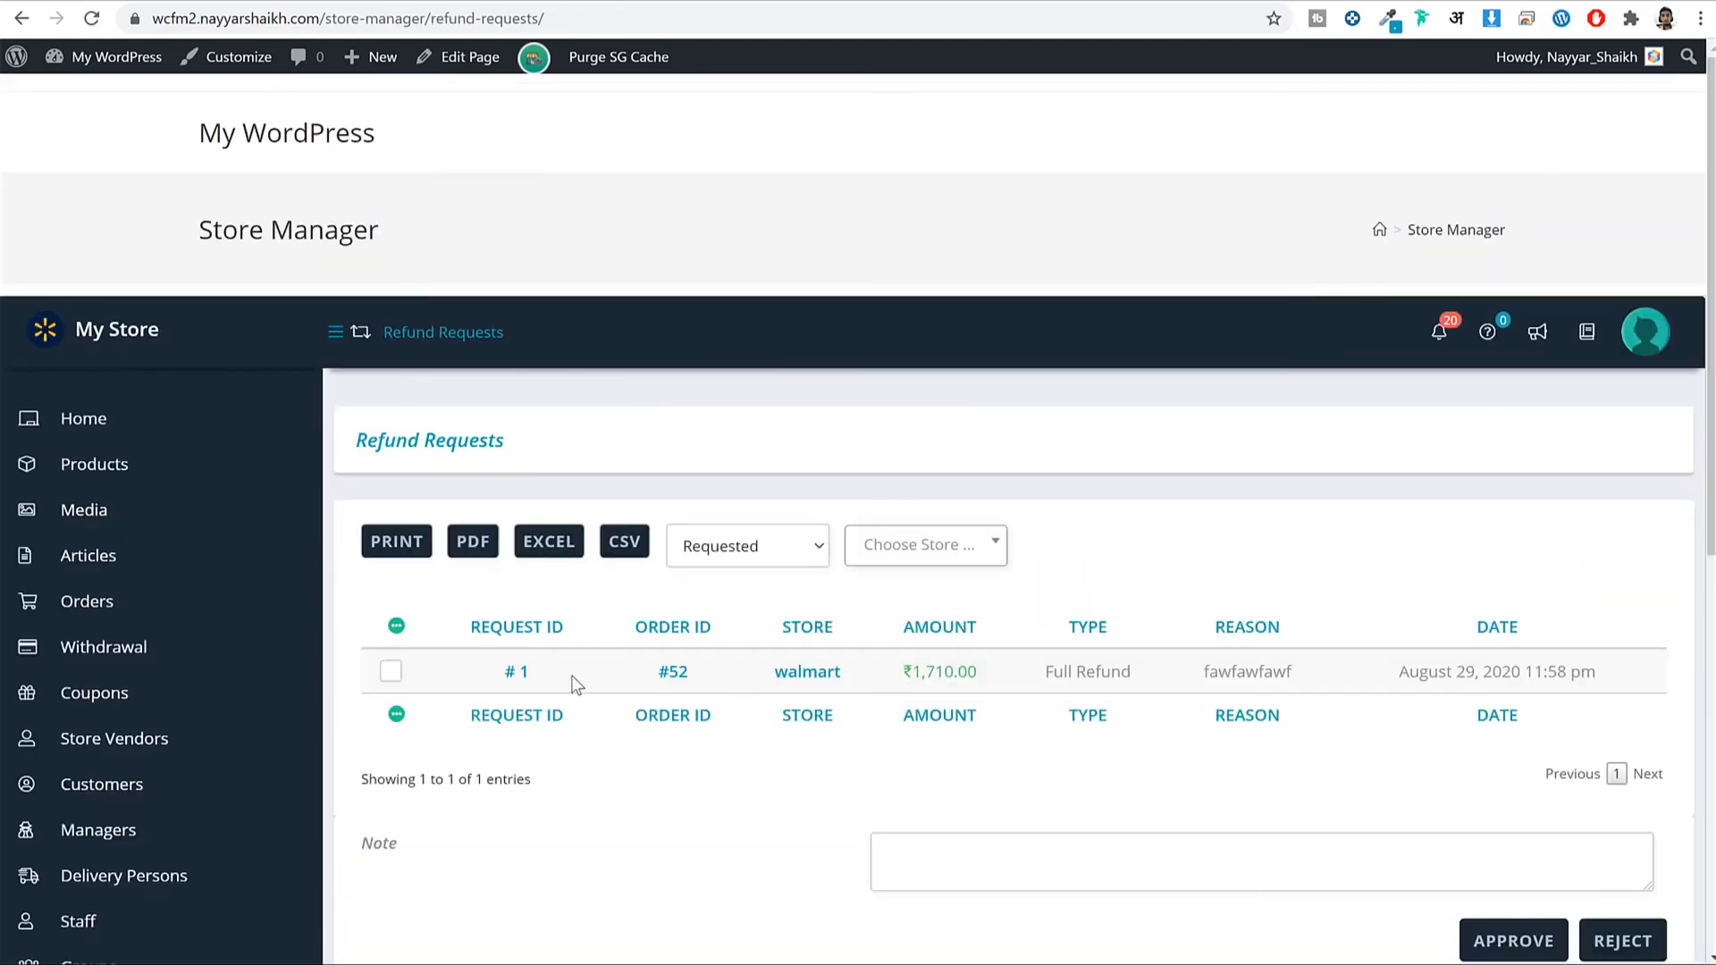
left_click(671, 676)
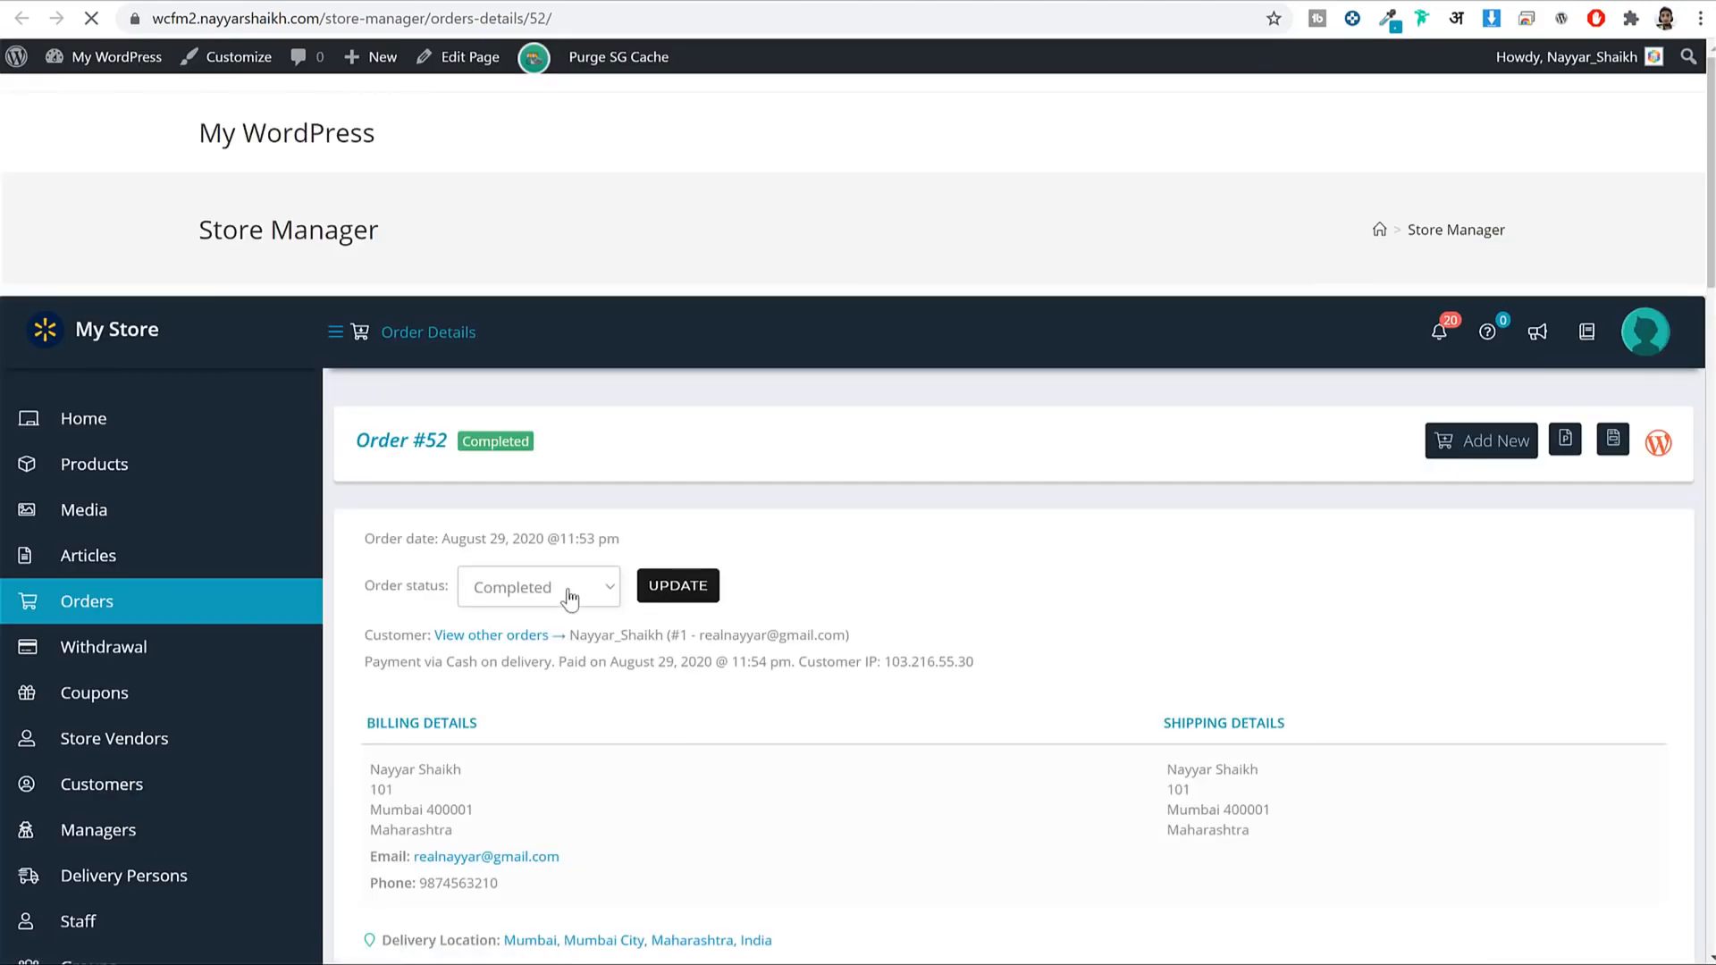
left_click(567, 596)
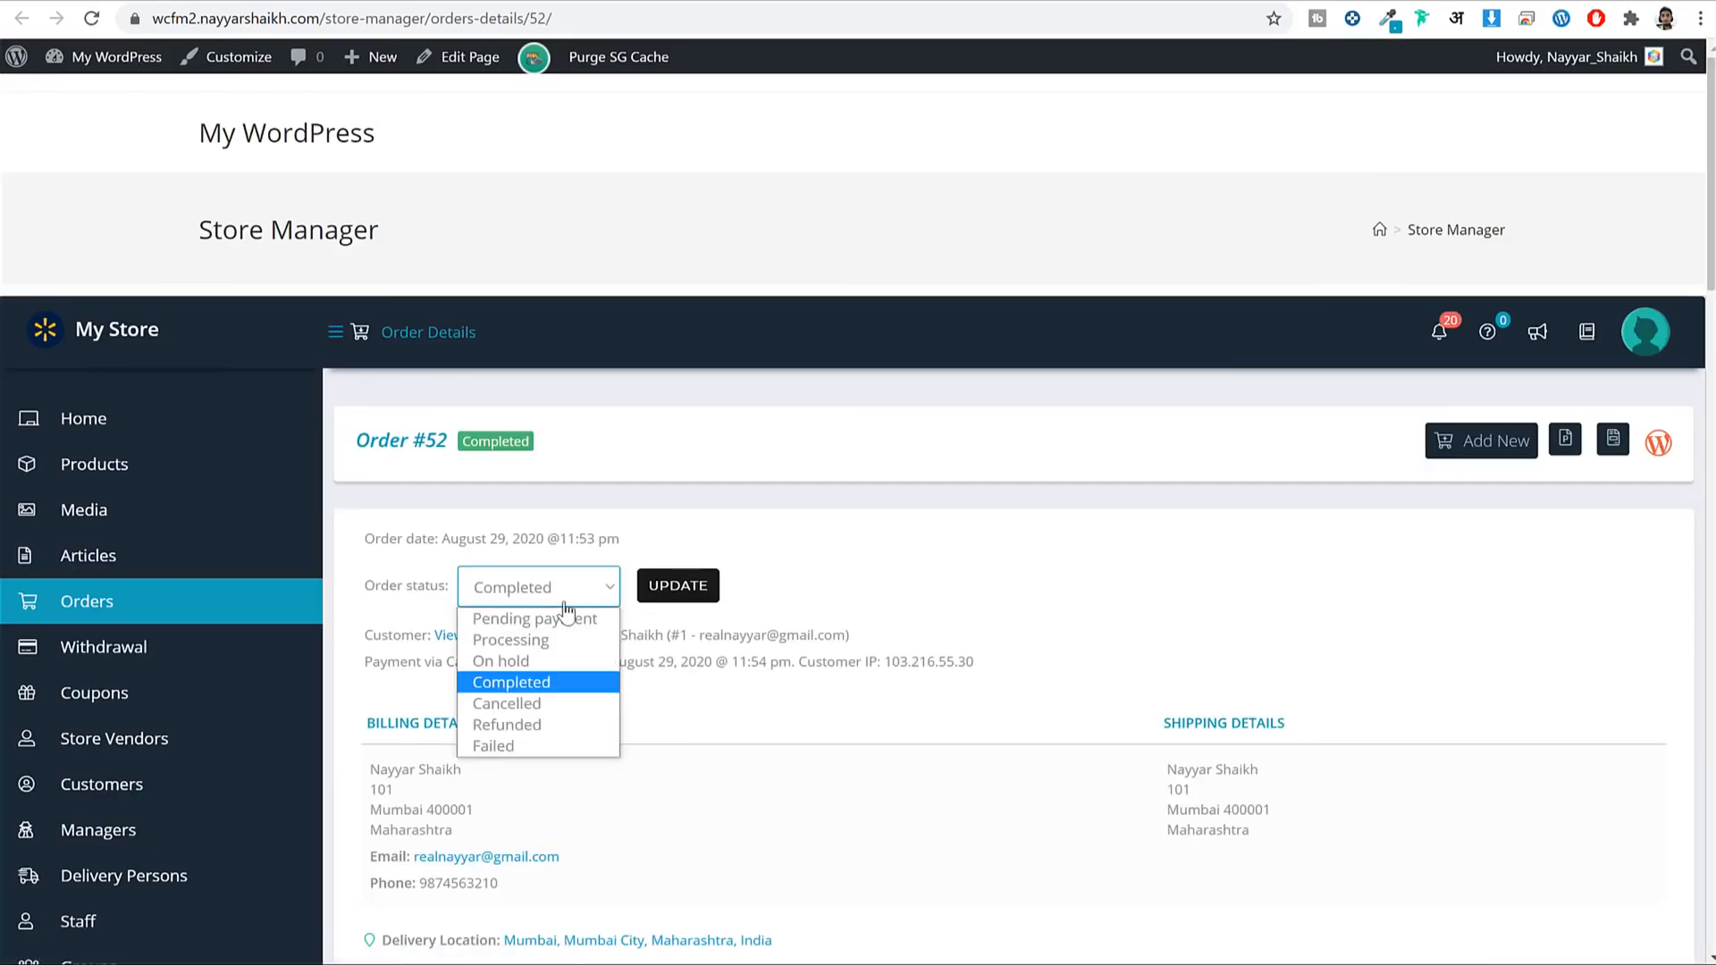
left_click(528, 726)
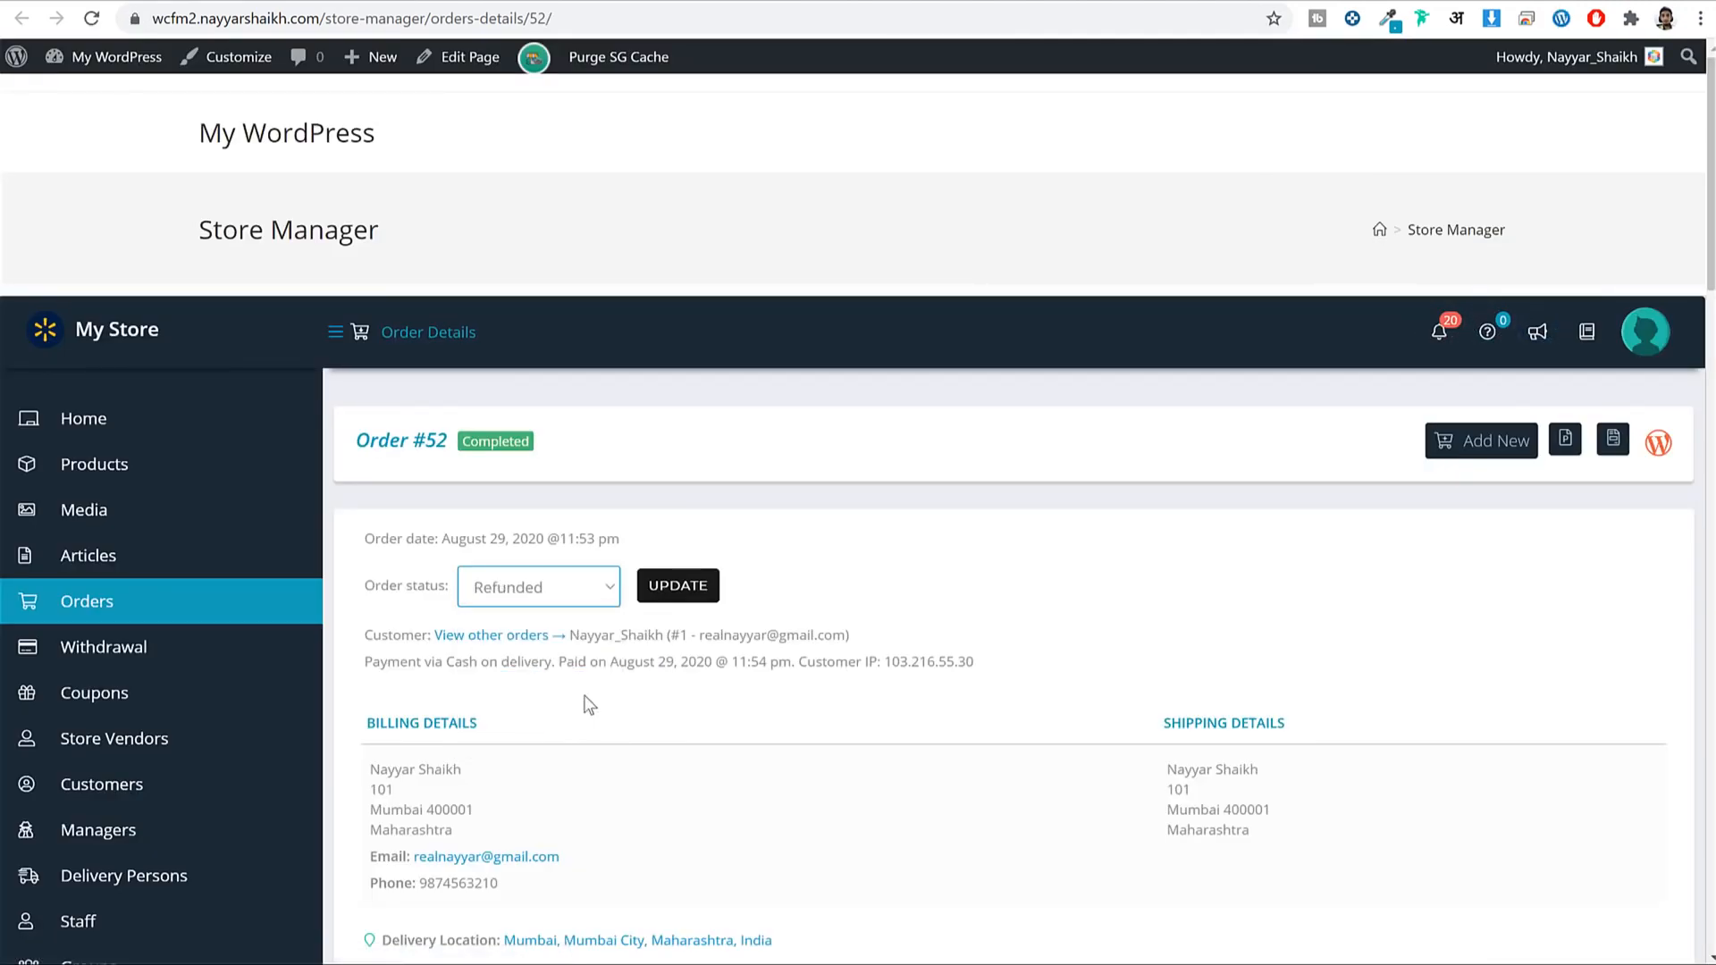
left_click(666, 592)
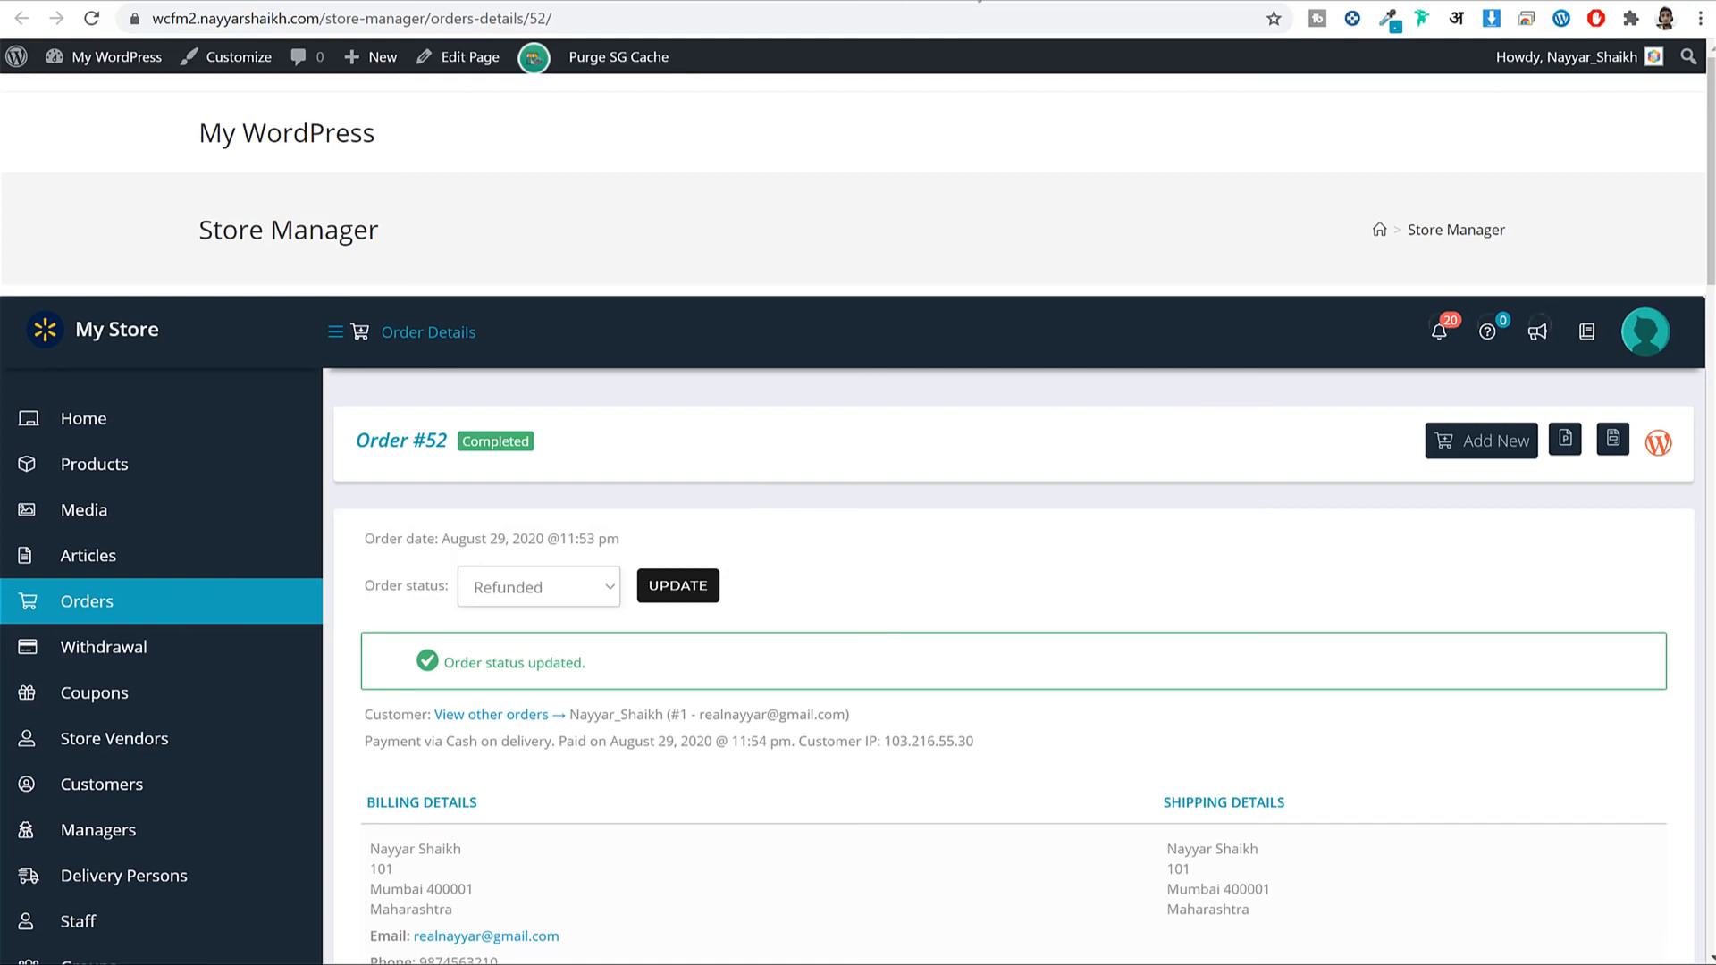
left_click(977, 0)
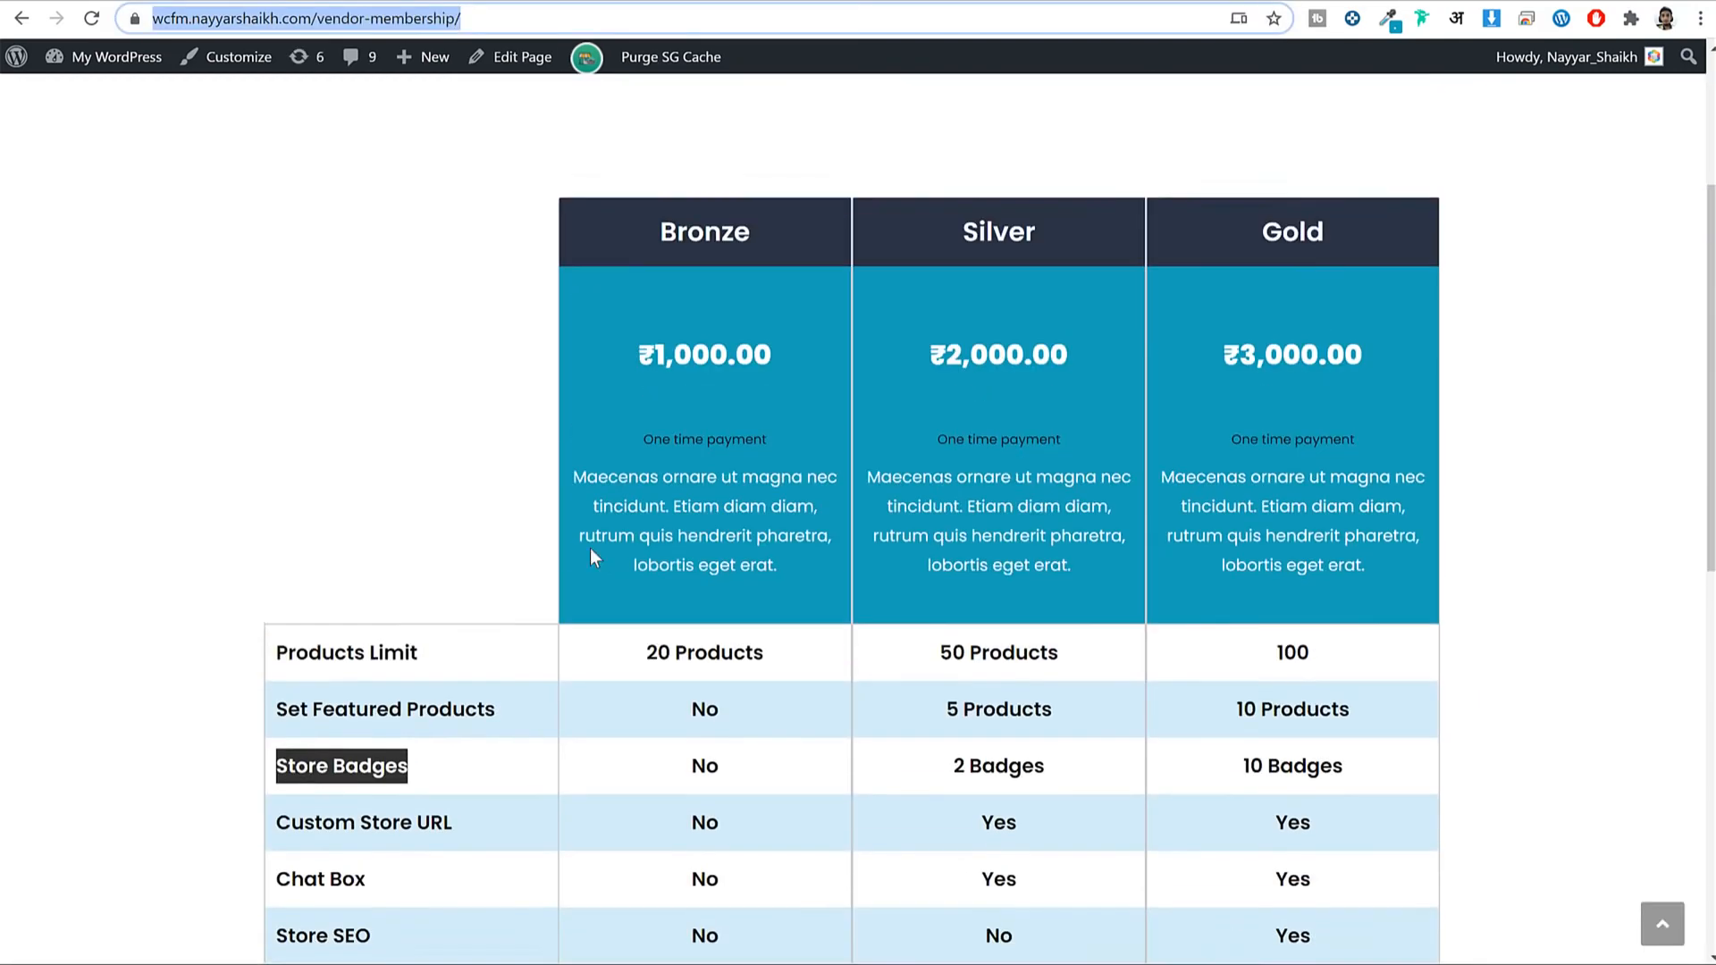
Open the Vendor Membership page from the site's Pages list.
scroll(590, 549, "up", 3)
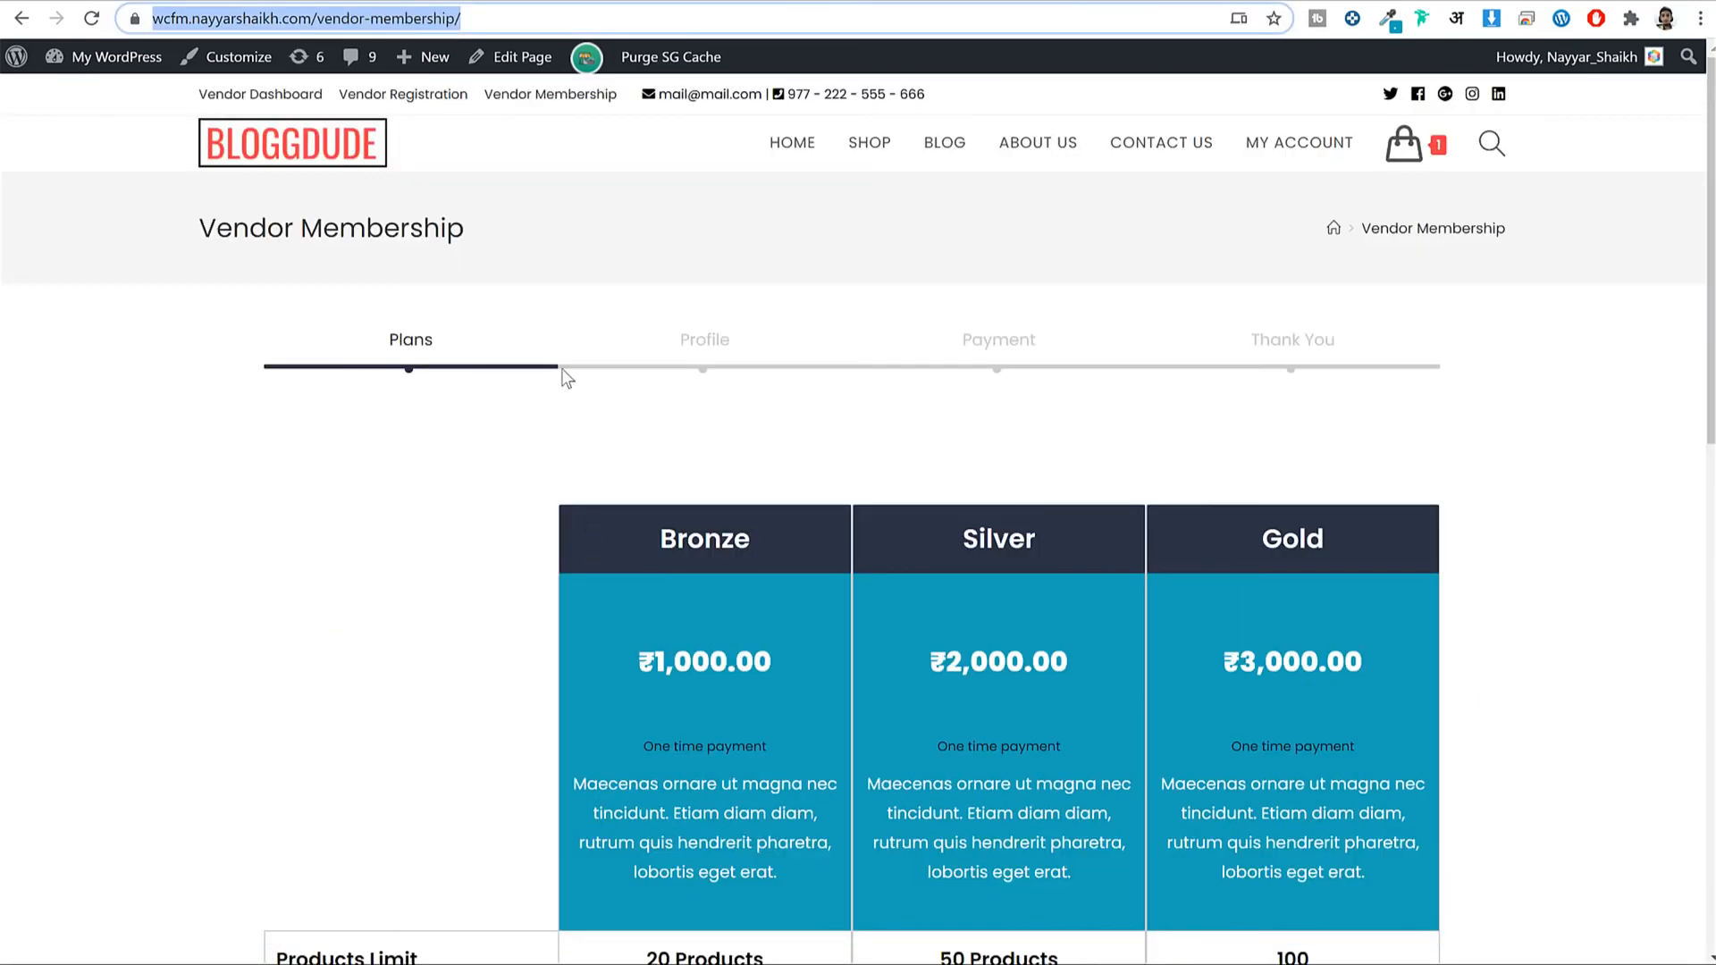
scroll(934, 442, "down", 5)
scroll(639, 230, "up", 4)
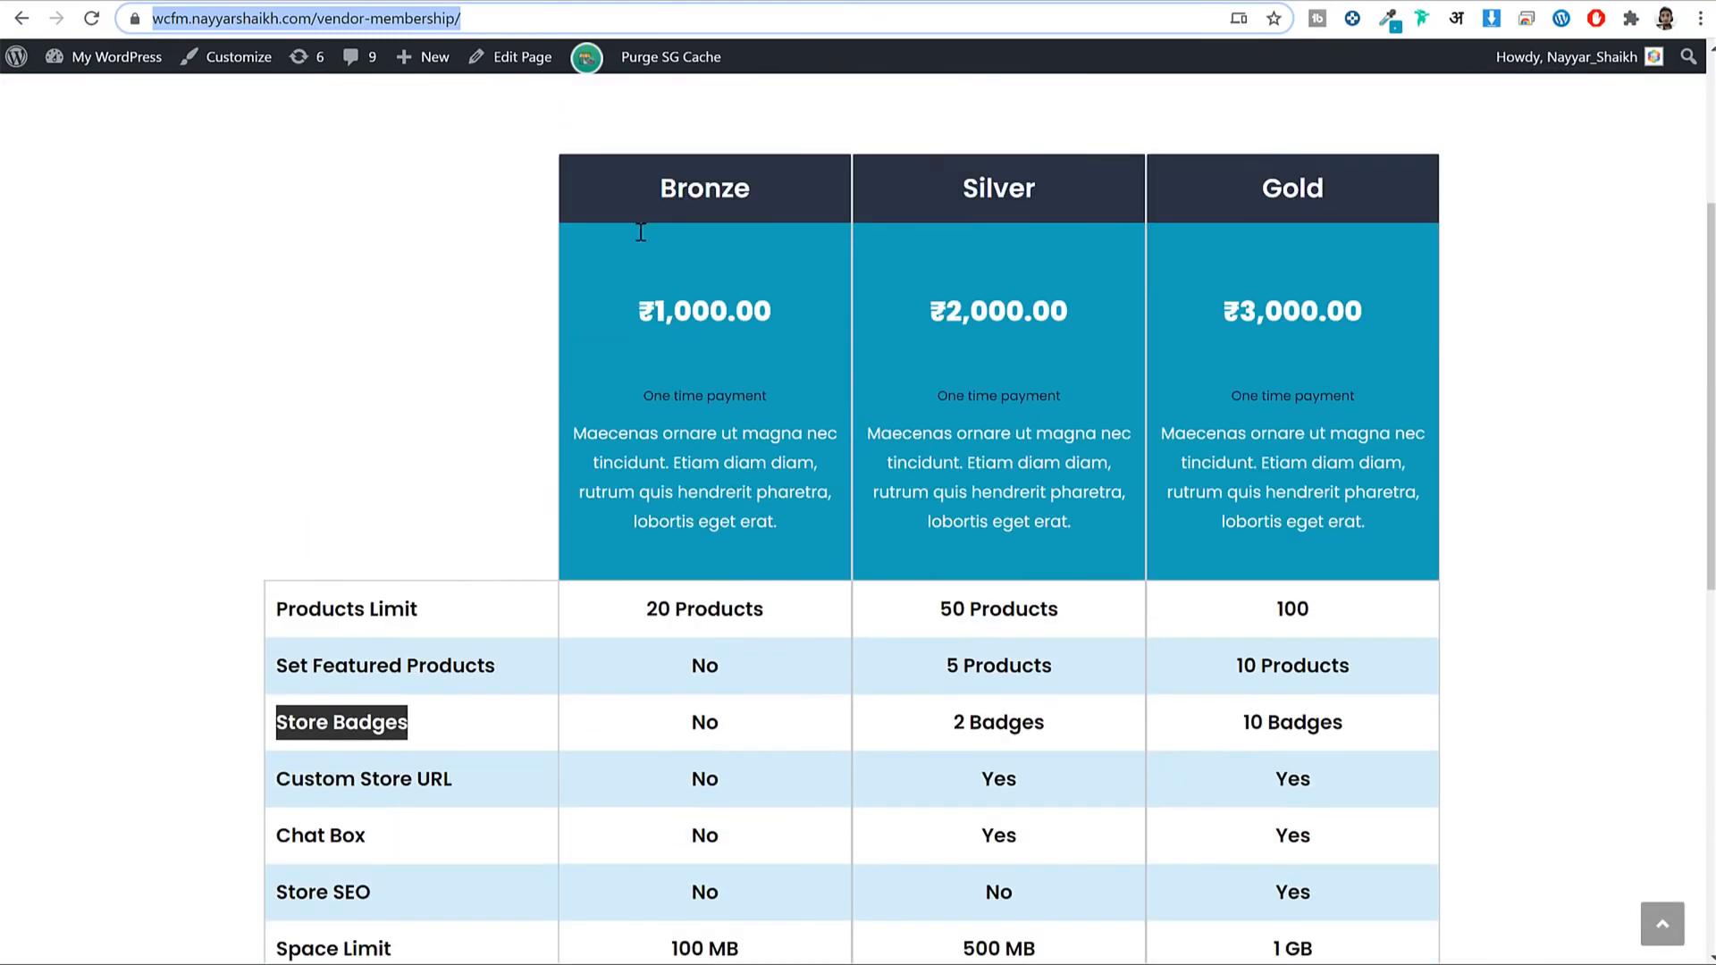
scroll(675, 280, "down", 10)
scroll(755, 531, "up", 8)
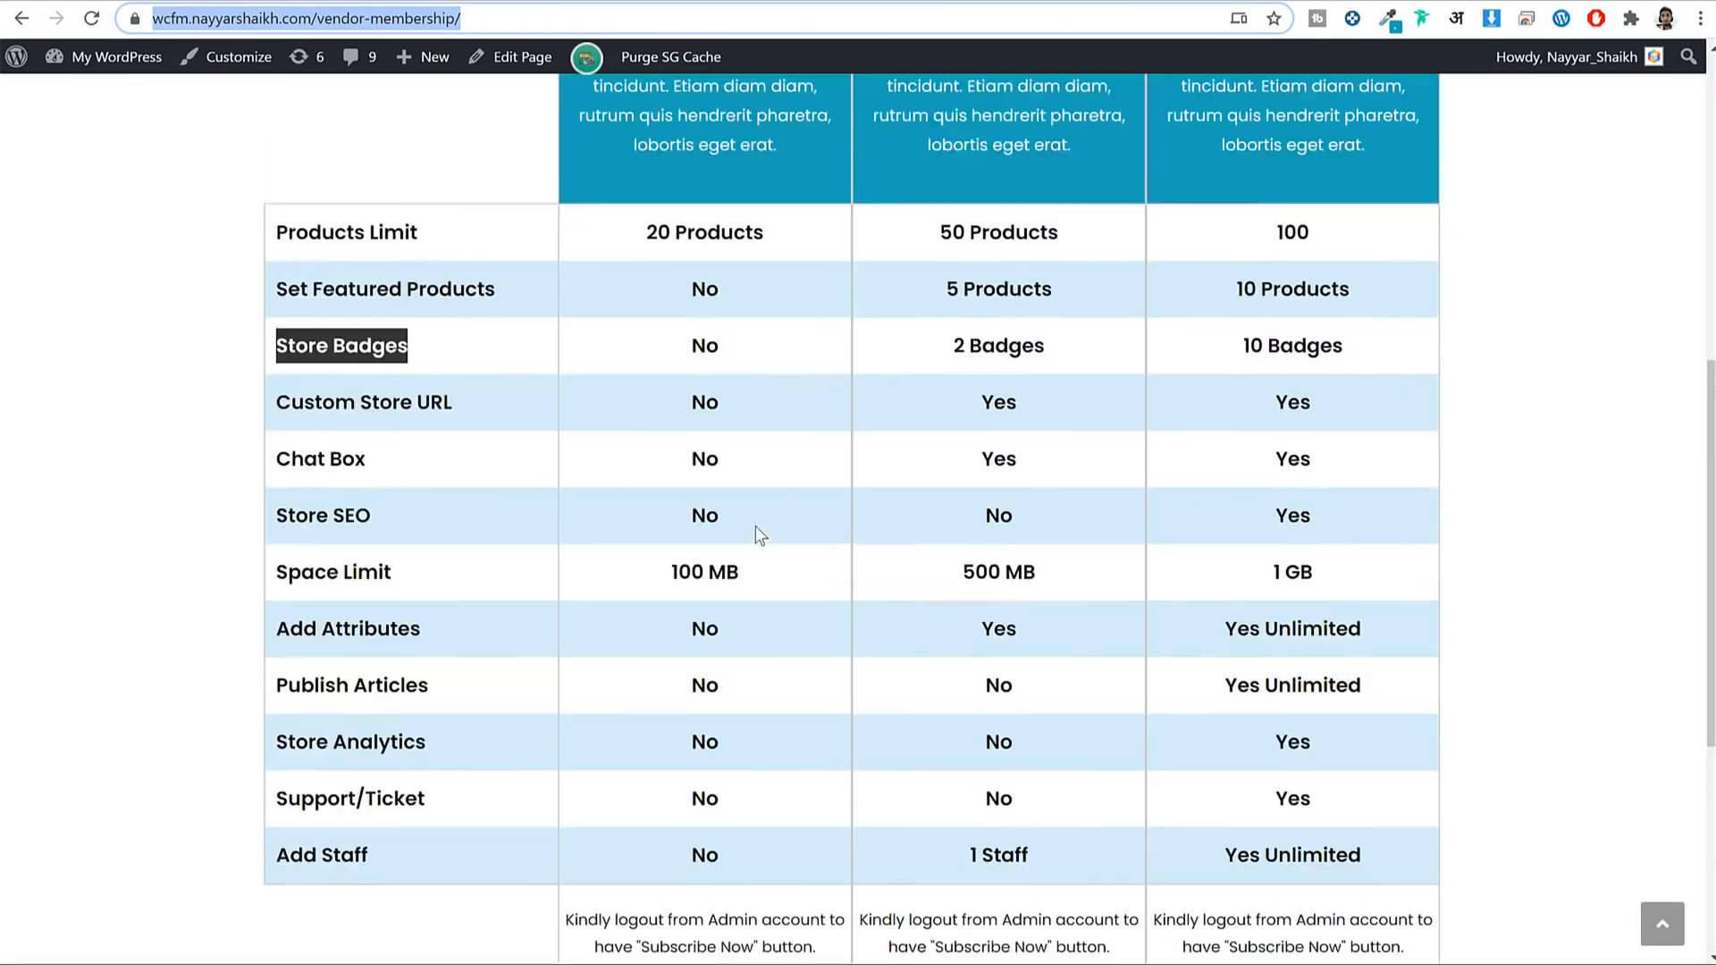
scroll(759, 350, "up", 3)
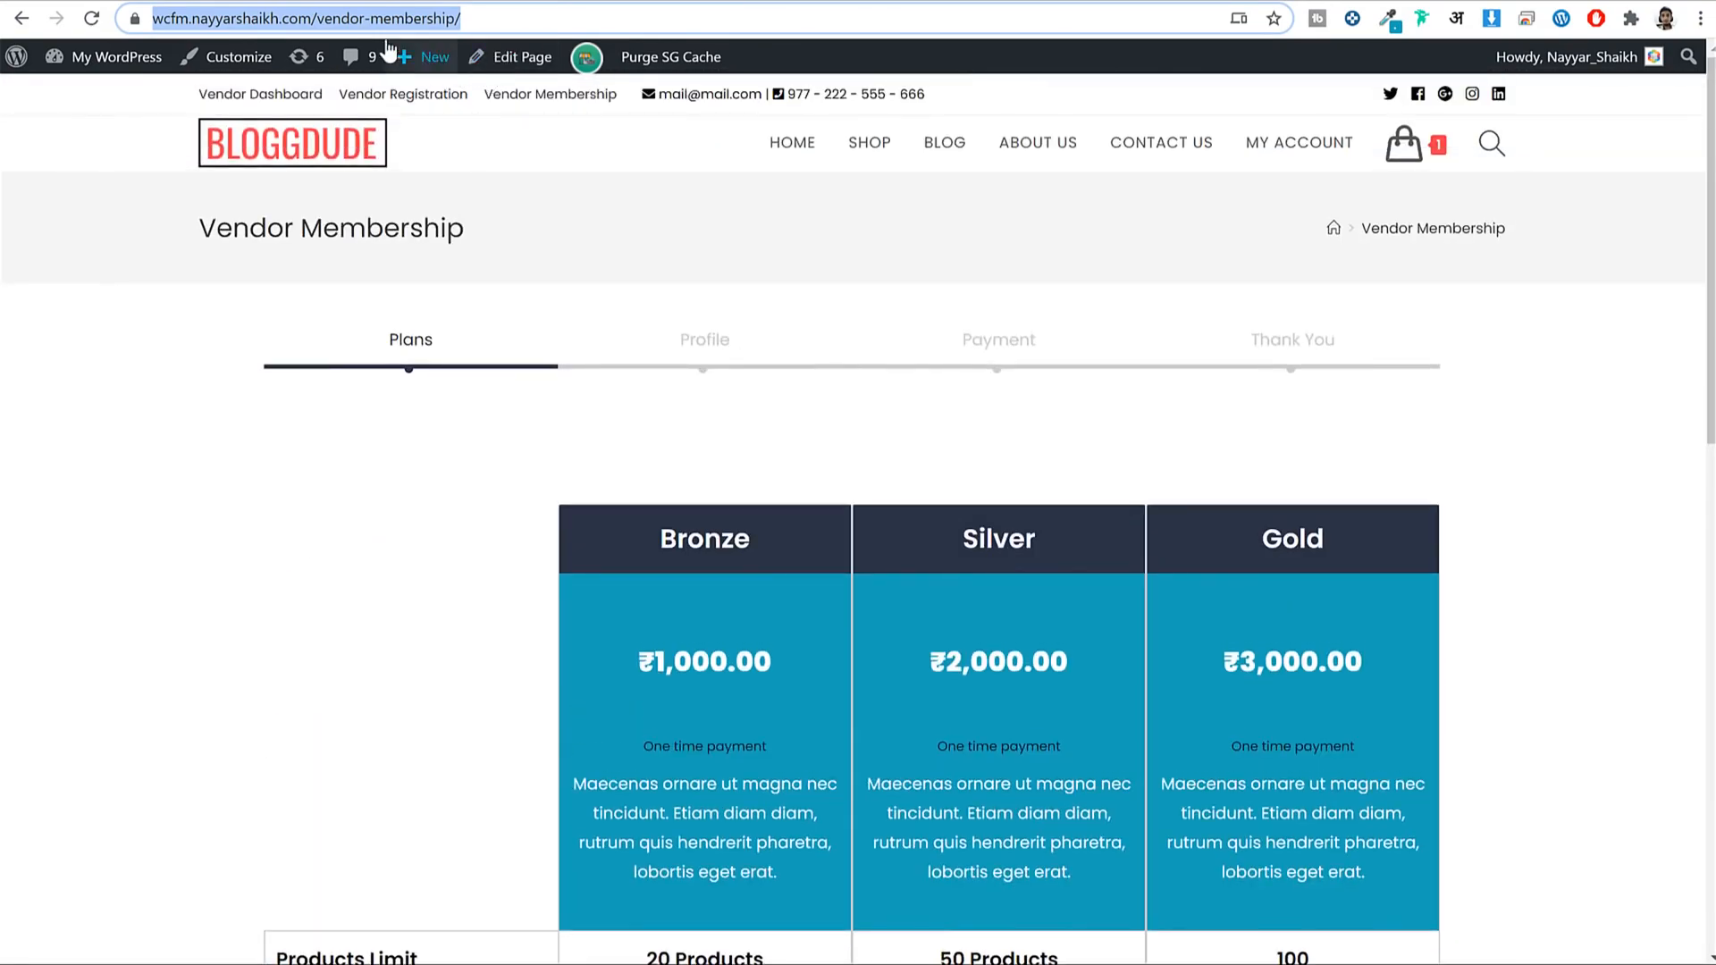
left_click(367, 18)
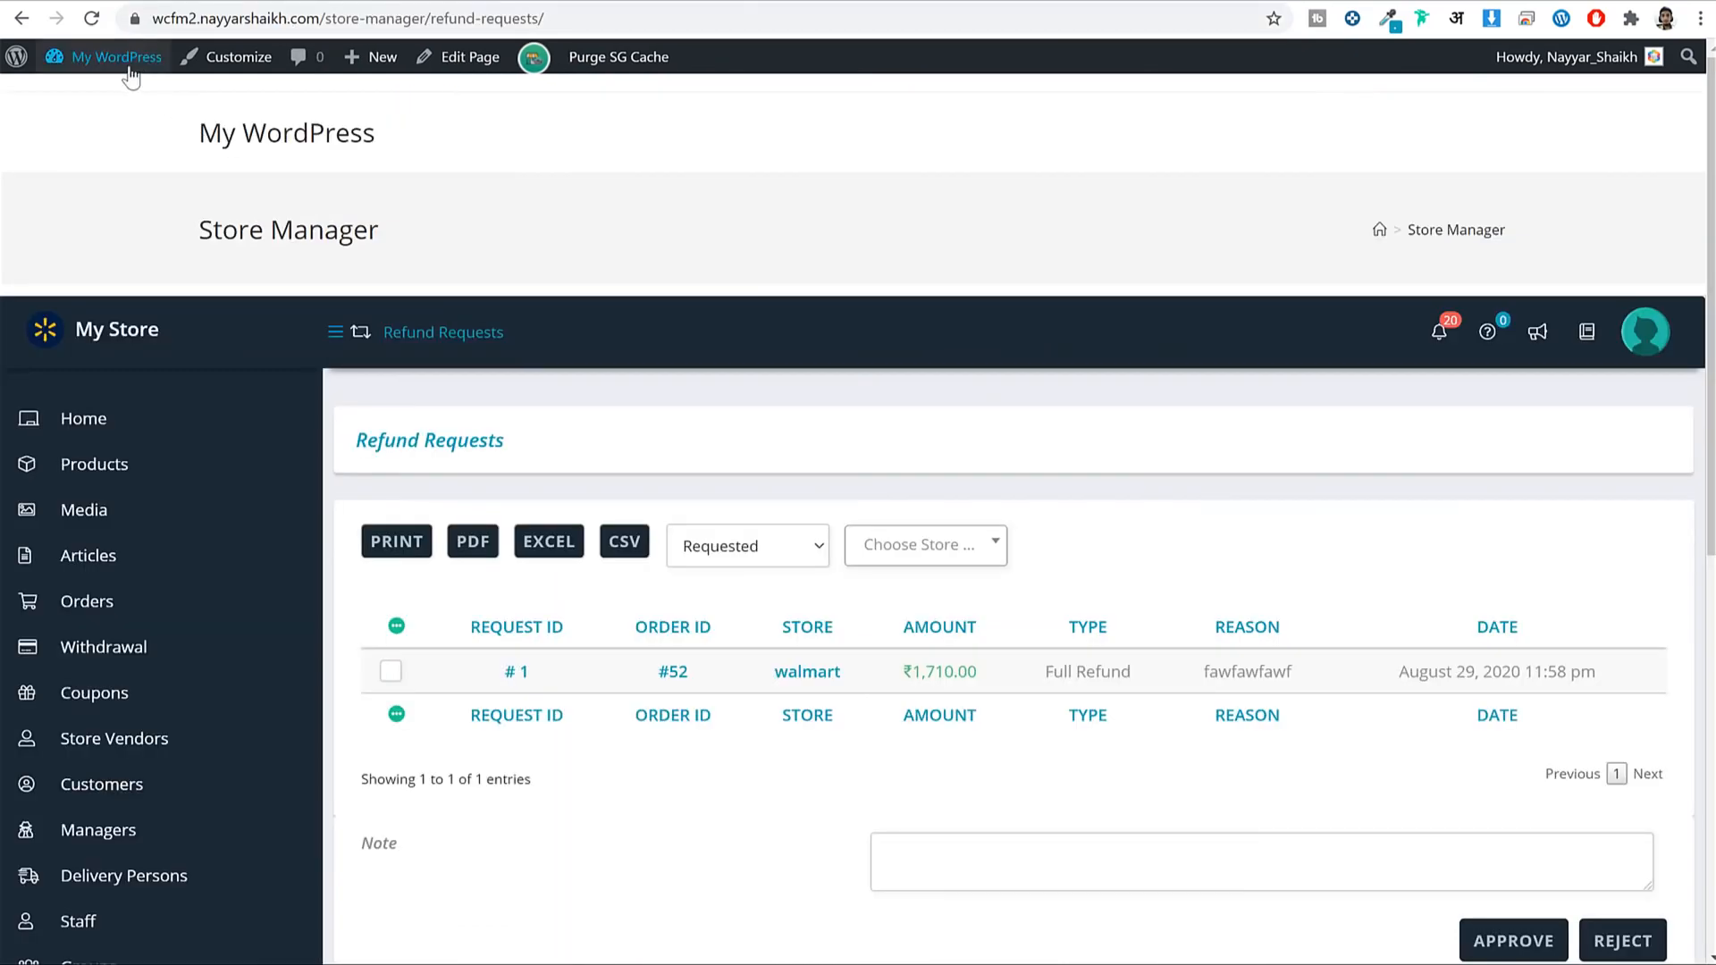
left_click(132, 57)
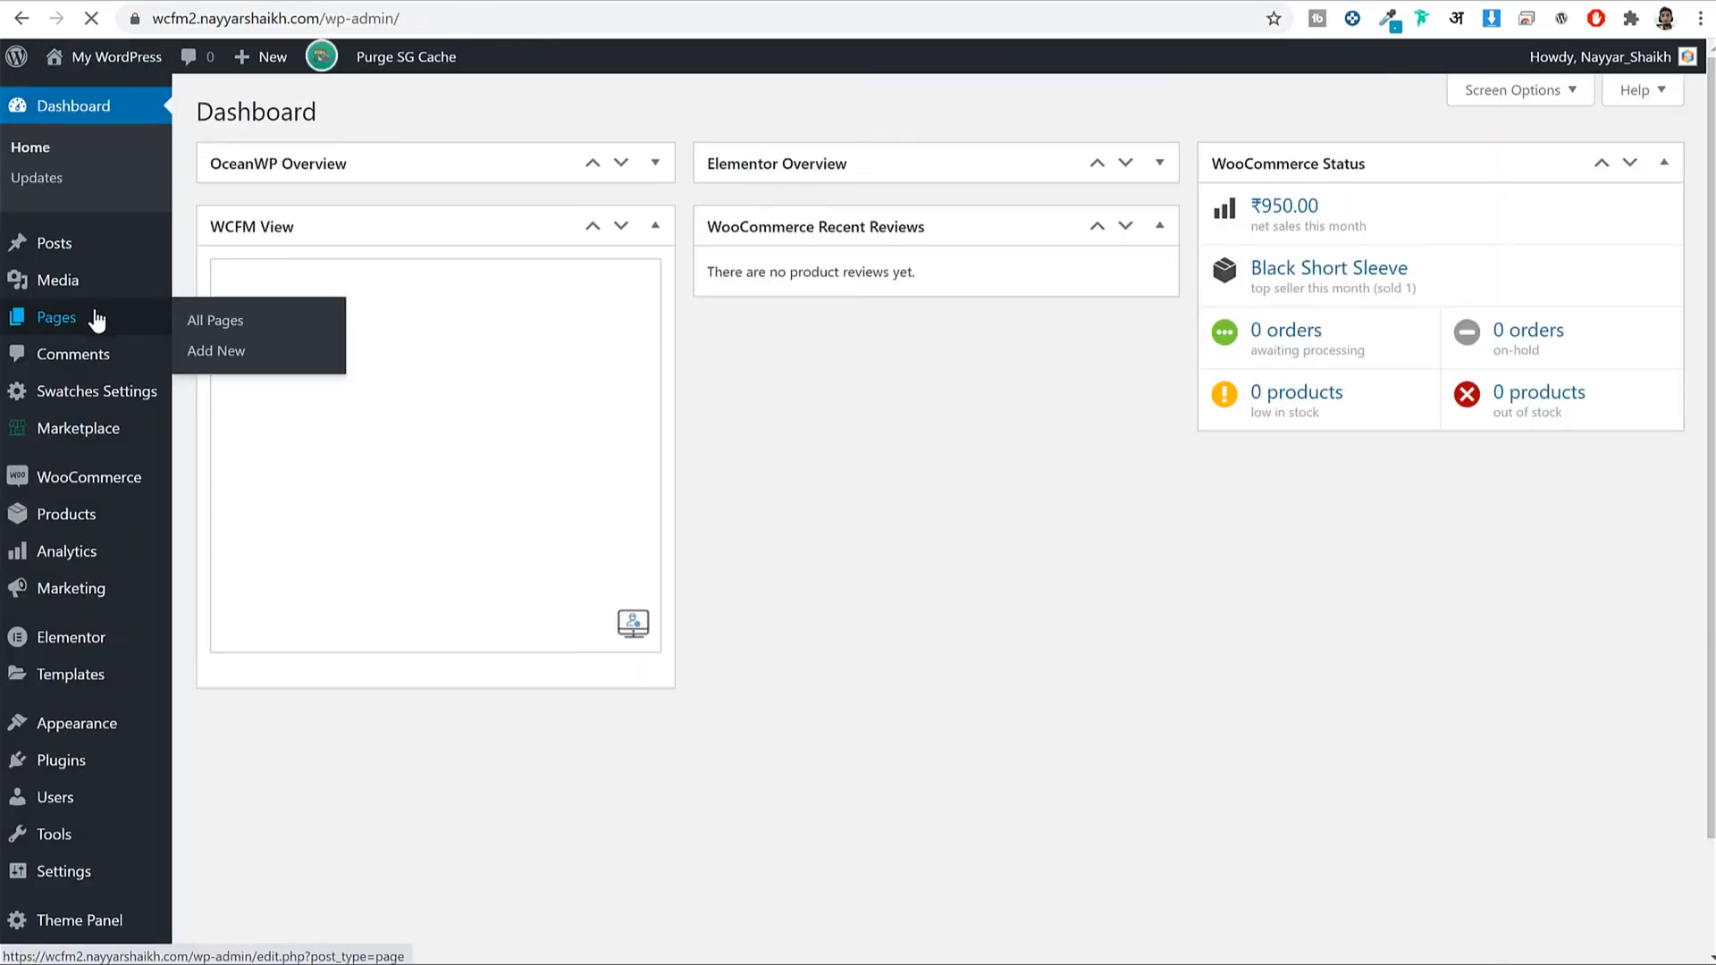
left_click(99, 318)
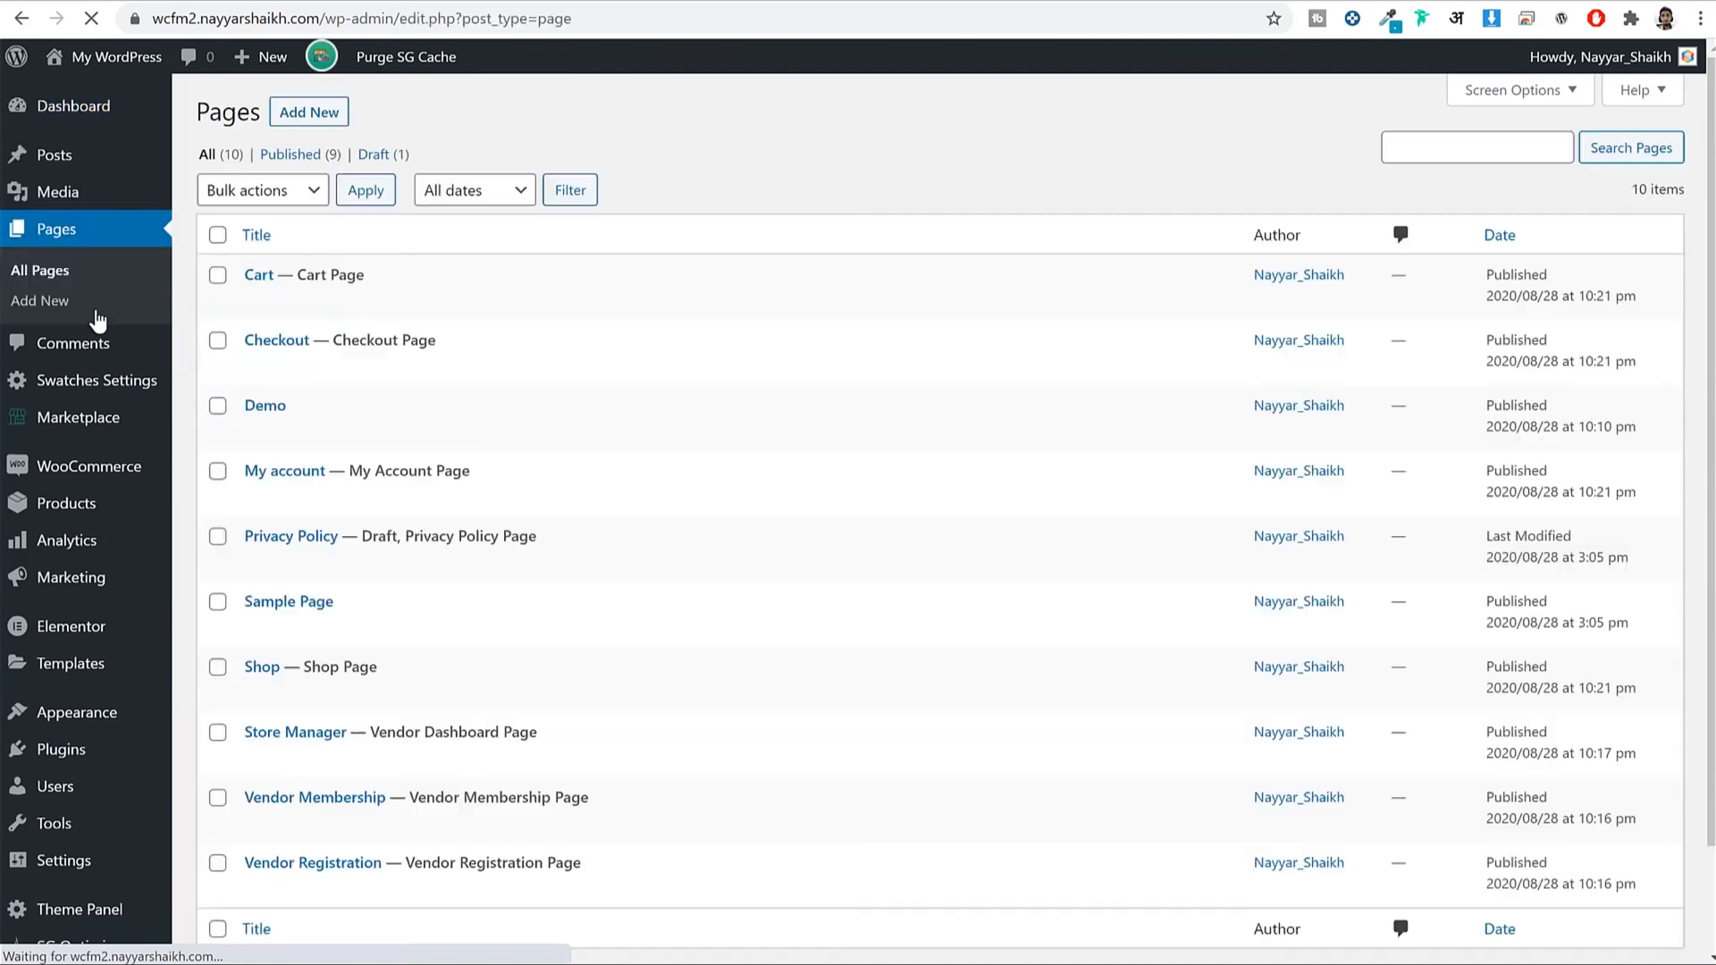
scroll(368, 443, "down", 2)
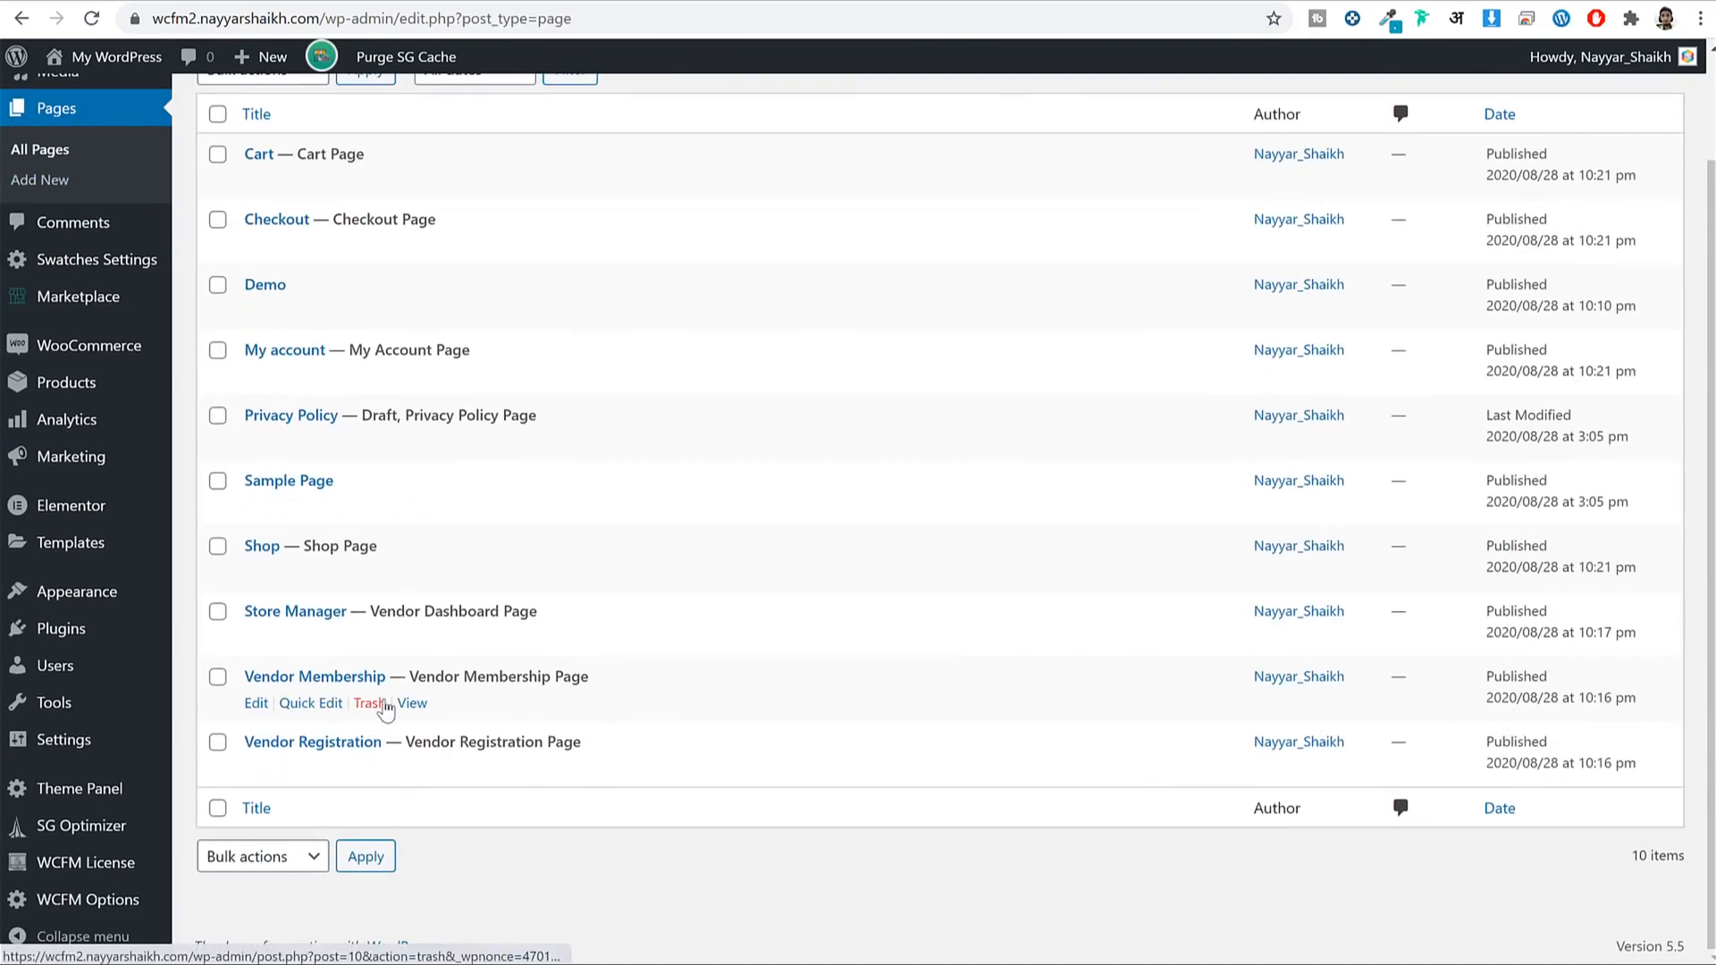
left_click(400, 706)
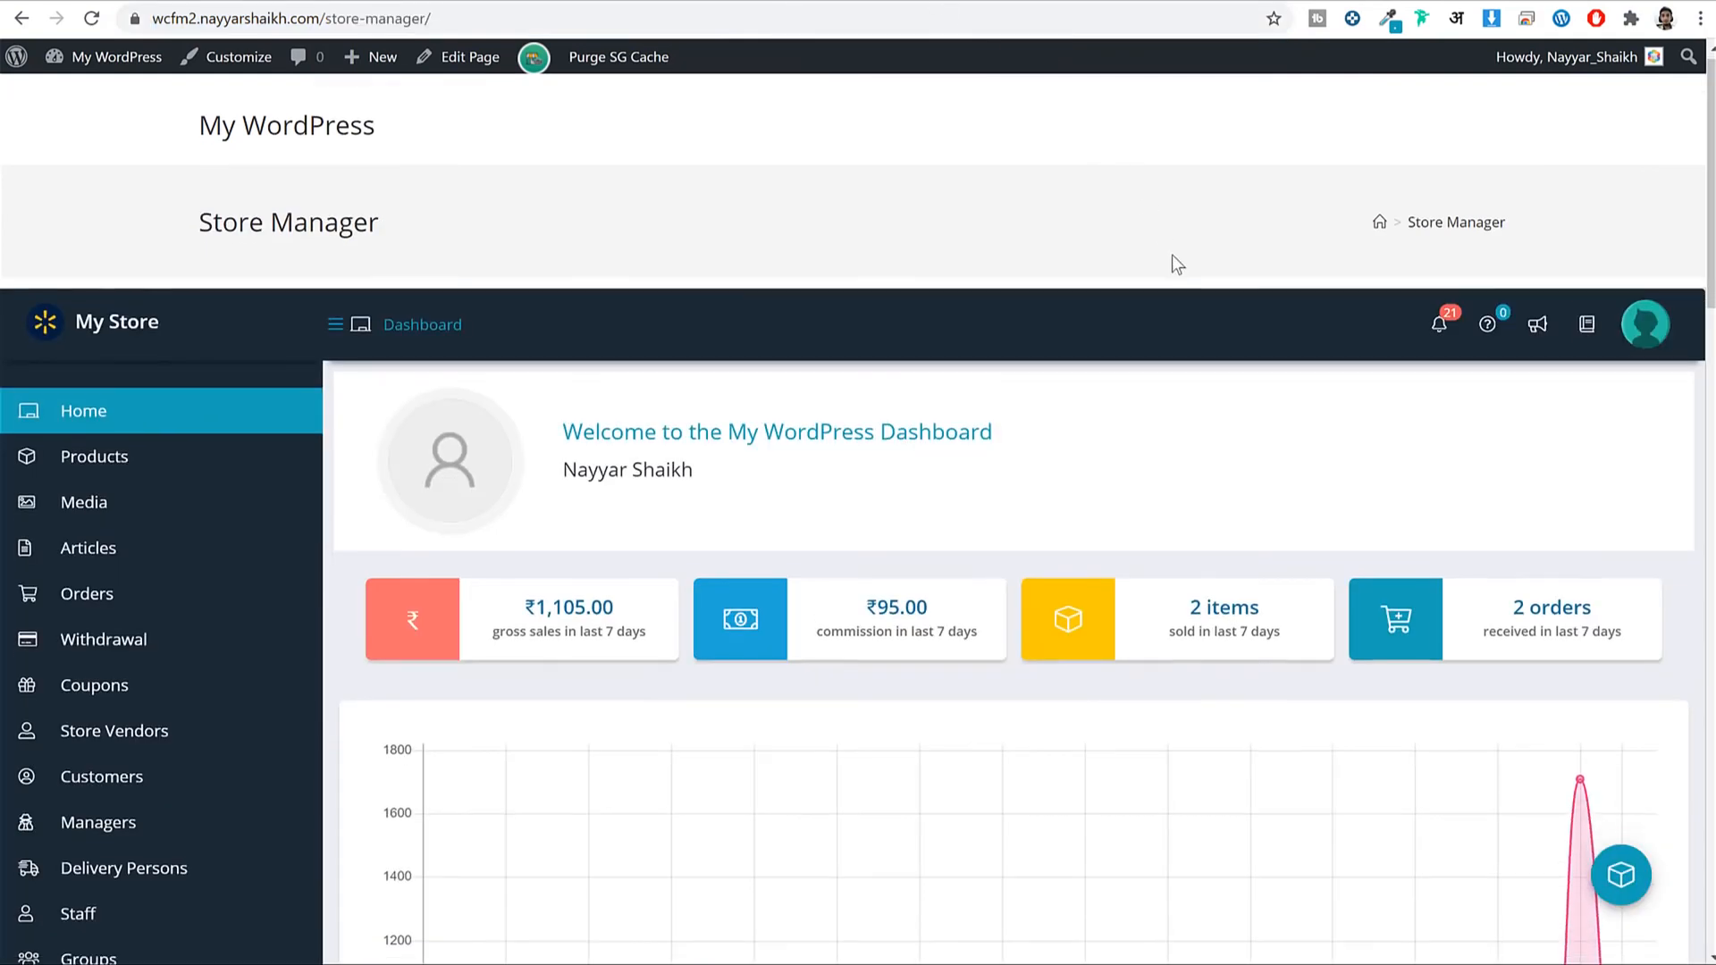
Look over the store's groups, memberships list and membership settings, then return to Memberships.
scroll(1177, 268, "down", 5)
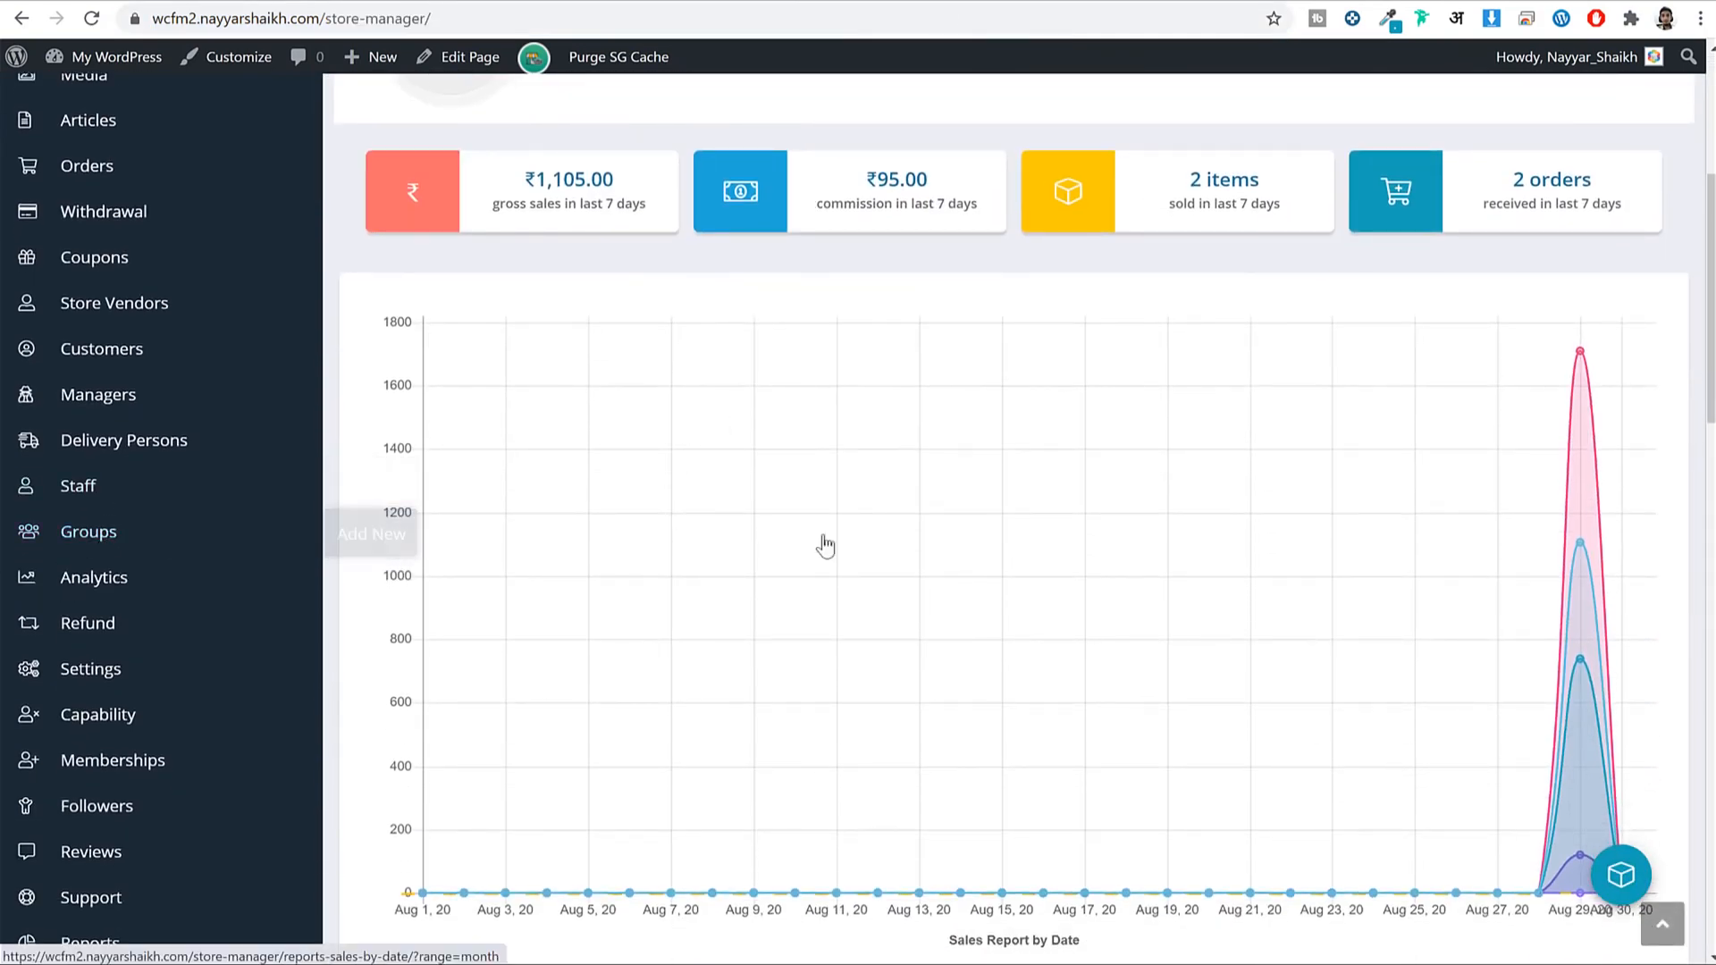
left_click(175, 532)
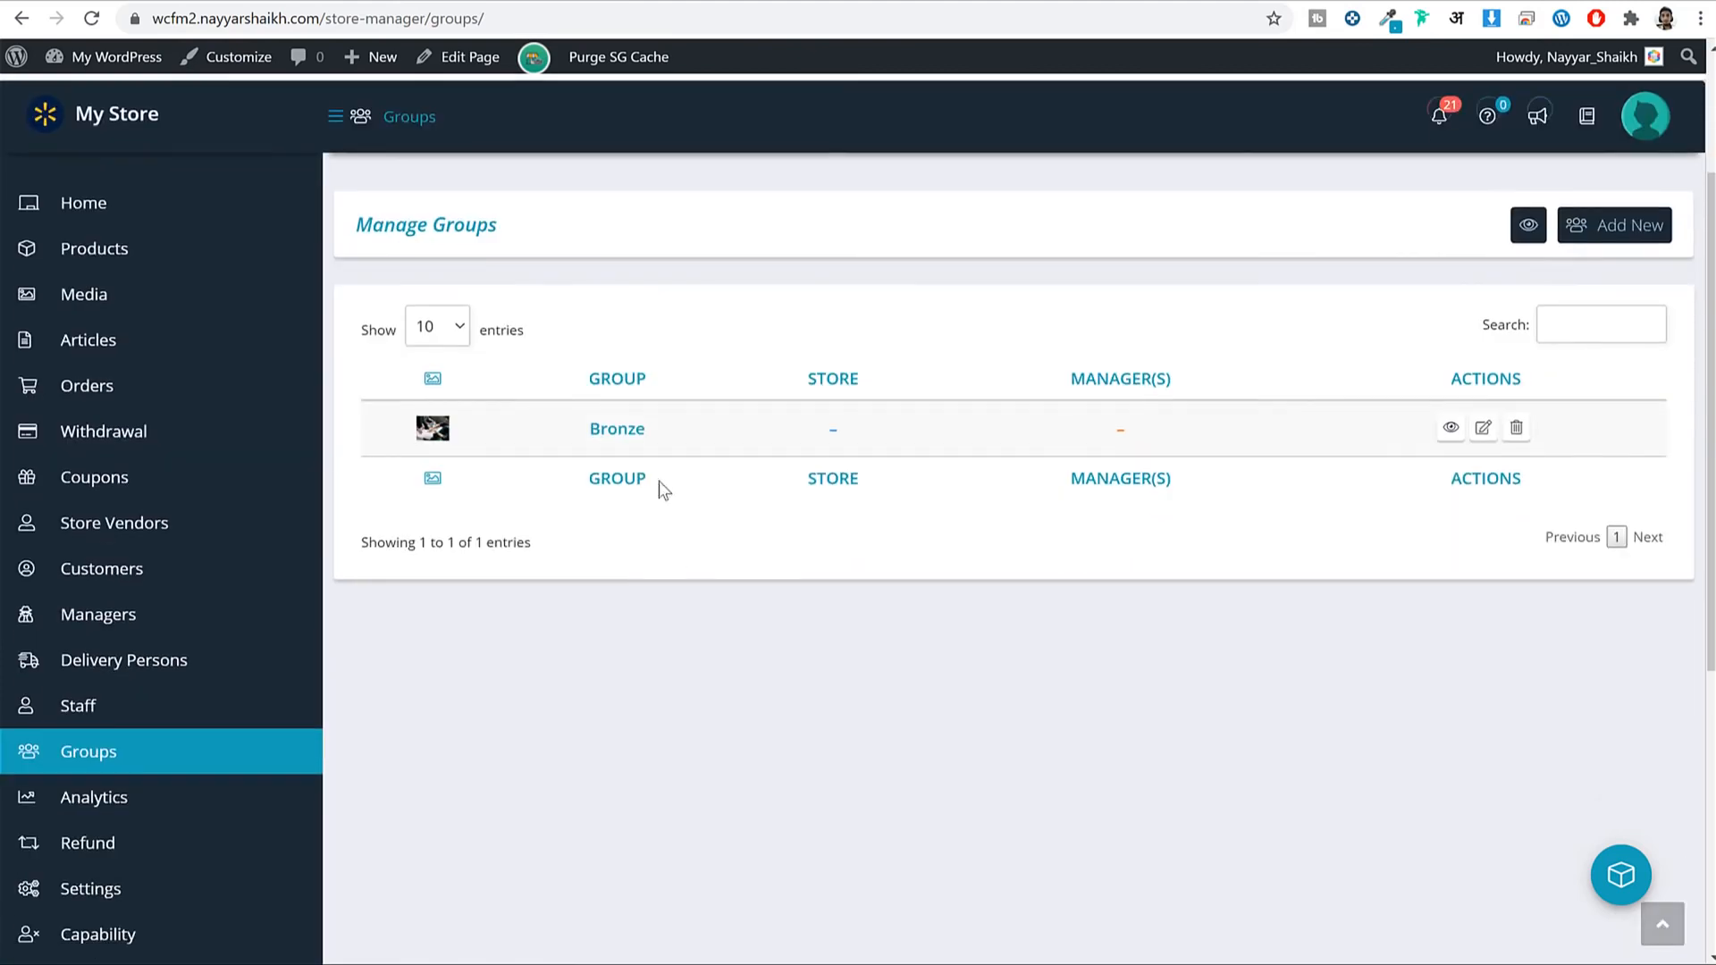
scroll(345, 630, "down", 5)
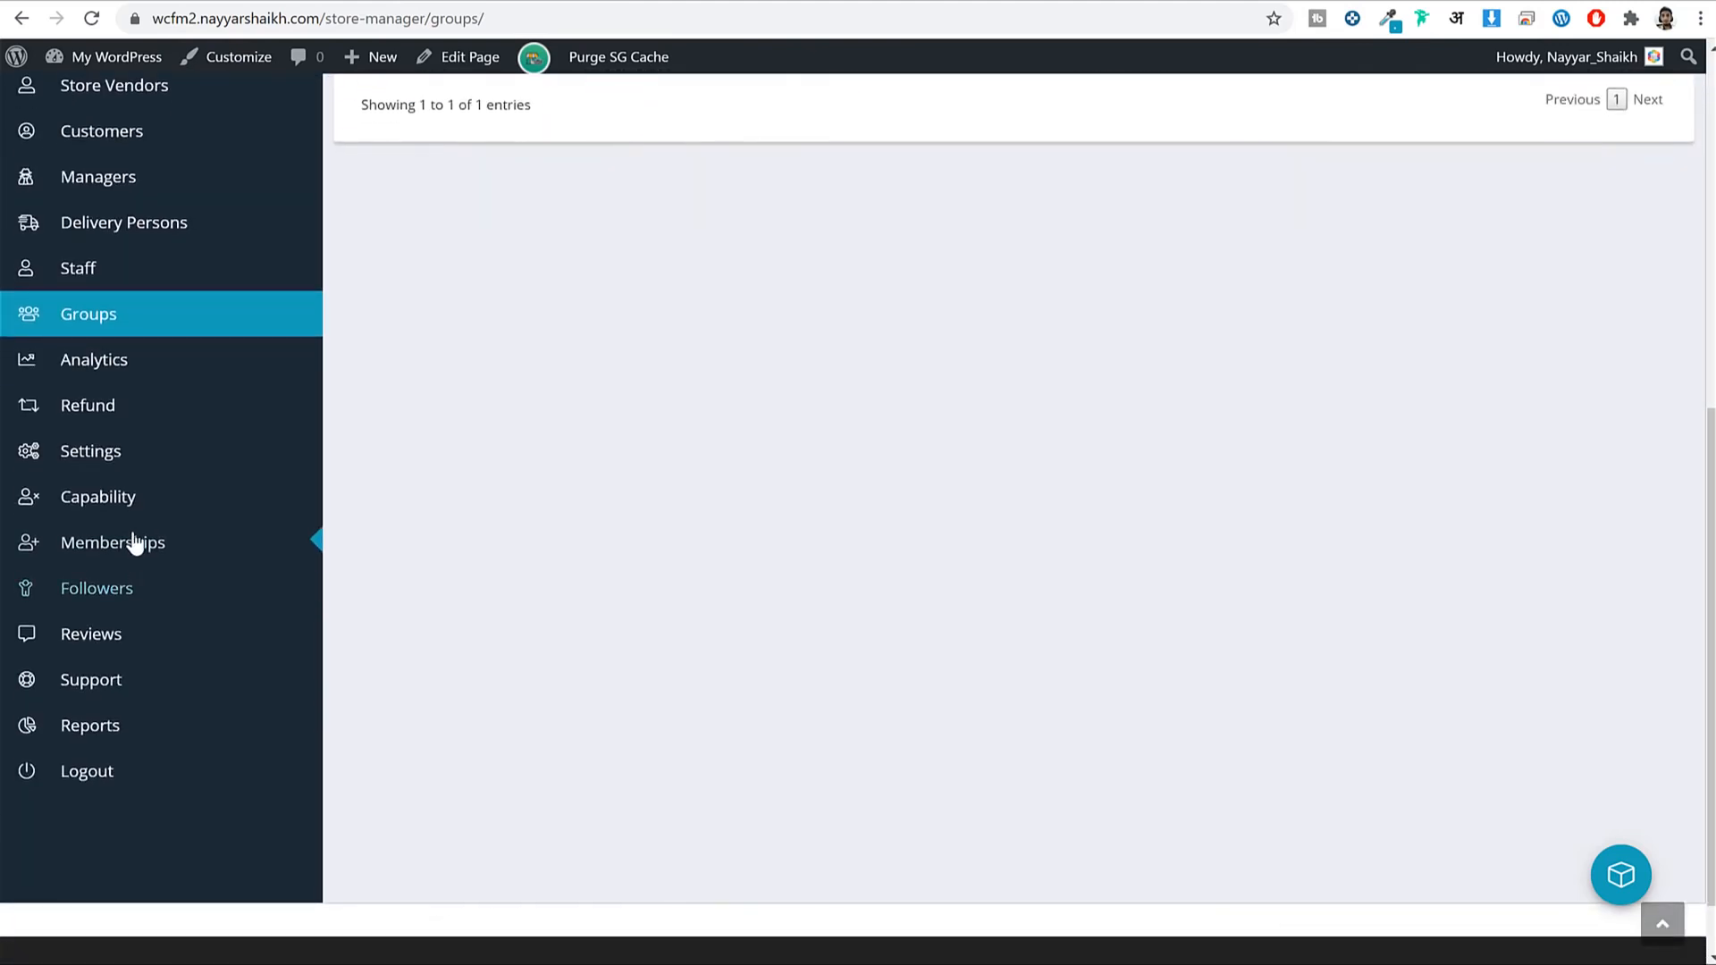
left_click(139, 549)
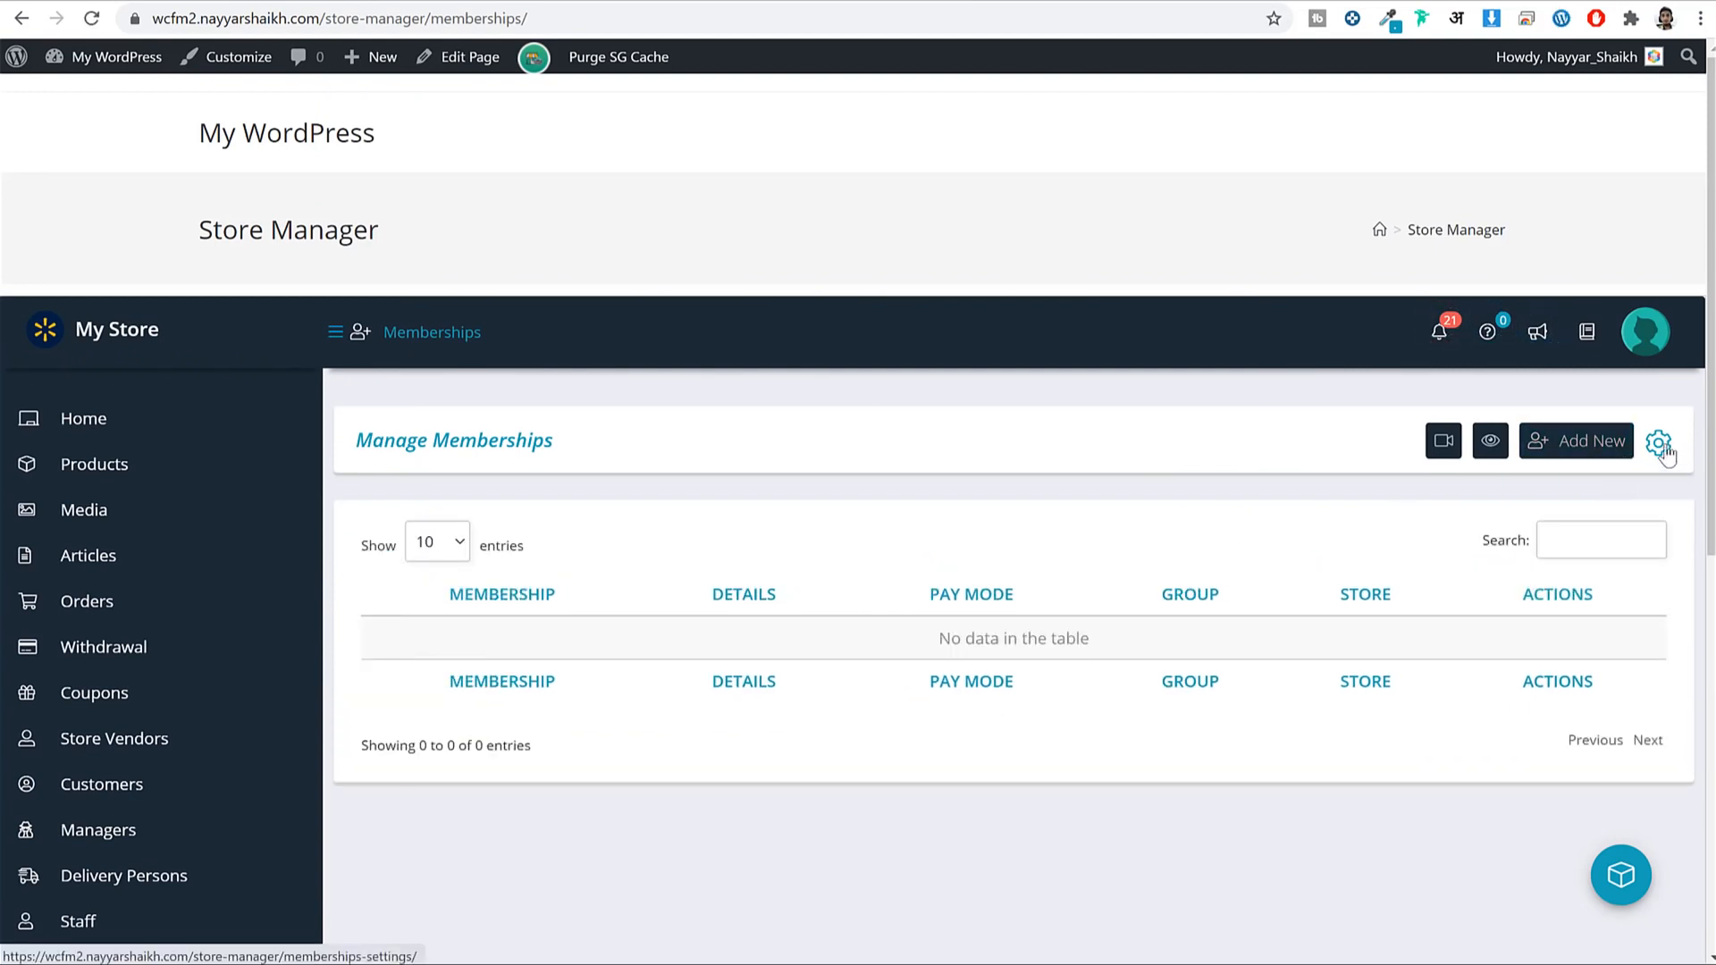
left_click(1662, 448)
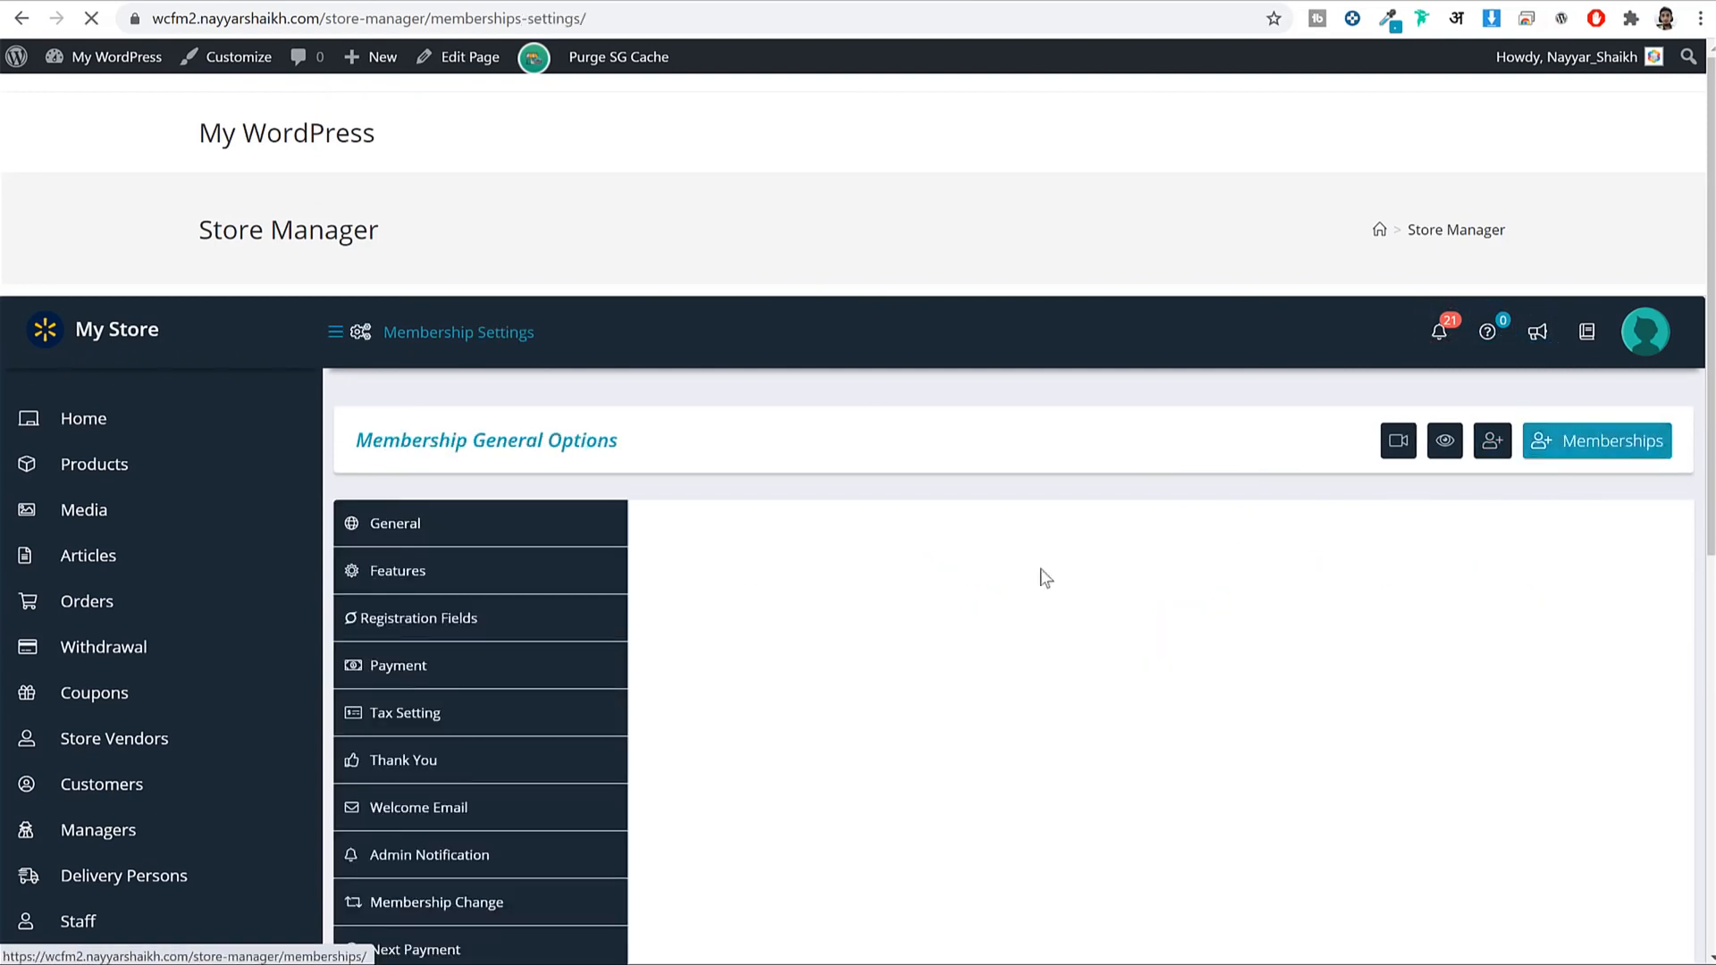
scroll(760, 543, "down", 2)
scroll(807, 526, "up", 1)
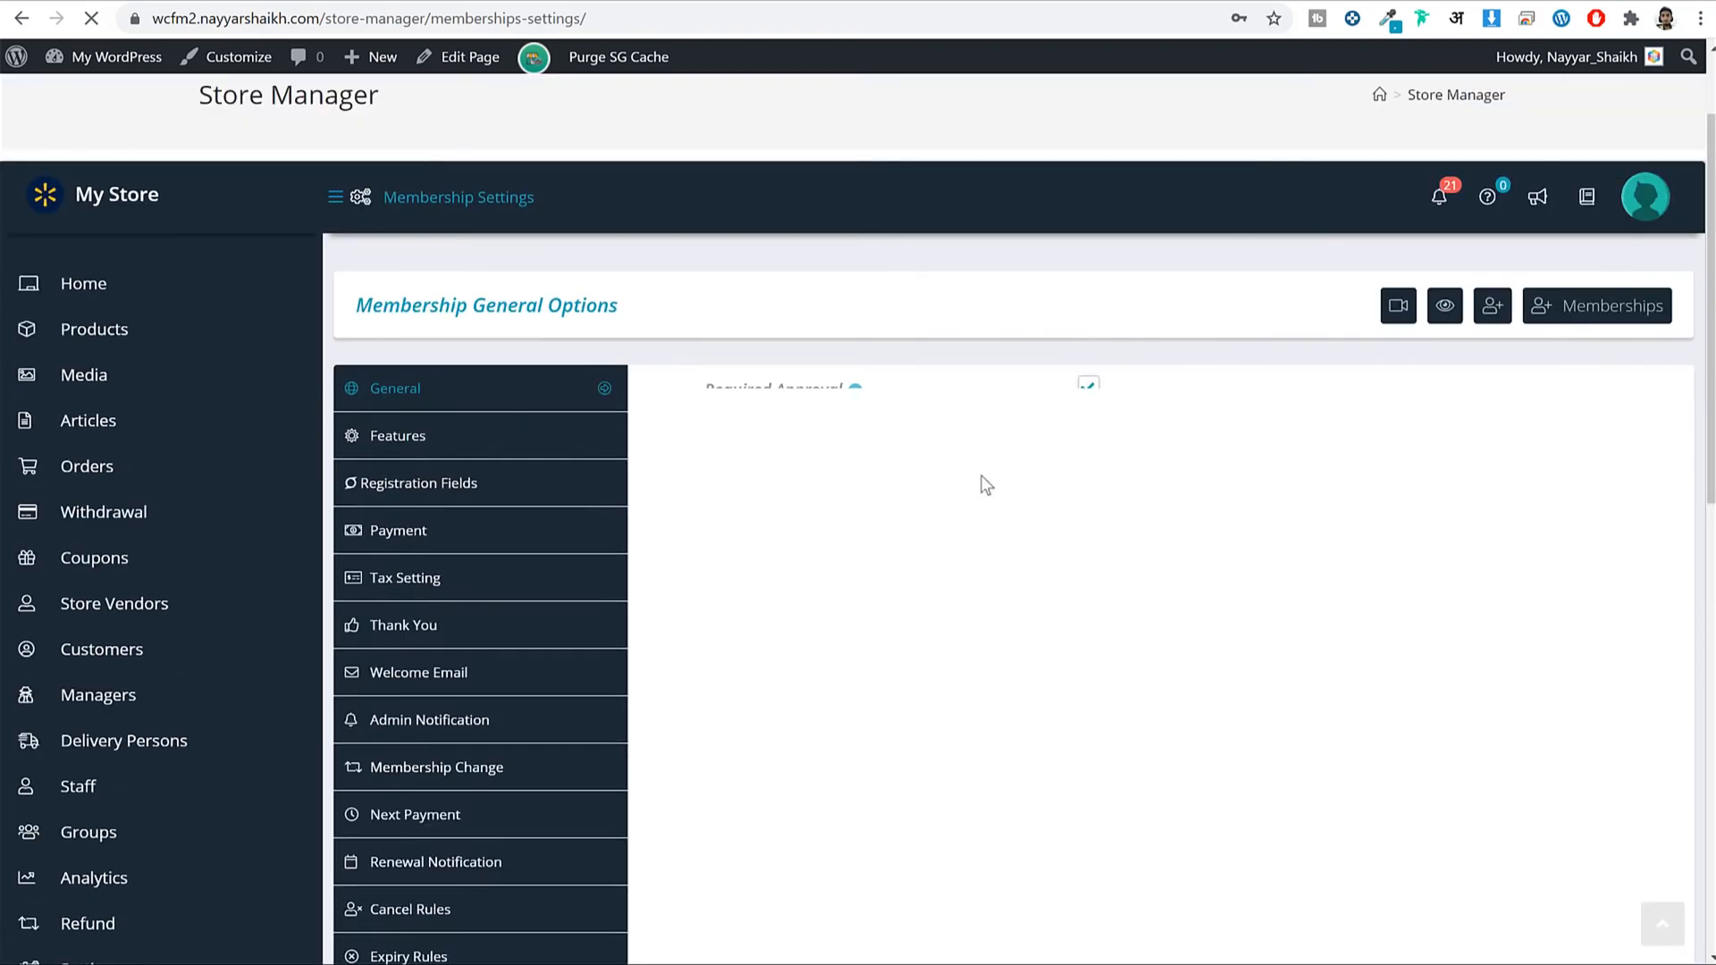
scroll(134, 758, "down", 5)
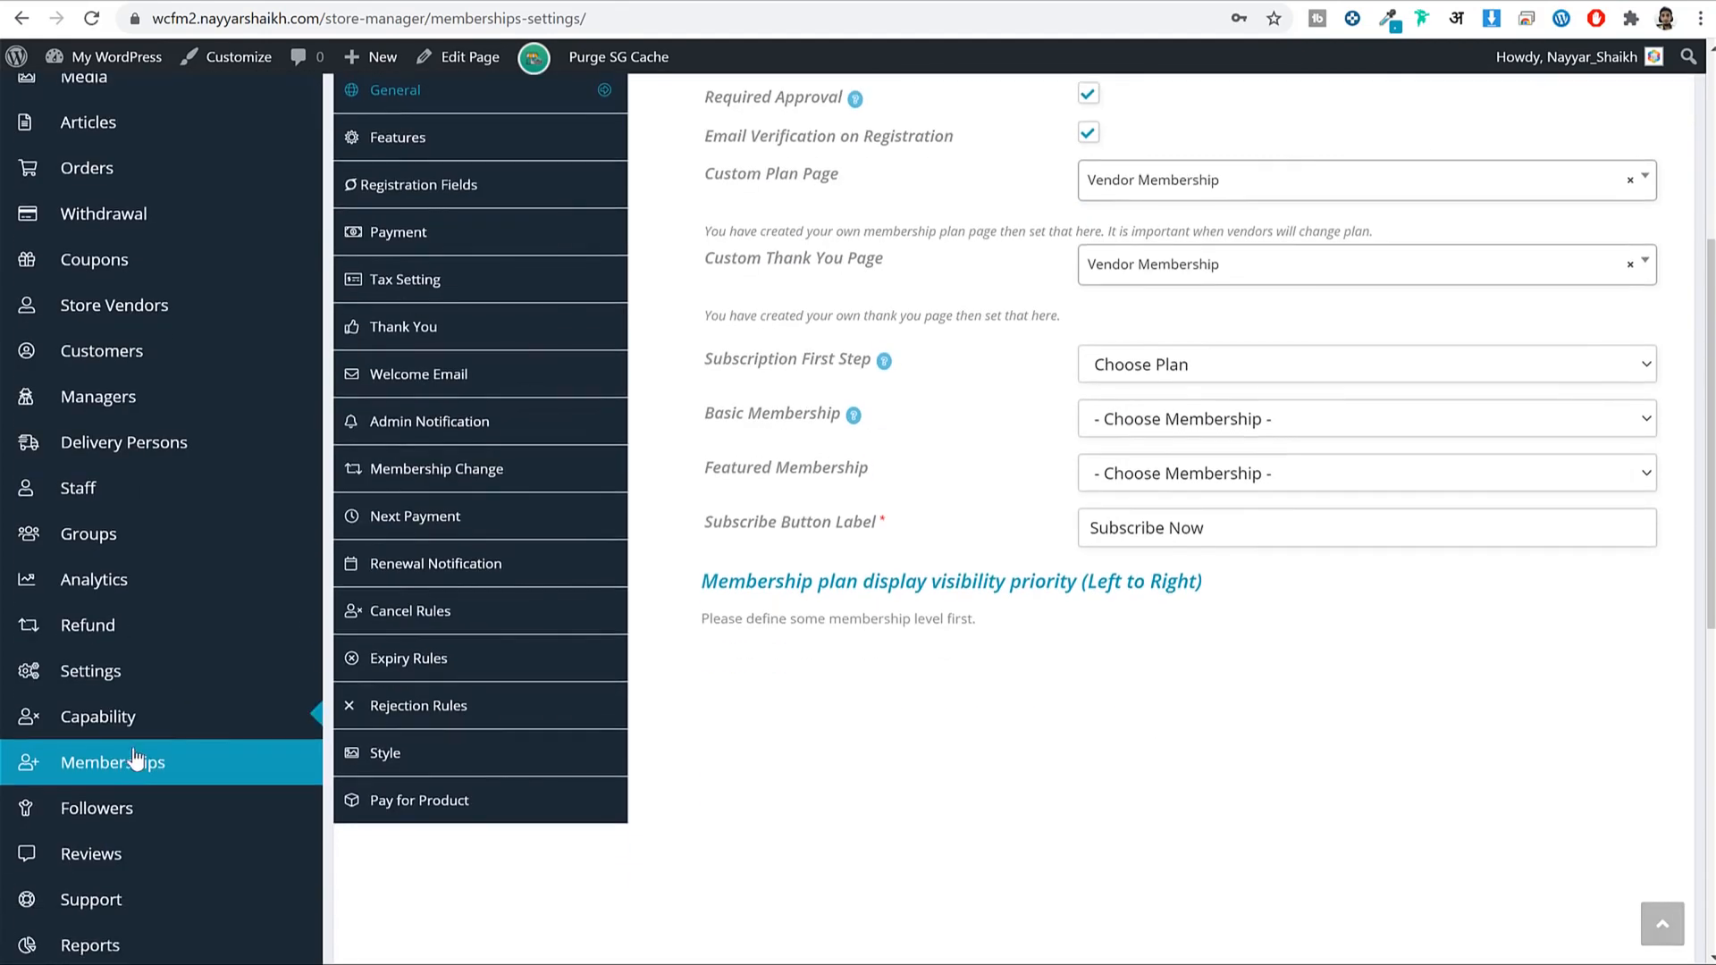
left_click(129, 762)
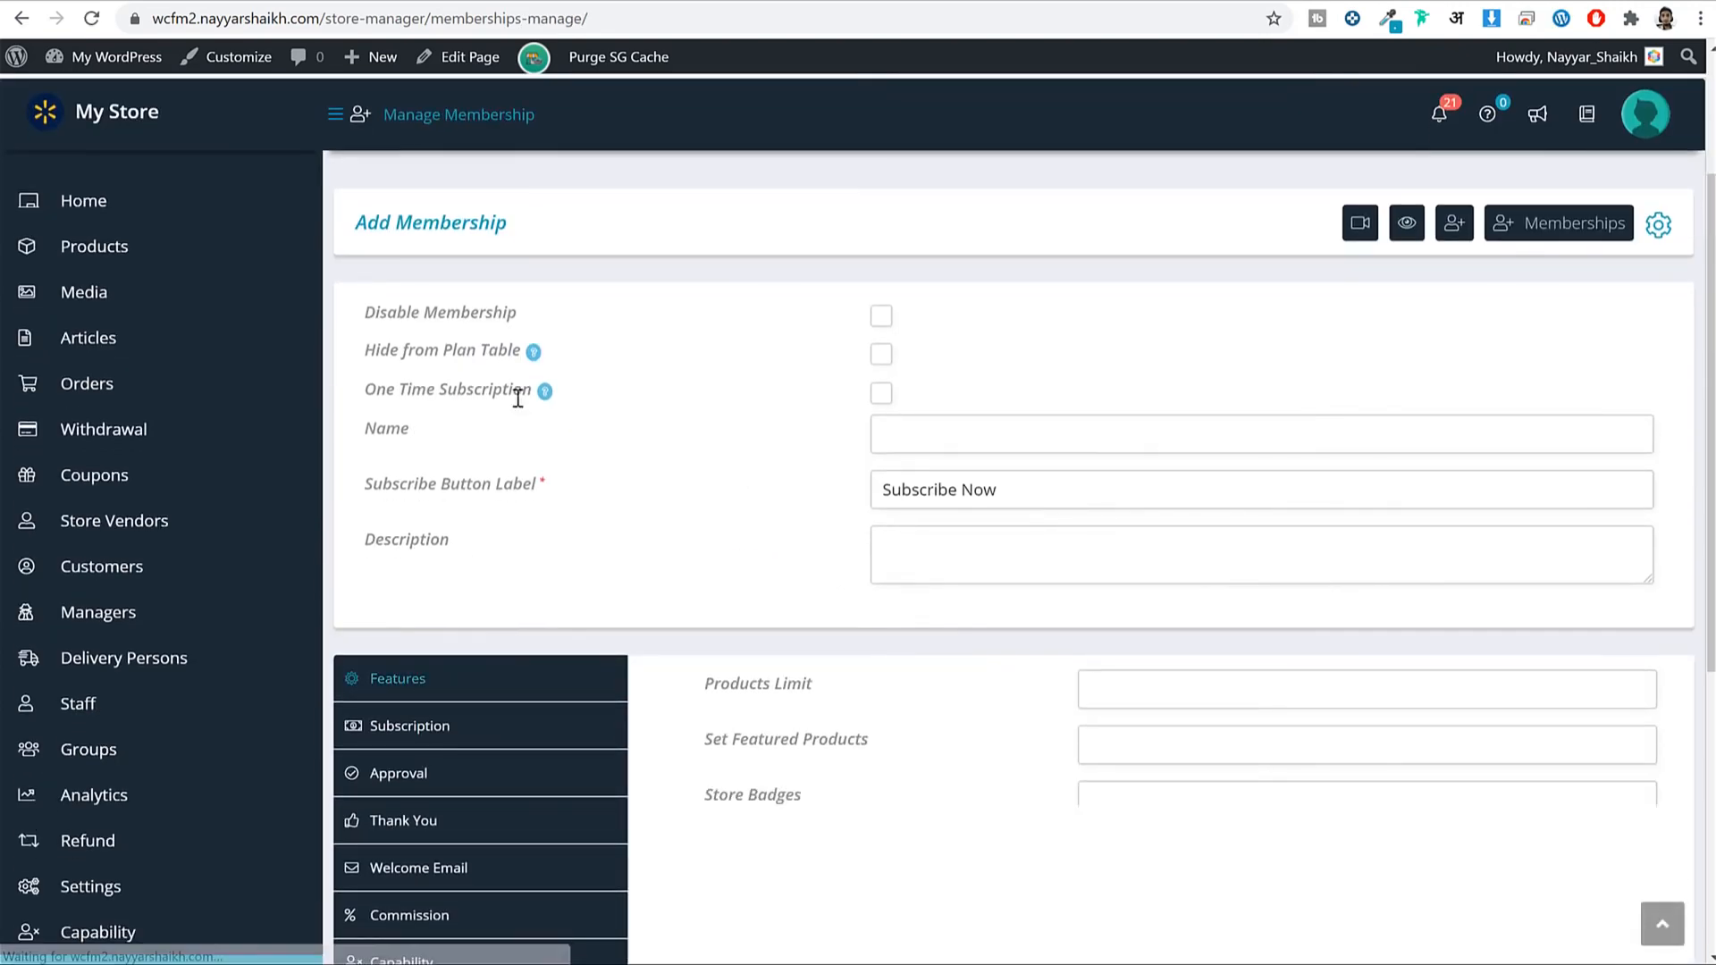
Fill in the membership name and move through the featured products and badges limits.
scroll(789, 414, "down", 3)
scroll(758, 257, "up", 3)
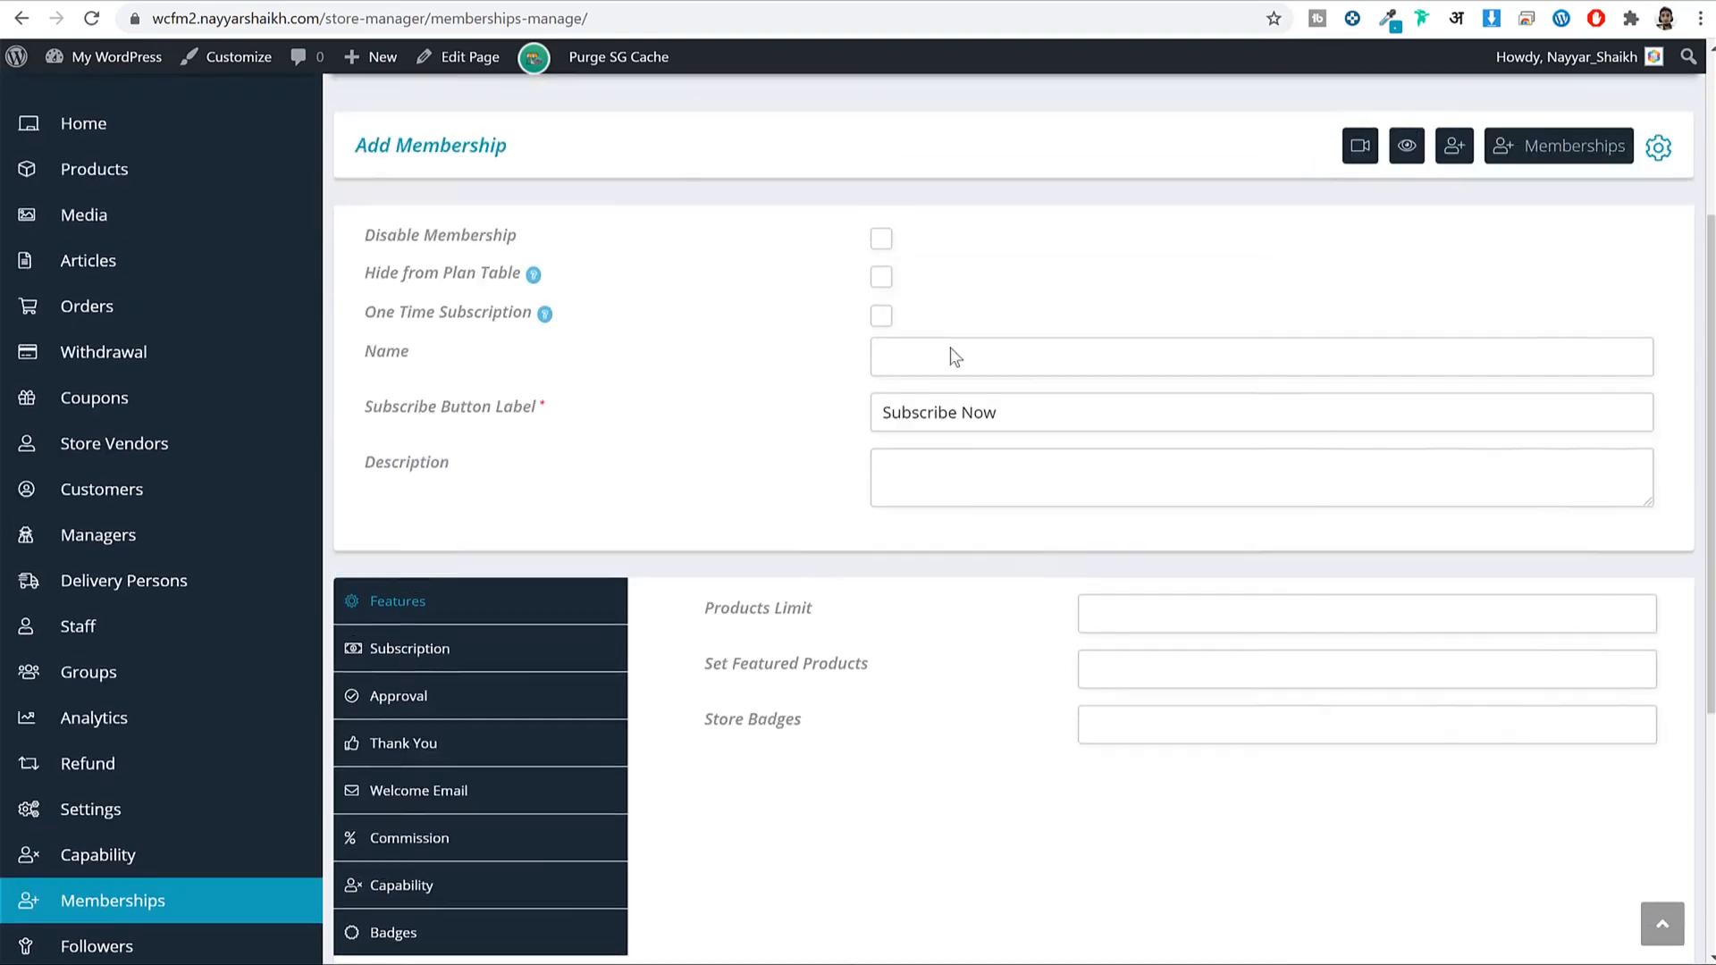
left_click(1001, 433)
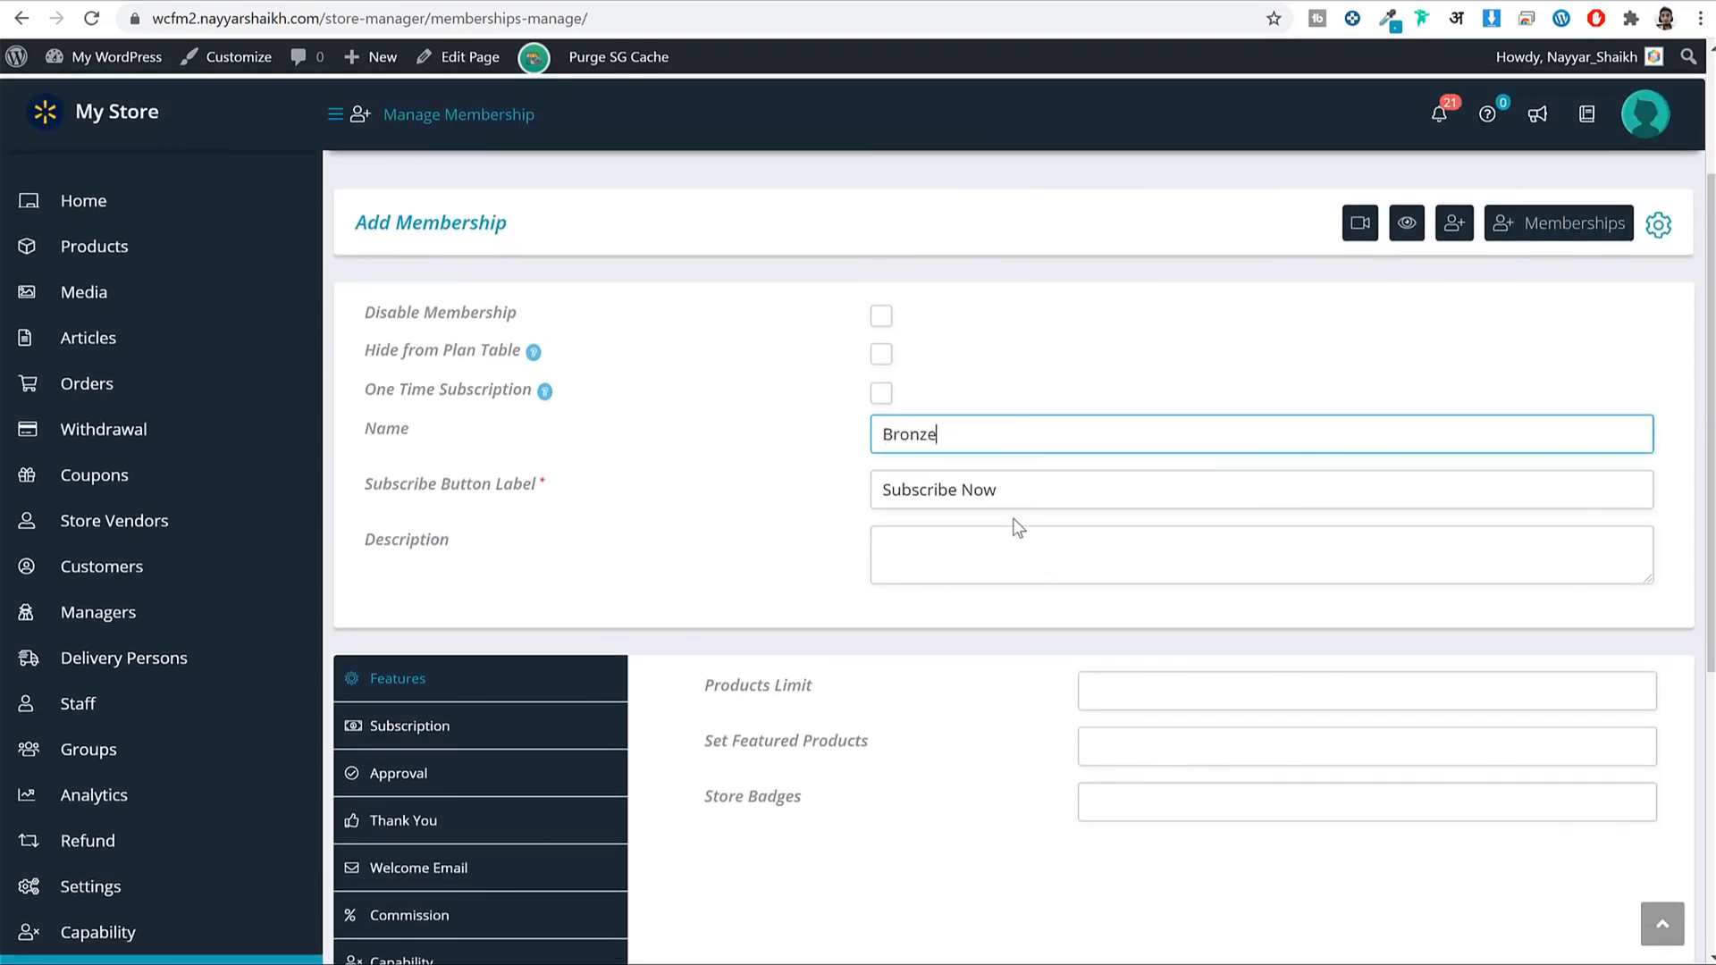
scroll(1010, 512, "down", 6)
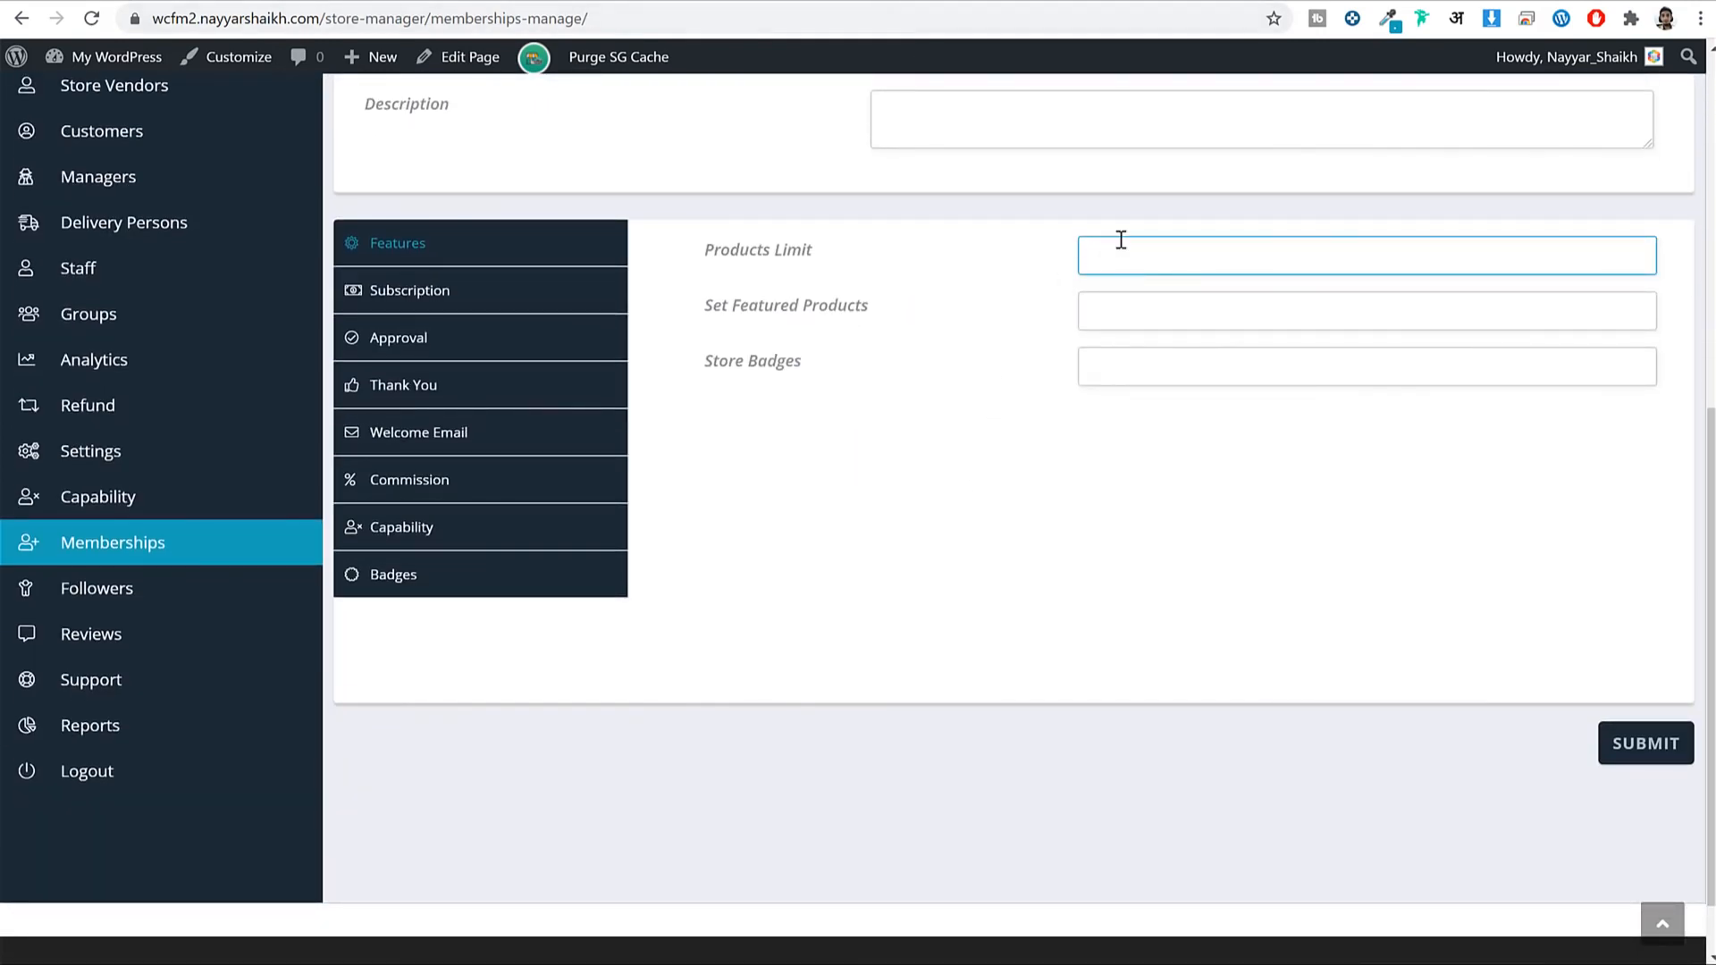
key("Tab")
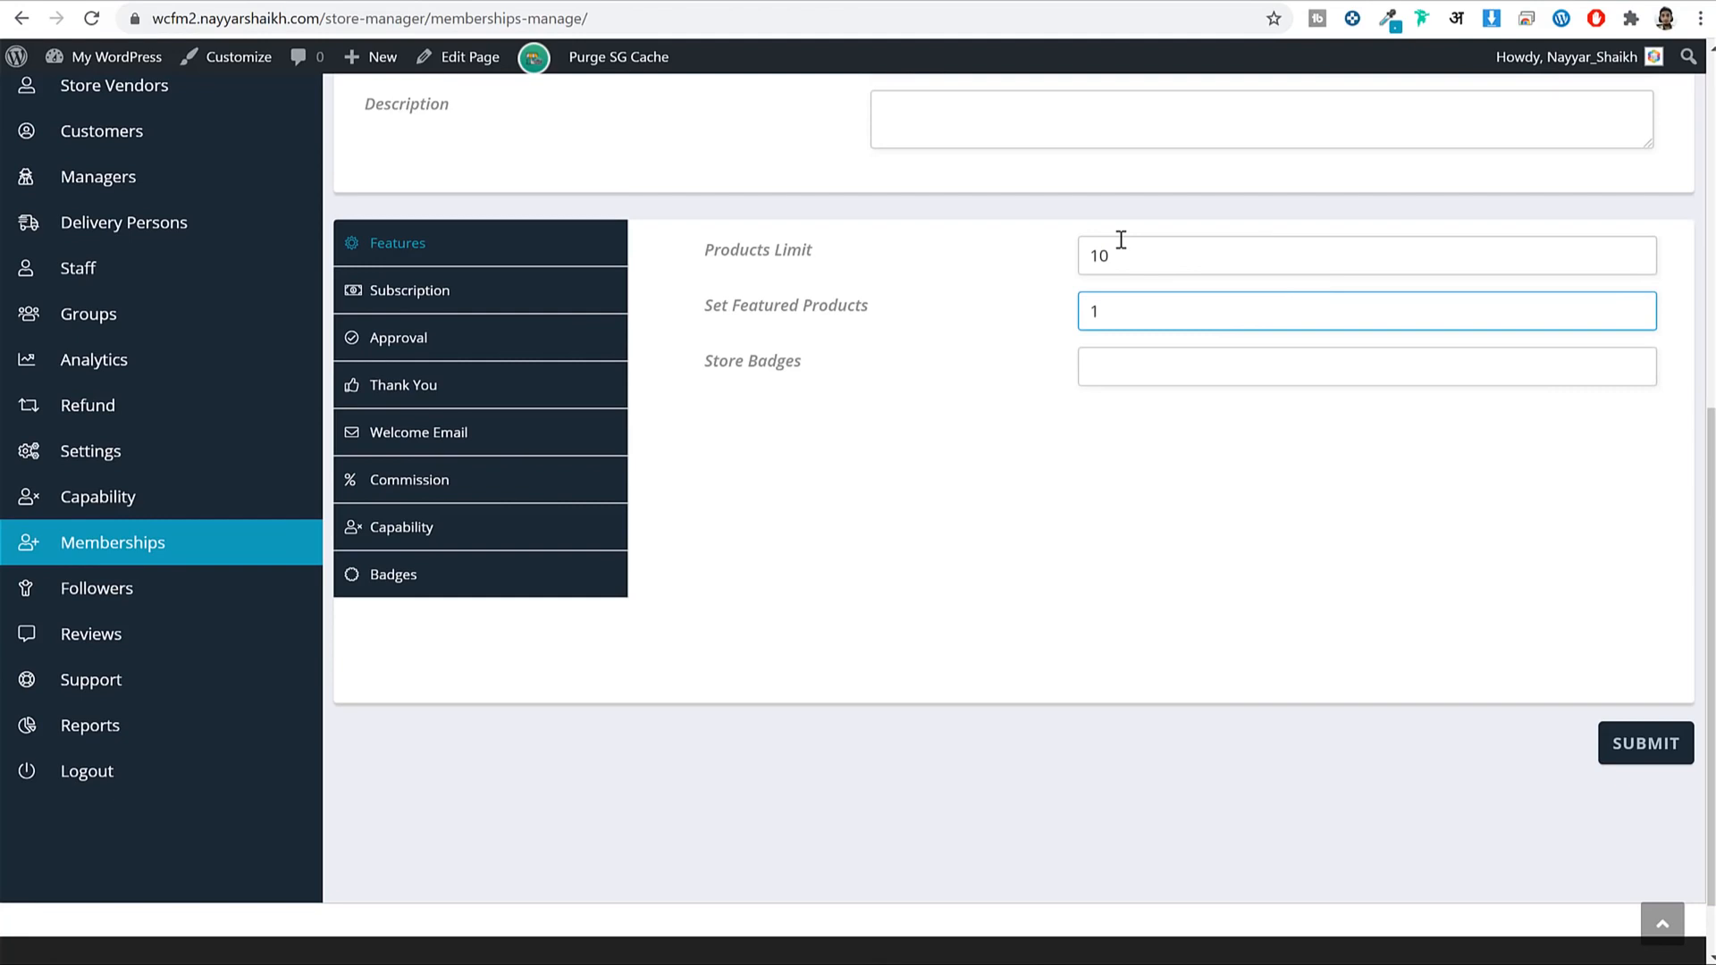
key("Tab")
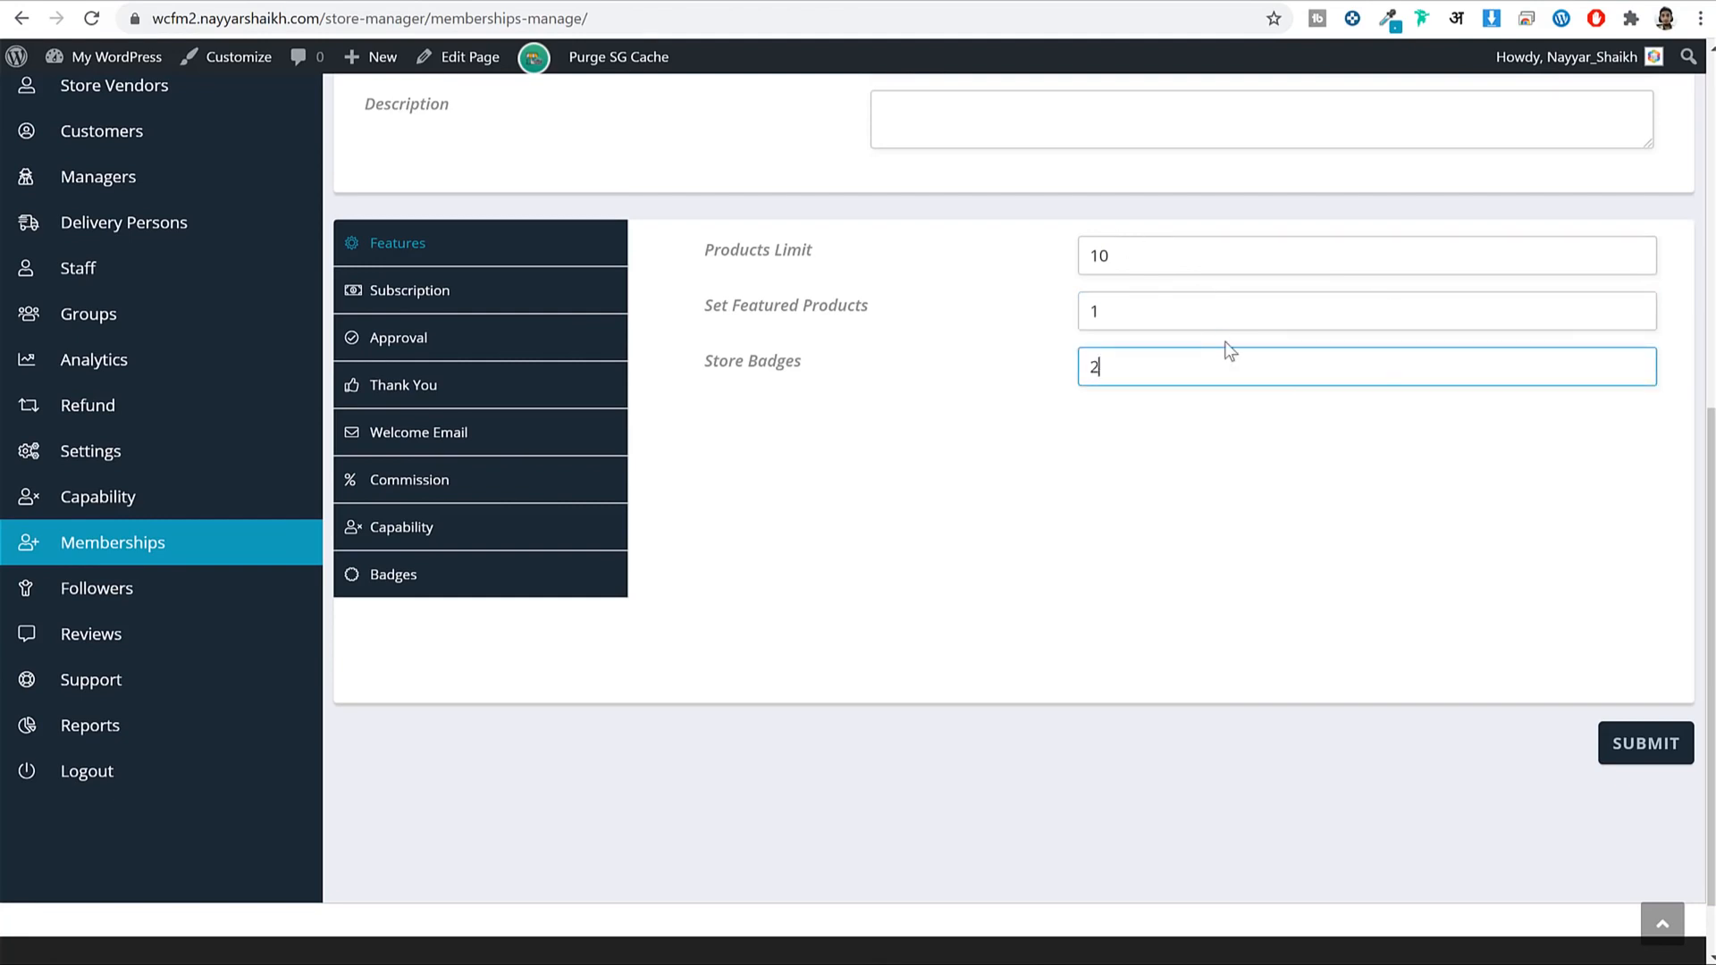
Set the plan's subscription payment amount to 100.
left_click(456, 288)
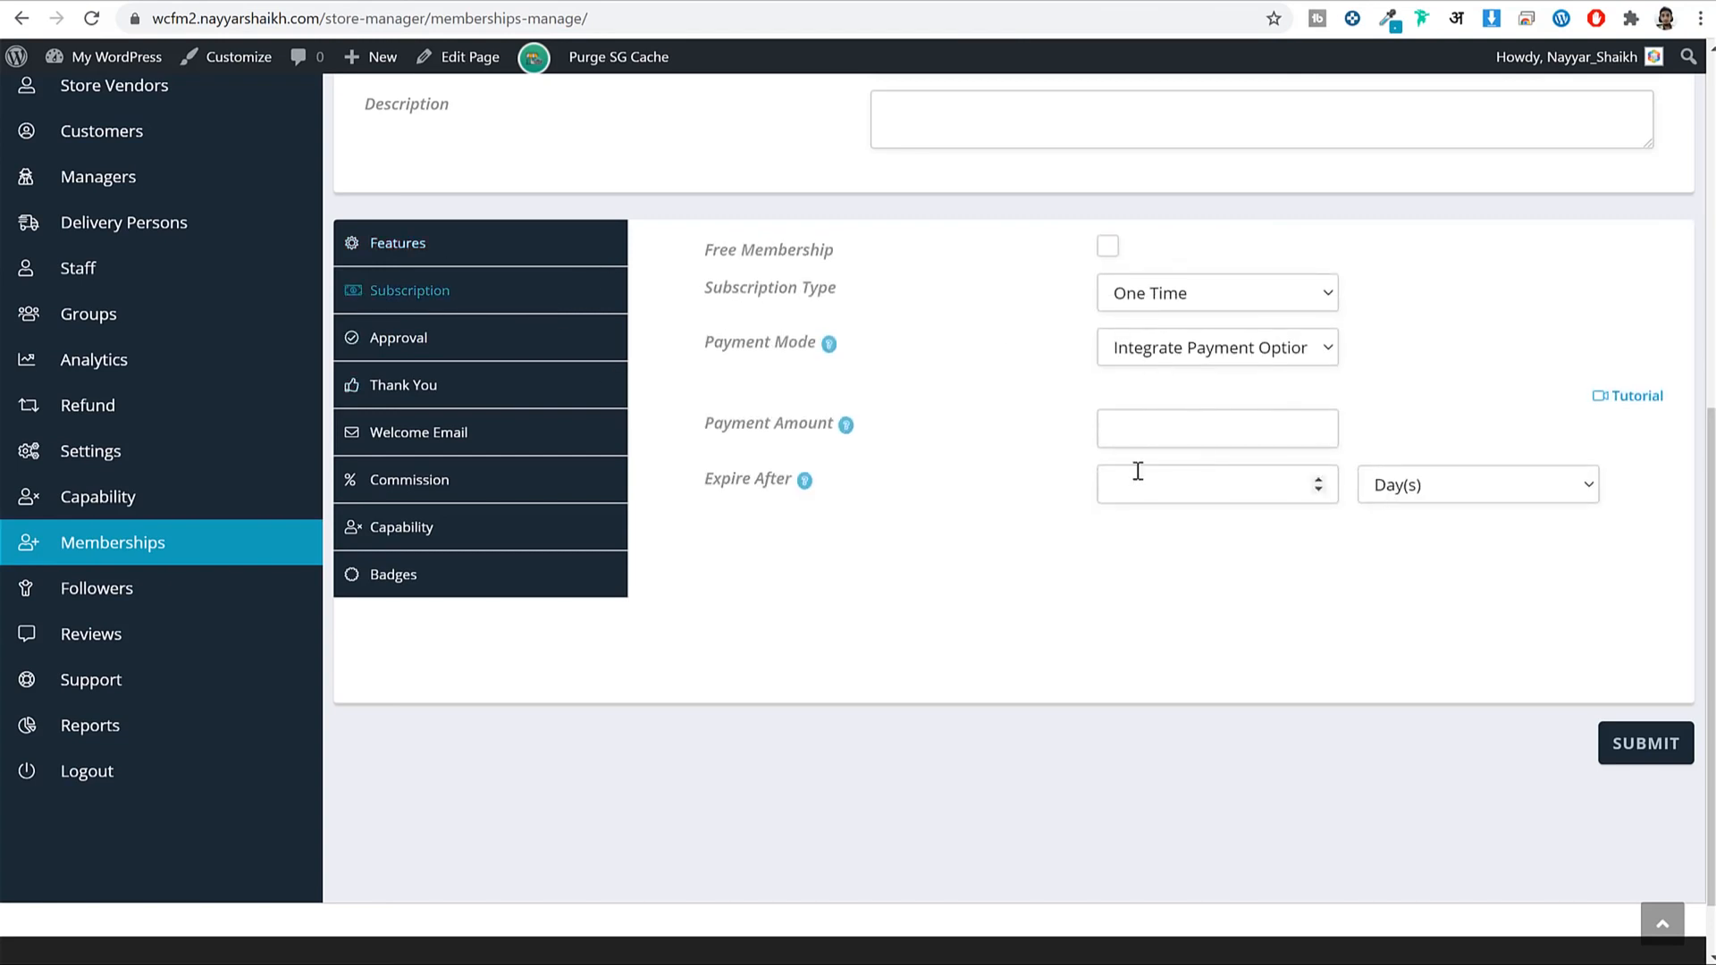
left_click(1205, 434)
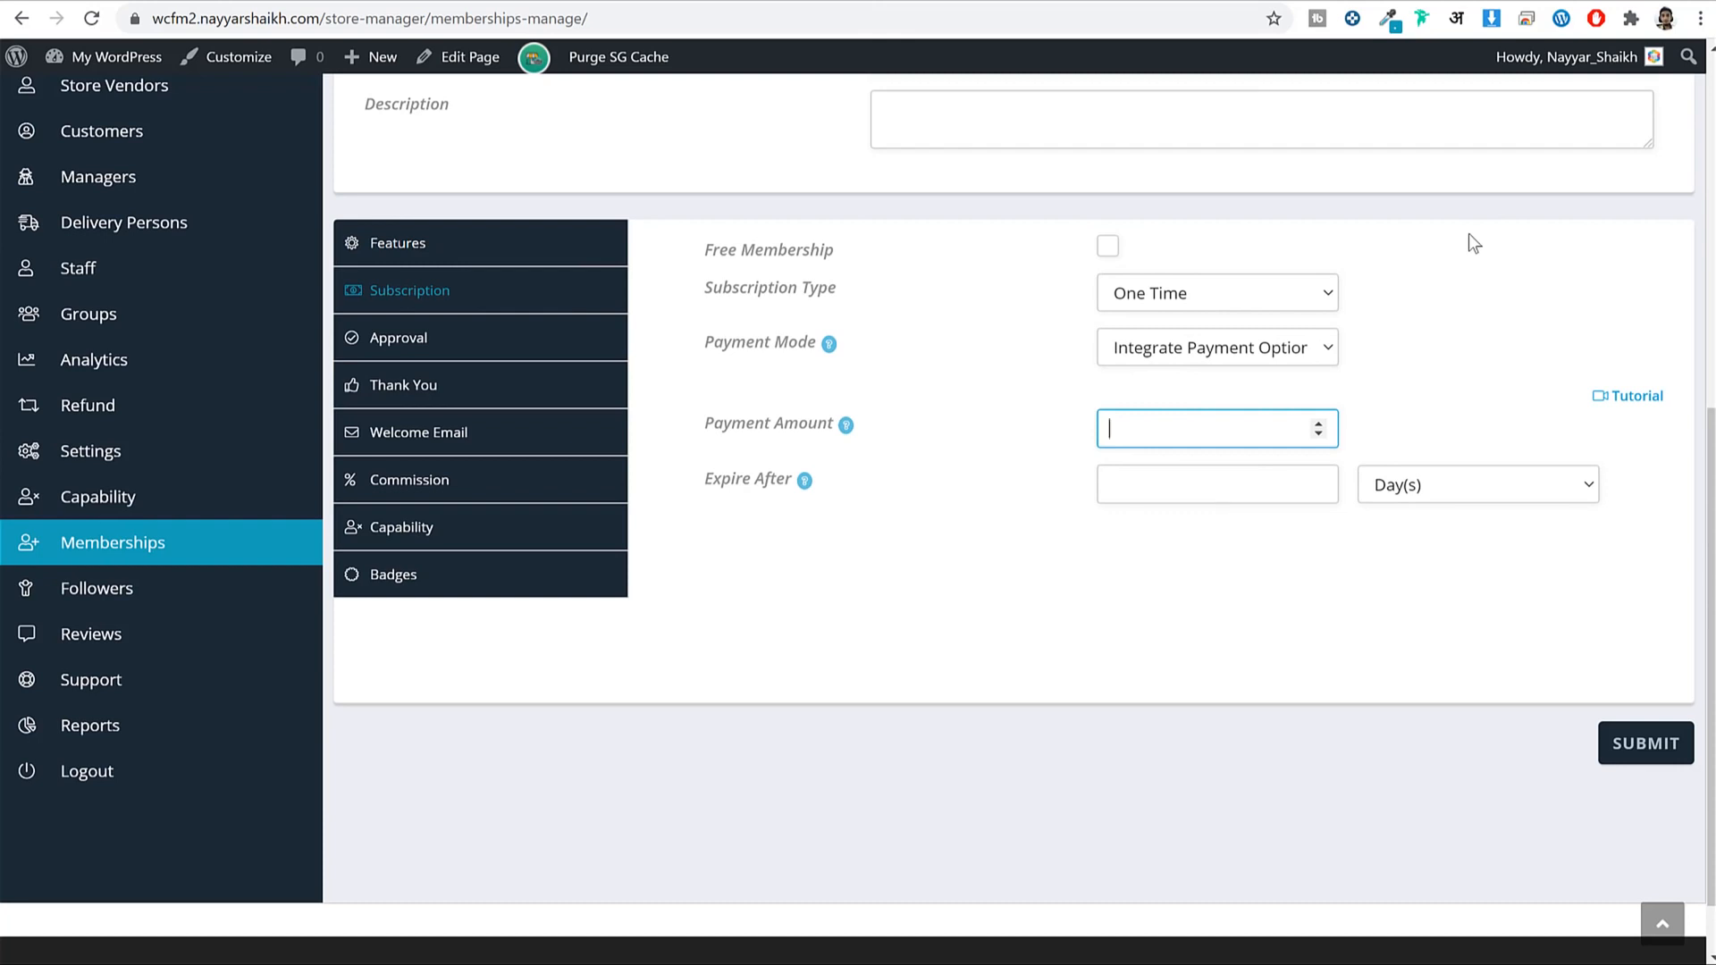
type("100")
left_click(1153, 471)
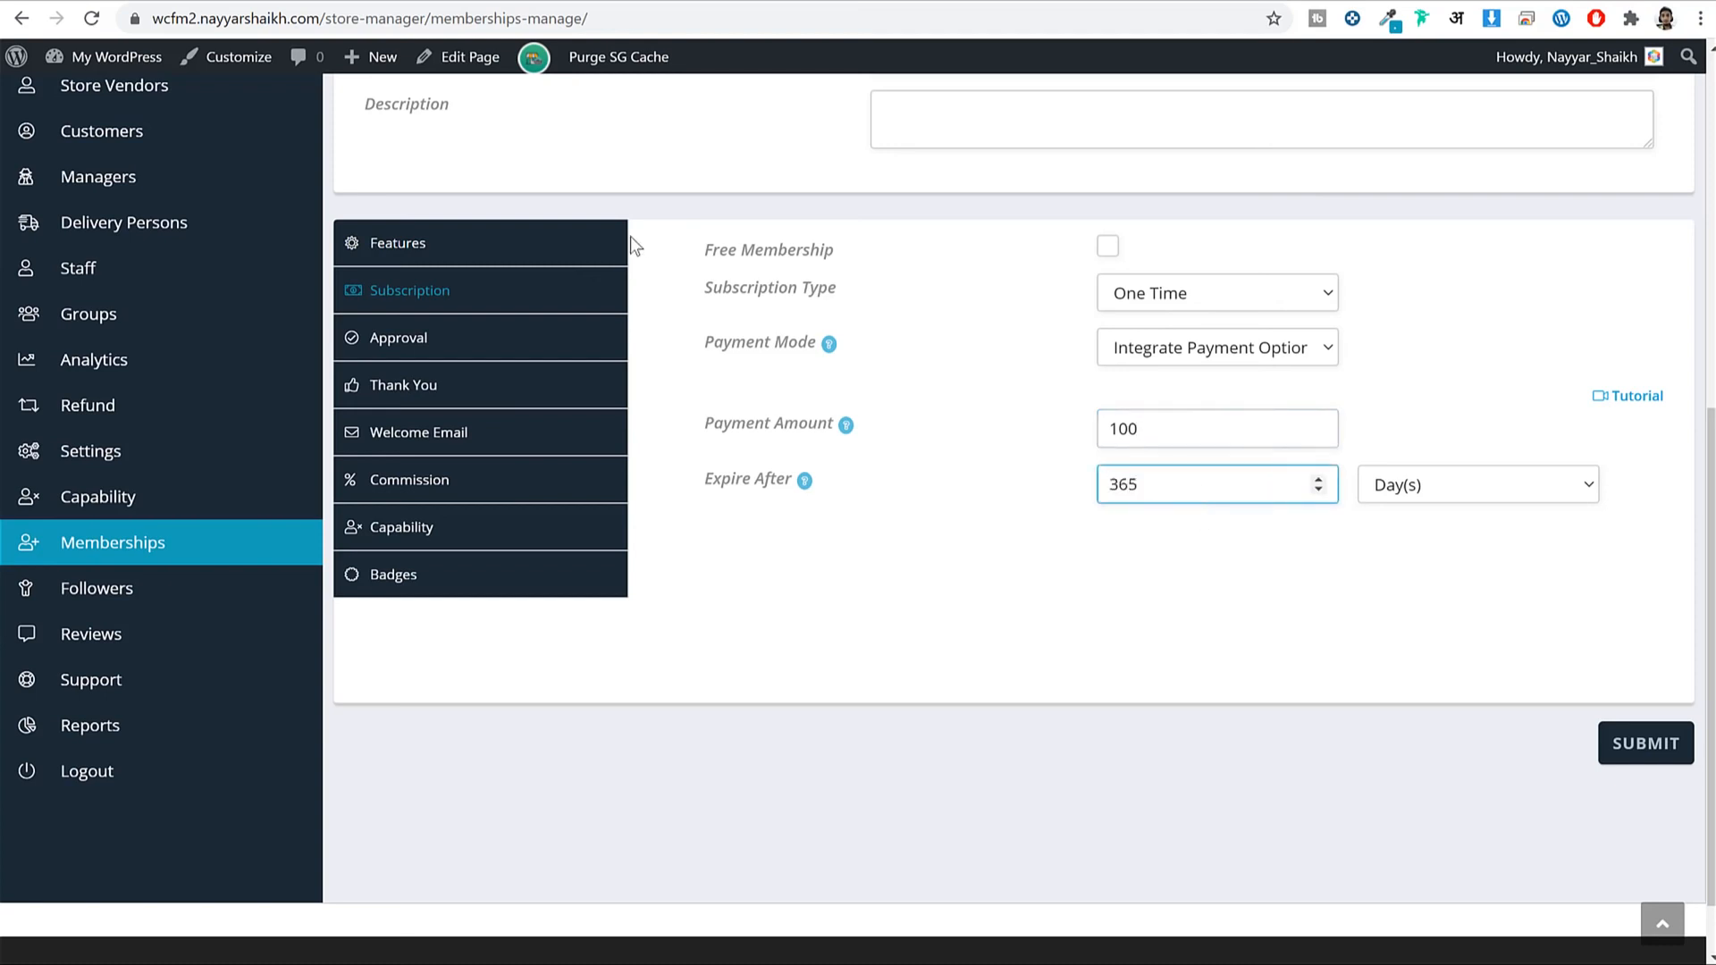
Associate the membership with the Bronze group under Capability.
left_click(503, 346)
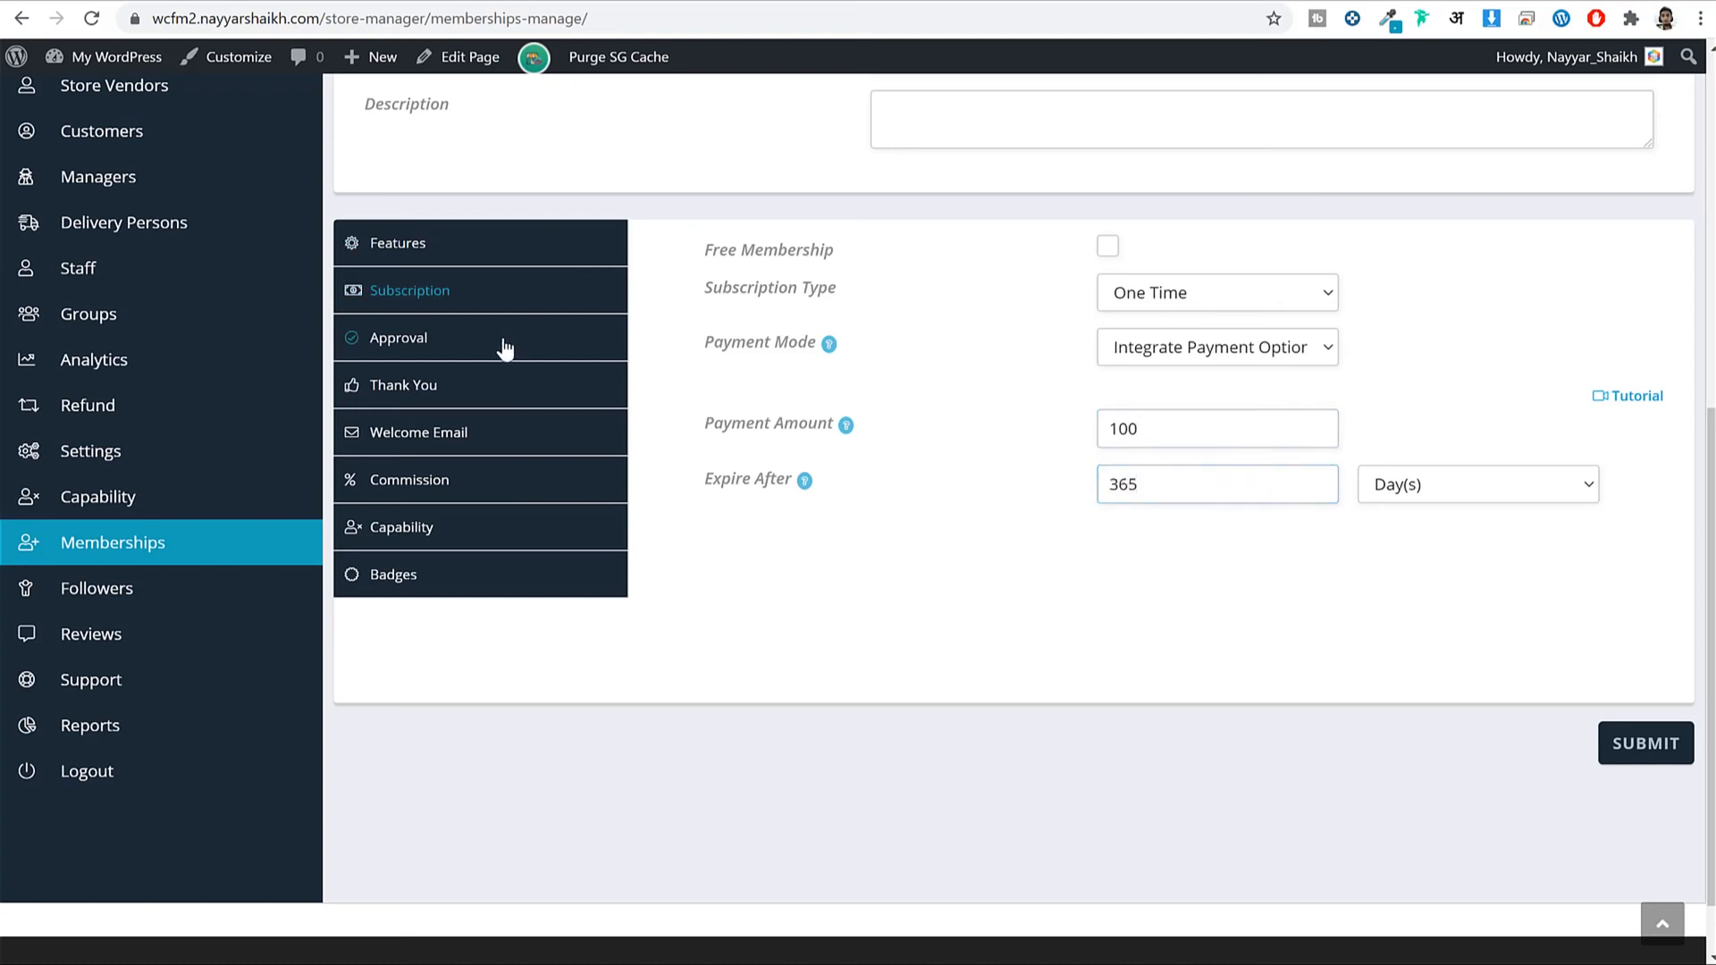
left_click(496, 392)
left_click(481, 436)
left_click(469, 483)
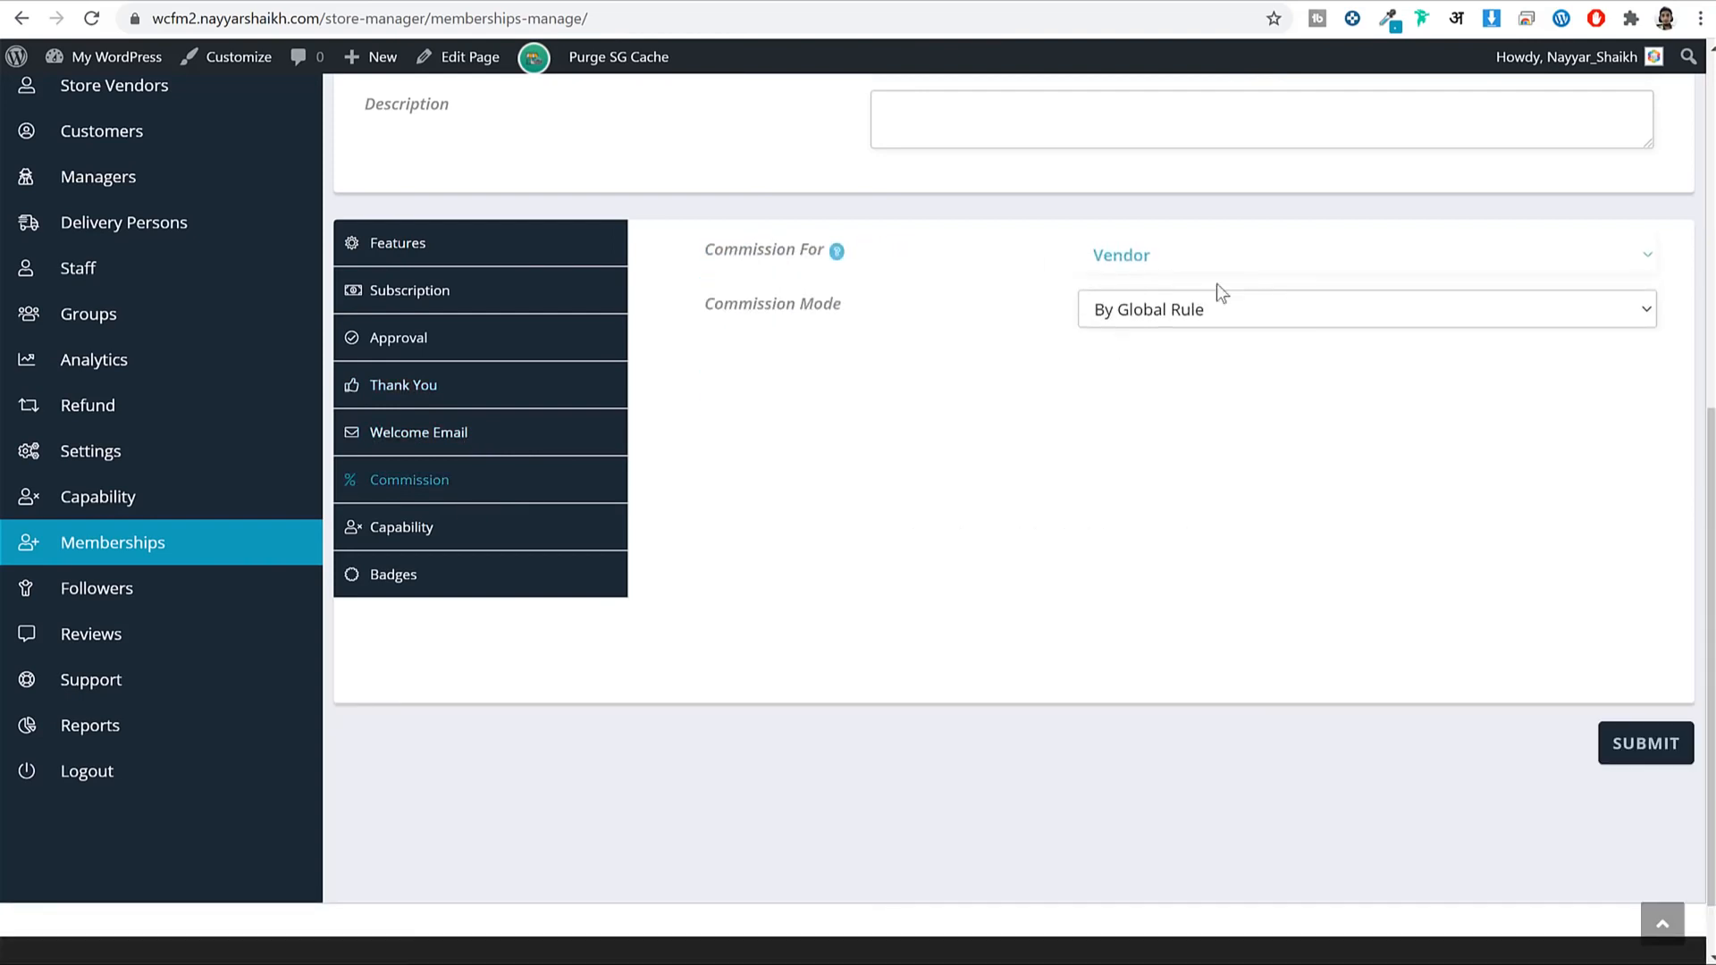
left_click(471, 535)
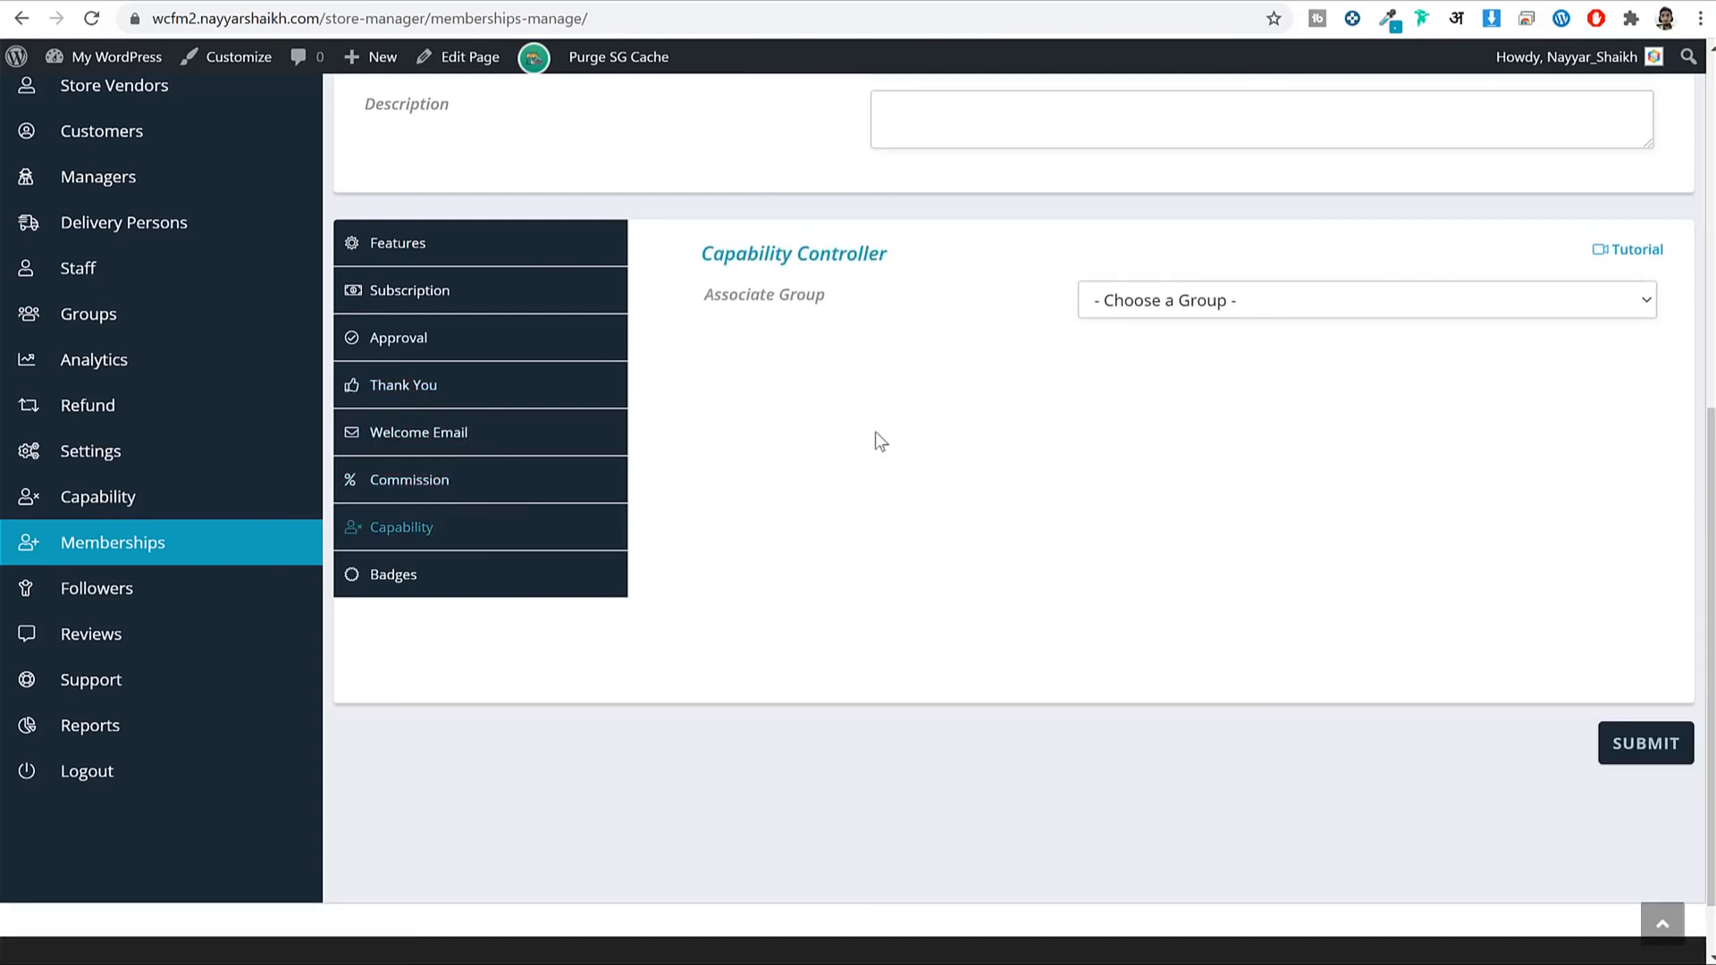
left_click(1170, 302)
left_click(1178, 352)
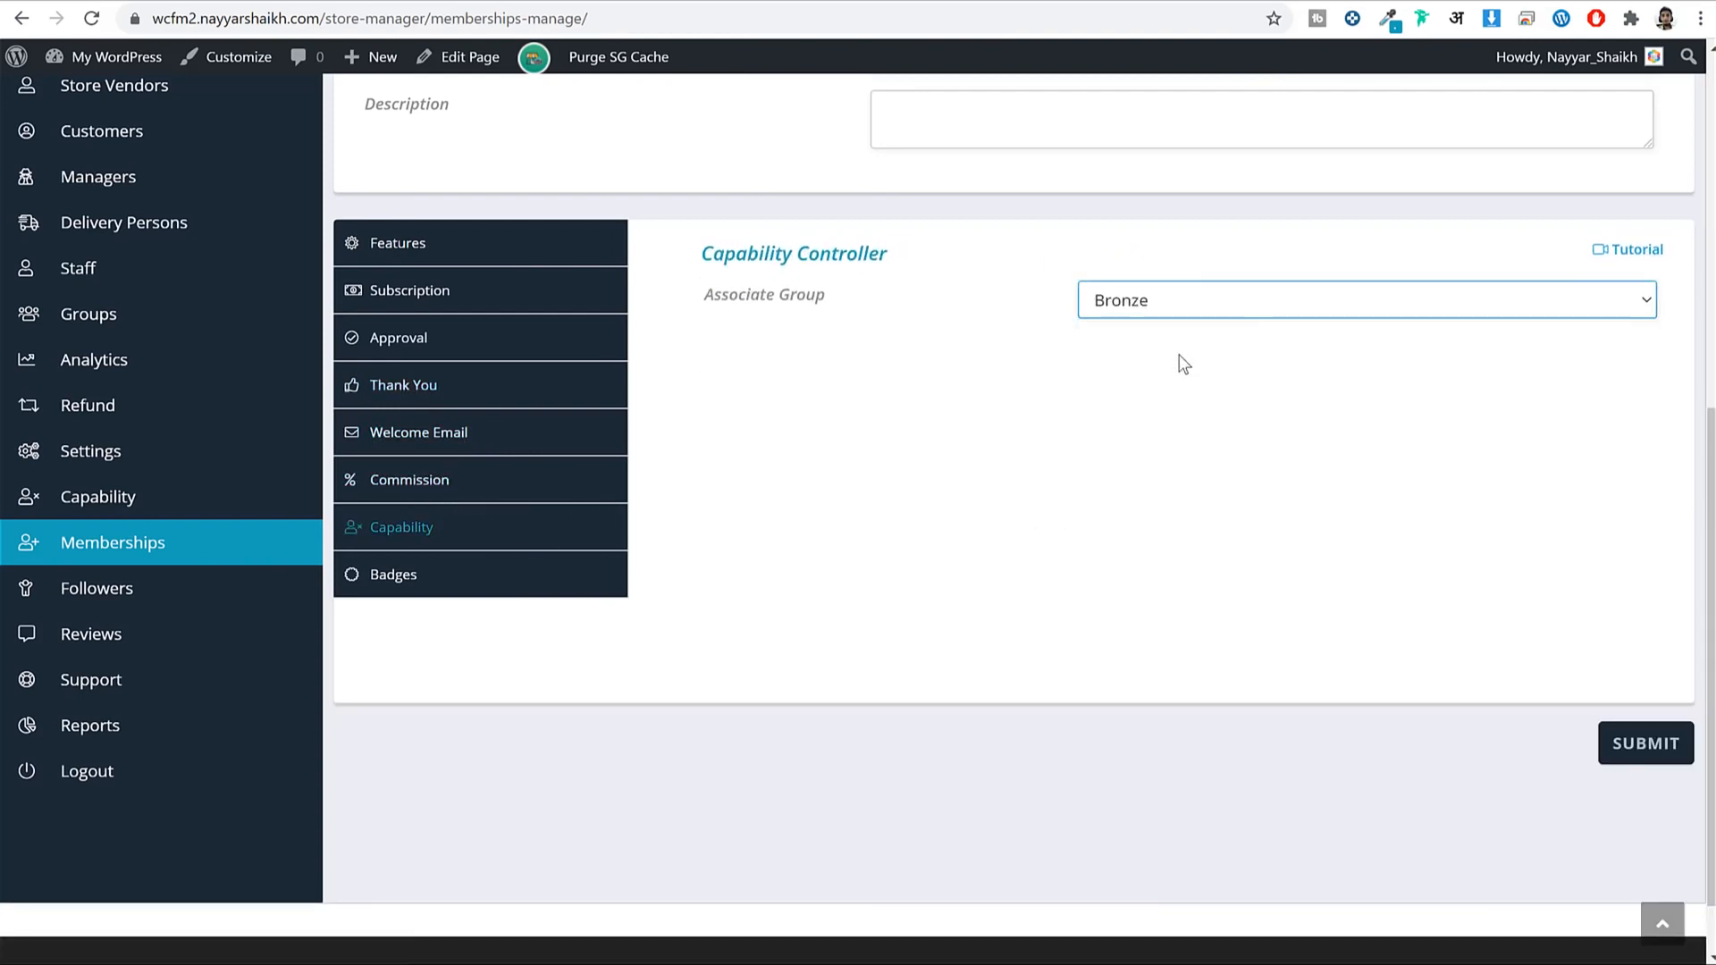
Award the Crown Level Seller and 100+ Sales badges and submit the Bronze membership.
scroll(1171, 366, "up", 5)
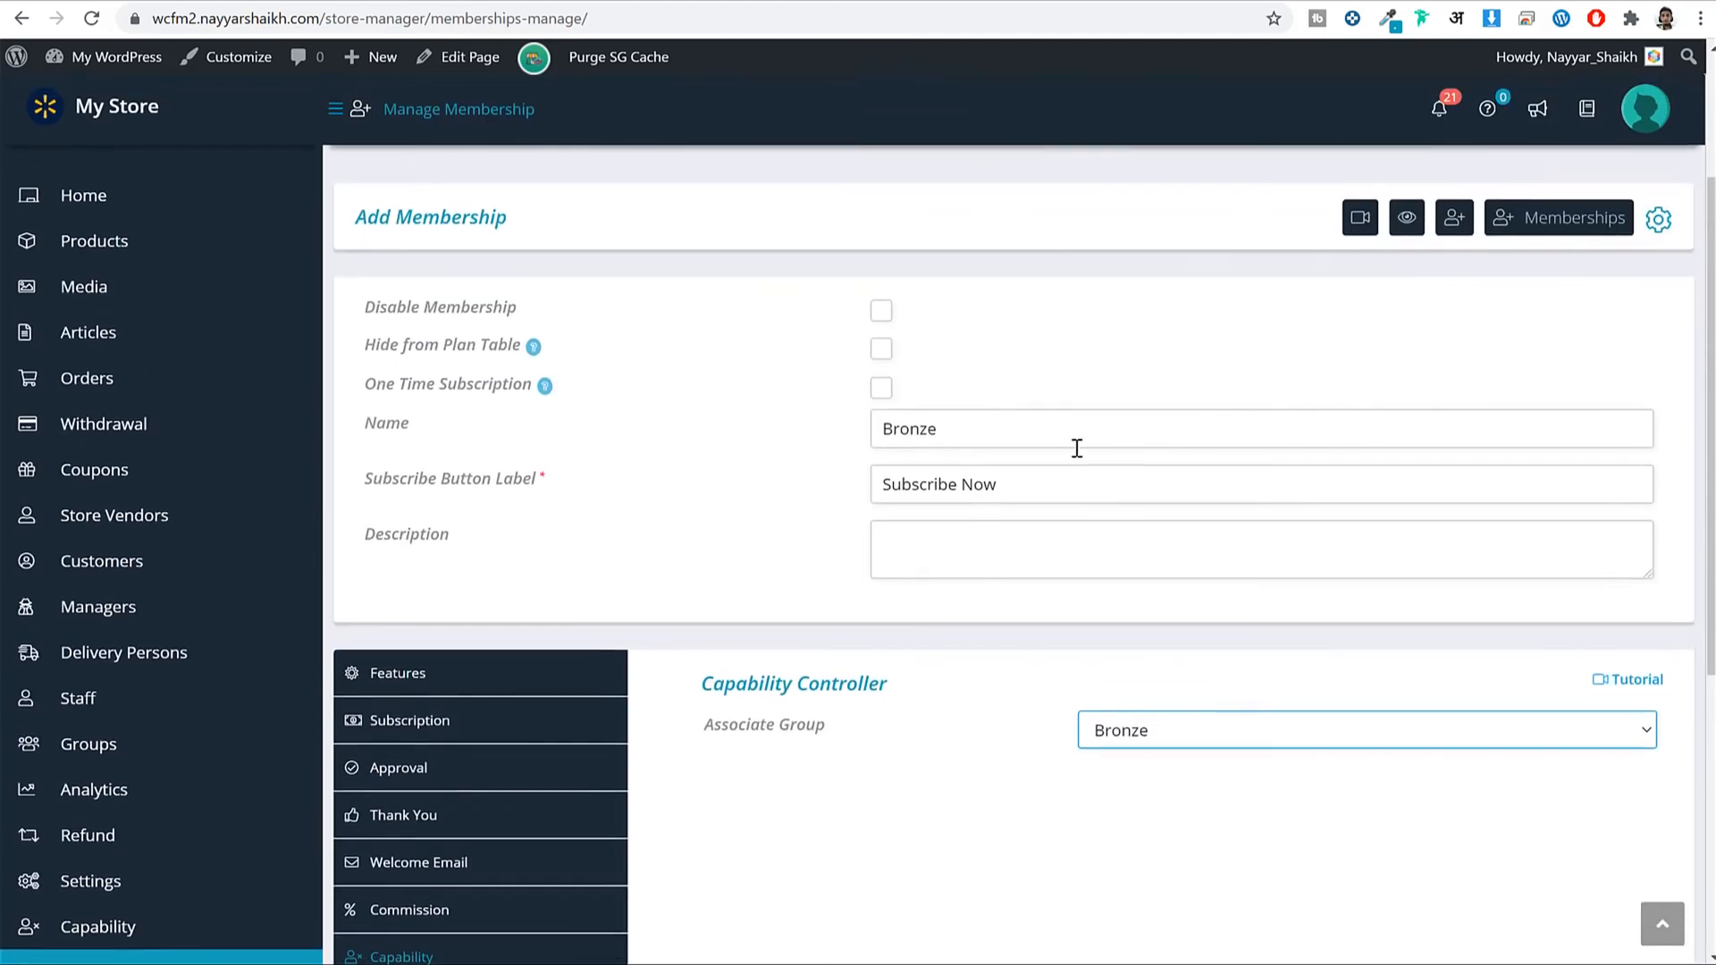
scroll(1188, 525, "down", 3)
scroll(873, 644, "up", 1)
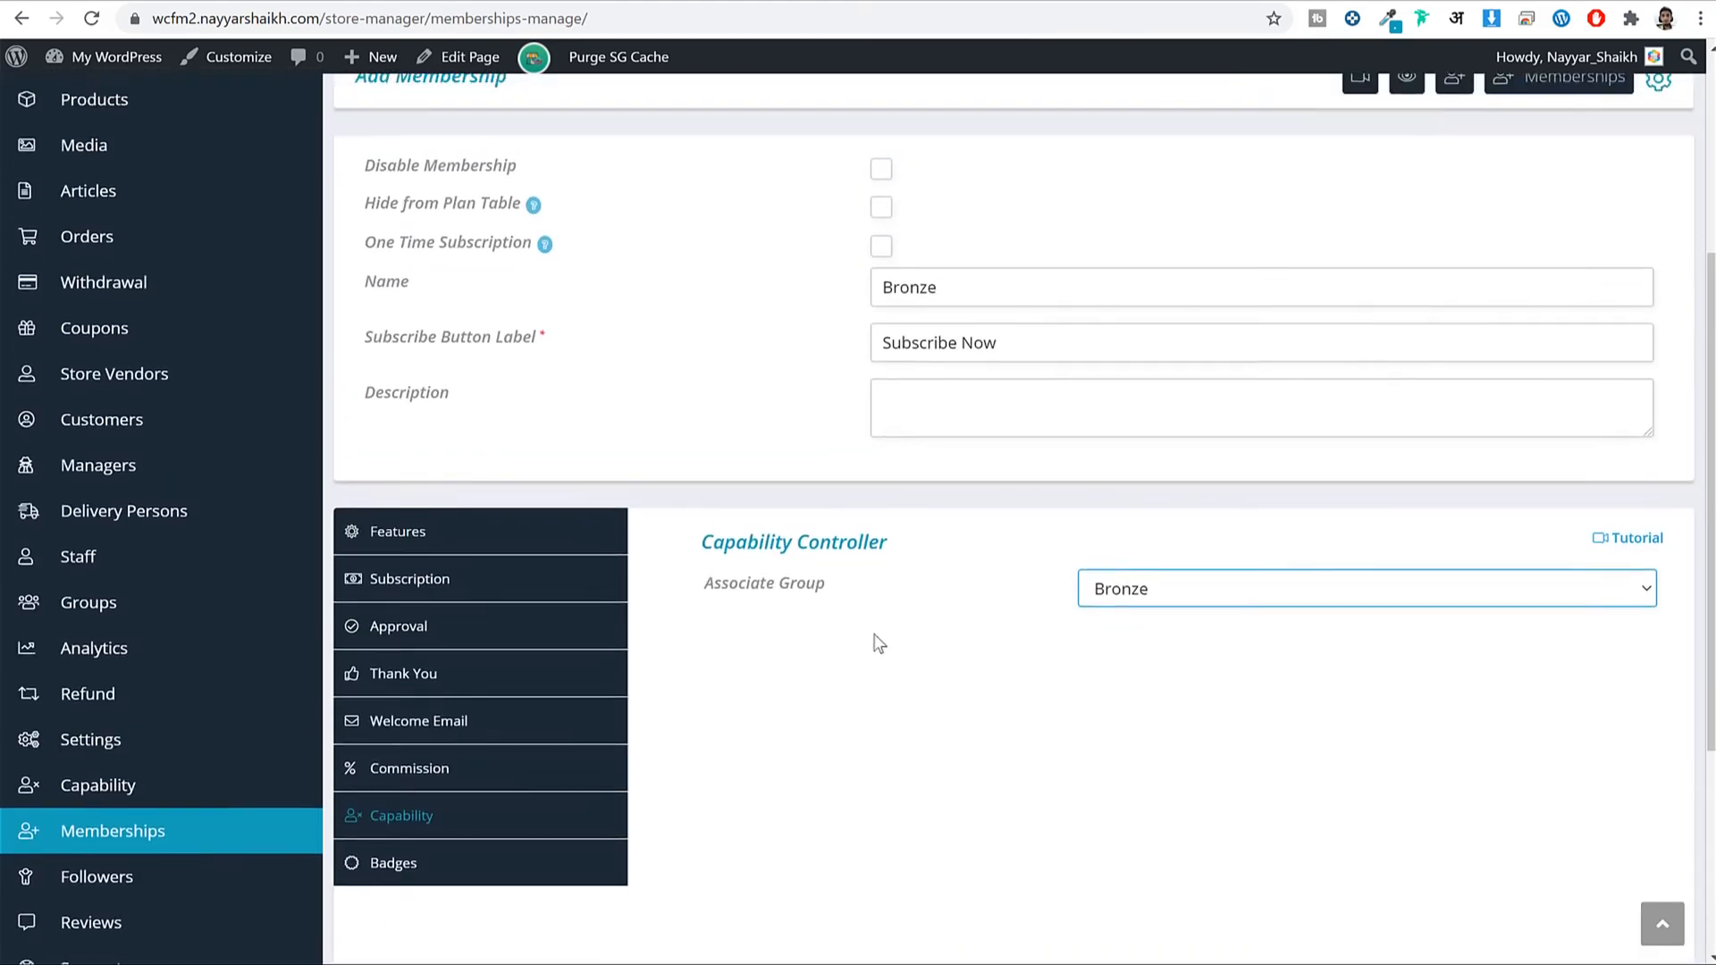
scroll(525, 689, "down", 1)
scroll(484, 817, "up", 1)
left_click(464, 860)
scroll(1111, 766, "down", 2)
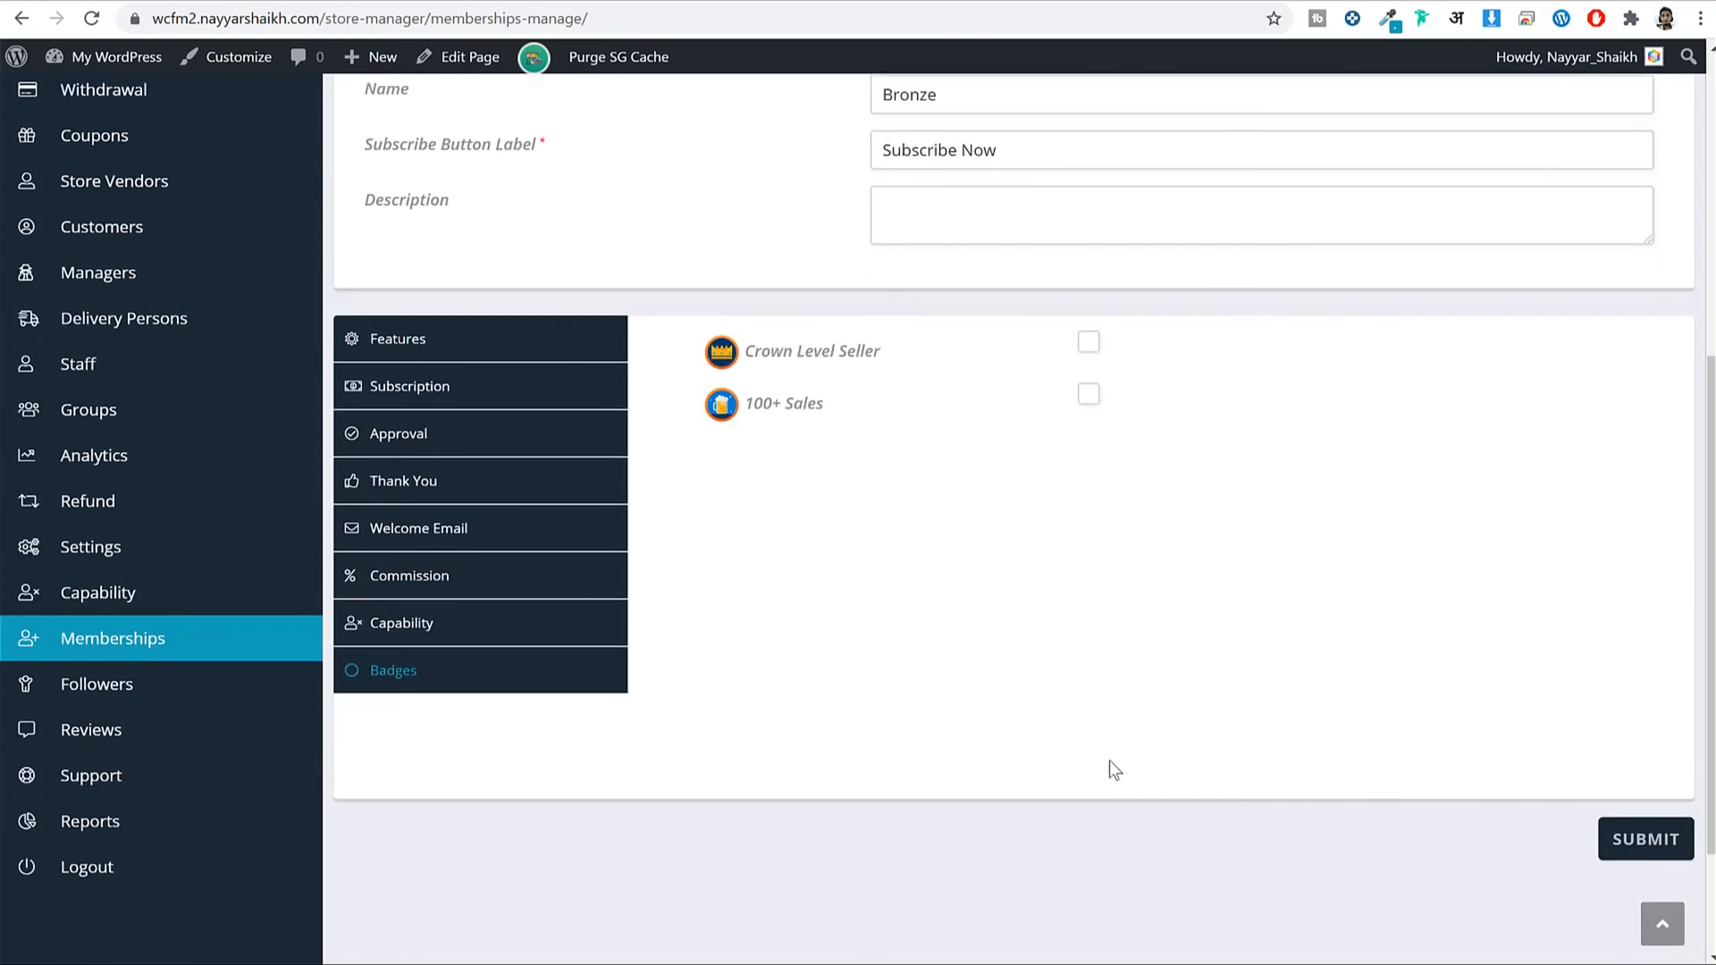
left_click(1089, 314)
scroll(1089, 356, "up", 3)
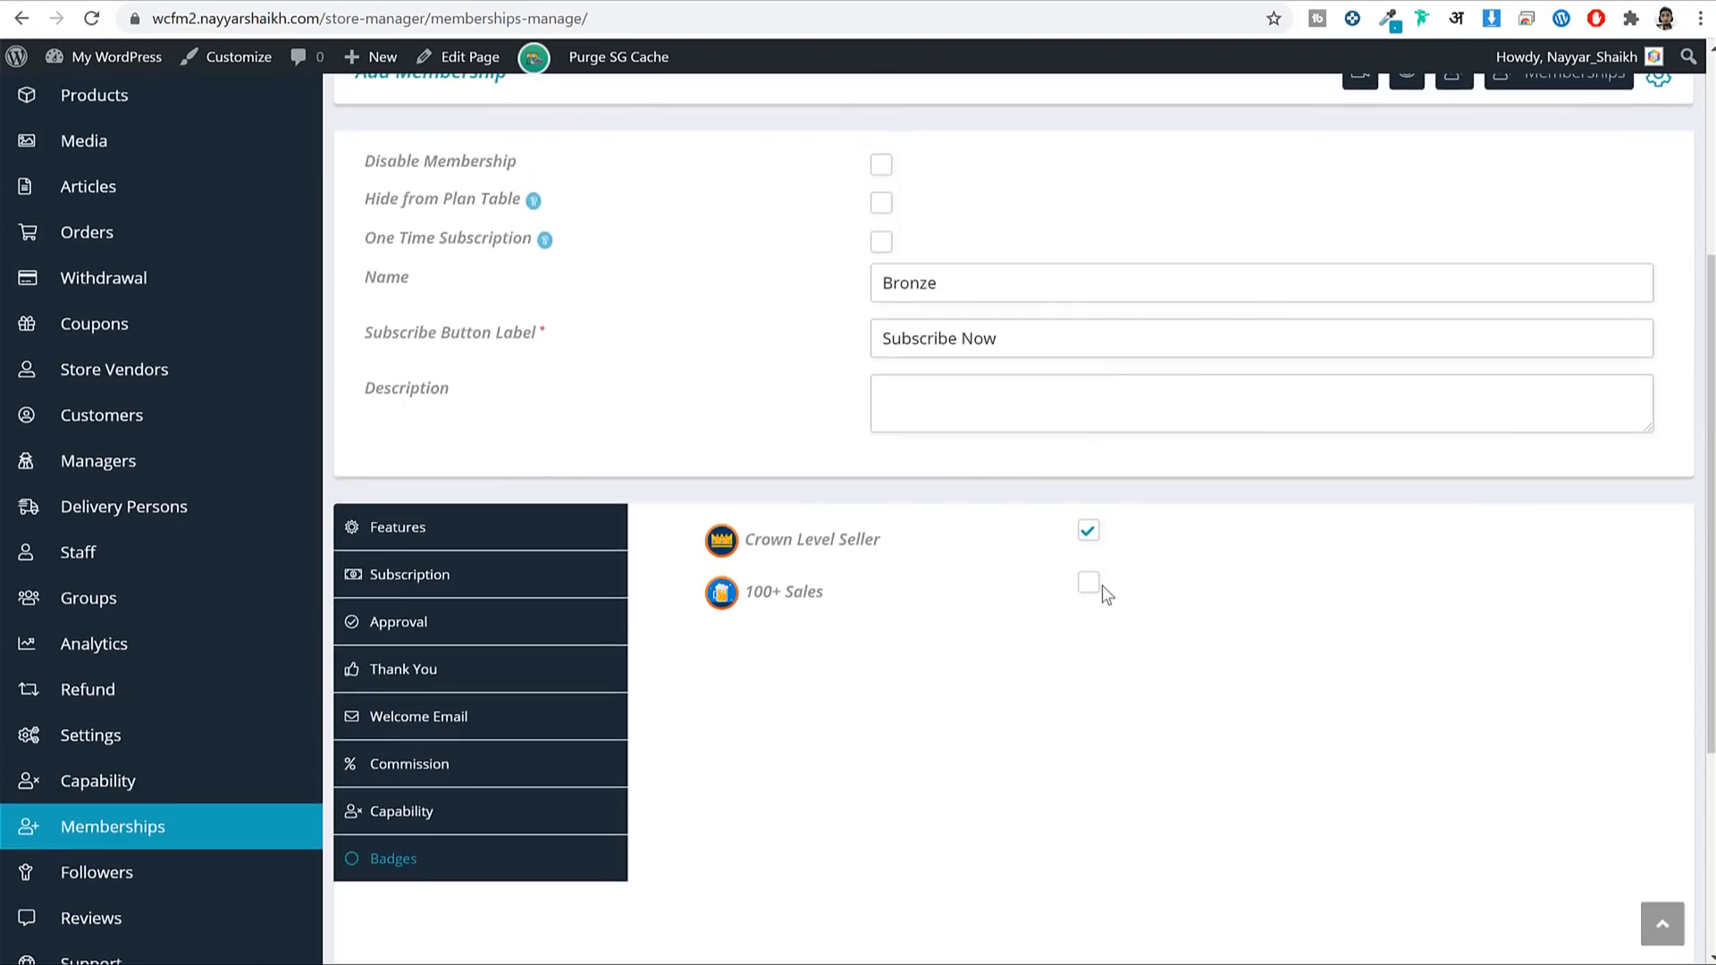
left_click(1089, 583)
scroll(1189, 559, "down", 4)
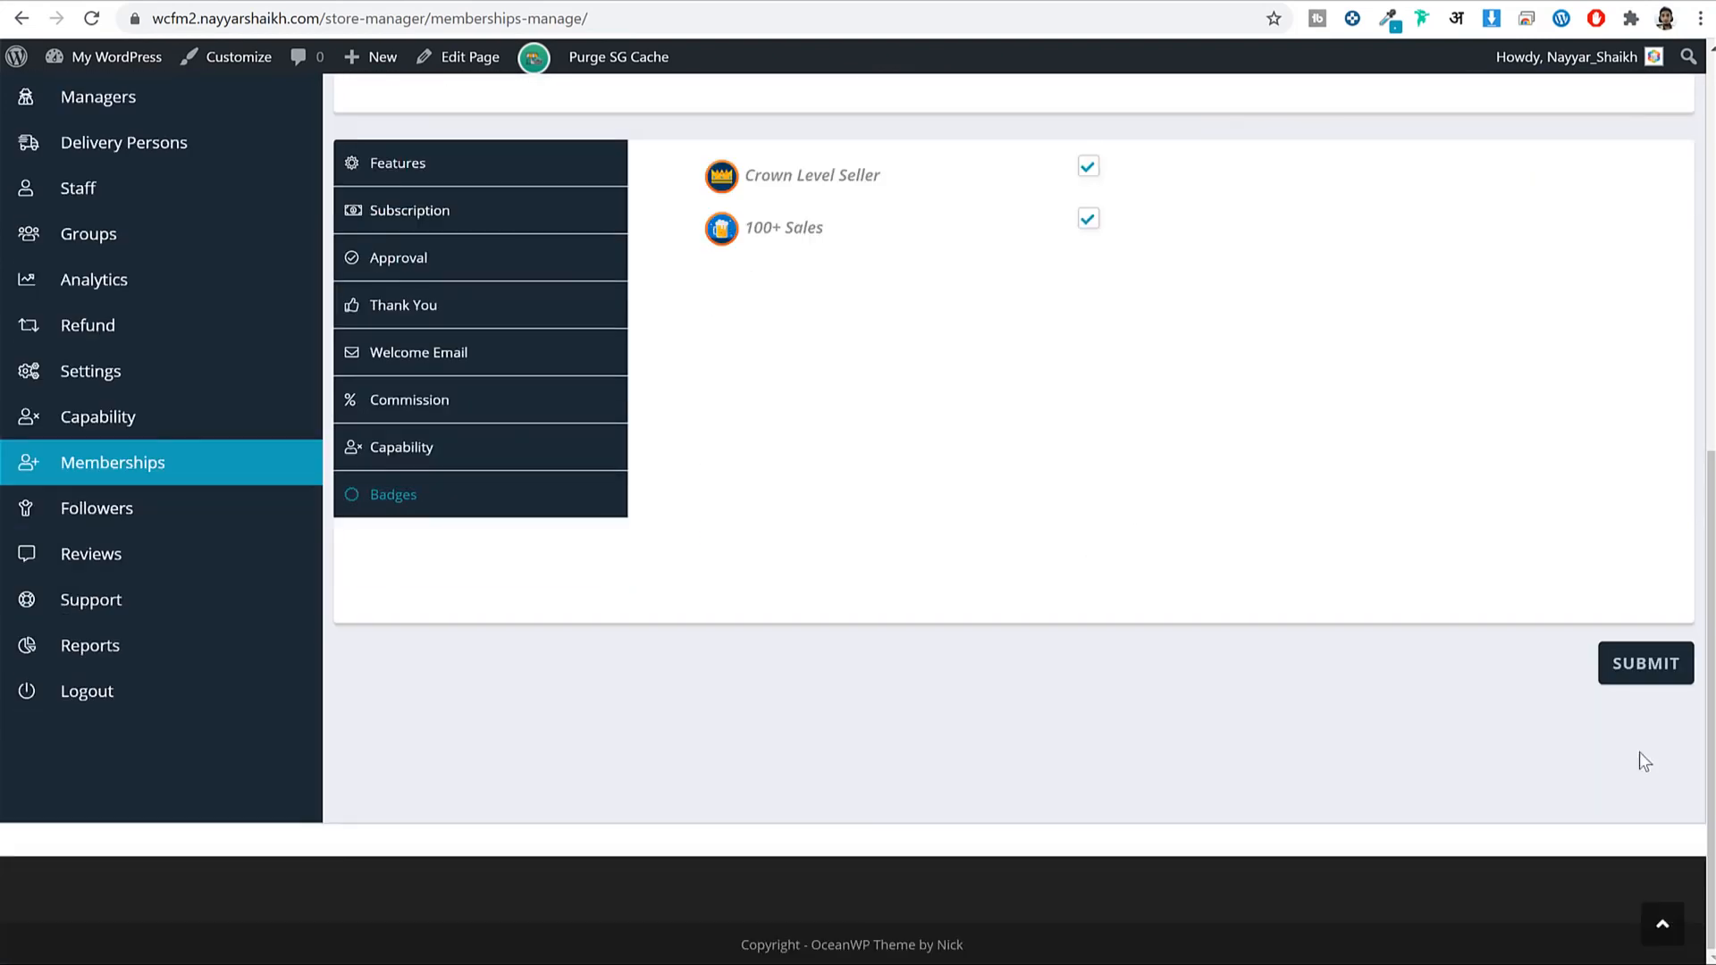
left_click(1664, 677)
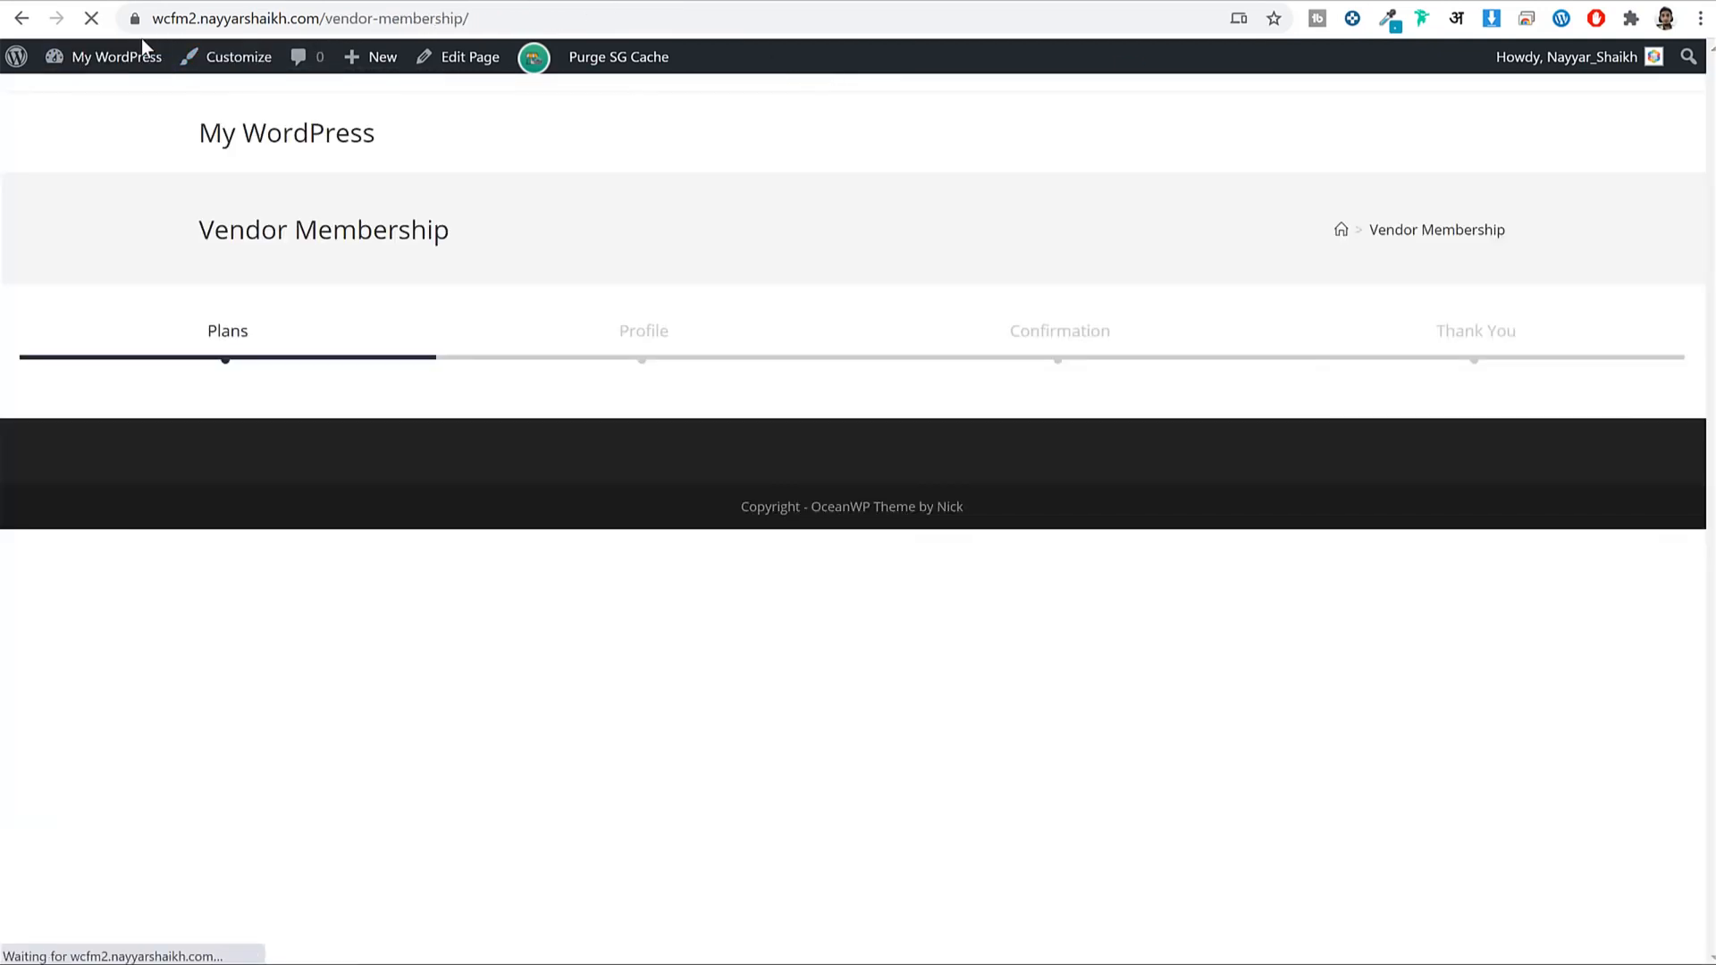
Review the Bronze plan table on the Vendor Membership page.
scroll(1189, 284, "down", 3)
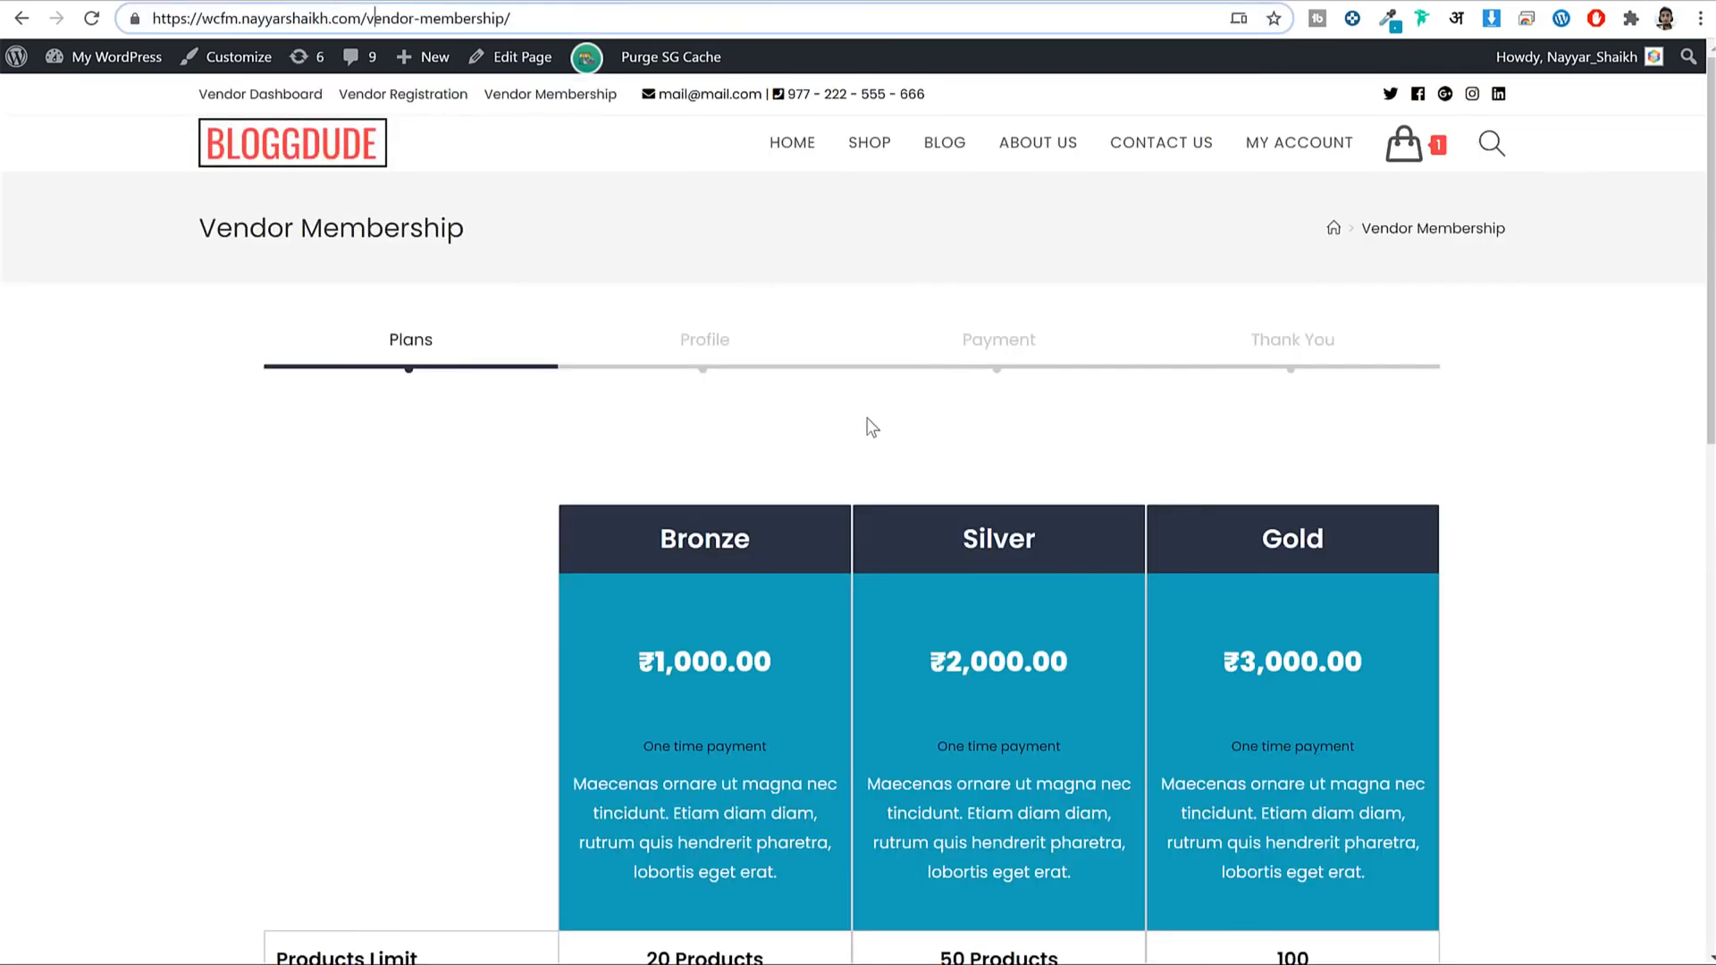
scroll(1221, 556, "down", 10)
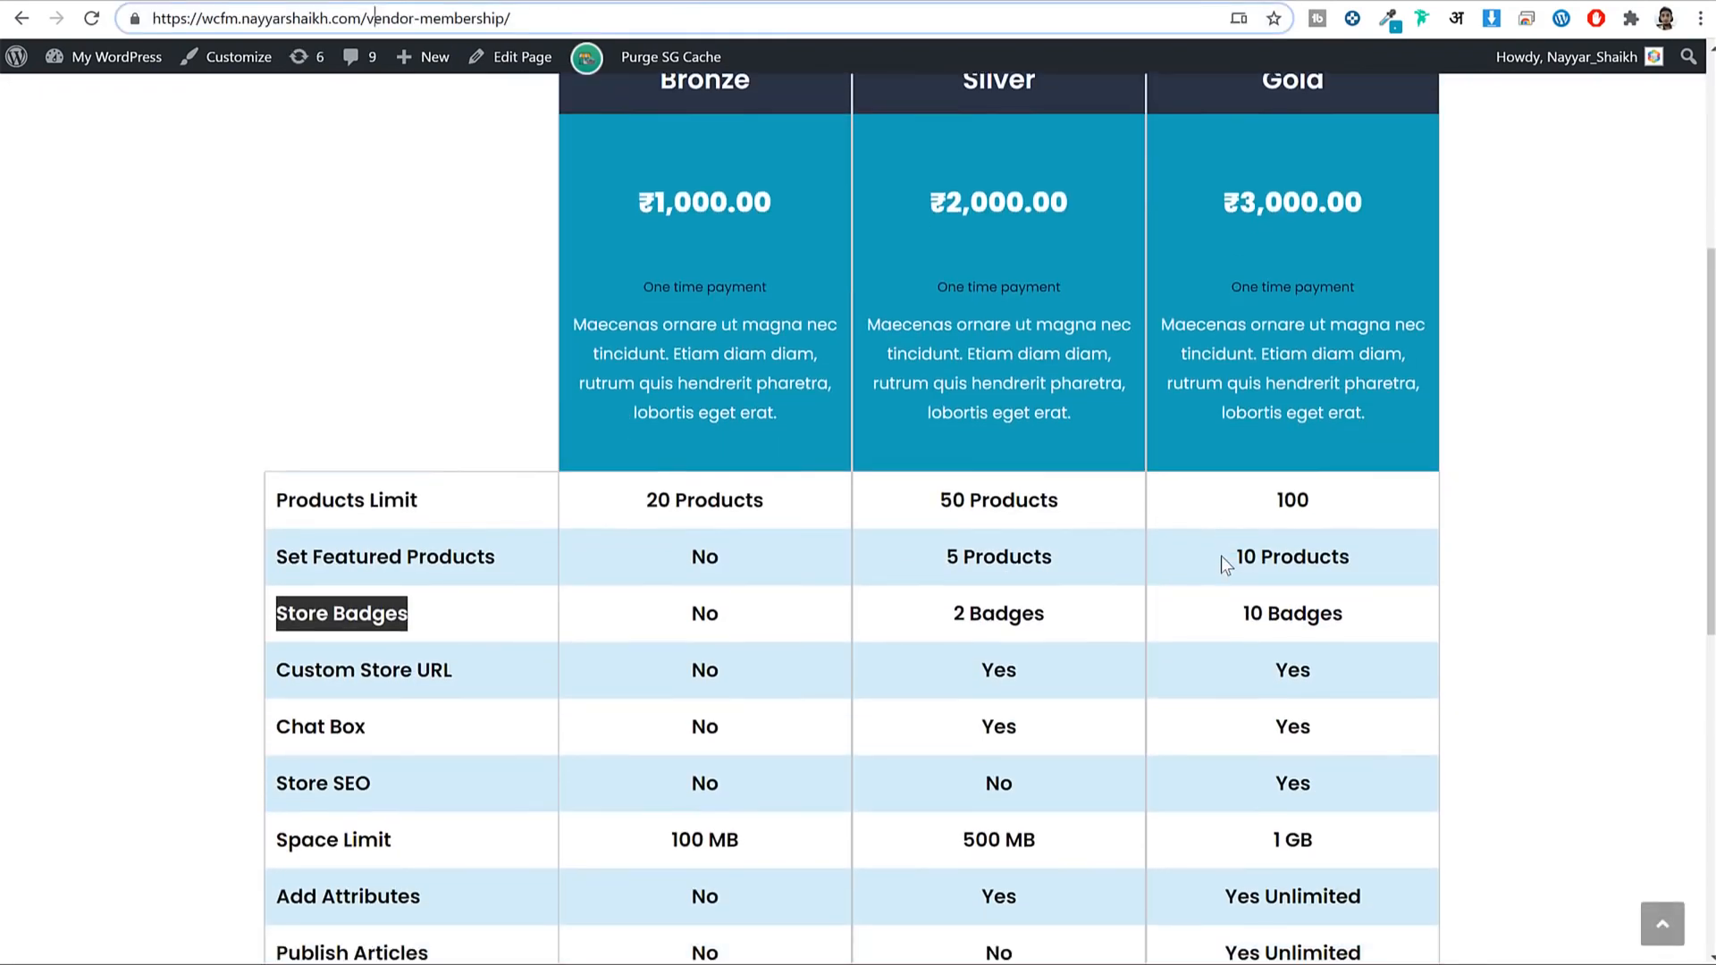
scroll(1153, 519, "up", 10)
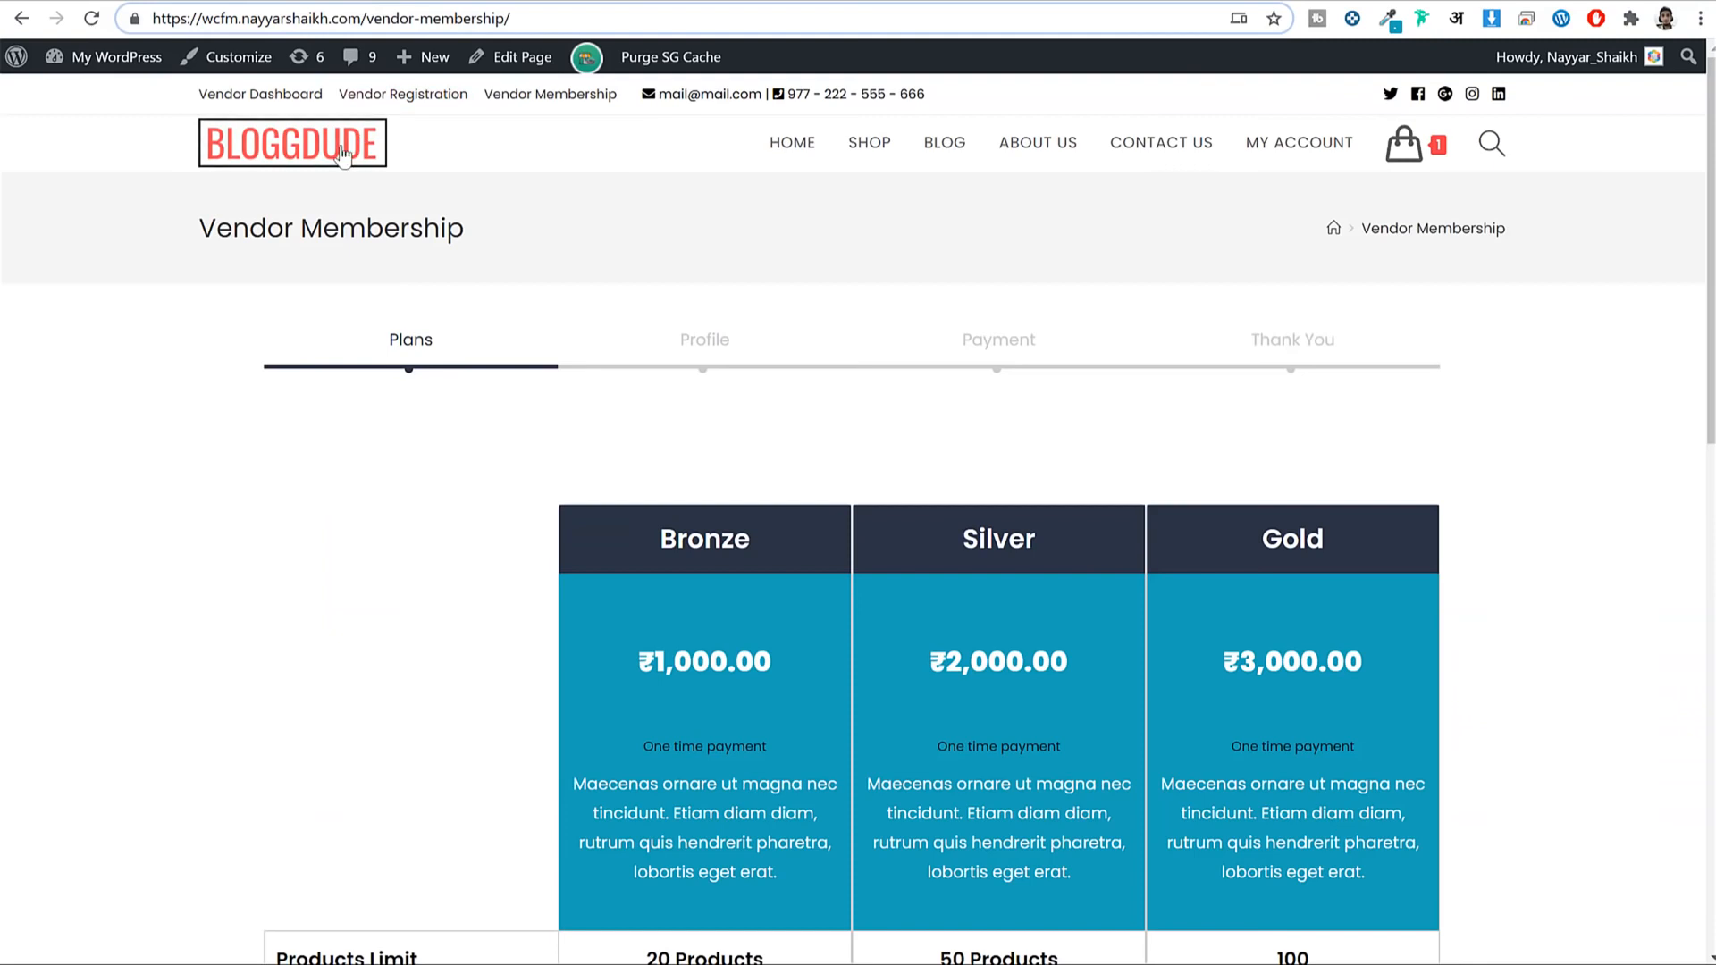
Go to the BLOGGDUDE home page and scroll through the MAN SHIRTS banner.
left_click(342, 153)
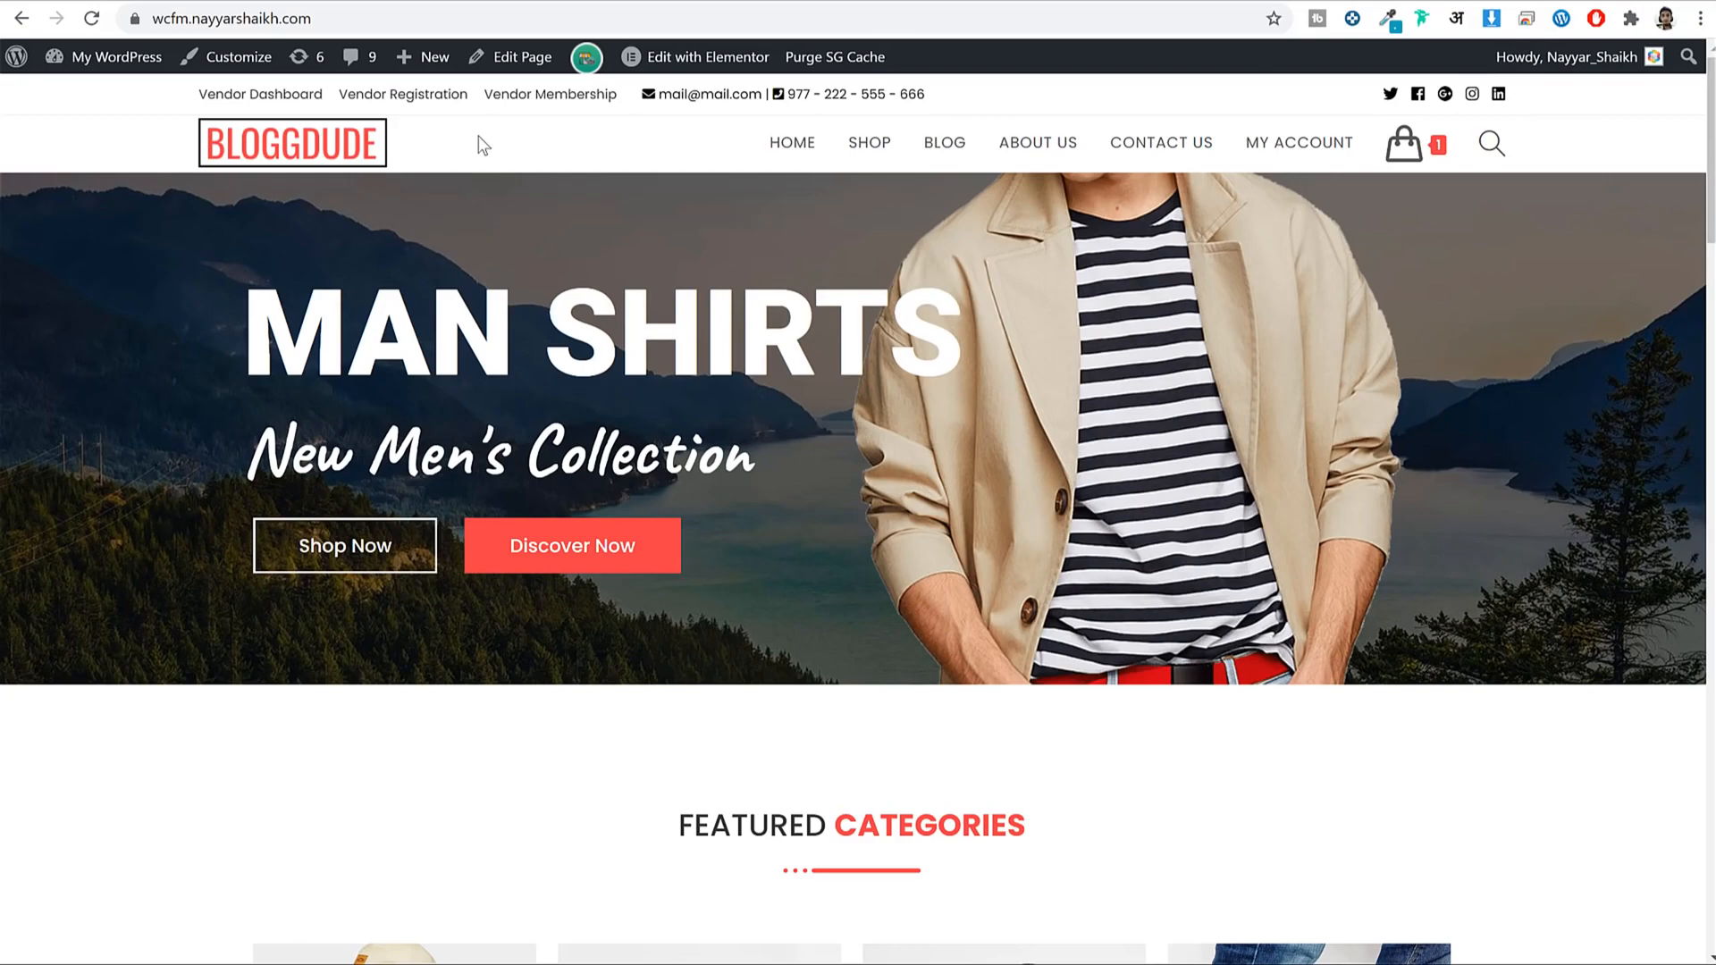
scroll(878, 425, "down", 20)
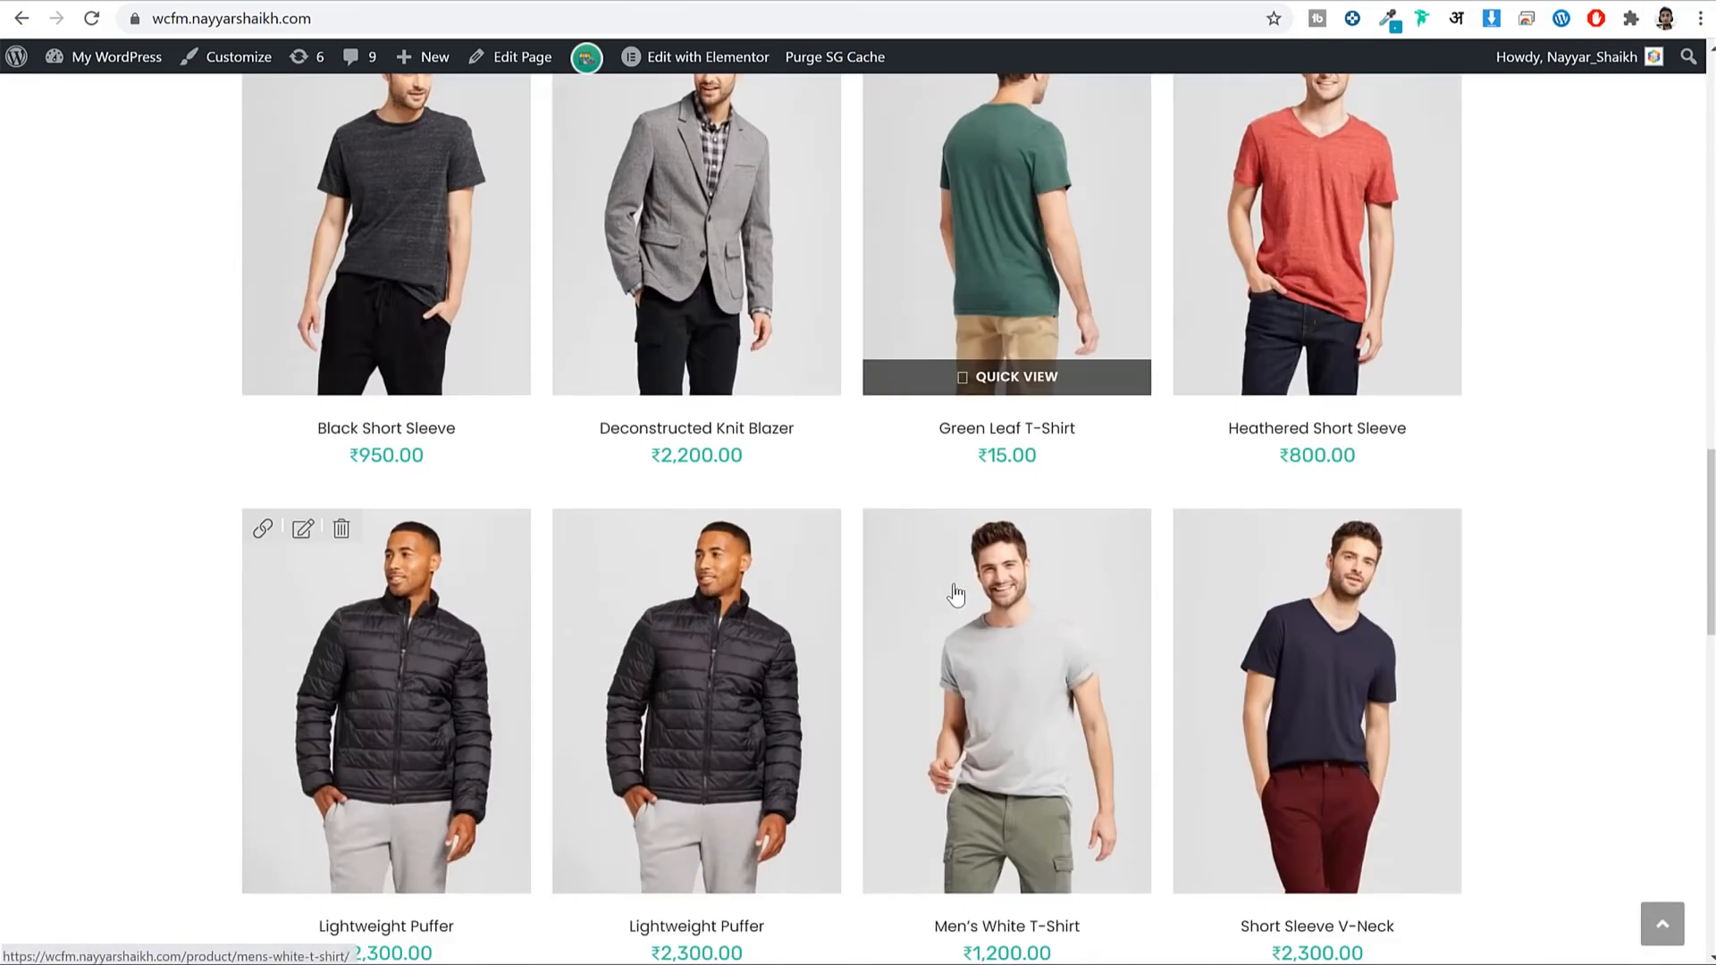
scroll(953, 592, "down", 4)
scroll(952, 601, "up", 20)
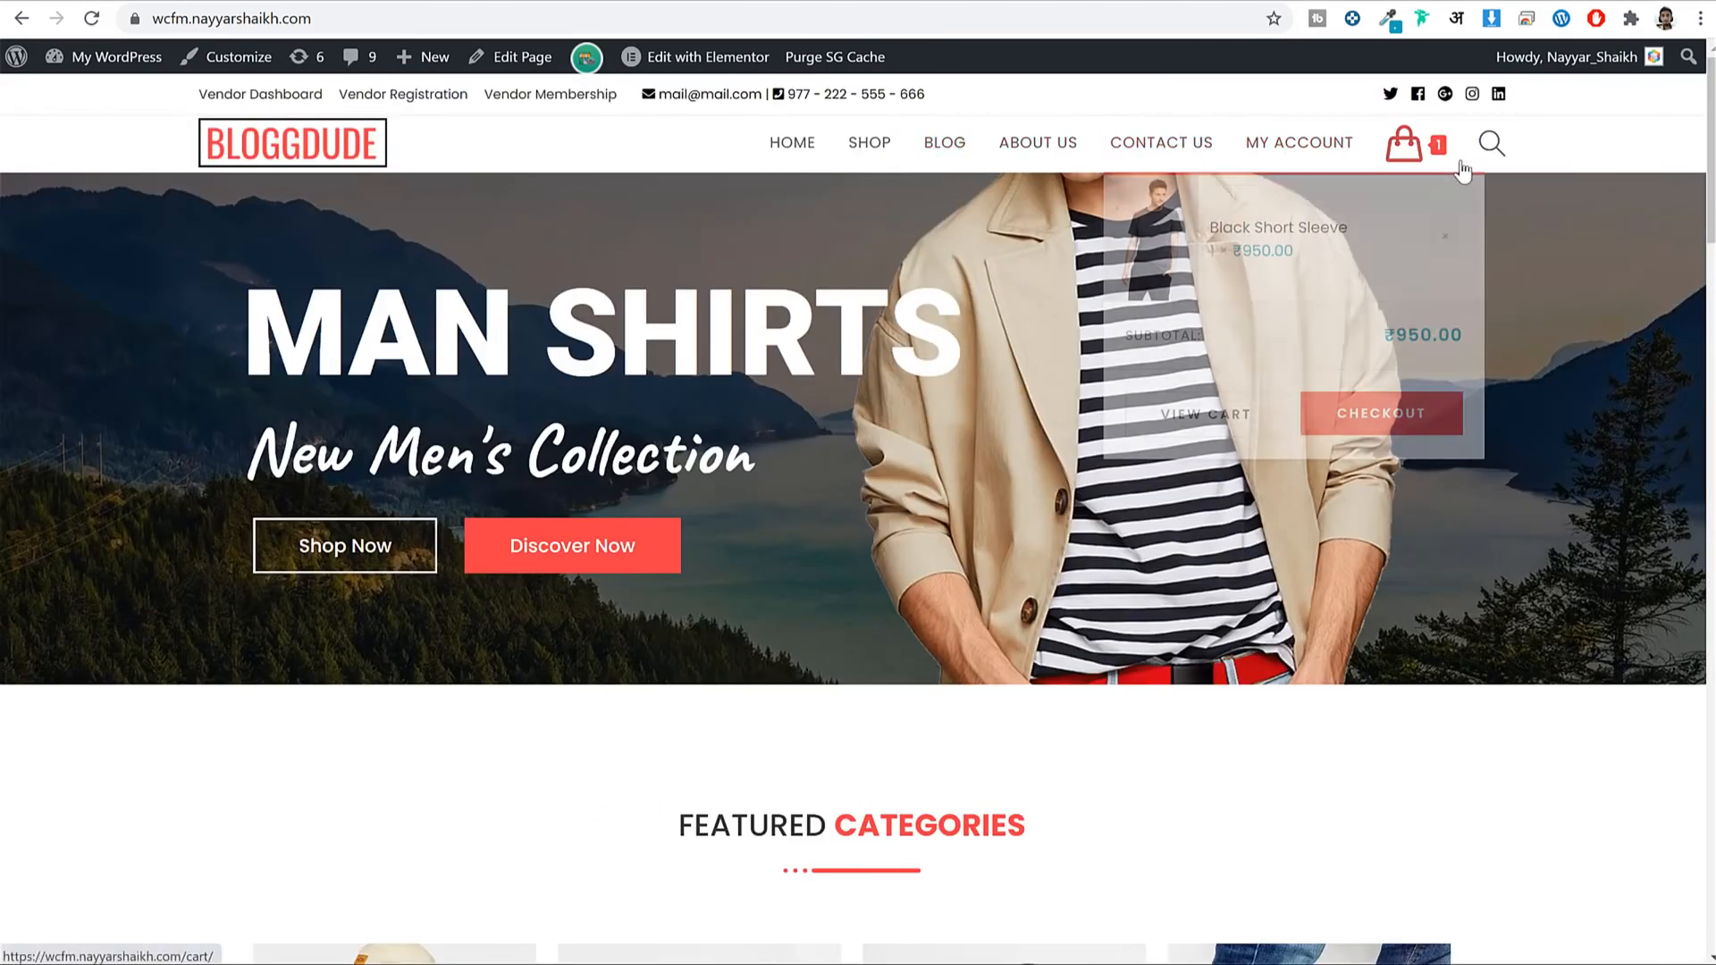
scroll(1069, 324, "down", 12)
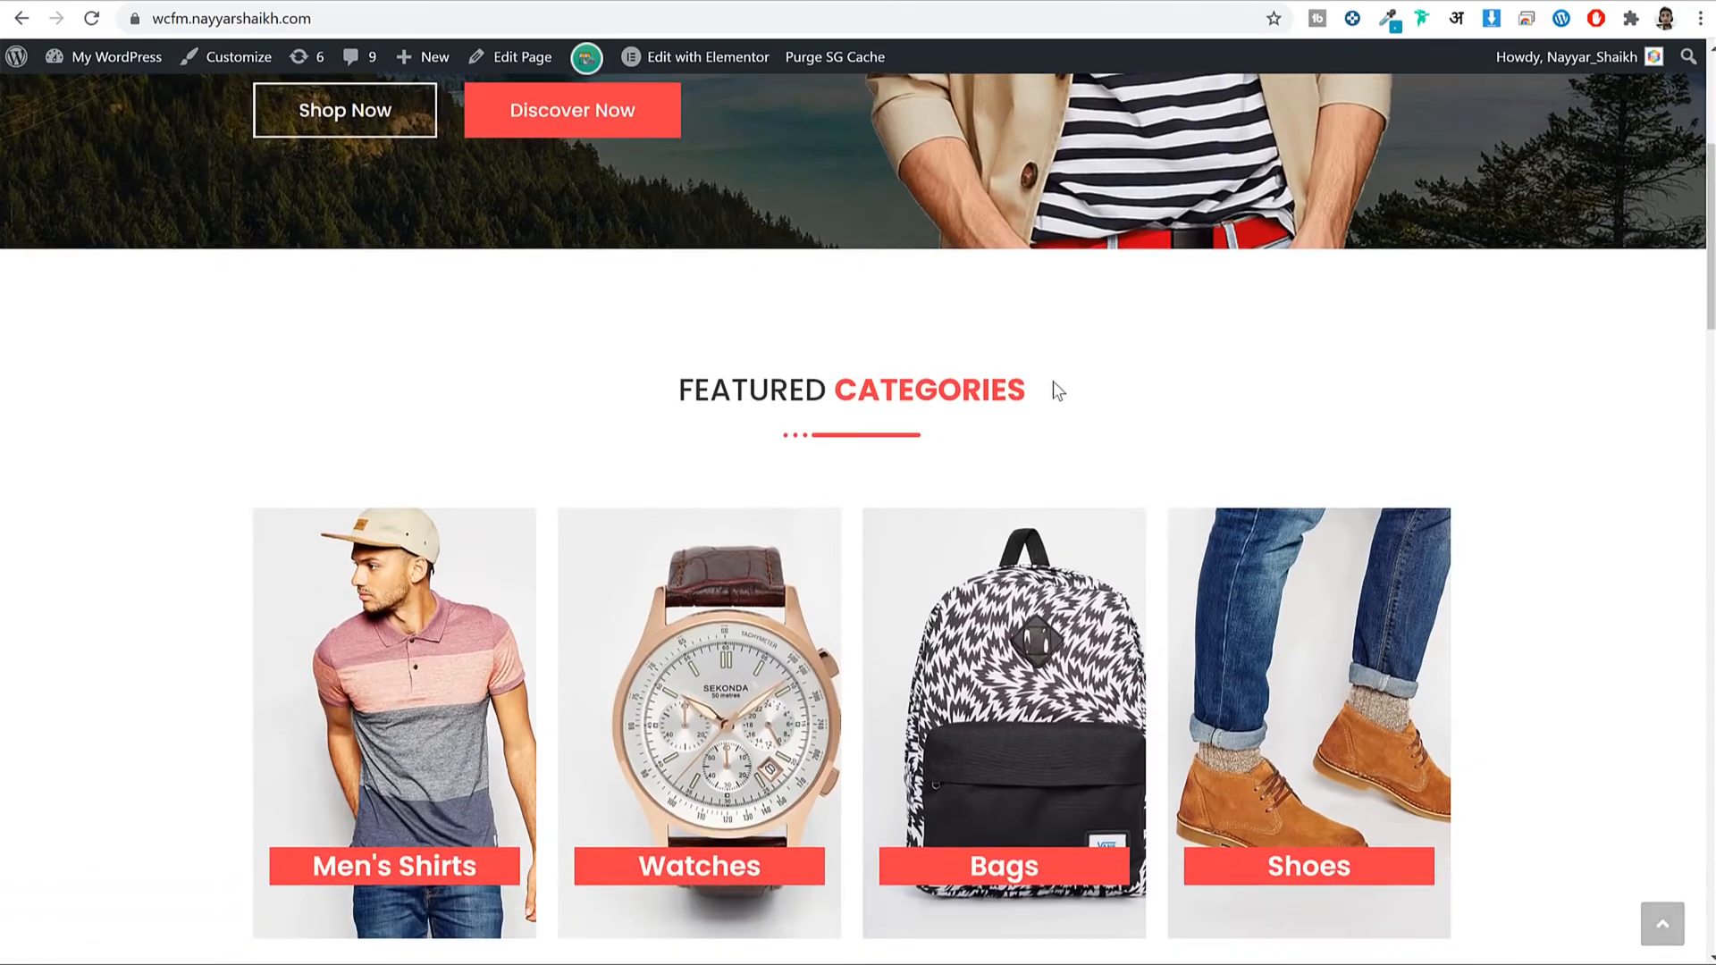
scroll(1059, 505, "up", 13)
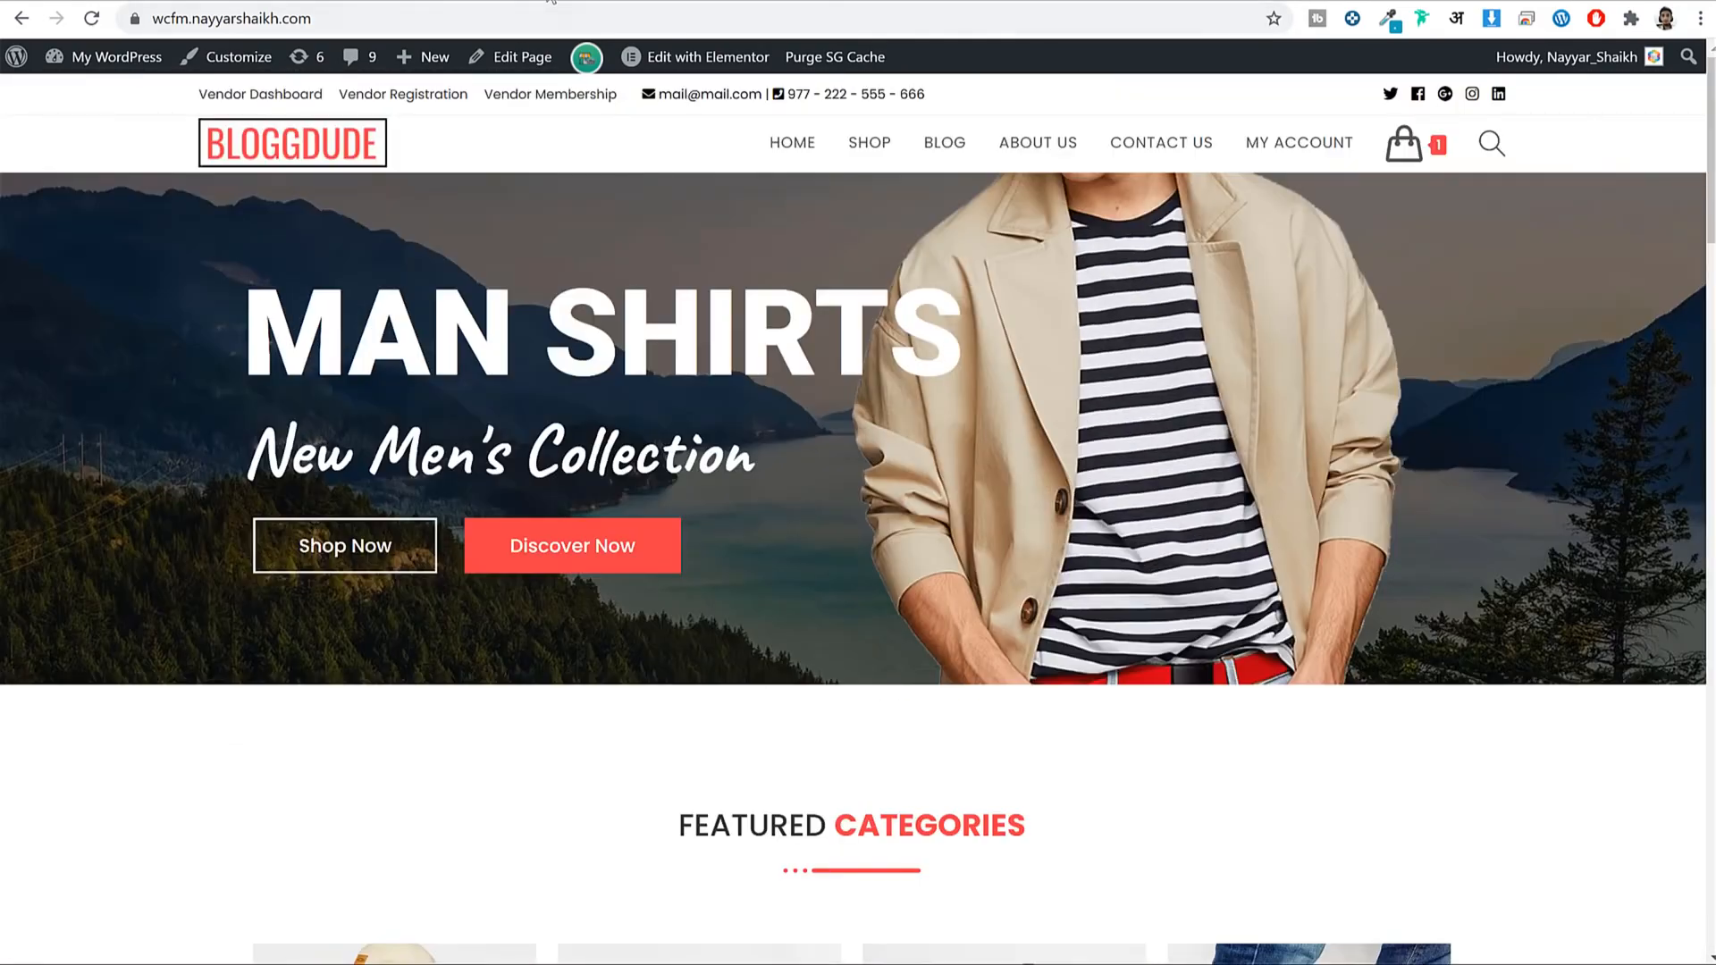
Load the wcfm2 site in a new tab and open its Pages list.
key("ctrl+t")
type("w")
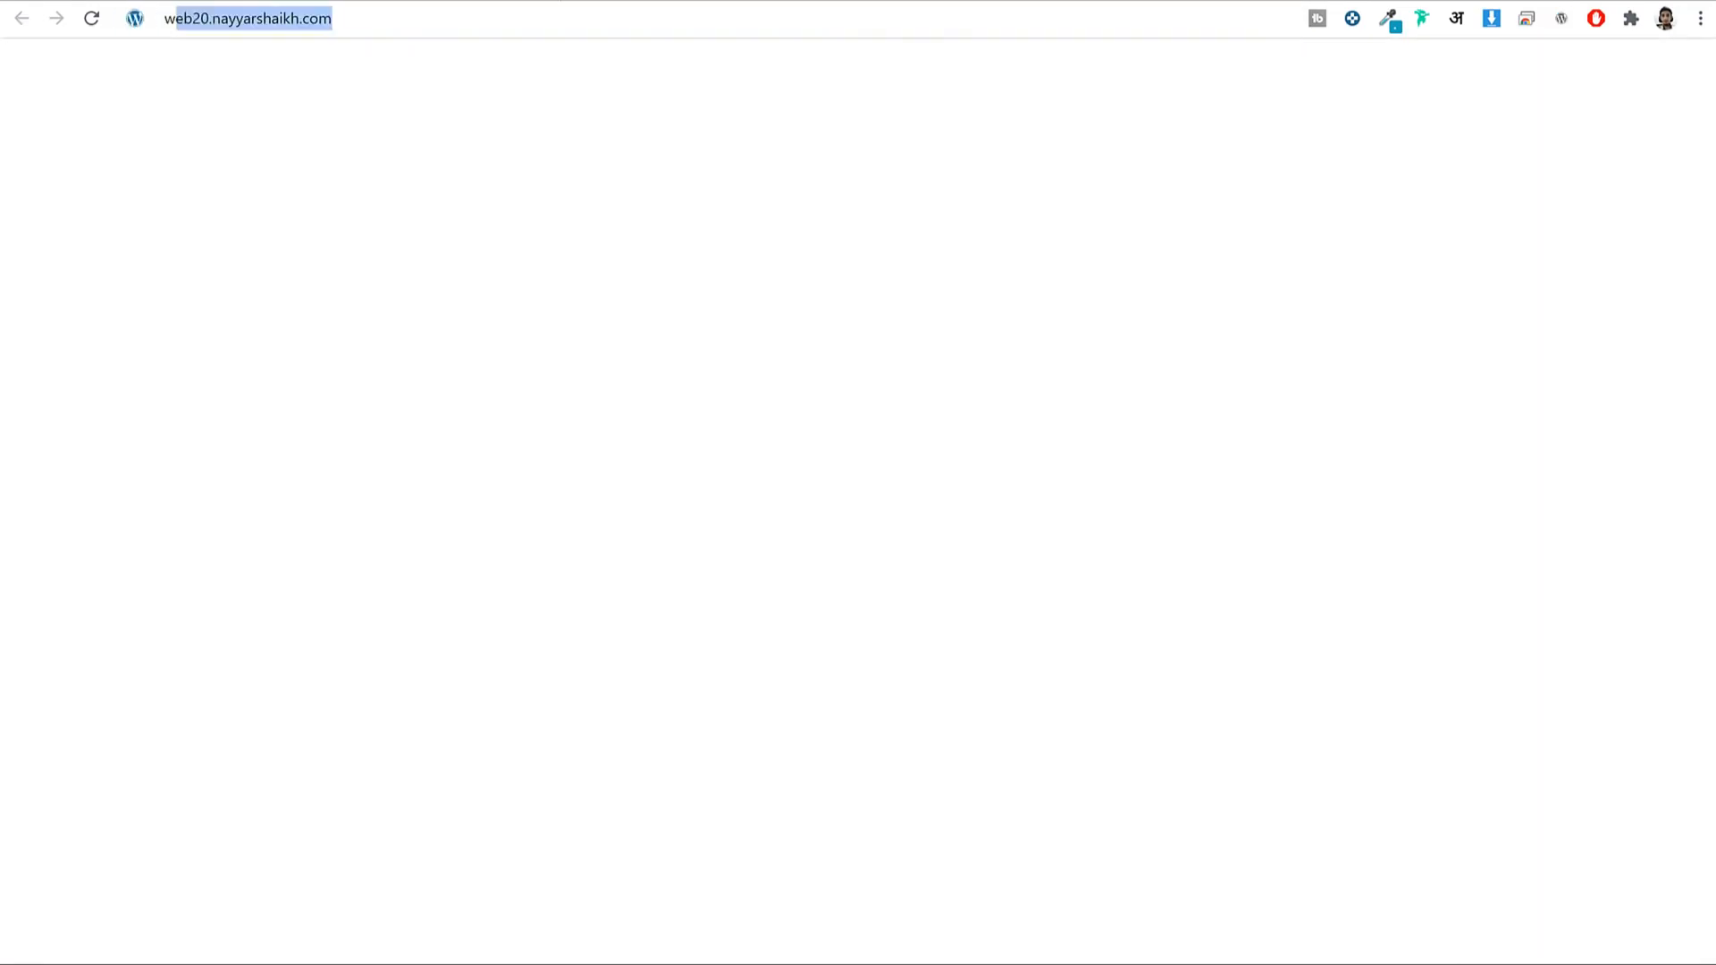
type("cfm2.nayyarshaikh.com")
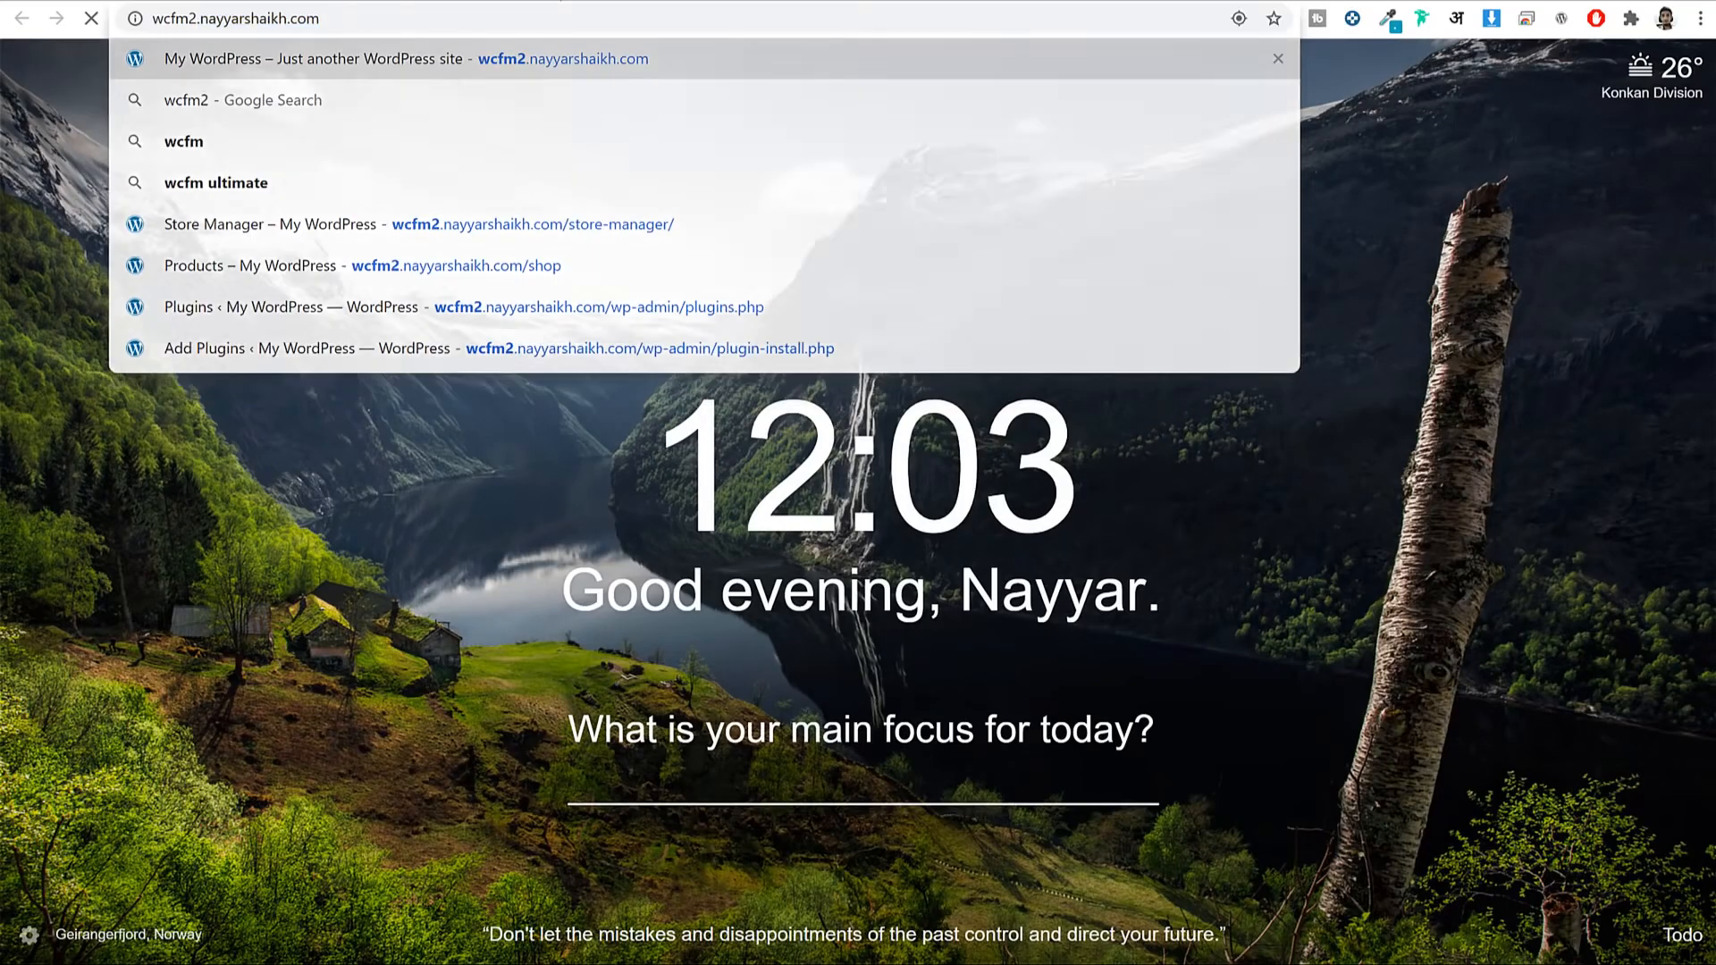
key("Return")
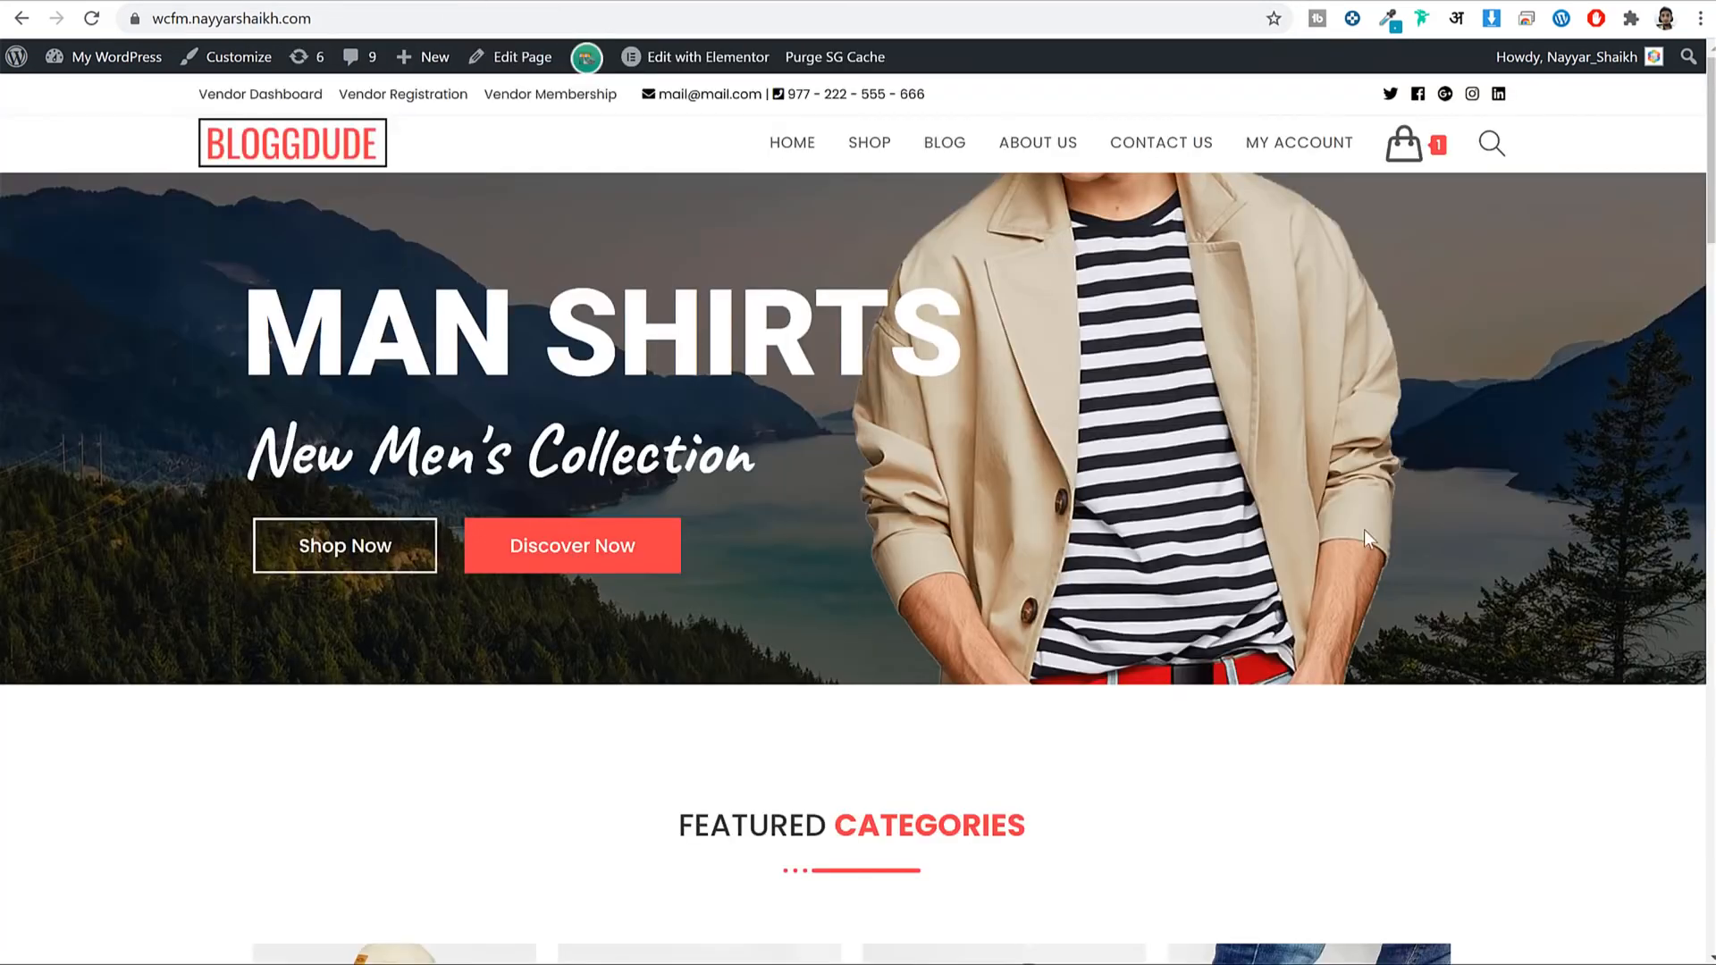
scroll(1364, 529, "down", 8)
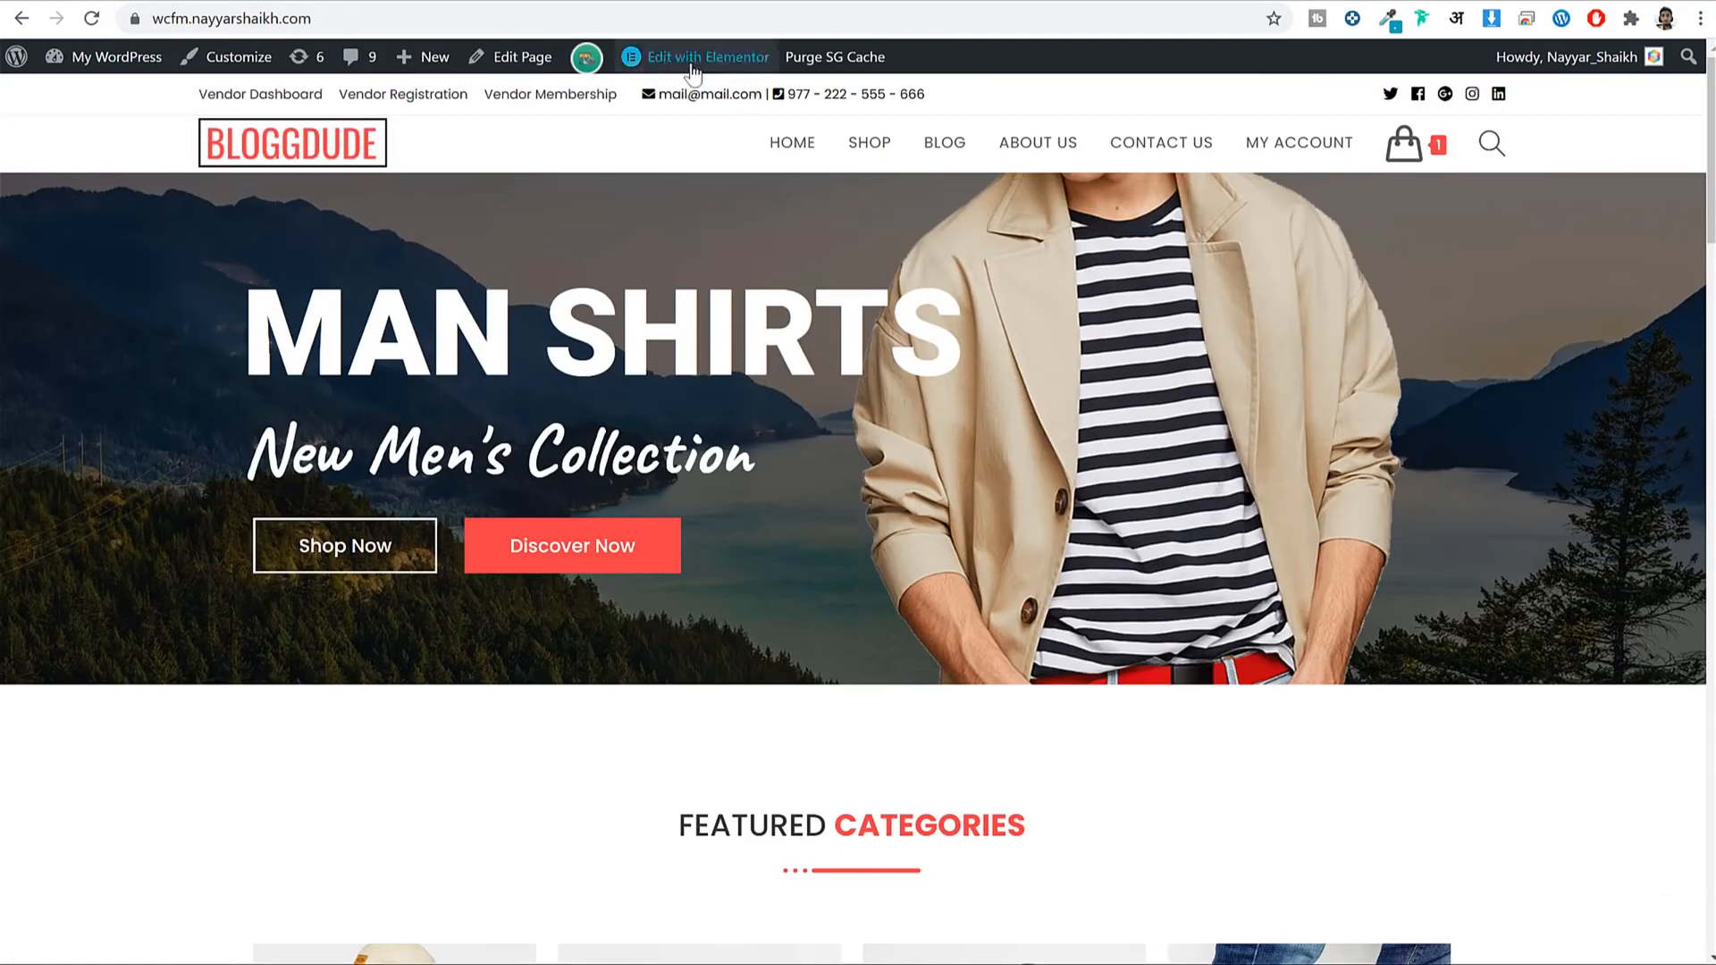
mouse_move(712, 64)
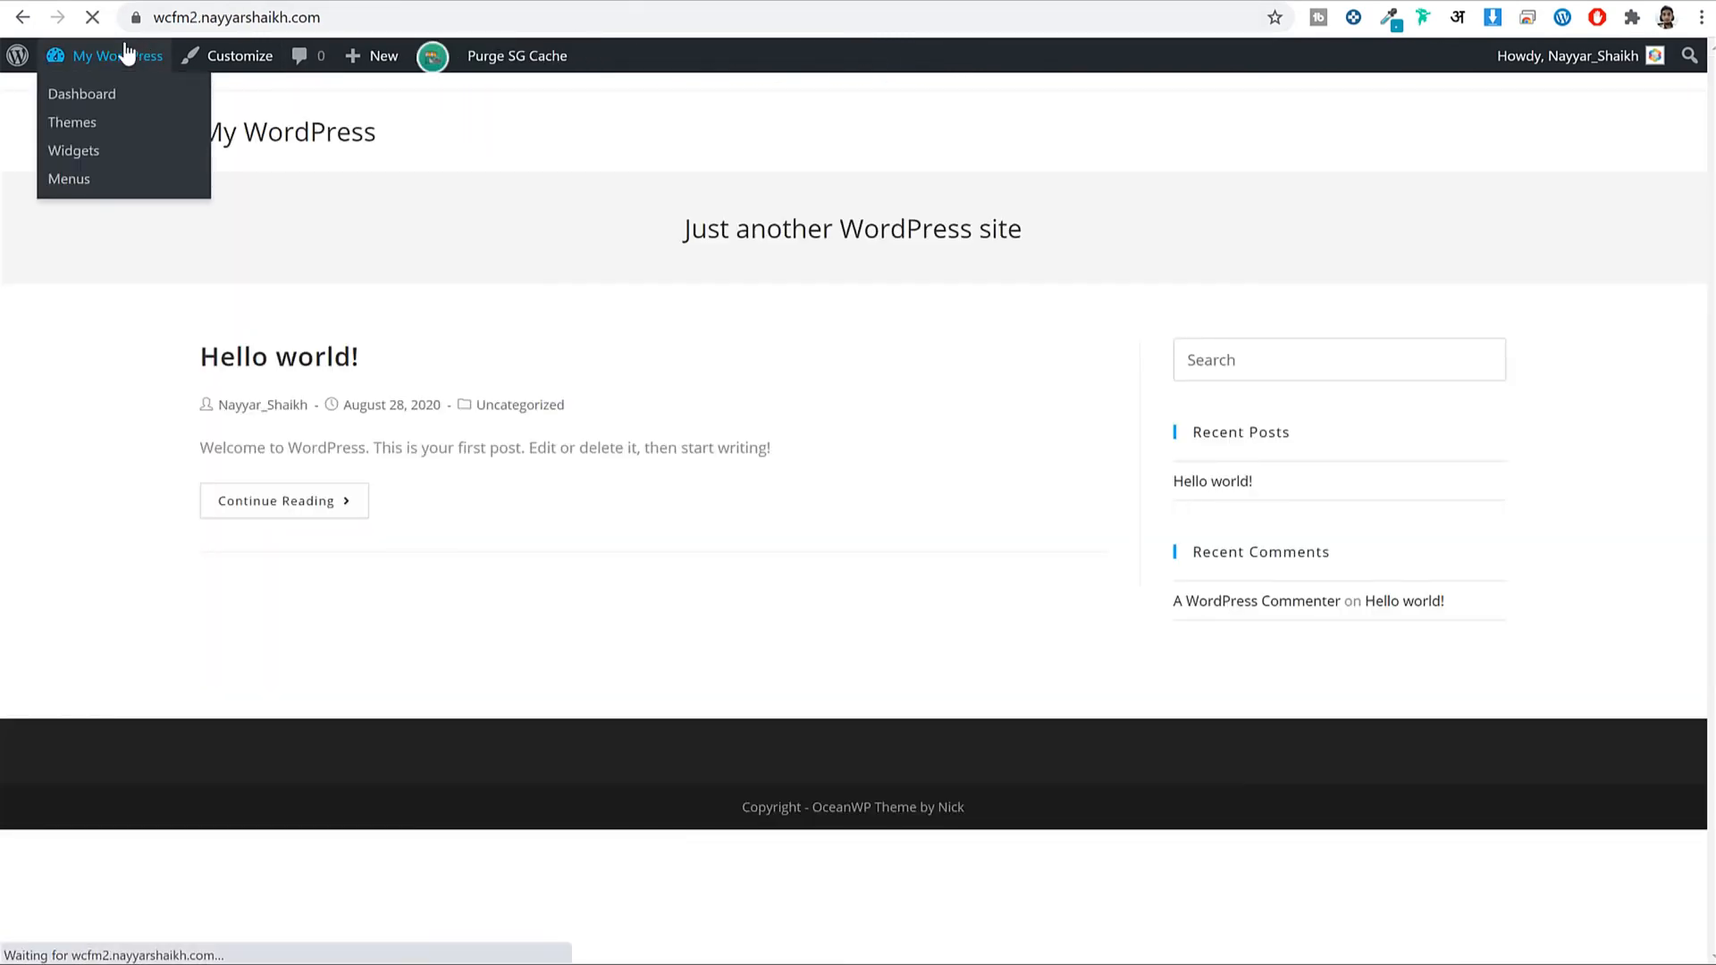
left_click(126, 54)
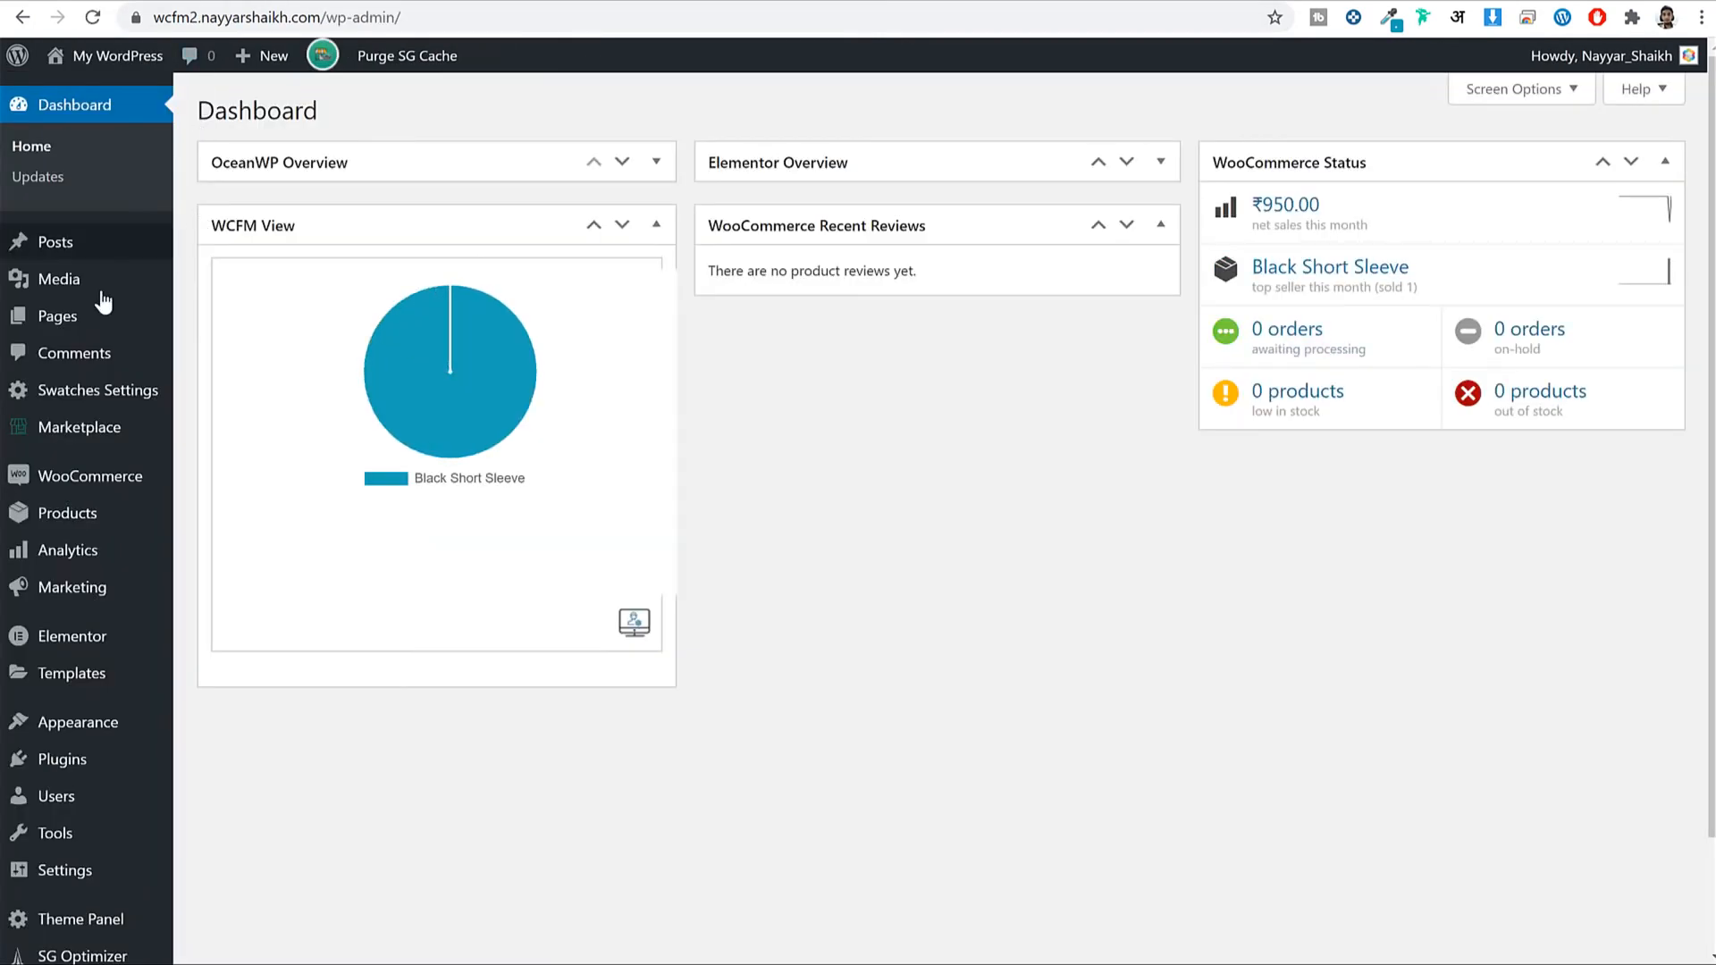
left_click(123, 318)
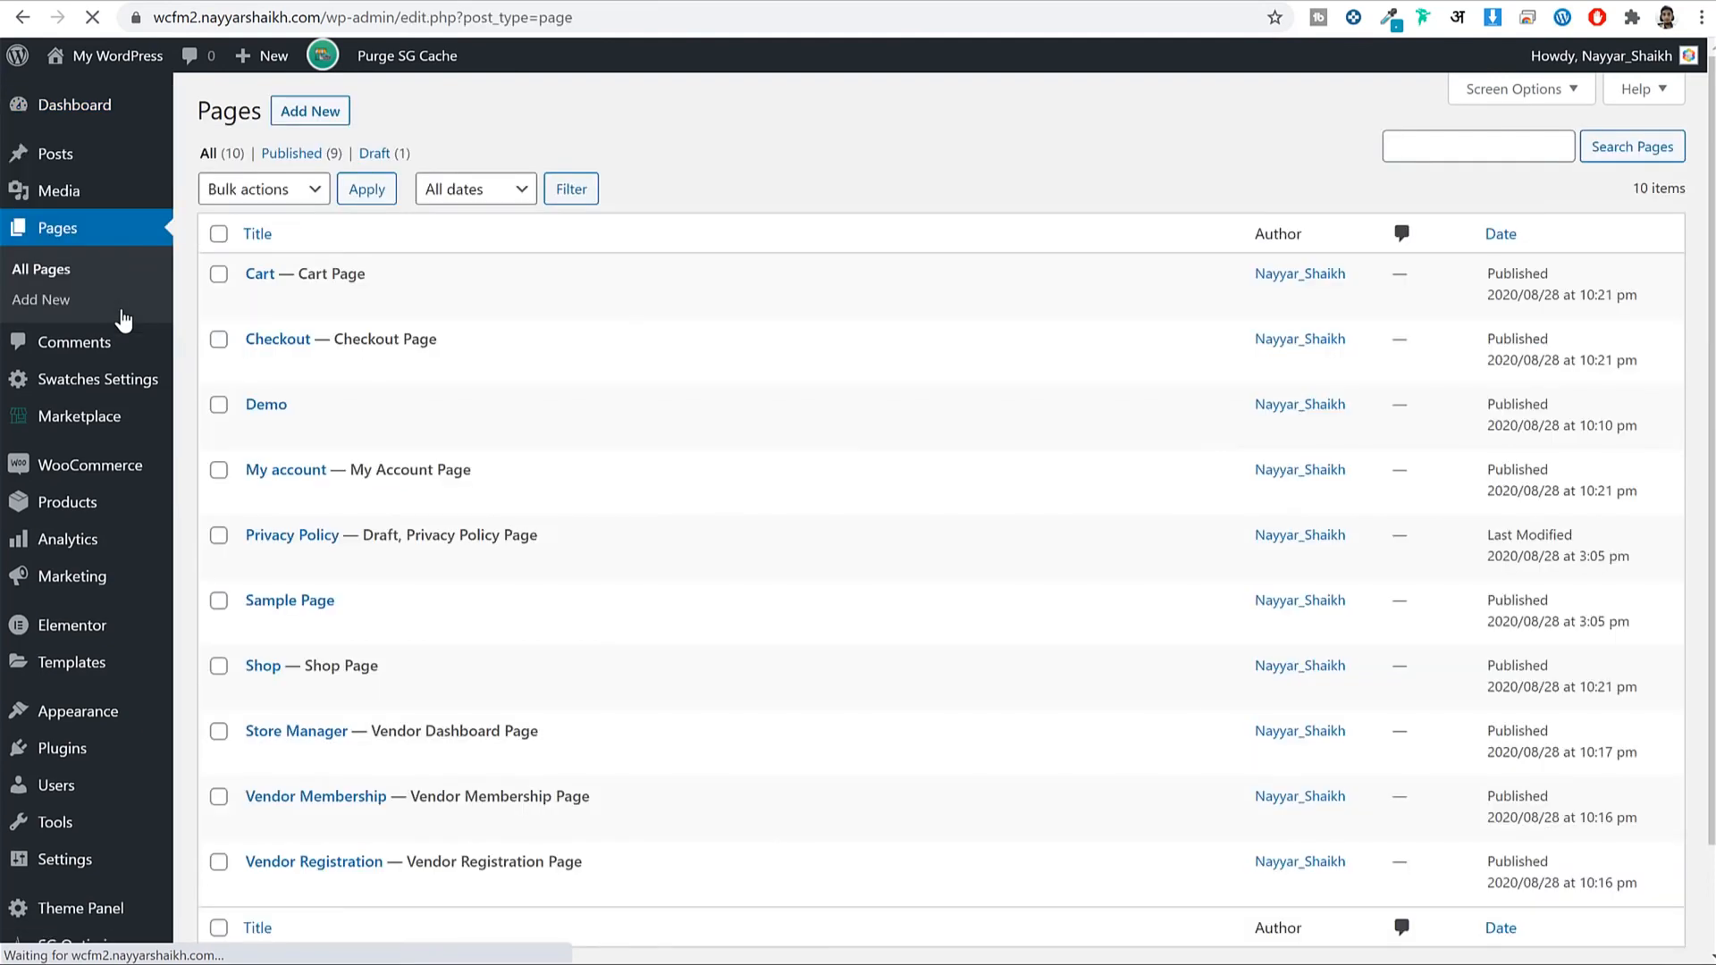
Trash the Demo and Sample Page pages.
scroll(625, 357, "down", 1)
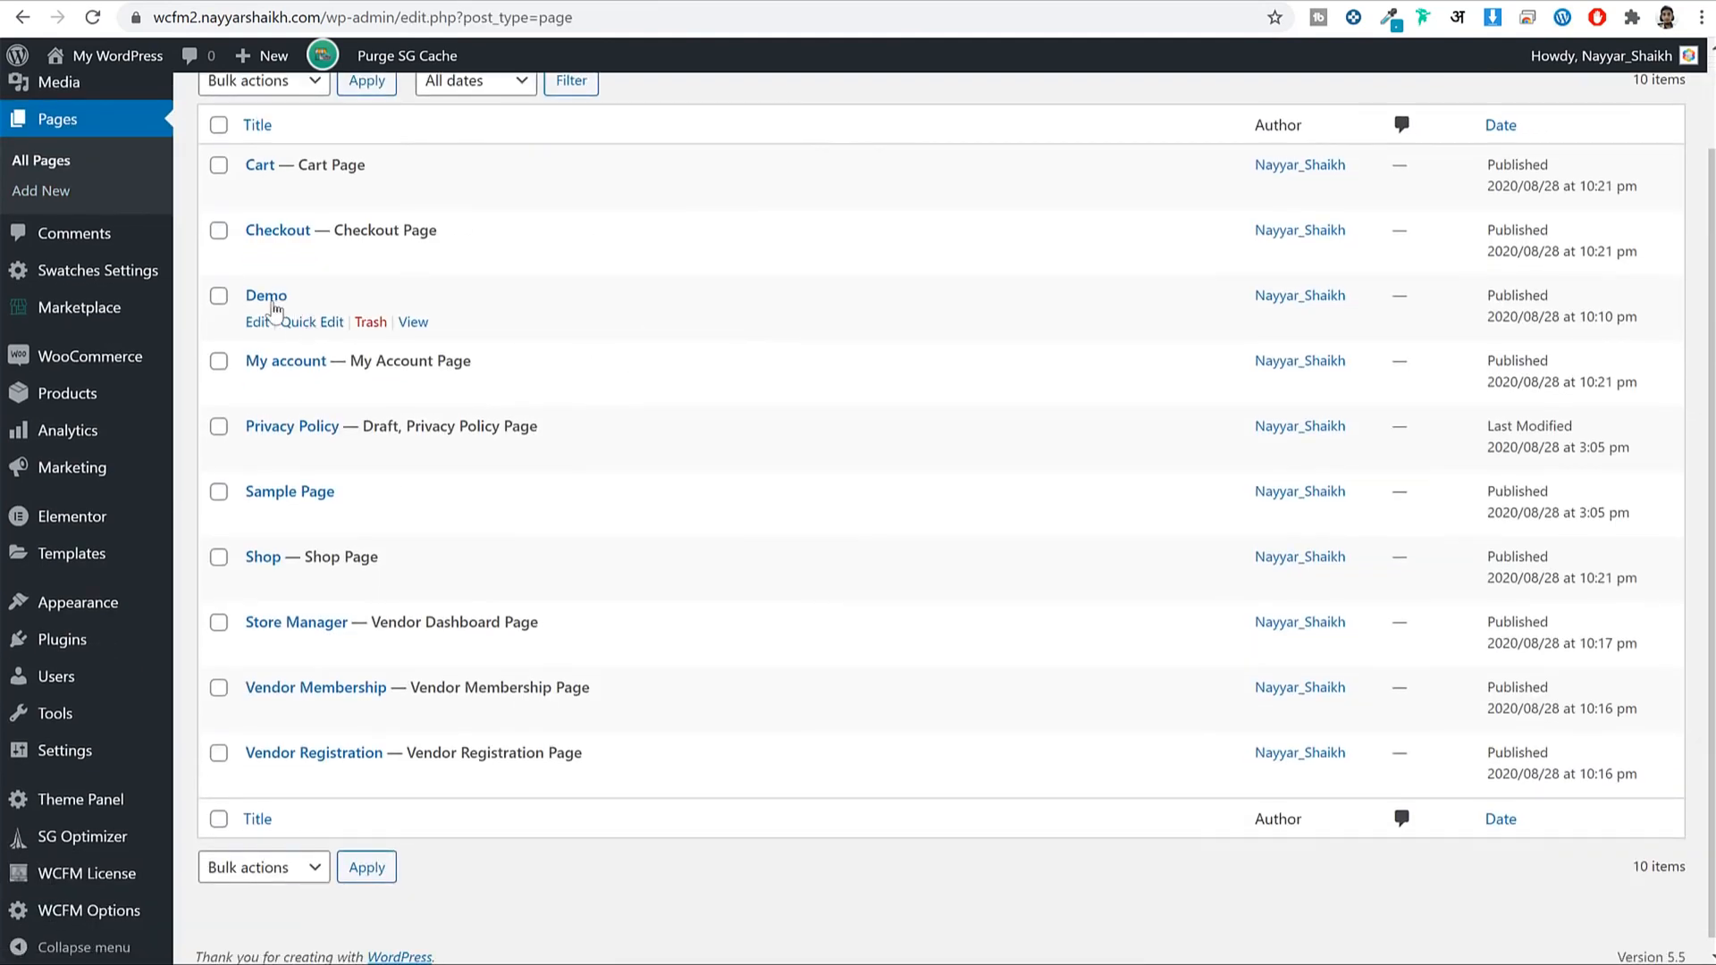
left_click_drag(299, 297, 224, 303)
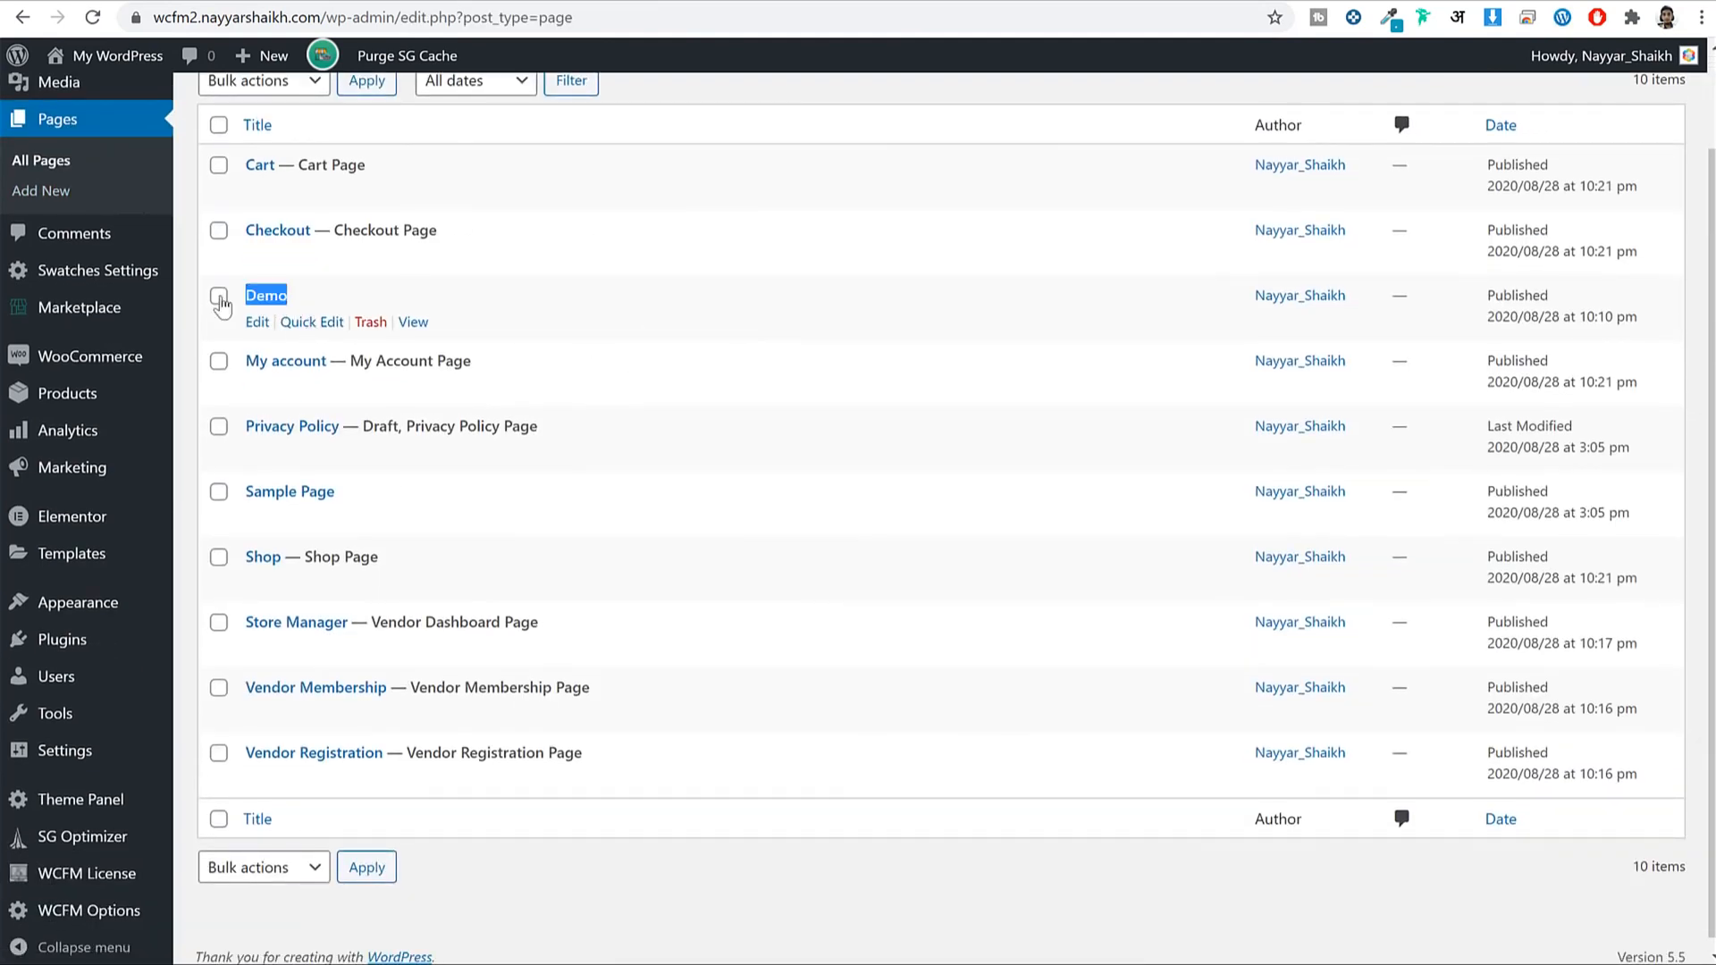
left_click(370, 324)
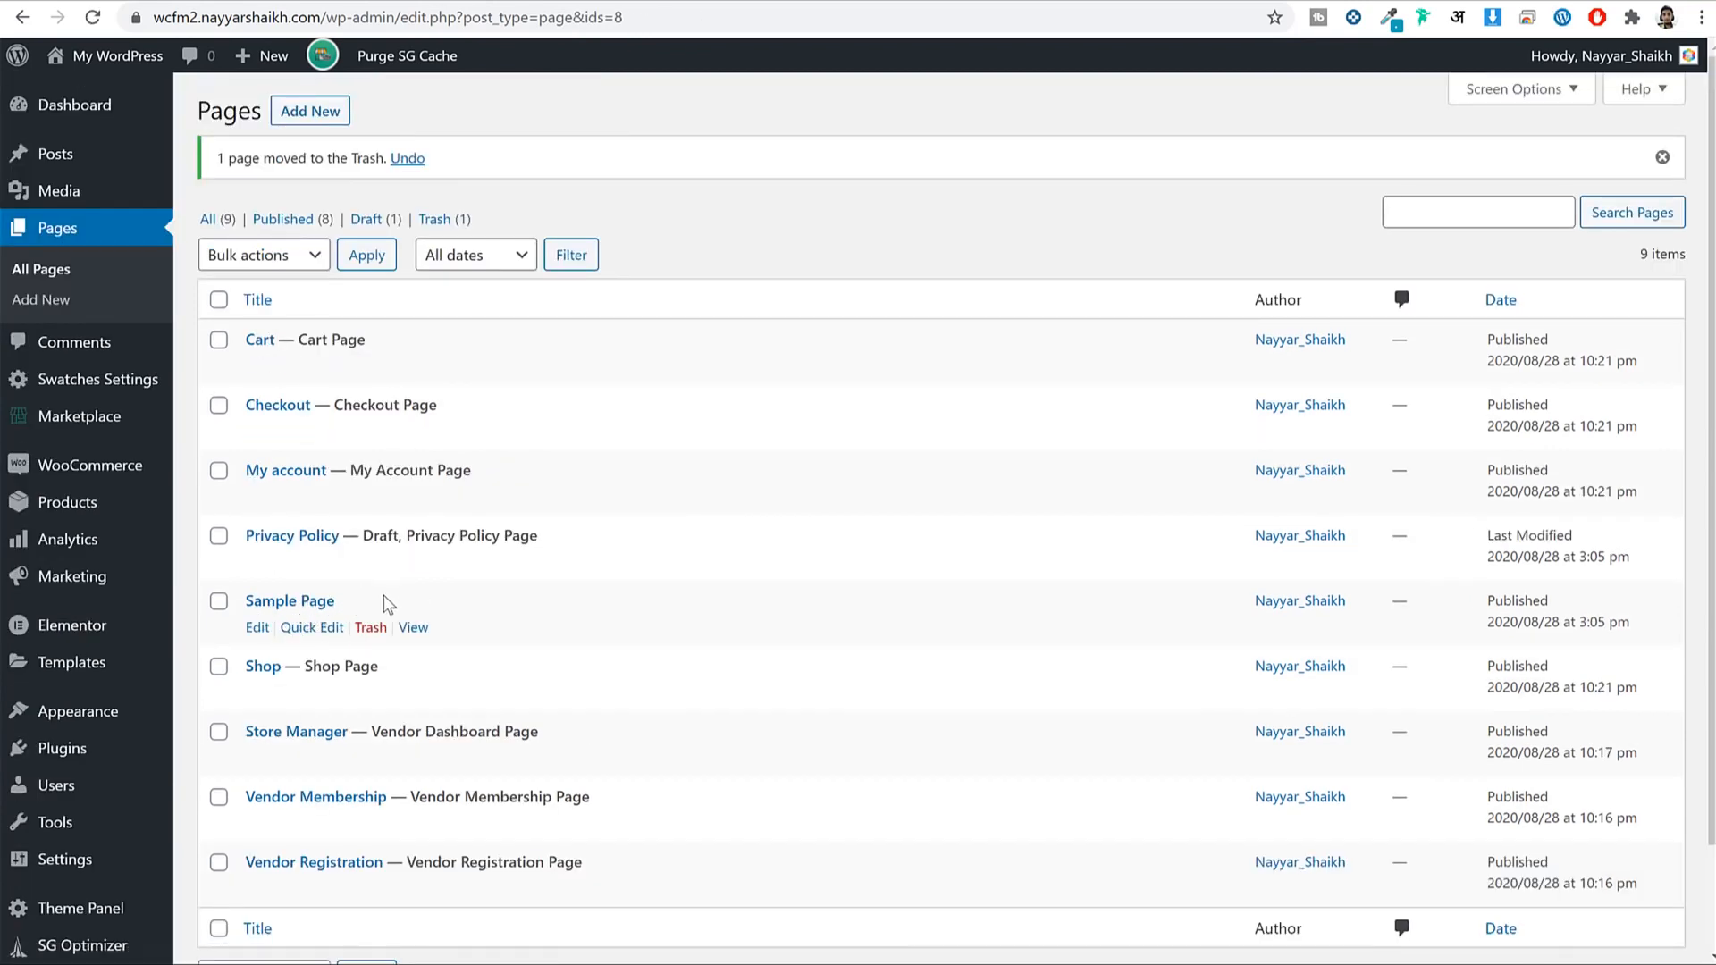
left_click_drag(386, 600, 243, 601)
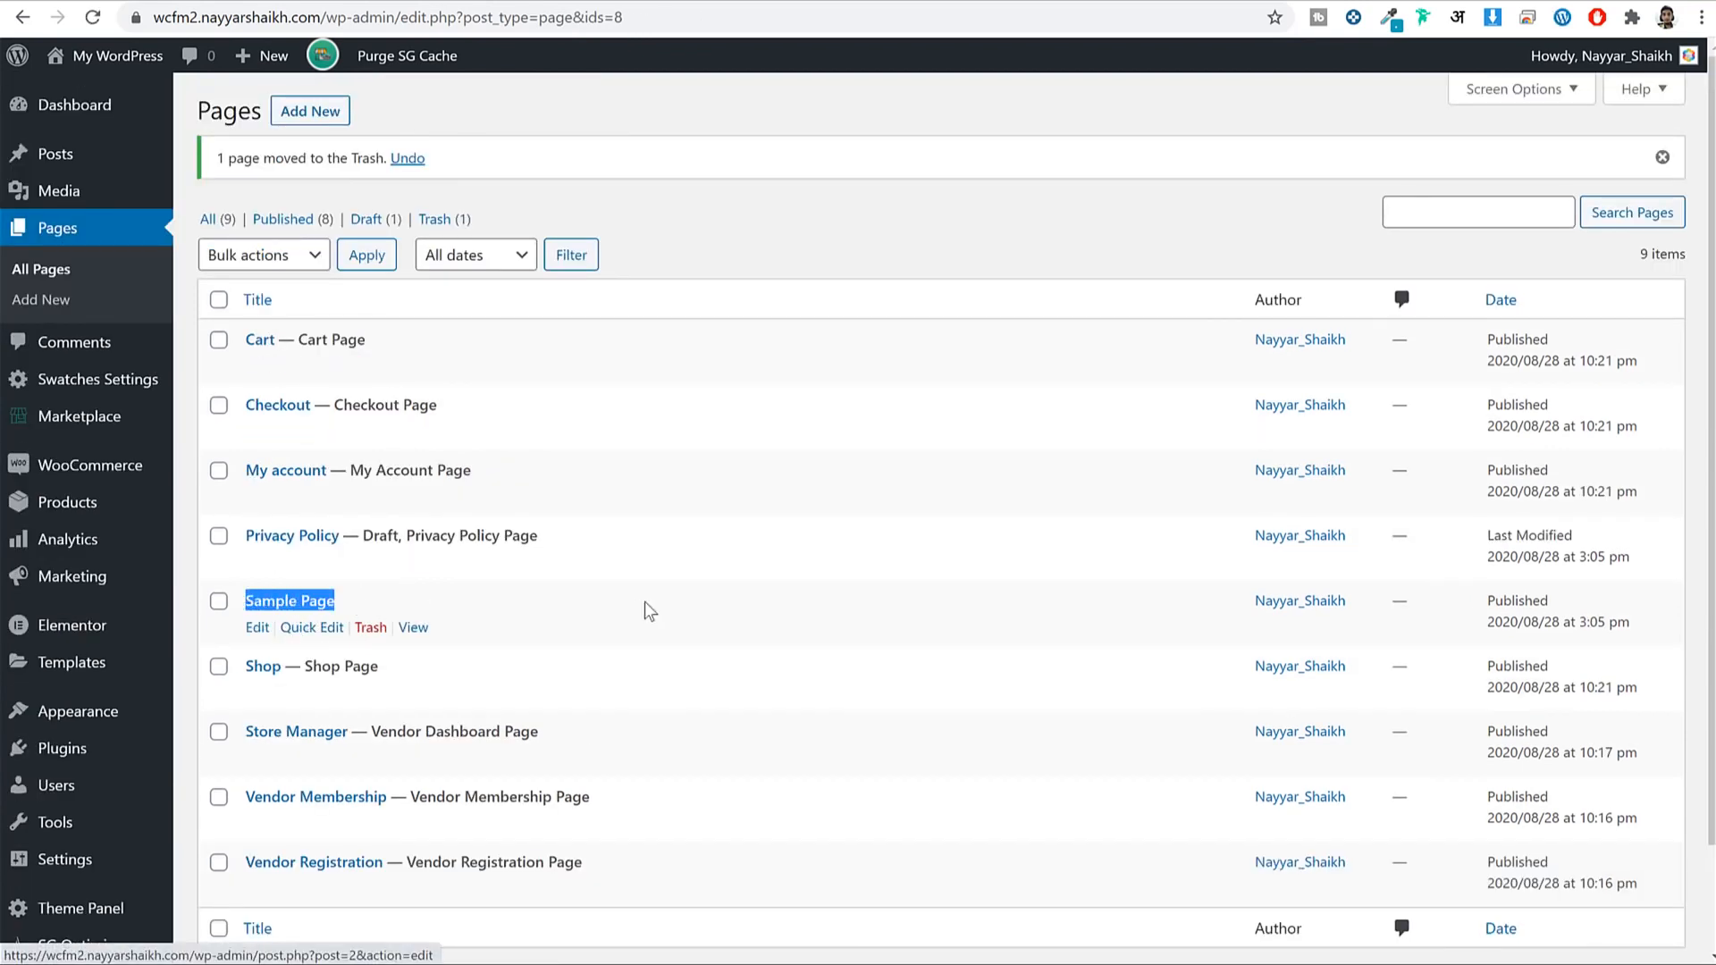
left_click(371, 627)
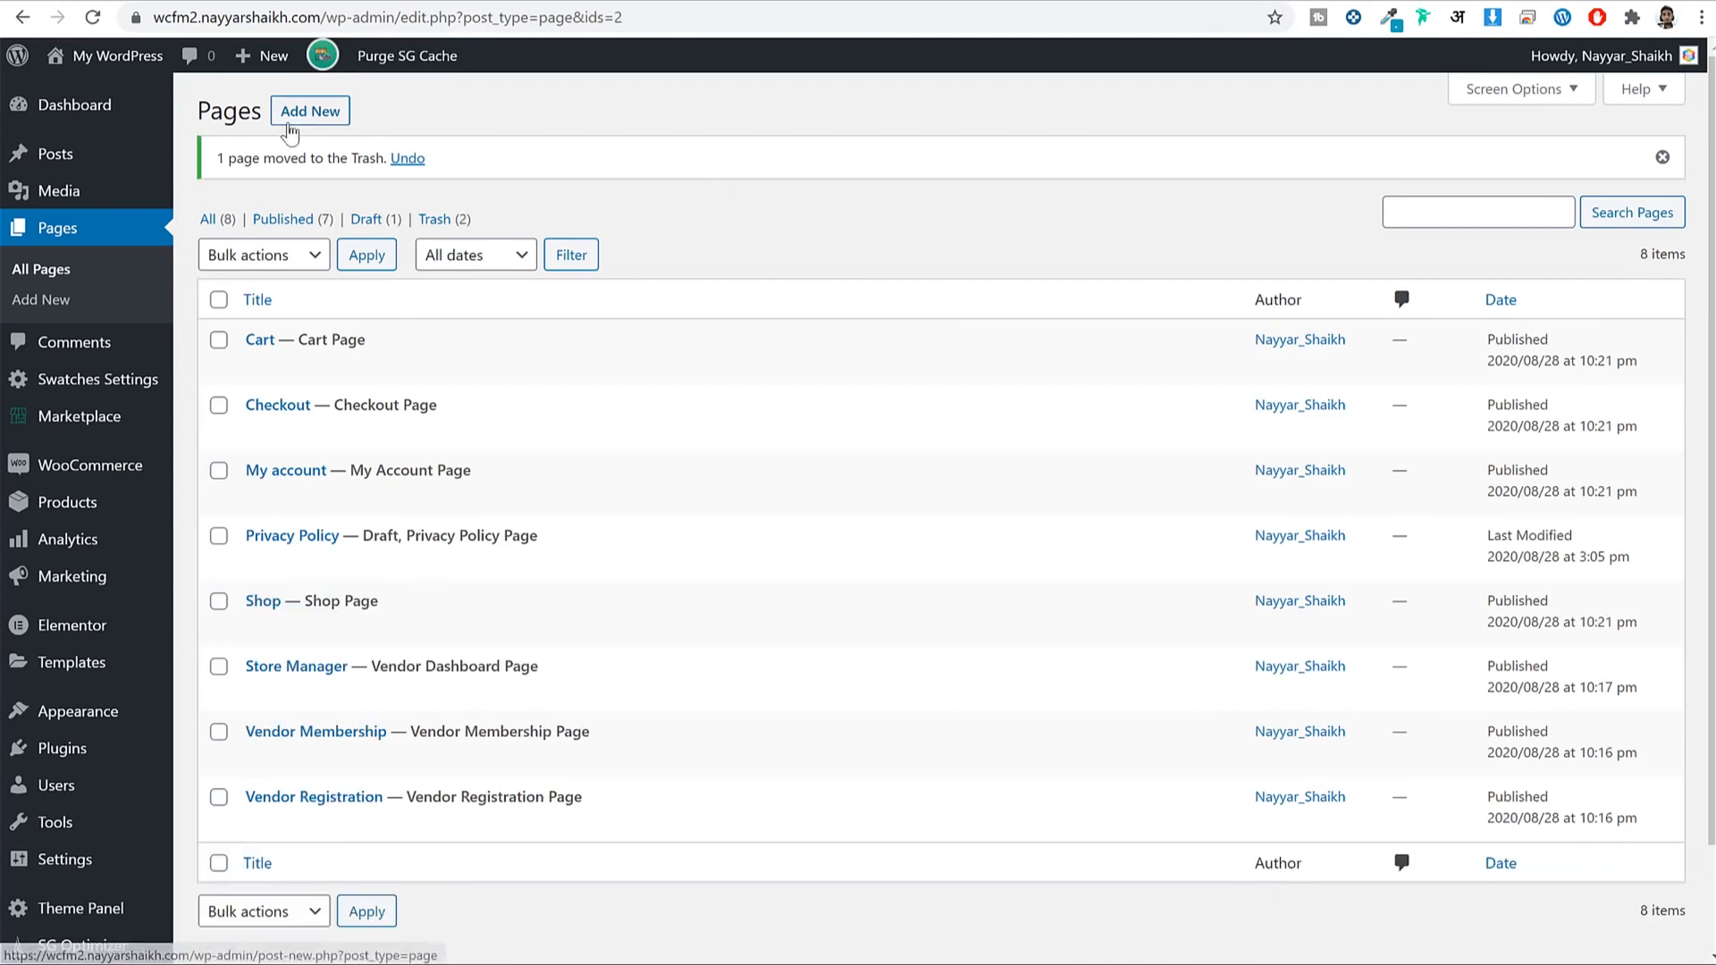
left_click(317, 115)
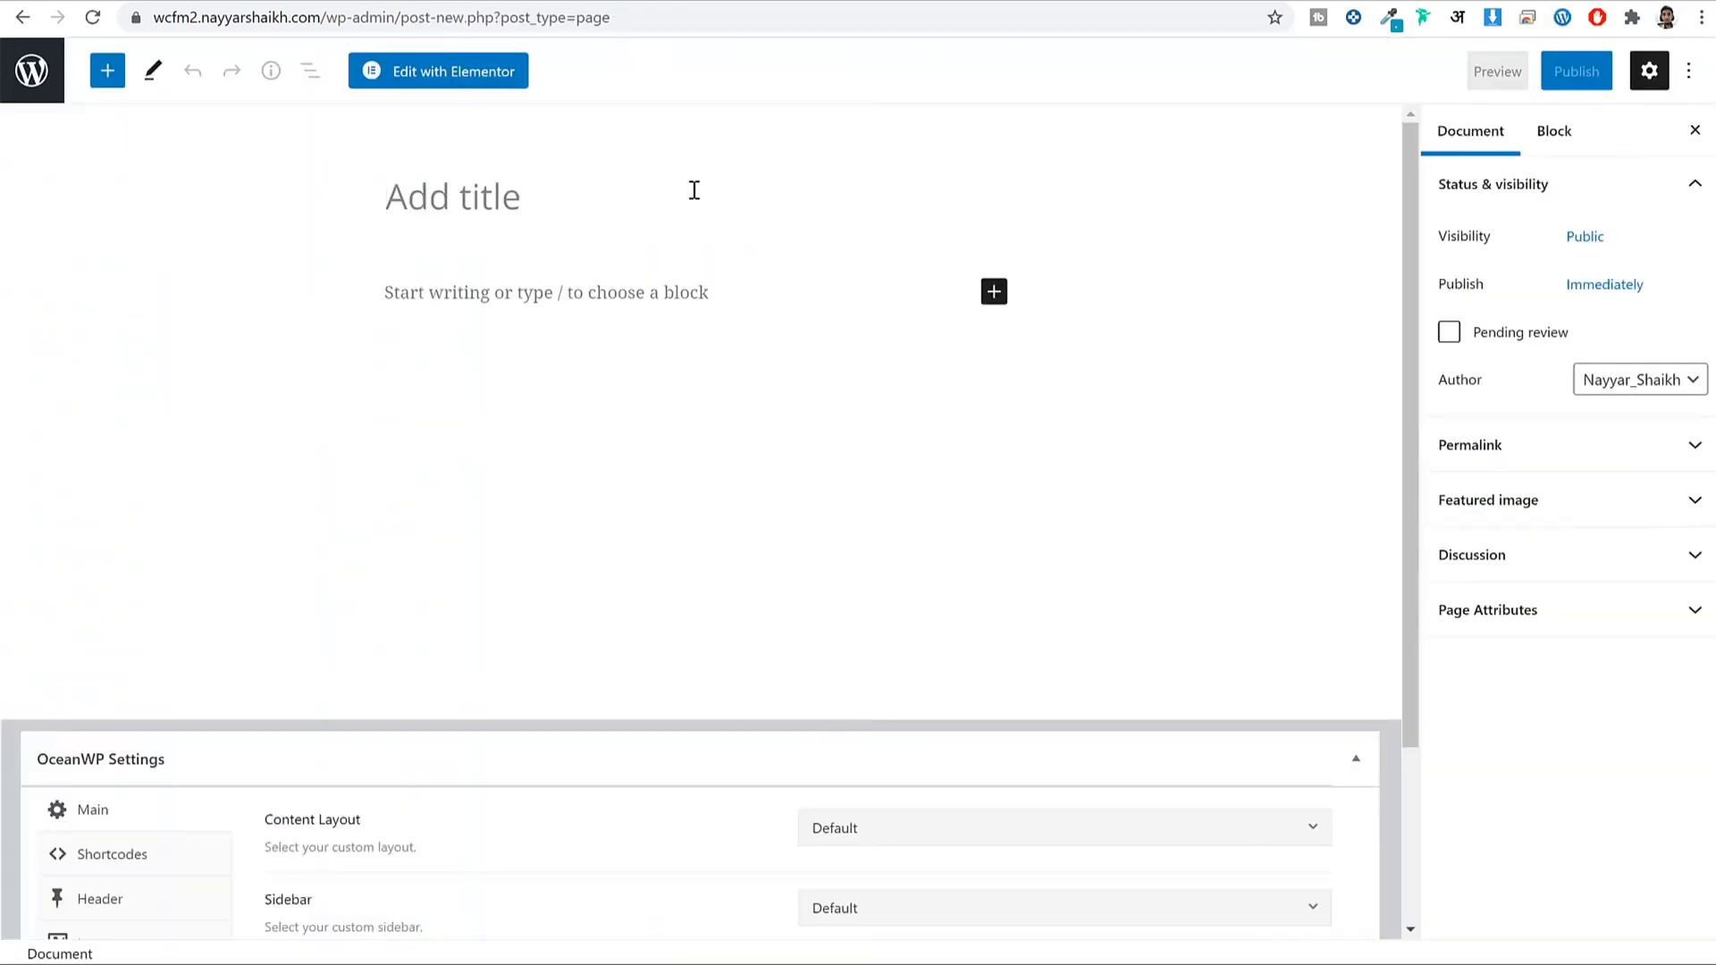
Title the new page 'Home' and look over its header and menu settings.
type("Home")
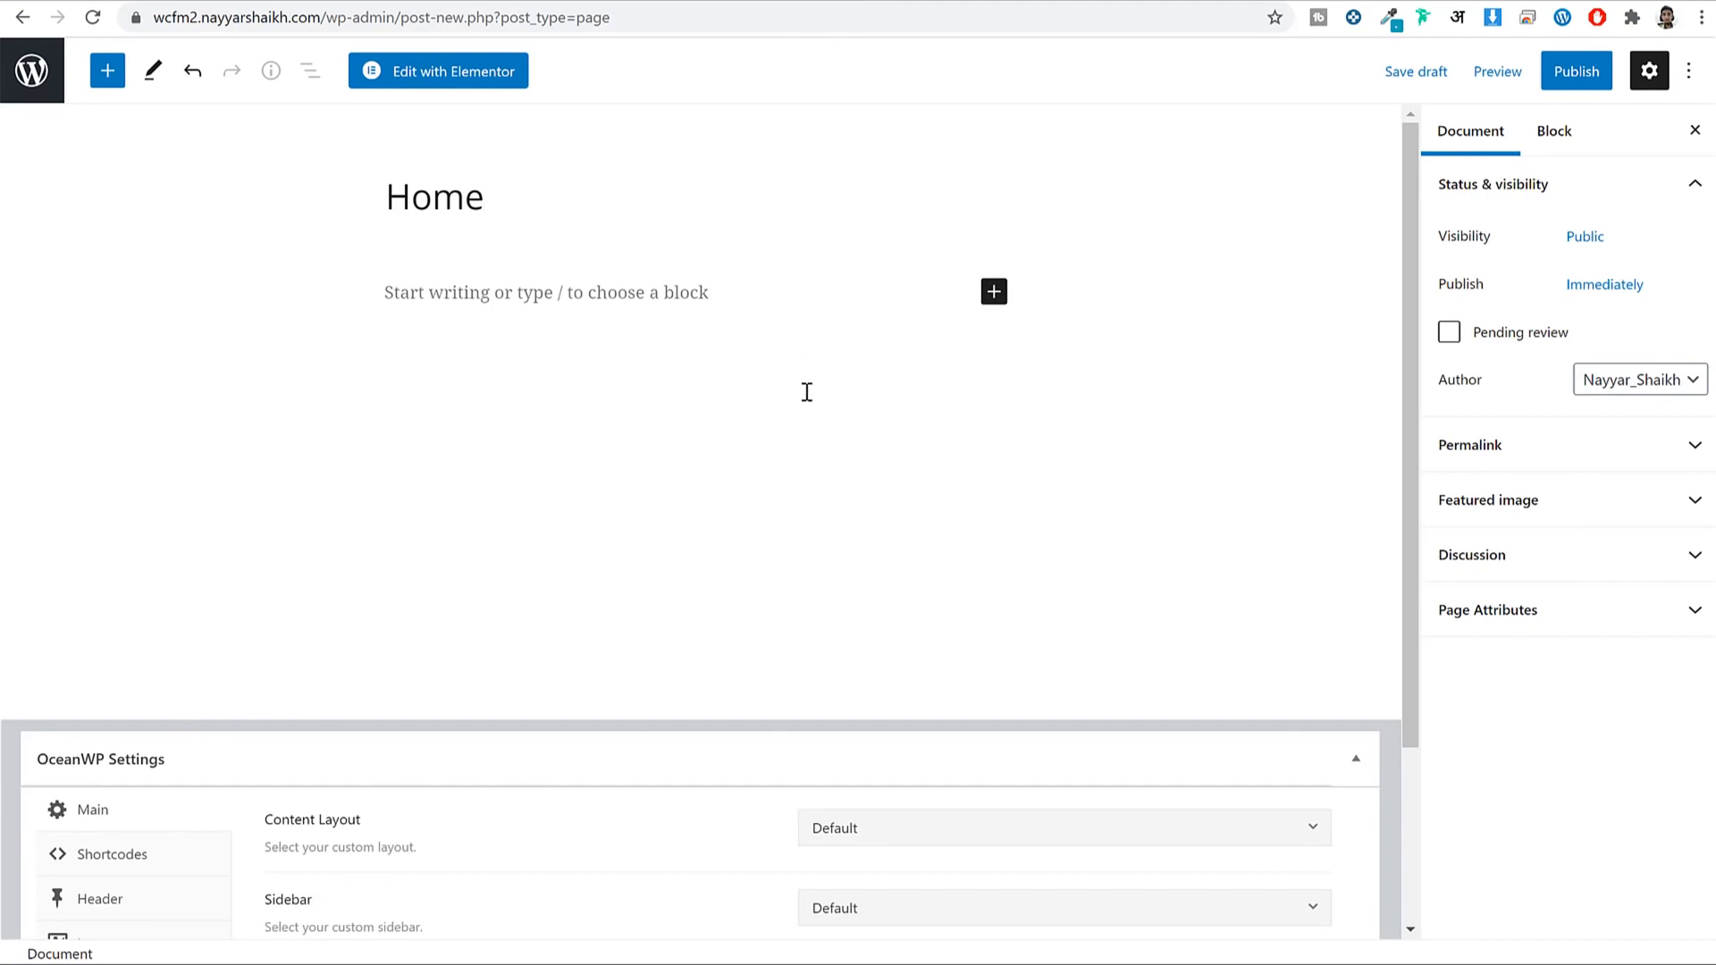
scroll(1144, 860, "down", 3)
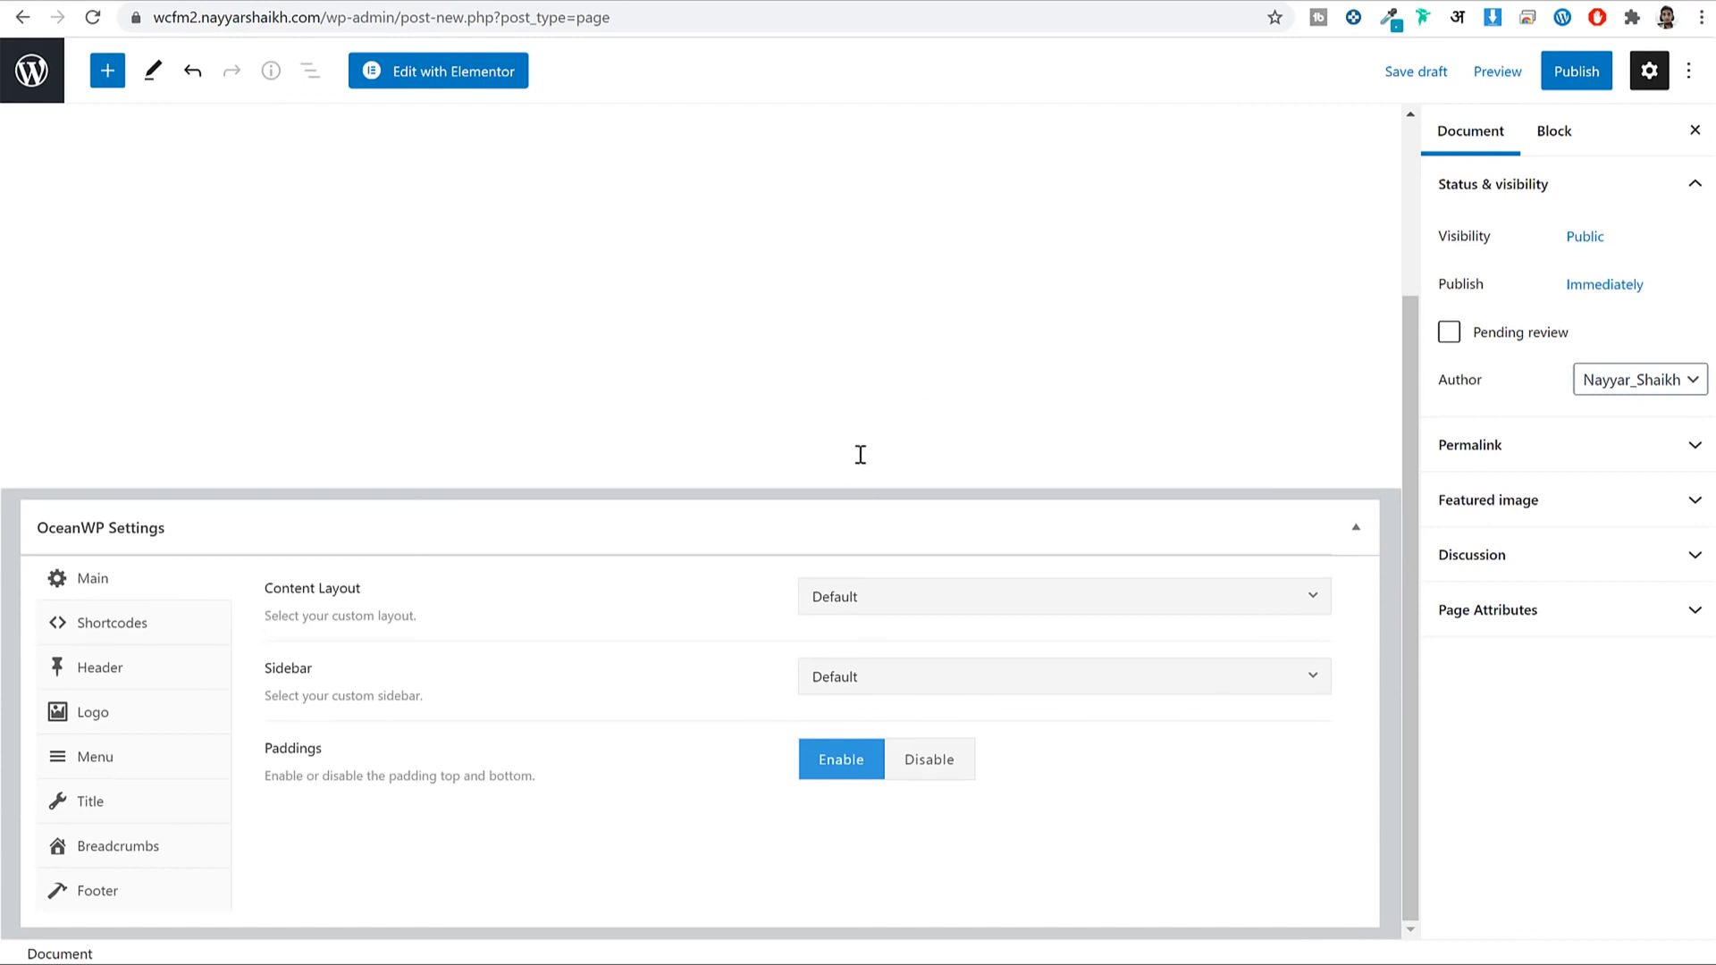
left_click(110, 677)
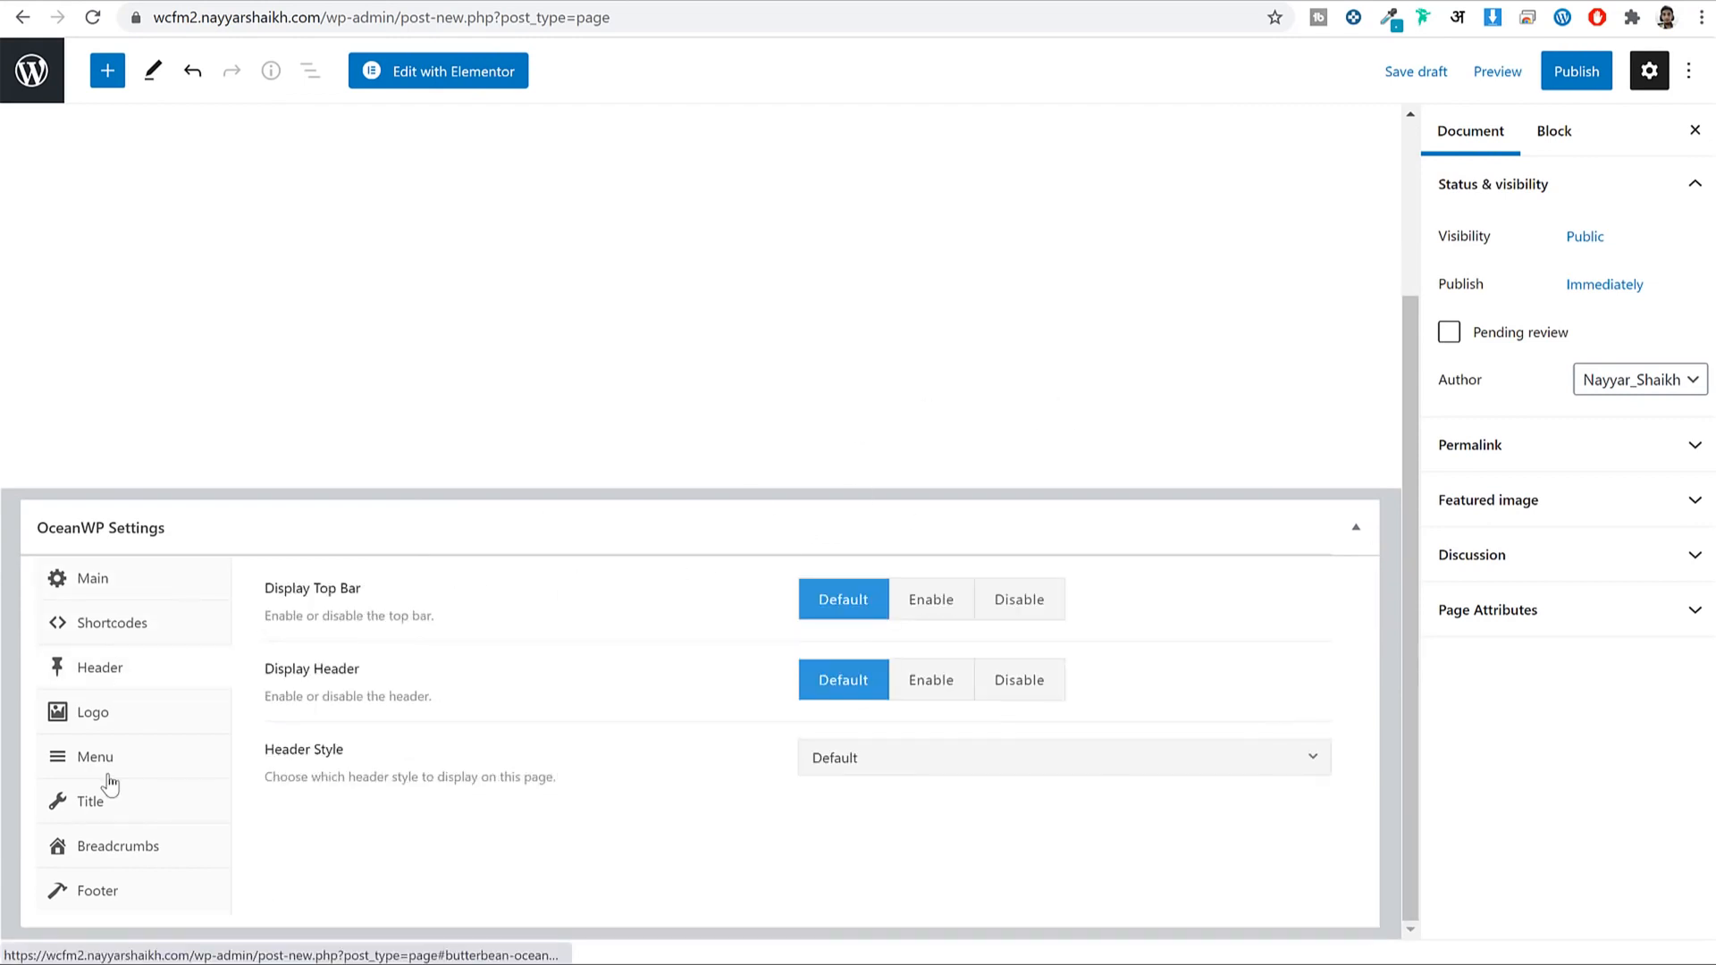
left_click(108, 769)
left_click(105, 597)
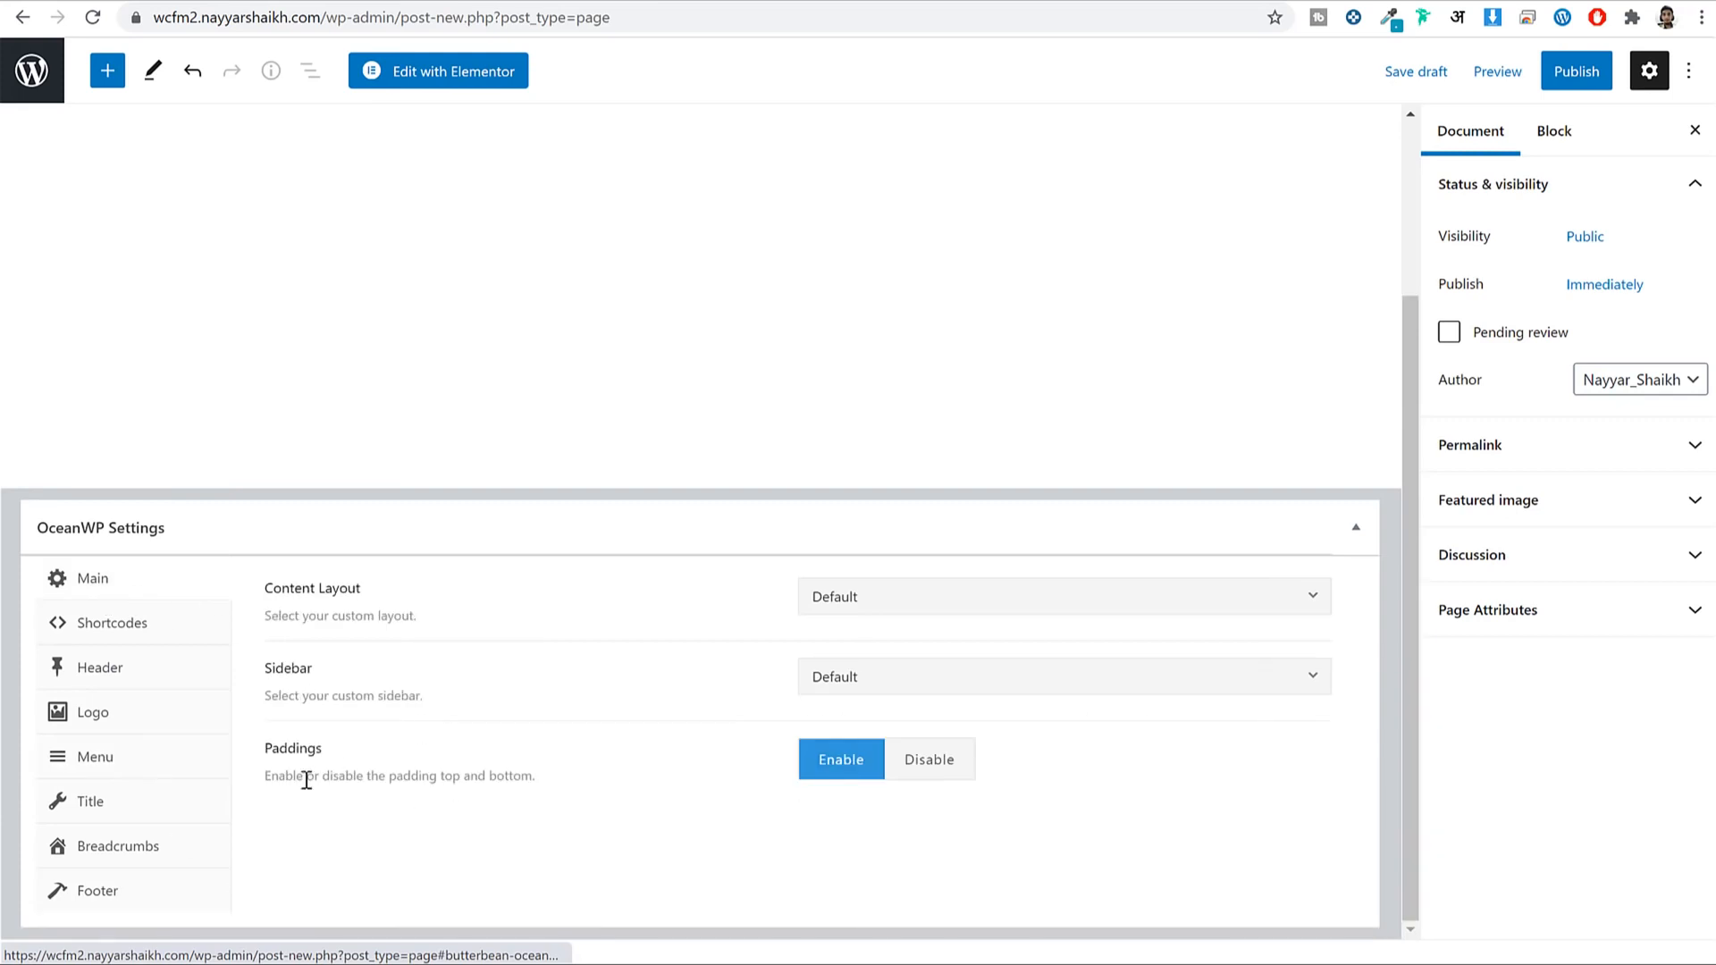
scroll(537, 769, "up", 3)
left_click_drag(489, 198, 370, 205)
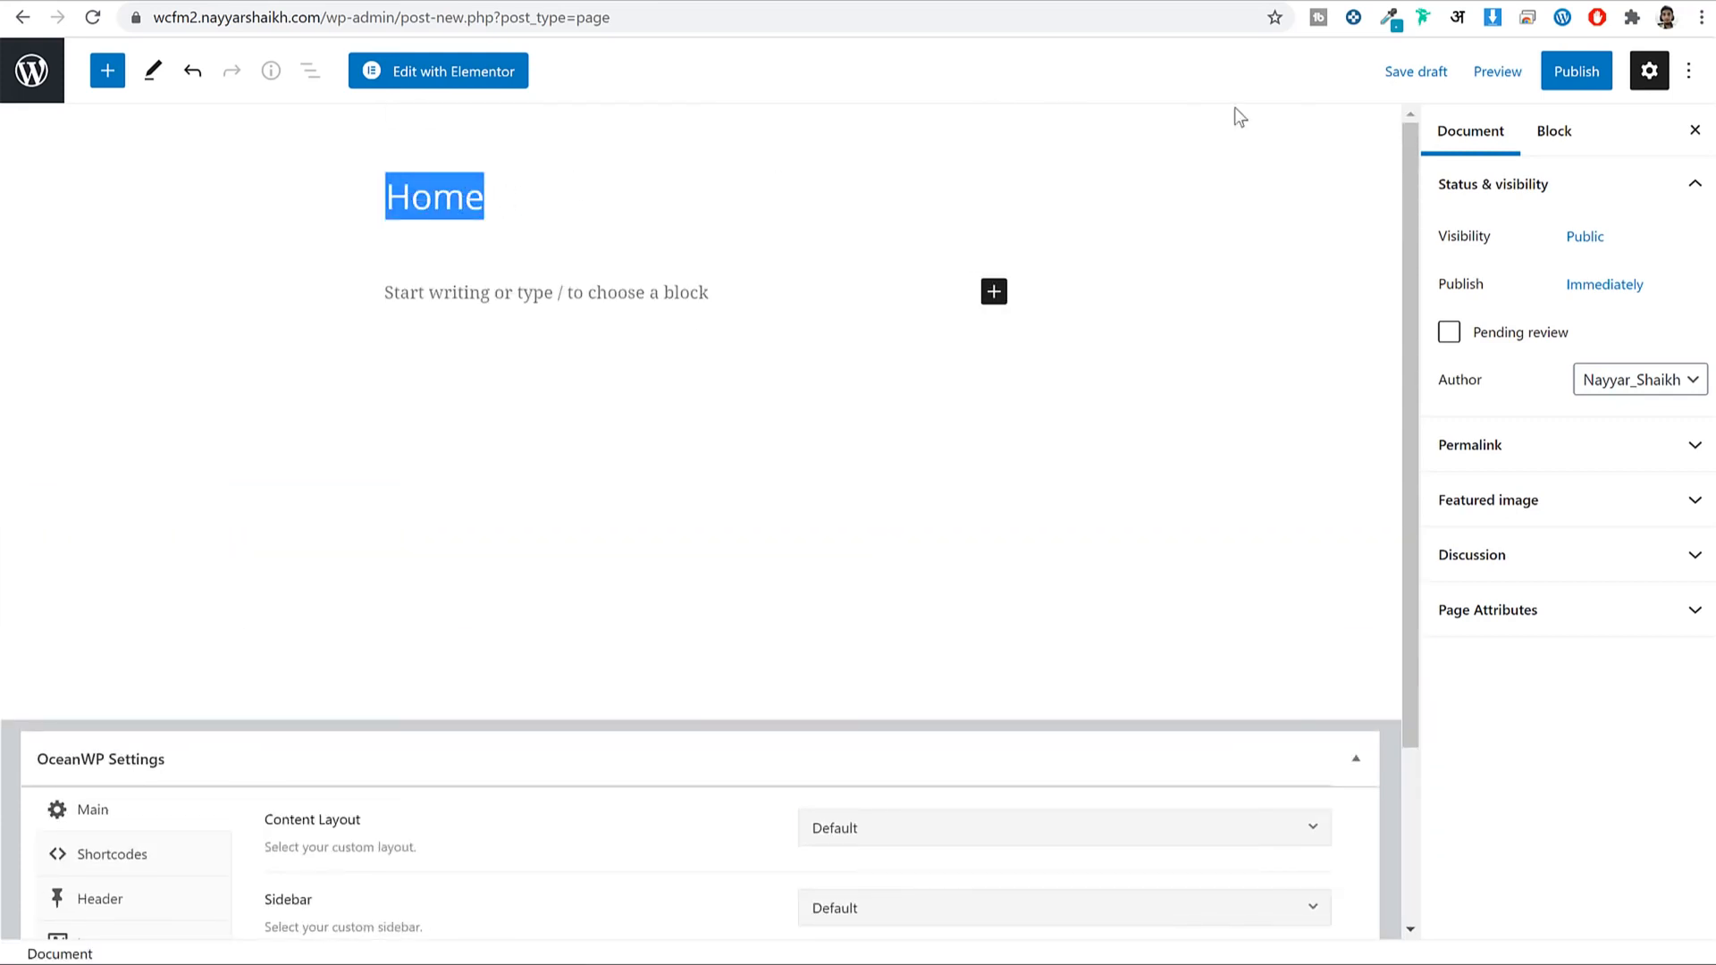
Publish the Home page and view the live page in a new tab.
left_click(1566, 81)
left_click(1450, 82)
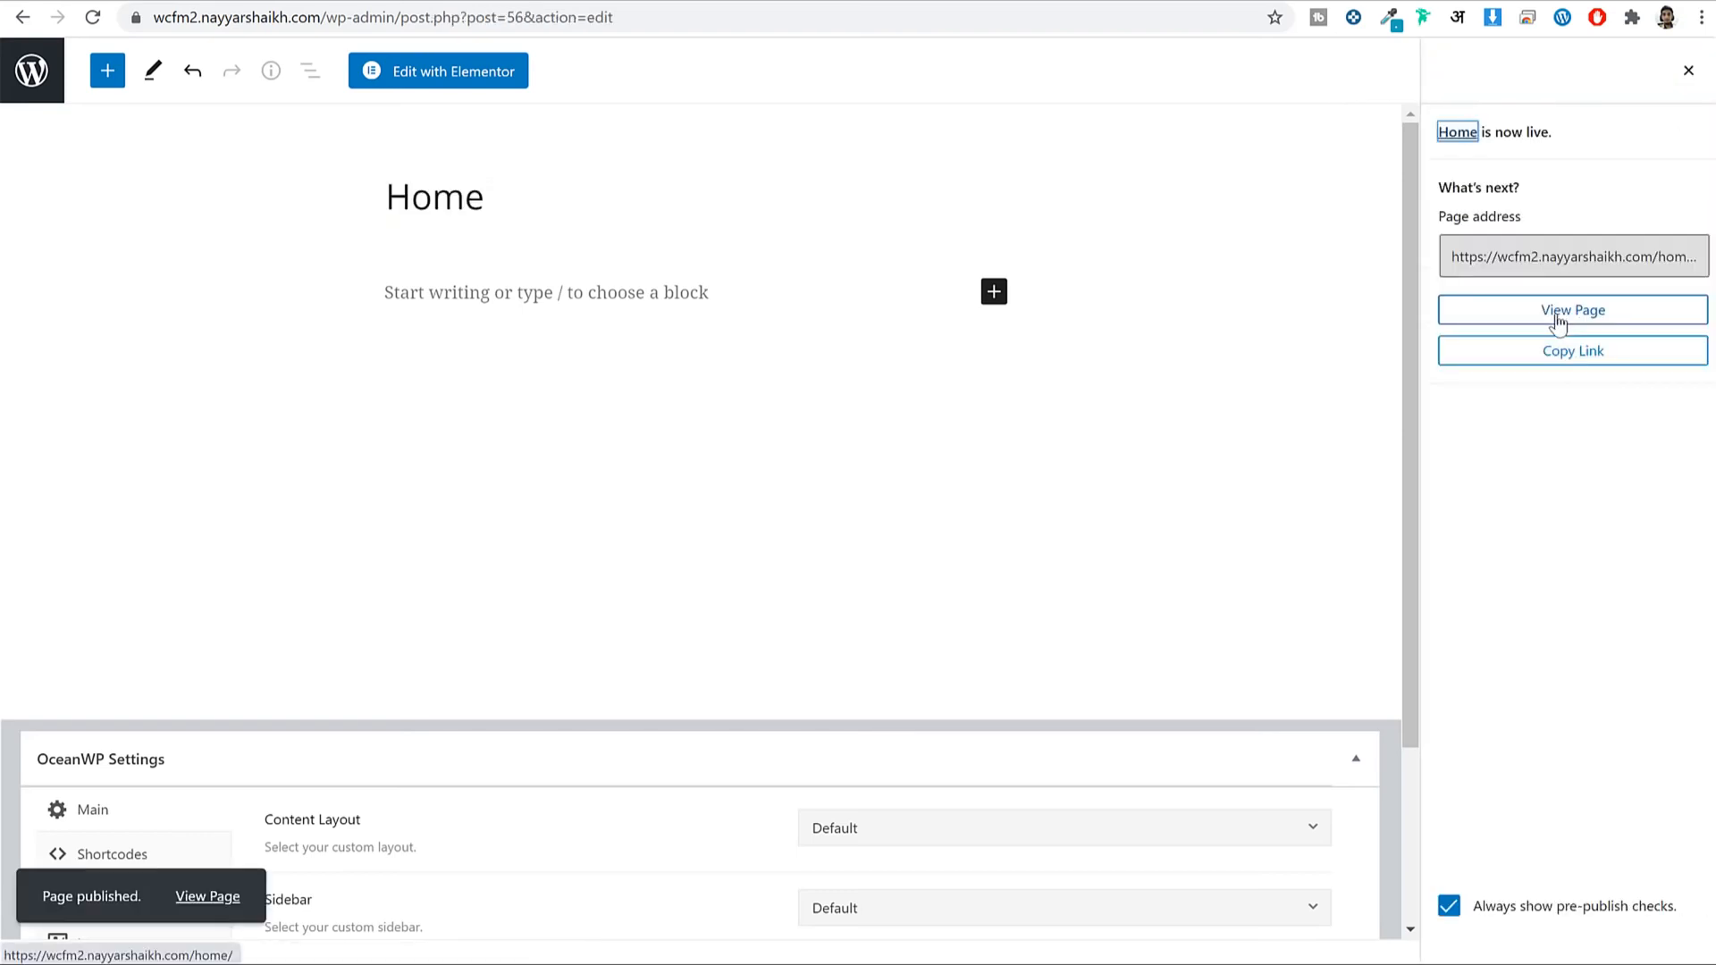
right_click(1558, 320)
left_click(1574, 332)
left_click(912, 1)
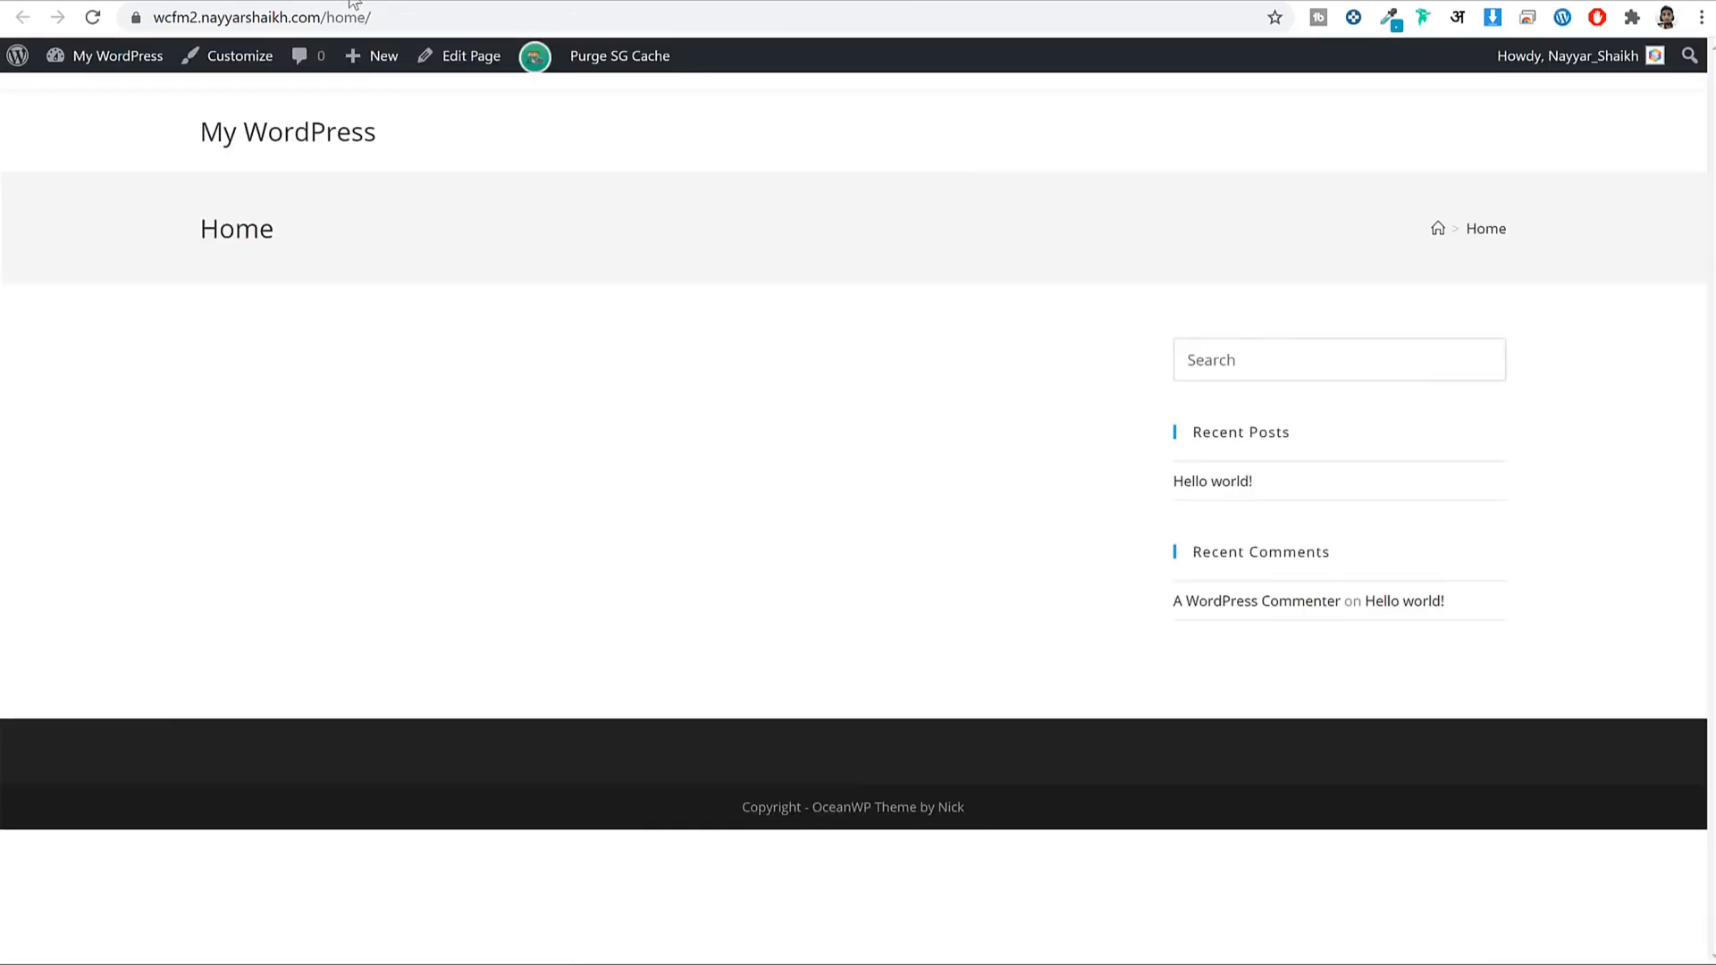
Compare the reference BLOGGDUDE shop with the live Home page and point out its sidebar.
left_click(382, 2)
scroll(1140, 458, "down", 4)
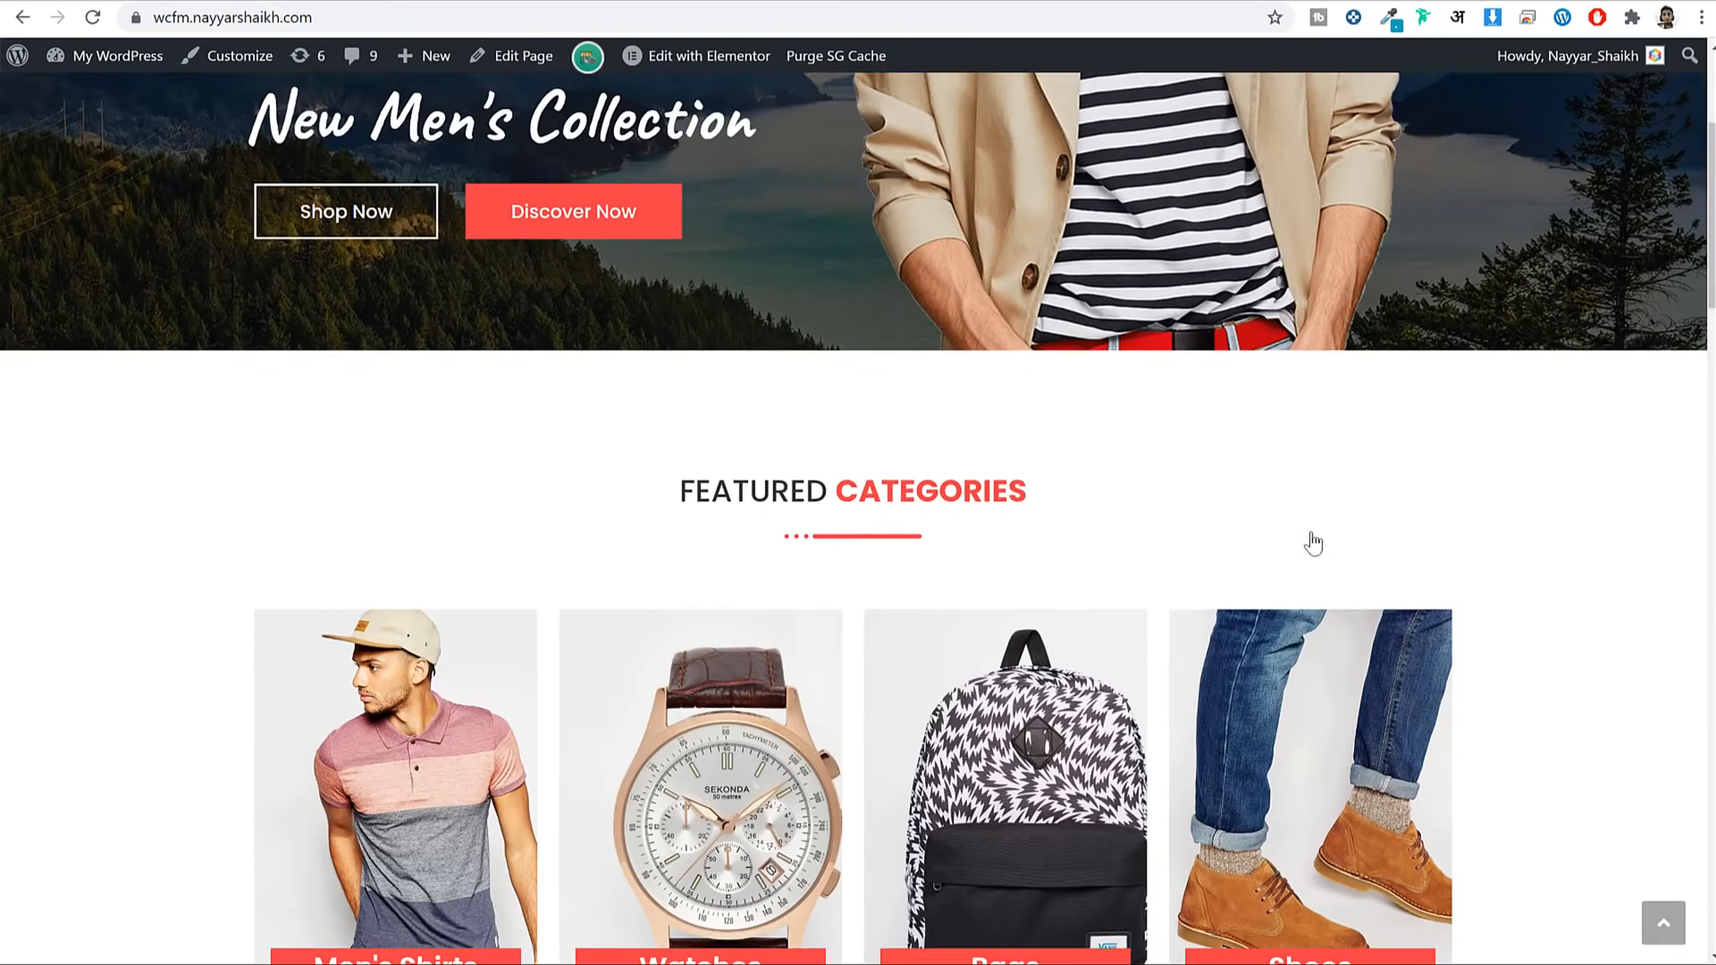
scroll(1310, 540, "up", 4)
key("ctrl+shift+Tab")
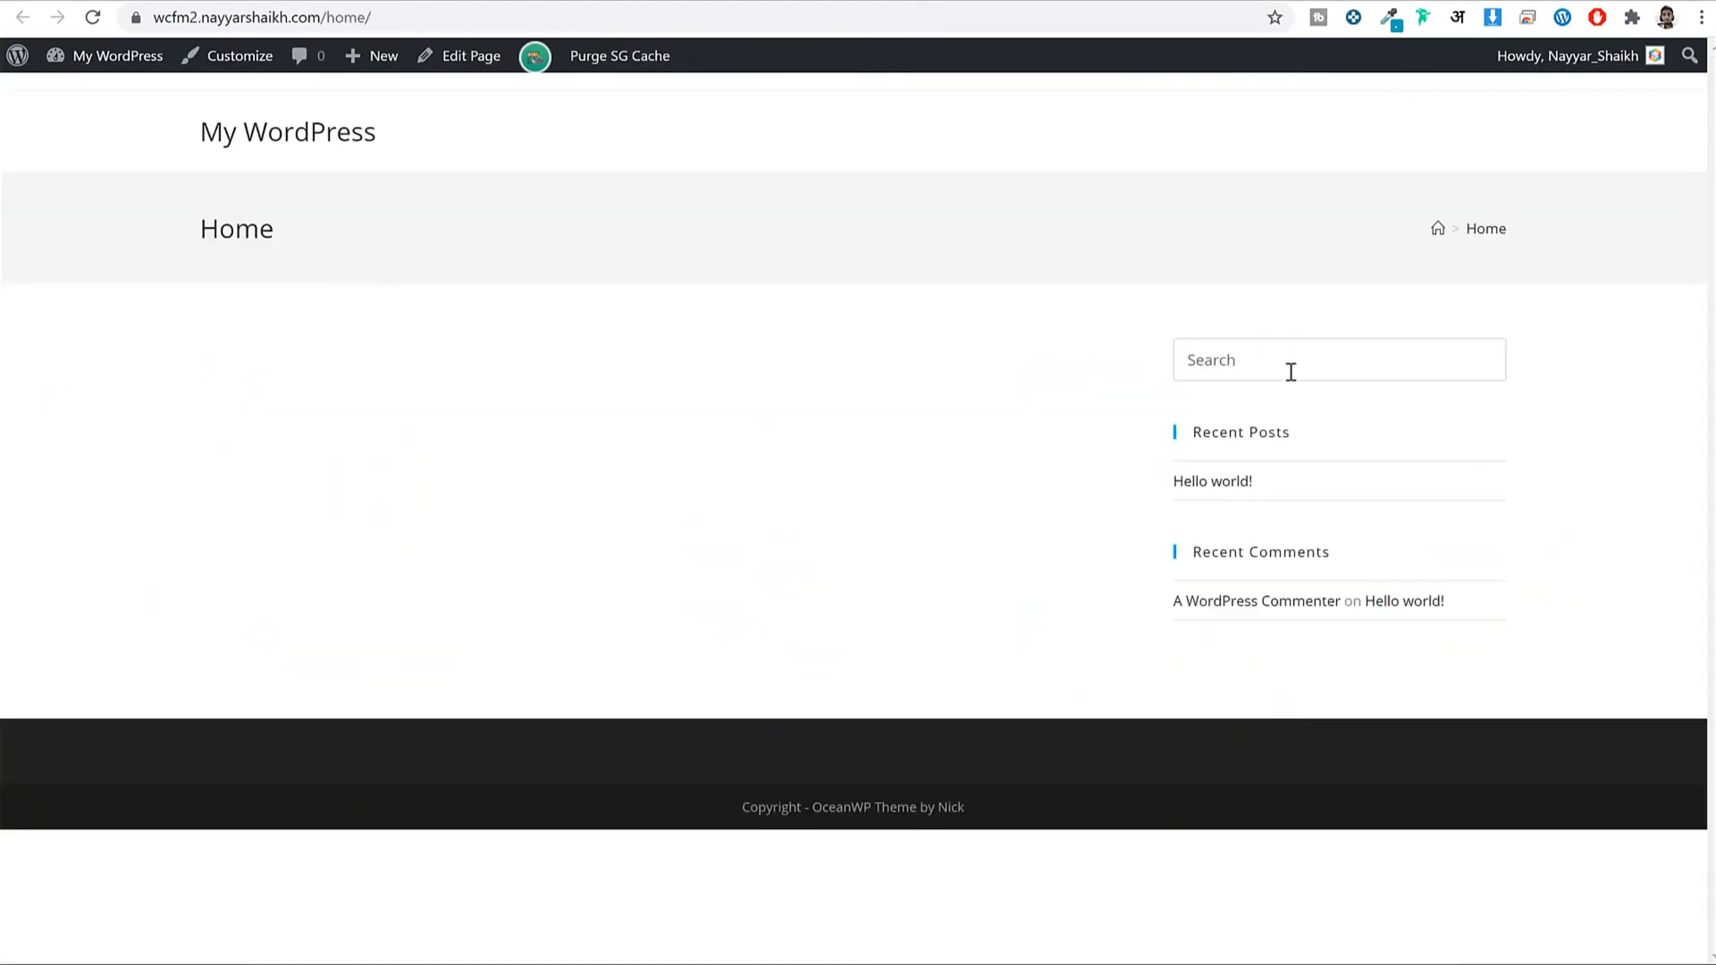
left_click_drag(1290, 371, 1546, 593)
left_click(1546, 592)
left_click_drag(1195, 372, 1486, 617)
left_click(1486, 616)
Set the Home page's OceanWP Content Layout to 100% Full Width and update the page.
left_click(738, 0)
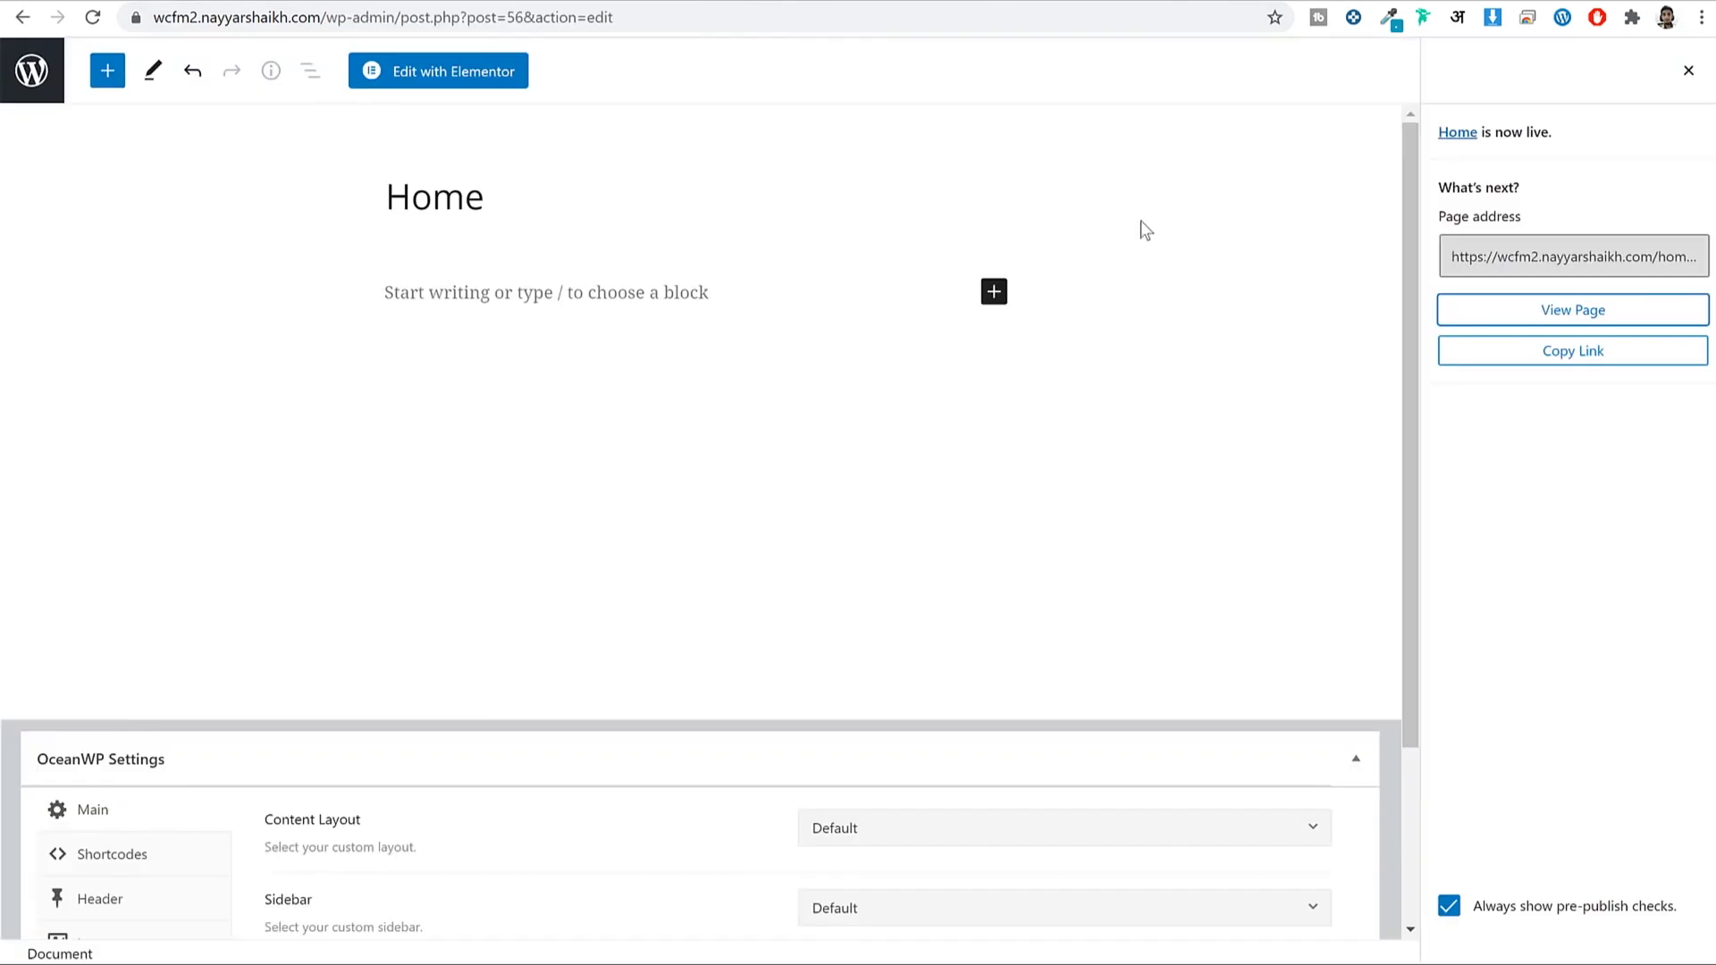
scroll(1187, 354, "down", 3)
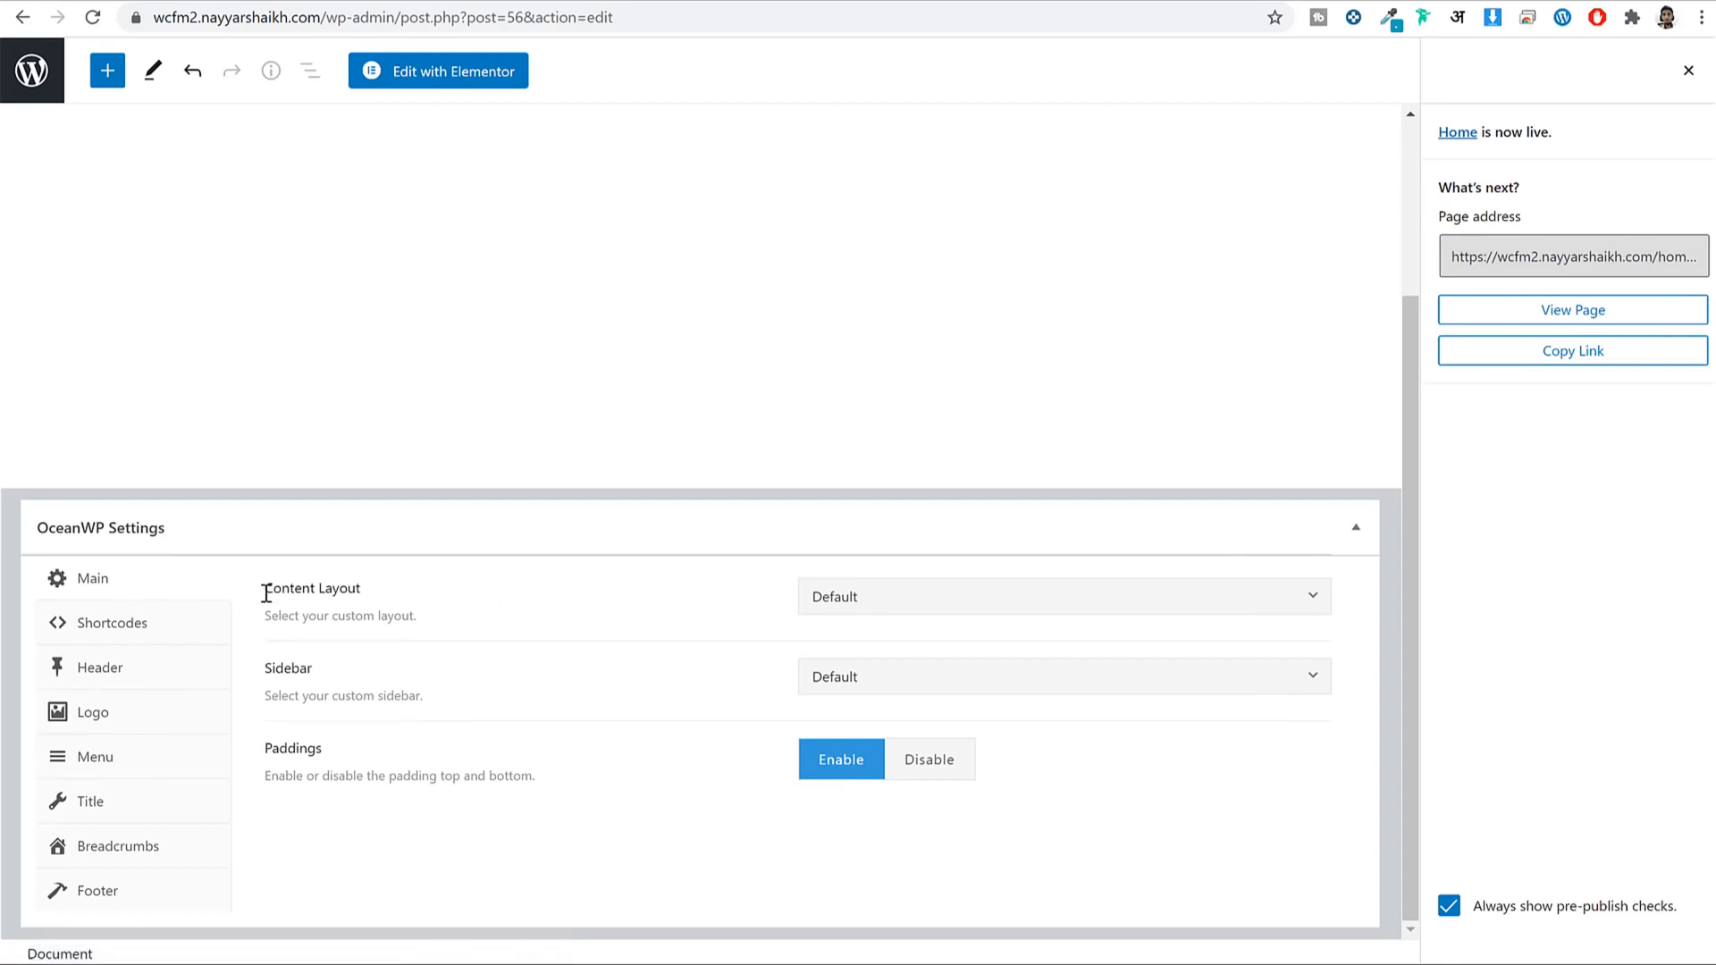
left_click_drag(261, 592, 420, 601)
left_click(533, 615)
left_click(858, 608)
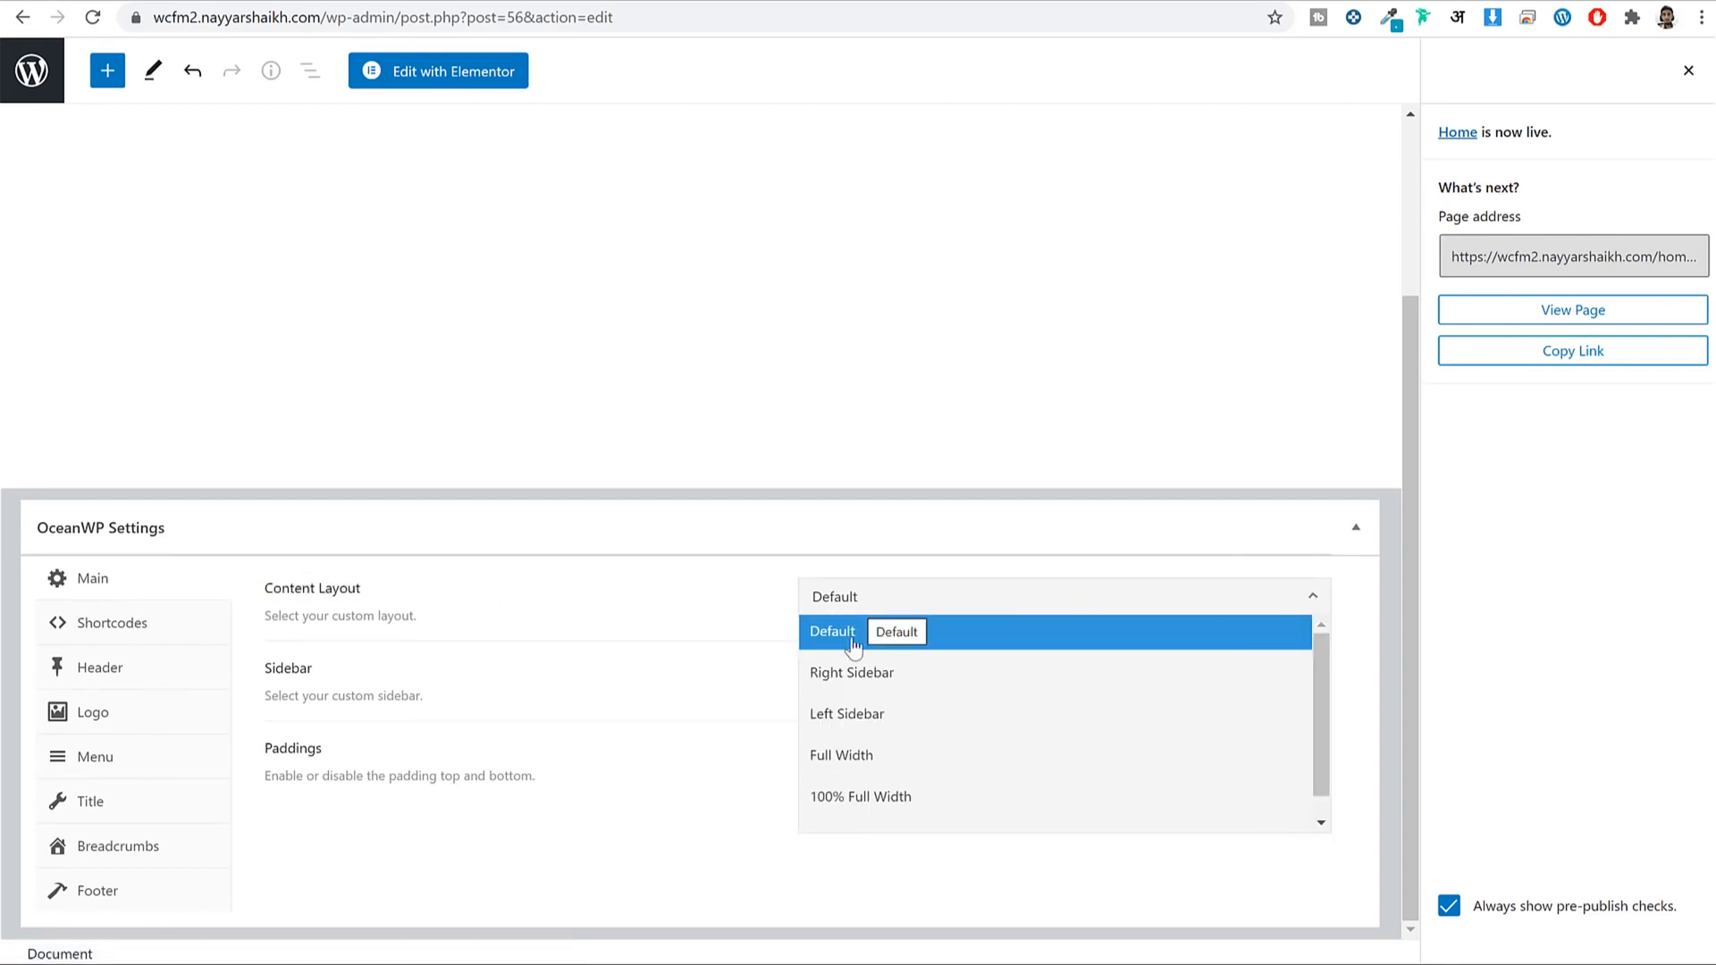
left_click(906, 808)
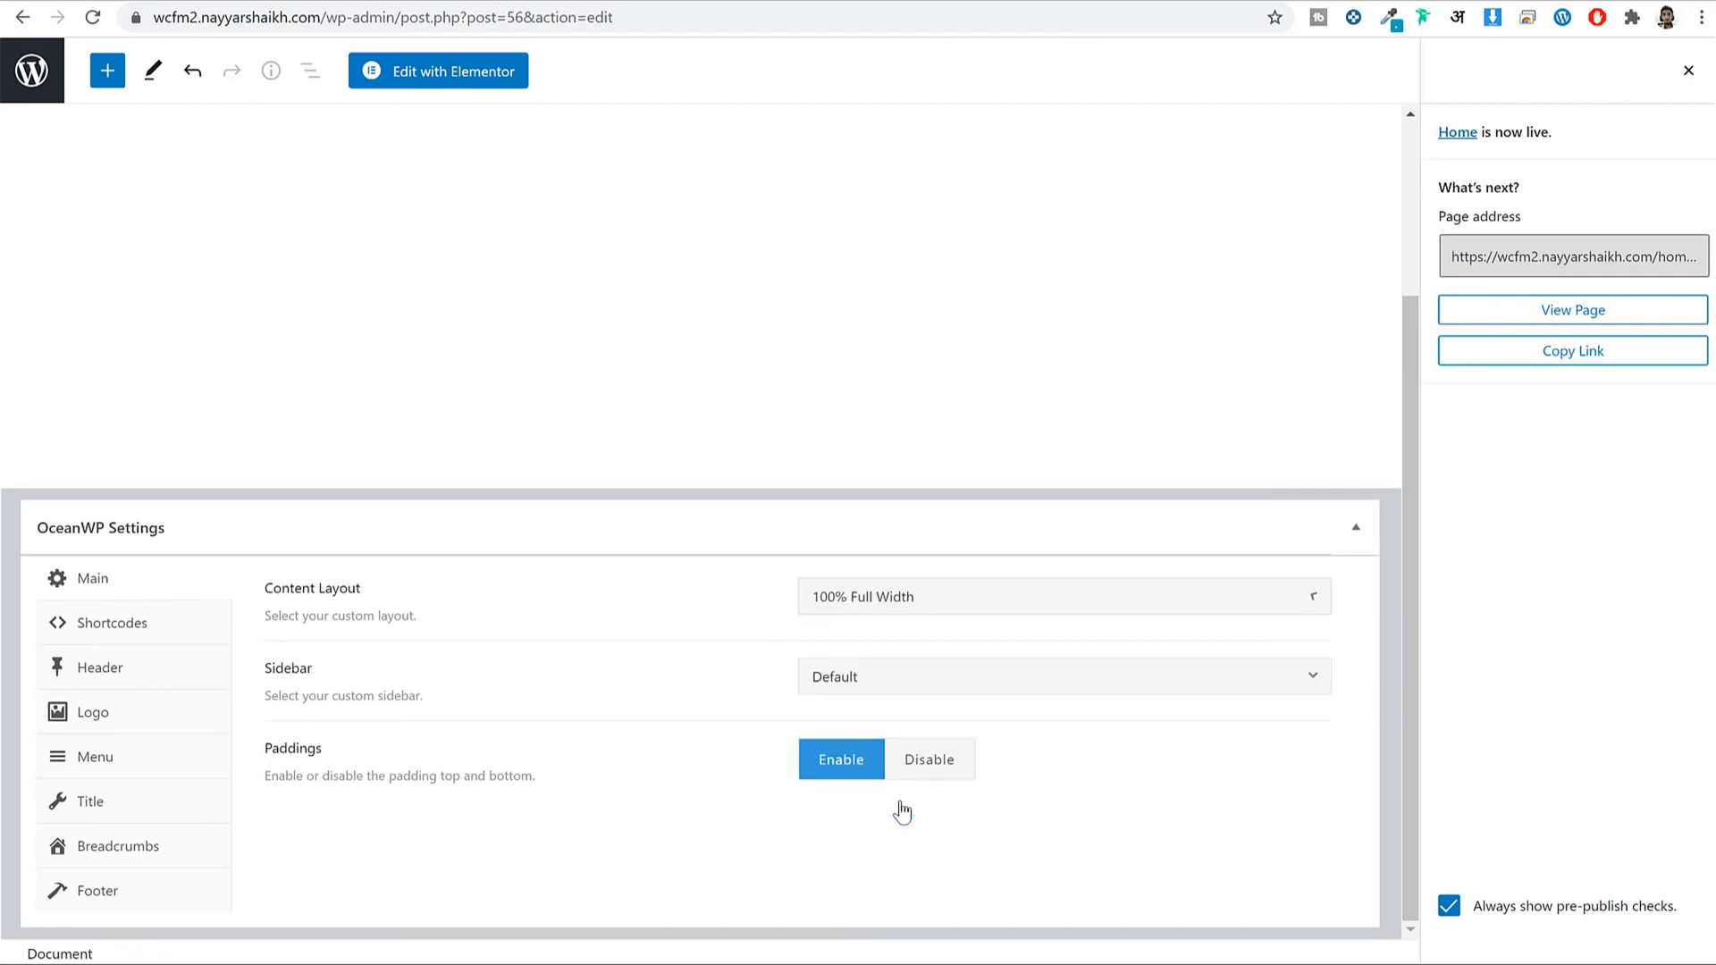
left_click(1688, 71)
left_click(1570, 71)
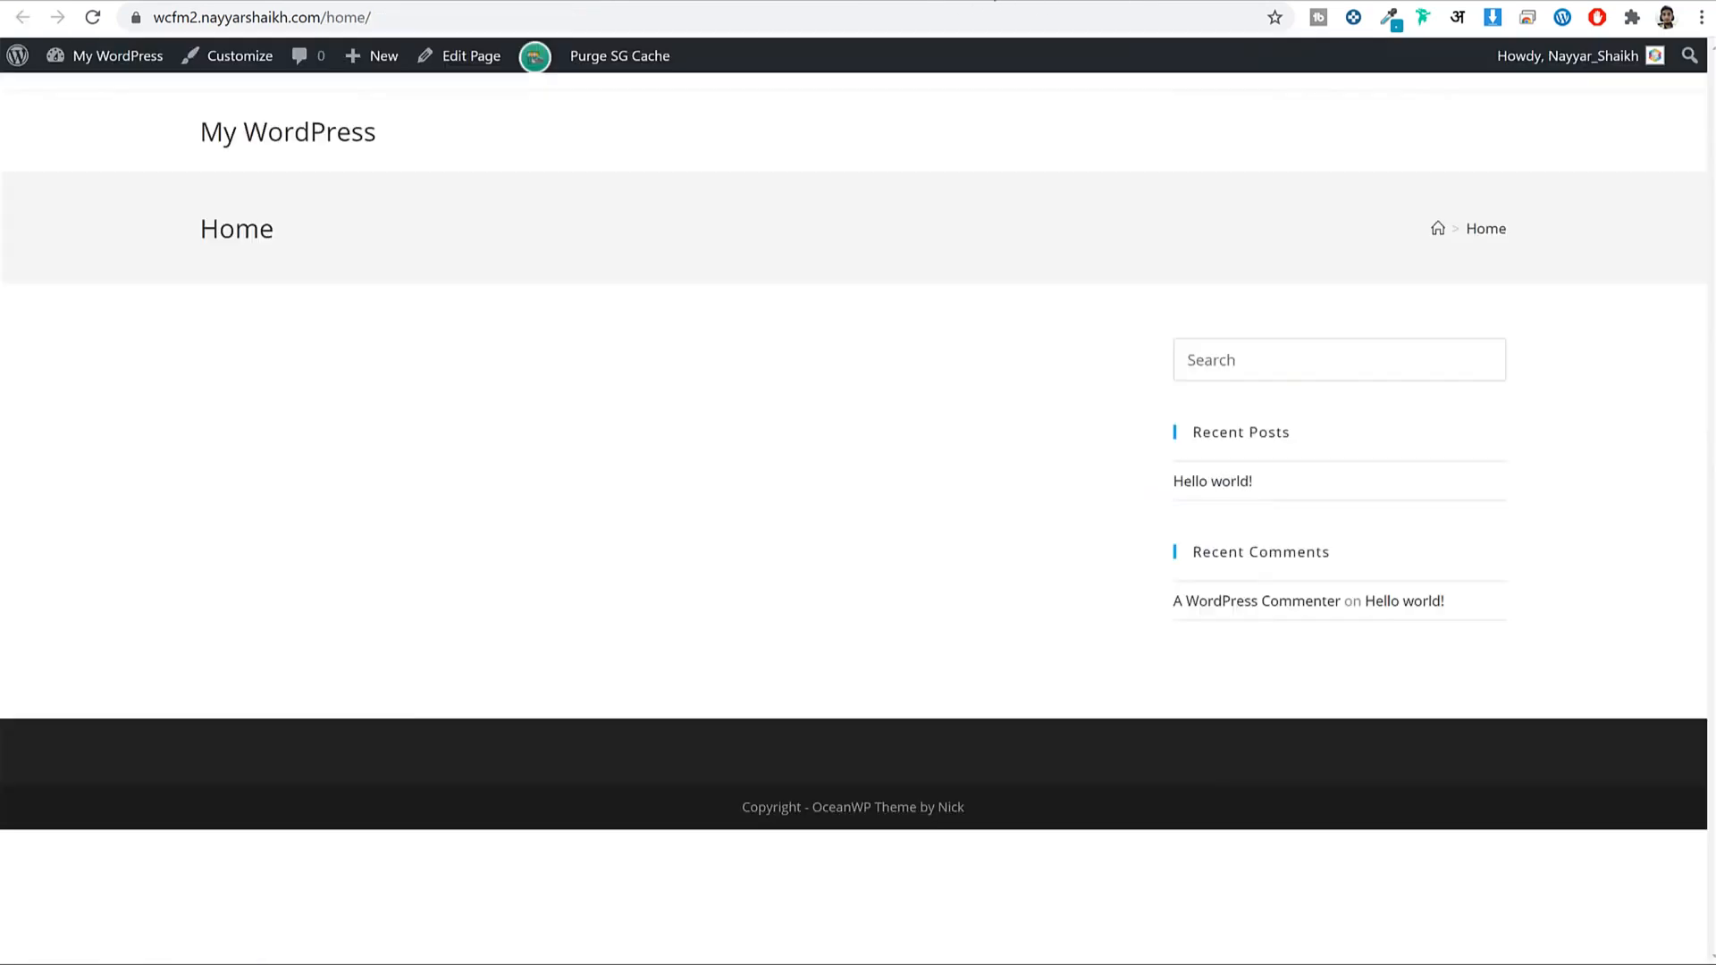
Reload the live Home page to check the full-width layout, then view the reference shop.
left_click(92, 17)
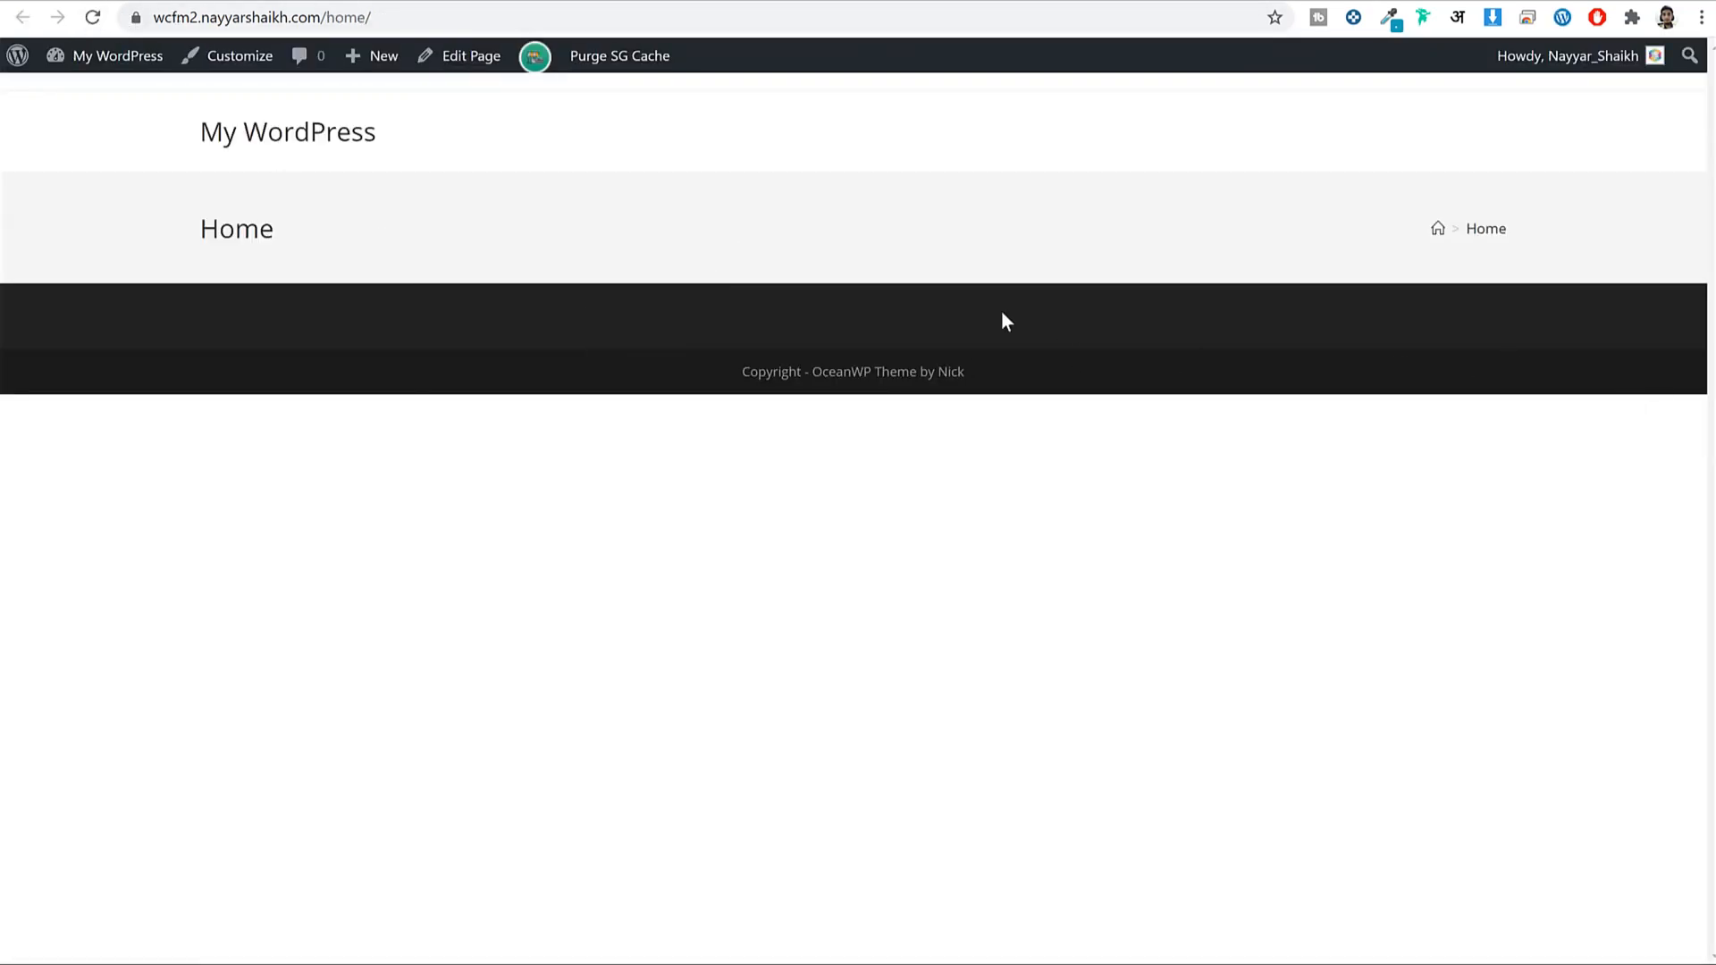
double_click(264, 228)
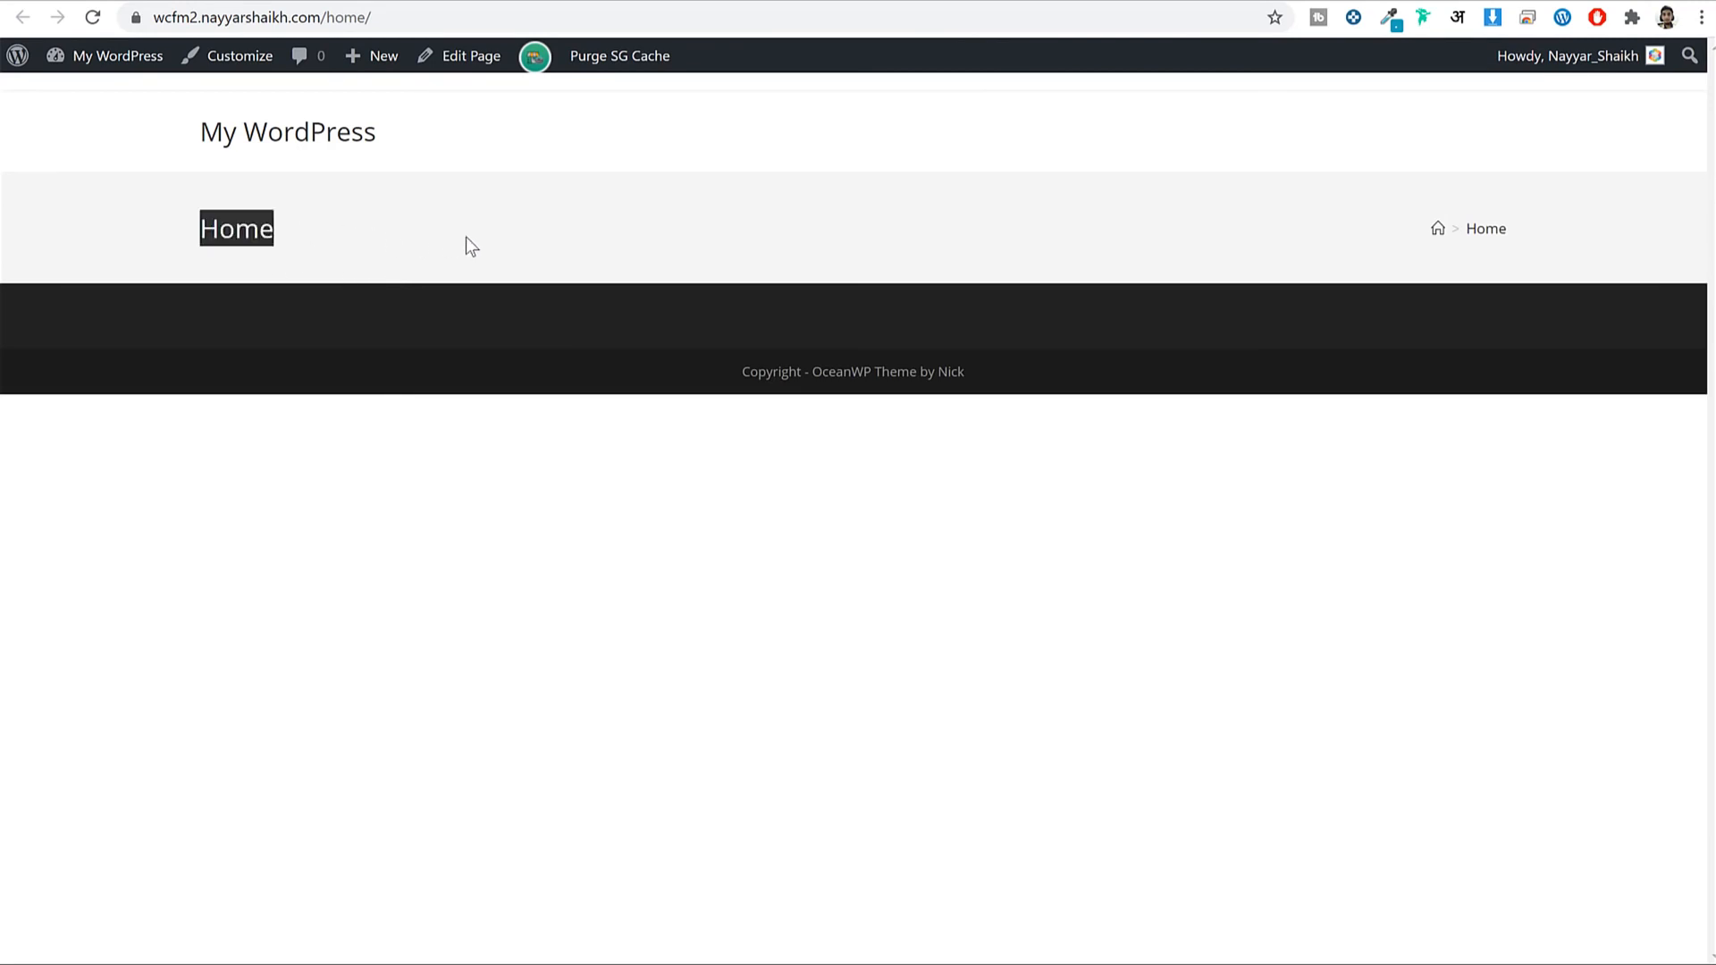
left_click(372, 0)
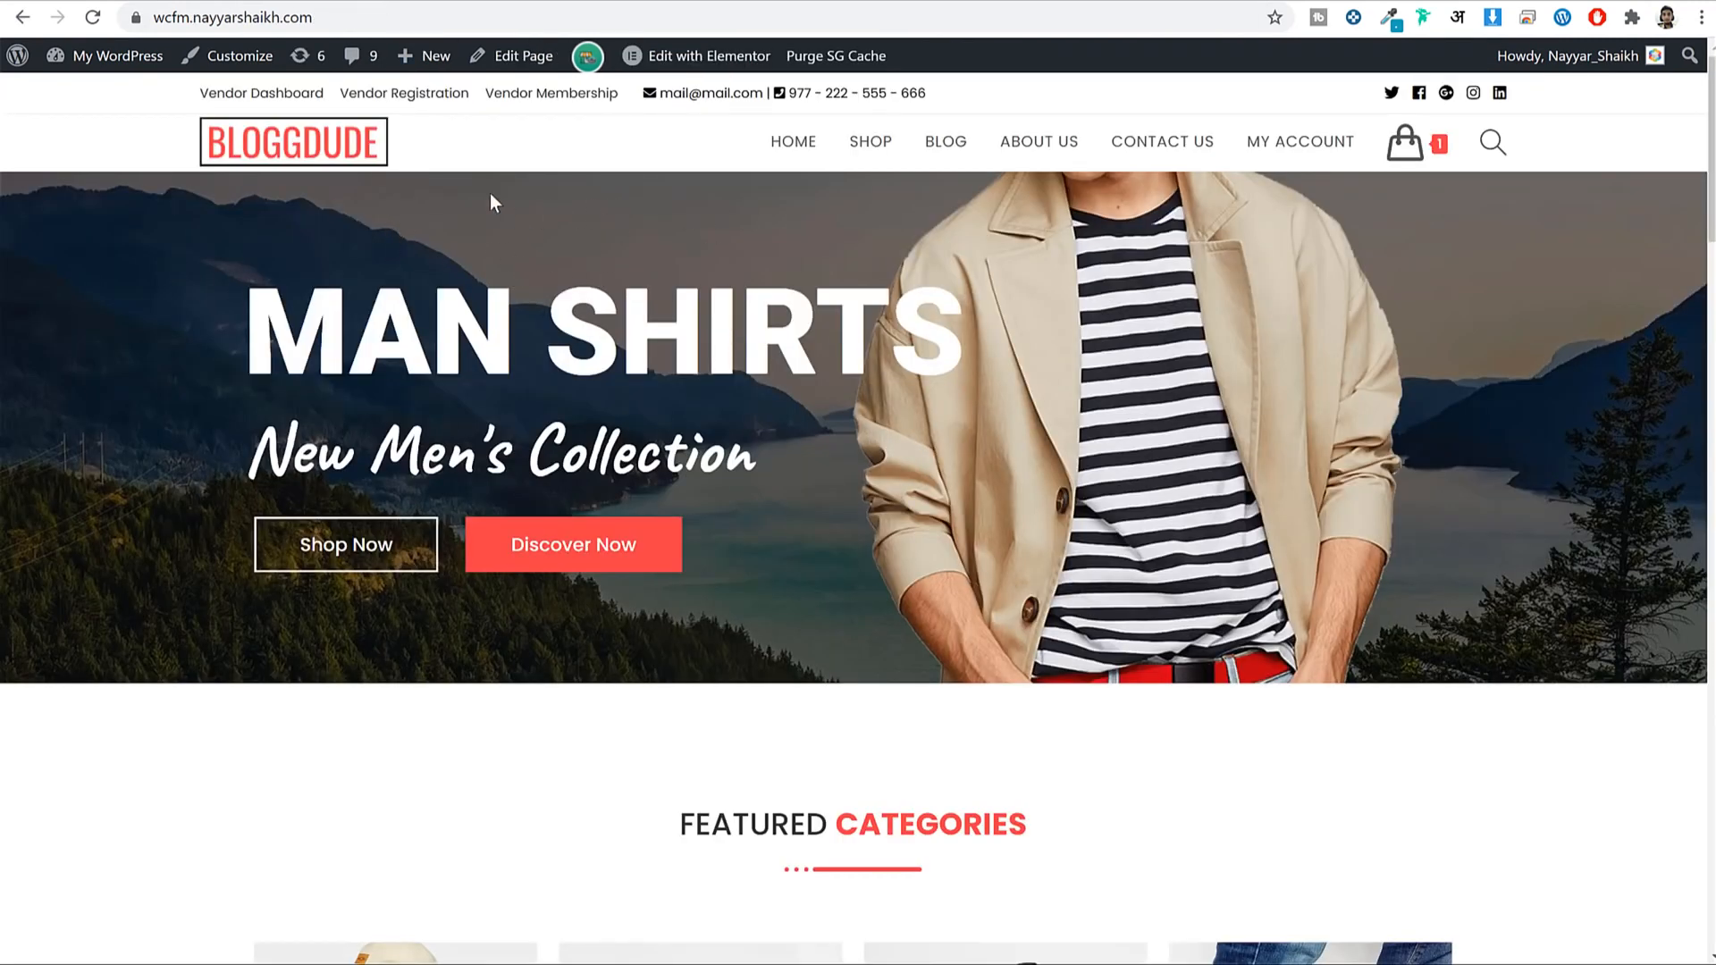
Set the Home page's Display Page Title to Disable and update the page.
left_click(695, 0)
left_click(206, 807)
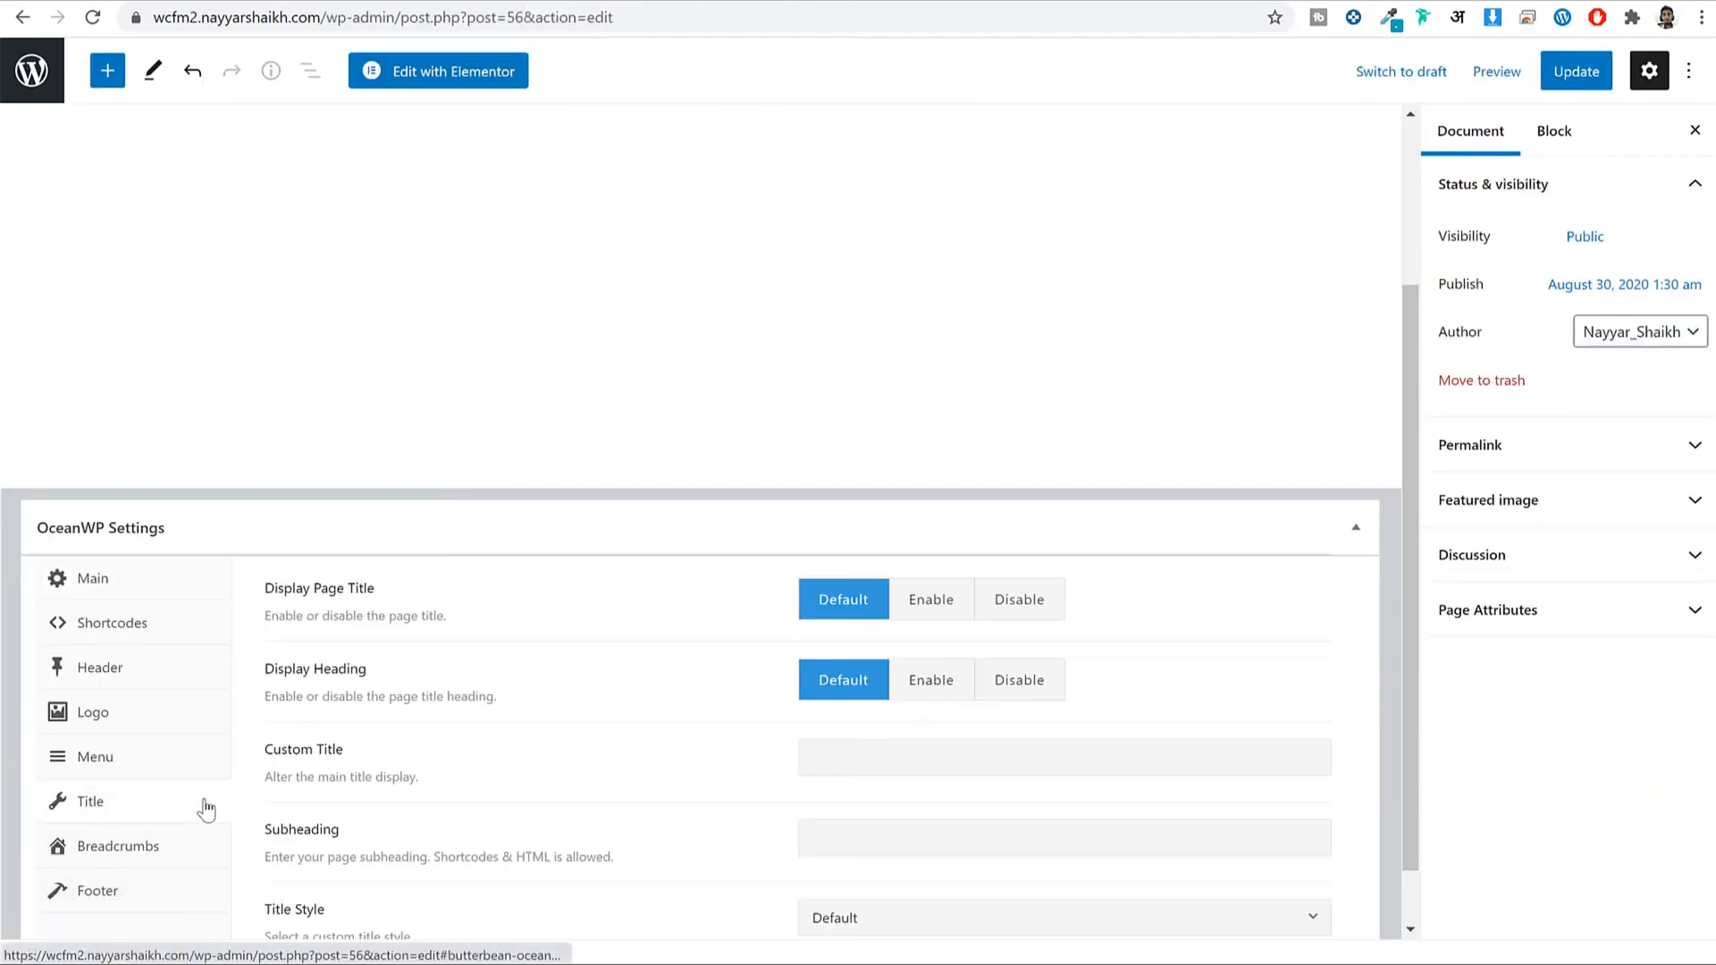
left_click(1047, 615)
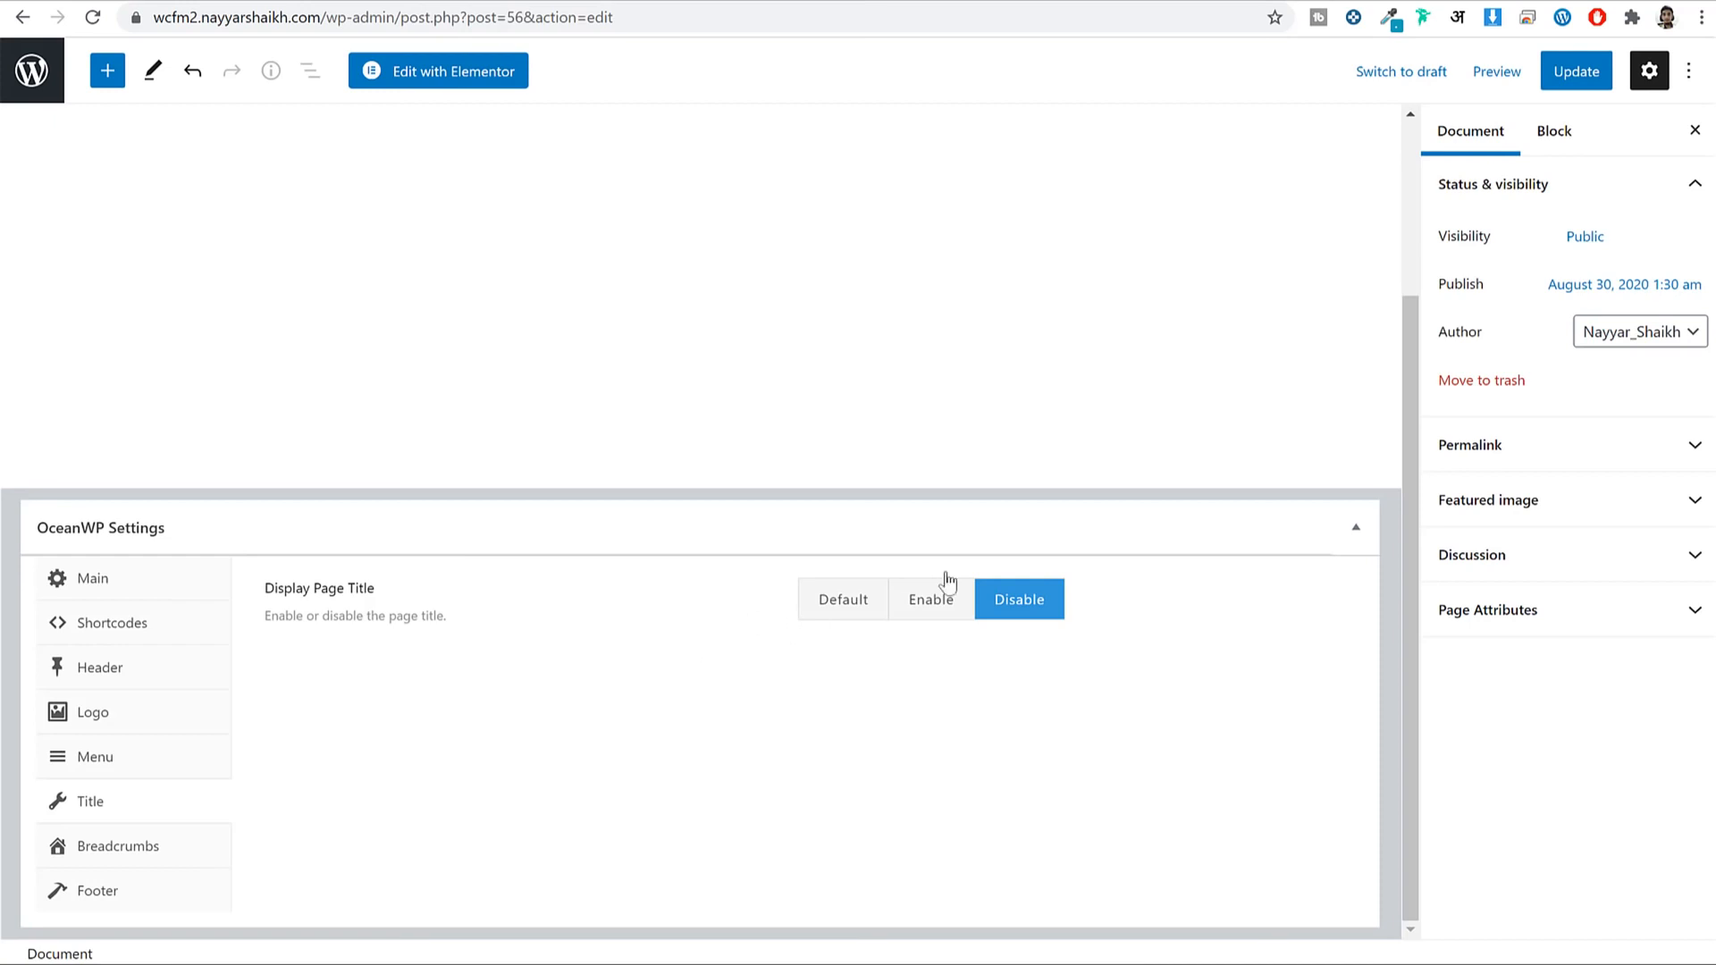
left_click(1560, 85)
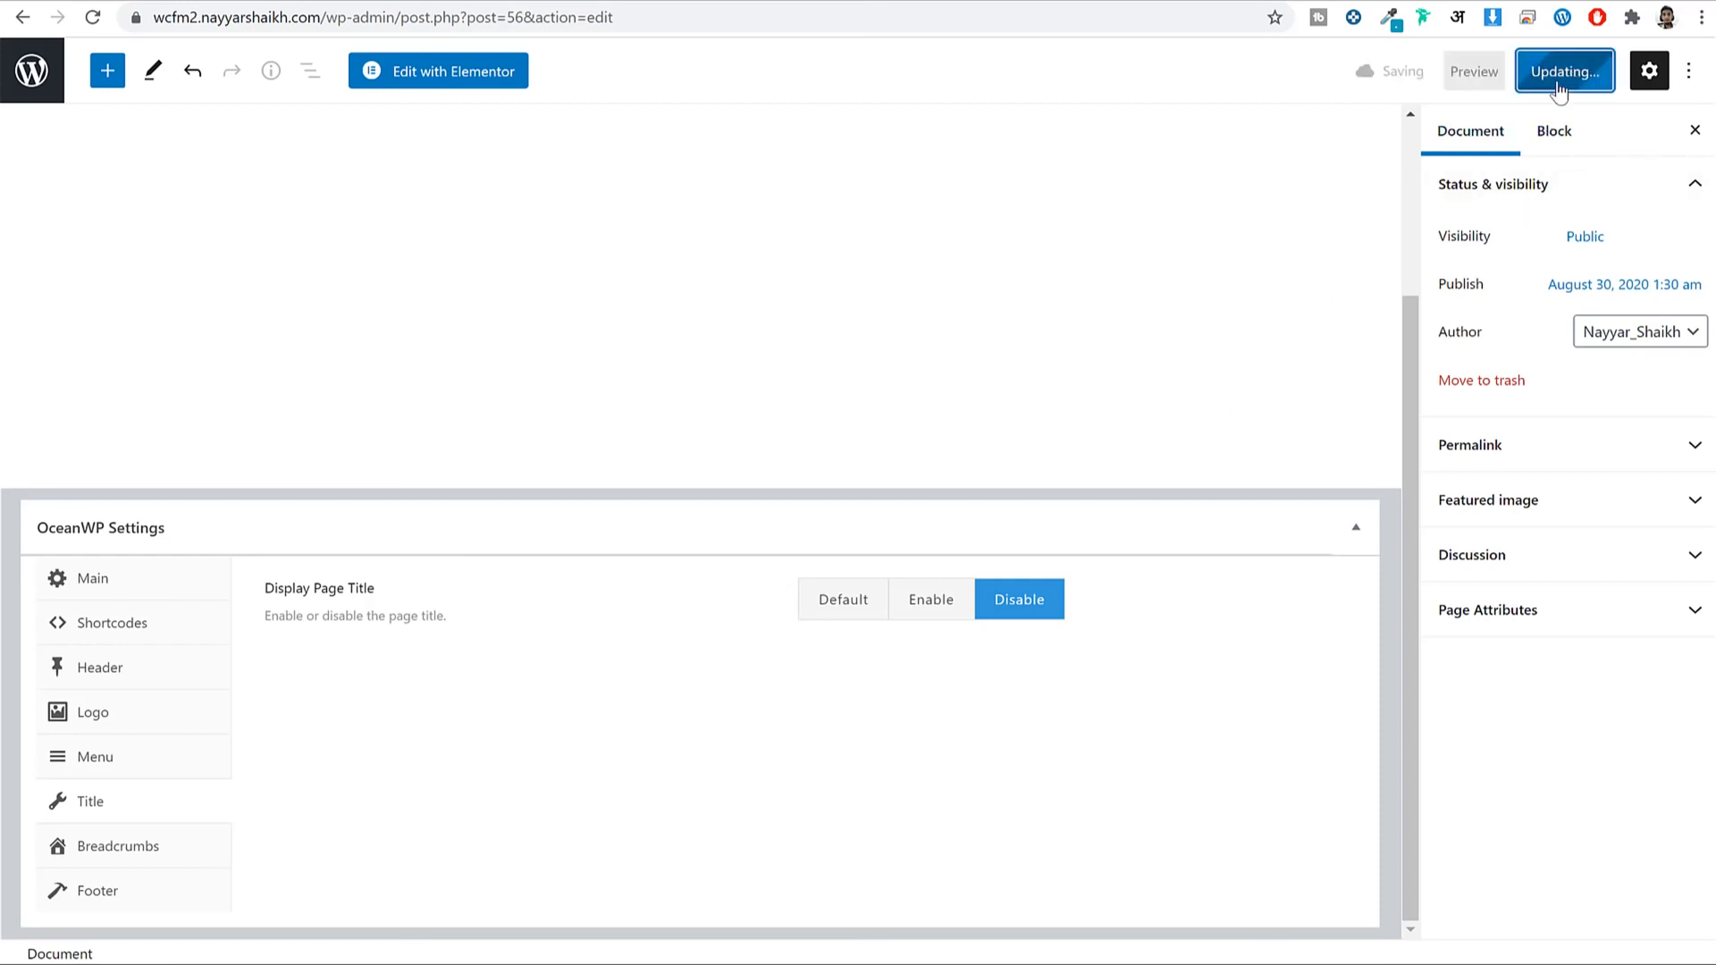
Reload the live Home page, load the site's front page from the address, then go back.
left_click(487, 0)
left_click(93, 20)
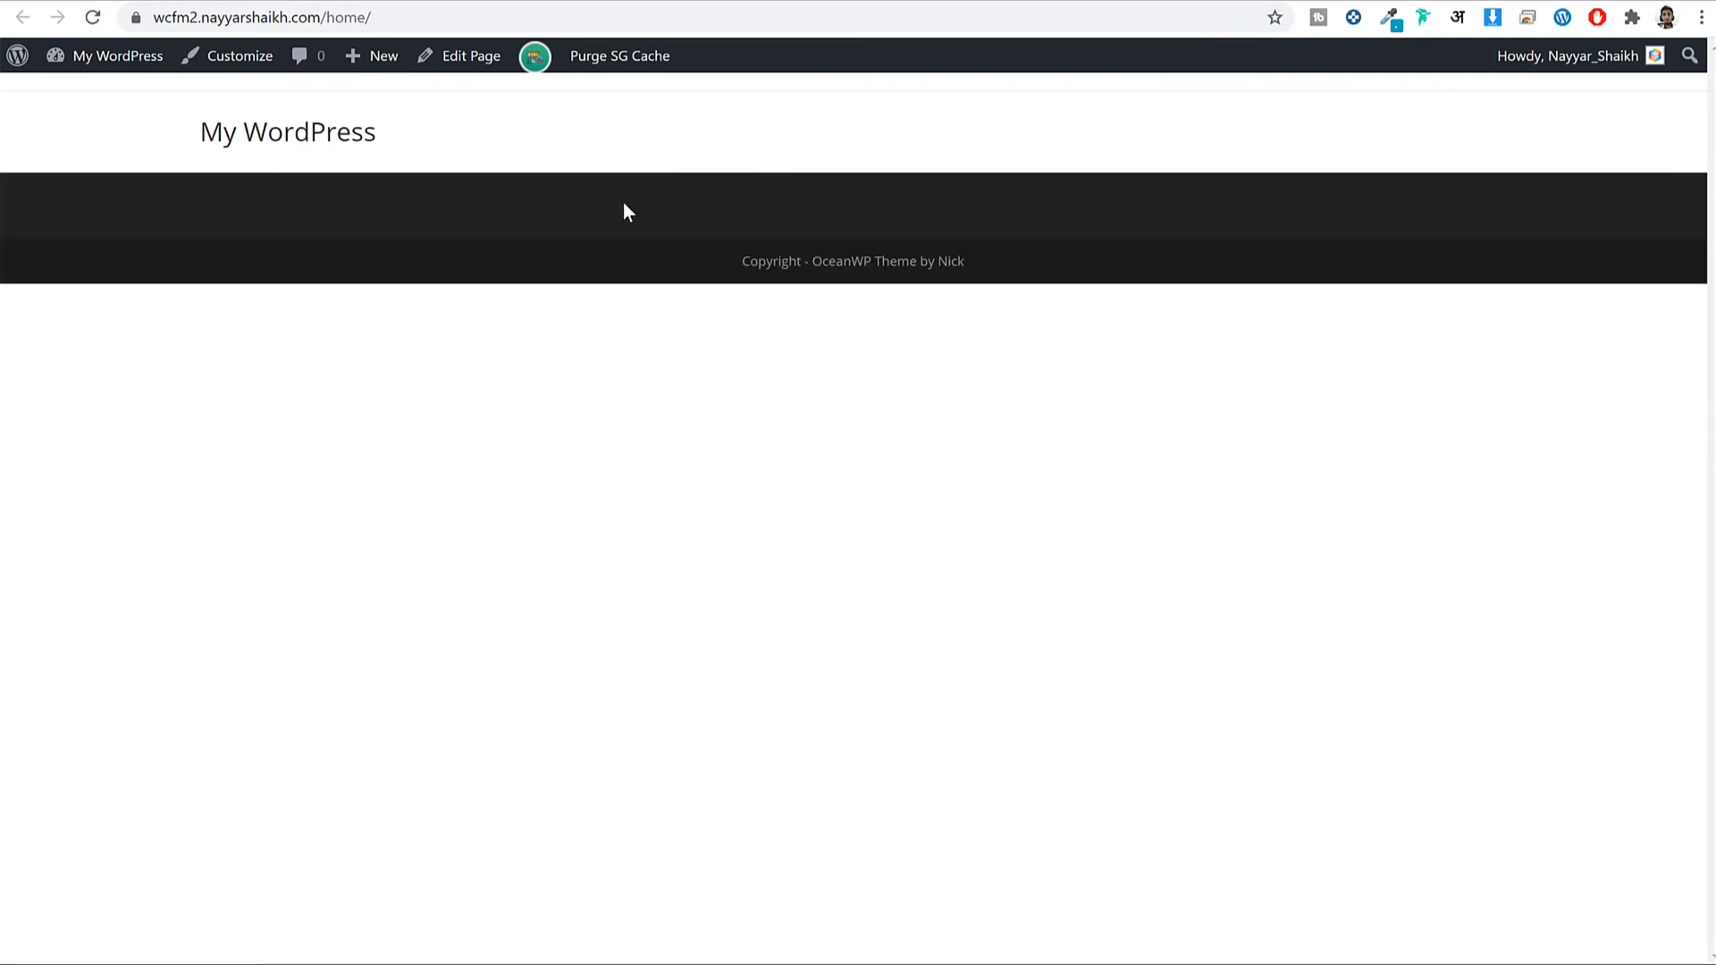
mouse_move(518, 71)
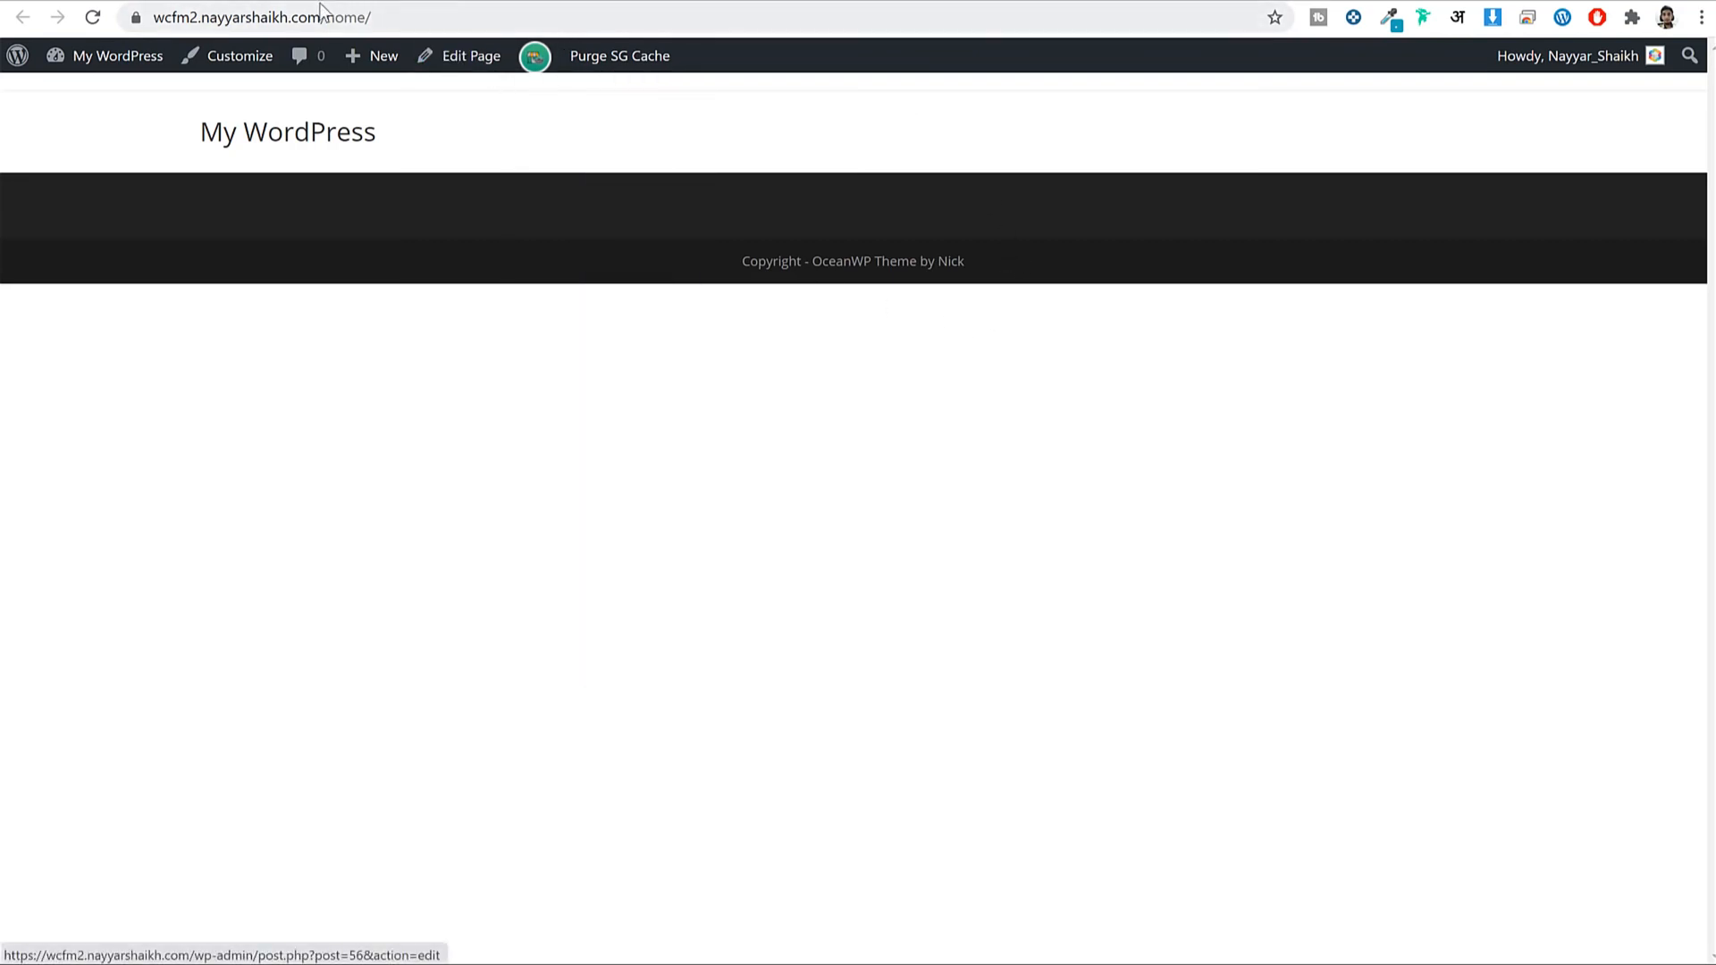
left_click(383, 17)
left_click(488, 15)
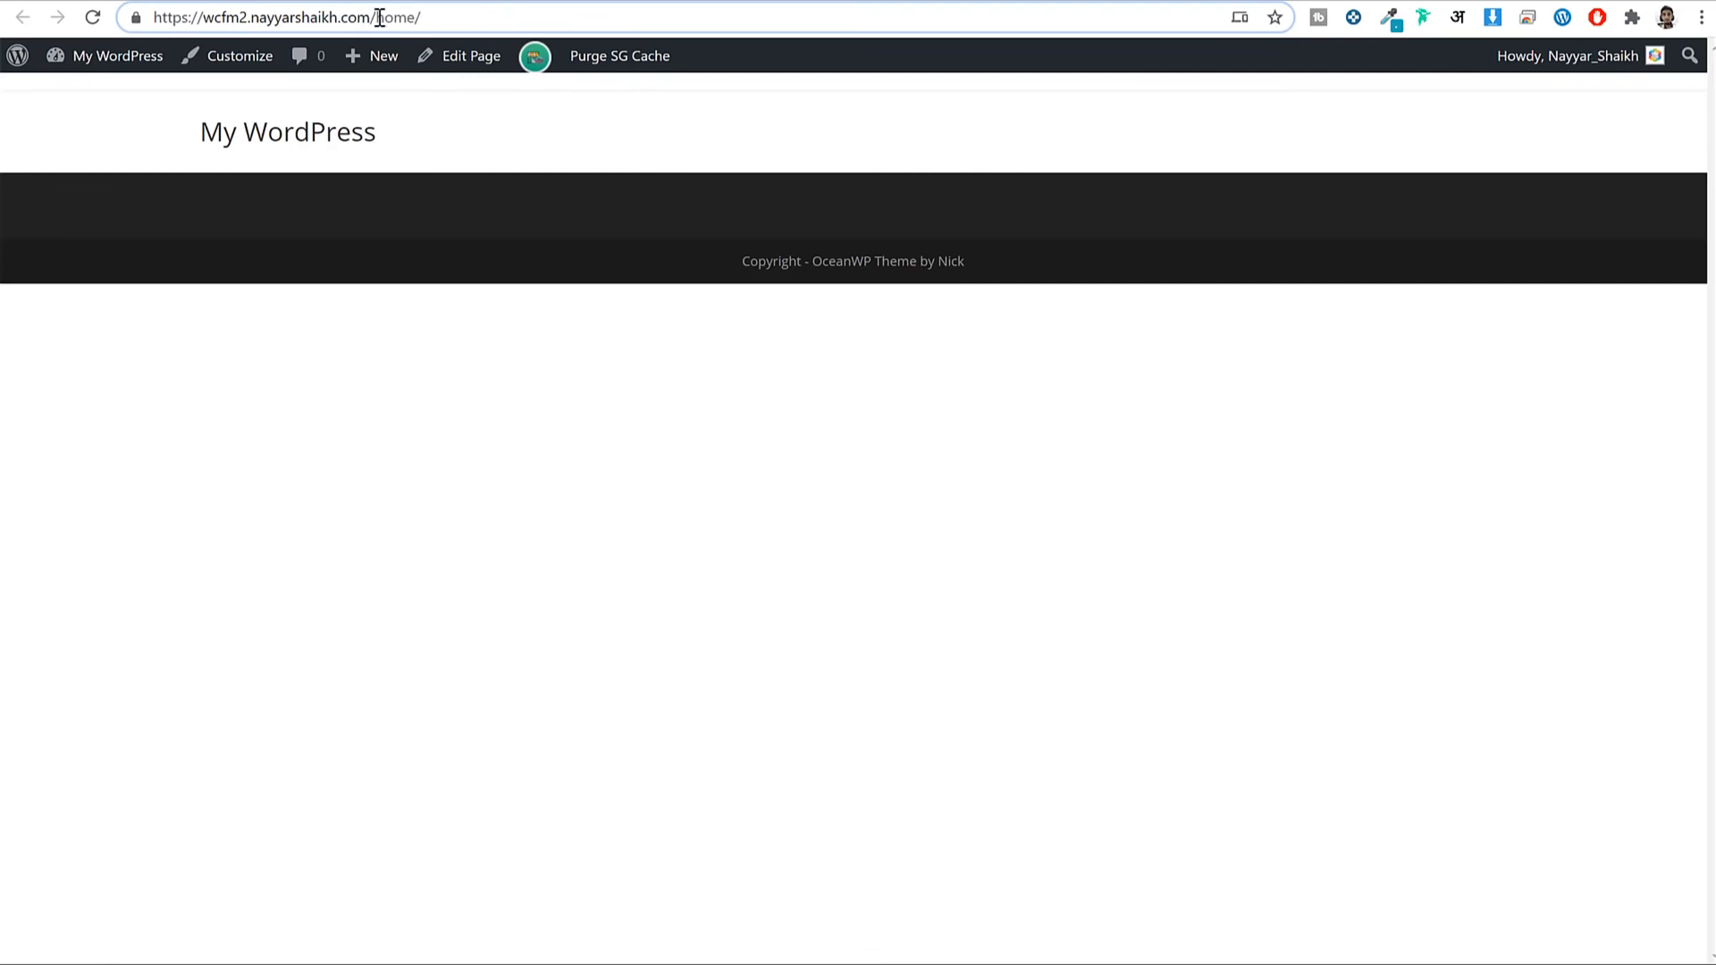
left_click_drag(378, 18, 116, 19)
left_click_drag(465, 11, 376, 20)
left_click(304, 136)
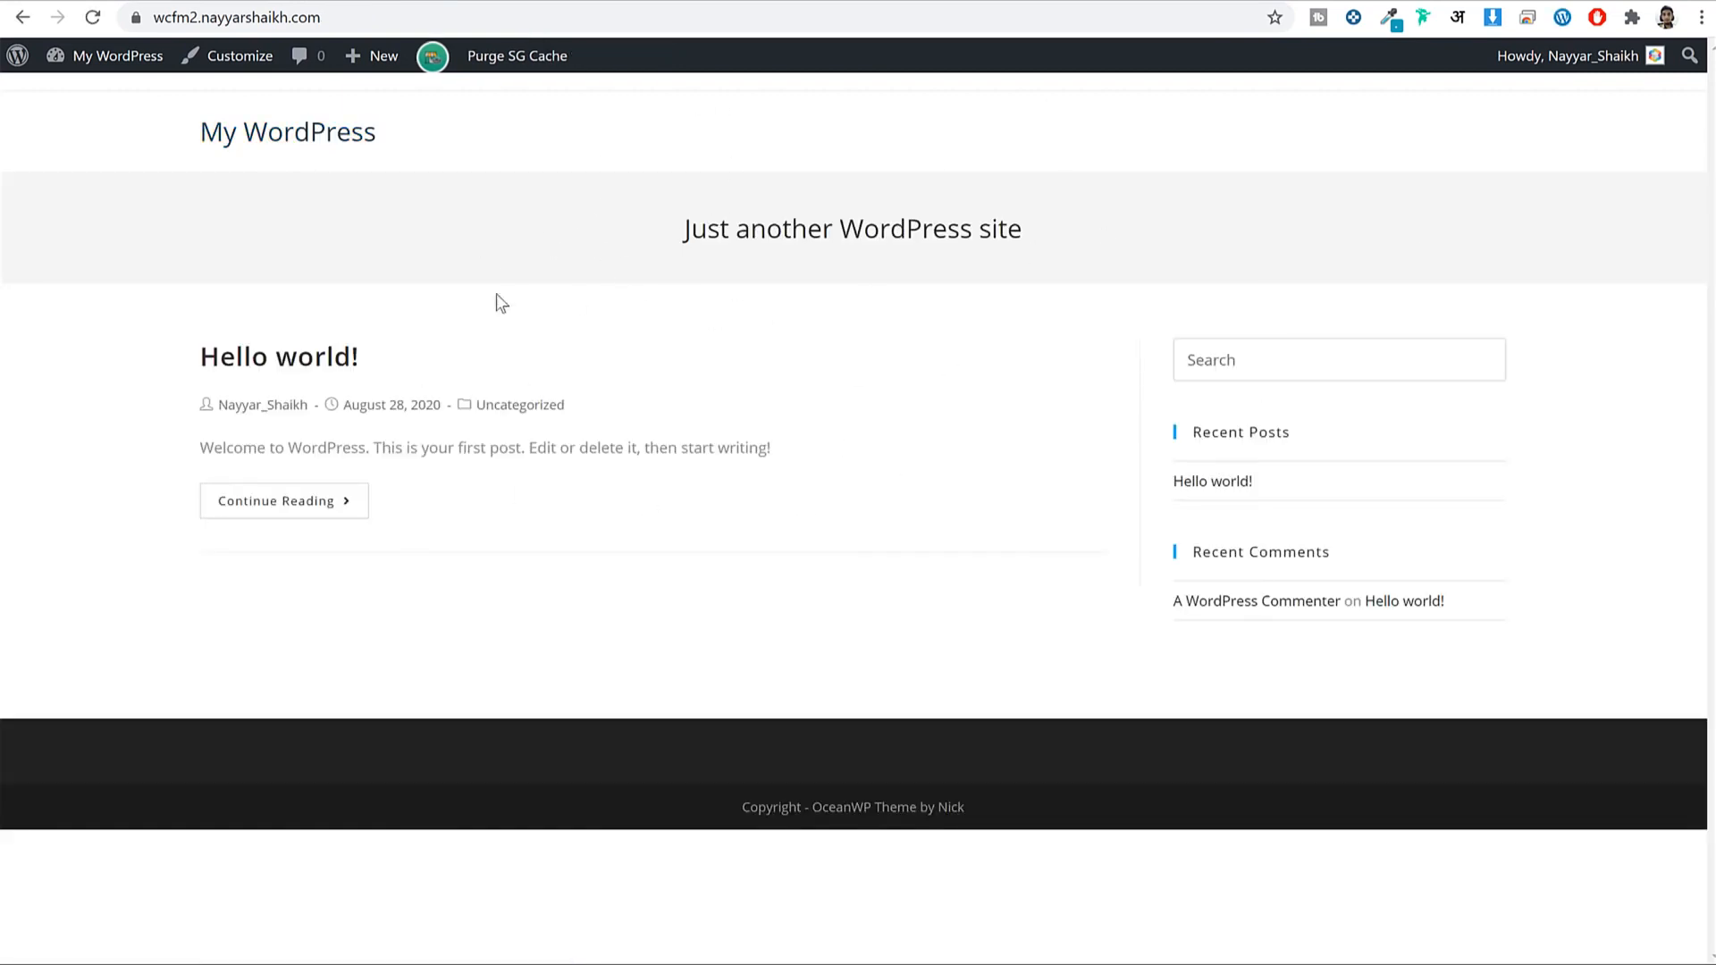
key("alt+Left")
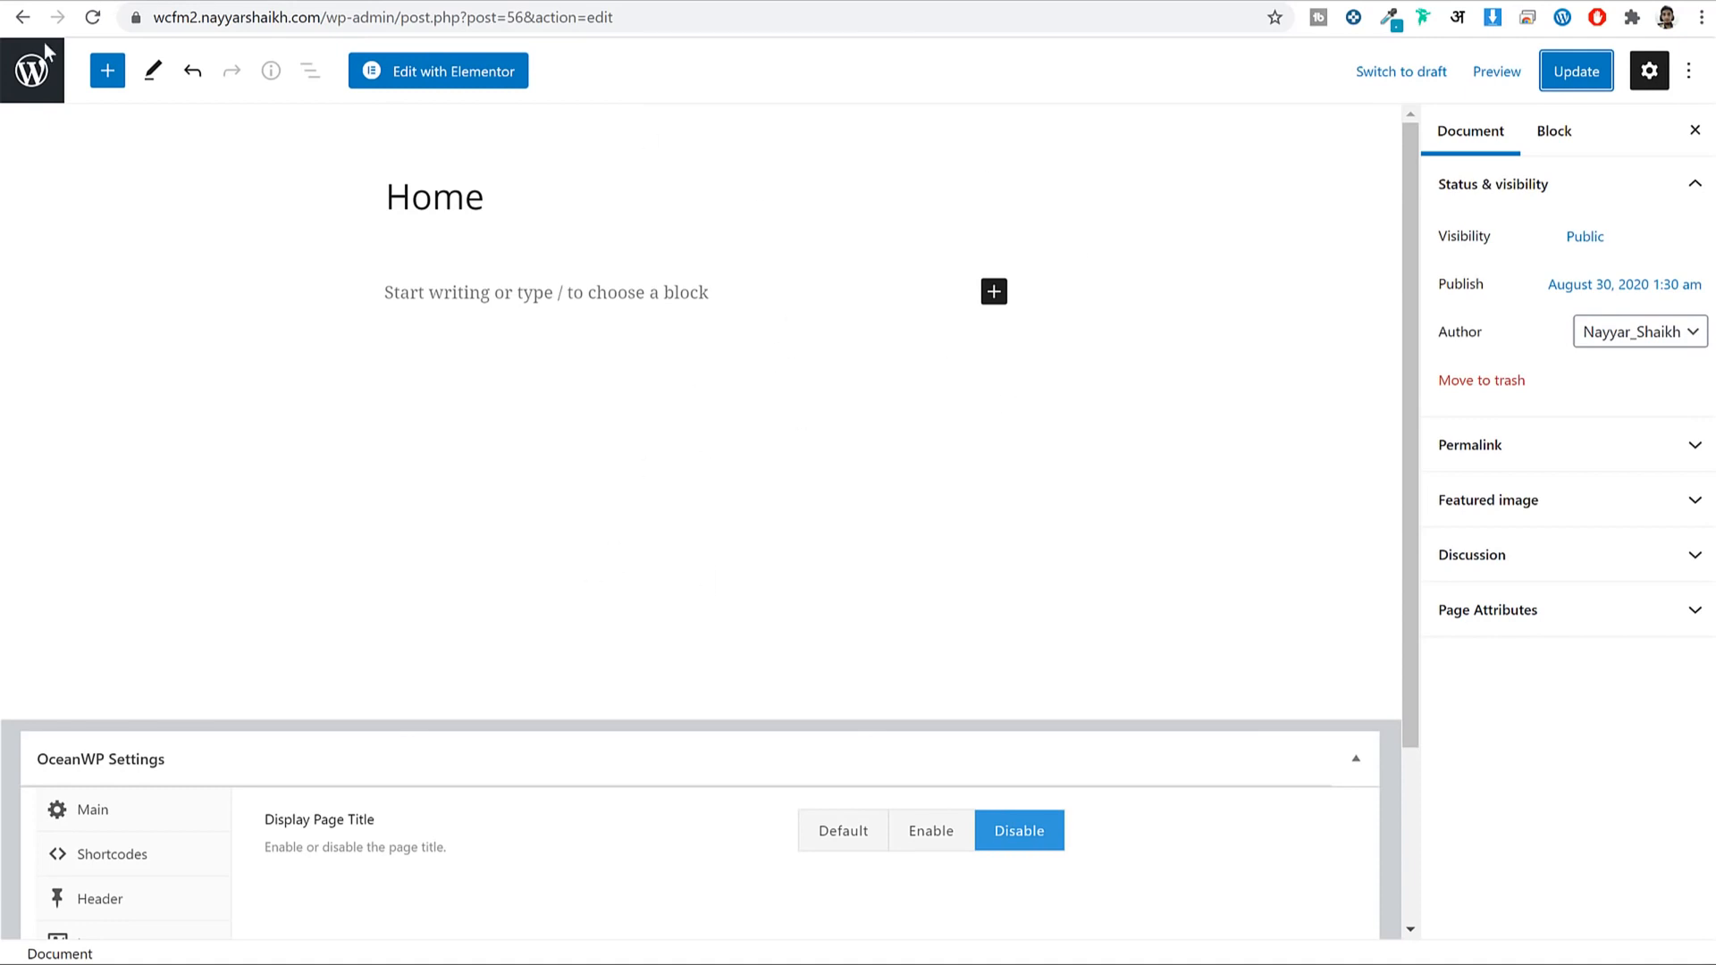
In Reading Settings, make the homepage a static page showing Home and save.
left_click(34, 82)
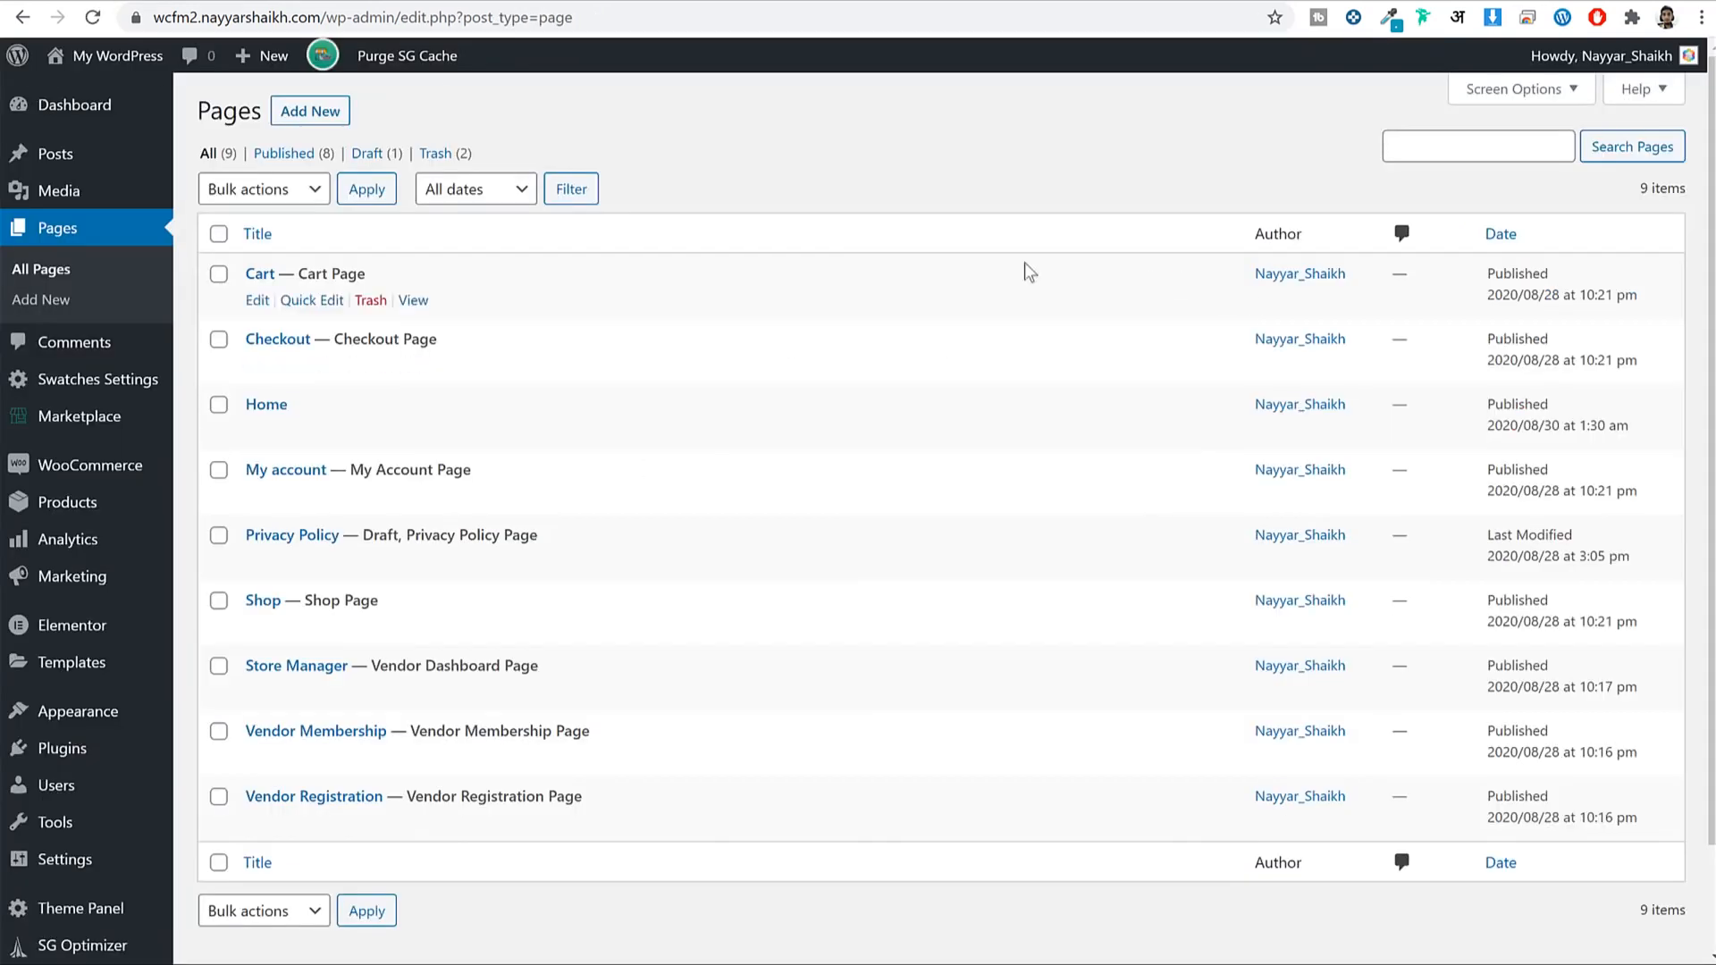
scroll(214, 710, "down", 2)
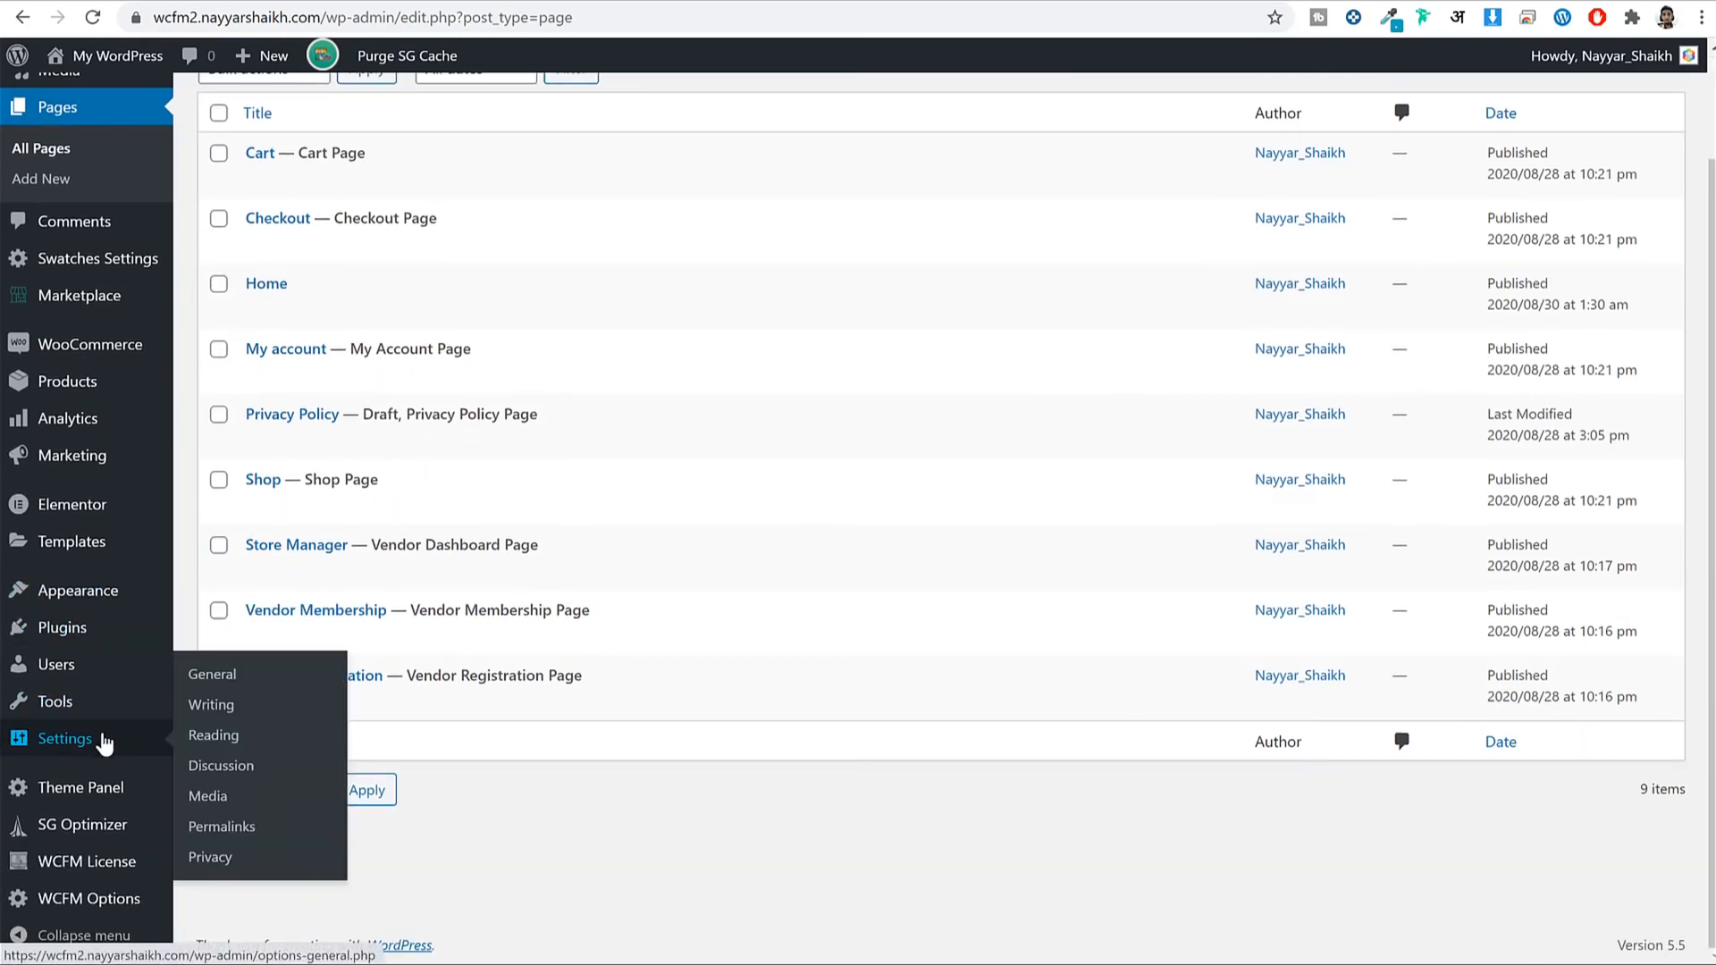
mouse_move(67, 755)
left_click(241, 749)
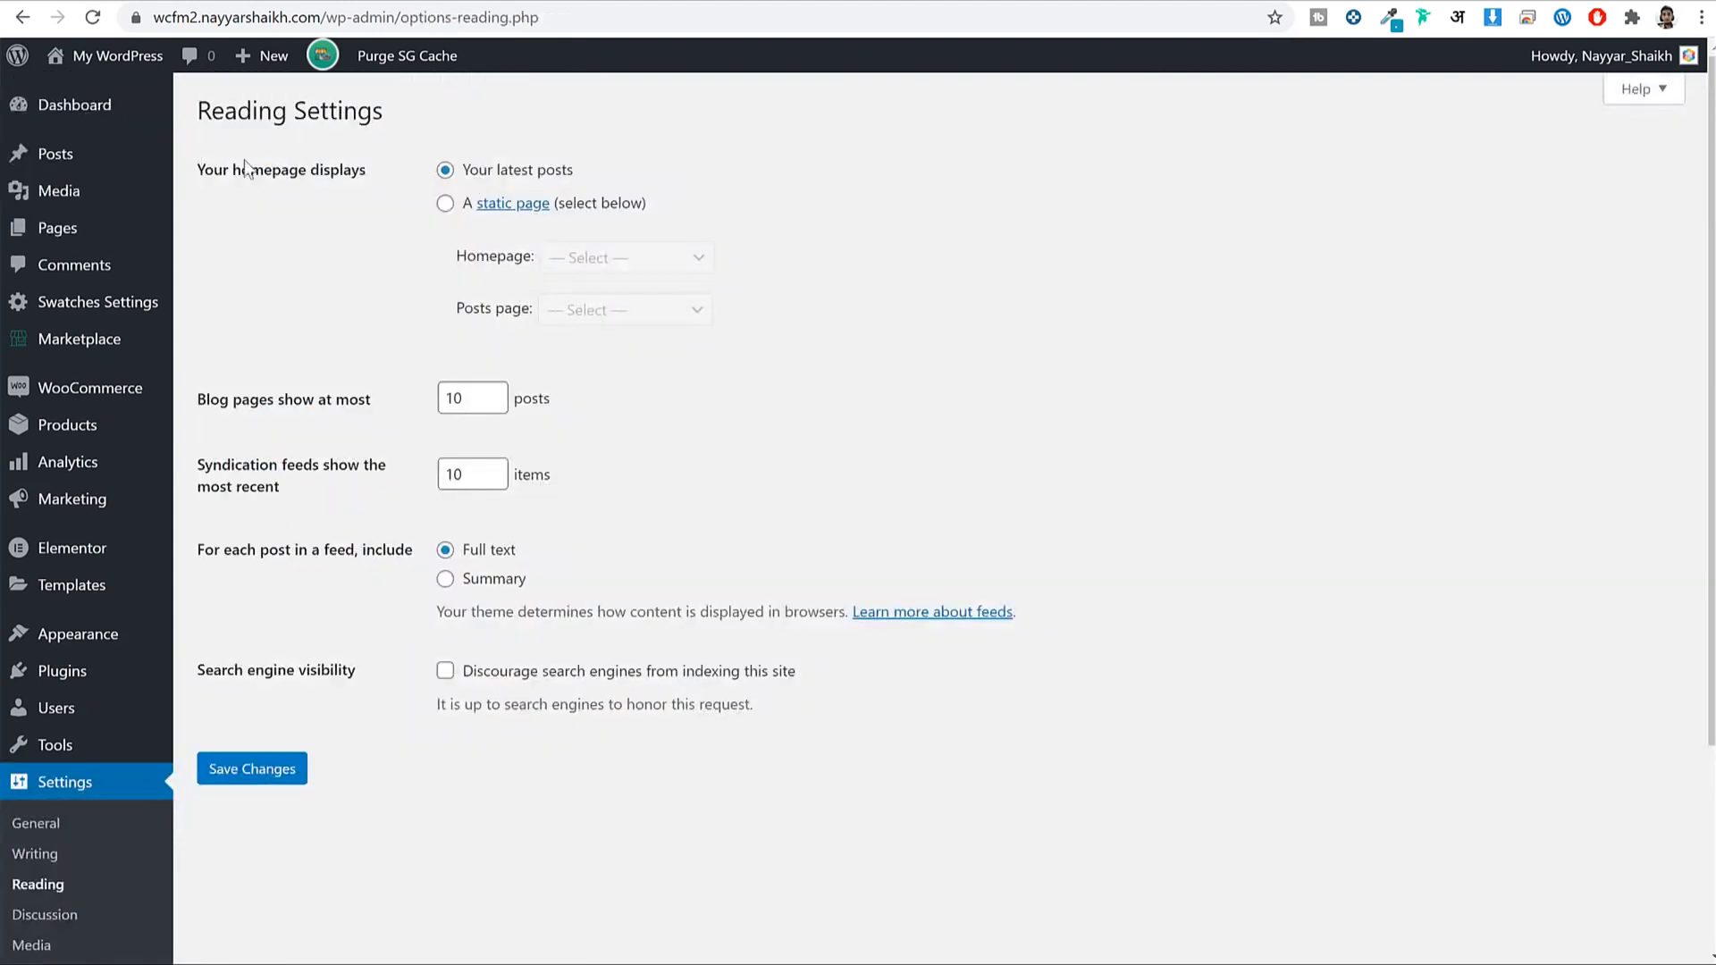
left_click_drag(209, 169, 345, 169)
left_click(338, 170)
left_click_drag(574, 170, 468, 176)
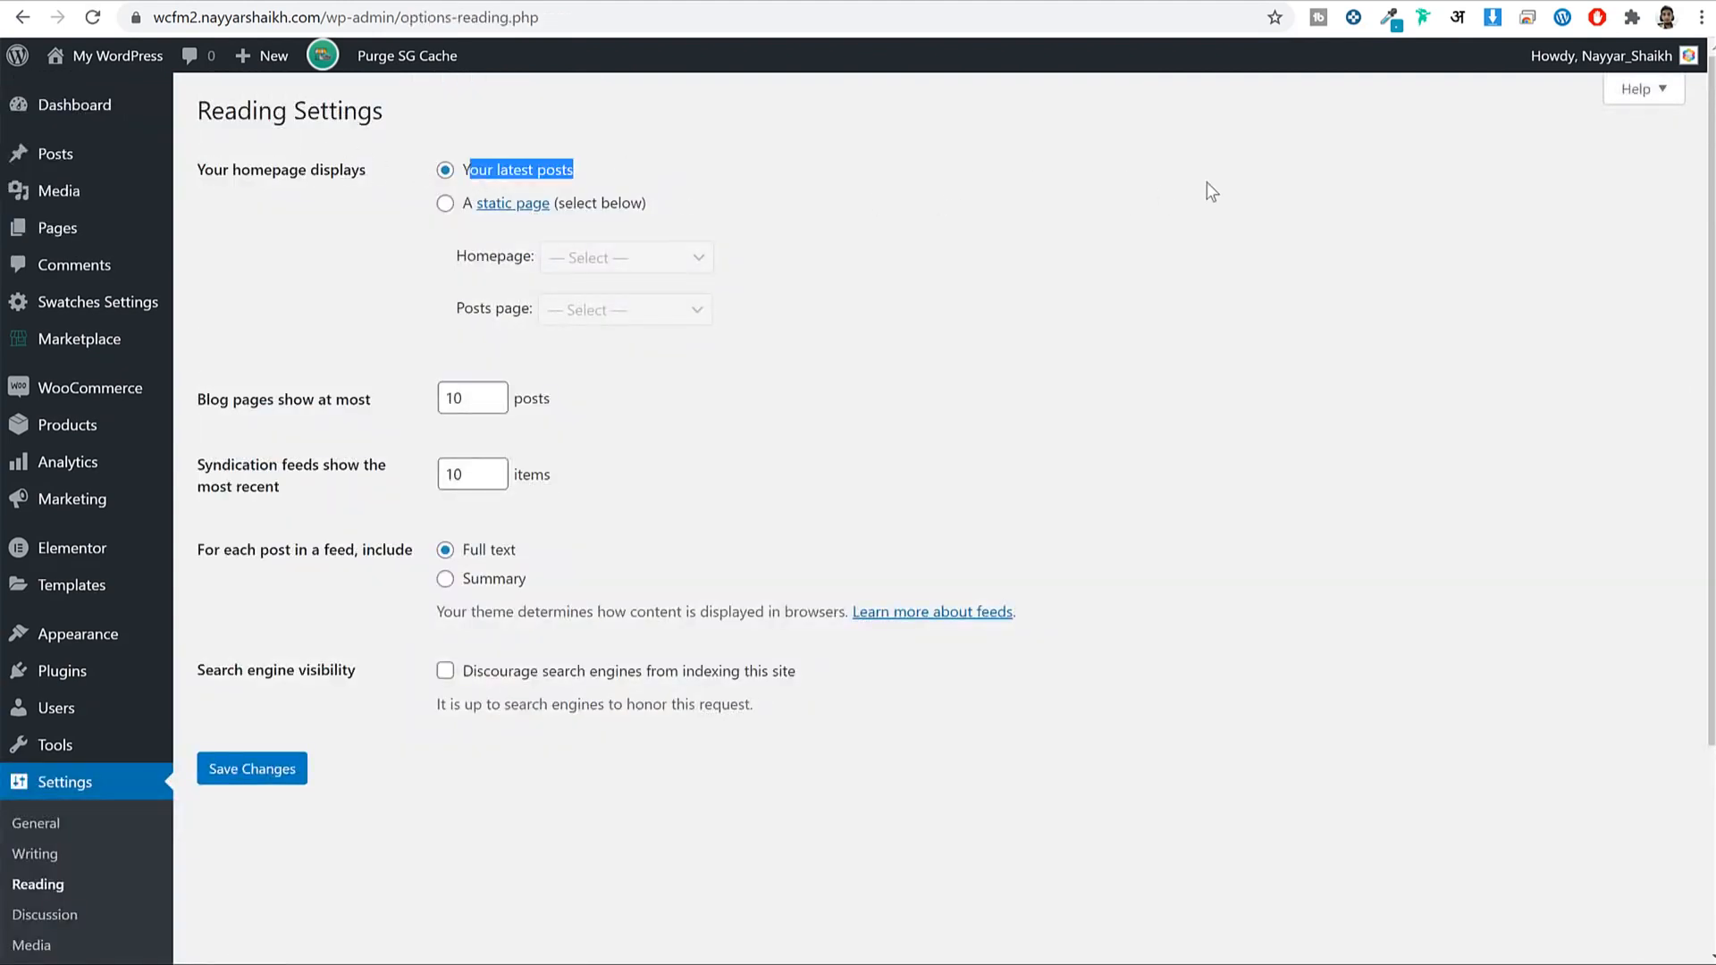
left_click(446, 204)
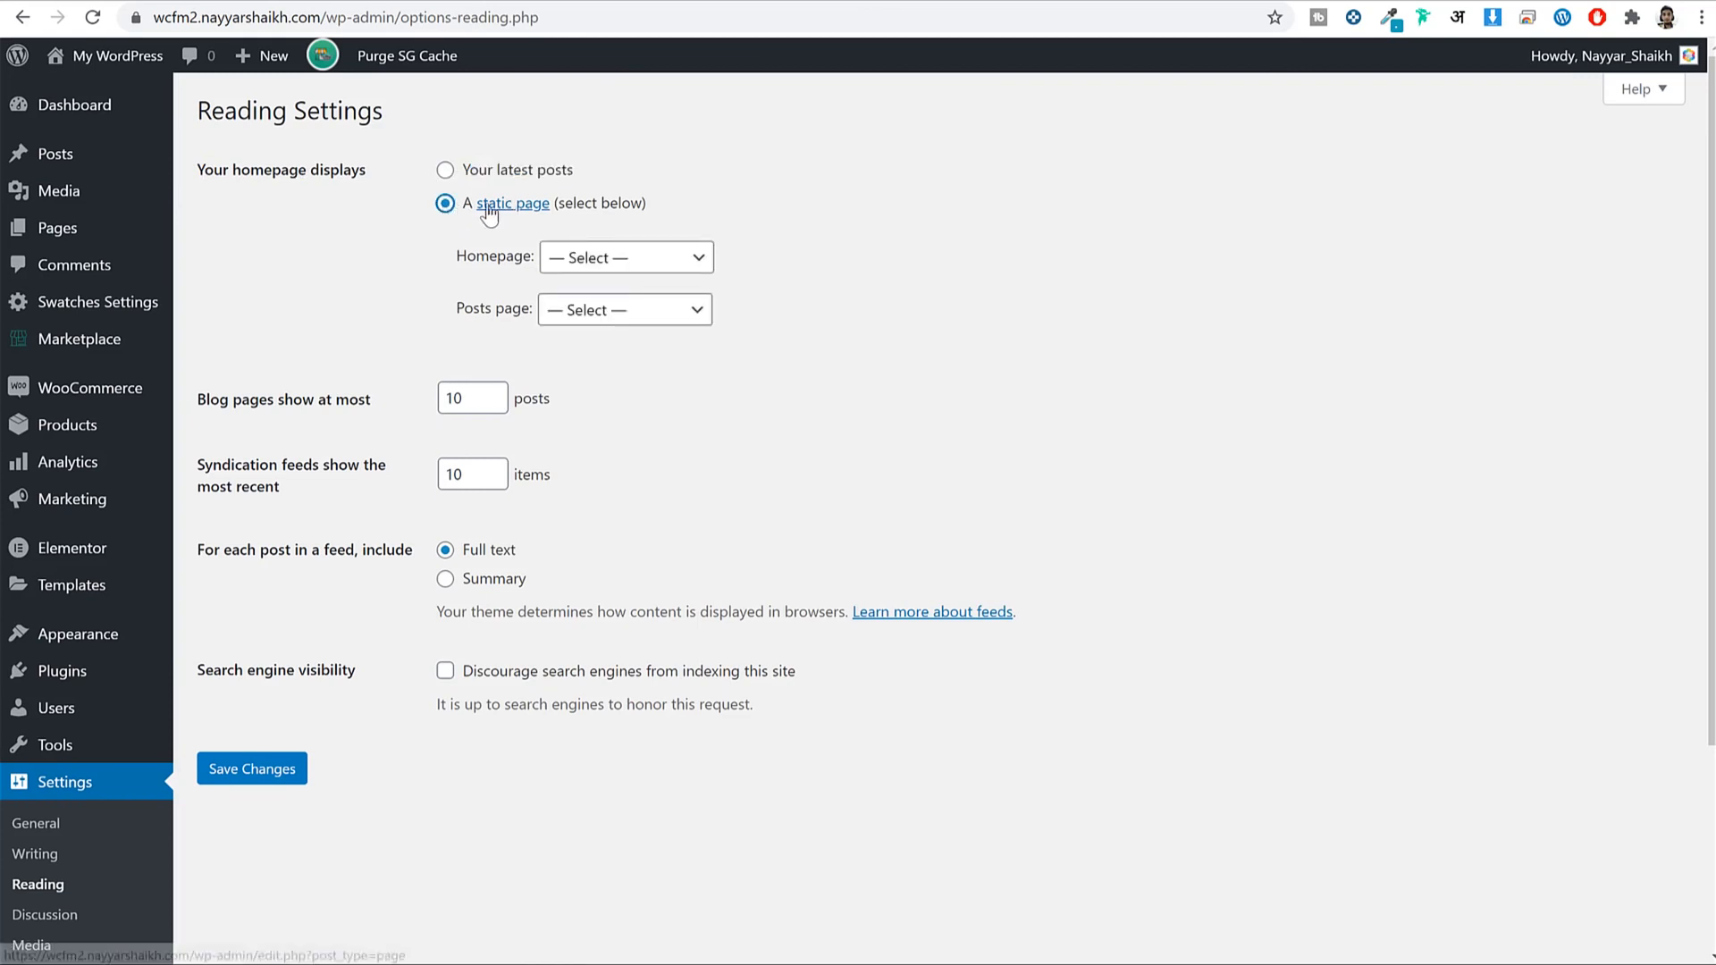
double_click(480, 268)
left_click(563, 268)
left_click(616, 345)
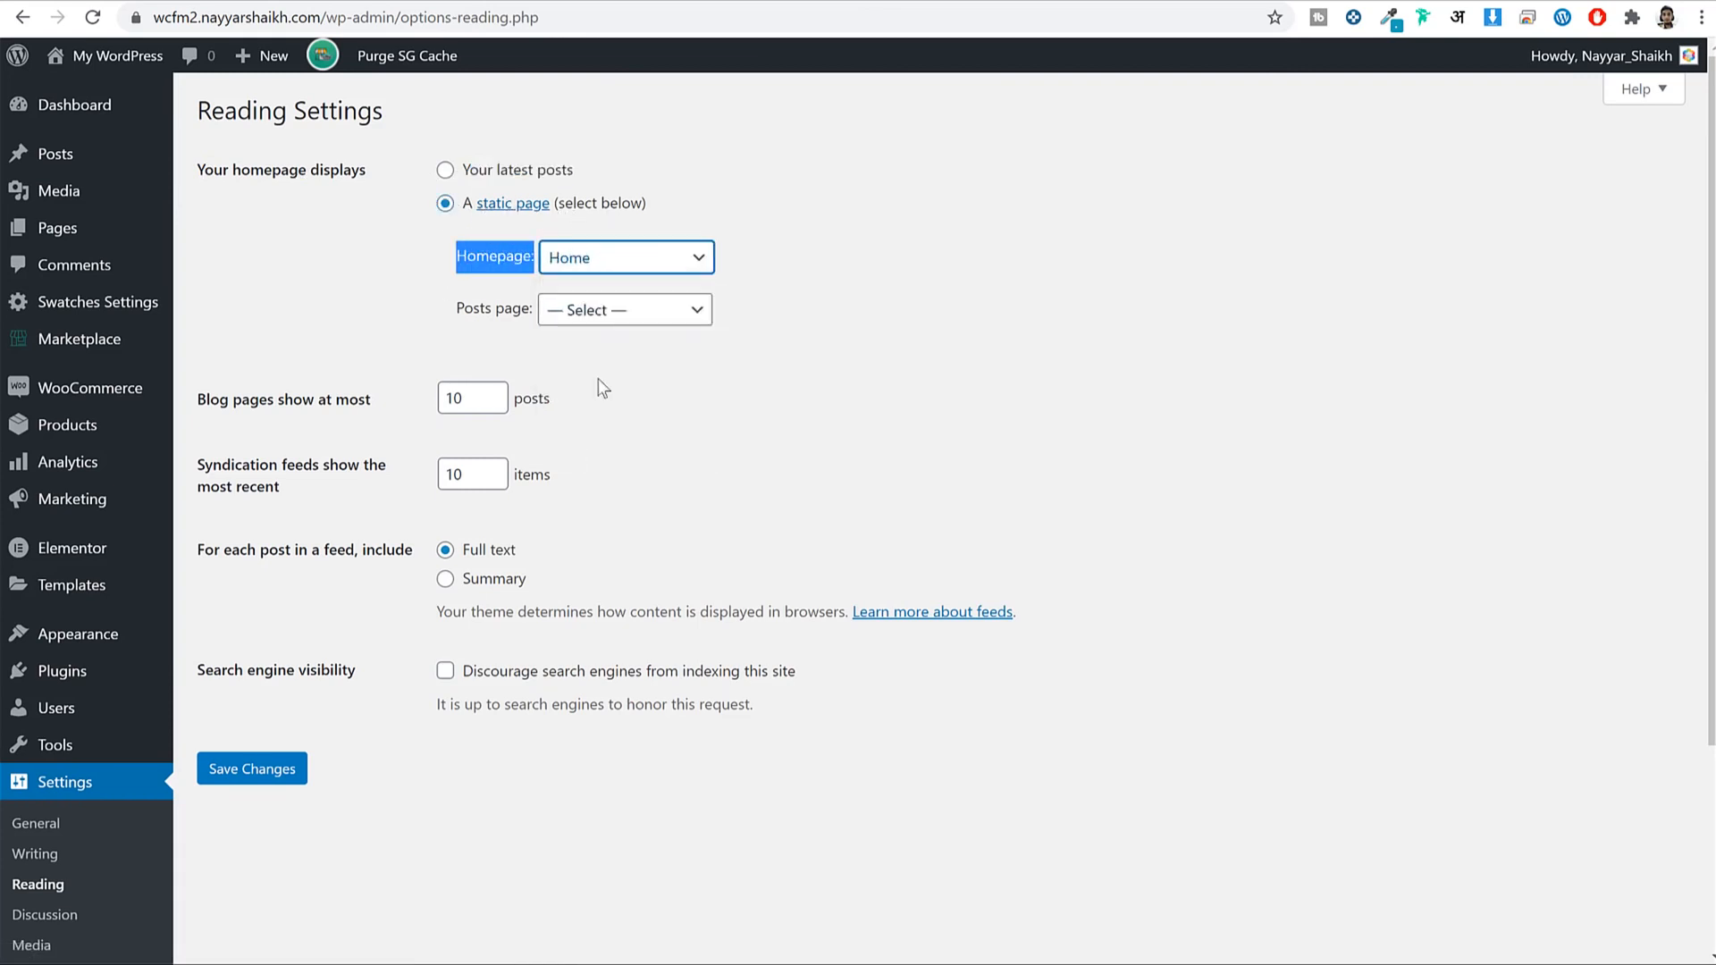
left_click(271, 783)
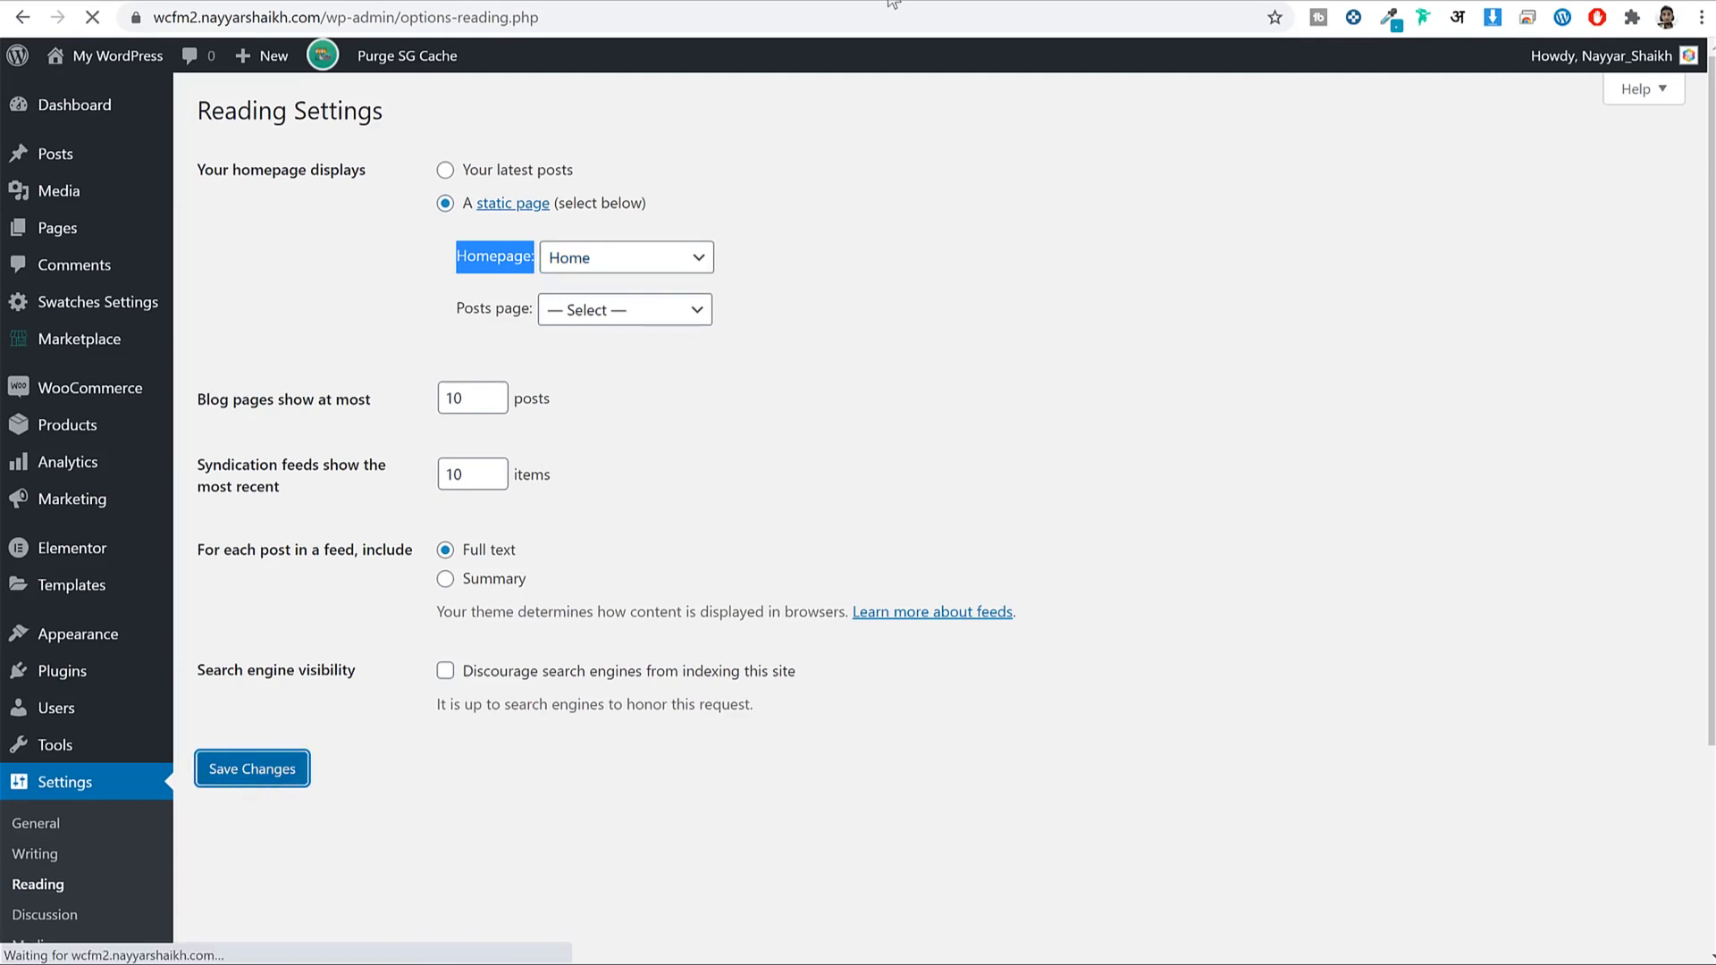
Reload the live site's front page, then open the dashboard's Pages list.
left_click(898, 0)
left_click(92, 17)
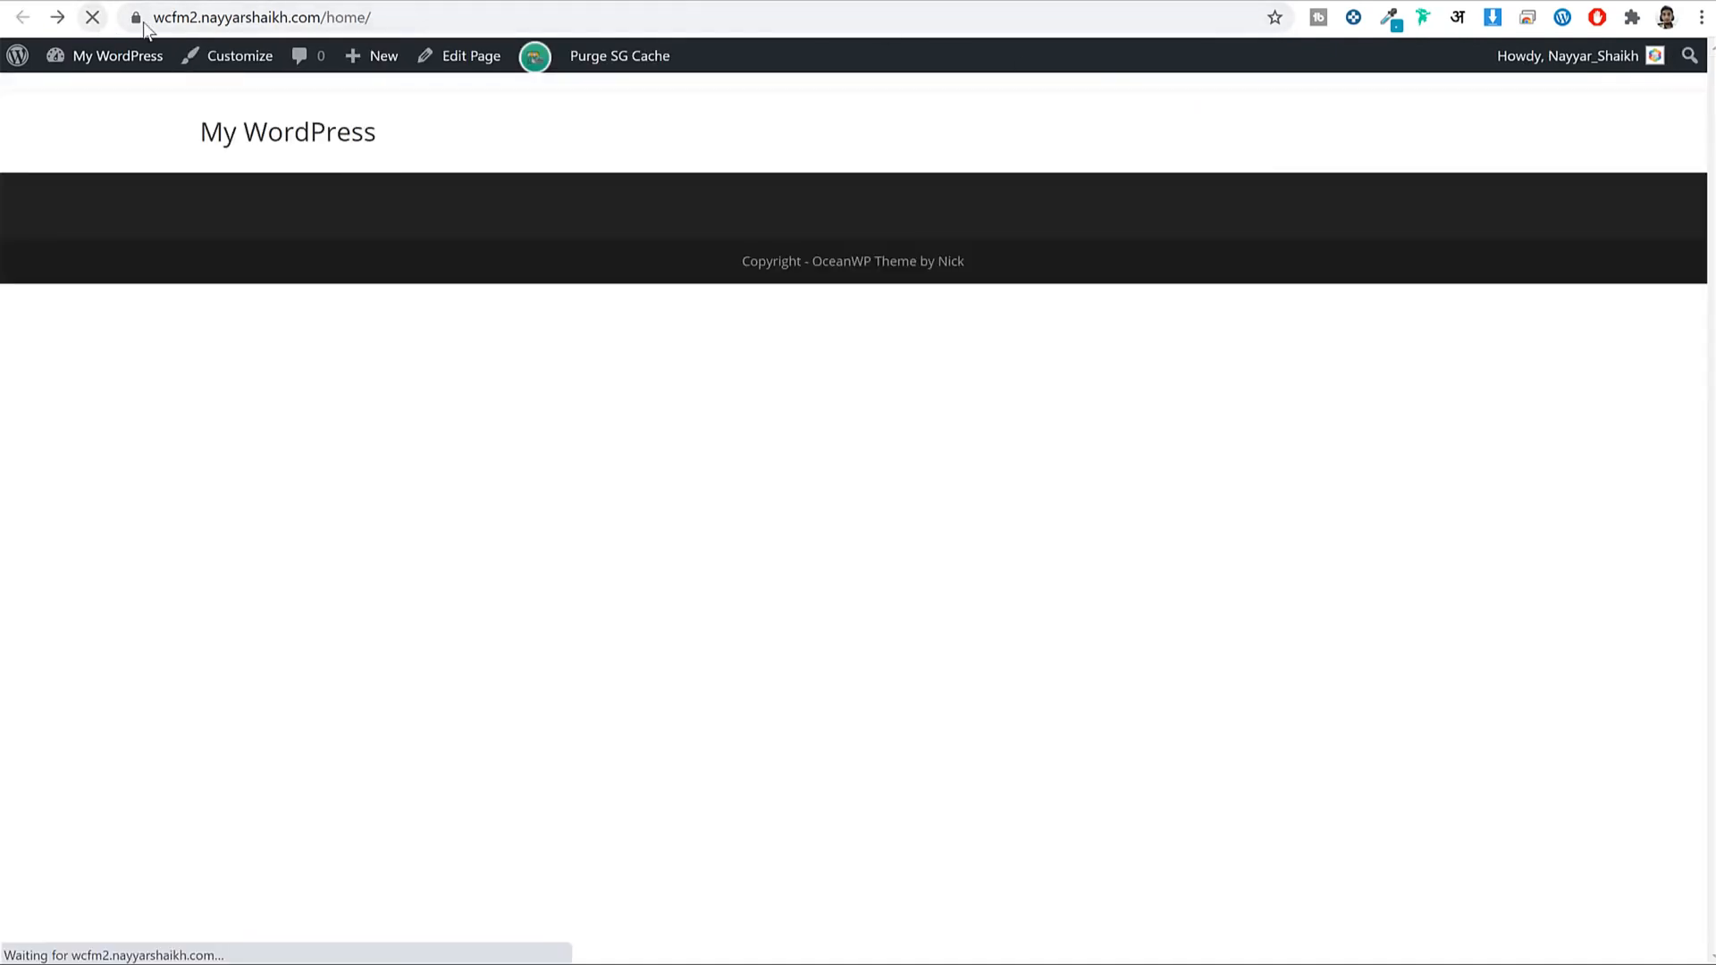
left_click(367, 18)
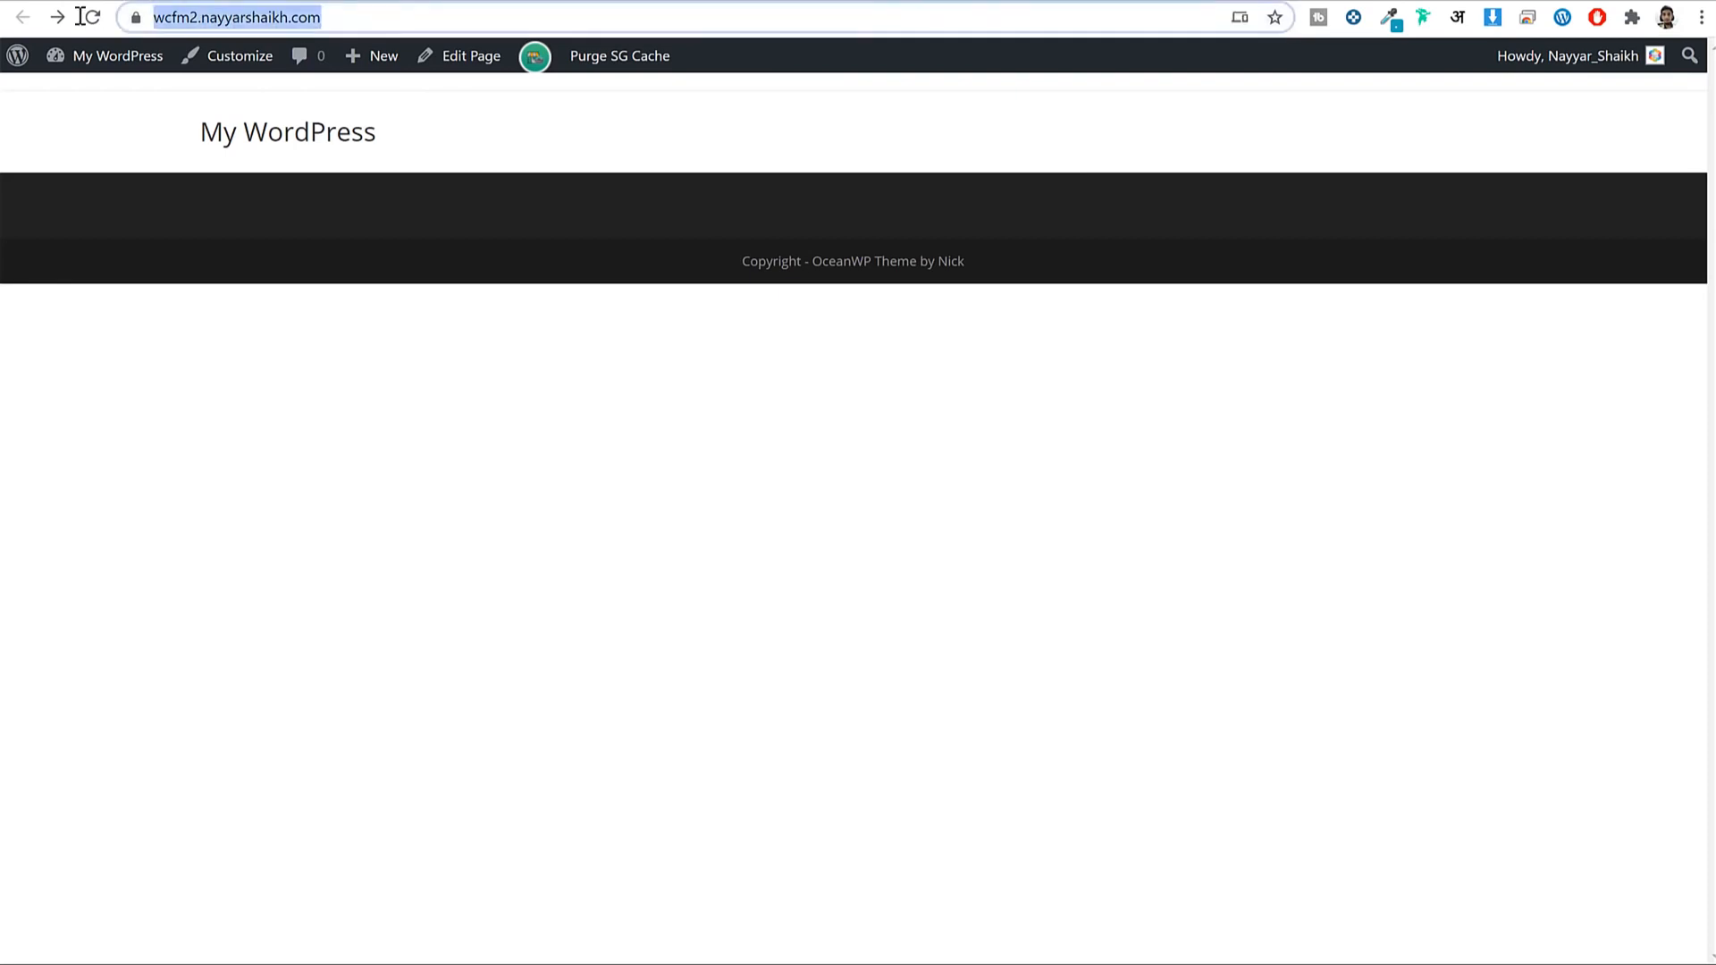
left_click(365, 27)
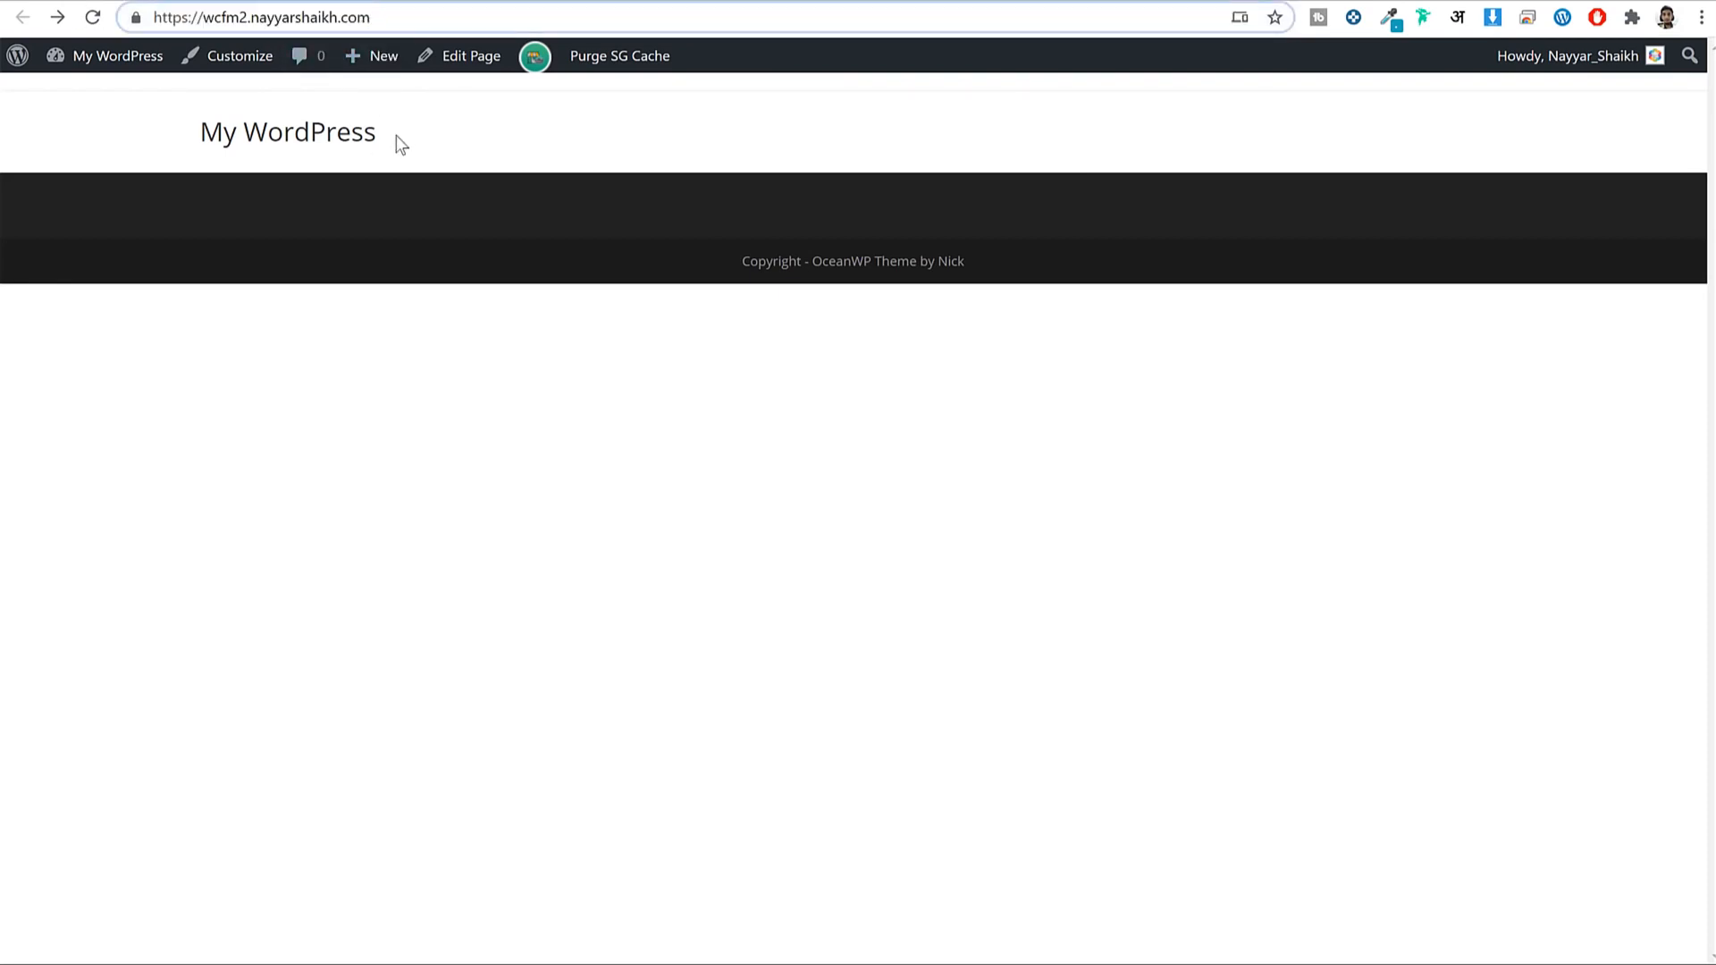
left_click(337, 137)
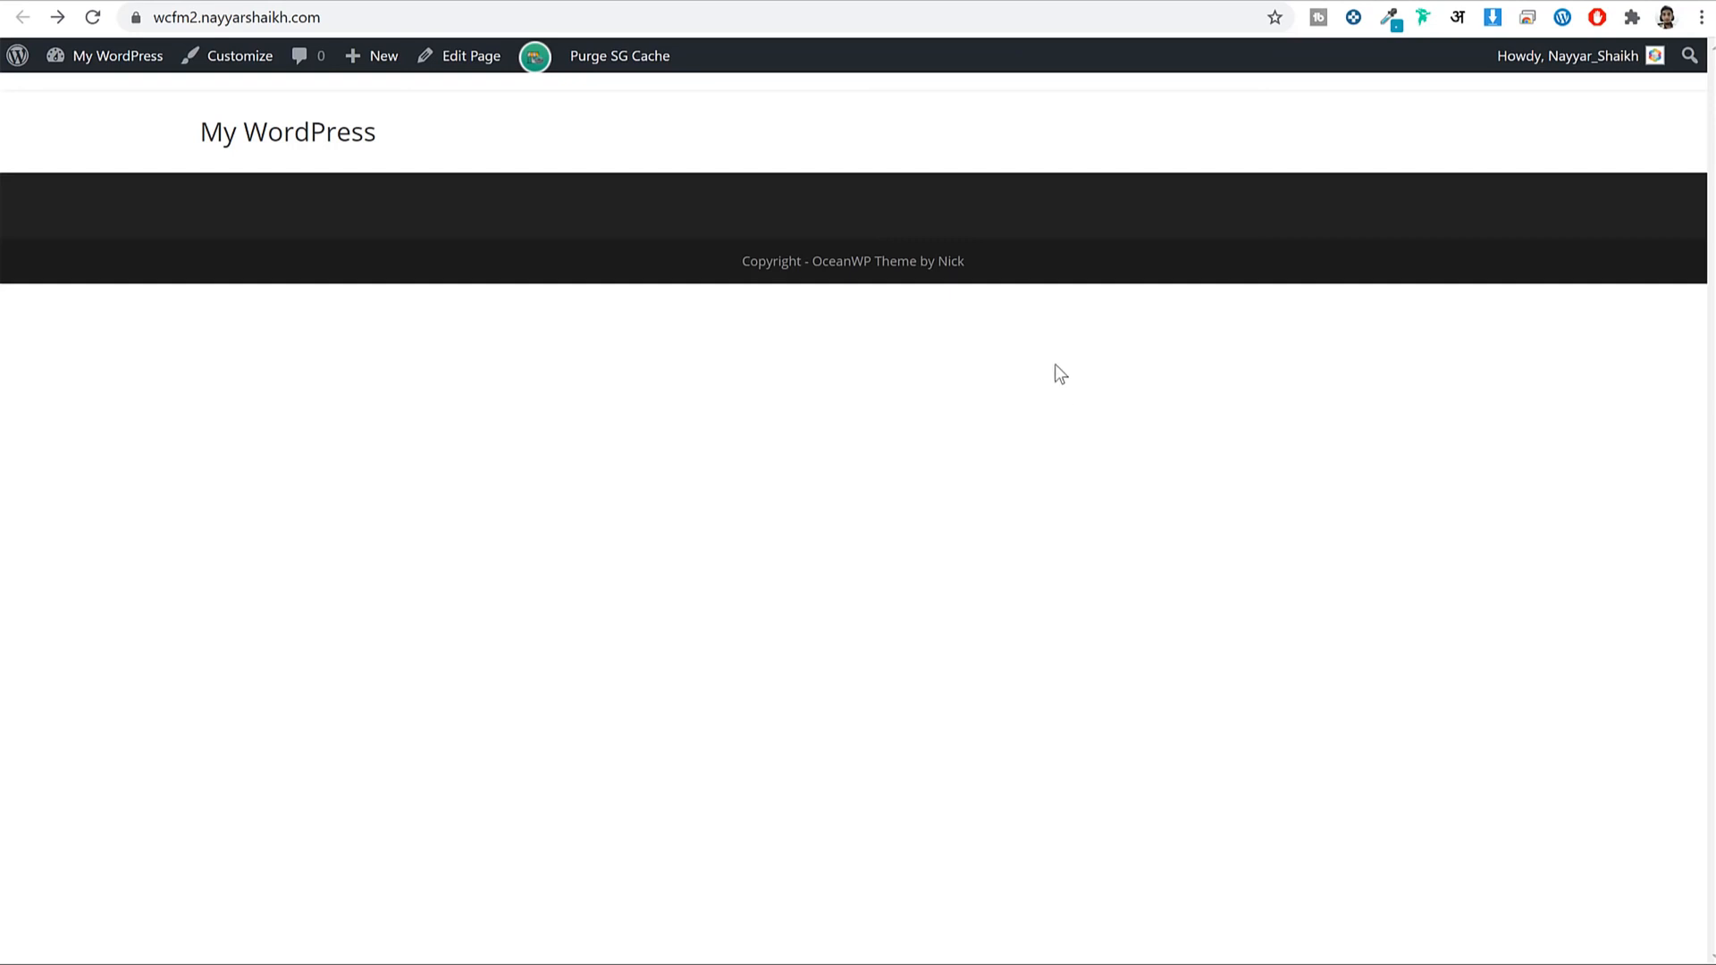
left_click(654, 2)
left_click(74, 237)
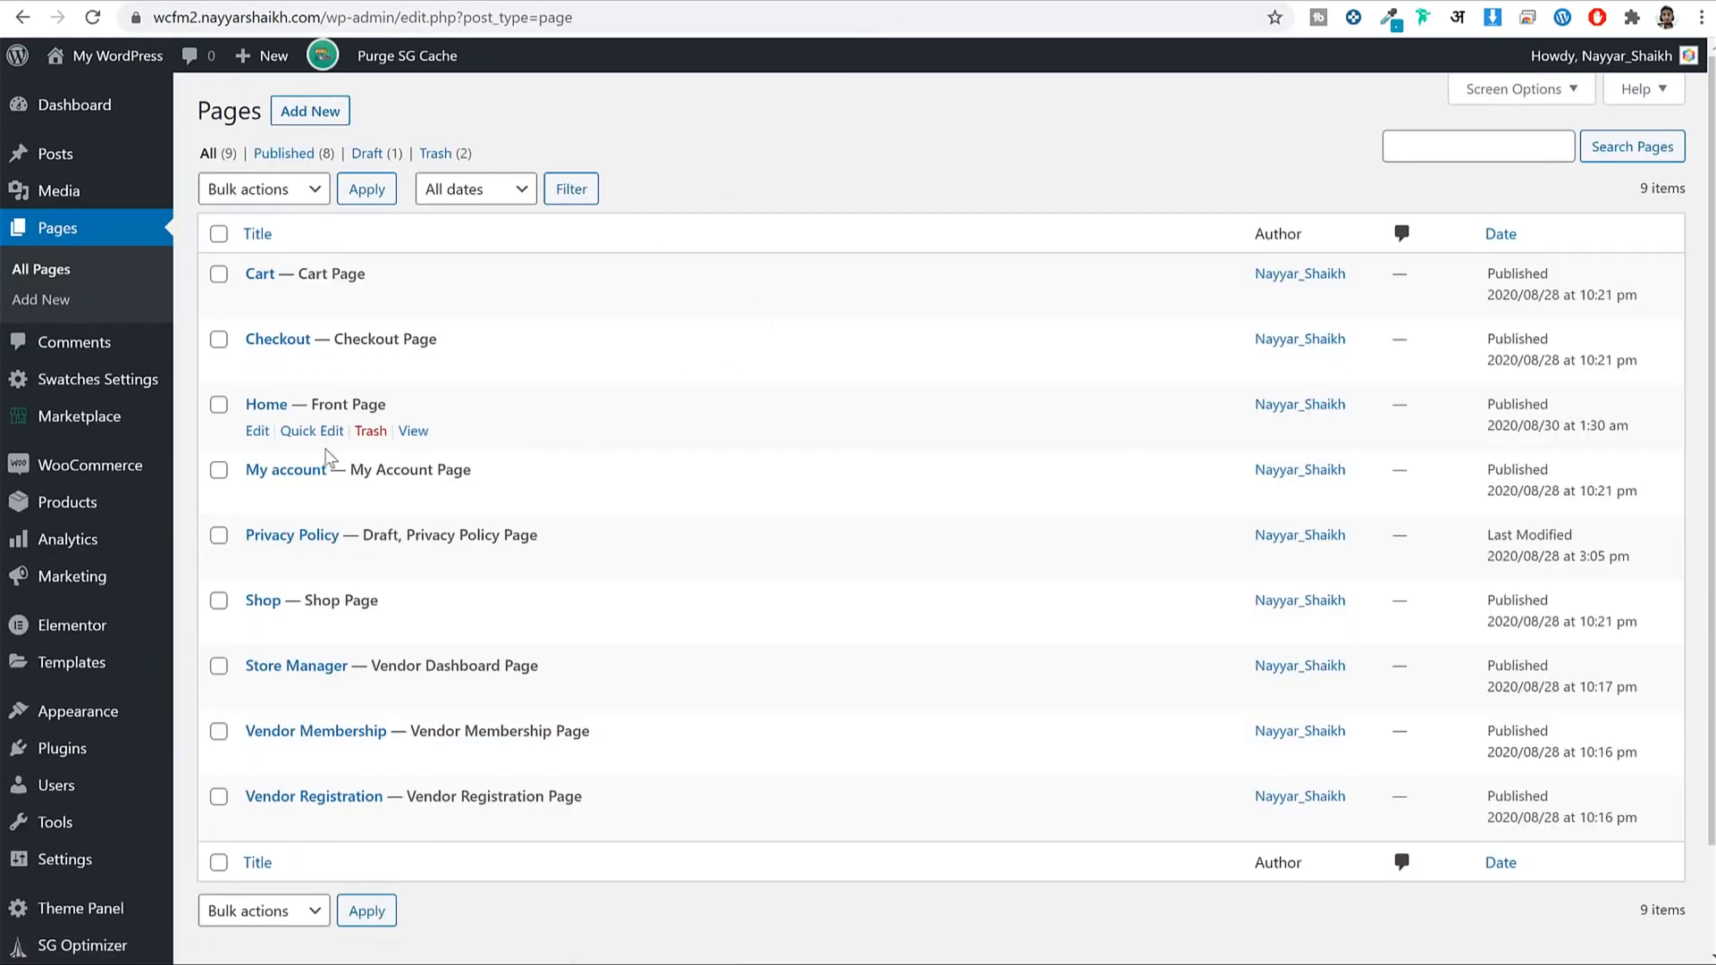
Open the Home page in the Elementor editor from the Pages list.
left_click(258, 437)
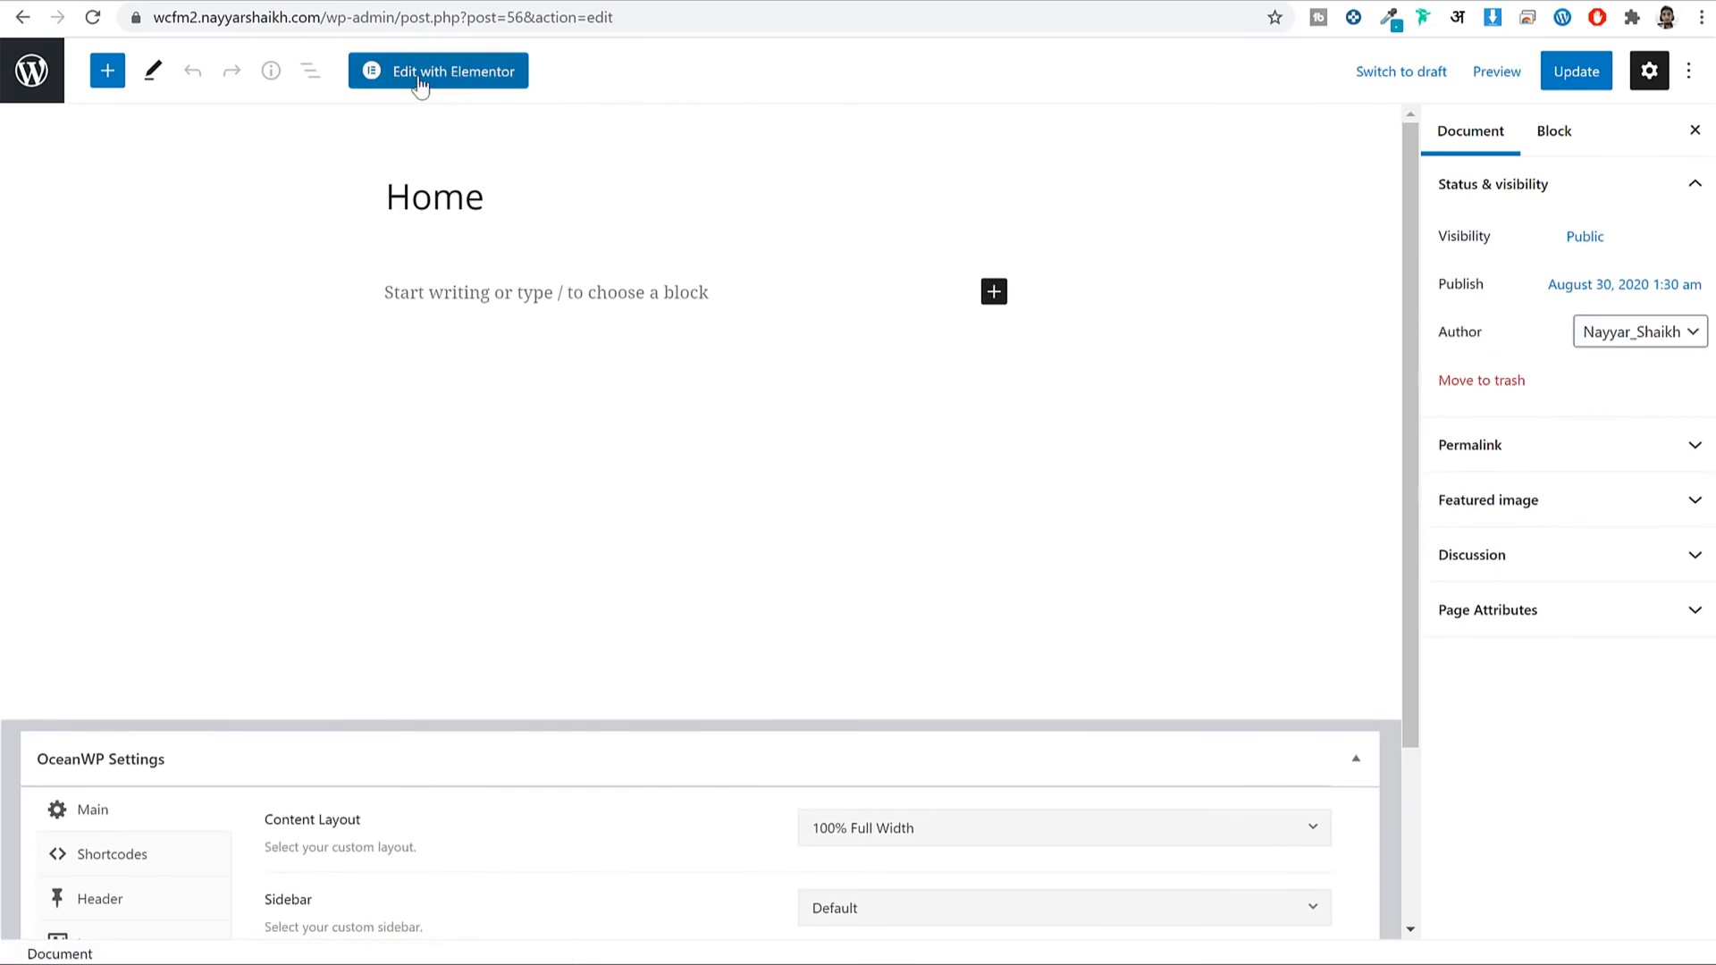
left_click(472, 74)
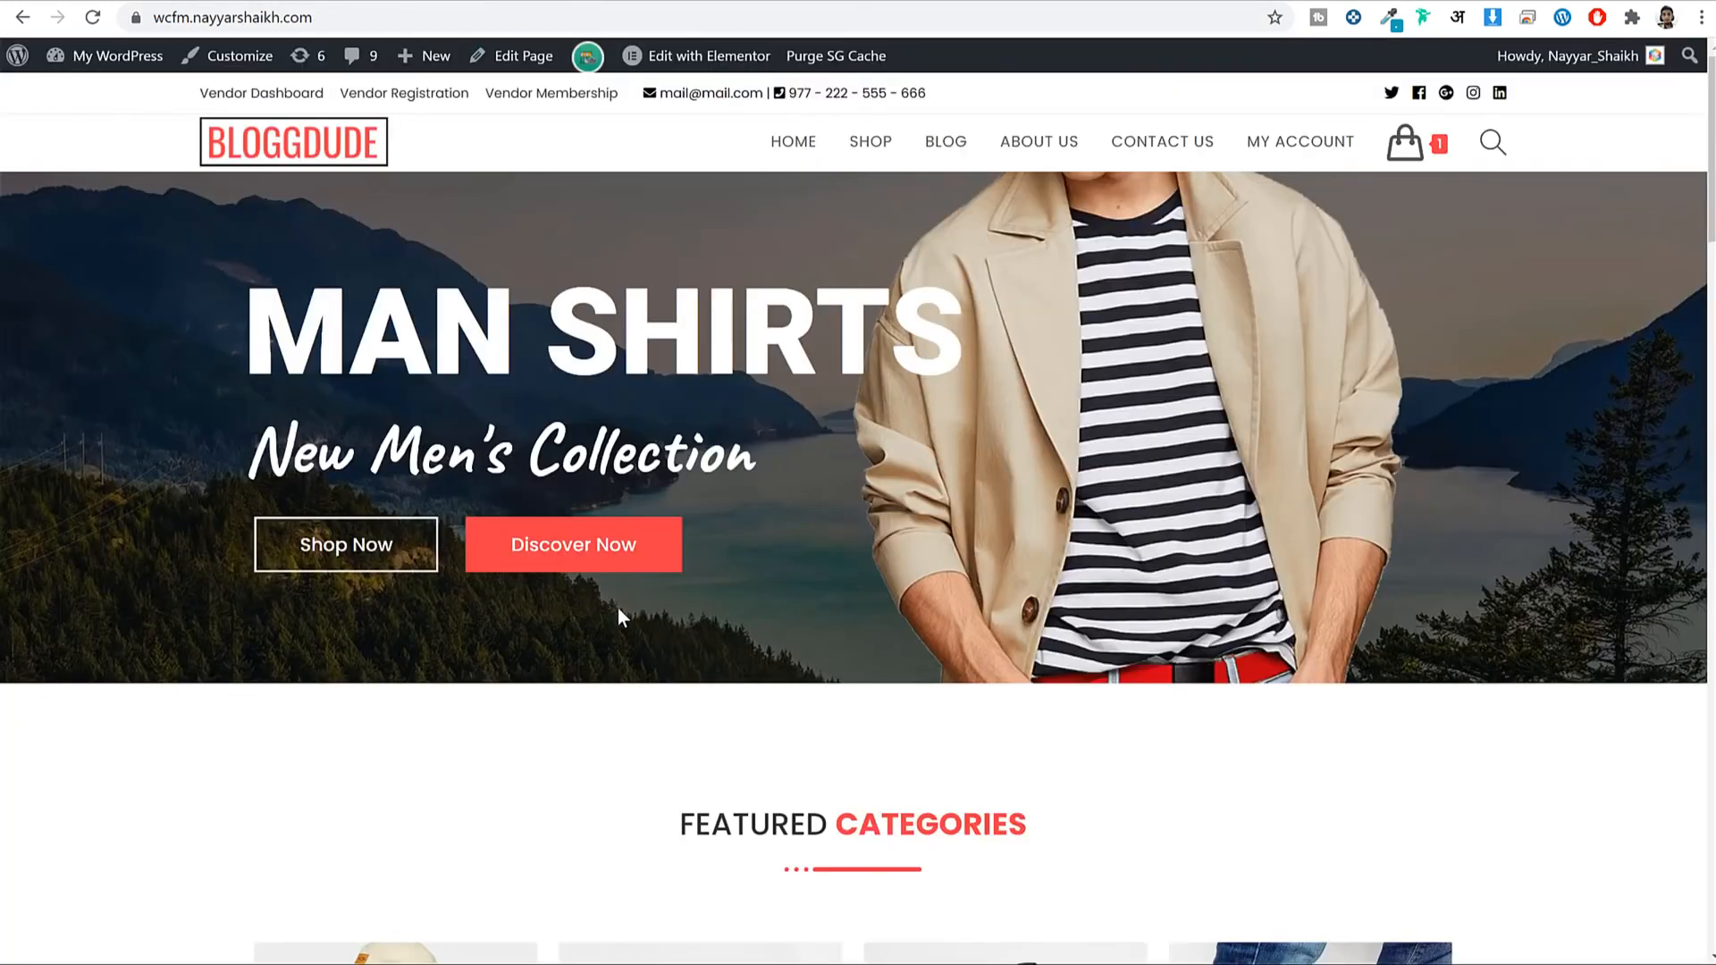
scroll(618, 612, "down", 15)
scroll(623, 624, "up", 15)
scroll(1202, 460, "down", 15)
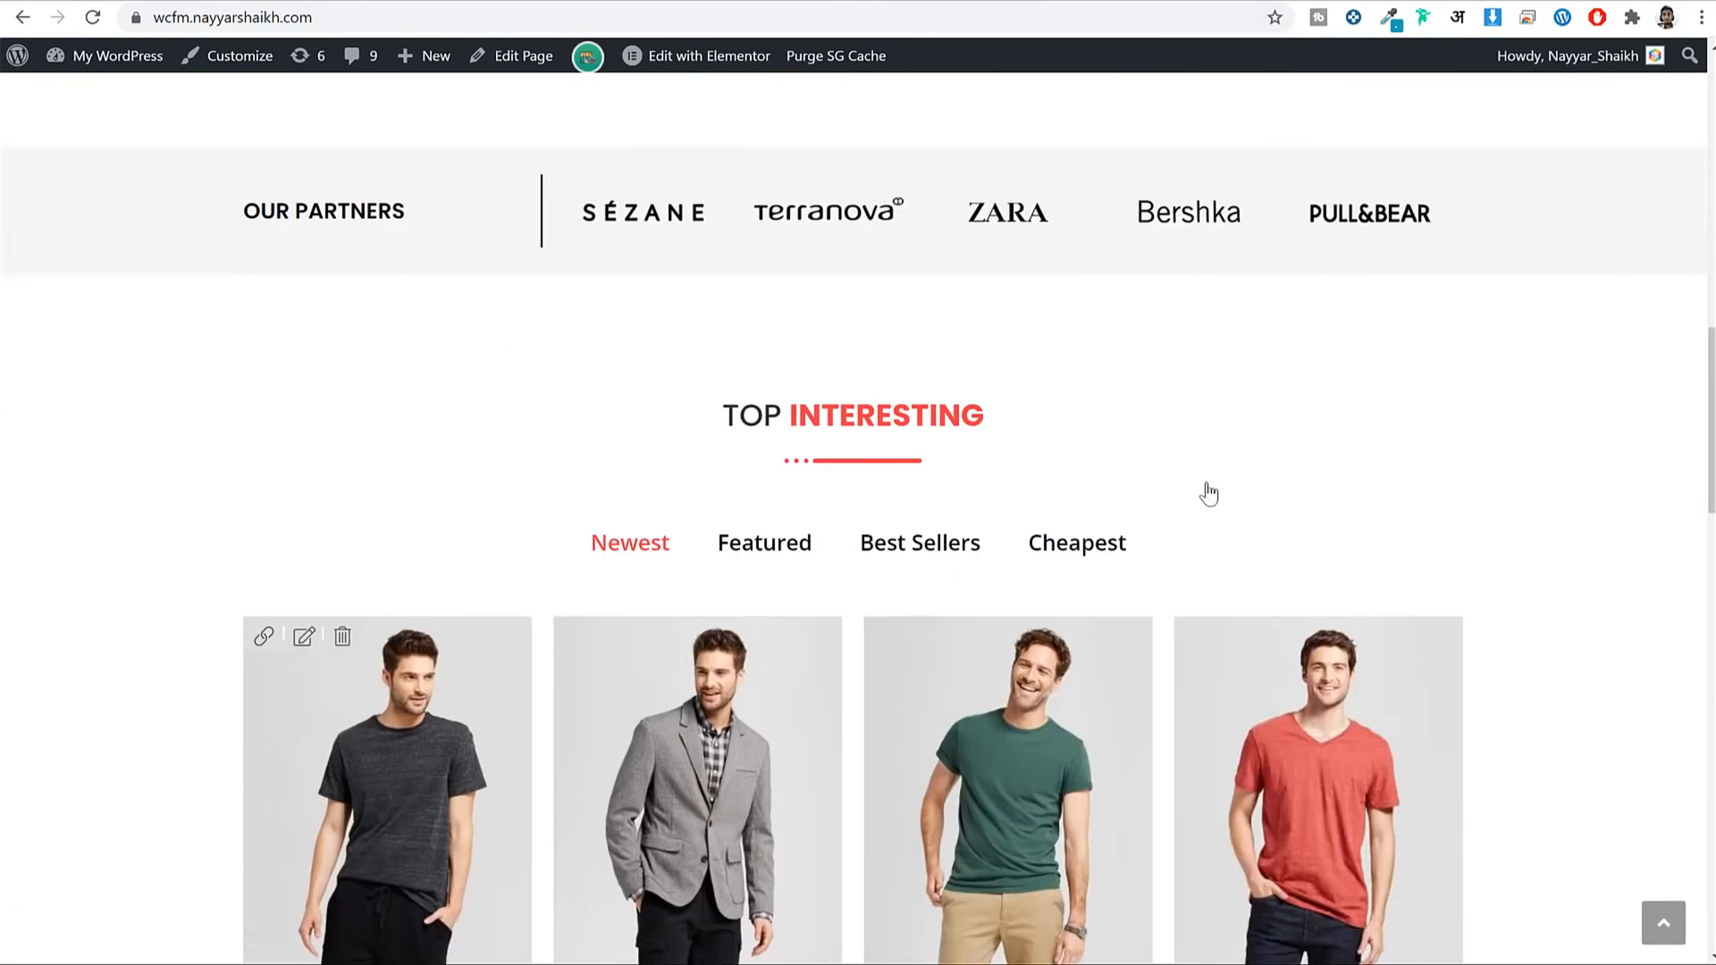
scroll(1206, 502, "up", 16)
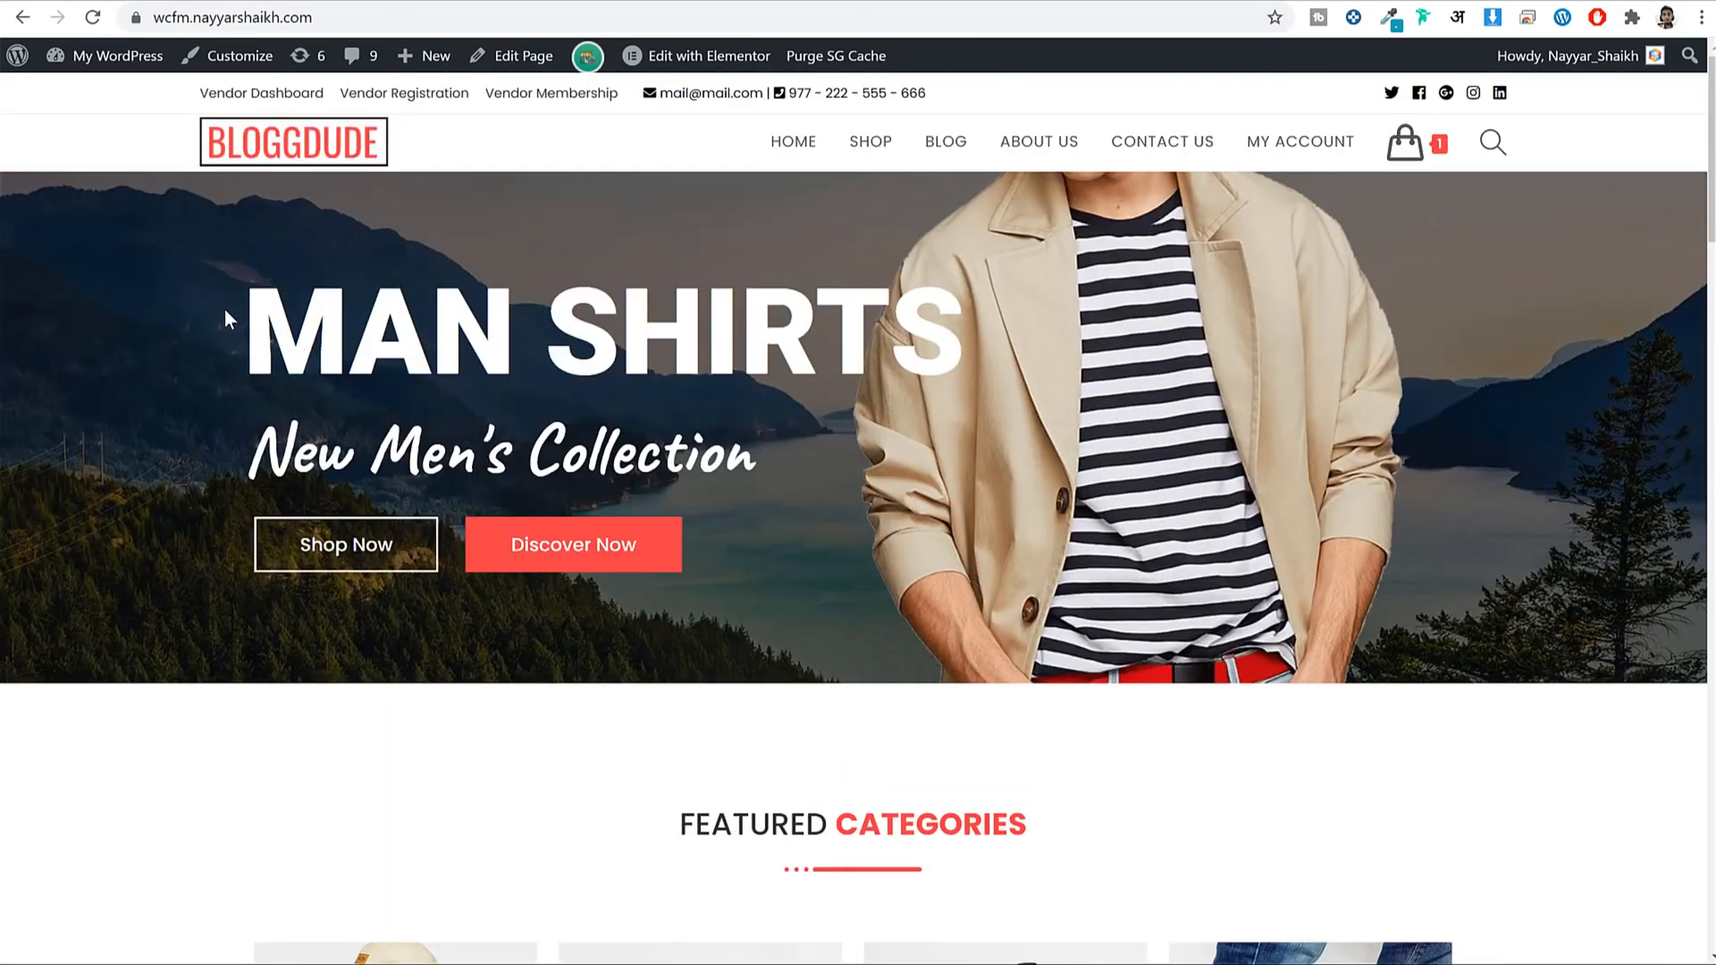
Look over the reference BLOGGDUDE storefront's banner and lower sections.
left_click_drag(225, 313, 796, 508)
left_click(797, 508)
scroll(876, 513, "down", 5)
left_click_drag(661, 368, 916, 565)
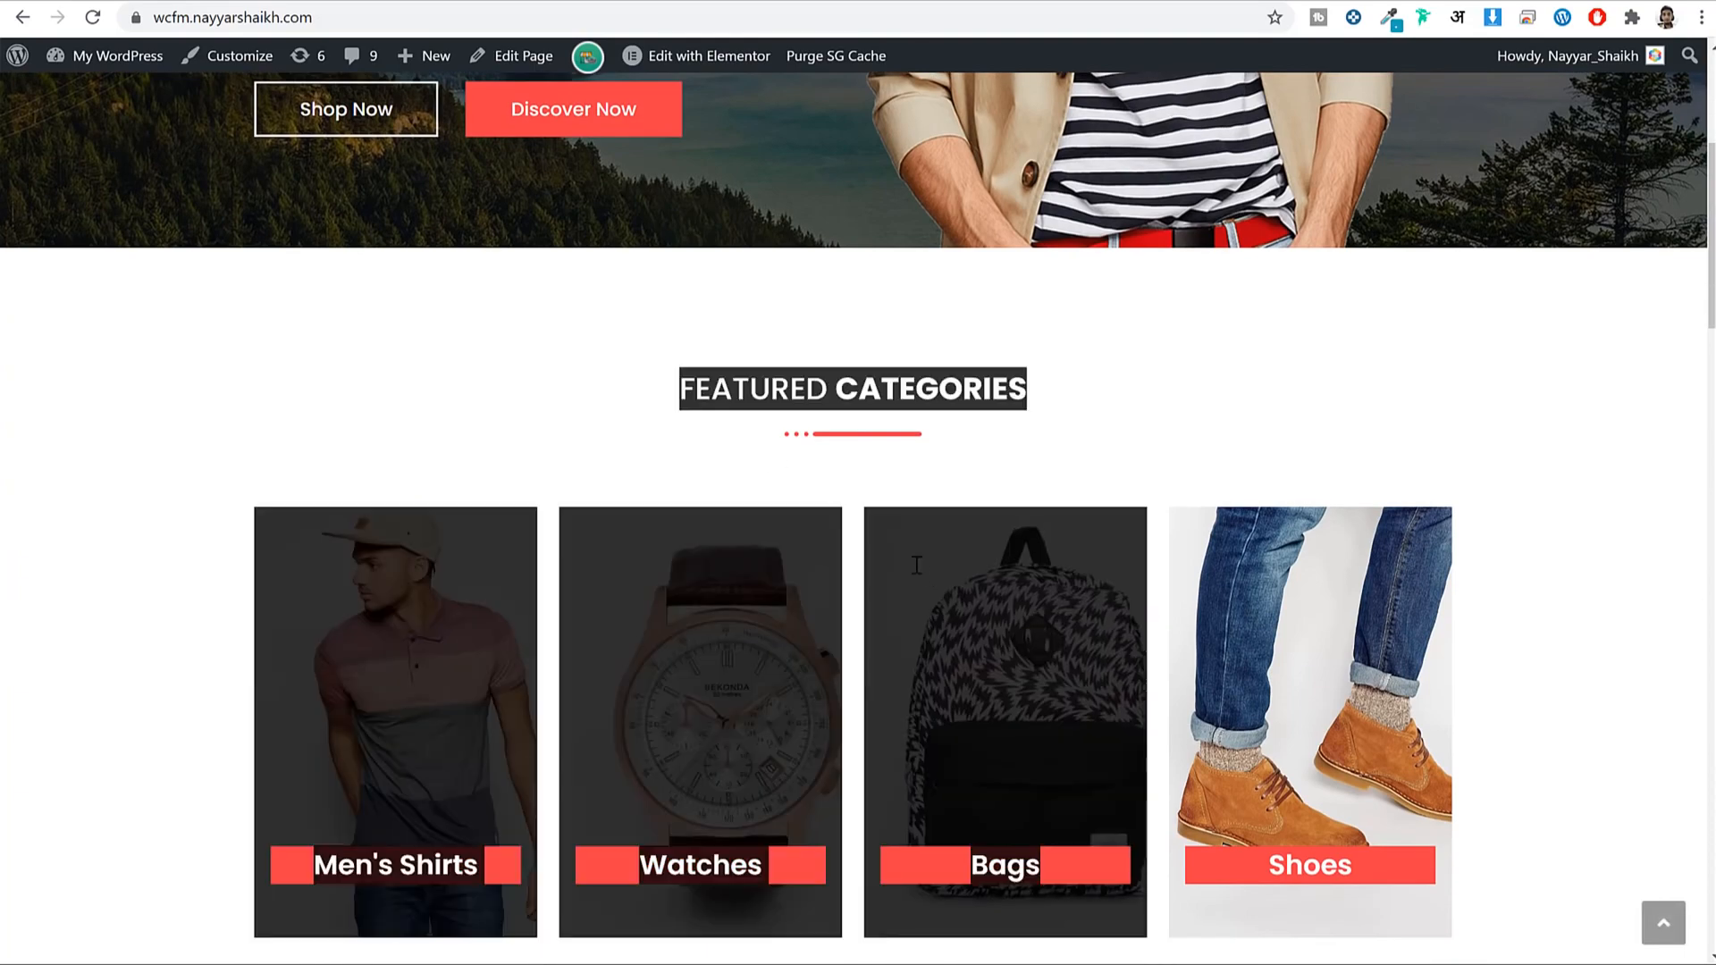
scroll(920, 582, "down", 7)
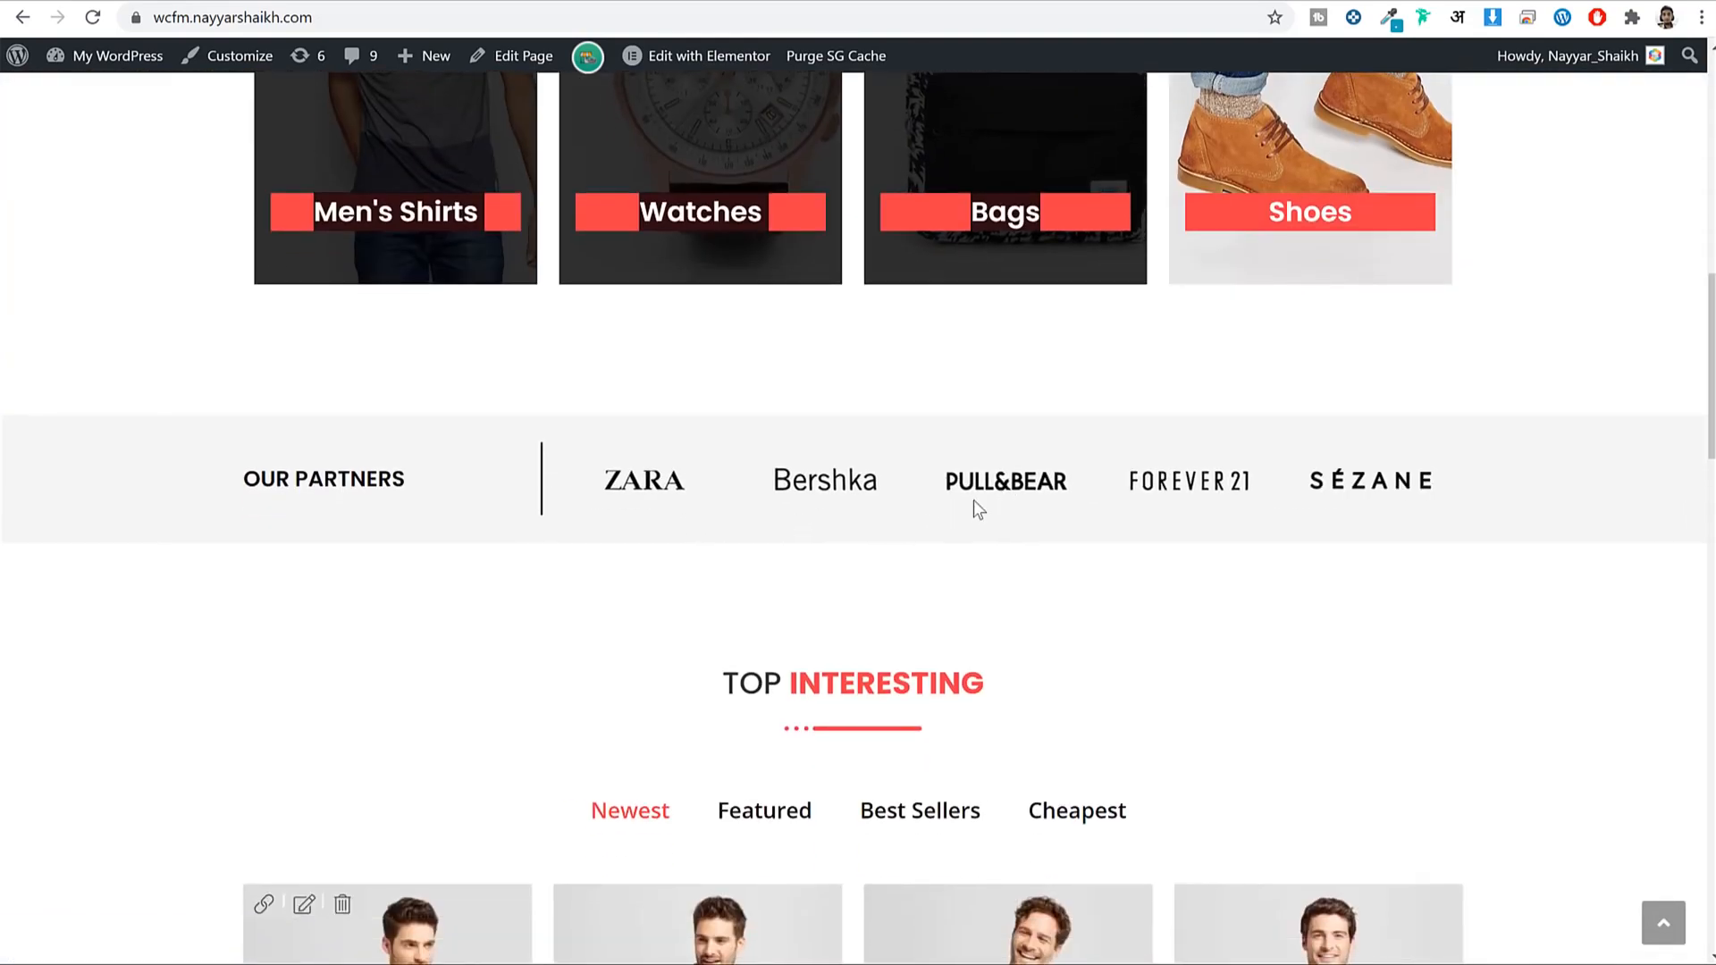
scroll(978, 508, "down", 15)
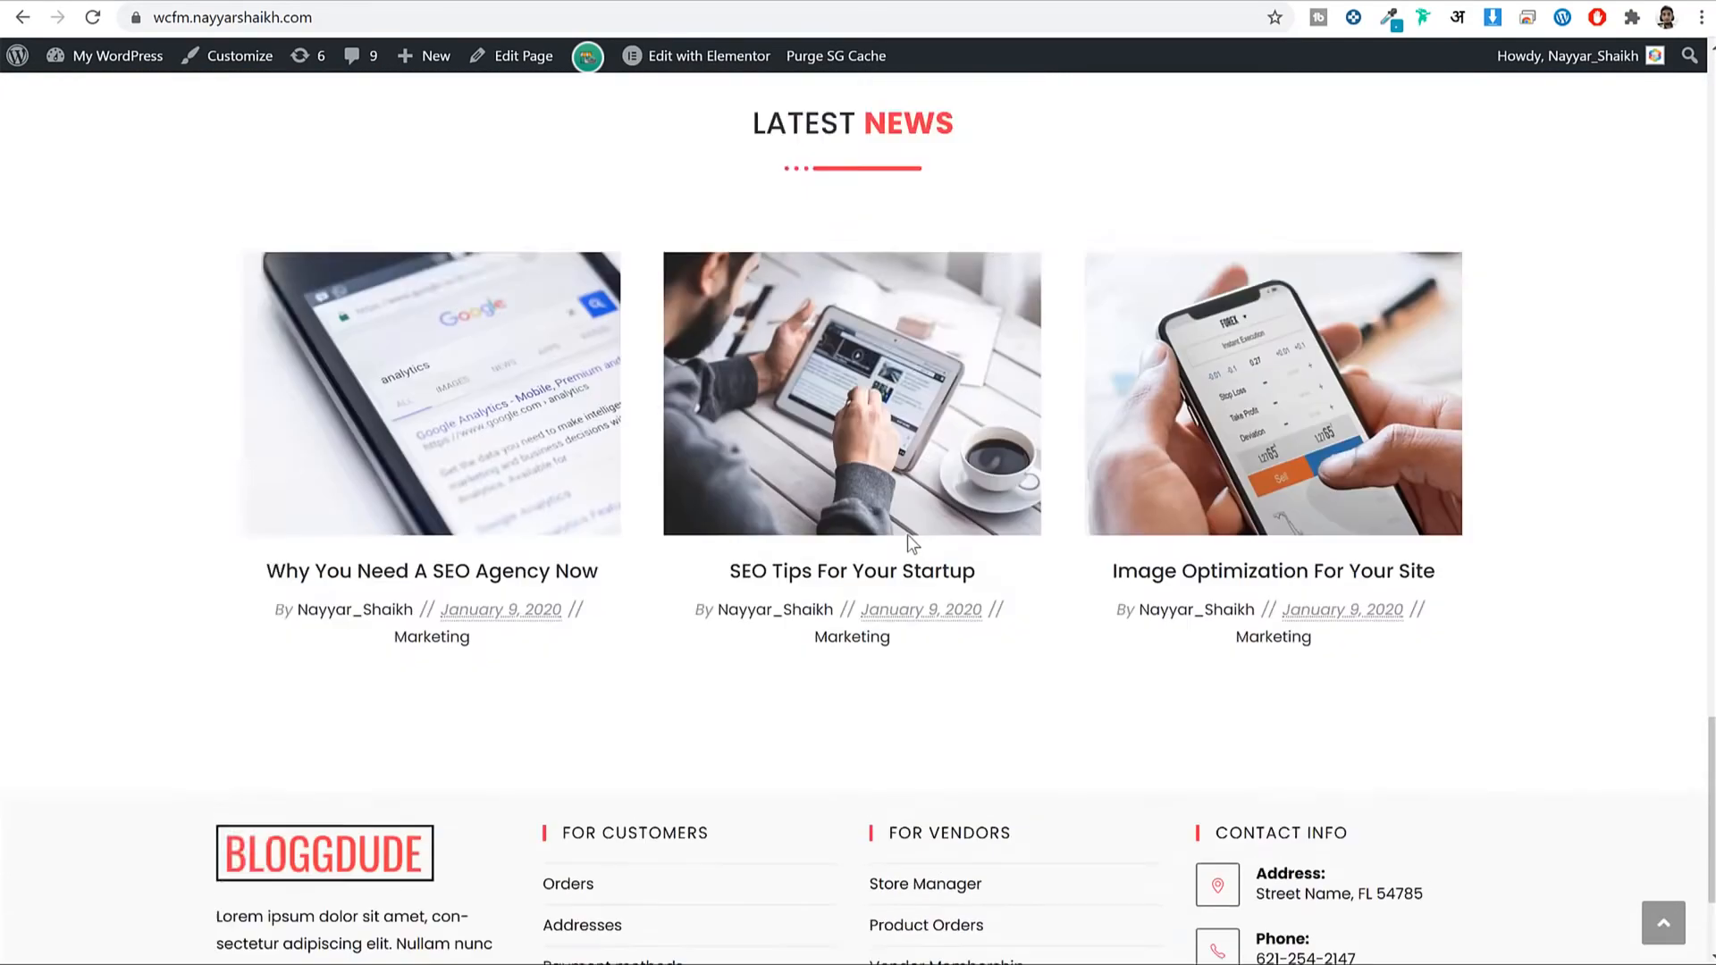
scroll(908, 541, "up", 20)
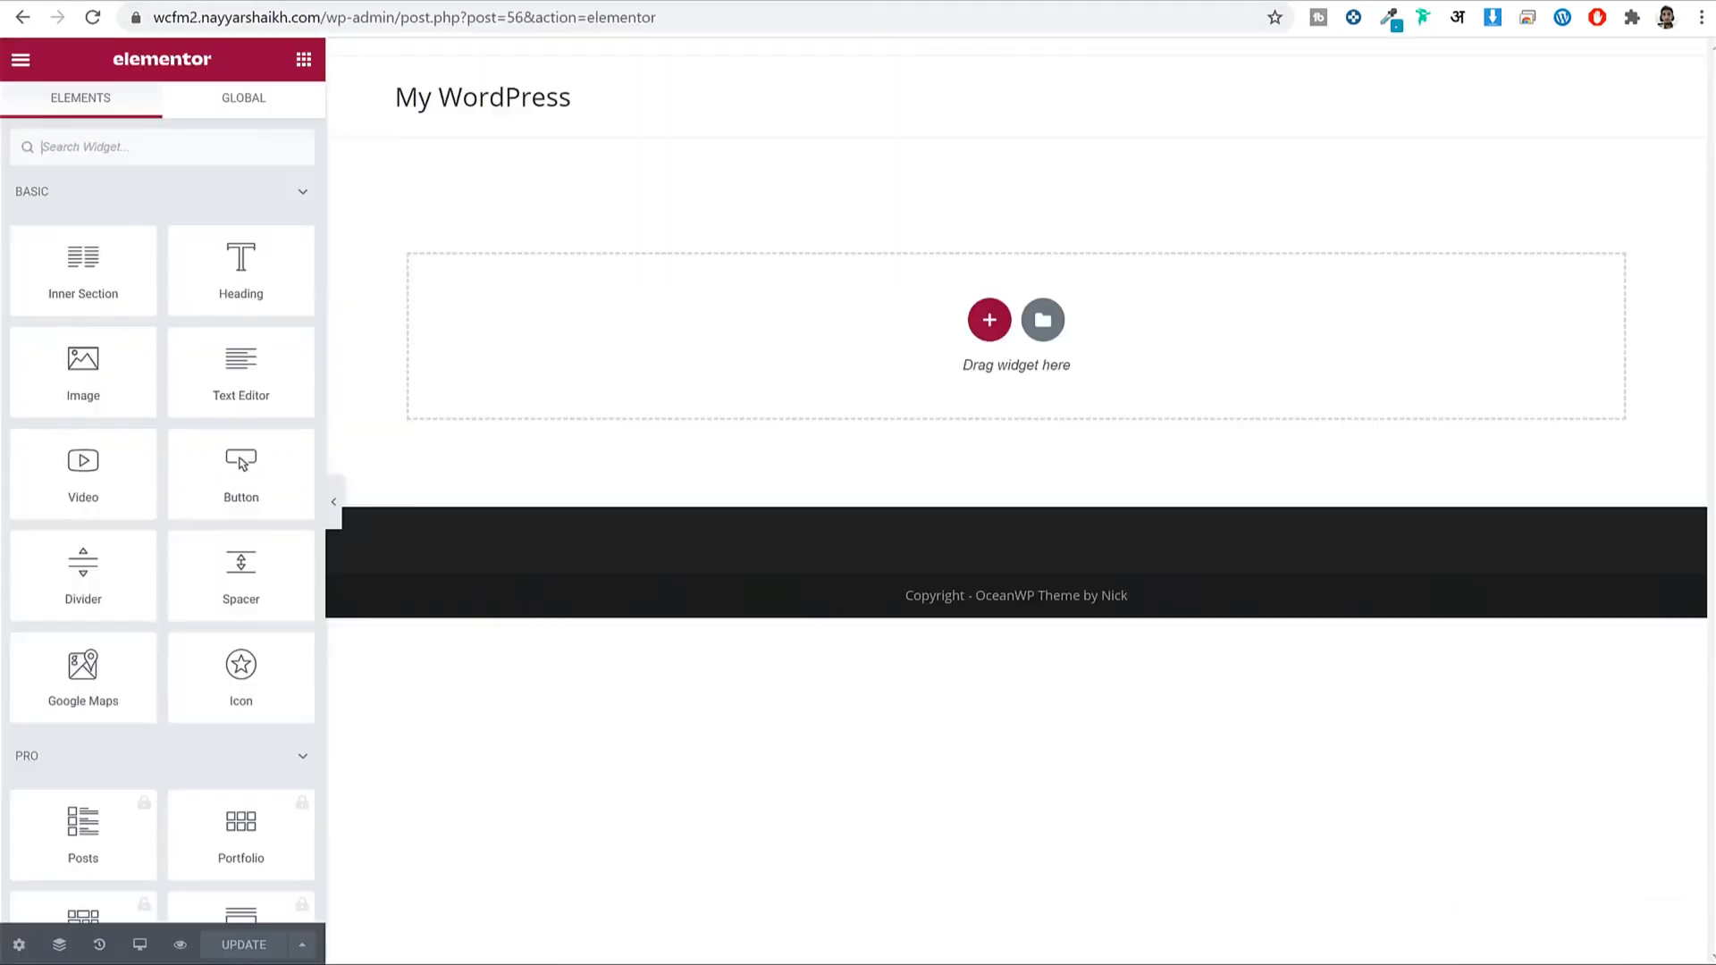
Add a new two-column section to the empty Home page canvas.
left_click(992, 324)
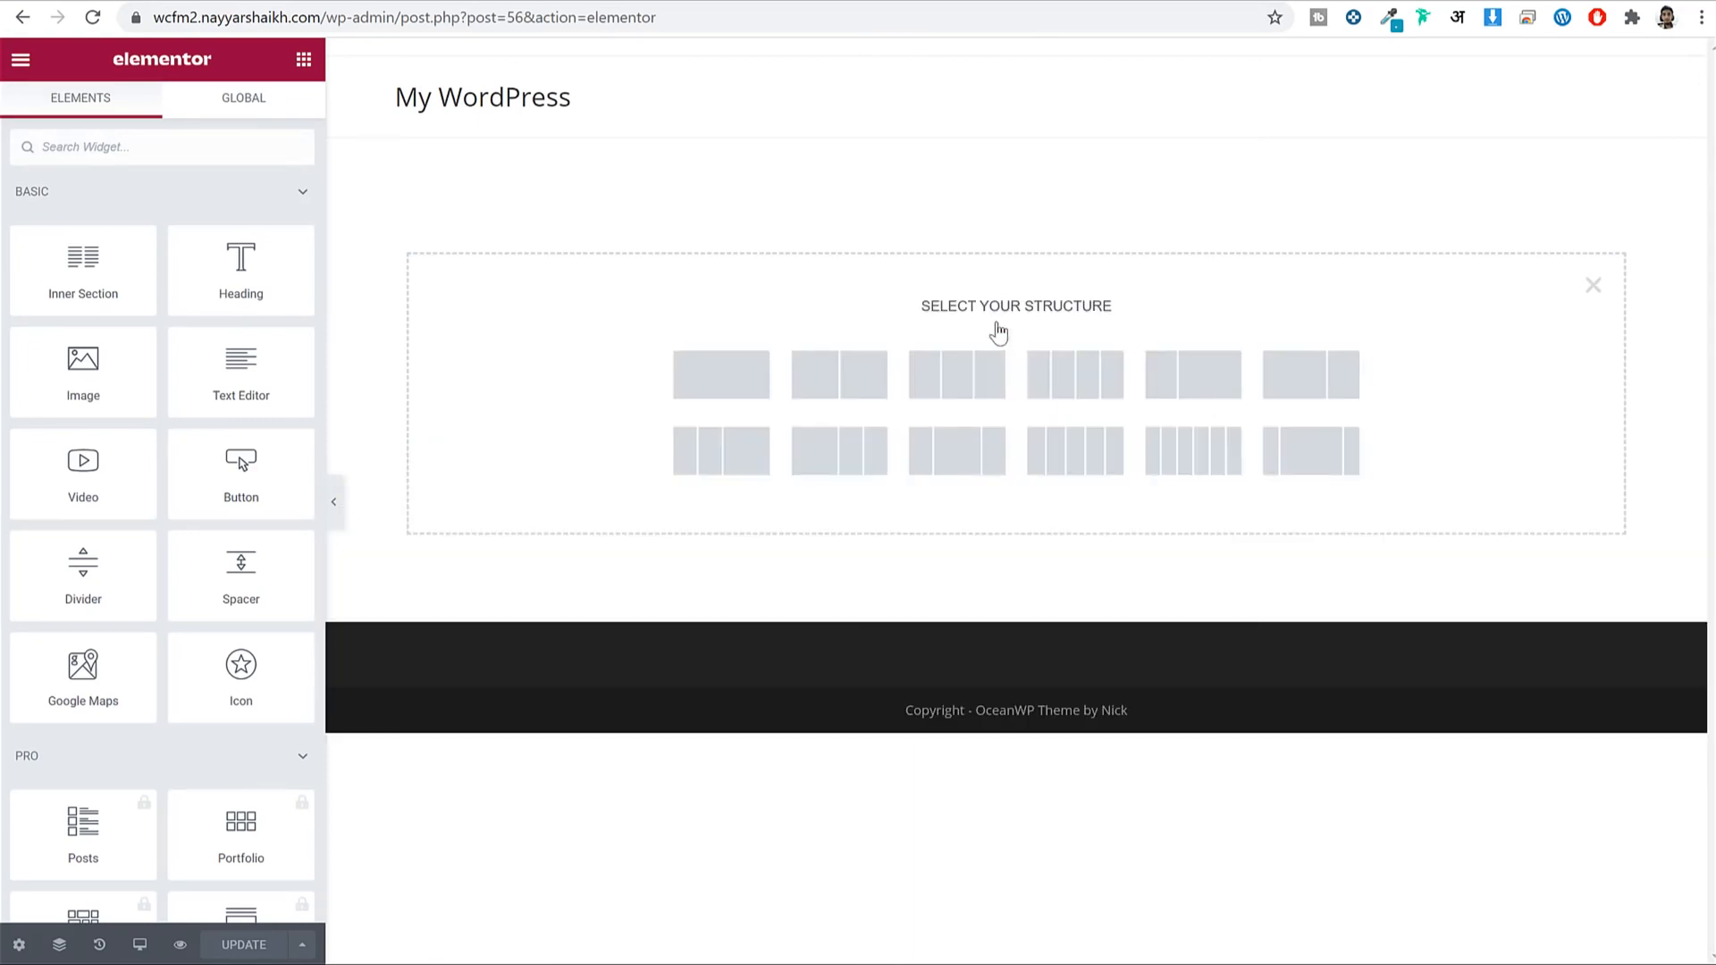
left_click(854, 384)
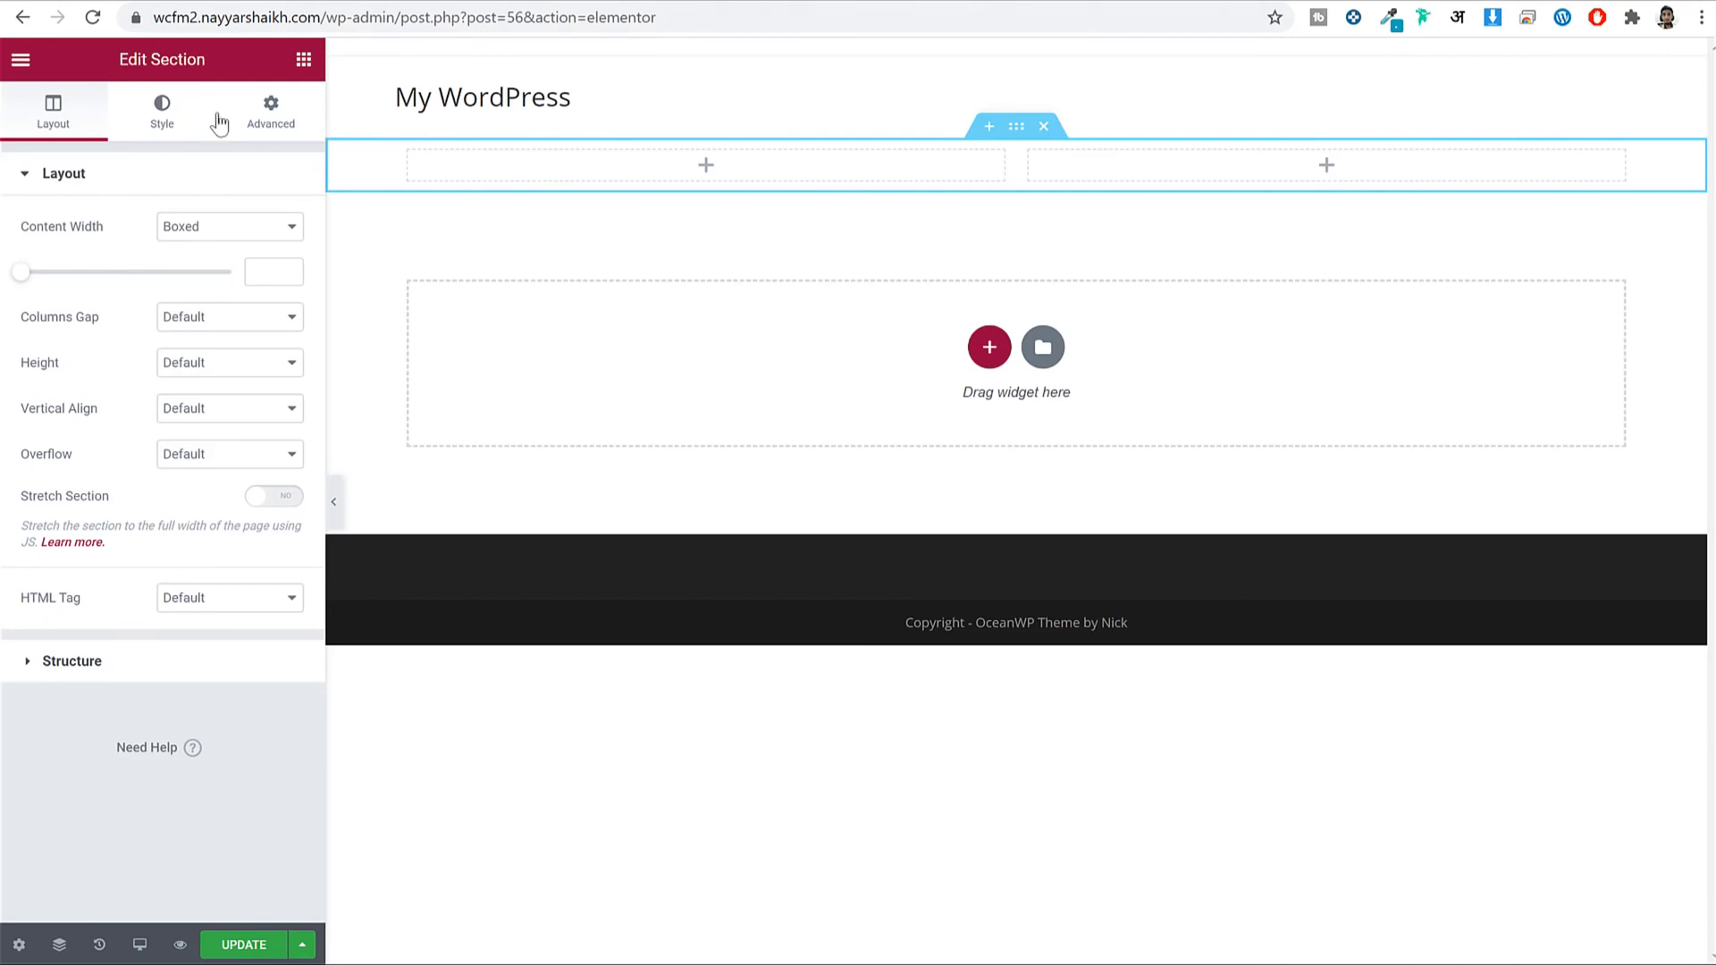
Drag a Heading widget into the left column and paste MAN SHIRTS as its title.
left_click(304, 61)
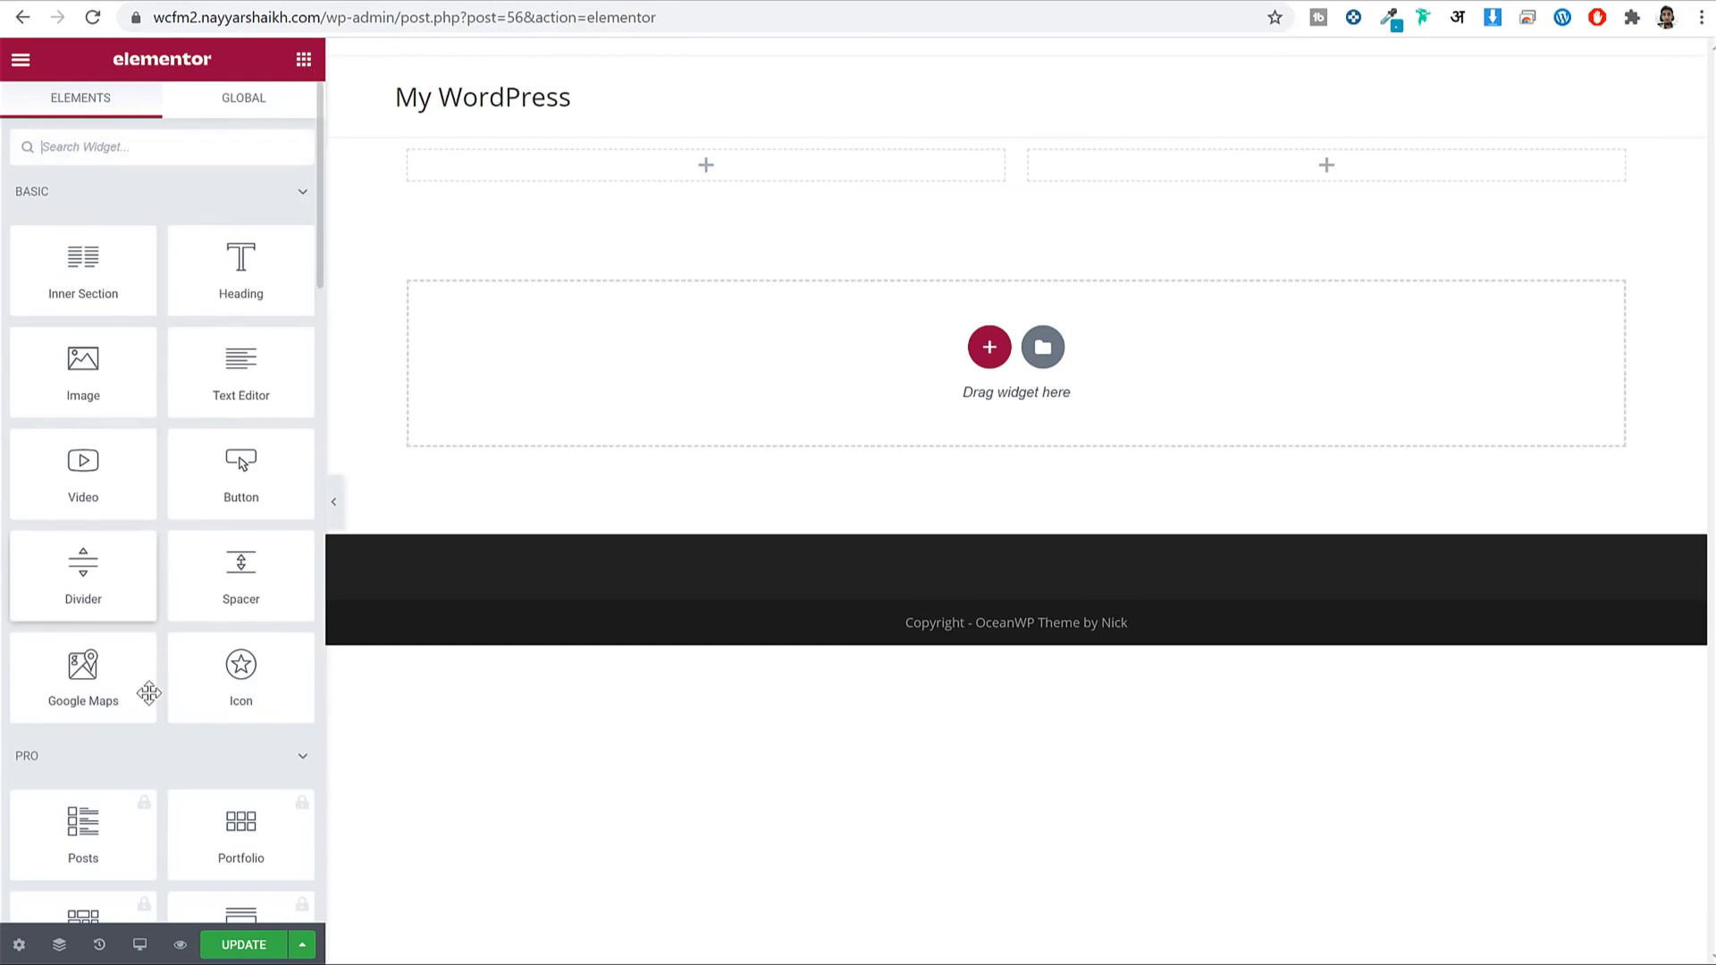
scroll(147, 702, "down", 6)
scroll(154, 713, "up", 7)
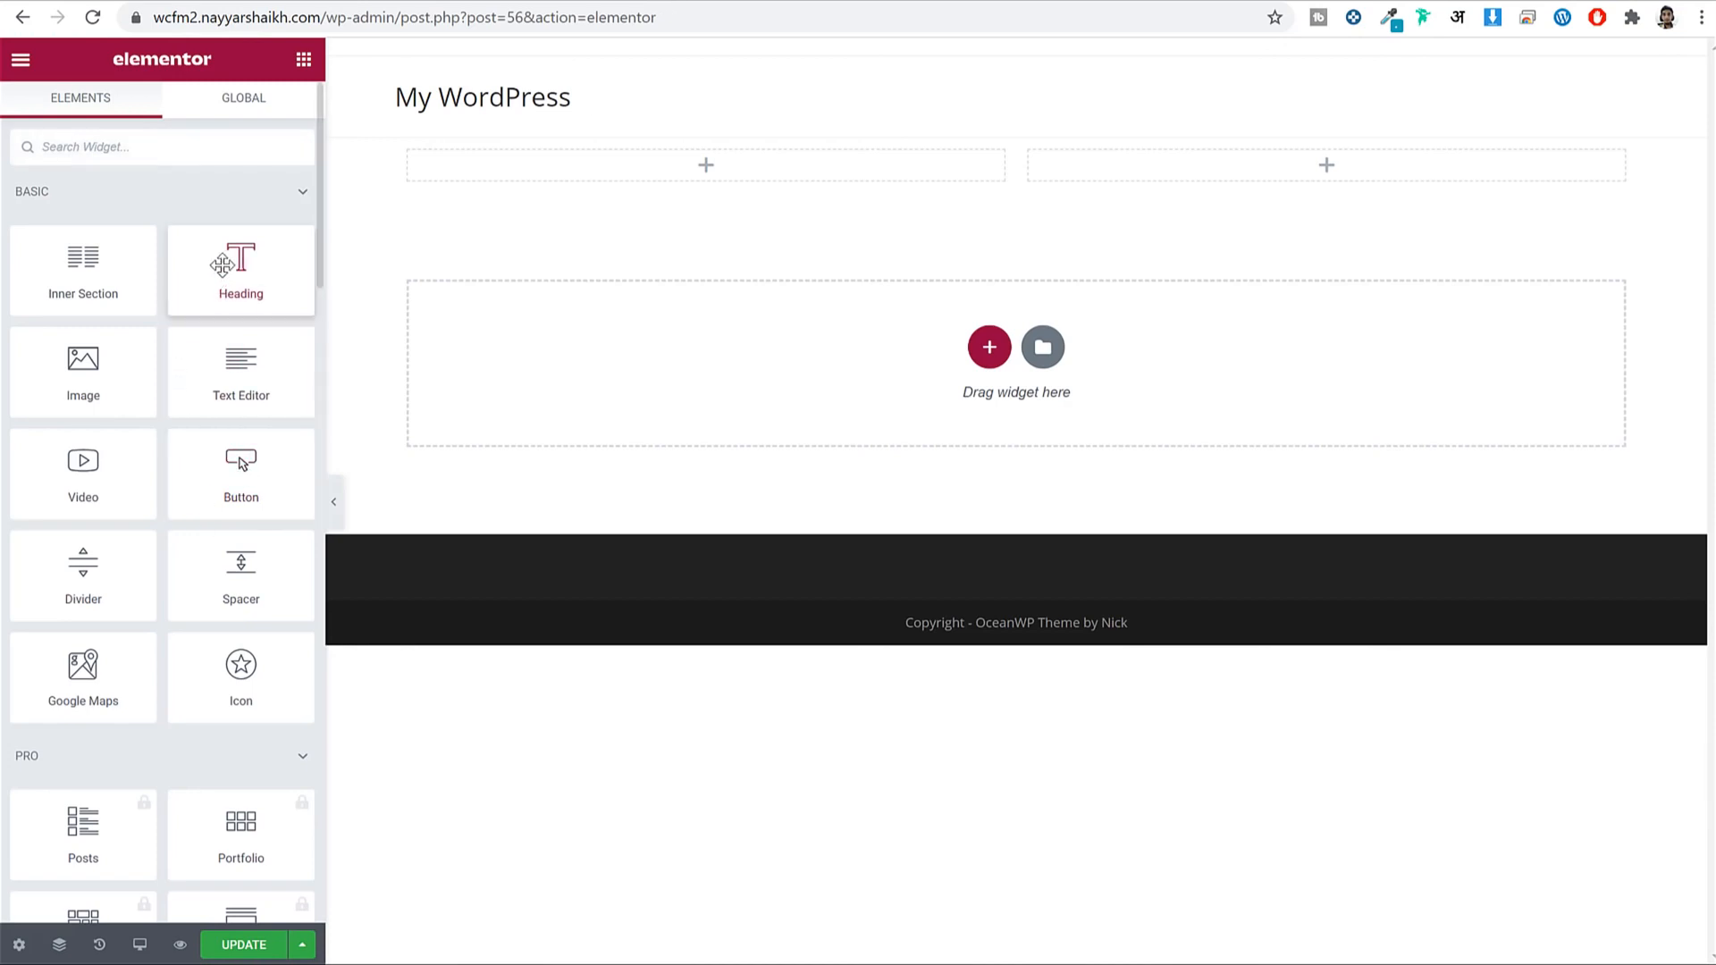
left_click_drag(228, 266, 589, 173)
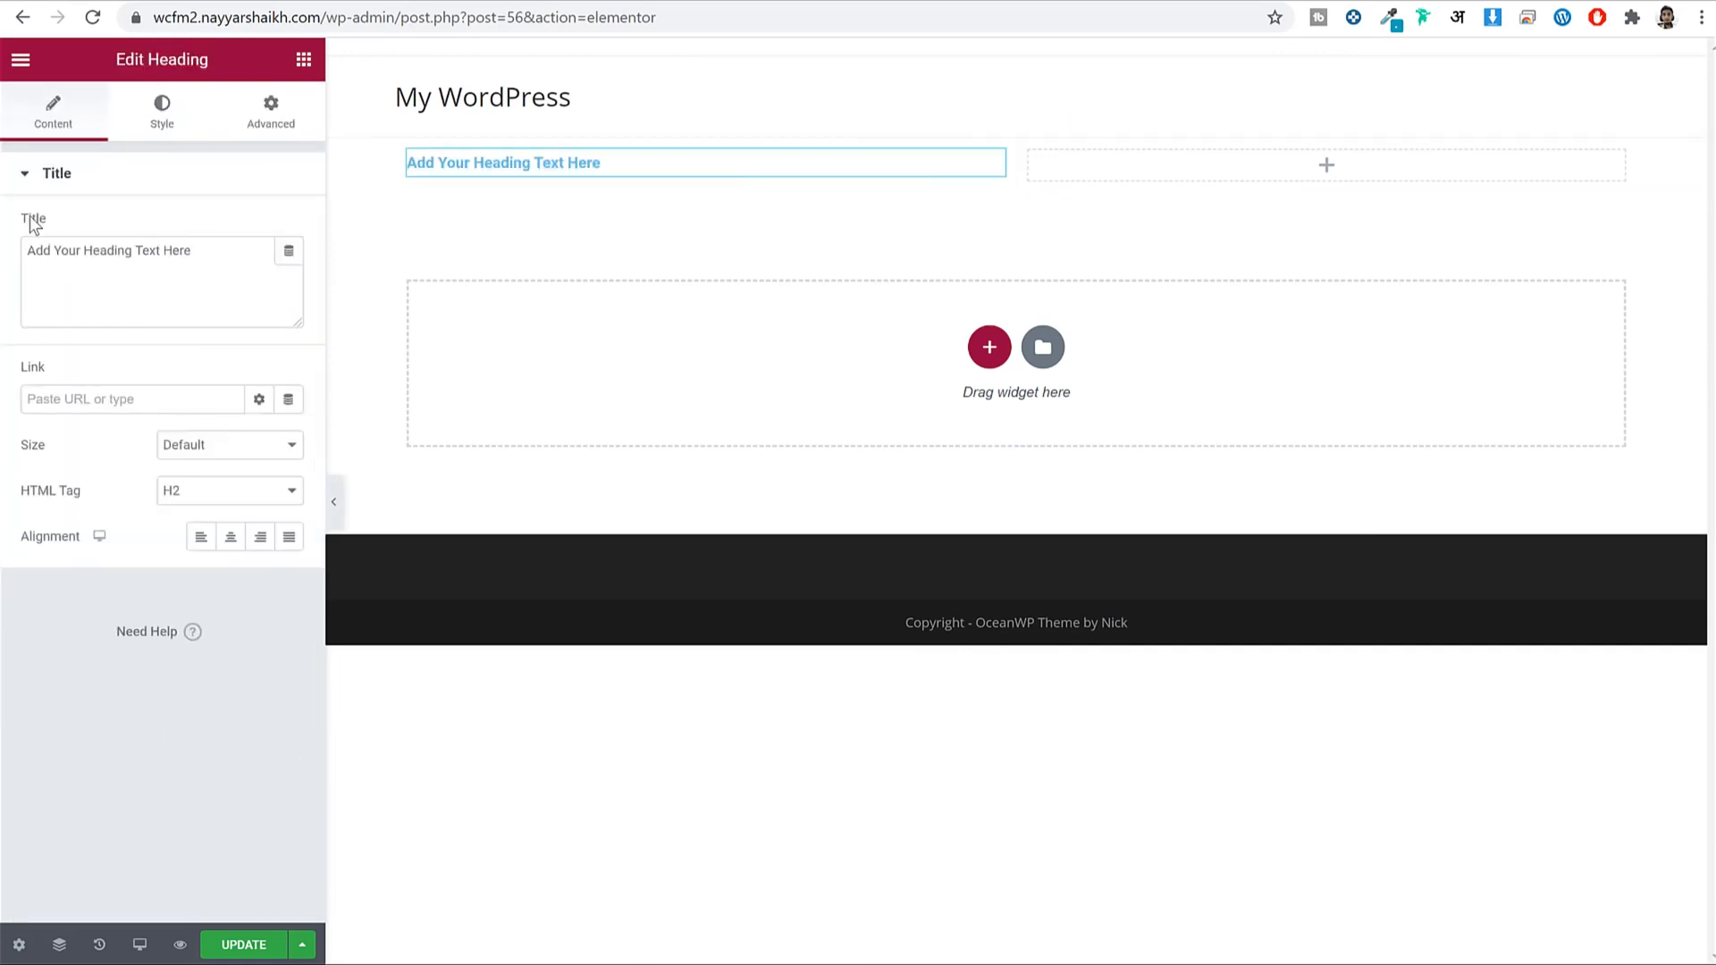
left_click(107, 287)
key("ctrl+a")
type("MAN SHIRTS")
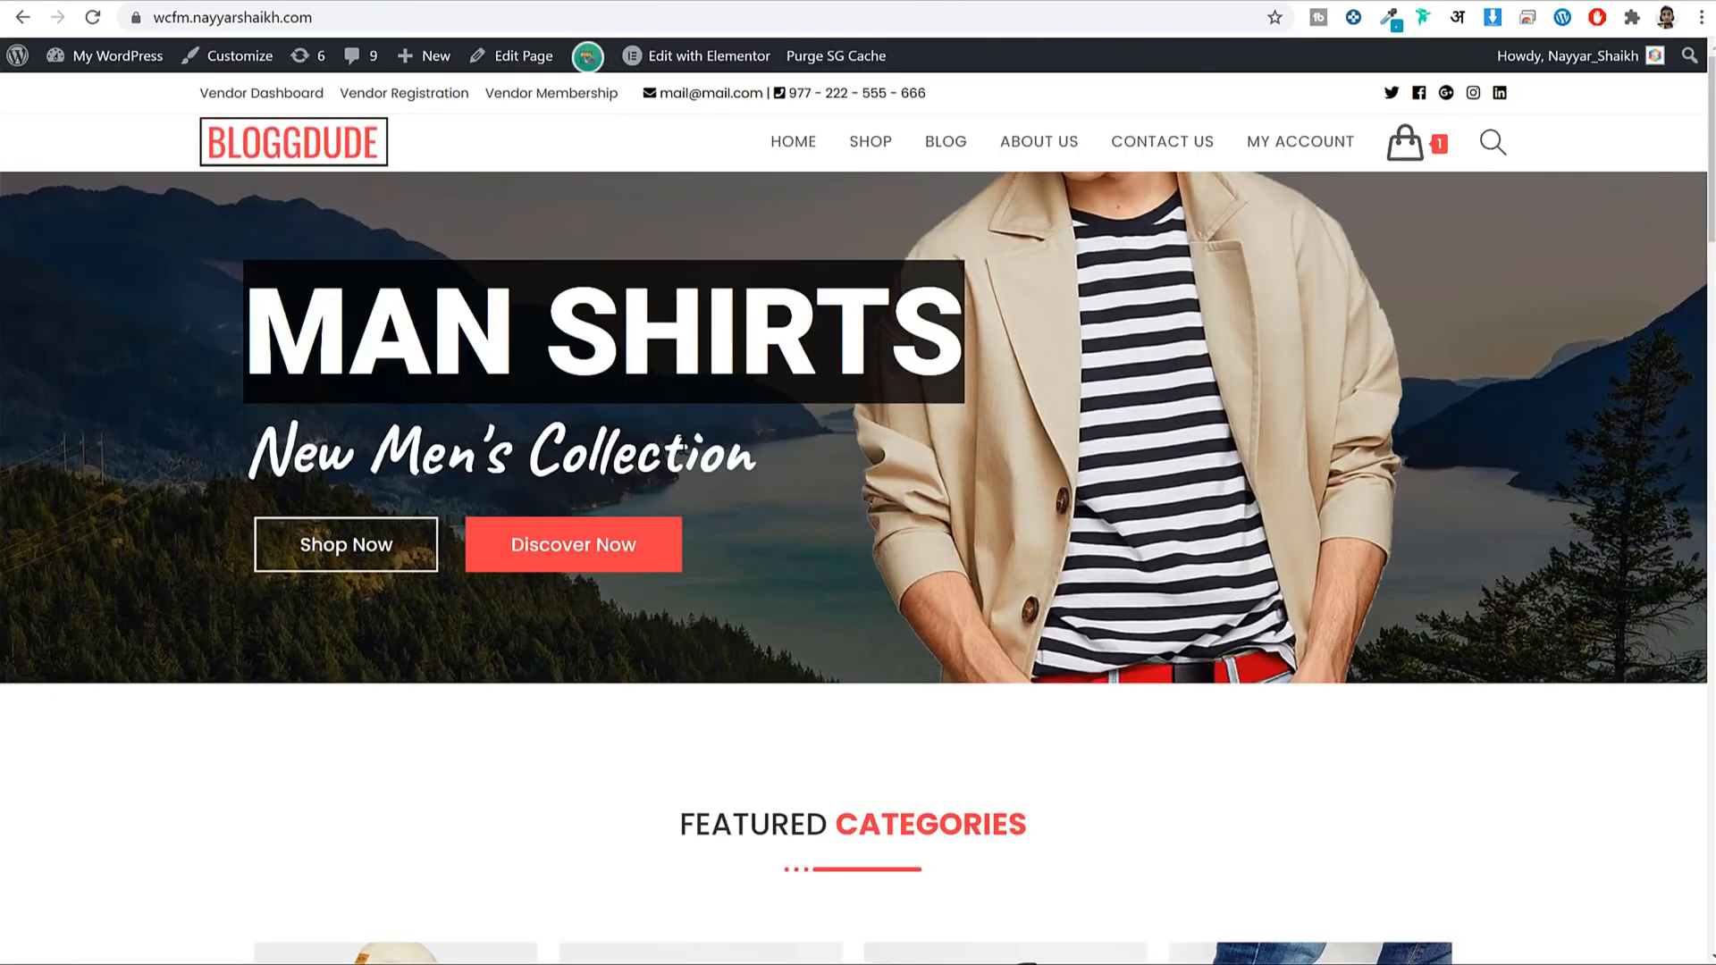
left_click(601, 0)
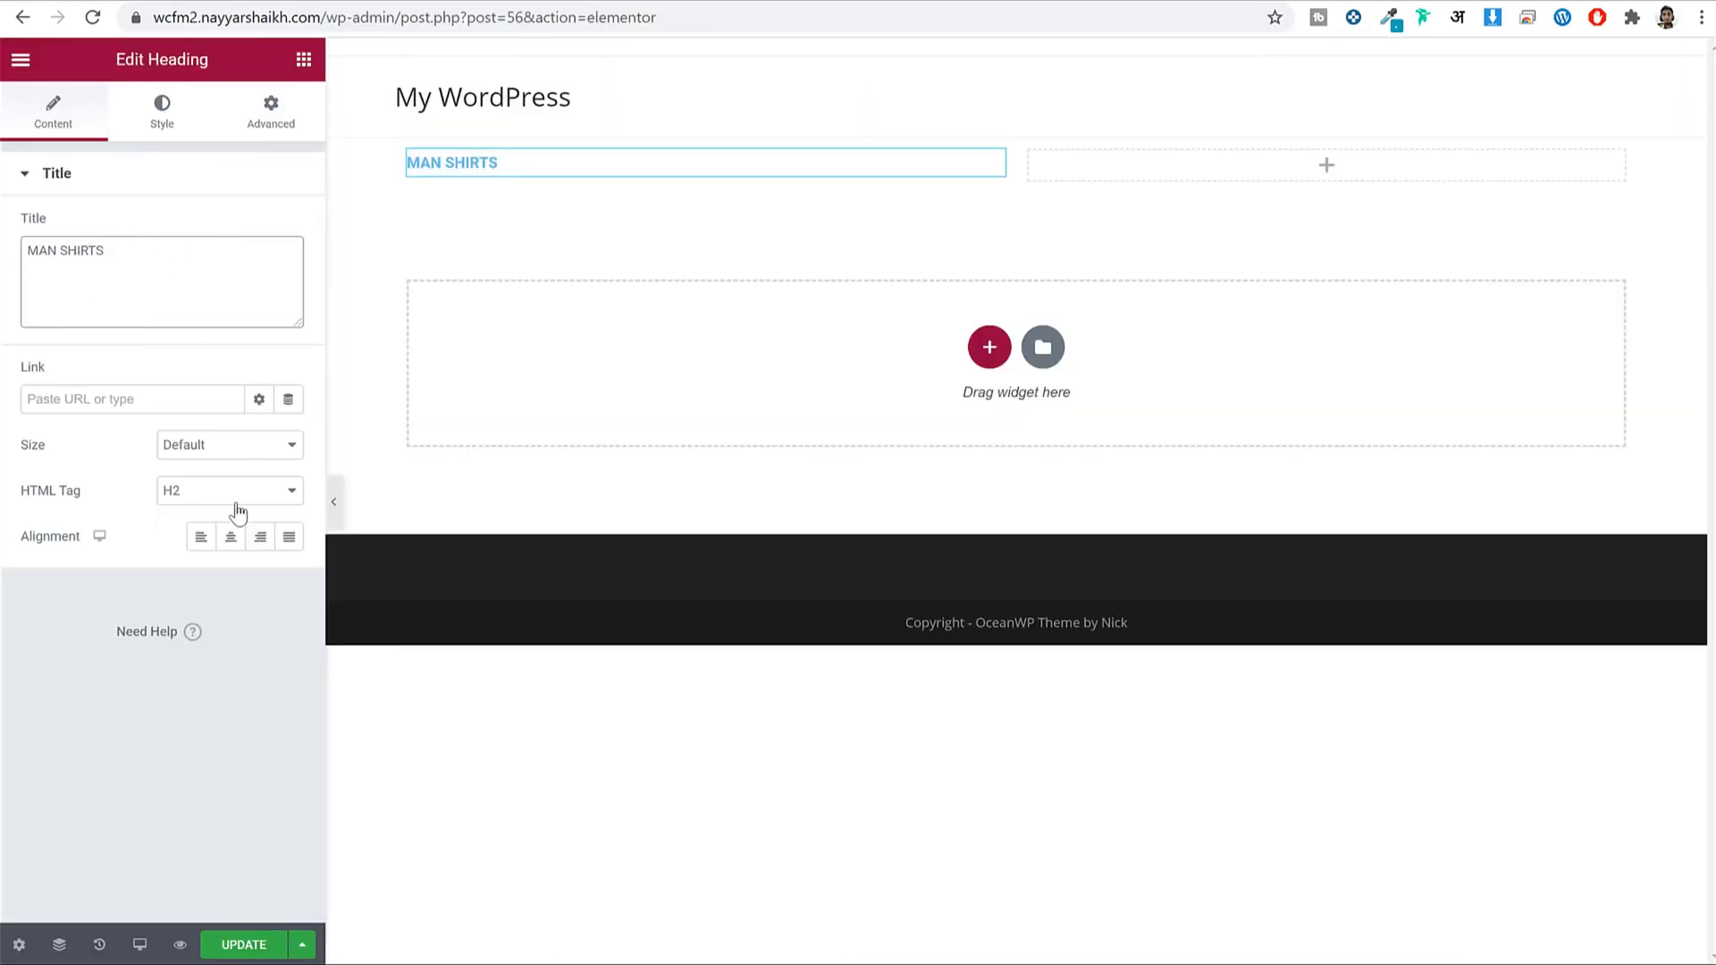
Give the MAN SHIRTS heading a text colour from a pasted hex value, matching the reference banner.
left_click(164, 125)
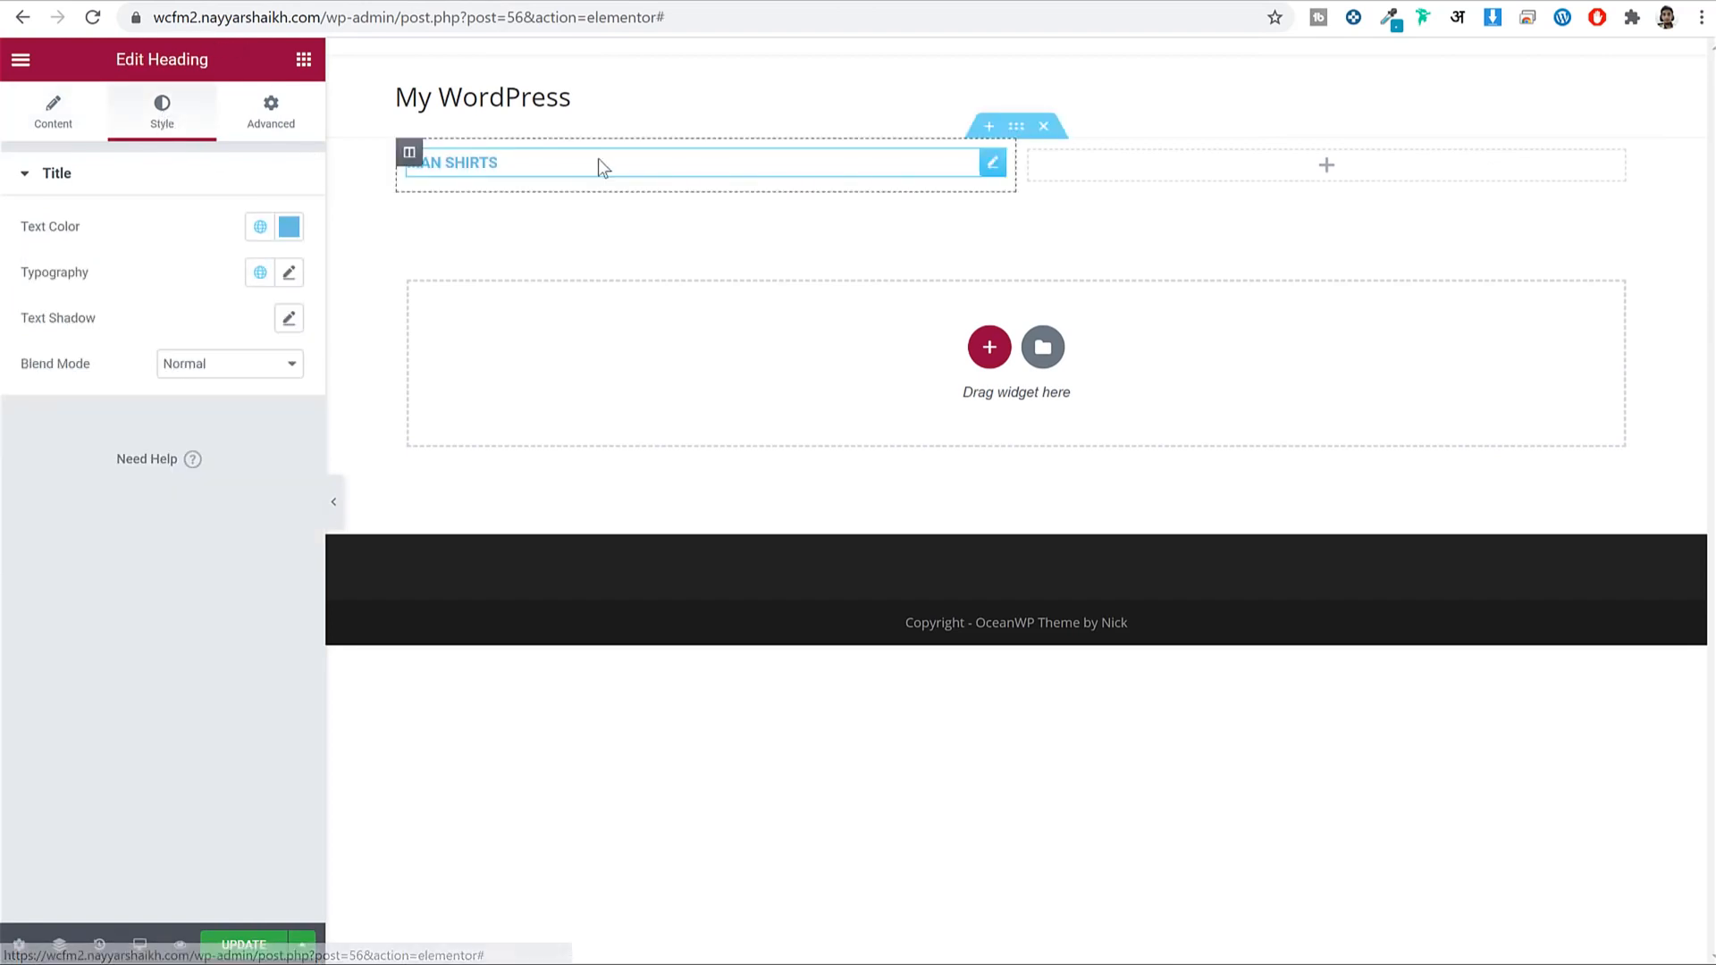
left_click(404, 2)
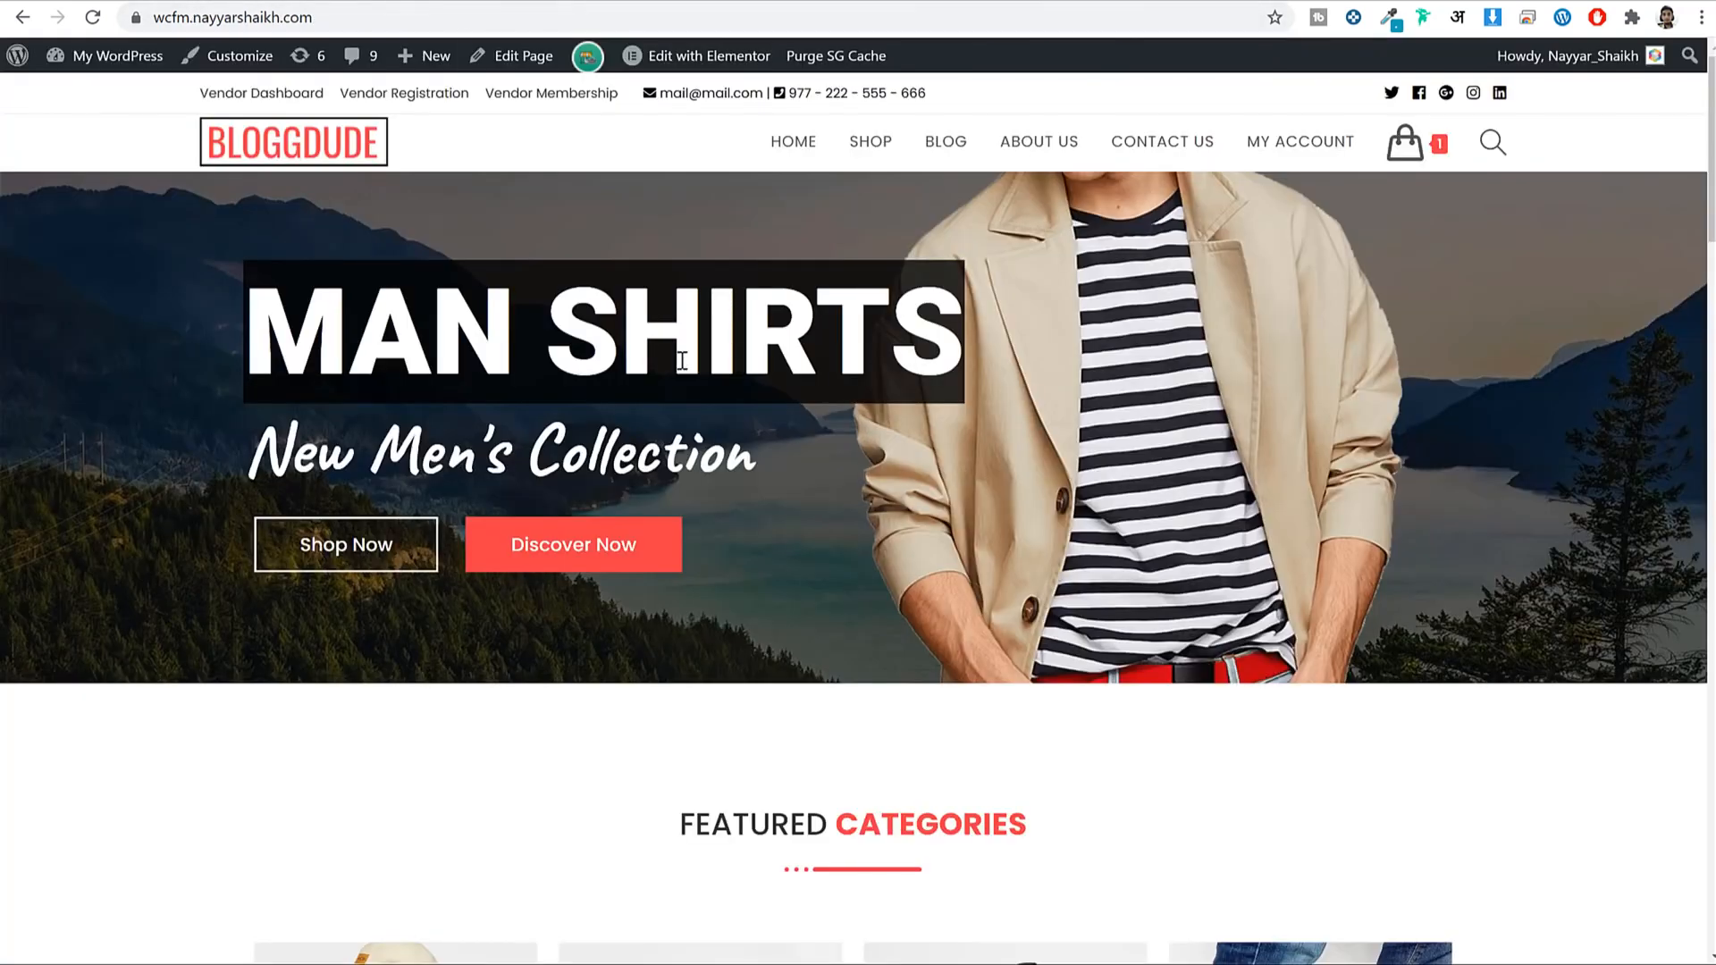
left_click(673, 3)
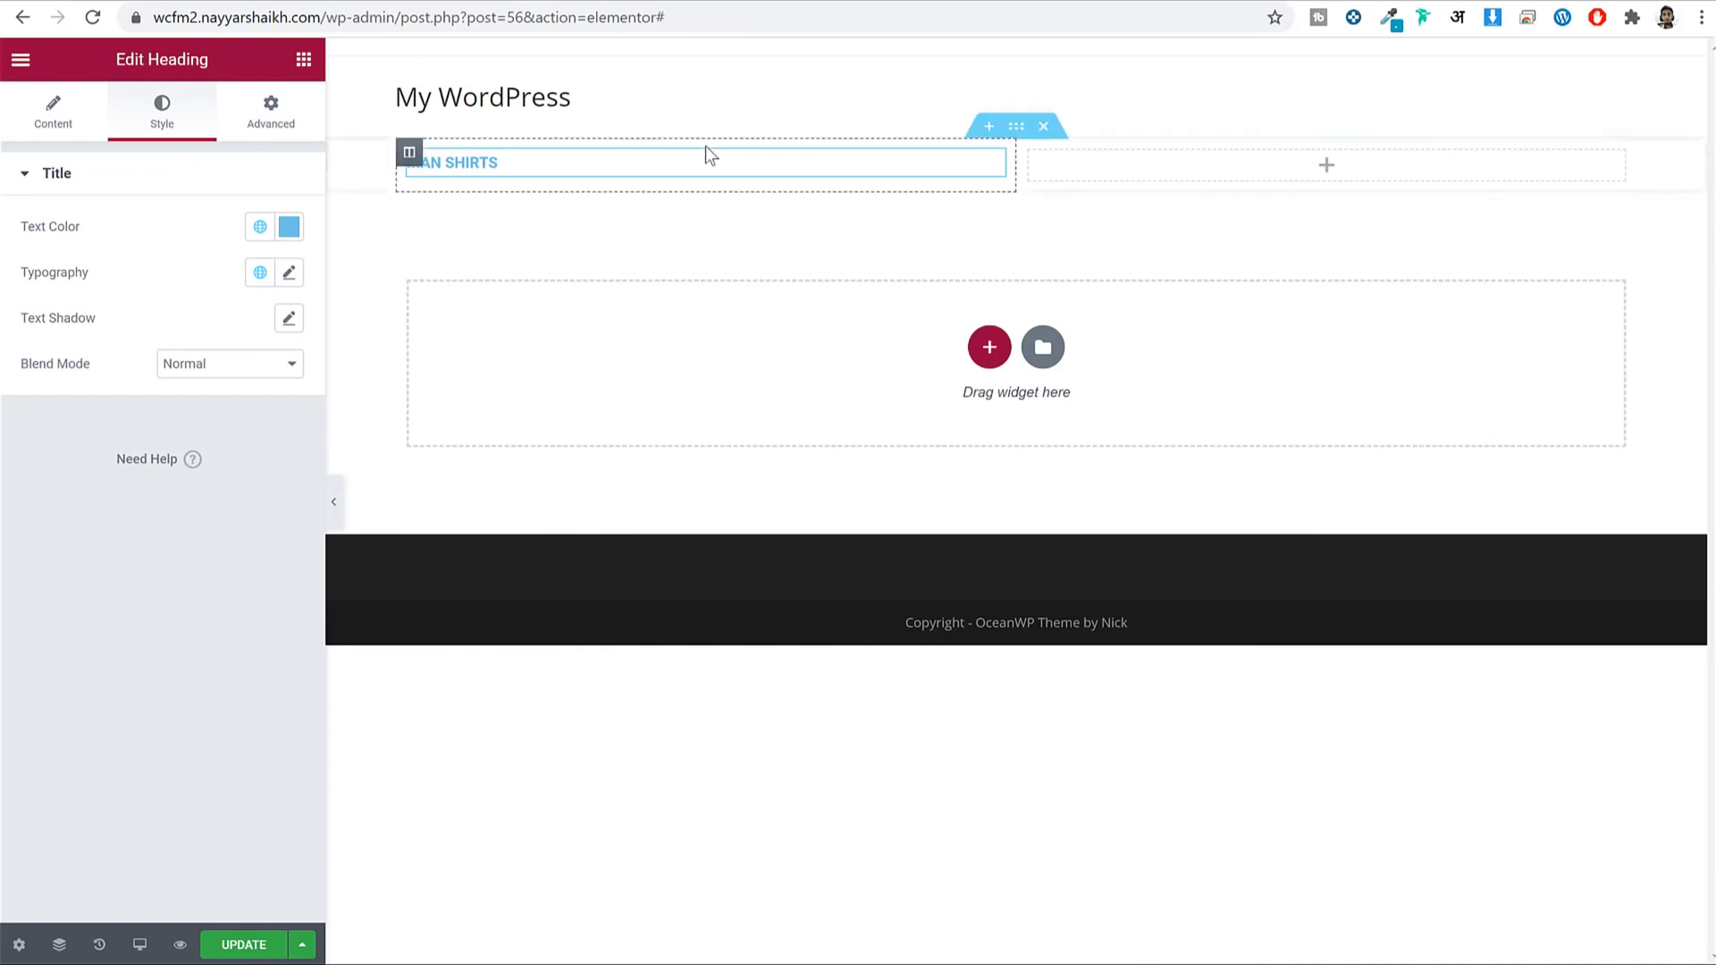
left_click(289, 227)
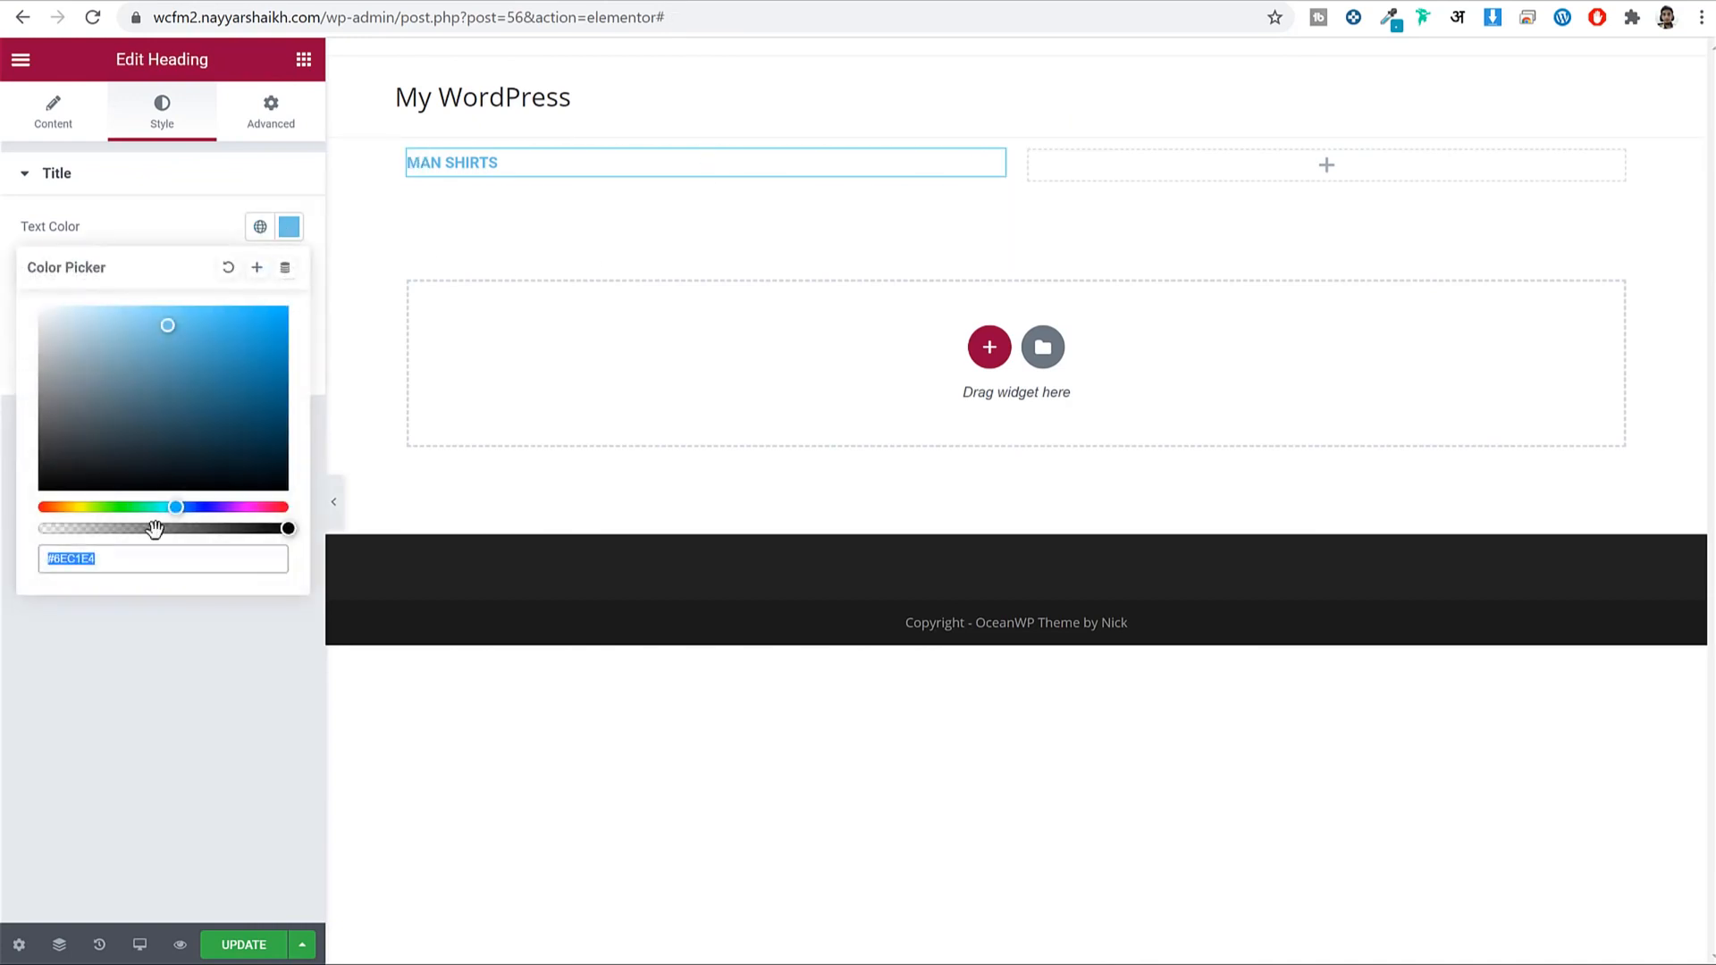
type("#B3CAD3")
left_click_drag(11, 304, 0, 296)
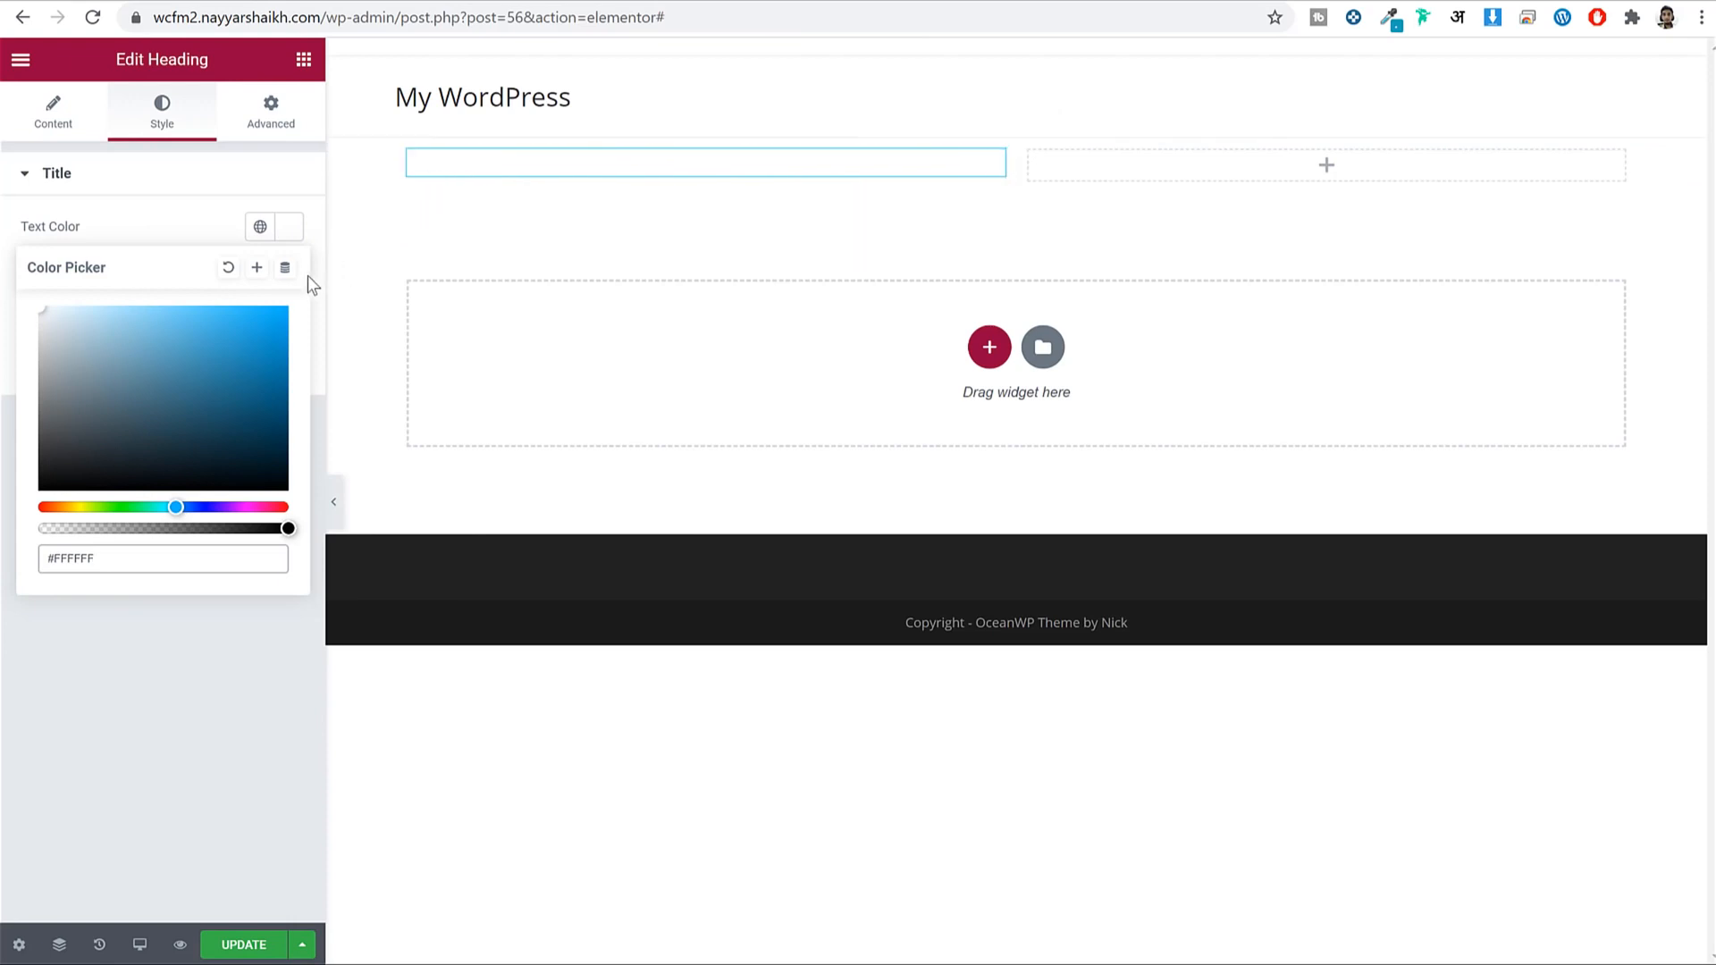
left_click(285, 267)
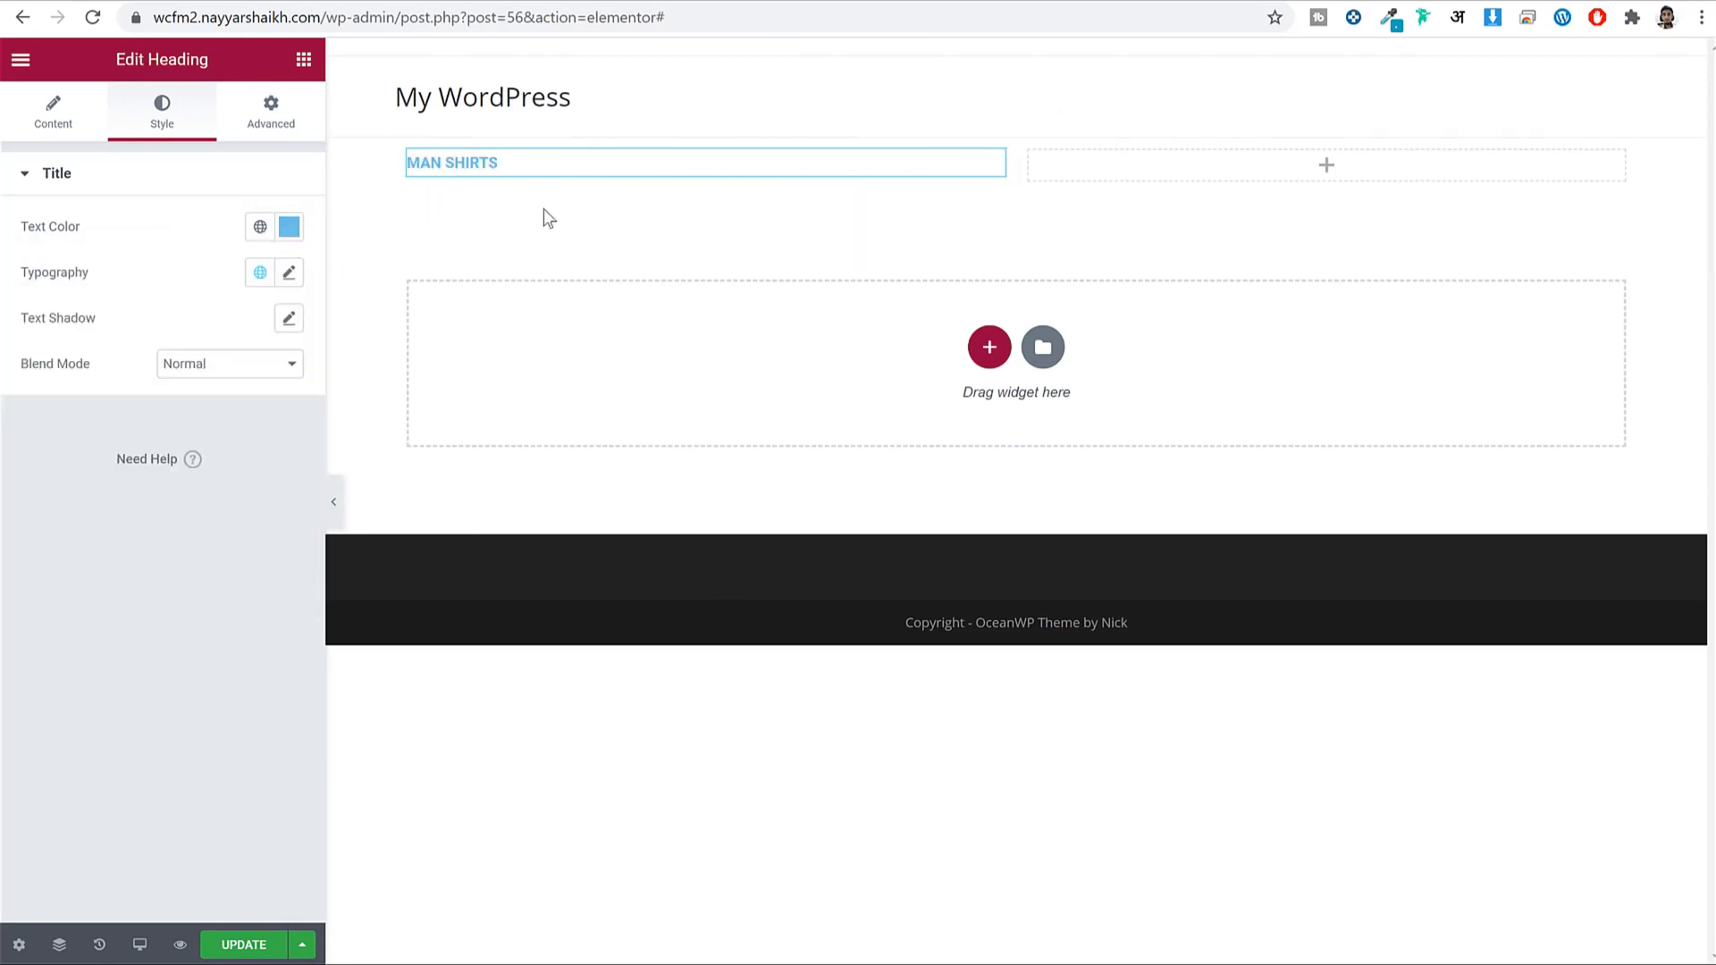
mouse_move(33, 275)
left_mouse_down()
mouse_move(67, 279)
mouse_move(18, 274)
left_mouse_up()
left_click(24, 282)
Set the heading's font family to Roboto after briefly trying Rochester.
left_click(290, 277)
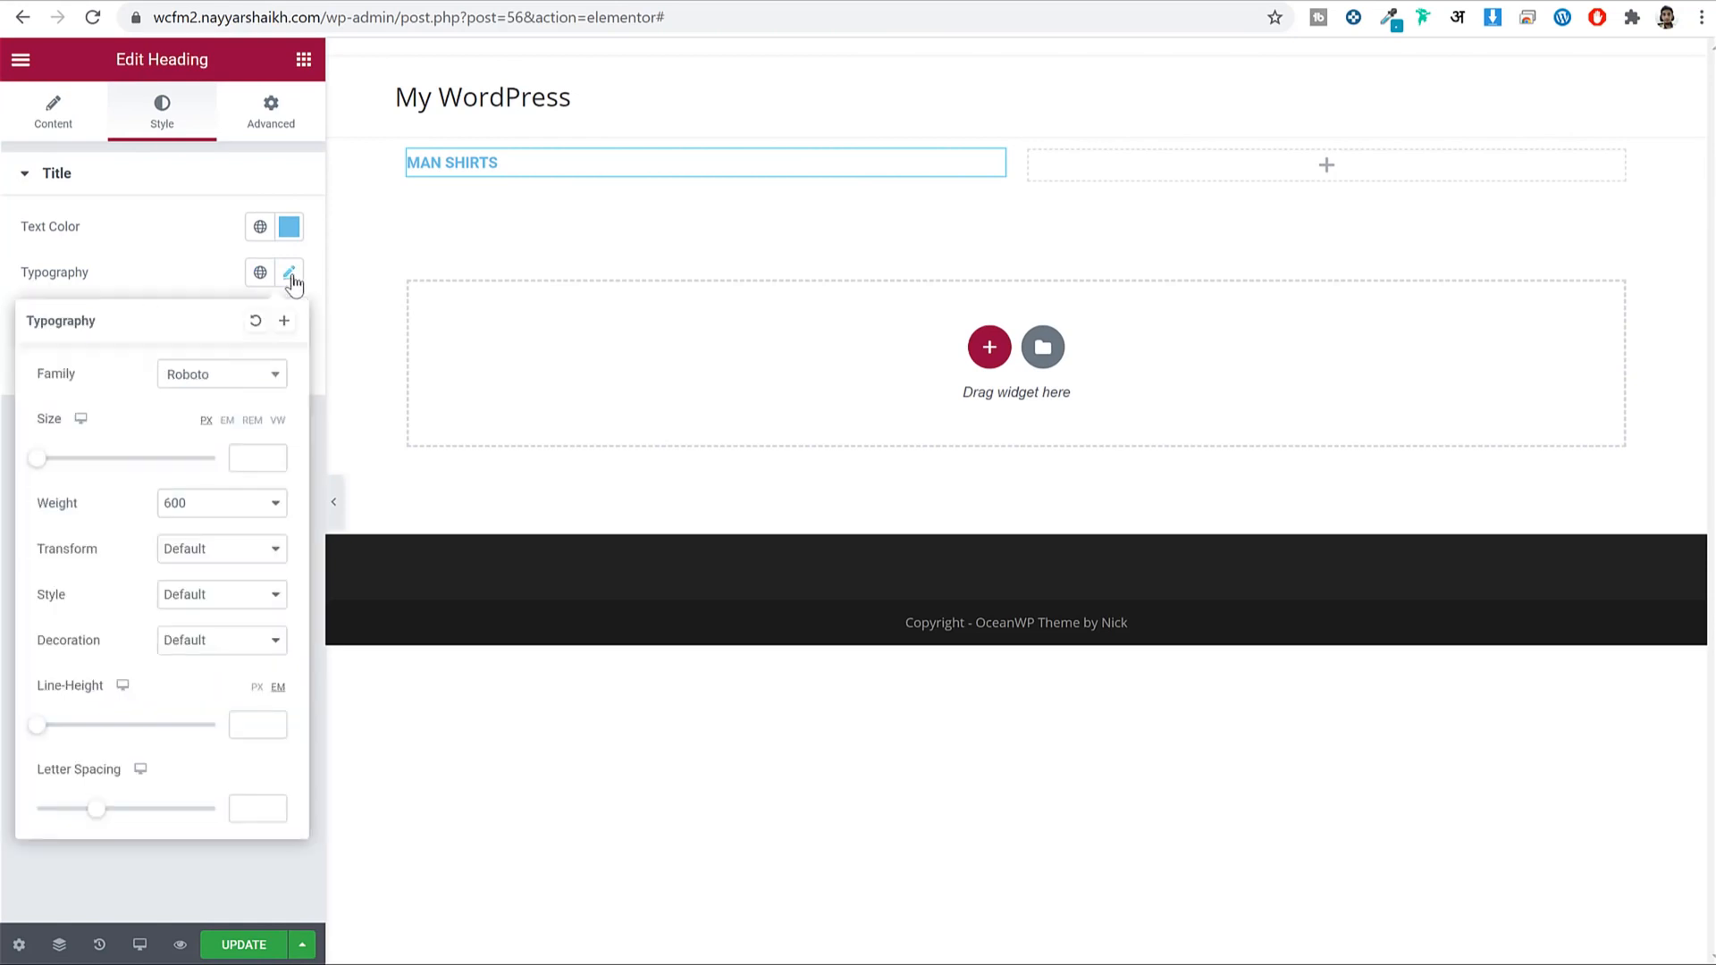
left_click(212, 382)
scroll(230, 554, "down", 2)
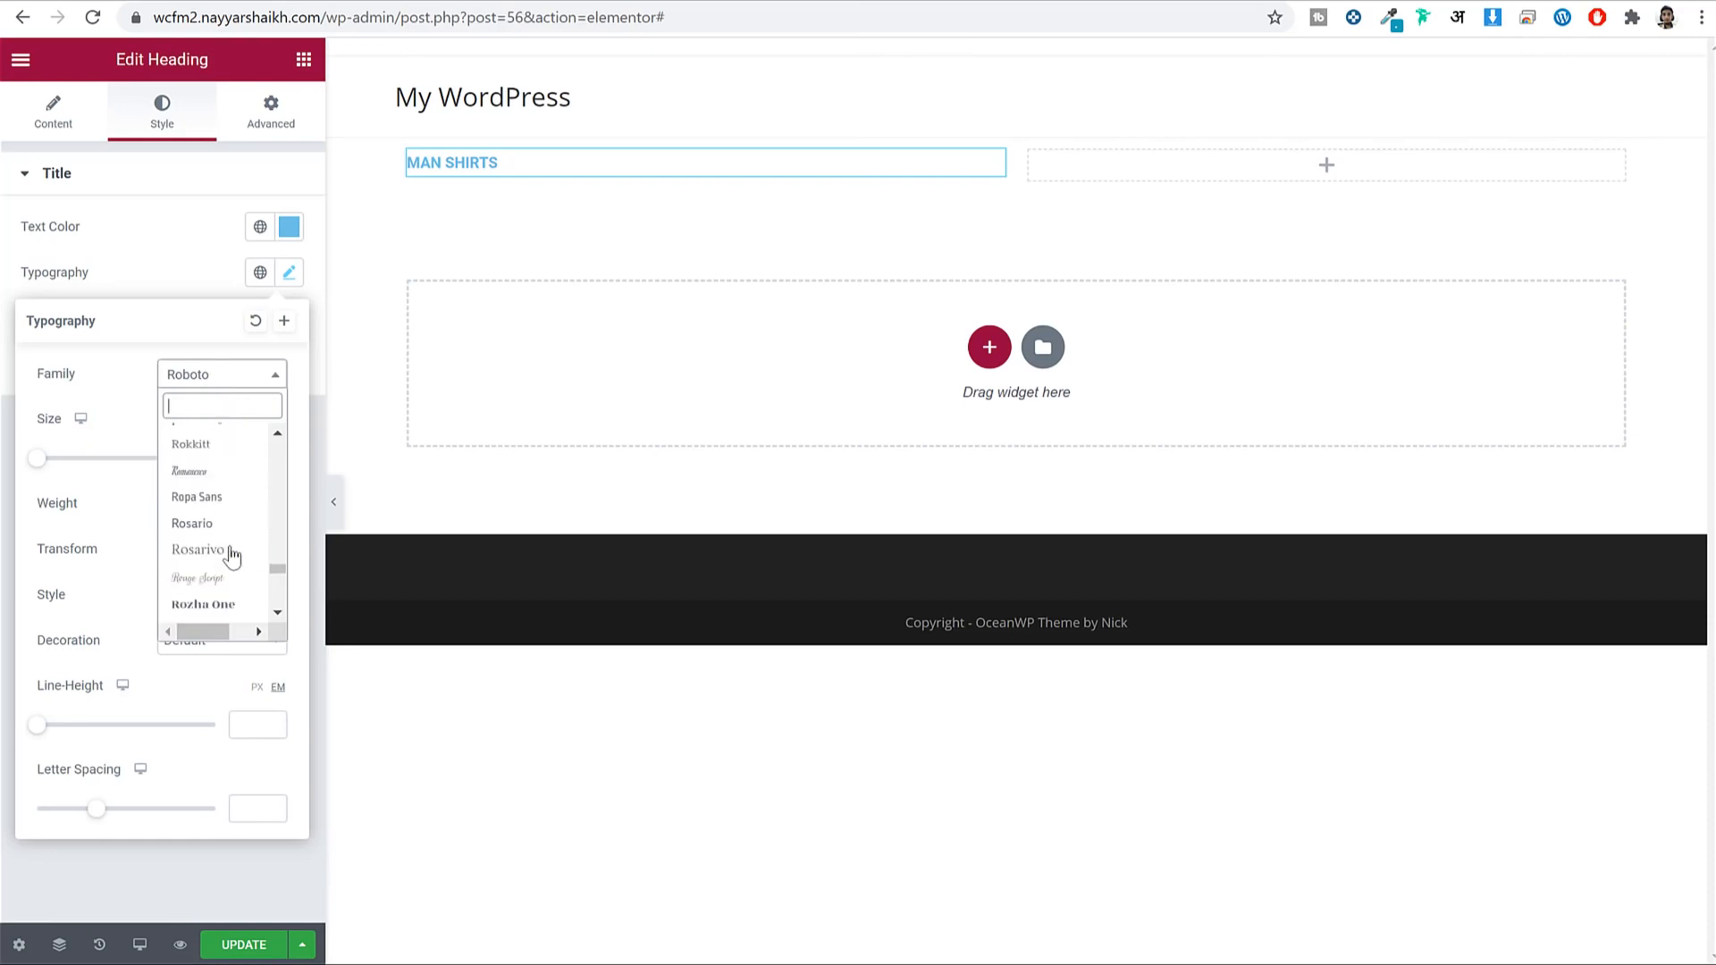
left_click(223, 500)
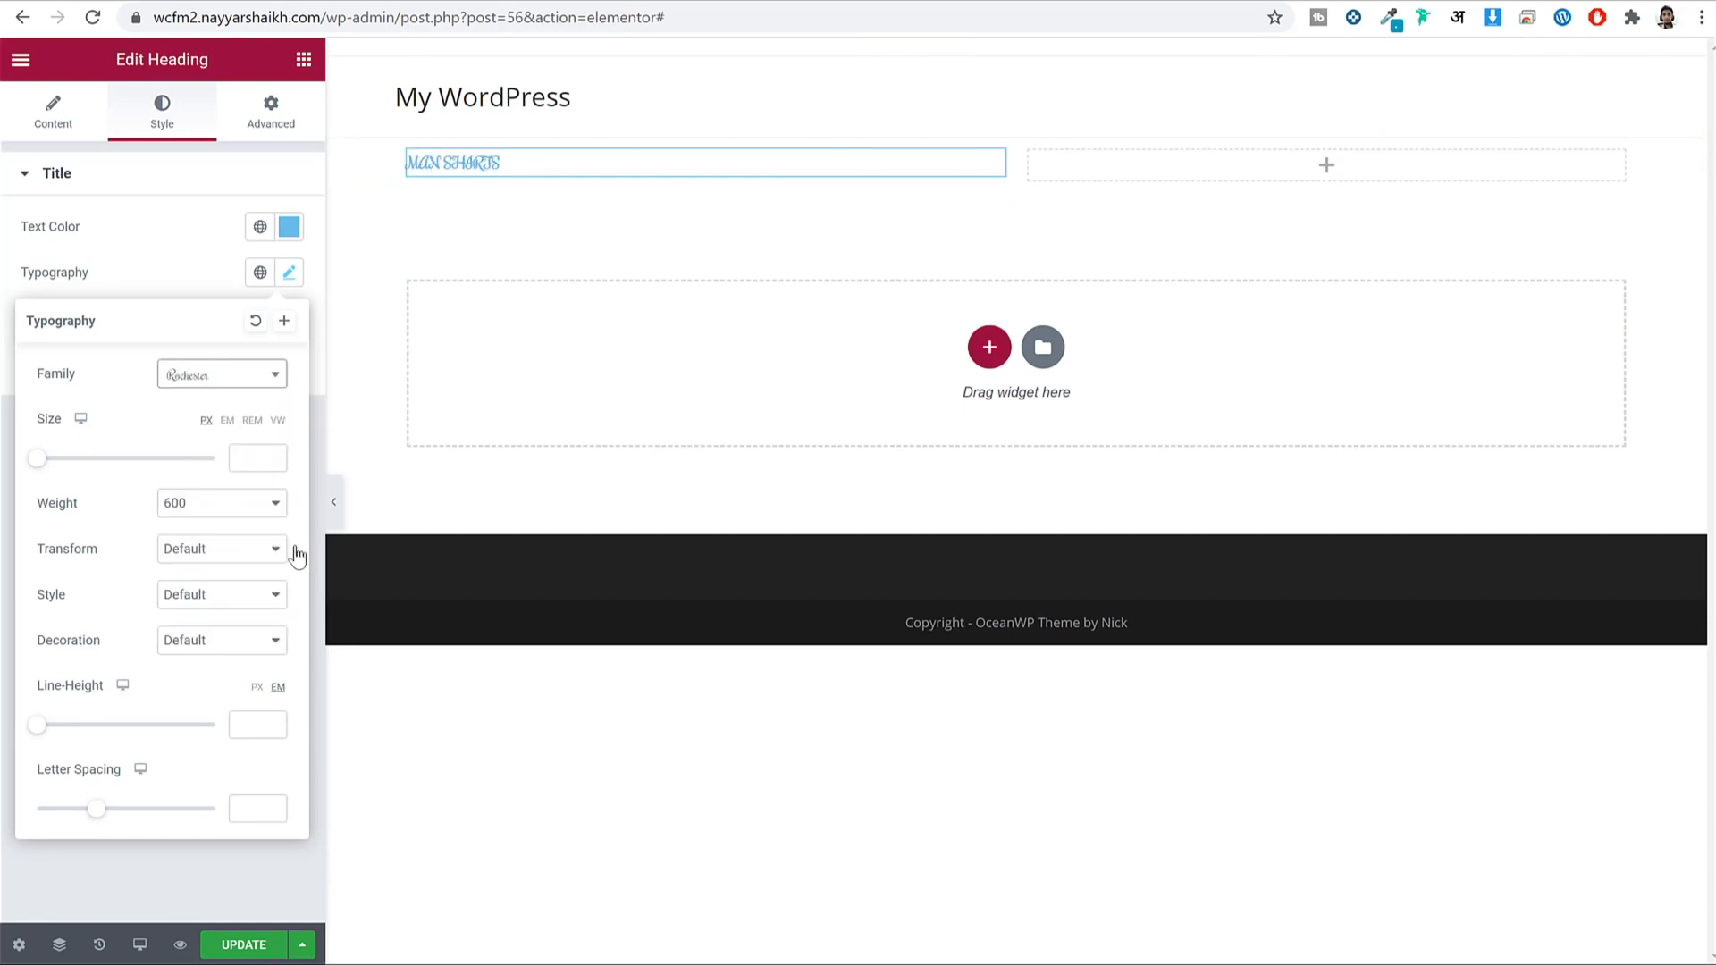
left_click(222, 375)
scroll(237, 474, "up", 2)
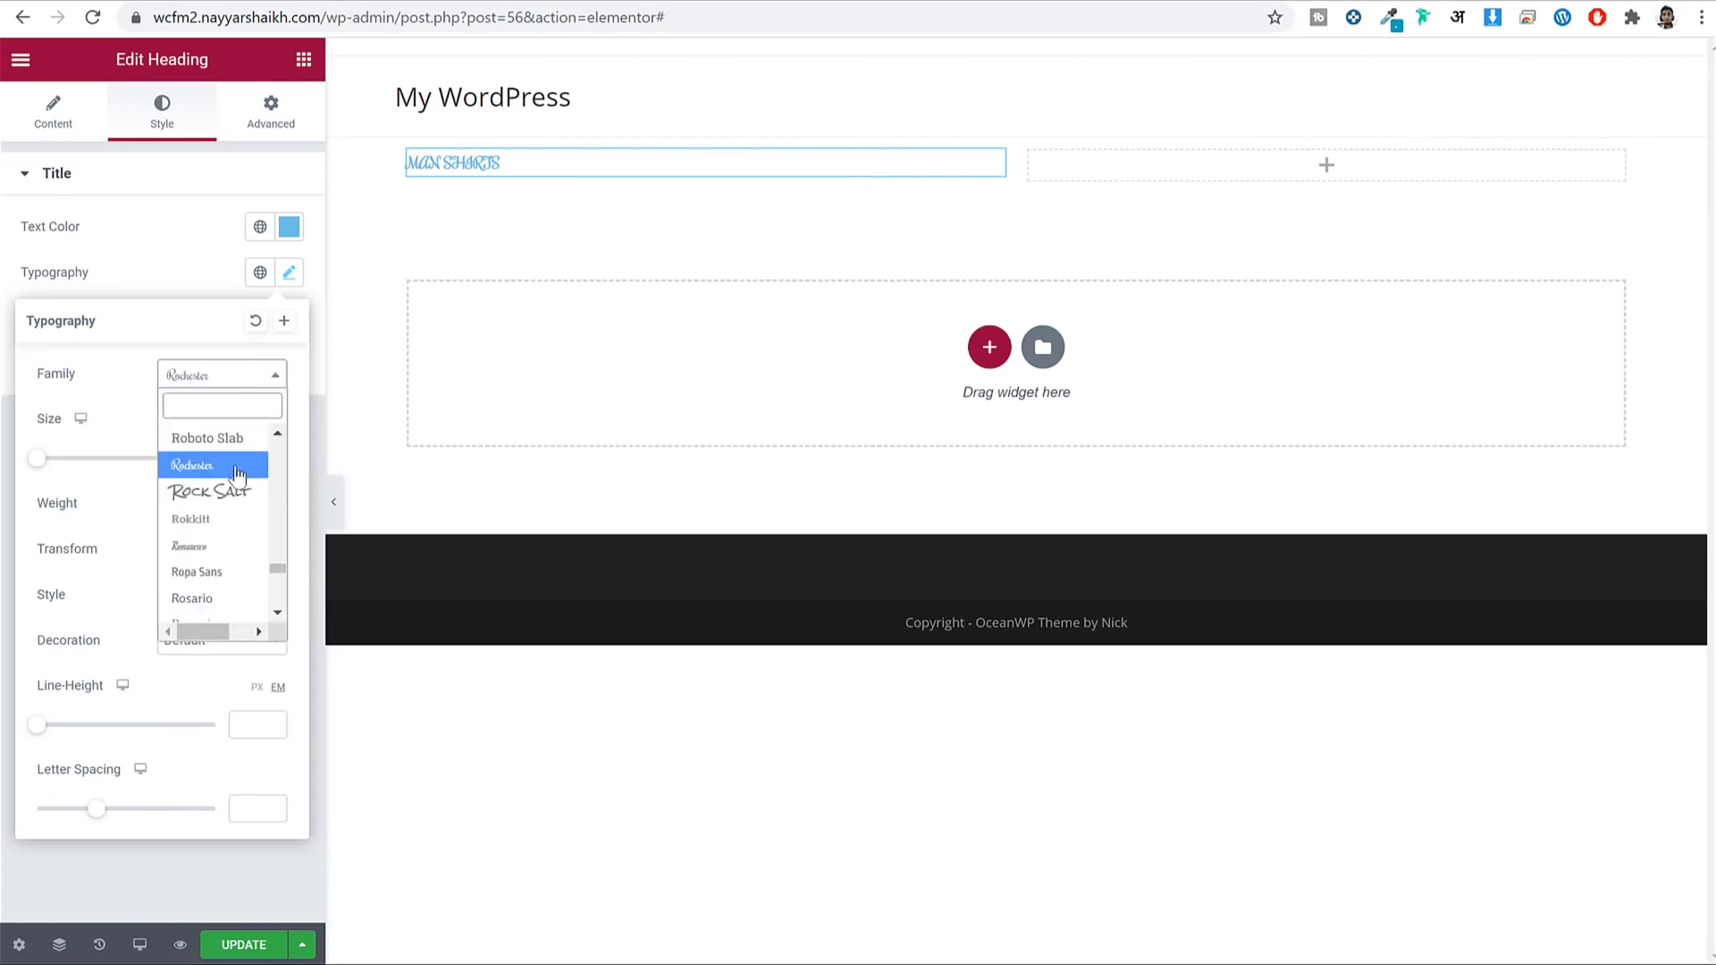
scroll(240, 499, "up", 1)
left_click(237, 452)
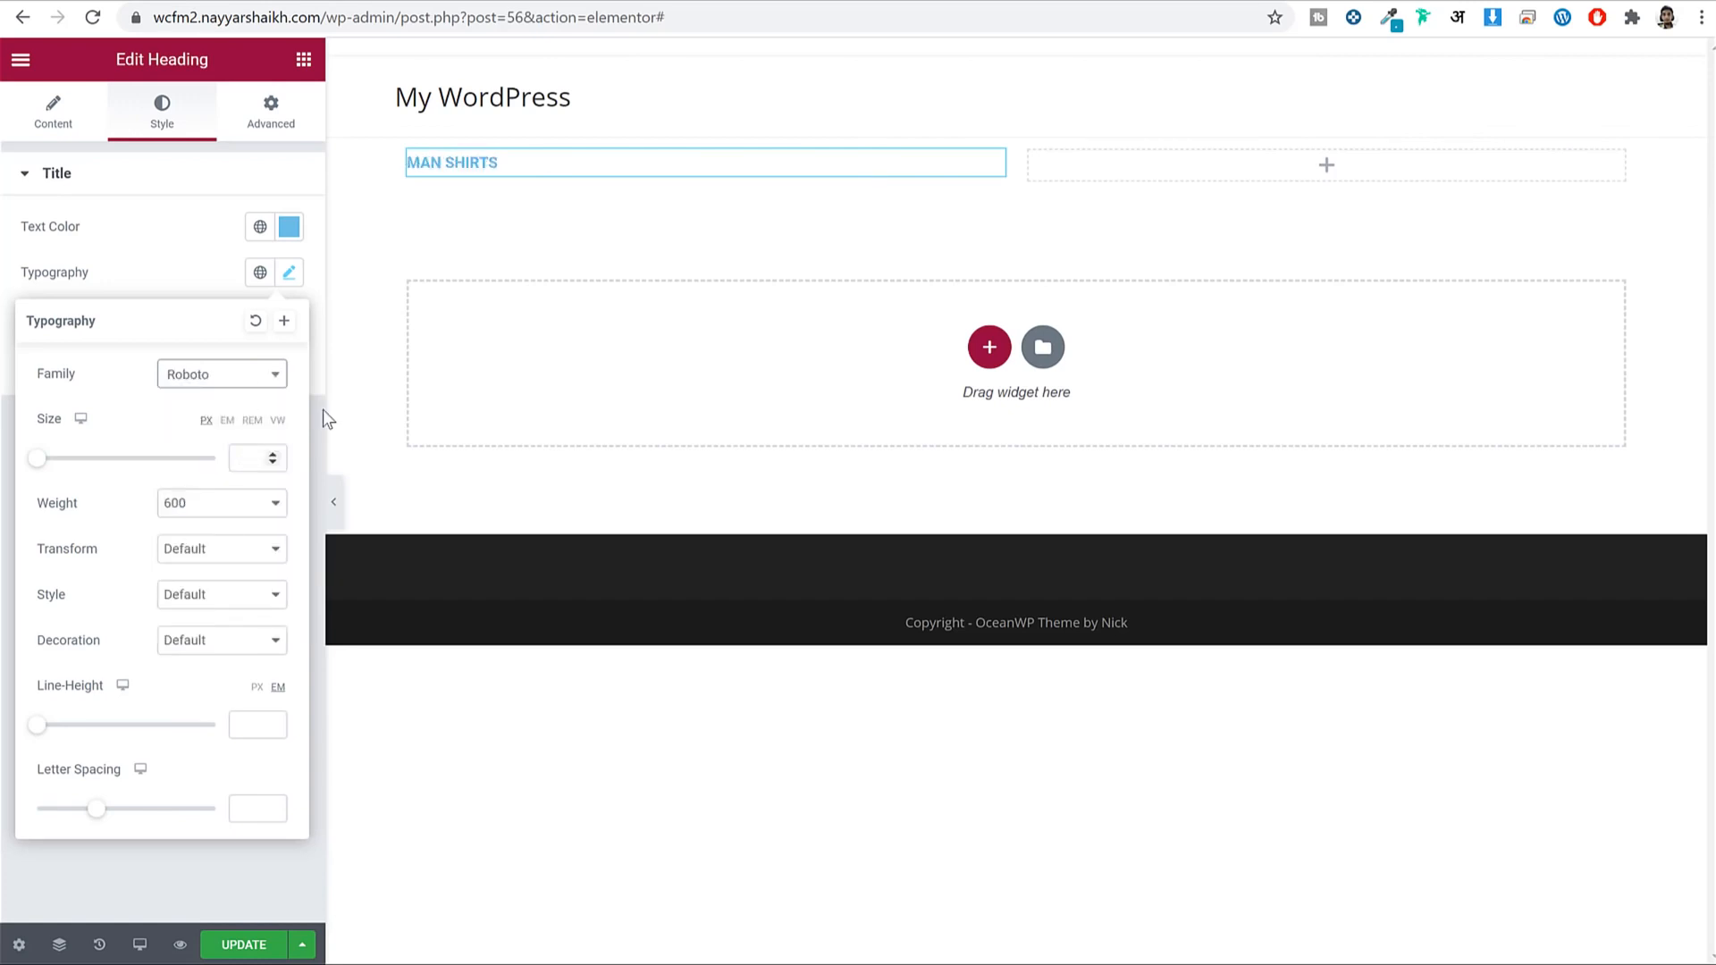
Set the heading to weight 900 and size 90 so MAN SHIRTS fits on one line.
left_click(267, 458)
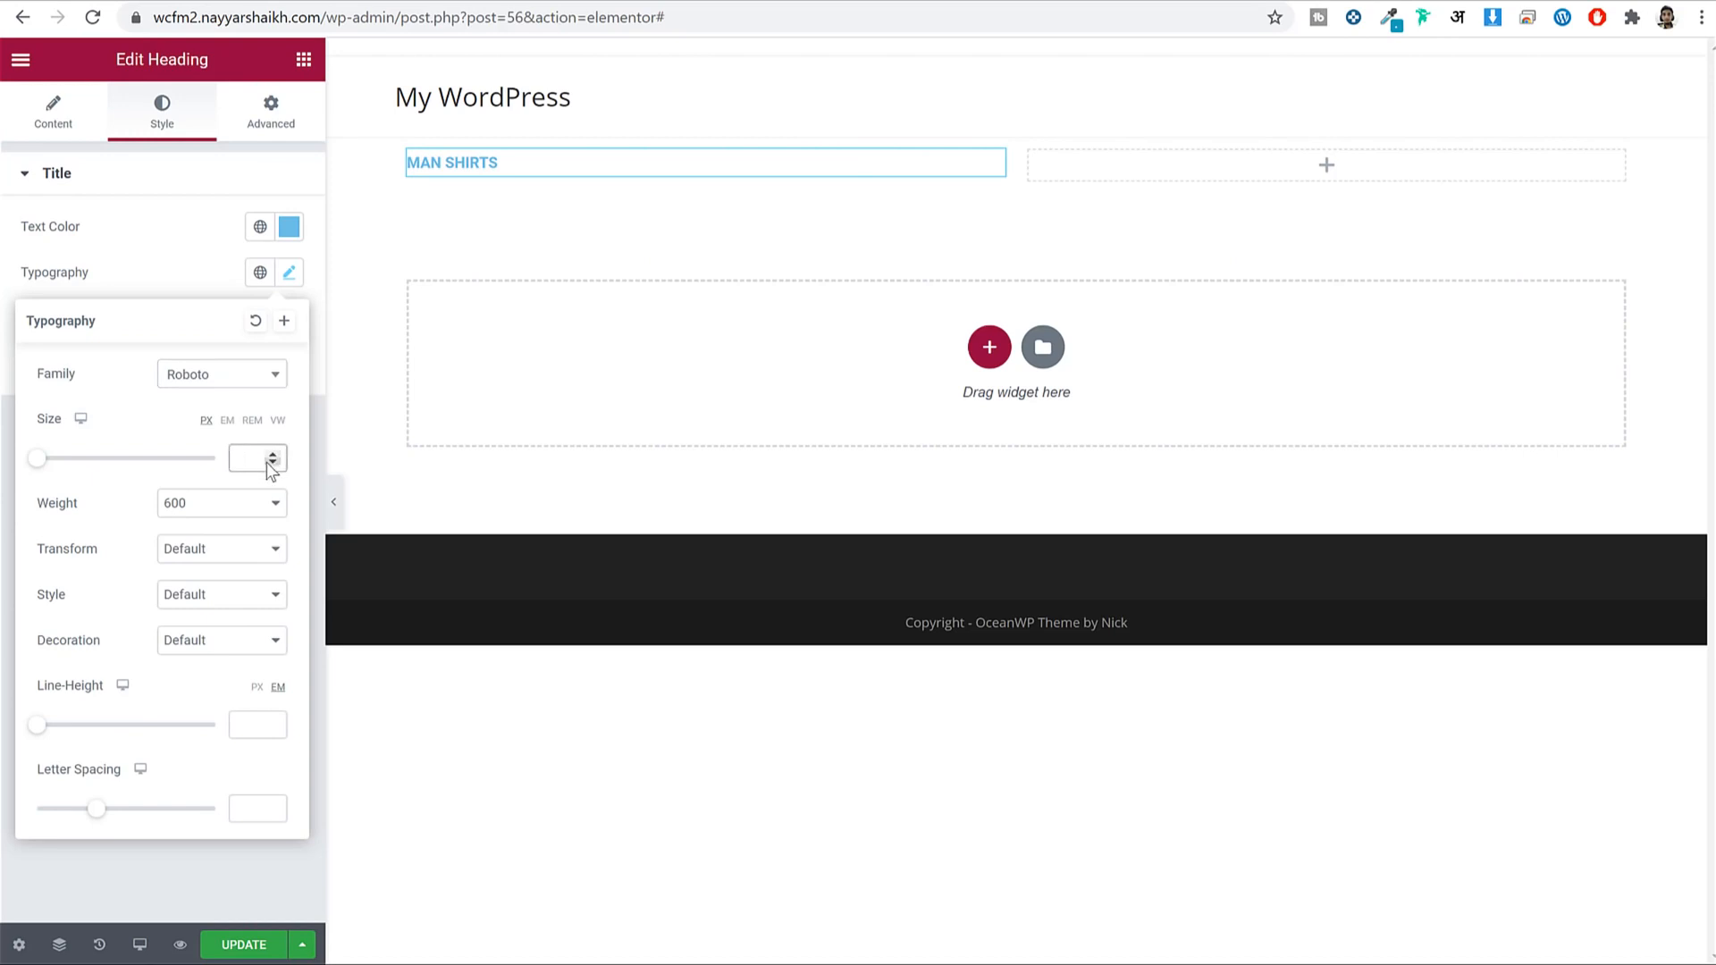
type("110")
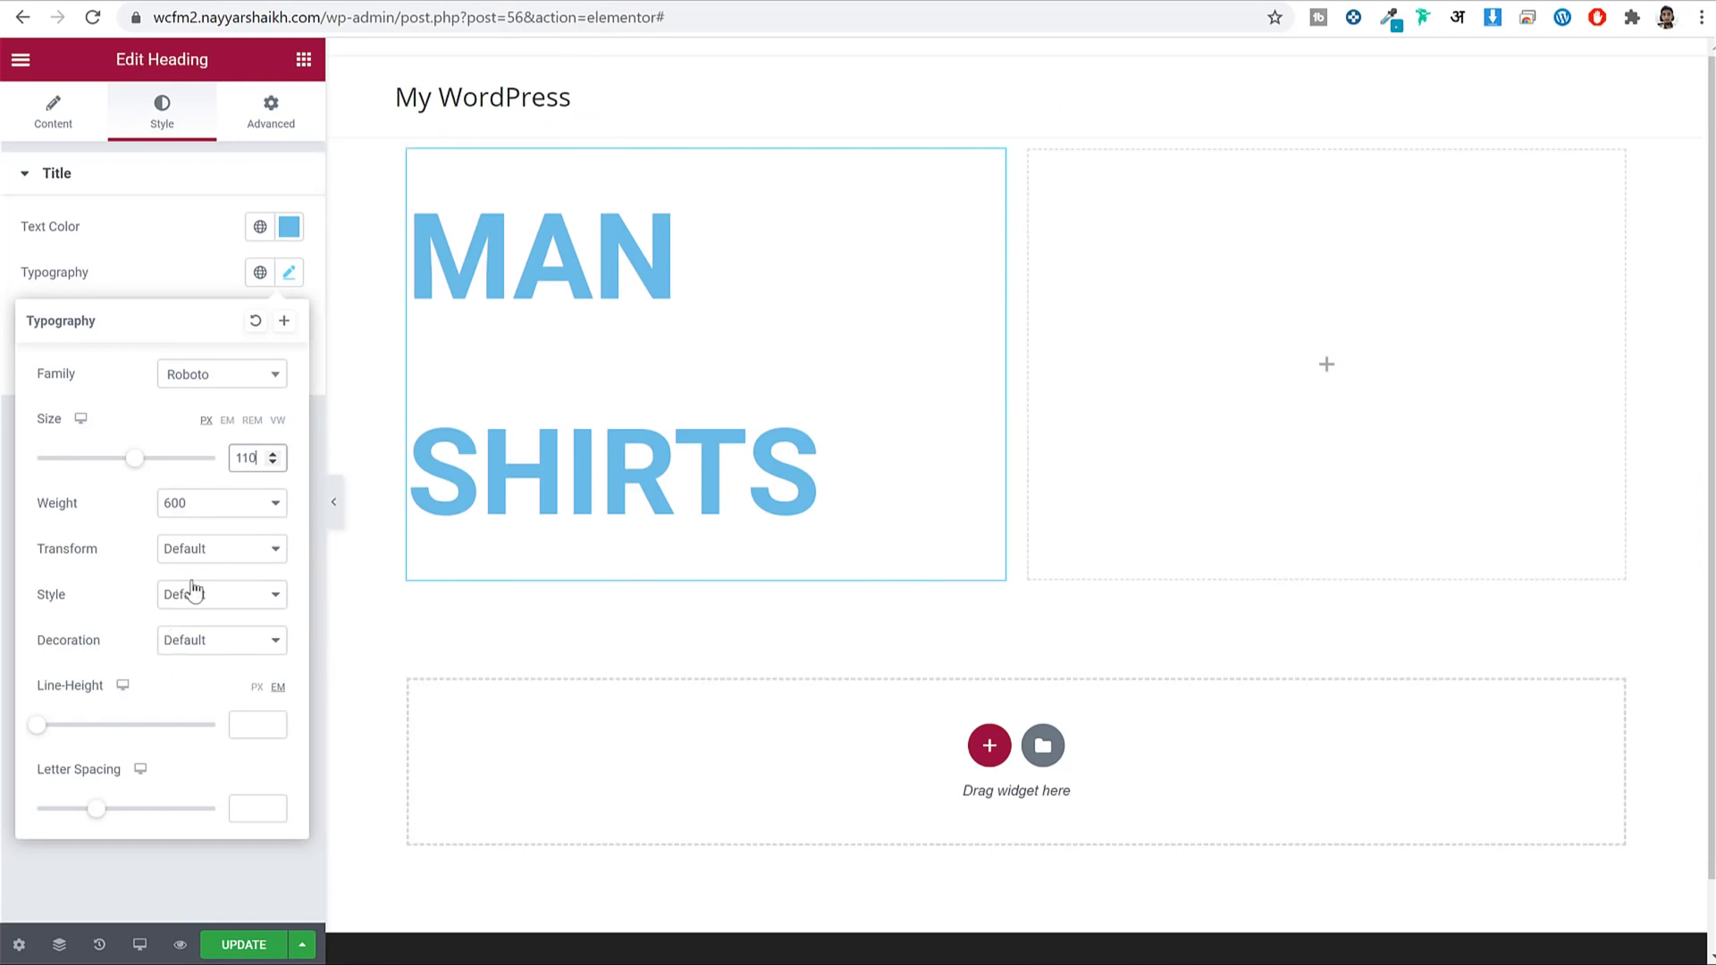
left_click(224, 515)
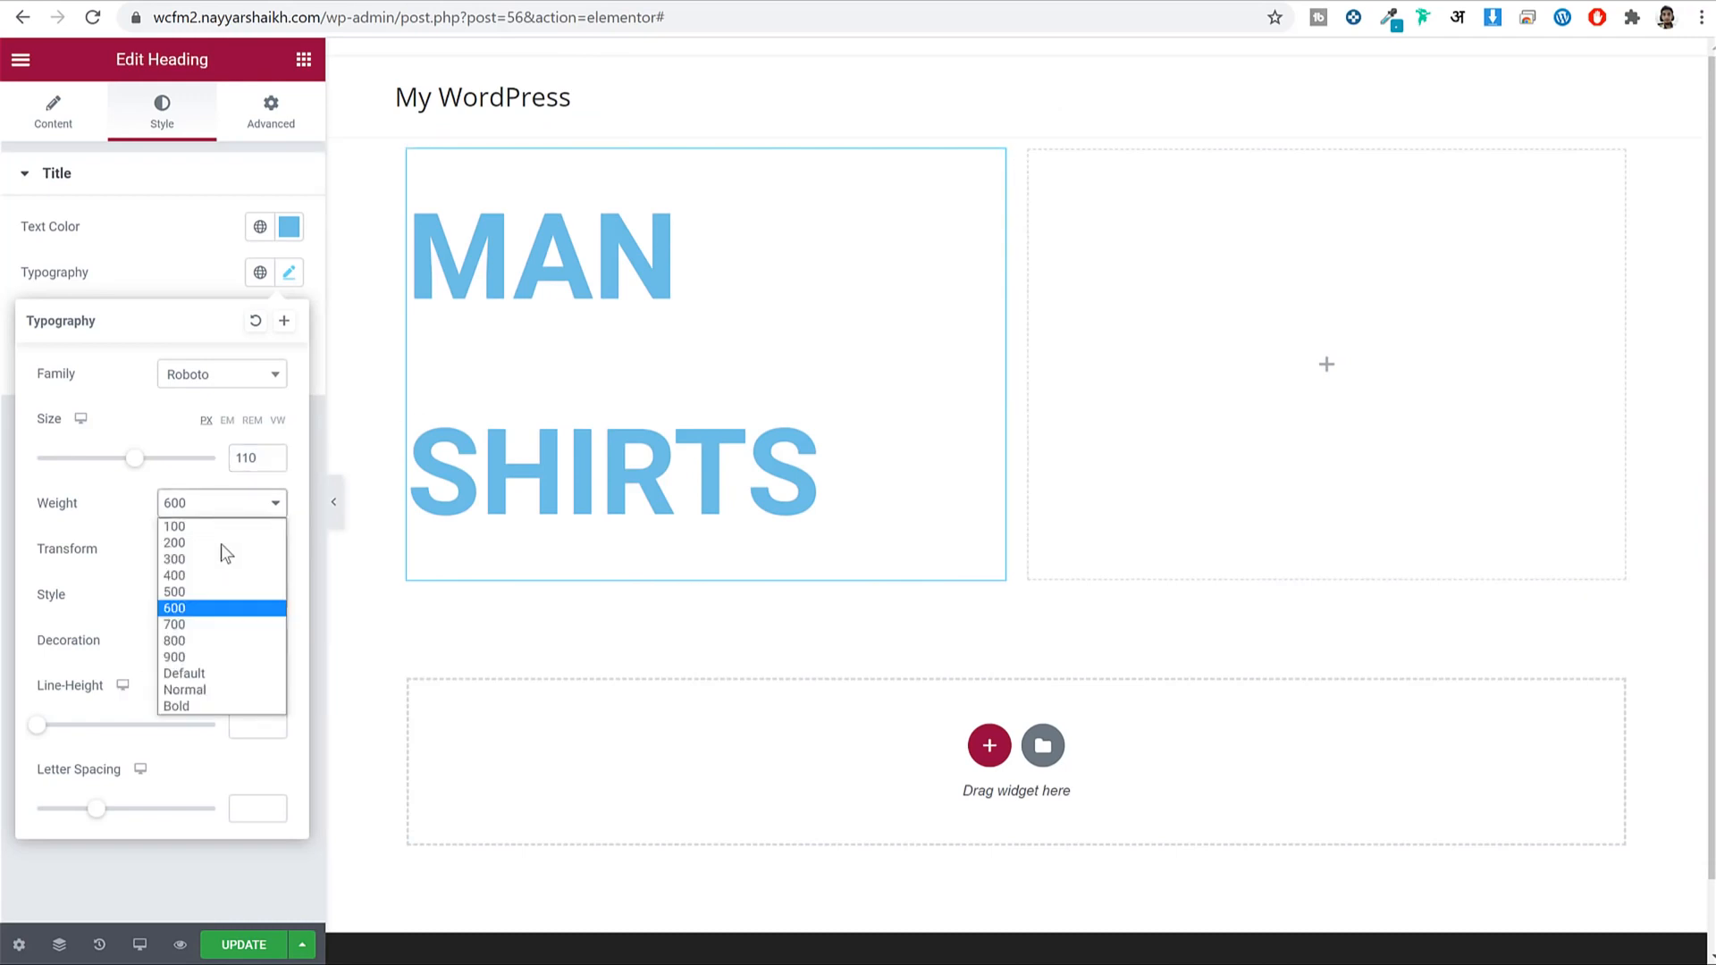
left_click(216, 651)
left_click(614, 318)
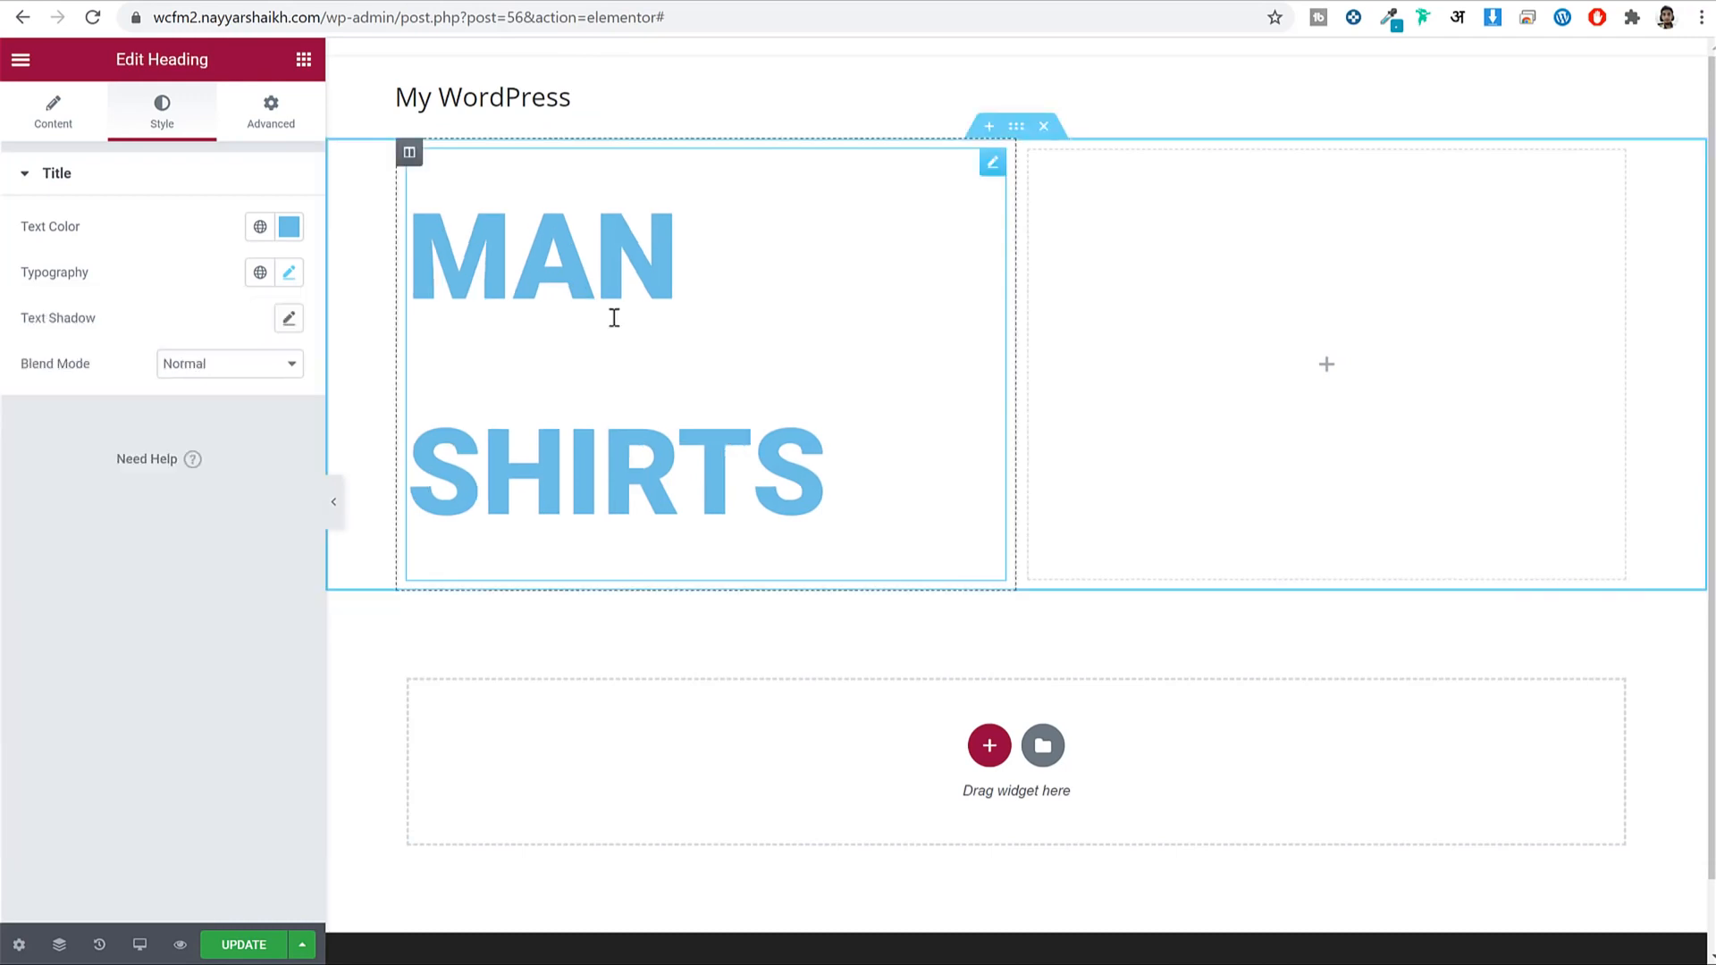
left_click(289, 273)
left_click_drag(143, 459, 118, 467)
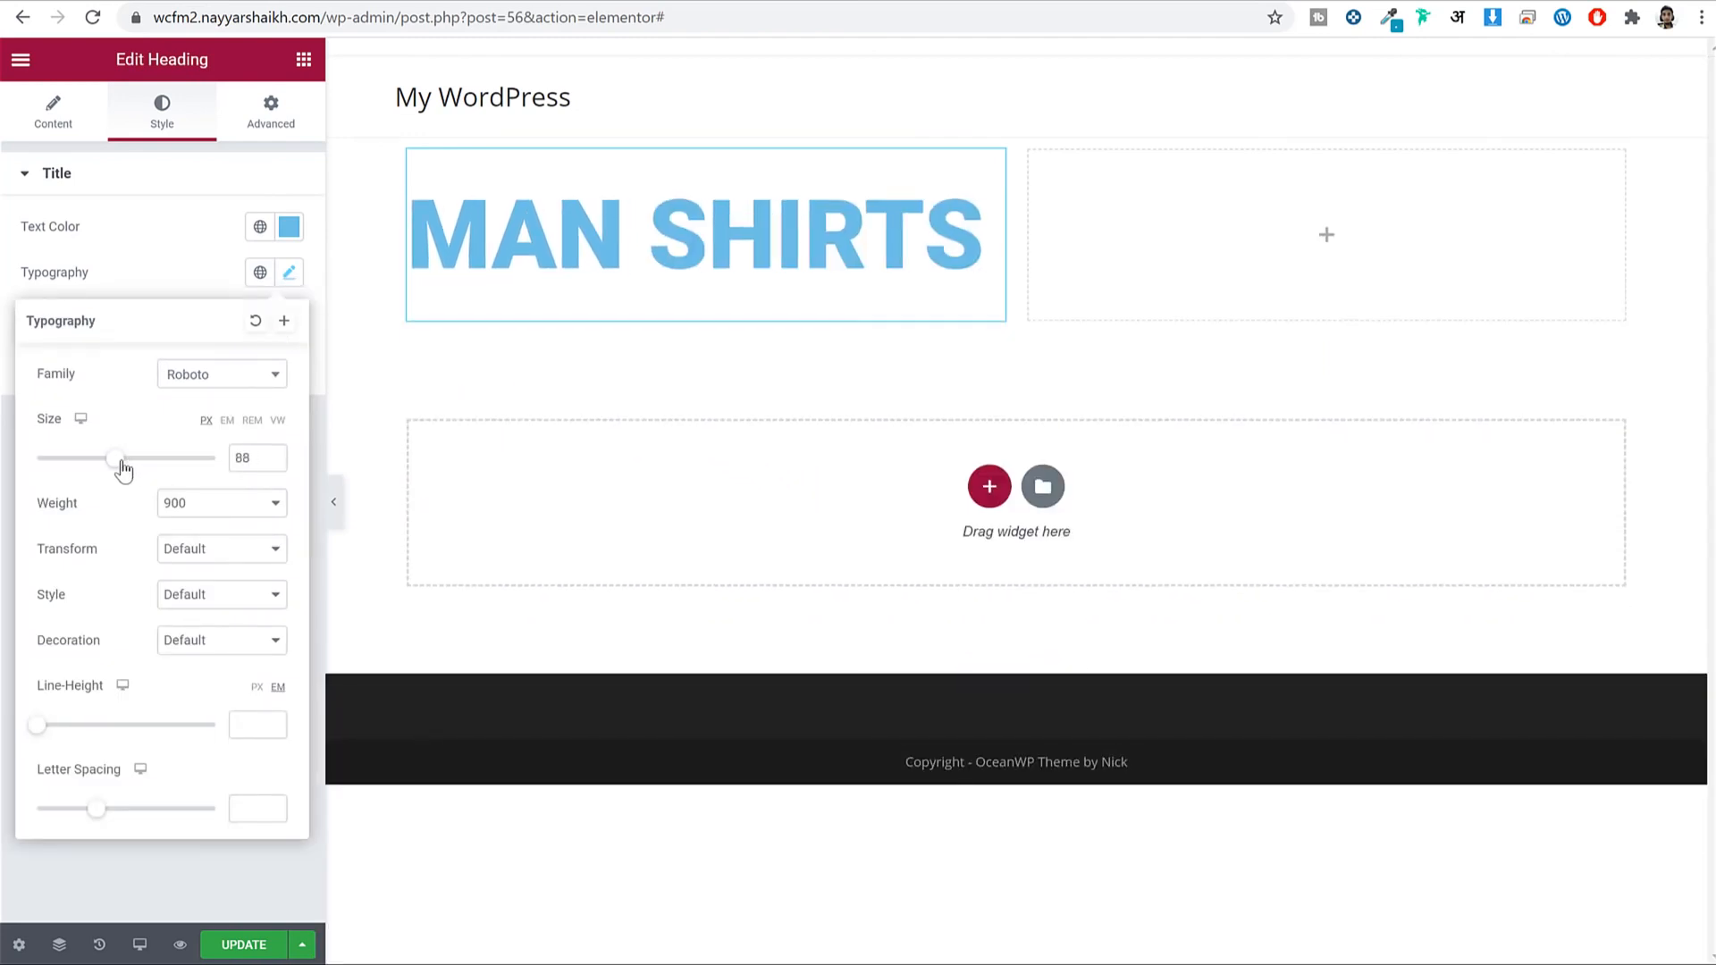
left_click(273, 455)
left_click(273, 455)
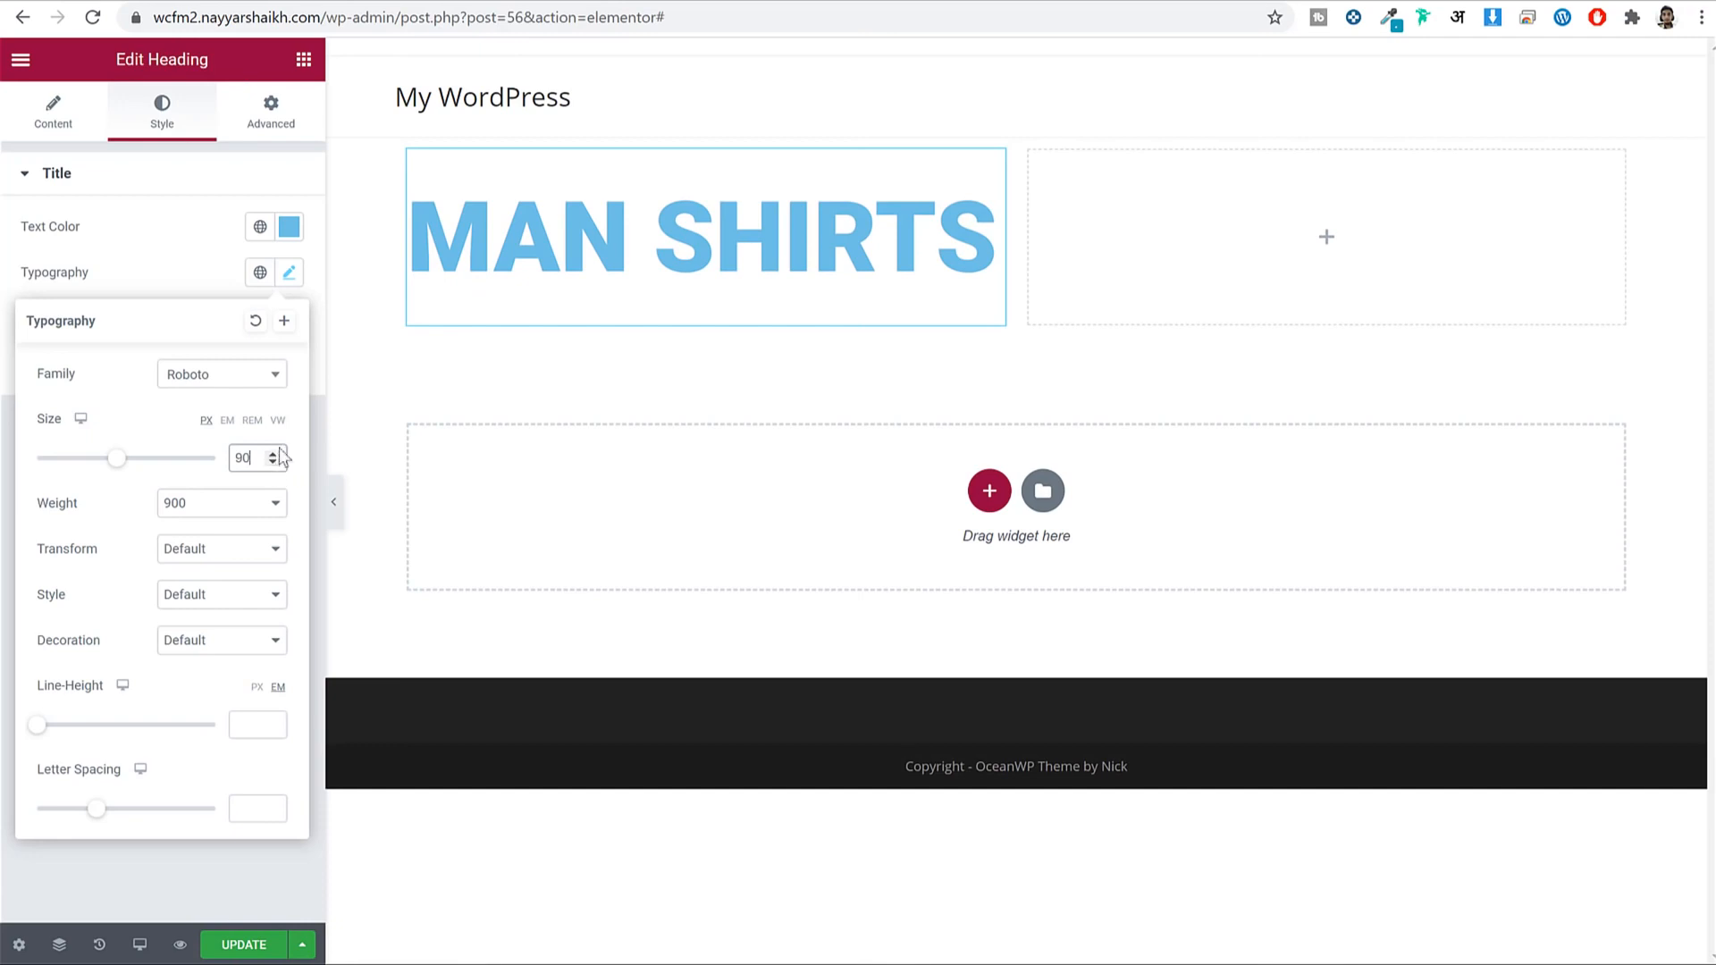
left_click(299, 273)
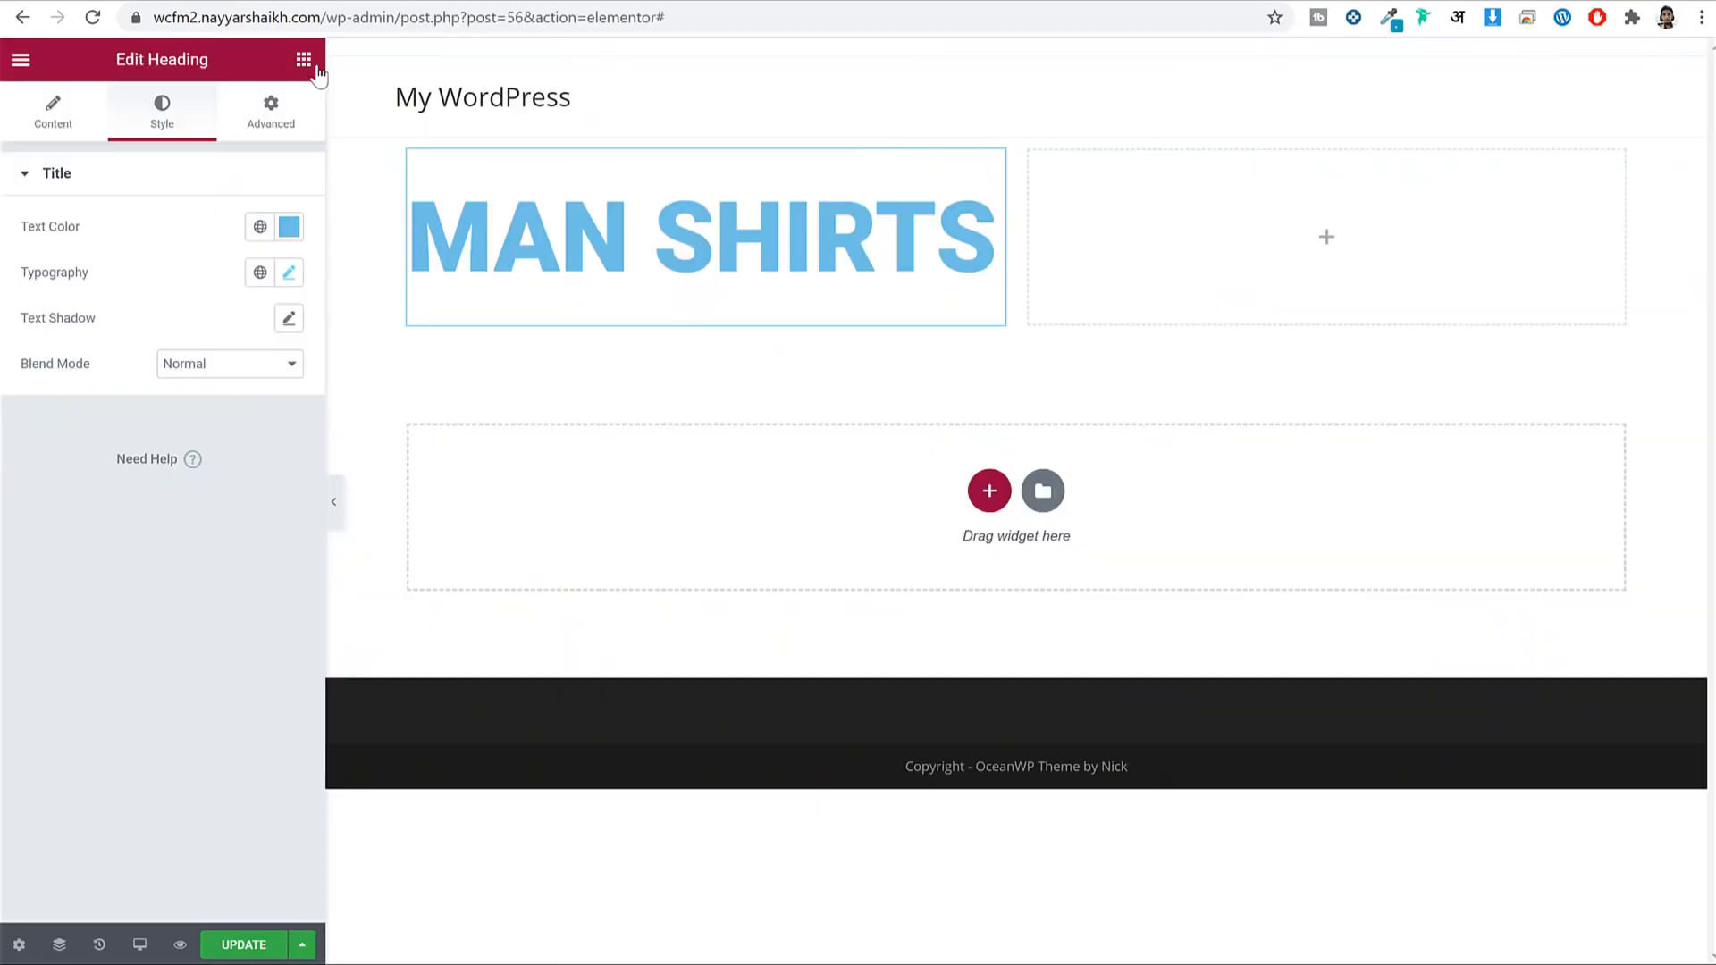
left_click(303, 62)
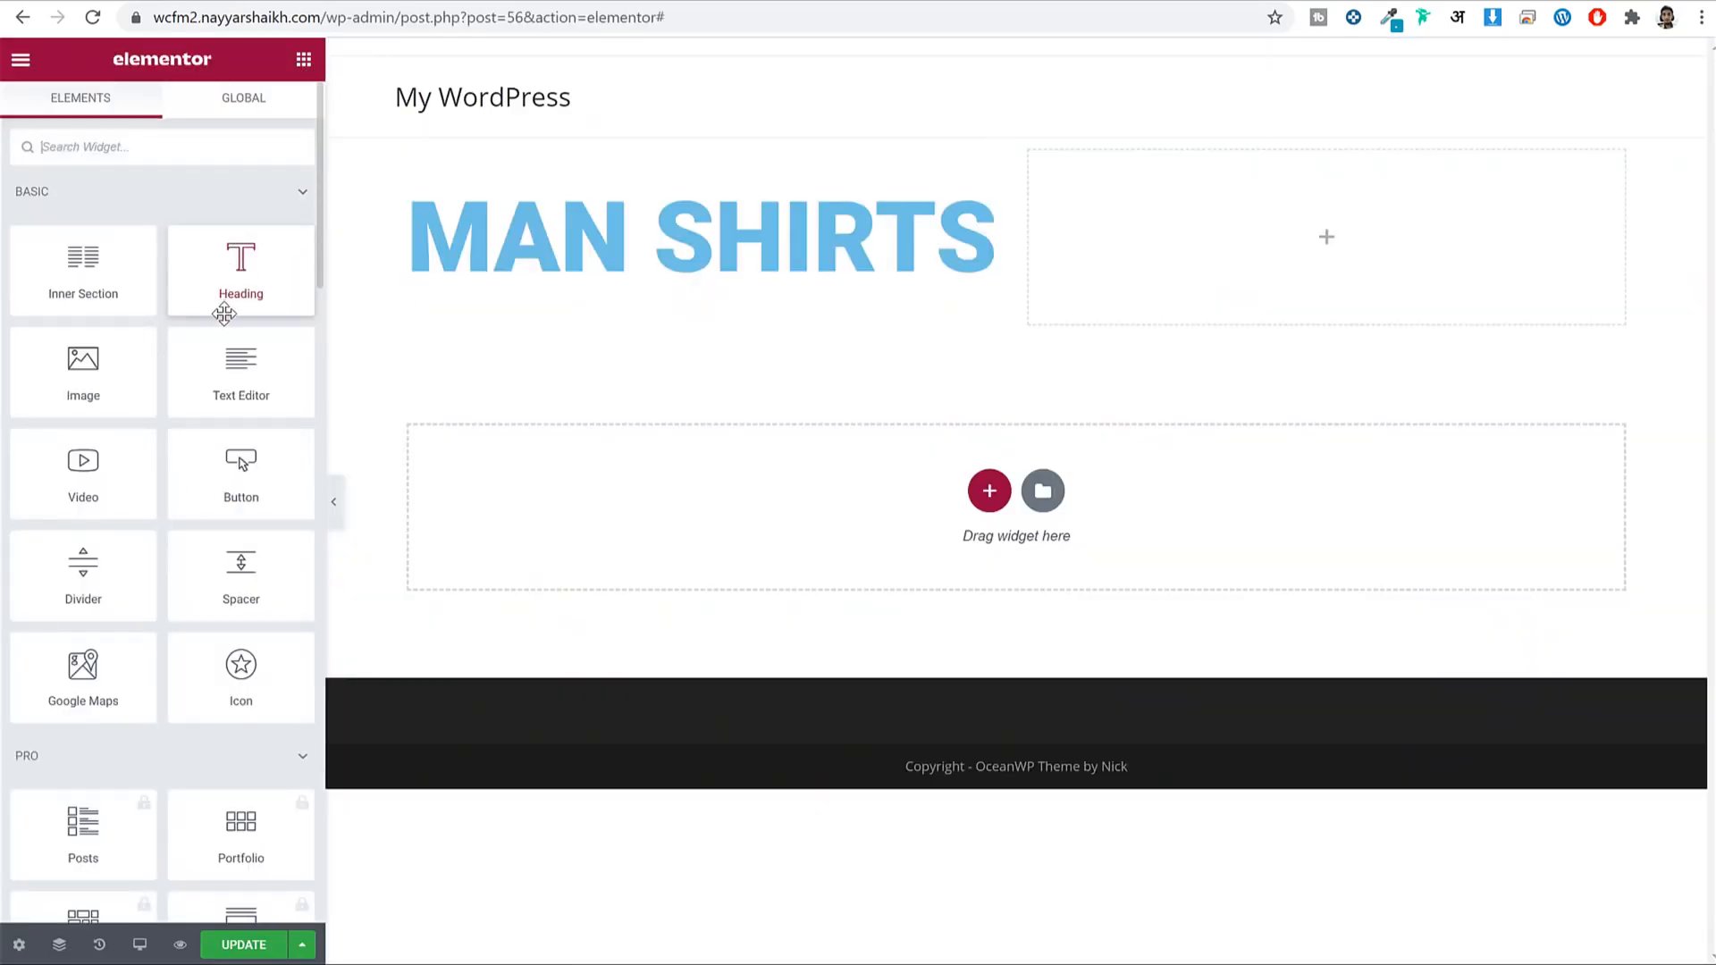
Add a heading reading New Men's Collection below MAN SHIRTS.
left_click_drag(261, 261, 624, 276)
triple_click(170, 290)
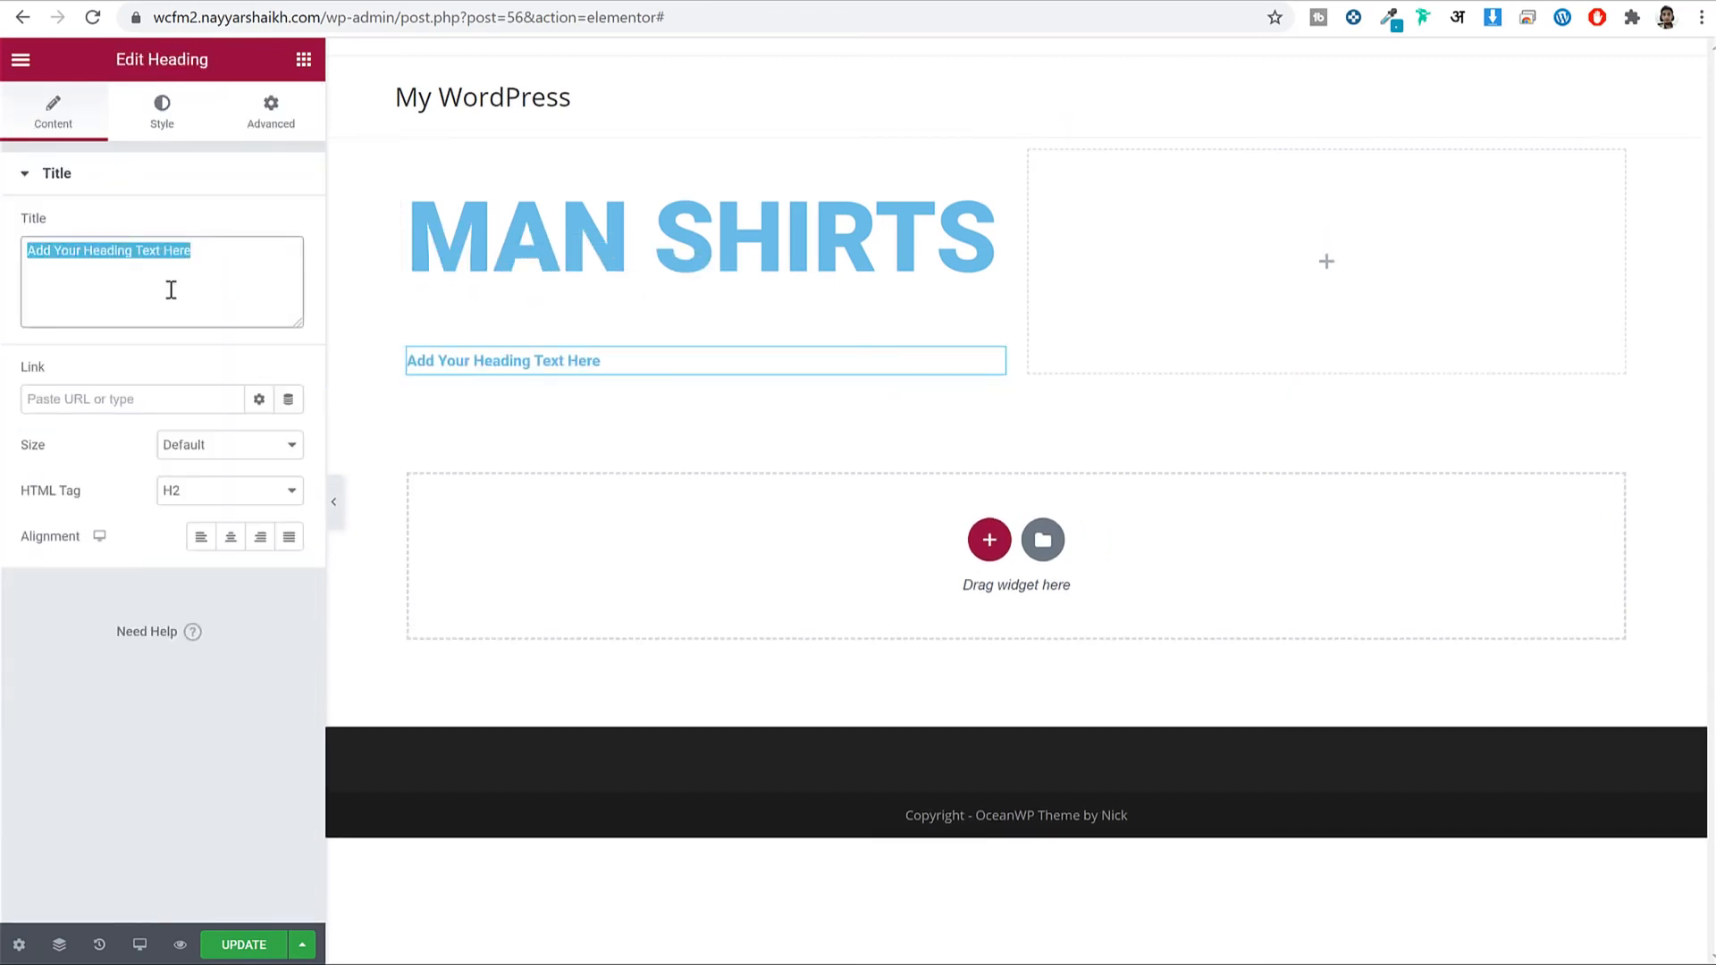
type("New Men's Collection")
Set the subheading's typography to the Caveat font at size 65.
left_click(176, 126)
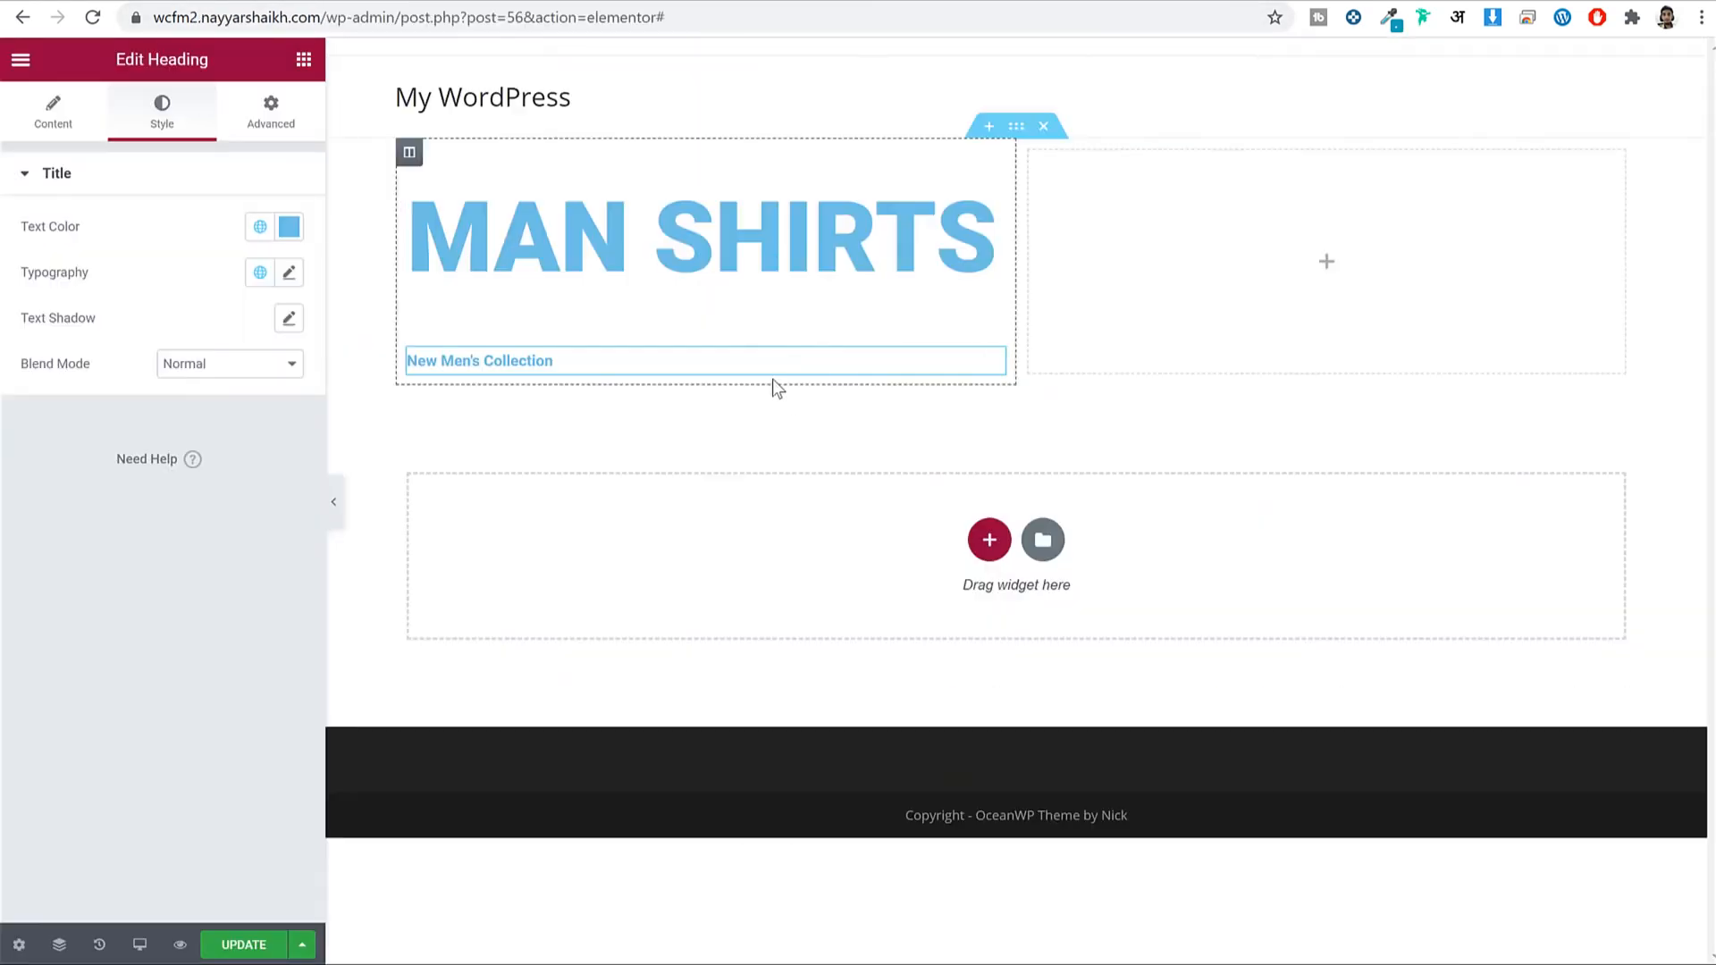
left_click(289, 272)
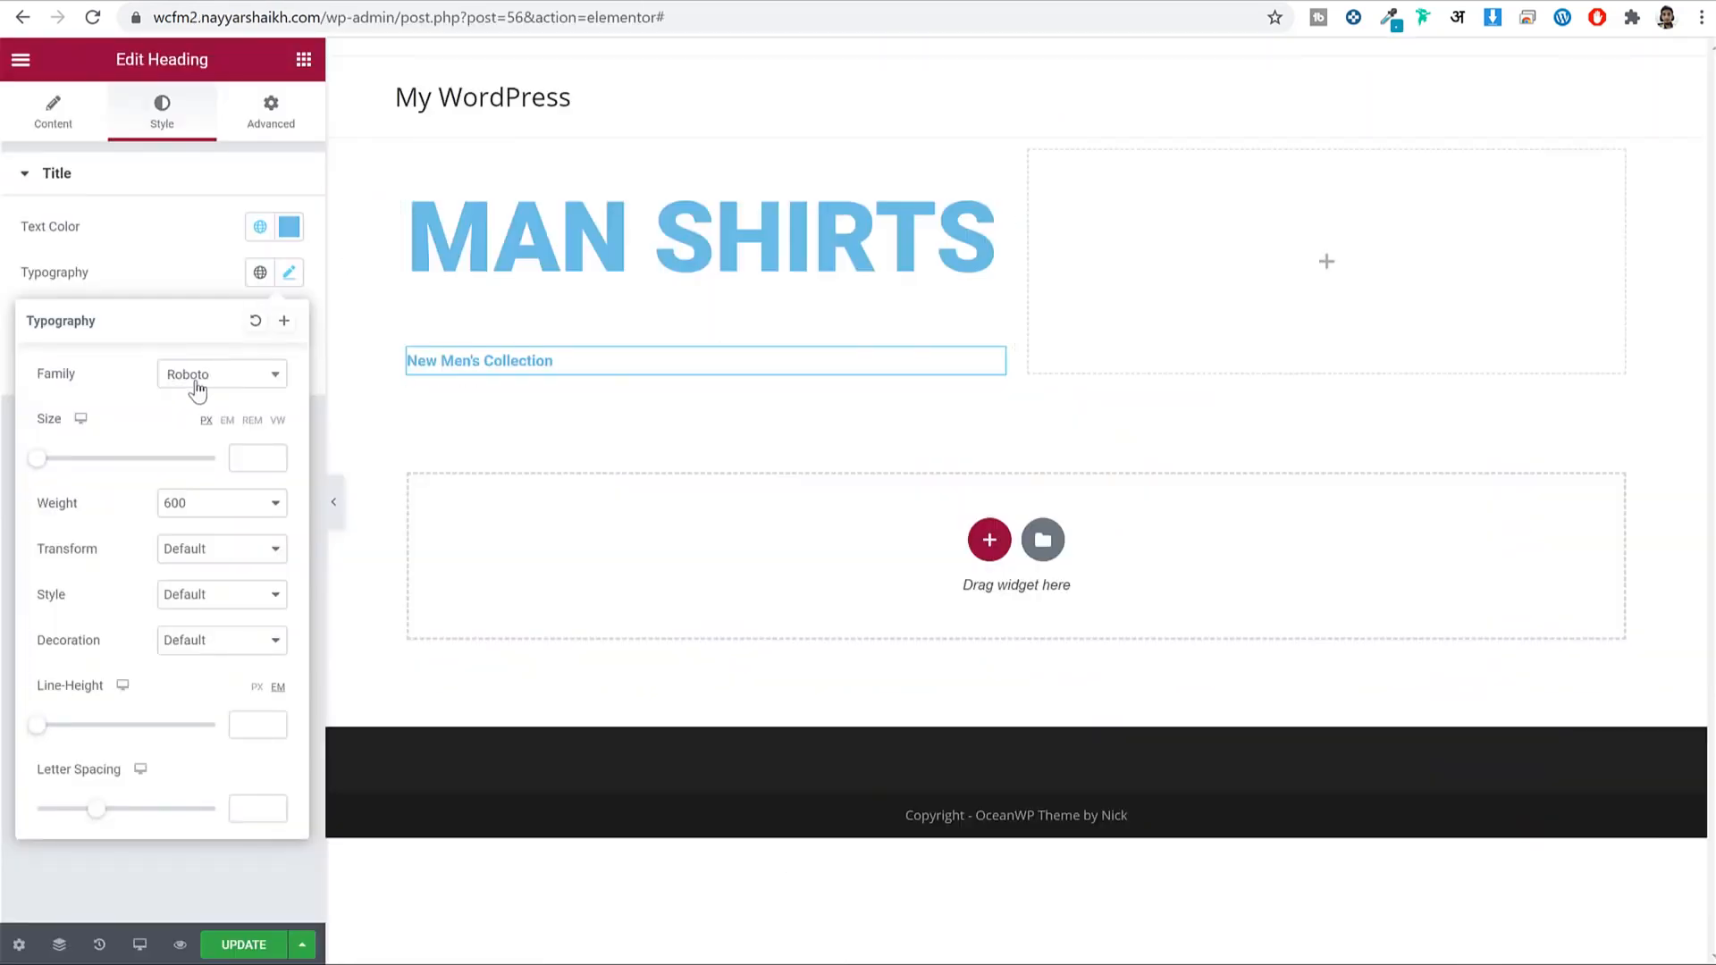
left_click(197, 391)
type("c")
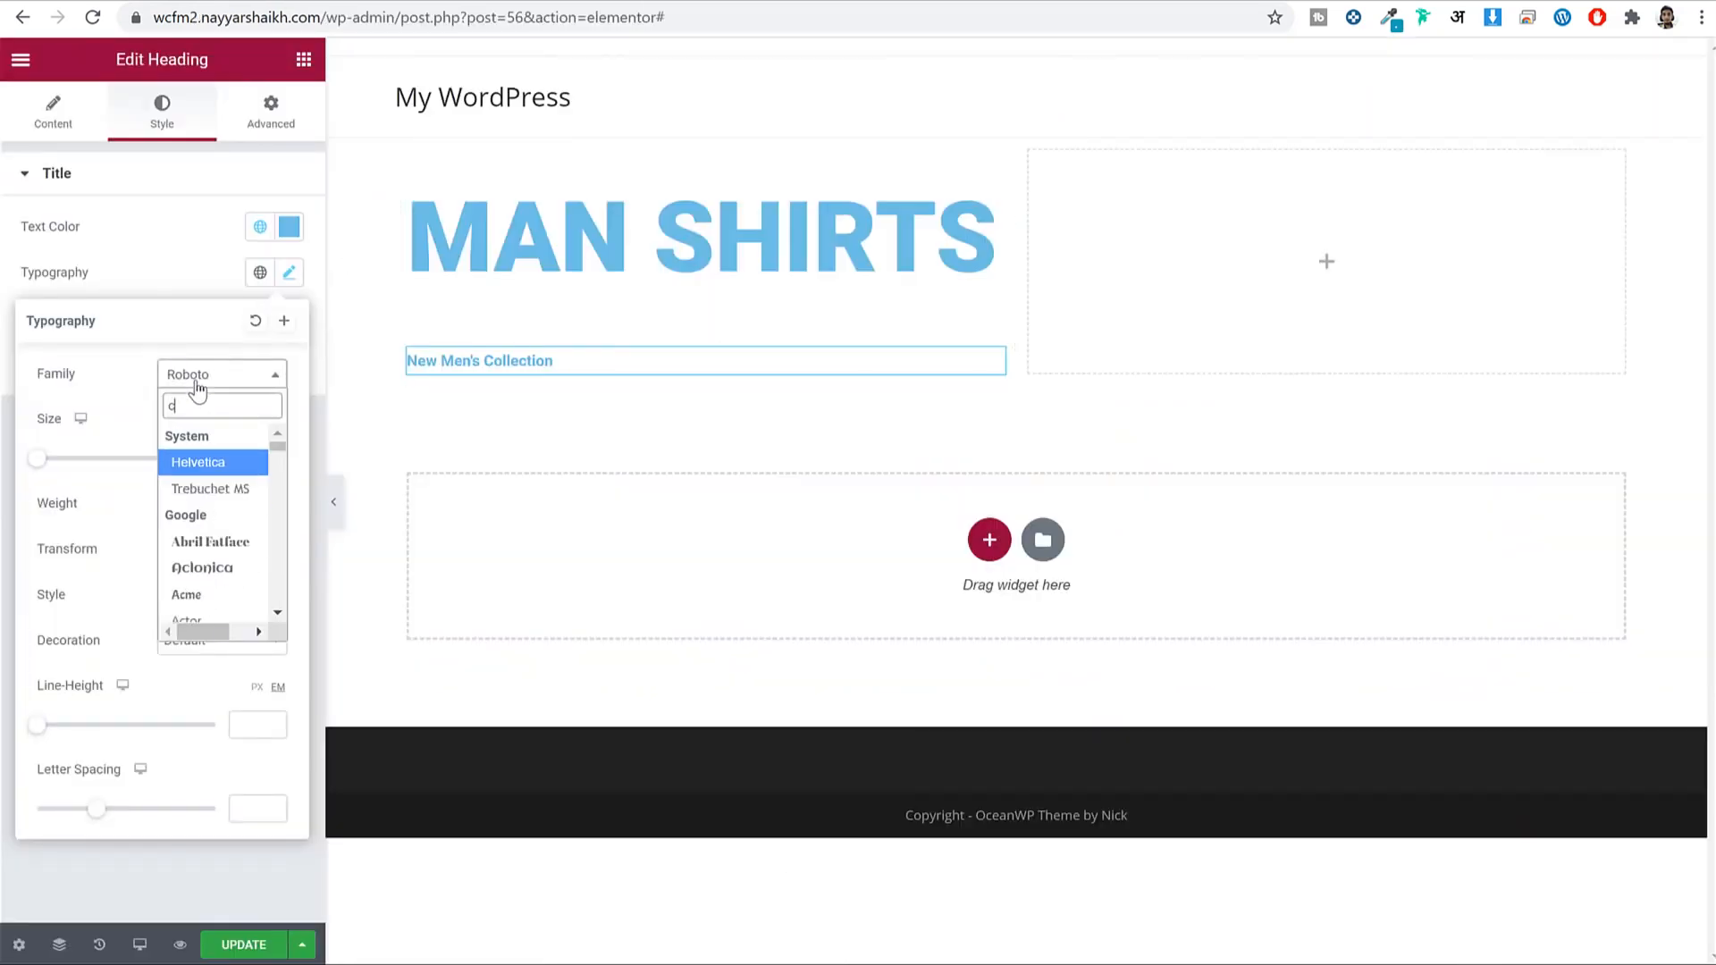
type("avea")
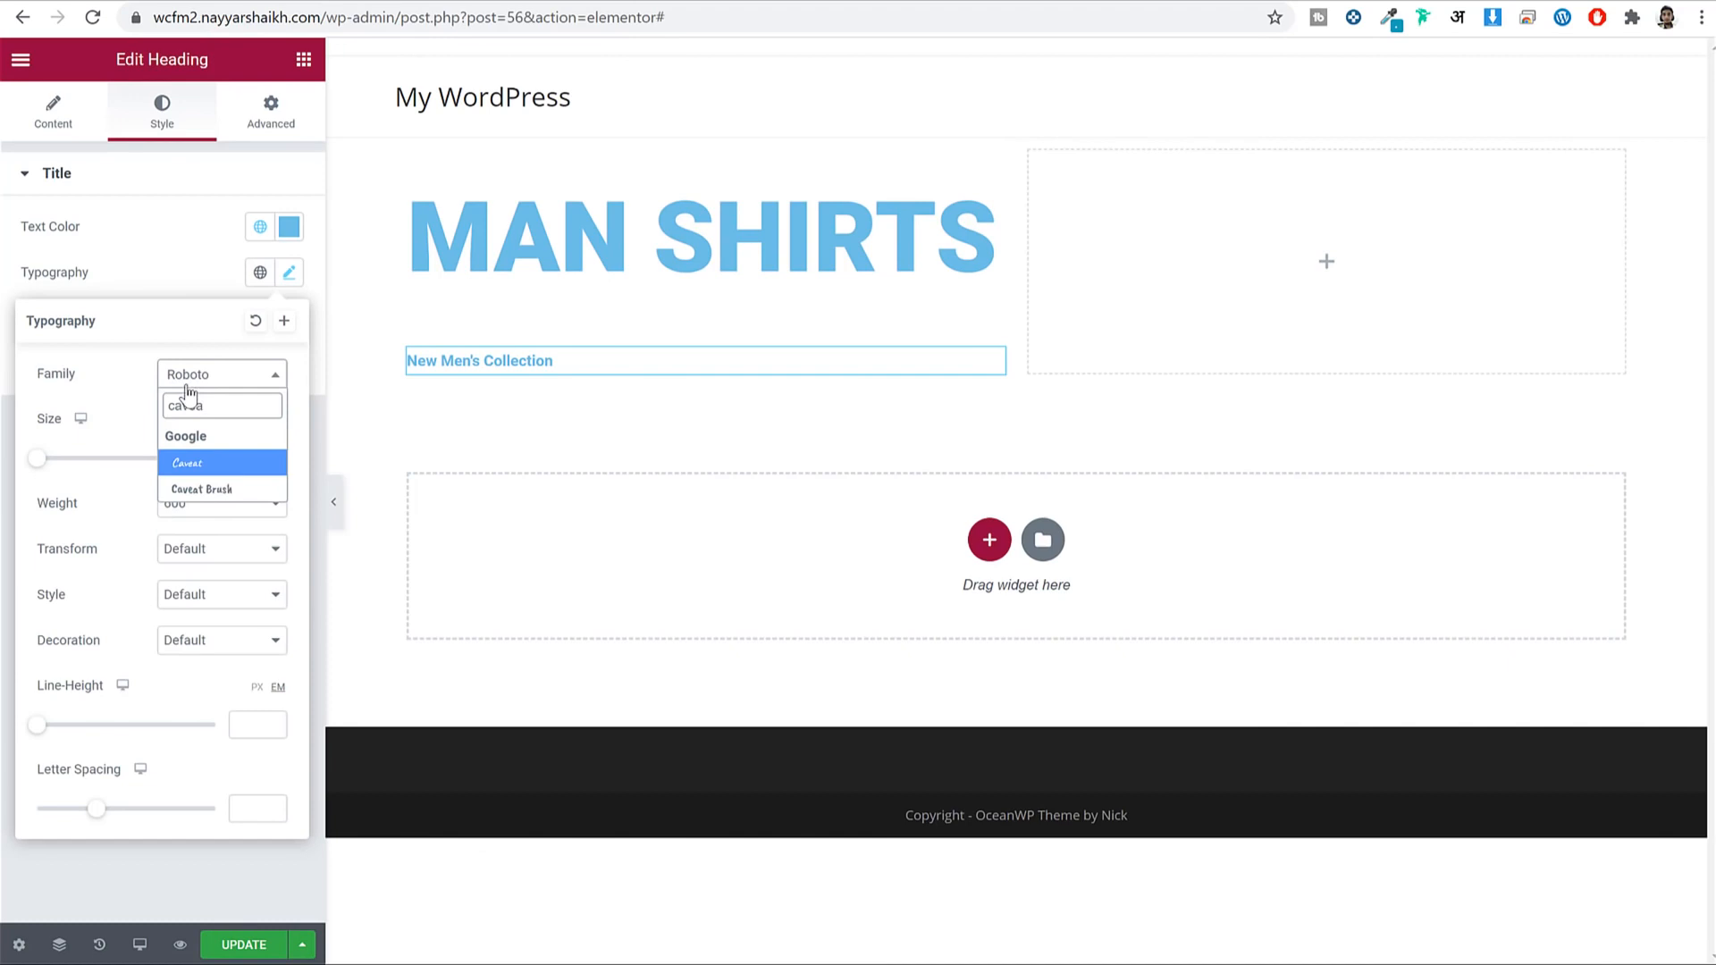
left_click(212, 462)
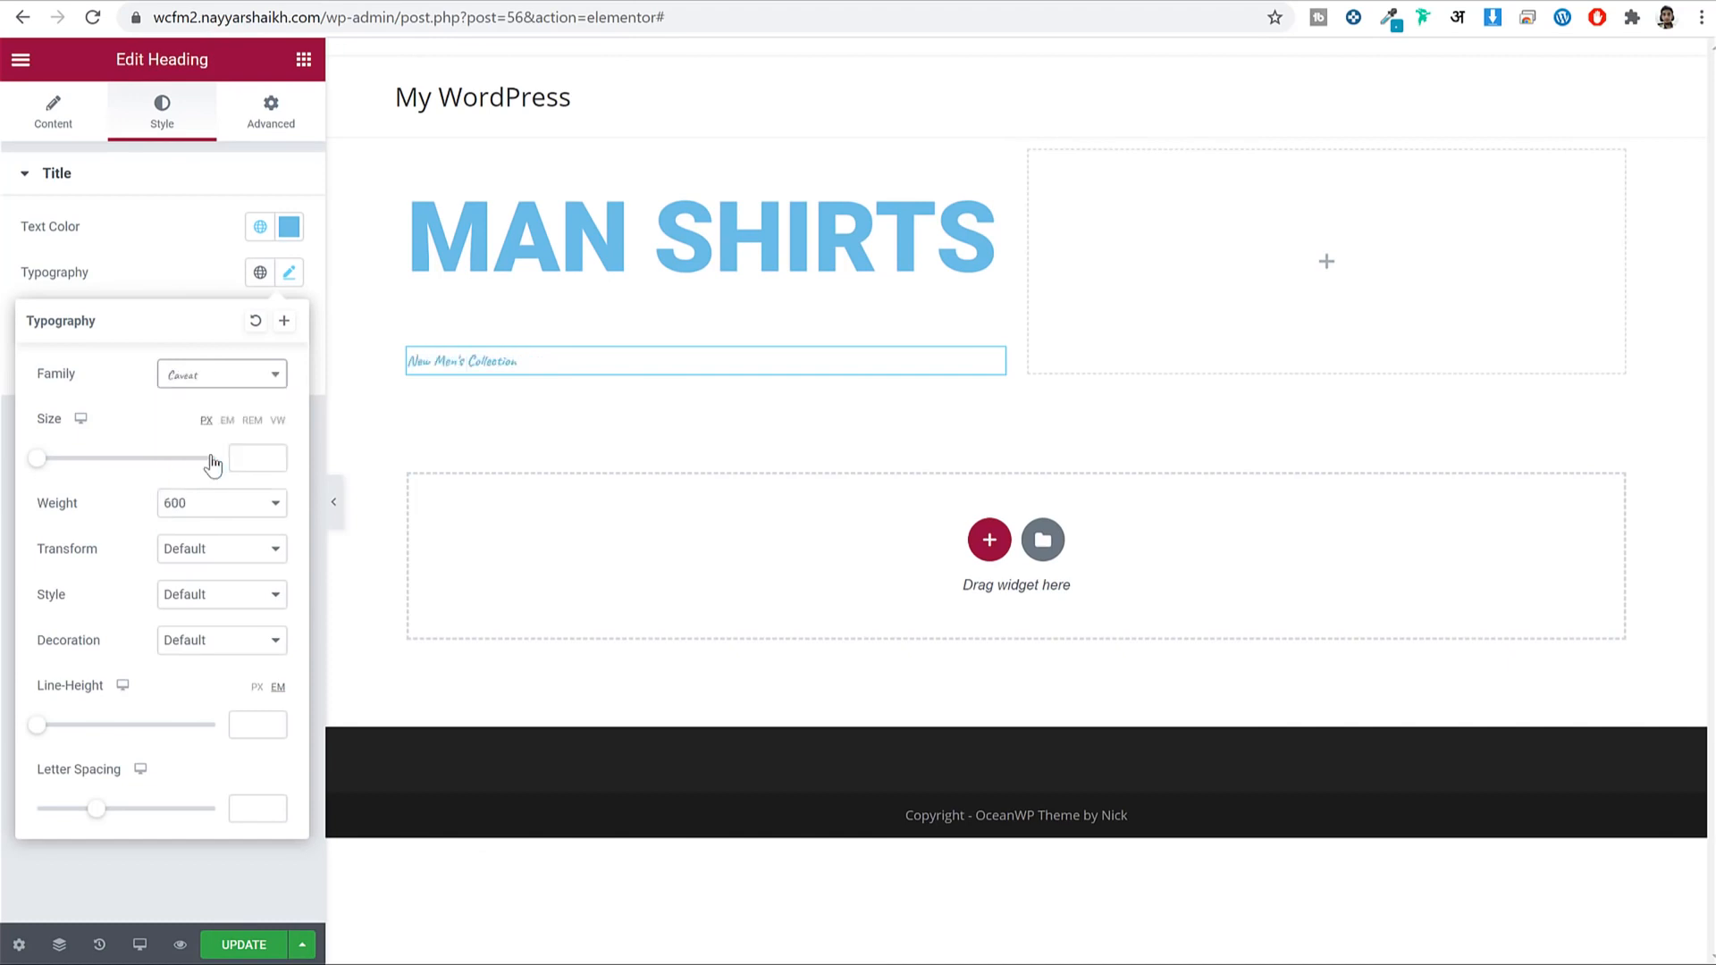
left_click(261, 454)
type("65")
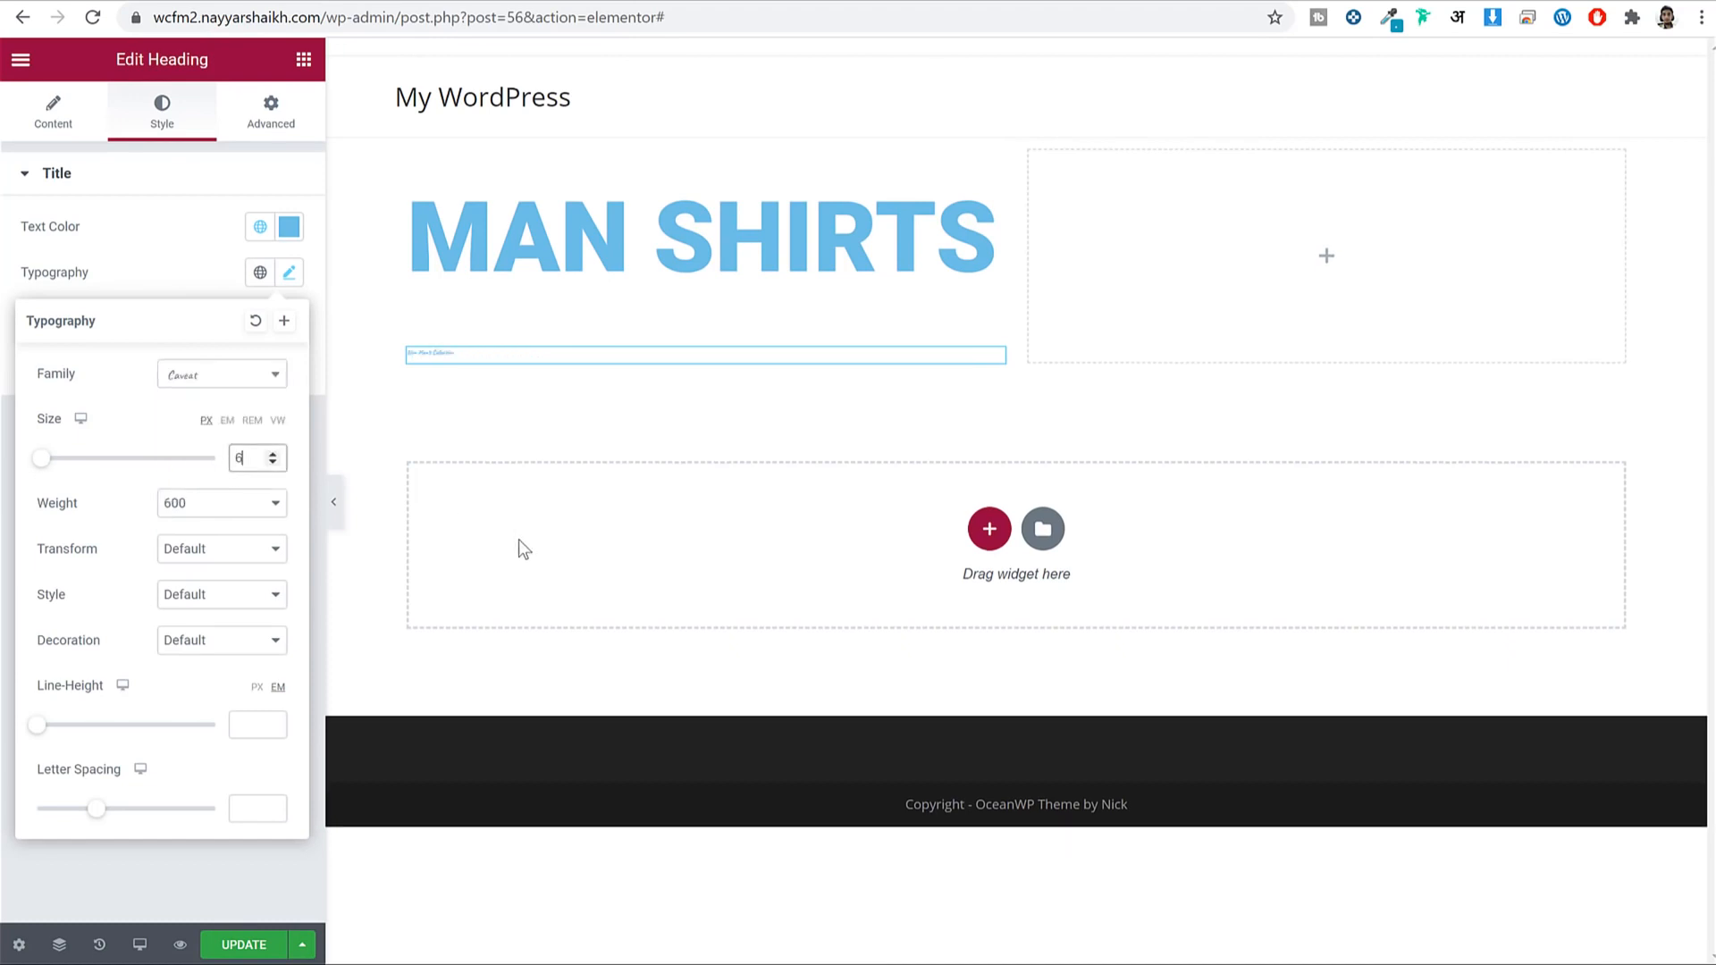
Set the subheading's font weight to 900, after briefly trying 100.
left_click(268, 523)
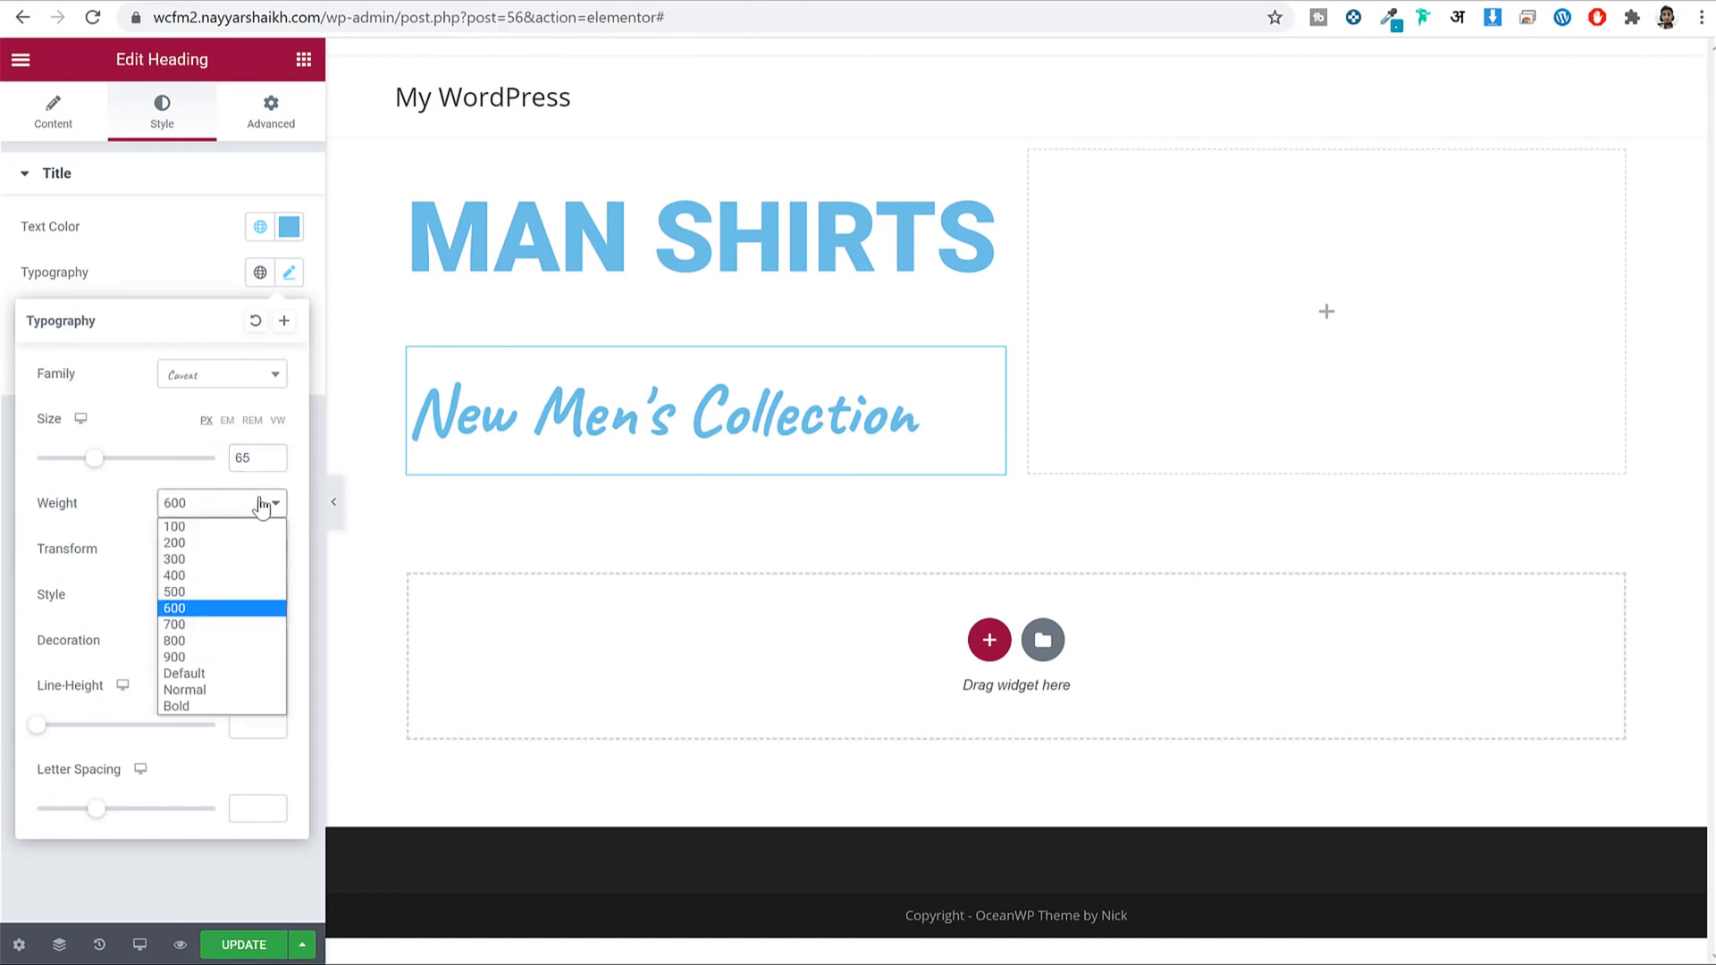
left_click(216, 644)
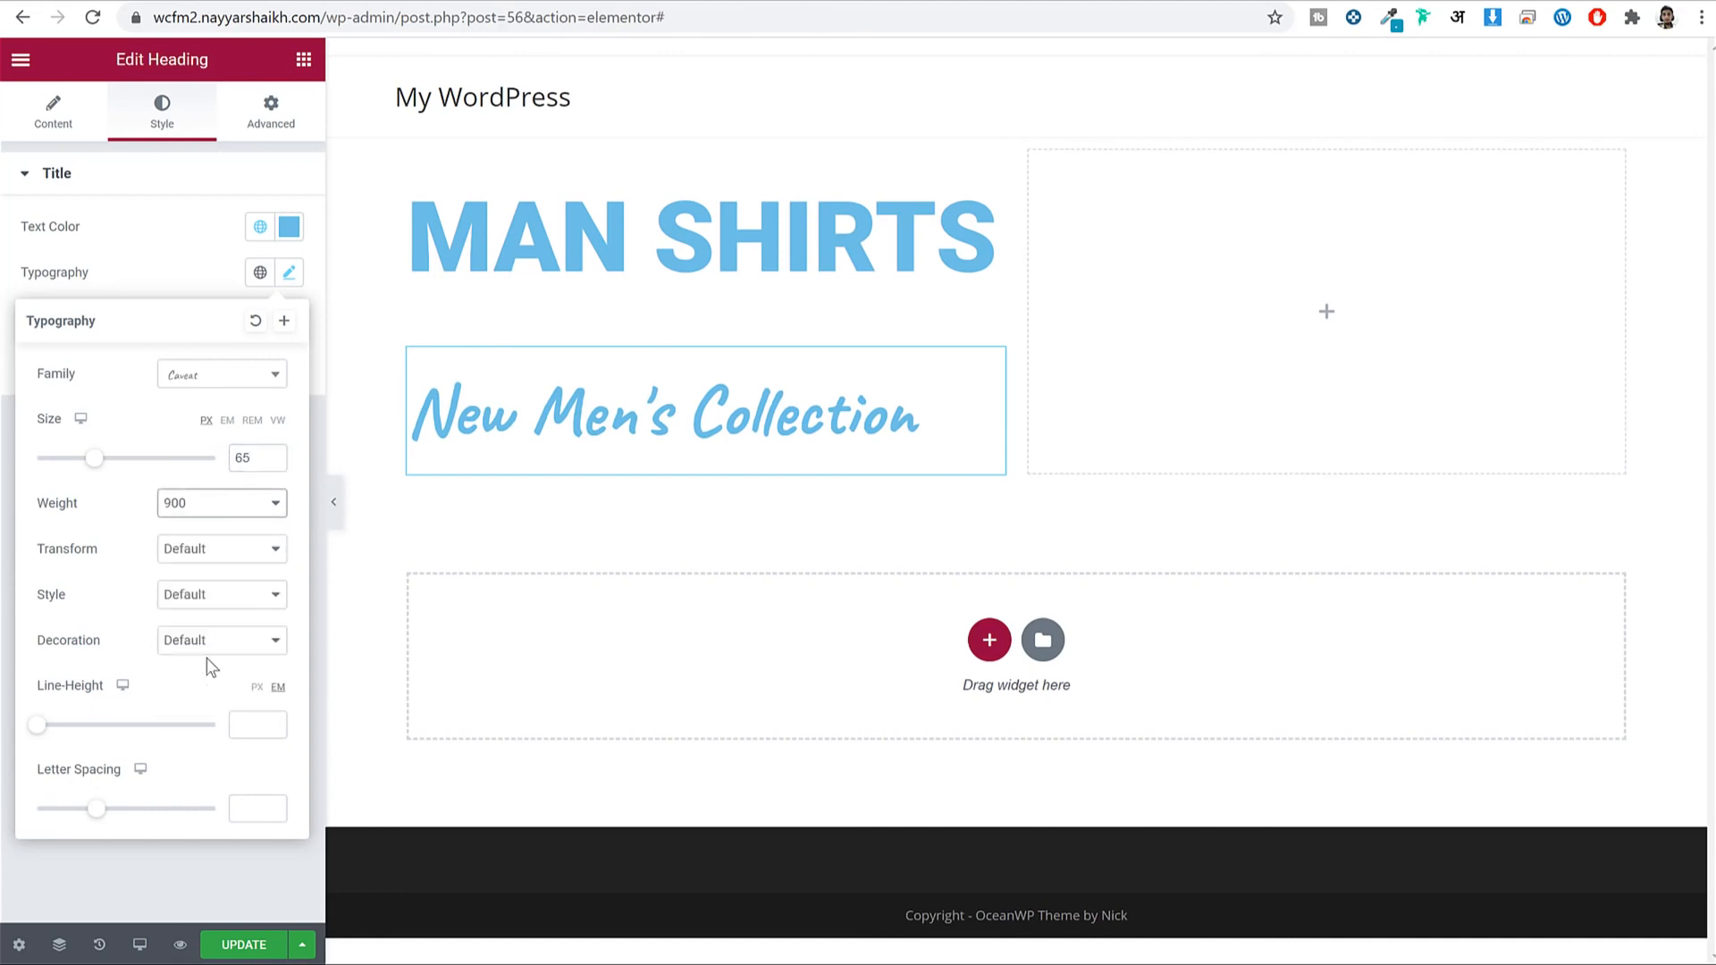
left_click(217, 516)
left_click(207, 526)
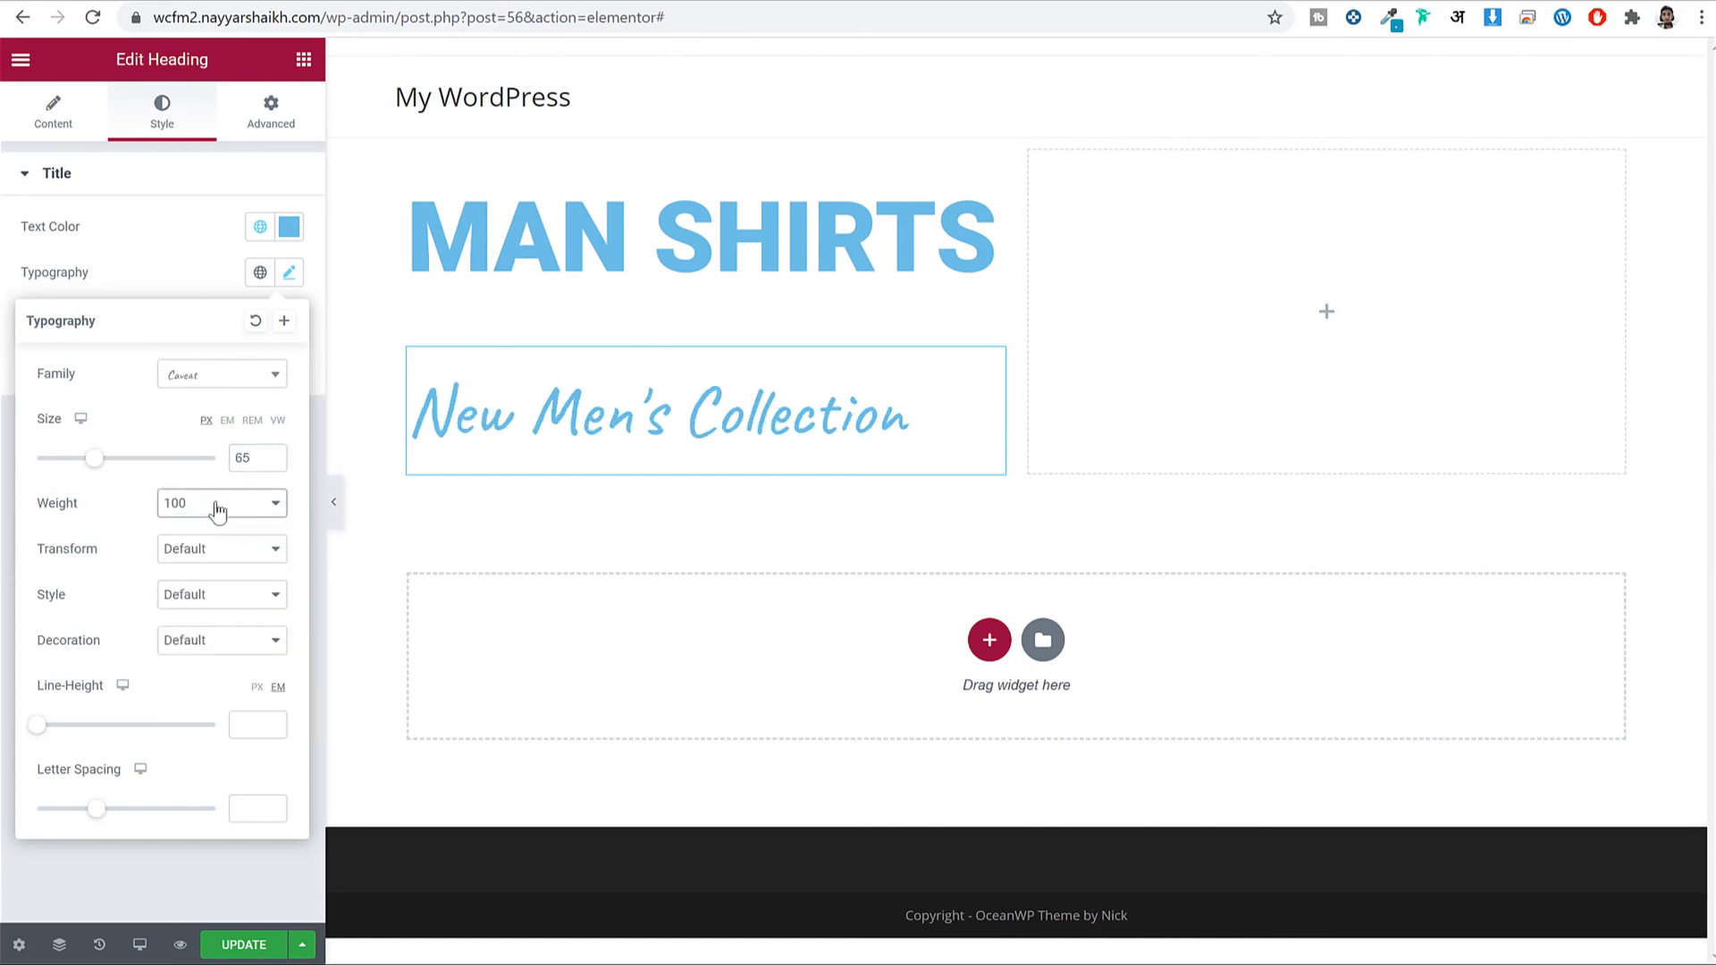
left_click(221, 503)
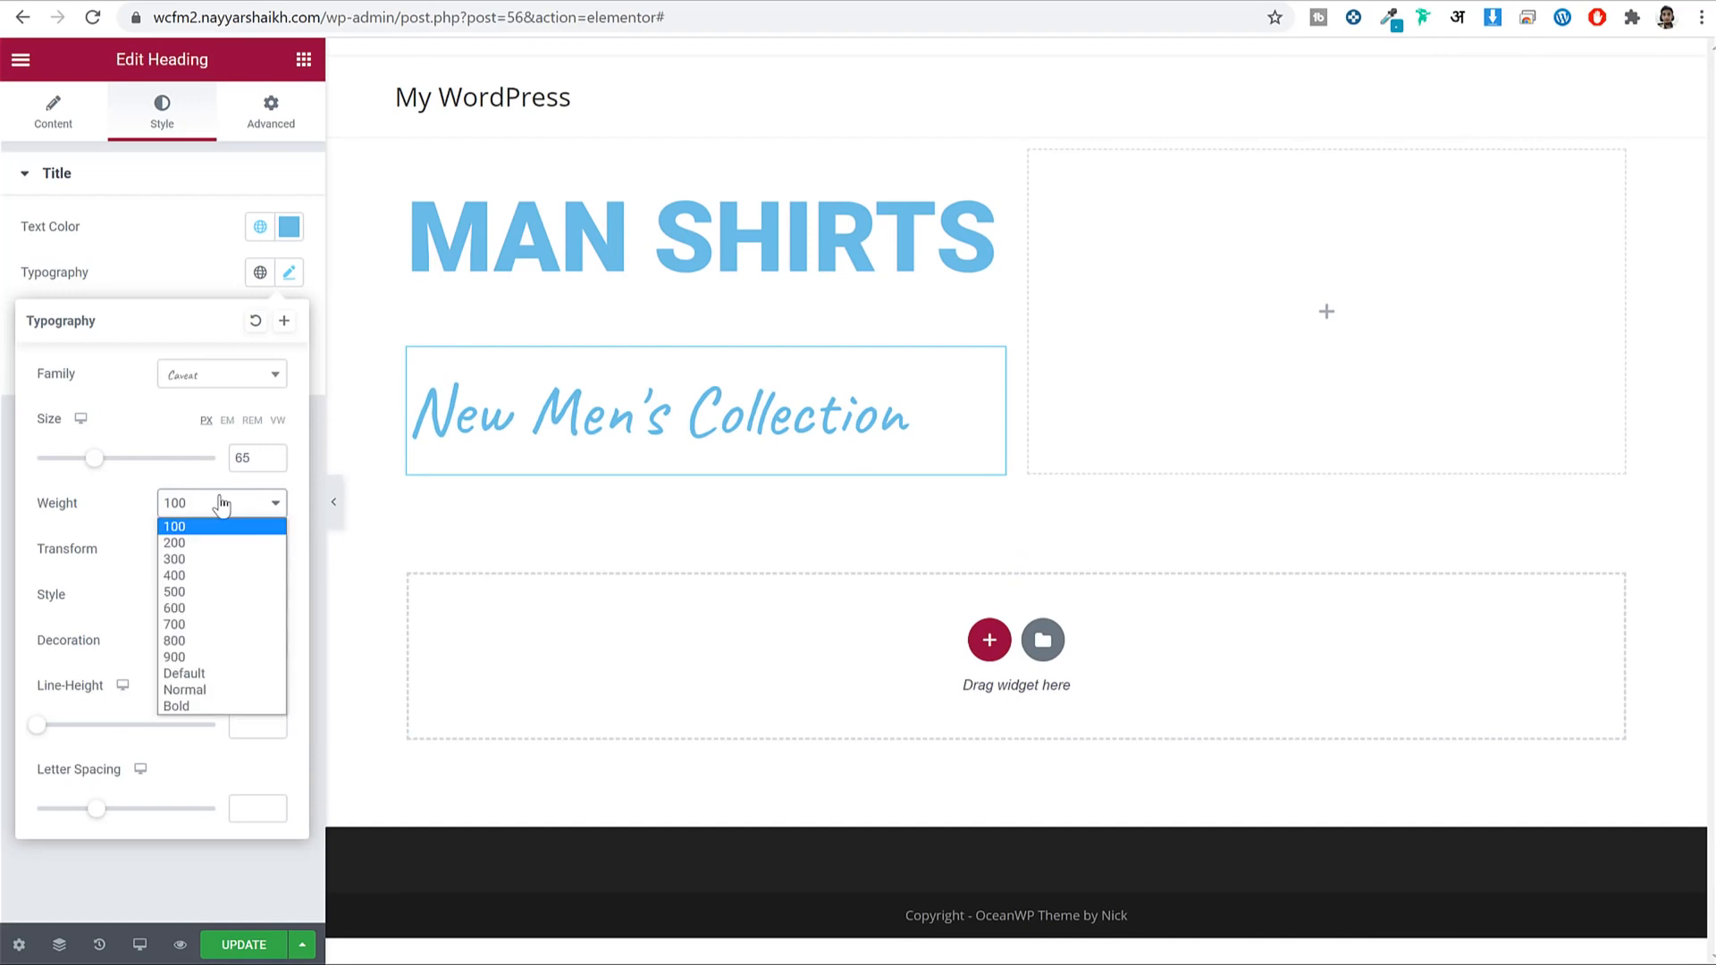
left_click(220, 657)
left_click(715, 234)
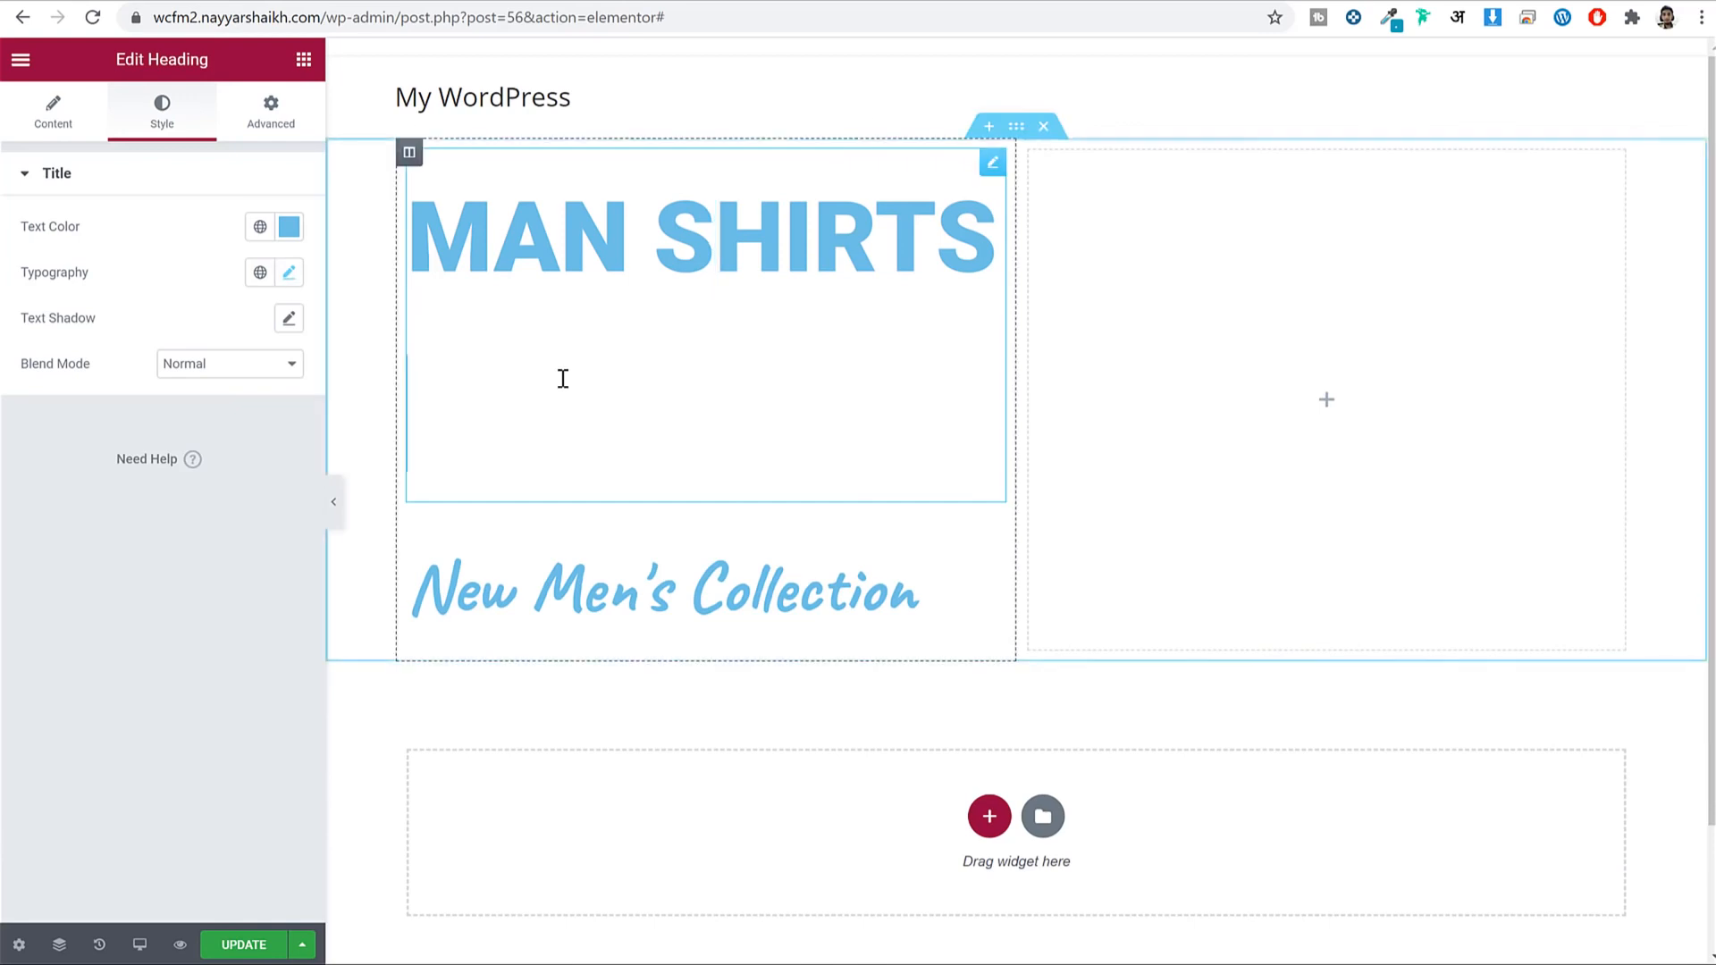
left_click(358, 298)
left_click(290, 273)
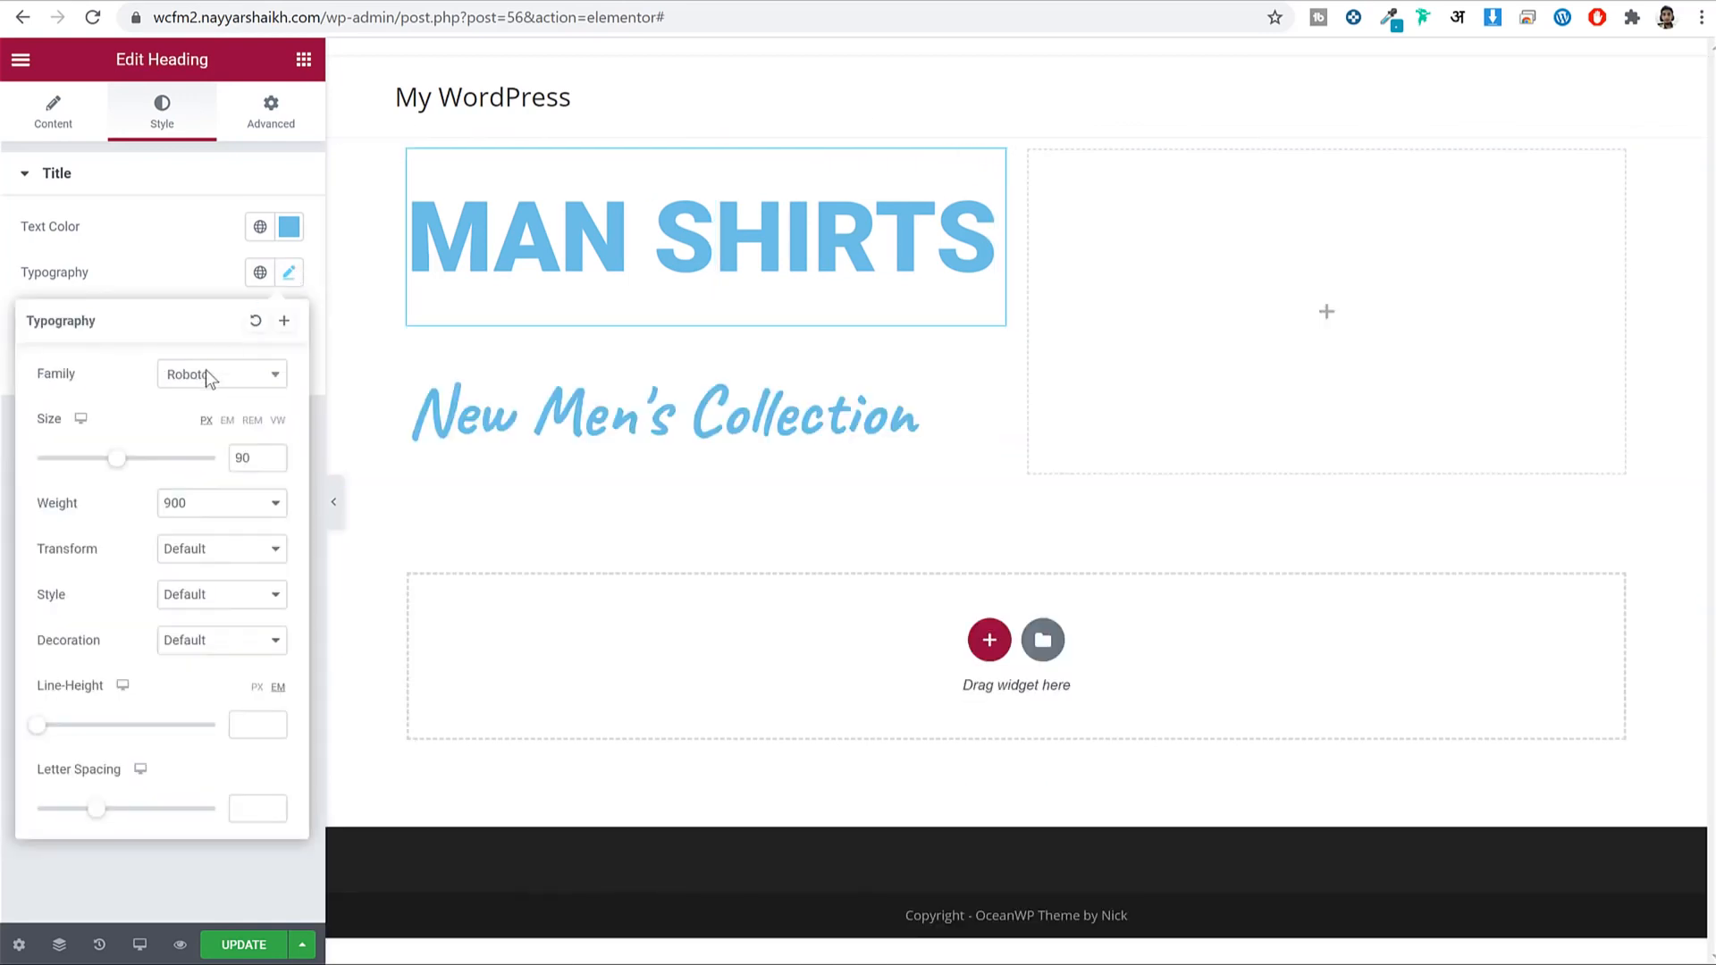
left_click(191, 503)
left_click(201, 531)
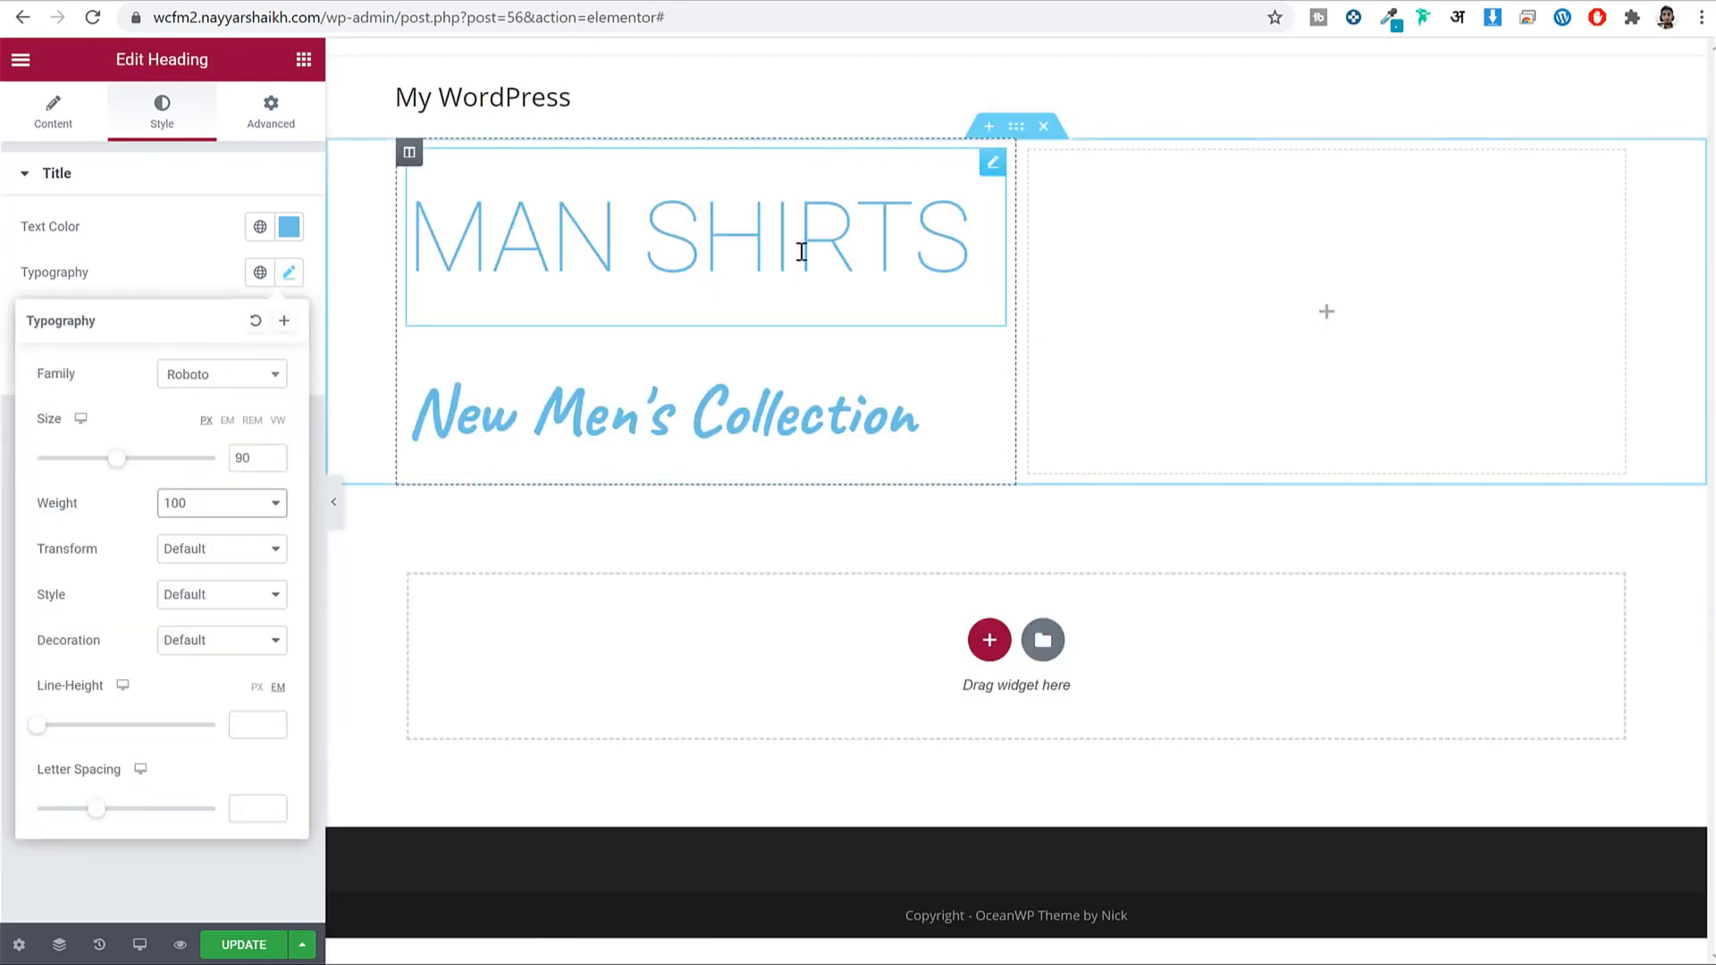
left_click(243, 505)
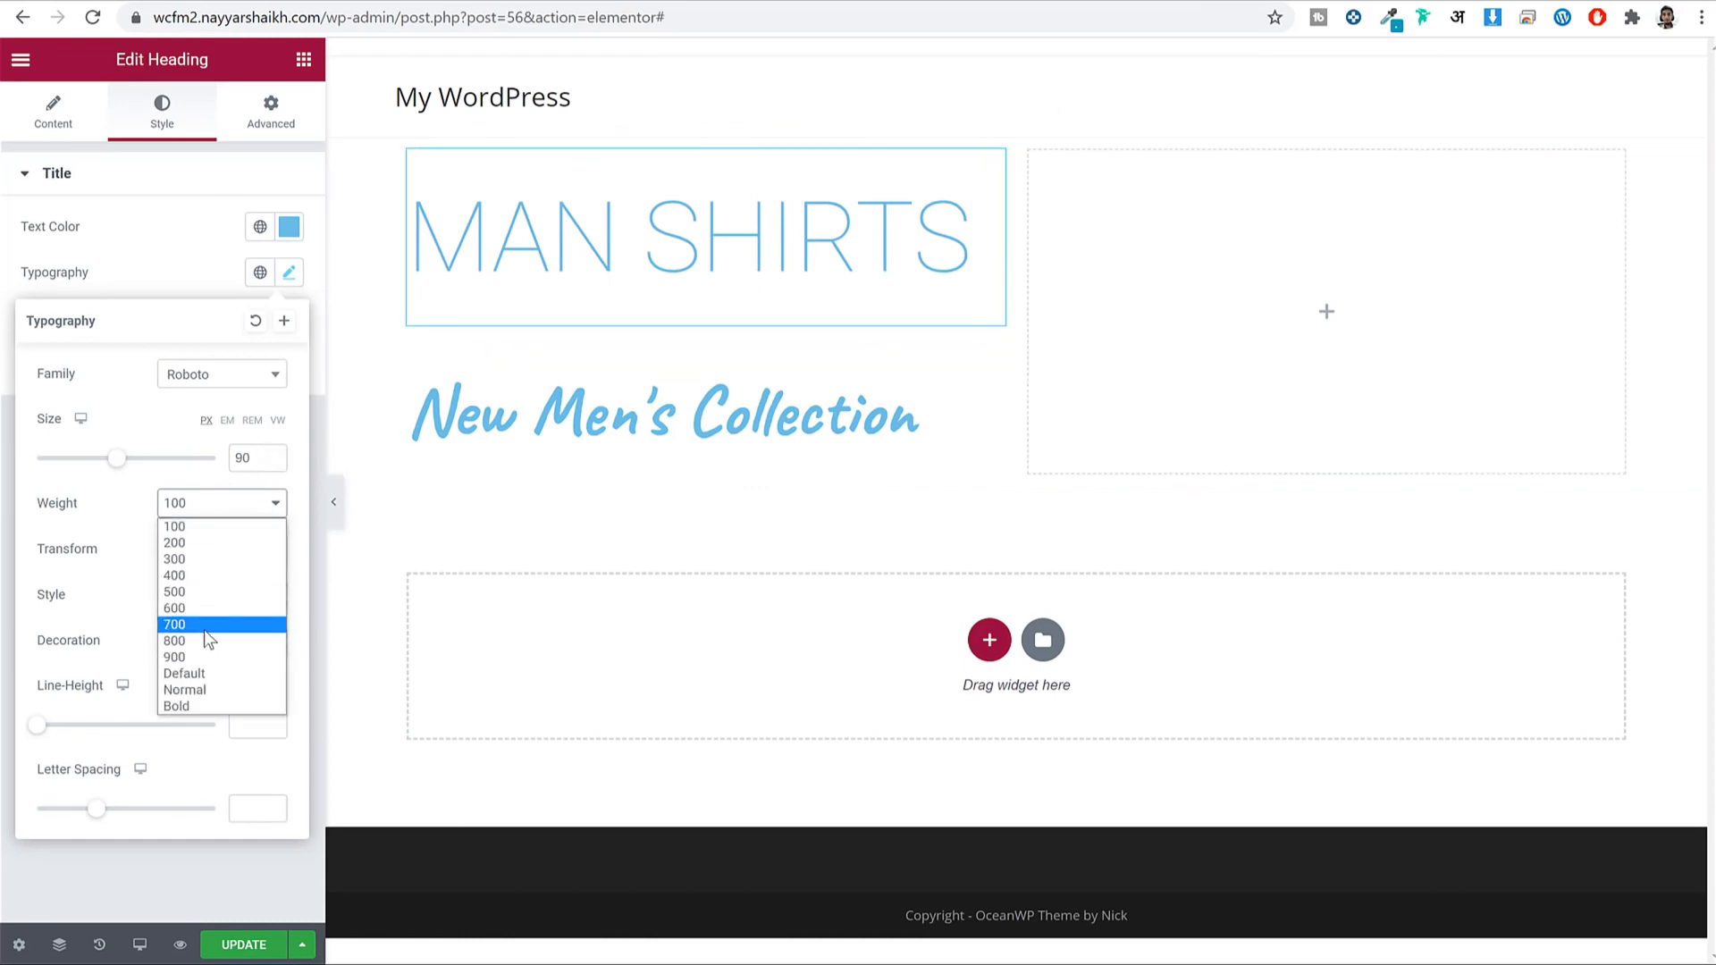
left_click(217, 597)
left_click(219, 503)
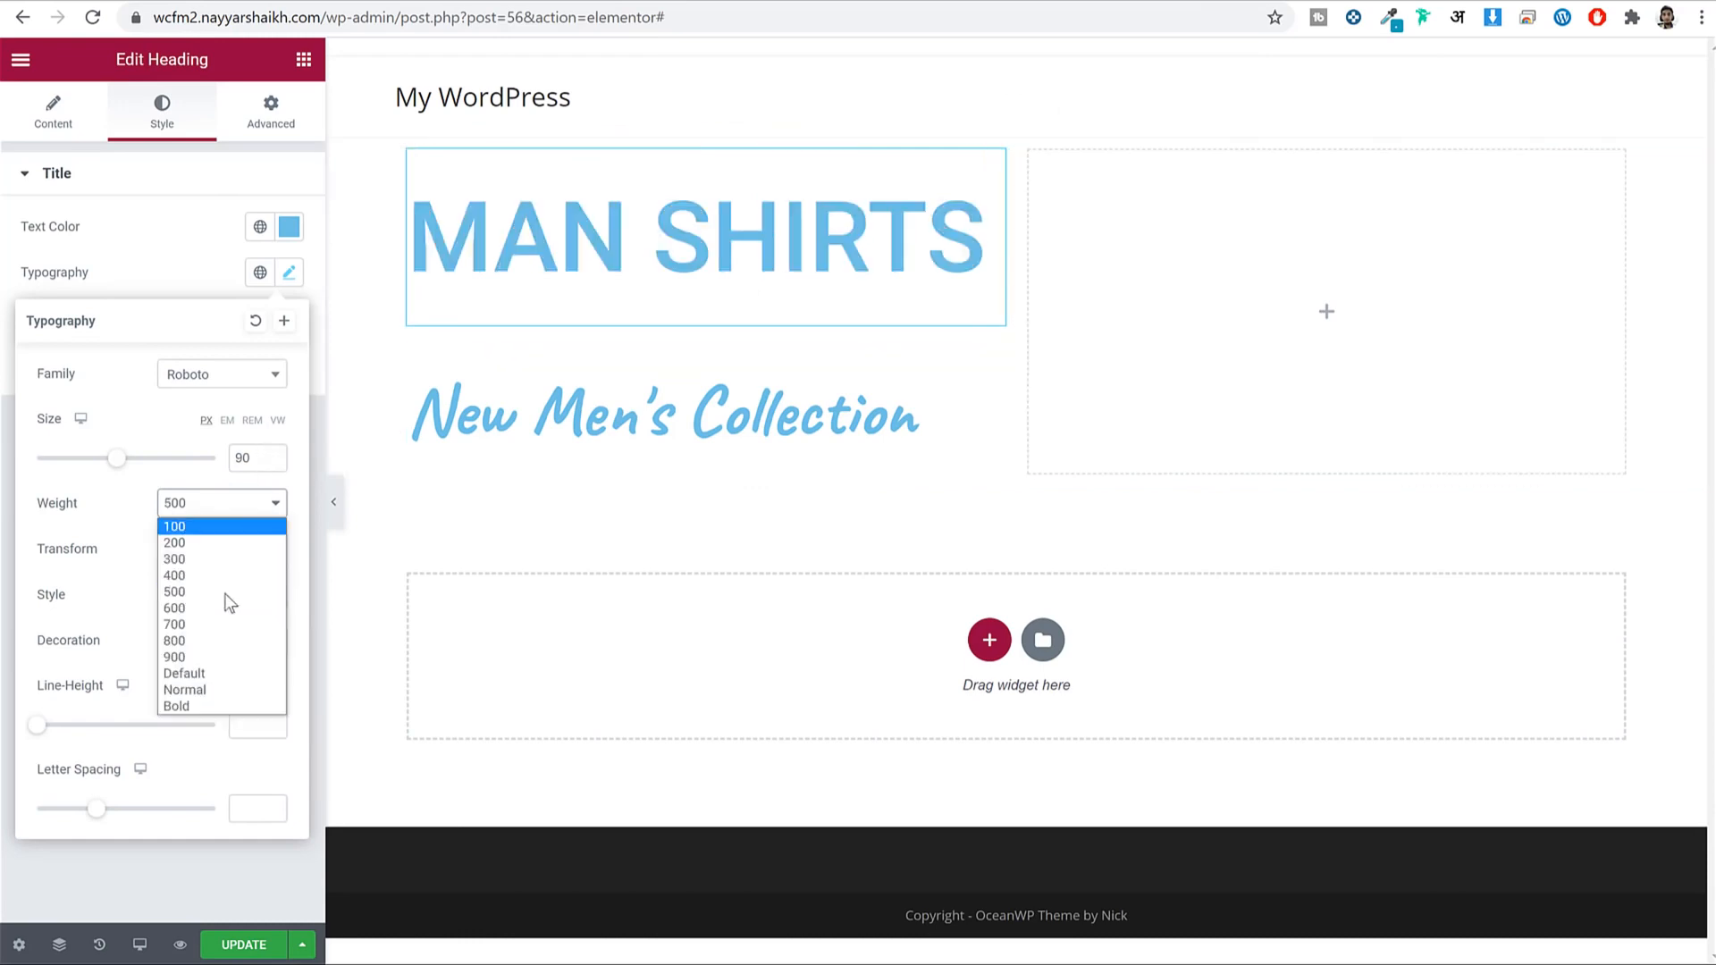
left_click(237, 650)
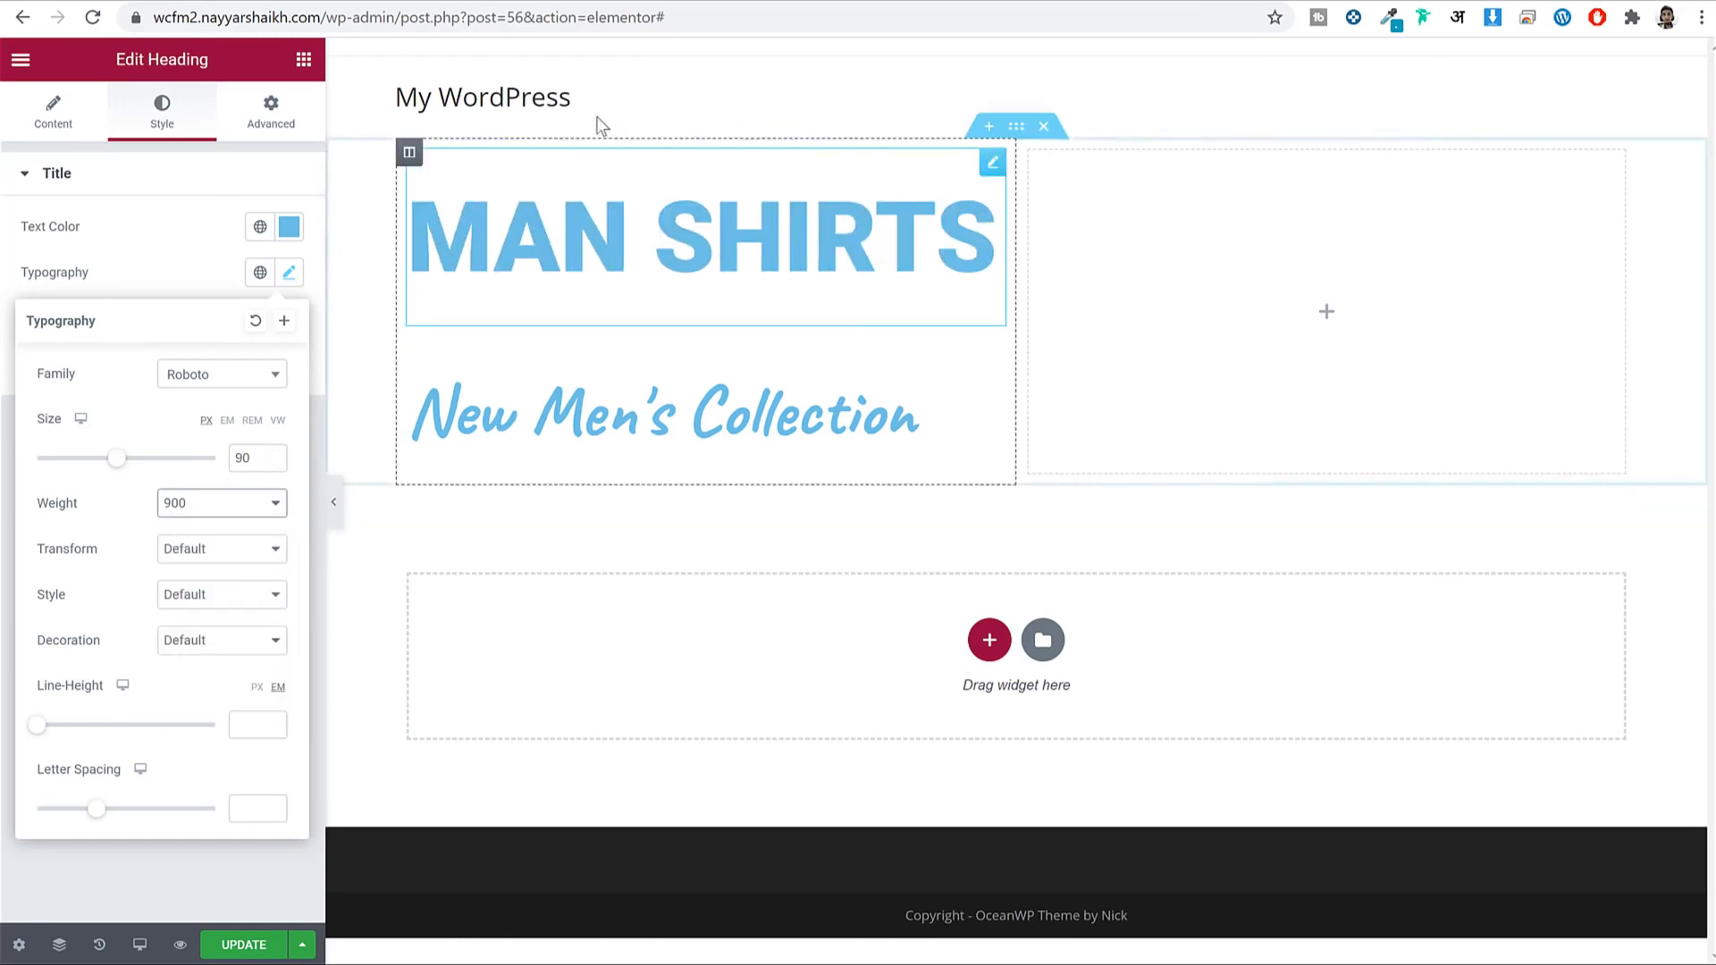
left_click(433, 1)
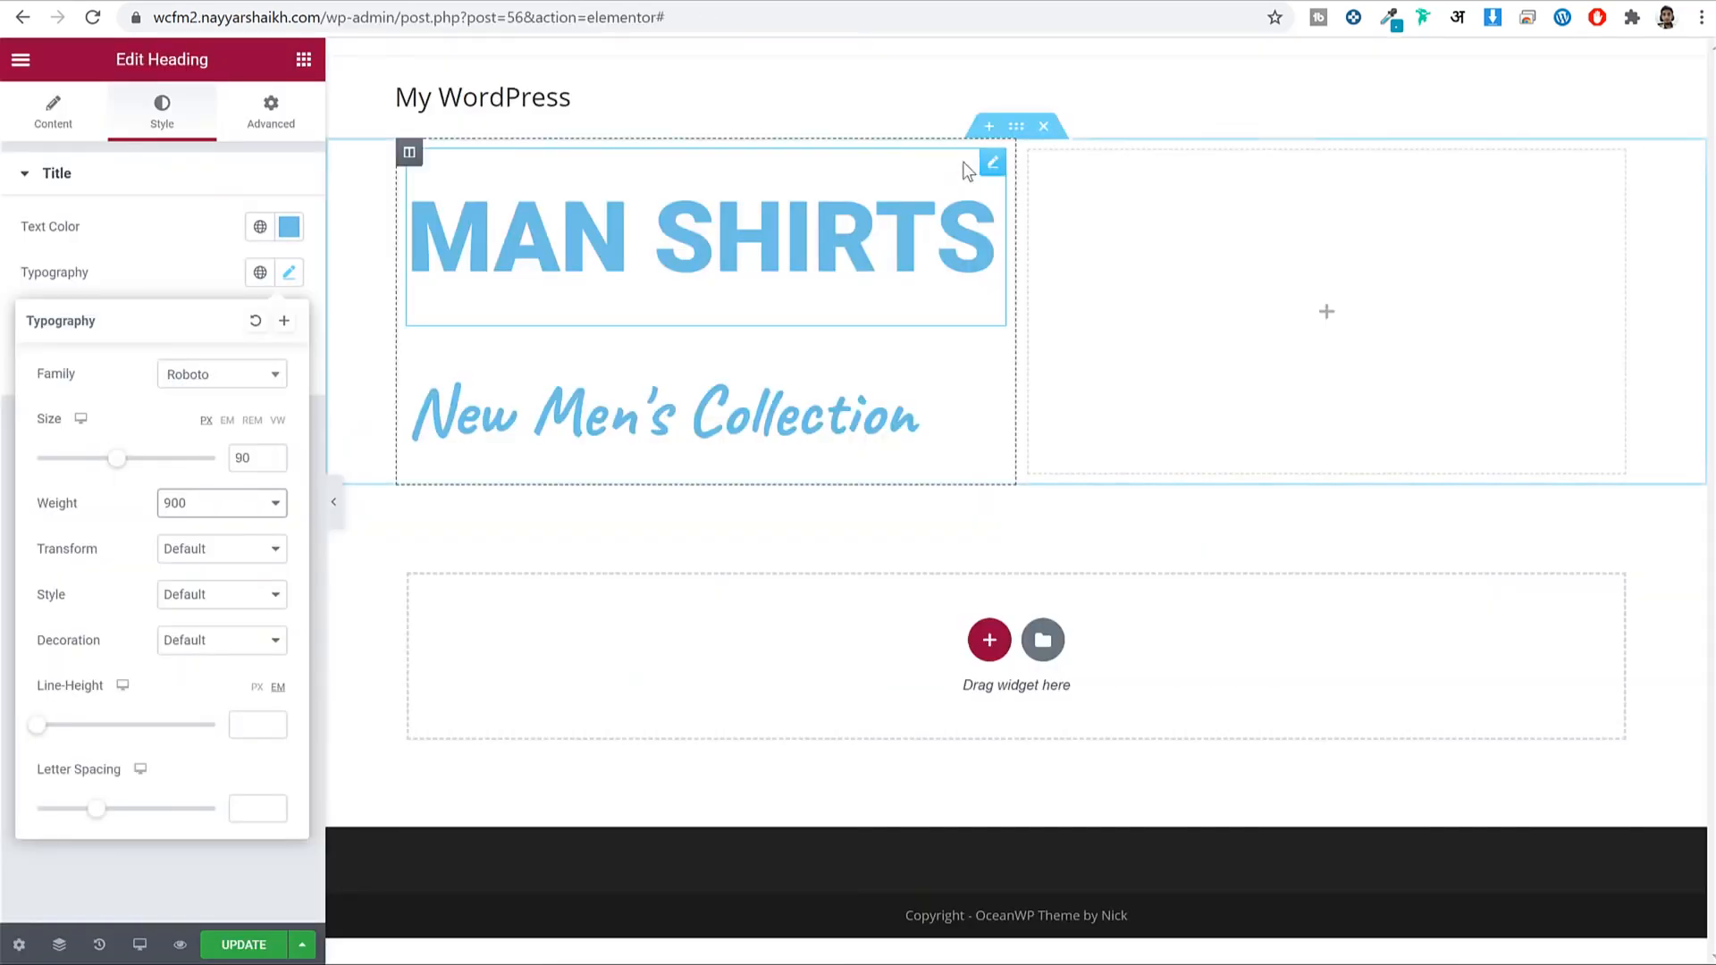
Select the two-column section to open Edit Section, dismissing the right-click tip.
left_click(1024, 140)
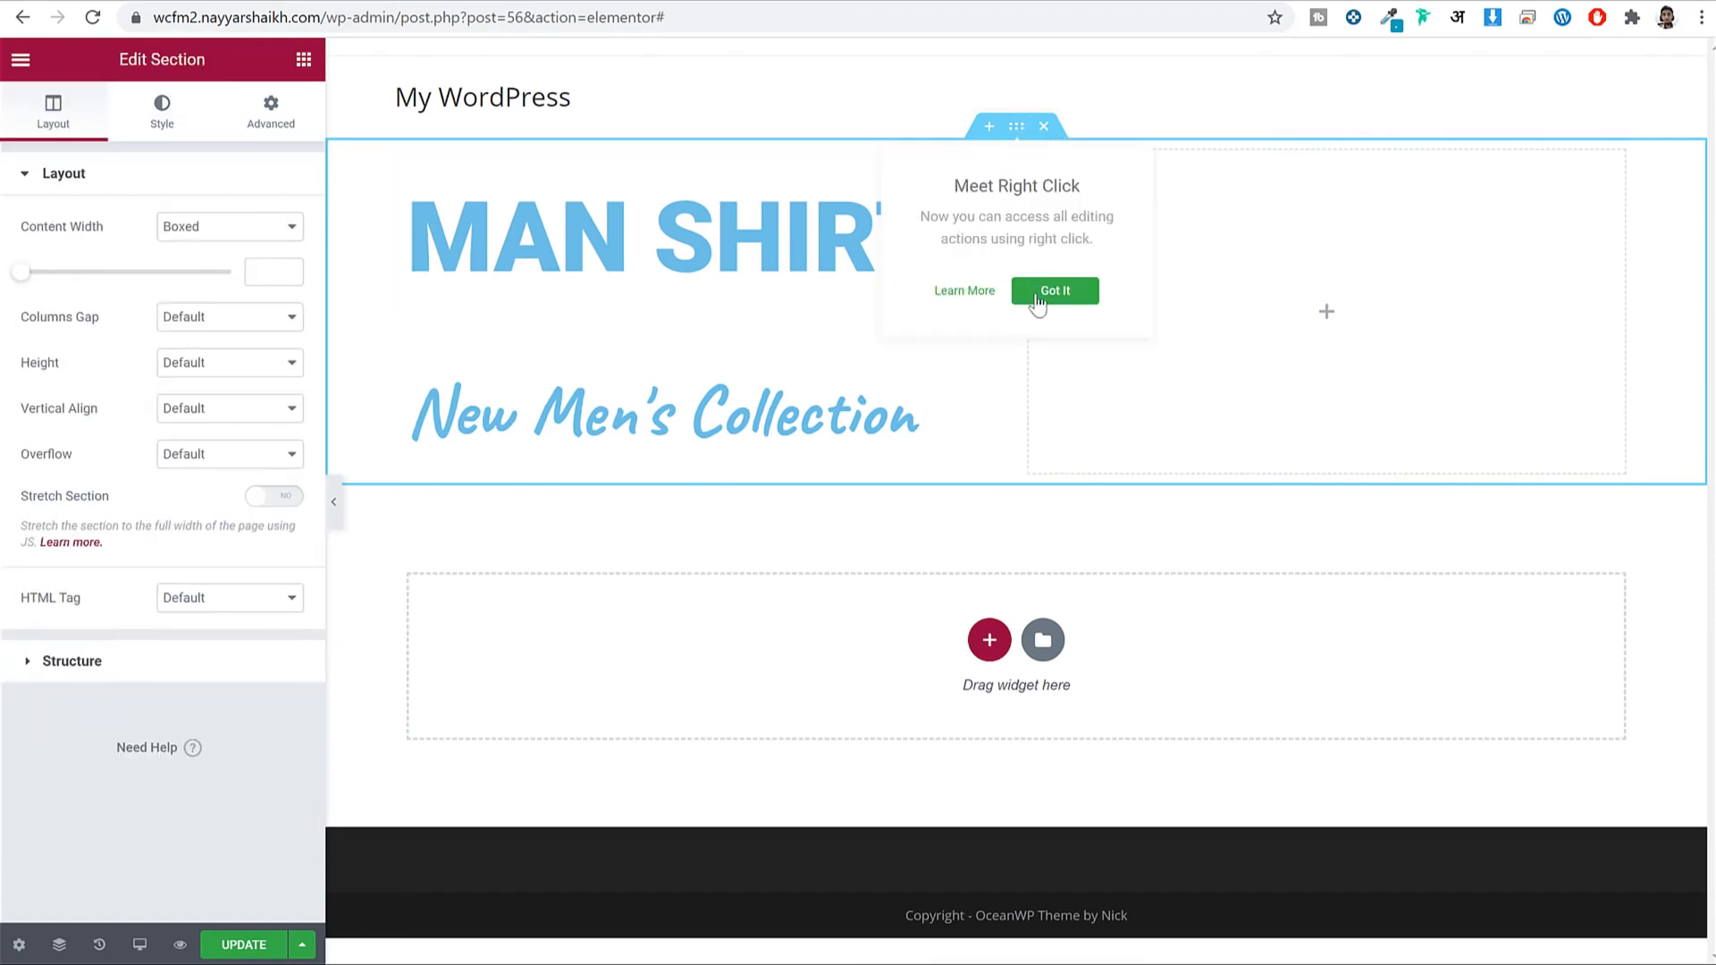
left_click(1052, 288)
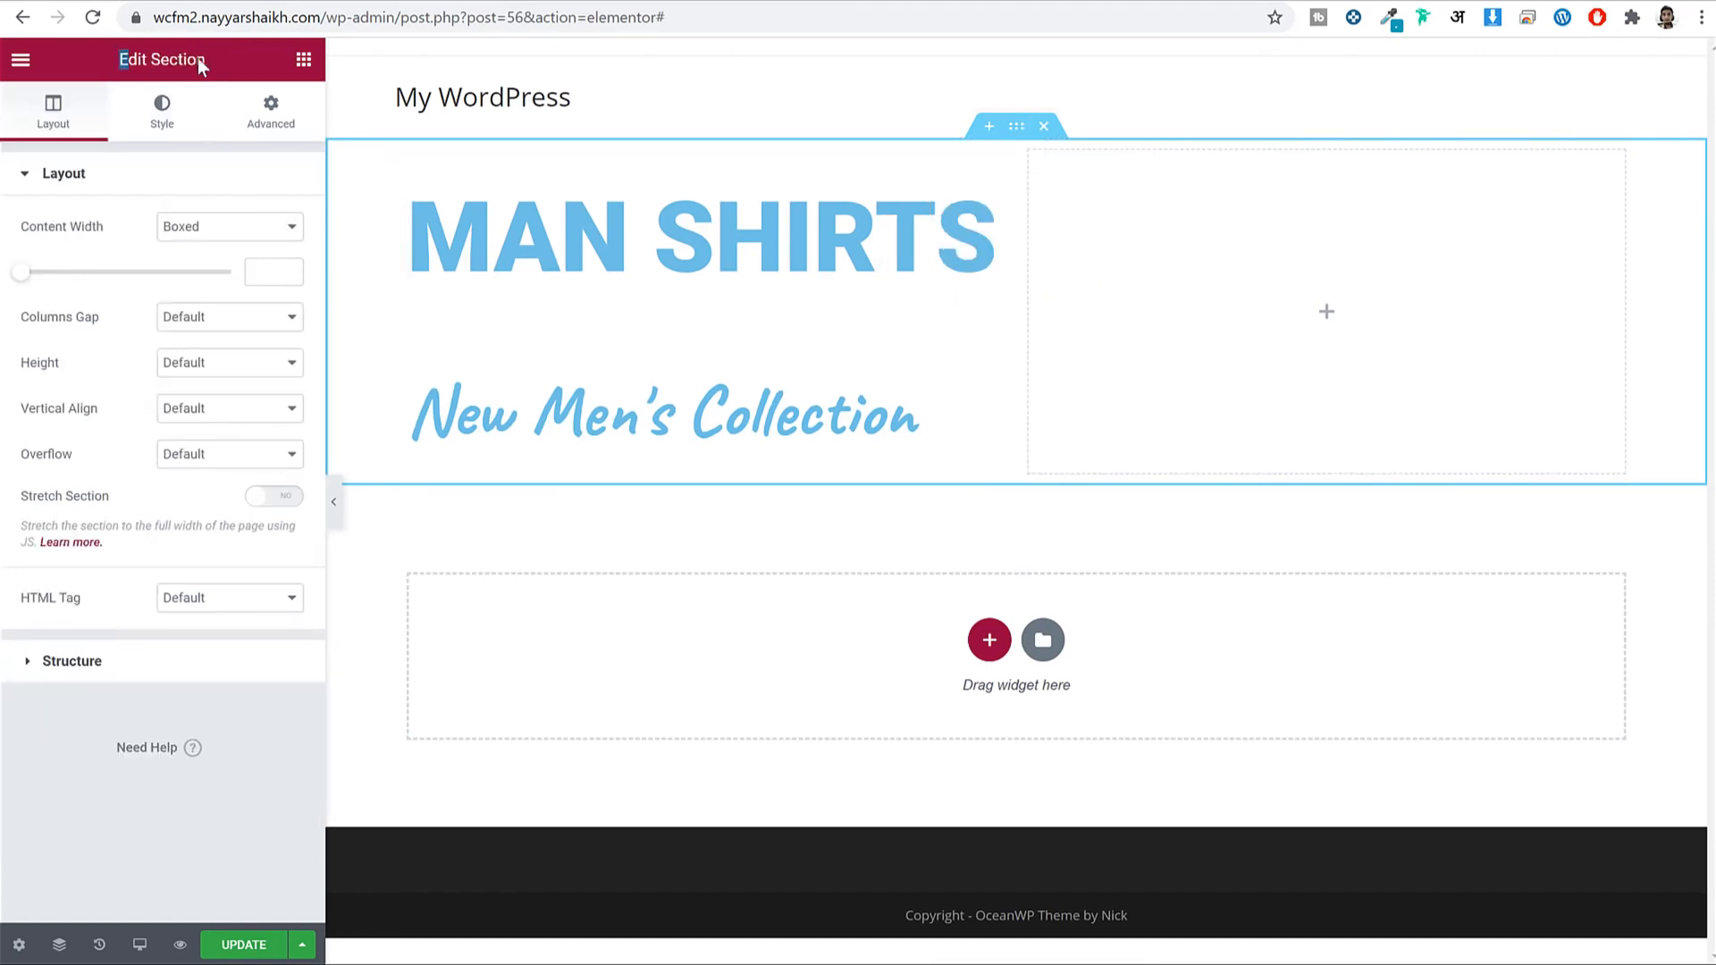
left_click_drag(198, 59, 236, 61)
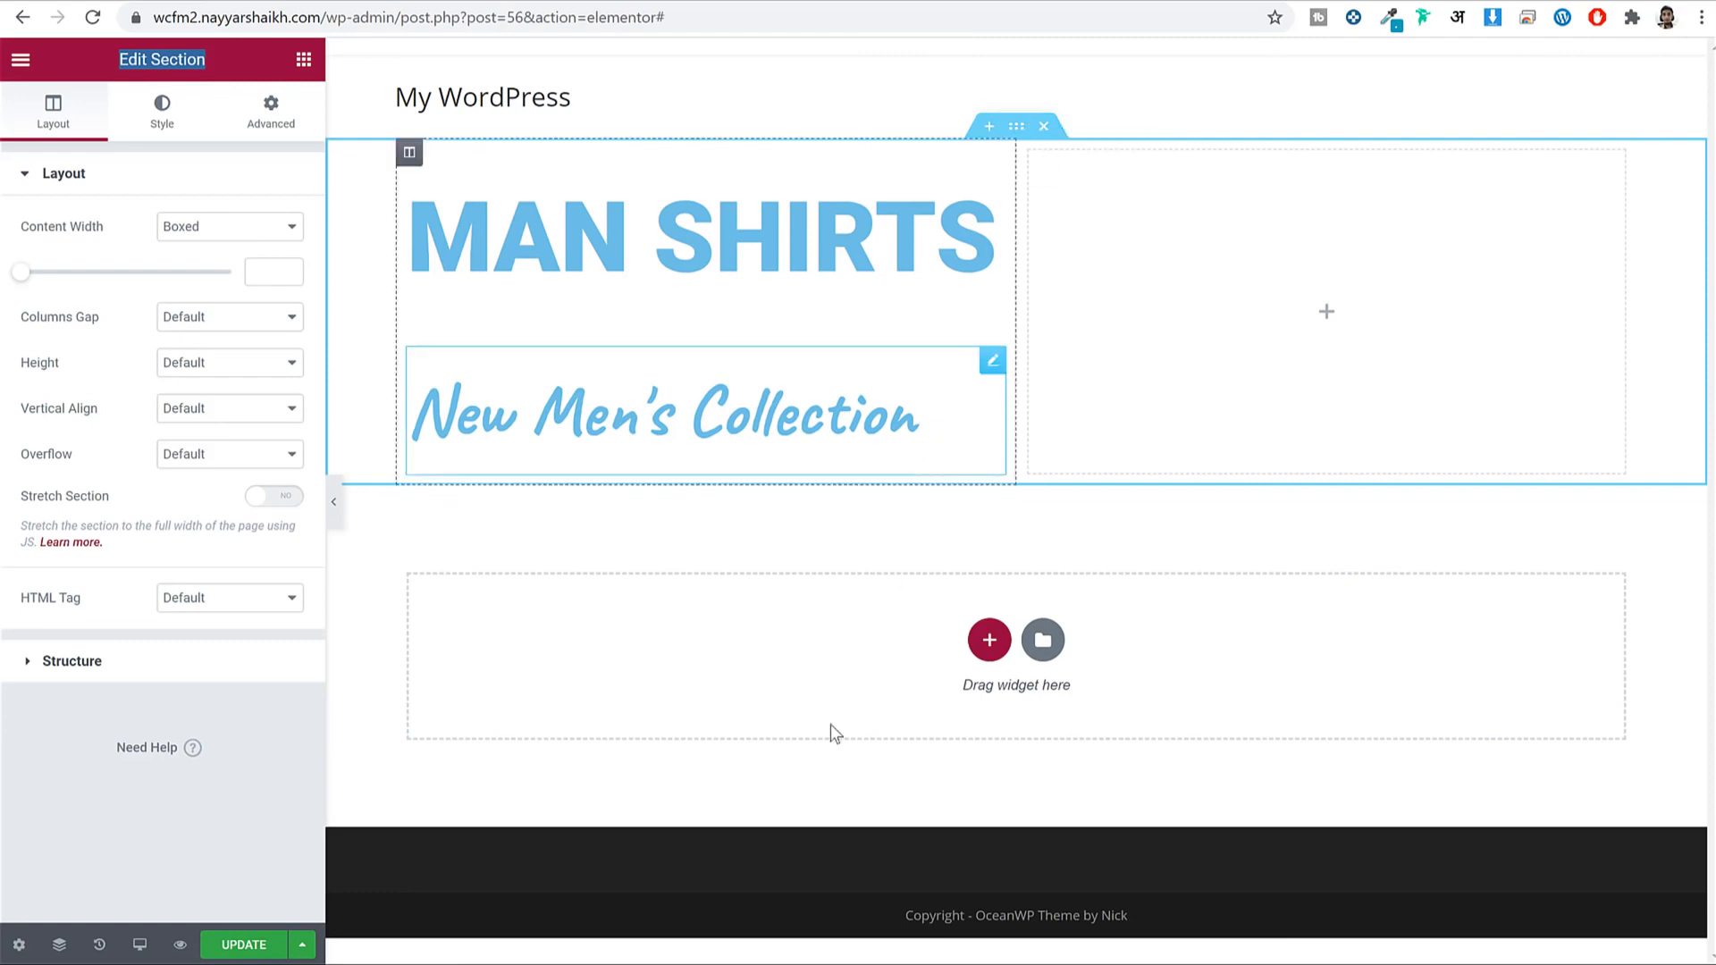
left_click(59, 947)
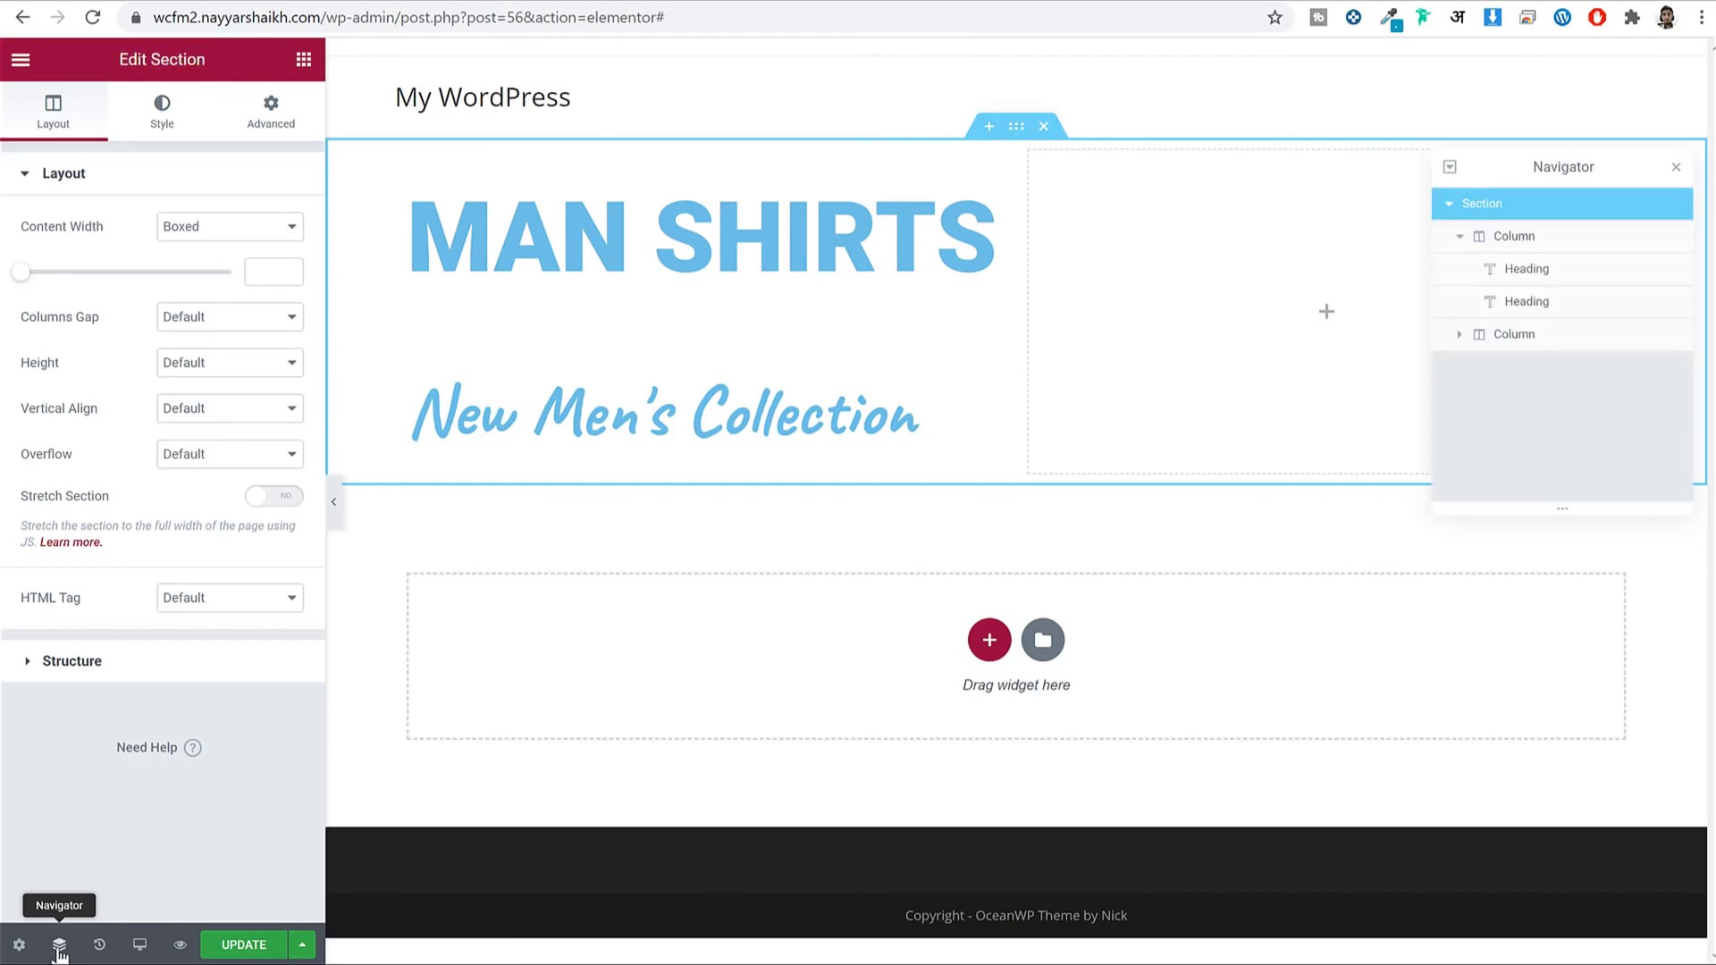
left_click_drag(1564, 167, 993, 379)
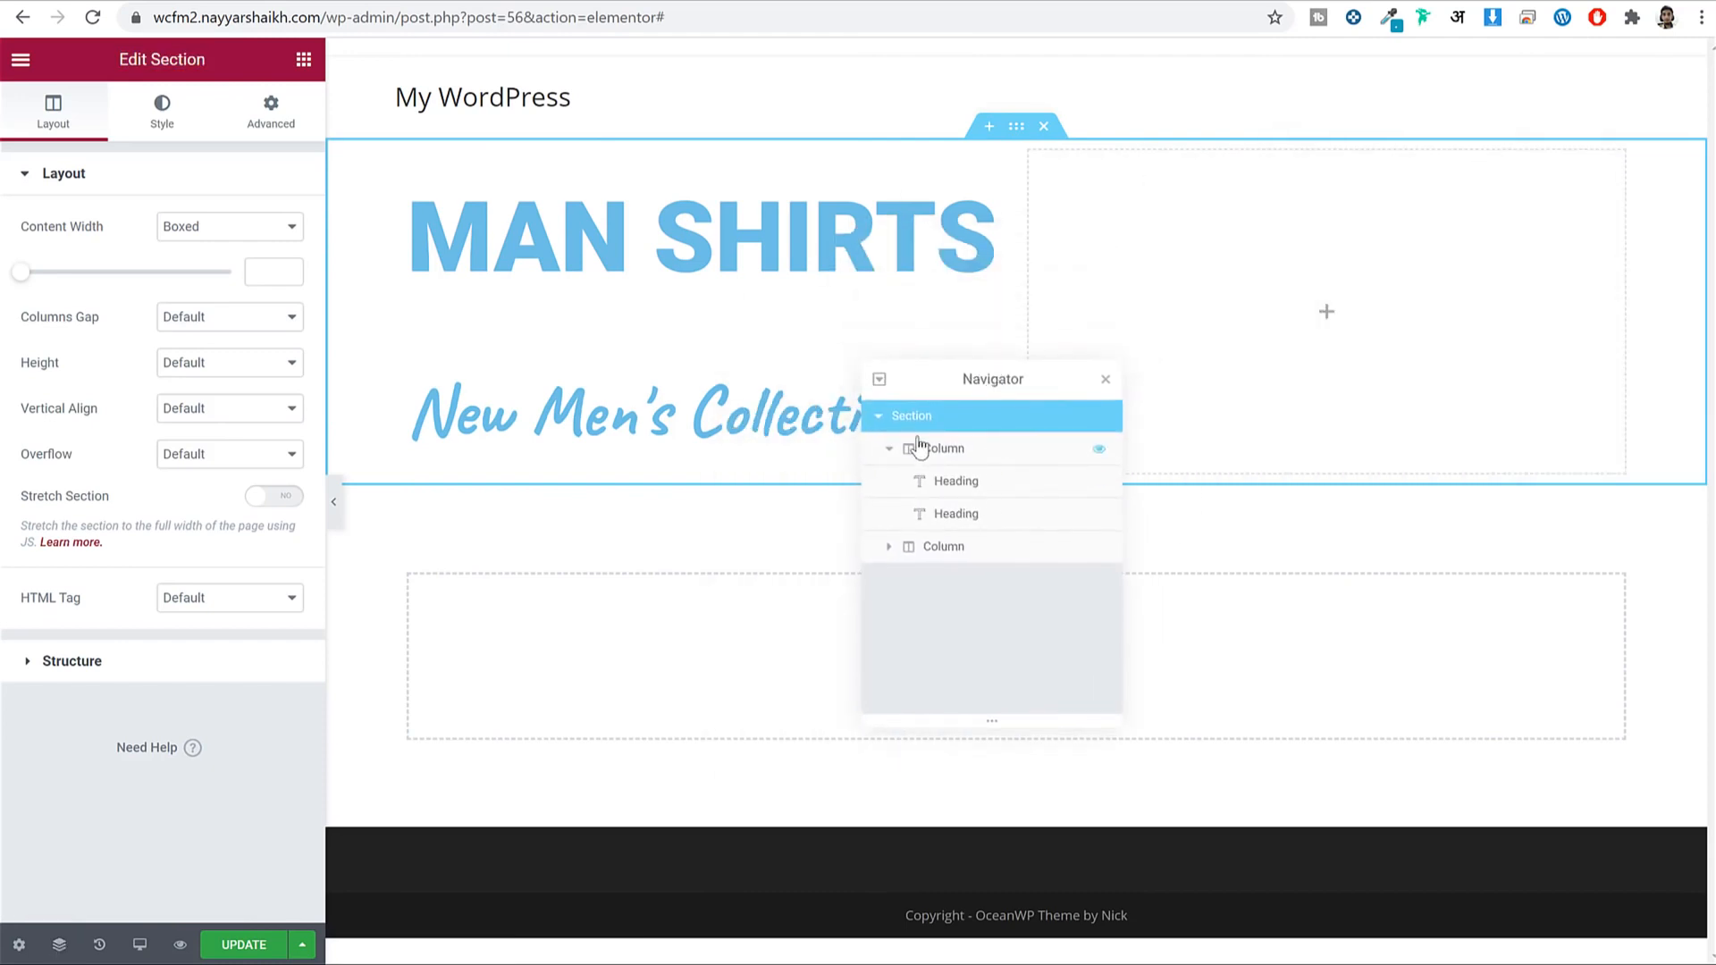
left_click(977, 463)
left_click_drag(172, 63, 228, 63)
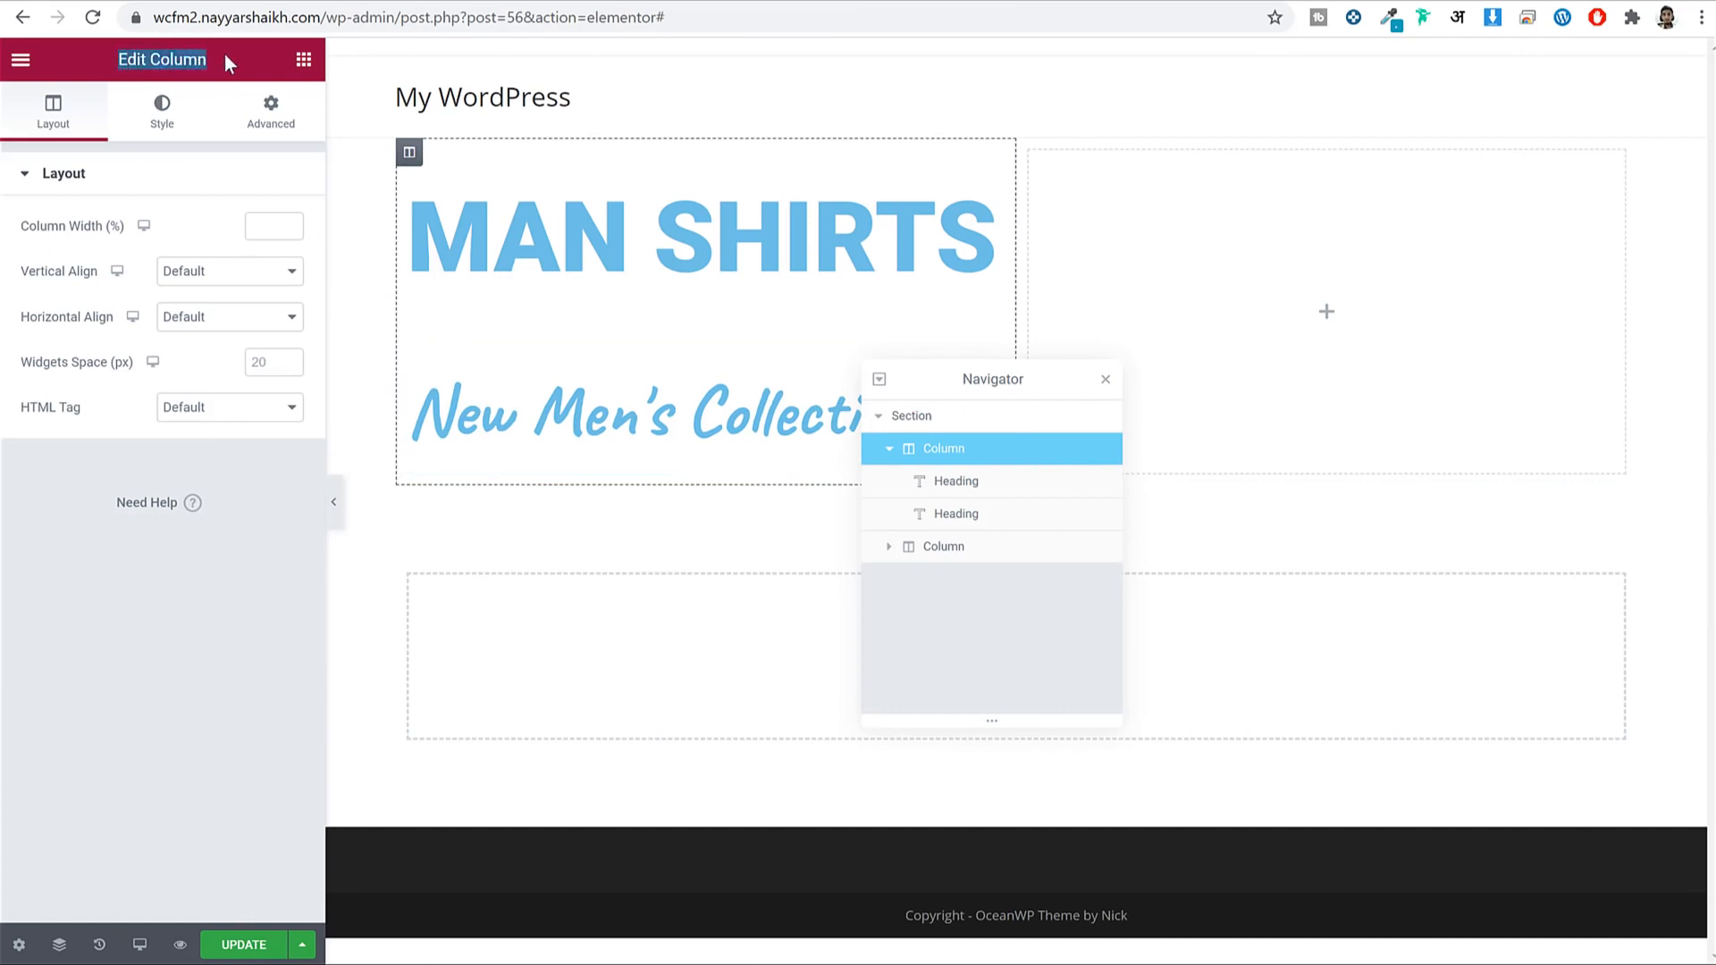
left_click(980, 512)
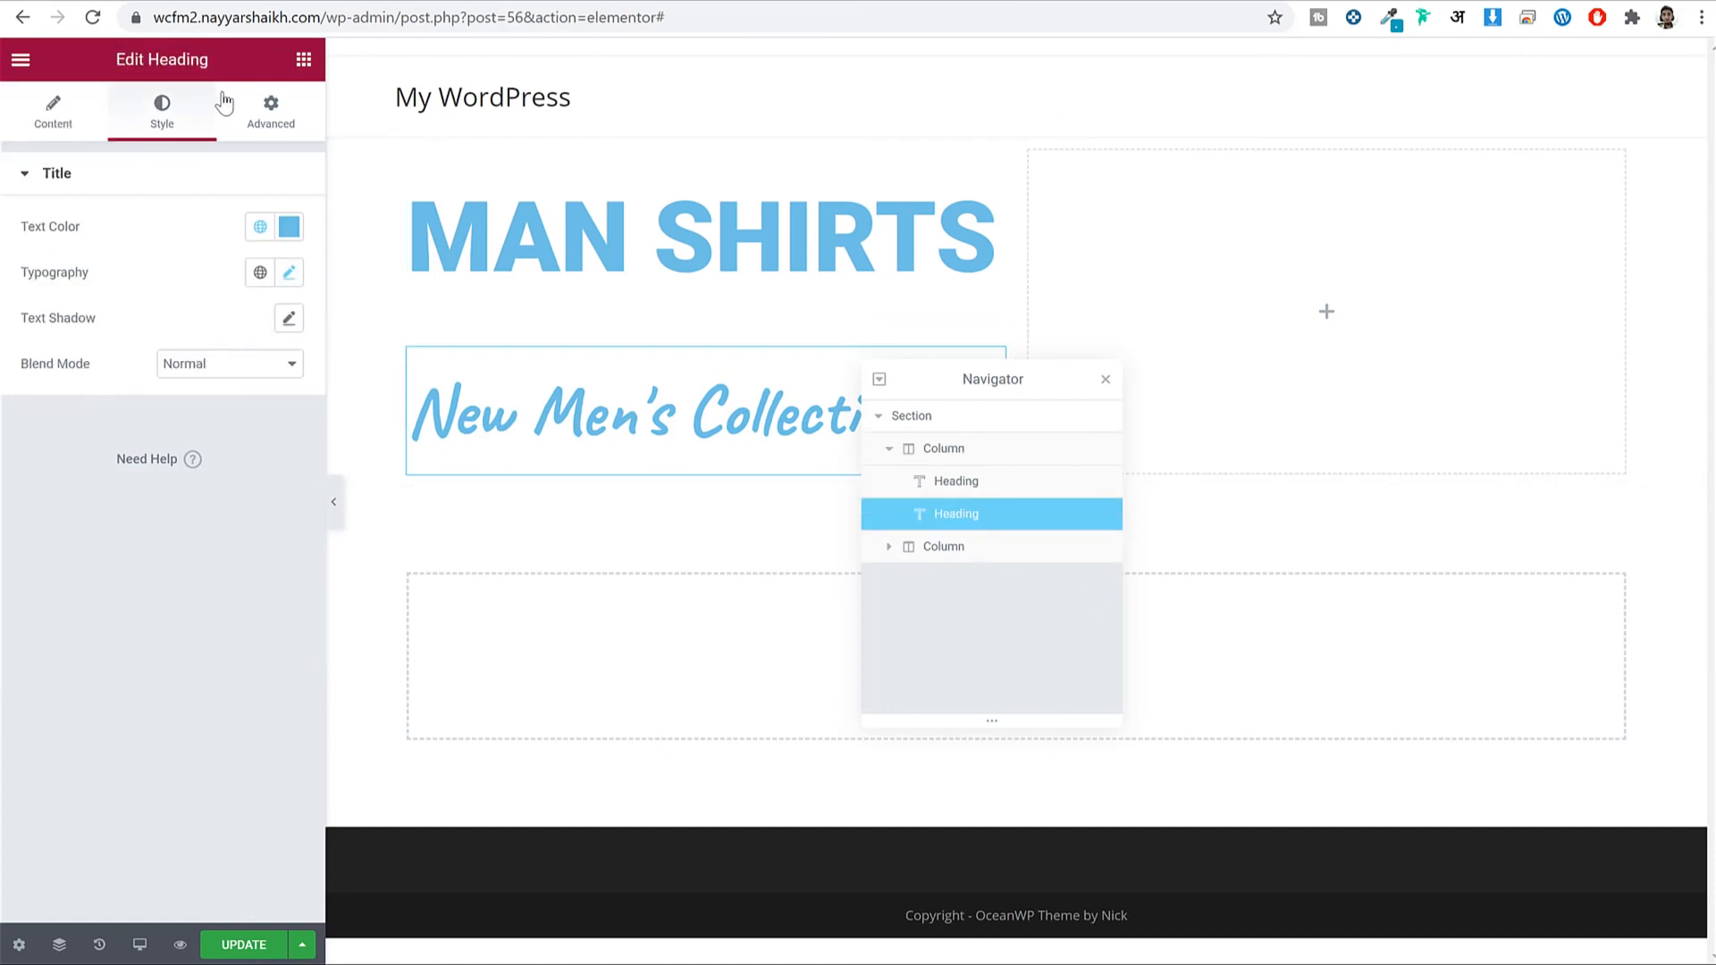
left_click(934, 418)
left_click(1106, 382)
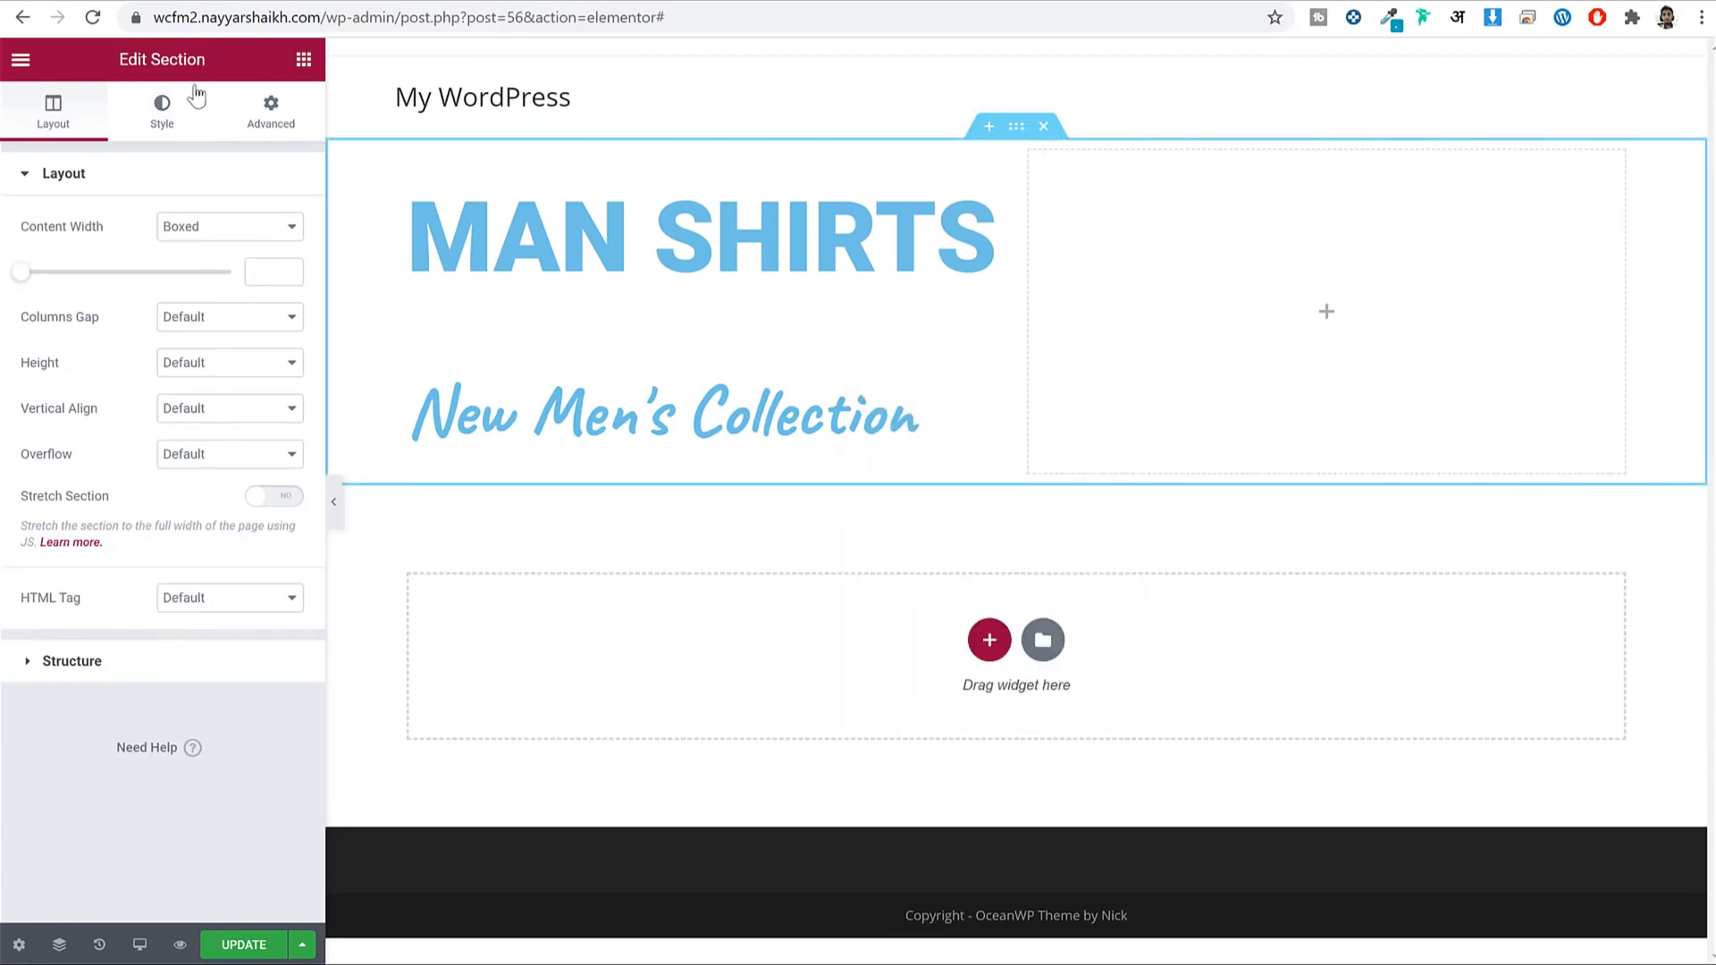
left_click_drag(114, 64, 258, 77)
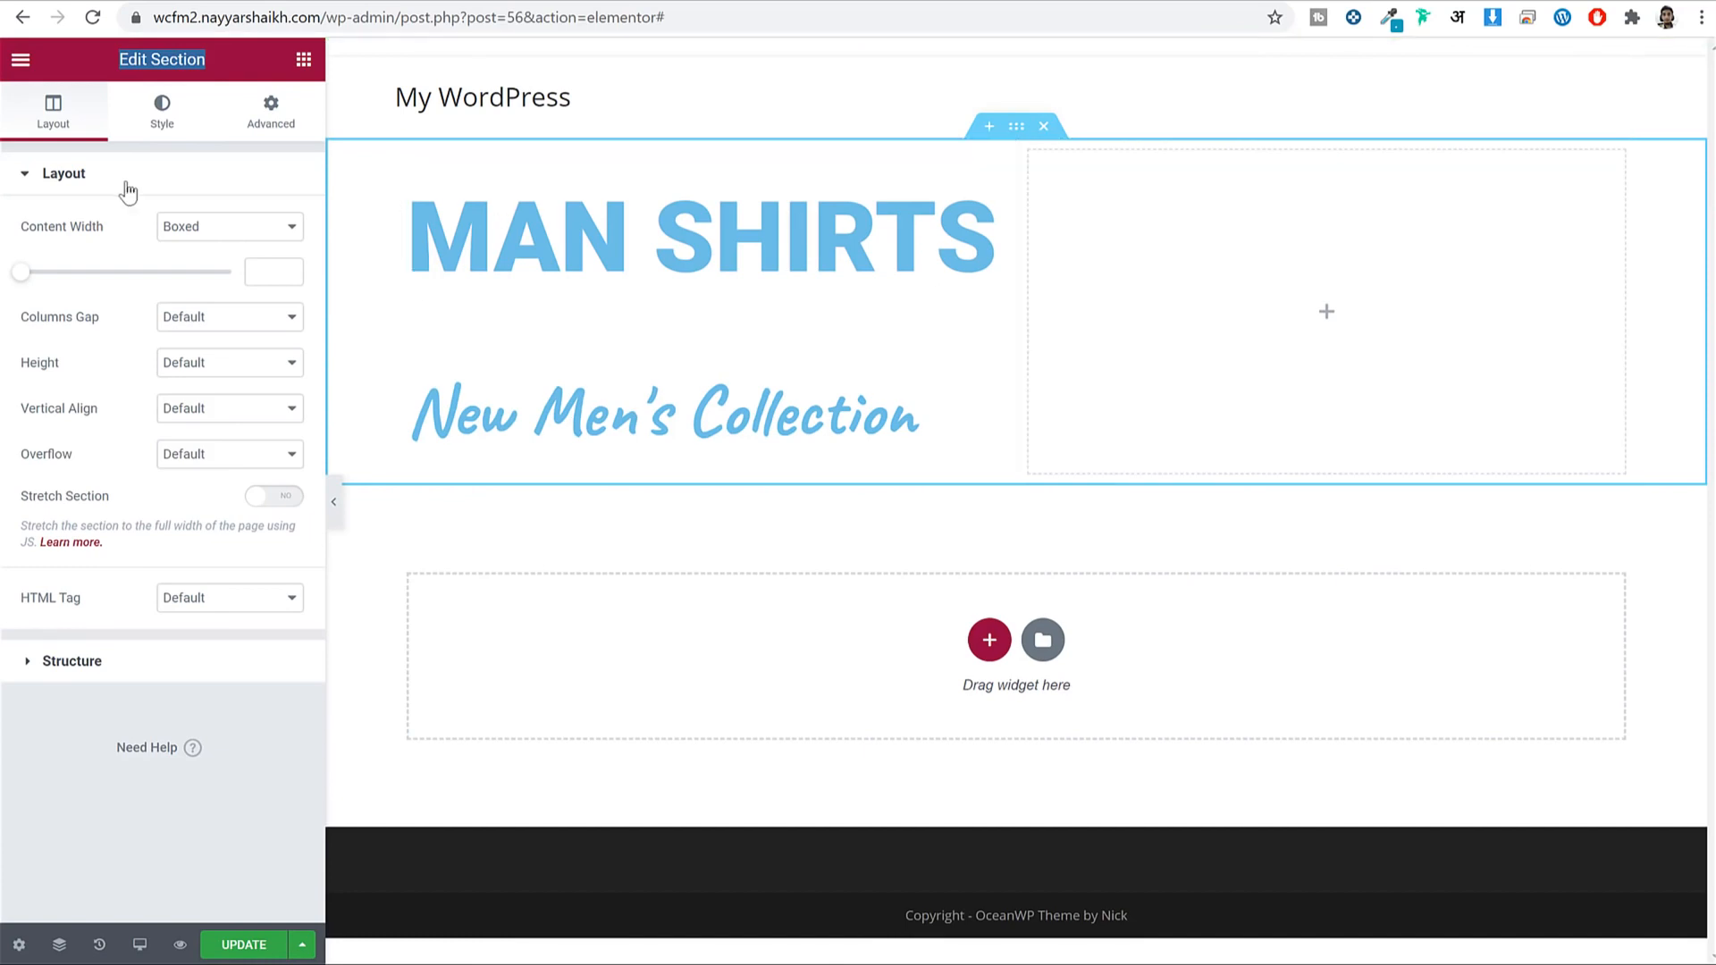
Set the section's classic background to the uploaded main-big-baner-12 landscape image, sized to Cover.
left_click(164, 124)
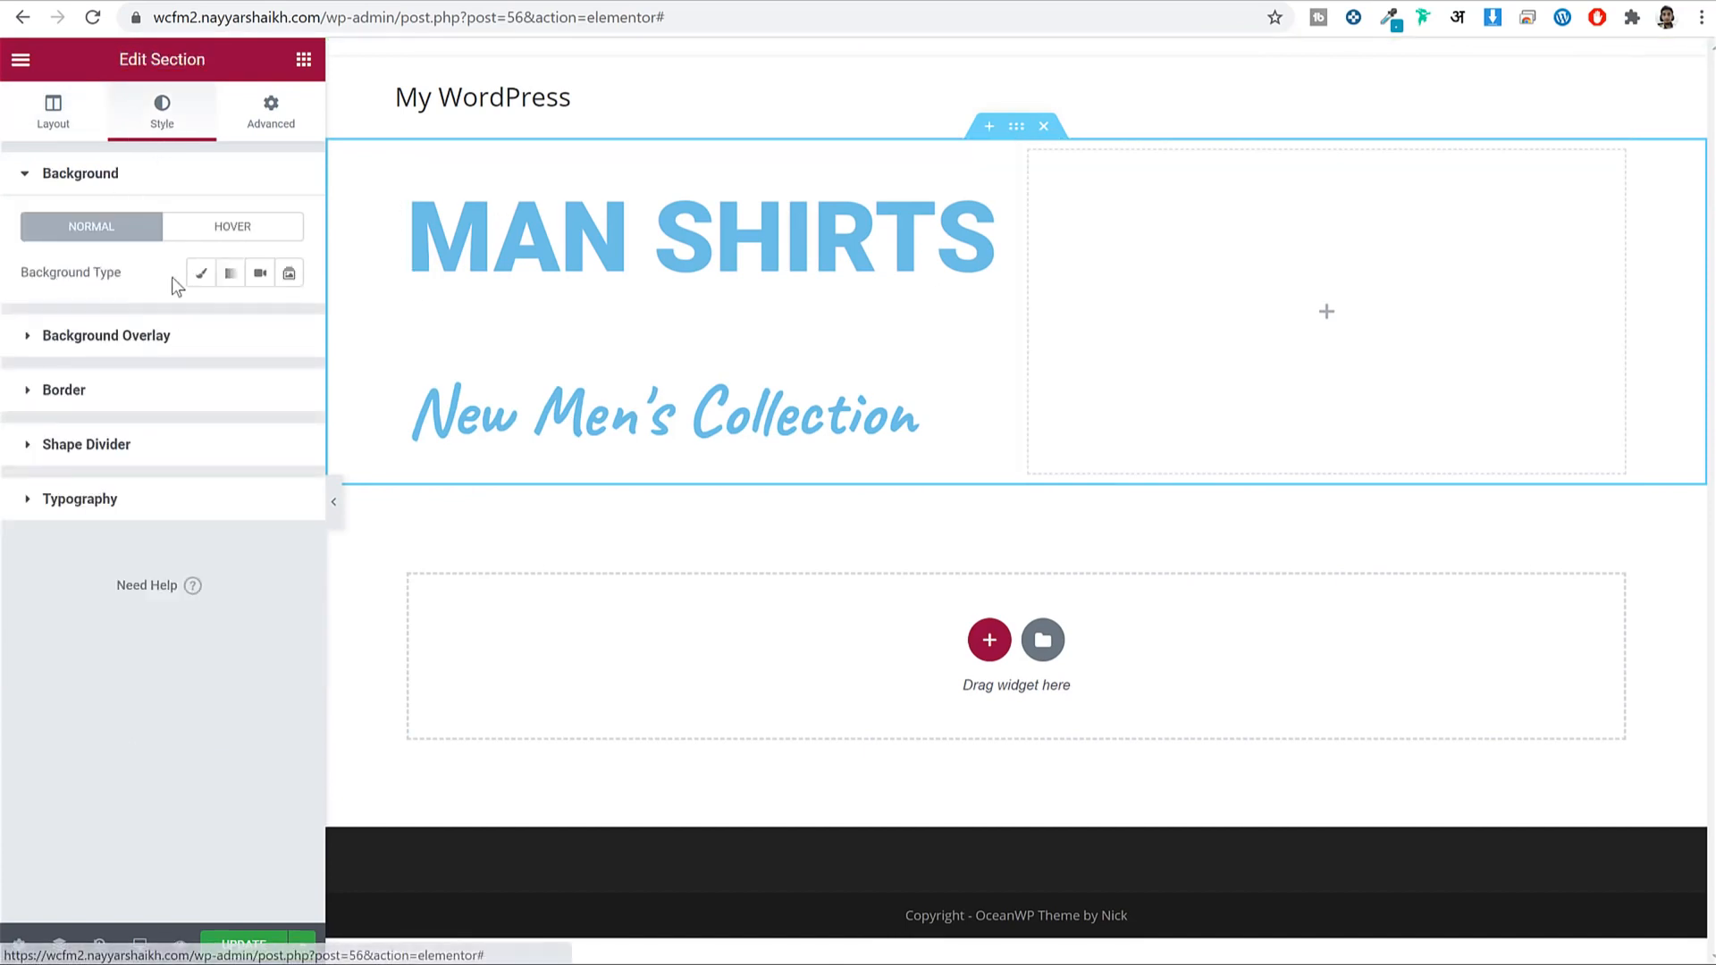
left_click(202, 273)
left_click(170, 431)
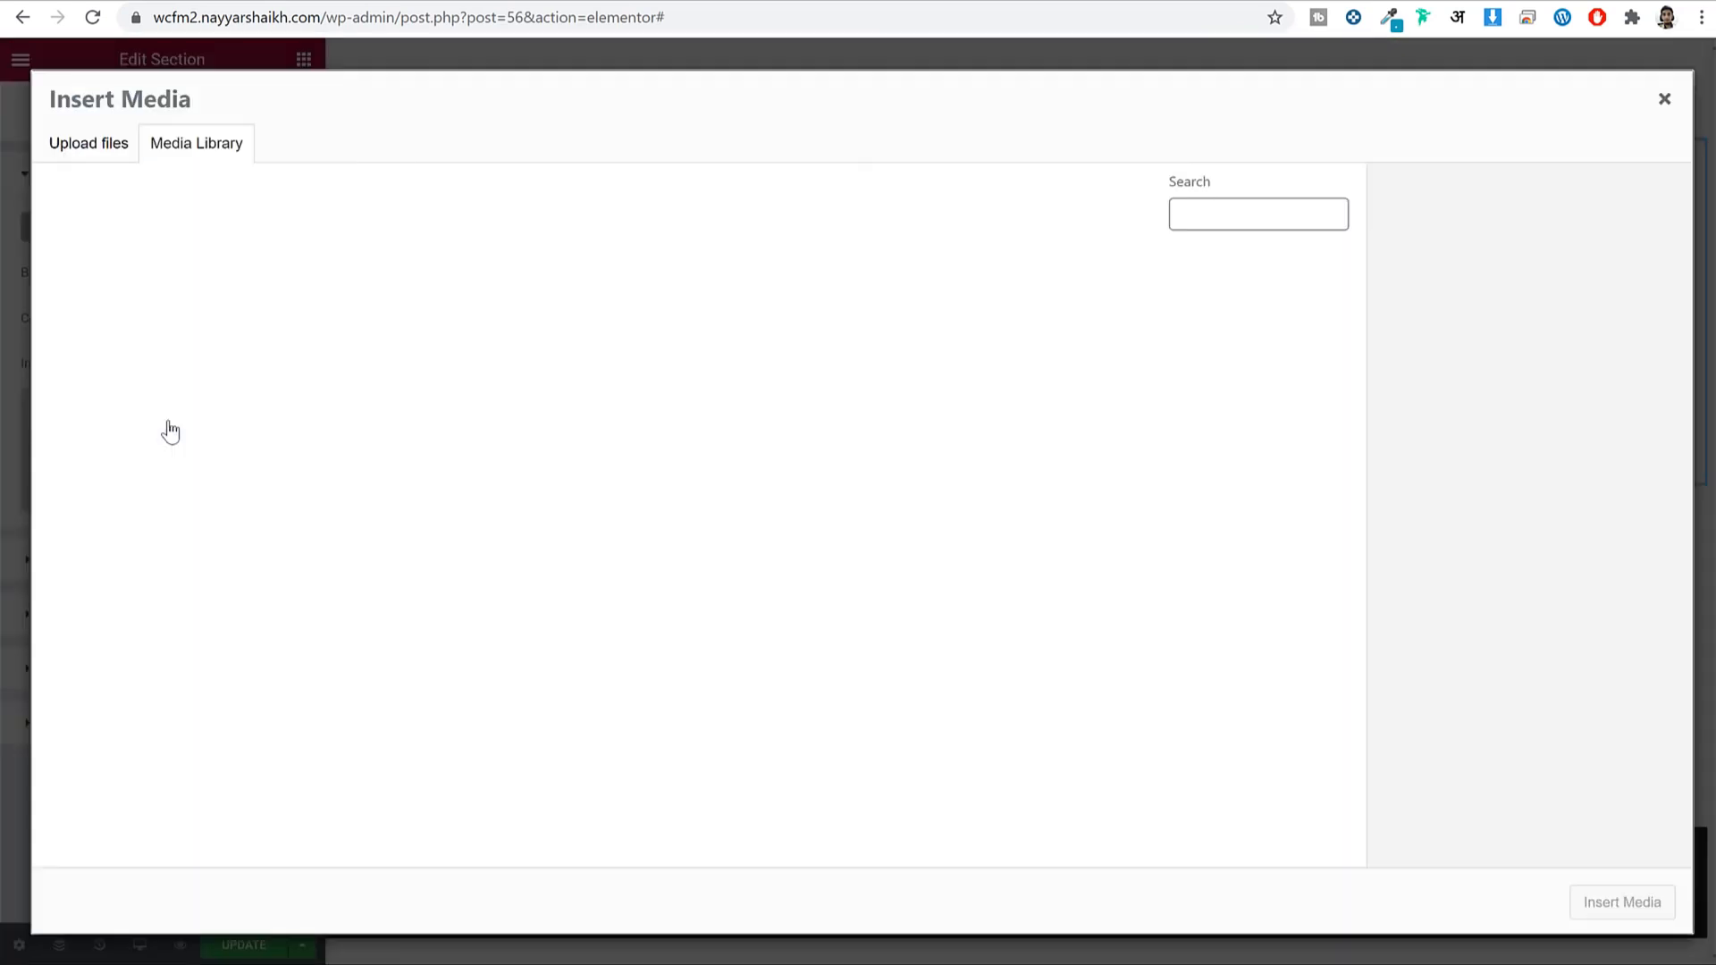
left_click(96, 143)
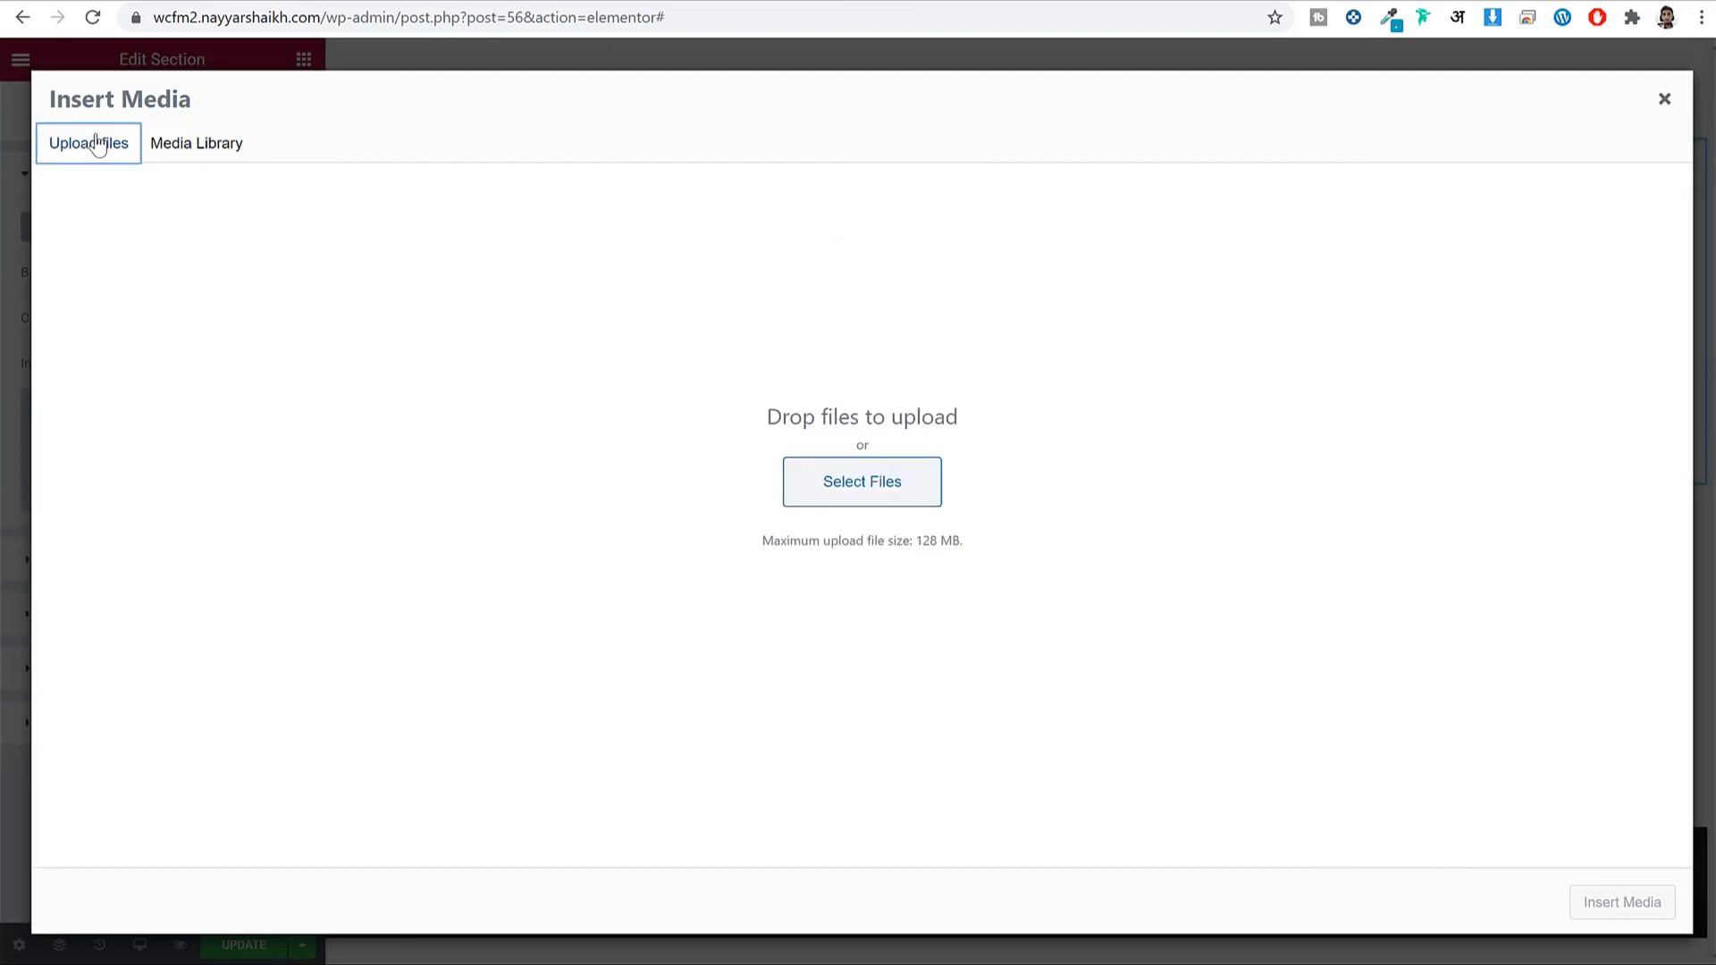
left_click(888, 498)
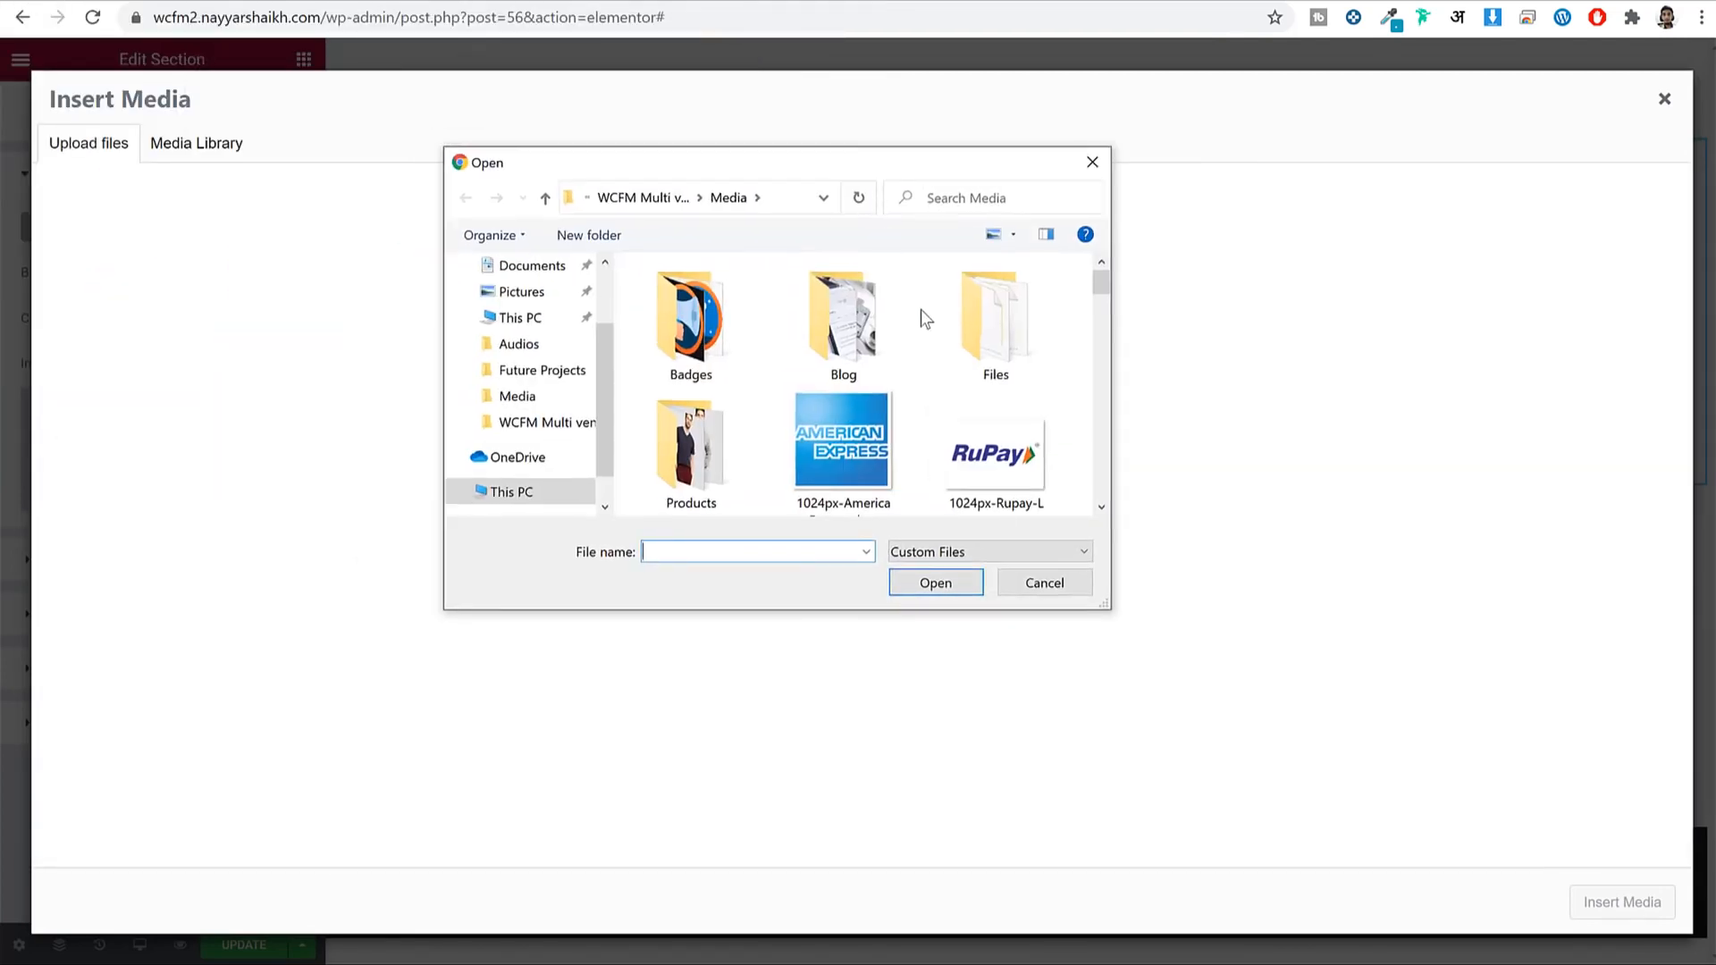
scroll(922, 313, "down", 5)
scroll(965, 362, "down", 8)
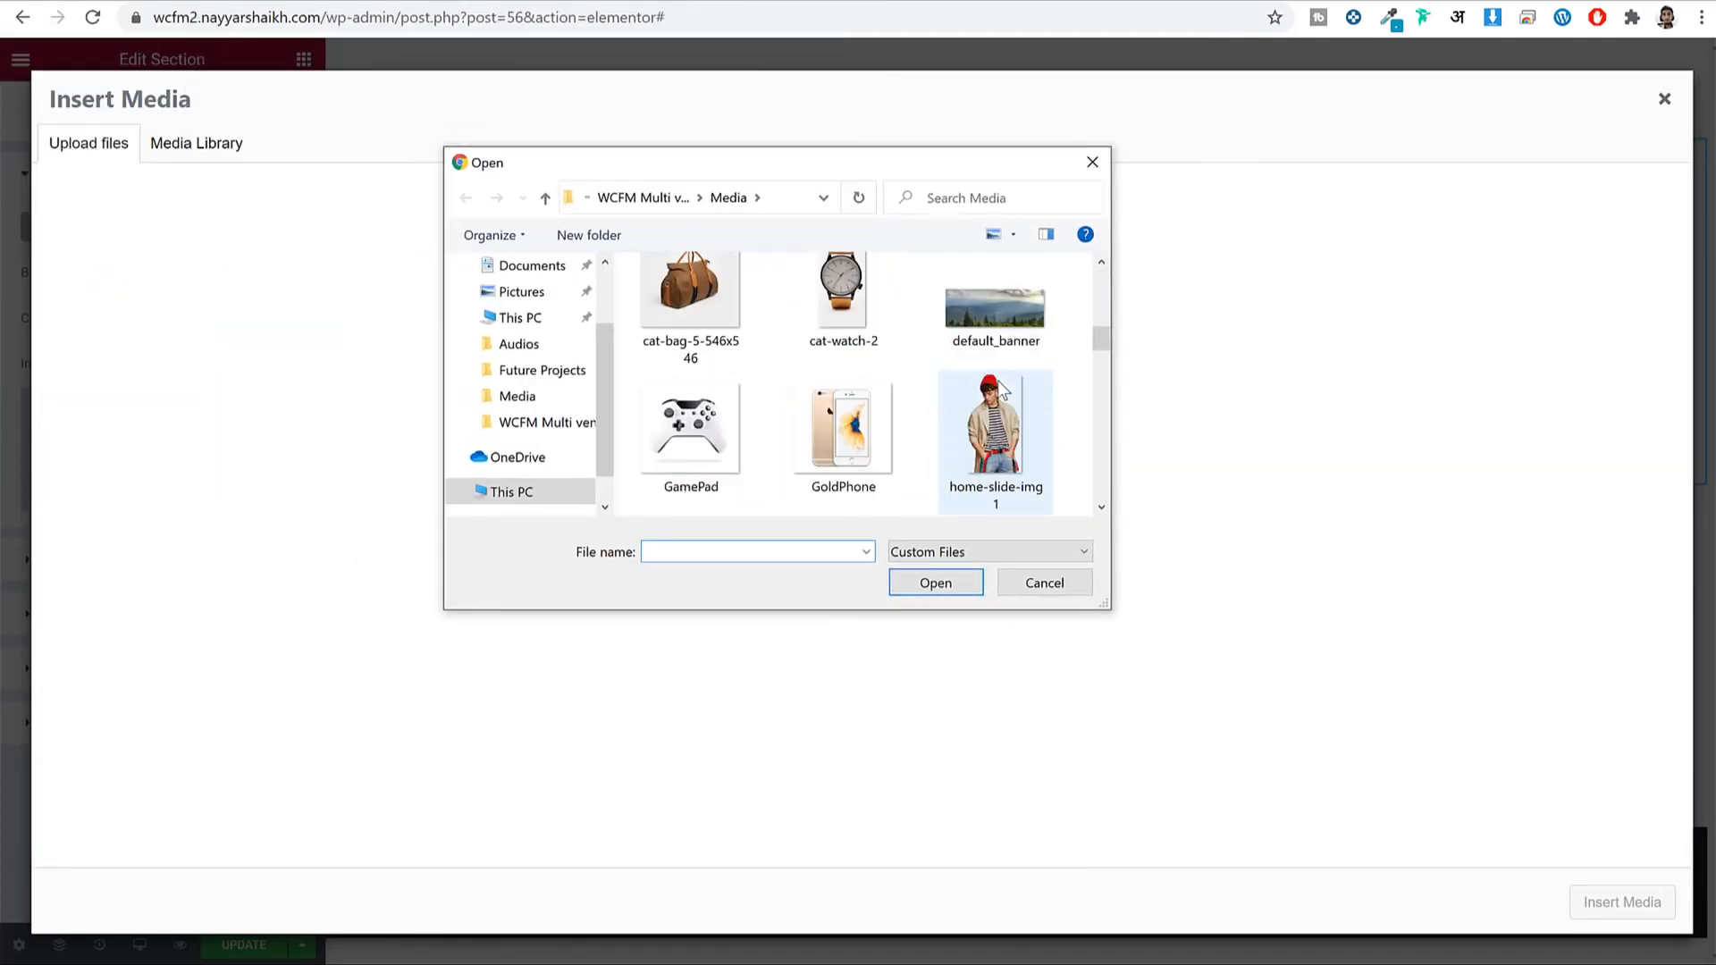
left_click(823, 478)
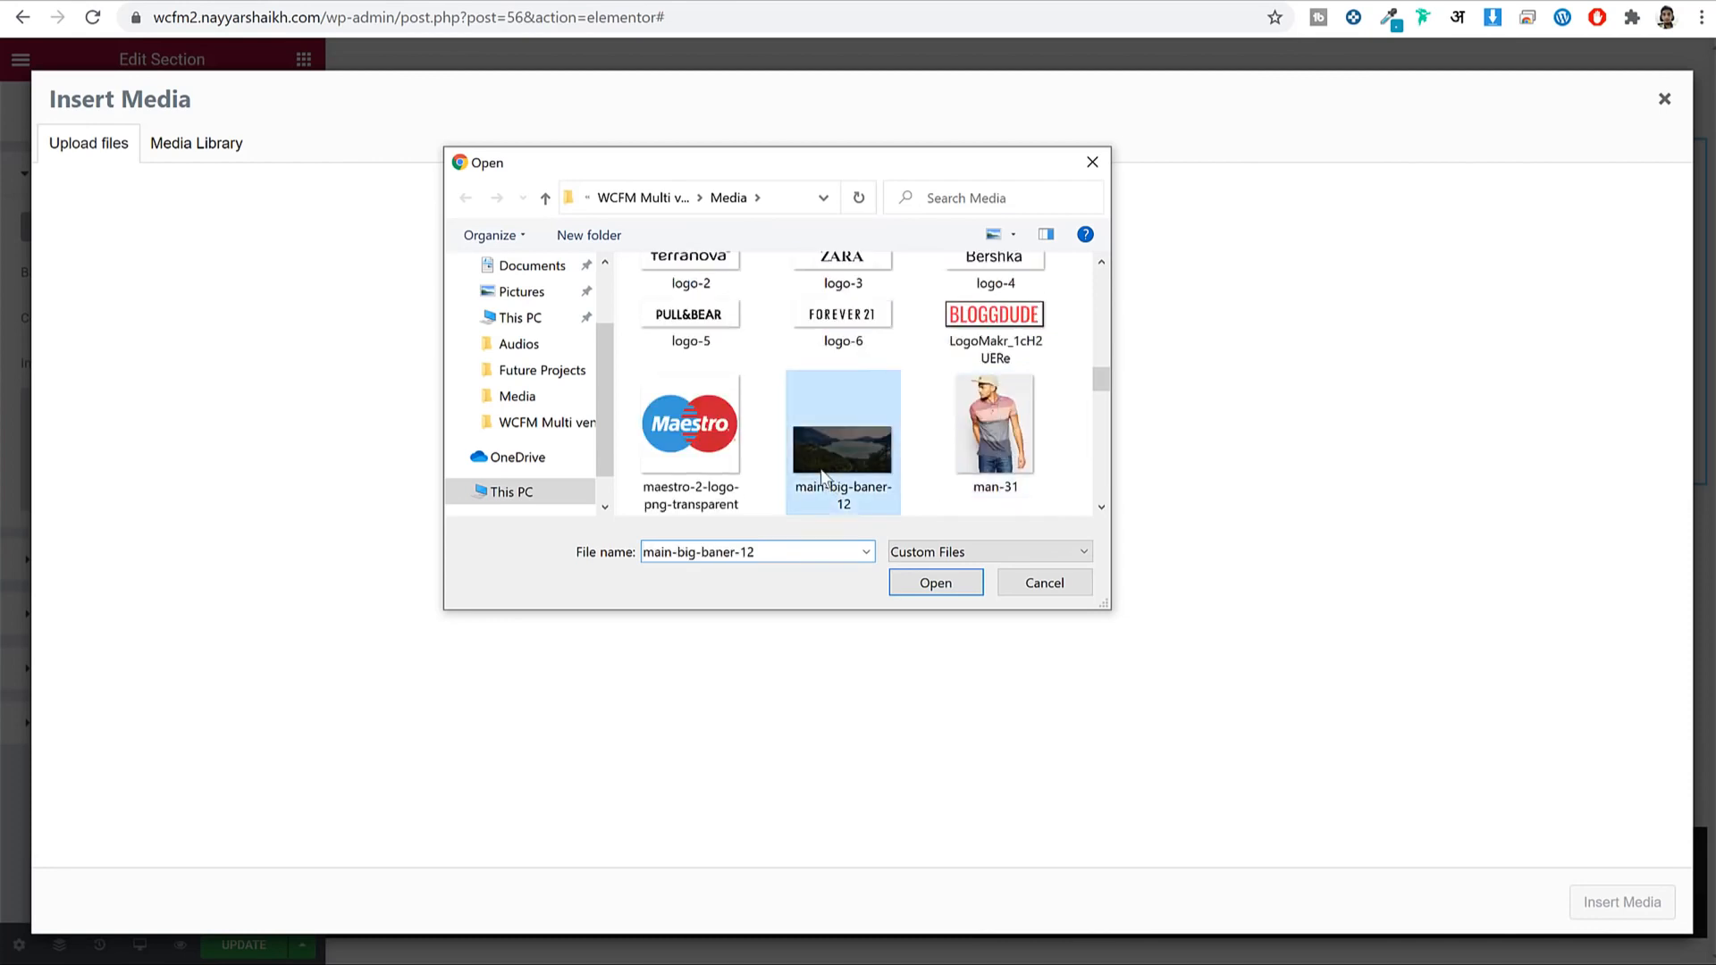
left_click(933, 584)
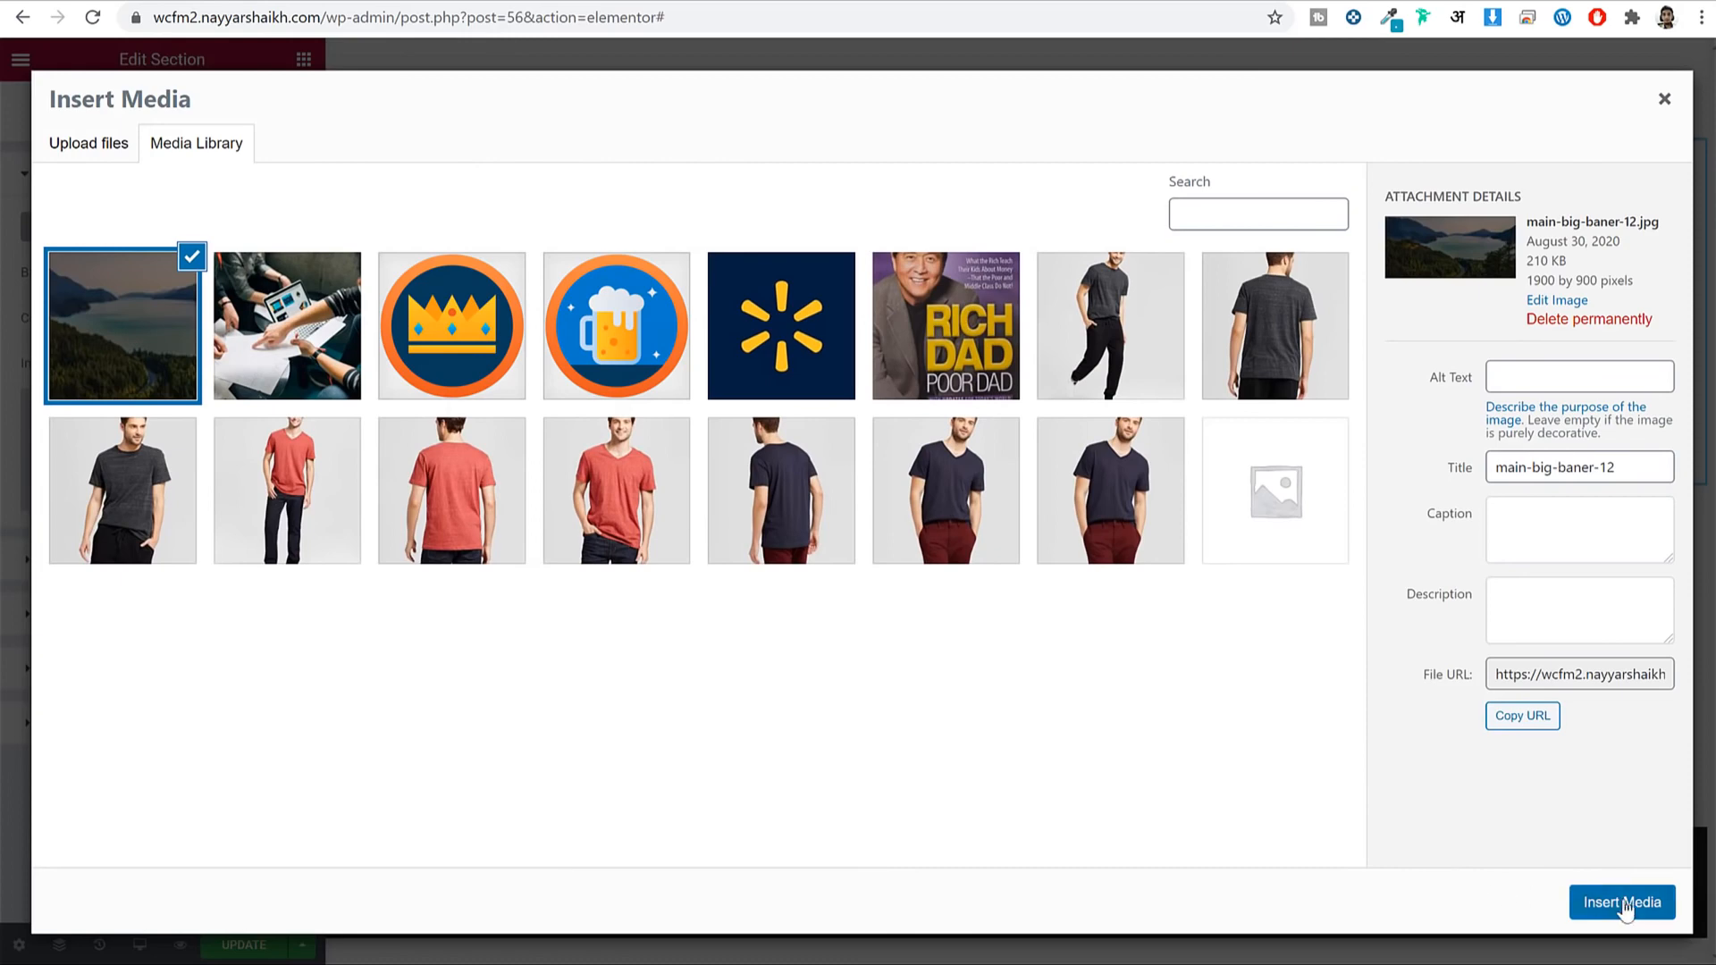
left_click(1623, 902)
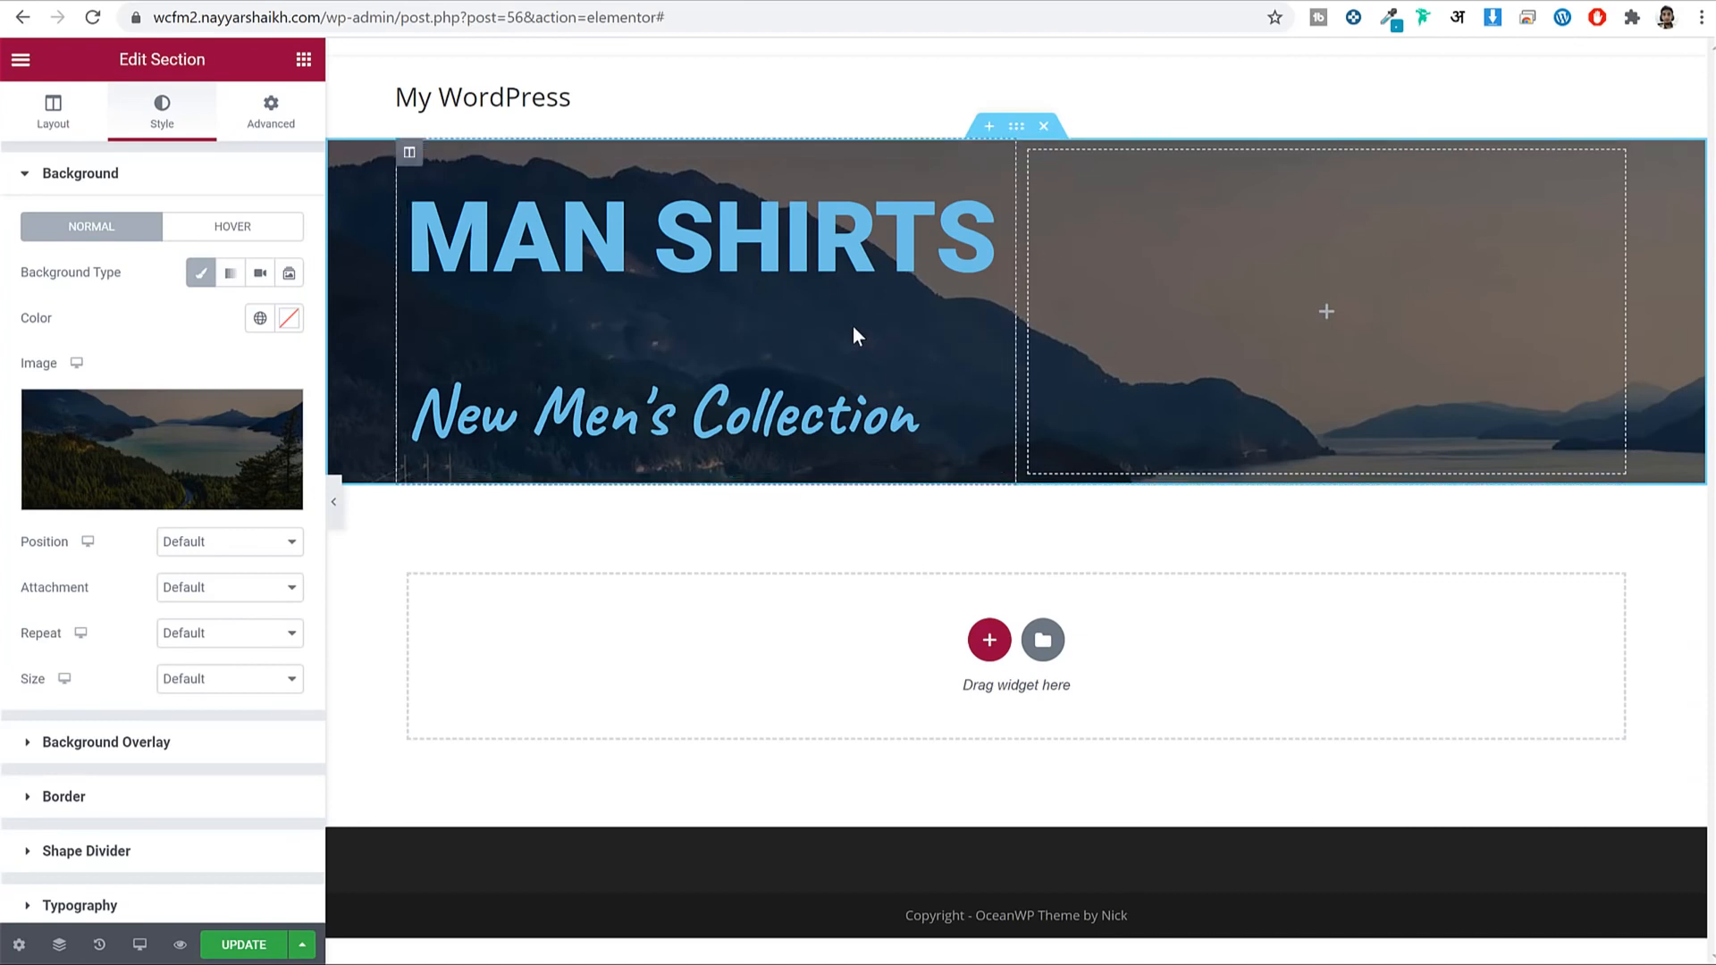
left_click(211, 688)
left_click(184, 735)
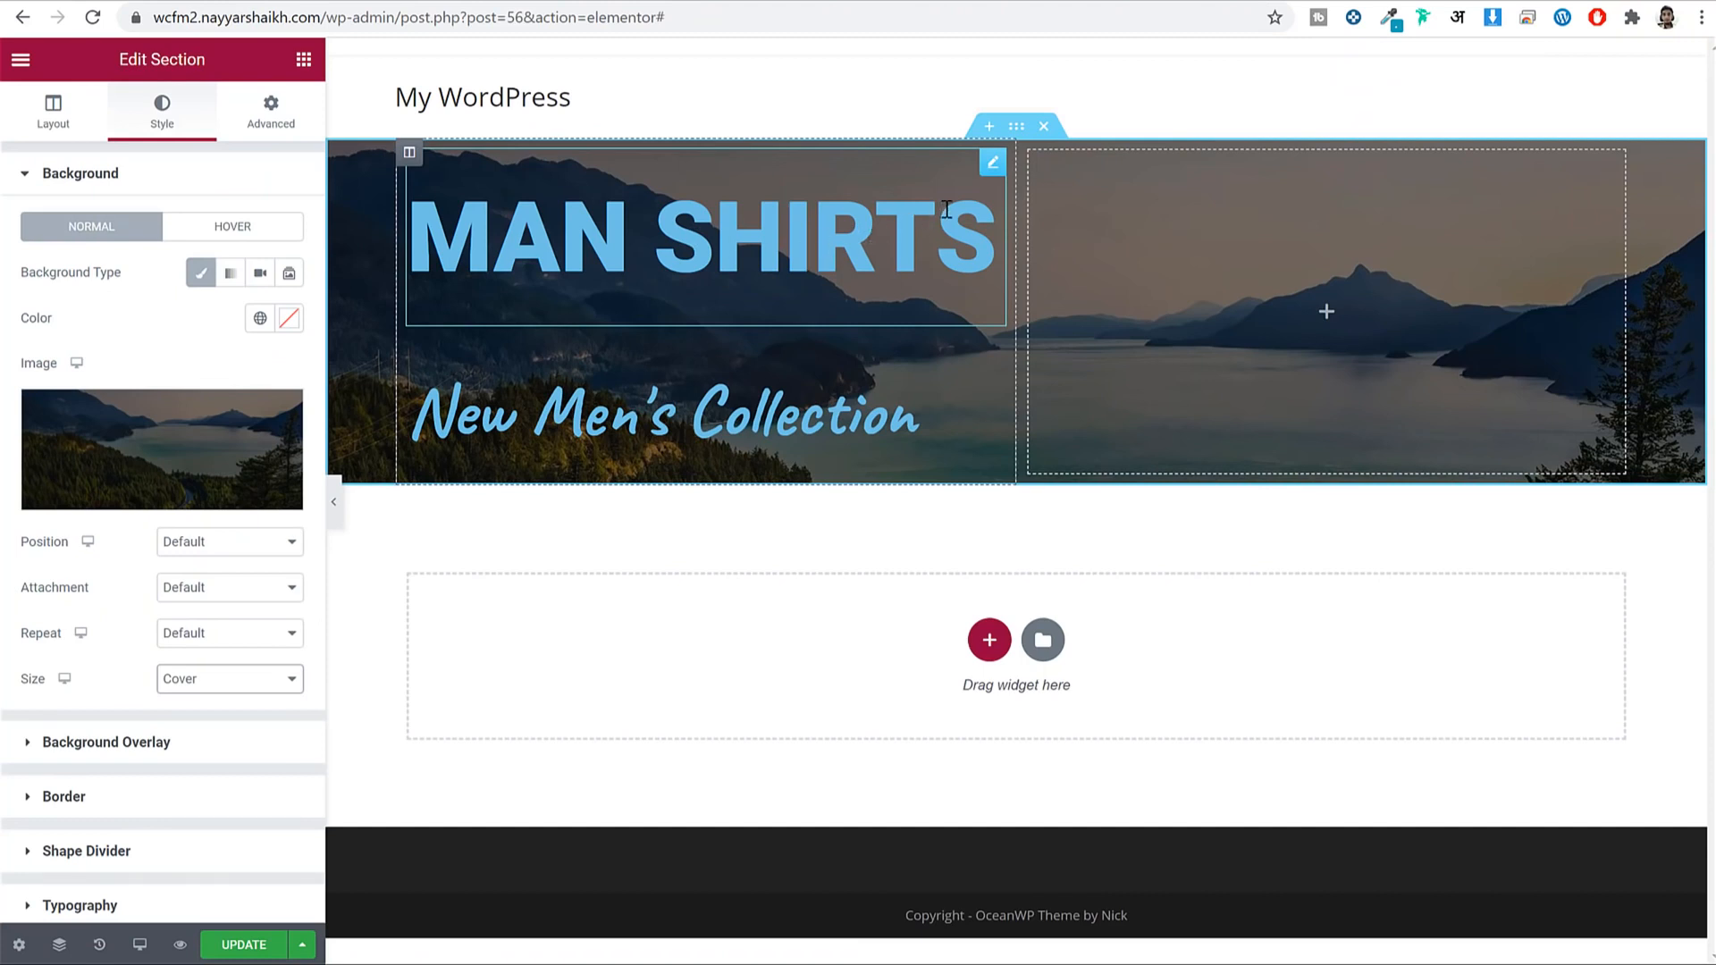
Make the MAN SHIRTS heading white (#FFFFFF) with a line height of 1.
left_click(904, 212)
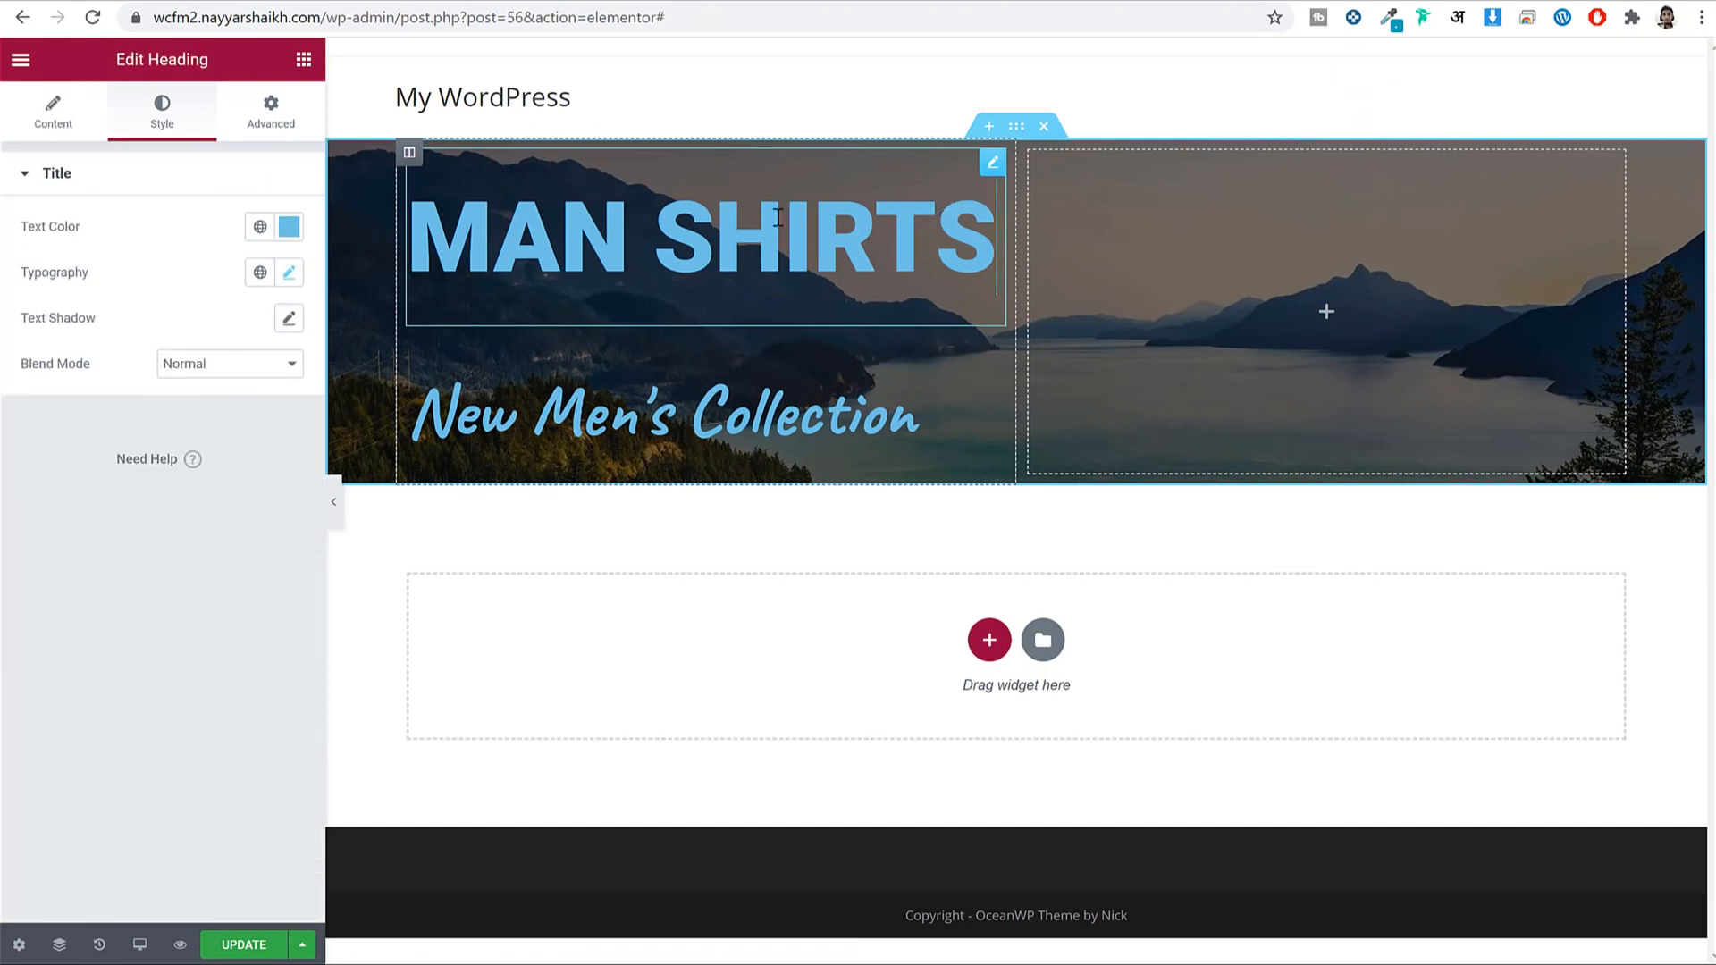
left_click(287, 231)
type("#FFFFFF")
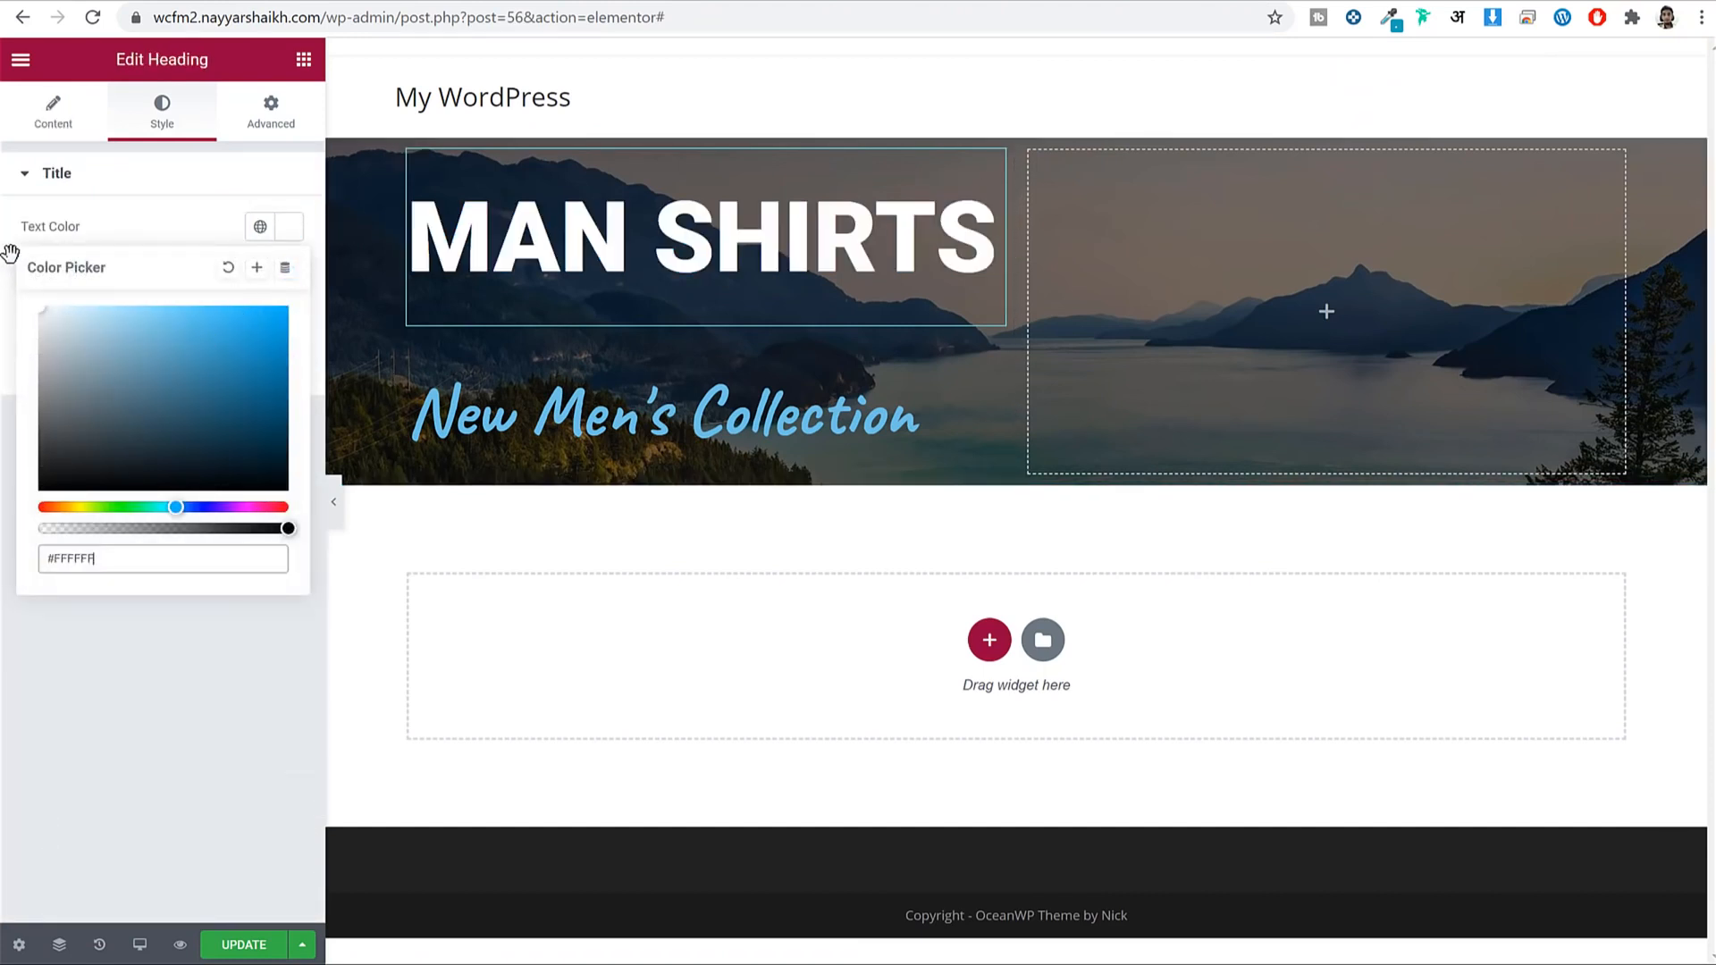
left_click(286, 226)
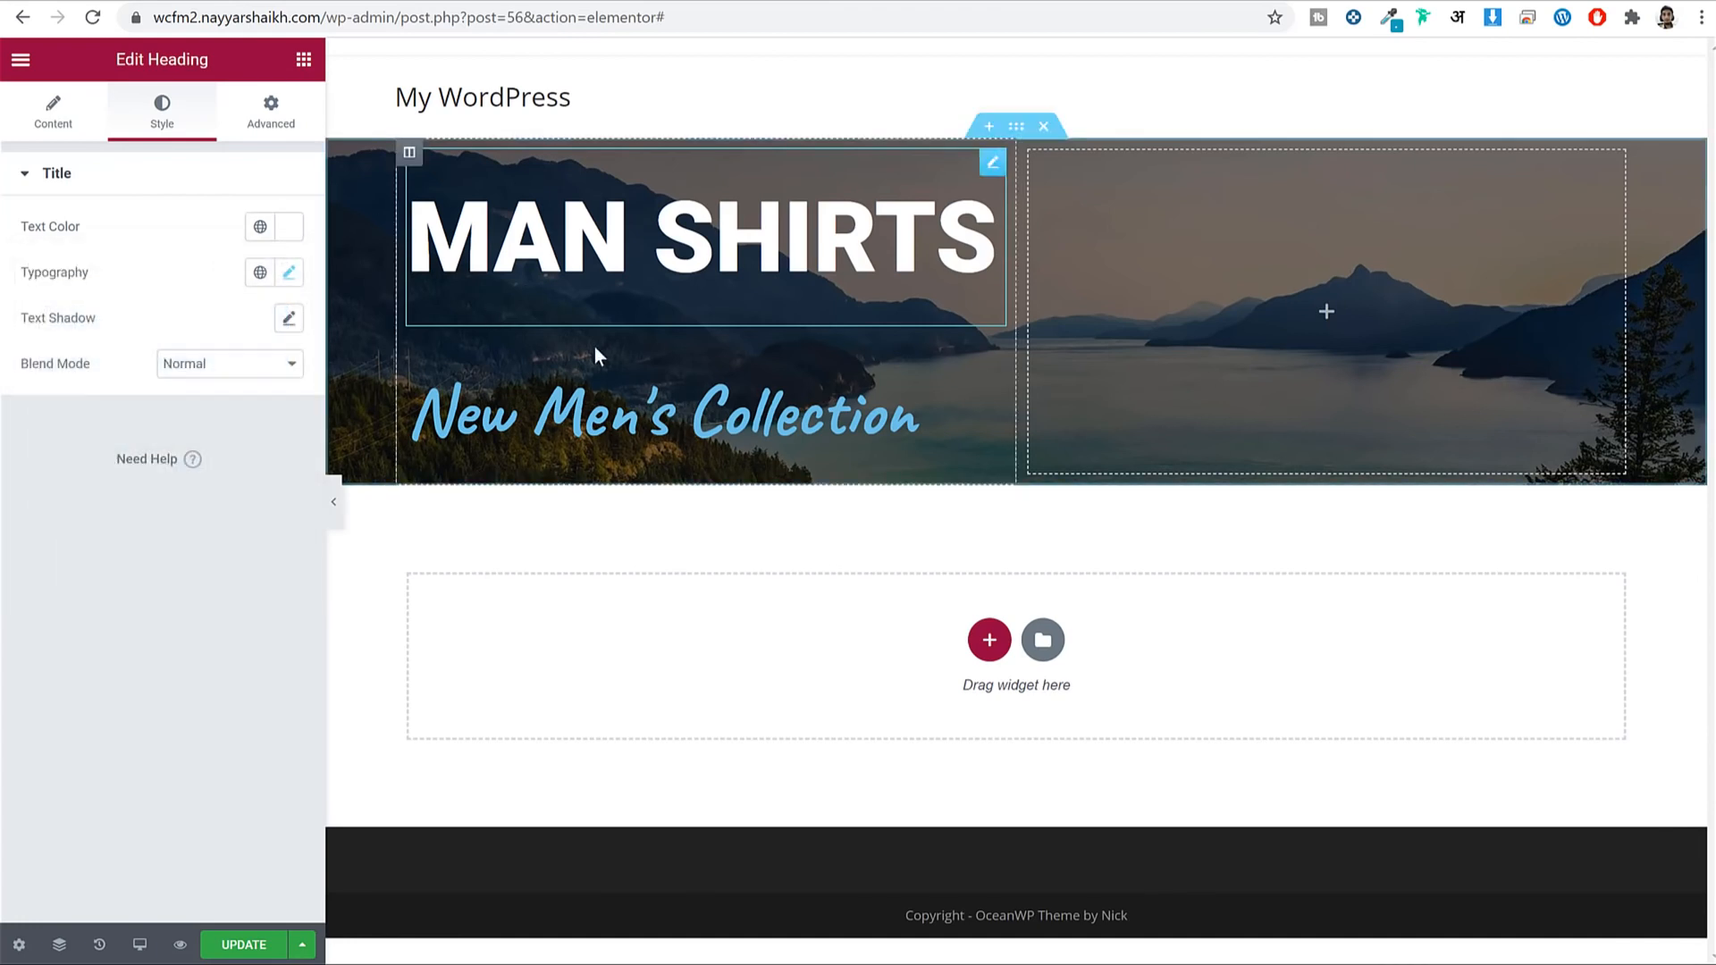
left_click(289, 272)
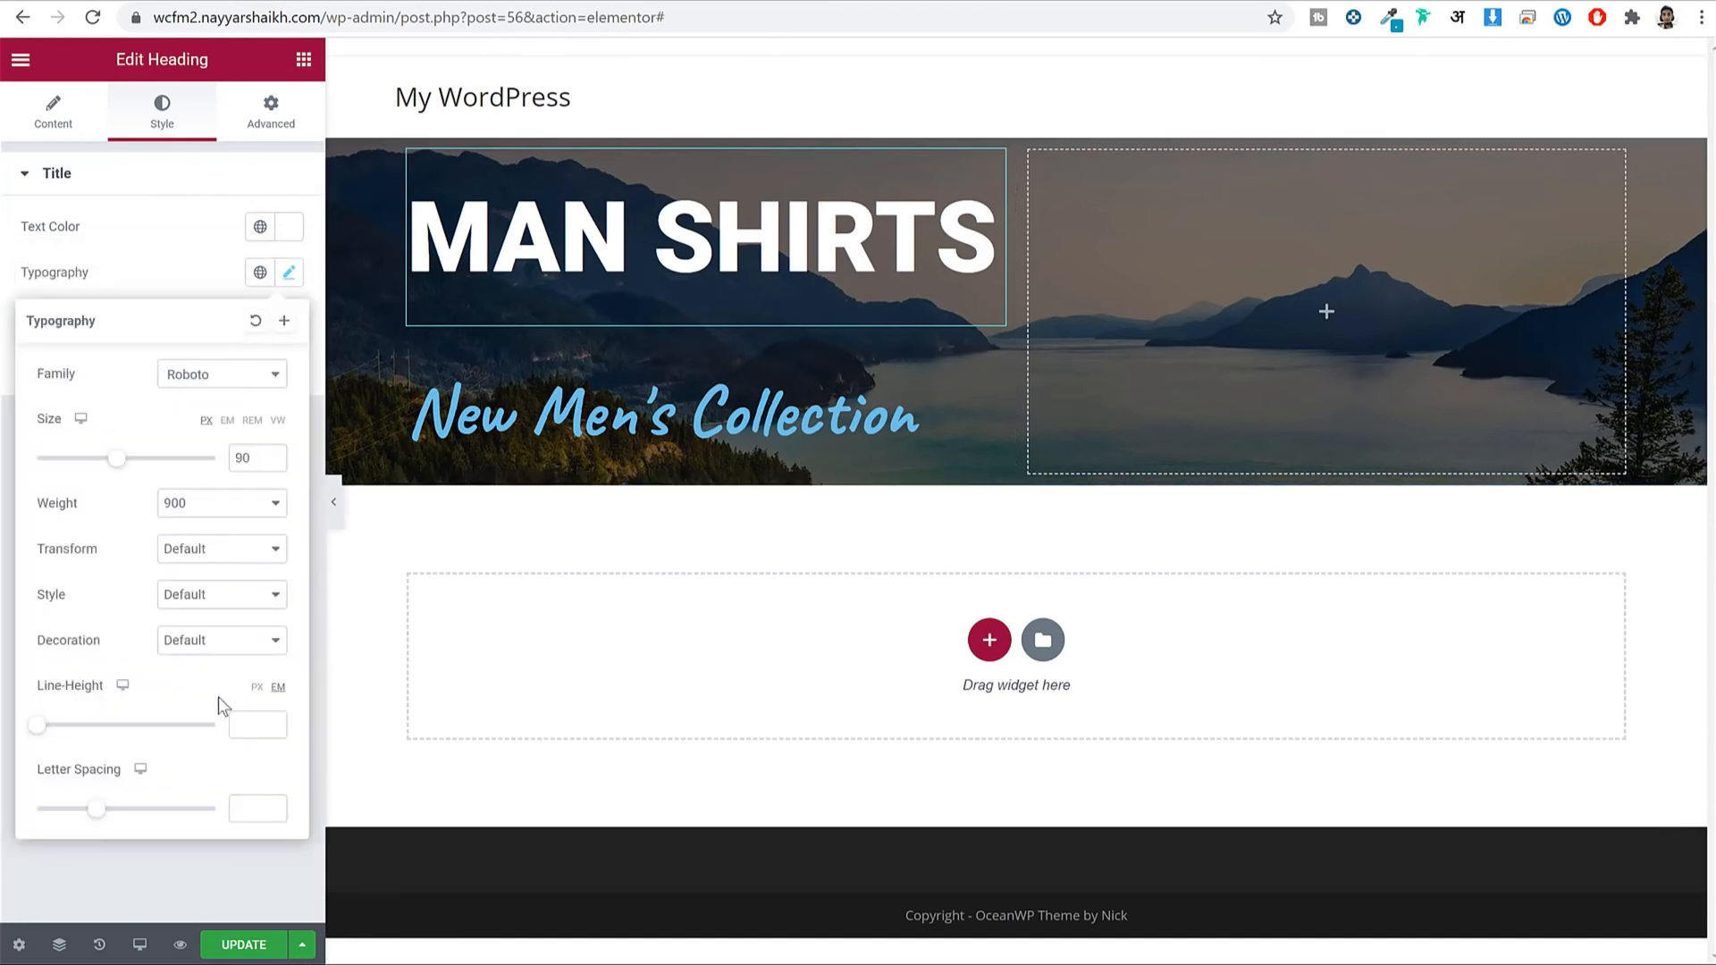
left_click_drag(44, 695, 139, 722)
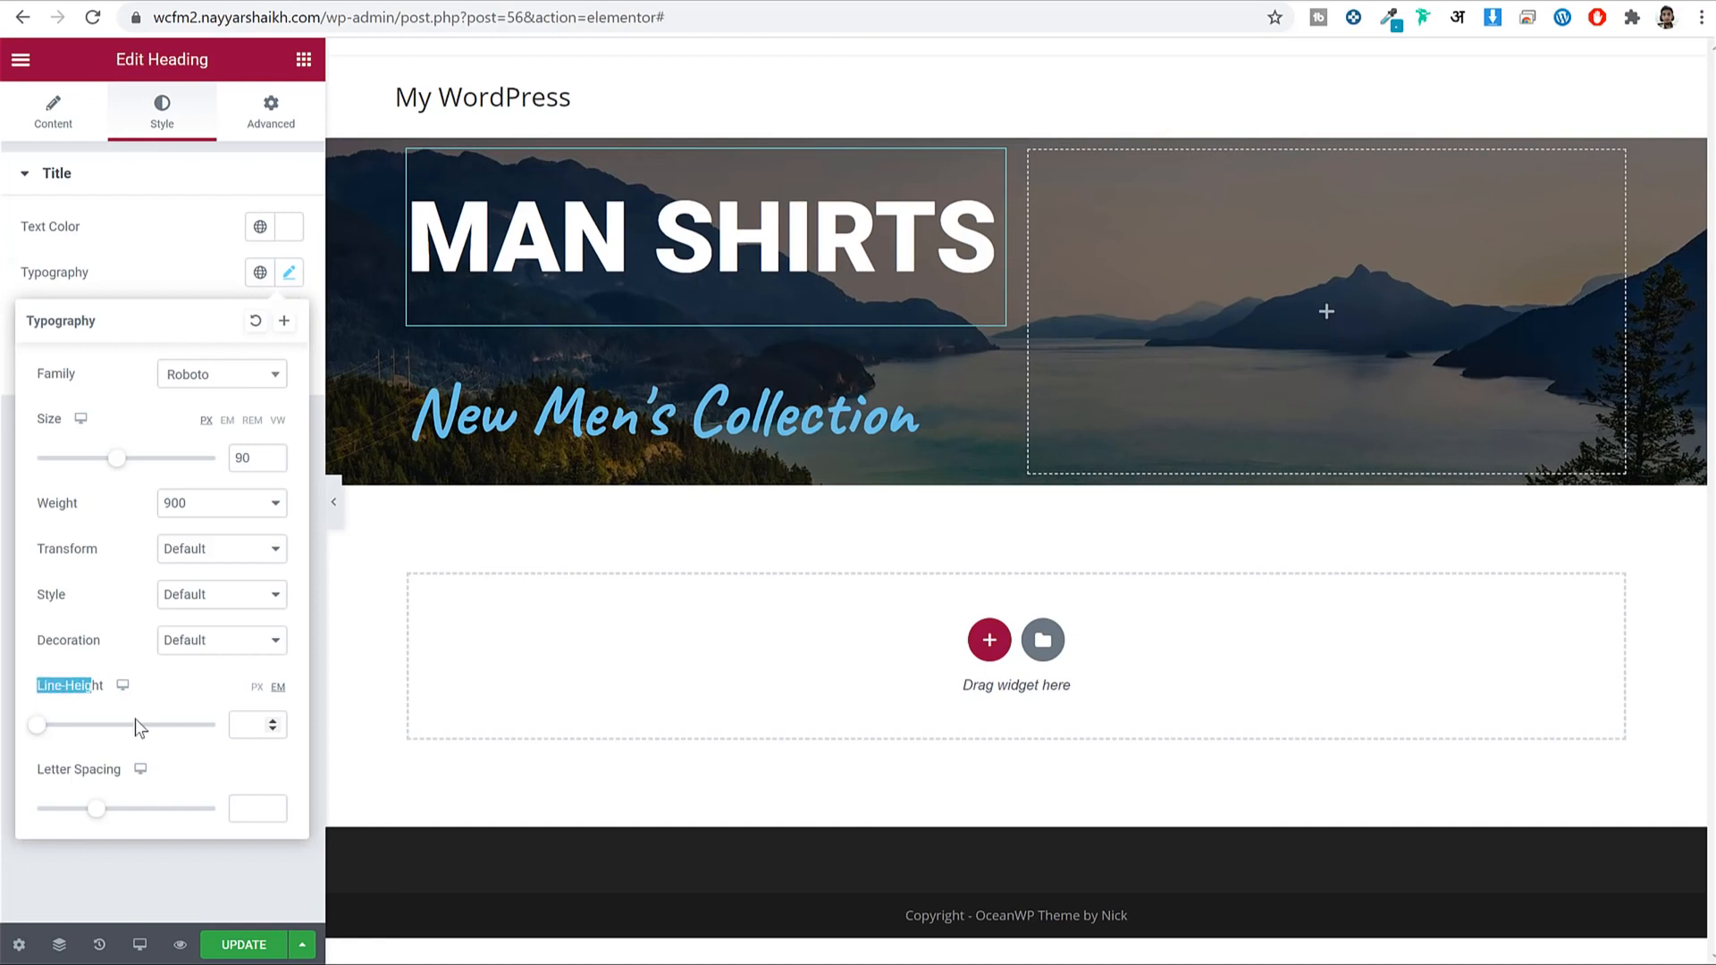
left_click(266, 731)
type("1")
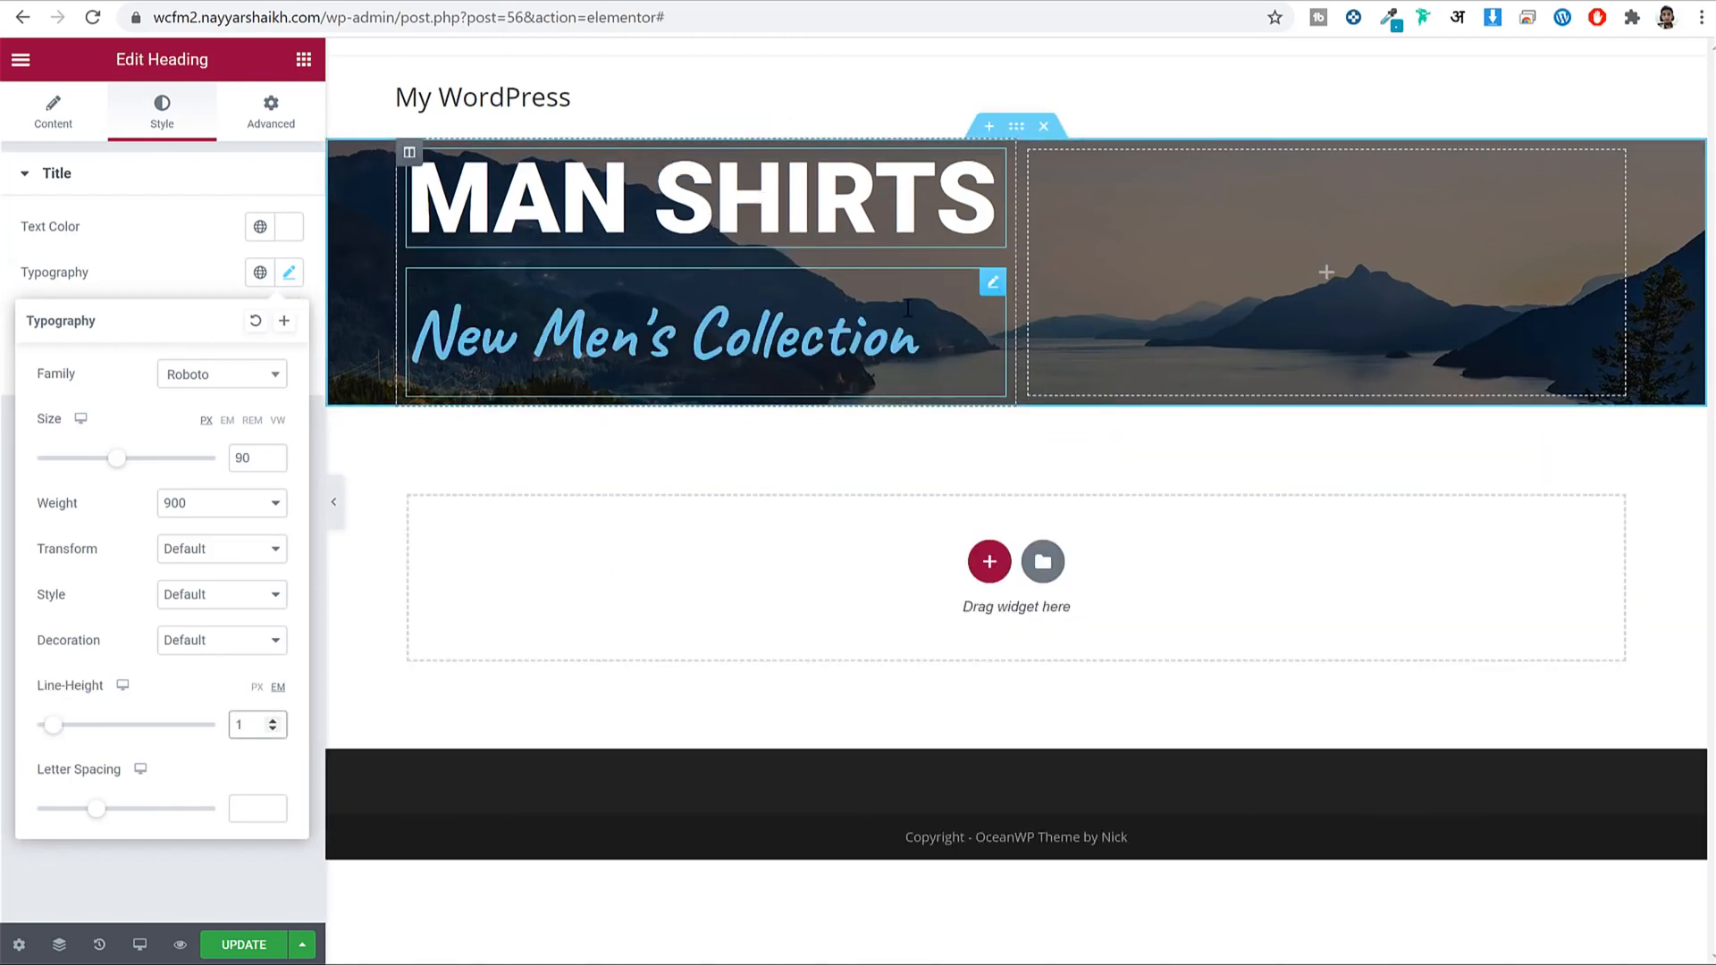
Save white as a new global colour named White and apply it to the subheading.
left_click(992, 284)
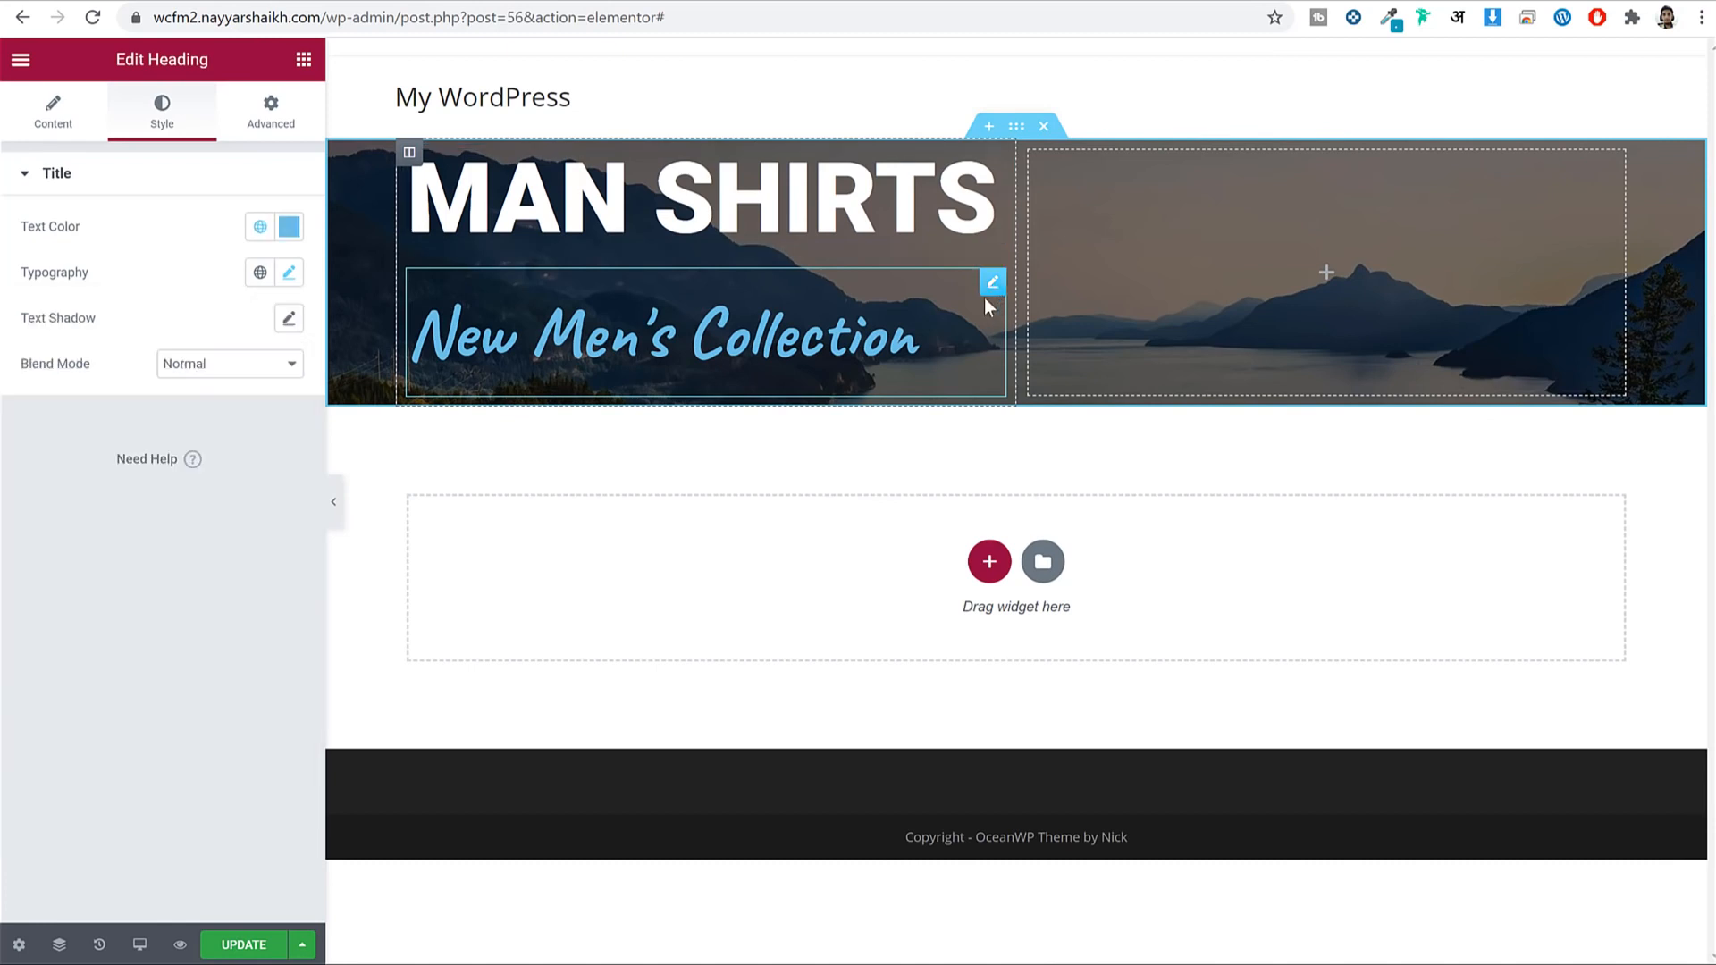
left_click(289, 226)
type("#FFFFFF")
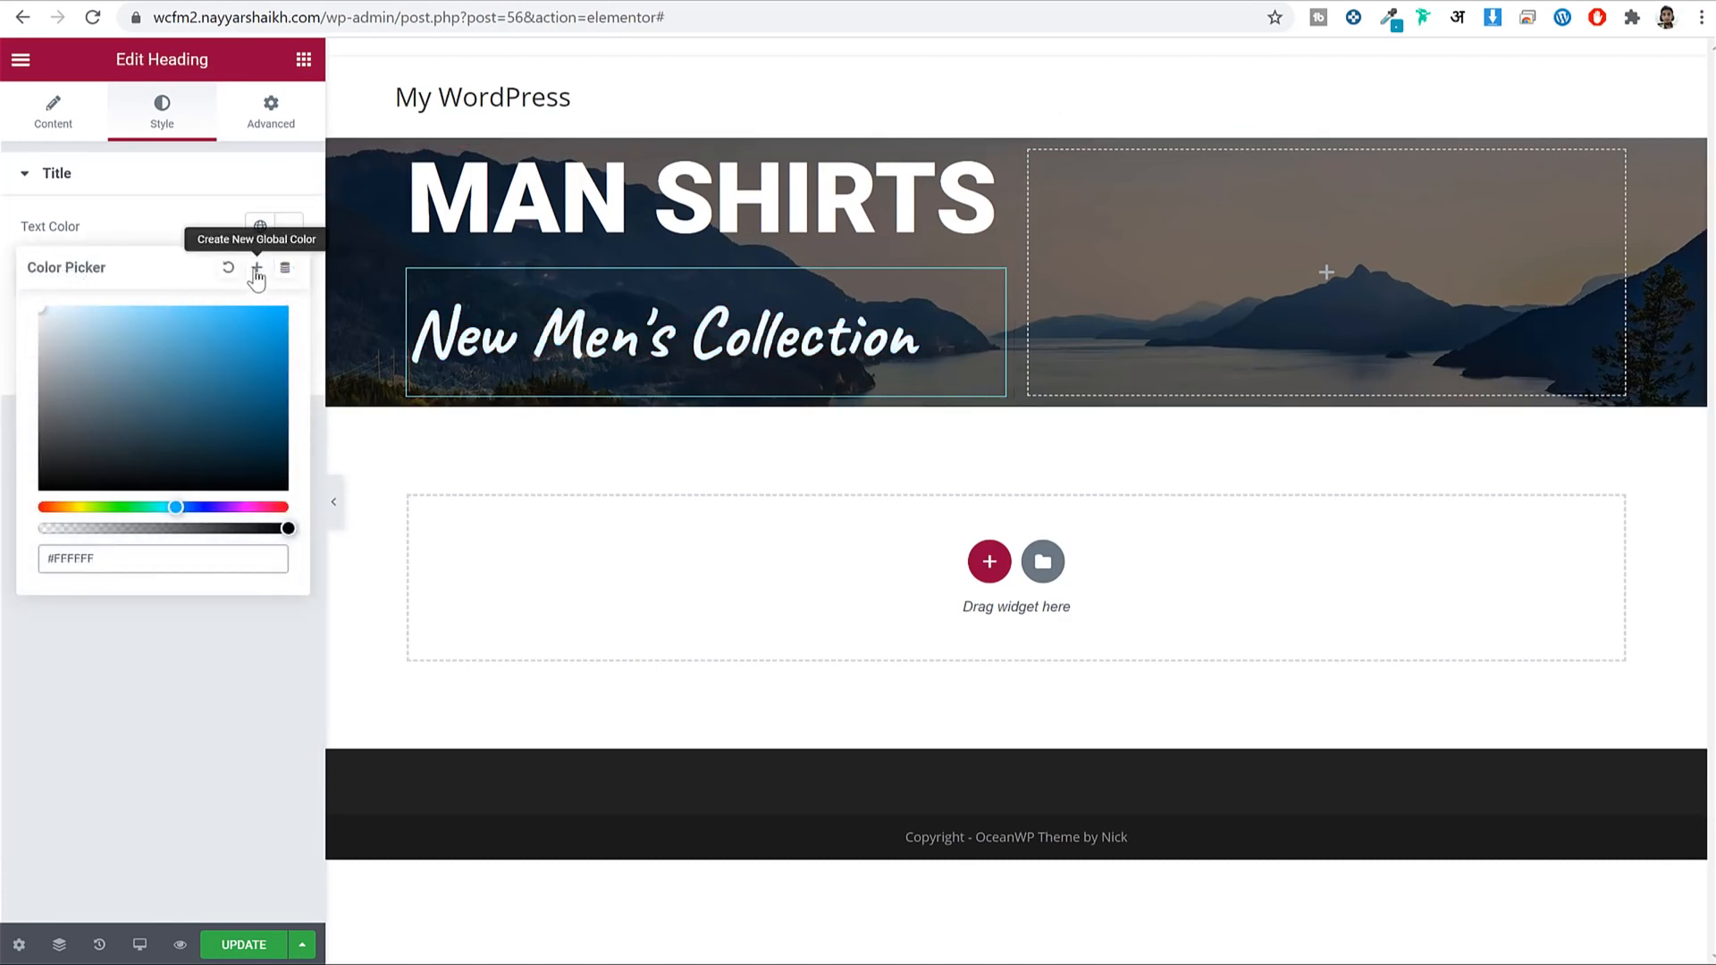
left_click_drag(109, 563, 18, 564)
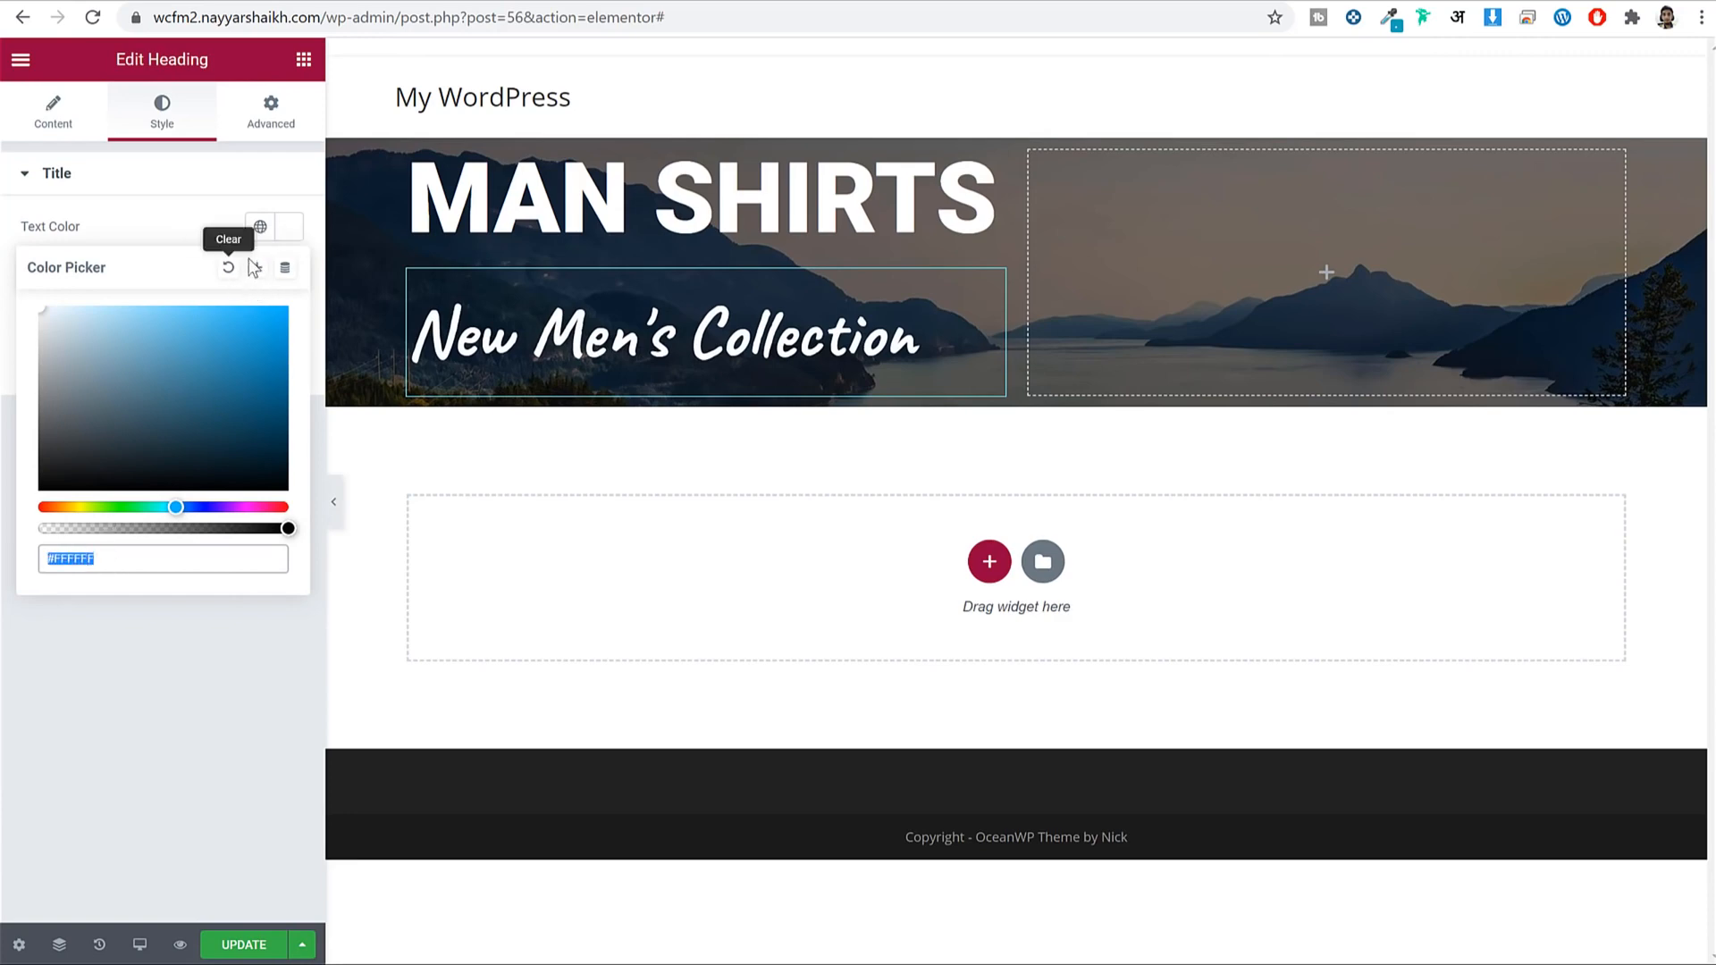
left_click(258, 285)
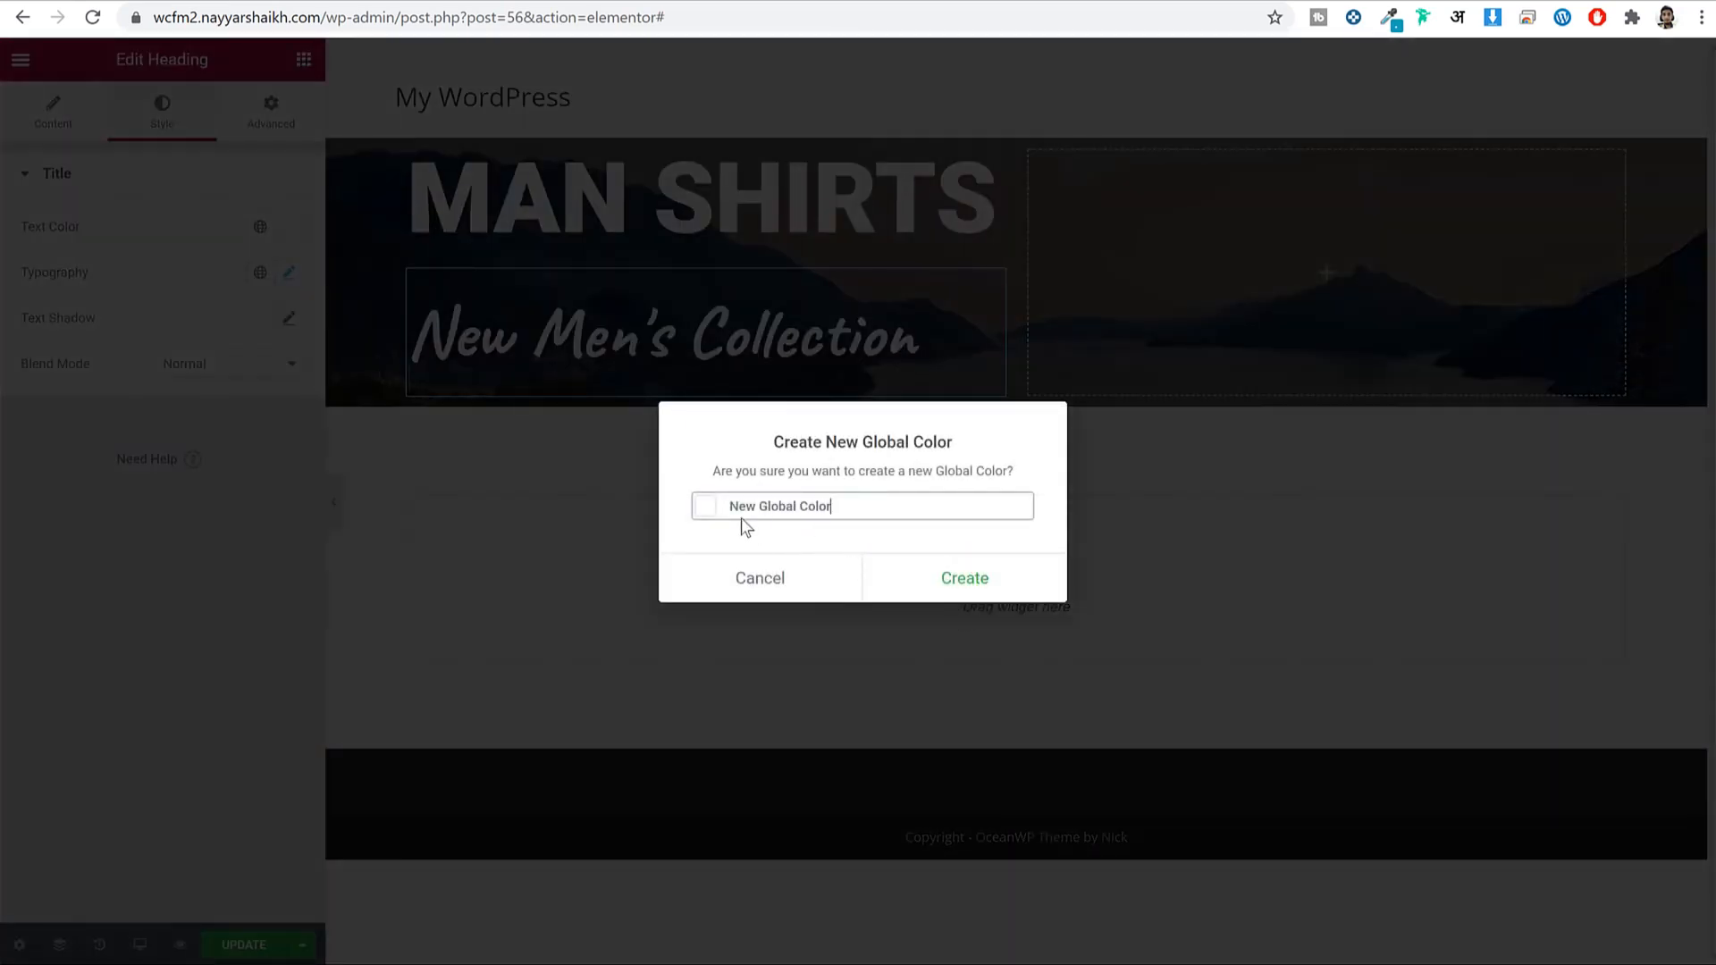
triple_click(778, 505)
type("White")
left_click(964, 586)
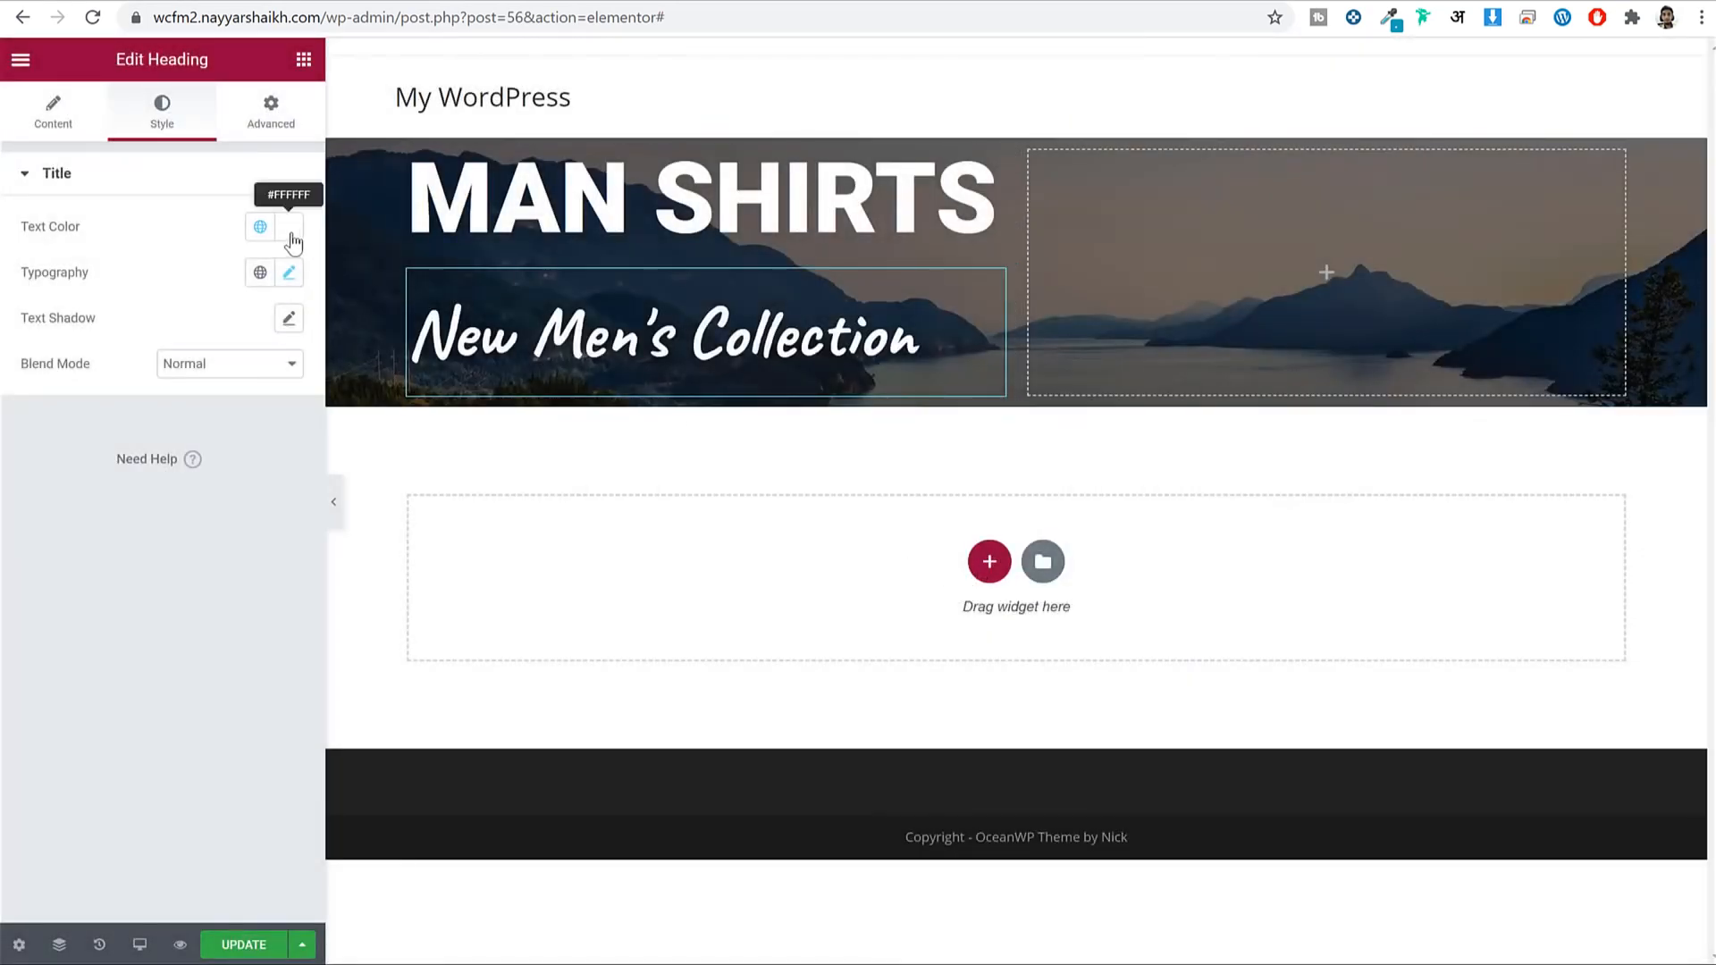
left_click(289, 234)
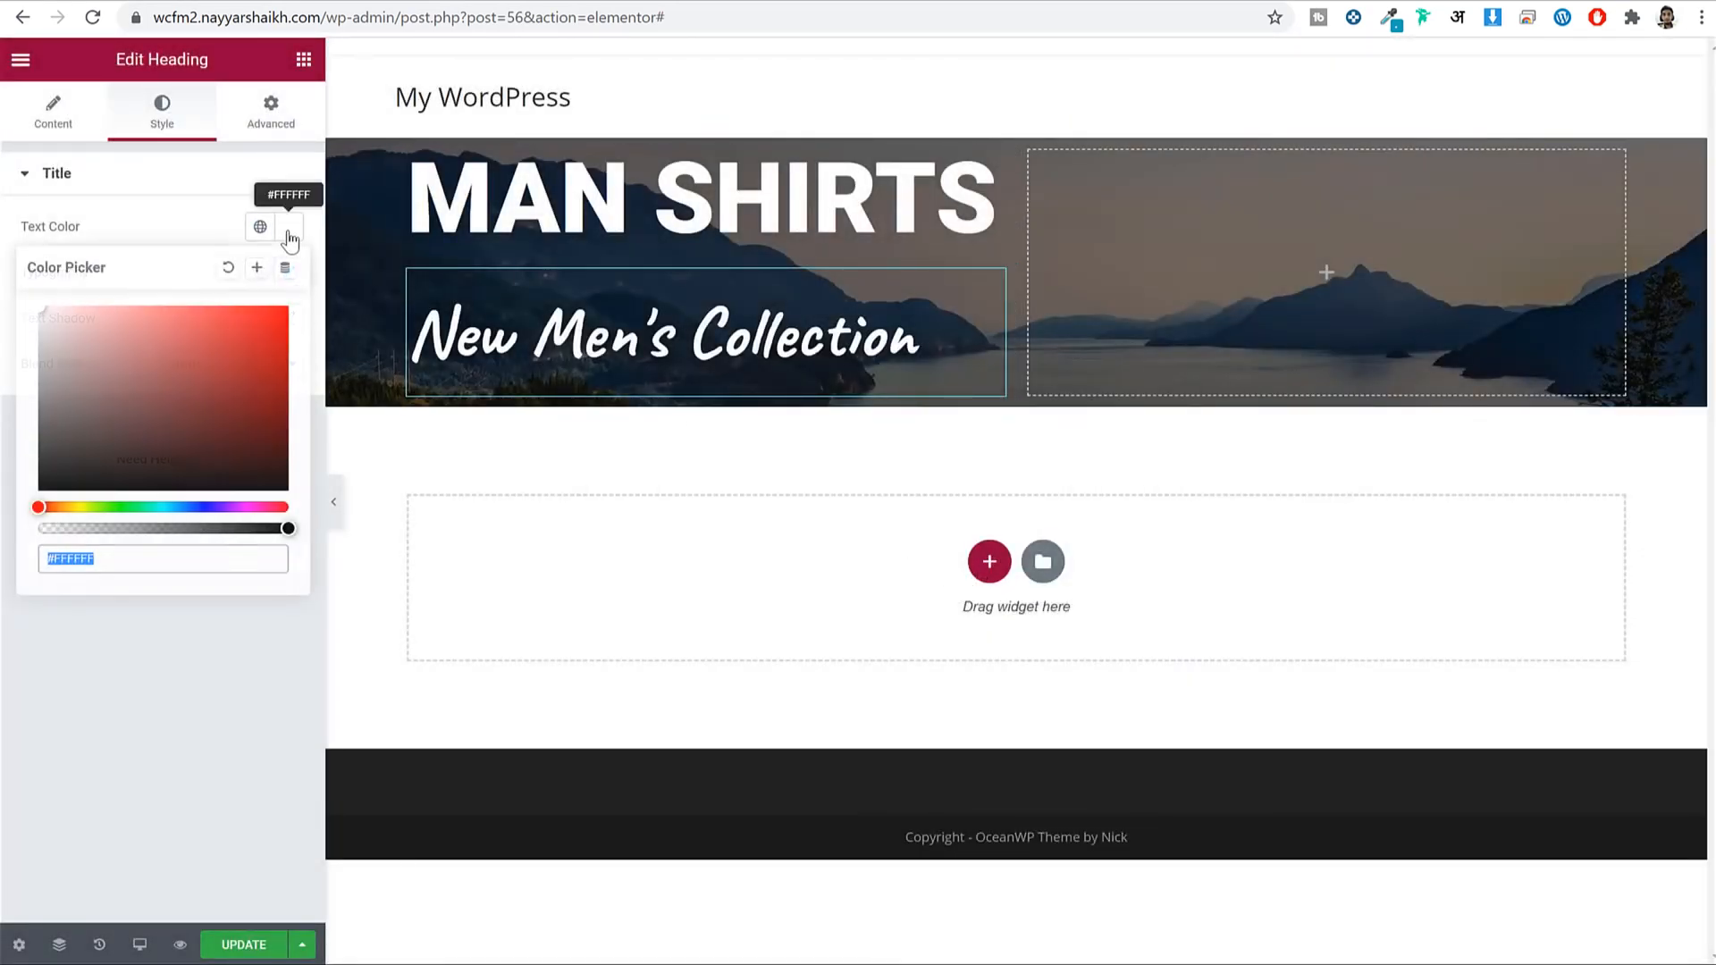
left_click(218, 234)
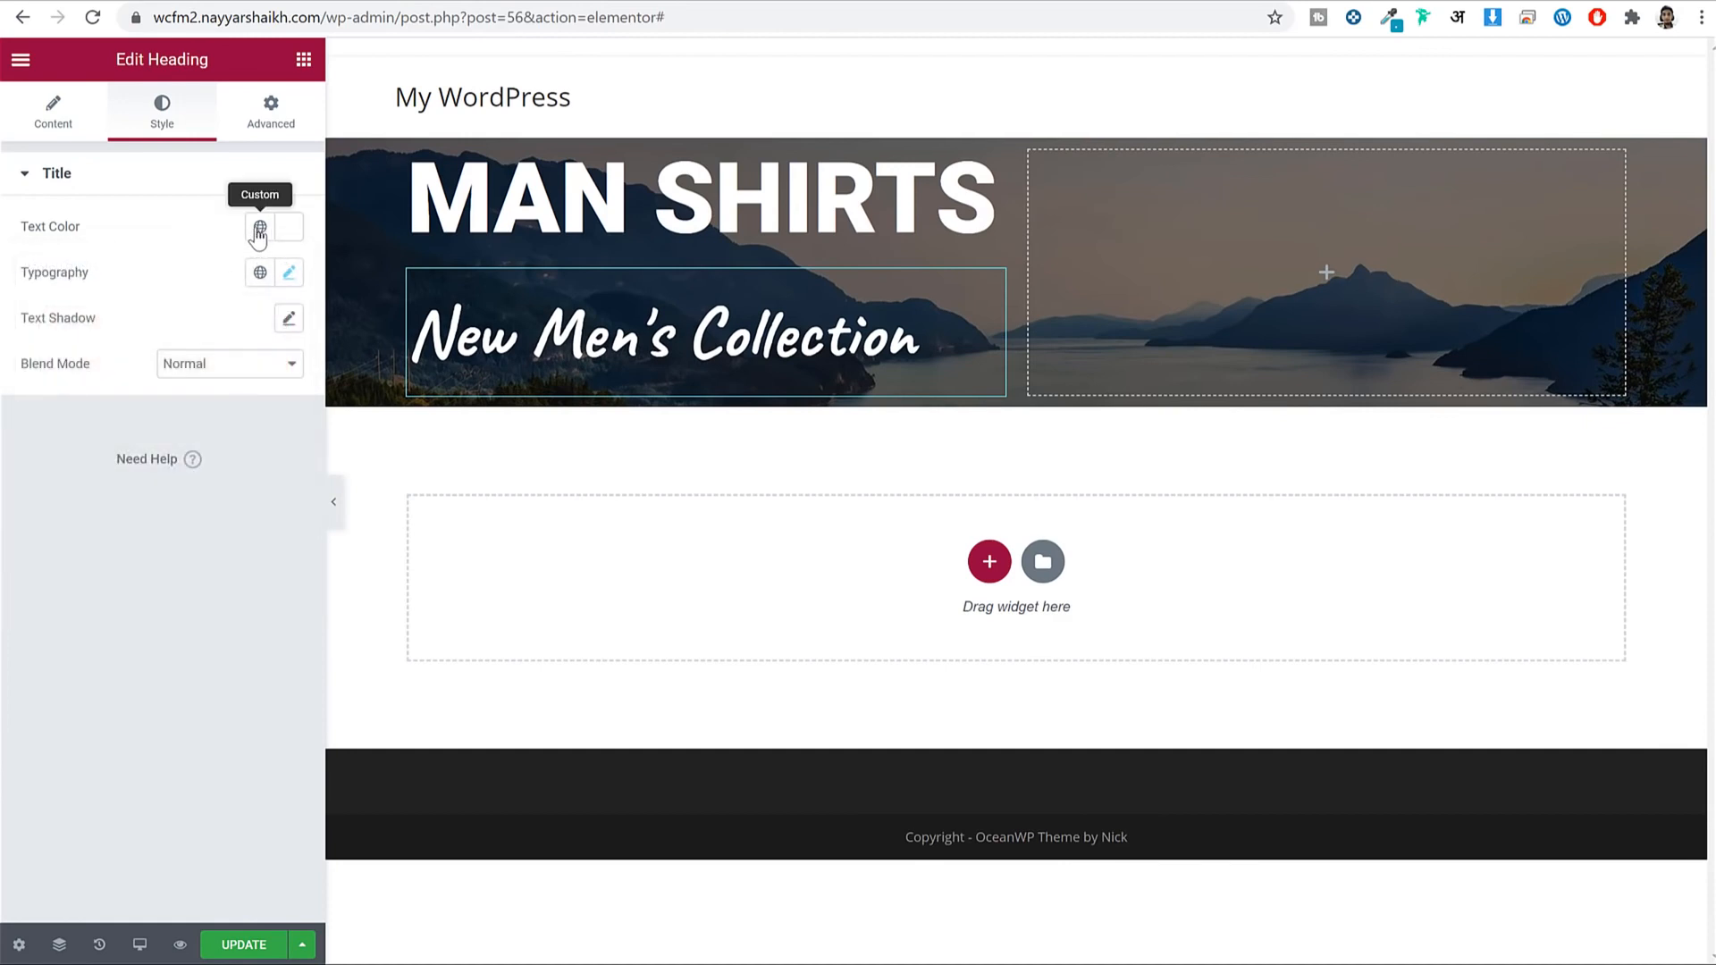
left_click(259, 230)
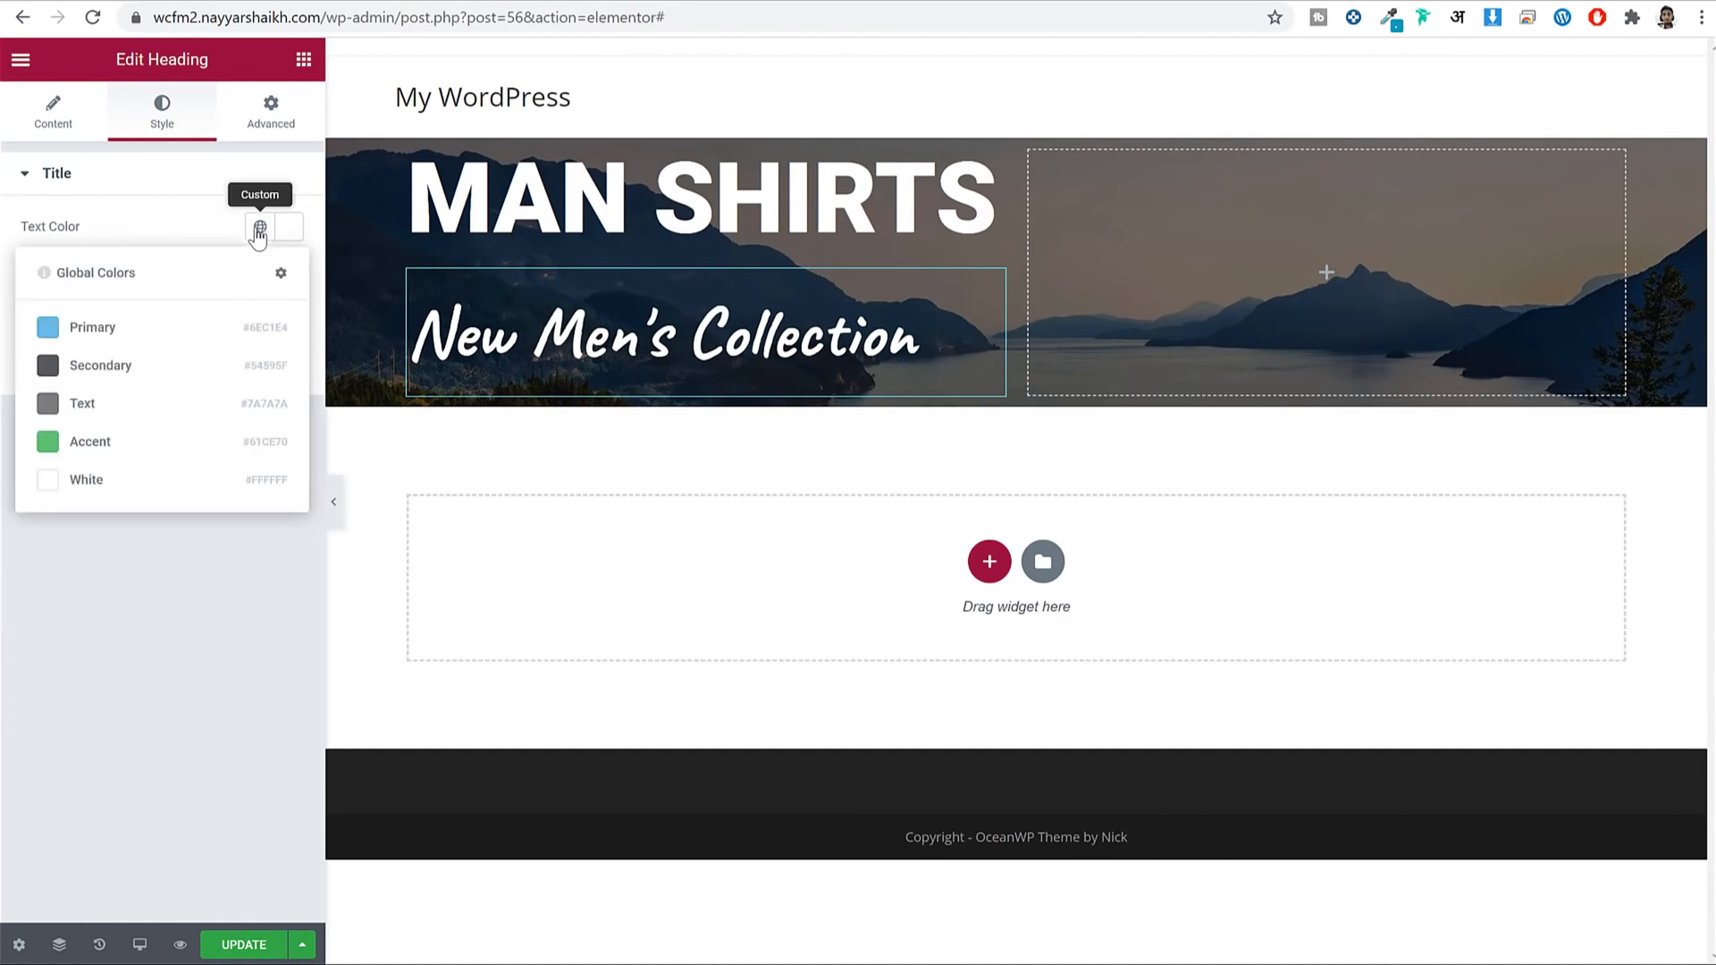
left_click(134, 483)
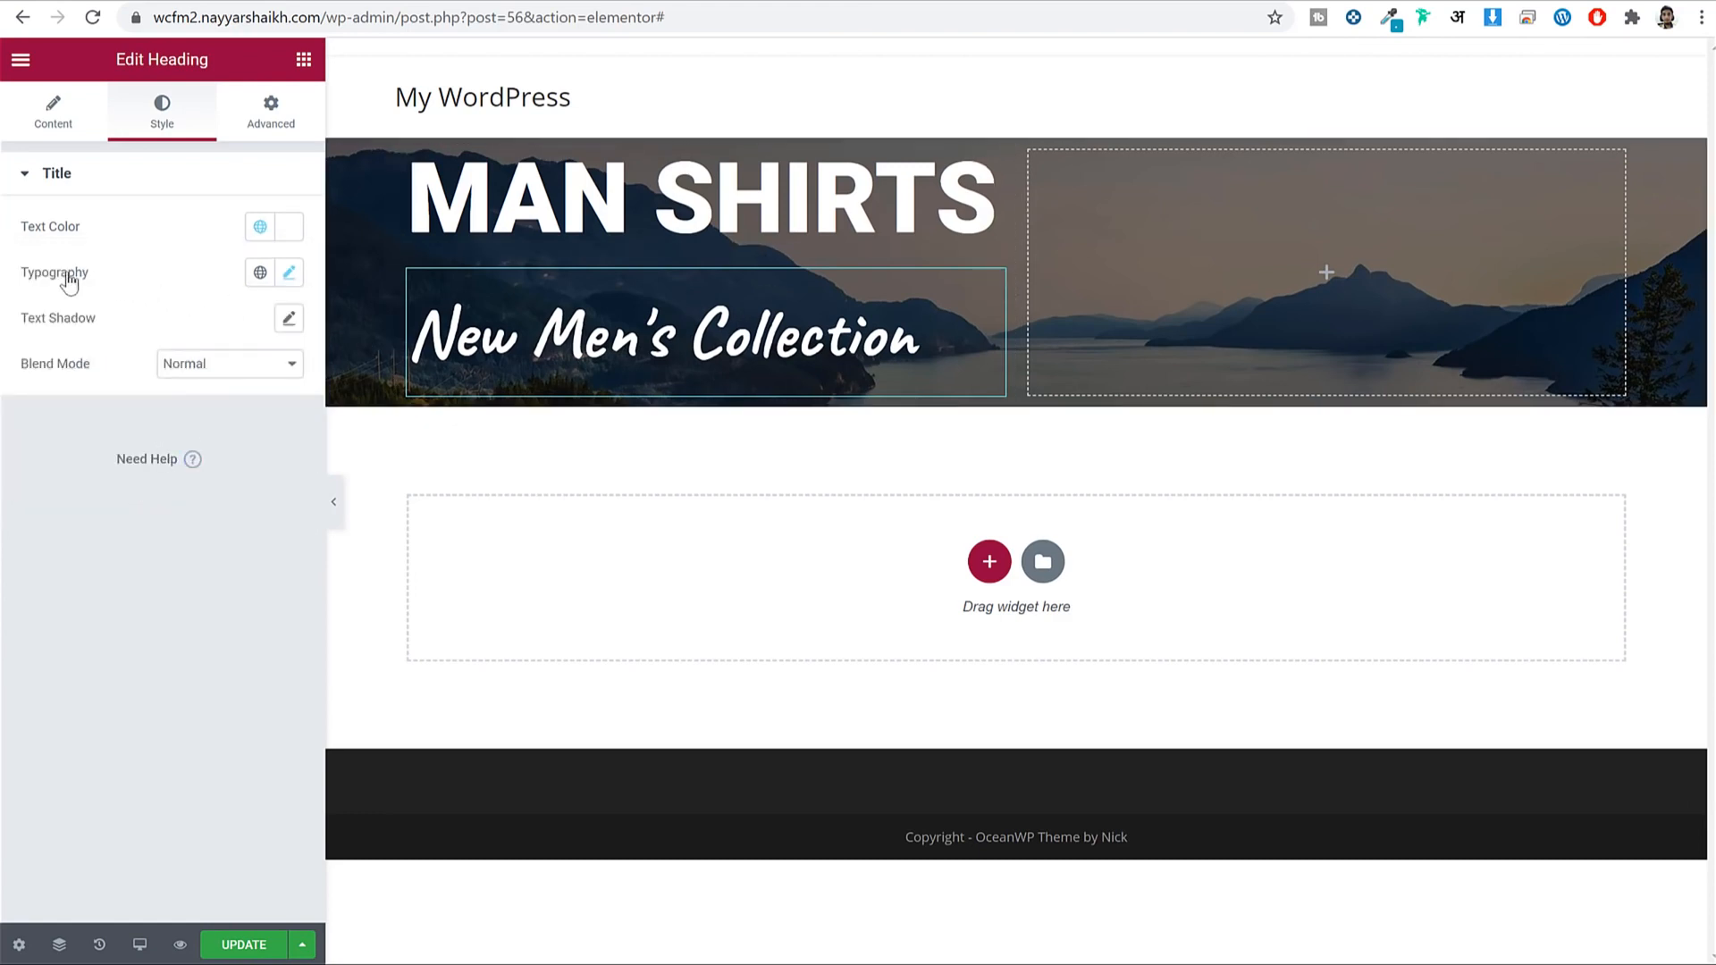
Set the subheading line height to 1, update the page, and bring up the reference site.
left_click(289, 274)
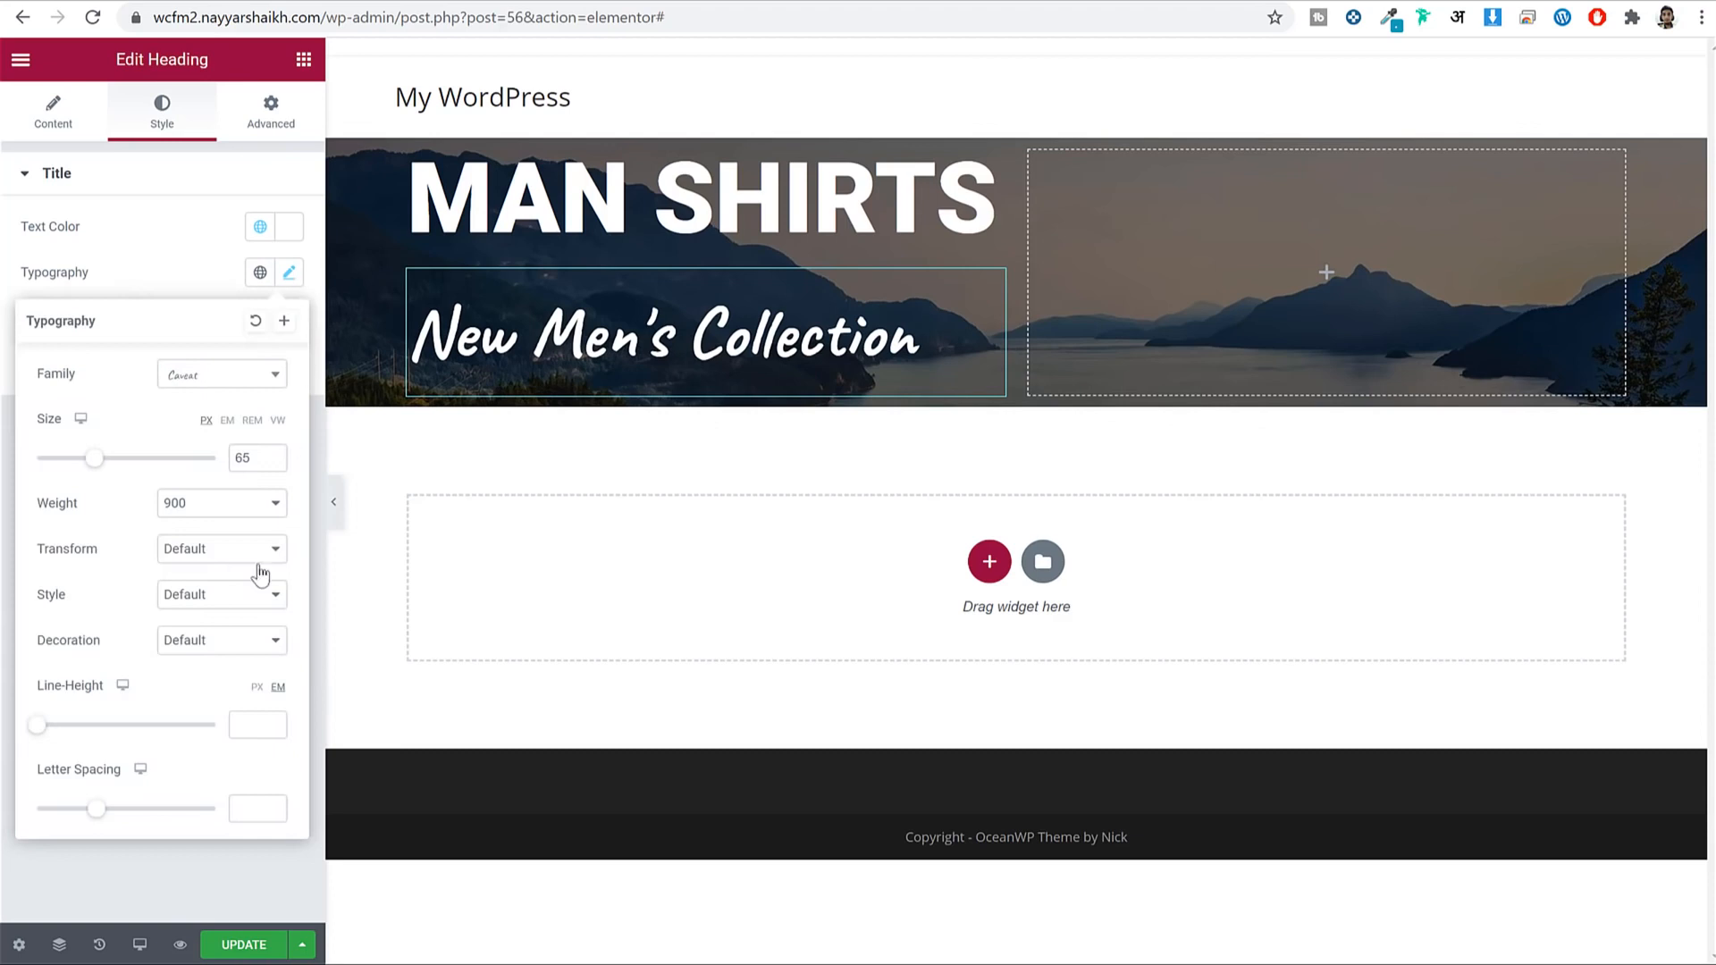
left_click(245, 715)
type("1")
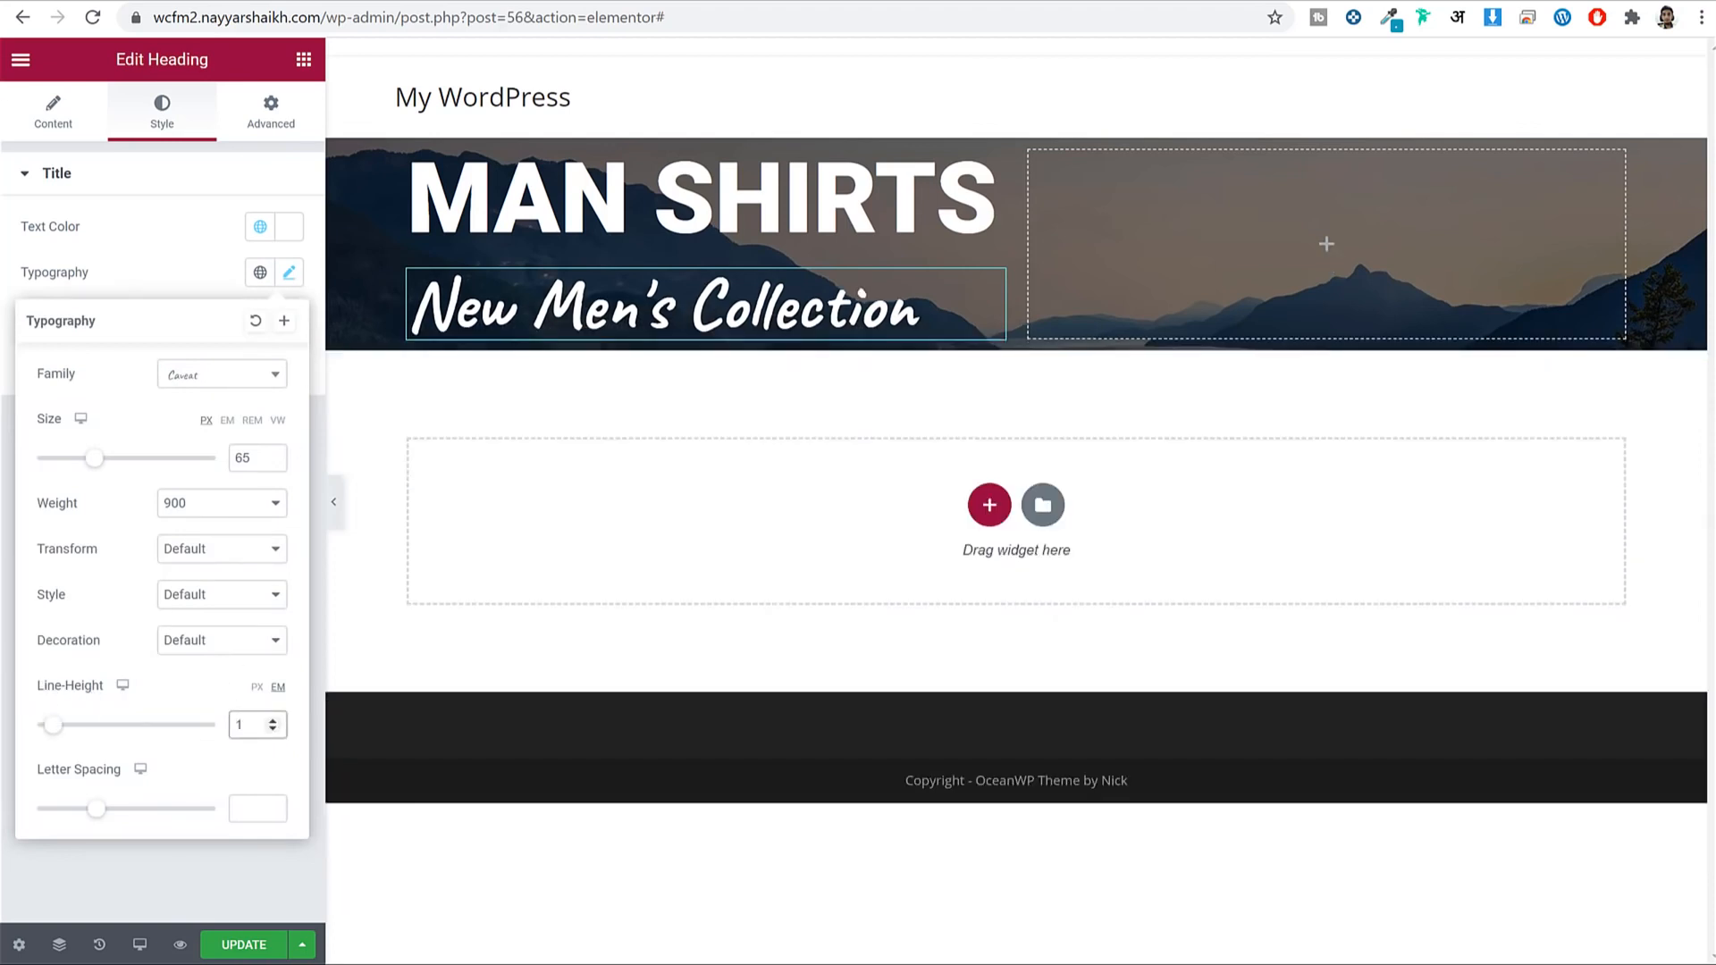
left_click(234, 955)
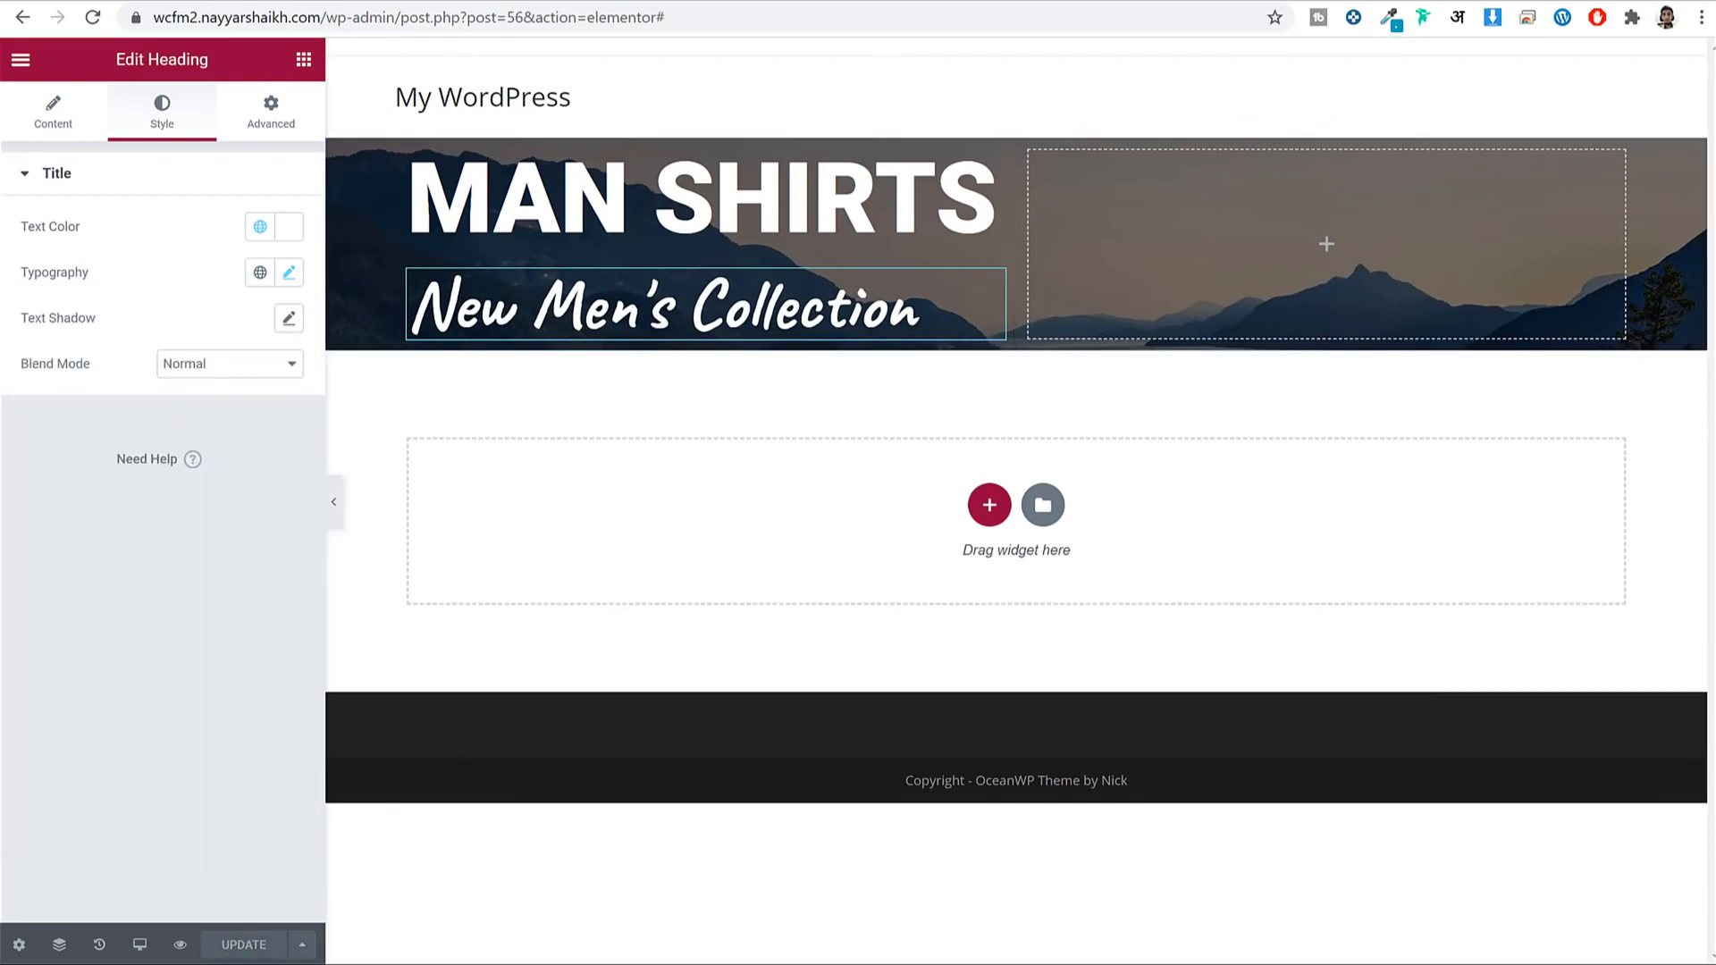
left_click(446, 0)
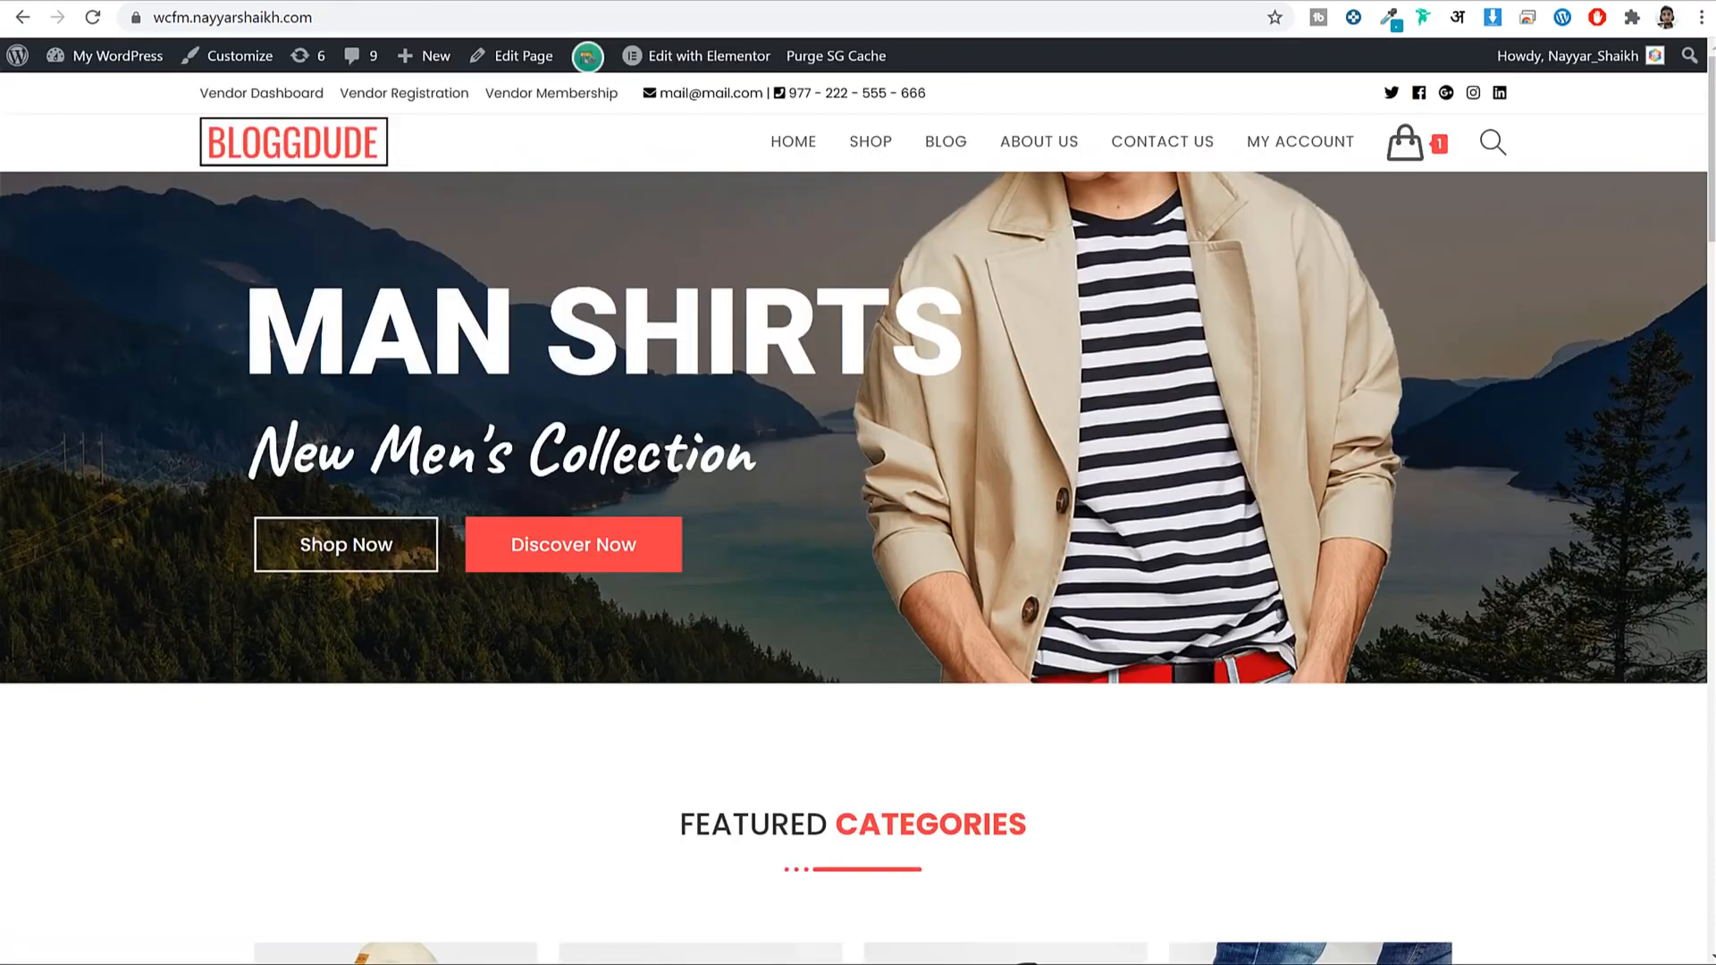
Back in the editor, drop two trial Button widgets into the hero column.
left_click(179, 0)
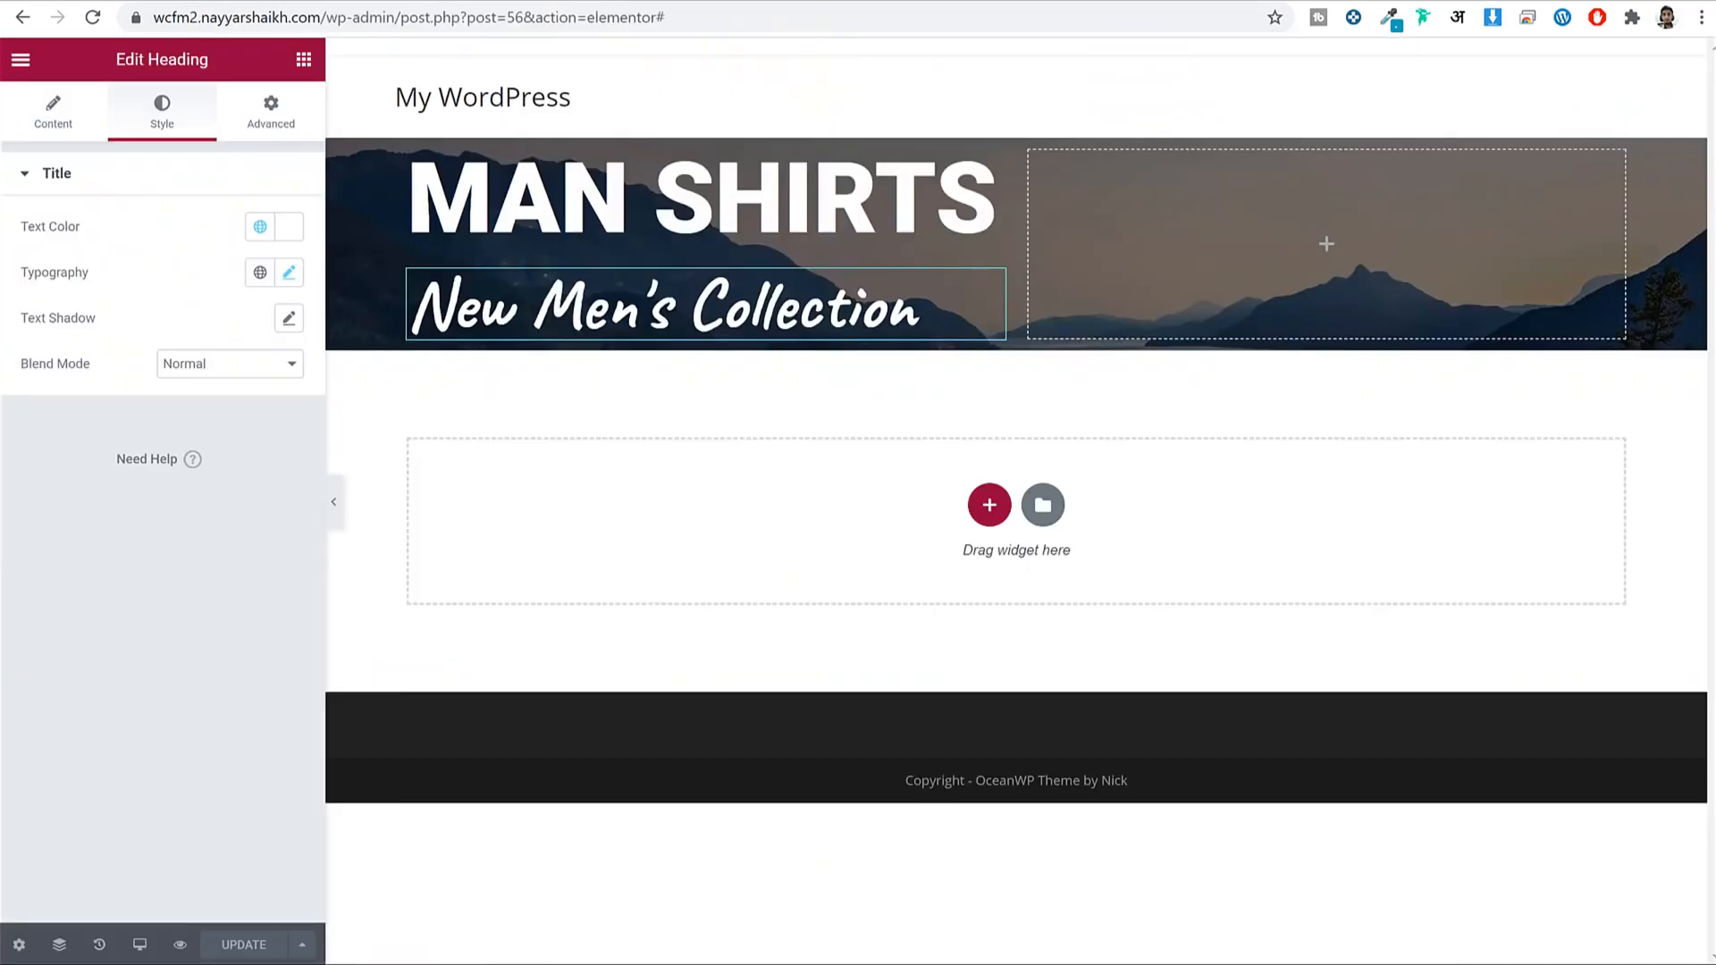
left_click(304, 60)
left_click_drag(241, 463, 501, 329)
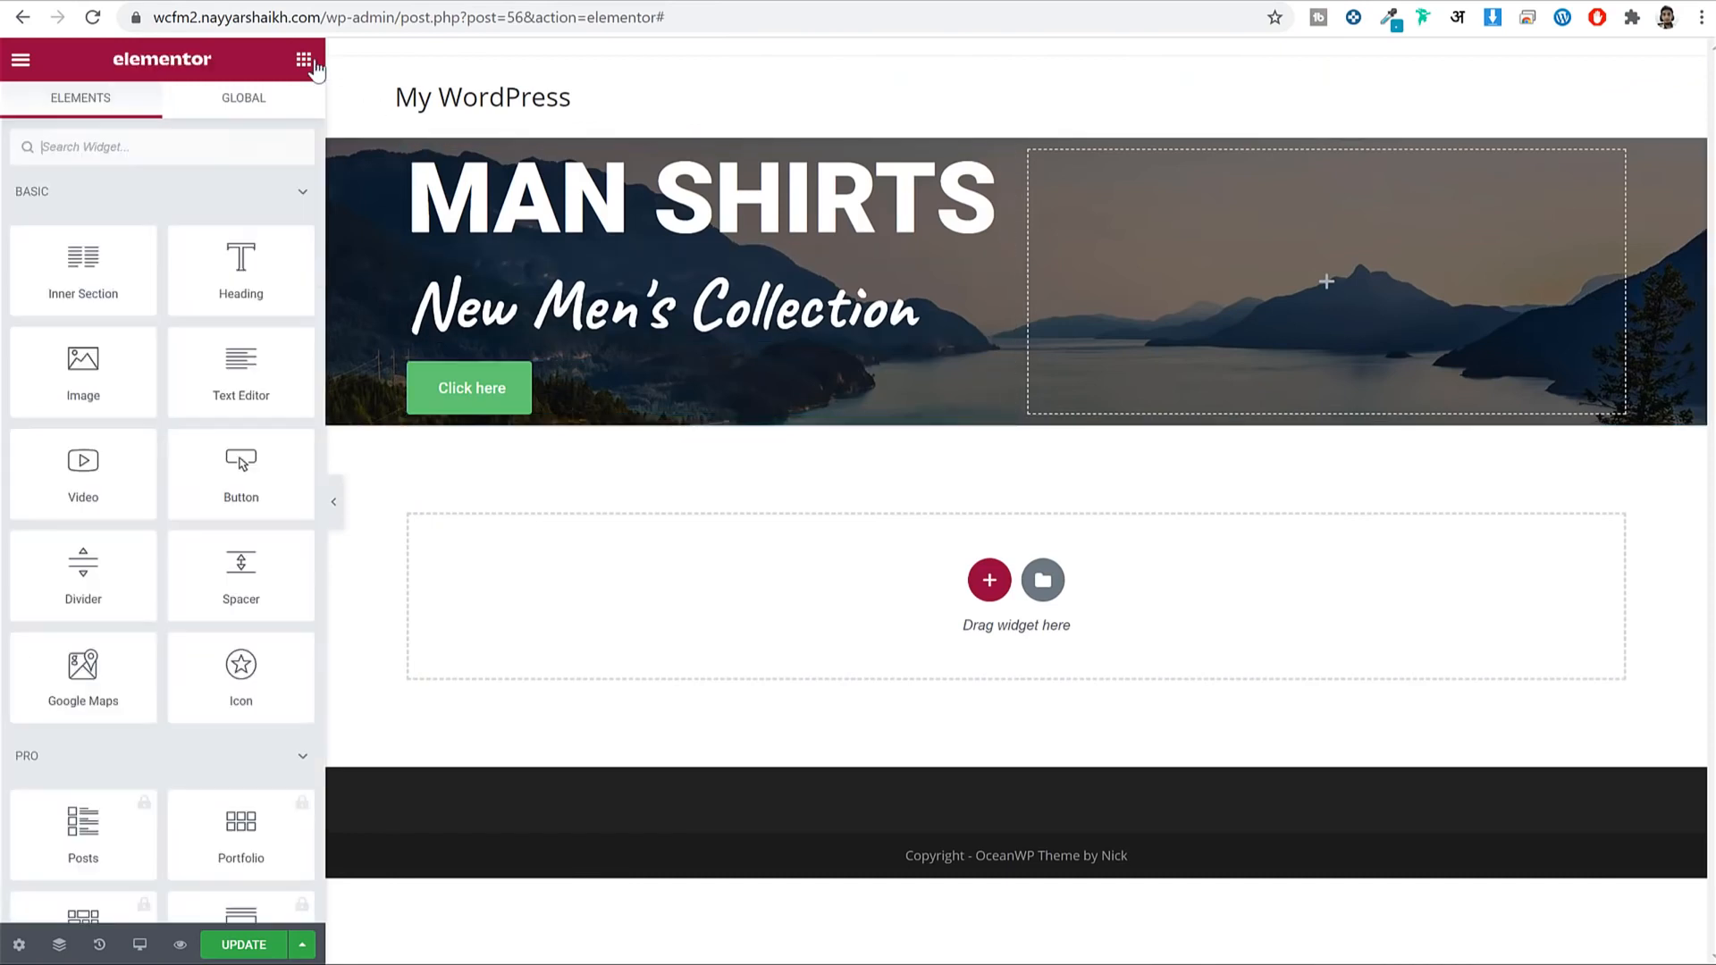
left_click(303, 59)
left_click_drag(242, 464, 533, 394)
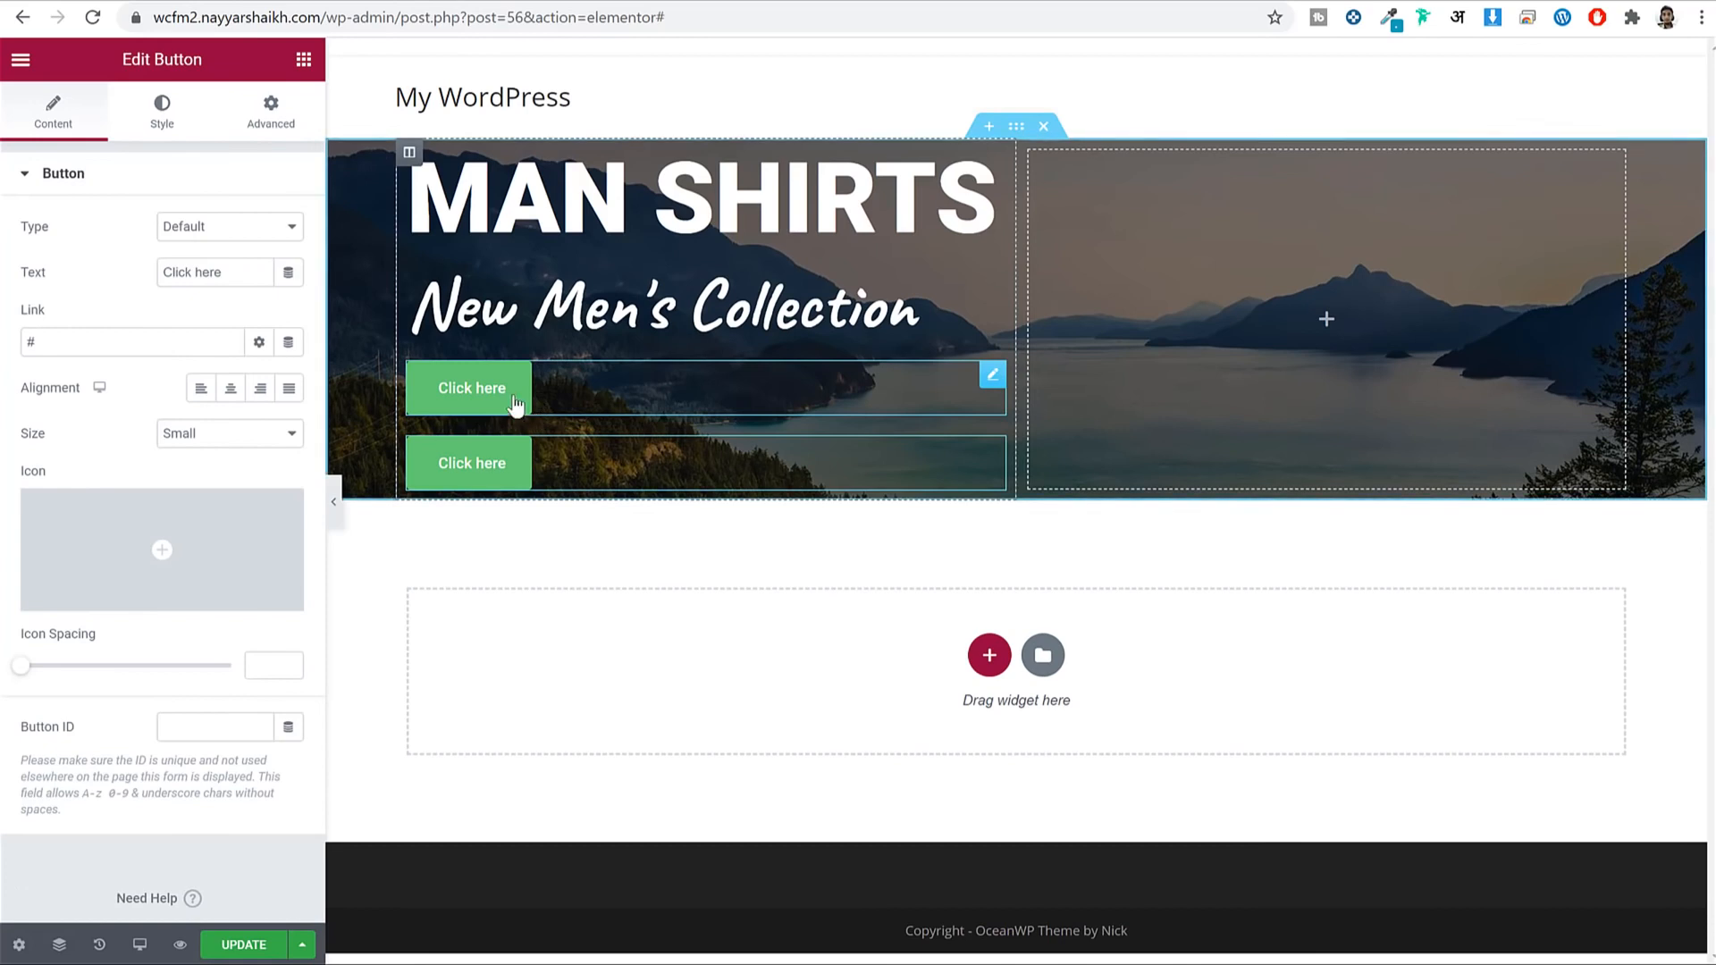
Delete both trial 'Click here' buttons, leaving only the heading and subheading.
right_click(527, 394)
left_click(556, 814)
right_click(506, 401)
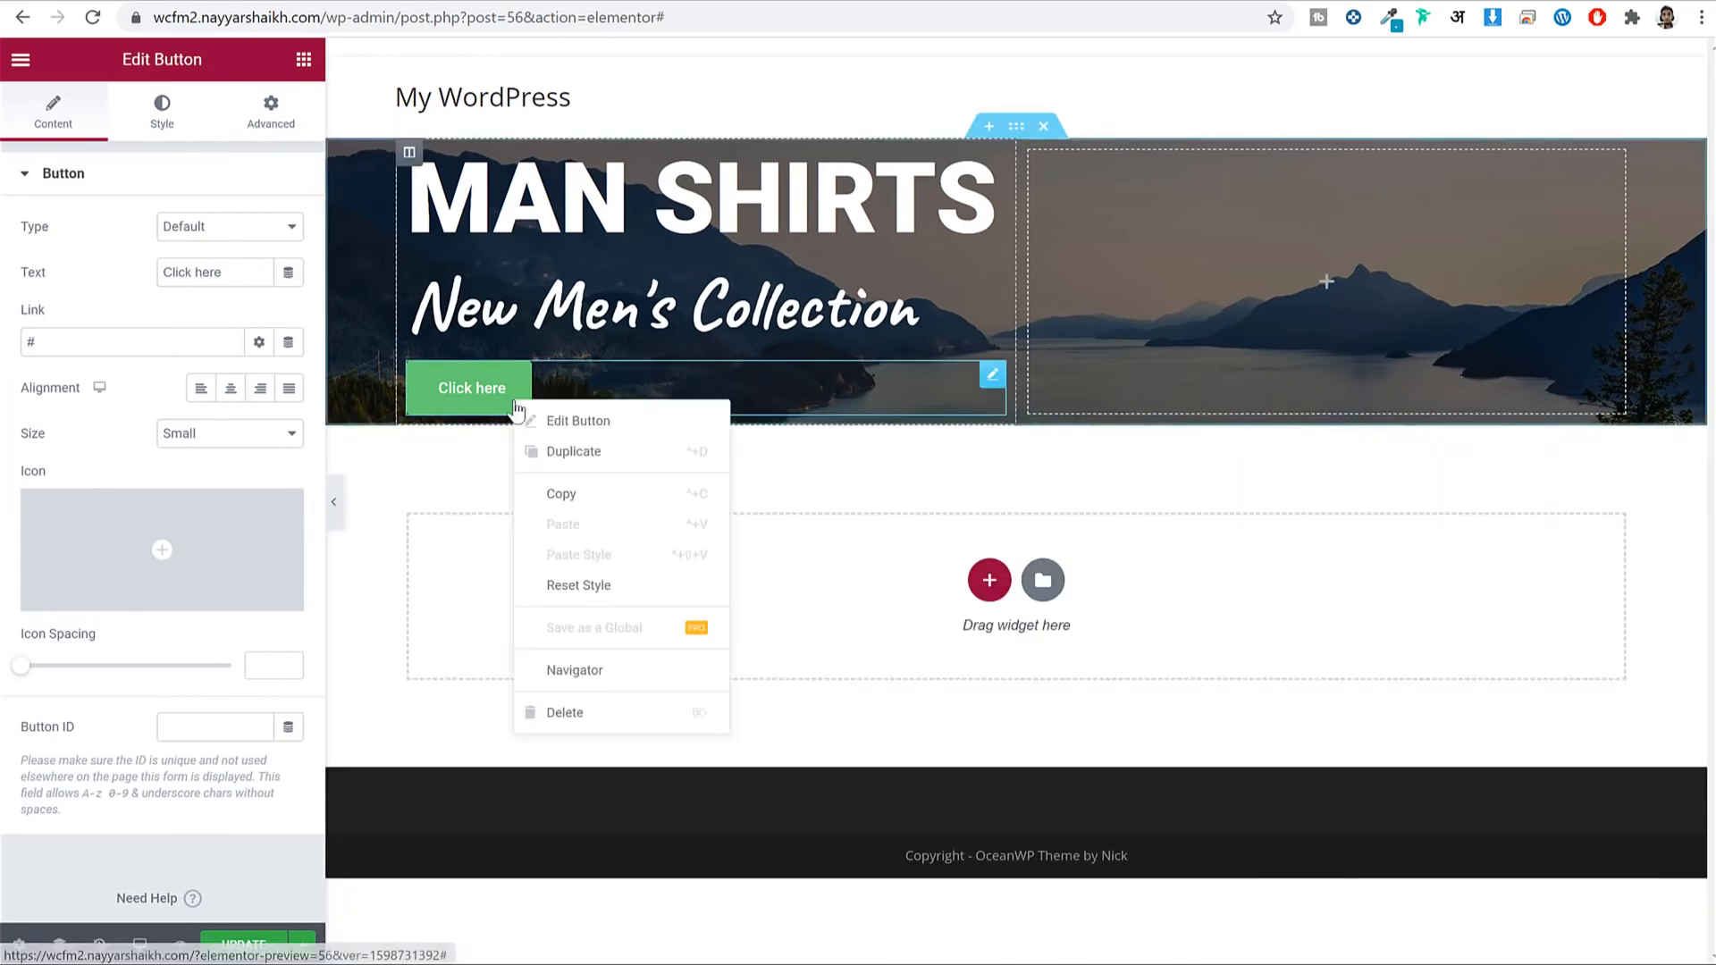
left_click(585, 711)
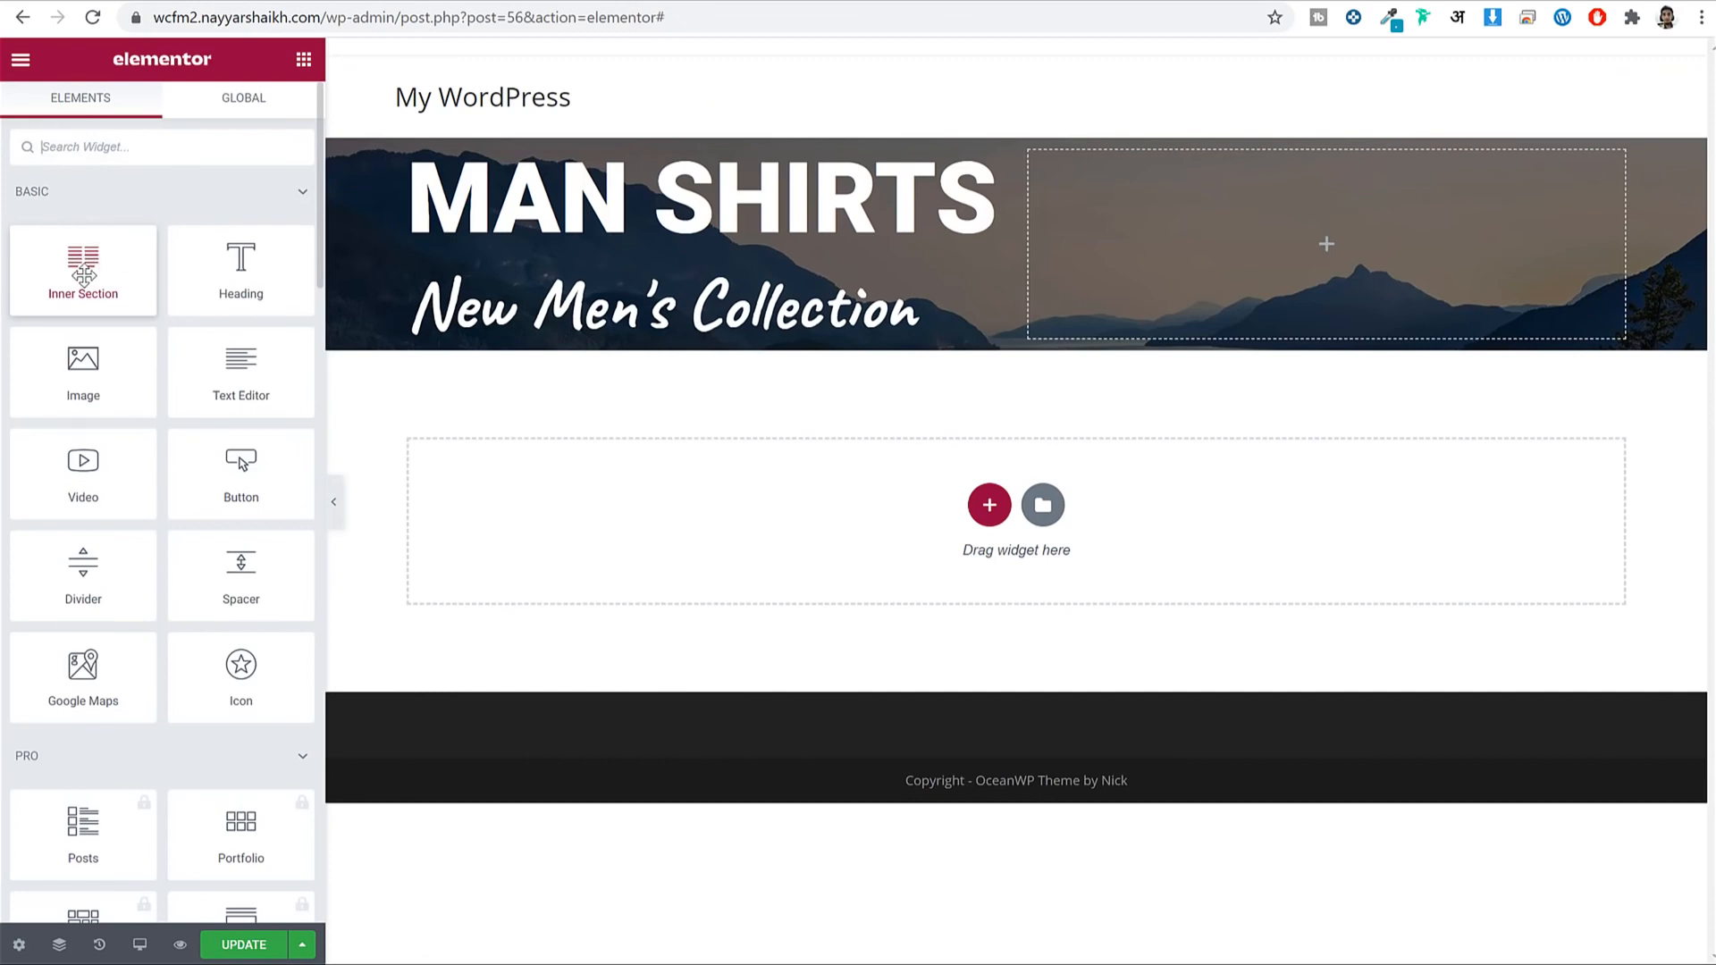
Add a two-column inner section under the subheading with a Button in its left column.
left_click_drag(85, 268, 599, 344)
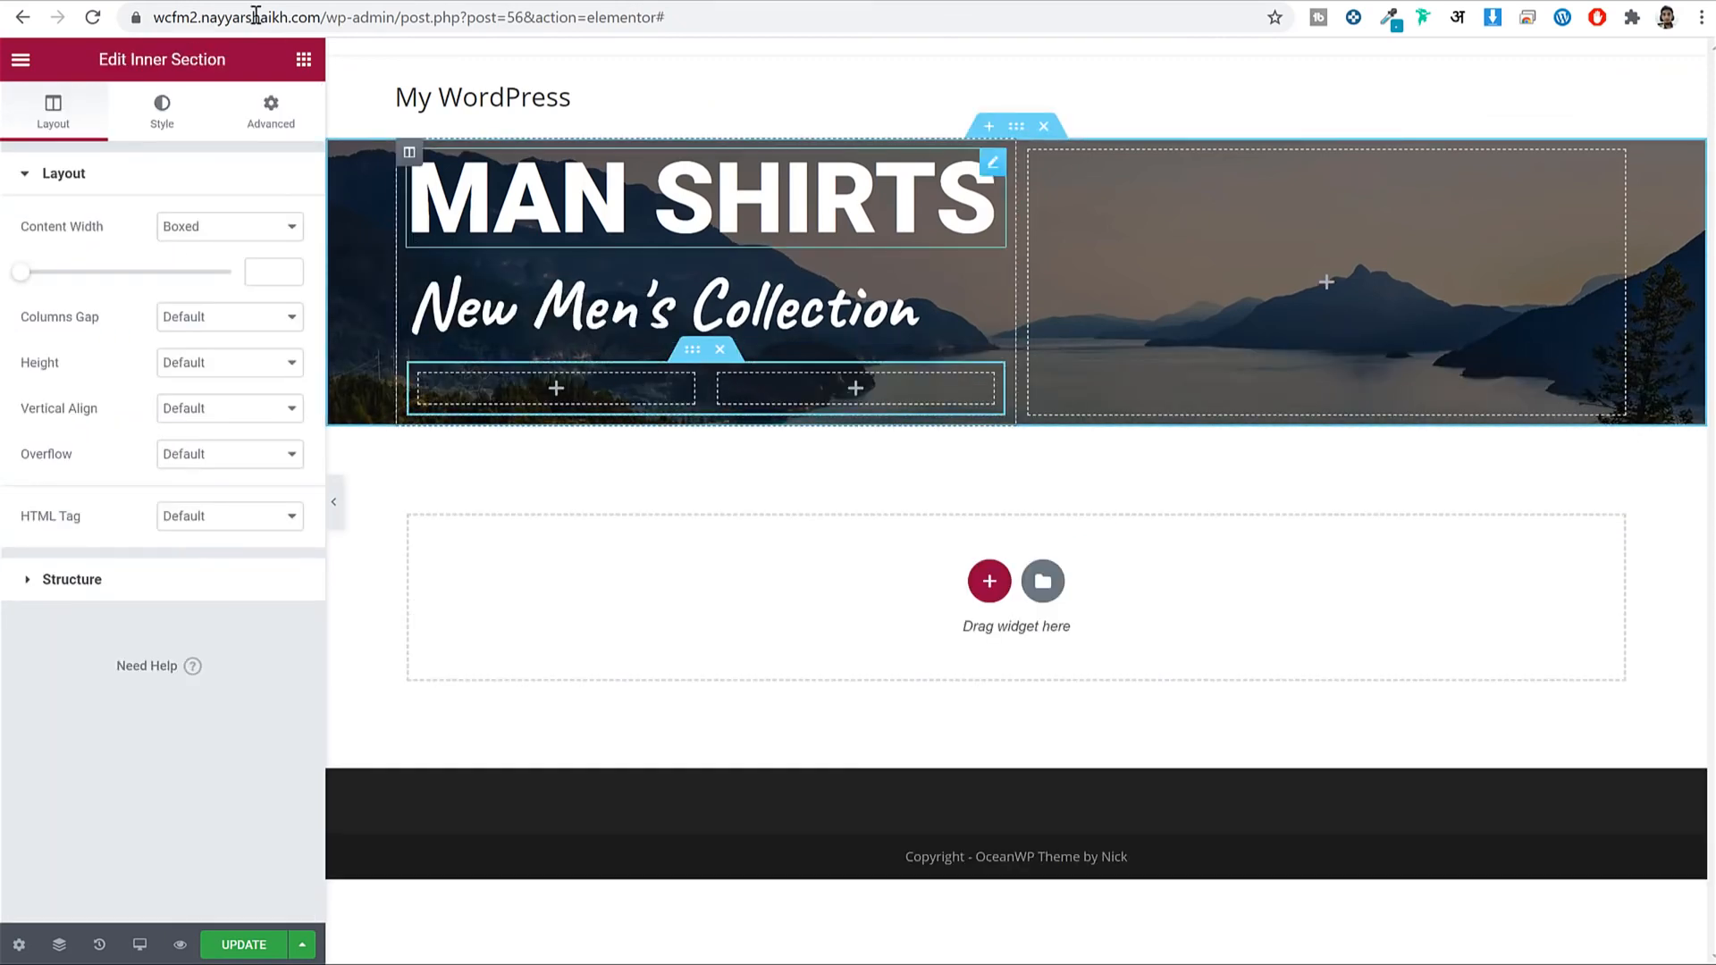
left_click(304, 59)
left_click_drag(240, 469, 588, 399)
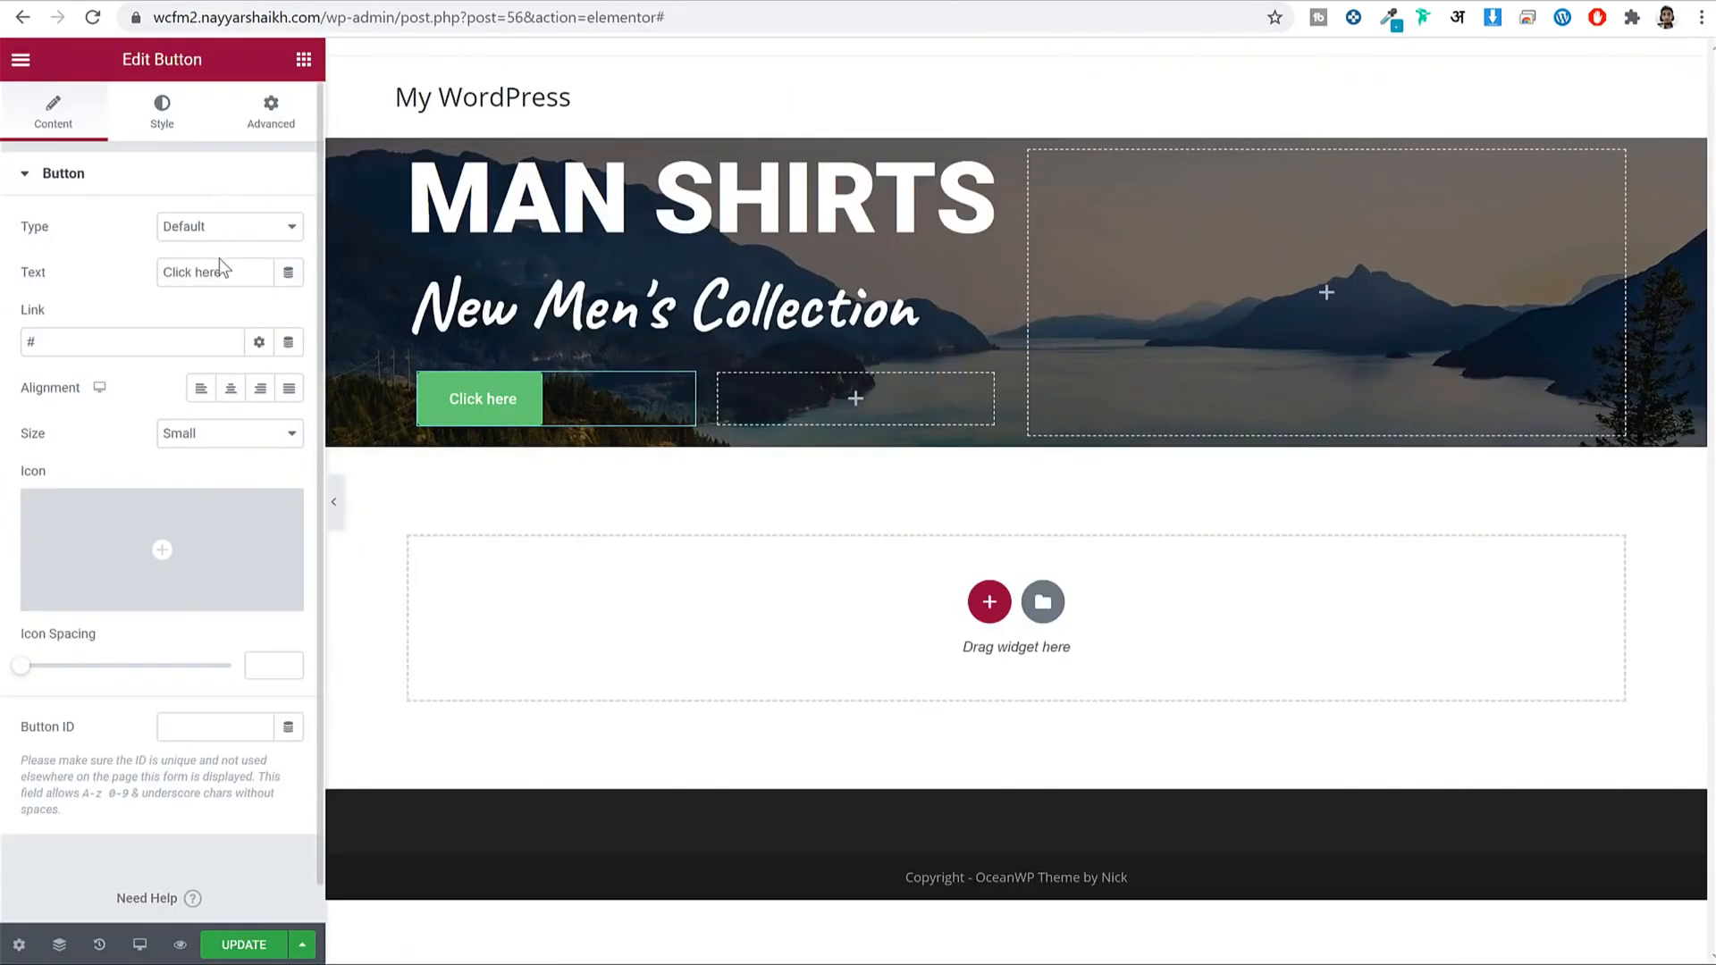
Label the button 'Shop Now' and link it to the Shop page.
triple_click(230, 270)
type("S")
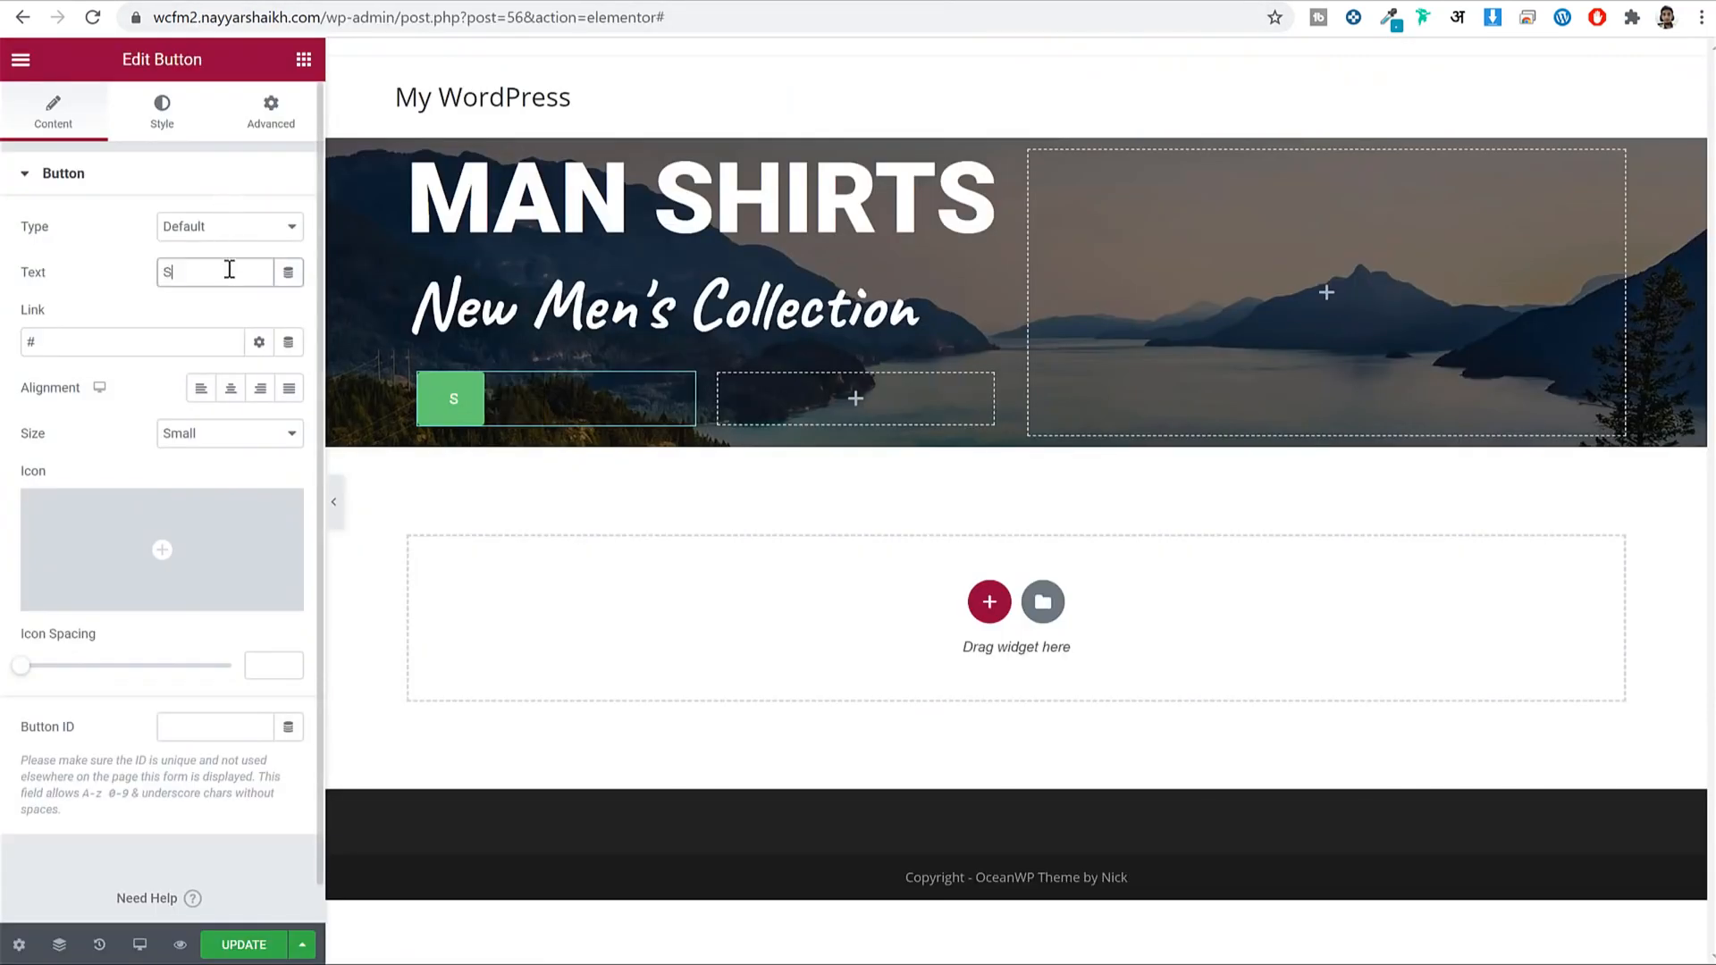
type("hop Now")
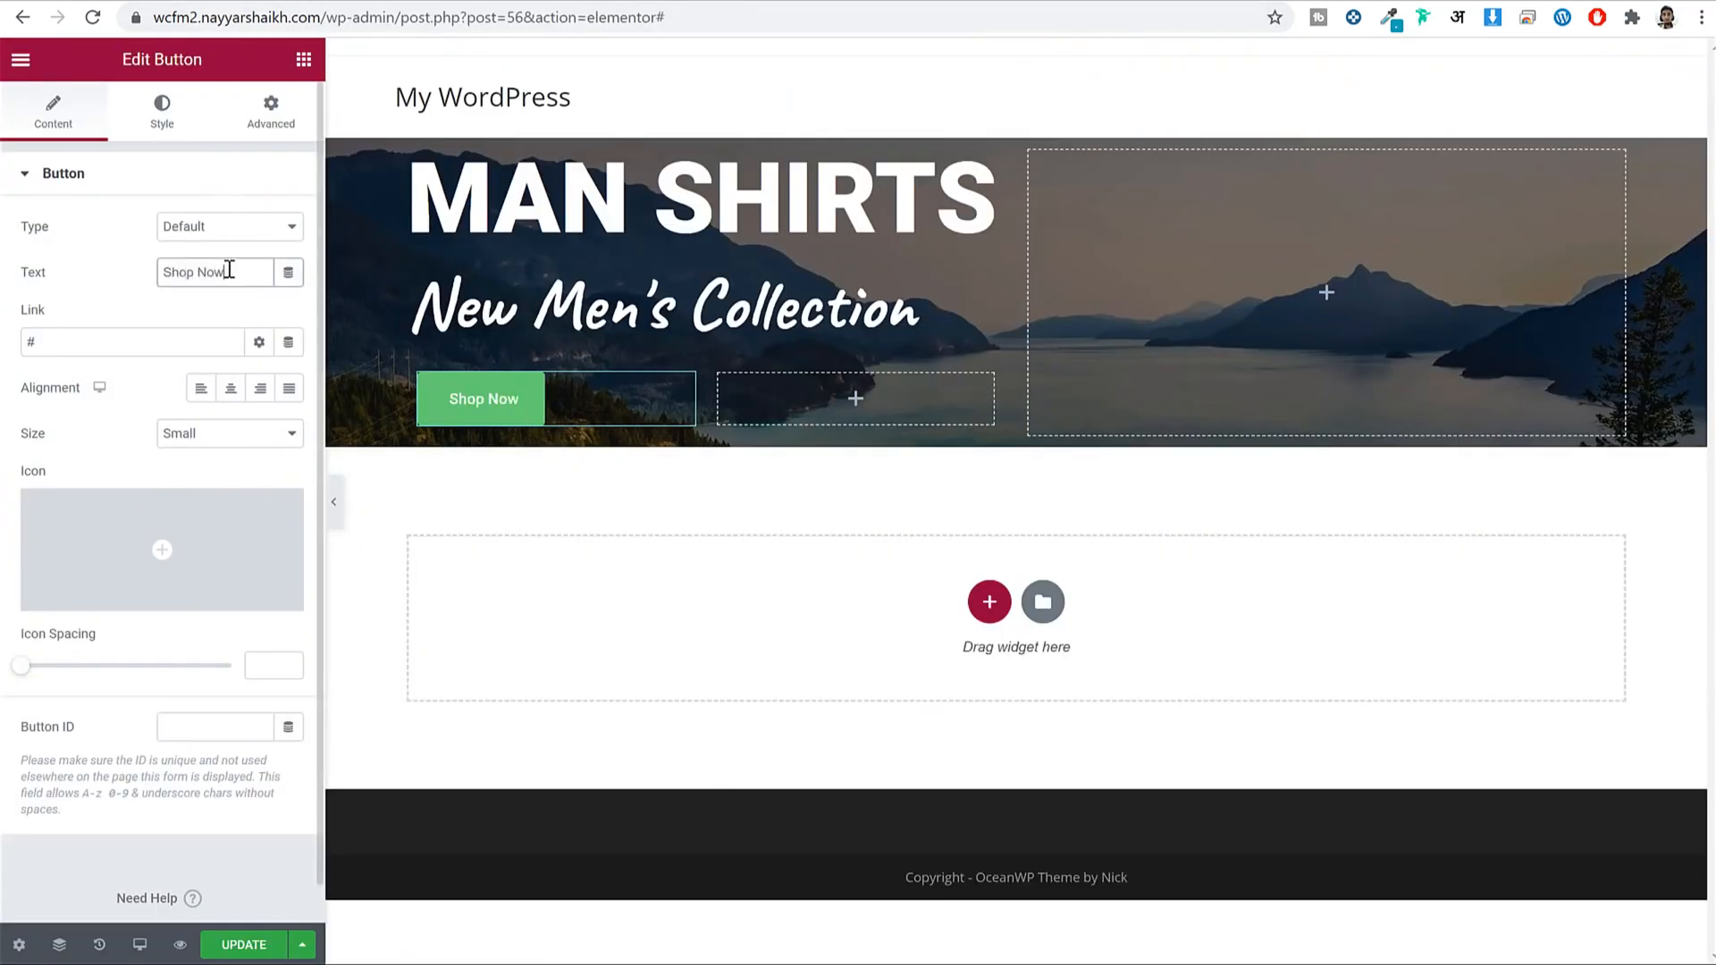
triple_click(81, 330)
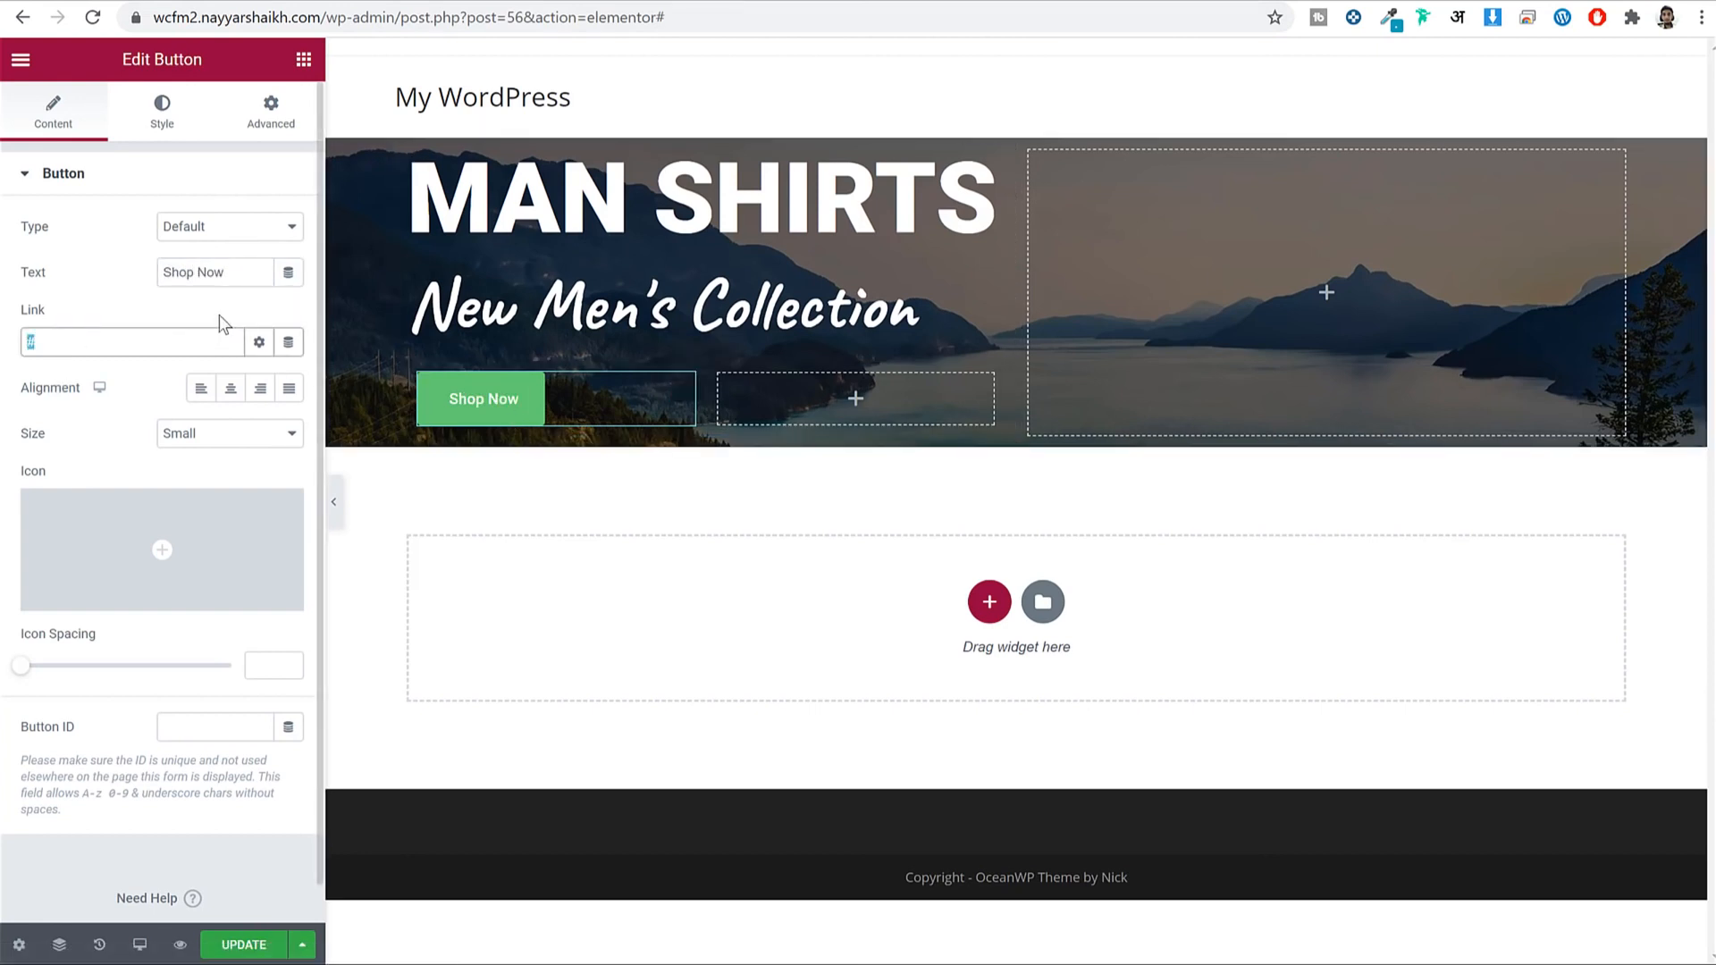
type("shop")
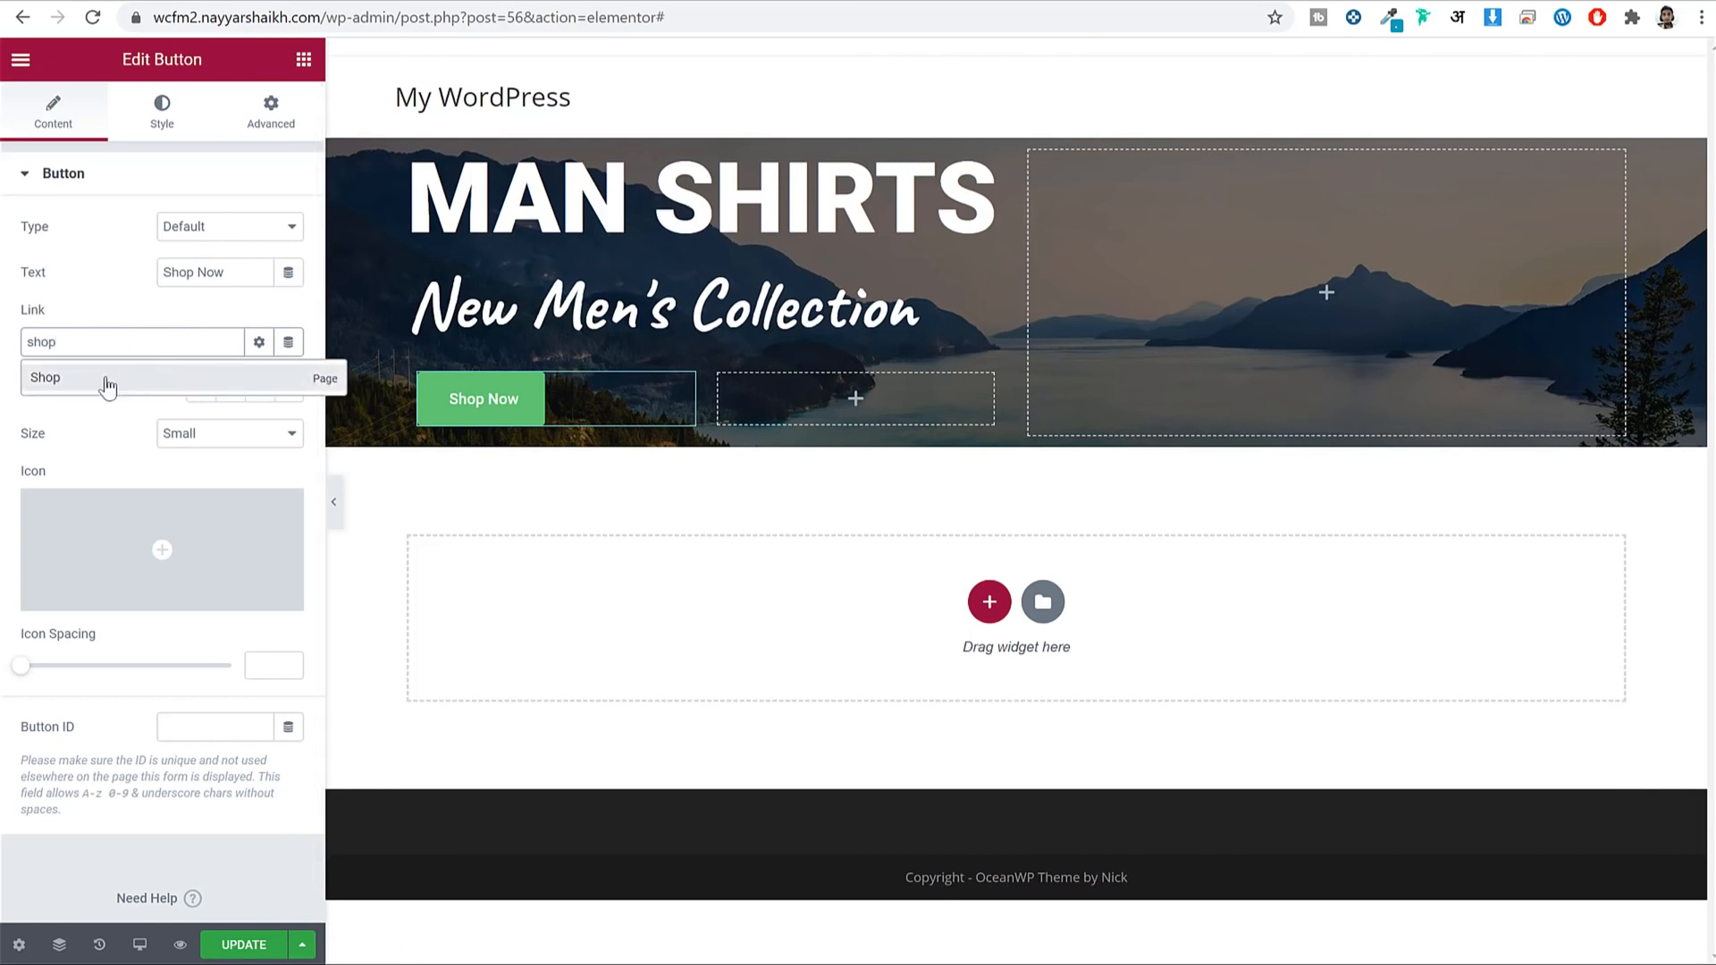
left_click(107, 383)
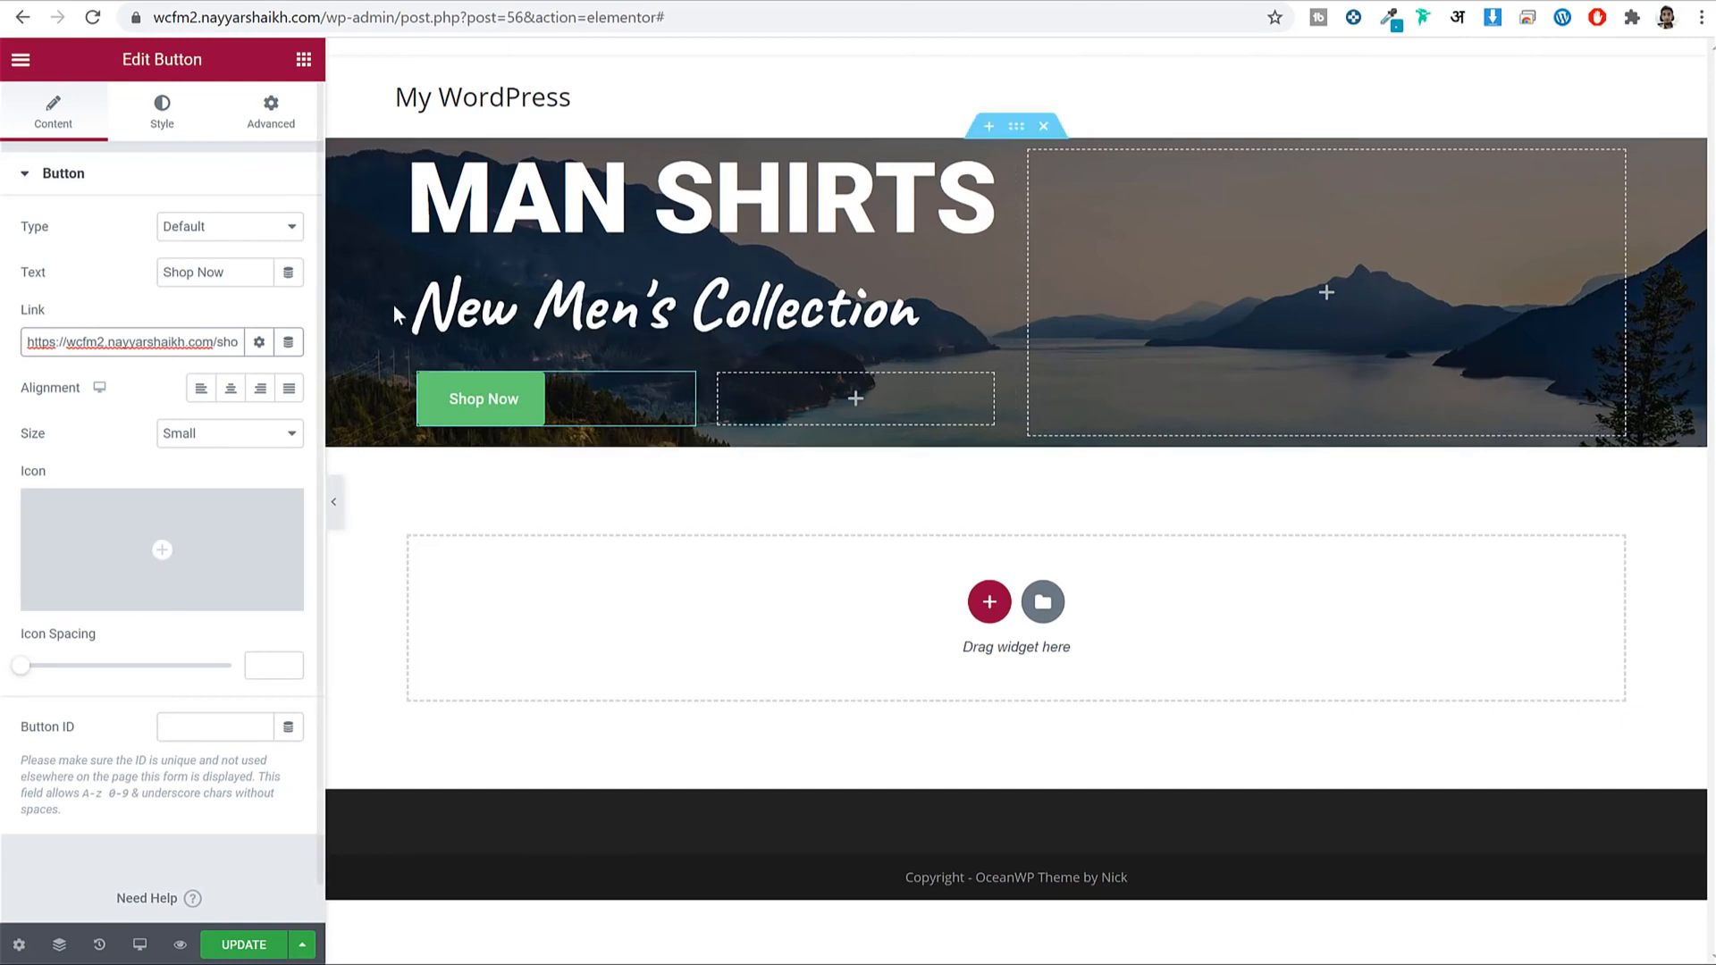
left_click(161, 116)
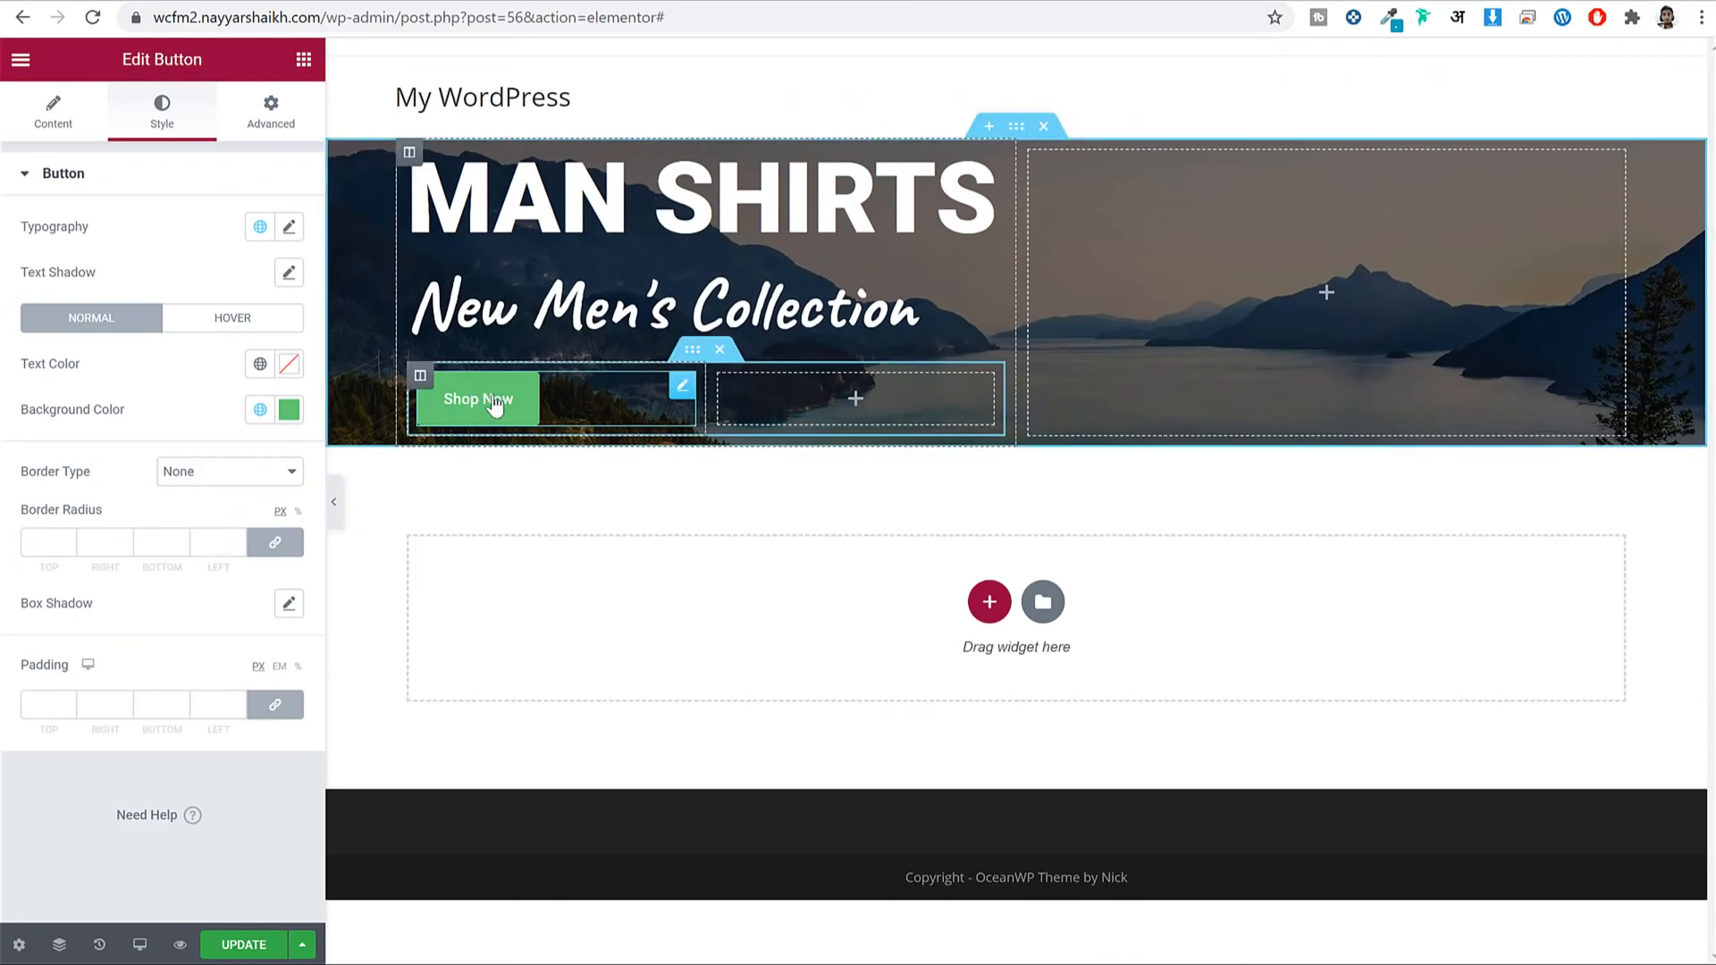
Set the button font to Poppins and save it as a global font named Poppins.
left_click(299, 230)
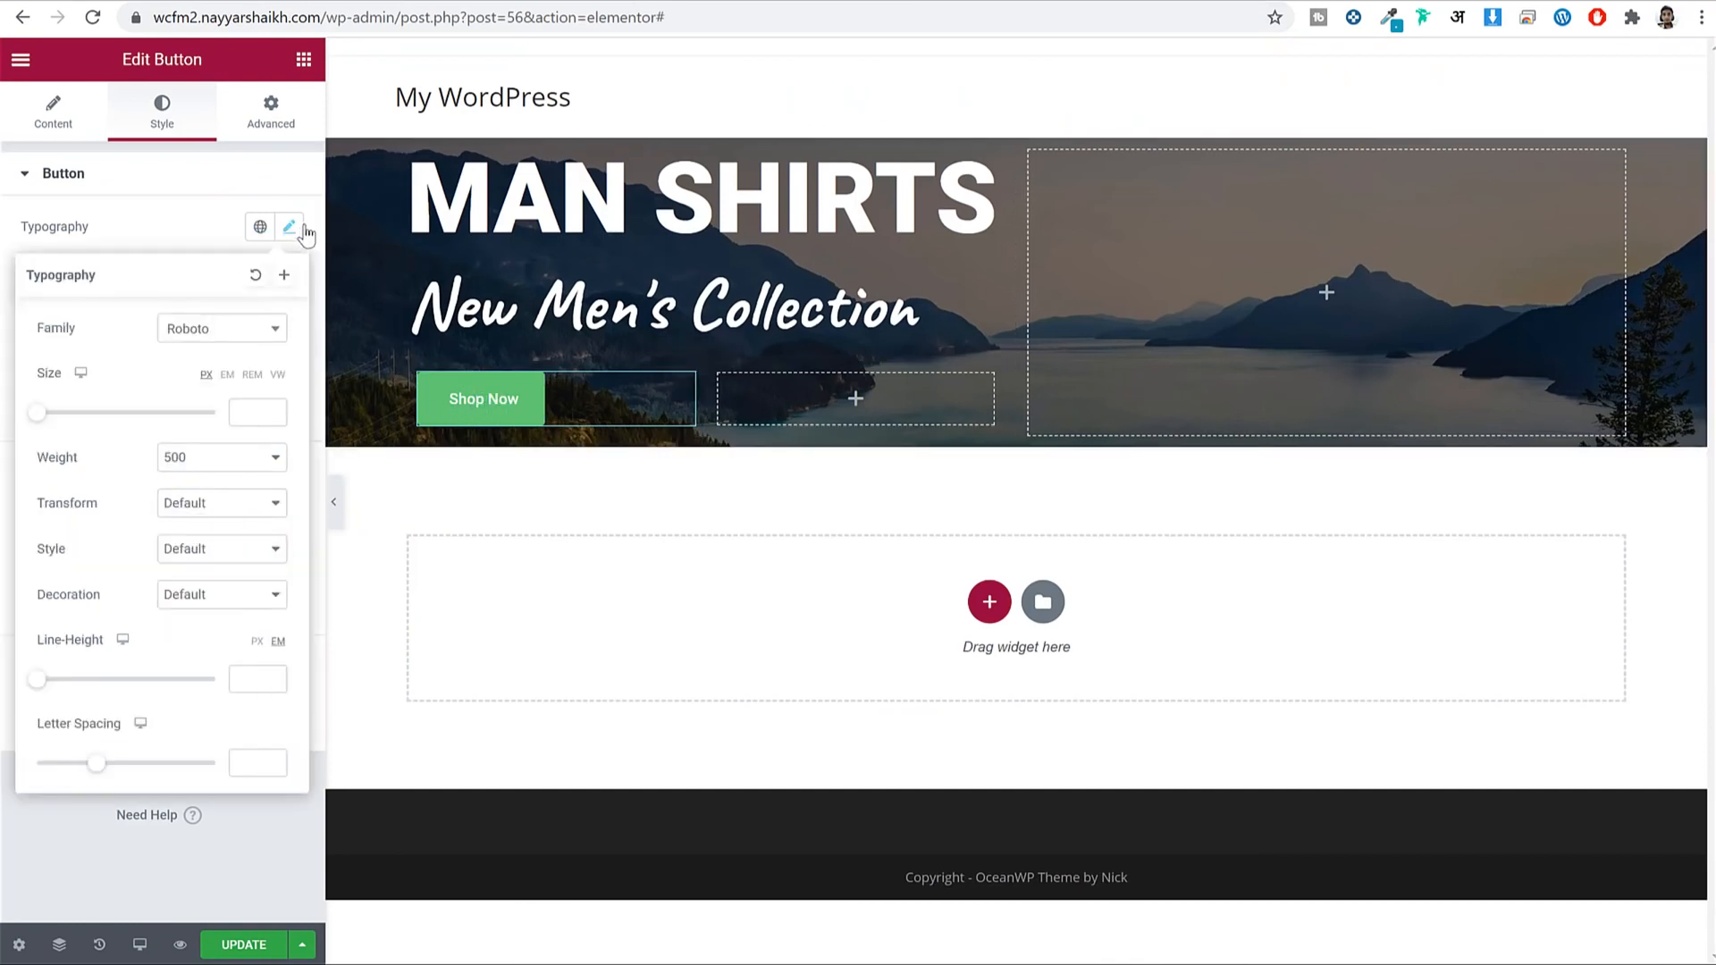
left_click(230, 333)
type("popp")
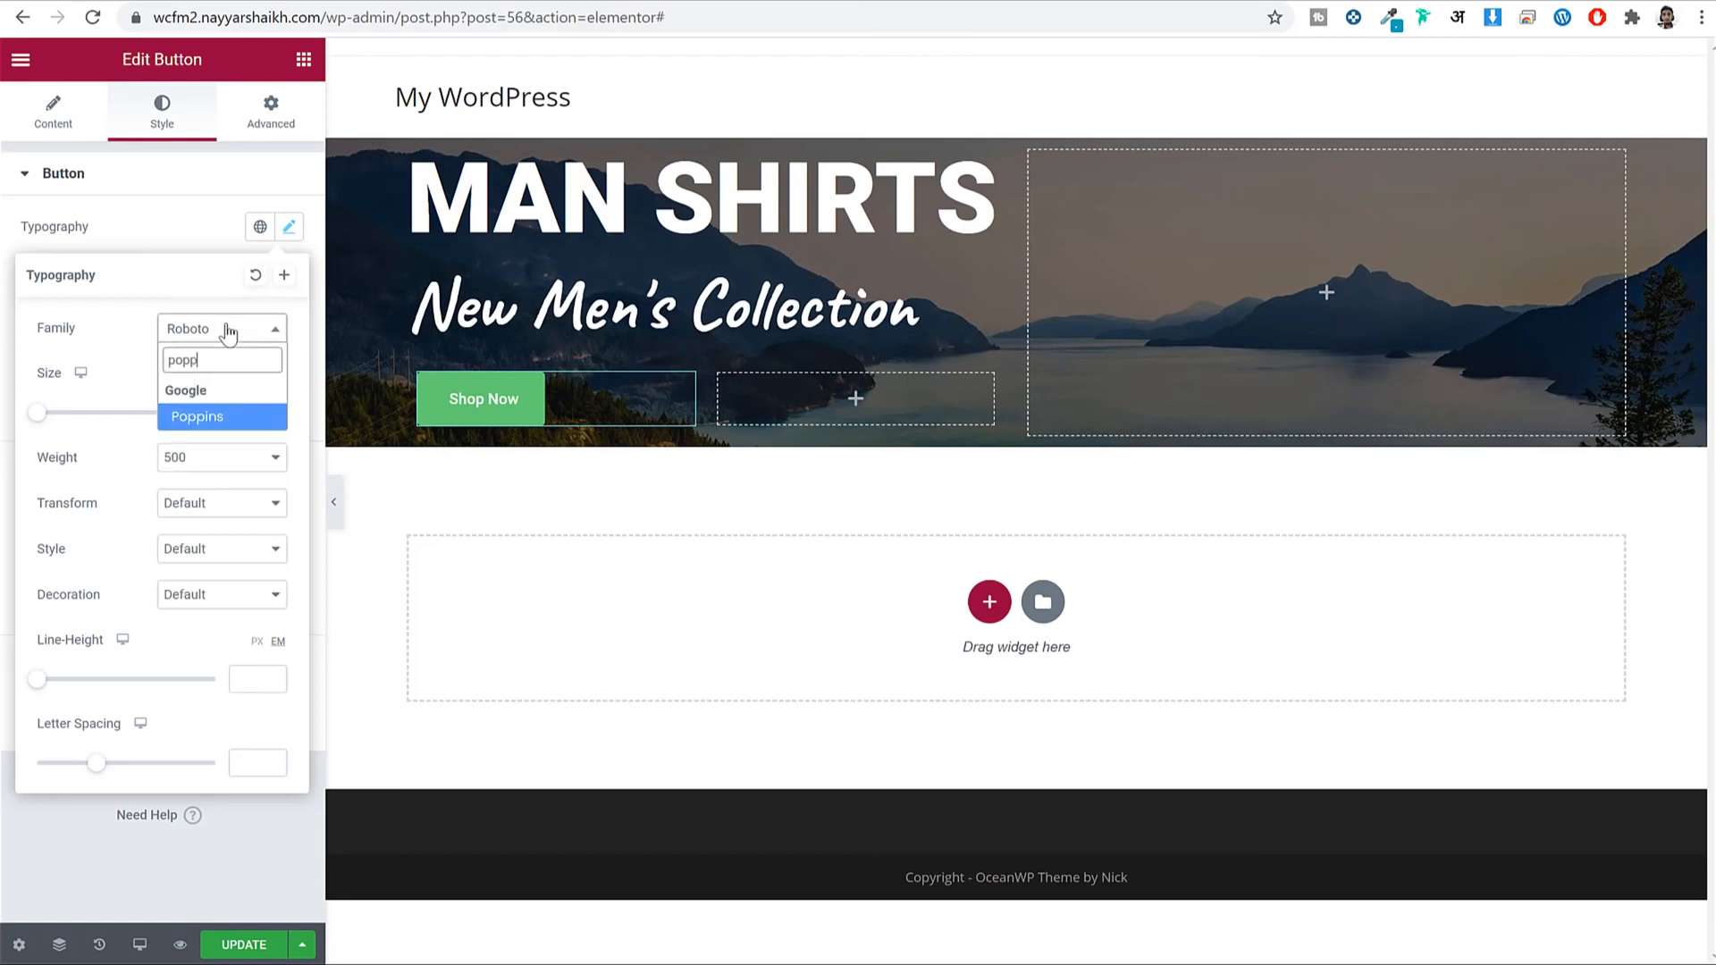
key("Return")
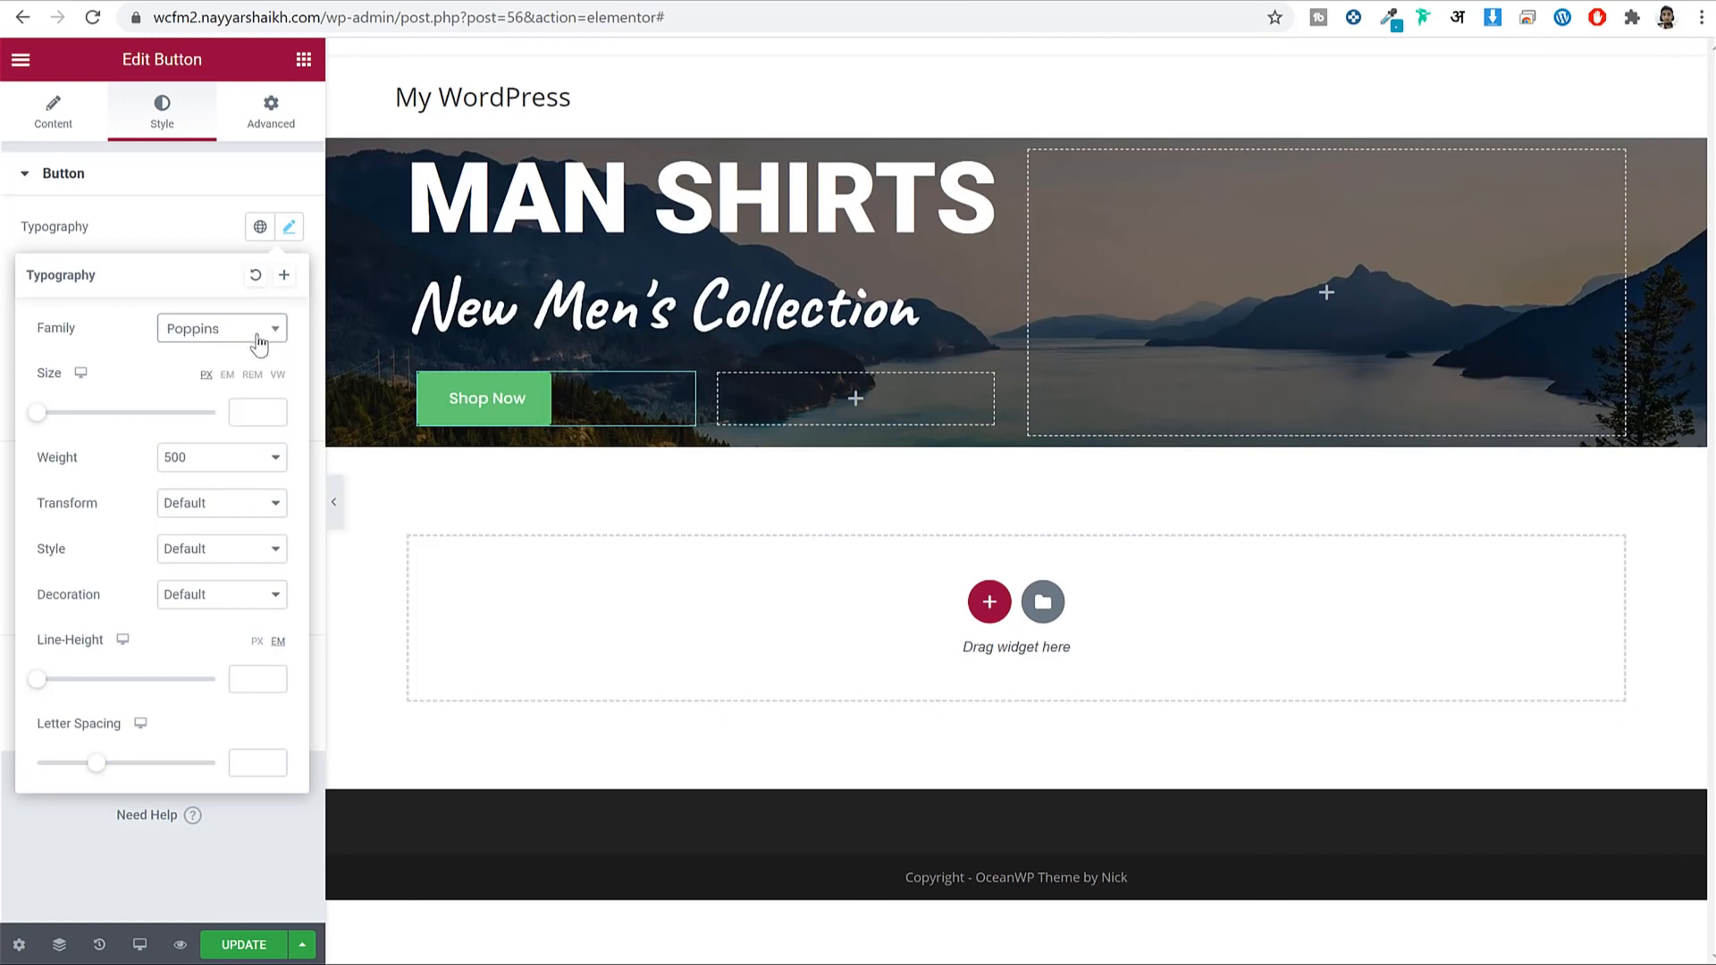
left_click(284, 274)
left_click_drag(869, 505, 352, 500)
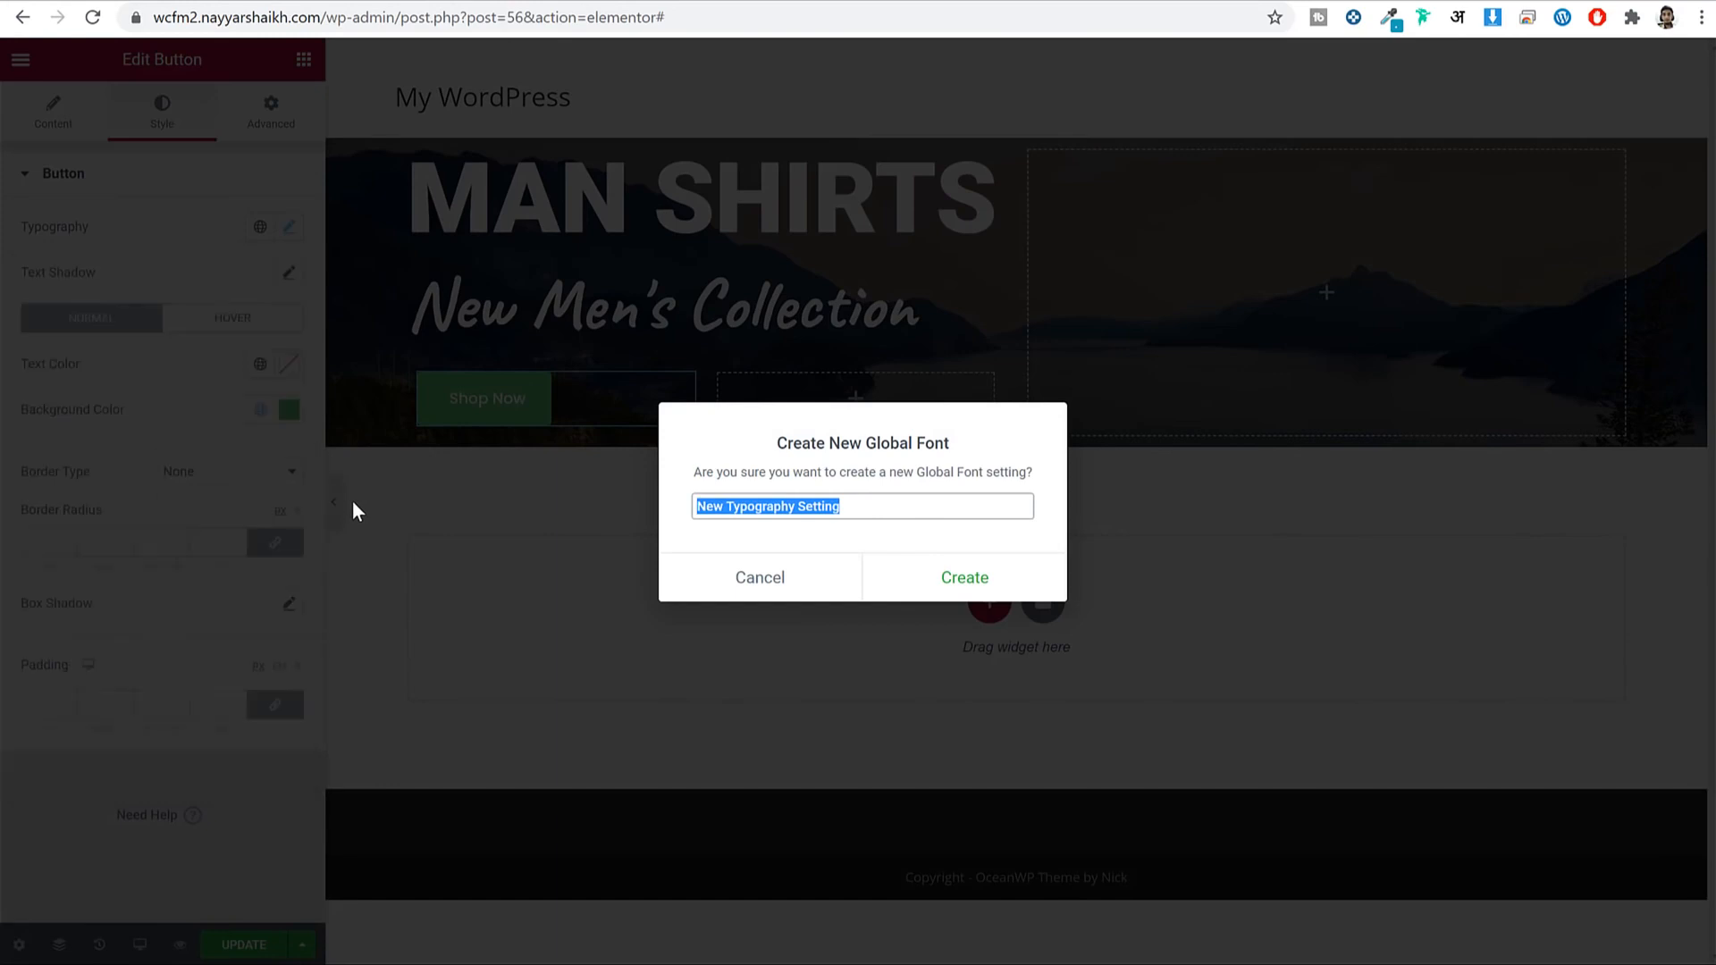
type("Poppins")
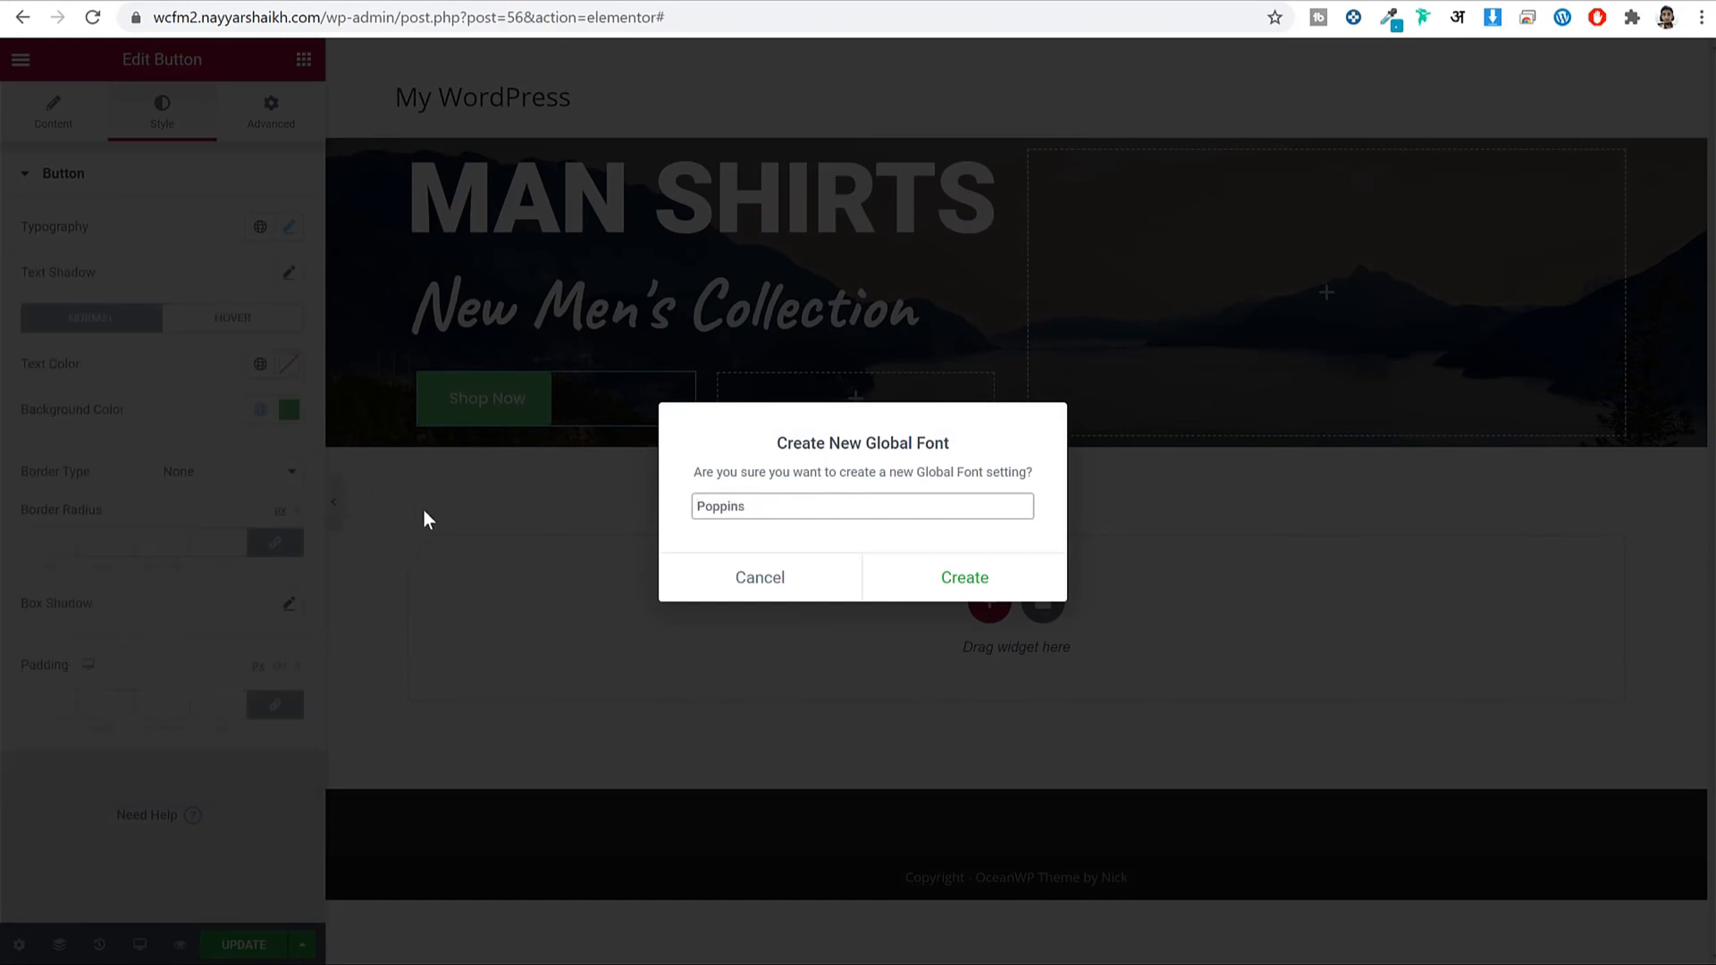
left_click(980, 575)
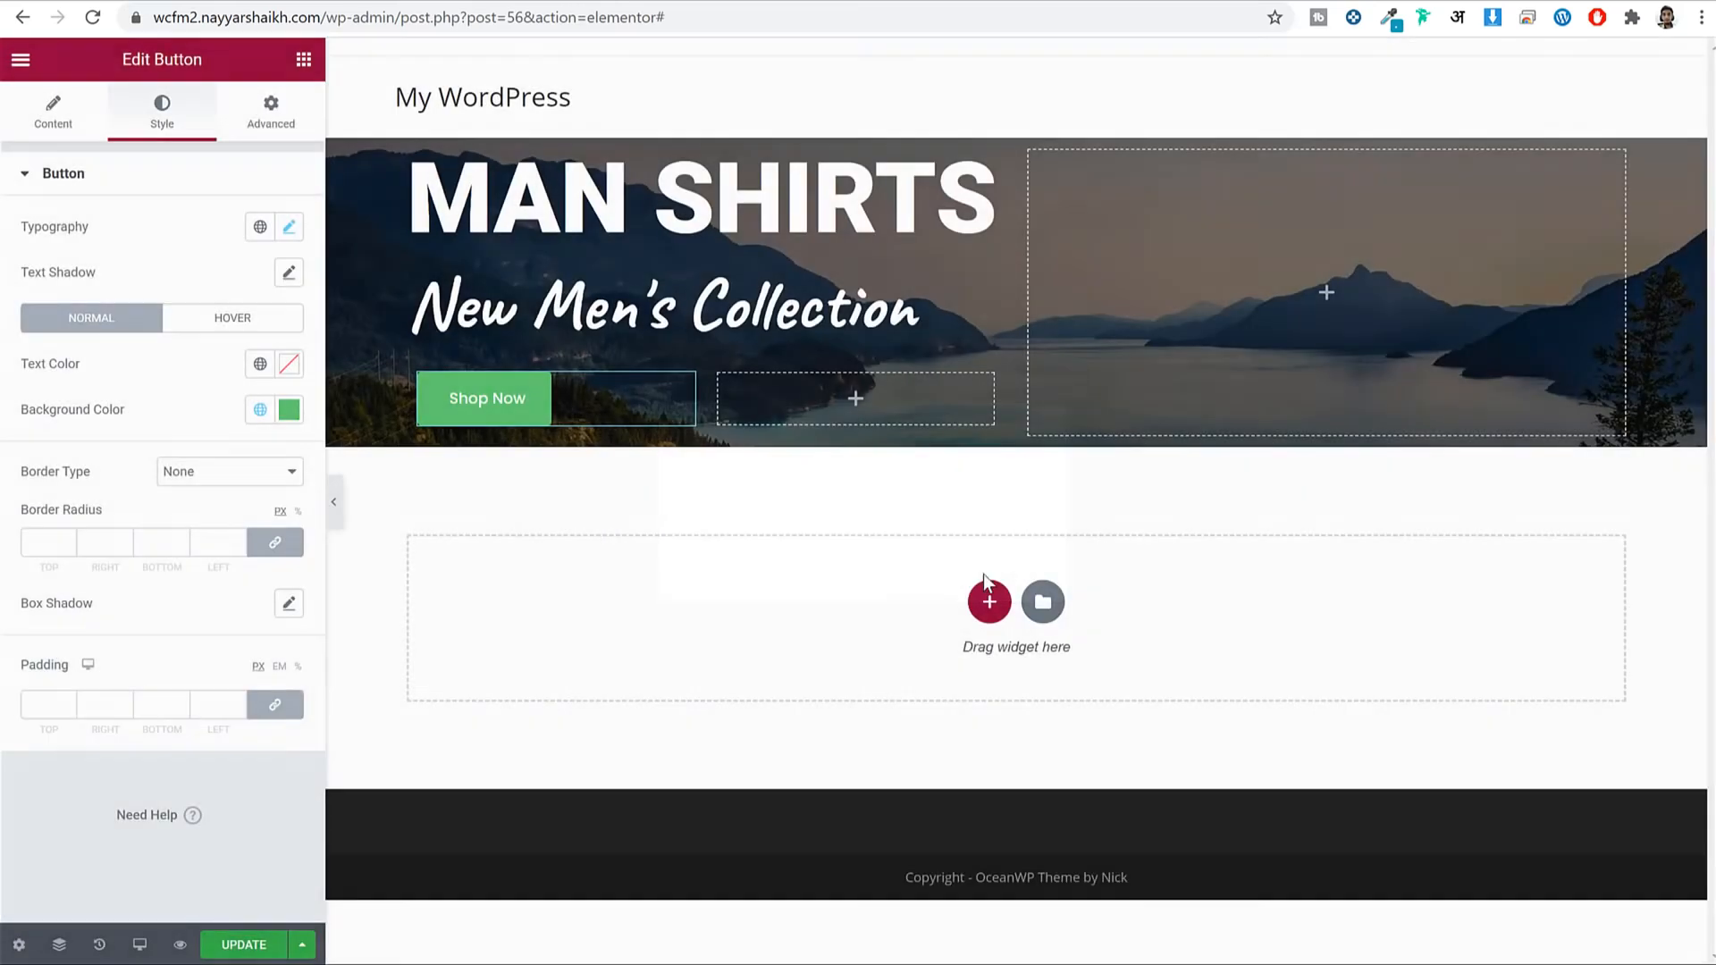
Apply the Poppins global font to the button and enlarge its text size.
left_click(257, 229)
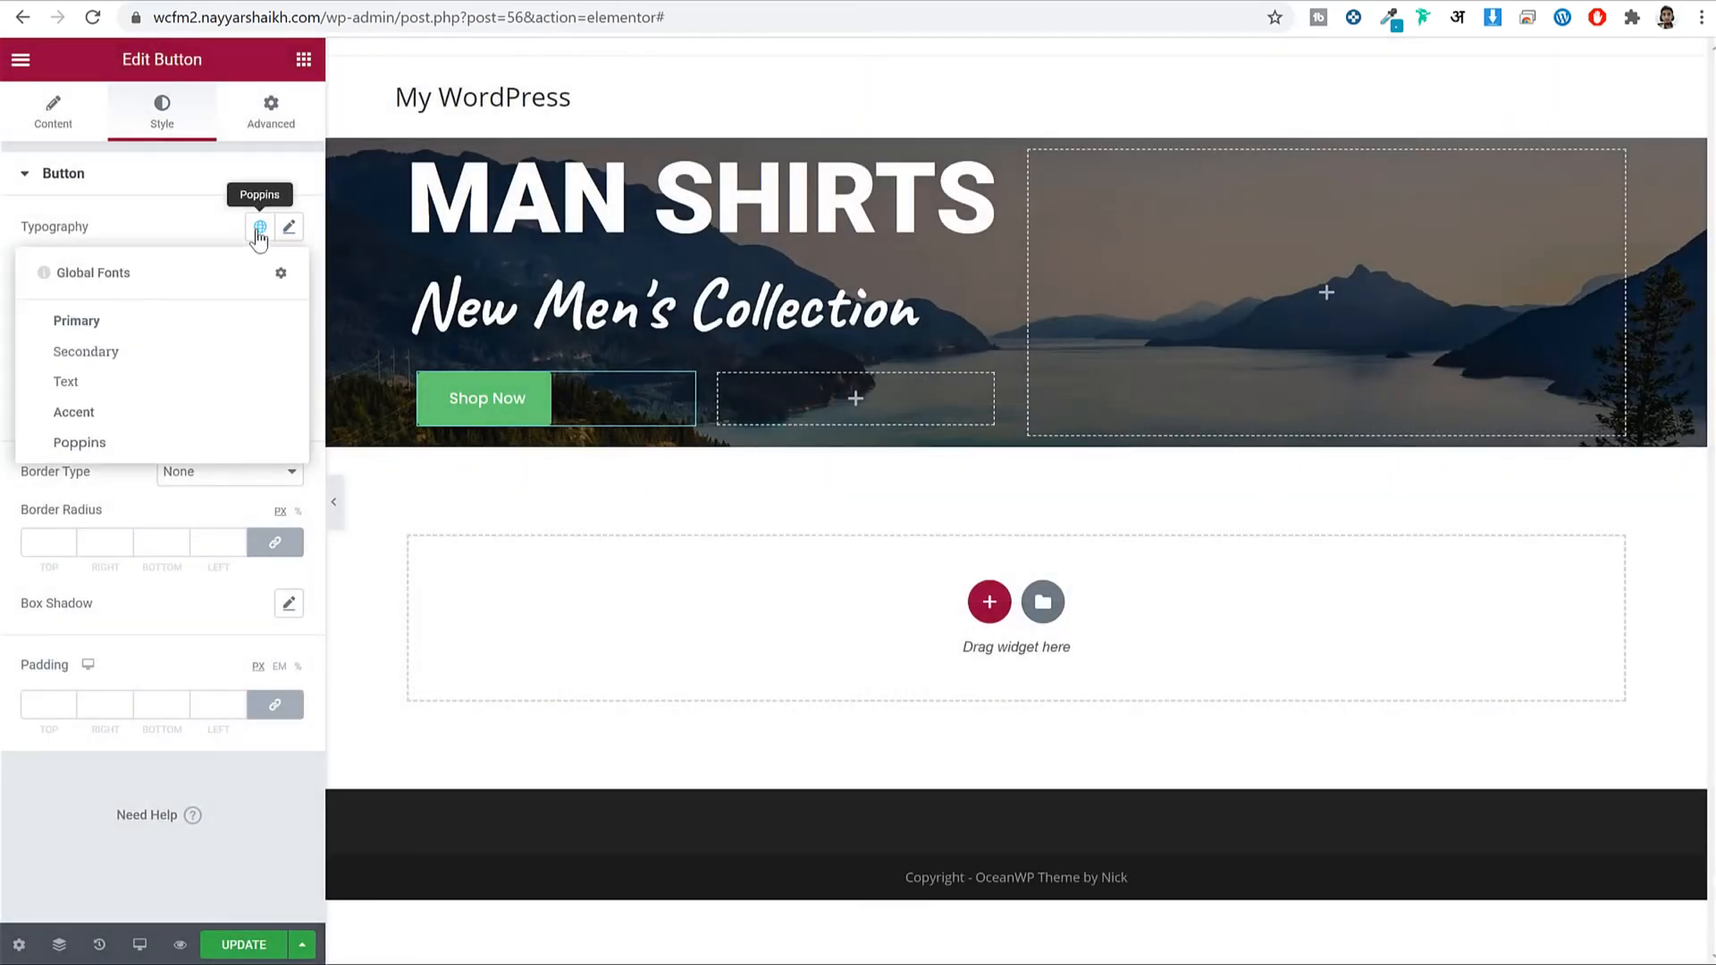
left_click(79, 444)
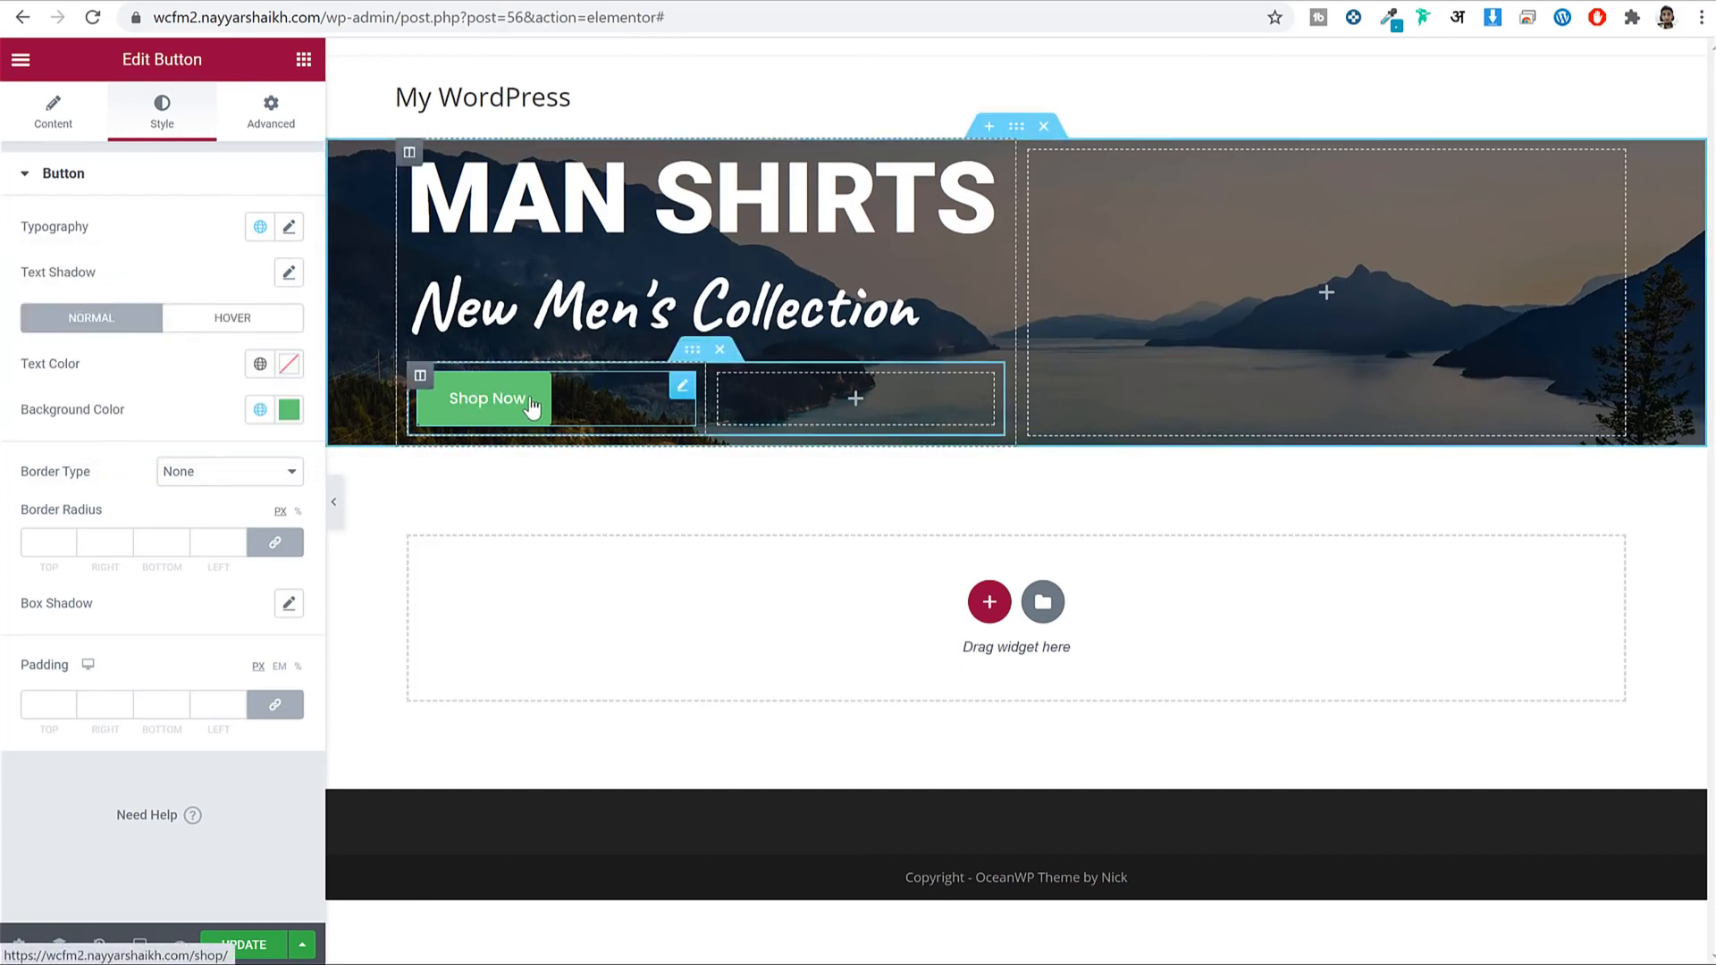
left_click(260, 228)
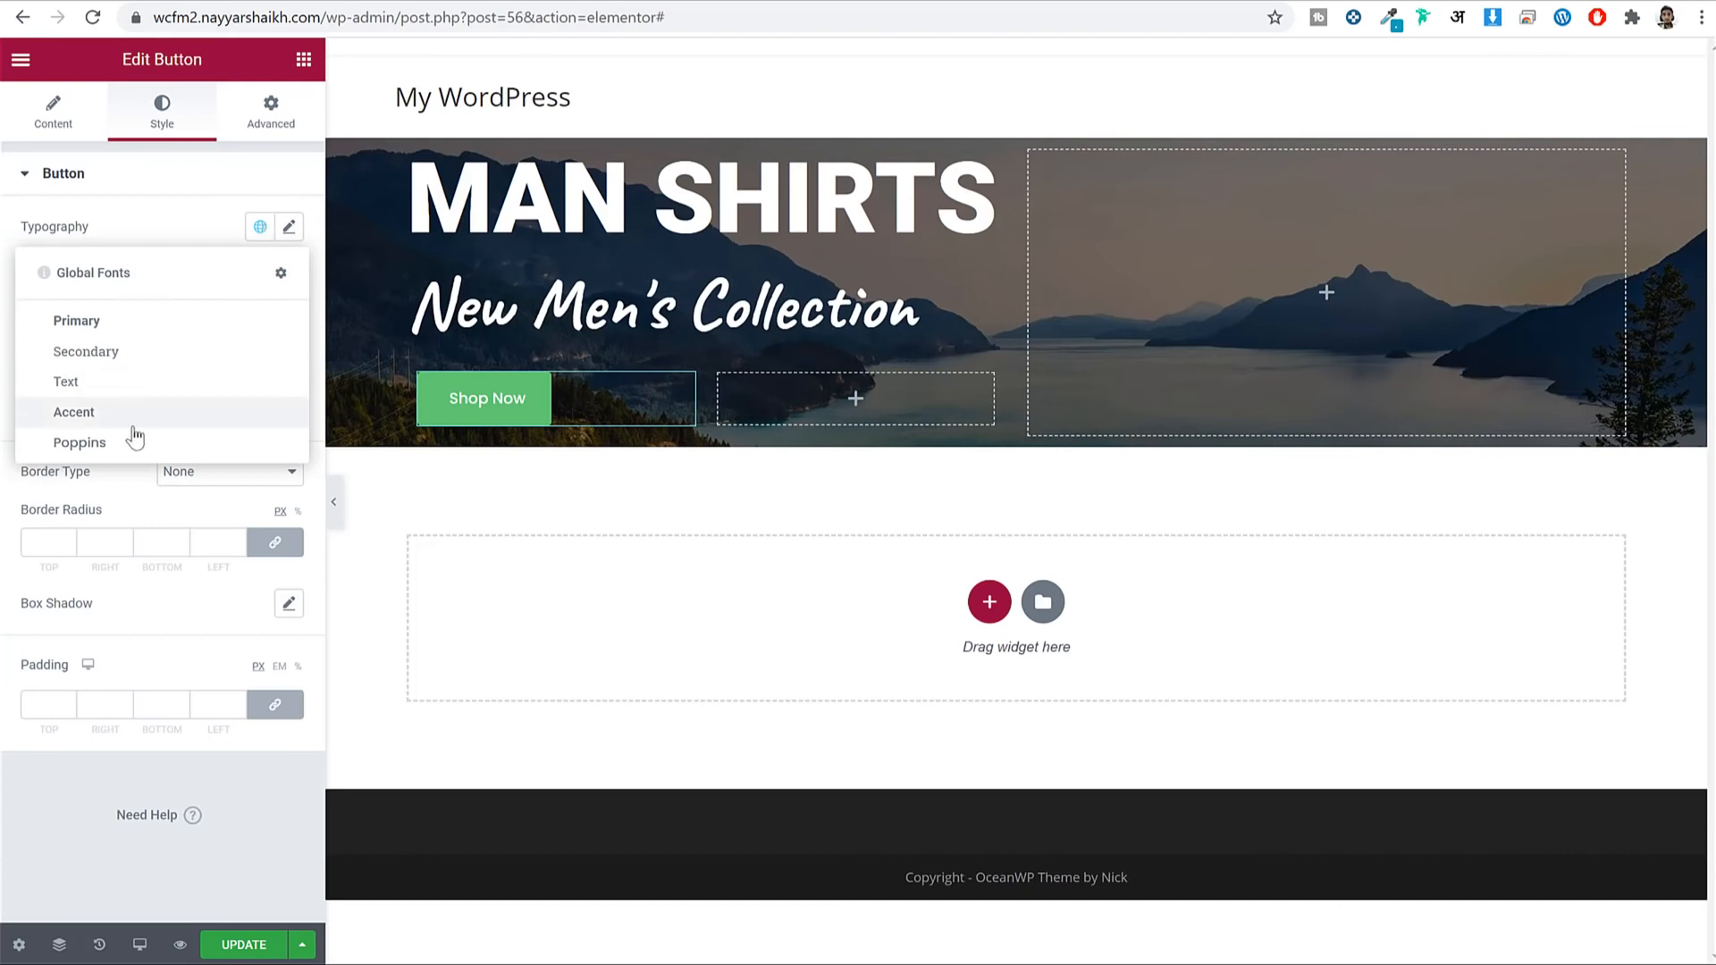
left_click(79, 442)
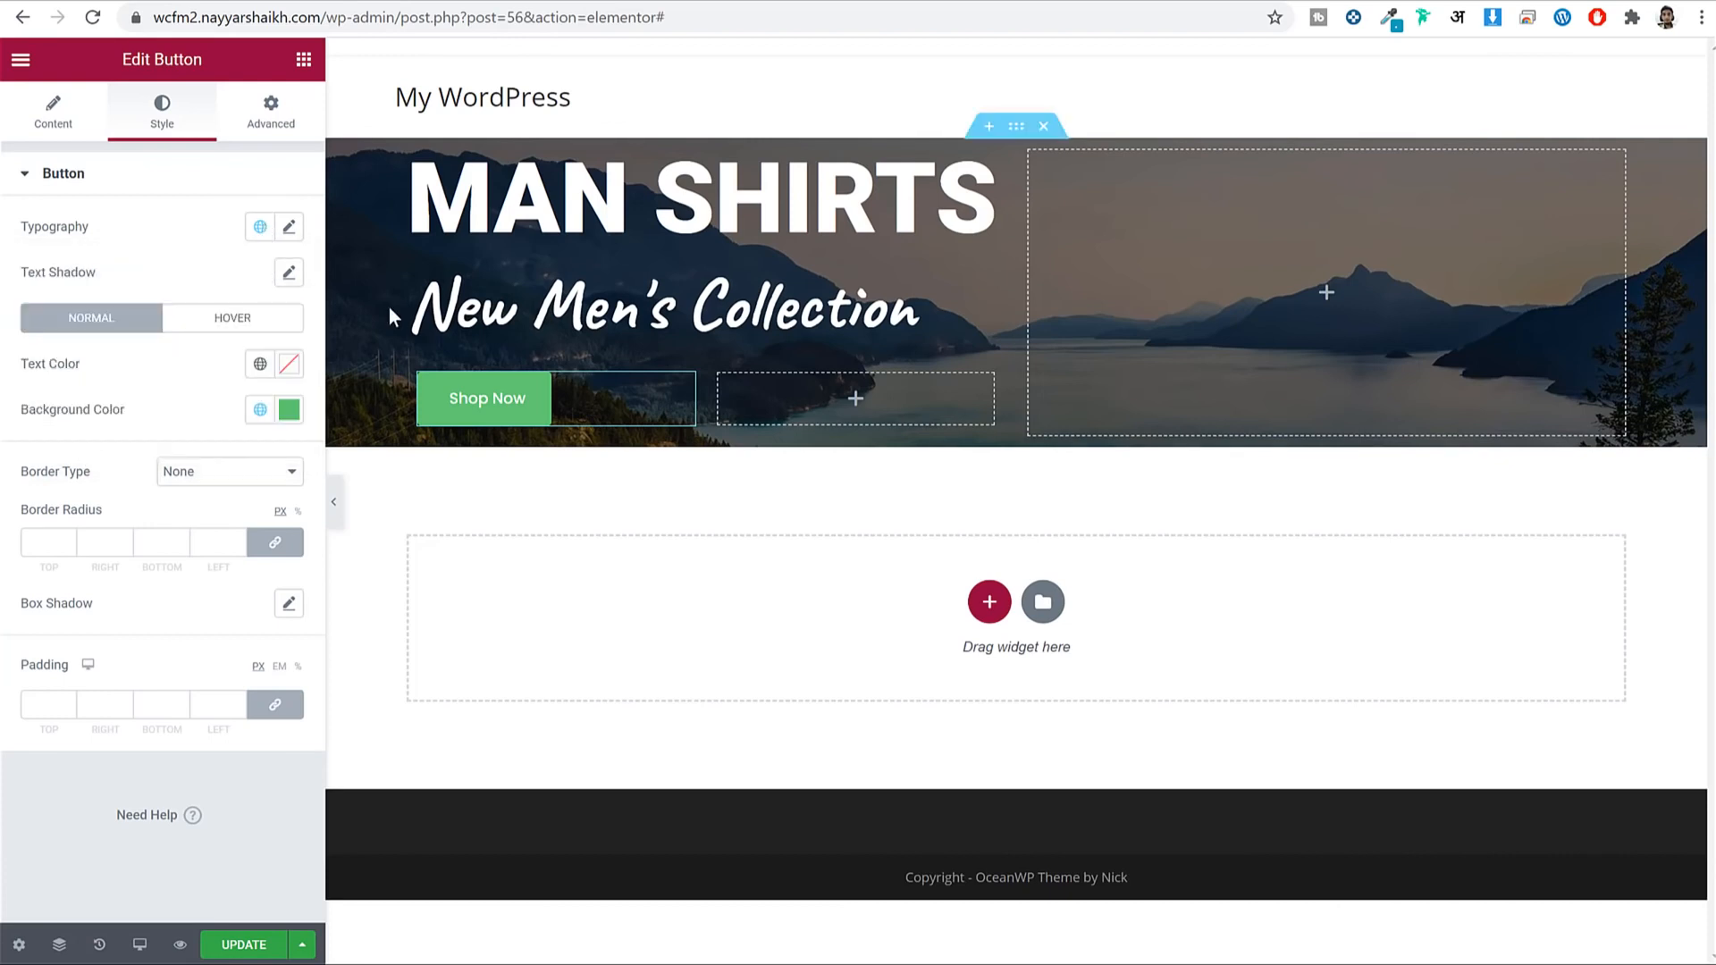
left_click(290, 229)
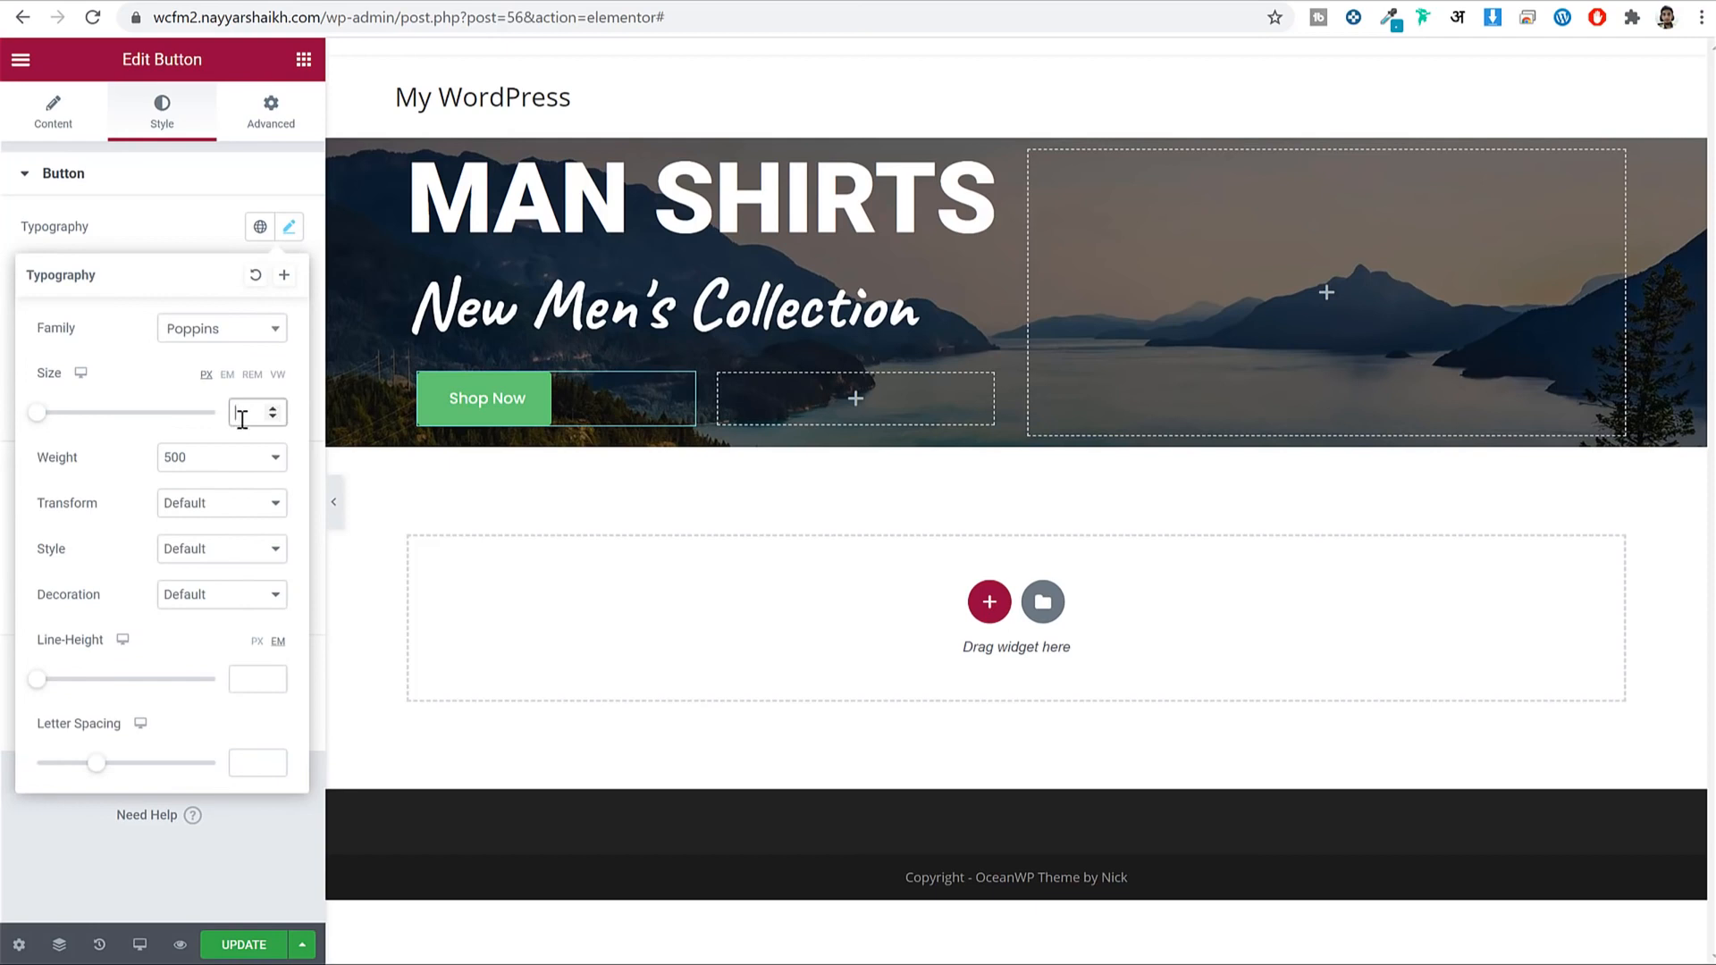
type("18")
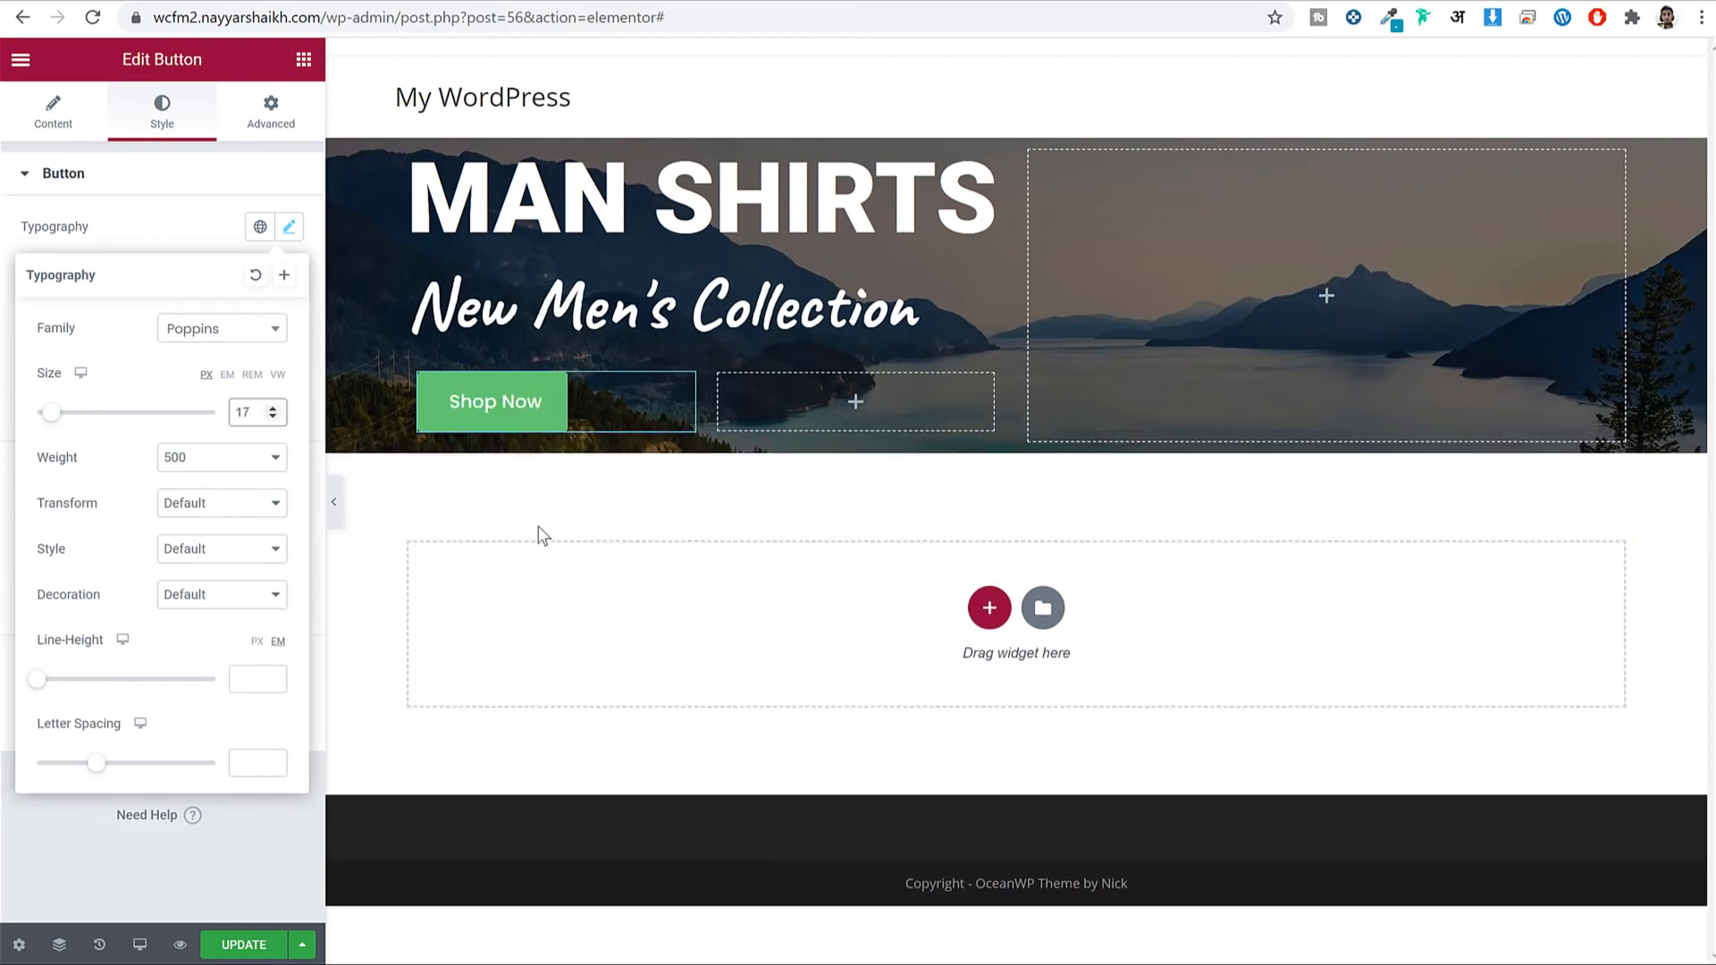
left_click(290, 229)
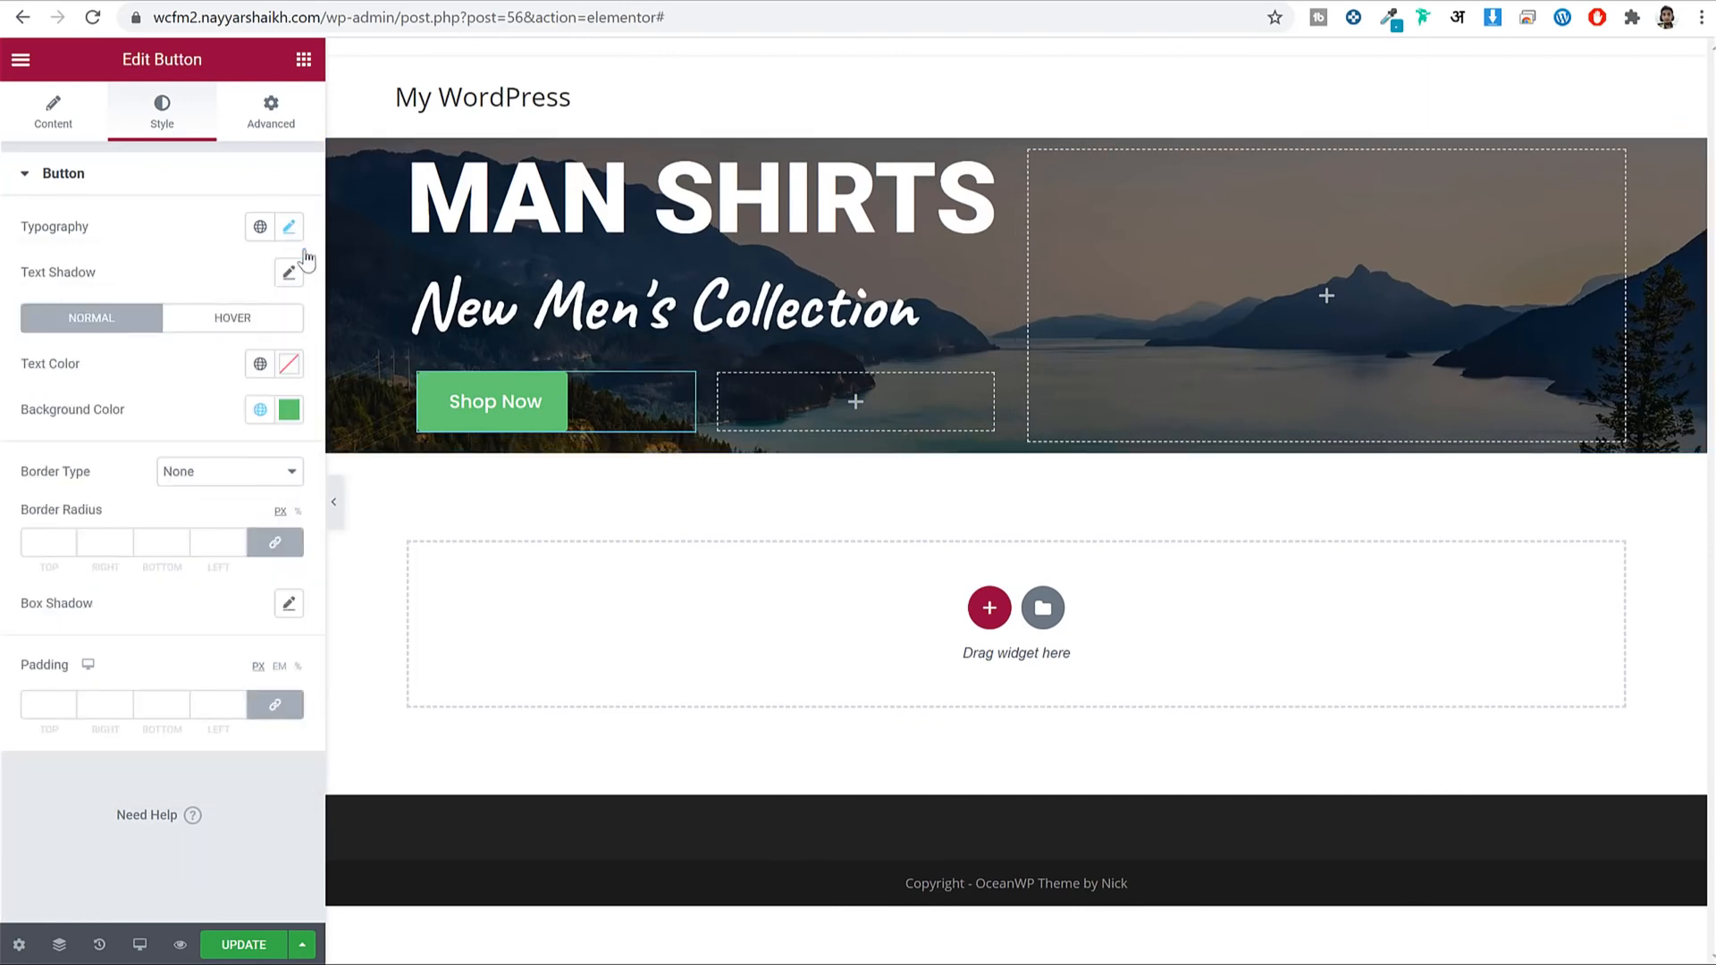
Set the Shop Now text to the global White and drag the background alpha to zero.
left_click(287, 366)
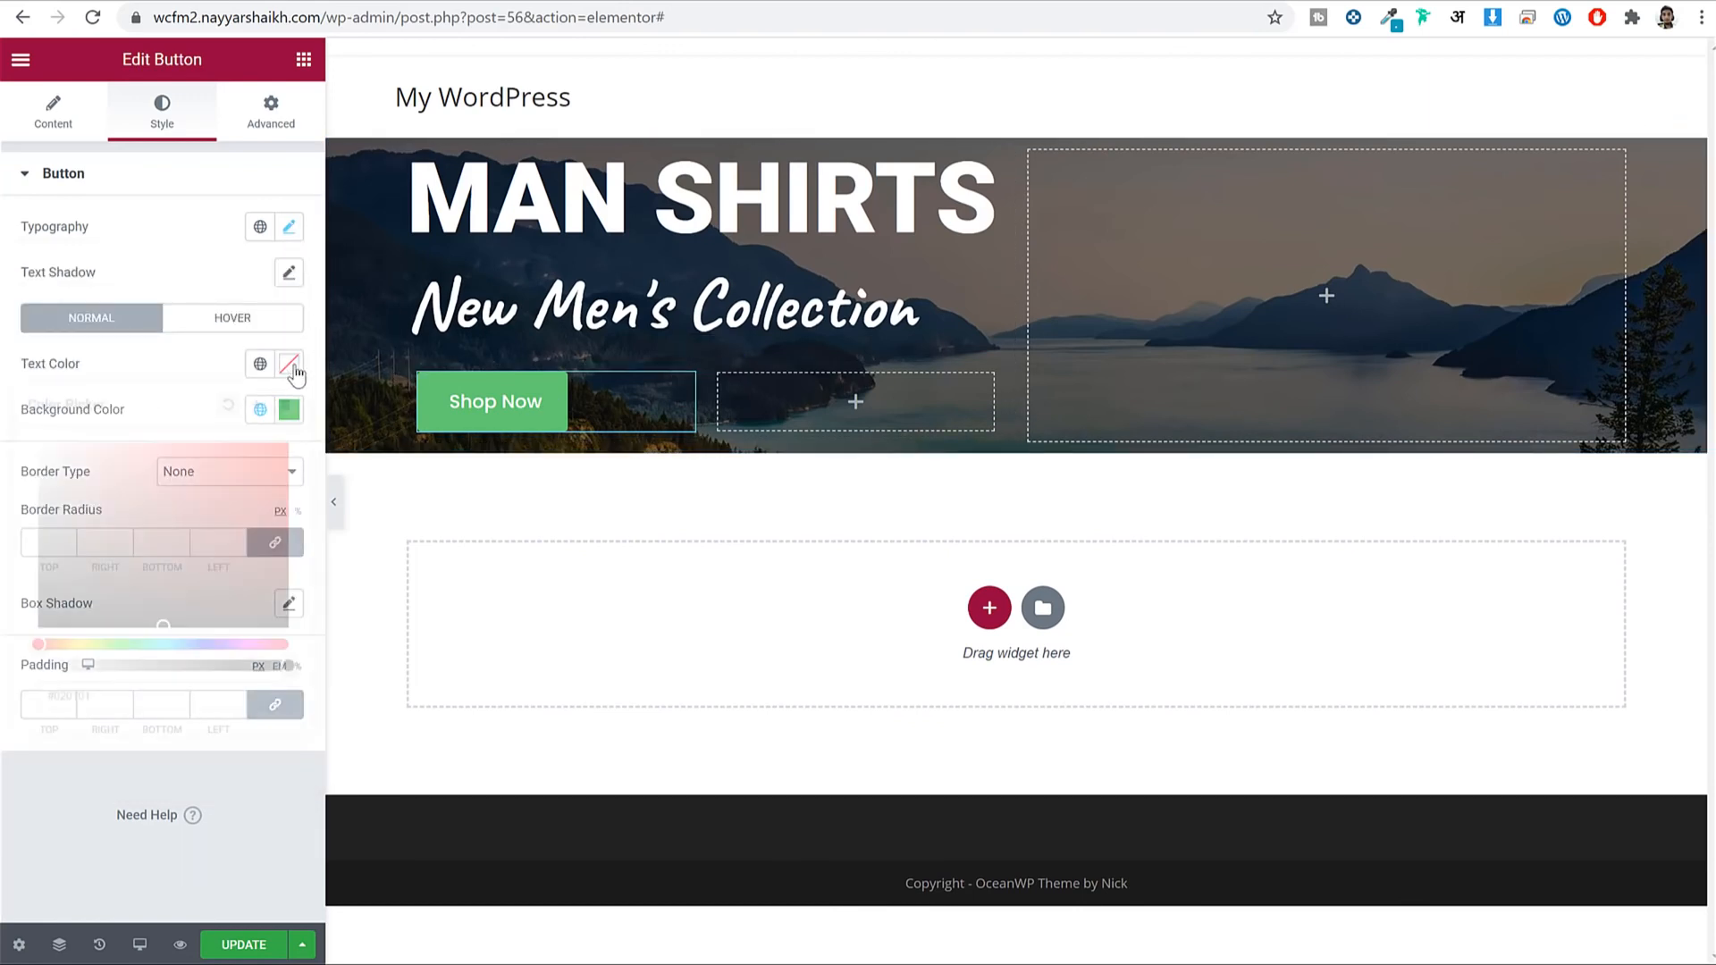
left_click(260, 364)
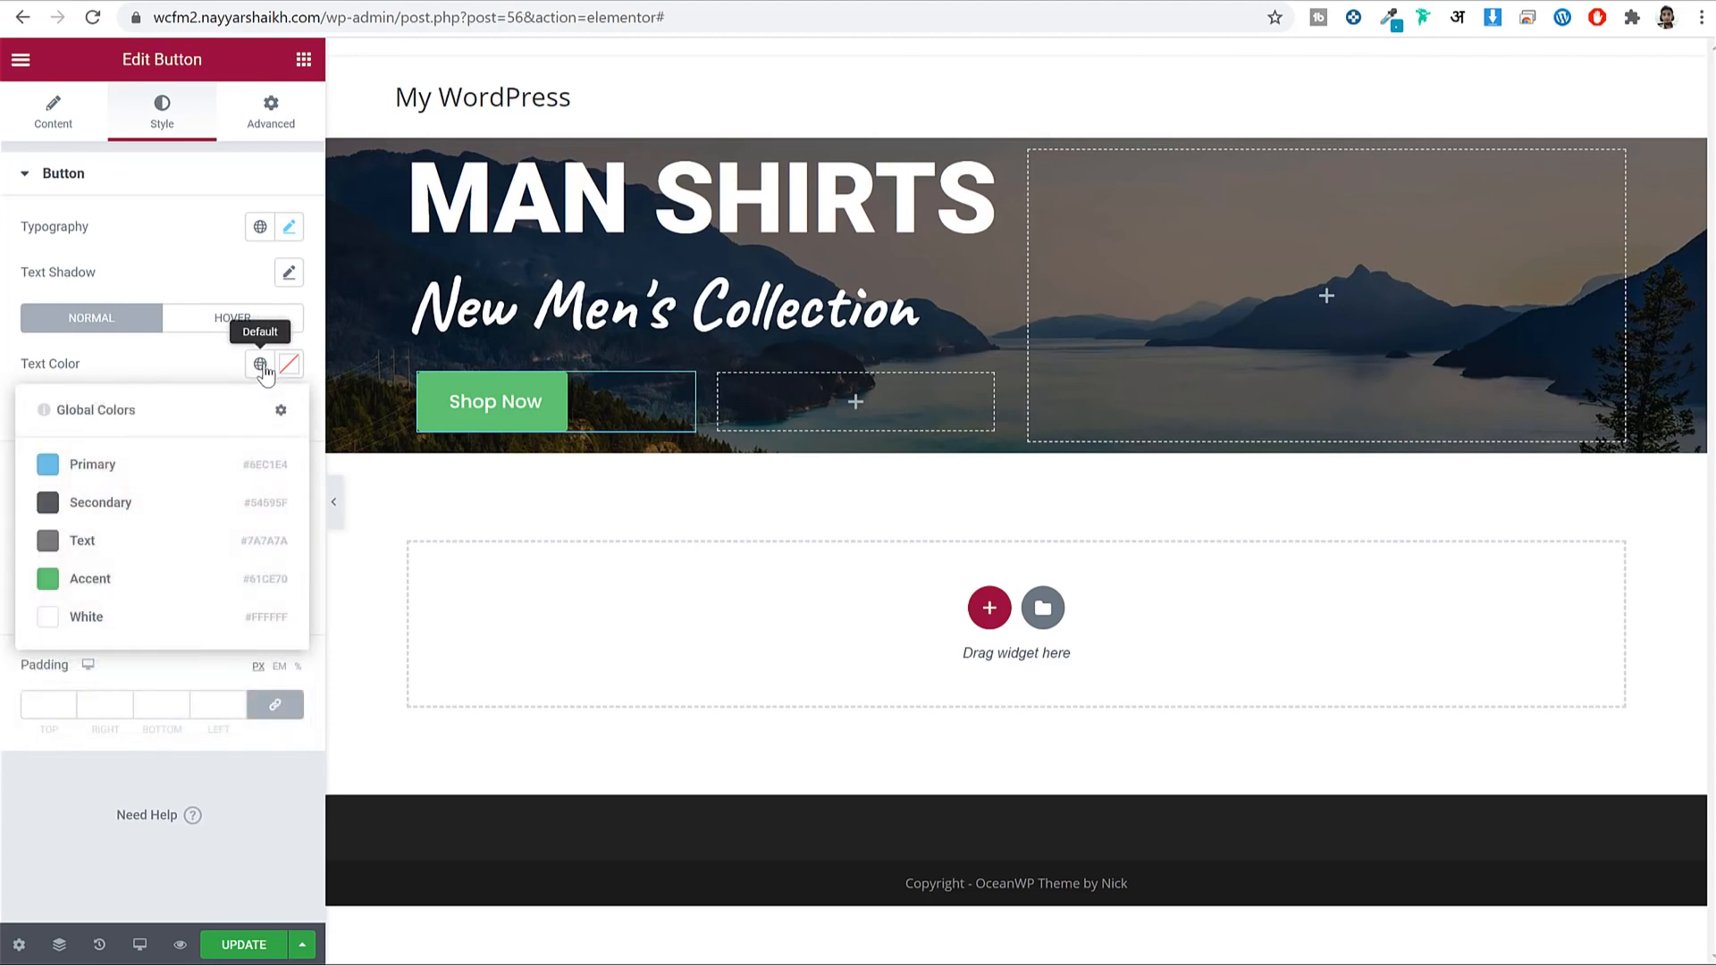
left_click(100, 621)
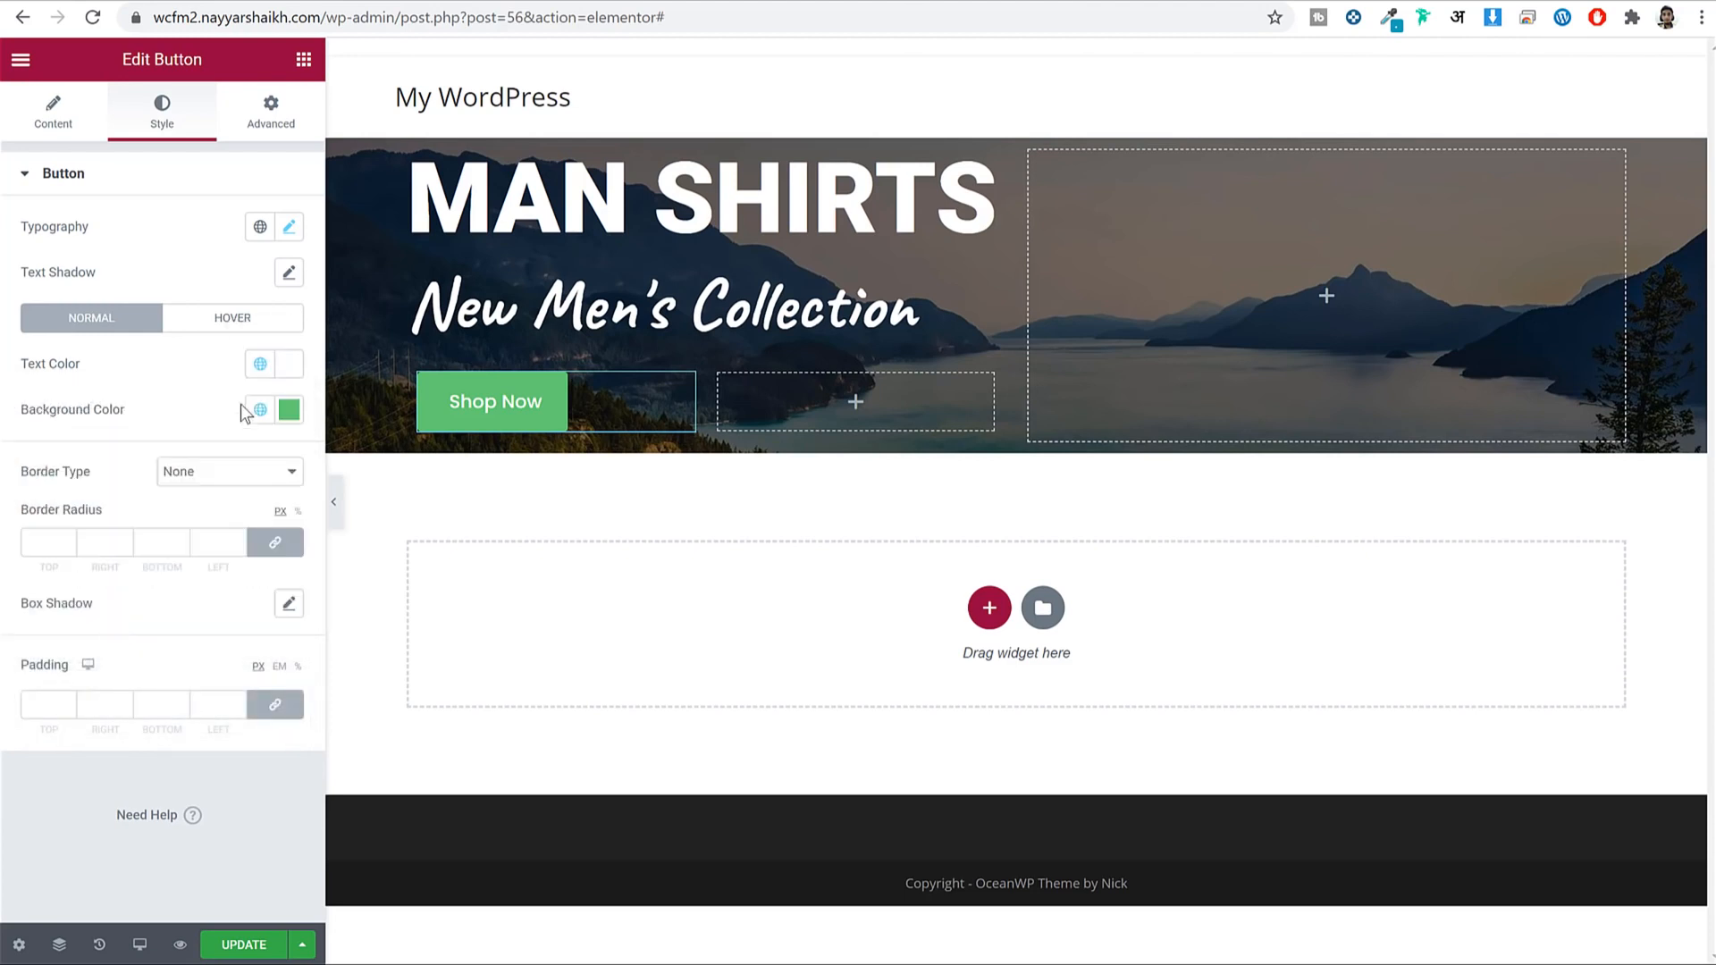
left_click(288, 413)
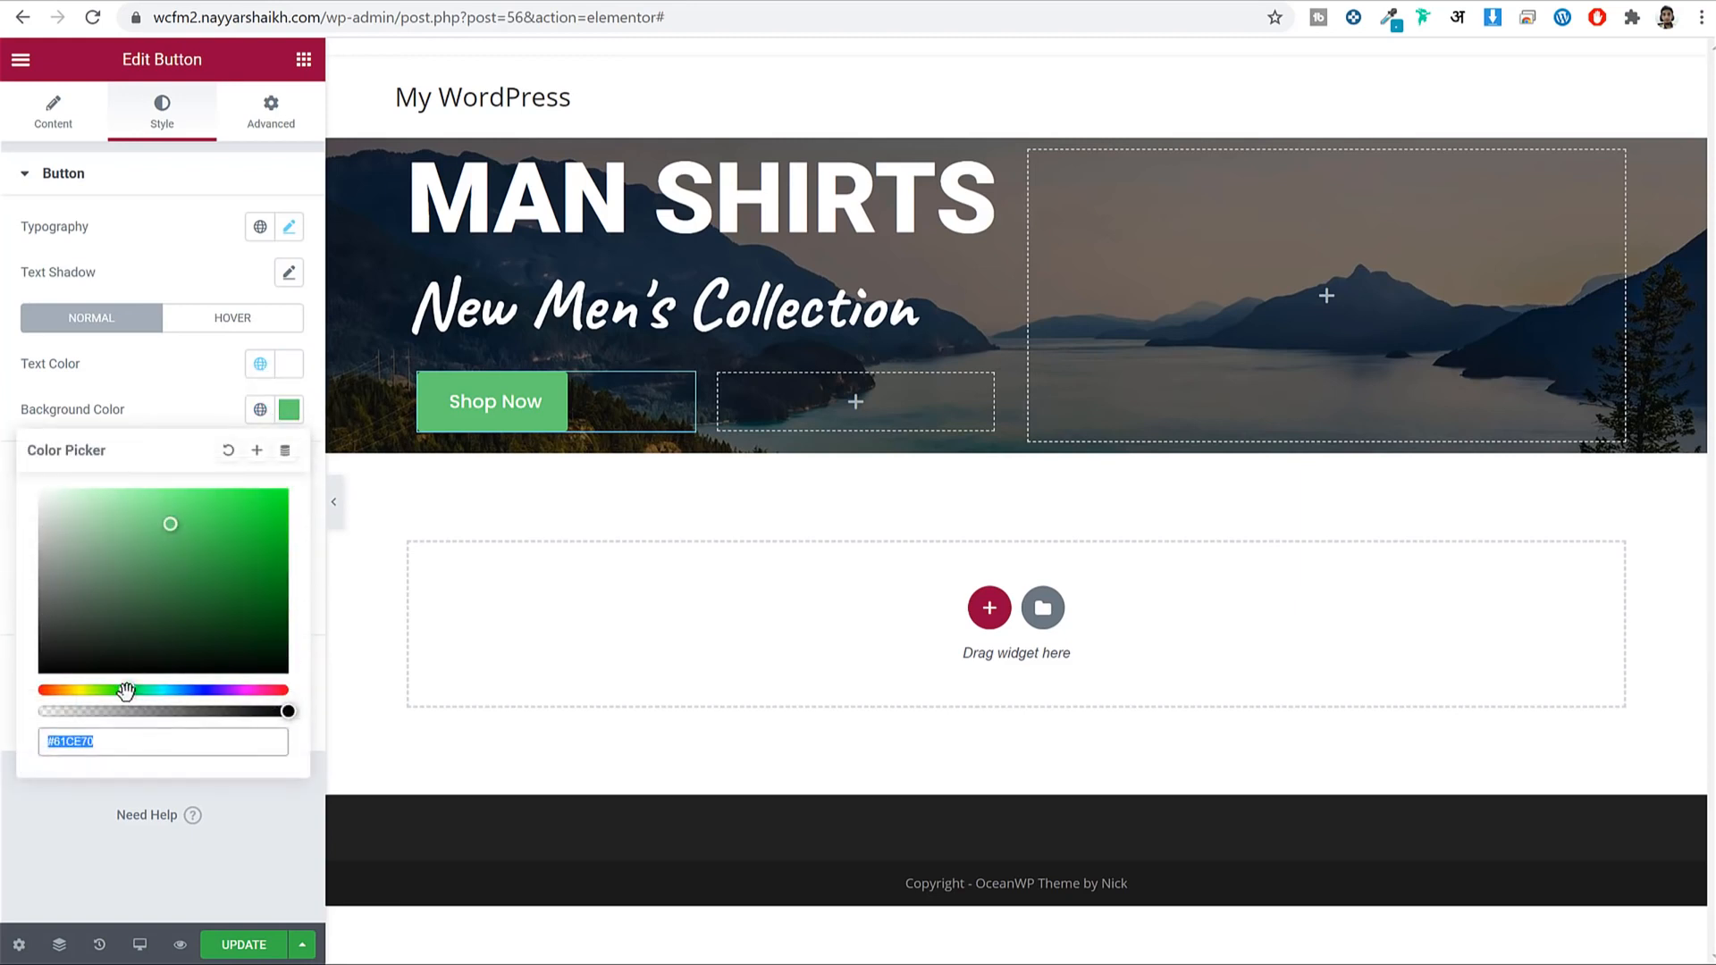
left_click_drag(131, 694, 11, 711)
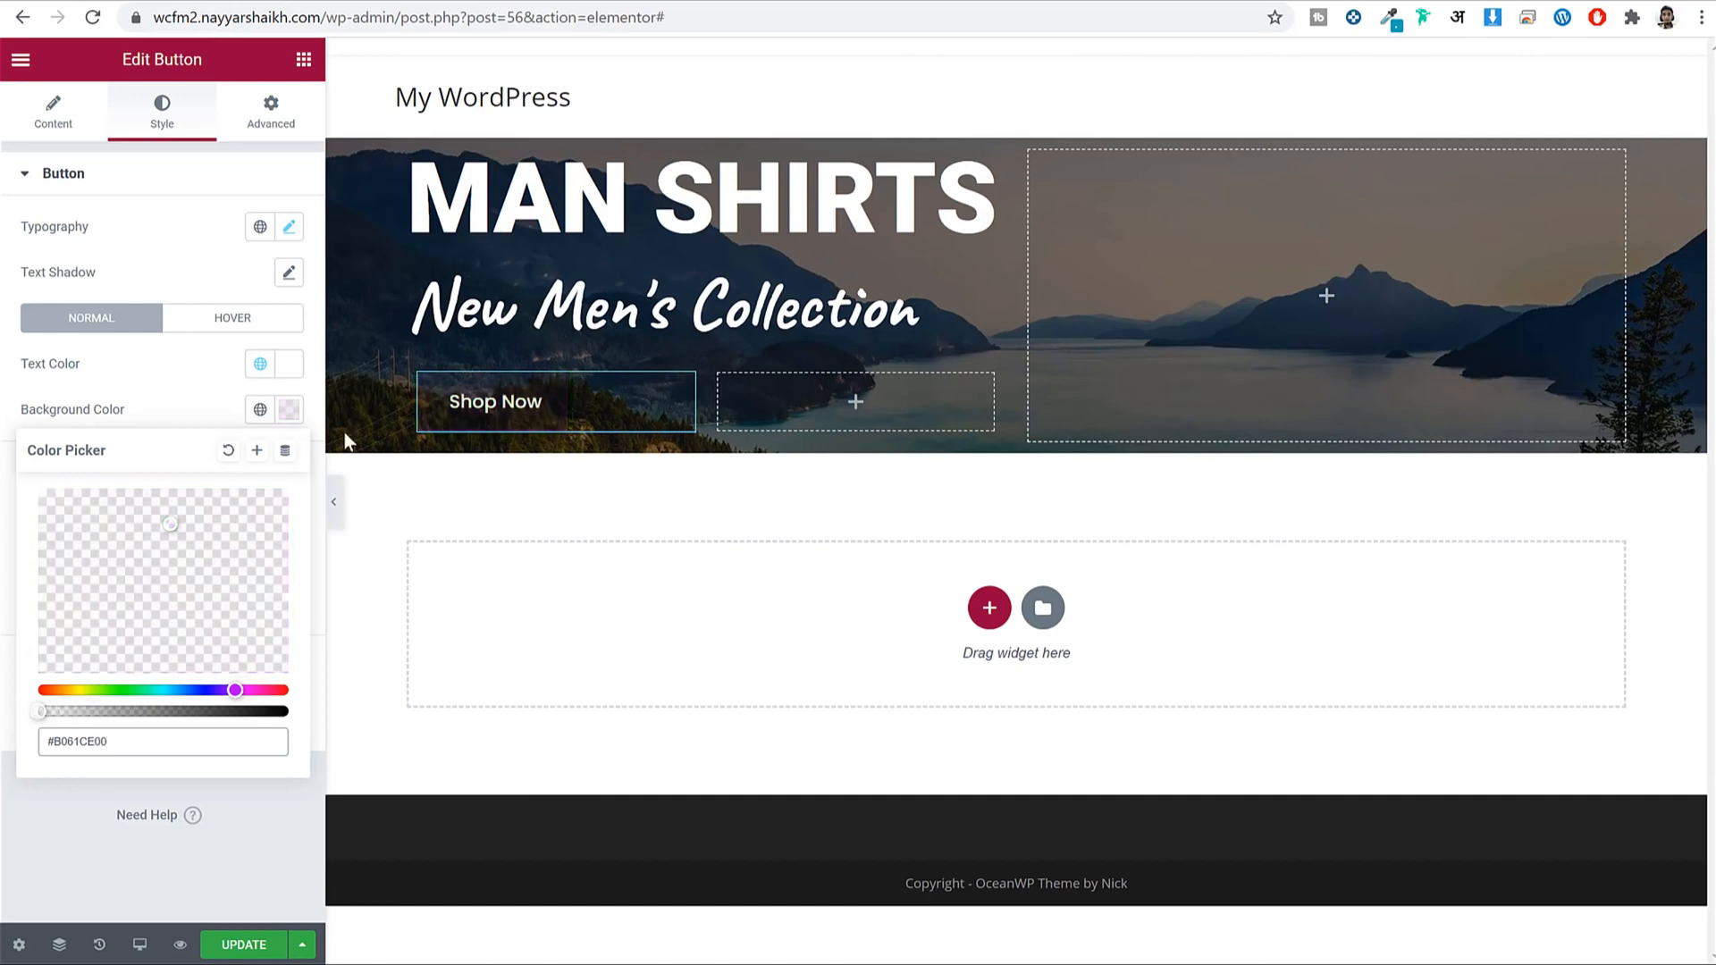
left_click(285, 413)
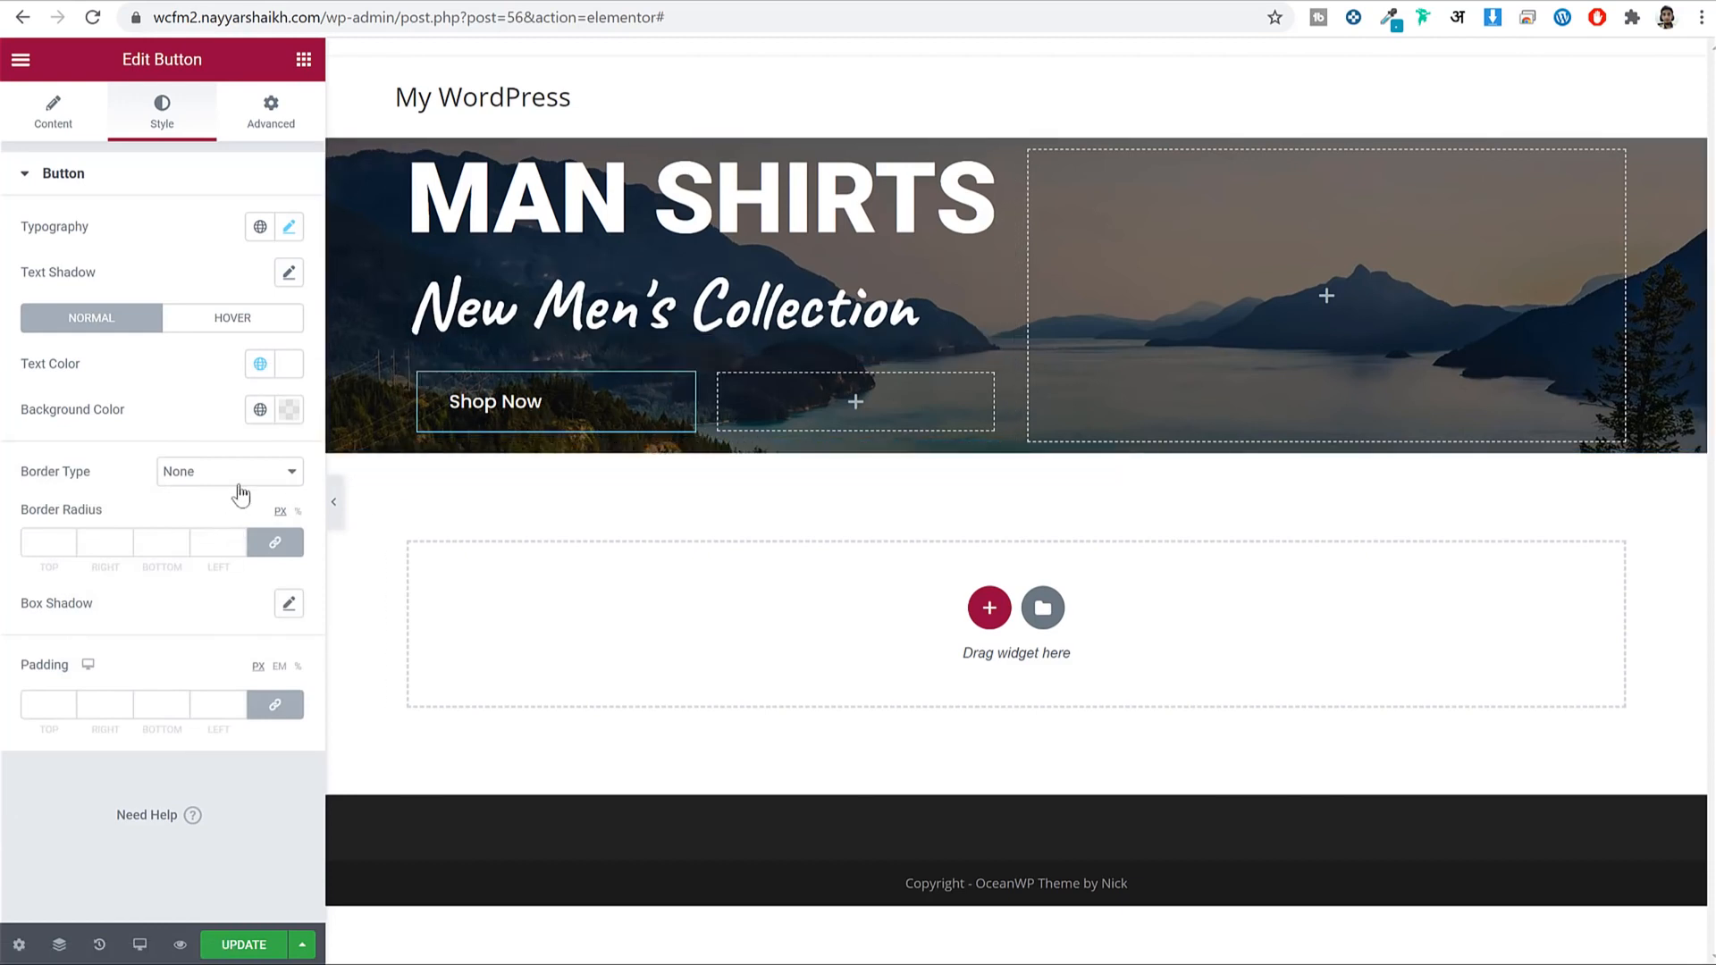
Give the Shop Now button a solid 2 px border and preview it.
triple_click(93, 481)
left_click(219, 472)
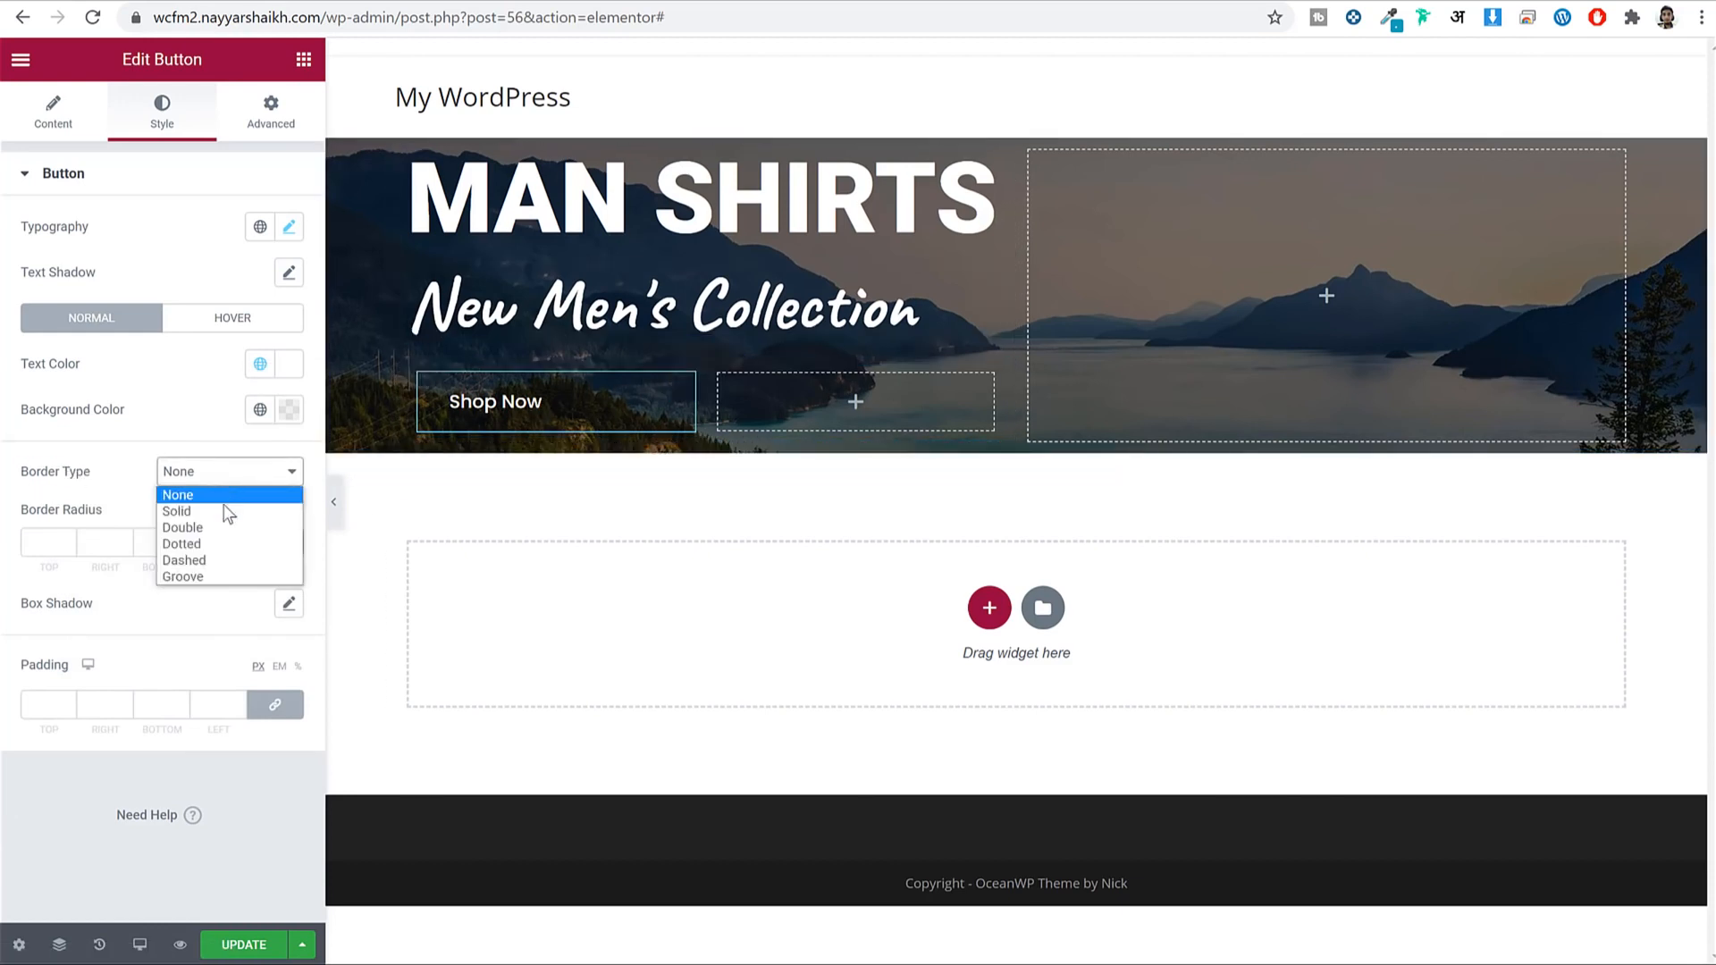
left_click(228, 511)
left_click(42, 556)
type("2")
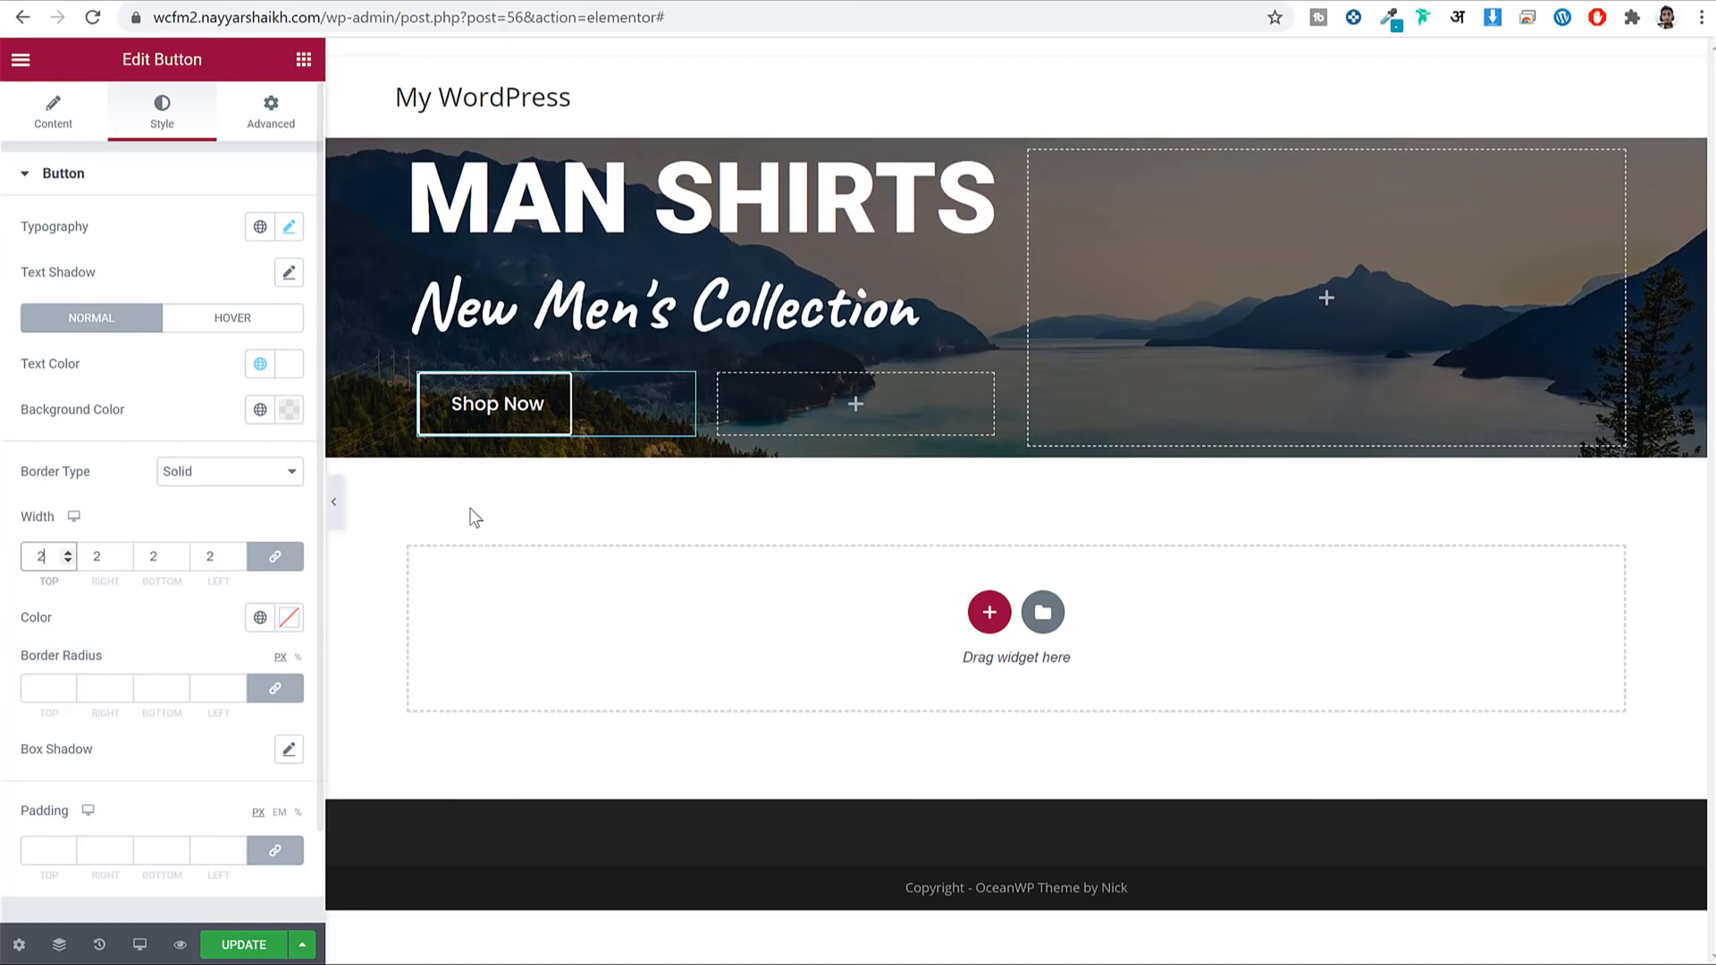
left_click(341, 511)
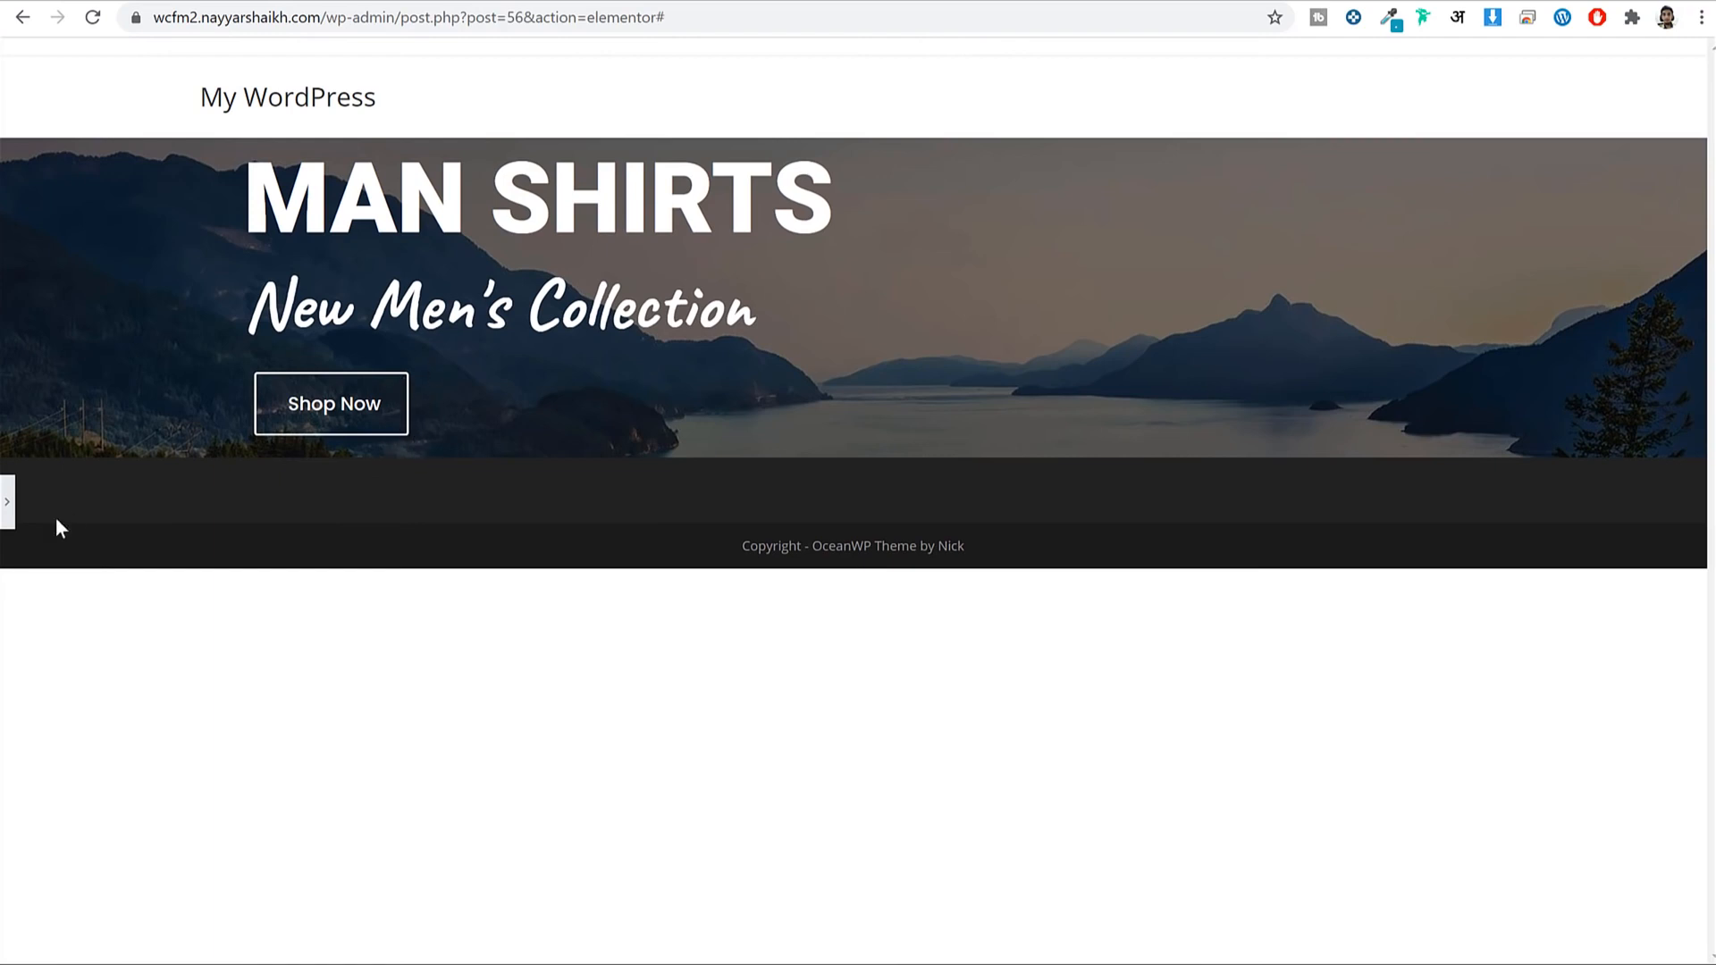
left_click(11, 509)
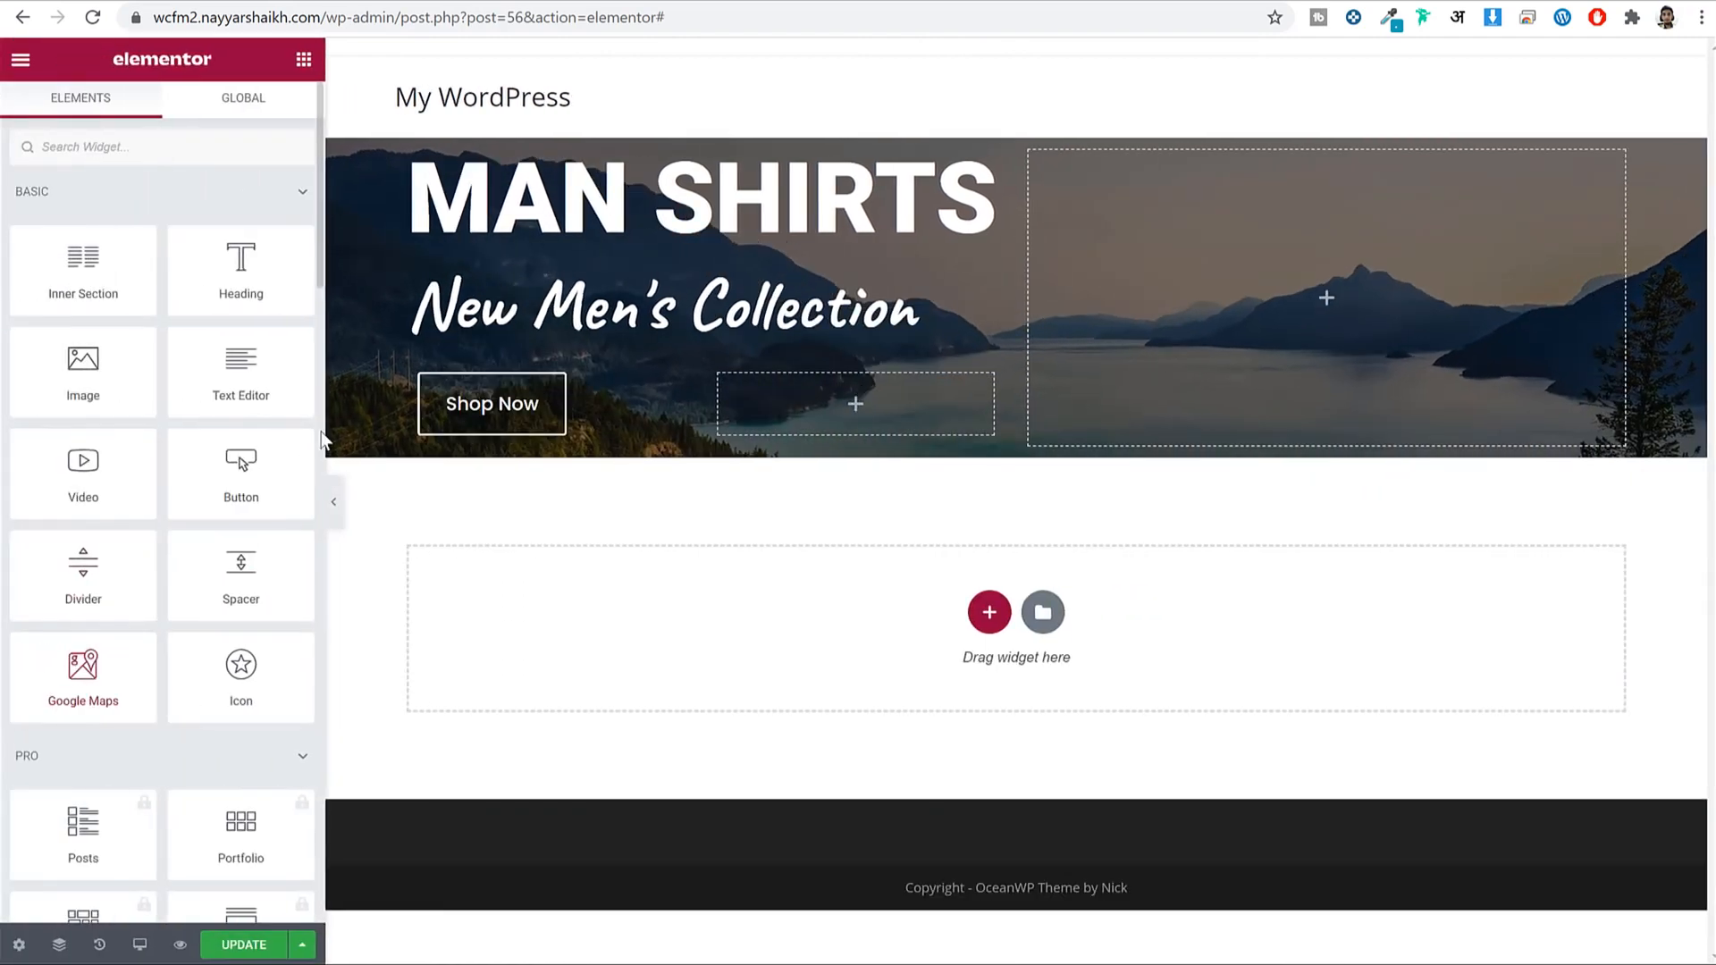
Try a 50 border radius, then set it to 0 for square corners.
left_click(456, 403)
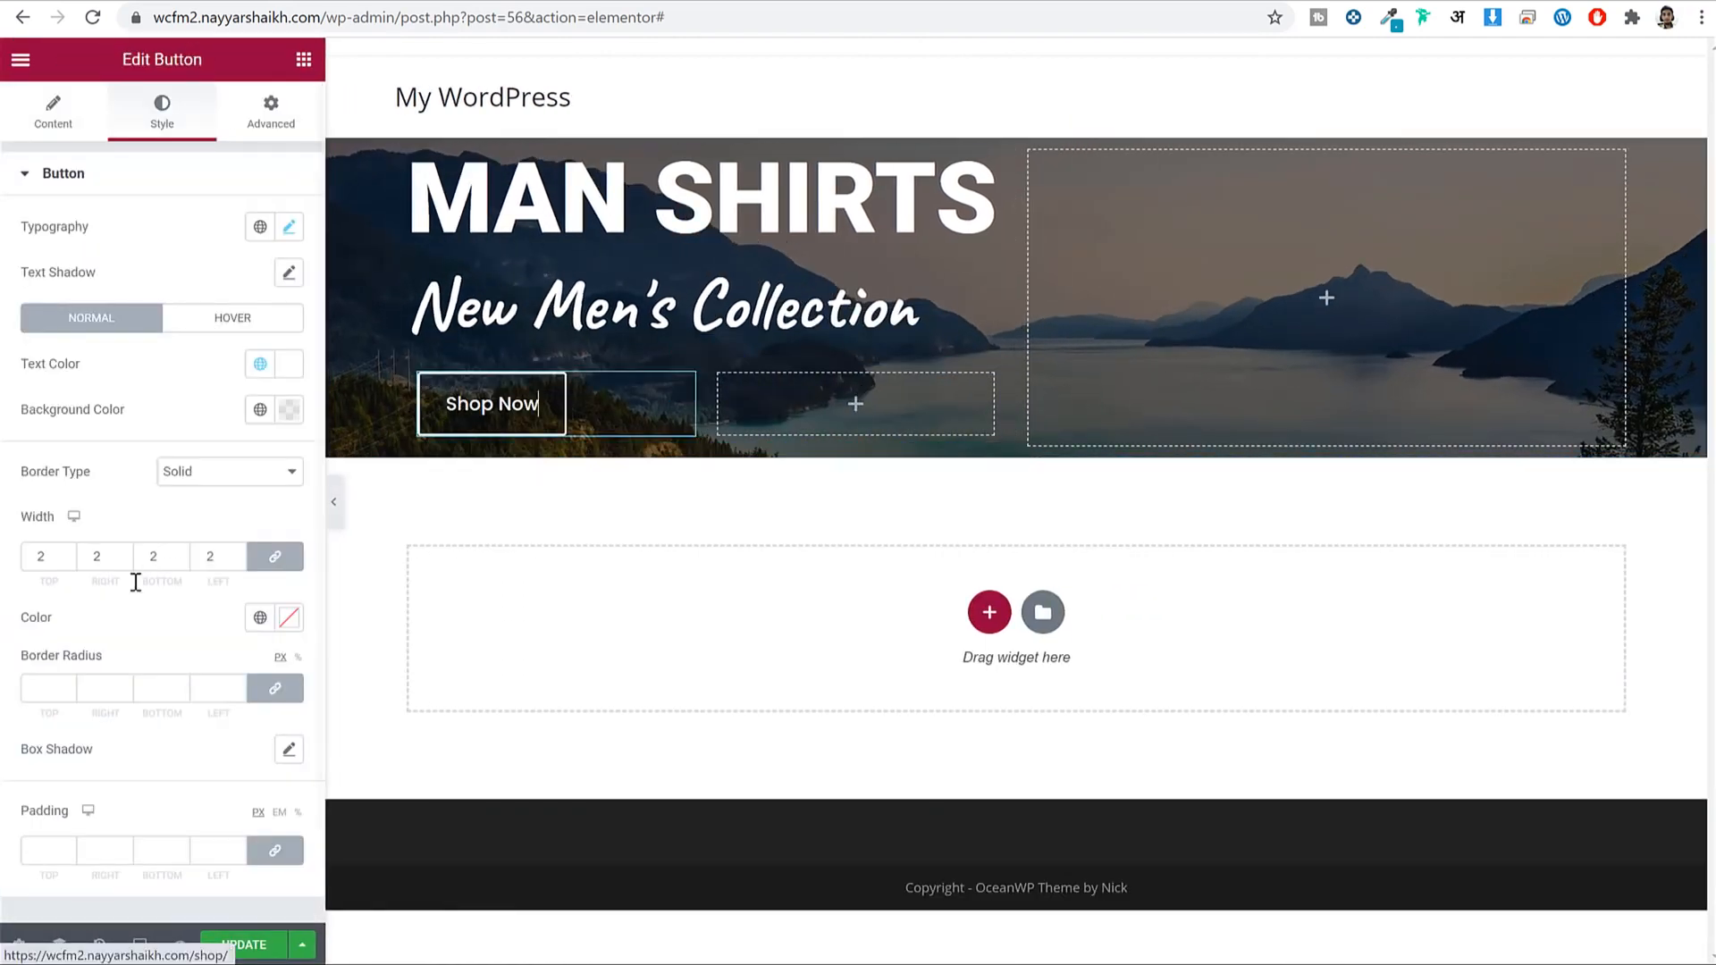
left_click(46, 684)
type("50")
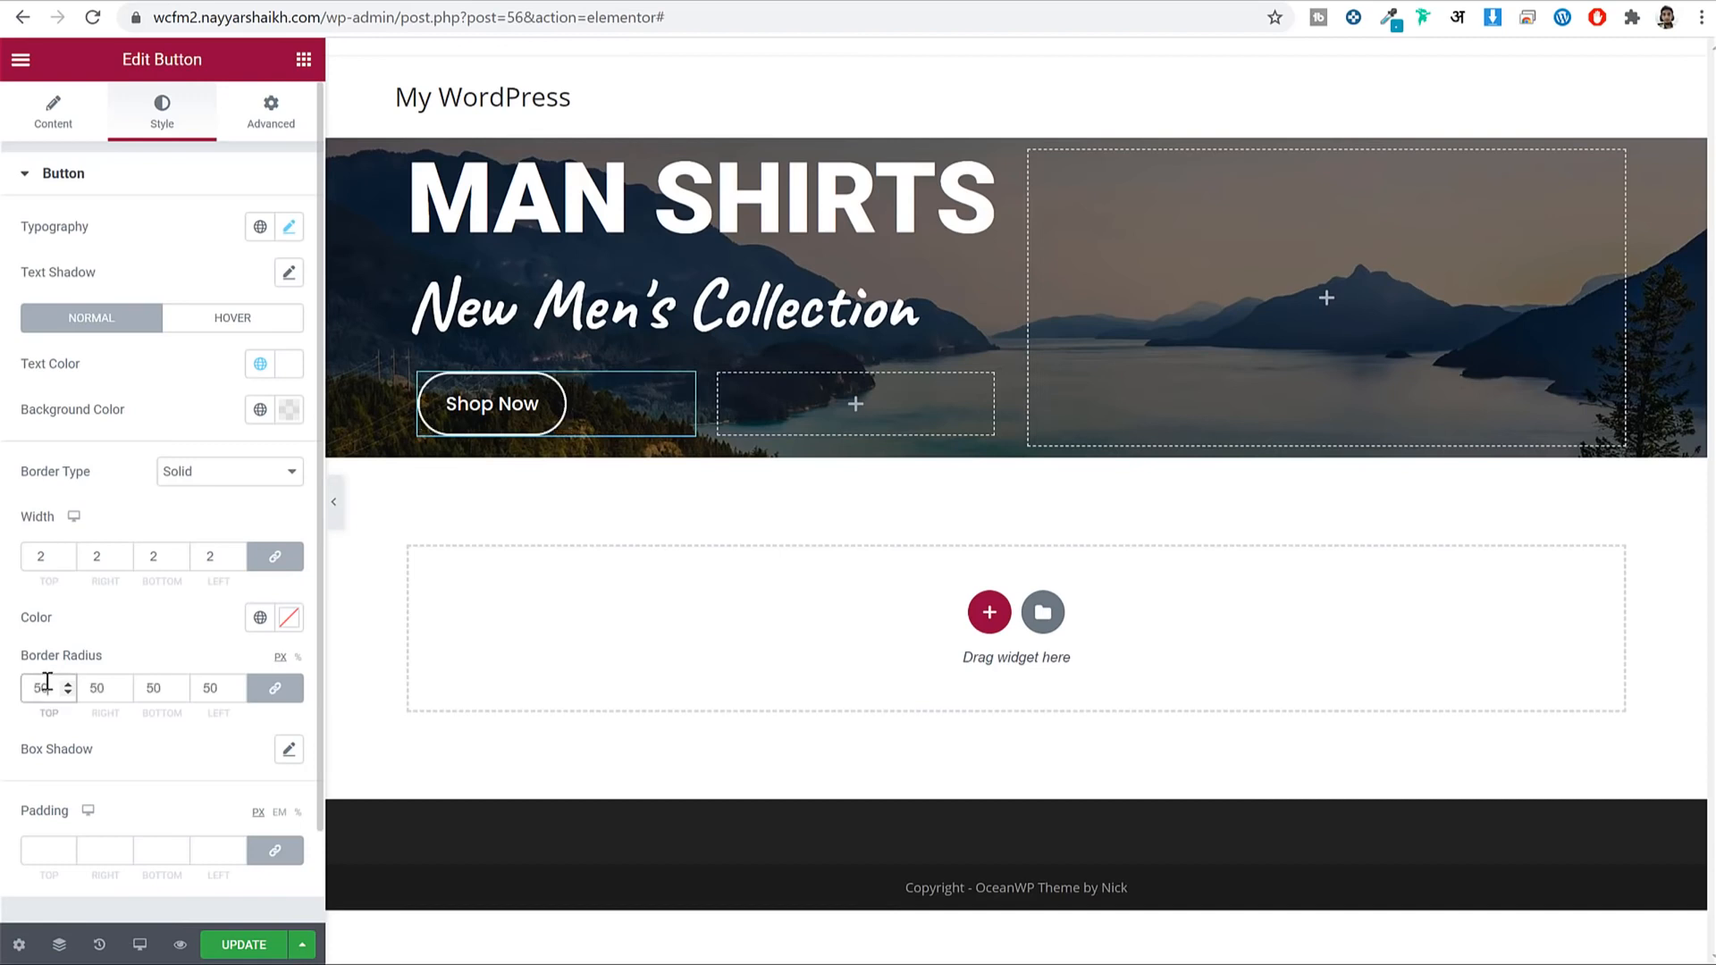
left_click(334, 502)
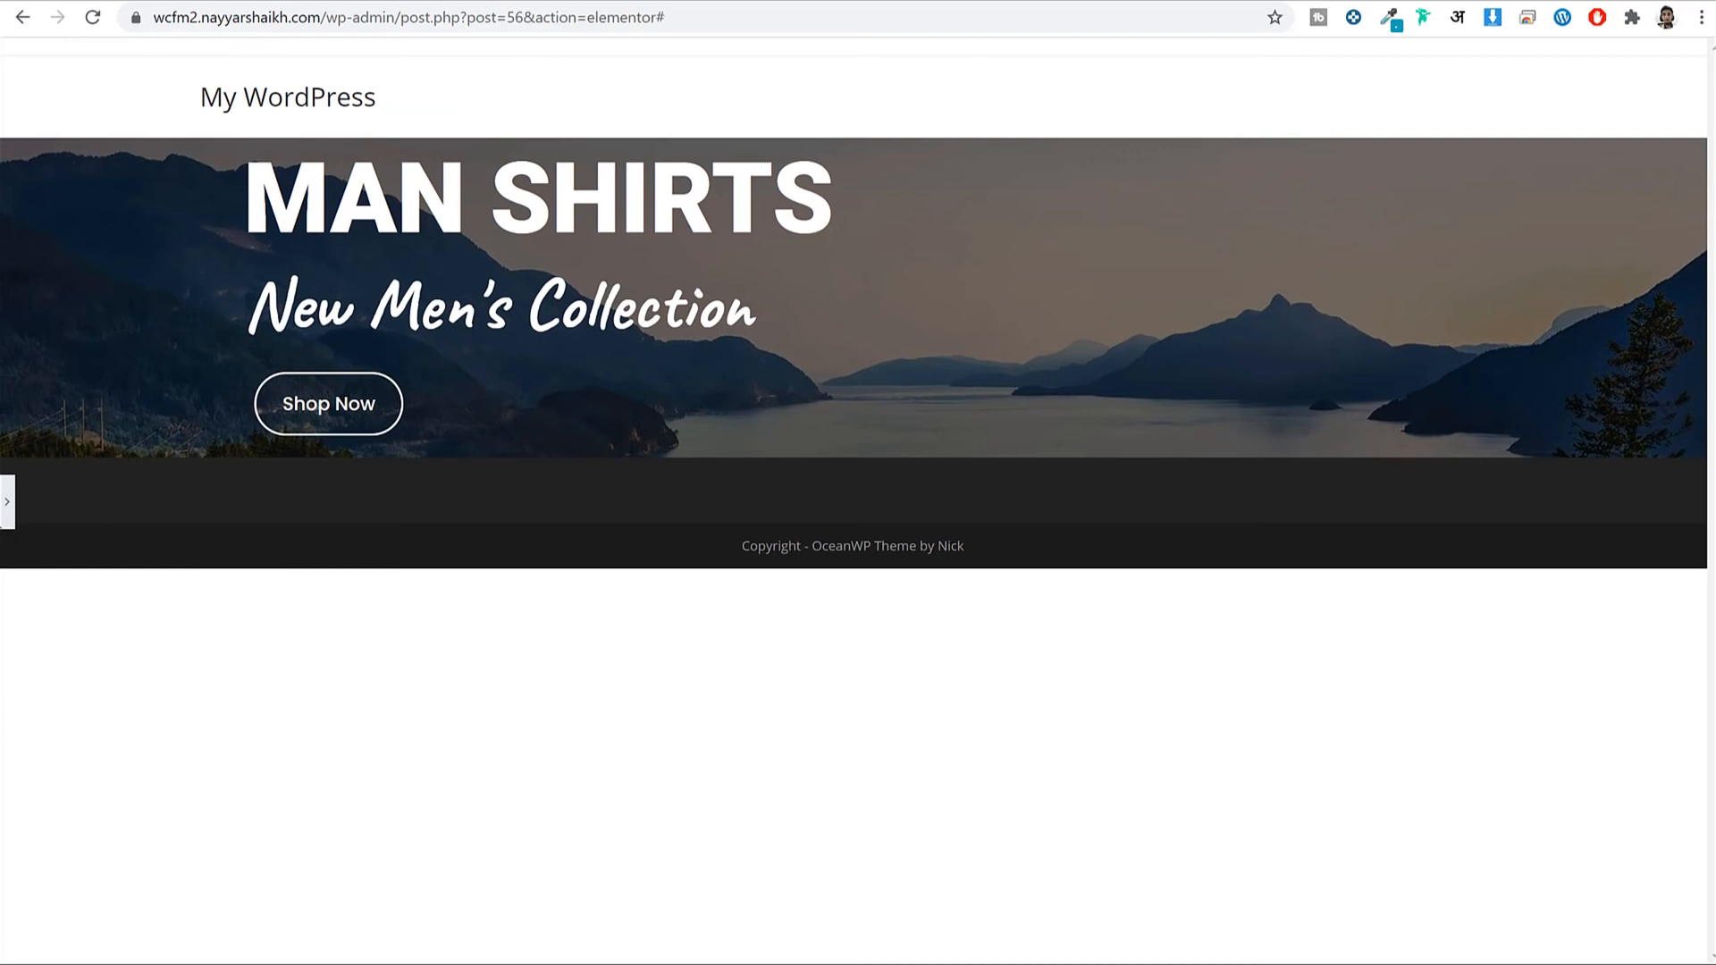
left_click(7, 502)
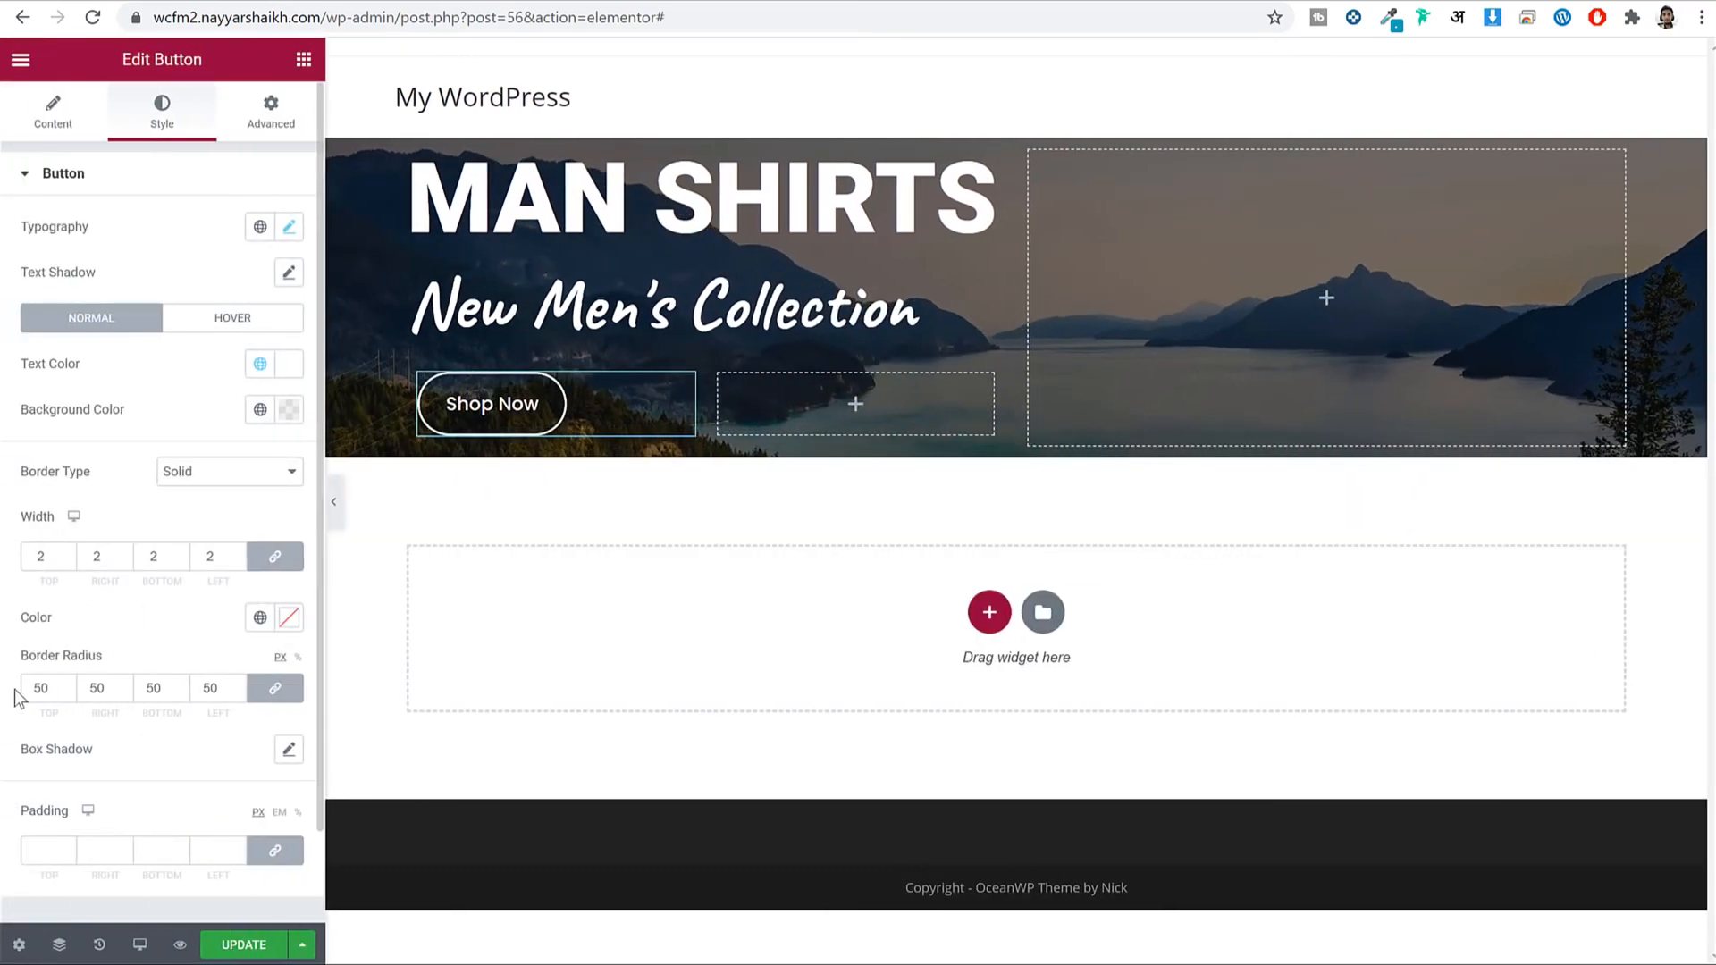
type("0")
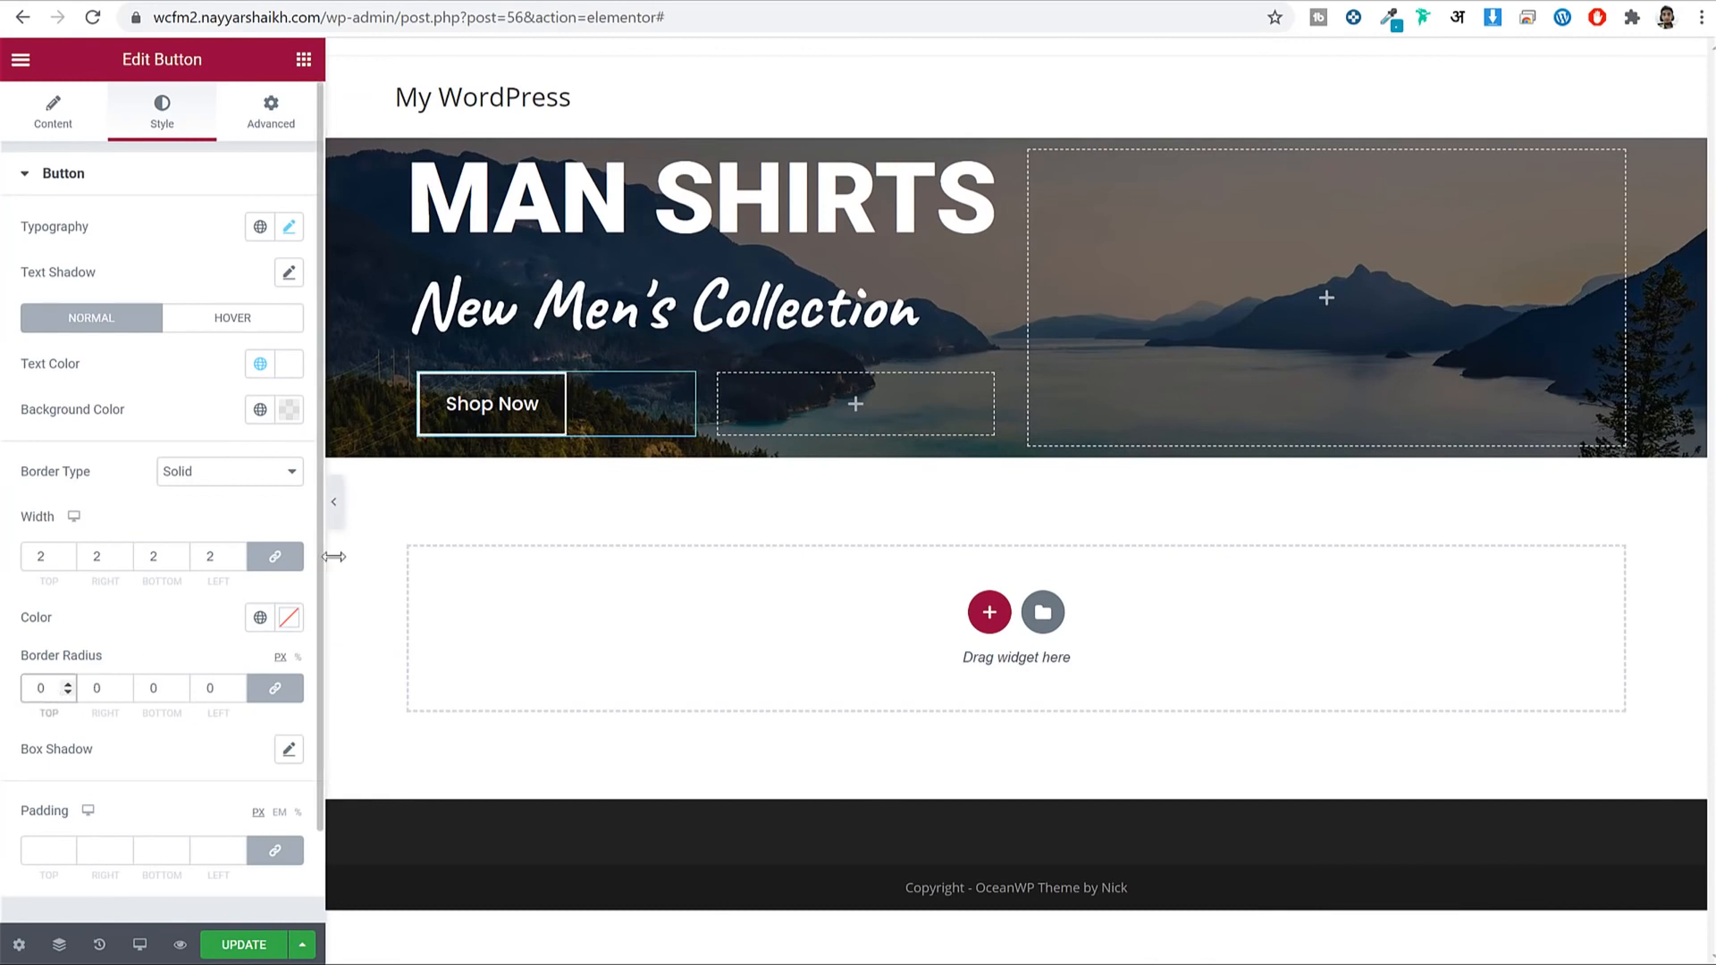
left_click(334, 507)
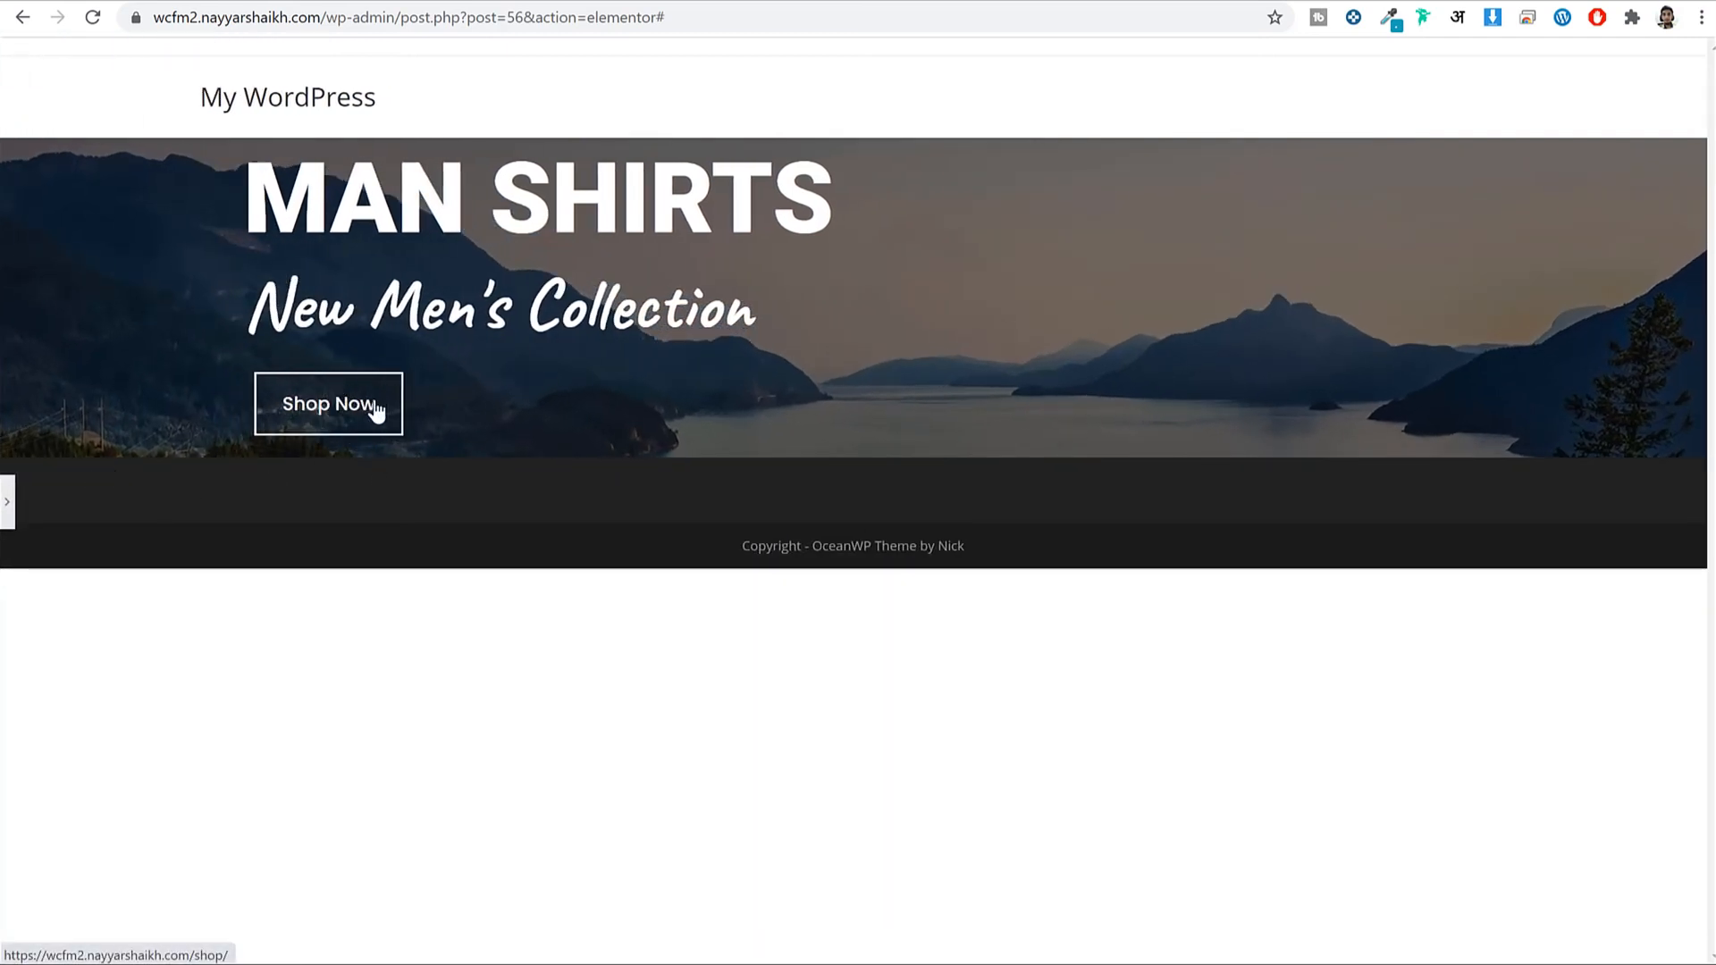
left_click(13, 503)
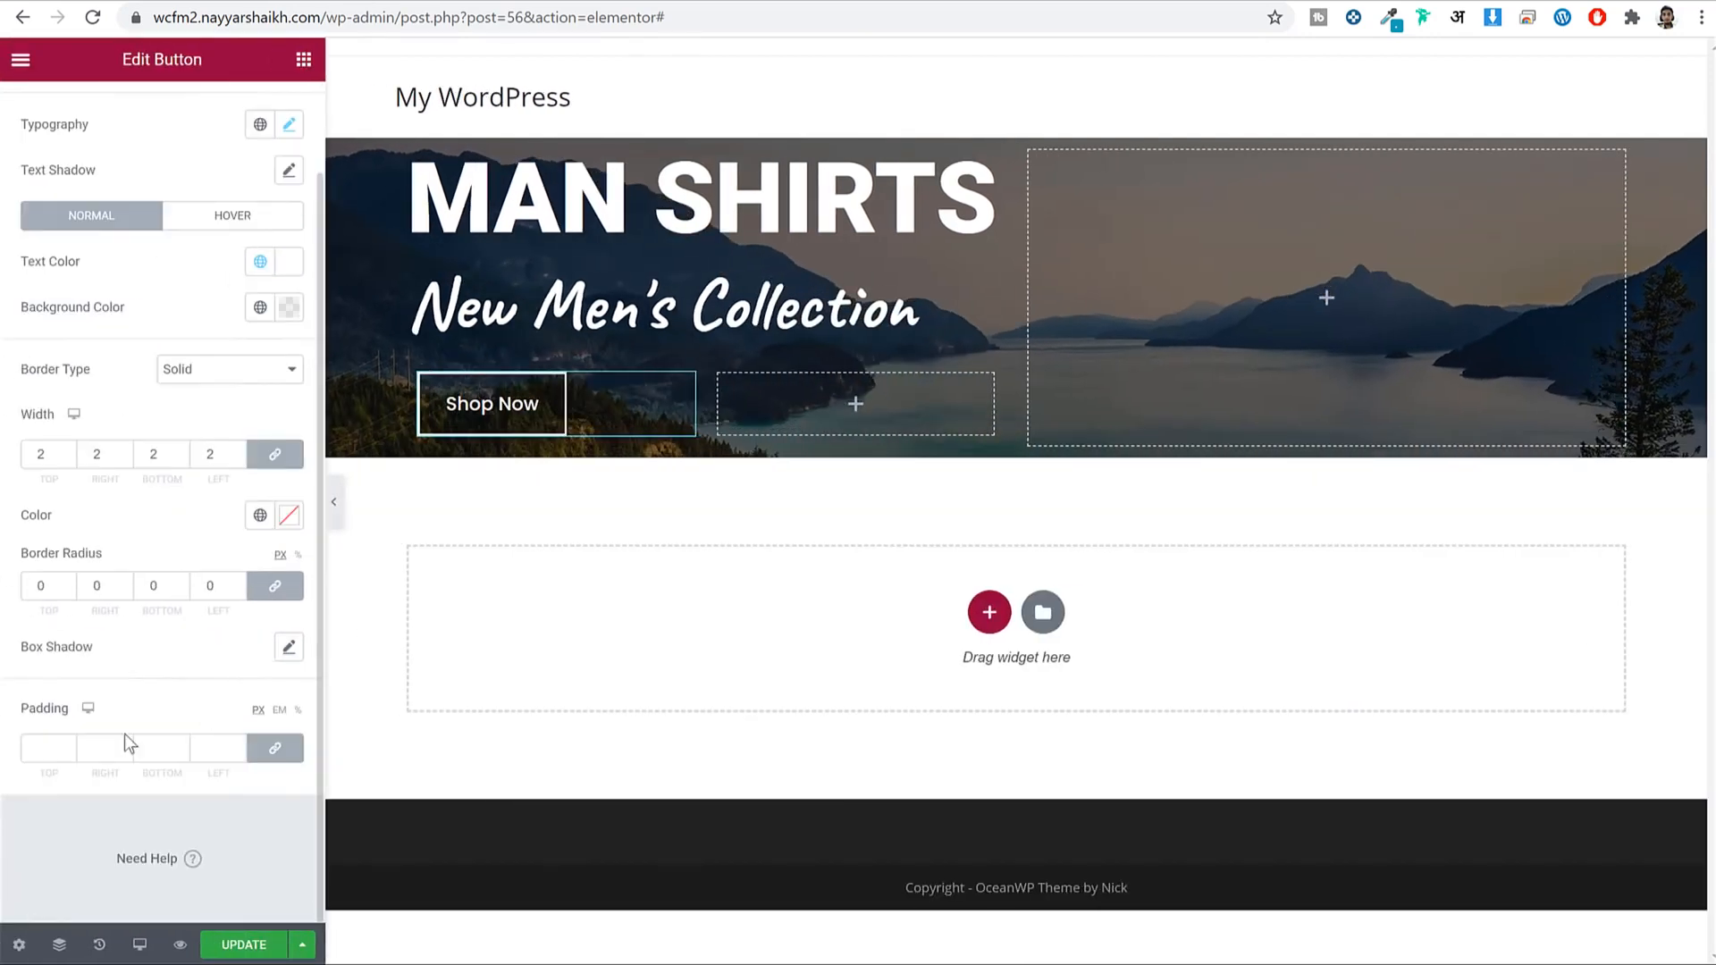
Preview the button with padding set to 0 on all sides.
left_click_drag(21, 708, 65, 709)
left_click(49, 750)
type("0")
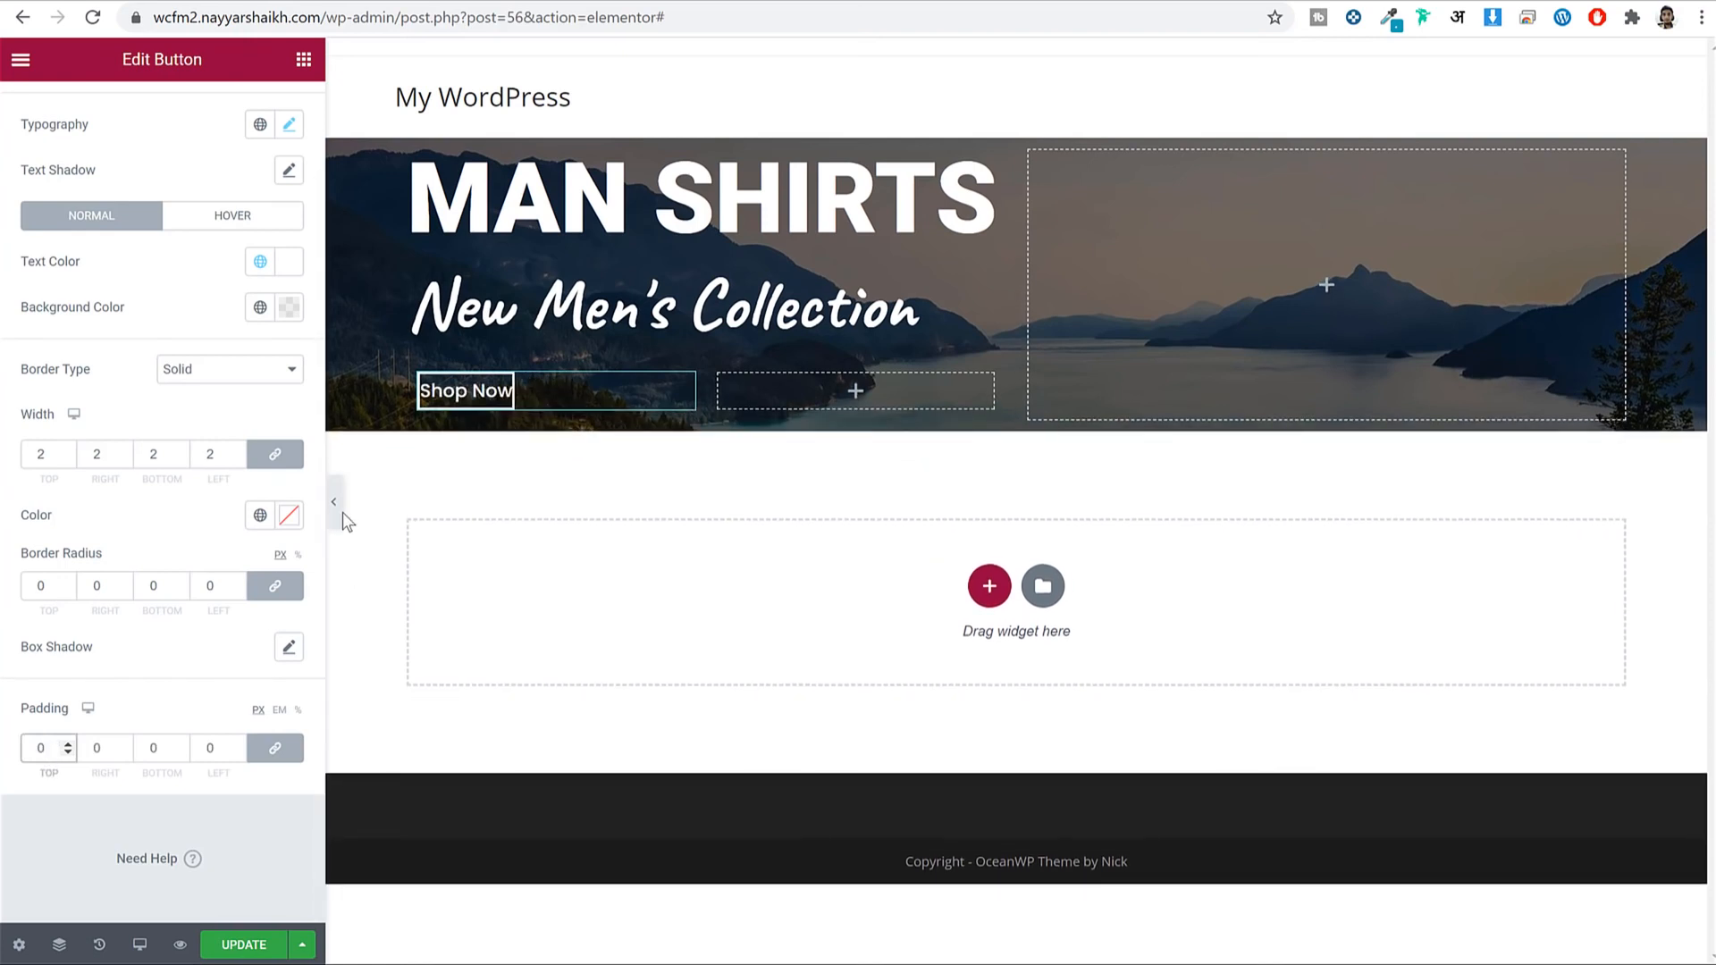
left_click(337, 505)
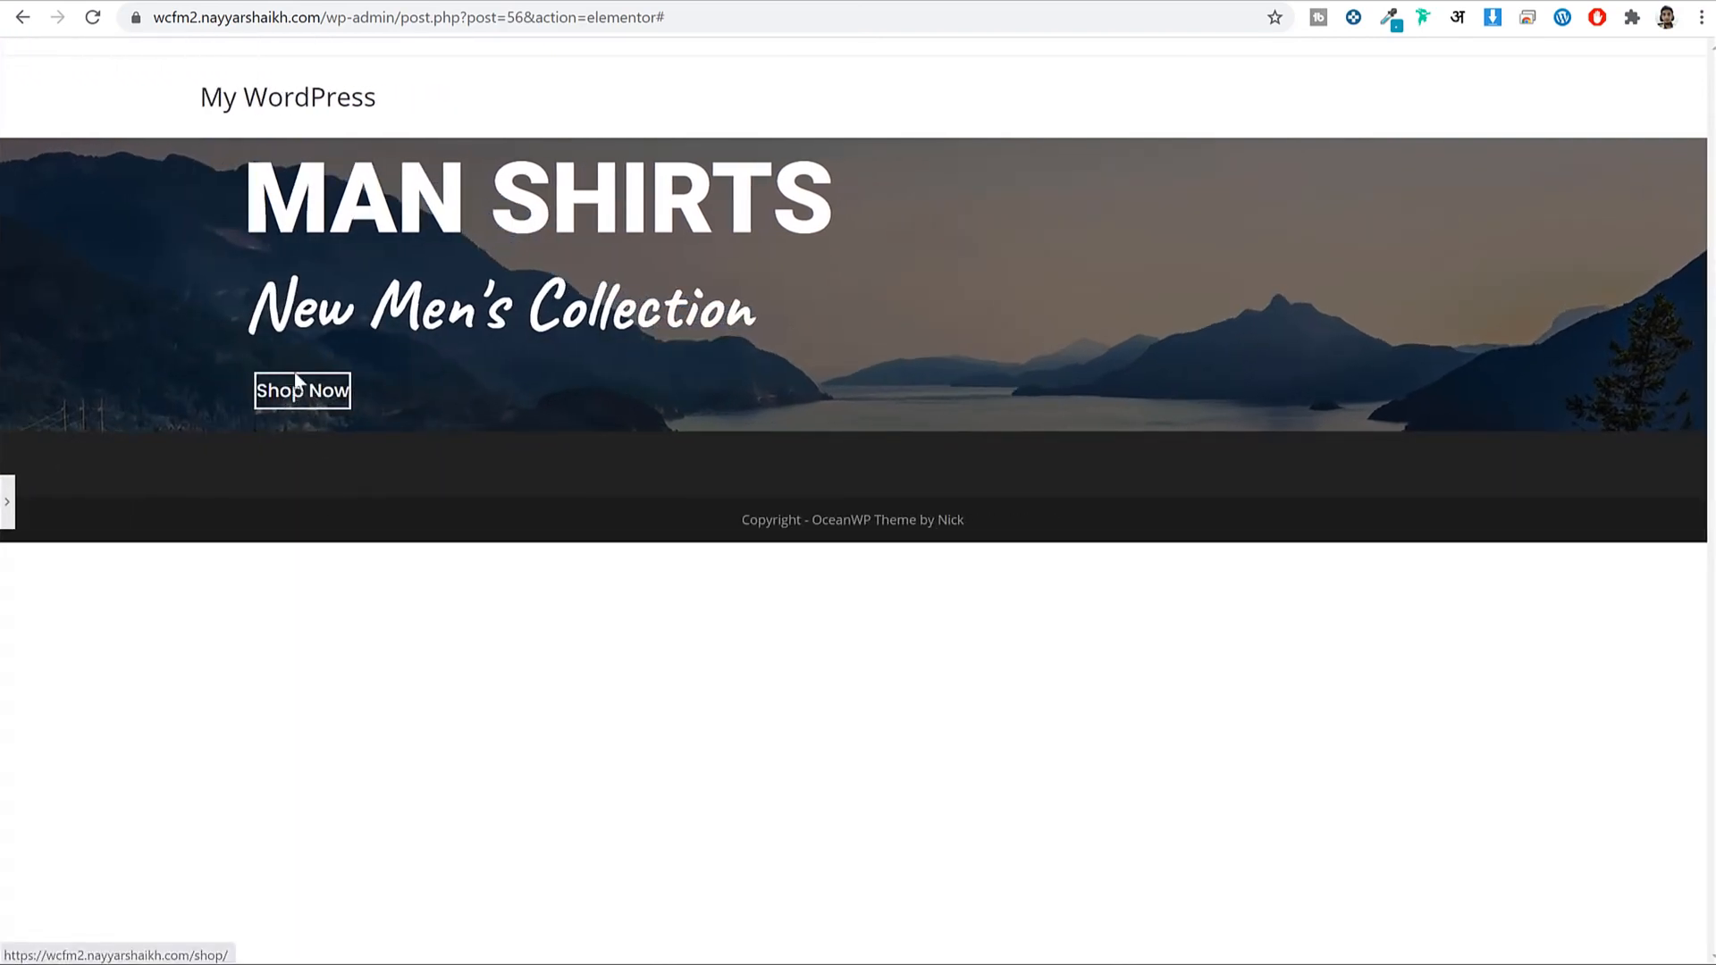
left_click(8, 501)
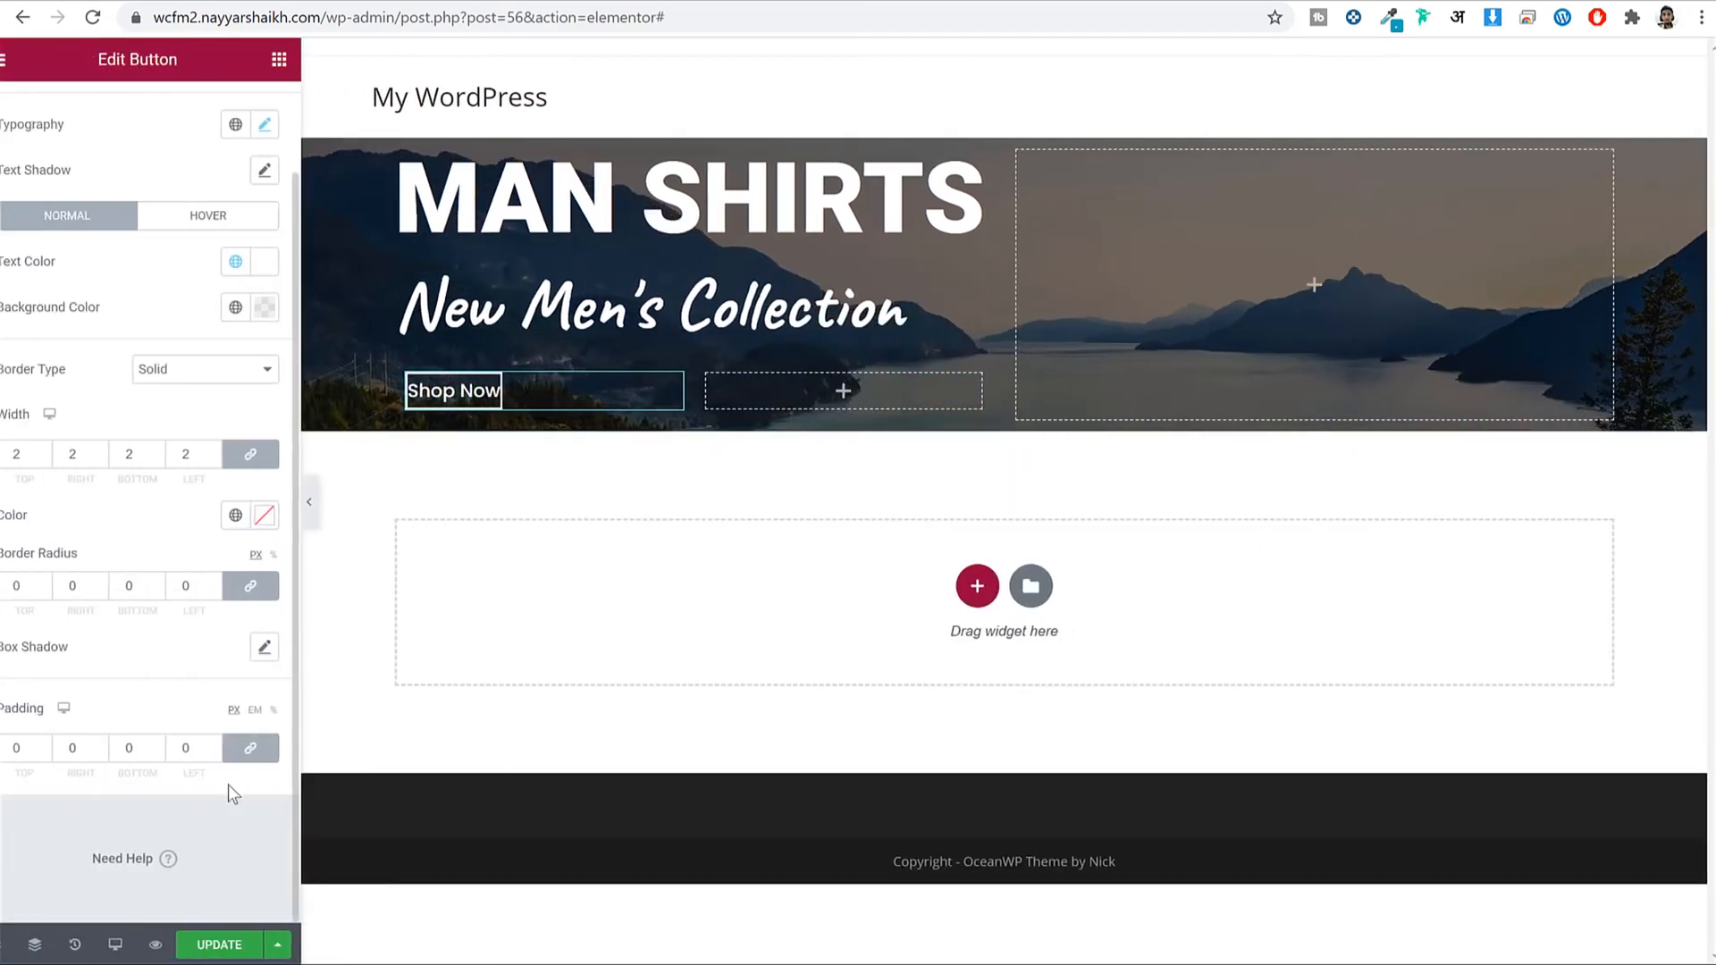
Unlink the padding and set it to 15, 40, 15, 40, then preview.
left_click(273, 756)
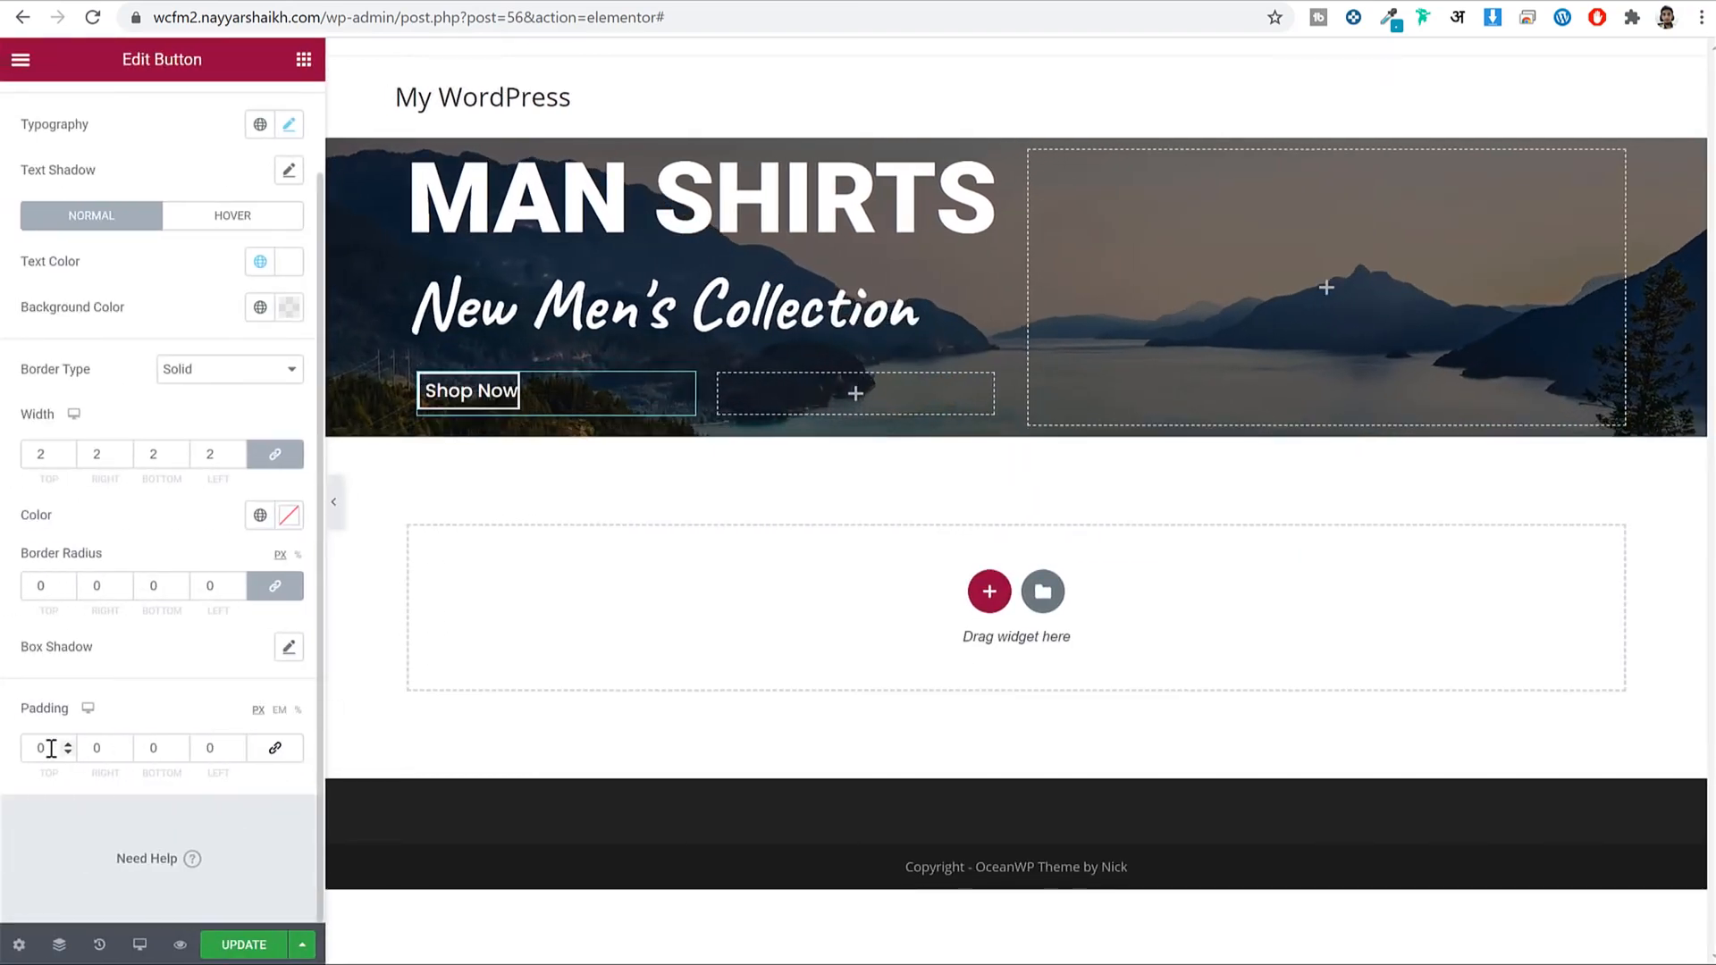
double_click(51, 748)
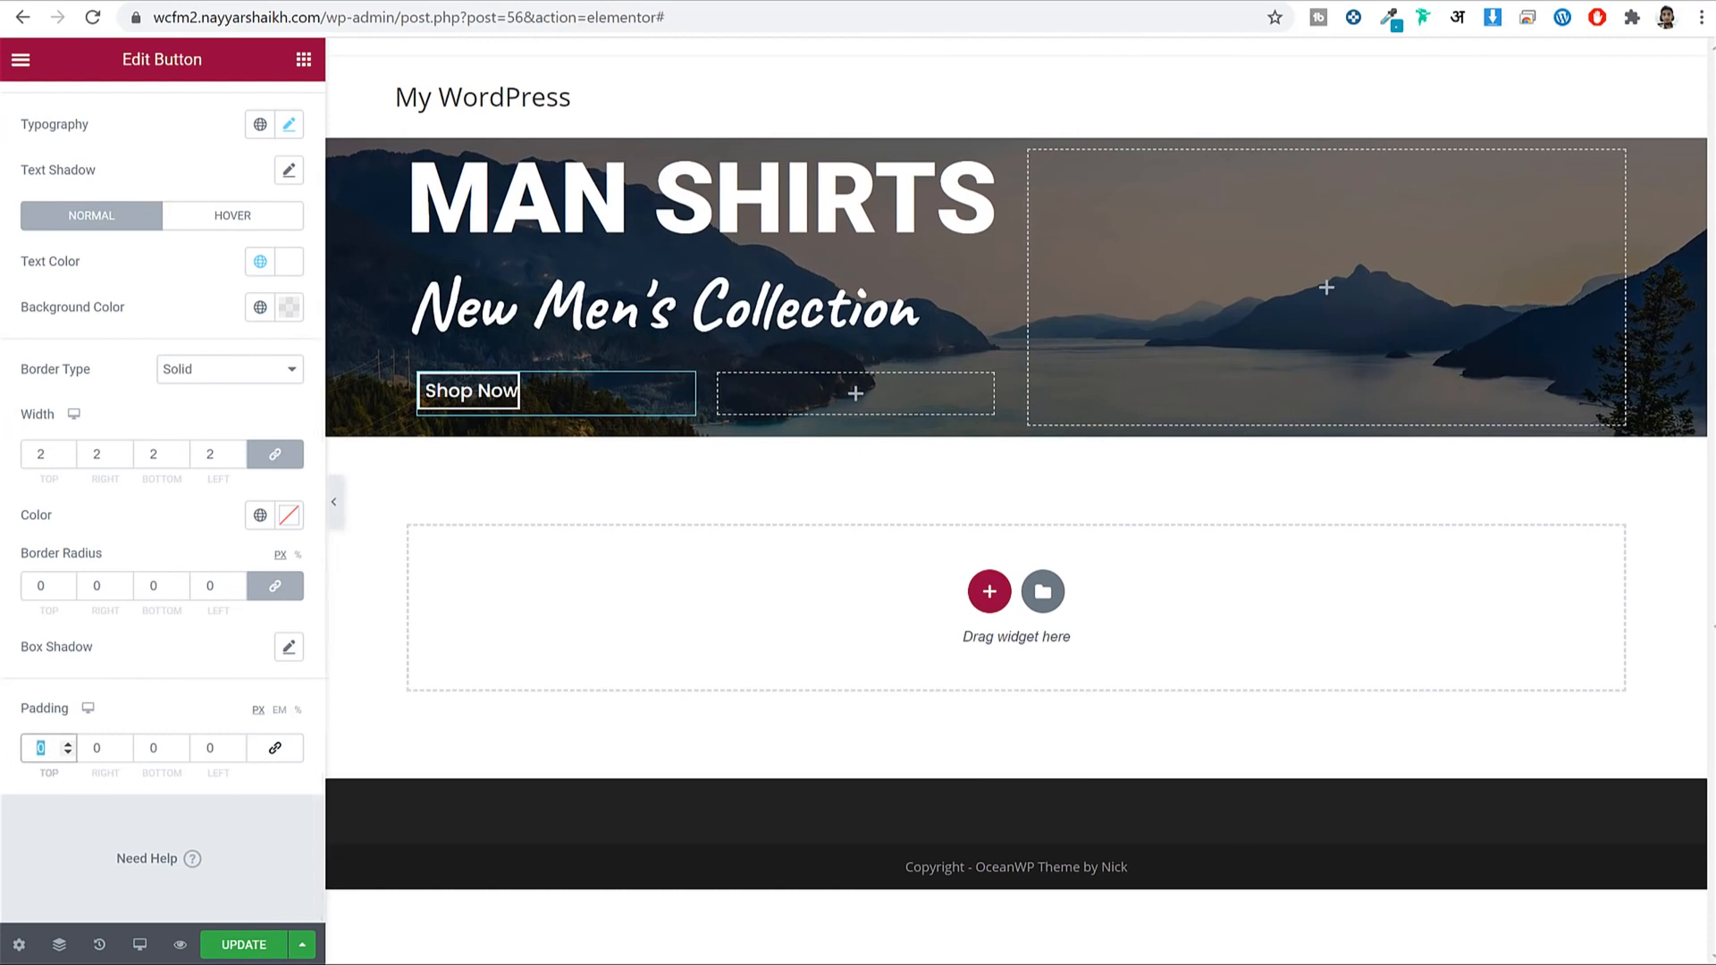
type("15")
key("Tab")
type("40")
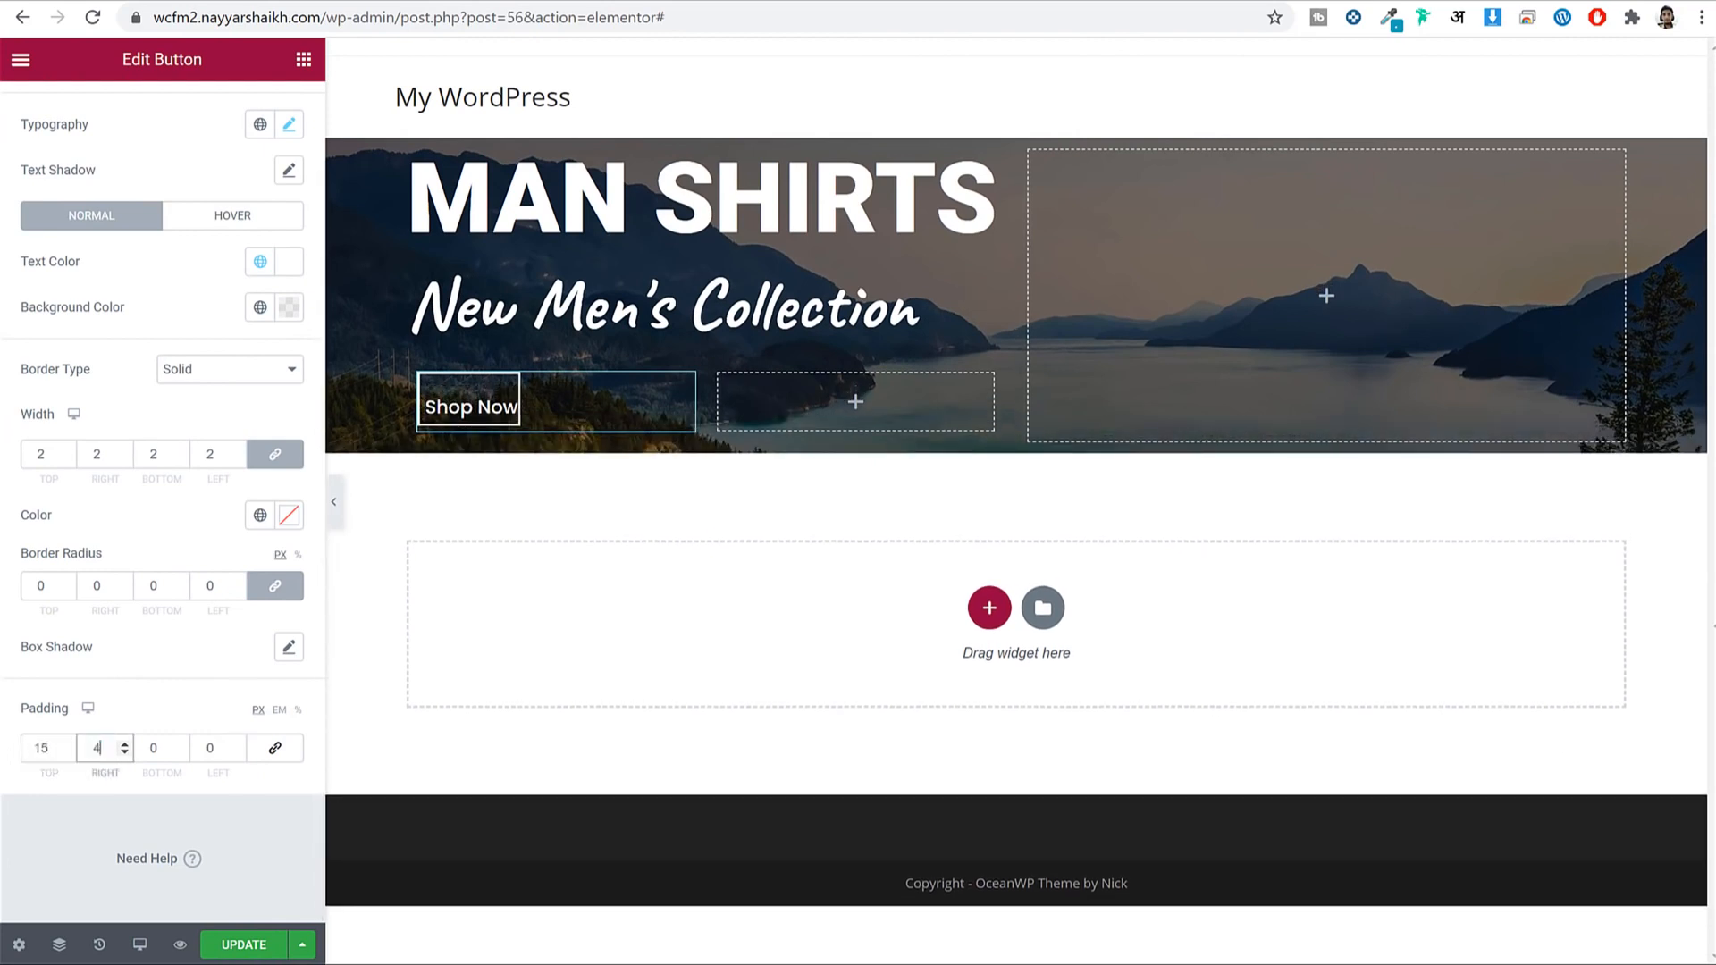
key("Tab")
type("15")
key("Tab")
type("40")
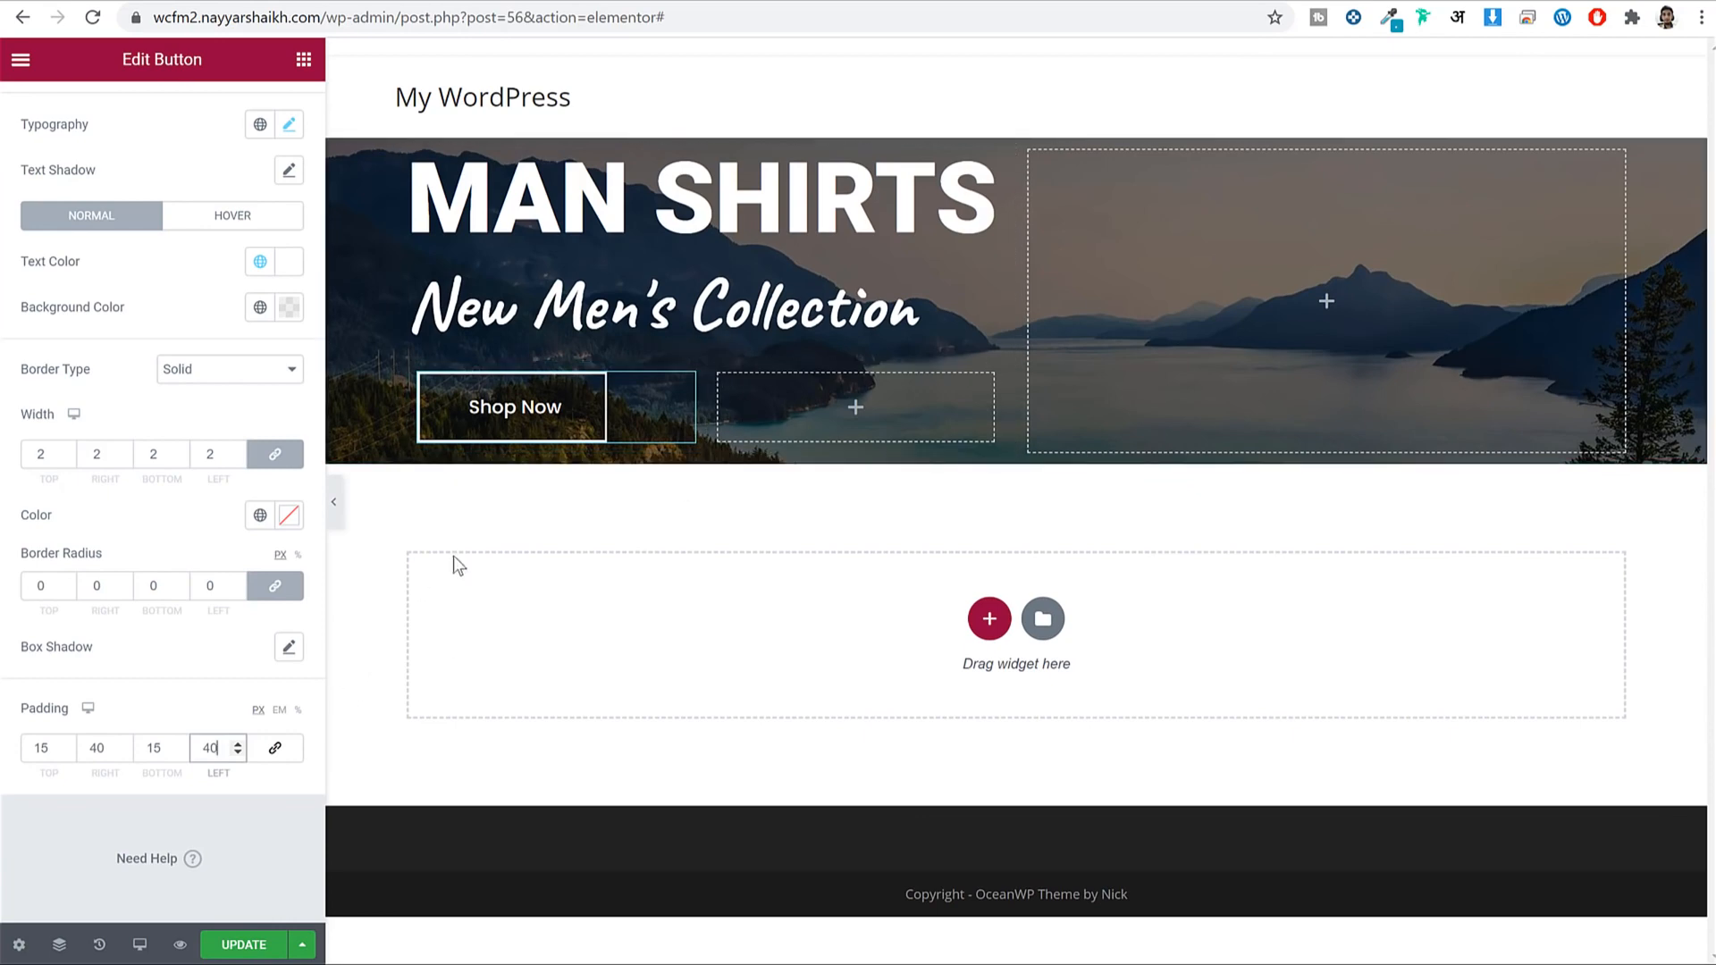
left_click(333, 502)
left_click(2, 502)
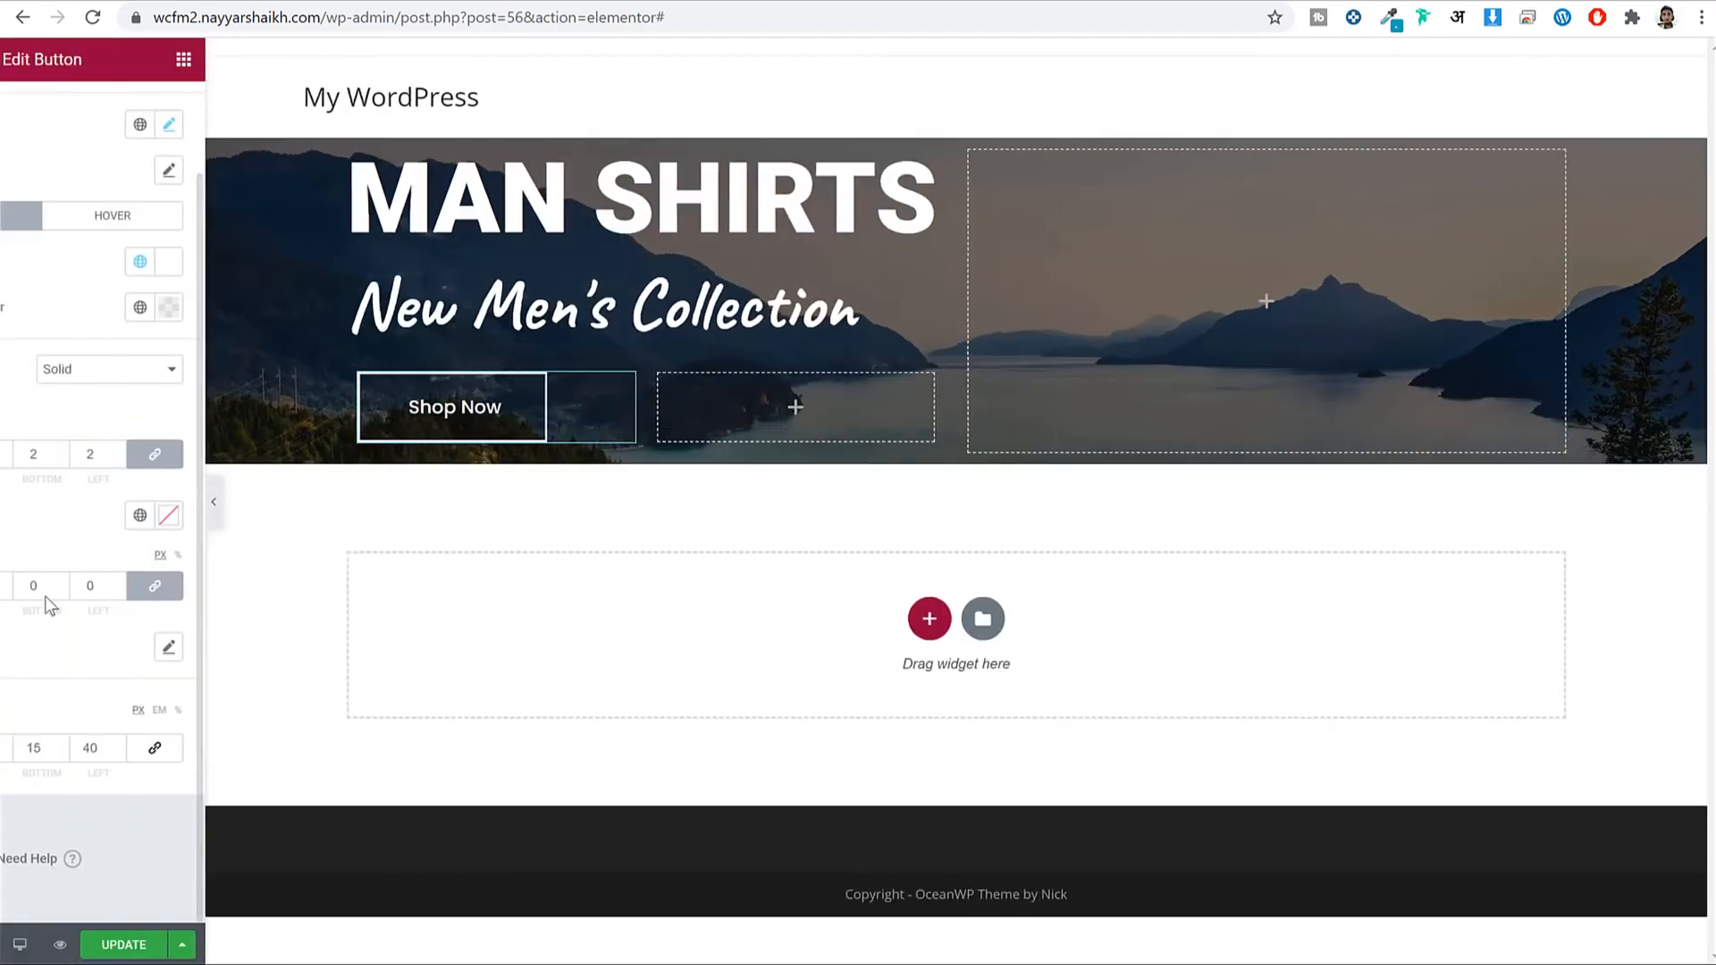
Reduce the top and bottom padding to 10.
double_click(31, 744)
type("10")
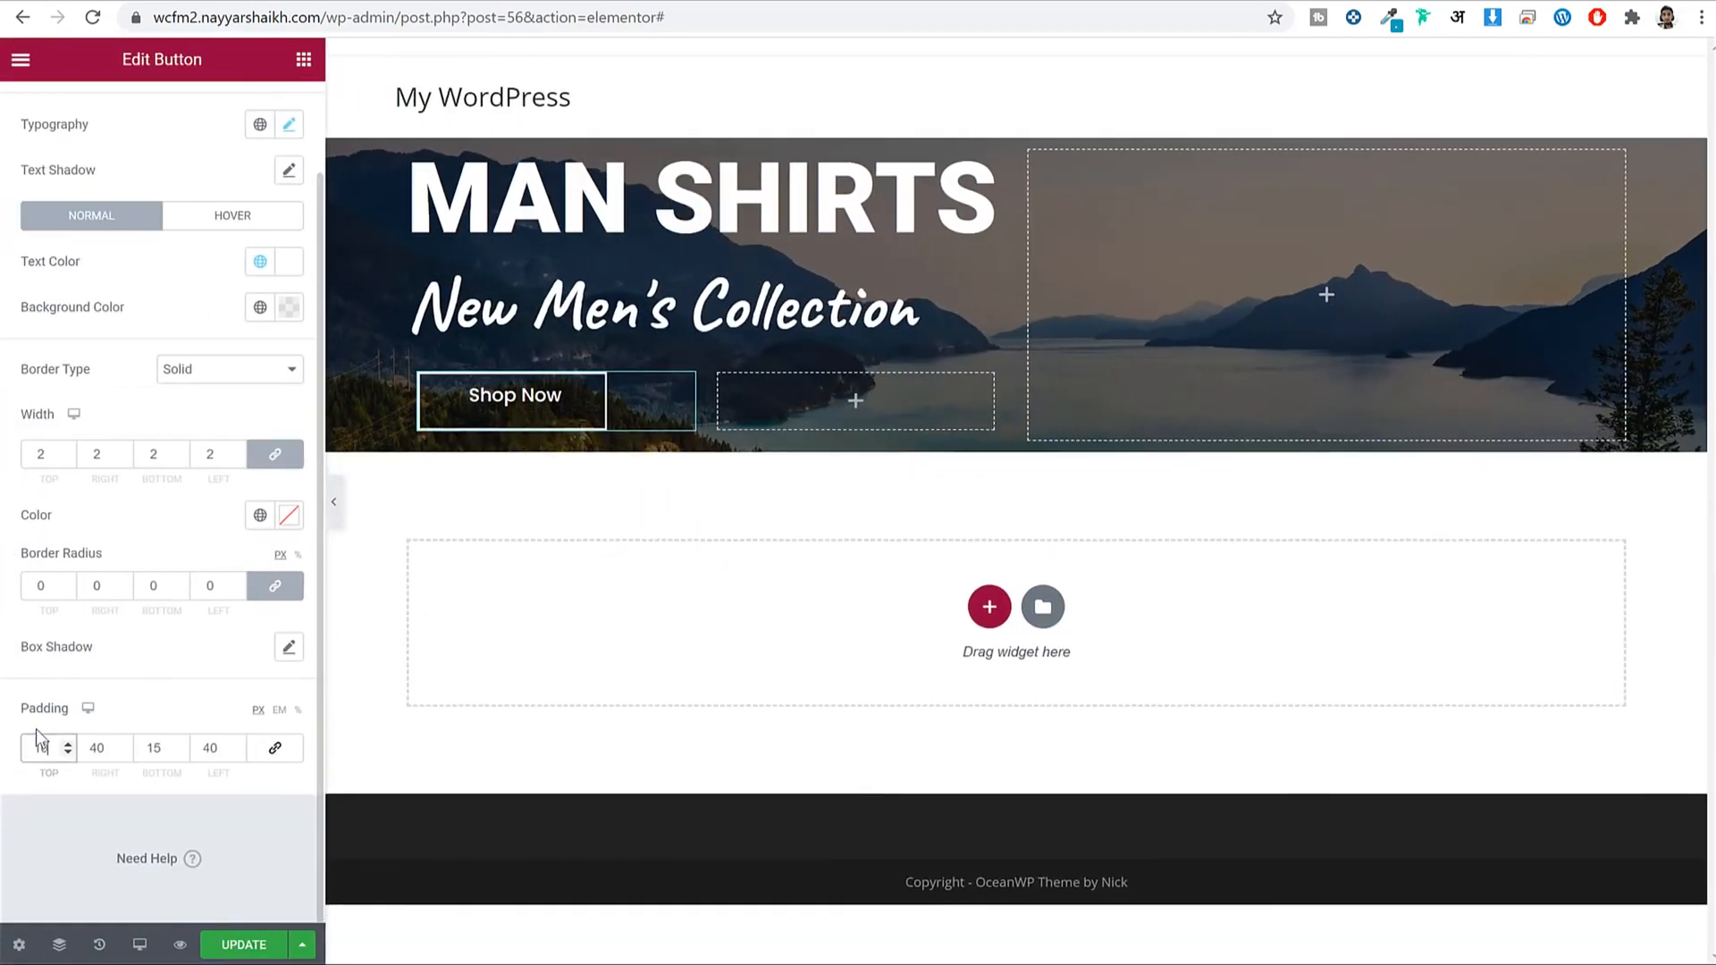
key("Tab")
key("Tab")
type("10")
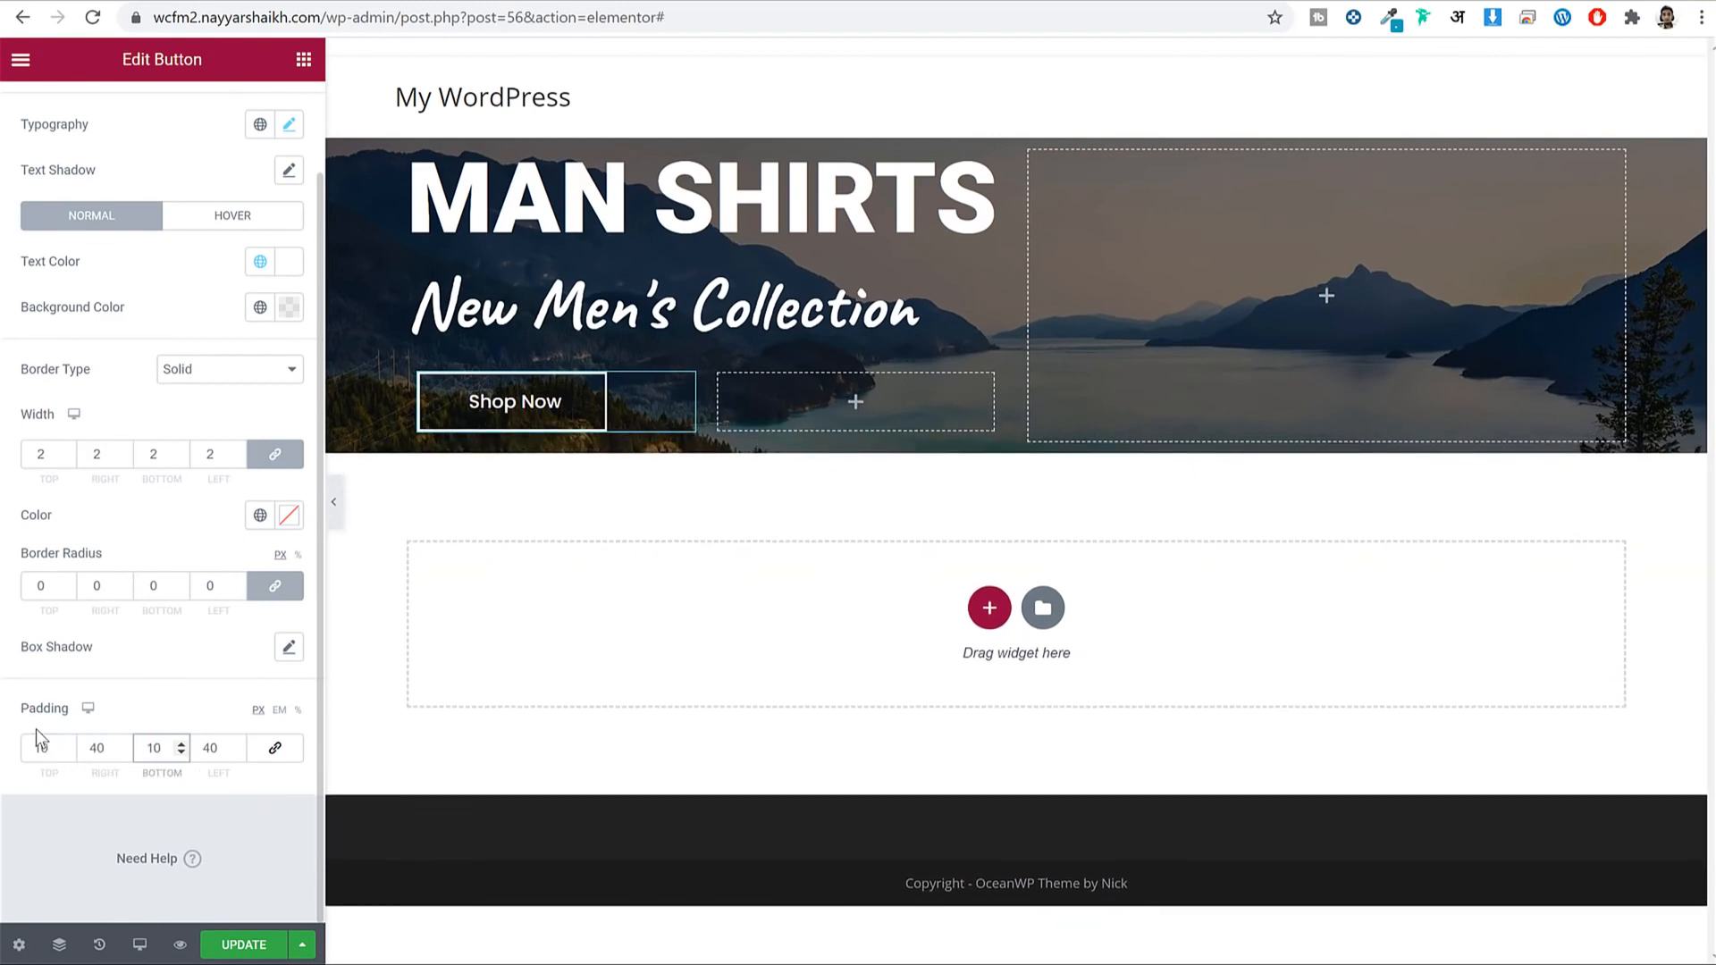
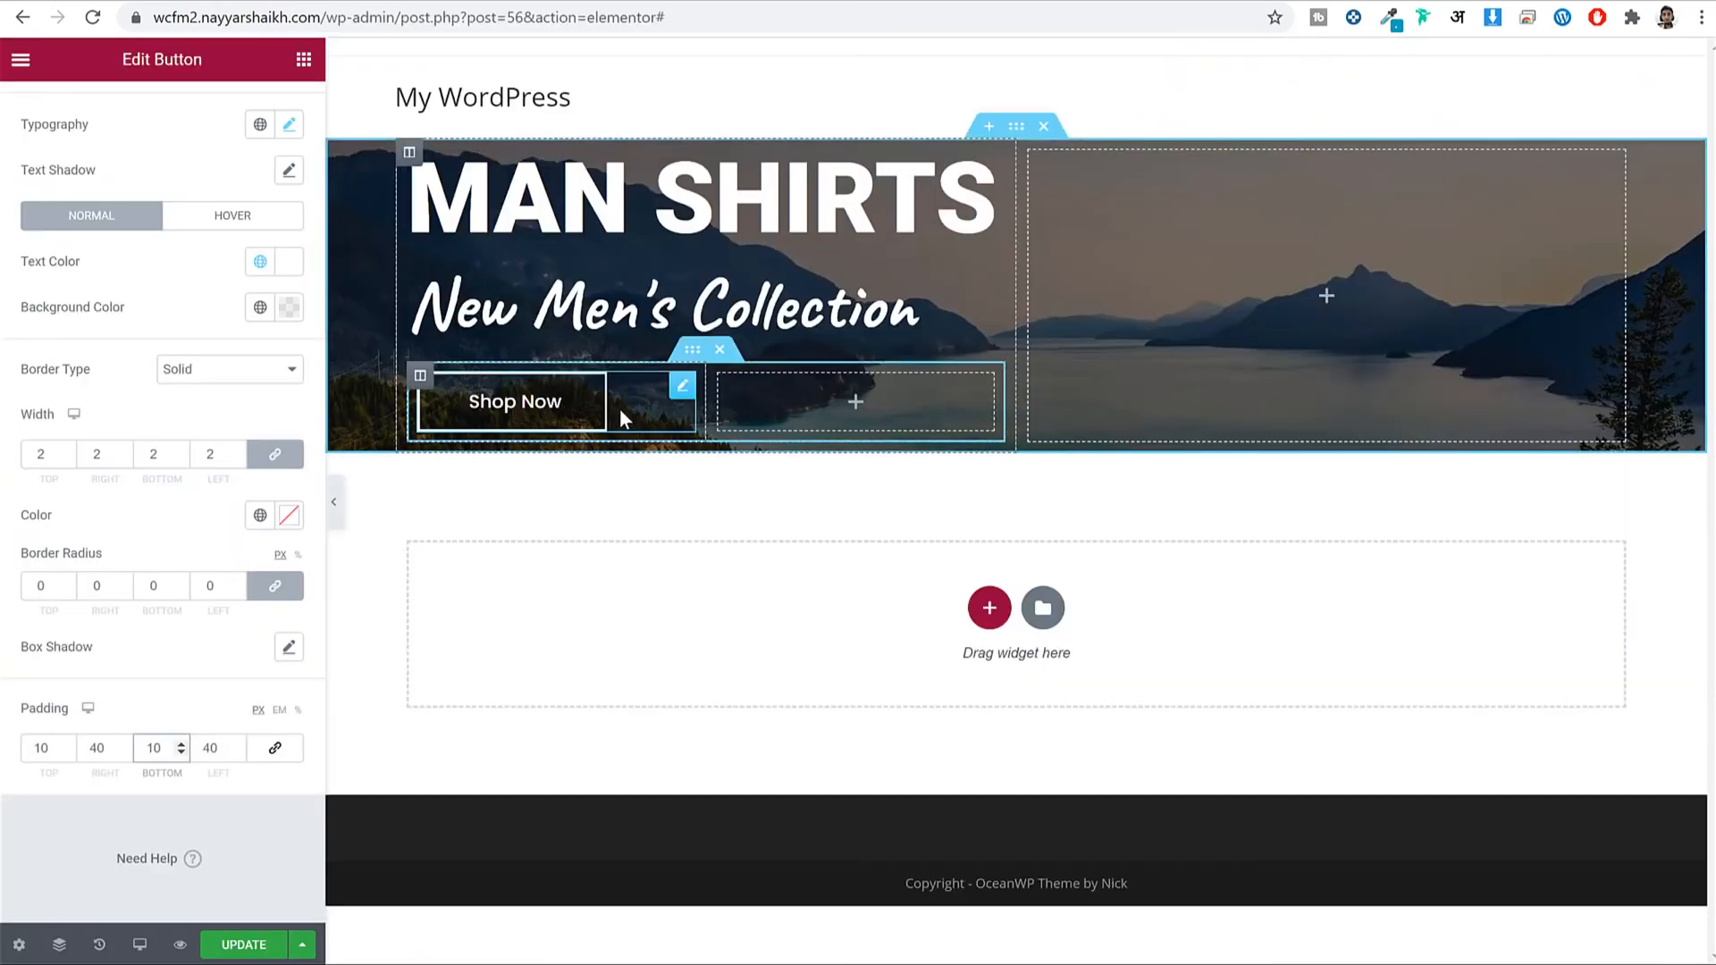
Copy the Shop Now button and paste it into the empty column beside it.
left_click(514, 402)
right_click(514, 403)
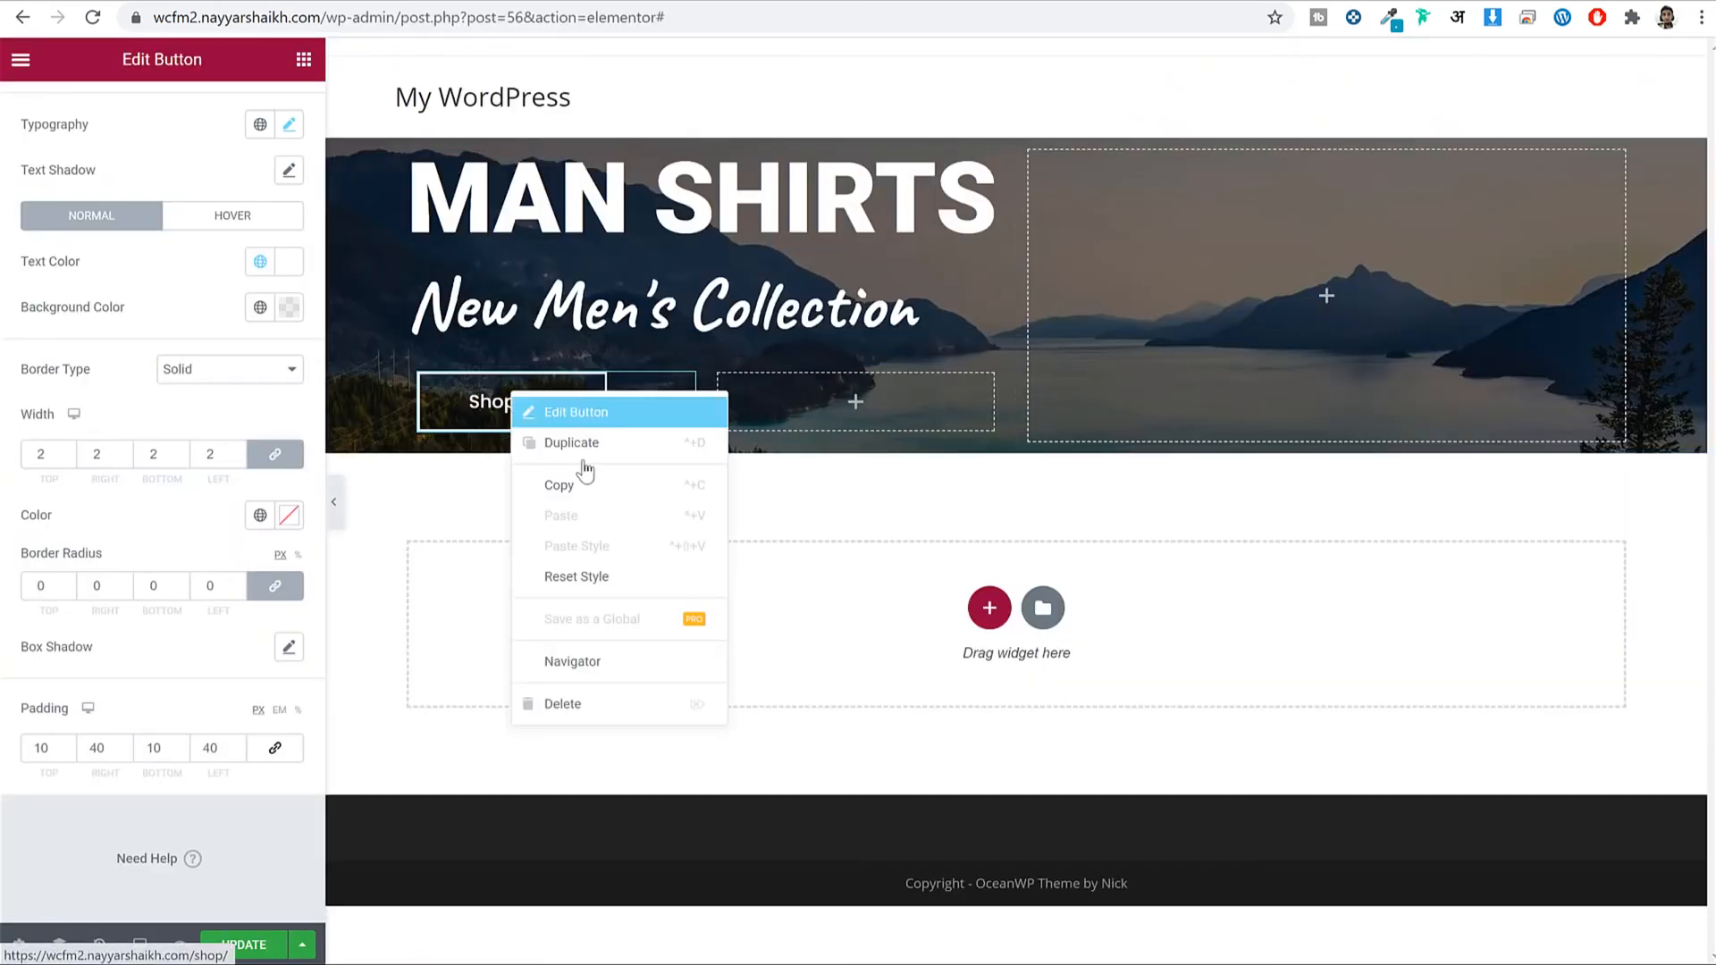
left_click(575, 487)
right_click(792, 404)
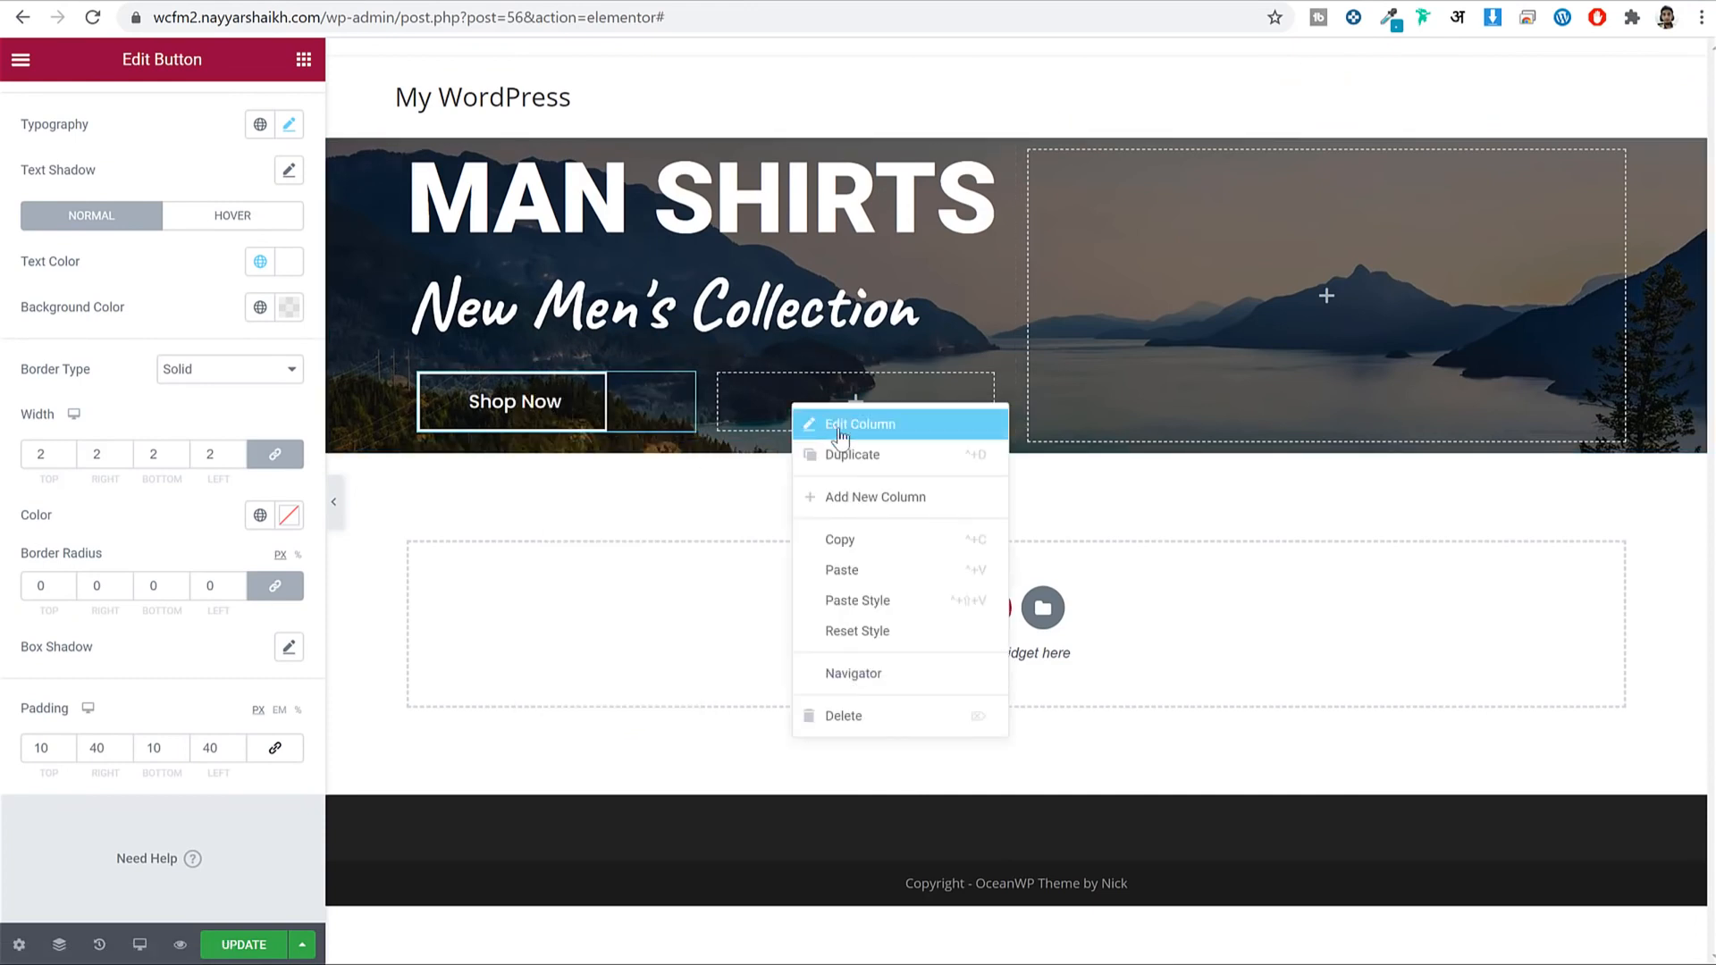
left_click(898, 569)
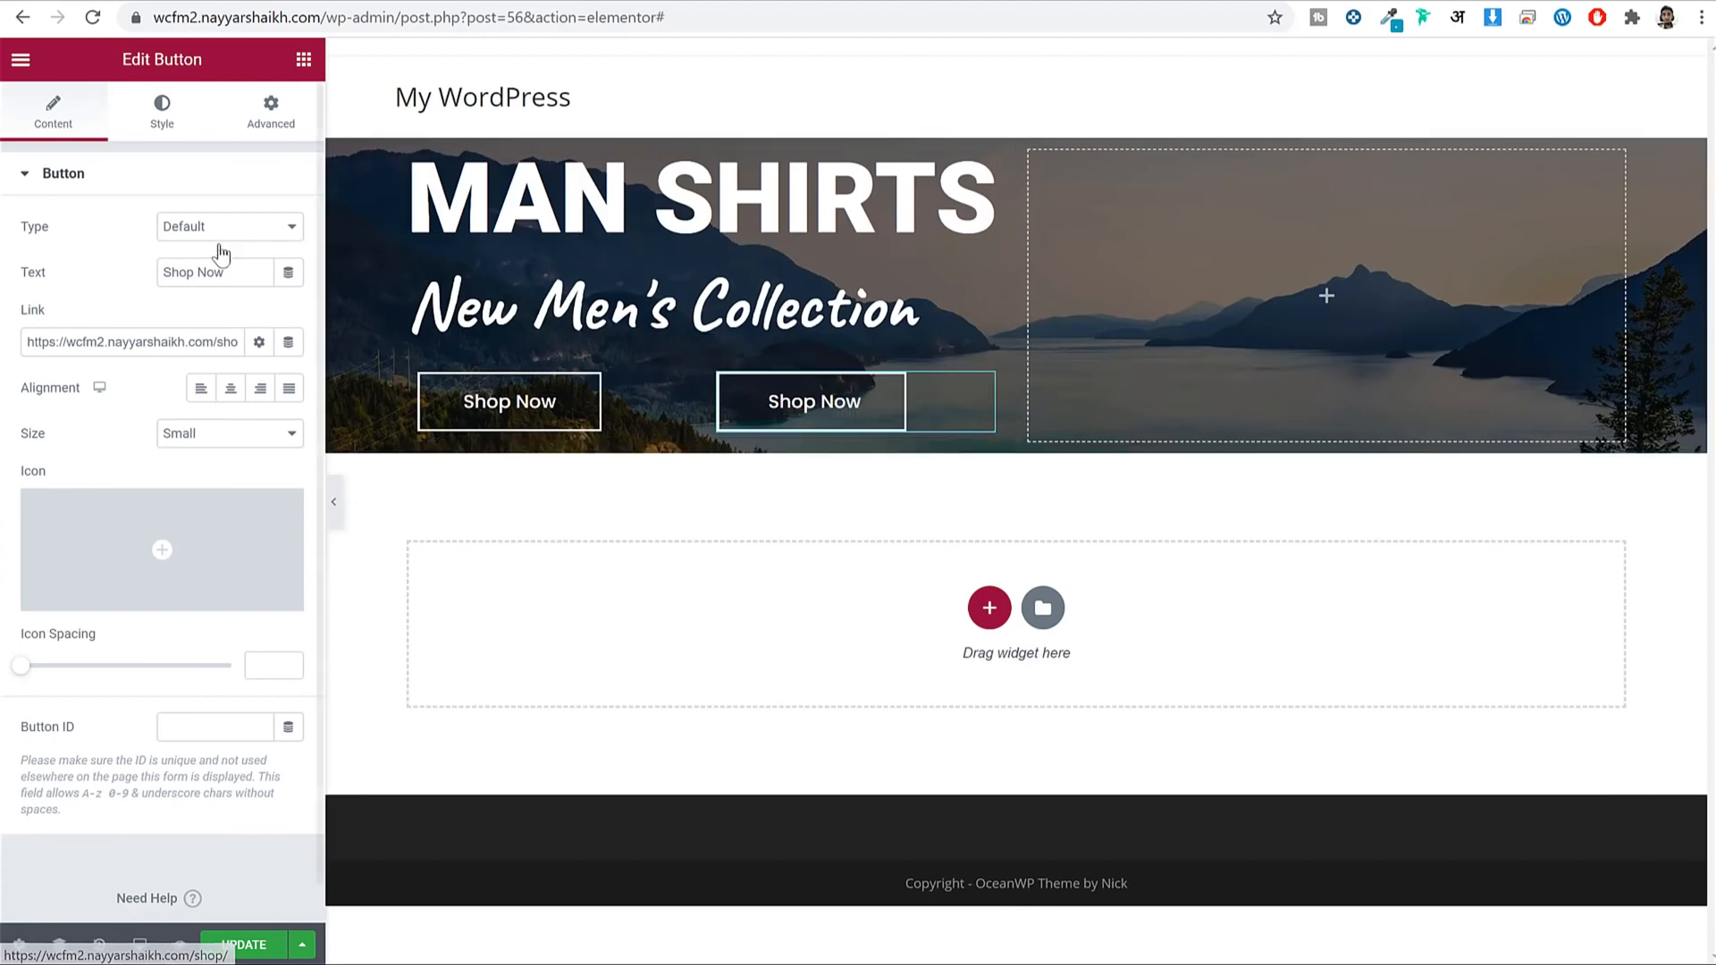
Change the pasted button's label to 'Discover Now'.
triple_click(228, 277)
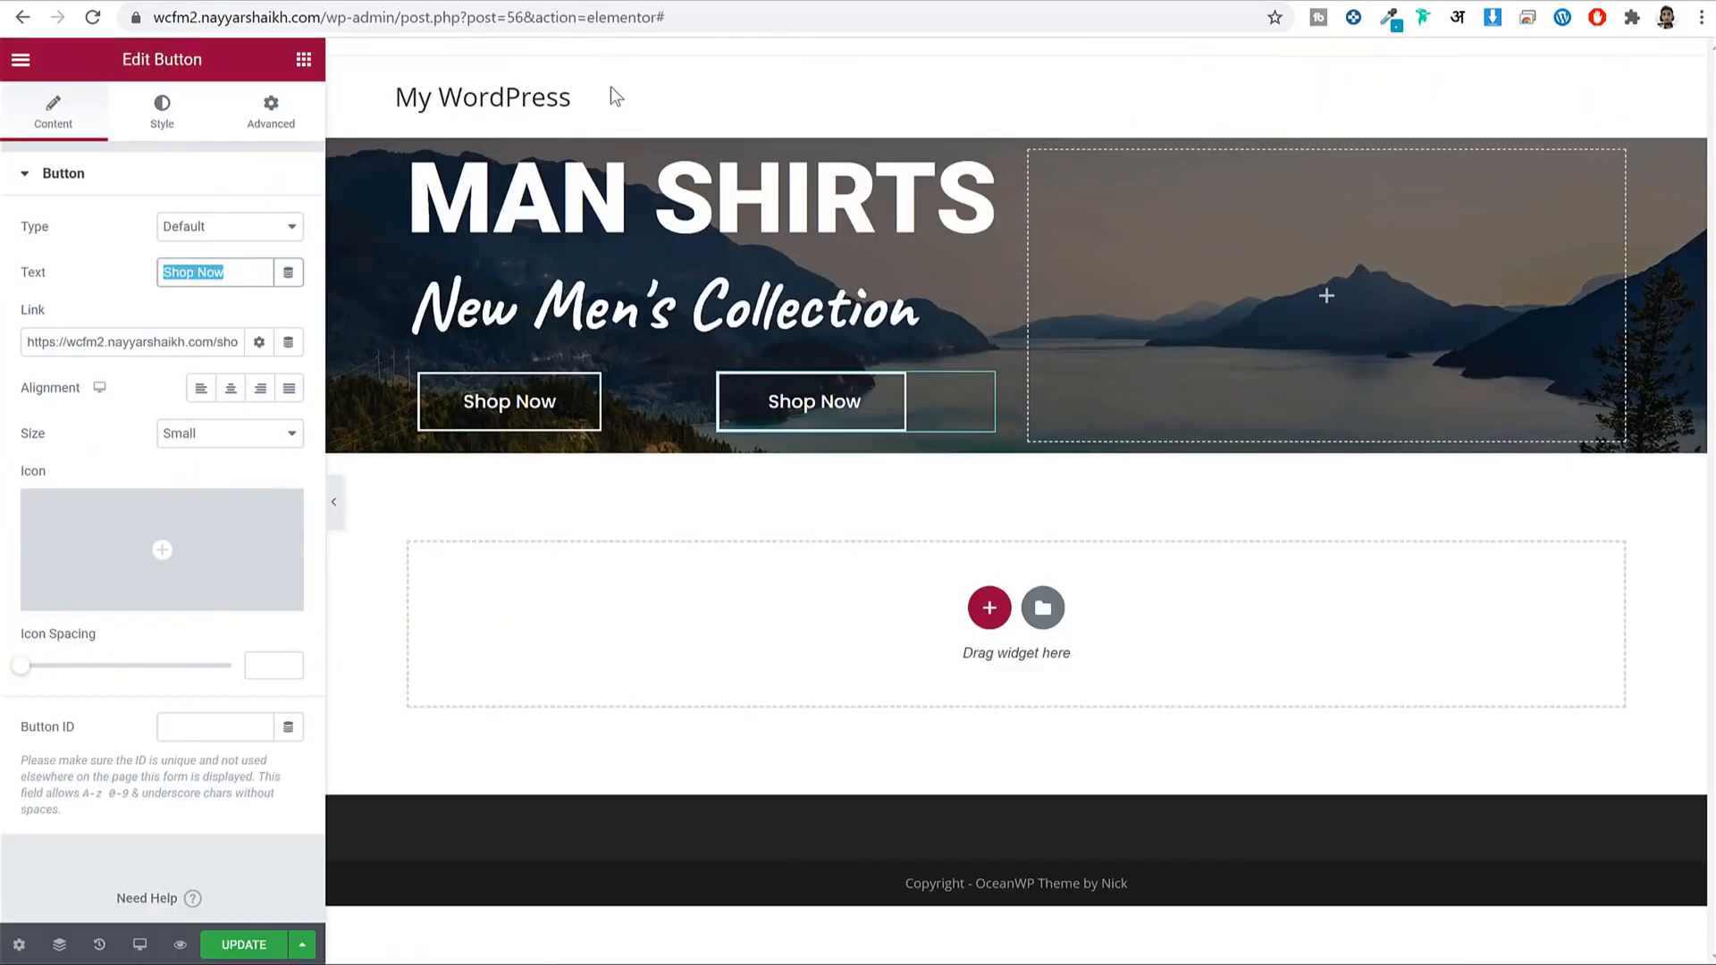
type("Discove")
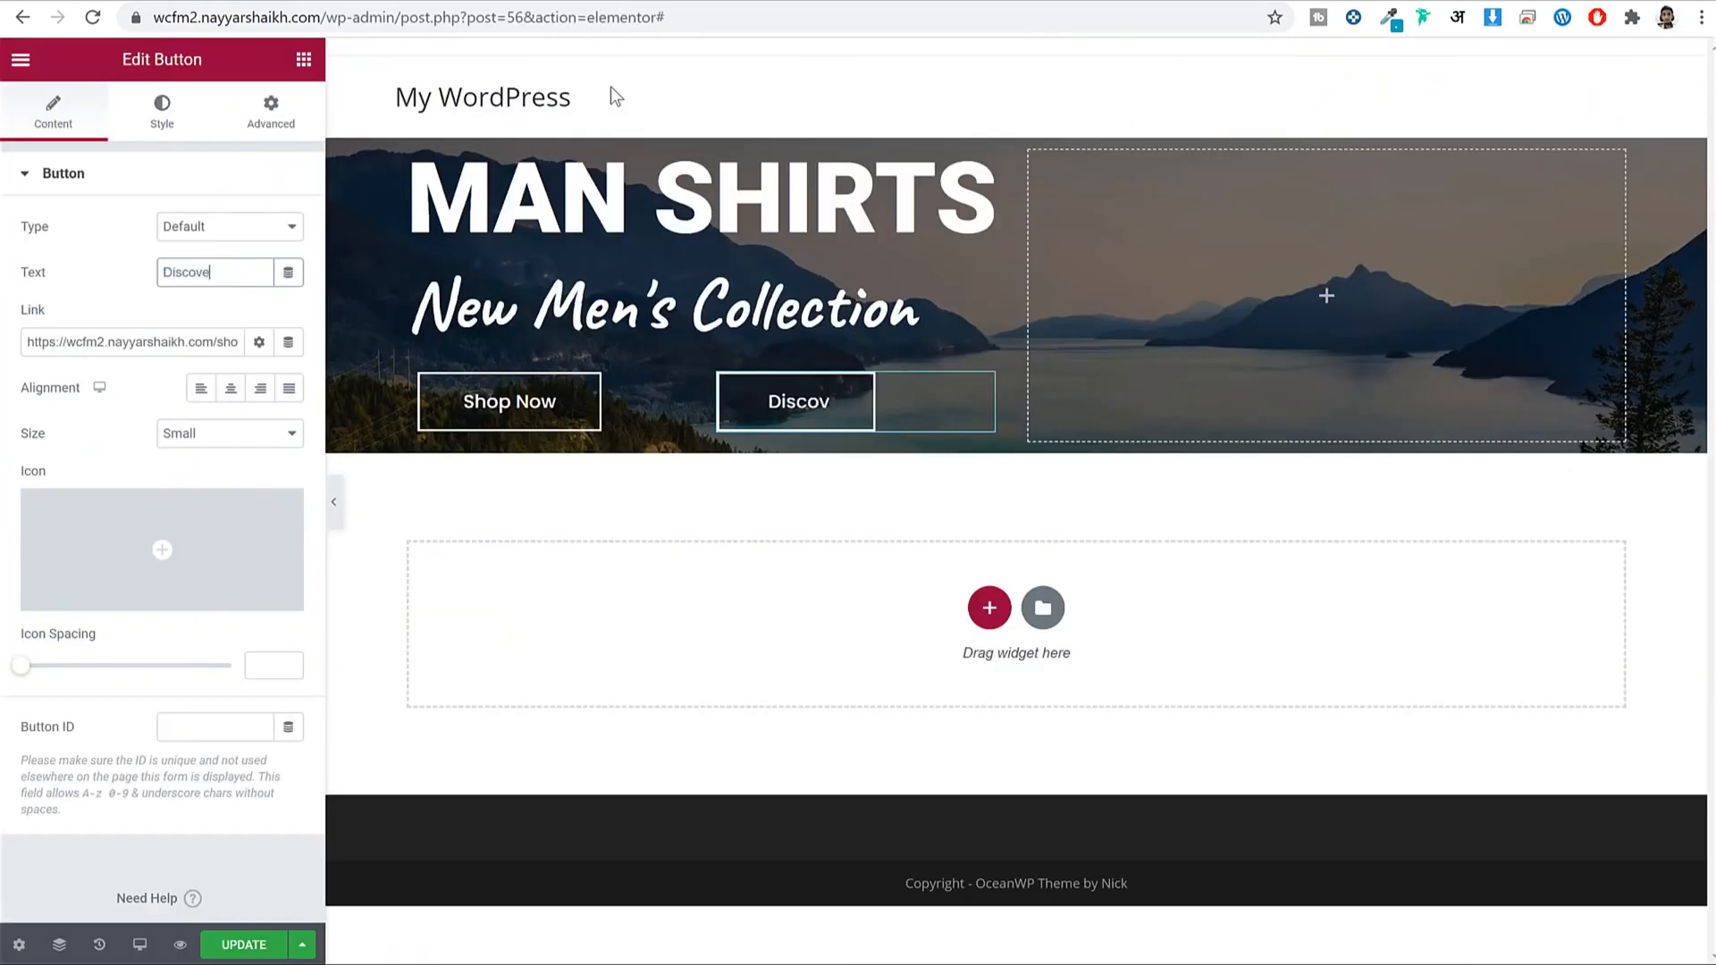
type("r Now")
left_click(162, 115)
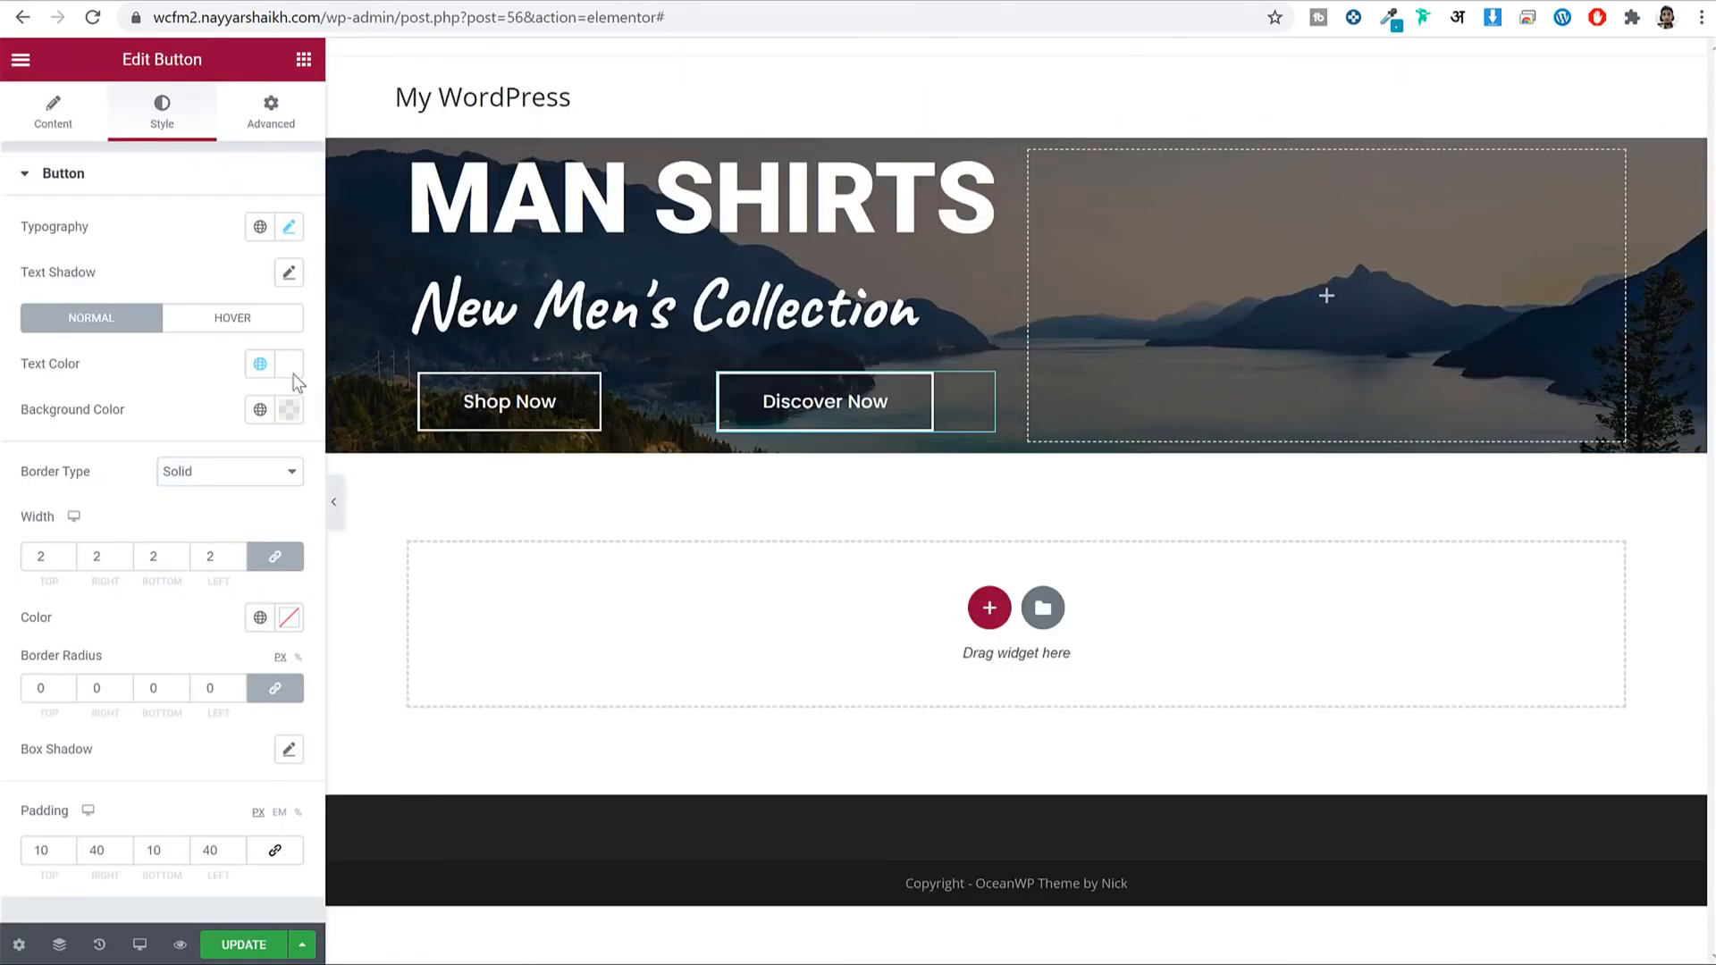
Set the Discover Now button background colour to hex ef3f49.
scroll(188, 418, "down", 2)
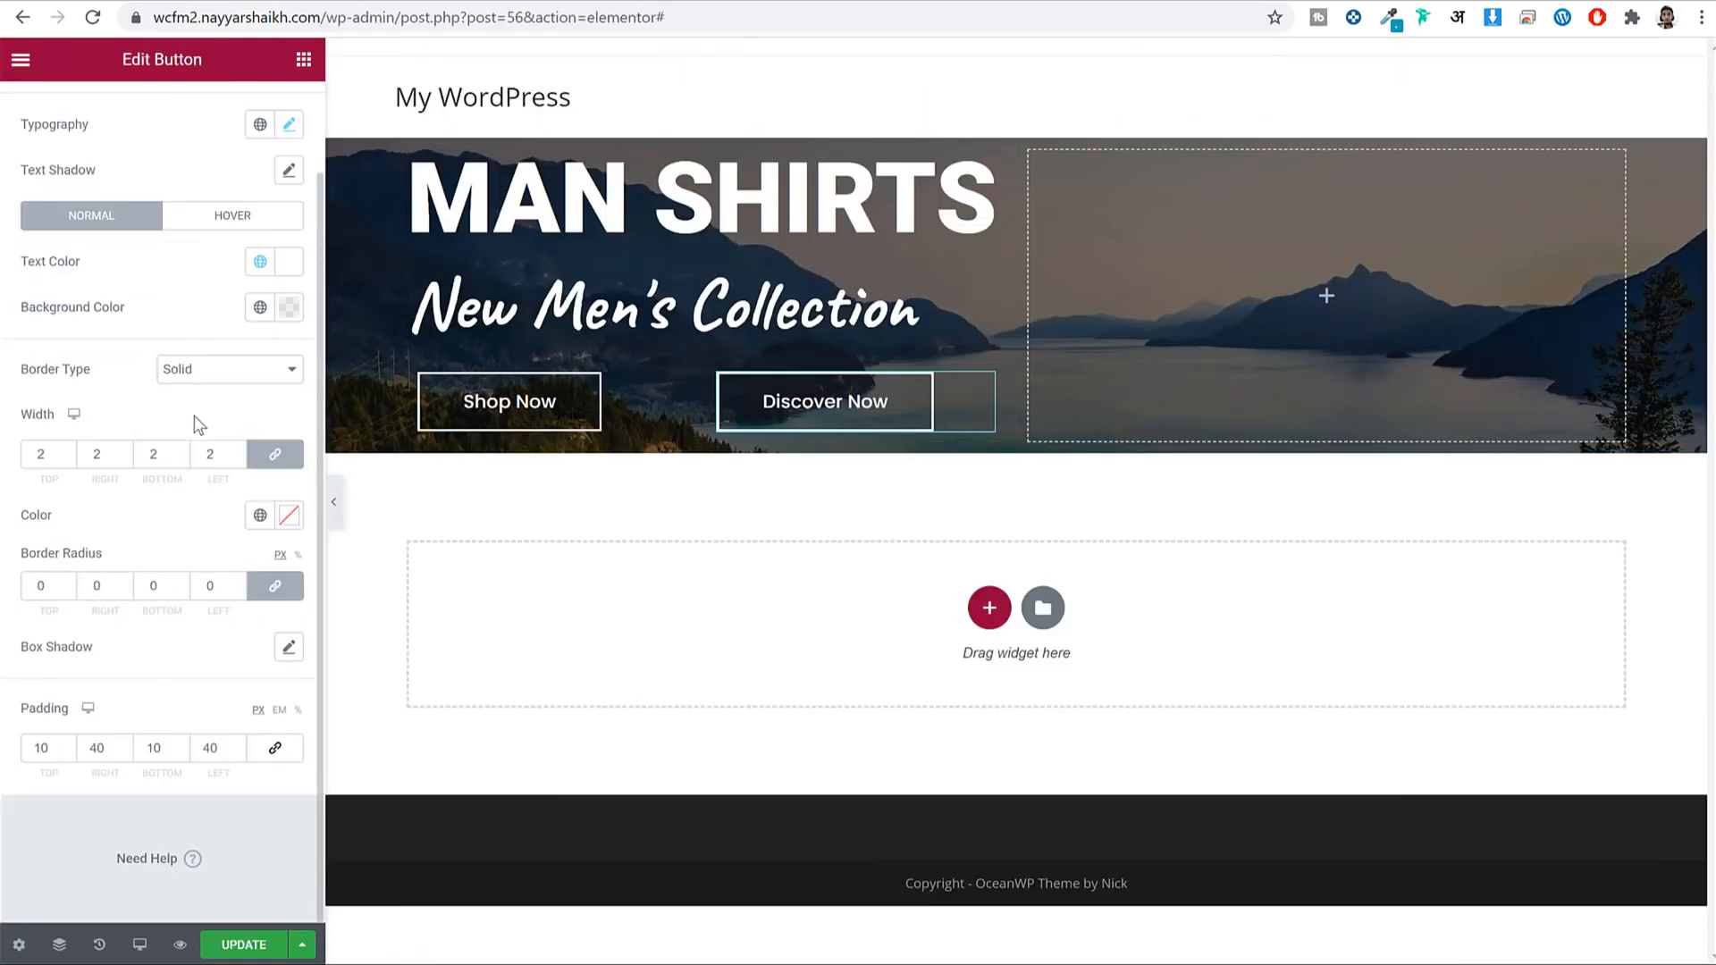
left_click(289, 306)
left_click(136, 640)
key("ctrl+a")
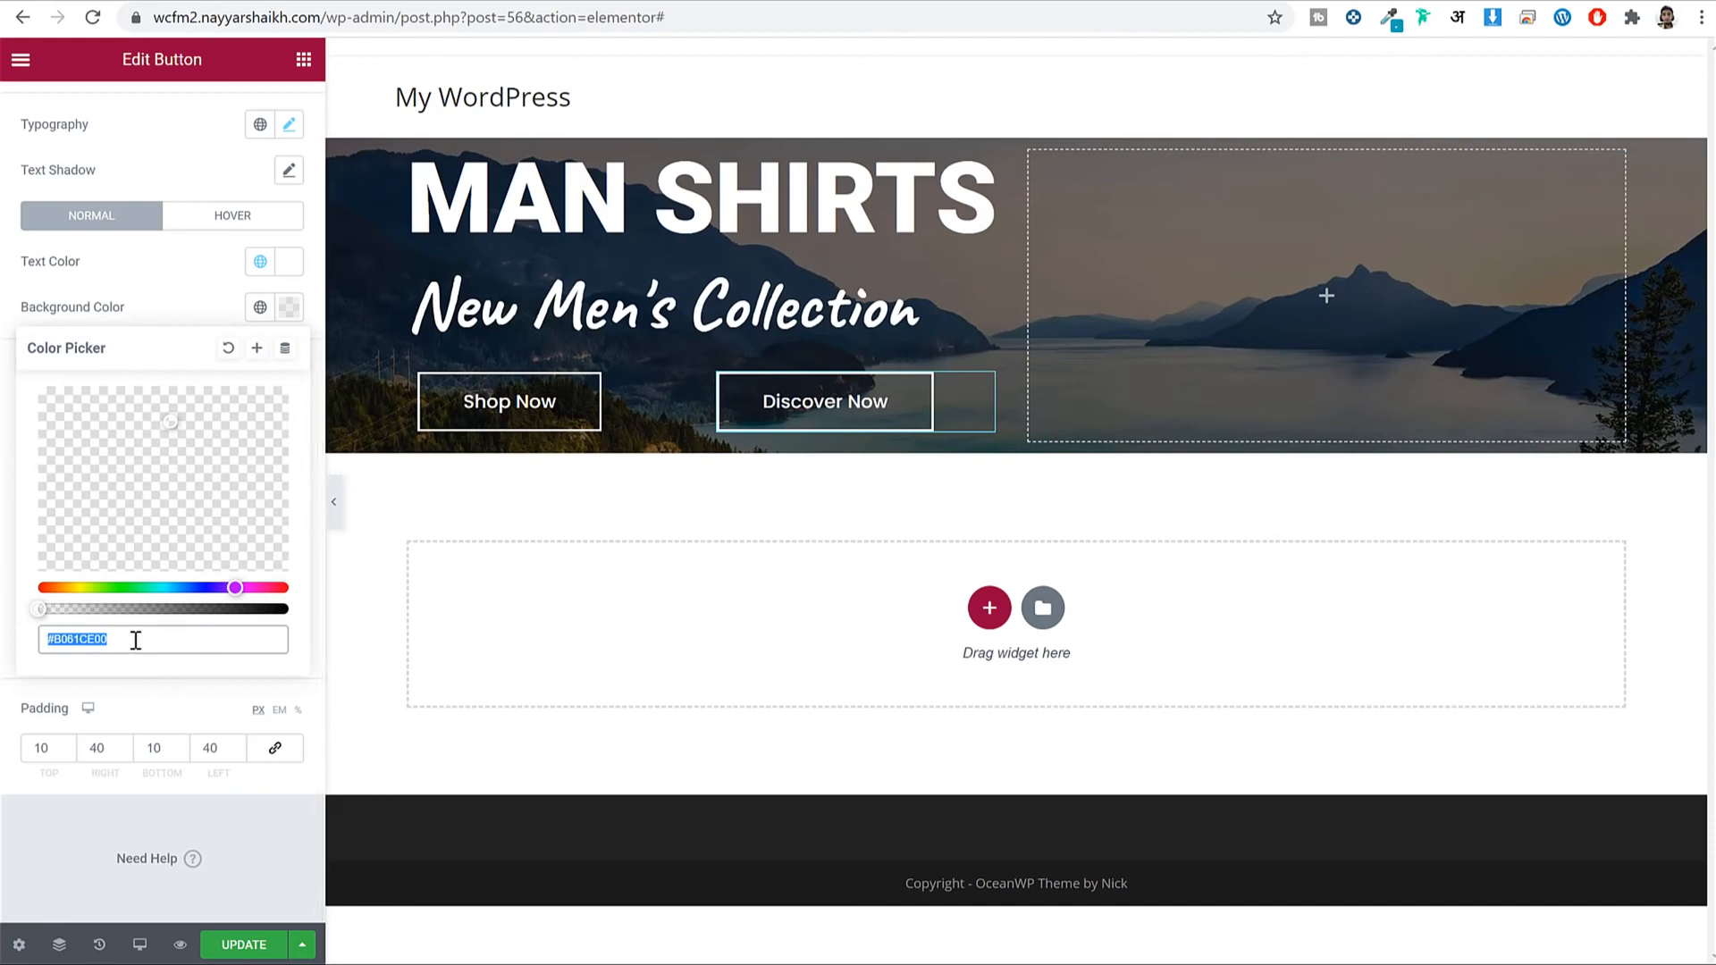
type("ef3f49")
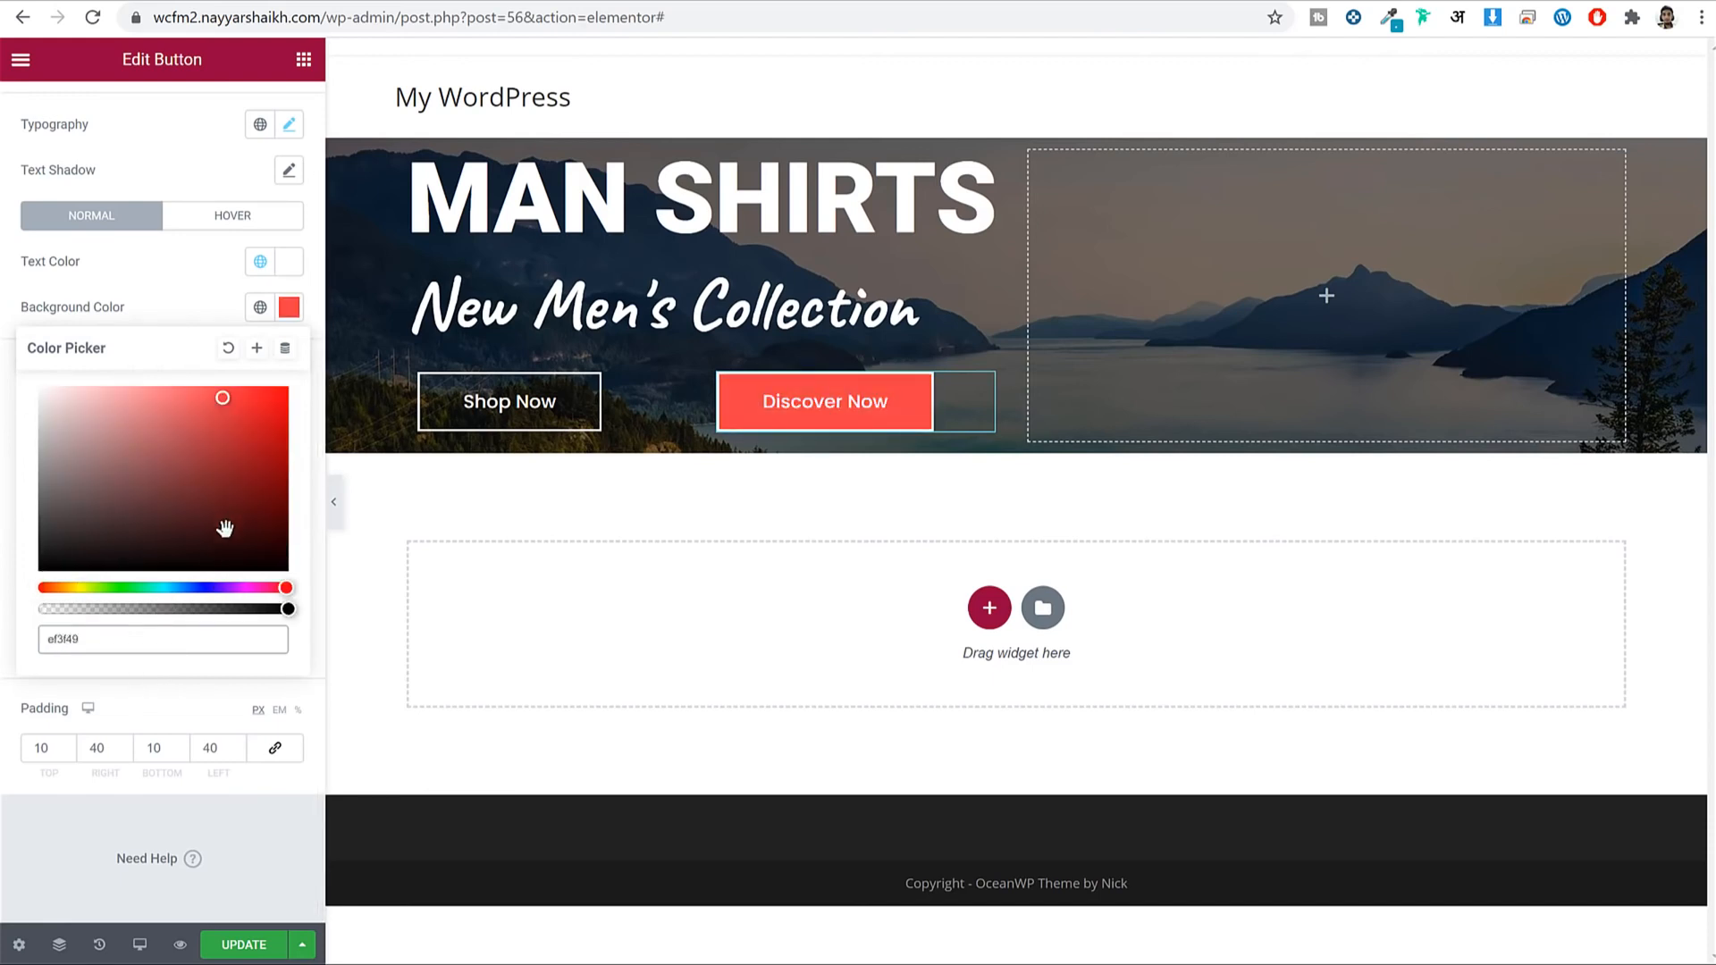
Save that red as a new global colour named 'Red'.
left_click(259, 355)
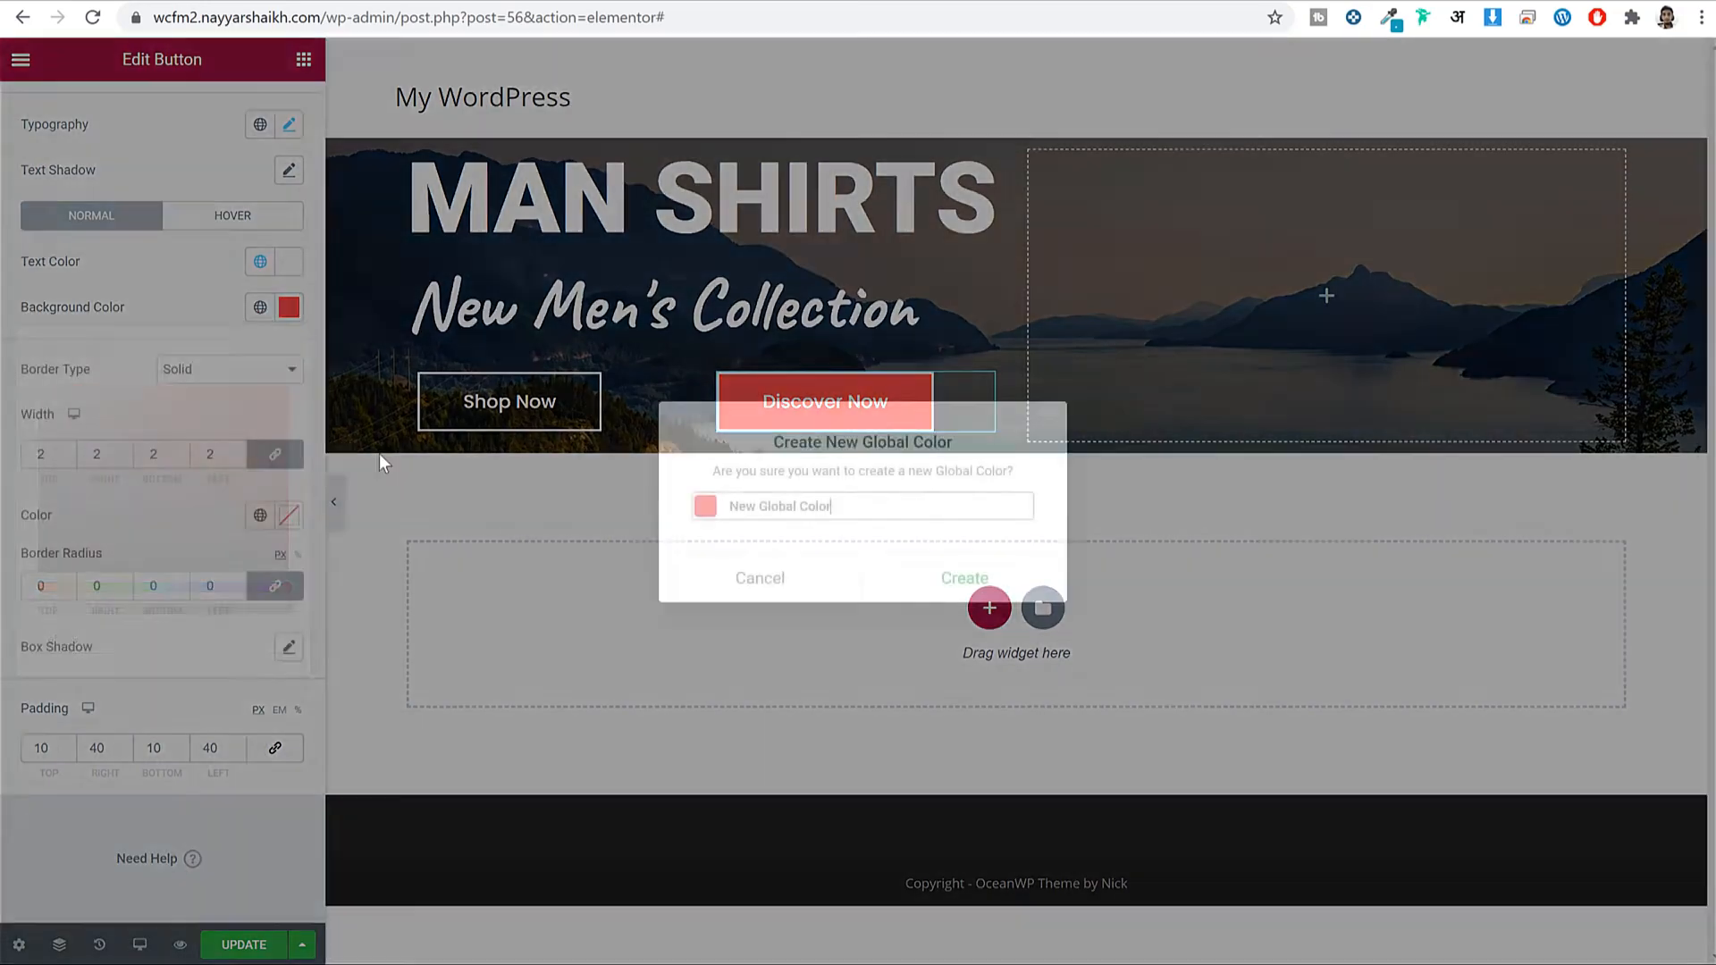
double_click(774, 506)
left_click(774, 506)
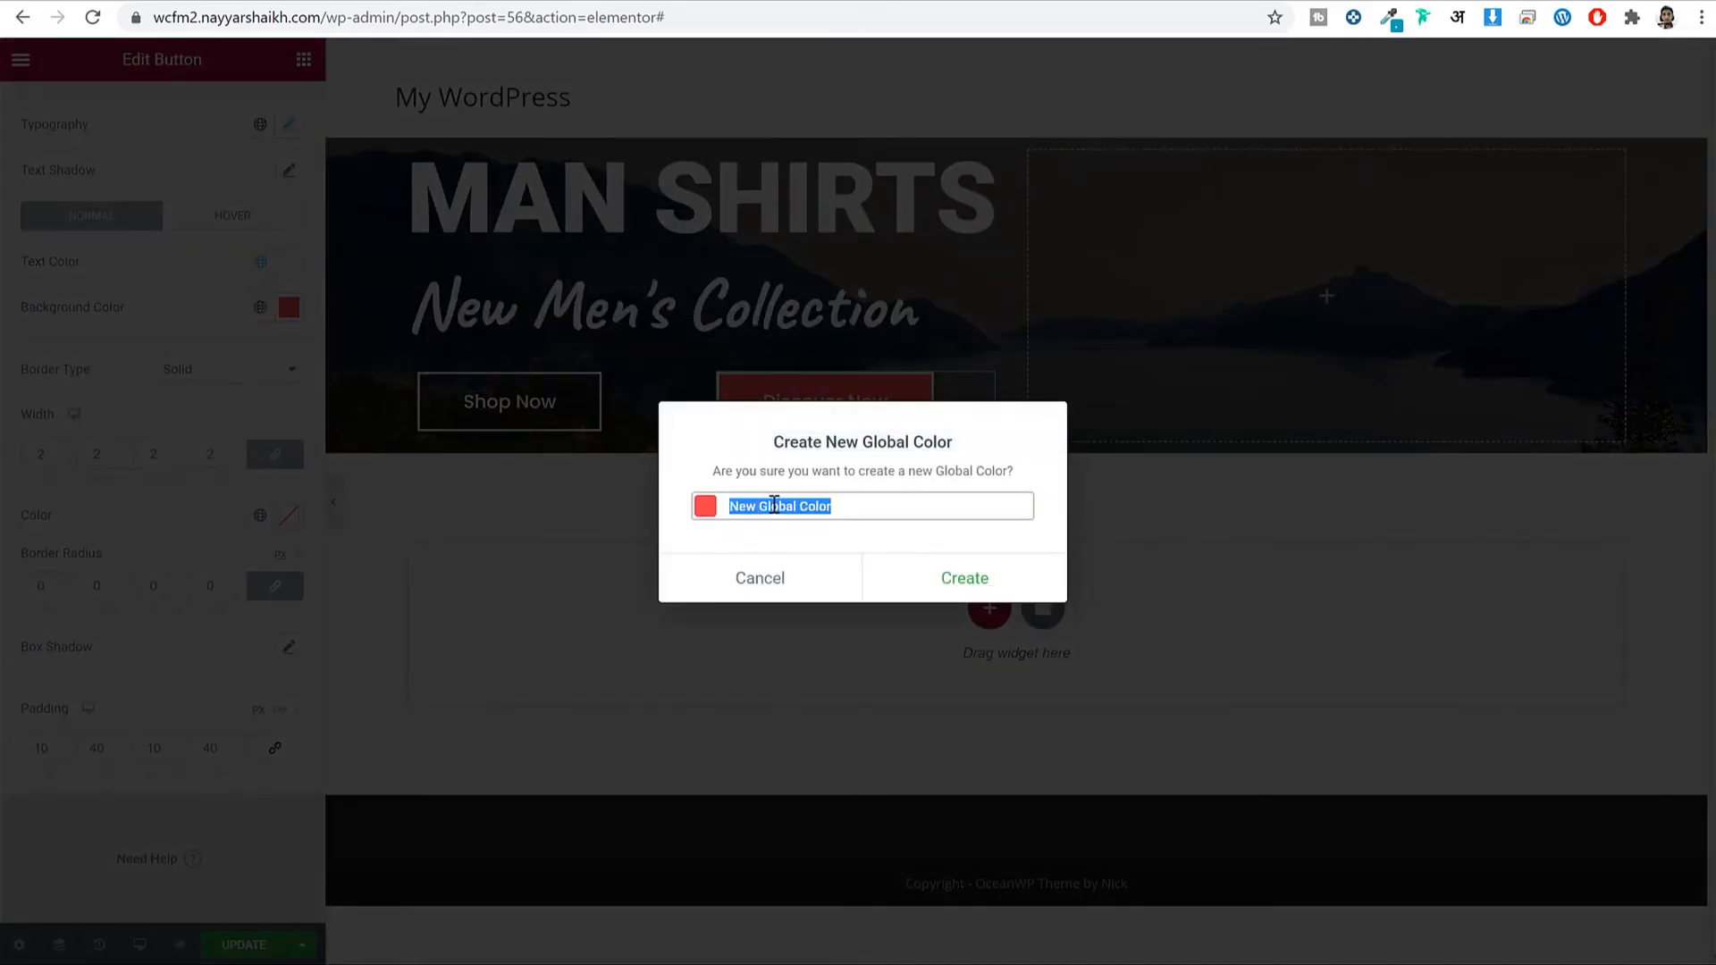
type("Red")
left_click(996, 580)
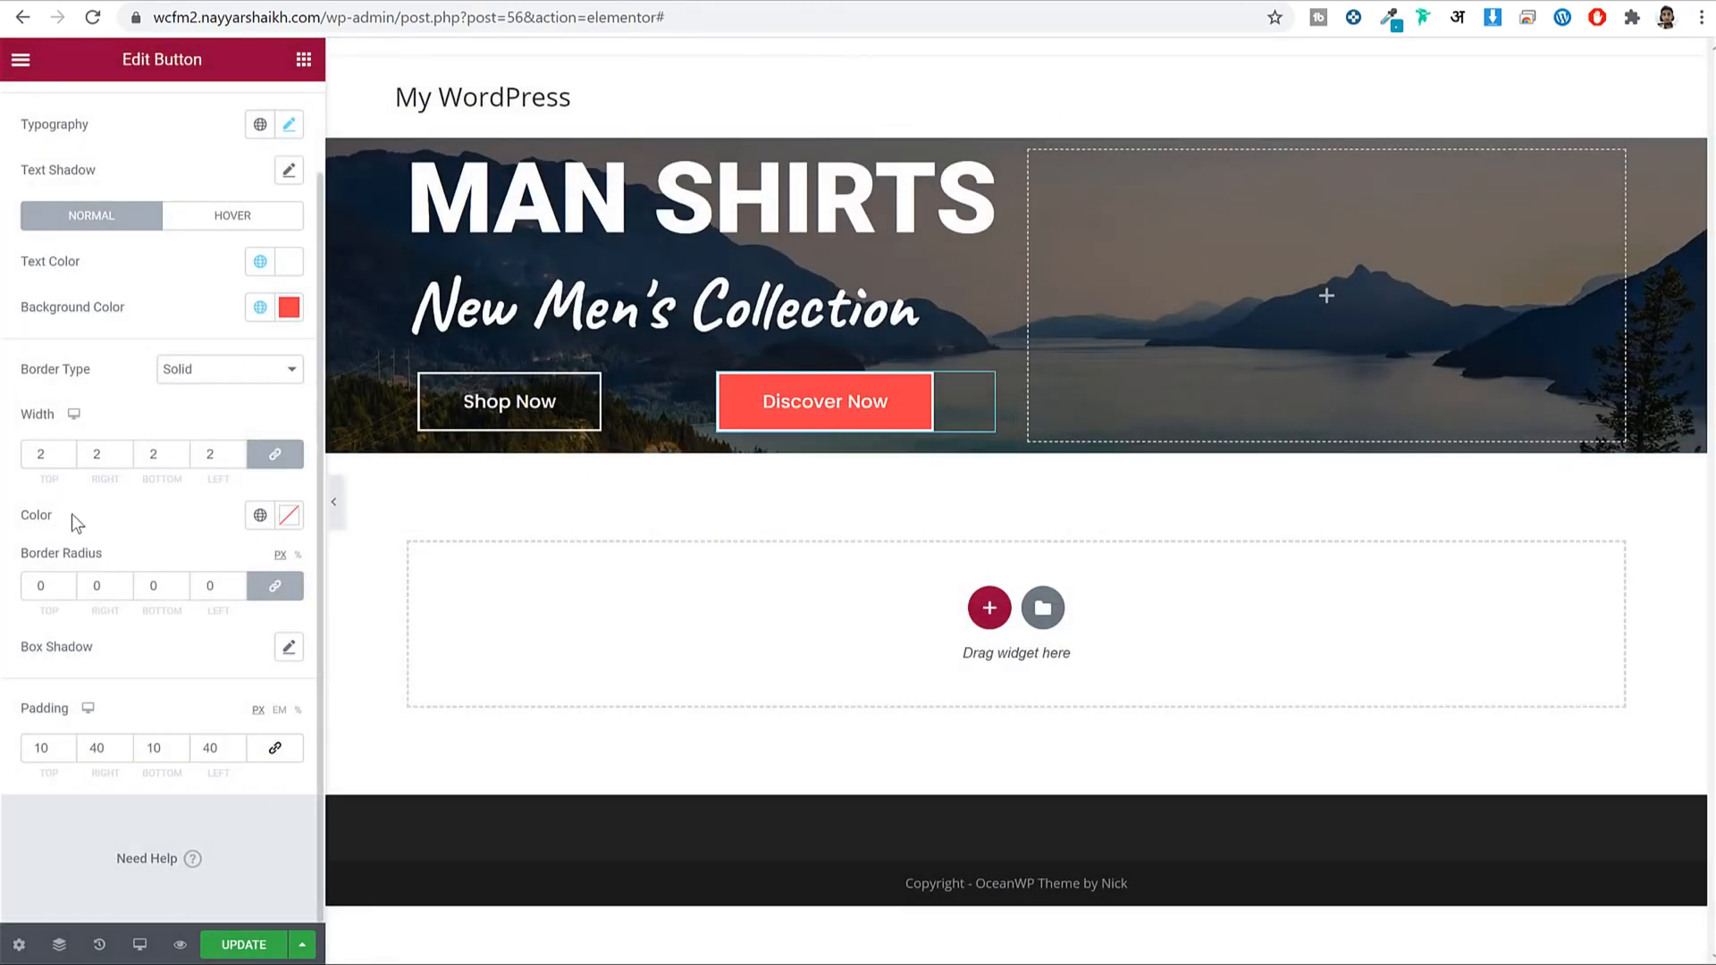
In Site Settings, change the global Primary colour to ef3f49 and update.
left_click(261, 519)
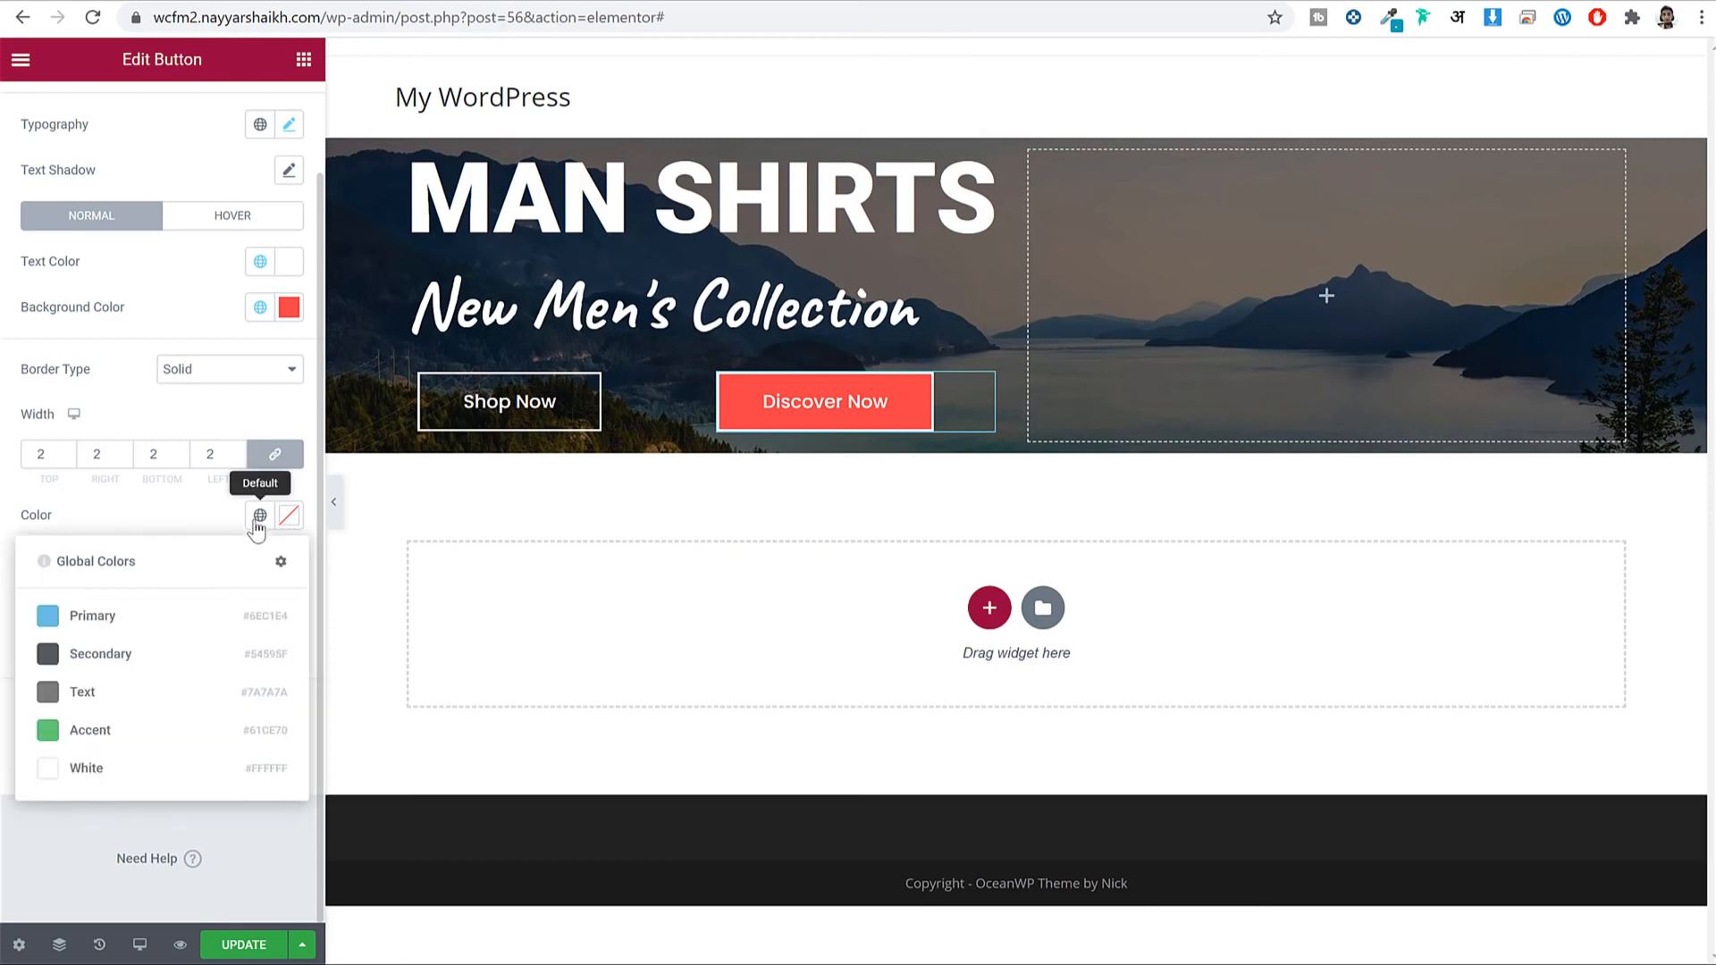
left_click(279, 566)
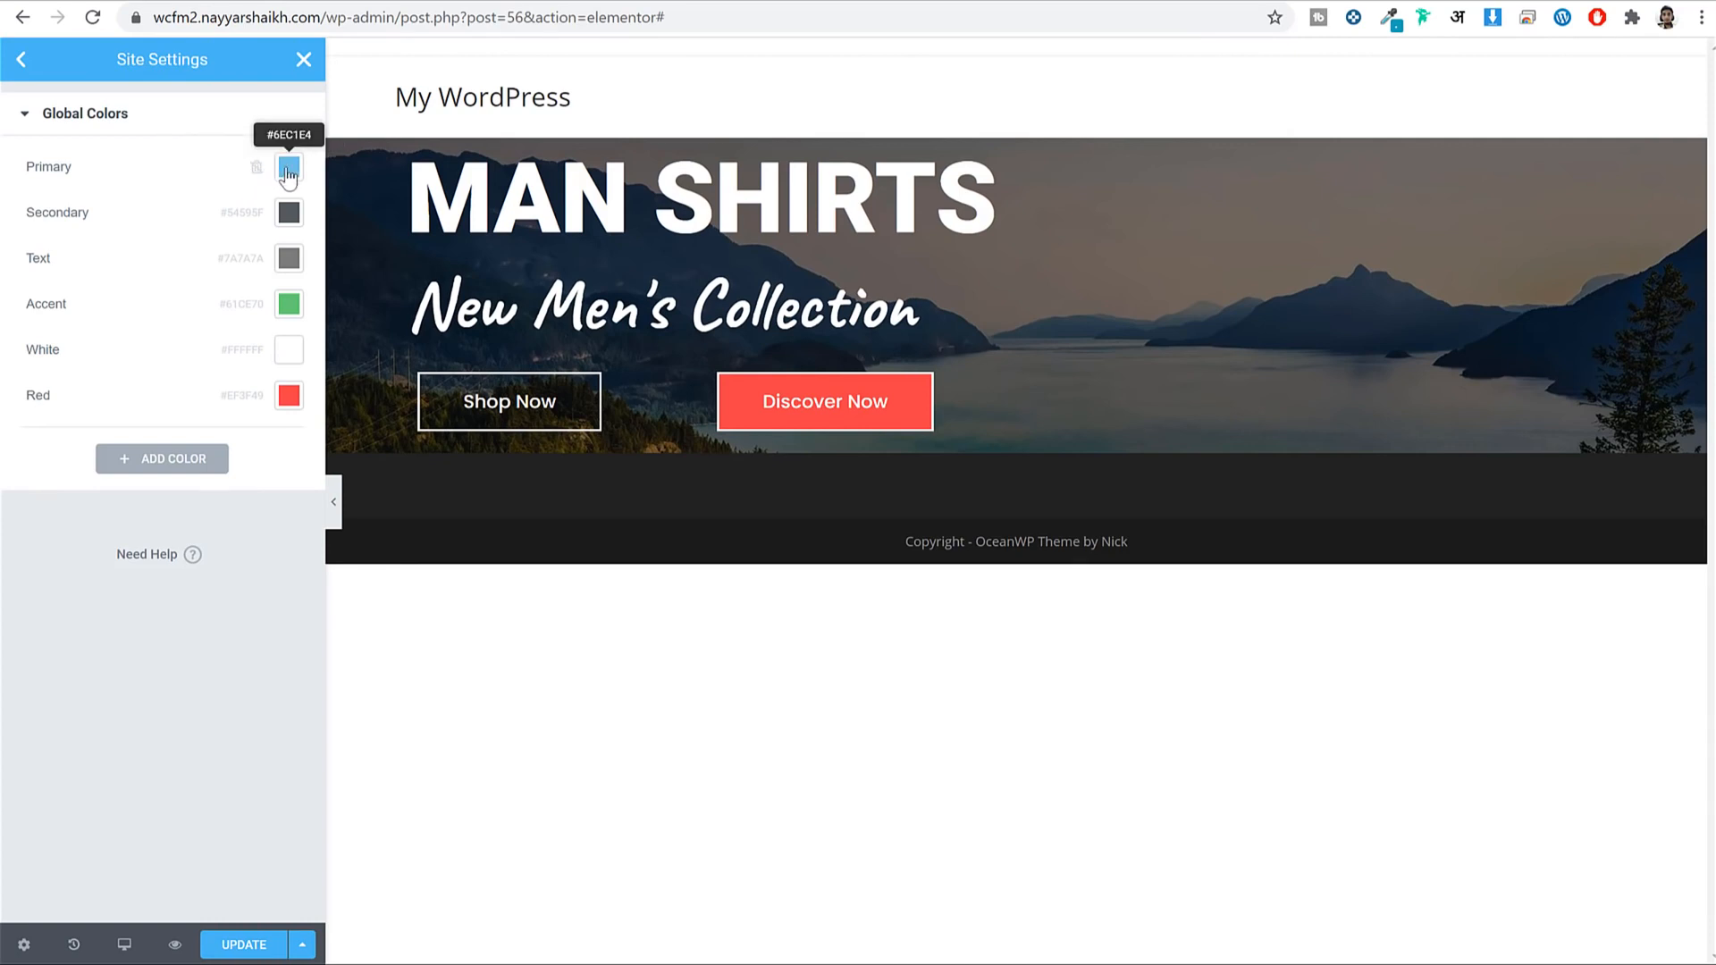
left_click(34, 167)
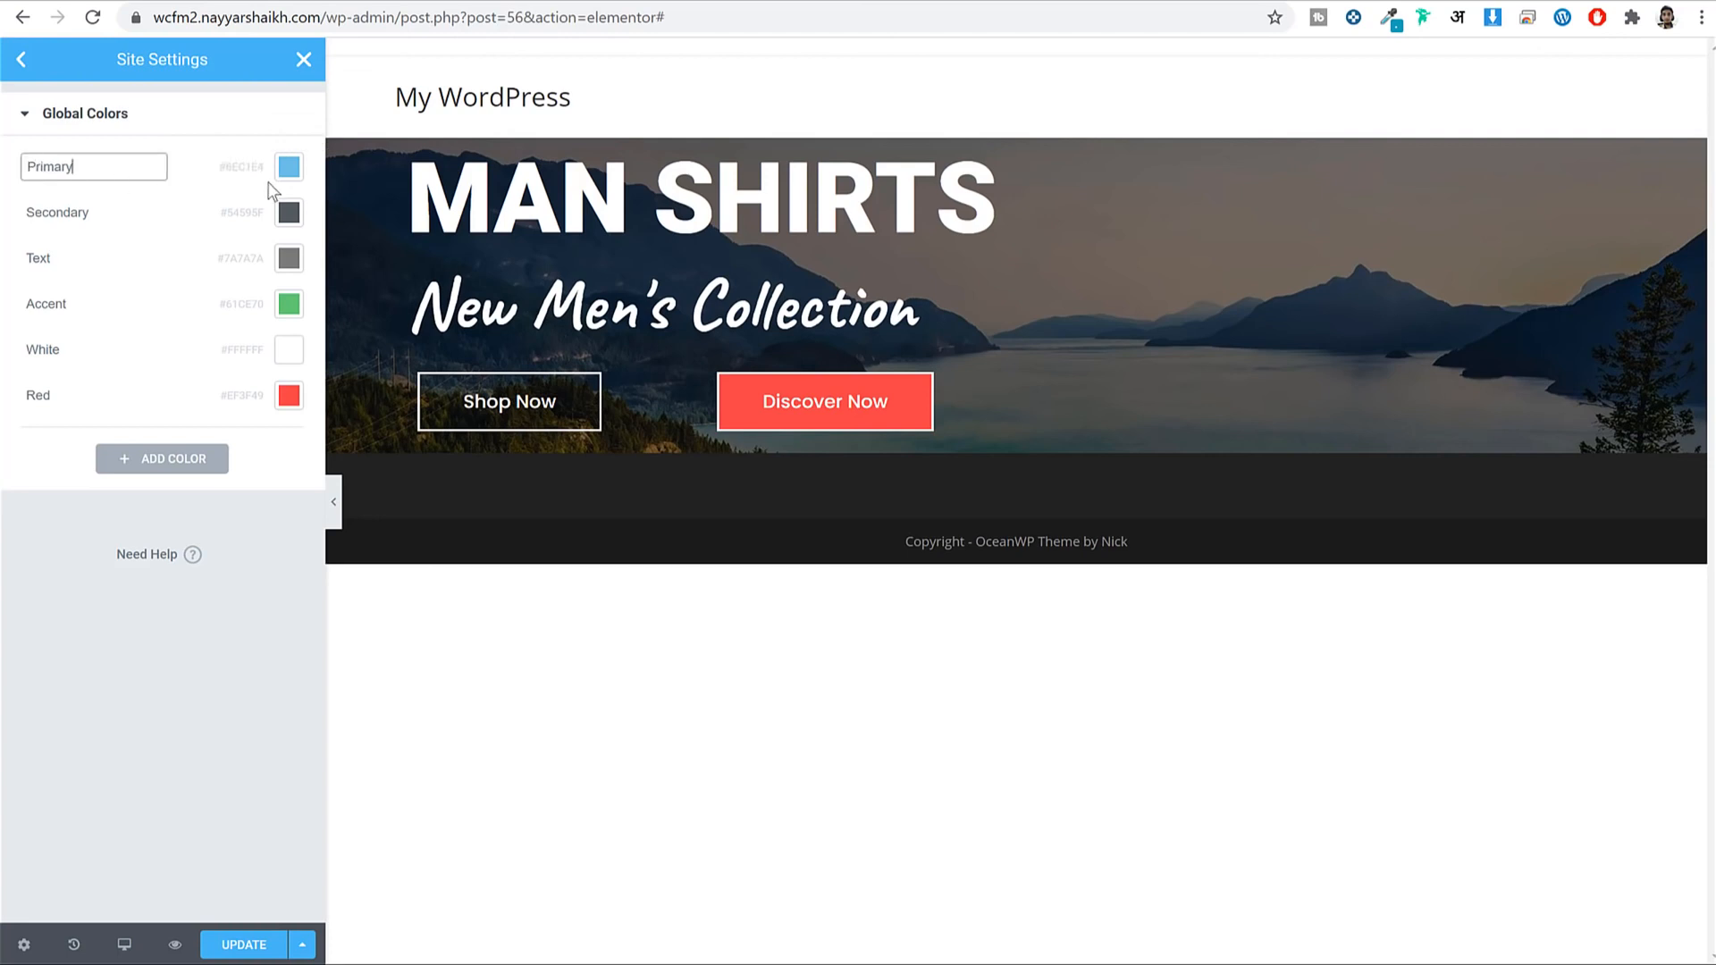
left_click(289, 166)
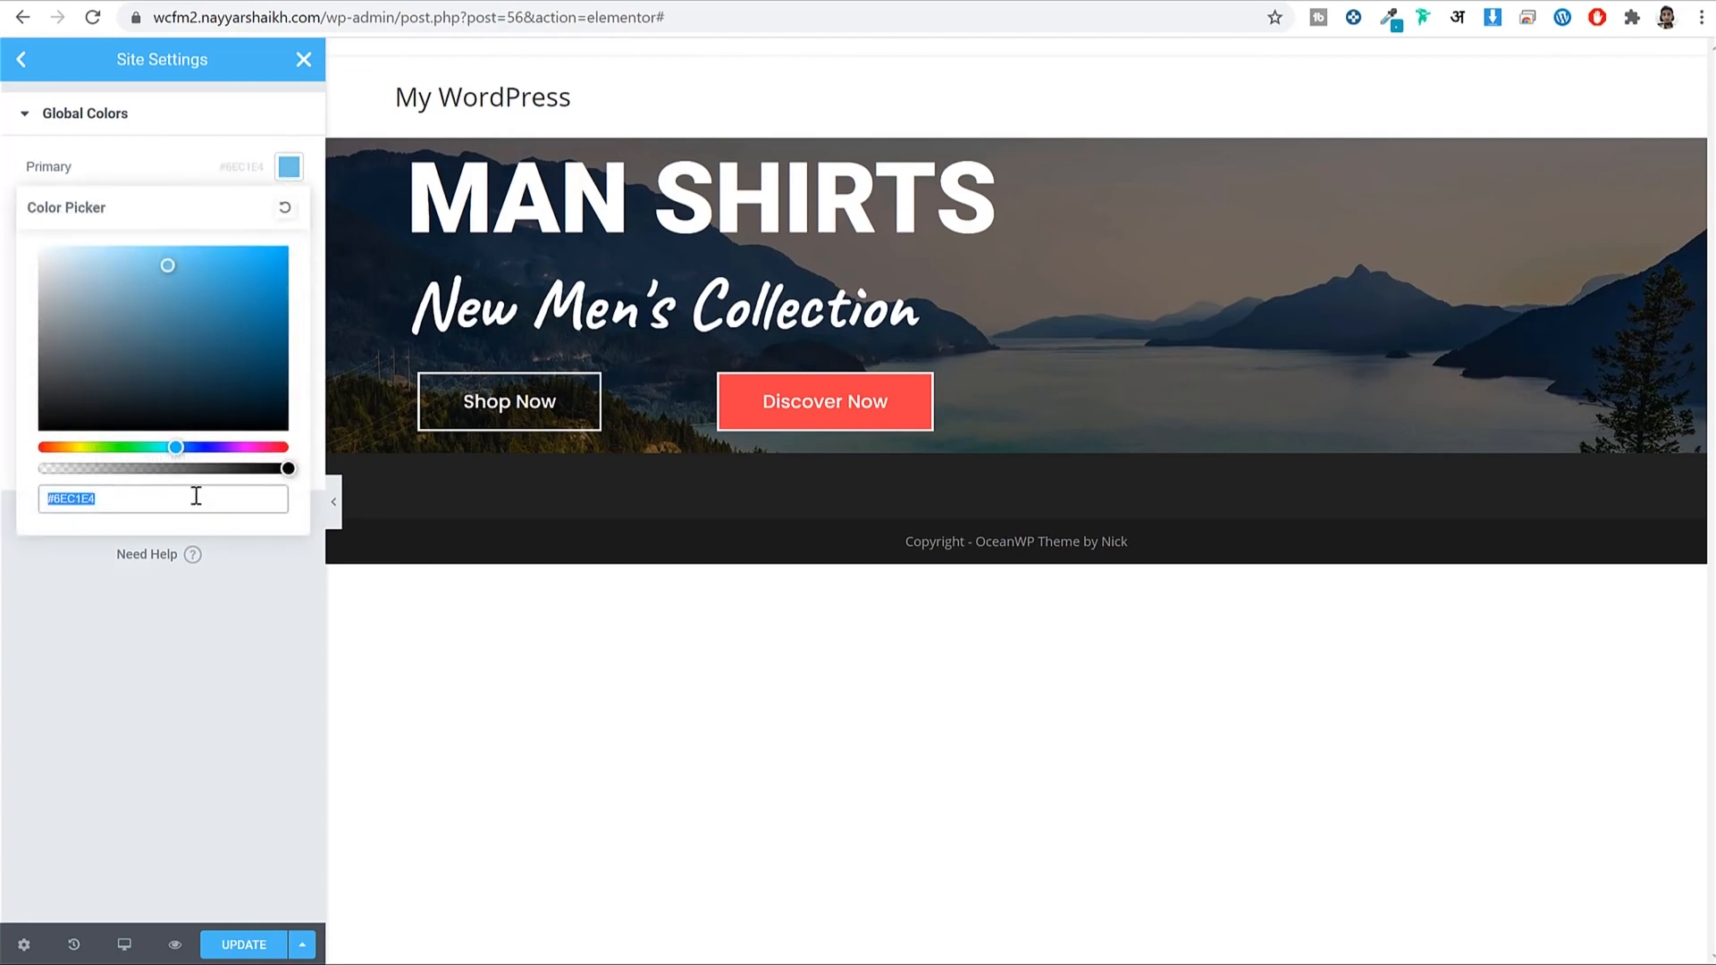
type("ef3f4")
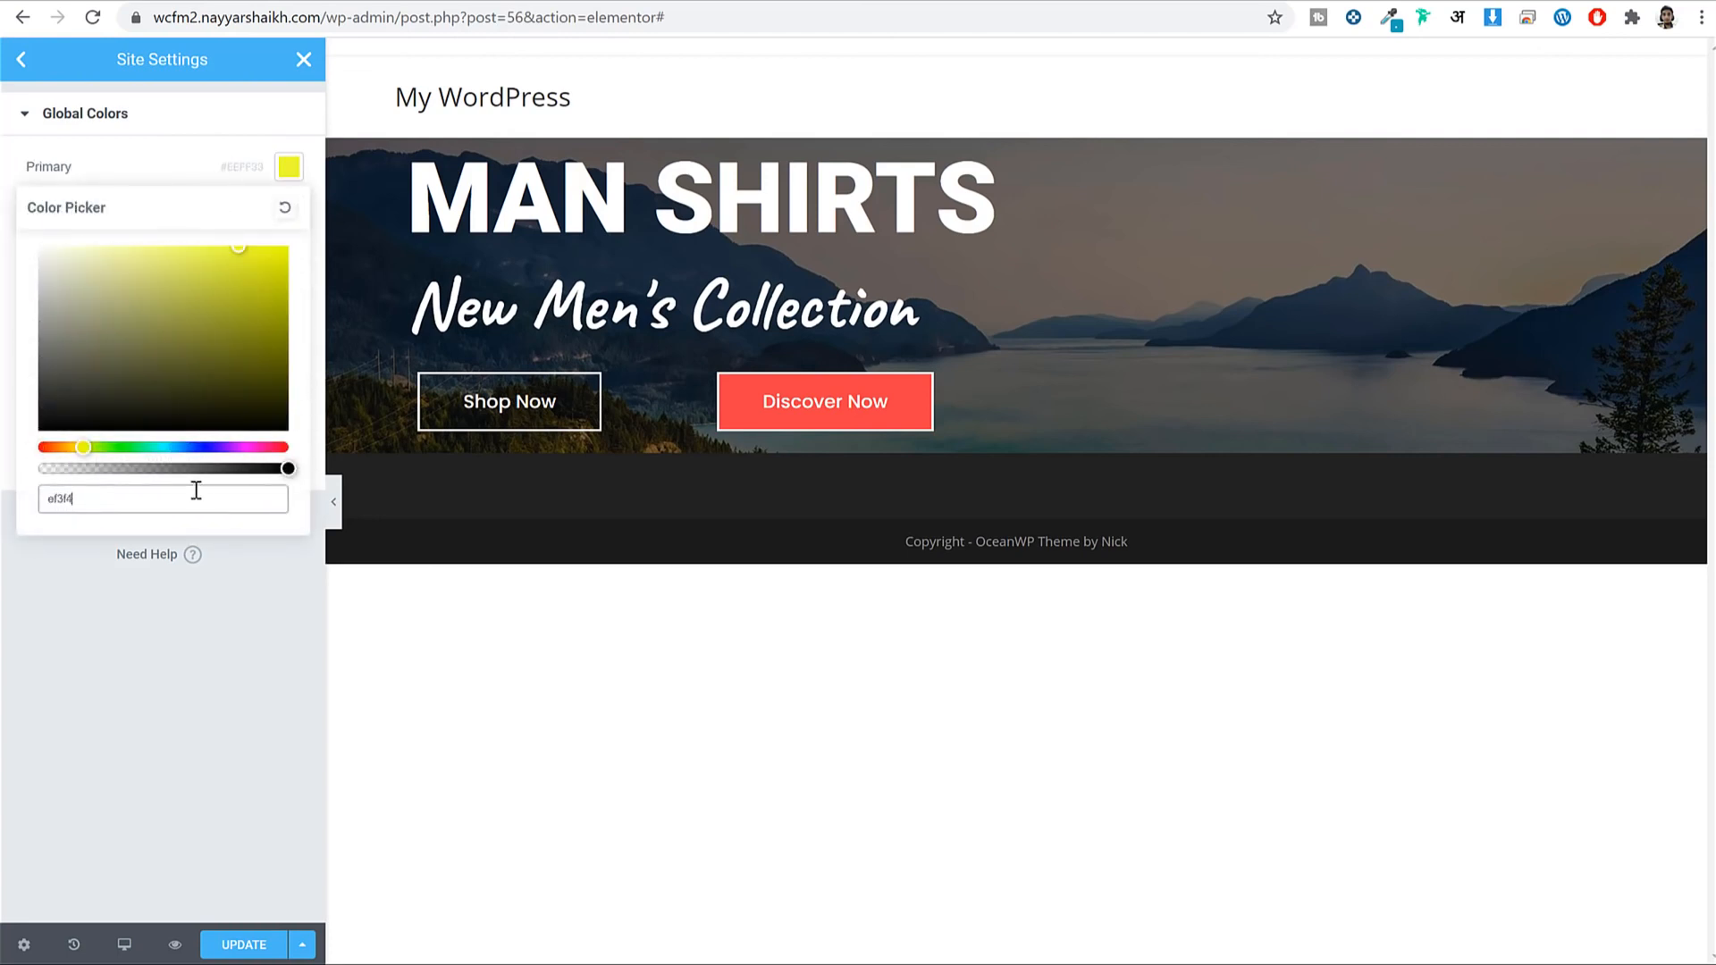
type("9")
left_click(289, 166)
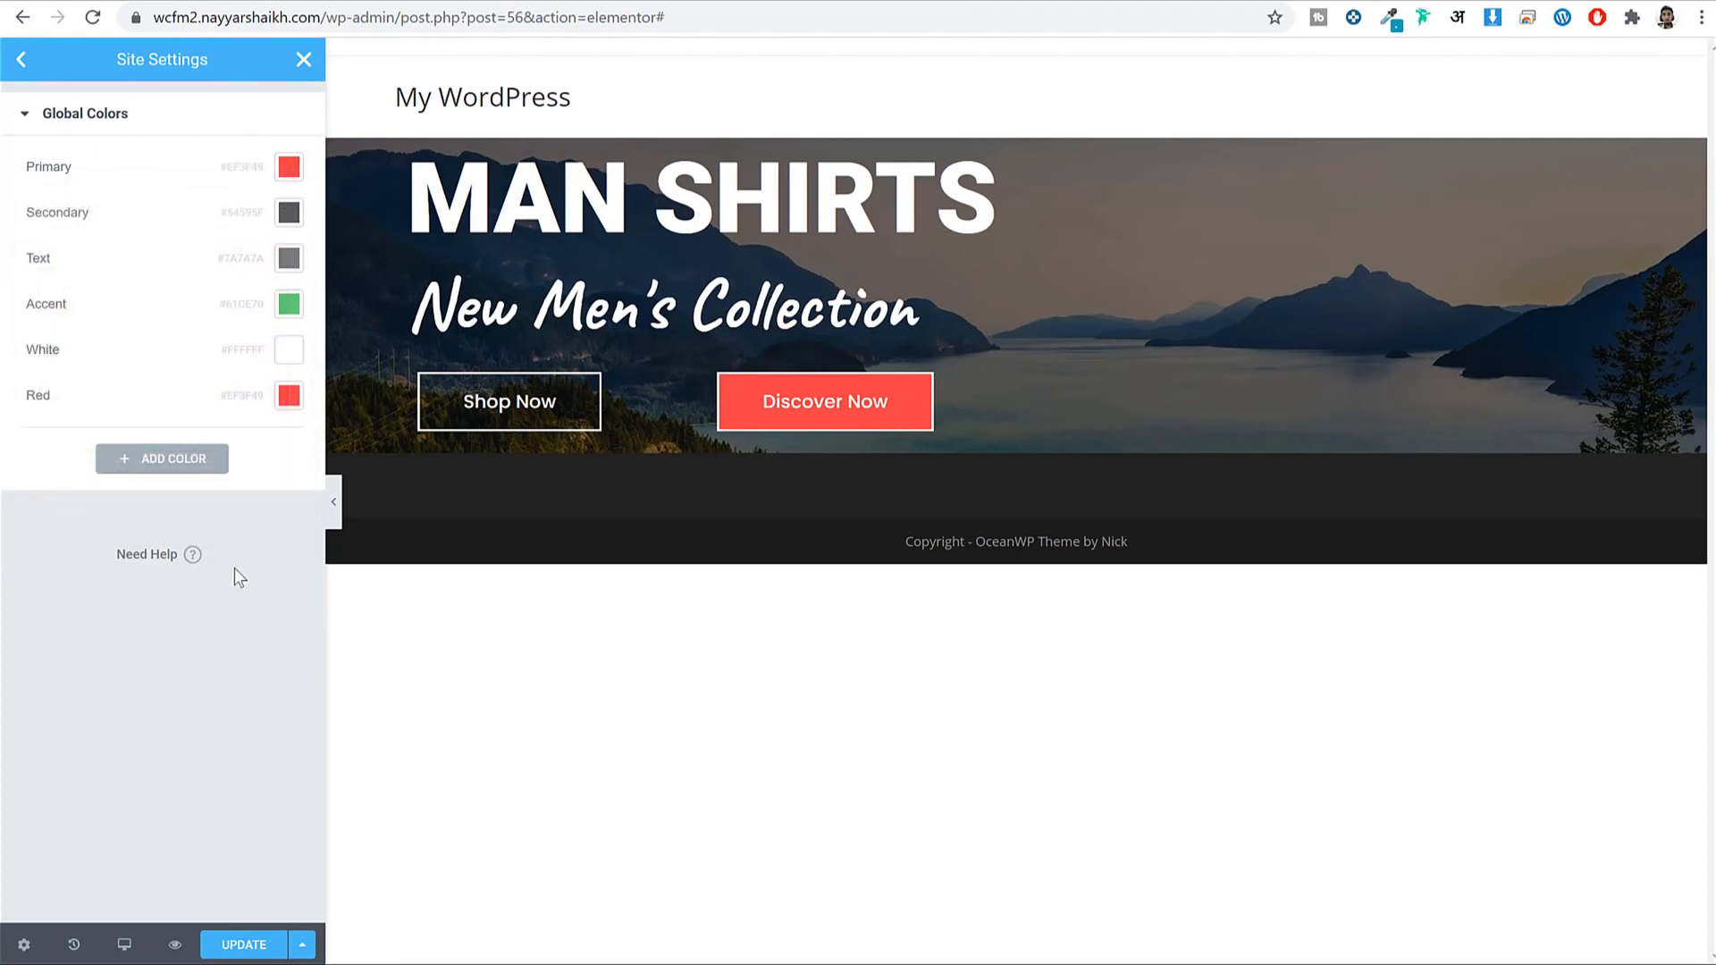
left_click(225, 945)
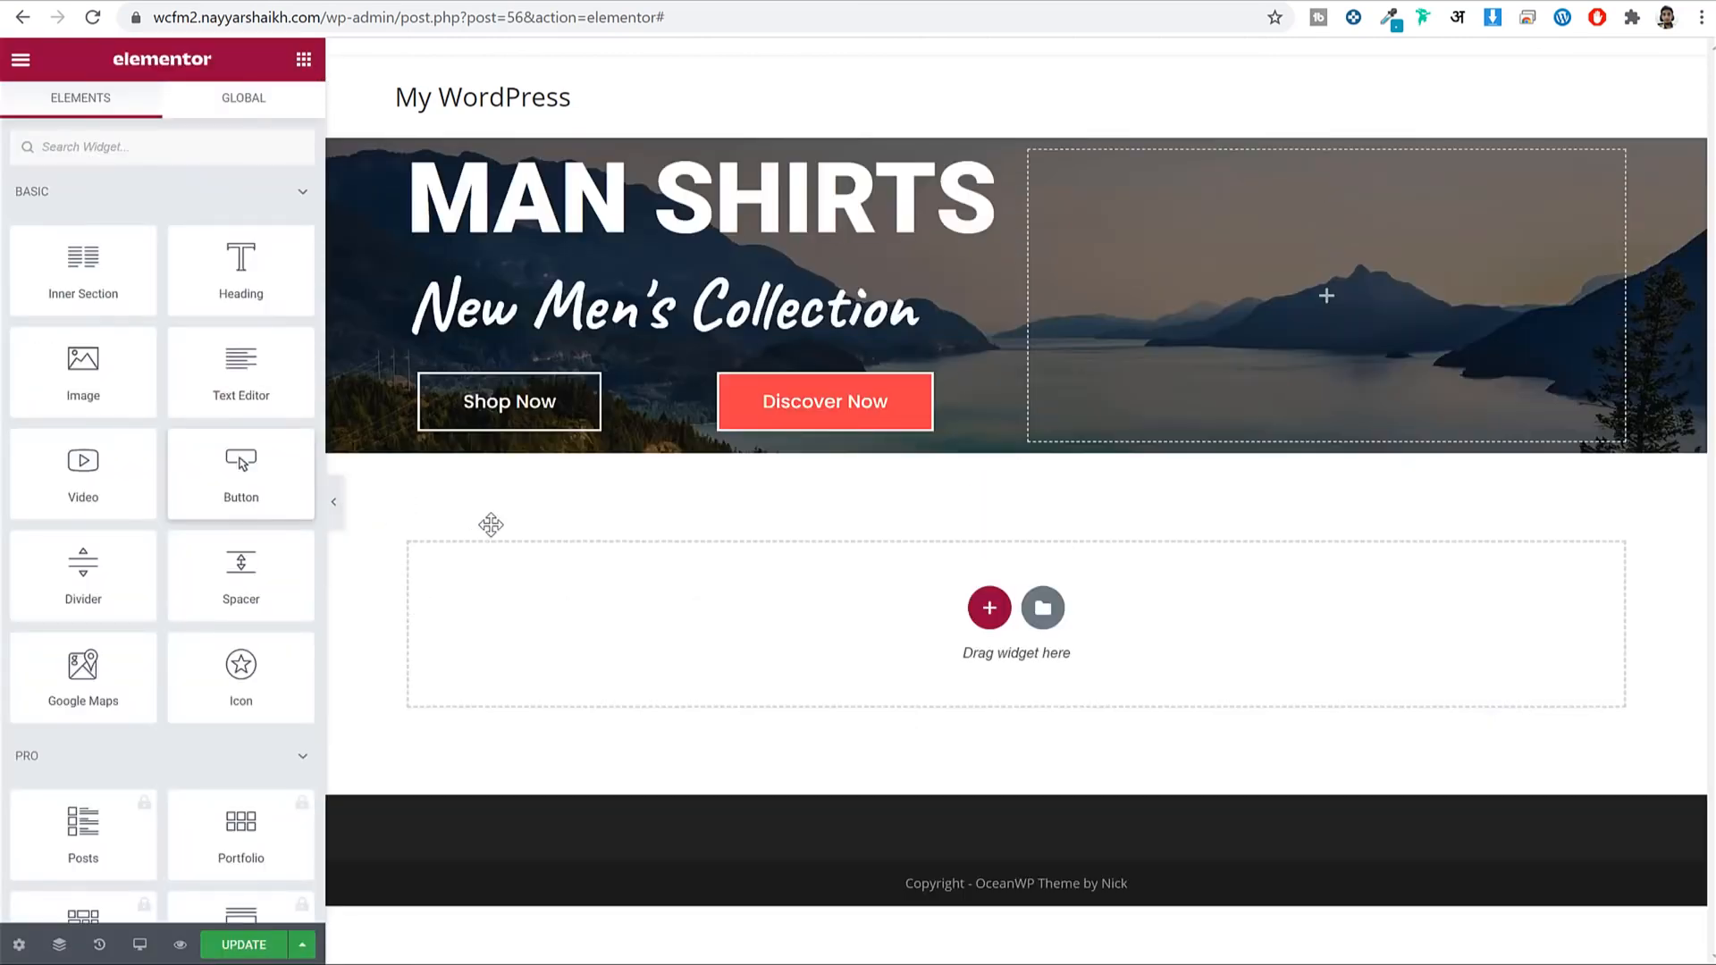
Set the Discover Now button's border colour to the global Primary red and save.
left_click(836, 427)
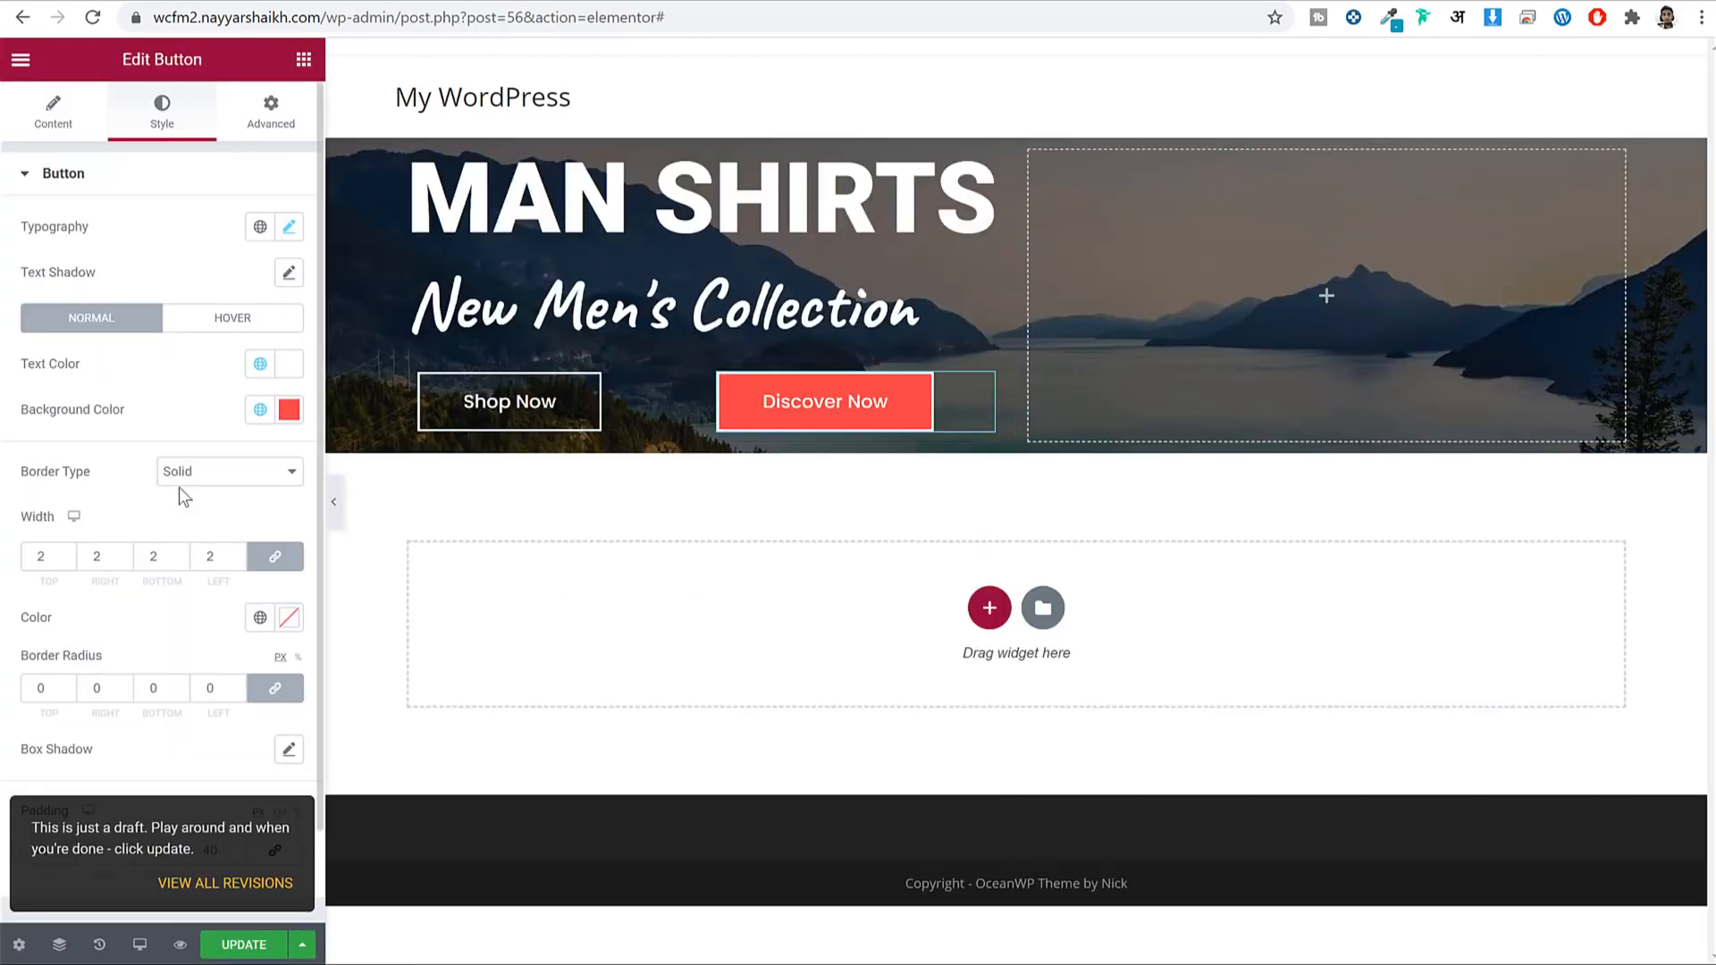
scroll(165, 509, "down", 1)
left_click(260, 515)
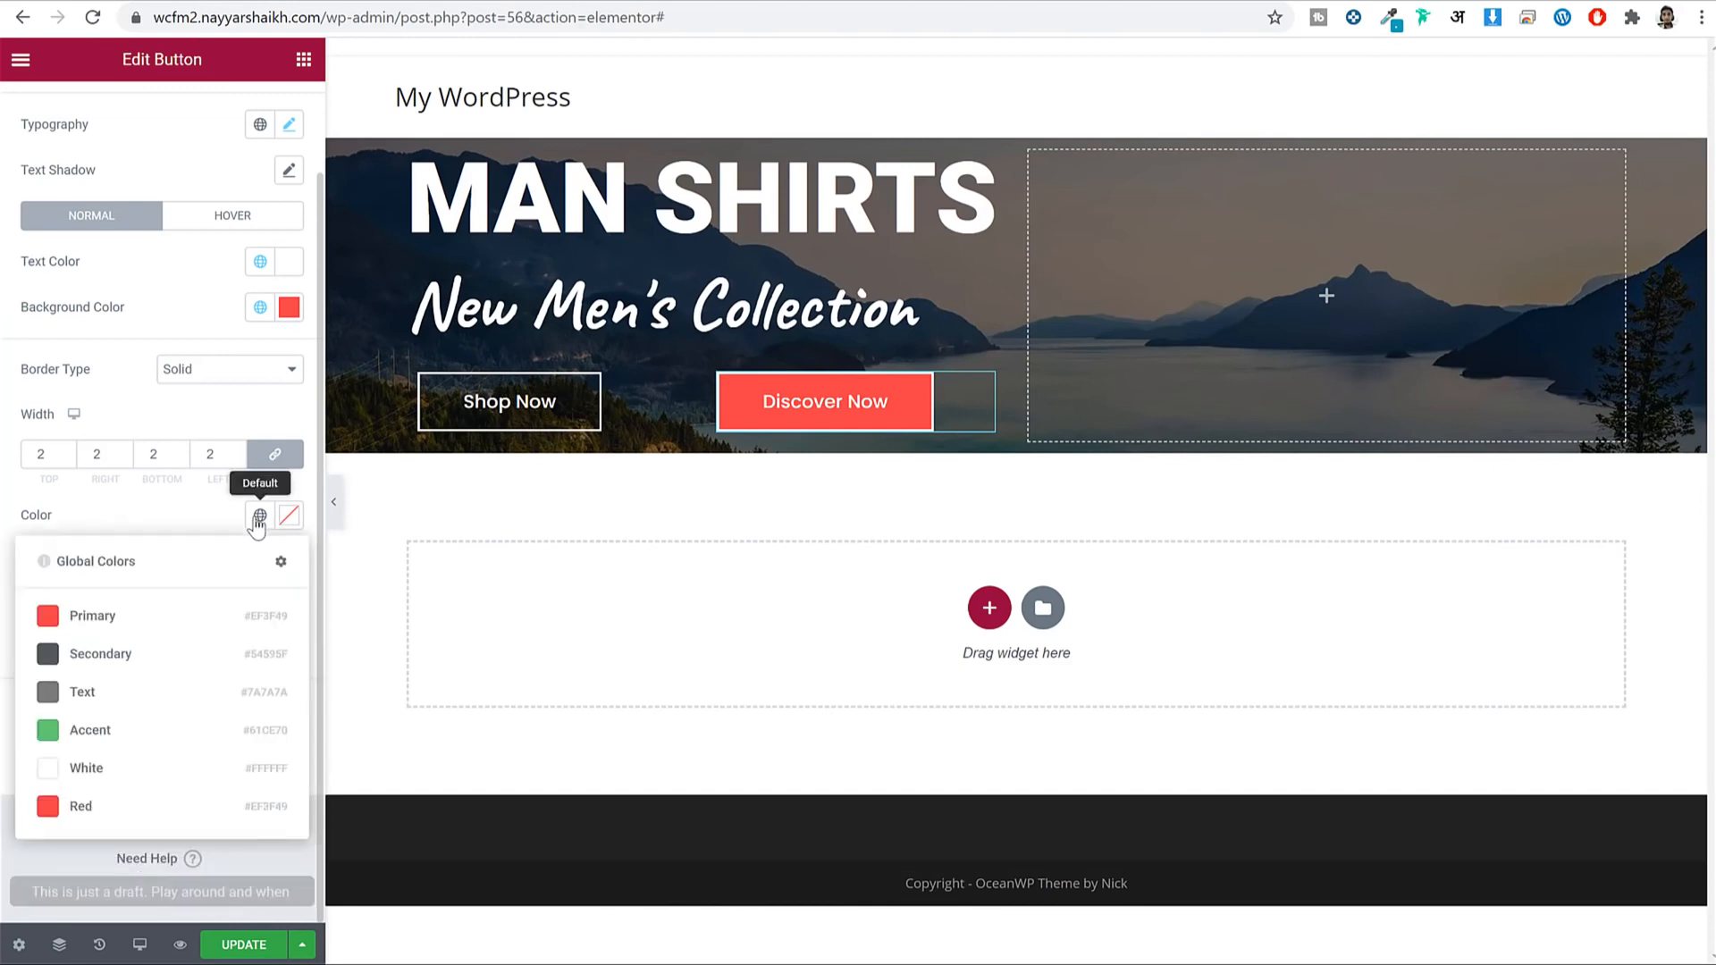
left_click(134, 621)
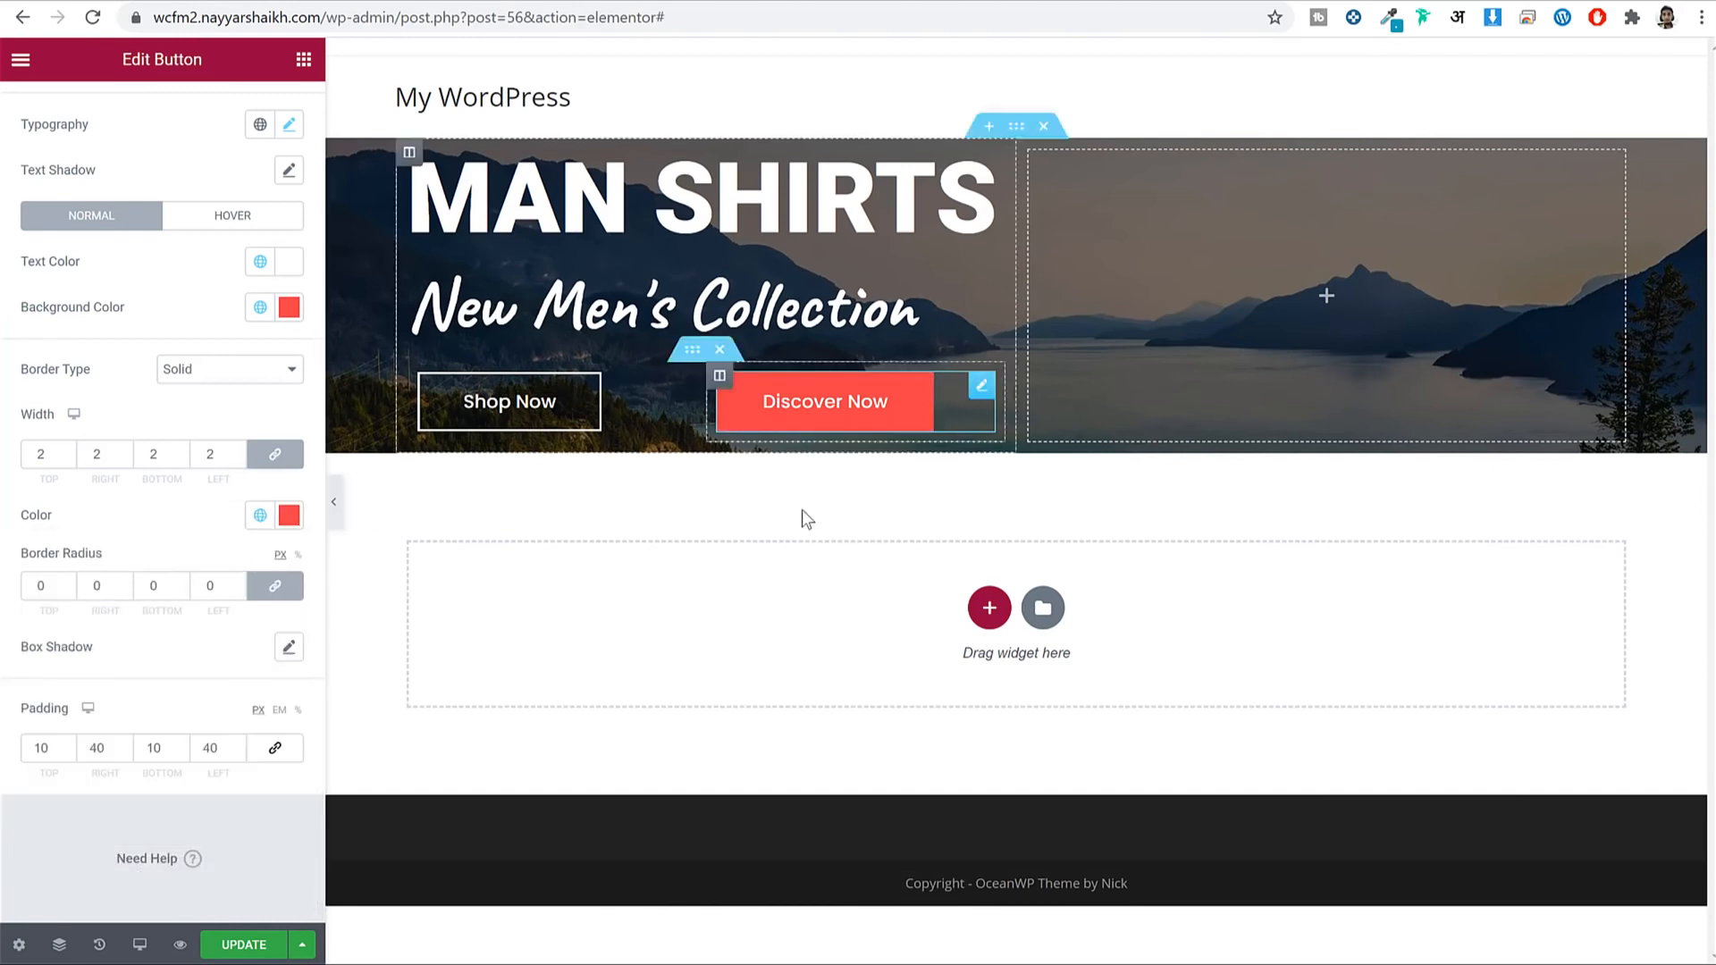
left_click(259, 950)
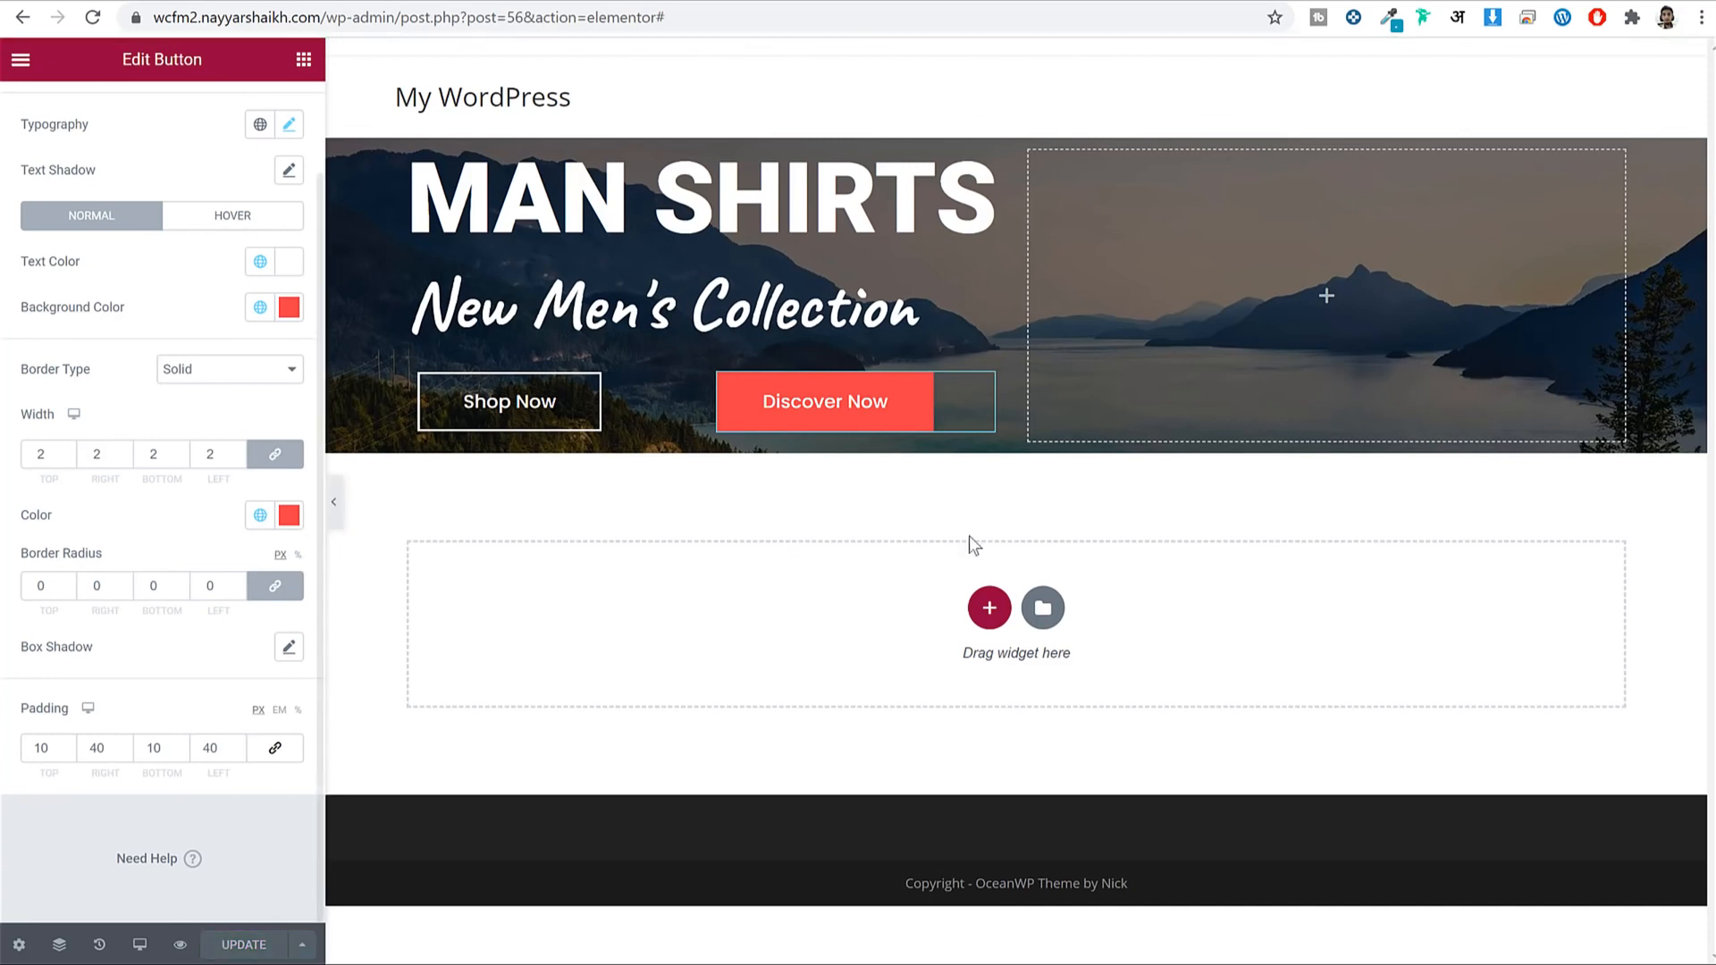
Preview, then narrow the Shop Now column to about 36.7% and save.
left_click(333, 502)
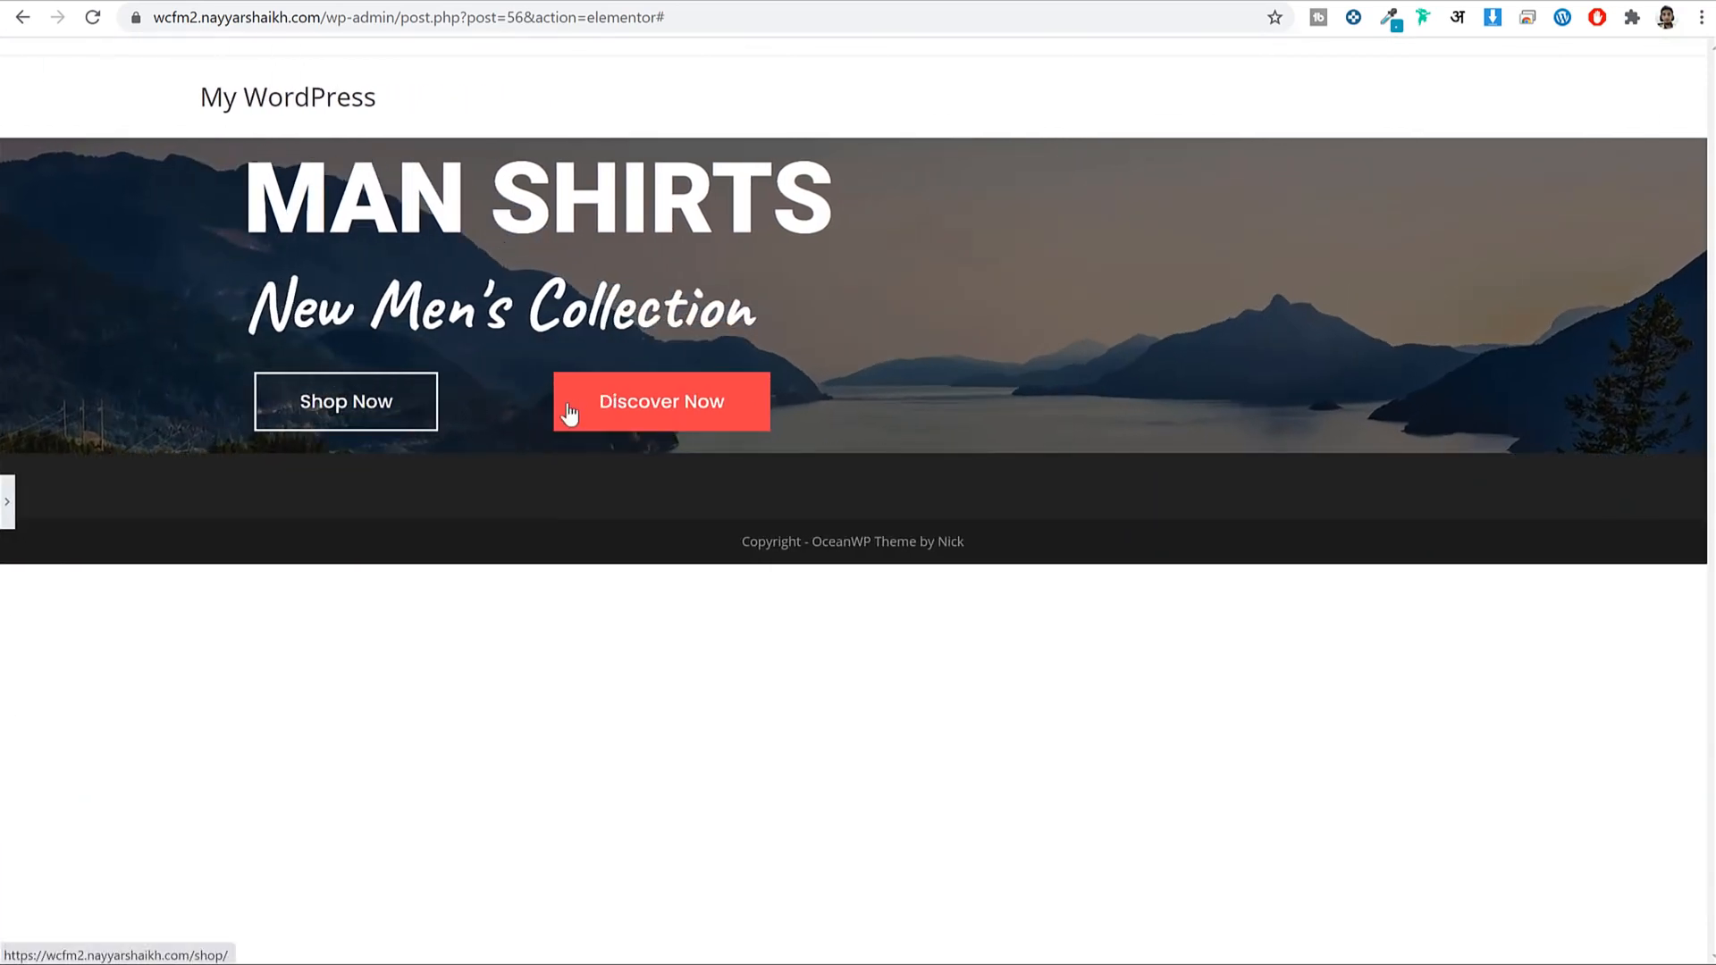
left_click(7, 501)
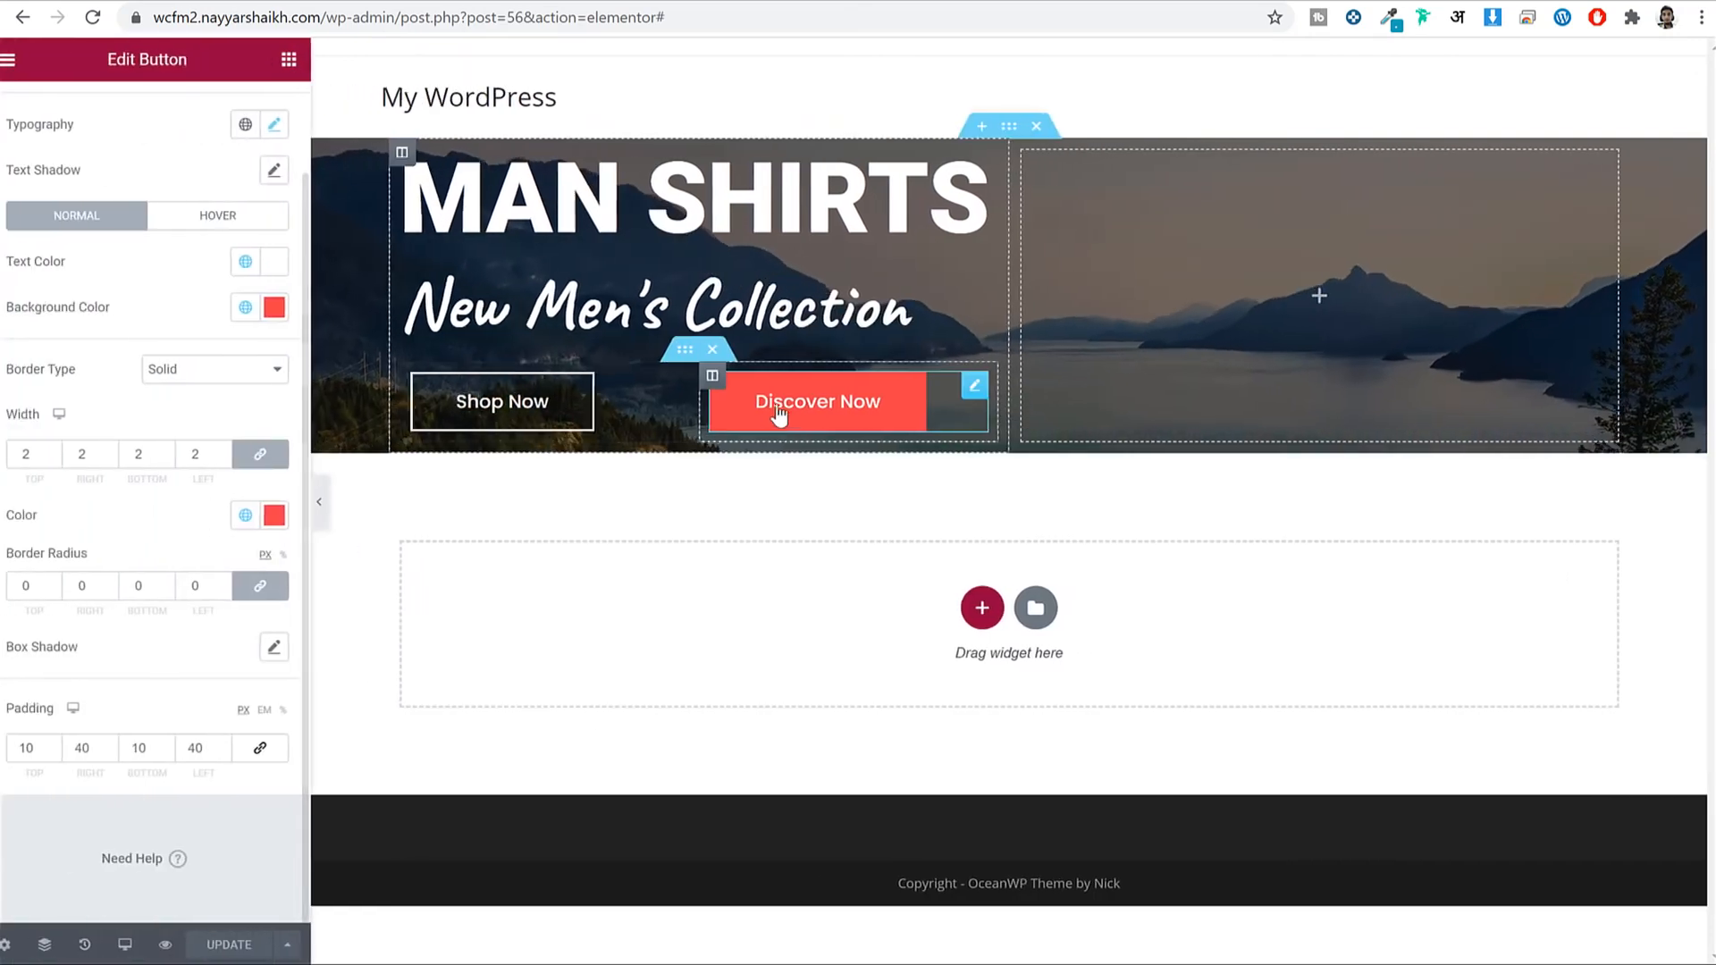
left_click_drag(705, 407, 620, 413)
key("ctrl+s")
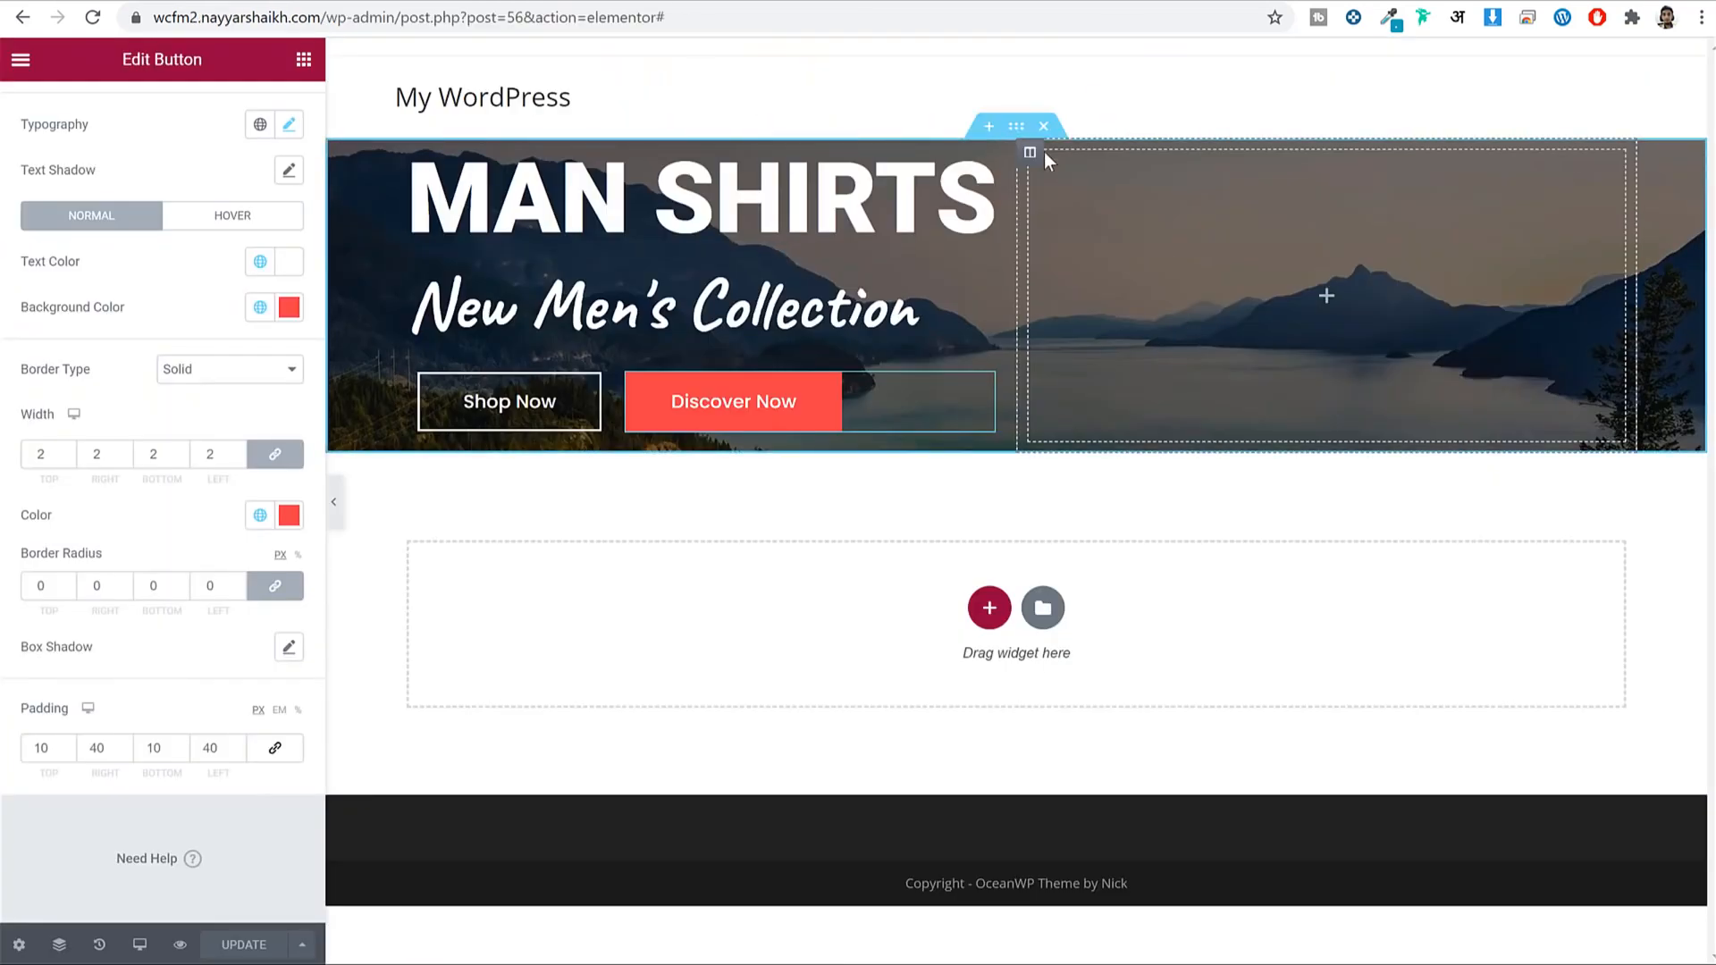
Upload home-slide-img1 and set it as the right column's classic background image.
left_click(1030, 153)
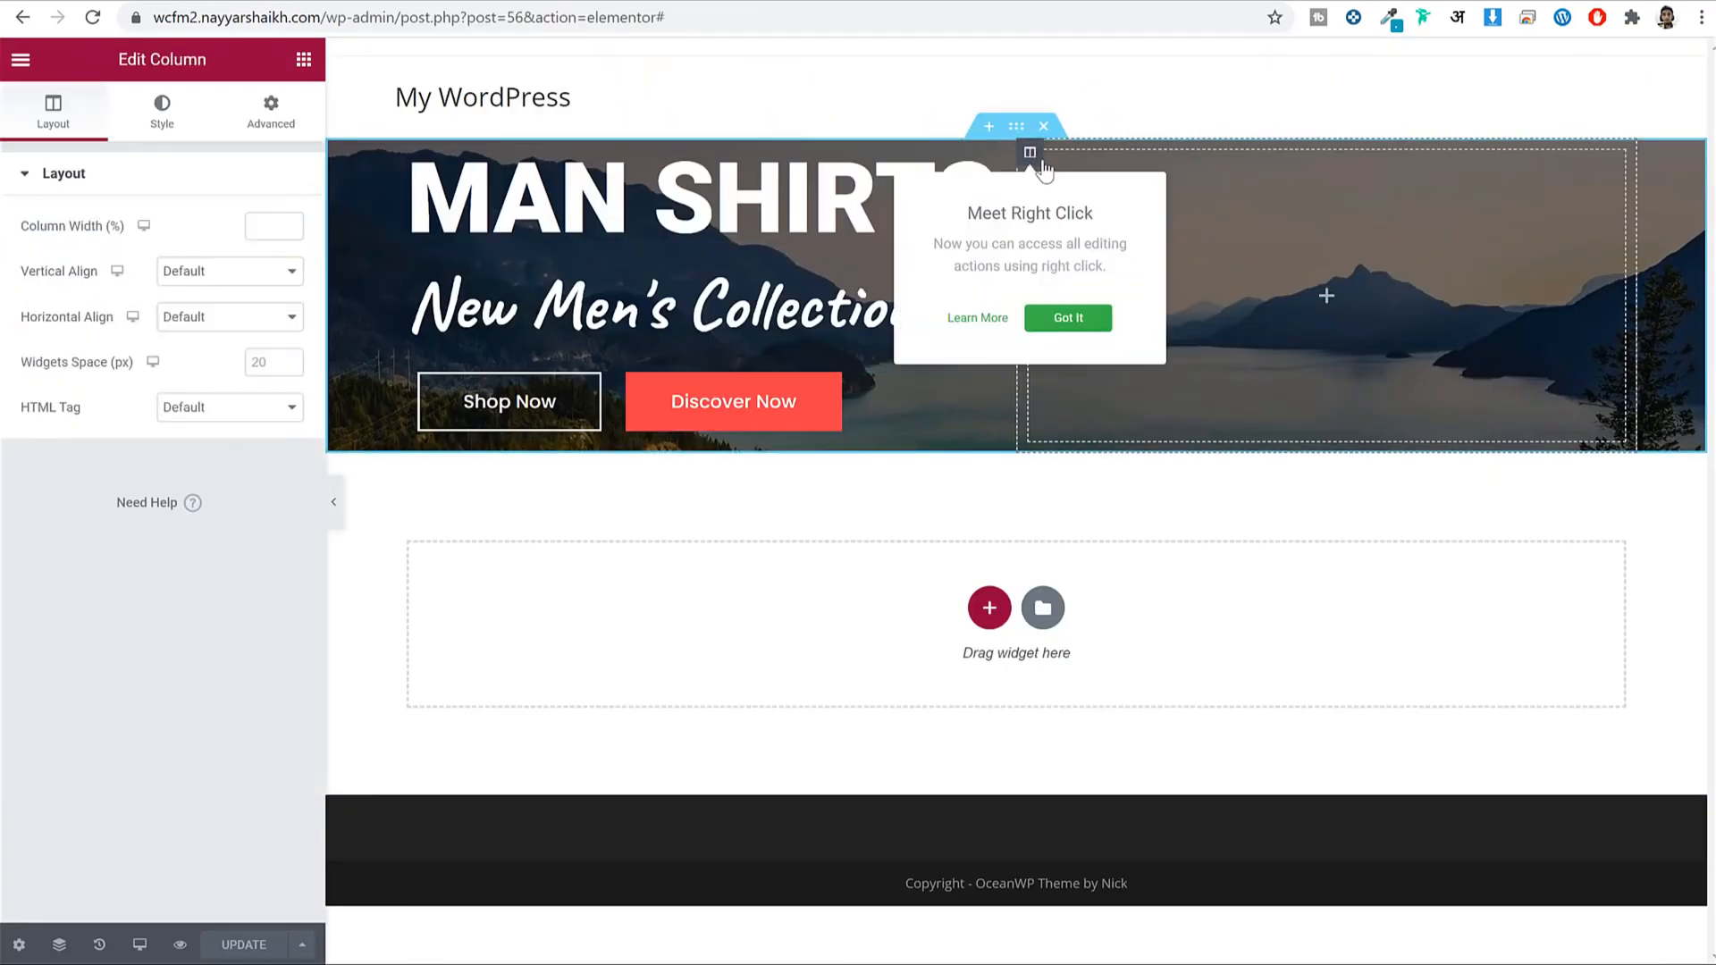
left_click(1079, 325)
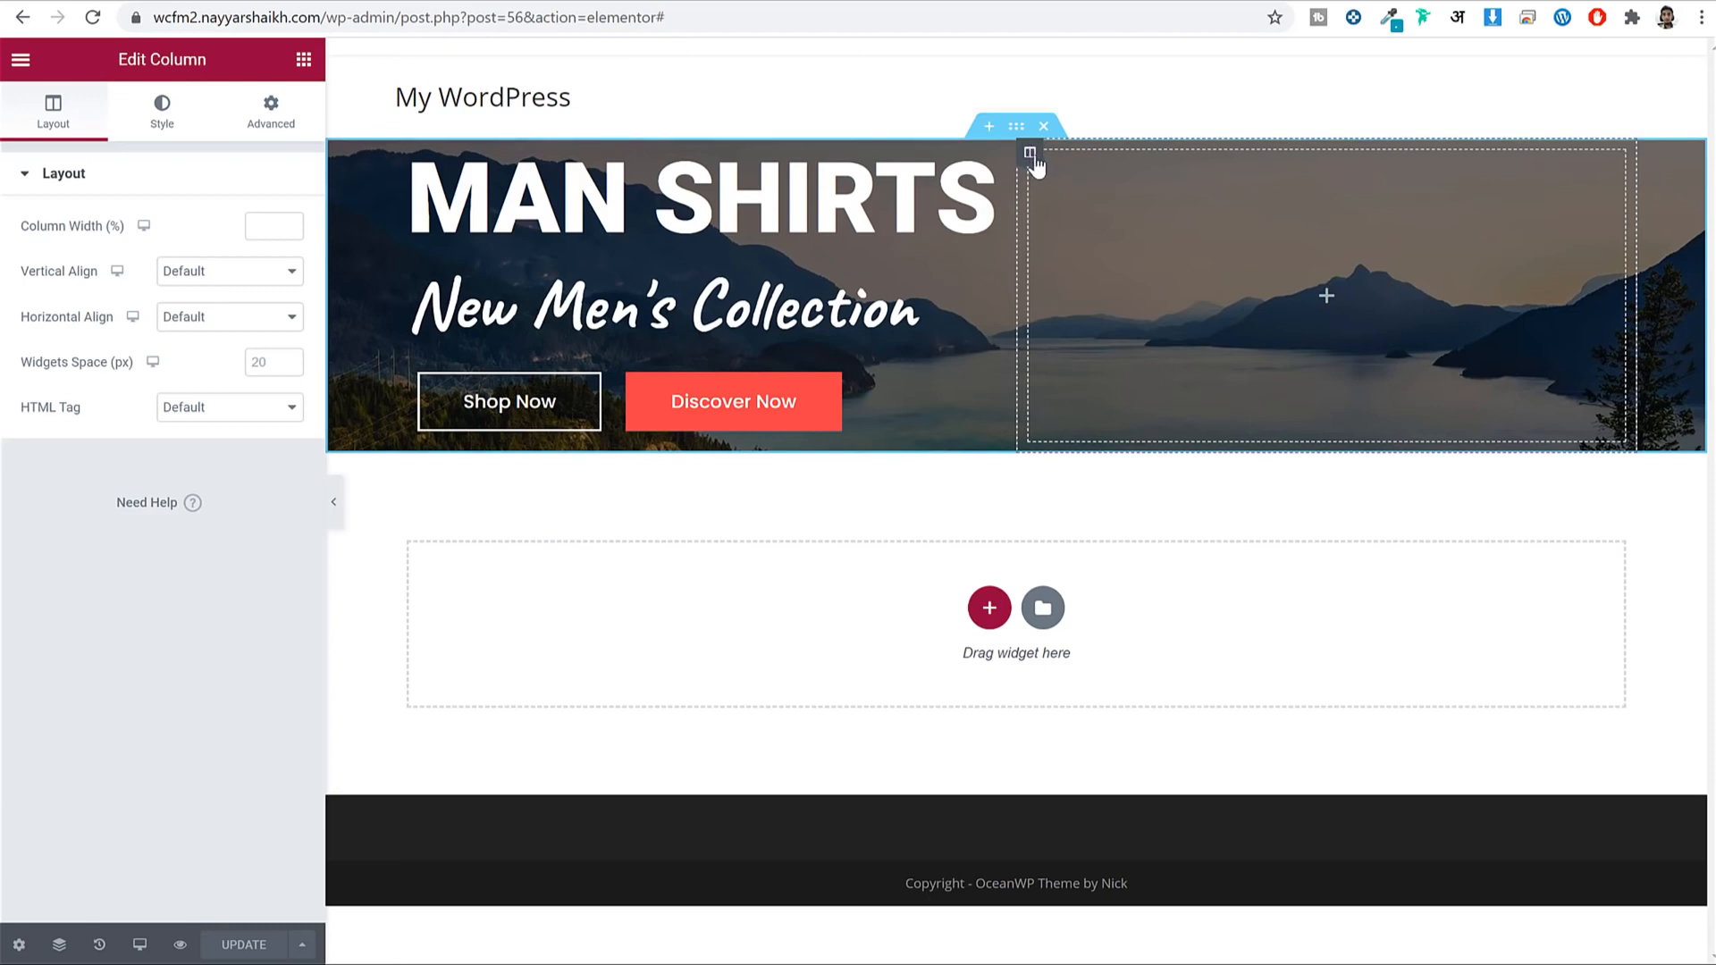
left_click(162, 114)
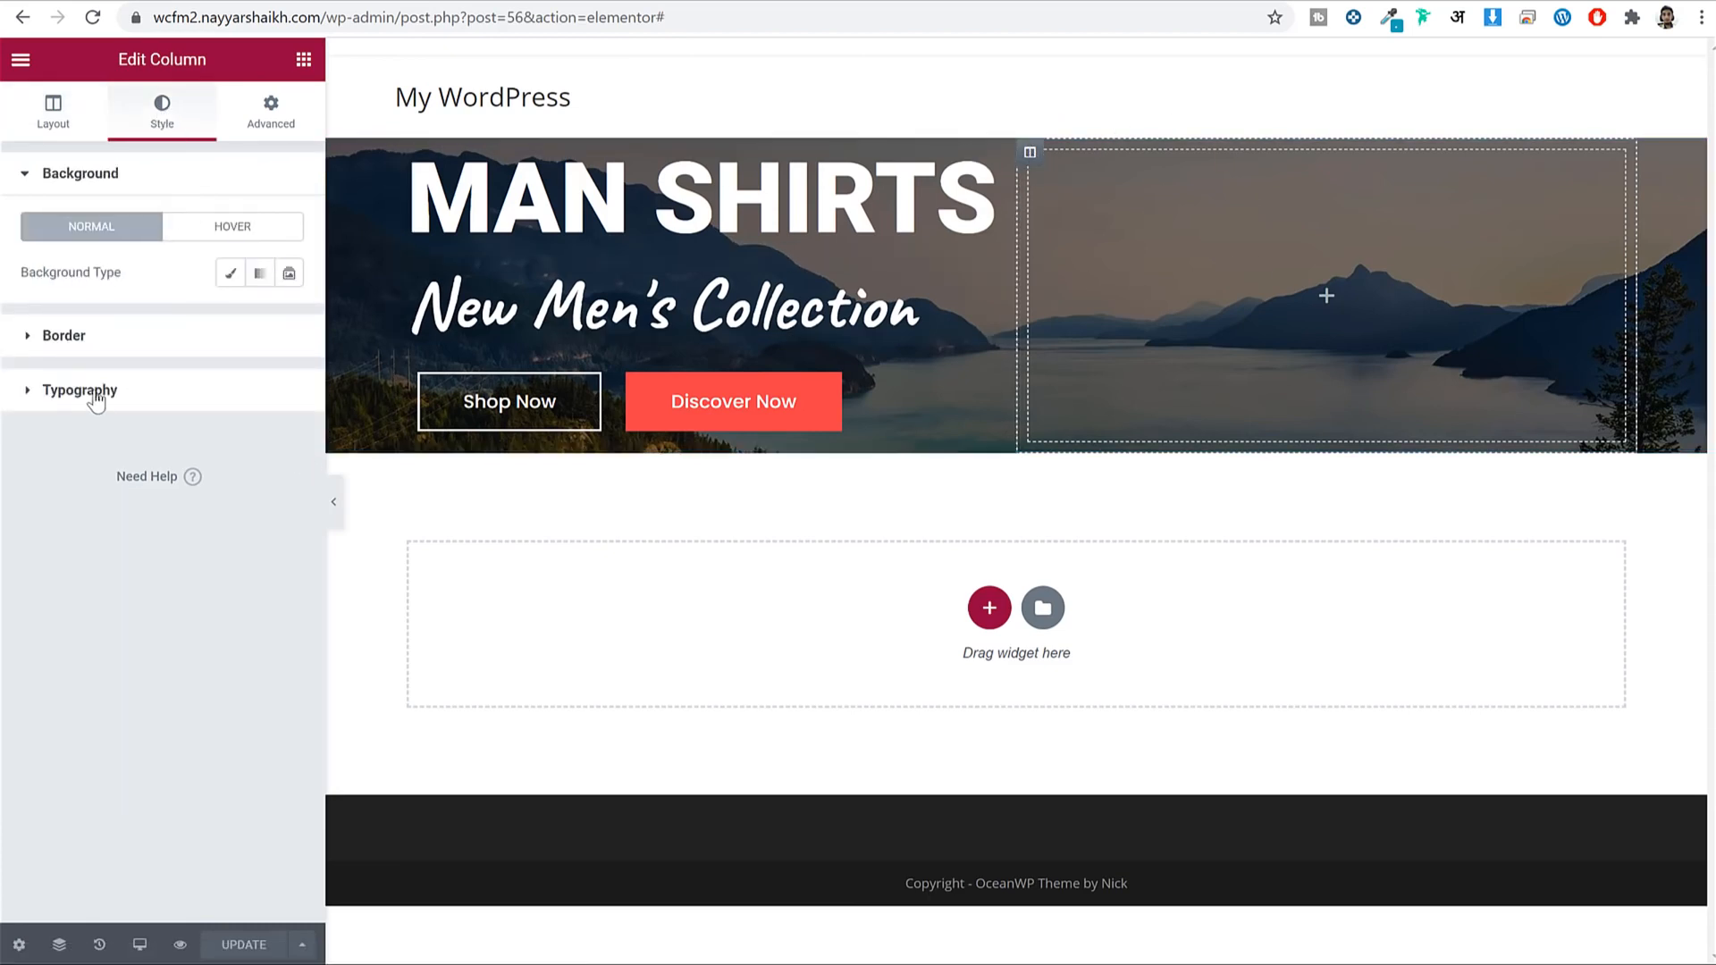
left_click_drag(27, 284, 129, 284)
left_click(230, 274)
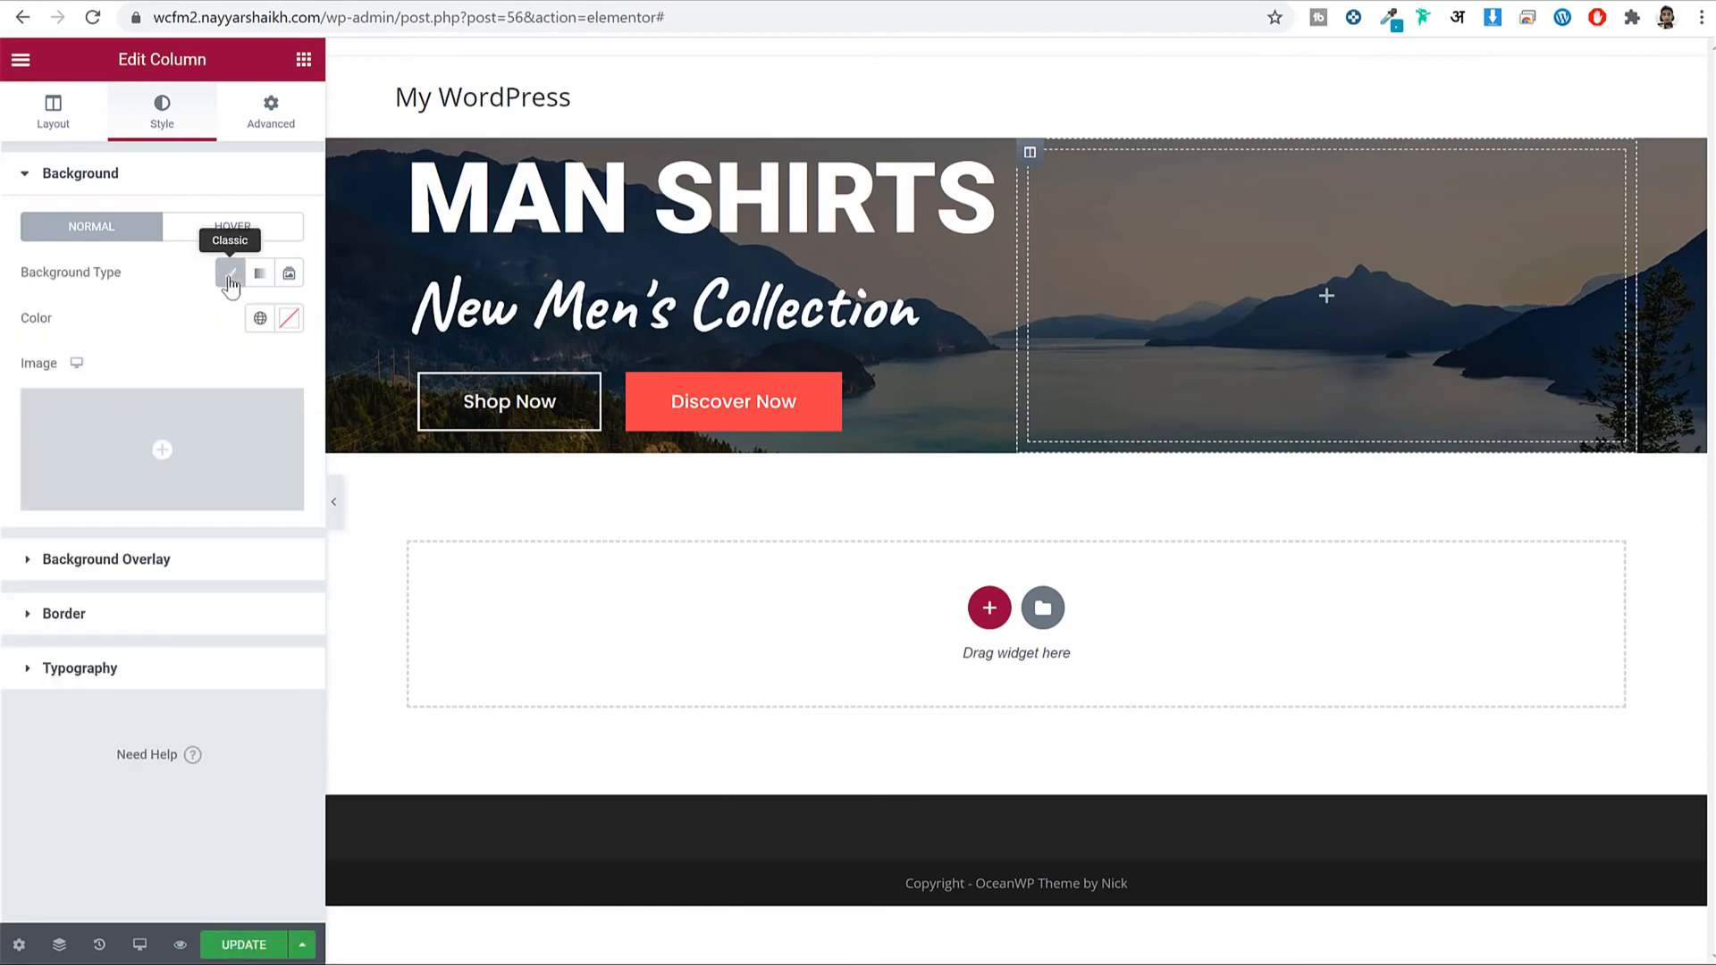
left_click(134, 460)
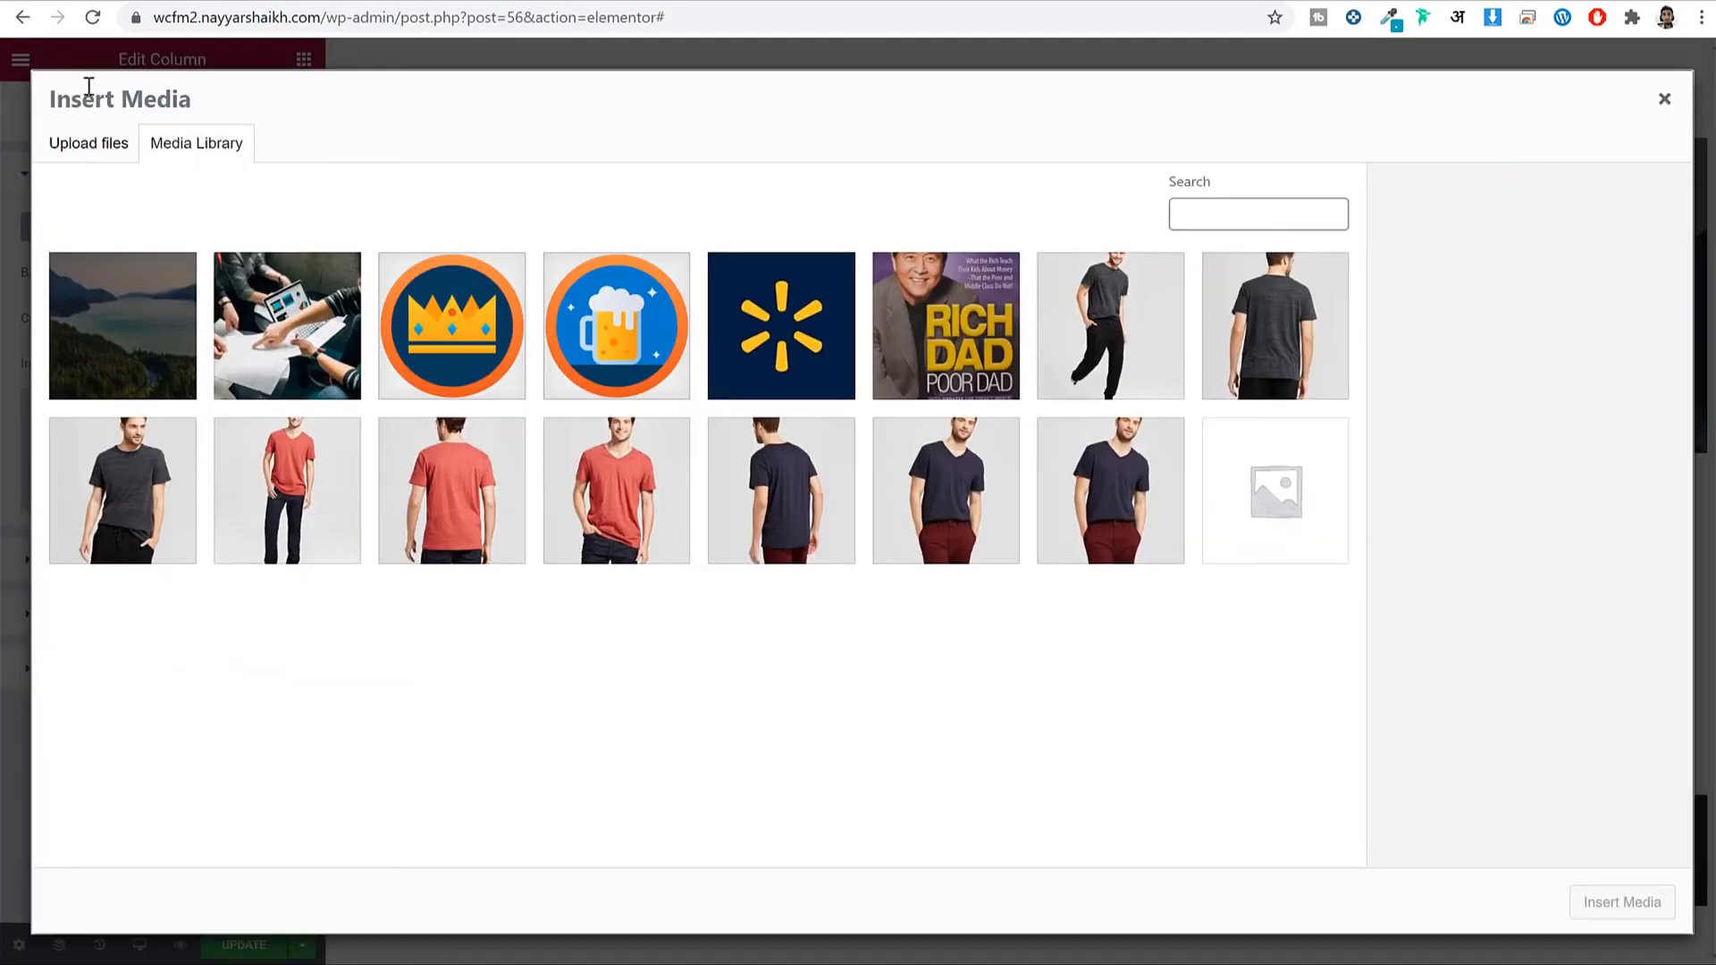
left_click(90, 151)
left_click(850, 488)
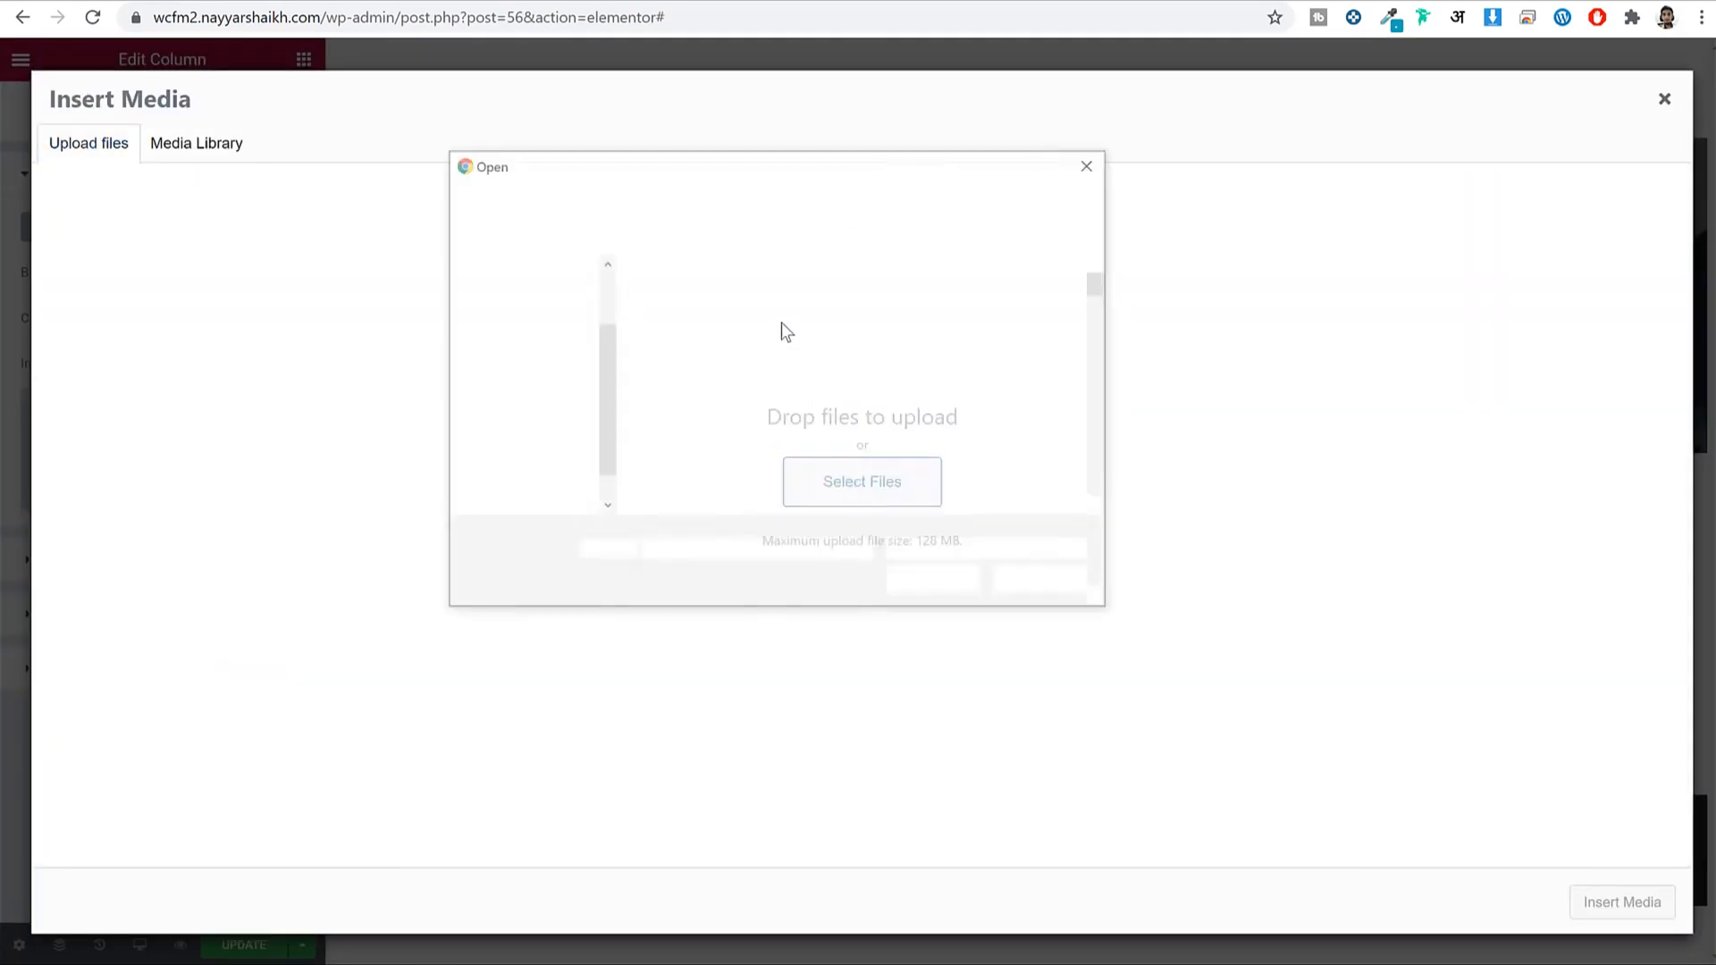
scroll(1027, 456, "down", 8)
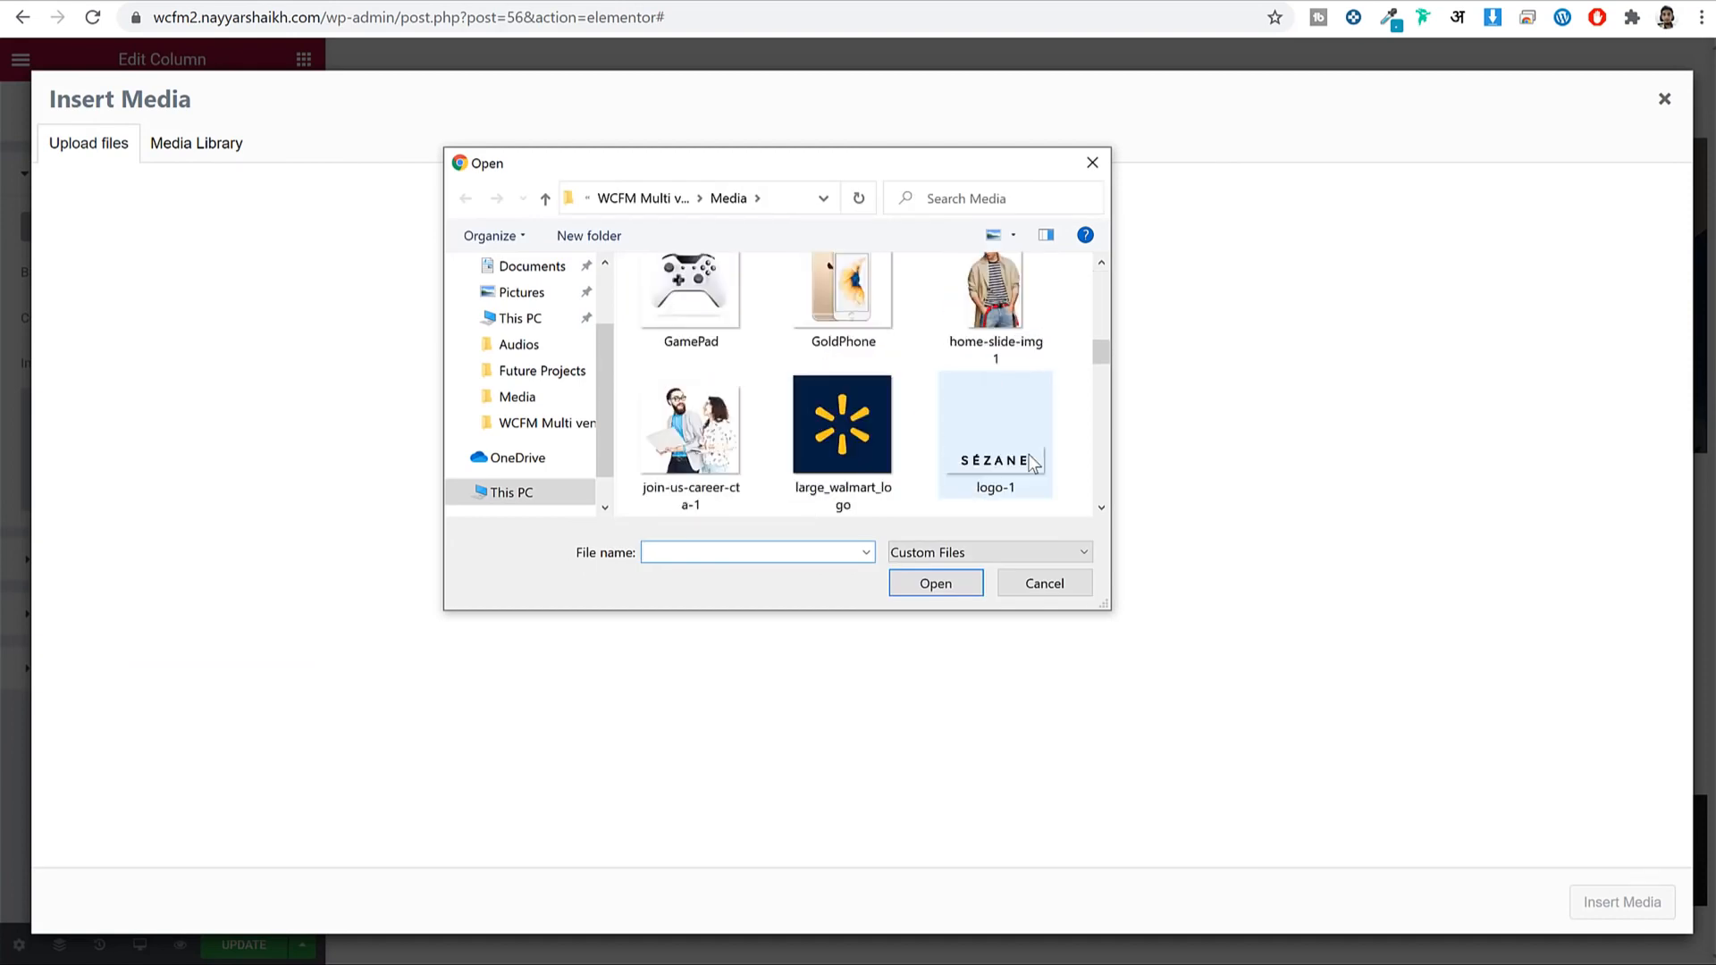
left_click(1024, 342)
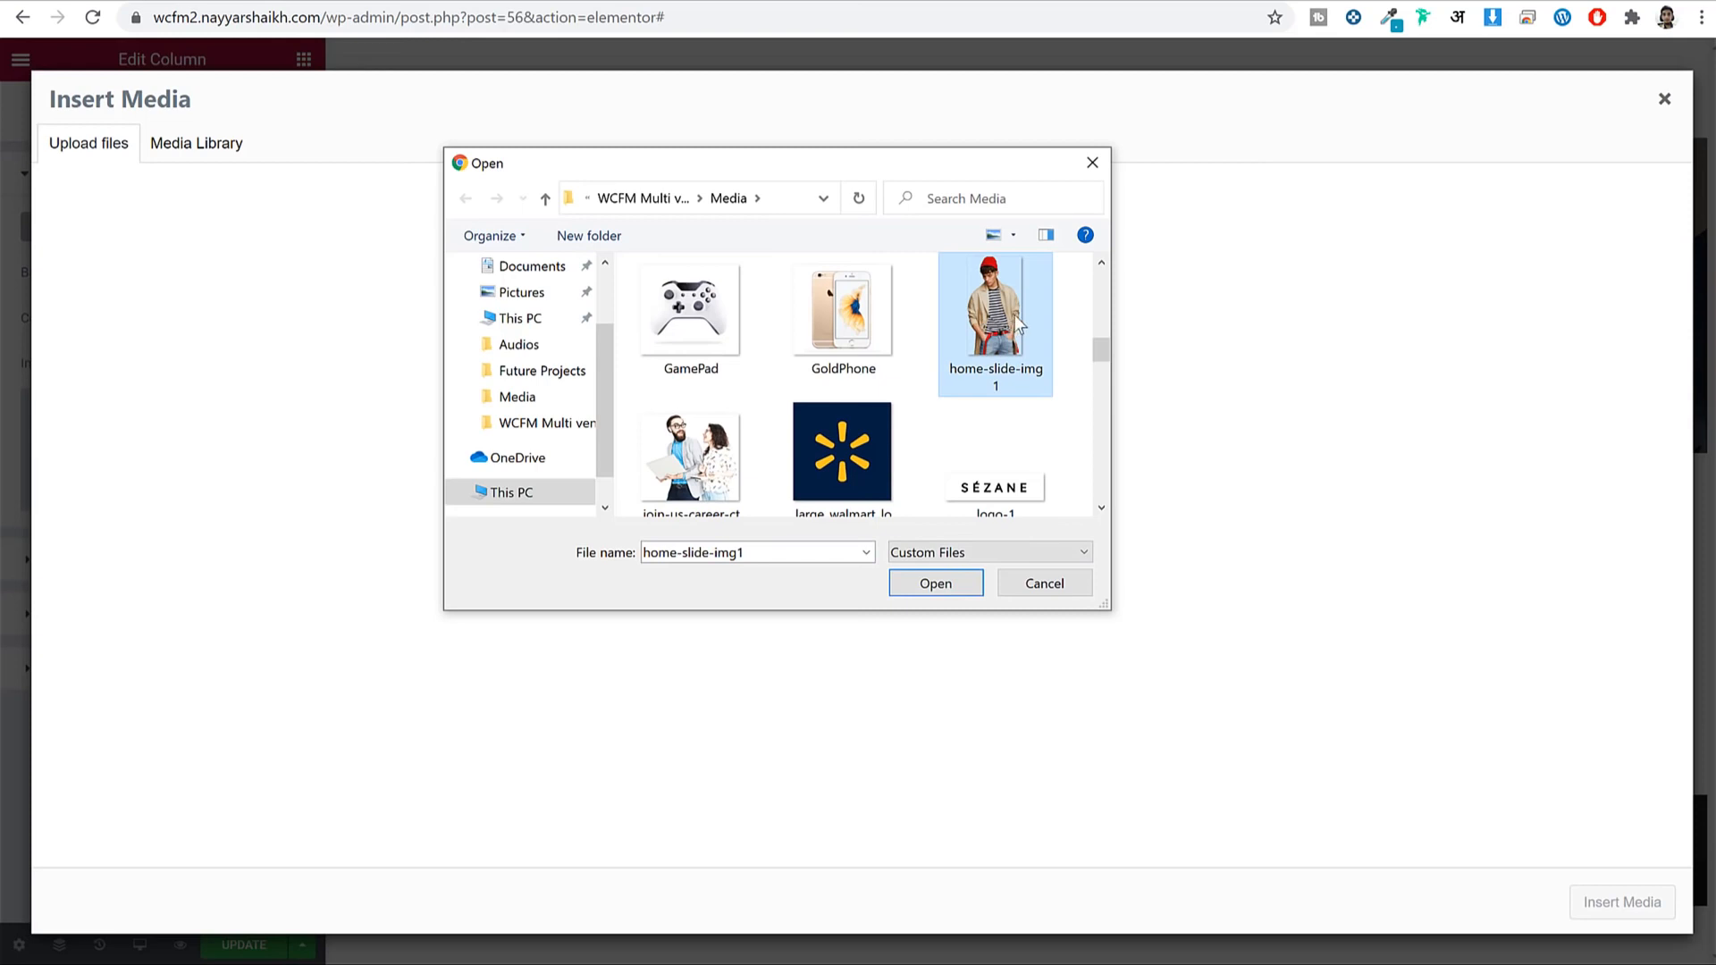
left_click(939, 582)
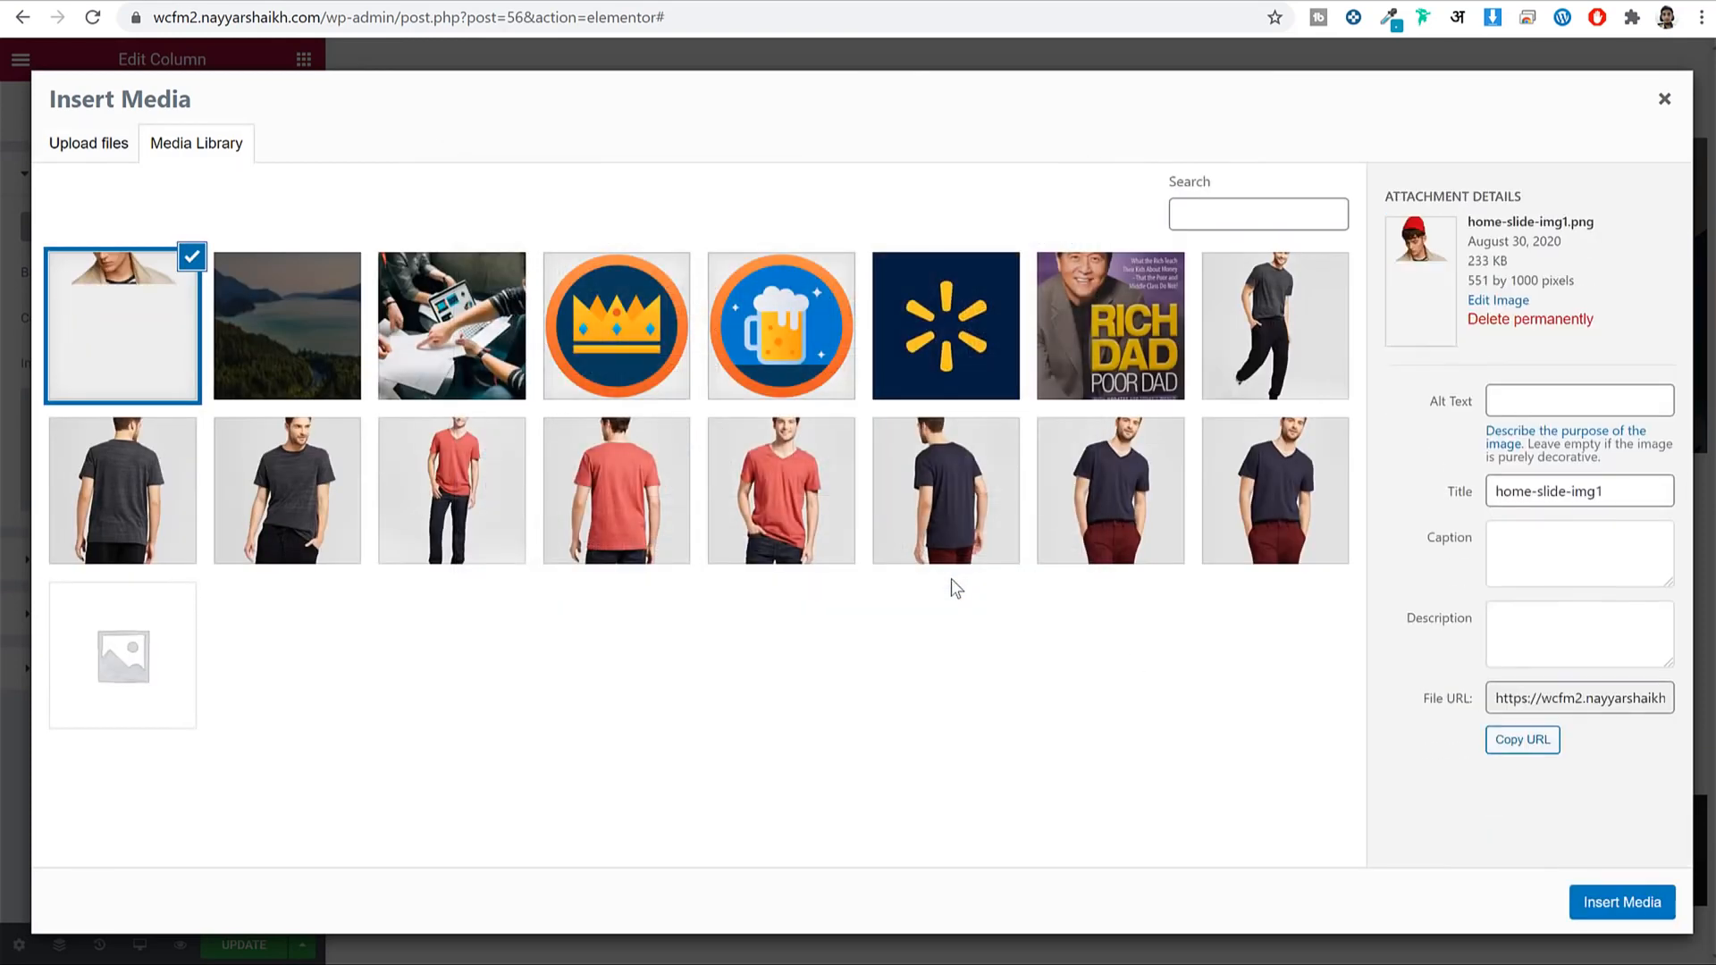
left_click(1653, 902)
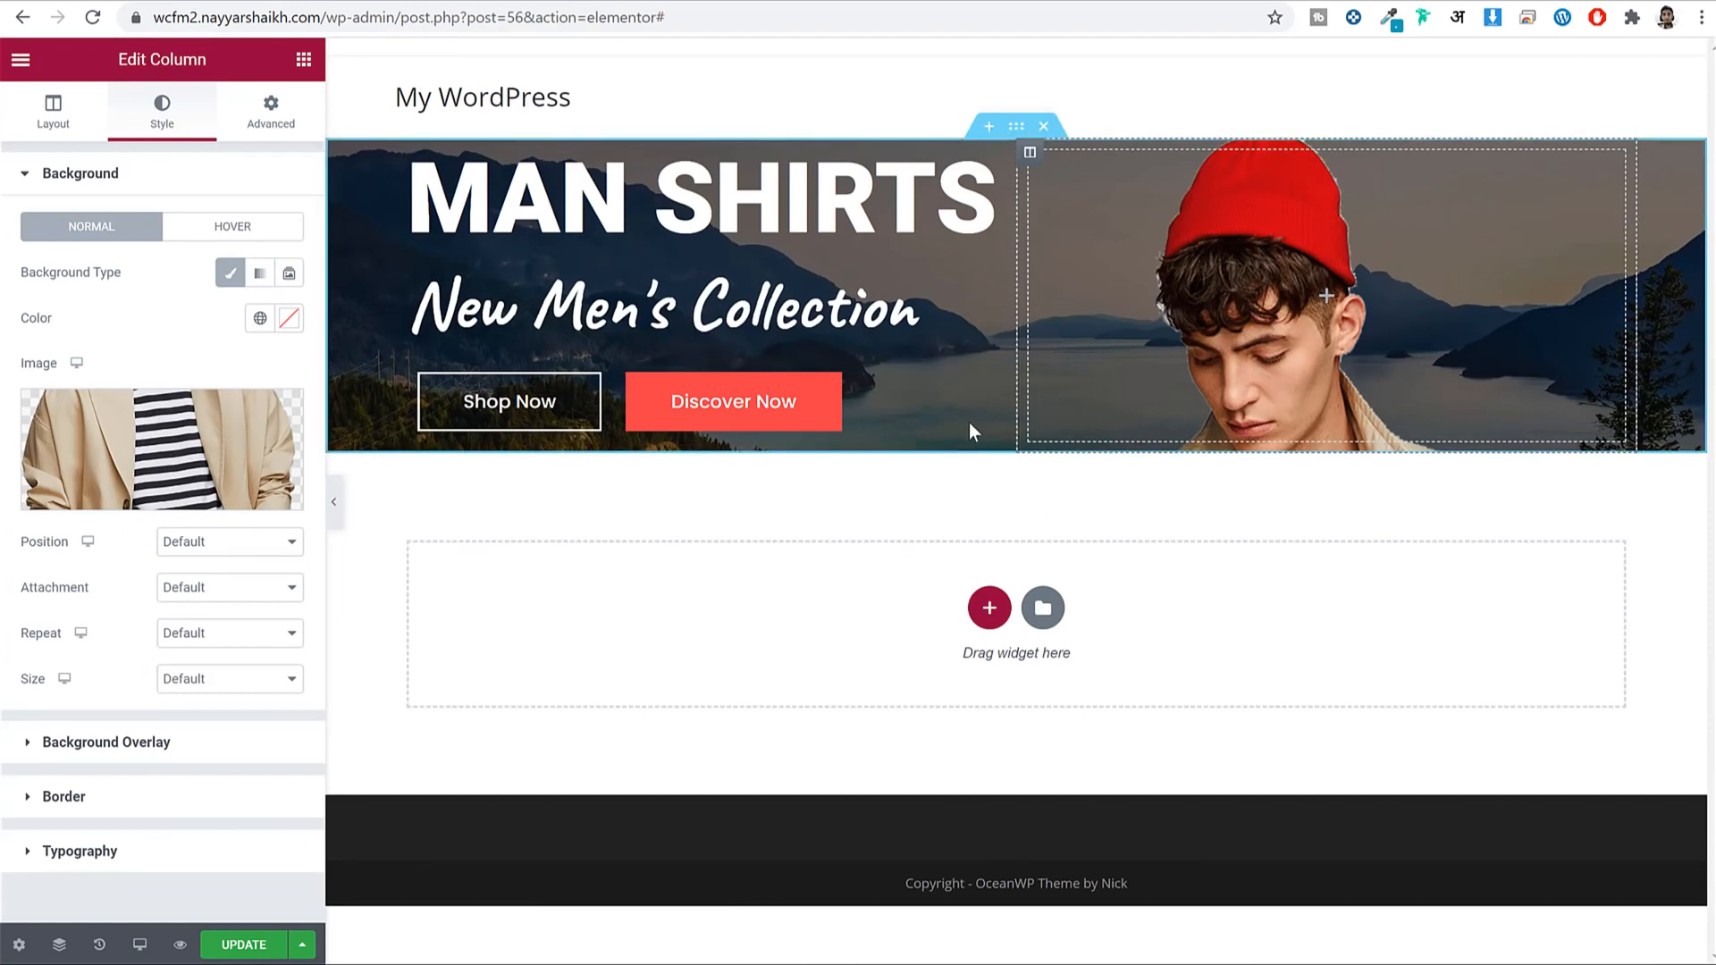
Set the background position to Center Center and preview the banner.
left_click(232, 547)
left_click(205, 580)
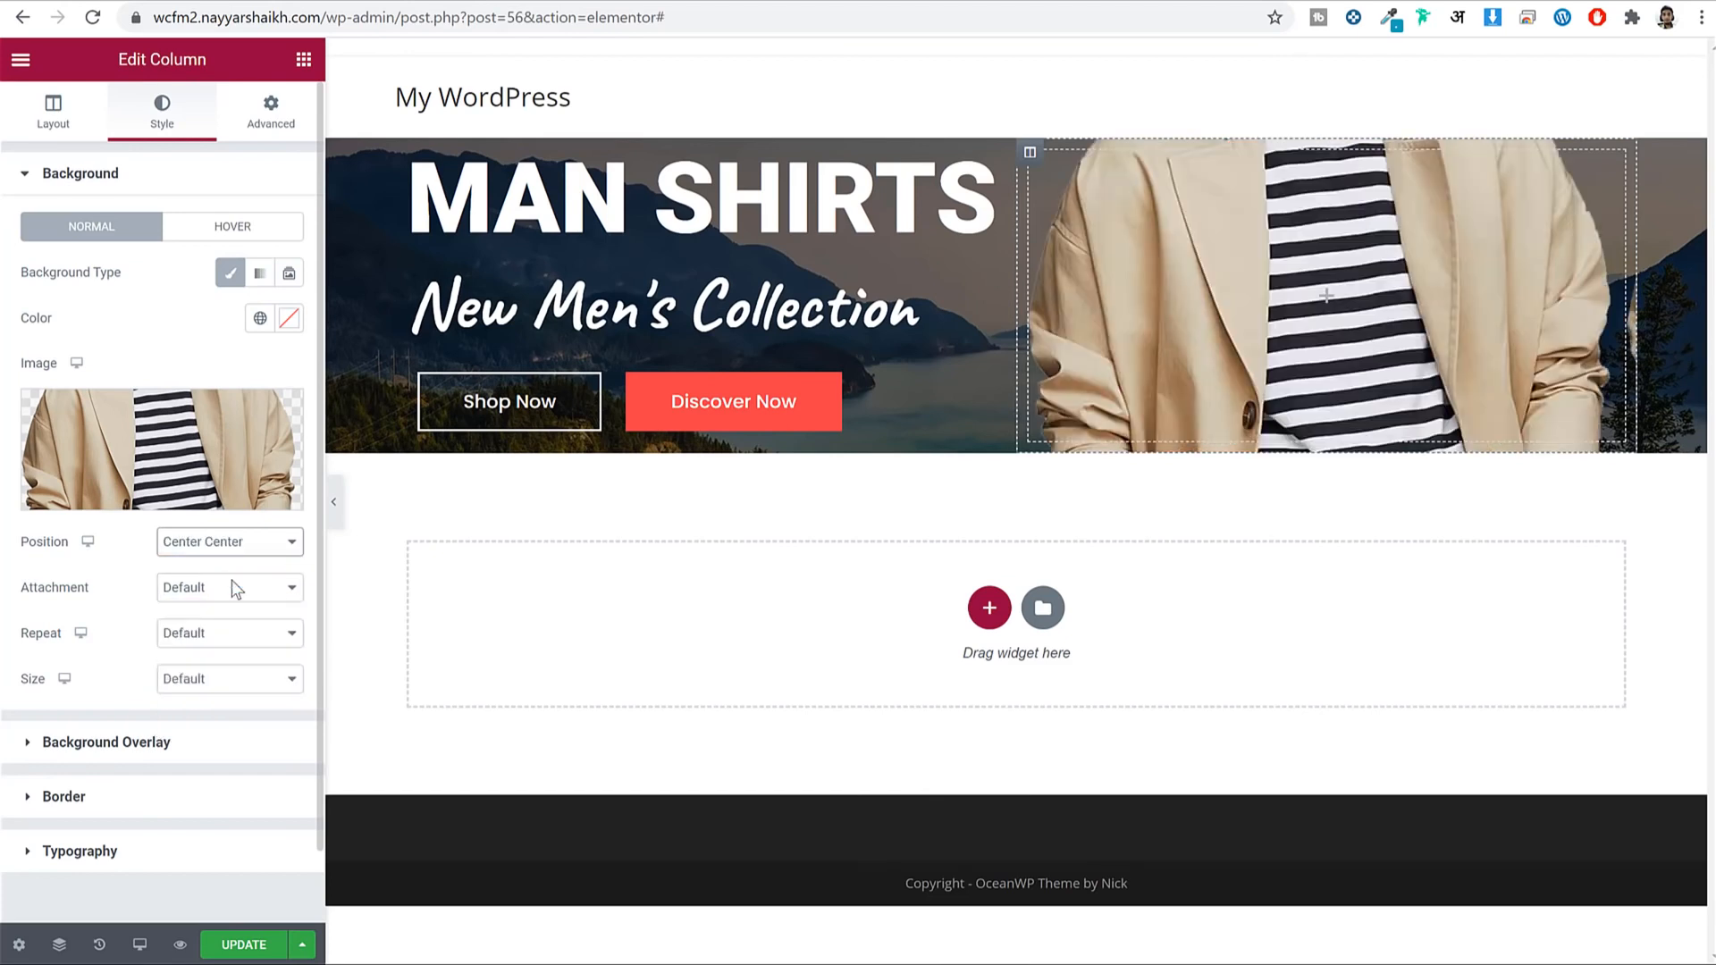
left_click(235, 547)
left_click(230, 630)
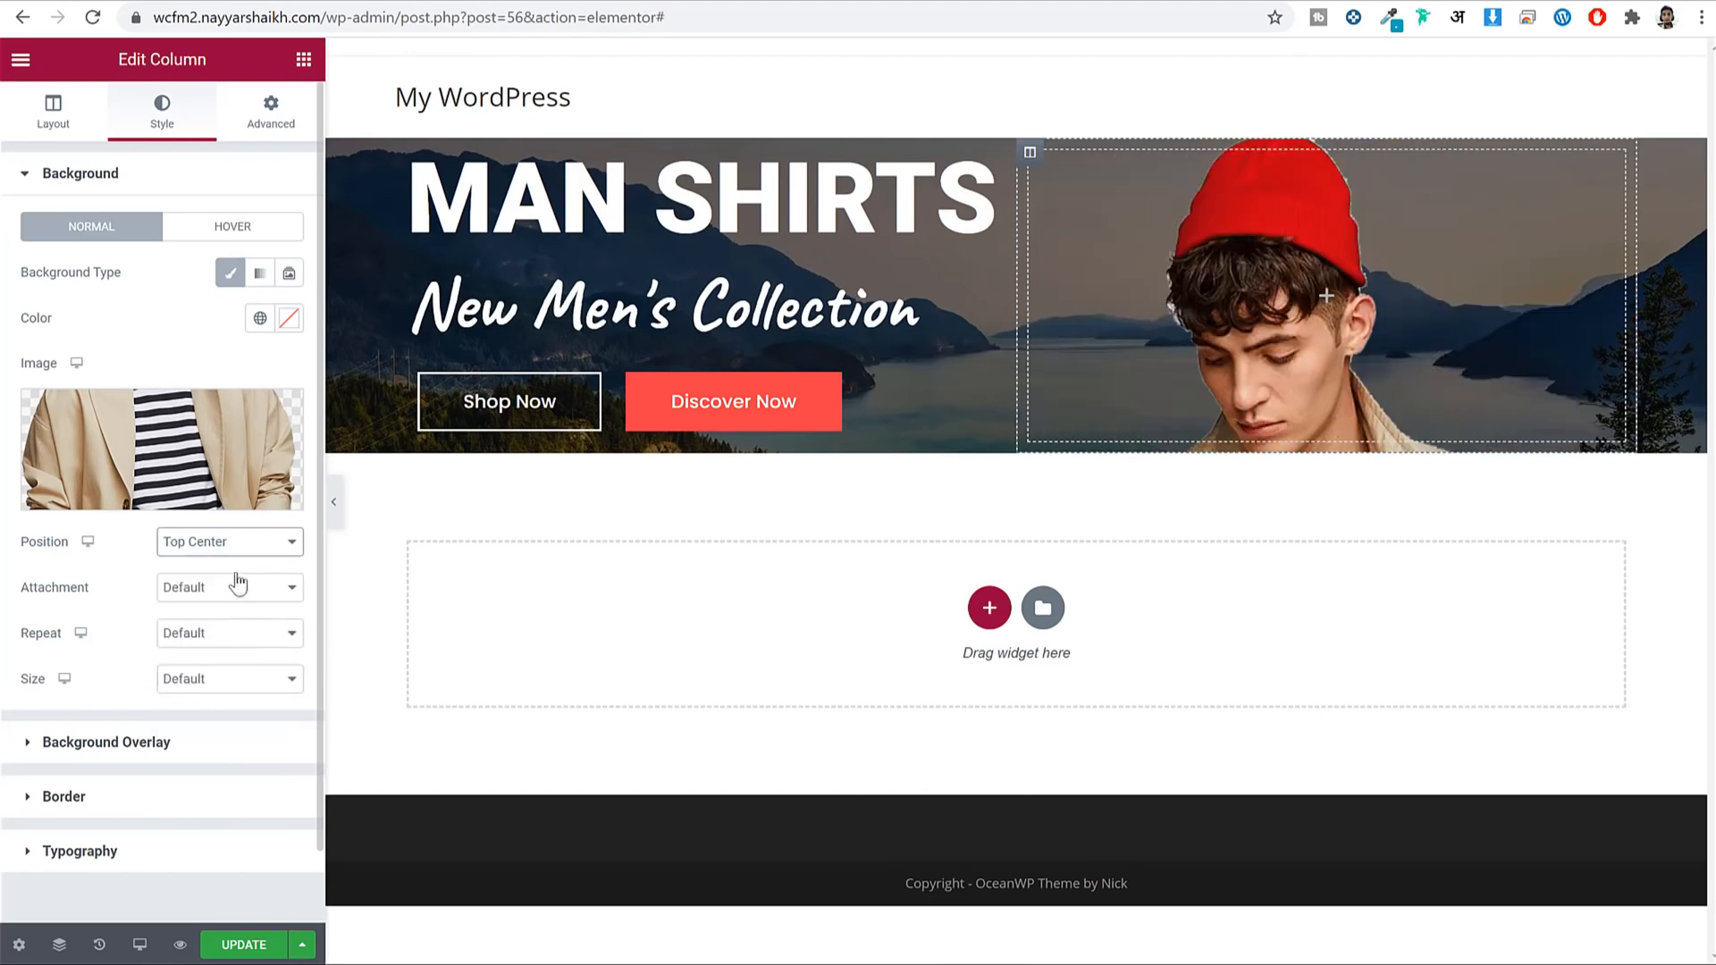
left_click(236, 547)
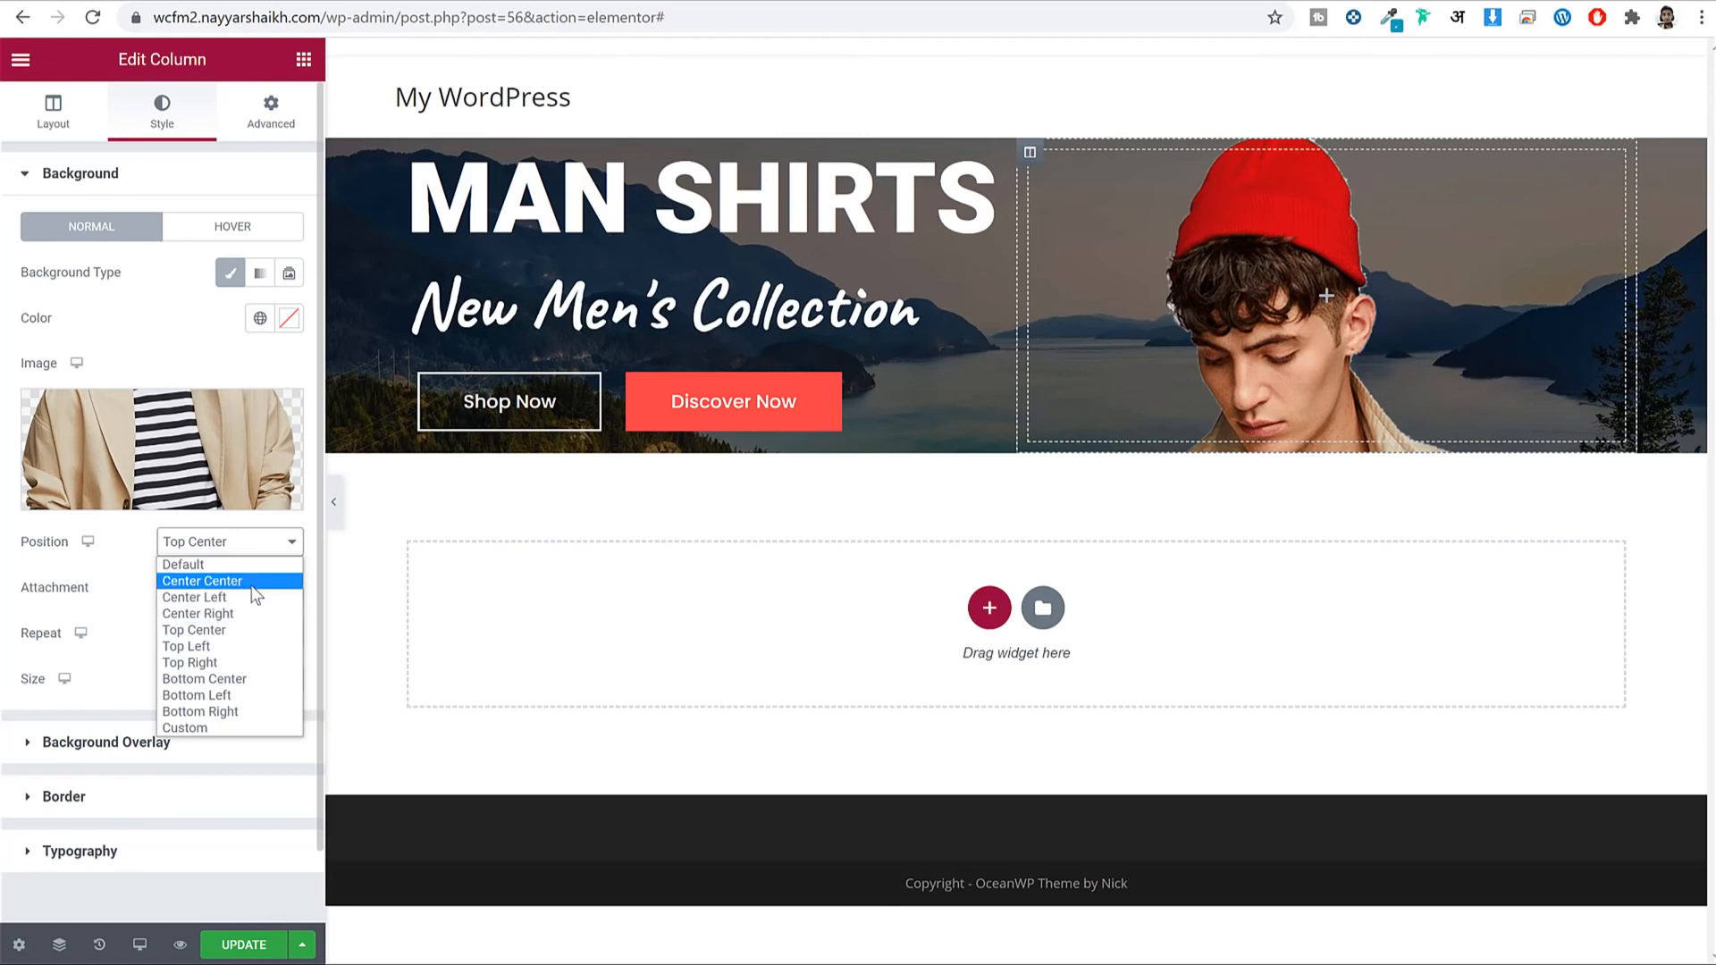
left_click(237, 581)
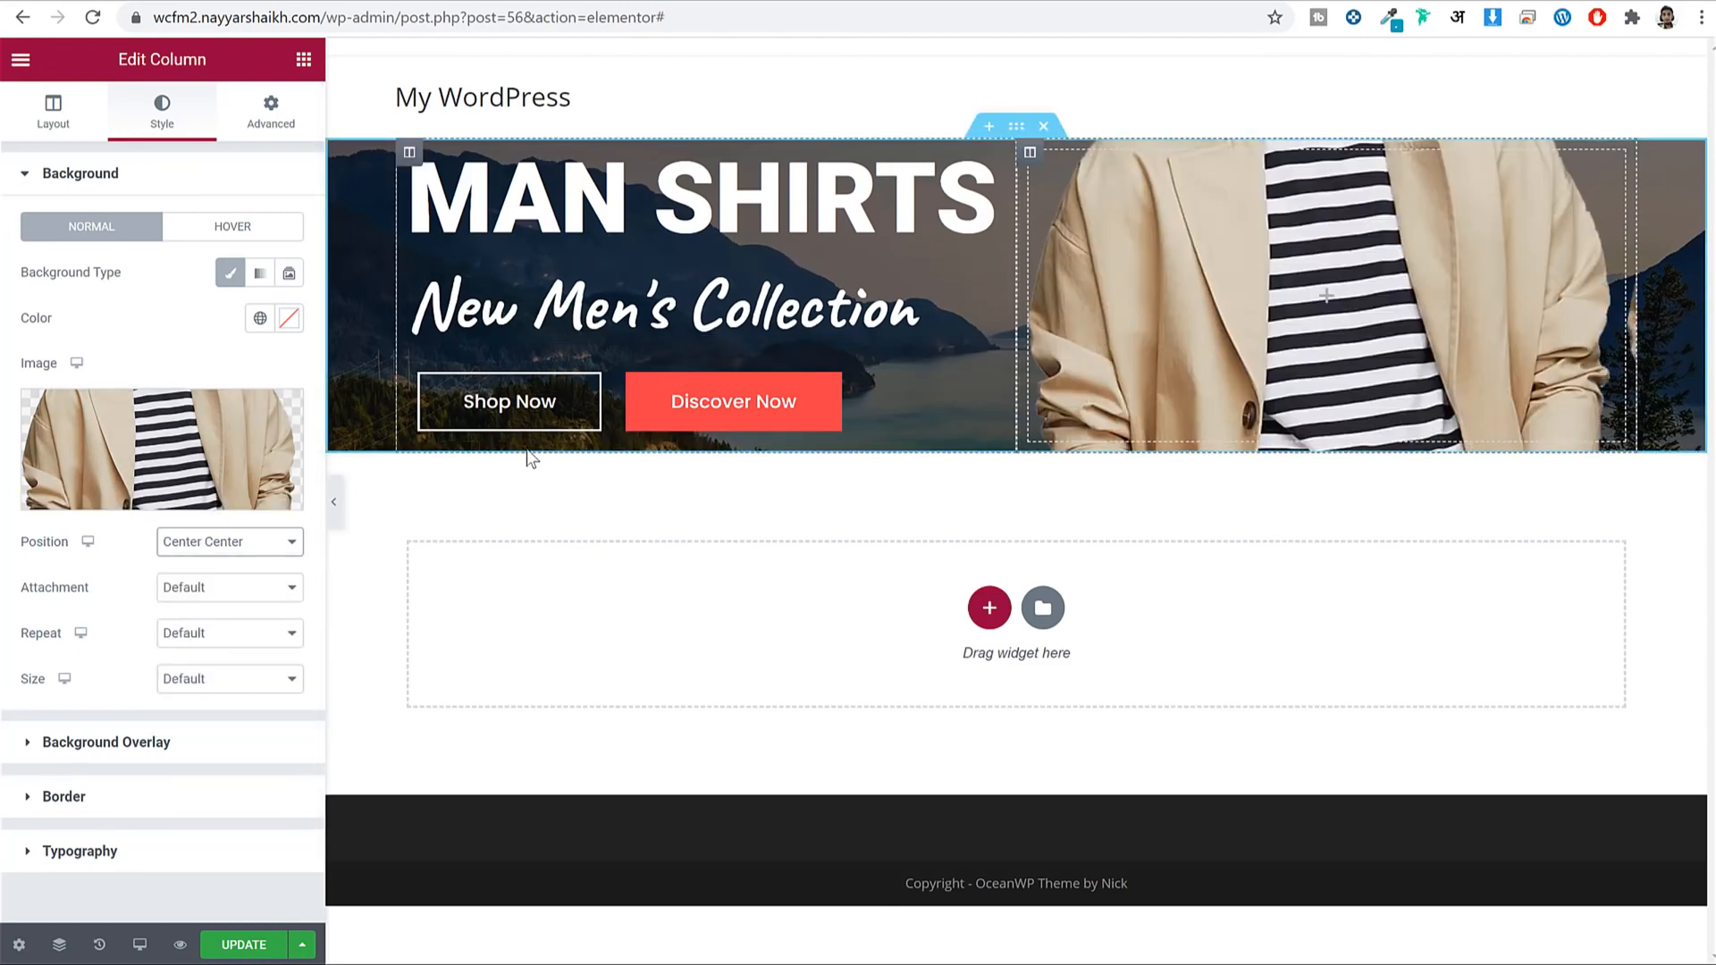
left_click(336, 506)
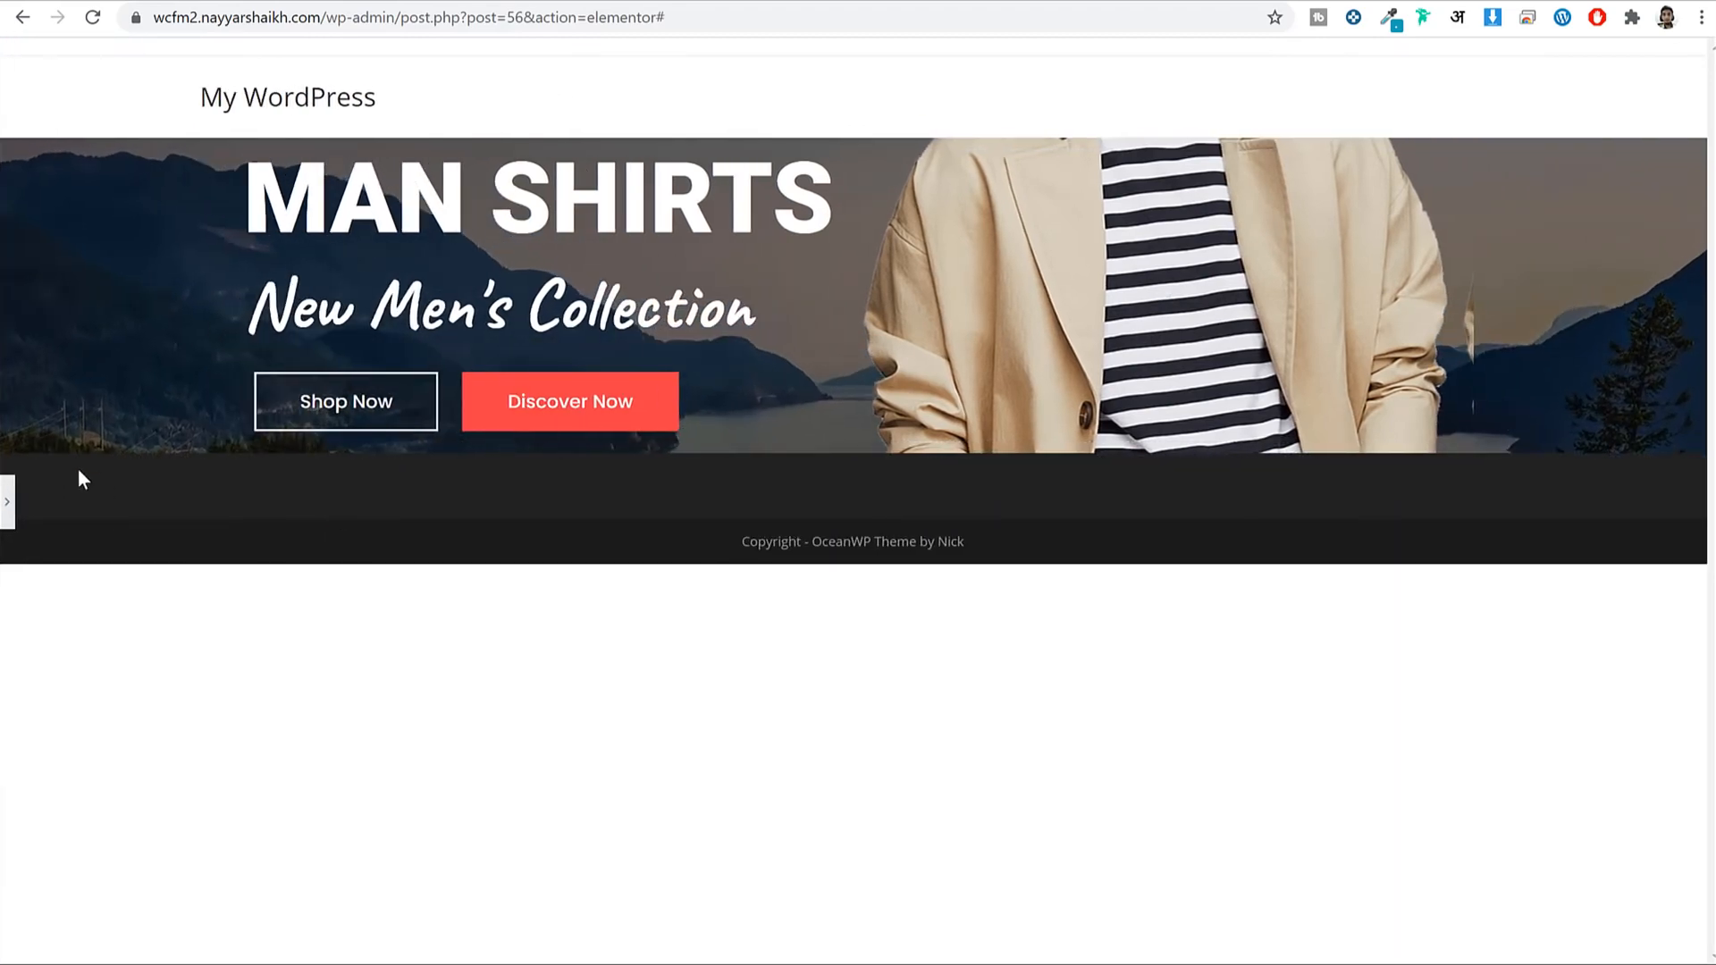
left_click(9, 509)
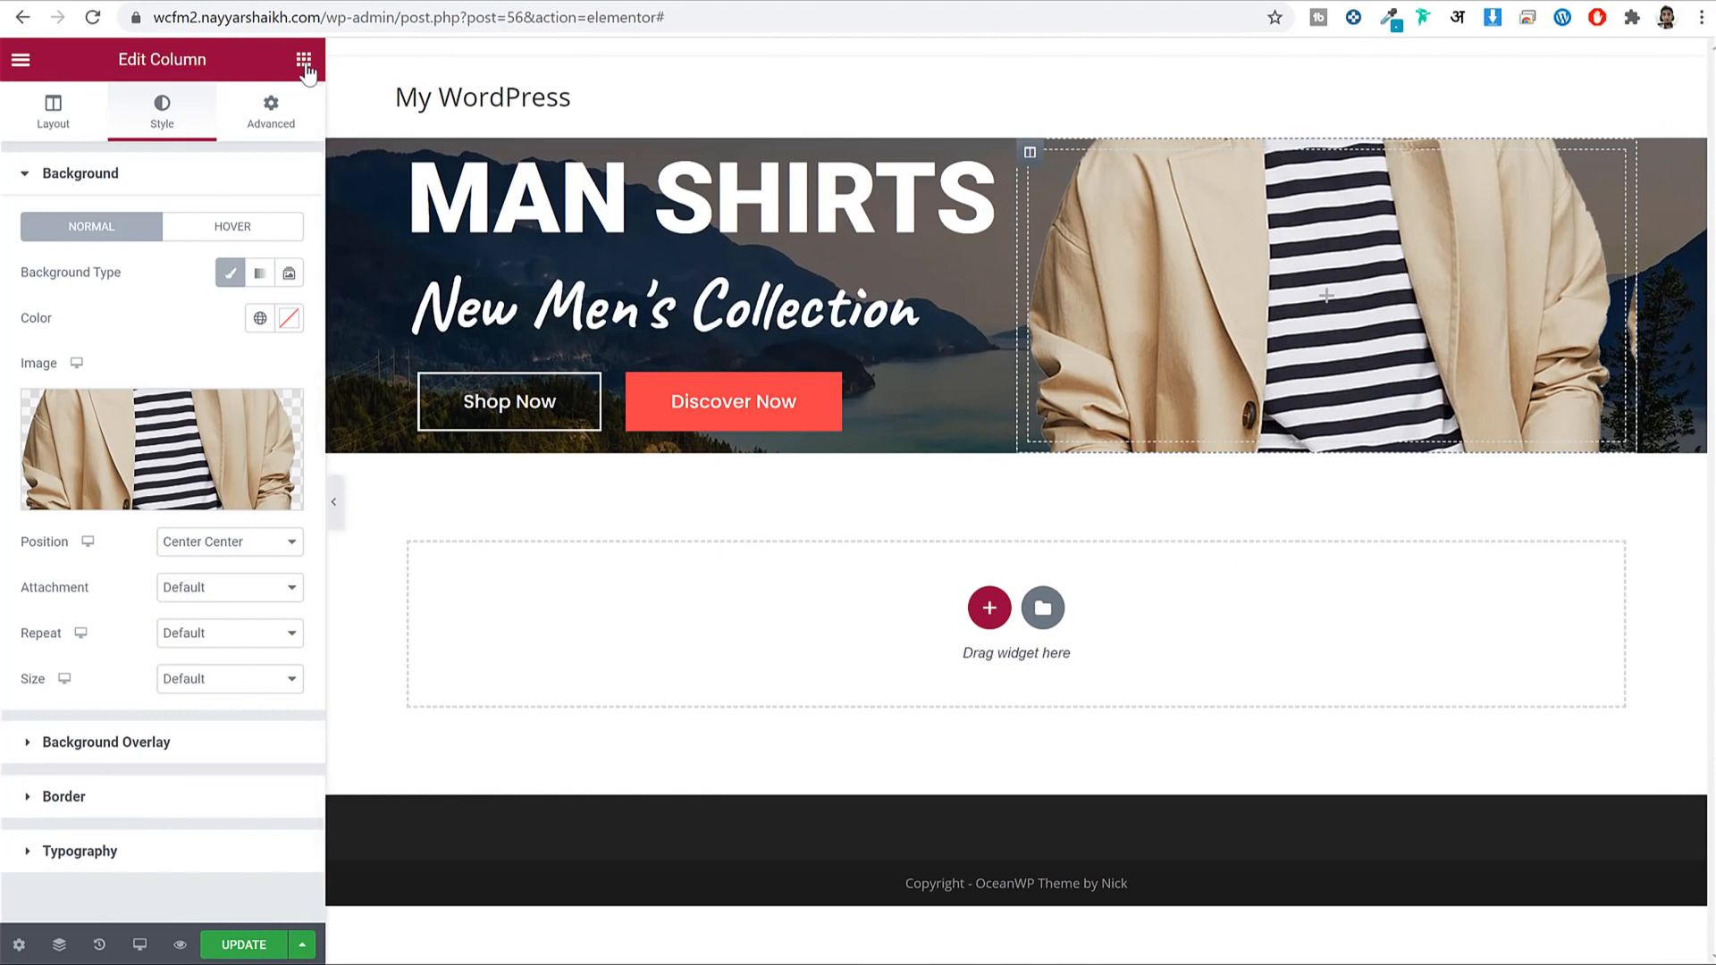
left_click(303, 62)
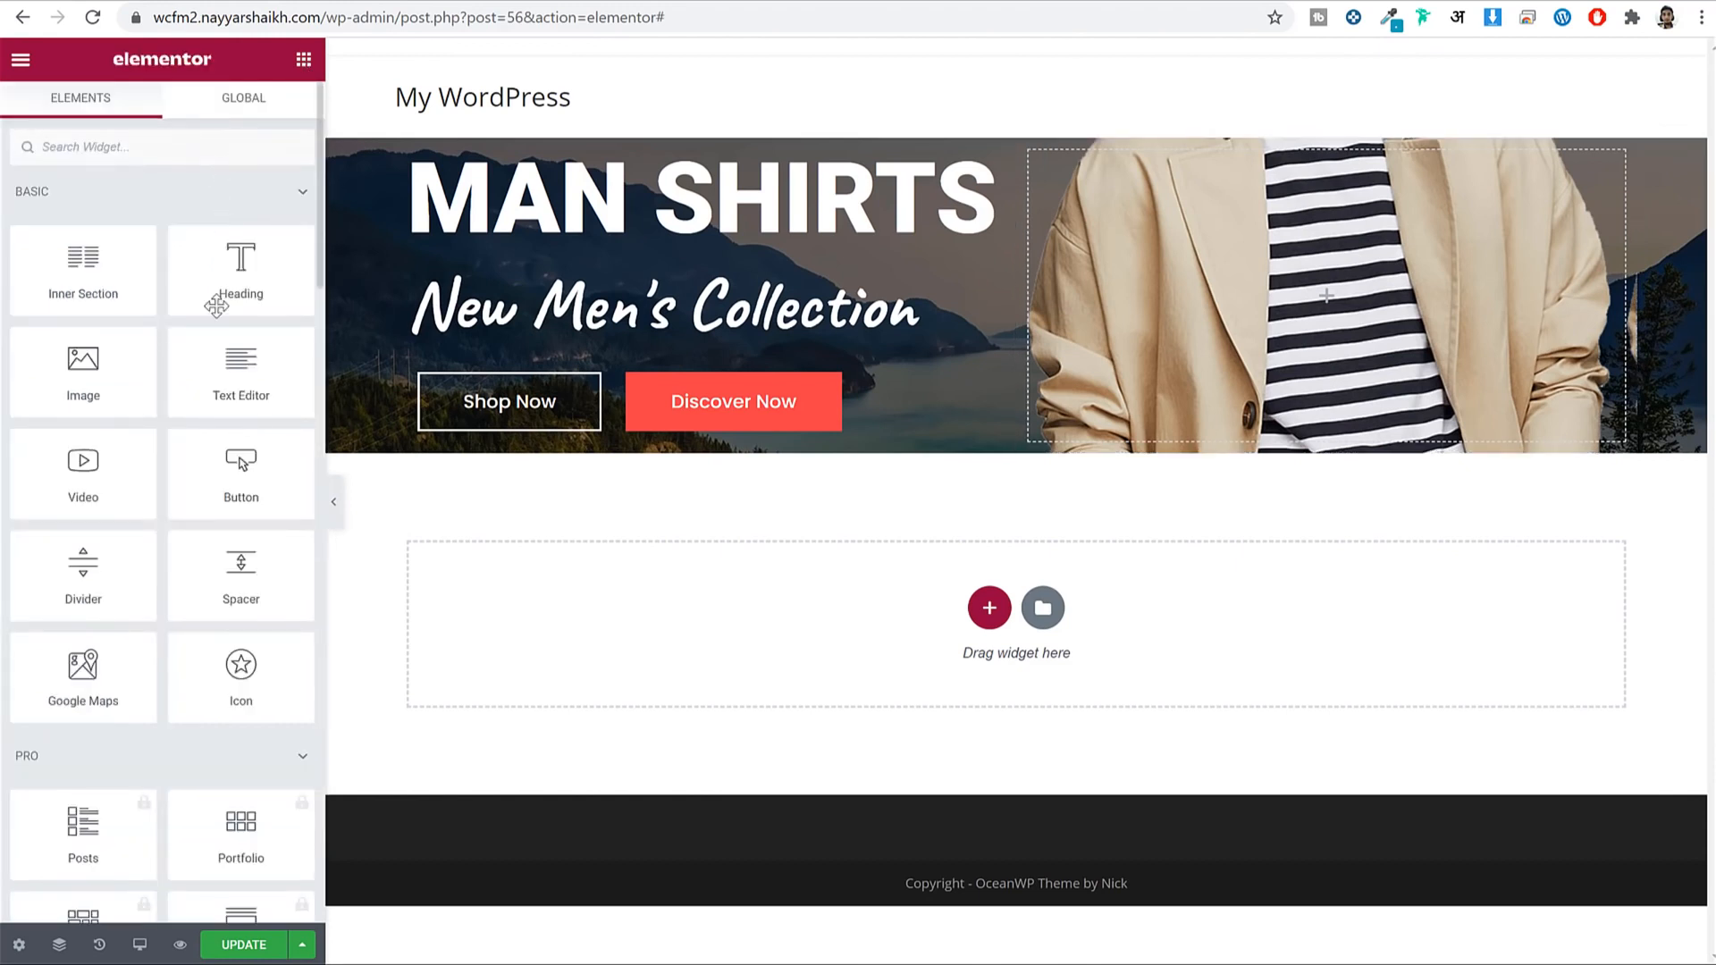
Add a Spacer to the banner's right column with a height of 450.
left_click_drag(250, 558, 1260, 324)
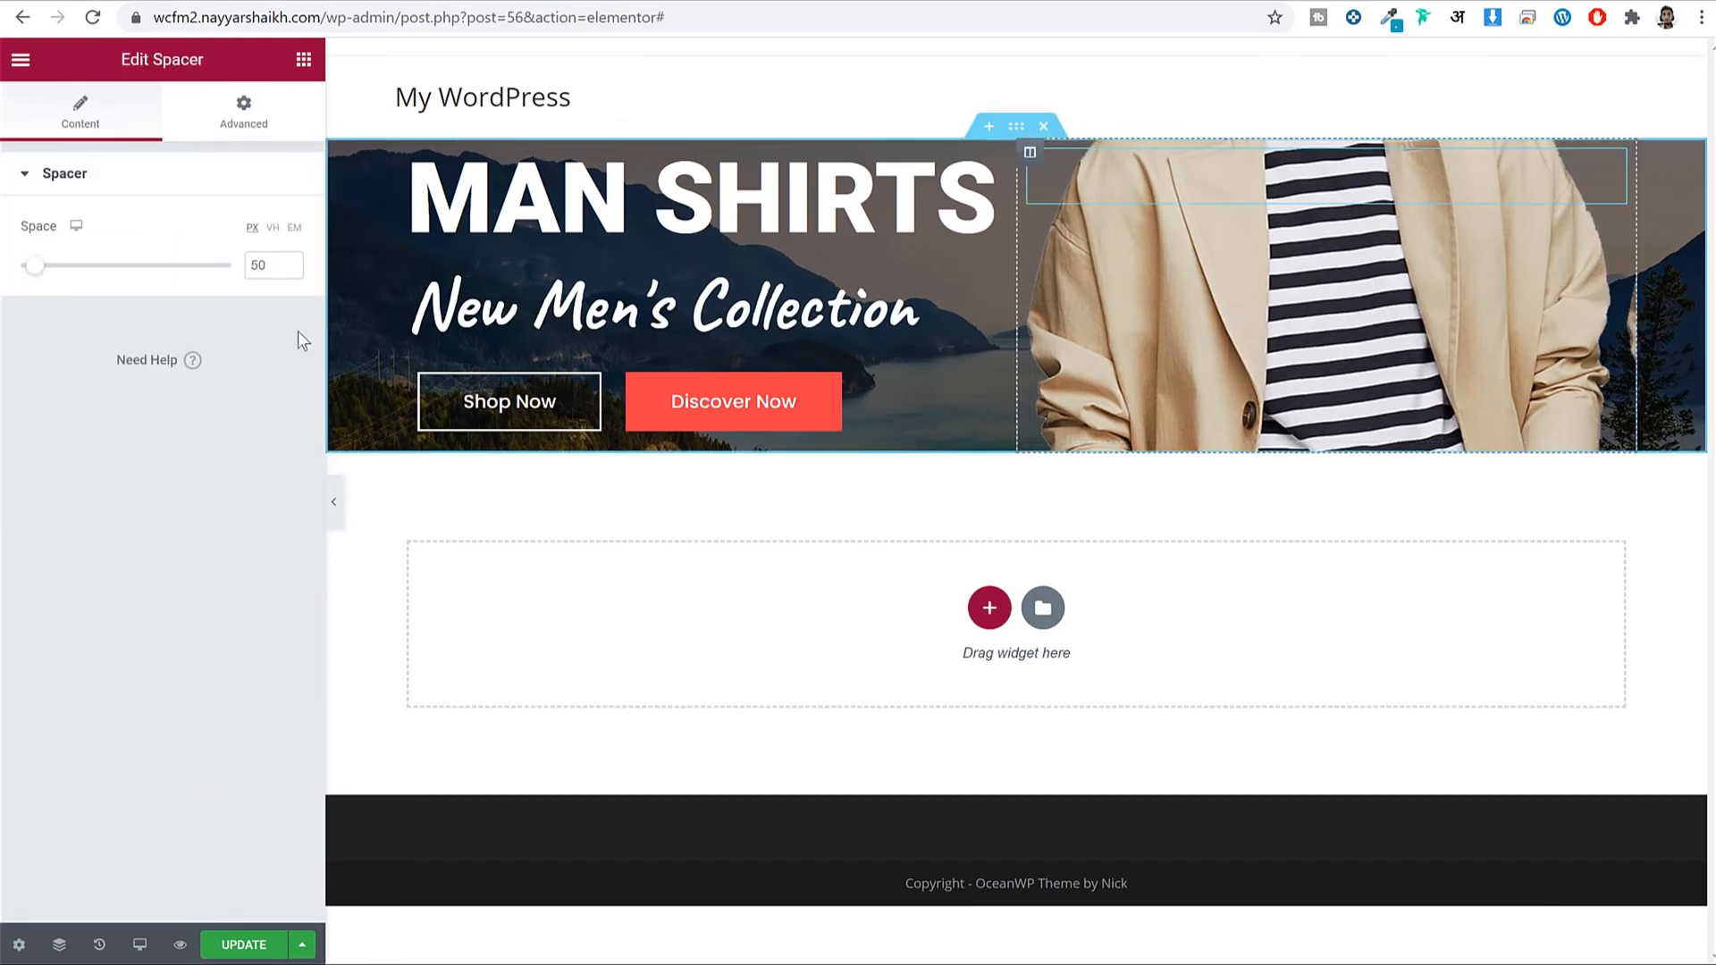
double_click(267, 263)
type("450")
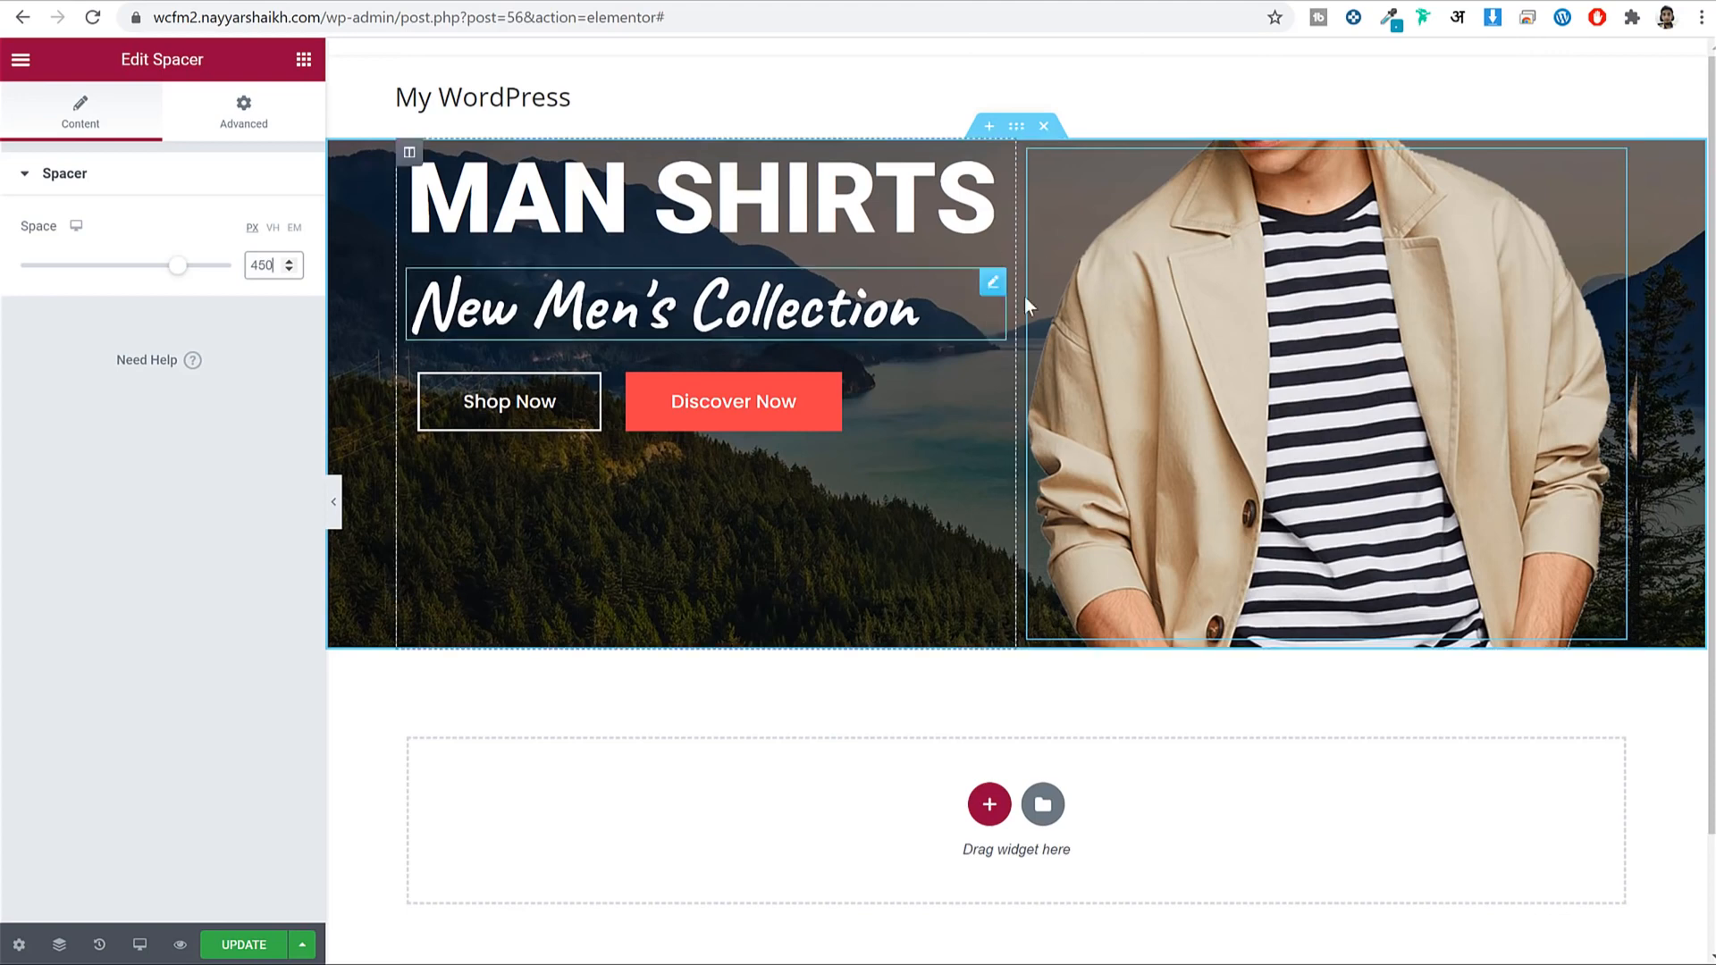
Set the banner section's vertical alignment to Middle and save the page.
left_click(1017, 129)
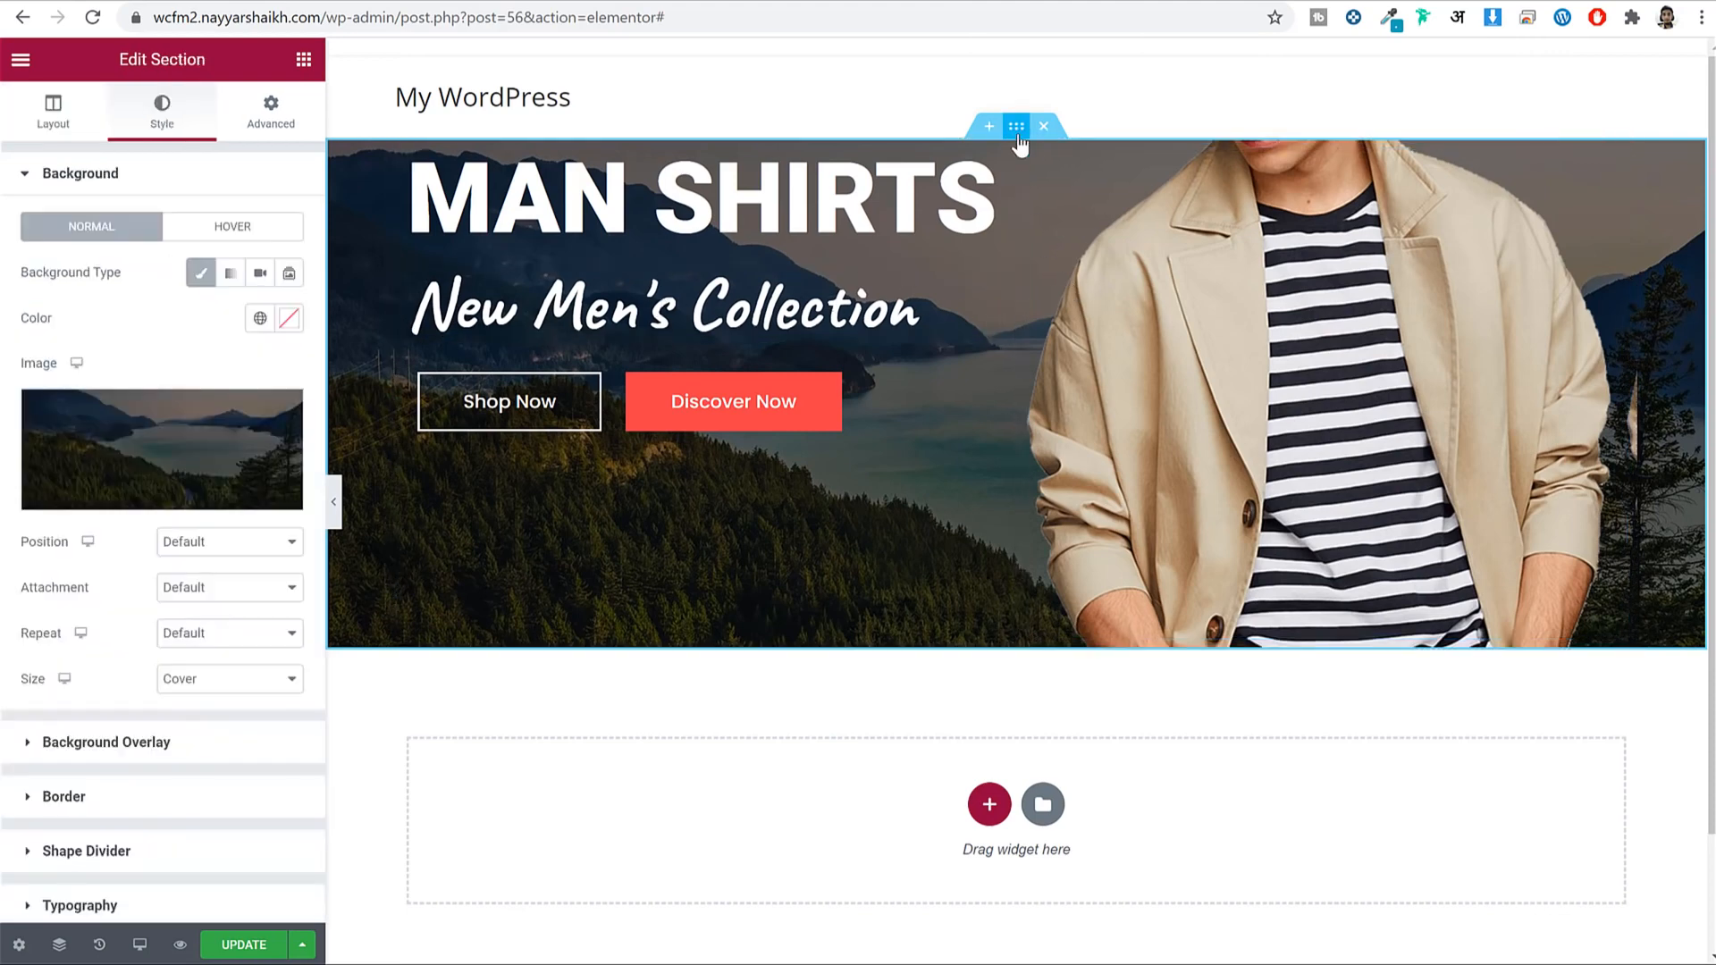
left_click(52, 114)
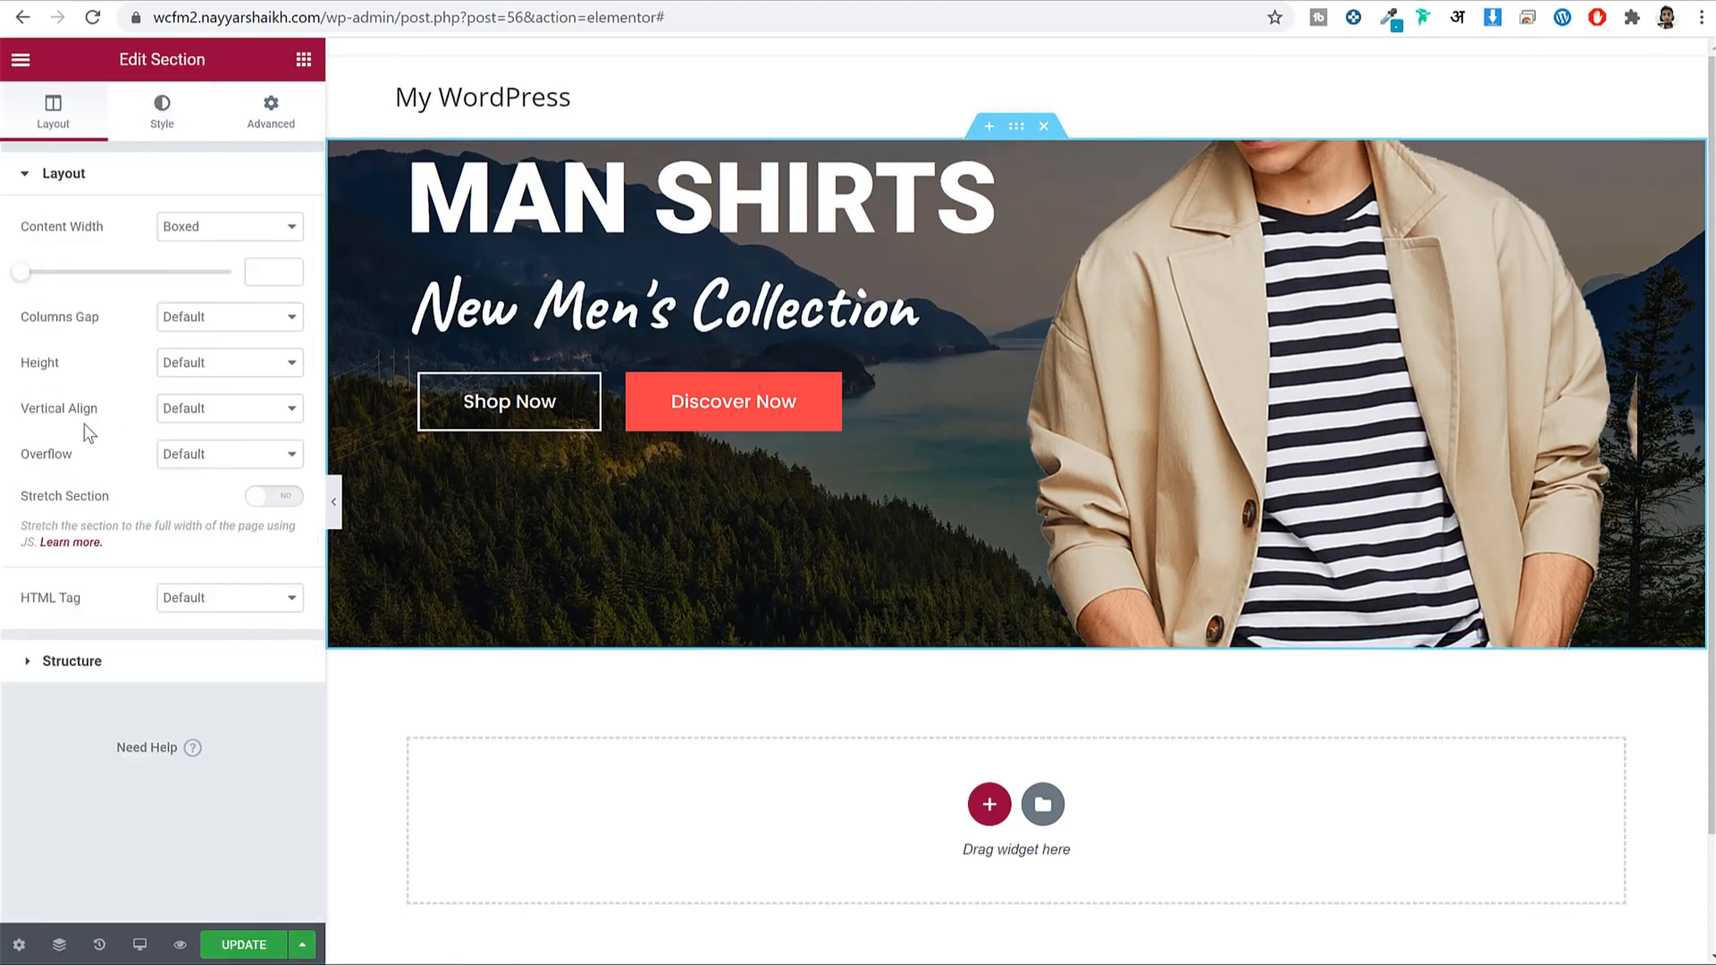
left_click_drag(208, 414, 215, 414)
left_click(215, 410)
left_click(210, 459)
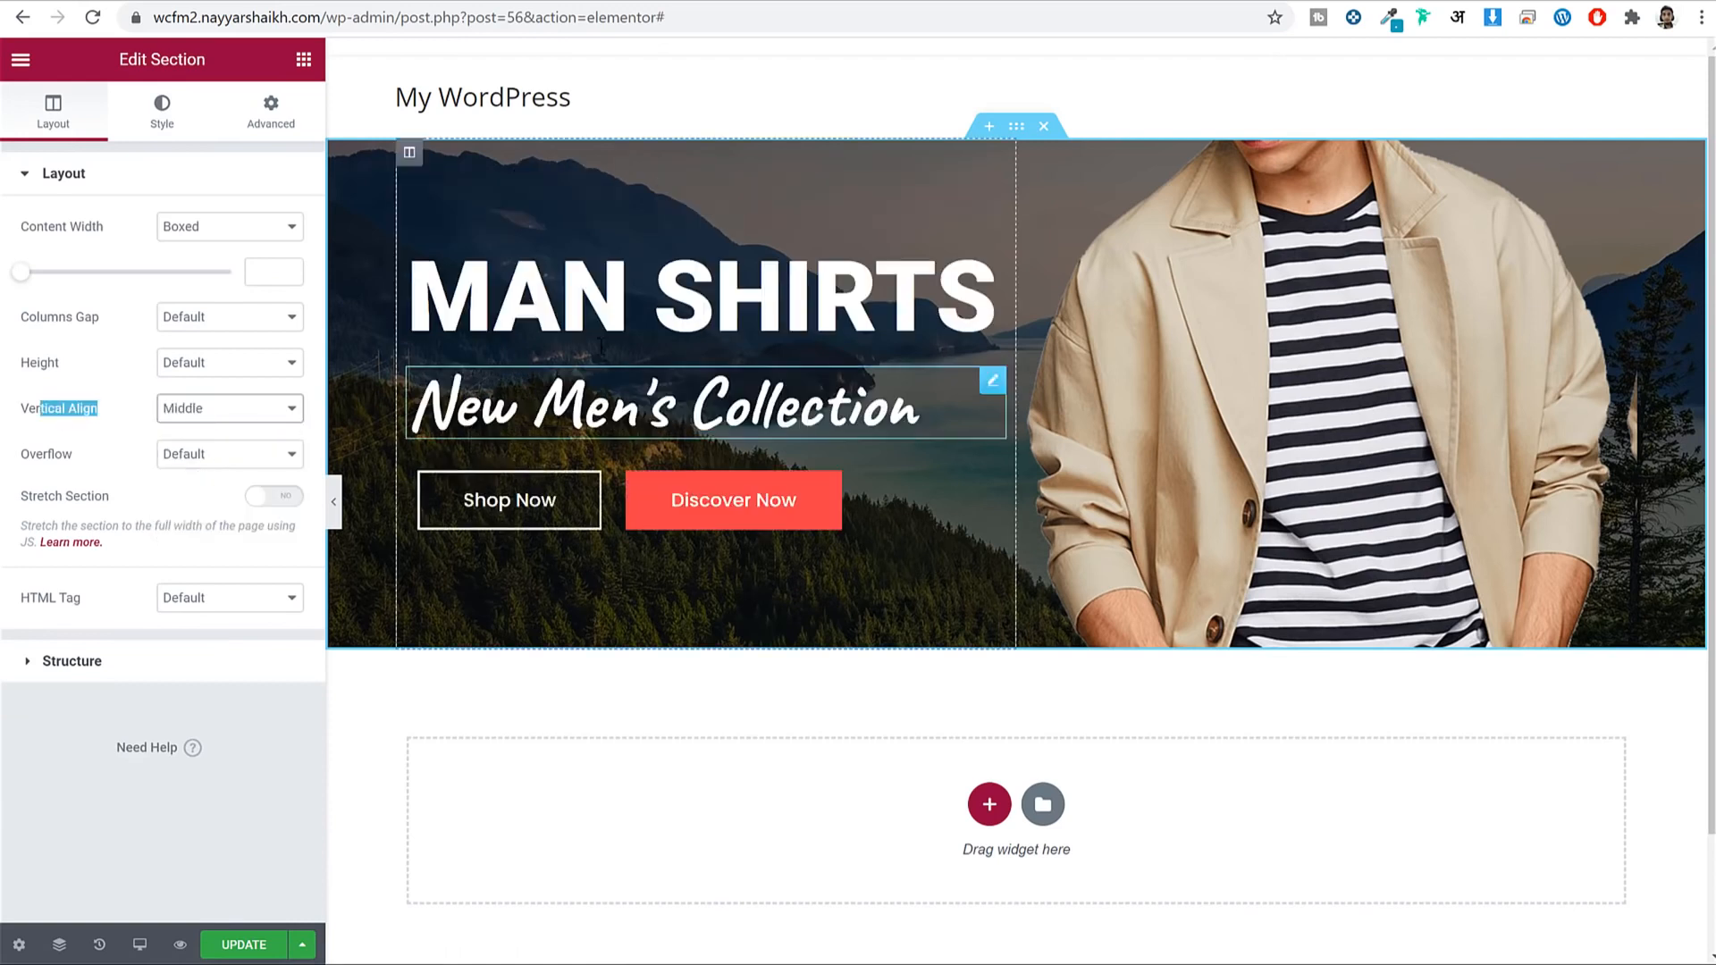
left_click(265, 945)
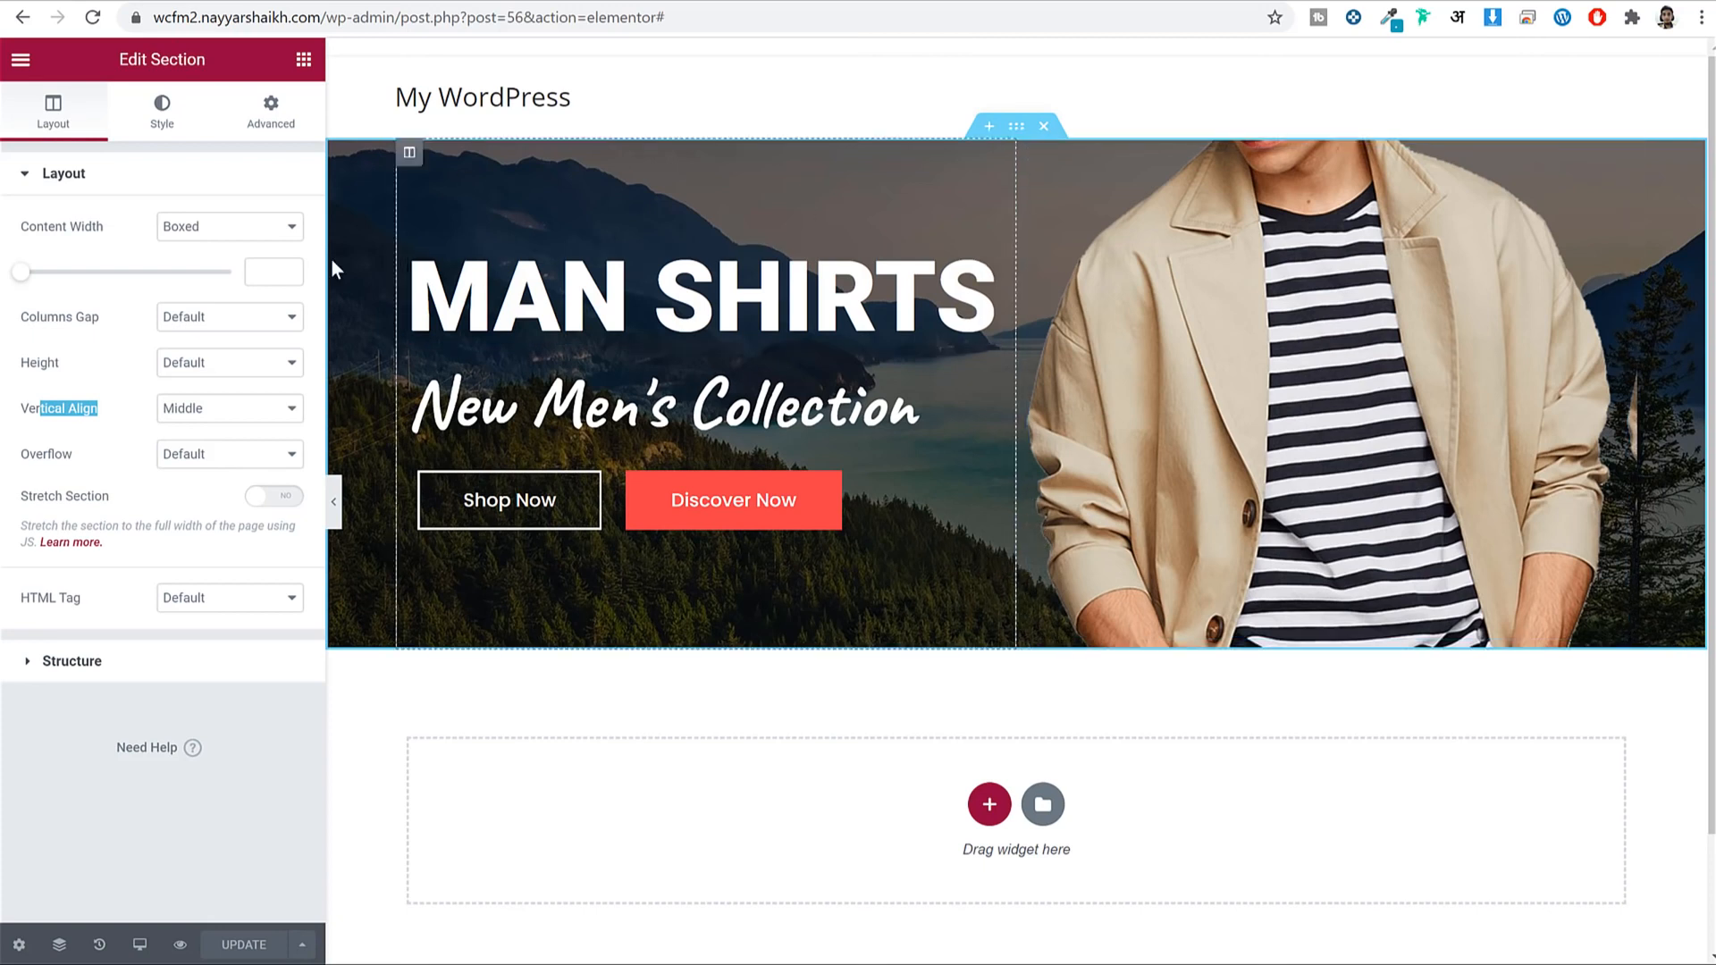
Switch the editor preview to mobile size.
left_click(141, 946)
left_click(149, 893)
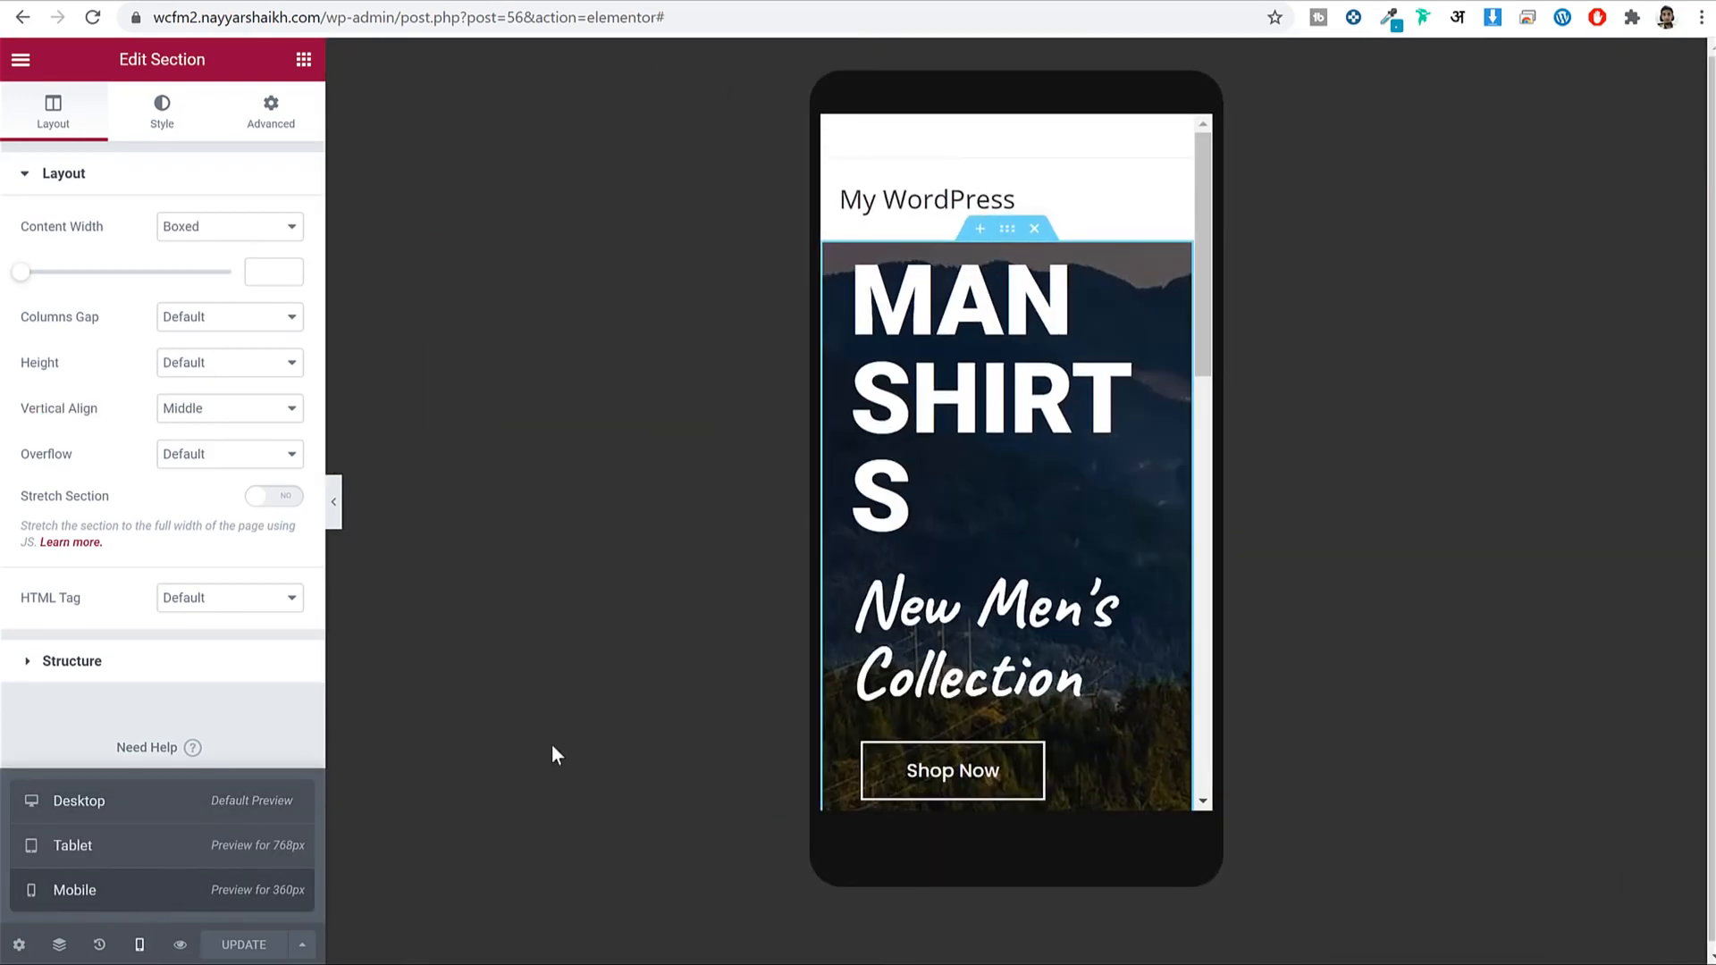
scroll(928, 631, "down", 10)
scroll(945, 655, "up", 5)
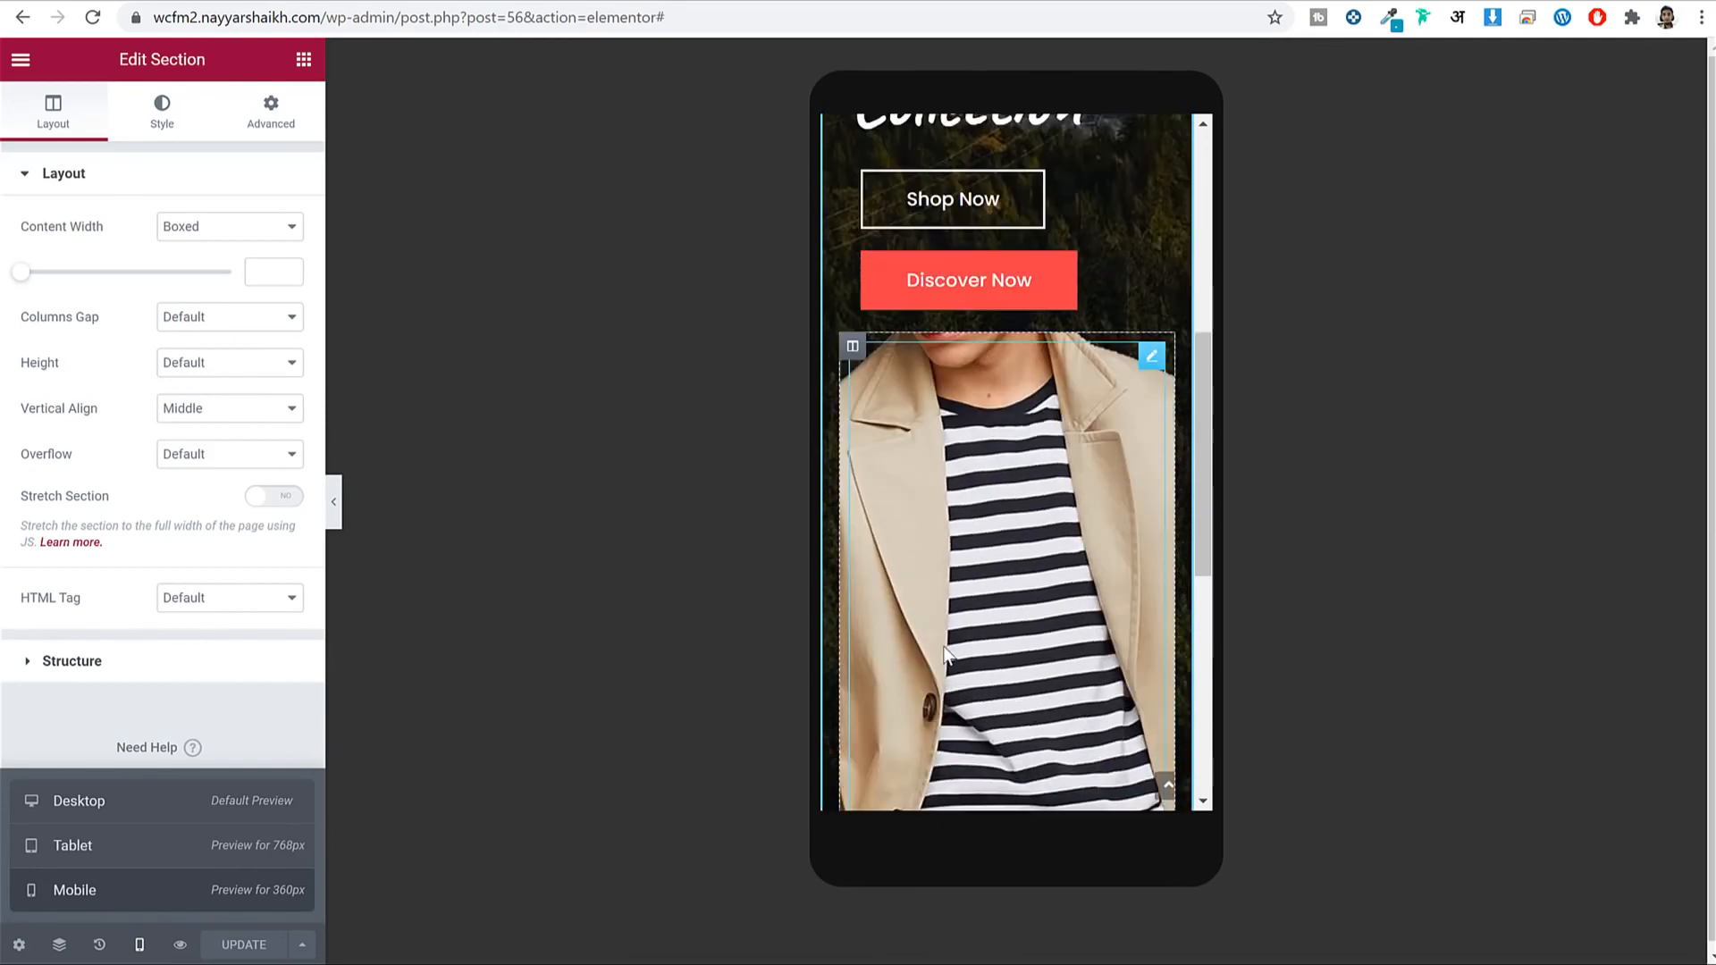
scroll(946, 656, "up", 6)
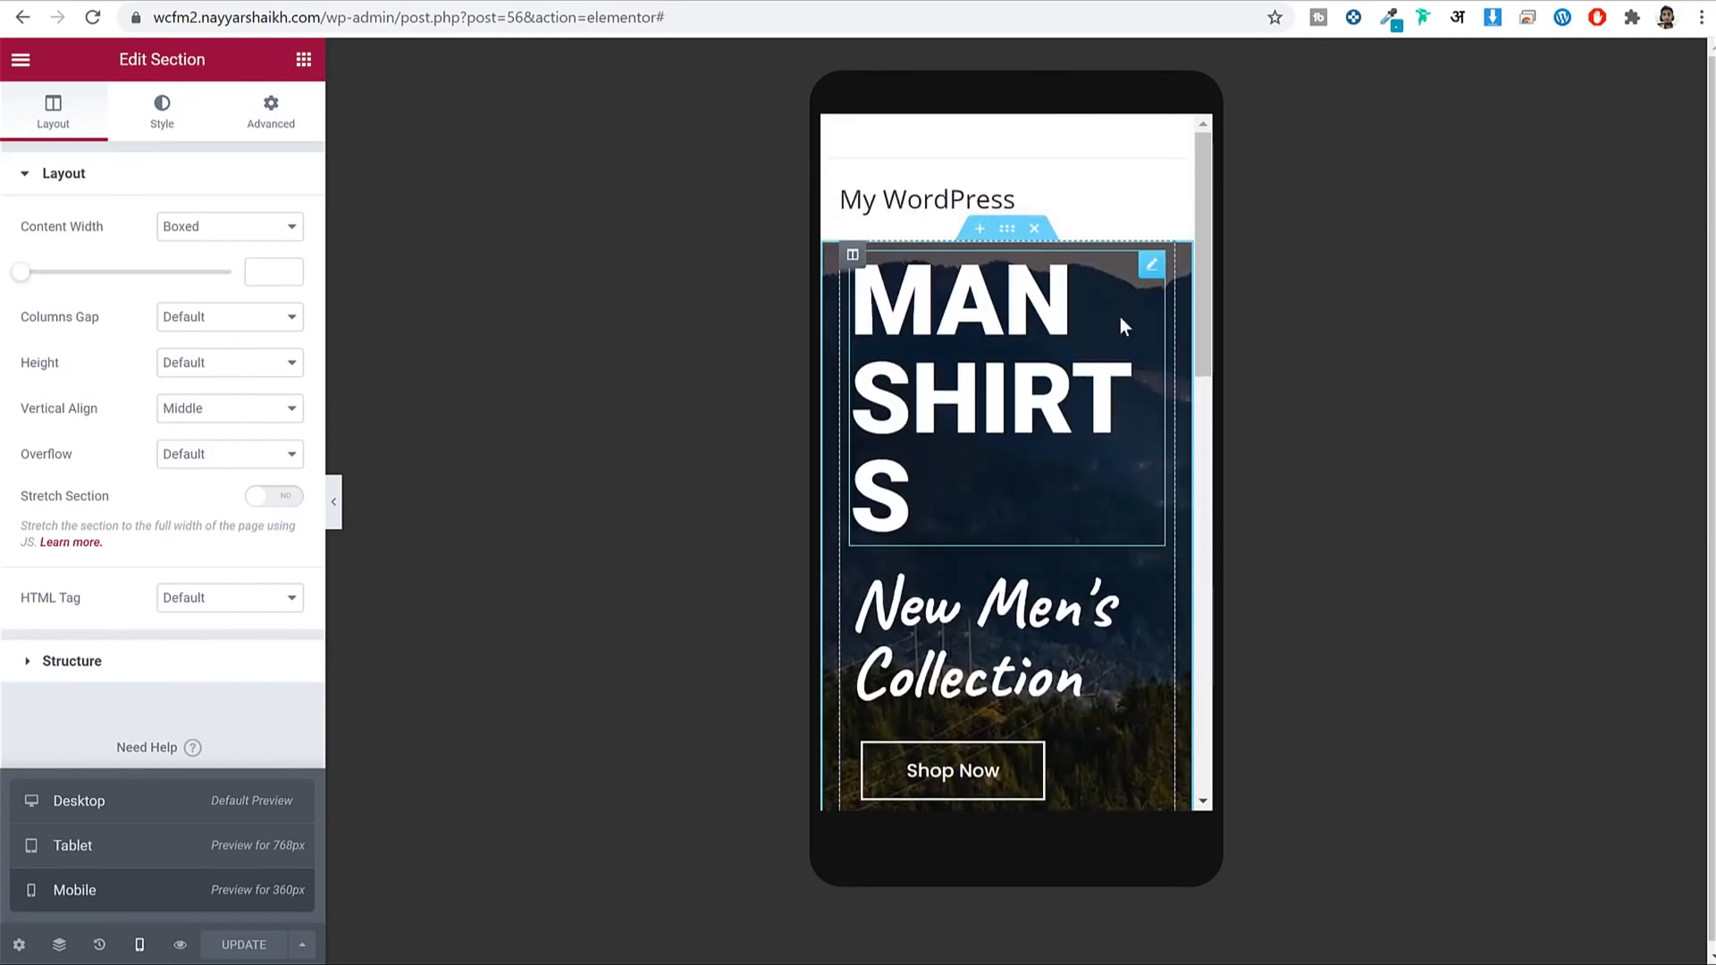
On mobile, shrink the MAN SHIRTS heading to size 80 and centre it.
left_click(1148, 268)
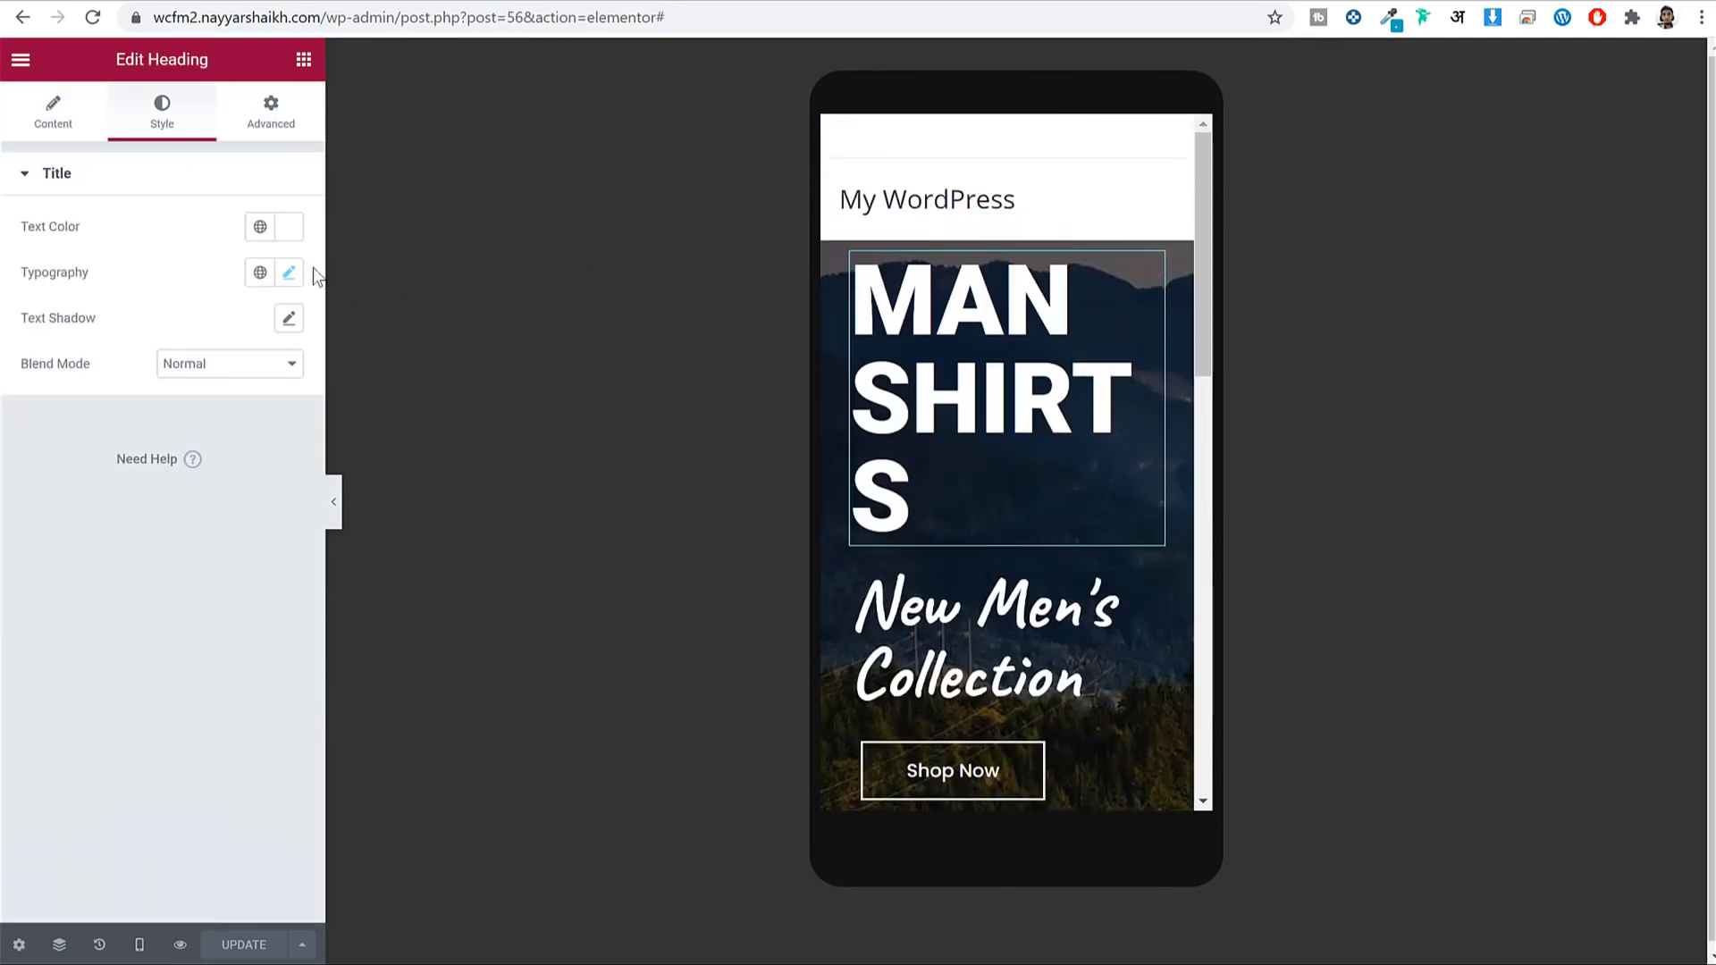
left_click(288, 273)
left_click_drag(38, 455, 113, 480)
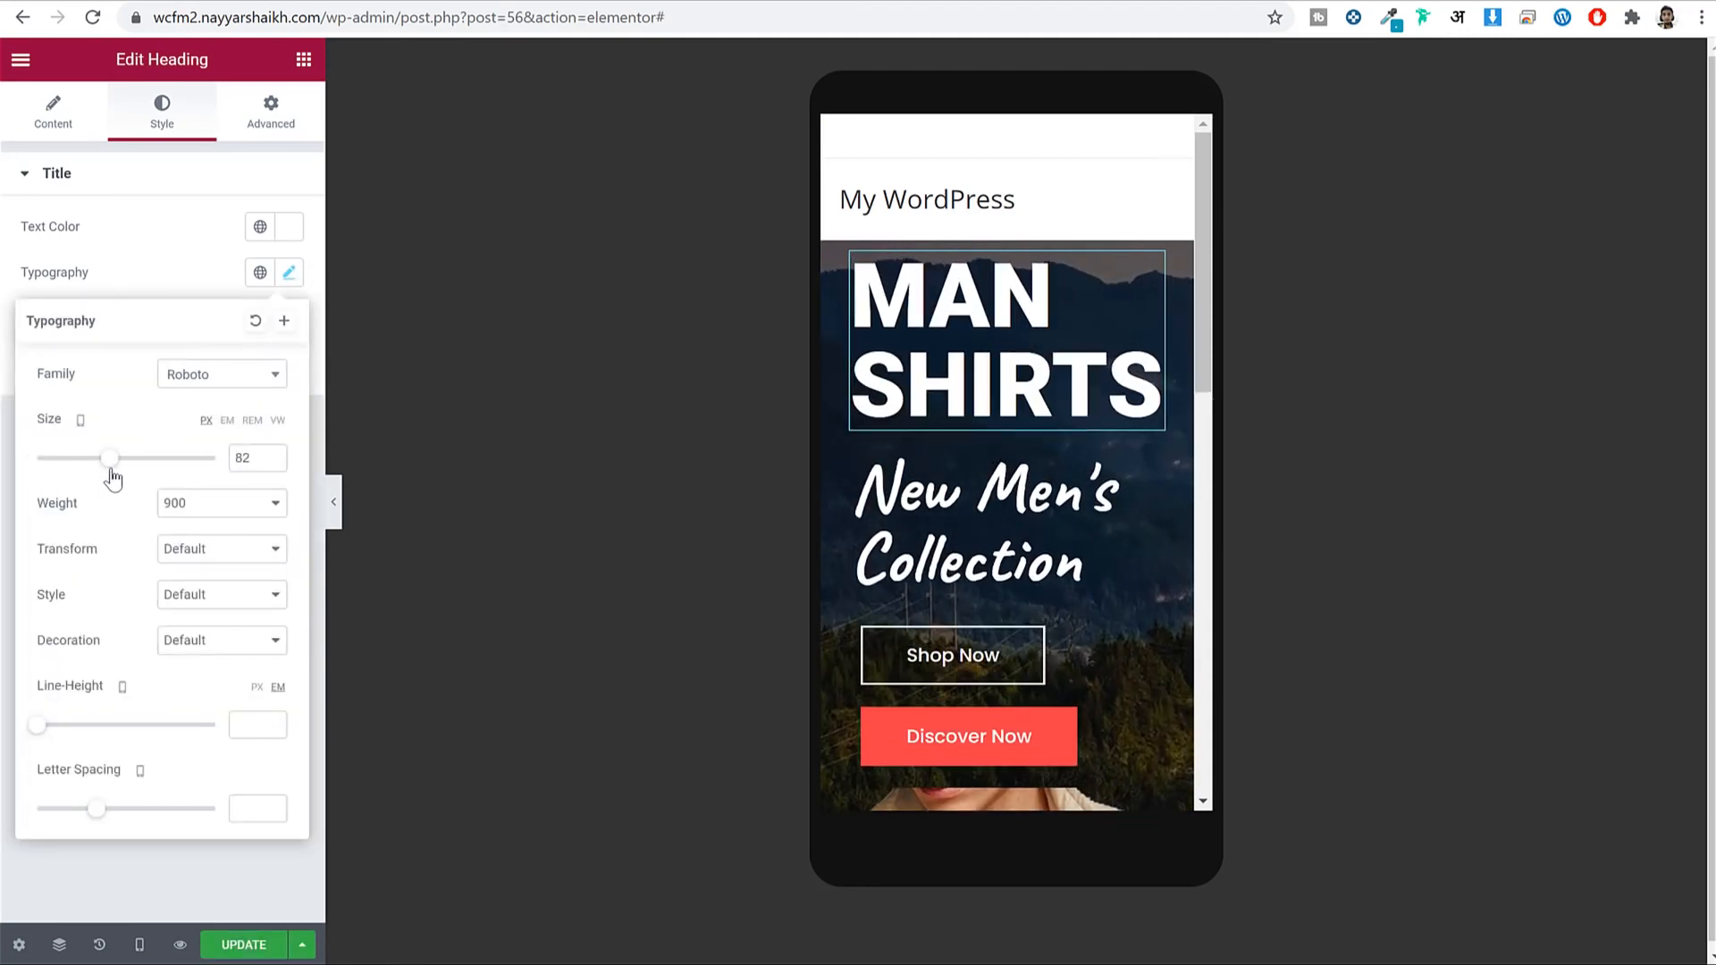
left_click(276, 459)
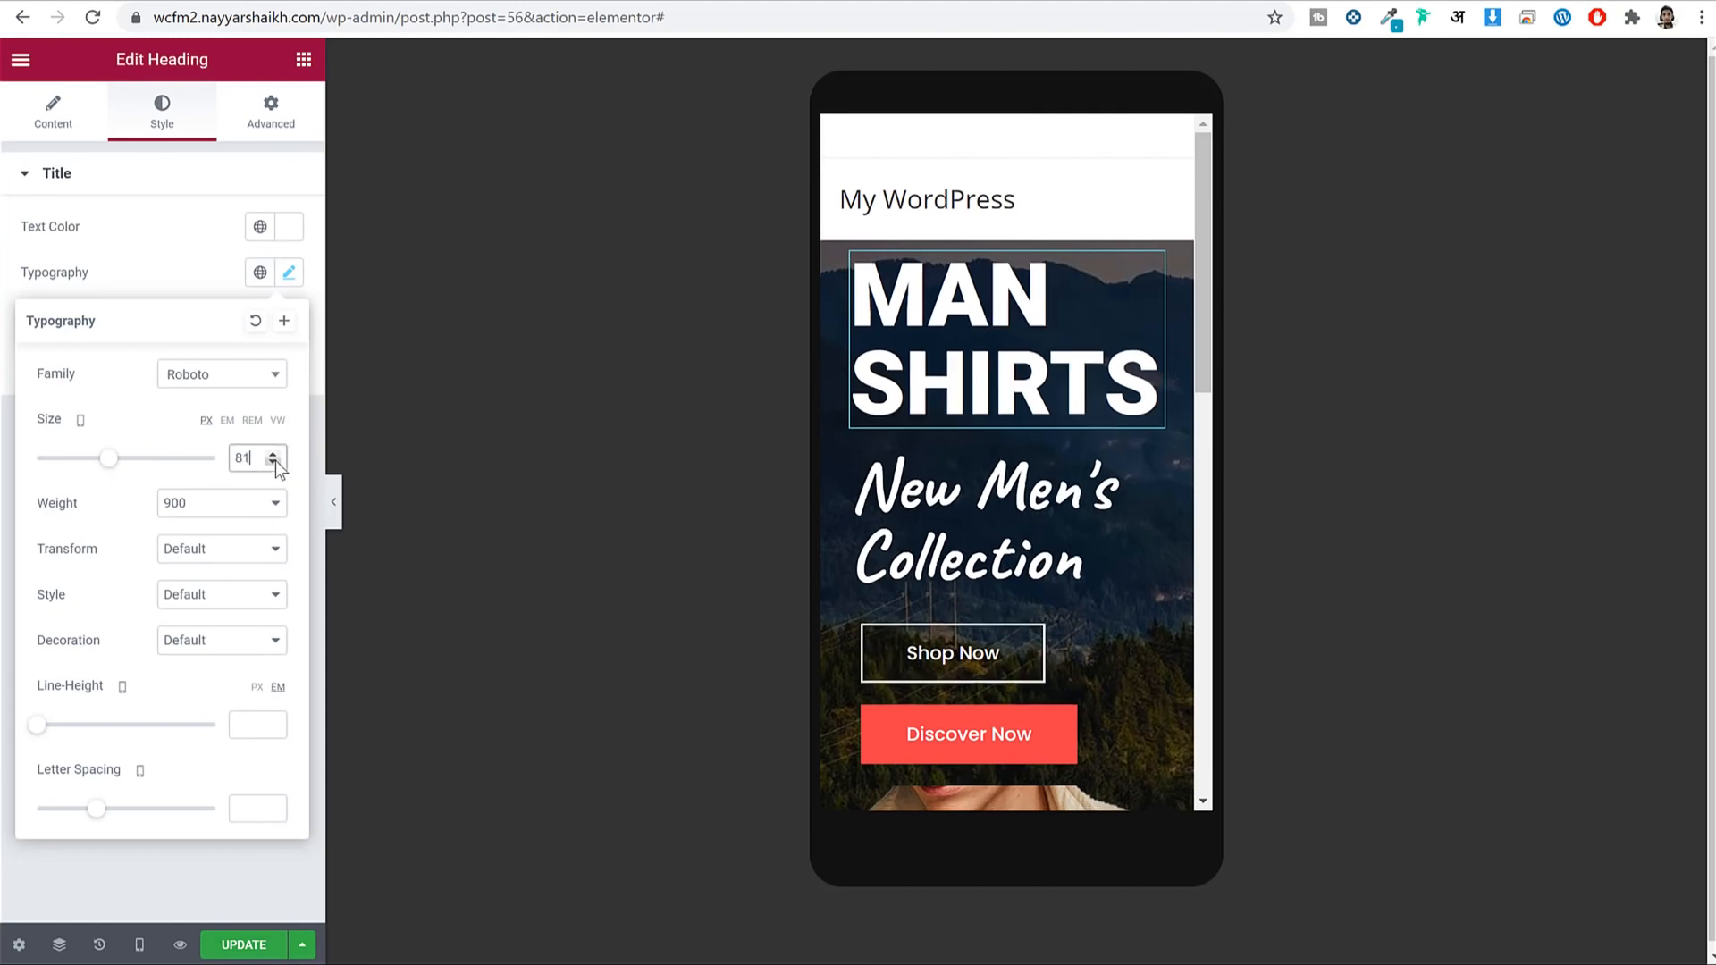
left_click(275, 460)
left_click(288, 277)
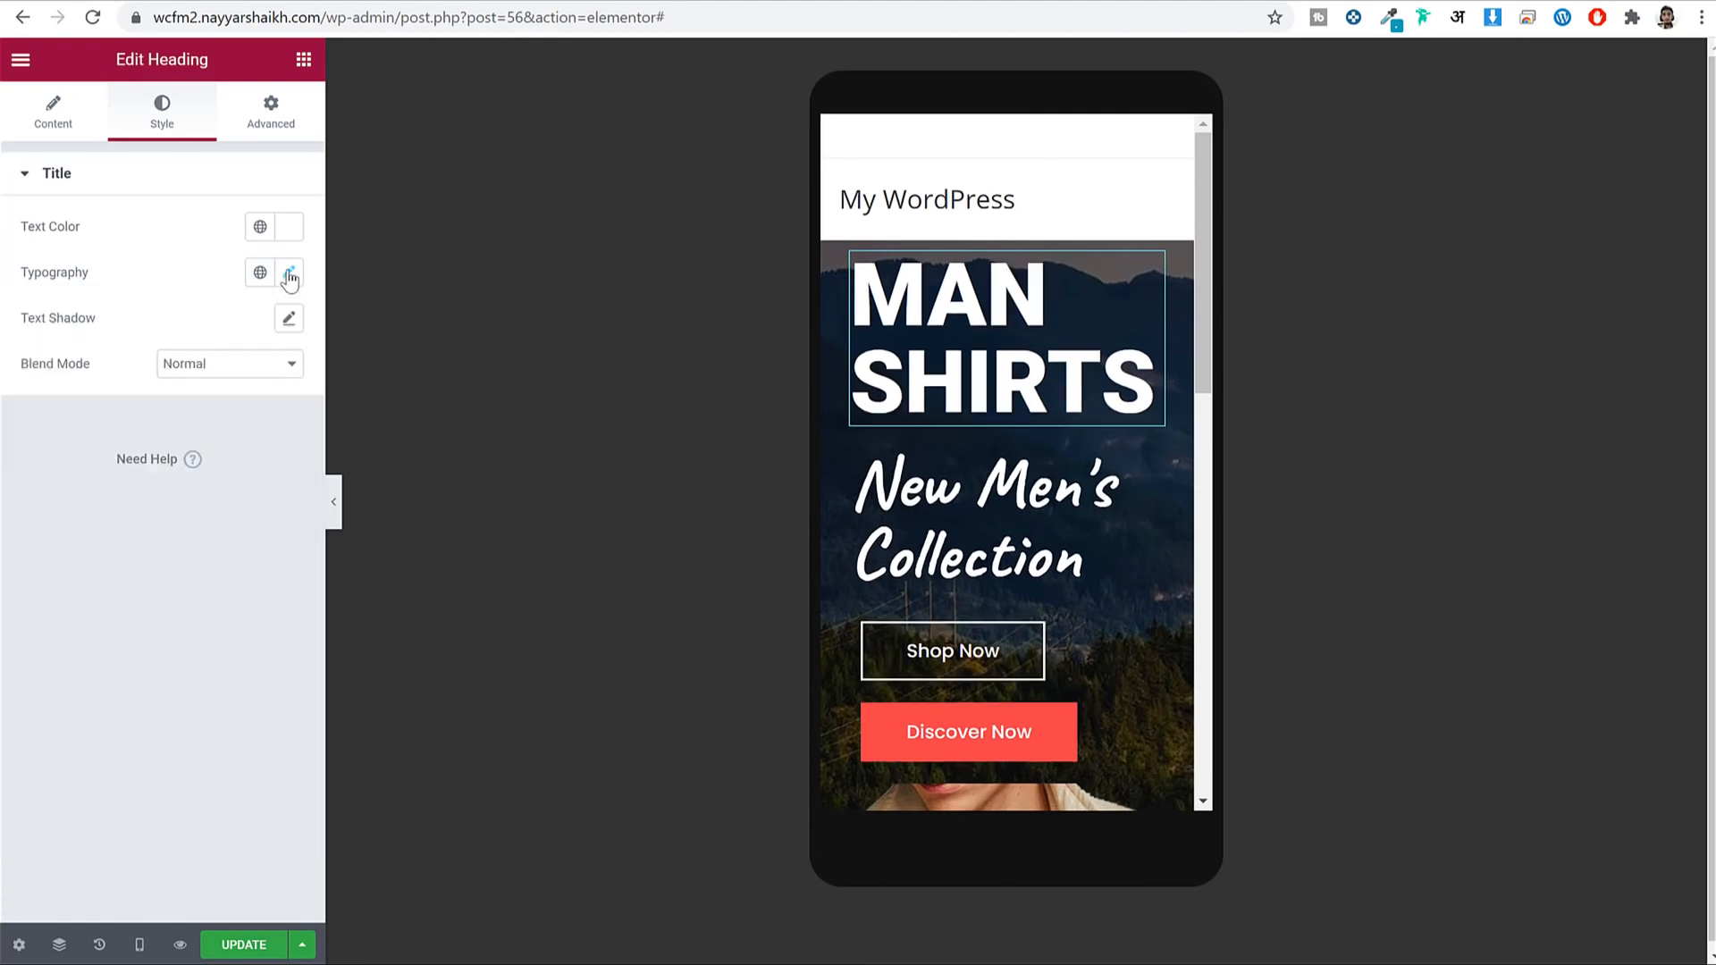
left_click(97, 114)
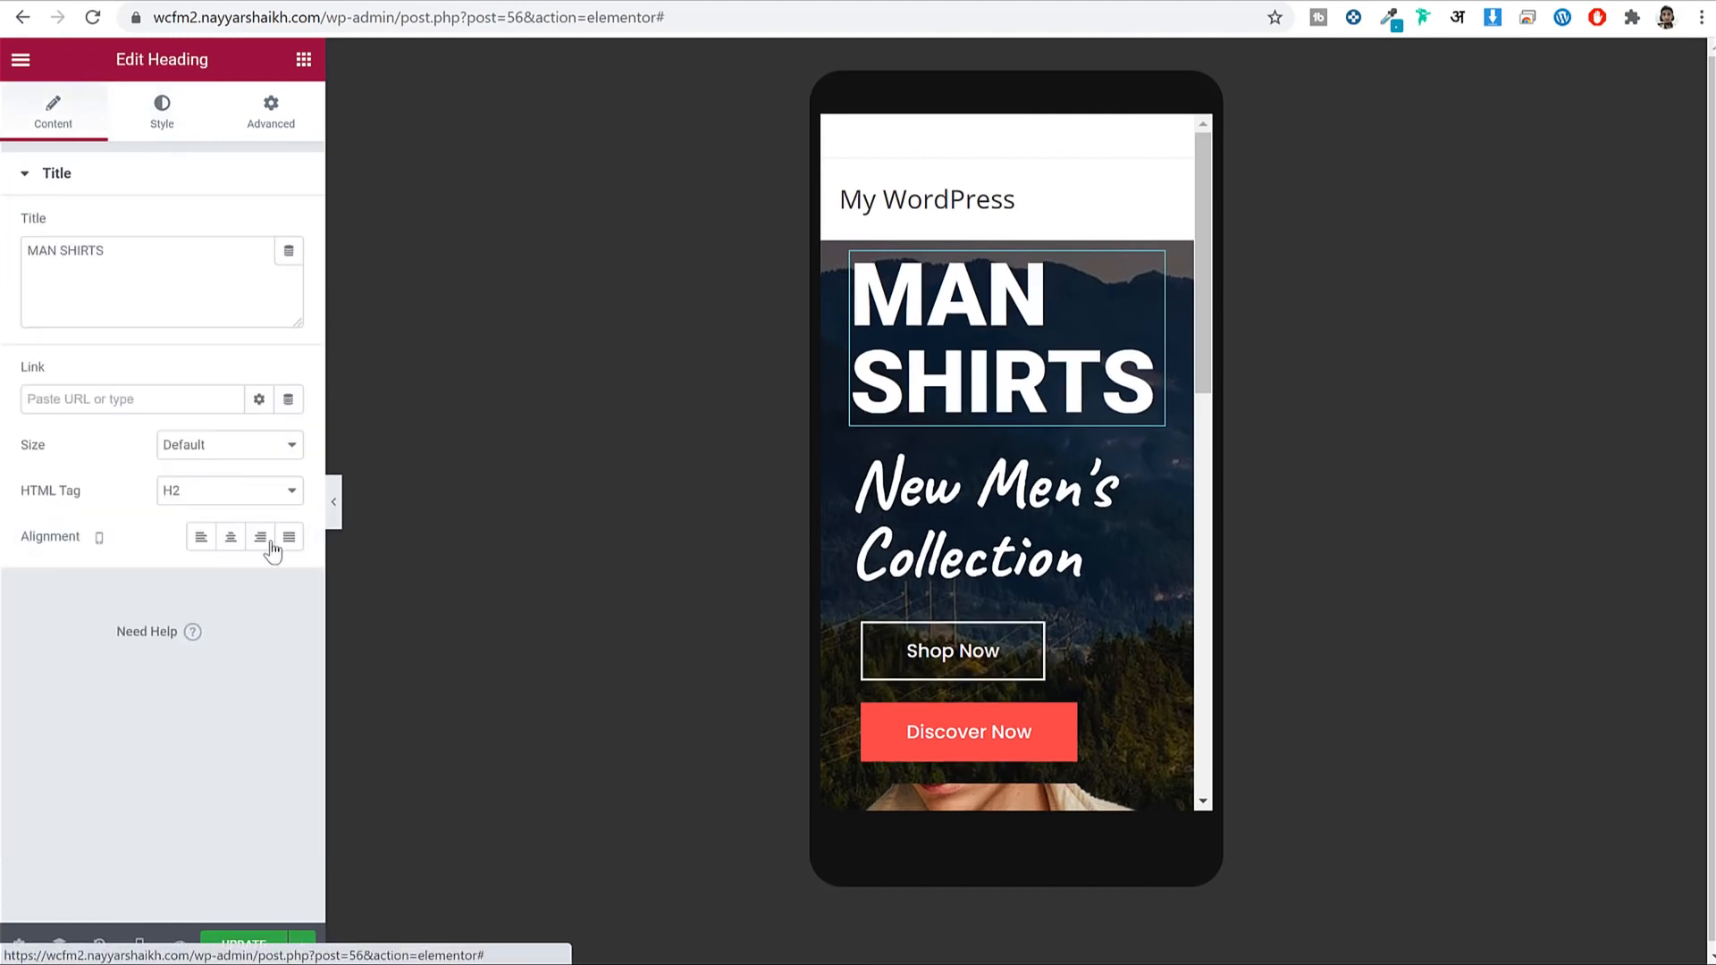
left_click(232, 543)
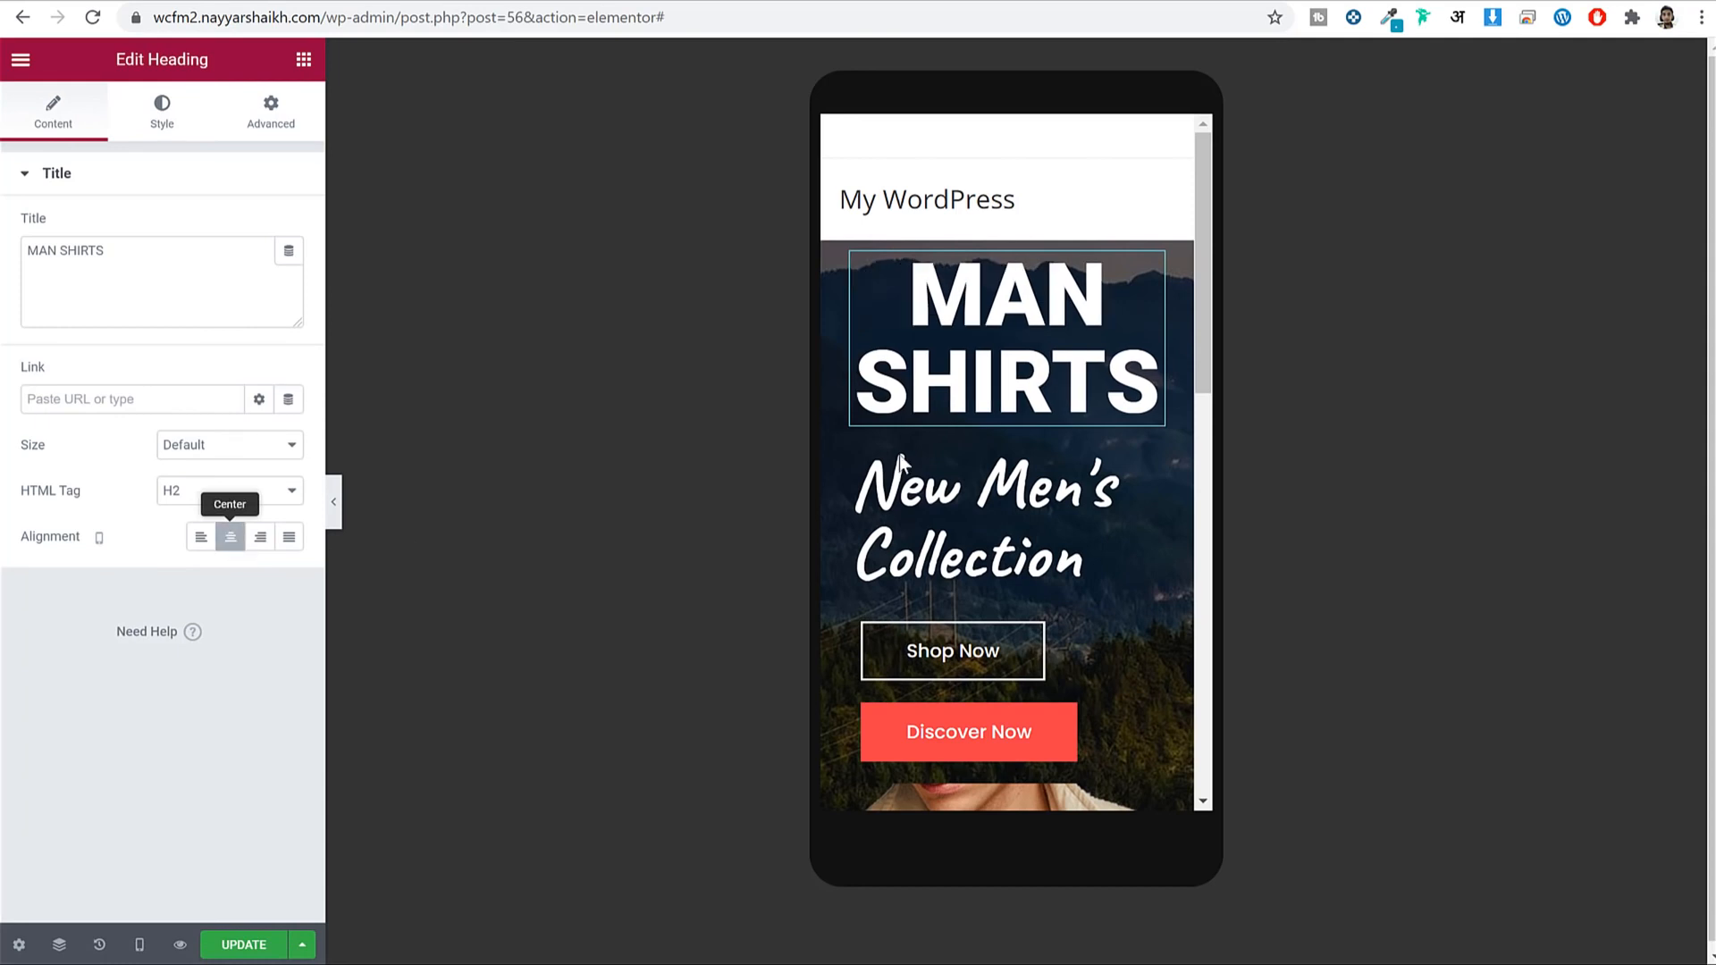
On mobile, set New Men's Collection to size 40 and centre it.
left_click(1145, 468)
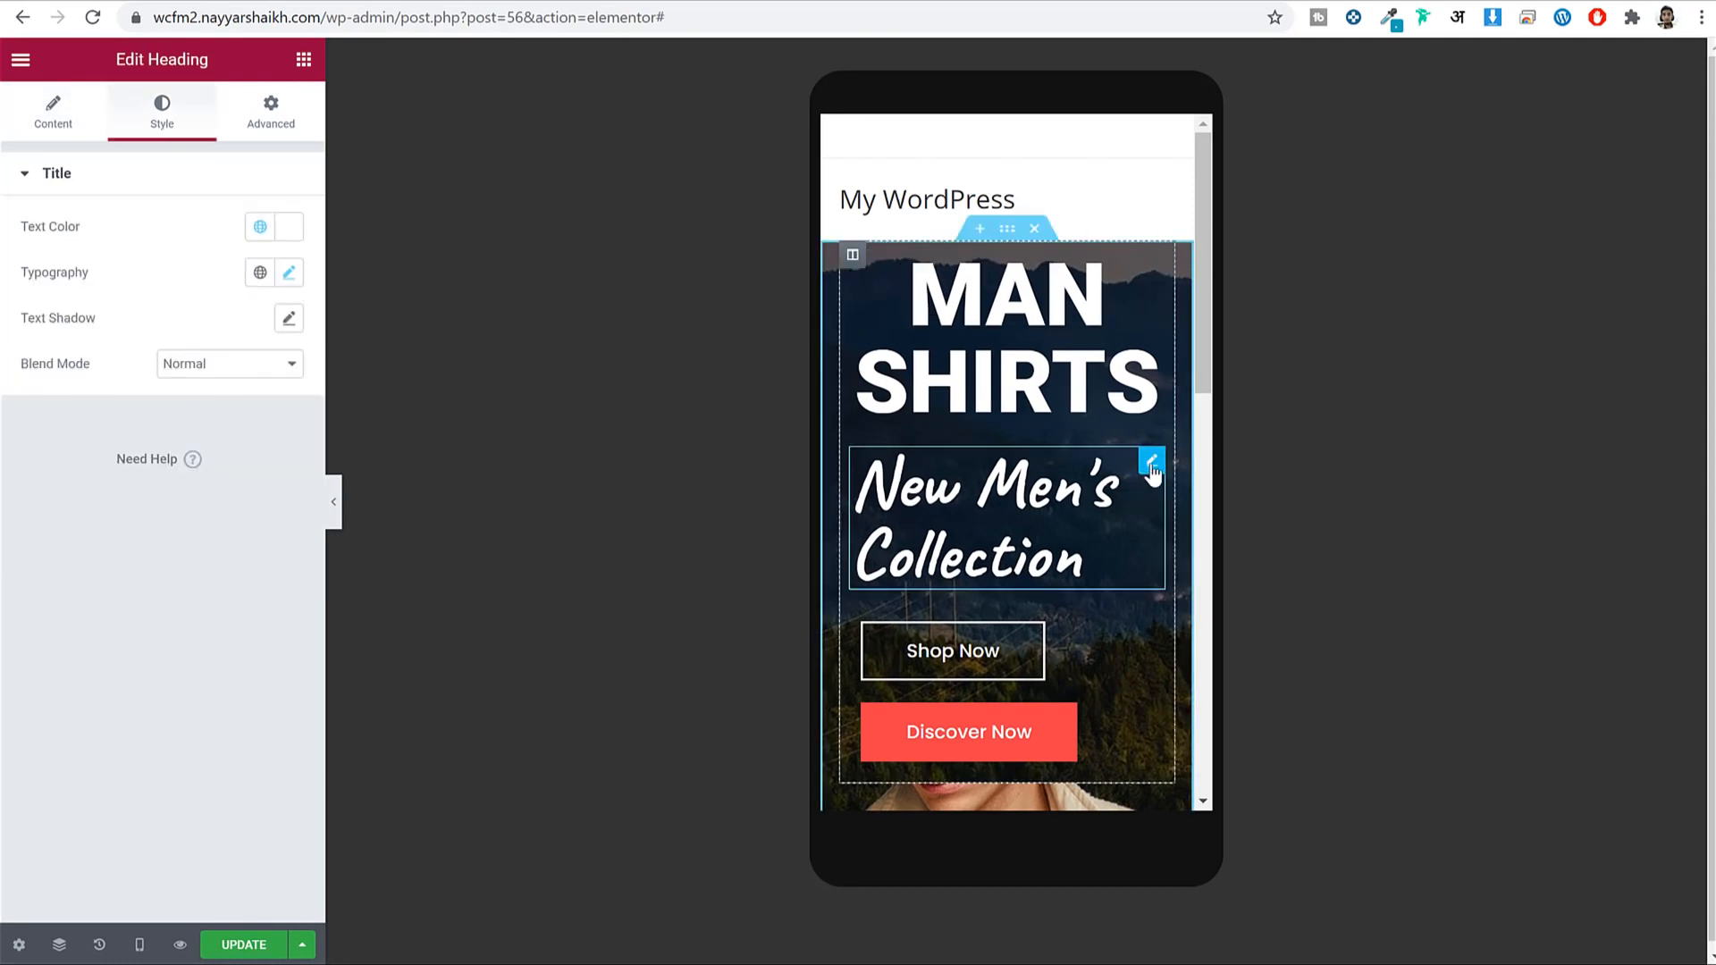
left_click(289, 272)
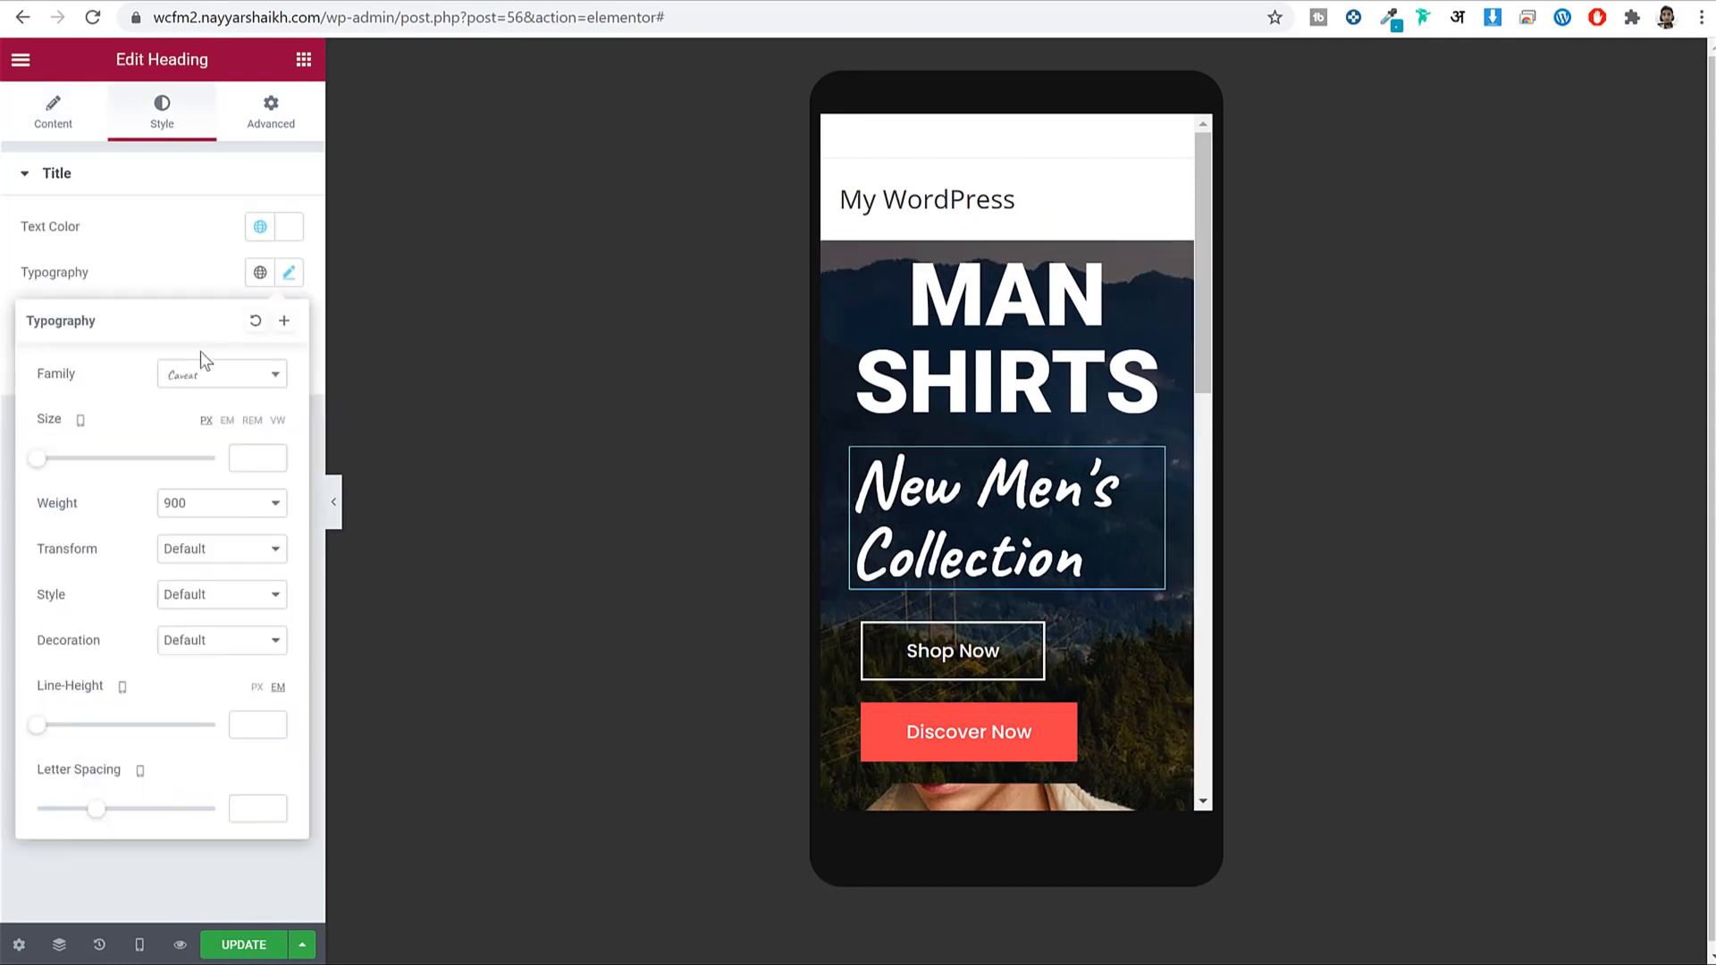
left_click(55, 459)
left_click_drag(52, 465, 81, 467)
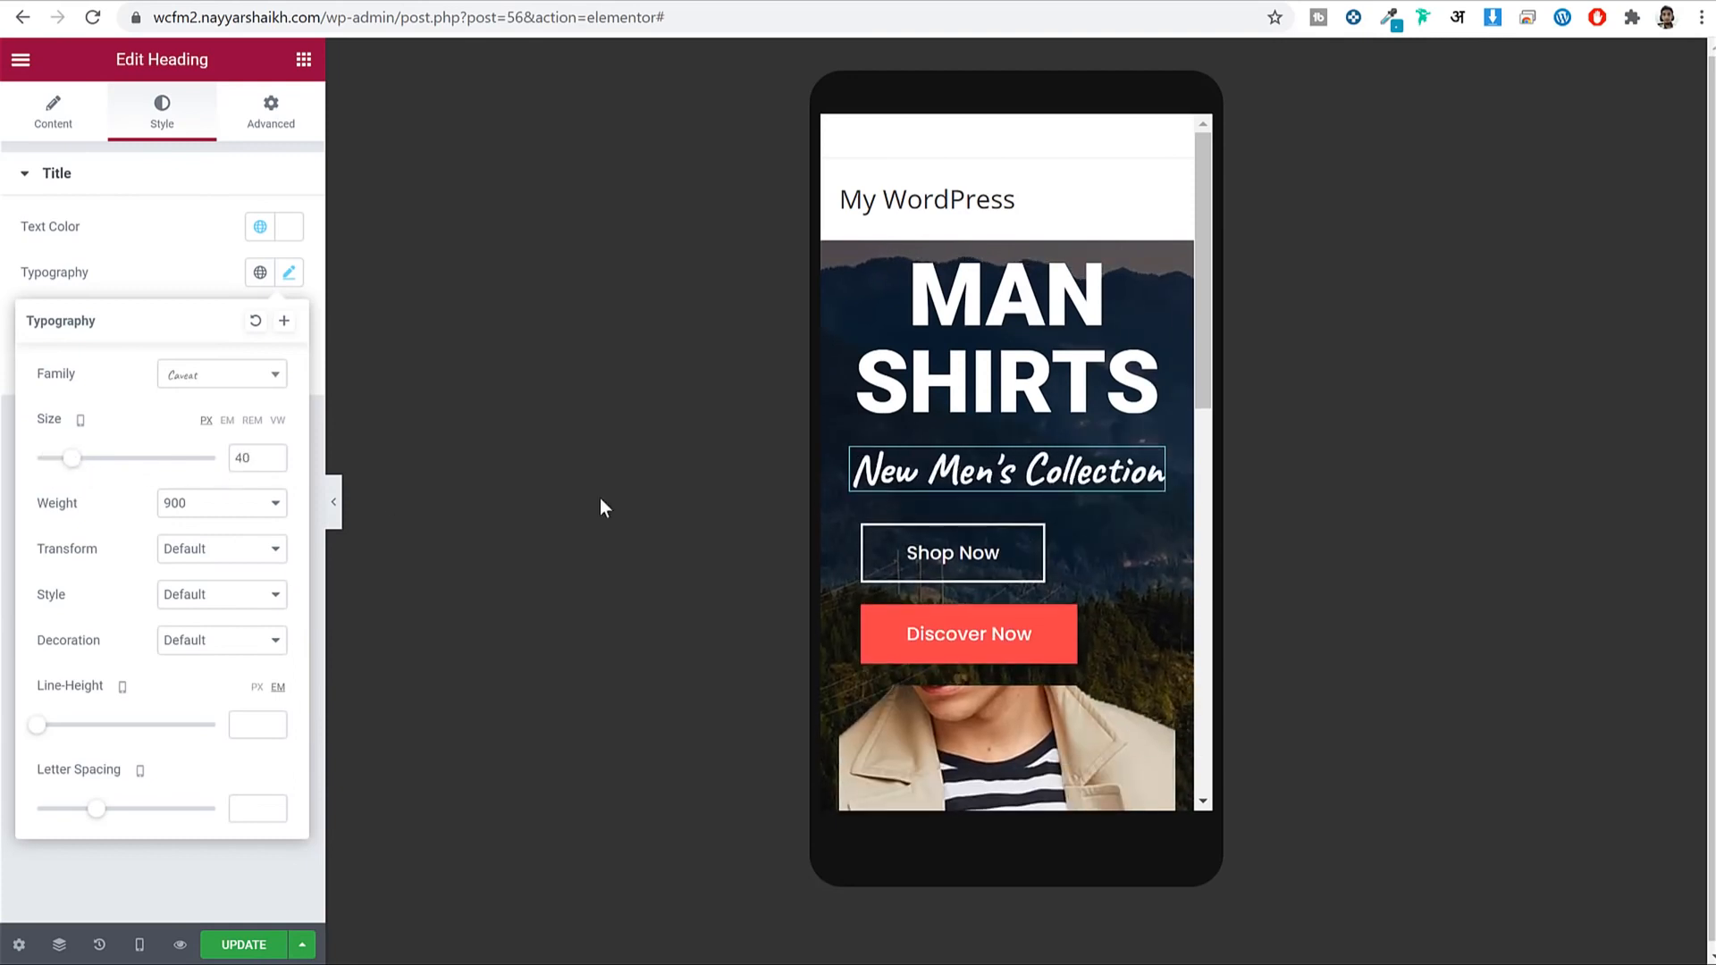
left_click(56, 109)
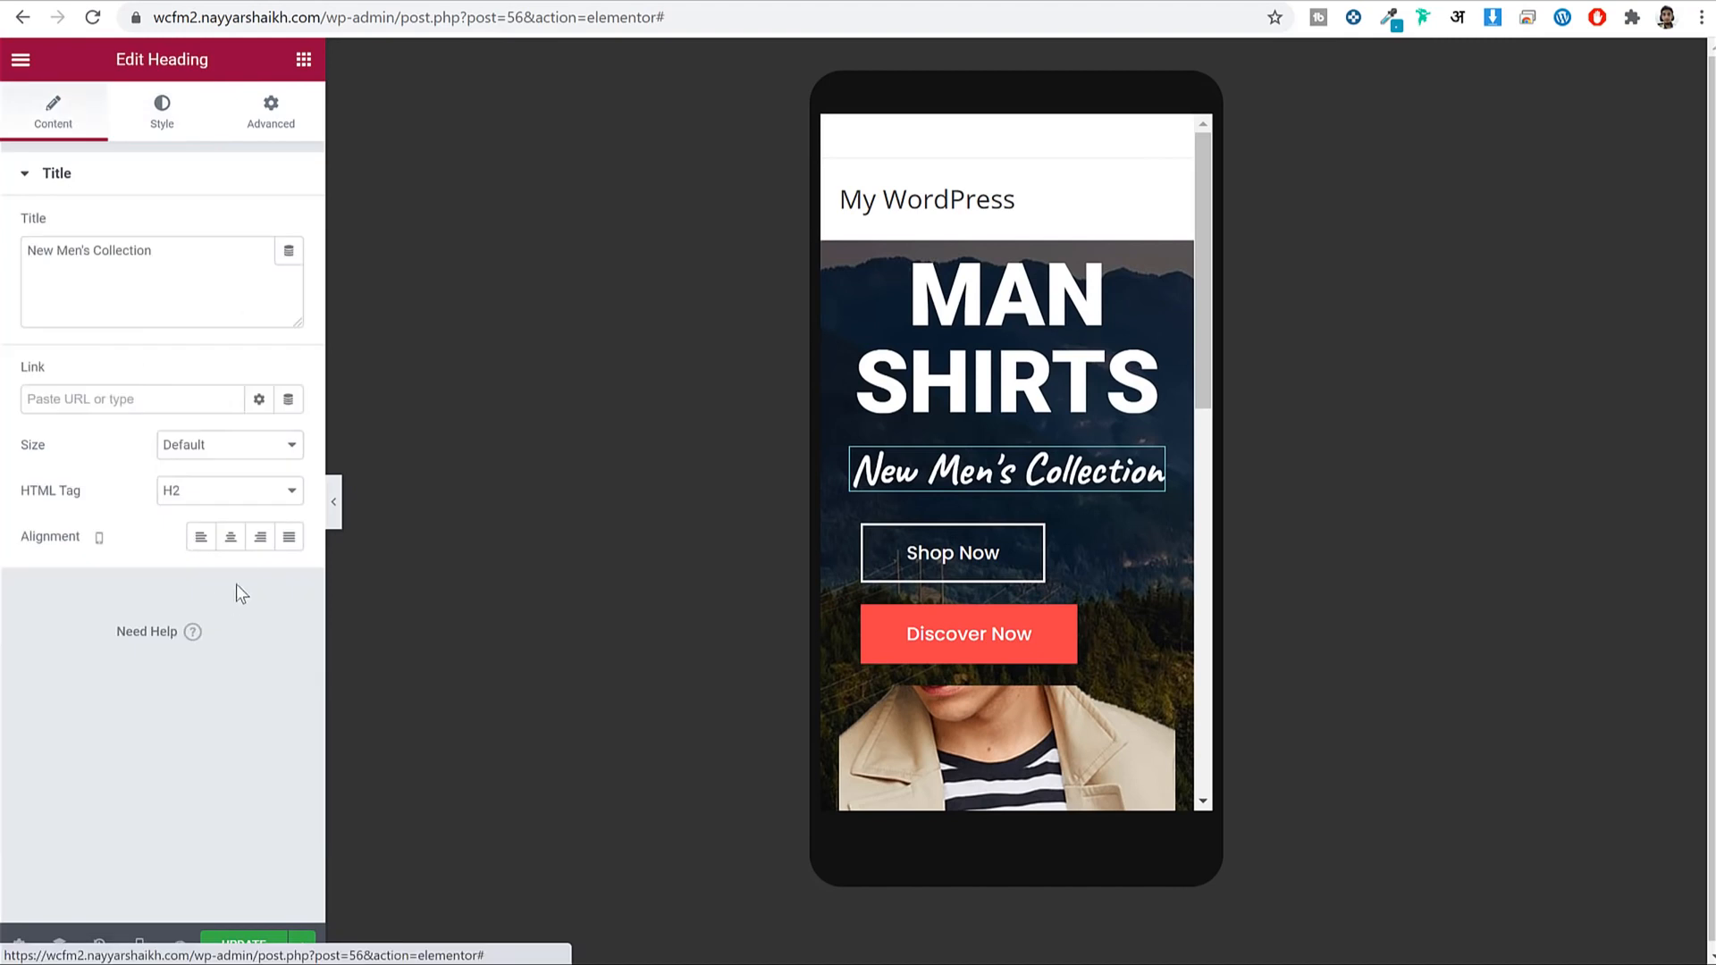
left_click(229, 536)
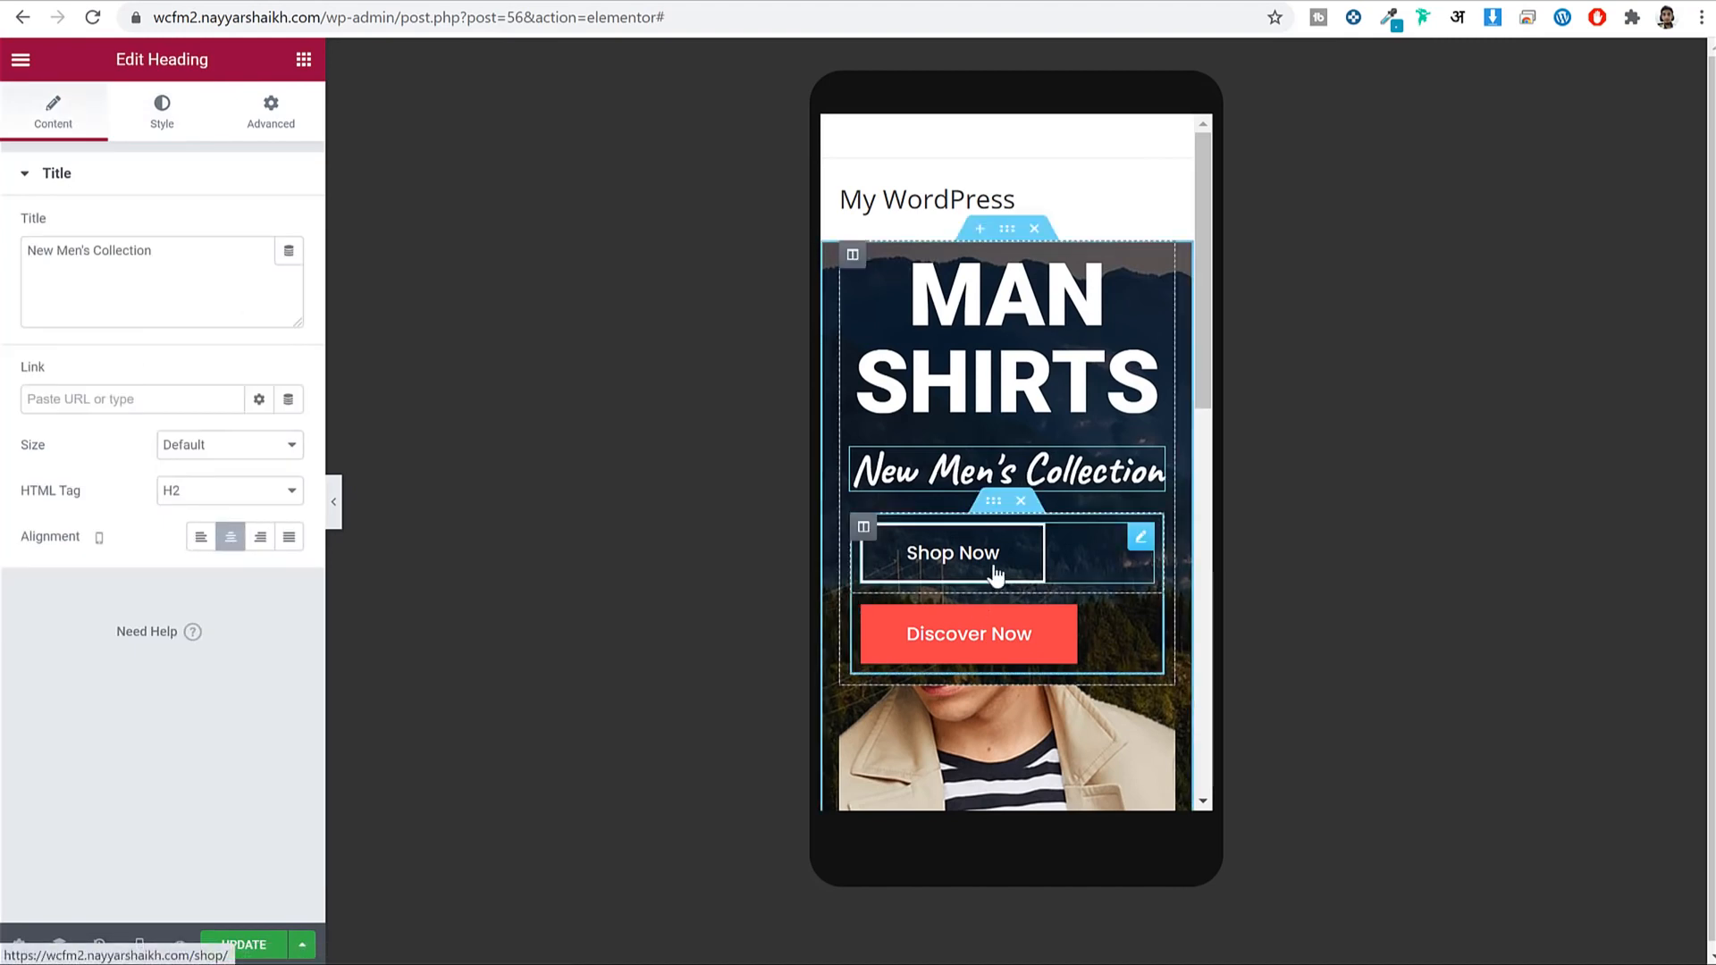
Set the Shop Now and Discover Now buttons' alignment to Center.
left_click(996, 574)
left_click(64, 127)
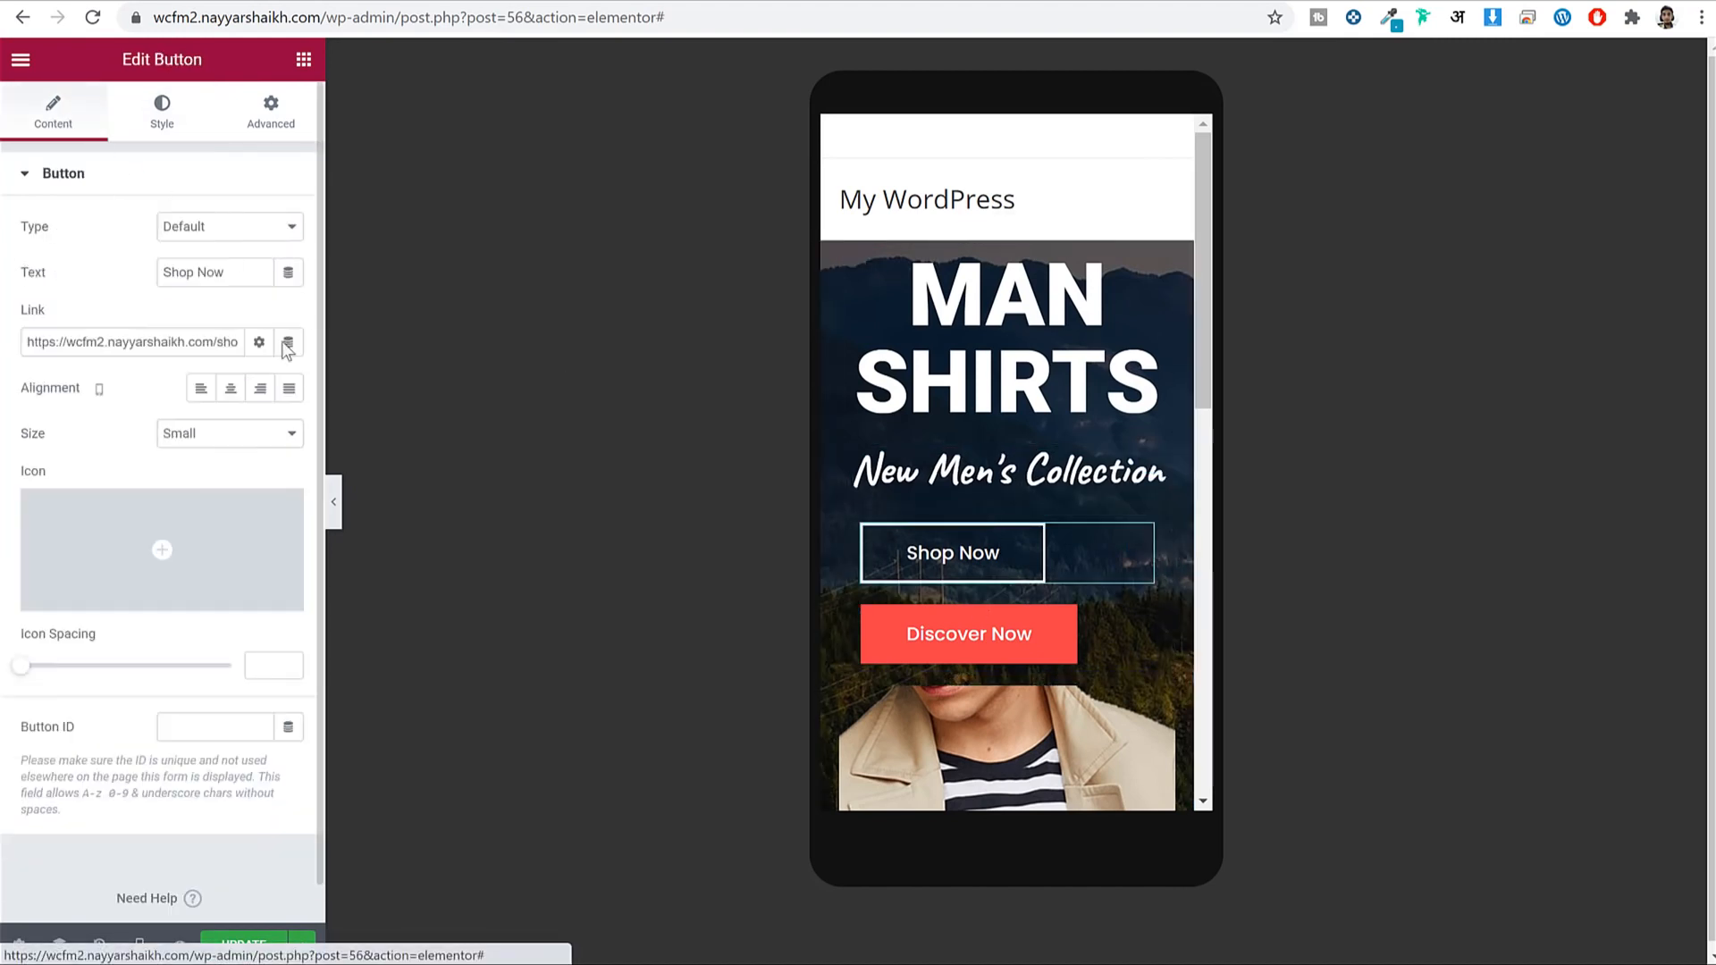
left_click(240, 393)
left_click(988, 621)
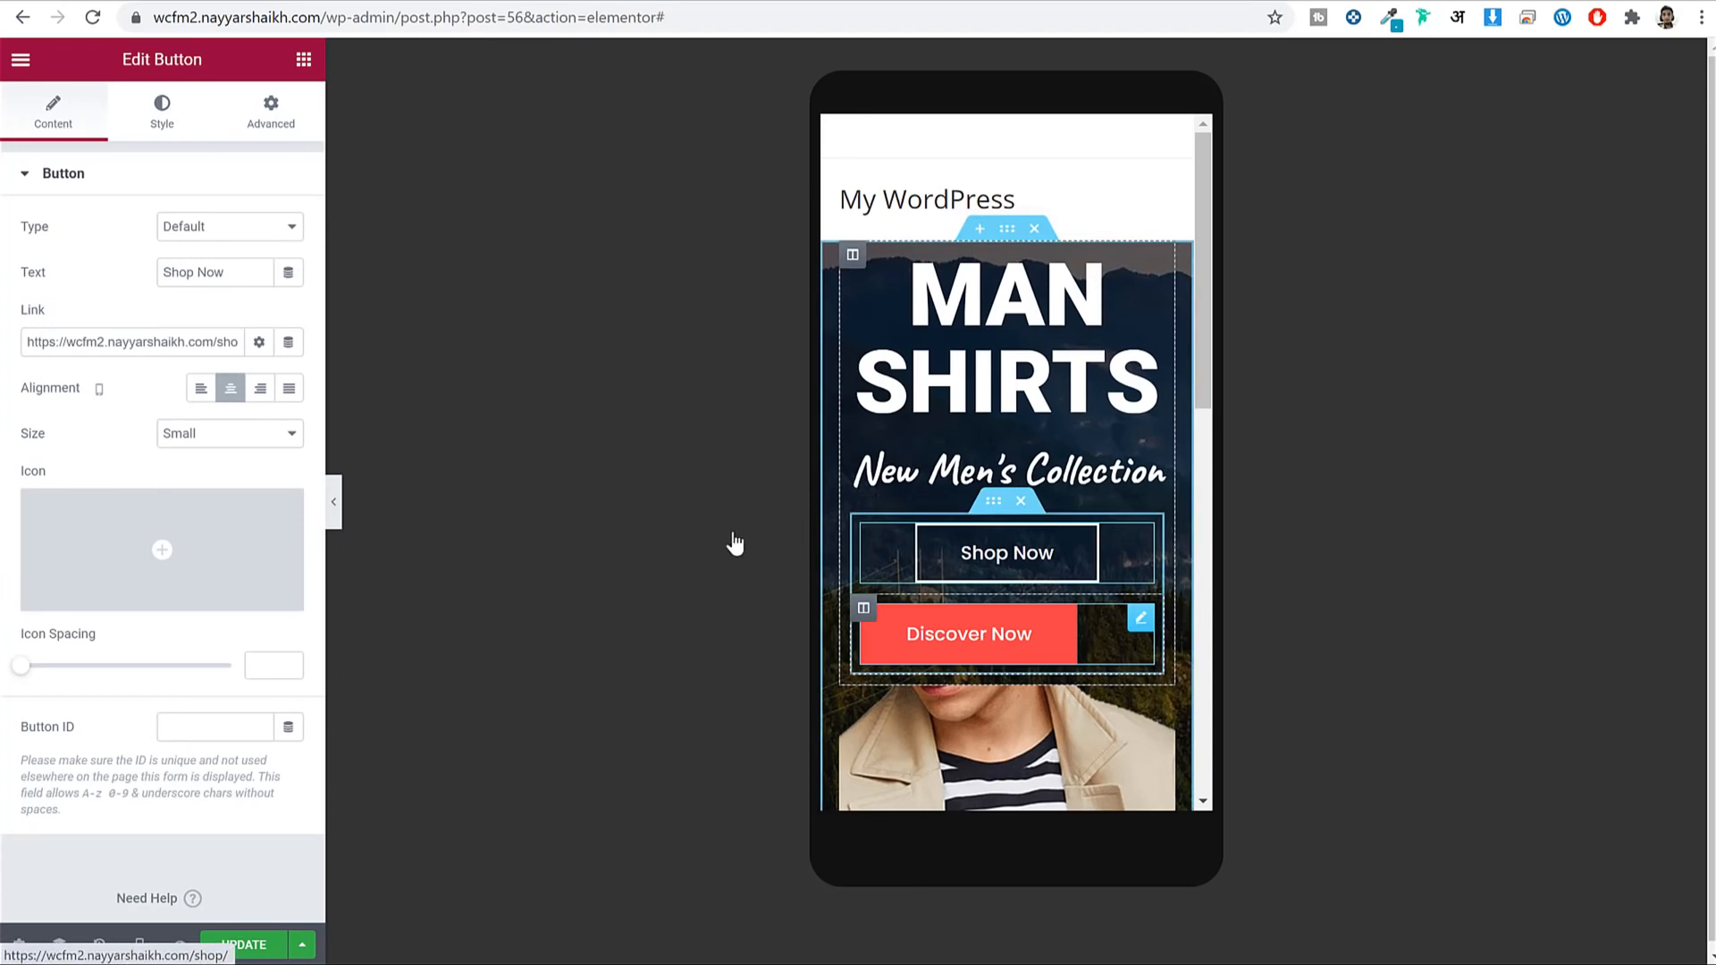
left_click(67, 120)
left_click(227, 388)
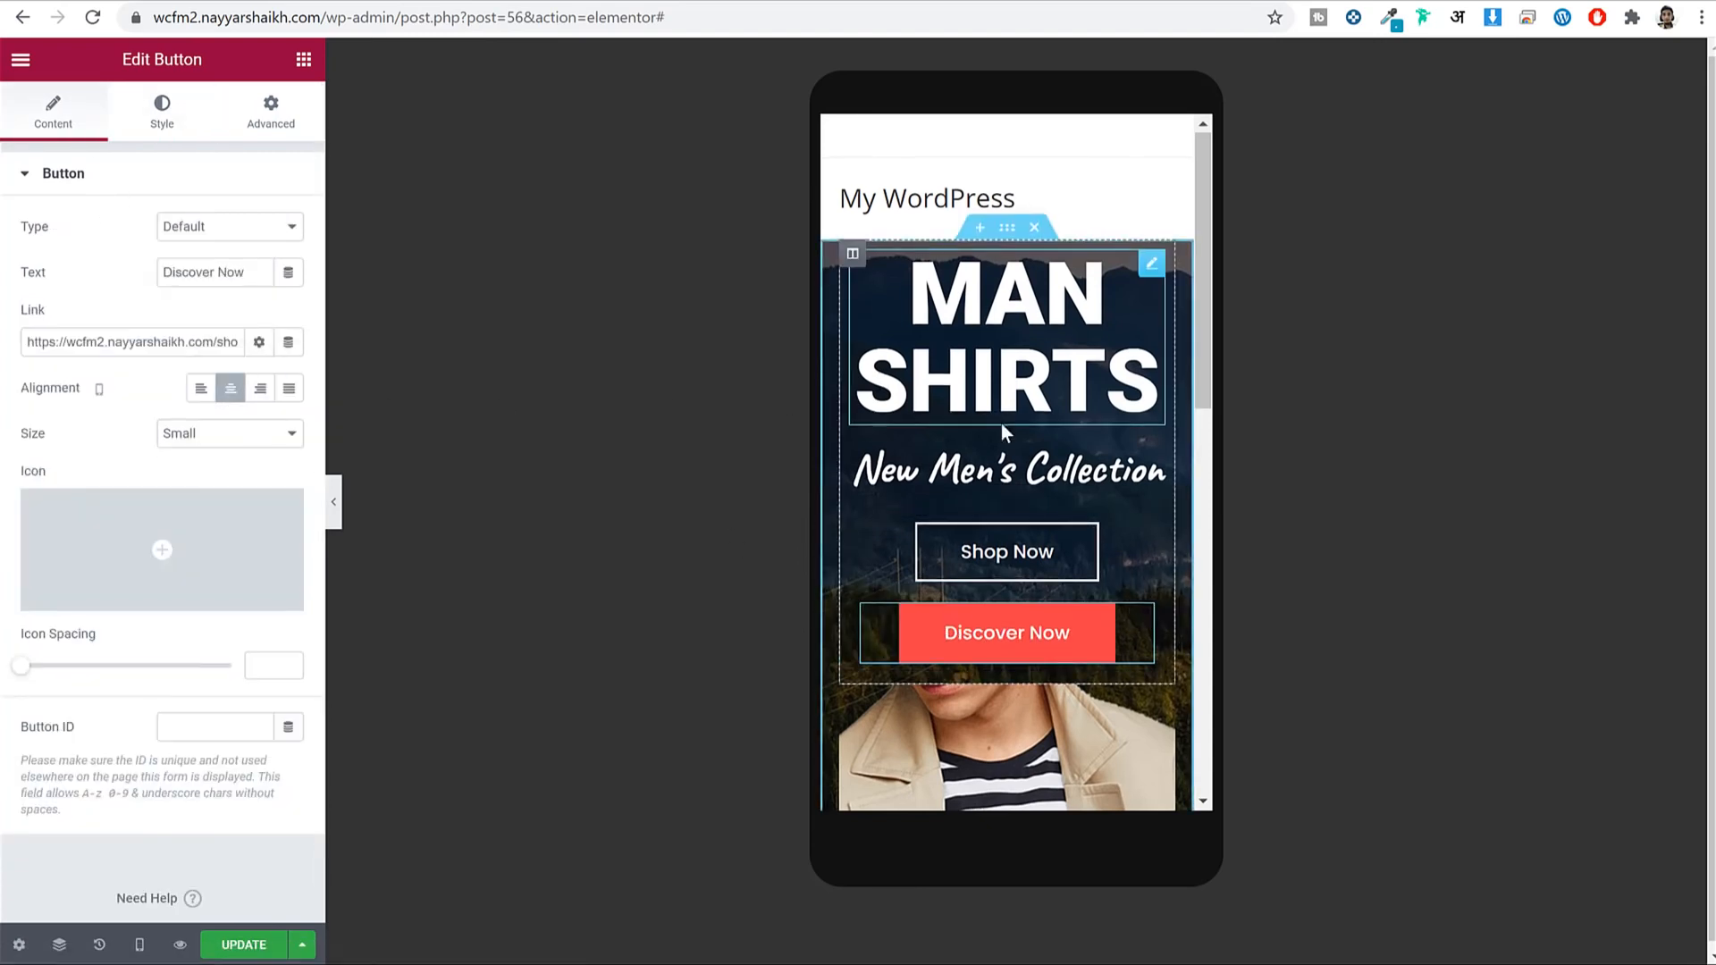
scroll(1002, 425, "down", 5)
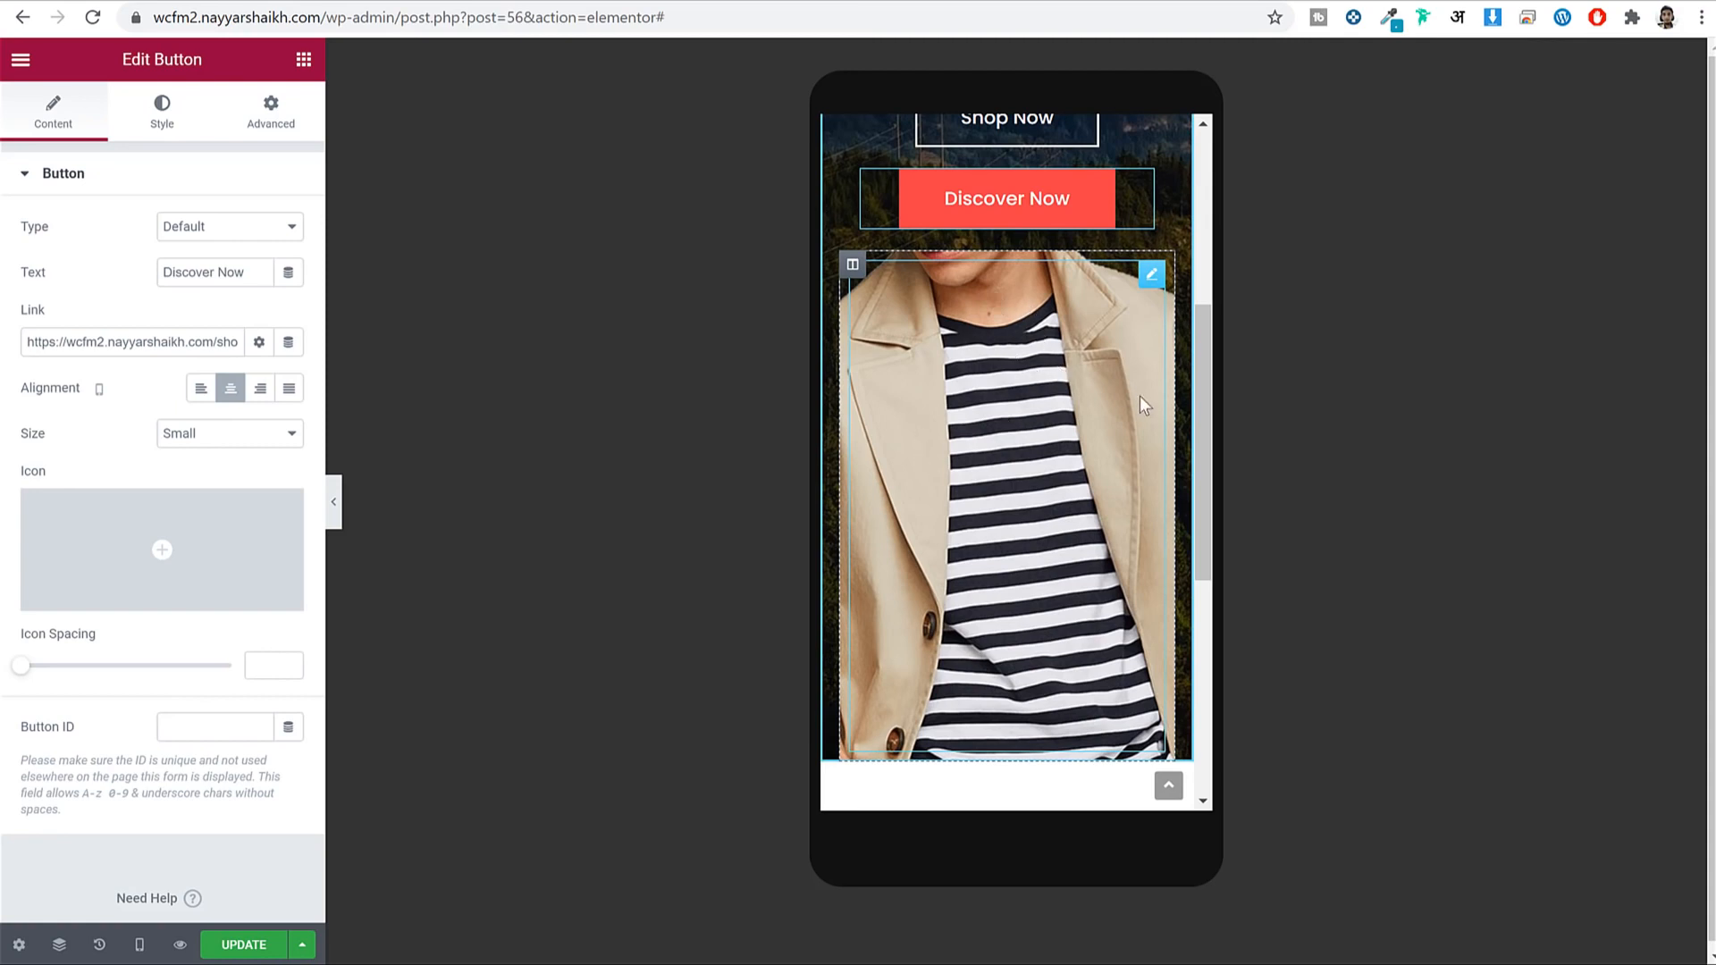
Enable Hide On Mobile for the man-in-coat image column.
left_click(854, 265)
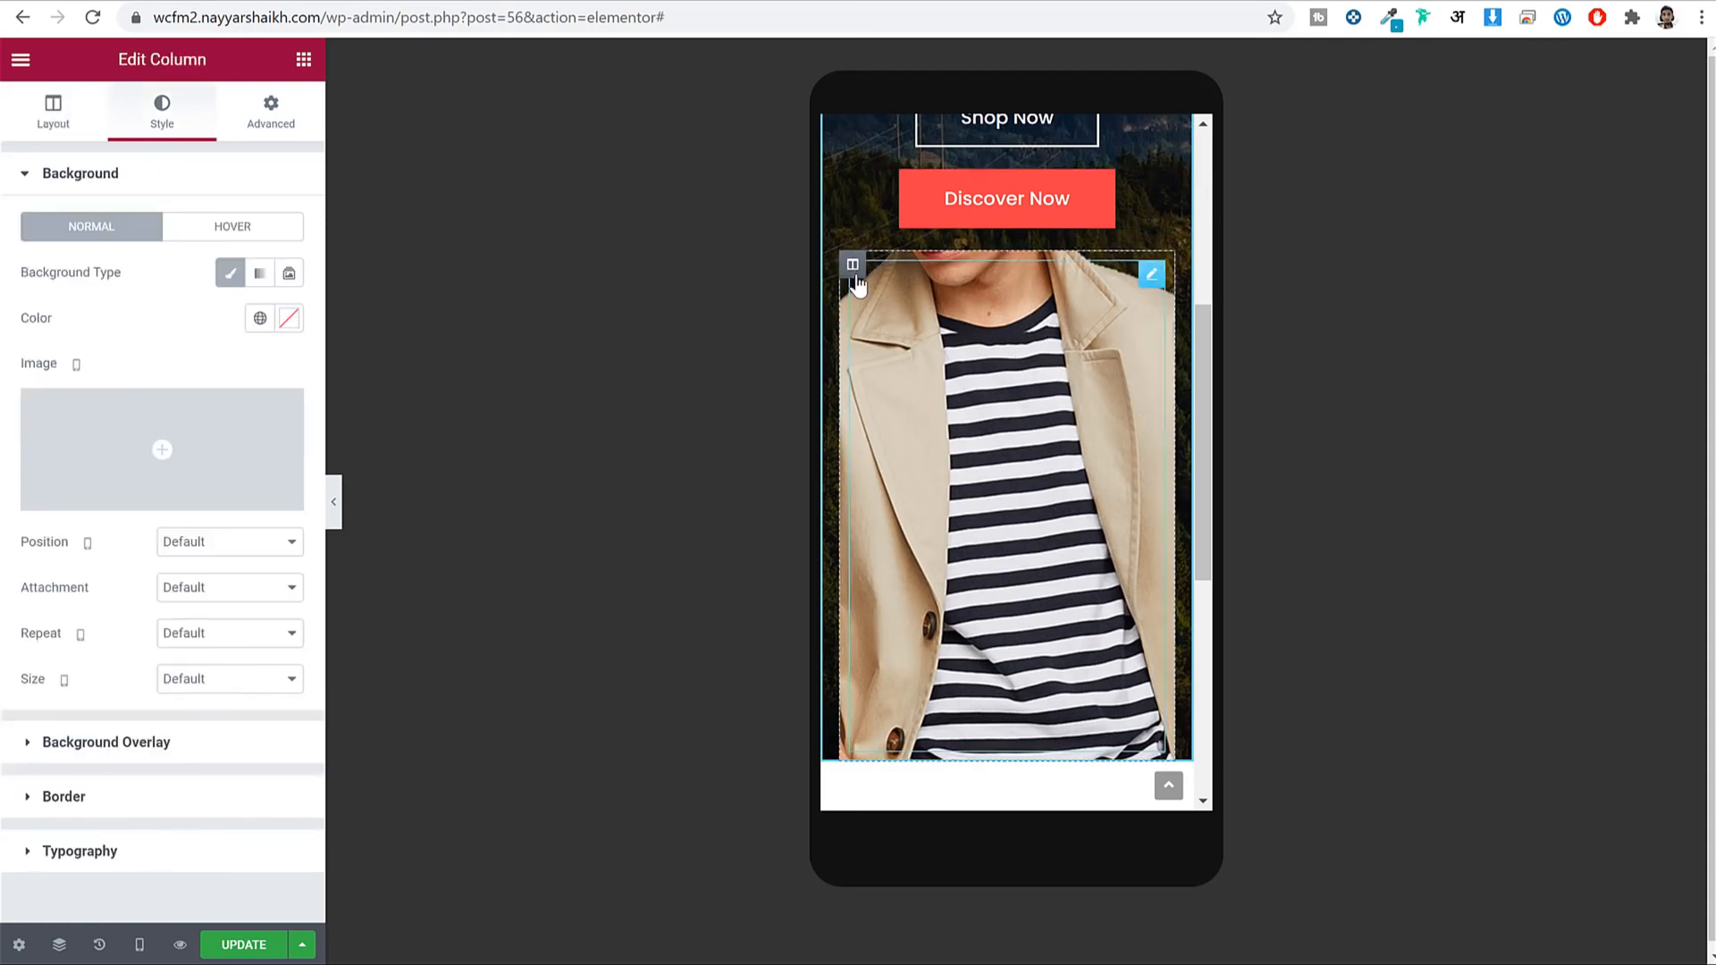
left_click(295, 126)
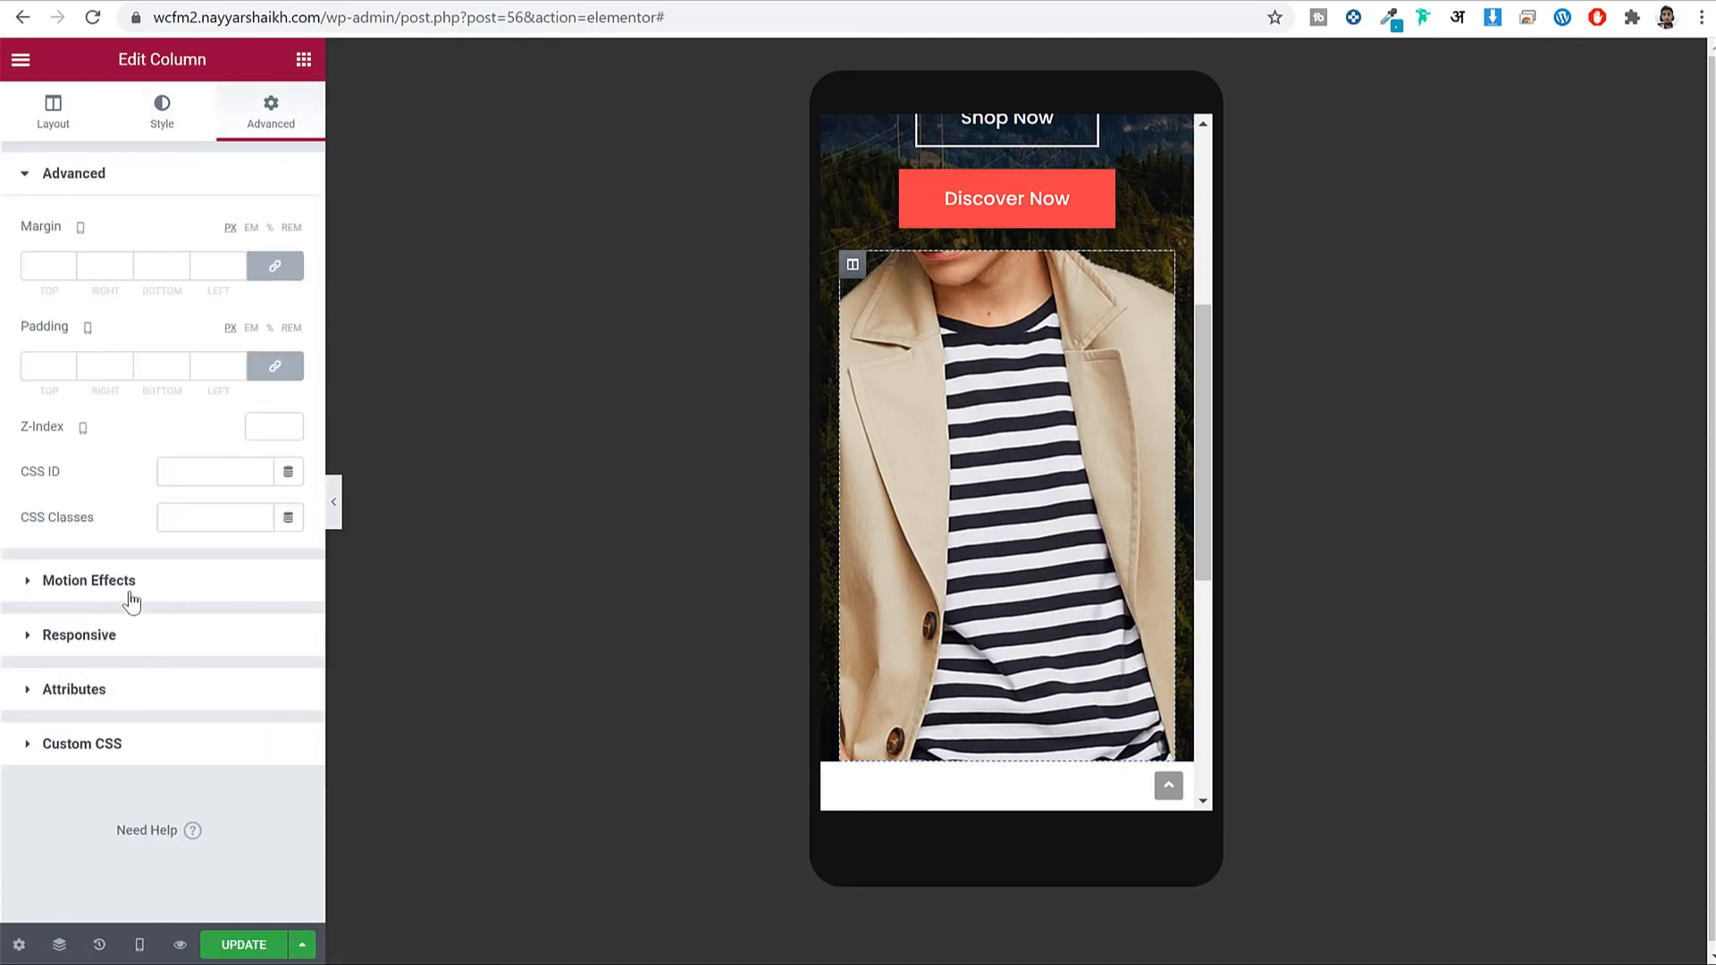
left_click(135, 637)
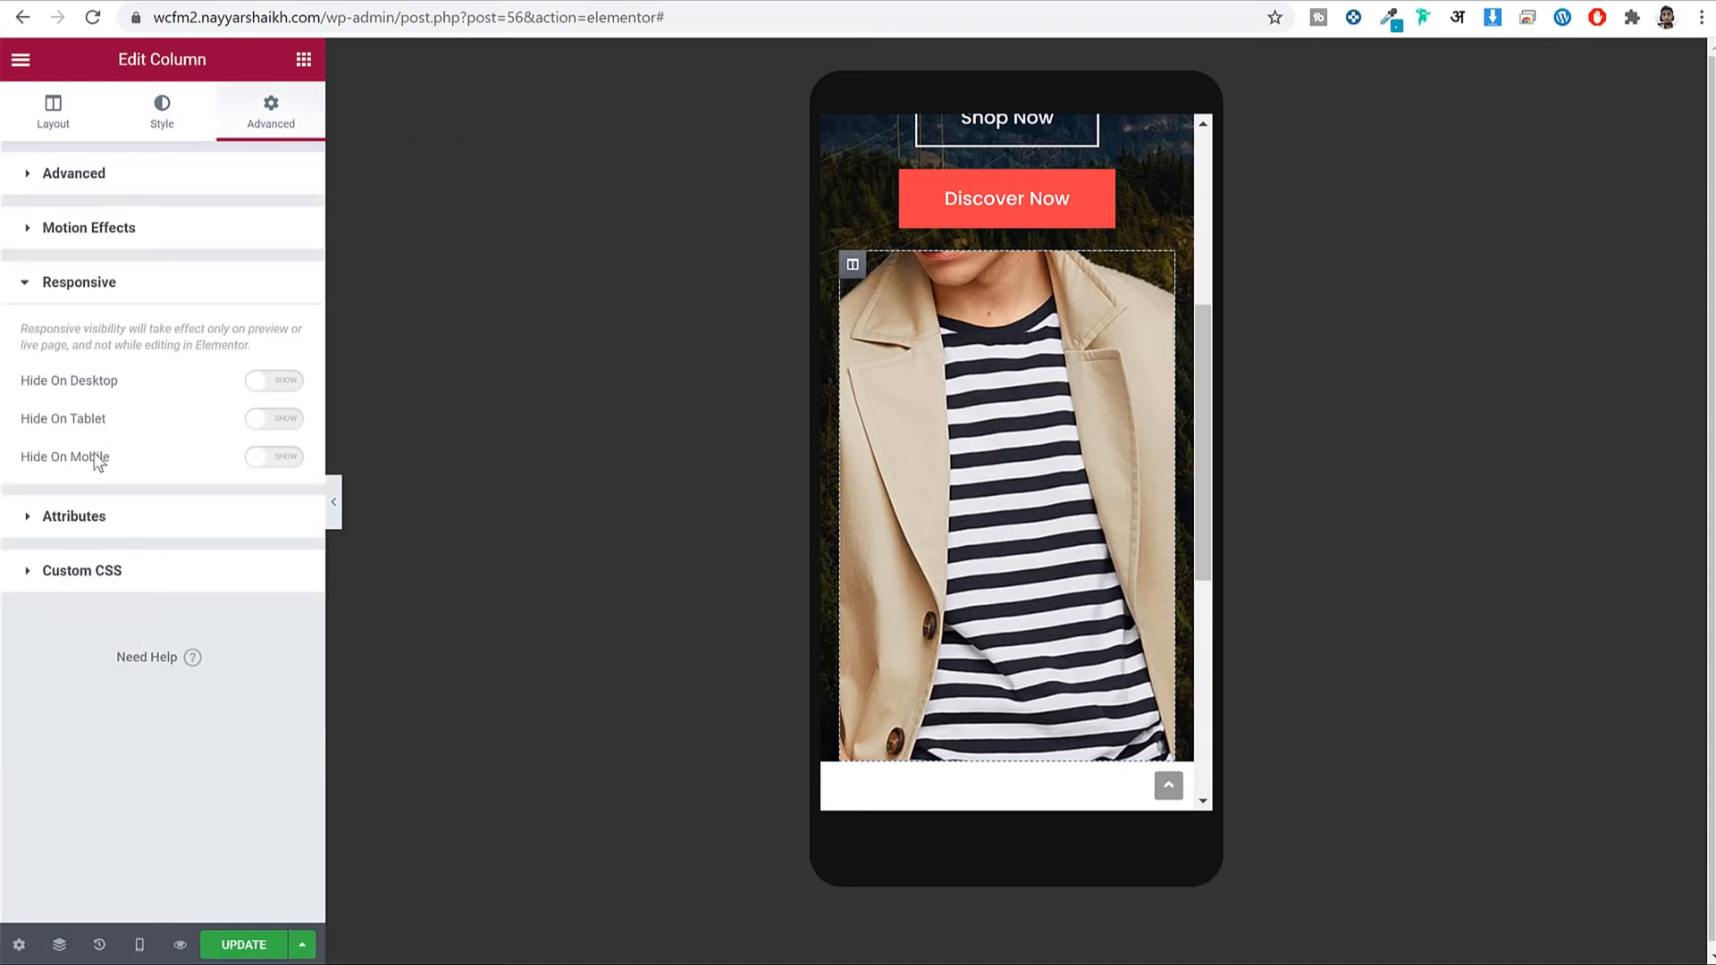
left_click(279, 459)
scroll(1103, 452, "up", 5)
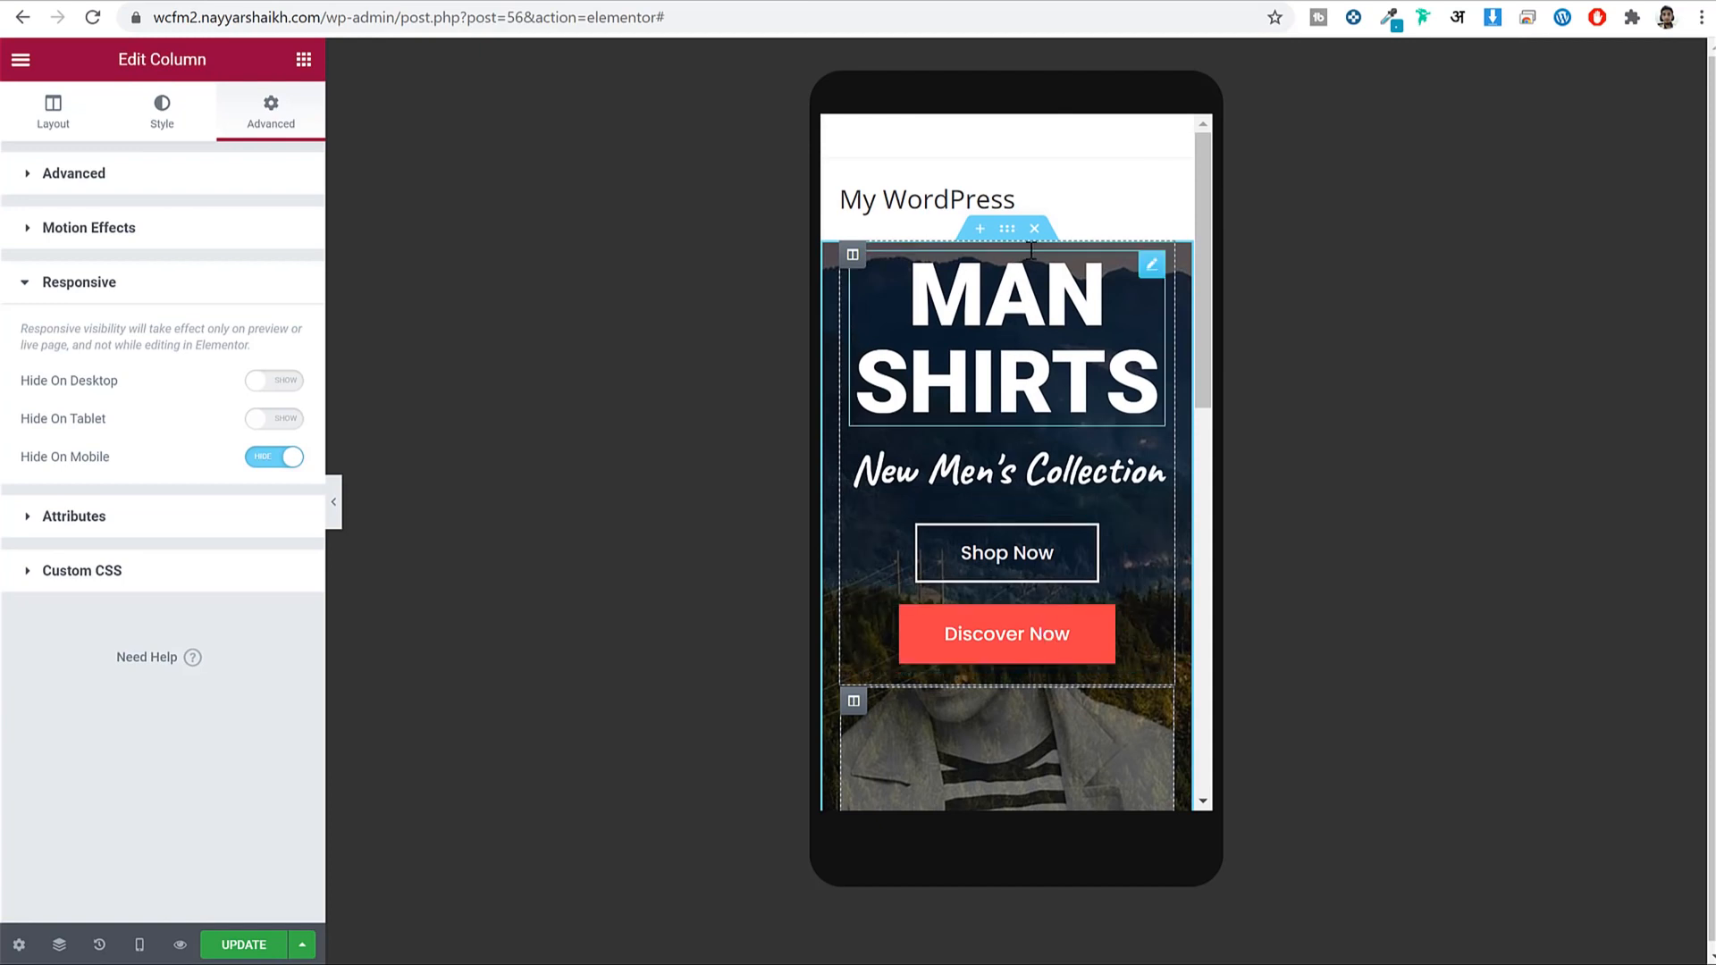
Give the banner section 50 px top and bottom padding and save.
left_click(1007, 231)
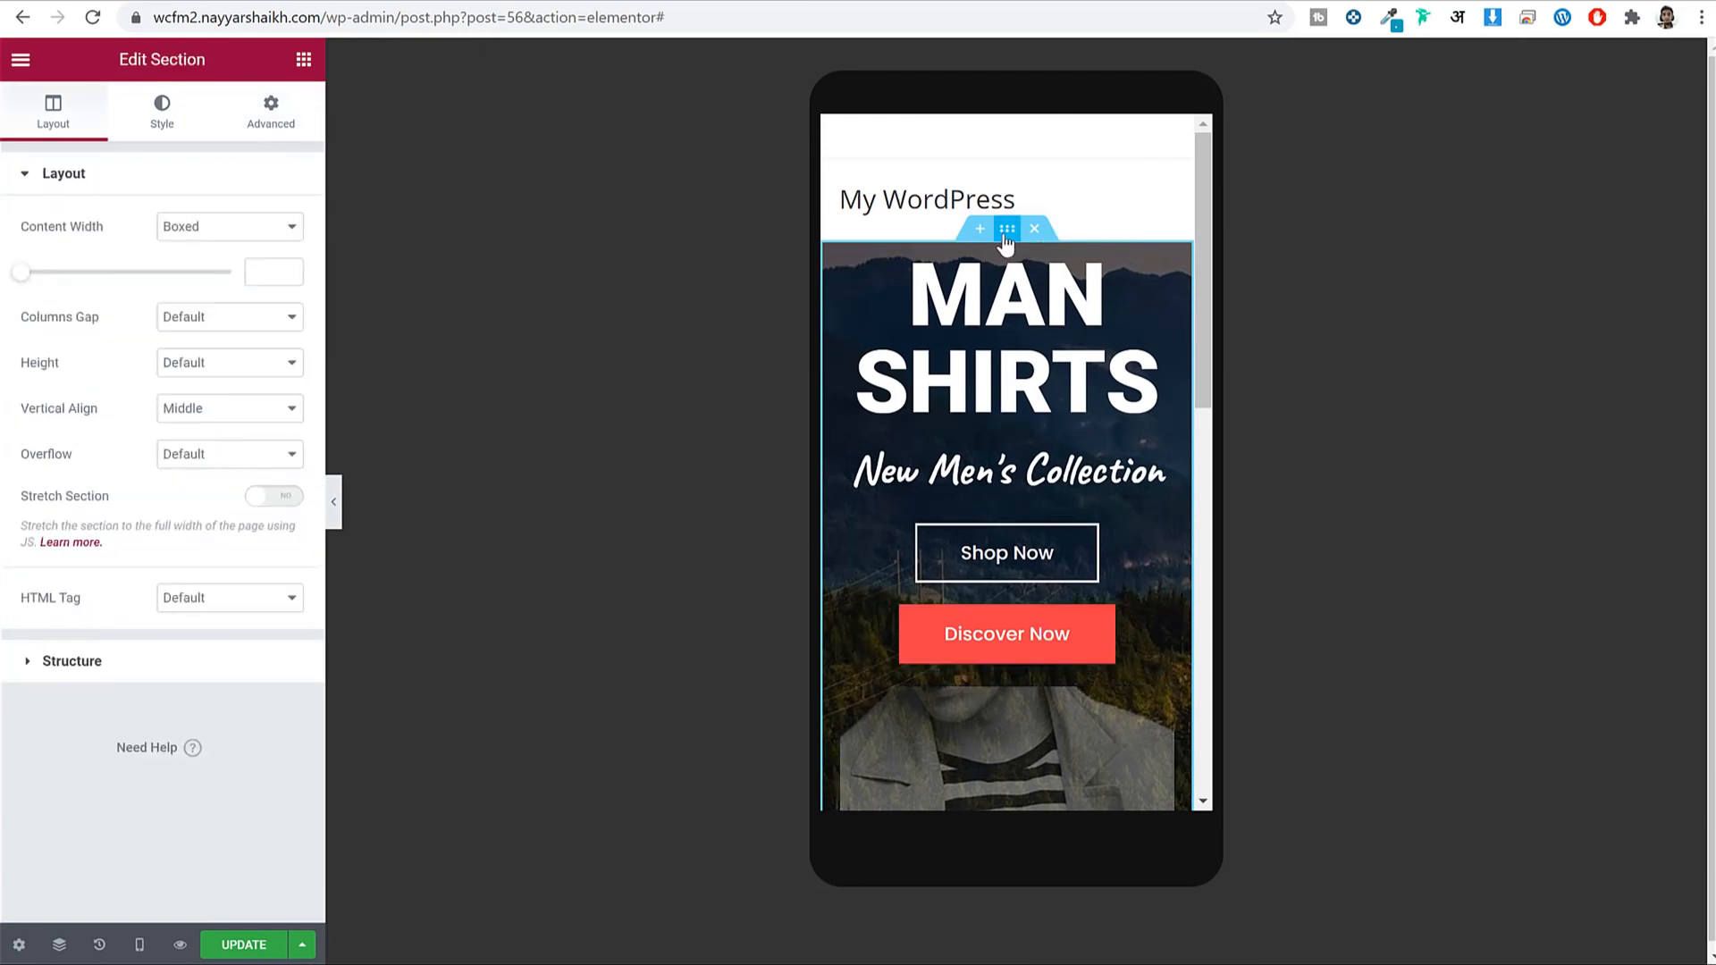
left_click(283, 115)
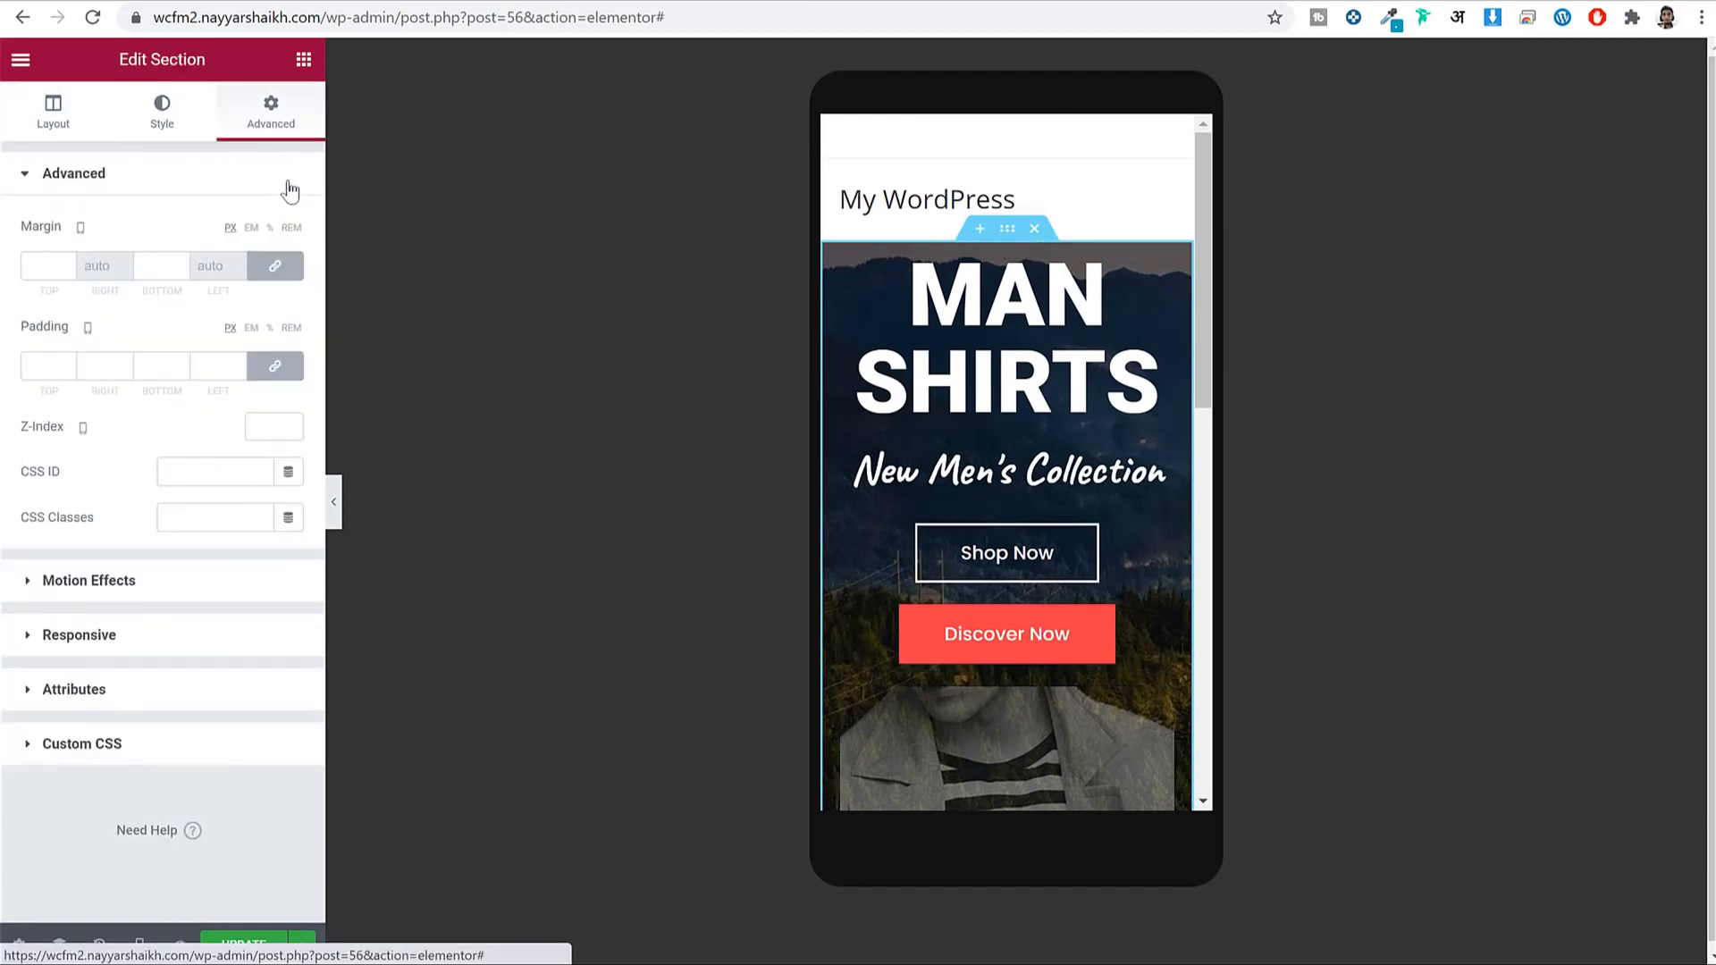
left_click(262, 376)
left_click(56, 368)
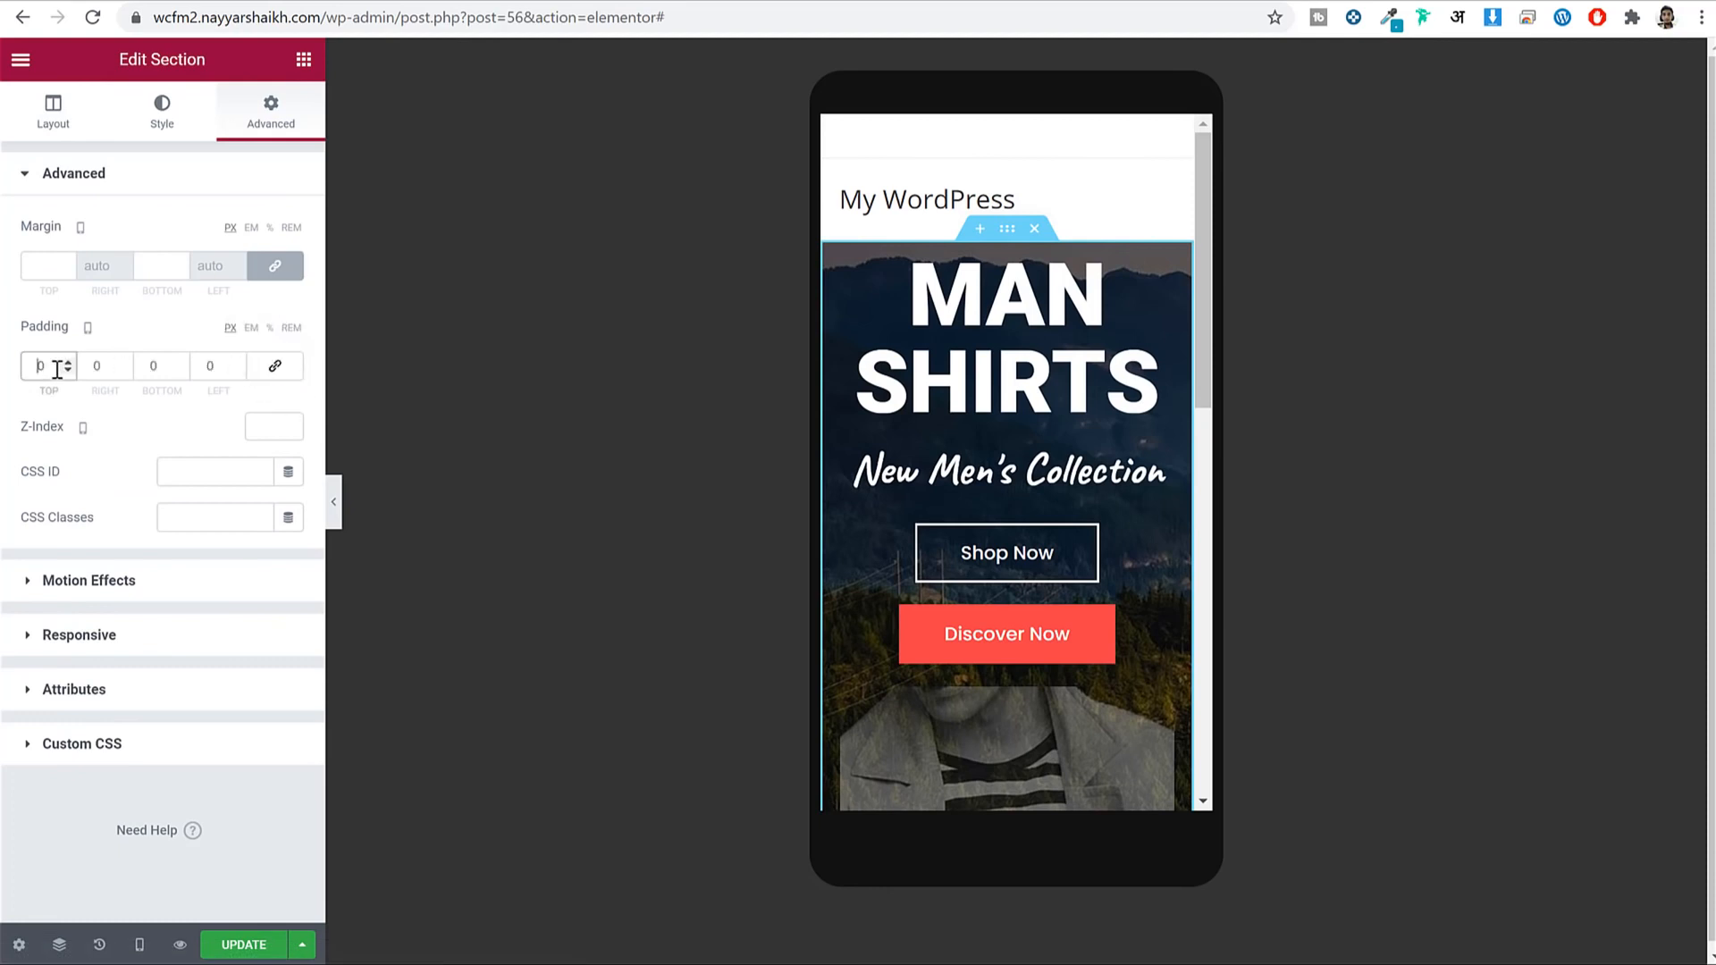
type("50")
key("Tab")
key("Tab")
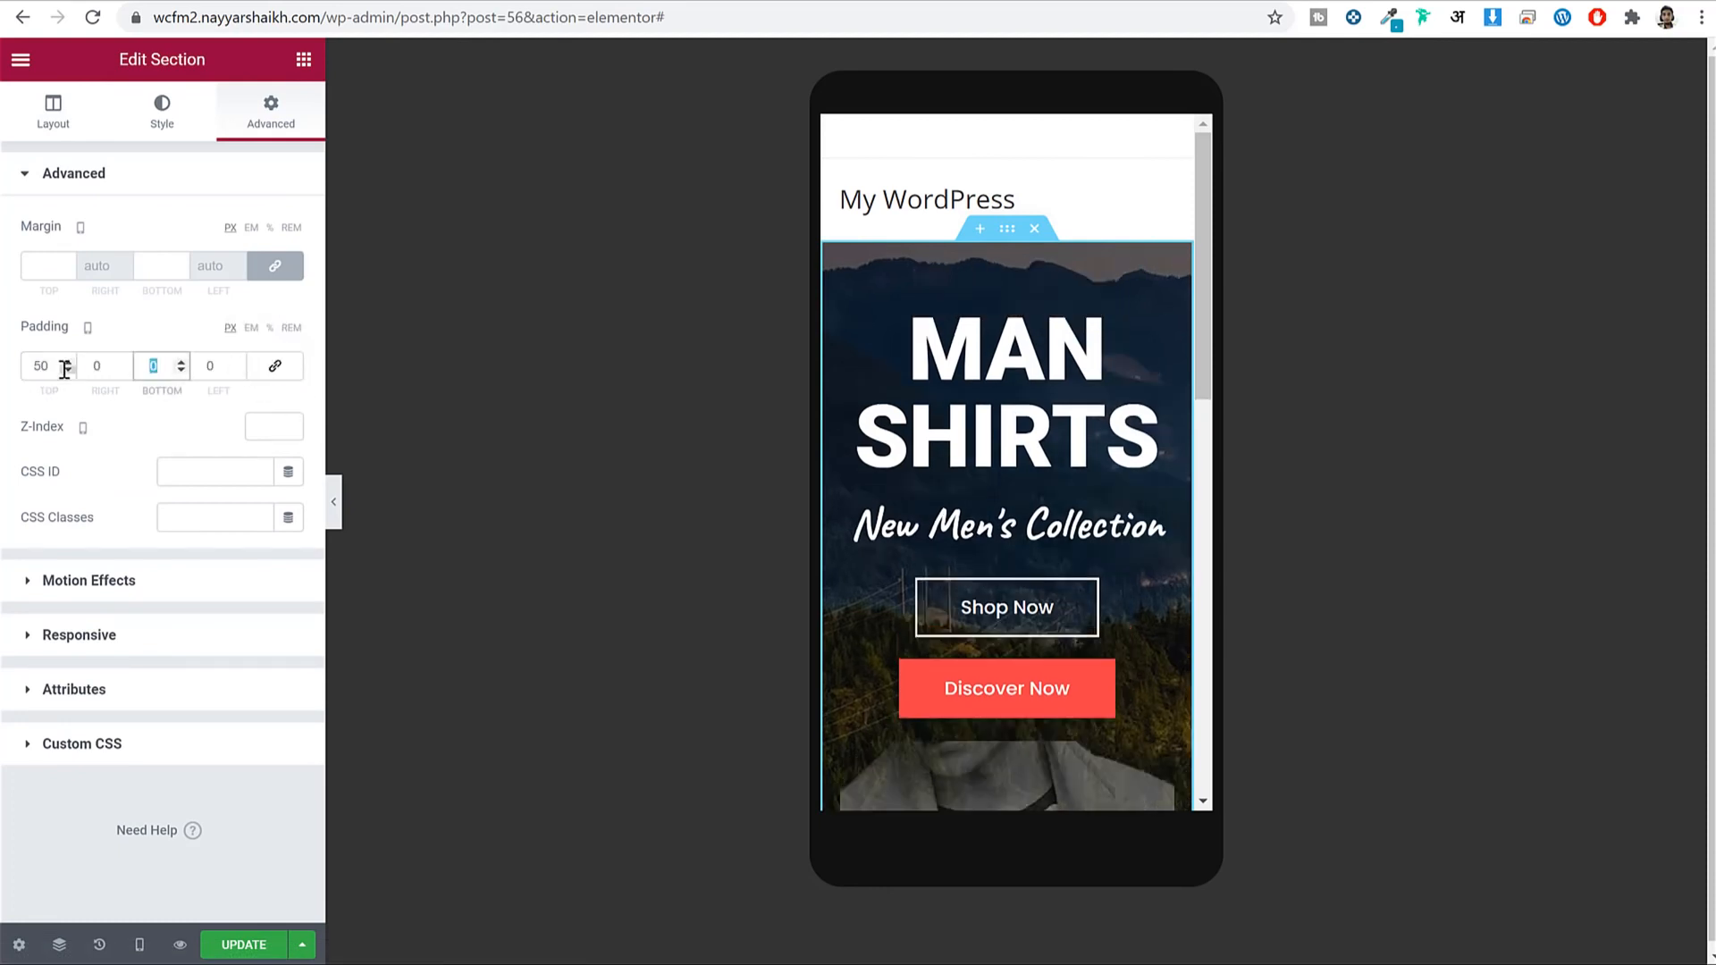
type("50")
scroll(1019, 551, "down", 3)
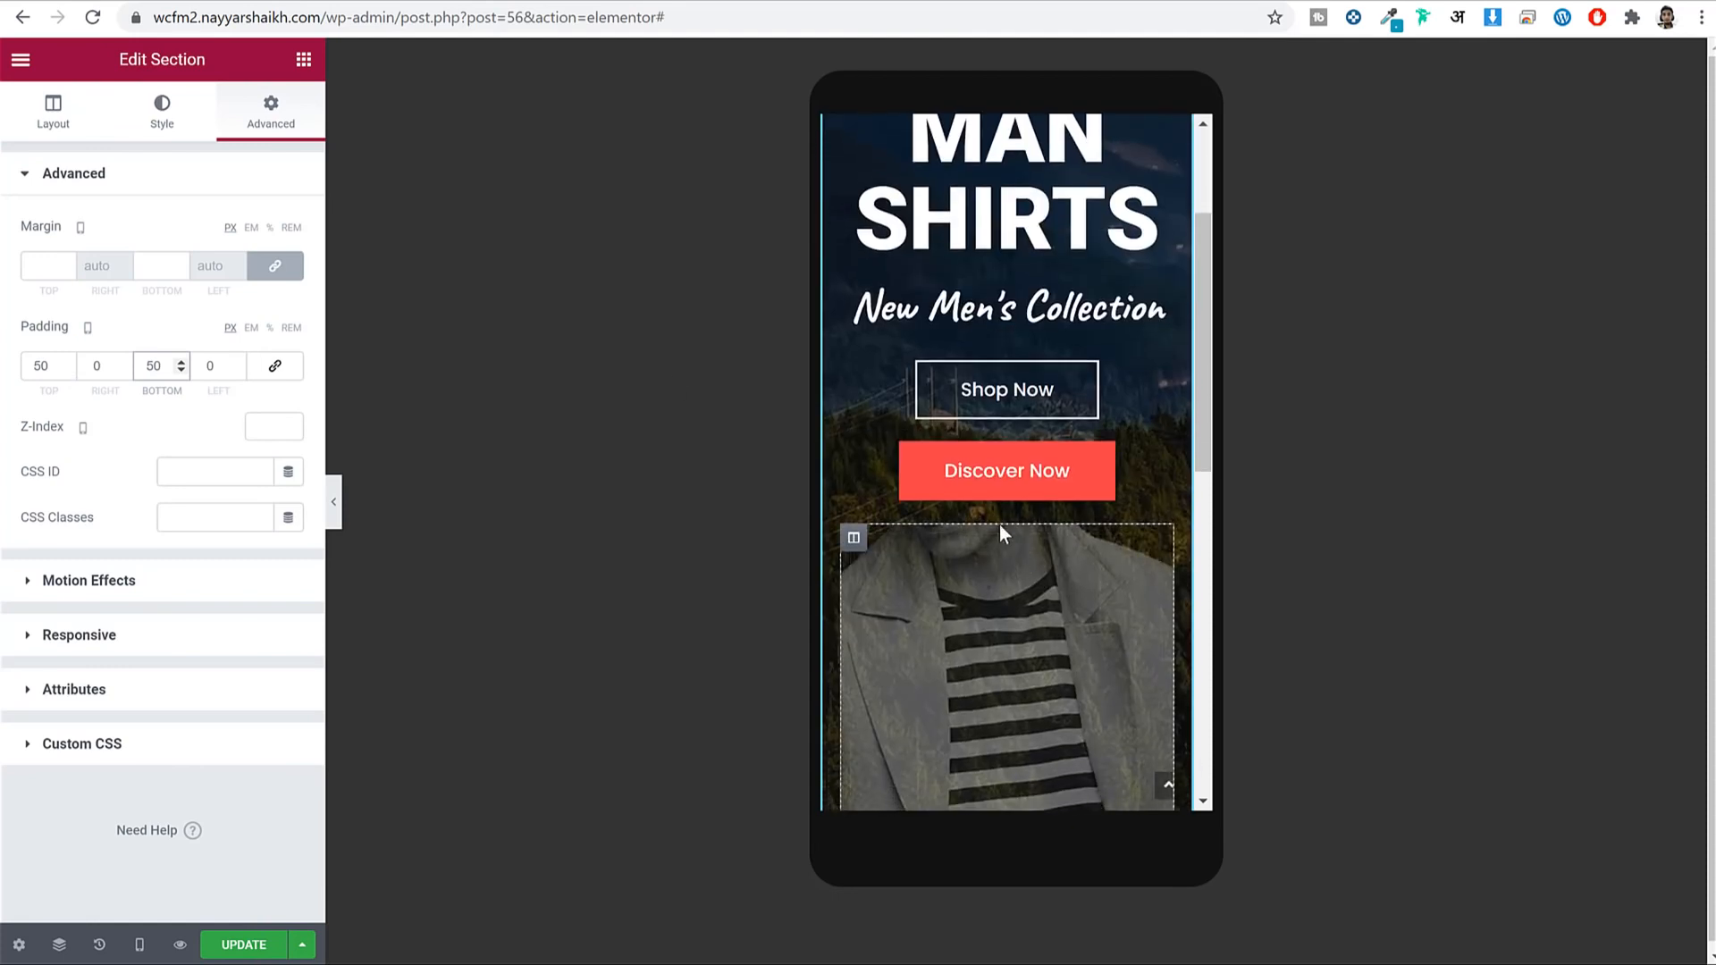
left_click(266, 948)
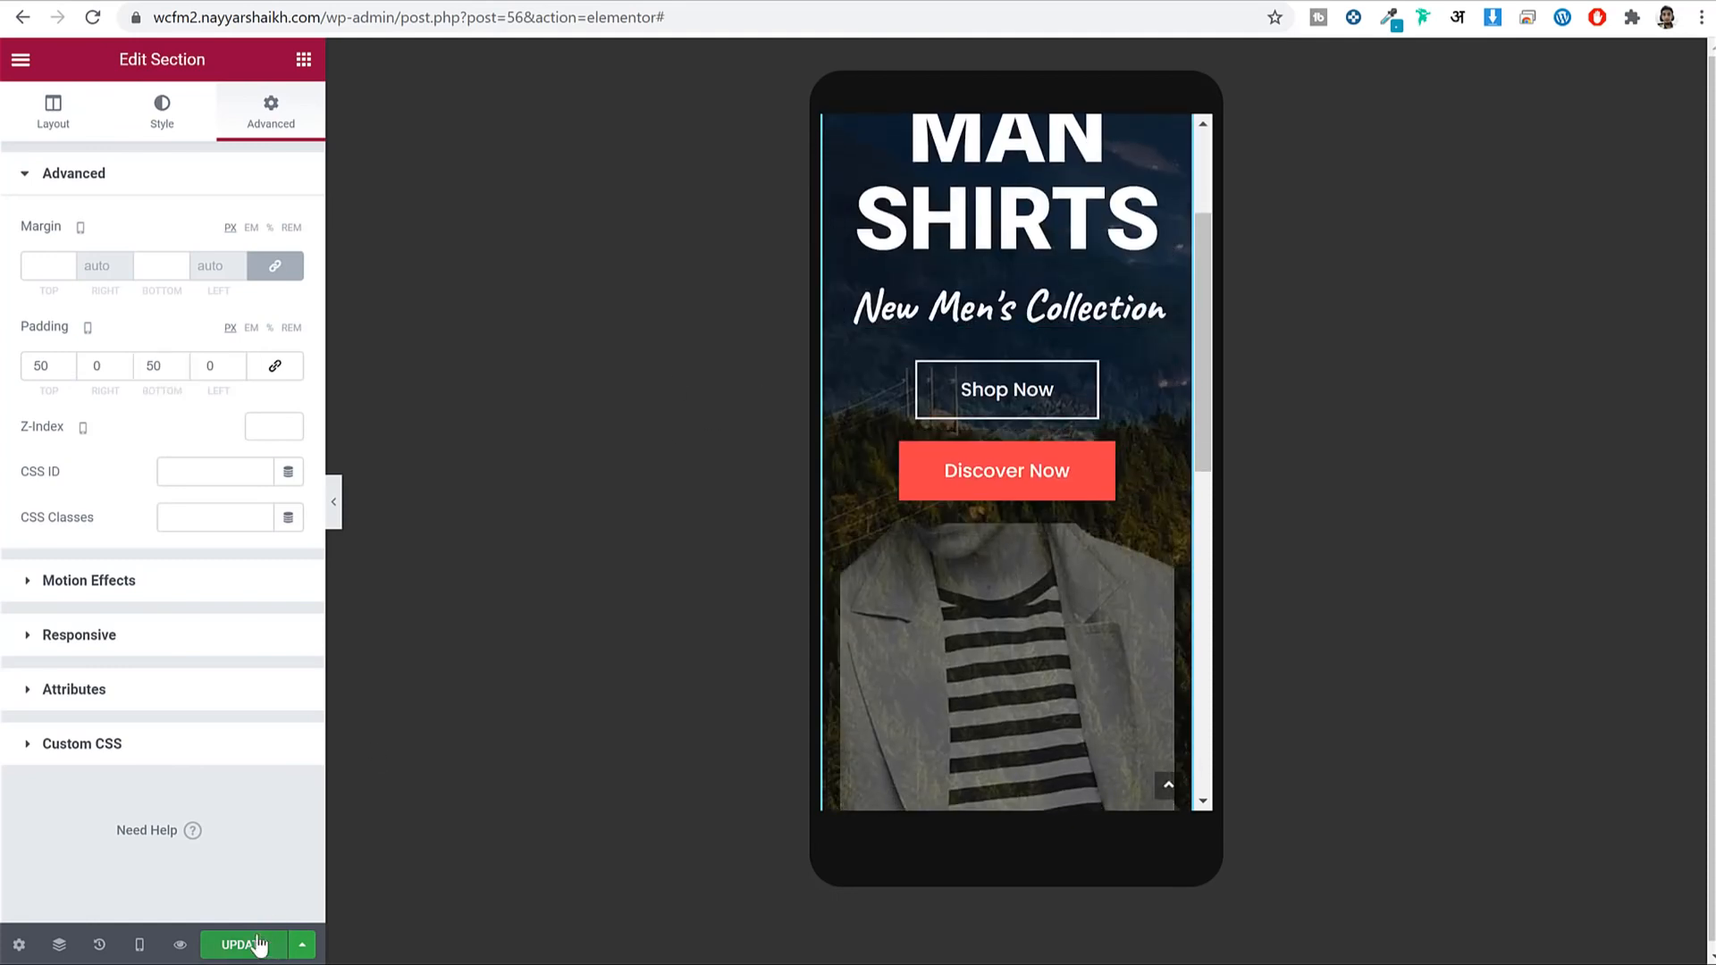
left_click(138, 944)
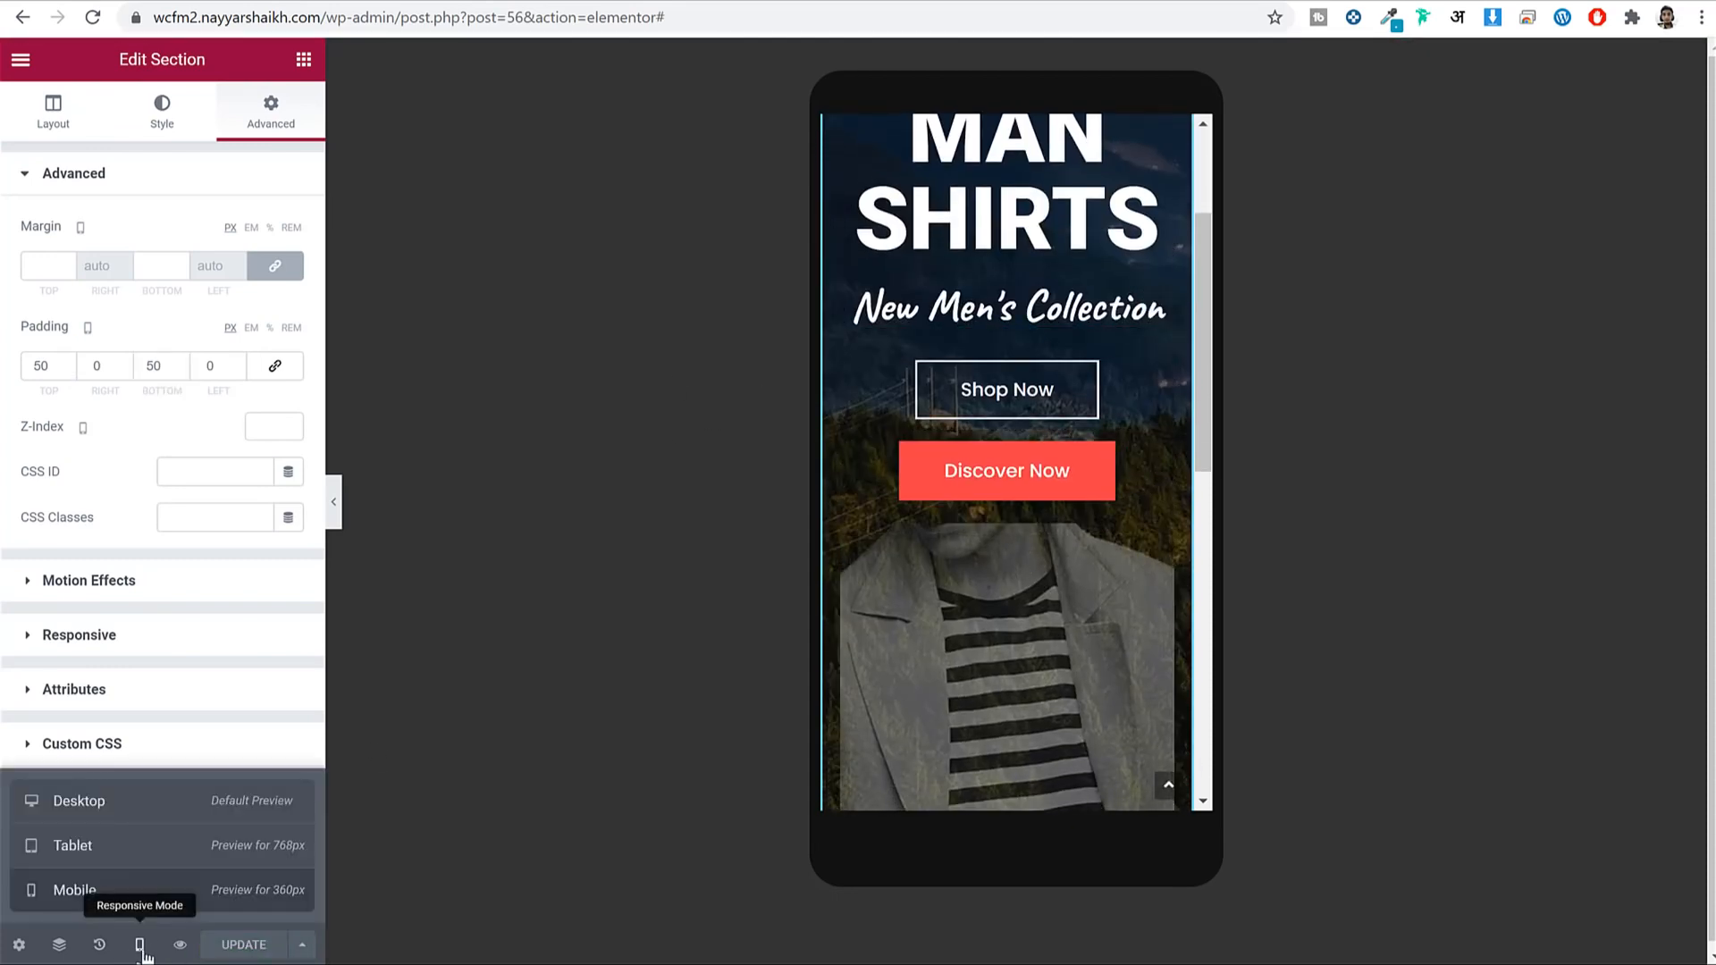
In tablet mode, set the MAN SHIRTS heading size to 52 so it fits one line.
left_click(139, 848)
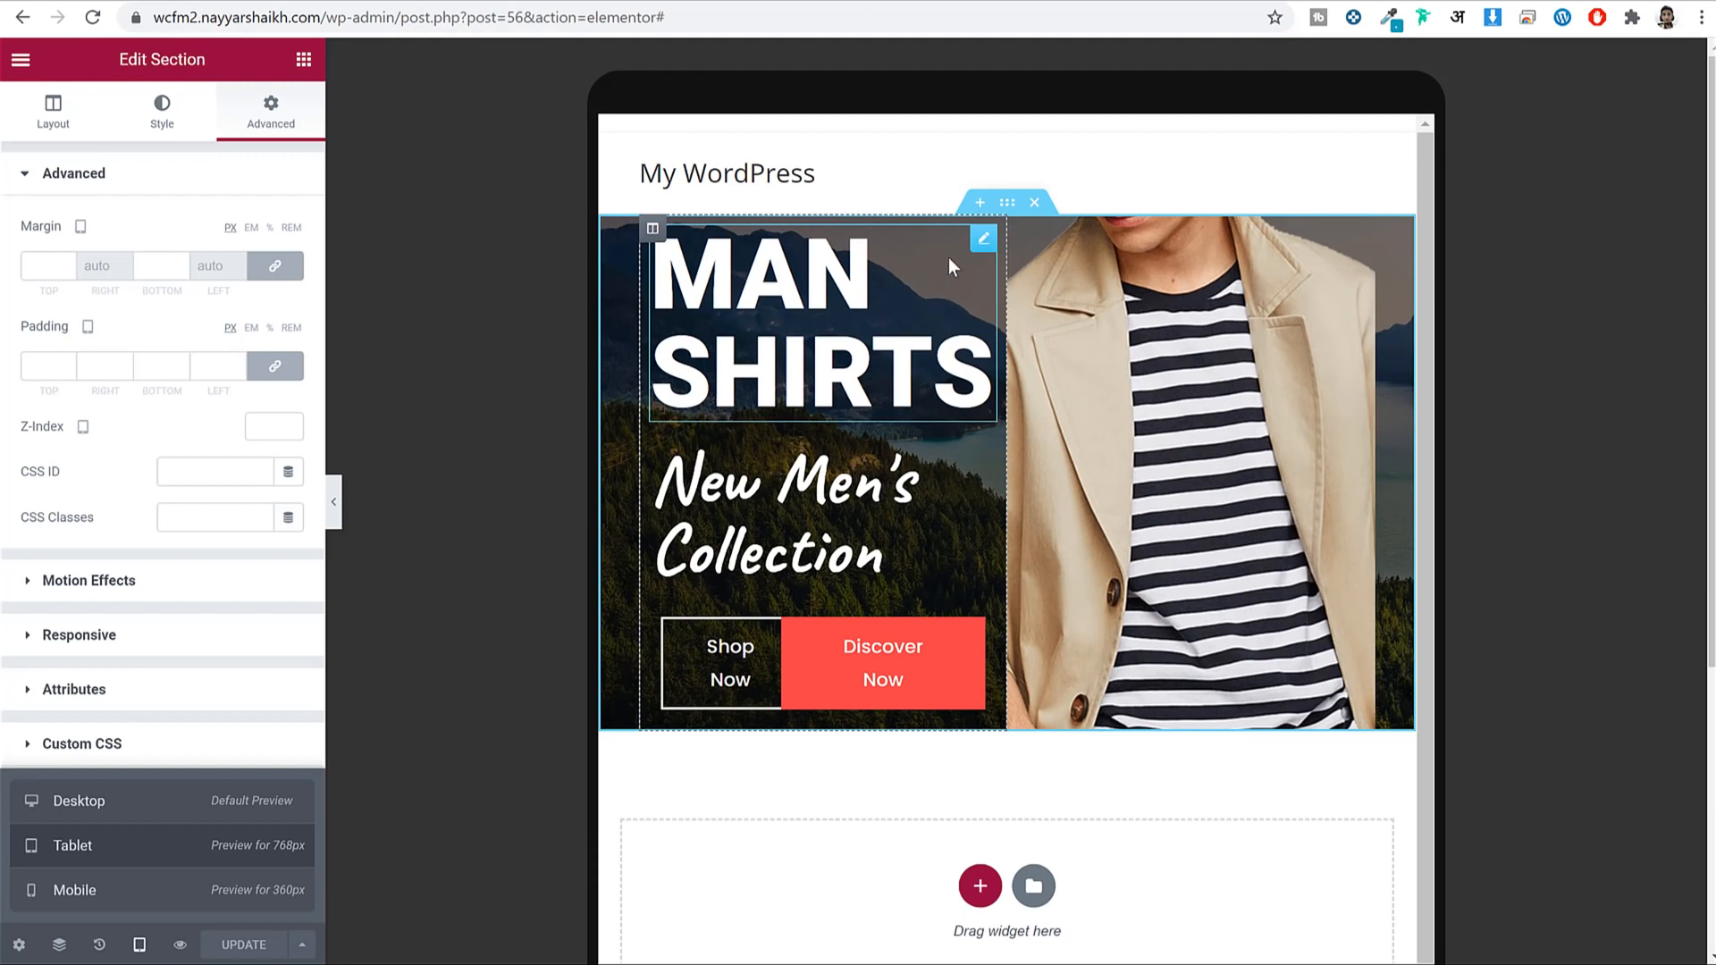
left_click(979, 243)
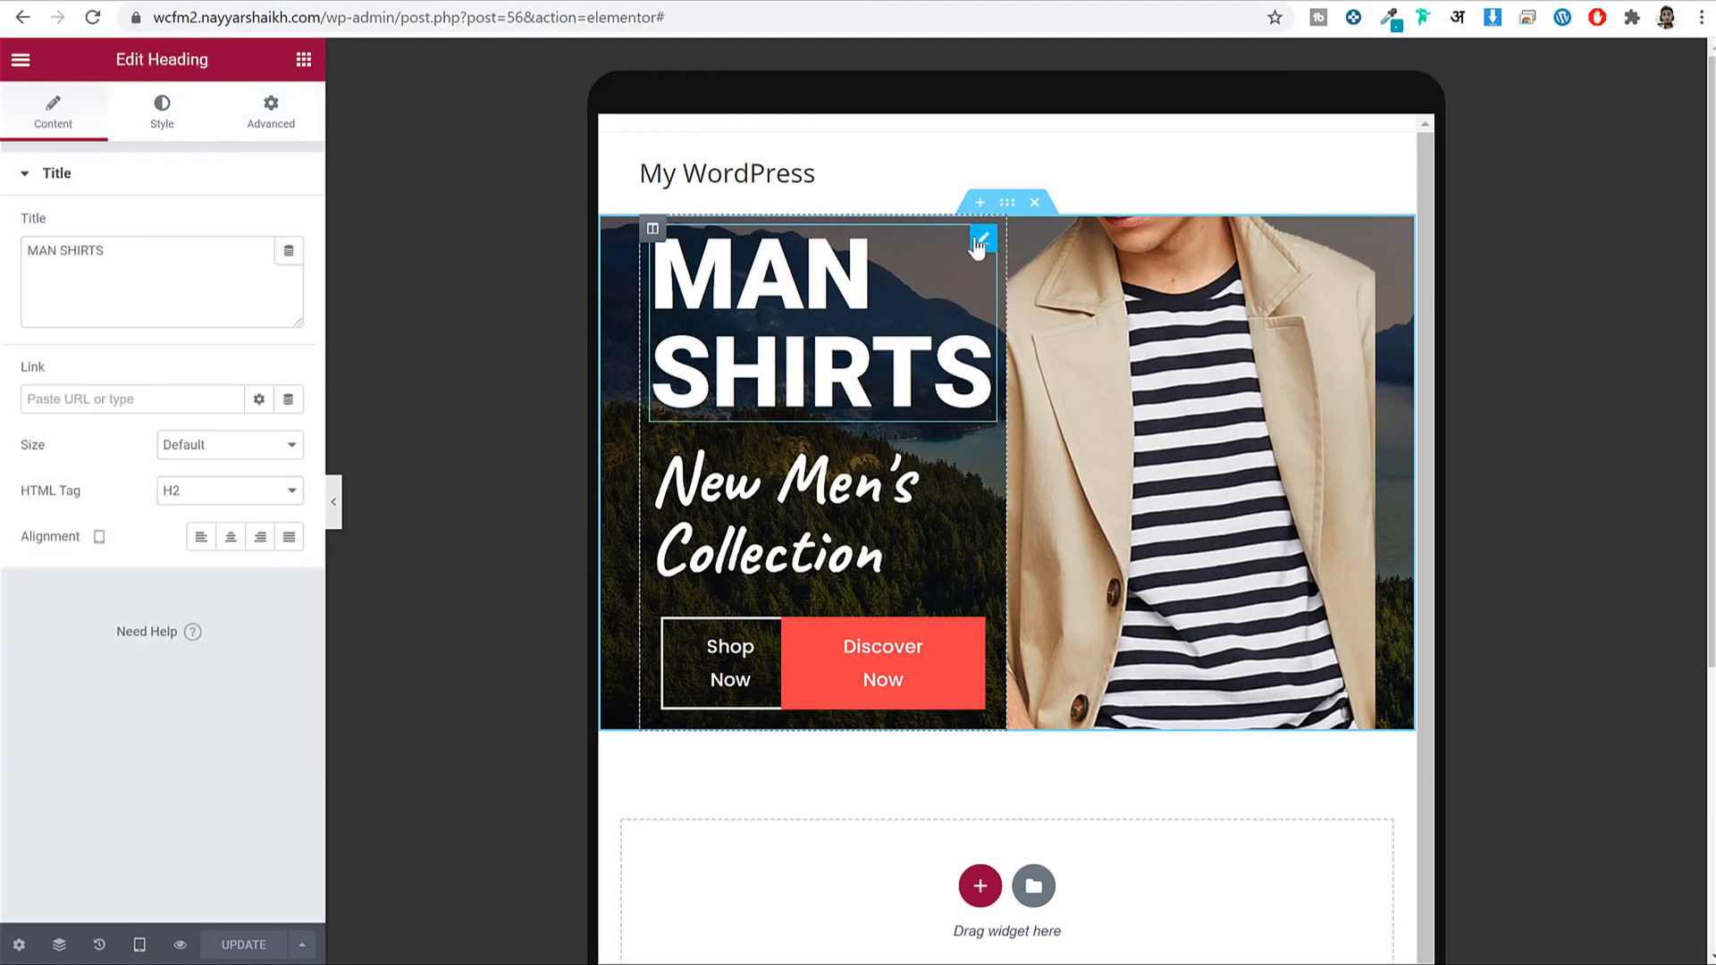
left_click(184, 130)
left_click(288, 271)
left_click_drag(39, 460, 86, 473)
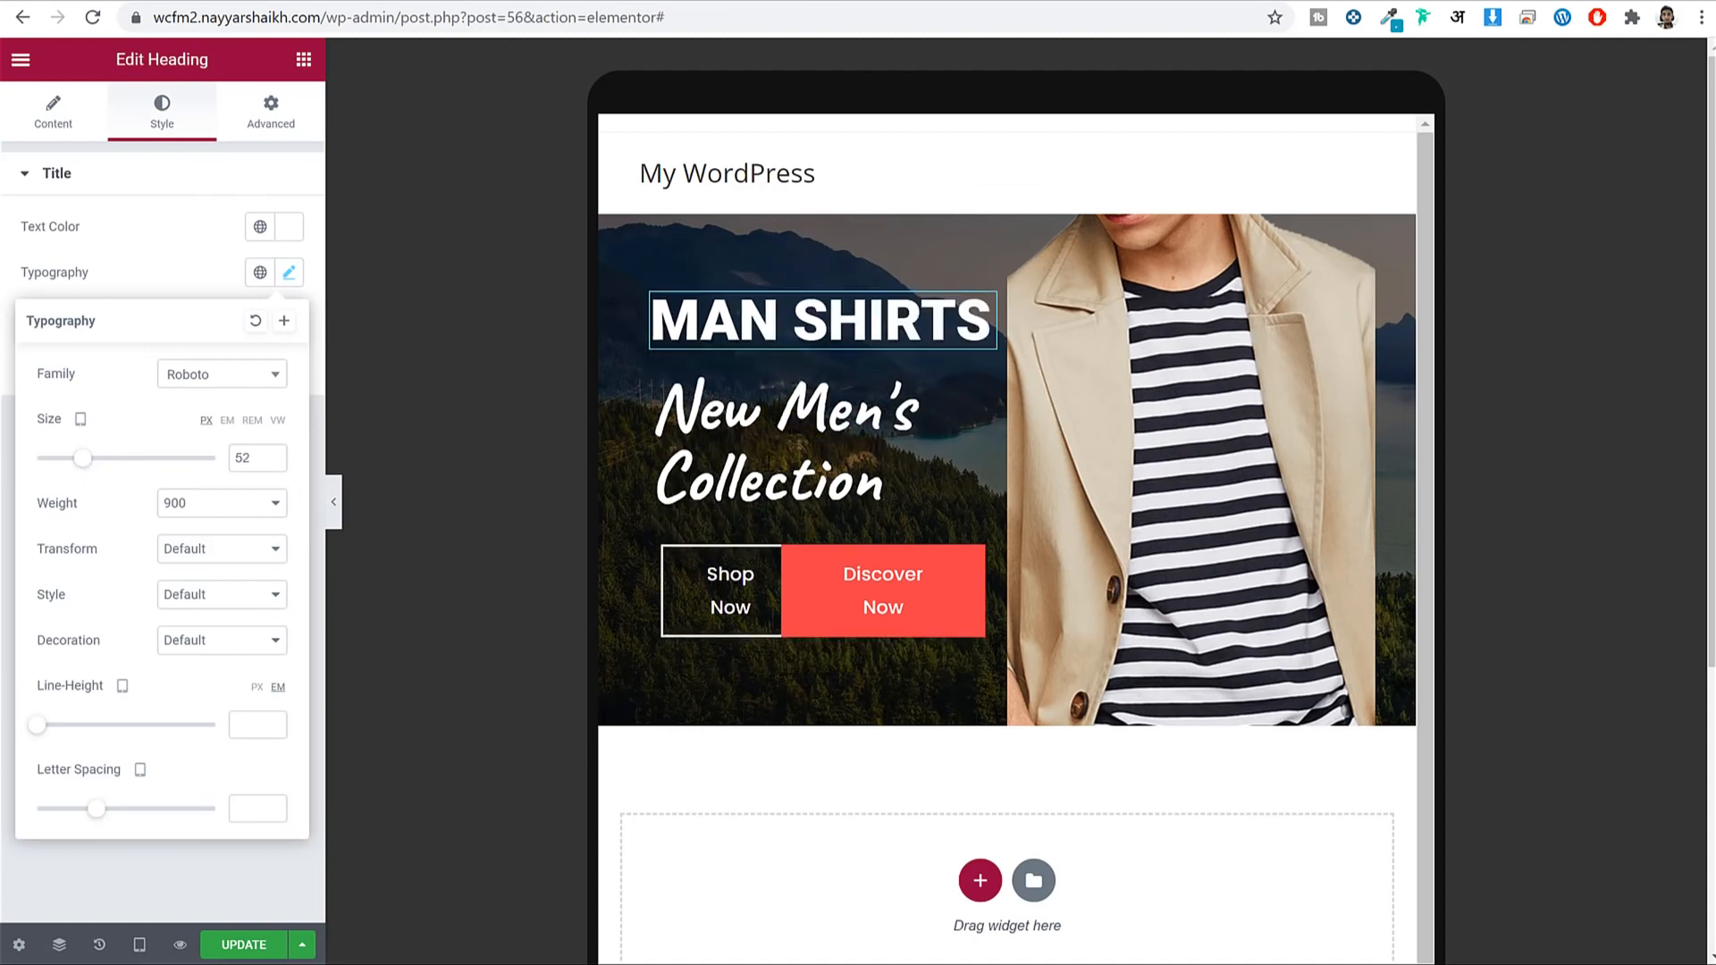
Reduce the New Men's Collection heading size to 42 on tablet.
left_click(983, 379)
left_click(162, 114)
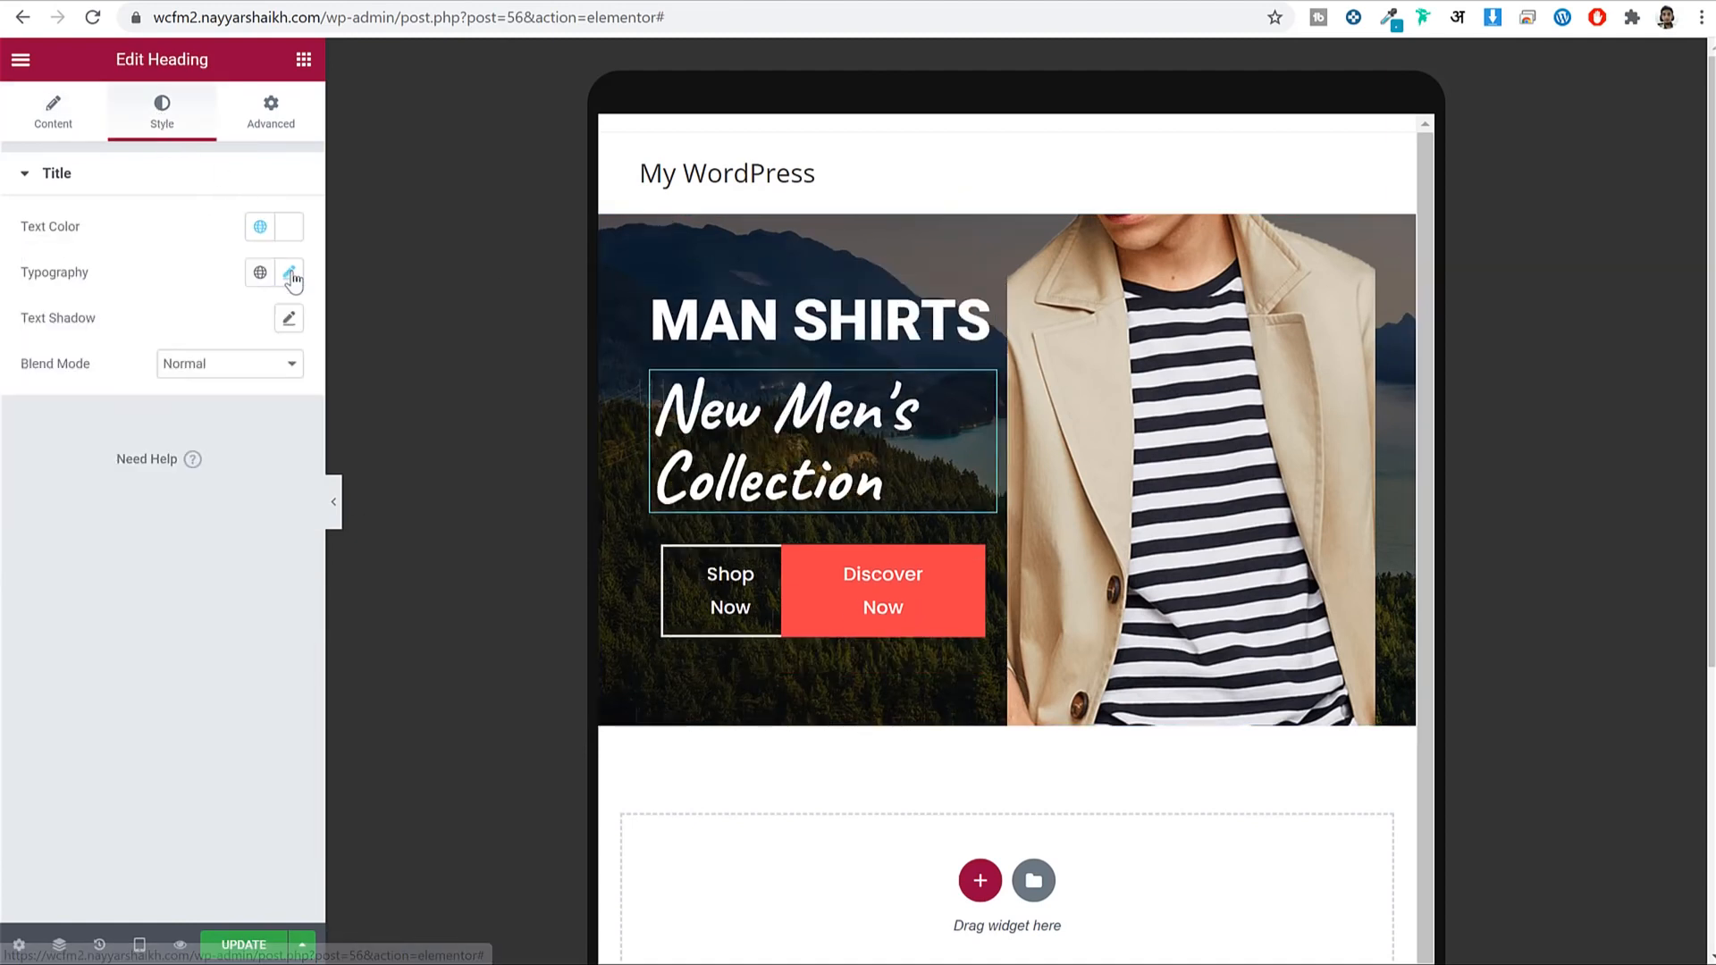
left_click(289, 273)
left_click_drag(42, 460, 84, 476)
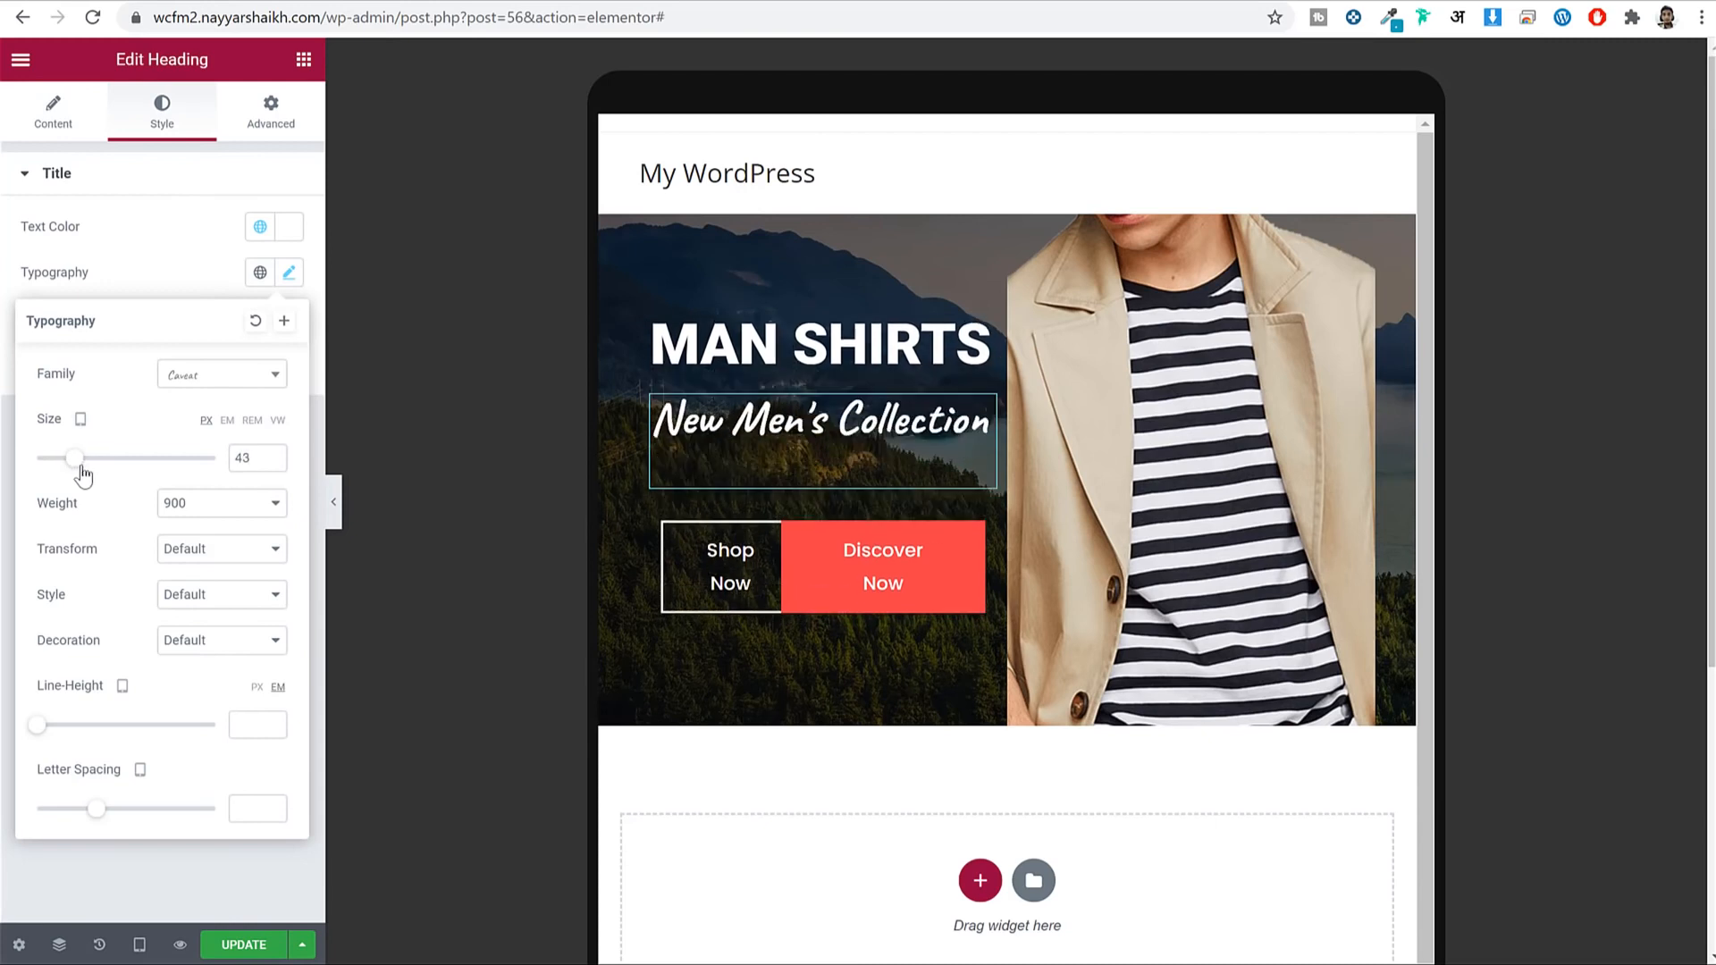
left_click(274, 461)
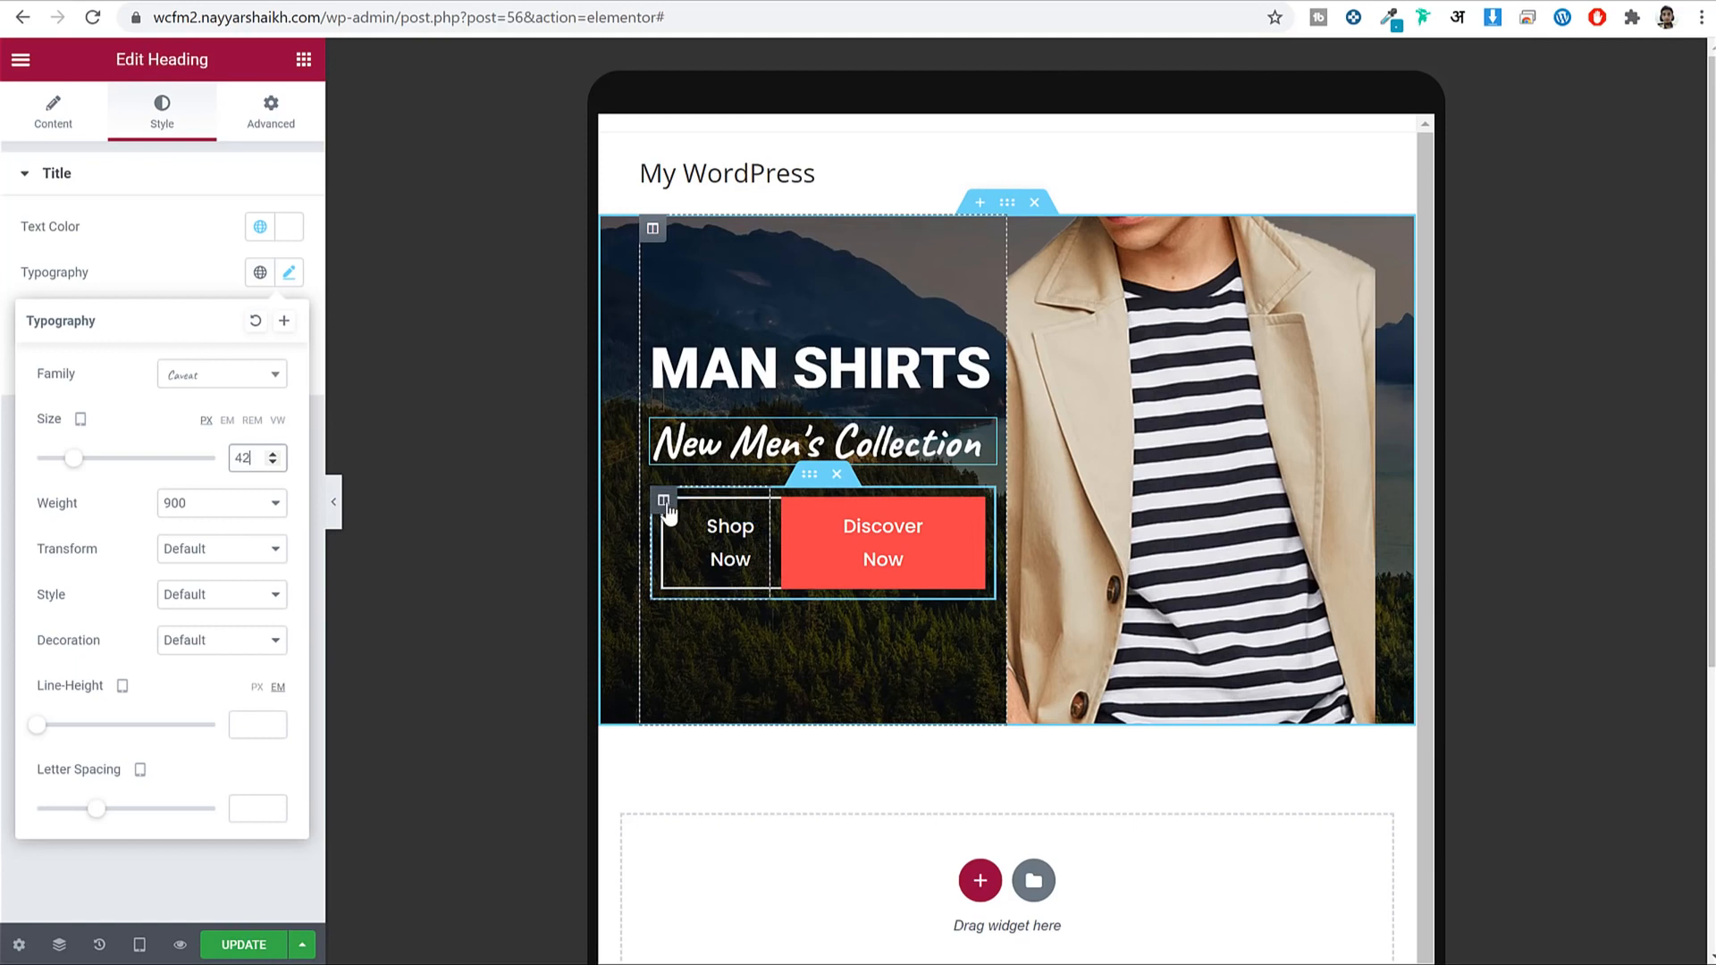
left_click(664, 502)
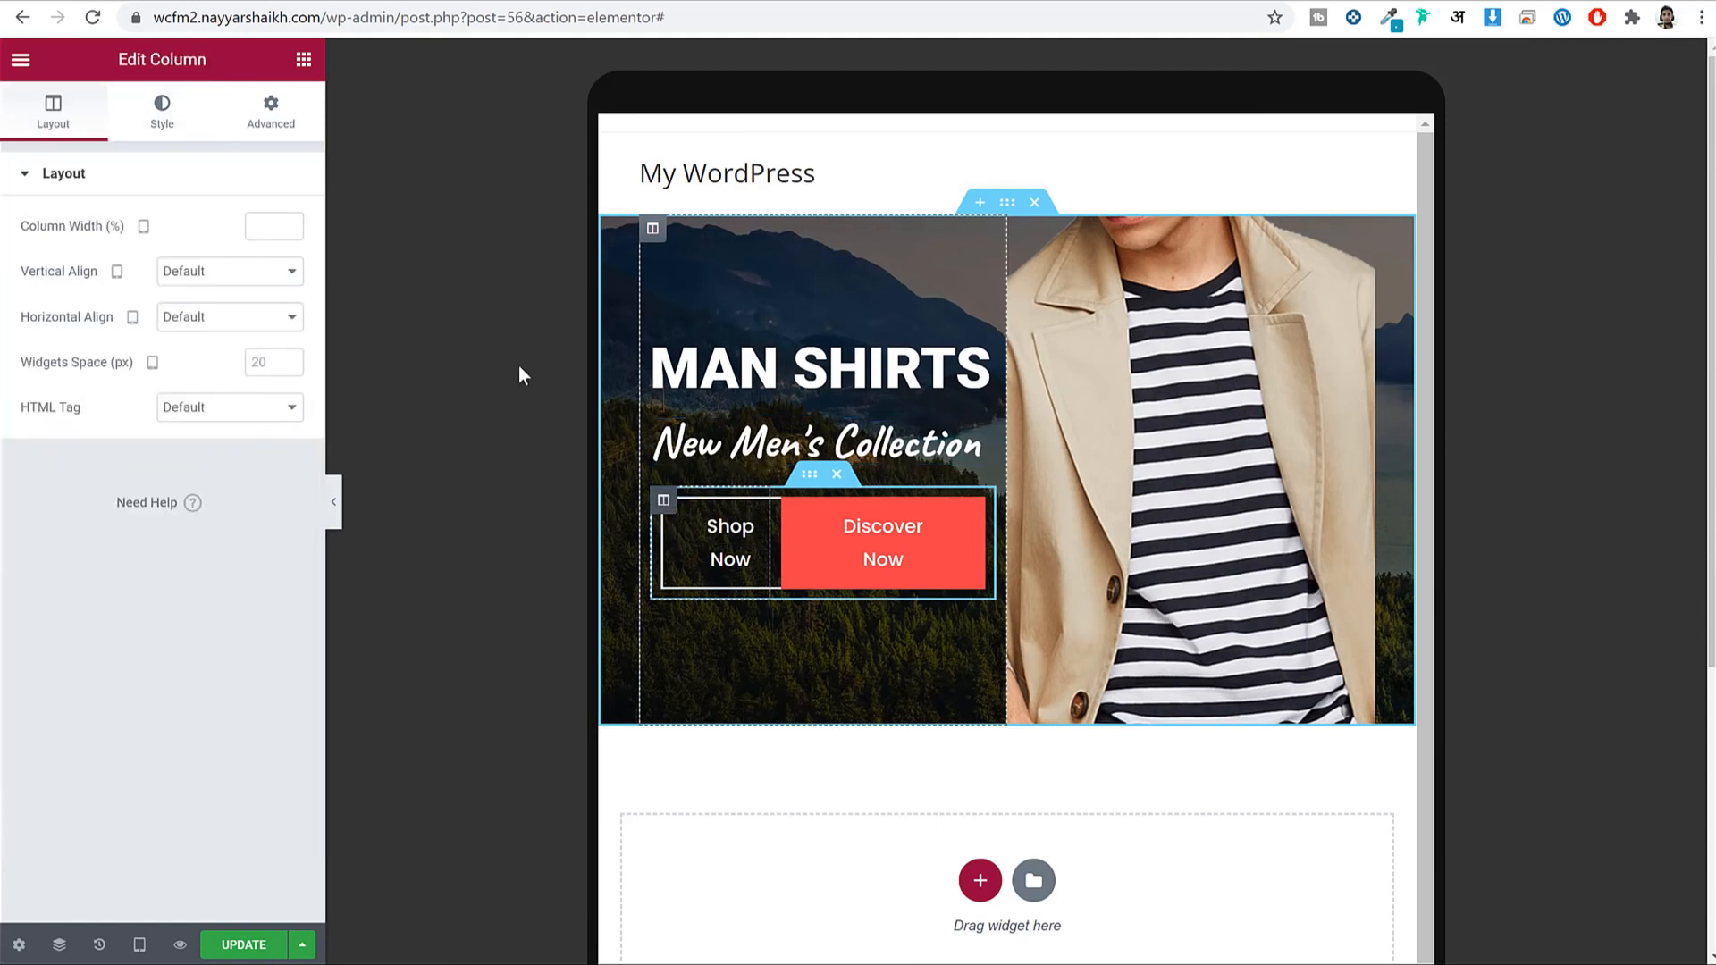
Set the Shop Now and Discover Now columns to 100% width on tablet and save.
left_click(265, 224)
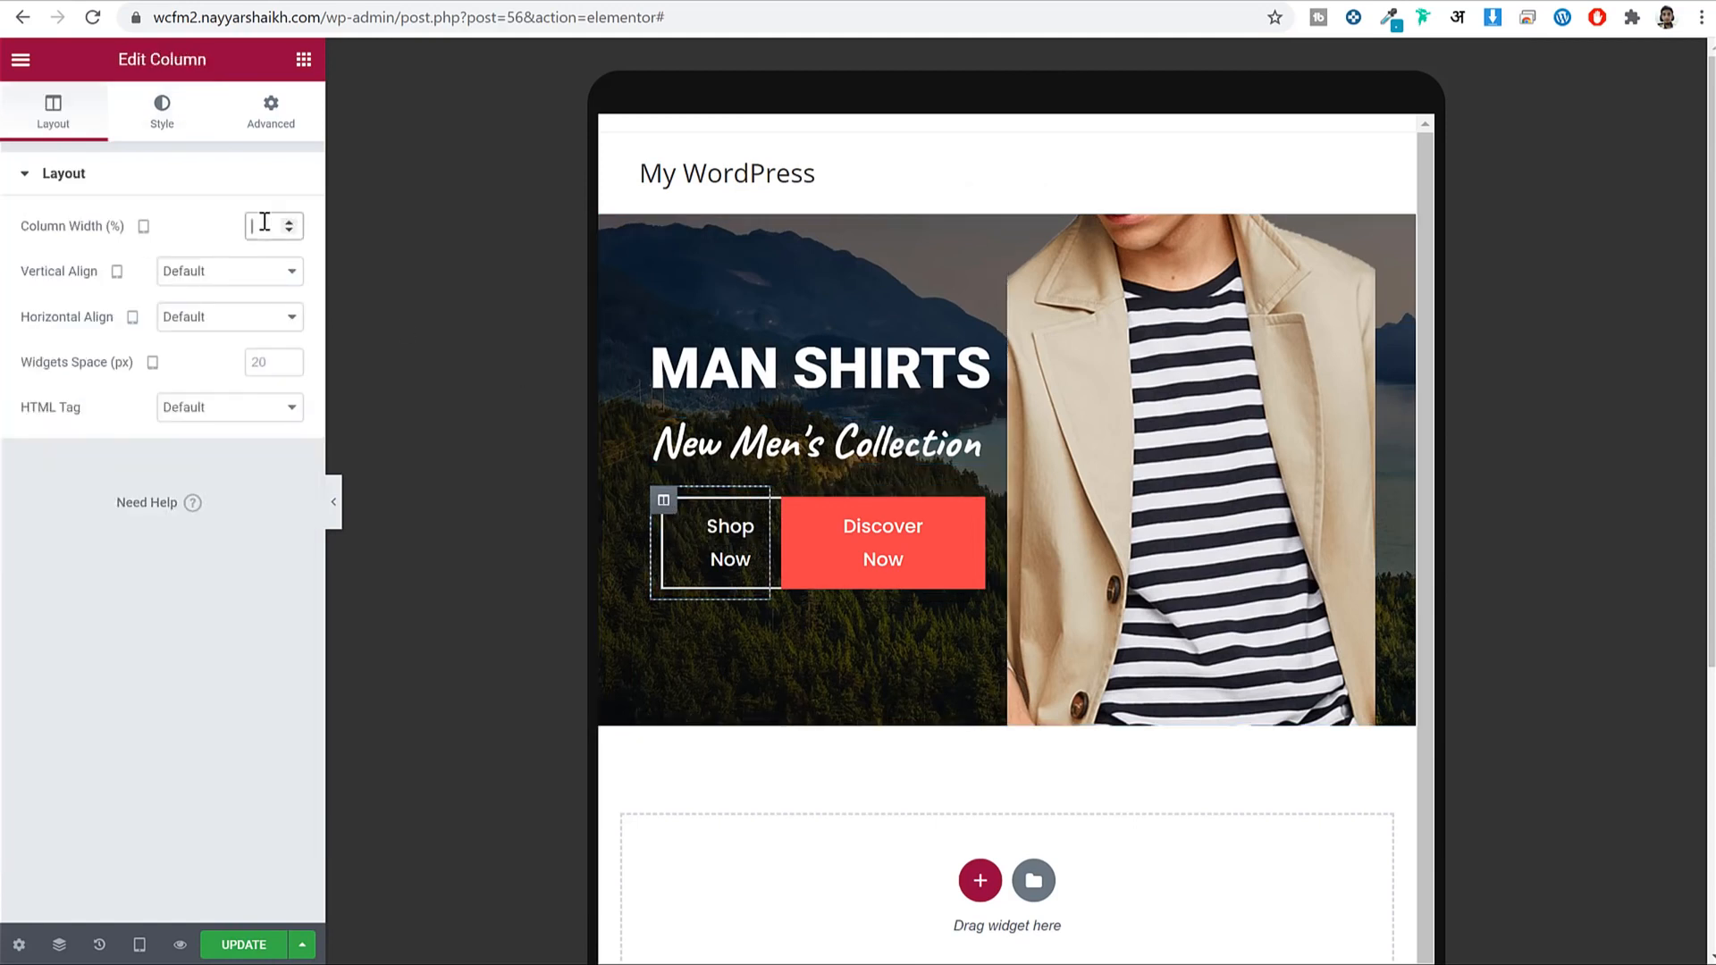
type("100")
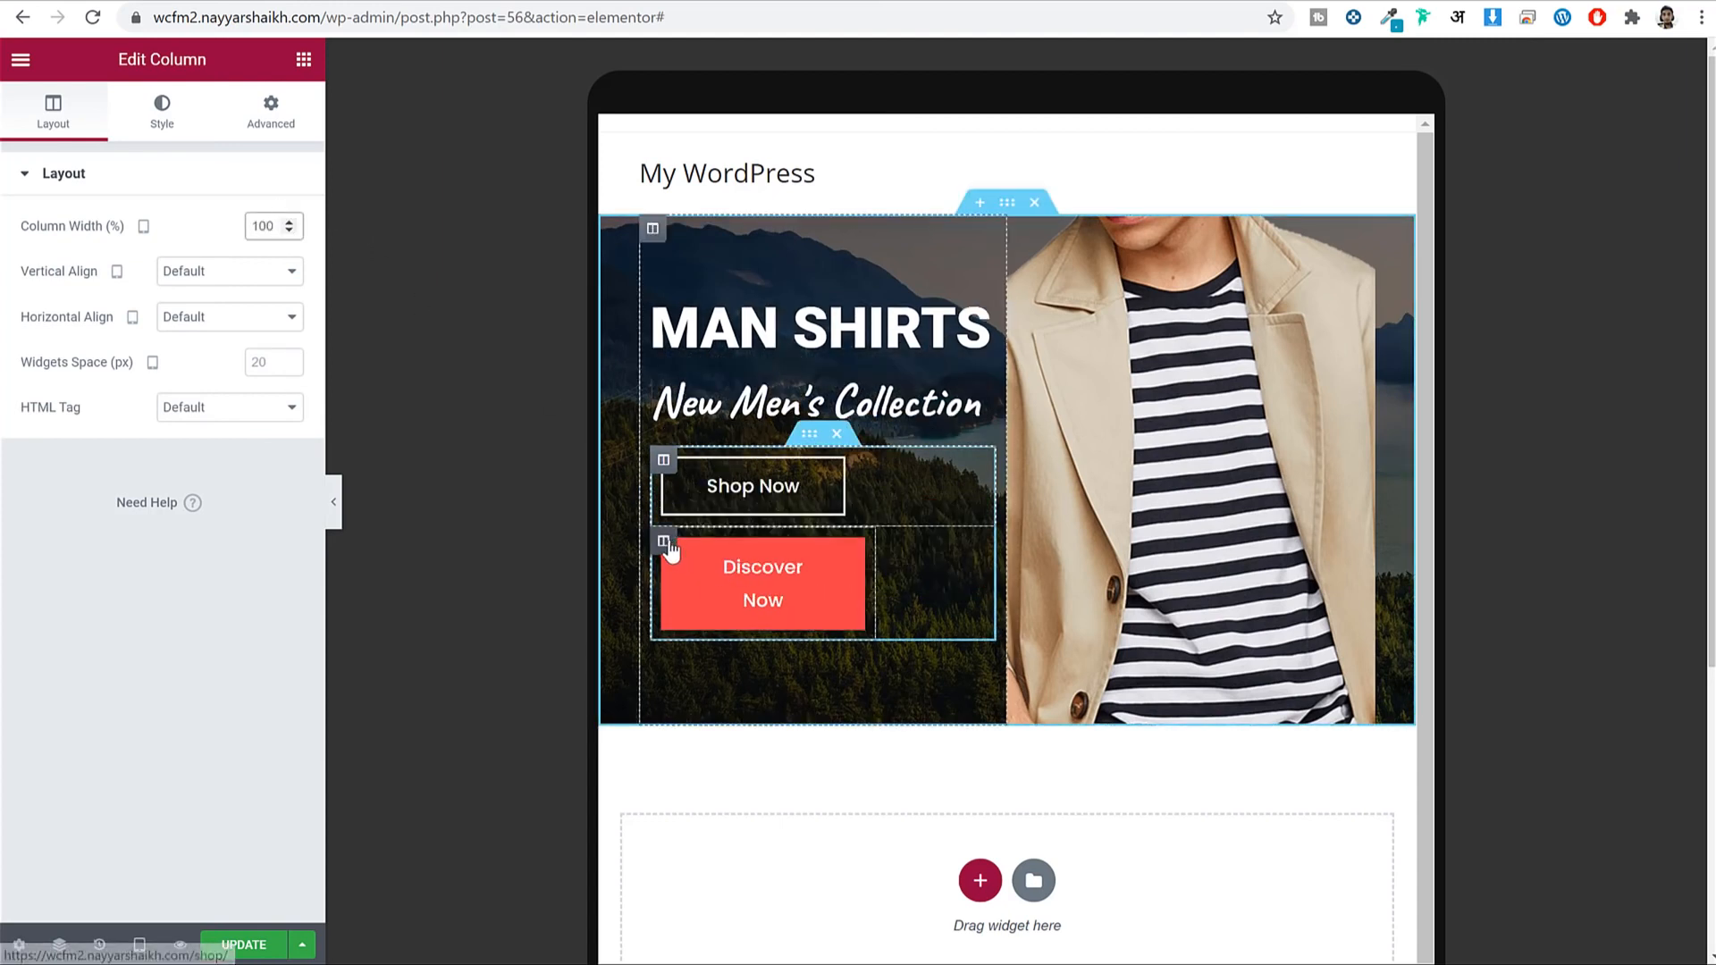
left_click(665, 543)
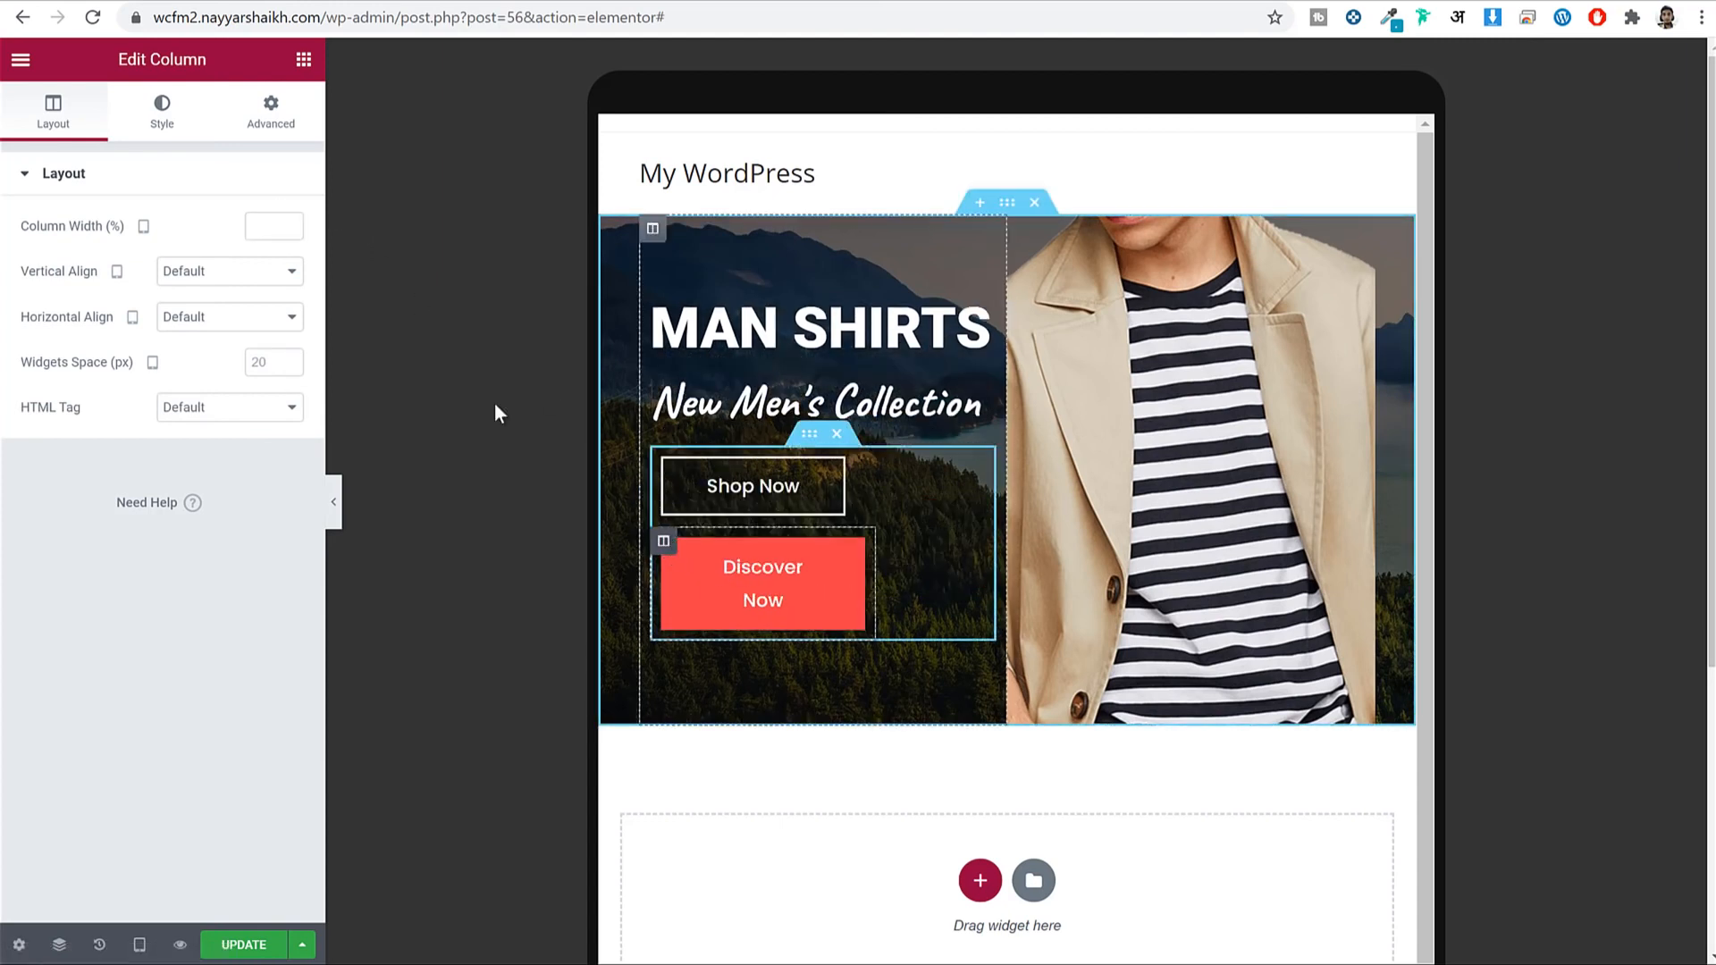
left_click(280, 240)
type("100")
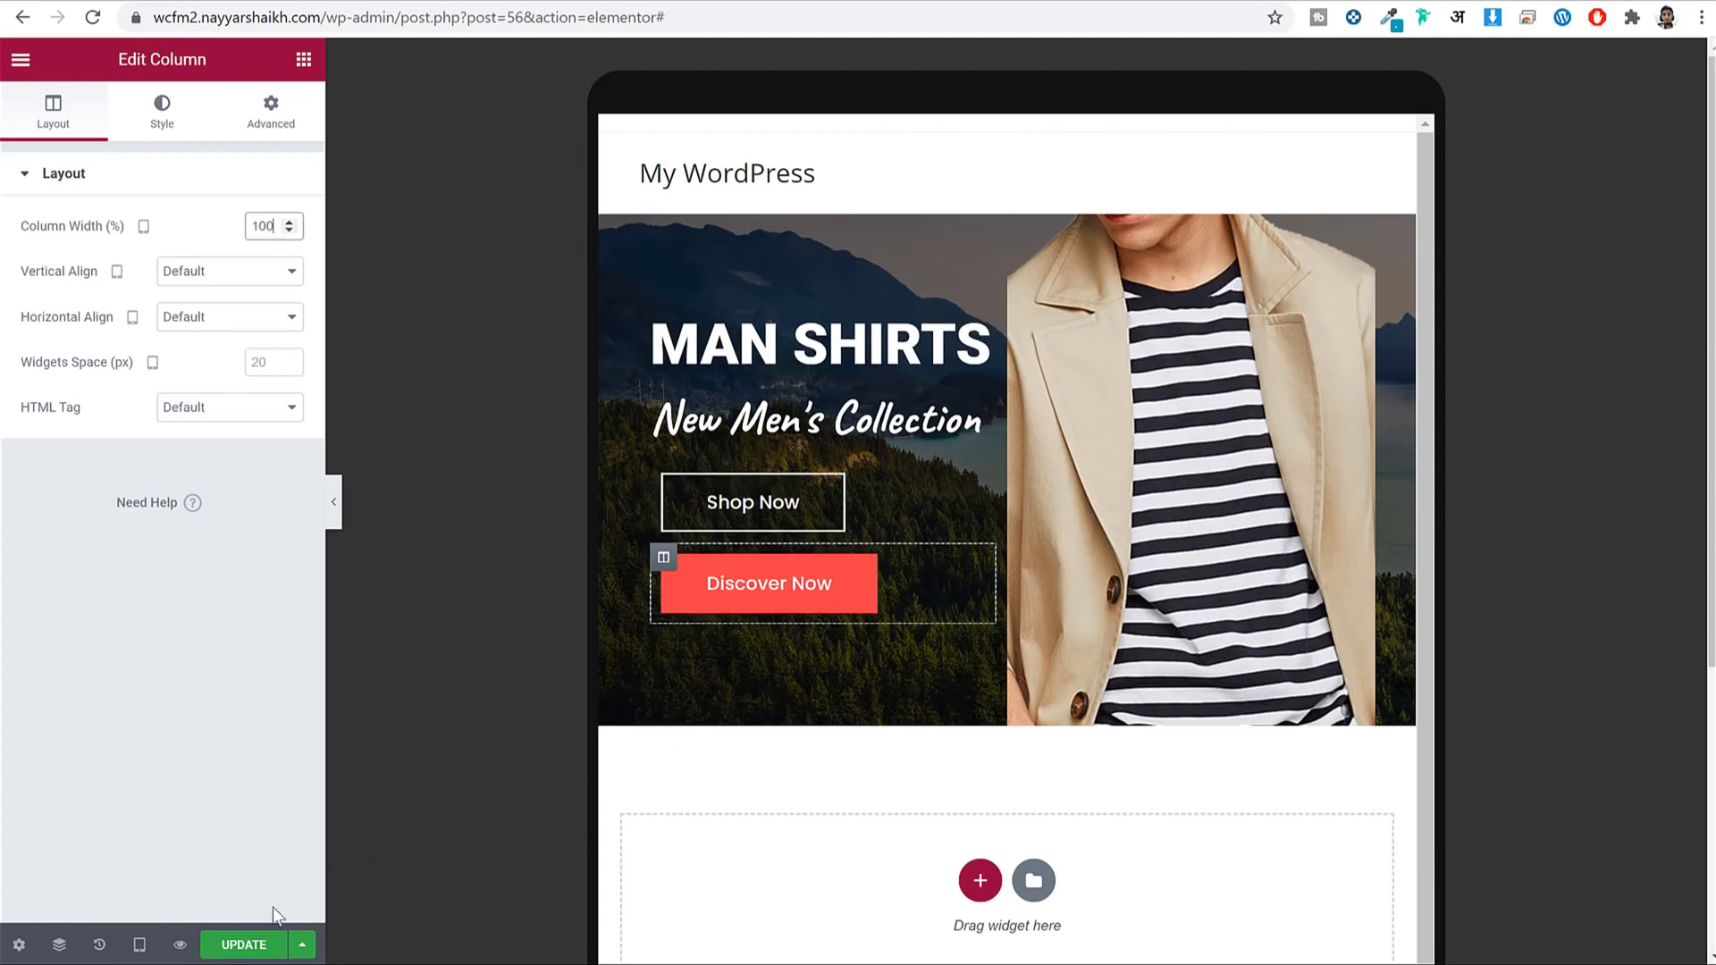
left_click(250, 948)
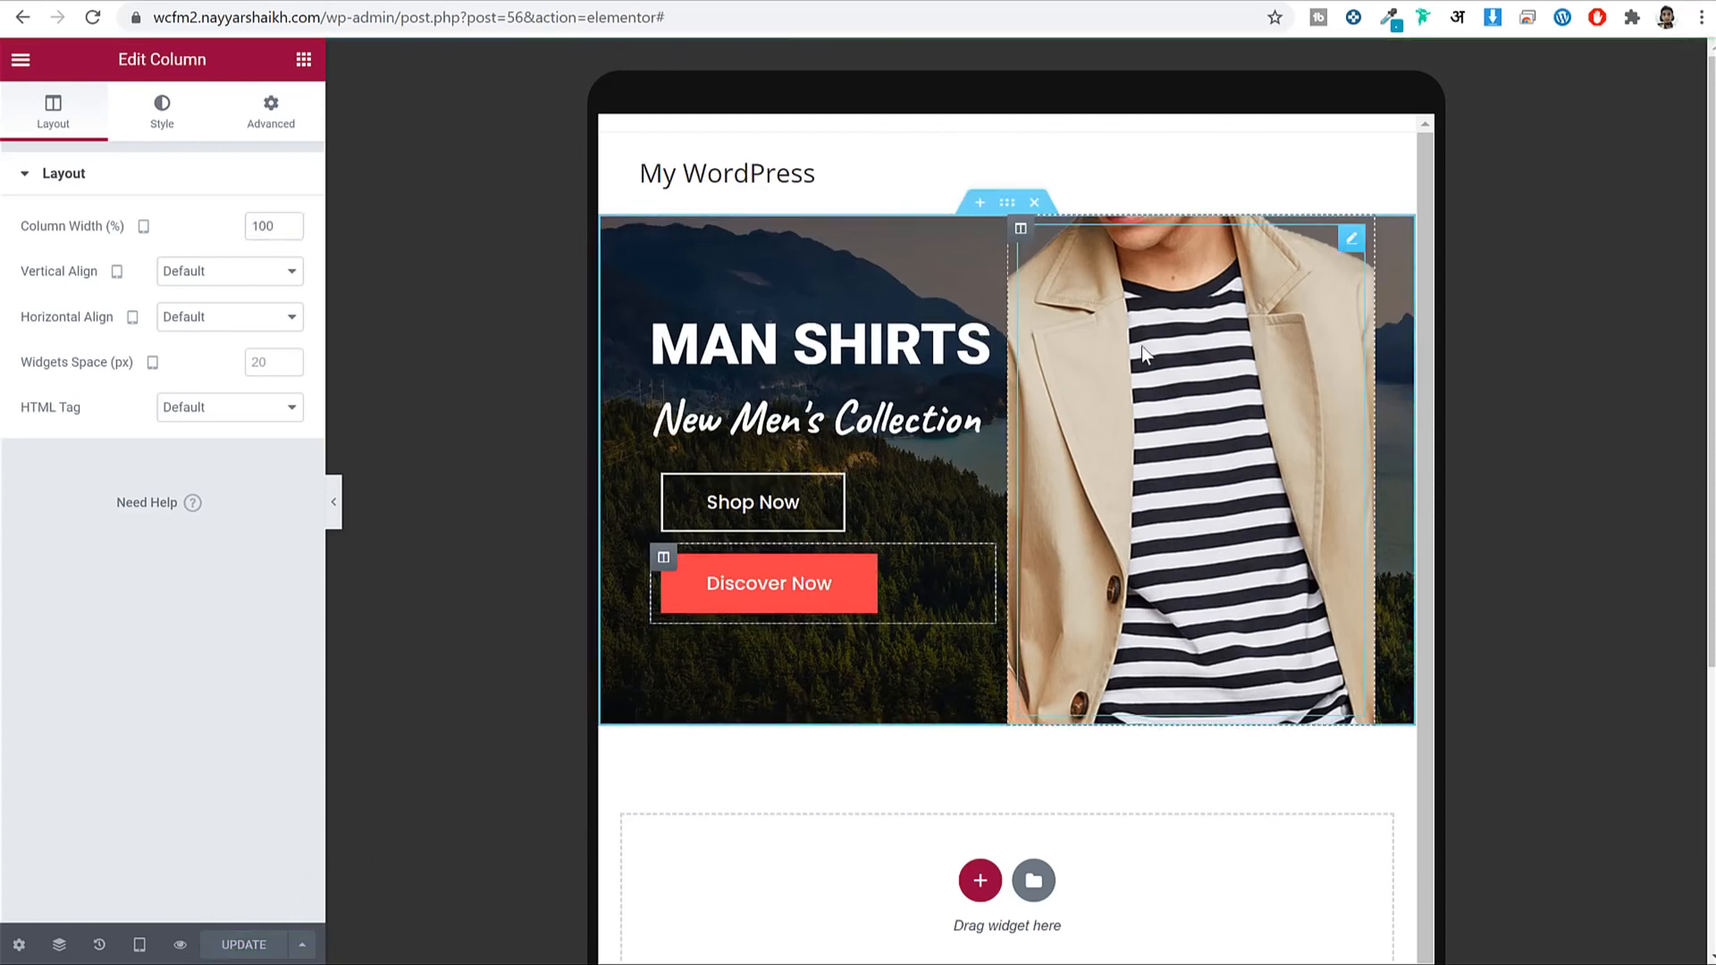
left_click(1022, 232)
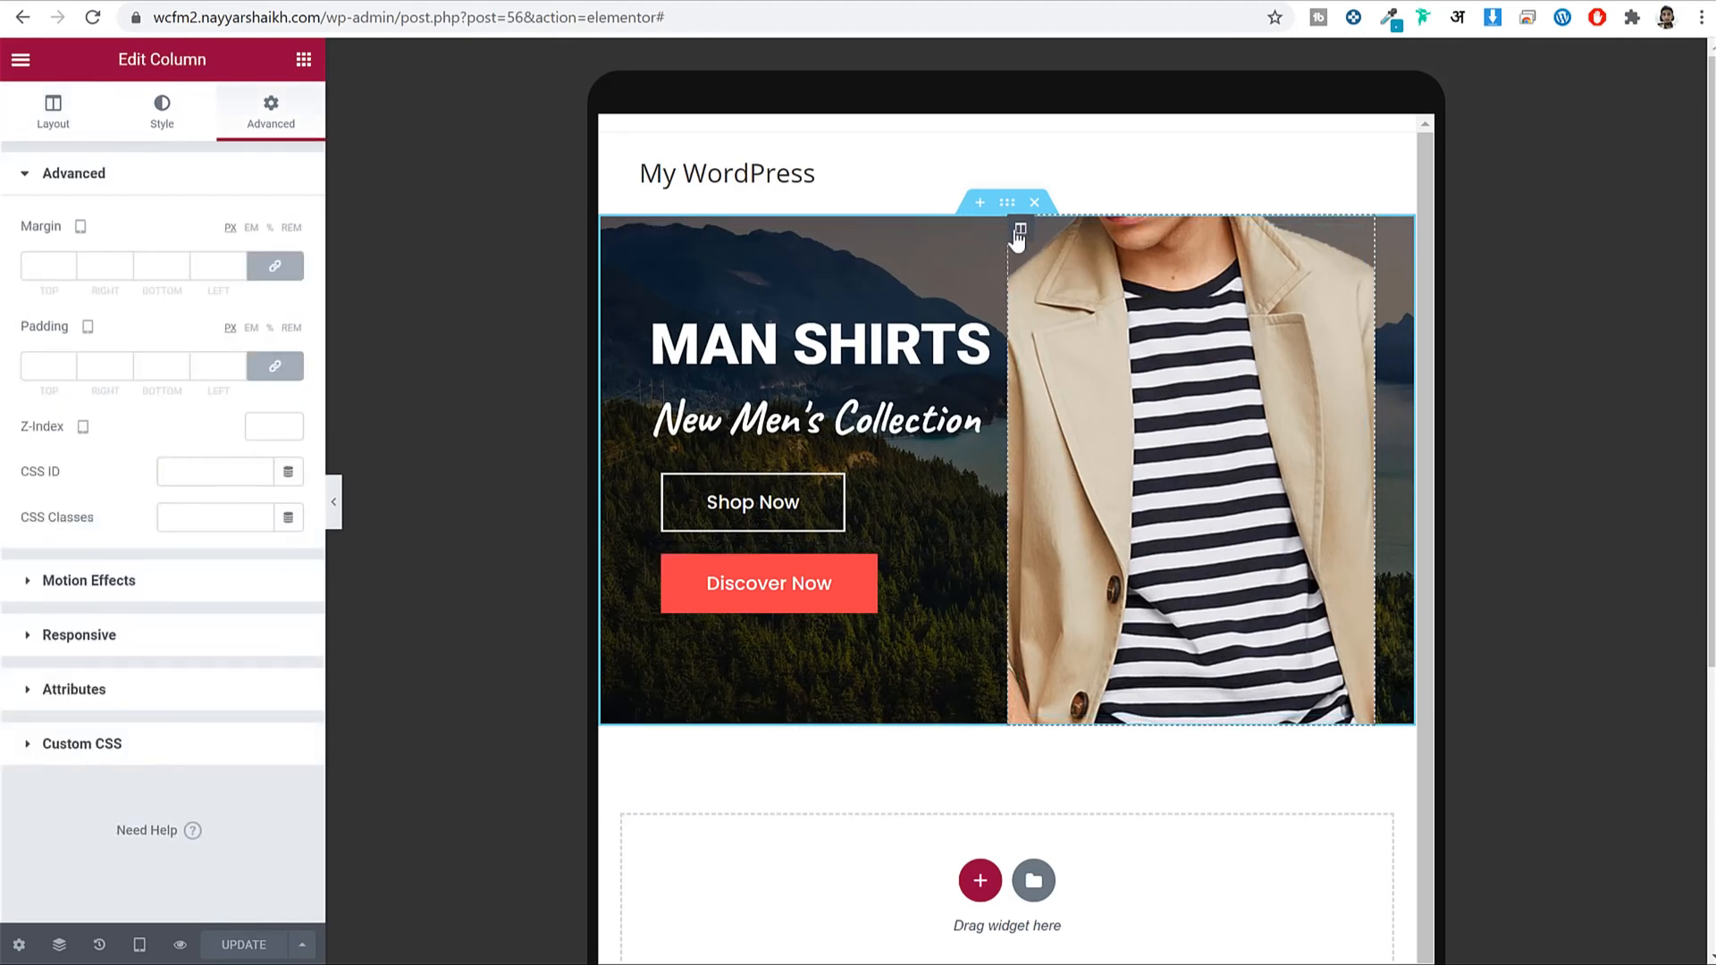
Set the model photo column's background size to Cover and save.
left_click(162, 112)
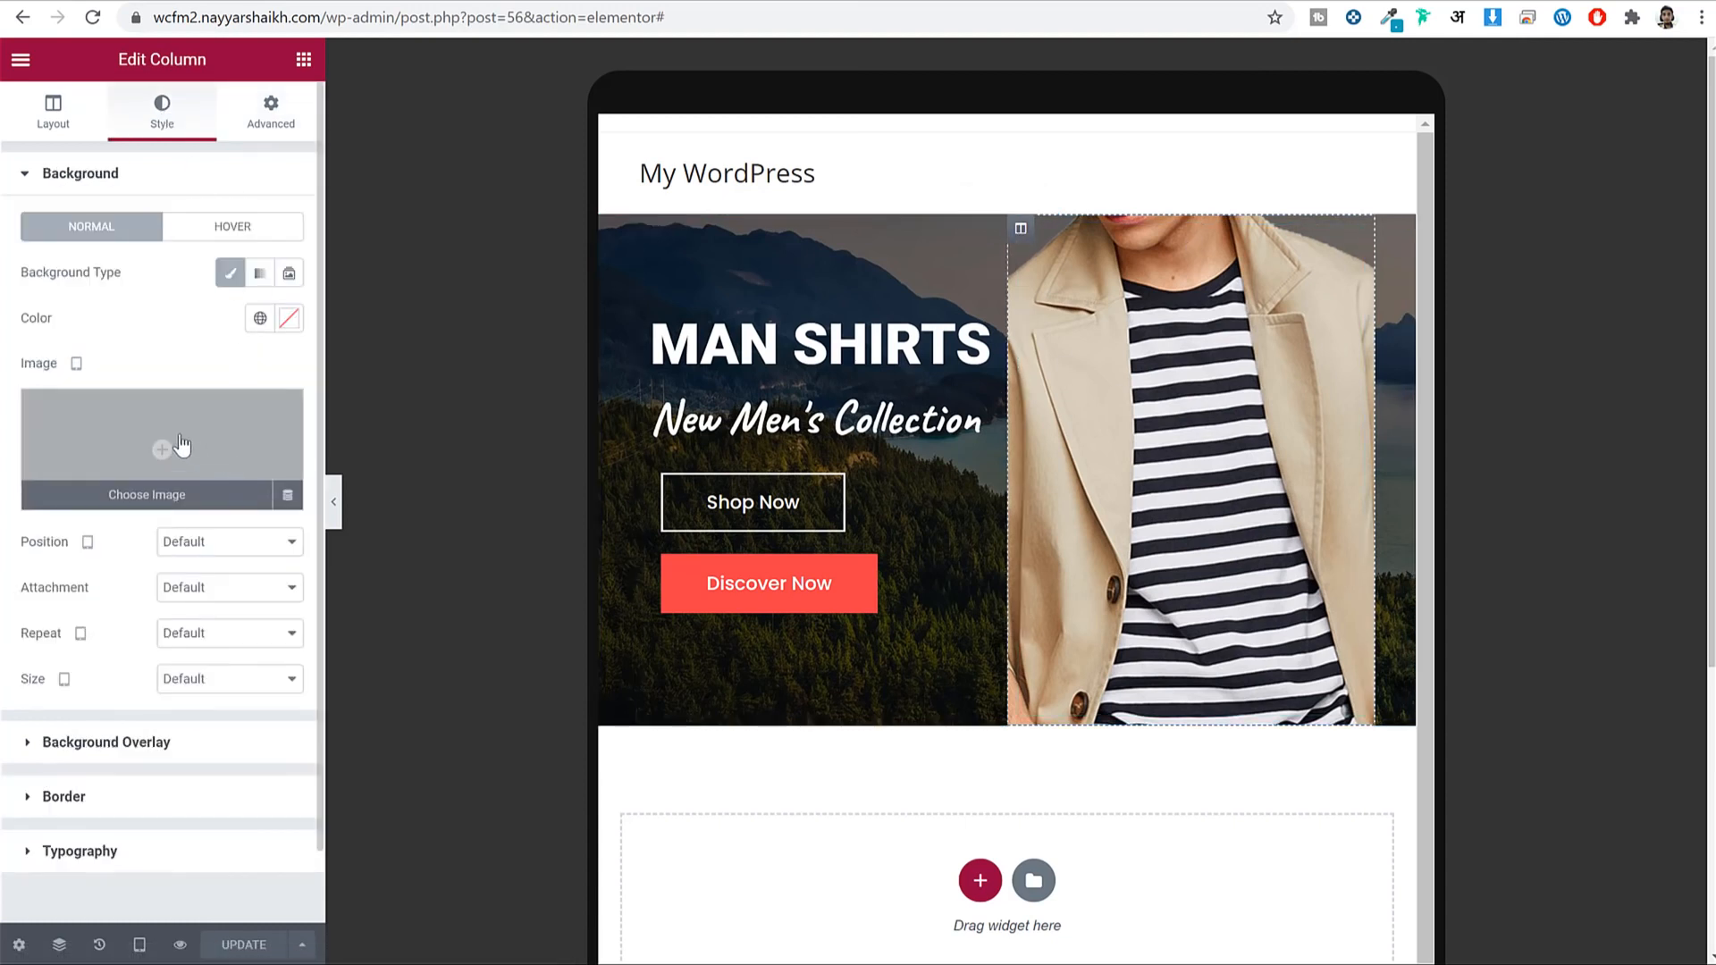
left_click(229, 679)
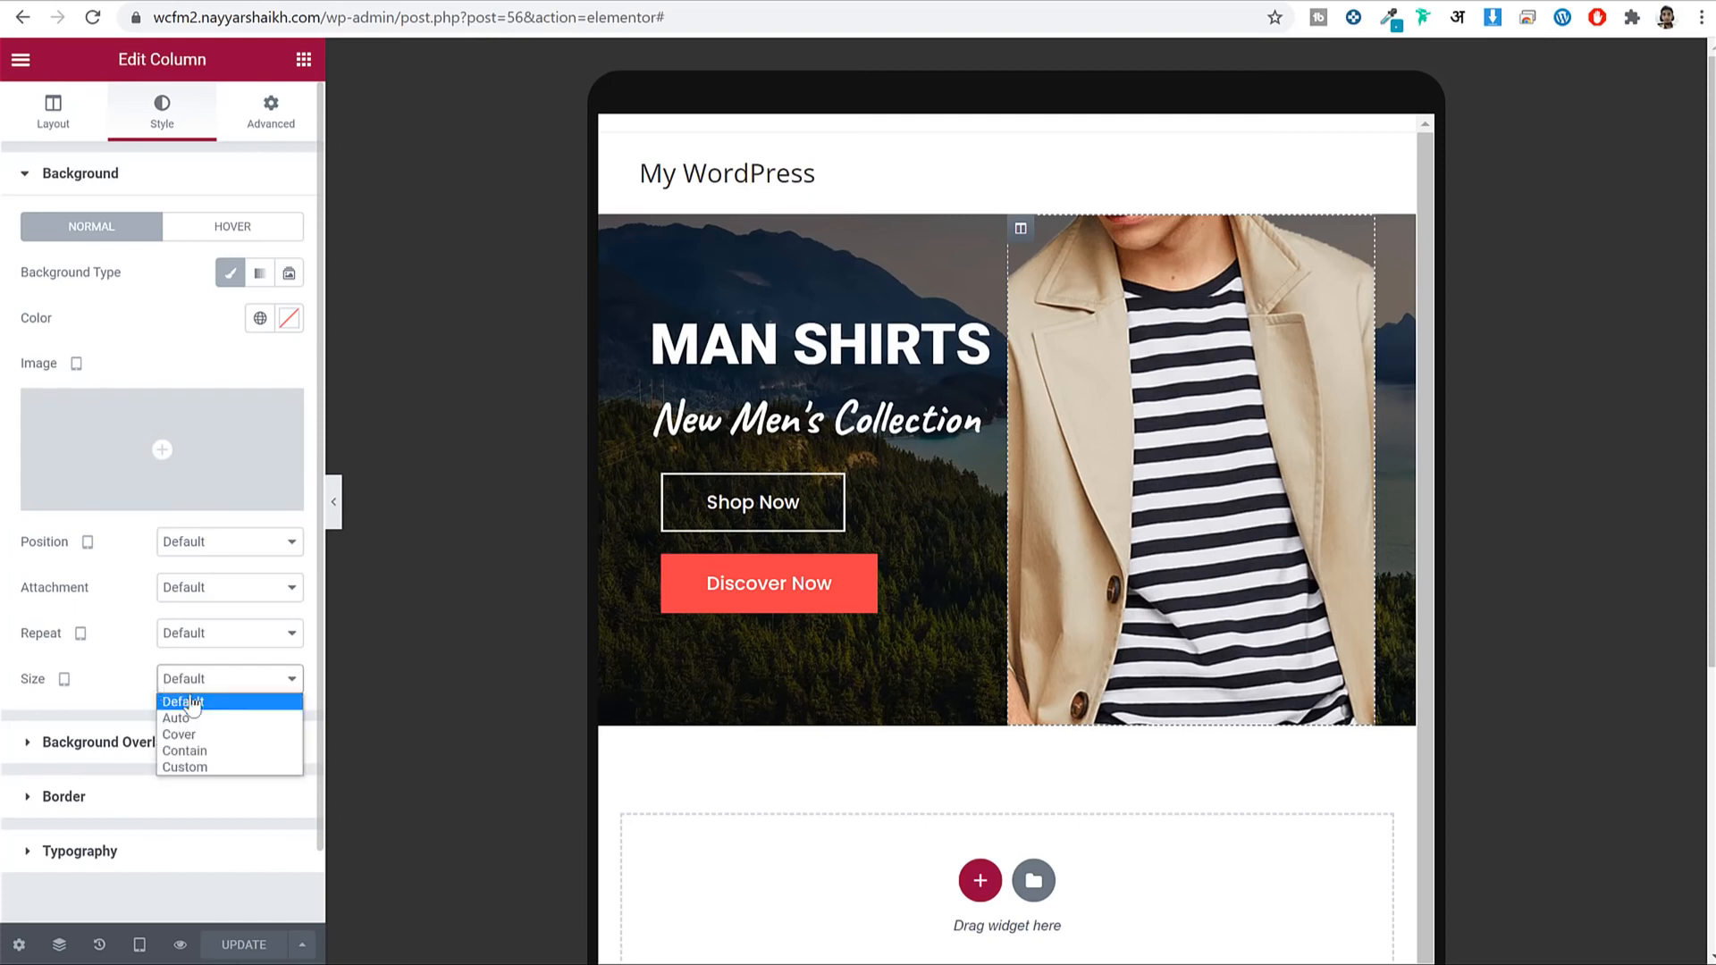
left_click(216, 732)
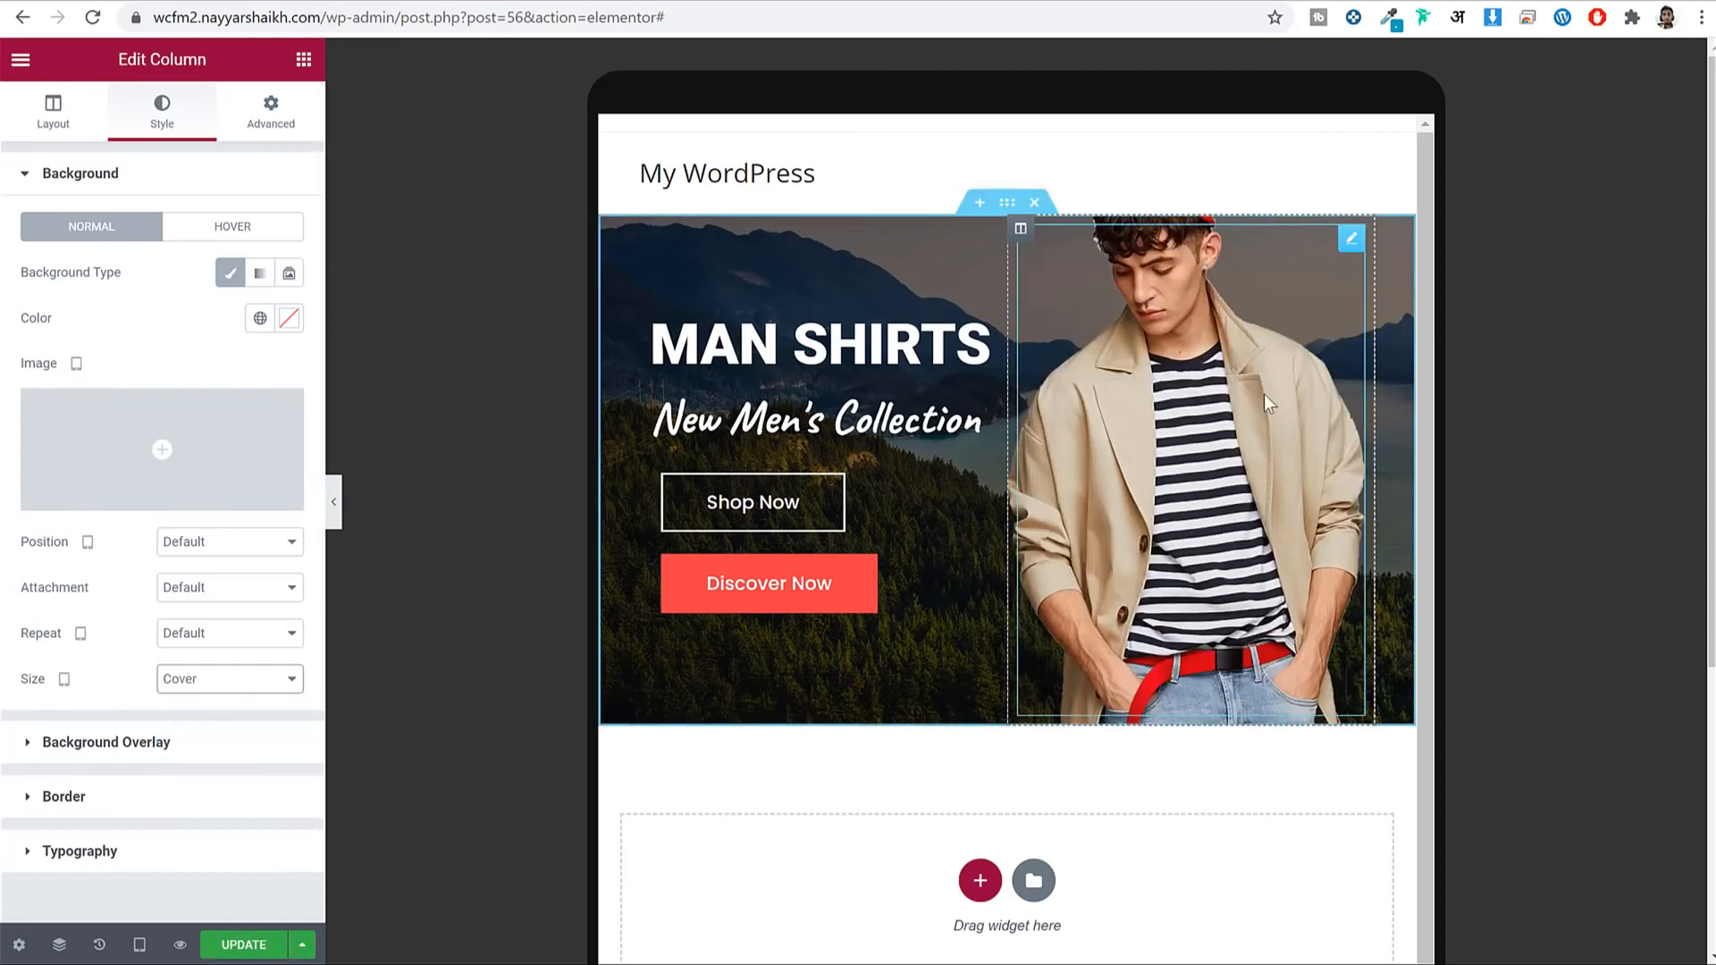
left_click(242, 948)
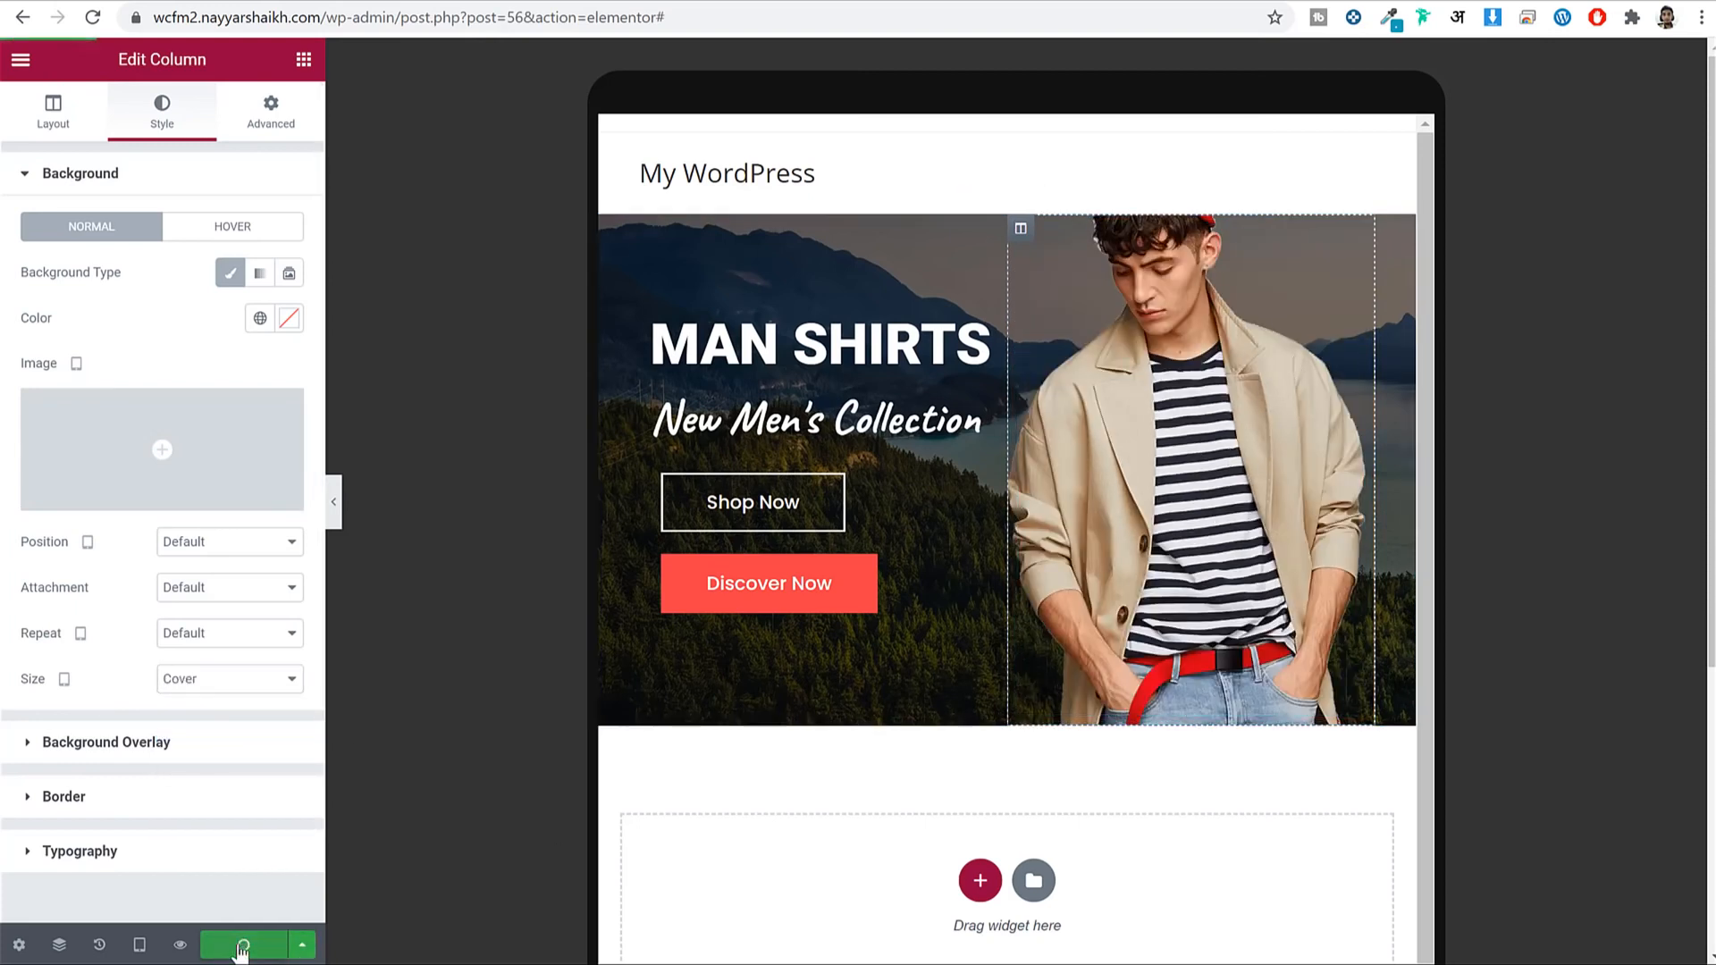
Check the banner at desktop, tablet and mobile widths, ending on desktop.
left_click(139, 944)
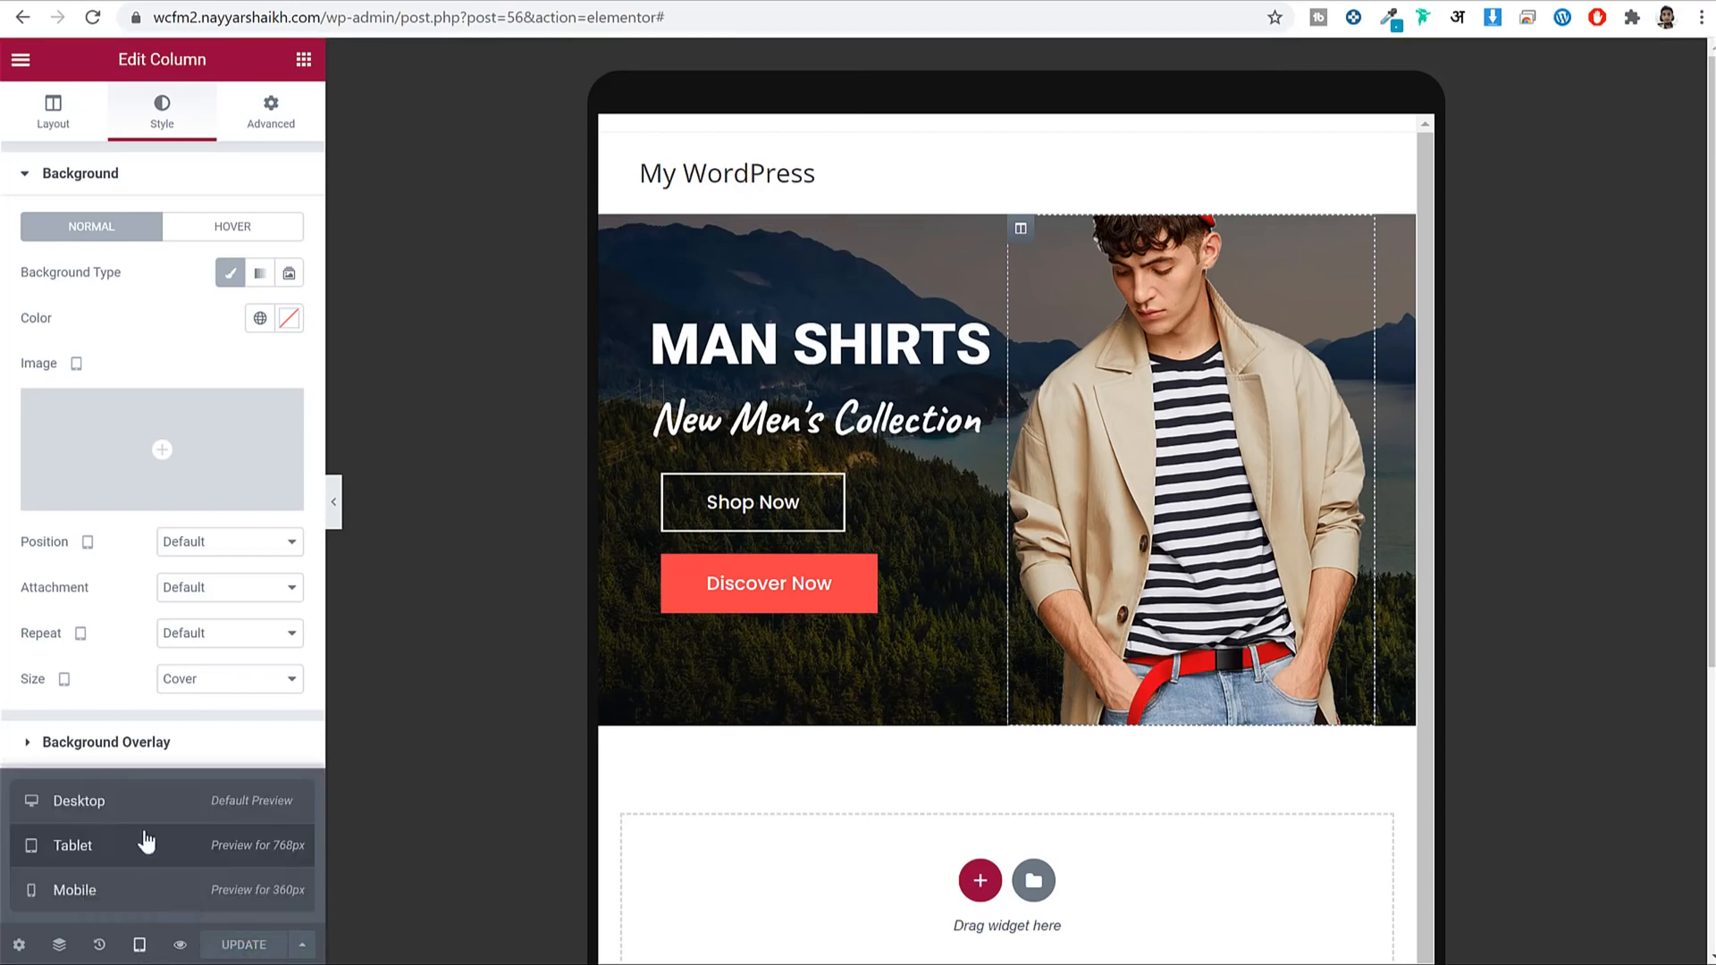
left_click(146, 803)
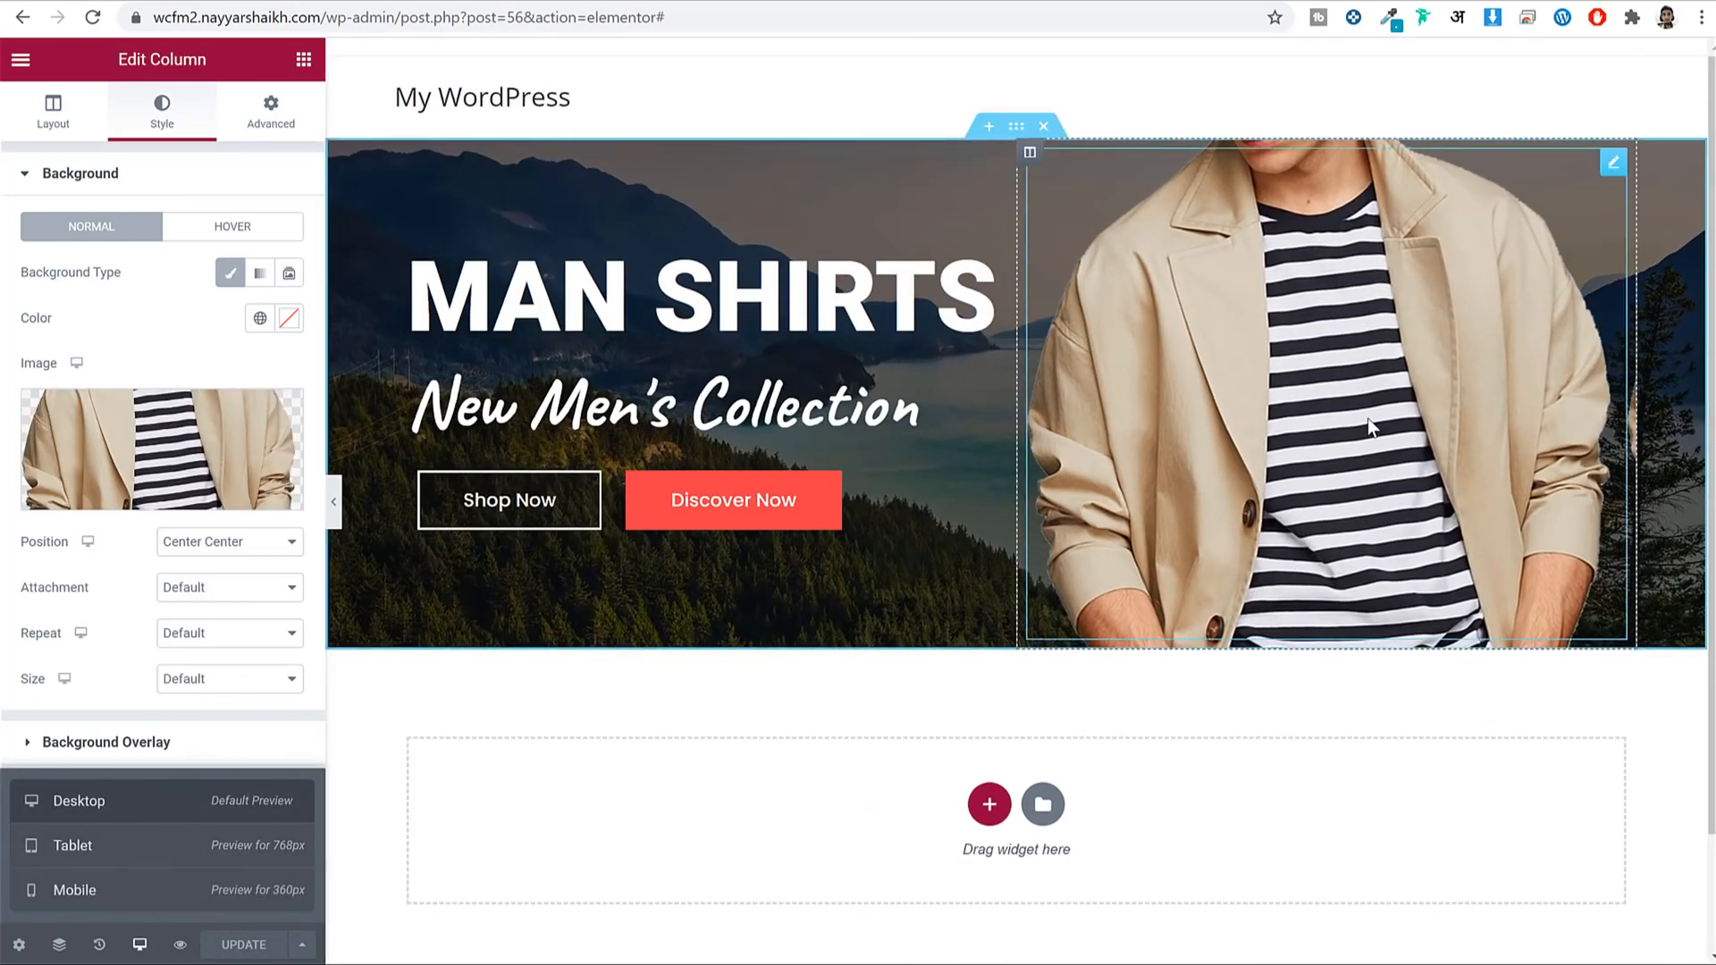
left_click(245, 855)
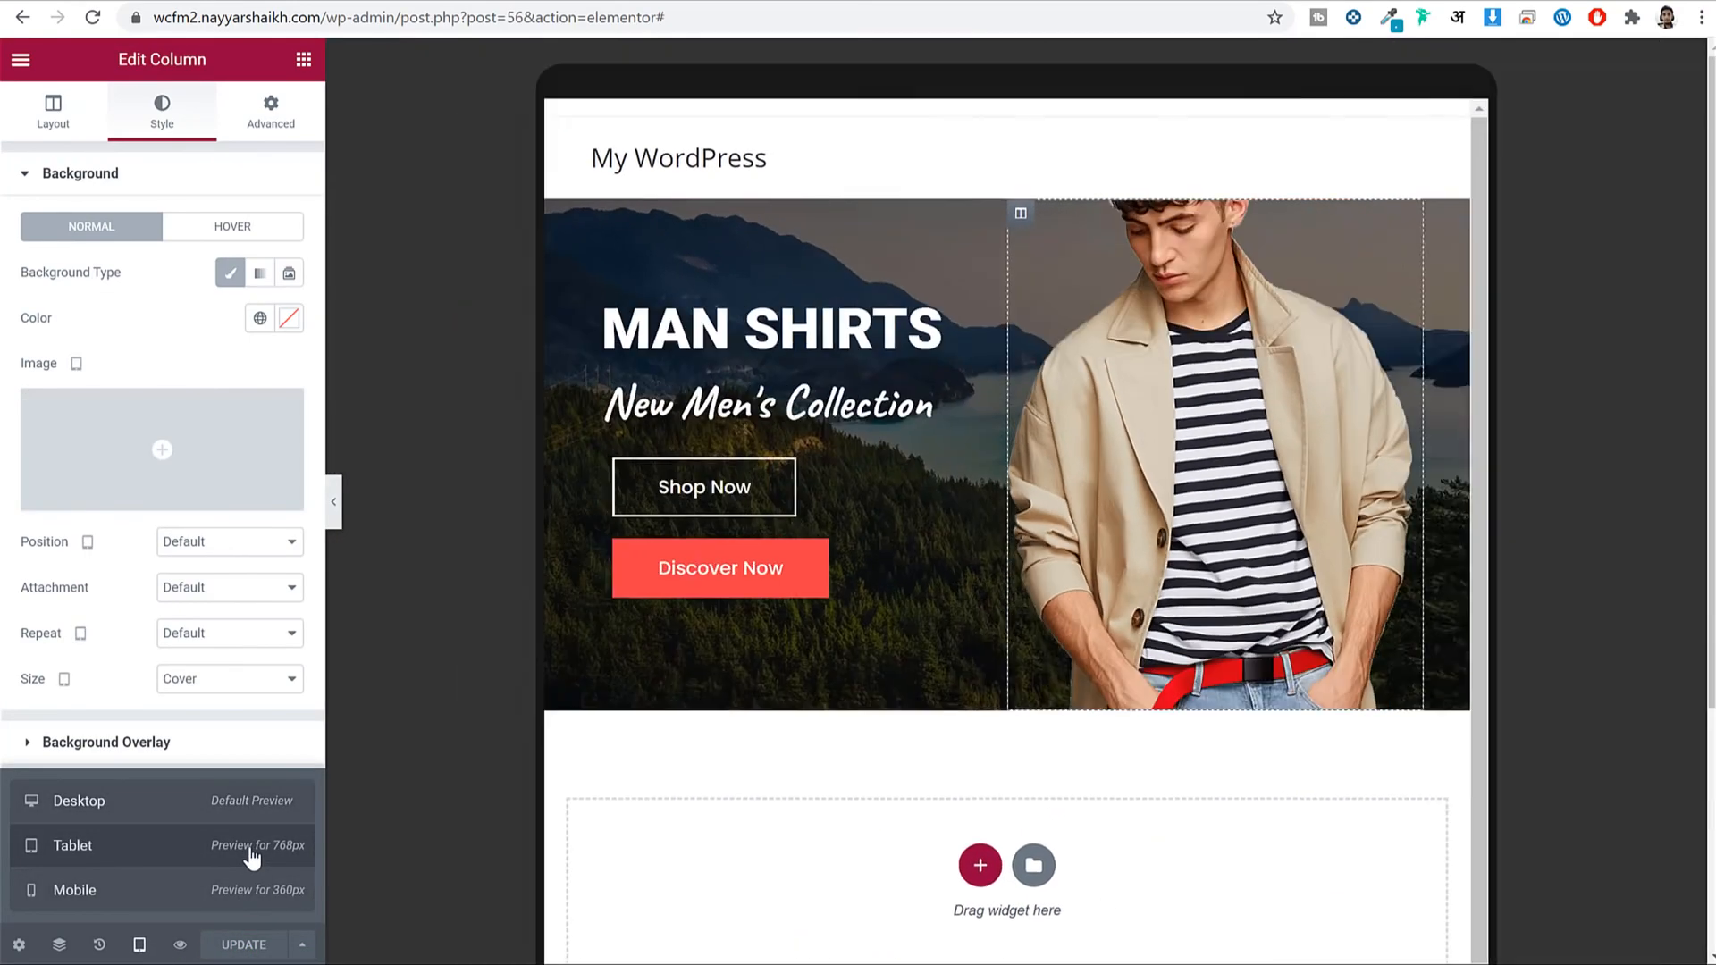
left_click(184, 892)
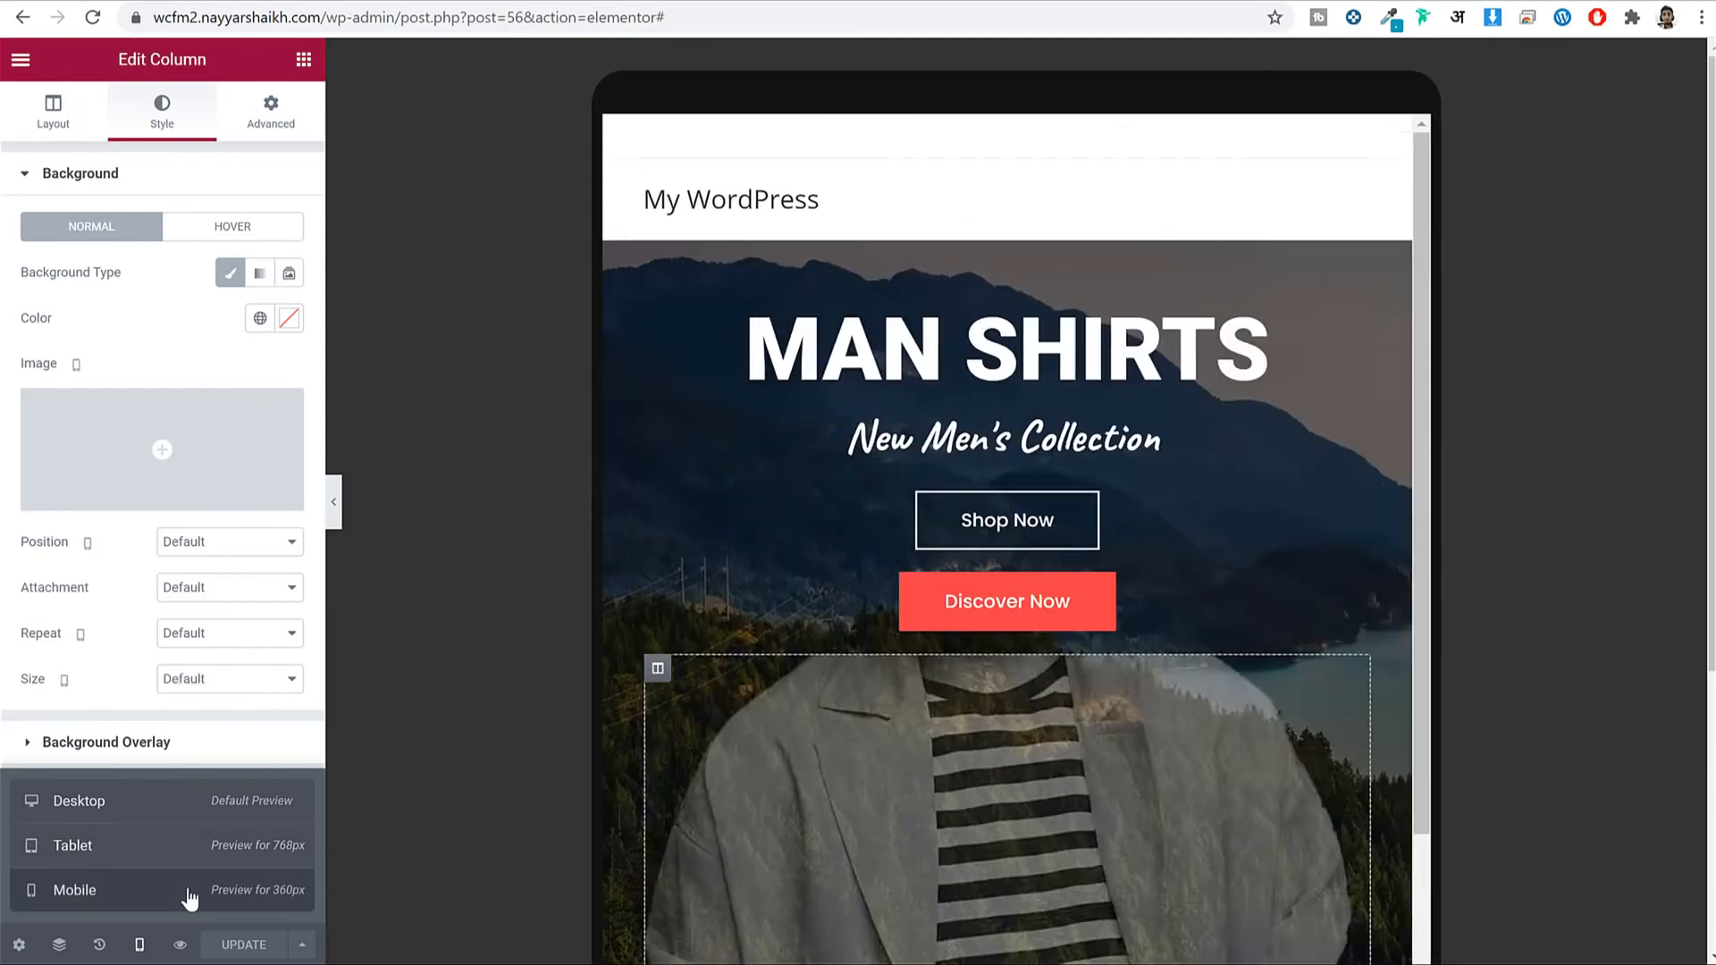
scroll(1102, 468, "down", 3)
scroll(1103, 472, "up", 3)
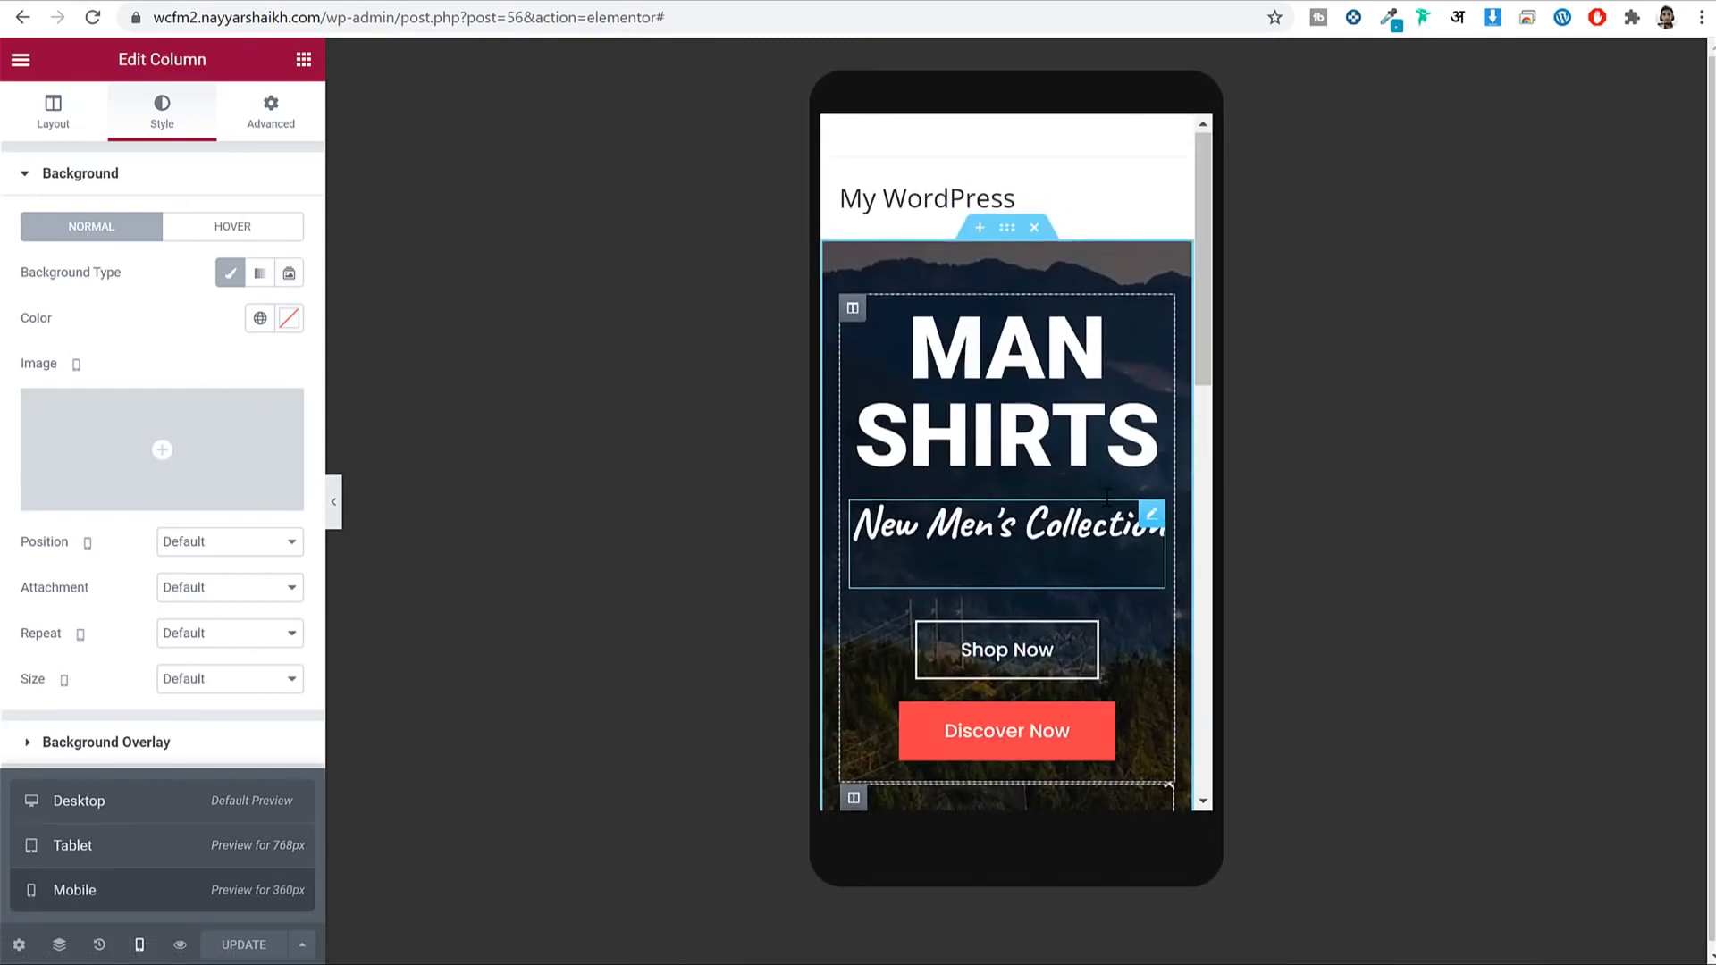
left_click(140, 811)
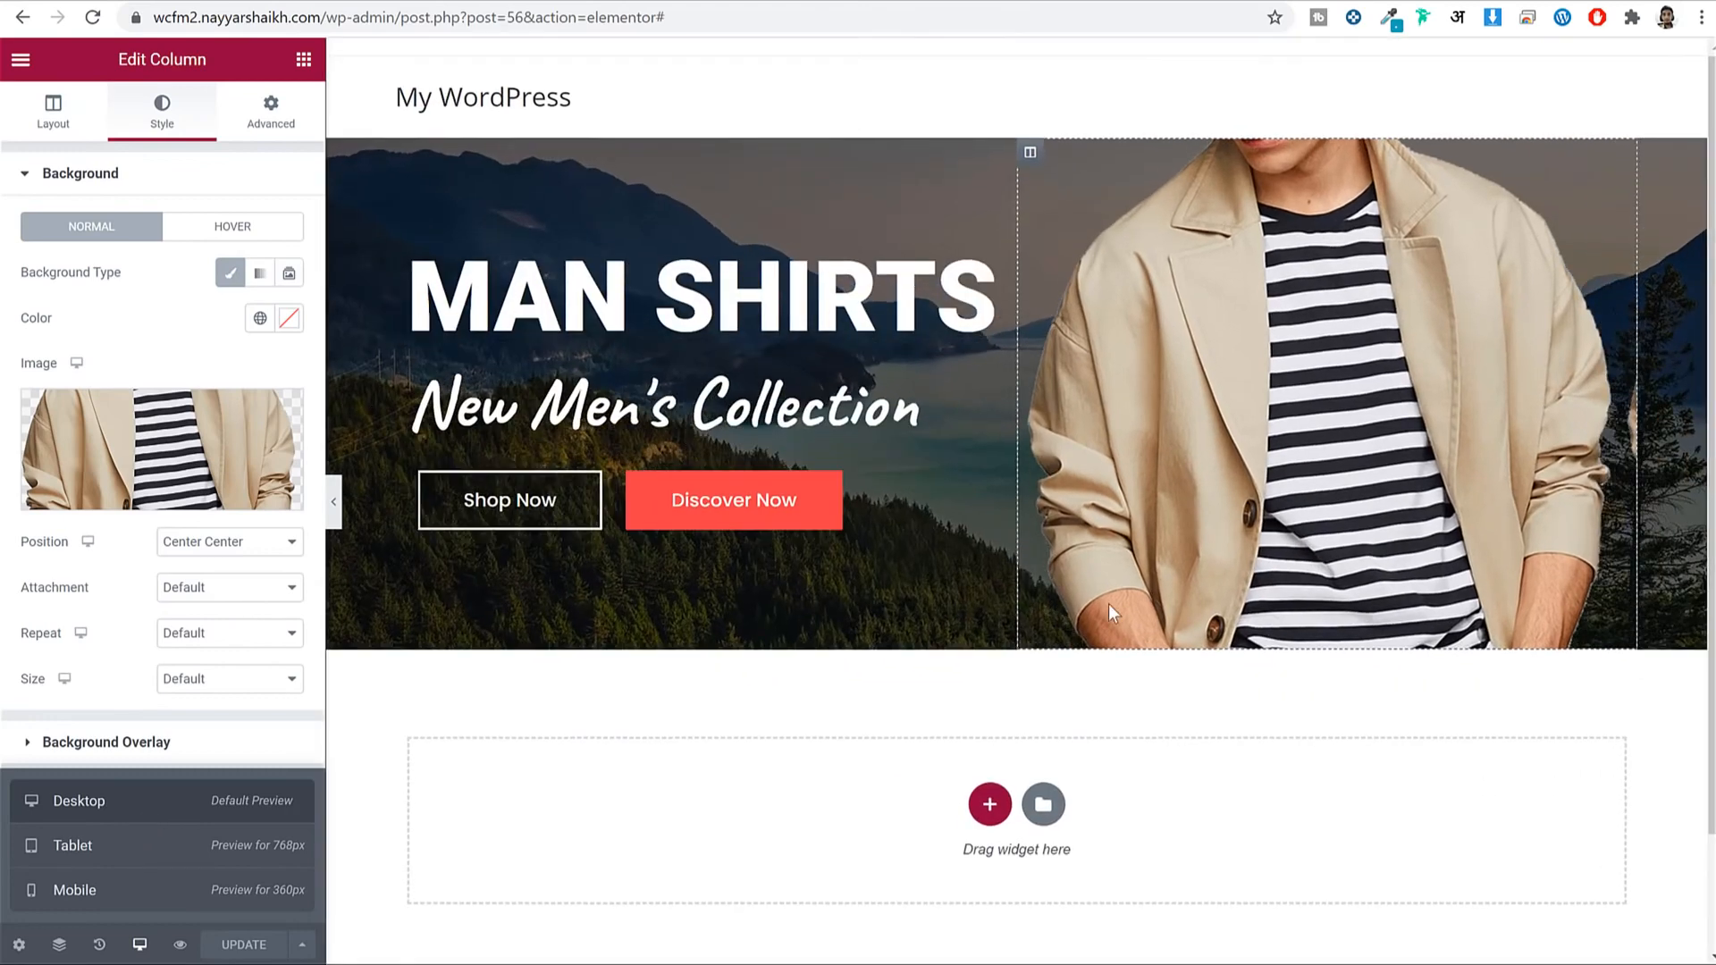
Close the Desktop/Tablet/Mobile preview menu so the column style settings show again.
left_click(140, 945)
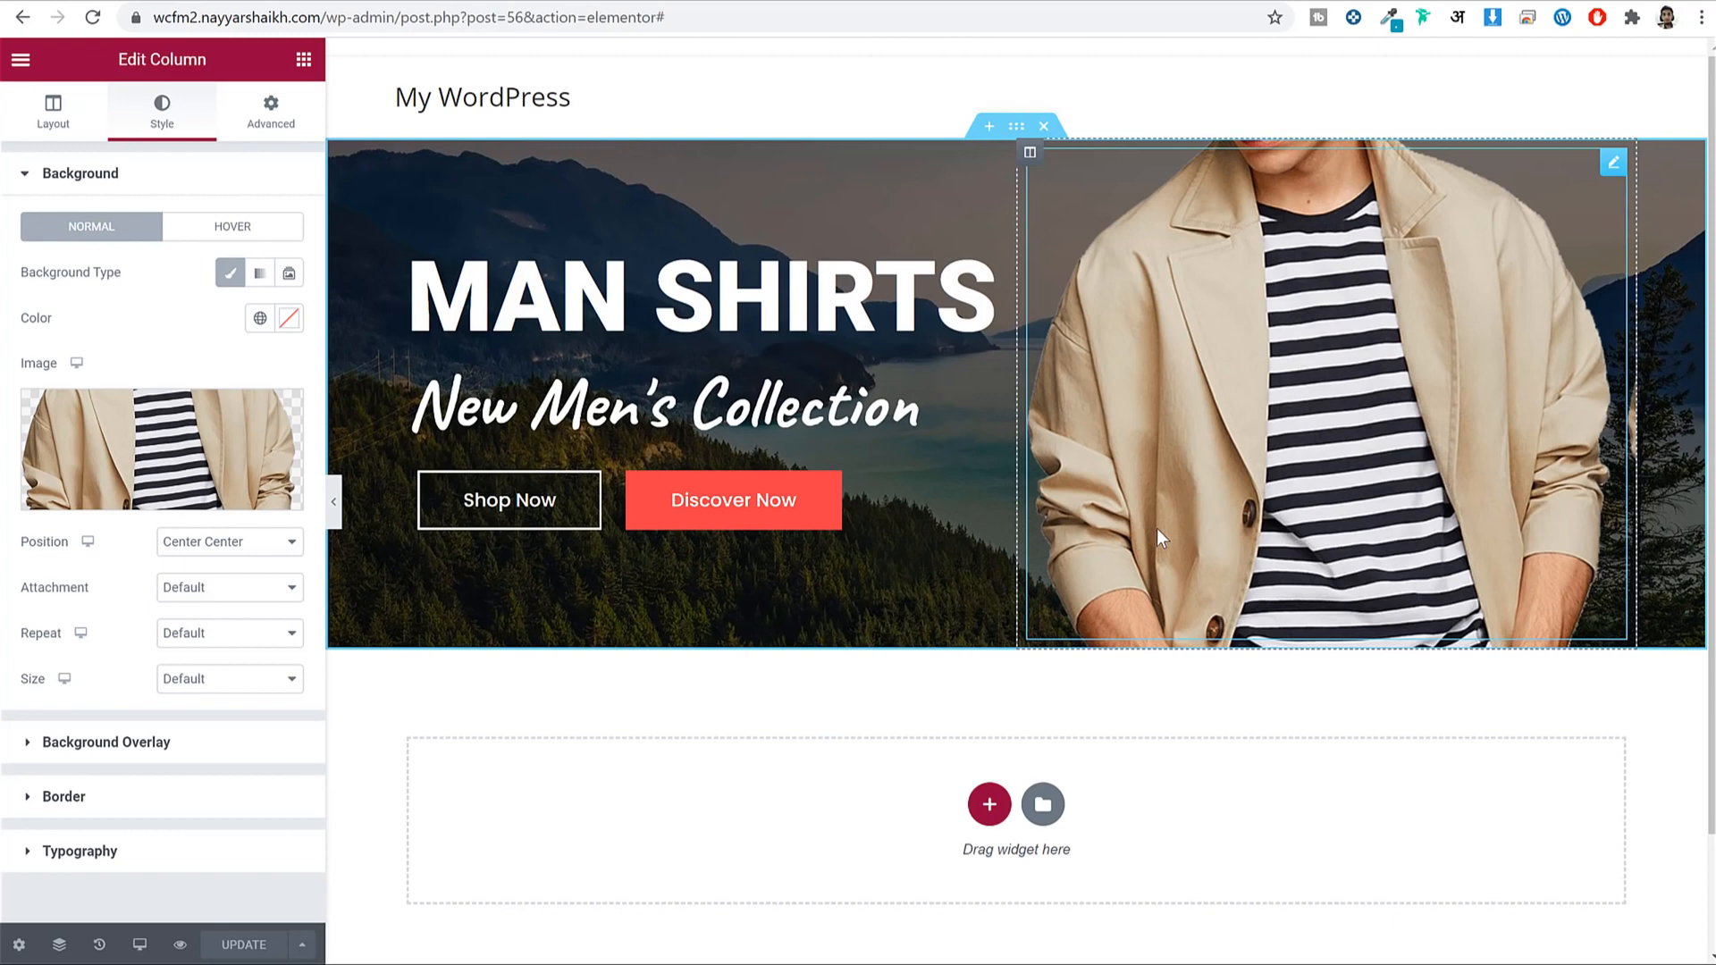
Open youtube.com in a new browser tab.
key("ctrl+t")
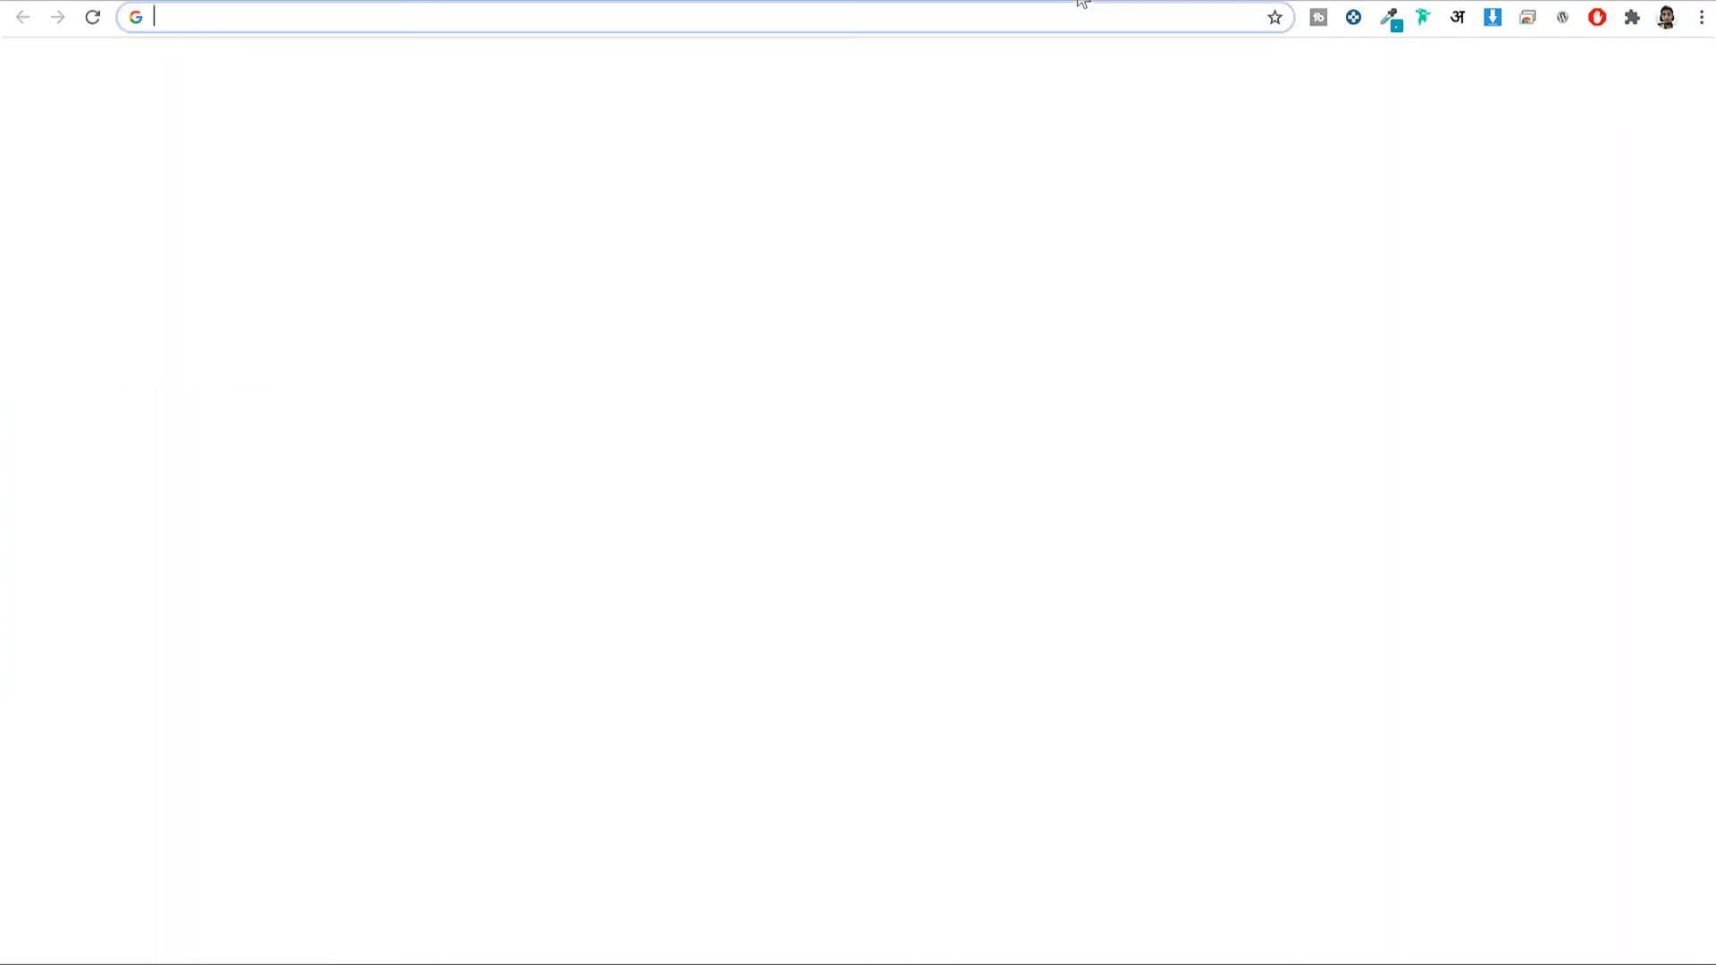
type("y3")
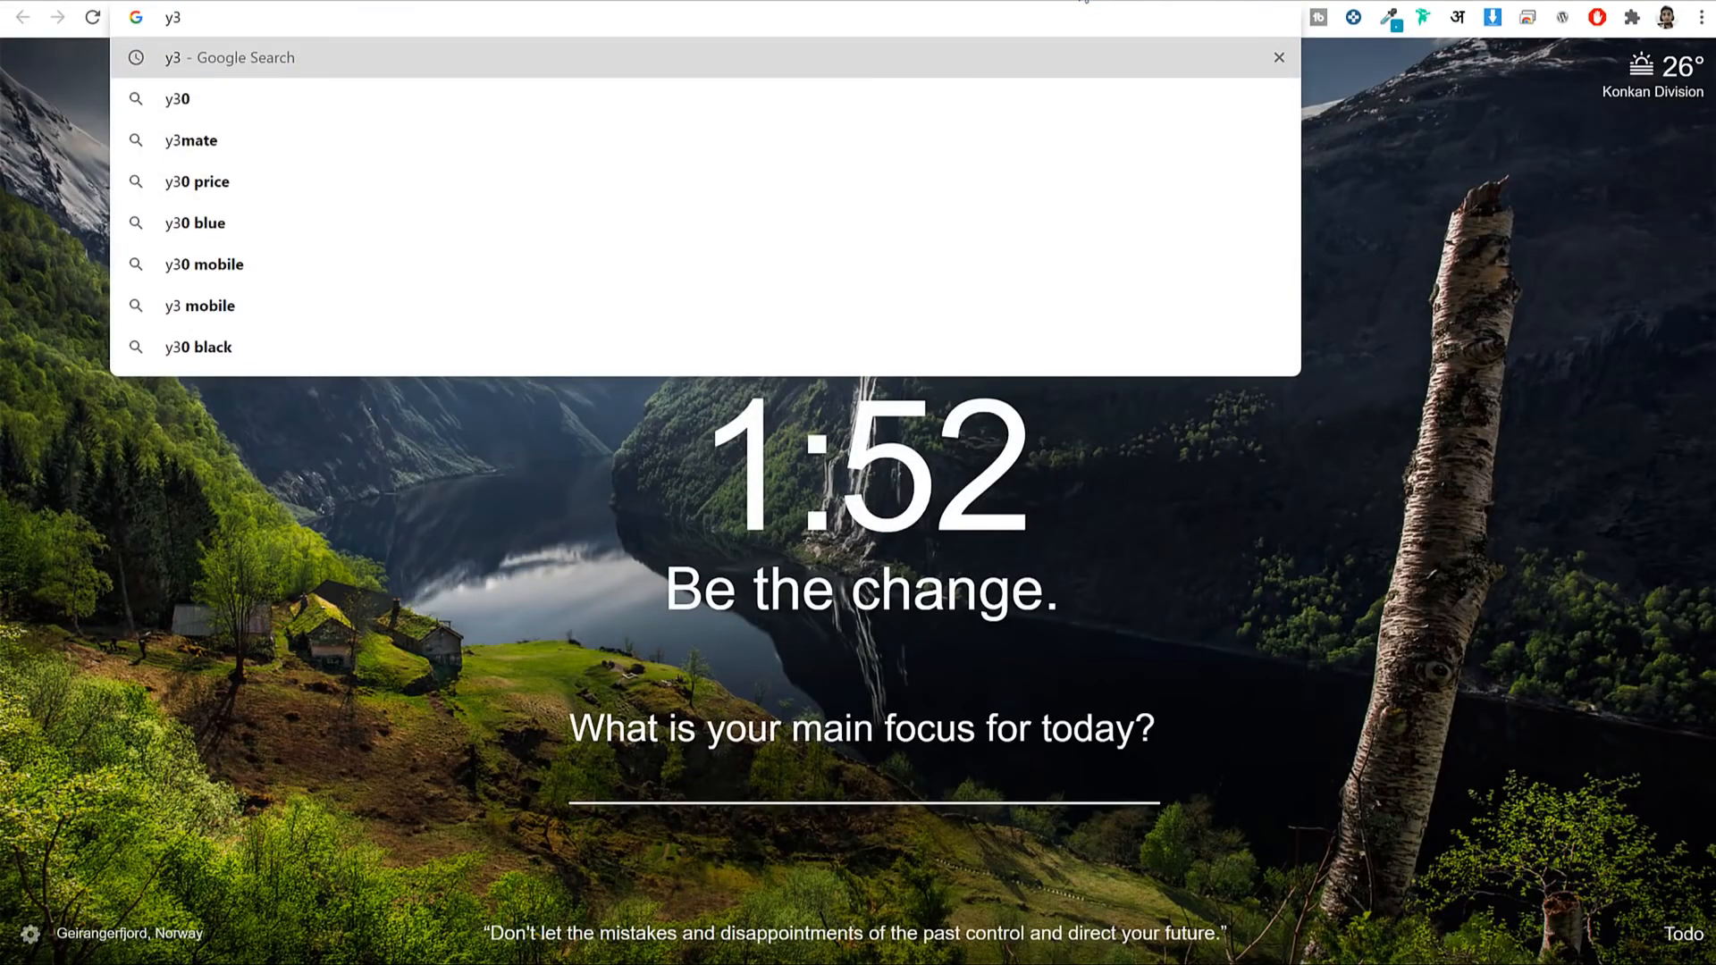
type("youtube.com")
key("Return")
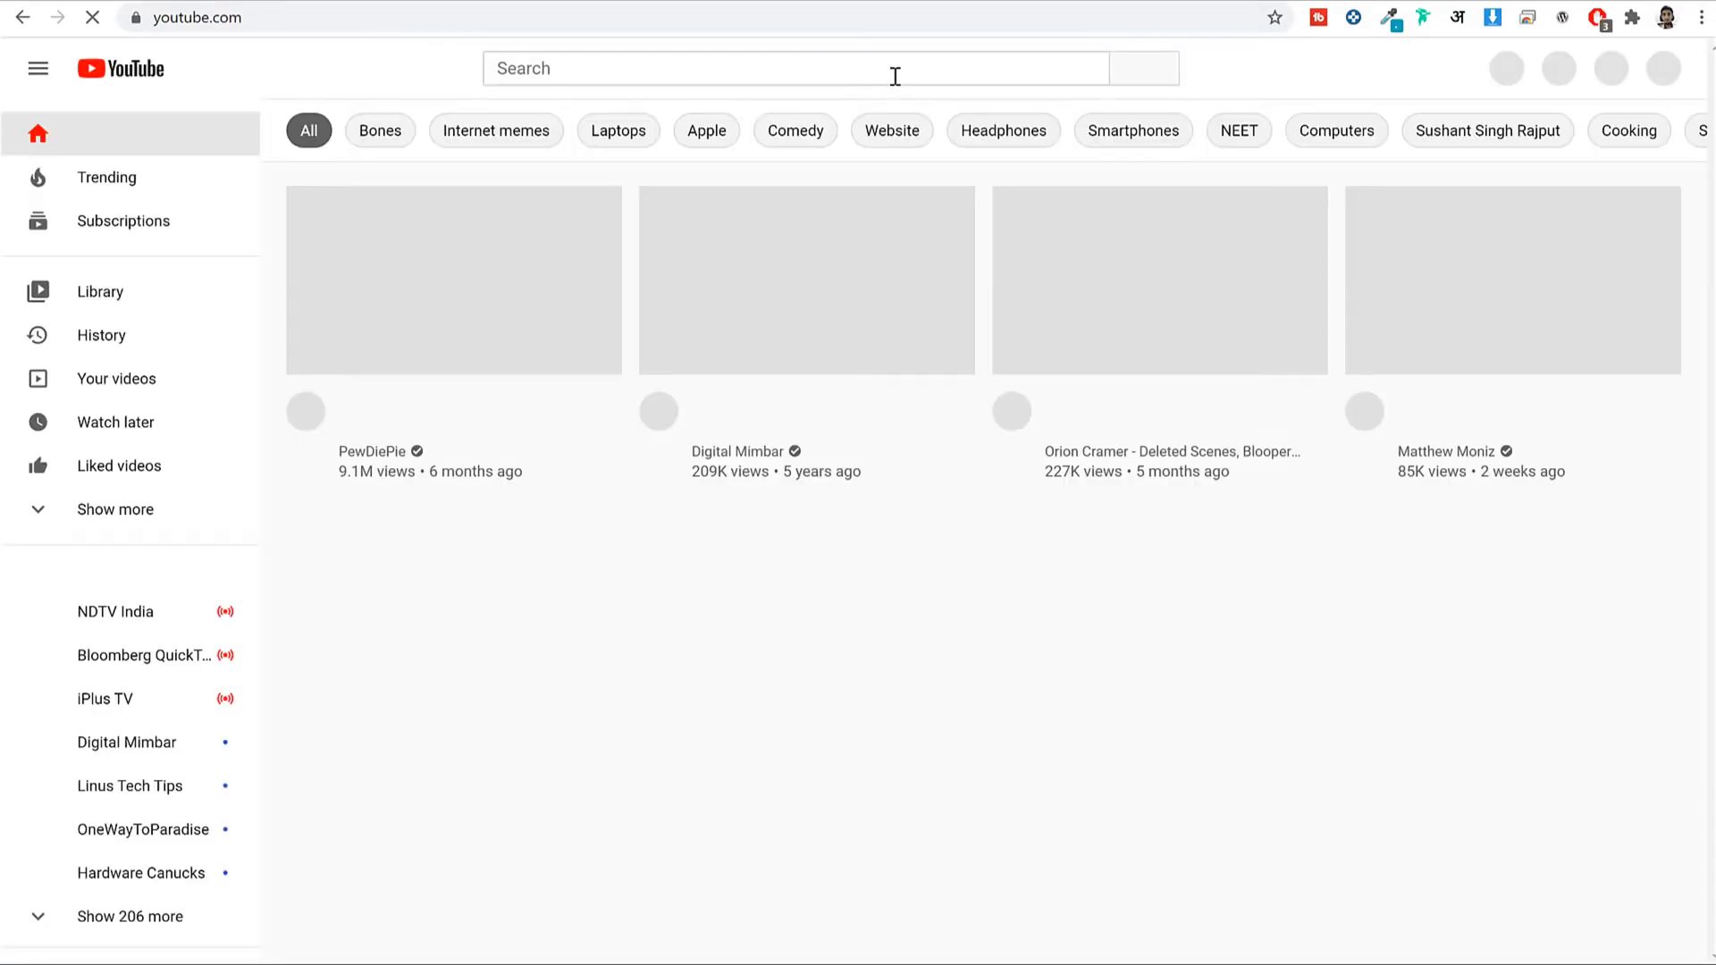
Search YouTube for the creator's Elementor tutorials, refining the query with '2020'.
left_click(895, 76)
type("n")
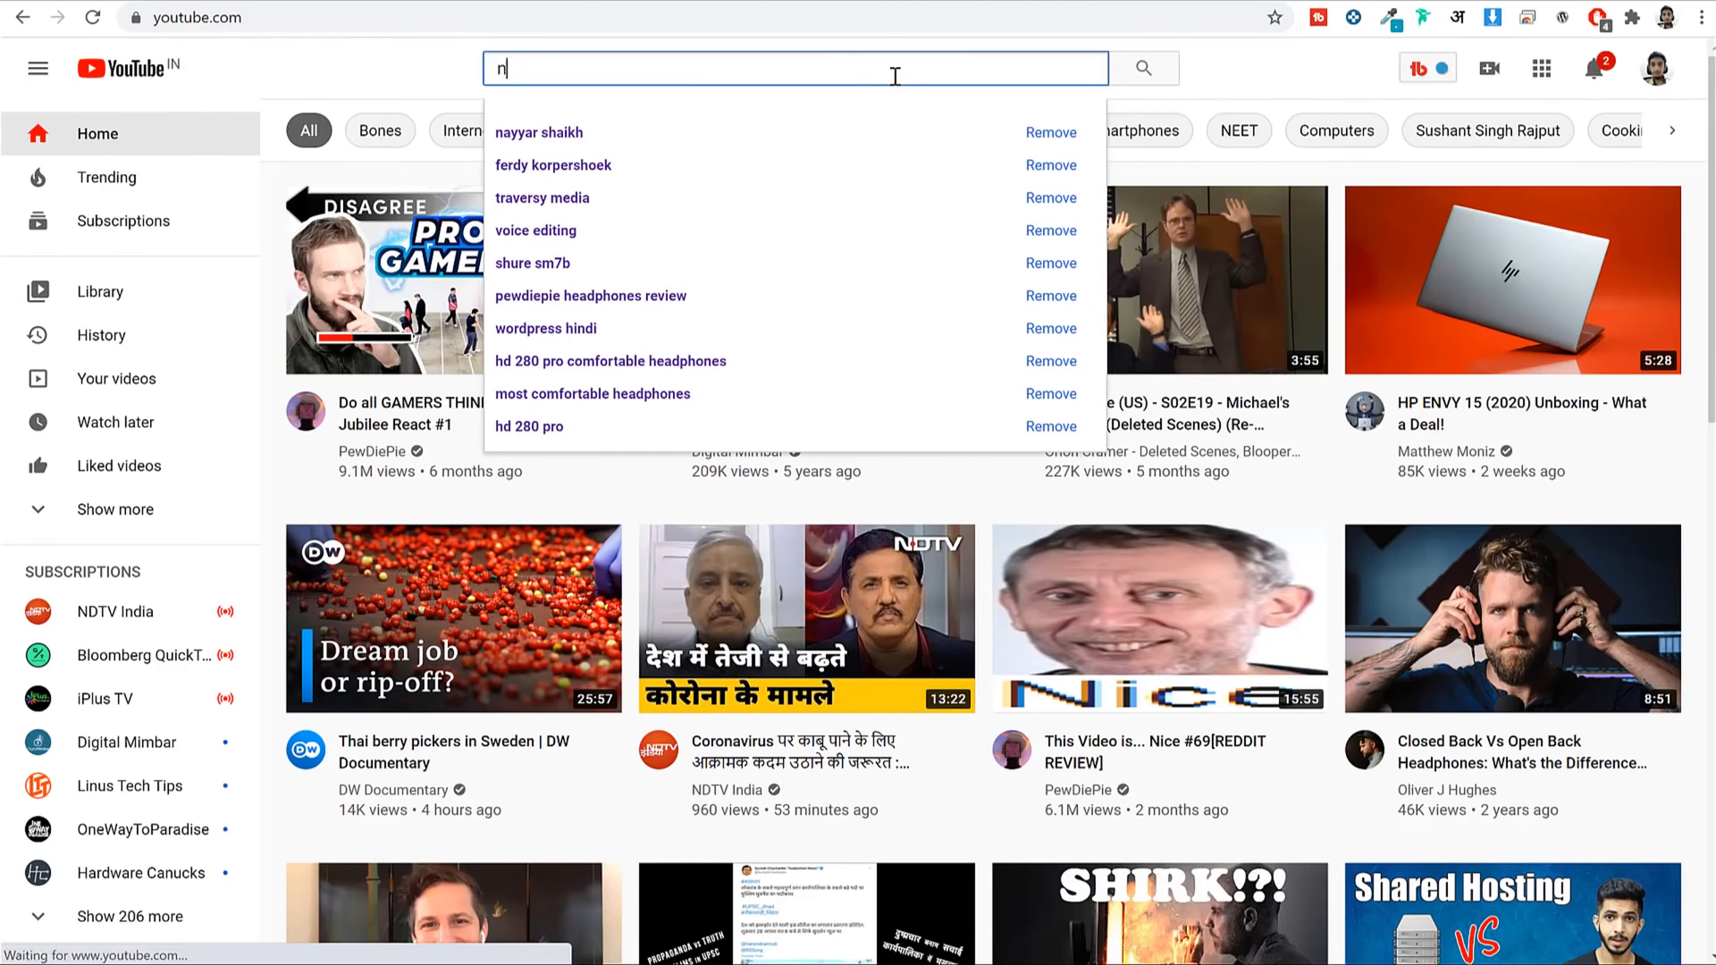
type("ayyar shaikh ")
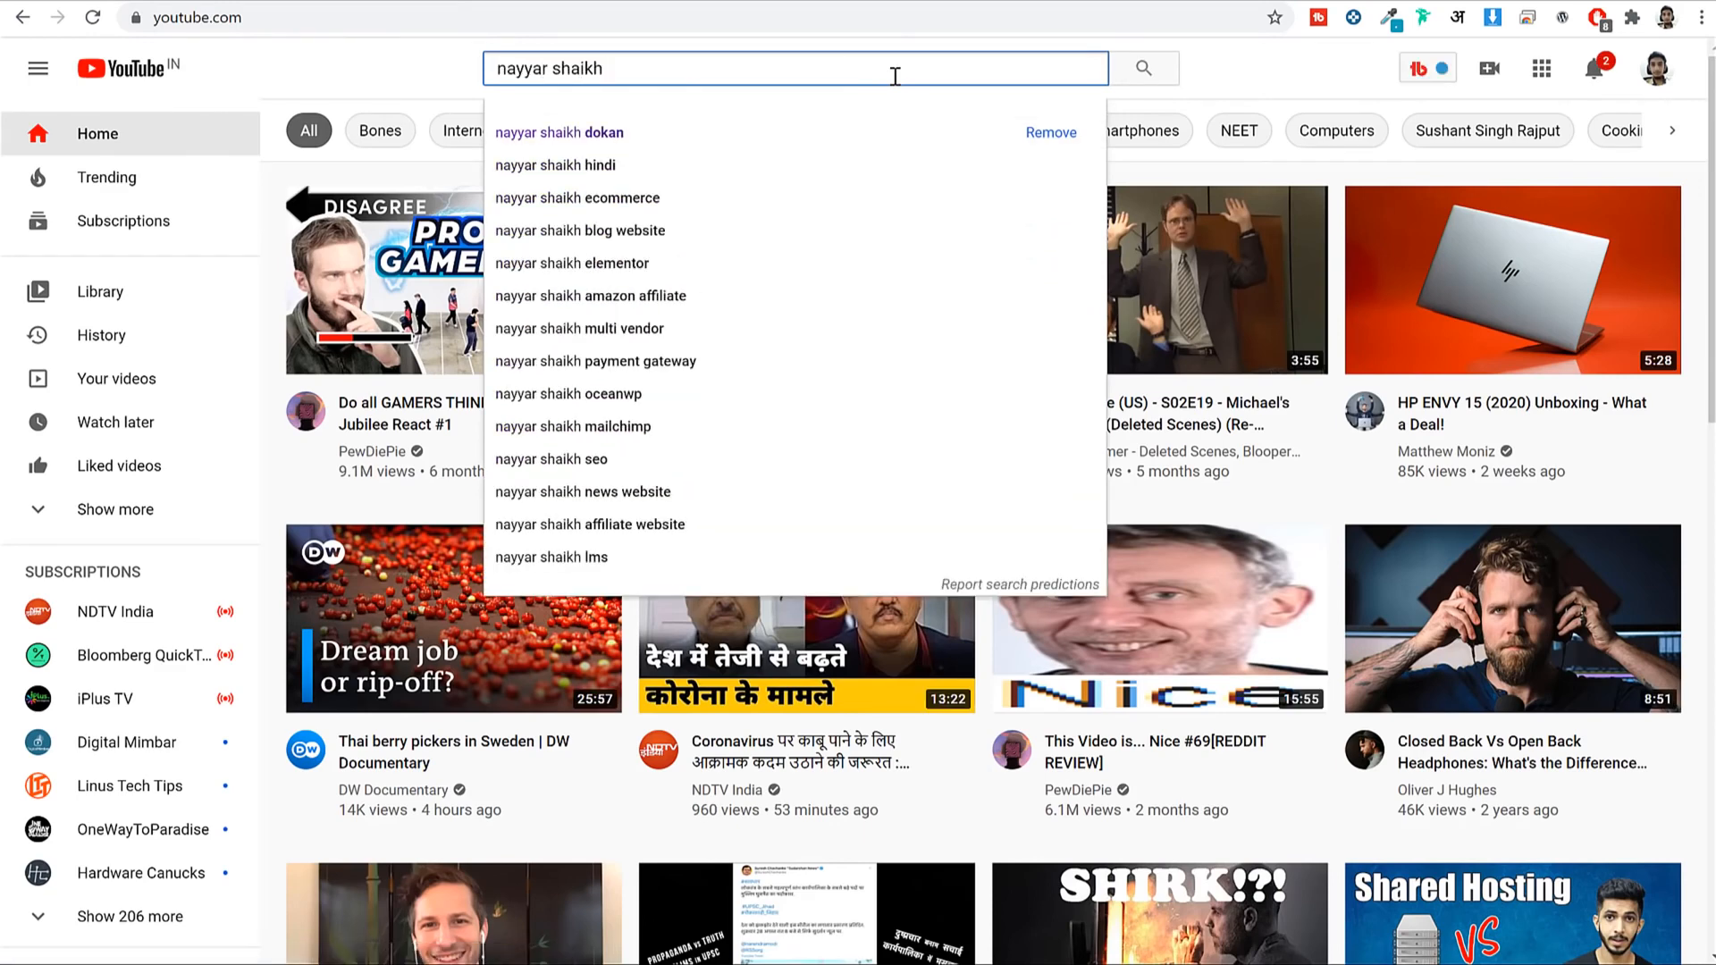
type("elementor")
key("Return")
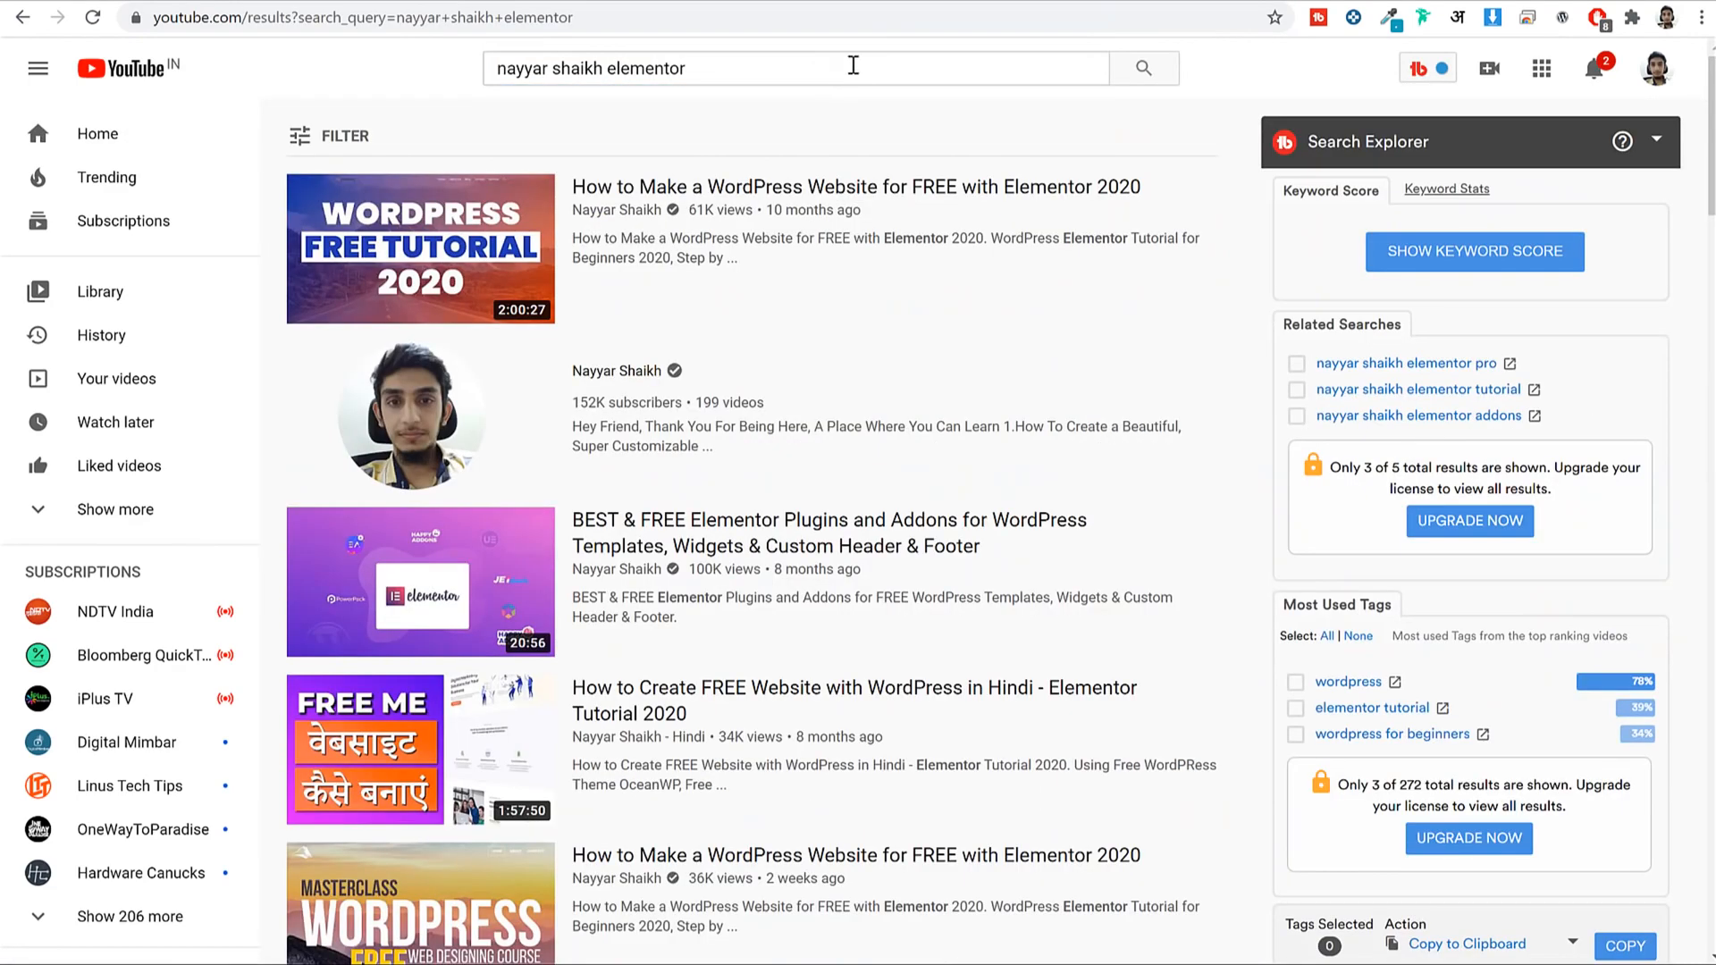
left_click(866, 71)
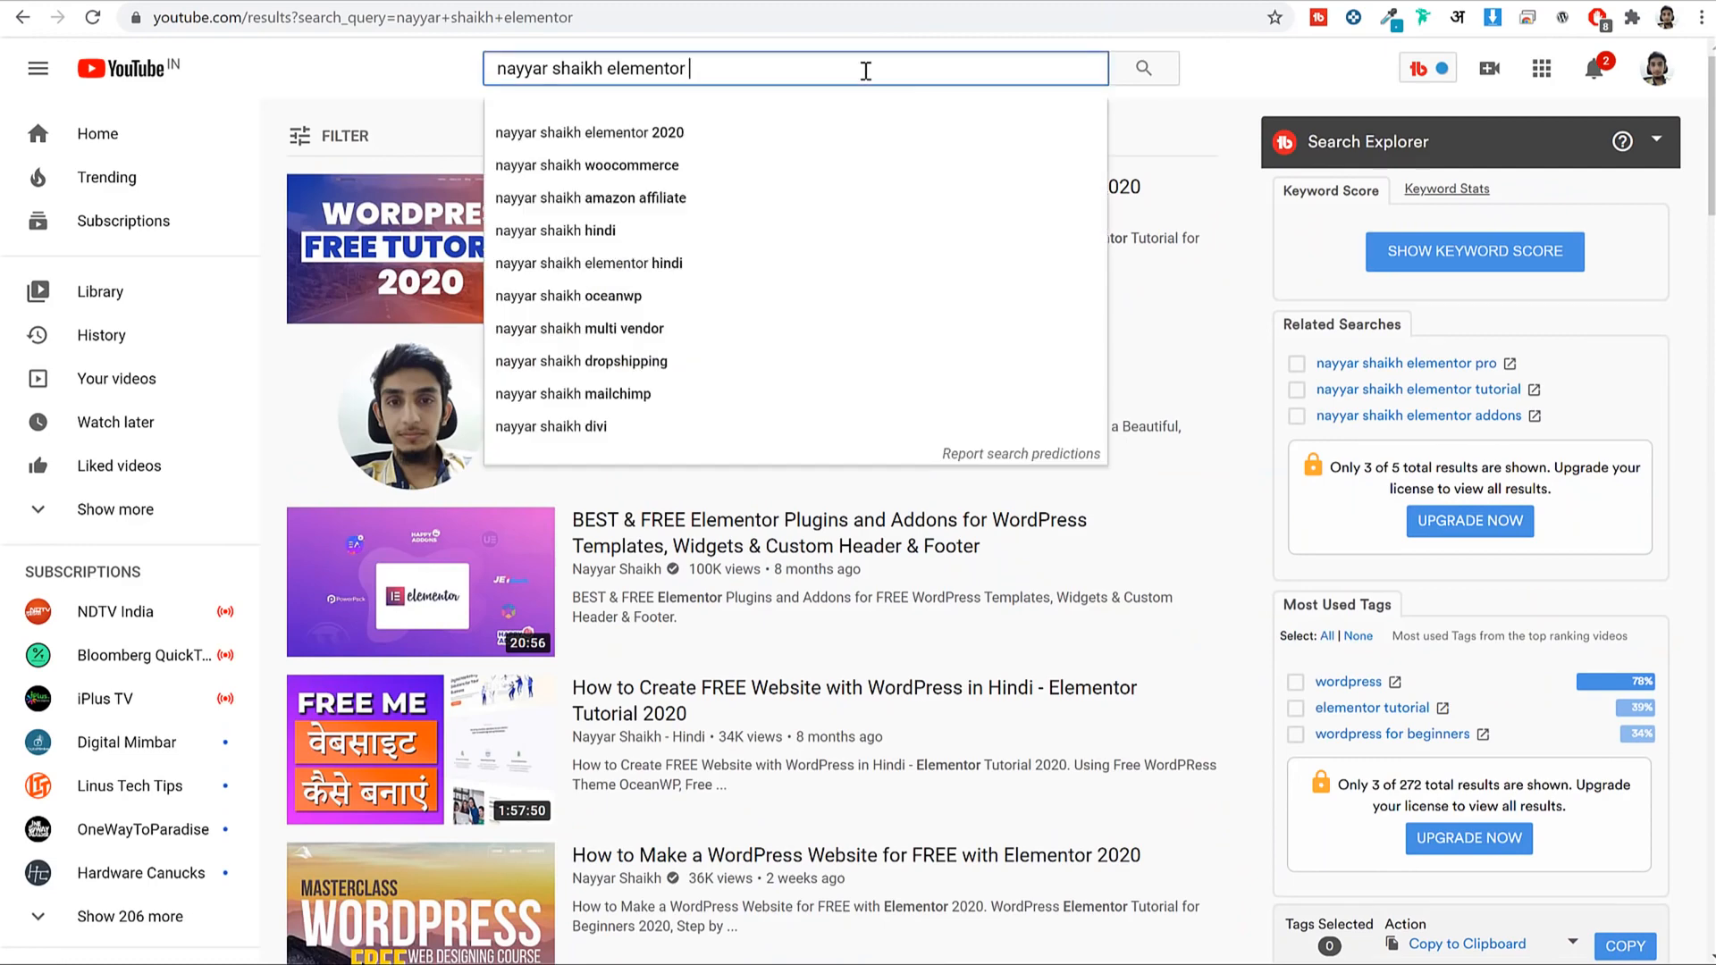
type("2020")
key("Return")
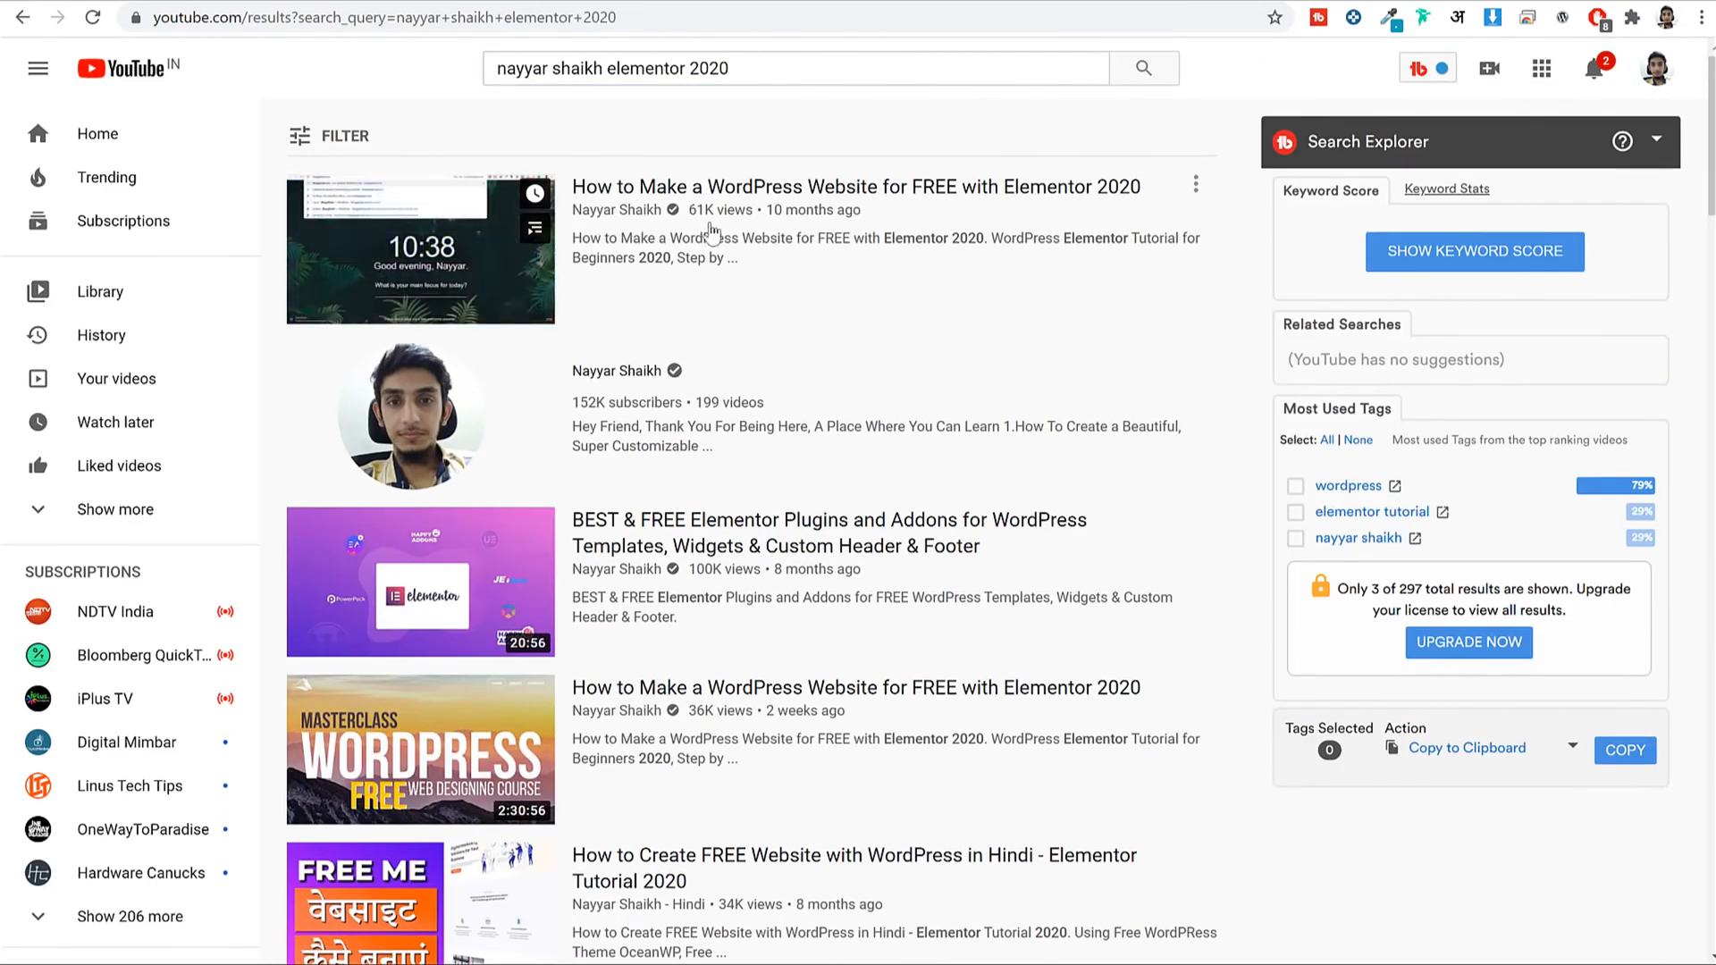
scroll(930, 272, "down", 3)
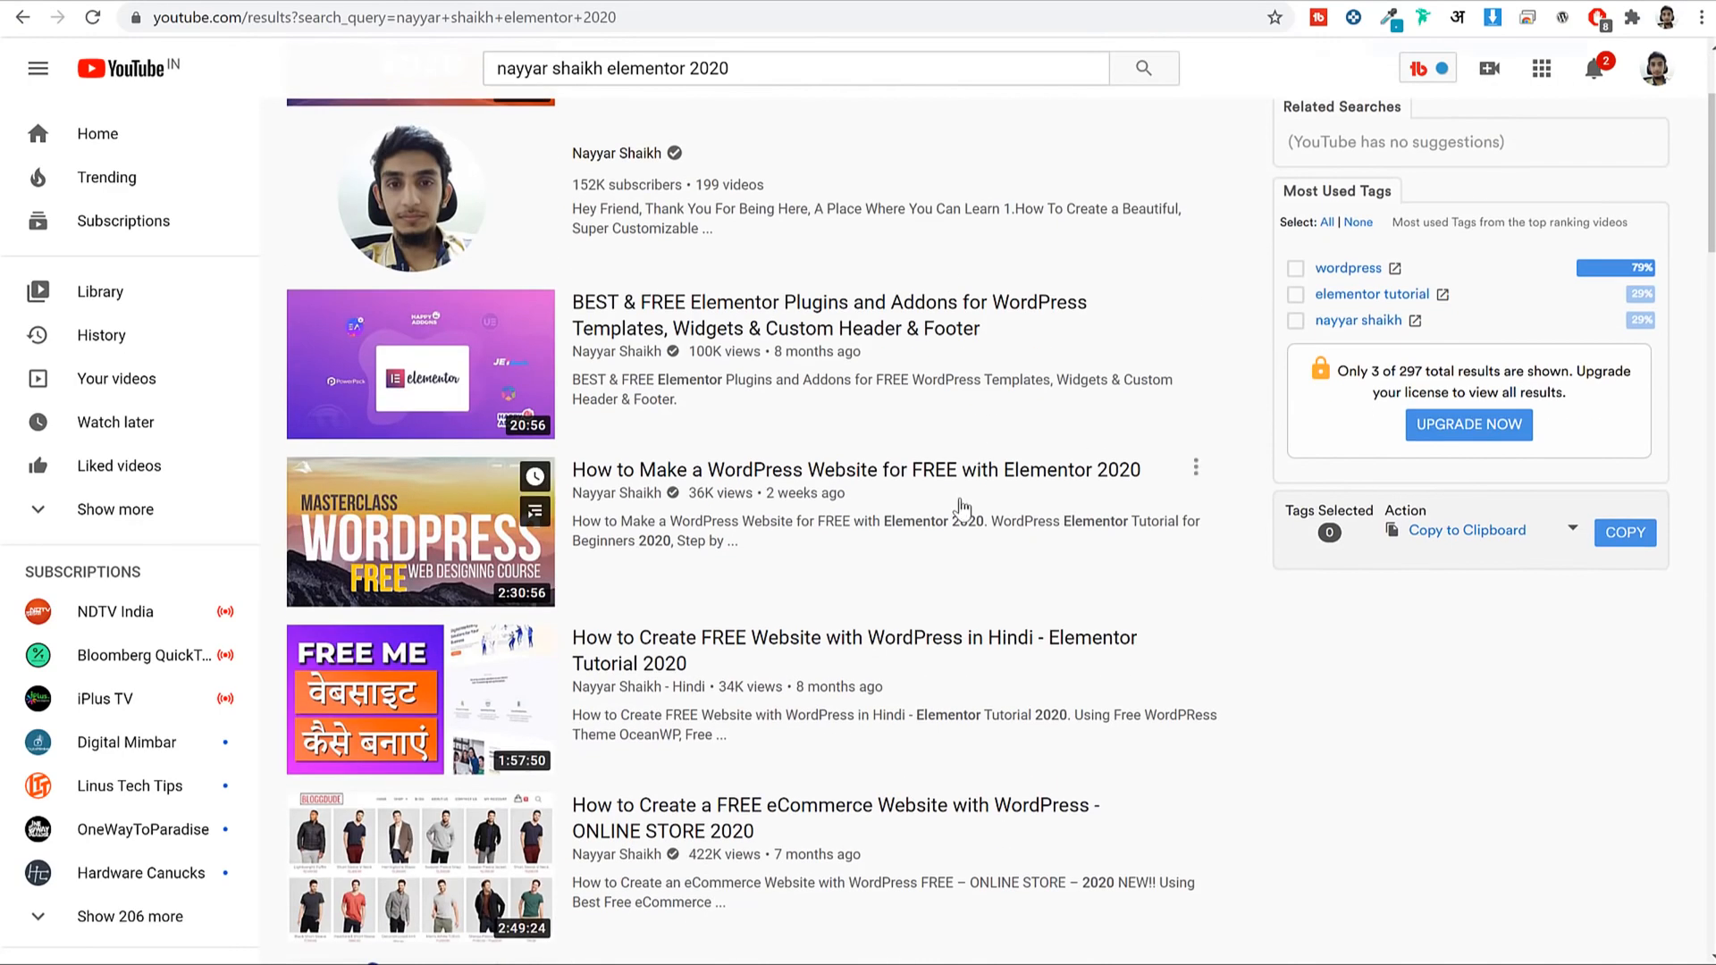
scroll(962, 508, "down", 1)
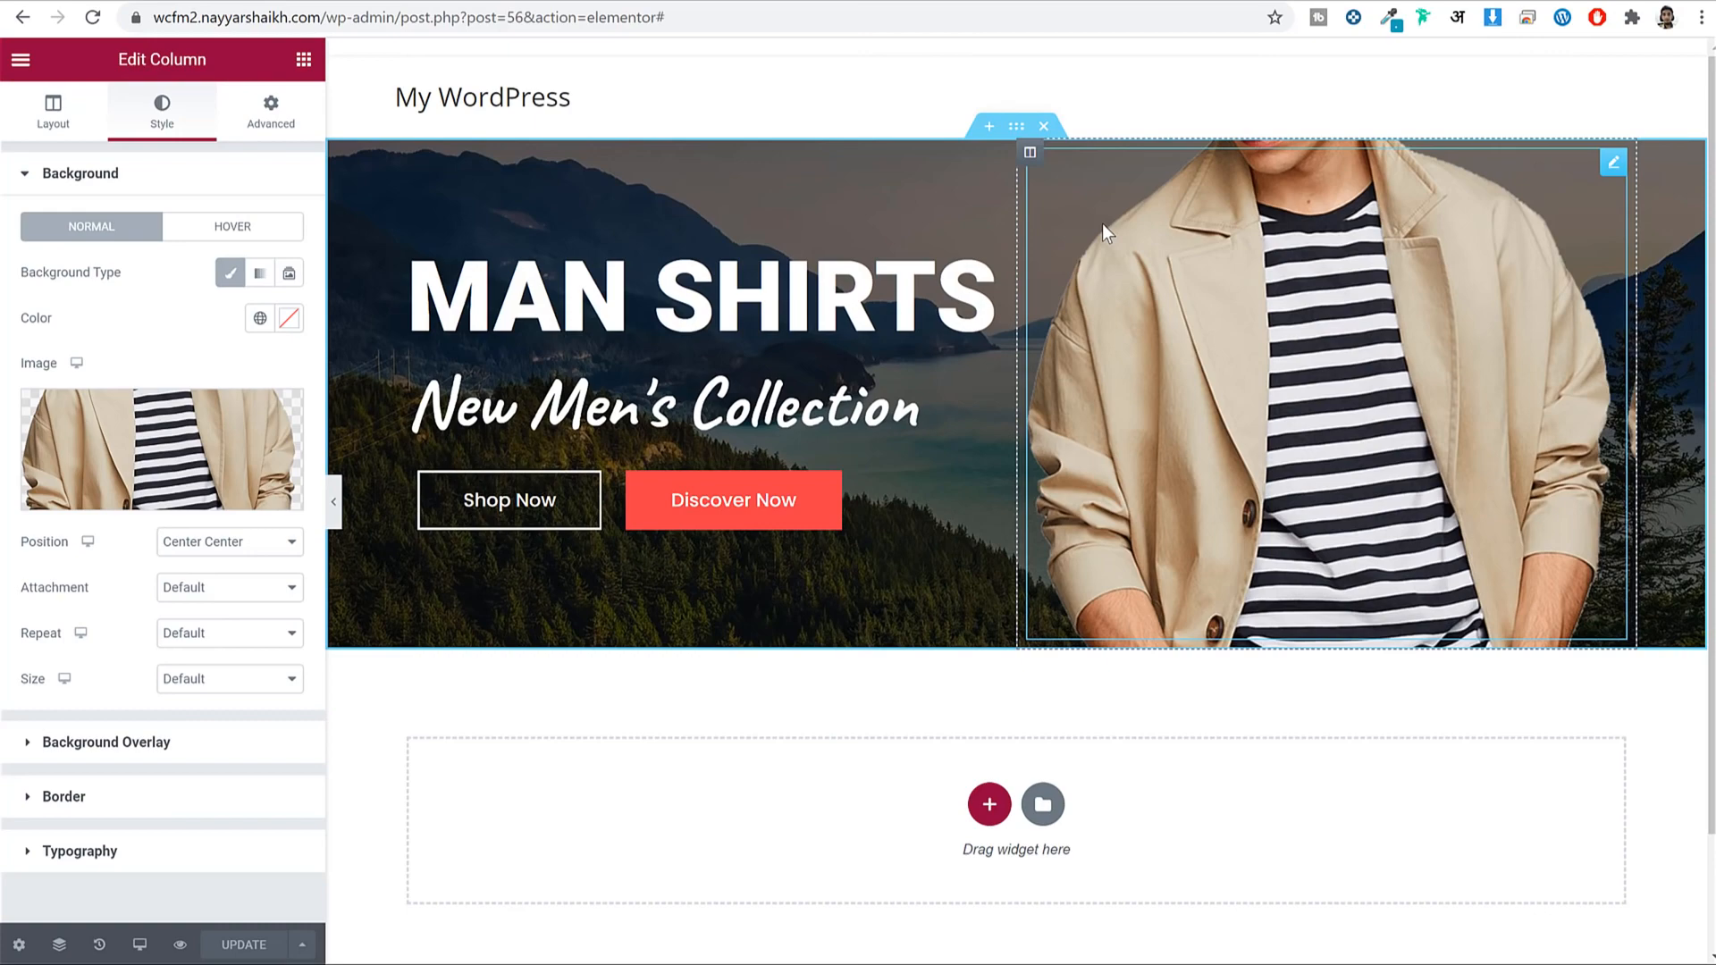
Study the reference shop's FEATURED CATEGORIES row, then open the wcfm2 site's WordPress admin.
scroll(1412, 325, "down", 2)
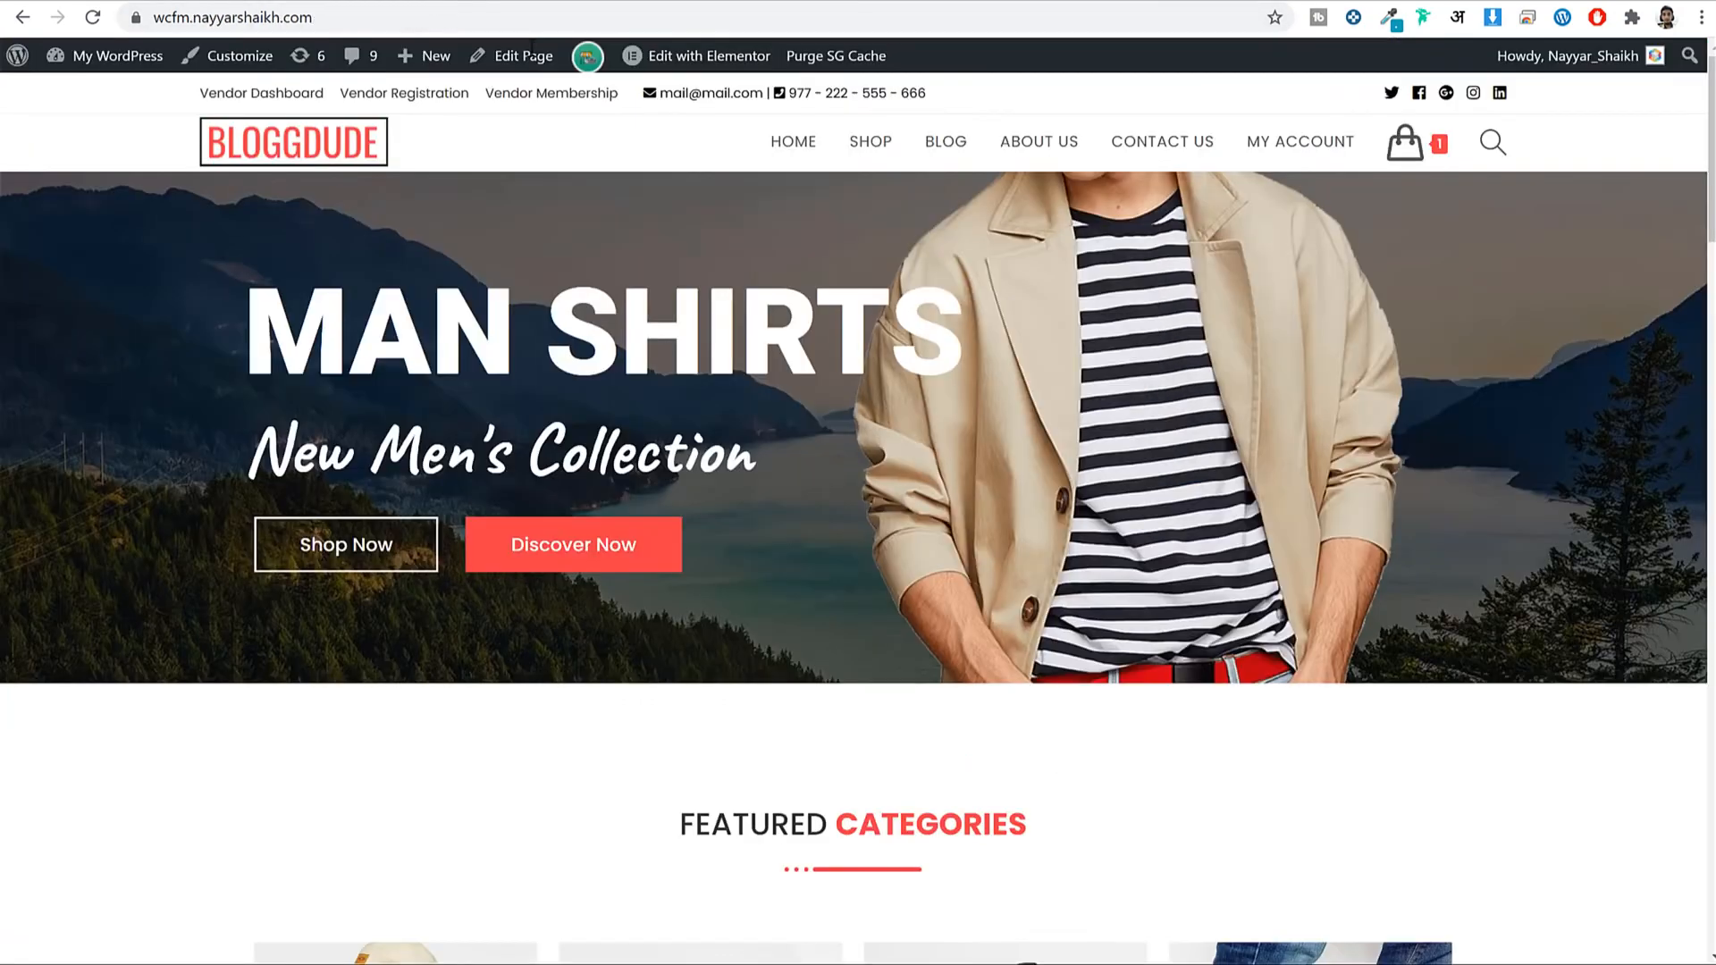
scroll(1262, 456, "down", 7)
scroll(1257, 456, "up", 2)
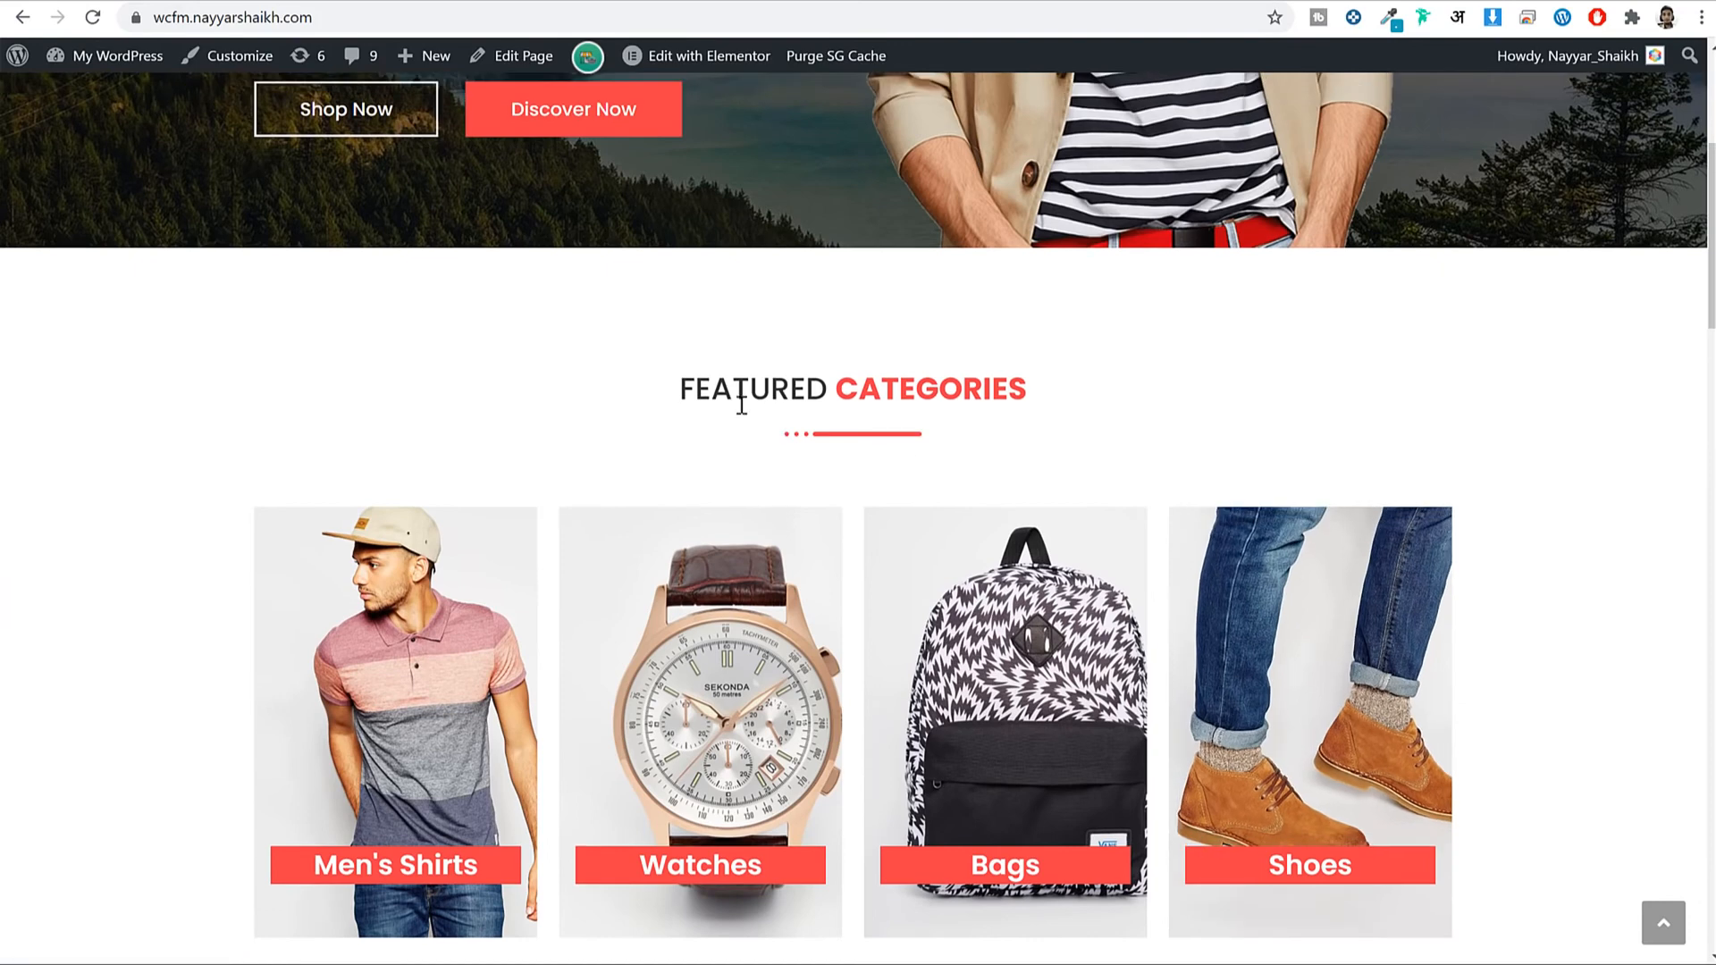
left_click_drag(676, 389, 1102, 421)
left_click(1084, 387)
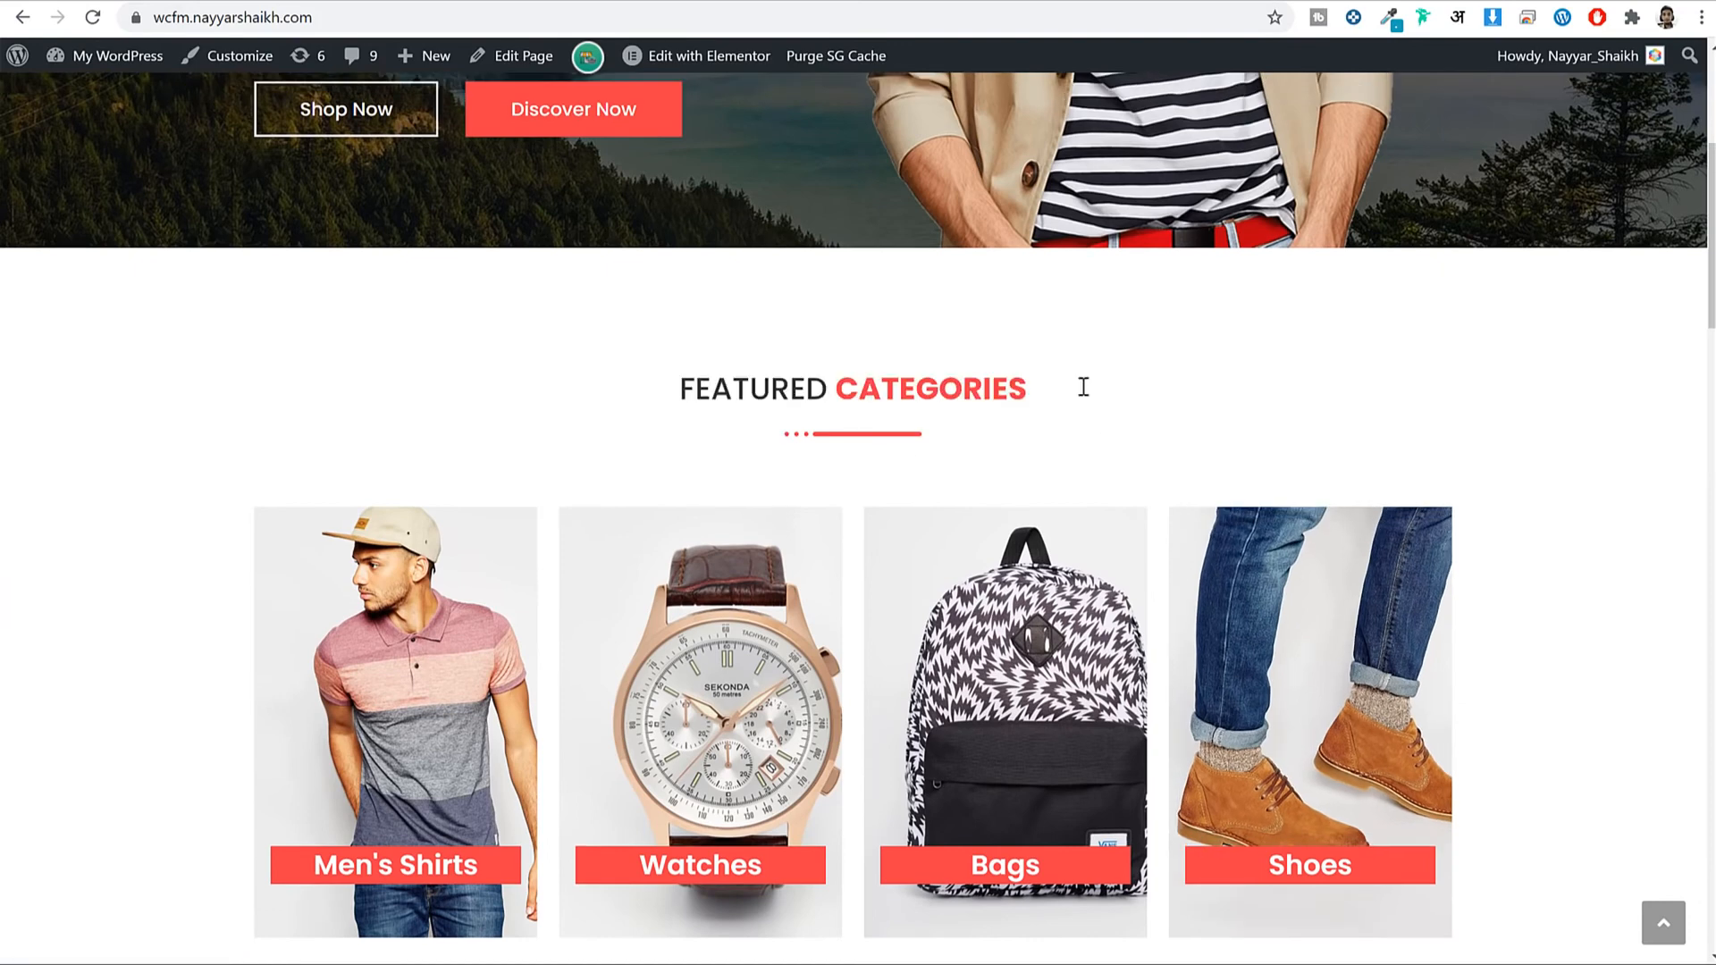
left_click_drag(669, 402, 1034, 390)
left_click(939, 402)
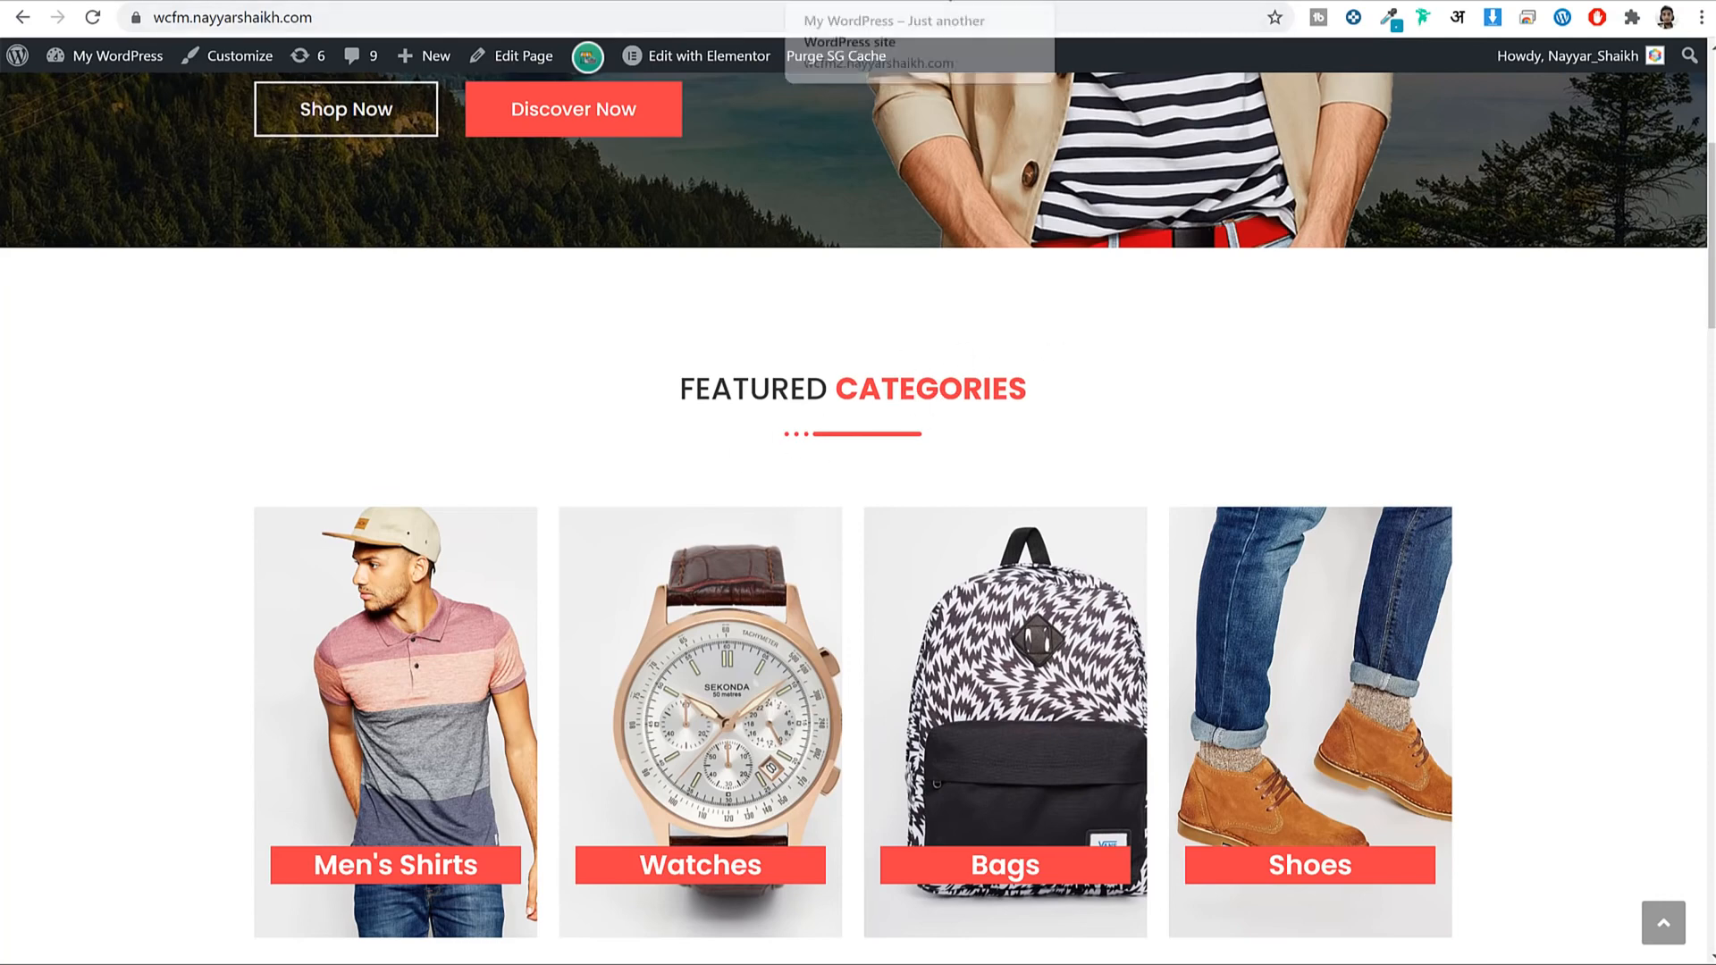
left_click(936, 6)
left_click(142, 62)
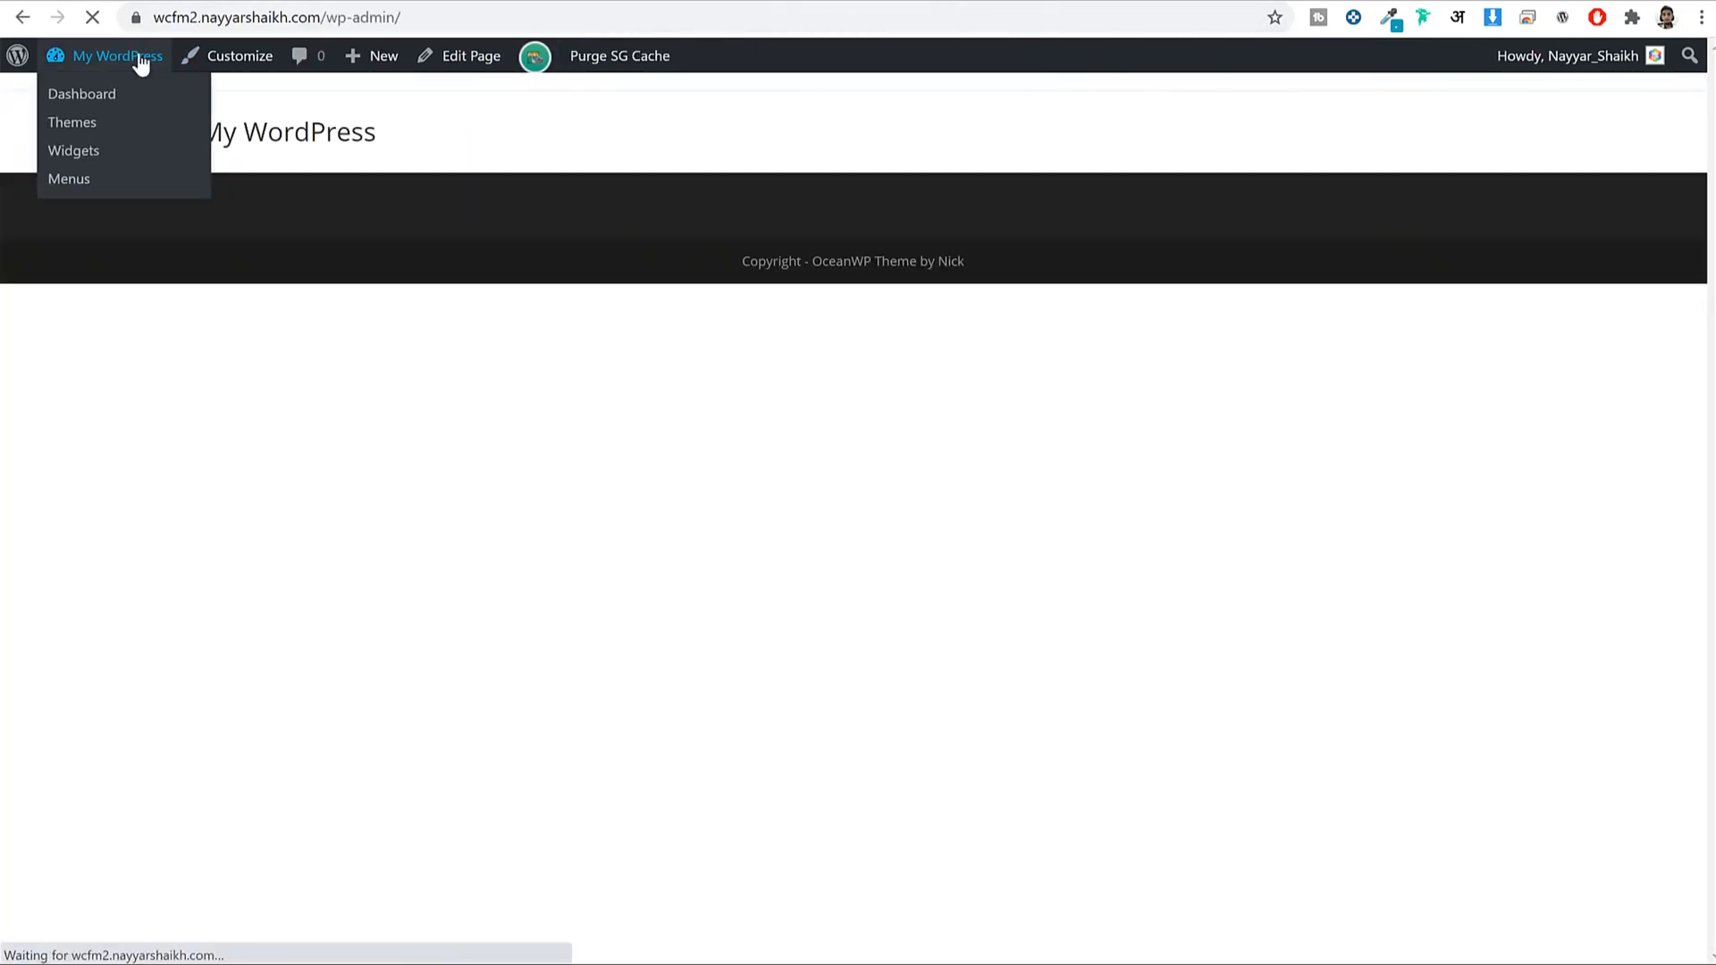
Search Add Plugins for 'elements kit' and install ElementsKit Lite.
scroll(108, 666, "down", 2)
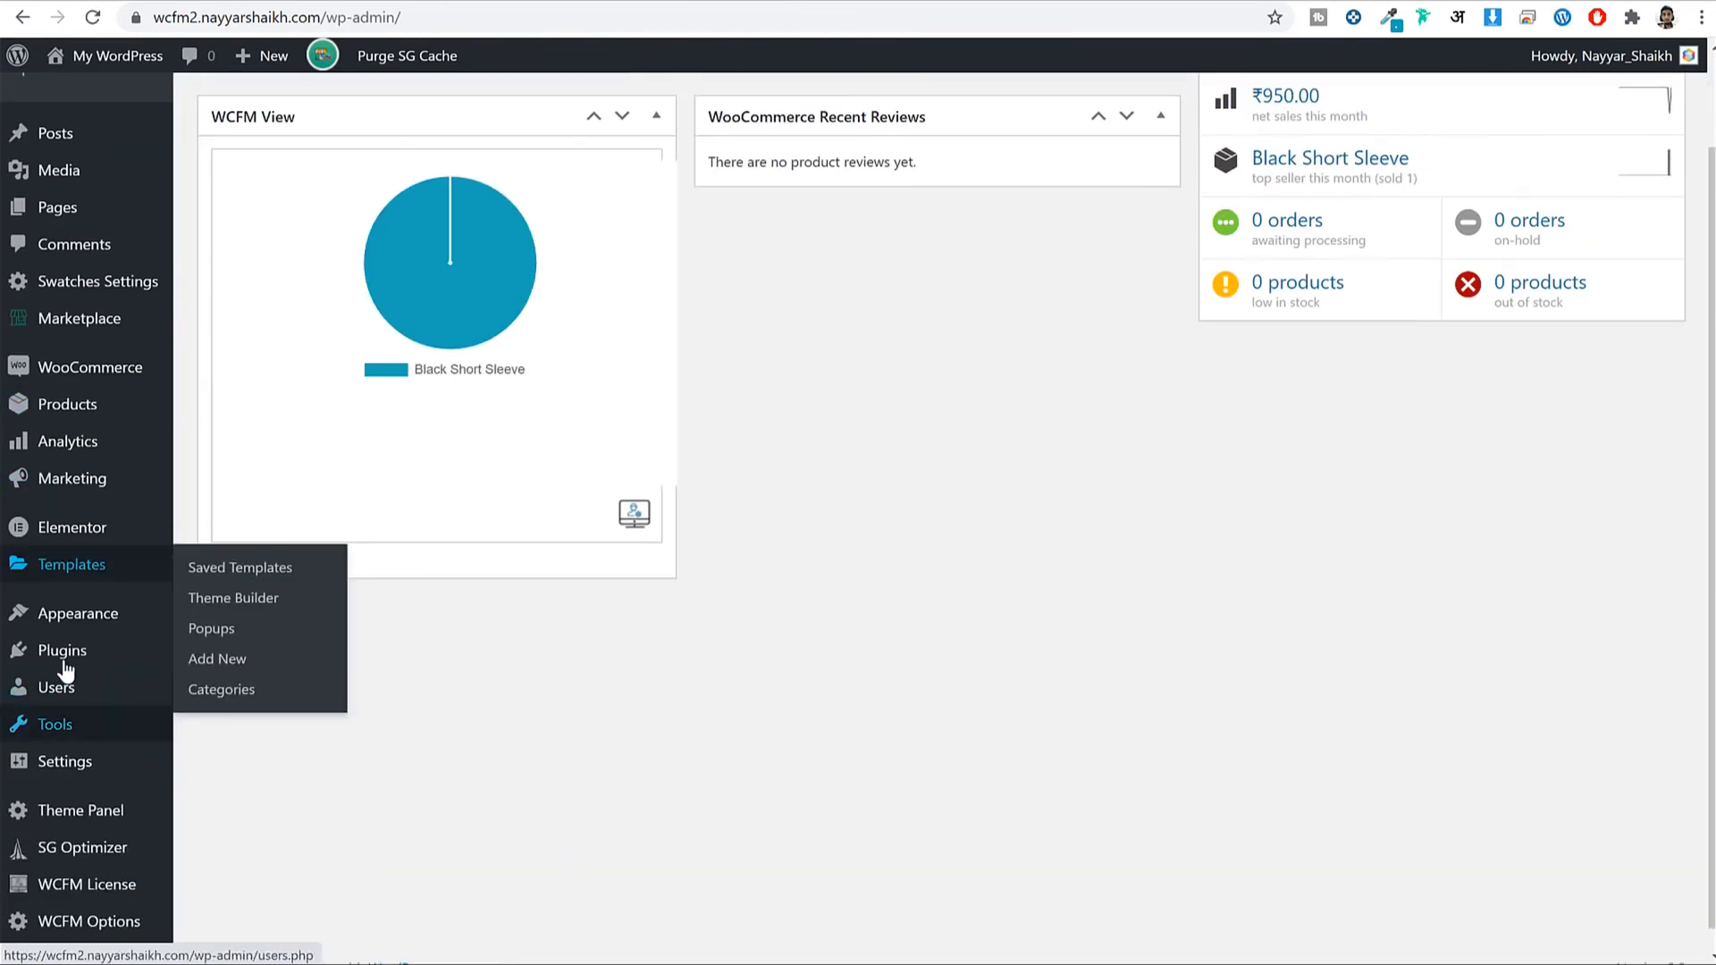
mouse_move(77, 655)
left_click(226, 688)
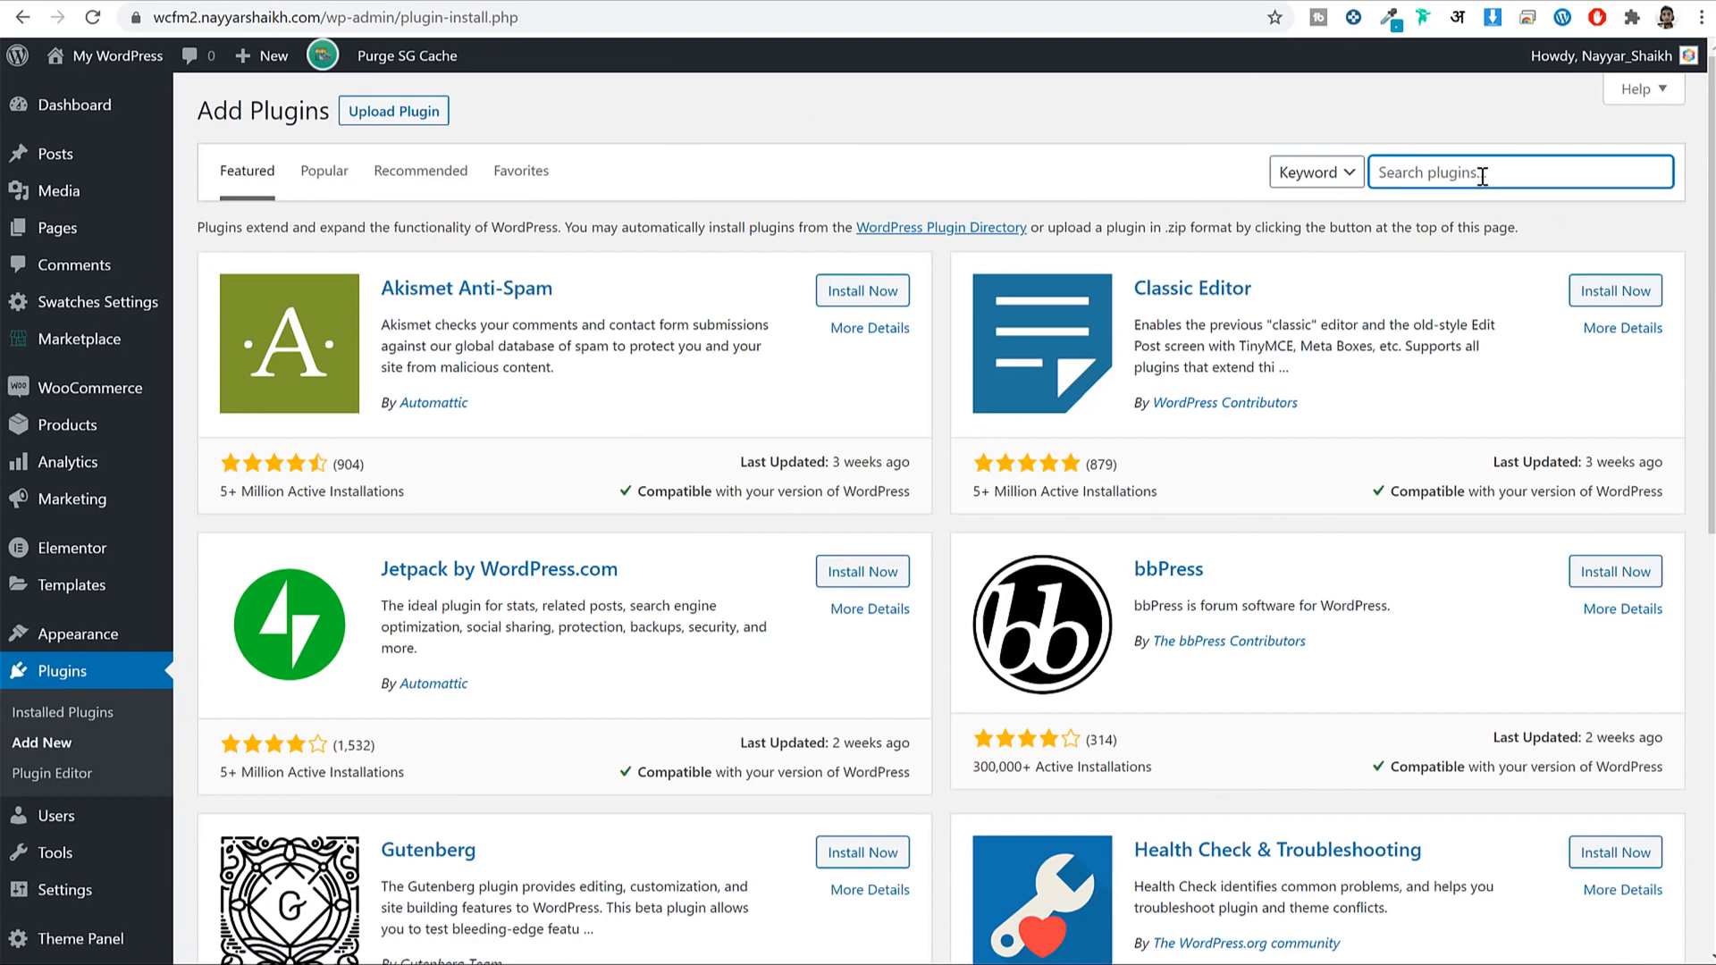
type("elem")
type("ents kit")
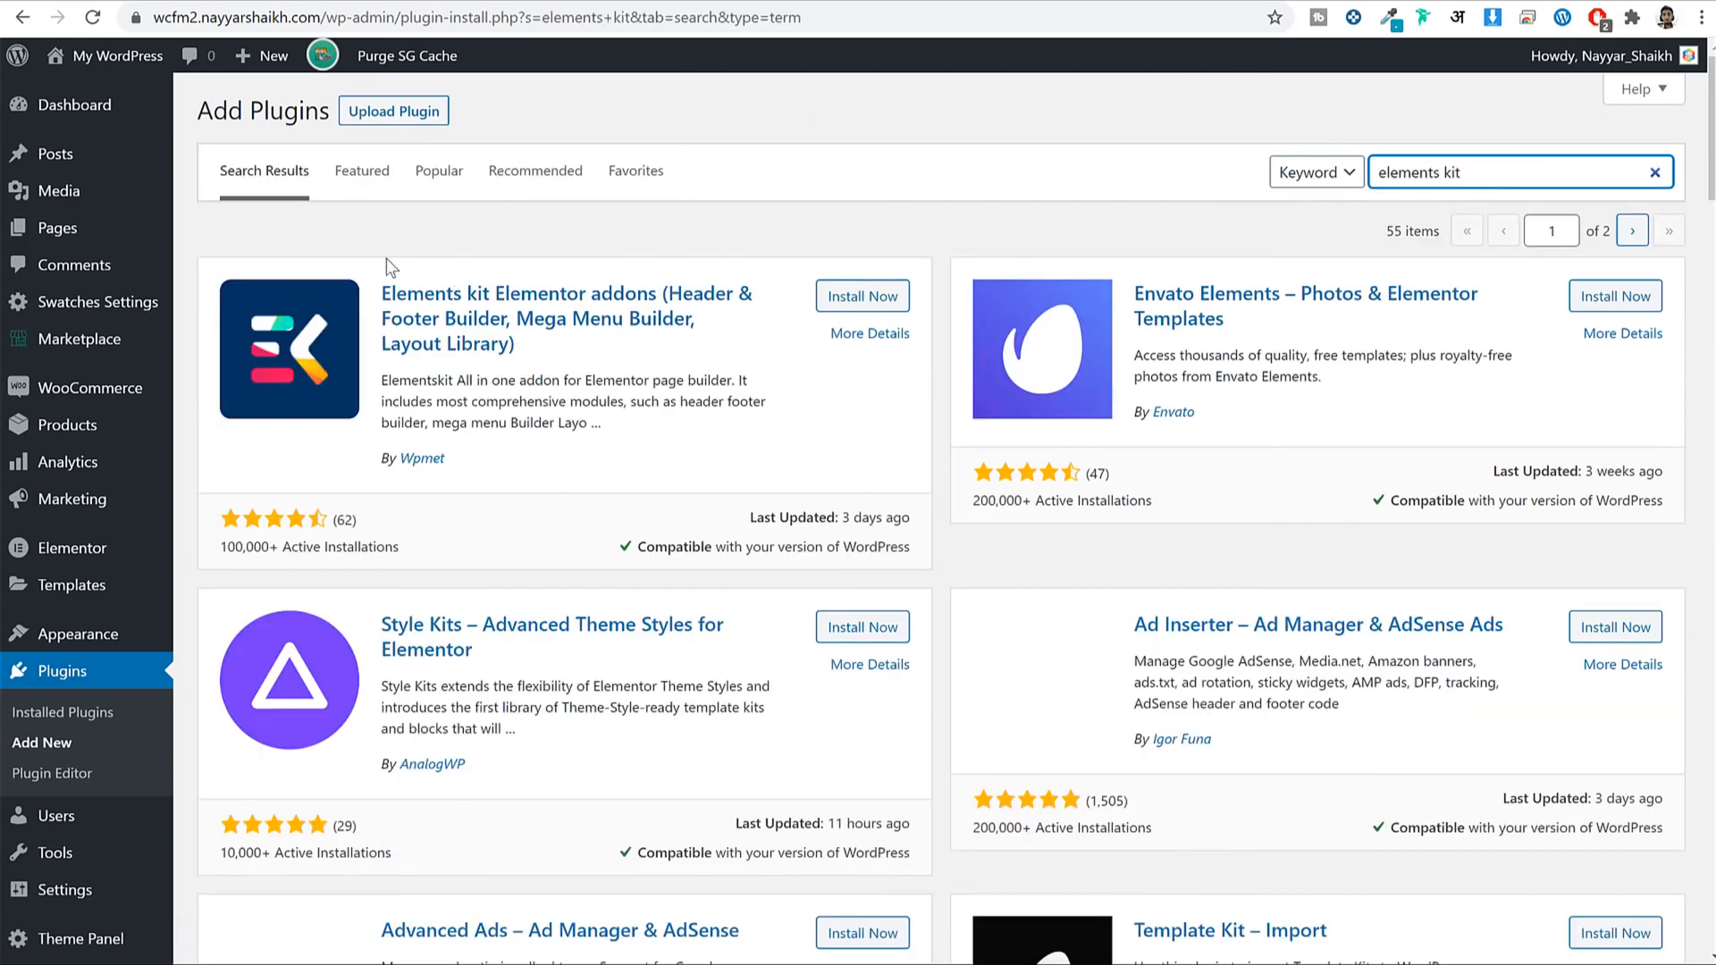
left_click(854, 300)
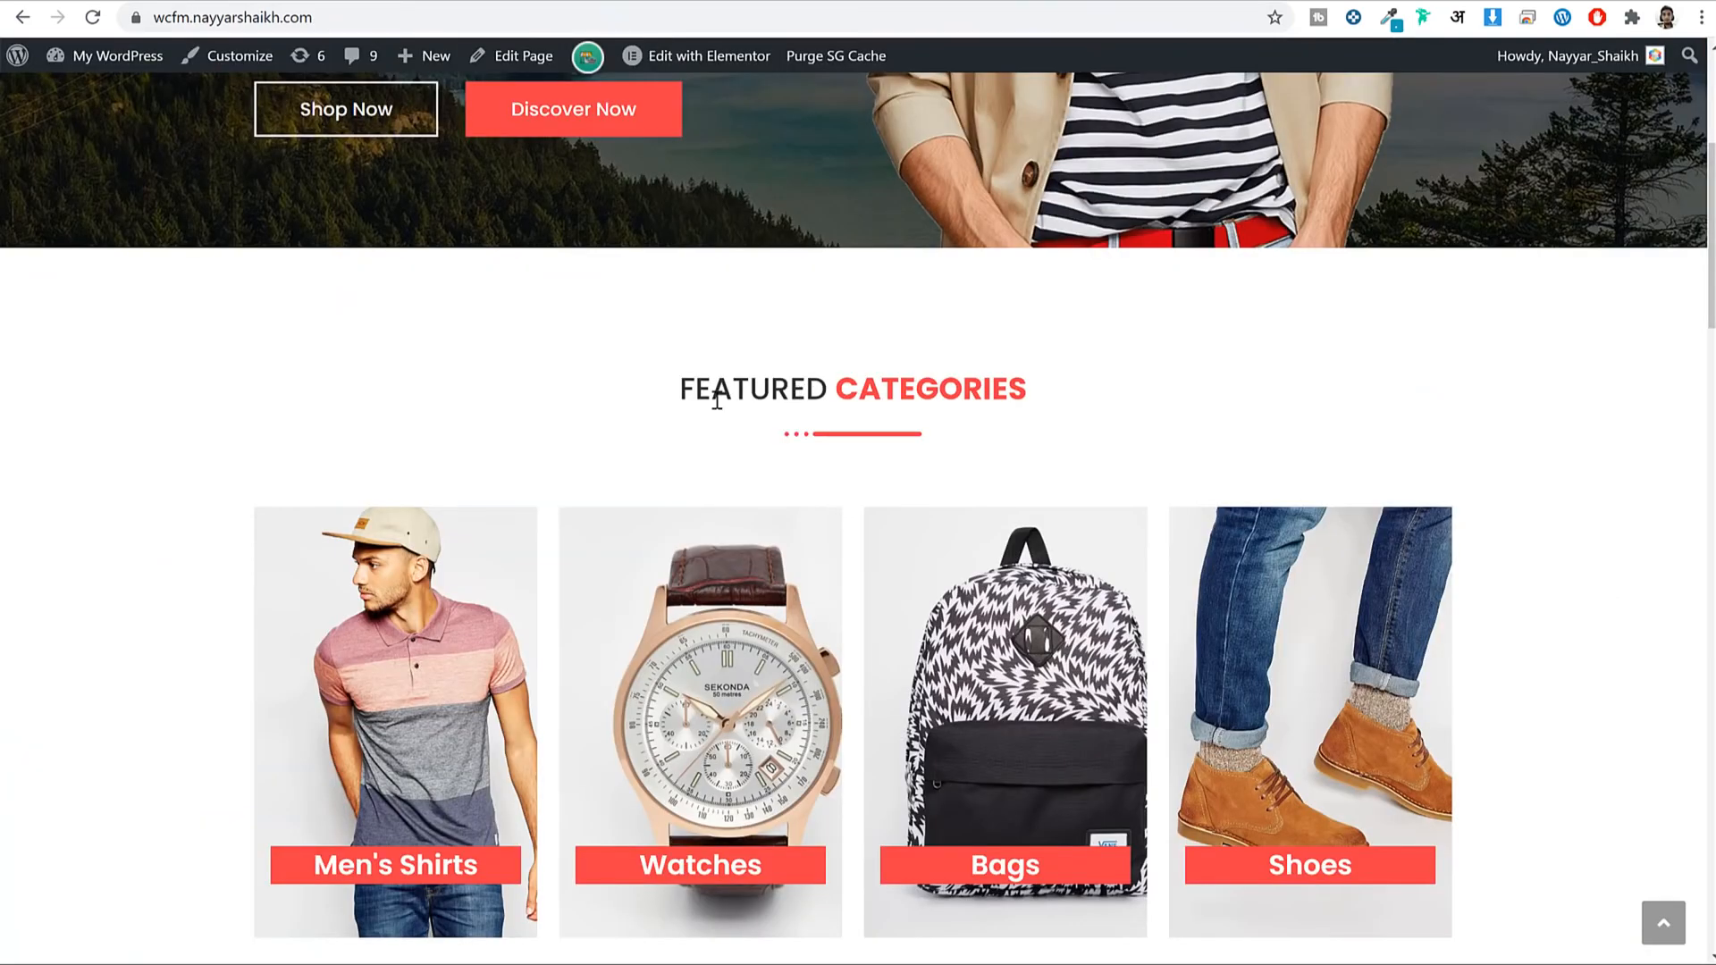
Search for 'premium addons' and install Premium Addons for Elementor.
left_click_drag(717, 401, 971, 398)
left_click(1008, 345)
scroll(1008, 345, "up", 5)
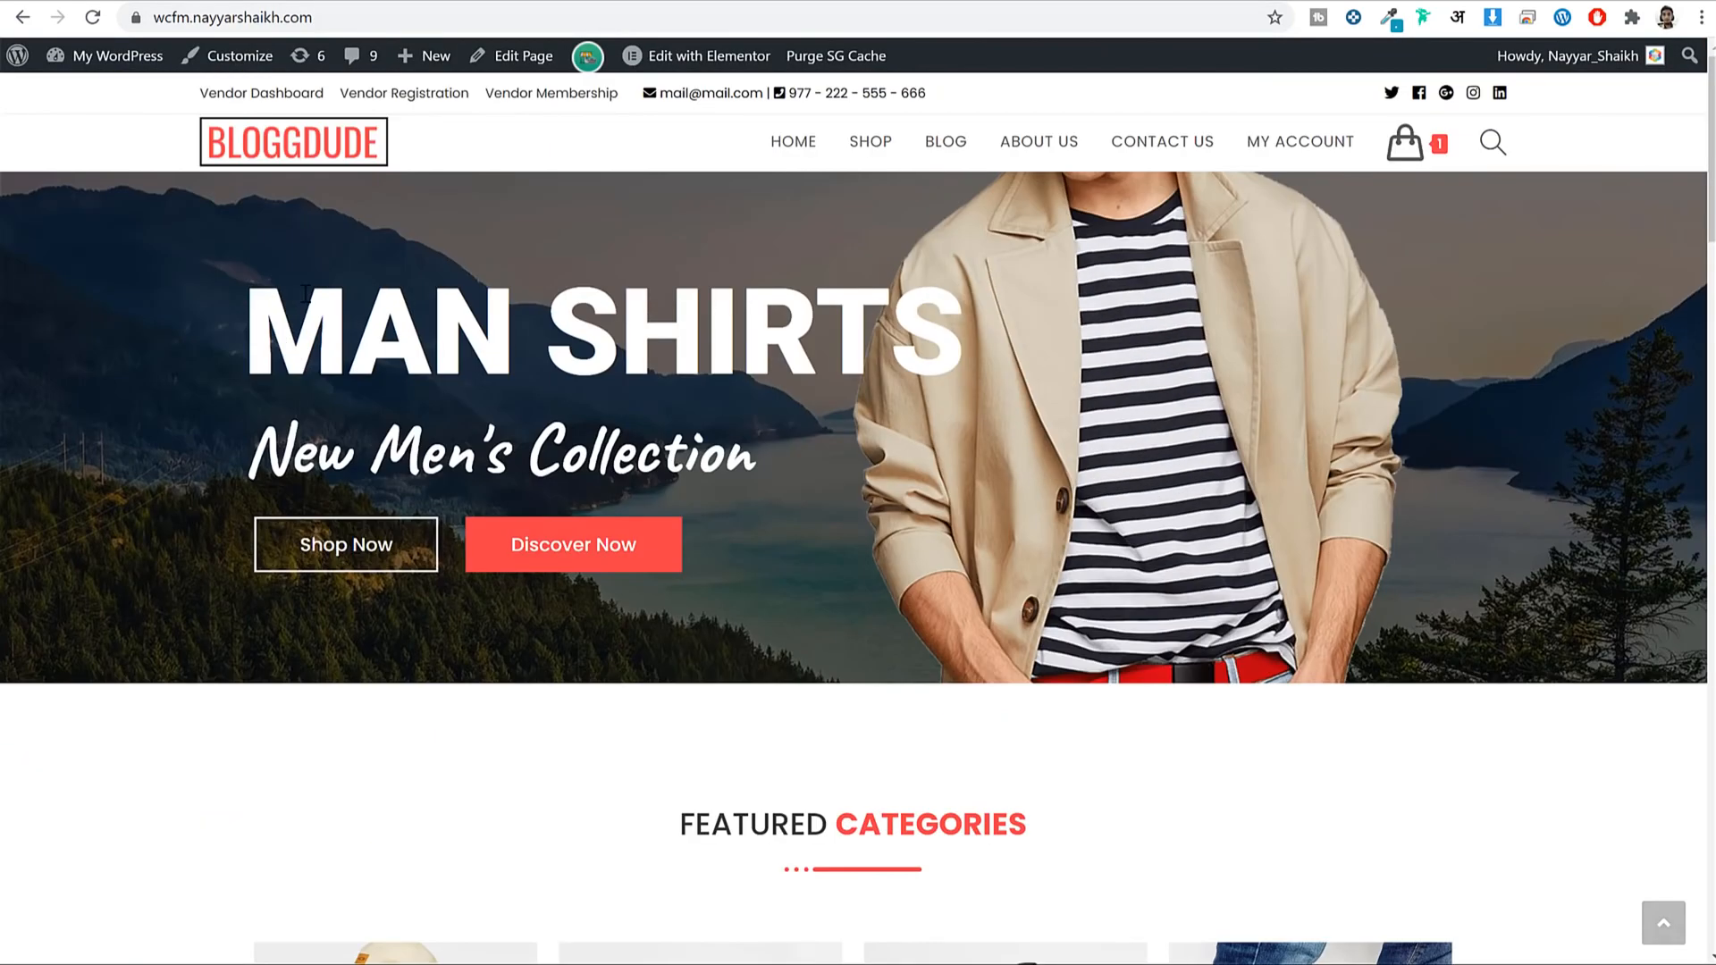
left_click_drag(305, 293, 894, 375)
left_click(959, 420)
scroll(960, 420, "down", 10)
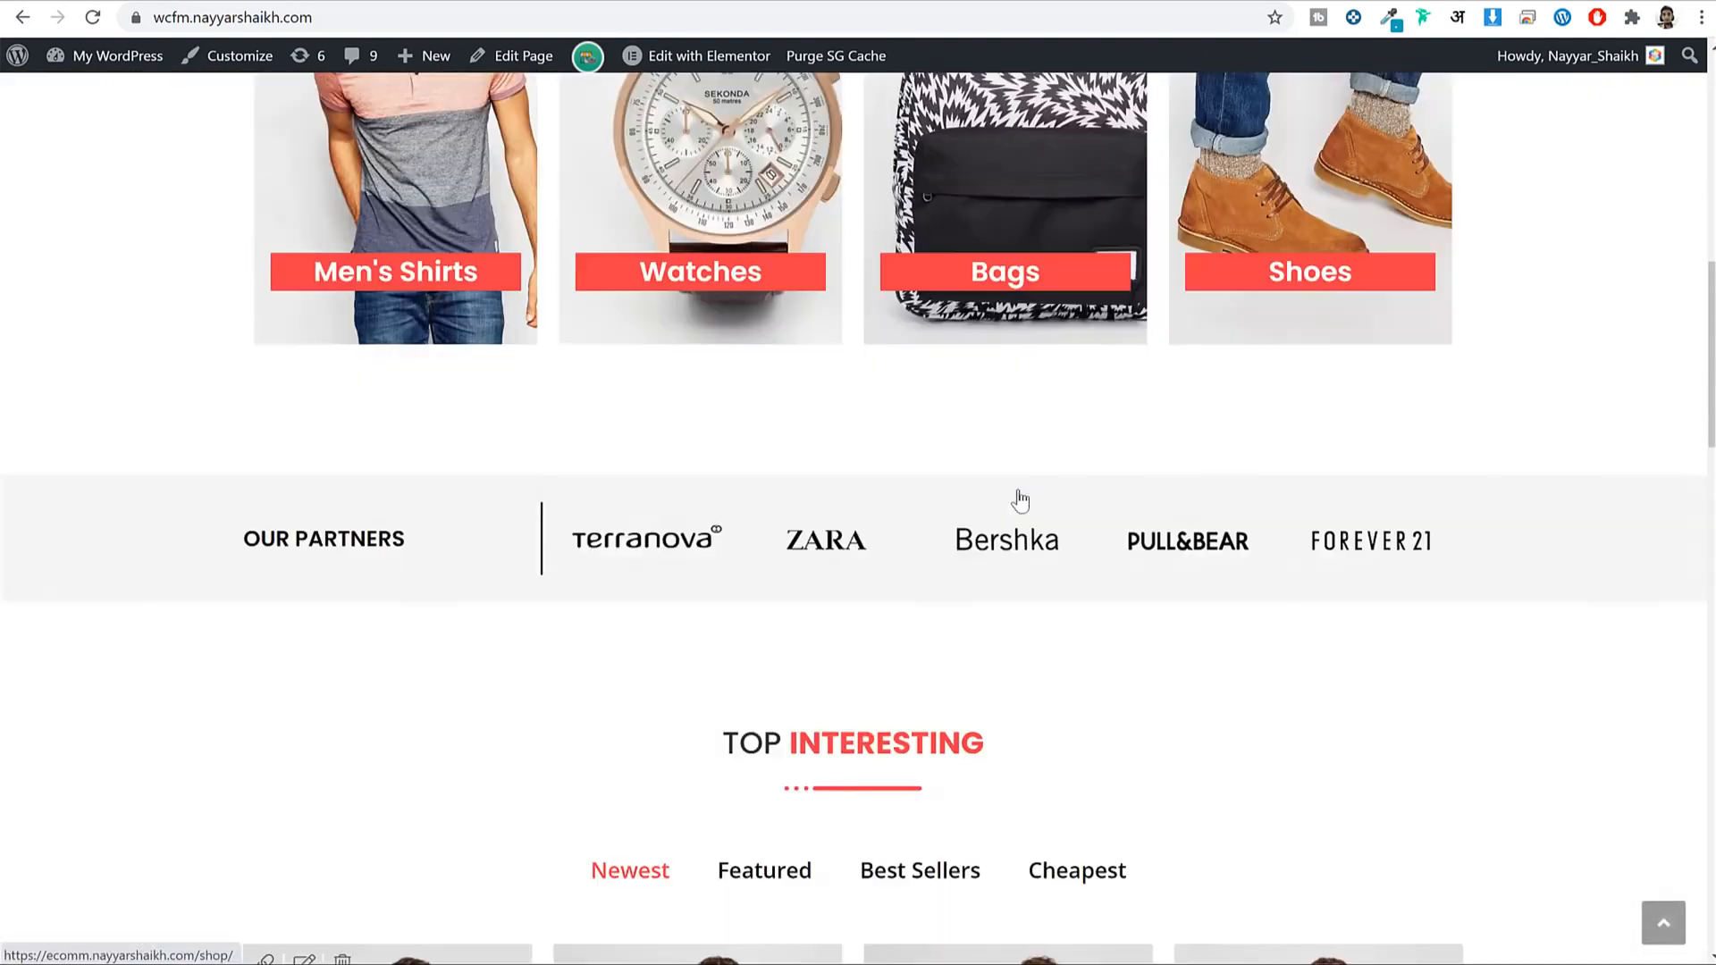
scroll(1020, 500, "down", 20)
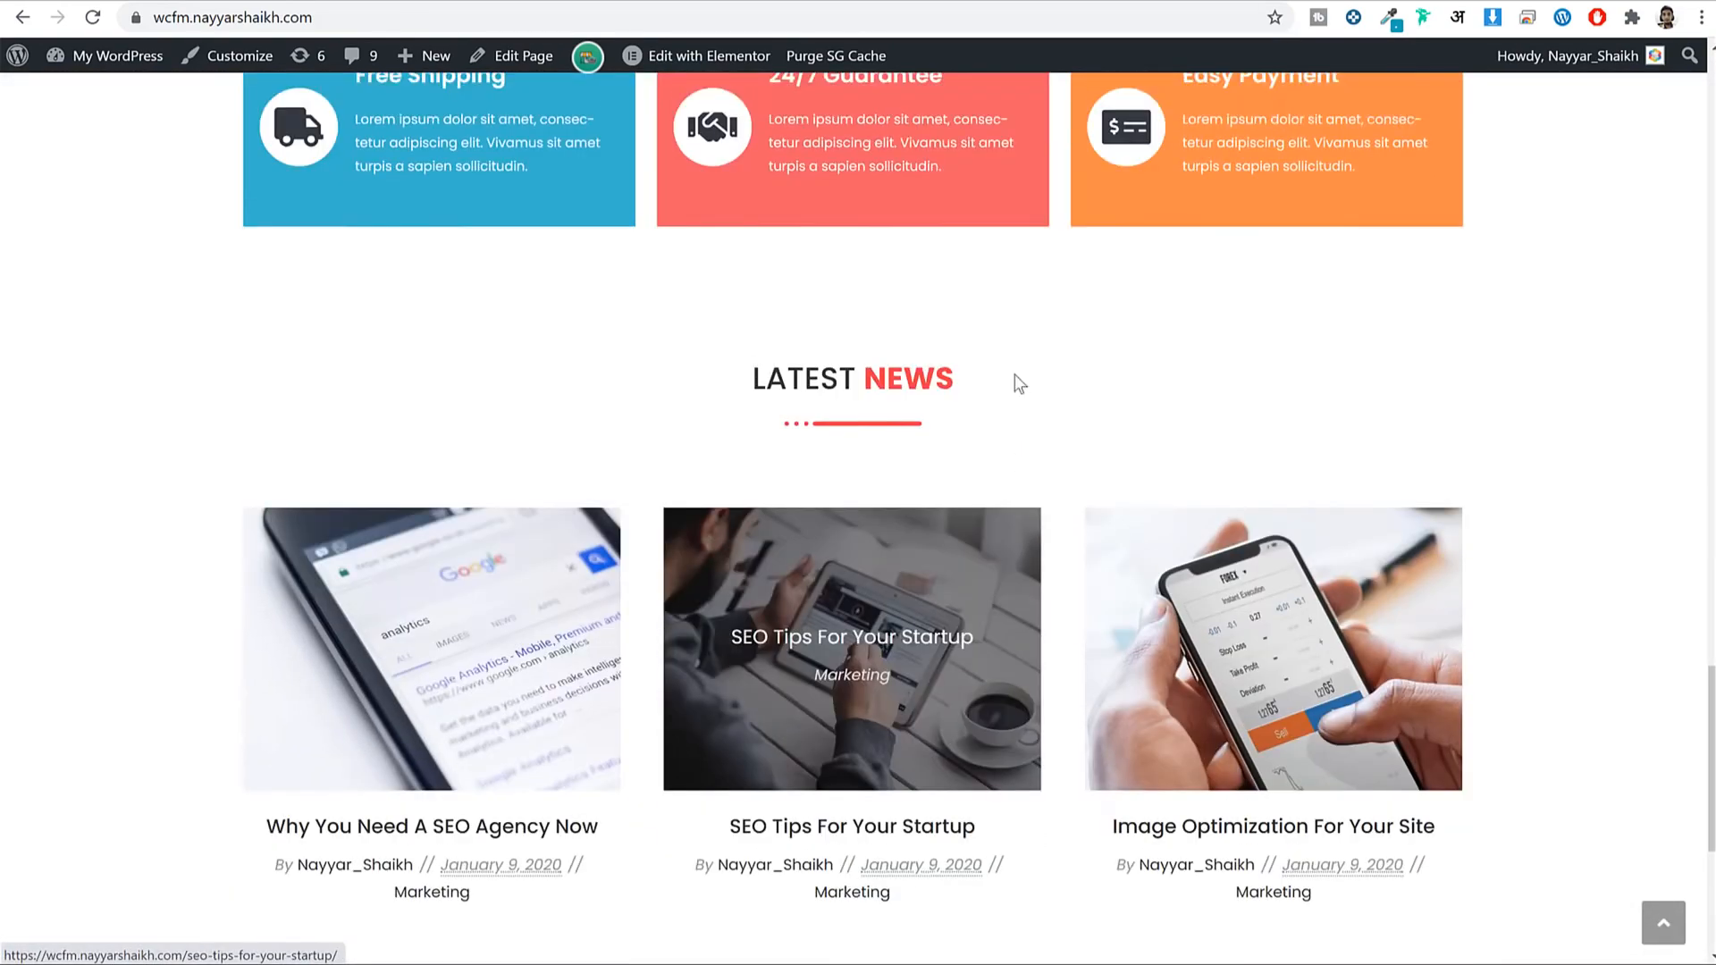
scroll(1019, 383, "up", 5)
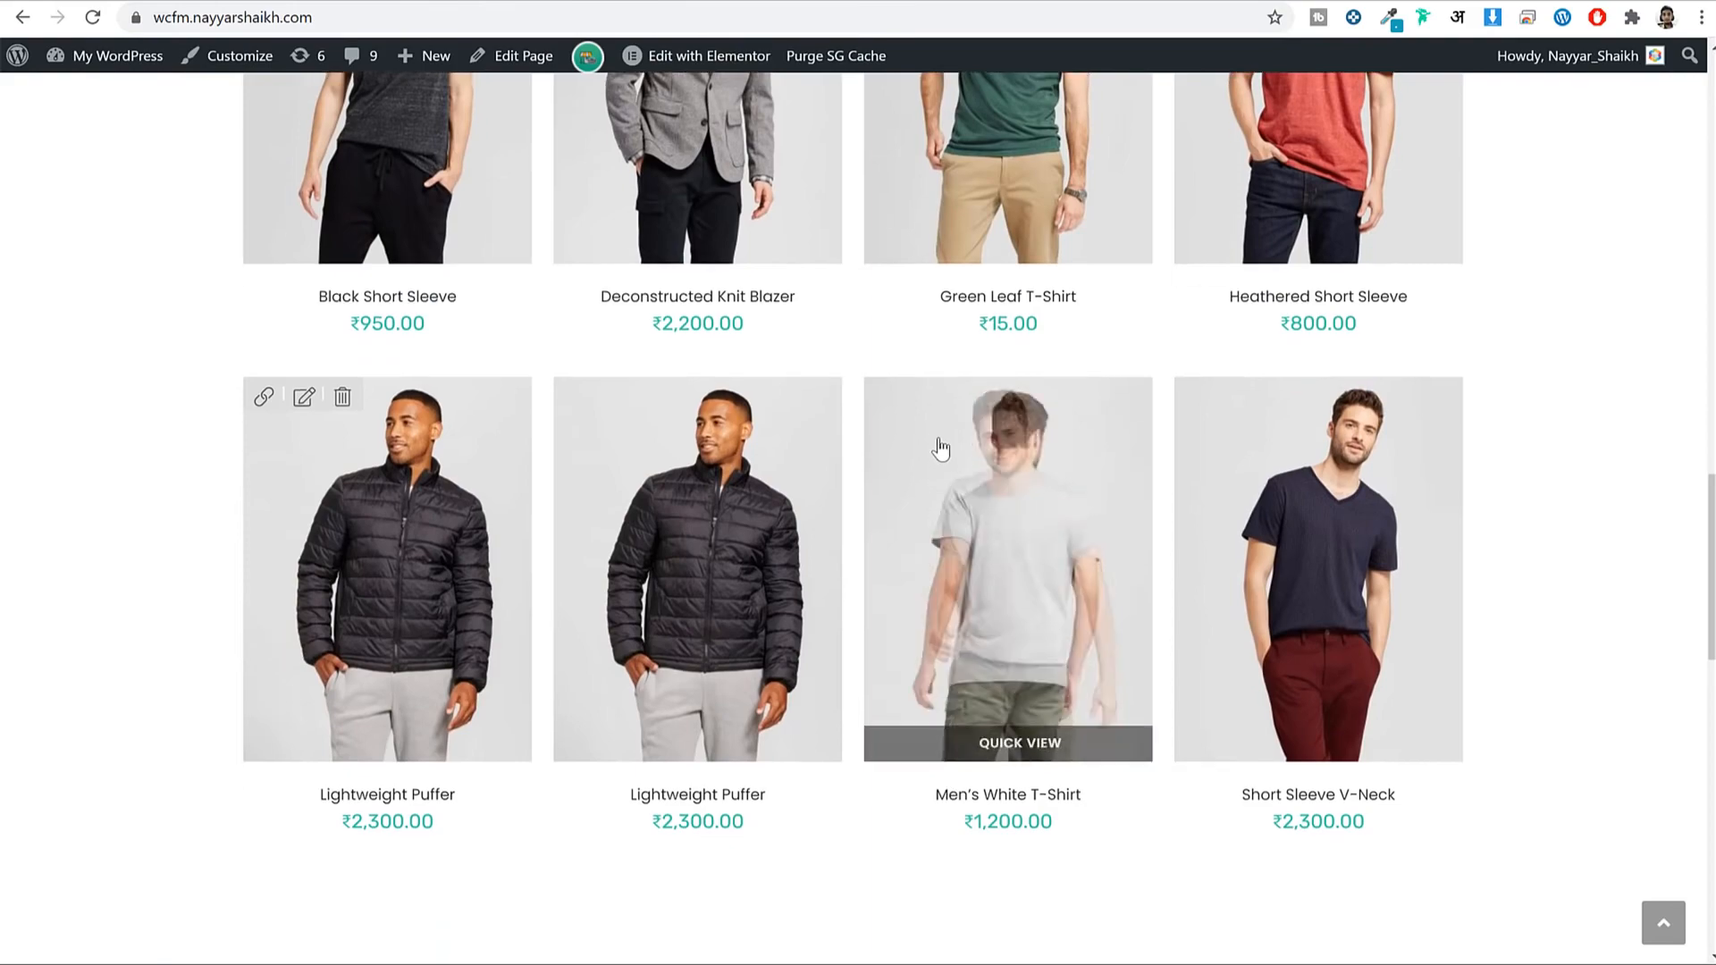
scroll(938, 448, "down", 10)
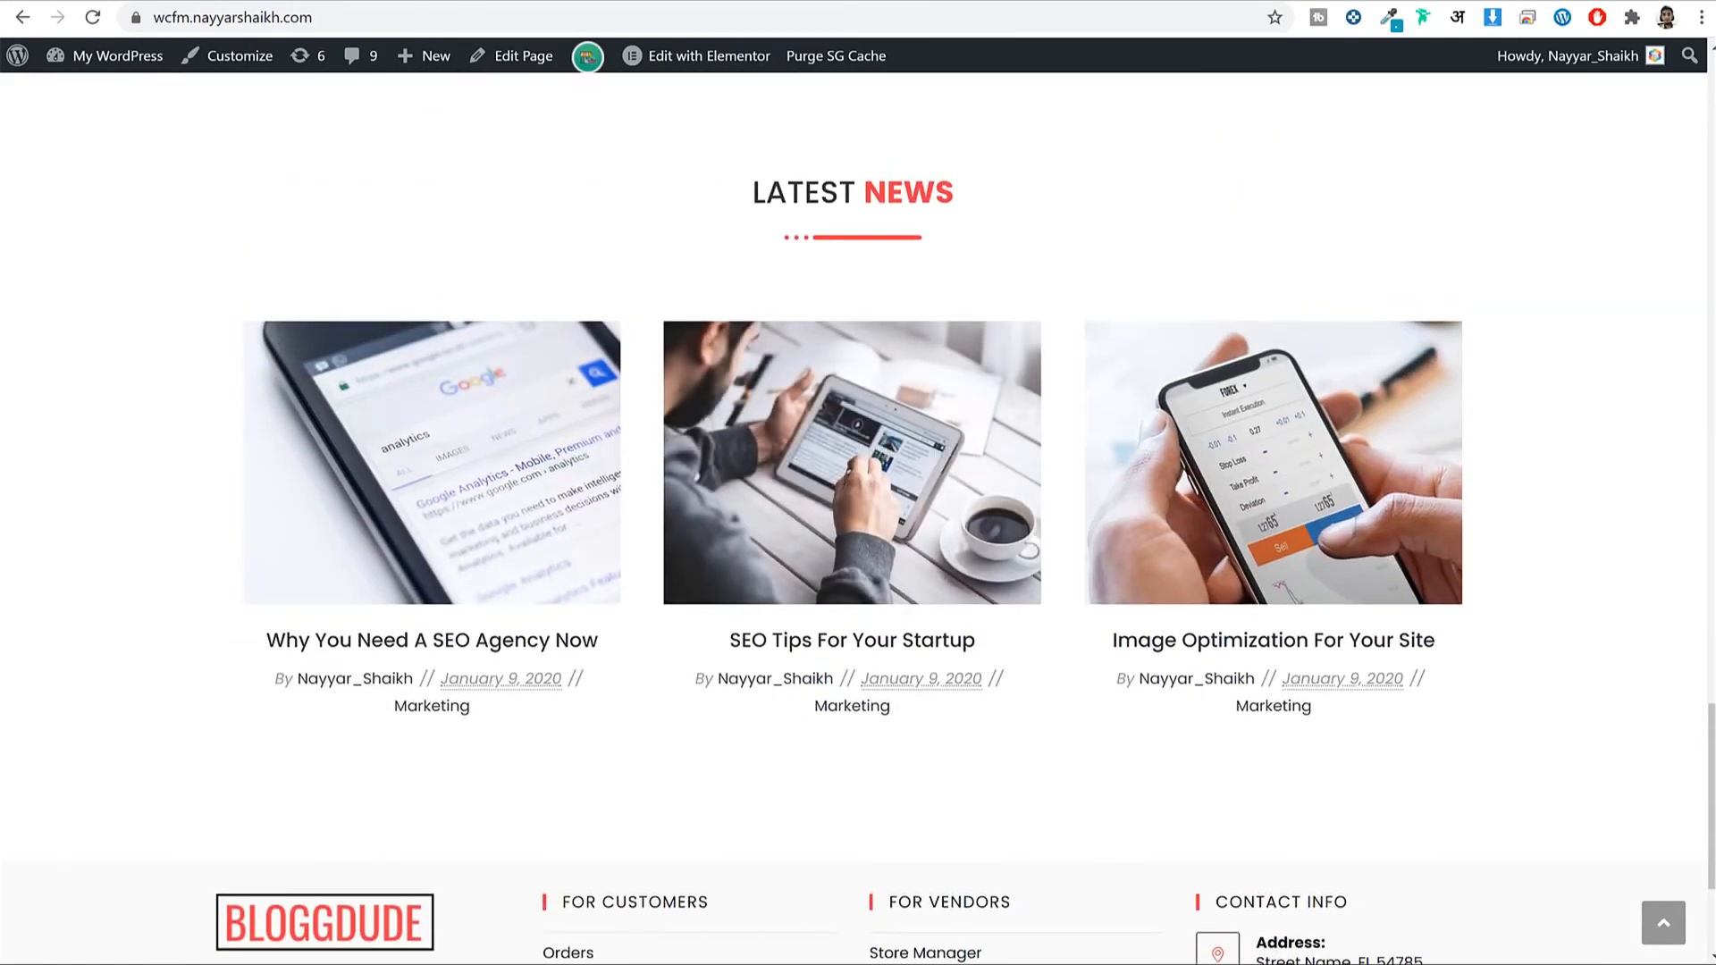
scroll(1131, 518, "up", 15)
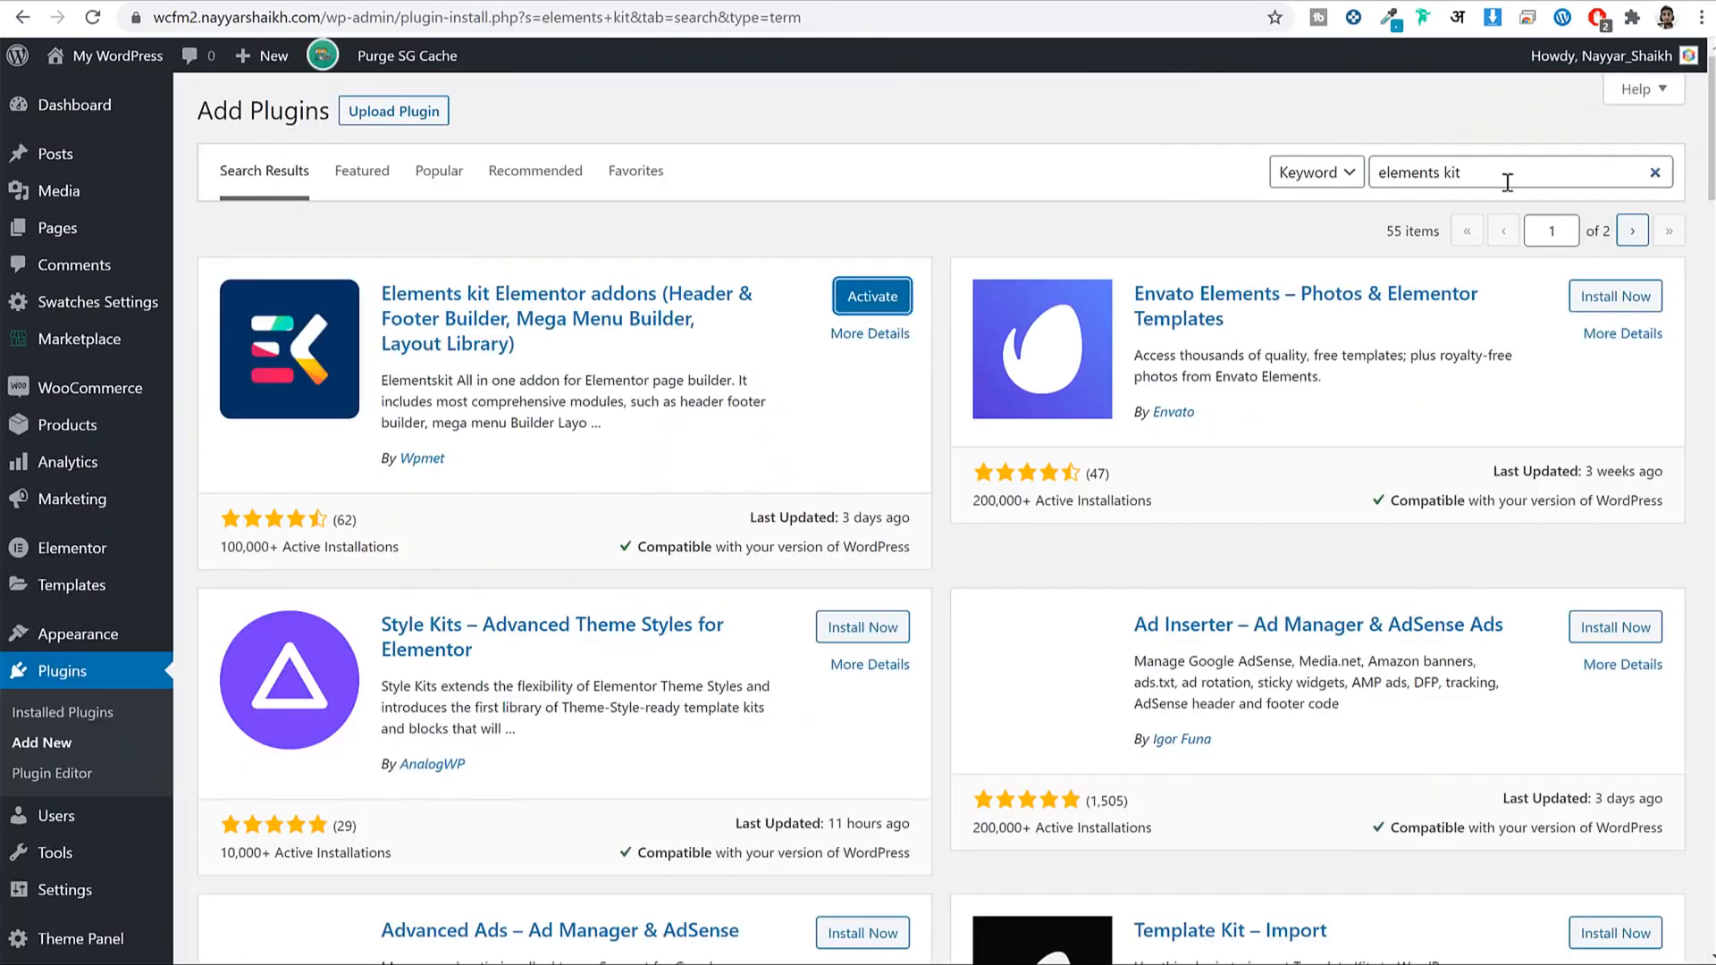
triple_click(1507, 178)
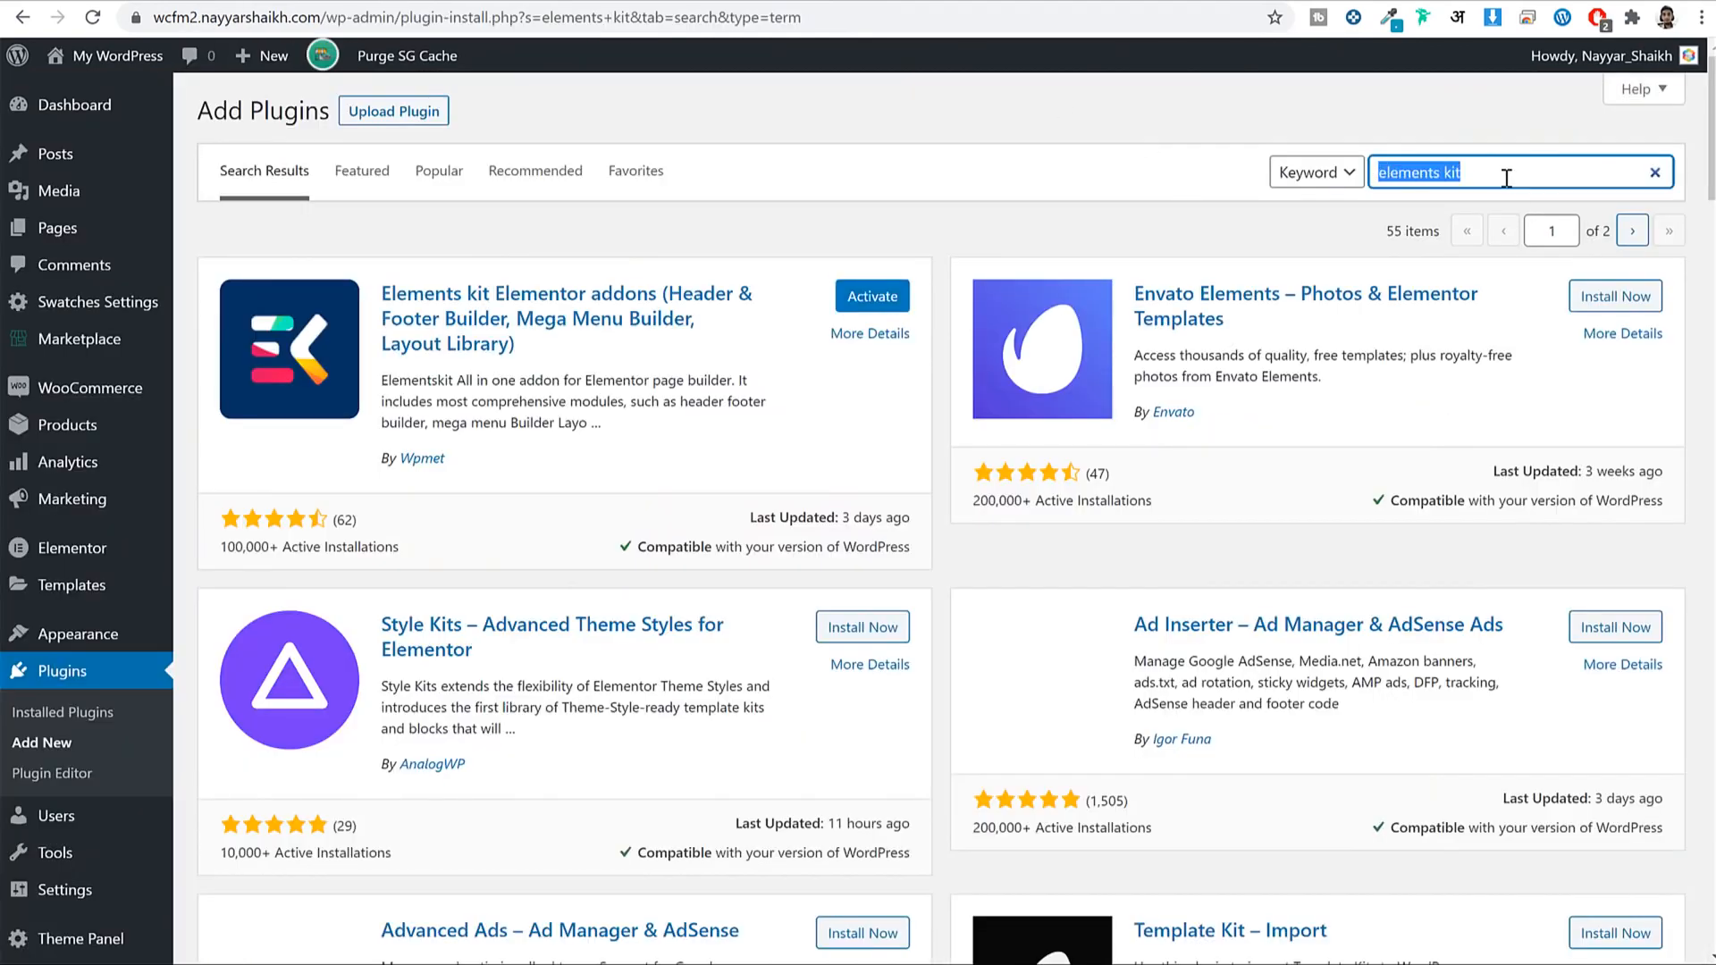
type("premi")
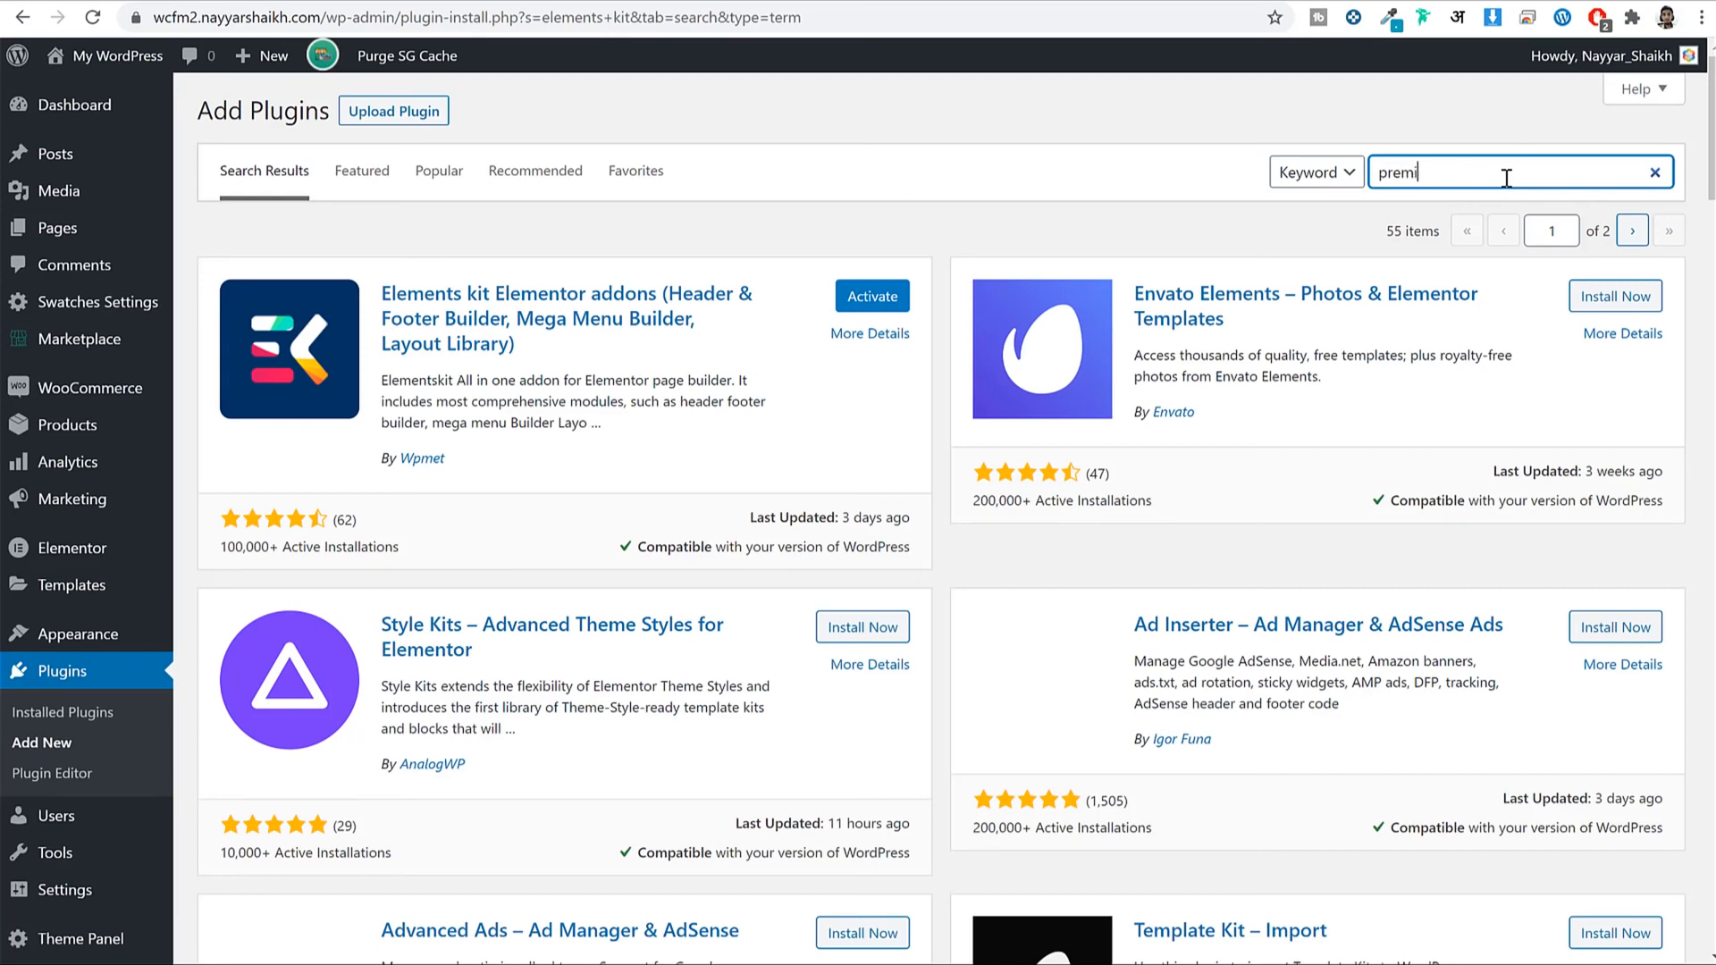
type("um addons")
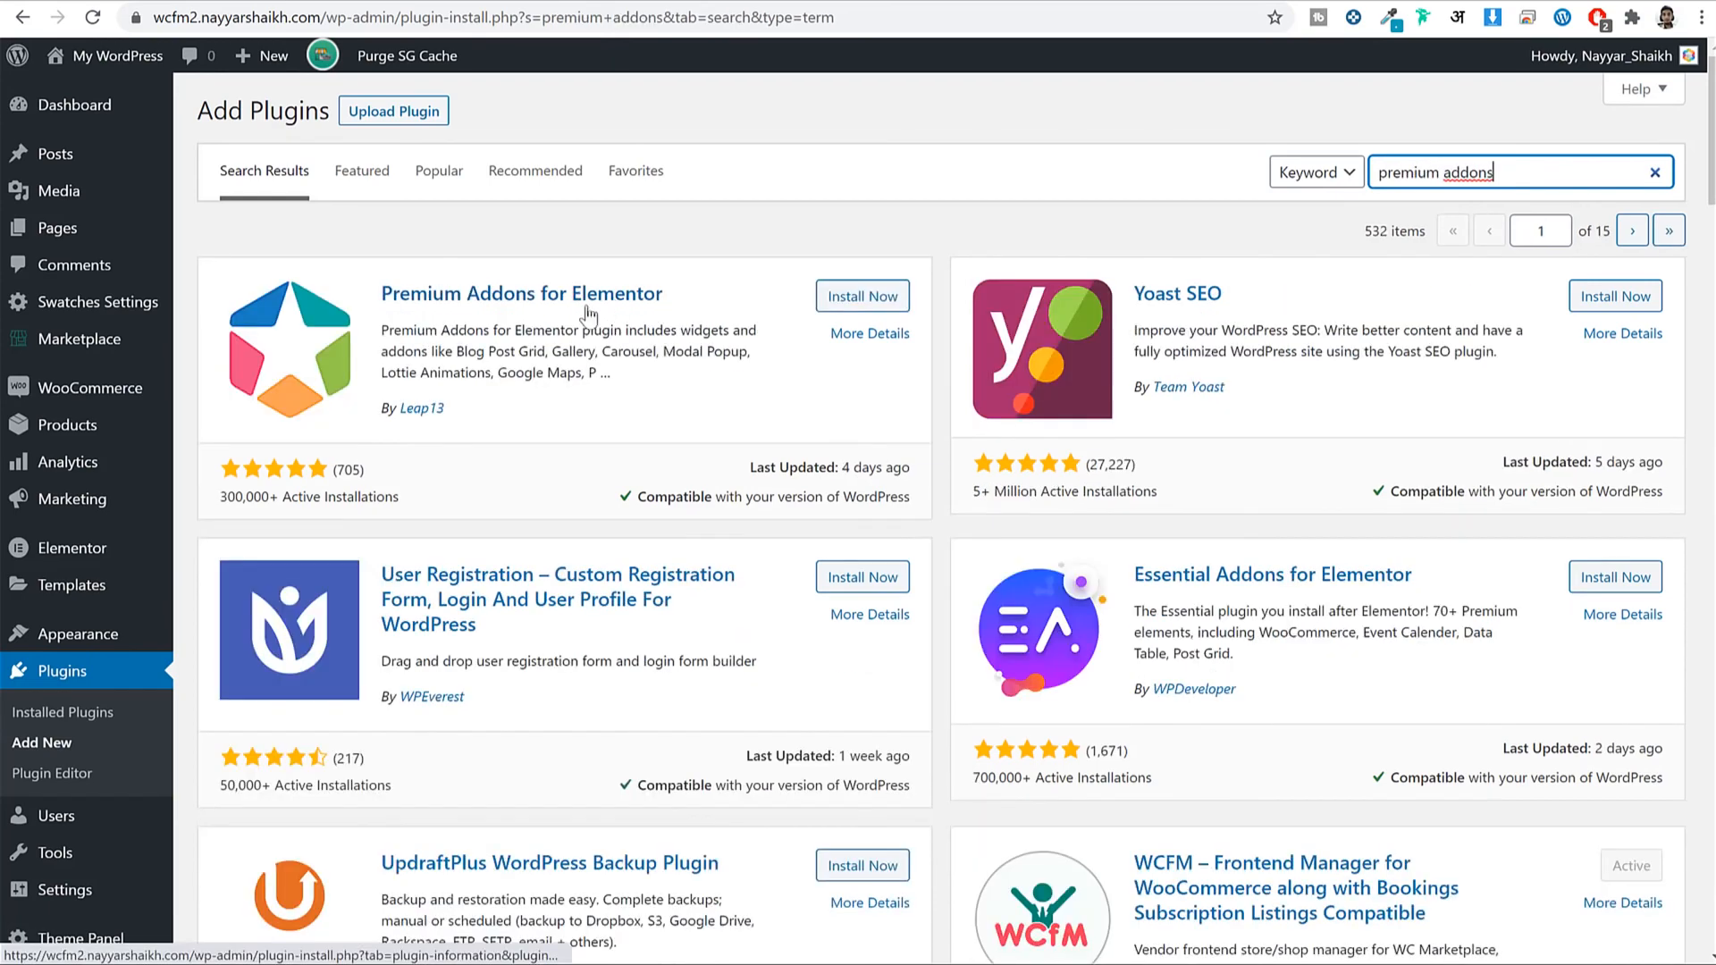
left_click(855, 306)
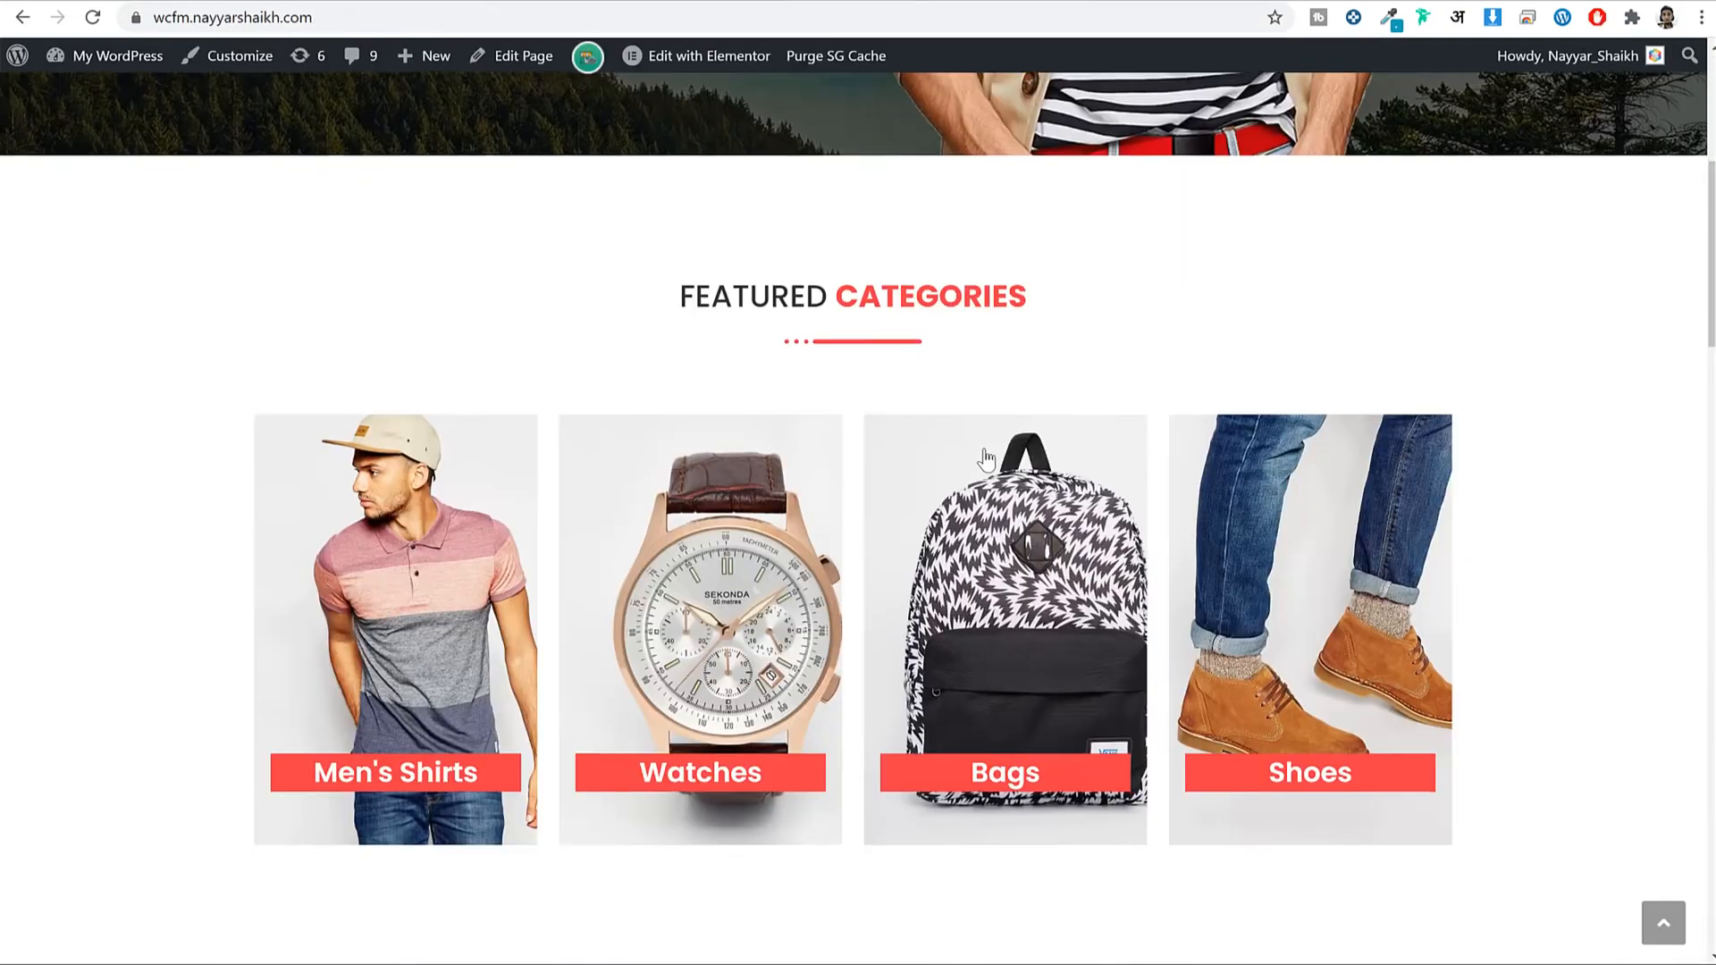
Change the plugin search to Livemesh and install Livemesh Addons for Elementor.
scroll(986, 459, "down", 5)
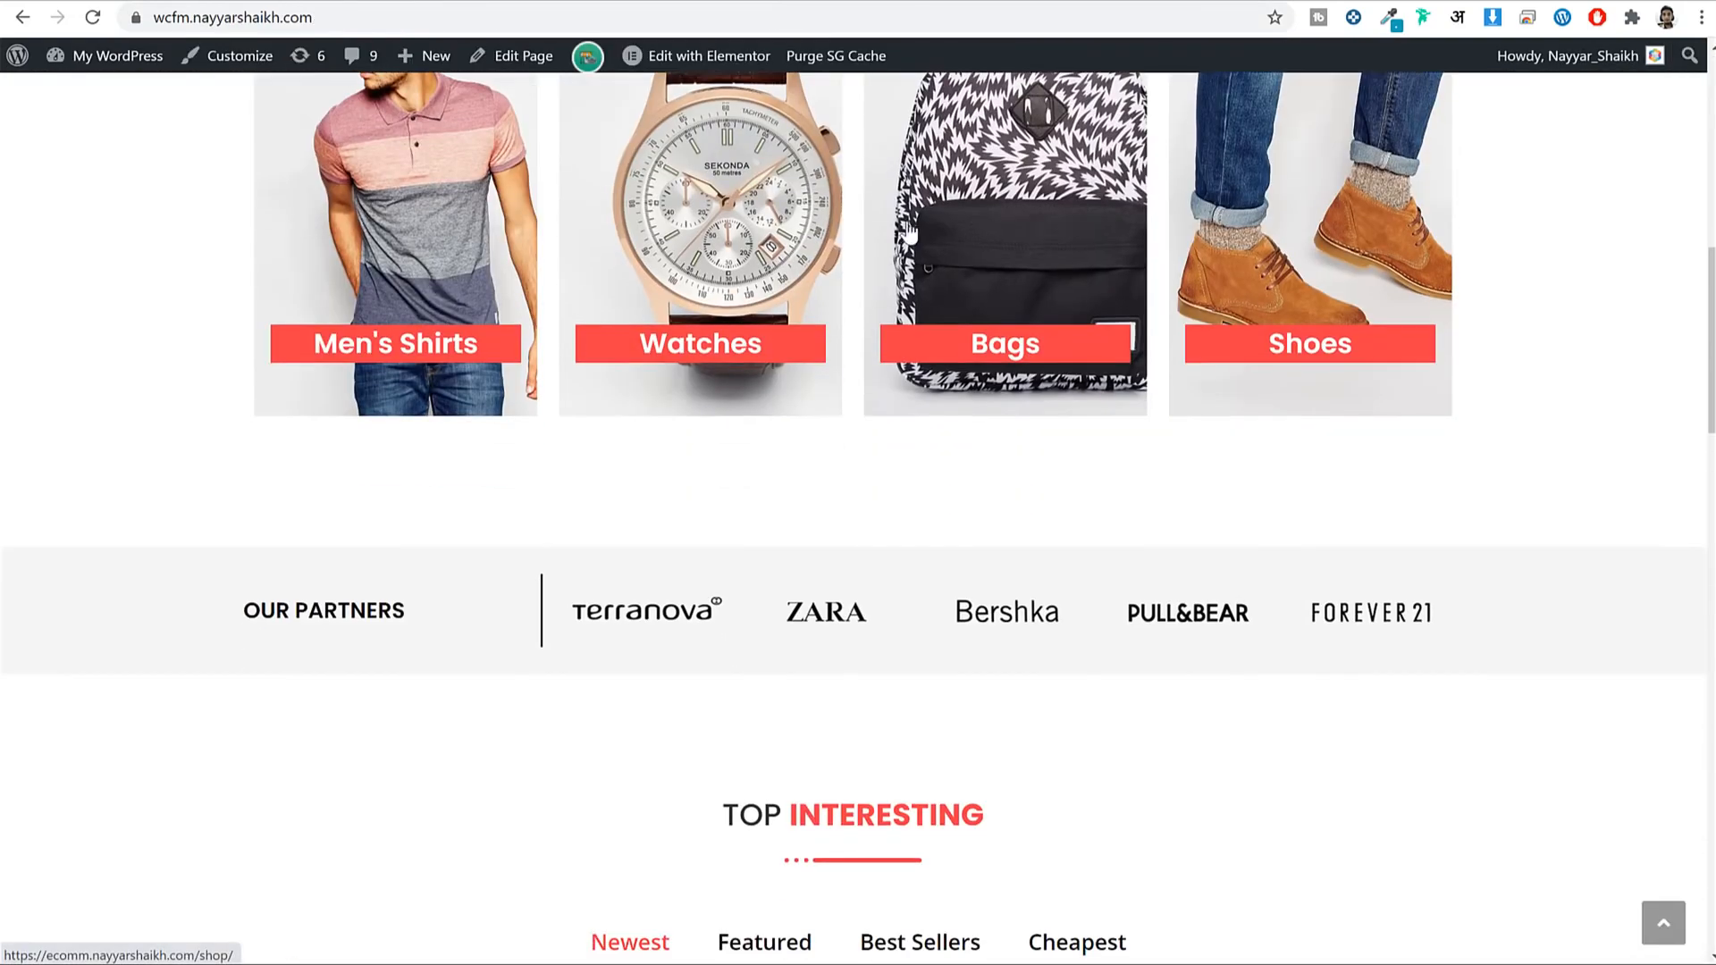
scroll(1524, 322, "down", 20)
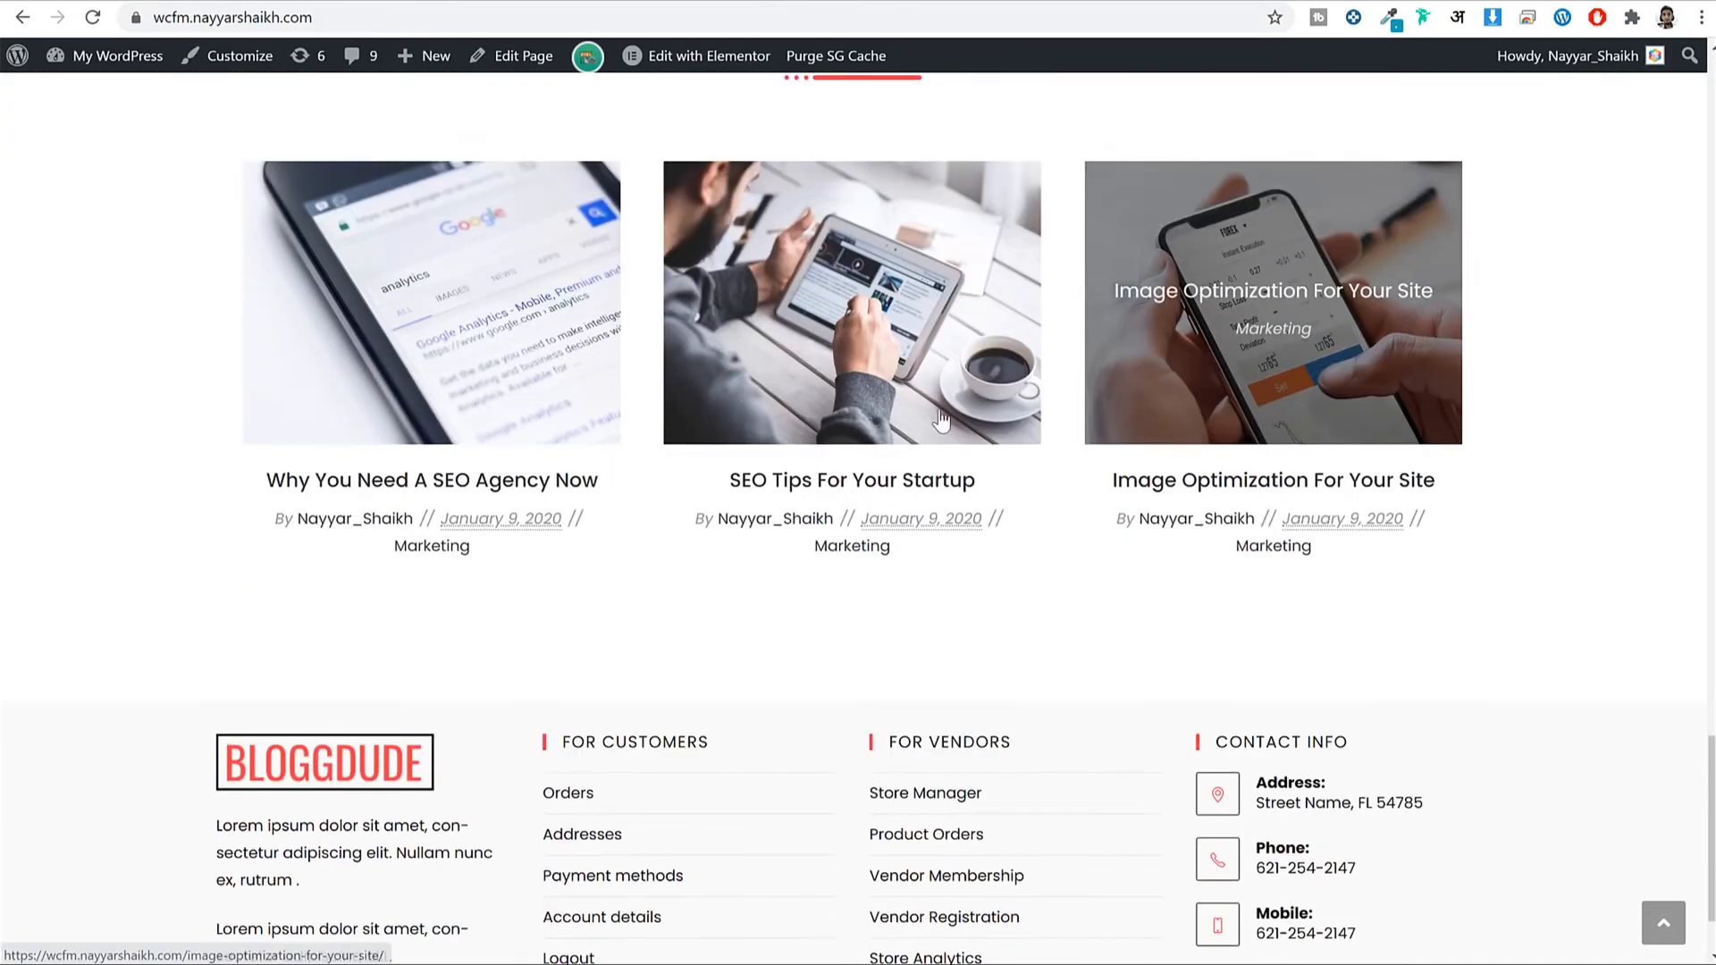
scroll(1264, 326, "up", 2)
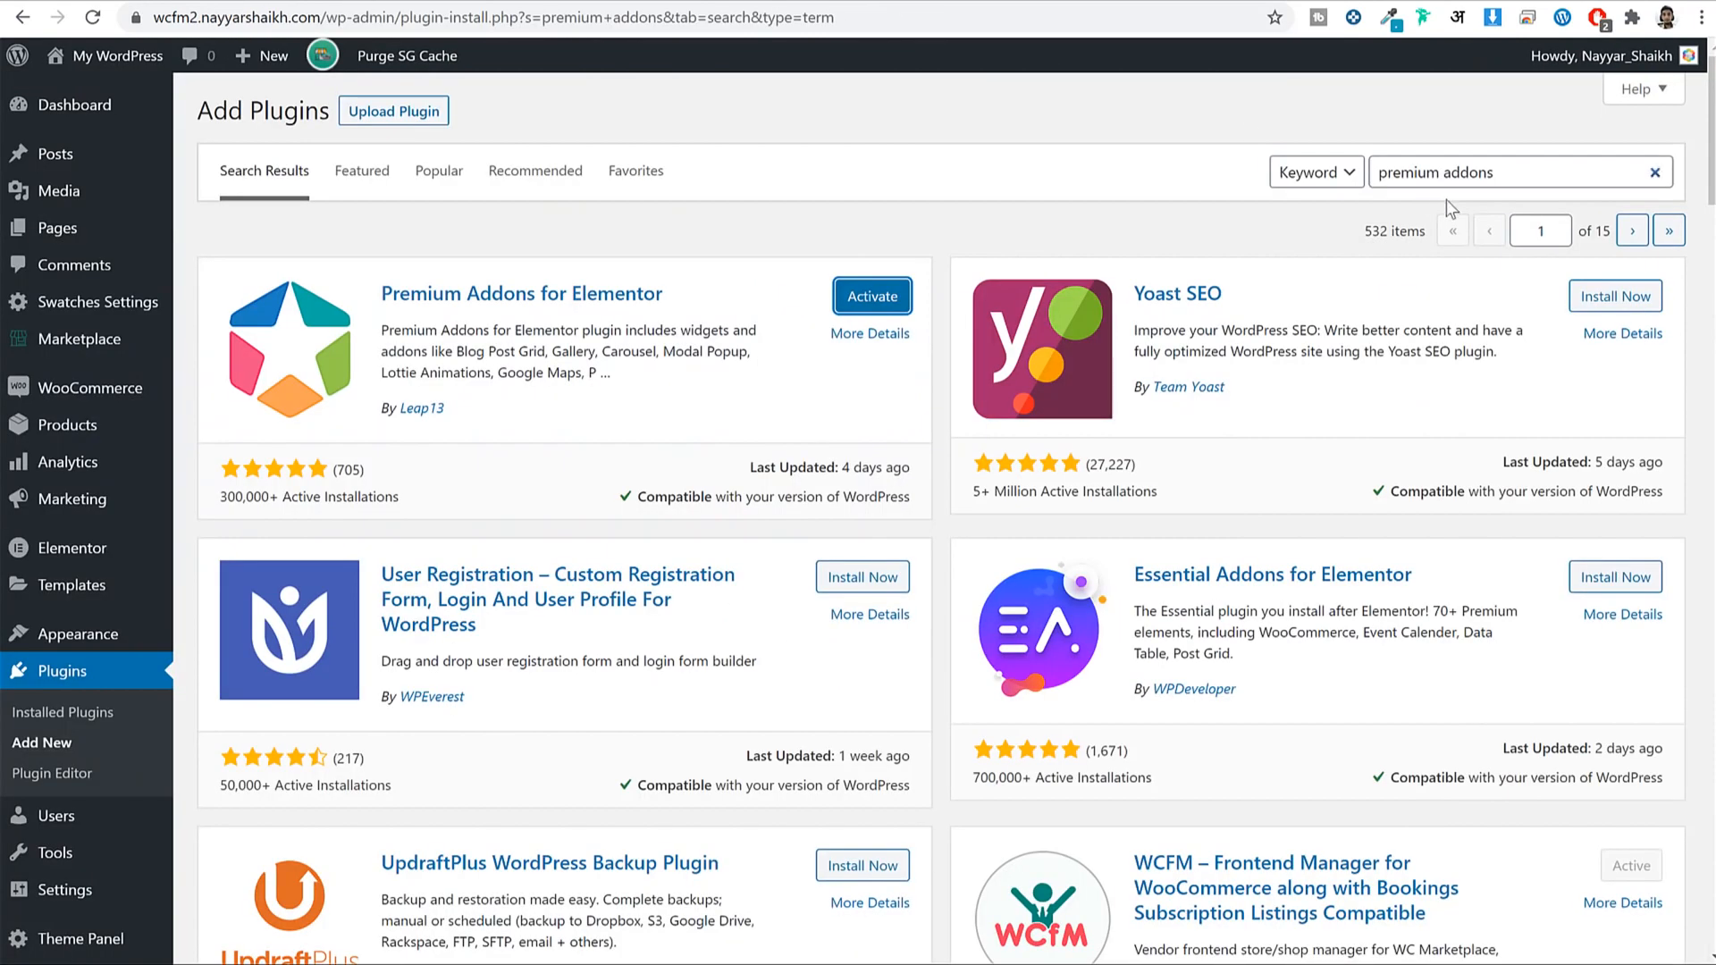
triple_click(1483, 182)
key("BackSpace")
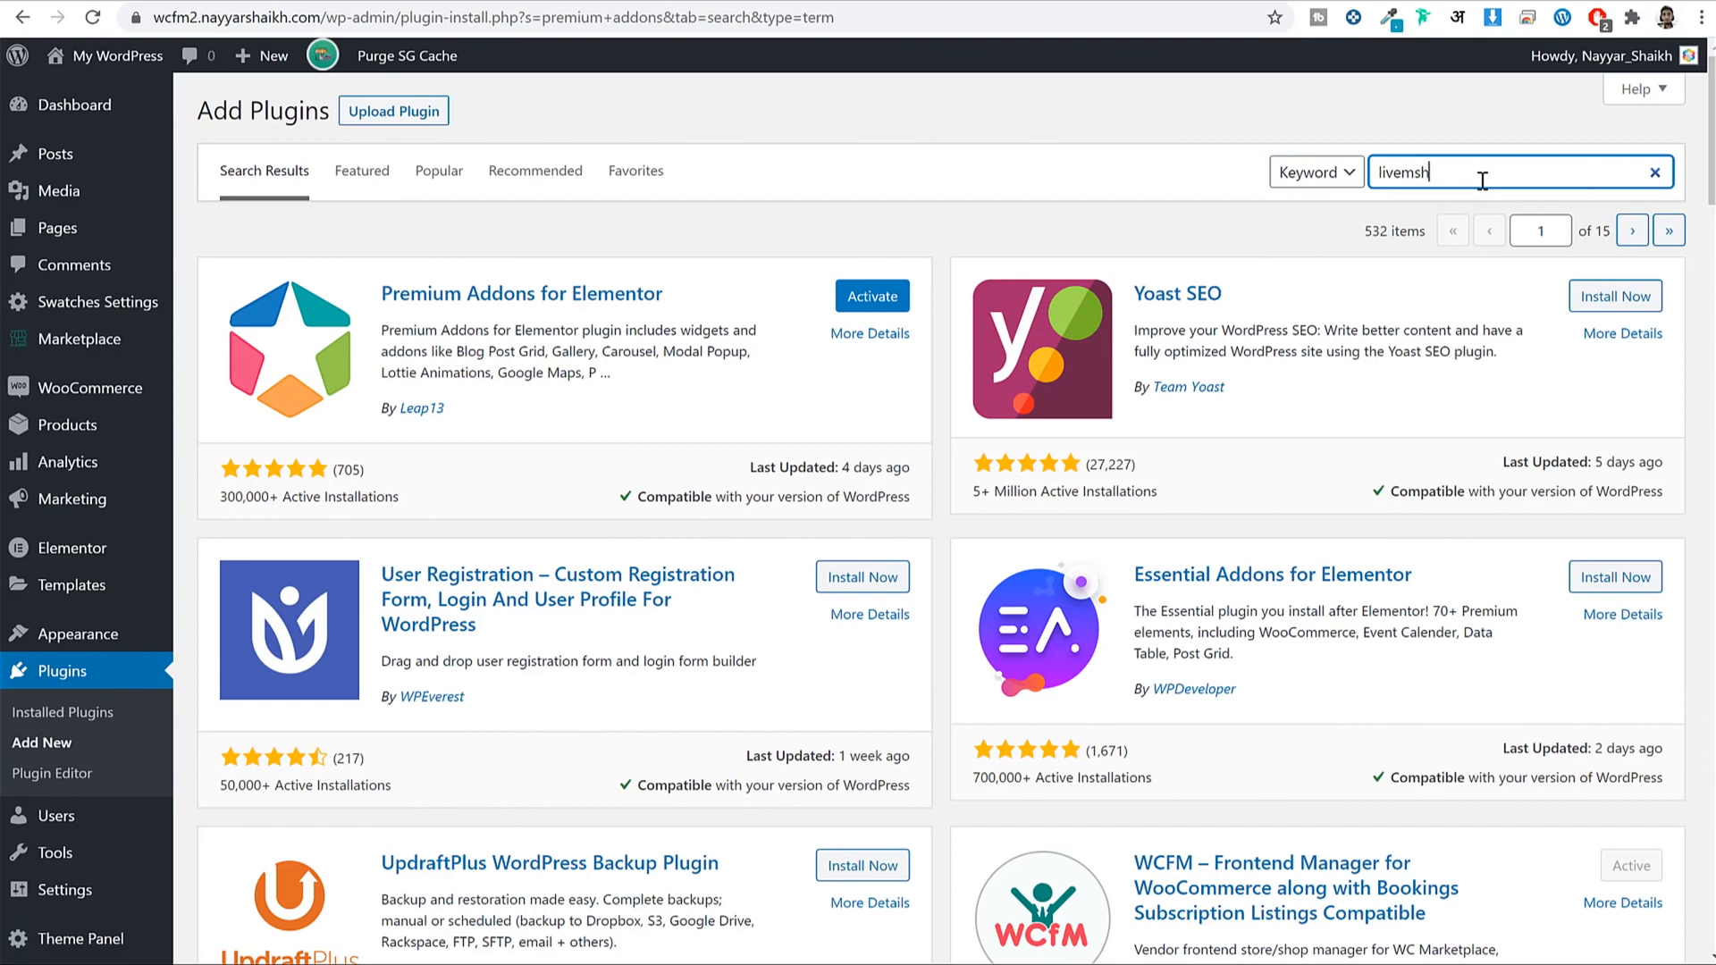
key("BackSpace")
key("BackSpace")
type("esh")
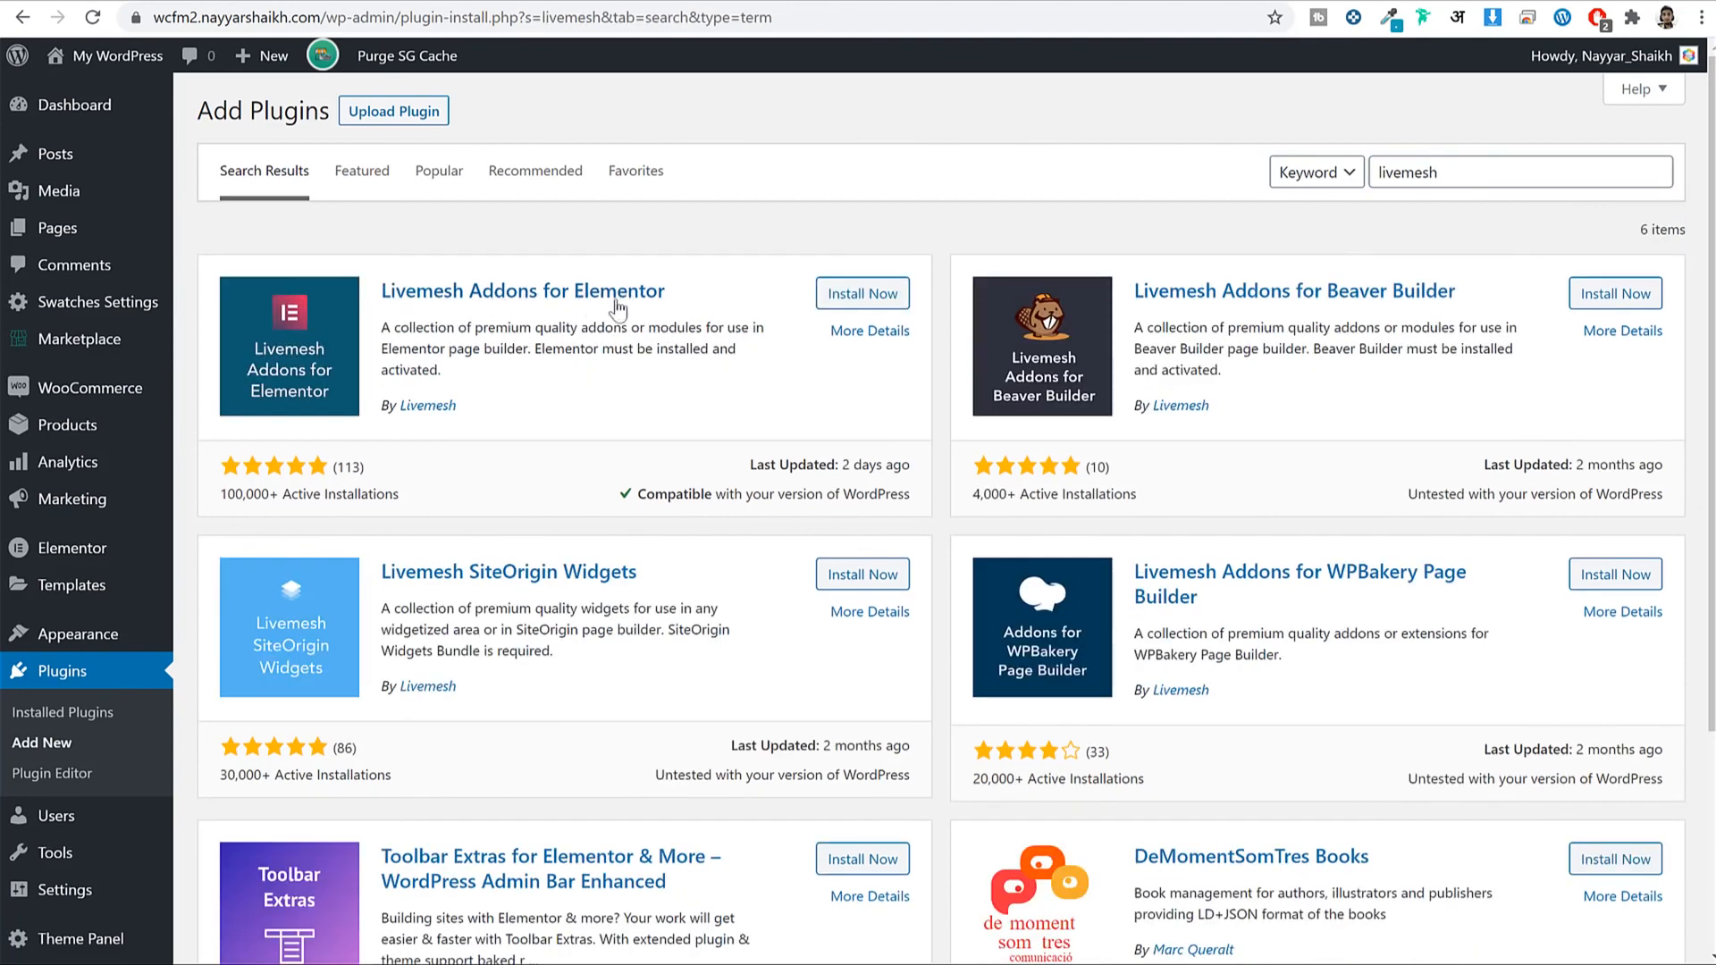
left_click(866, 301)
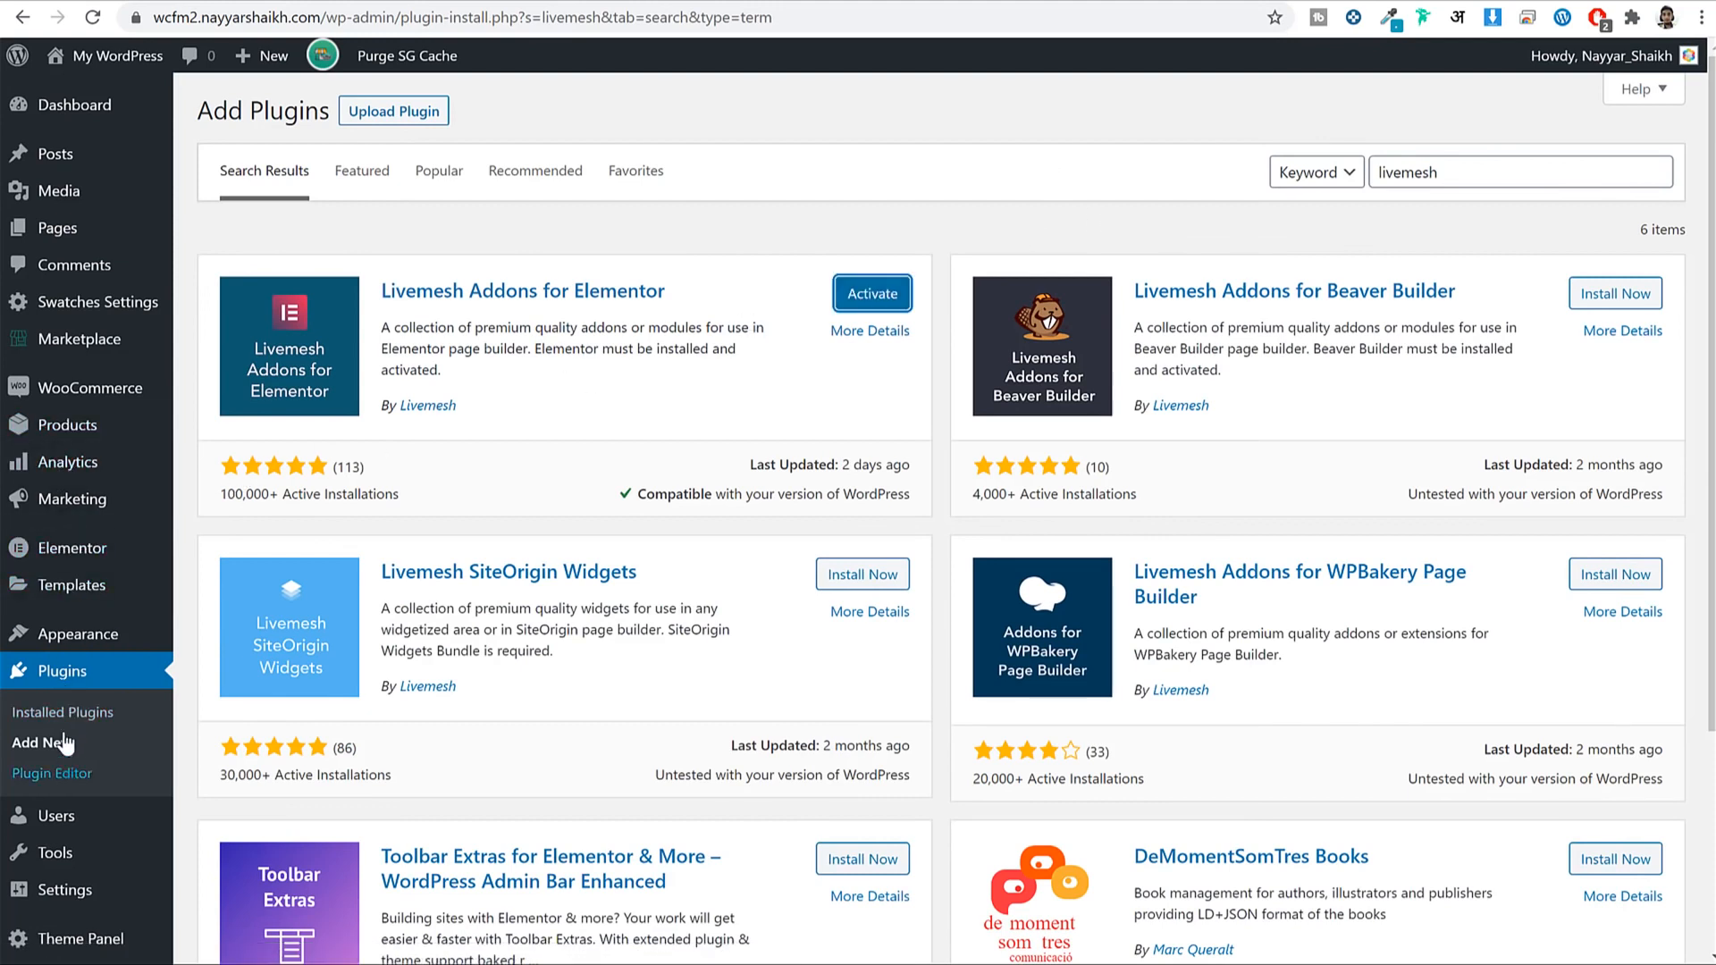
Bulk-activate the new plugins in Installed Plugins and dismiss the resulting notices.
left_click(69, 707)
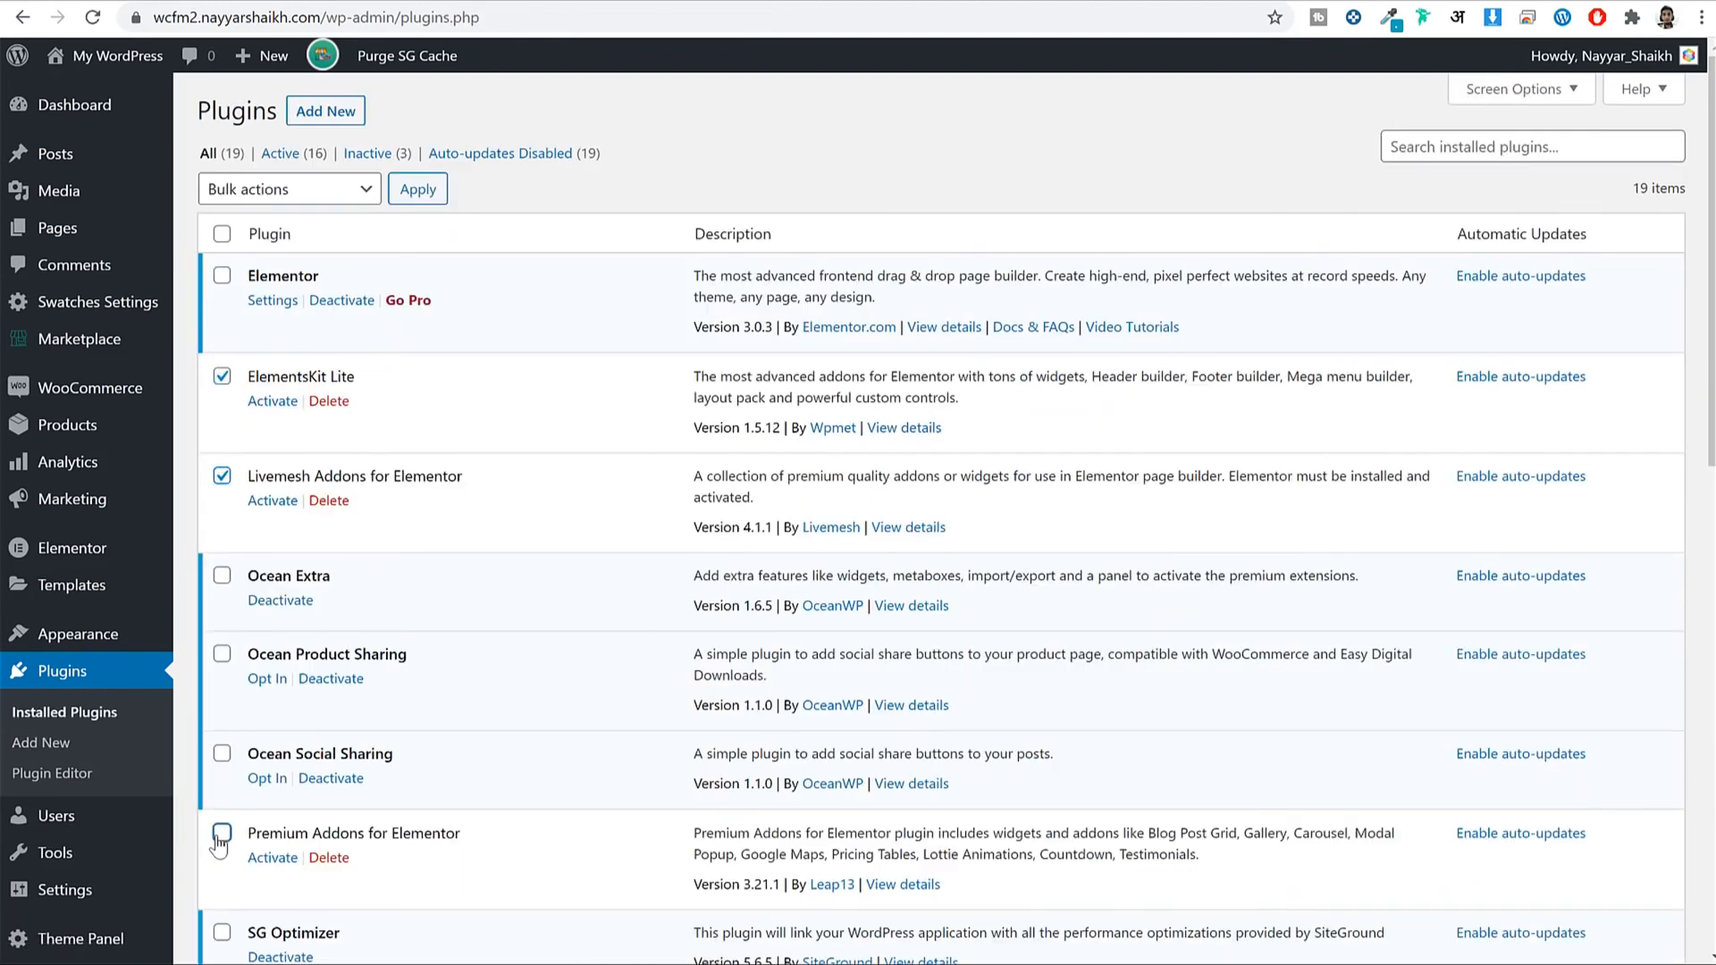
left_click(359, 190)
left_click(309, 238)
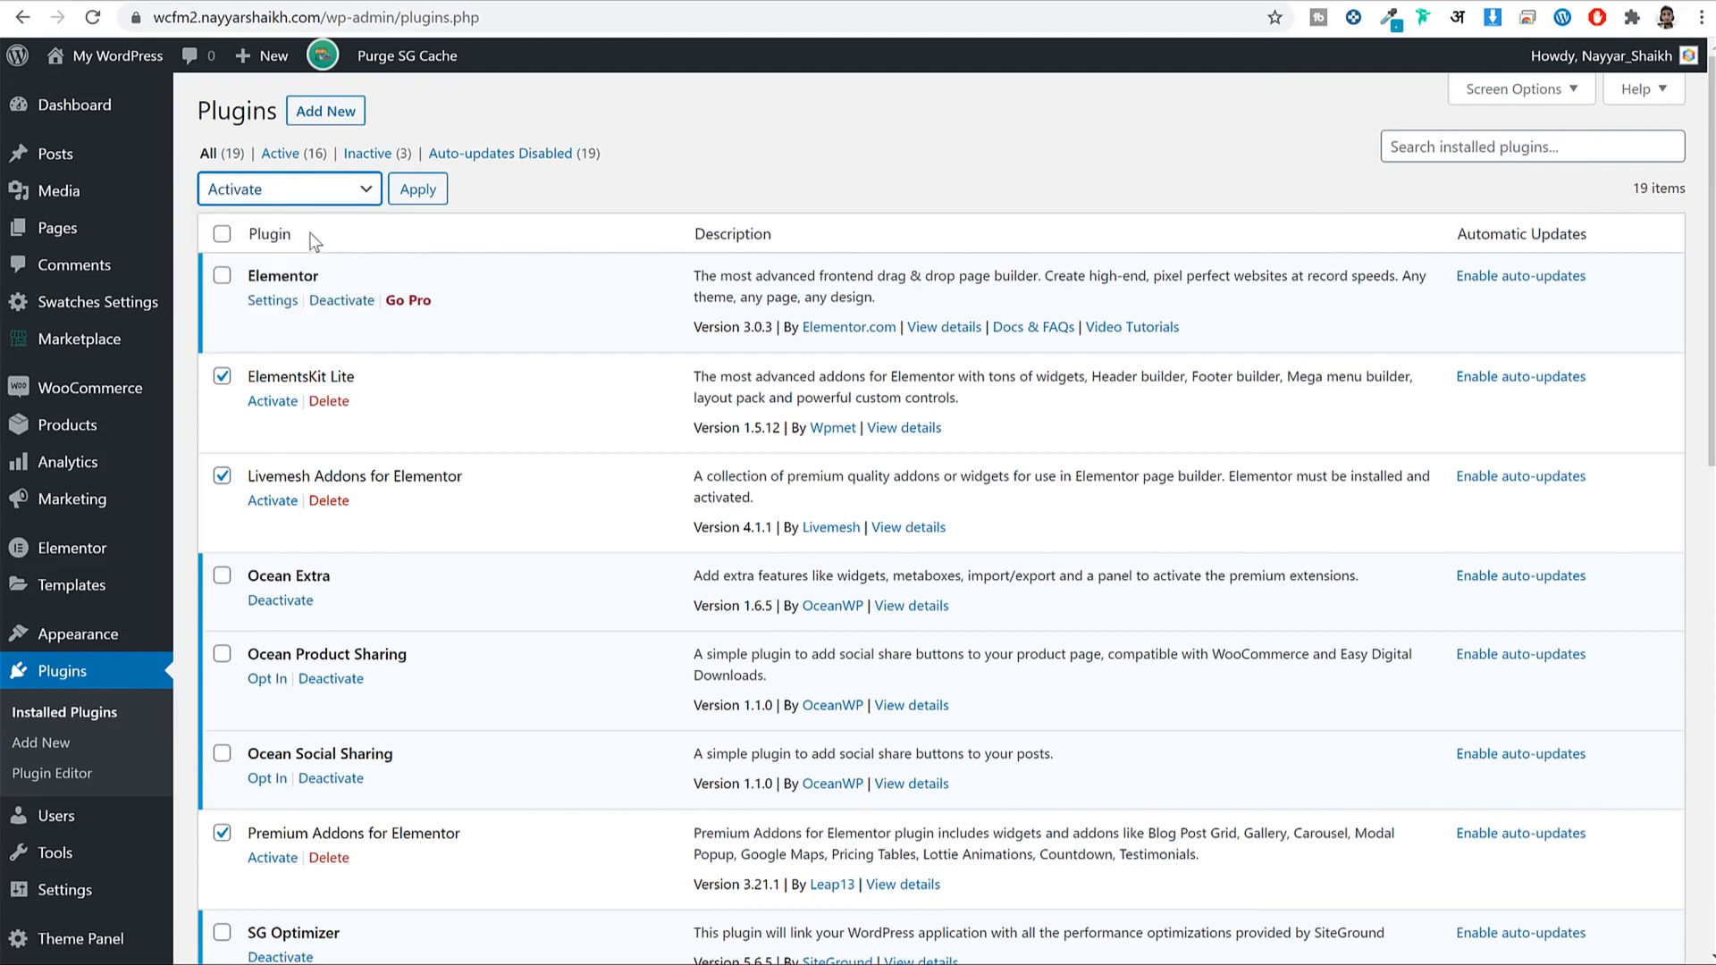
left_click(419, 192)
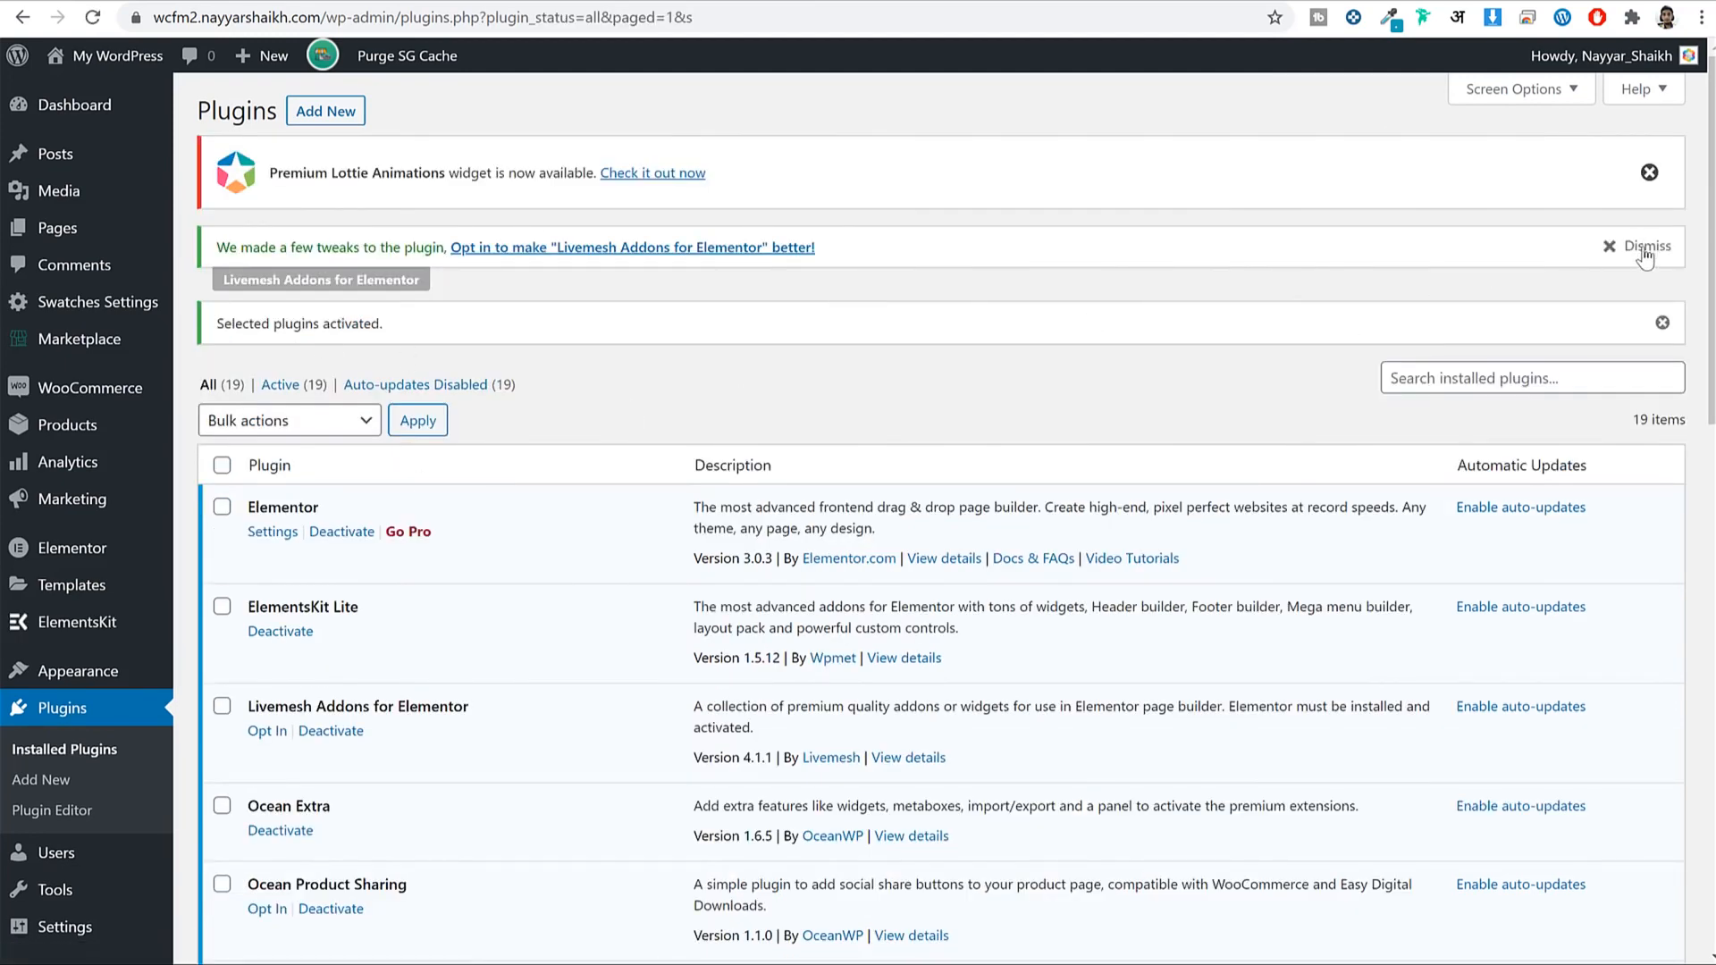
left_click(1645, 255)
left_click(1650, 173)
left_click(1662, 170)
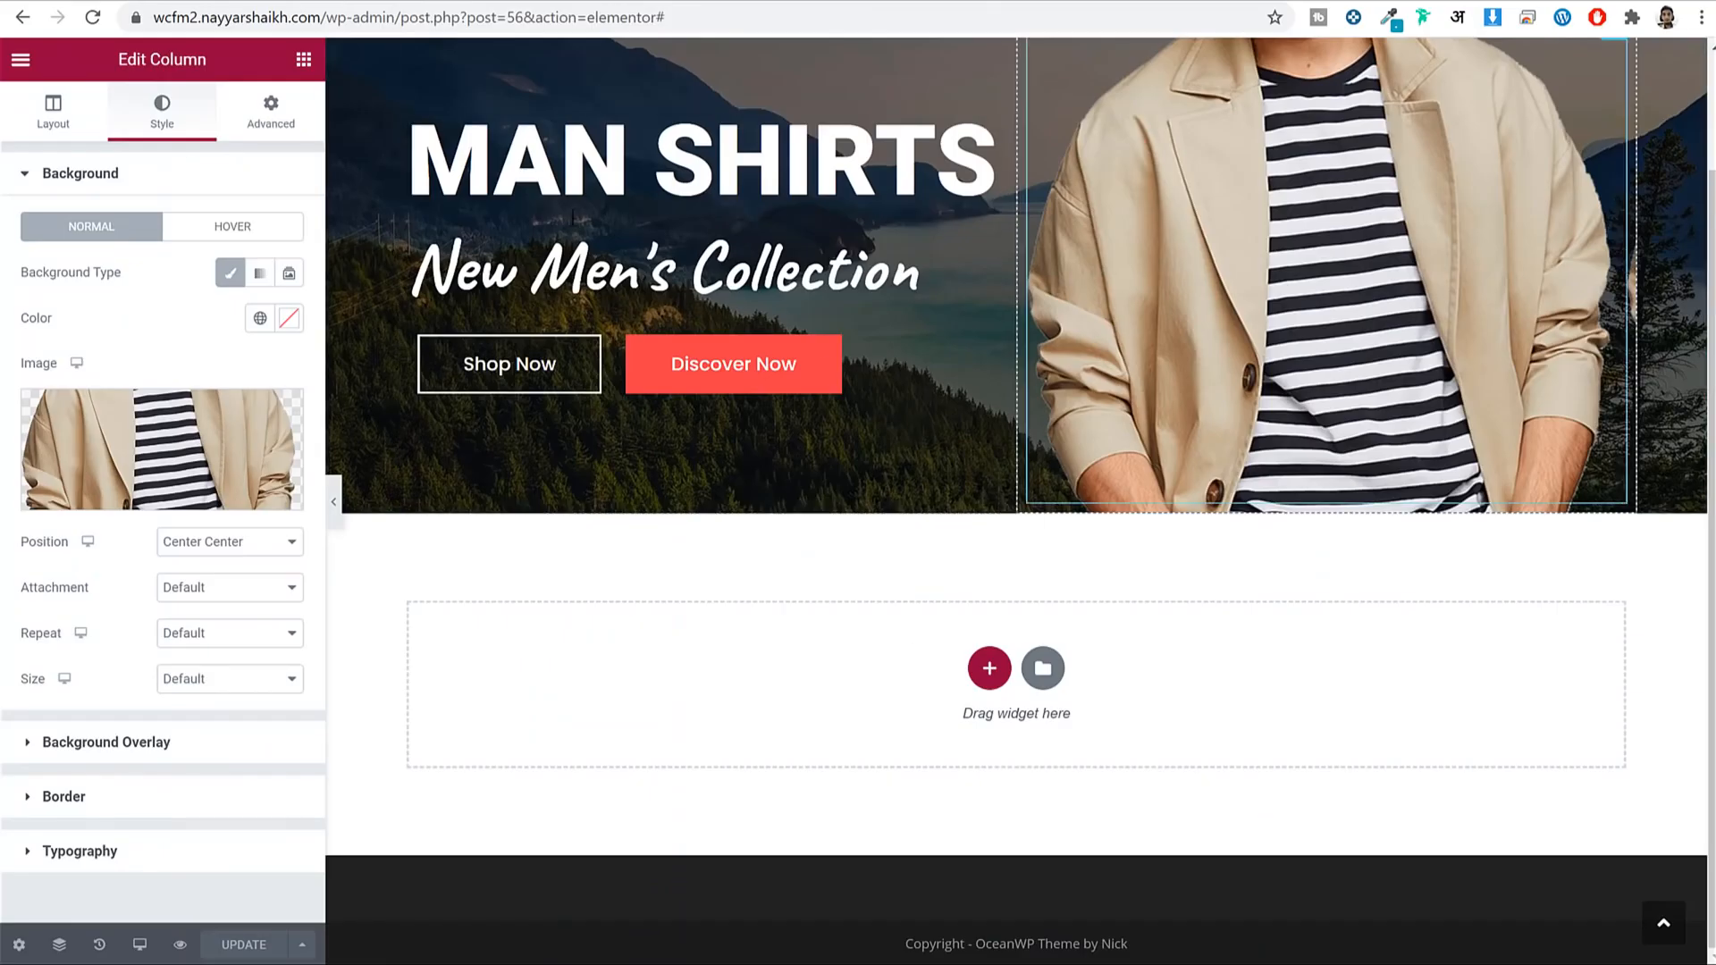
Reload the editor and drop the ElementsKit Heading widget into the empty section below MAN SHIRTS.
left_click(98, 19)
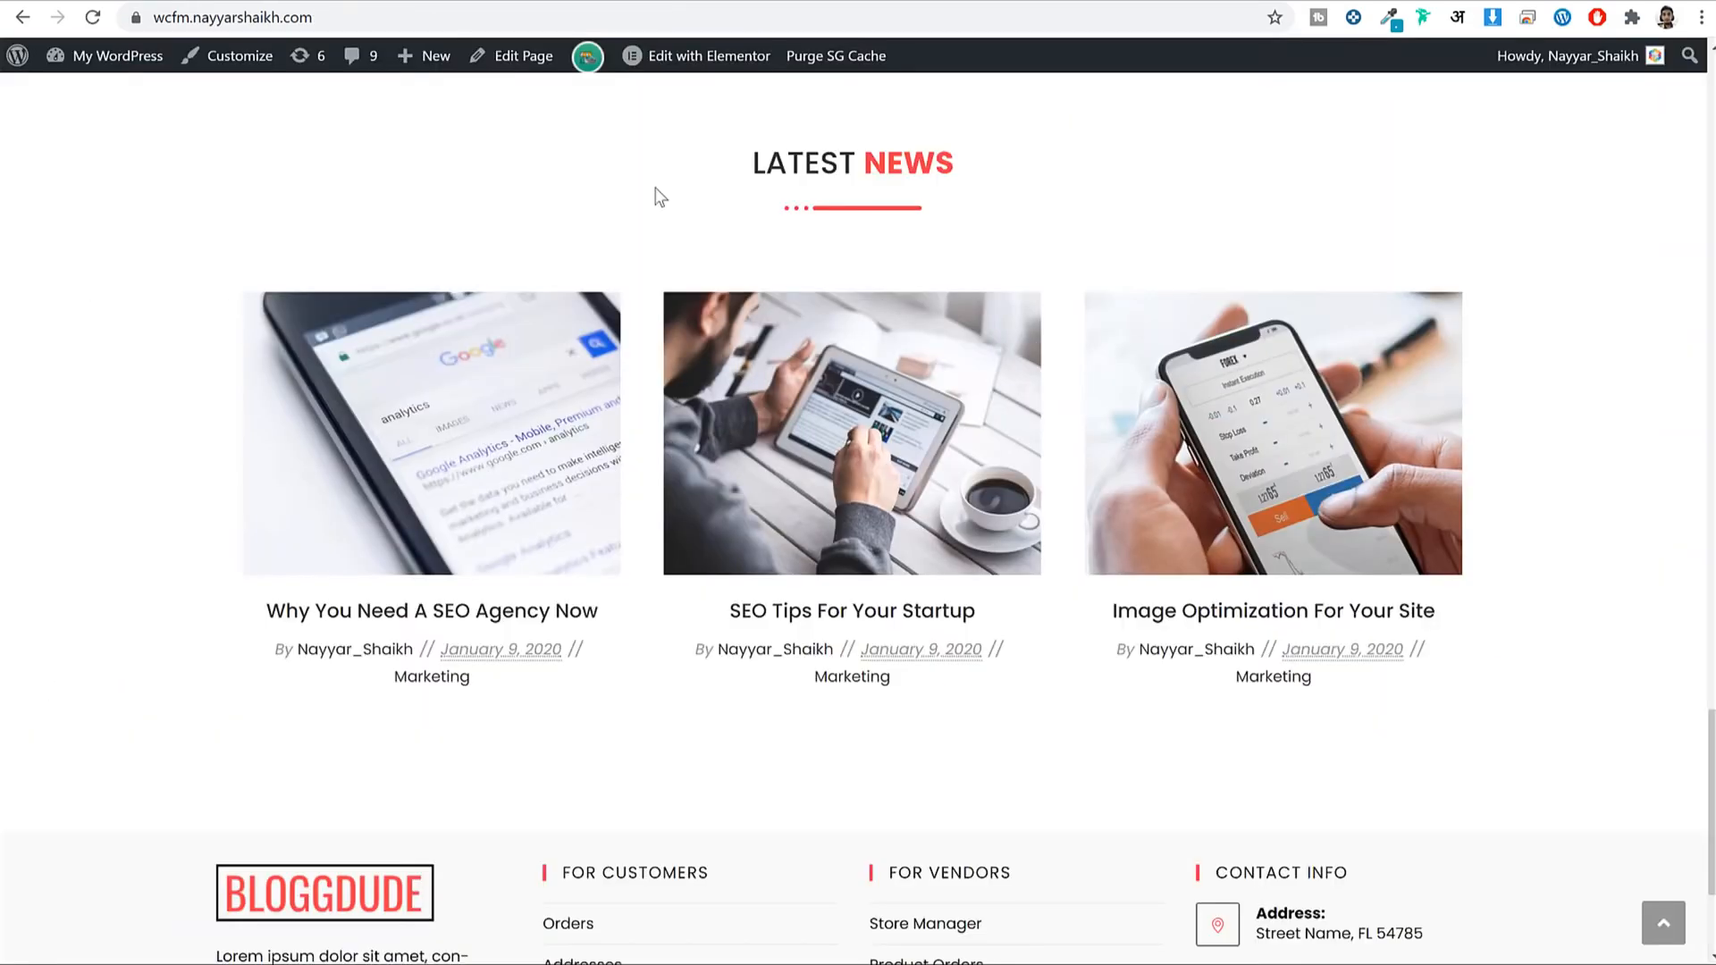
scroll(1065, 491, "down", 2)
scroll(1092, 543, "up", 10)
scroll(1087, 535, "up", 15)
scroll(1086, 534, "down", 7)
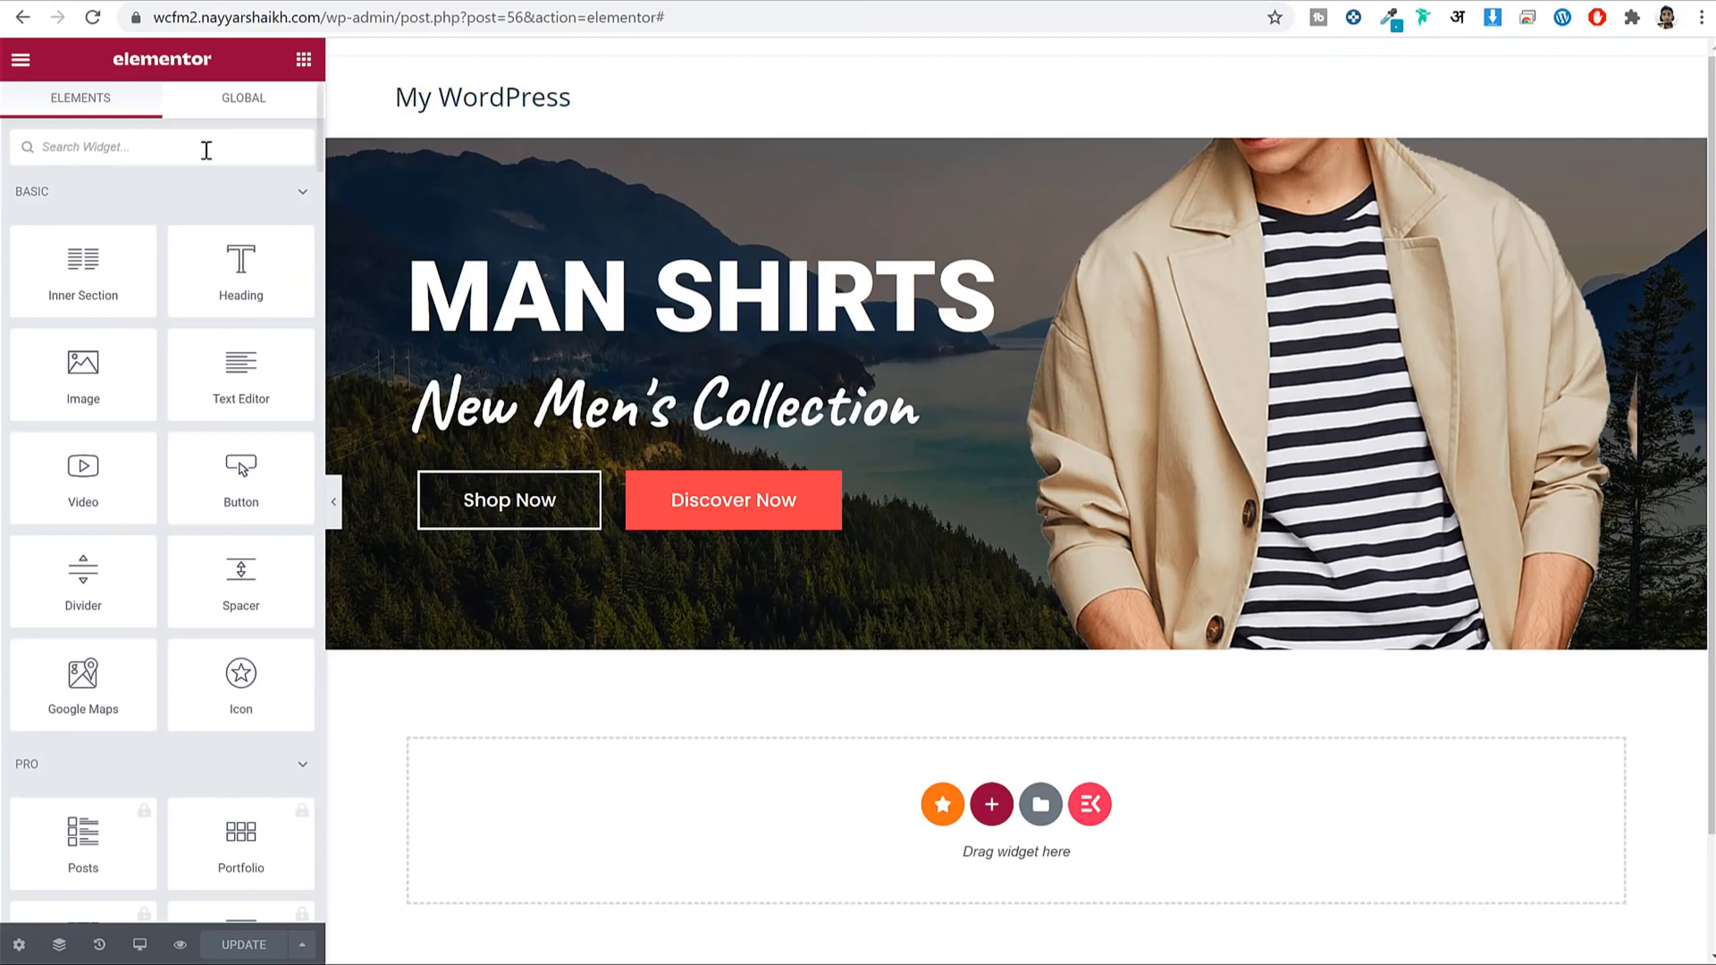
type("head")
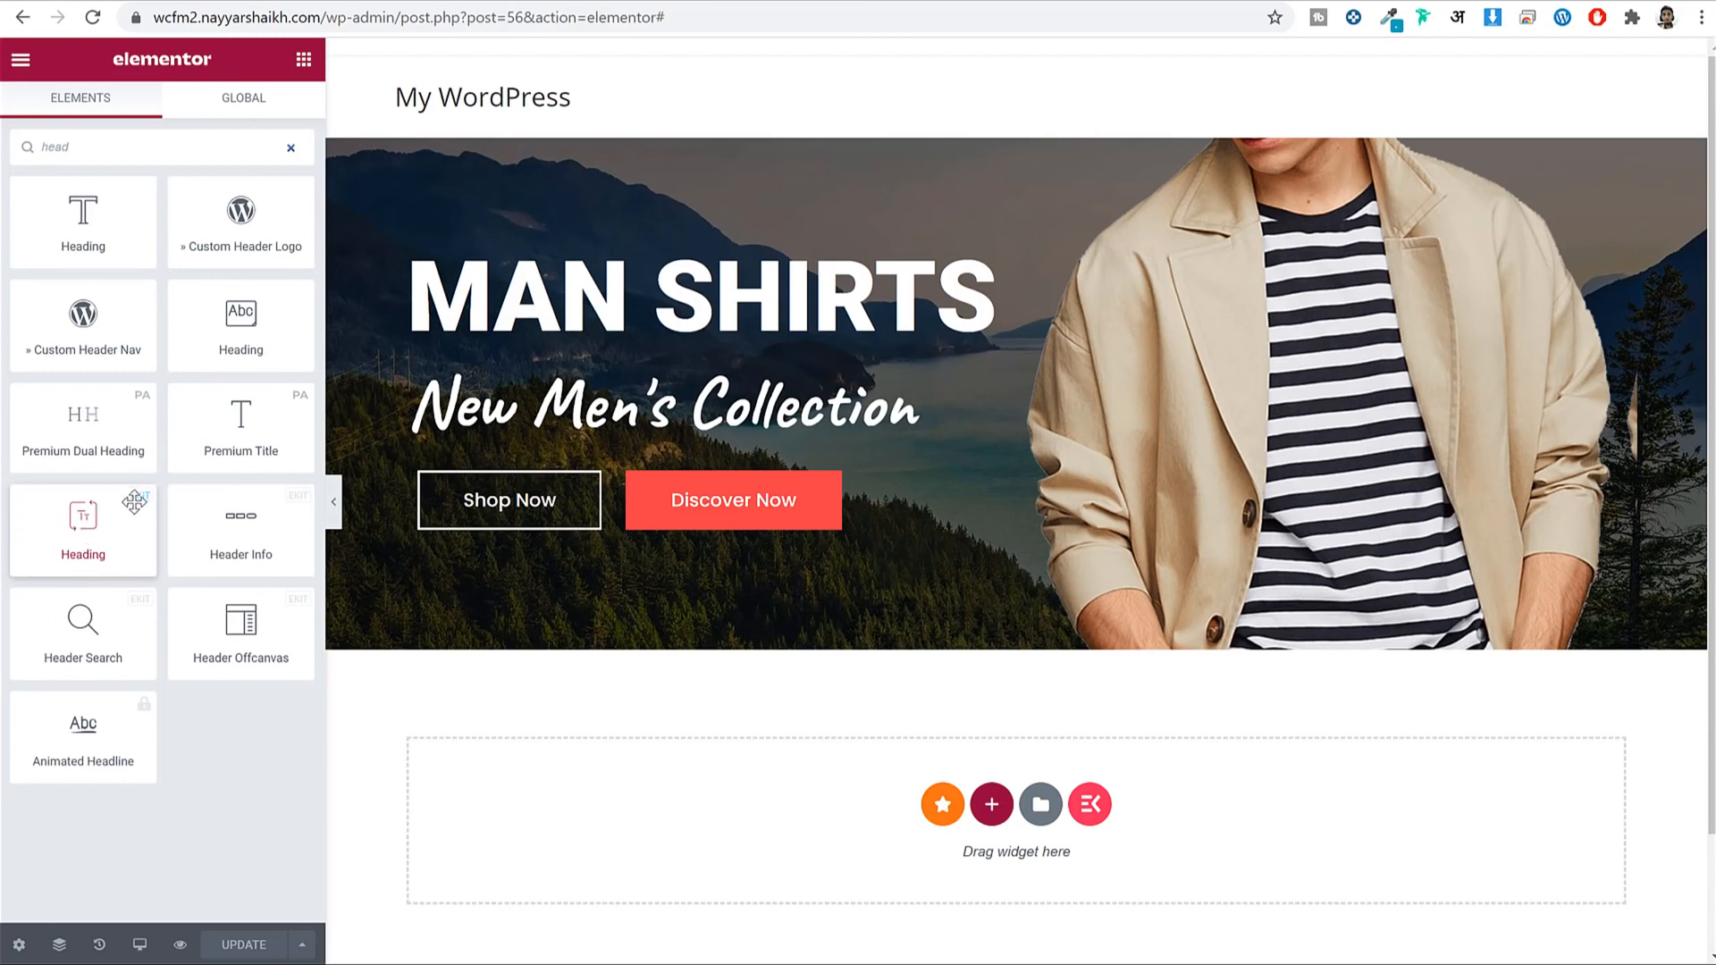
left_click_drag(125, 511, 951, 758)
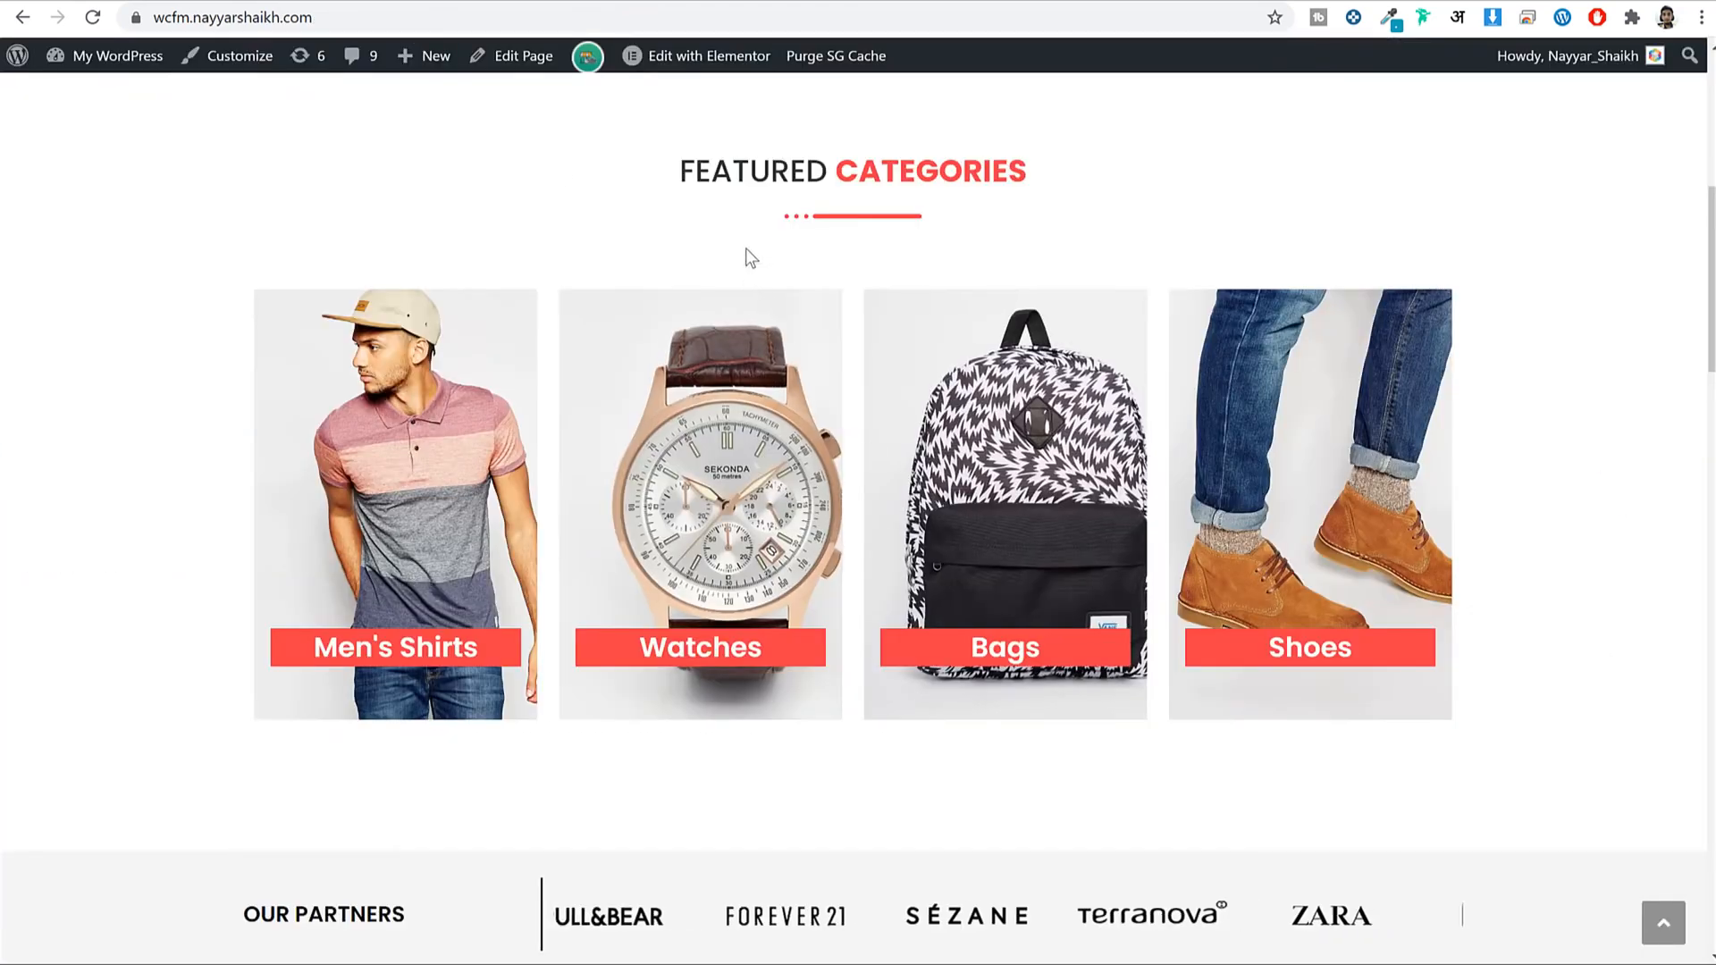
left_click_drag(680, 171, 840, 181)
key("ctrl+c")
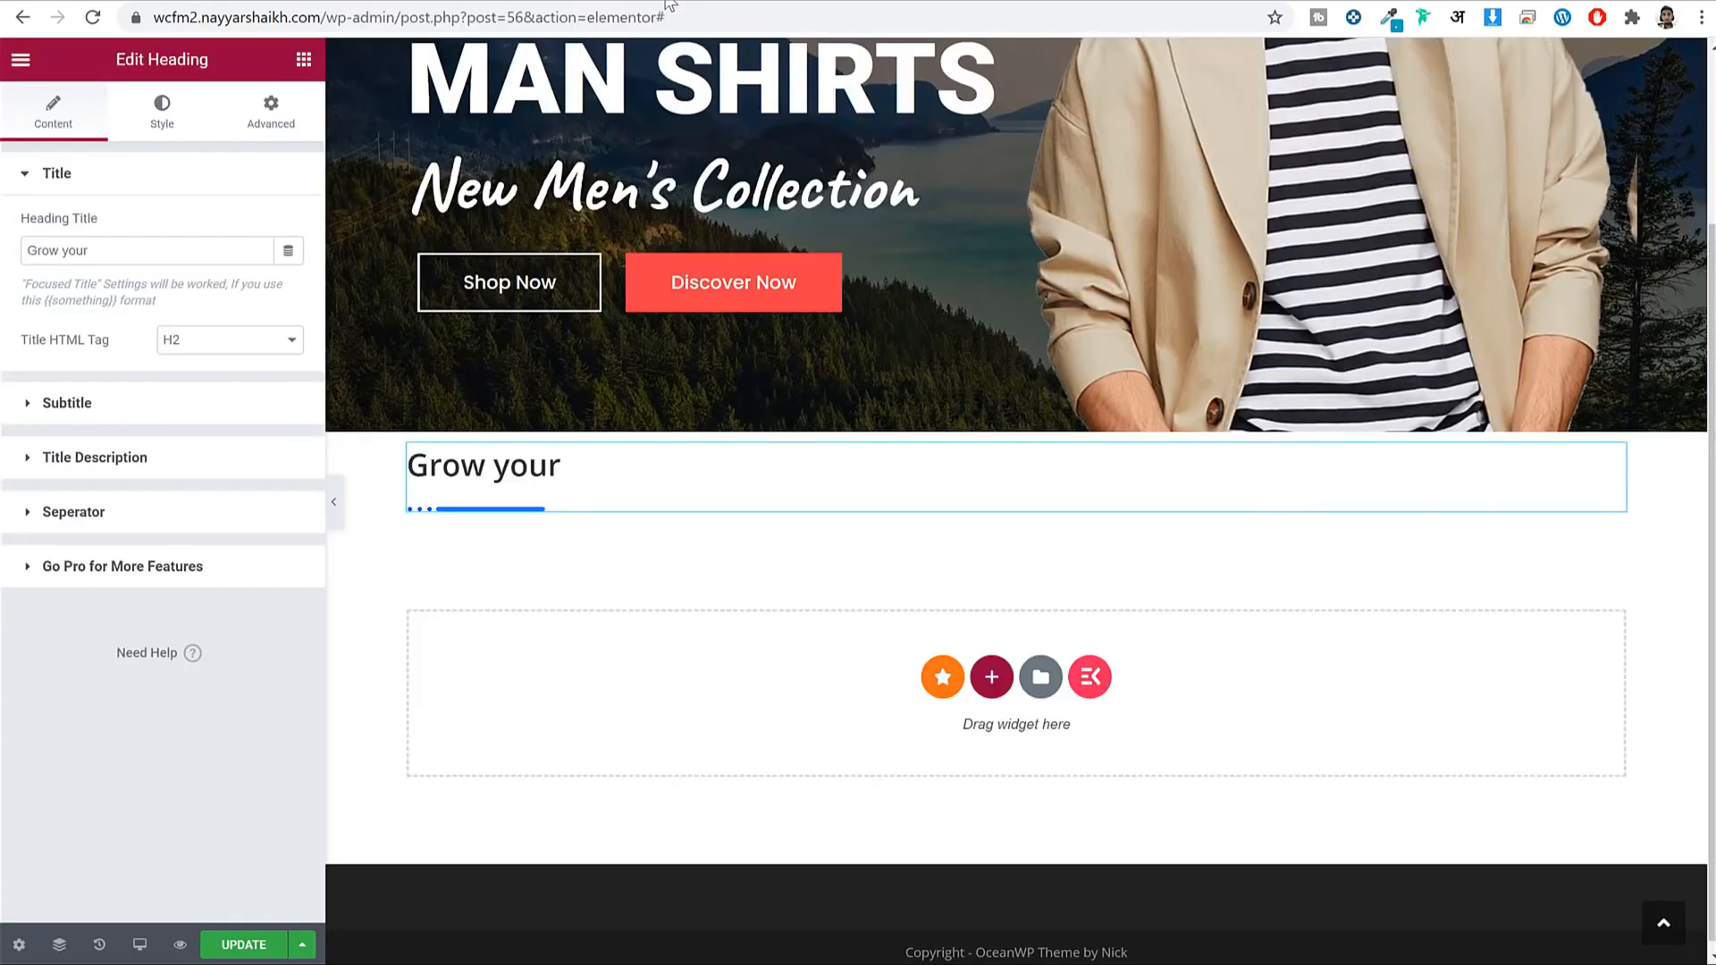
Replace the heading title with the copied word FEATURED.
left_click(115, 253)
key("ctrl+a")
key("ctrl+v")
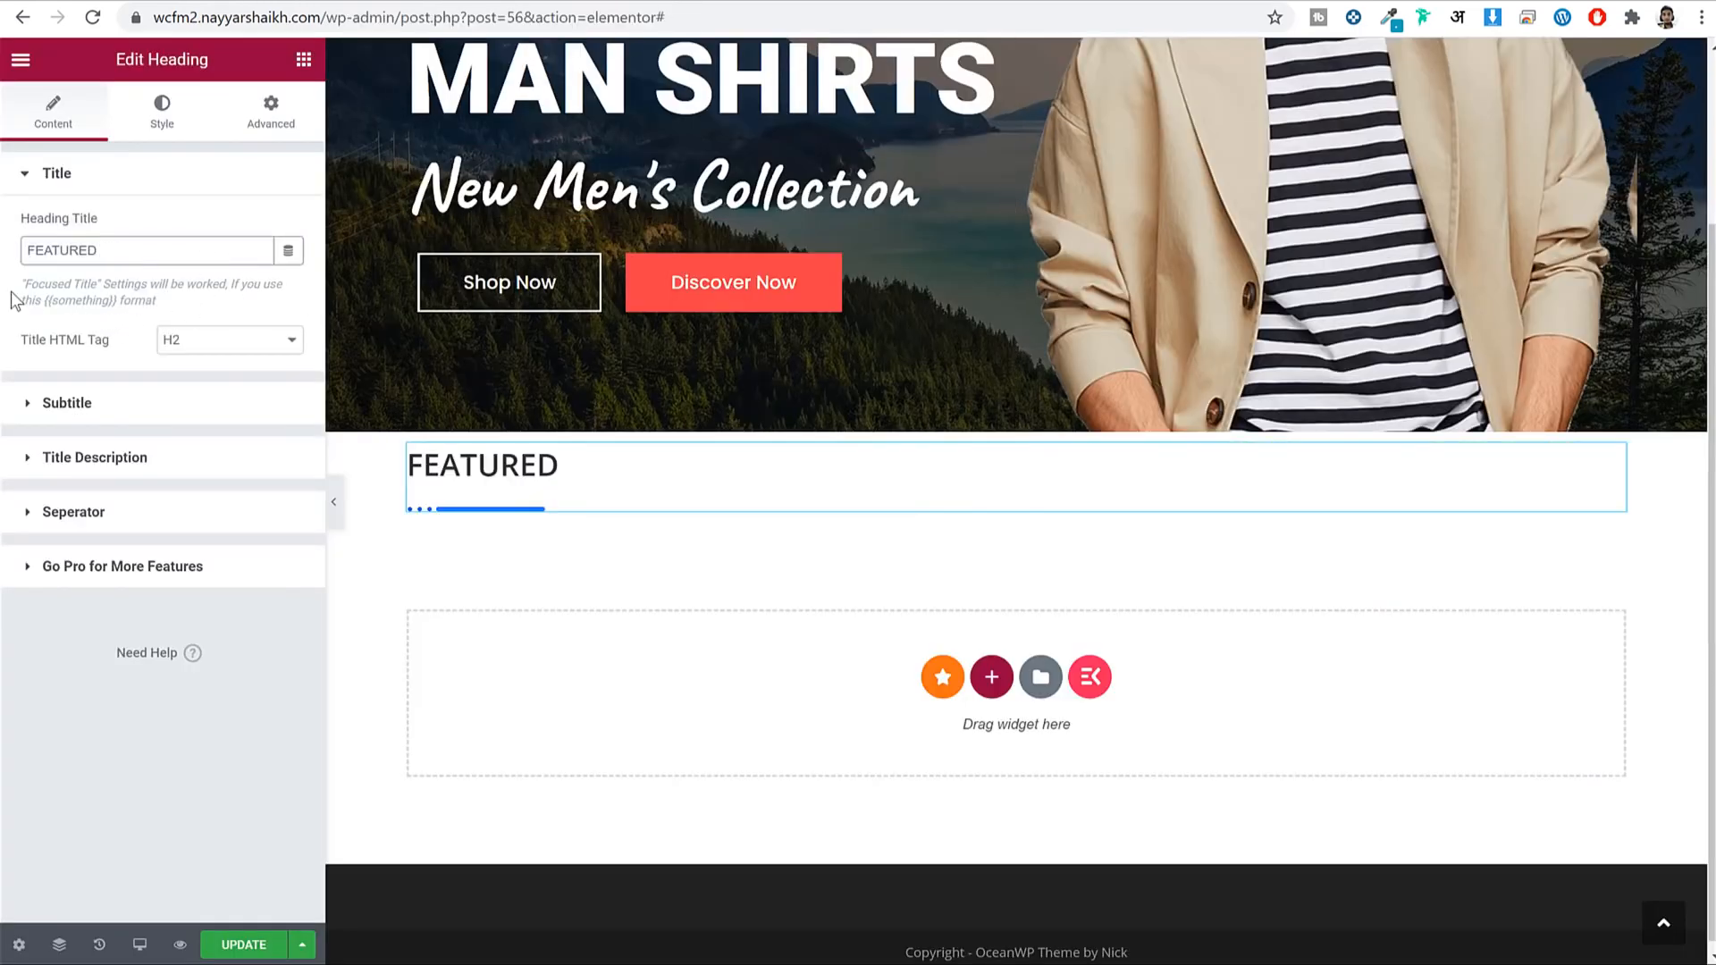
left_click_drag(20, 293, 209, 306)
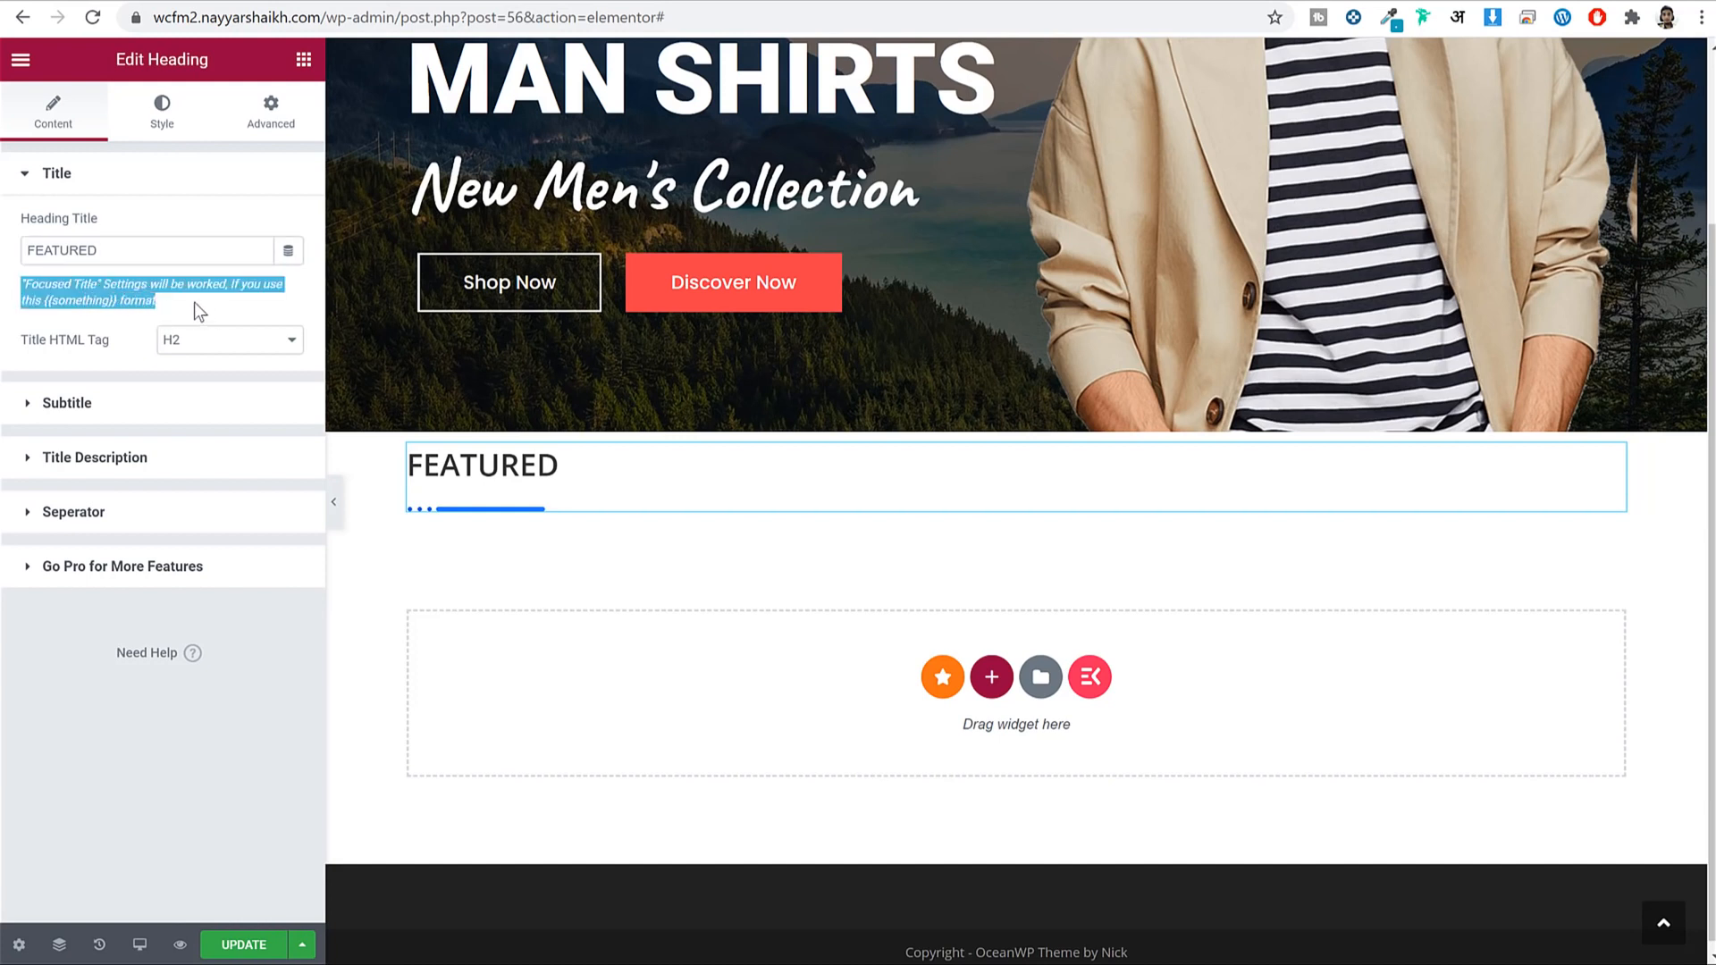
left_click(54, 302)
left_click_drag(27, 284, 110, 308)
left_click(137, 303)
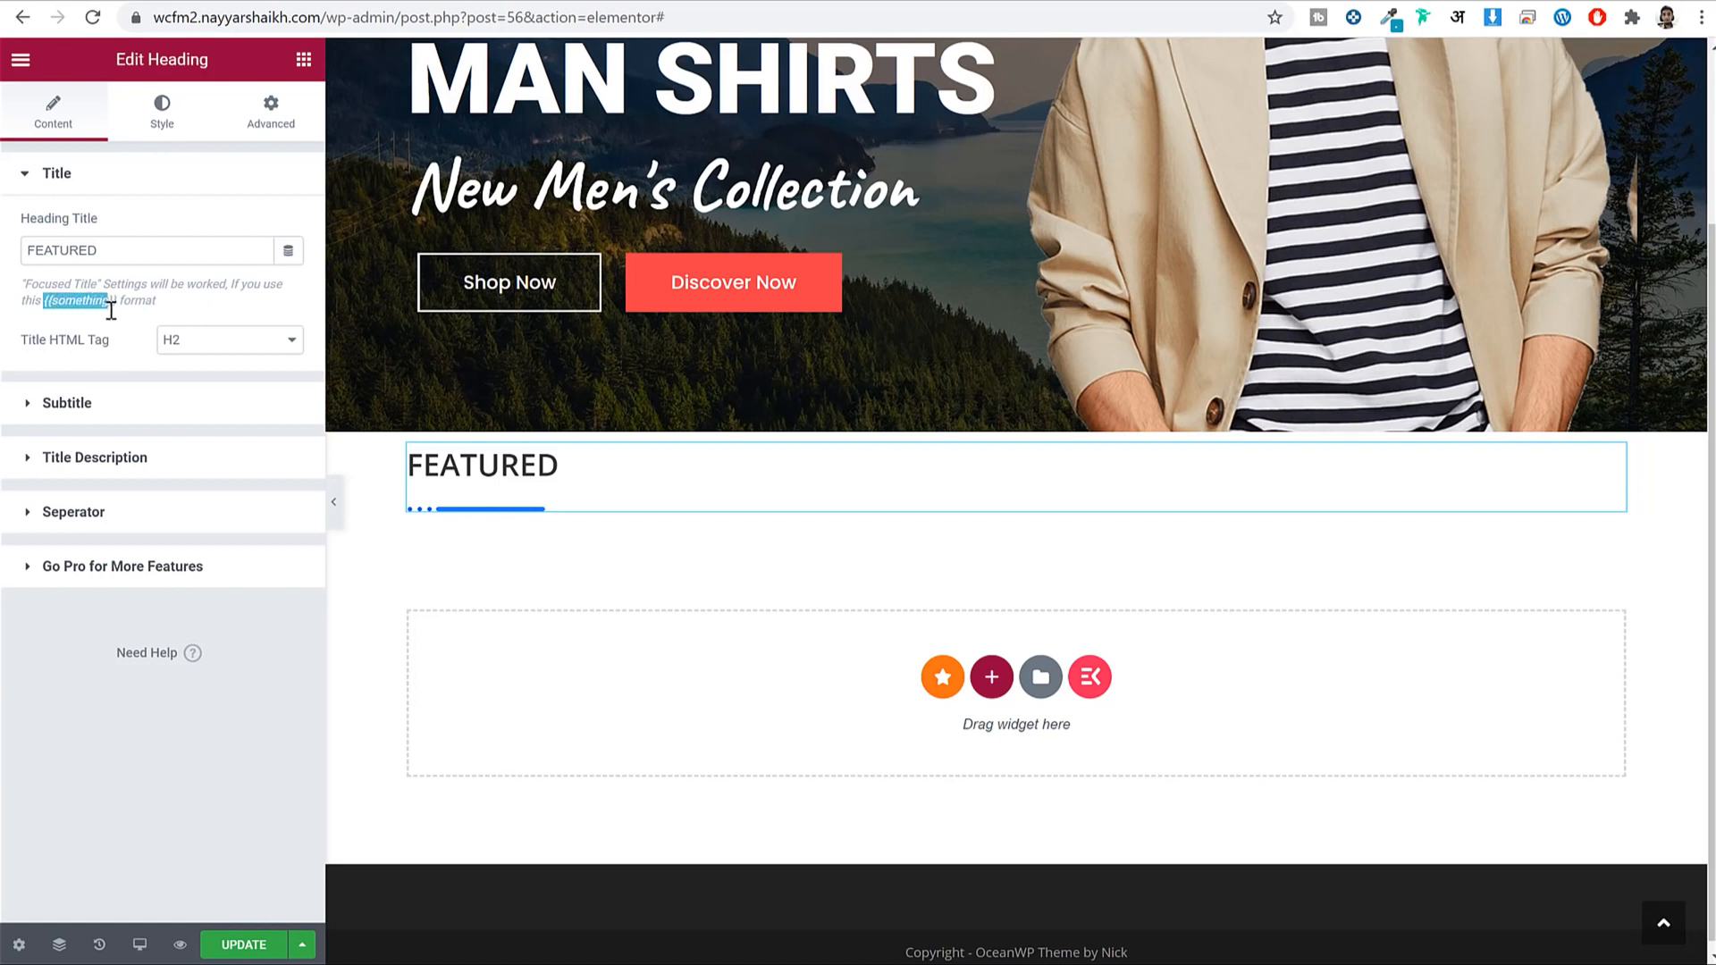
Complete the title as 'FEATURED {{CATEGORIES}}' and preview it with the panel hidden.
left_click(125, 253)
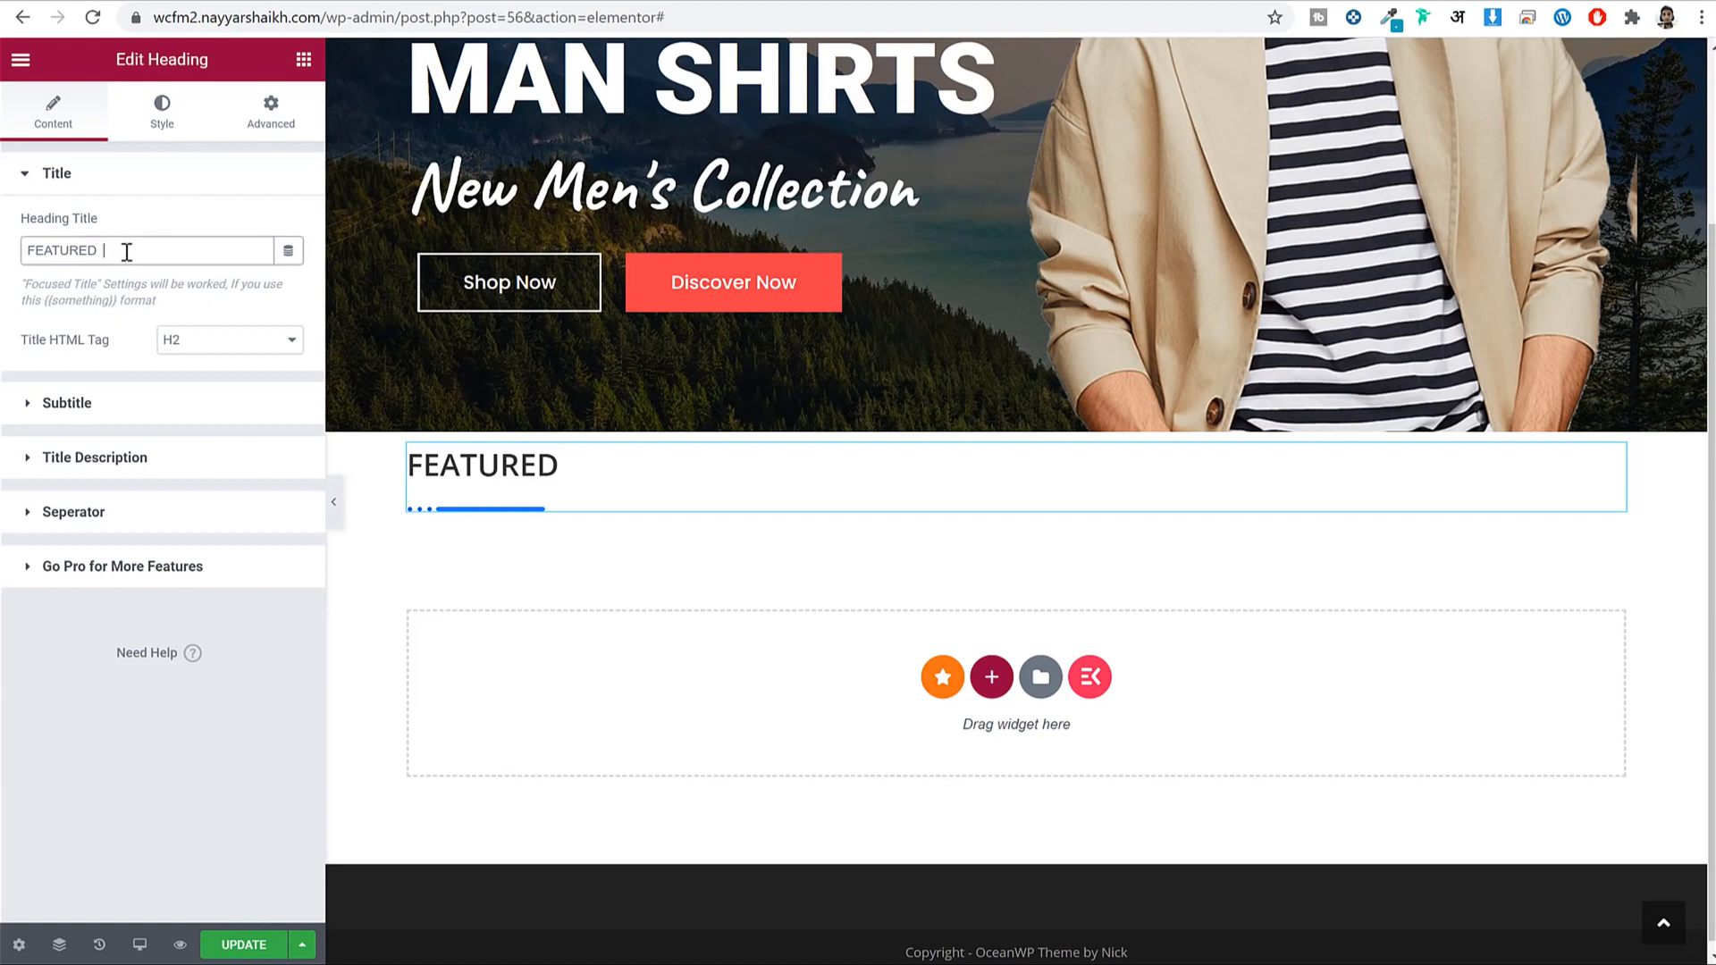
left_click_drag(121, 297, 43, 296)
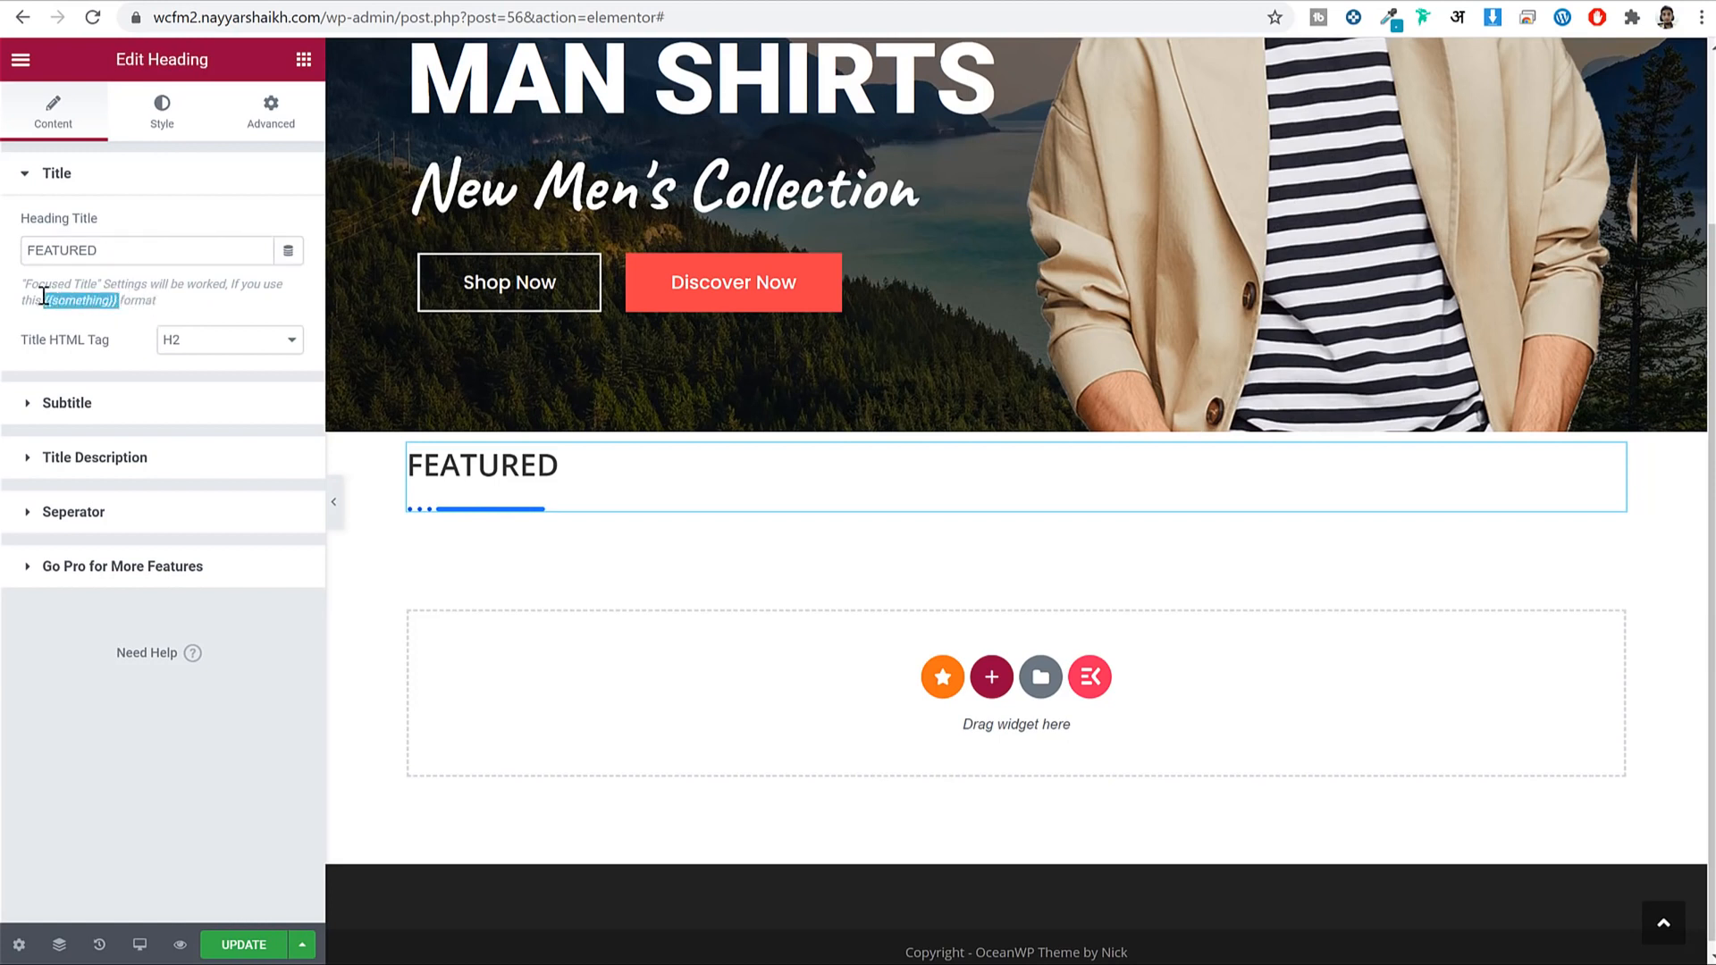
left_click(138, 253)
key("ctrl+v")
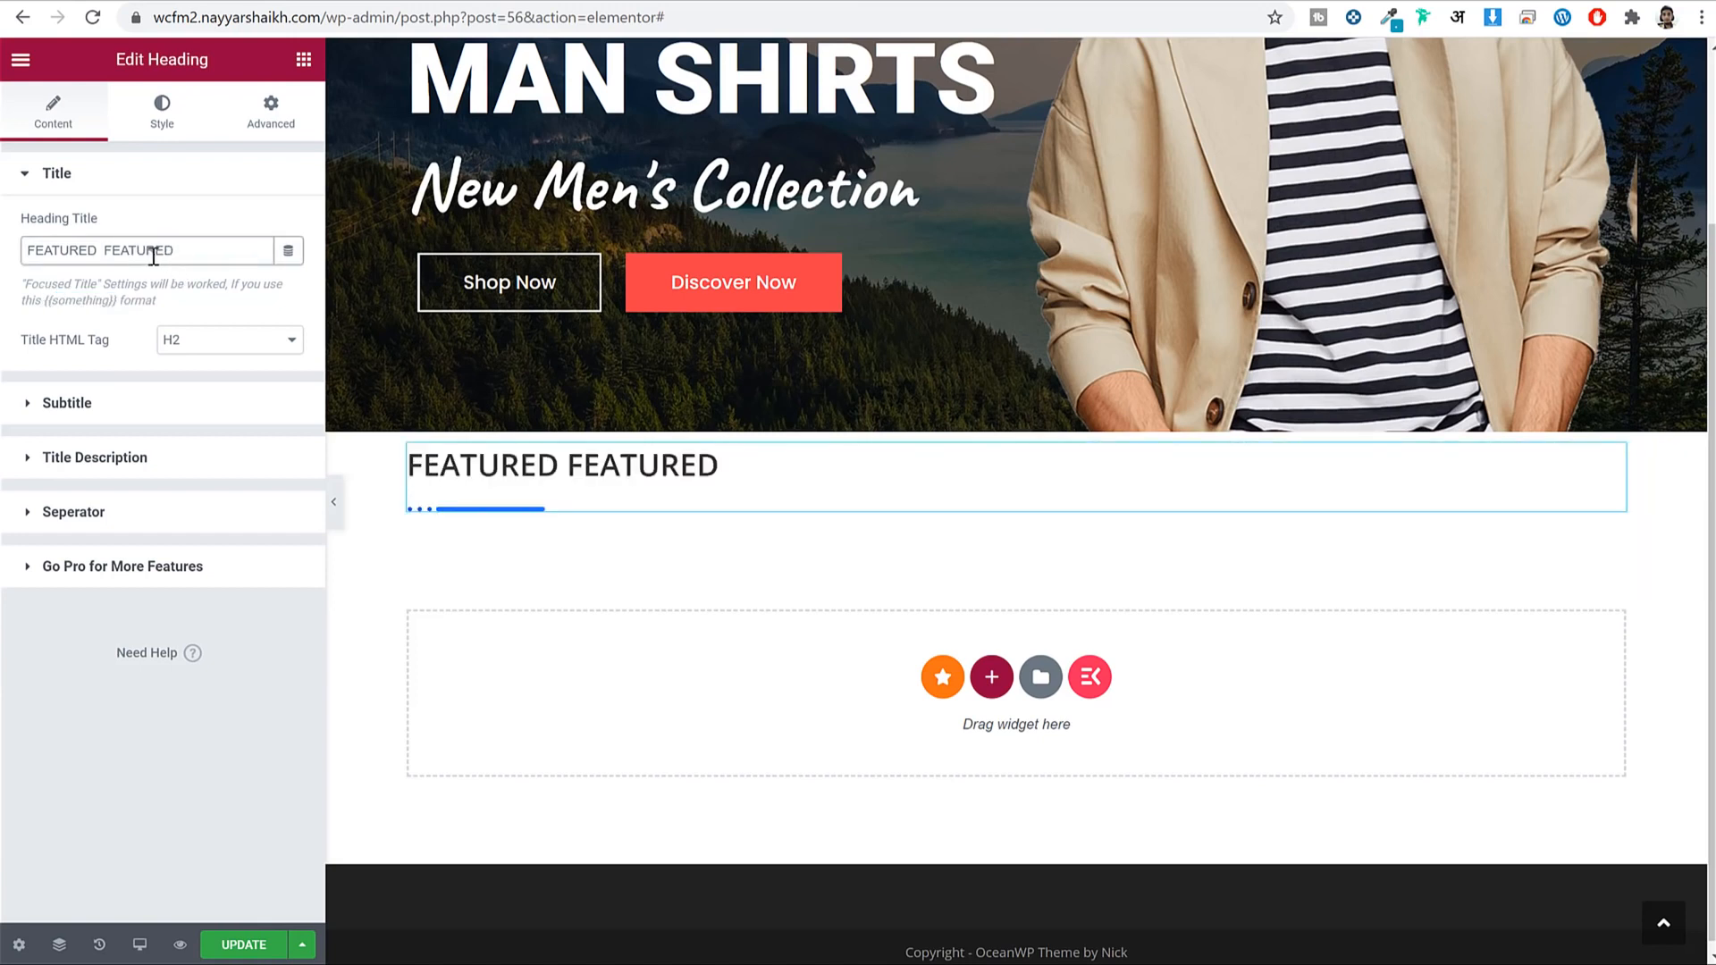
key("BackSpace")
key("BackSpace")
key("BackSpace")
key("BackSpace")
key("BackSpace")
key("BackSpace")
key("BackSpace")
key("BackSpace")
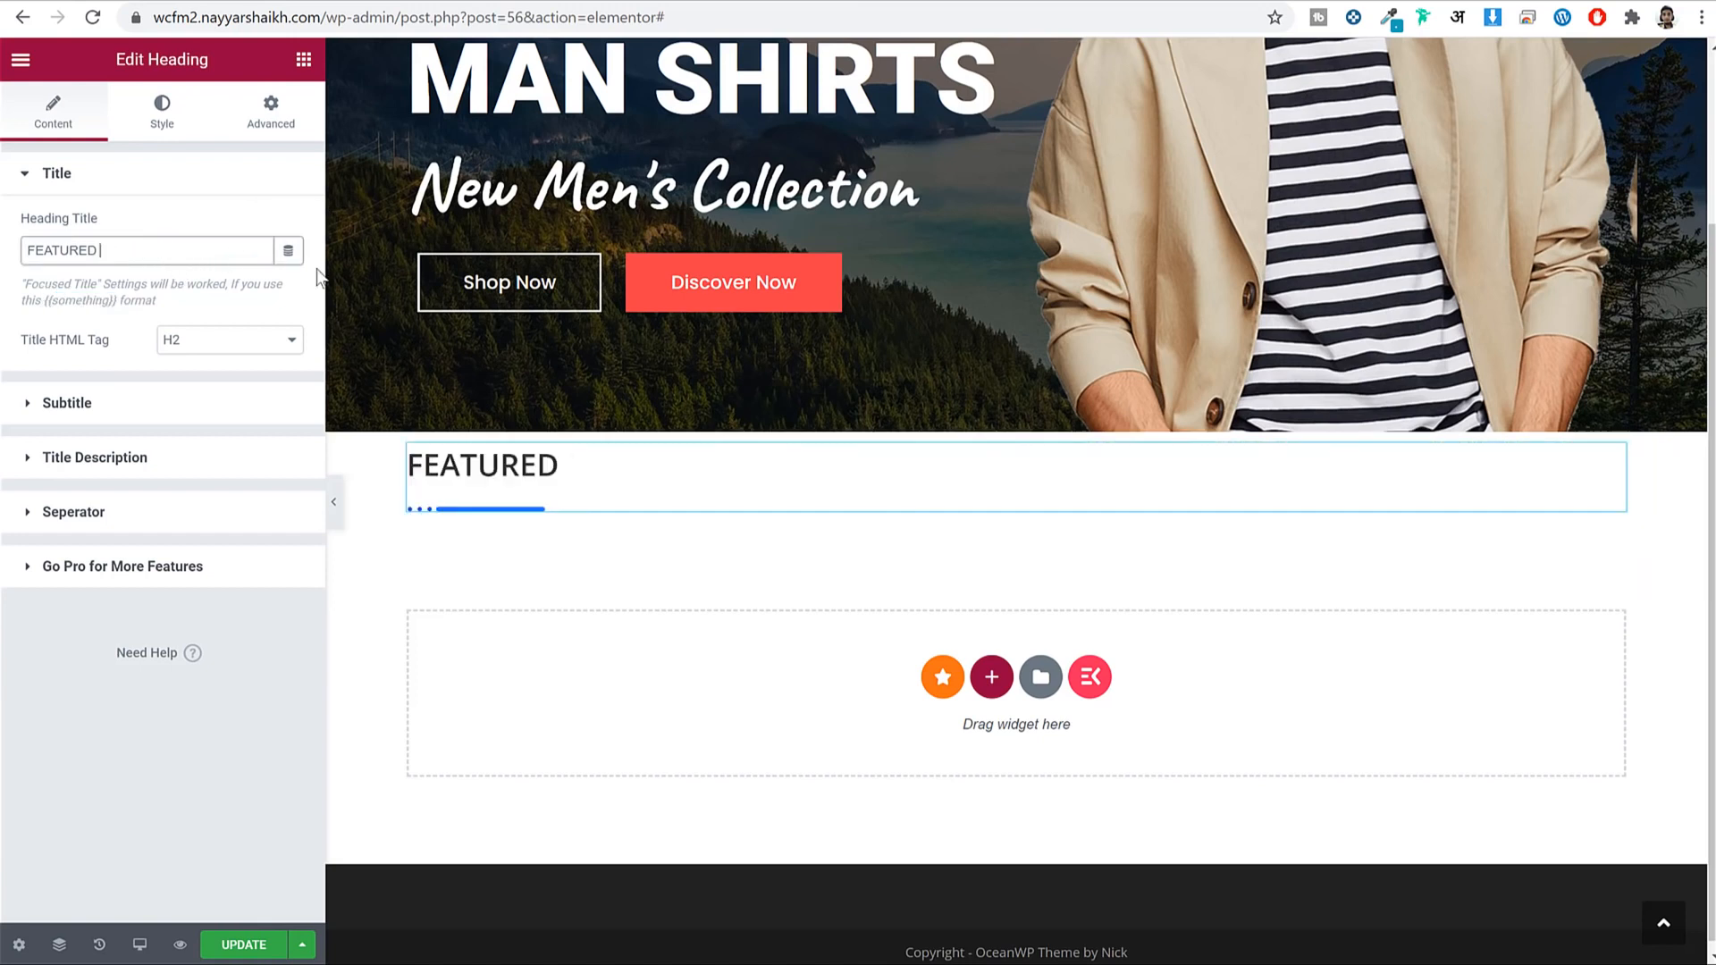
type("{{")
type("}}")
key("Left")
key("Left")
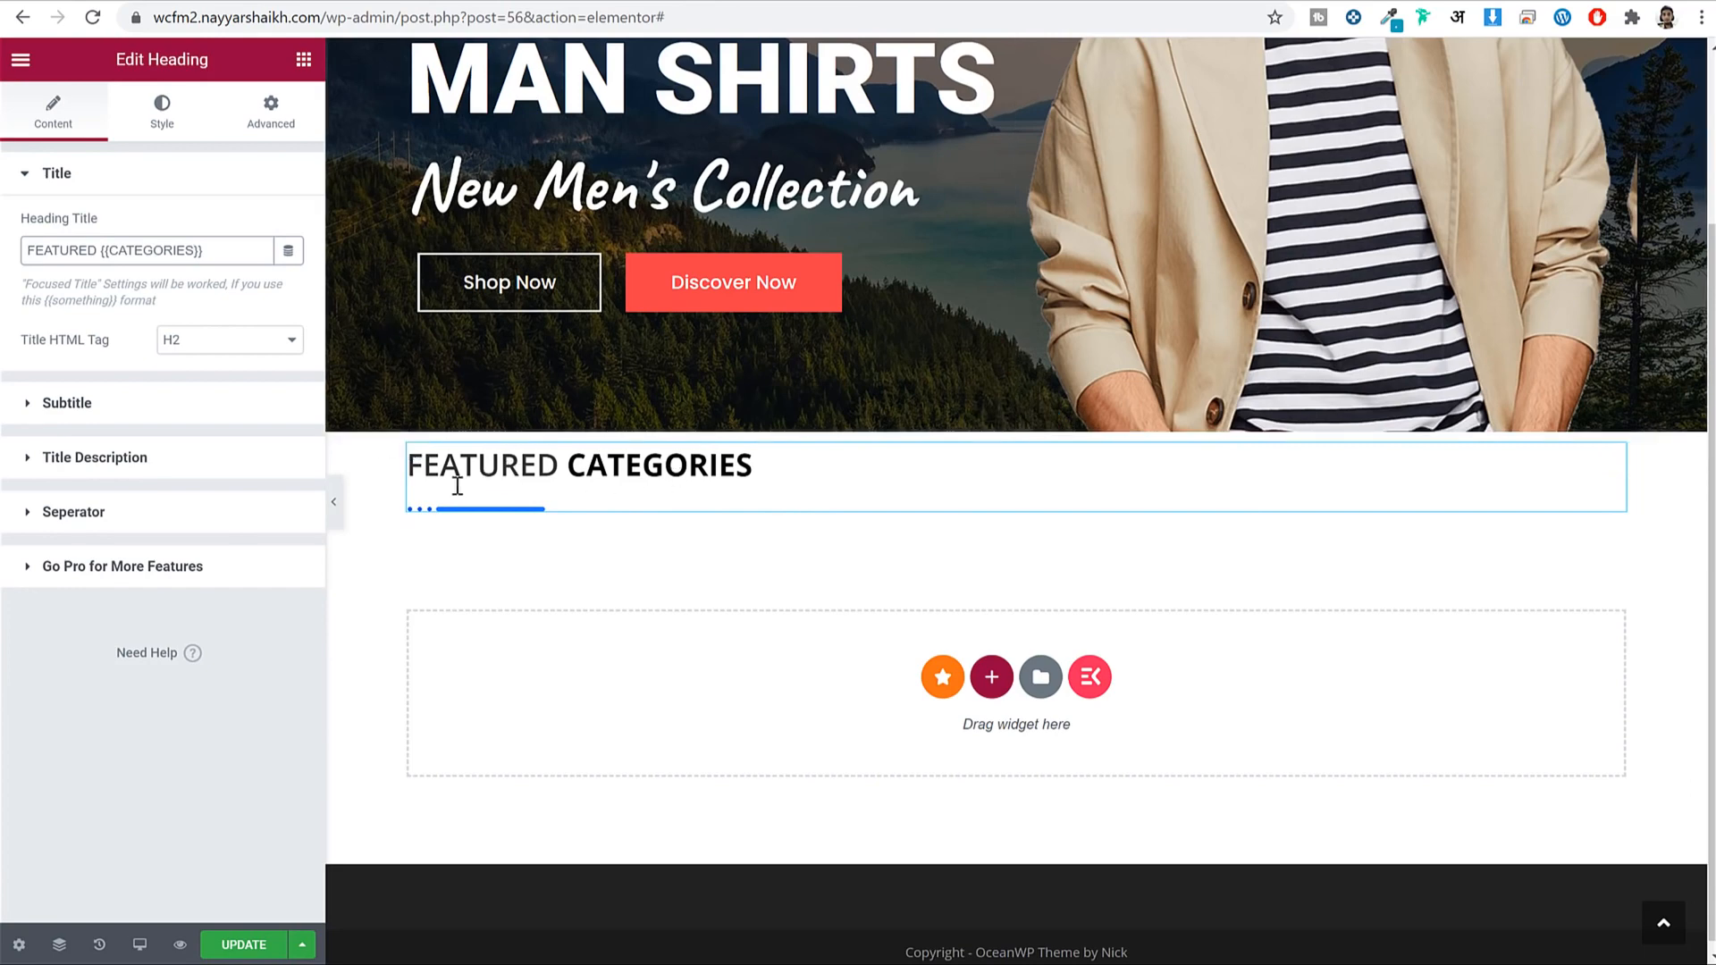
left_click(334, 508)
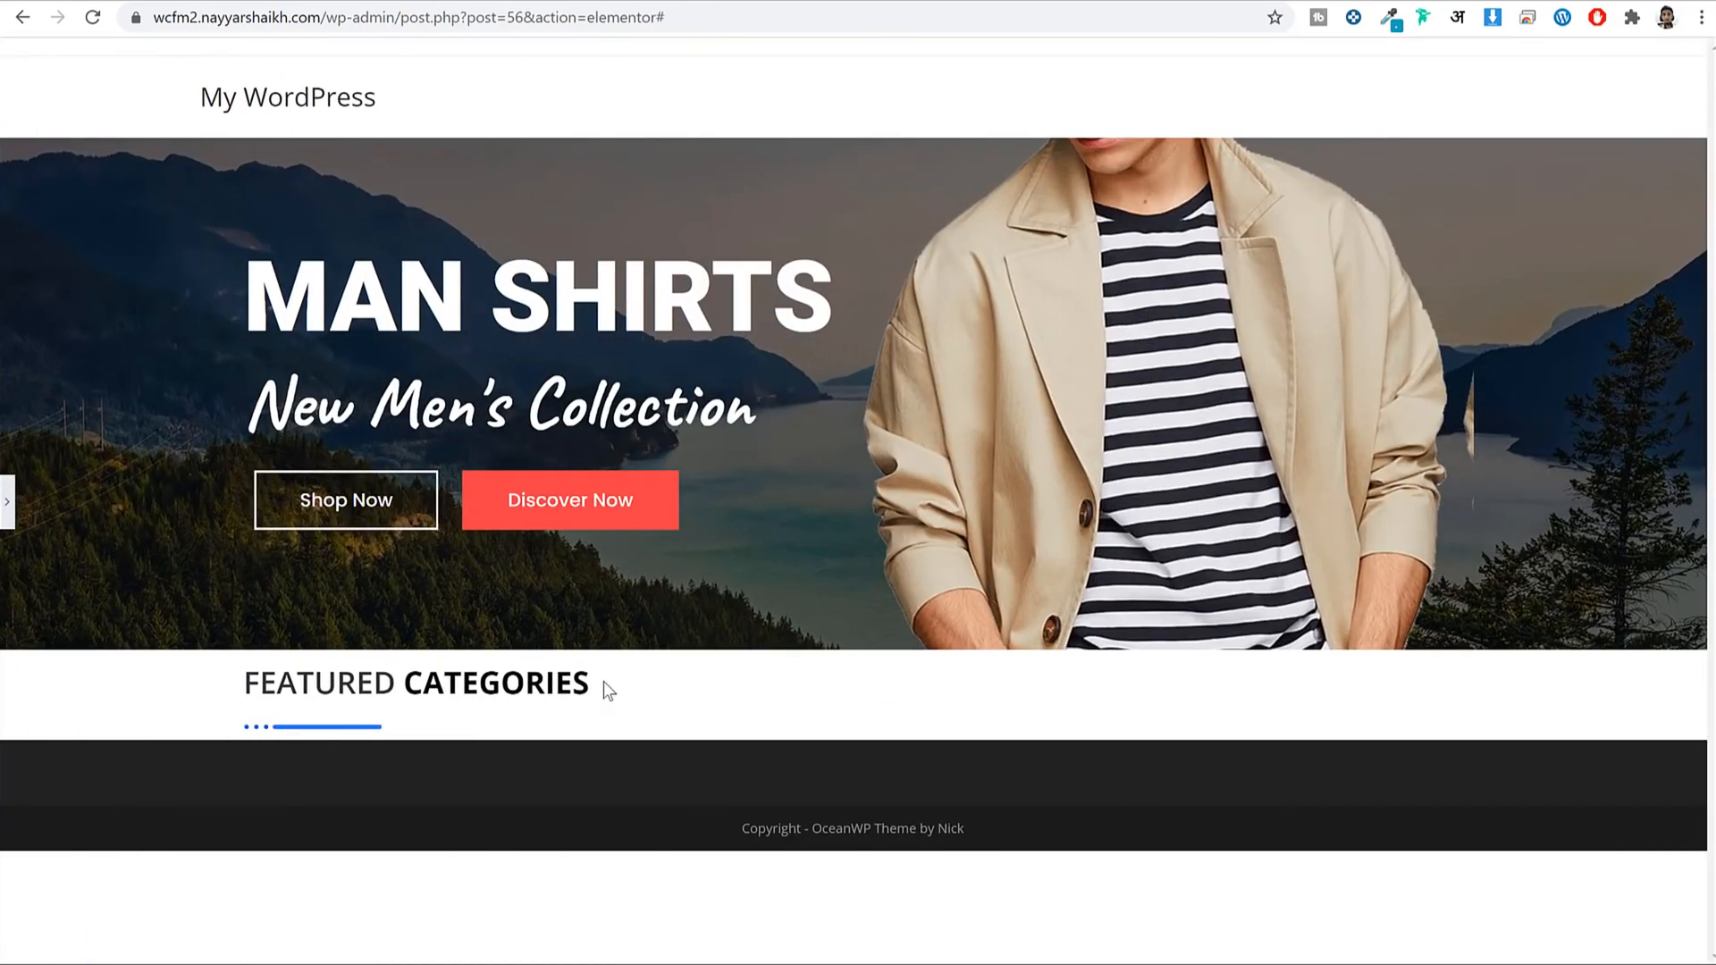
left_click(8, 518)
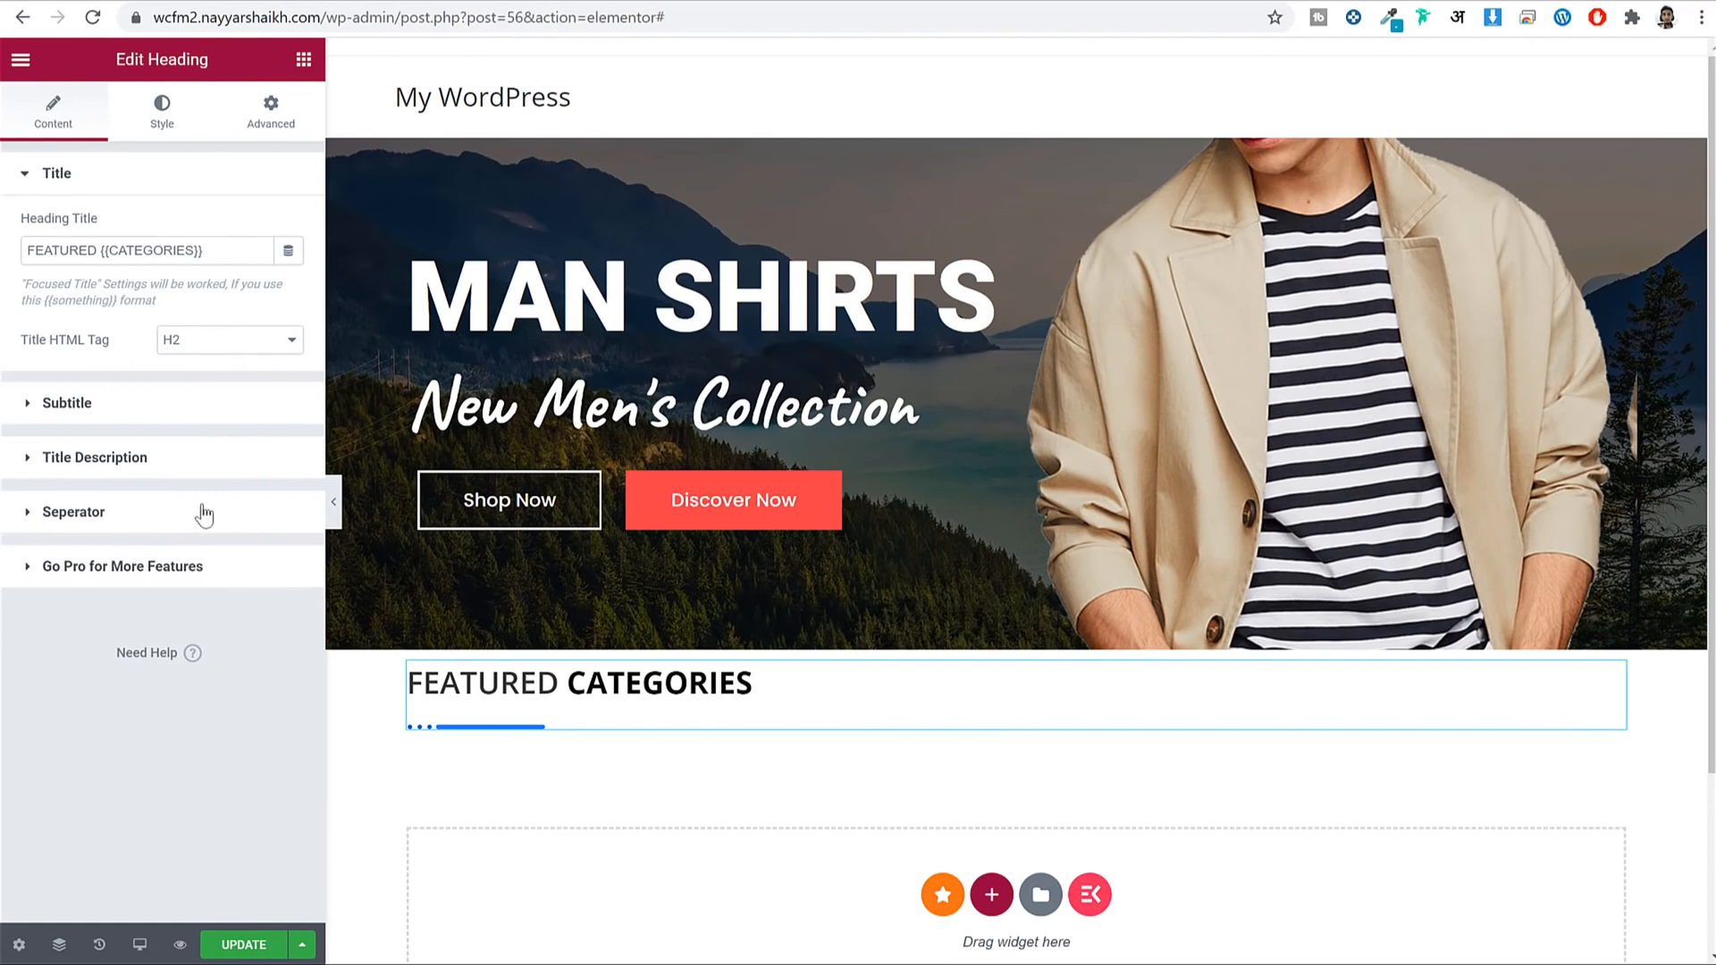
Centre the heading and colour the focused word CATEGORIES with the global Primary red.
left_click(188, 116)
left_click(259, 227)
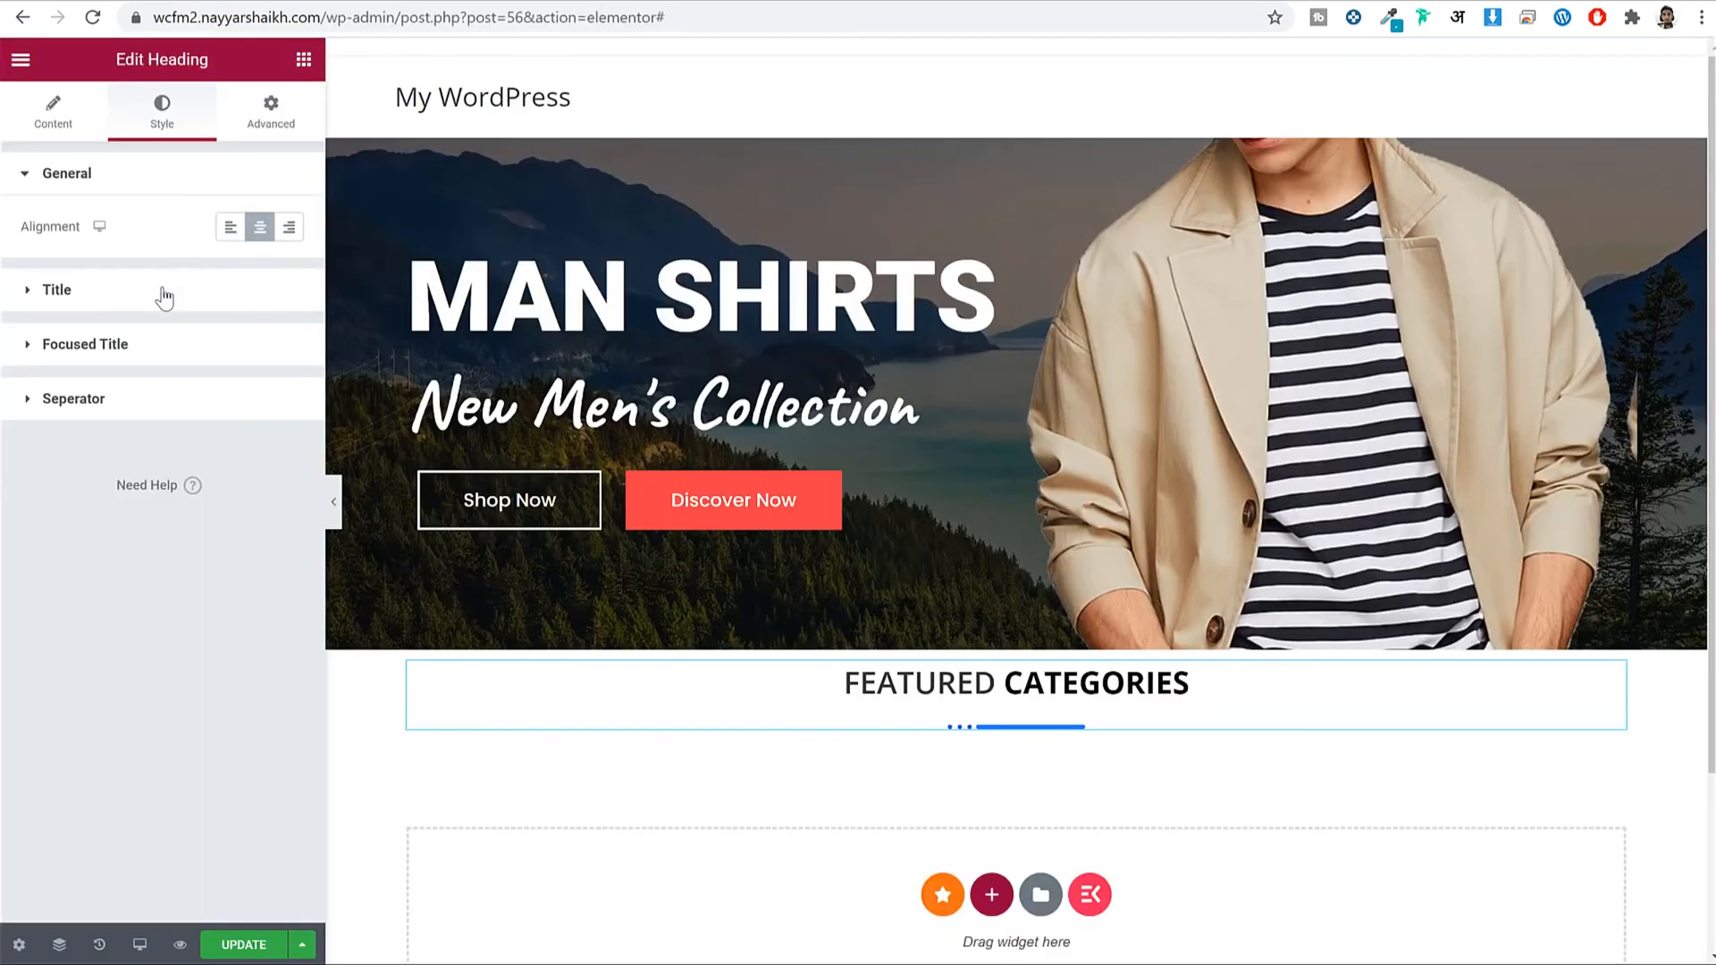
left_click(156, 358)
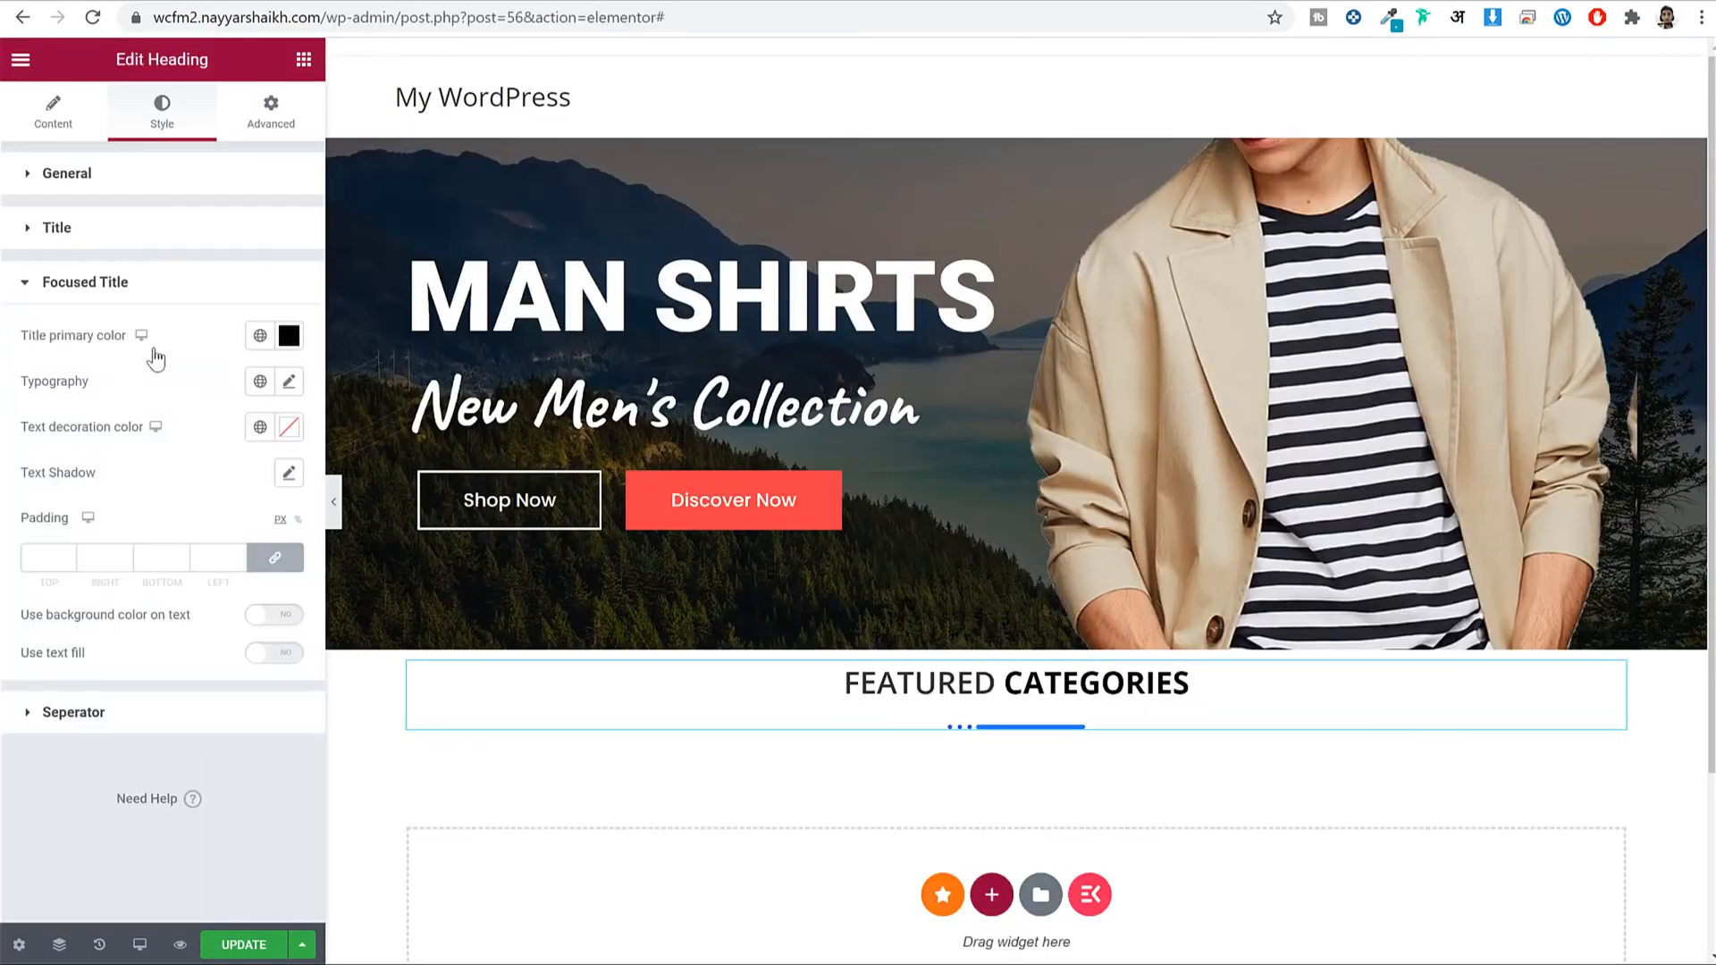
left_click(260, 337)
left_click(90, 435)
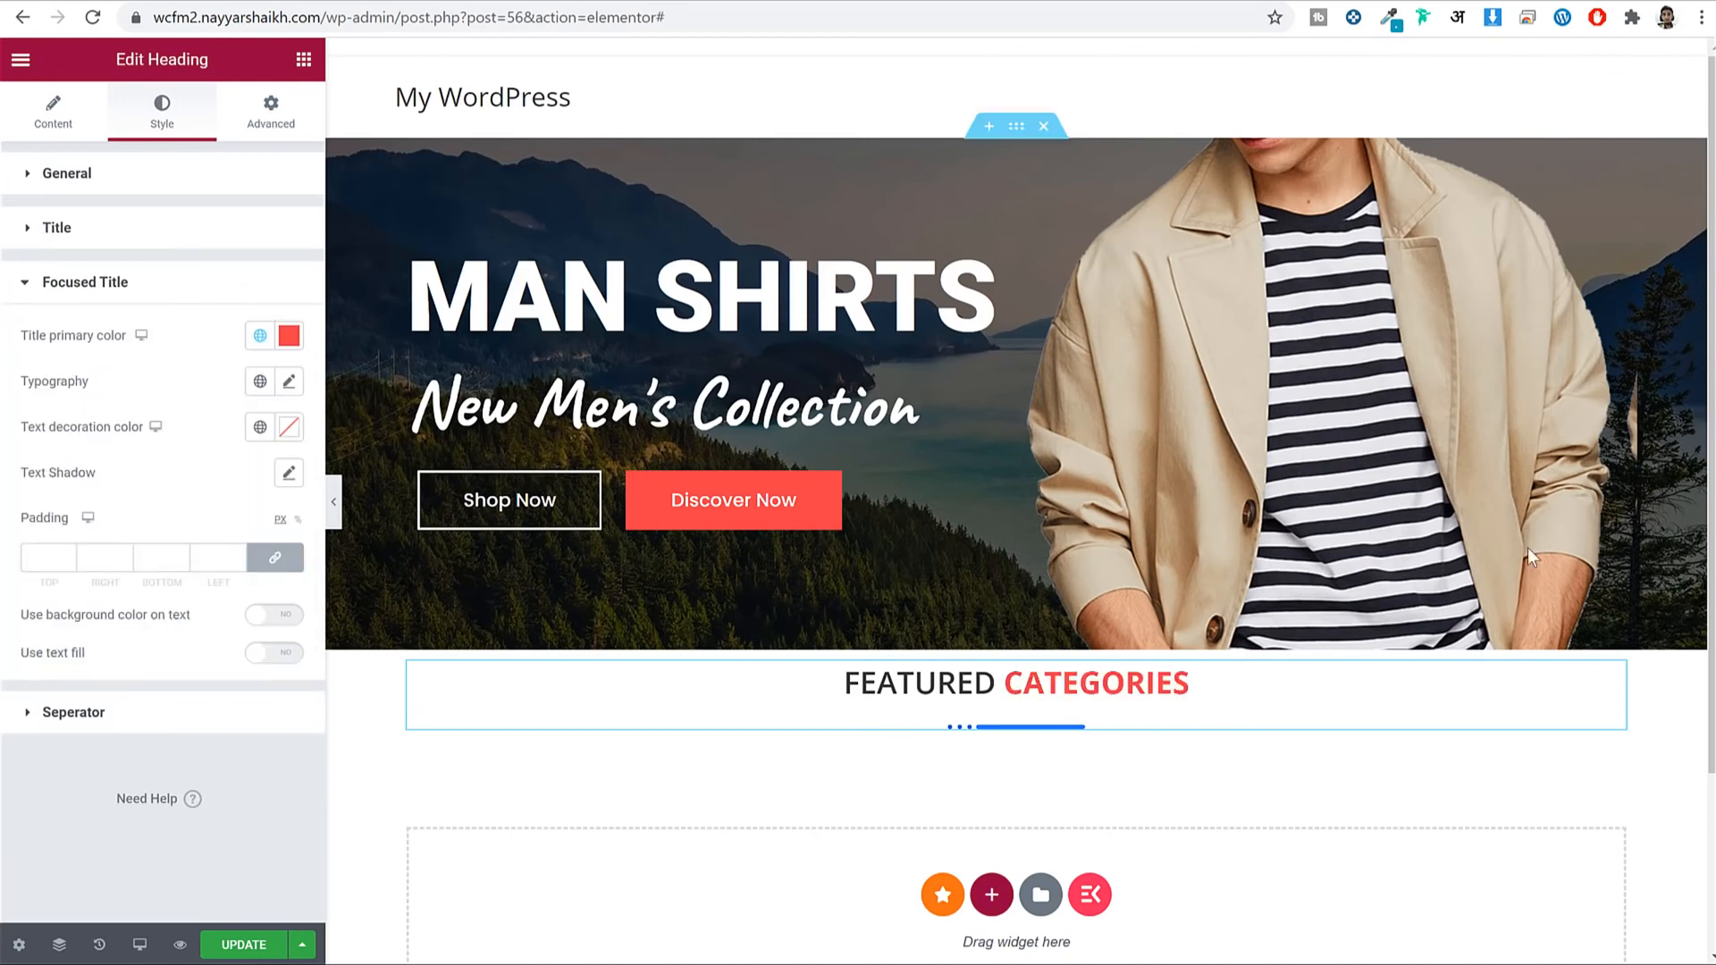
Set the separator colour to the global Primary red.
left_click(132, 286)
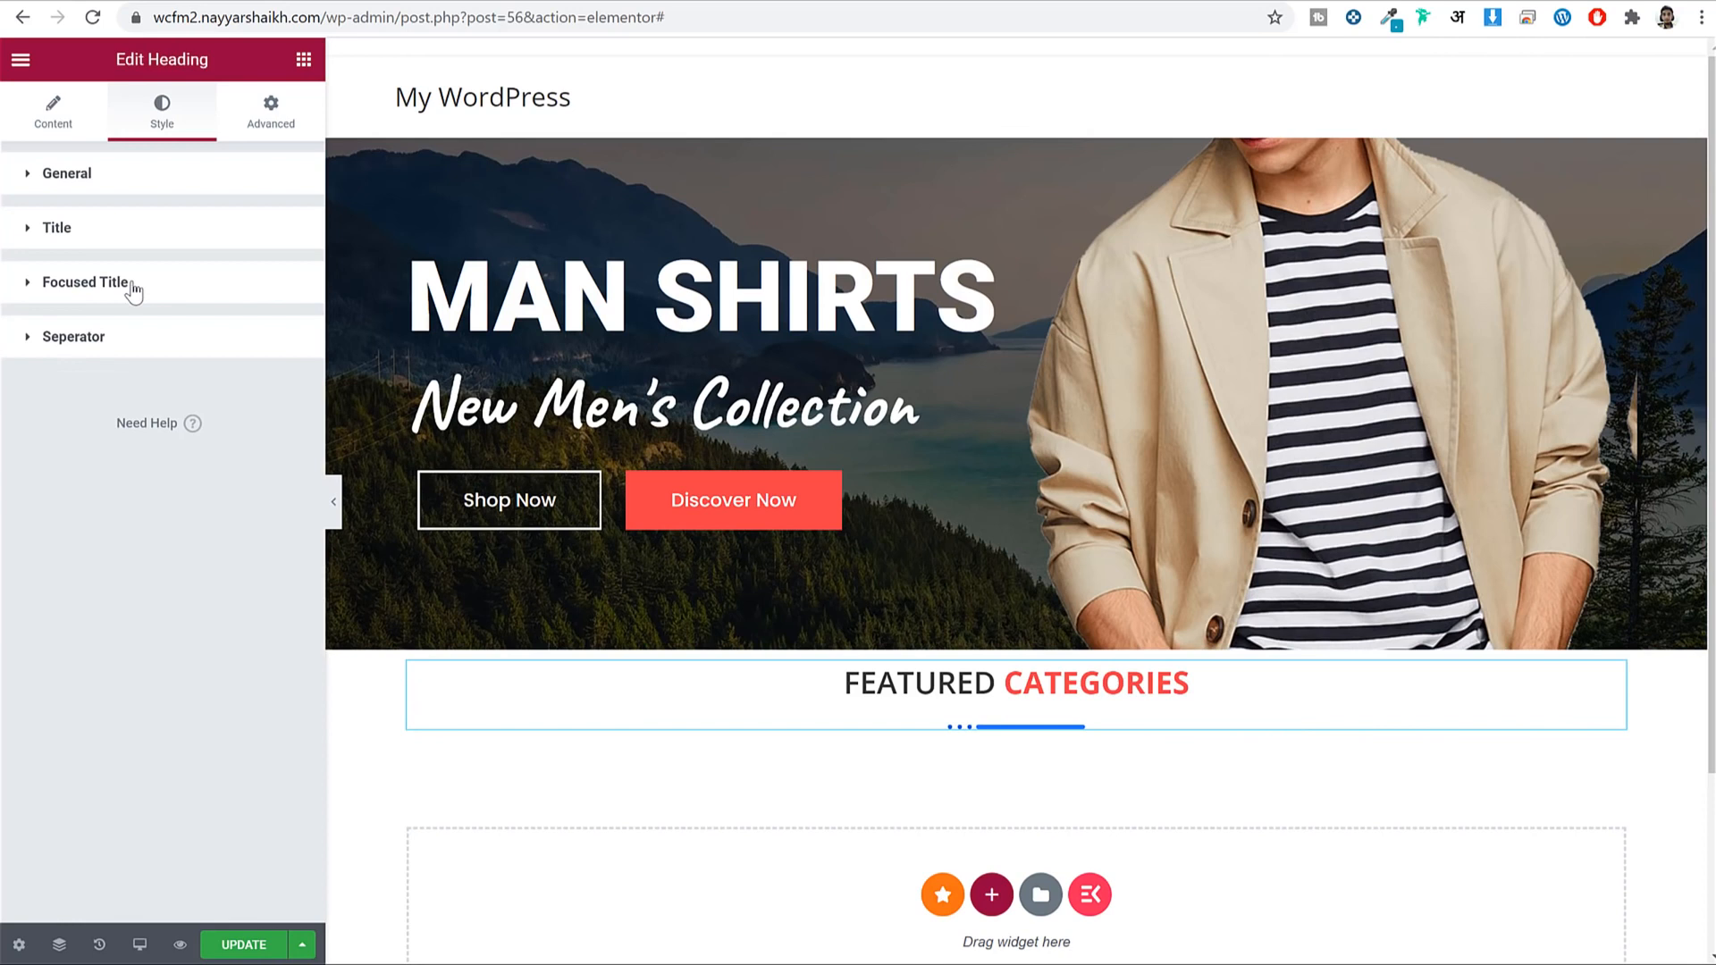
left_click(126, 345)
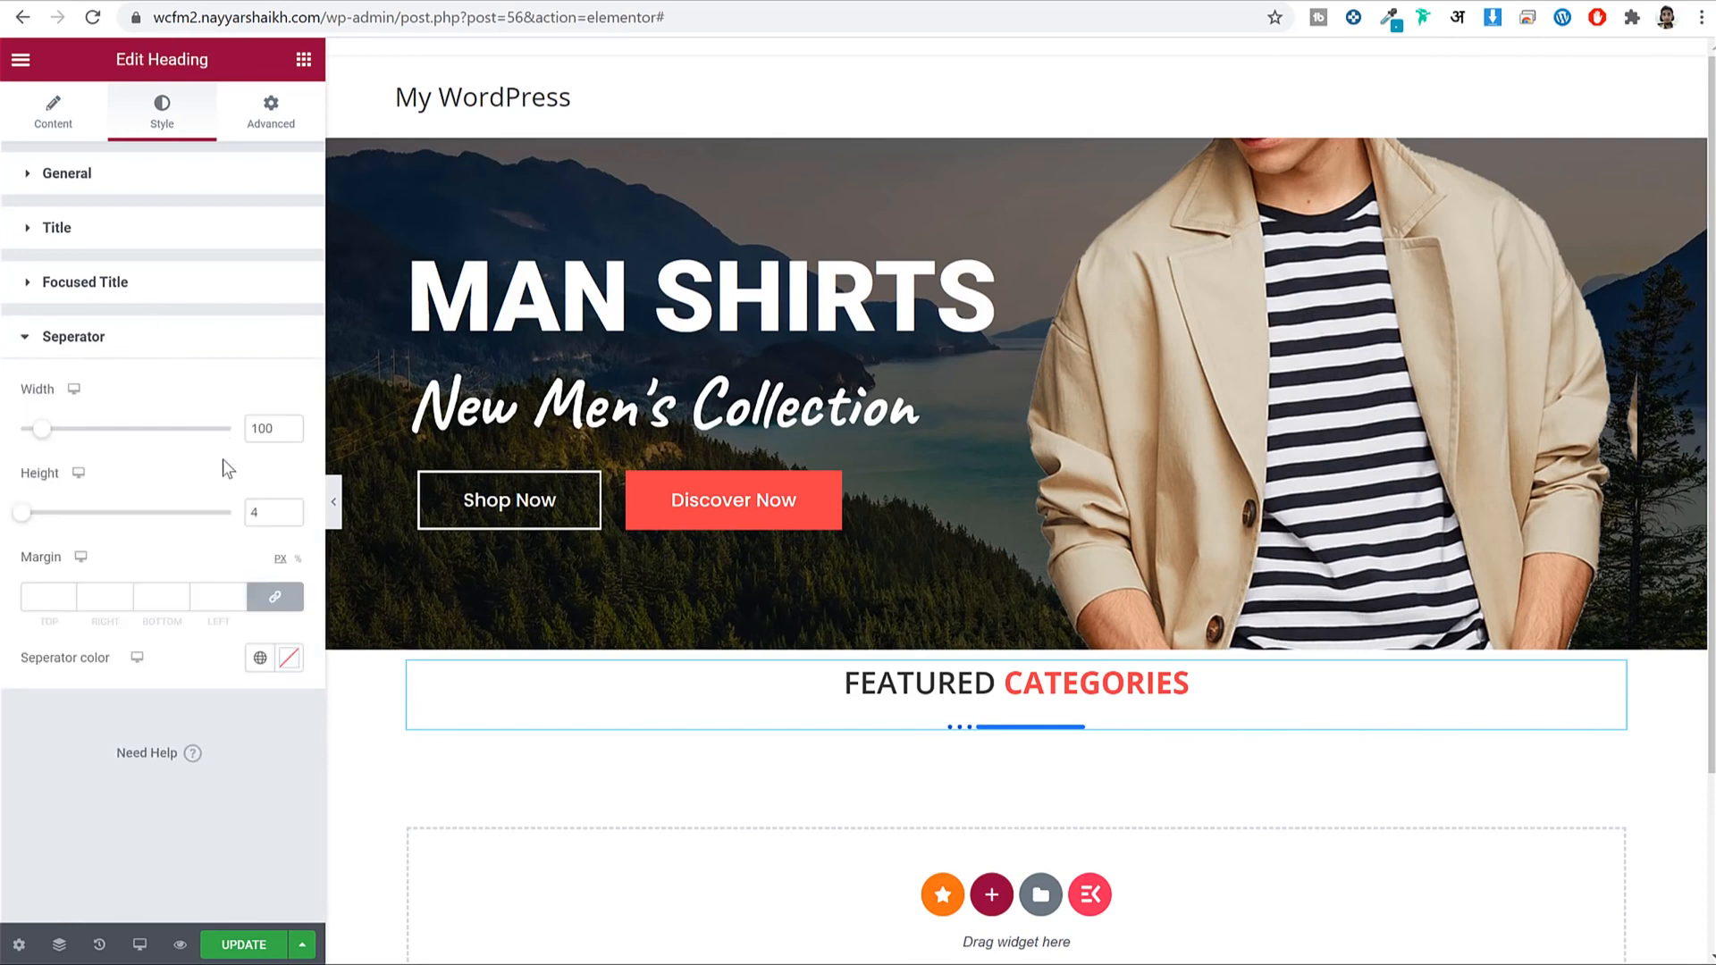
left_click(260, 658)
left_click(122, 415)
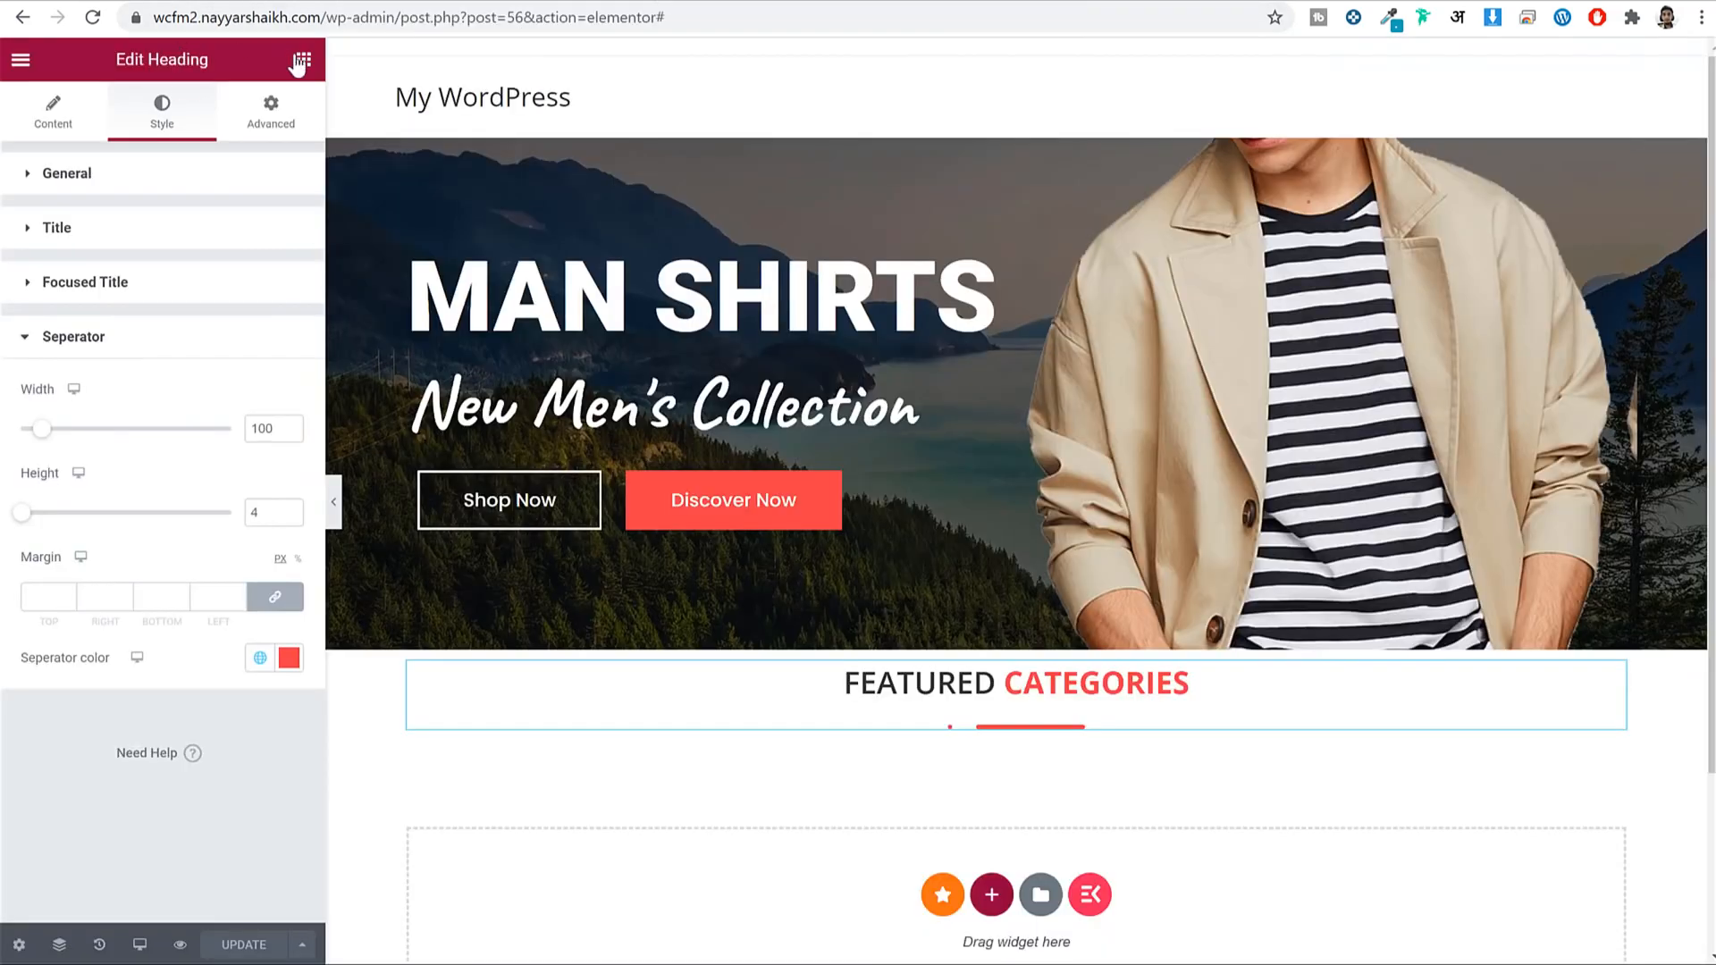
Drop an Inner Section under the heading and add columns until it has four.
left_click(302, 60)
left_click_drag(83, 269, 1028, 722)
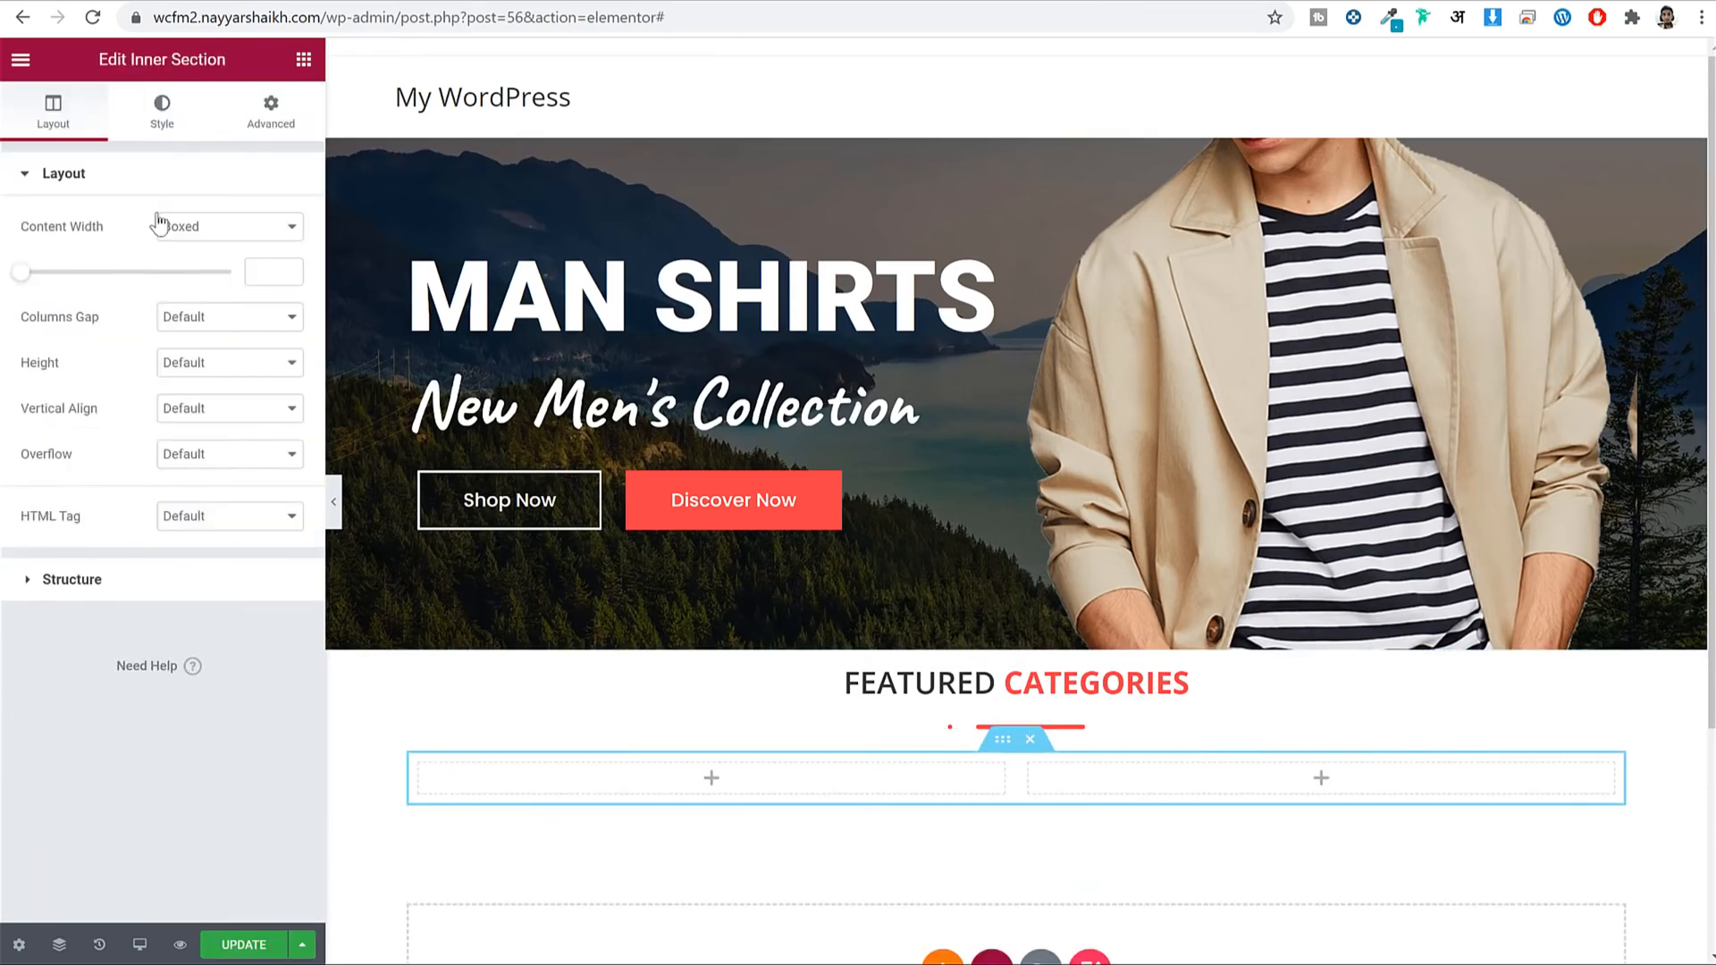
scroll(816, 689, "down", 3)
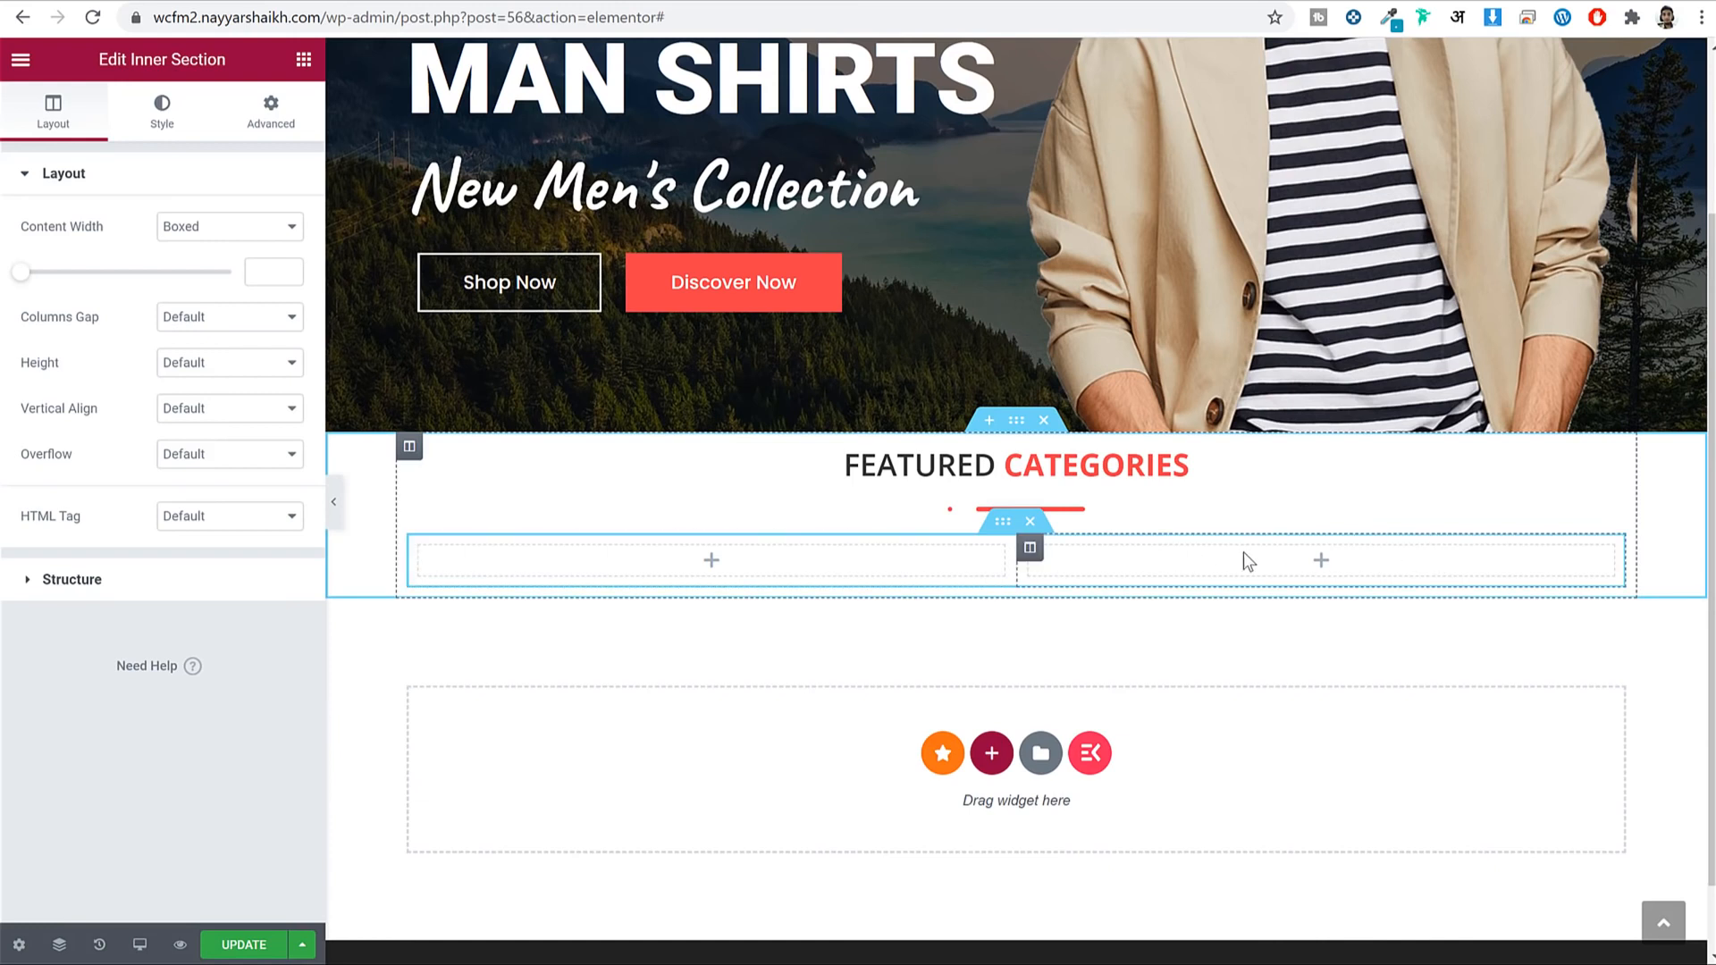
right_click(1036, 551)
left_click(1111, 641)
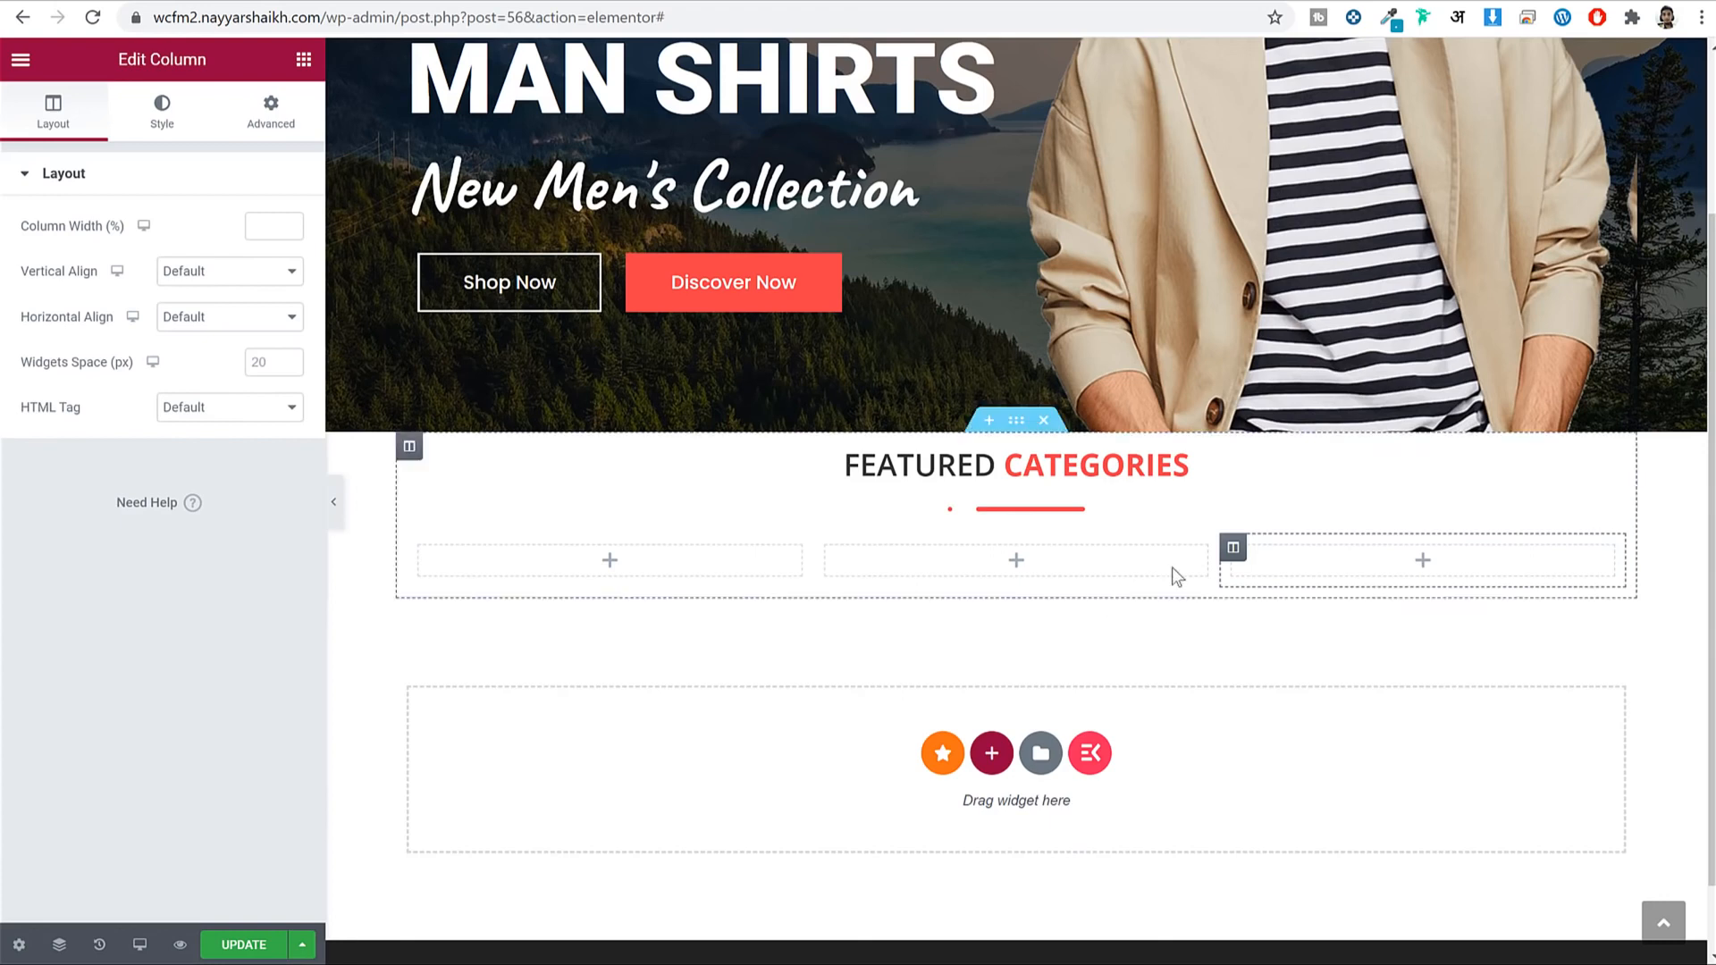
right_click(1233, 547)
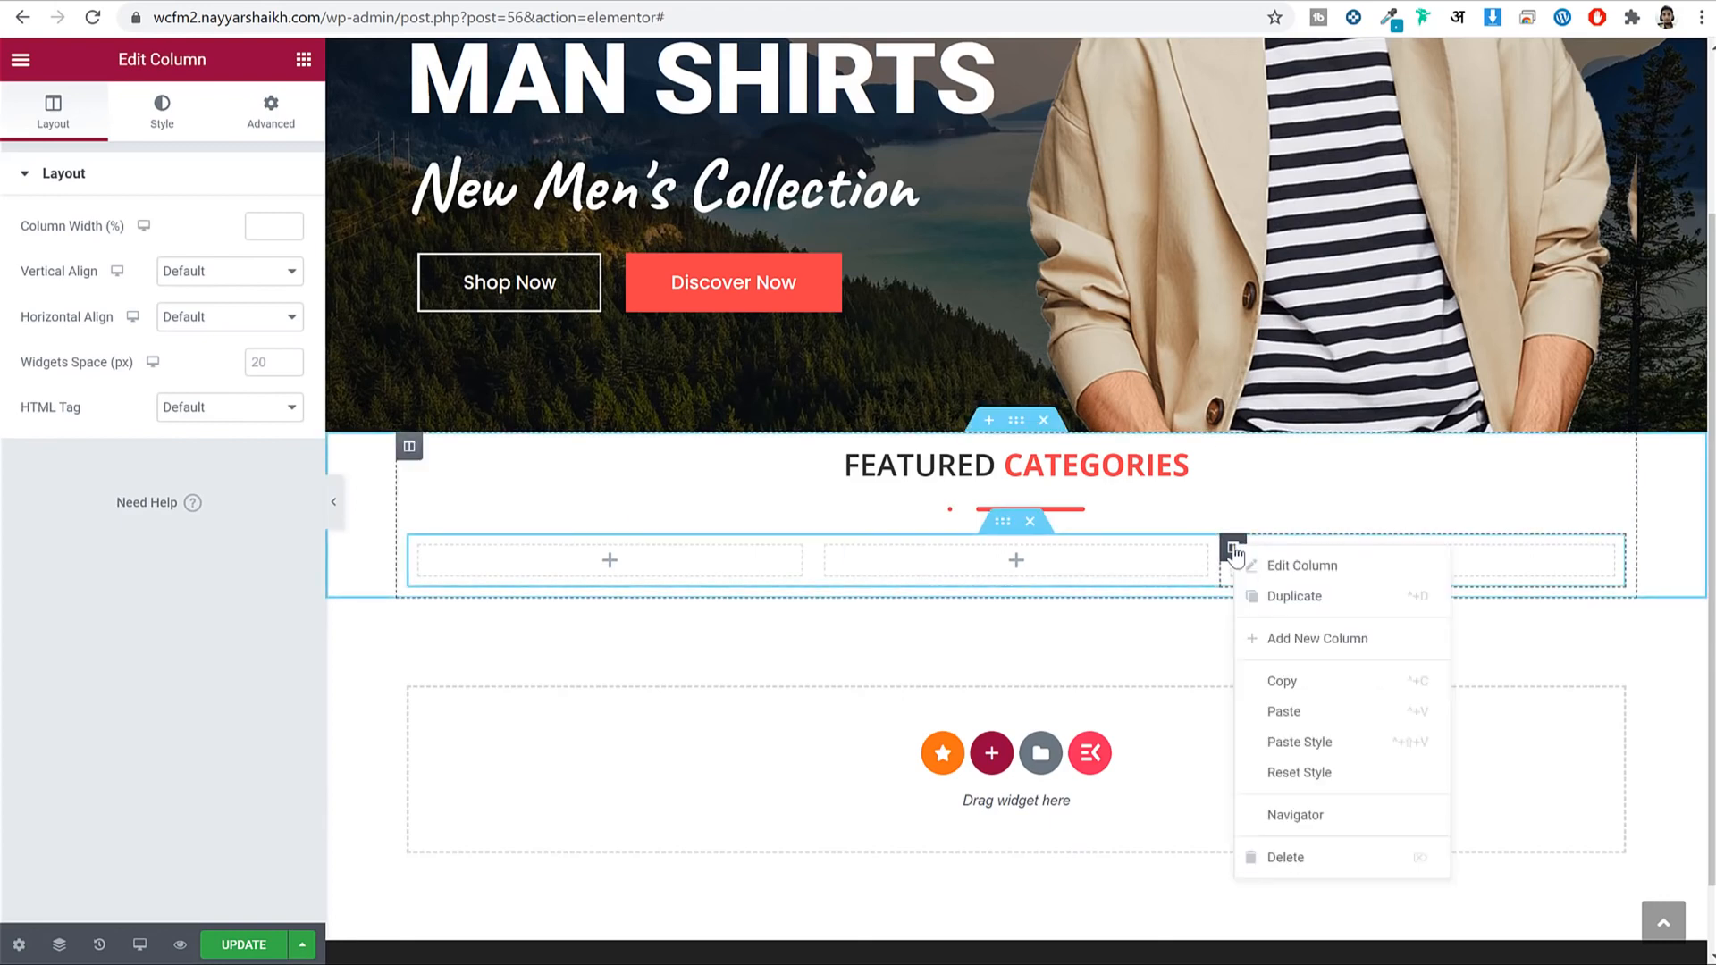
left_click(1343, 655)
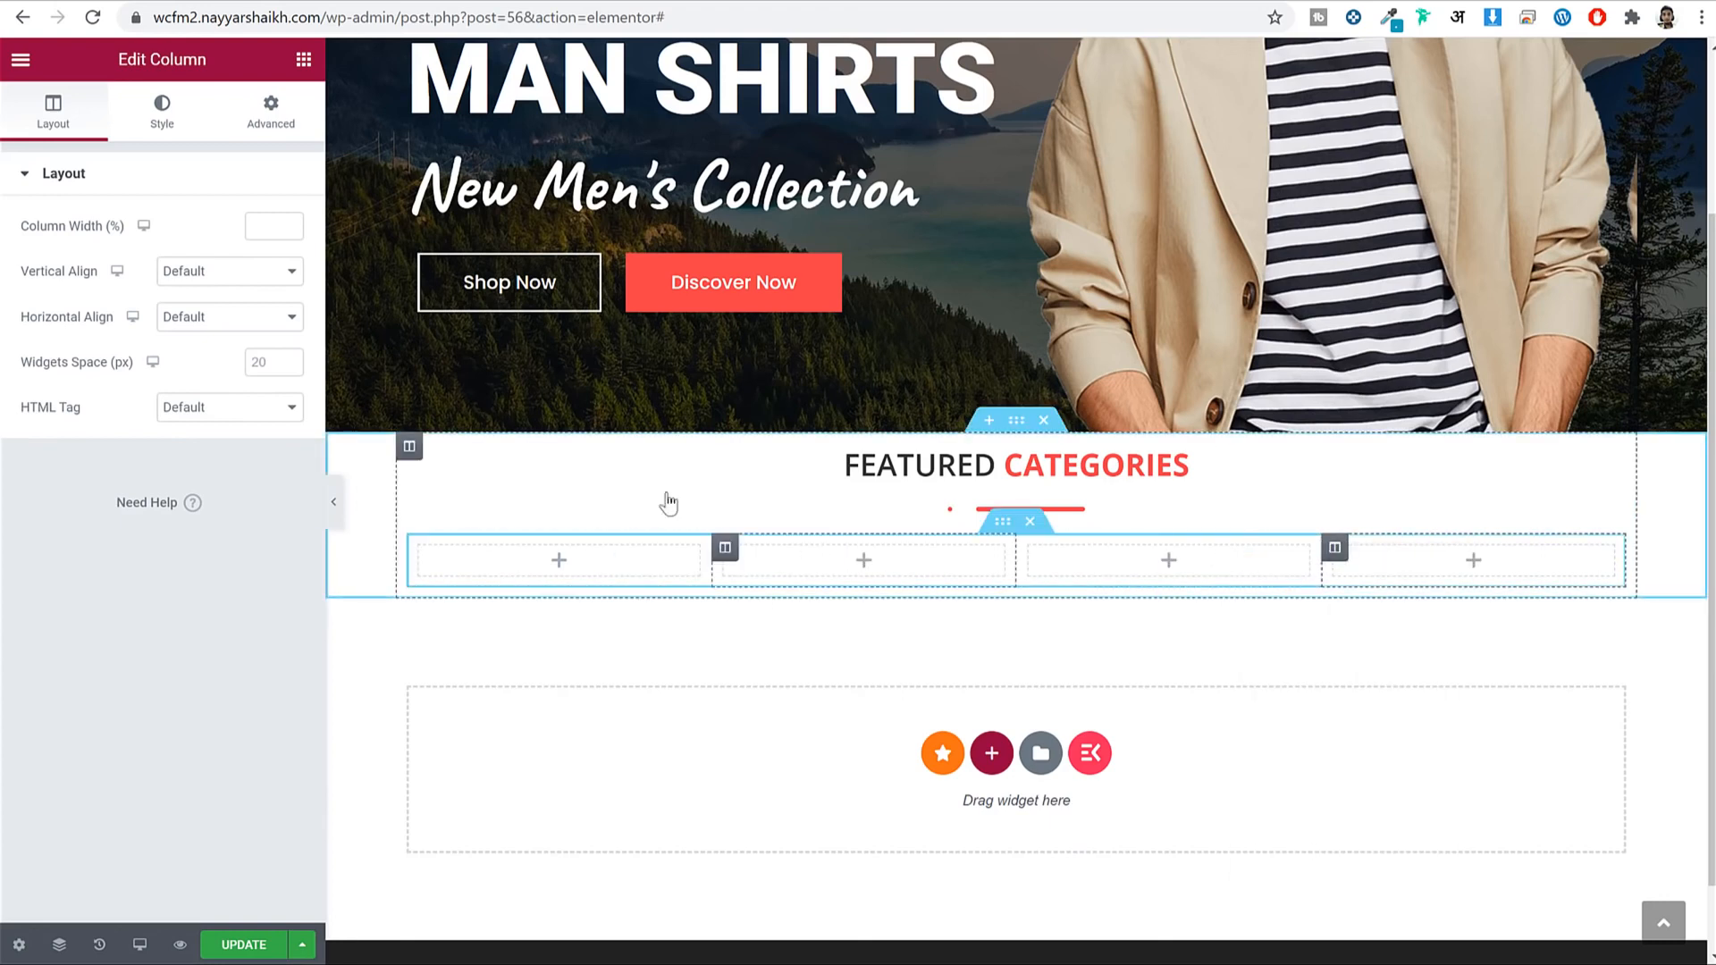
left_click(304, 61)
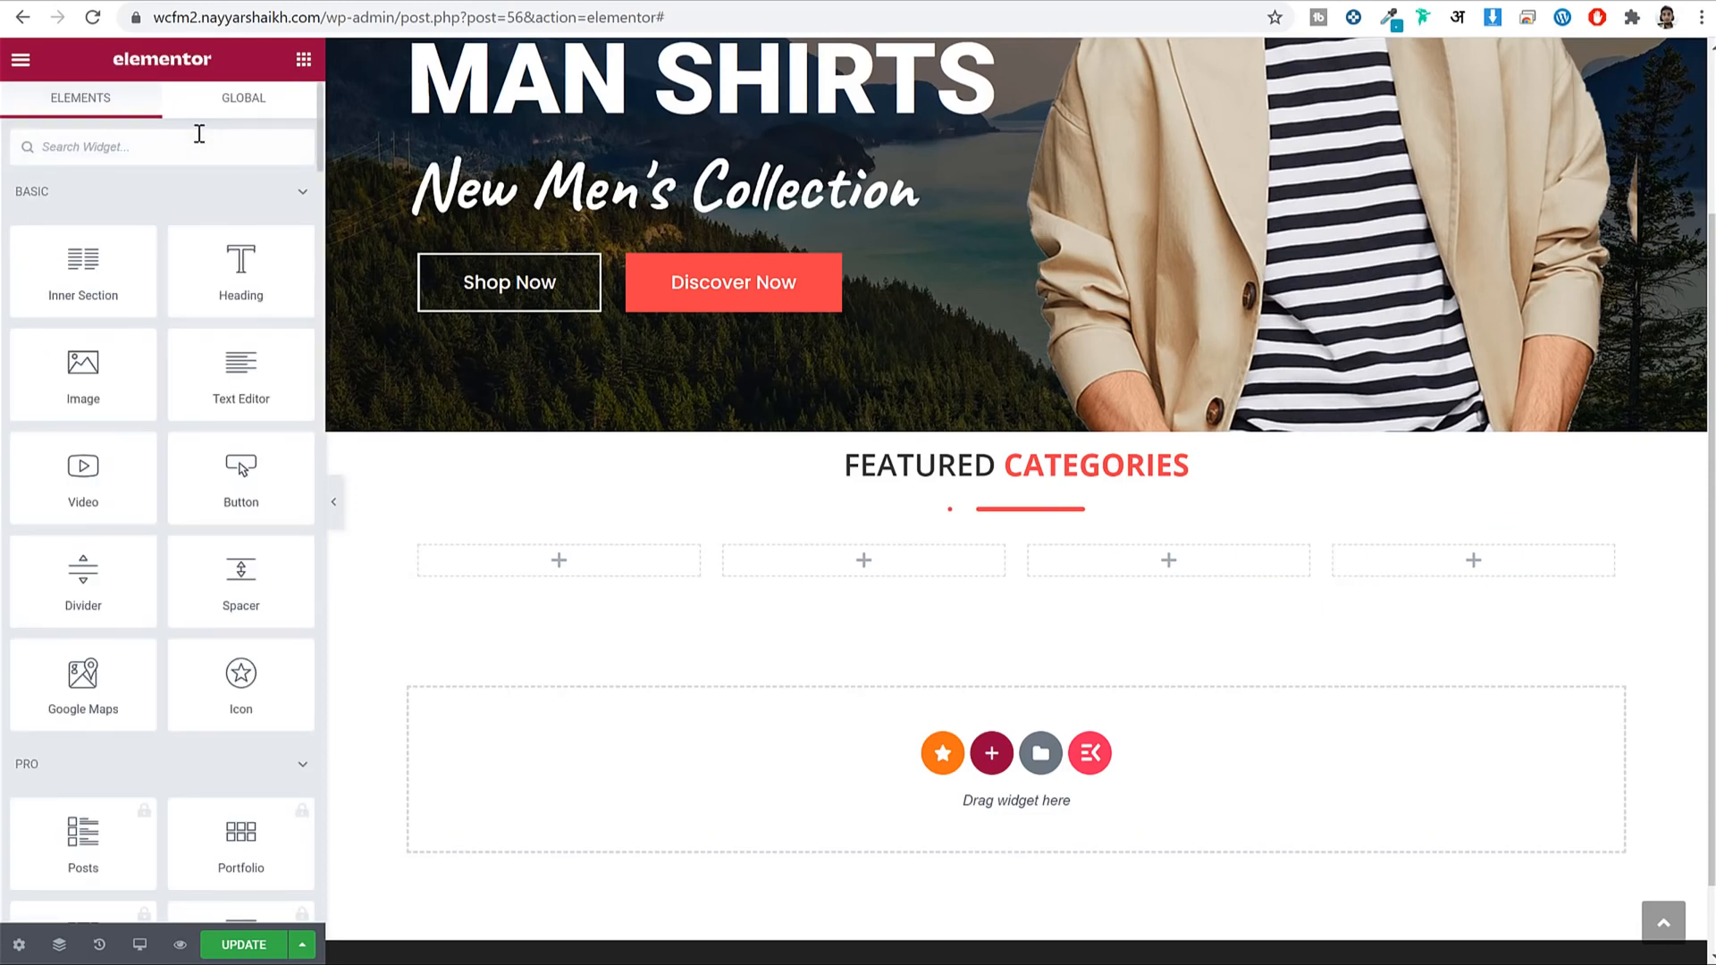
Drop a Premium Banner widget into the first column.
type("prei")
key("BackSpace")
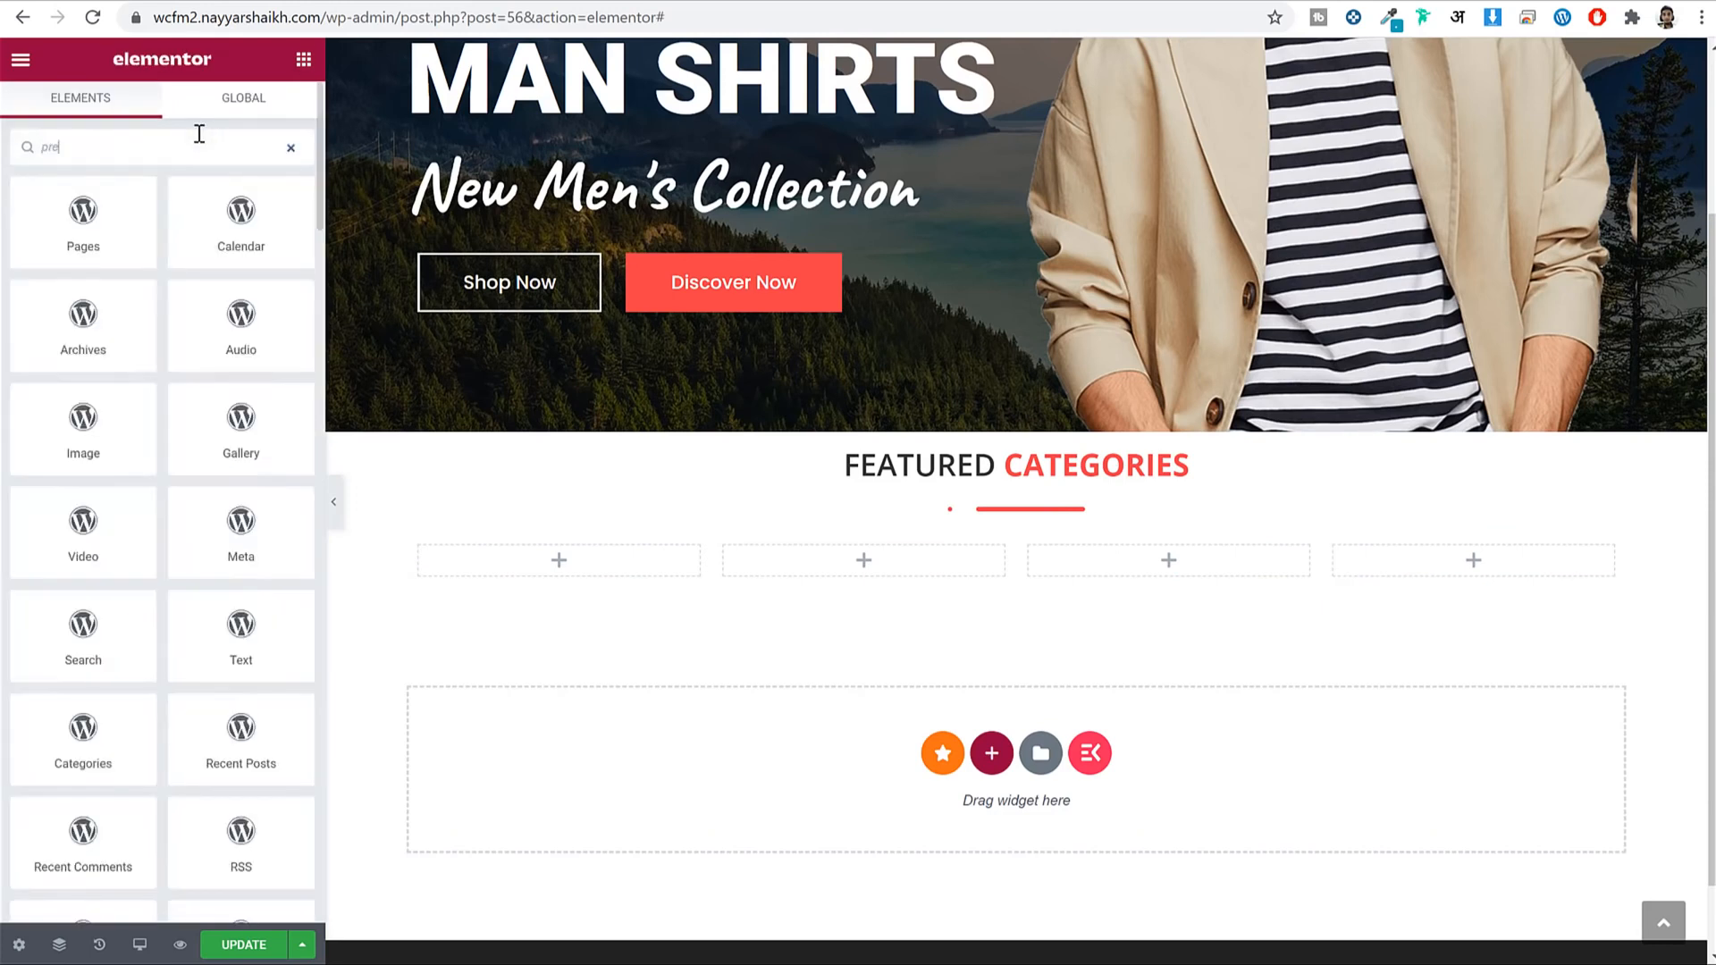
type("mi")
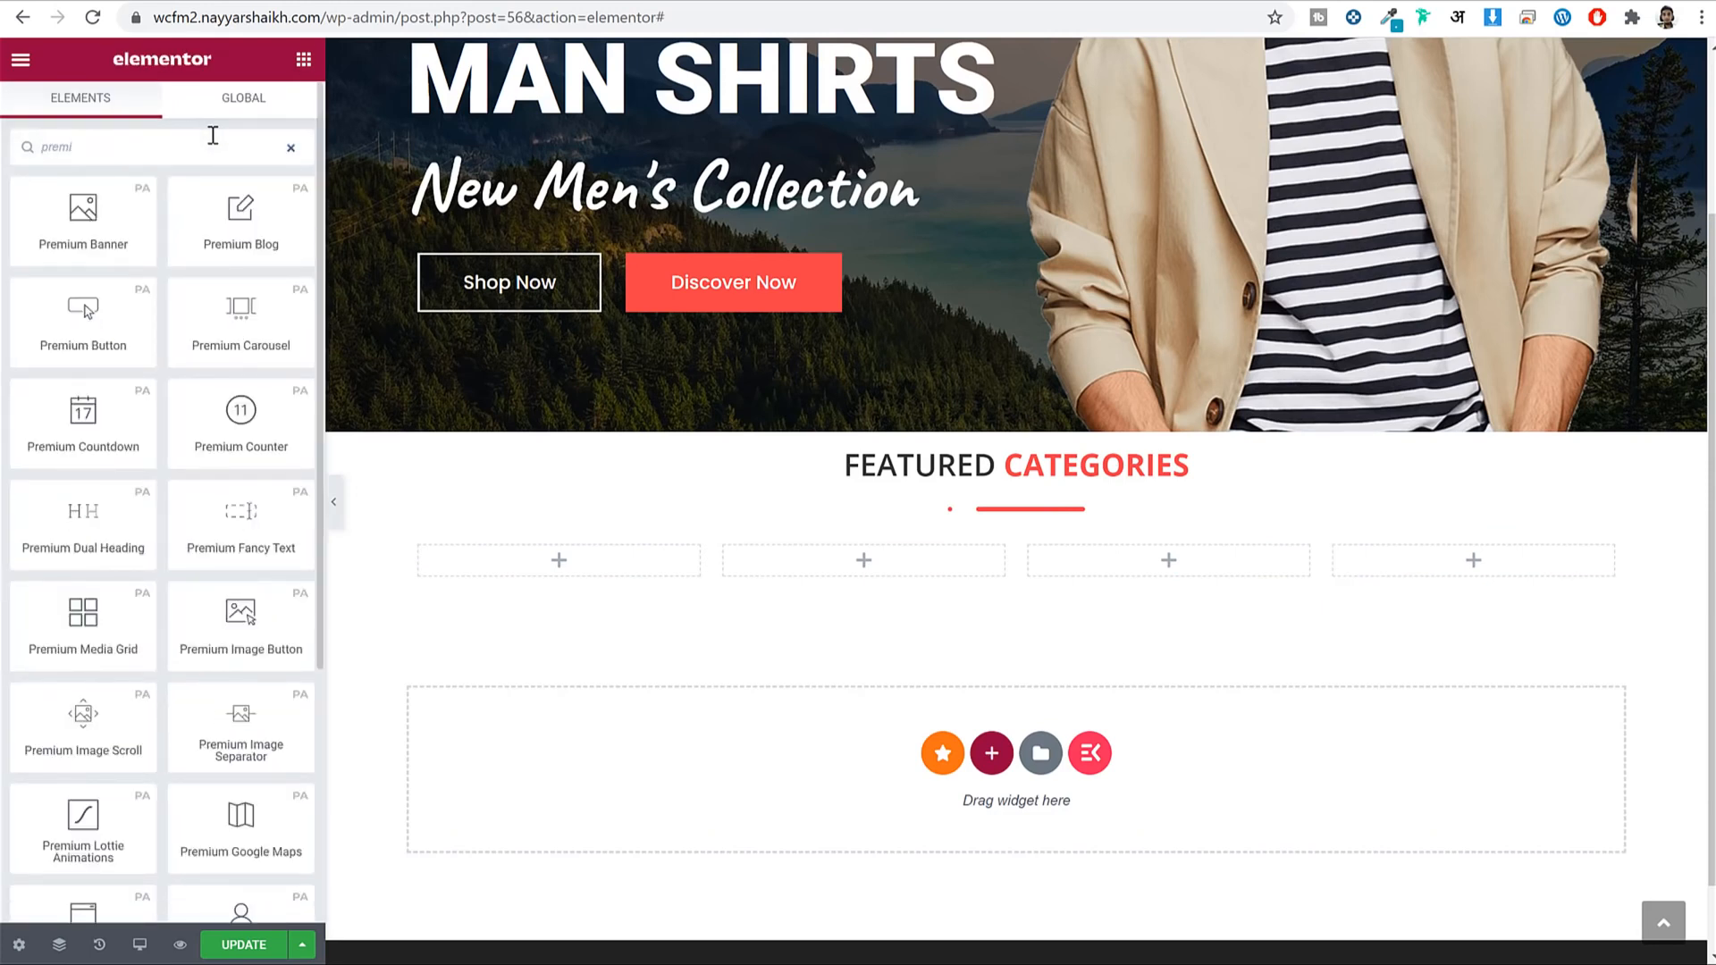
left_click_drag(118, 190, 543, 570)
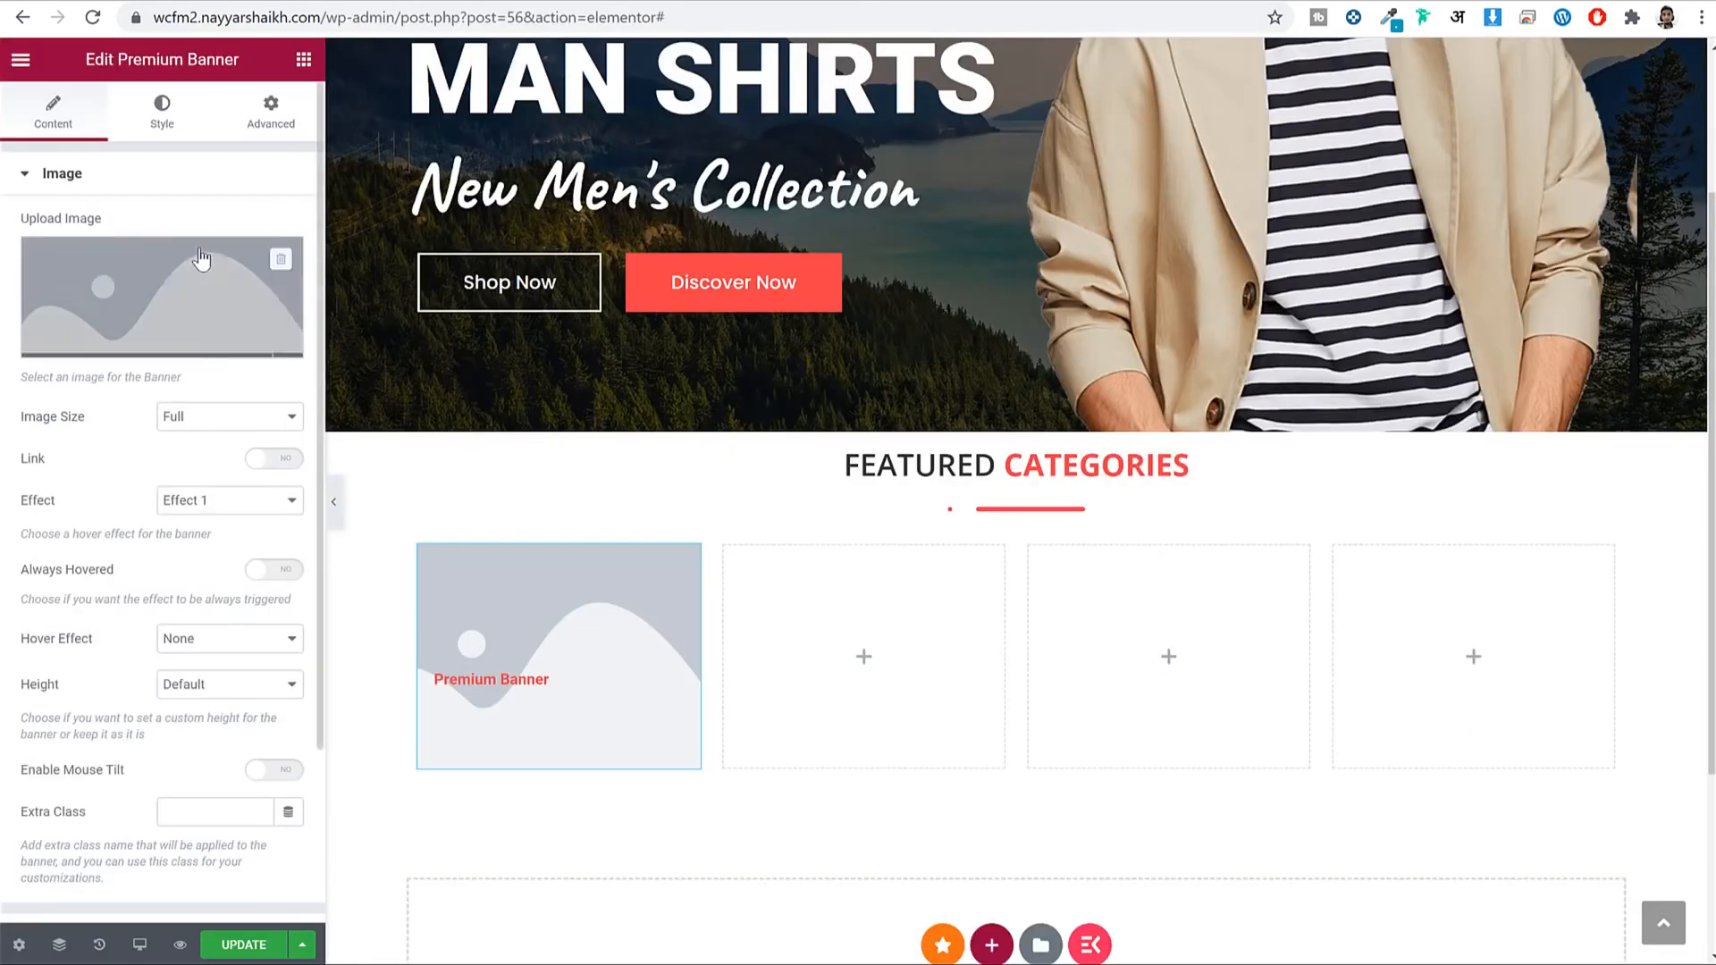
Upload the man-31 photo and insert it as the banner image.
left_click(201, 258)
left_click(88, 145)
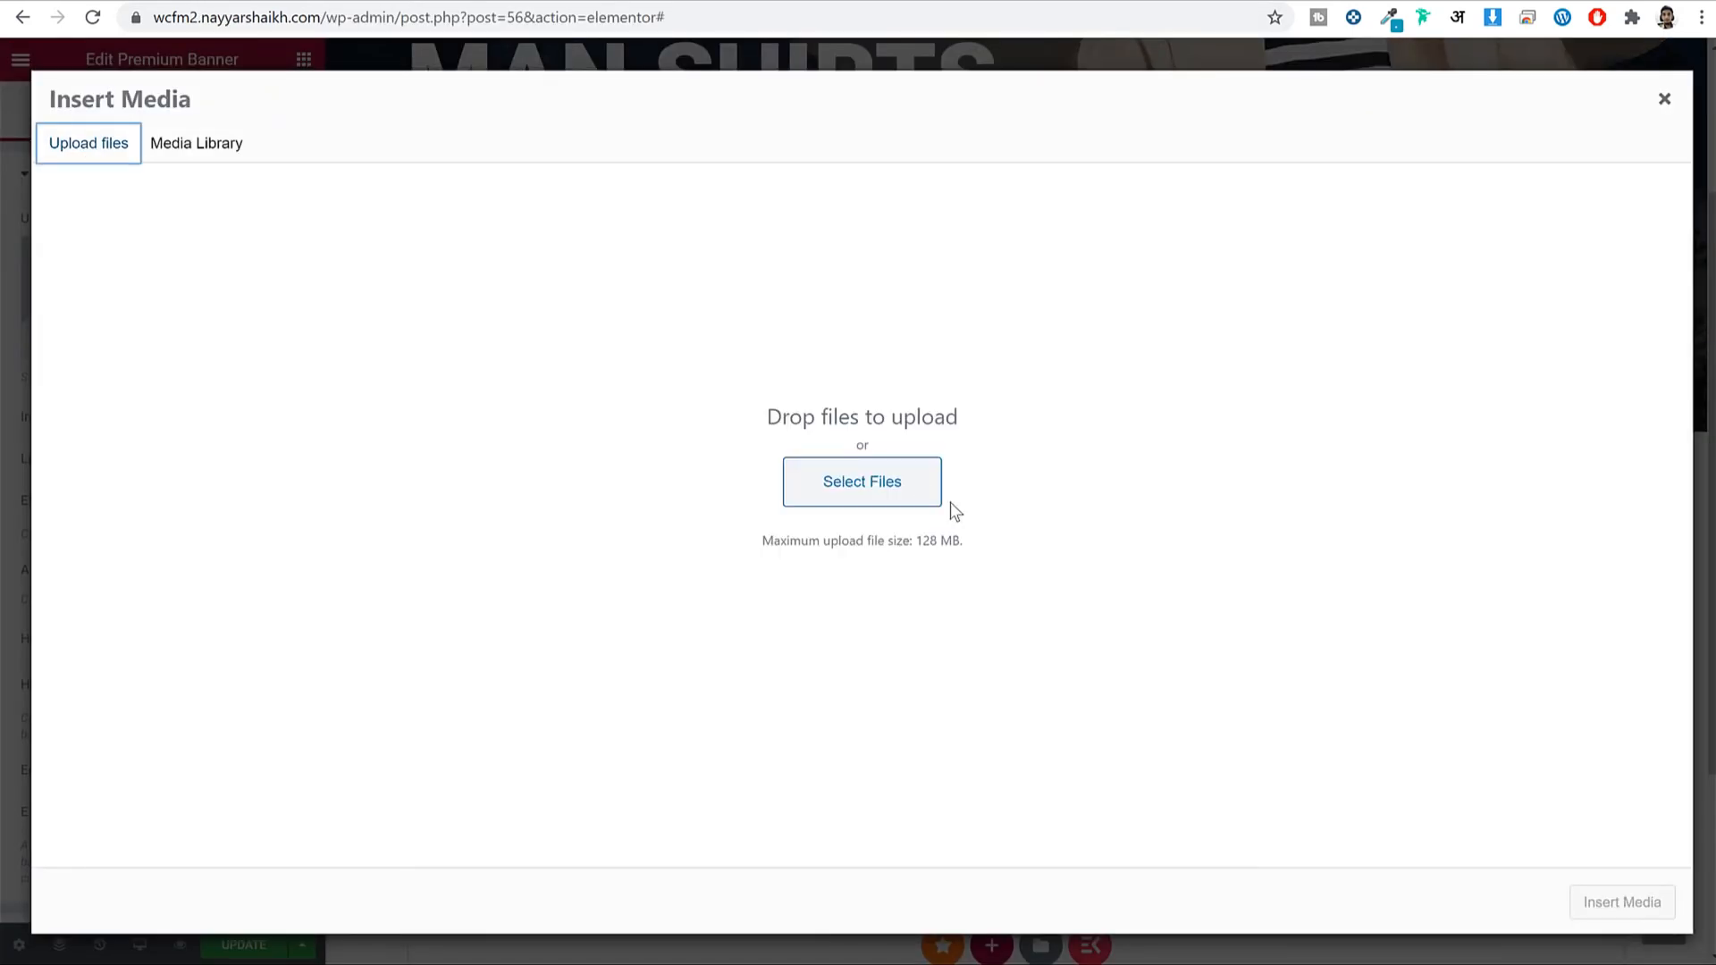
left_click(879, 482)
scroll(912, 472, "down", 2)
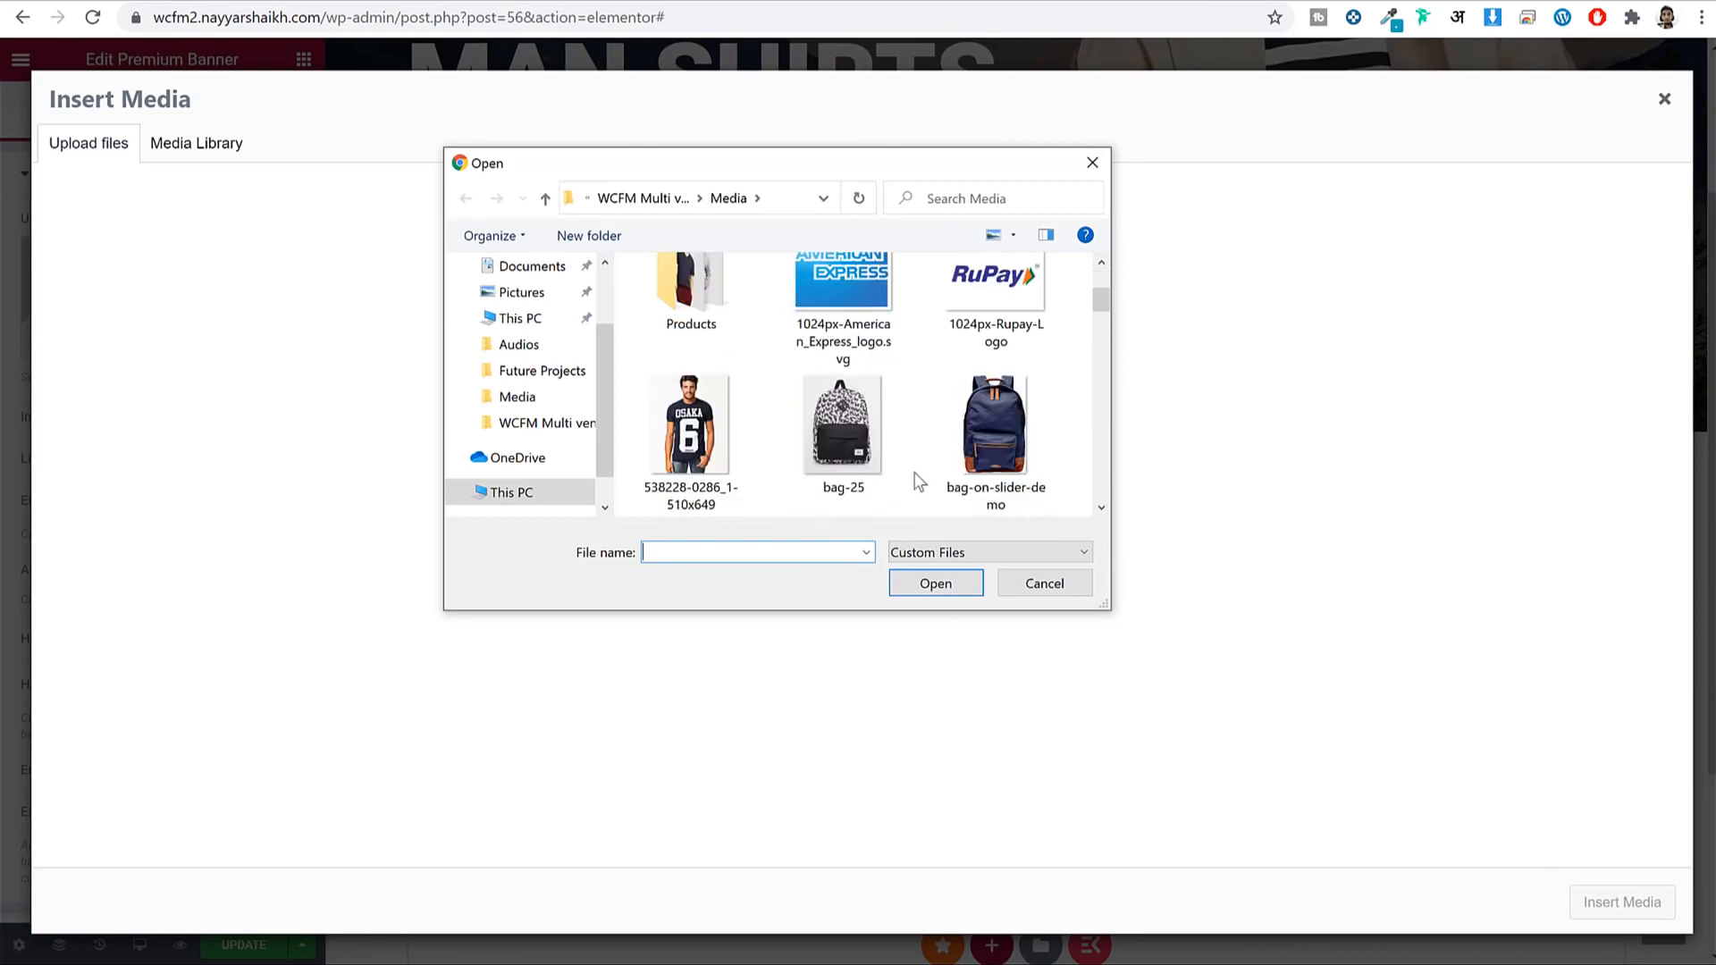
scroll(919, 481, "down", 5)
left_click(963, 411)
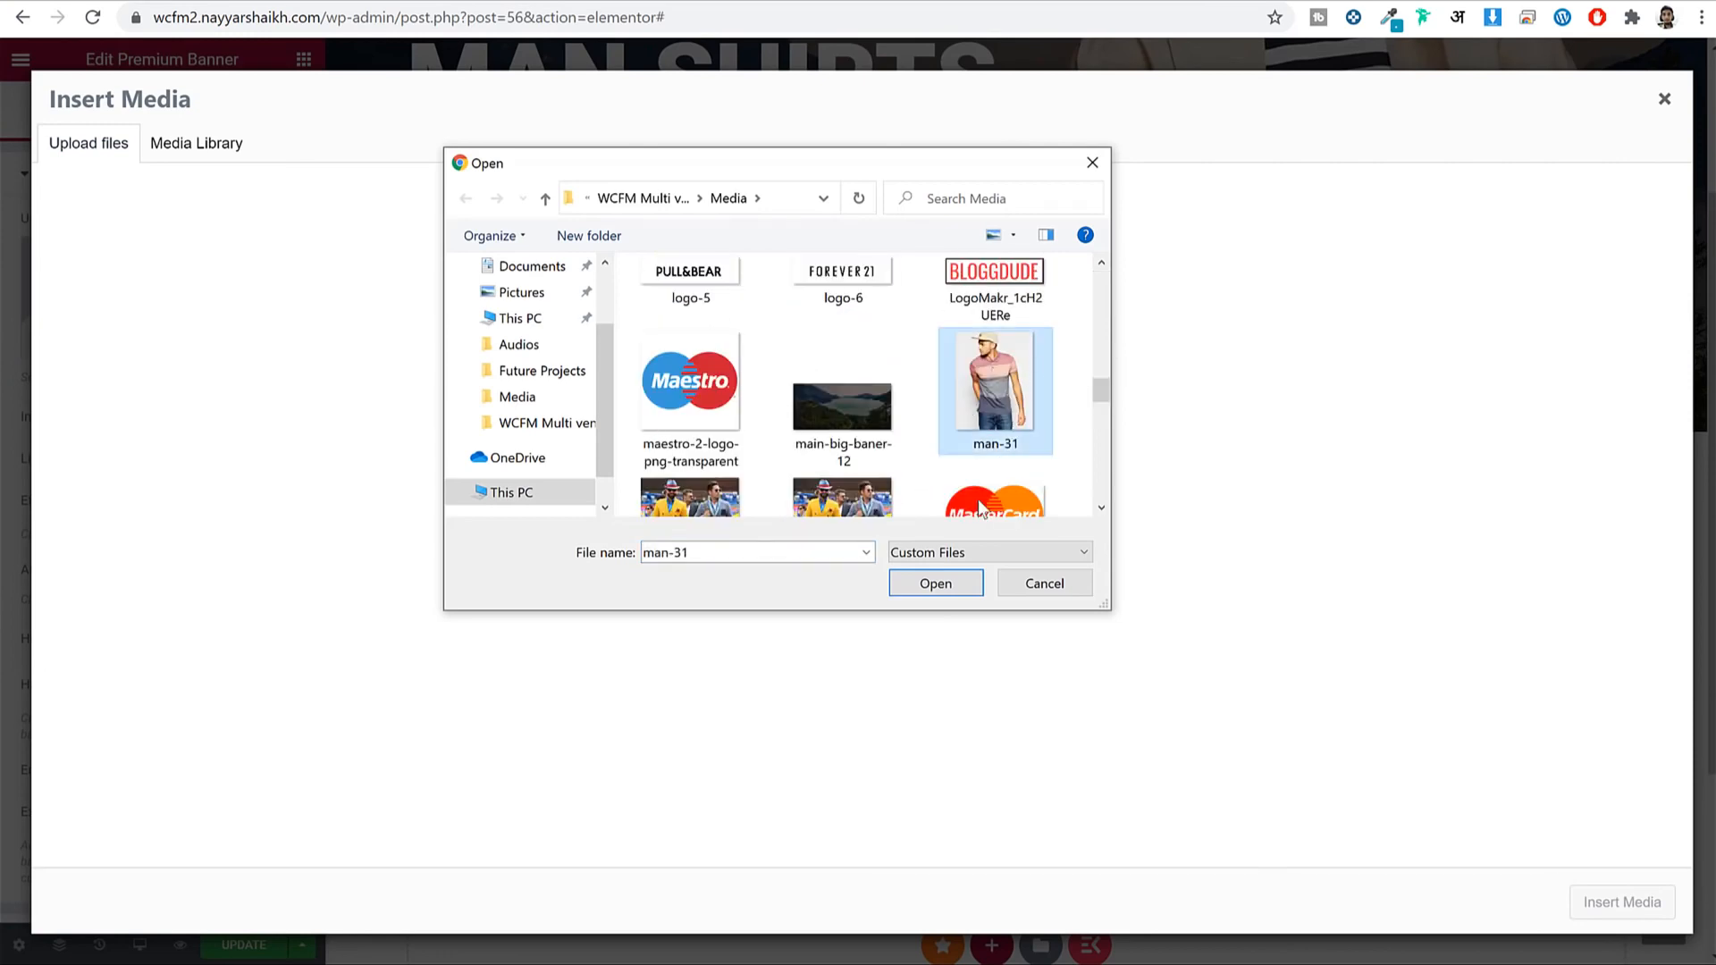
left_click(935, 584)
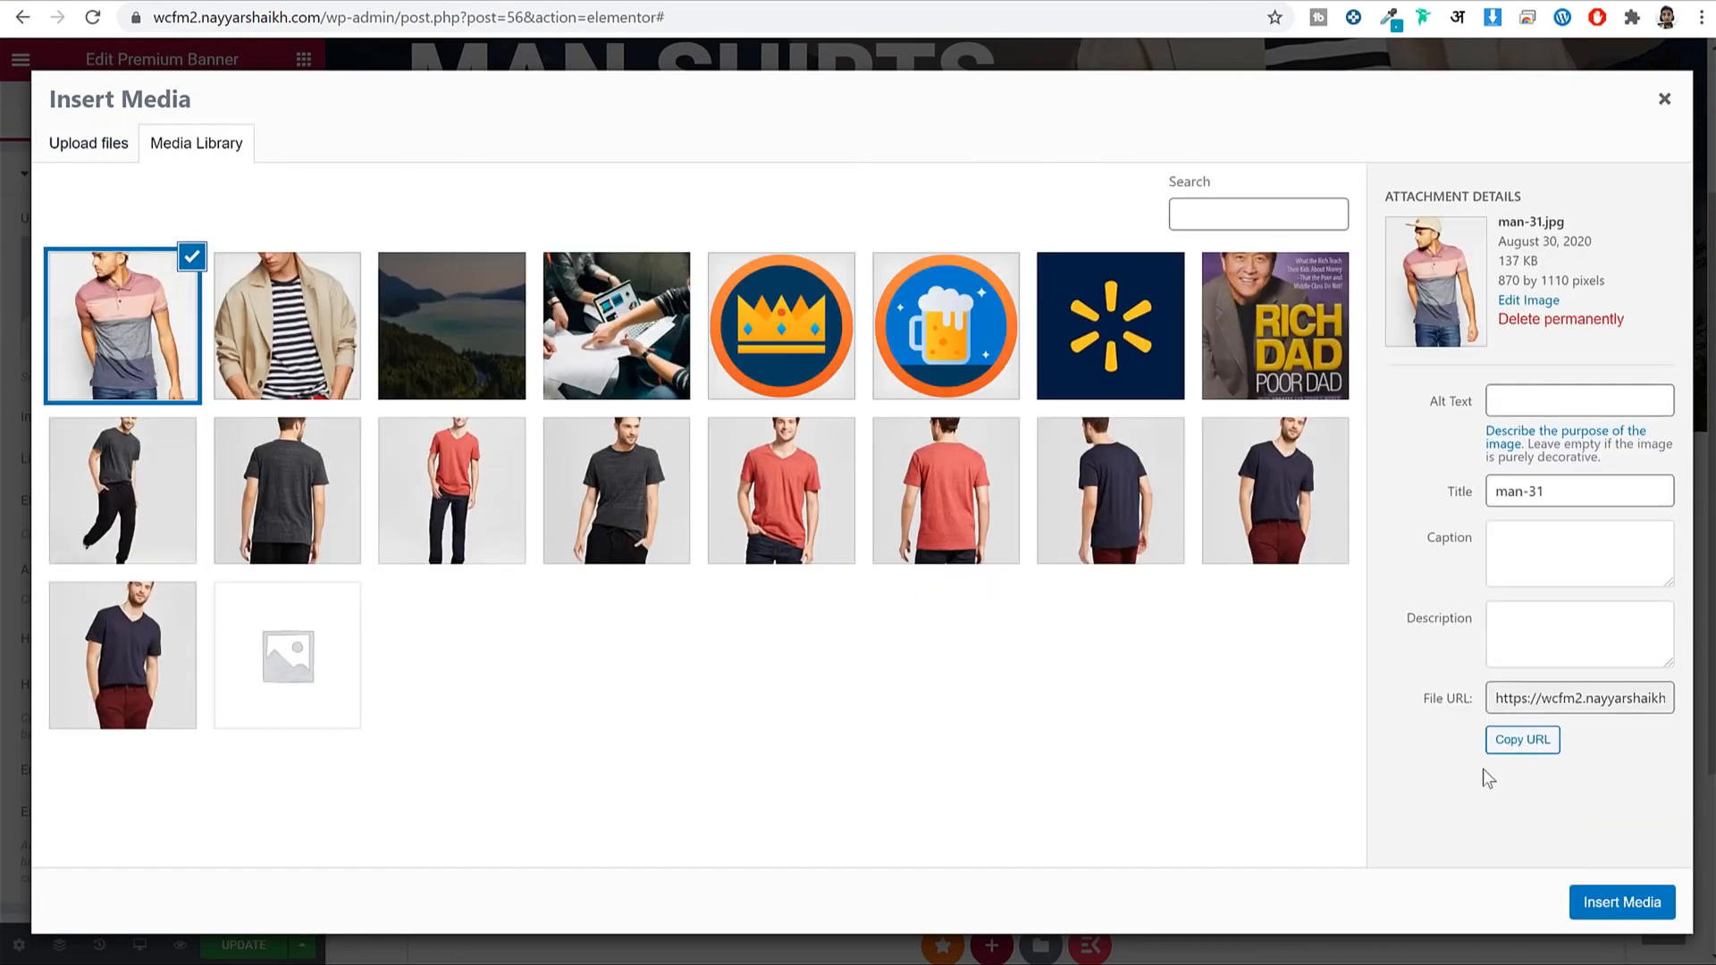
left_click(1635, 903)
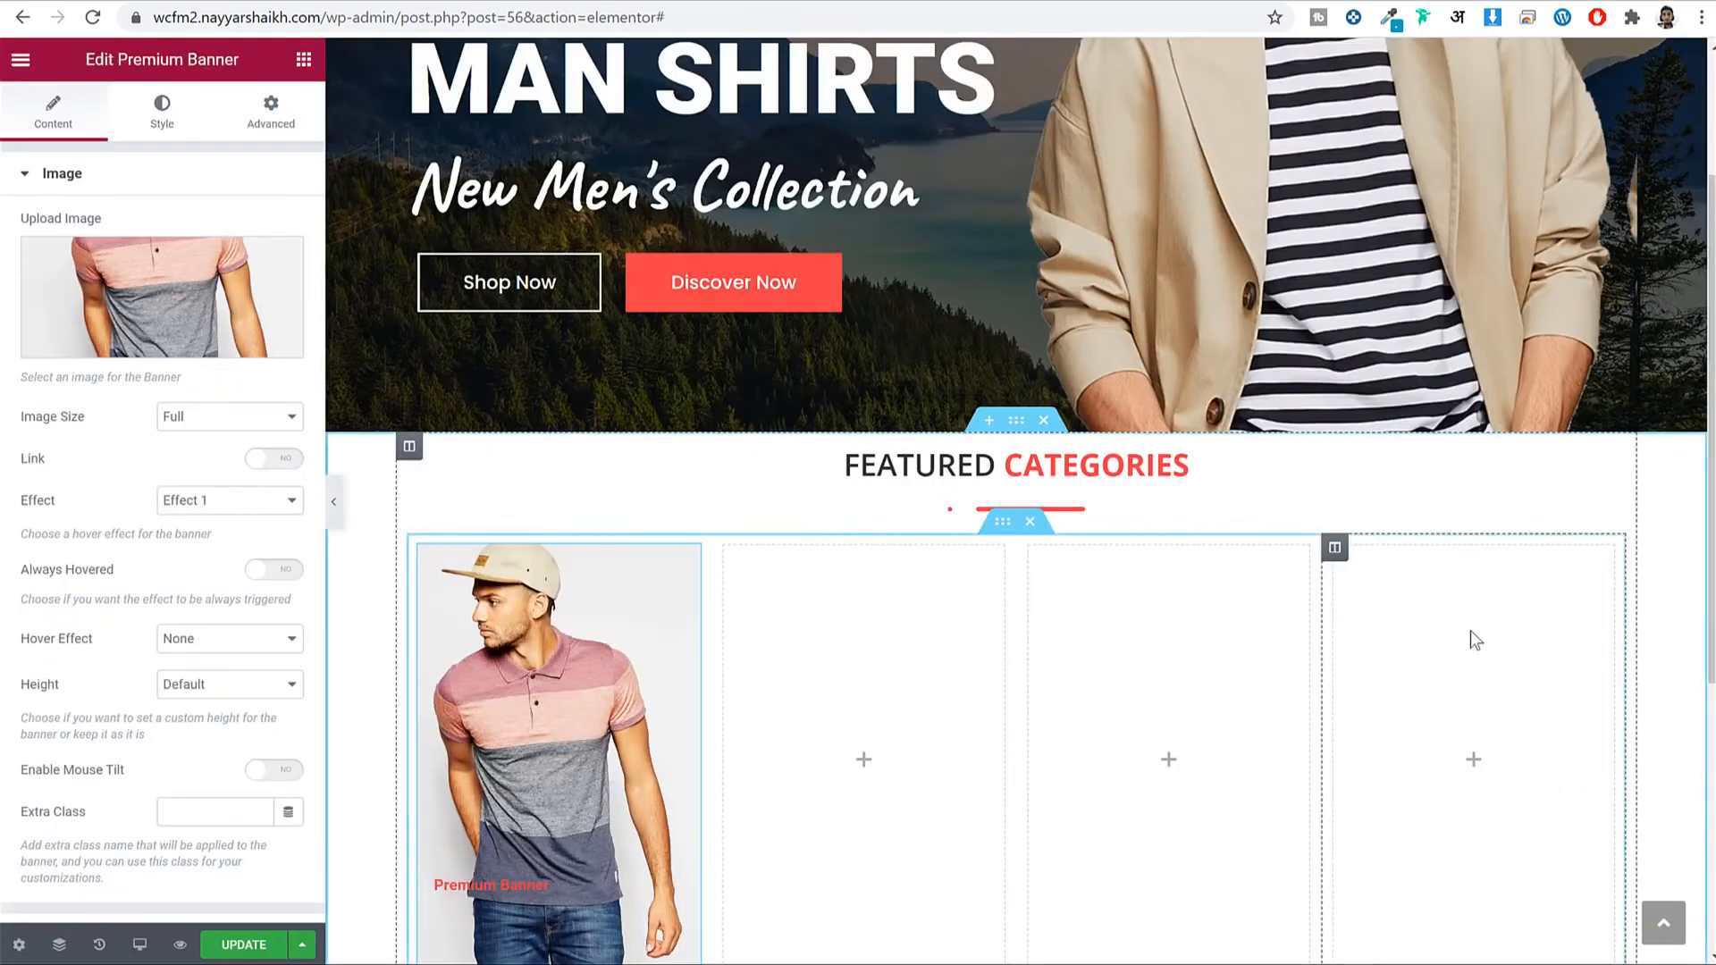
scroll(610, 553, "down", 3)
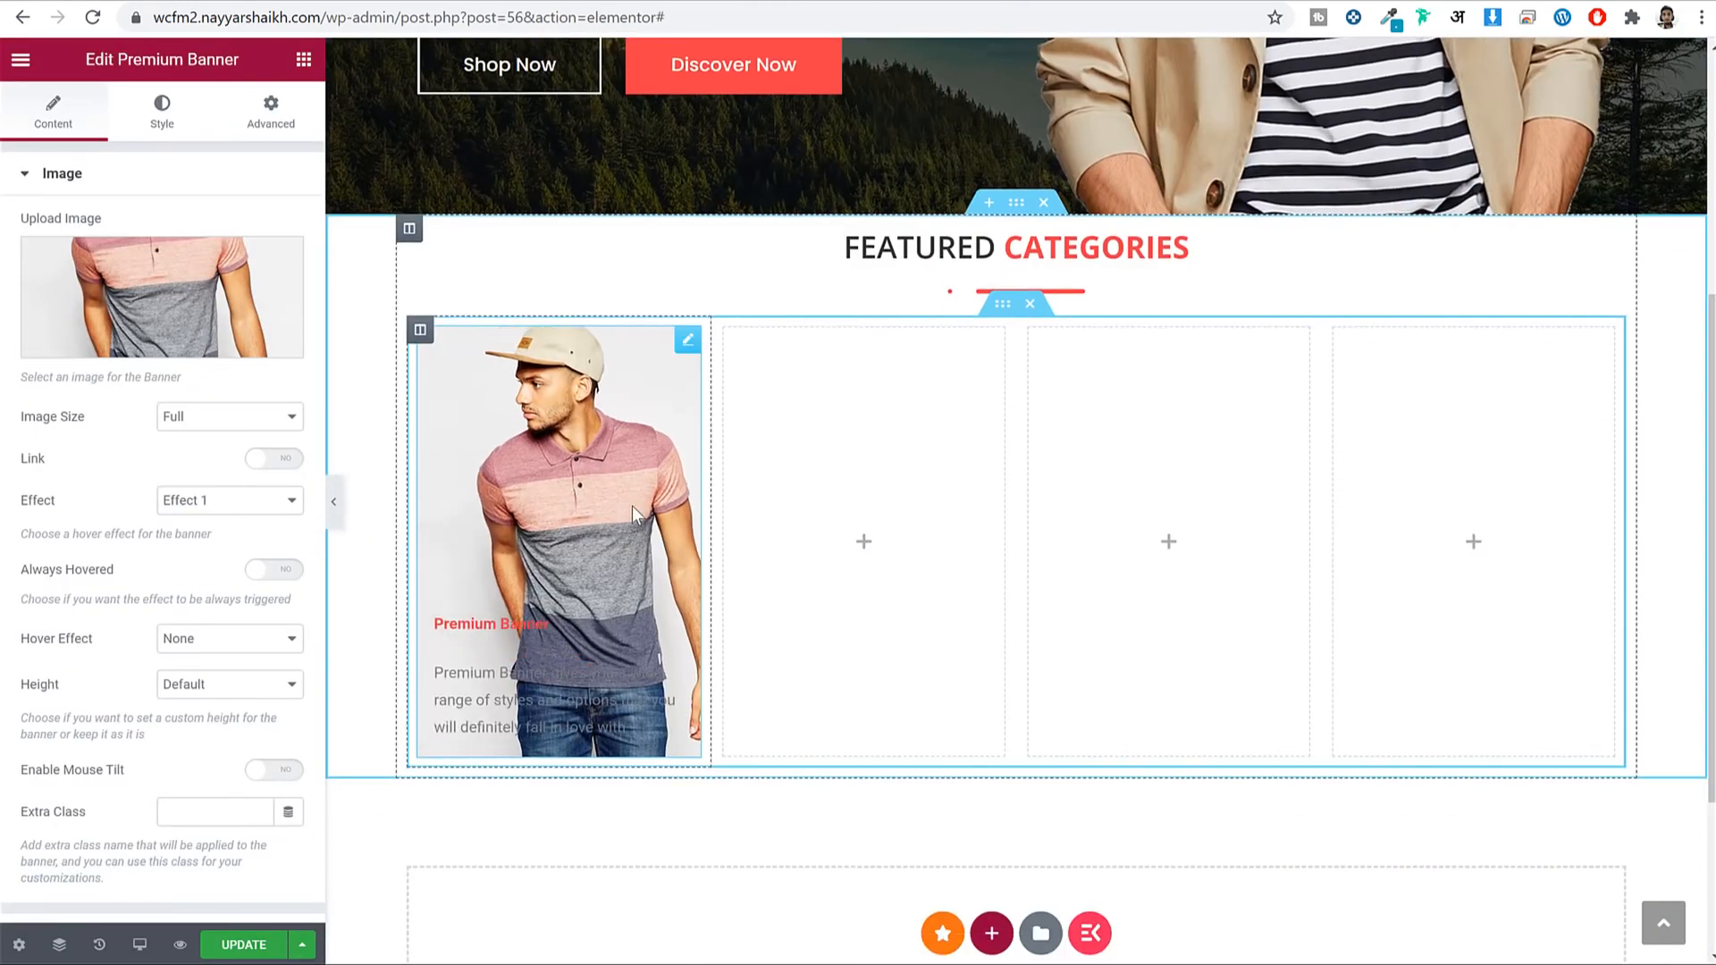
Give the banner a Custom Link to Black Short Sleeve, then go to wp-admin.
left_click(275, 459)
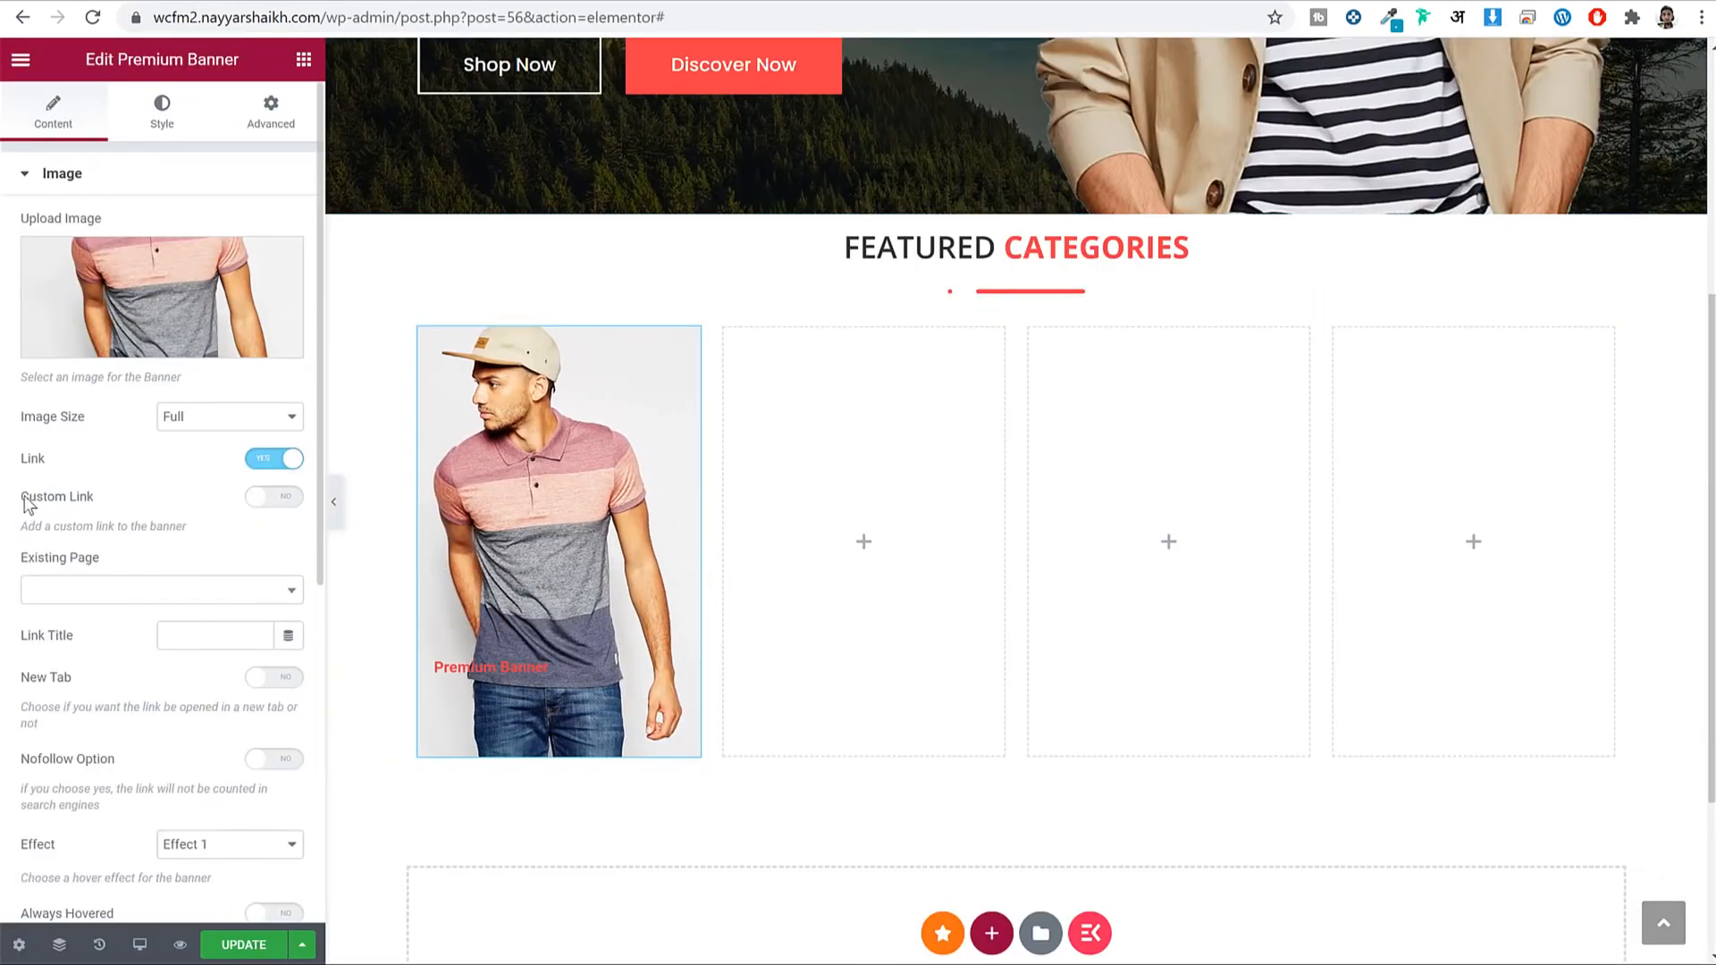
left_click_drag(25, 506, 84, 506)
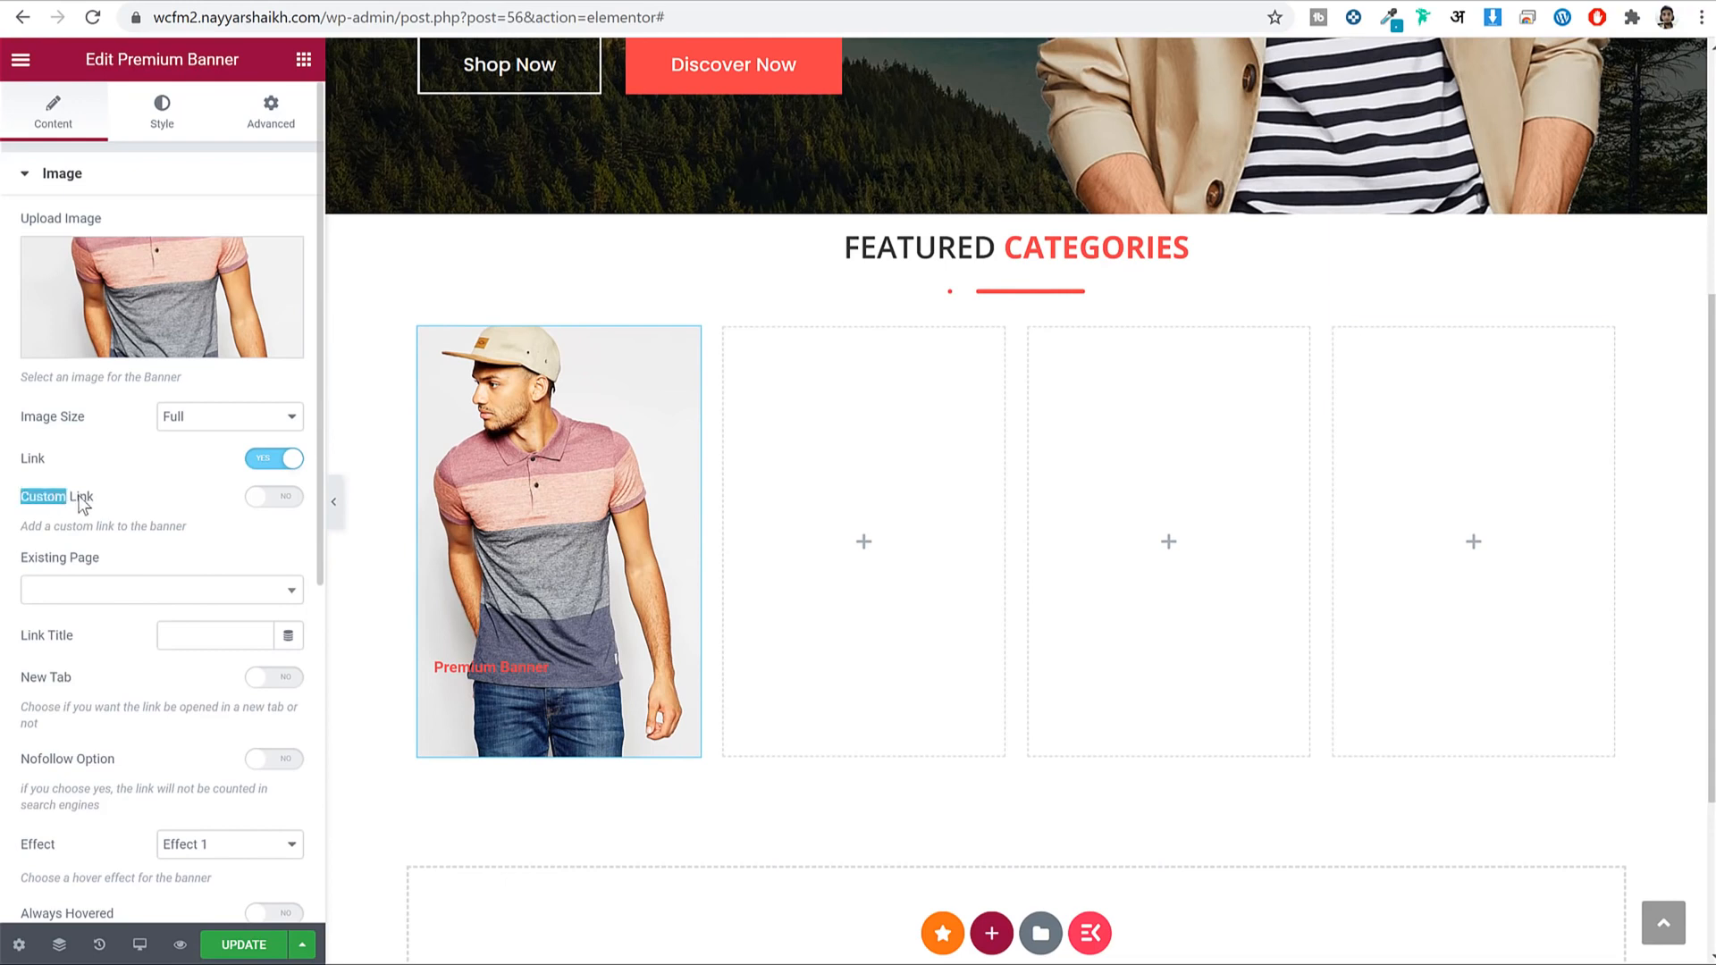
left_click(283, 498)
left_click(227, 585)
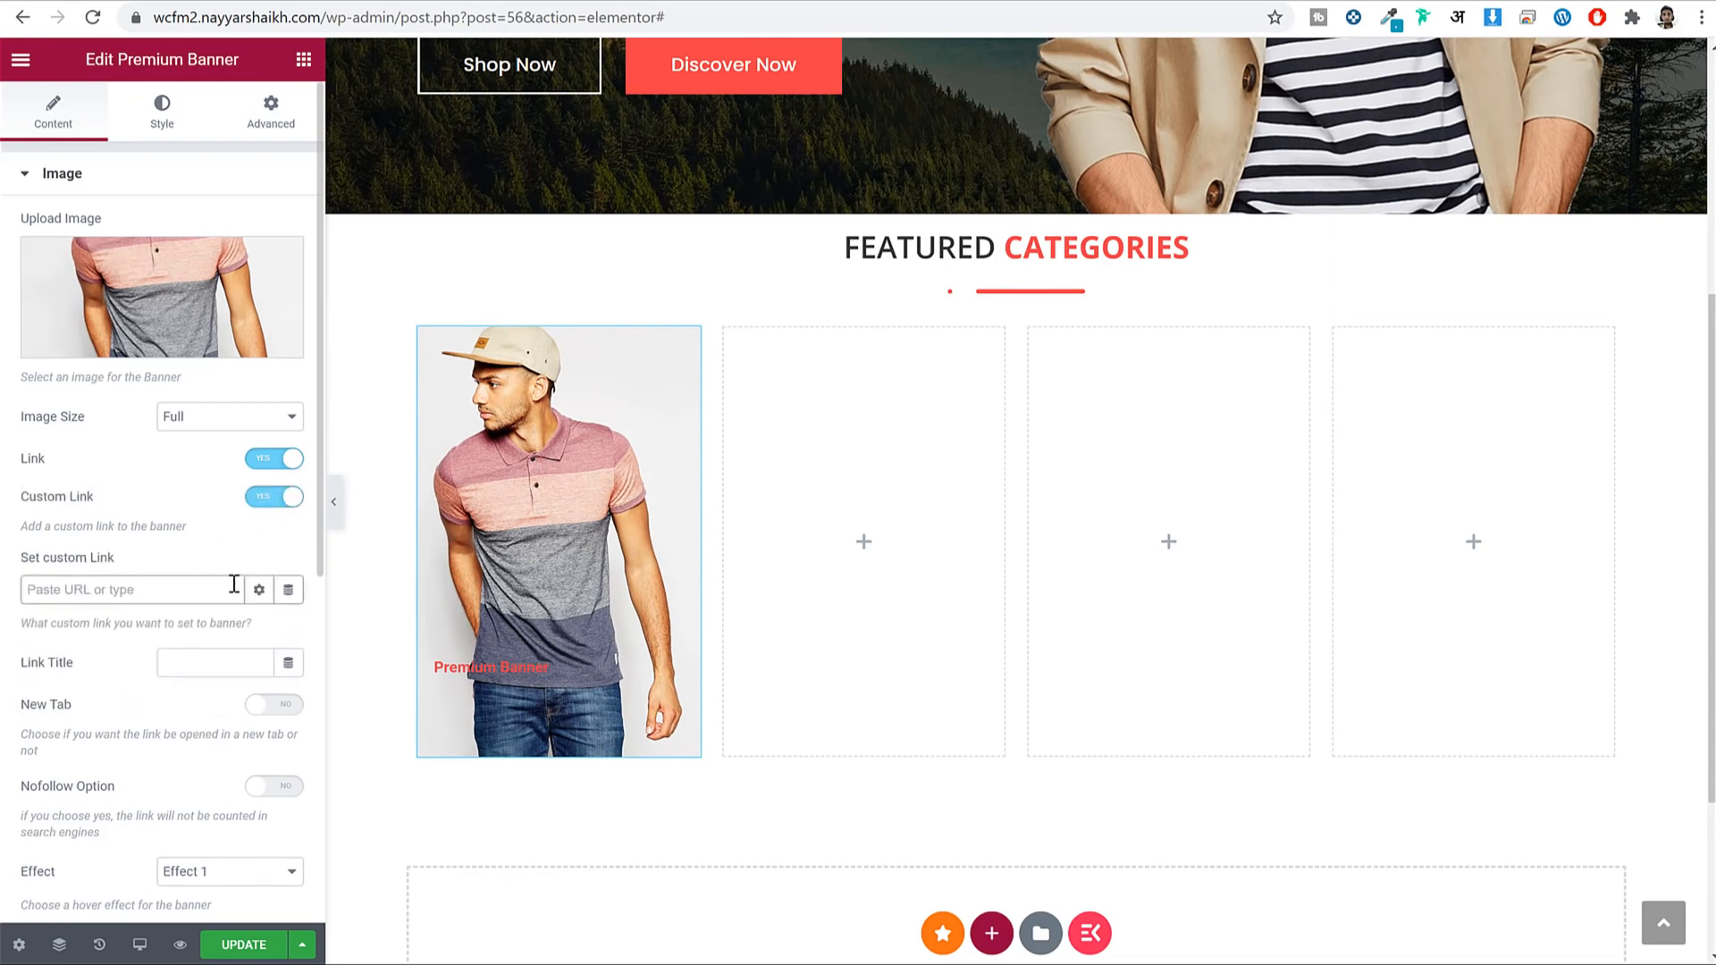
type("t shi")
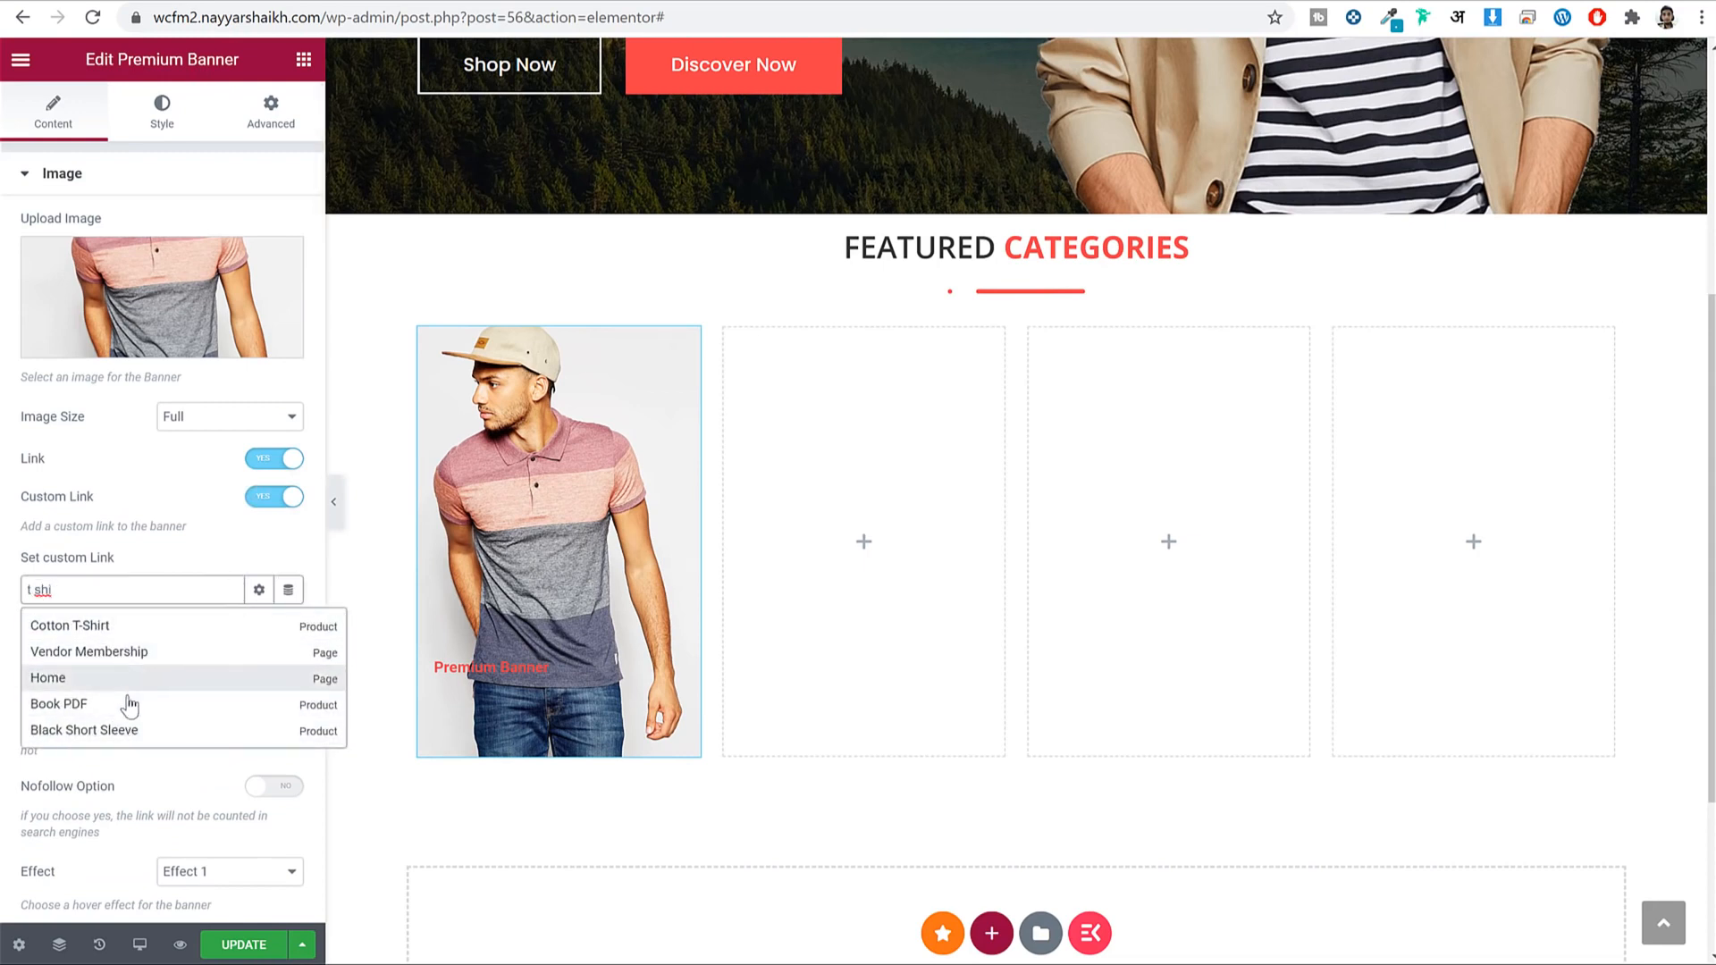
left_click(109, 732)
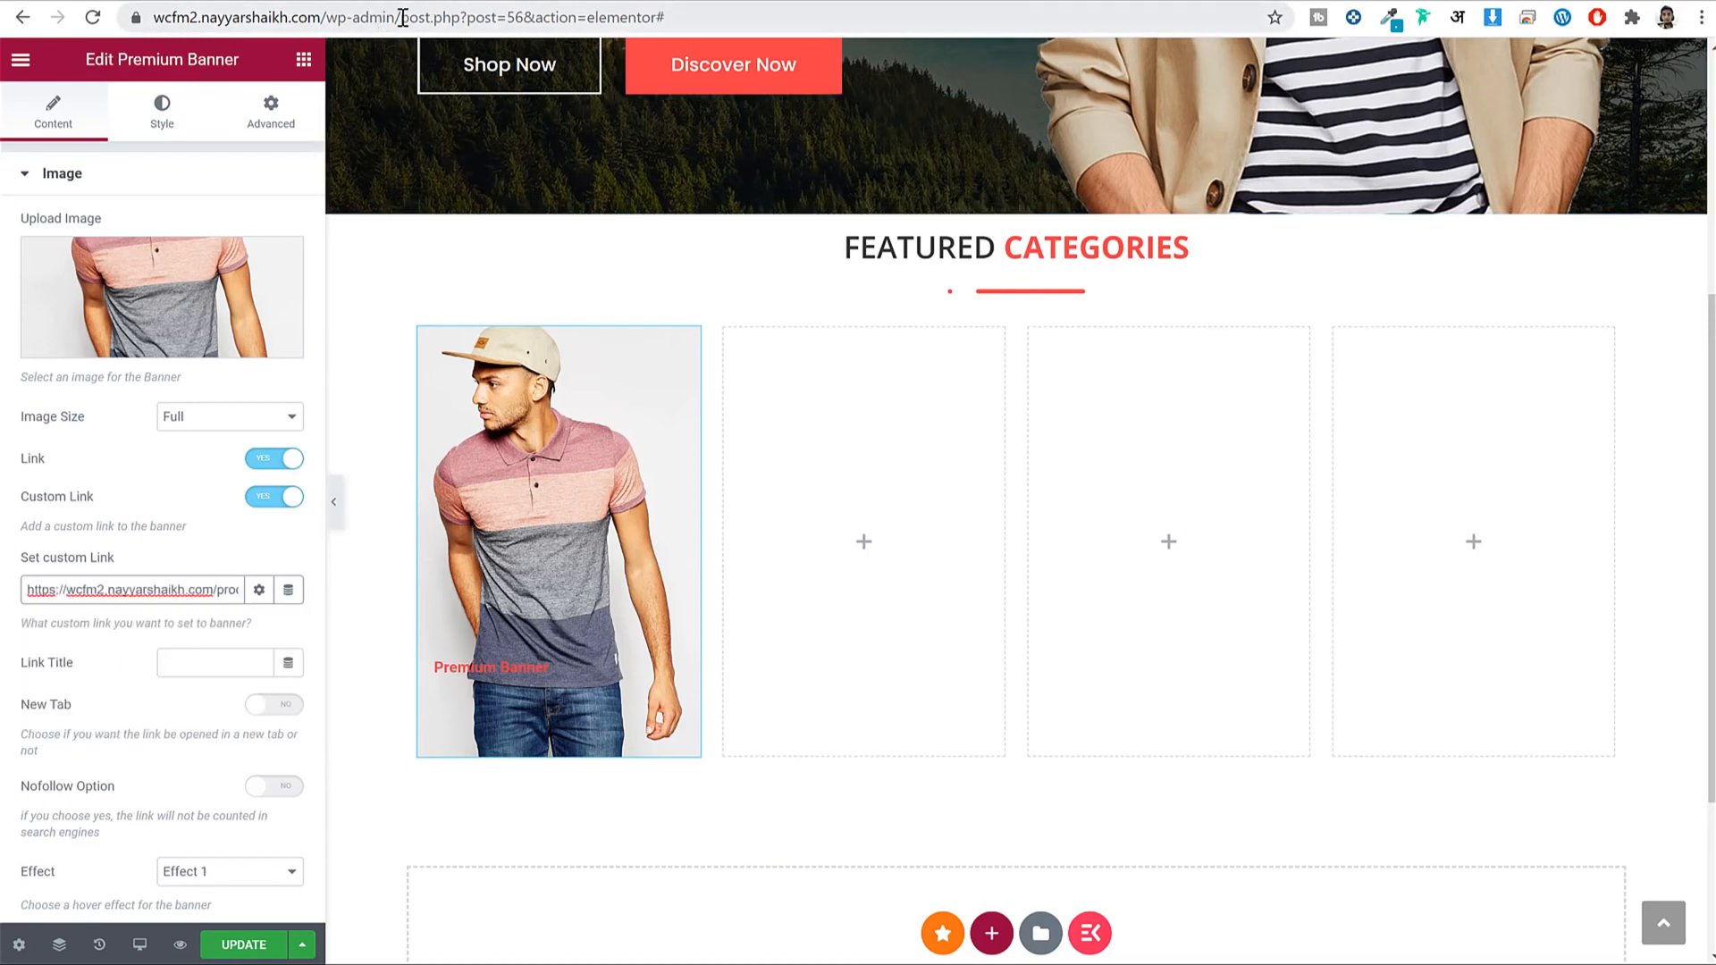
left_click_drag(402, 17, 148, 9)
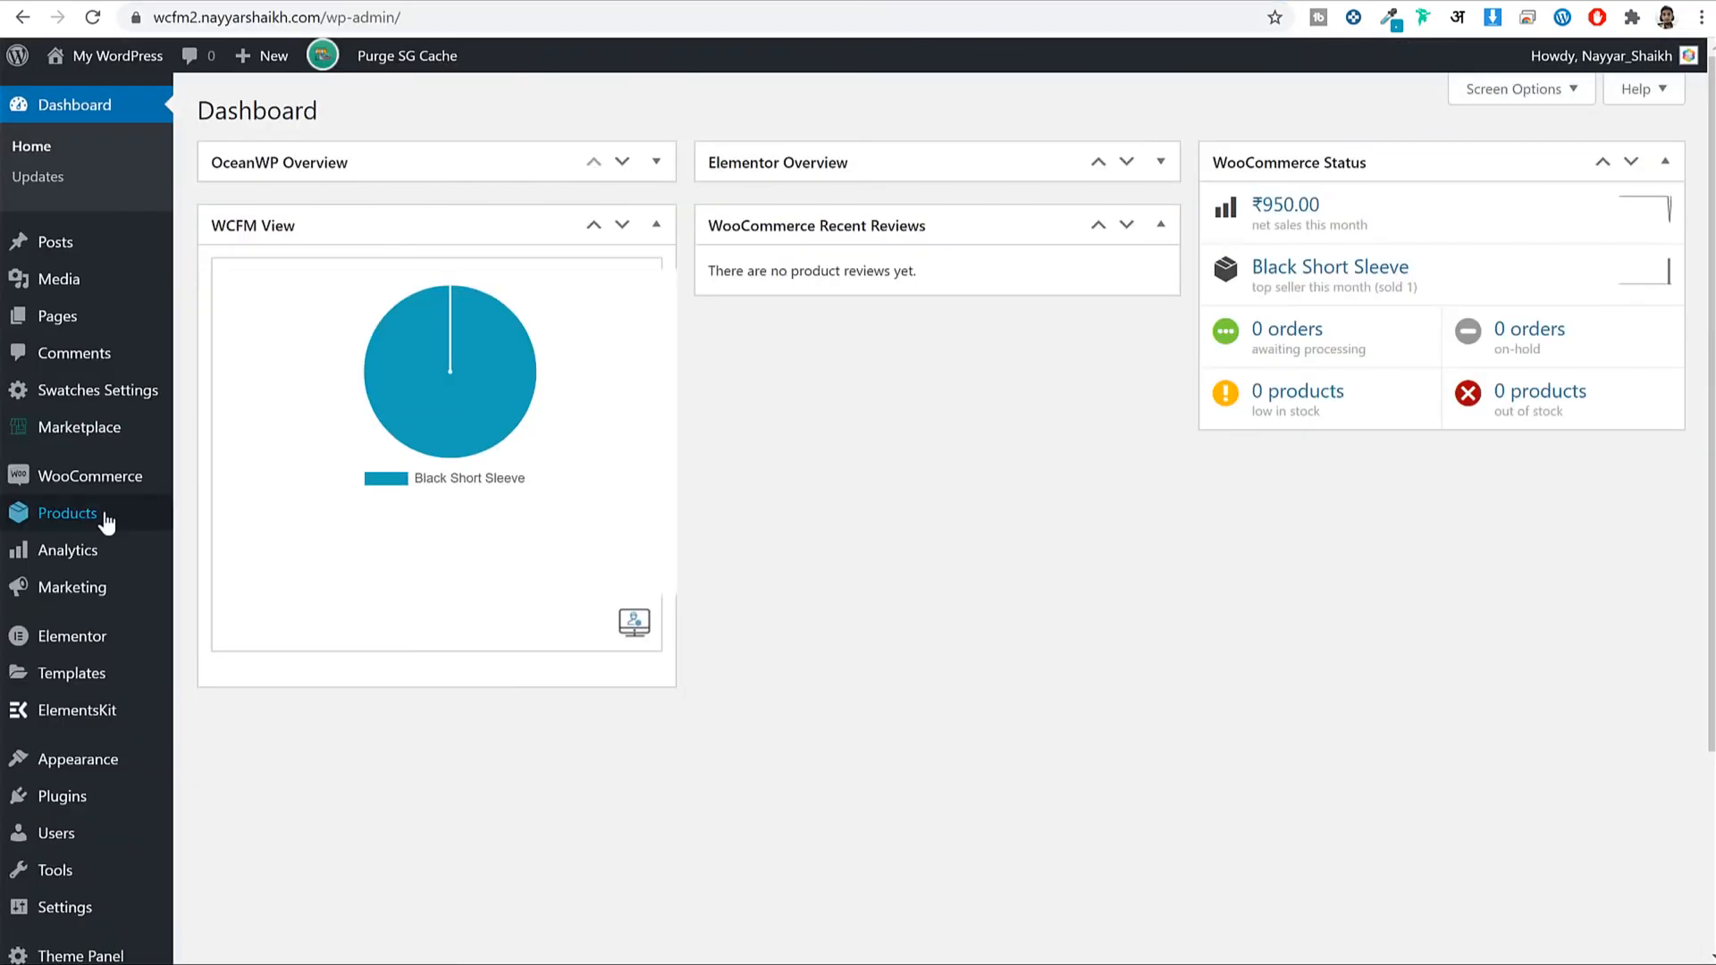
mouse_move(113, 522)
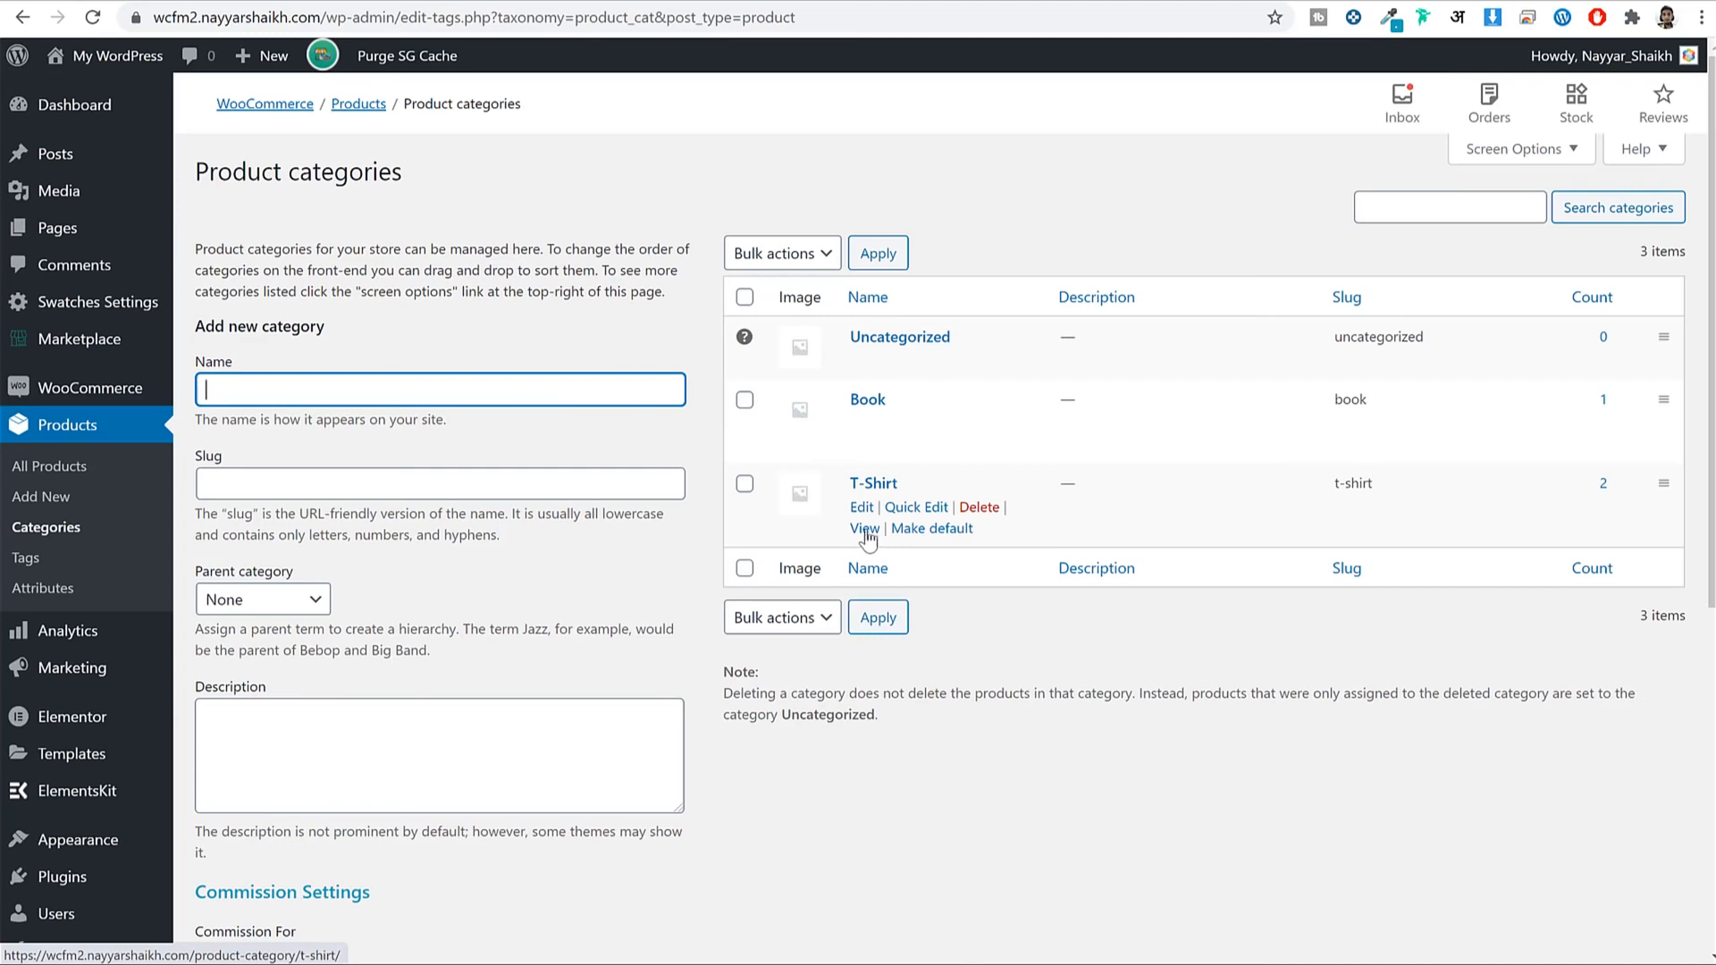
Copy the T-Shirt category page address and select the banner's old custom link to replace it.
right_click(863, 531)
left_click(972, 692)
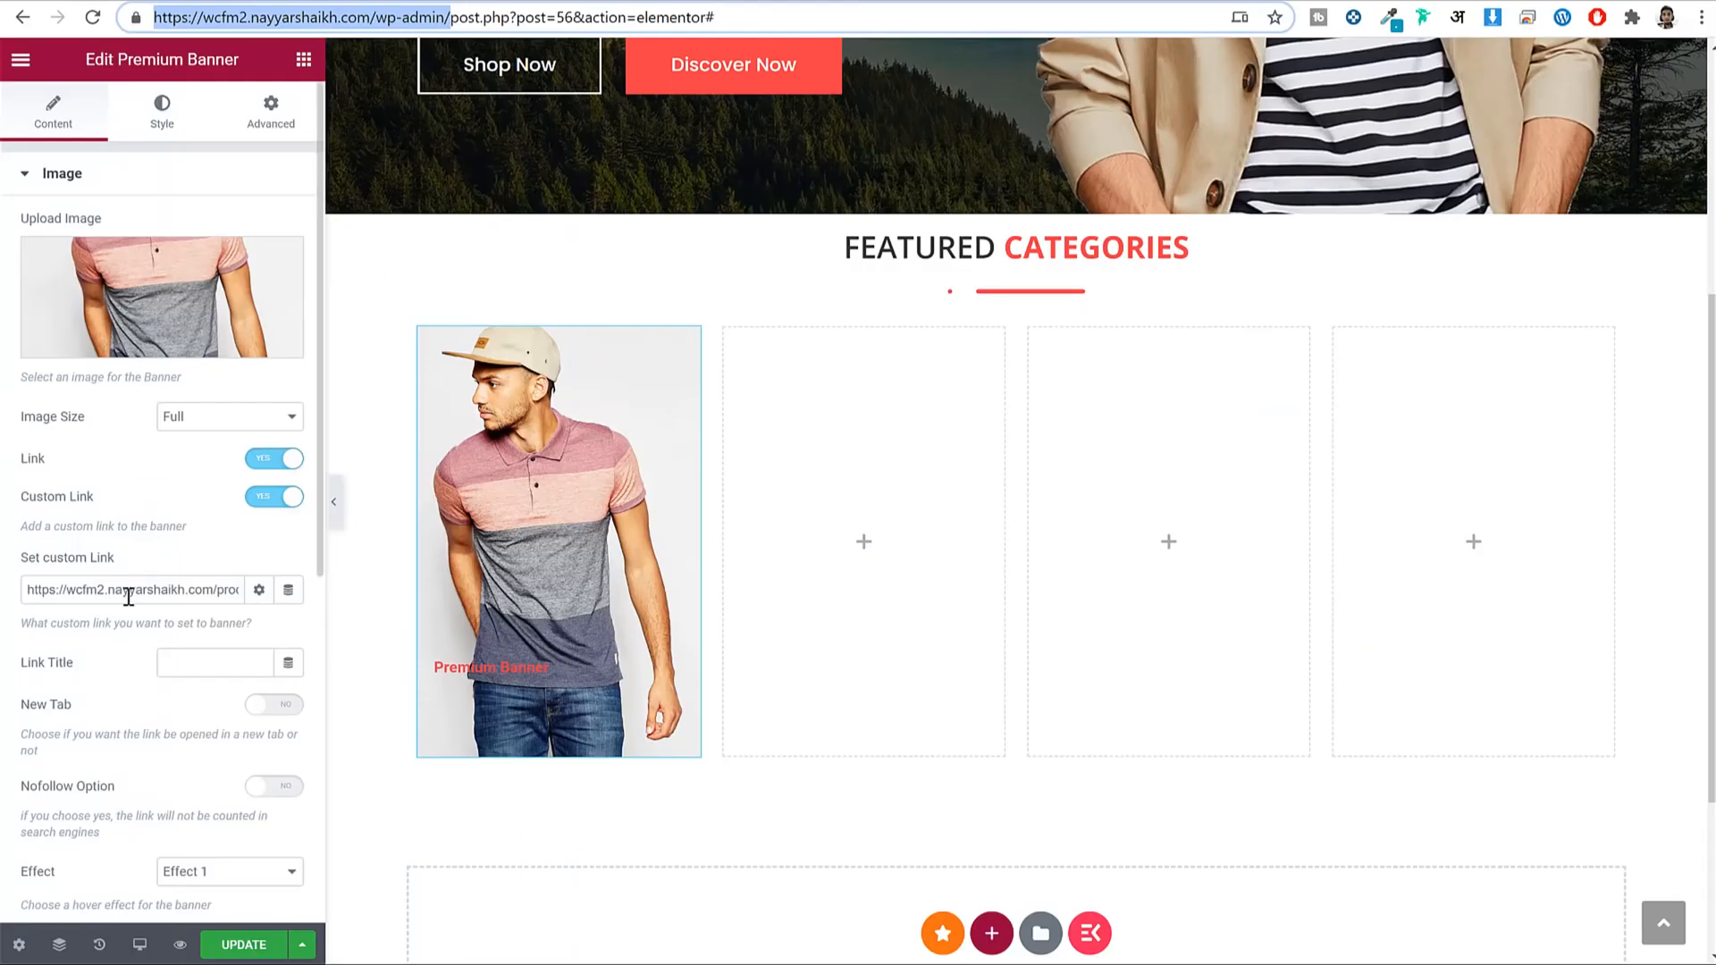
triple_click(131, 592)
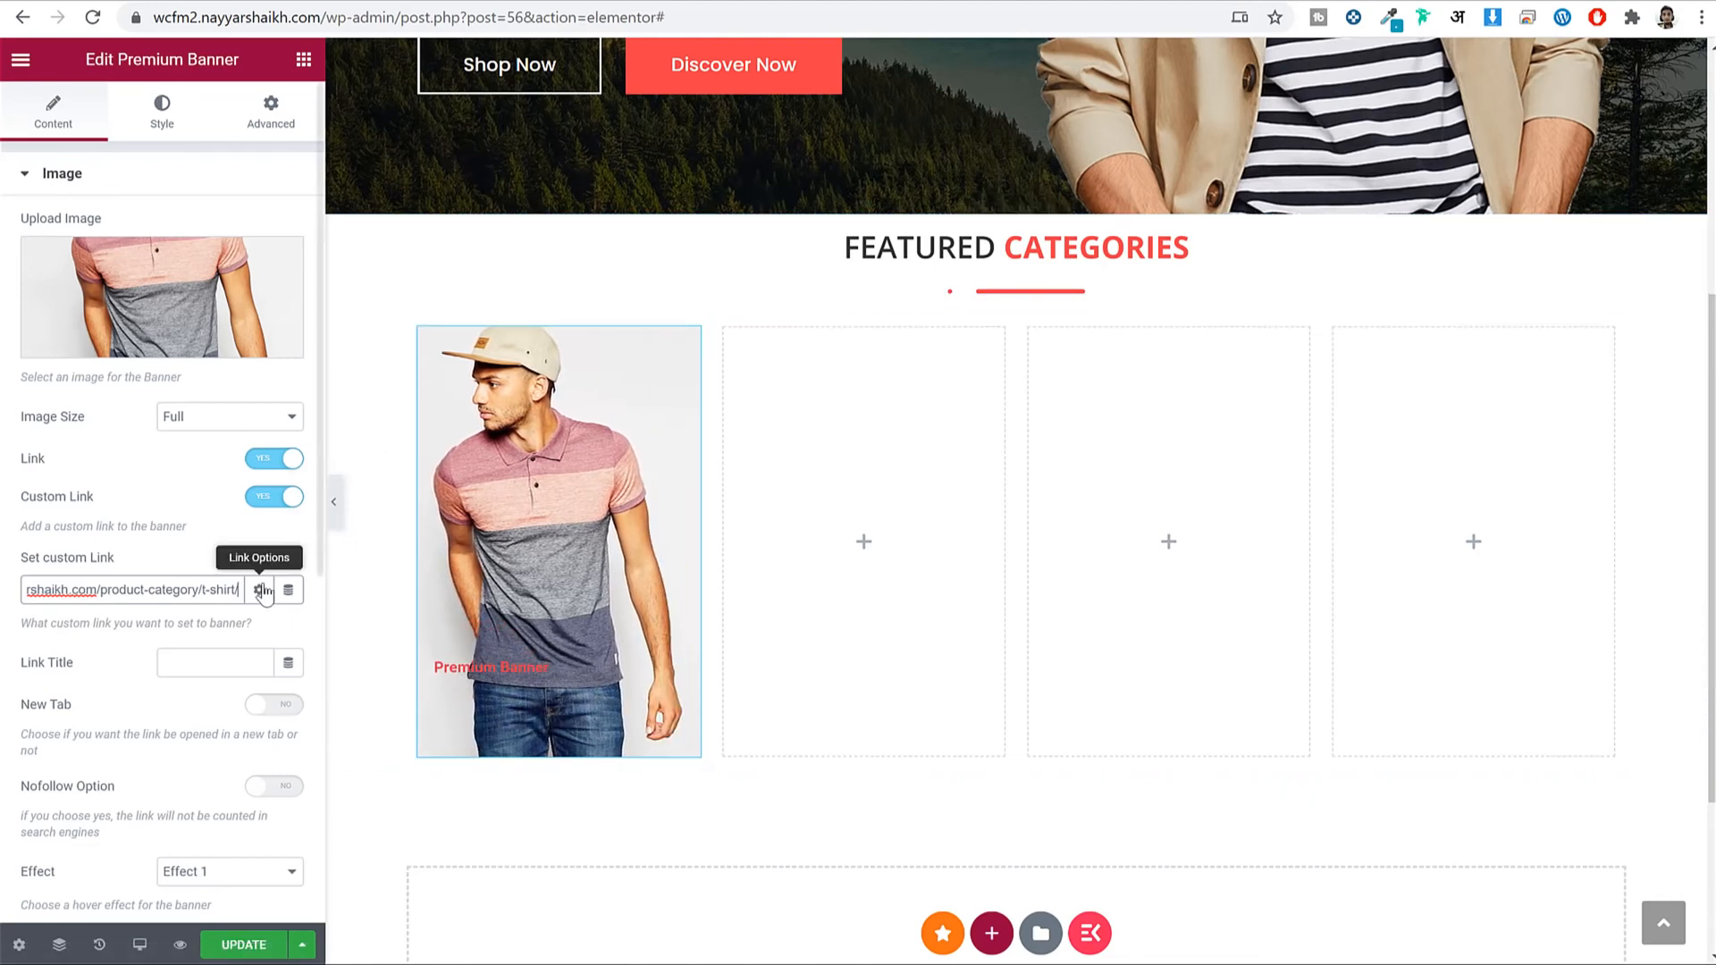
Preview banner Effects 3 and 5, then return the banner to Effect 1.
scroll(268, 581, "down", 5)
left_click(211, 438)
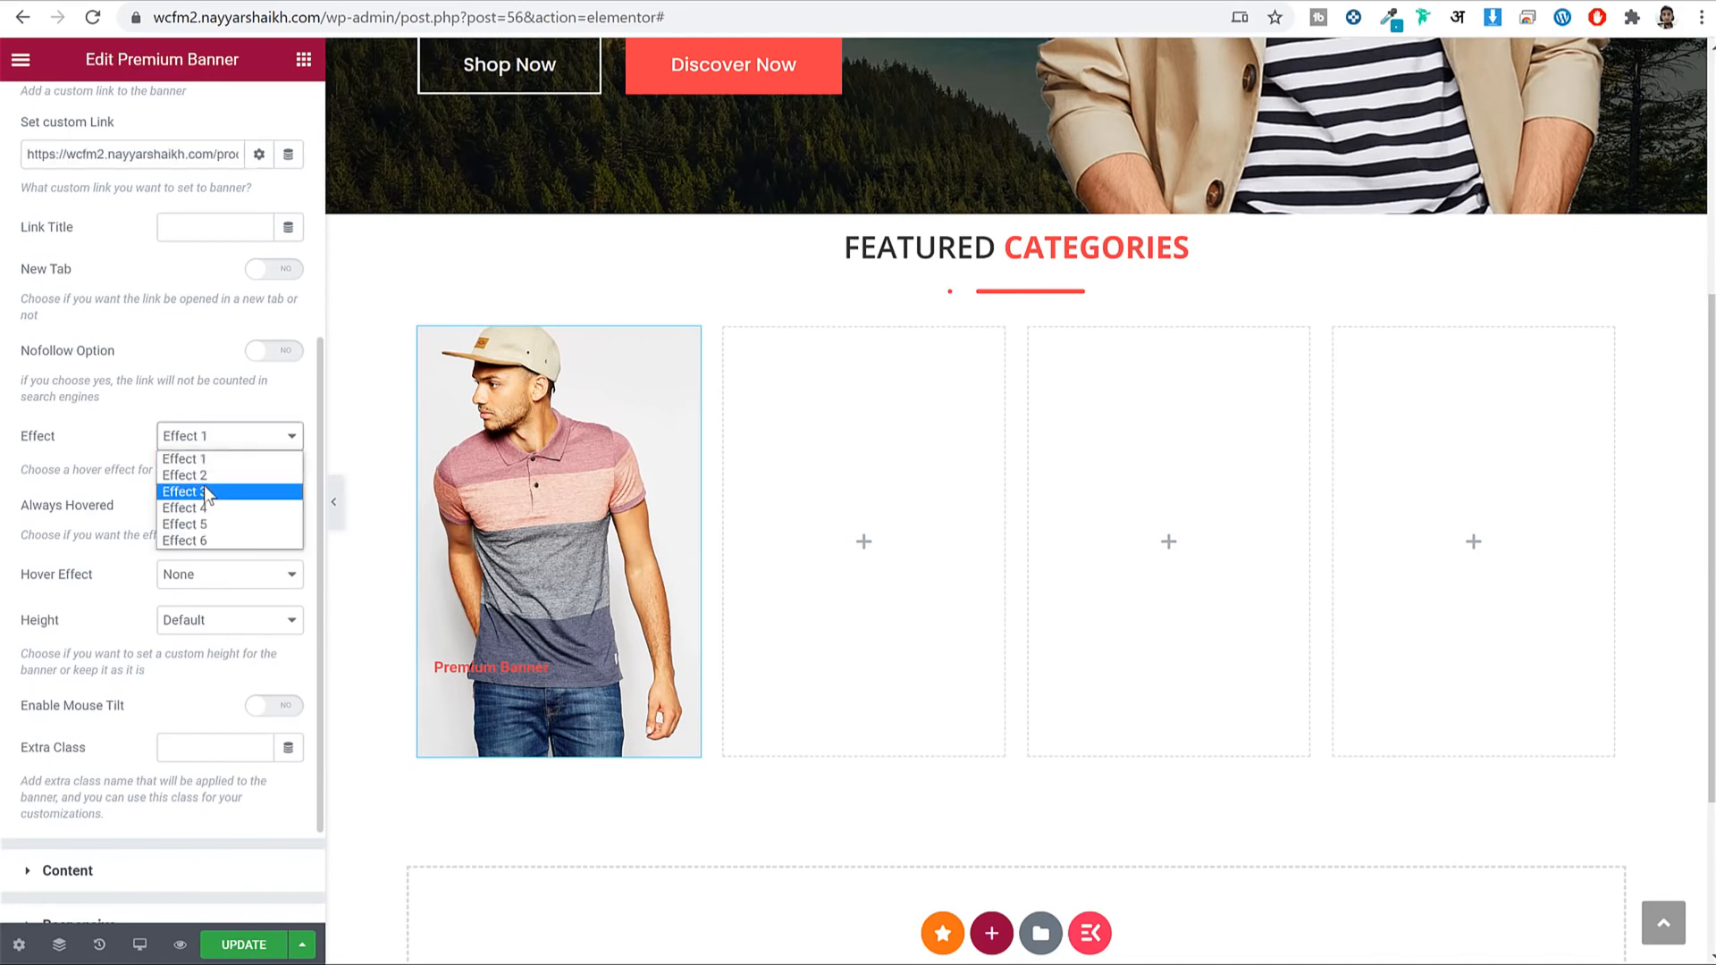
left_click(188, 492)
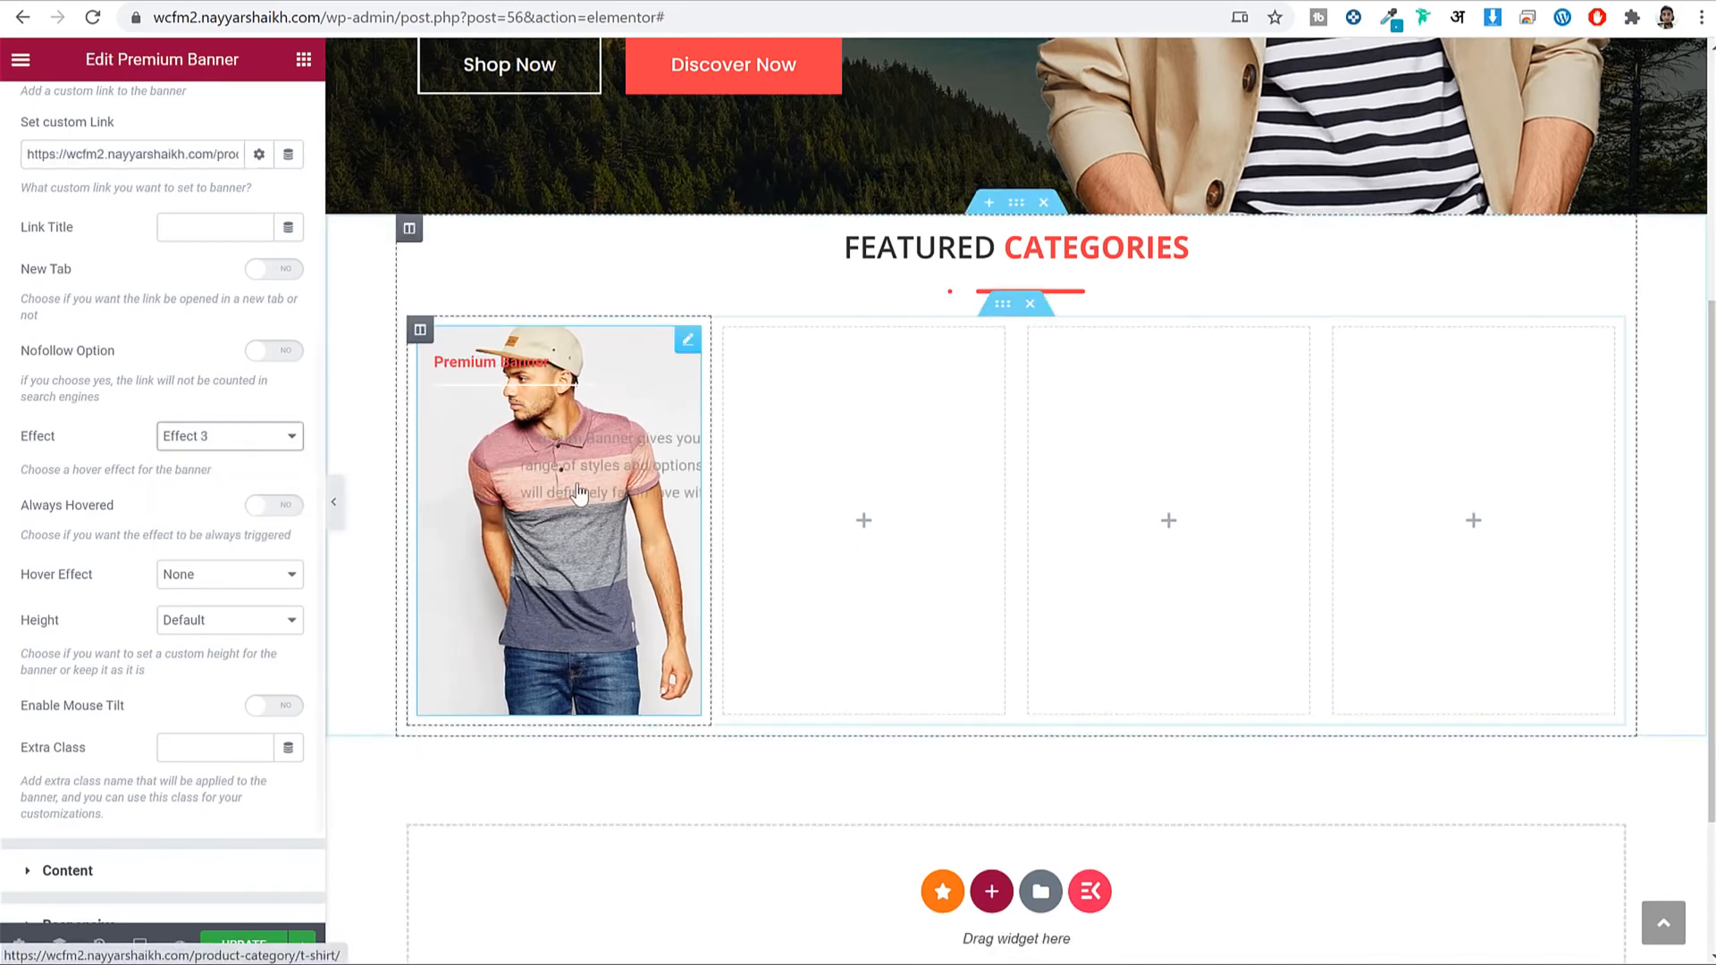
left_click(272, 438)
left_click(223, 529)
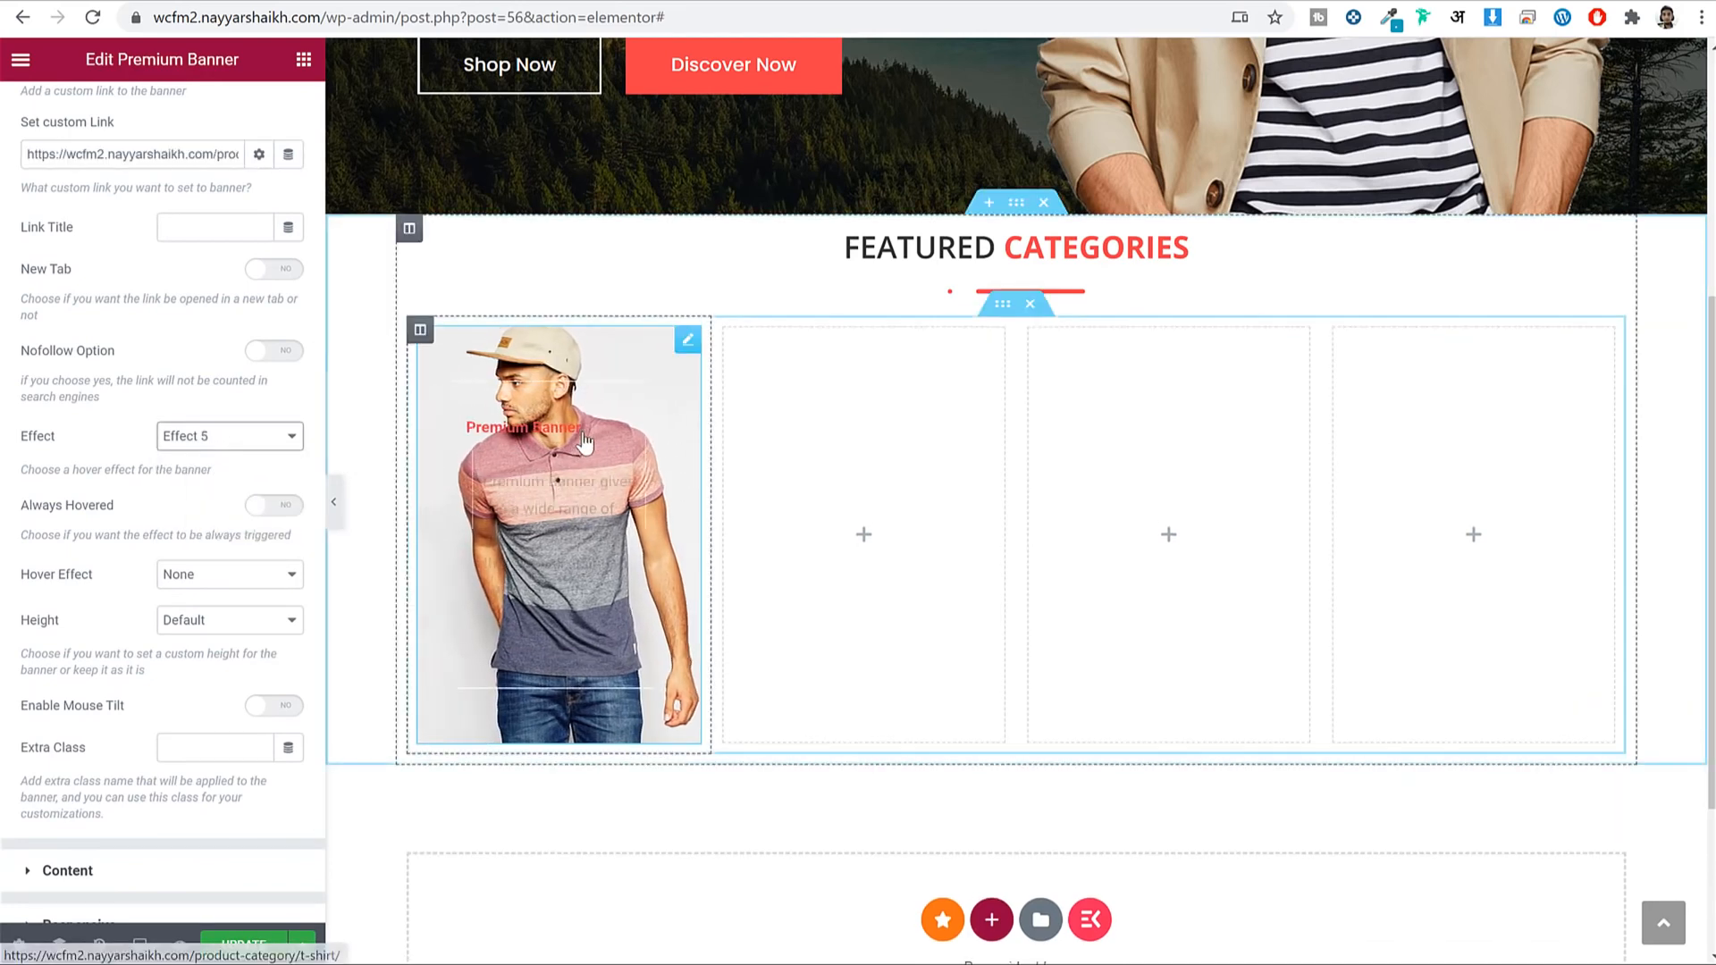
left_click(204, 438)
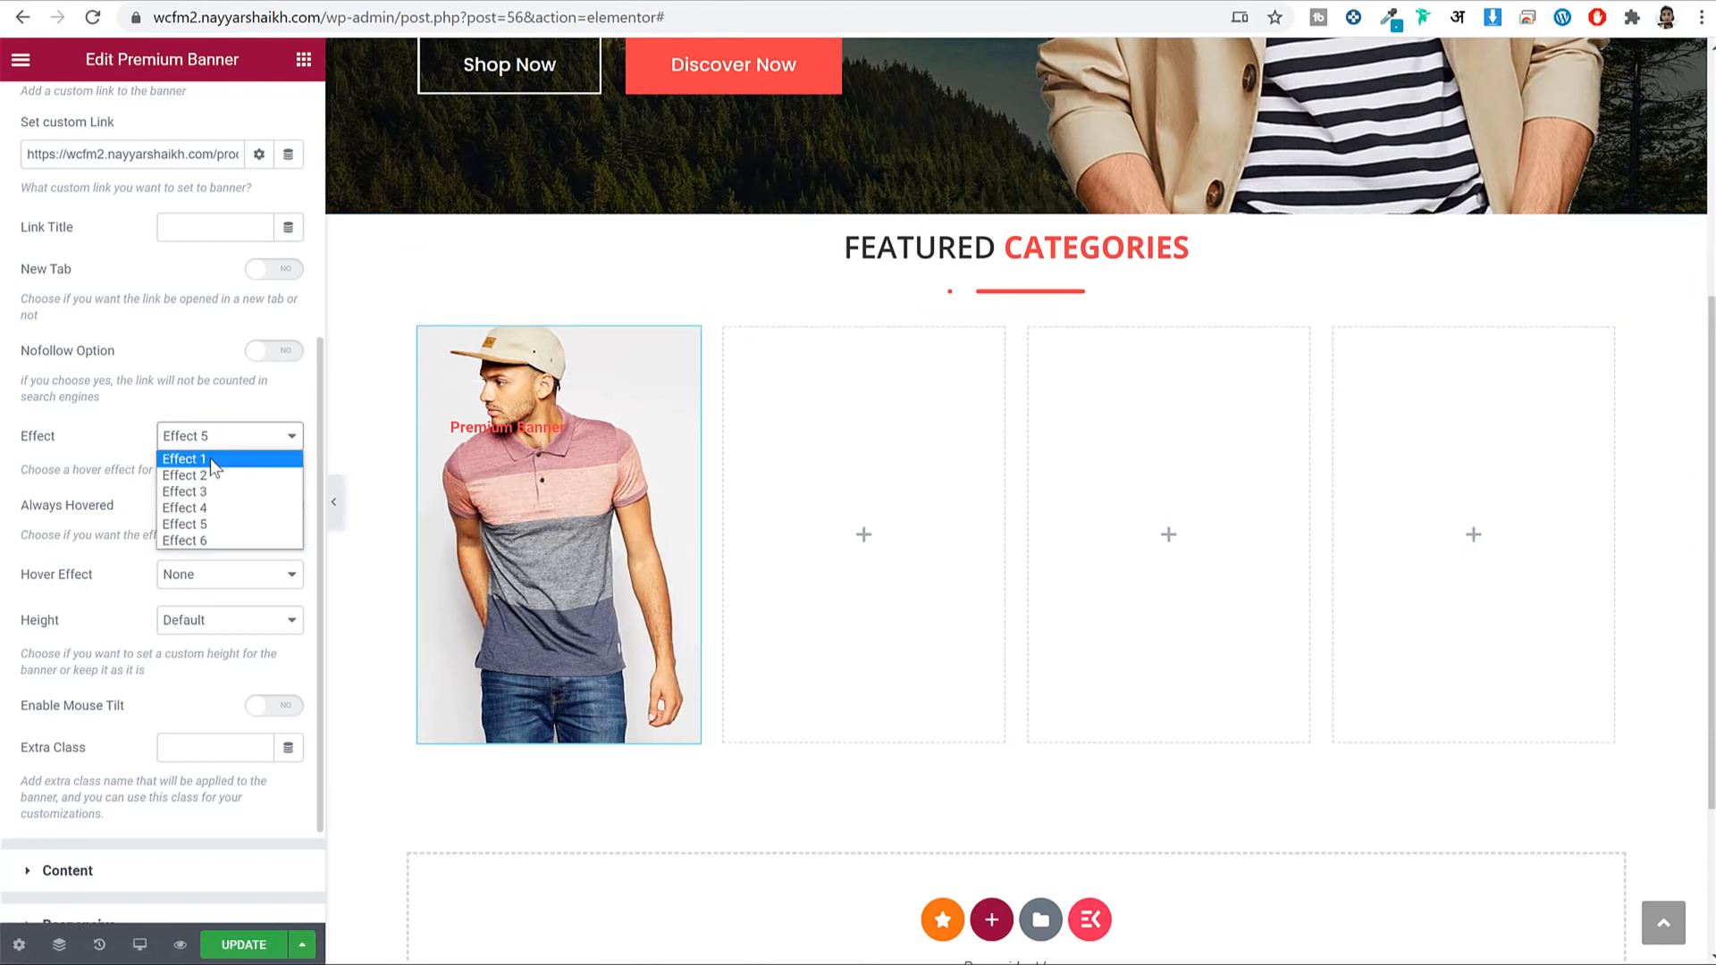
left_click(212, 460)
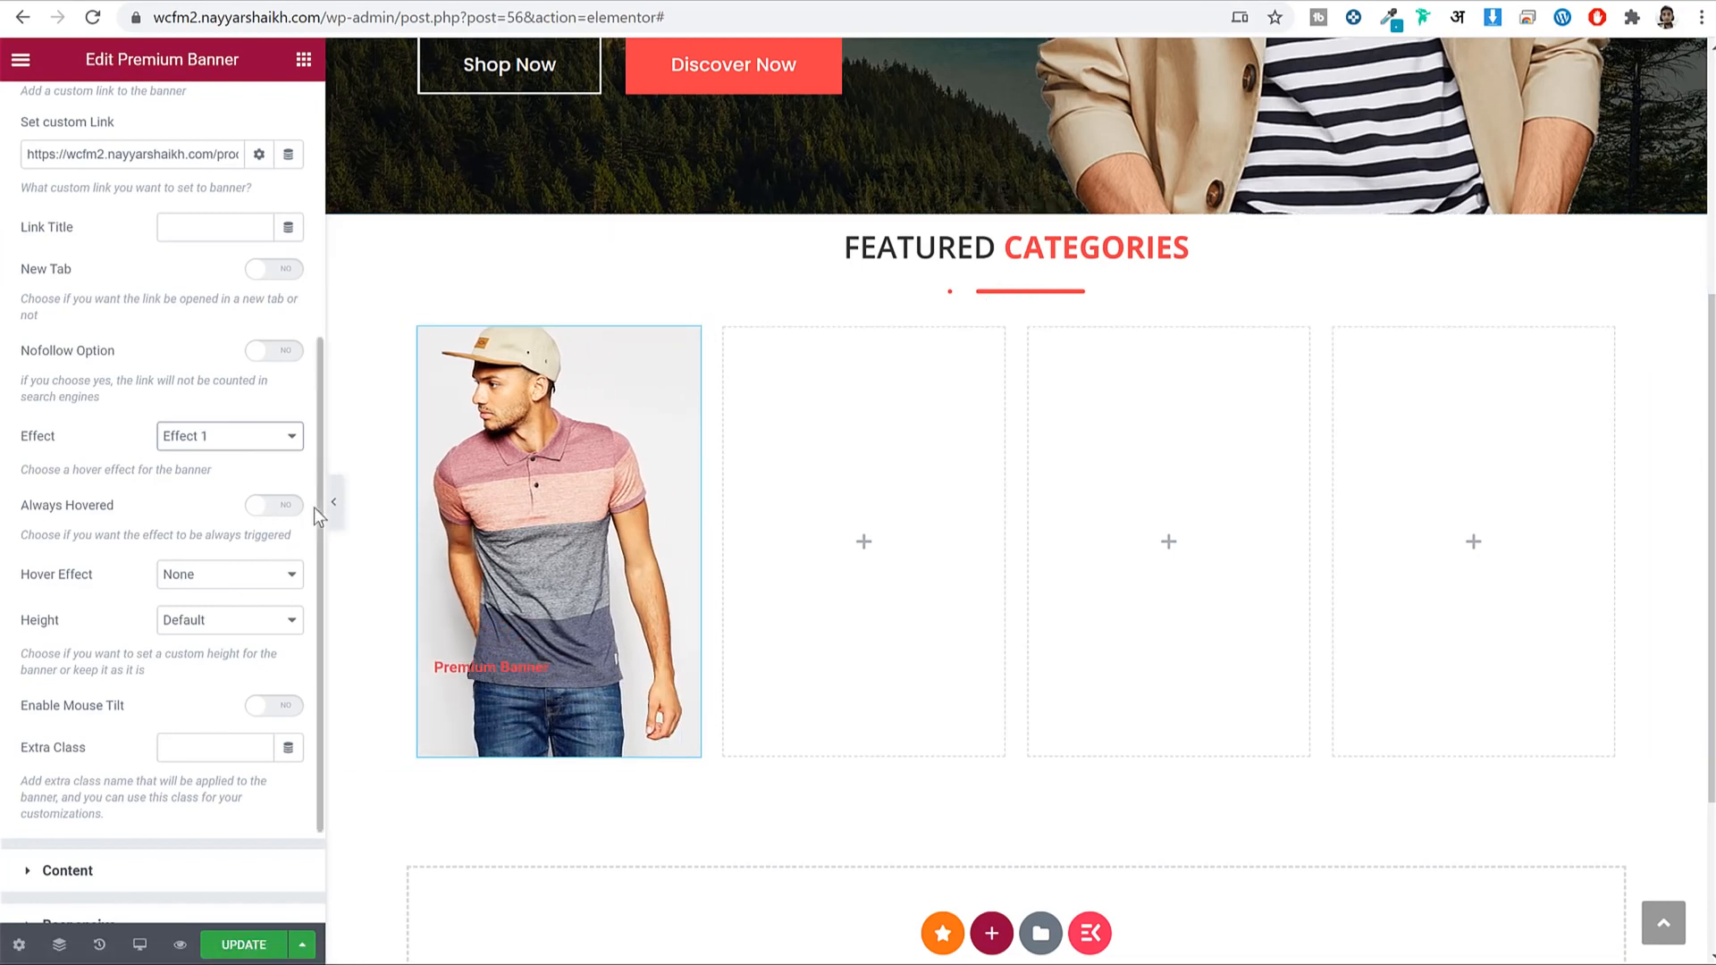
Keep the hover effect always showing, set it to Zoom In, and expand title and description settings.
scroll(295, 523, "down", 2)
scroll(241, 320, "up", 5)
scroll(286, 542, "down", 4)
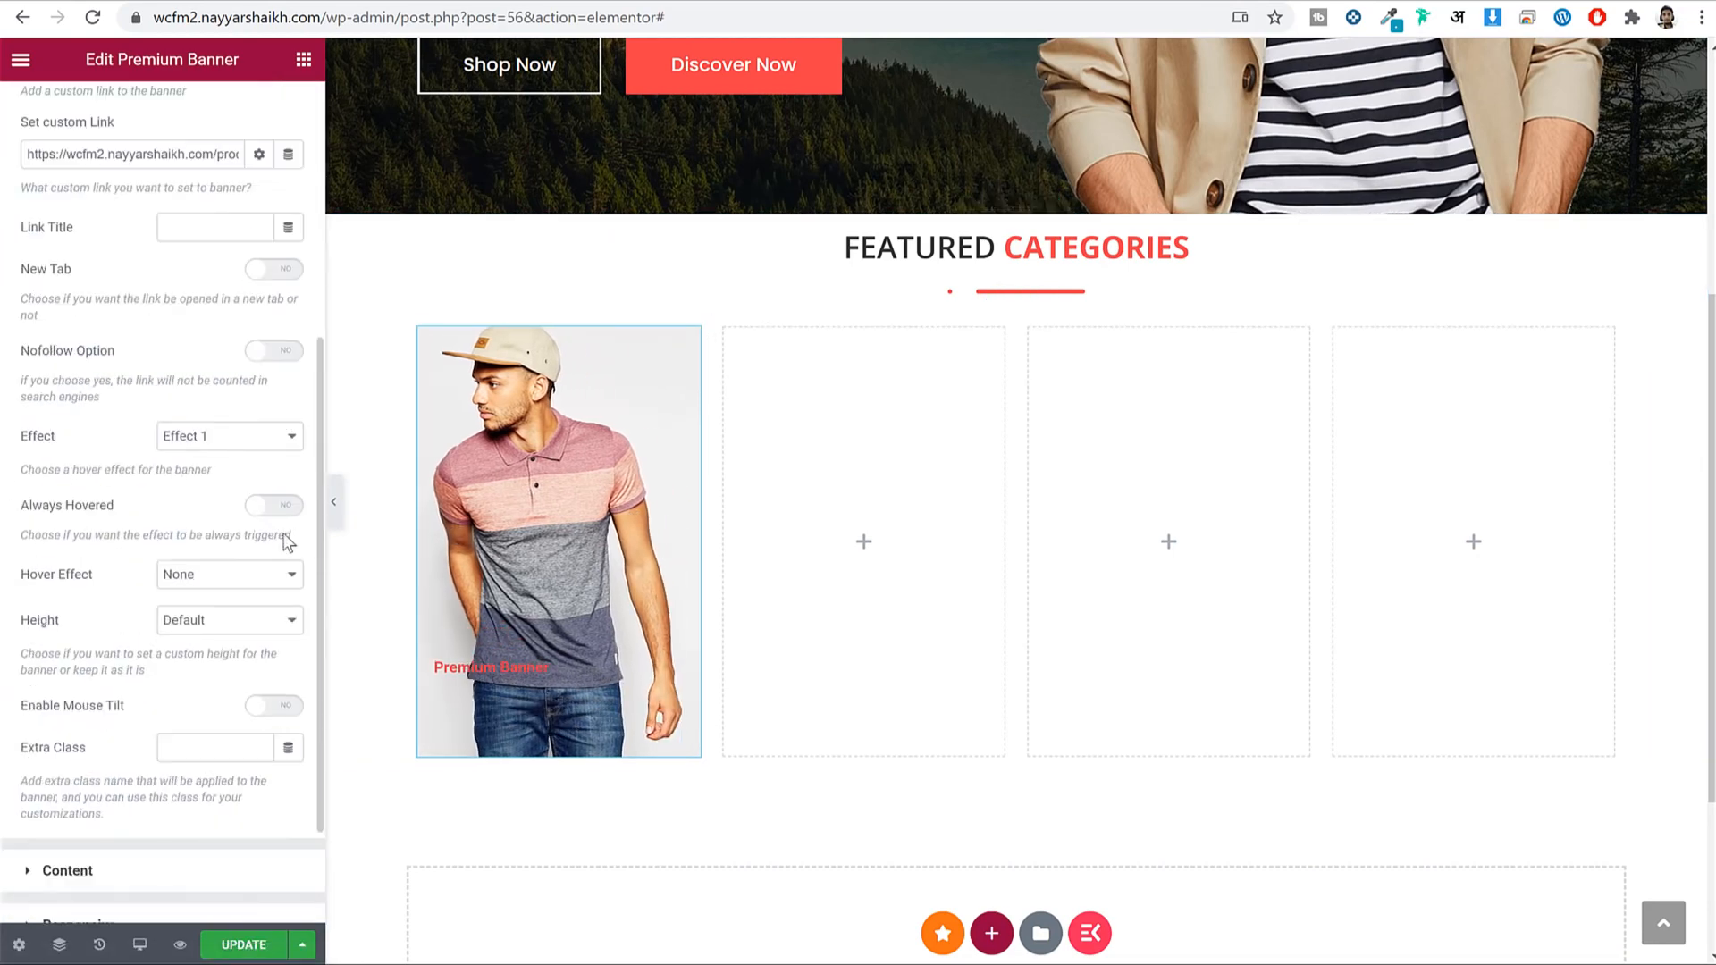
left_click(286, 506)
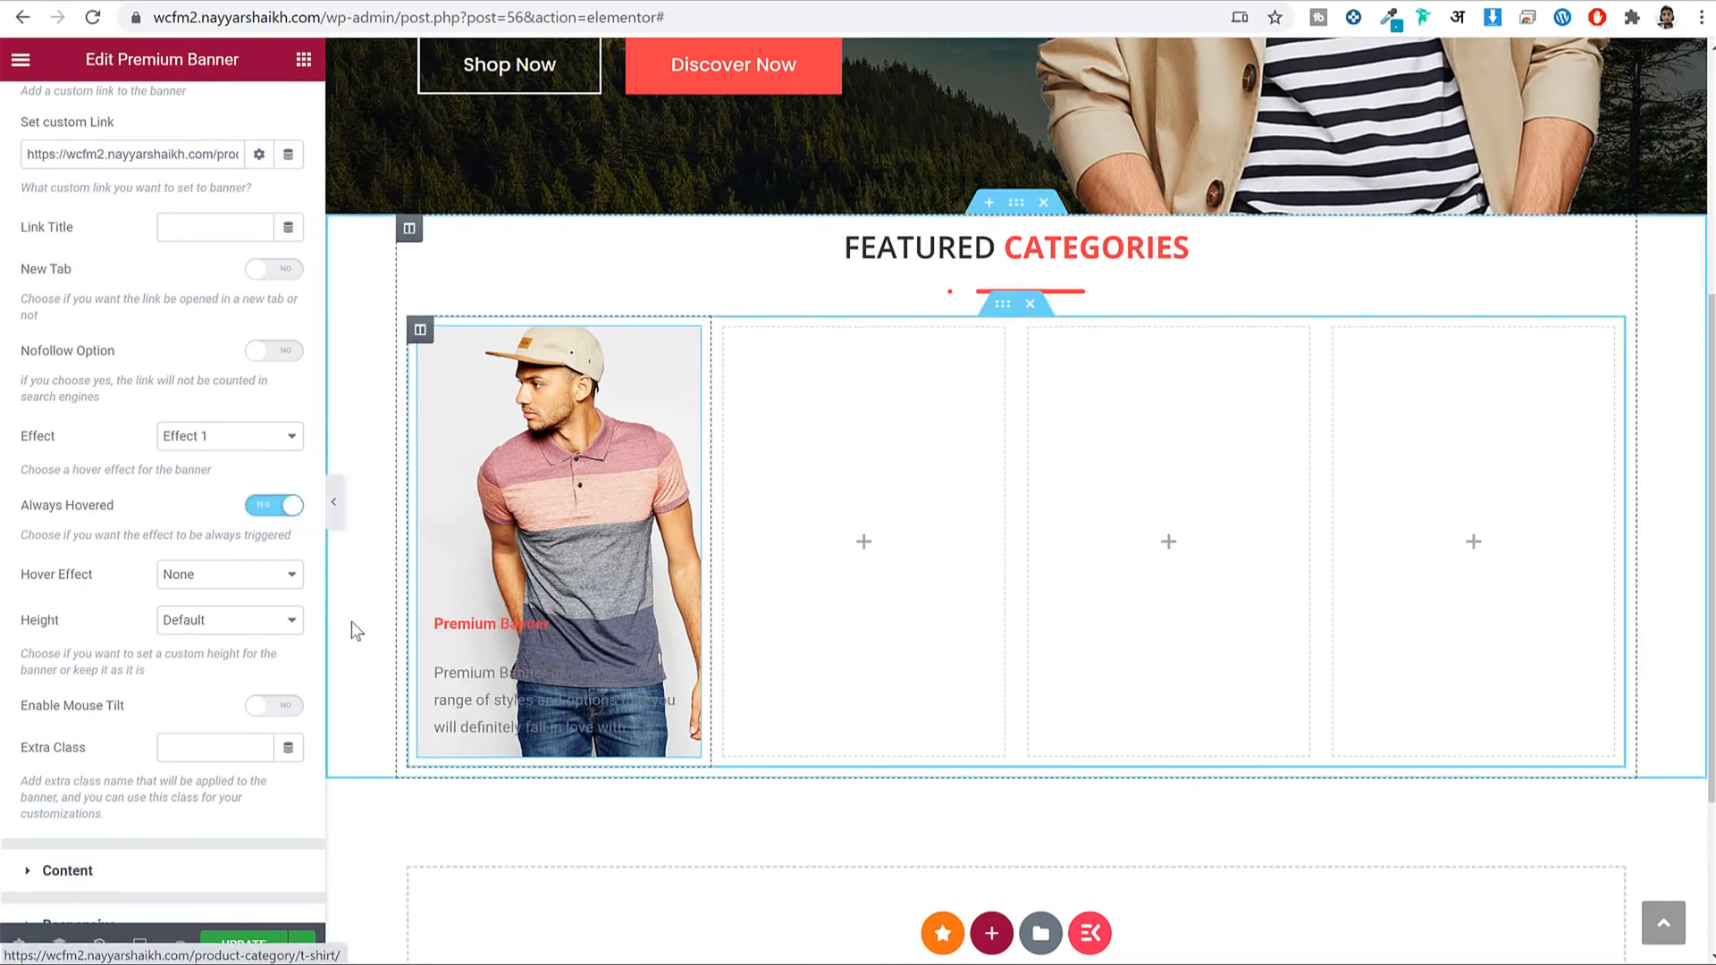
scroll(234, 615, "down", 2)
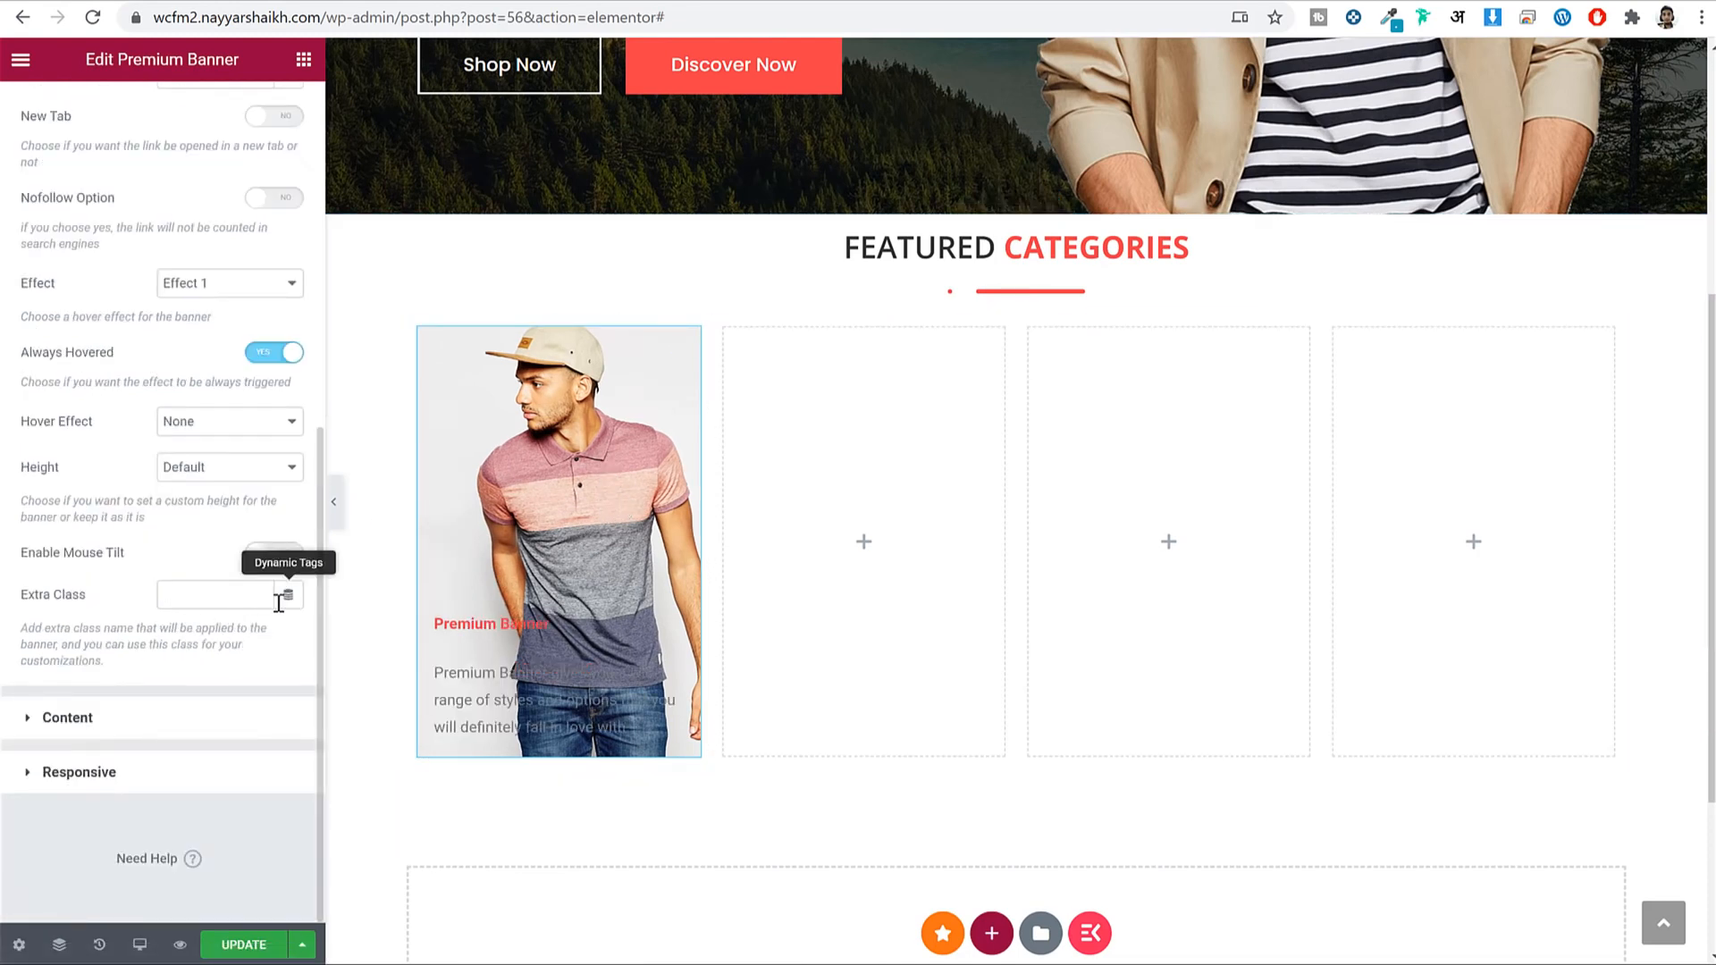
left_click(224, 421)
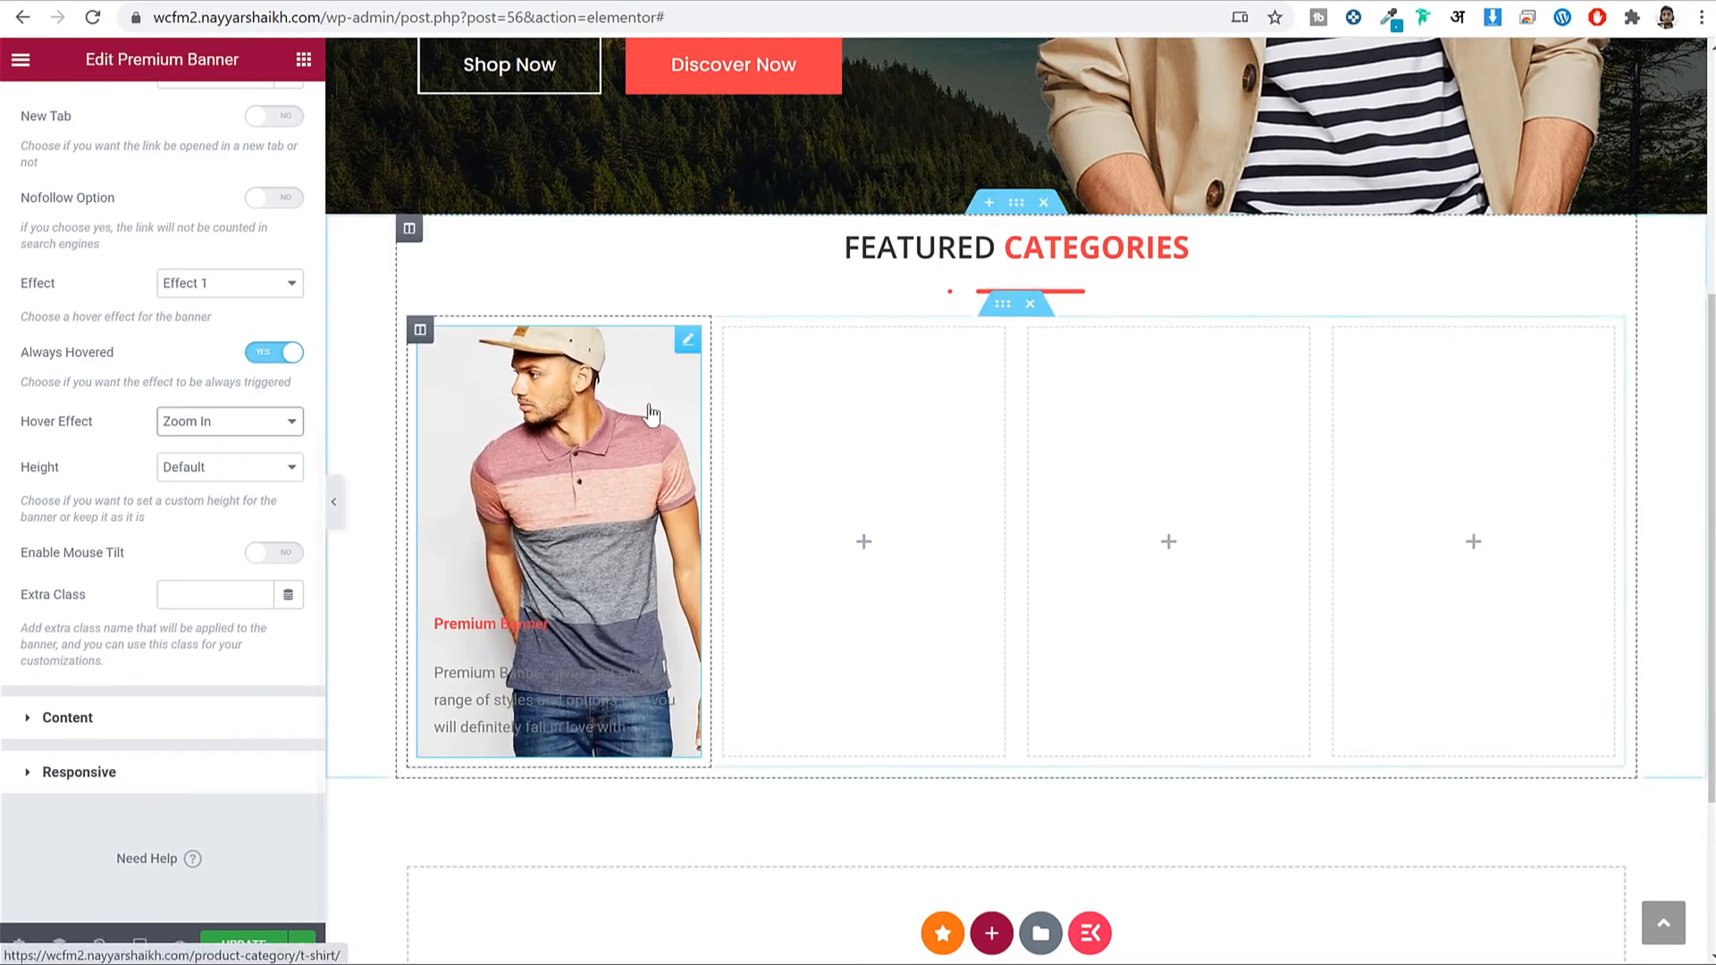
left_click(145, 718)
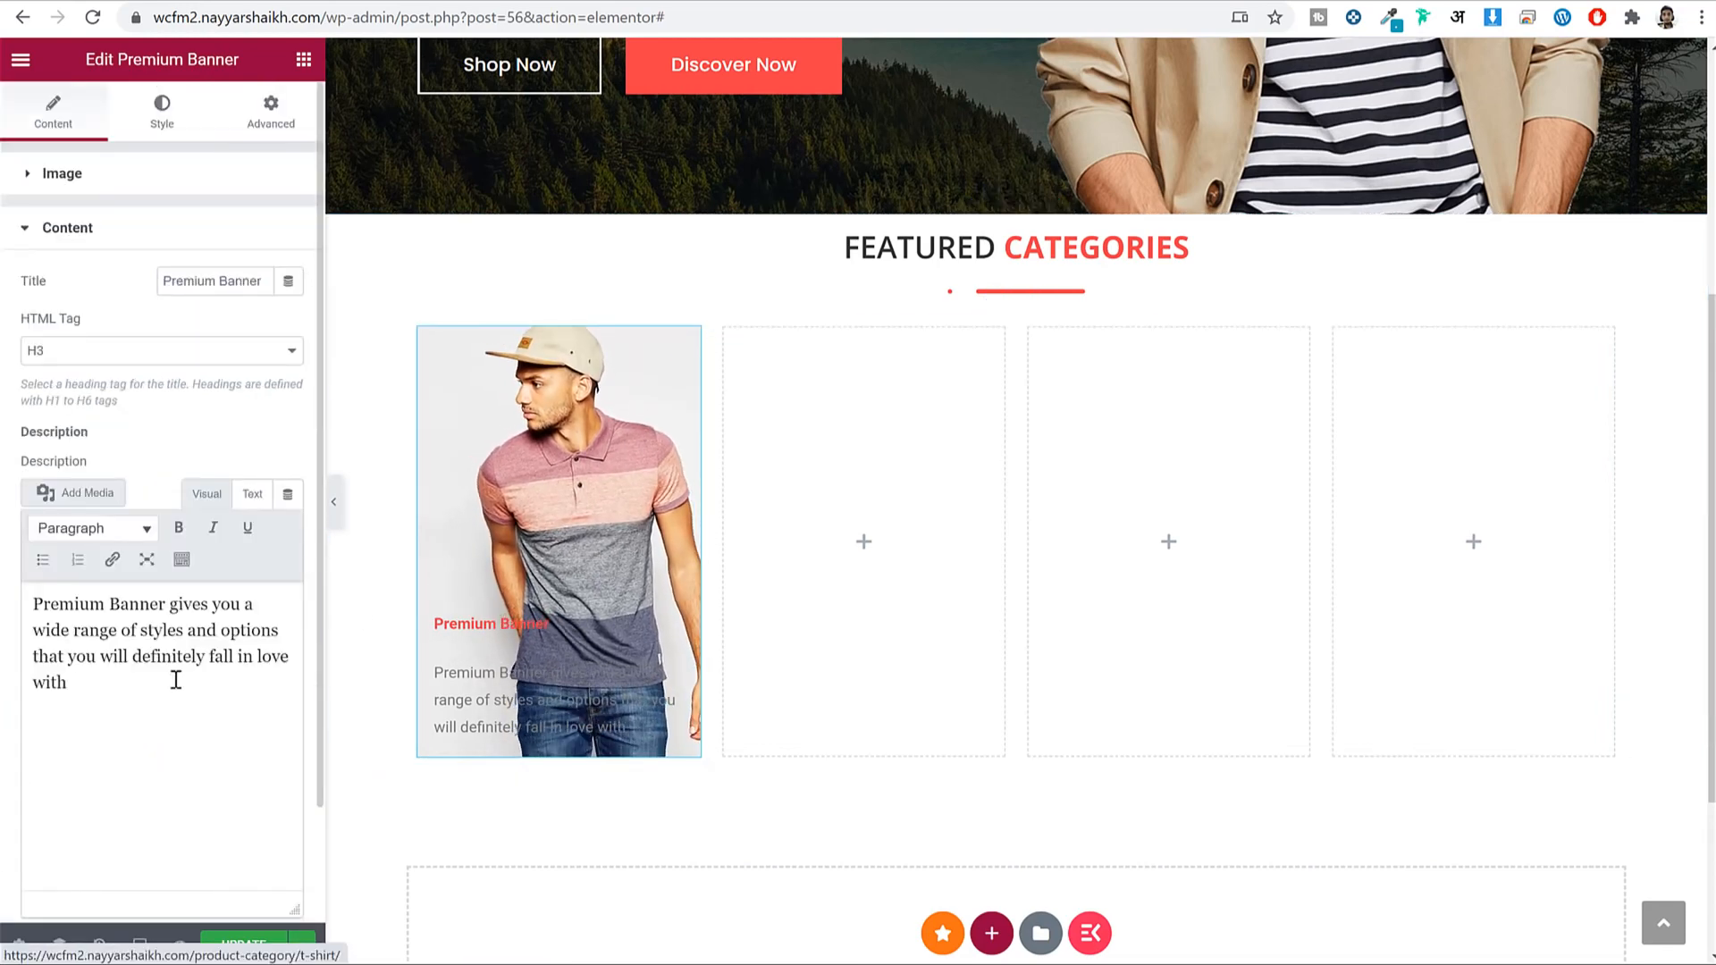
Delete the placeholder description and change the first banner's title to Men's T-Shirts.
left_click_drag(175, 679, 73, 630)
left_click_drag(32, 561, 31, 560)
key("BackSpace")
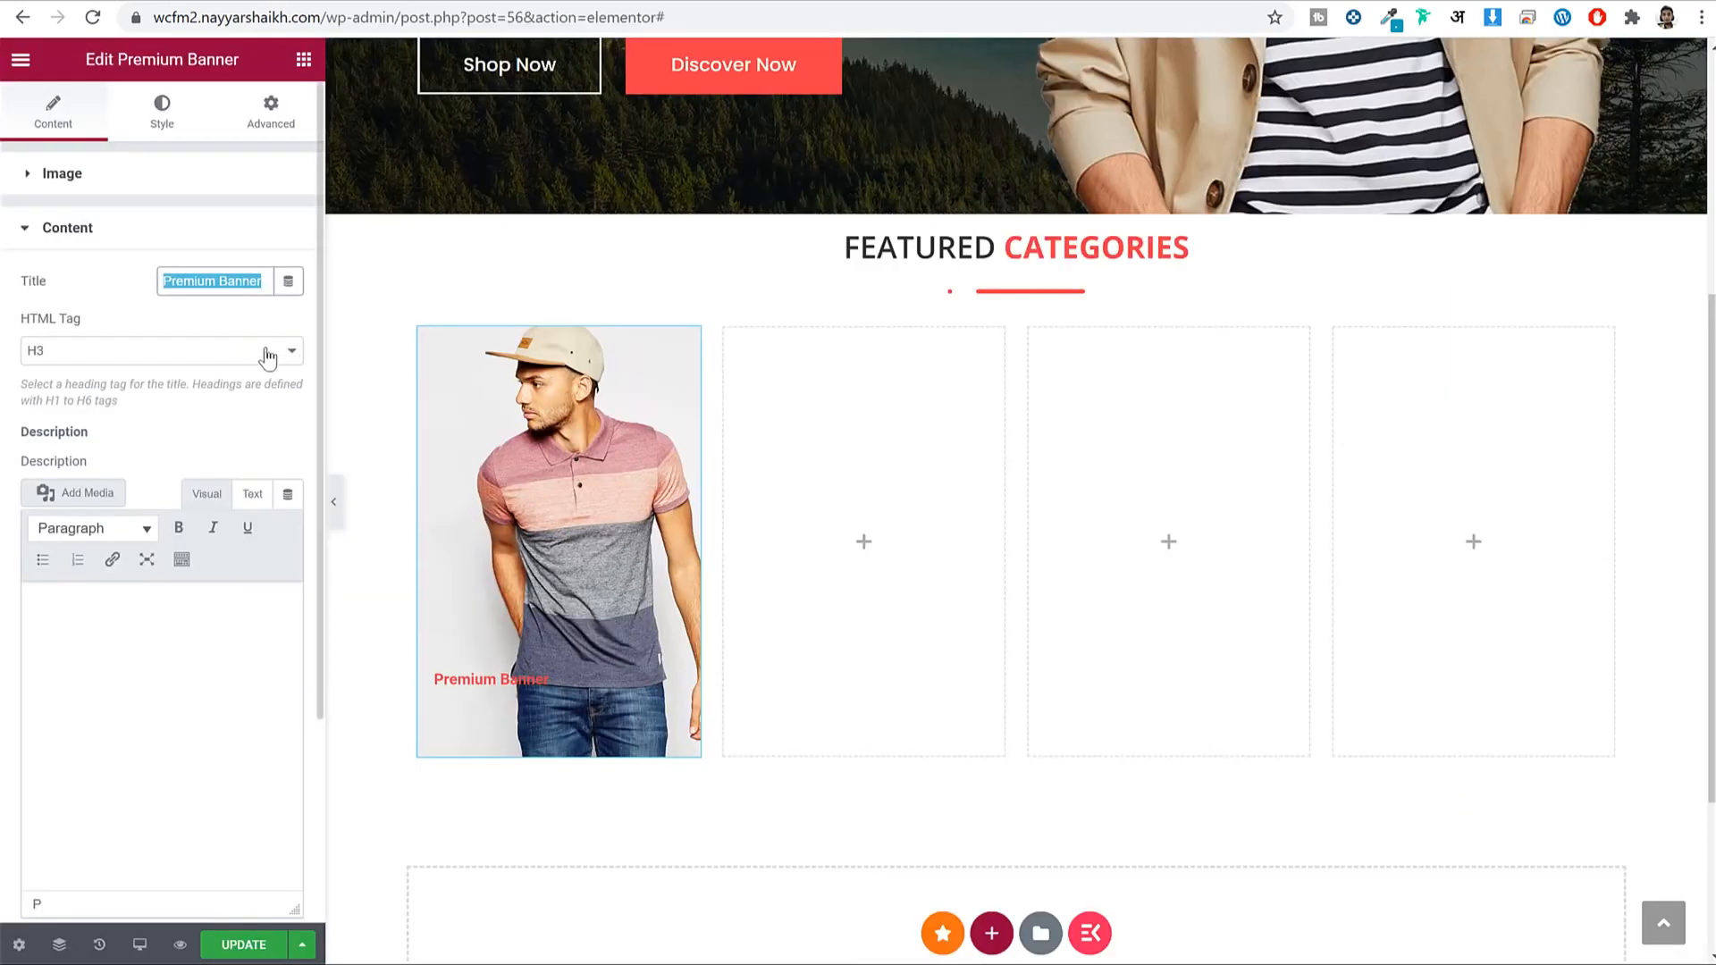
type("s Shirts")
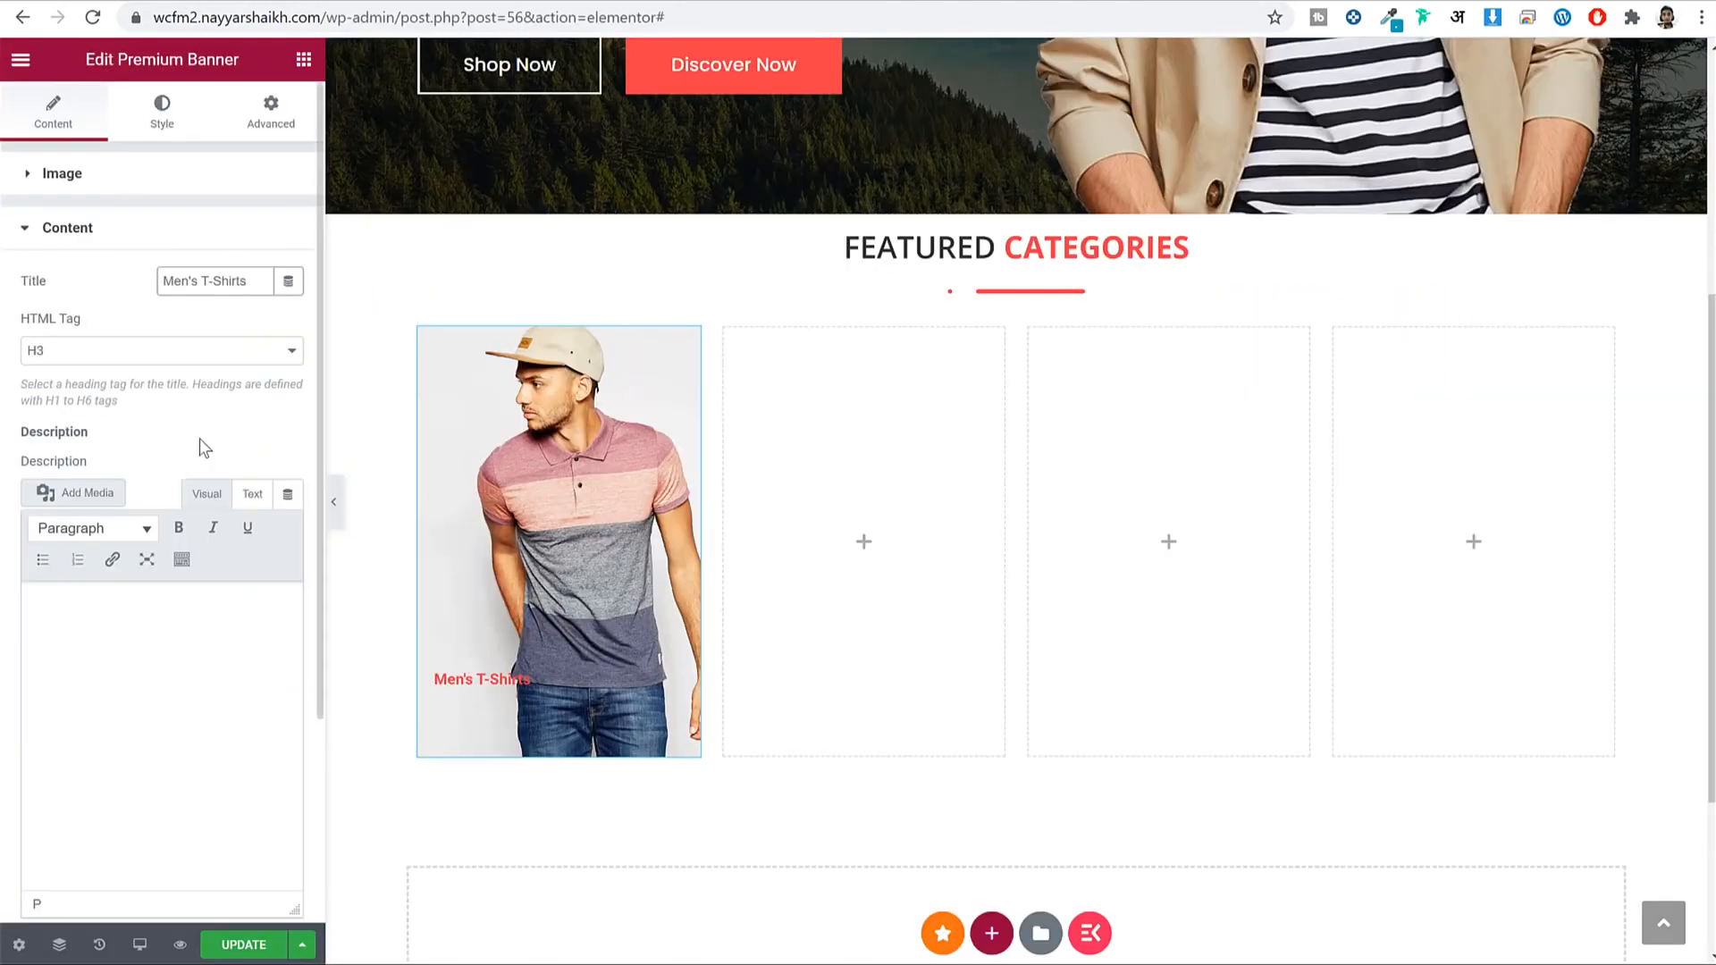
scroll(208, 438, "down", 3)
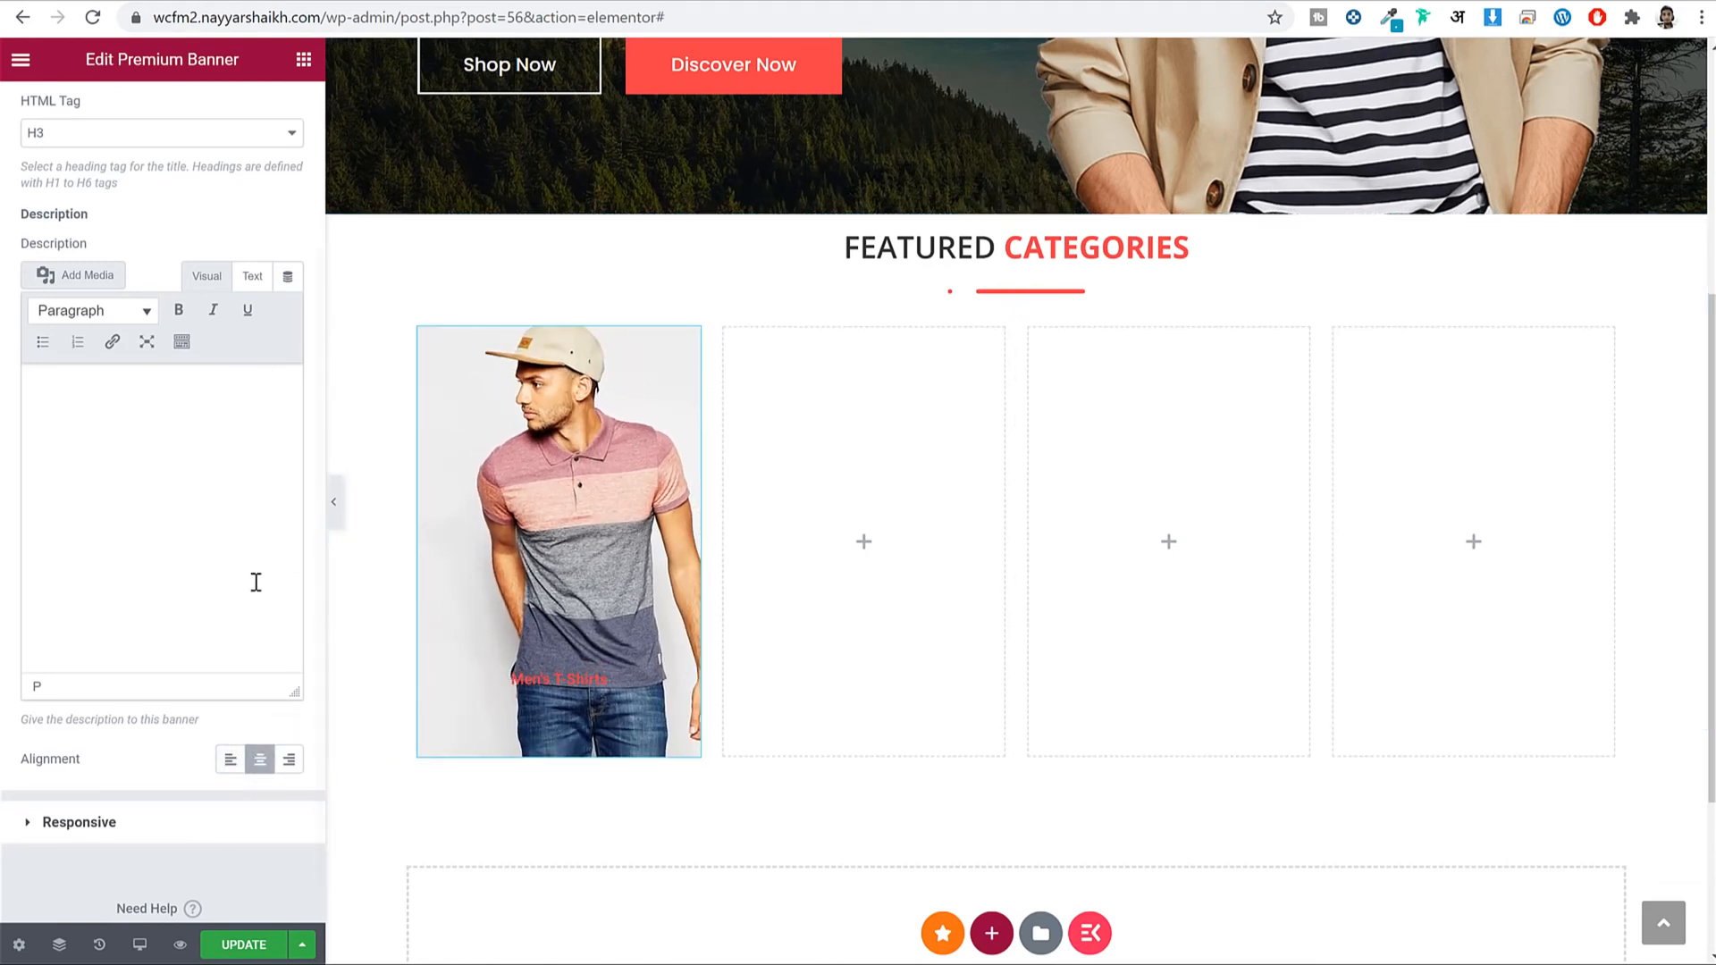
scroll(168, 278, "up", 3)
Set the Men's T-Shirts banner title colour to the global White.
left_click(164, 125)
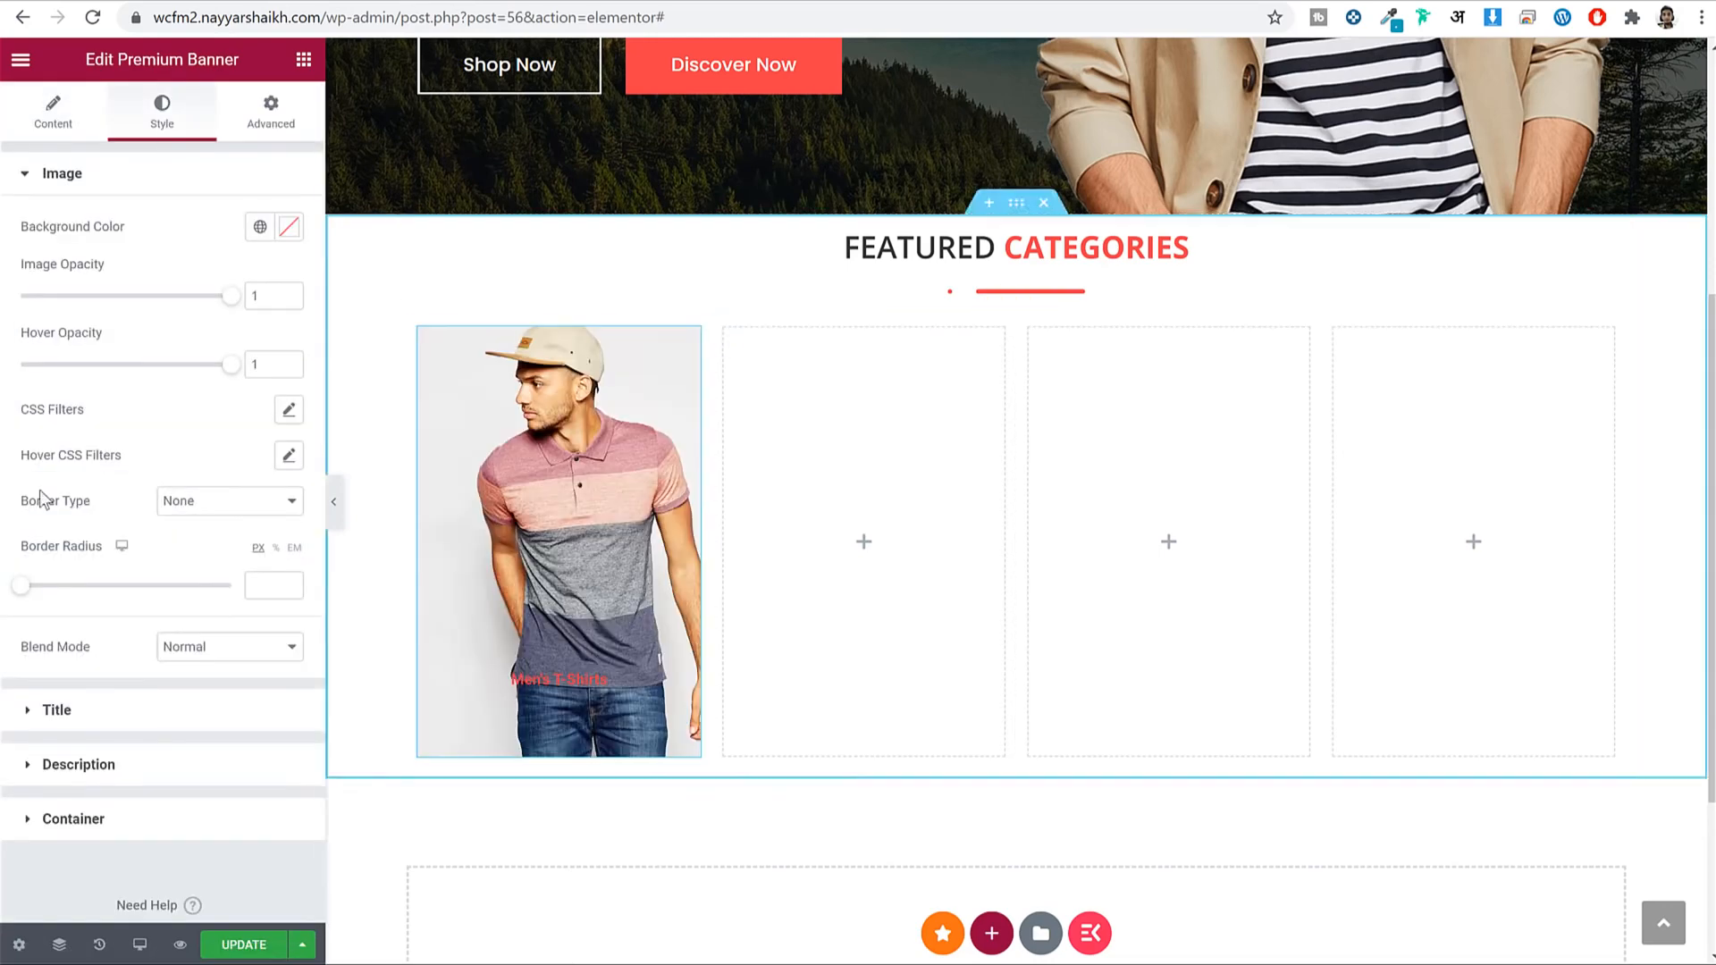
left_click(173, 715)
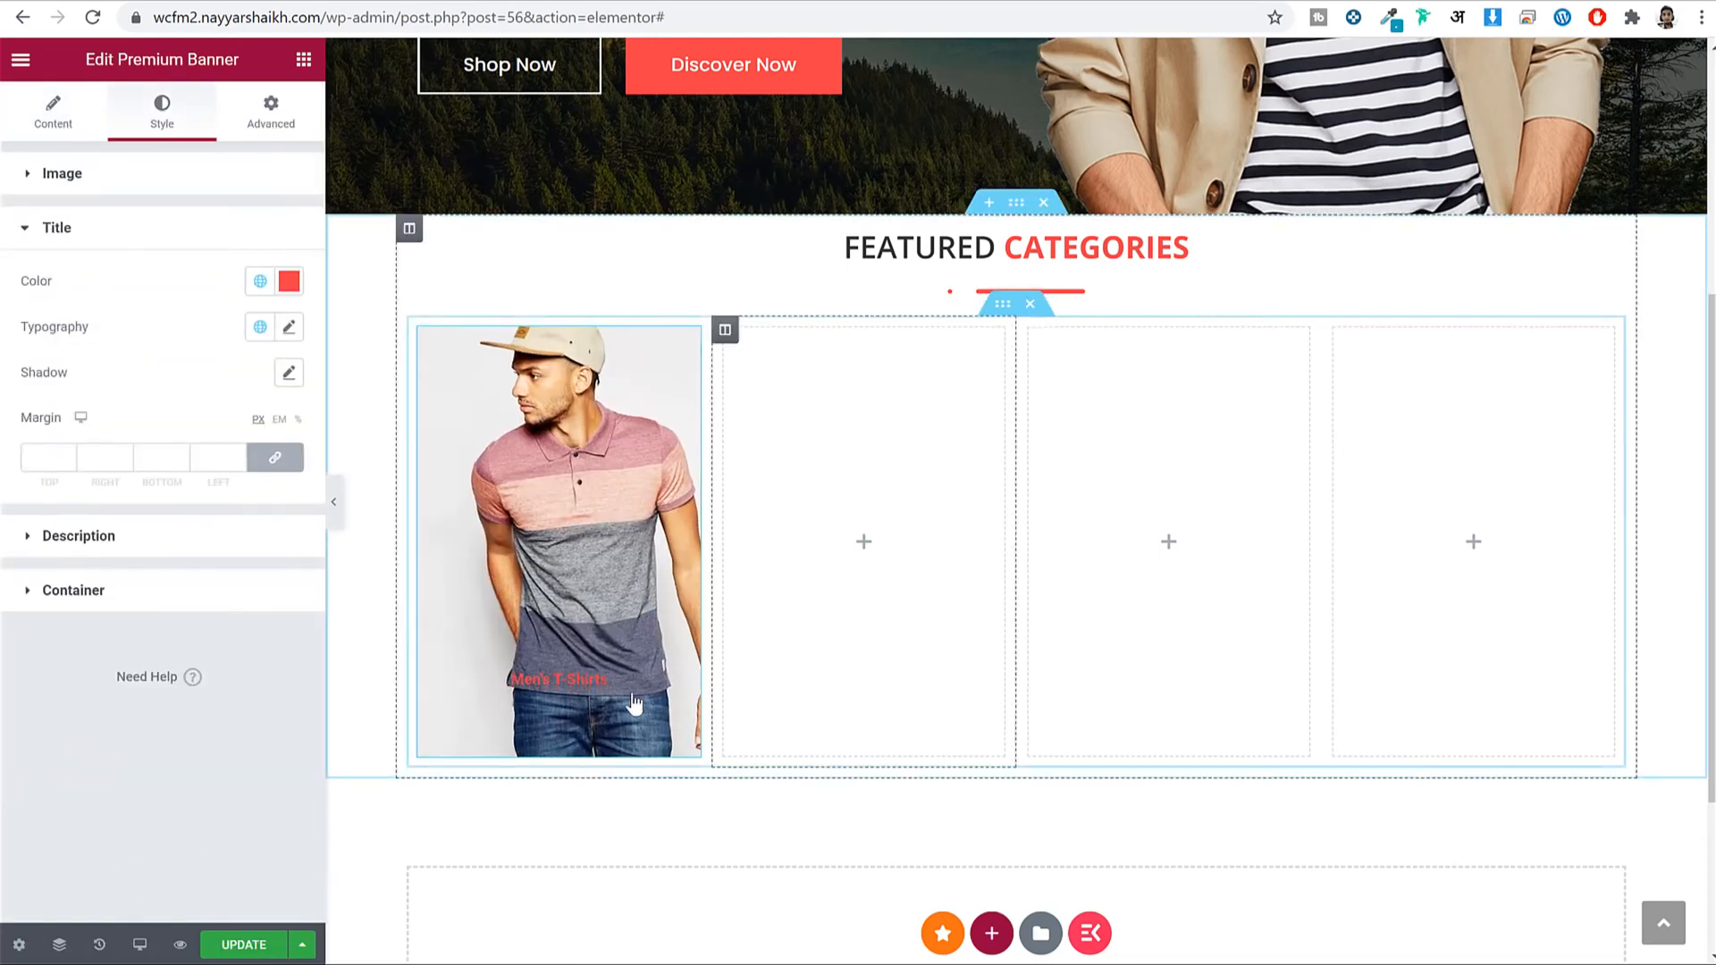
left_click(260, 280)
left_click(112, 535)
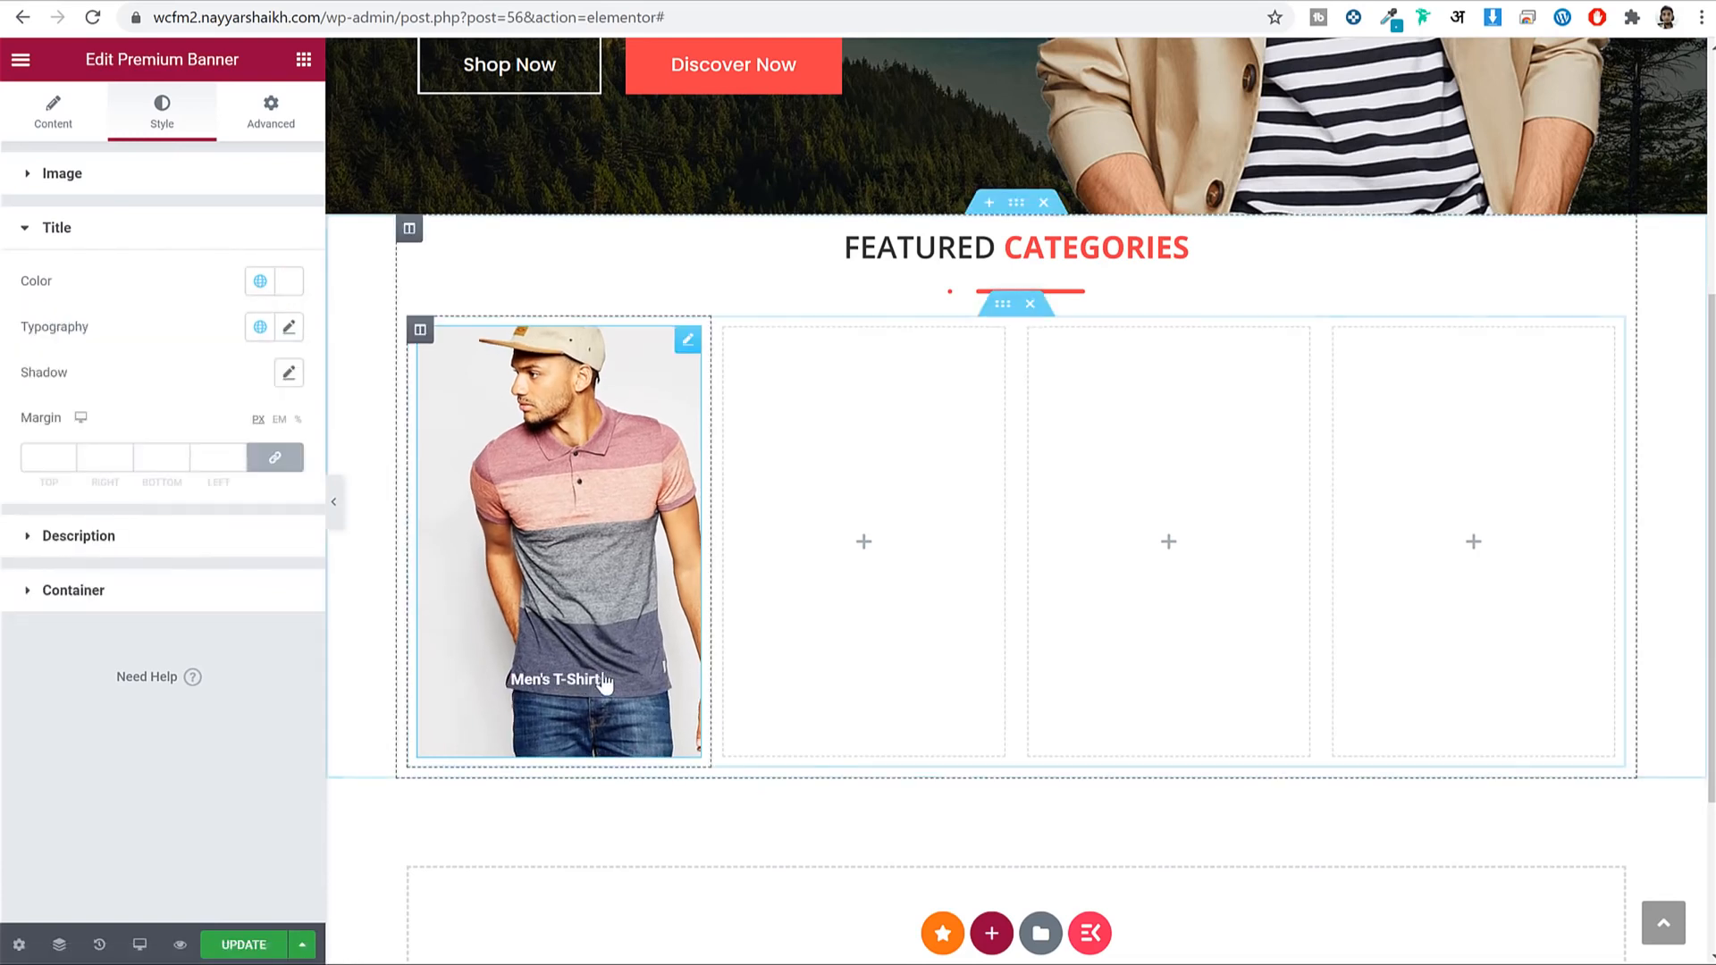
Give the title Poppins font at size 25 and save the page with Update.
left_click(289, 328)
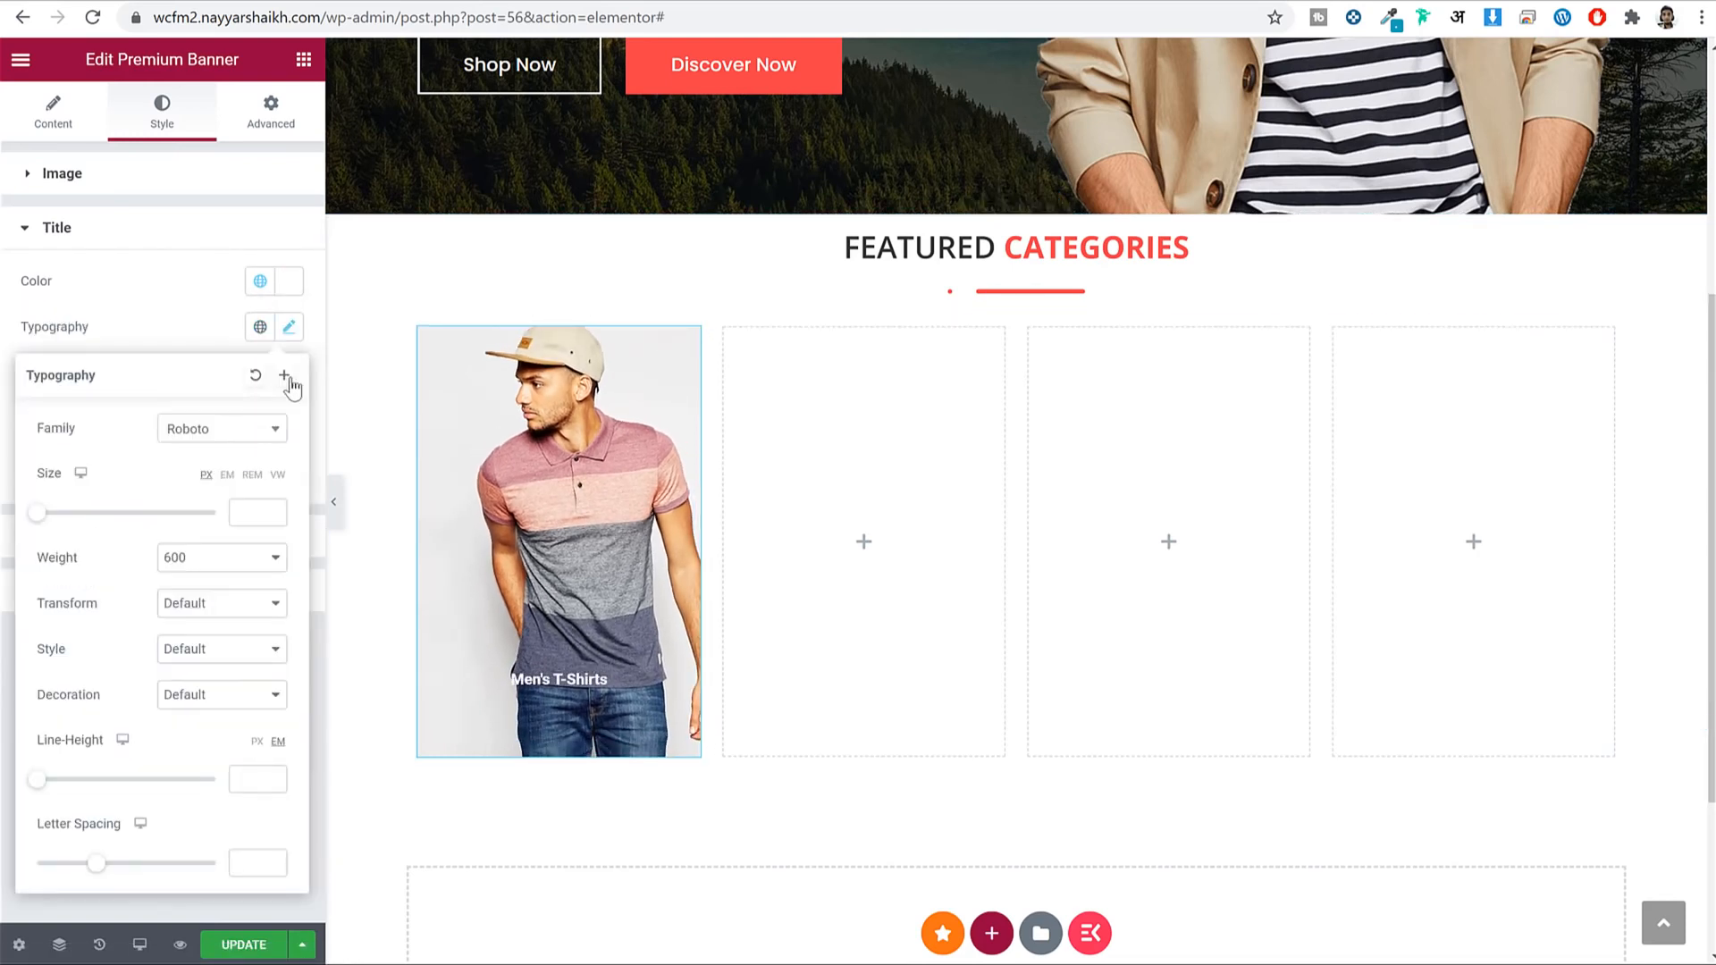
left_click(246, 437)
type("popp")
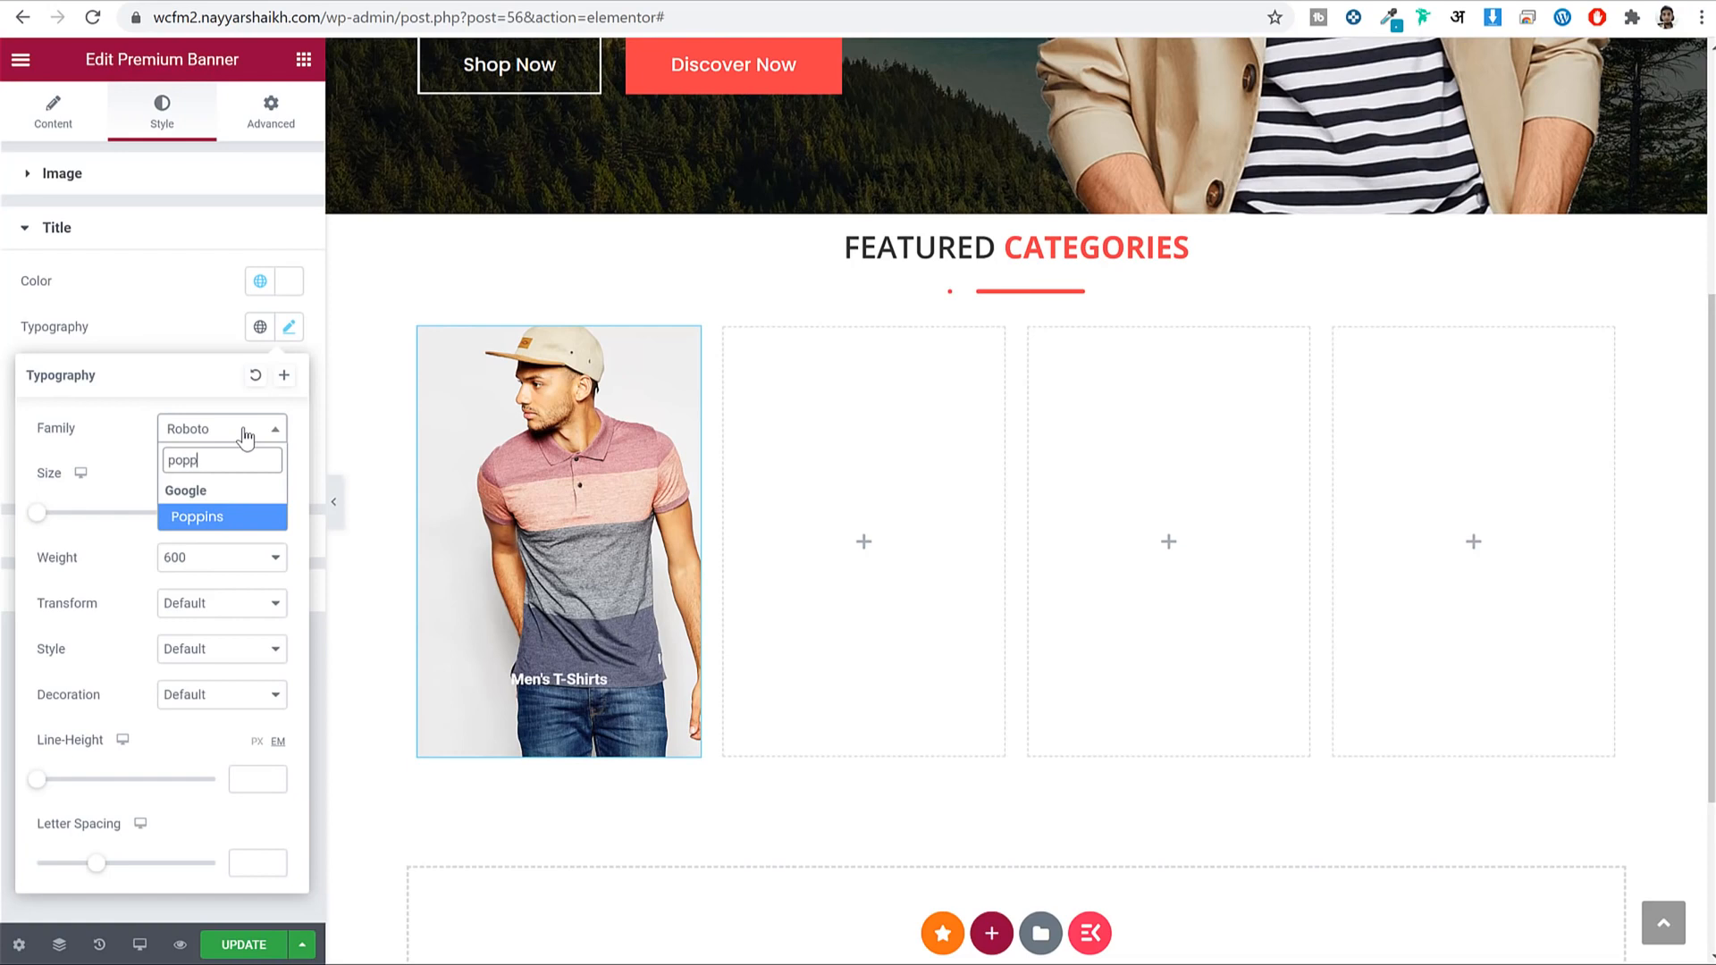
key("Return")
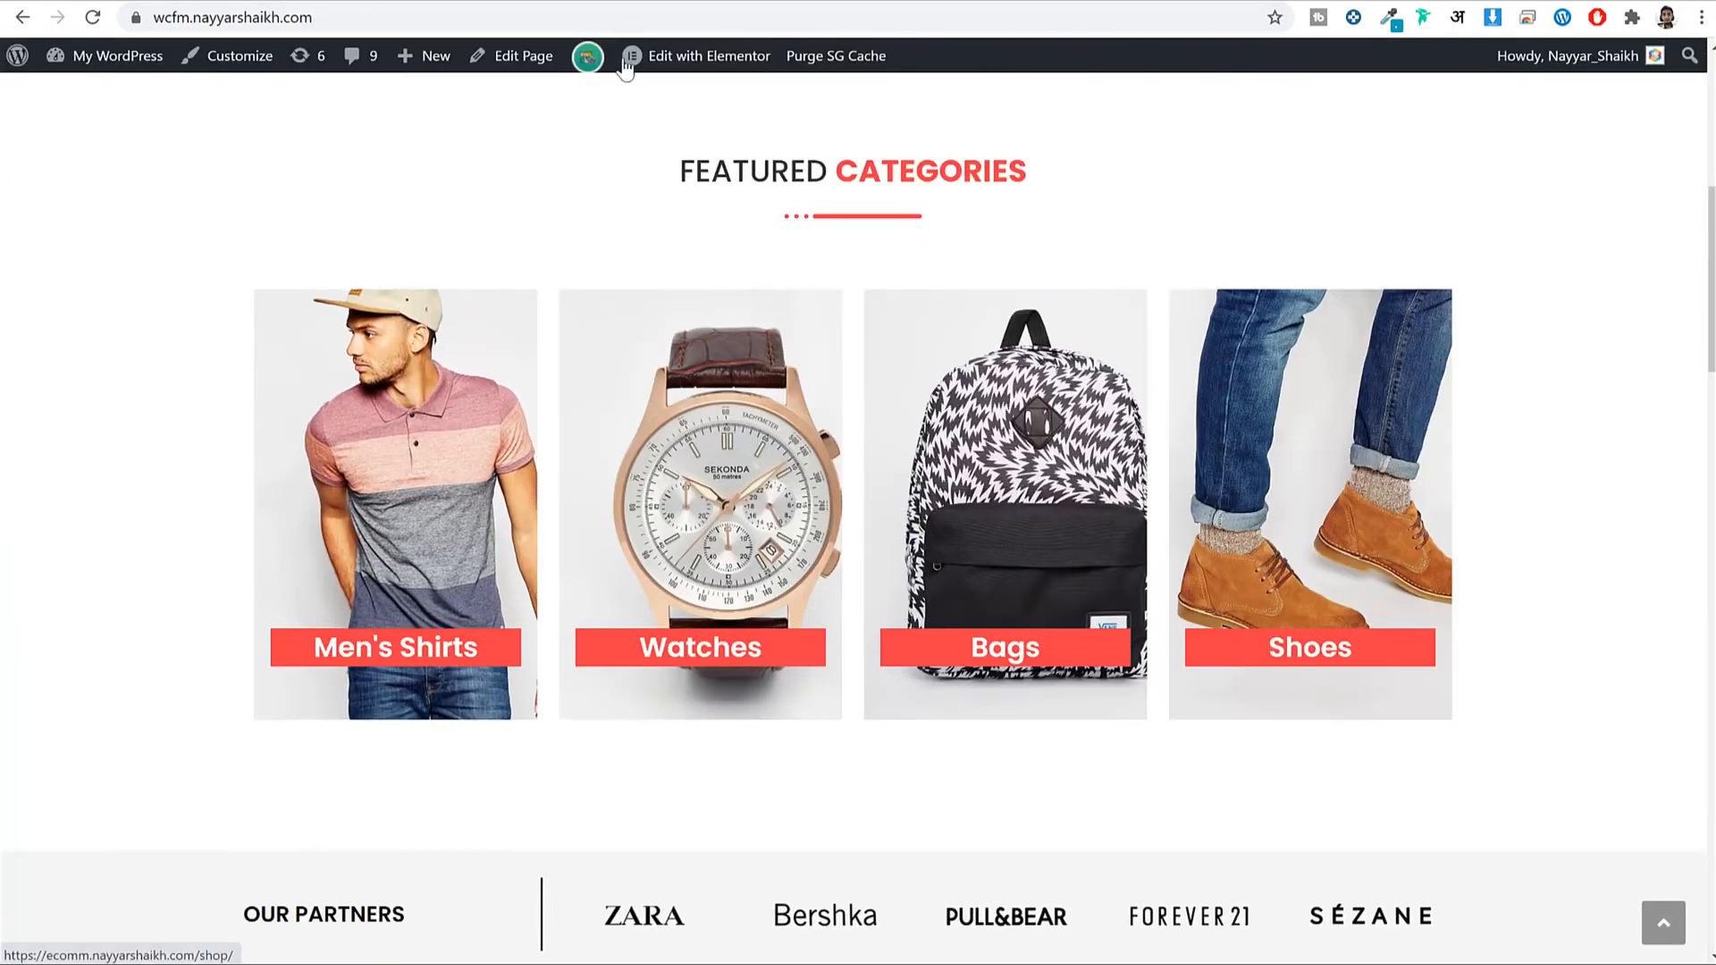
left_click(669, 9)
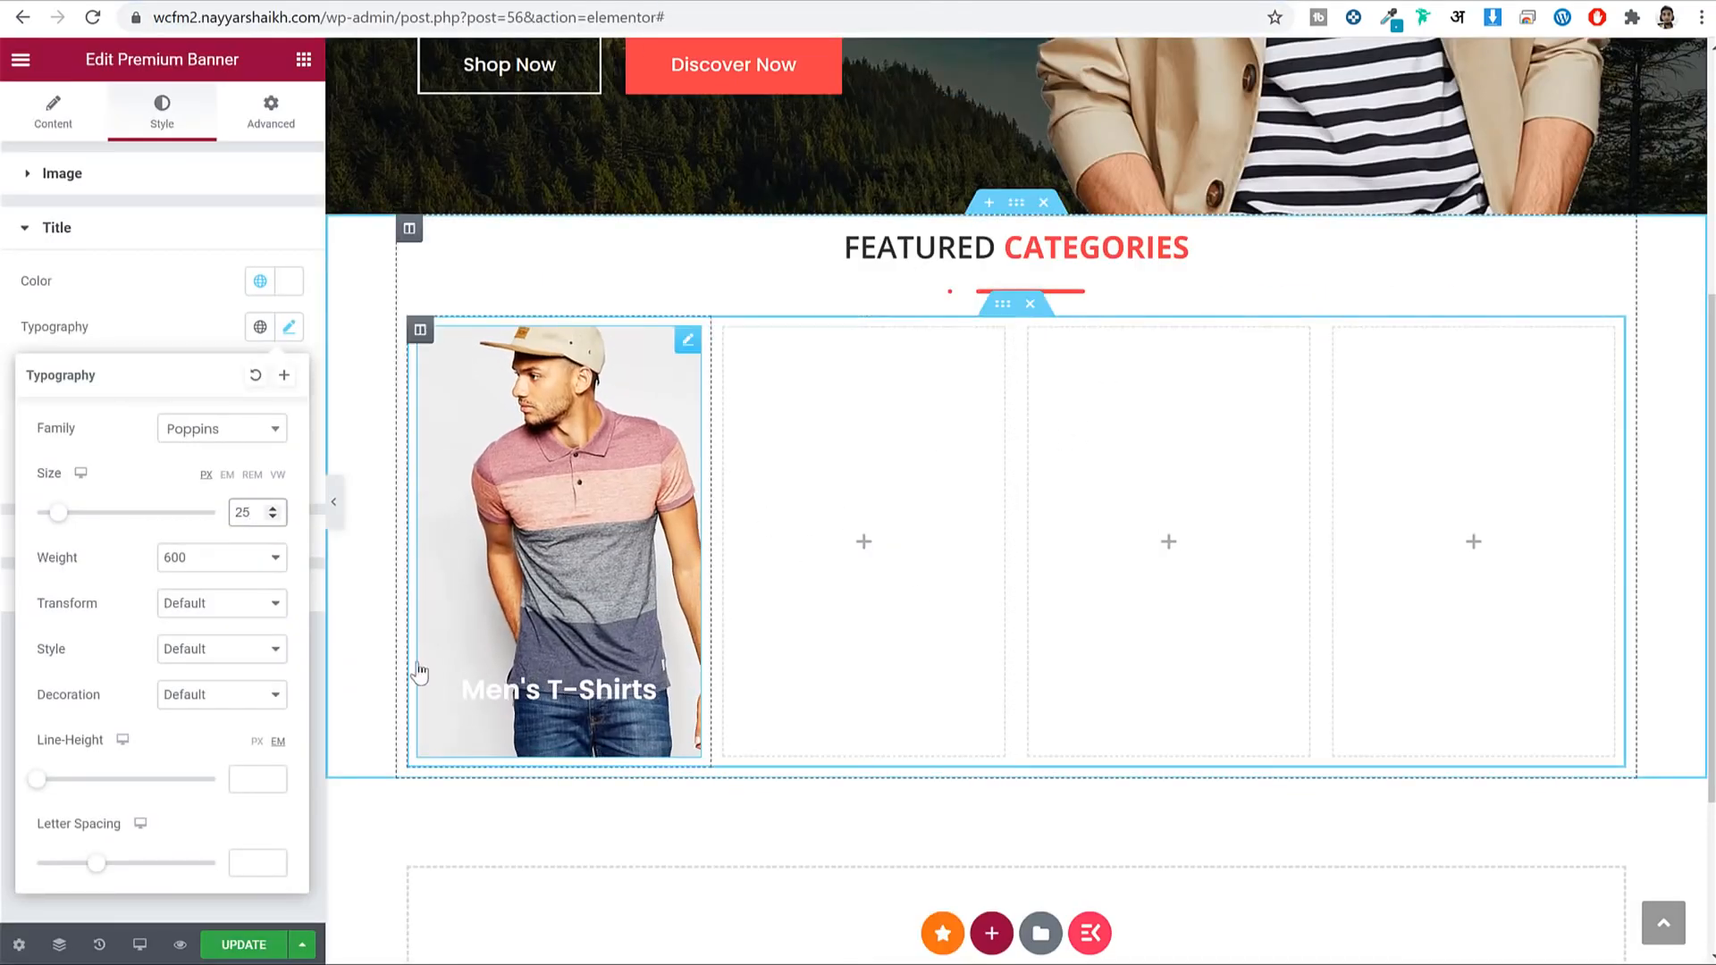
left_click(235, 949)
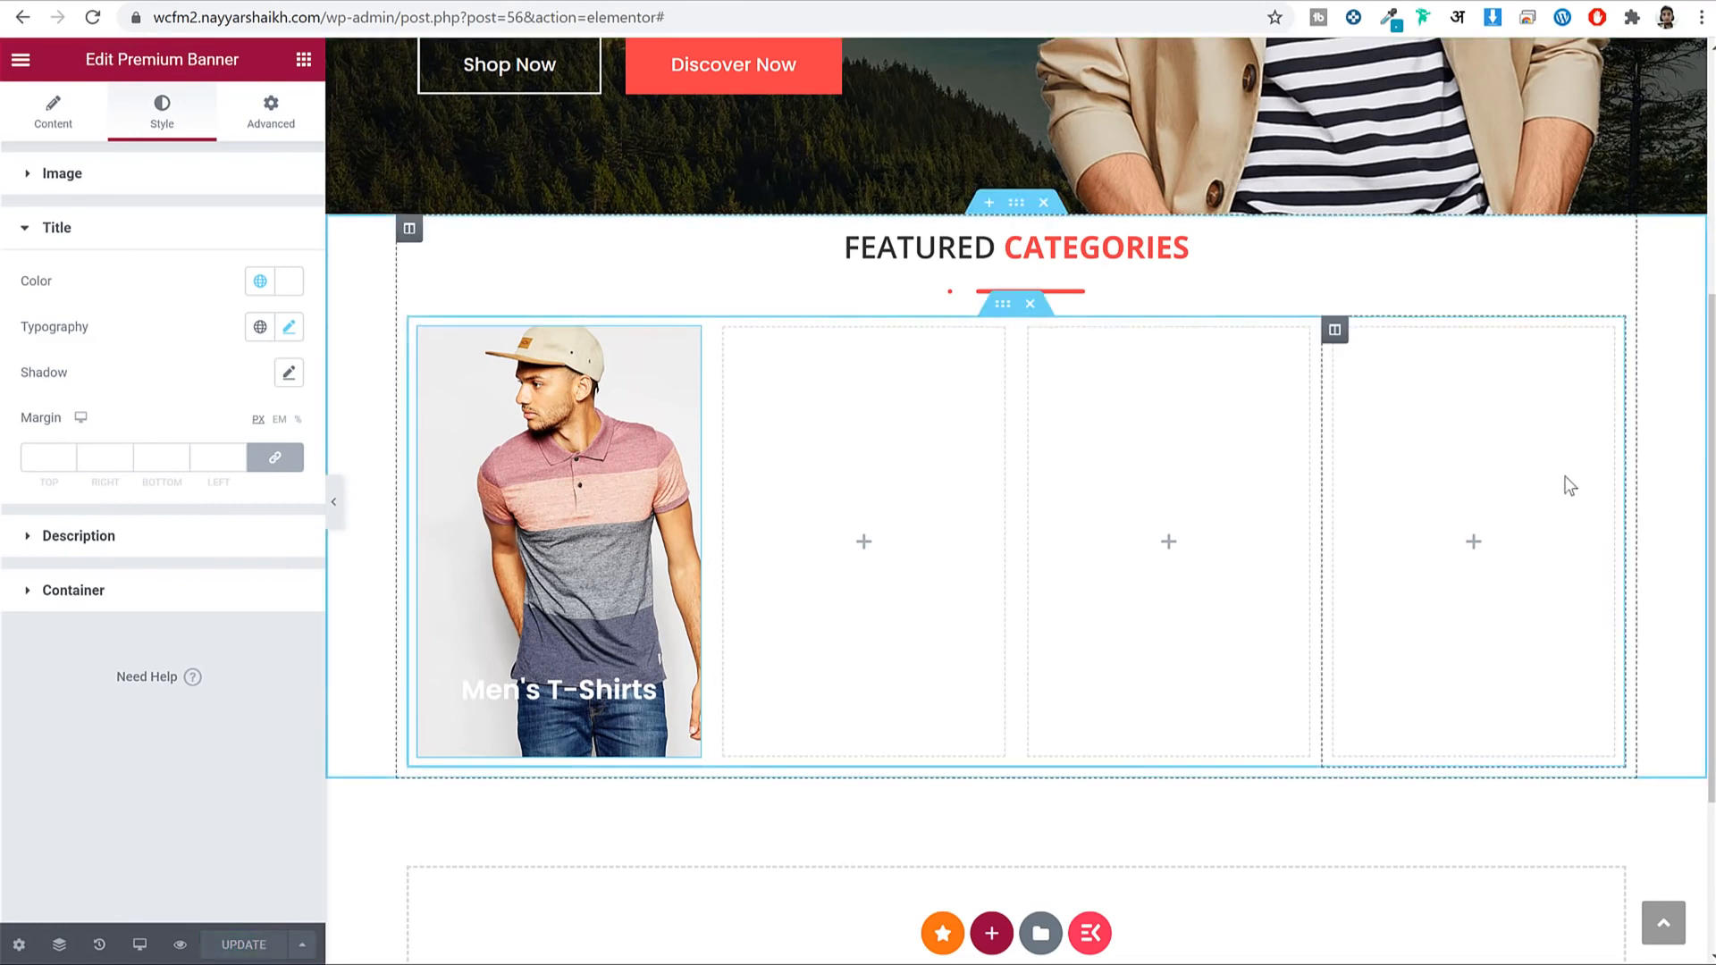
right_click(576, 511)
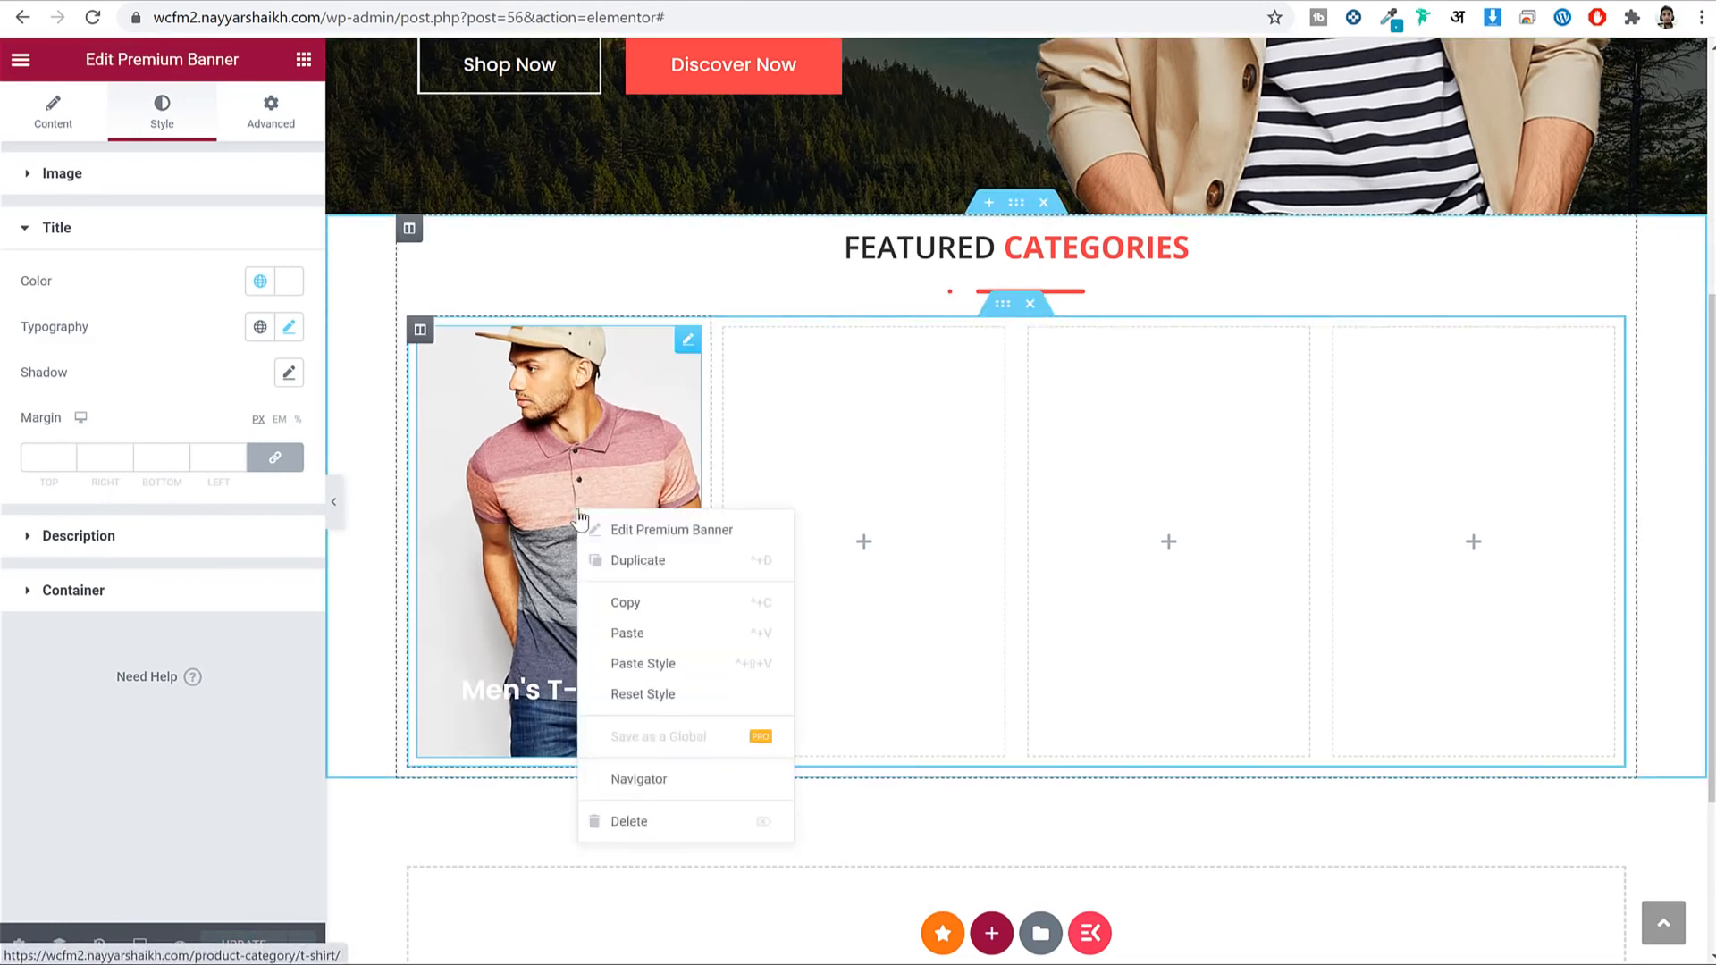
Copy the Men's T-Shirts banner and paste it into the empty second column.
left_click(659, 609)
right_click(943, 424)
left_click(1017, 583)
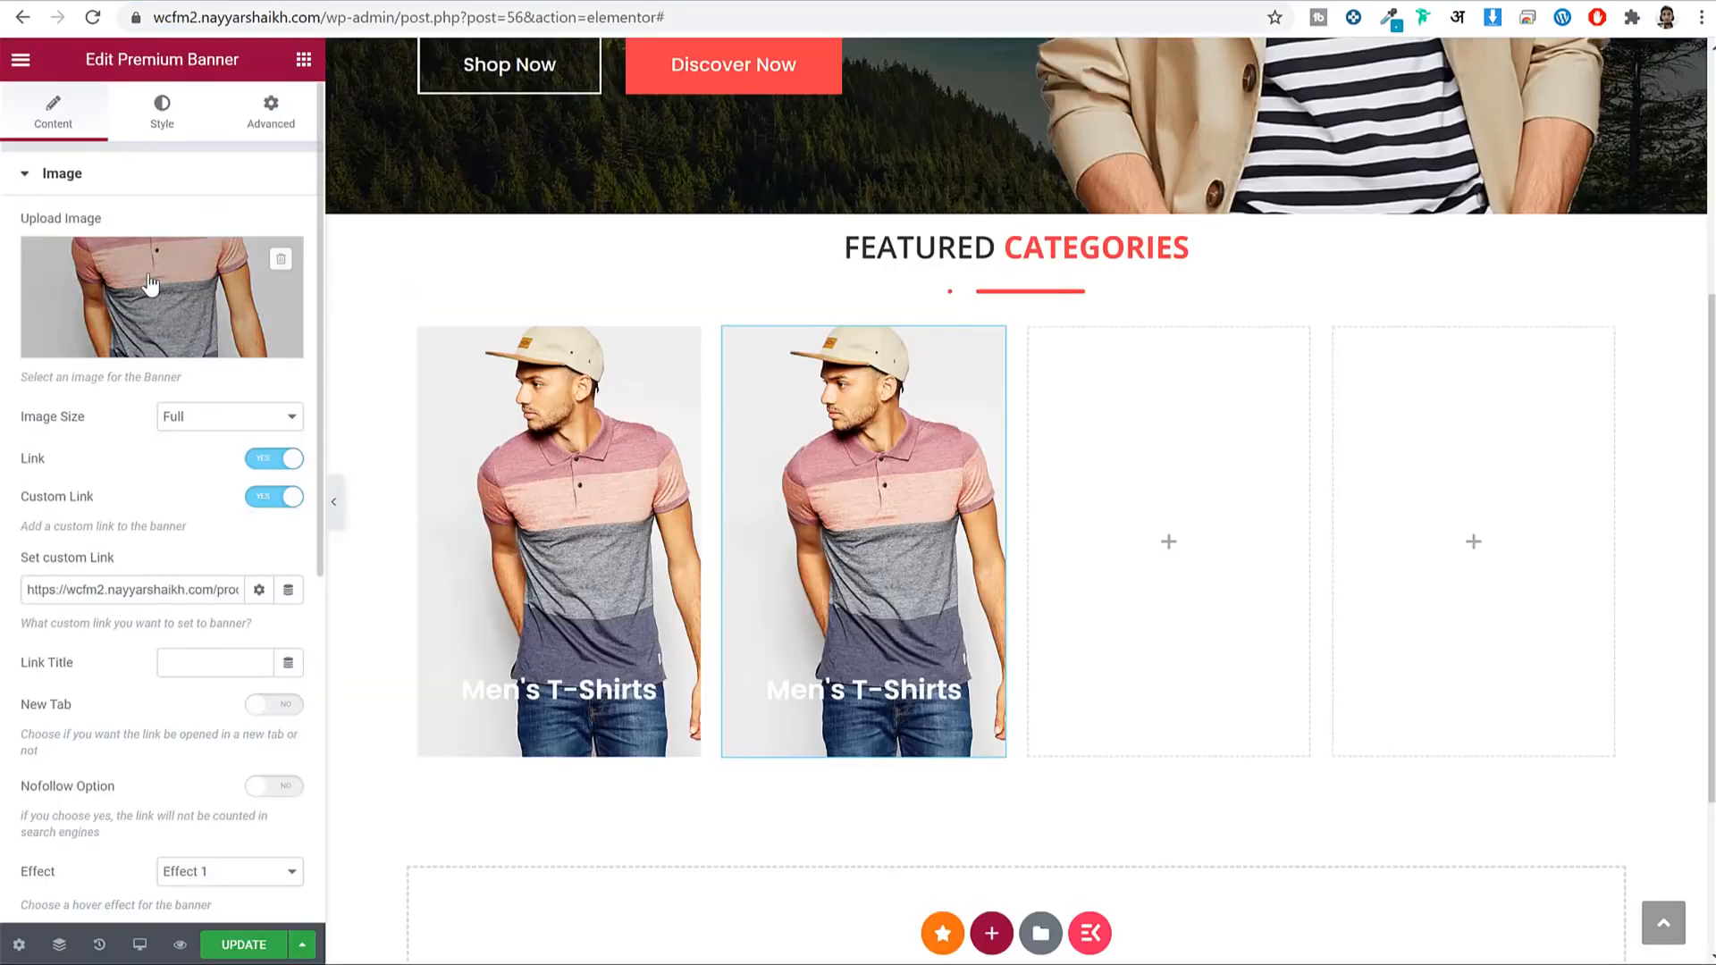
Upload the bag-25 backpack image as the second banner's picture and save the page.
left_click(150, 282)
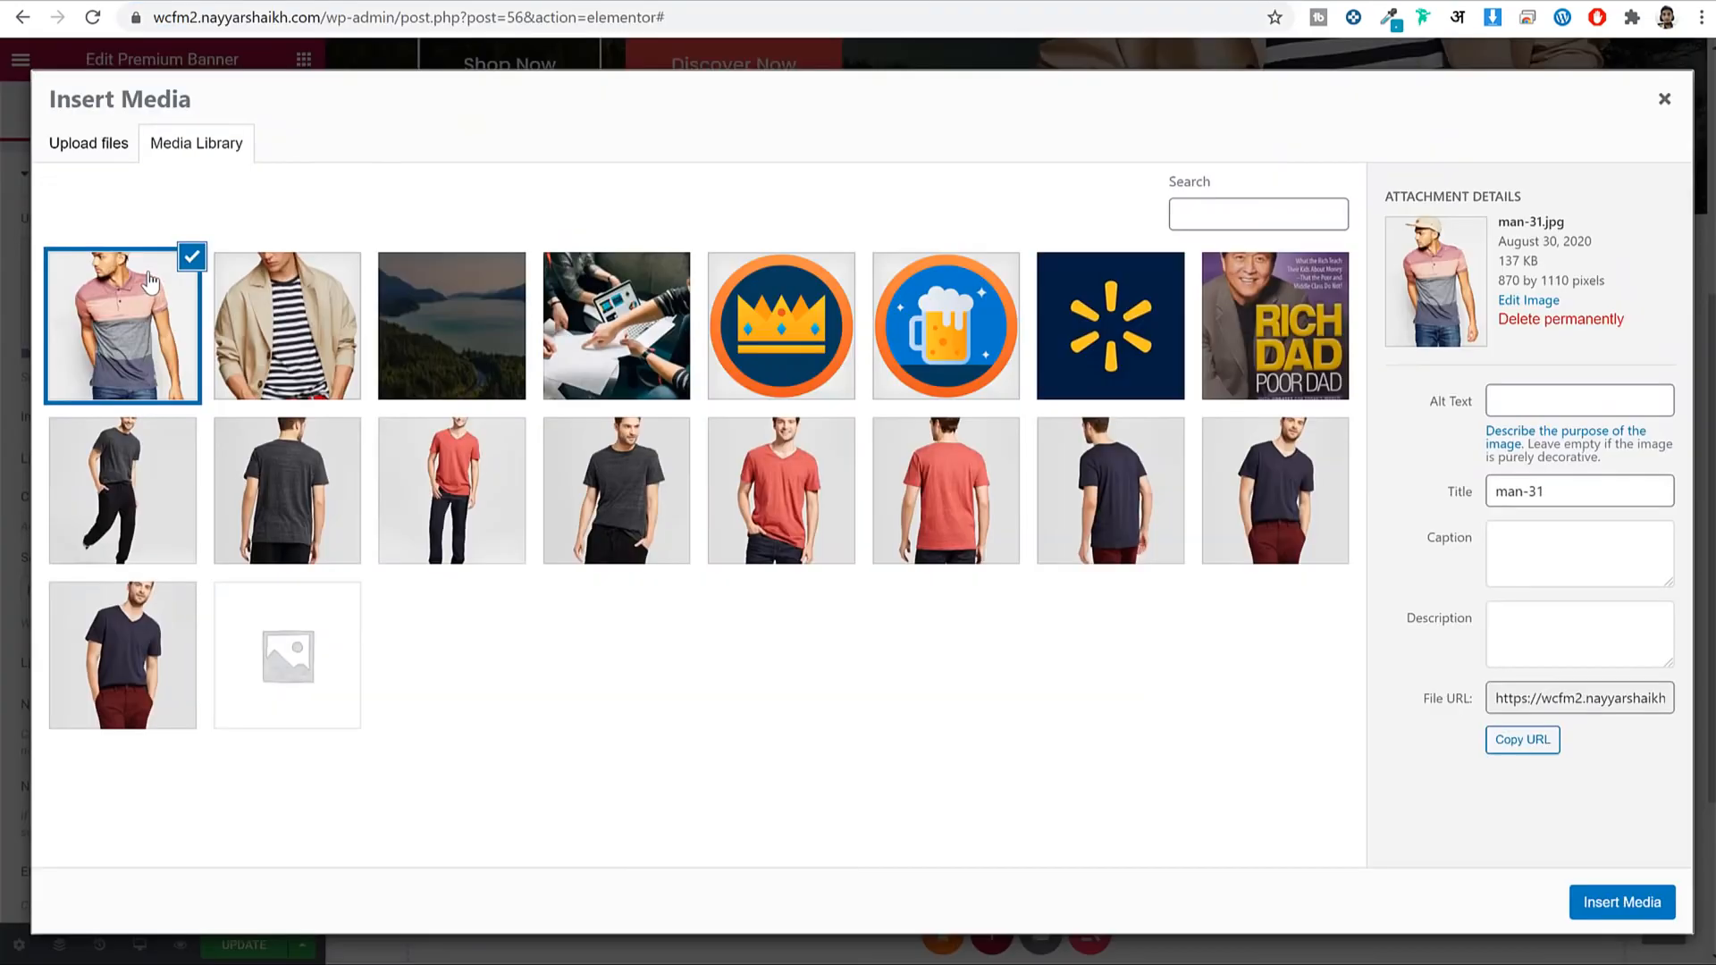
left_click(114, 146)
left_click(938, 491)
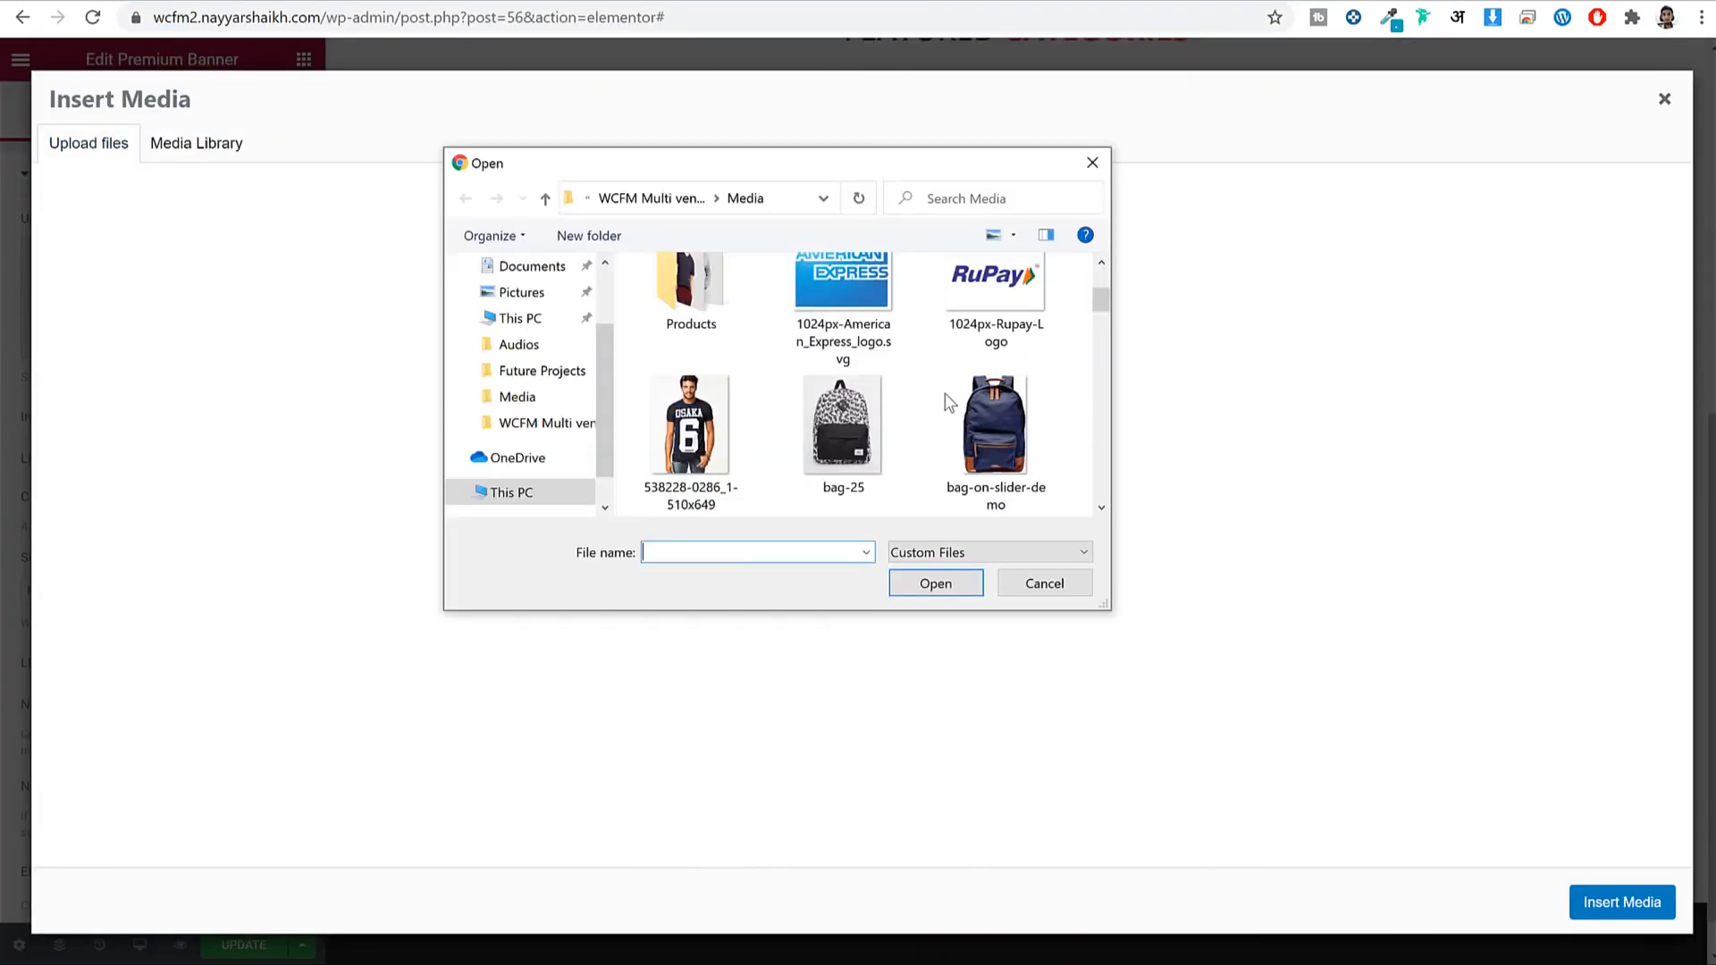
left_click(829, 416)
left_click(910, 584)
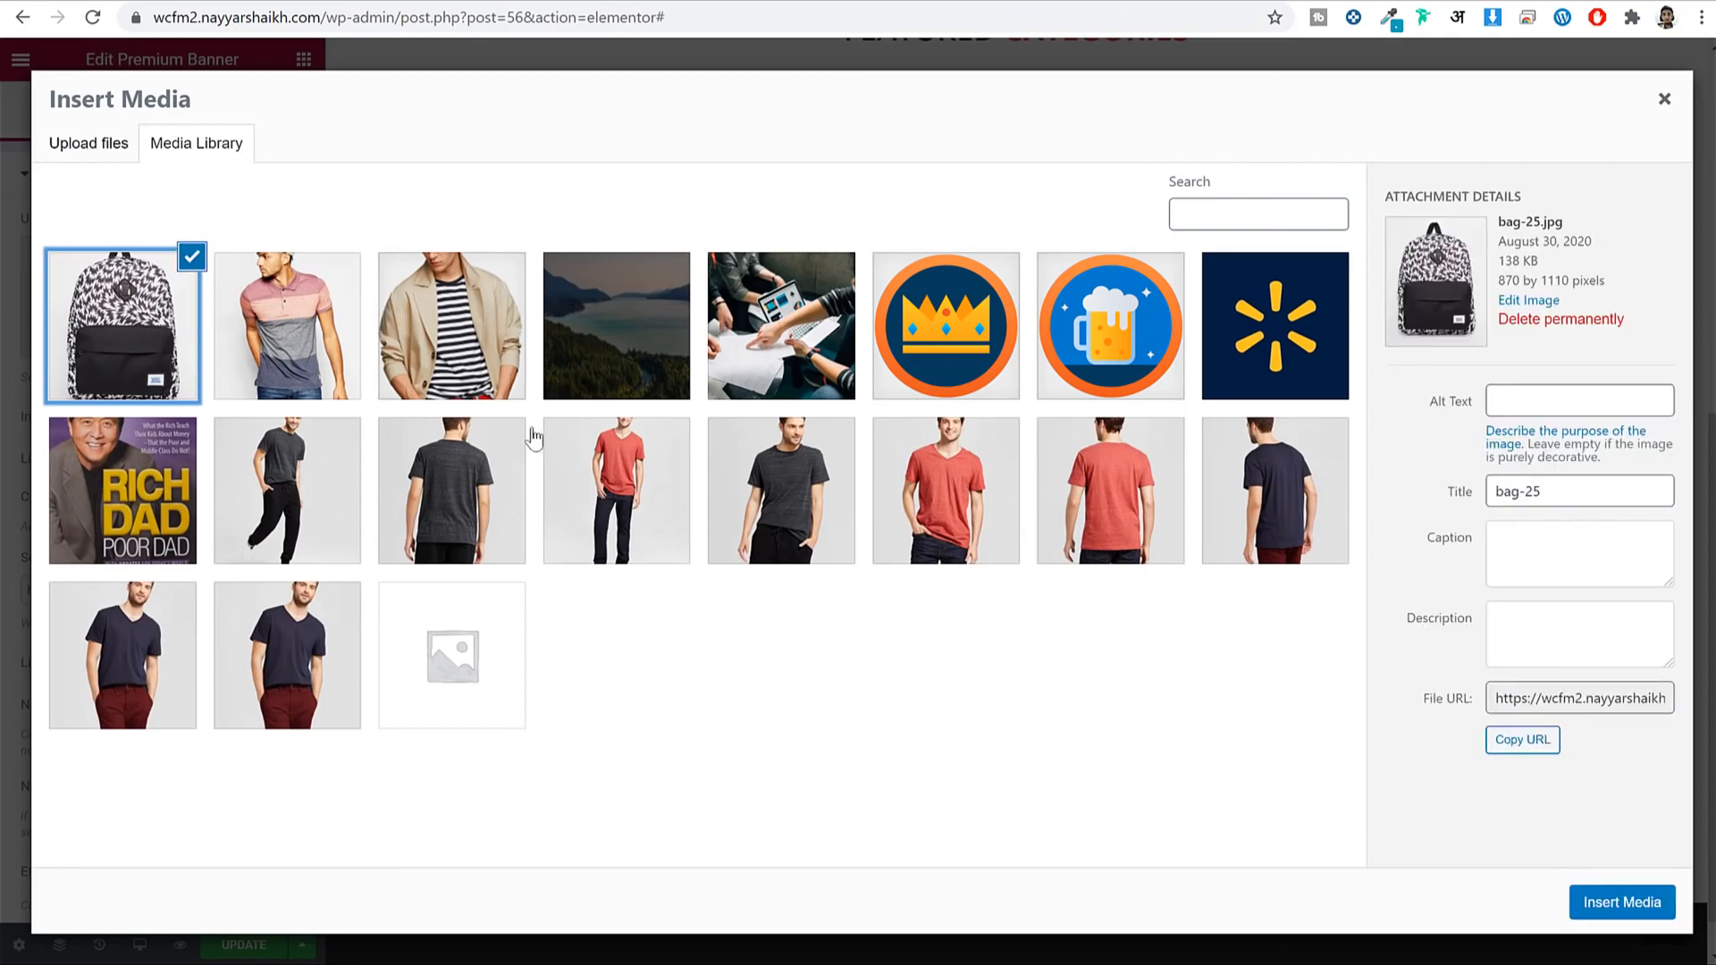
left_click(1625, 904)
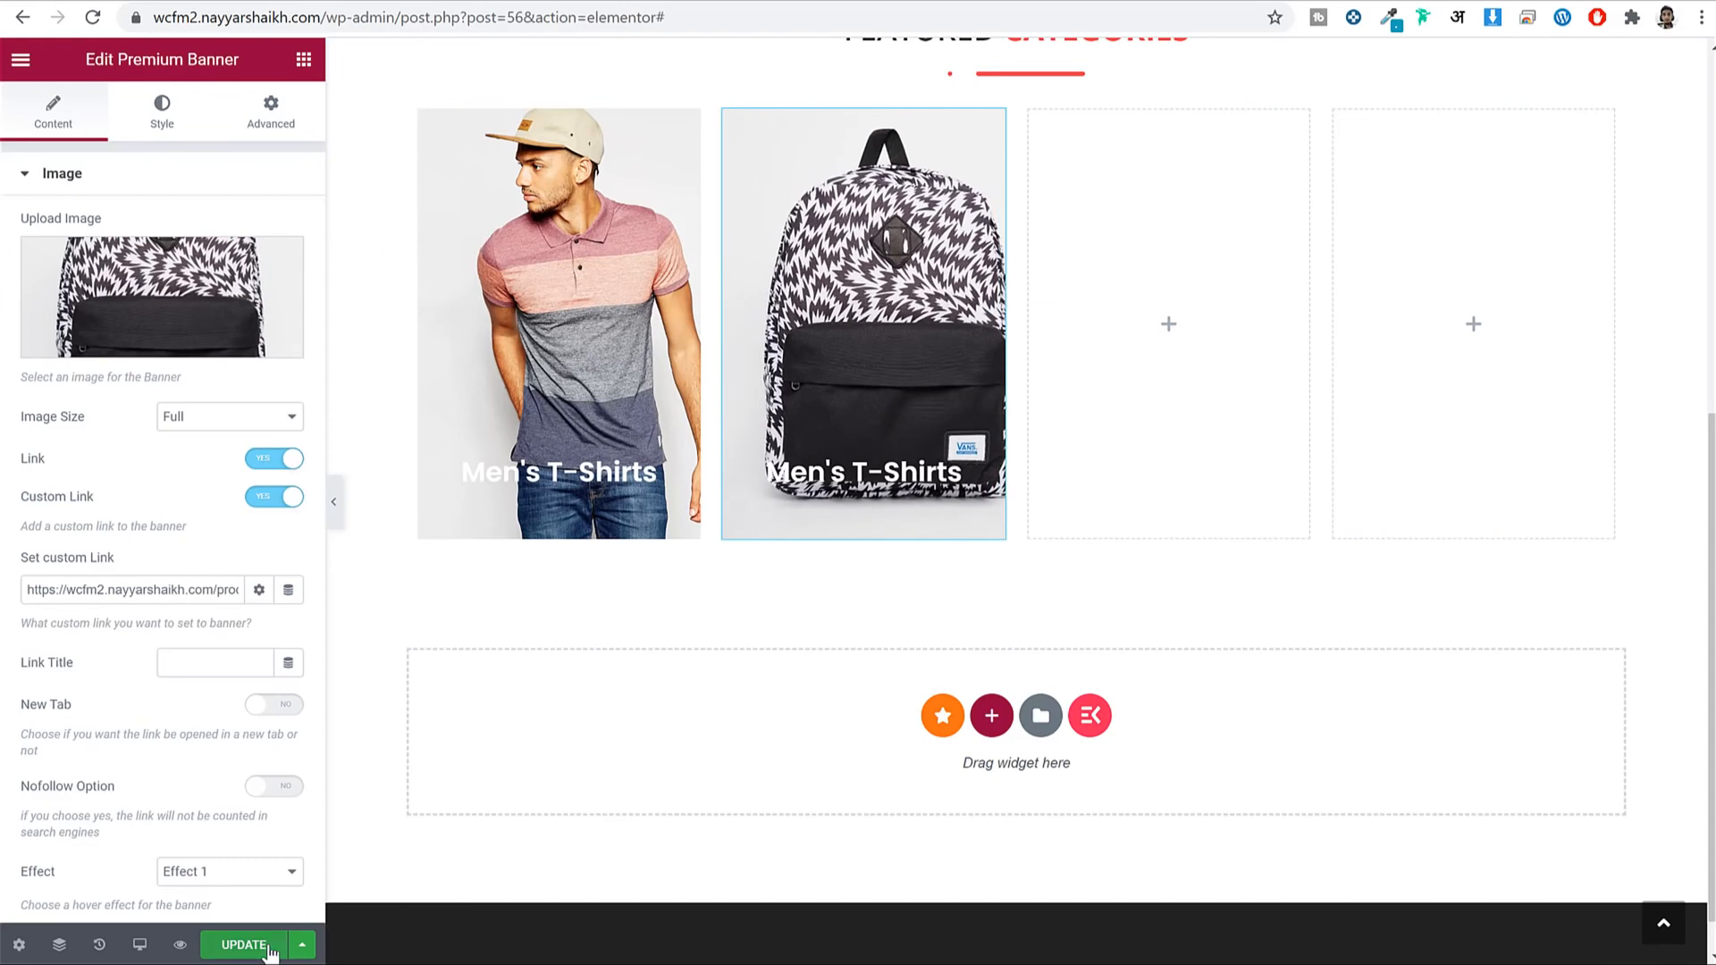
left_click(241, 945)
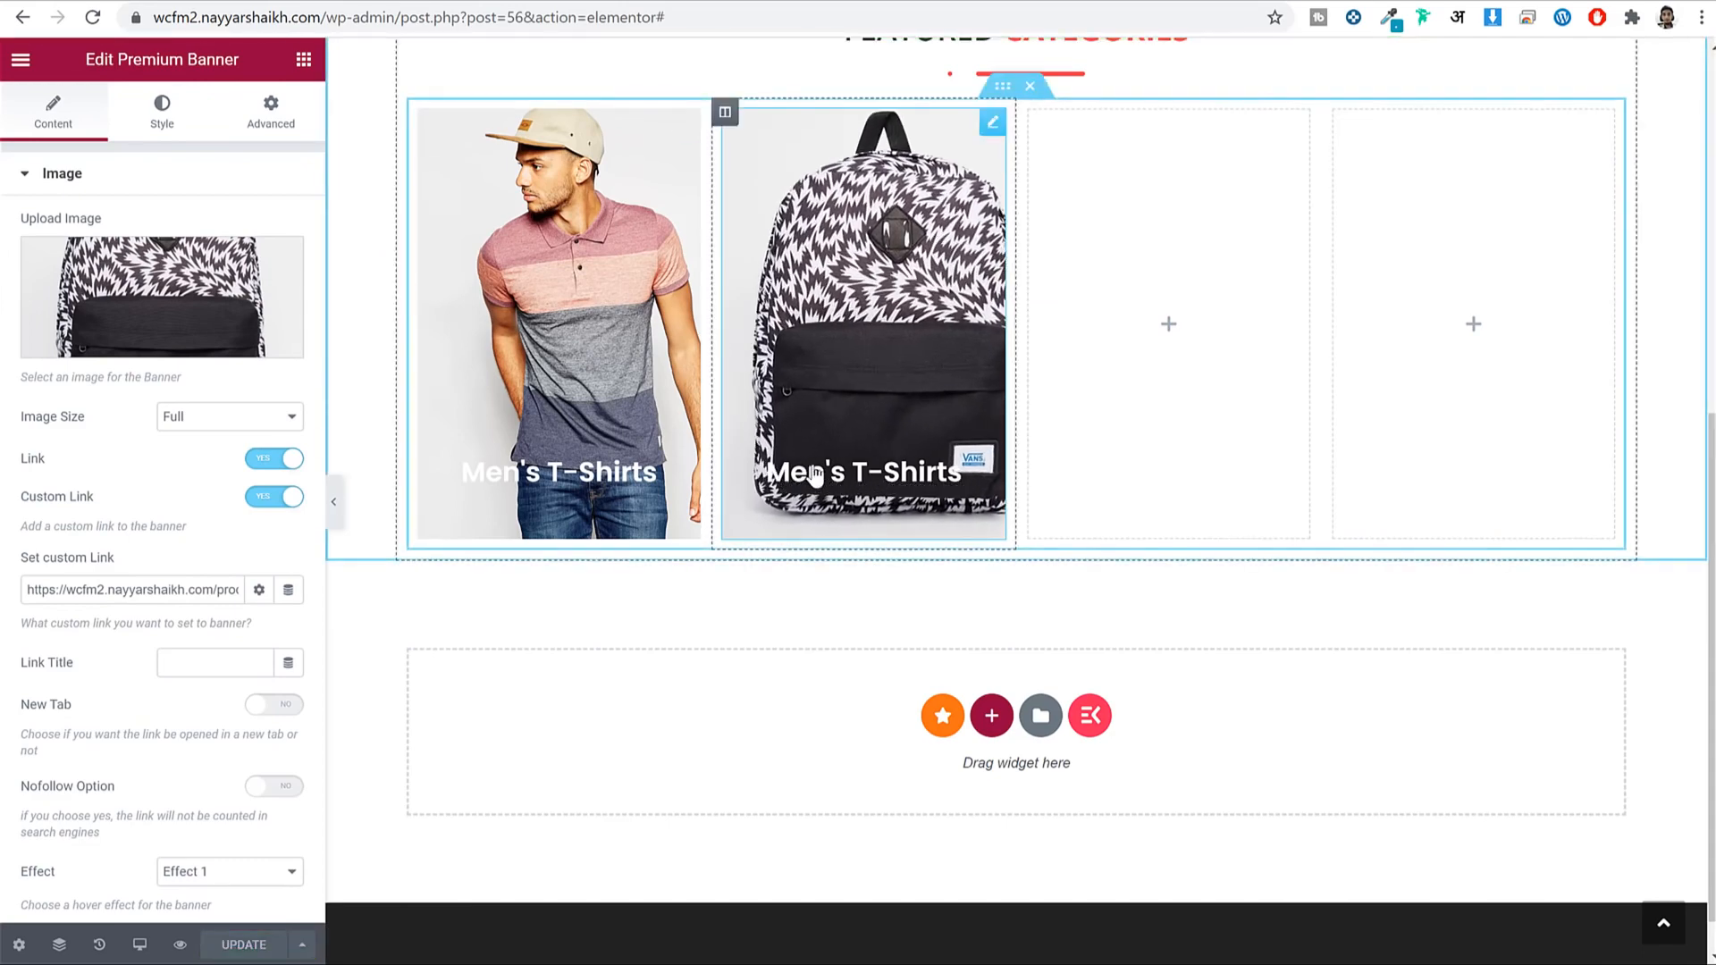
Change the second banner's title to Bags.
scroll(148, 706, "down", 6)
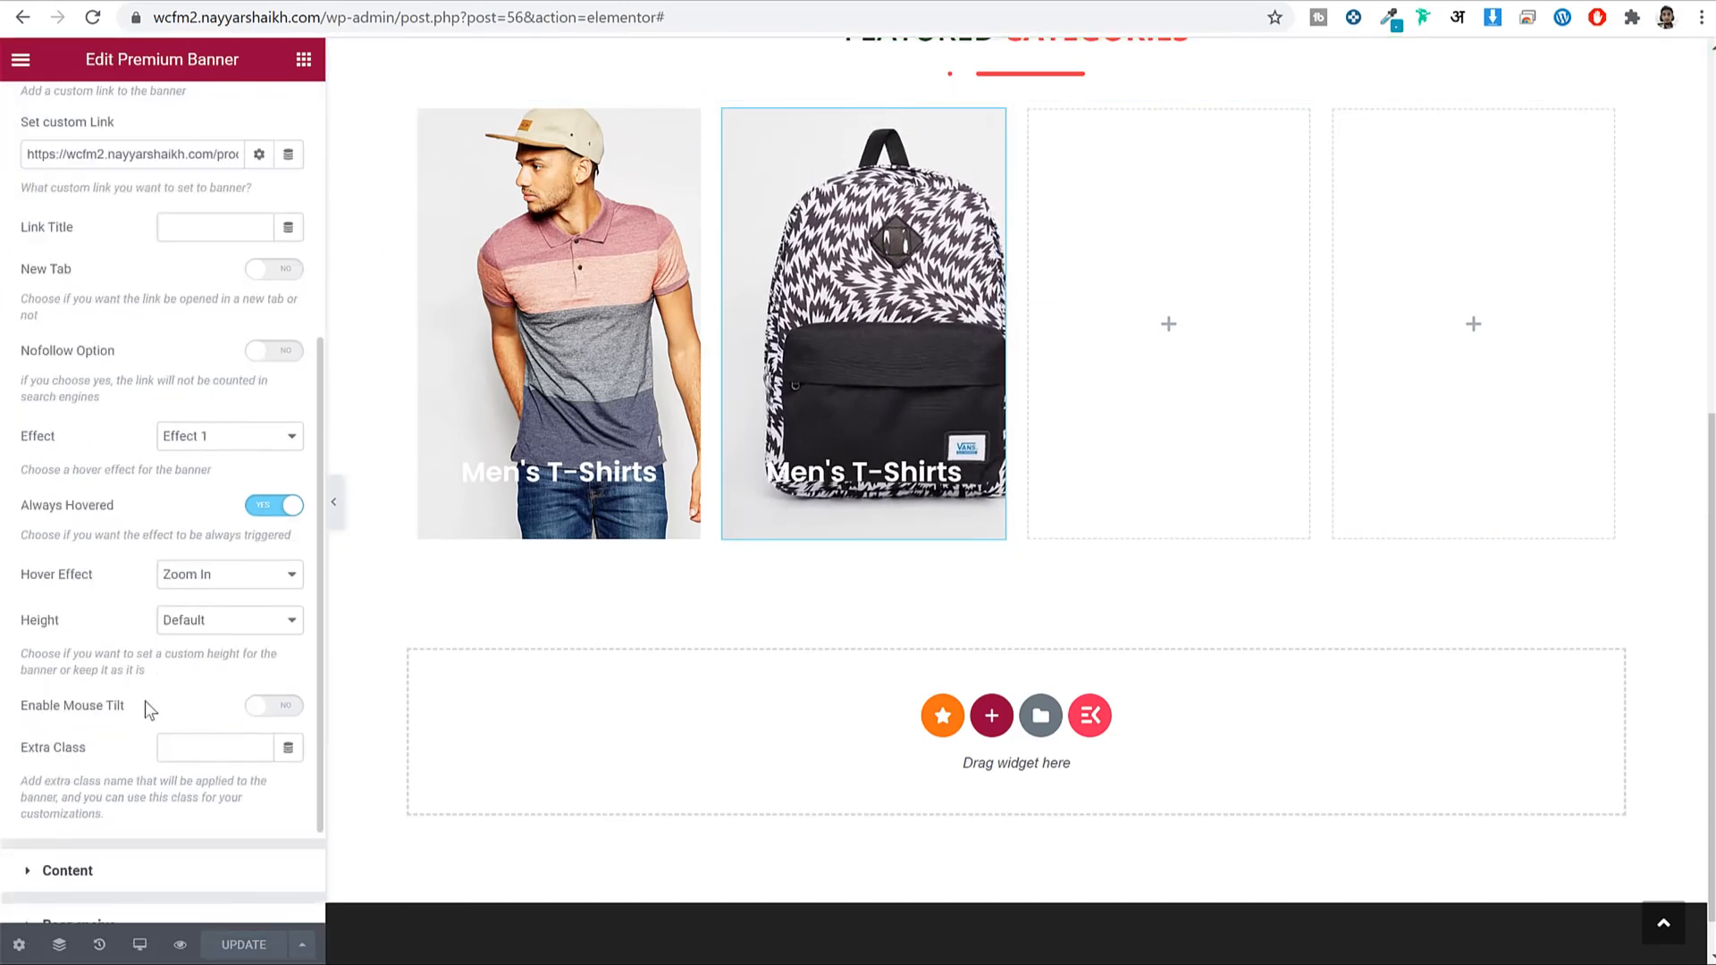
left_click(146, 723)
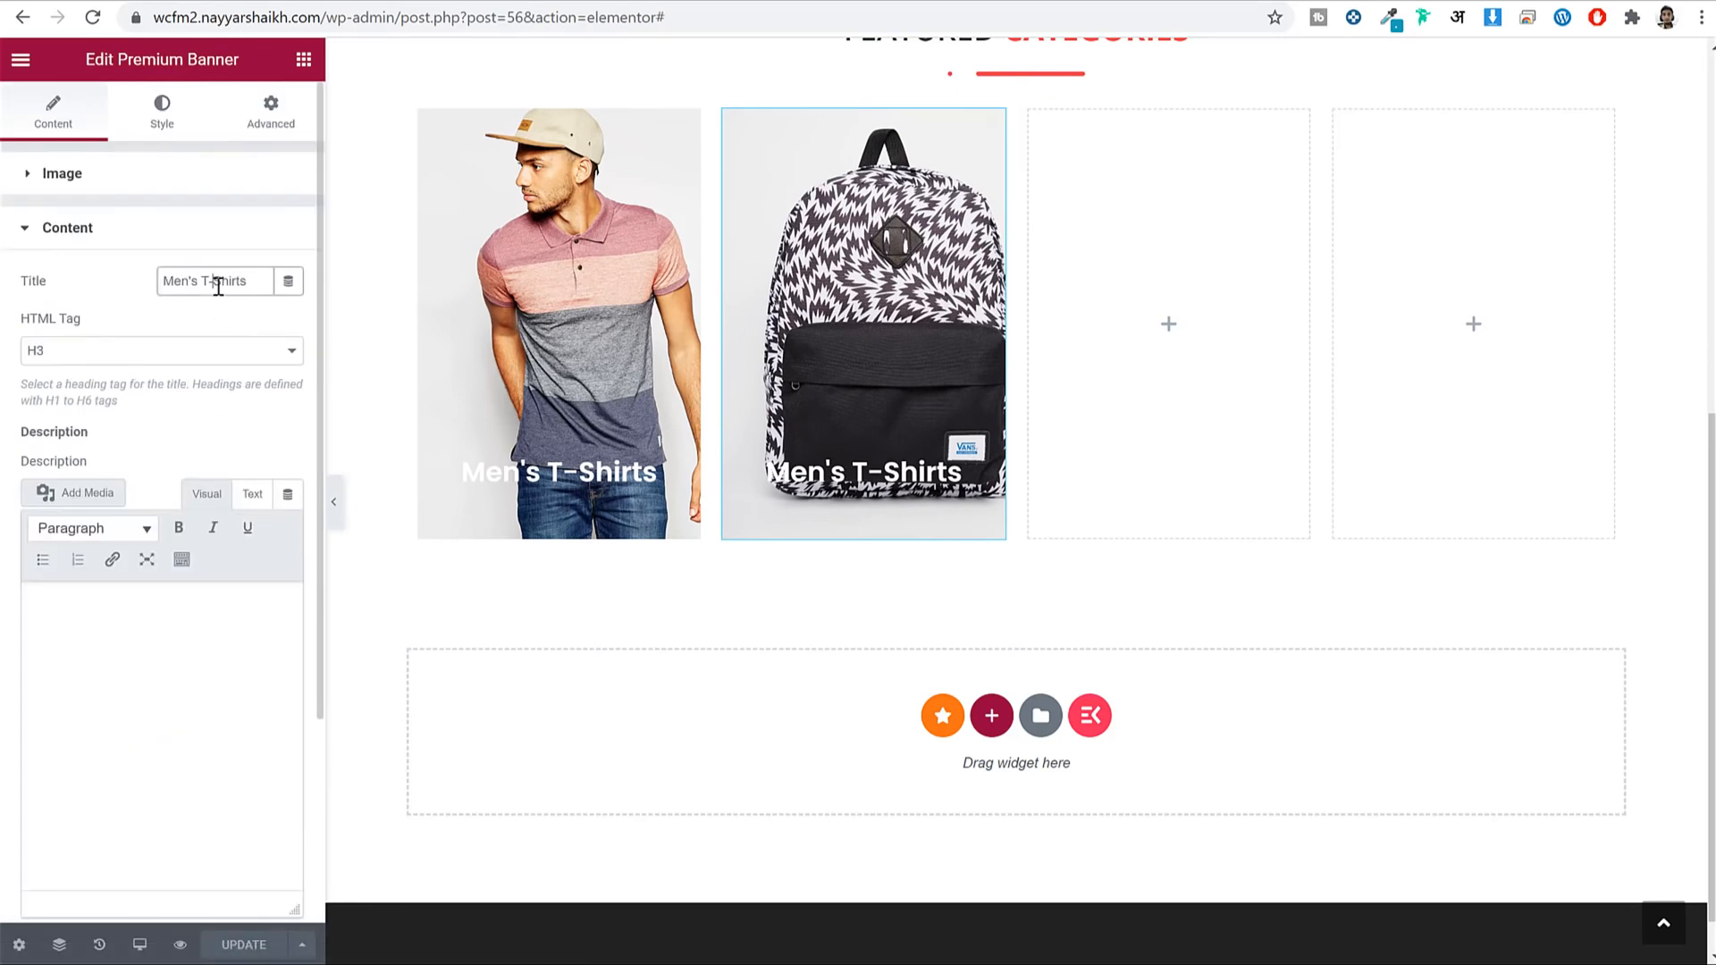
type("Bags")
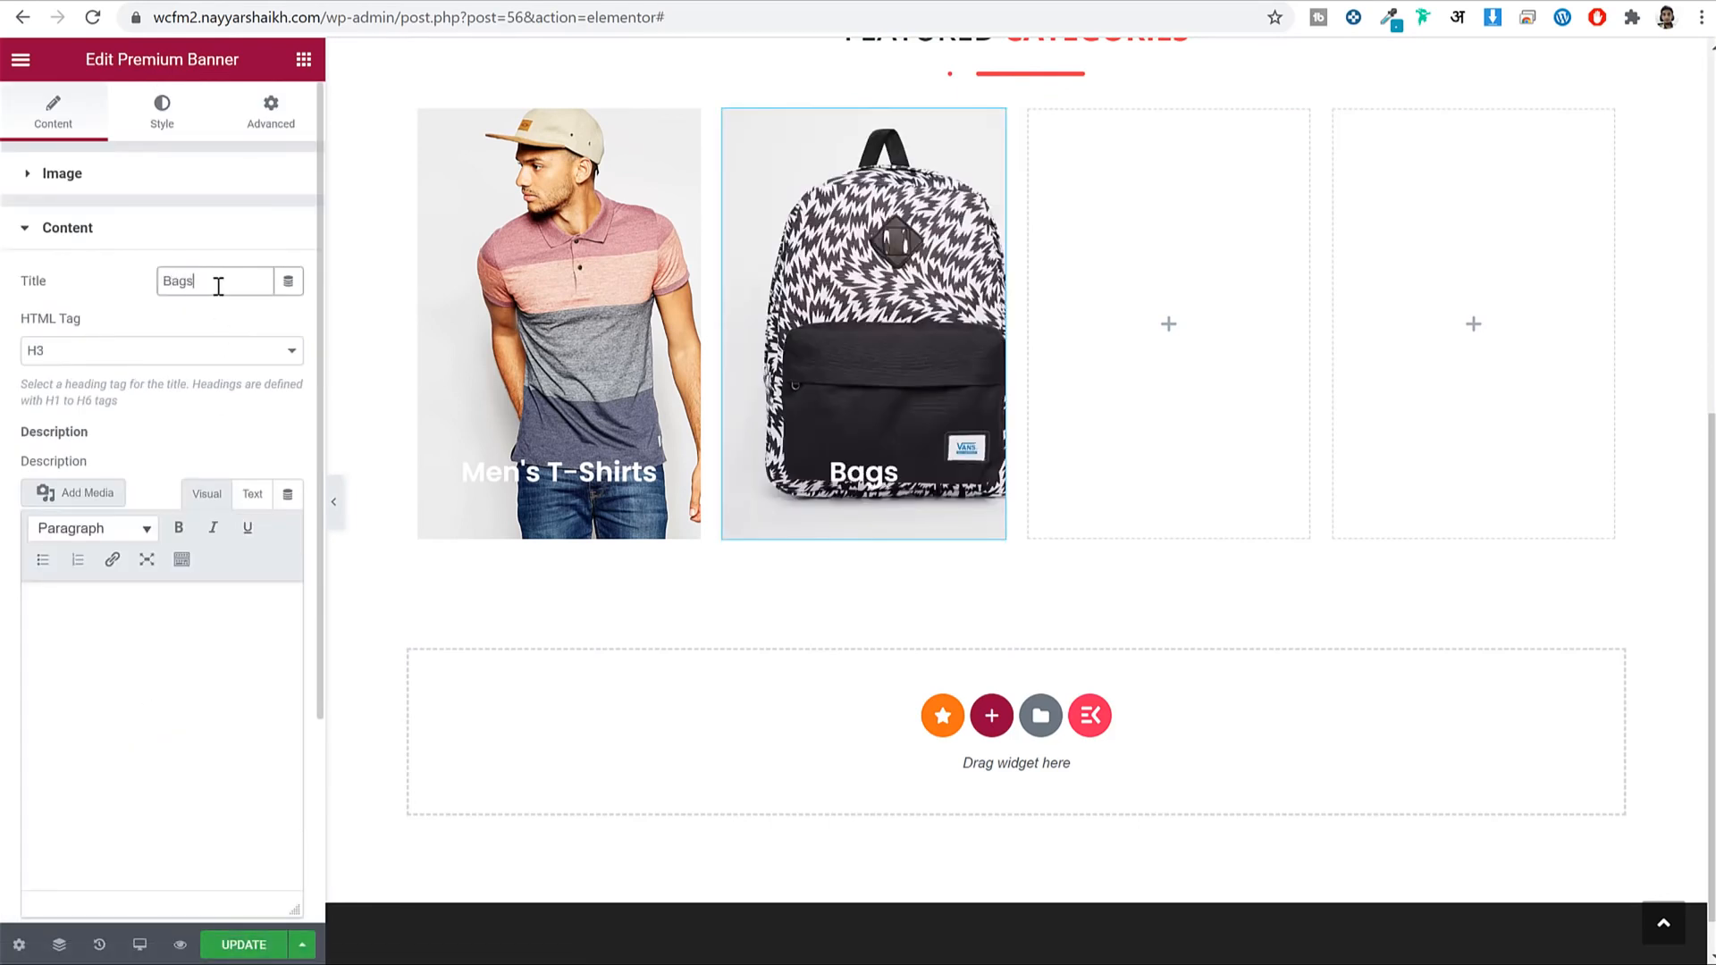
left_click(143, 175)
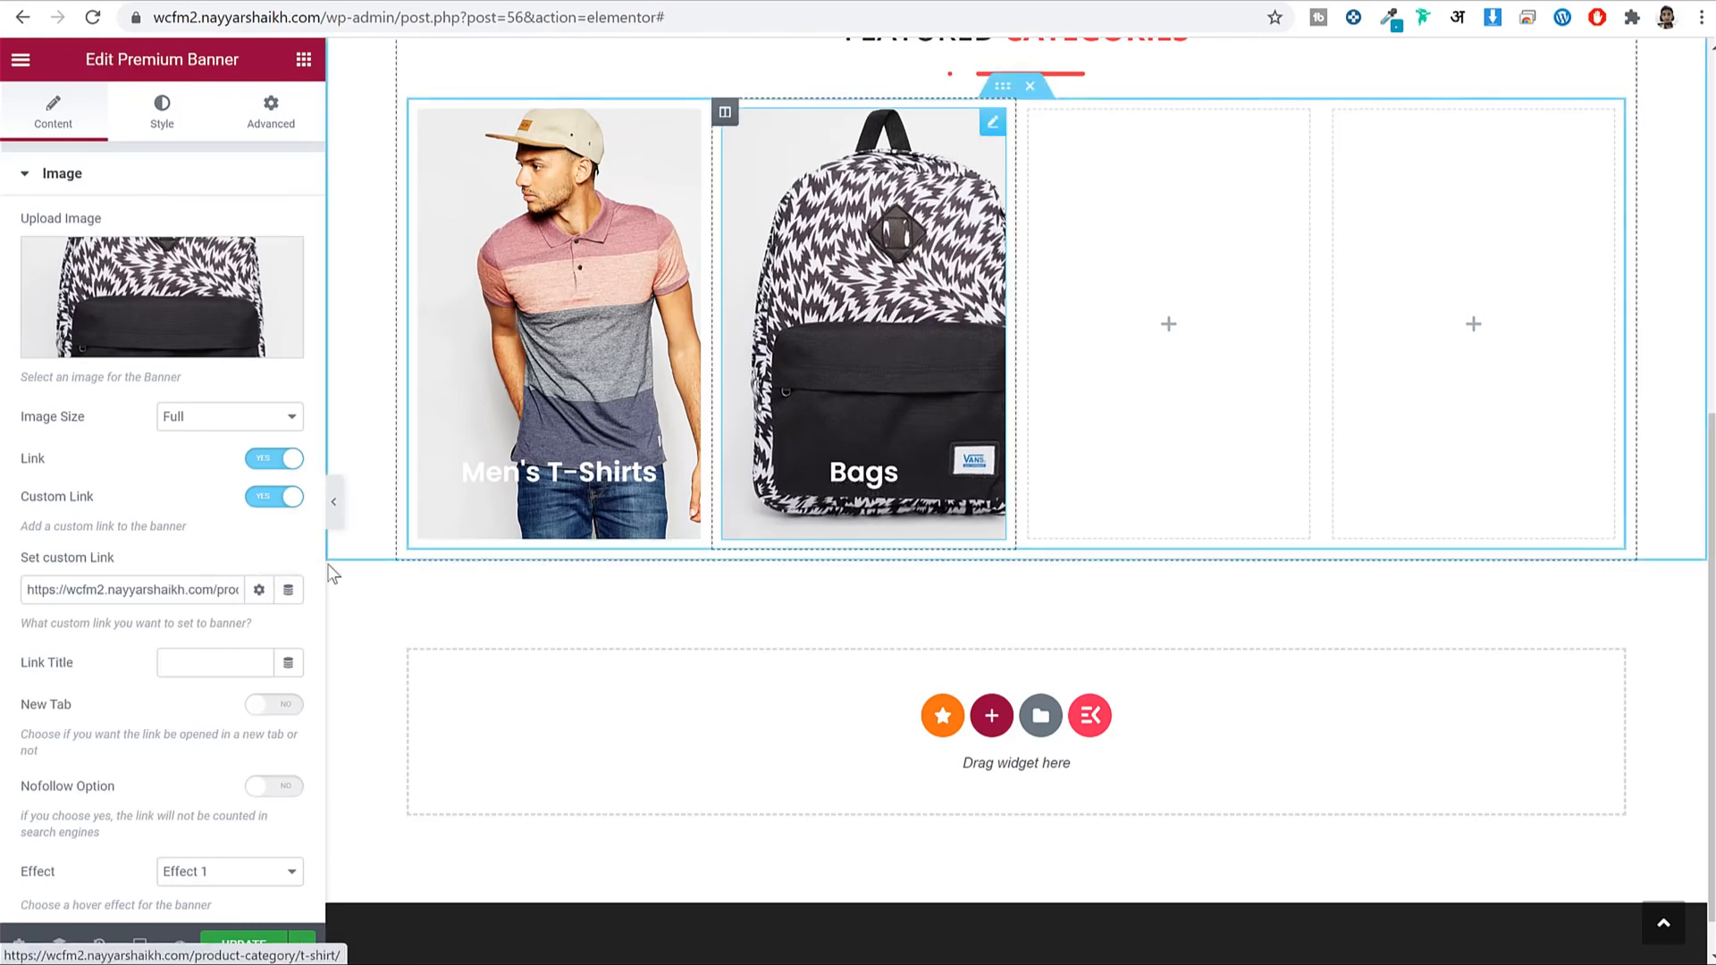
Paste the Bags banner into the third and fourth columns and save with Update.
left_click(178, 585)
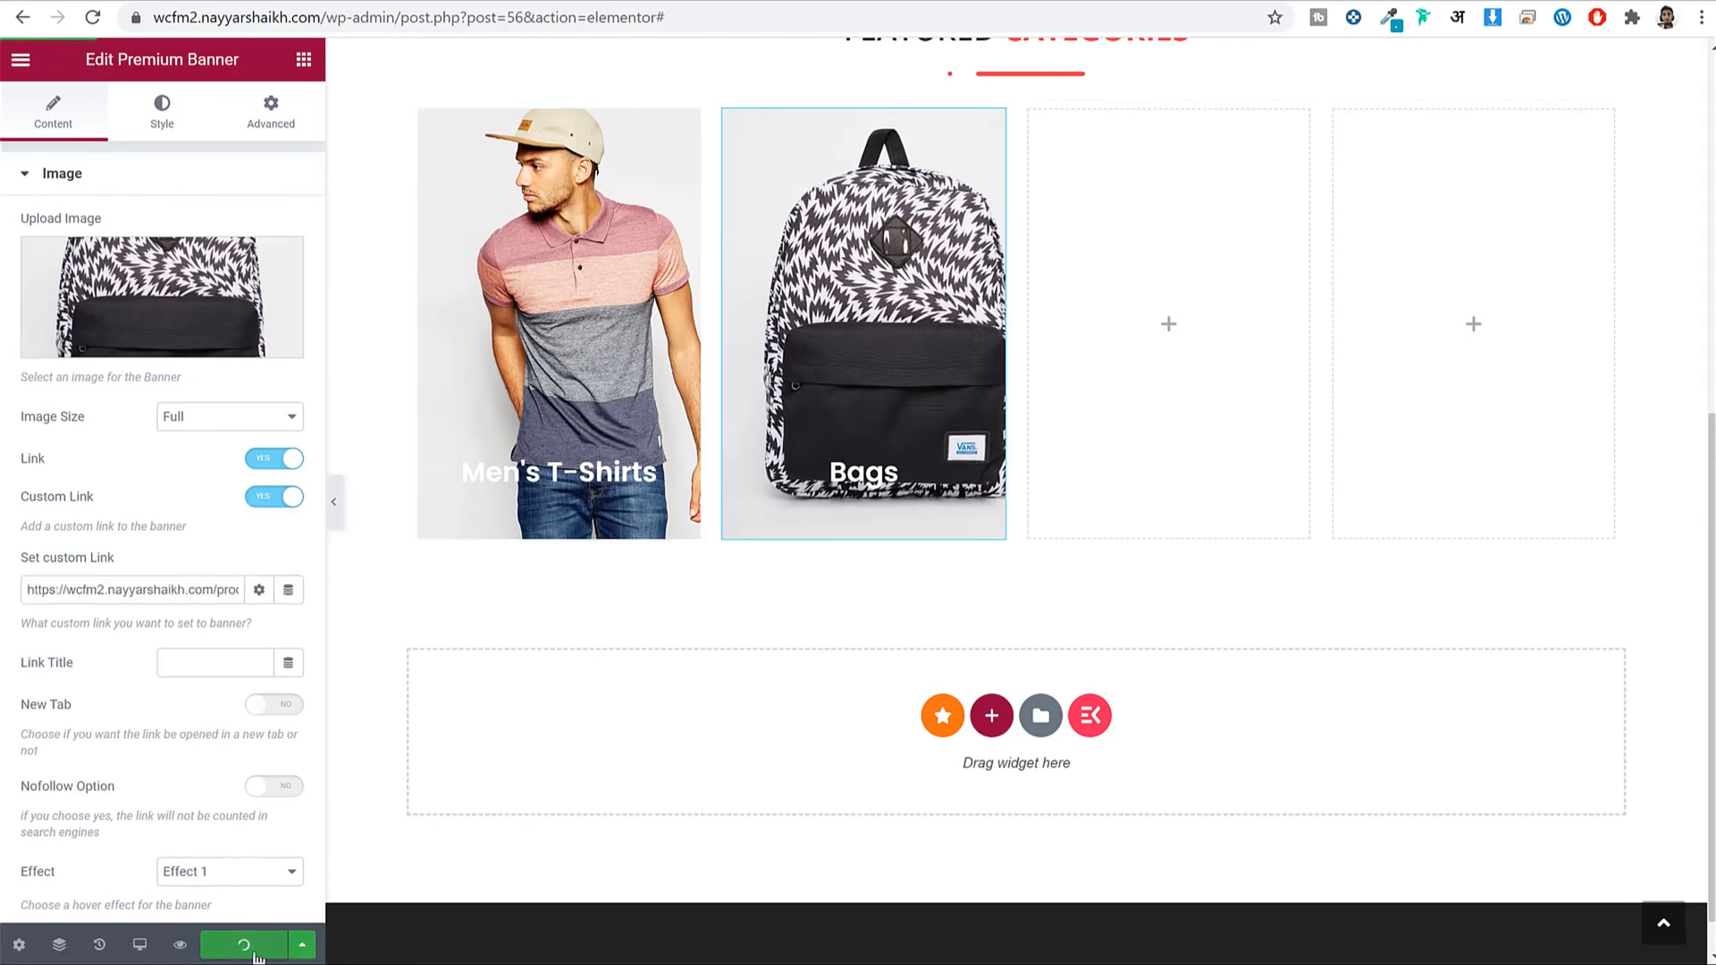
scroll(884, 611, "up", 3)
right_click(894, 561)
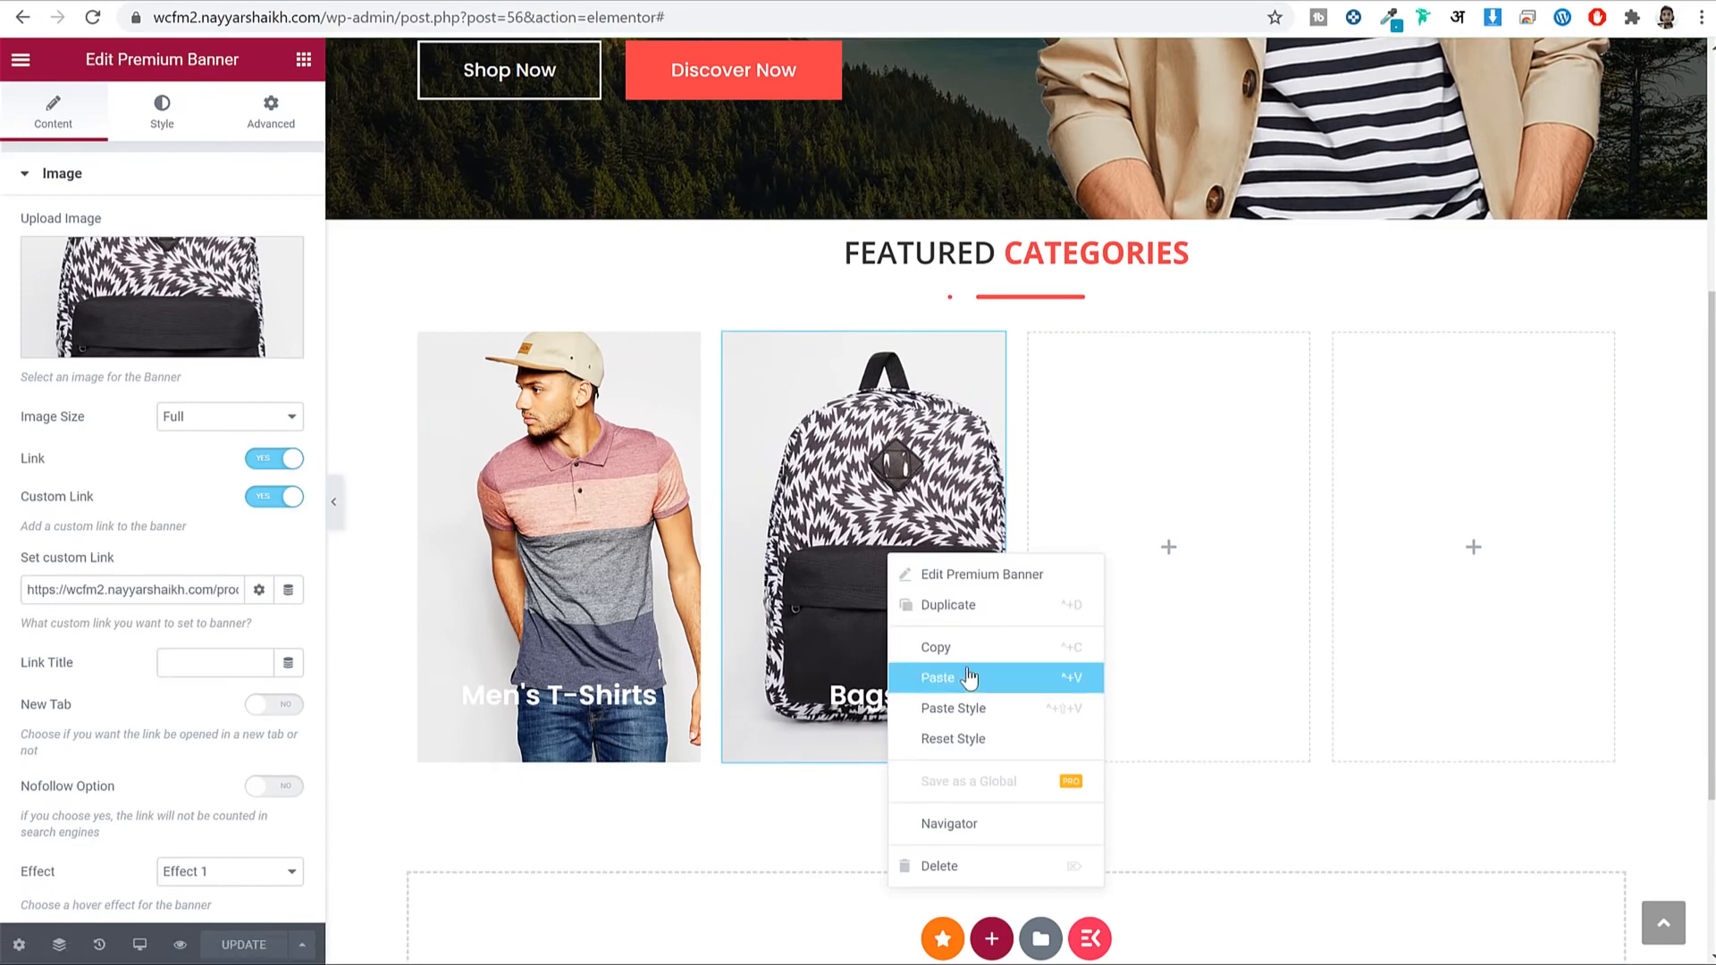
right_click(1284, 508)
left_click(1366, 671)
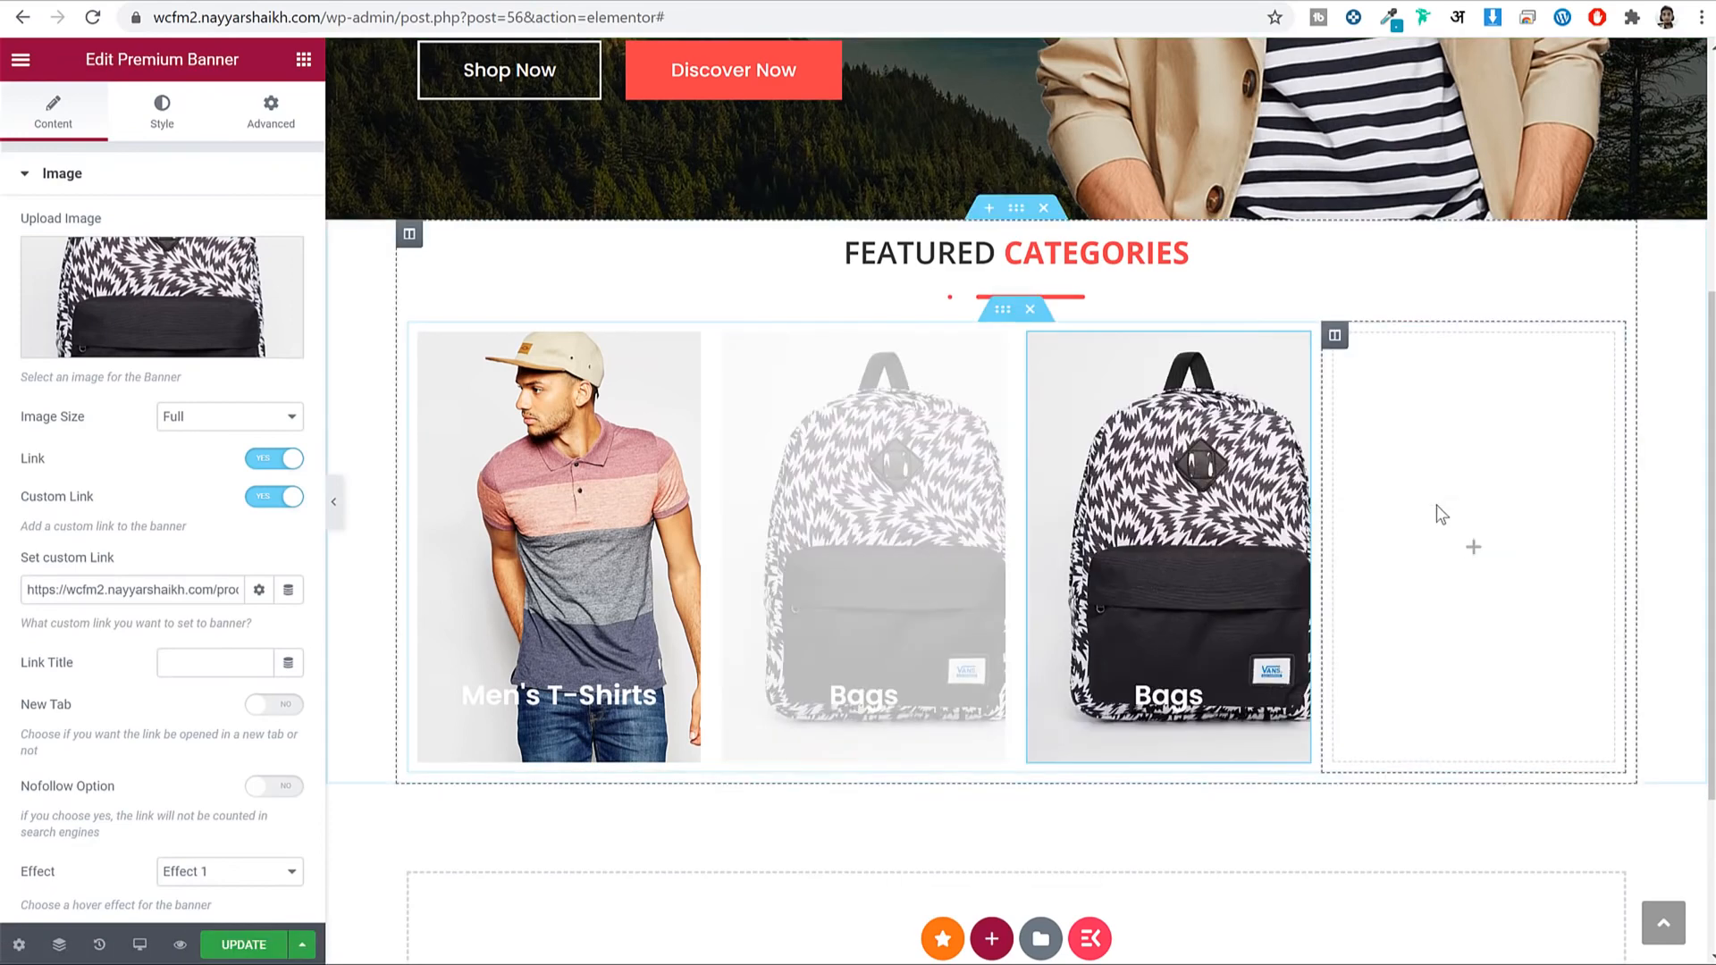
right_click(1436, 509)
left_click(1517, 673)
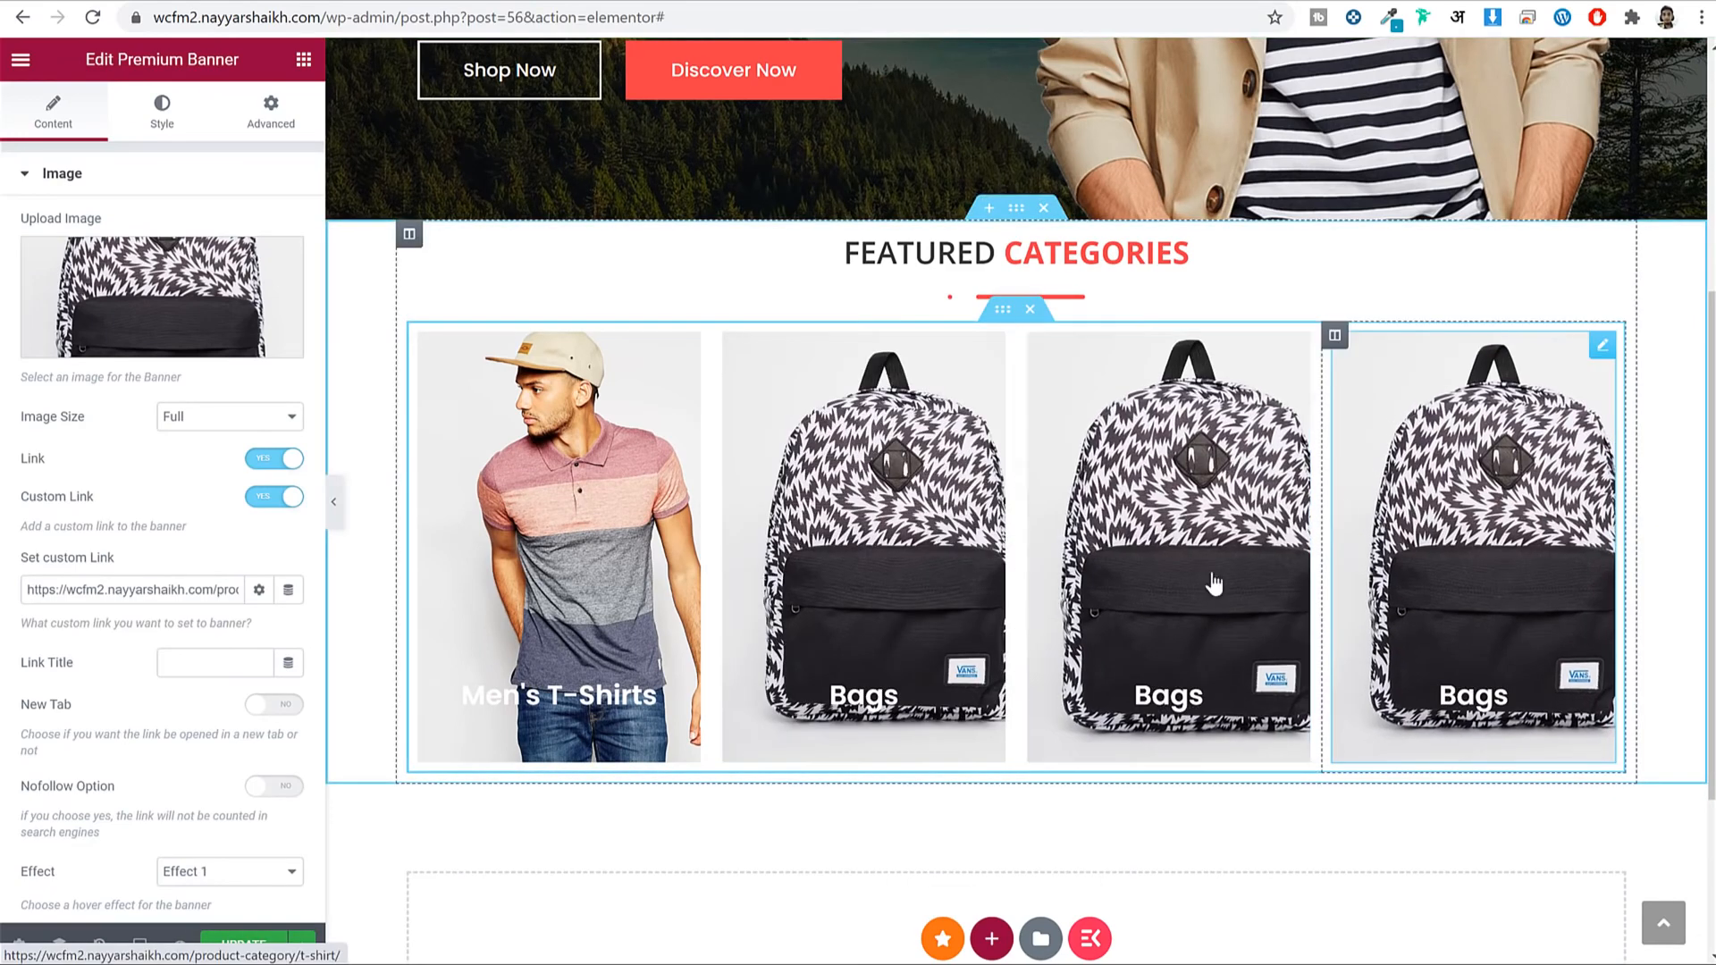
left_click(244, 946)
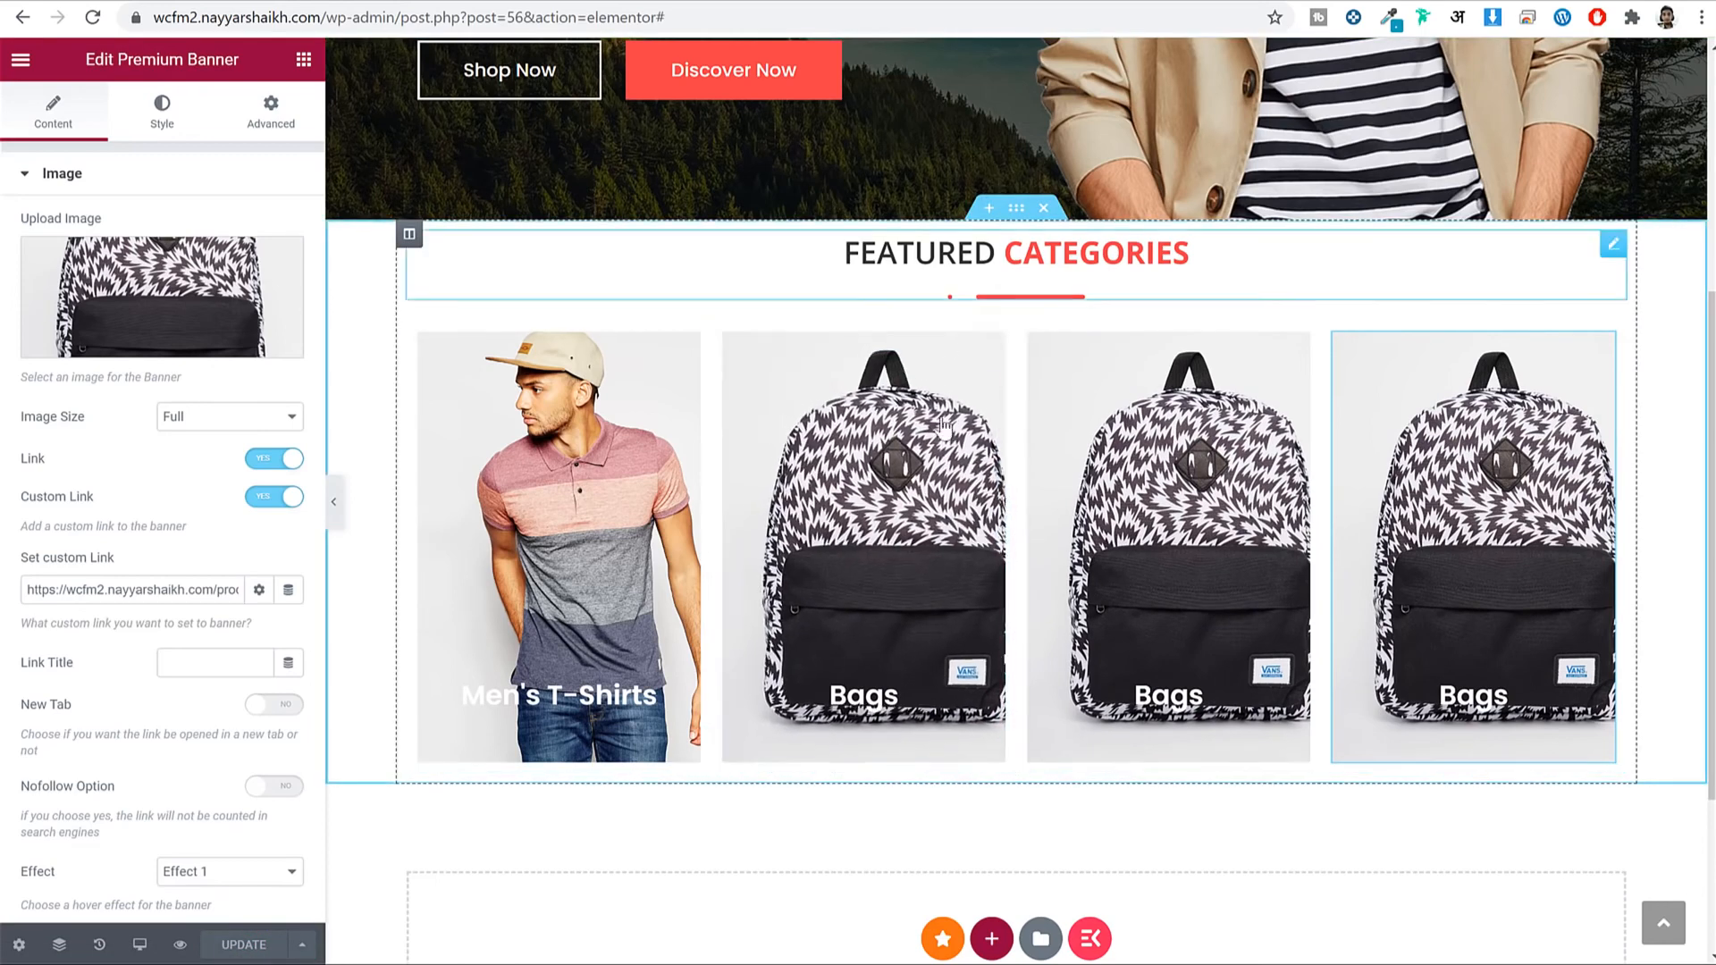
Unlink the Featured Categories section's padding and set top and bottom to 100.
left_click(1016, 208)
left_click(271, 112)
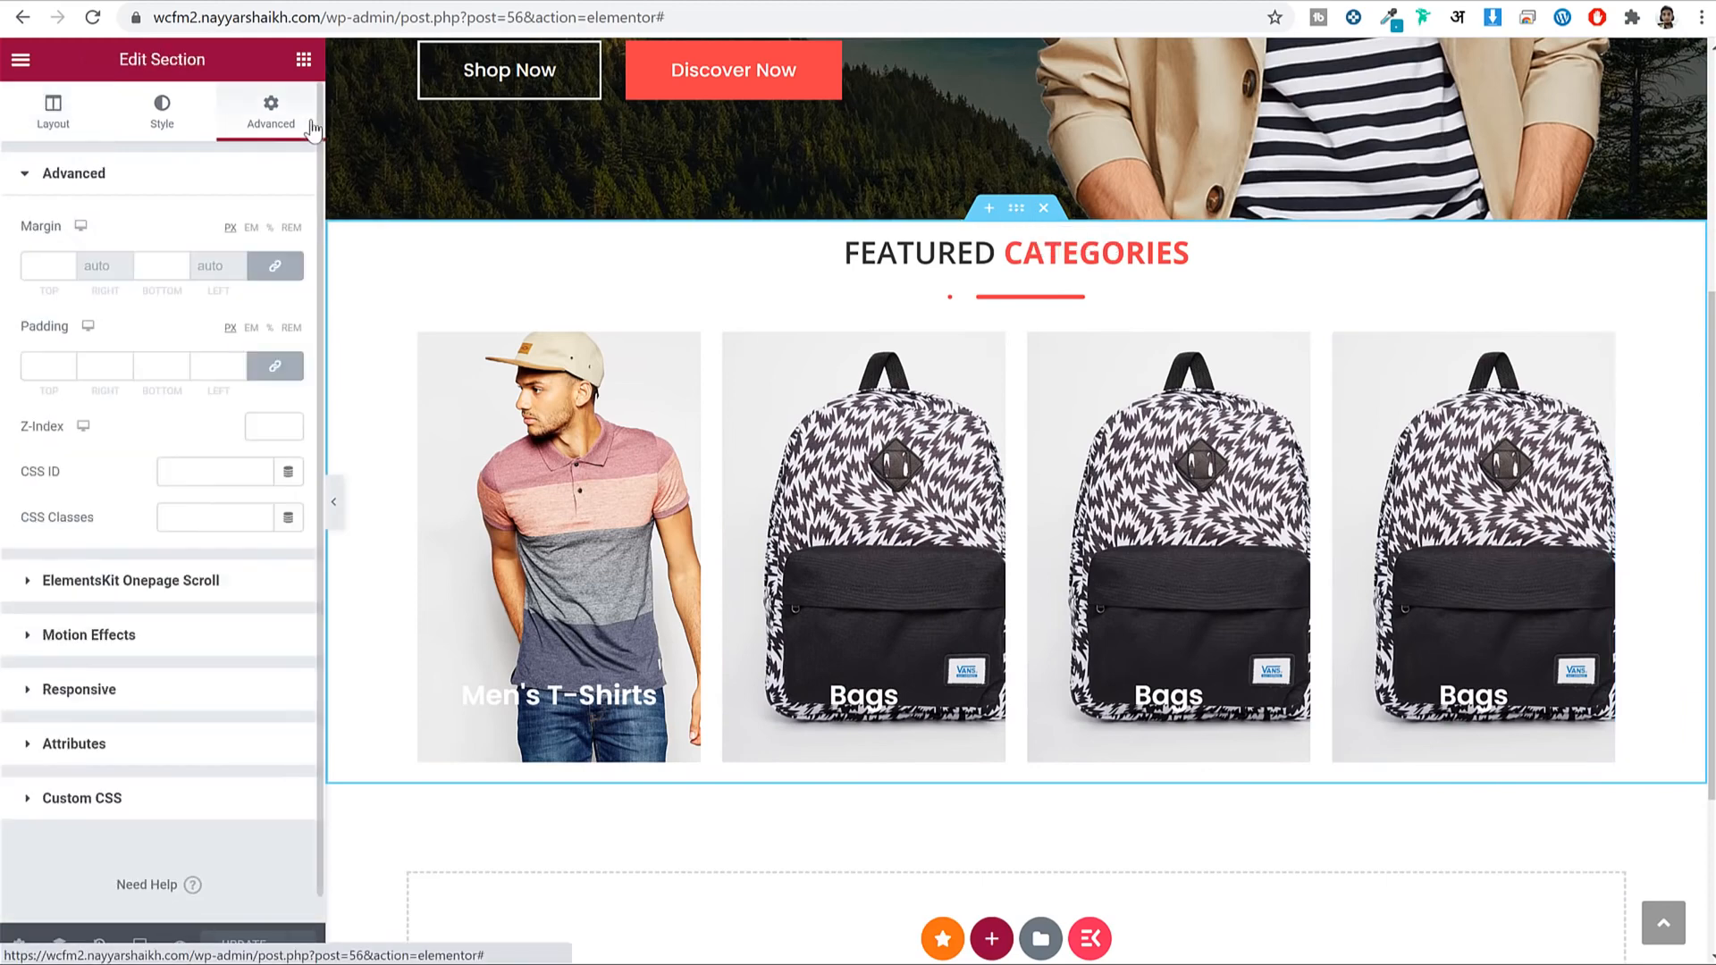
left_click(274, 365)
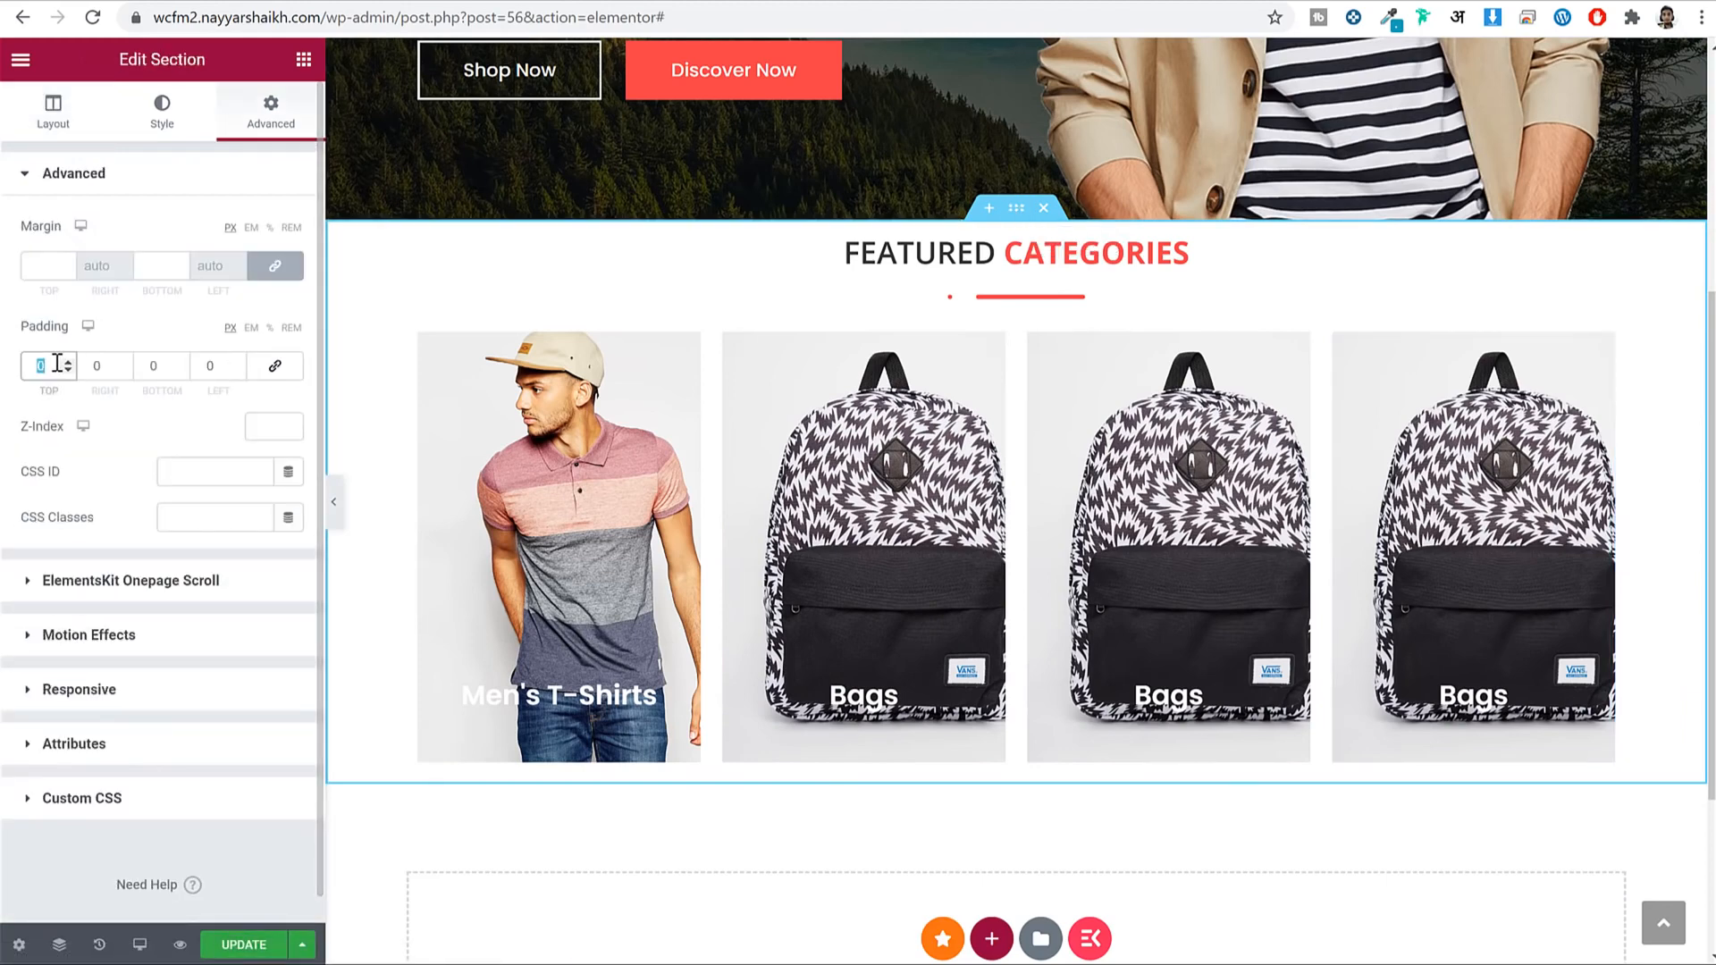
type("100")
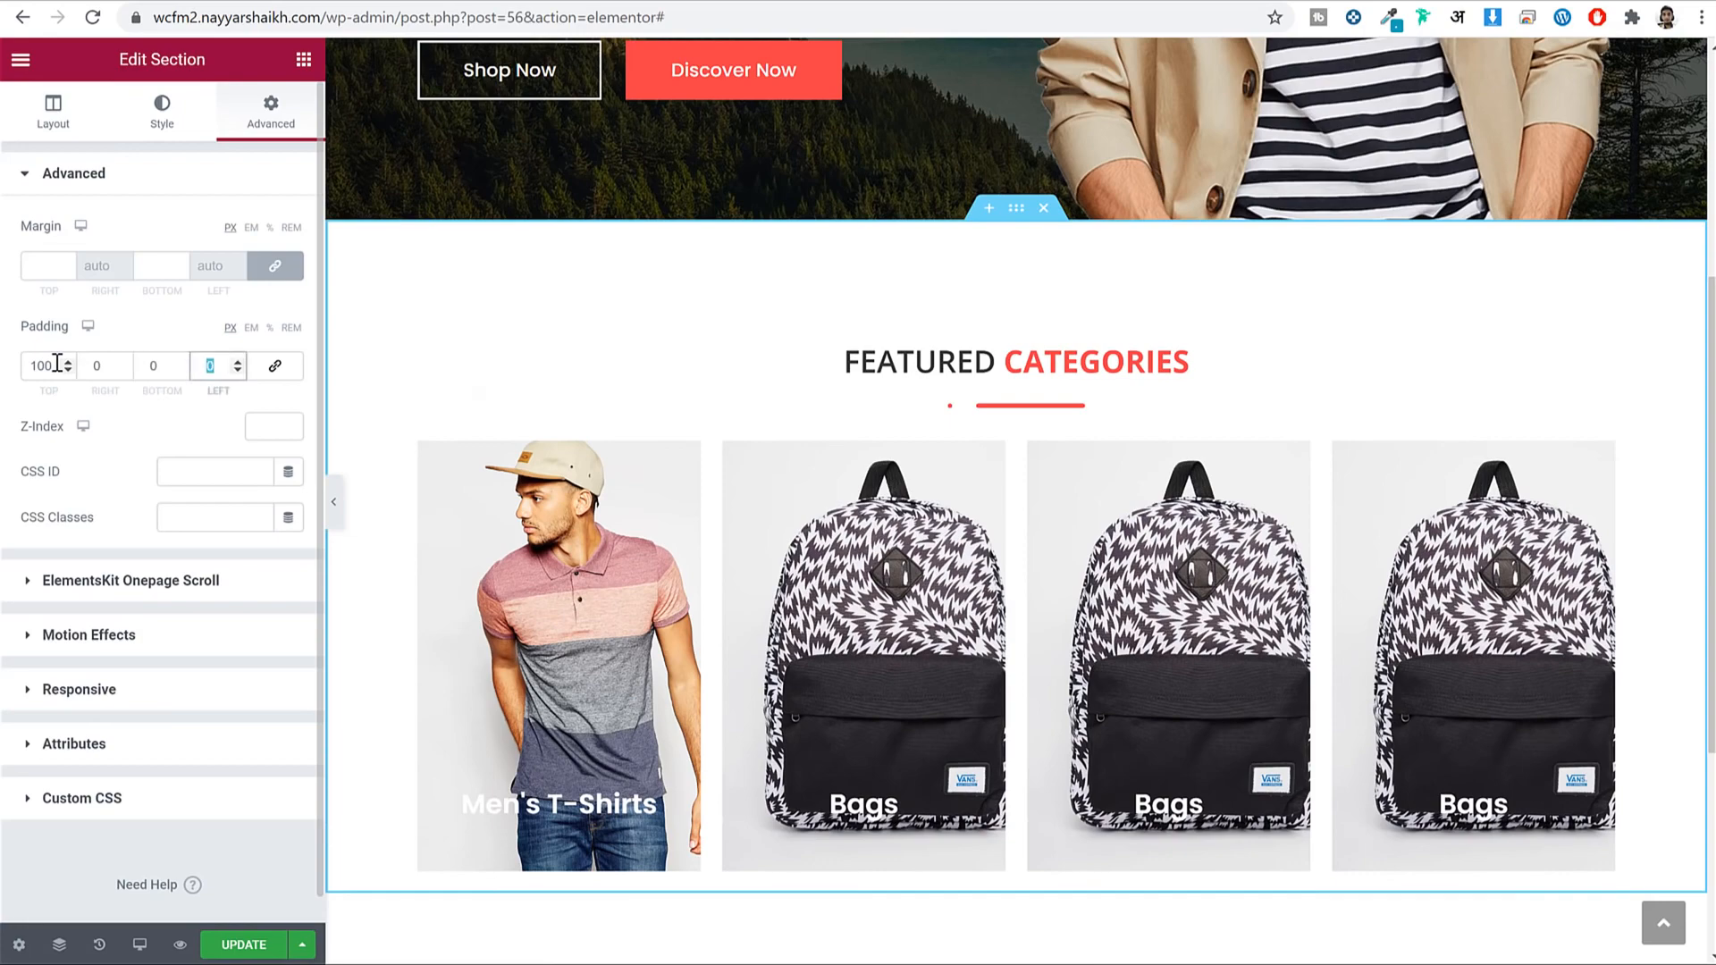
left_click(166, 365)
type("100")
scroll(1201, 357, "down", 5)
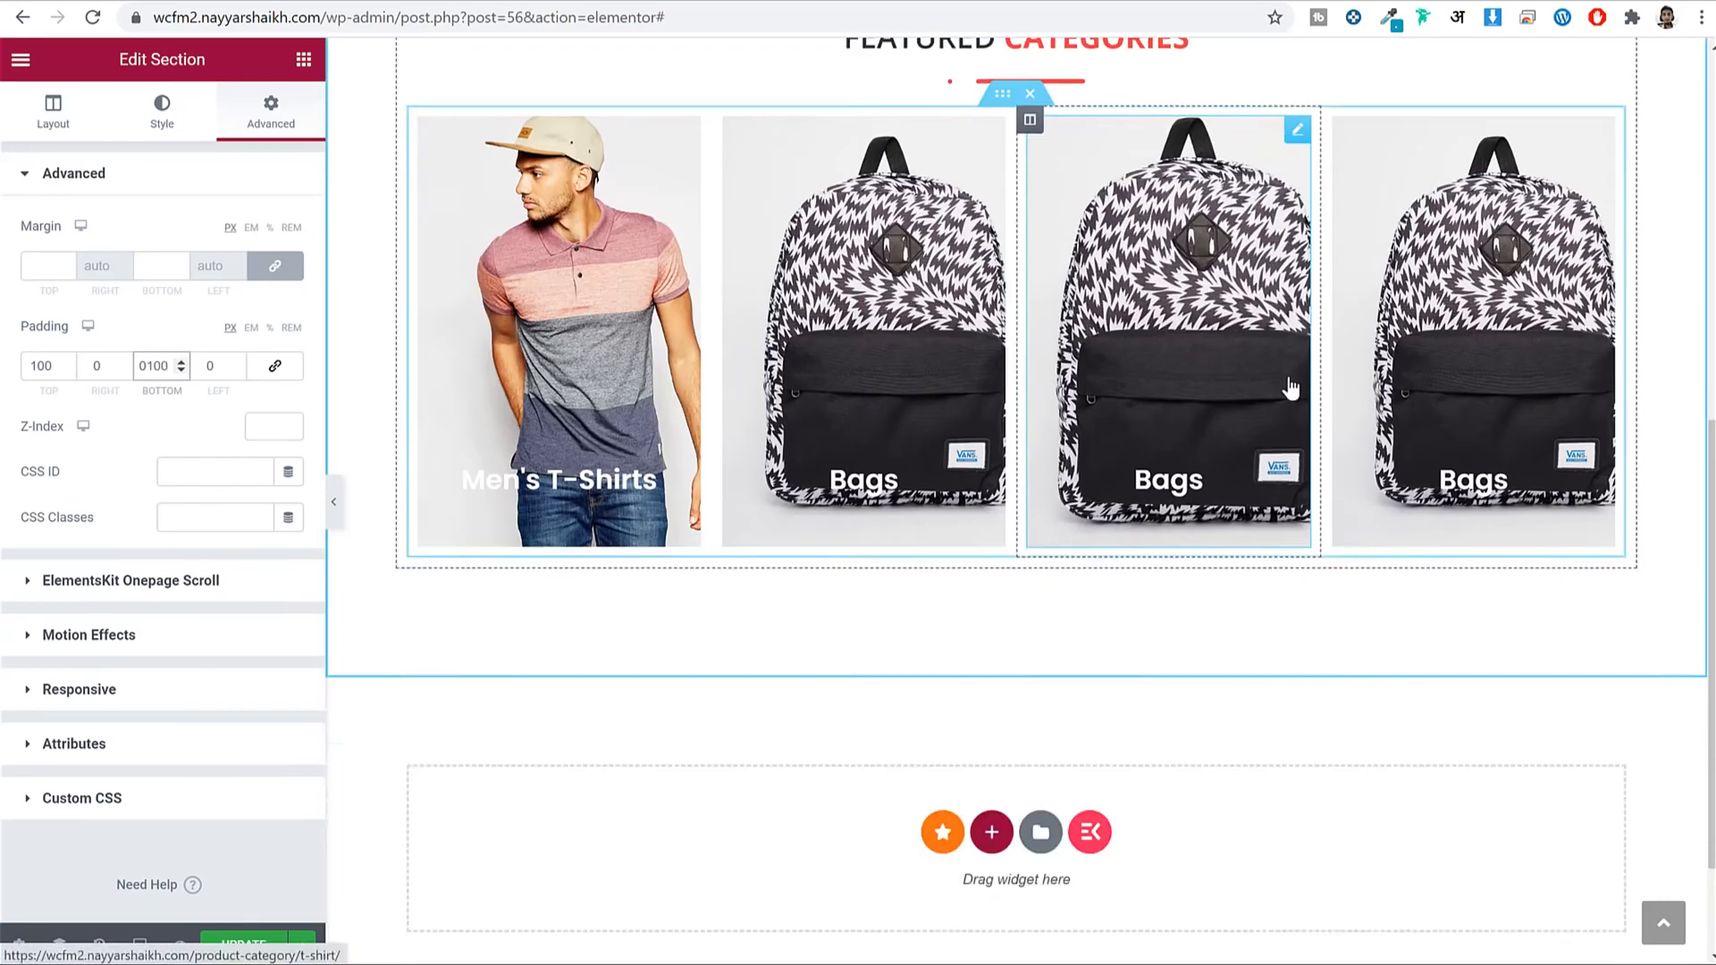
scroll(1291, 386, "up", 5)
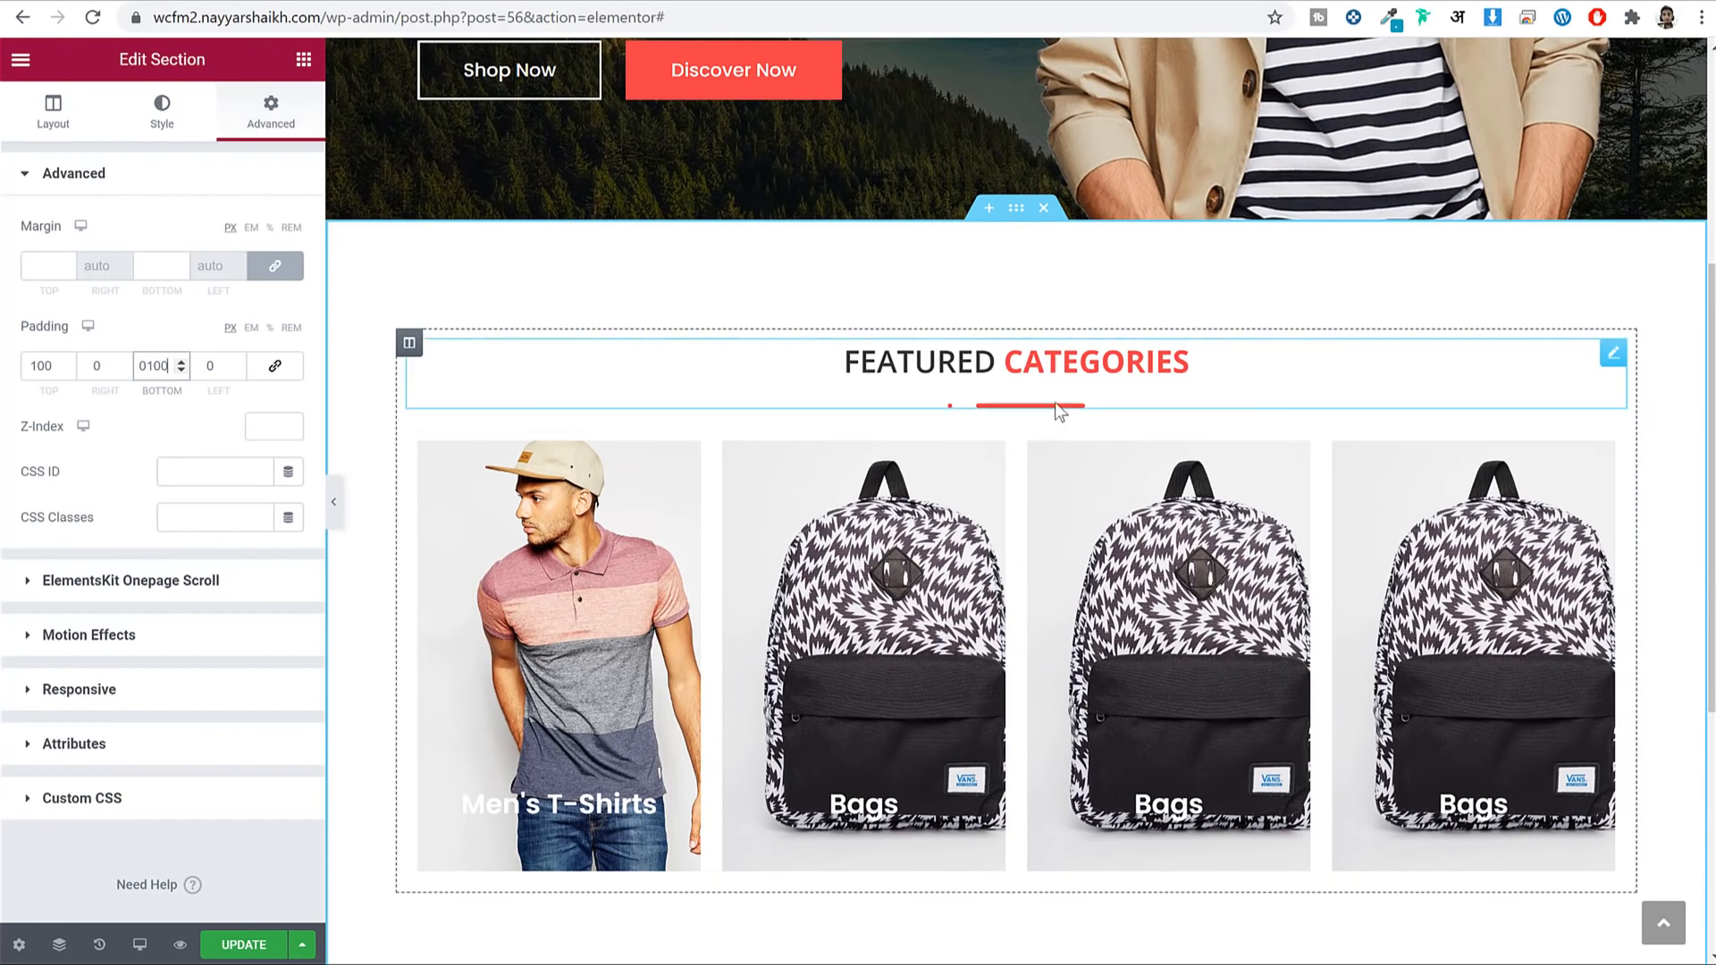
Set the FEATURED CATEGORIES heading's Advanced bottom padding to 35.
left_click(1060, 374)
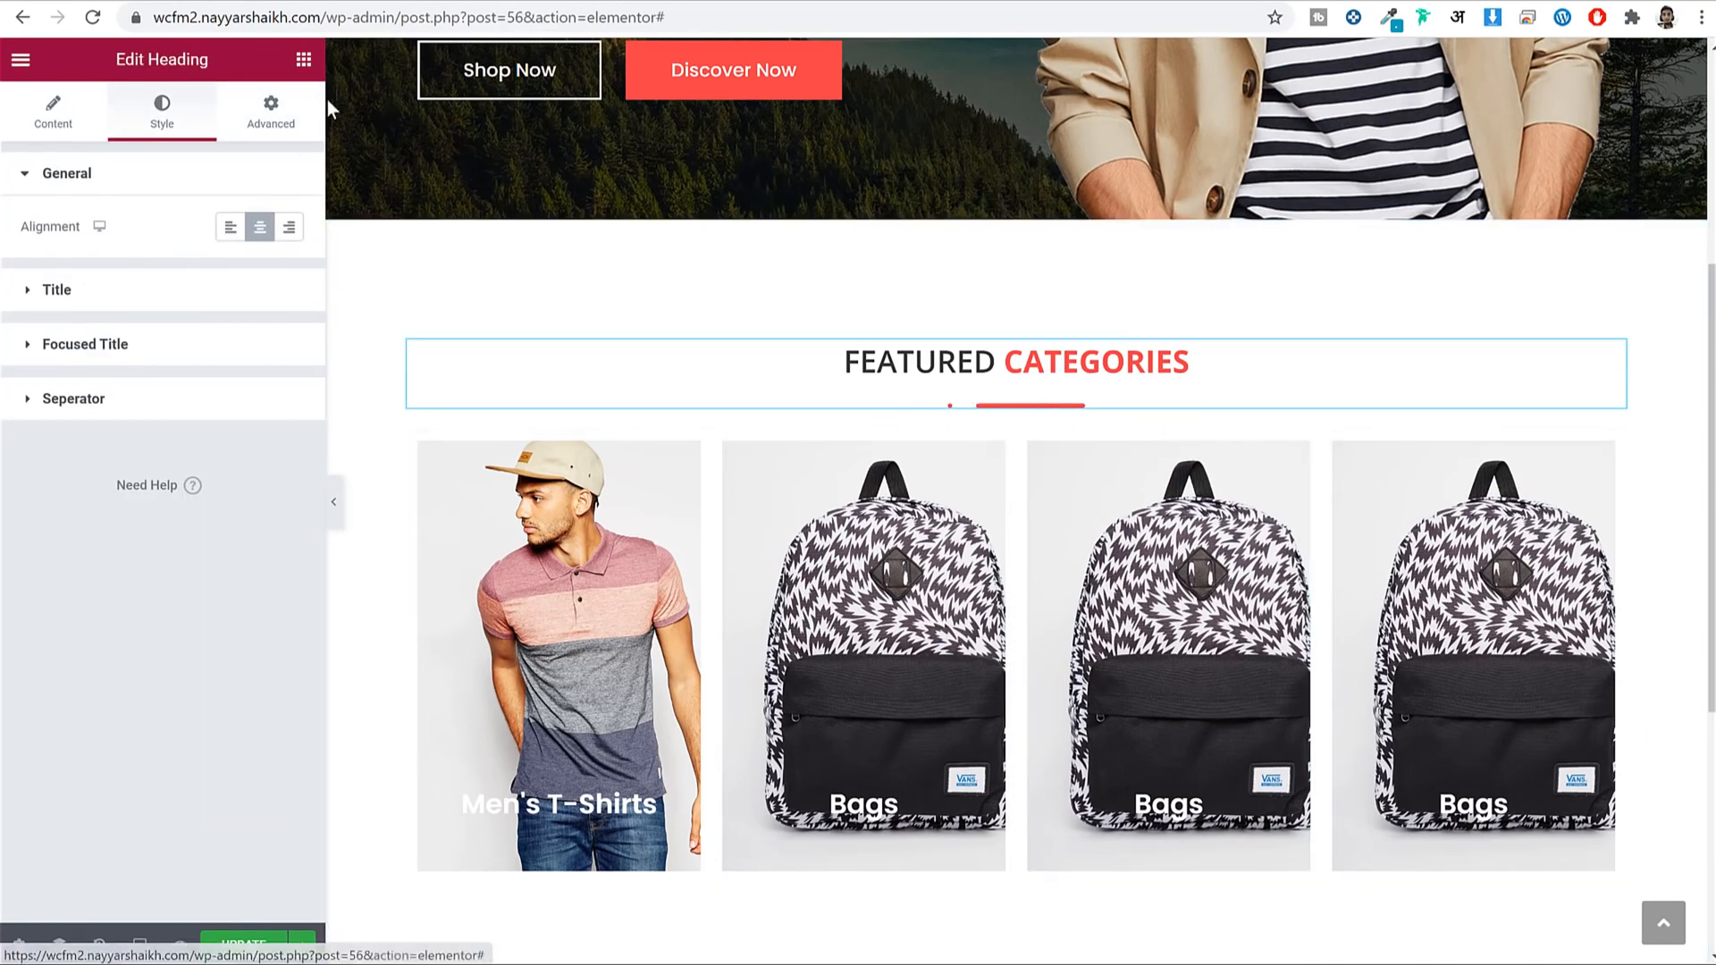
left_click(262, 107)
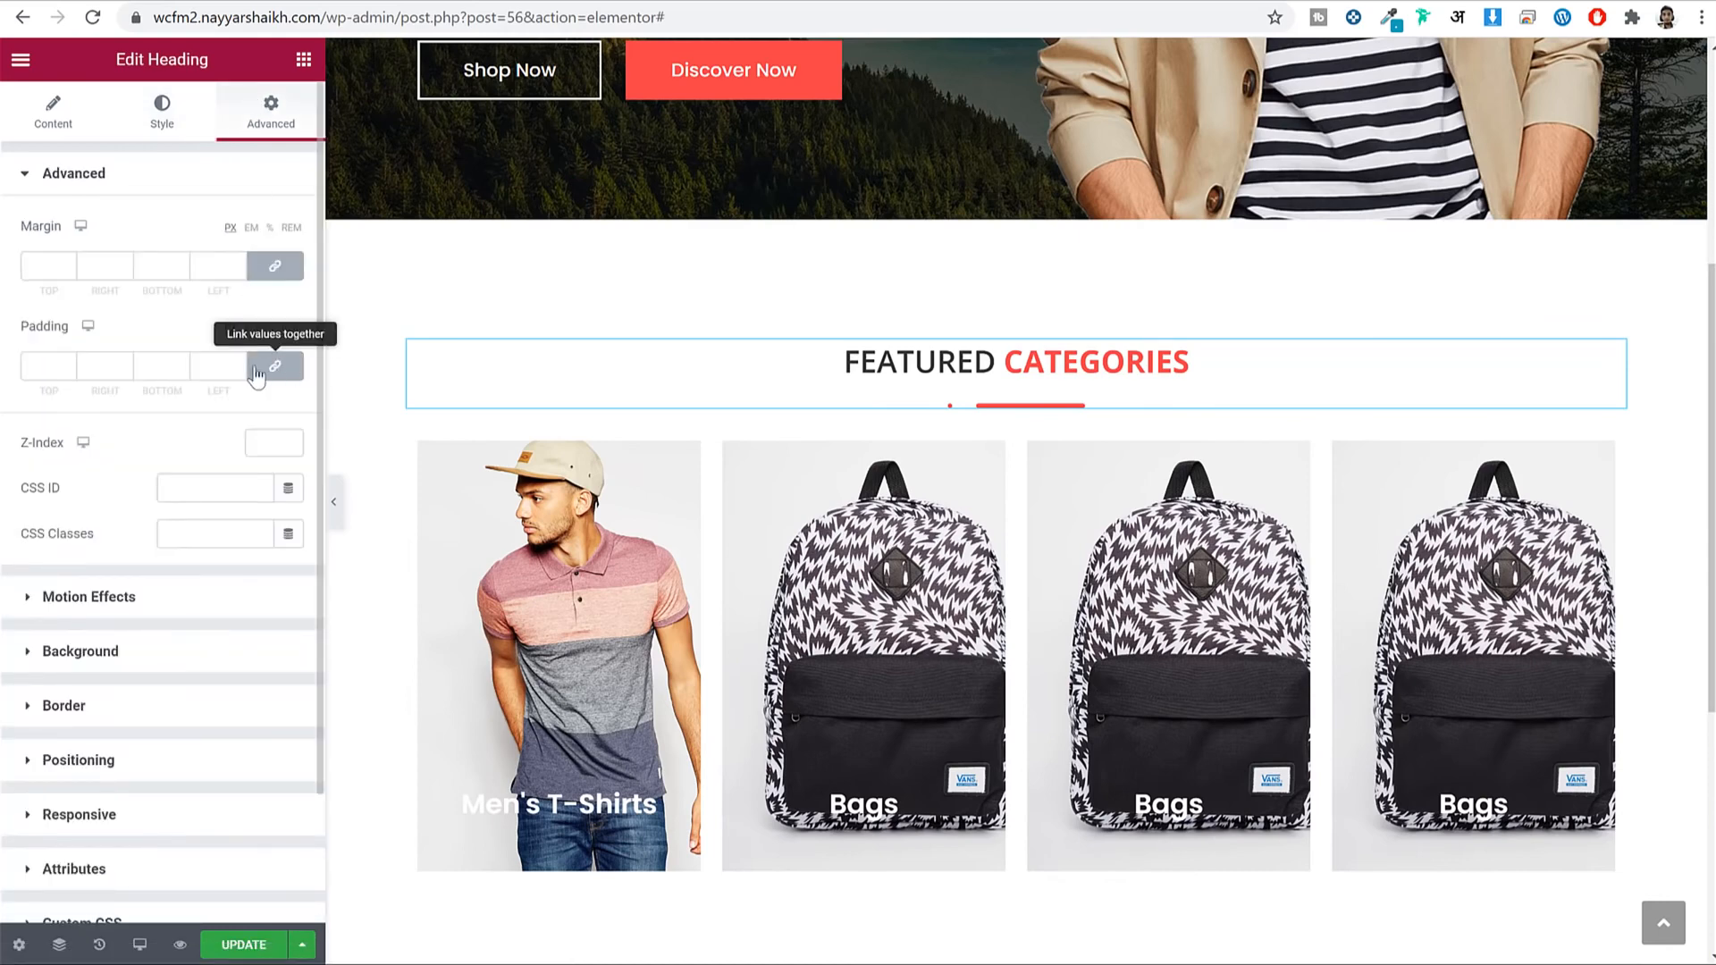
type("35")
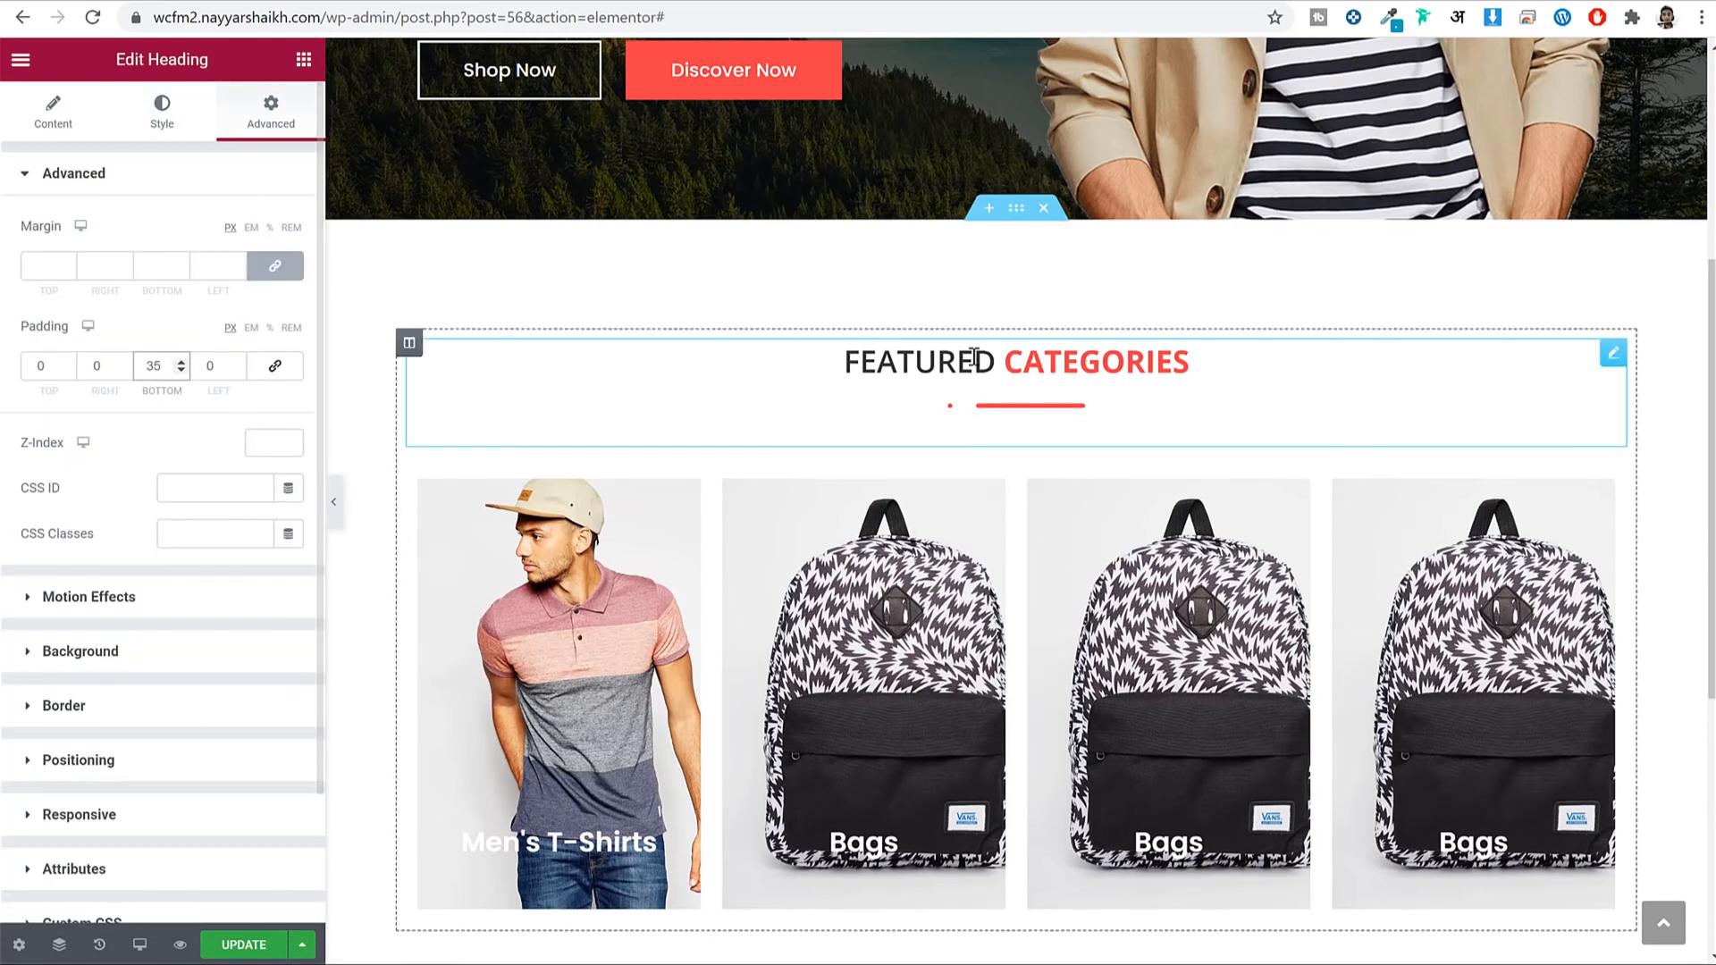
scroll(1384, 337, "down", 1)
scroll(1384, 337, "down", 2)
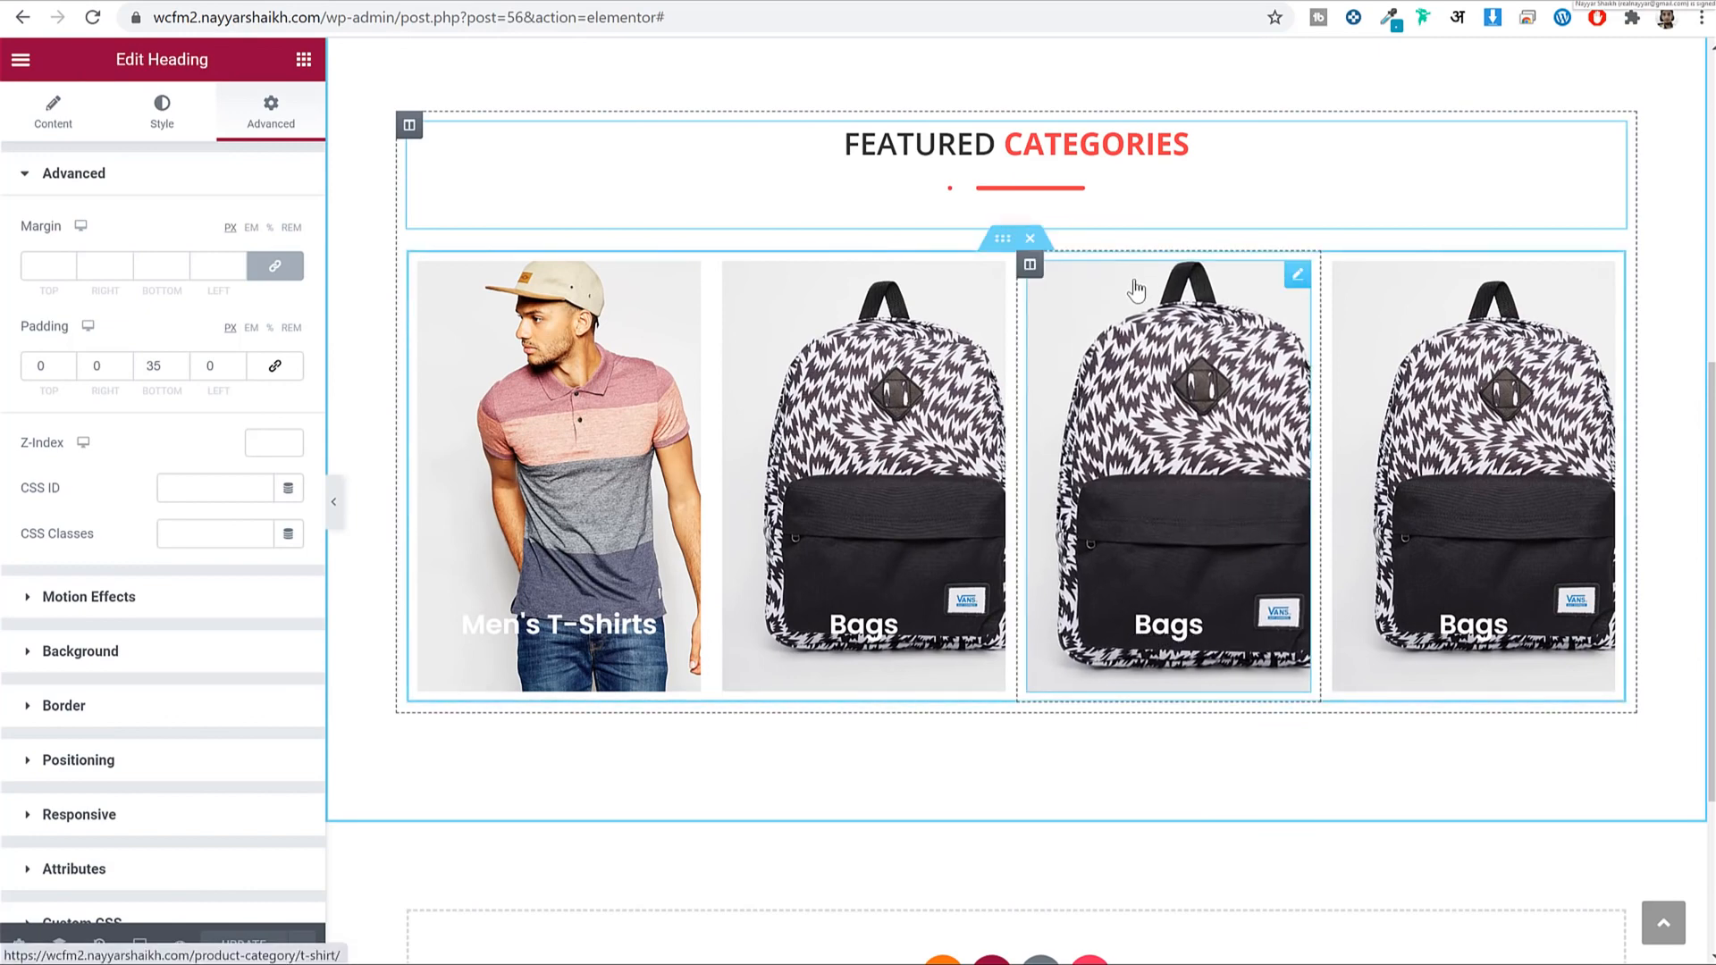
scroll(1136, 289, "down", 4)
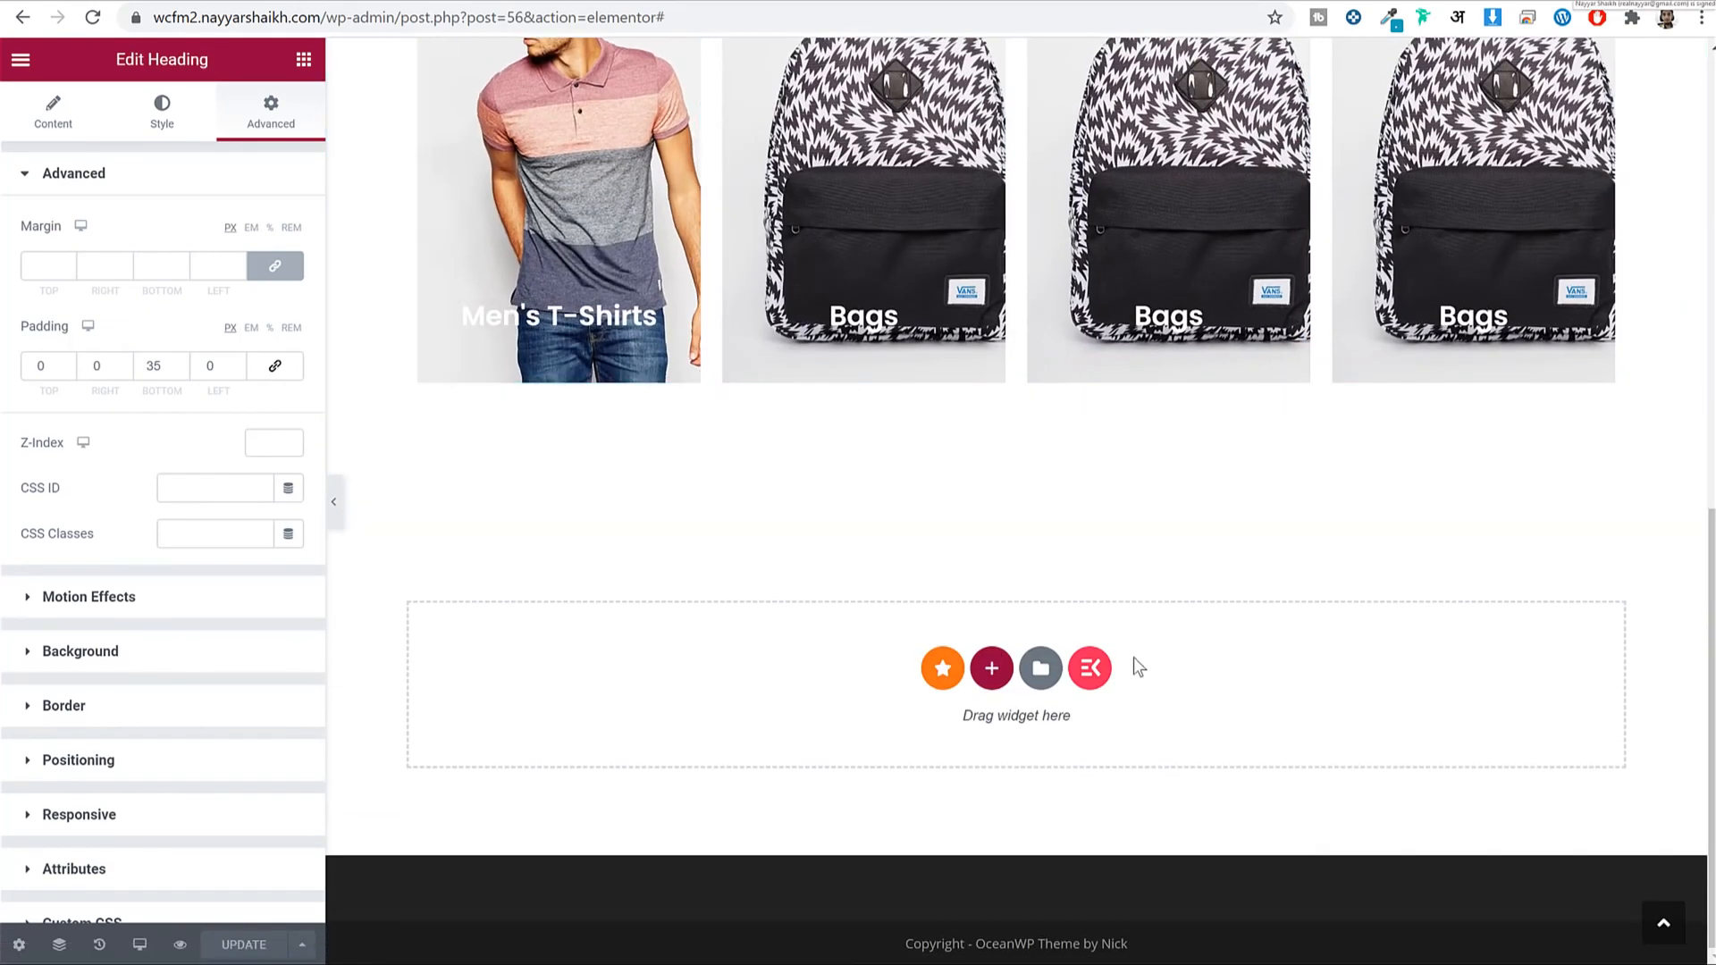
Add a new two-column section in the empty area below the category cards.
left_click(1007, 681)
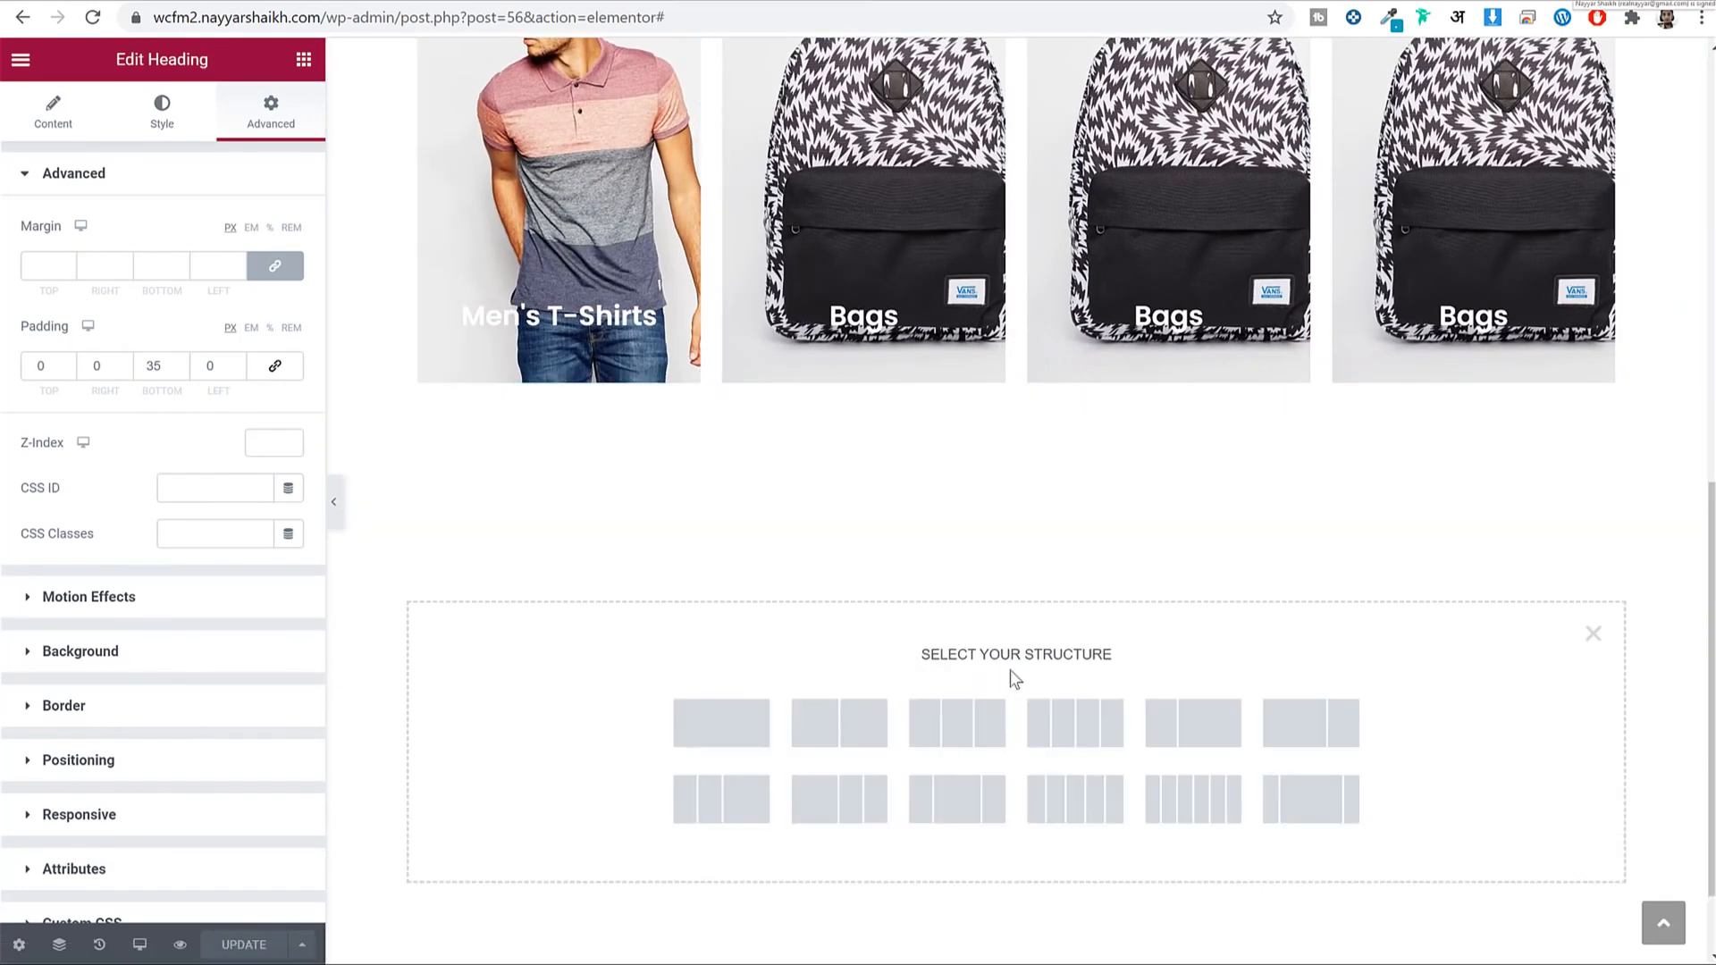
left_click(848, 731)
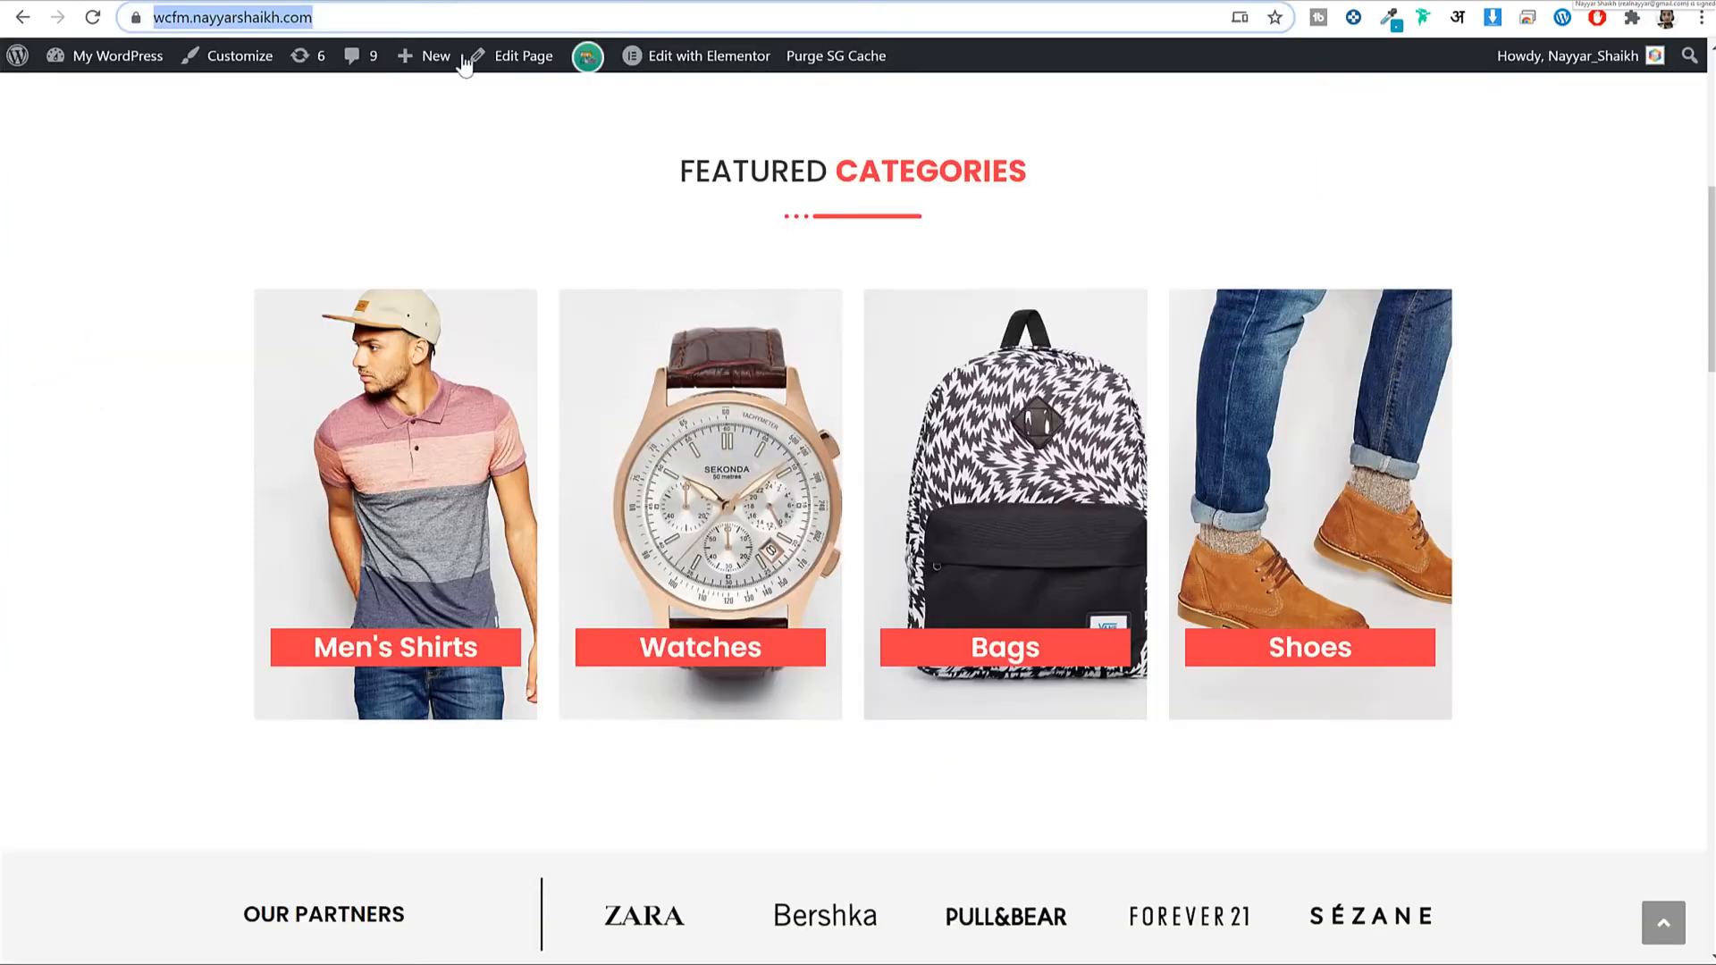
scroll(581, 328, "down", 3)
scroll(581, 328, "down", 1)
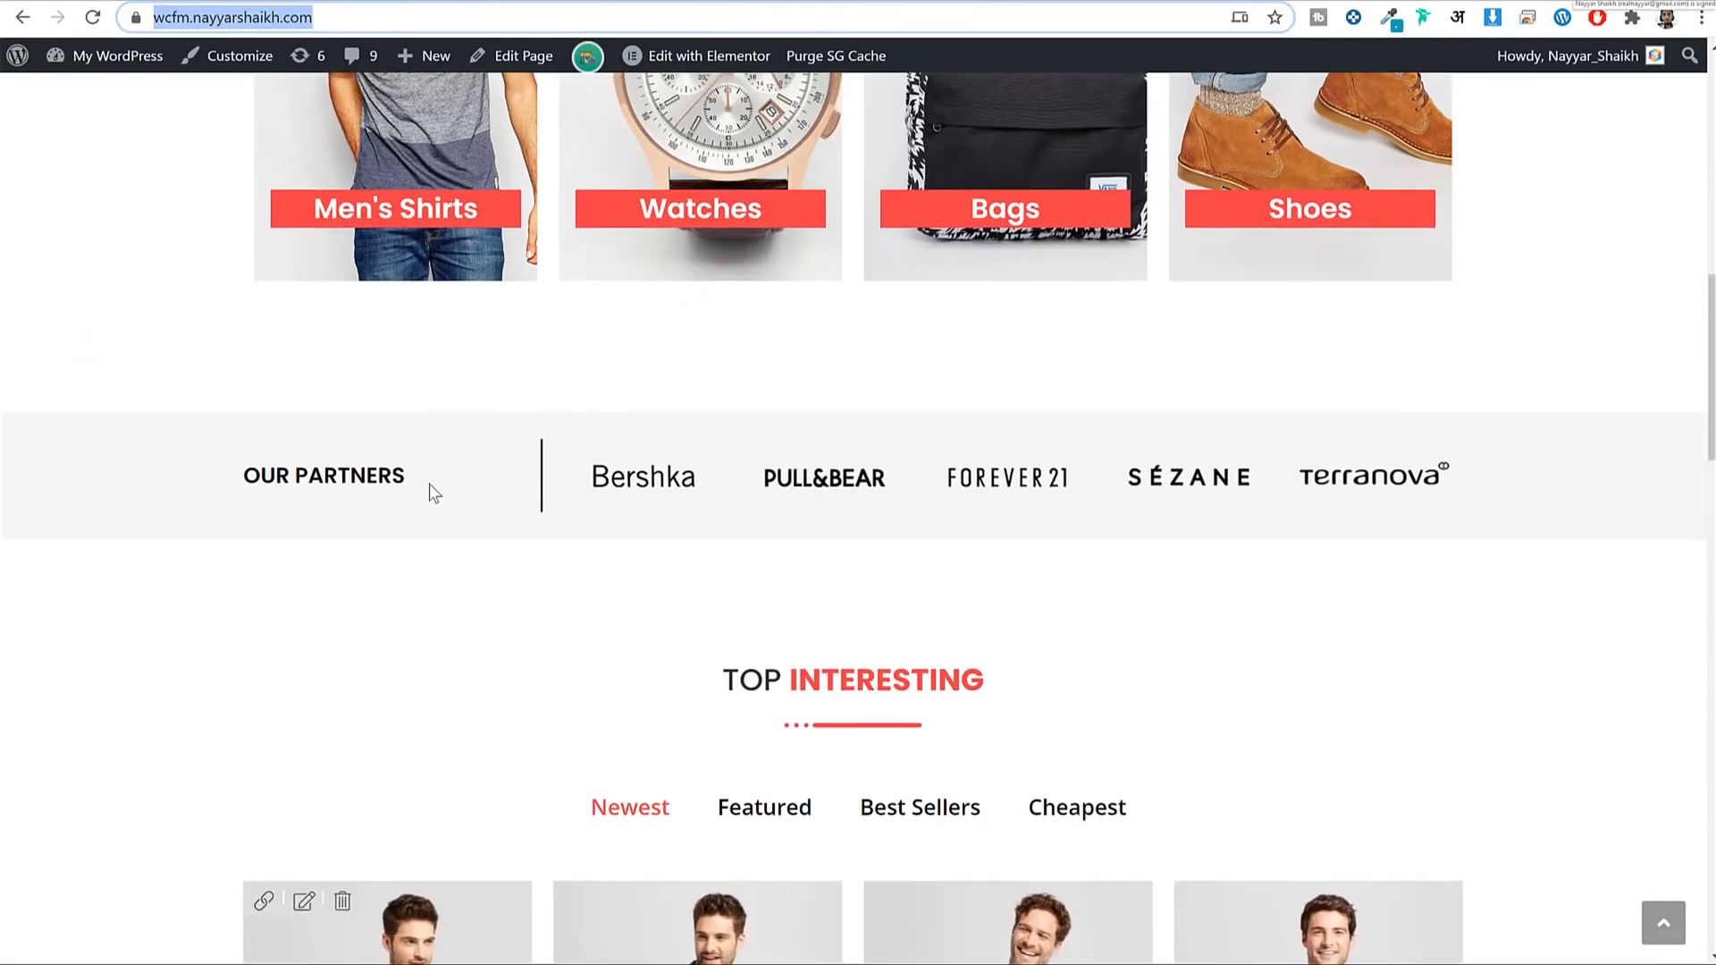
Select the OUR PARTNERS heading text on the live site.
left_click_drag(420, 482, 252, 472)
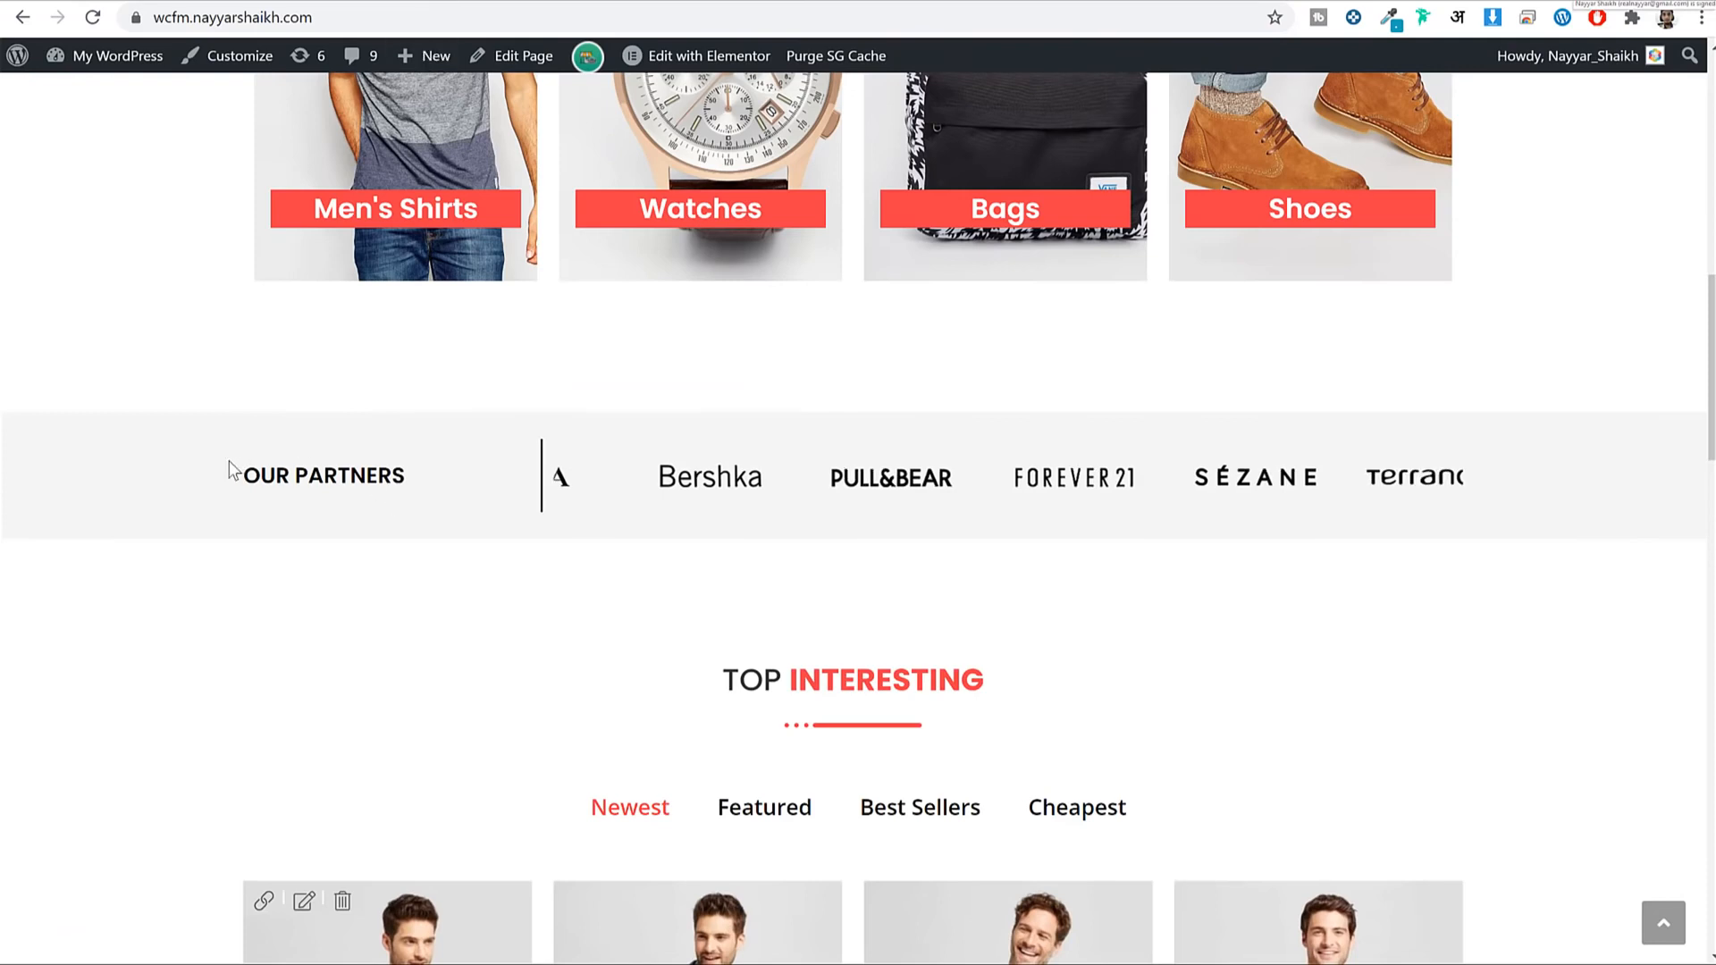
left_click_drag(394, 476, 425, 474)
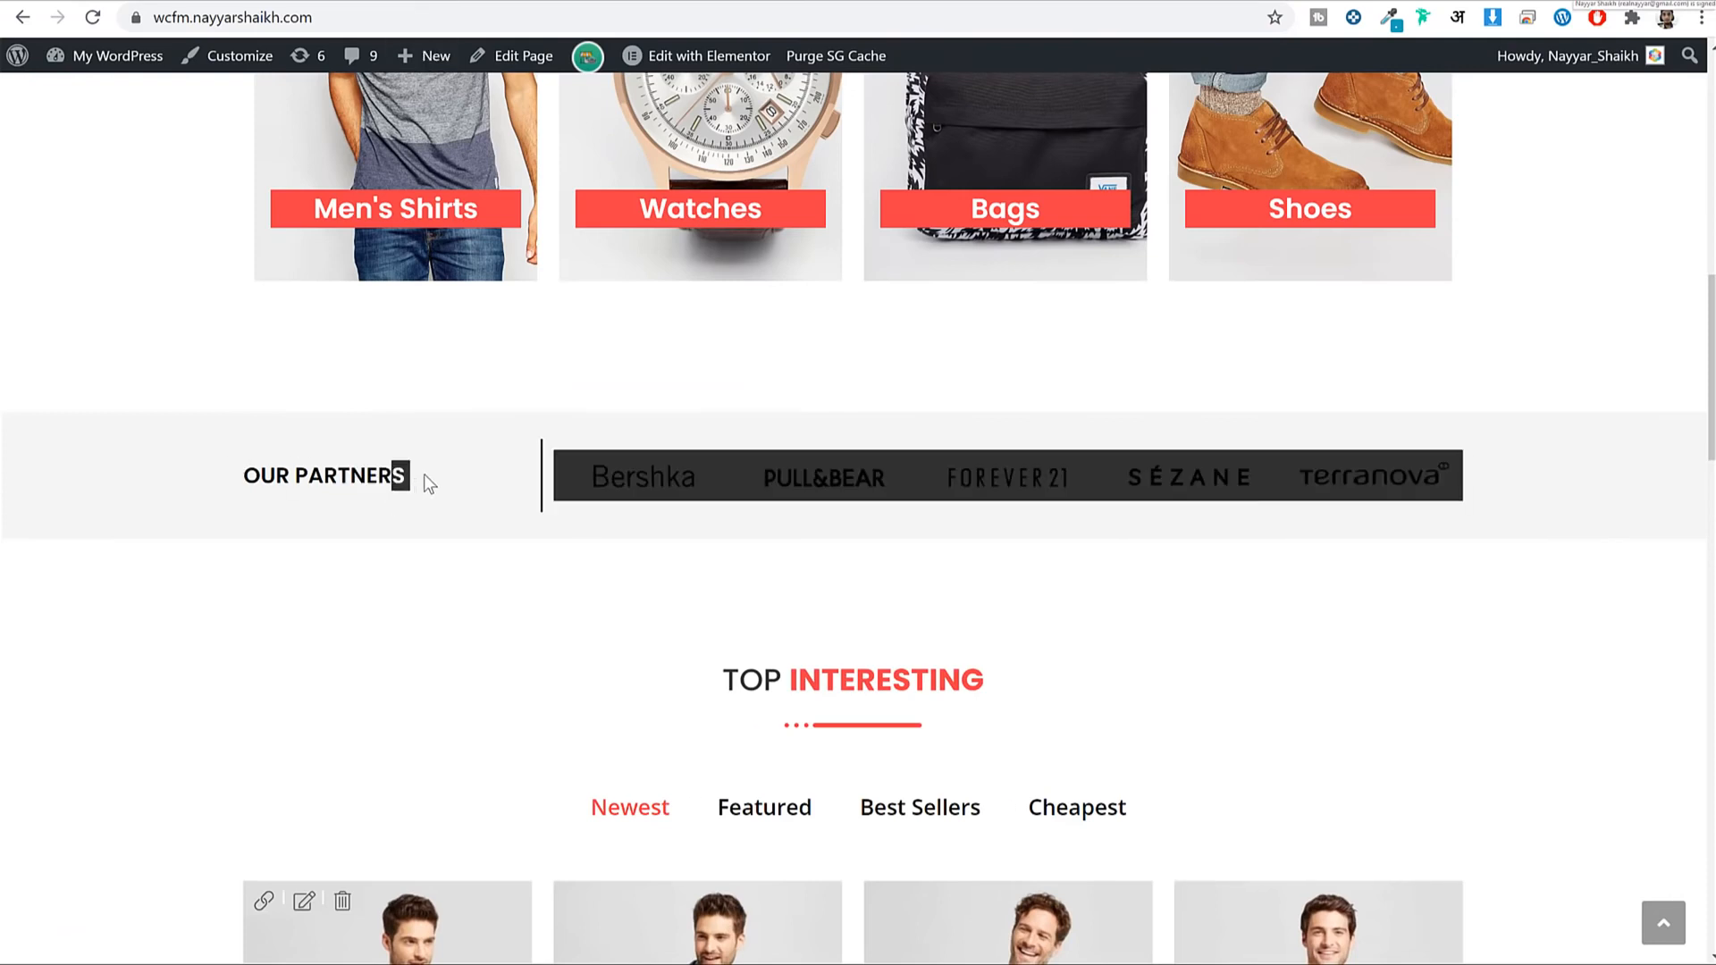
triple_click(398, 474)
key("ctrl+c")
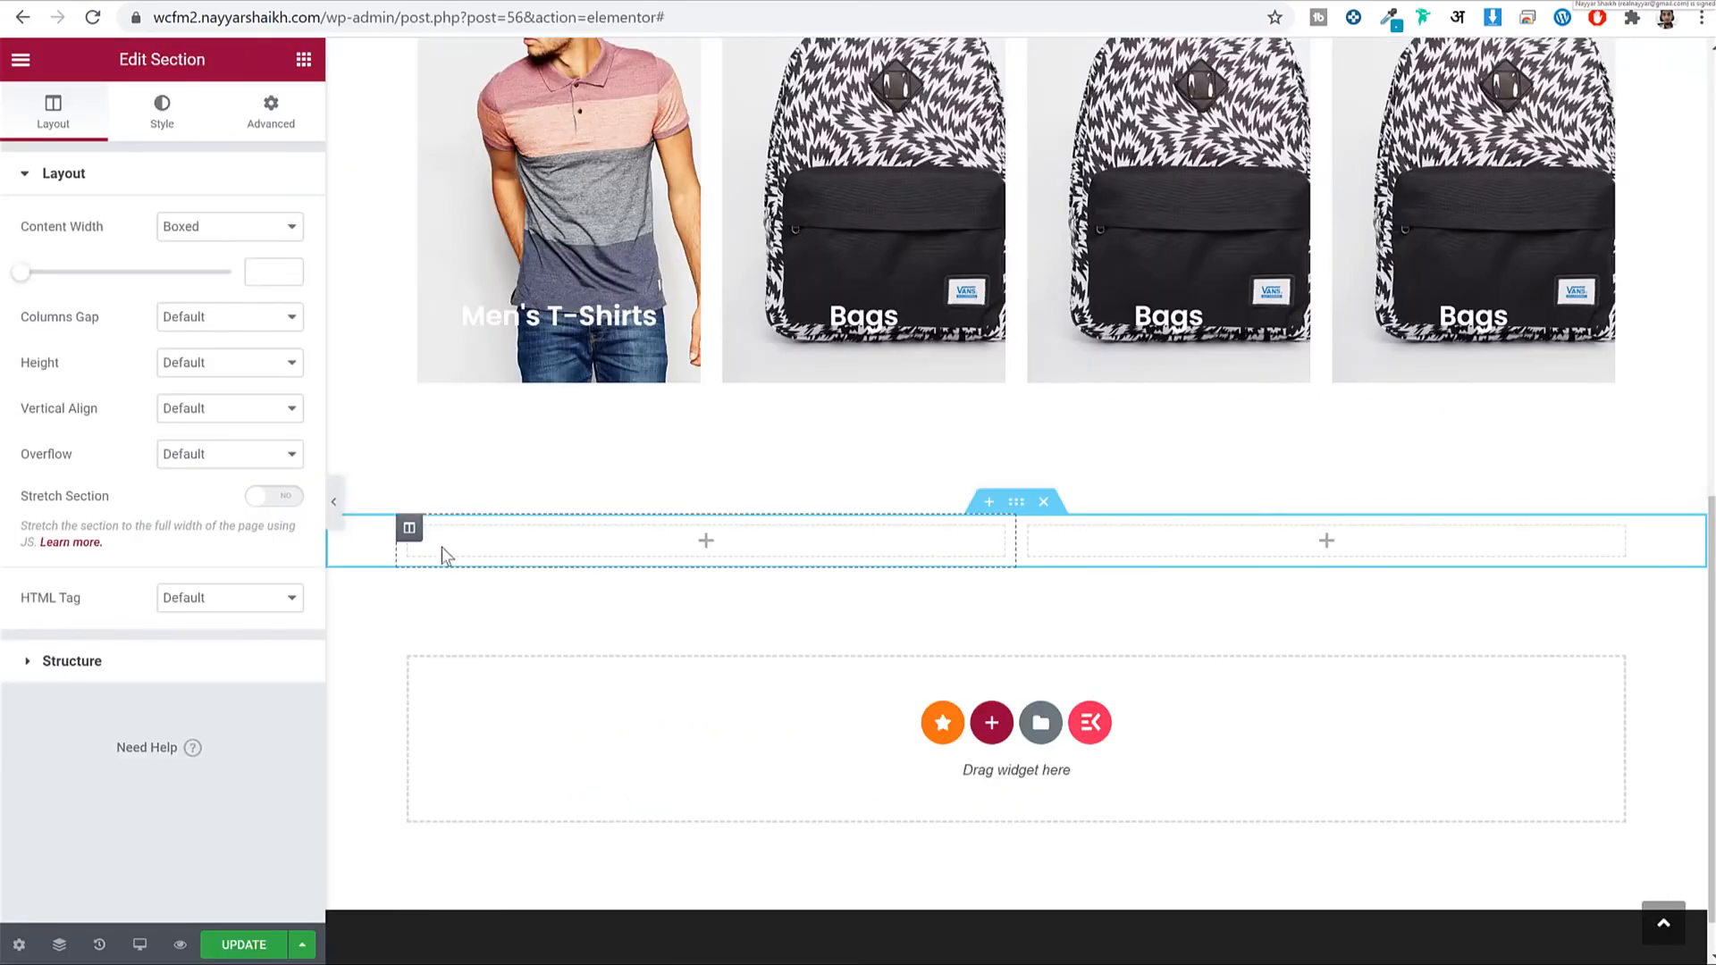
Set the new section's left column width to 25%.
left_click(408, 531)
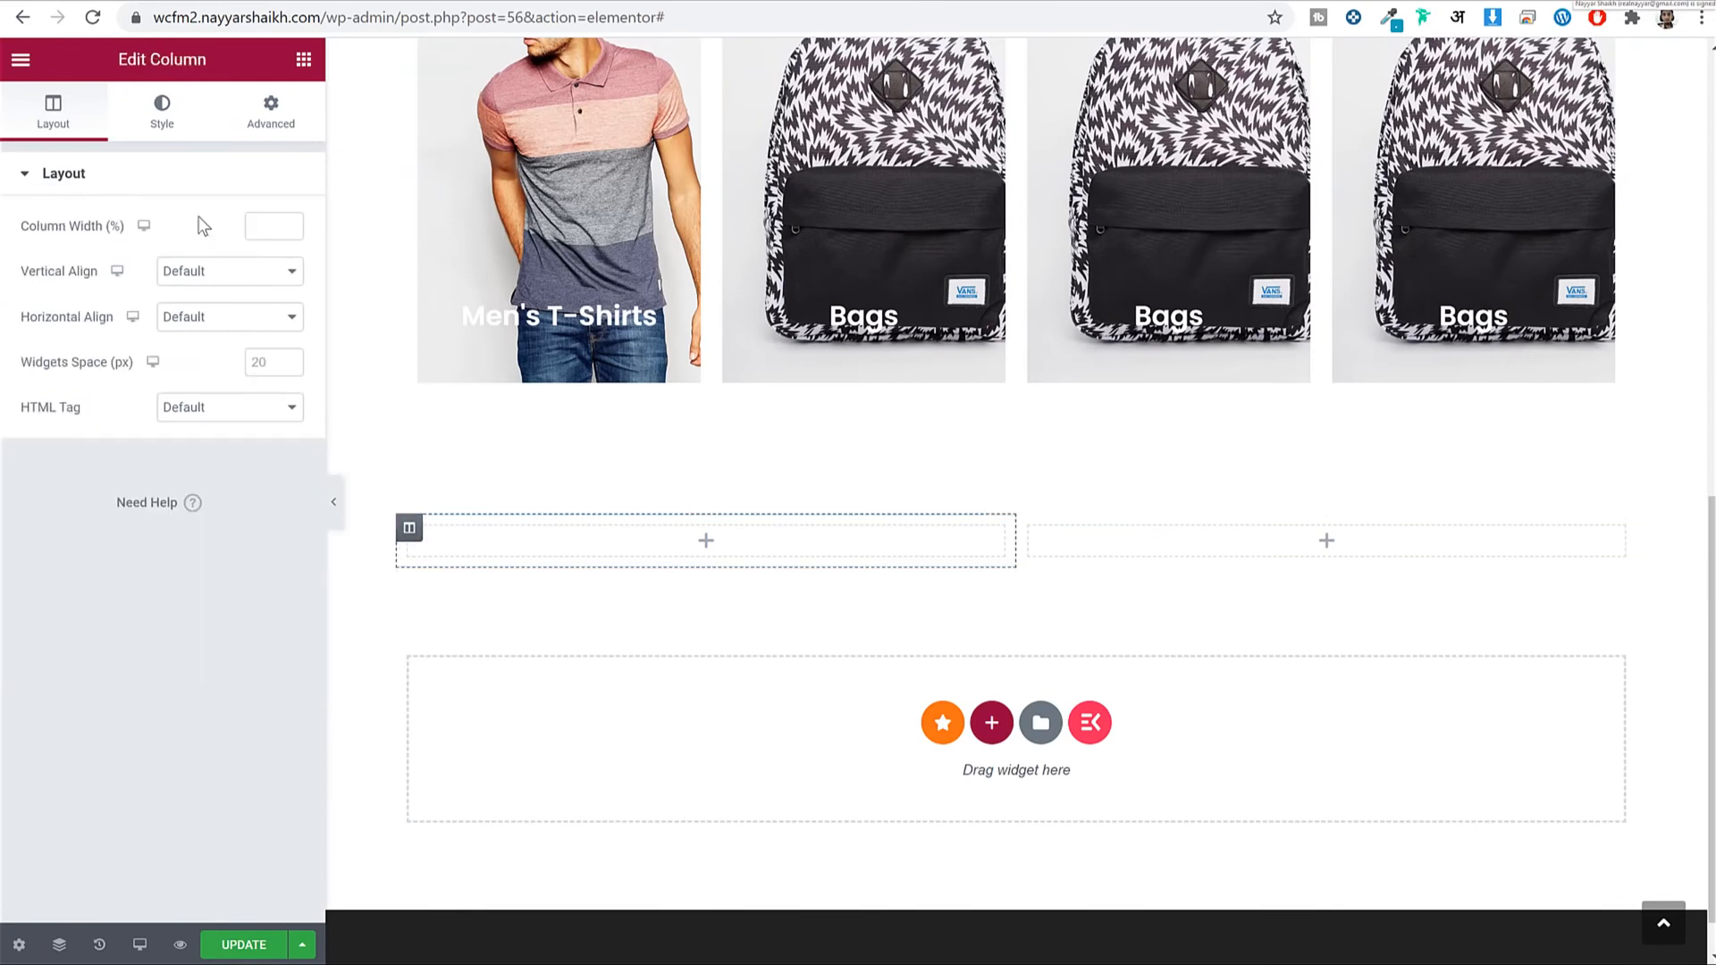
left_click(270, 227)
type("02")
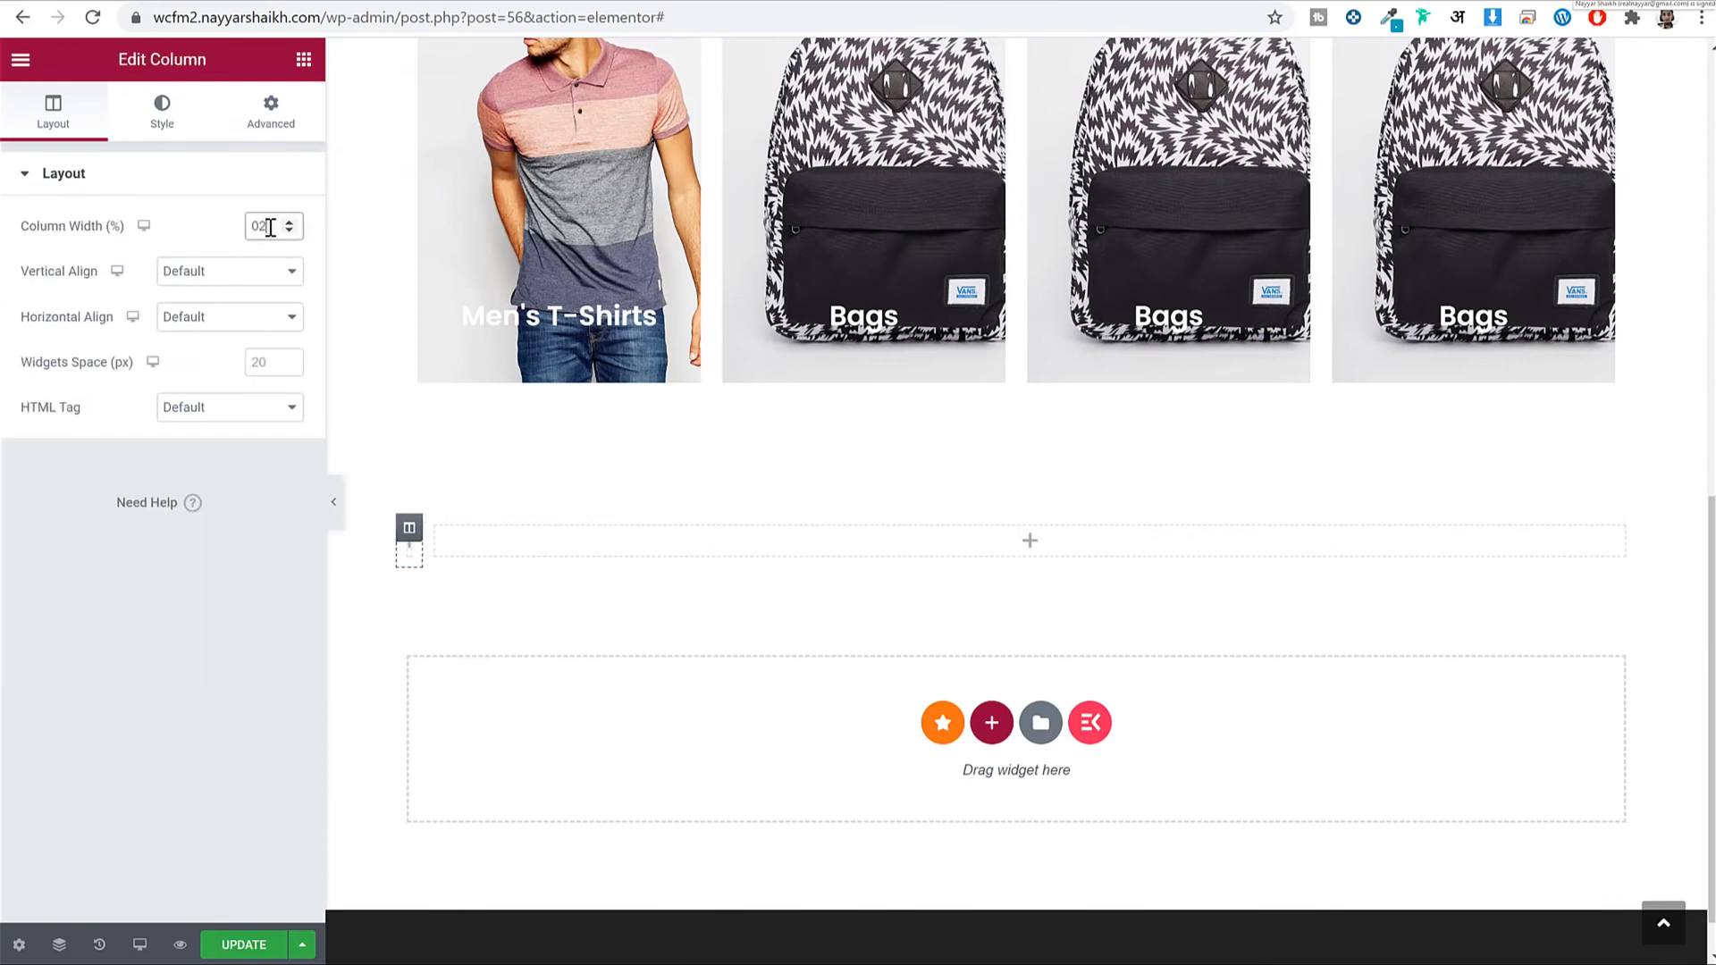
type("5")
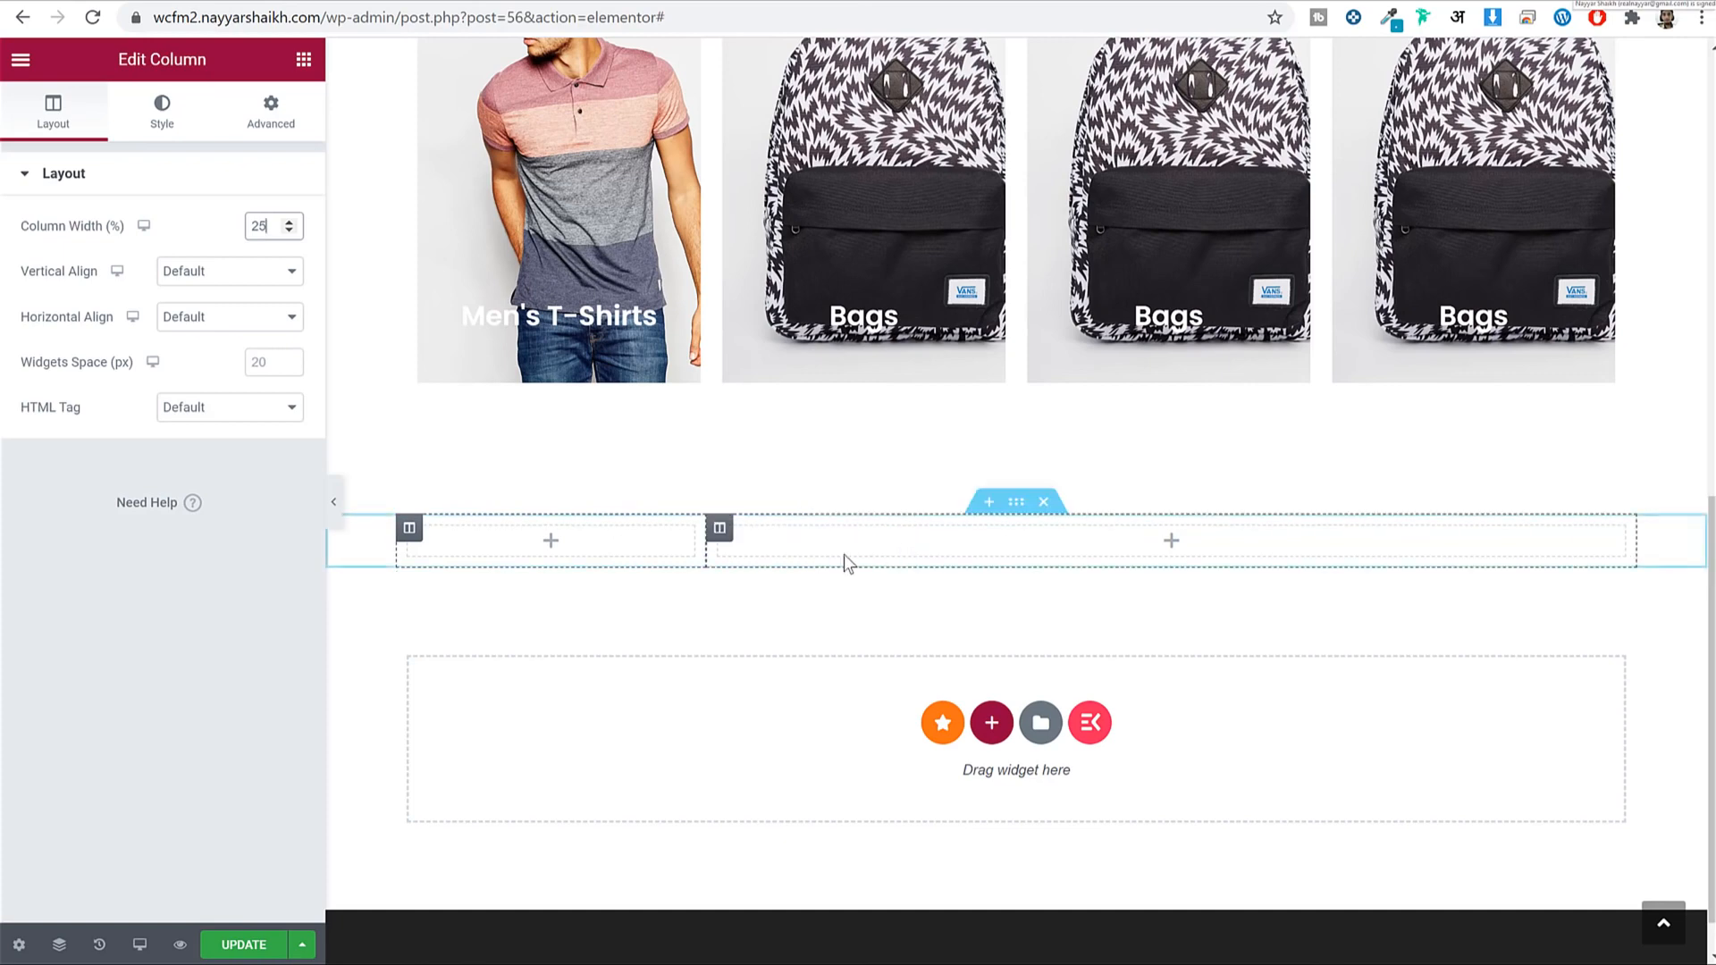
left_click(418, 3)
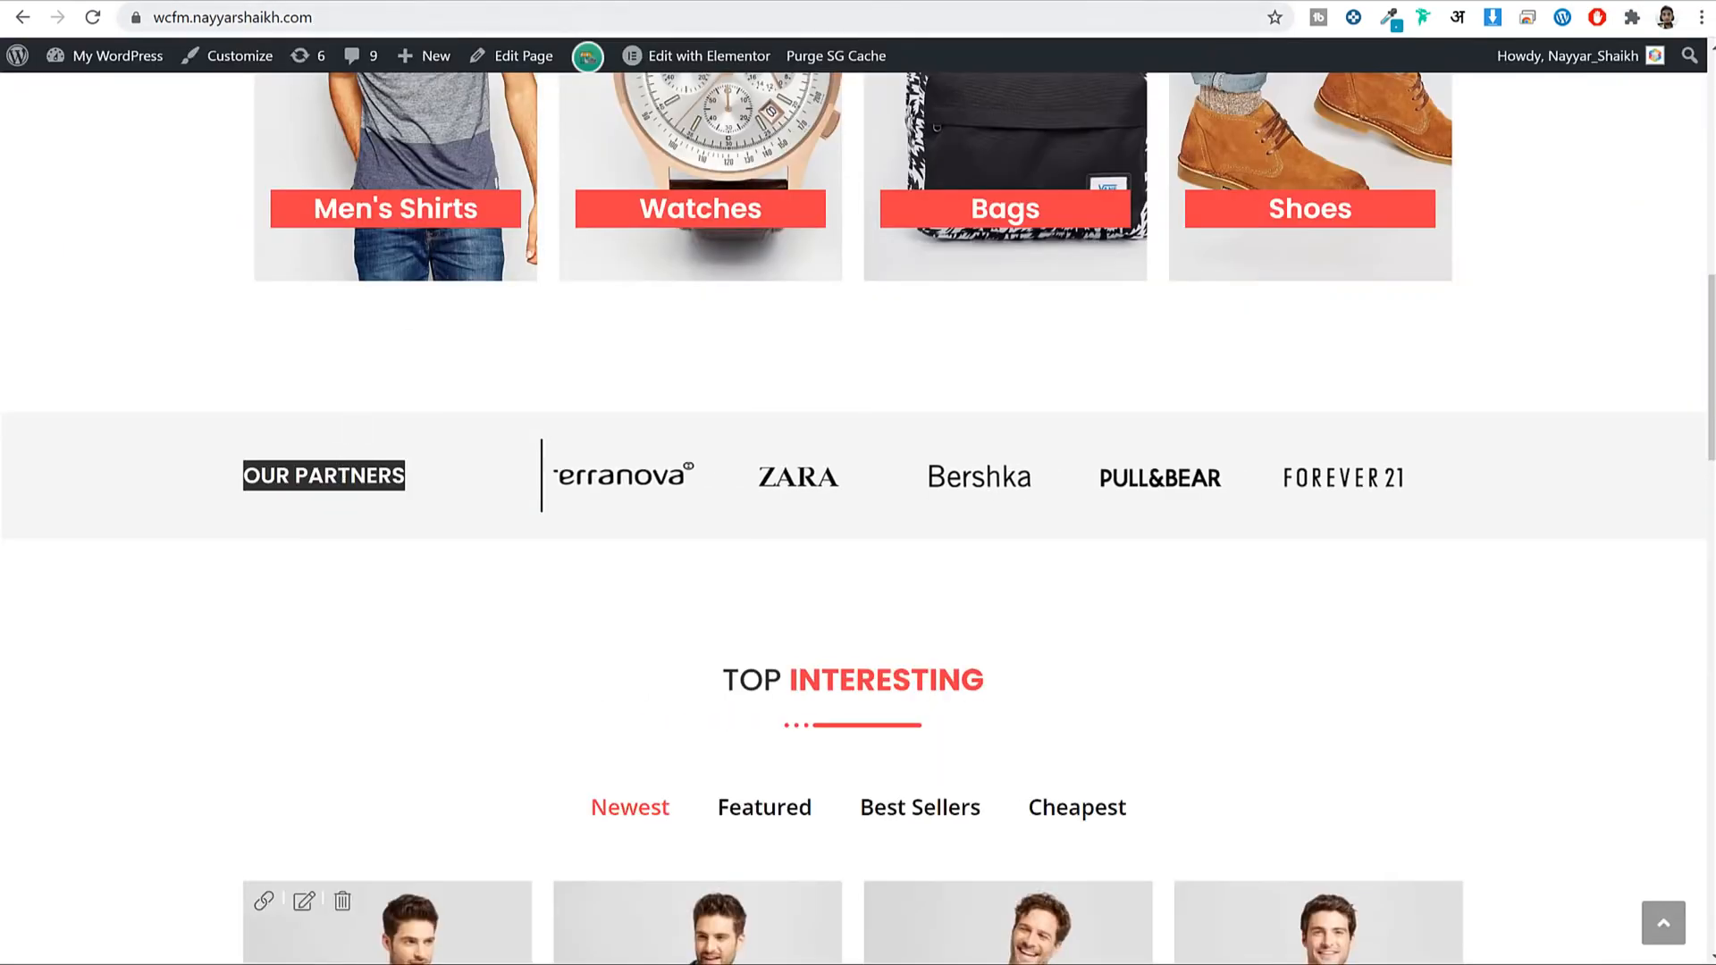
left_click(527, 3)
Drop a Heading widget into the left column and paste OUR PARTNERS as its title.
left_click(304, 60)
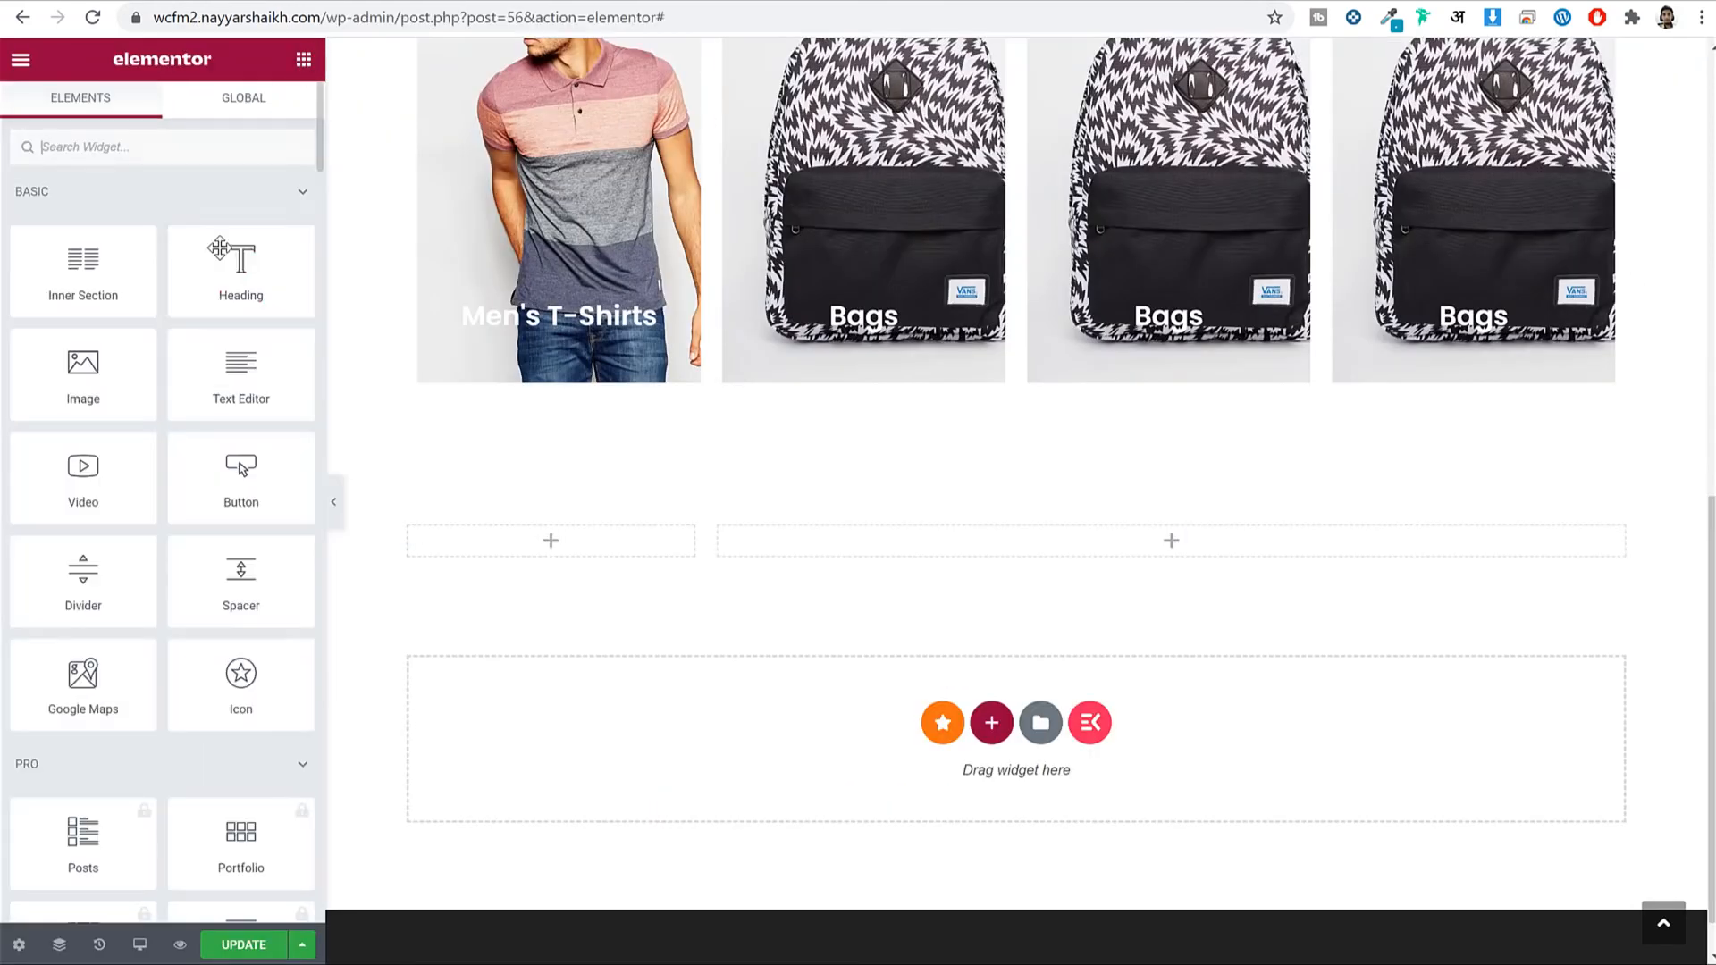
left_click_drag(225, 284, 533, 547)
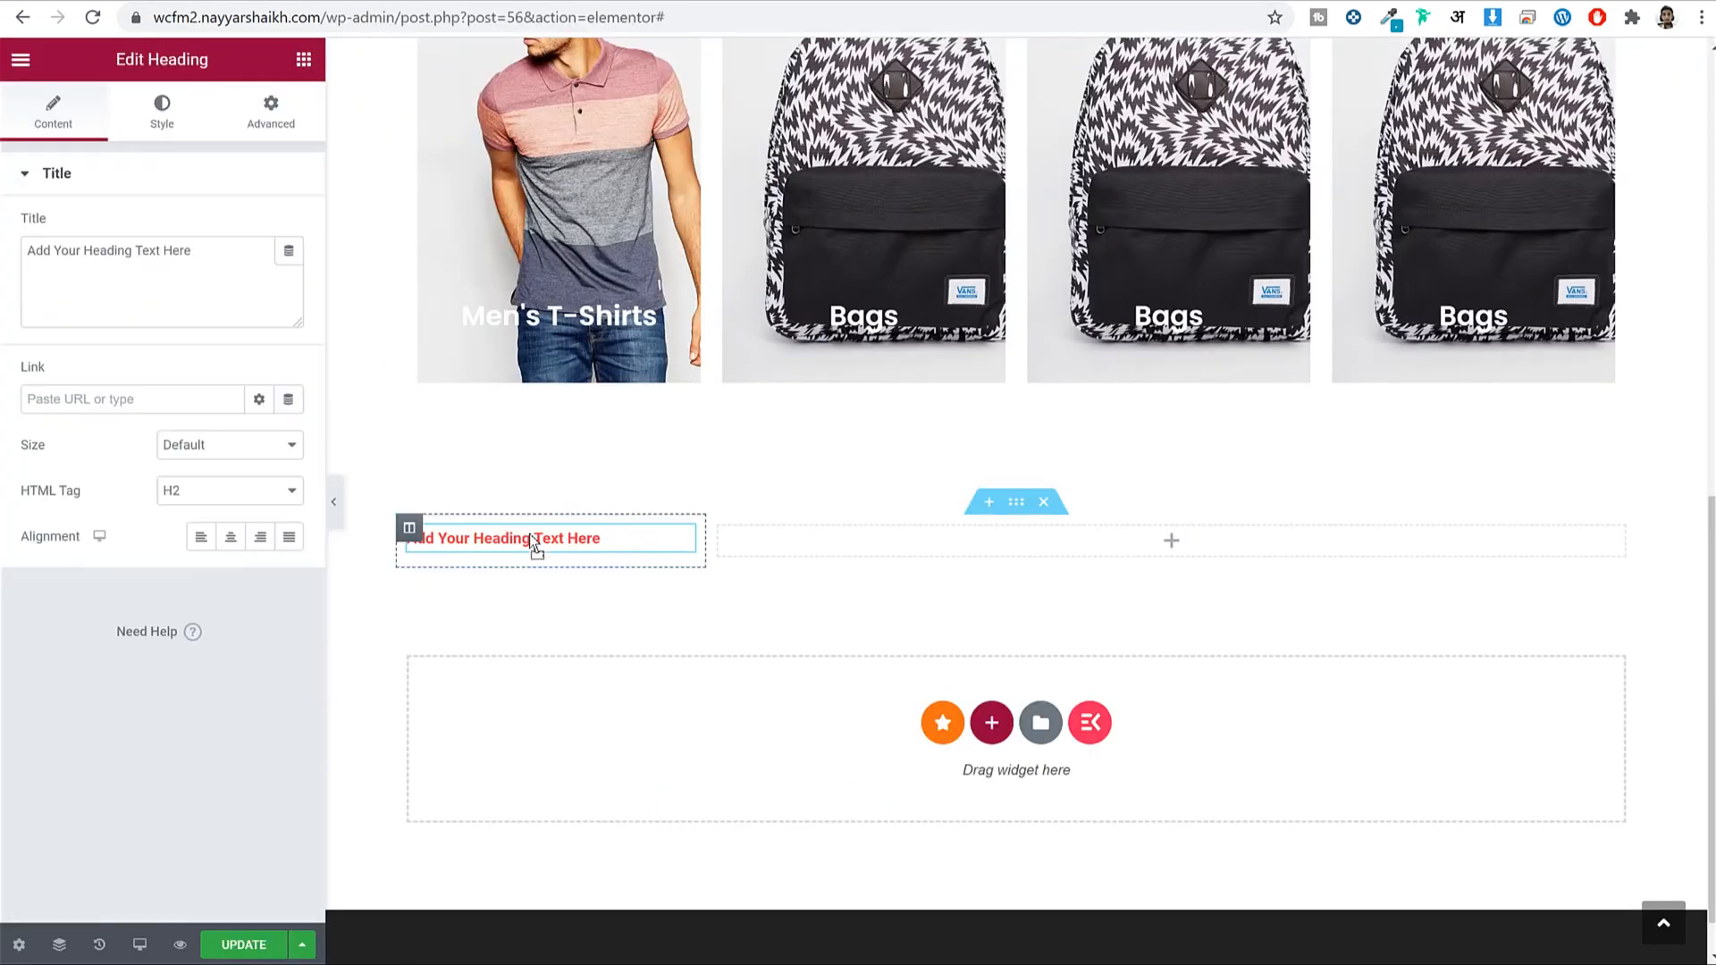
triple_click(189, 254)
key("ctrl+v")
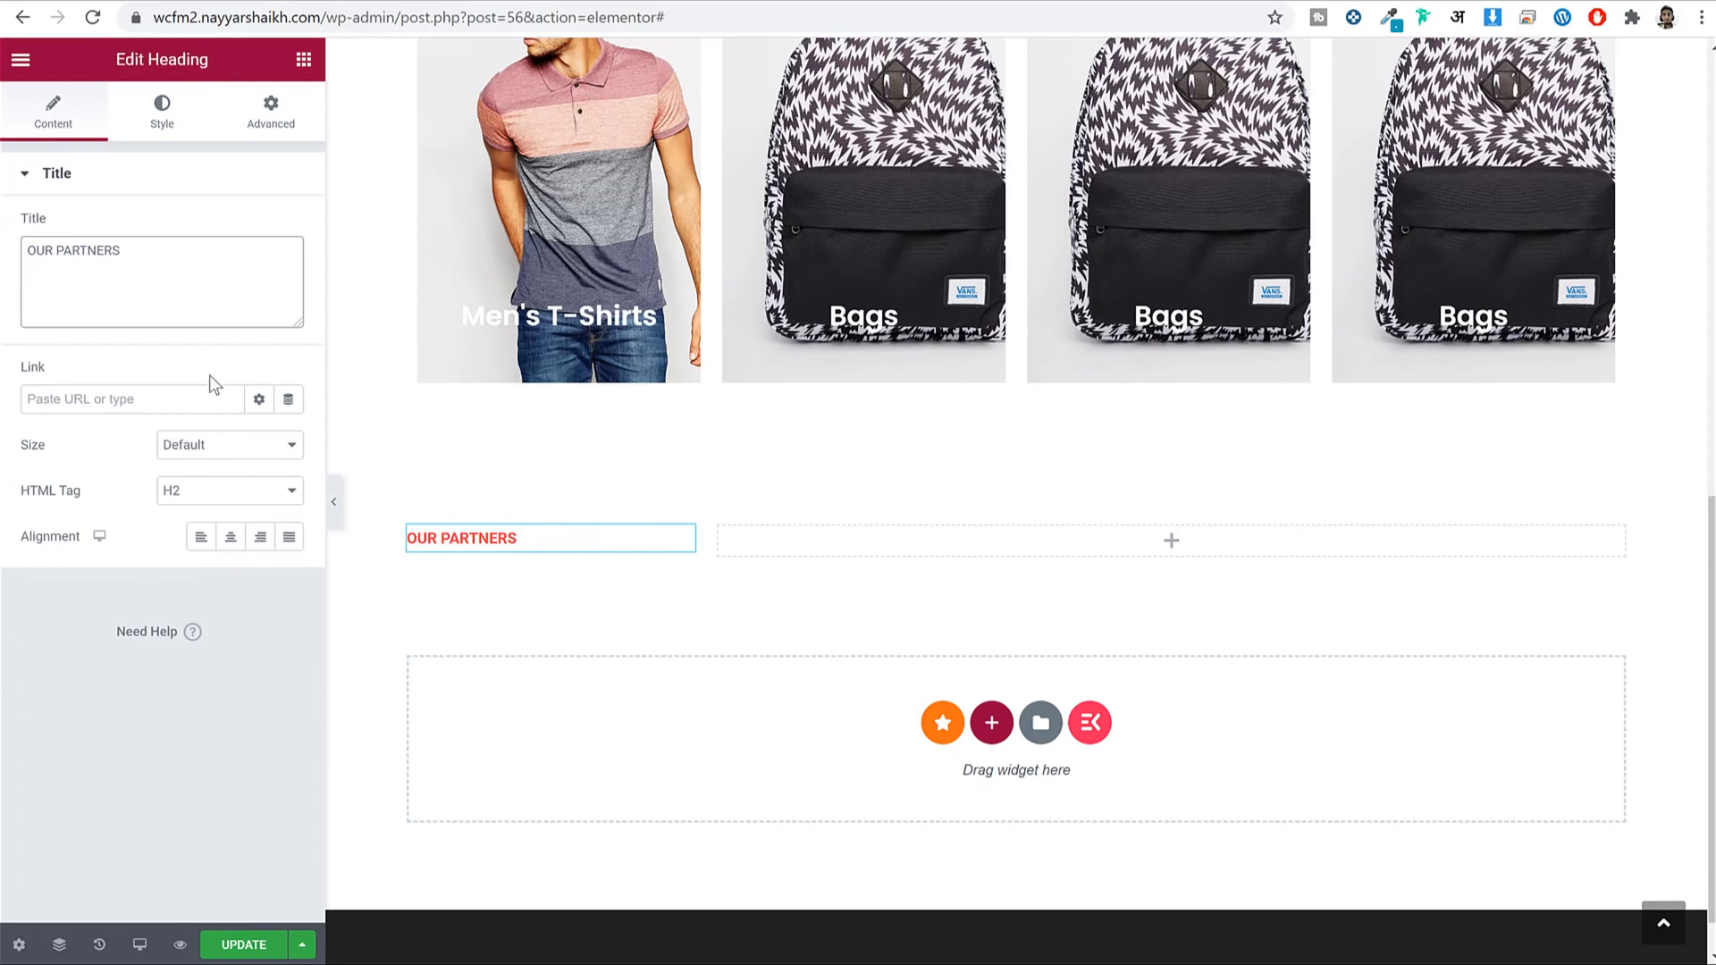
Make the heading text colour near-black #070303 and its typography size 22 px.
left_click(170, 125)
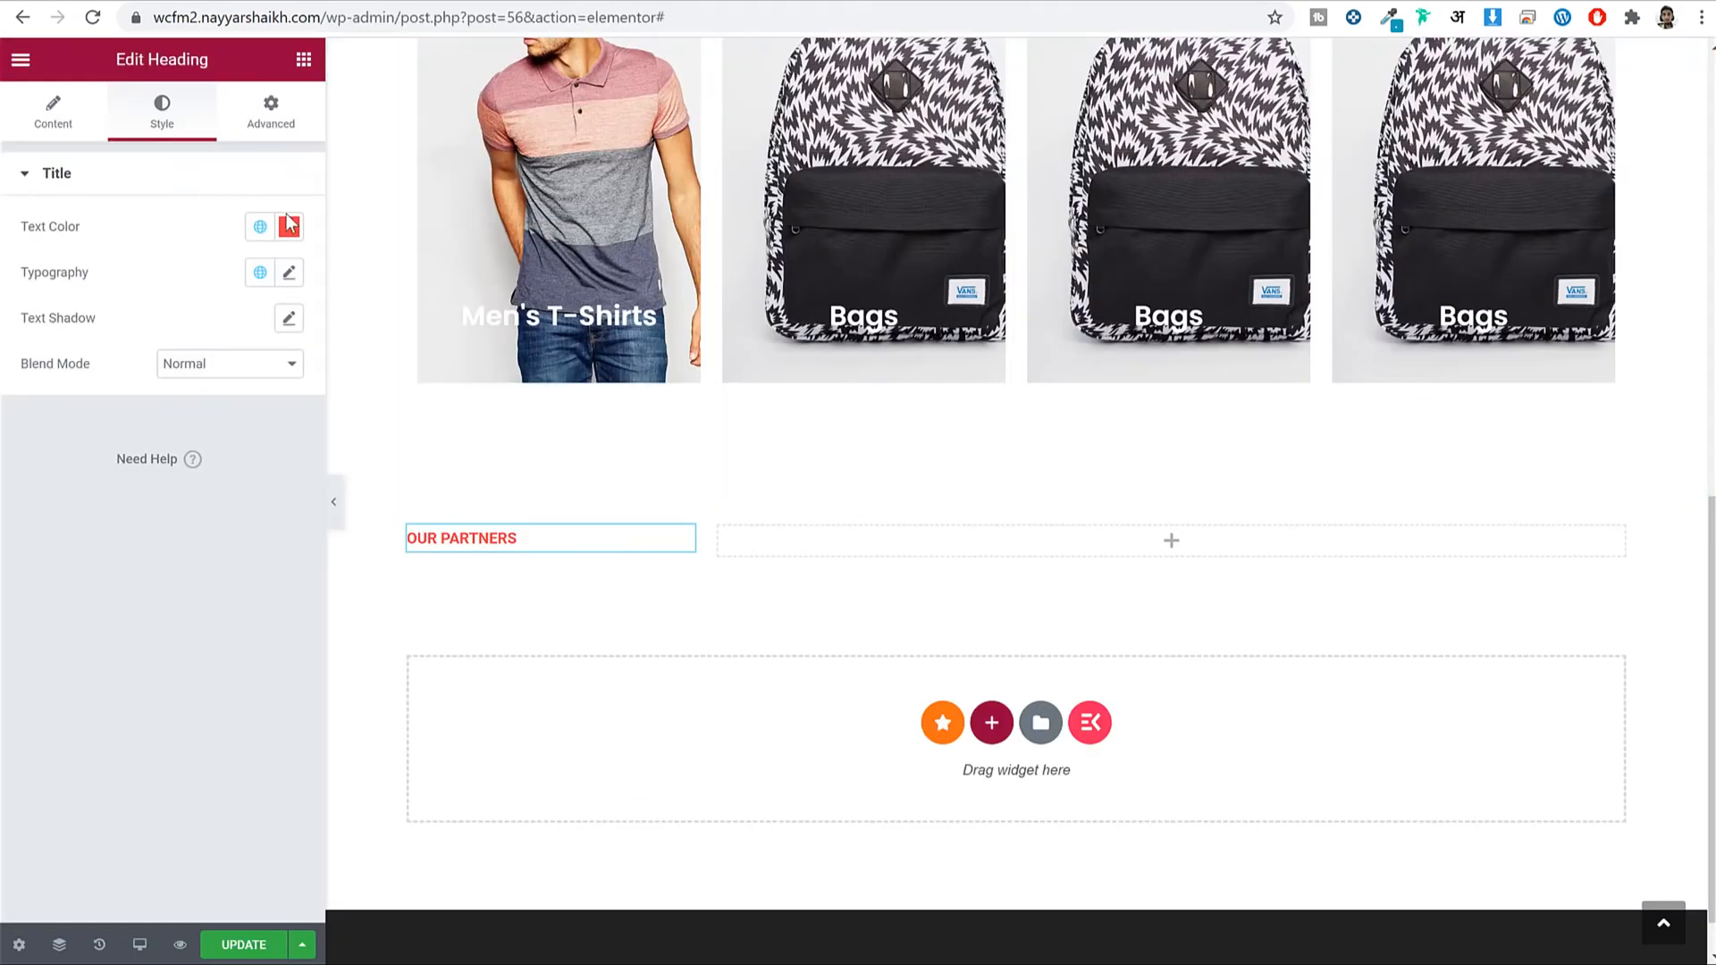
left_click(288, 224)
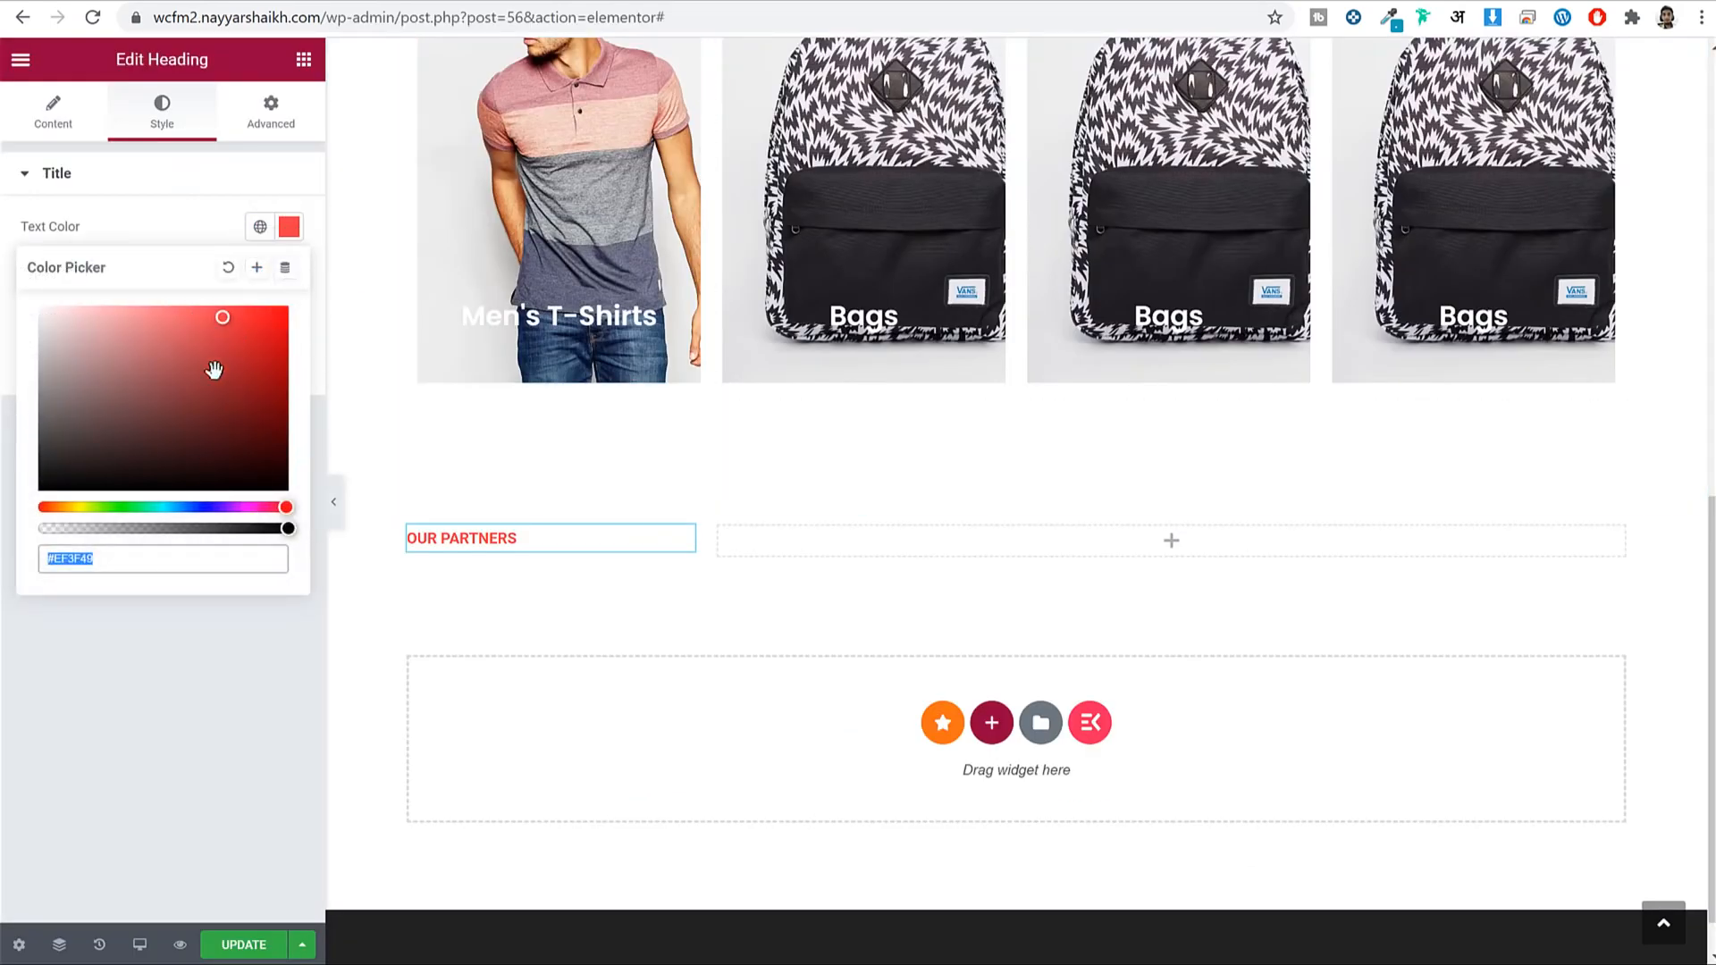
left_click_drag(215, 370, 192, 483)
left_click(289, 226)
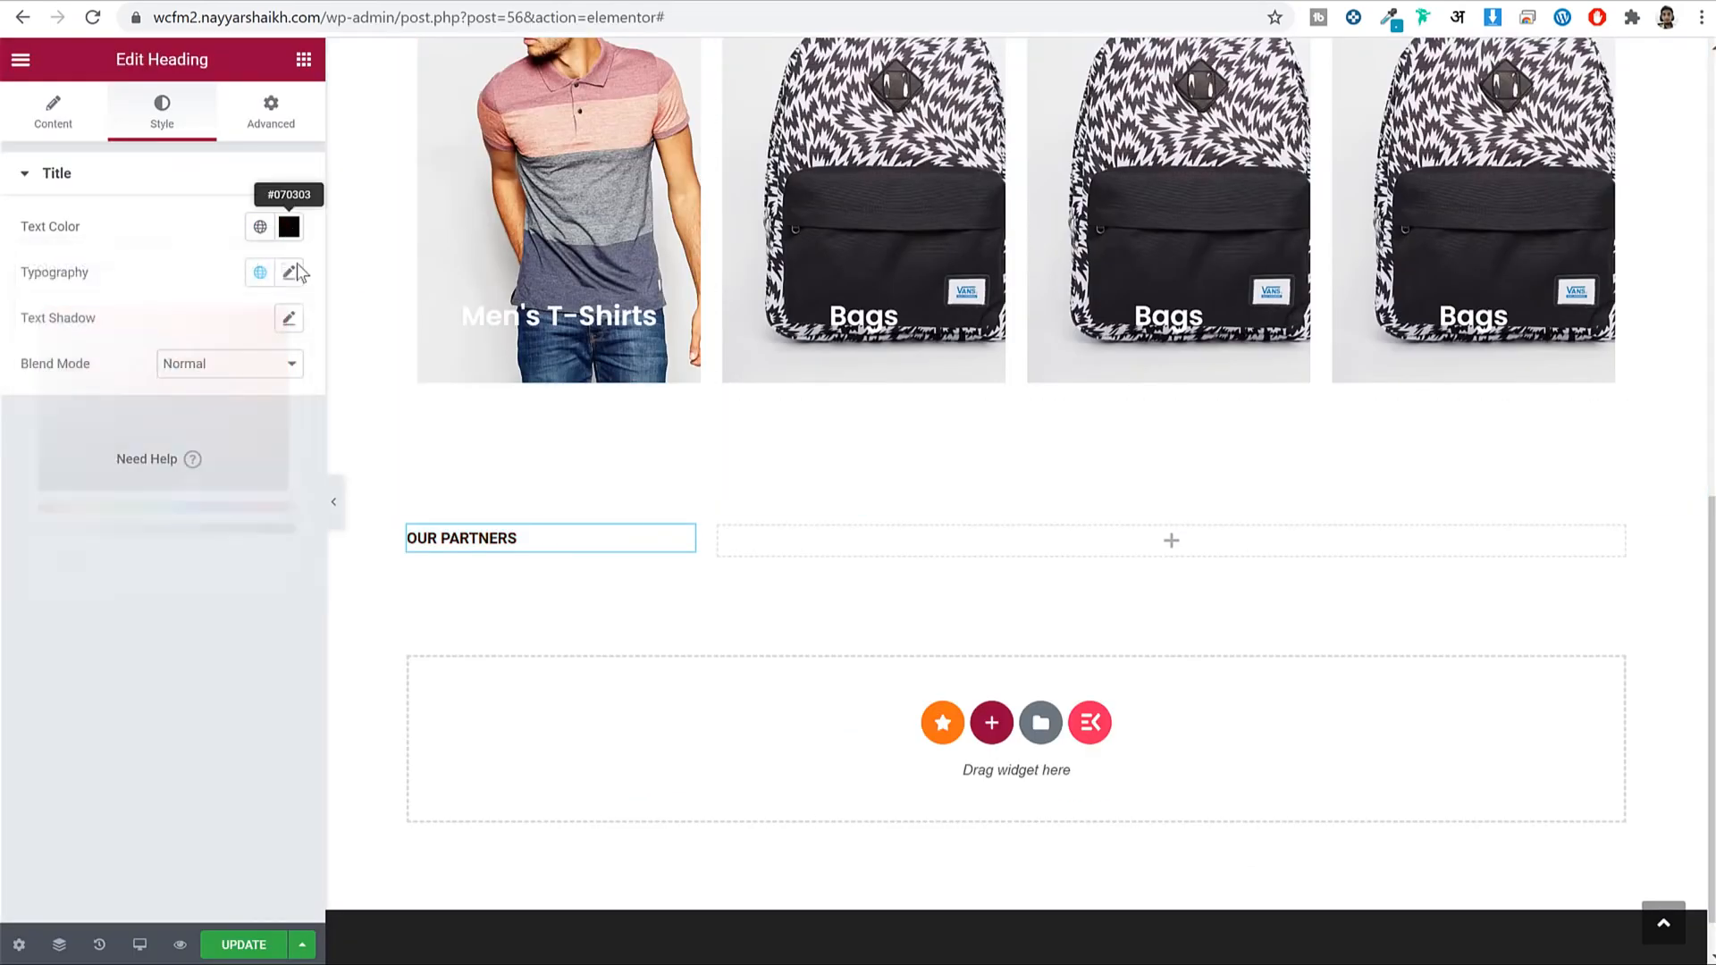
left_click(289, 271)
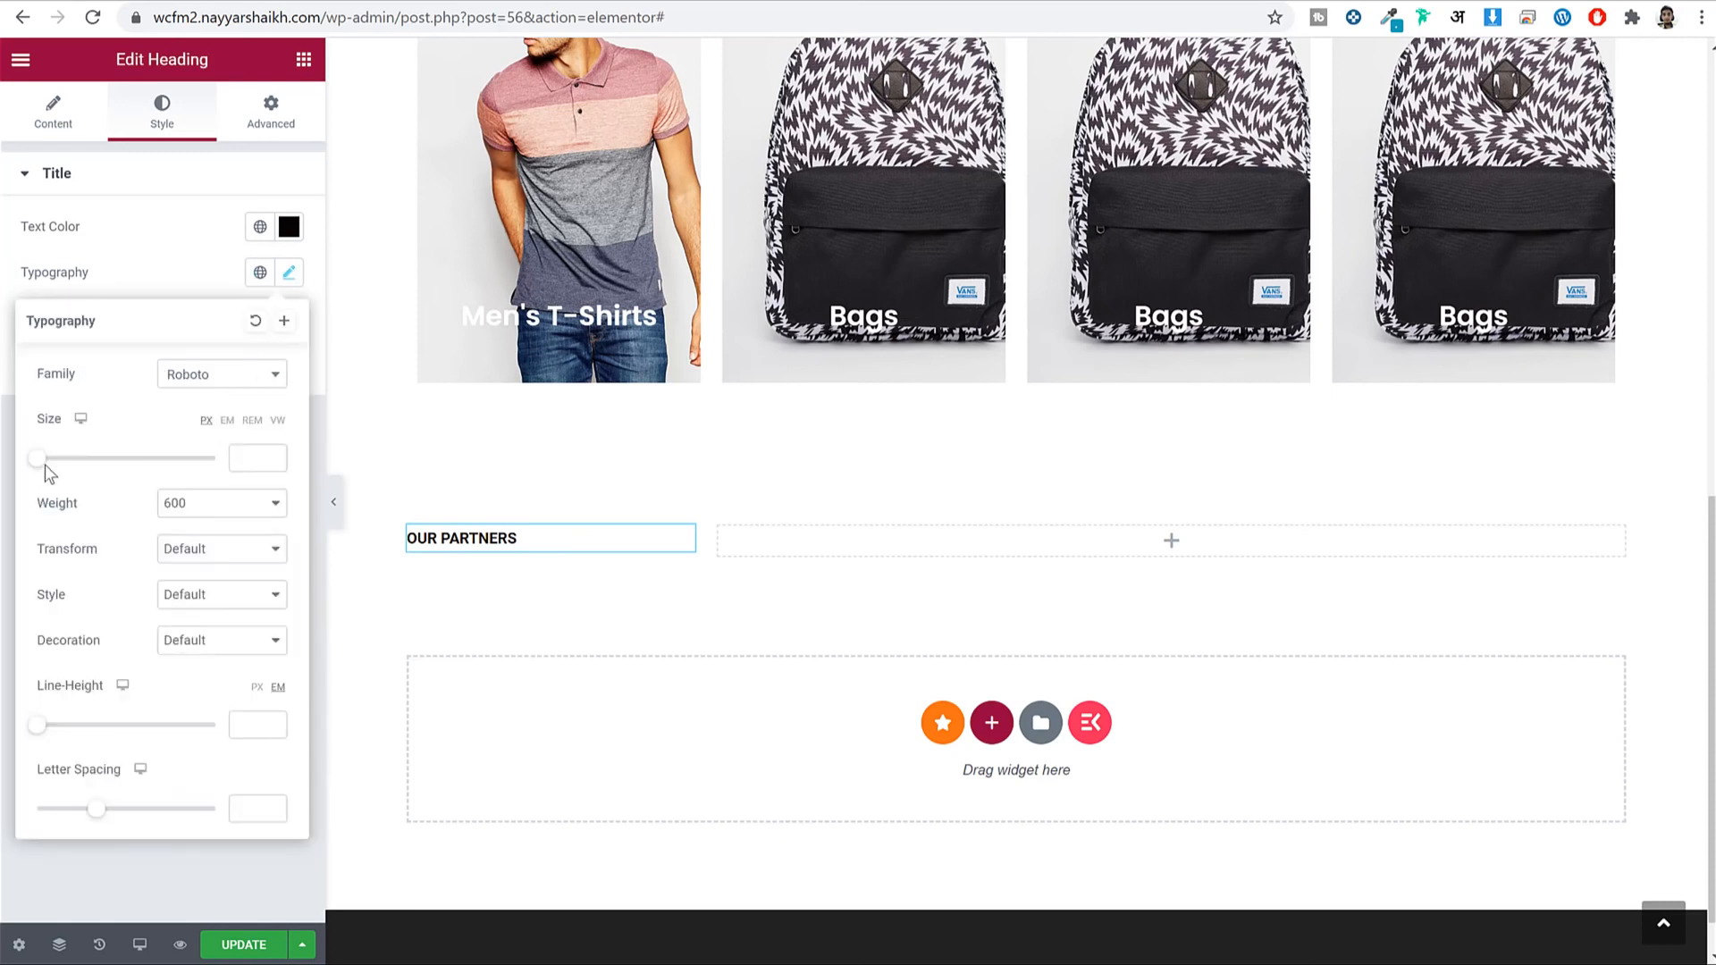
left_click_drag(45, 464, 61, 464)
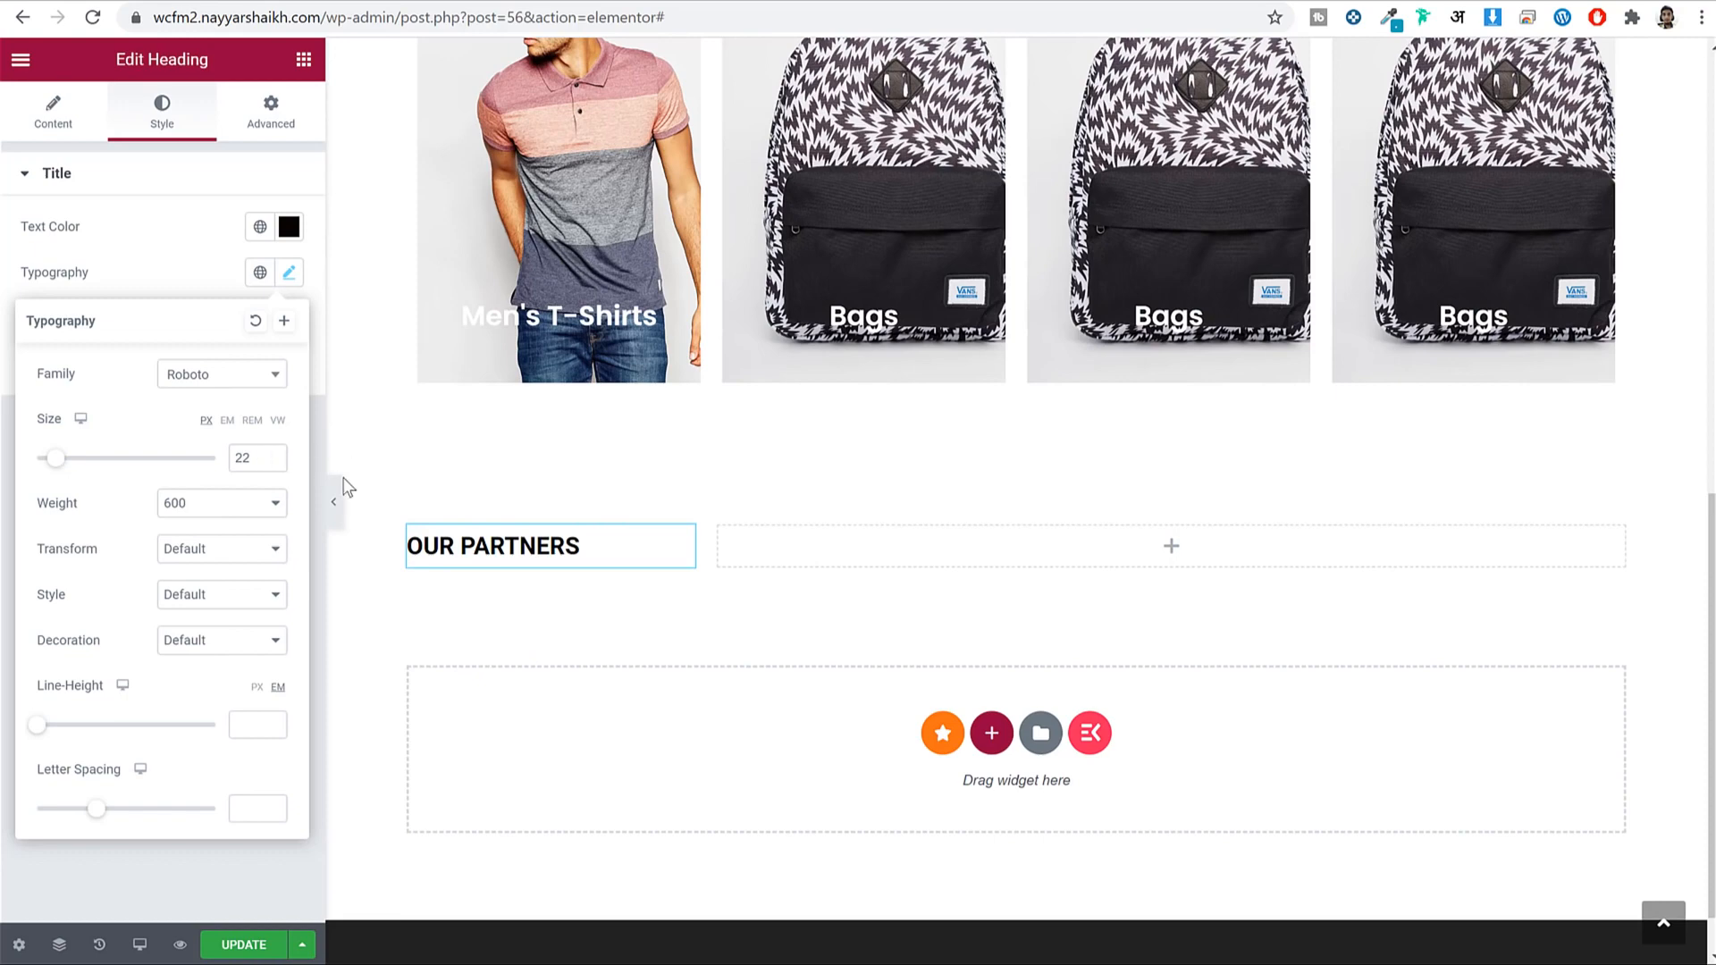
left_click(287, 272)
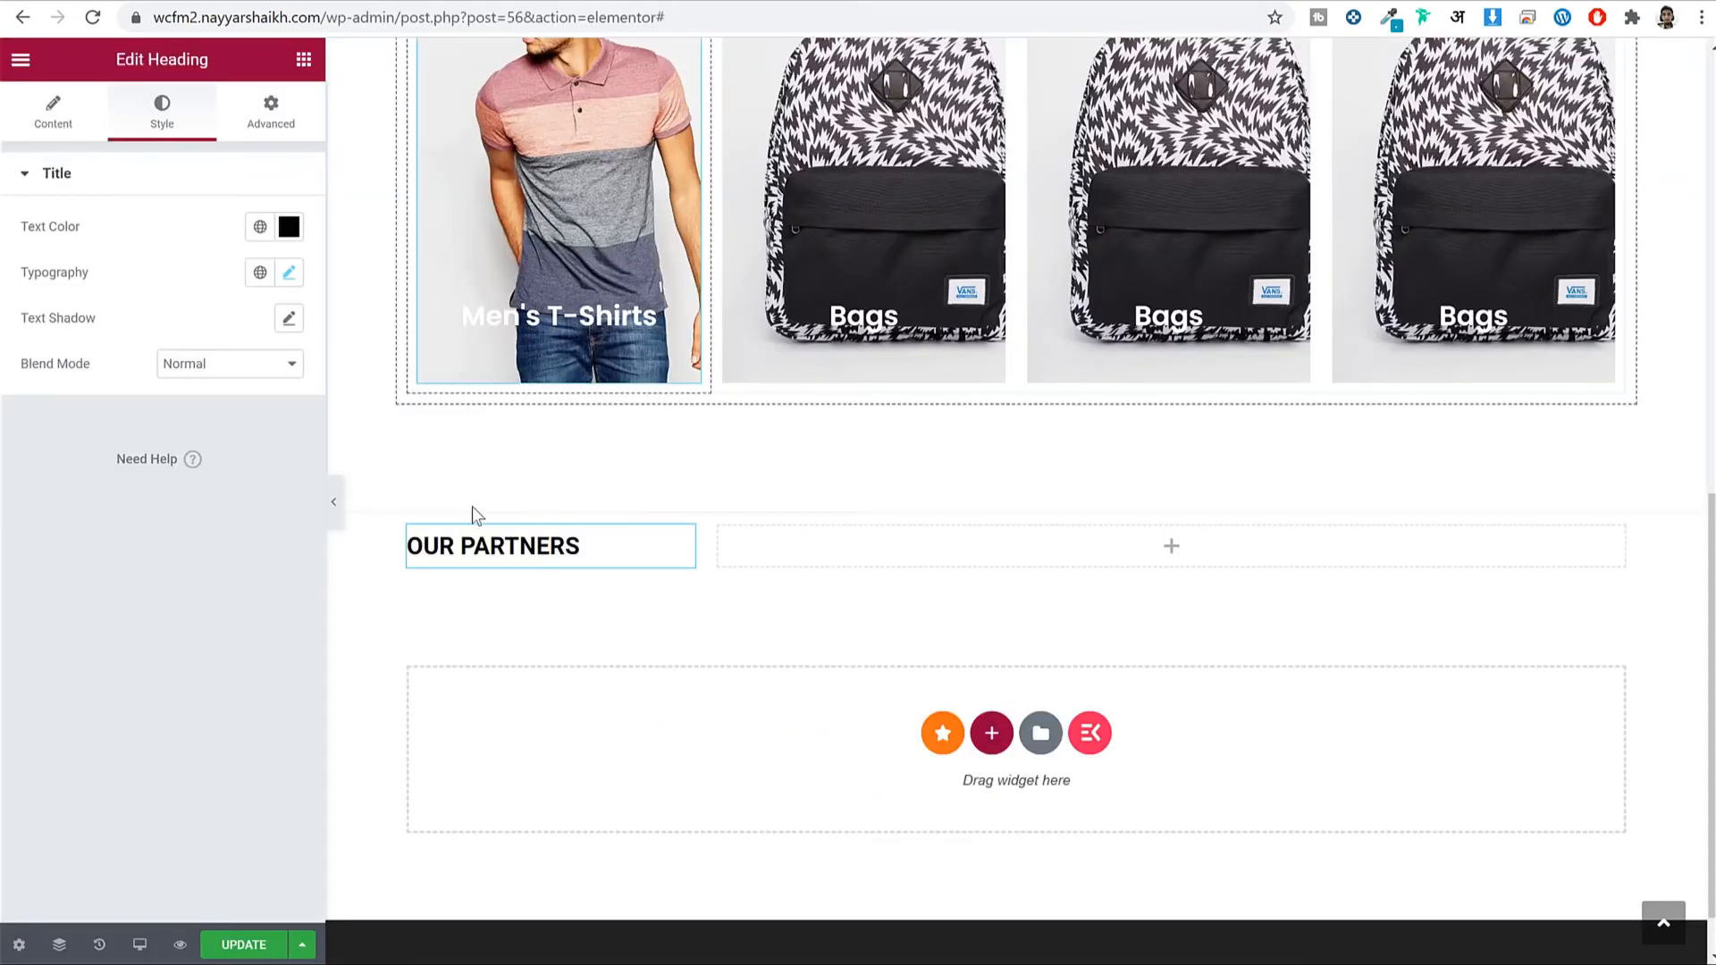
Select the OUR PARTNERS column and expand the Border options in its Style settings.
left_click(409, 527)
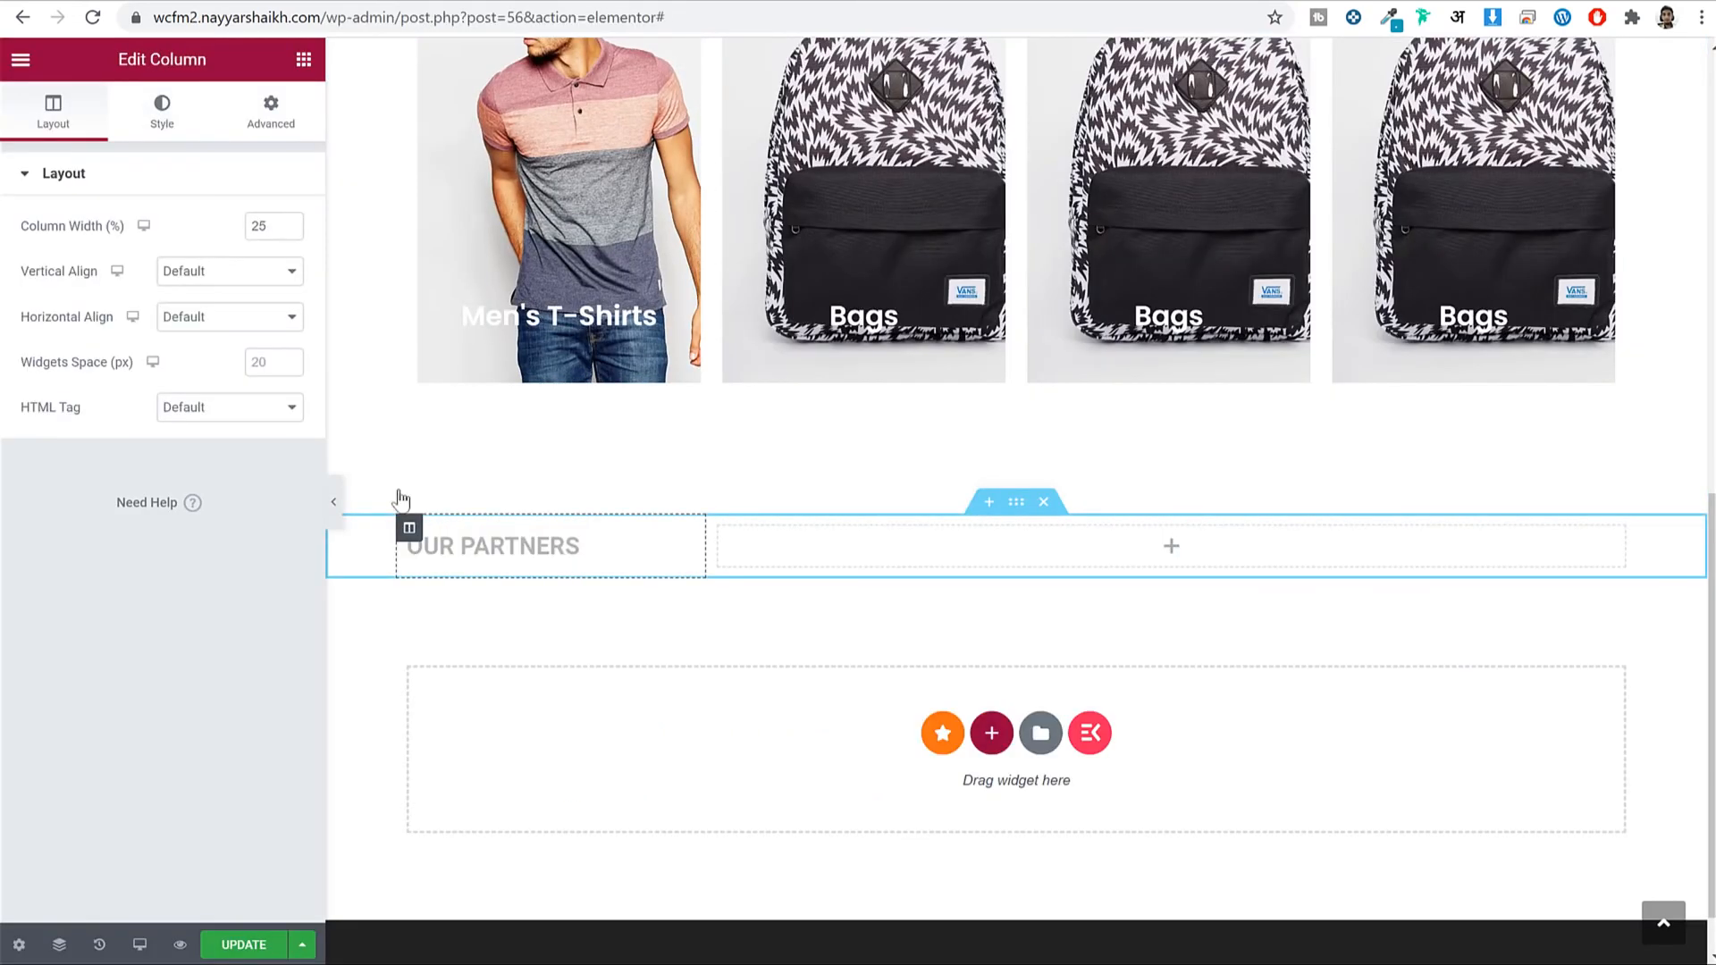
left_click(271, 130)
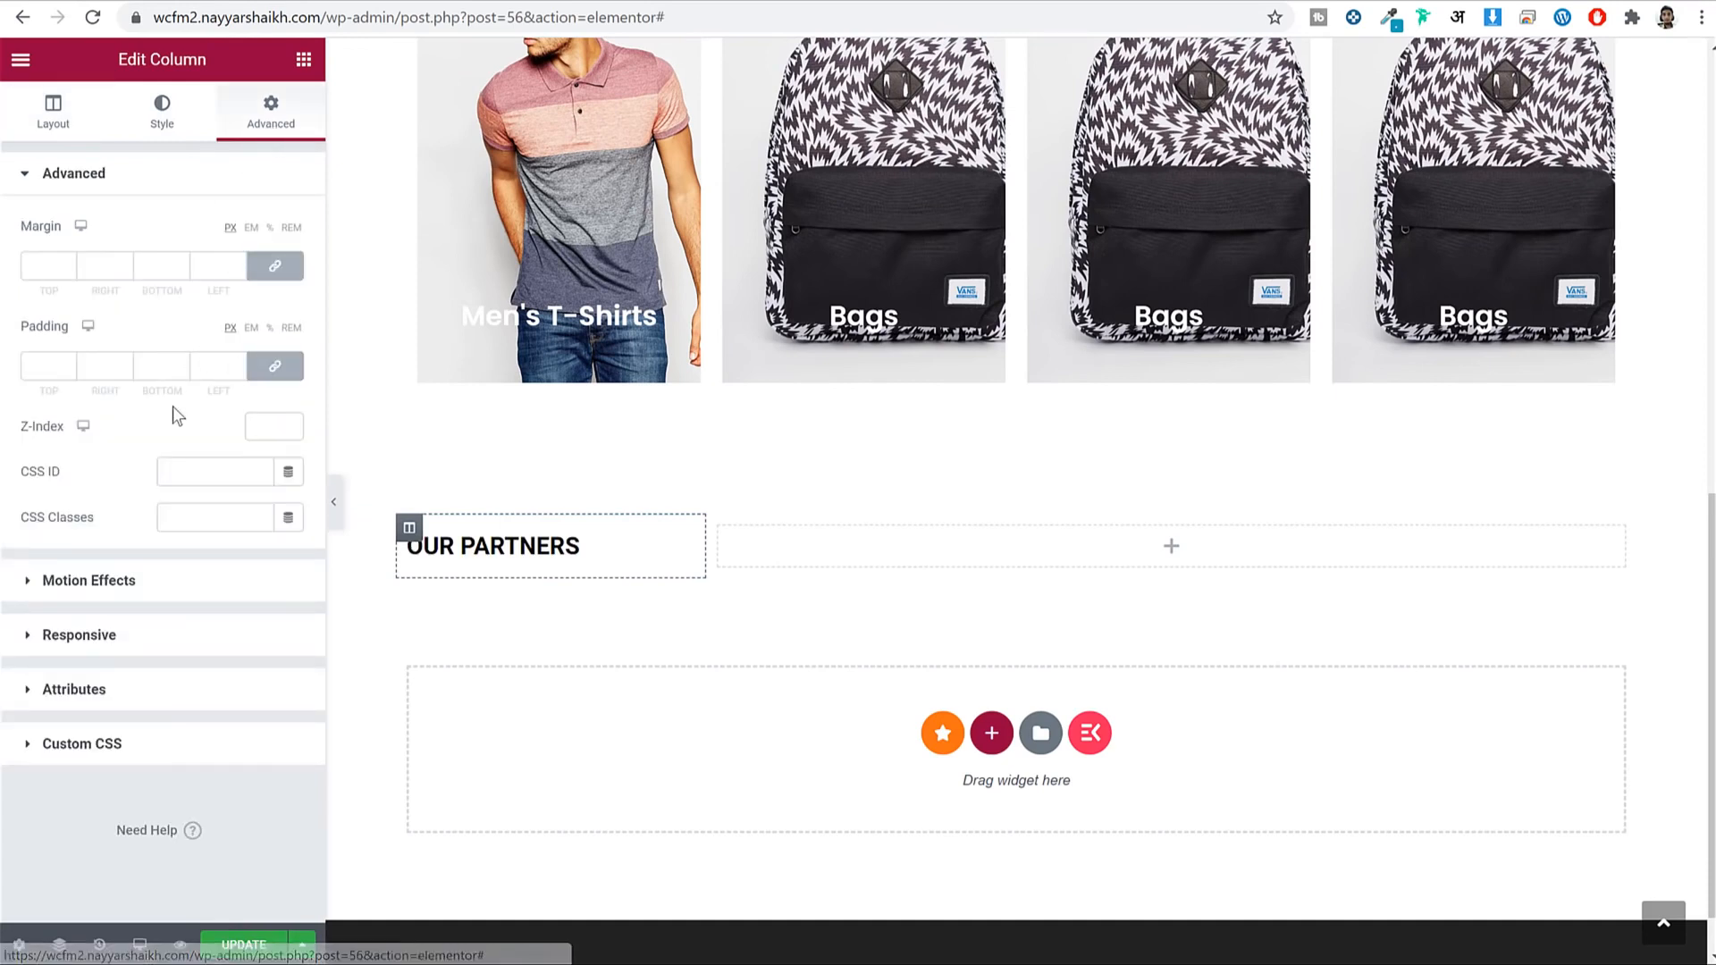
left_click(188, 167)
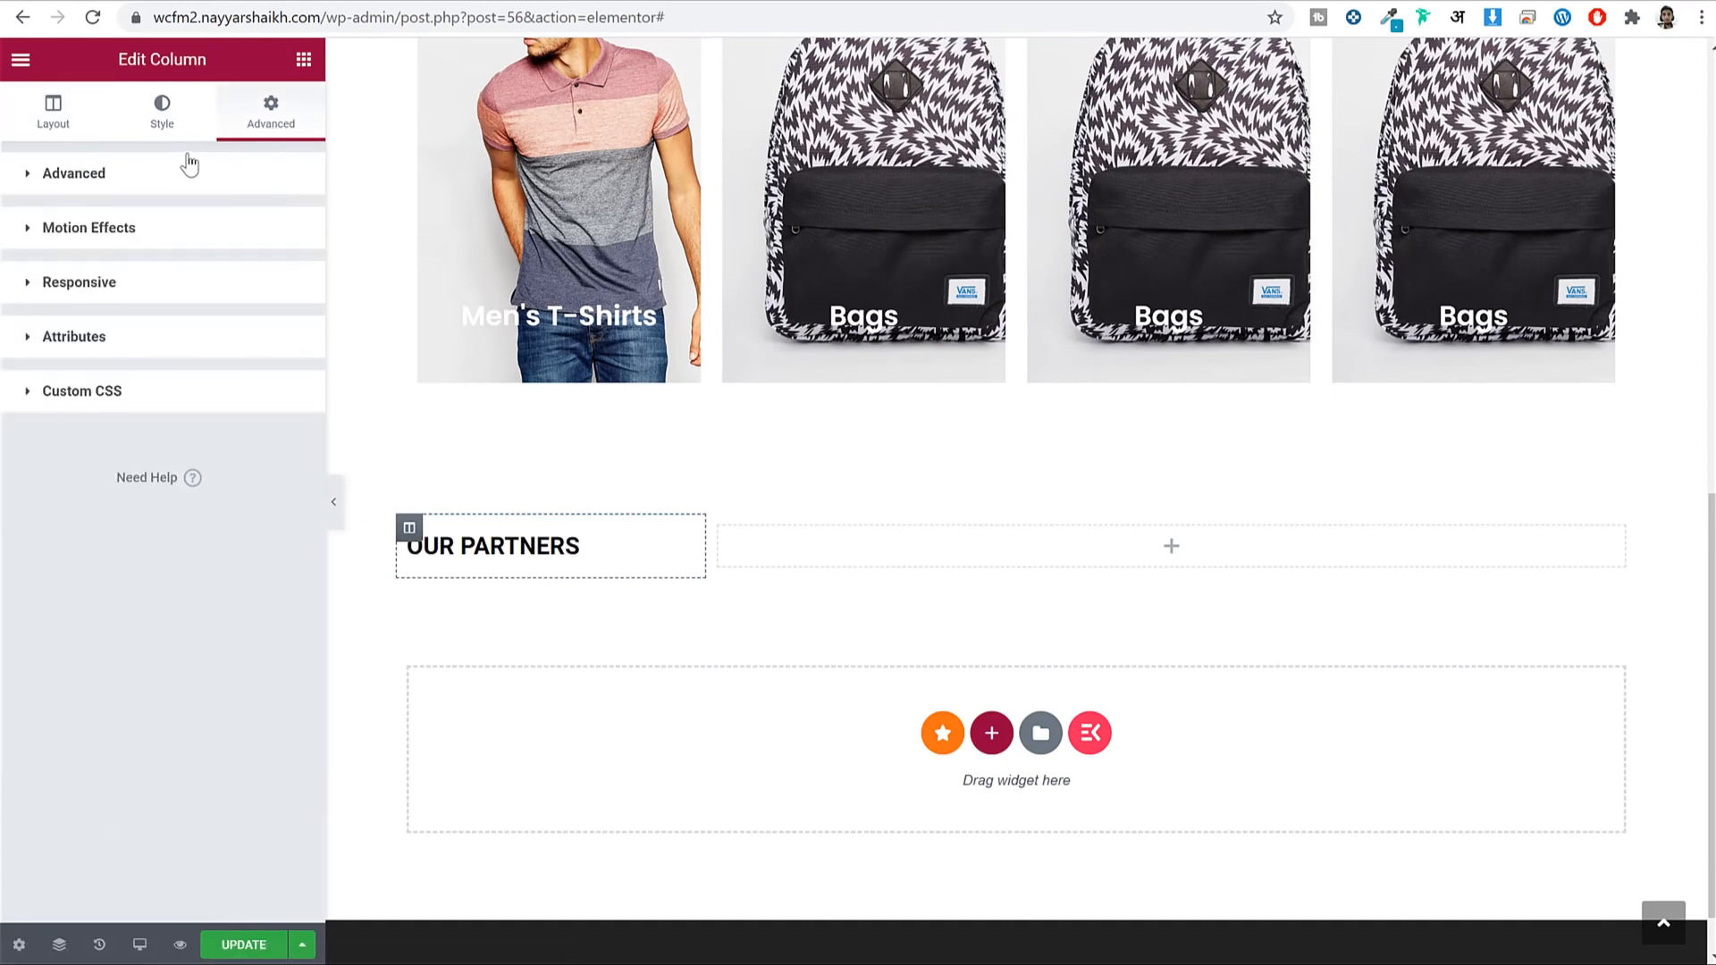
left_click(173, 109)
left_click(143, 342)
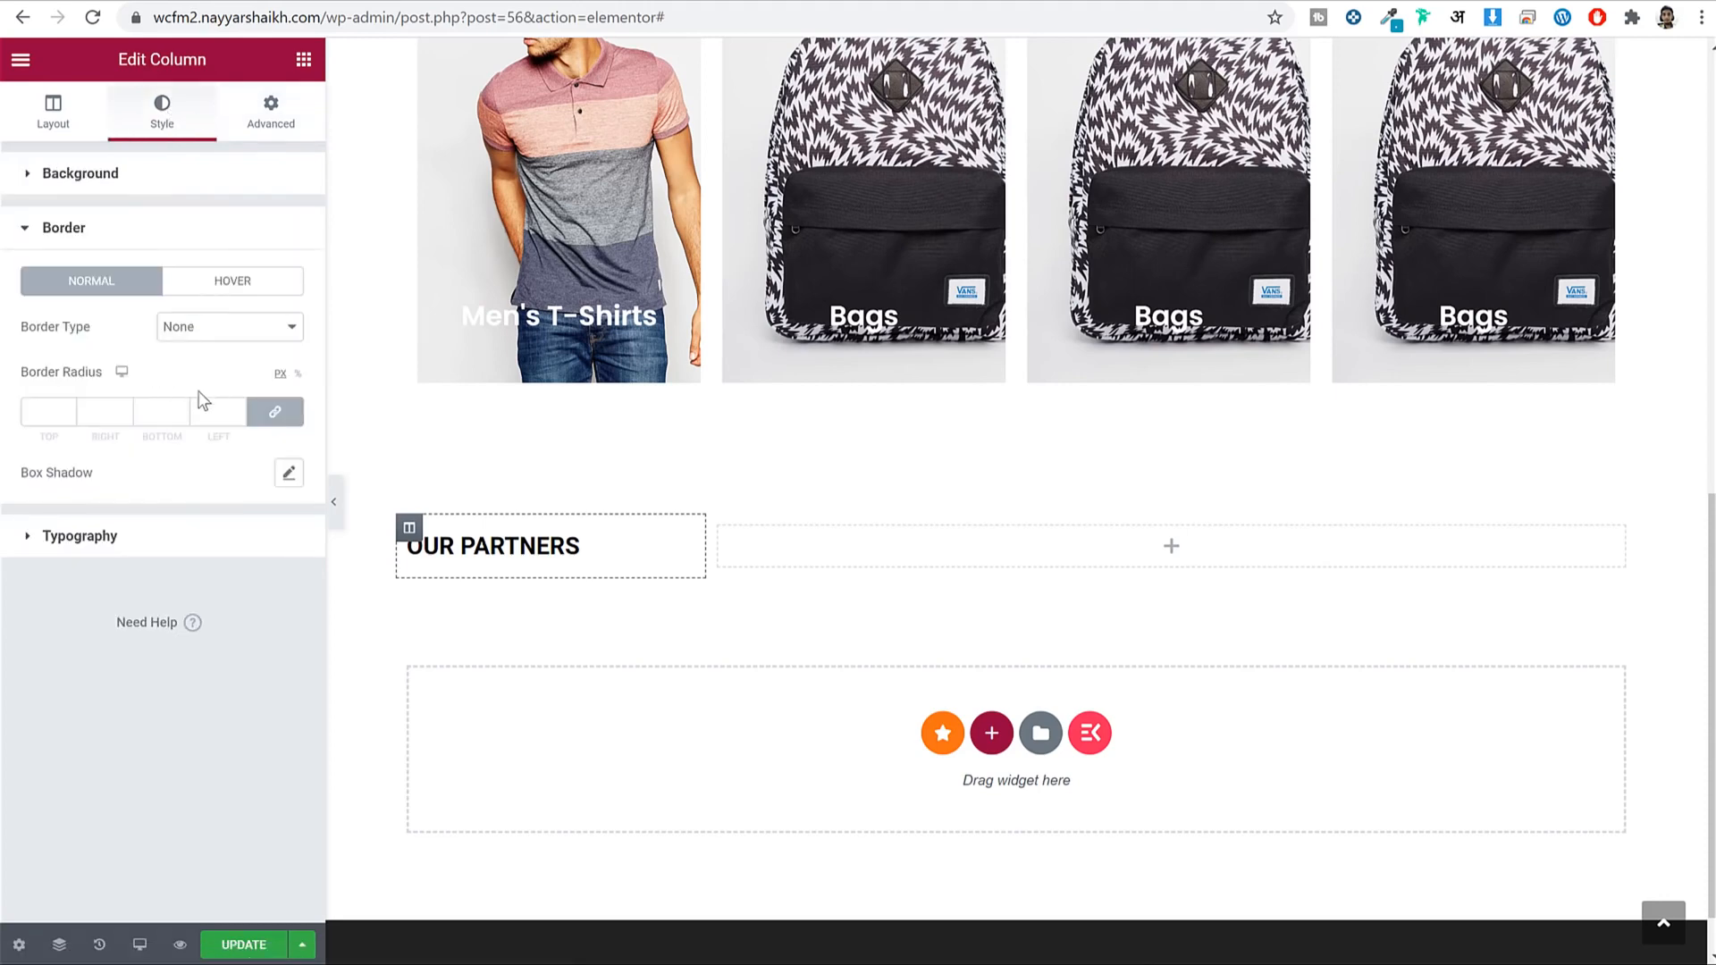
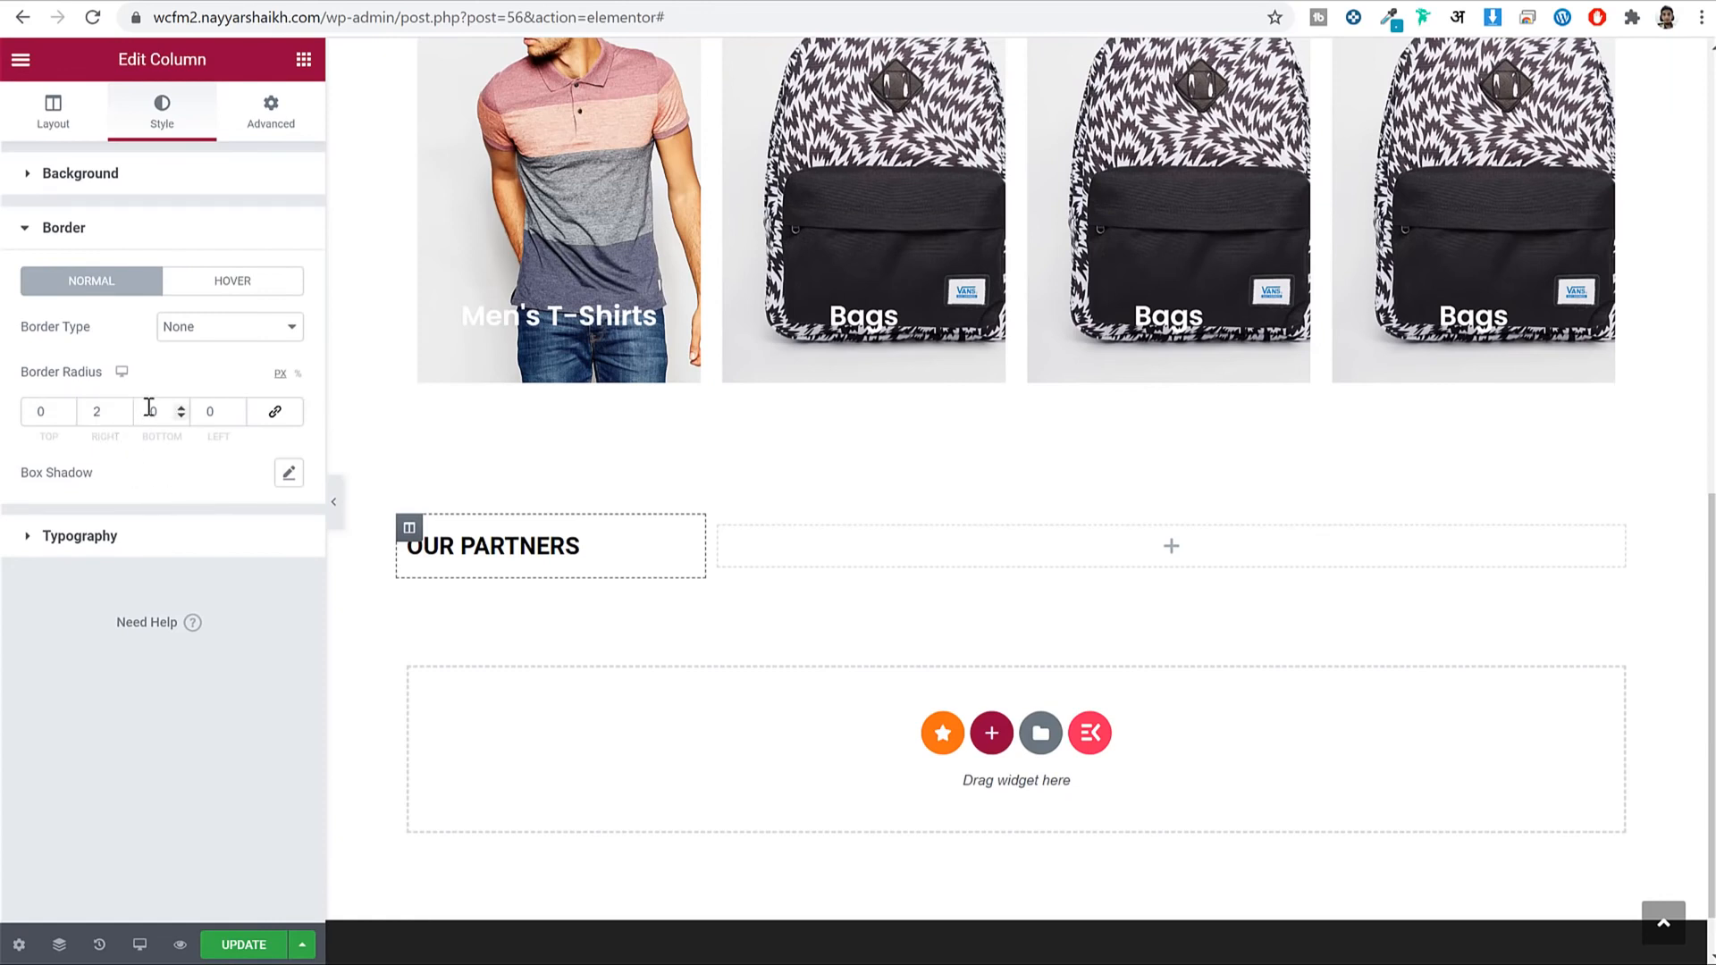
Give the OUR PARTNERS column a solid black (#000000) border.
left_click(221, 343)
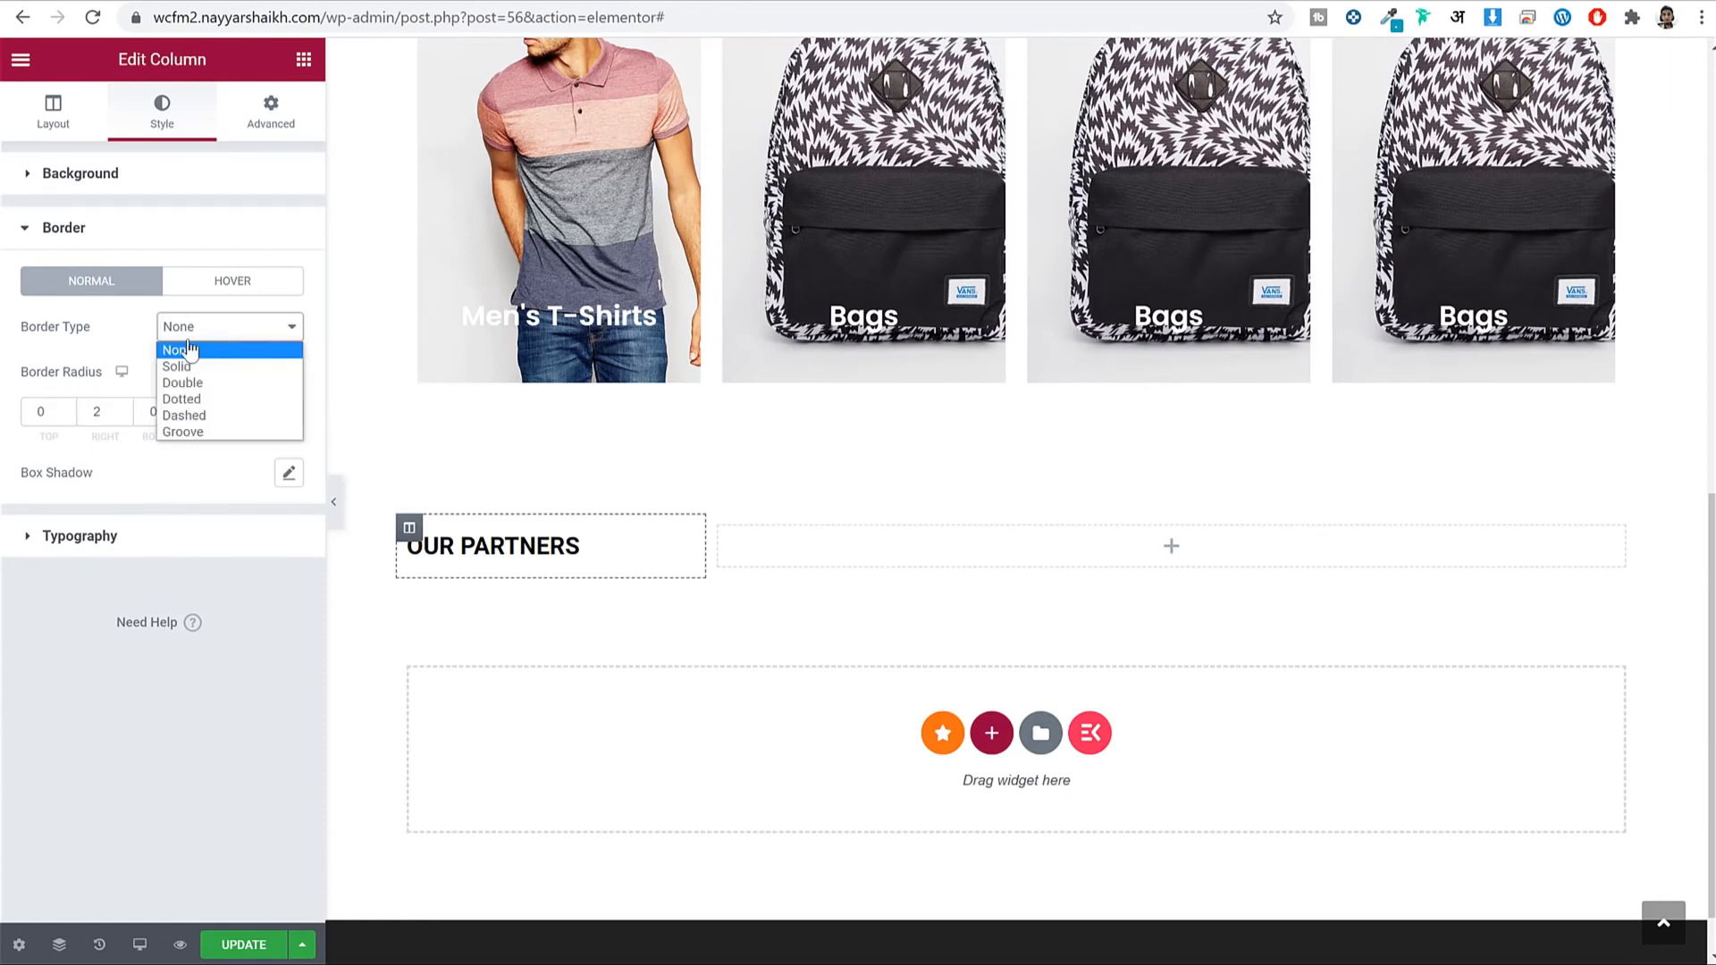
left_click(231, 366)
left_click(286, 474)
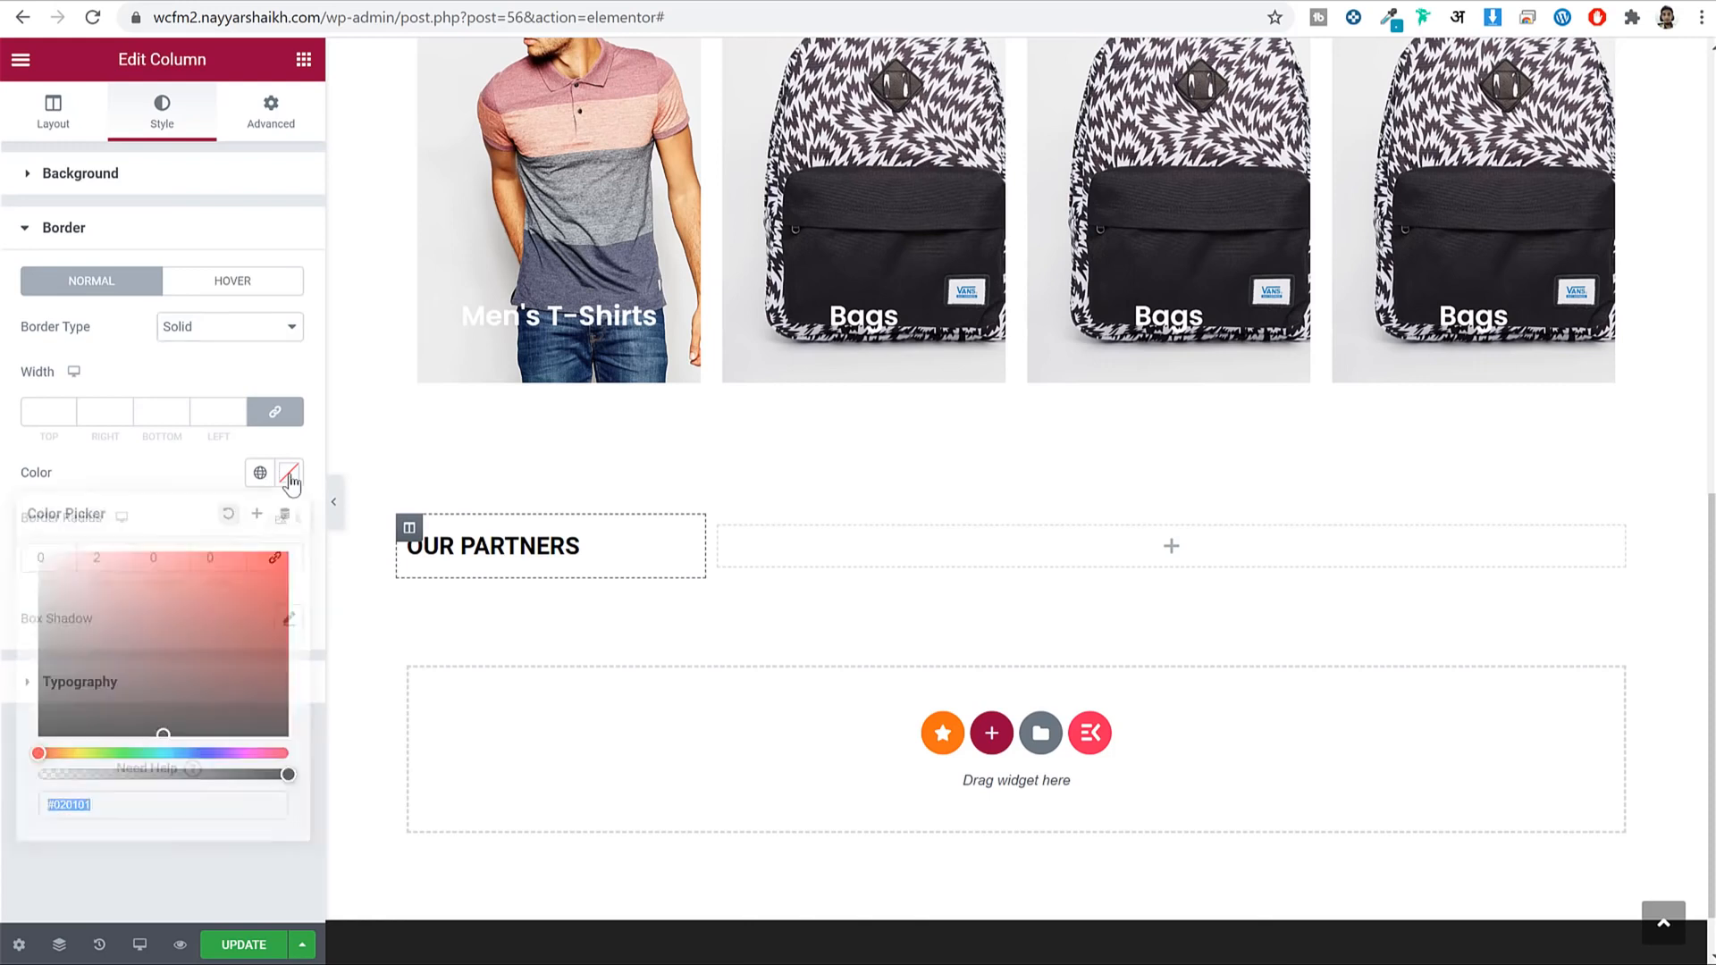
left_click(170, 733)
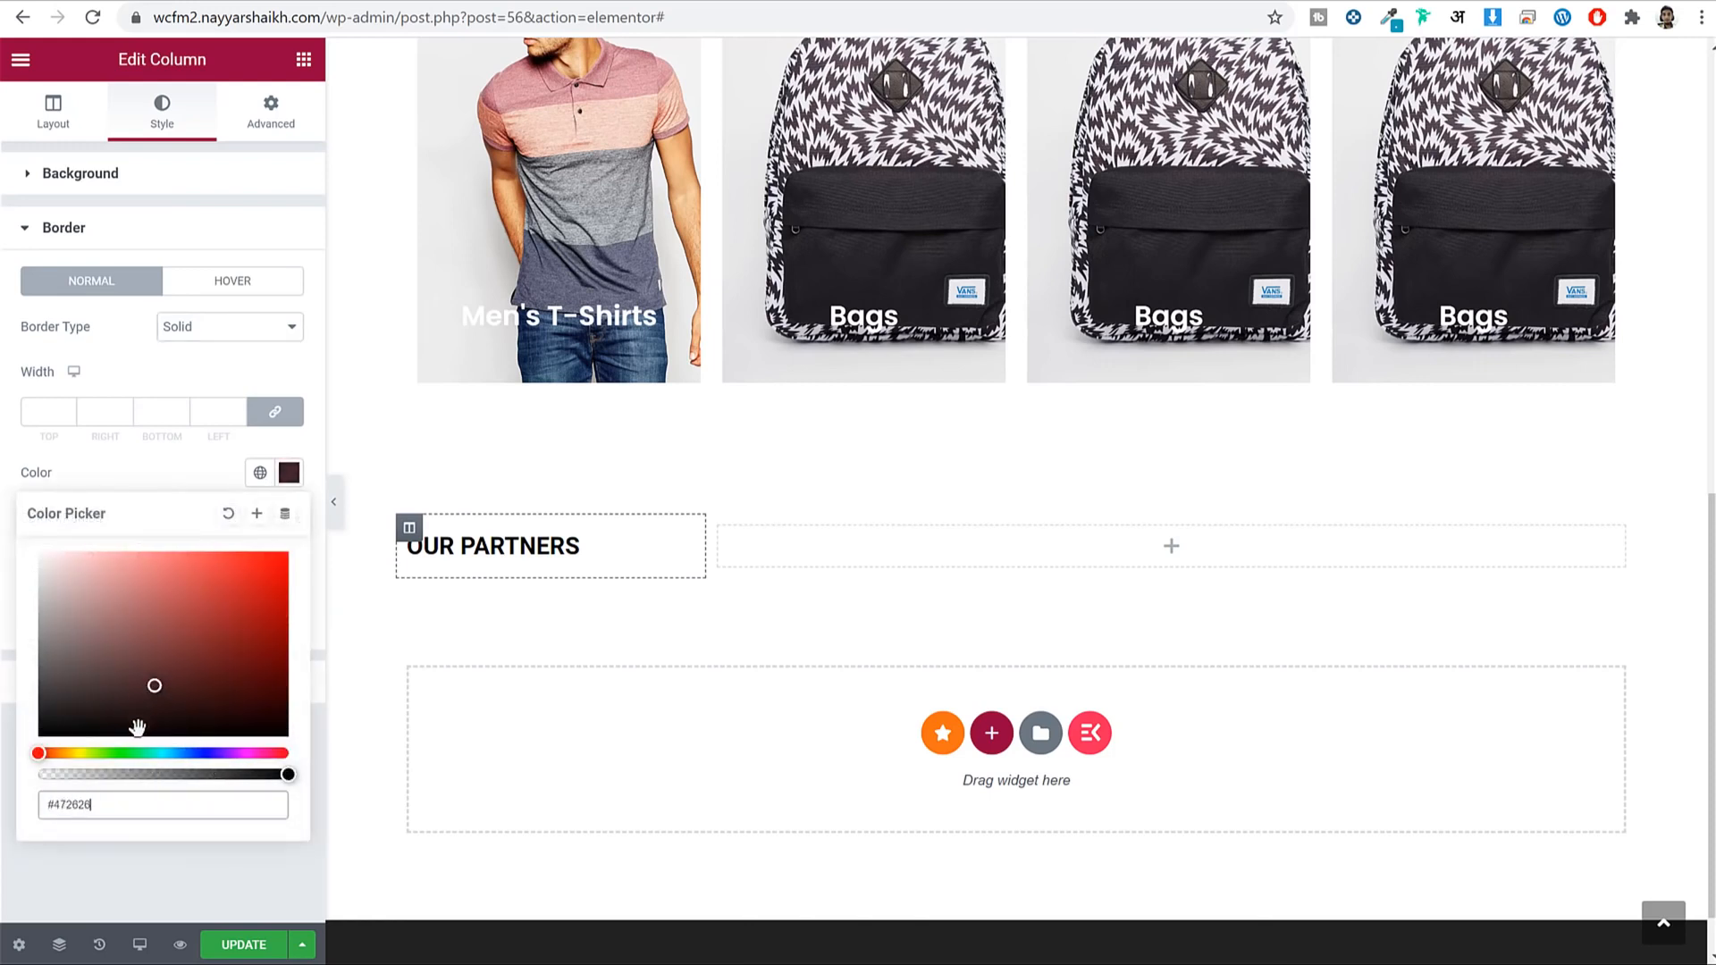
left_click(283, 484)
Set all border widths to 0 except a 2 px right edge, then preview the page.
left_click_drag(101, 558, 79, 560)
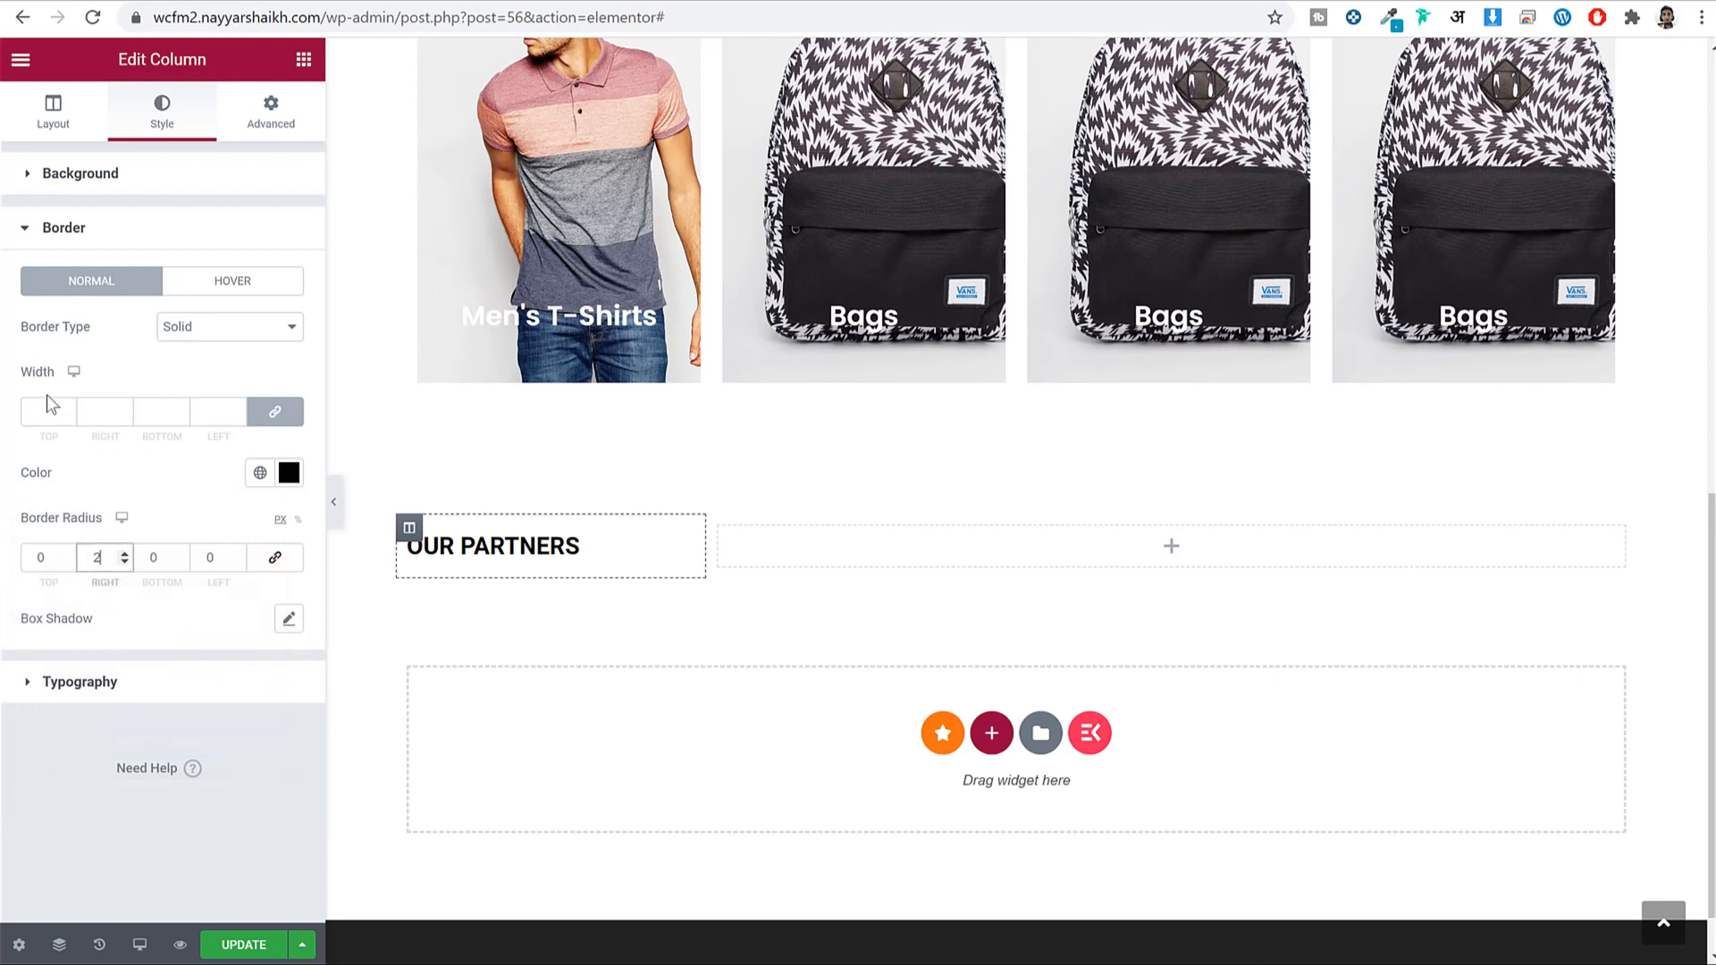
left_click(238, 415)
left_click(95, 414)
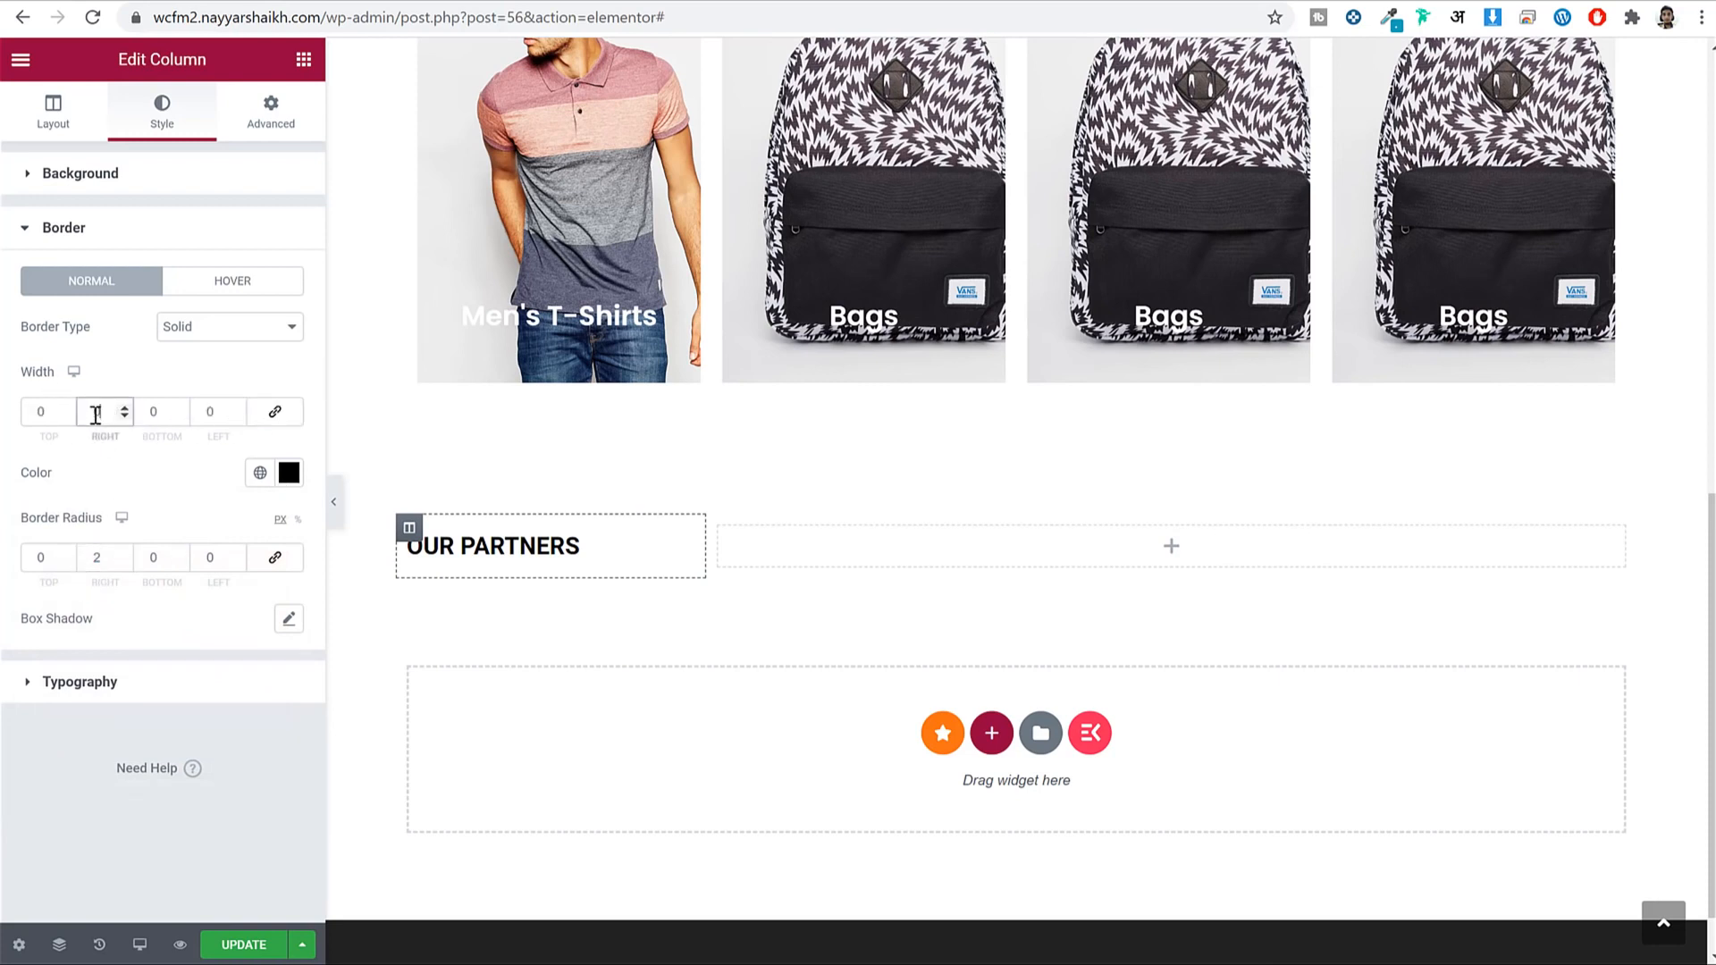
left_click(333, 503)
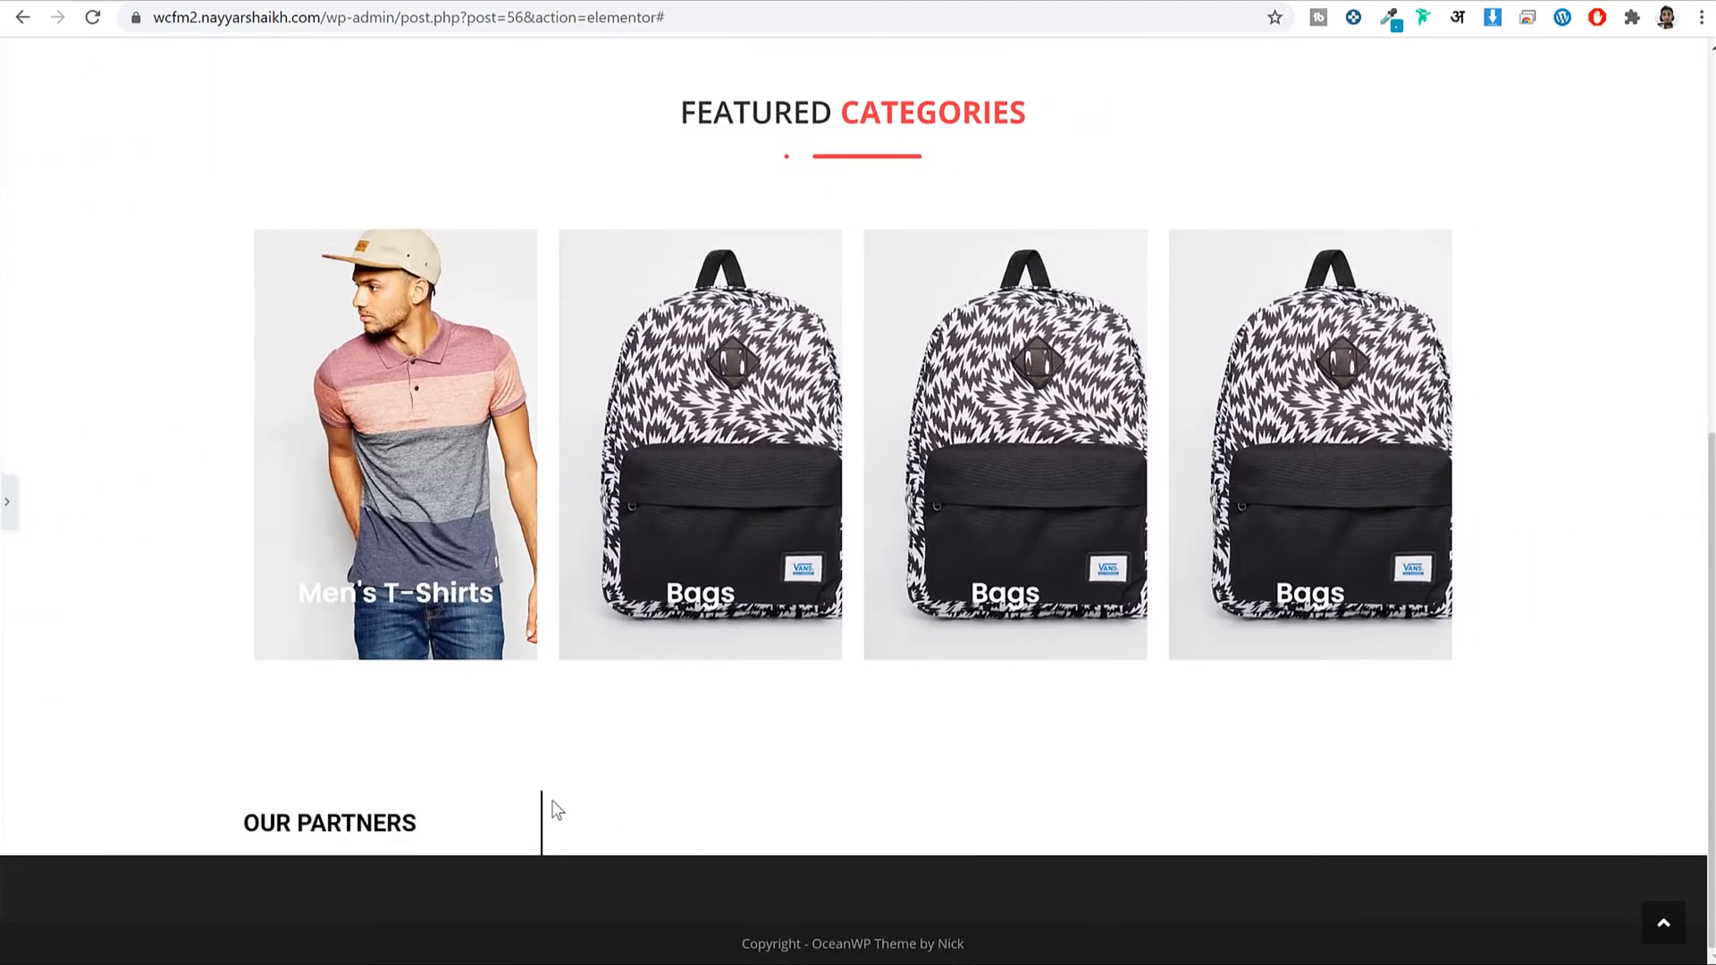
left_click(7, 503)
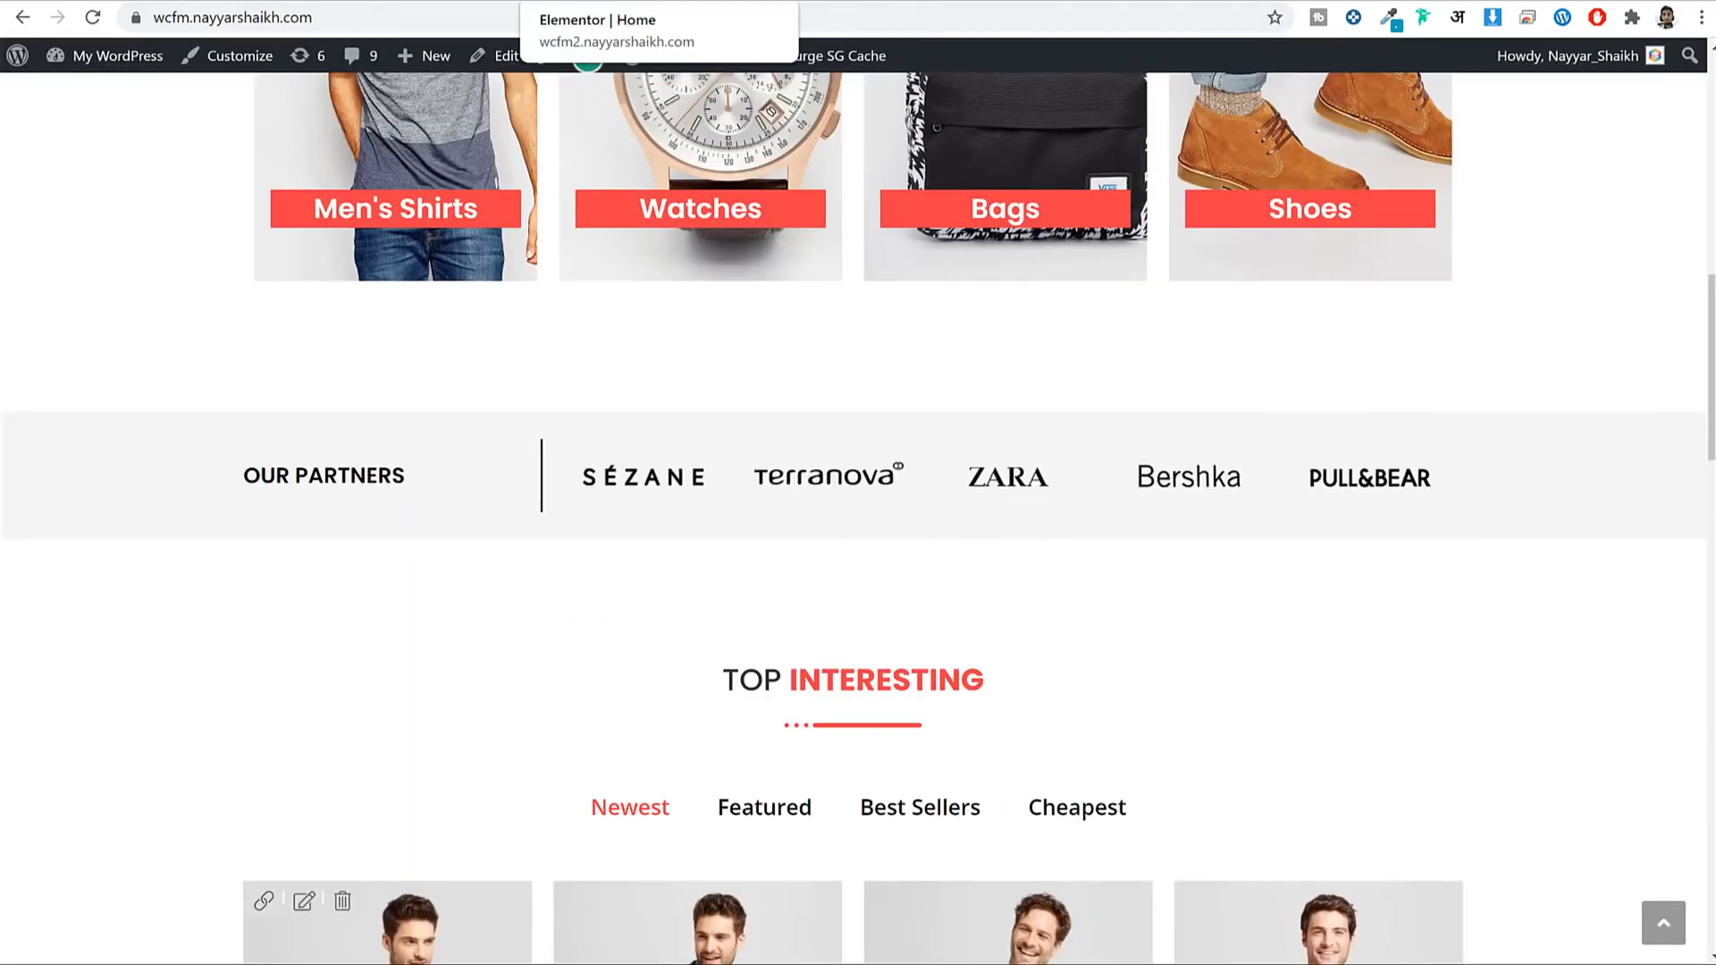
left_click(617, 3)
Search the widgets for a carousel and place an Image Carousel beside OUR PARTNERS.
left_click(304, 59)
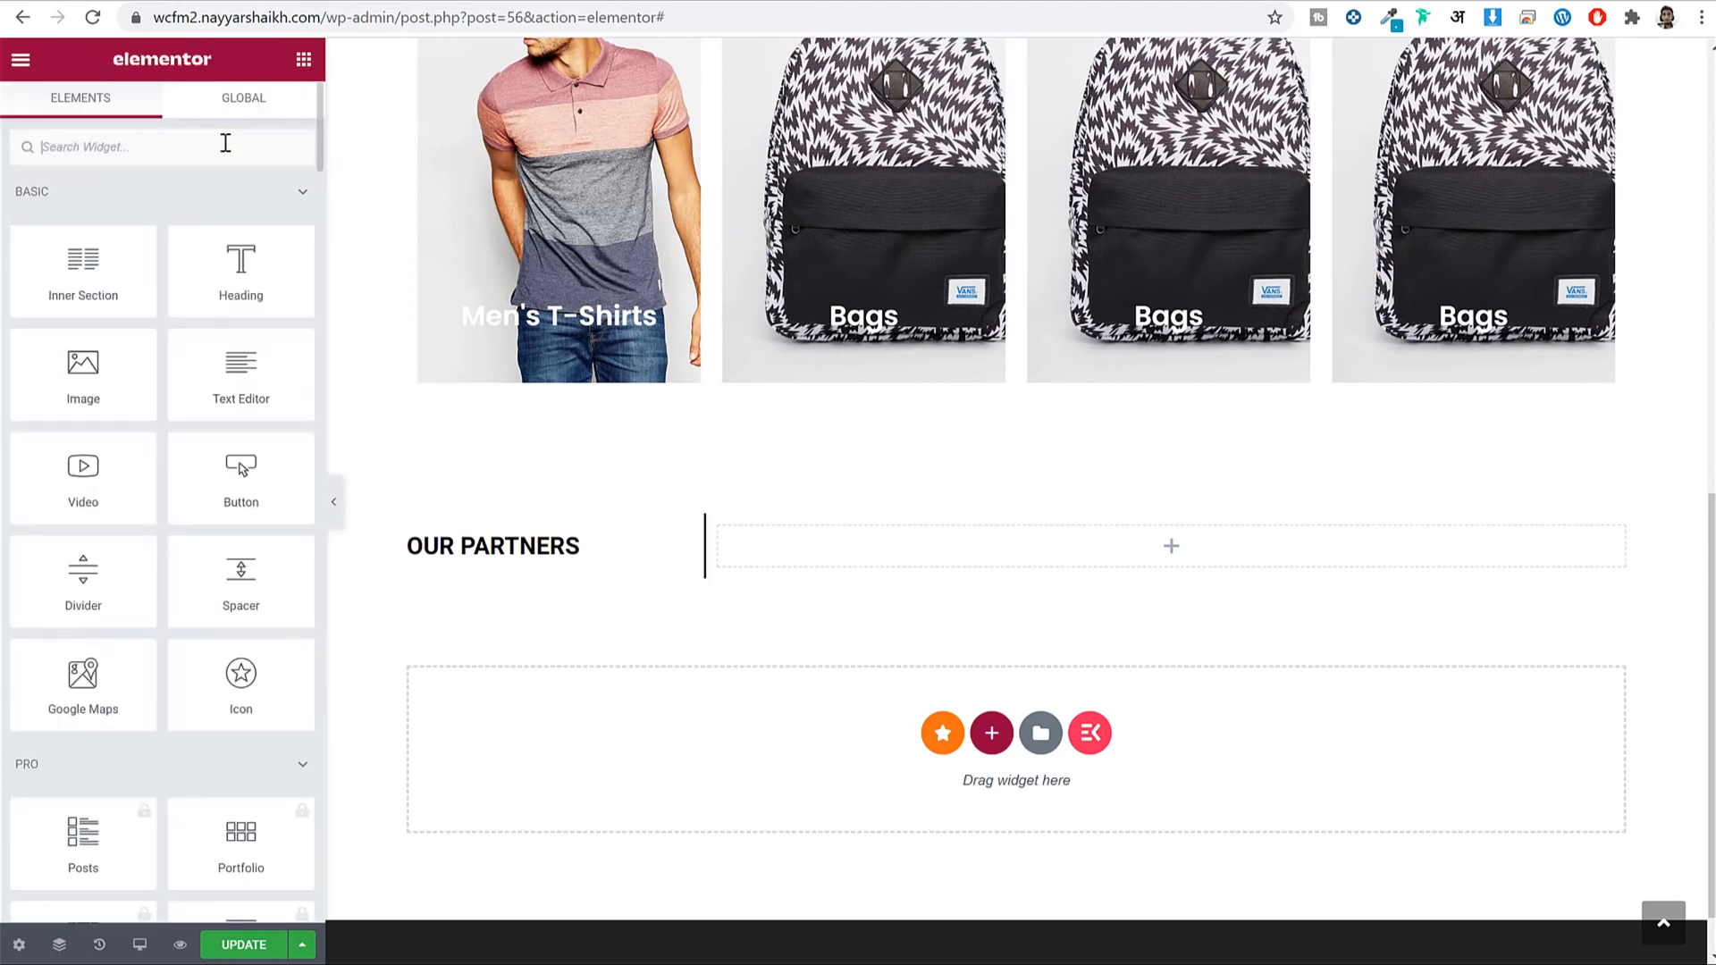
left_click(226, 143)
type("carto")
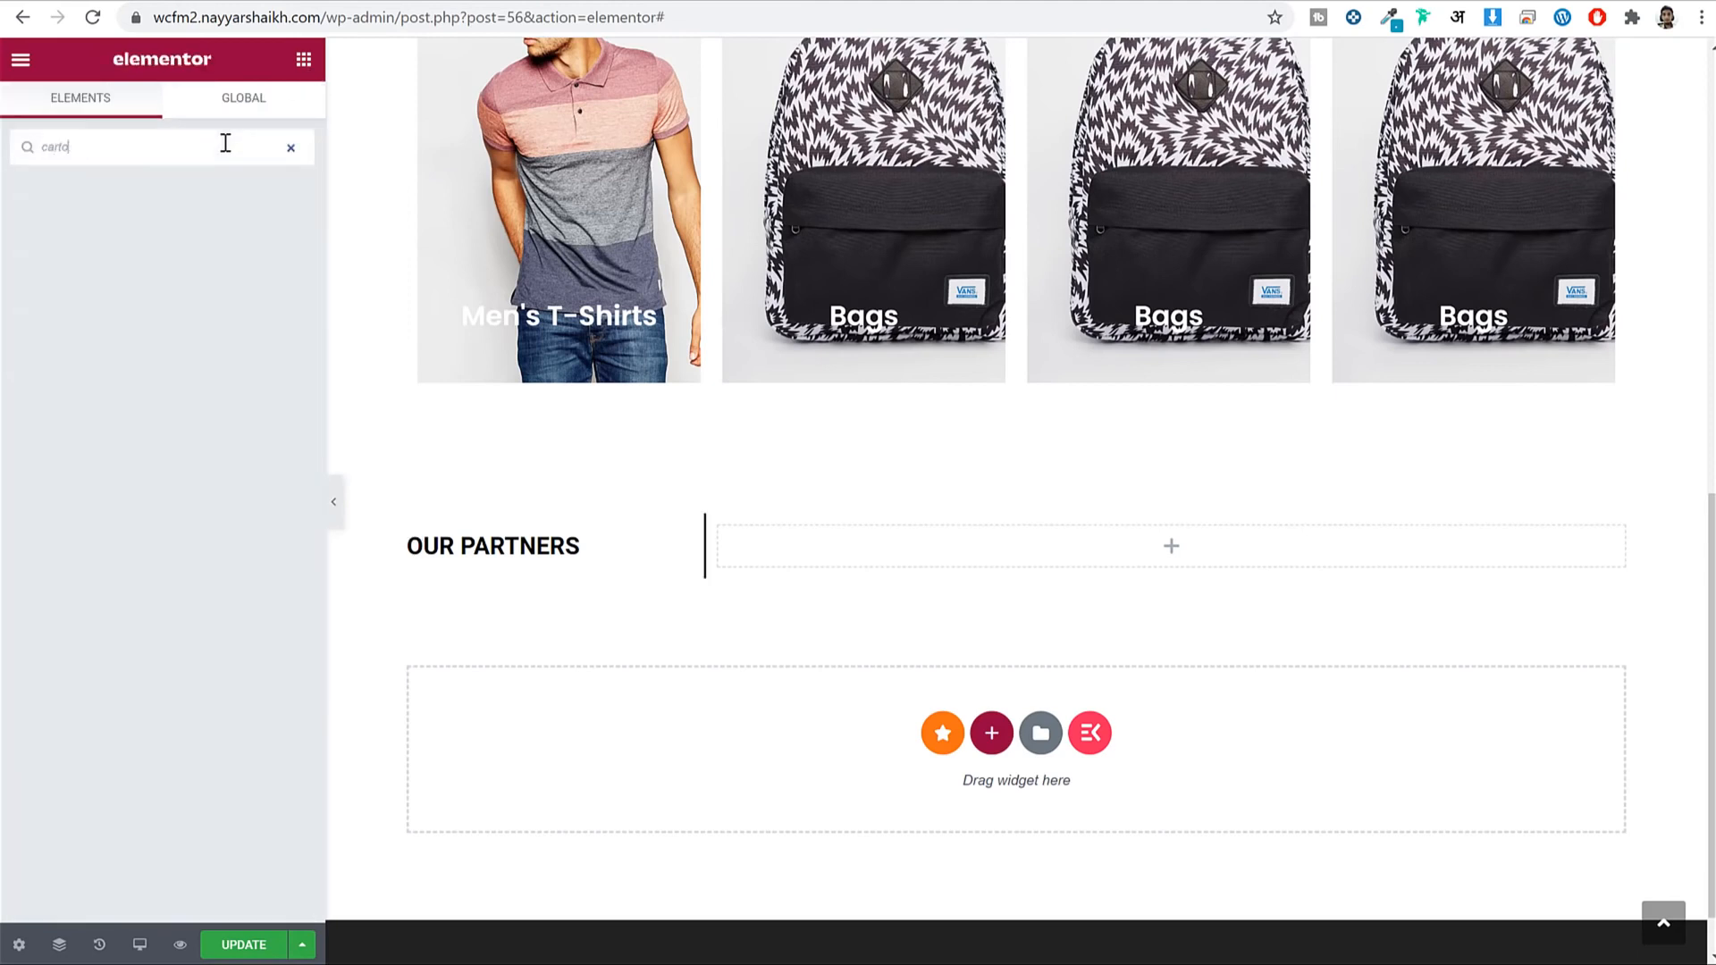
key("BackSpace")
key("BackSpace")
left_click_drag(85, 221, 898, 559)
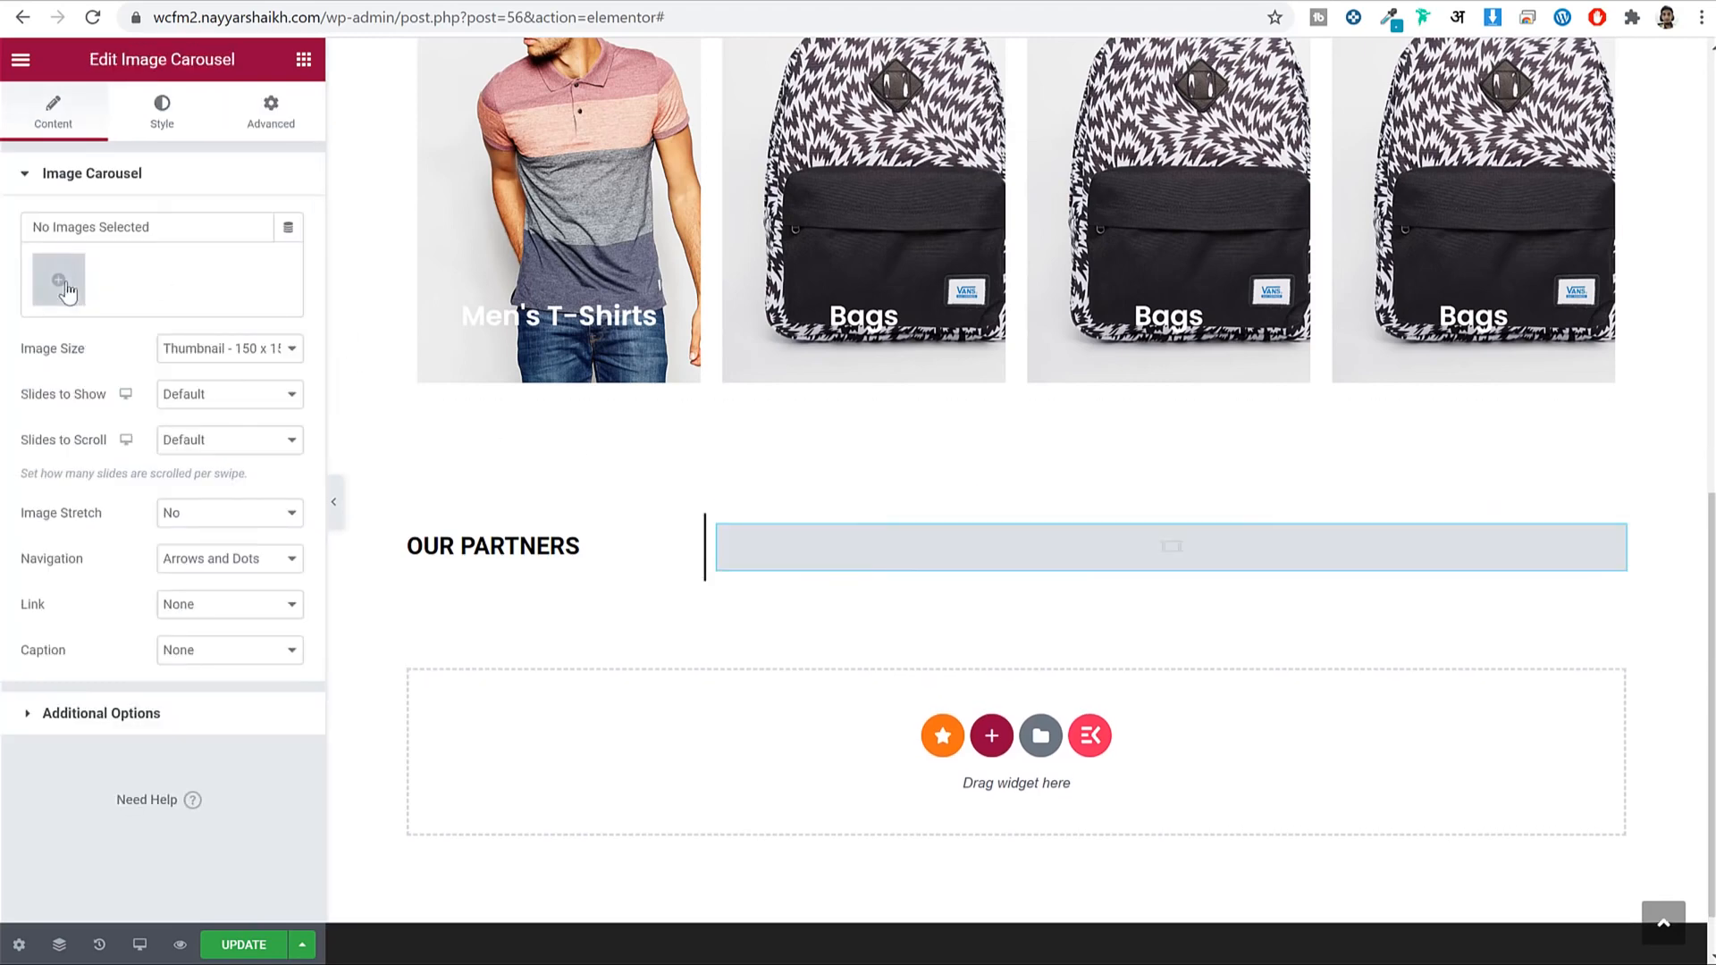
Upload logo-1 to logo-6 and insert them as a new gallery in the carousel.
left_click(58, 280)
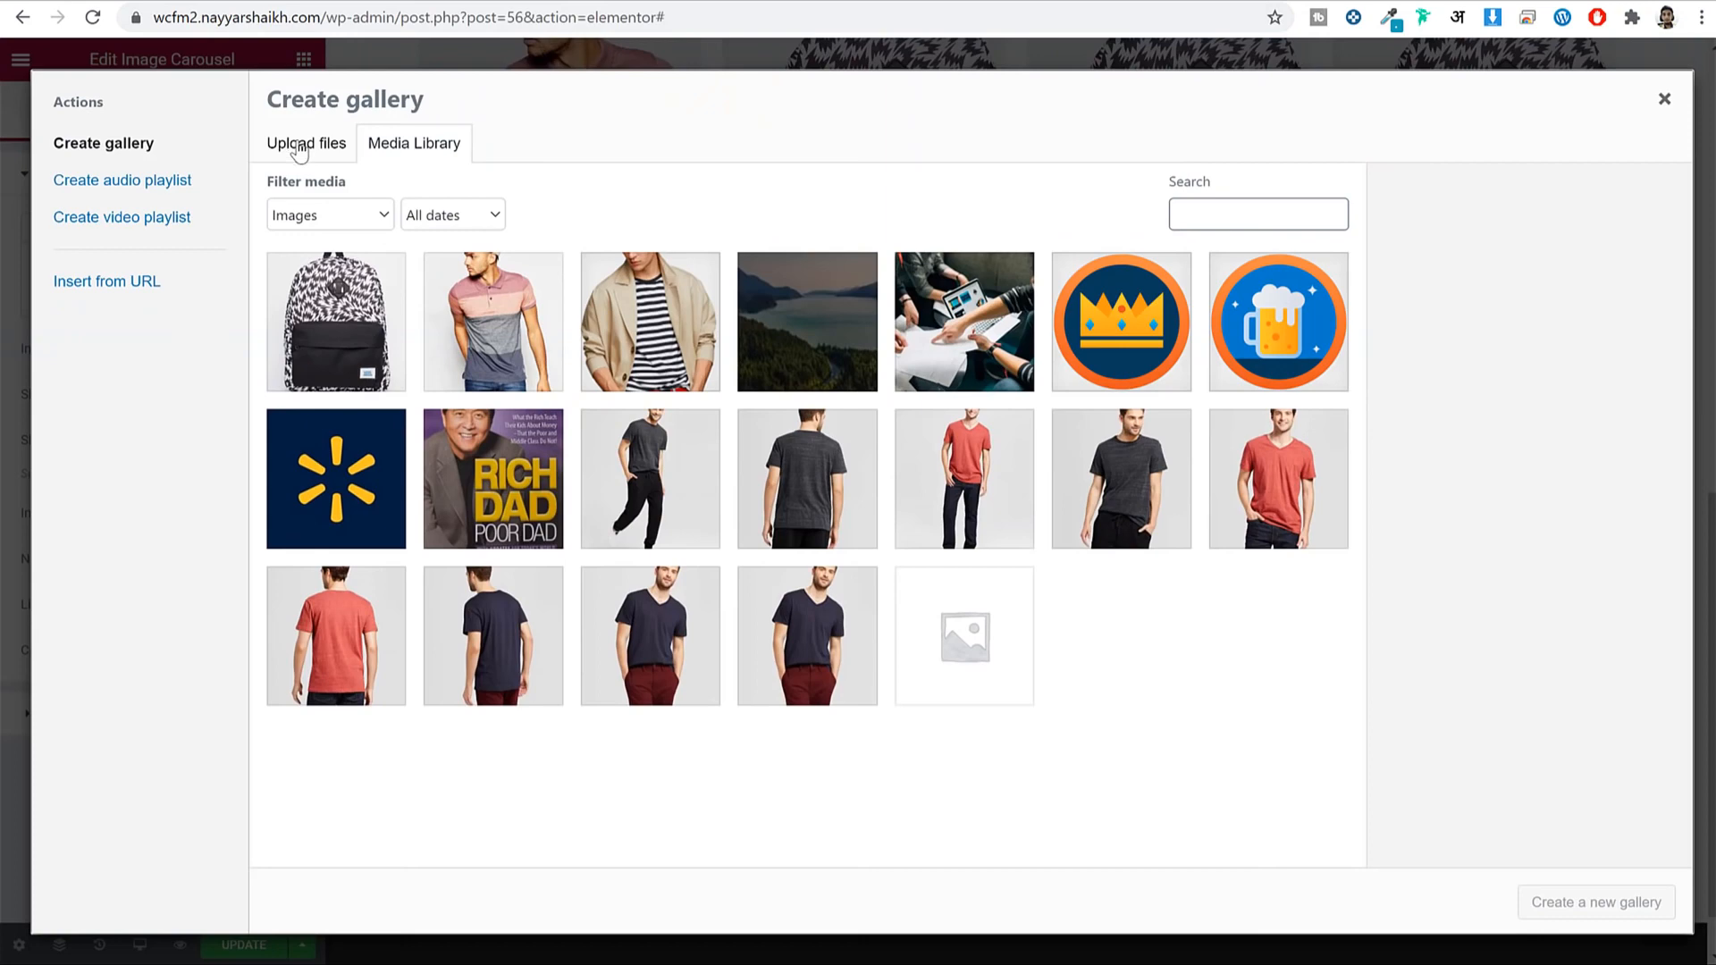
left_click(300, 146)
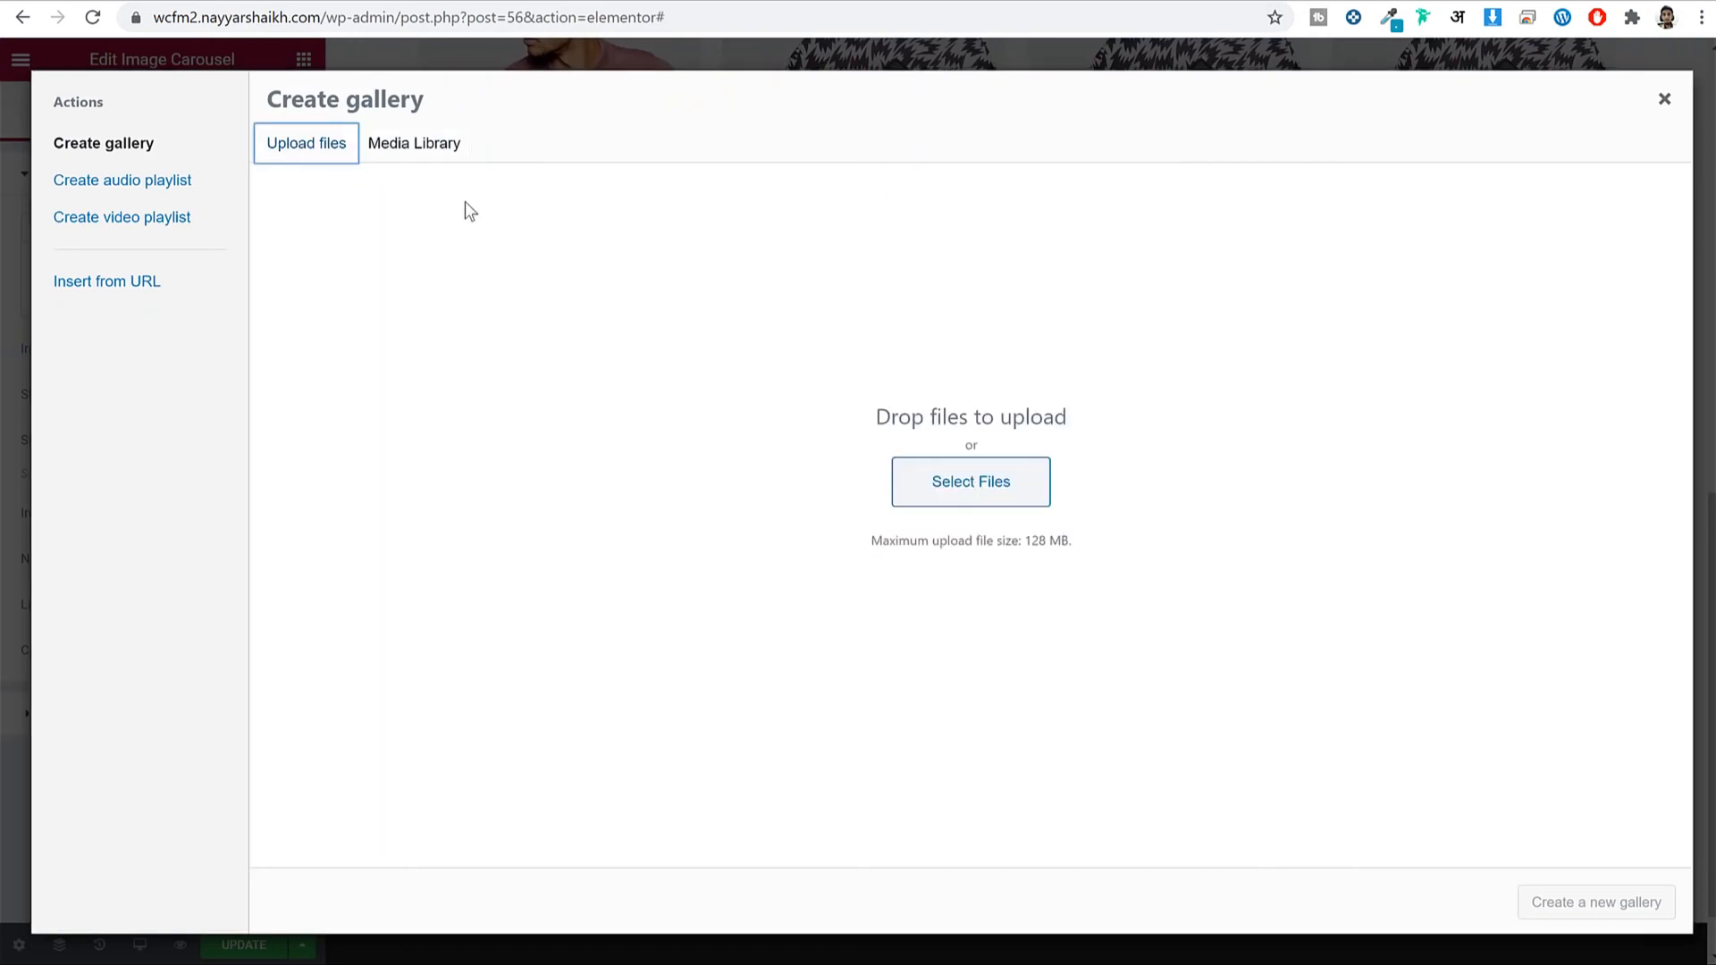
left_click(984, 482)
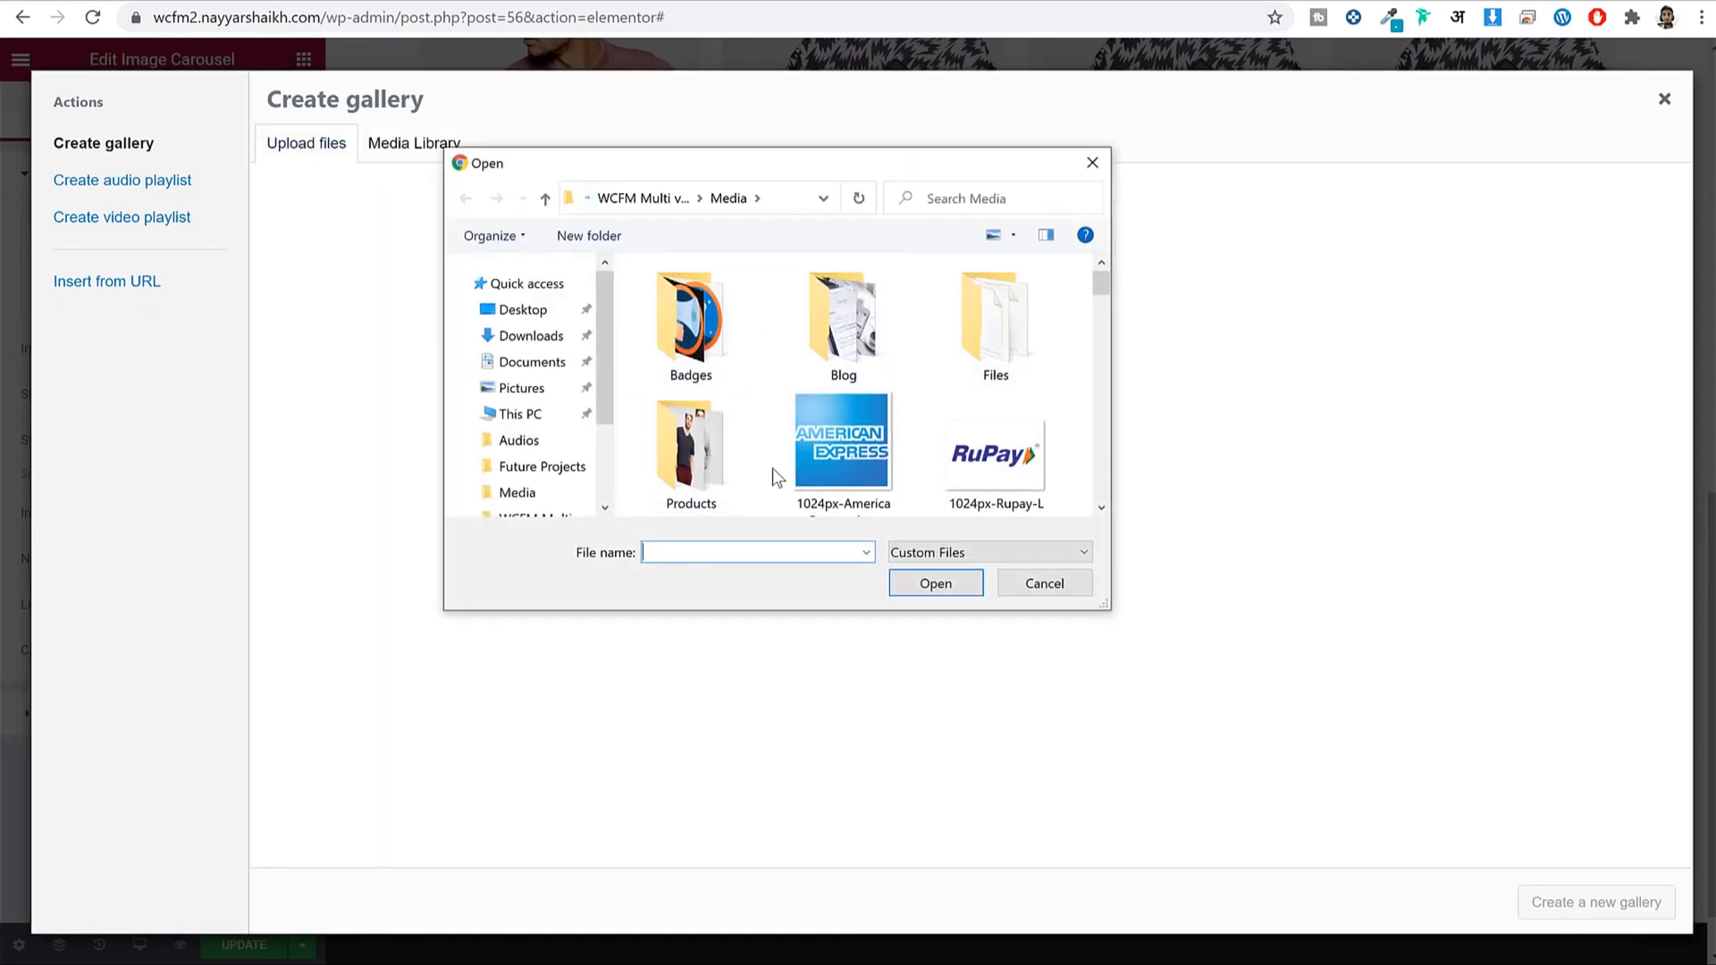
scroll(778, 476, "down", 8)
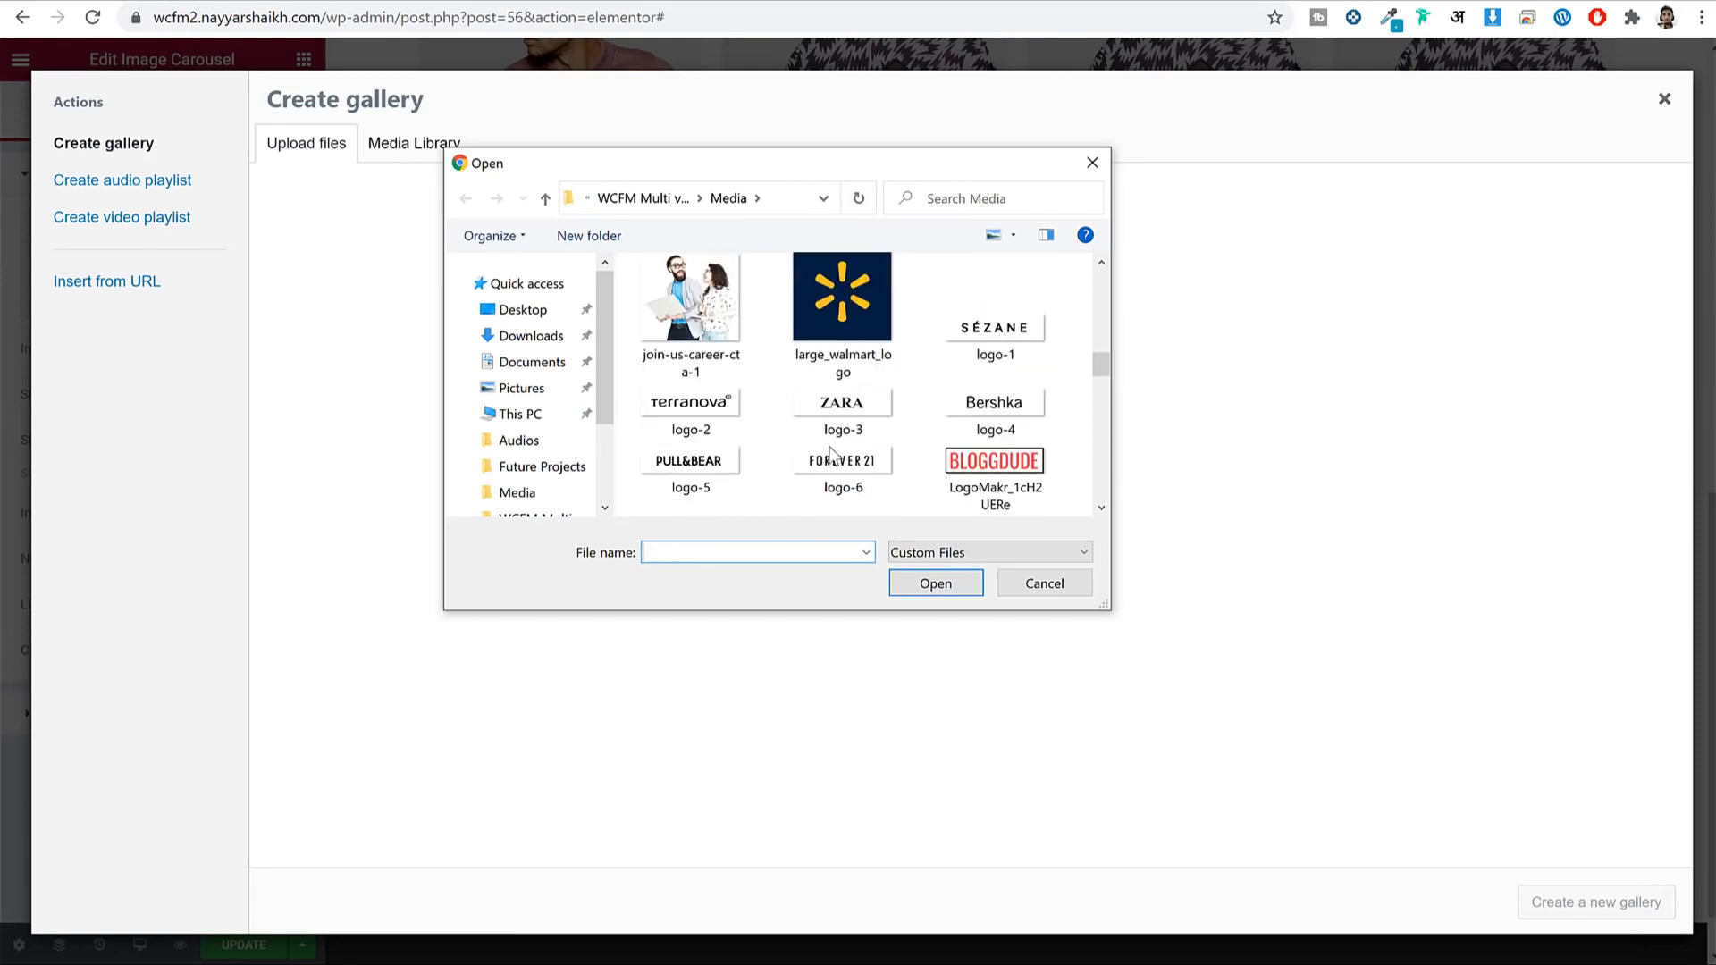
double_click(974, 331)
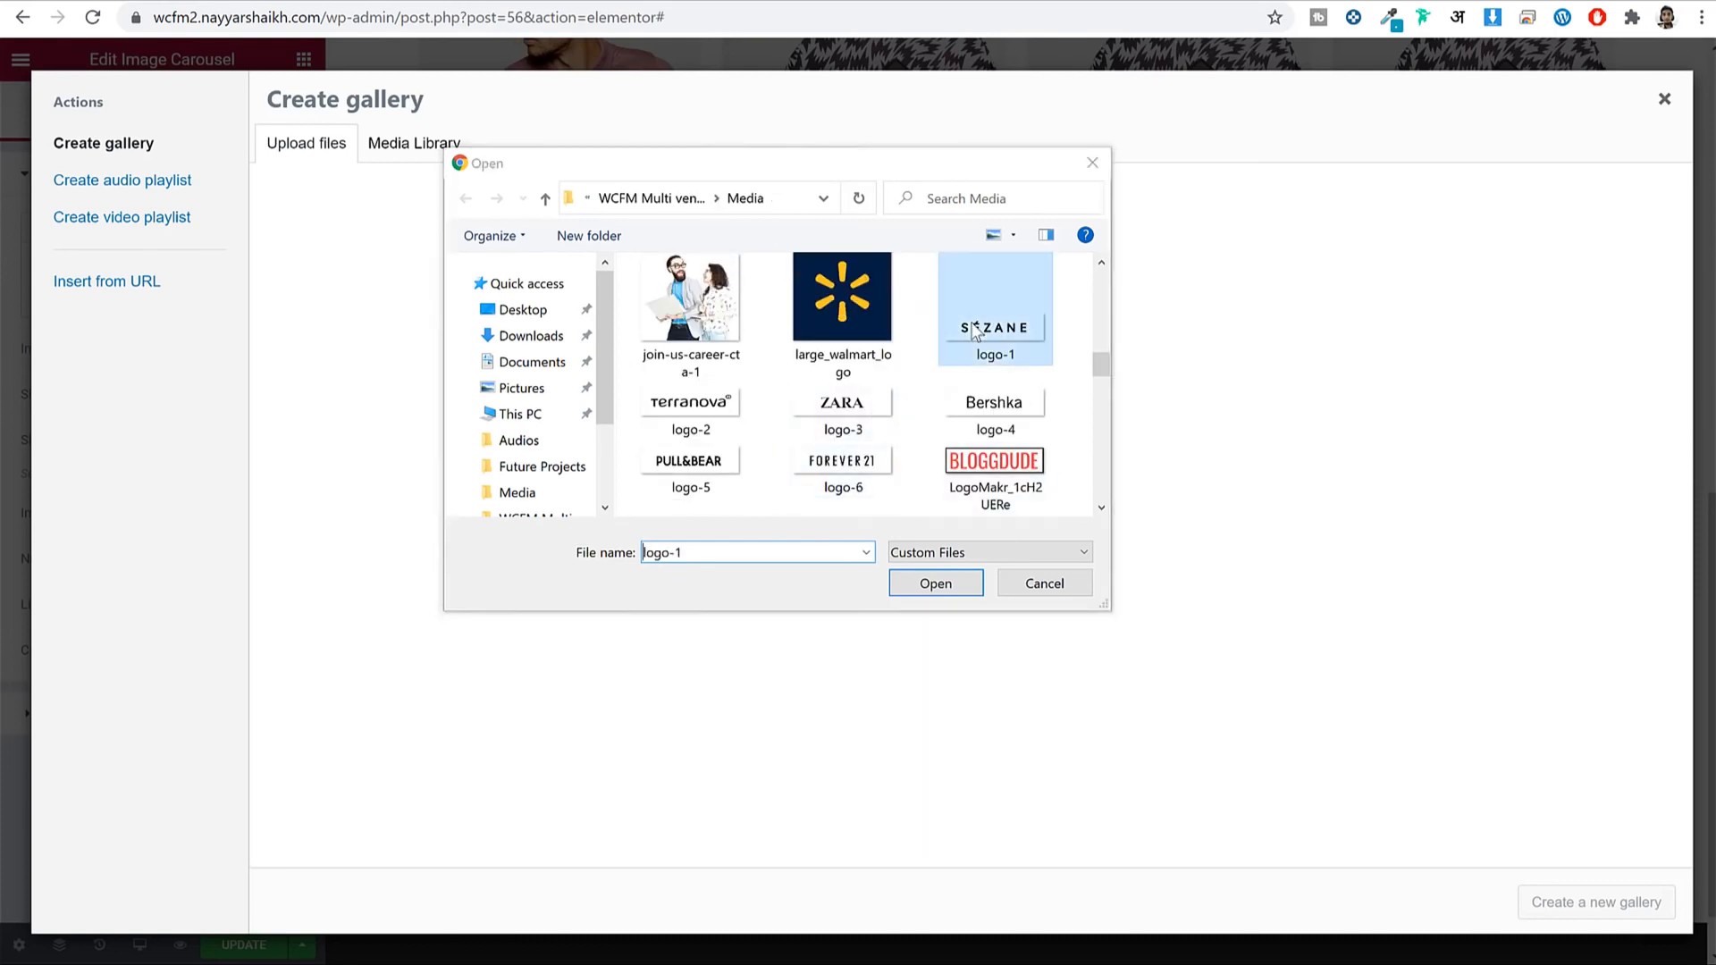
left_click(1026, 400, "ctrl")
left_click(674, 426, "ctrl")
left_click(688, 472, "ctrl")
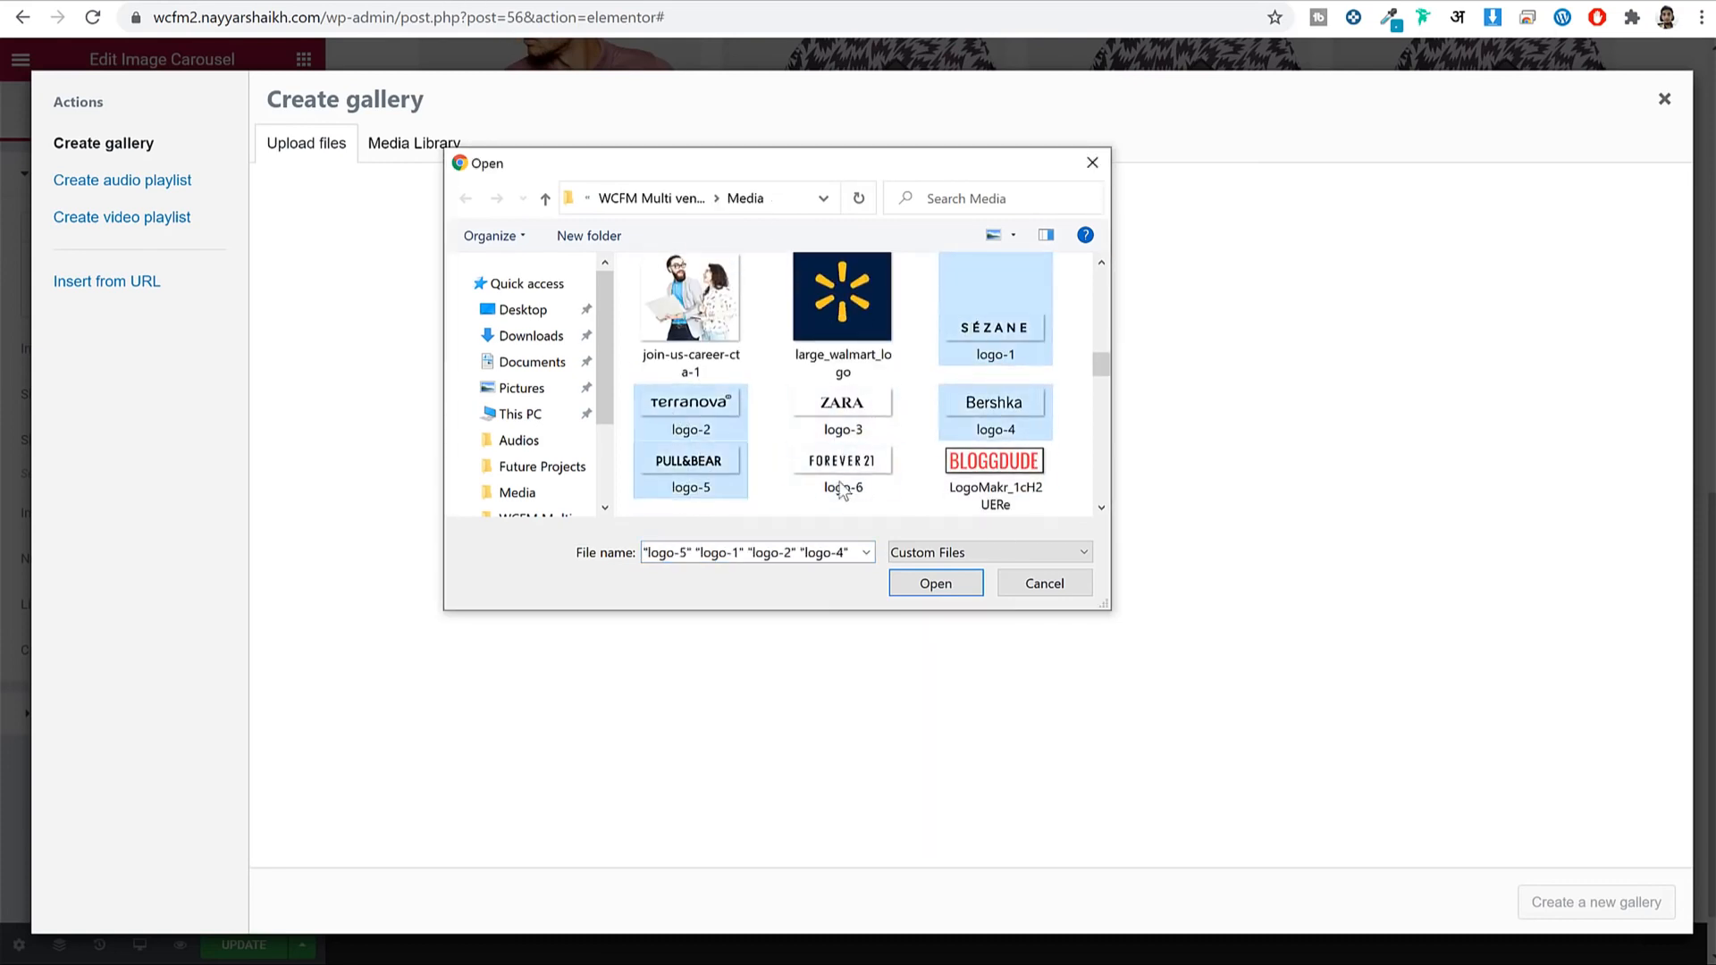
left_click(840, 490, "ctrl")
left_click(841, 411, "ctrl")
left_click(939, 583)
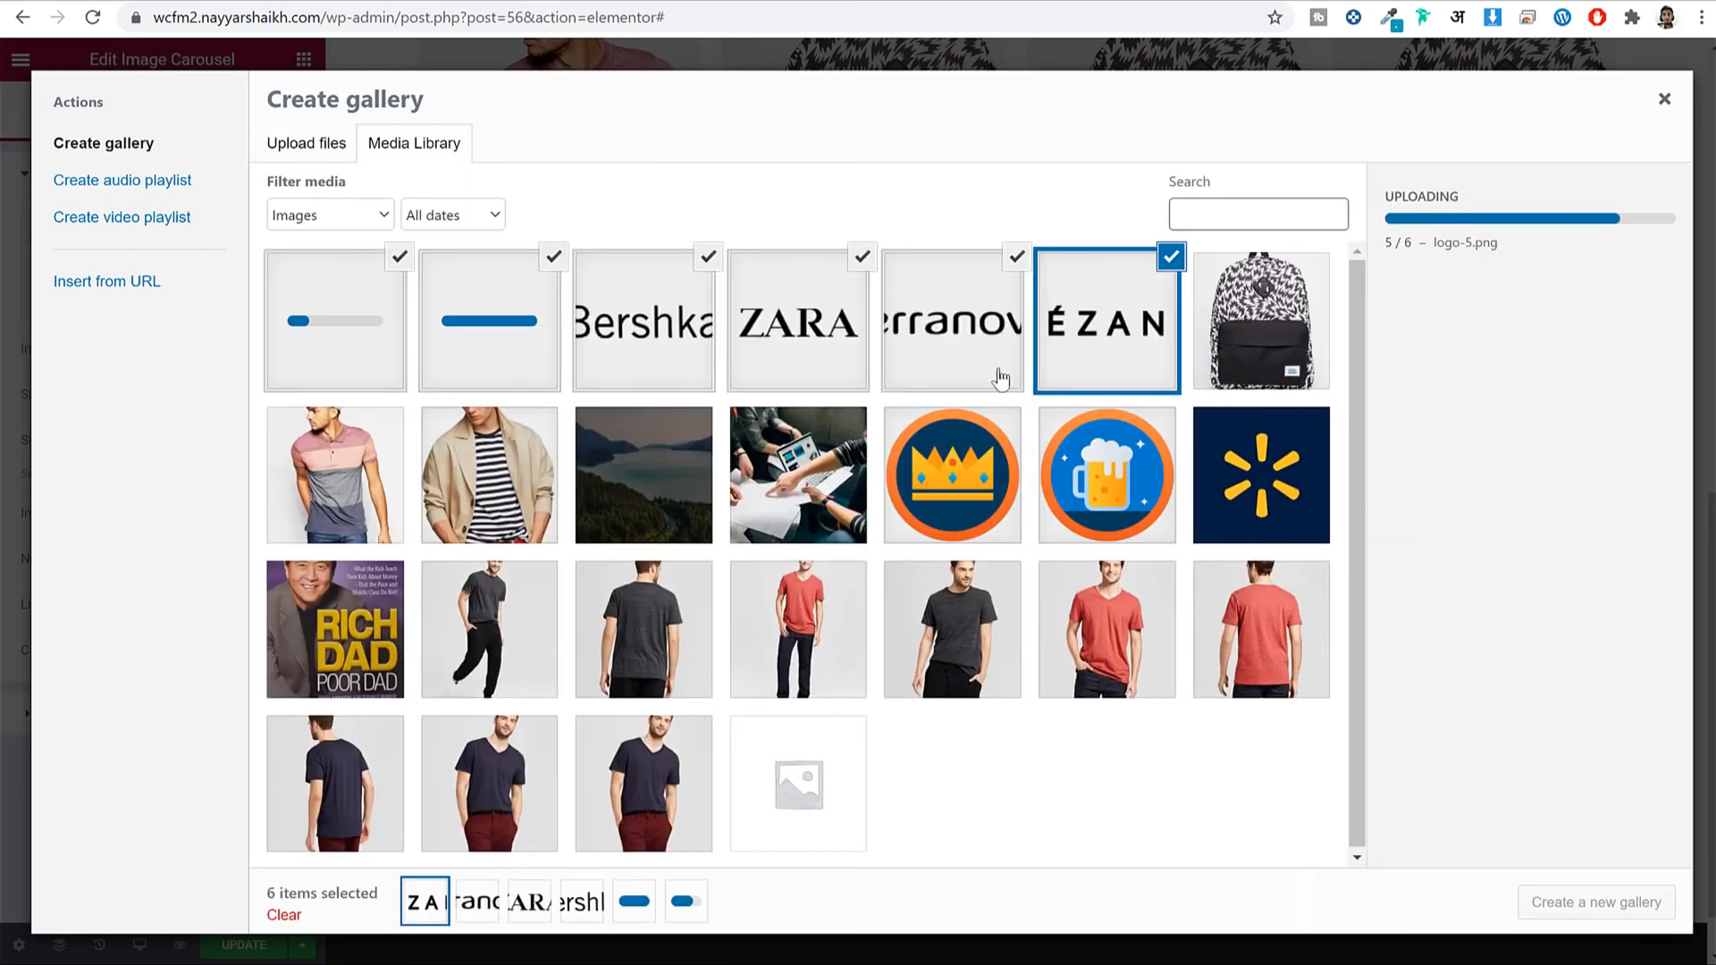
left_click(1622, 910)
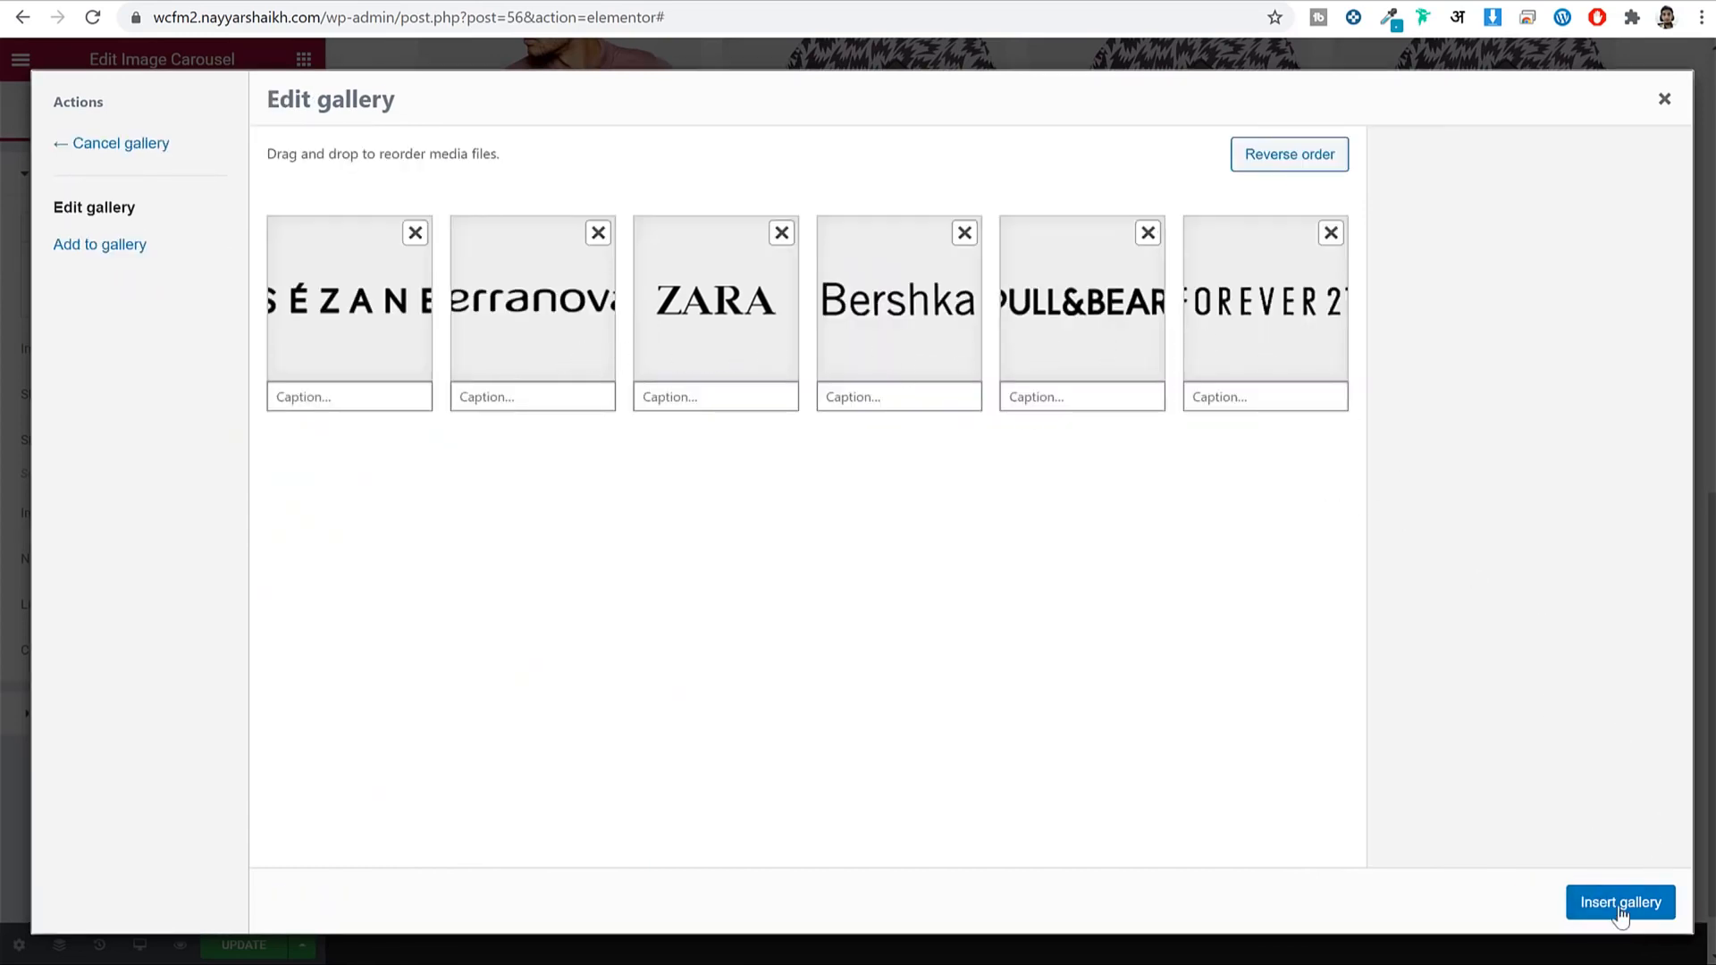
left_click(1620, 903)
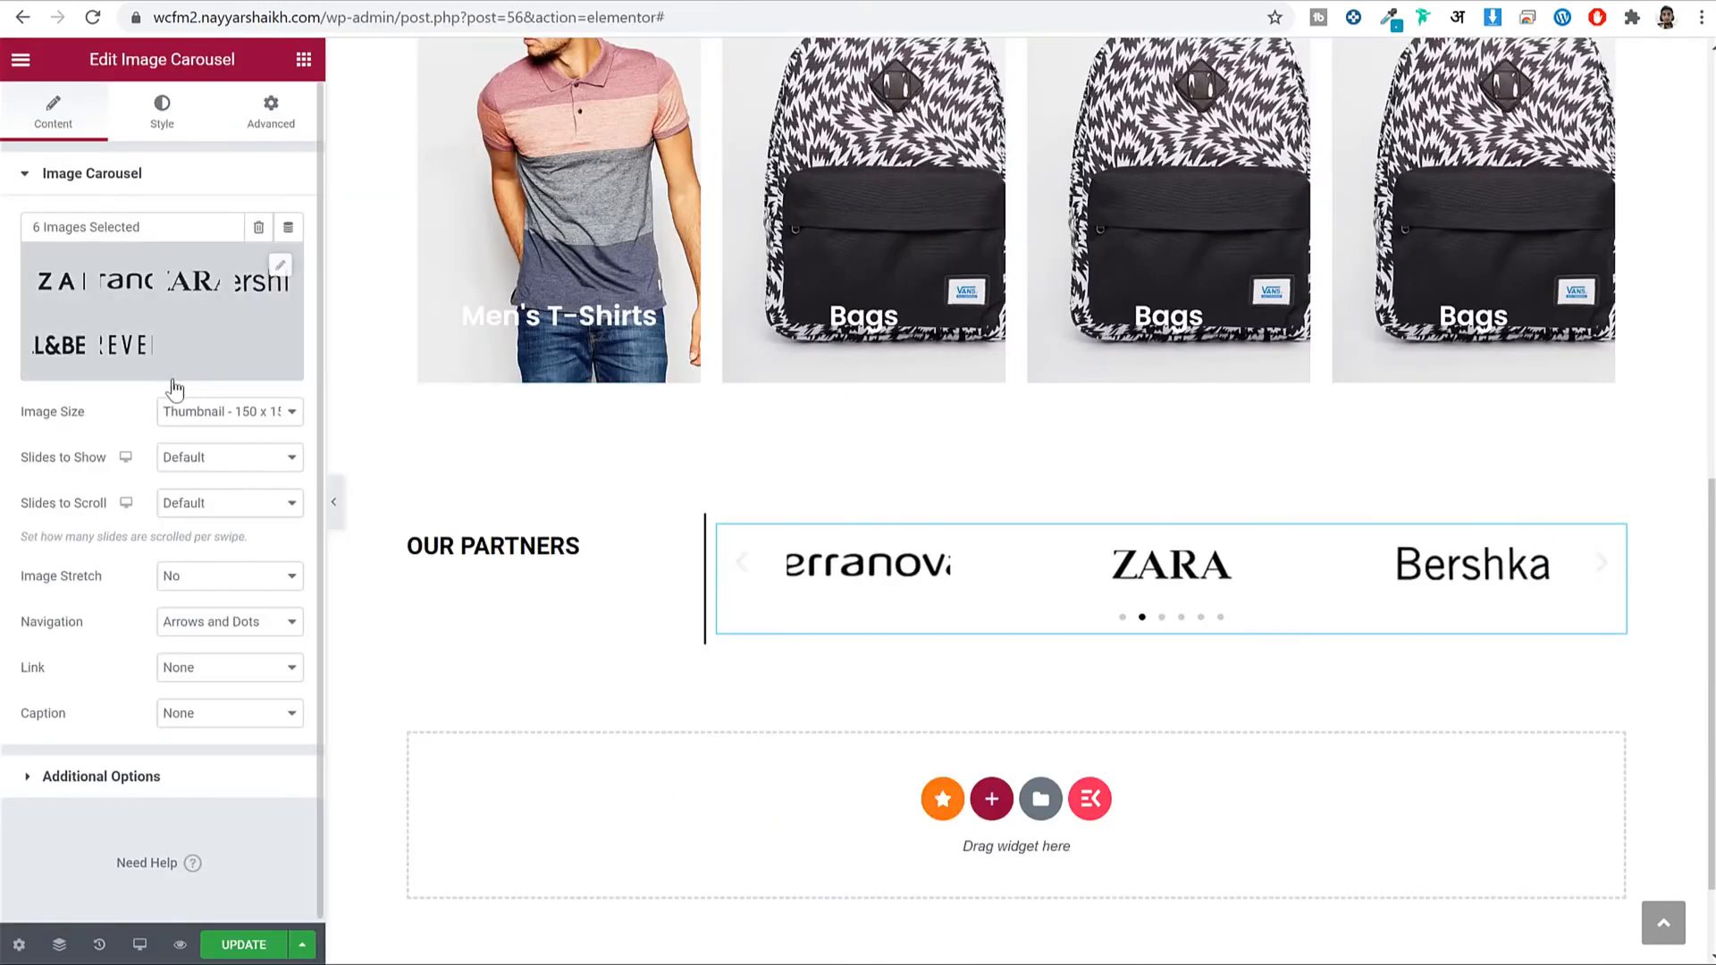
Set the carousel to Full image size, 5 slides to show and 1 slide to scroll.
left_click(193, 414)
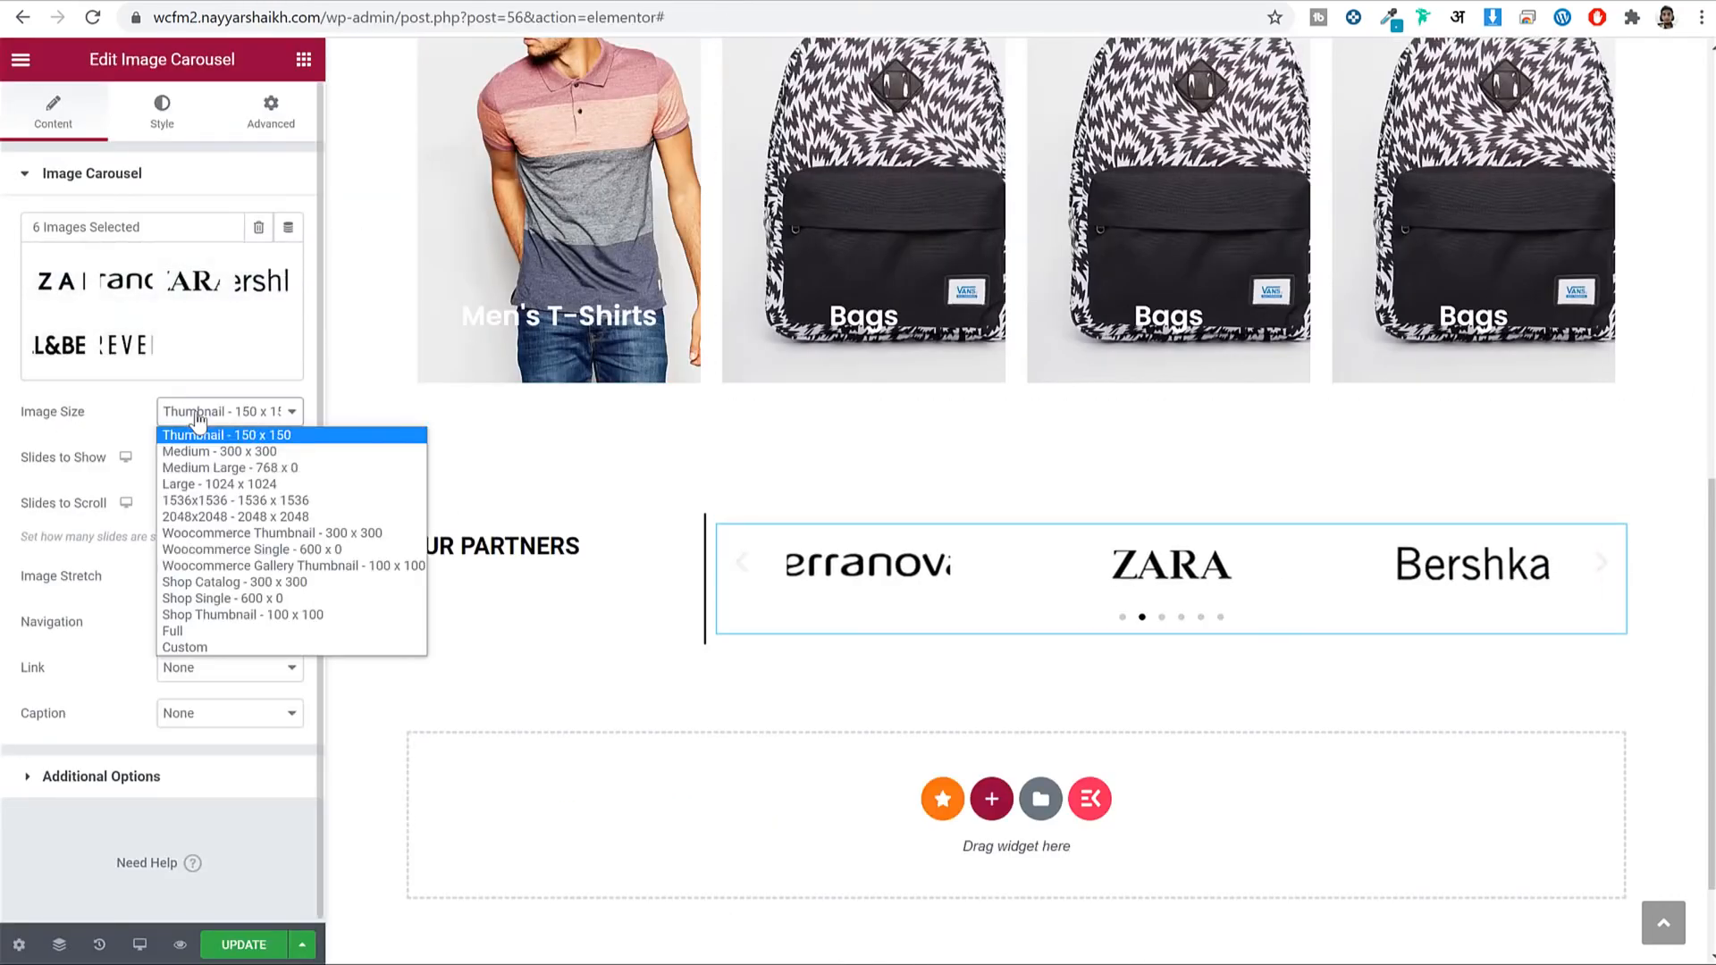
left_click(196, 631)
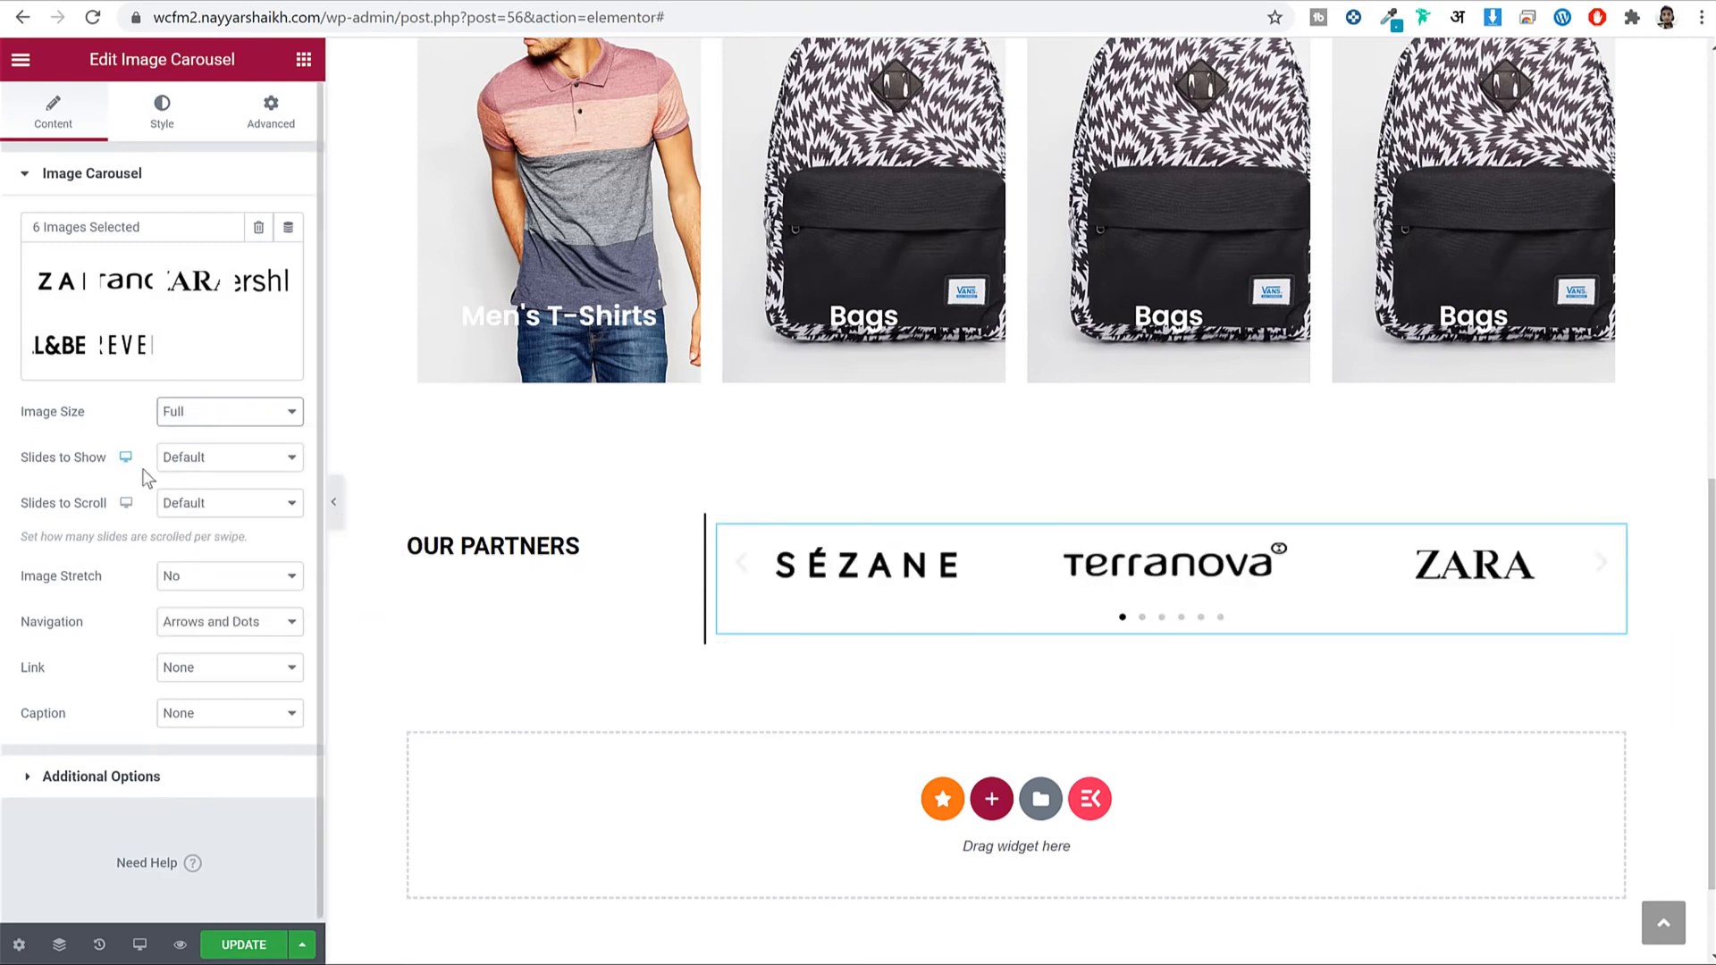
left_click(283, 467)
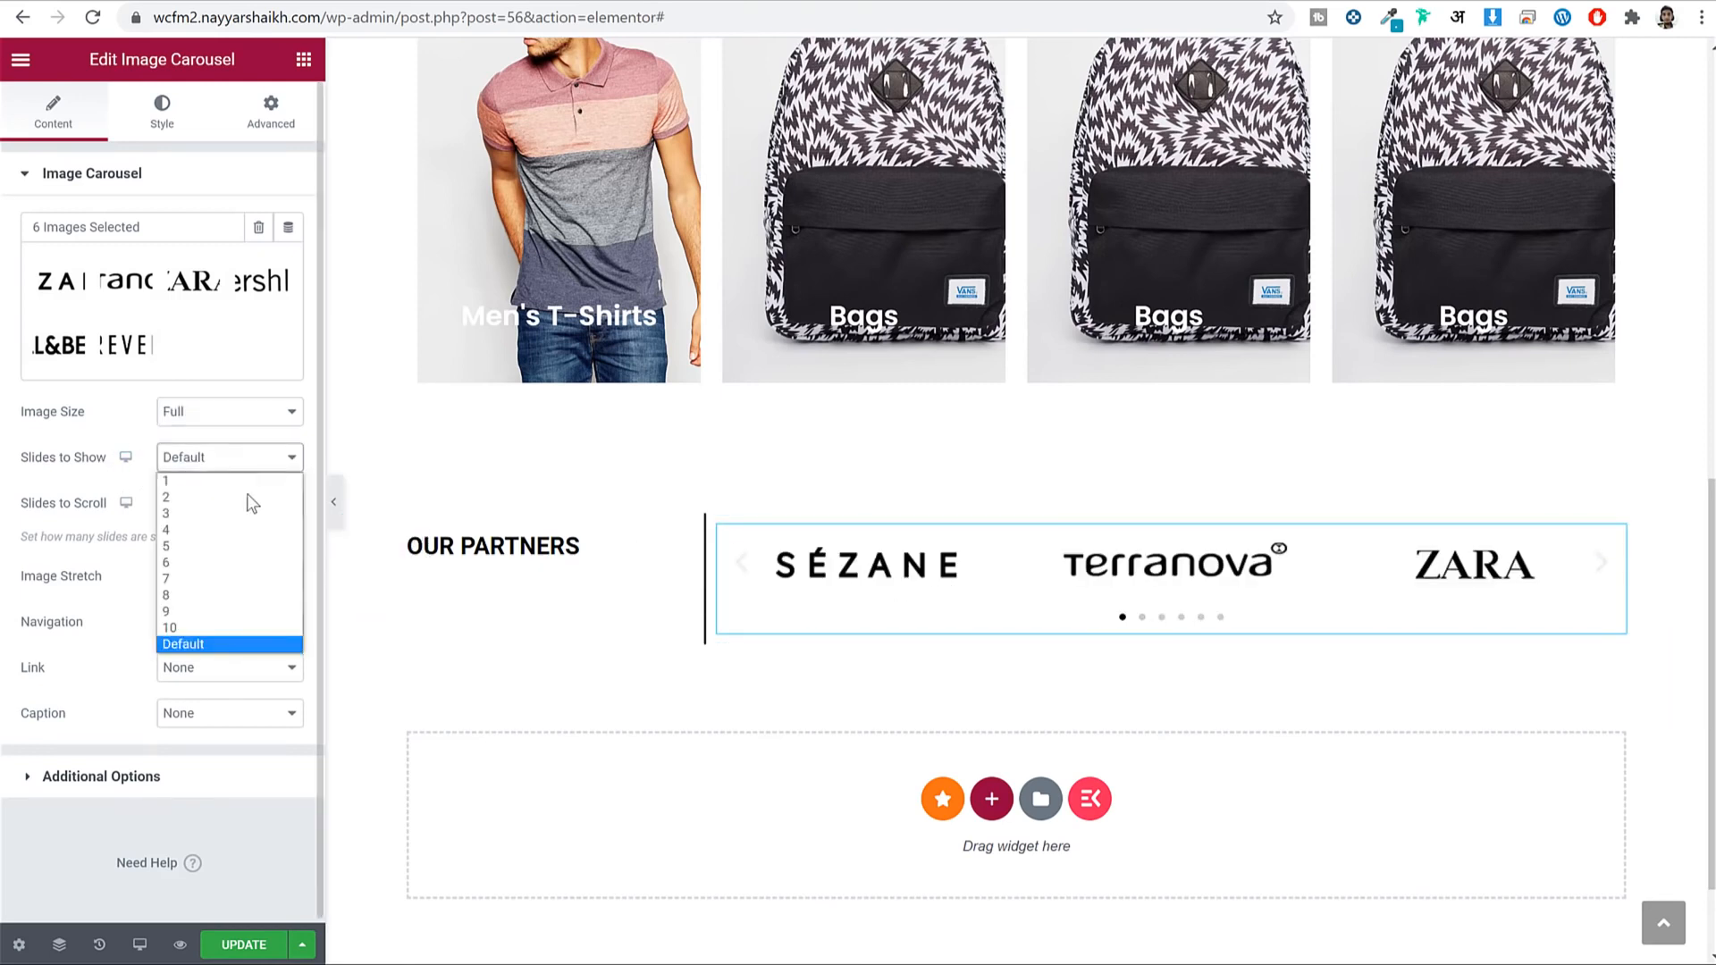
left_click(181, 549)
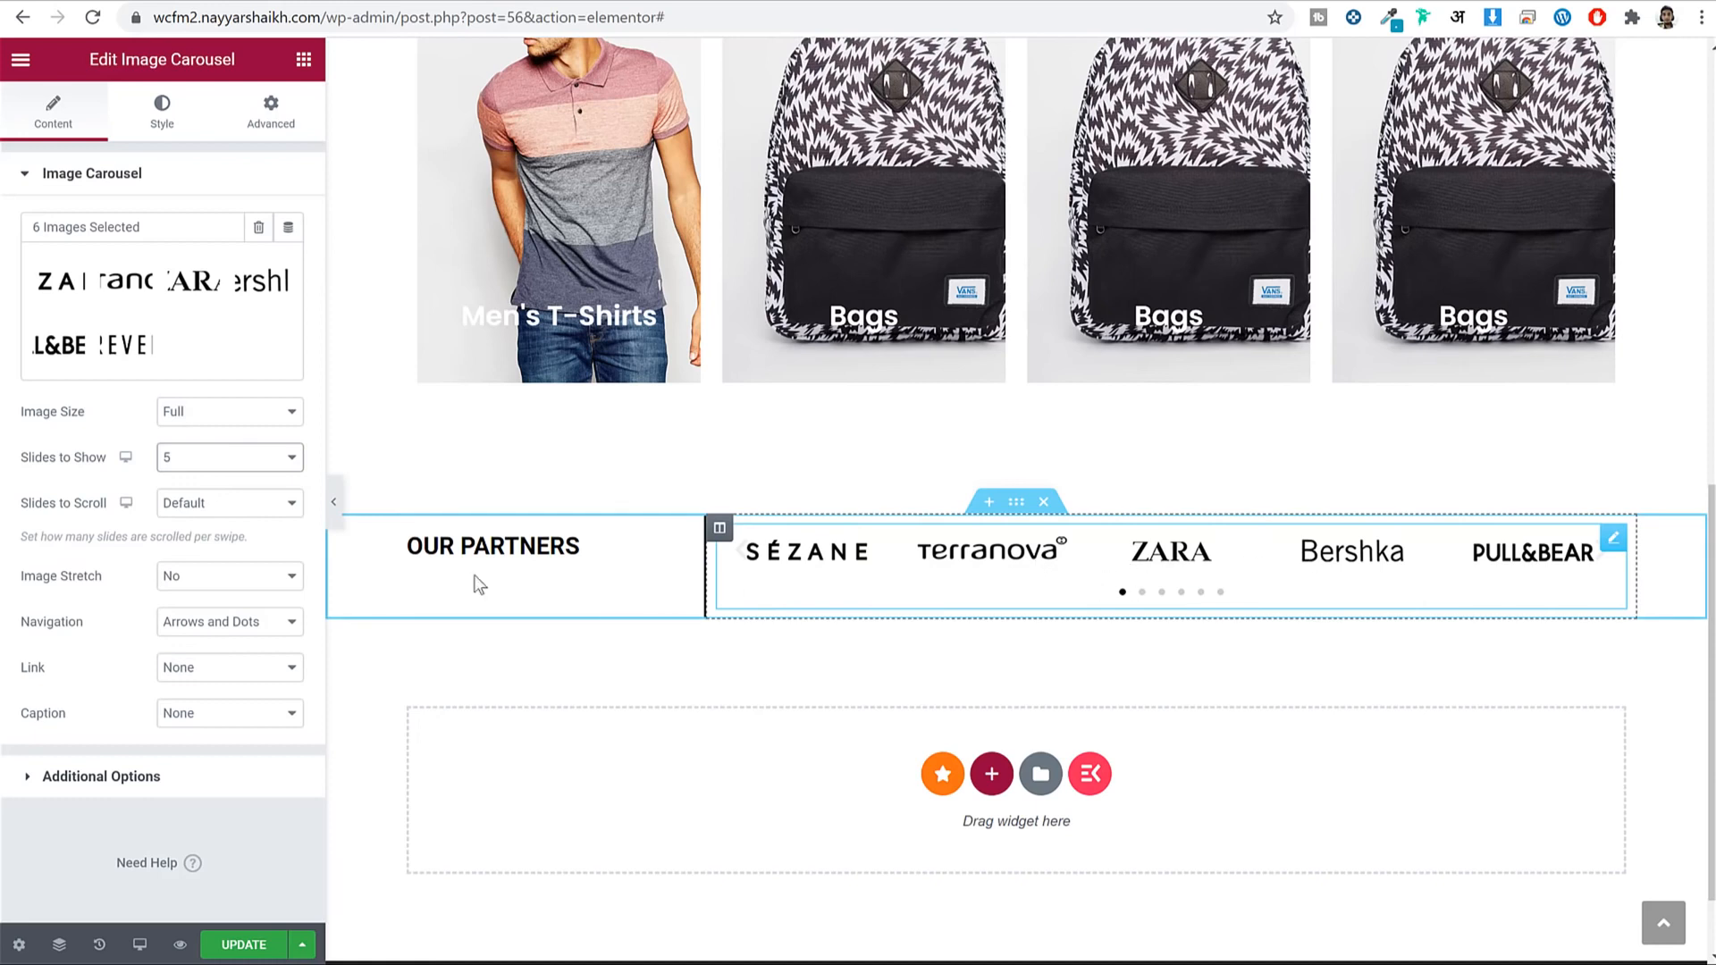
left_click(210, 506)
left_click(213, 526)
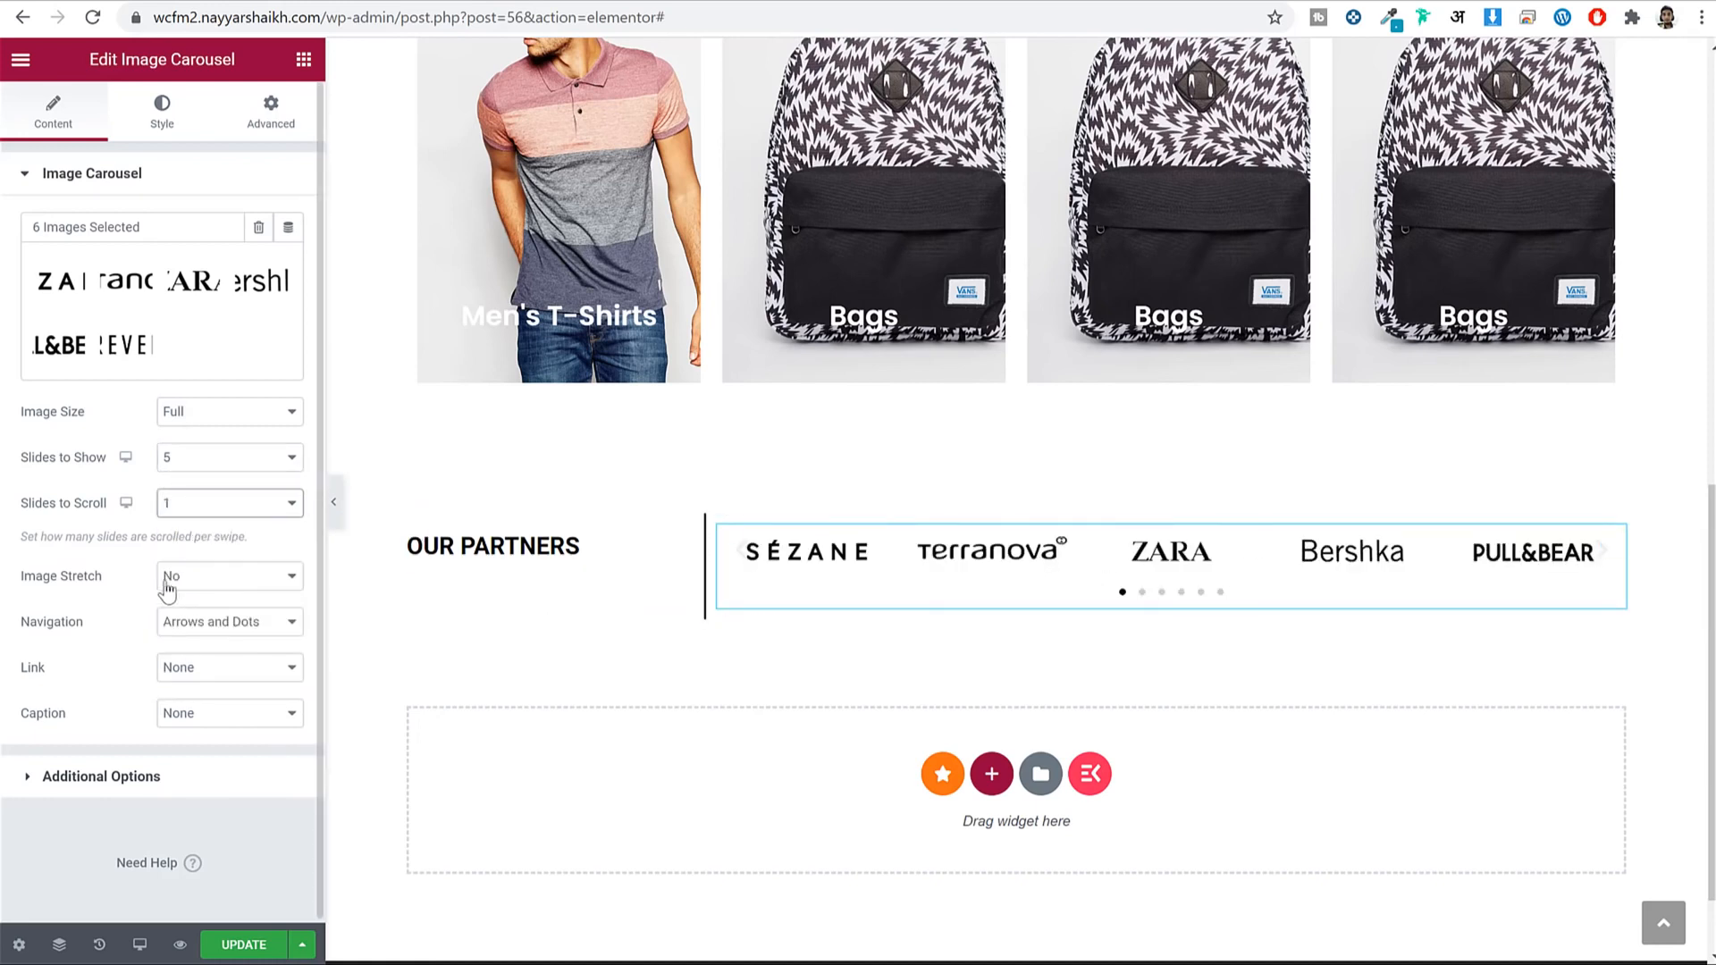
scroll(243, 592, "down", 1)
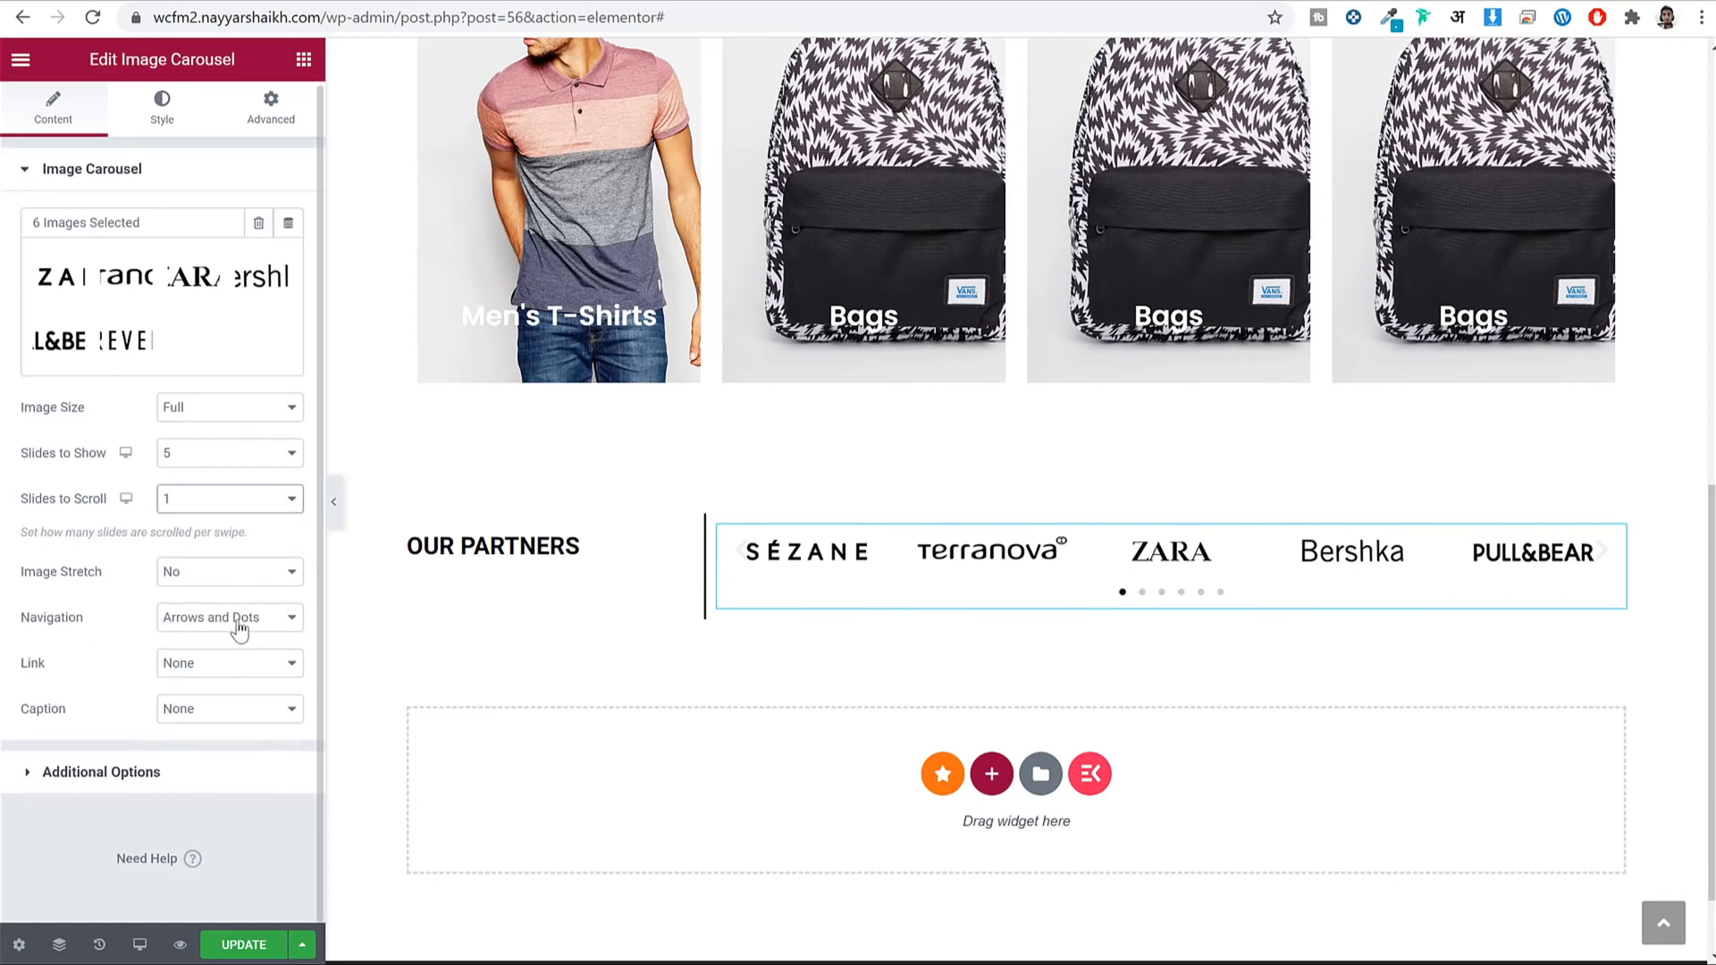
Set navigation to None, reveal Additional Options, and save the page.
left_click(233, 625)
left_click(211, 690)
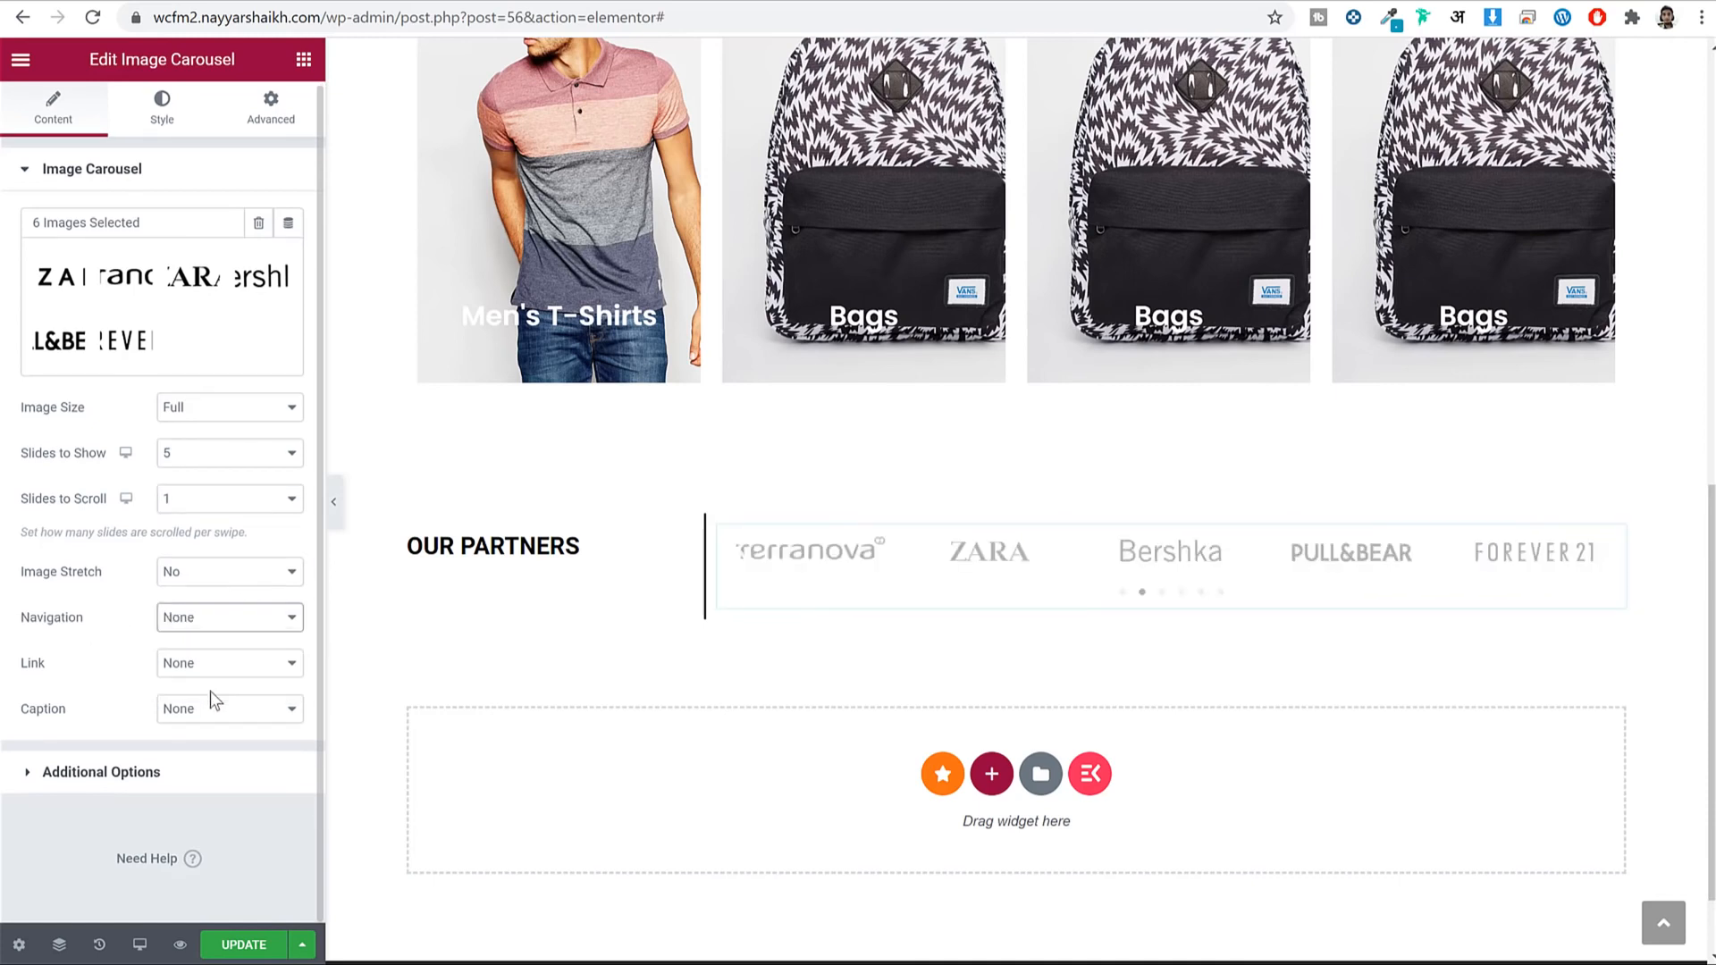
left_click(181, 772)
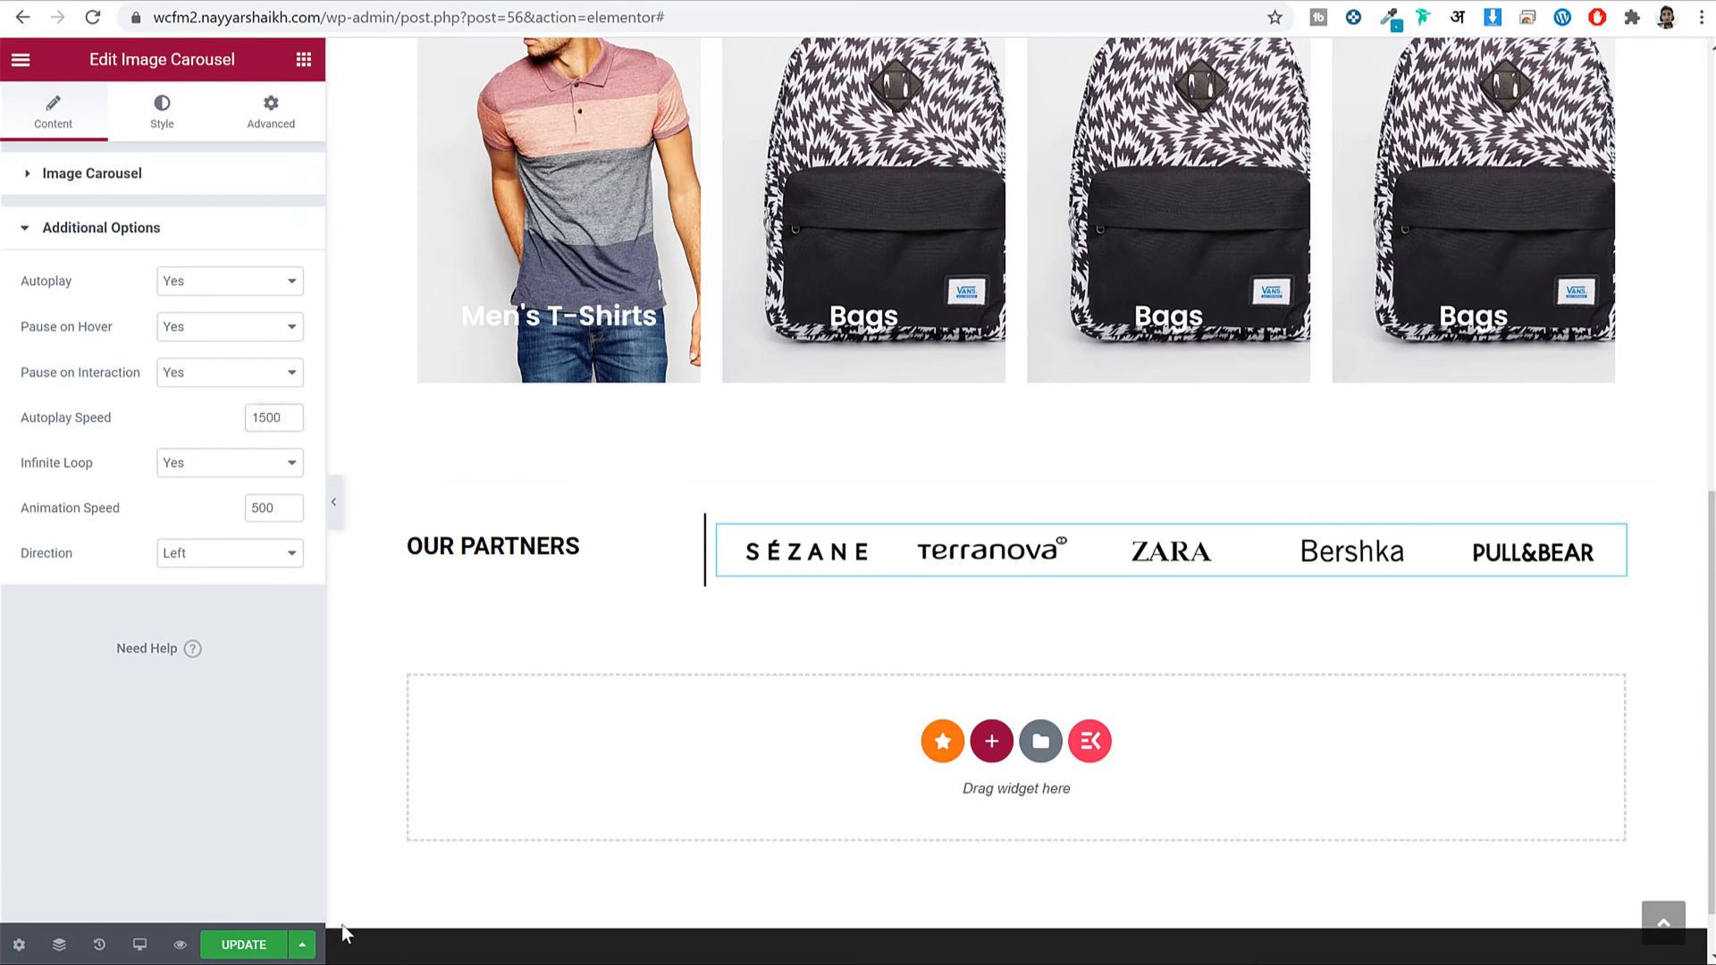
left_click(244, 945)
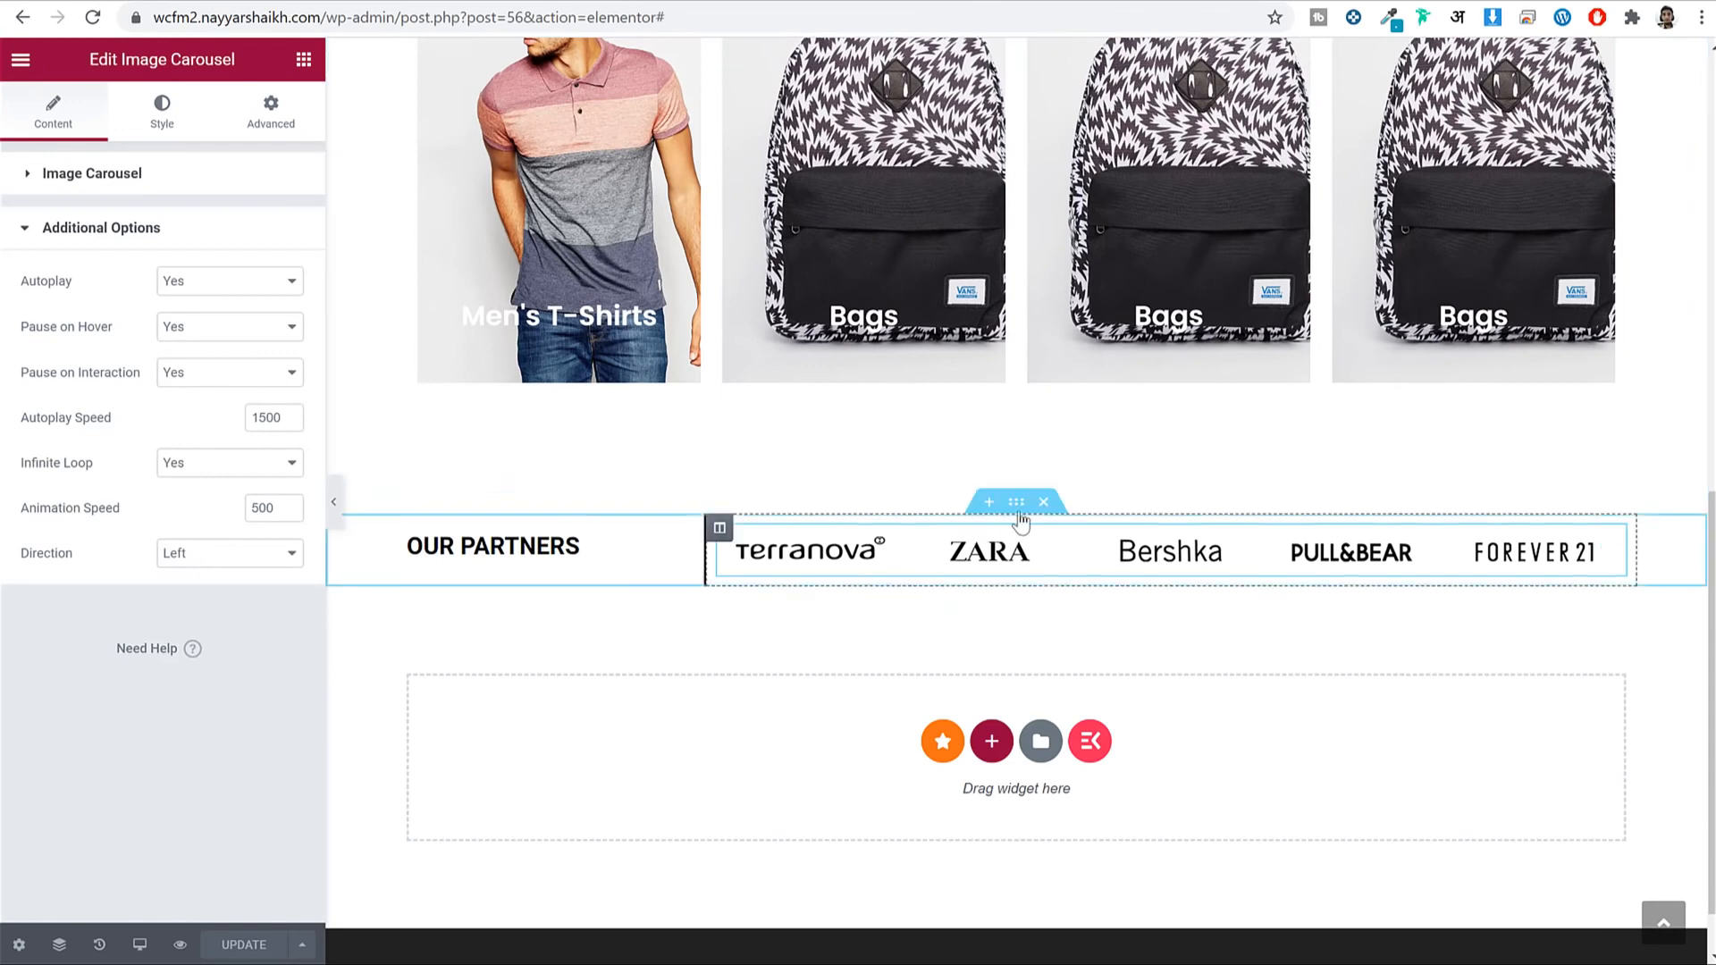
Give the partners section a classic light grey #f2f2f2 background colour.
left_click(1021, 507)
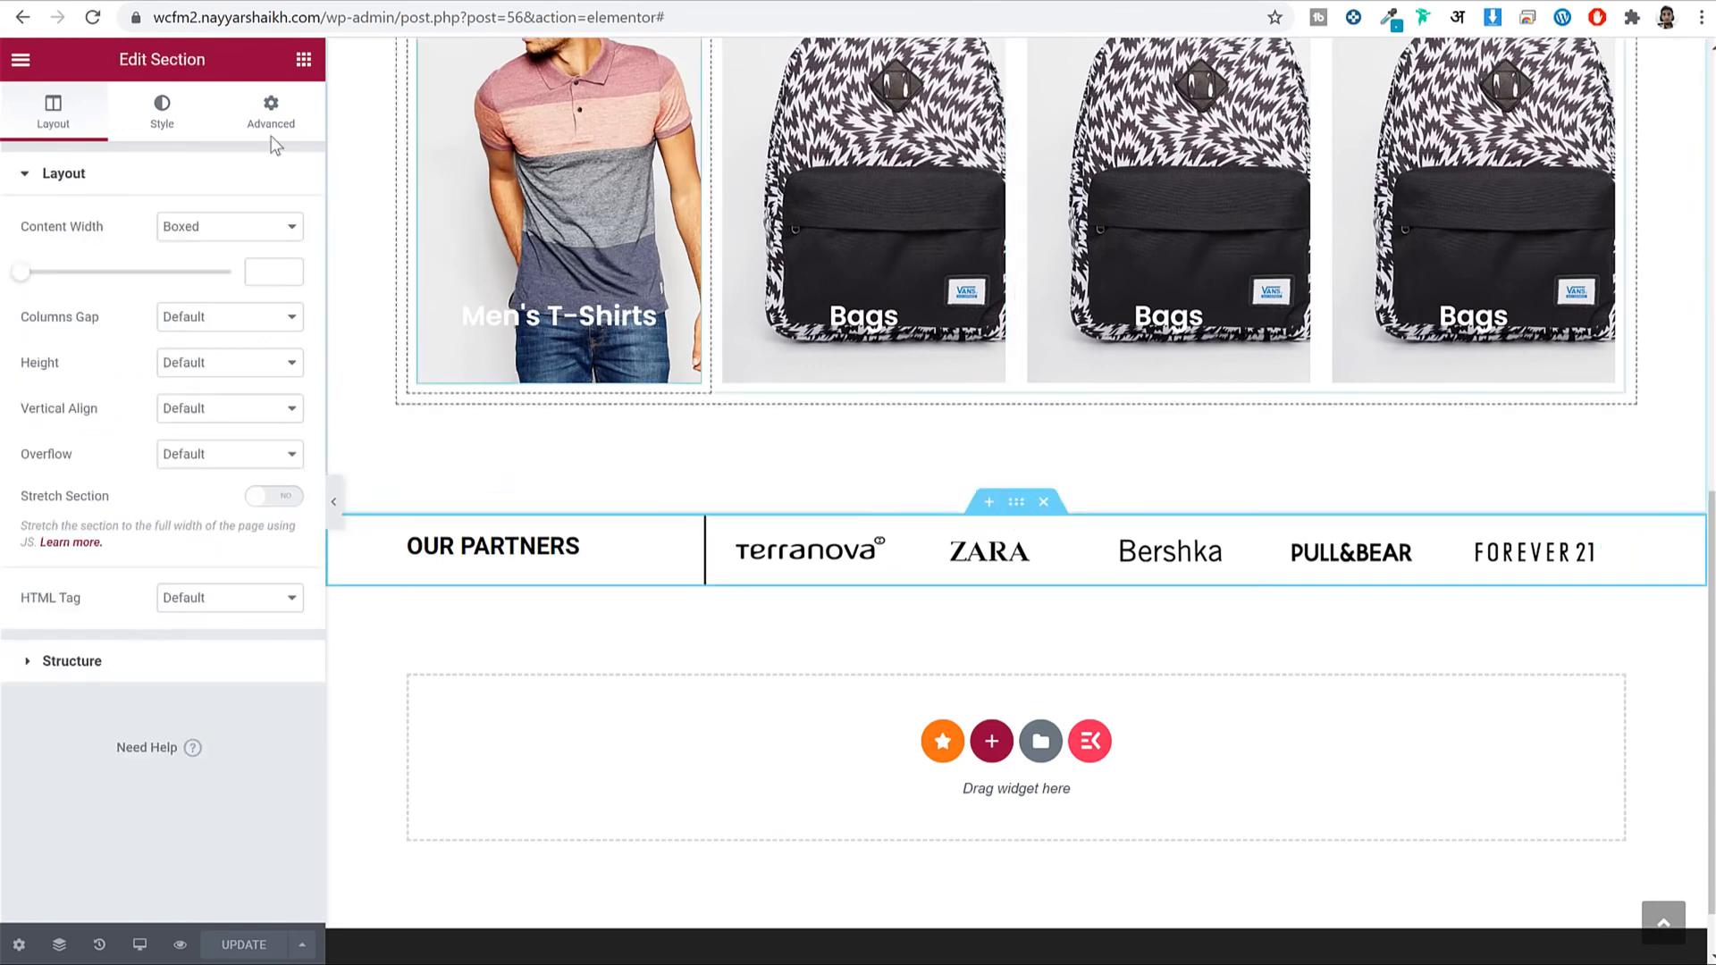
left_click(146, 106)
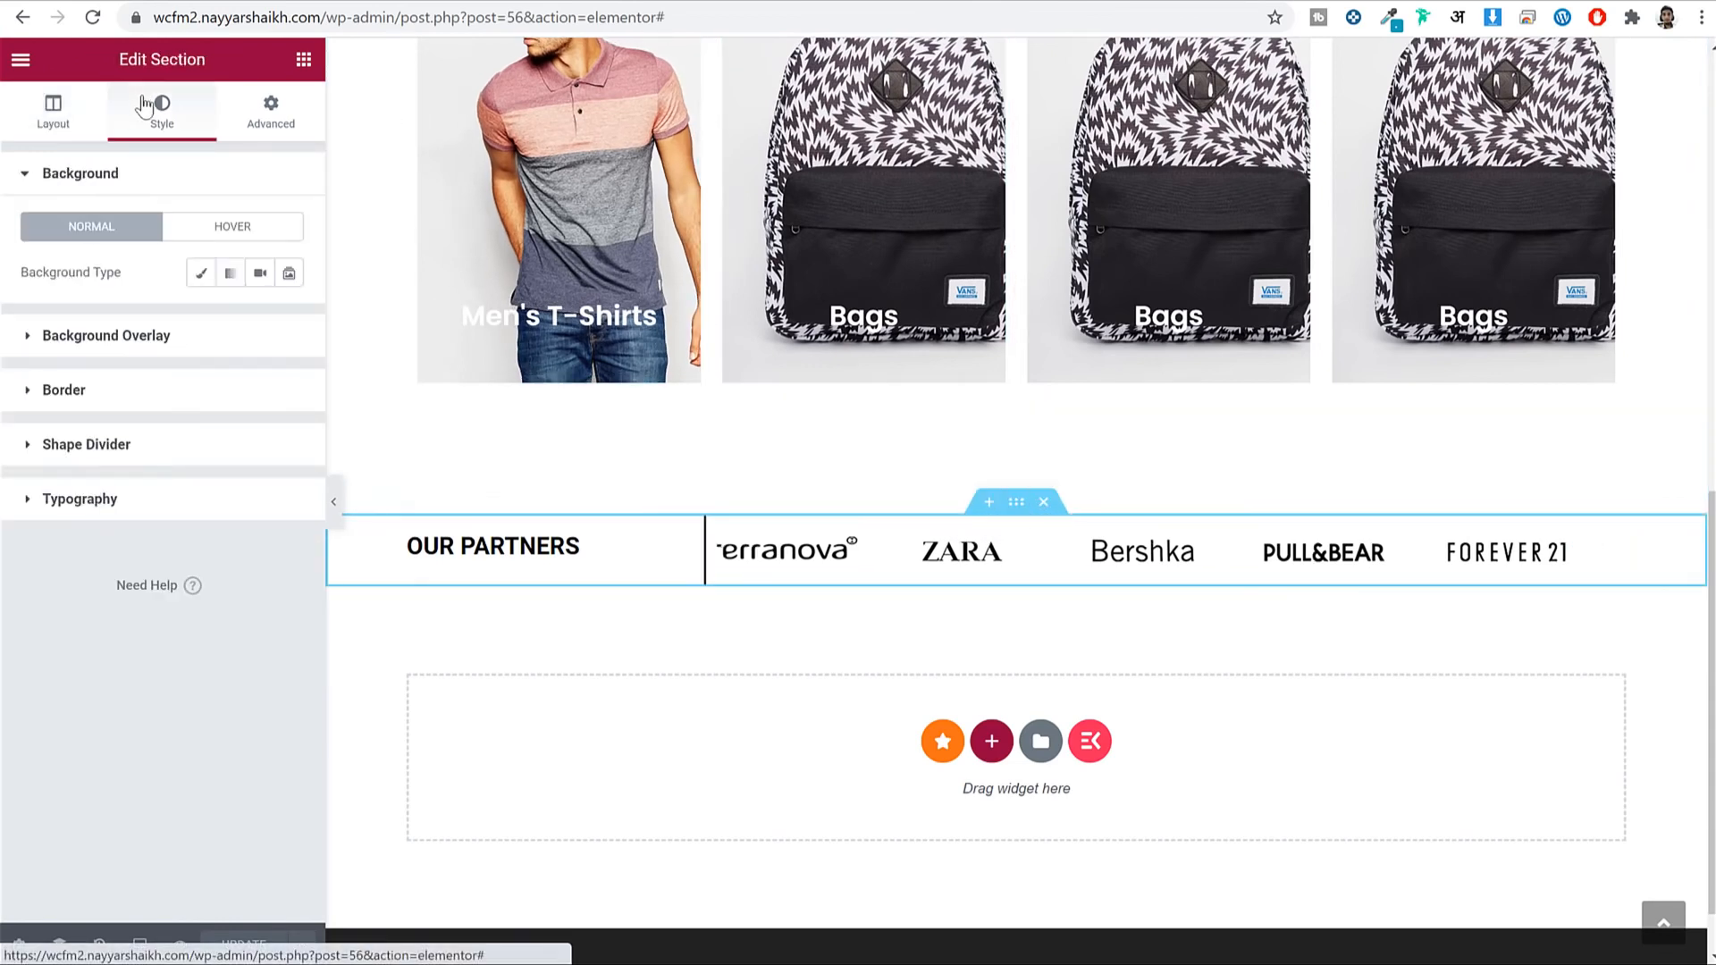
left_click(201, 273)
left_click(288, 320)
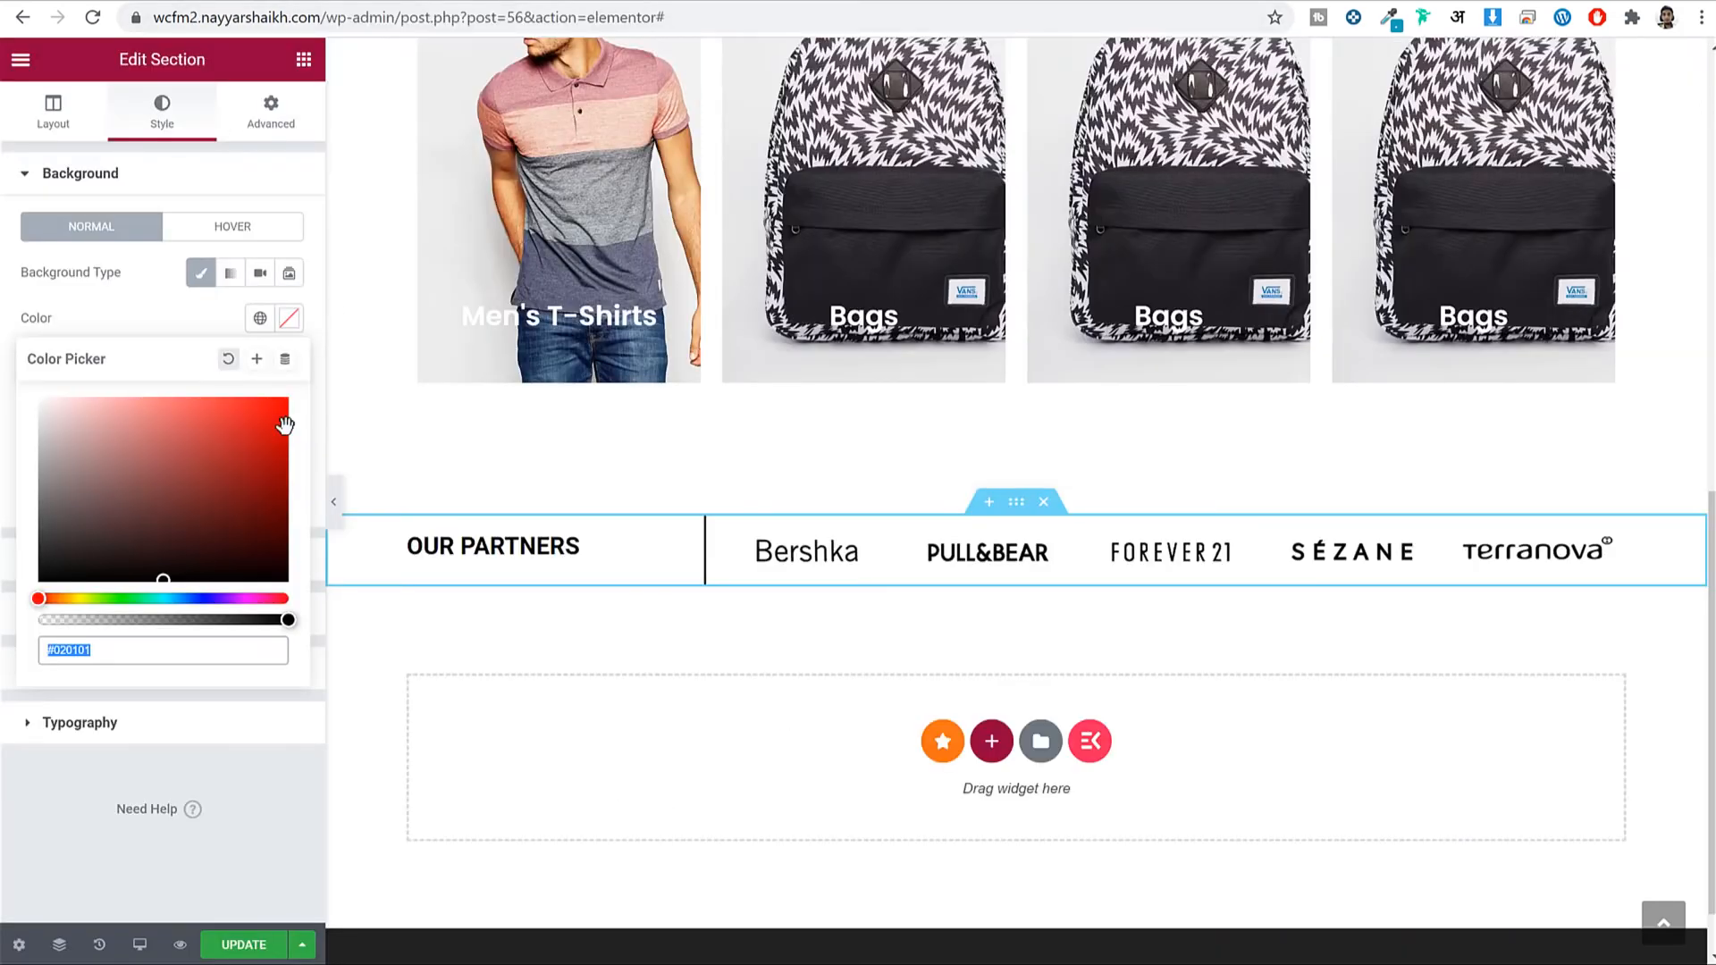
type("f9f9f9")
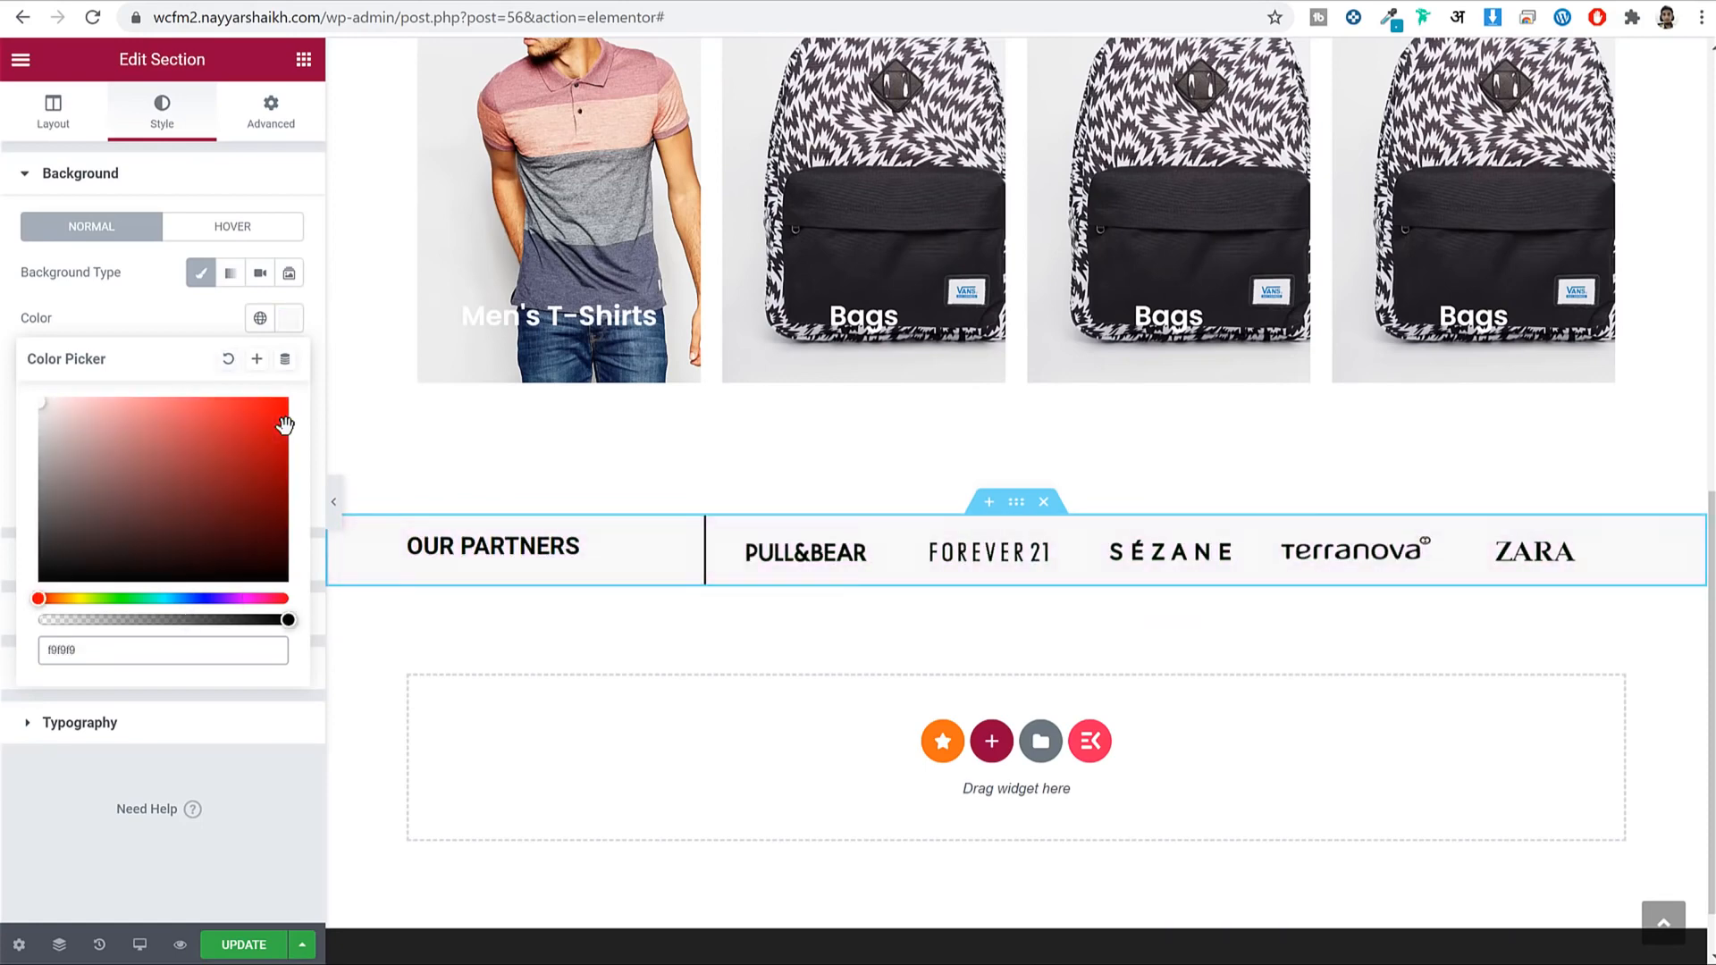
left_click(334, 501)
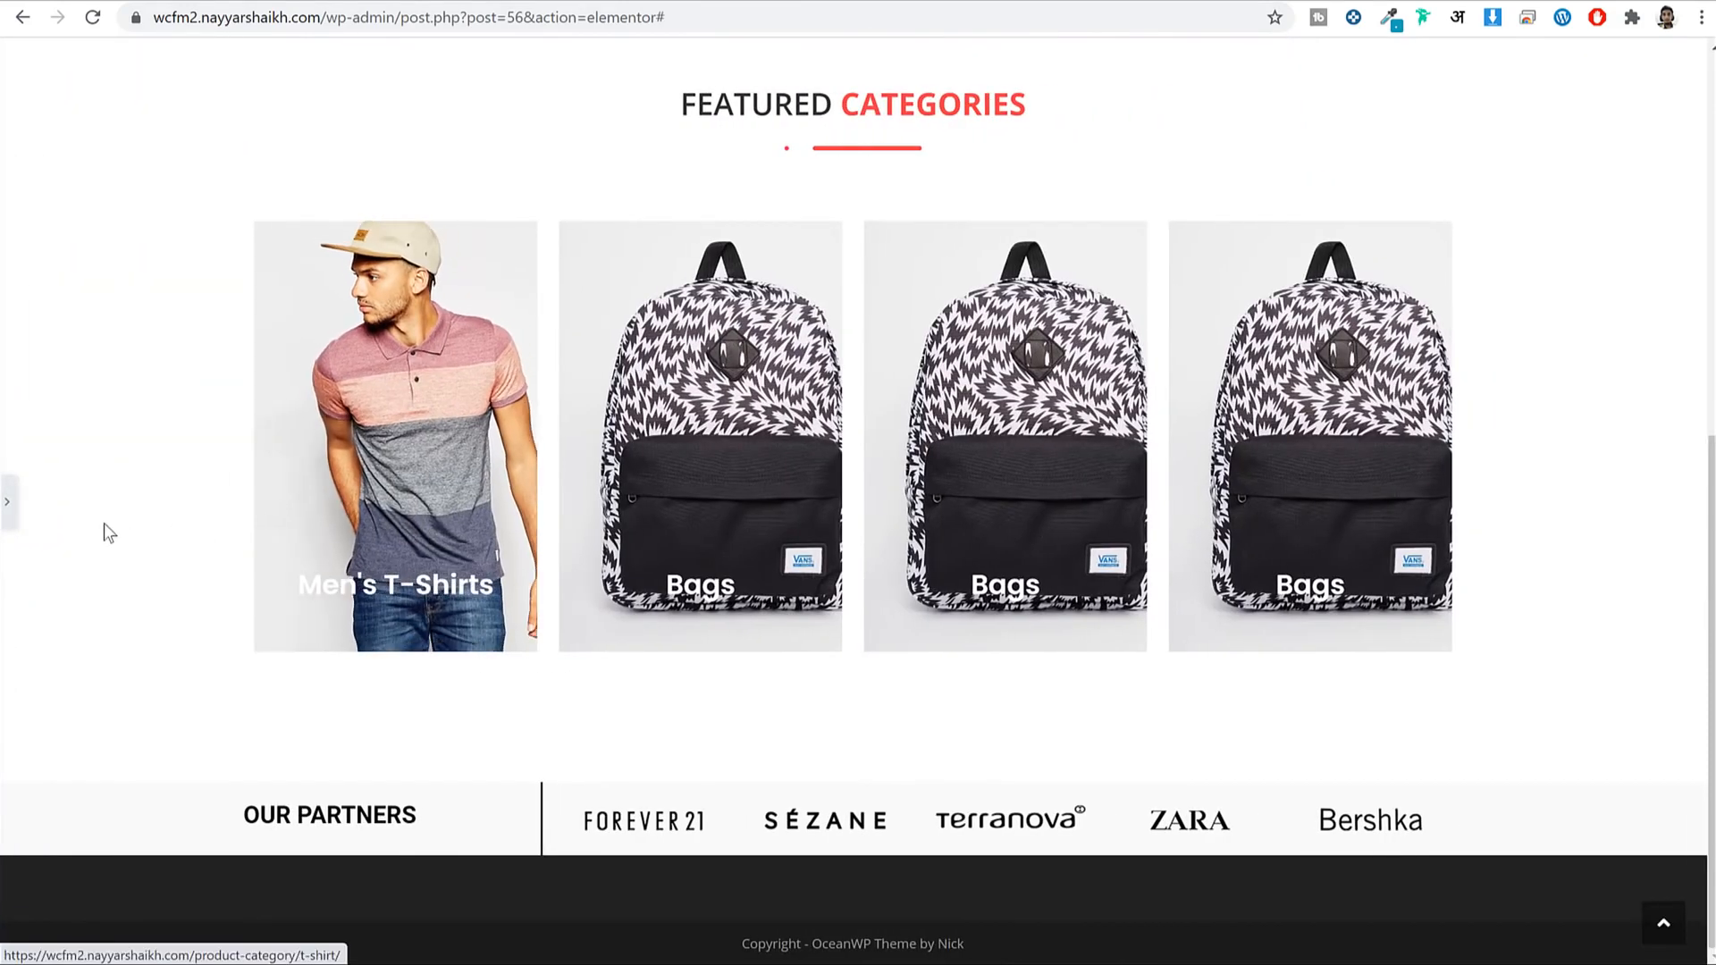
left_click(7, 501)
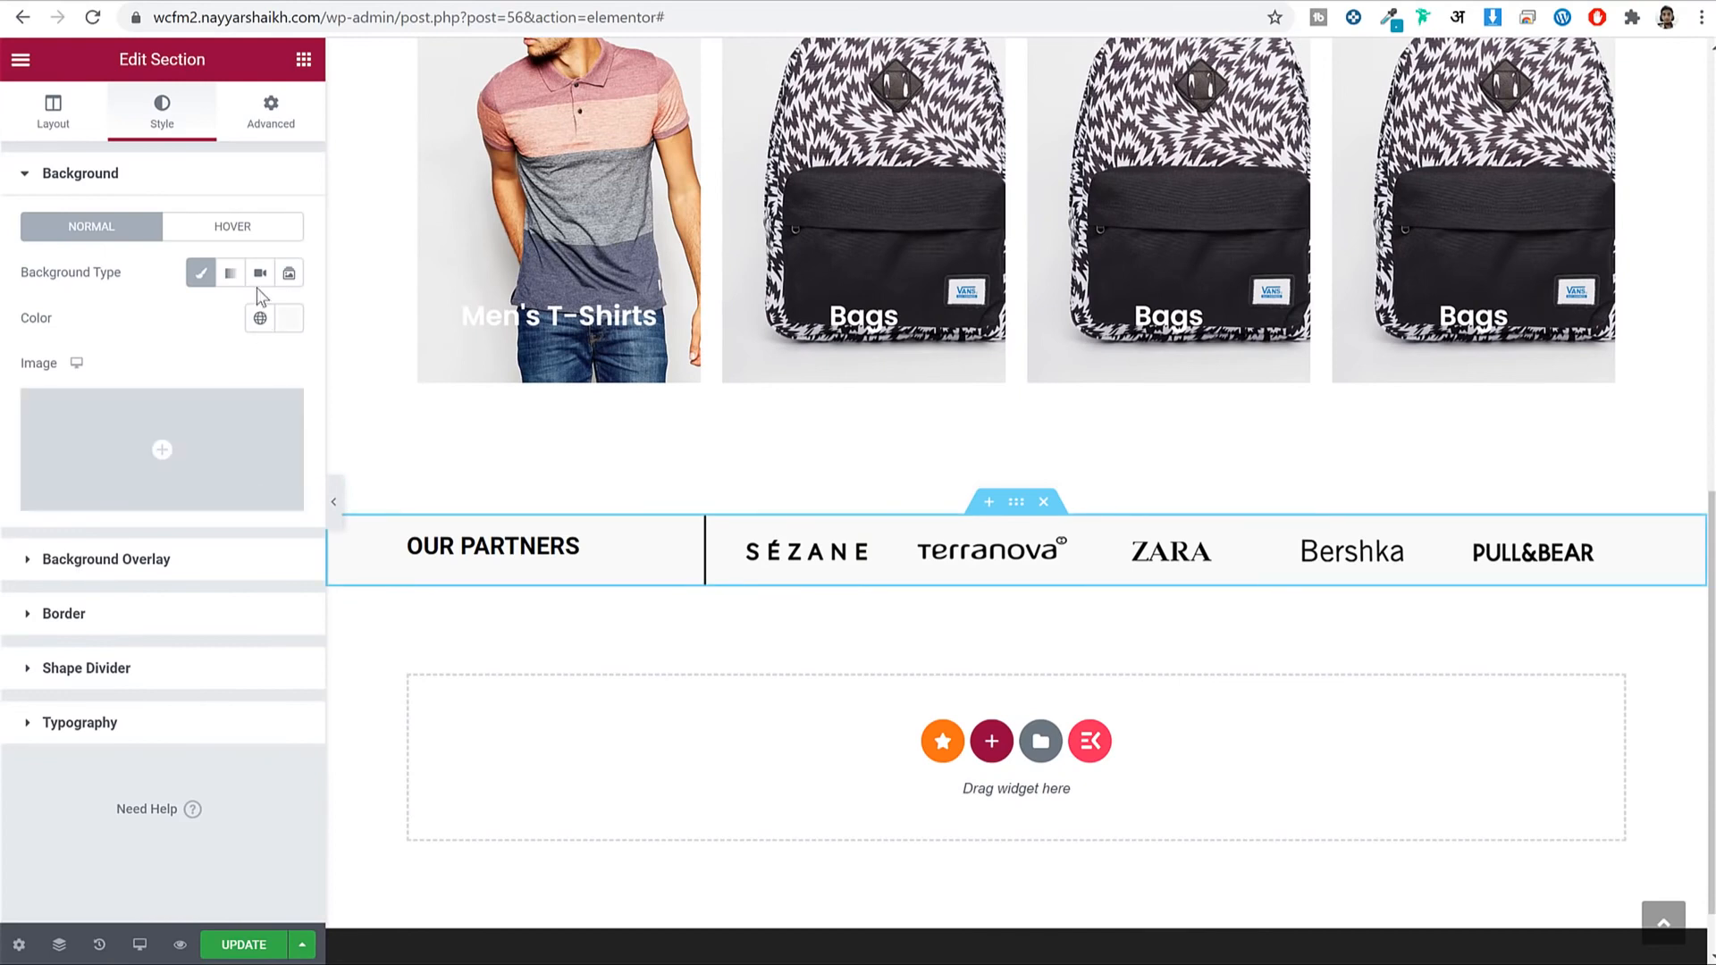
left_click(289, 319)
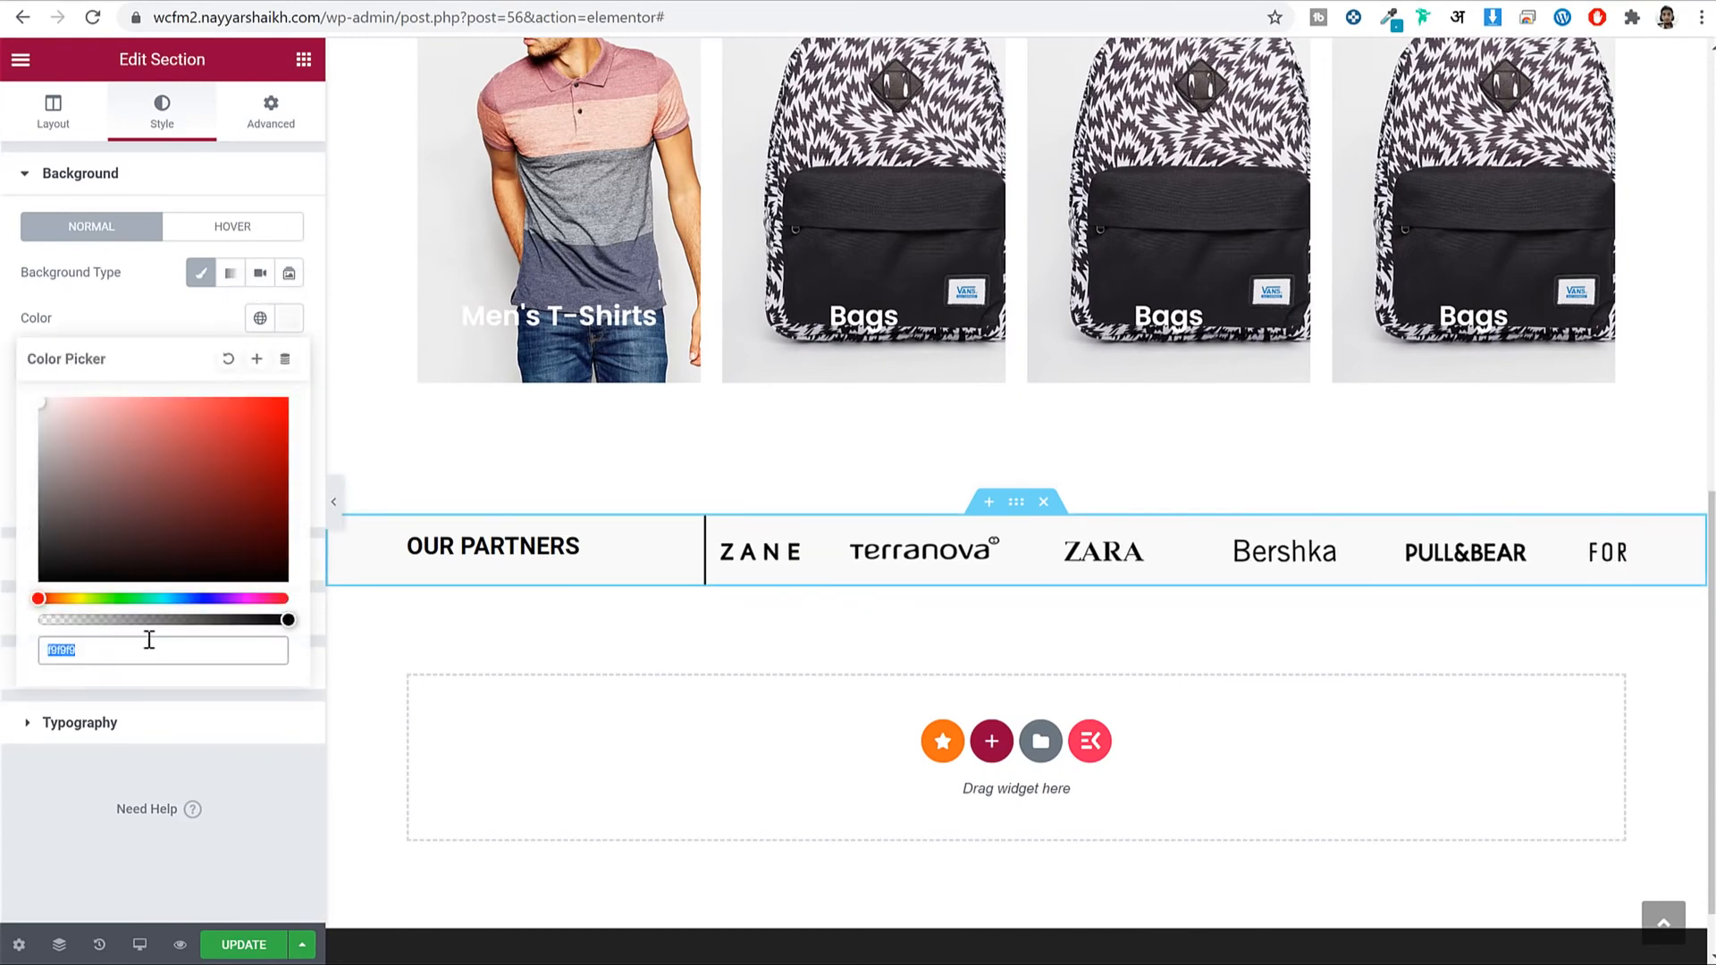
type("f2f2f2")
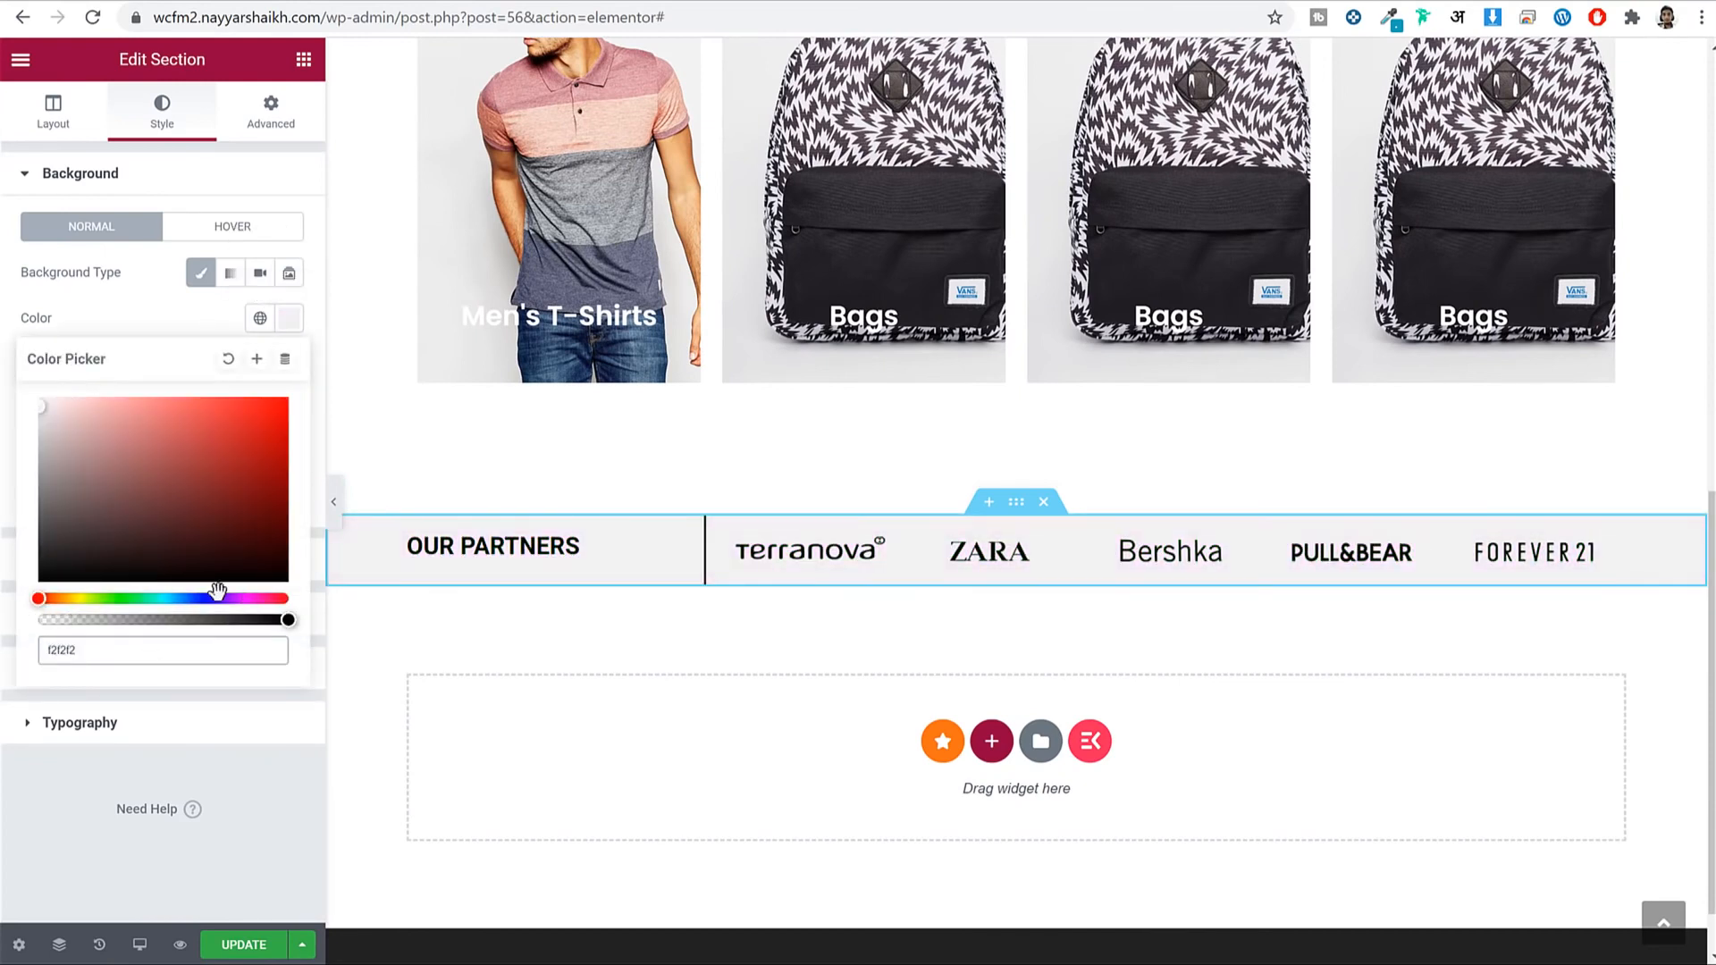
left_click(290, 323)
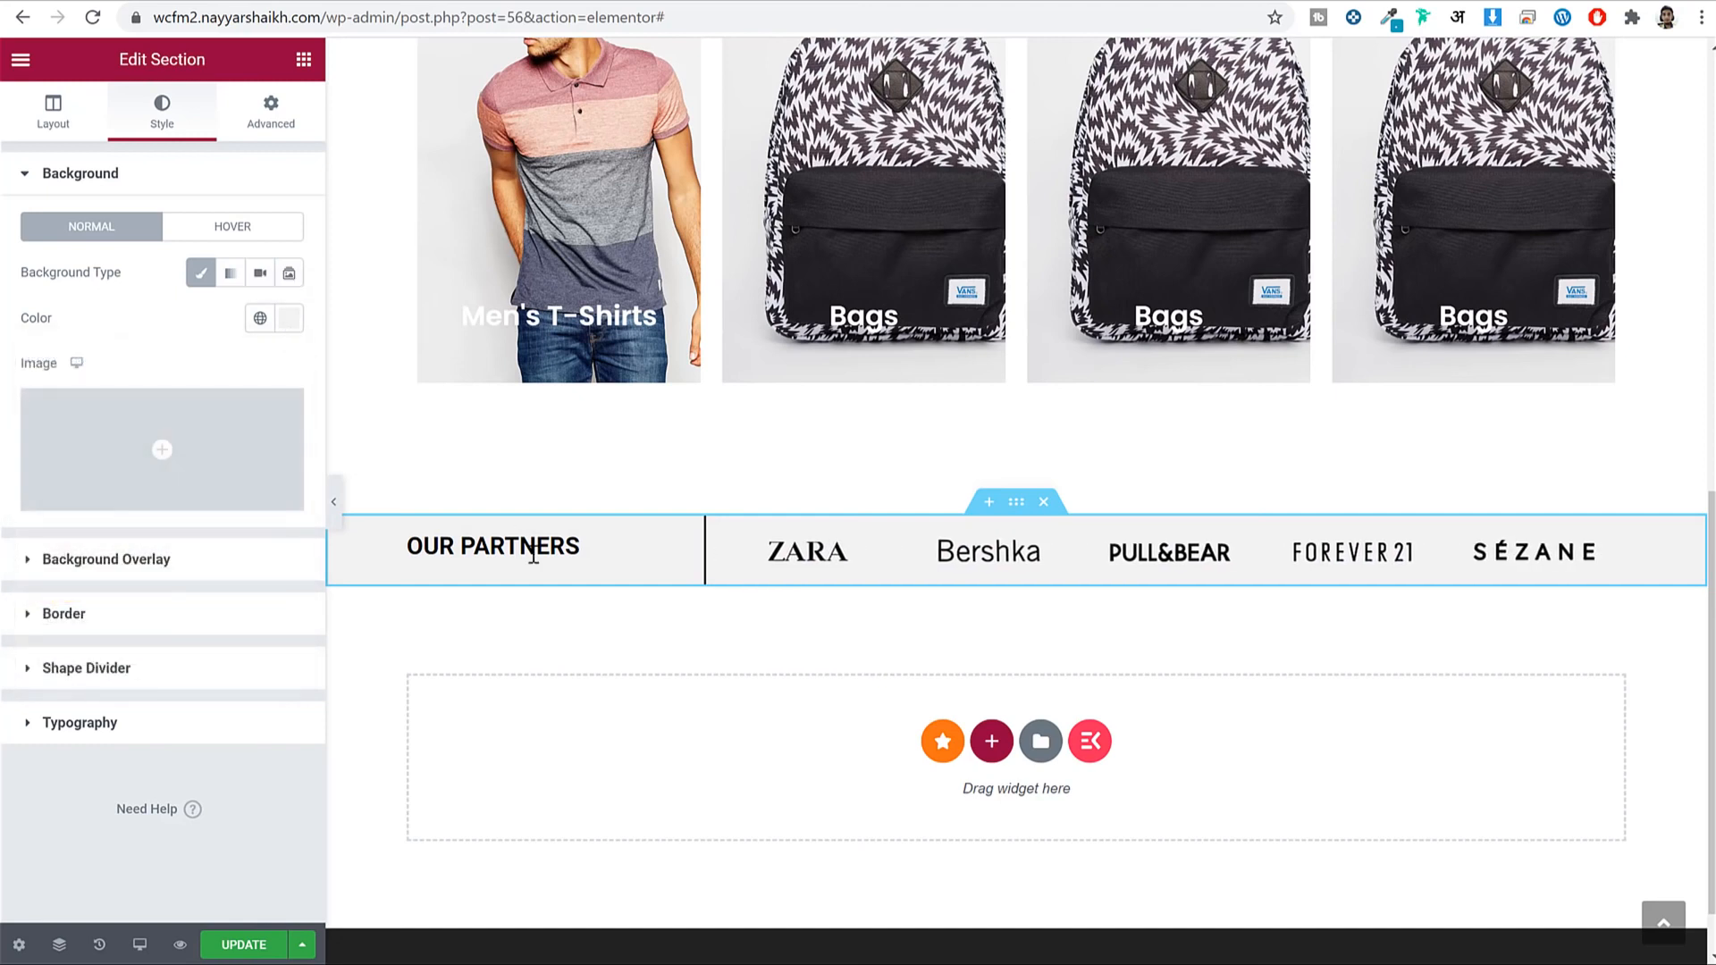
Set the section's top and bottom padding to 25.
left_click(271, 117)
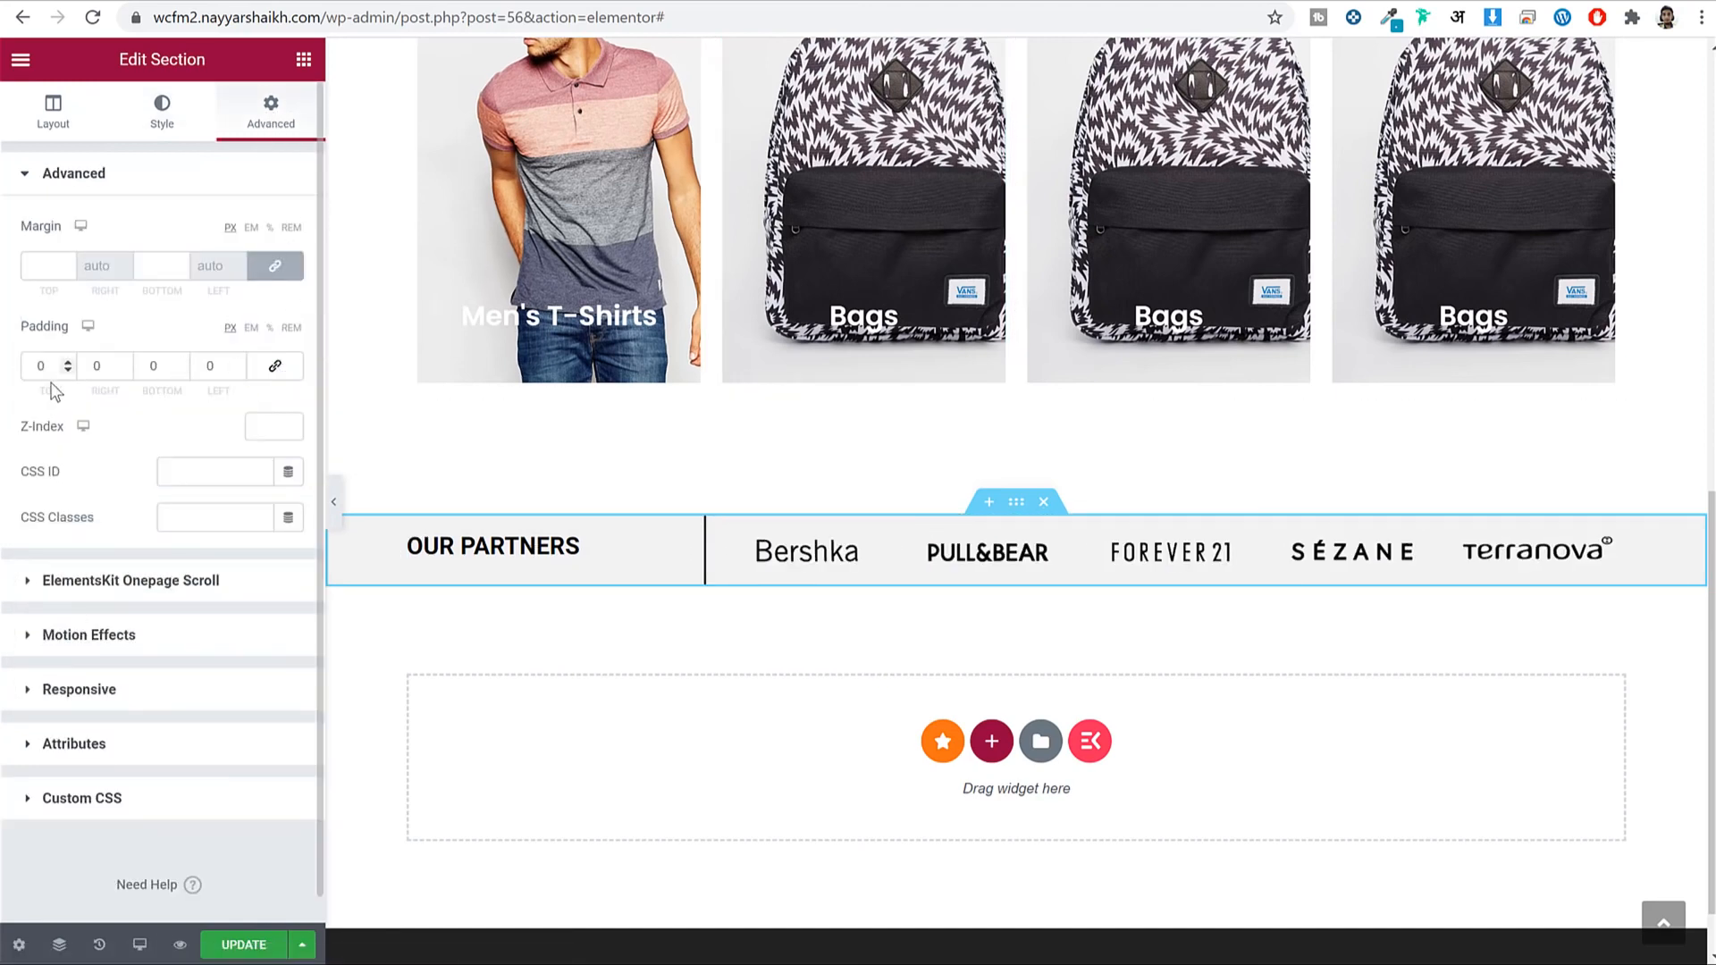
type("25")
key("Tab")
key("Tab")
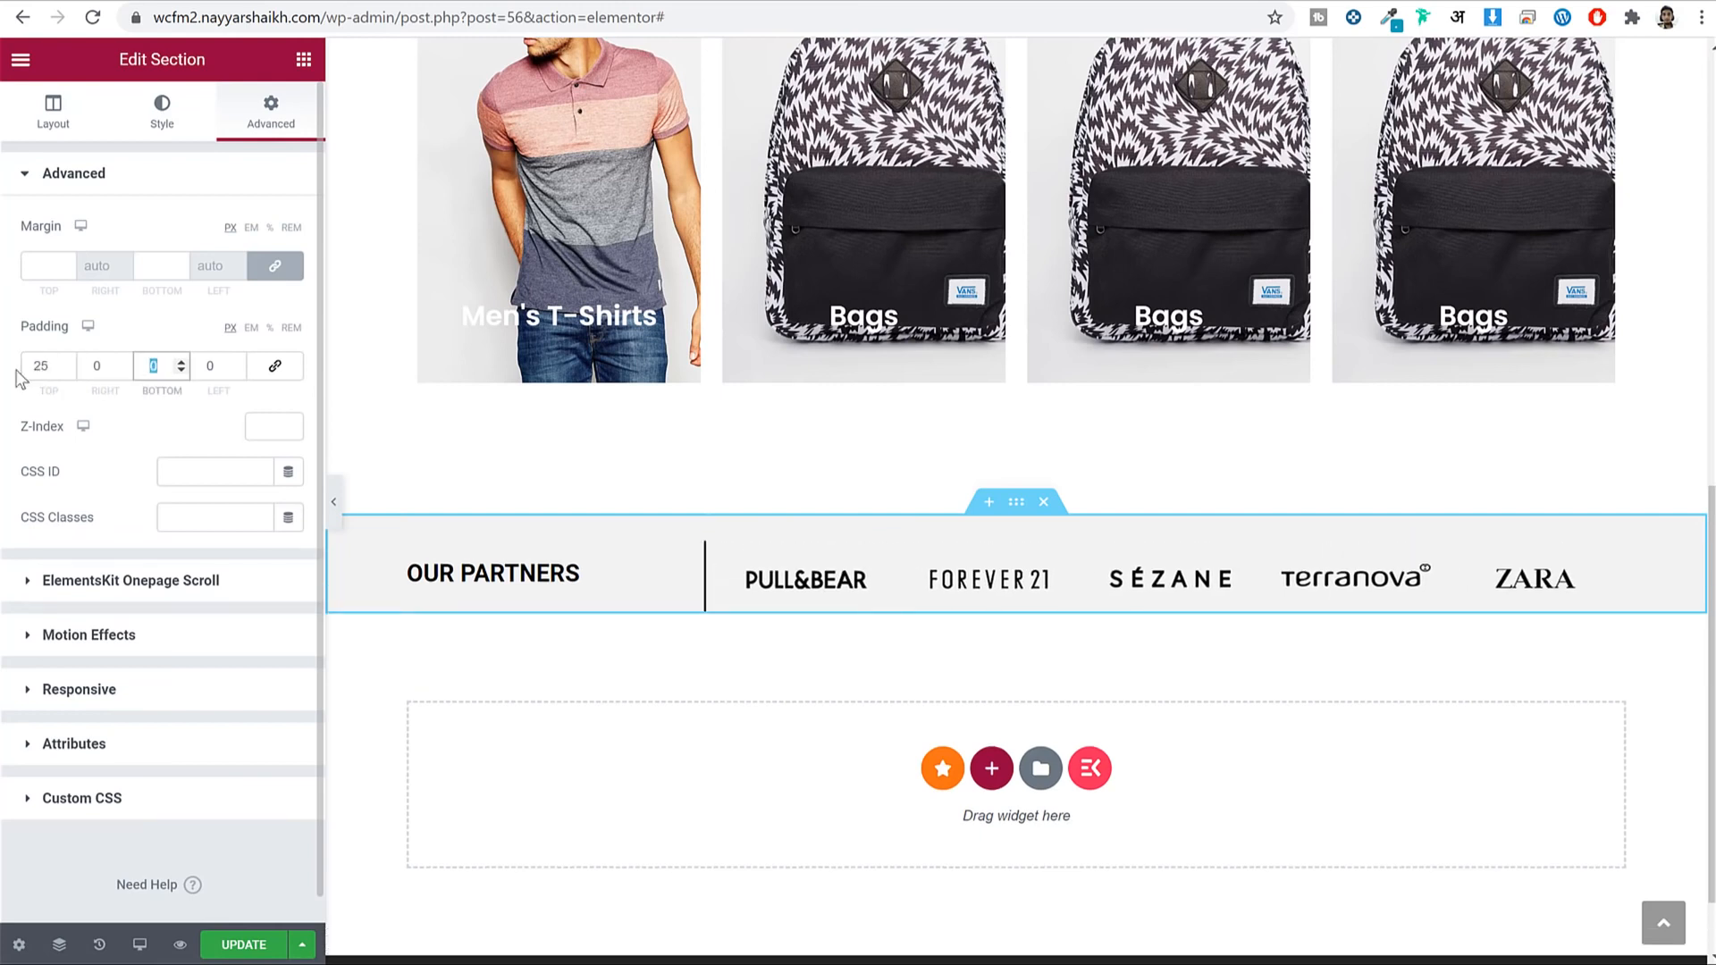
type("25")
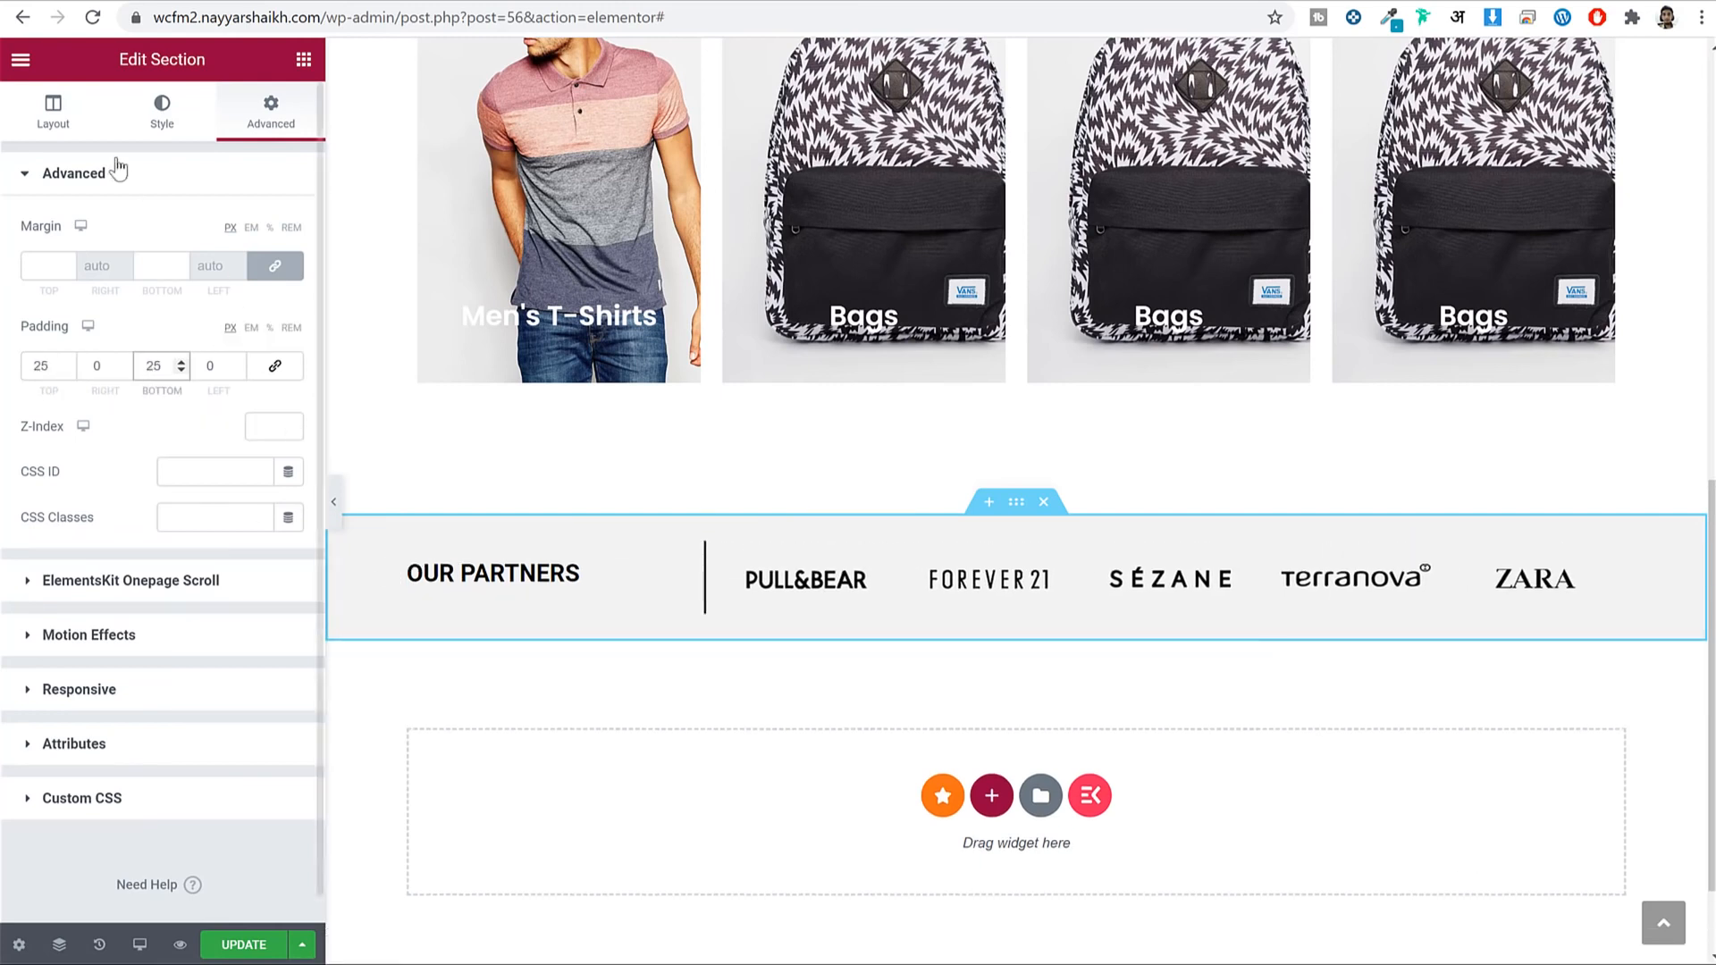
Align the section content vertically to Middle and save the page.
left_click(86, 118)
left_click(184, 408)
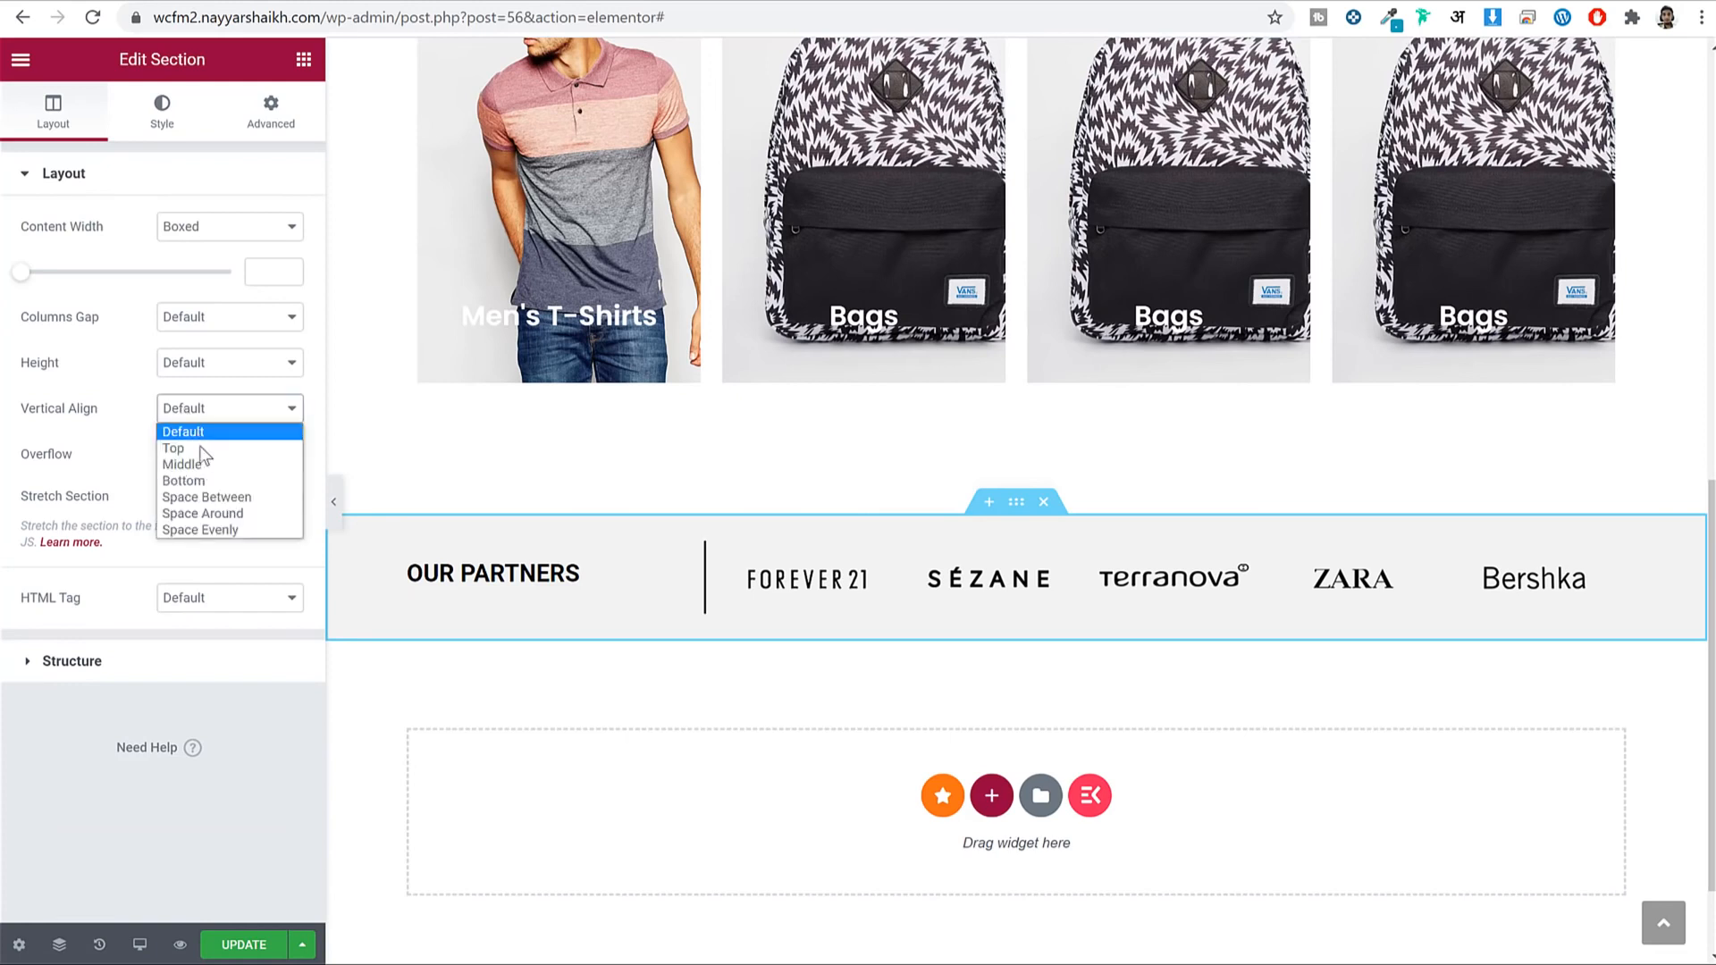
left_click(201, 464)
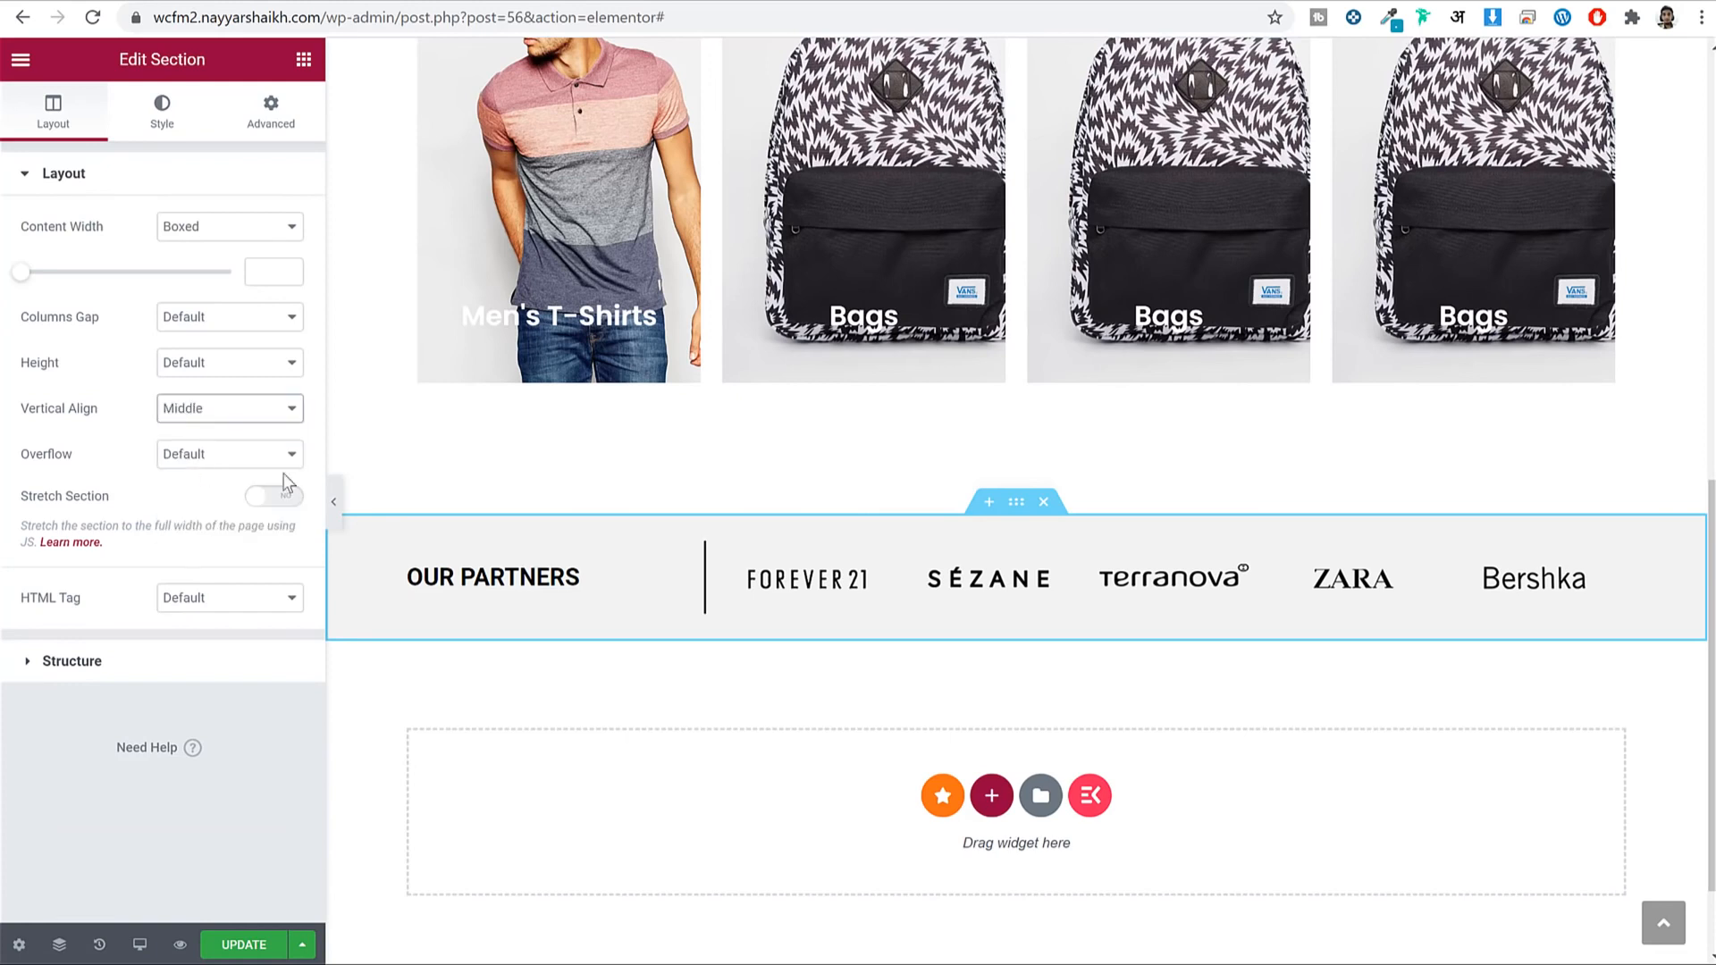
left_click(231, 953)
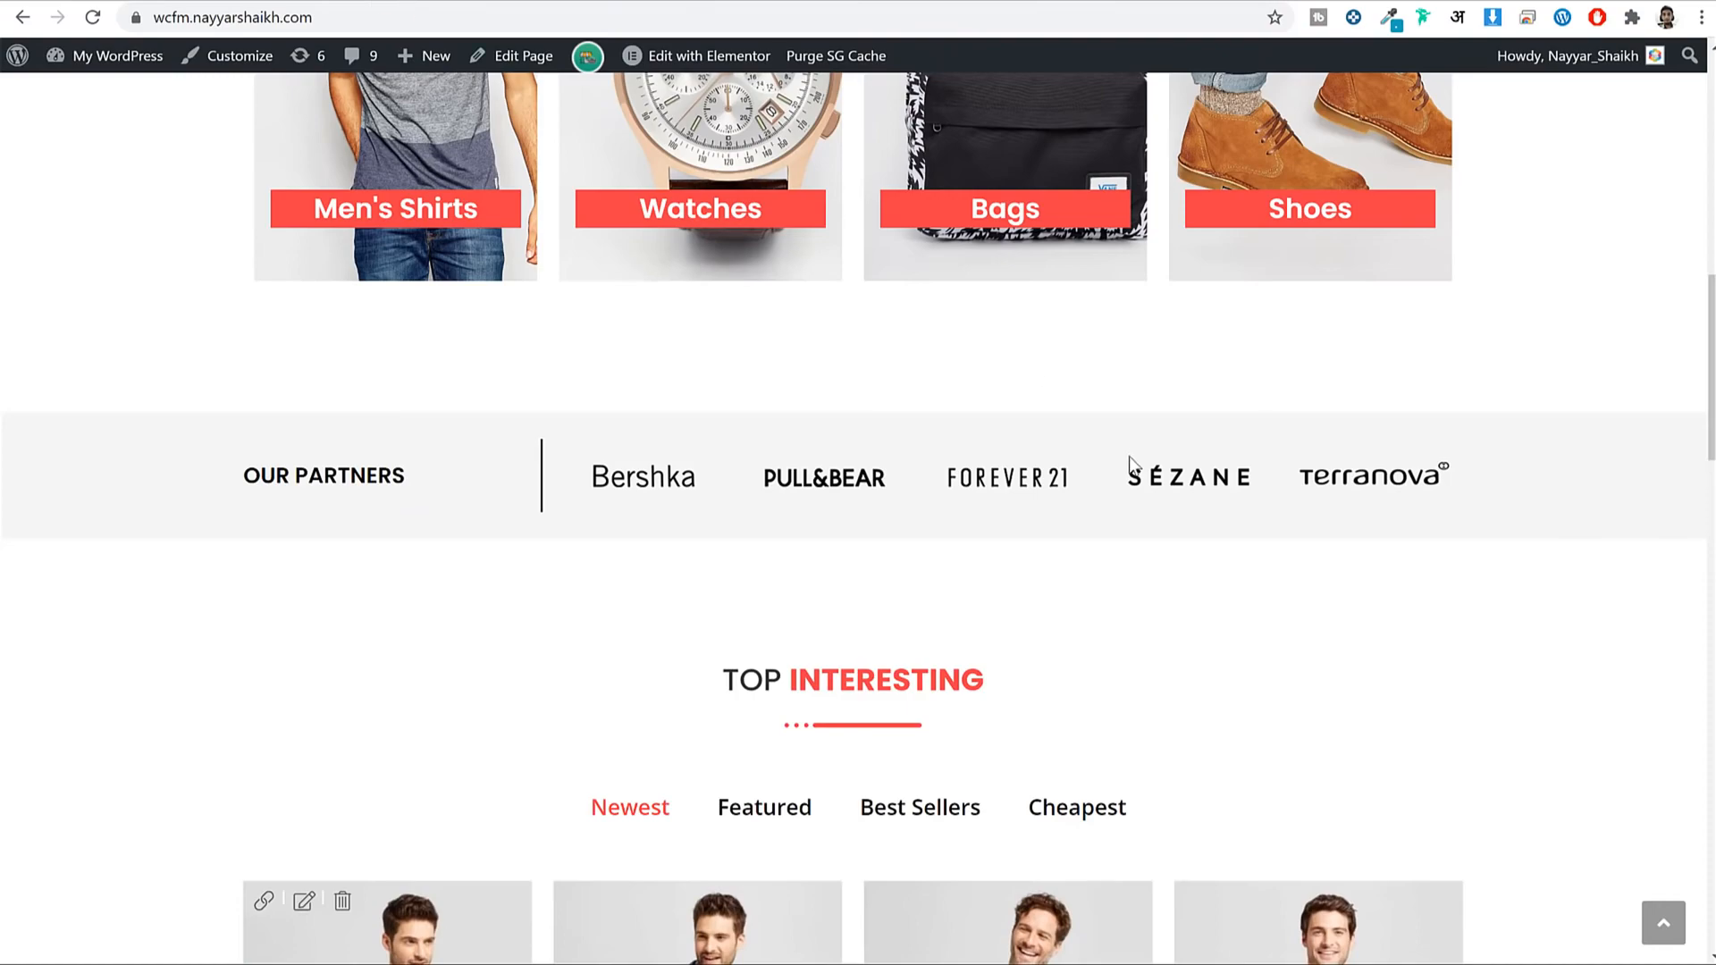
scroll(1130, 463, "down", 10)
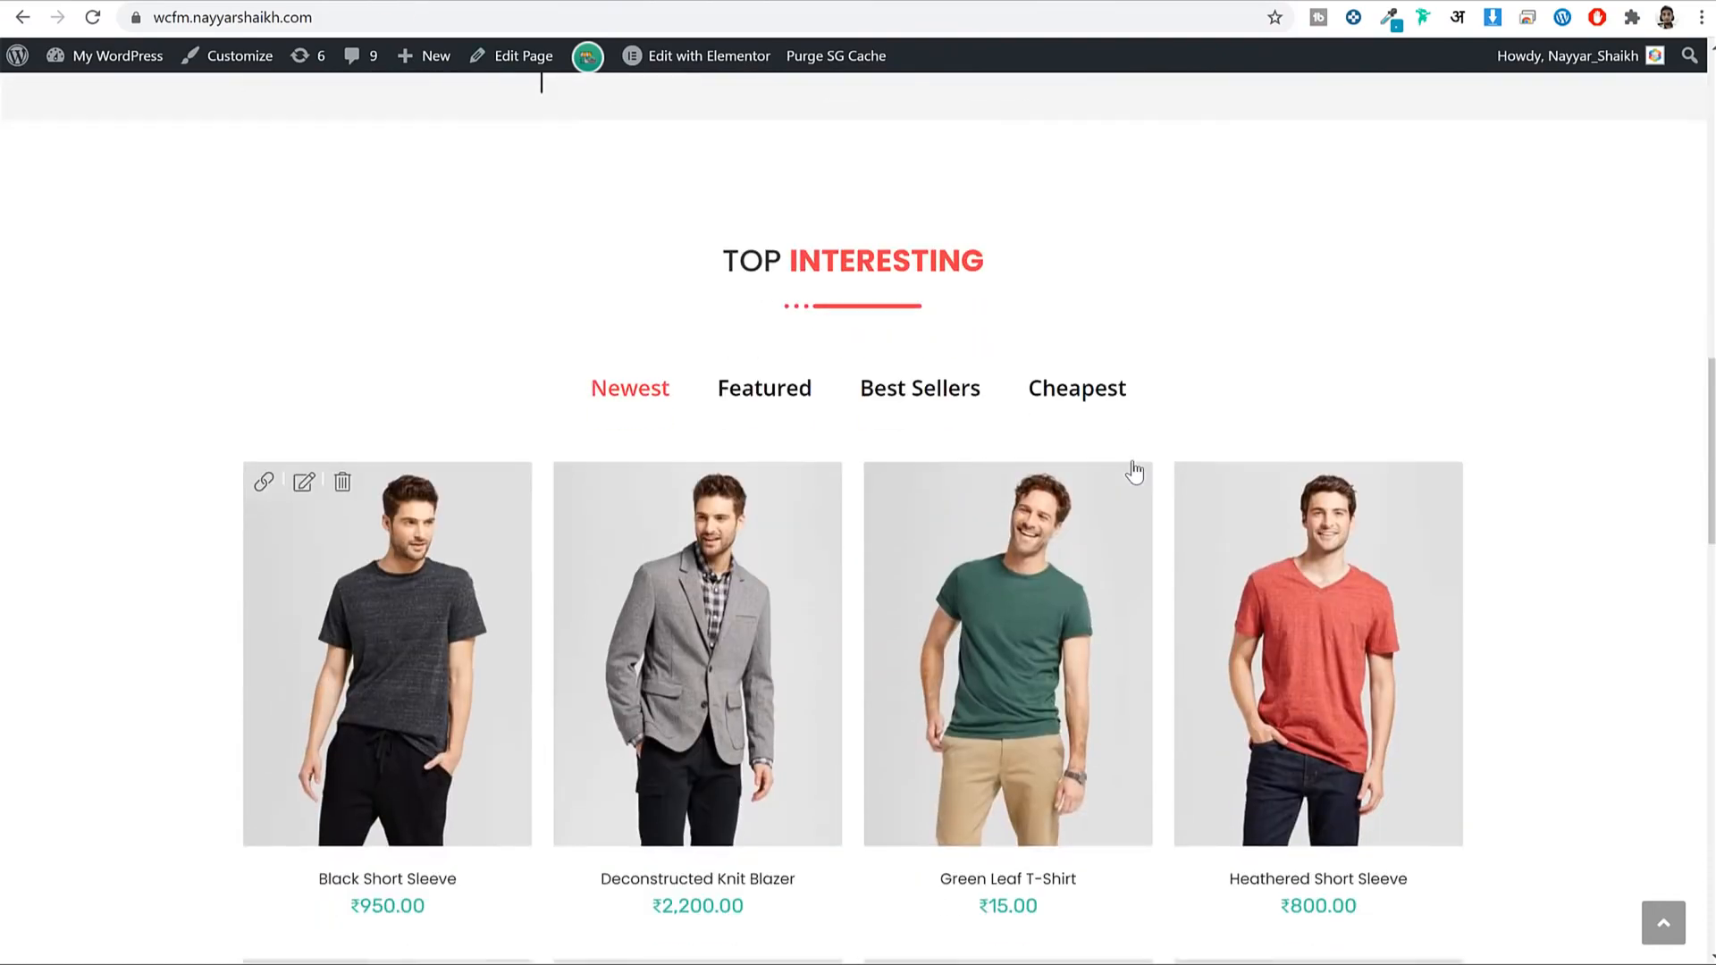
scroll(1133, 471, "up", 10)
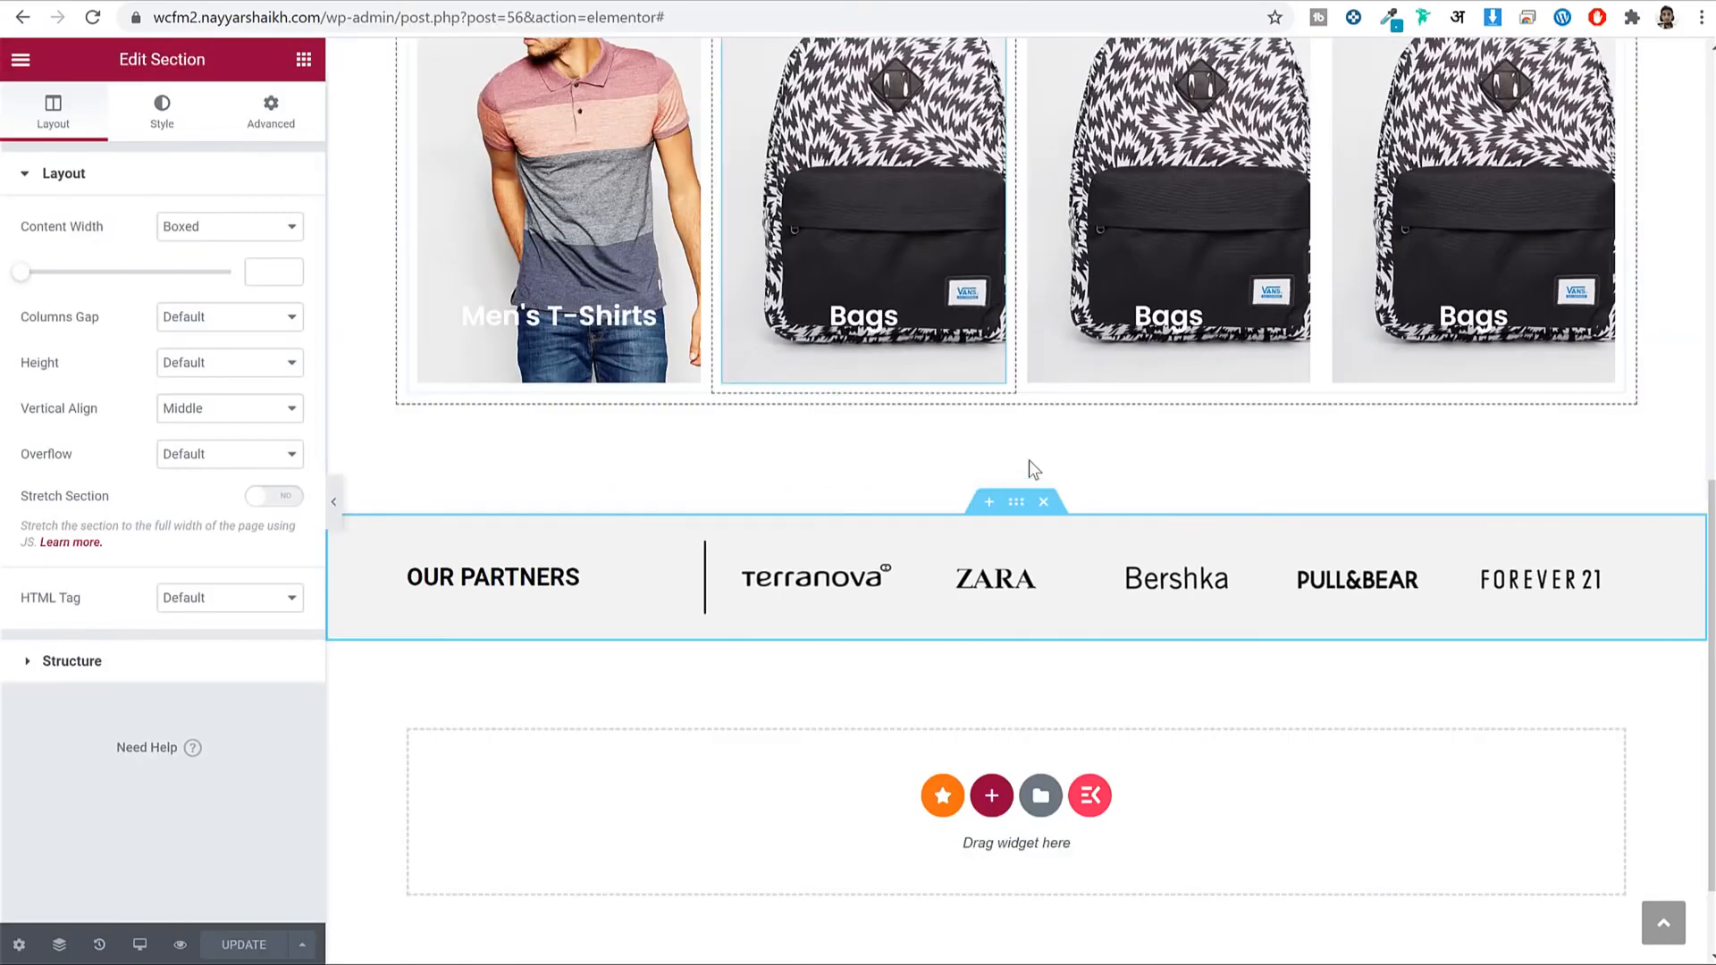
scroll(1033, 472, "up", 9)
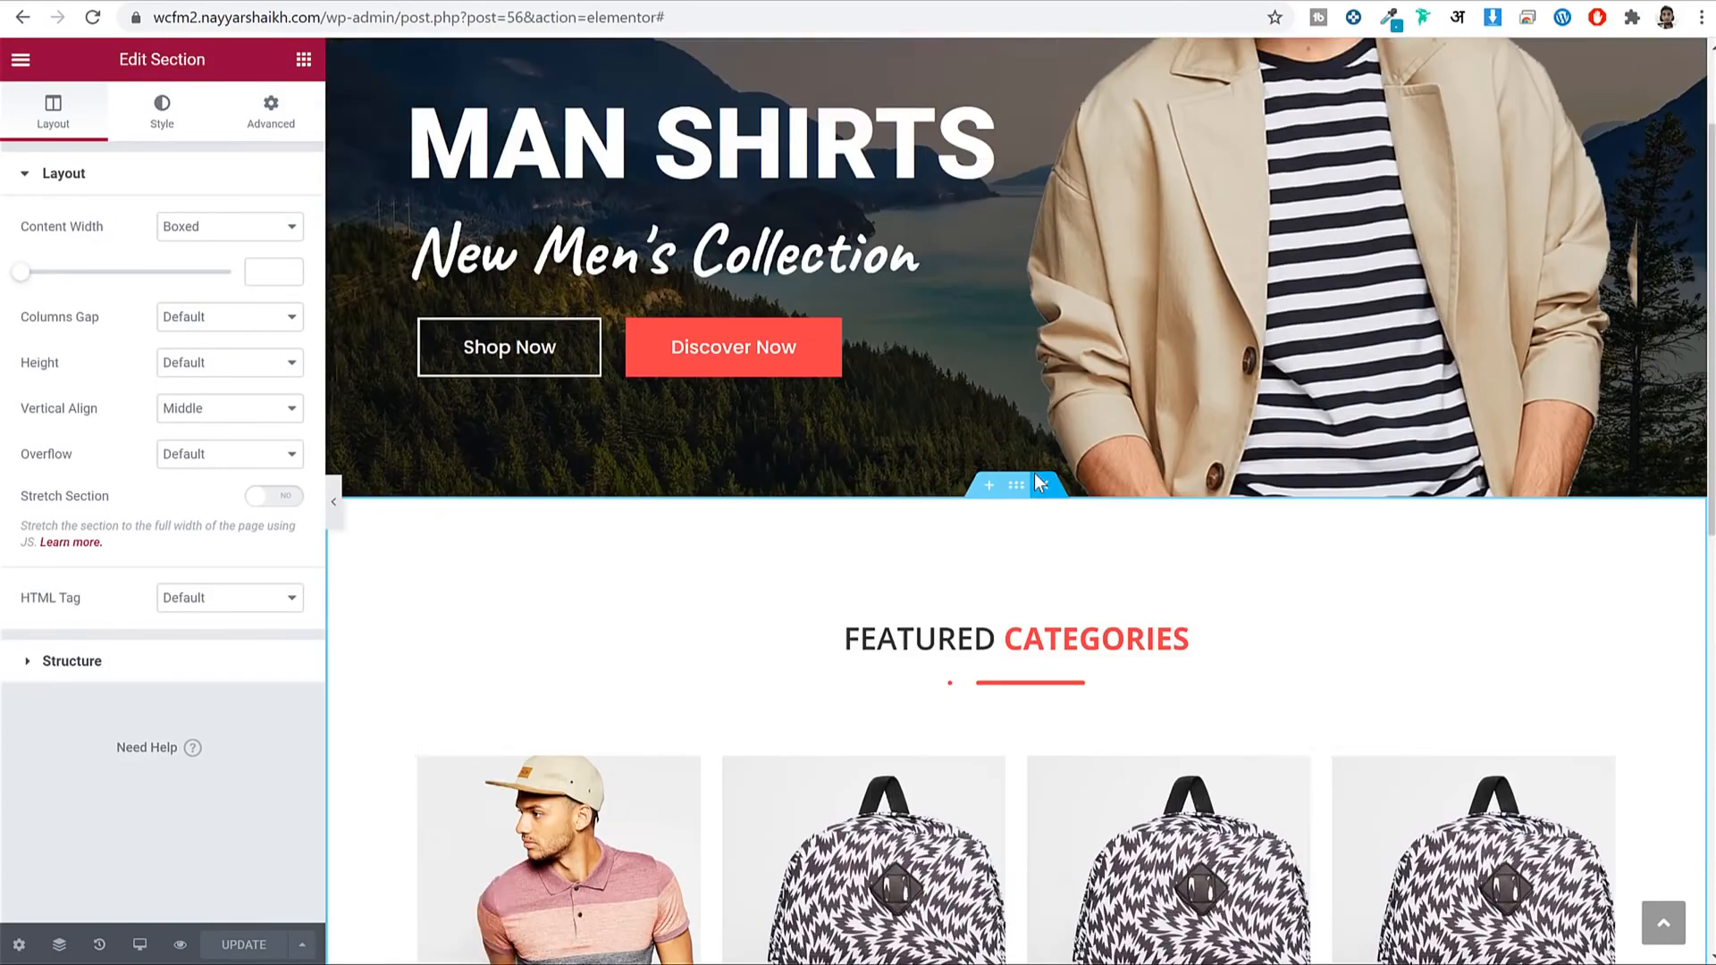
Copy the Featured Categories section and paste it below Our Partners.
scroll(1033, 474, "down", 5)
scroll(1013, 273, "down", 2)
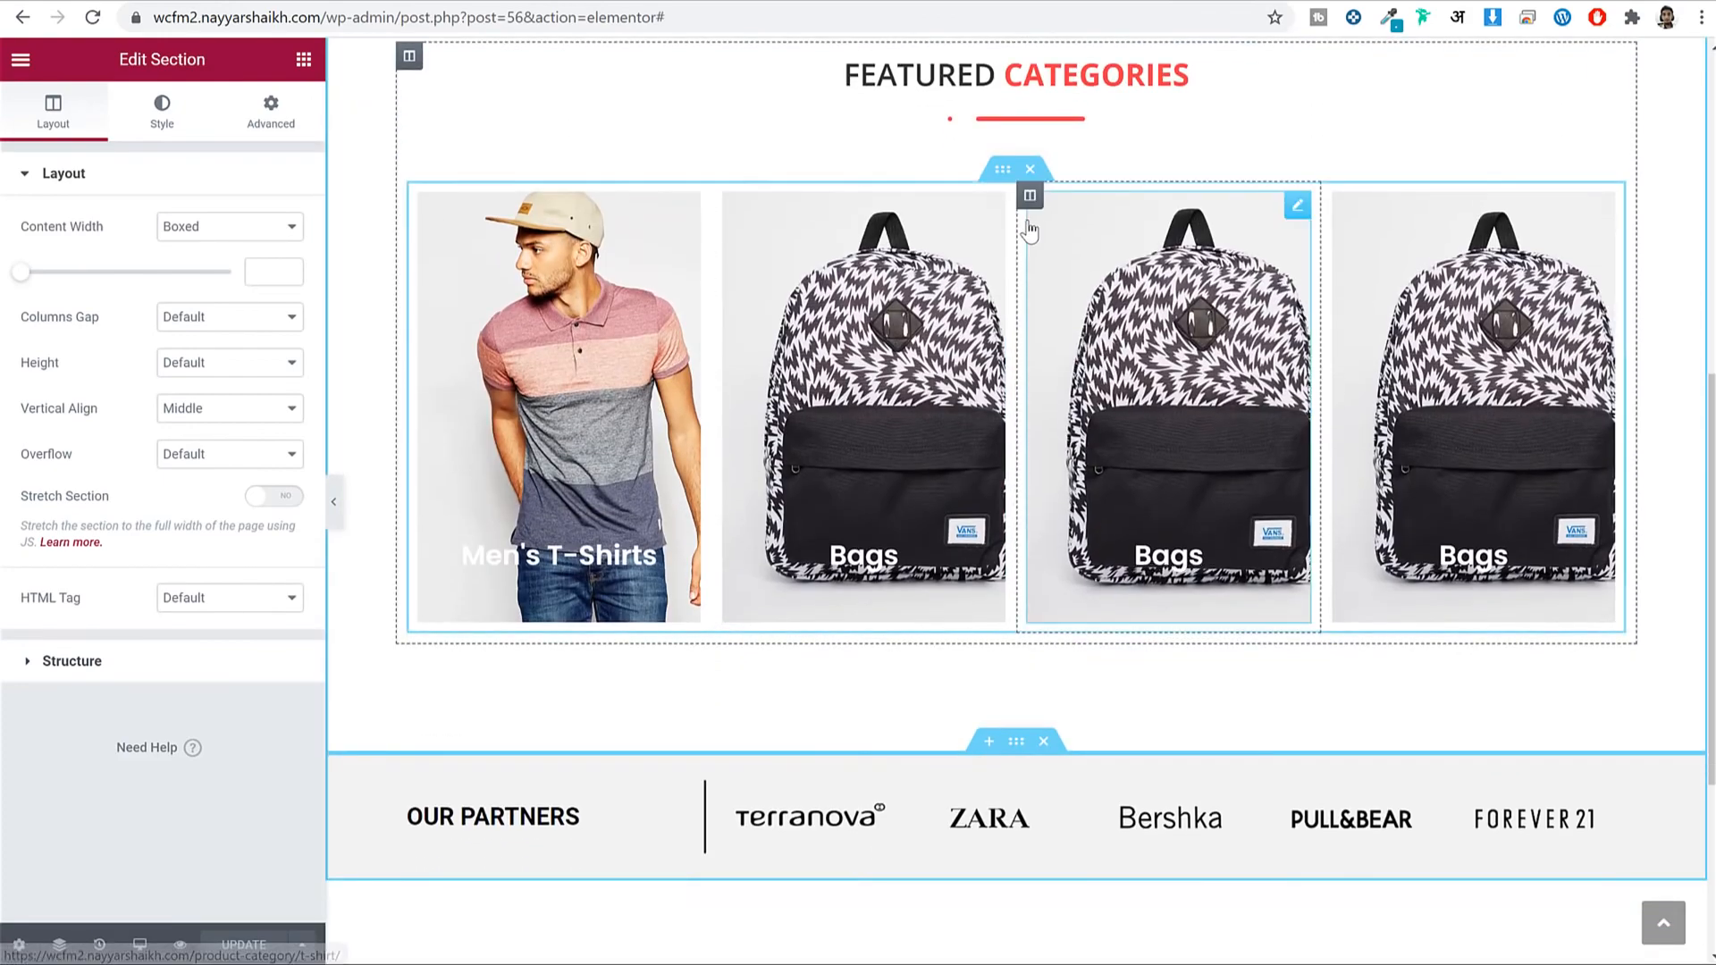
scroll(1036, 215, "up", 3)
right_click(1012, 147)
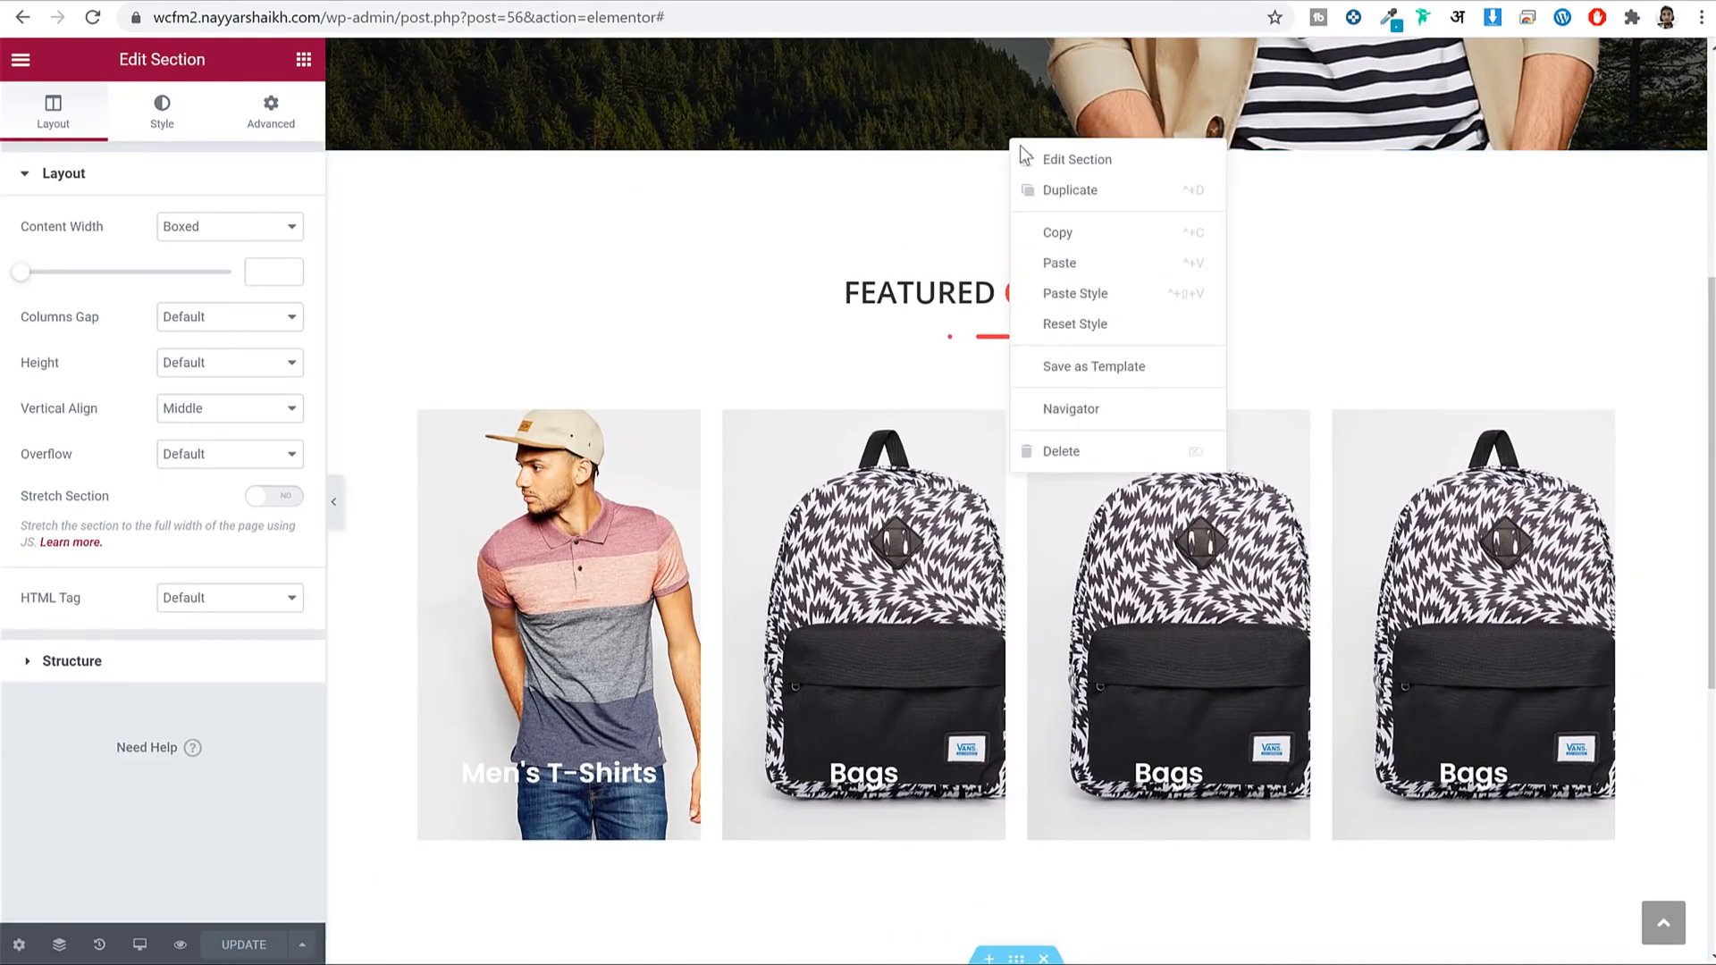
left_click(1117, 235)
scroll(1135, 295, "down", 5)
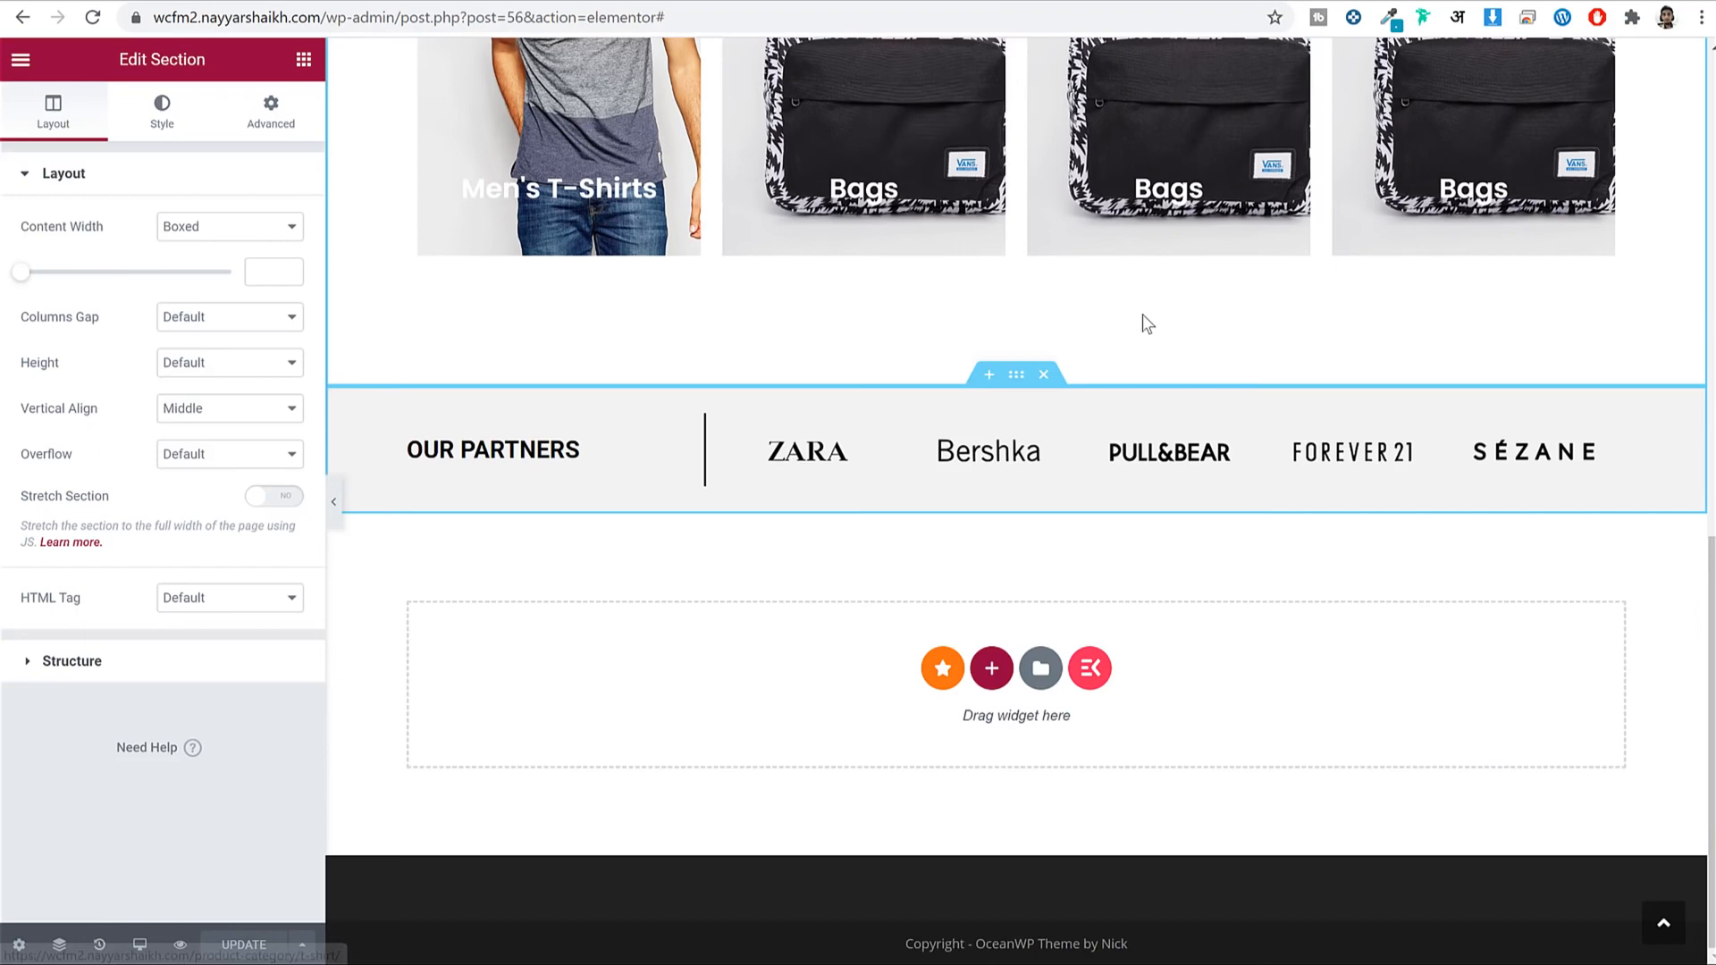
right_click(1187, 681)
left_click(1226, 713)
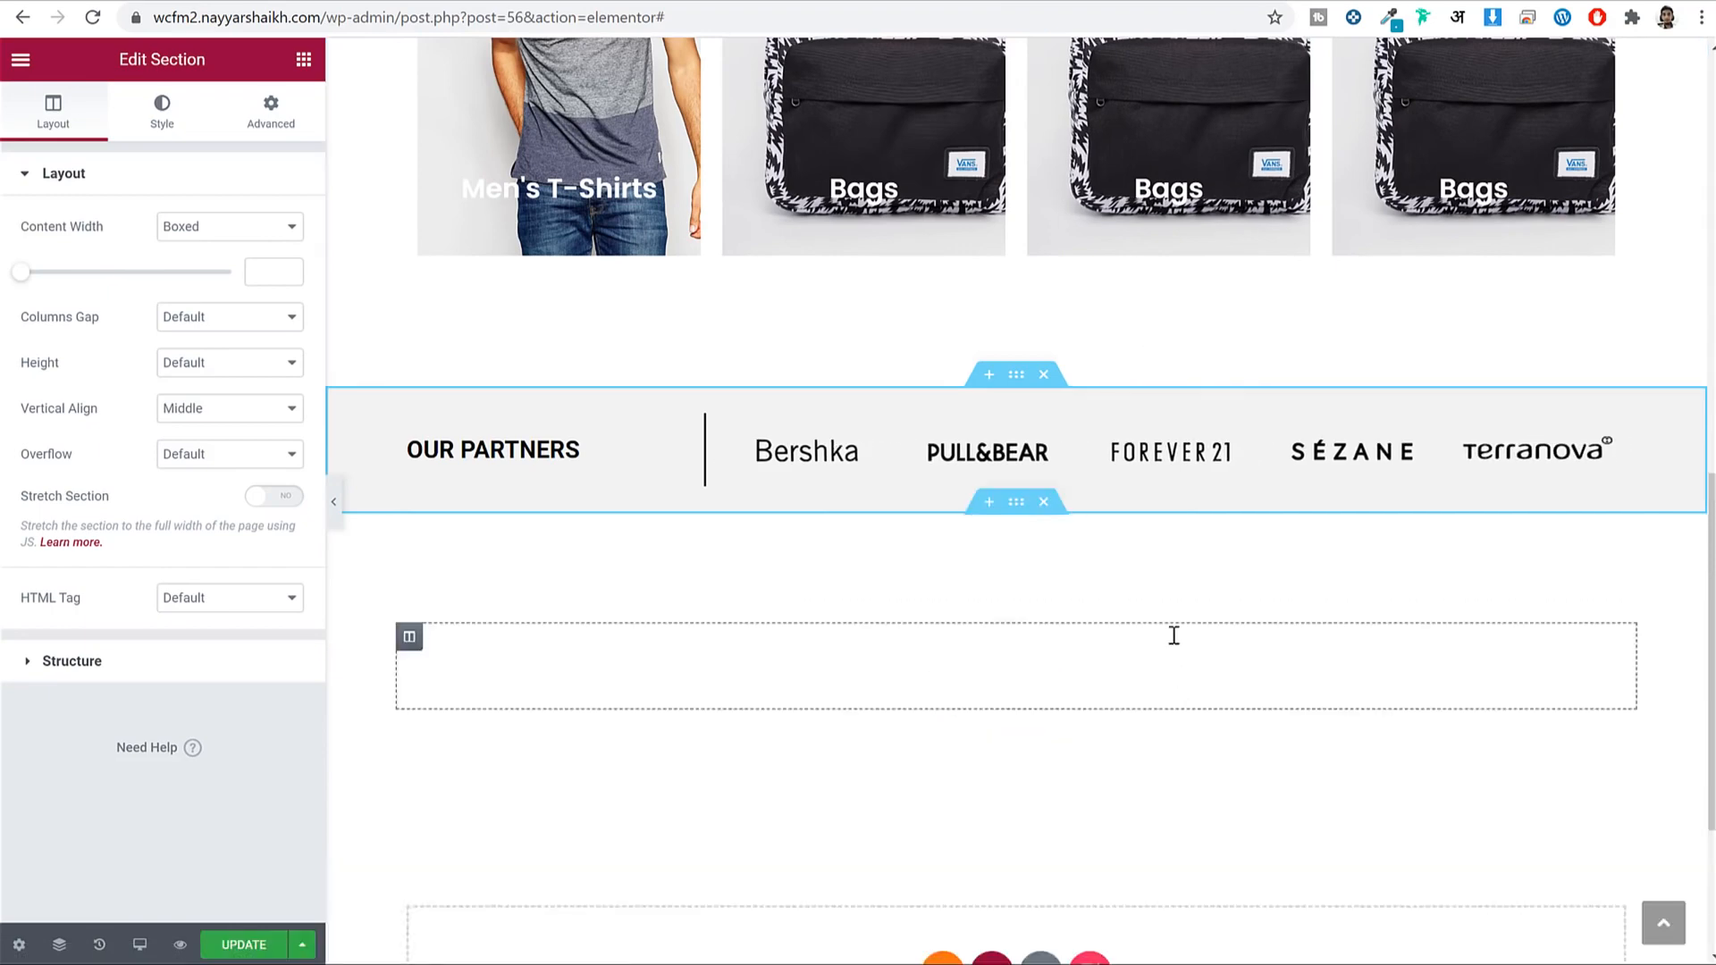
Remove the copied category images and retitle the heading TOP INTERESTING.
scroll(1171, 631, "down", 5)
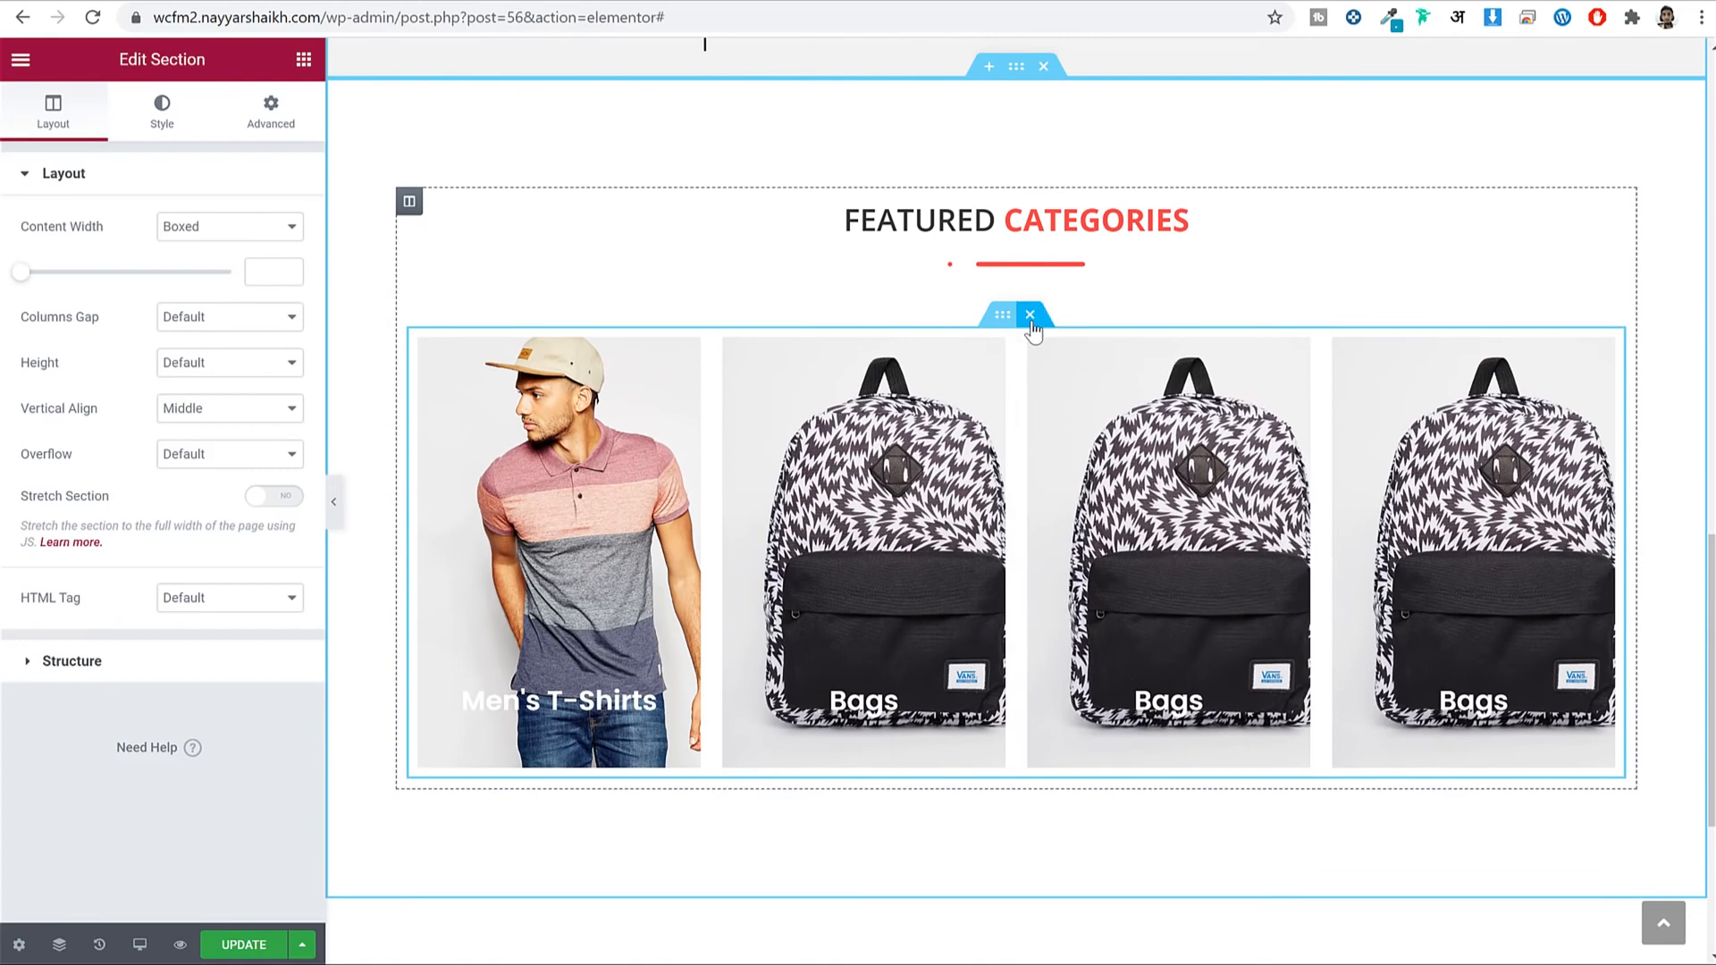
left_click(1031, 318)
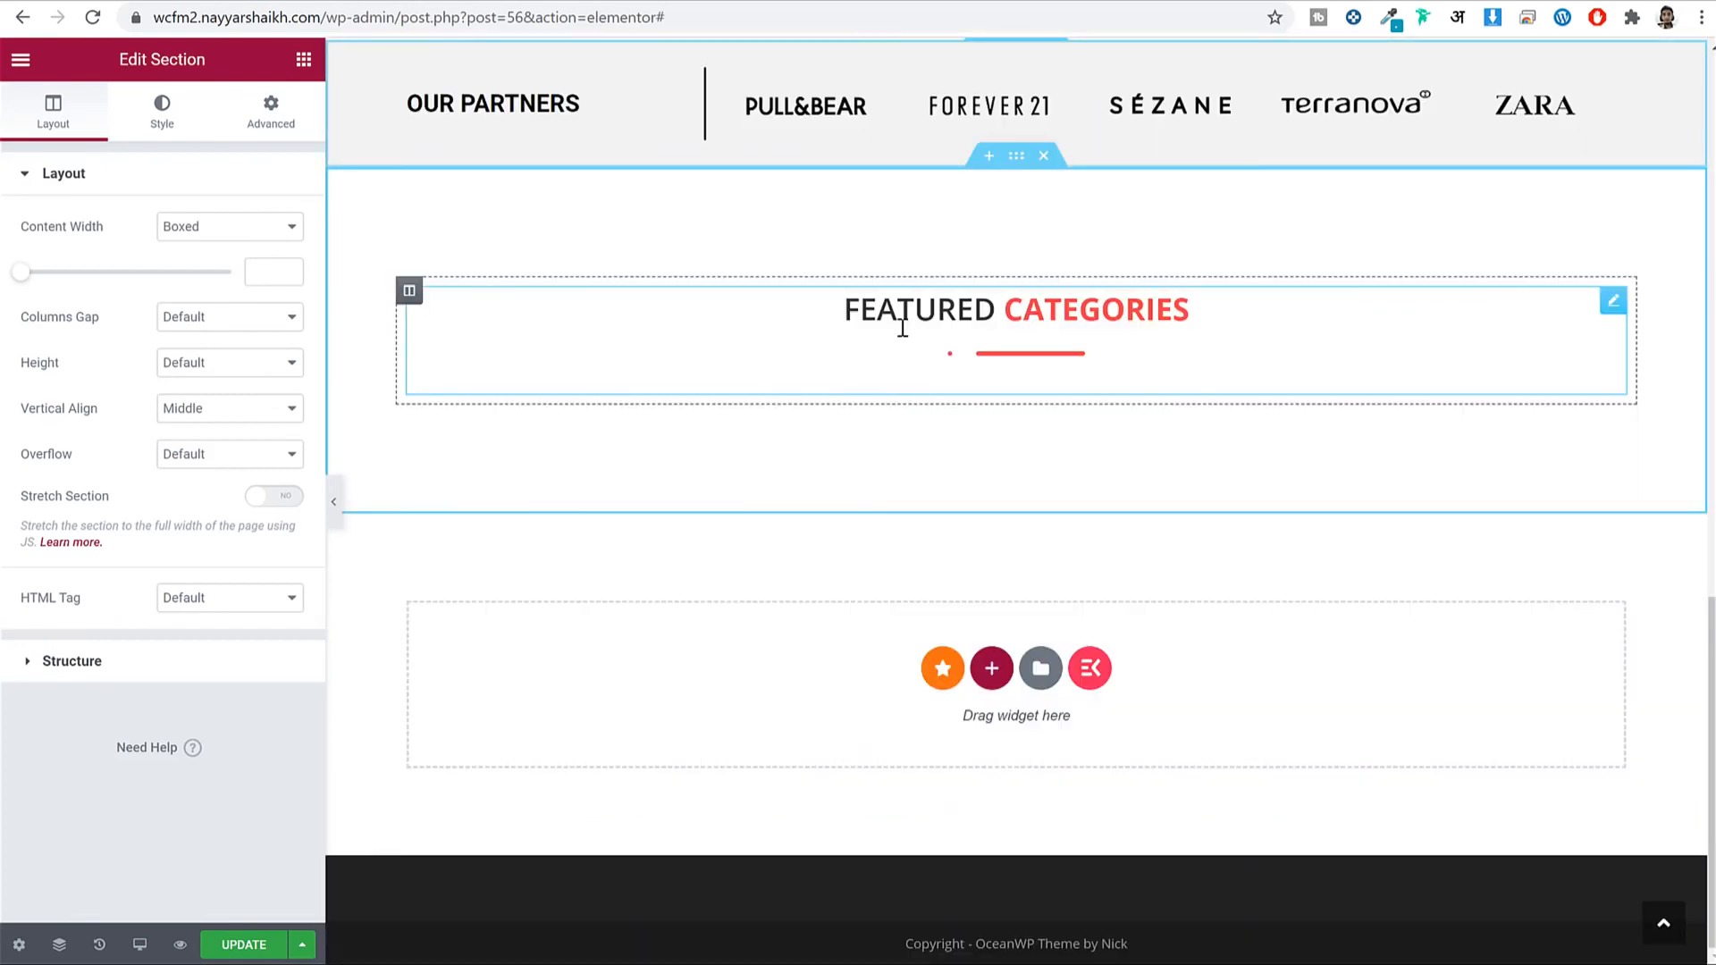
left_click(1010, 308)
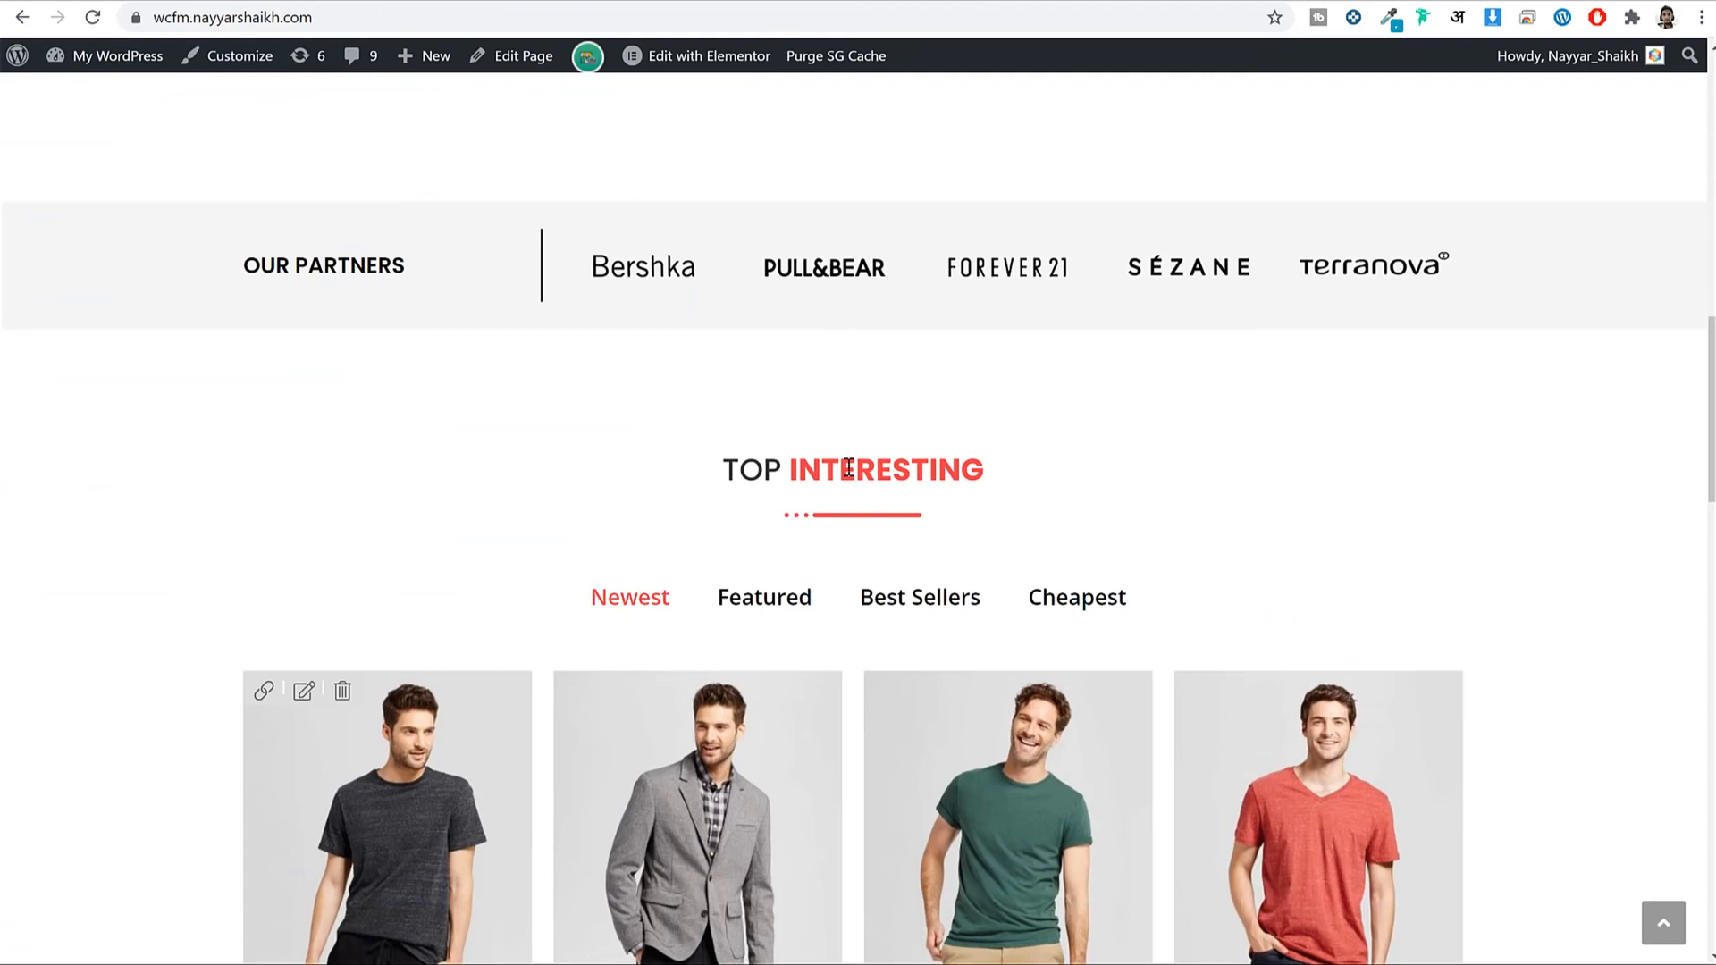
double_click(847, 469)
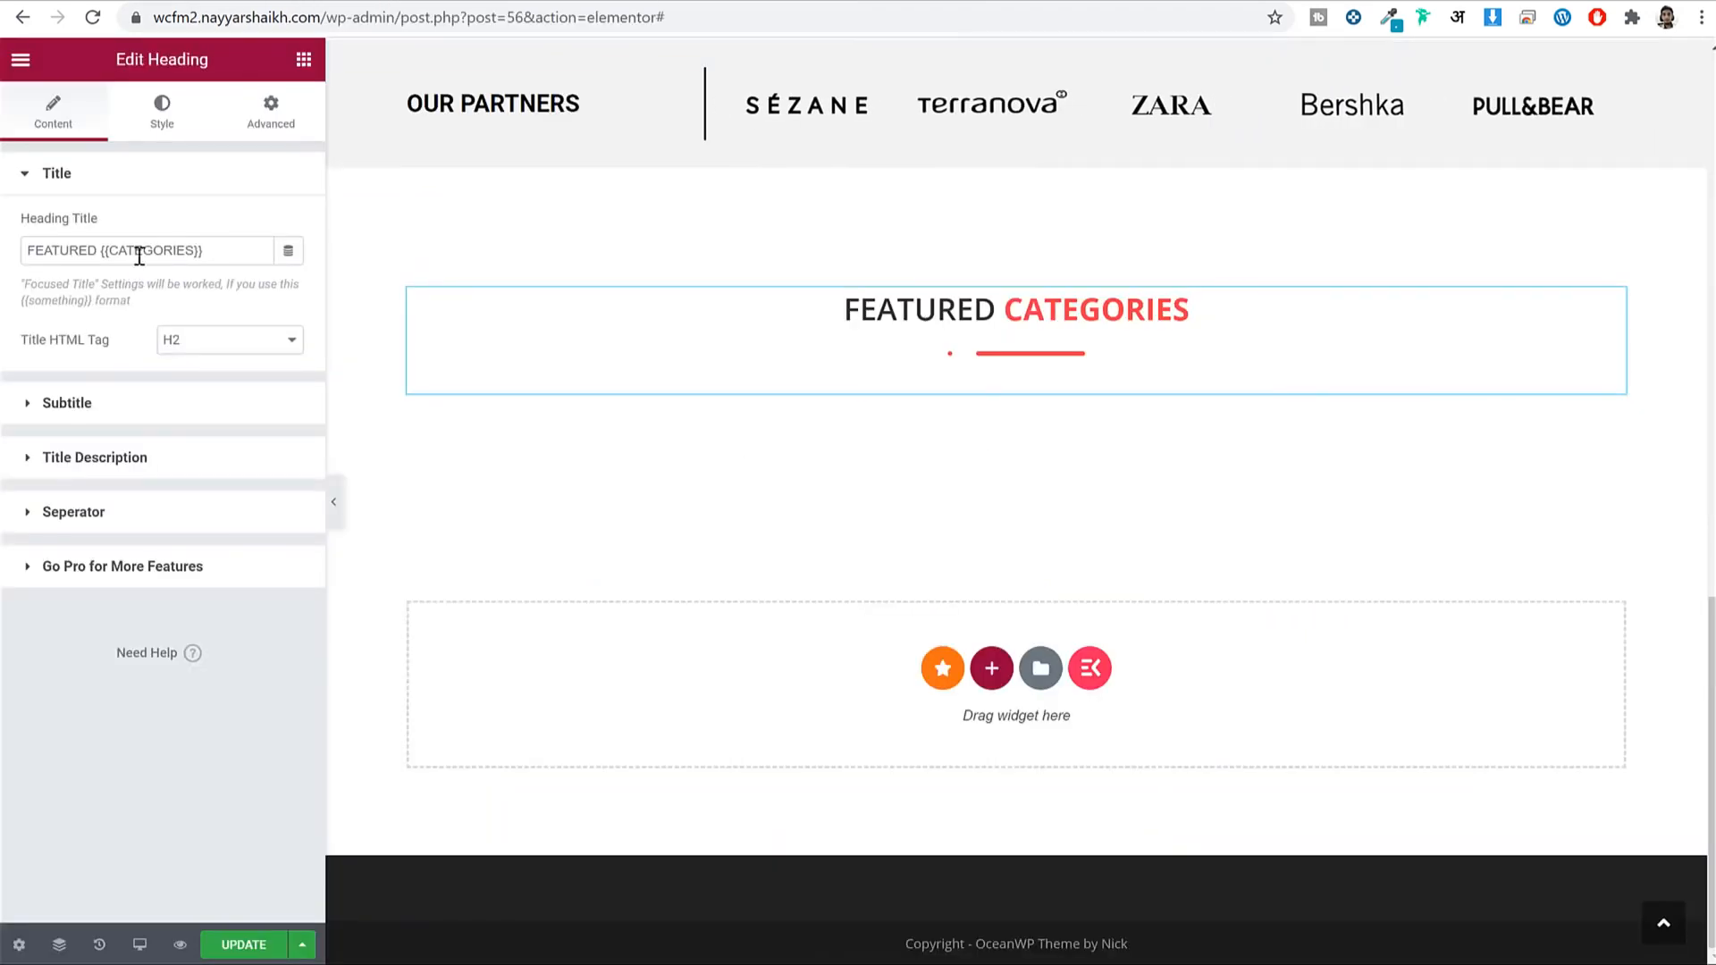
double_click(143, 250)
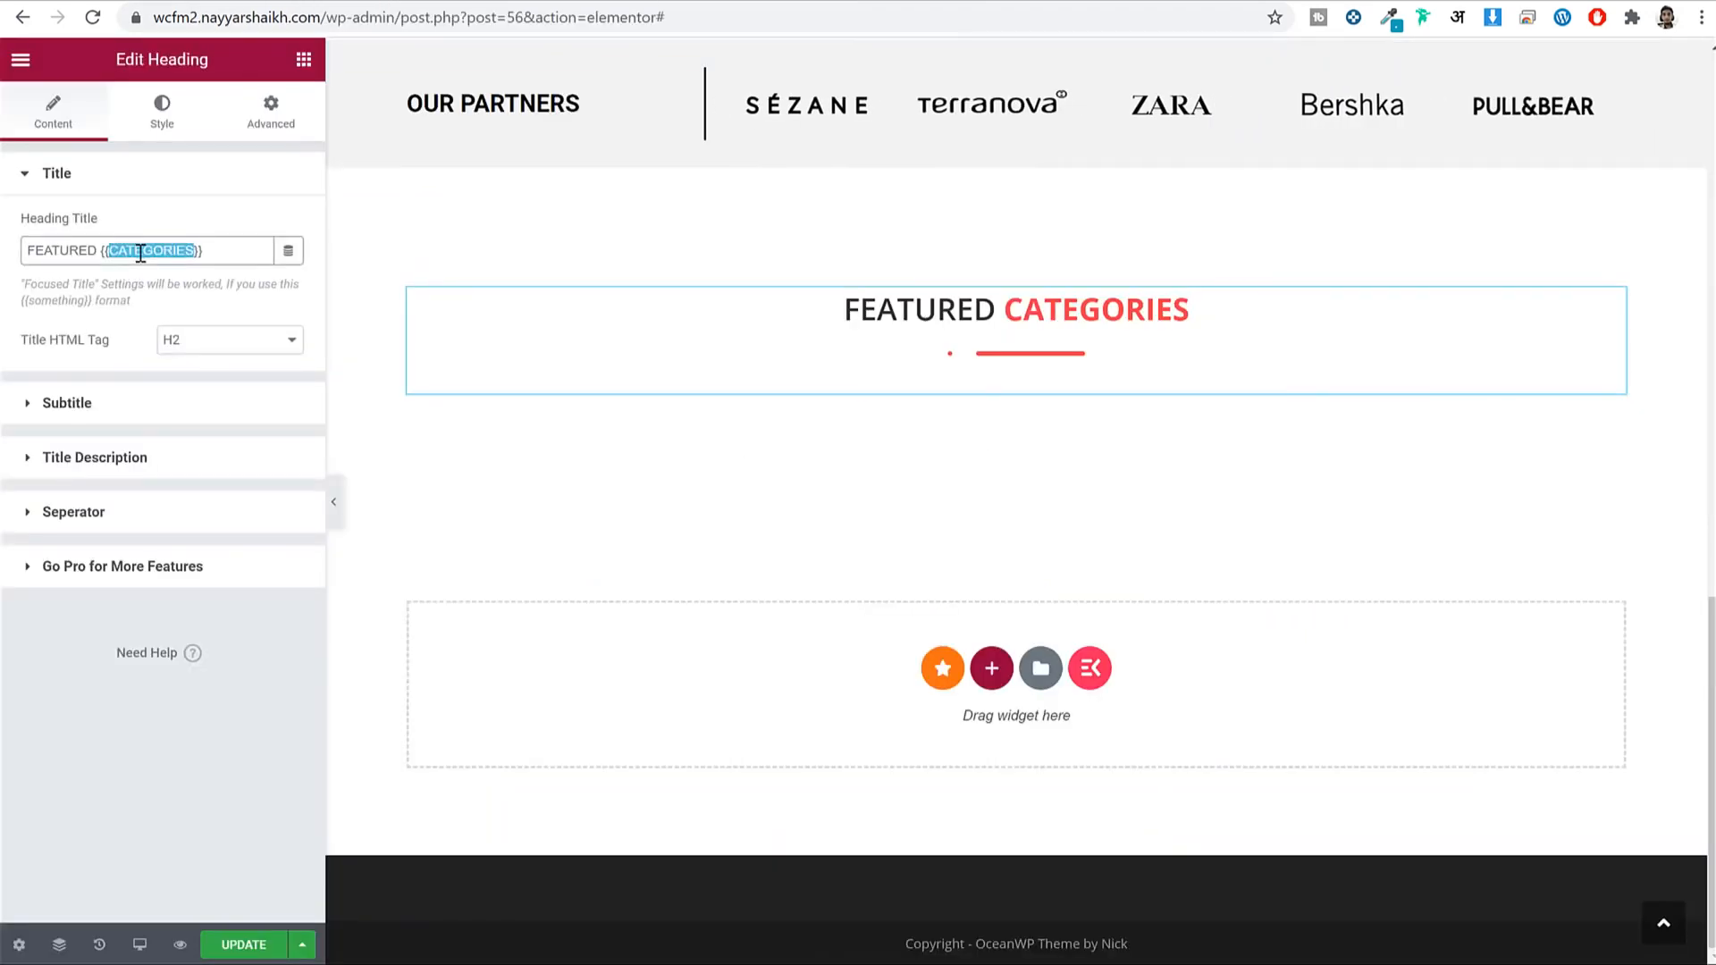
key("ctrl+v")
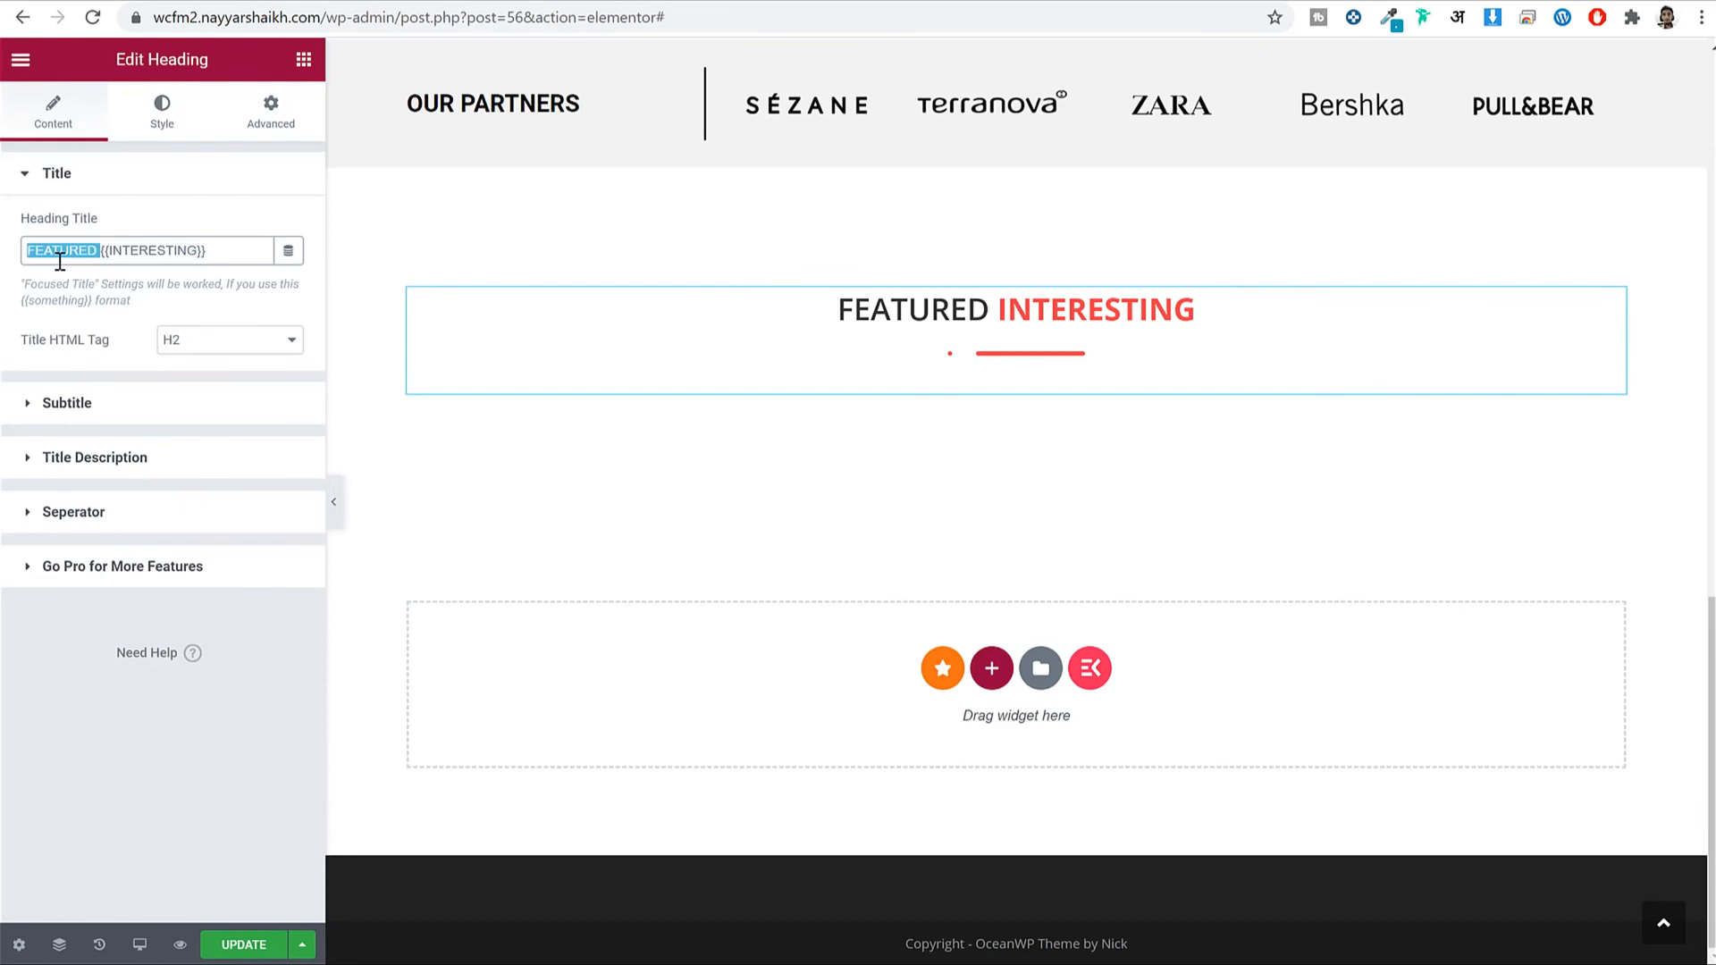
type("TOP")
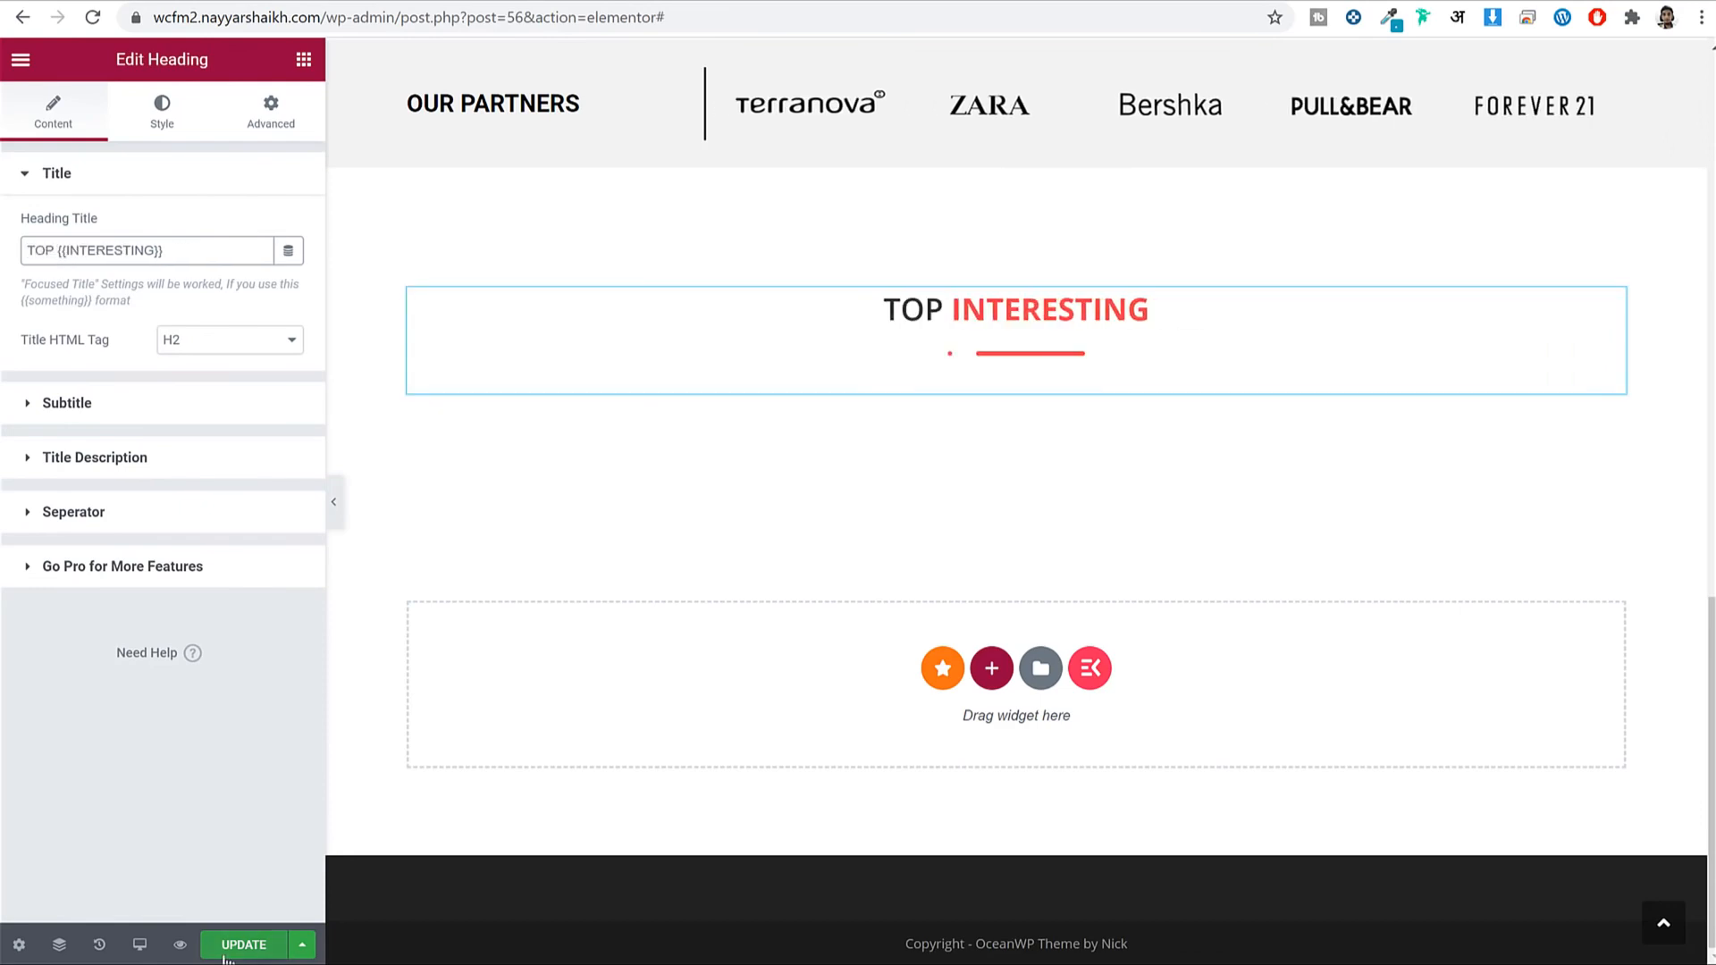
Save the page and check the Featured products on the live site.
left_click(229, 947)
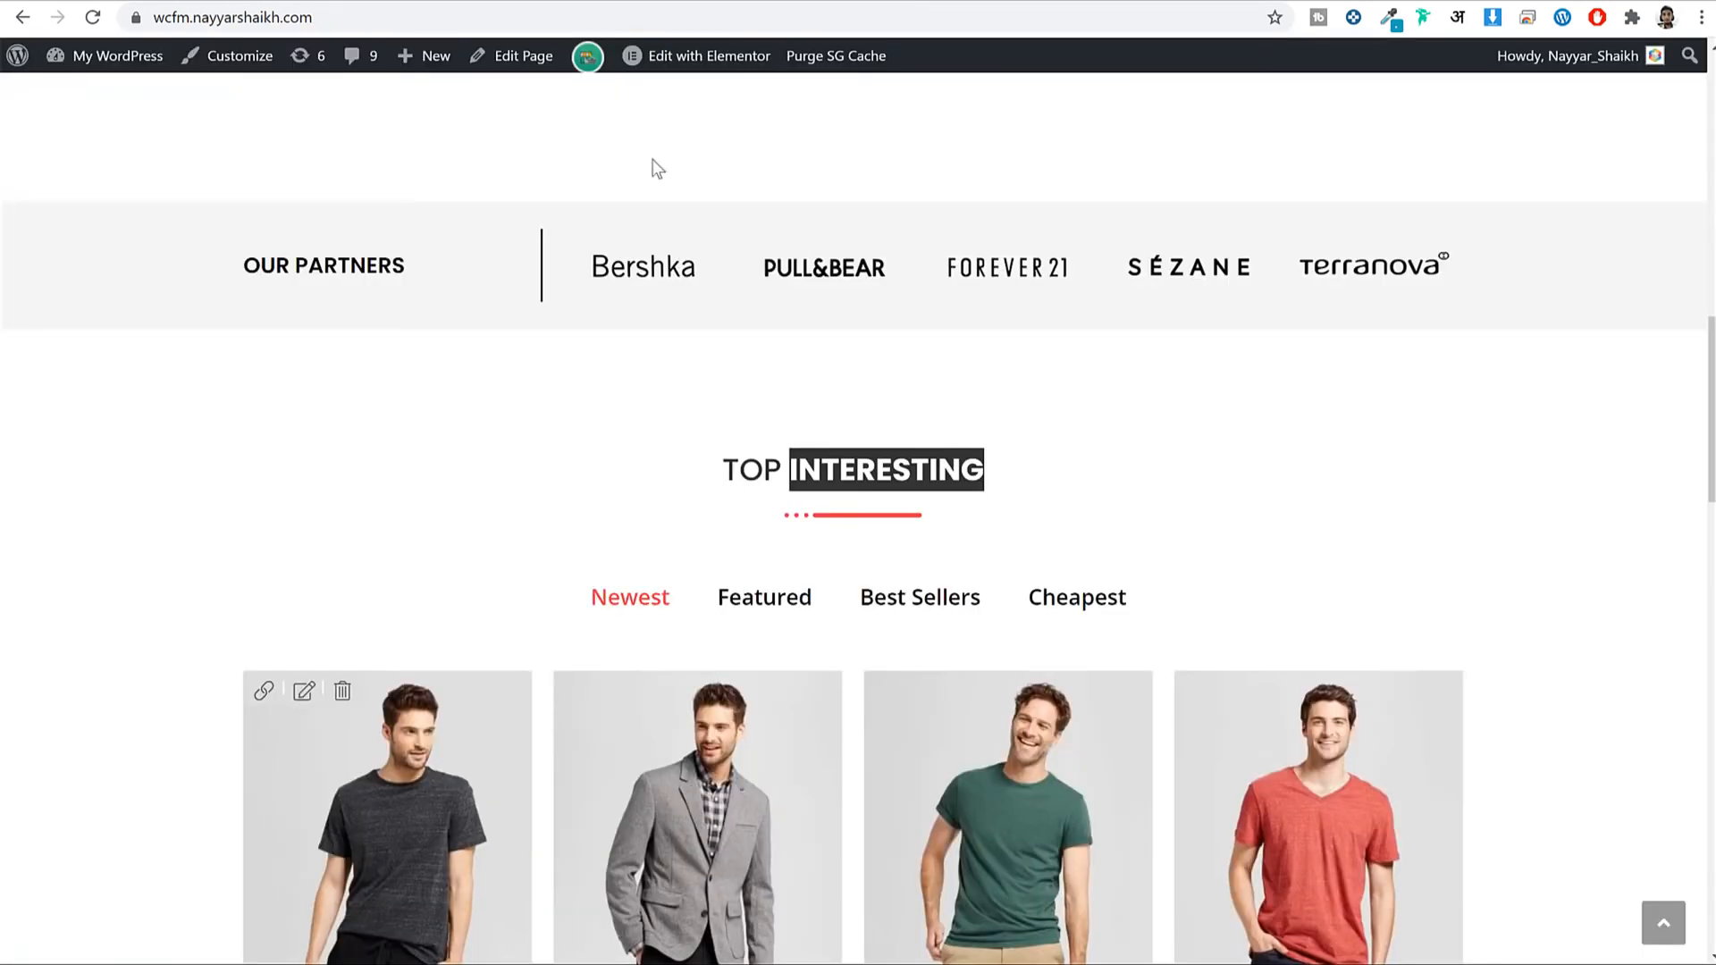
scroll(934, 489, "down", 1)
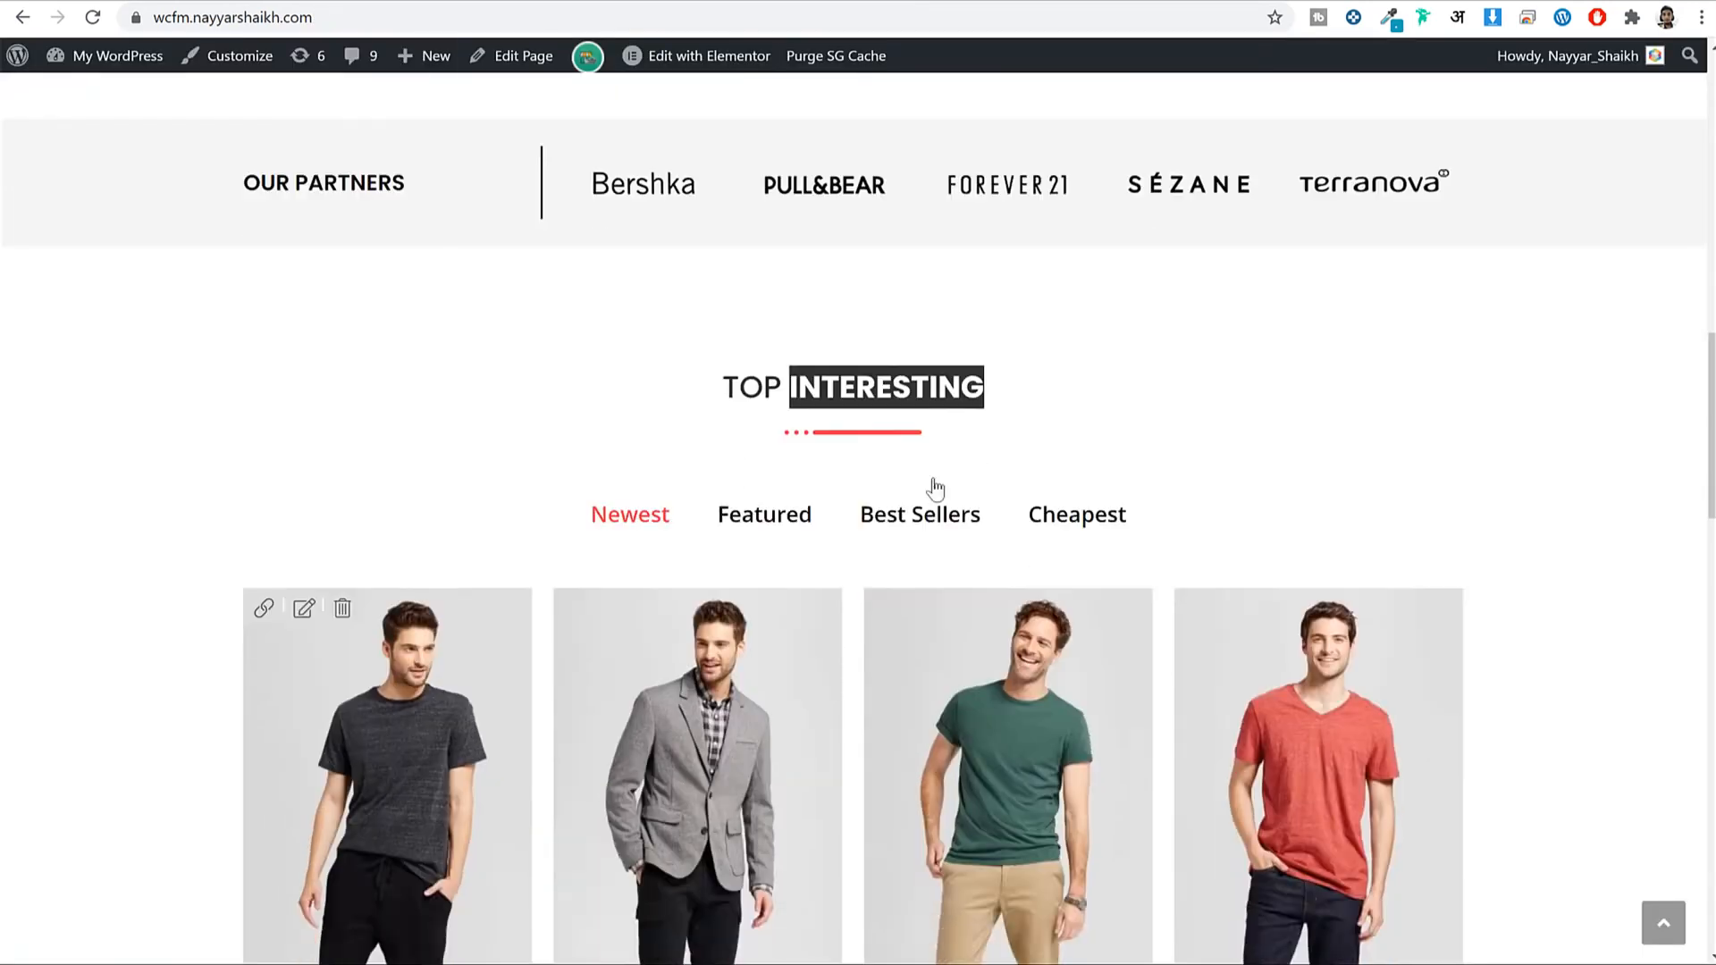
scroll(934, 490, "down", 4)
left_click(770, 159)
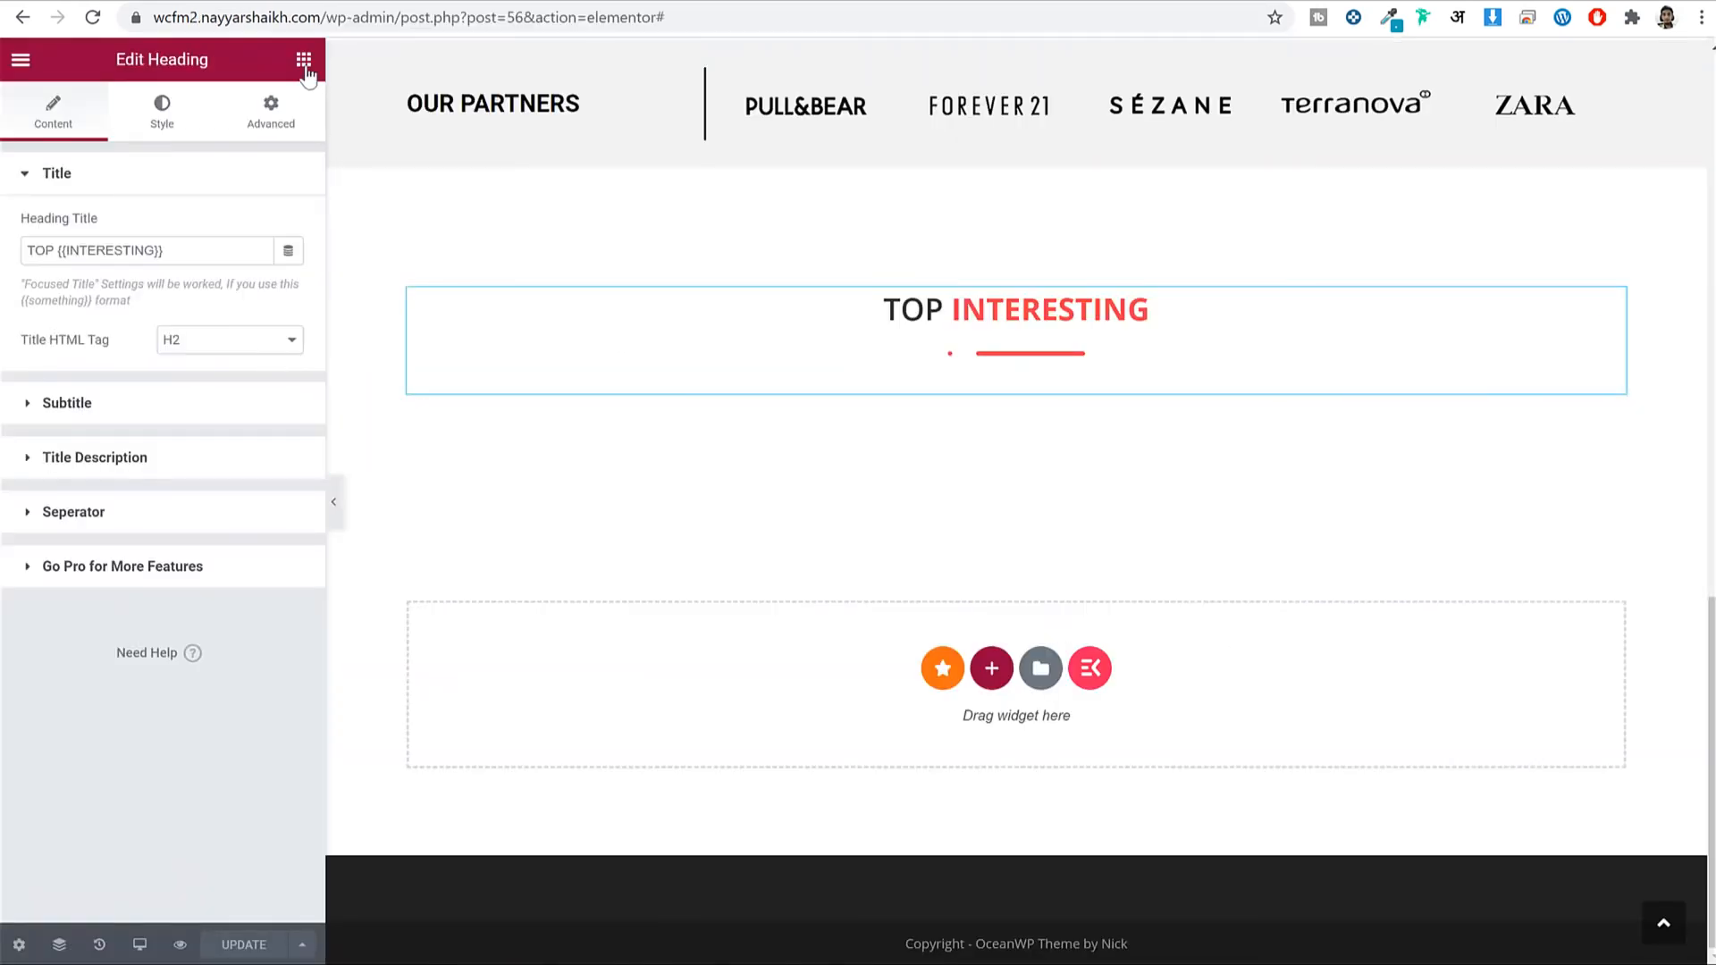
left_click(304, 59)
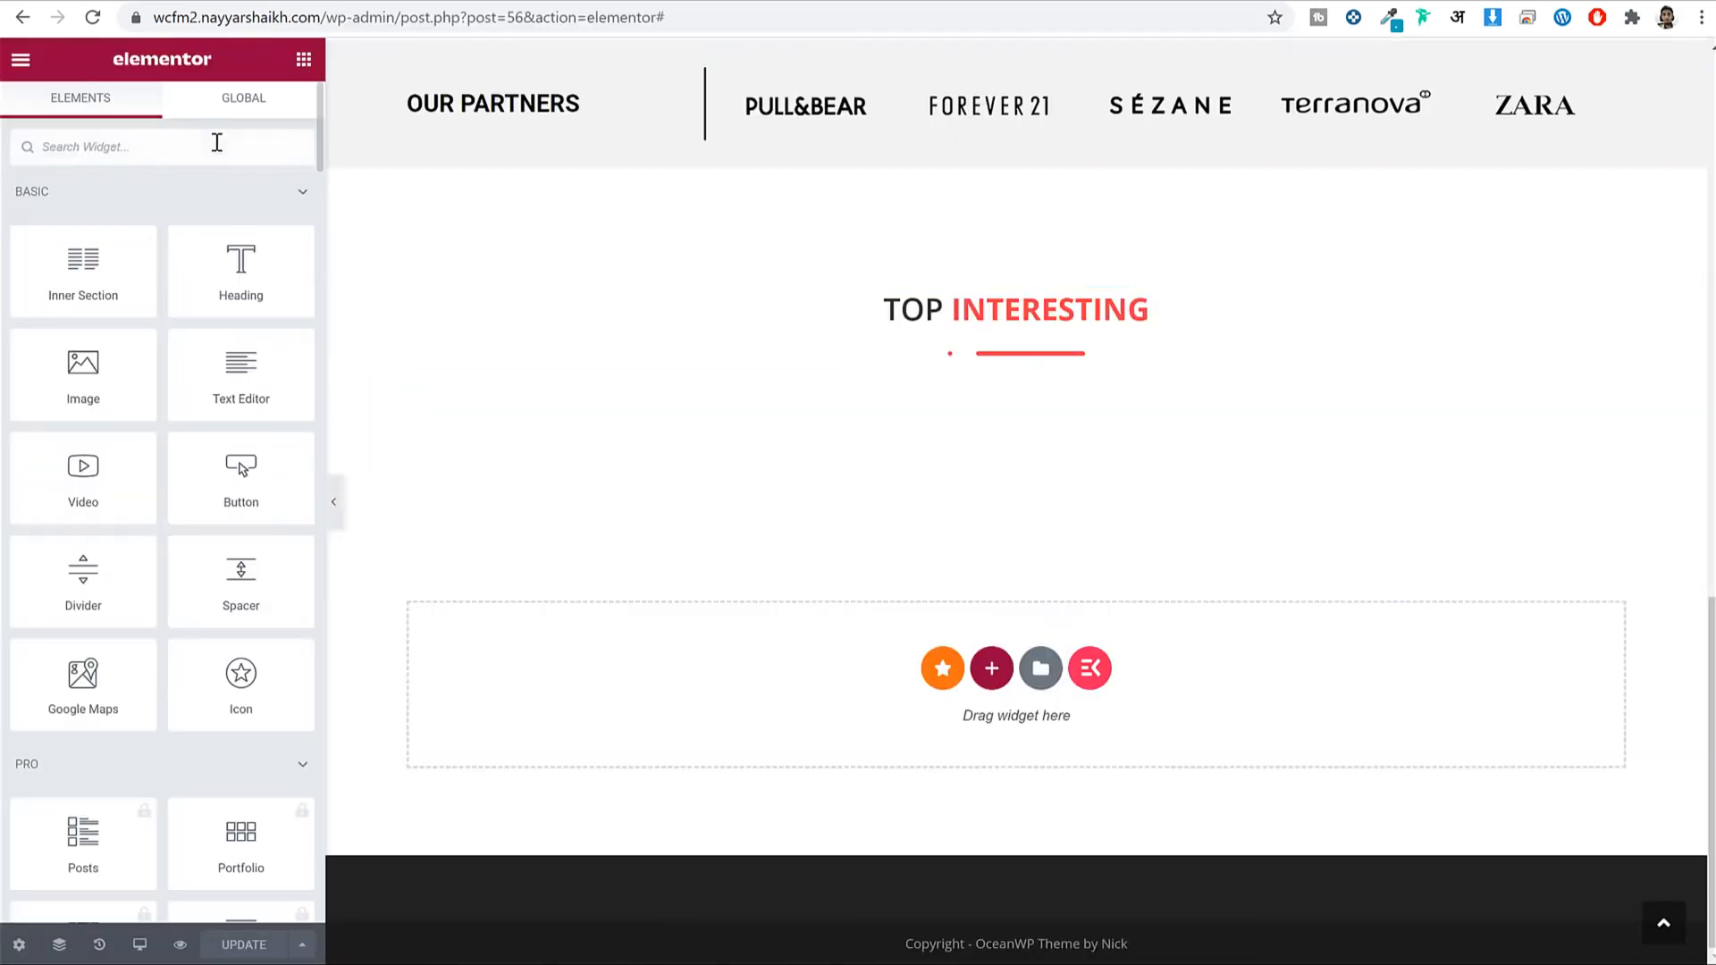
Add a Tabs widget under TOP INTERESTING, comparing with the live storefront's product tabs.
left_click(217, 146)
type("tab")
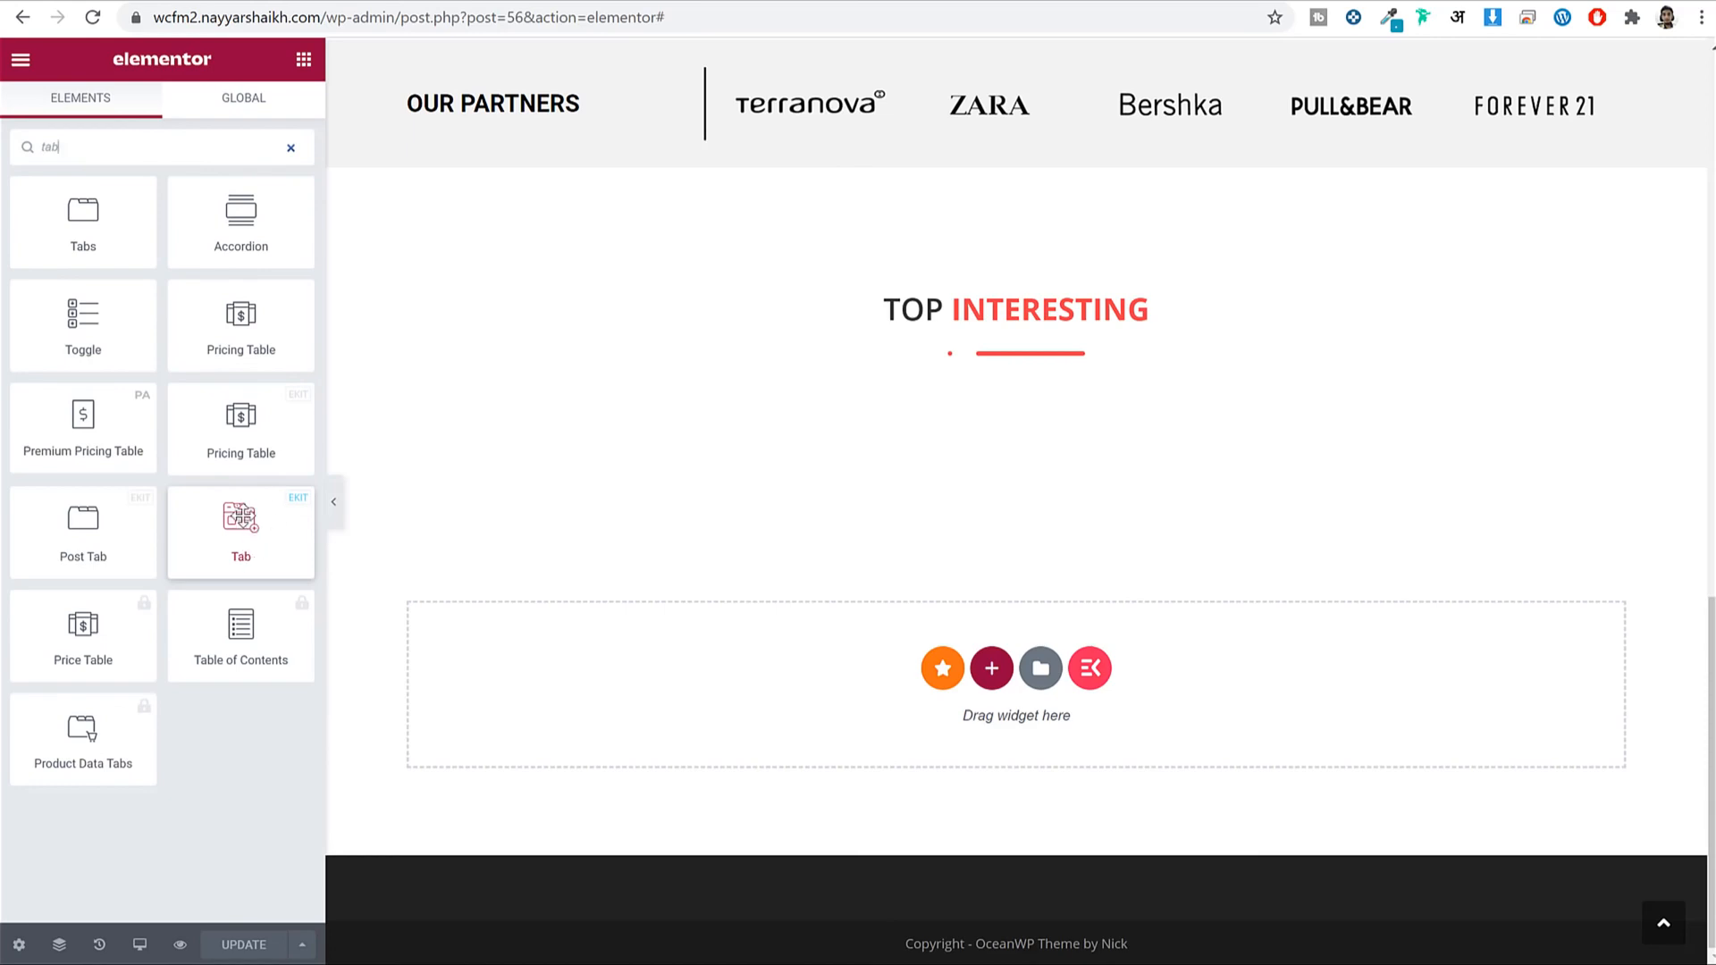
left_click_drag(260, 511, 1031, 377)
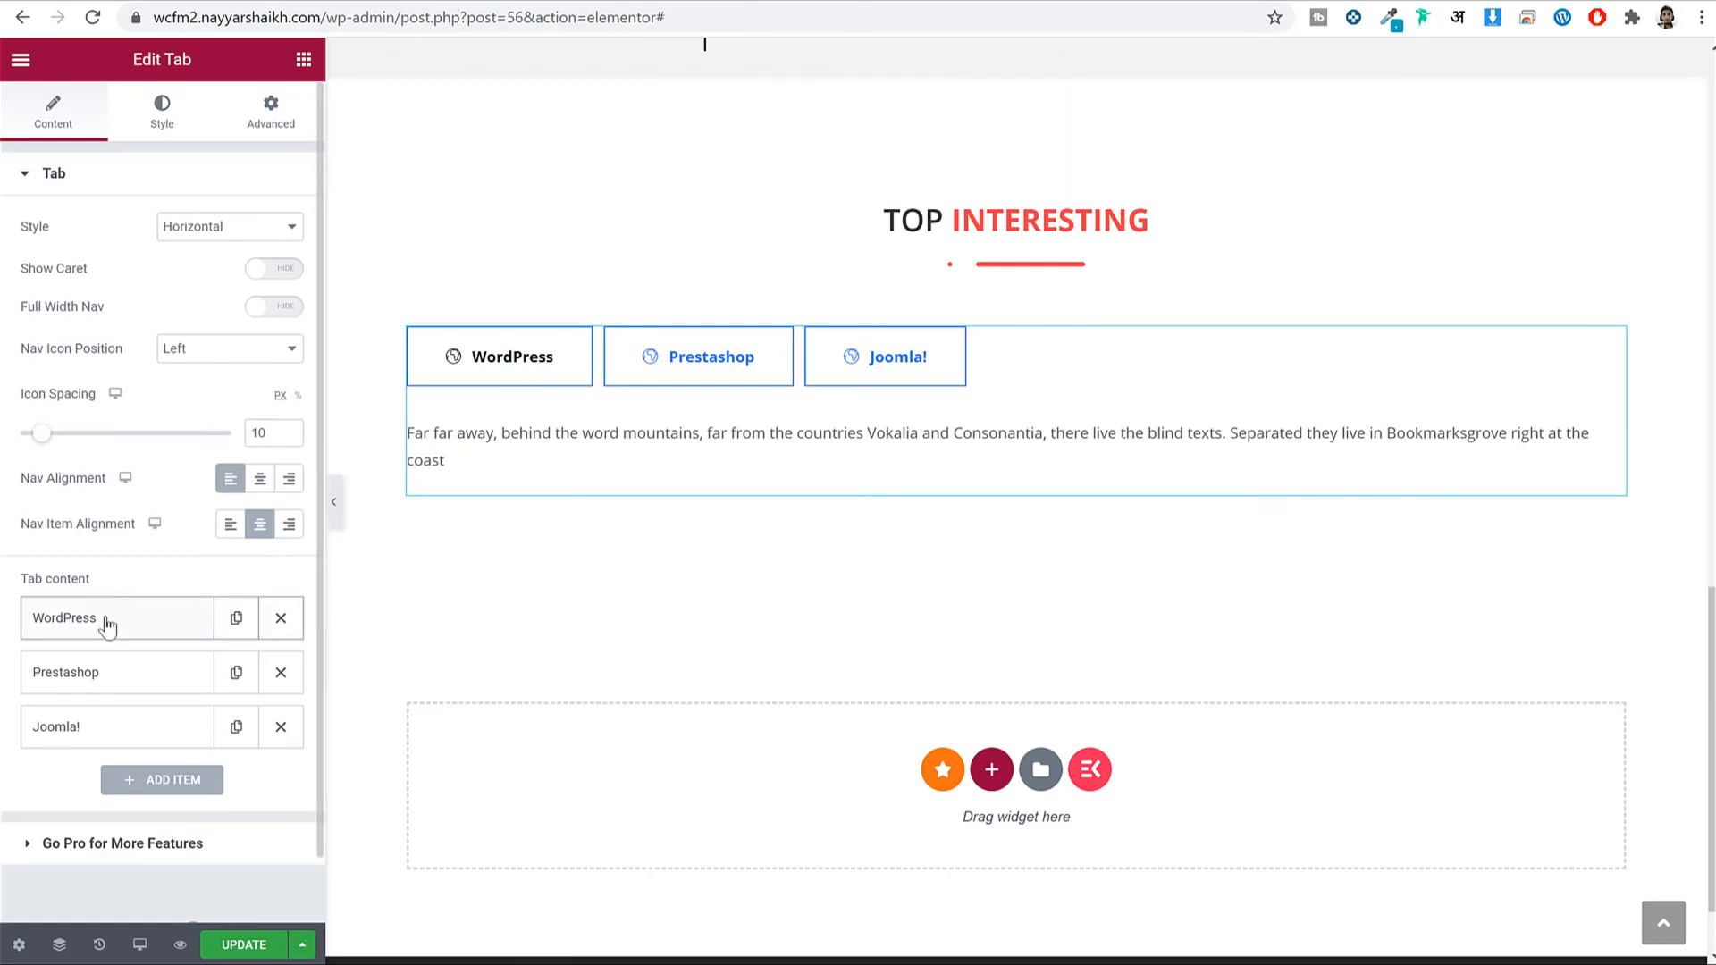
scroll(125, 694, "down", 2)
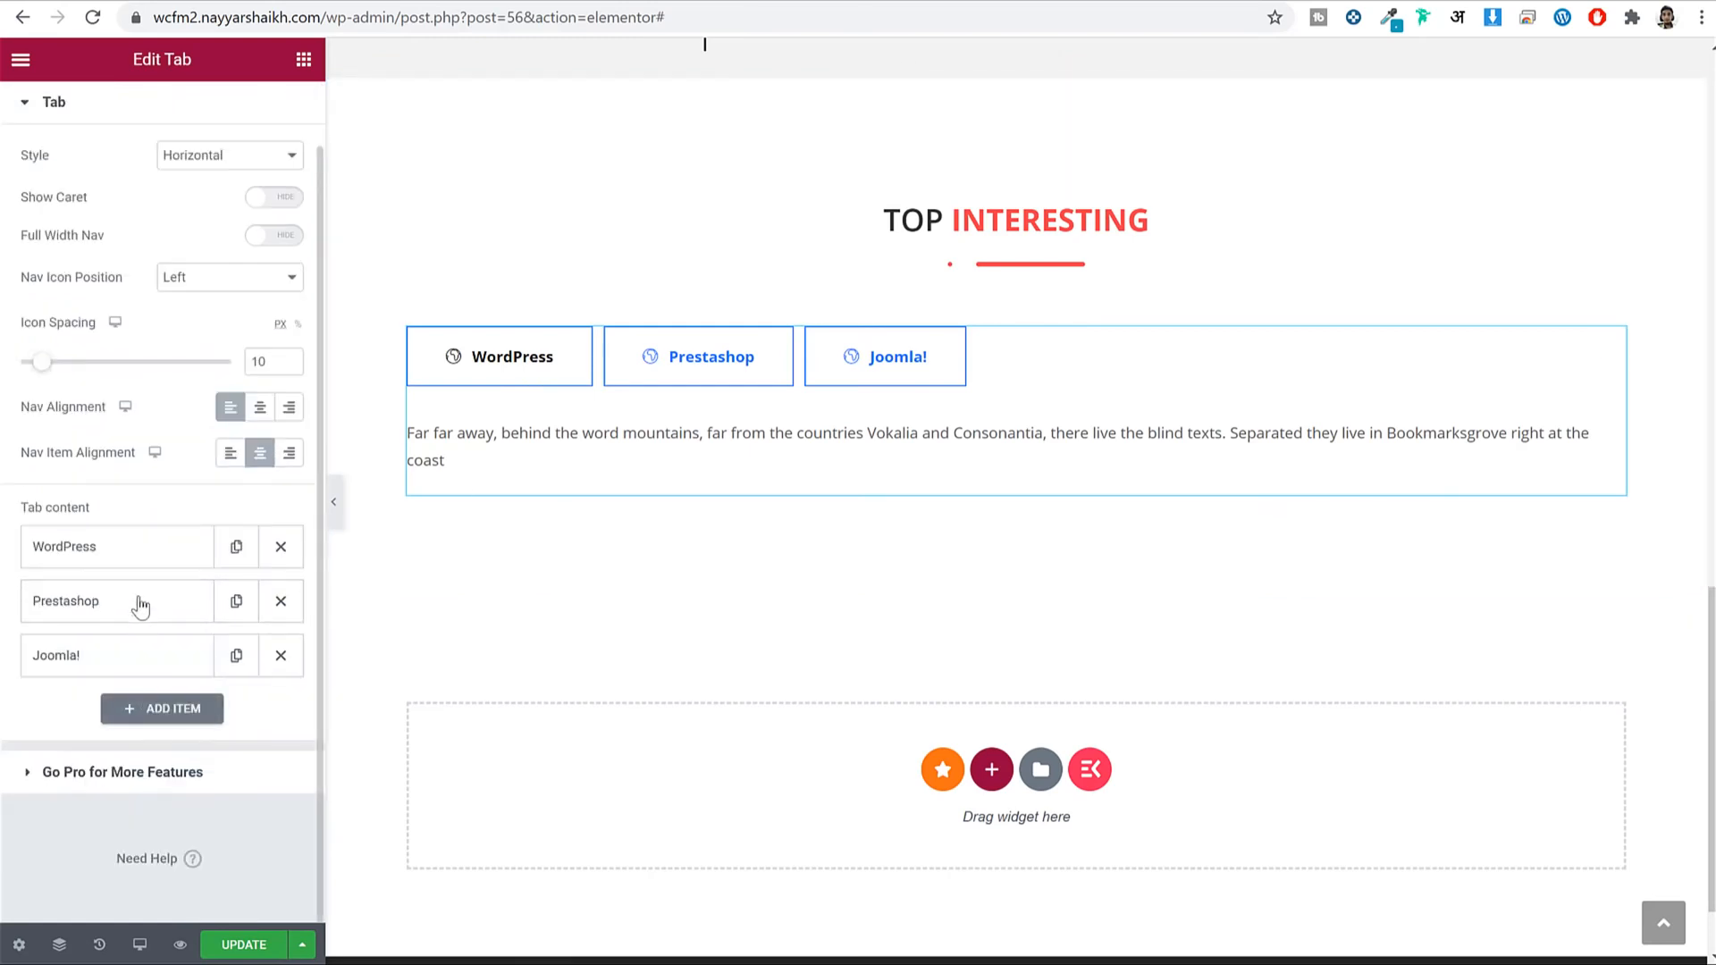
left_click(380, 2)
scroll(728, 271, "up", 2)
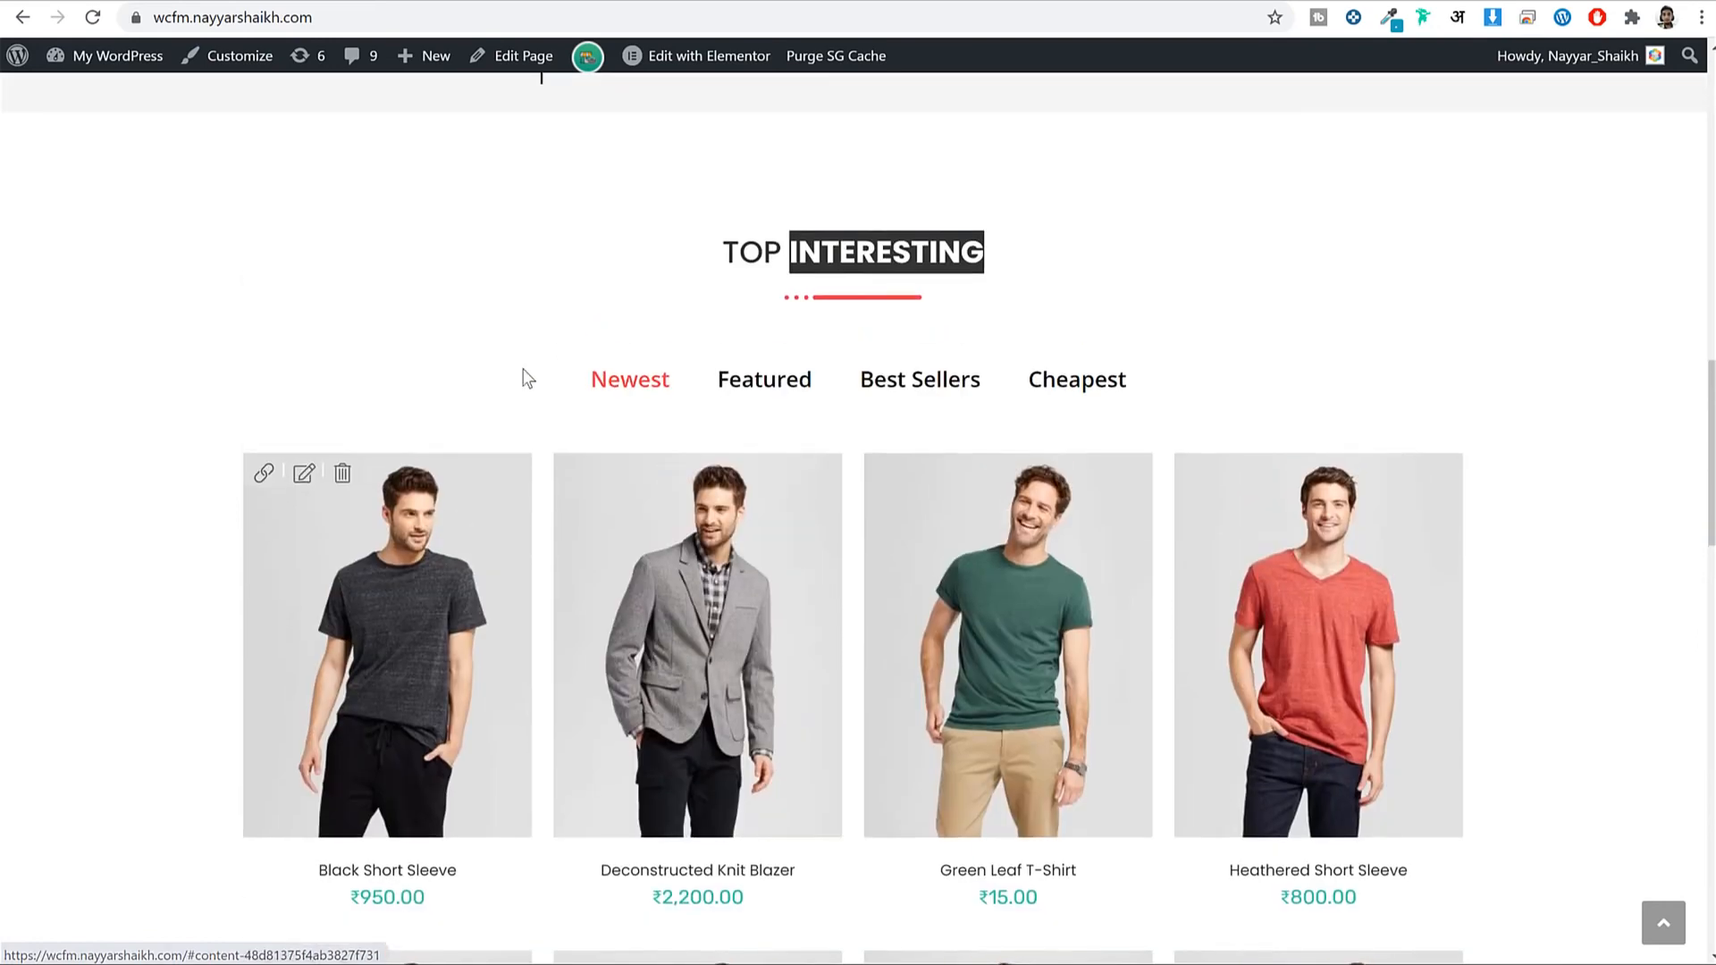
left_click_drag(584, 376, 676, 371)
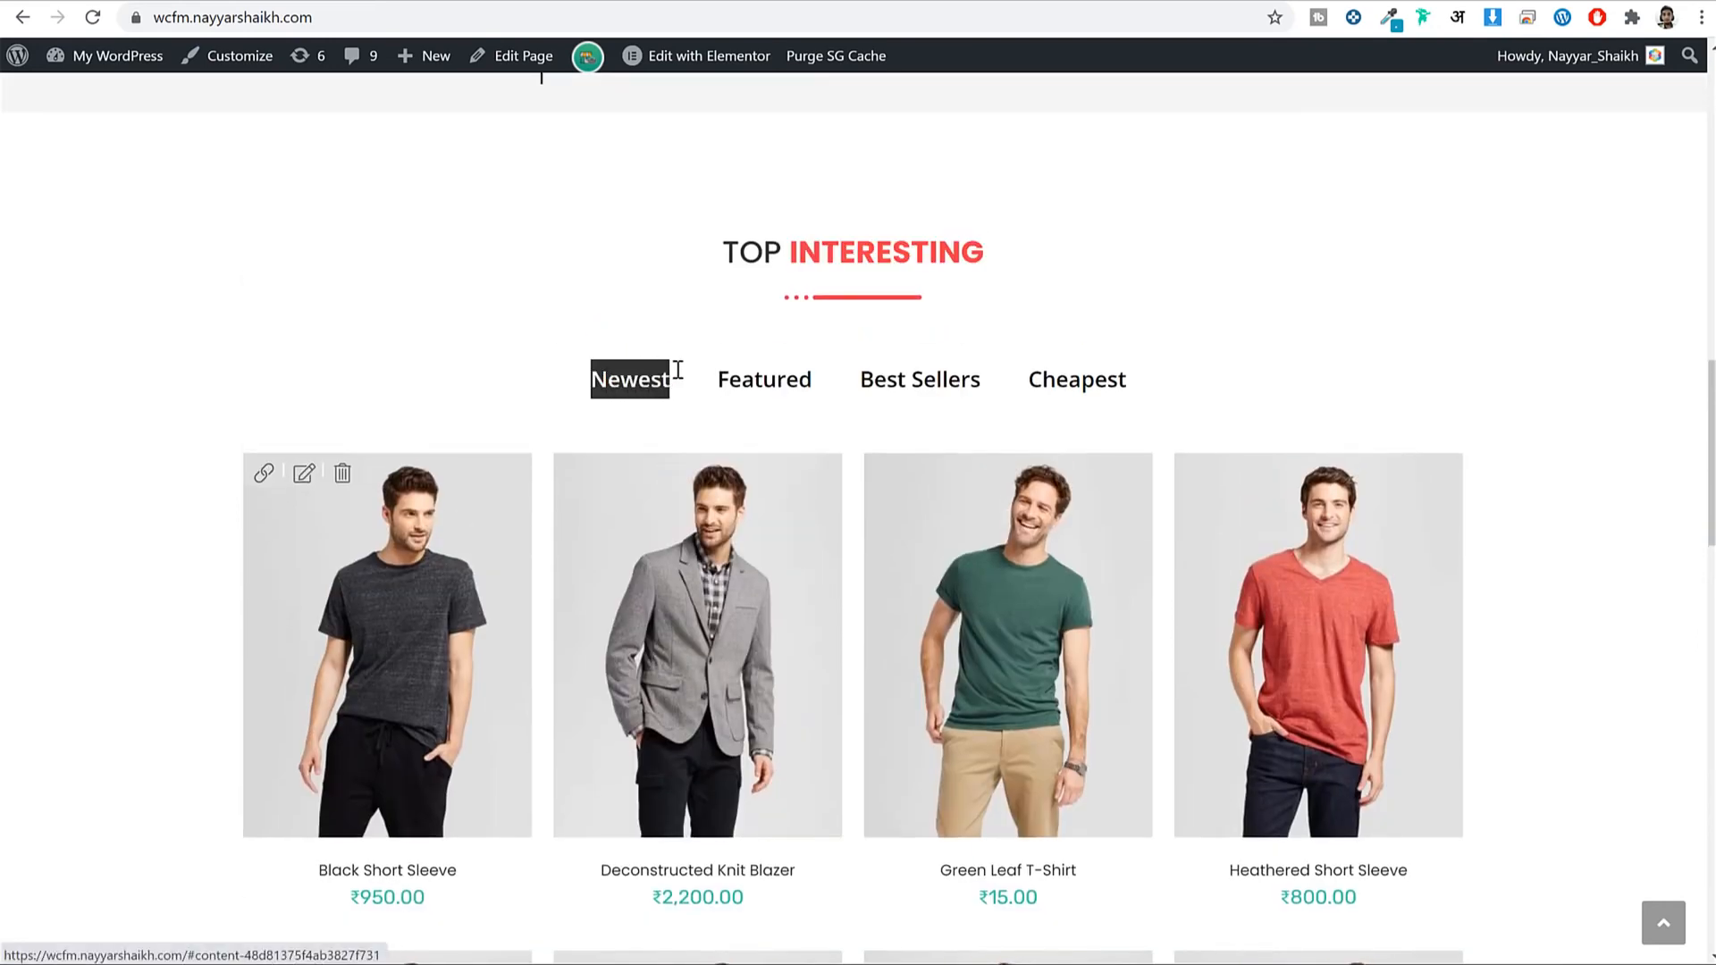
left_click(663, 5)
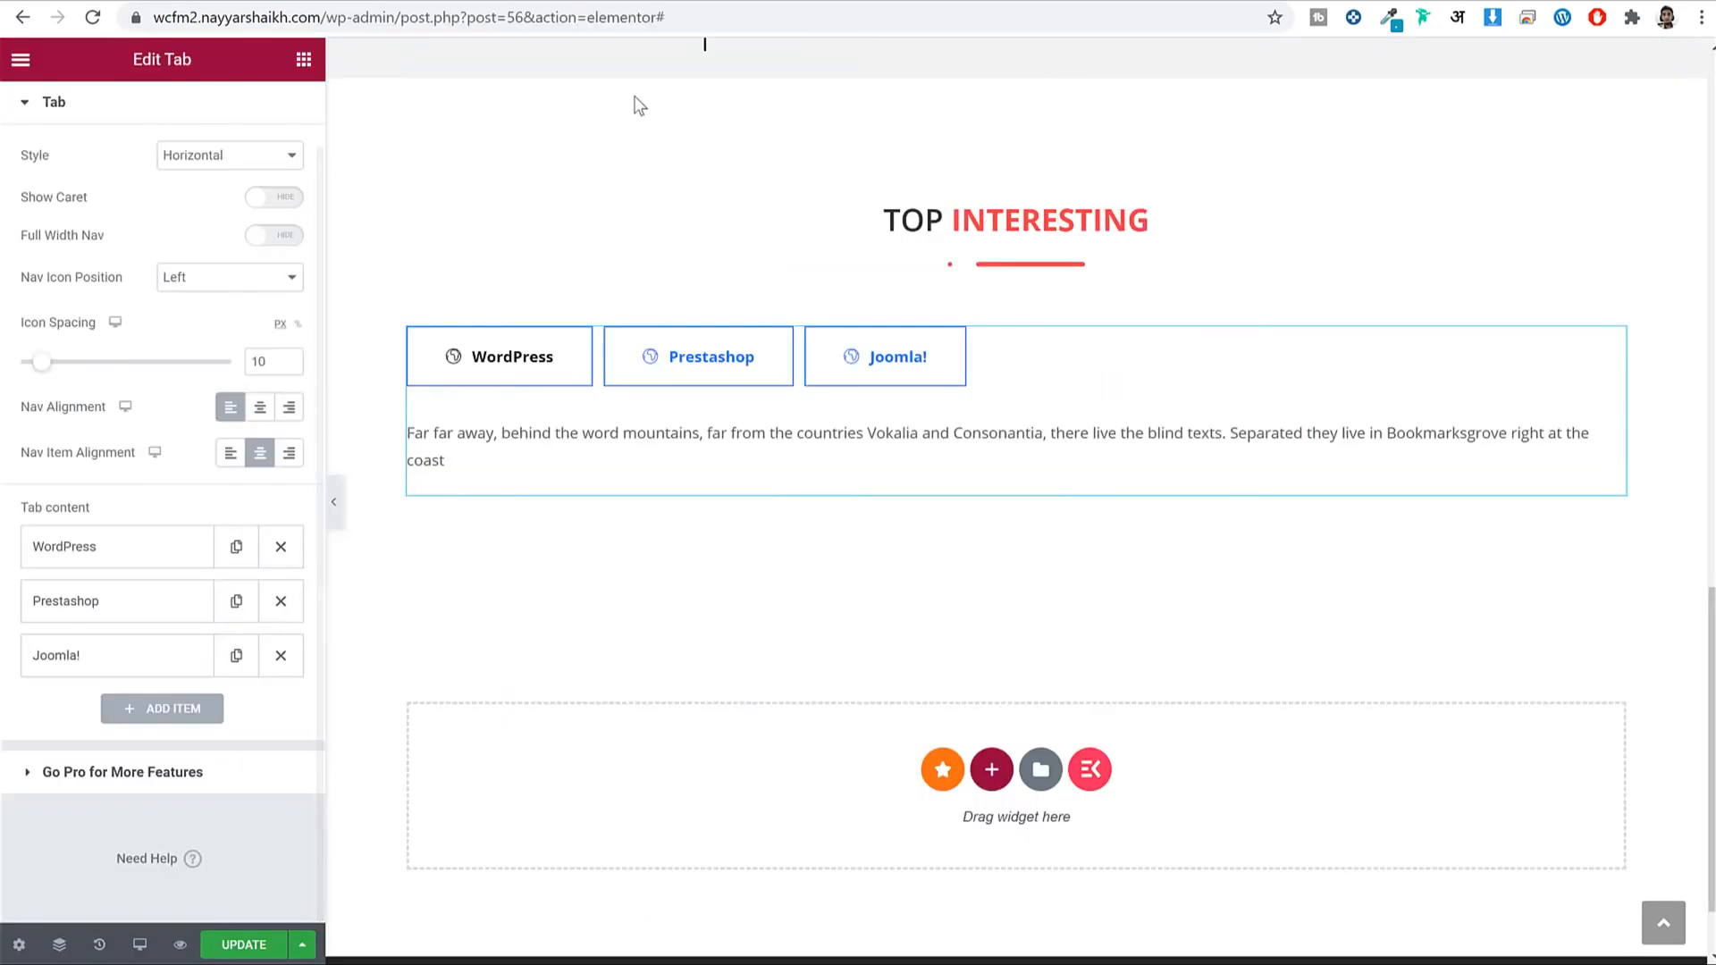
Delete the Prestashop and Joomla! tabs and rename the WordPress tab to Newest.
left_click(281, 601)
left_click(281, 600)
left_click(131, 559)
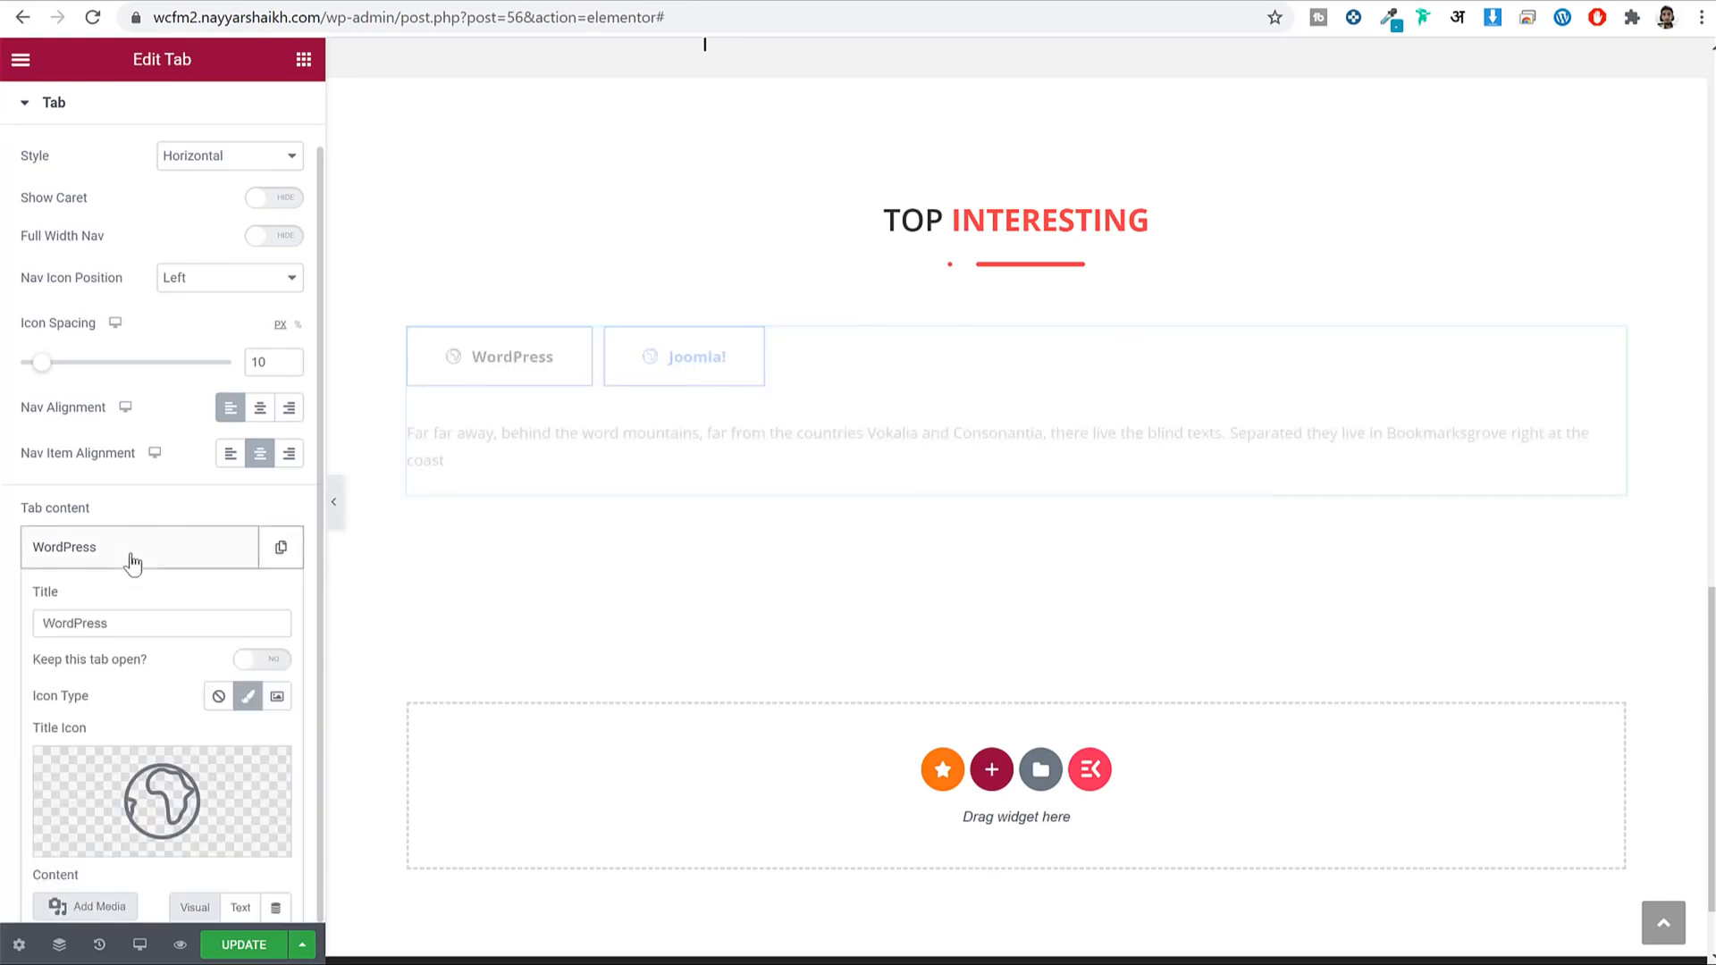
scroll(176, 594, "down", 5)
double_click(145, 185)
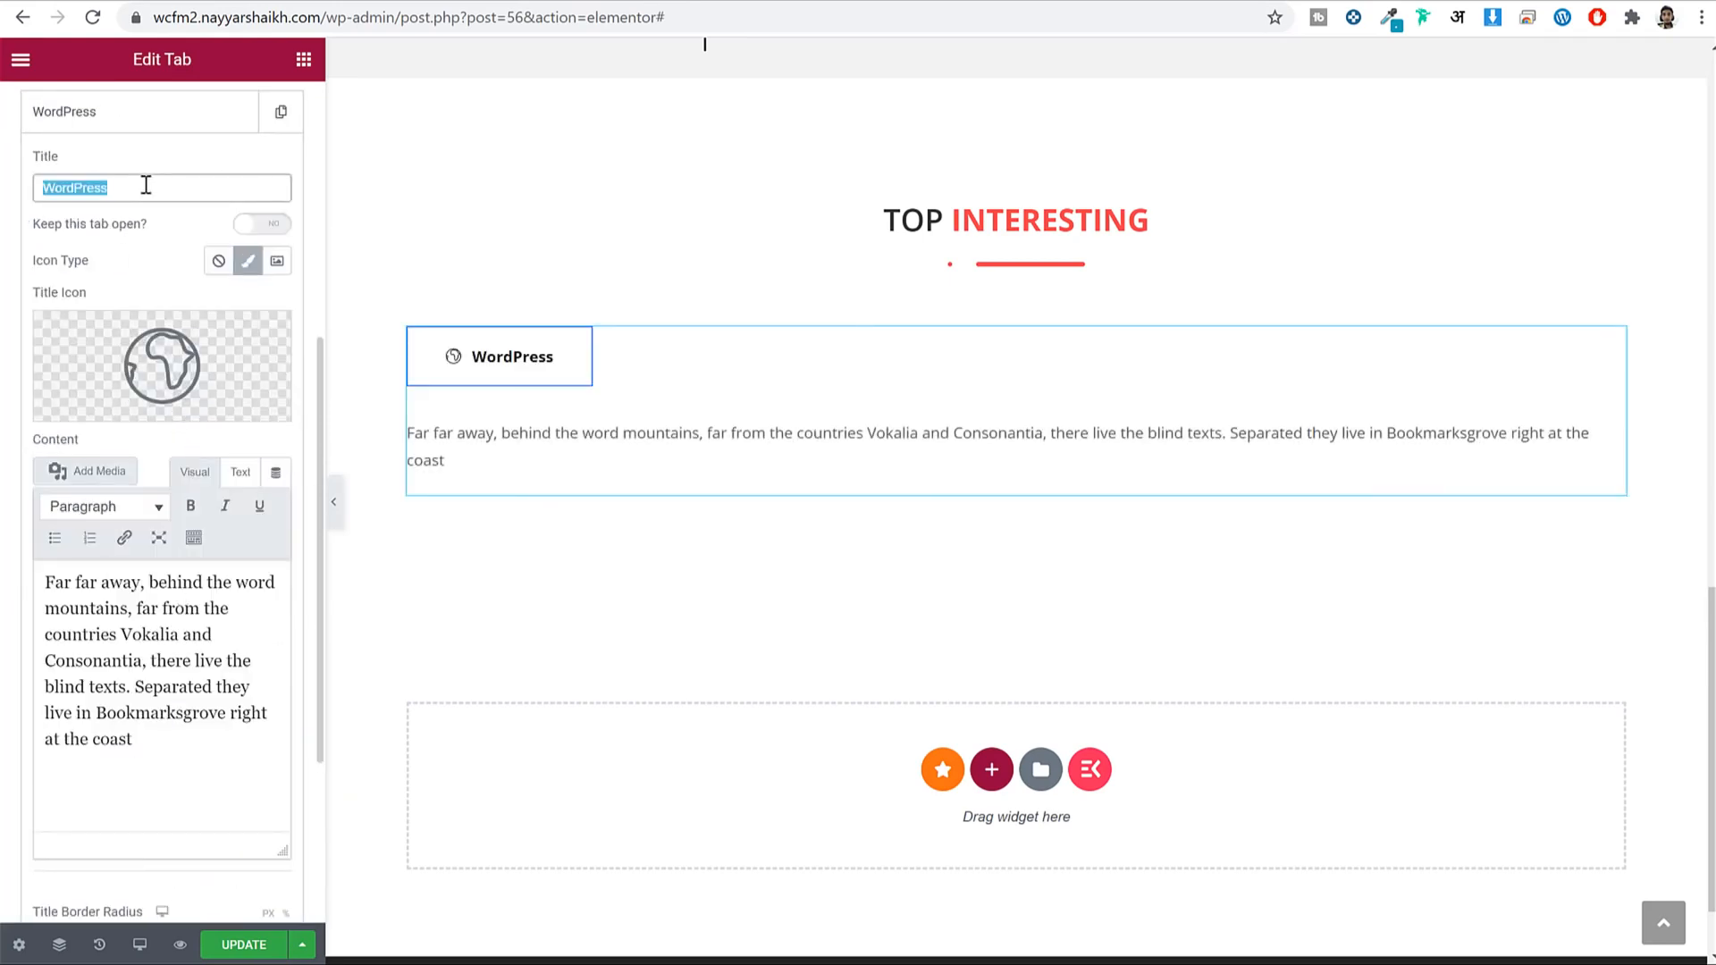
type("Newest")
Remove the Newest tab's icon and clear its placeholder text.
mouse_move(211, 362)
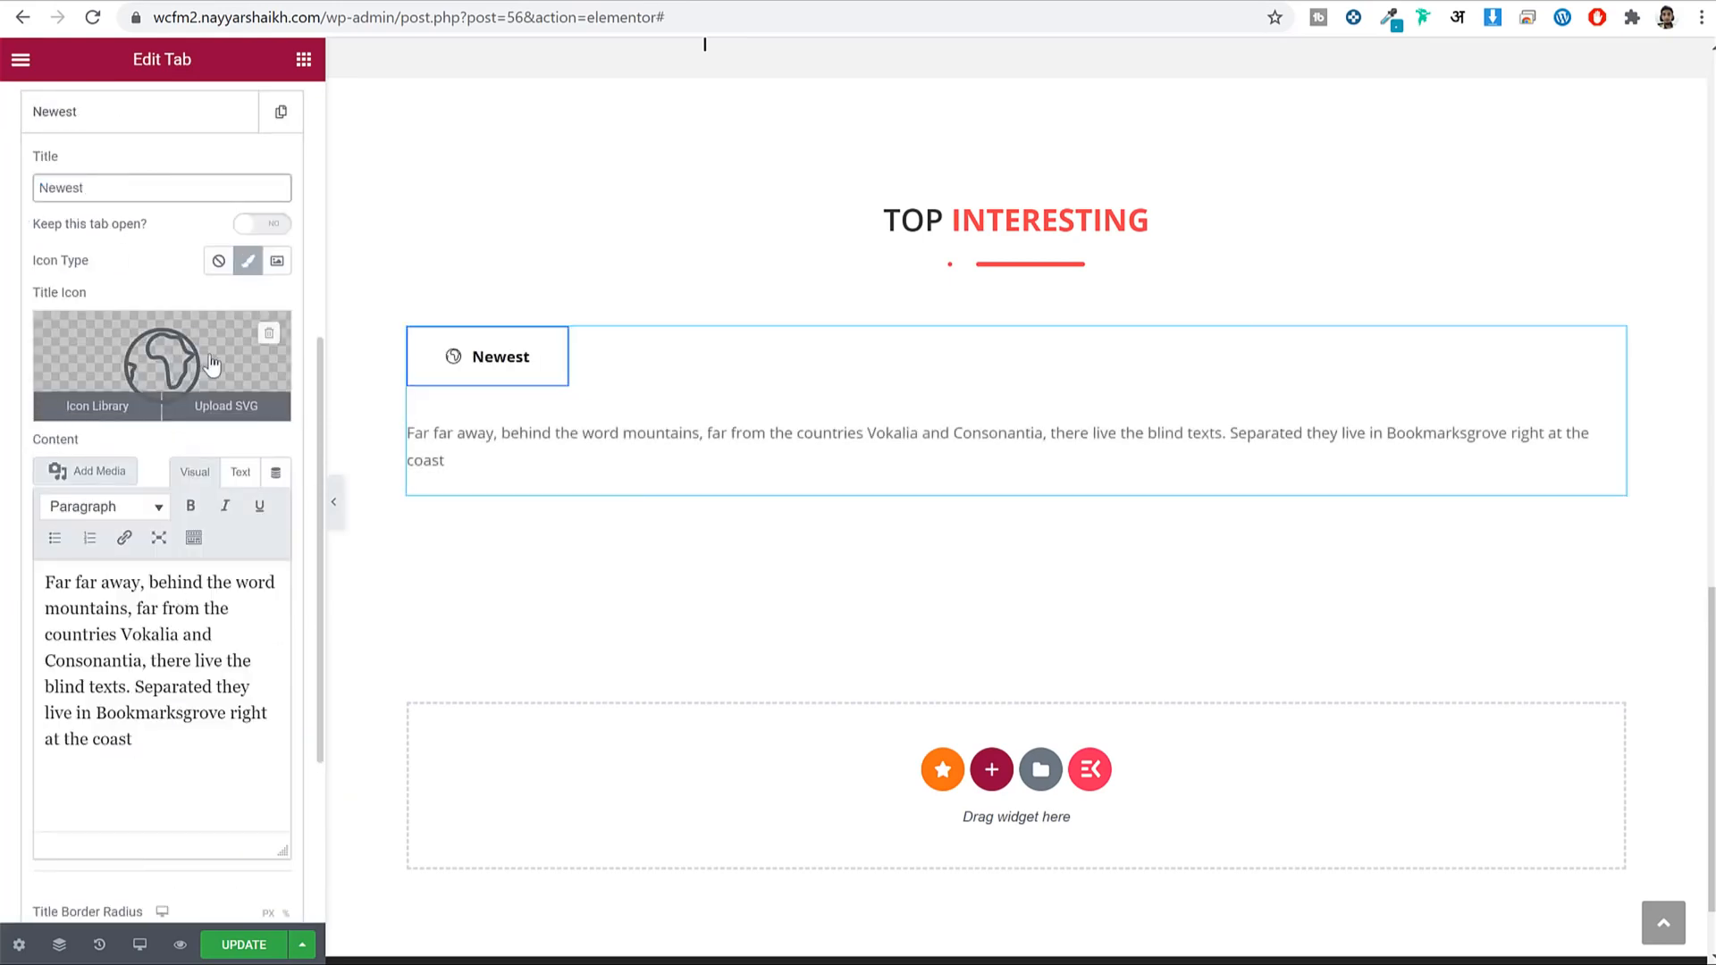
left_click(270, 335)
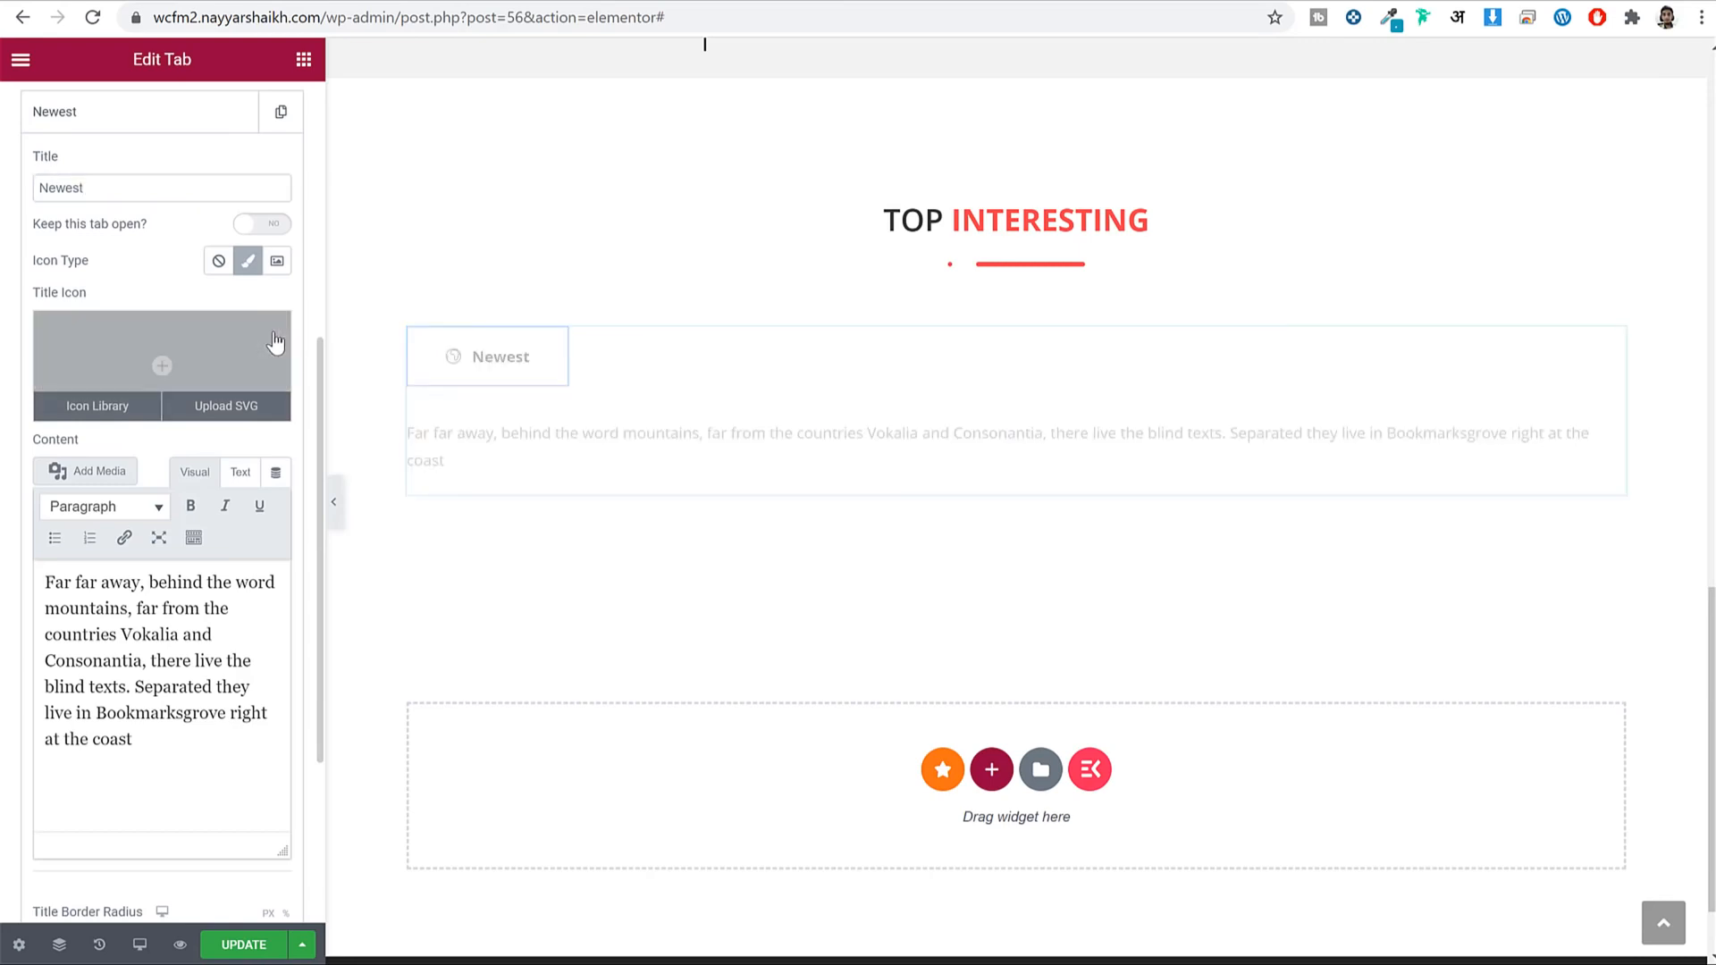
double_click(182, 662)
key("ctrl+a")
key("BackSpace")
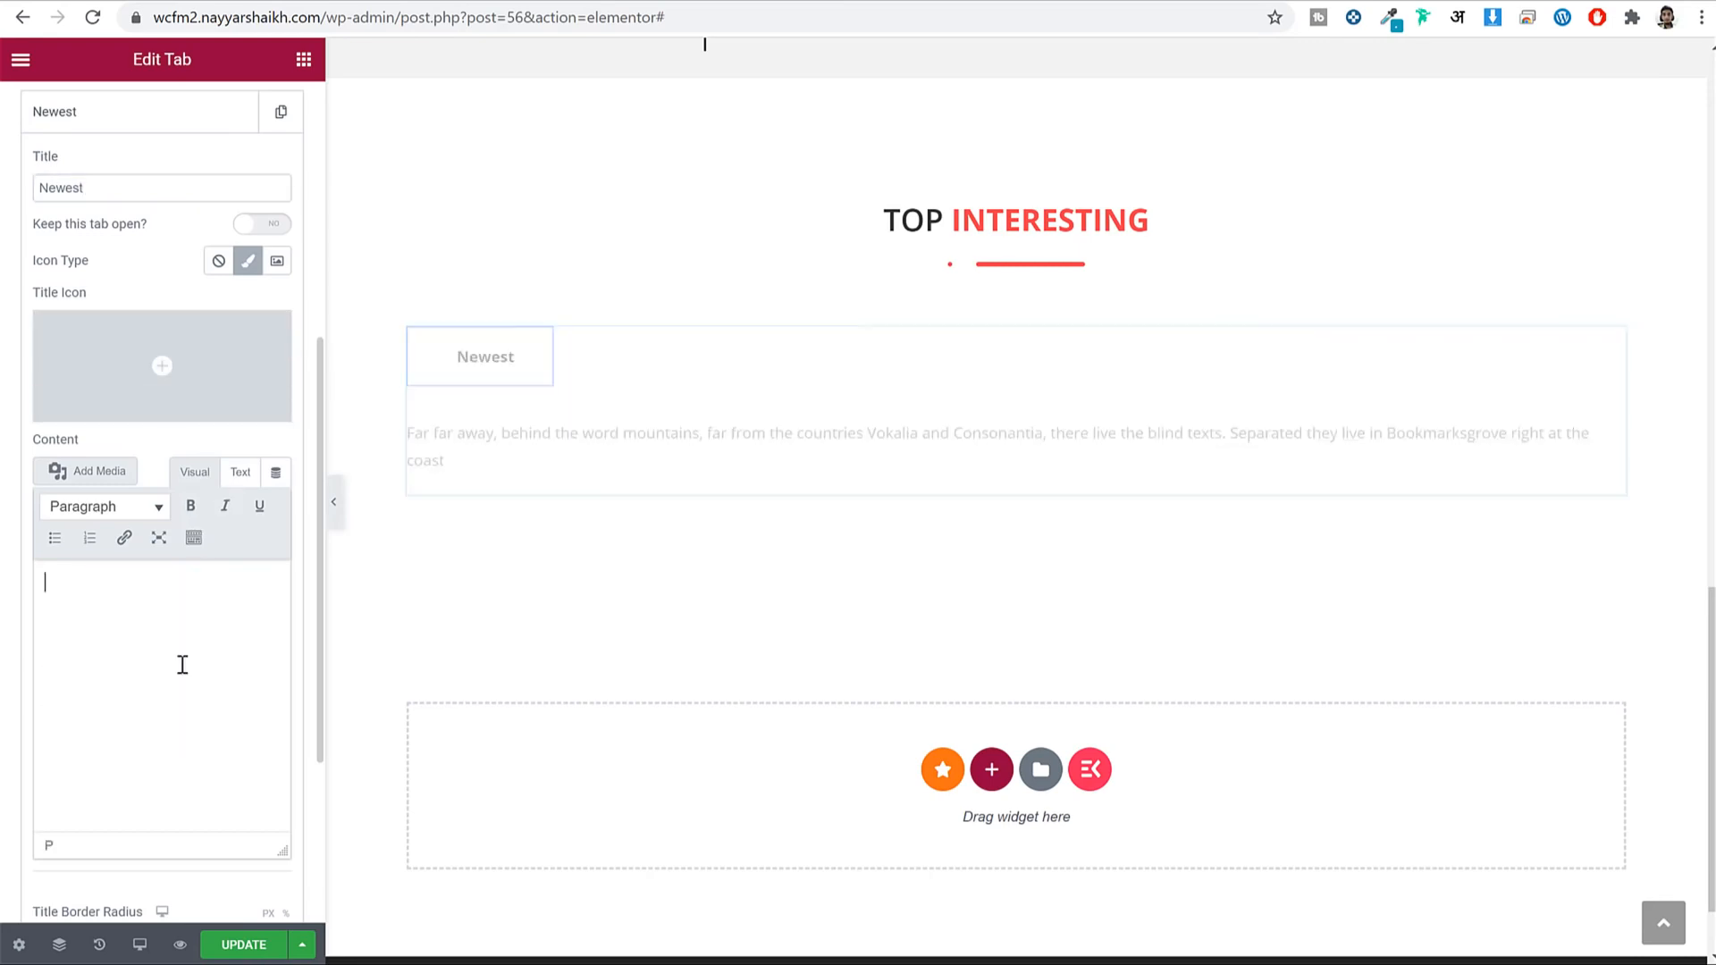
Find the WooCommerce shortcodes docs page via Google and locate Examples of Product Scenarios.
type("google.com")
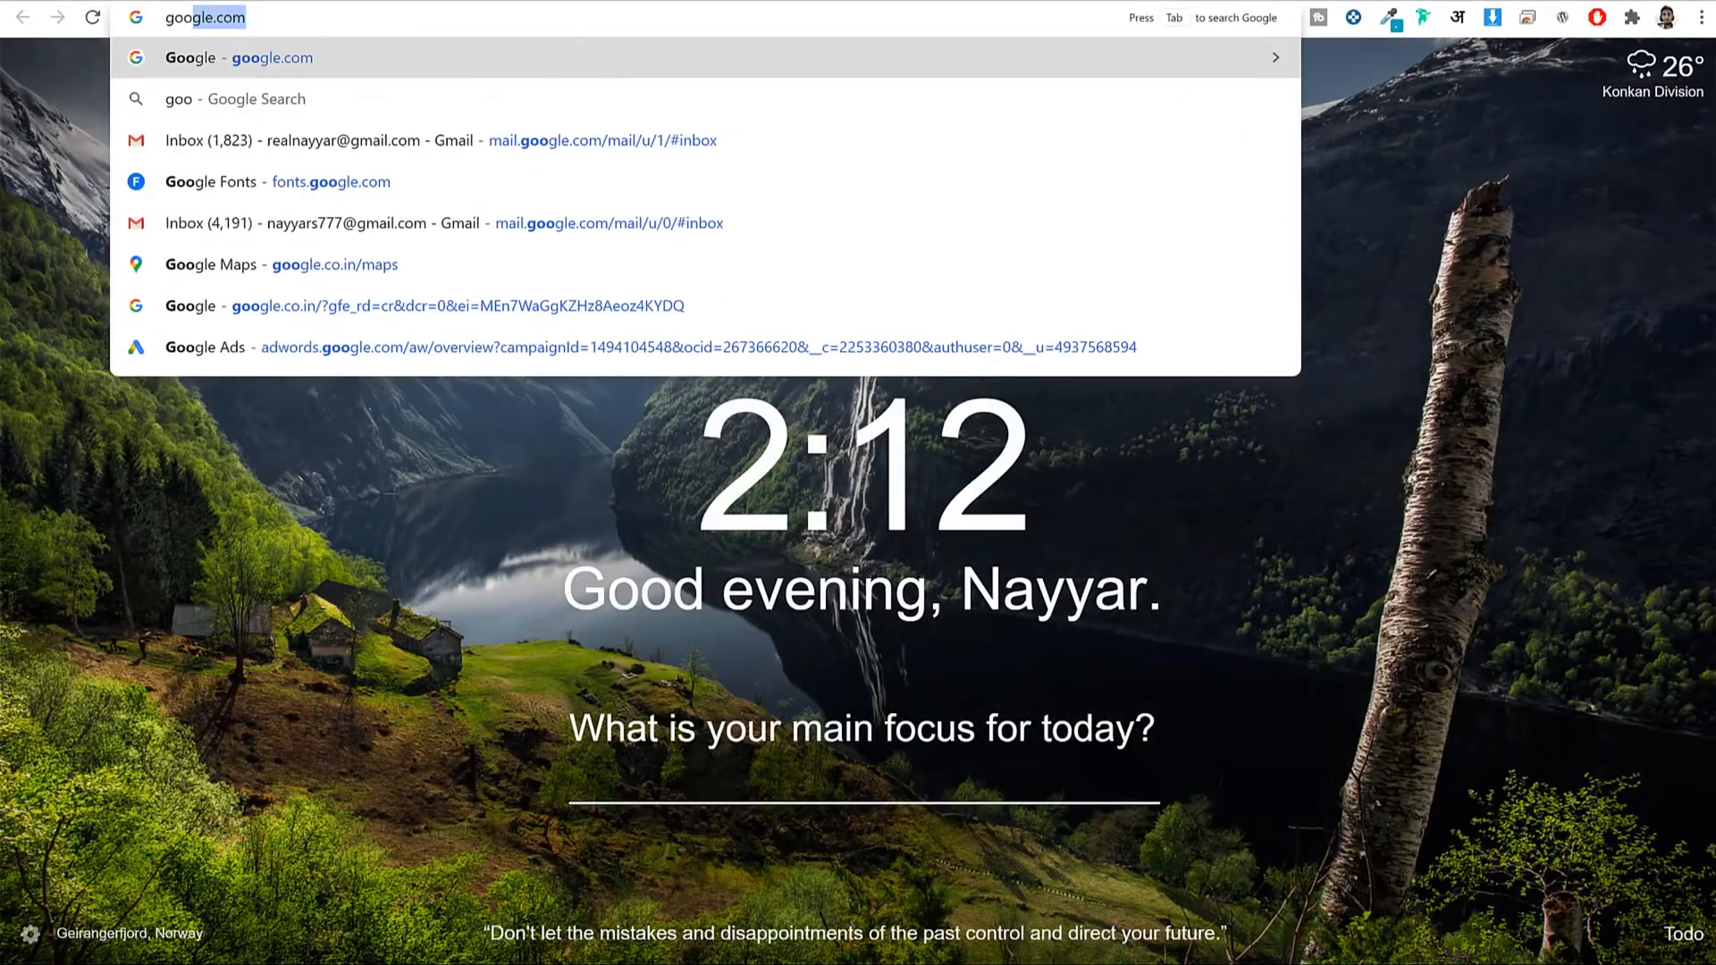
key("Return")
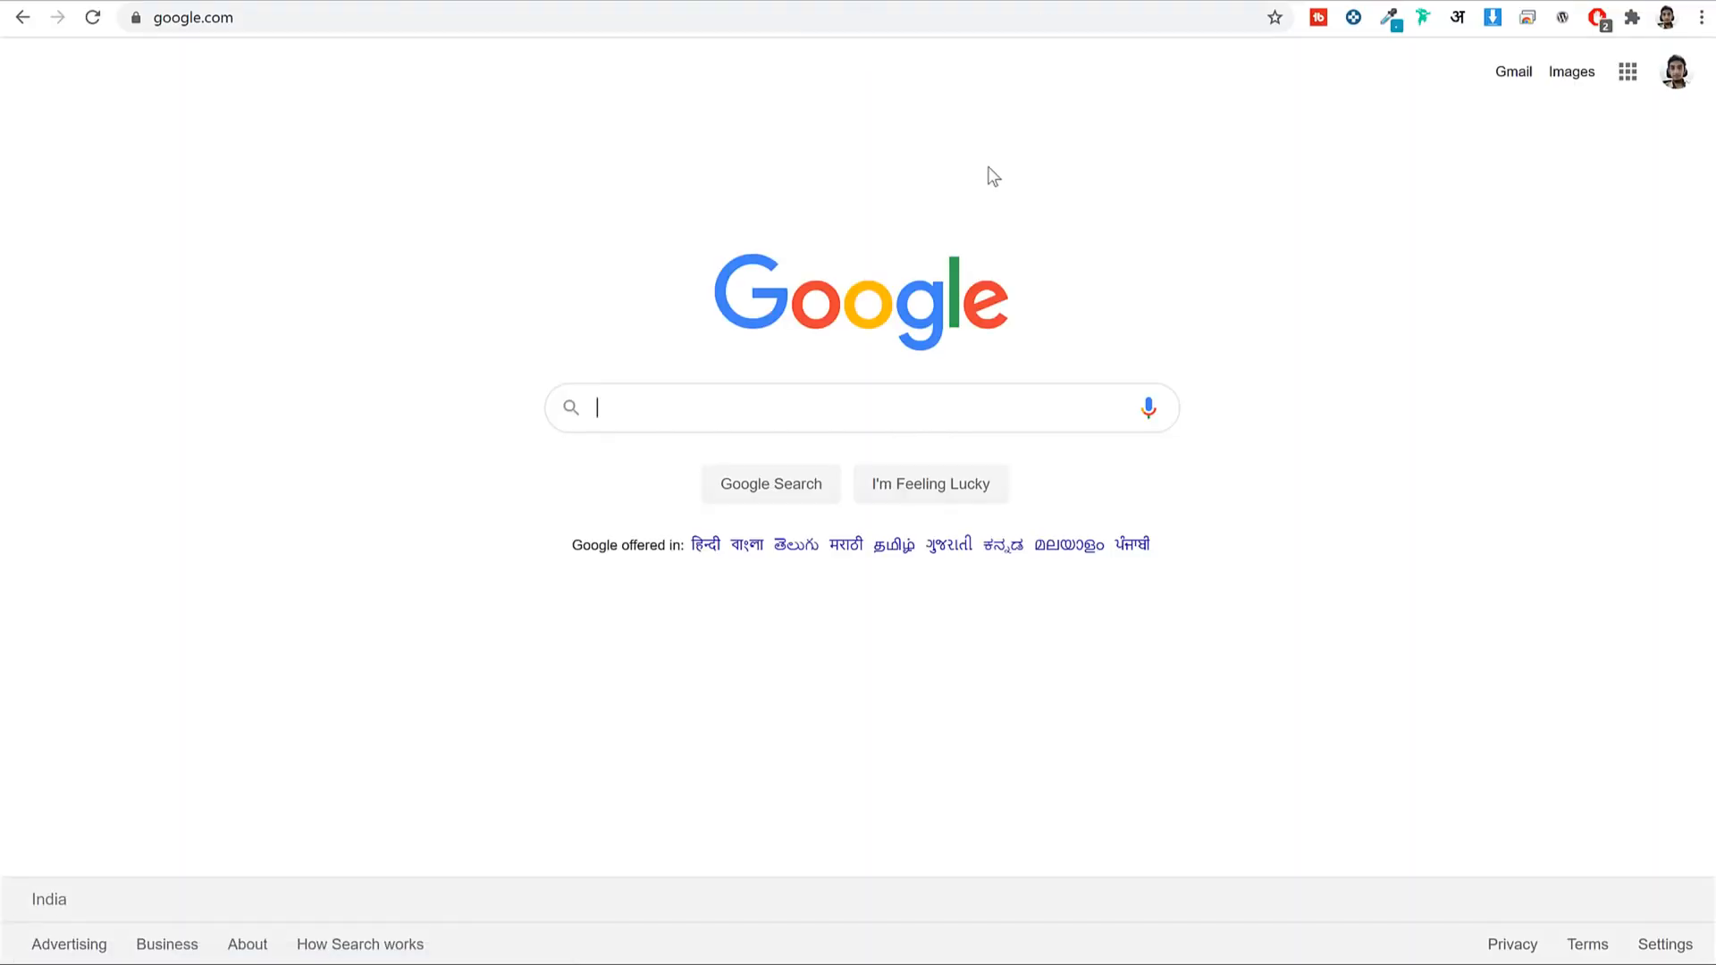
type("woocommerce shortcodes")
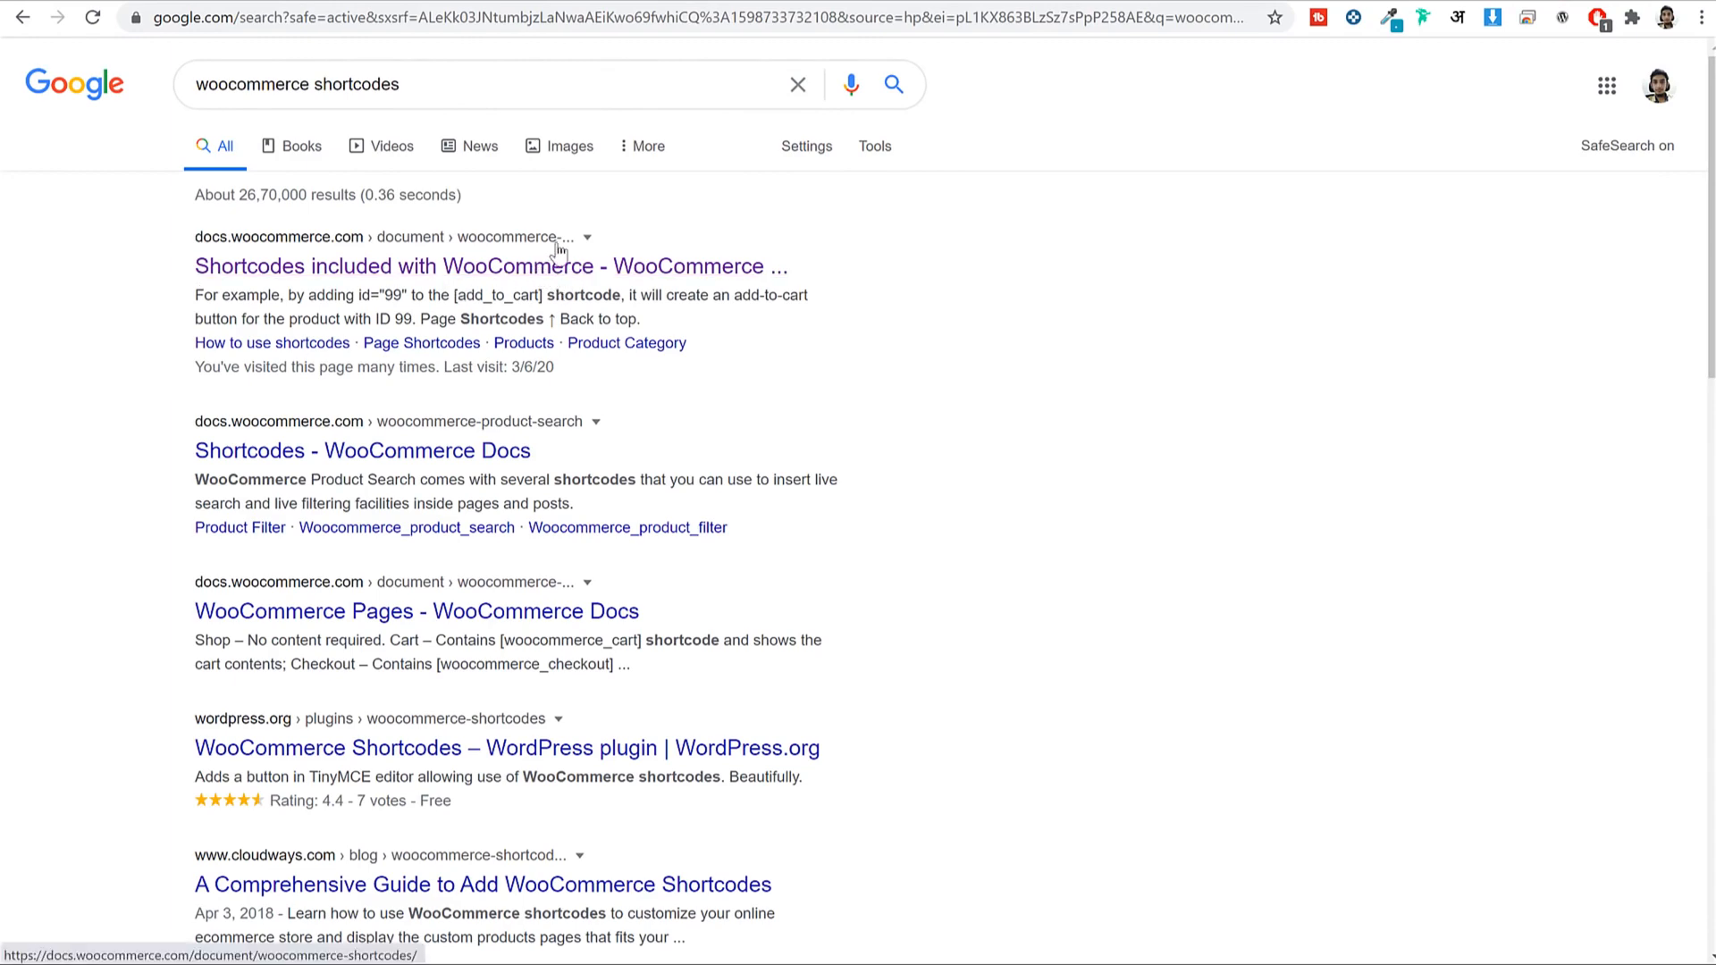
left_click(452, 272)
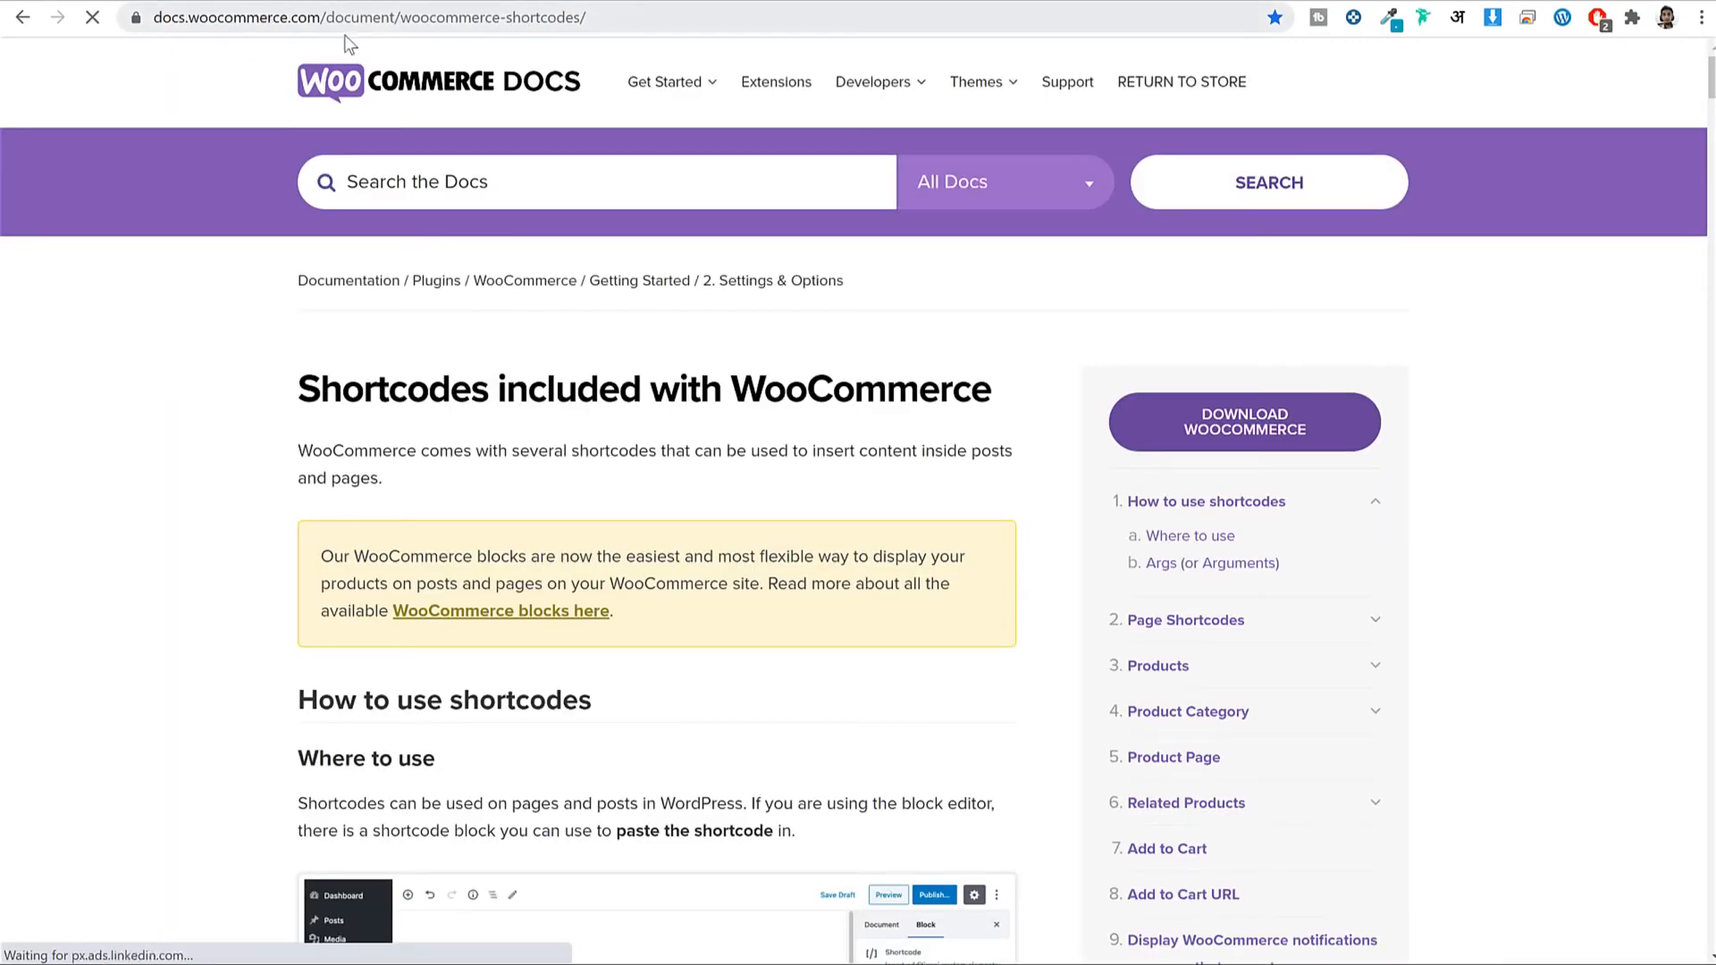
scroll(940, 403, "down", 15)
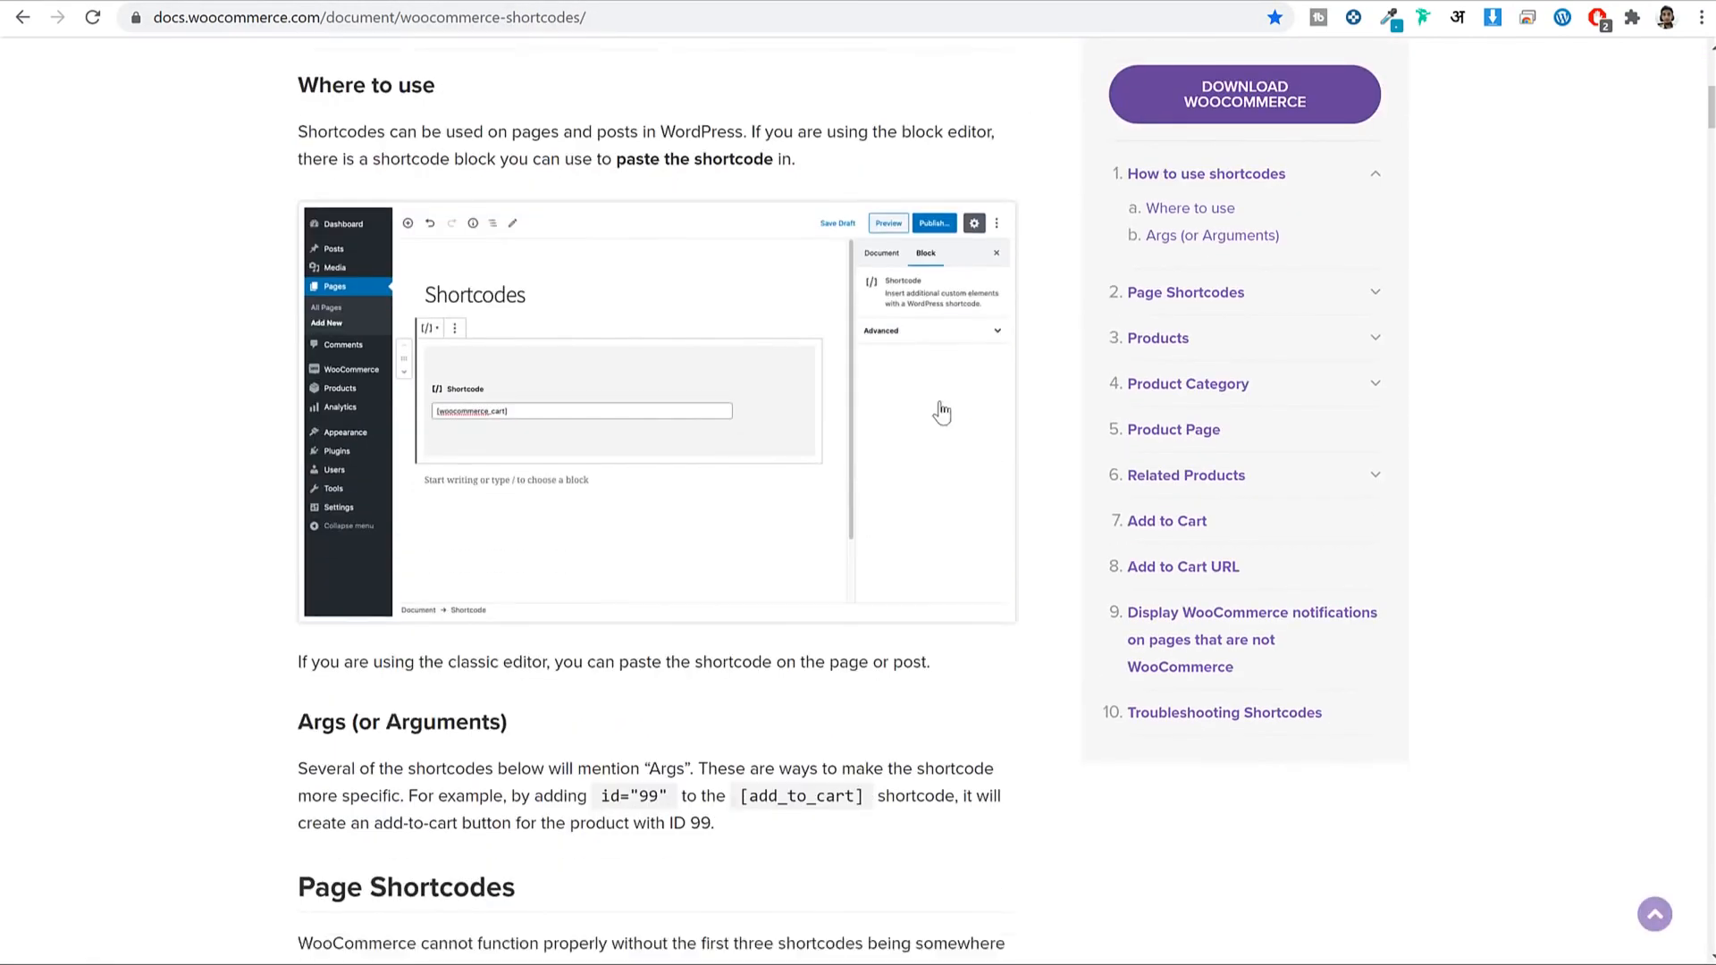
scroll(940, 403, "down", 20)
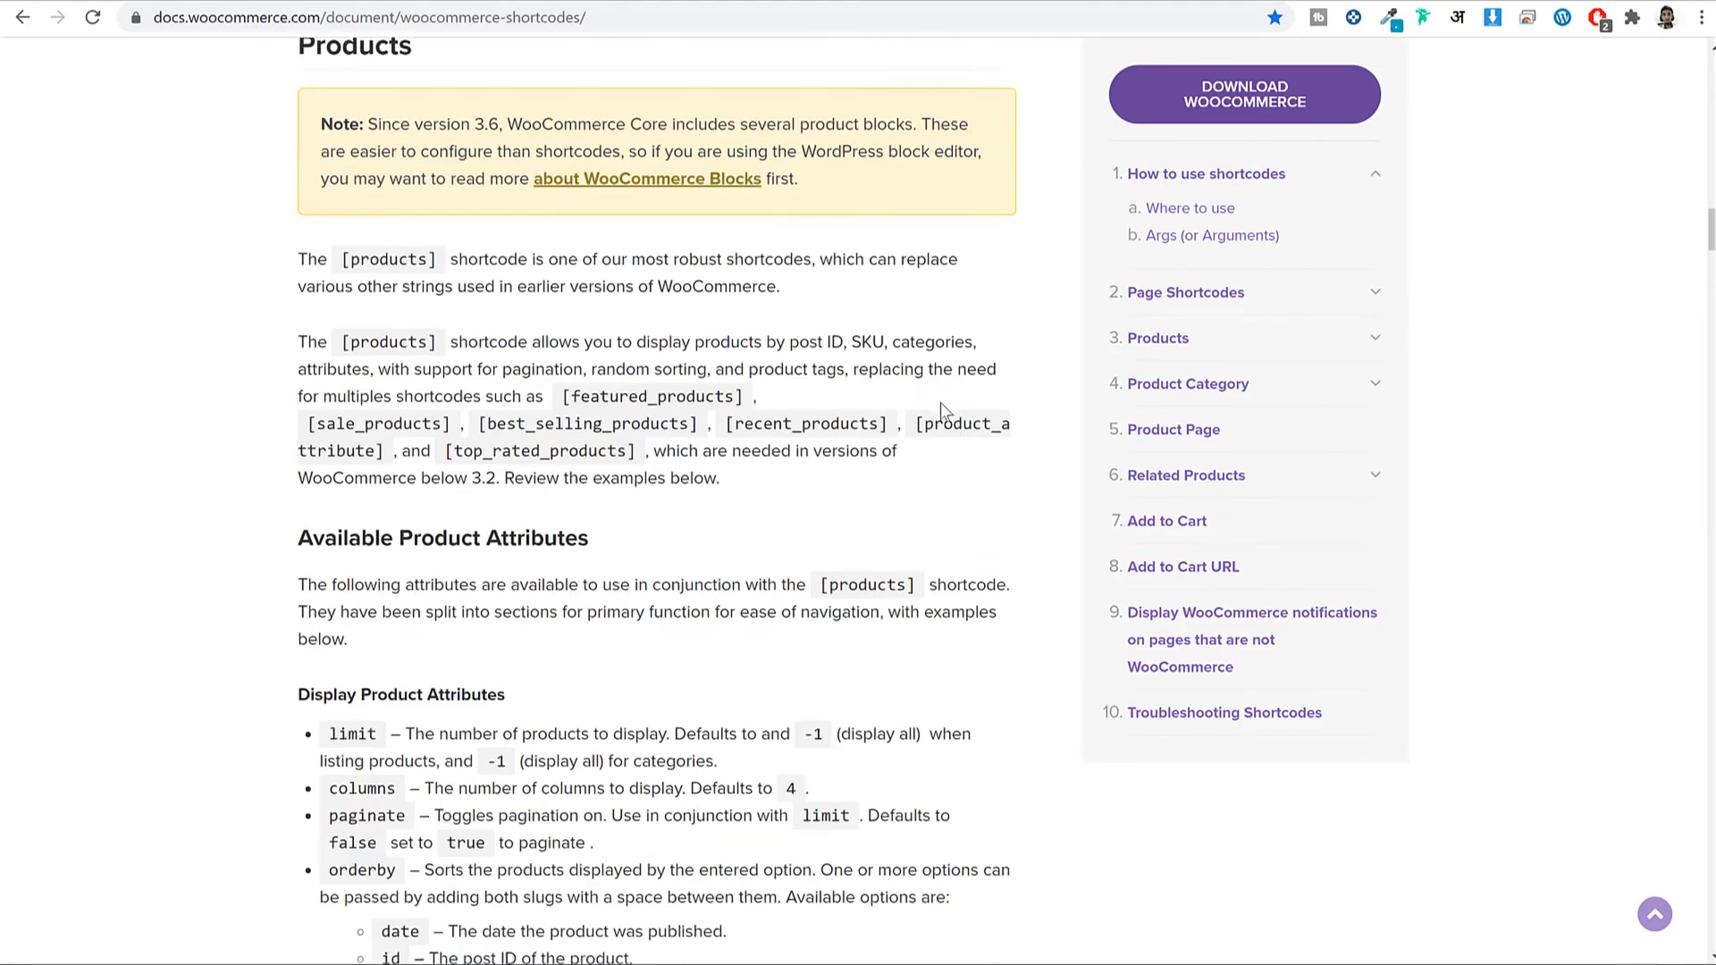
scroll(940, 402, "down", 20)
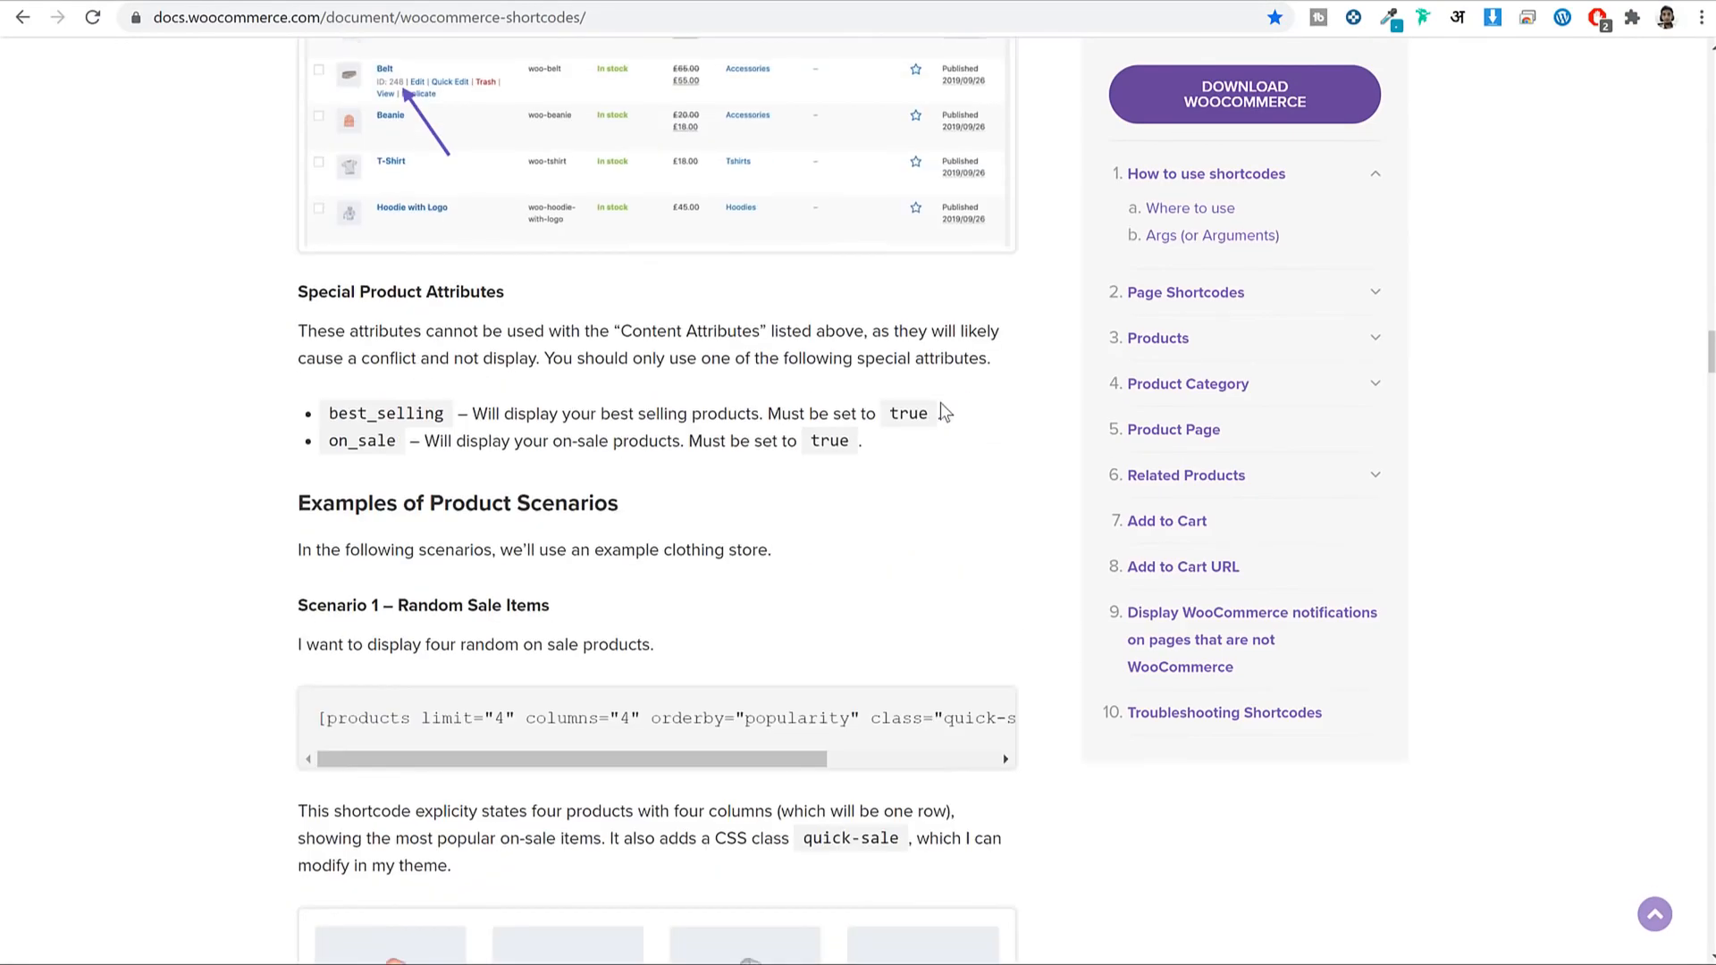
scroll(940, 409, "up", 2)
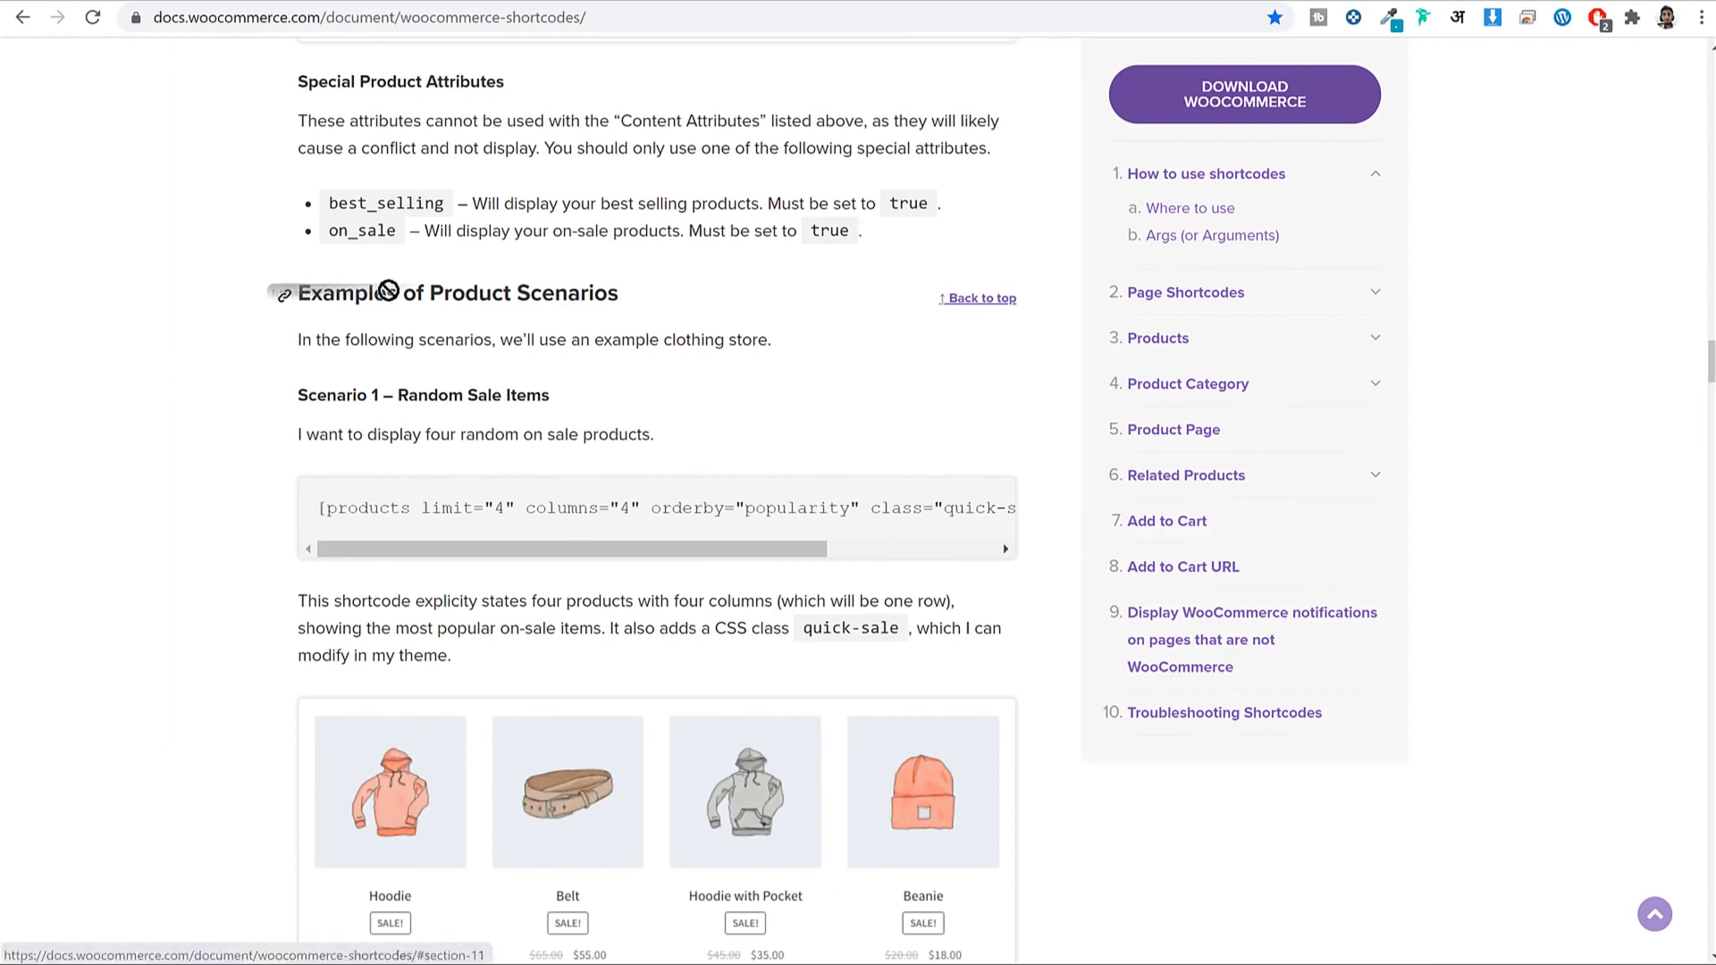
left_click_drag(620, 295, 304, 286)
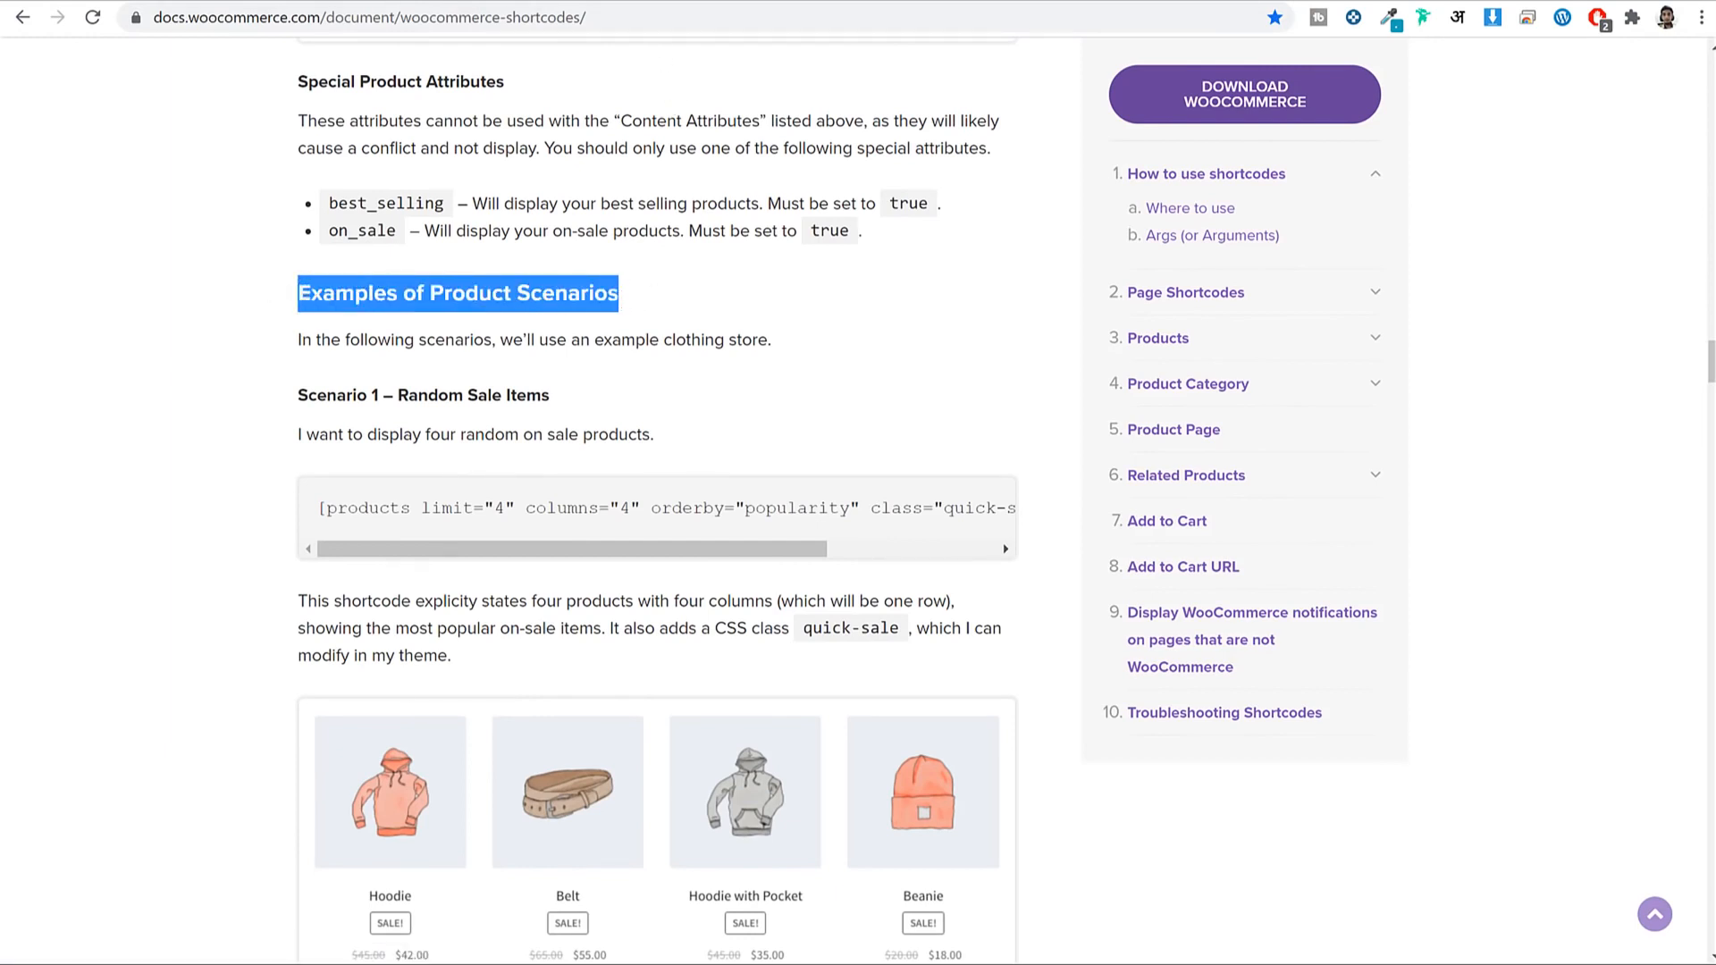
Copy the Scenario 4 Newest Products shortcode line.
left_click(809, 2)
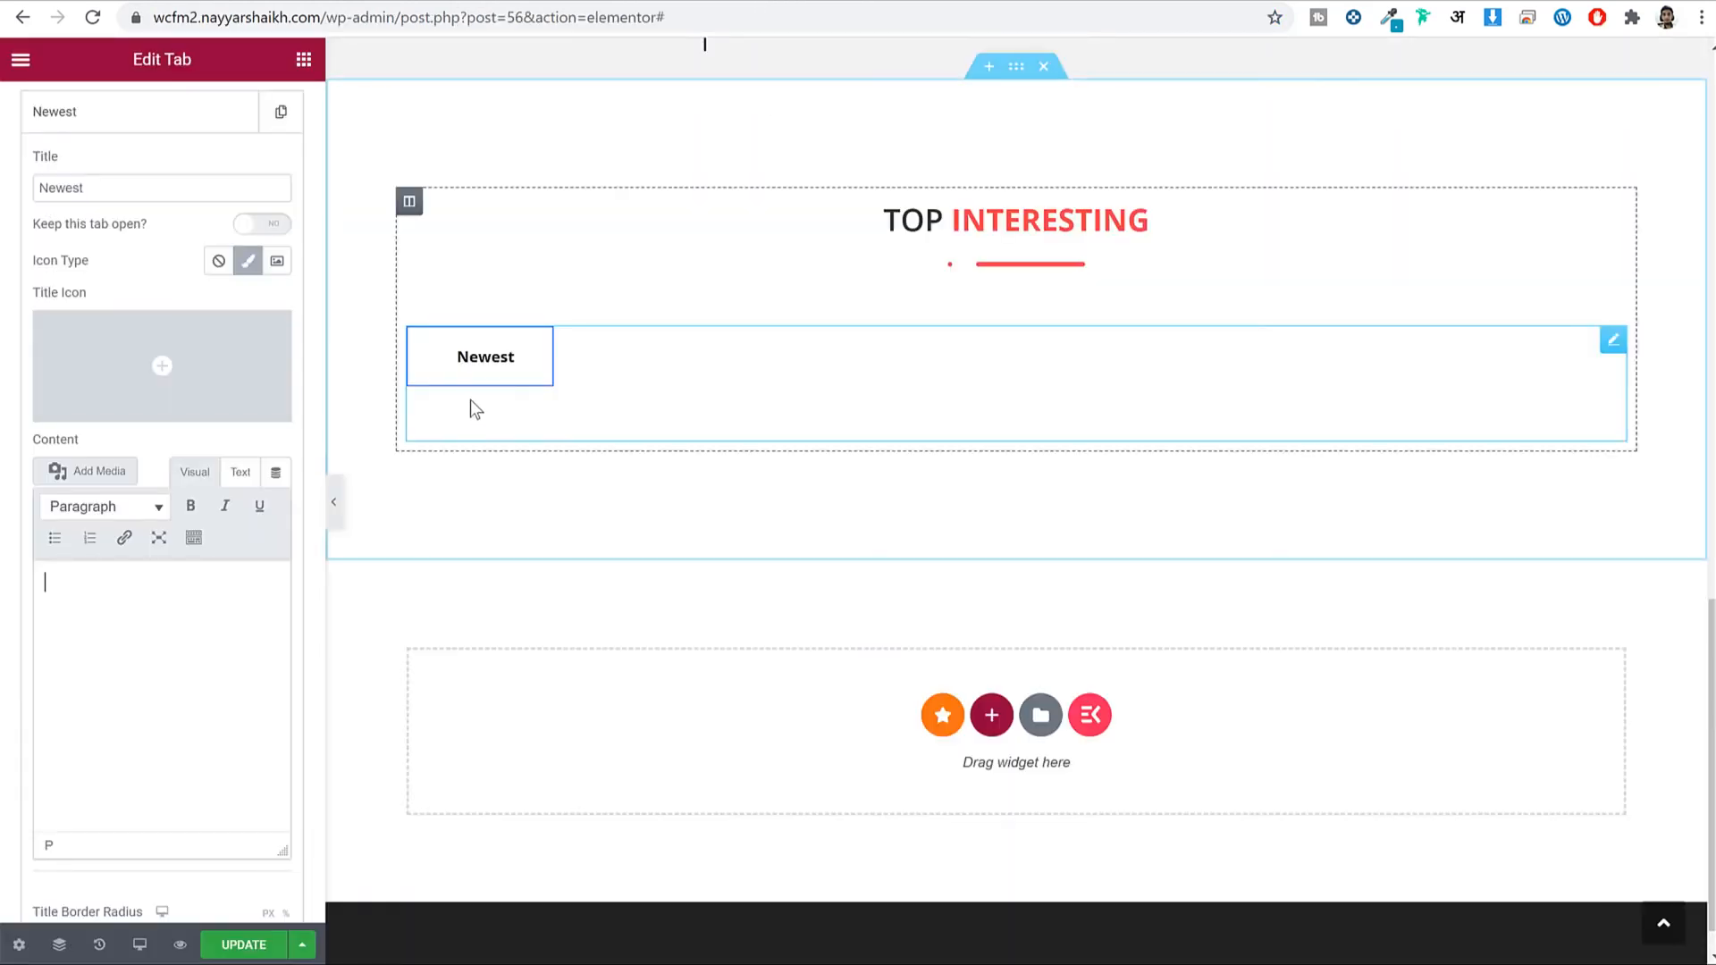
left_click(1010, 2)
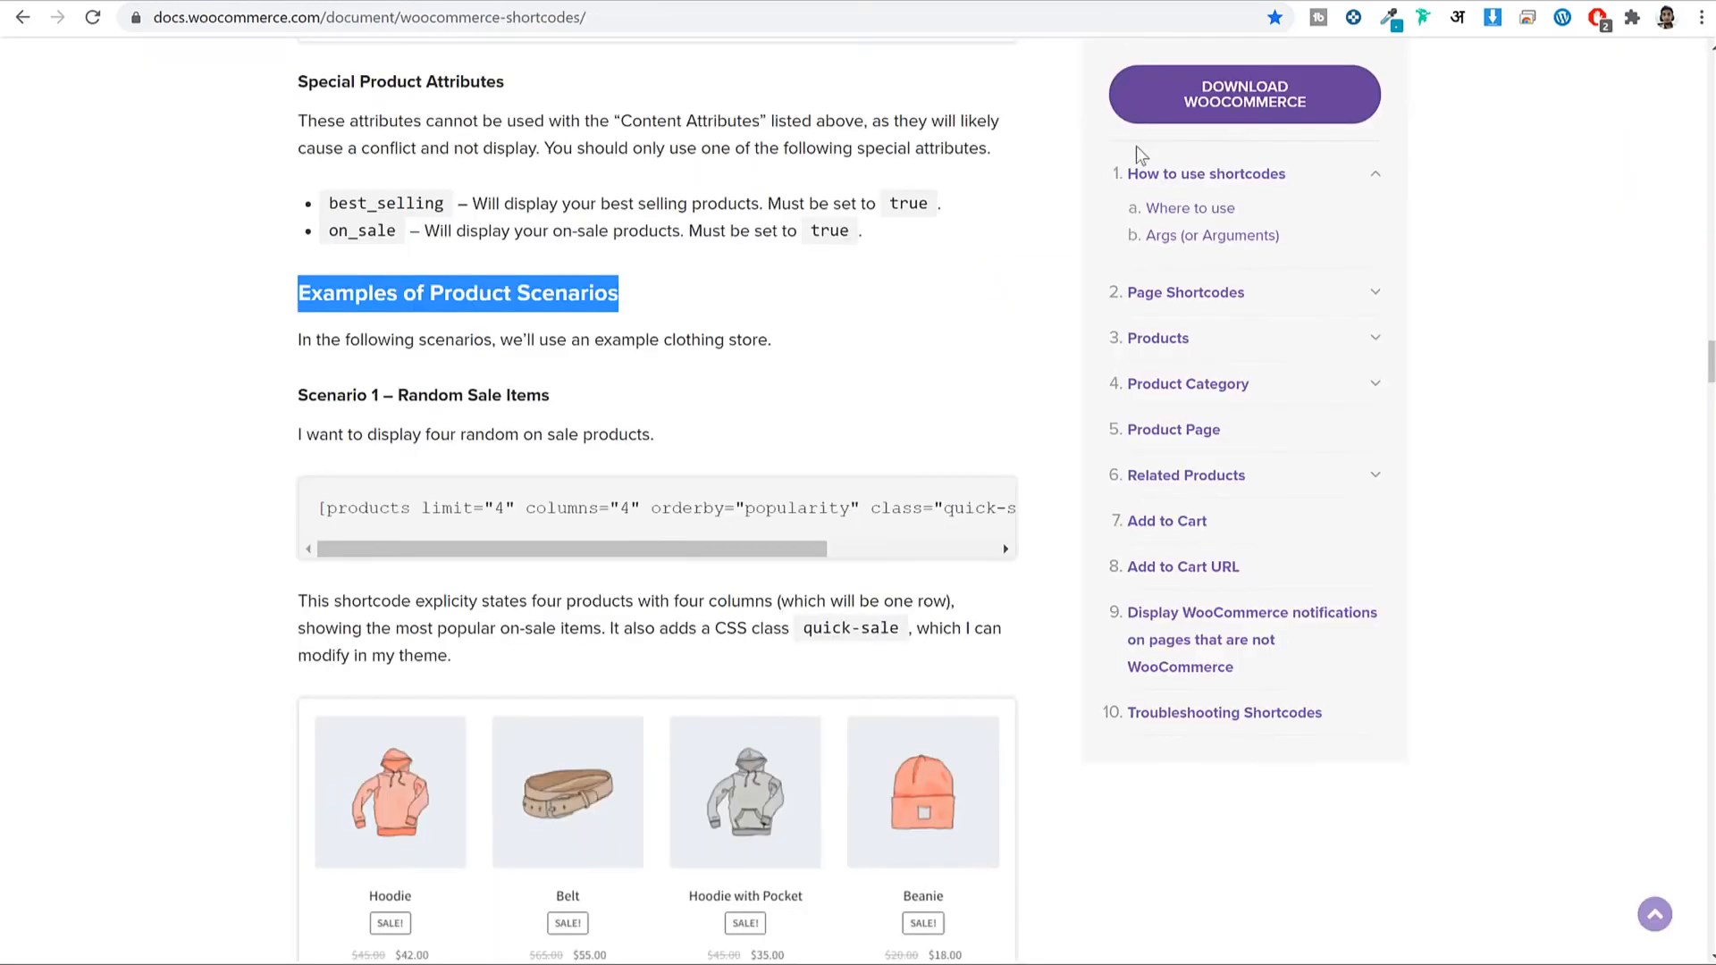
scroll(981, 504, "down", 6)
scroll(983, 501, "down", 20)
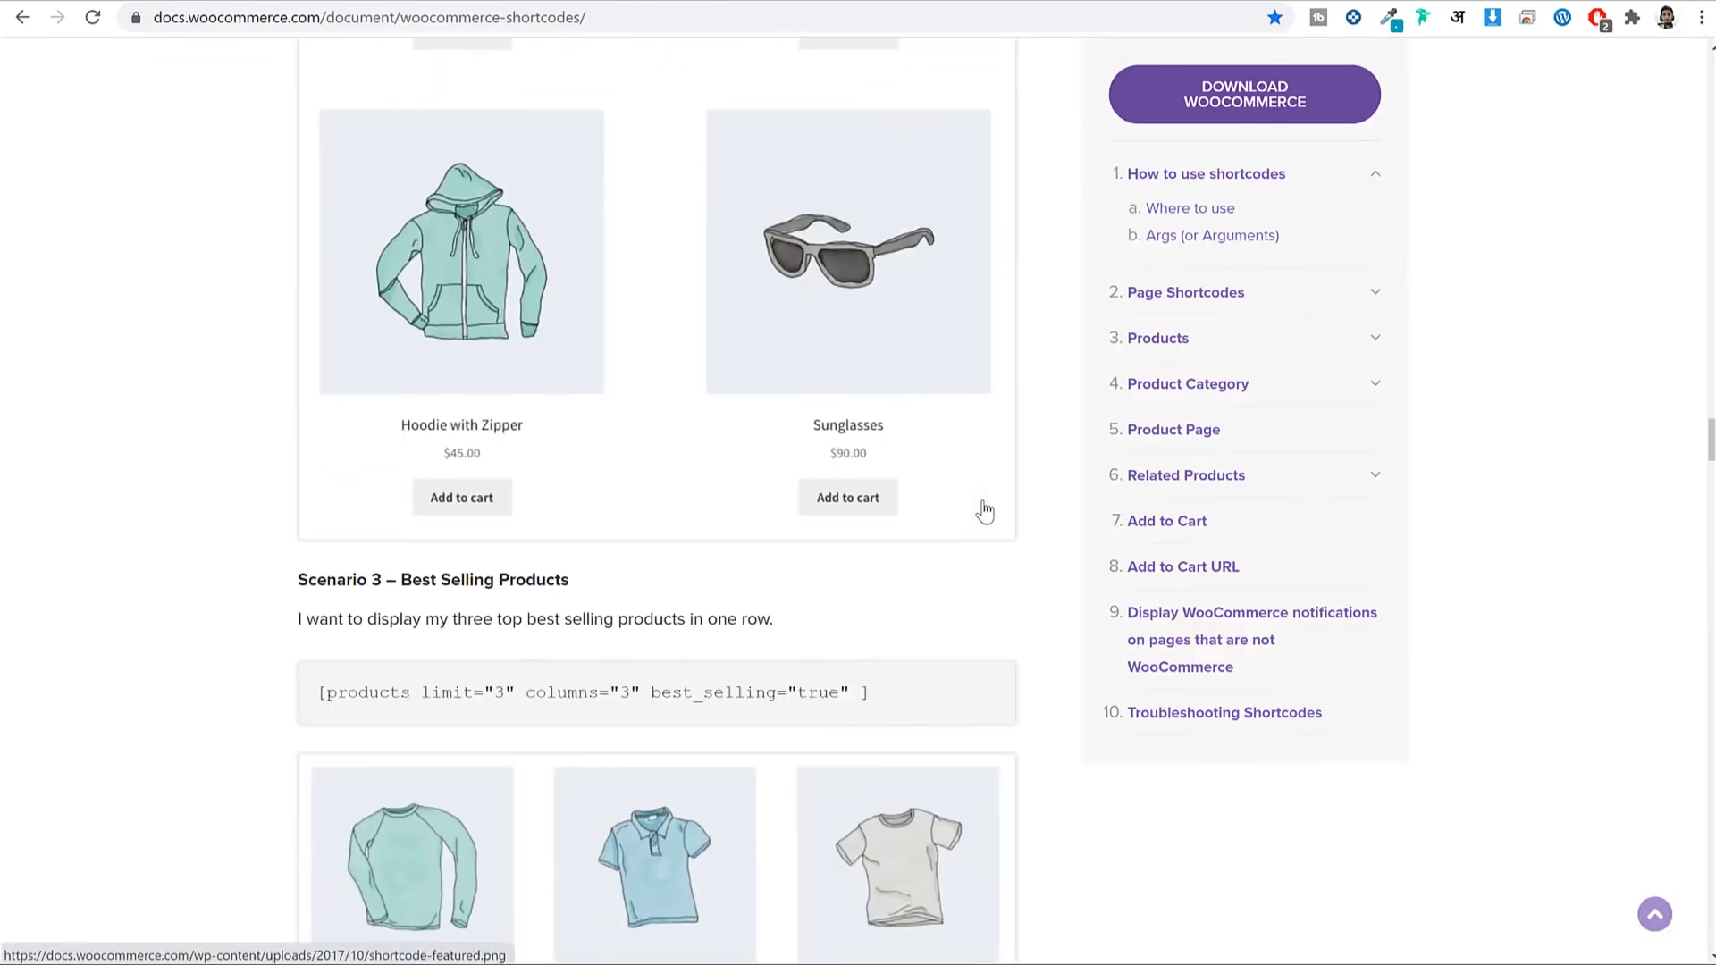
scroll(944, 483, "down", 3)
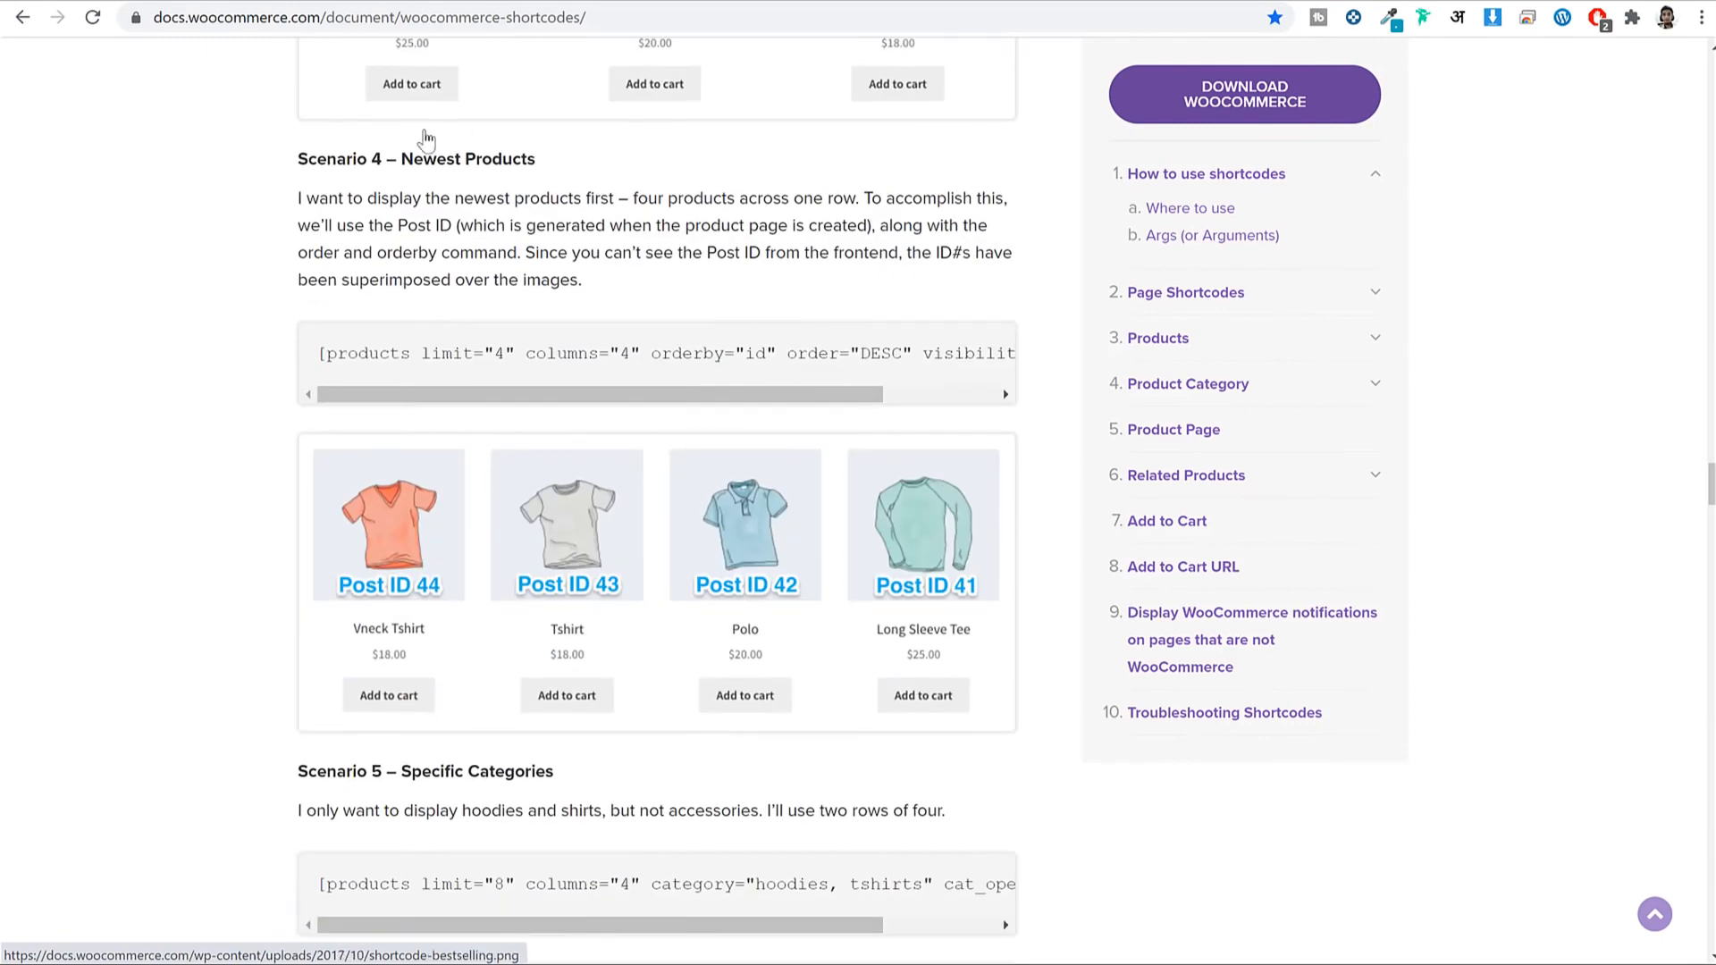
left_click_drag(356, 159, 514, 167)
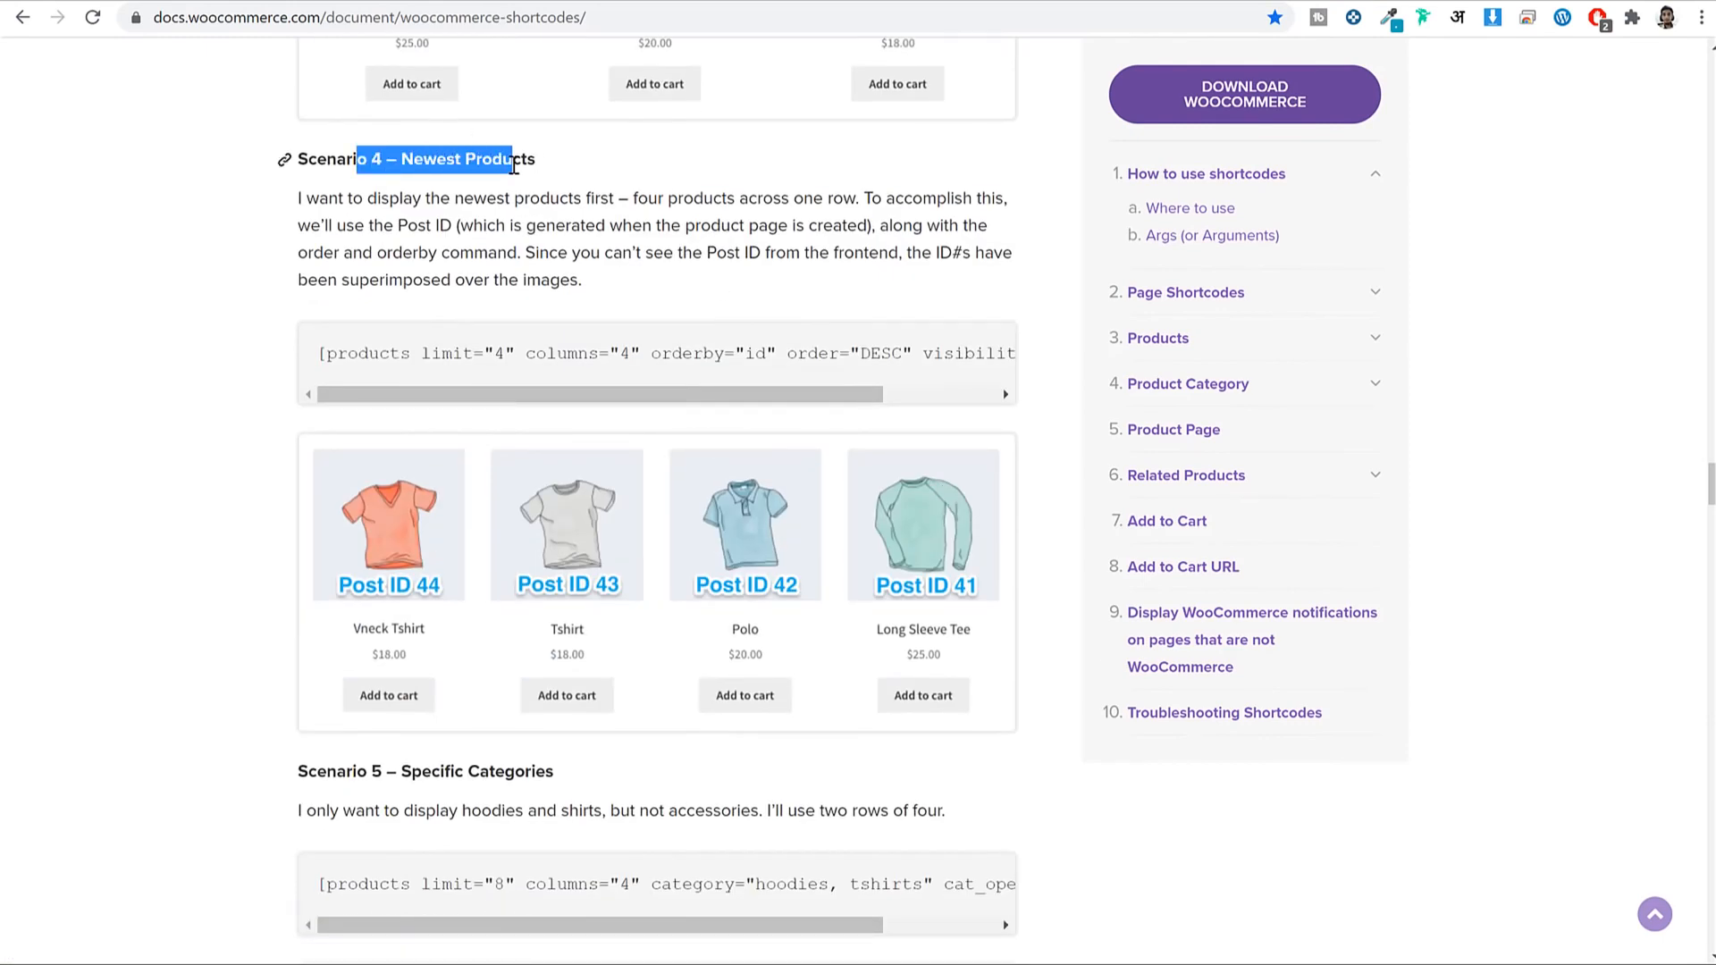
triple_click(470, 352)
right_click(451, 349)
left_click(521, 366)
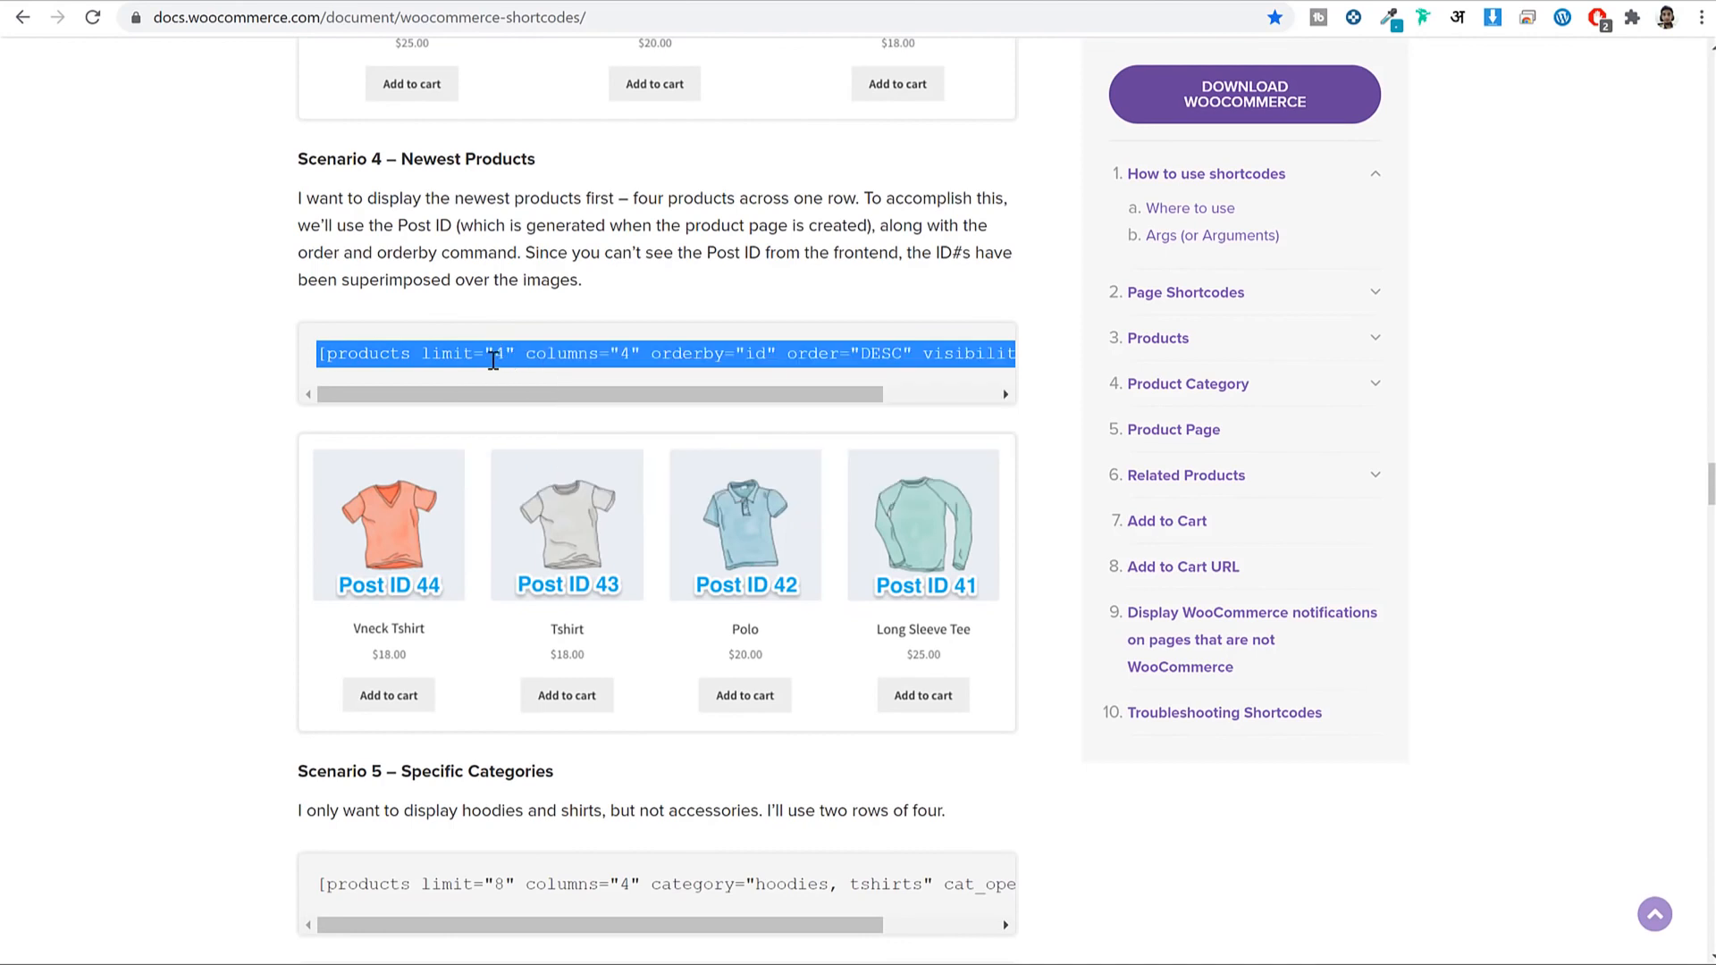
right_click(467, 360)
left_click(536, 377)
left_click(626, 2)
Paste the products shortcode (limit 4, orderby id, DESC) as plain text into the Newest tab.
right_click(152, 608)
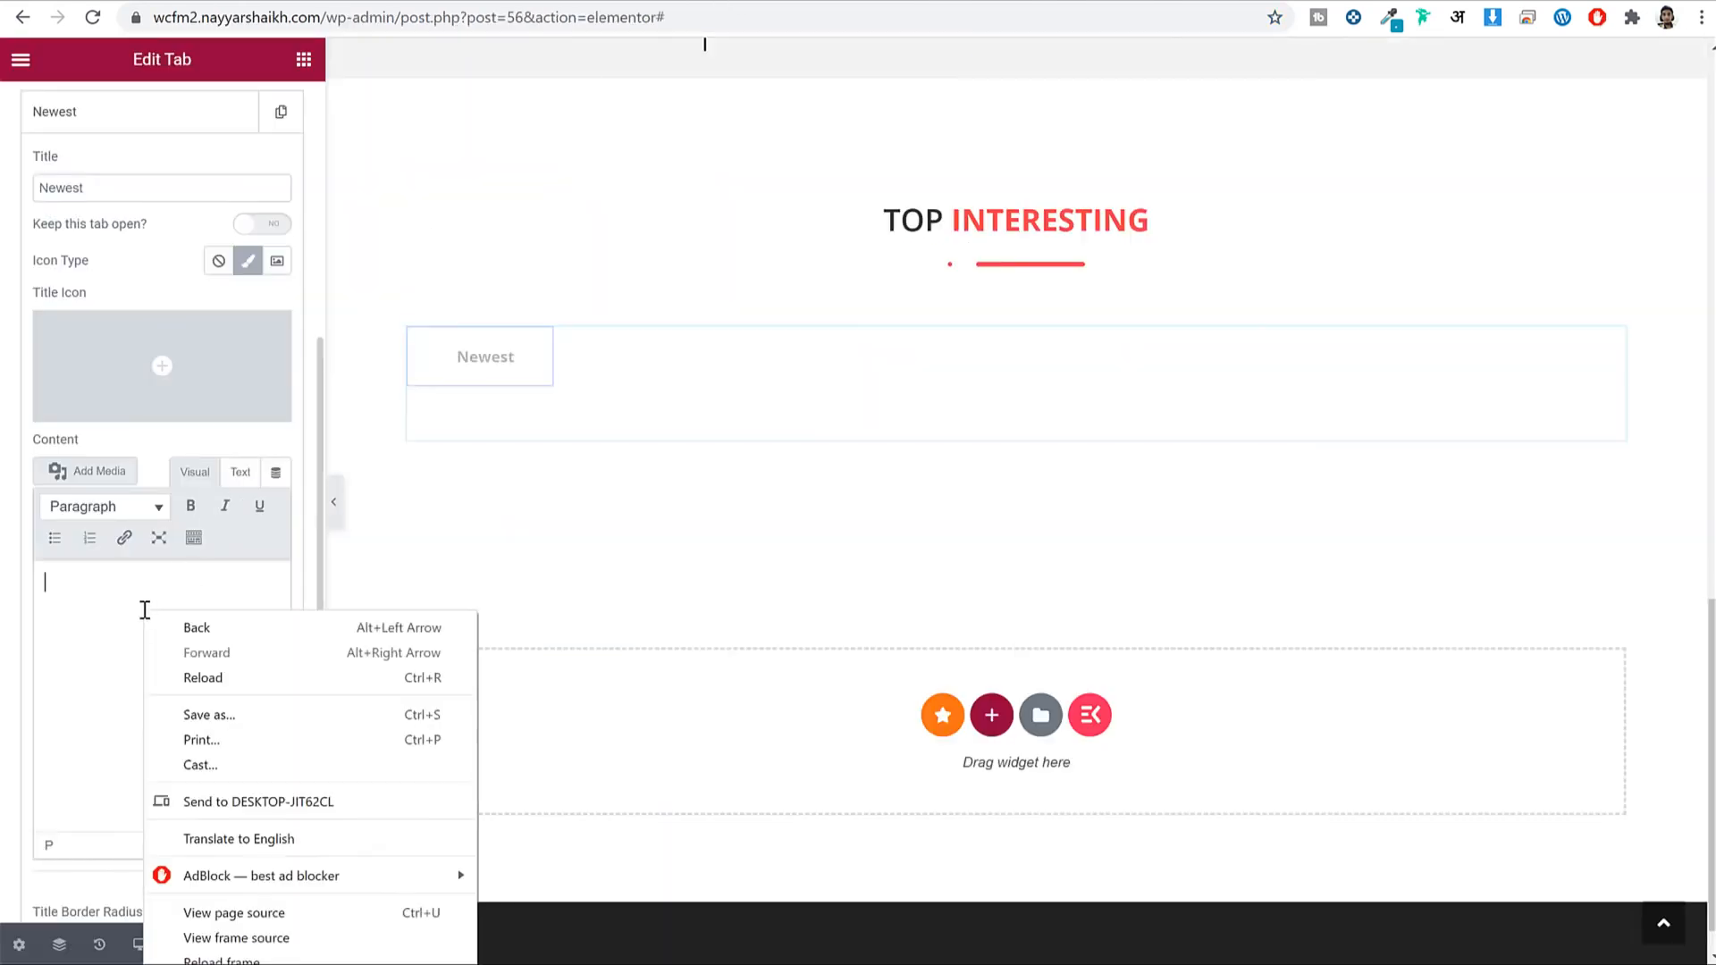
left_click(134, 610)
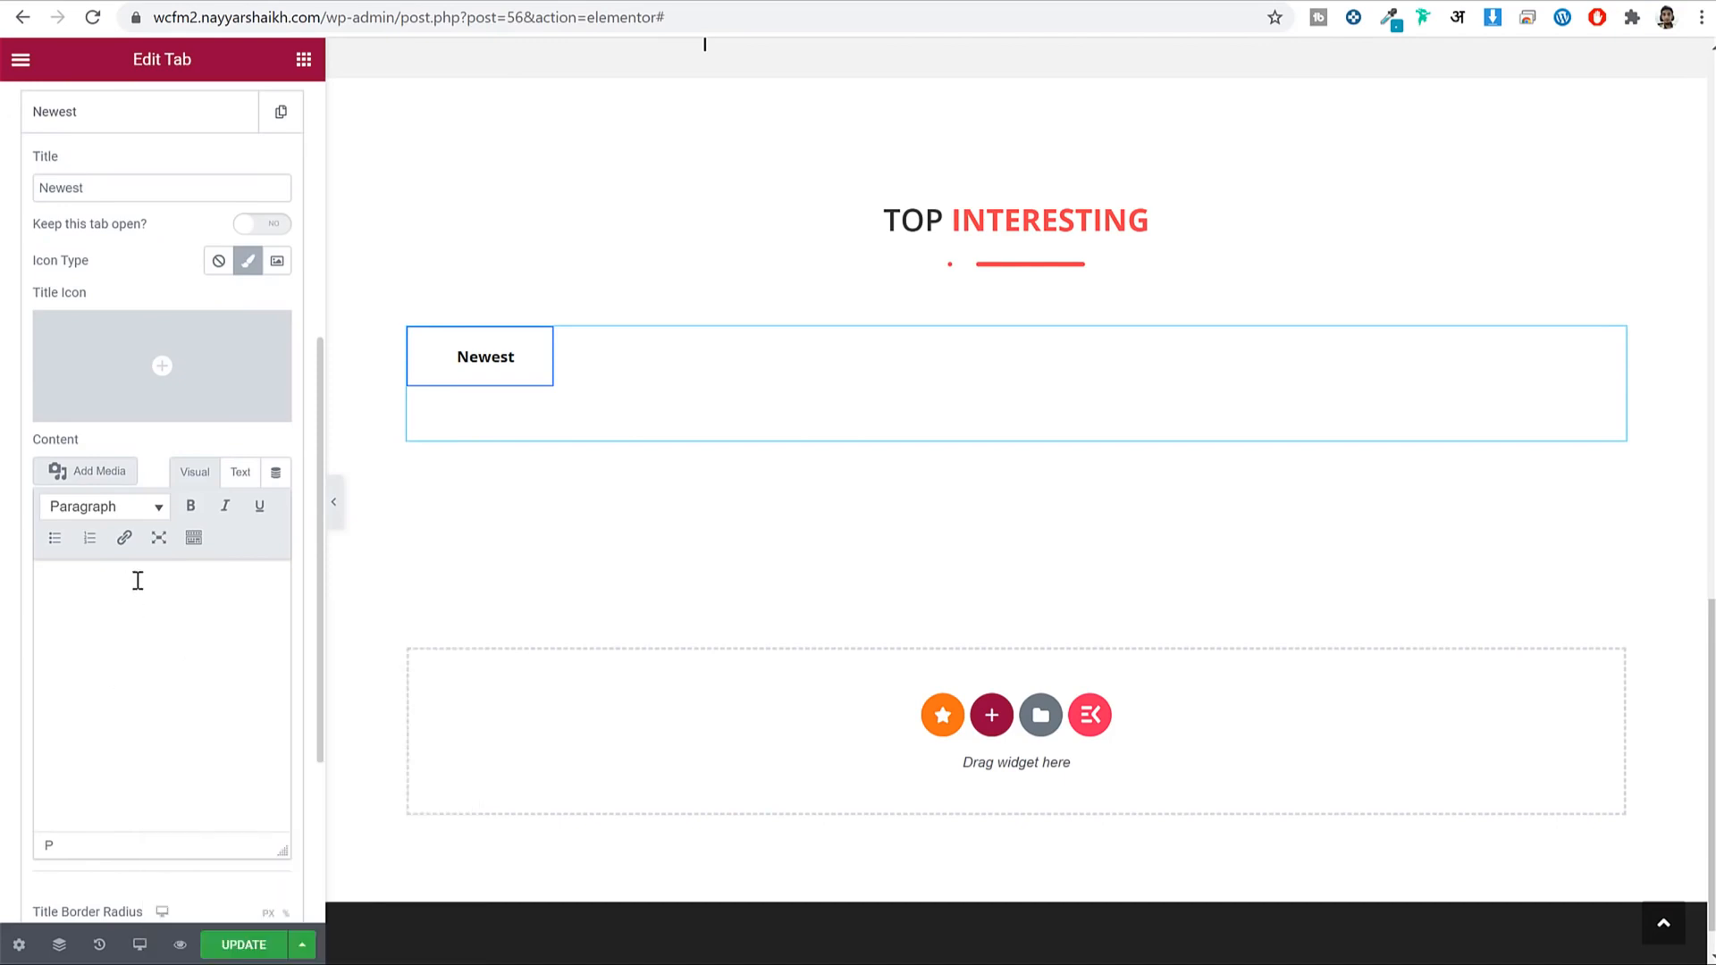
key("ctrl+shift+v")
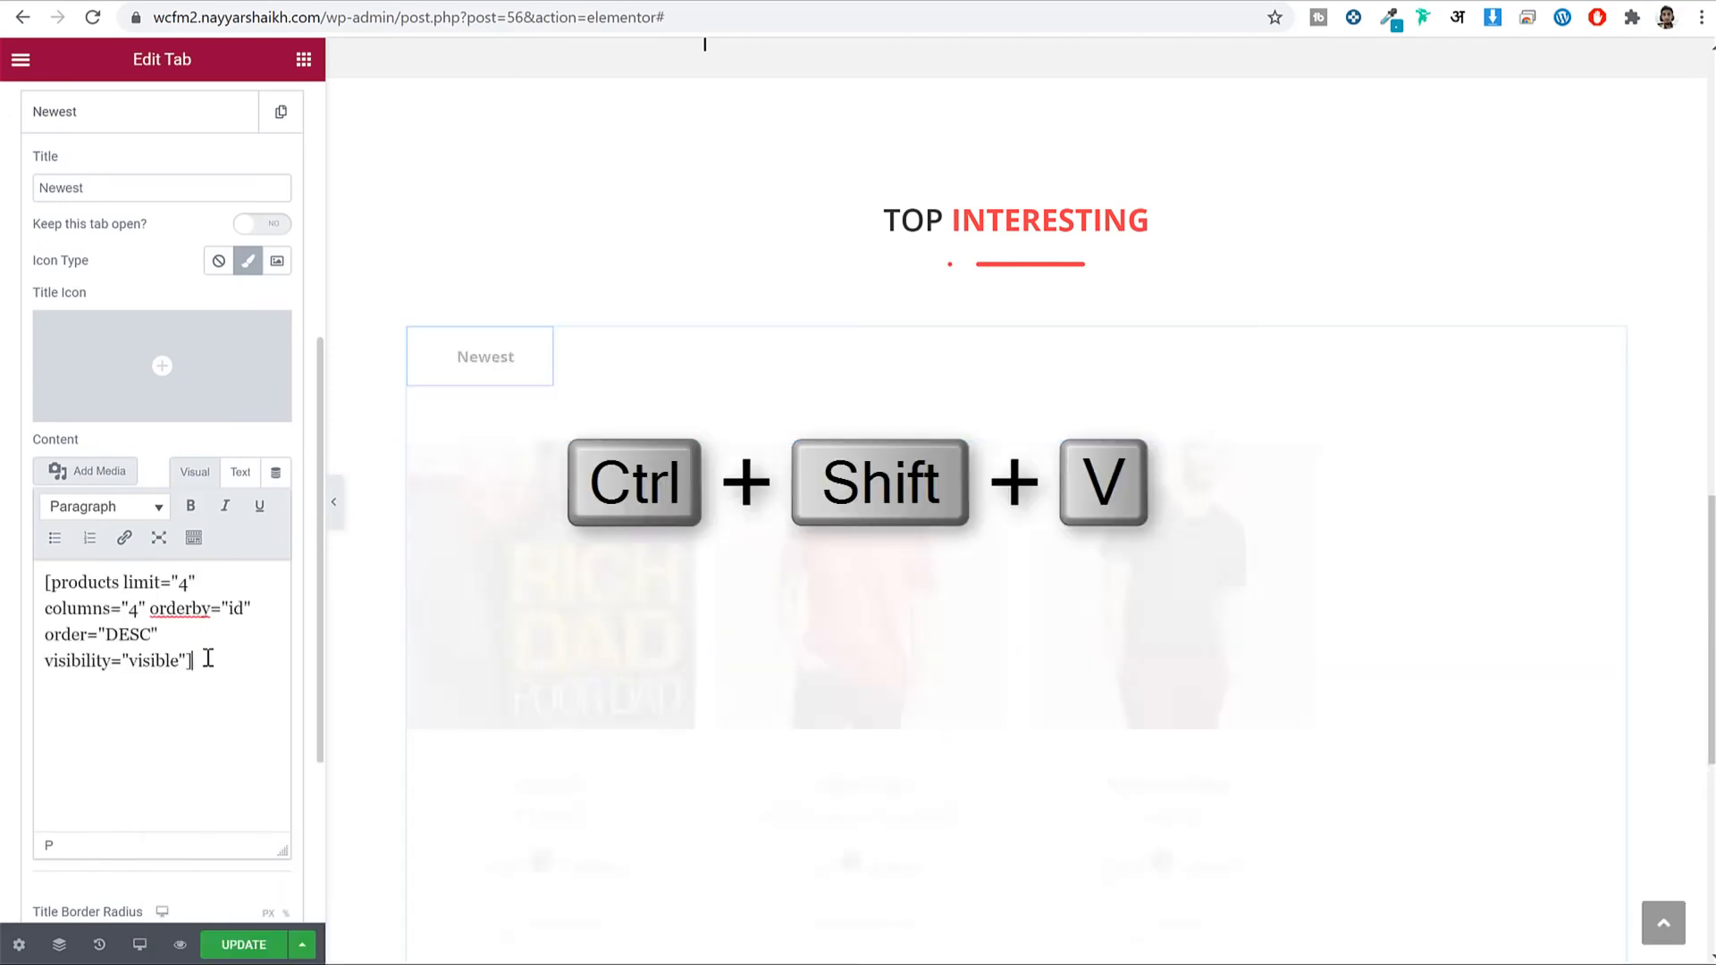
key("ctrl+a")
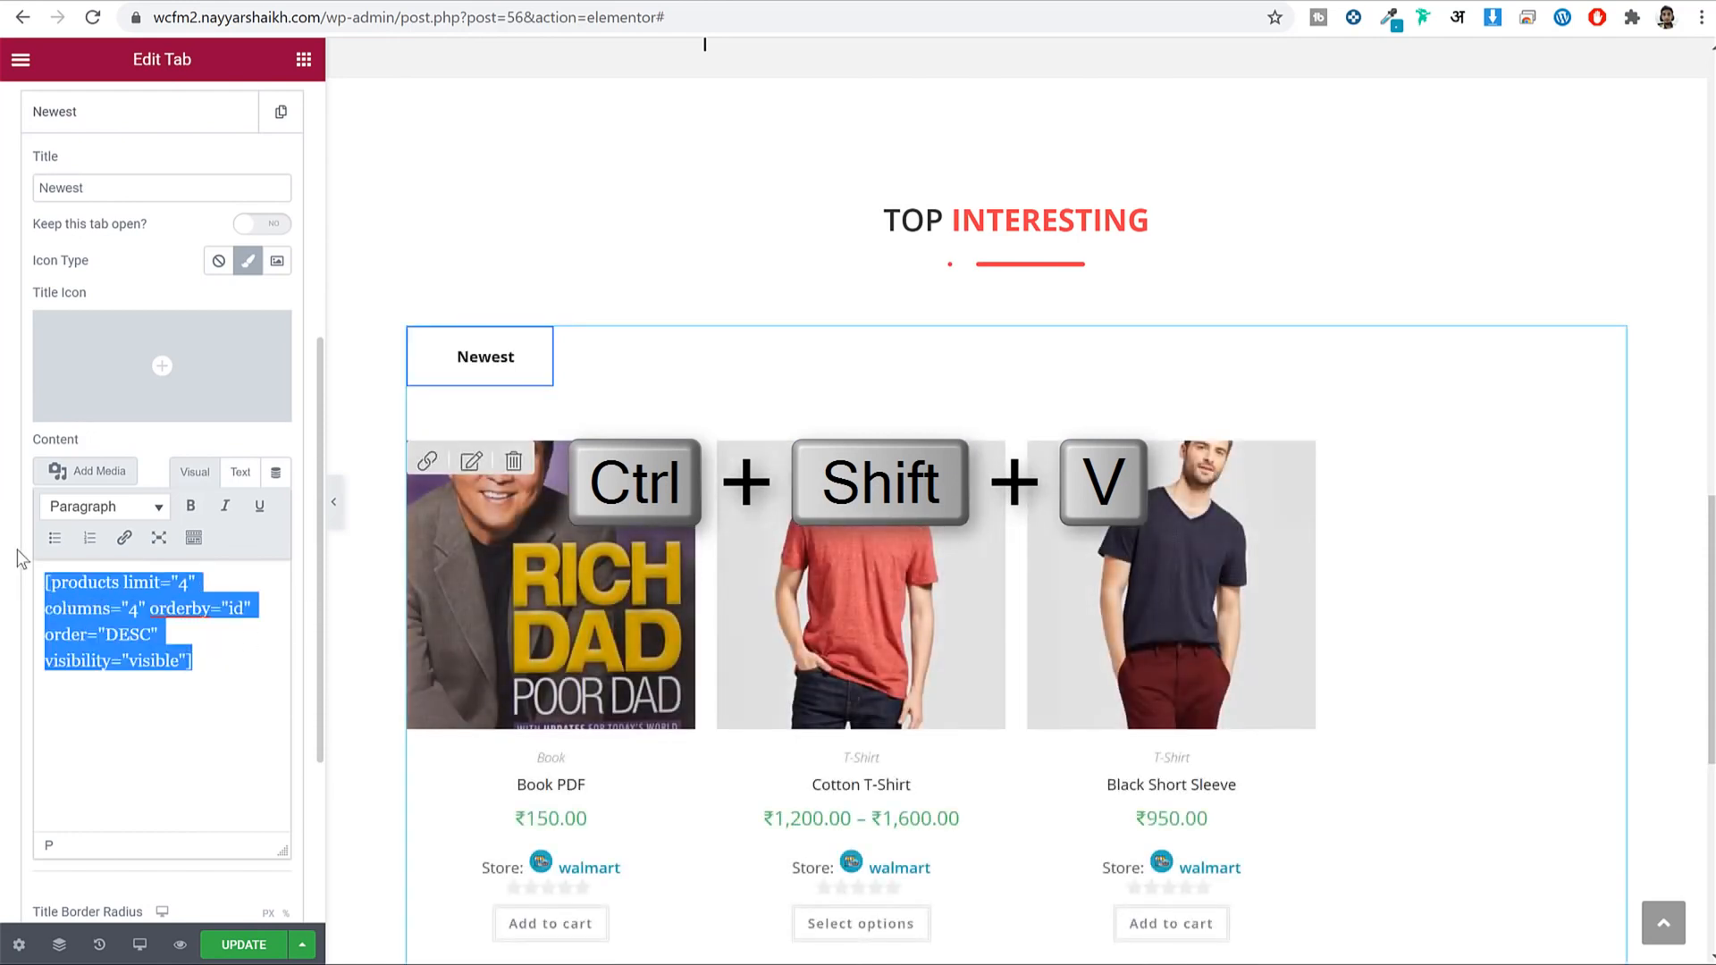
key("BackSpace")
key("ctrl+v")
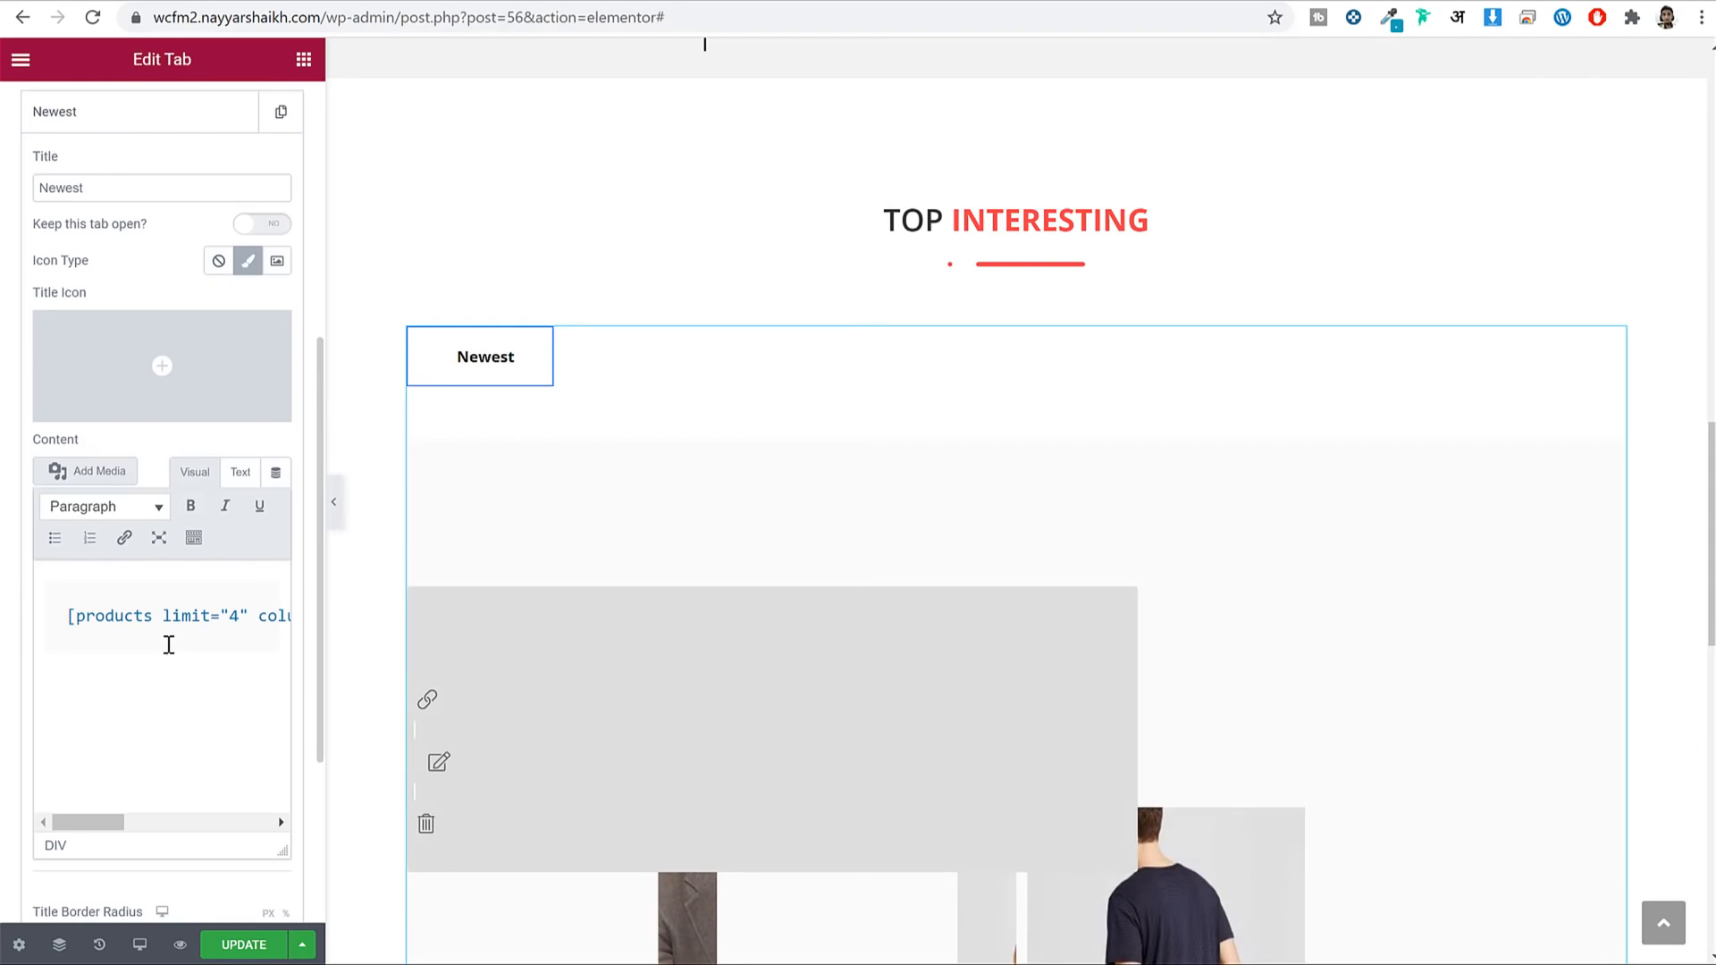
key("ctrl+a")
key("BackSpace")
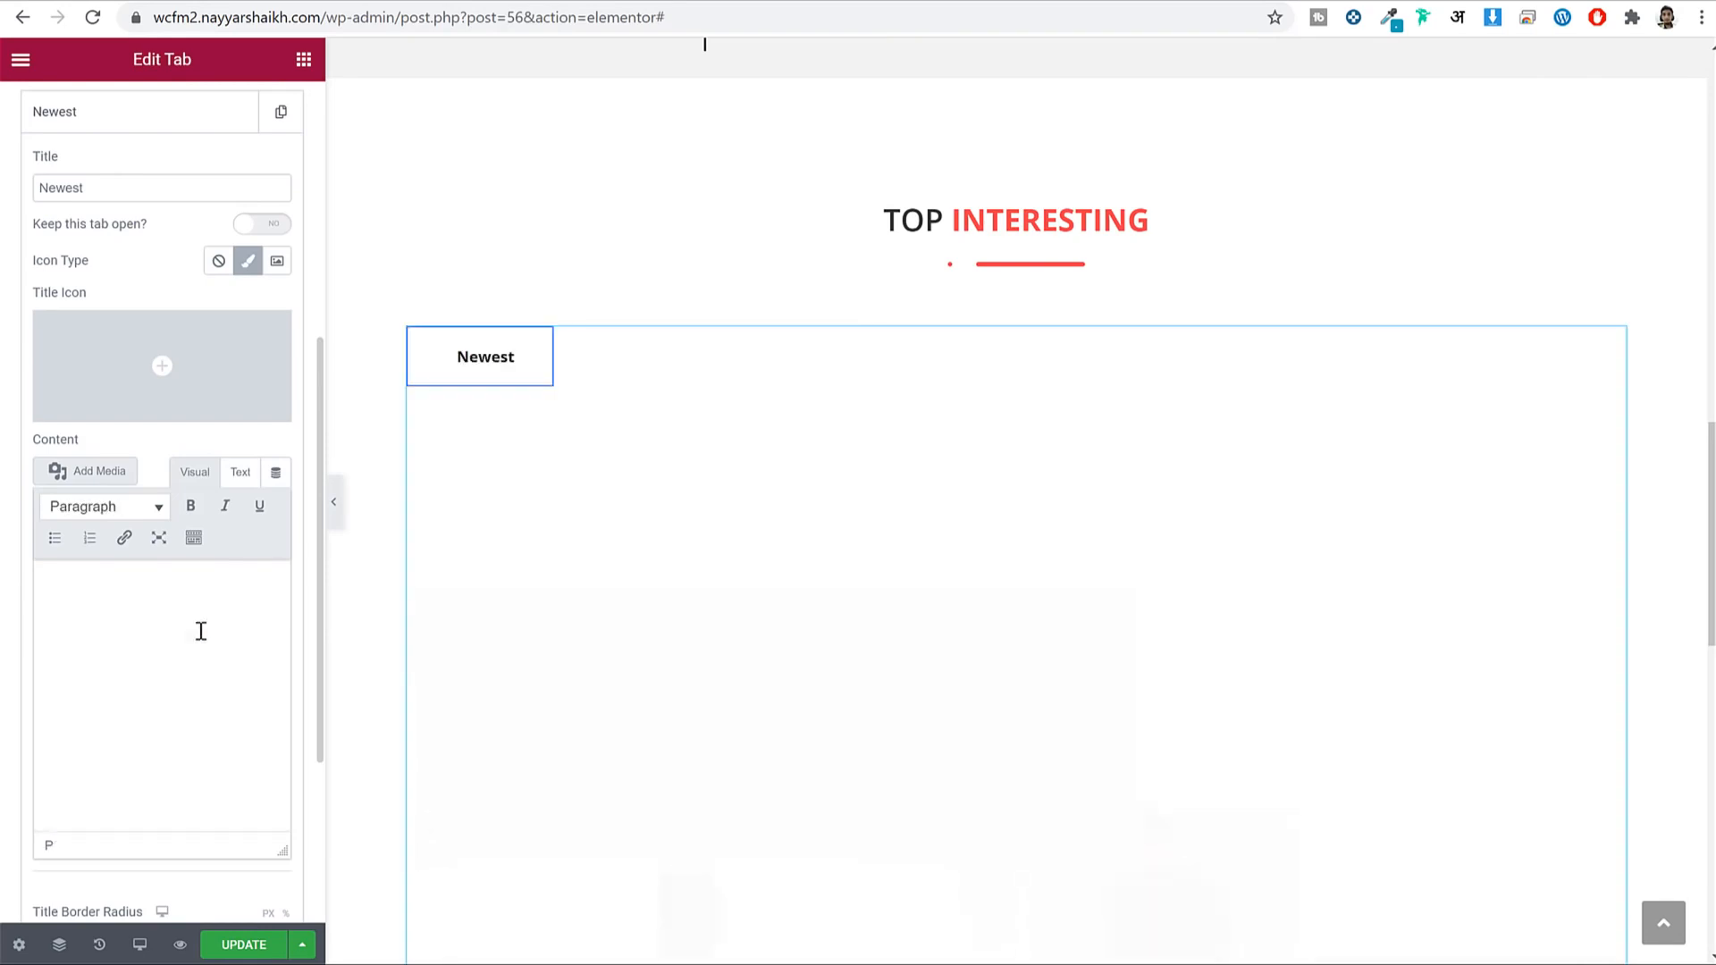
key("ctrl+shift+v")
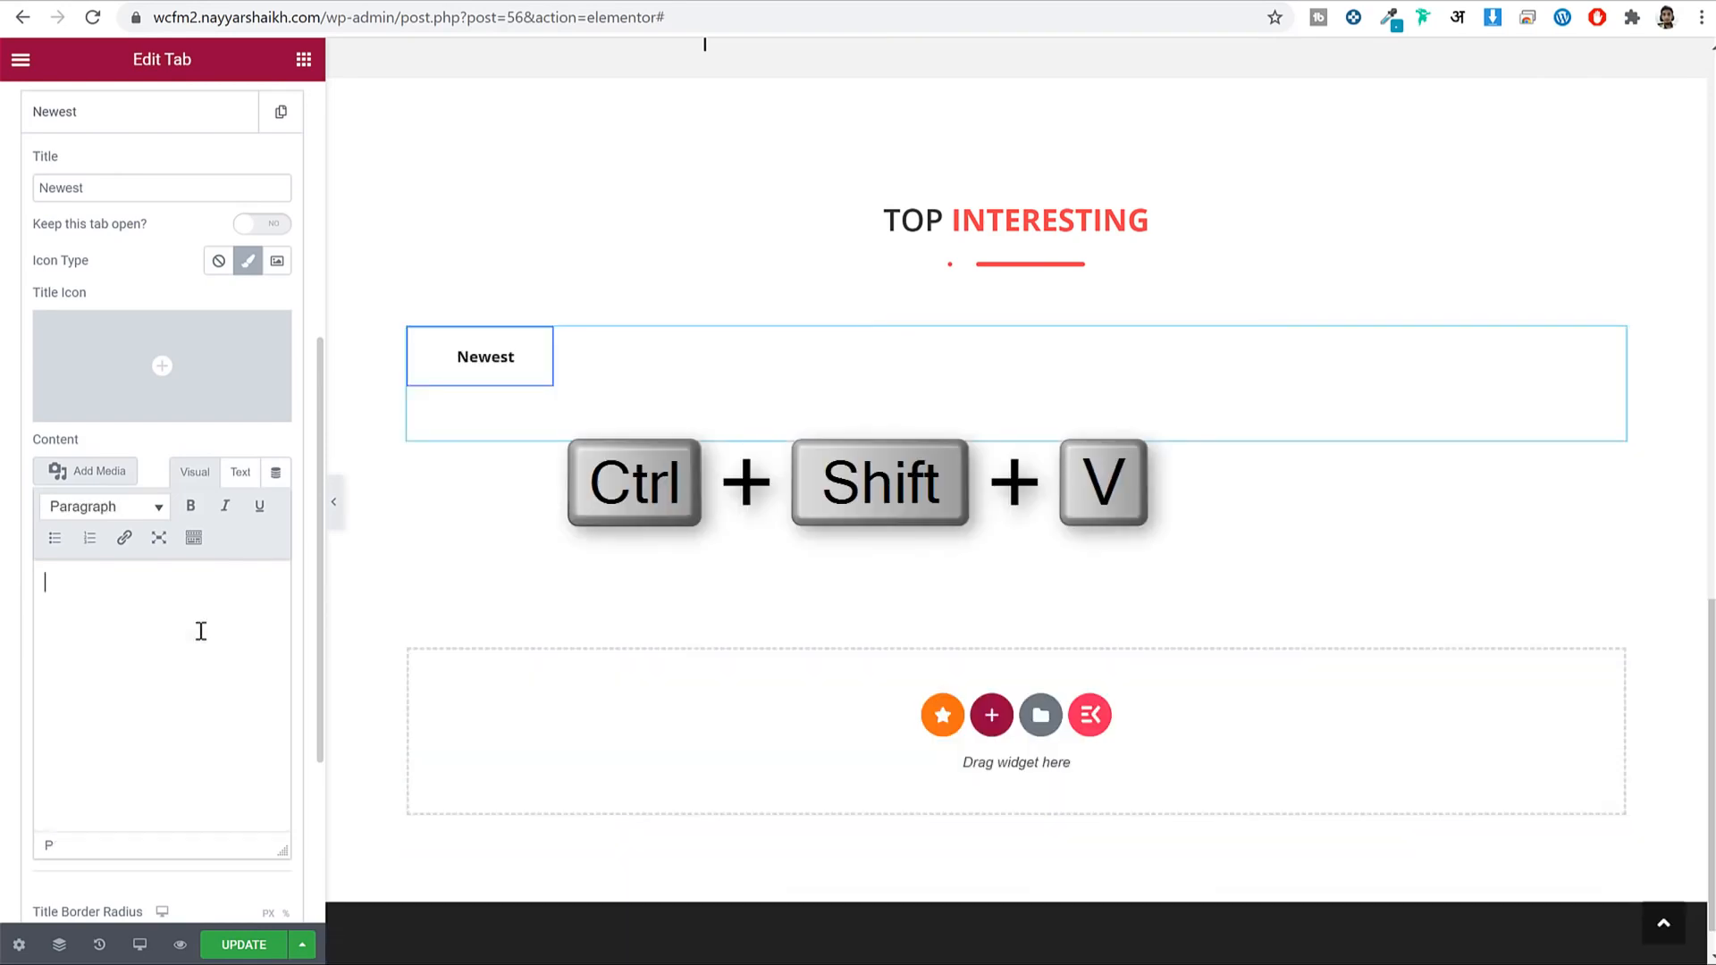
key("ctrl+shift+v")
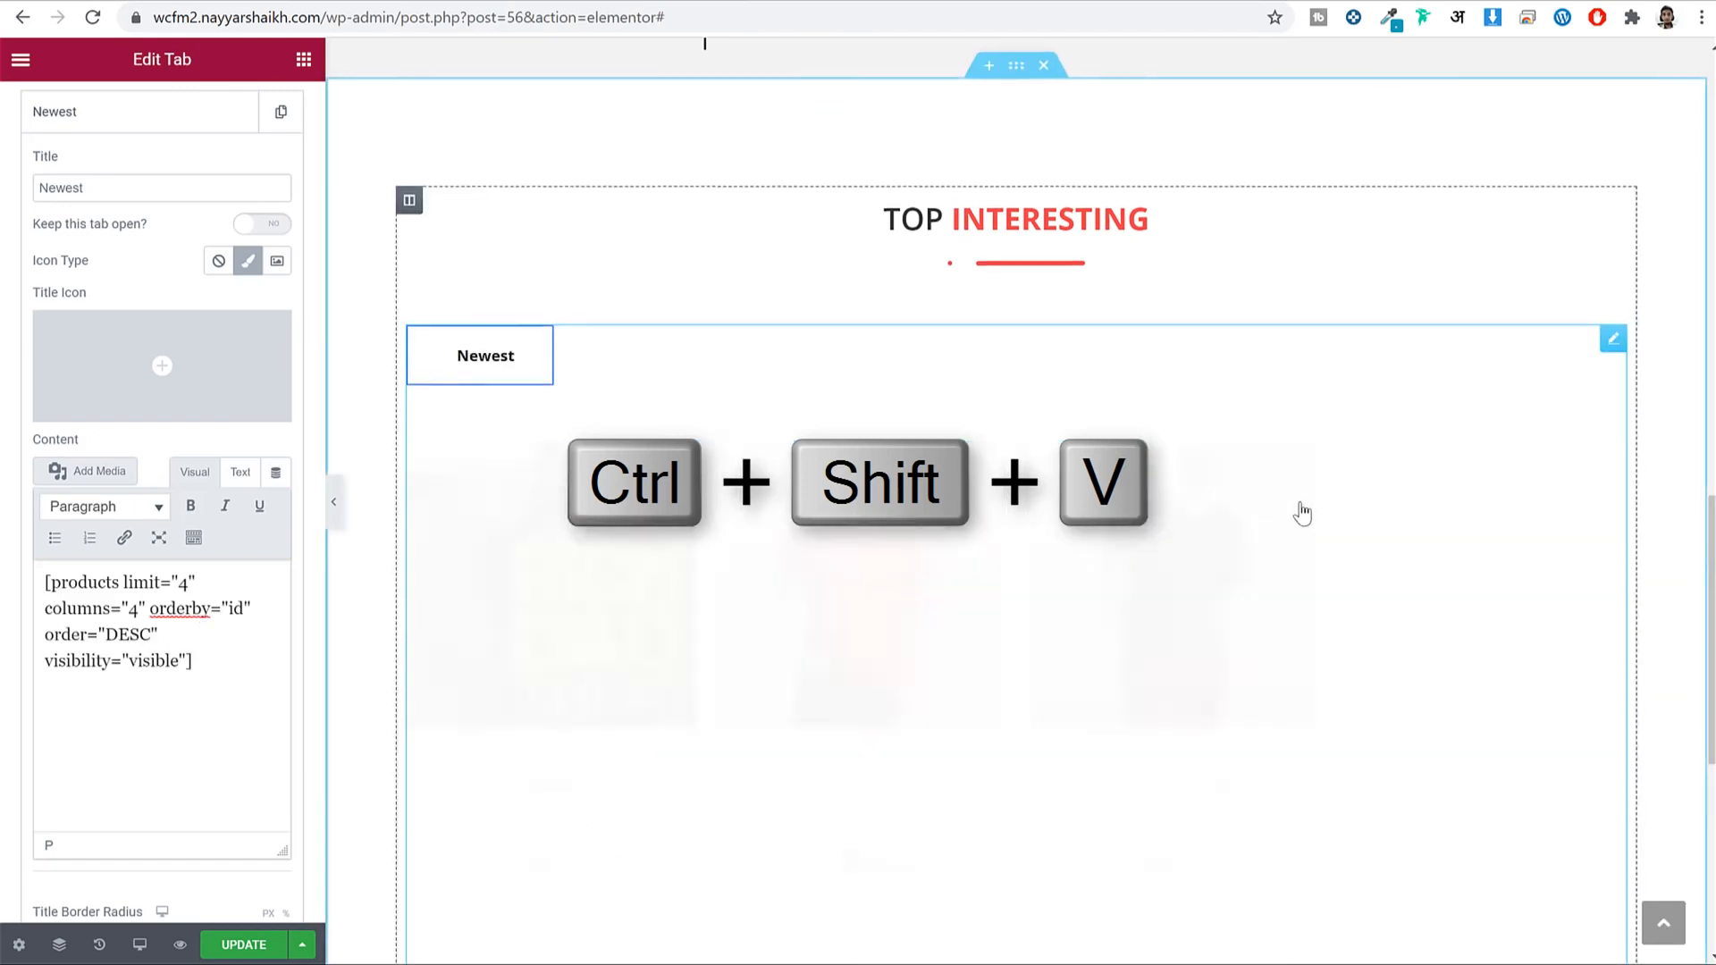
scroll(1302, 509, "down", 2)
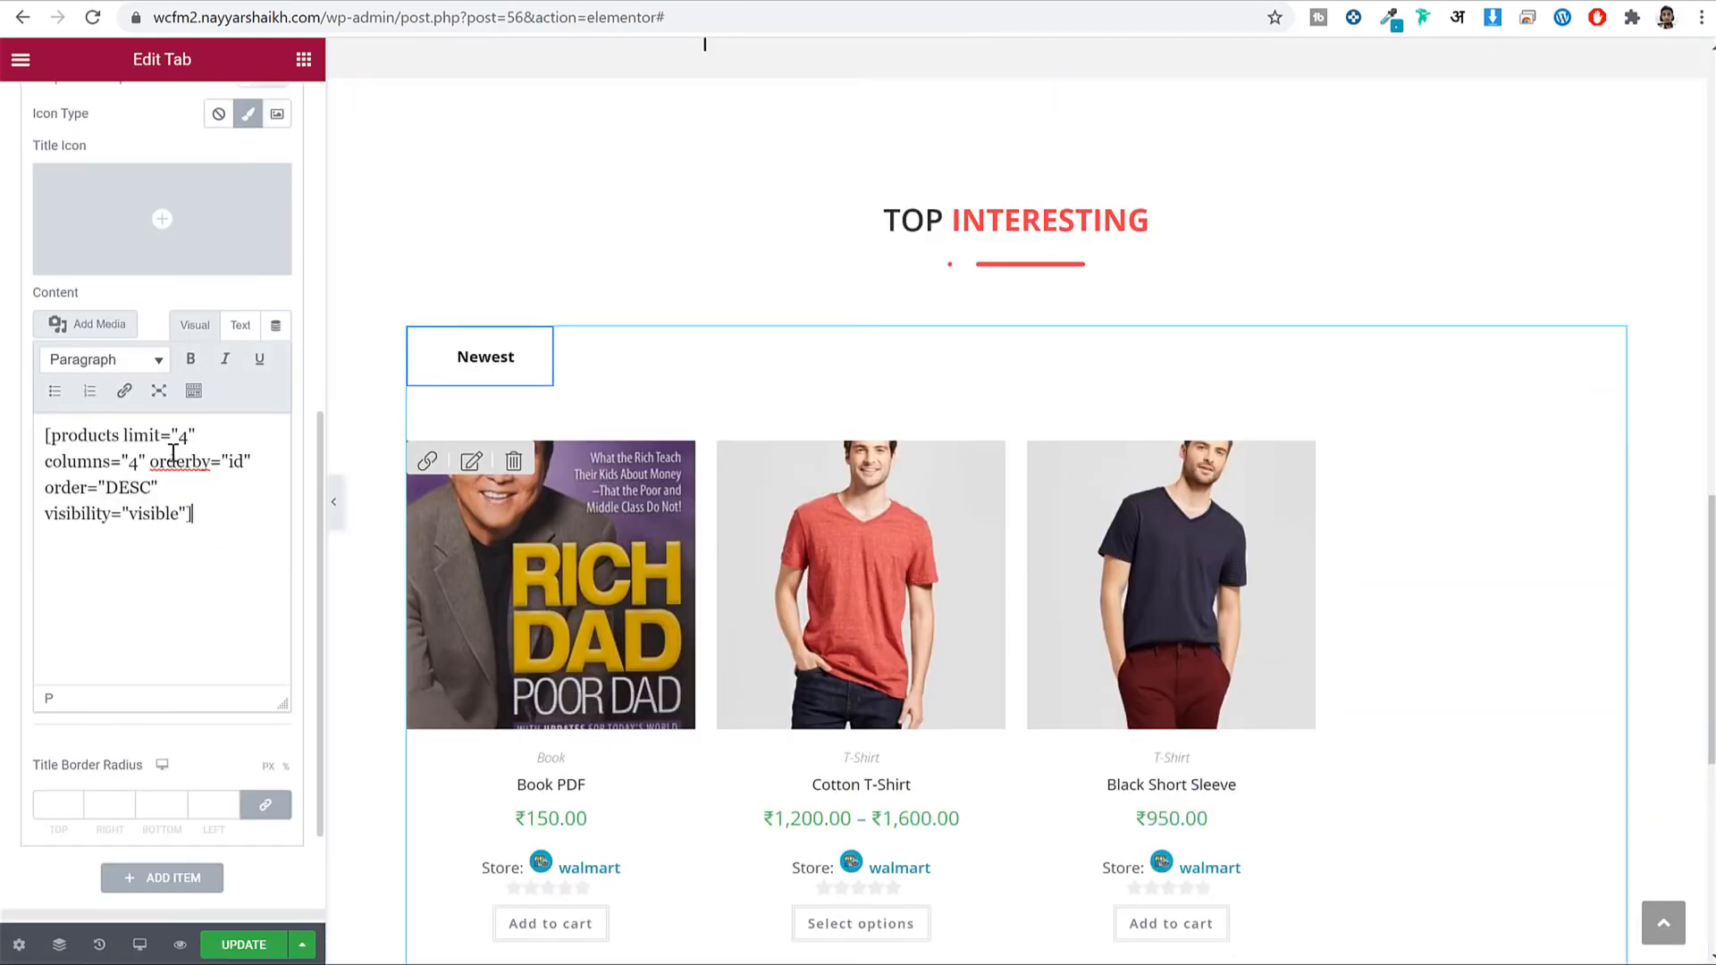
scroll(211, 223, "up", 8)
Set all four border widths of the Newest tab title to 0 and its border type to None.
left_click(193, 119)
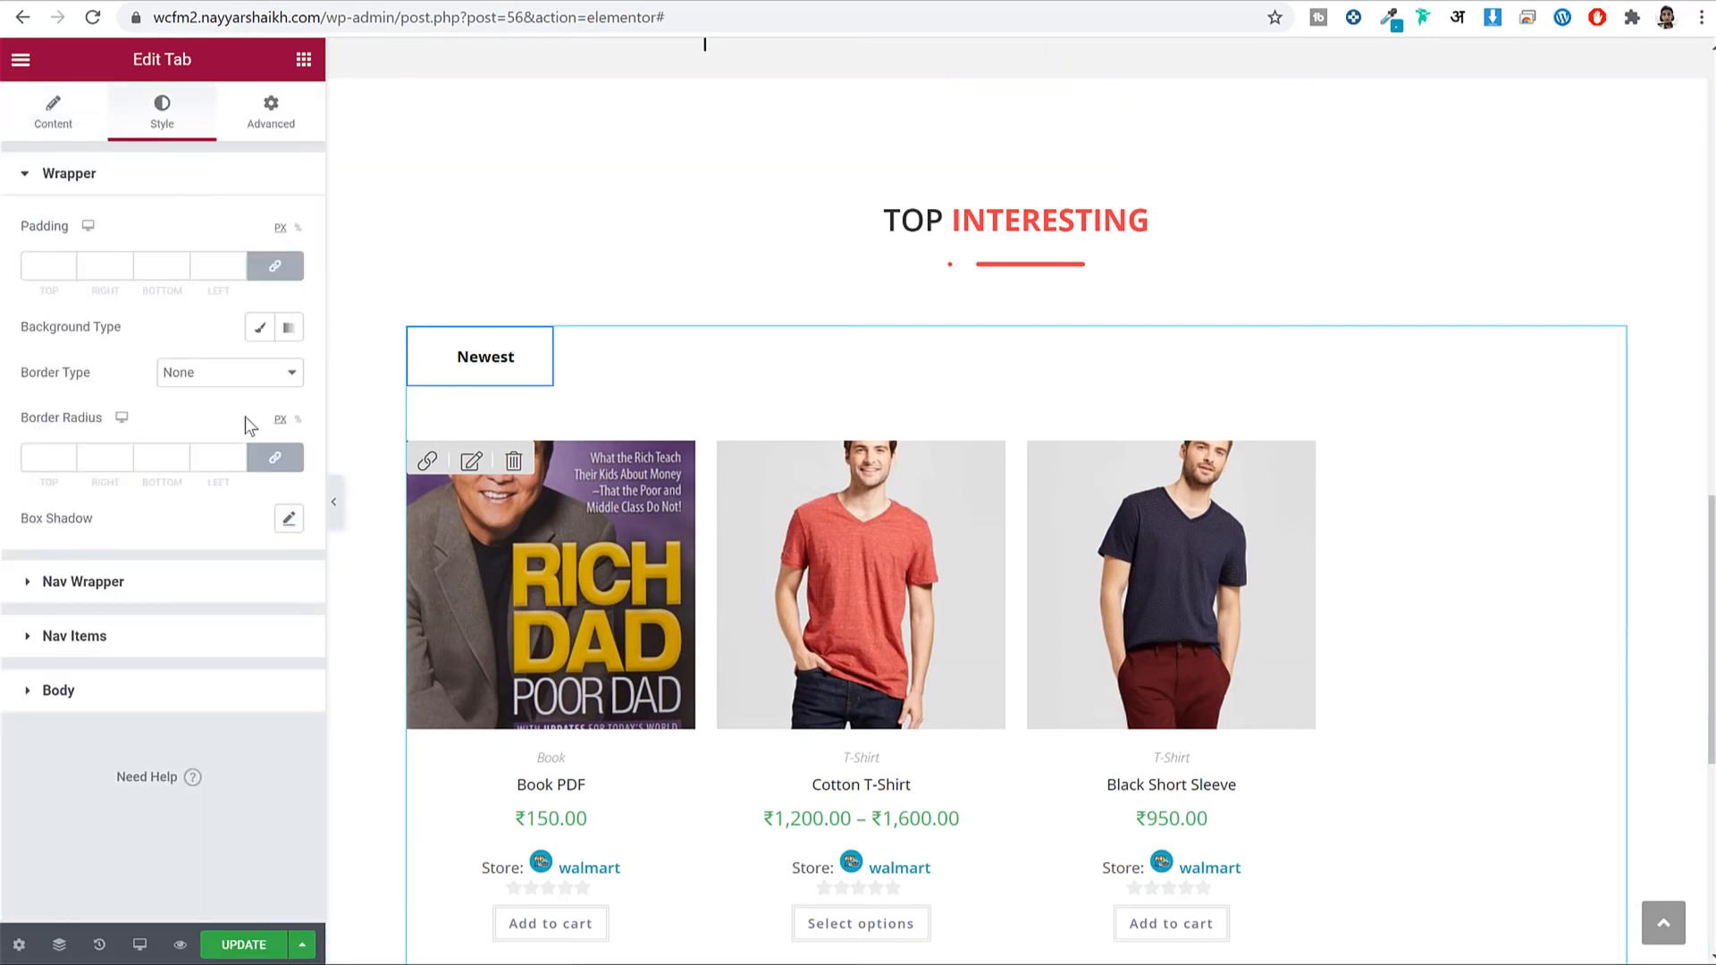
left_click(179, 635)
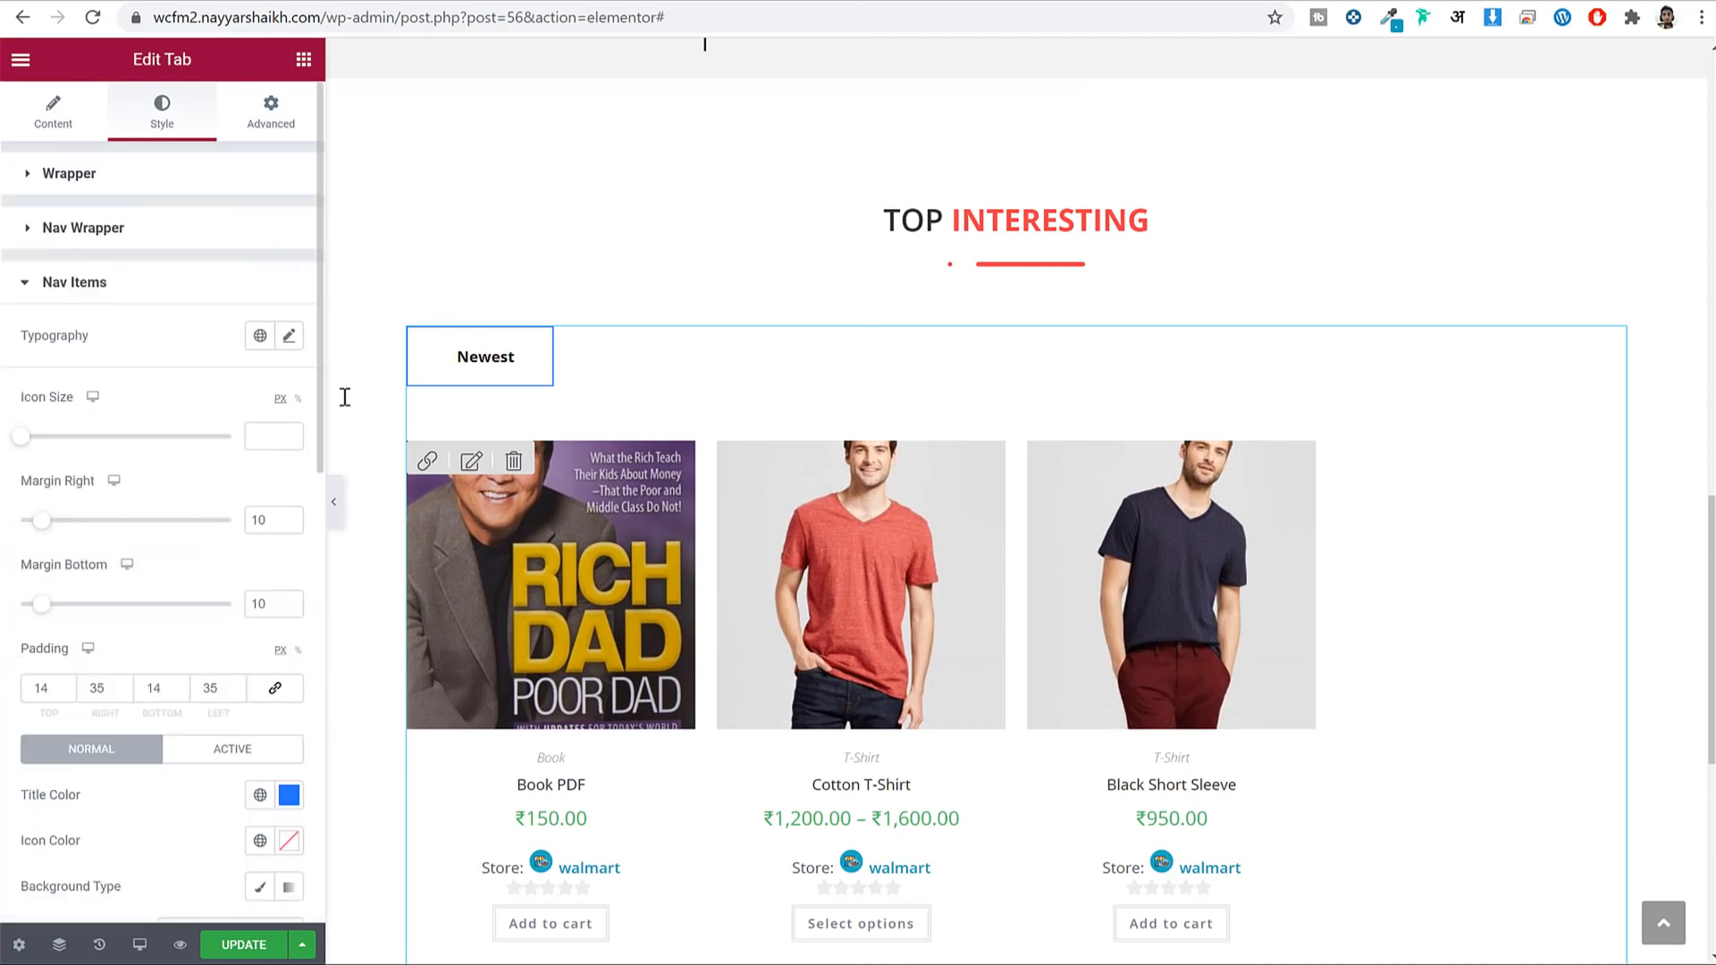
scroll(152, 496, "down", 3)
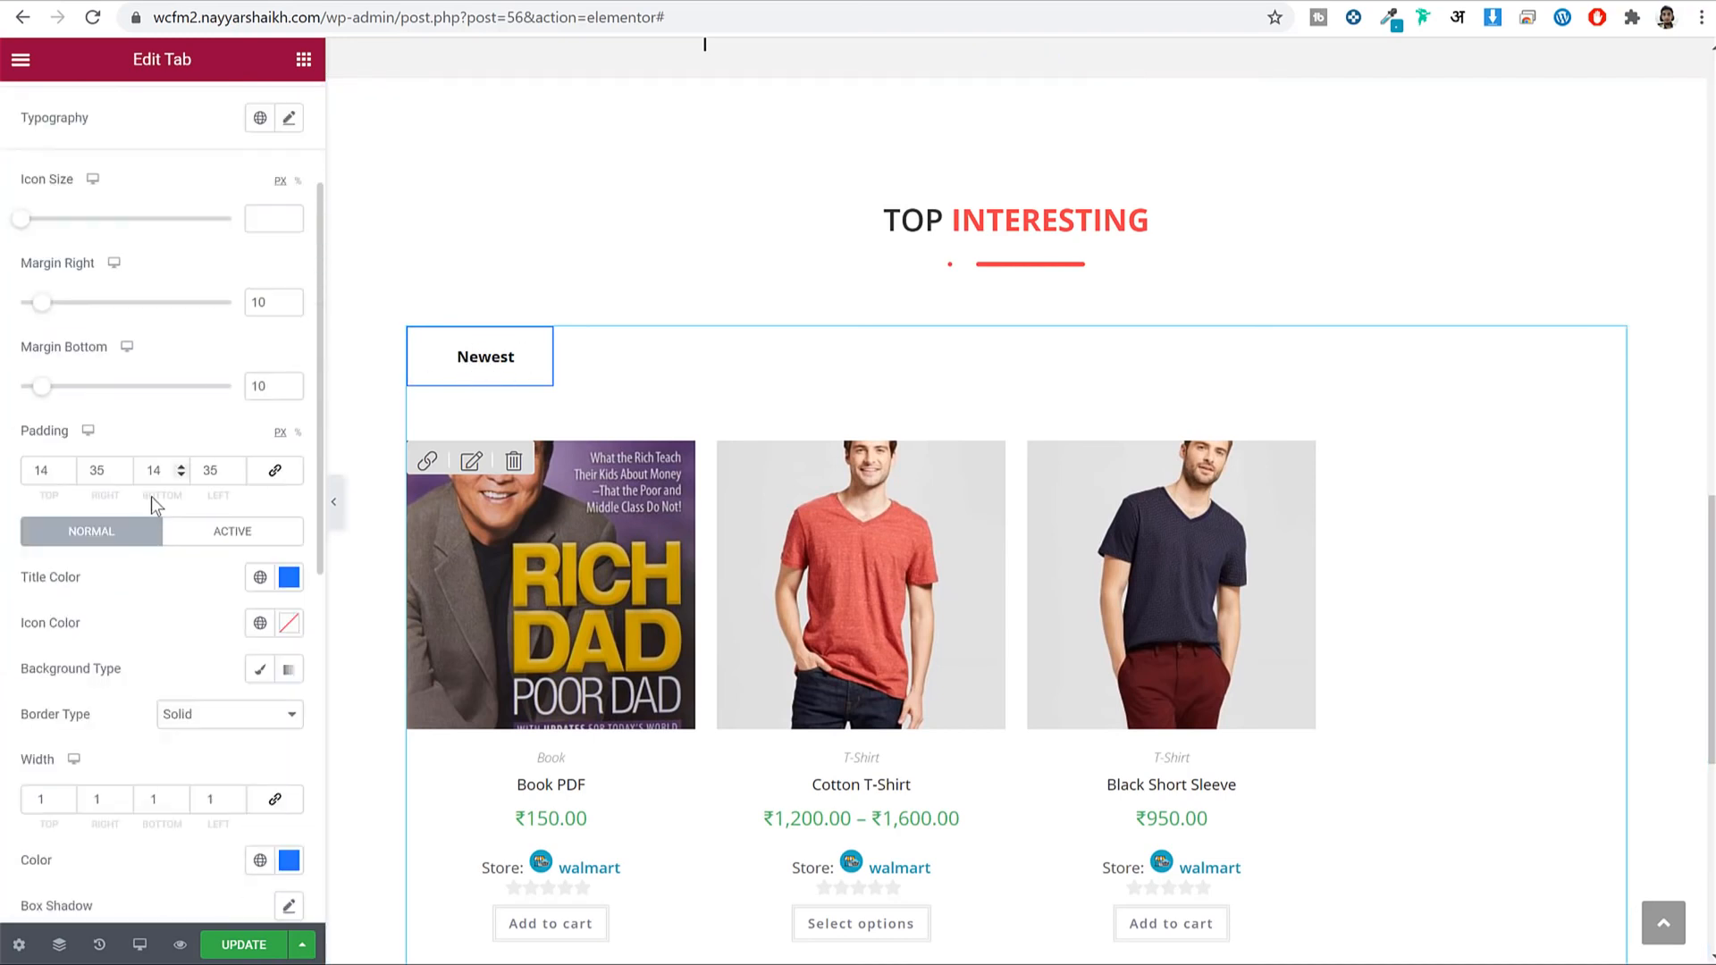
scroll(170, 554, "down", 2)
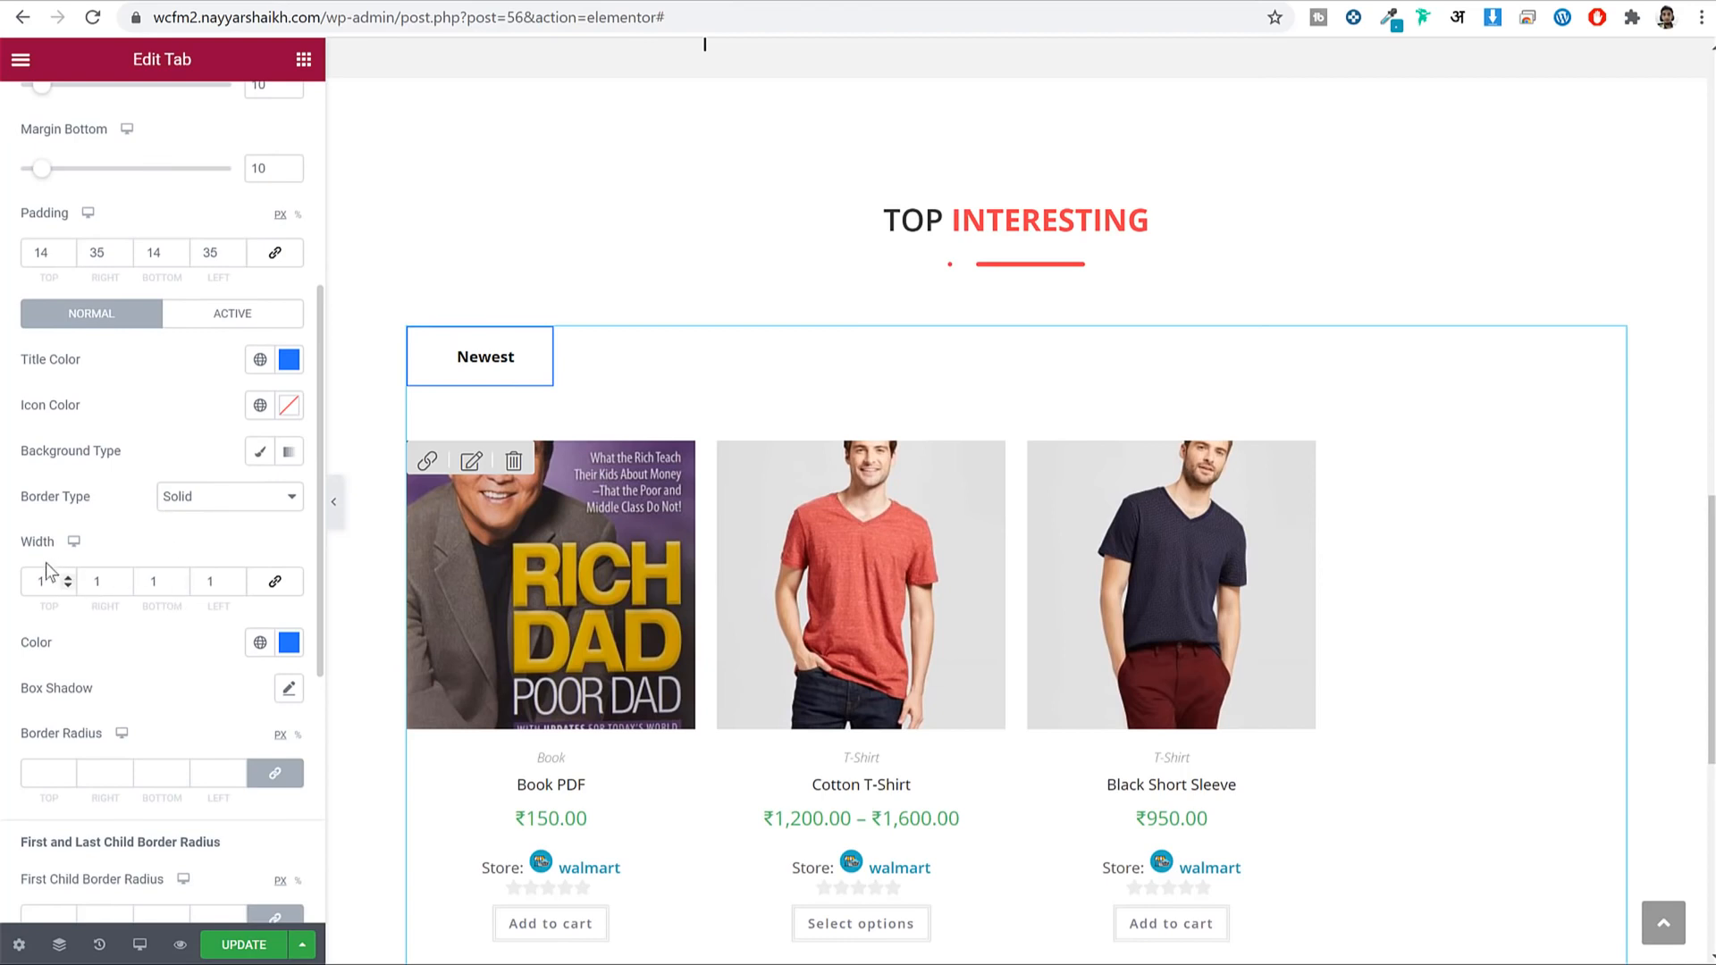
type("0")
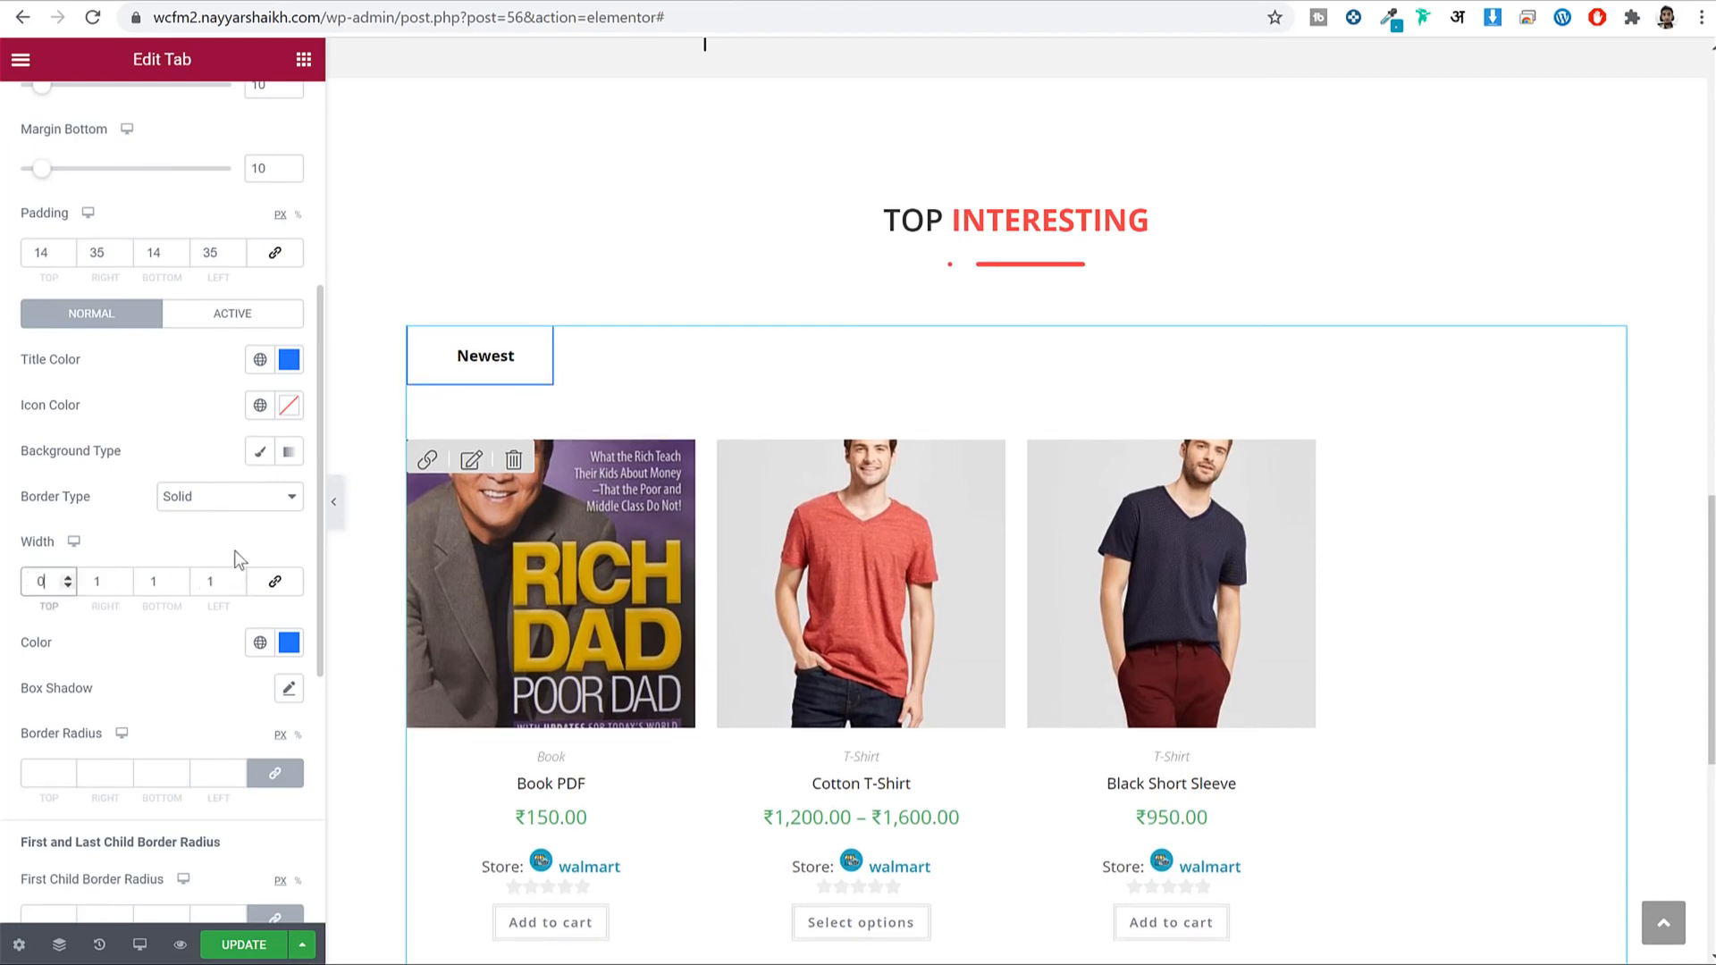
key("Tab")
type("0")
key("Tab")
type("0")
key("Tab")
type("0")
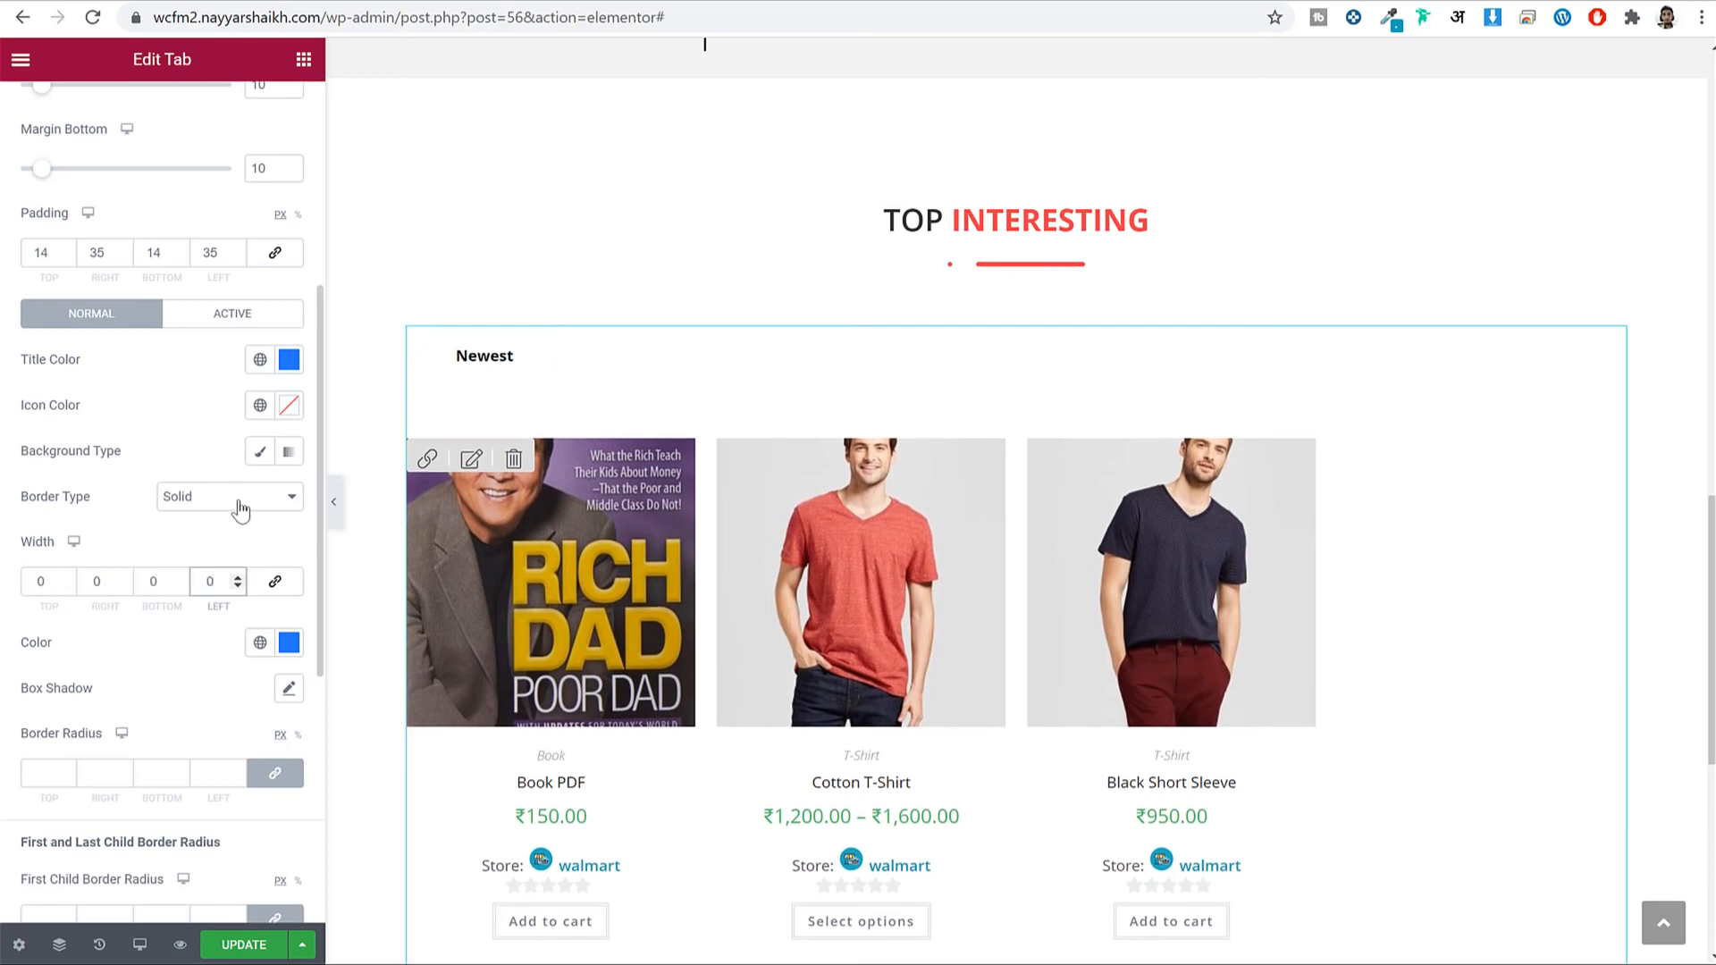
left_click(239, 508)
left_click(213, 519)
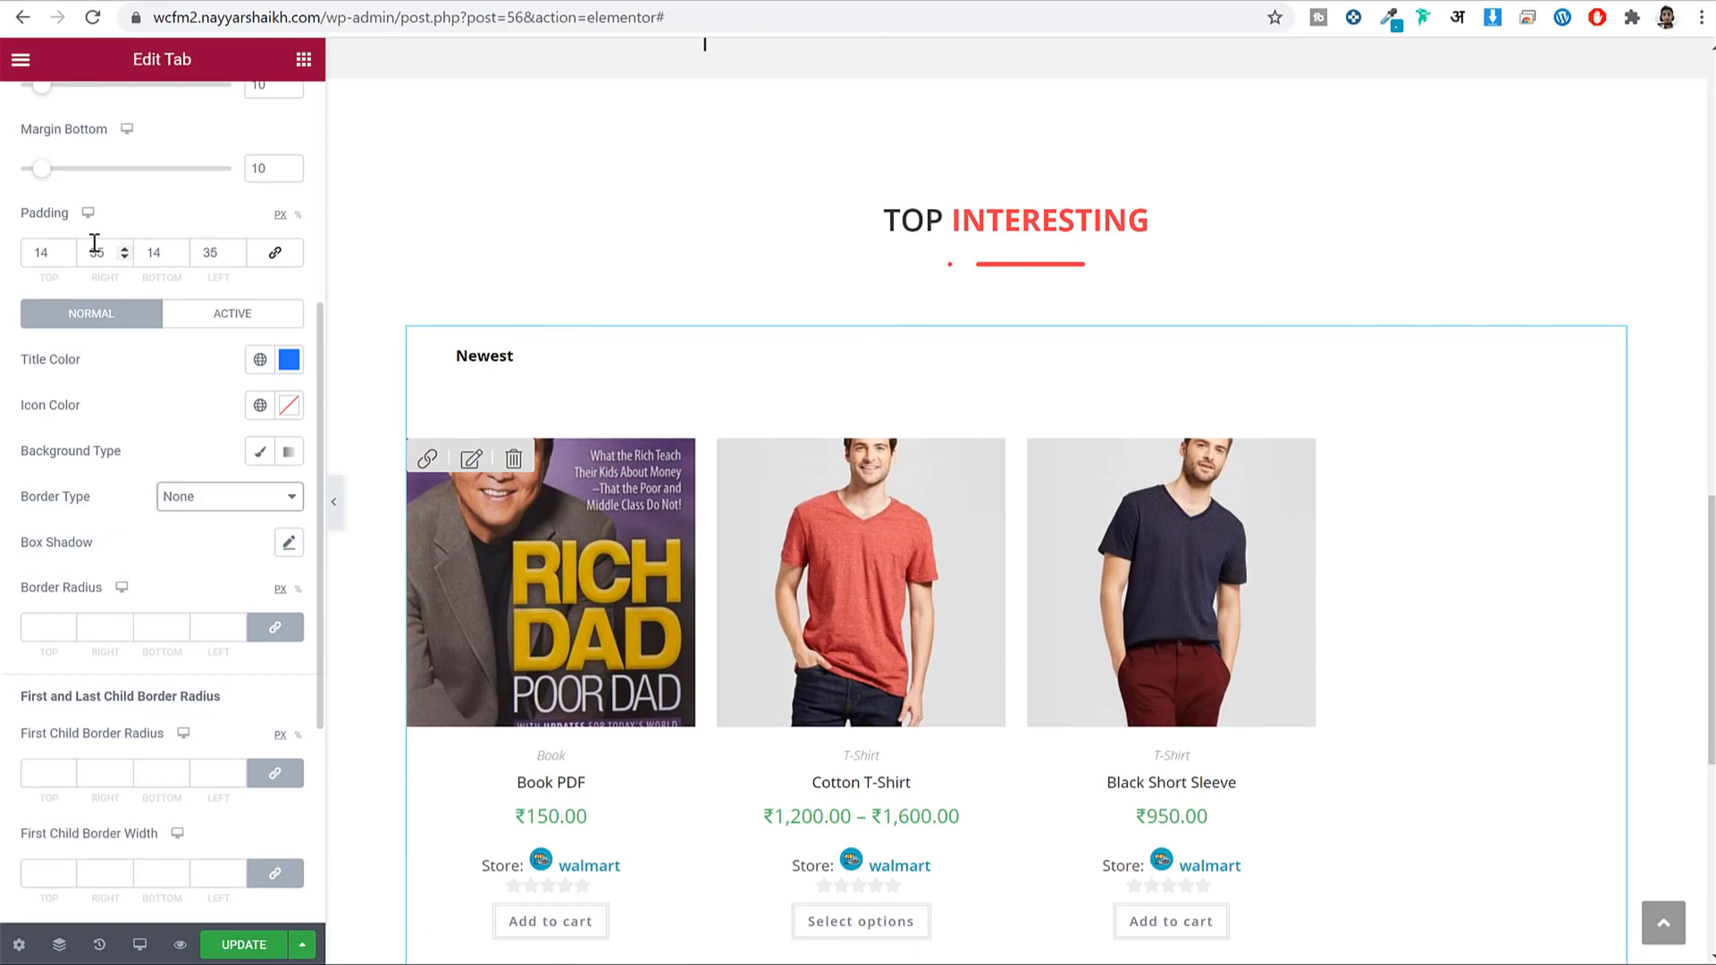
Set the tab title padding to 0 top and bottom, 10 left and right.
left_click_drag(79, 250, 2, 254)
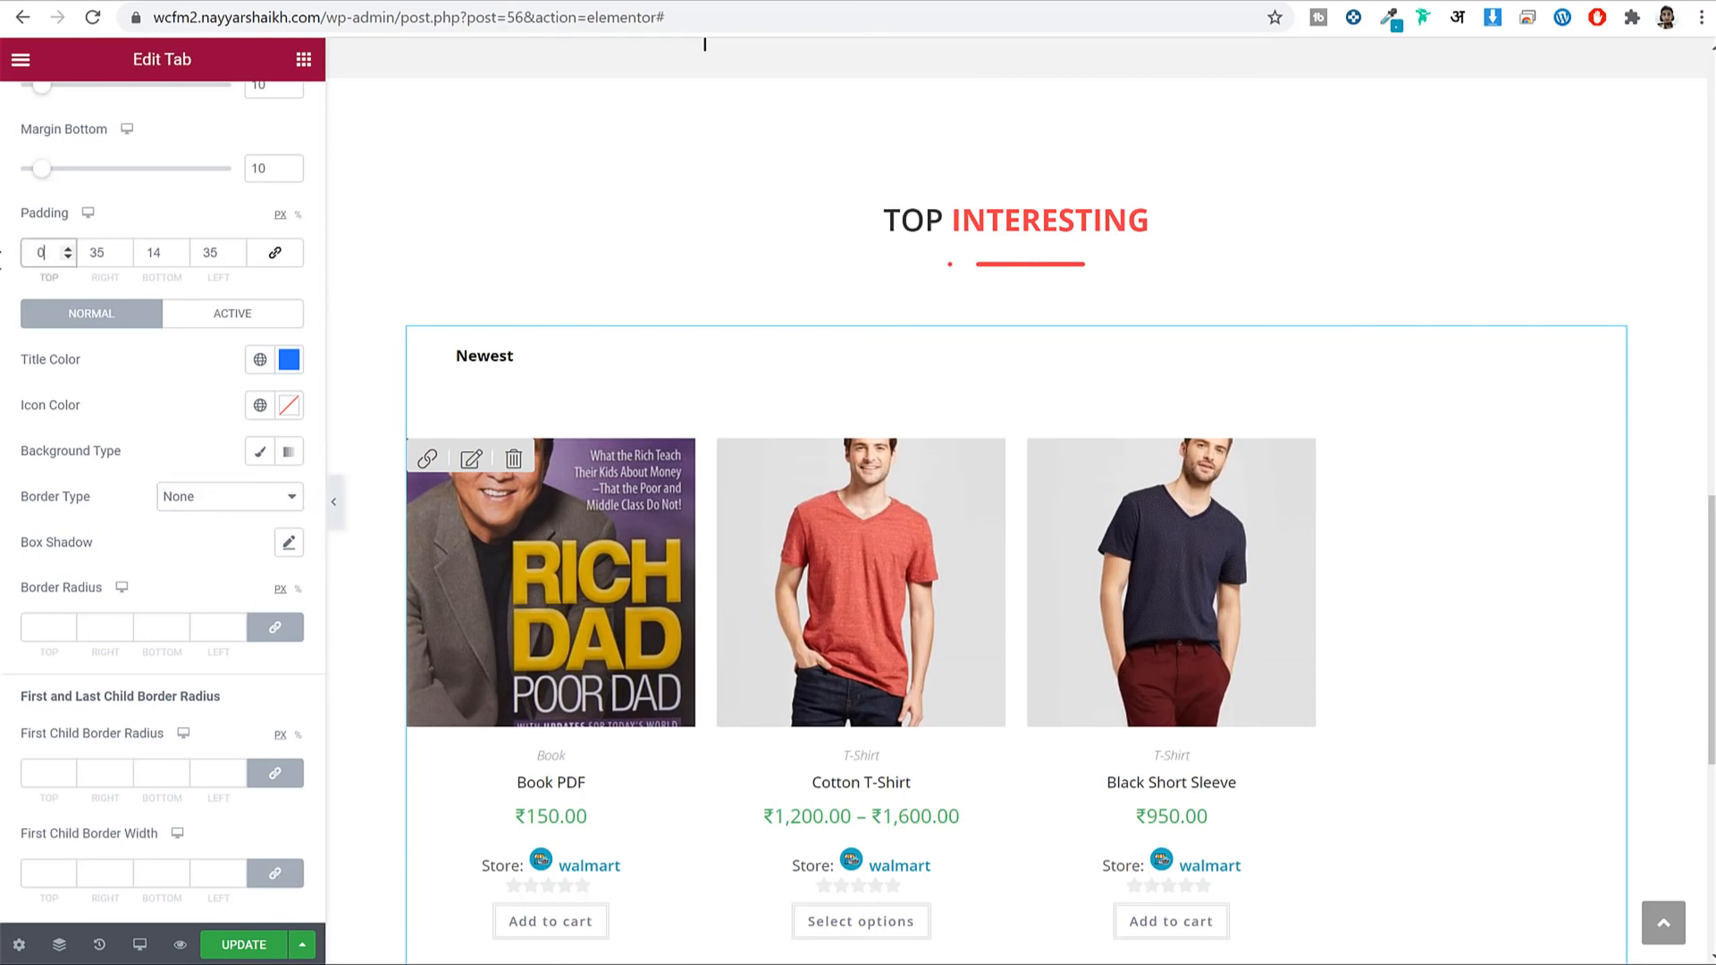
key("Tab")
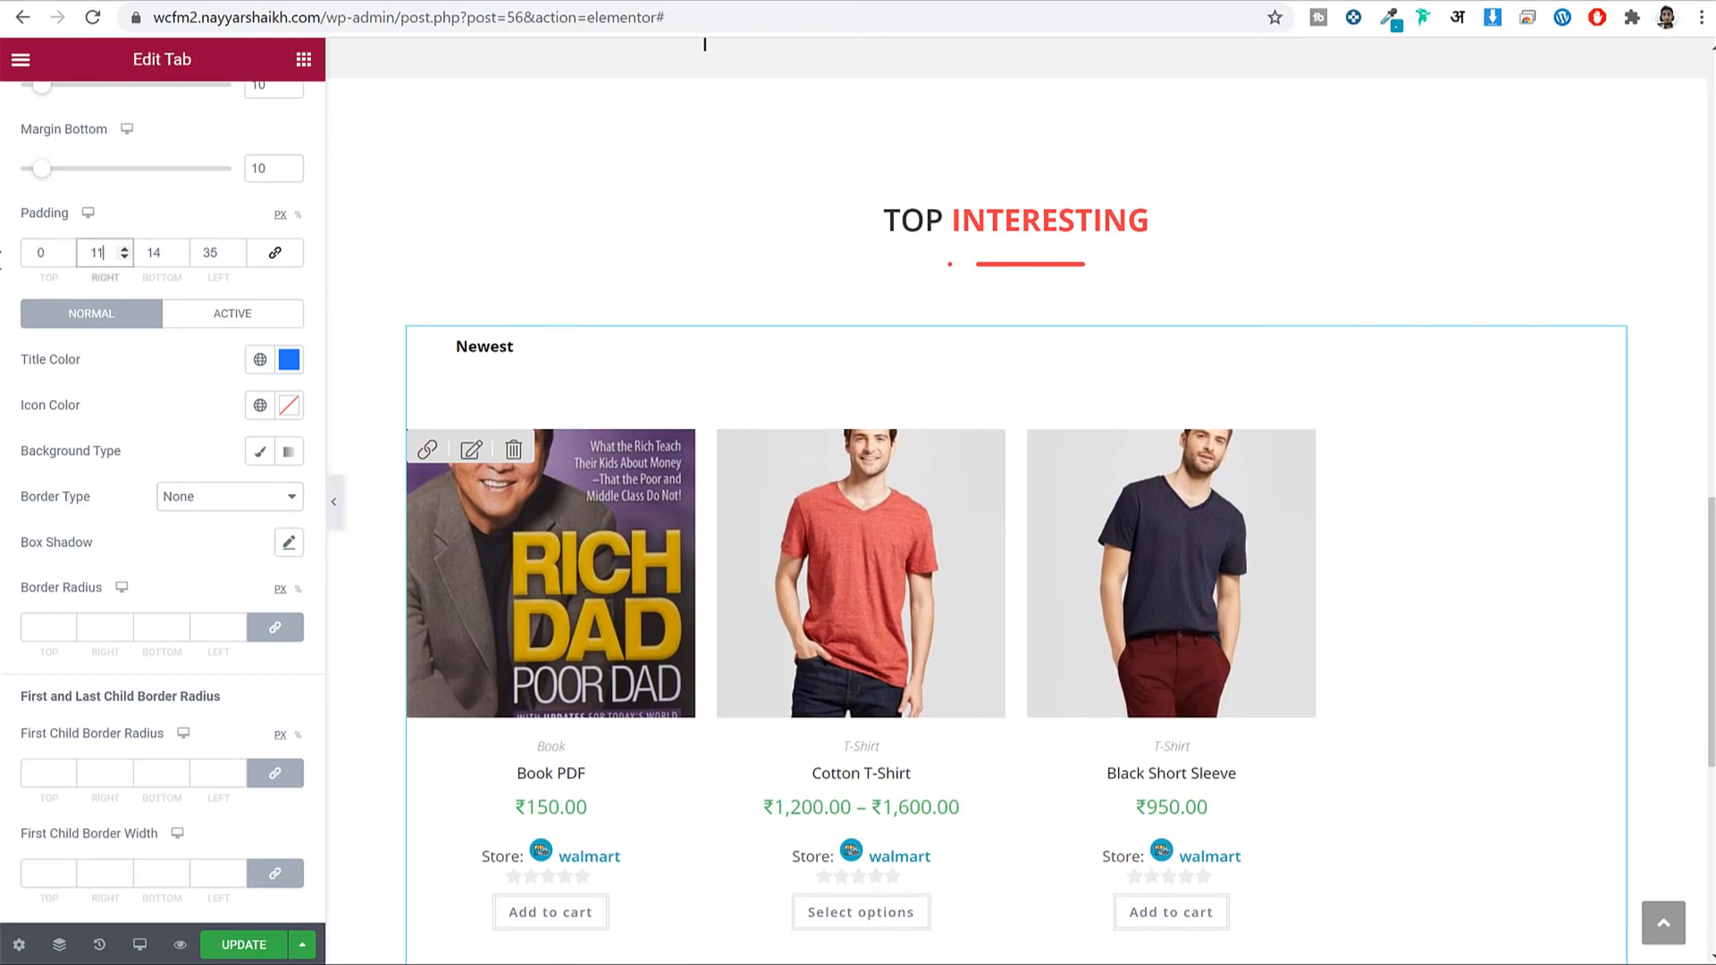
key("Tab")
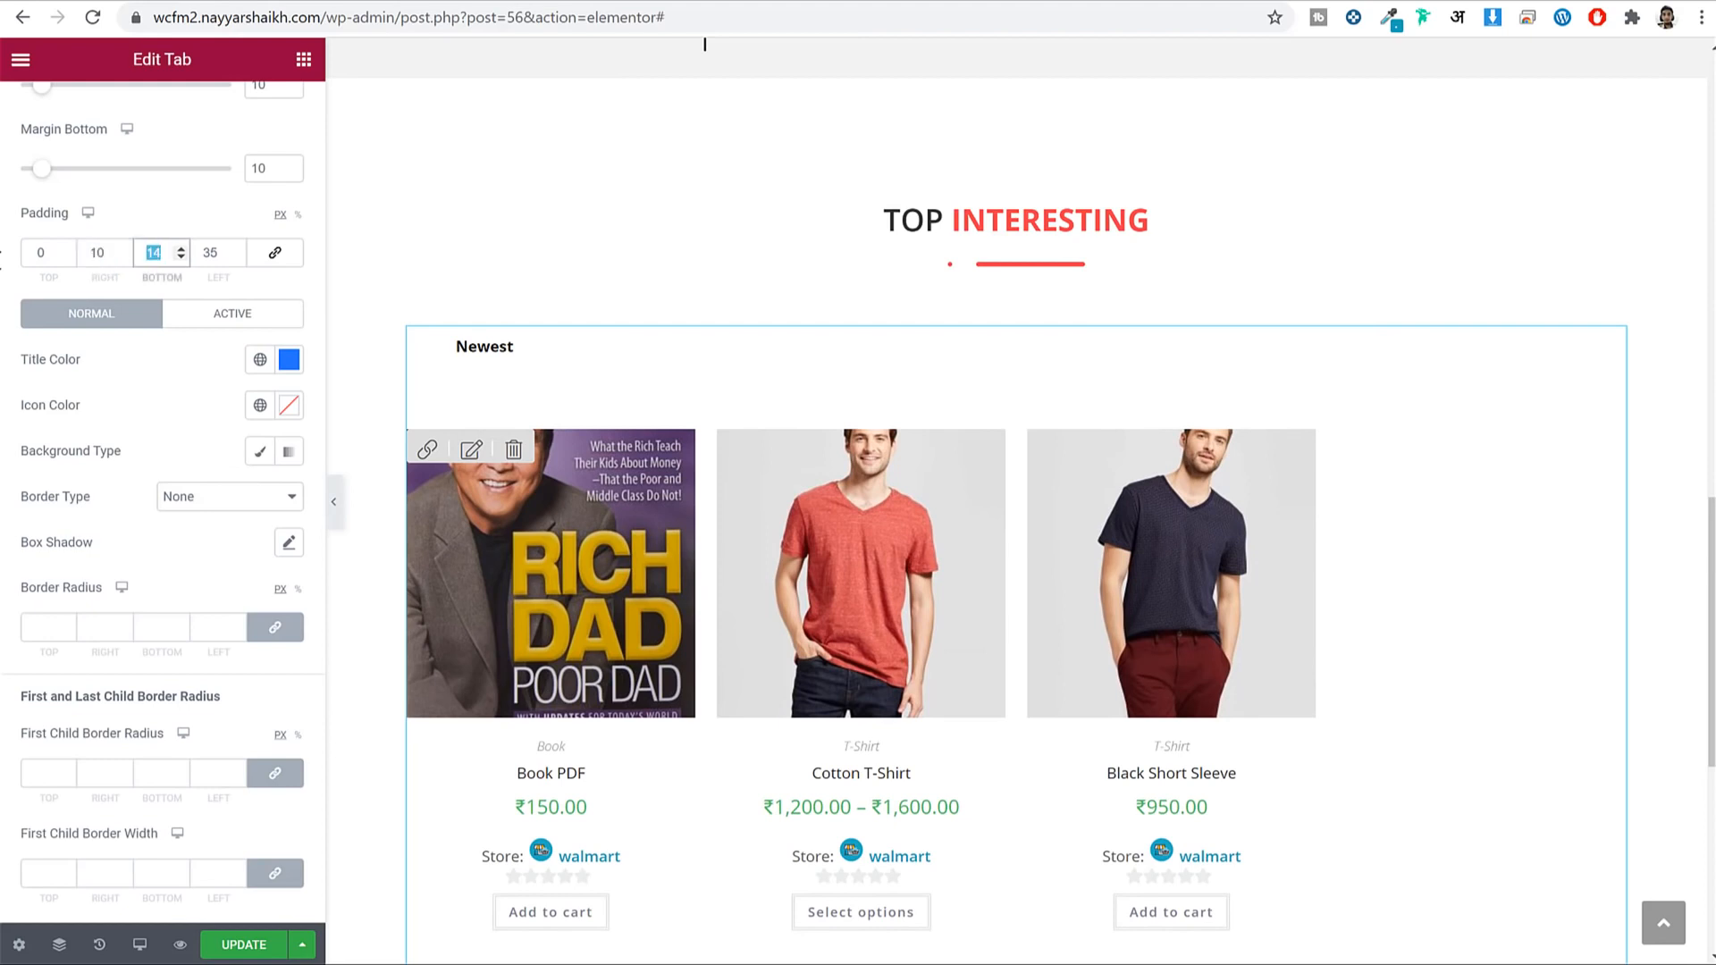
type("0")
key("Tab")
type("1")
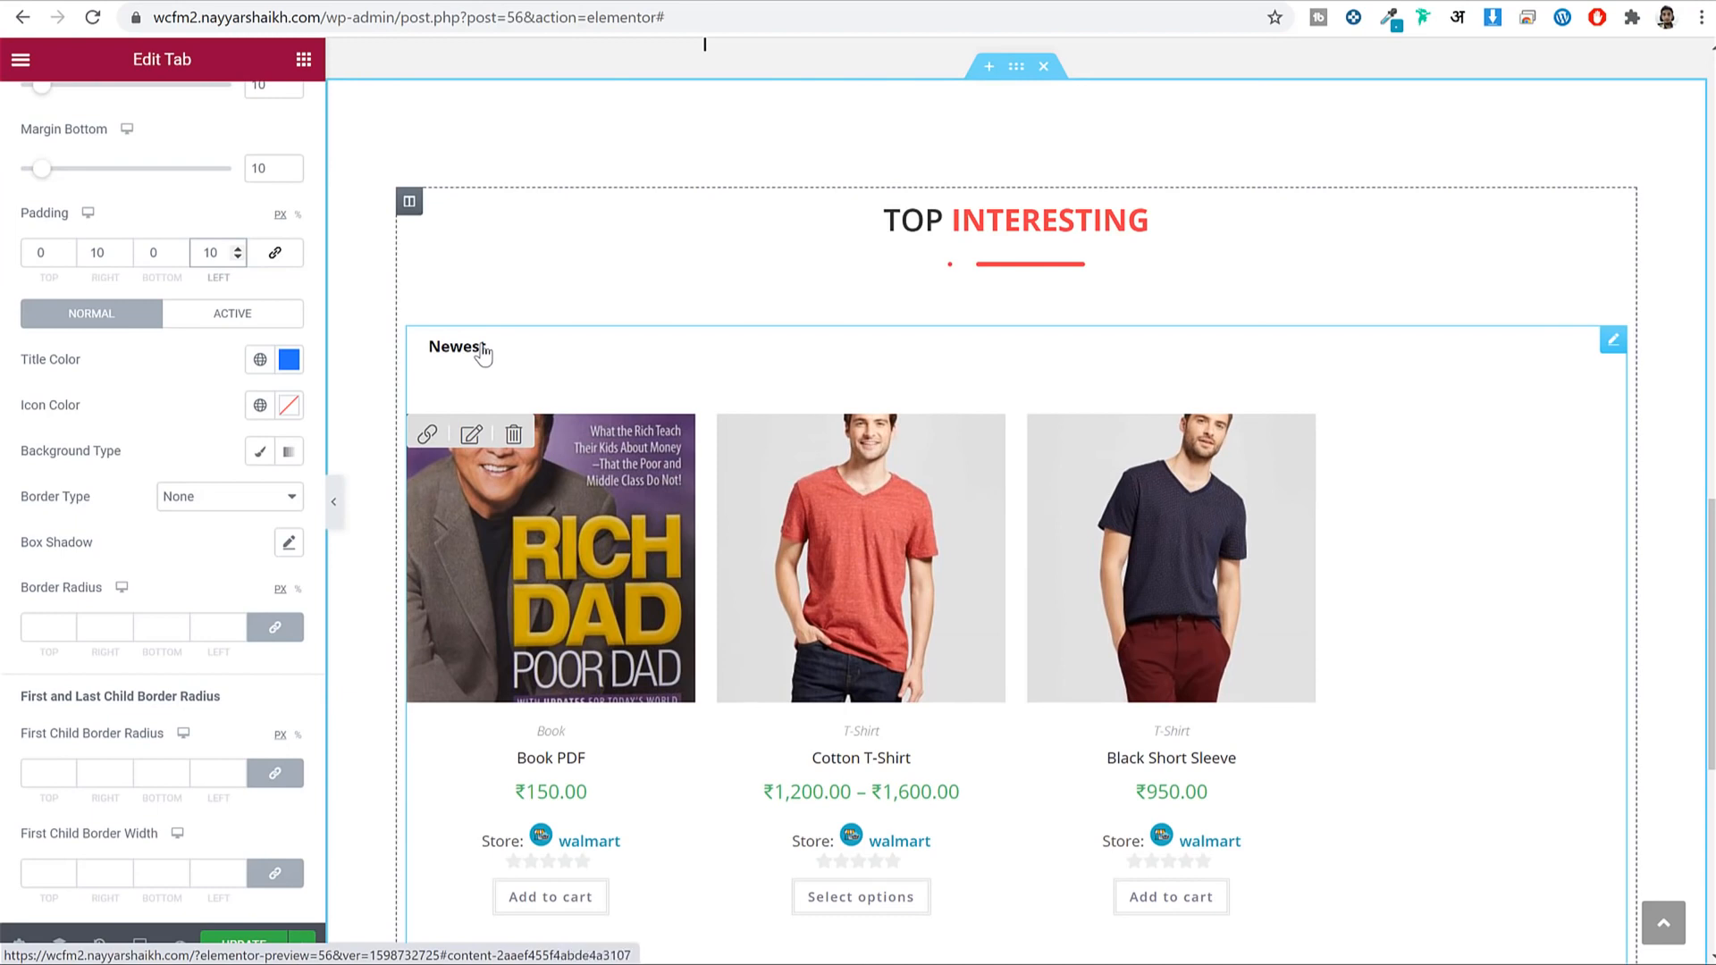
scroll(107, 436, "up", 5)
scroll(210, 399, "down", 9)
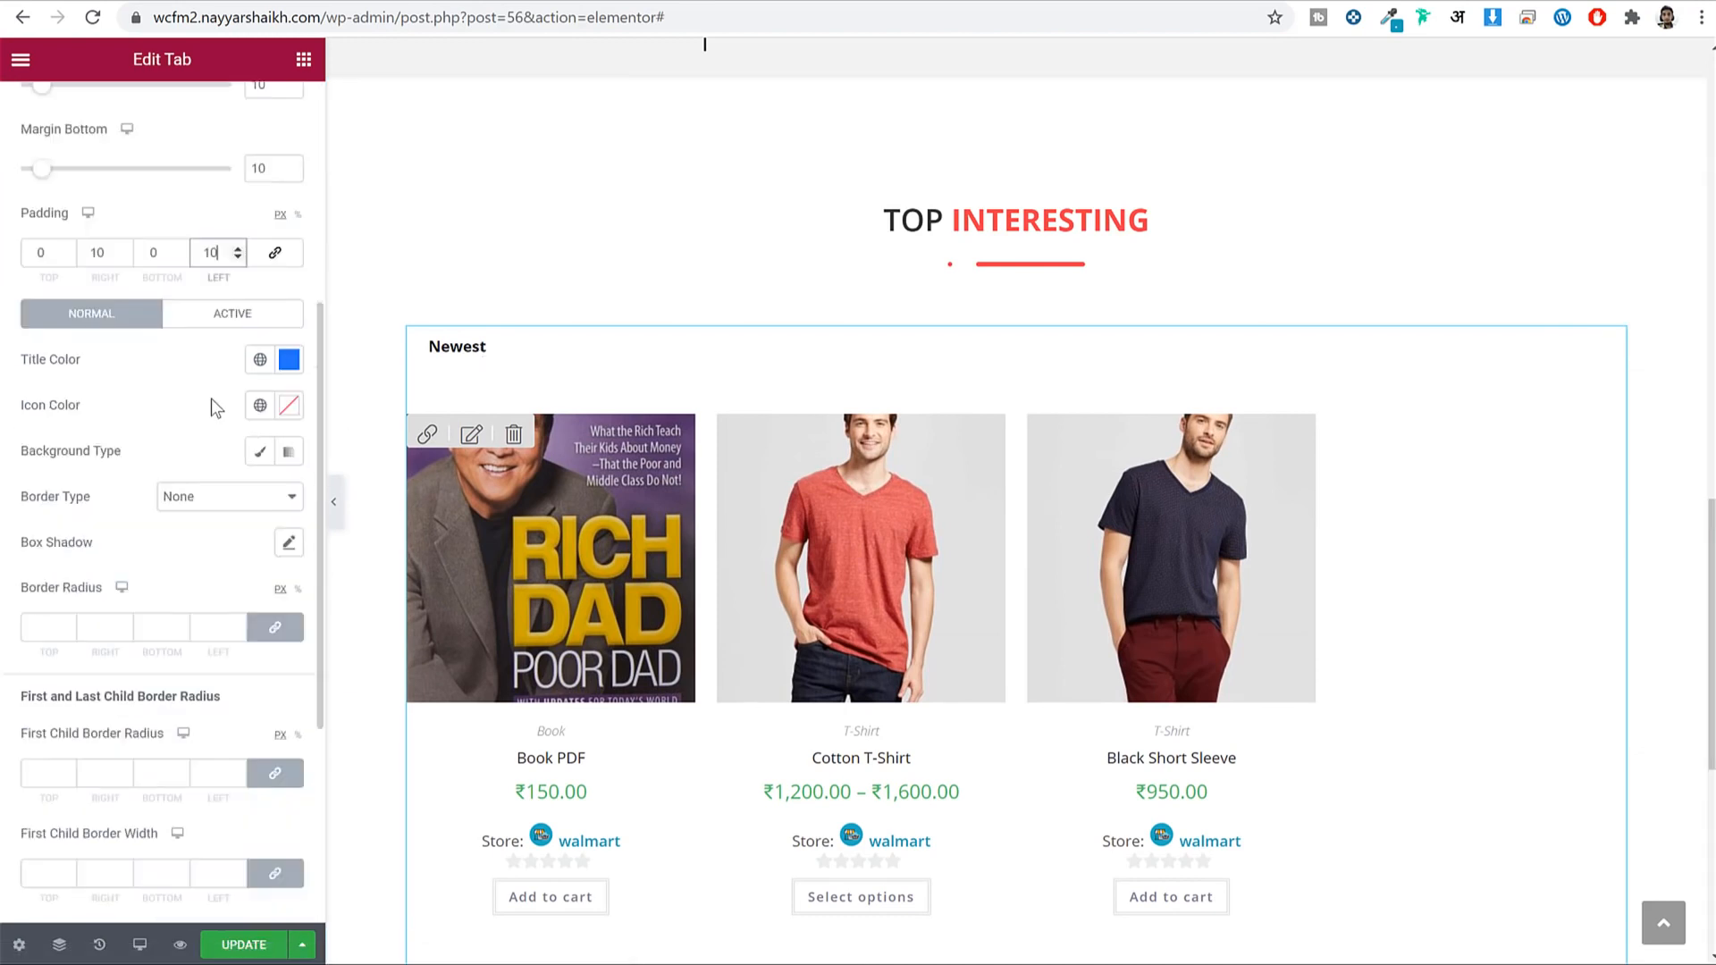
scroll(213, 406, "up", 9)
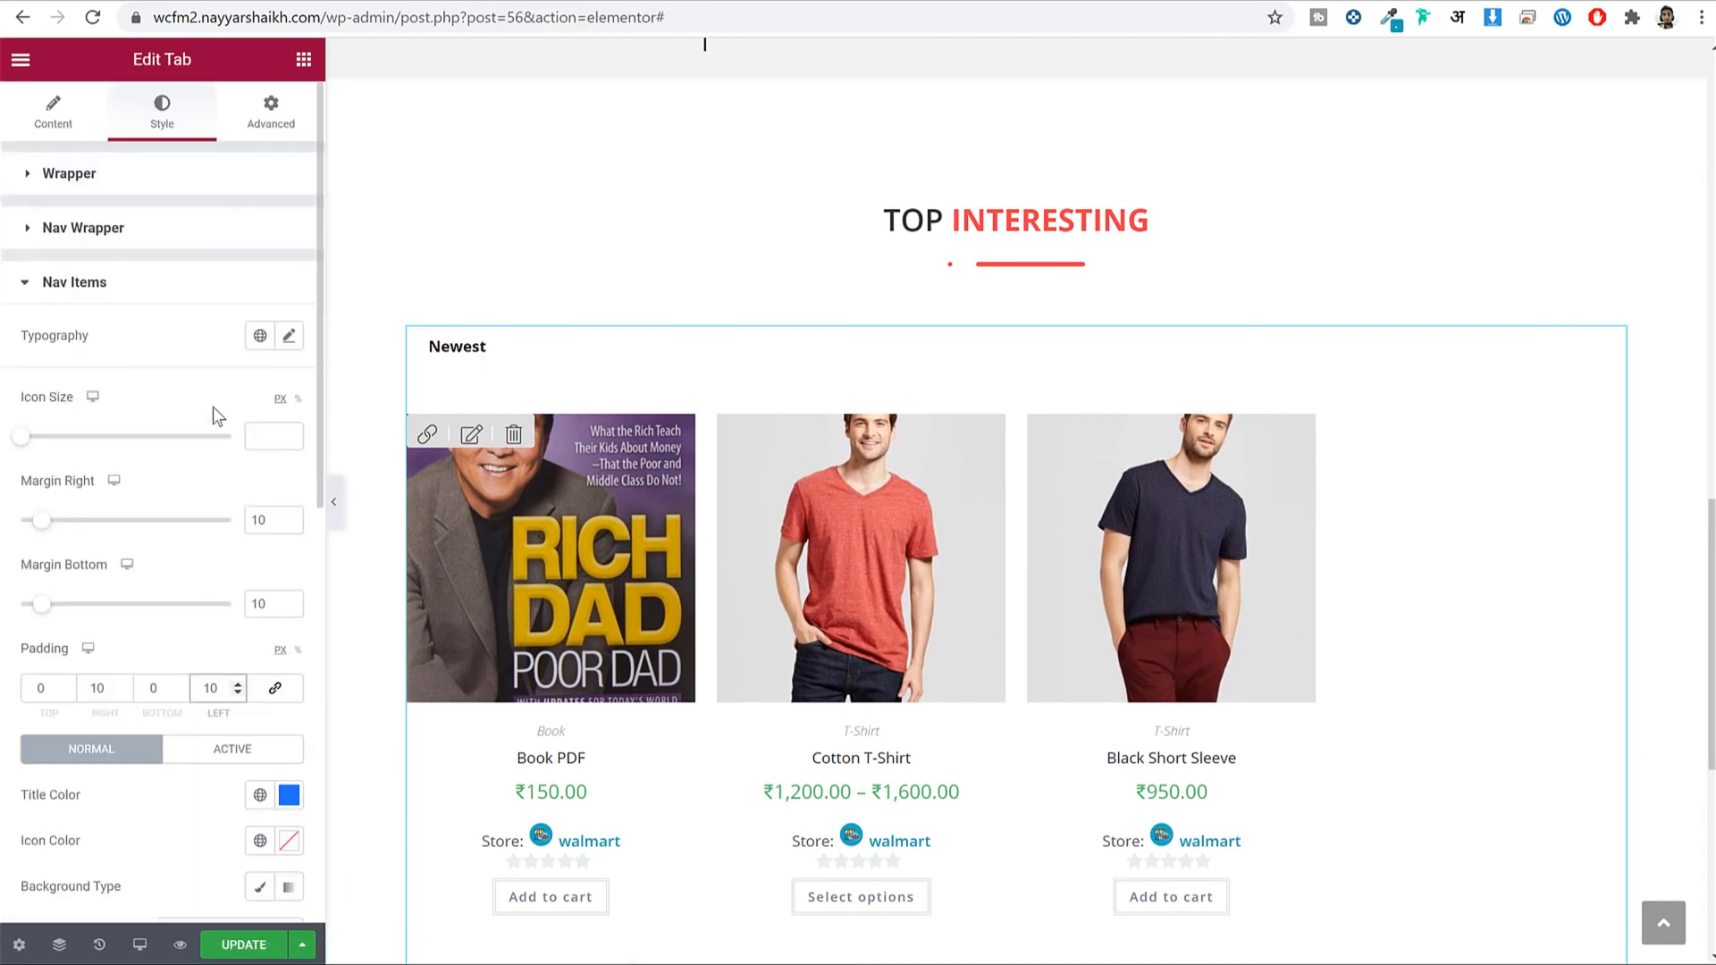
Centre the tab titles and set their font family to Open Sans.
left_click(56, 118)
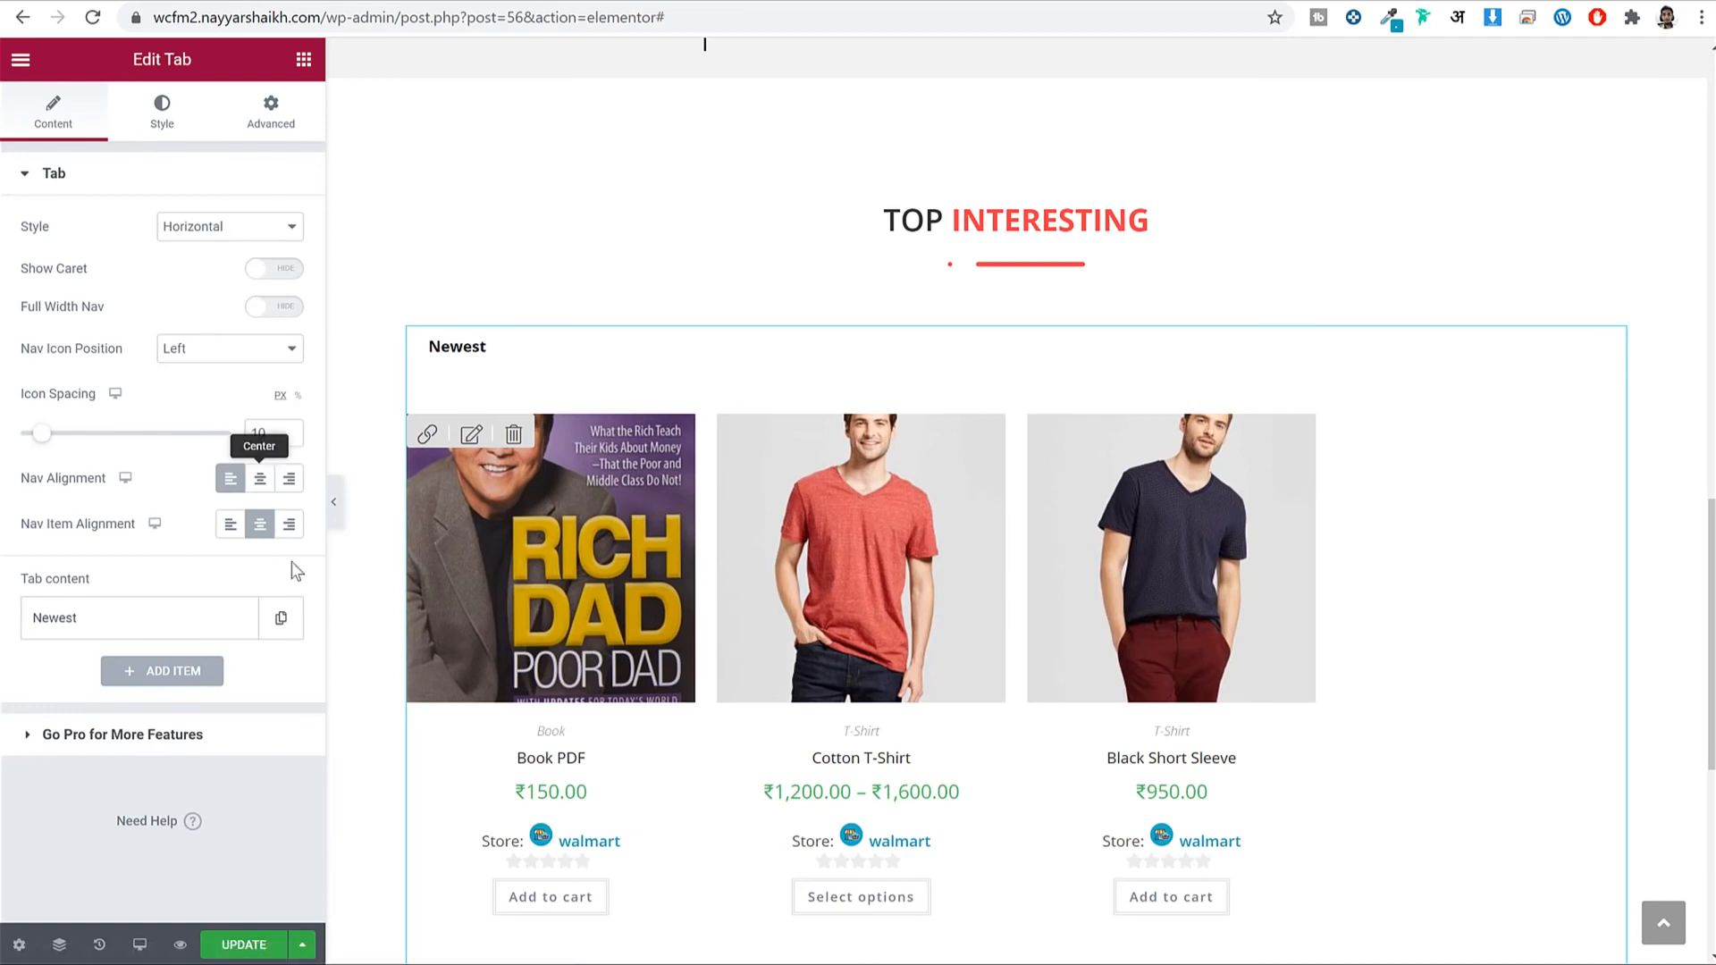
left_click(259, 480)
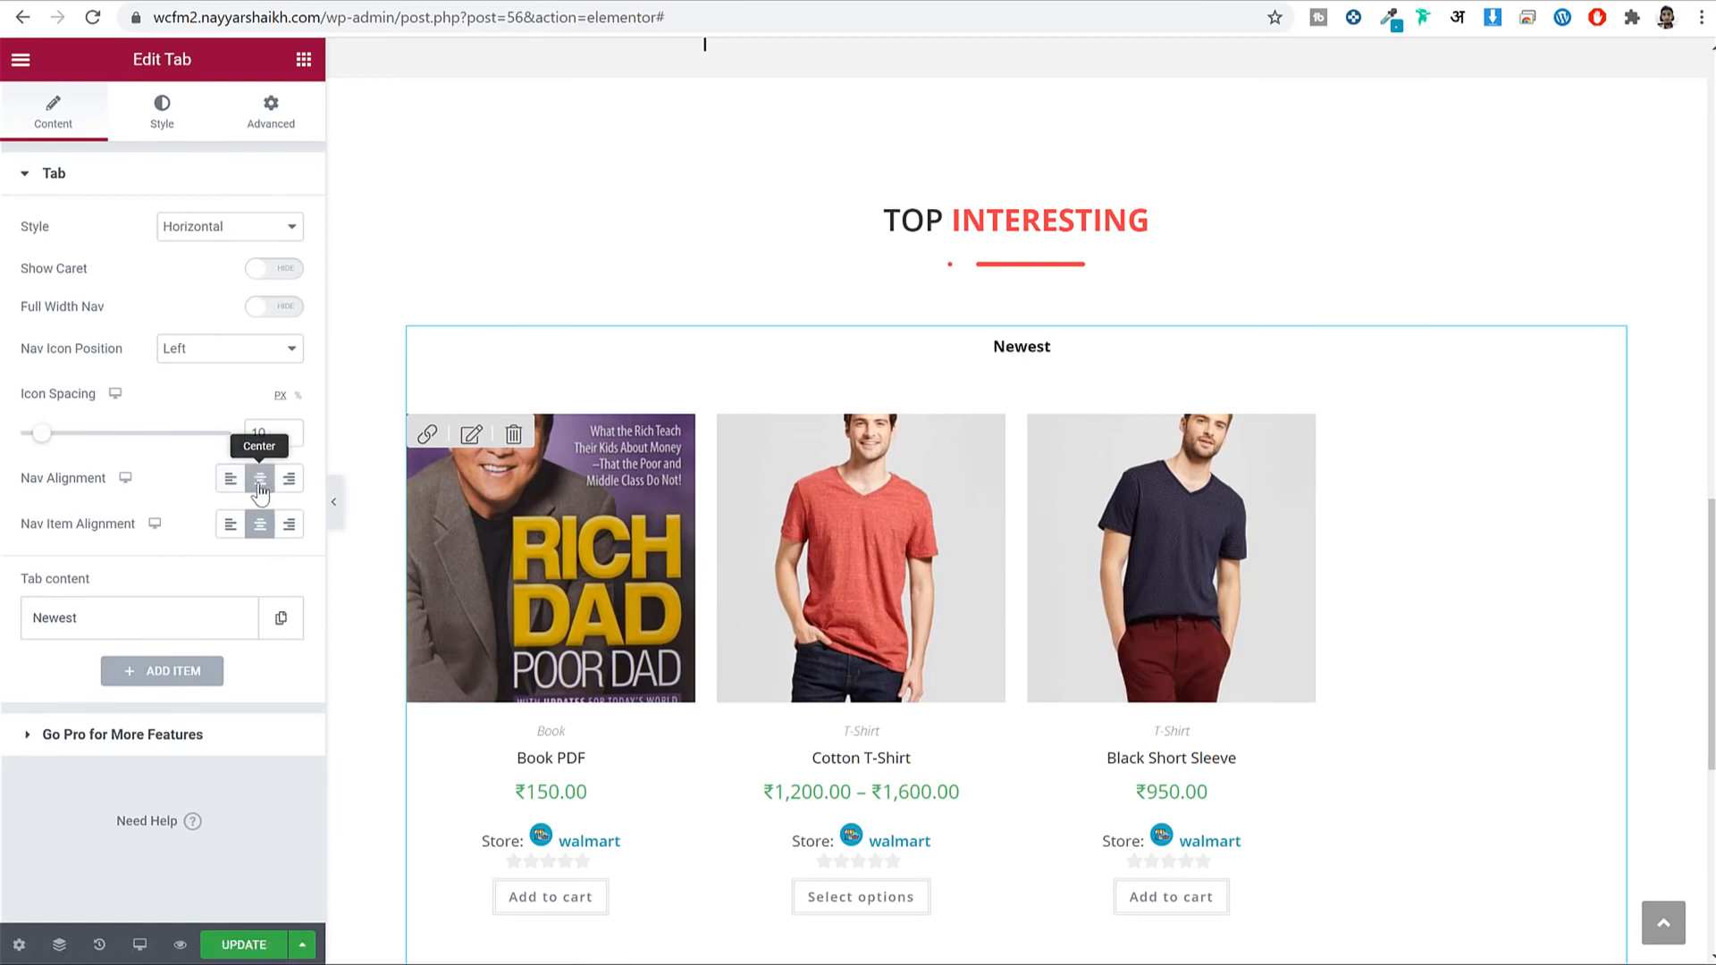
left_click(170, 123)
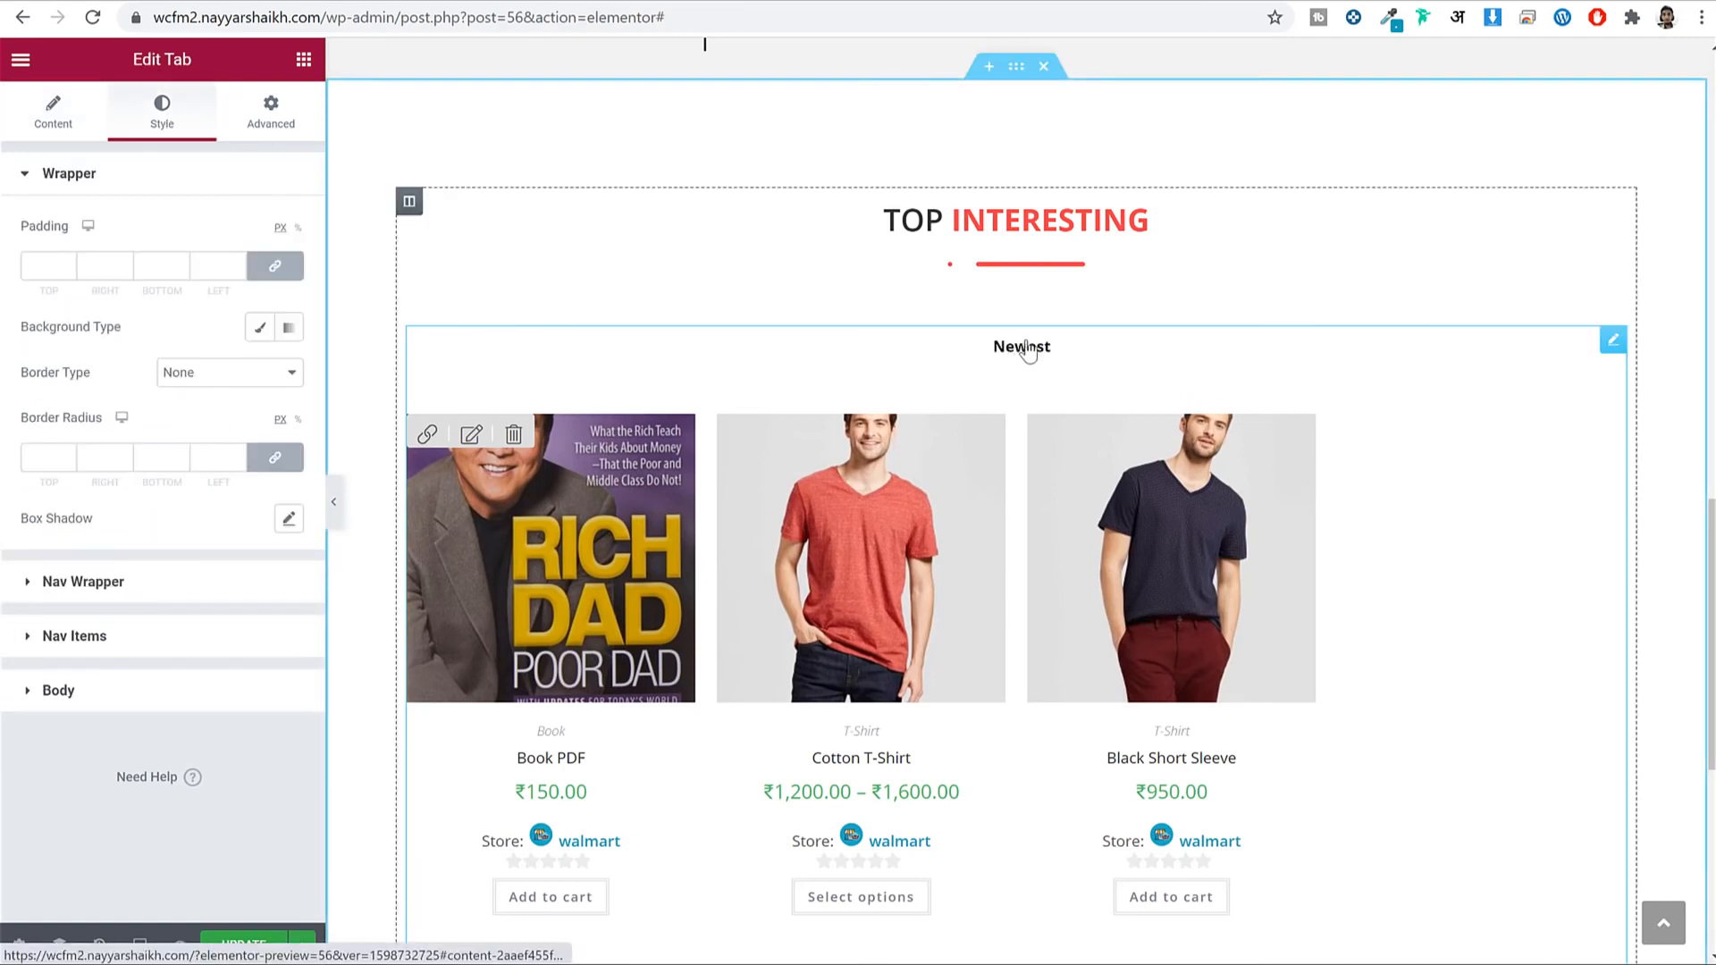
left_click(140, 638)
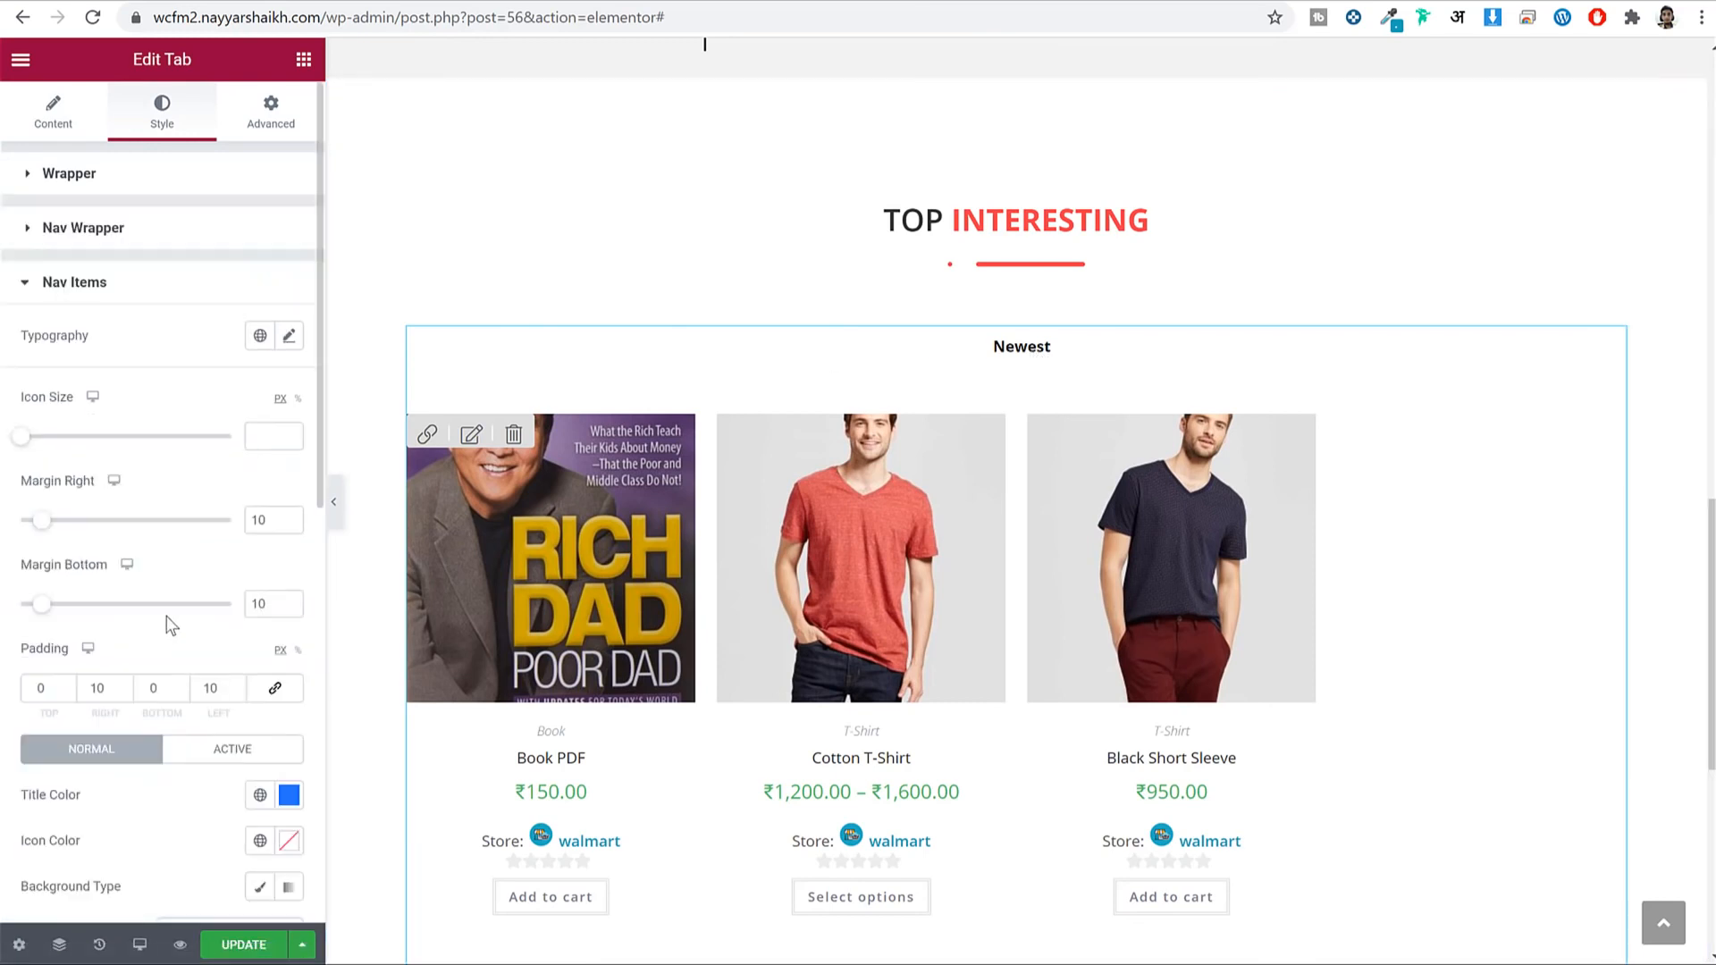
left_click(289, 338)
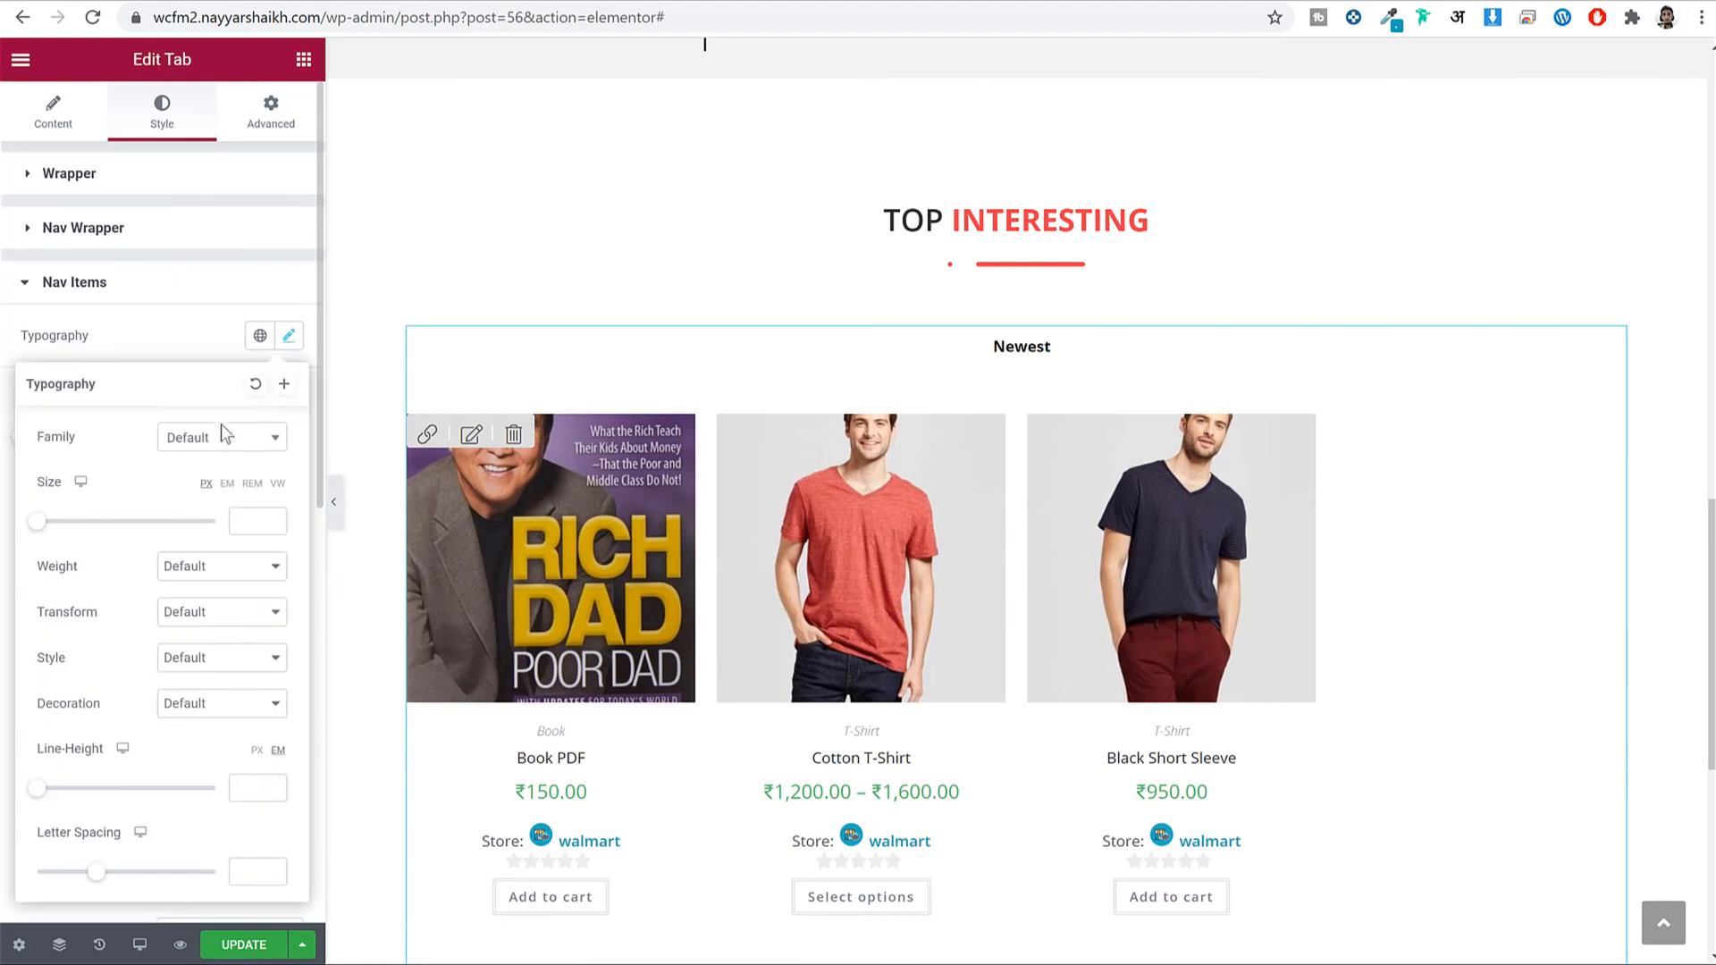
left_click(220, 443)
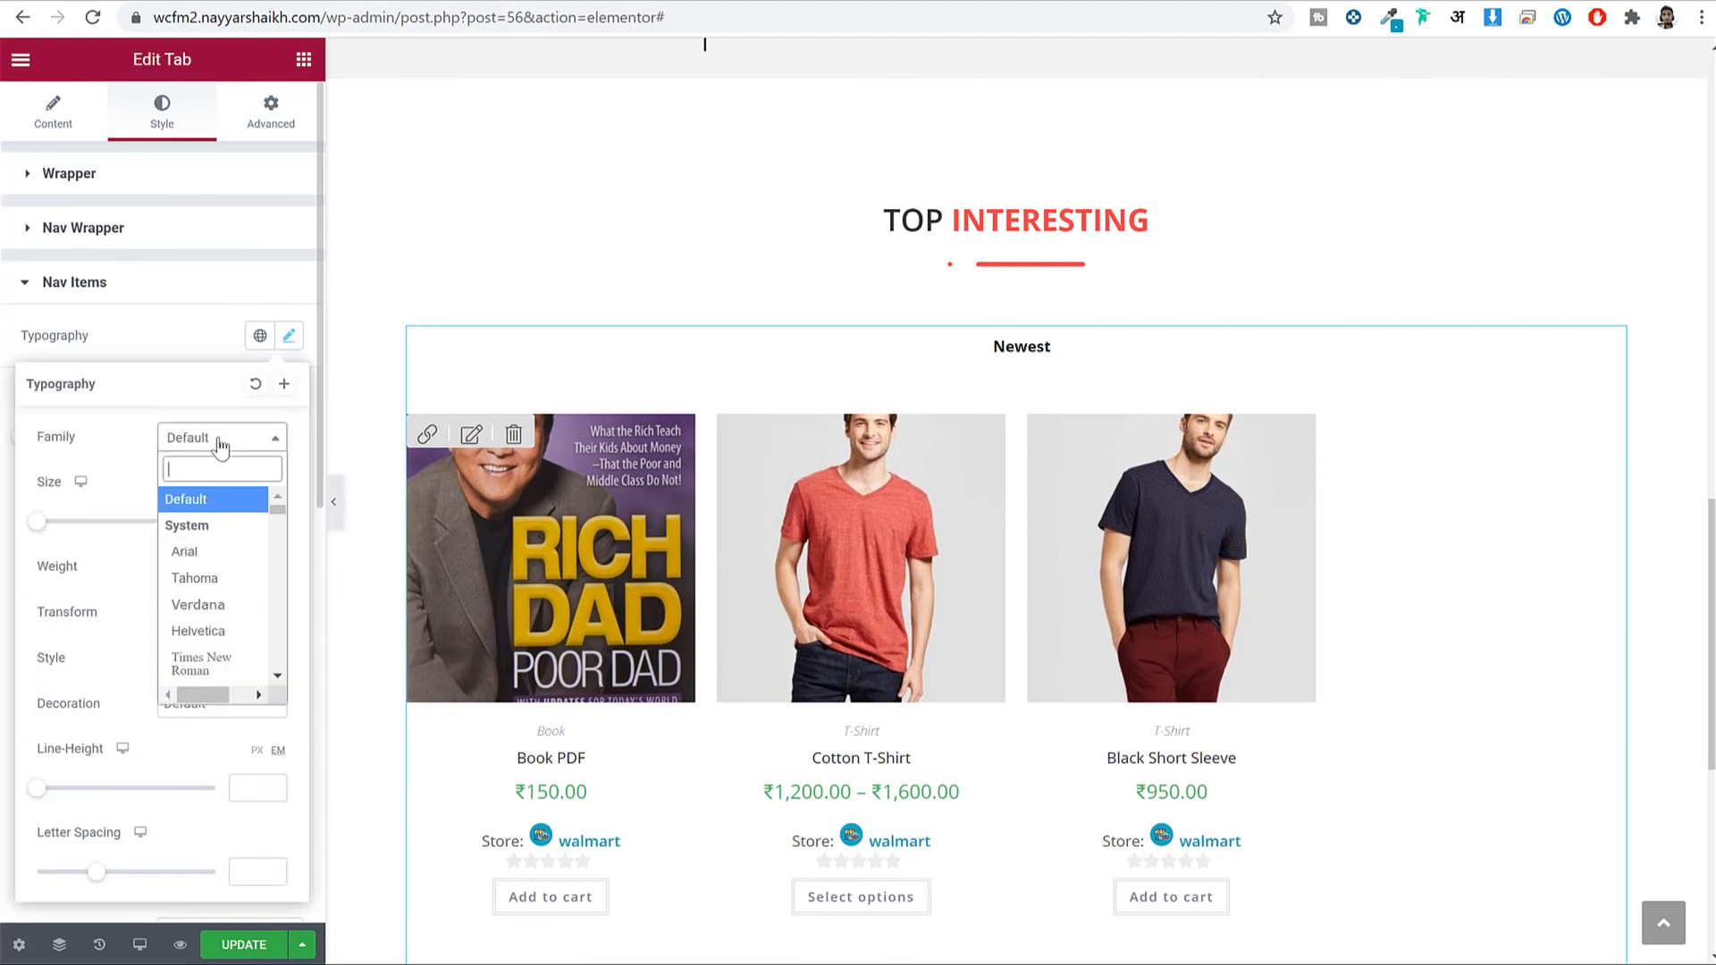
type("open")
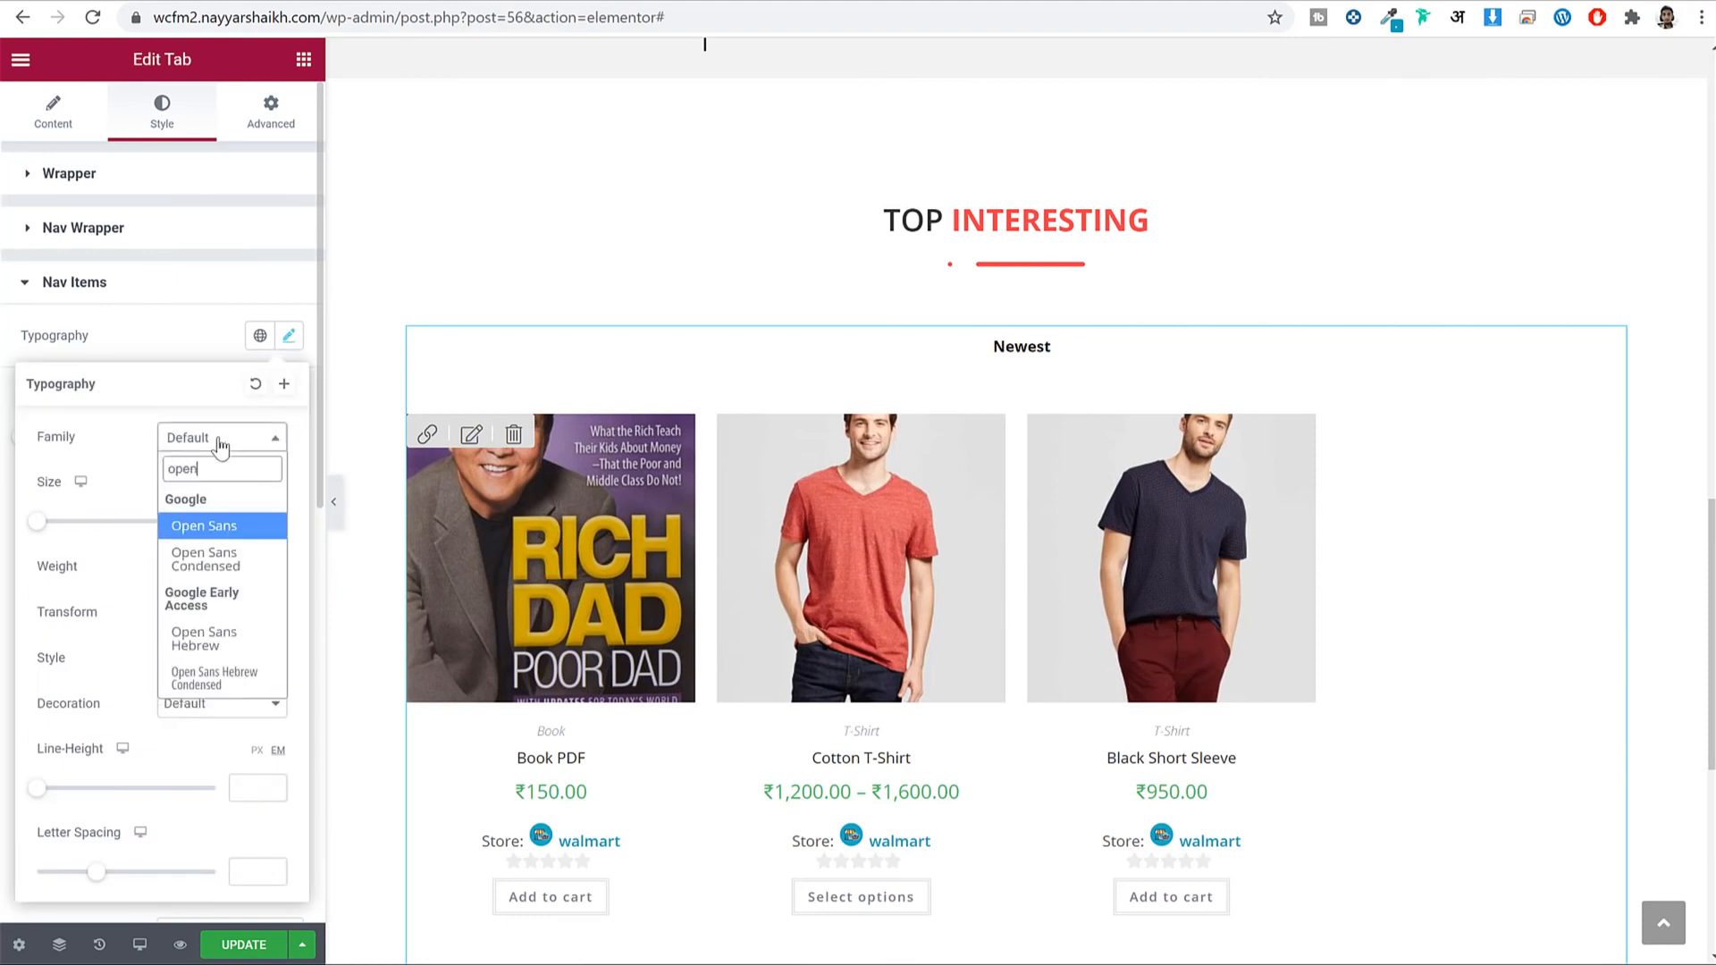
key("Return")
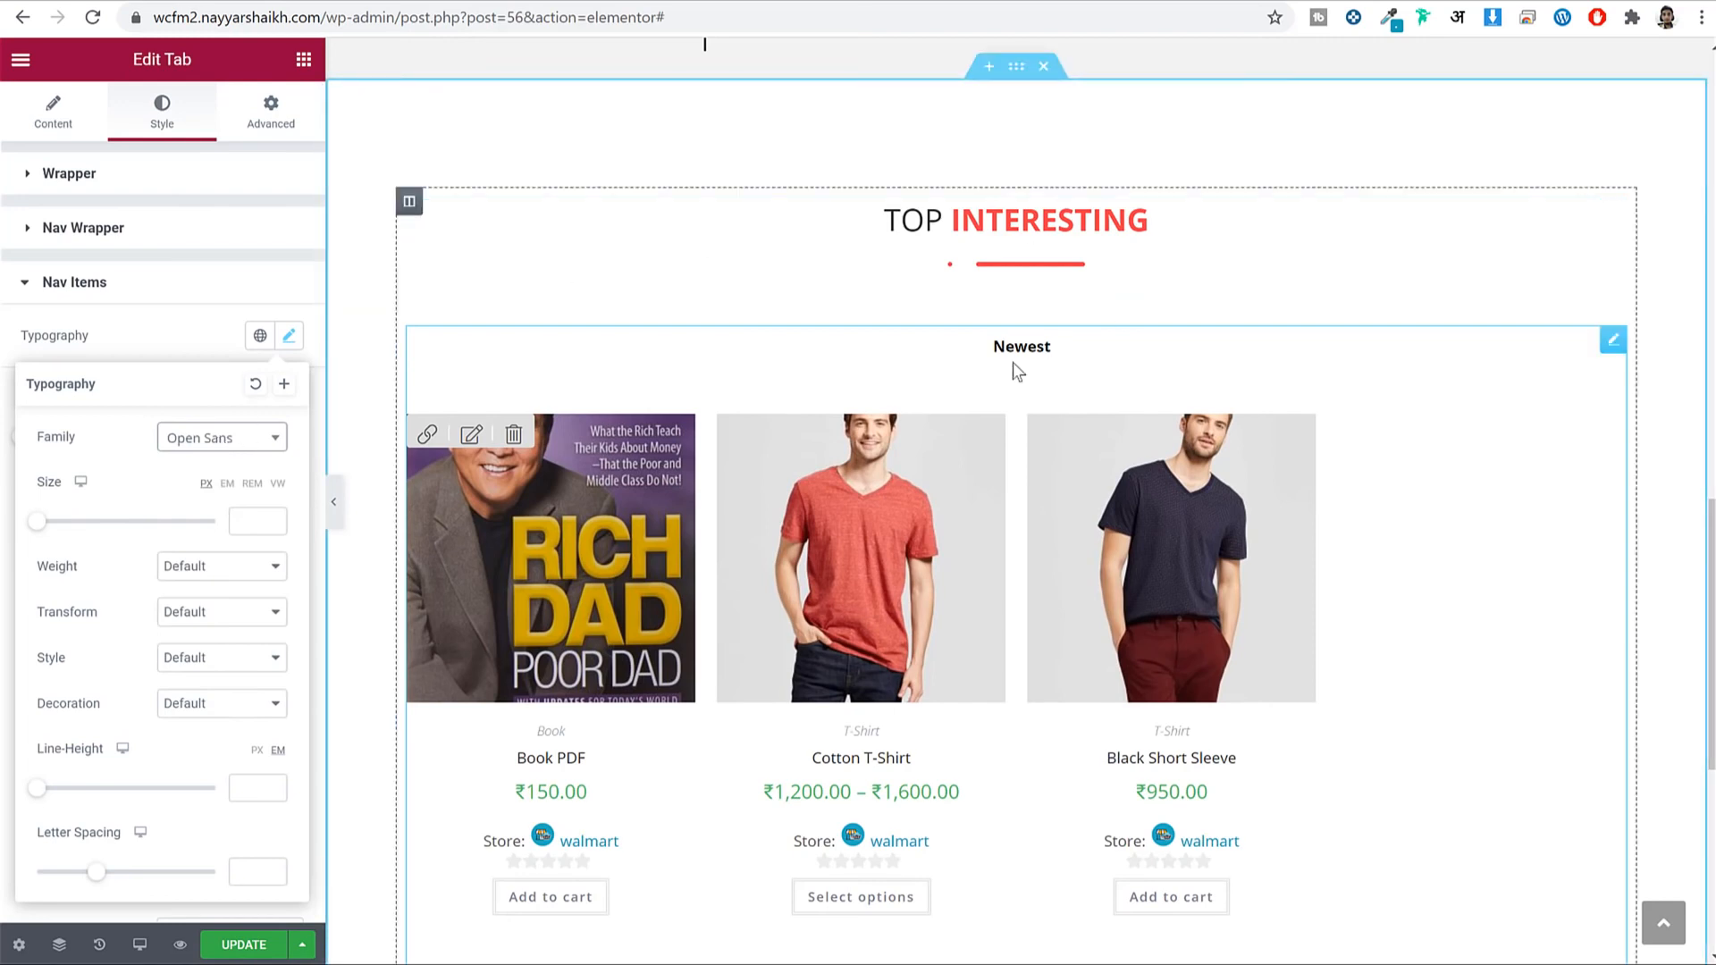
Set the tab title font size to 20 and weight to 600, then save the page.
left_click(266, 522)
type("20")
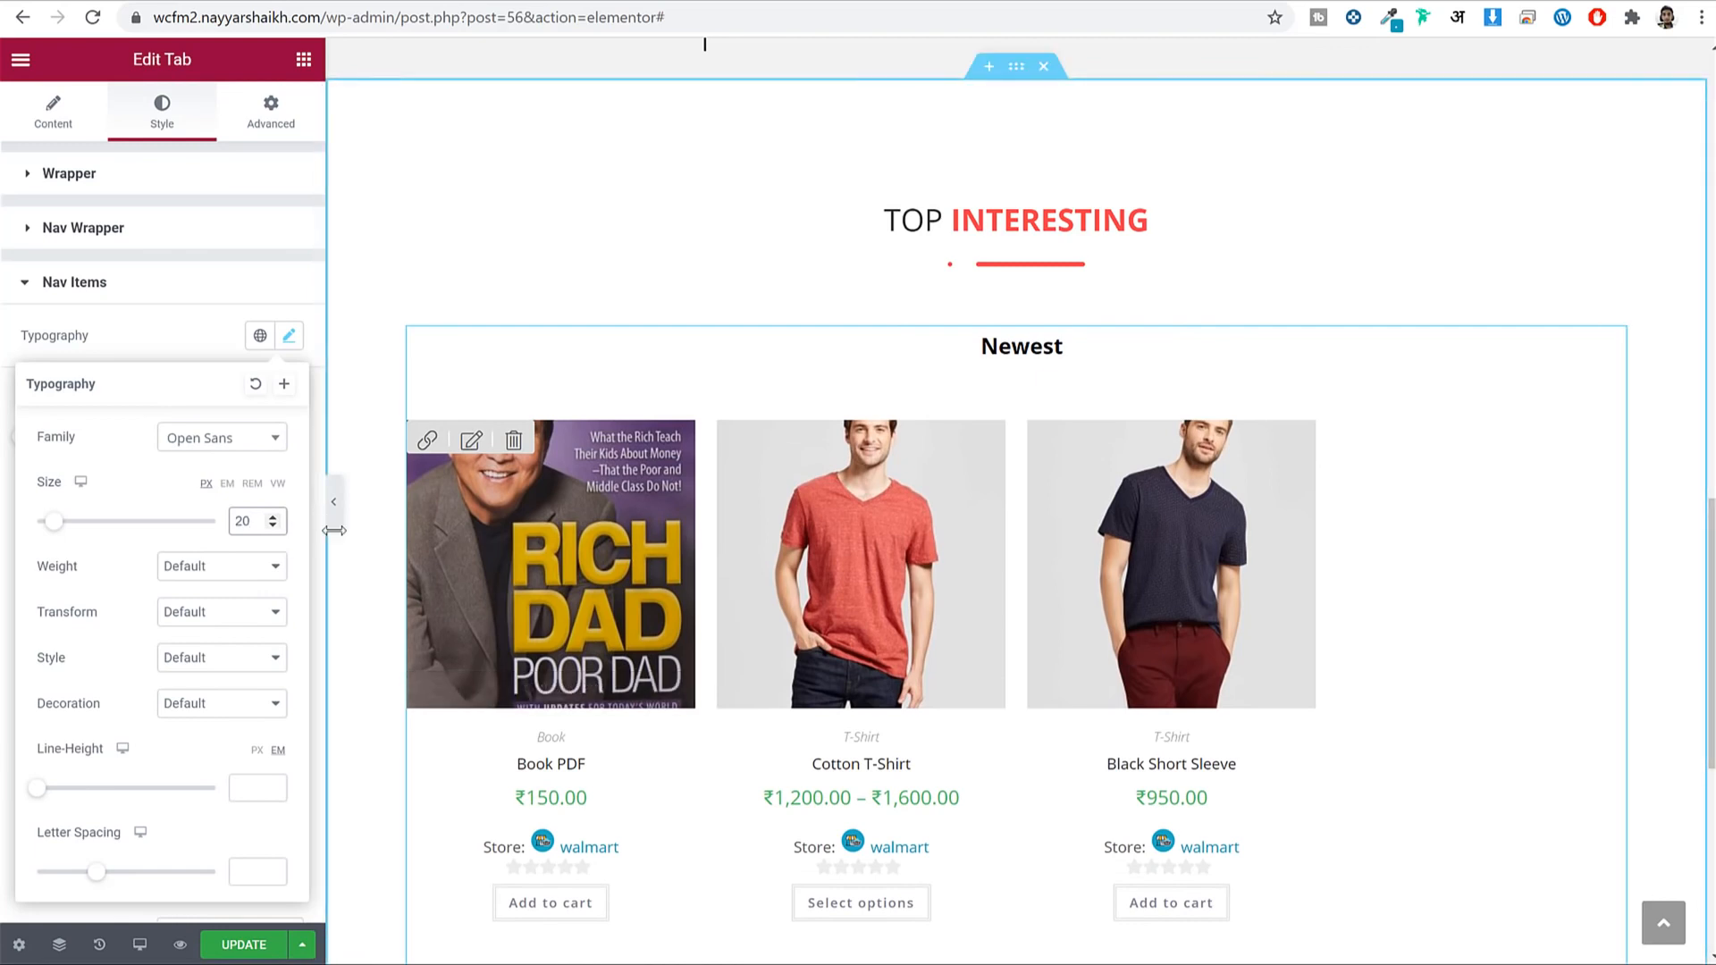
left_click(218, 566)
left_click(213, 672)
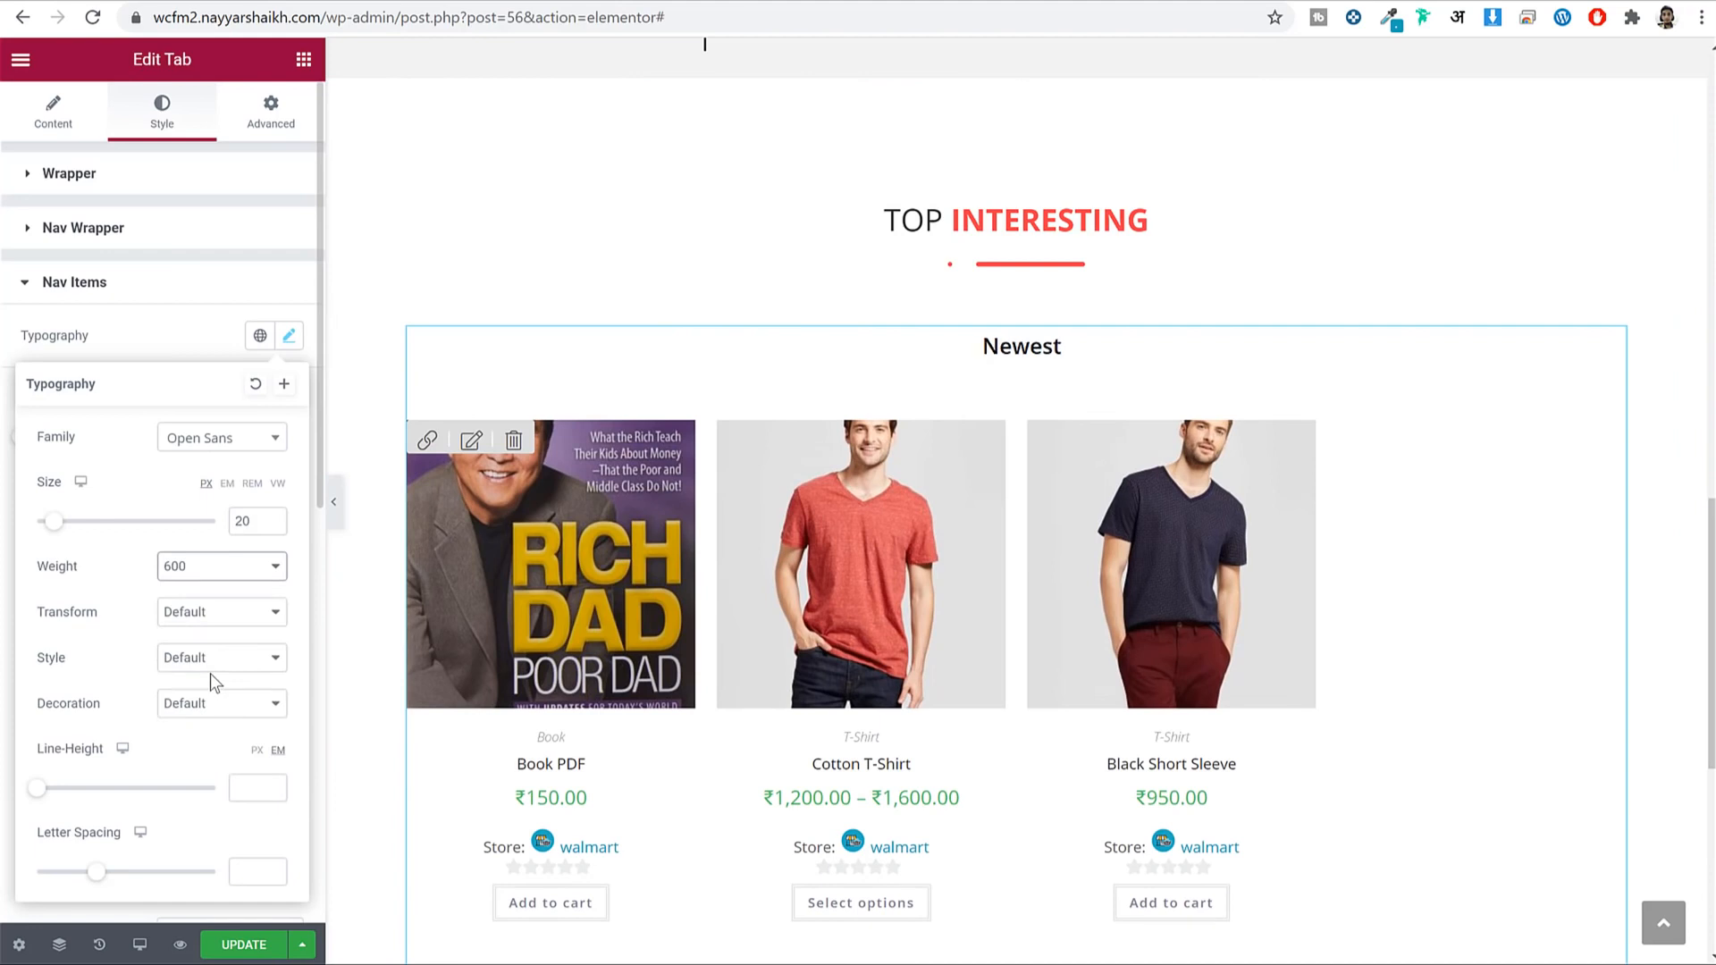
left_click(244, 946)
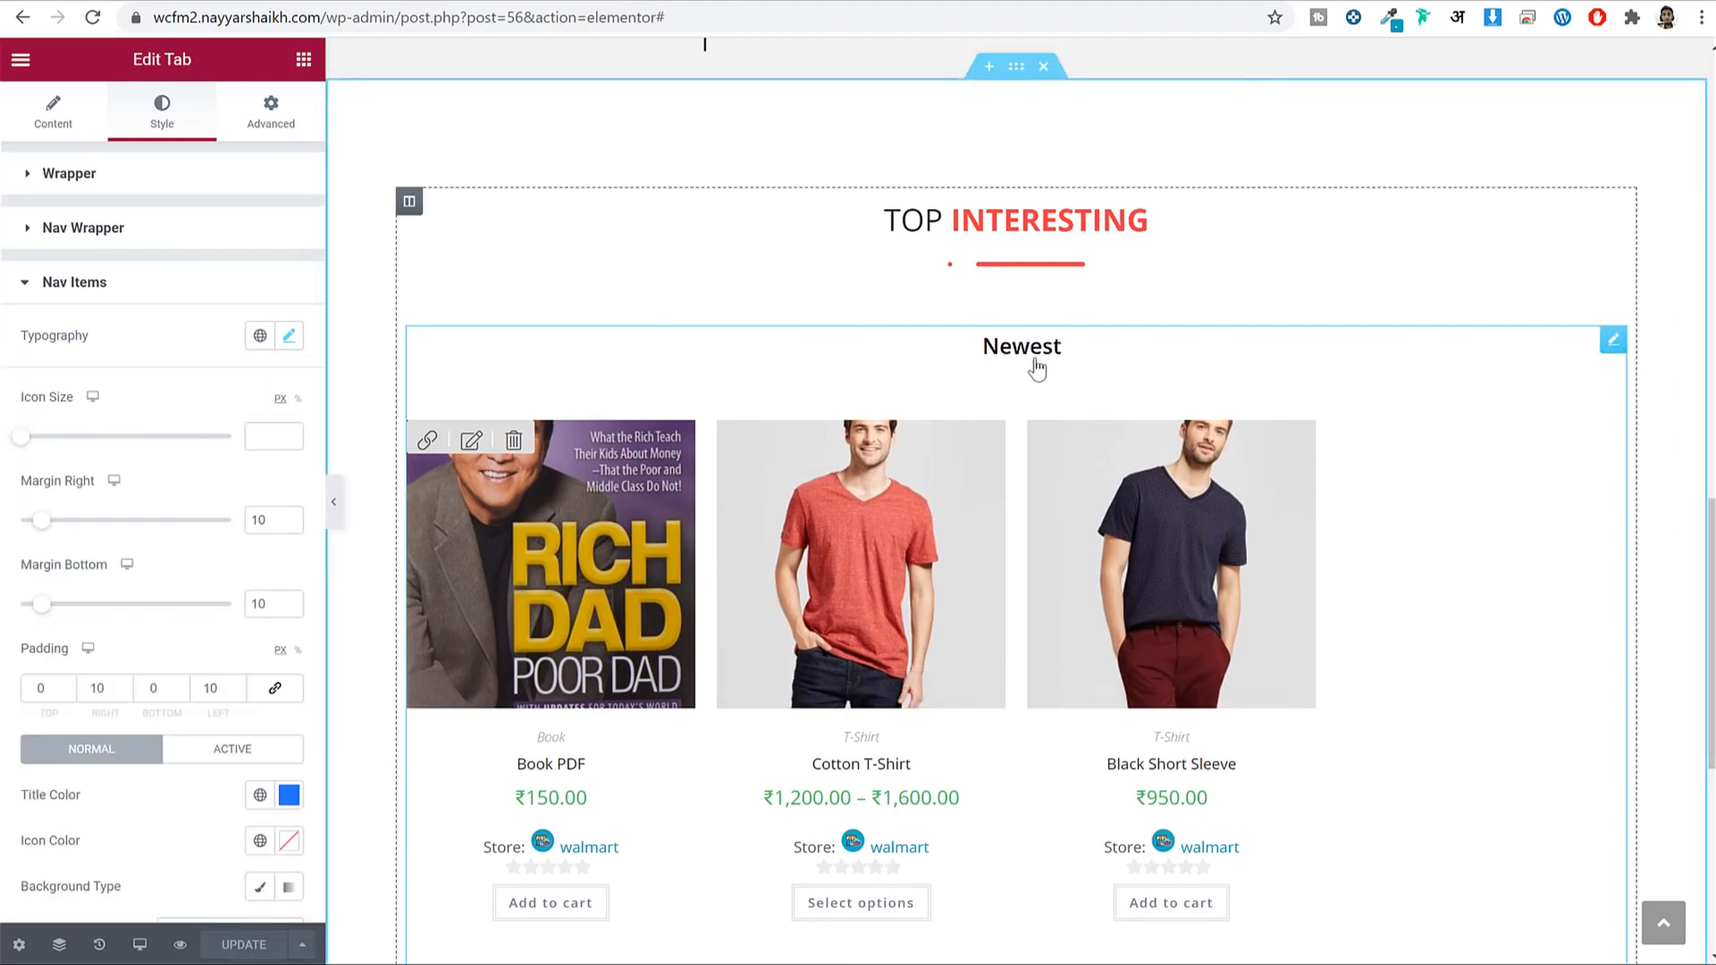
left_click(59, 132)
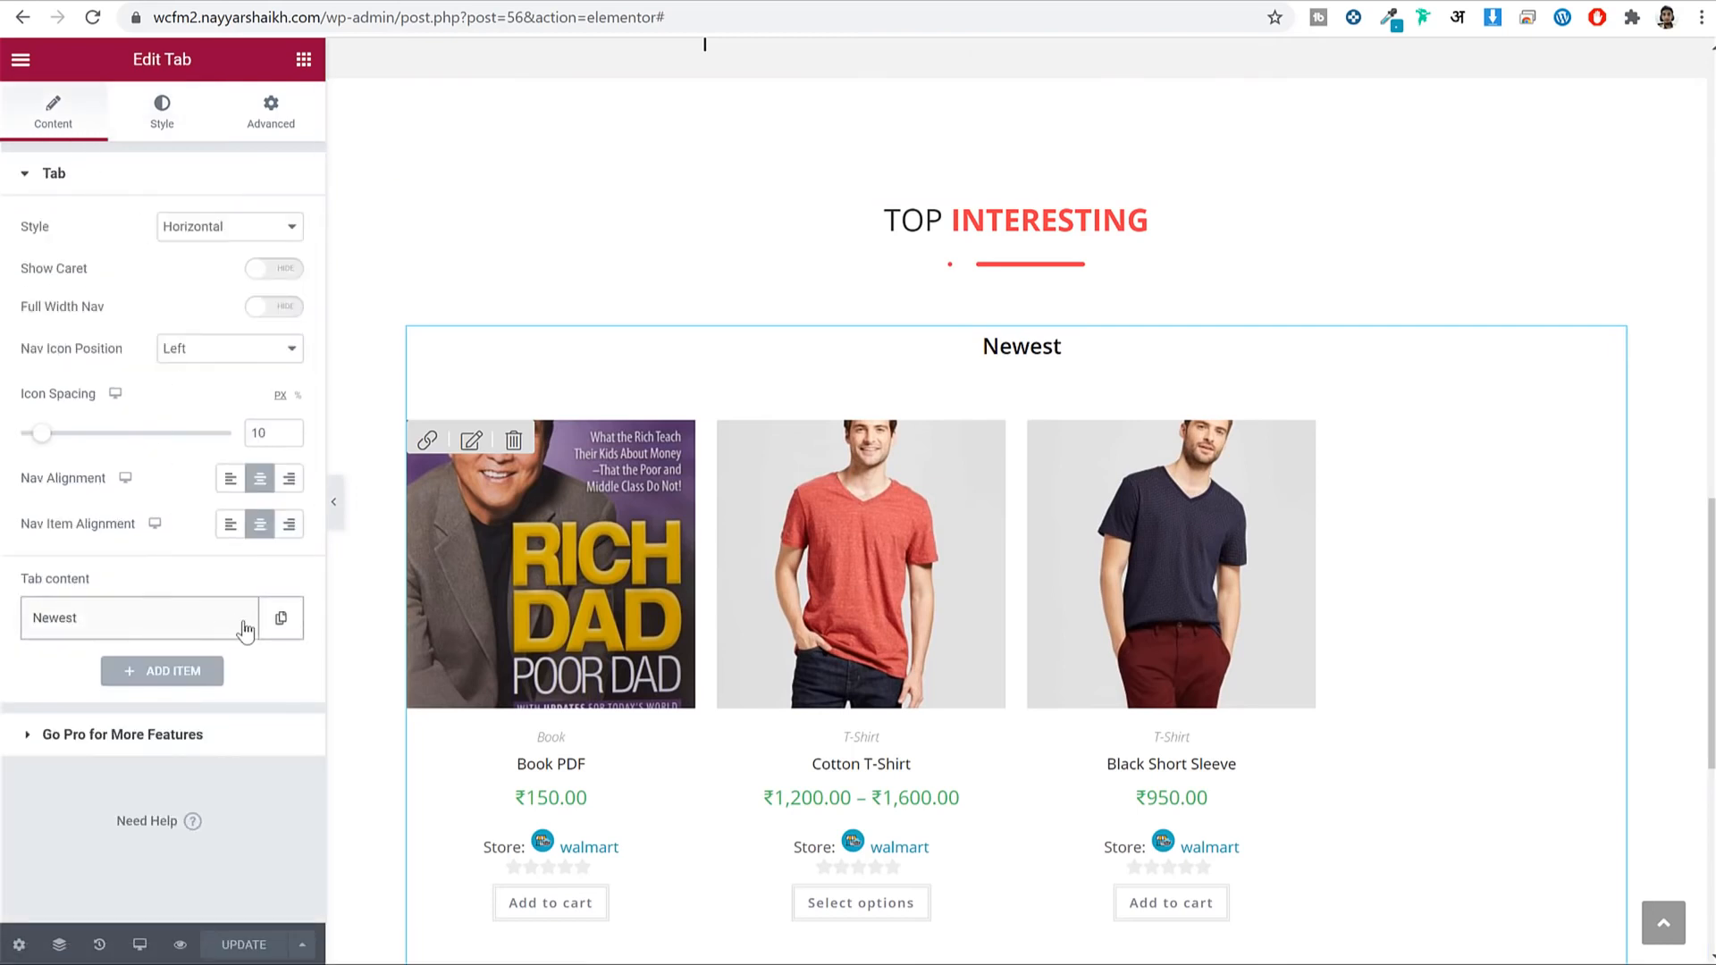
Add a second tab titled 'Featured' with no icon, then switch to the WooCommerce shortcodes docs.
left_click(179, 672)
scroll(134, 581, "down", 3)
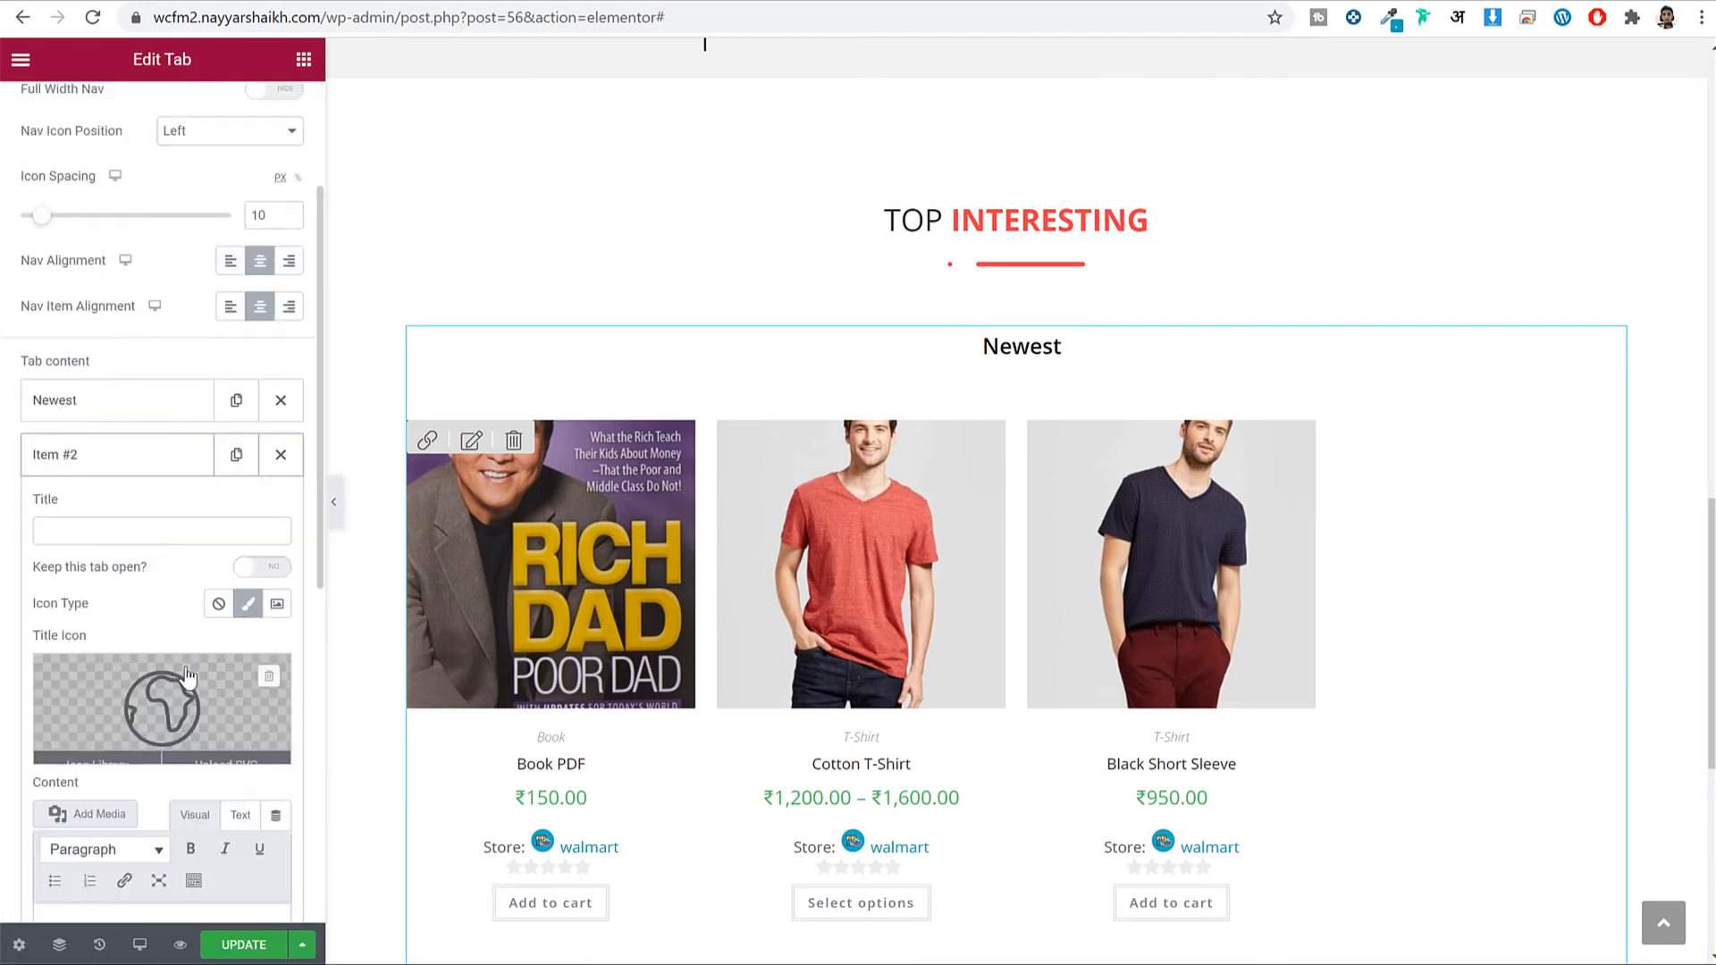
left_click(123, 529)
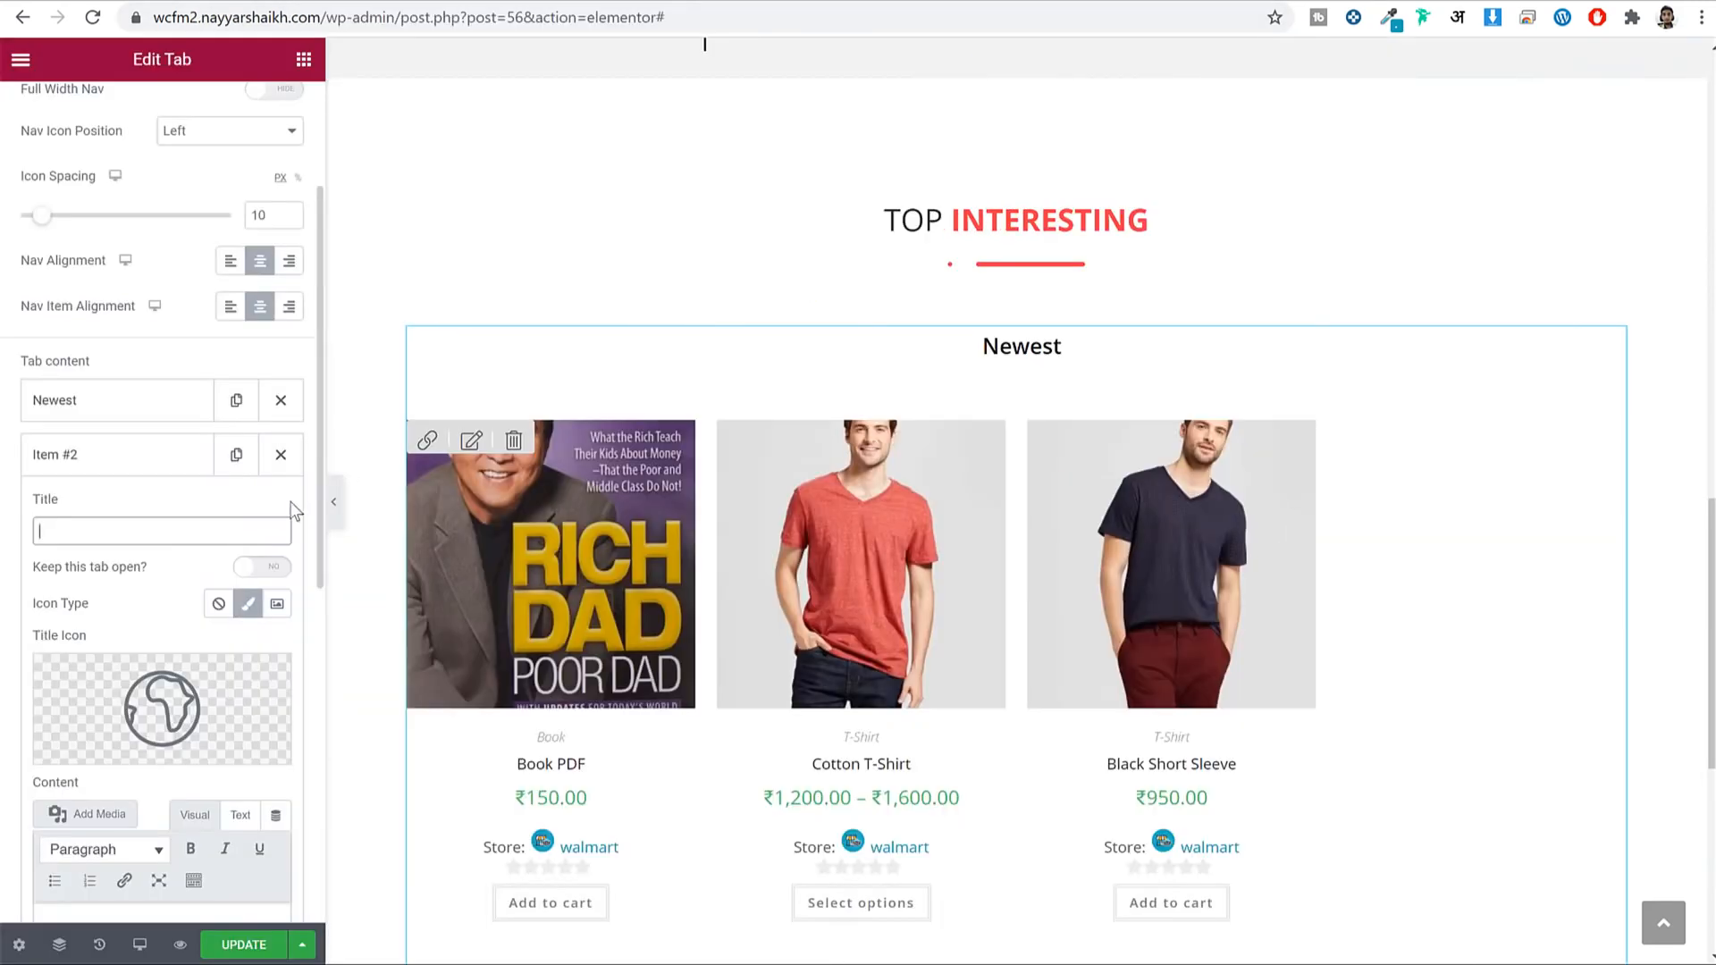
type("Featured")
mouse_move(285, 697)
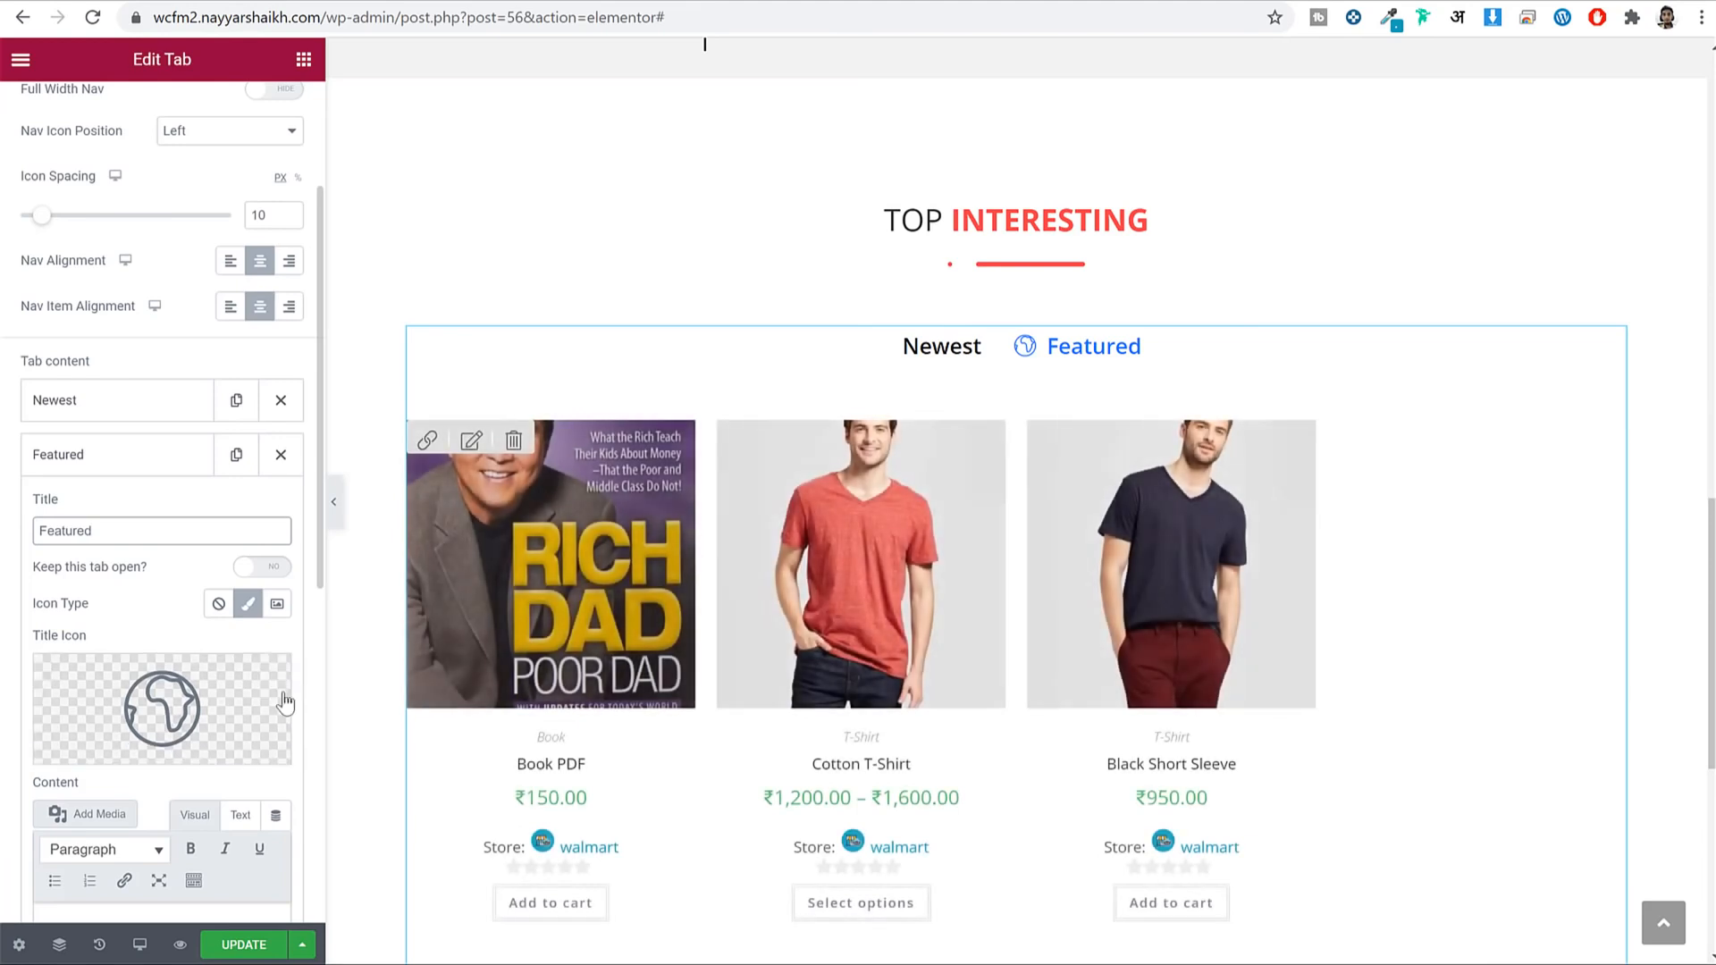
left_click(270, 678)
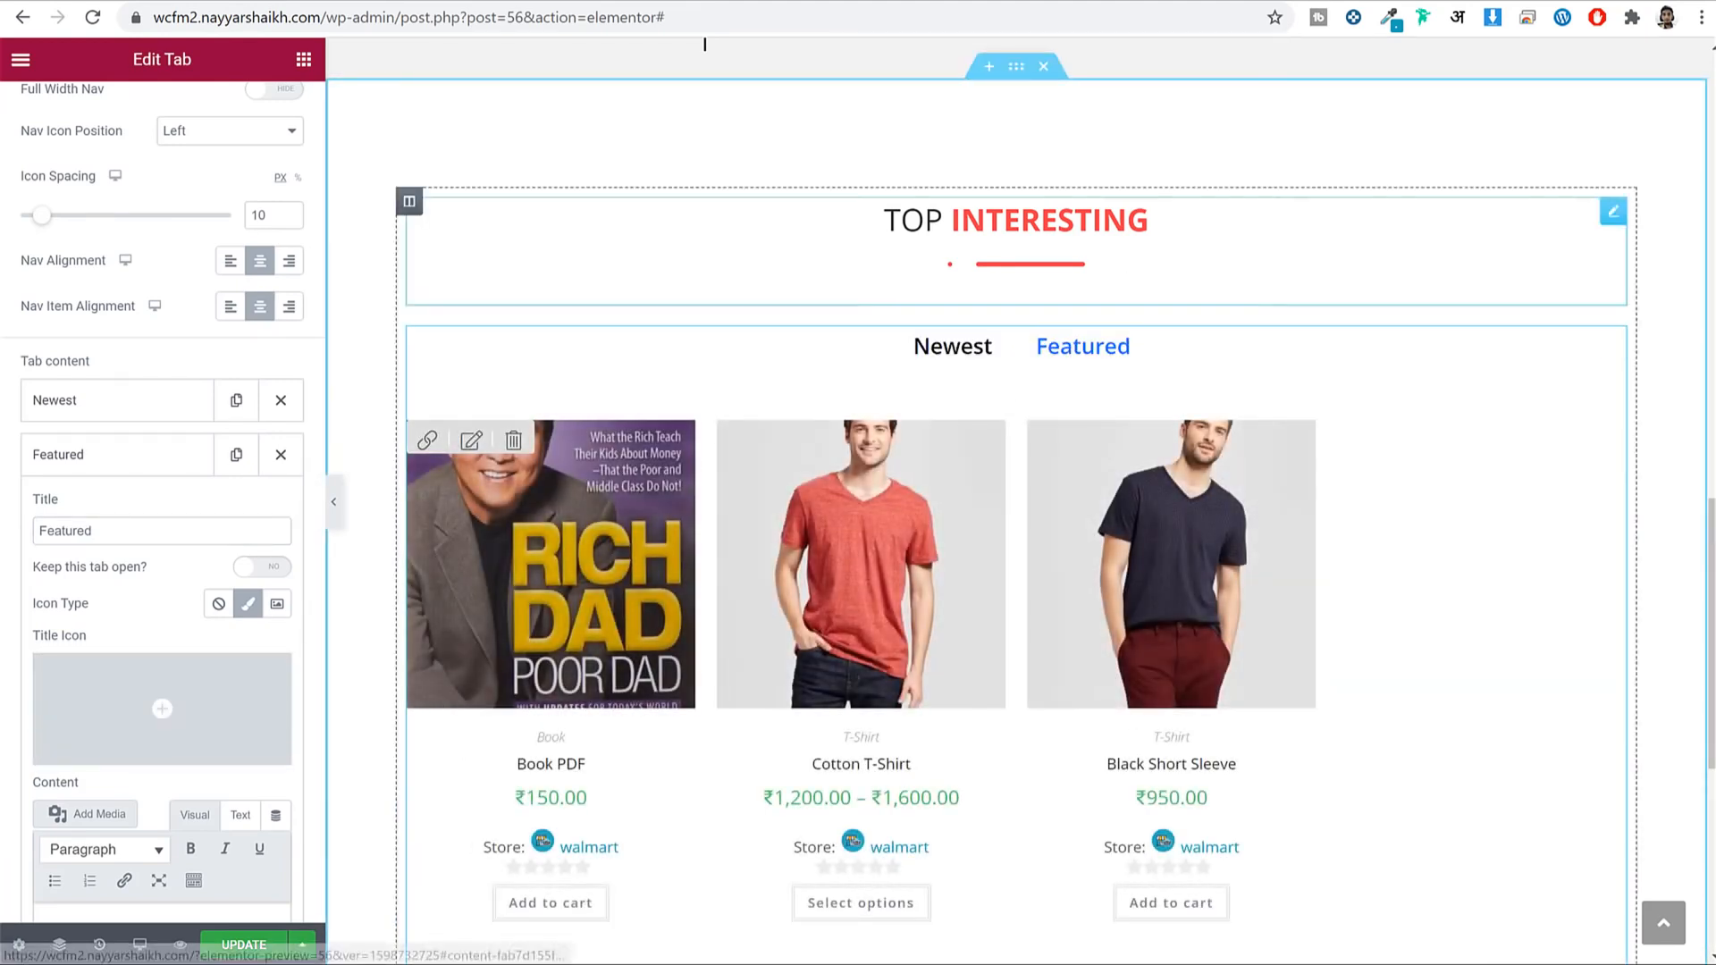
key("ctrl+Tab")
Copy the Scenario 2 featured-products shortcode line from the WooCommerce docs.
scroll(1382, 277, "up", 15)
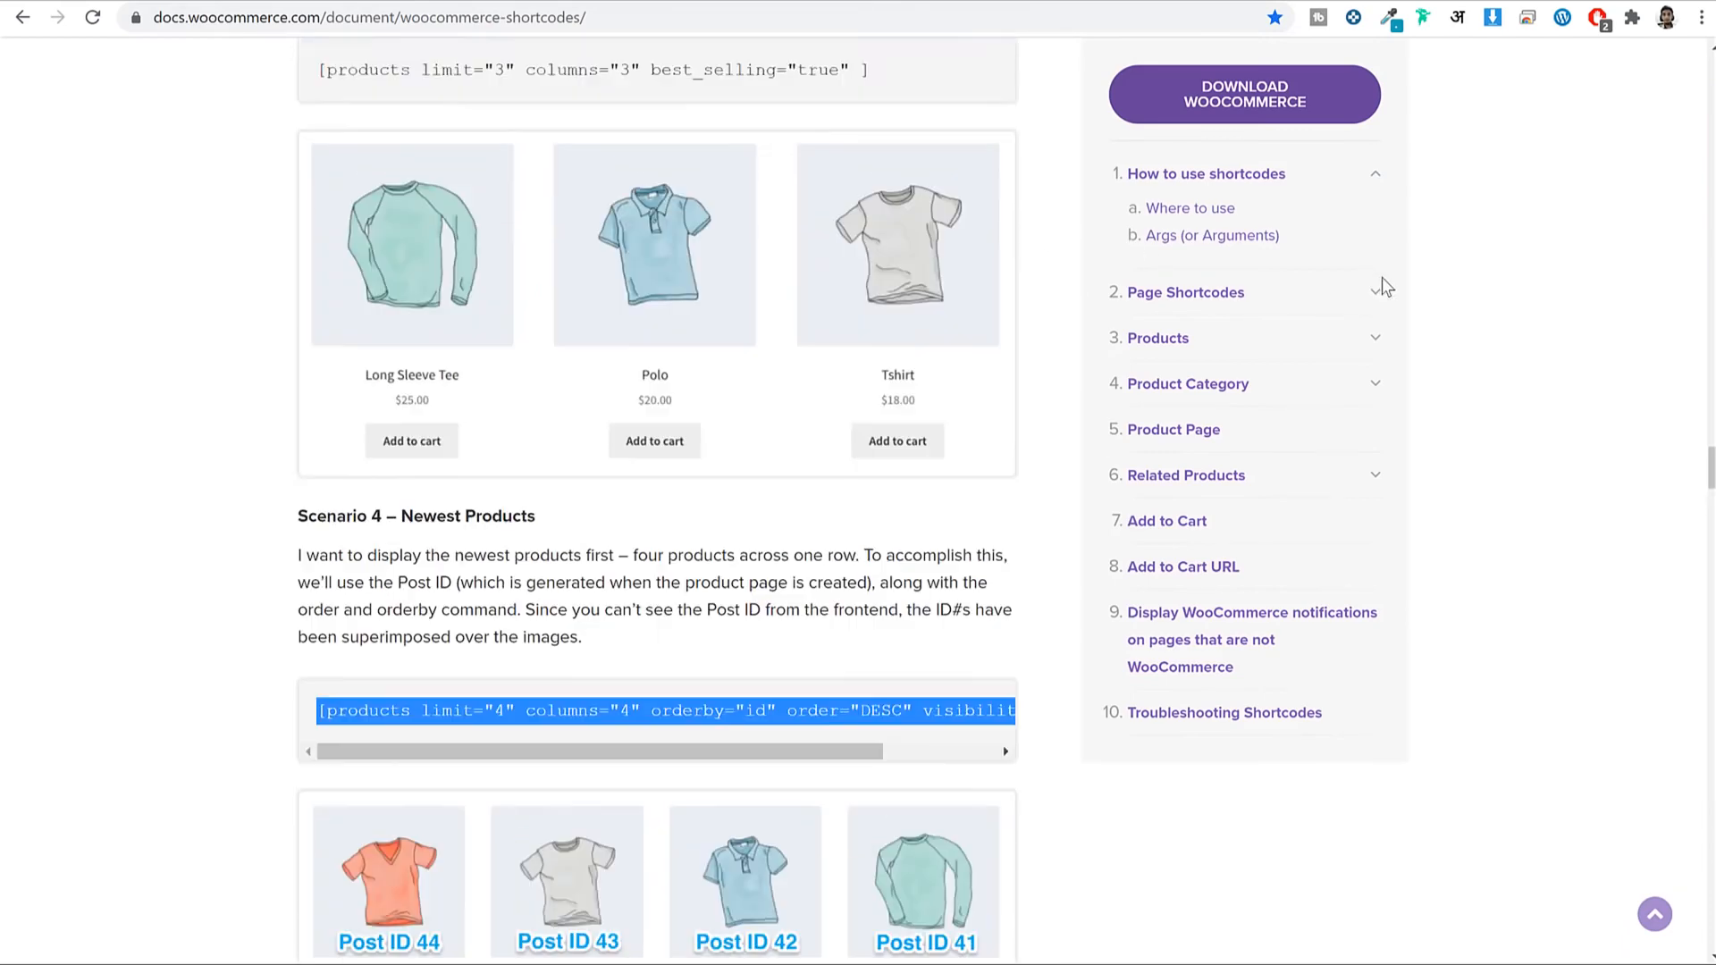
scroll(1466, 333, "up", 5)
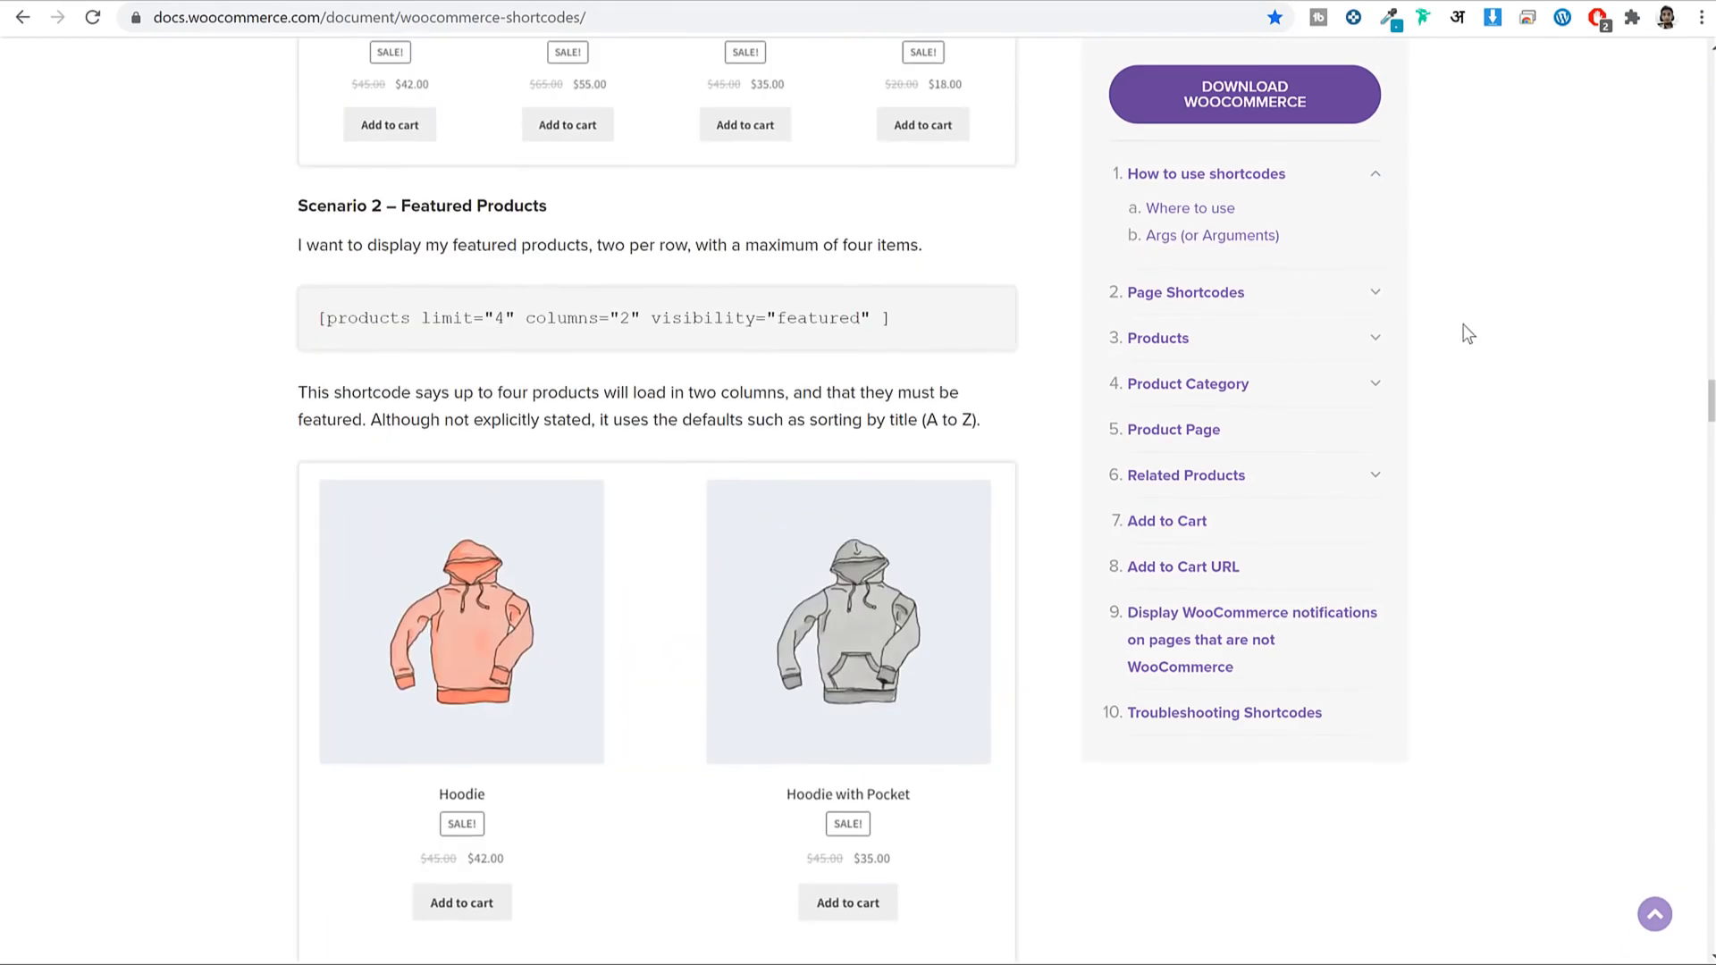
triple_click(445, 537)
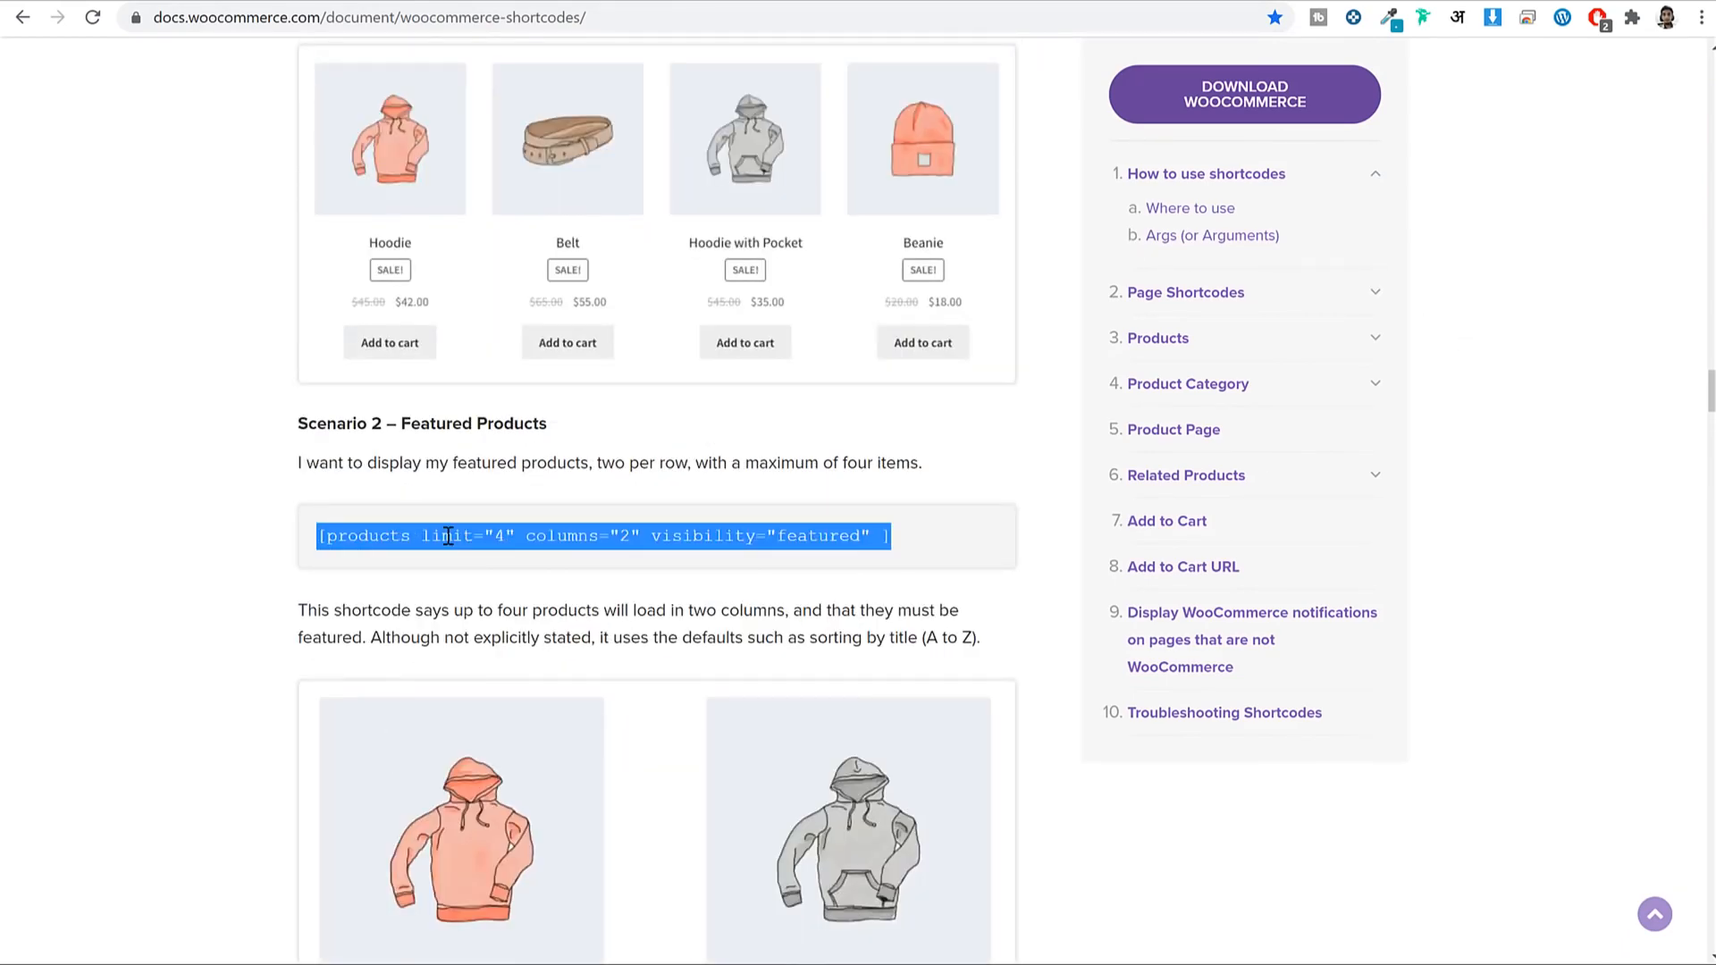
right_click(448, 538)
left_click(539, 554)
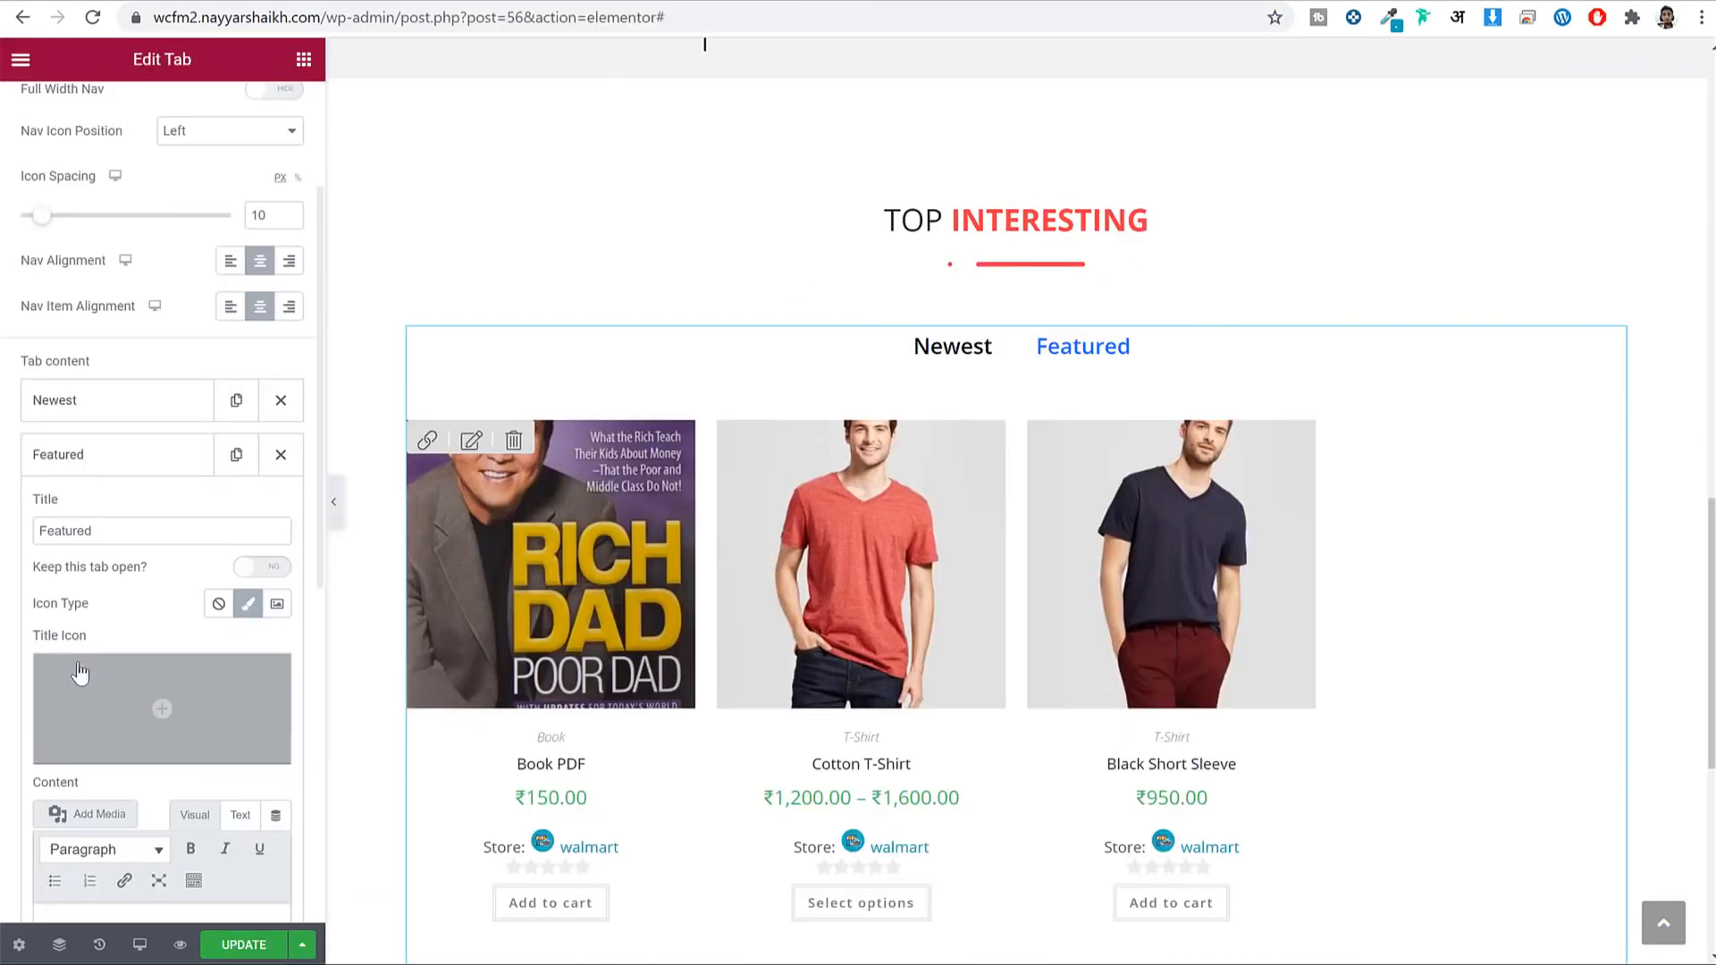
Paste the featured-products shortcode into the Featured tab's content and preview its products.
scroll(119, 661, "down", 5)
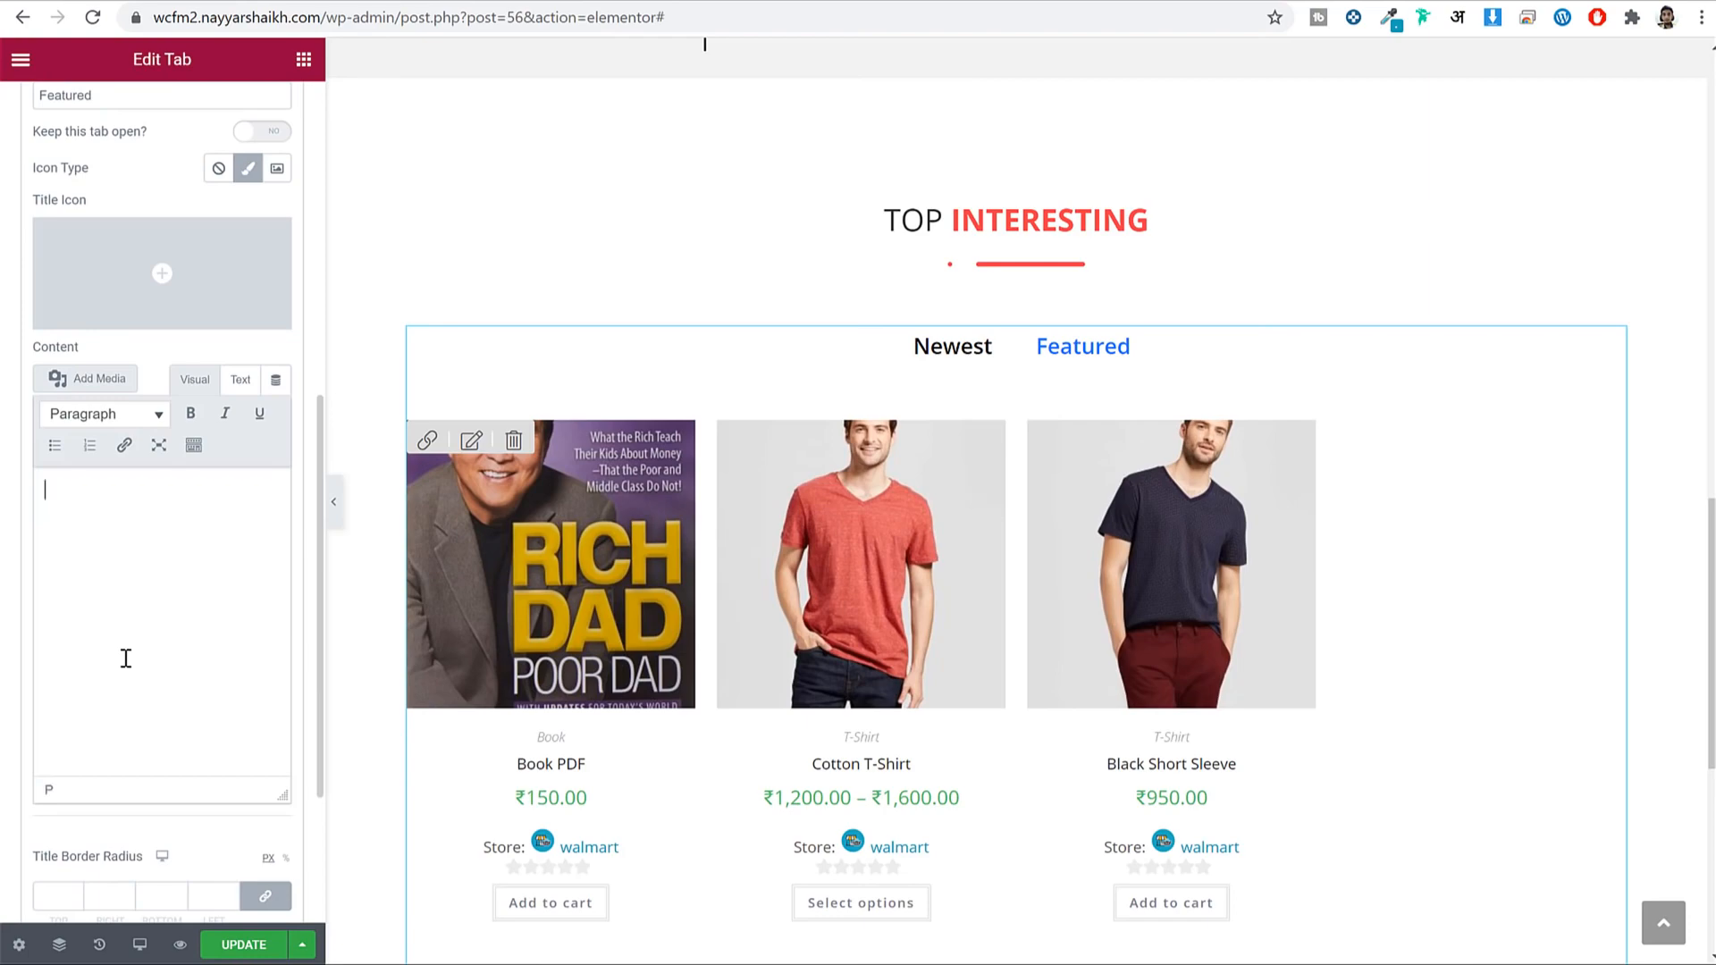
key("ctrl+v")
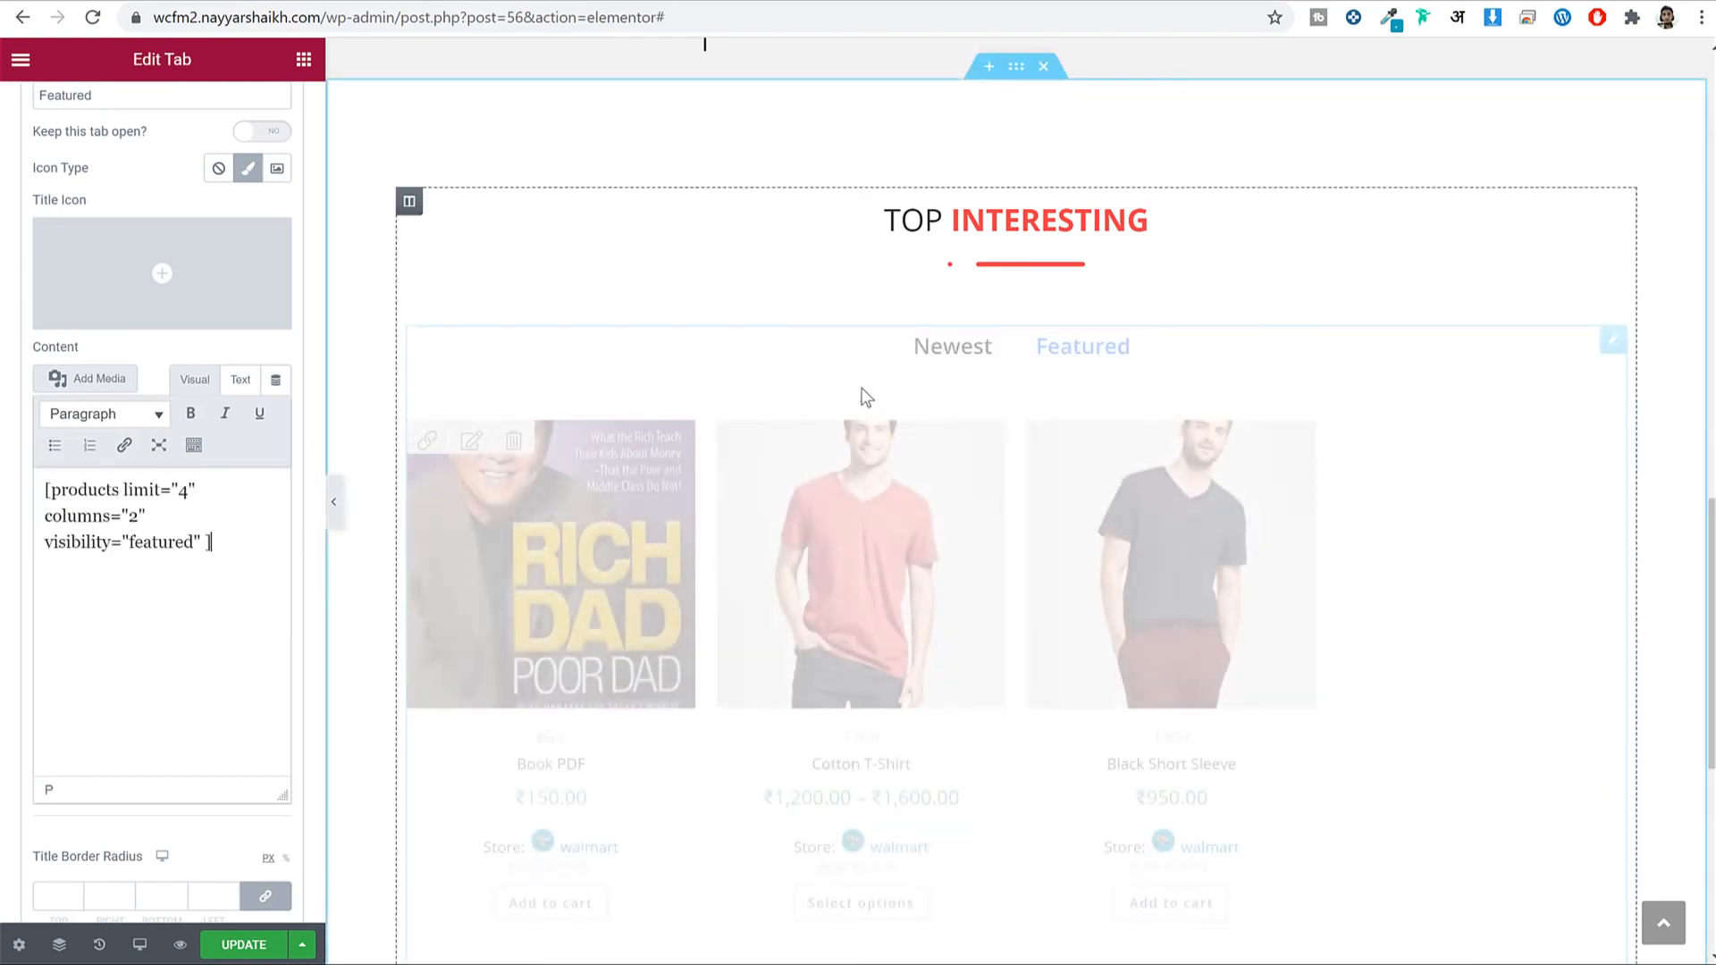
scroll(1075, 230, "down", 2)
left_click(1084, 130)
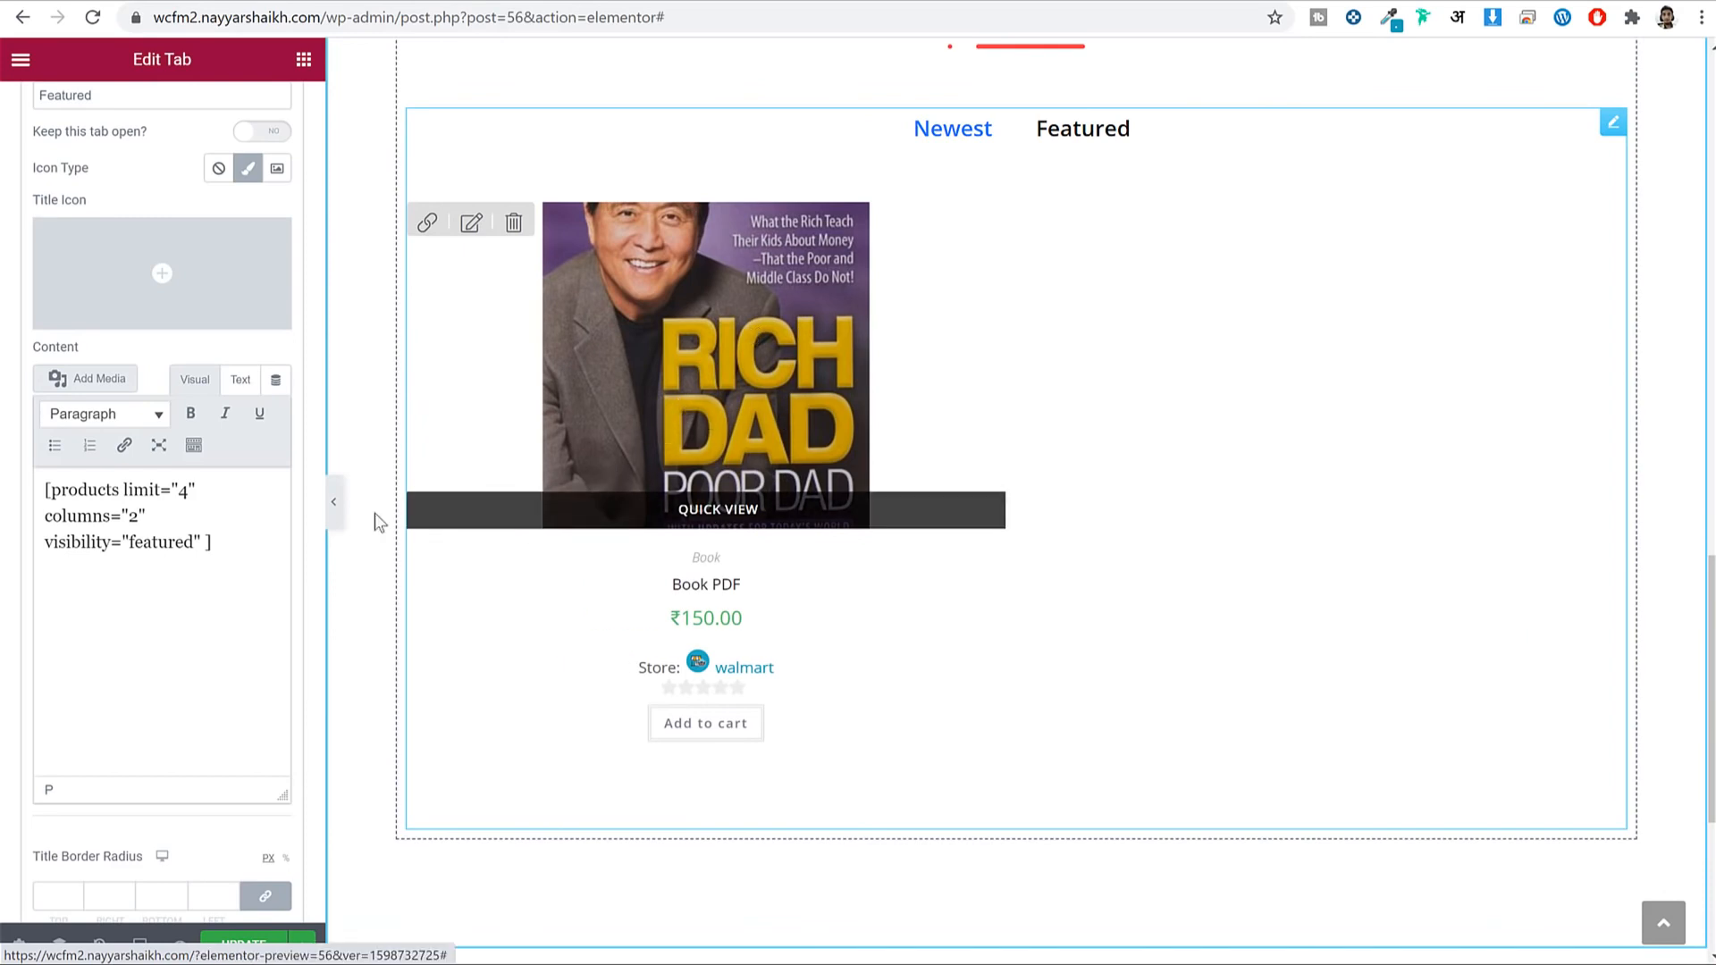
Change the Featured shortcode to 4 columns and a limit of 8 products.
left_click_drag(56, 516, 143, 510)
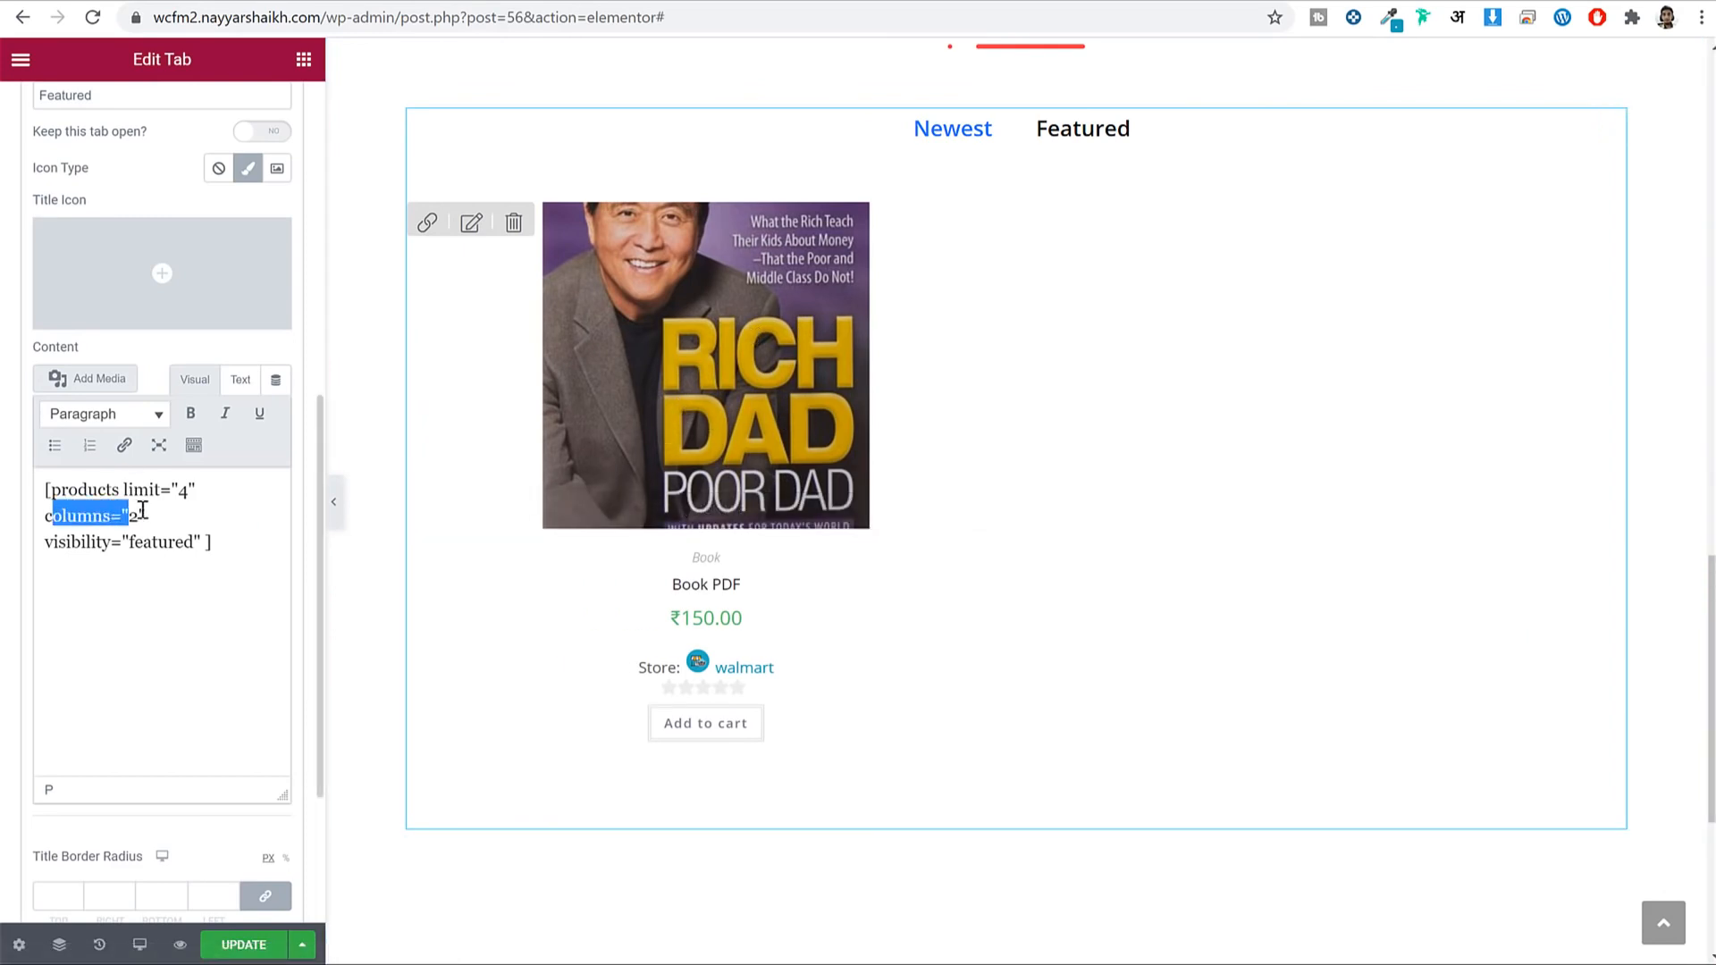
left_click(132, 515)
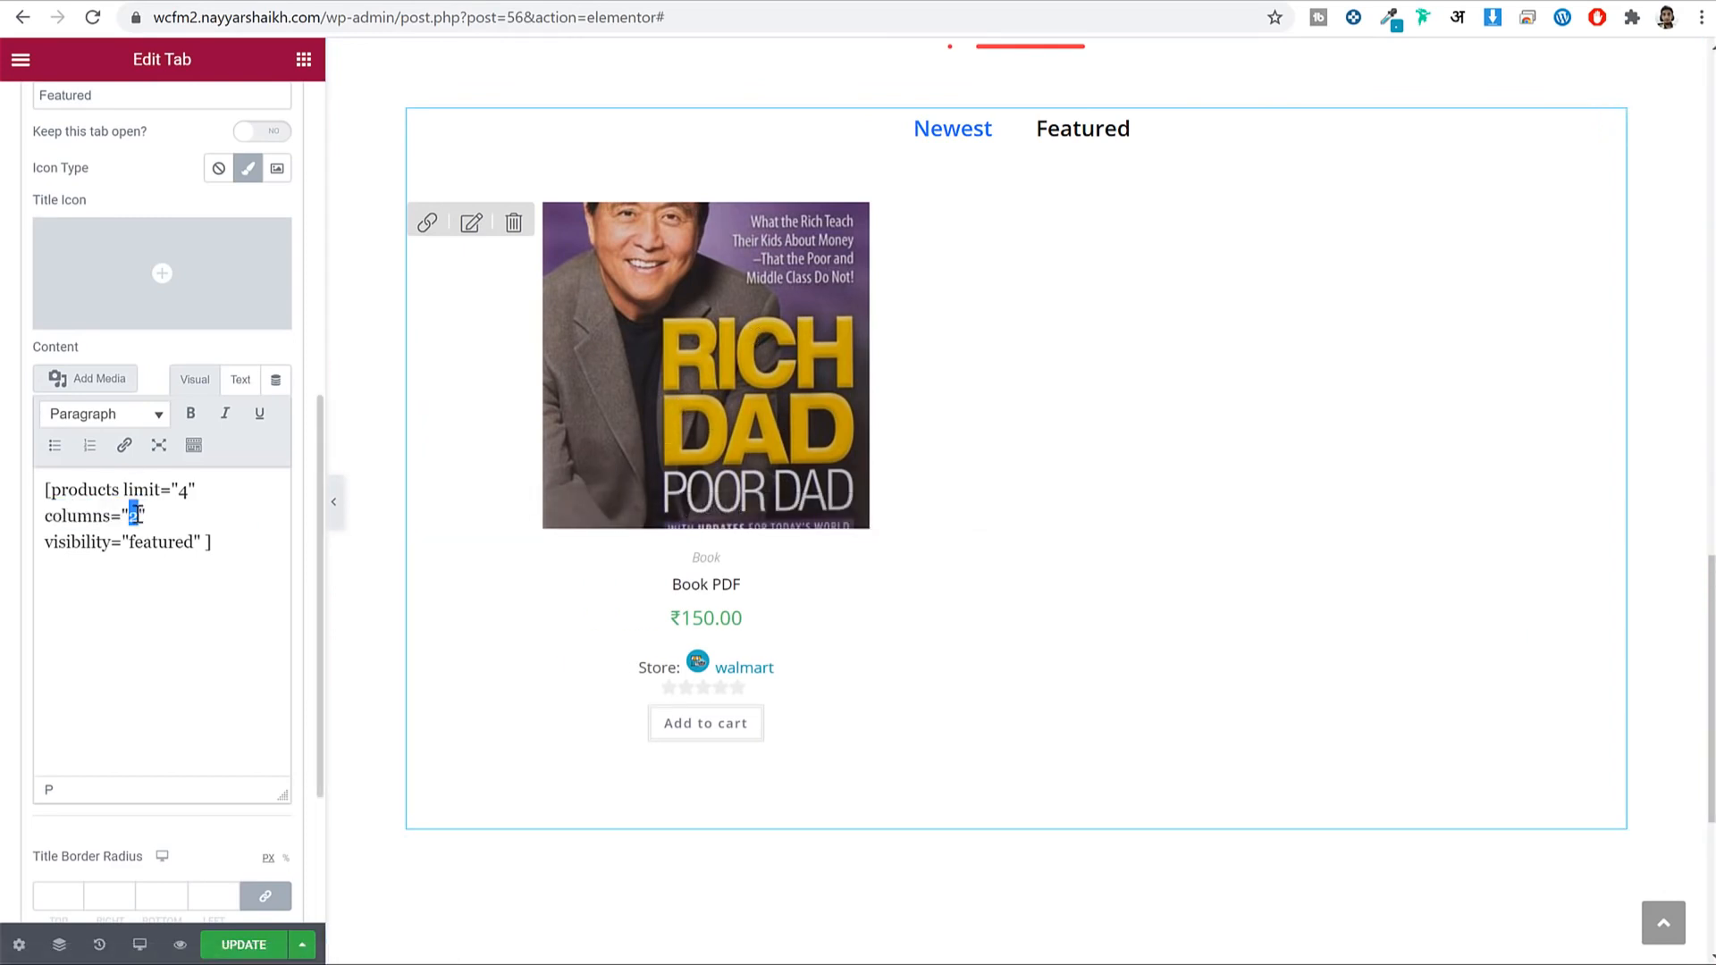
type("4")
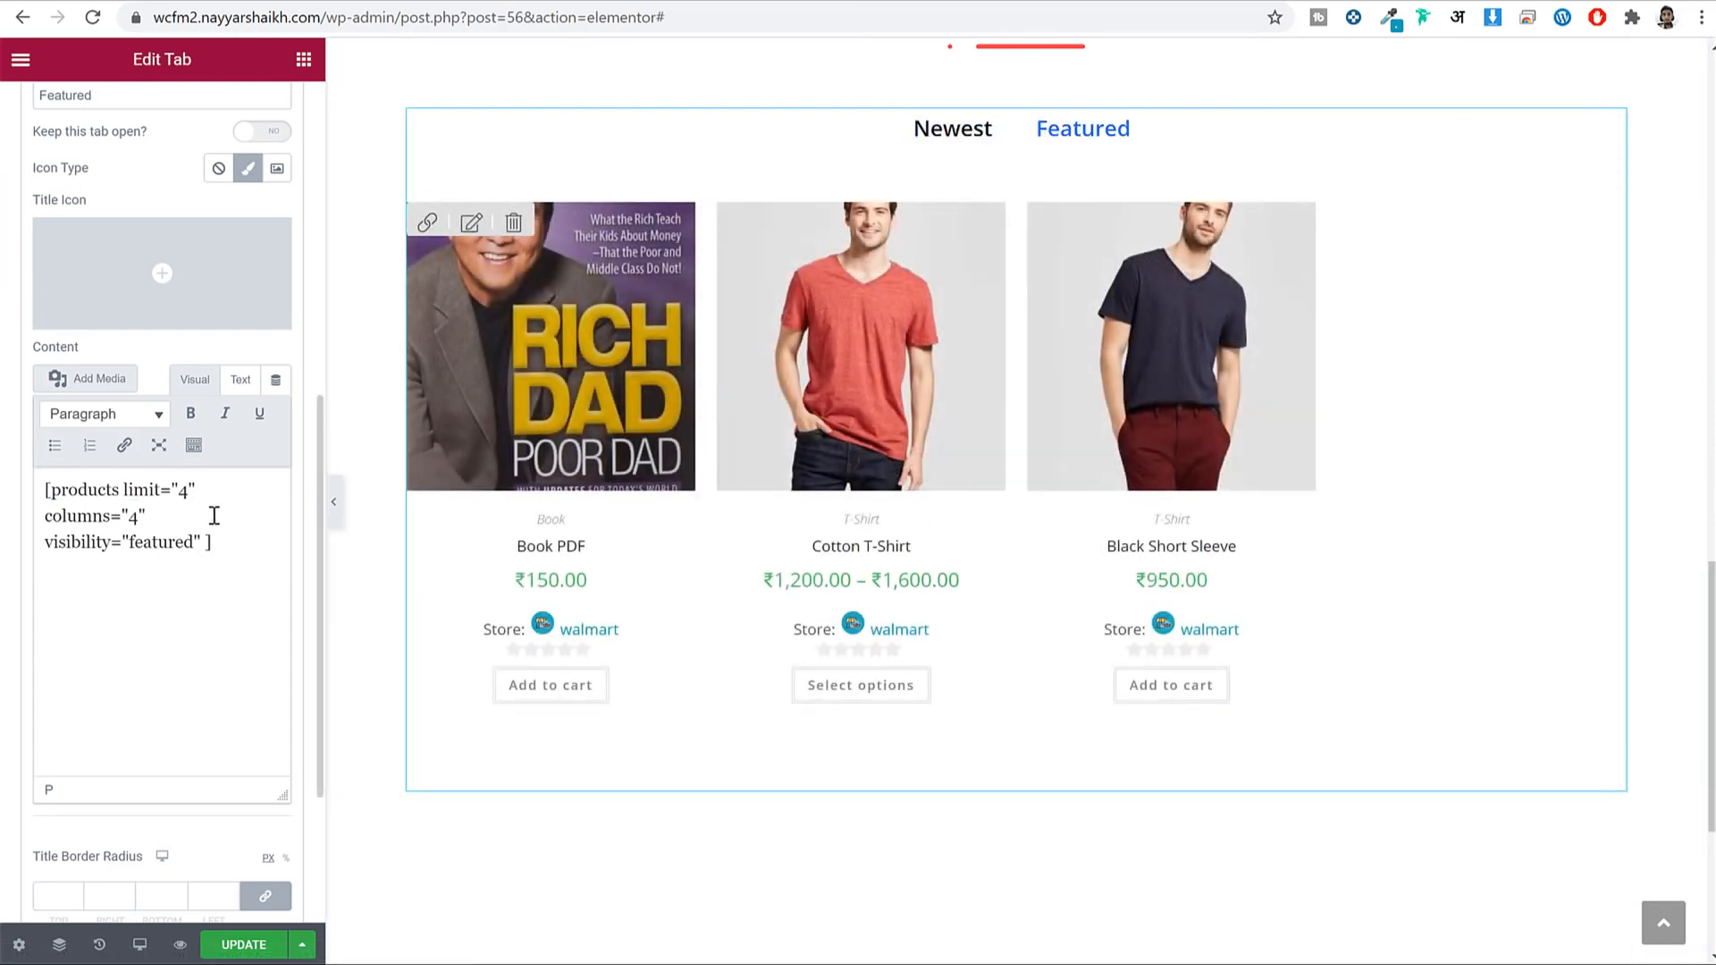
left_click_drag(47, 488, 175, 487)
double_click(184, 489)
type("3")
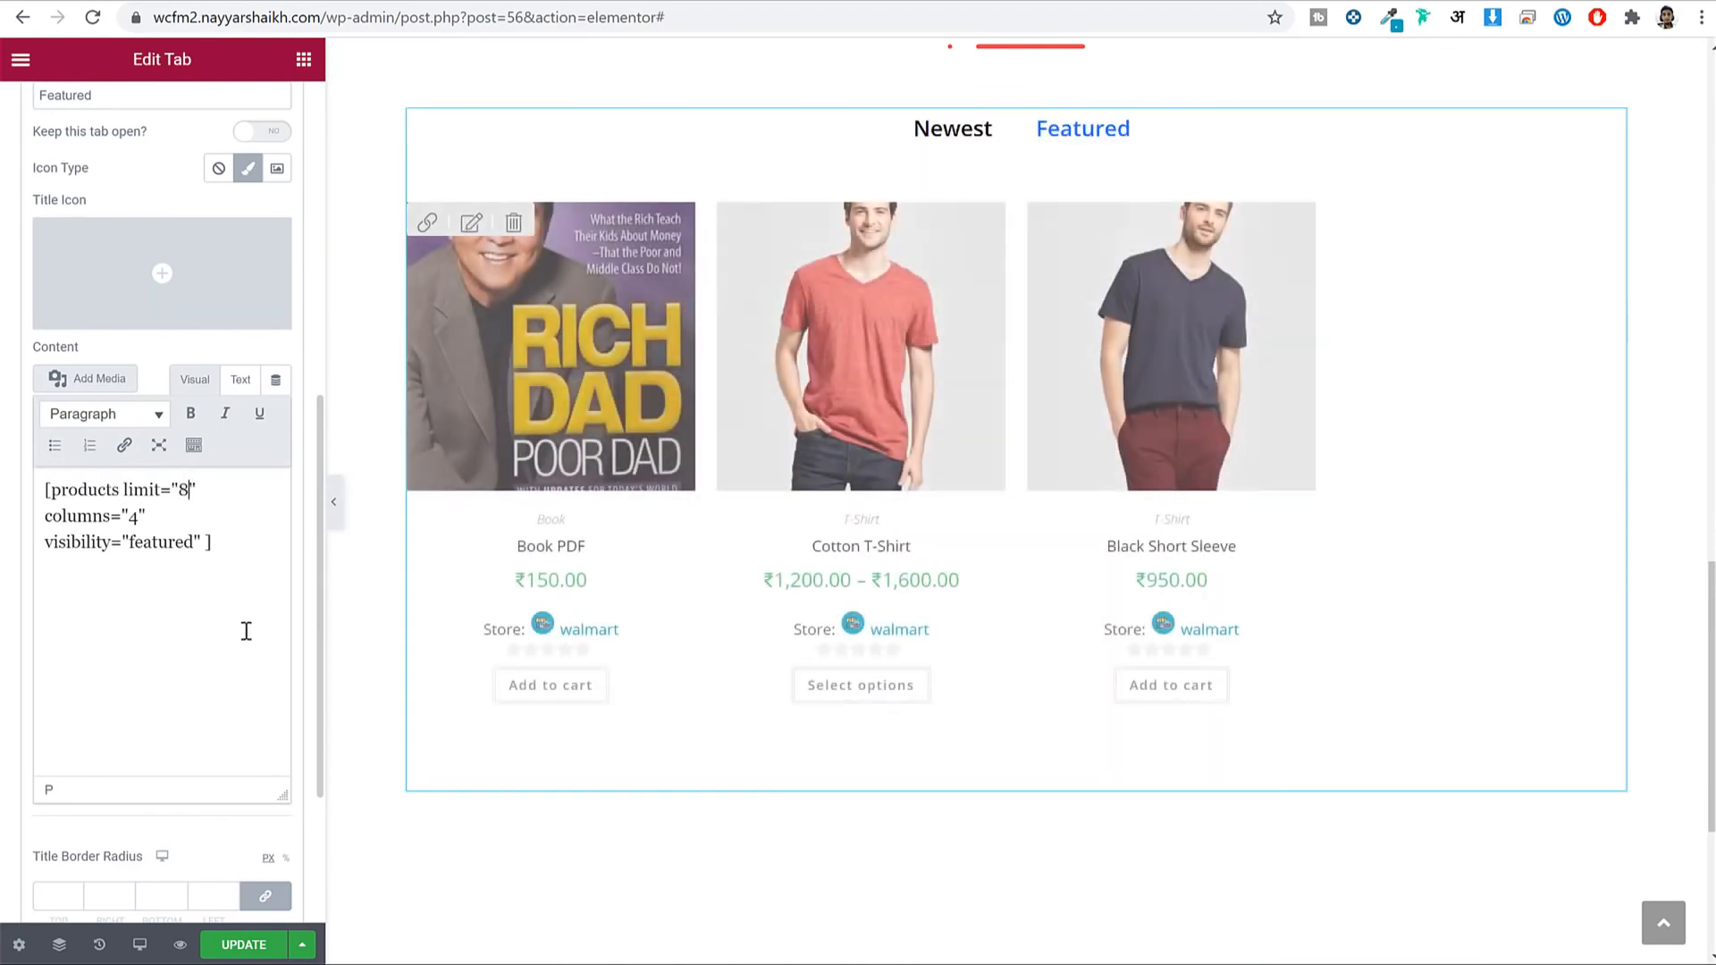
Set the Newest tab's shortcode limit to 8 and check both tabs in the preview.
scroll(206, 299, "up", 7)
left_click(121, 622)
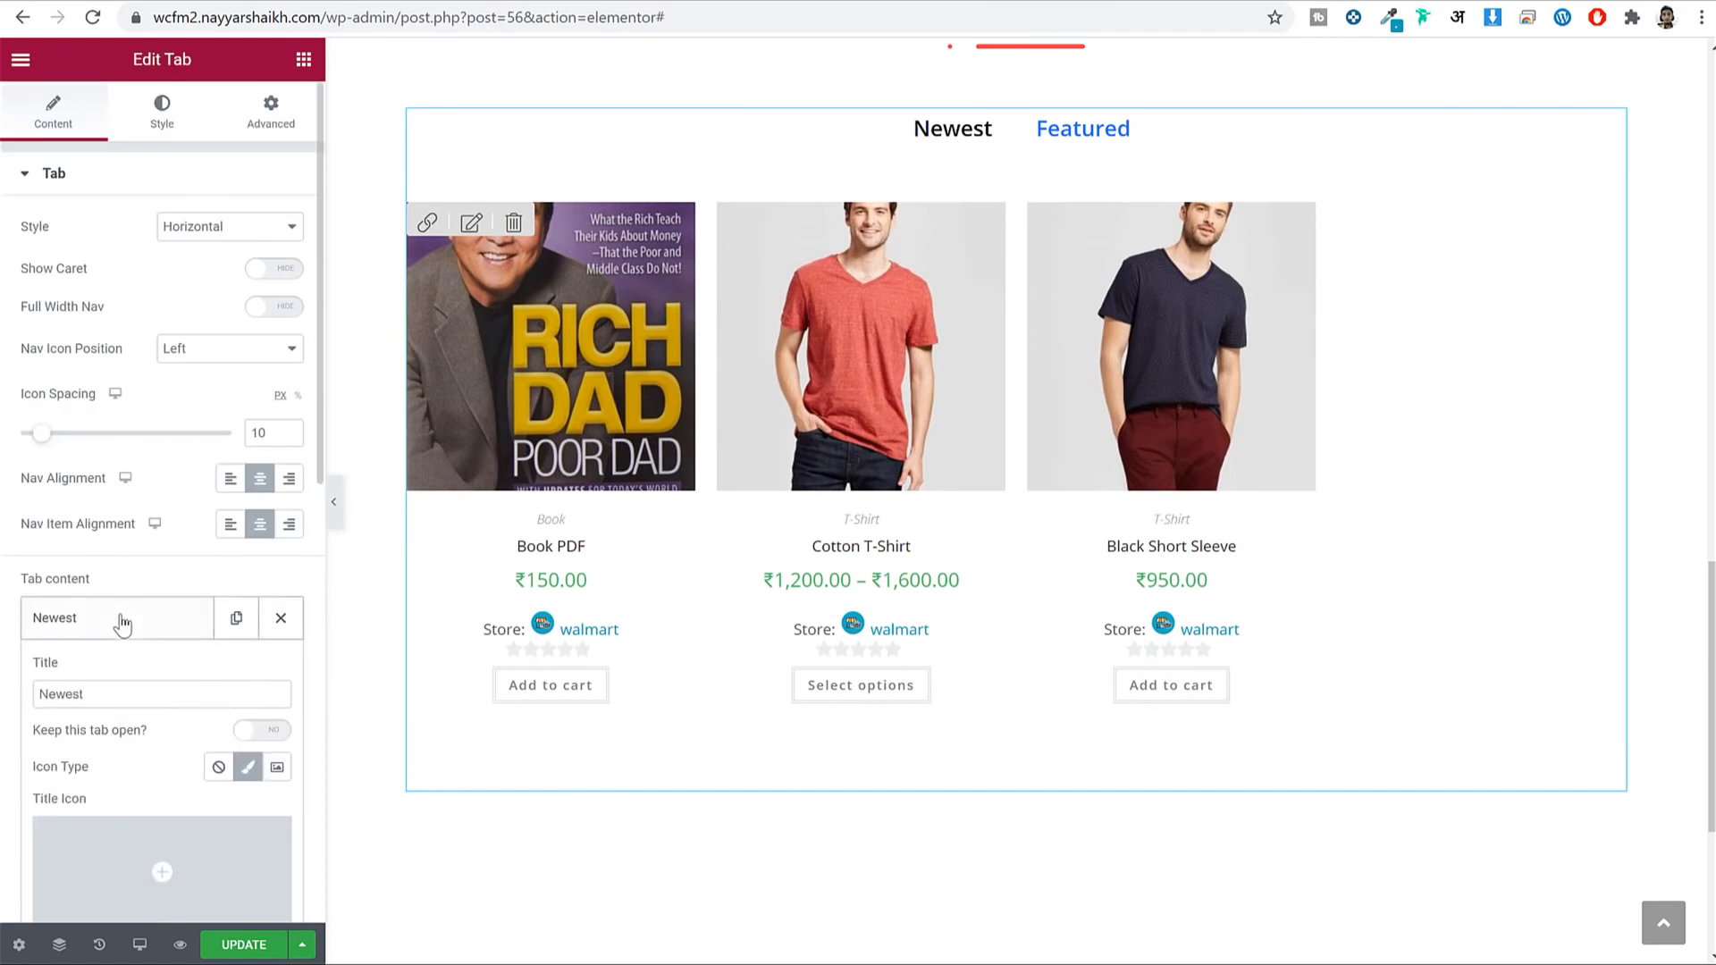
scroll(200, 597, "down", 7)
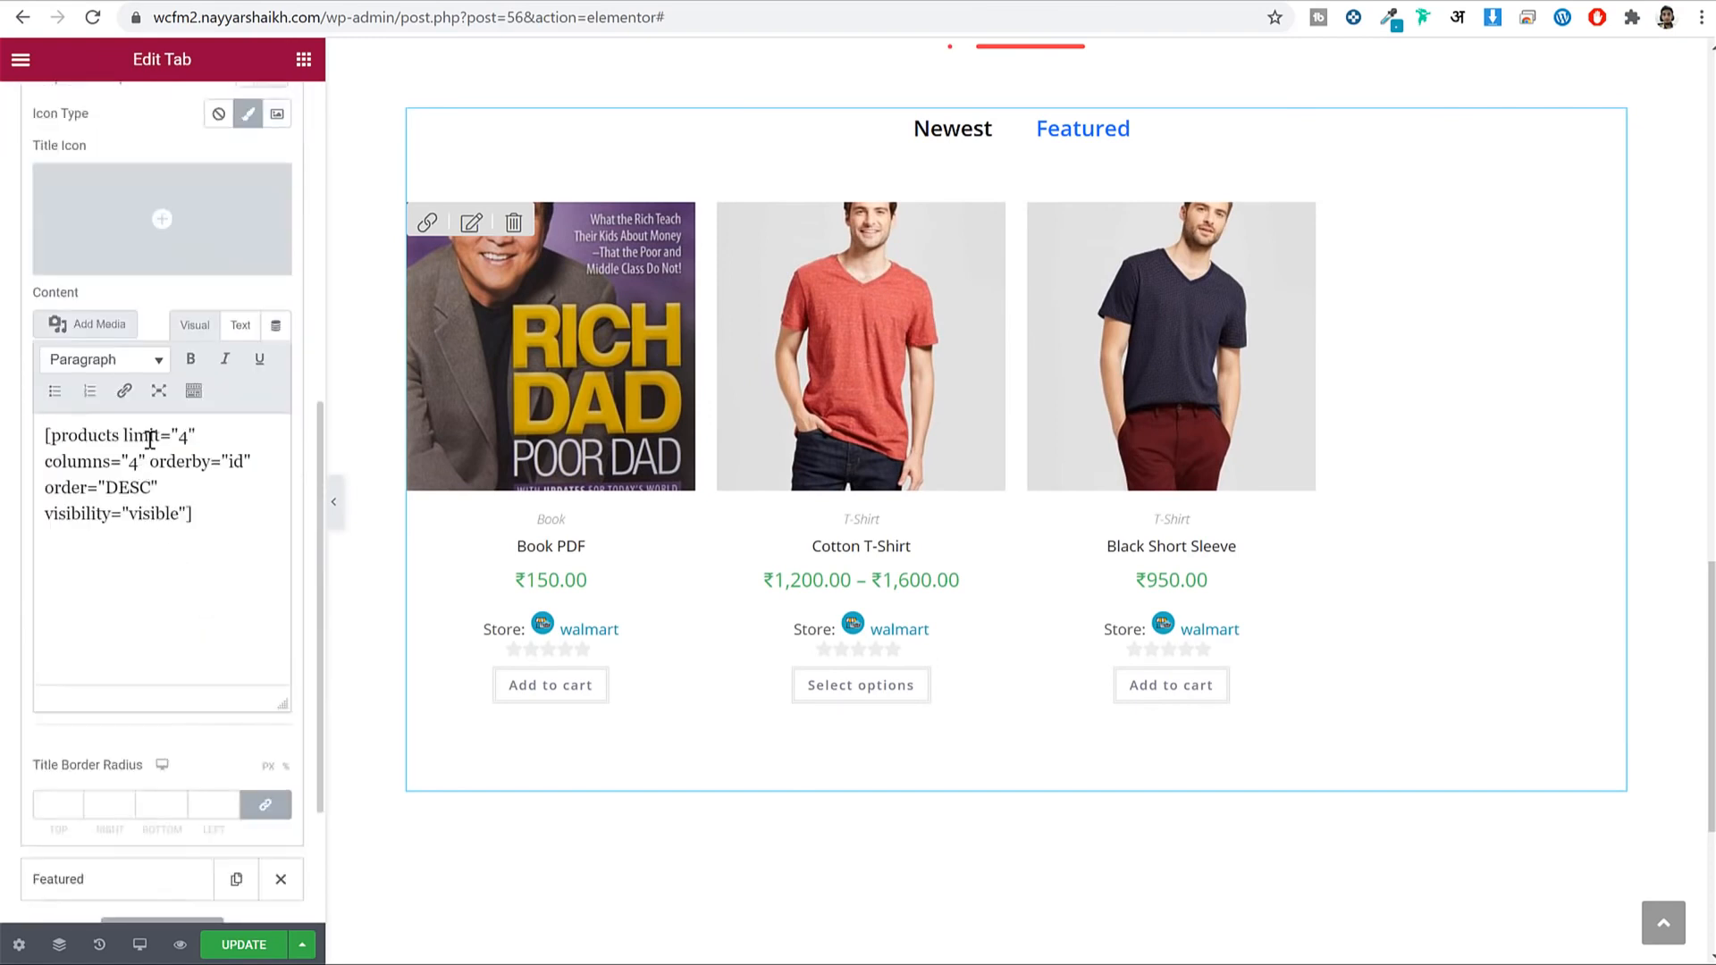
left_click_drag(45, 437, 181, 436)
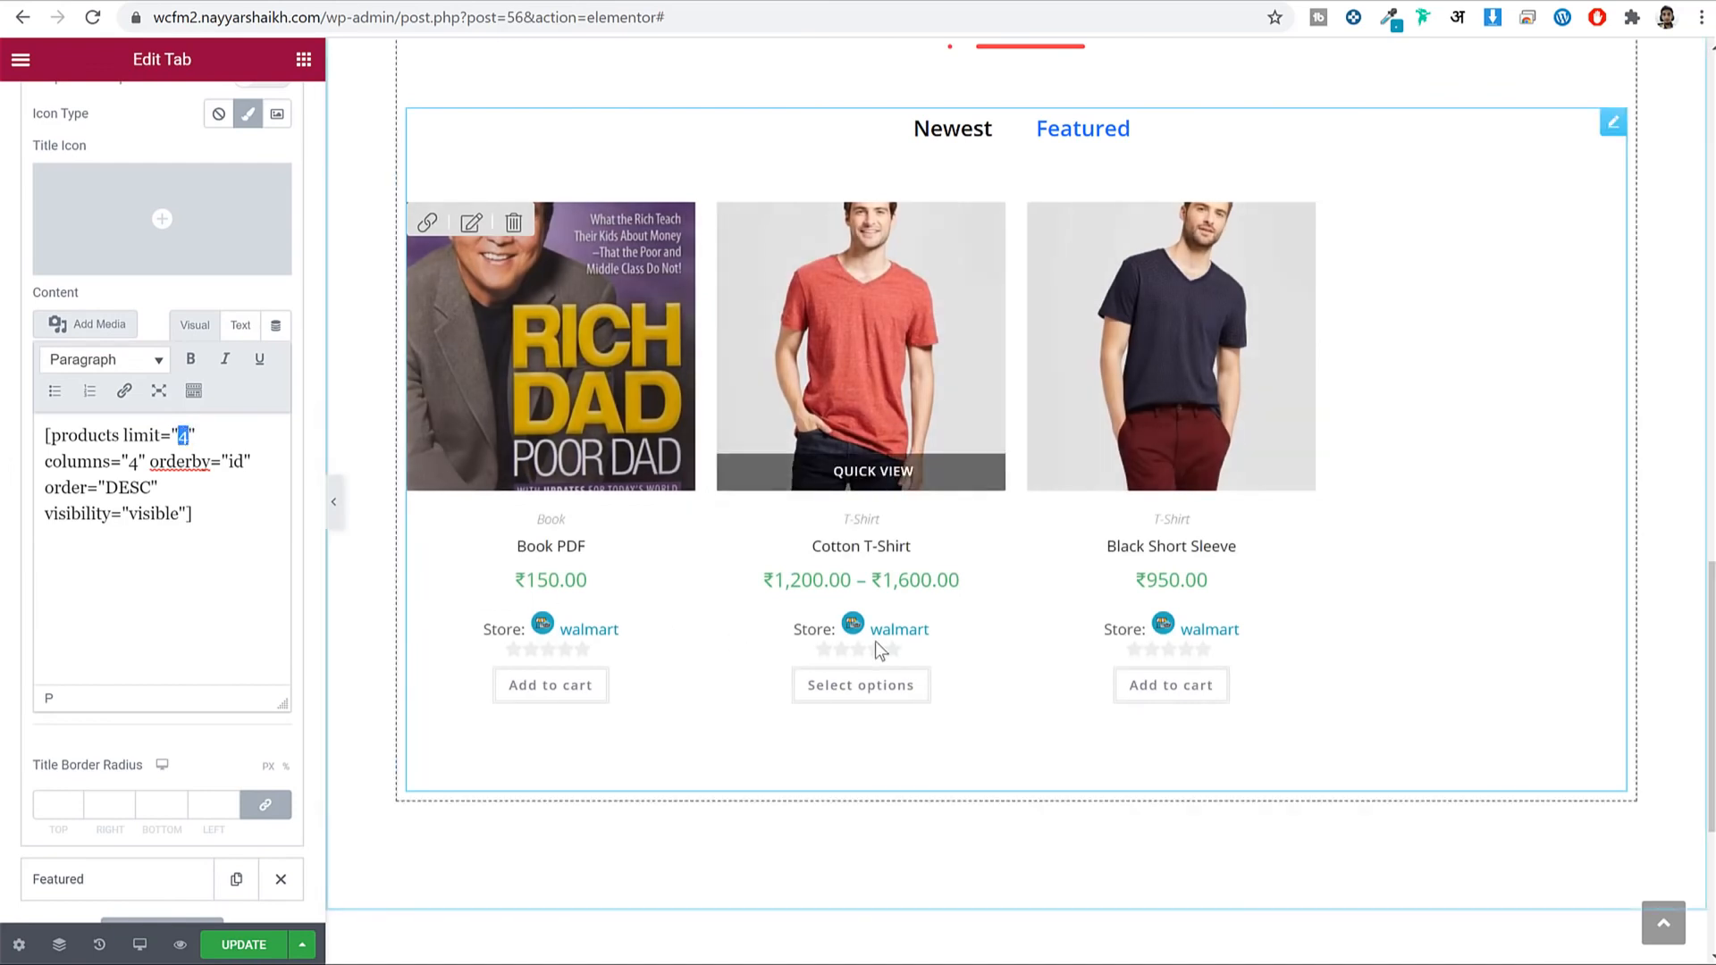
type("8")
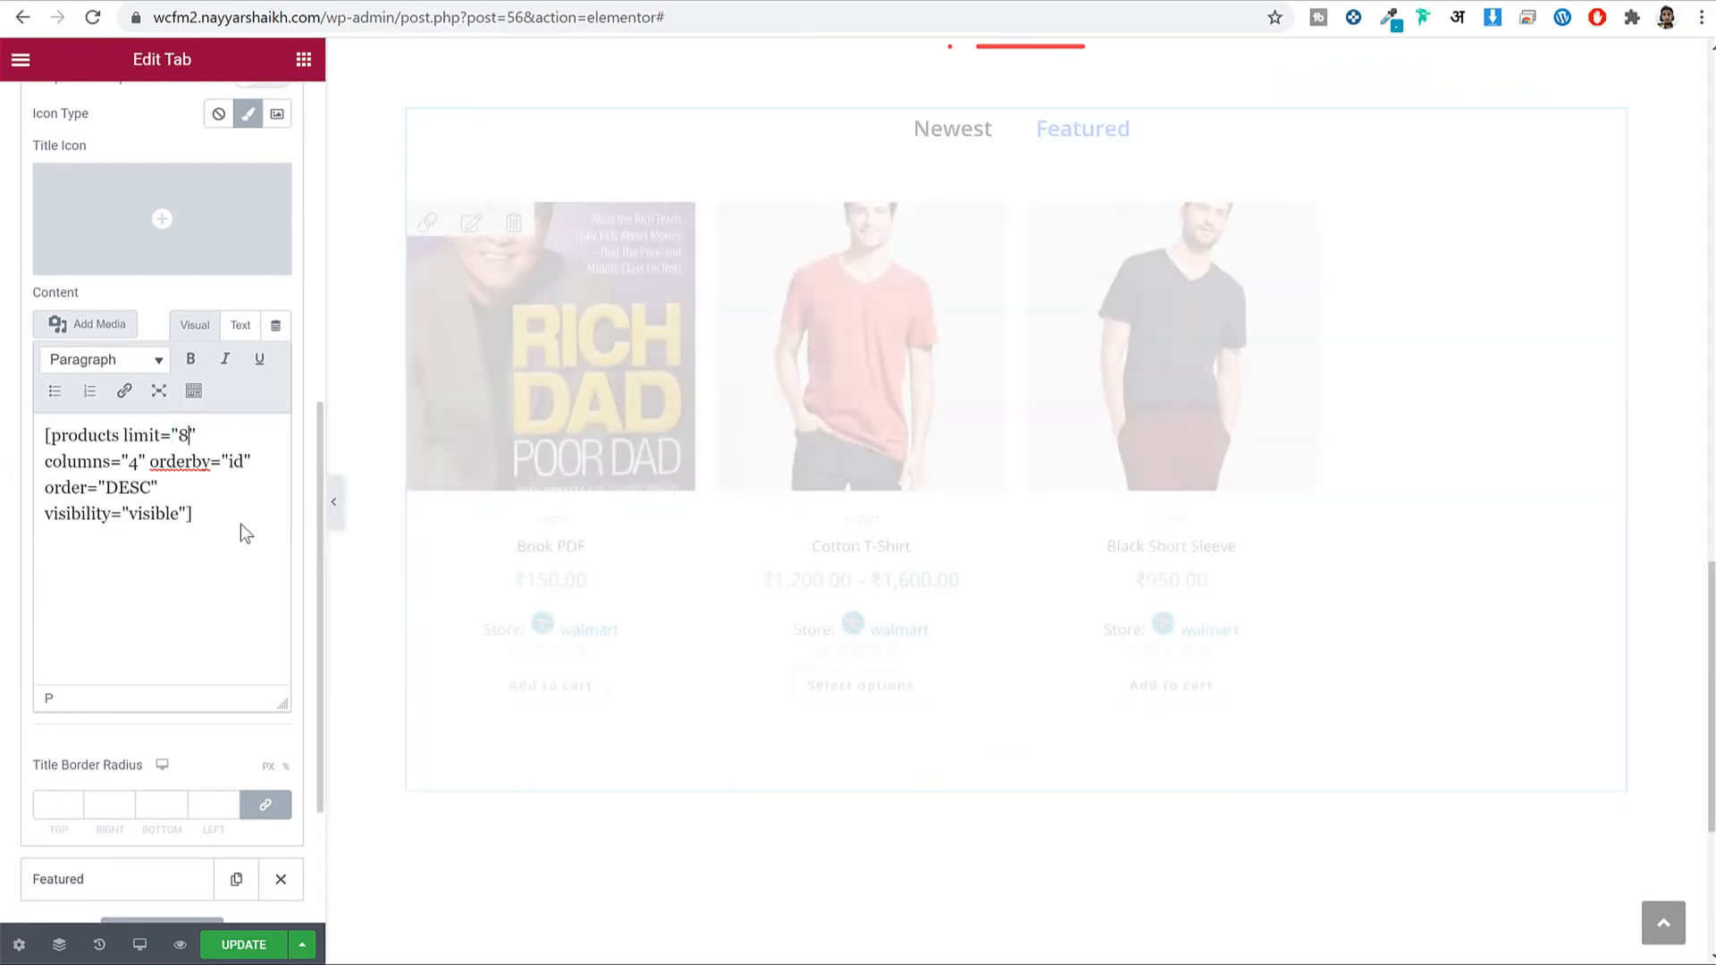
scroll(925, 514, "up", 5)
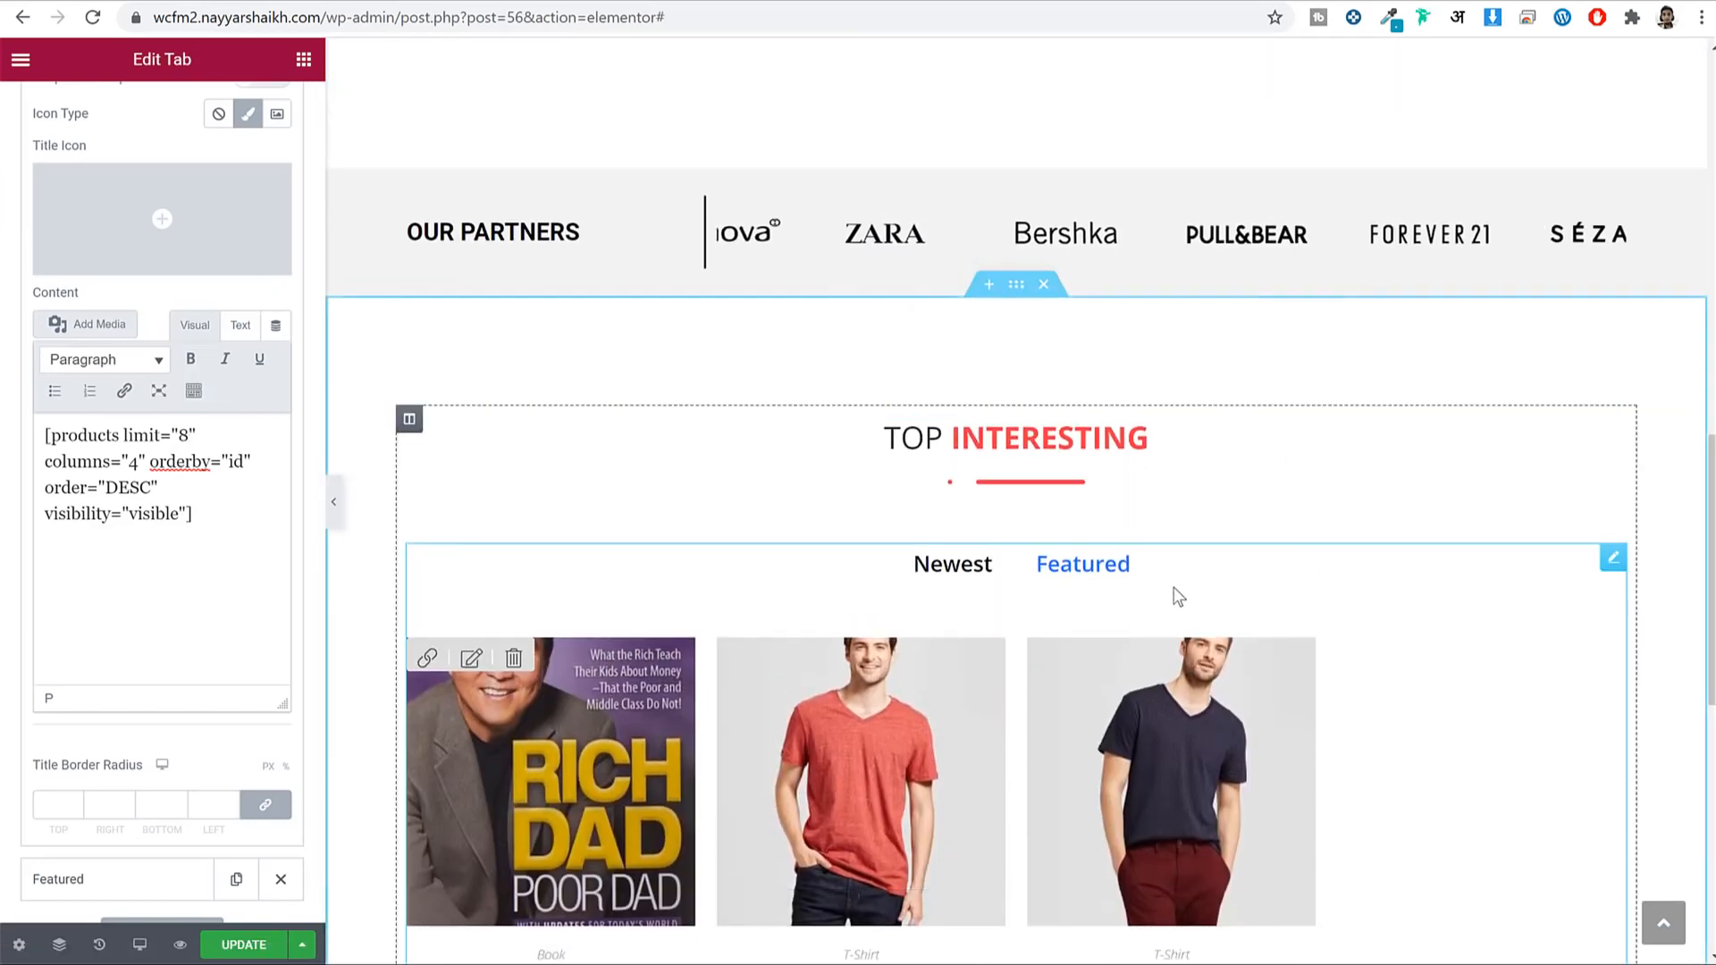
scroll(1177, 594, "up", 2)
scroll(1177, 594, "down", 4)
left_click(961, 351)
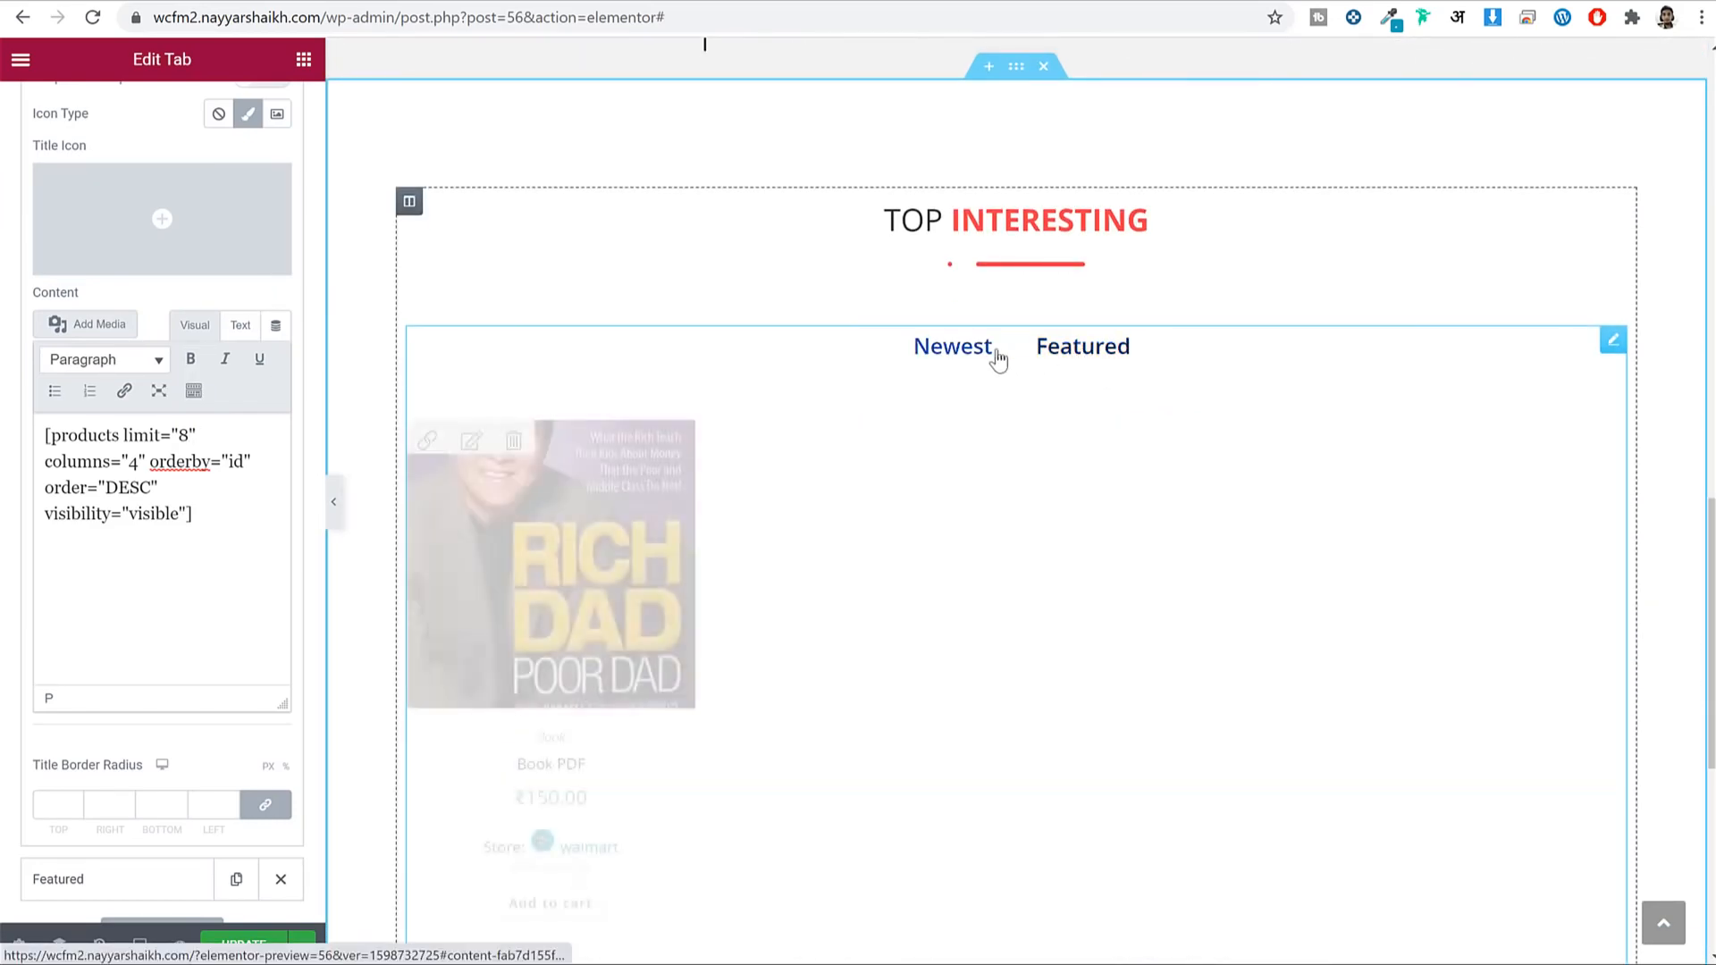
left_click(1086, 351)
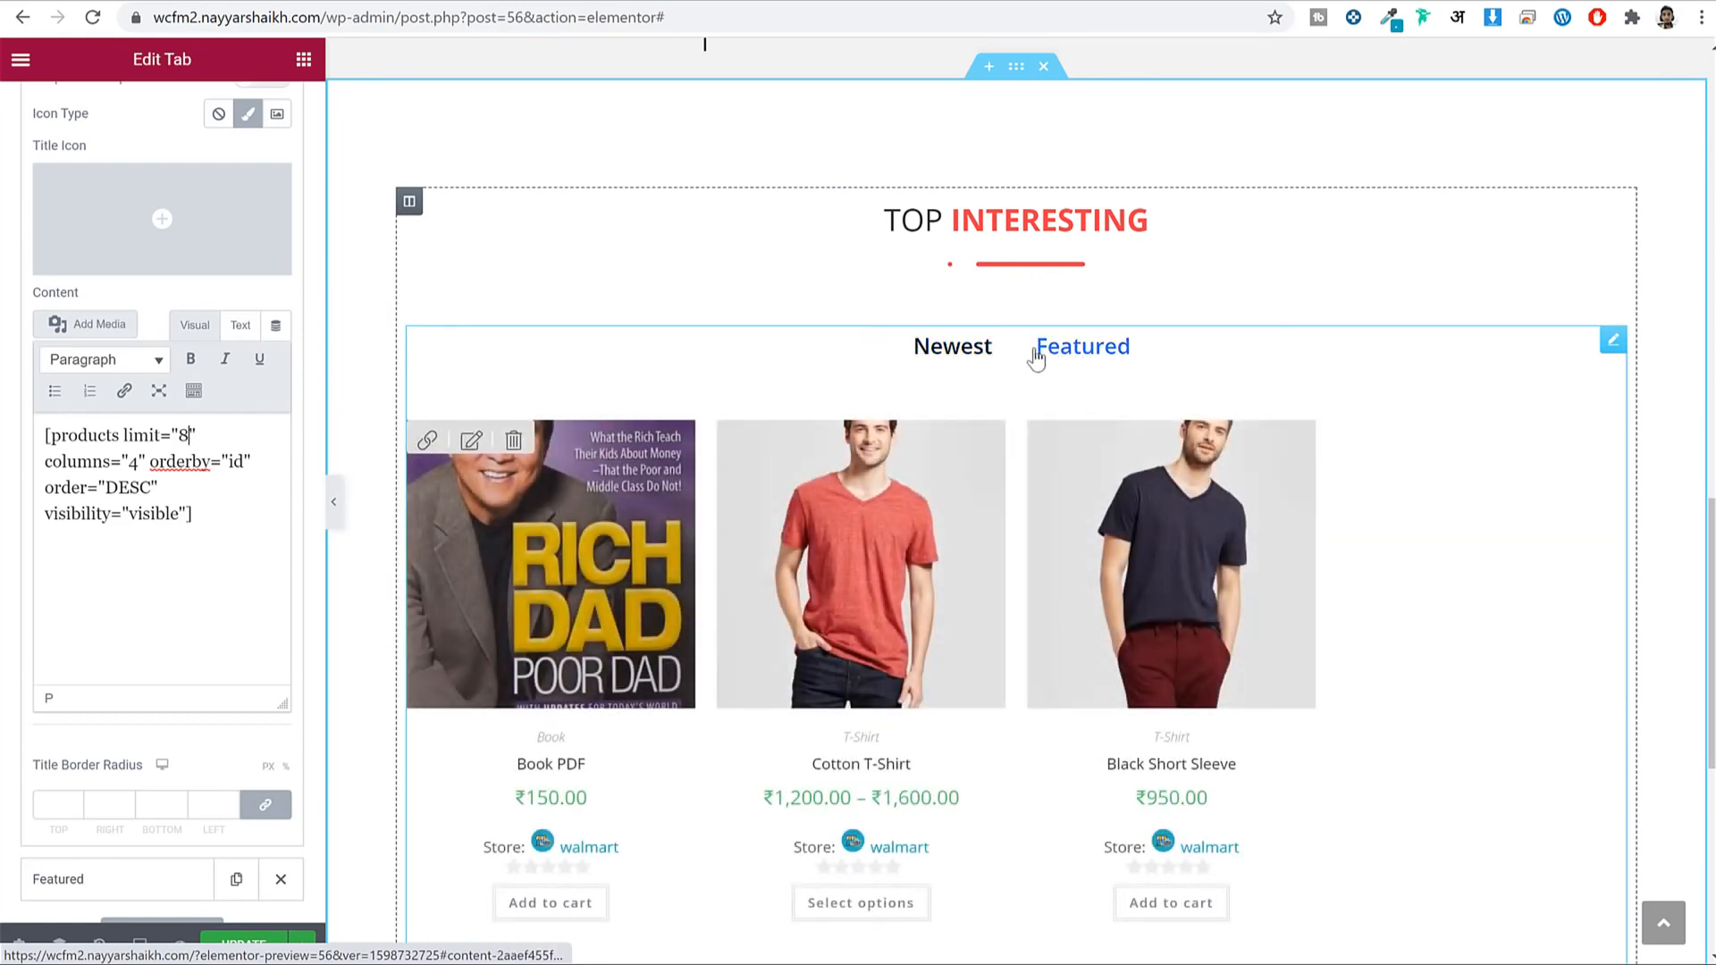
left_click(632, 375)
scroll(139, 323, "up", 3)
left_click(181, 108)
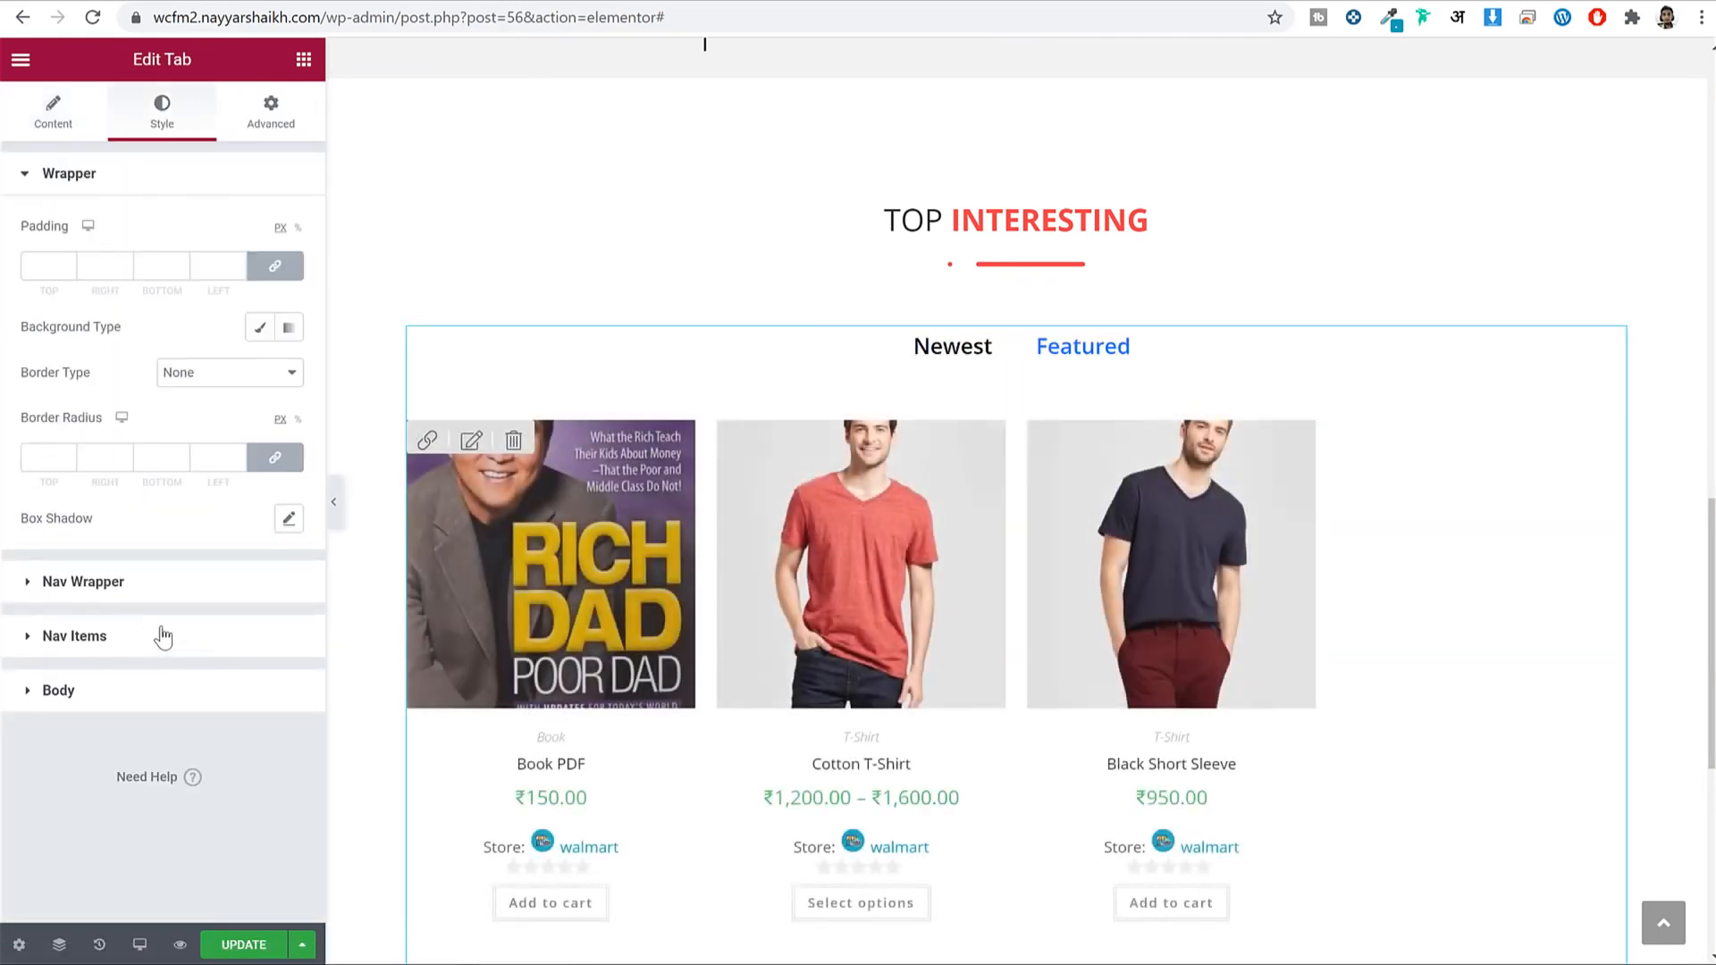
Give the tab titles the red Primary global colour and save the page.
left_click(161, 636)
scroll(205, 615, "down", 5)
scroll(250, 231, "up", 3)
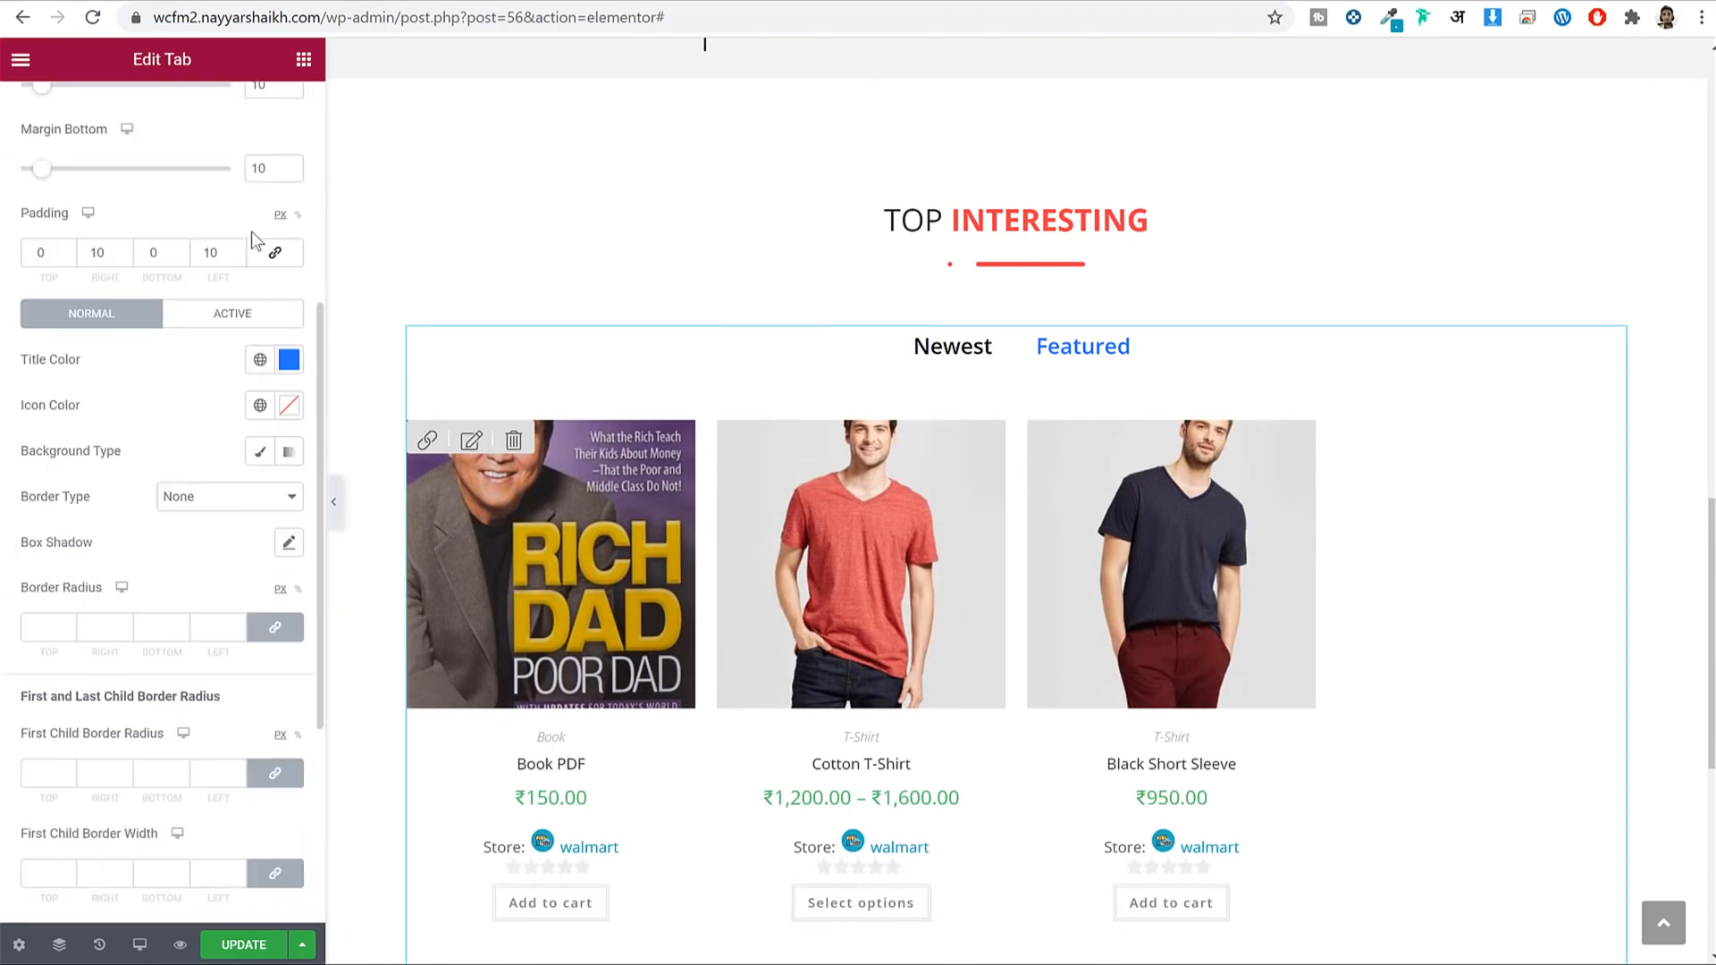
left_click(259, 362)
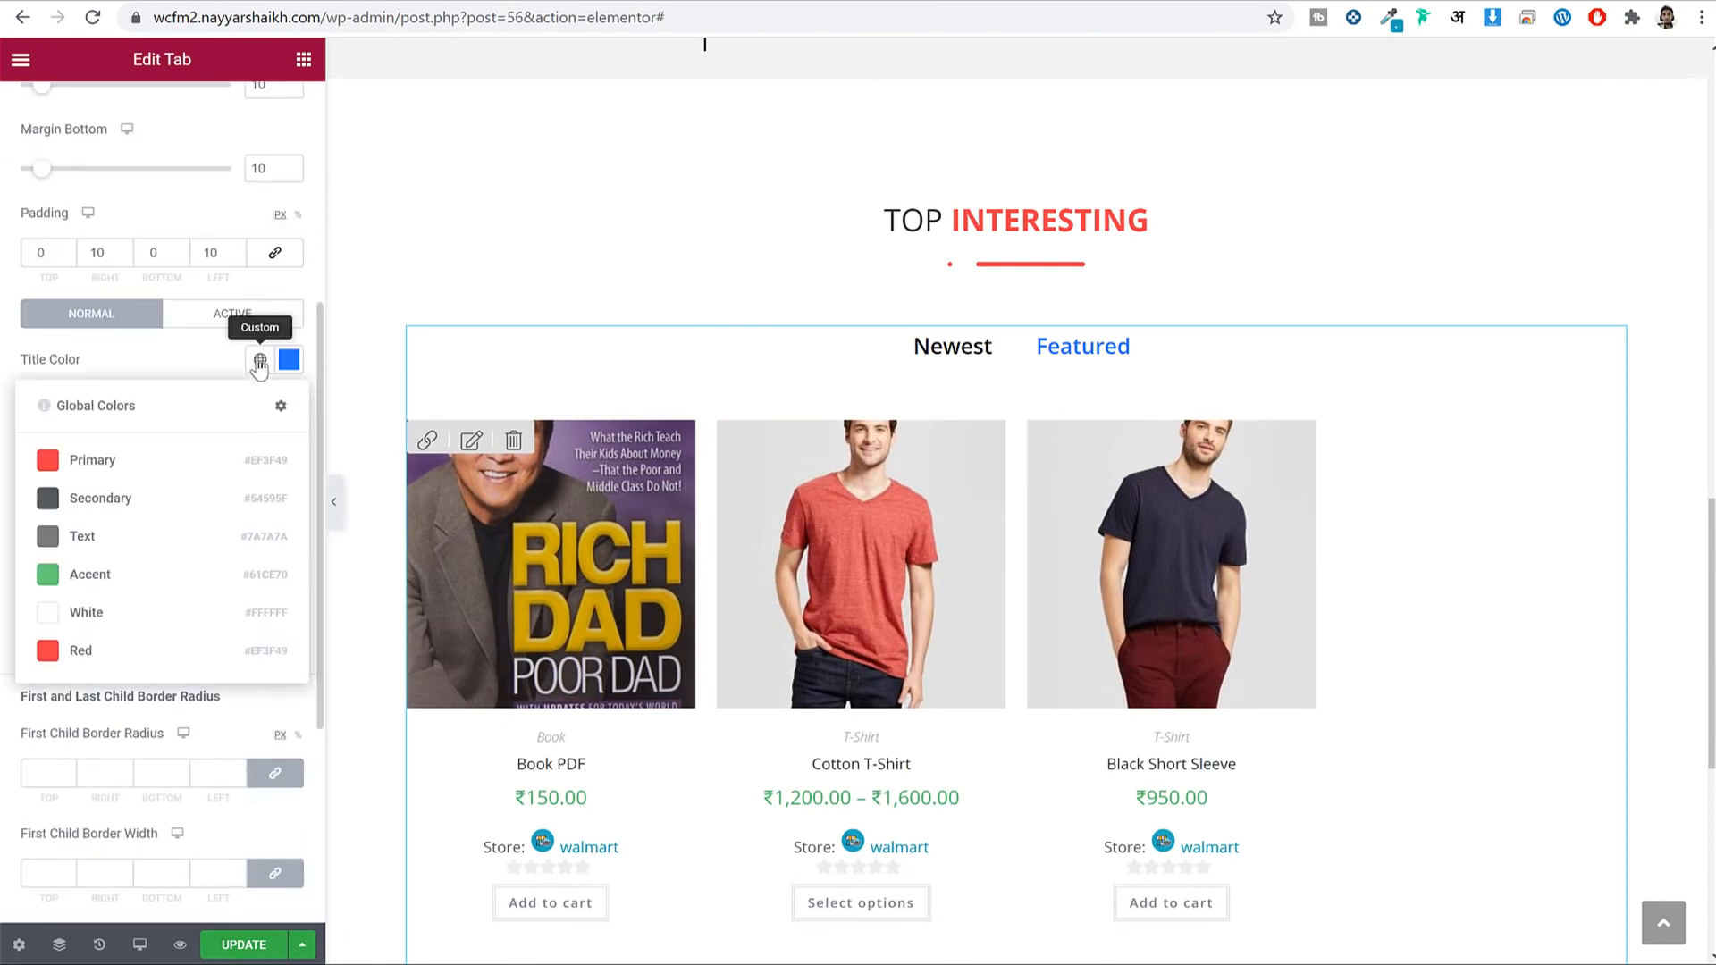
left_click(131, 469)
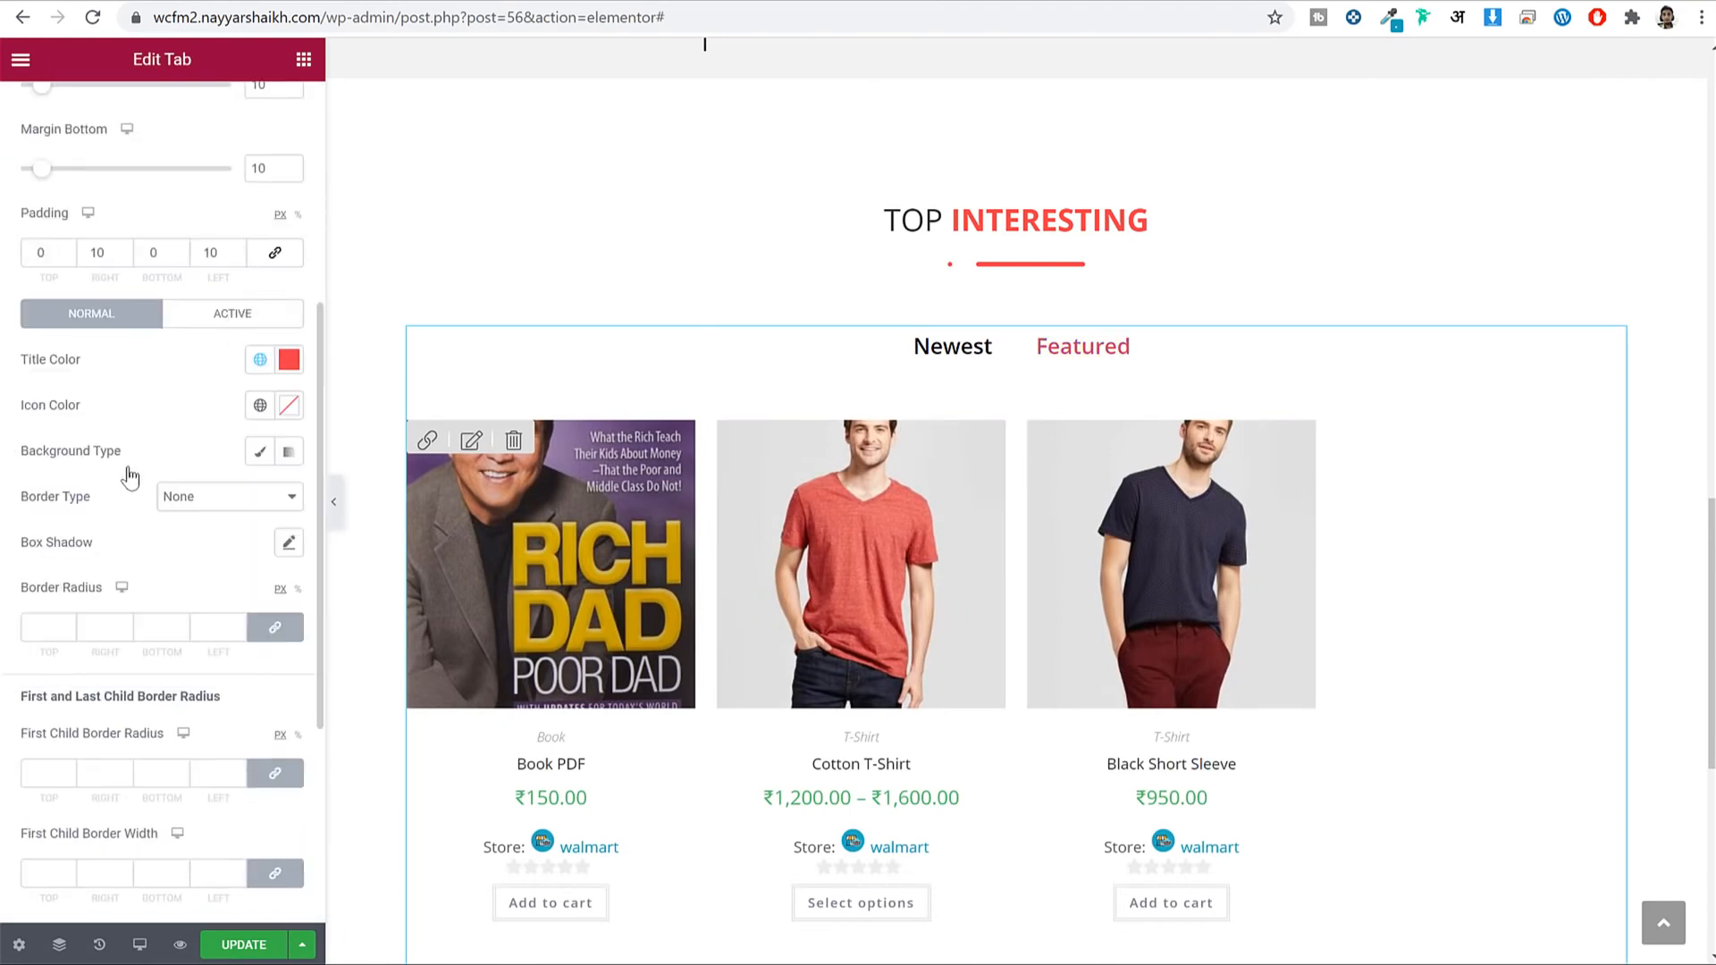
left_click(261, 363)
left_click(233, 948)
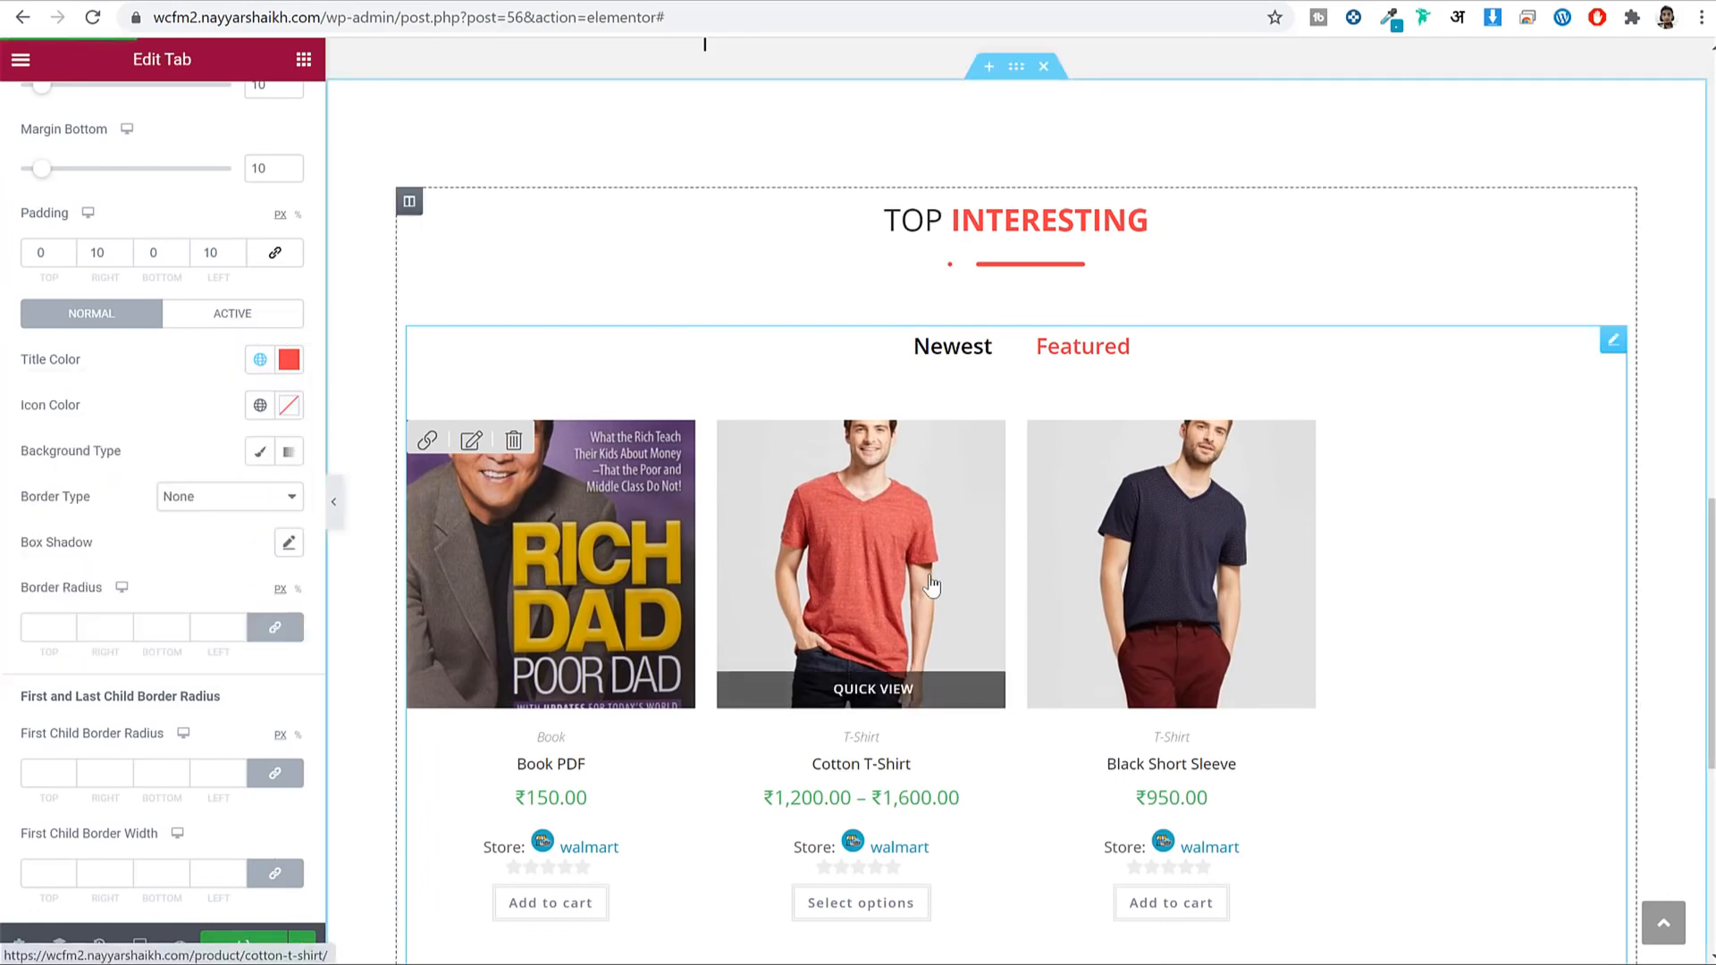
scroll(1028, 309, "down", 5)
scroll(989, 312, "down", 2)
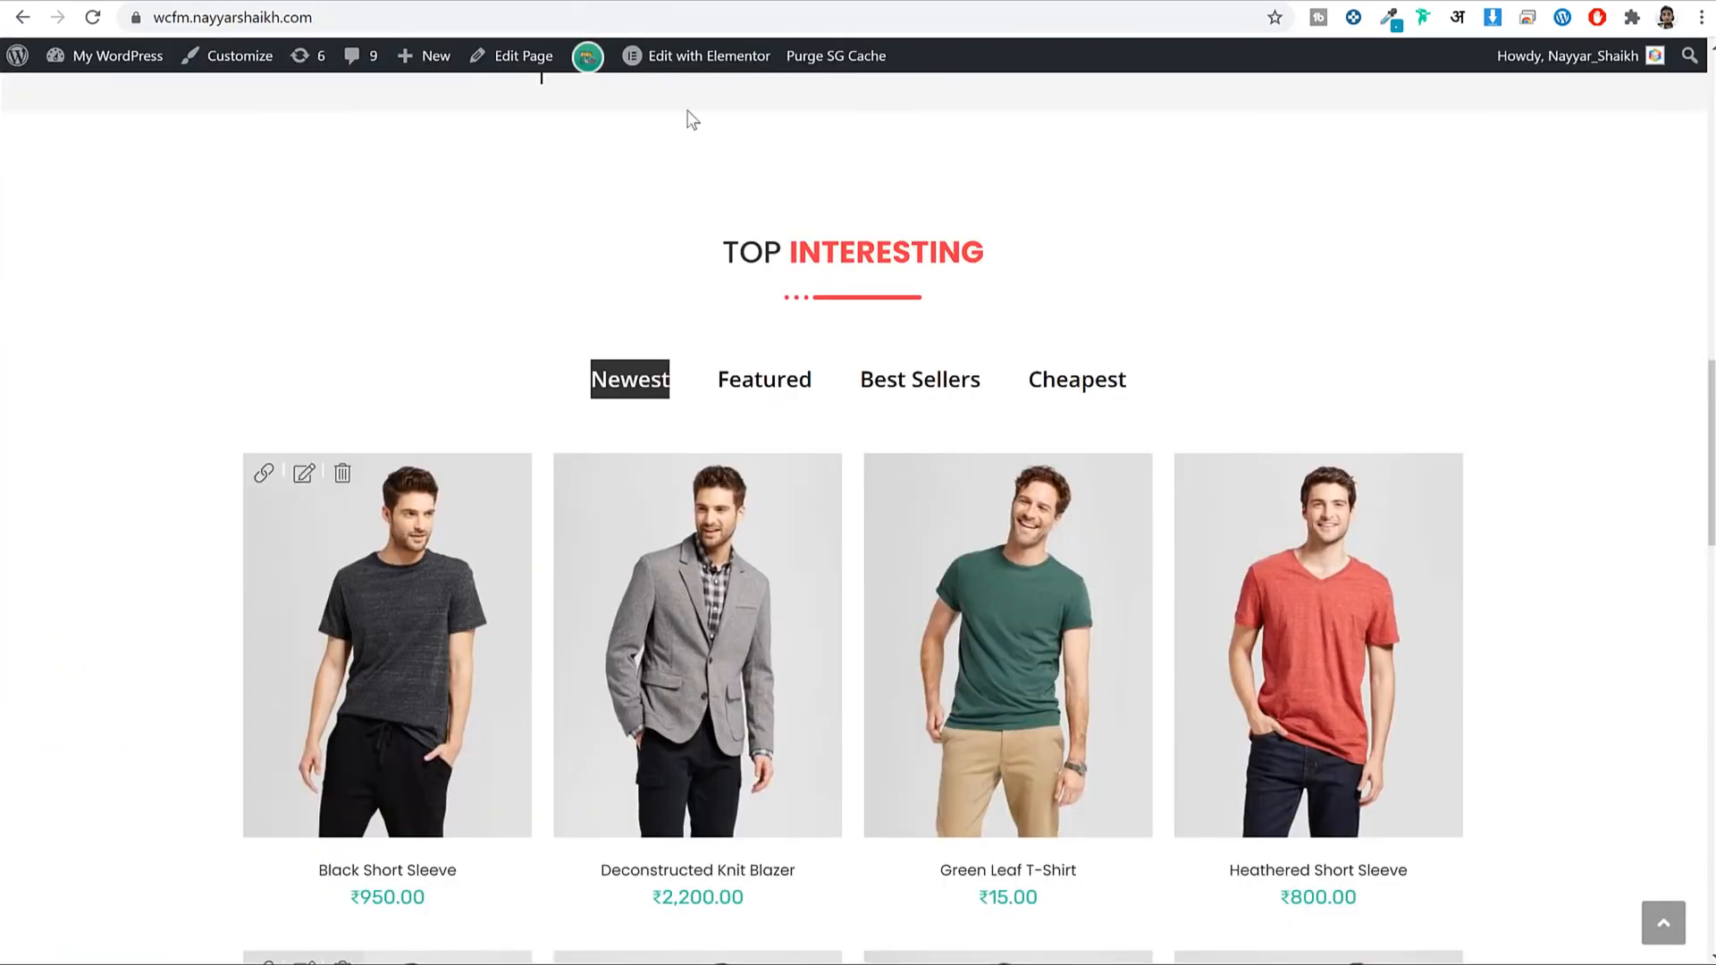
scroll(1201, 460, "down", 10)
Add a new three-column section below the product tabs.
scroll(1204, 463, "down", 4)
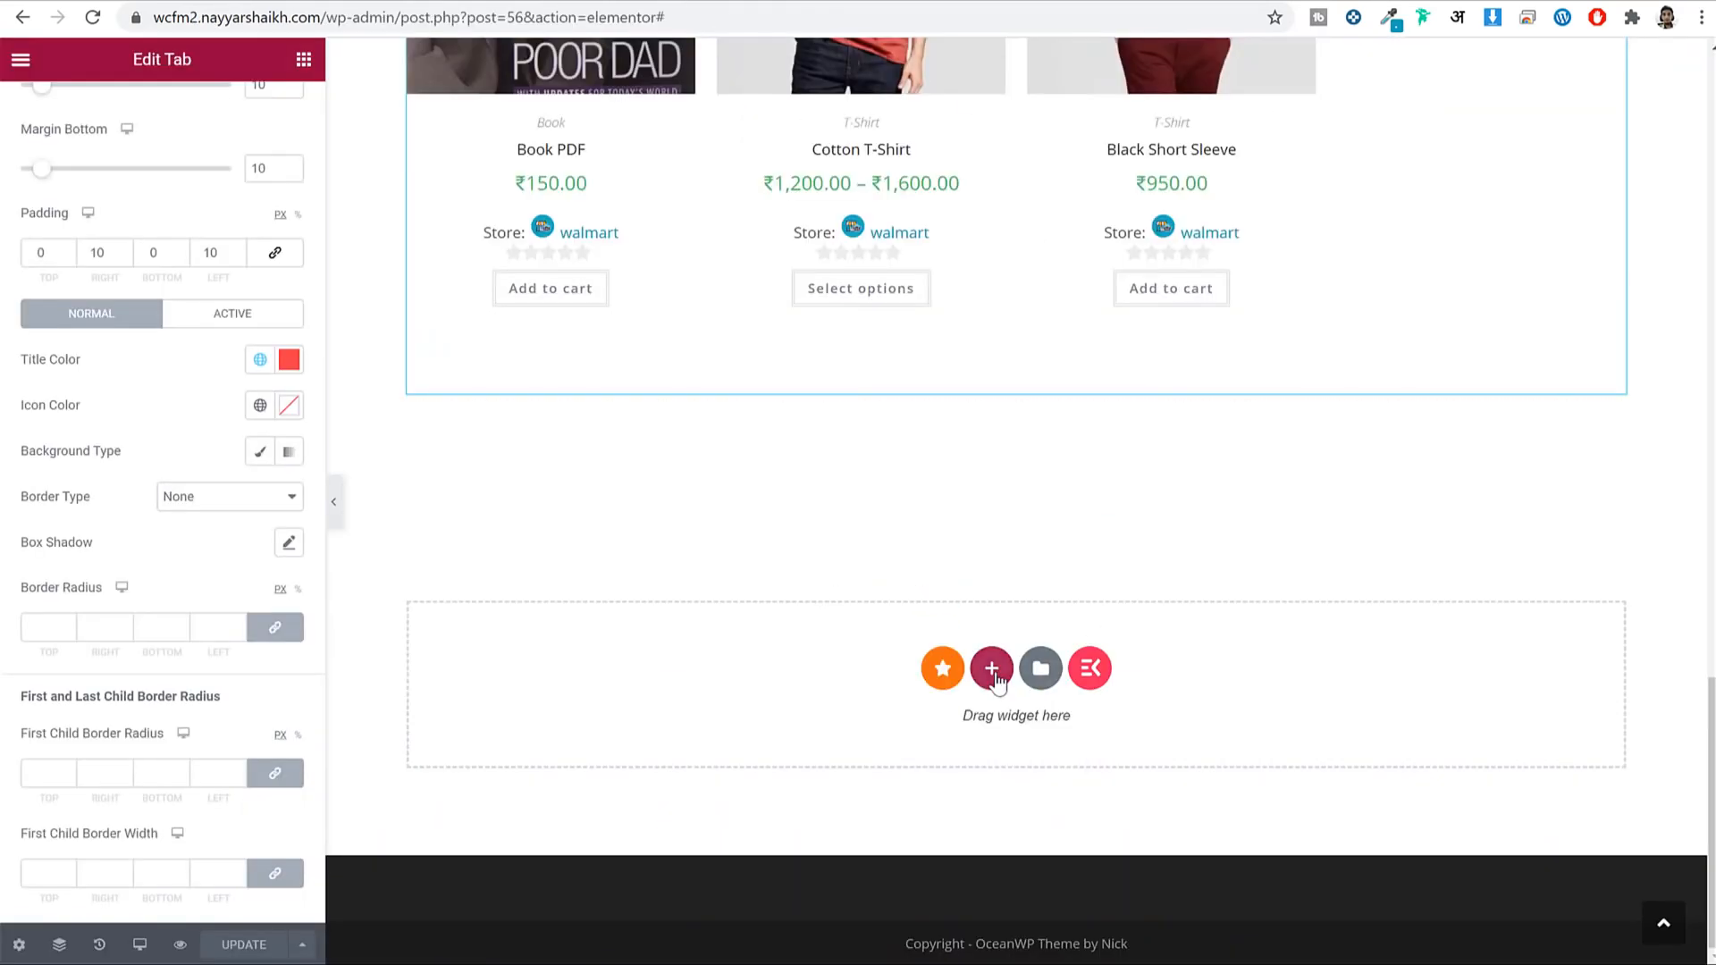
left_click(990, 670)
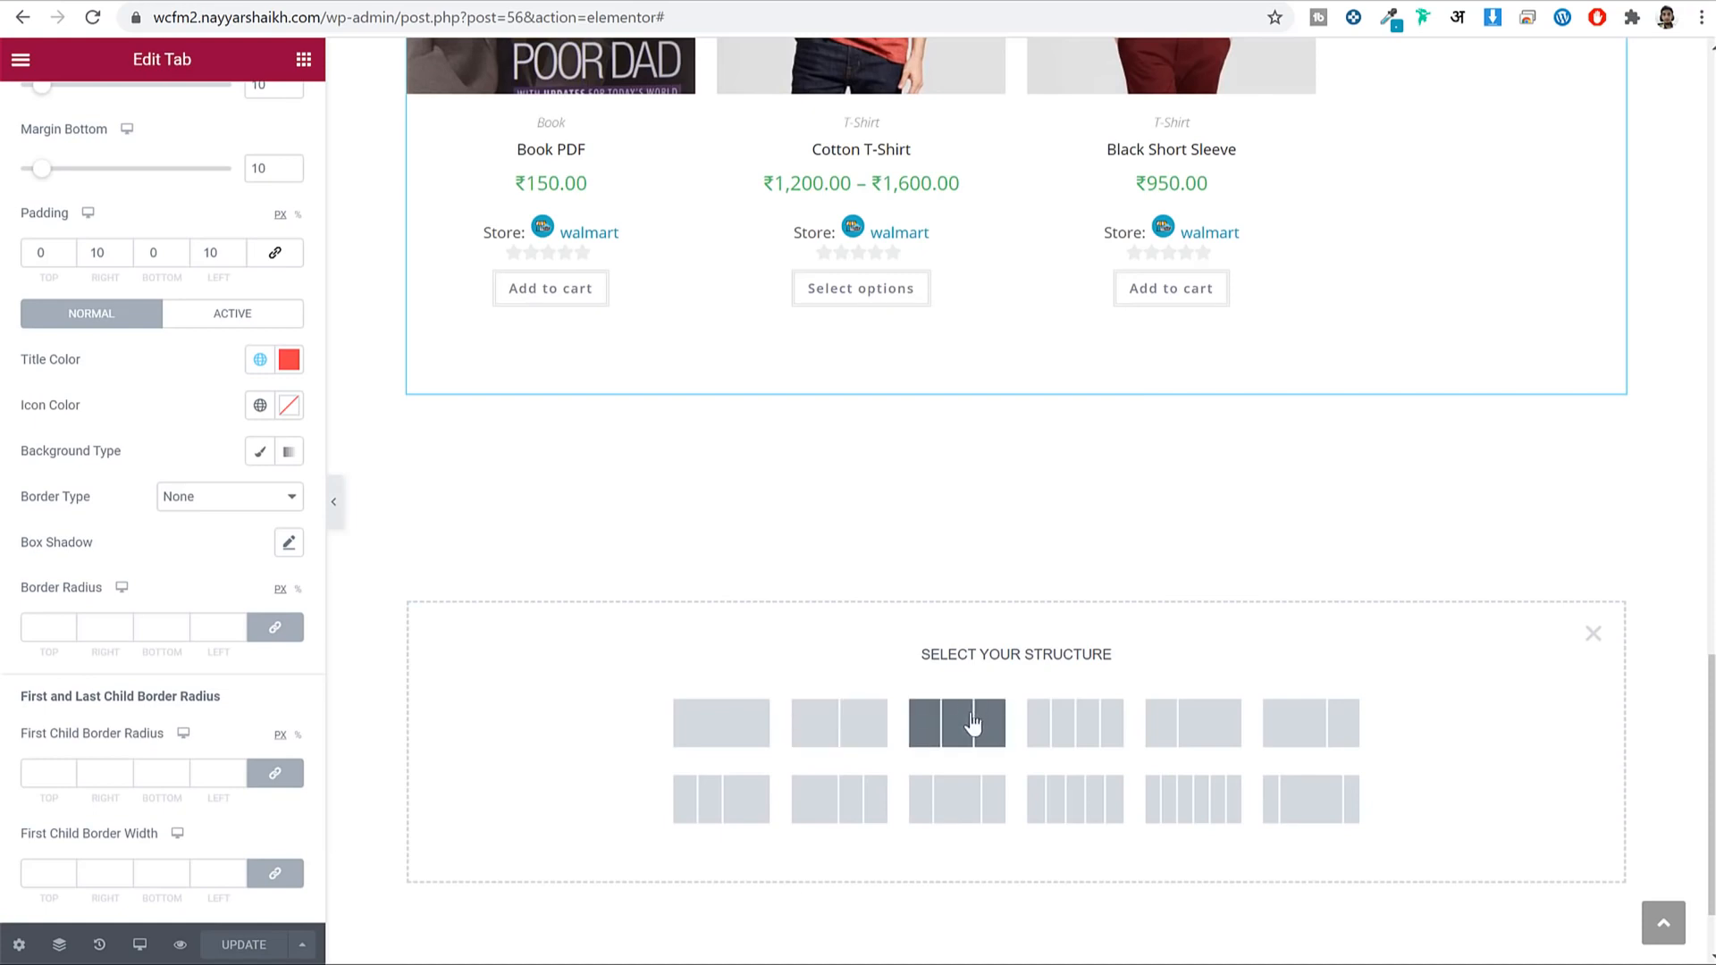
left_click(973, 722)
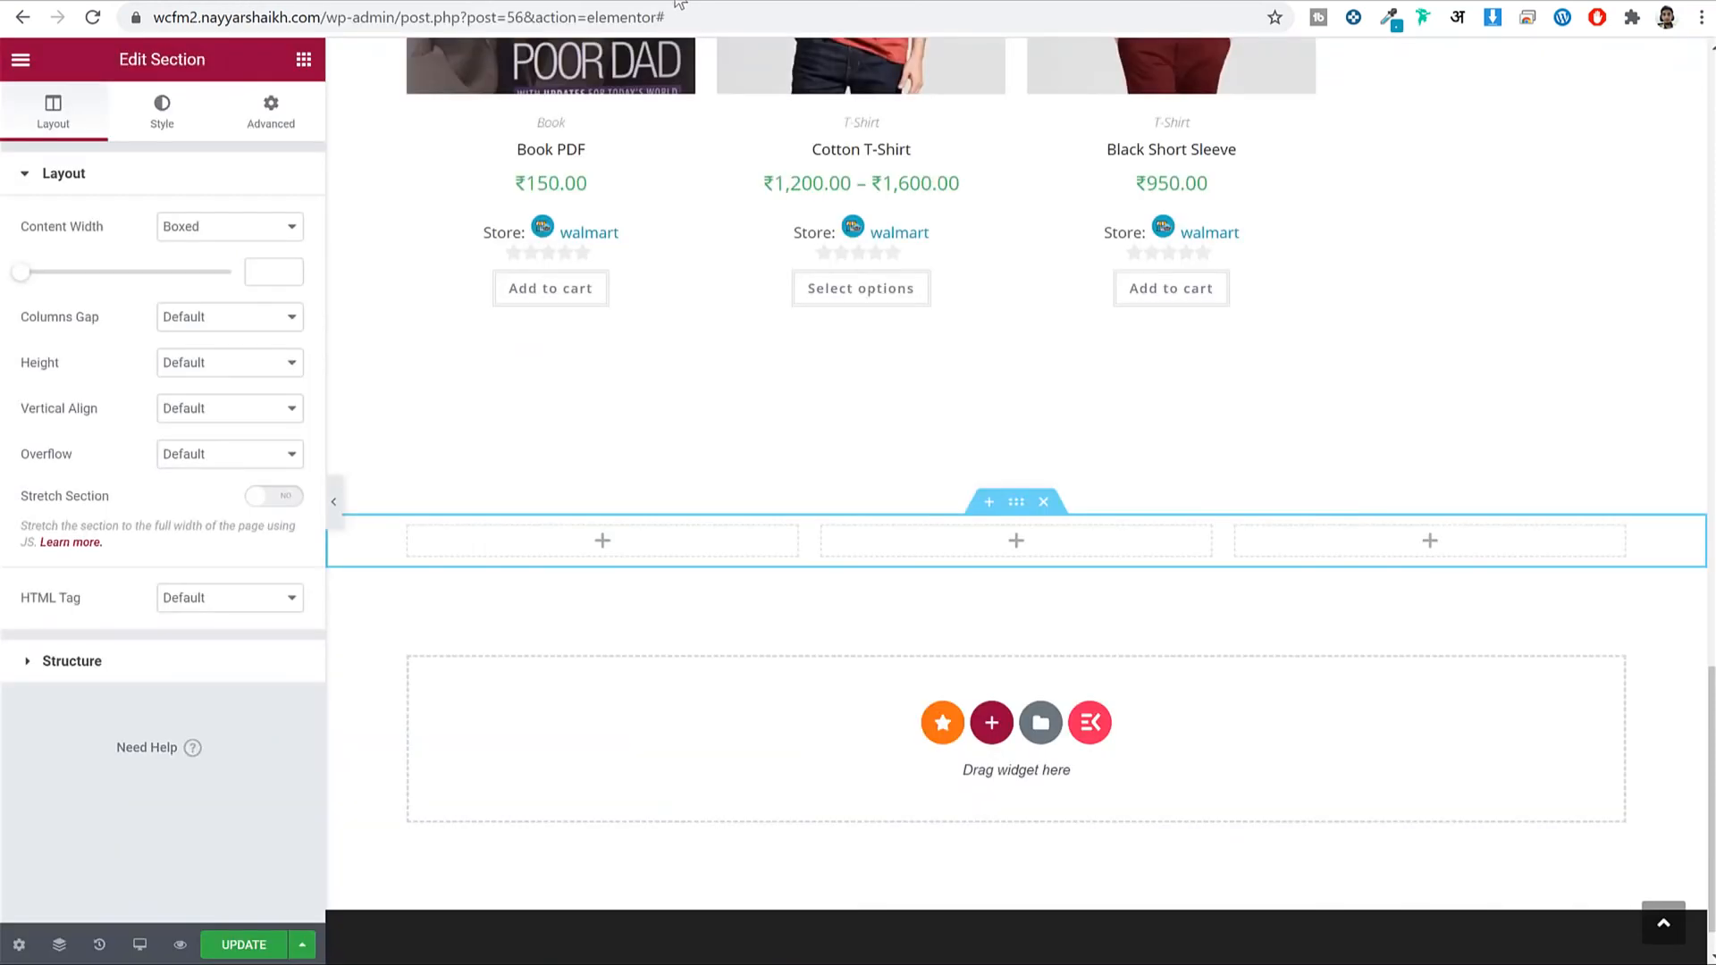
Place an Inner Section in the first column and an Icon widget in its first column.
left_click(304, 60)
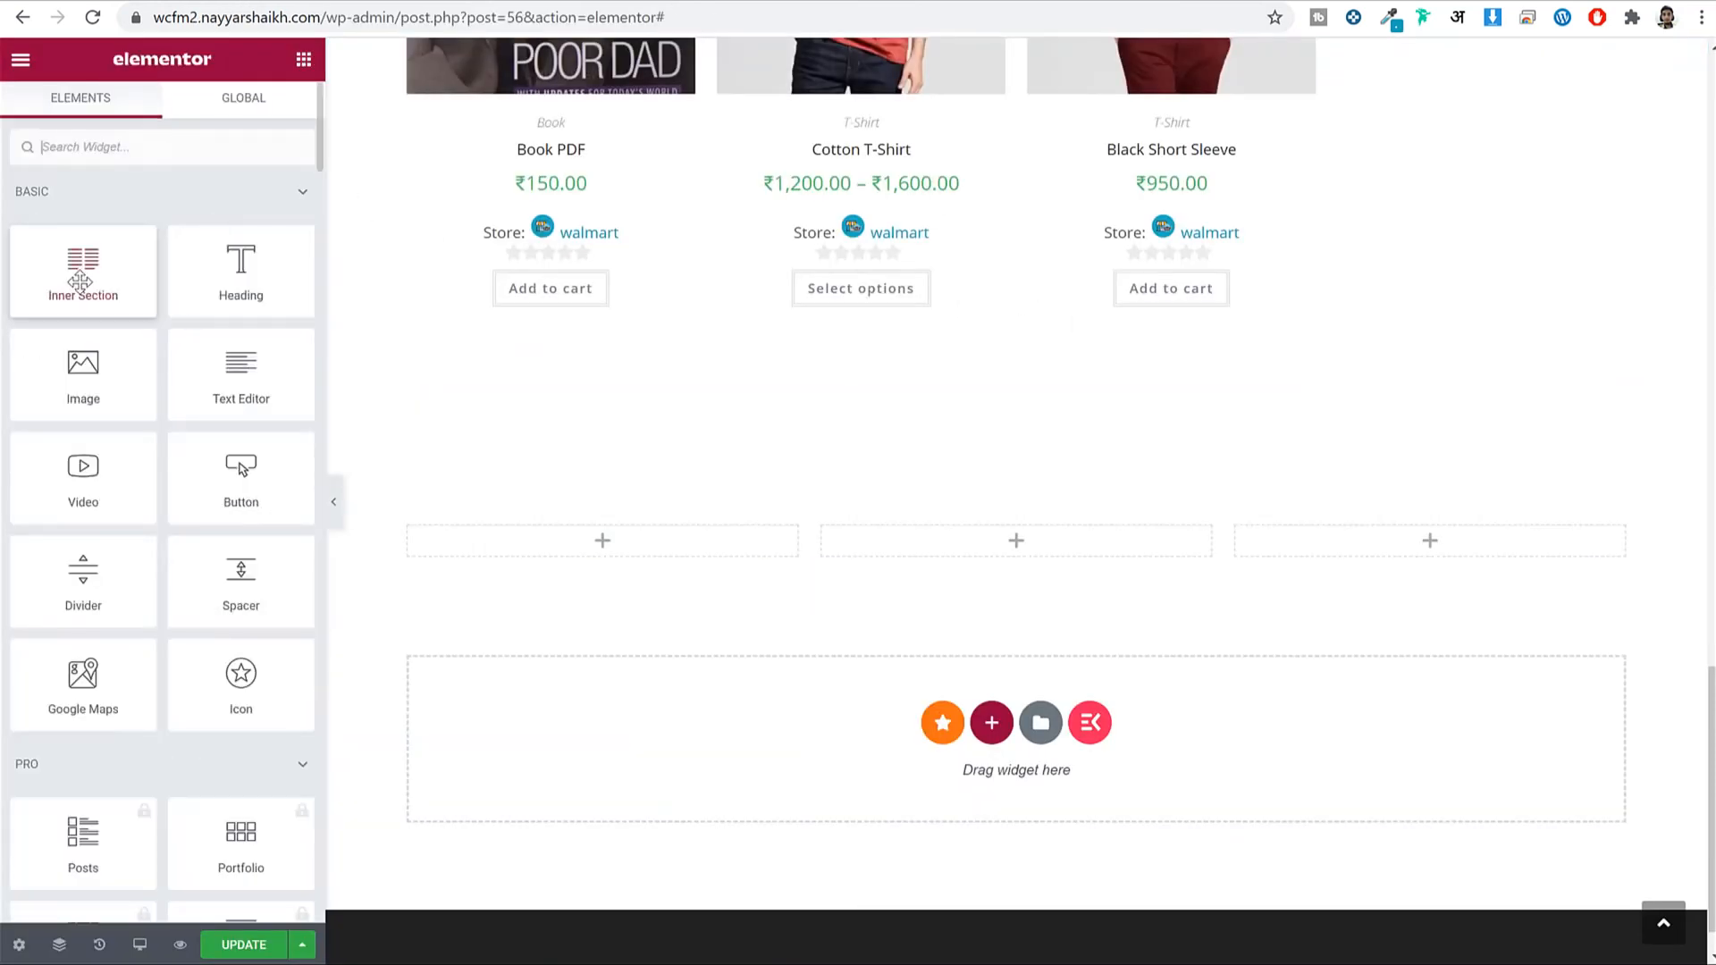
left_click_drag(299, 332, 572, 532)
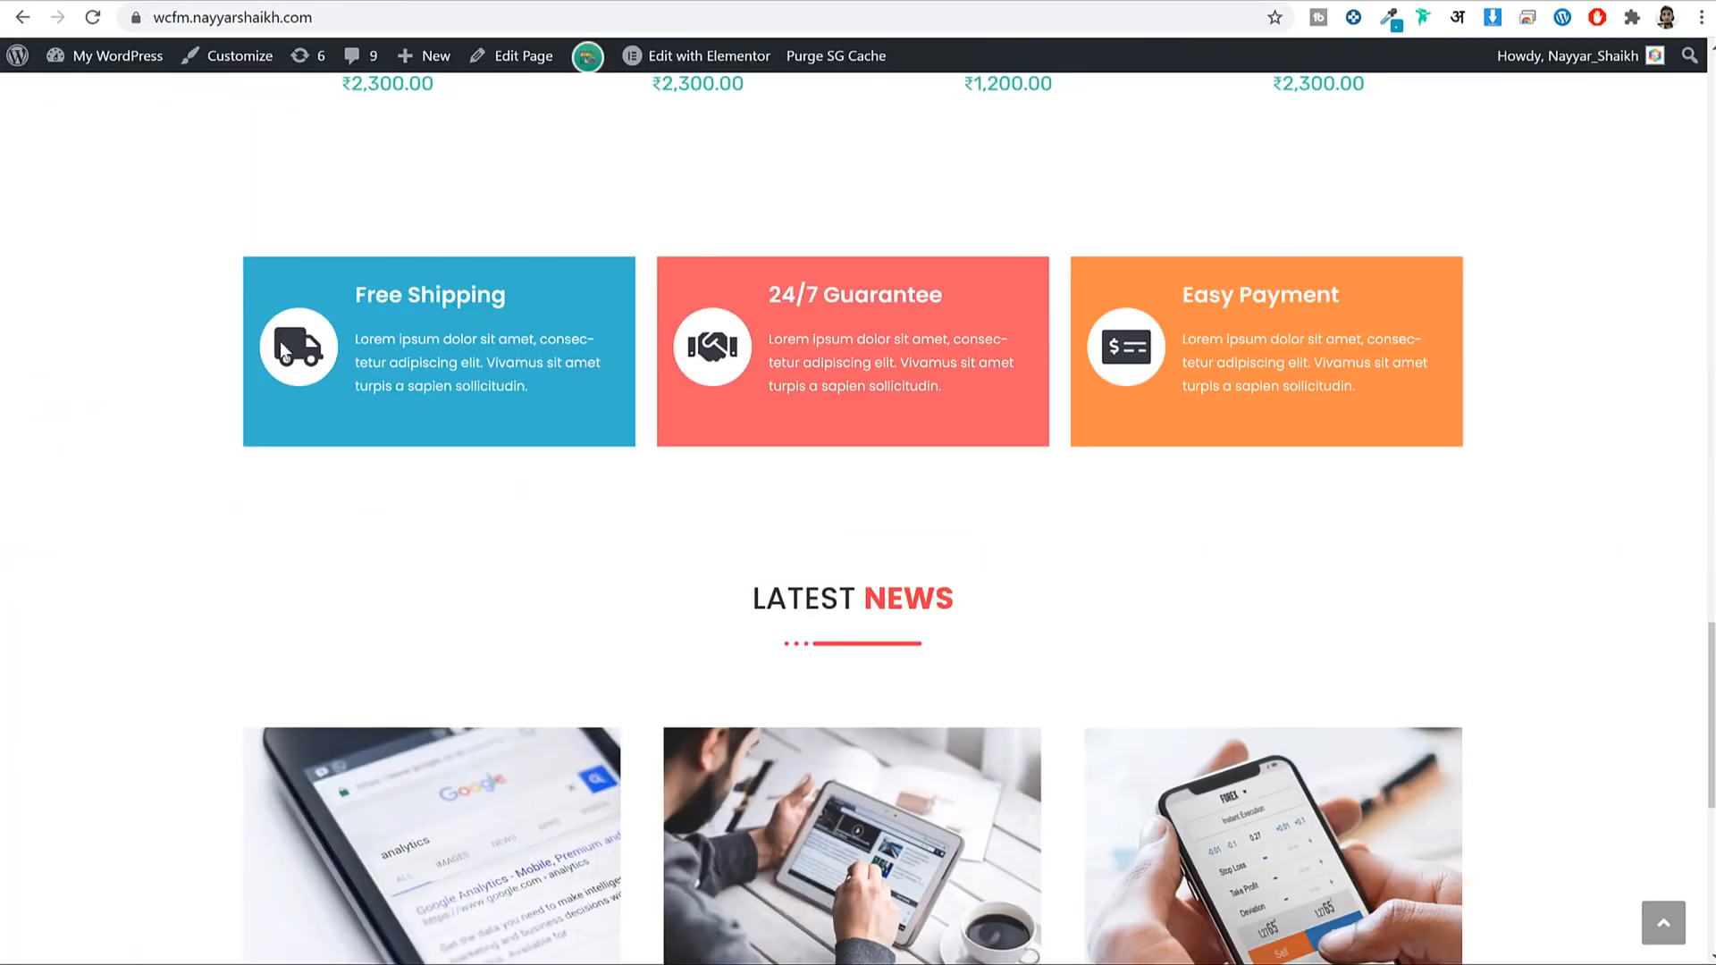
left_click_drag(357, 295, 559, 394)
left_click(469, 323)
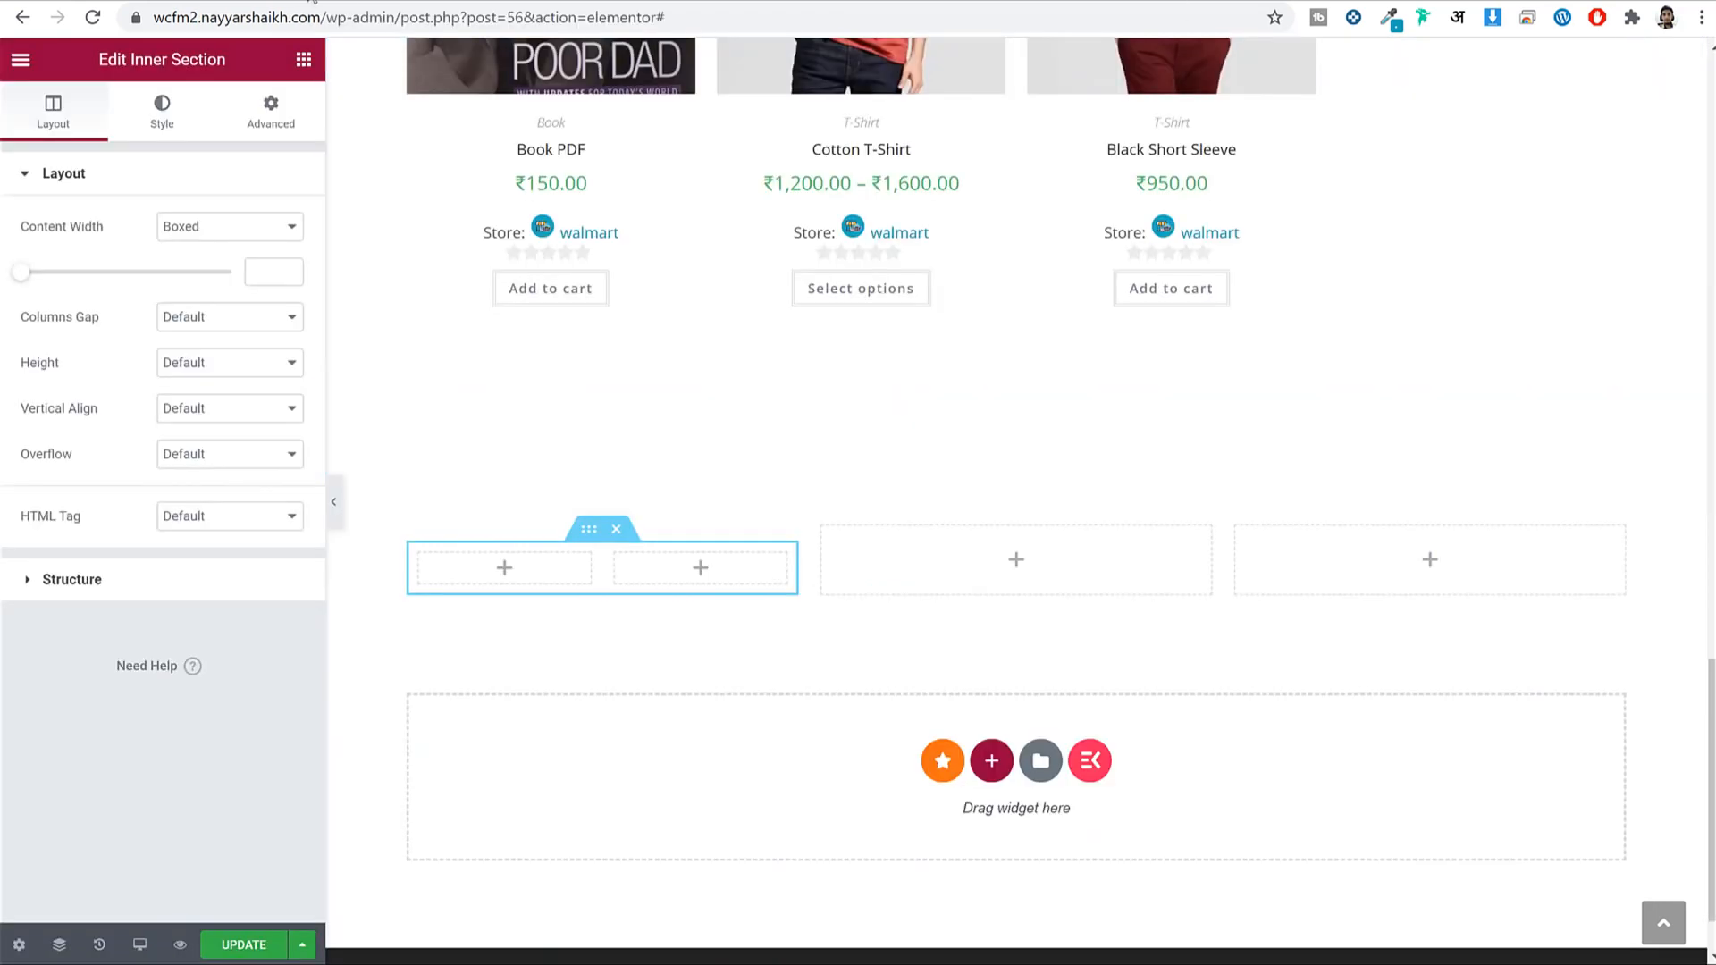
left_click(292, 64)
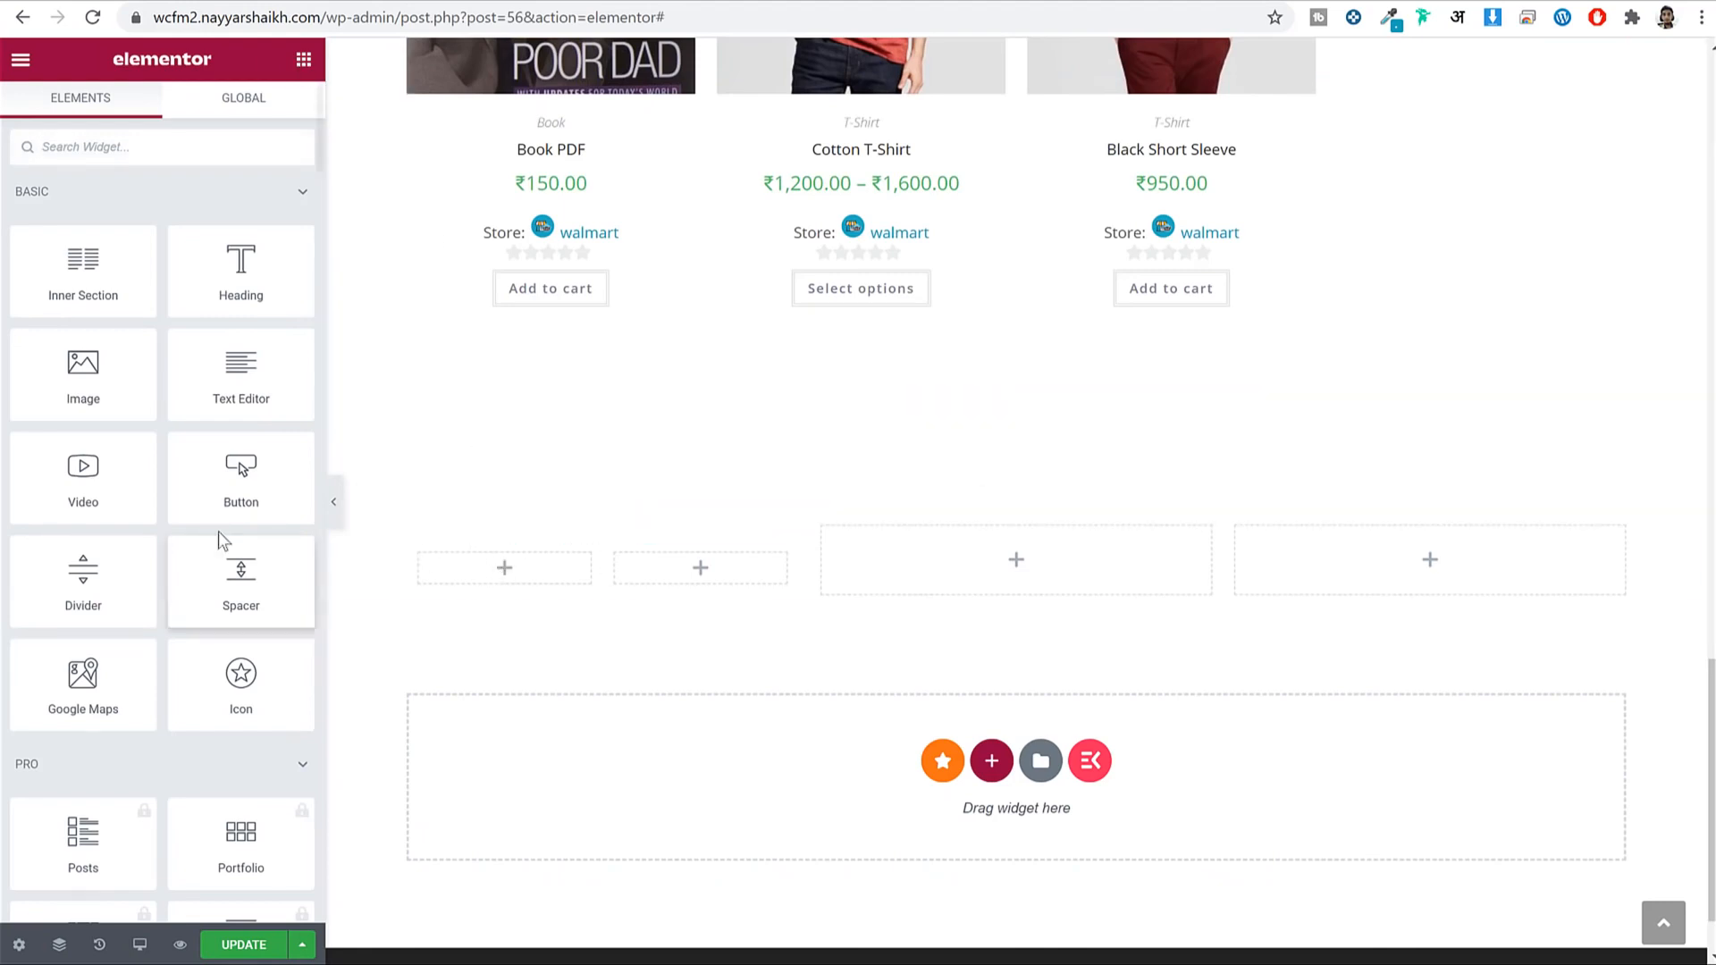
left_click_drag(284, 645, 527, 565)
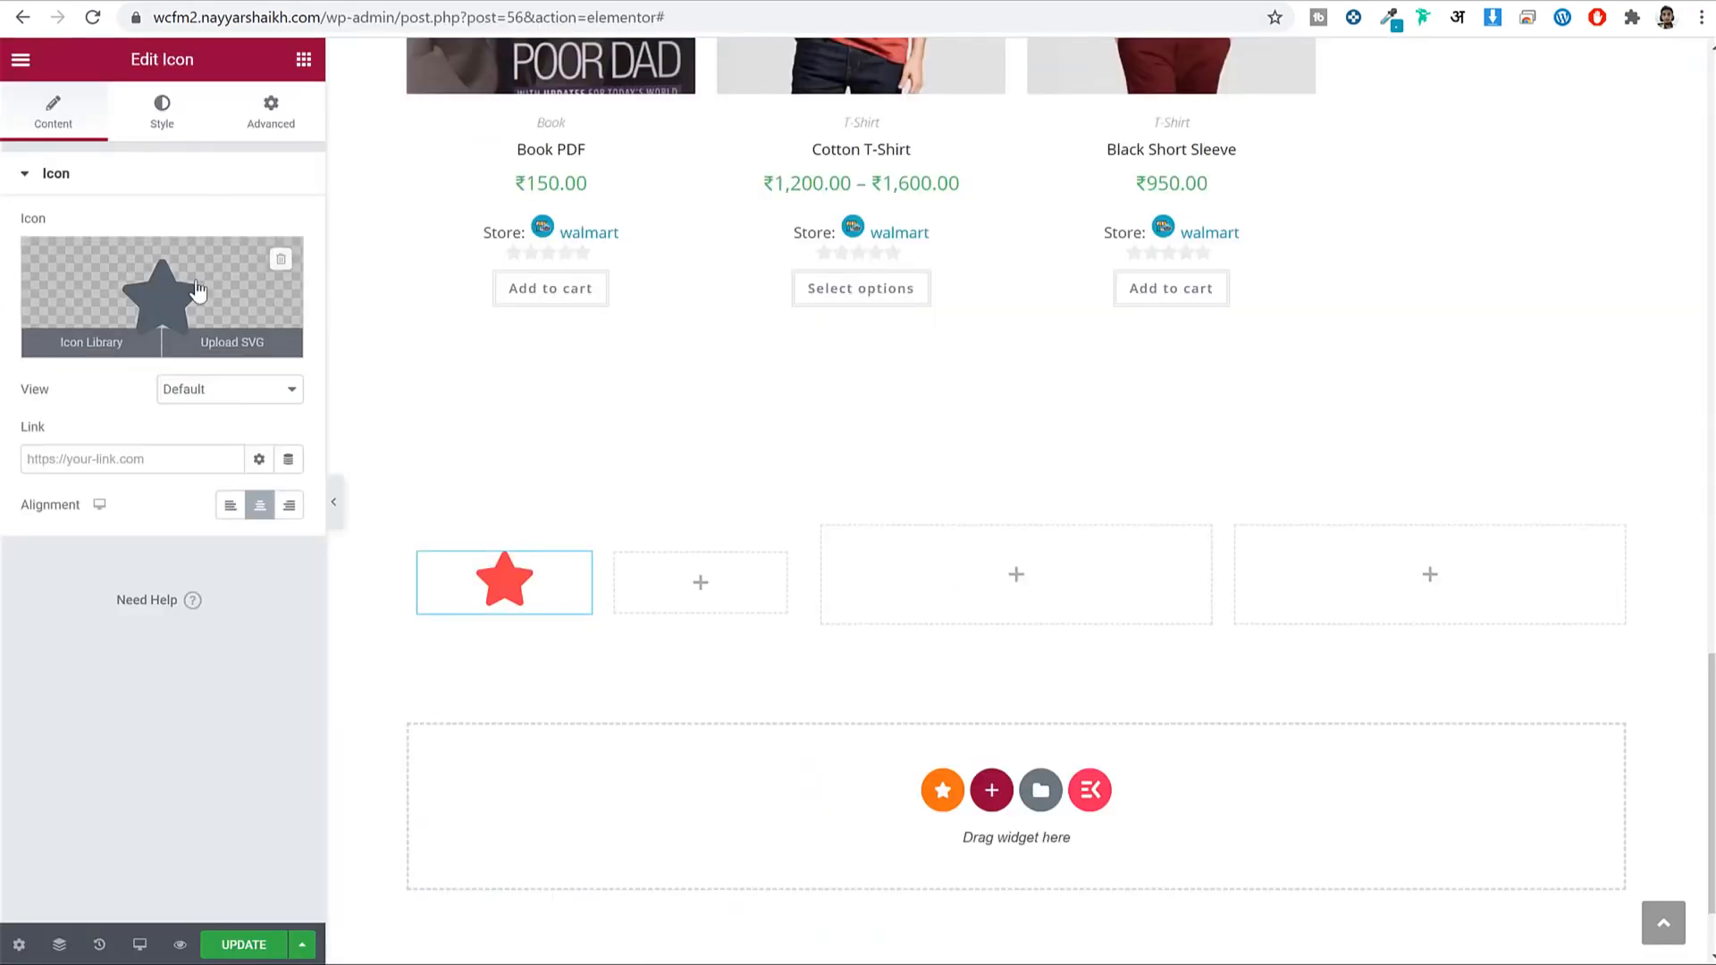
Replace the star with the Truck icon from the icon library.
left_click(156, 295)
left_click(832, 173)
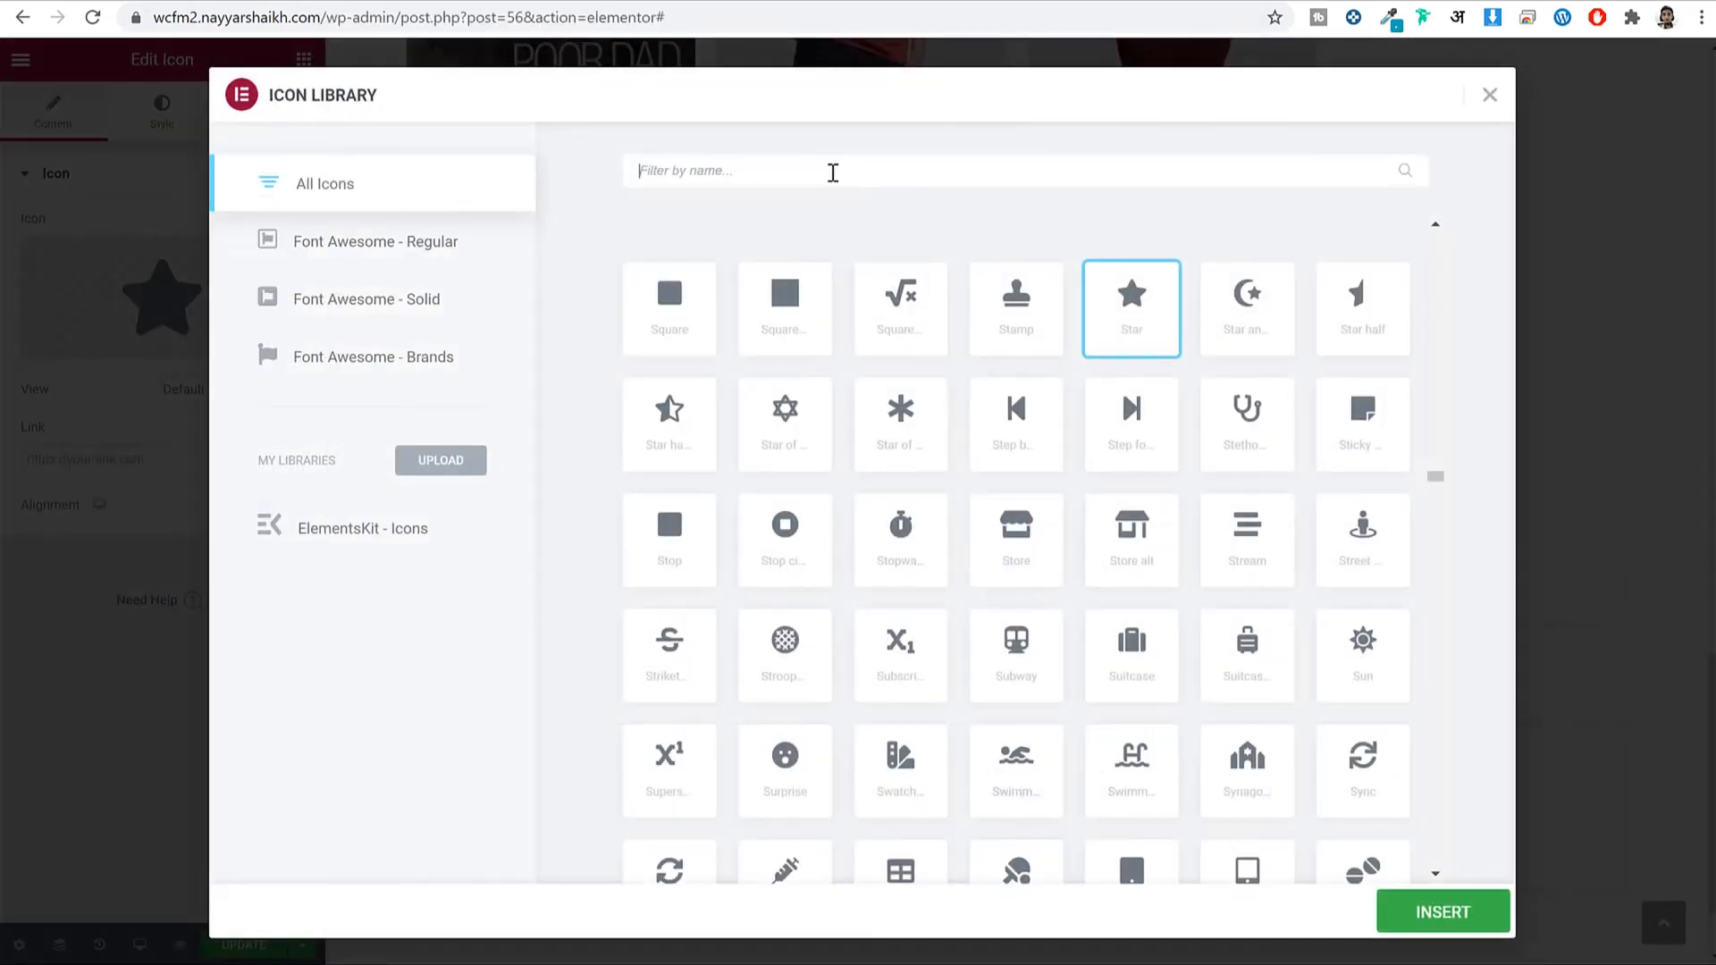
type("truc")
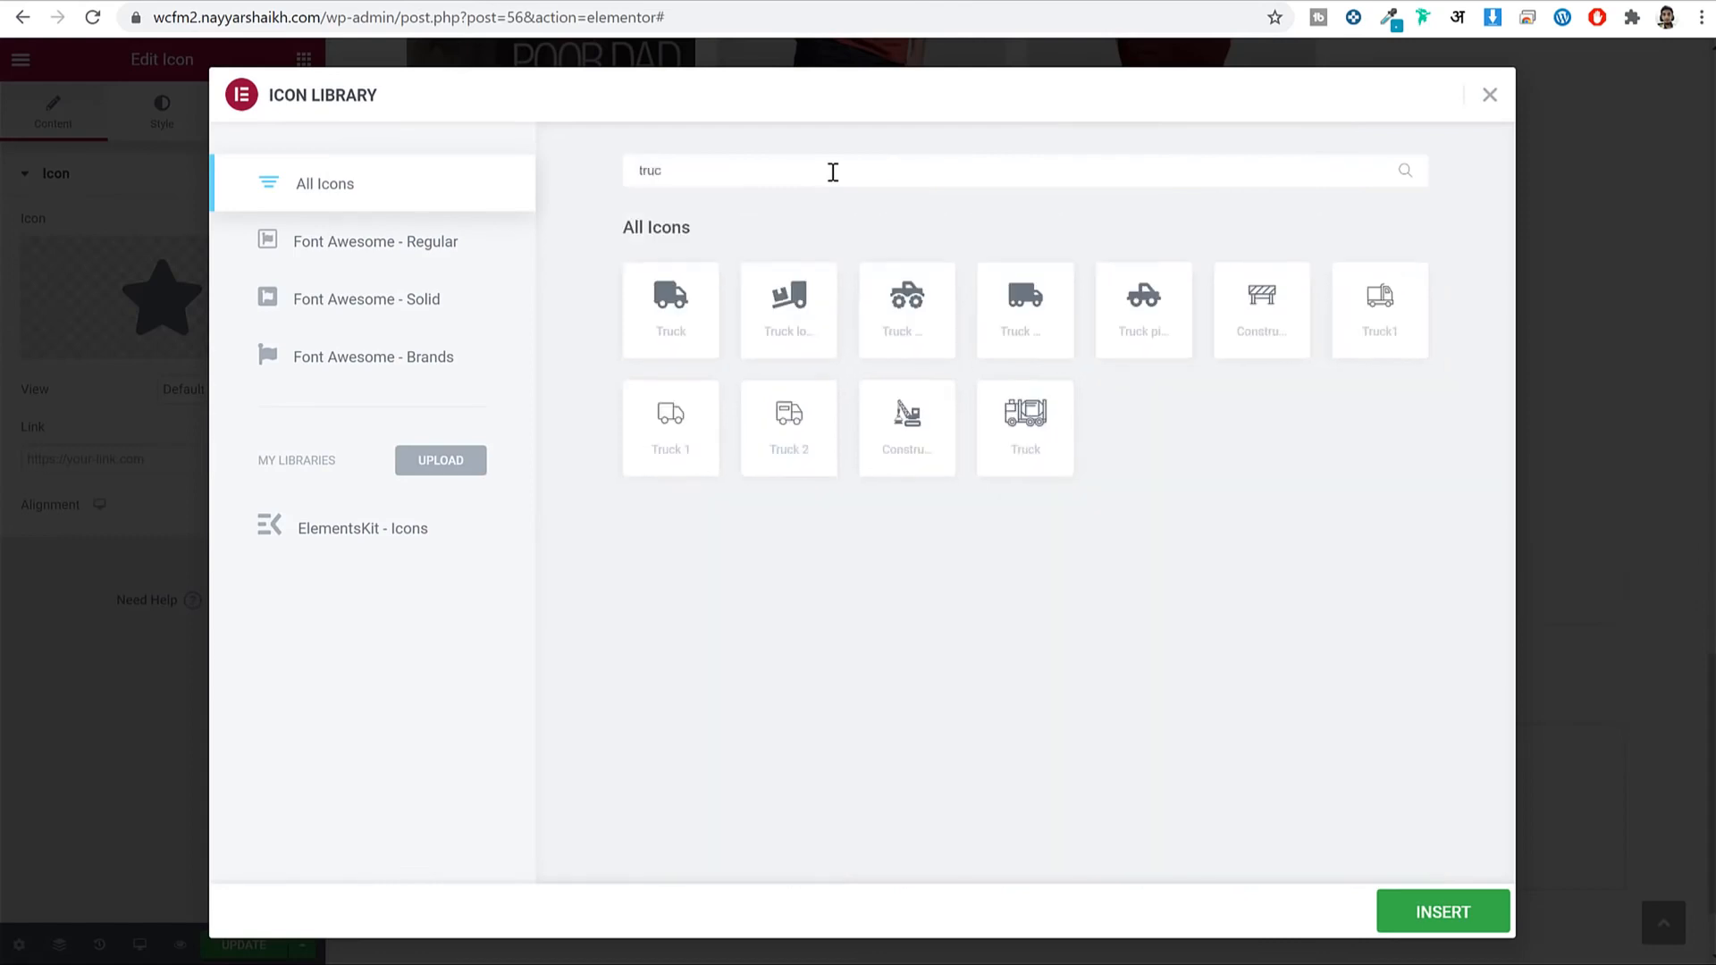
key("BackSpace")
type("c")
key("BackSpace")
type("c")
left_click(673, 309)
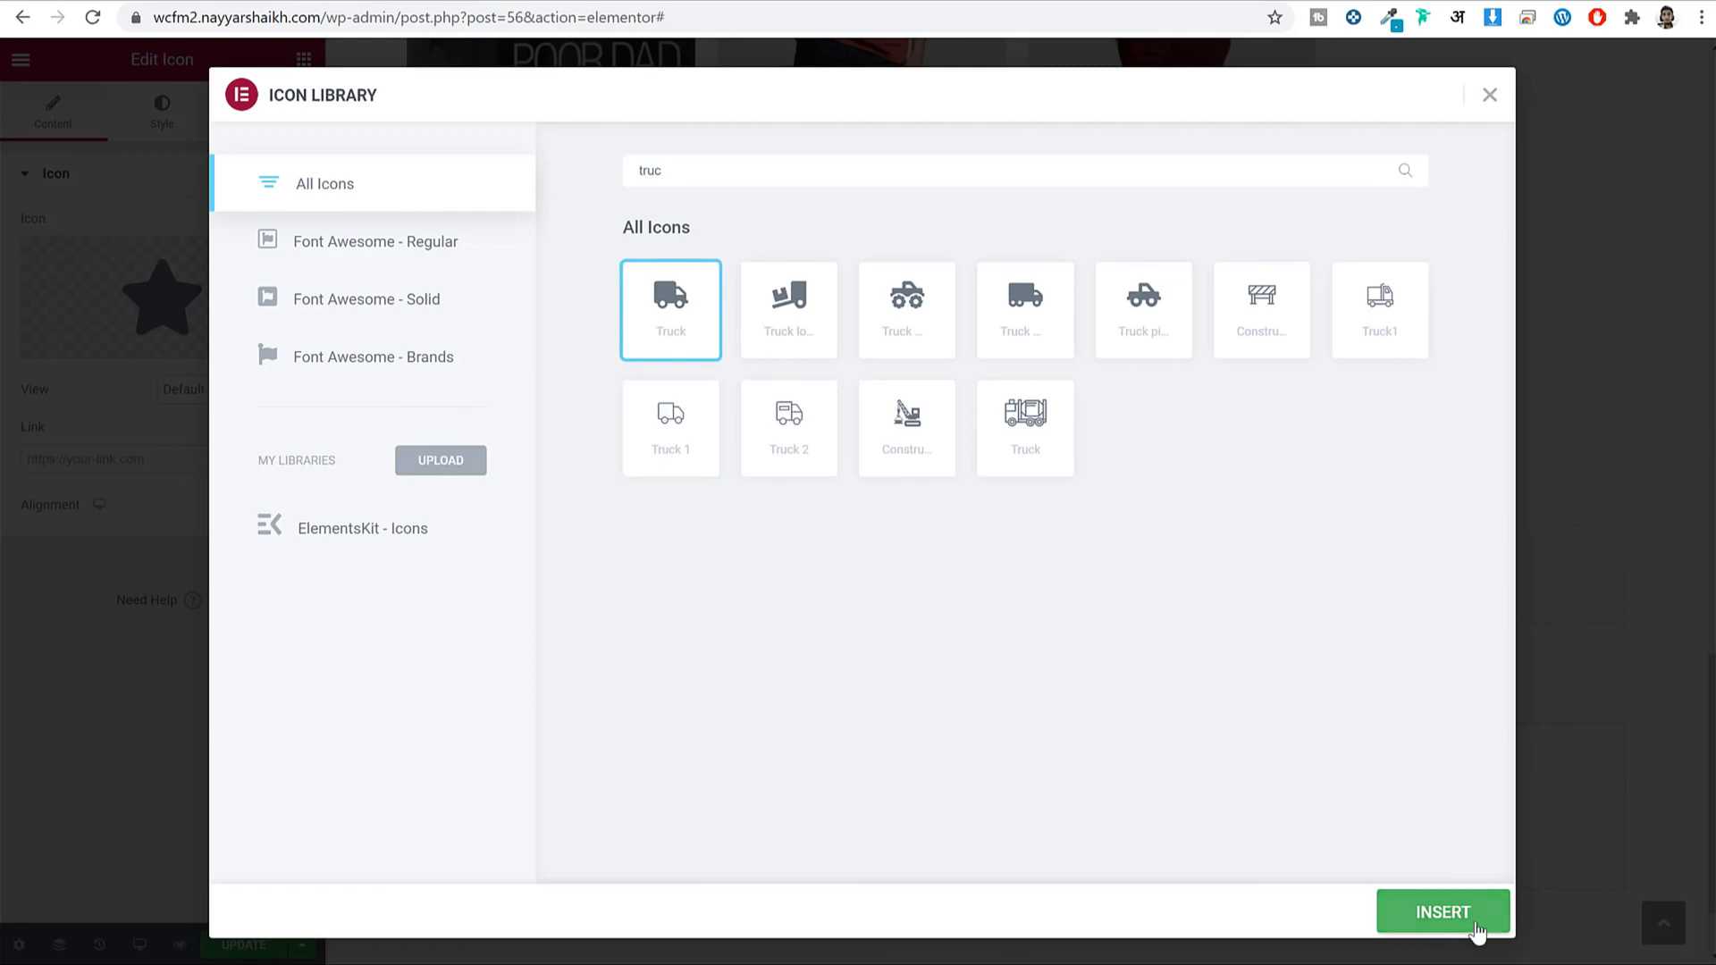
left_click(1470, 920)
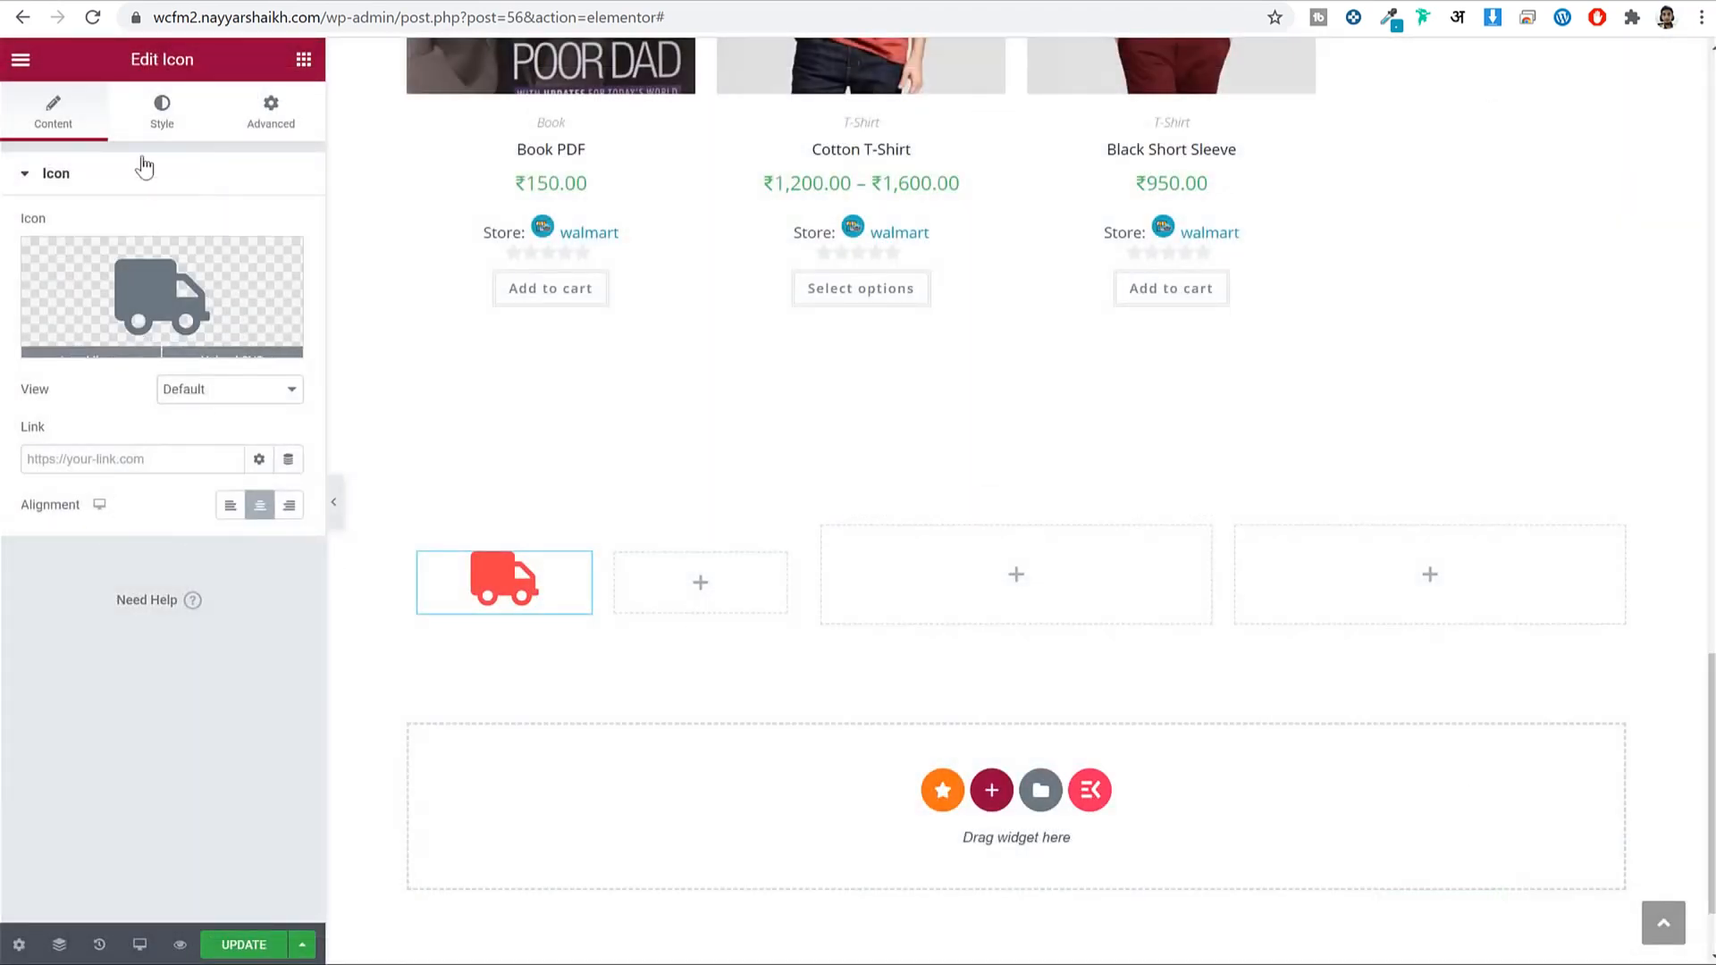
Colour the truck with the global Secondary grey, then darken it to #252C35.
left_click(161, 112)
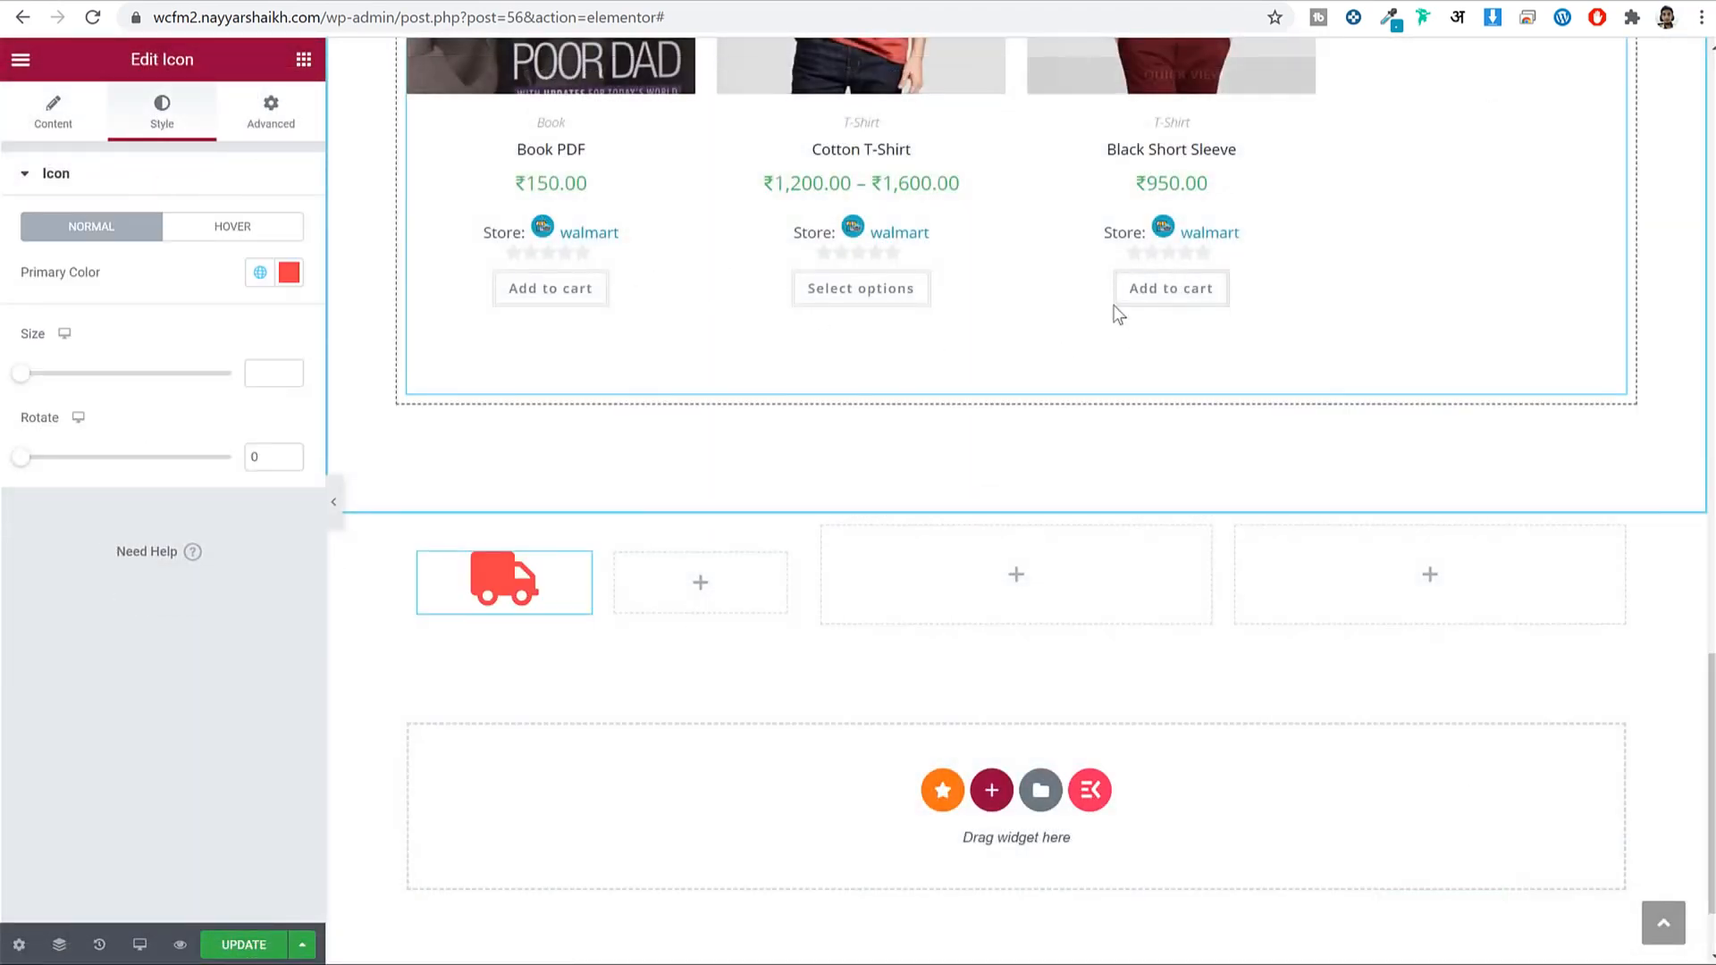
left_click(260, 273)
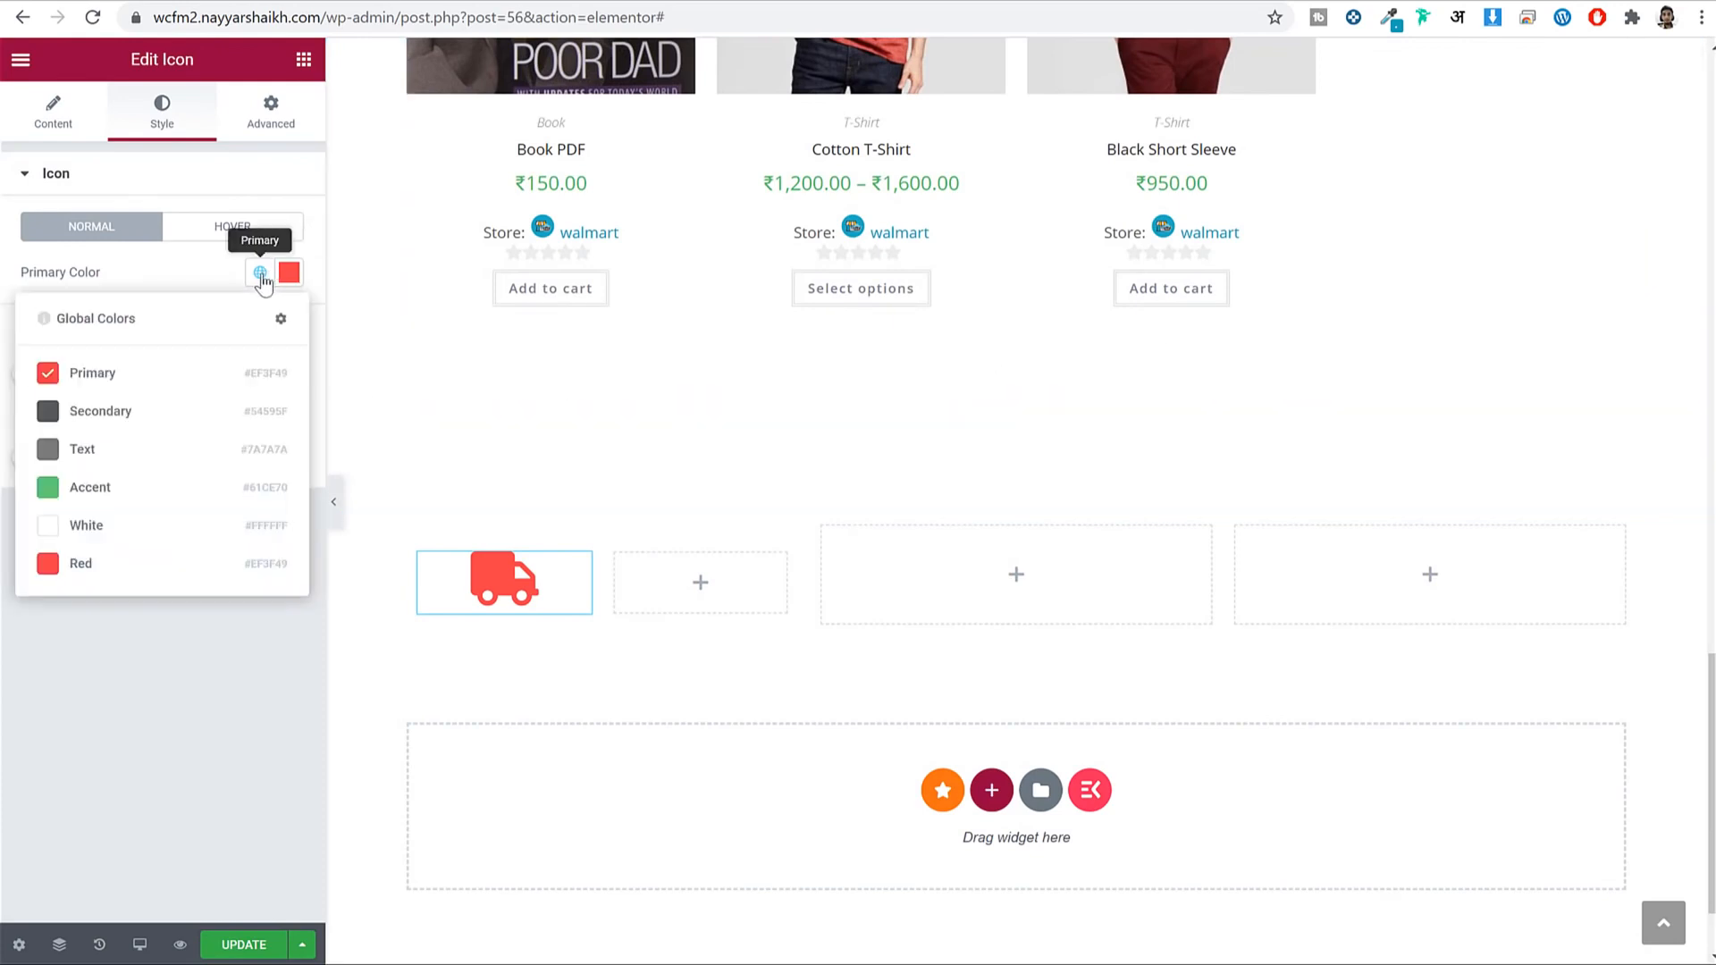
left_click(130, 411)
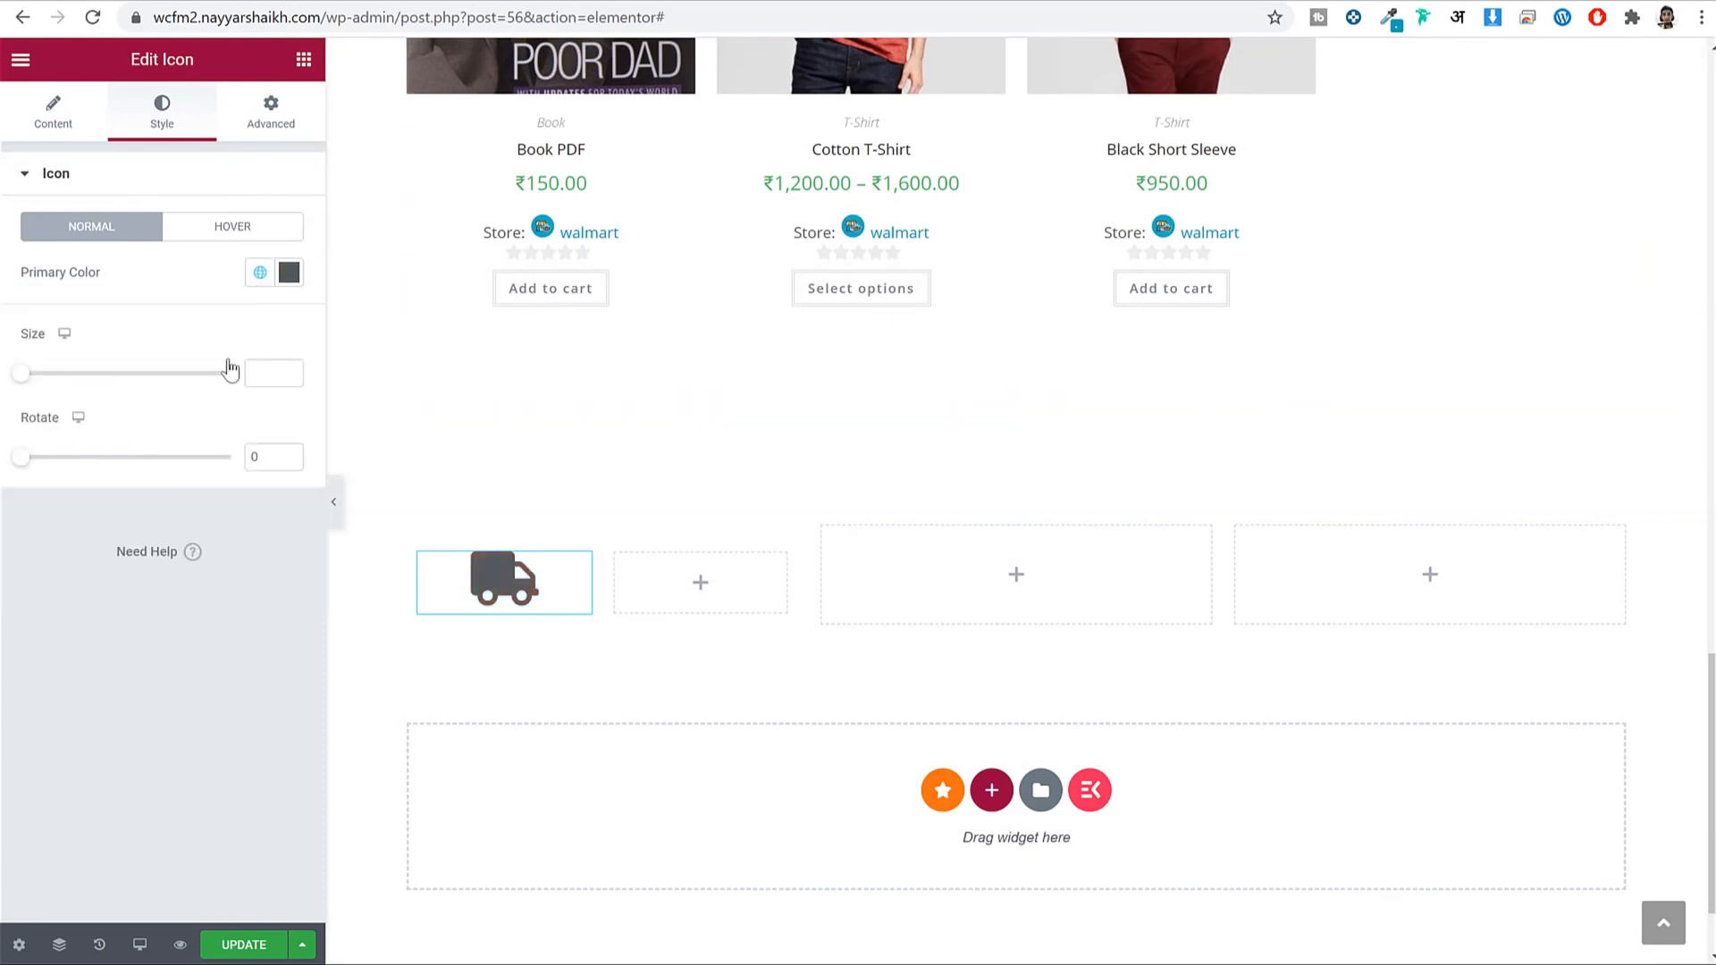
left_click(260, 273)
left_click(261, 277)
left_click(288, 274)
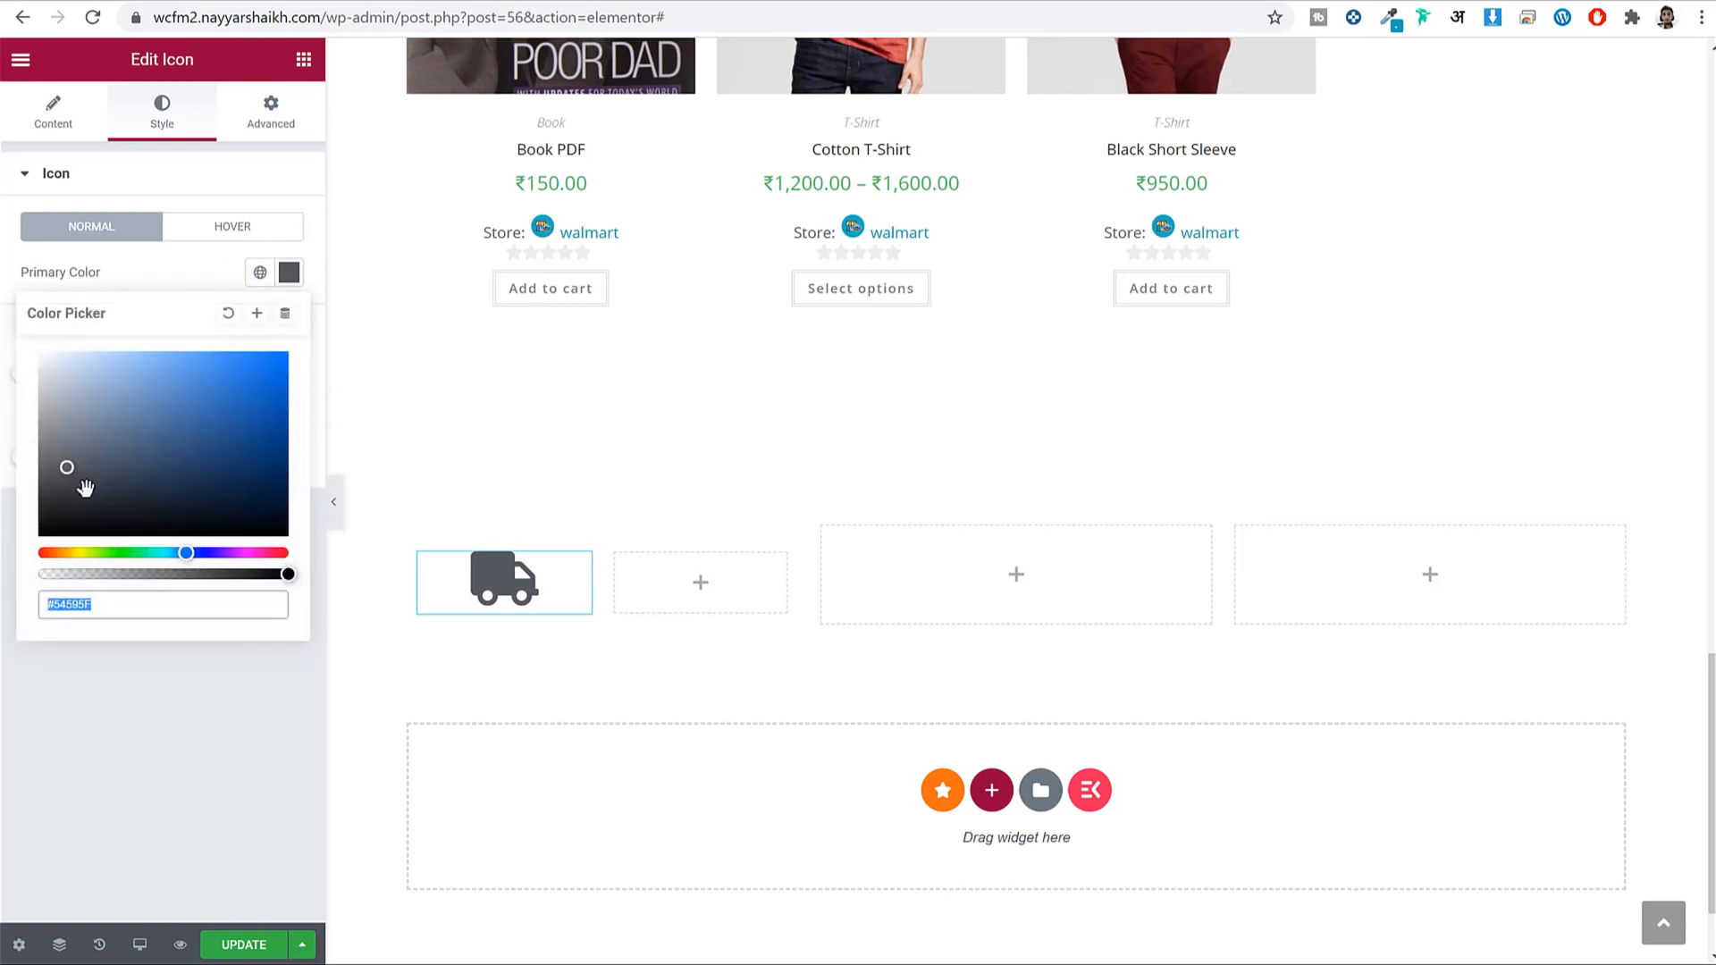
mouse_move(85, 487)
left_mouse_down()
mouse_move(74, 474)
mouse_move(109, 496)
left_mouse_up()
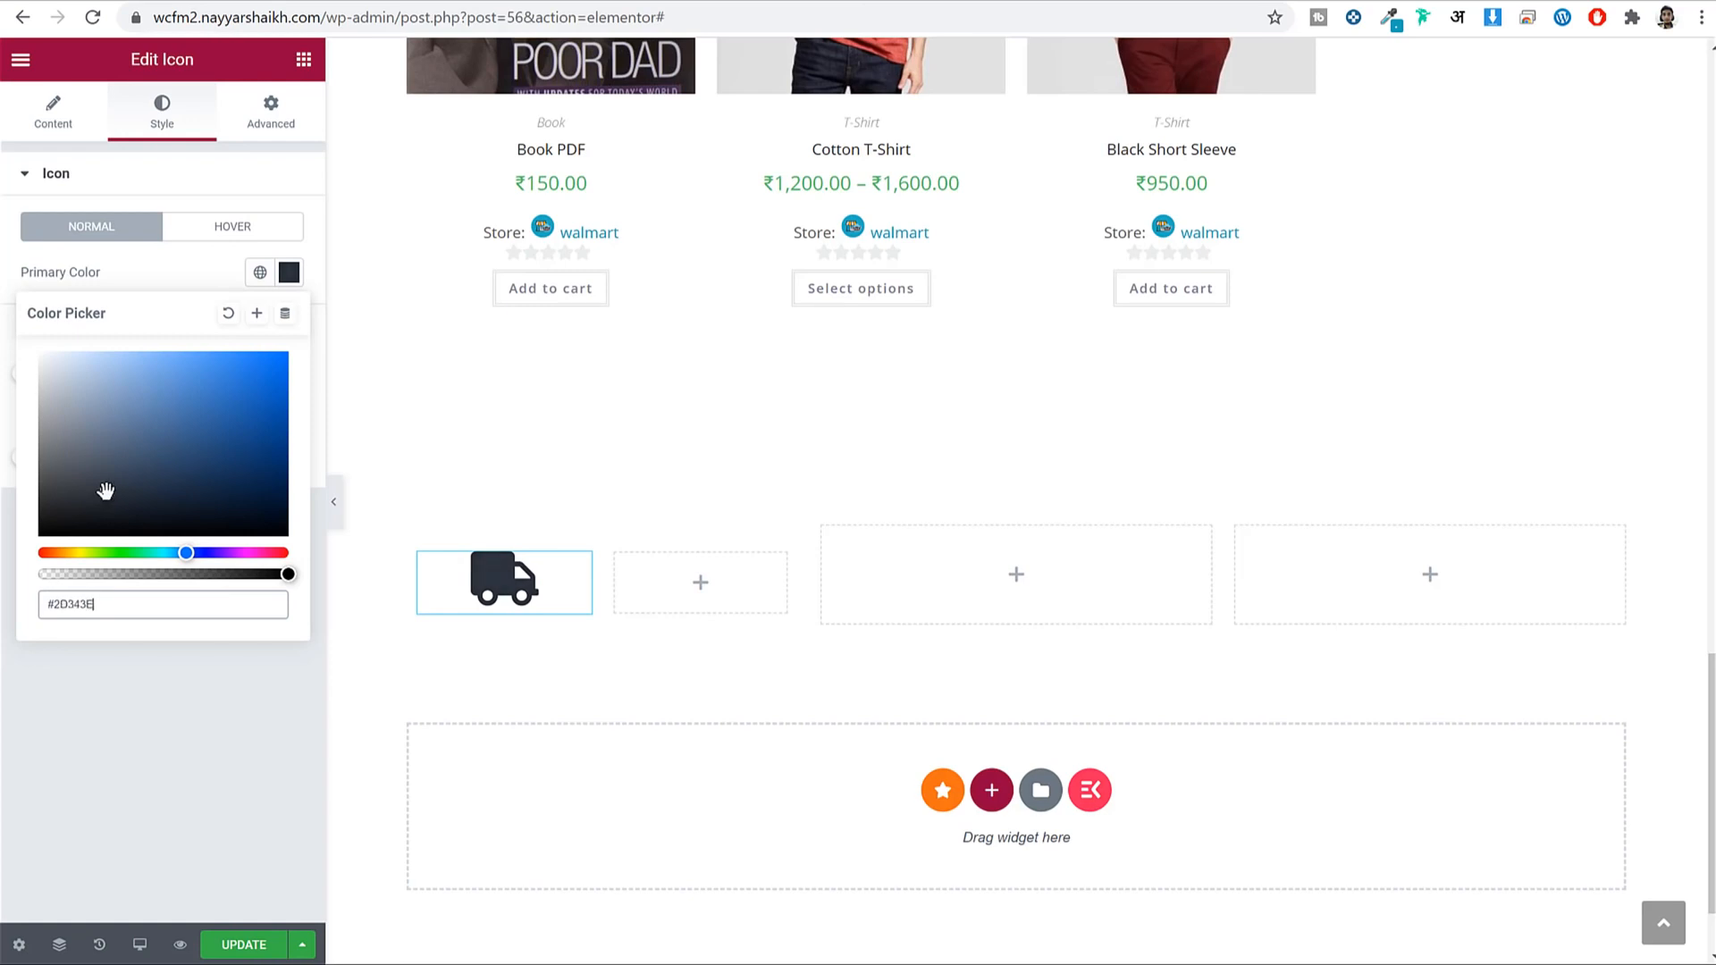
left_click(284, 273)
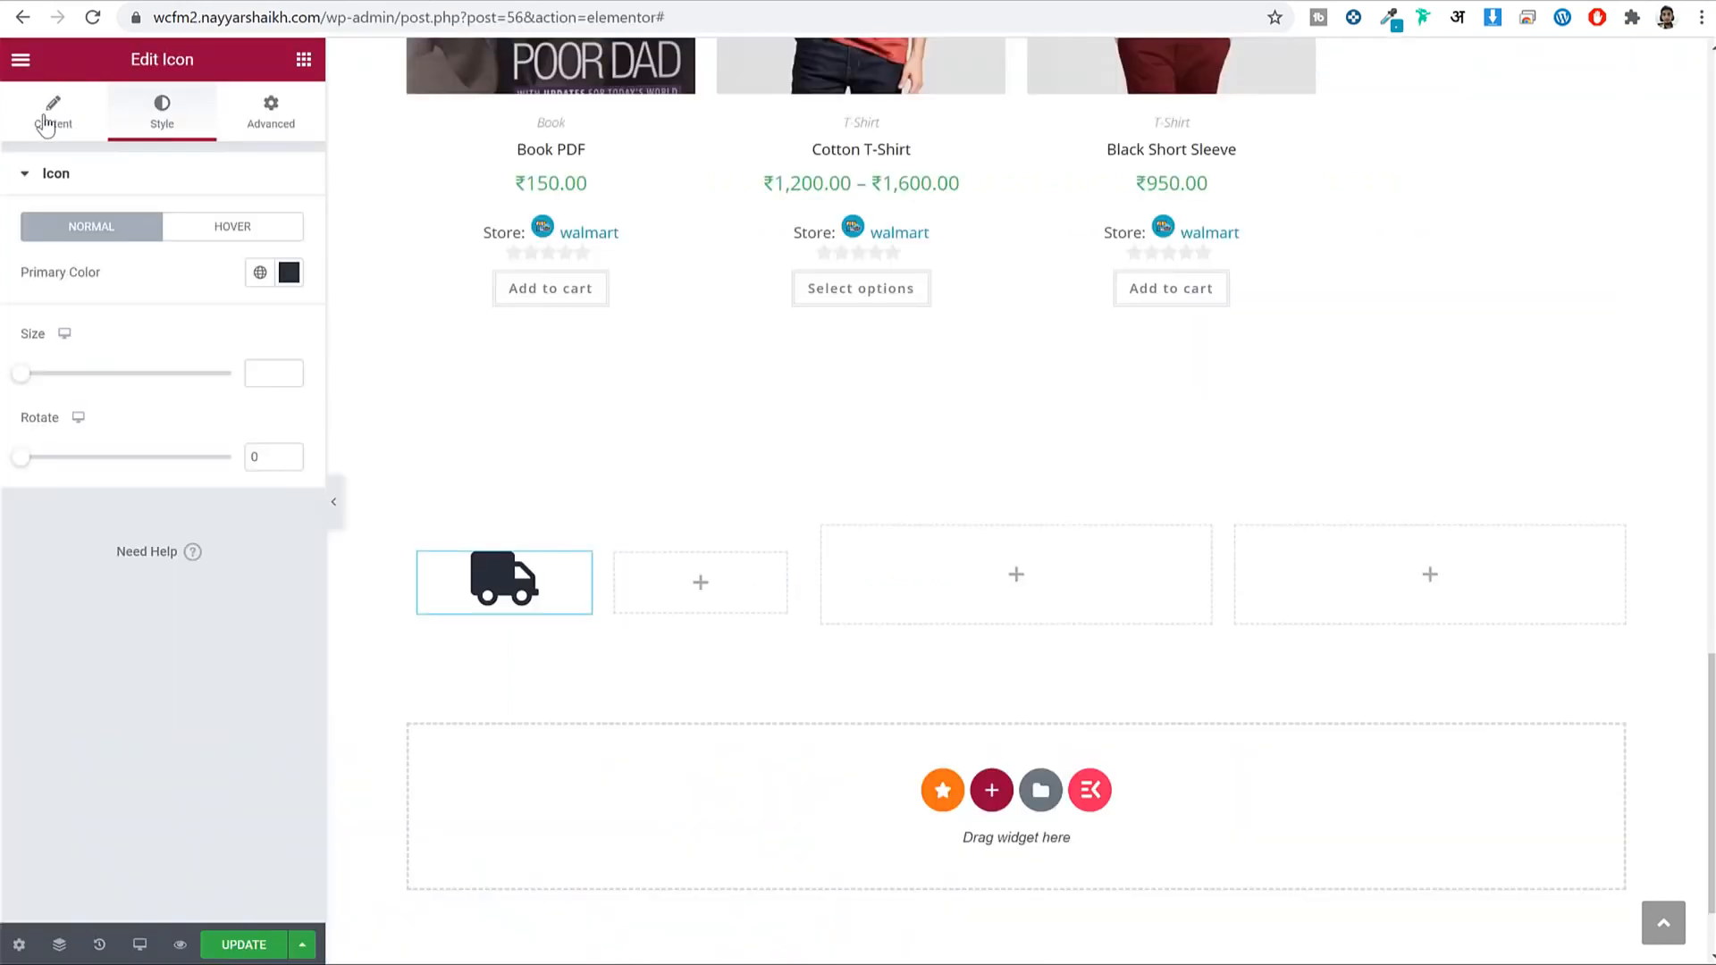
Switch the icon view to Stacked with a white circle background.
left_click(46, 123)
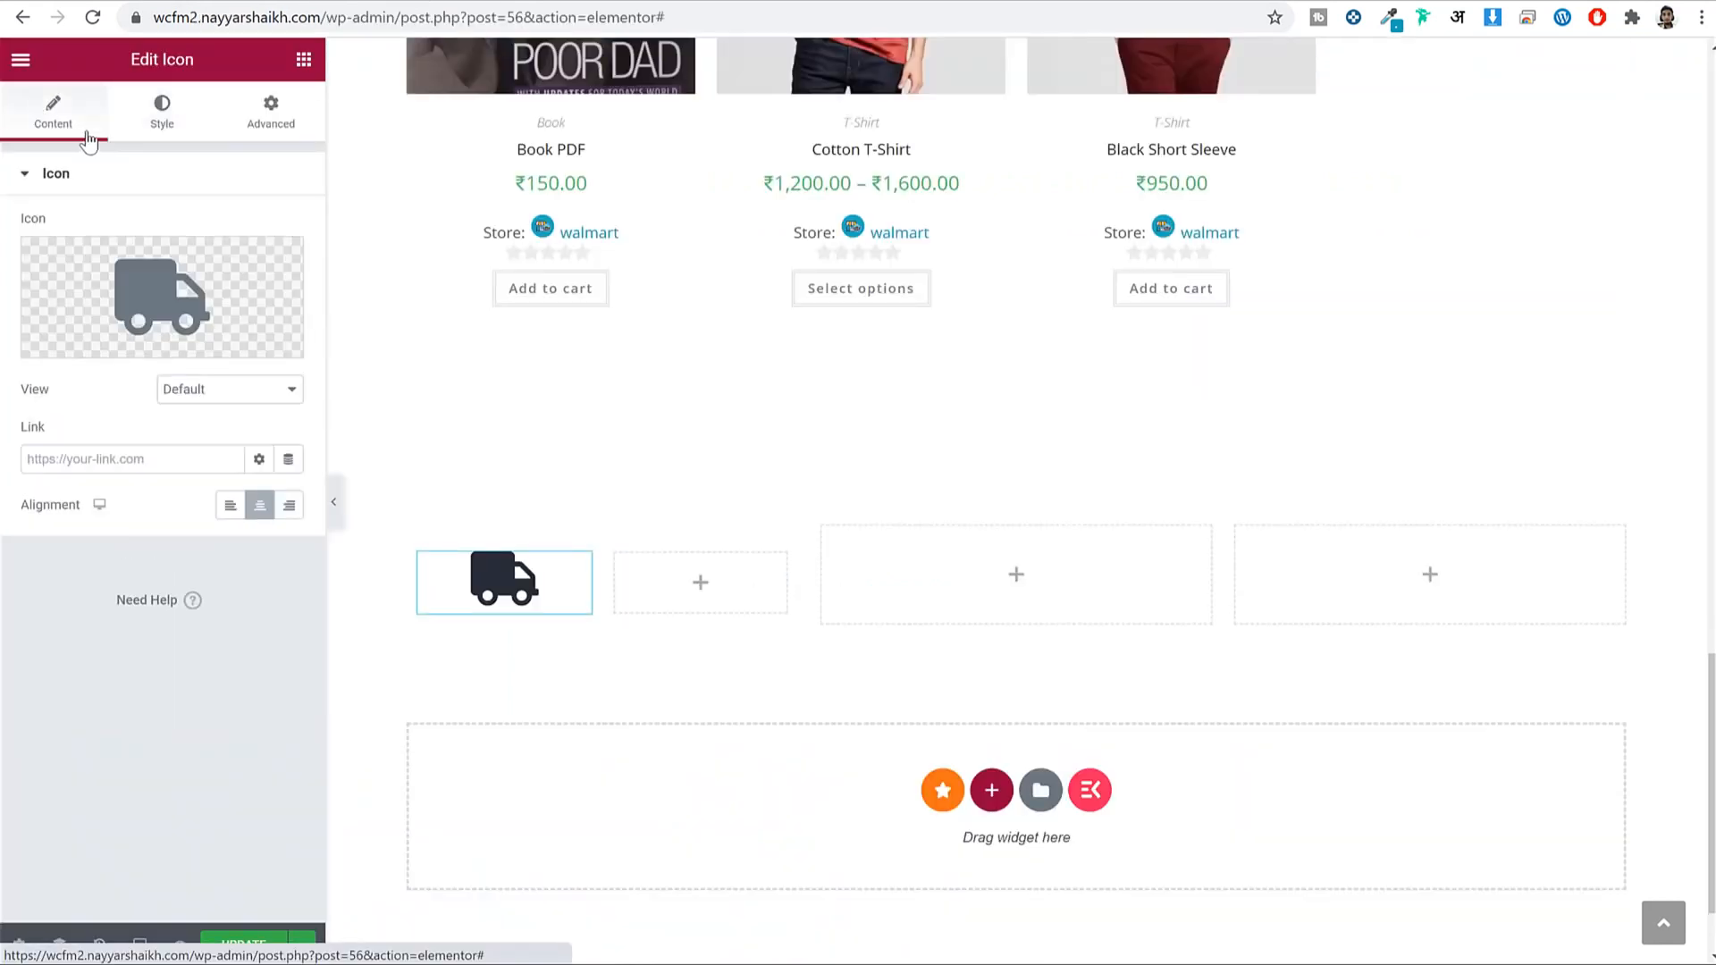
left_click(196, 398)
left_click(224, 426)
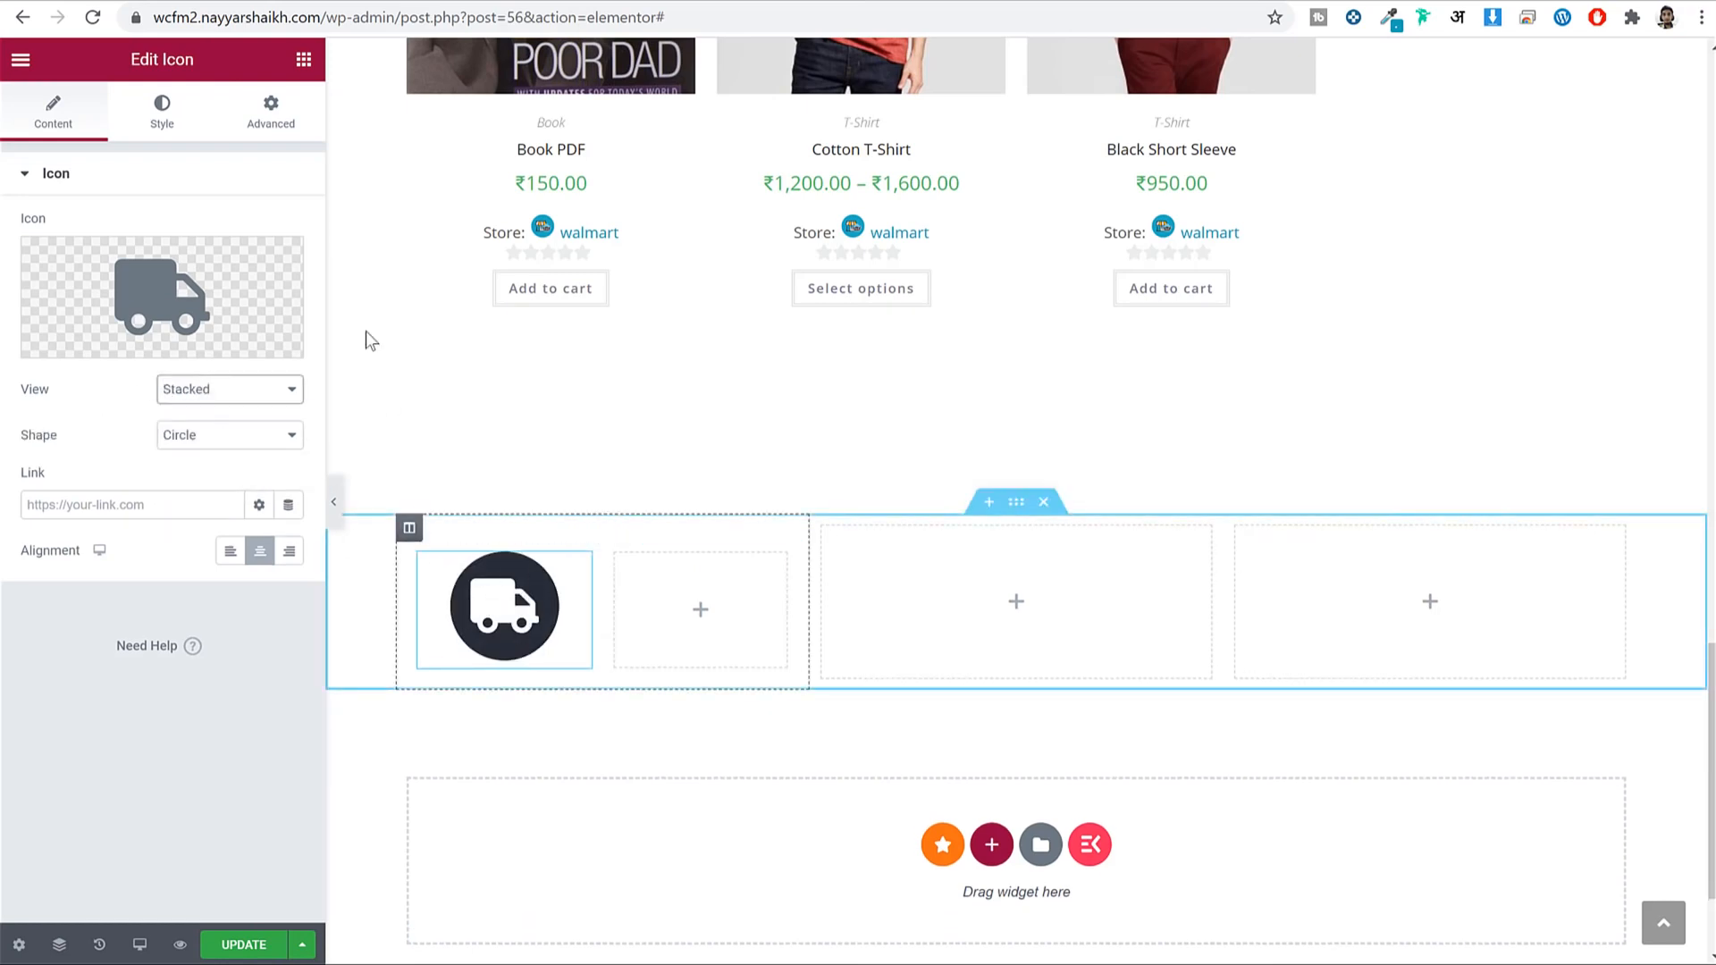
left_click(155, 121)
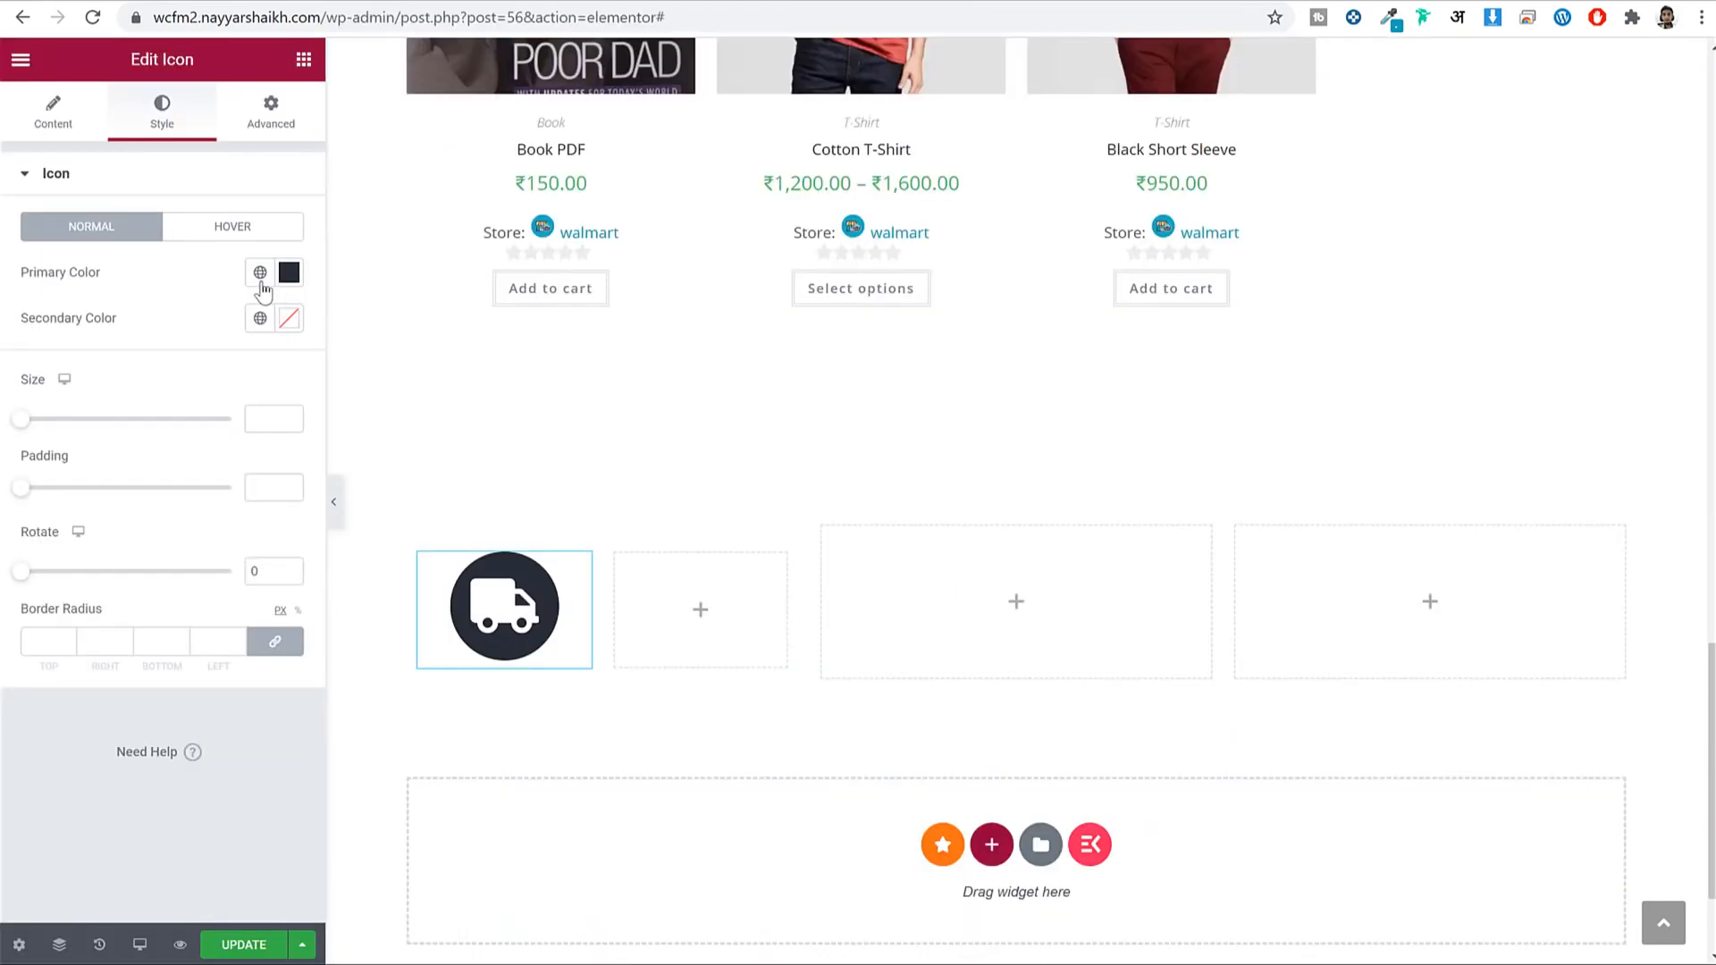
left_click(260, 274)
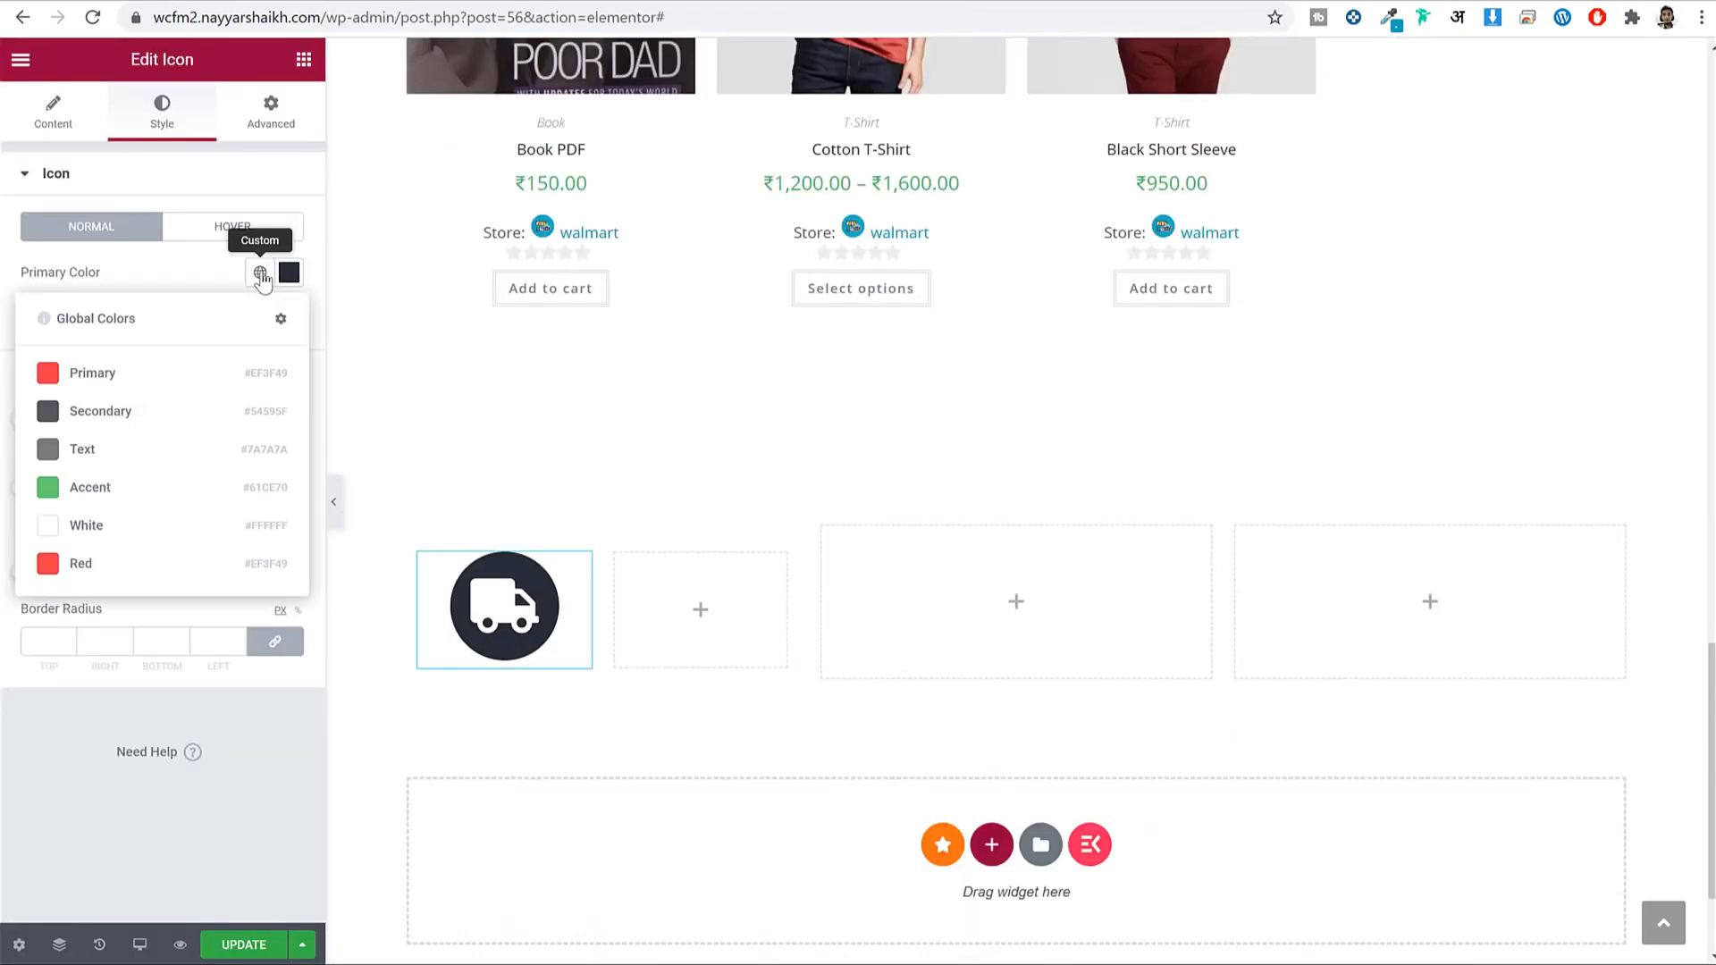
left_click(129, 529)
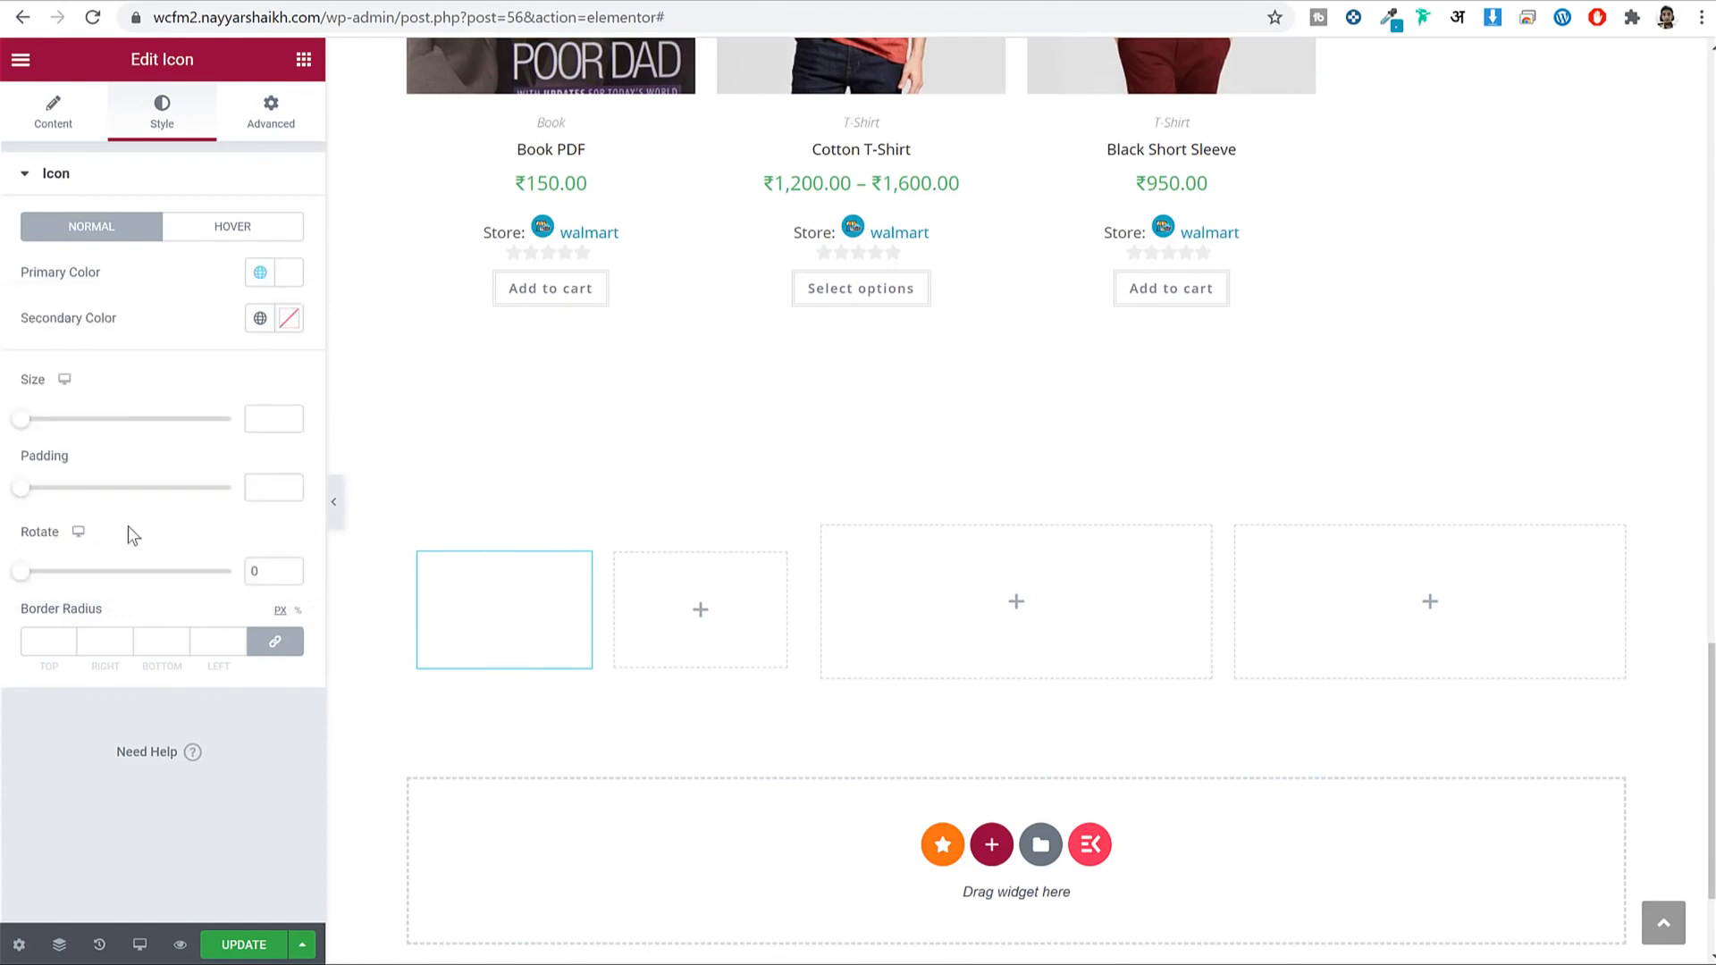
Set the truck colour to dark grey #282F38.
left_click(260, 318)
left_click(154, 453)
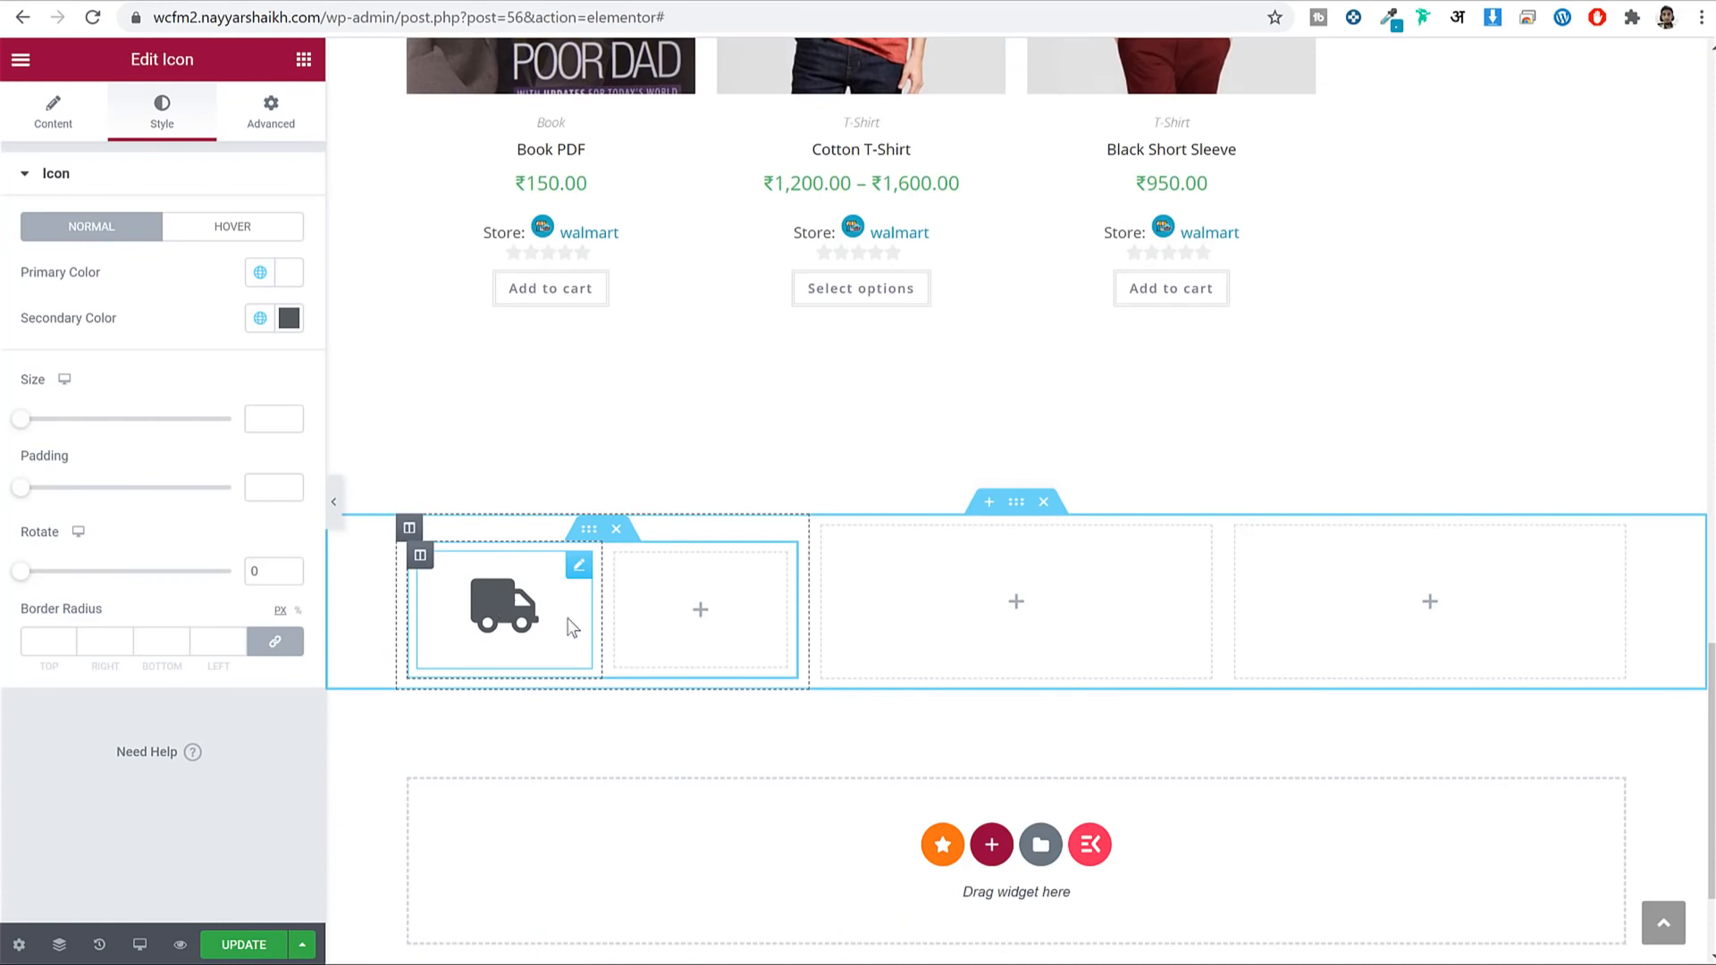
left_click(288, 318)
left_click(79, 524)
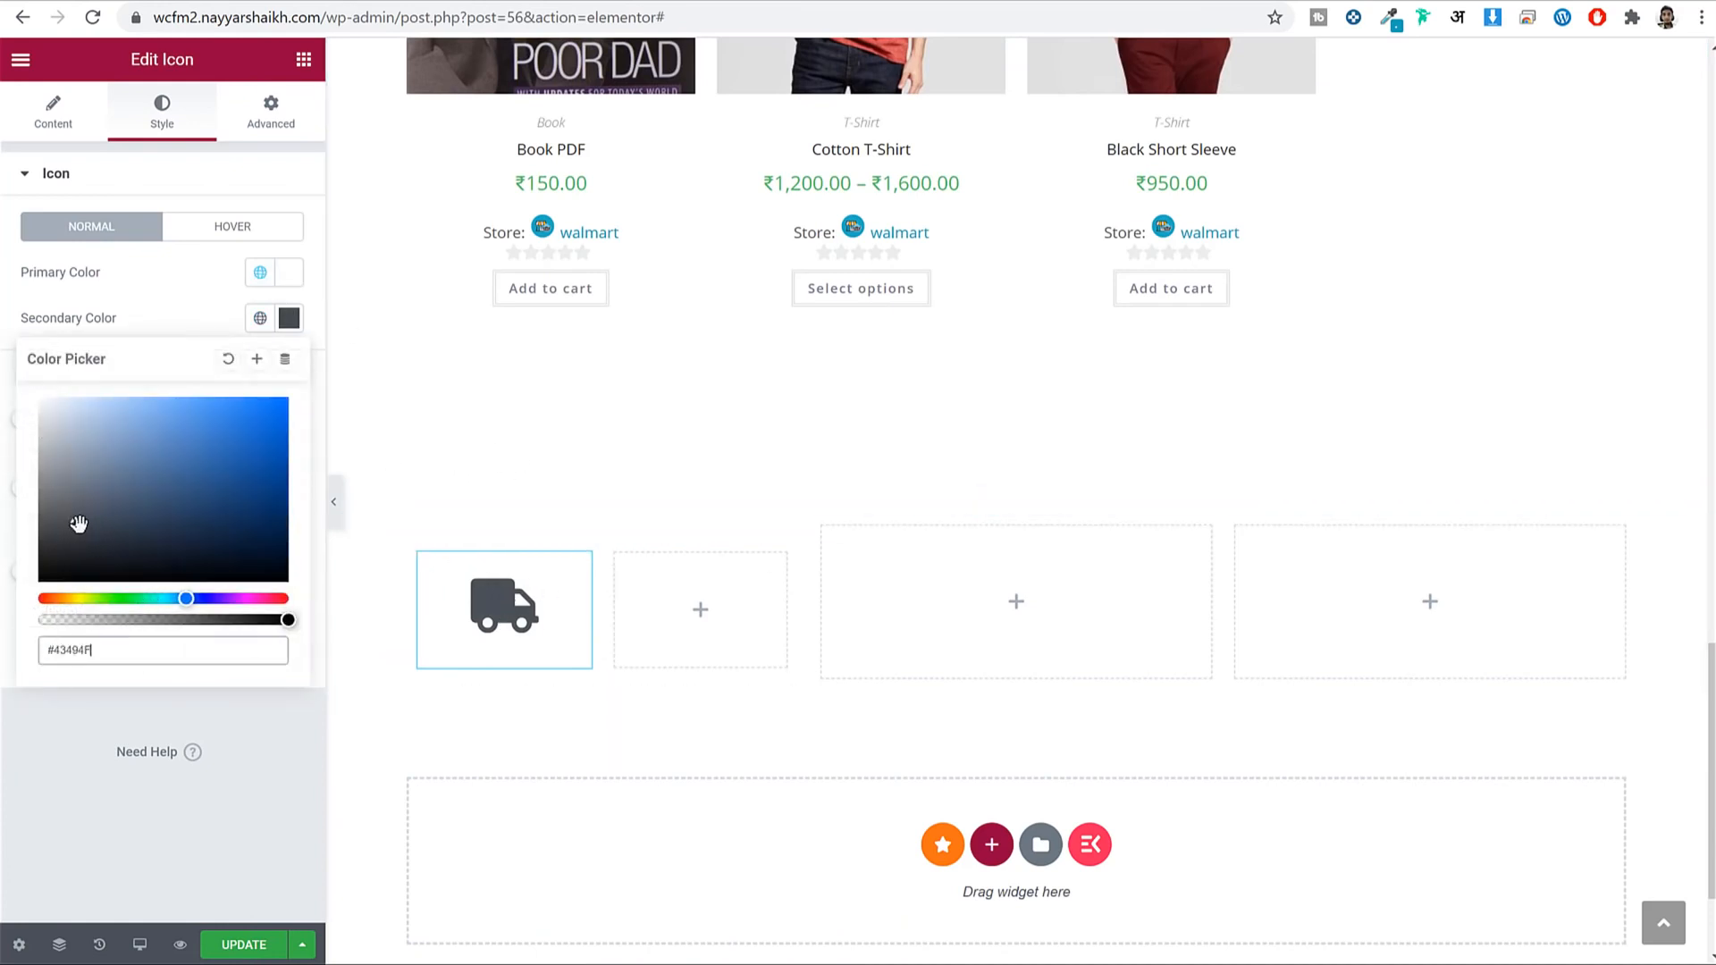
left_click_drag(79, 525, 107, 541)
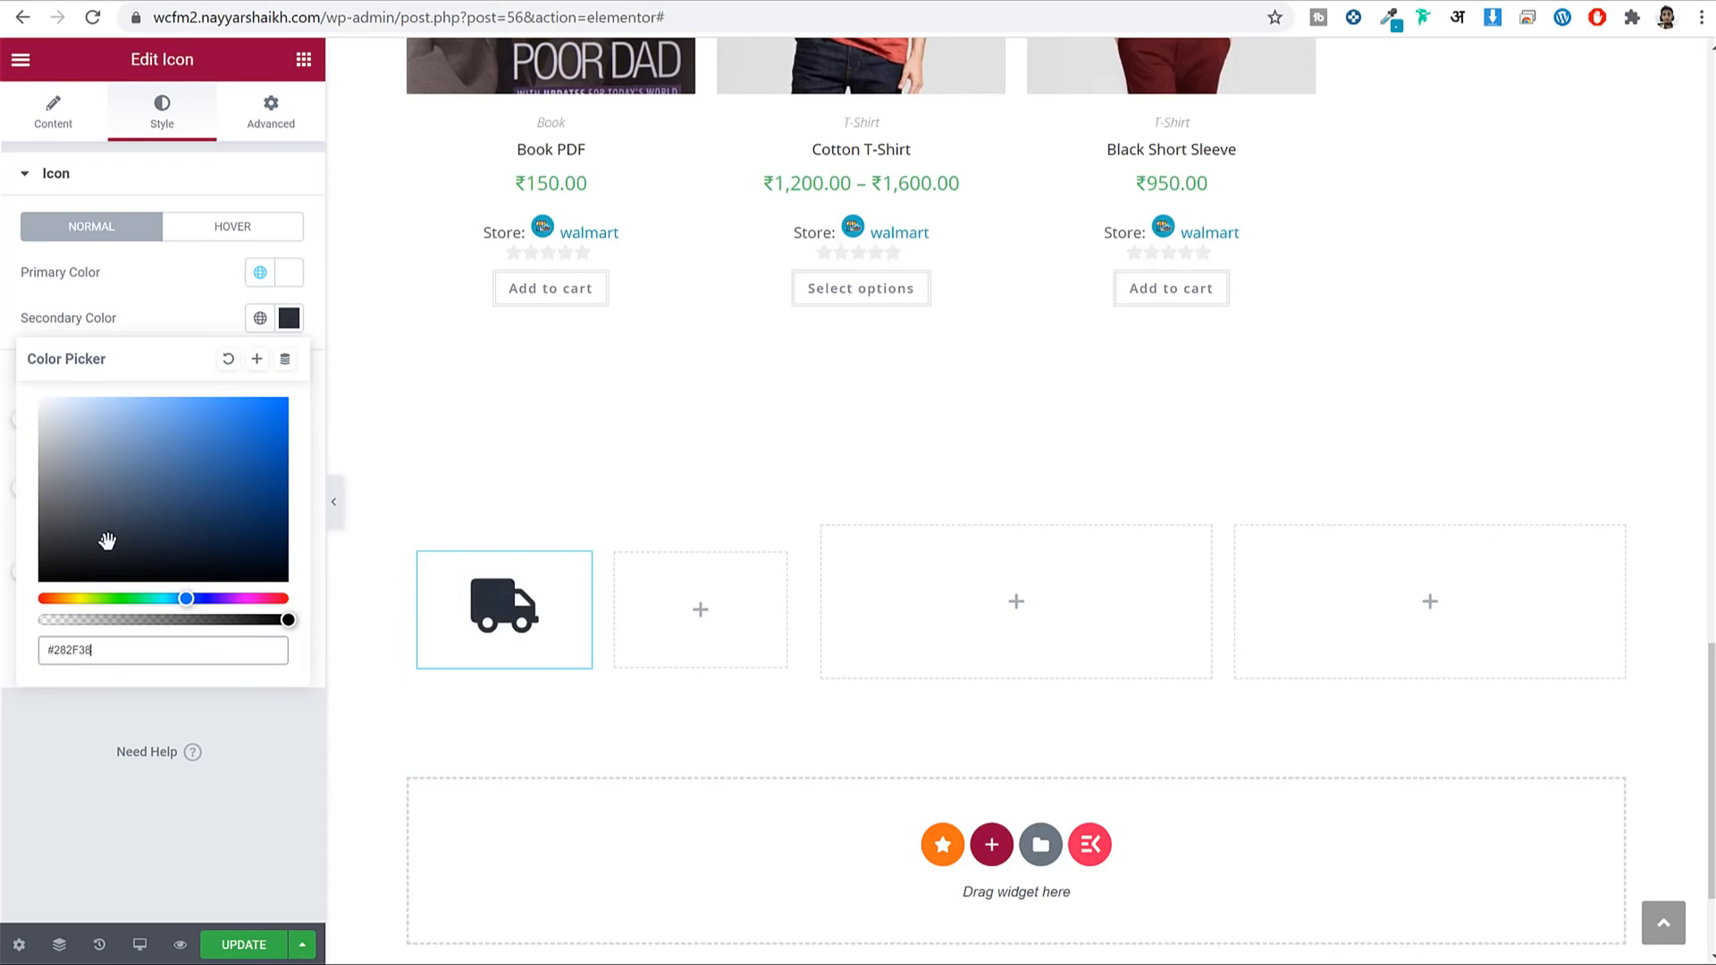
left_click(287, 319)
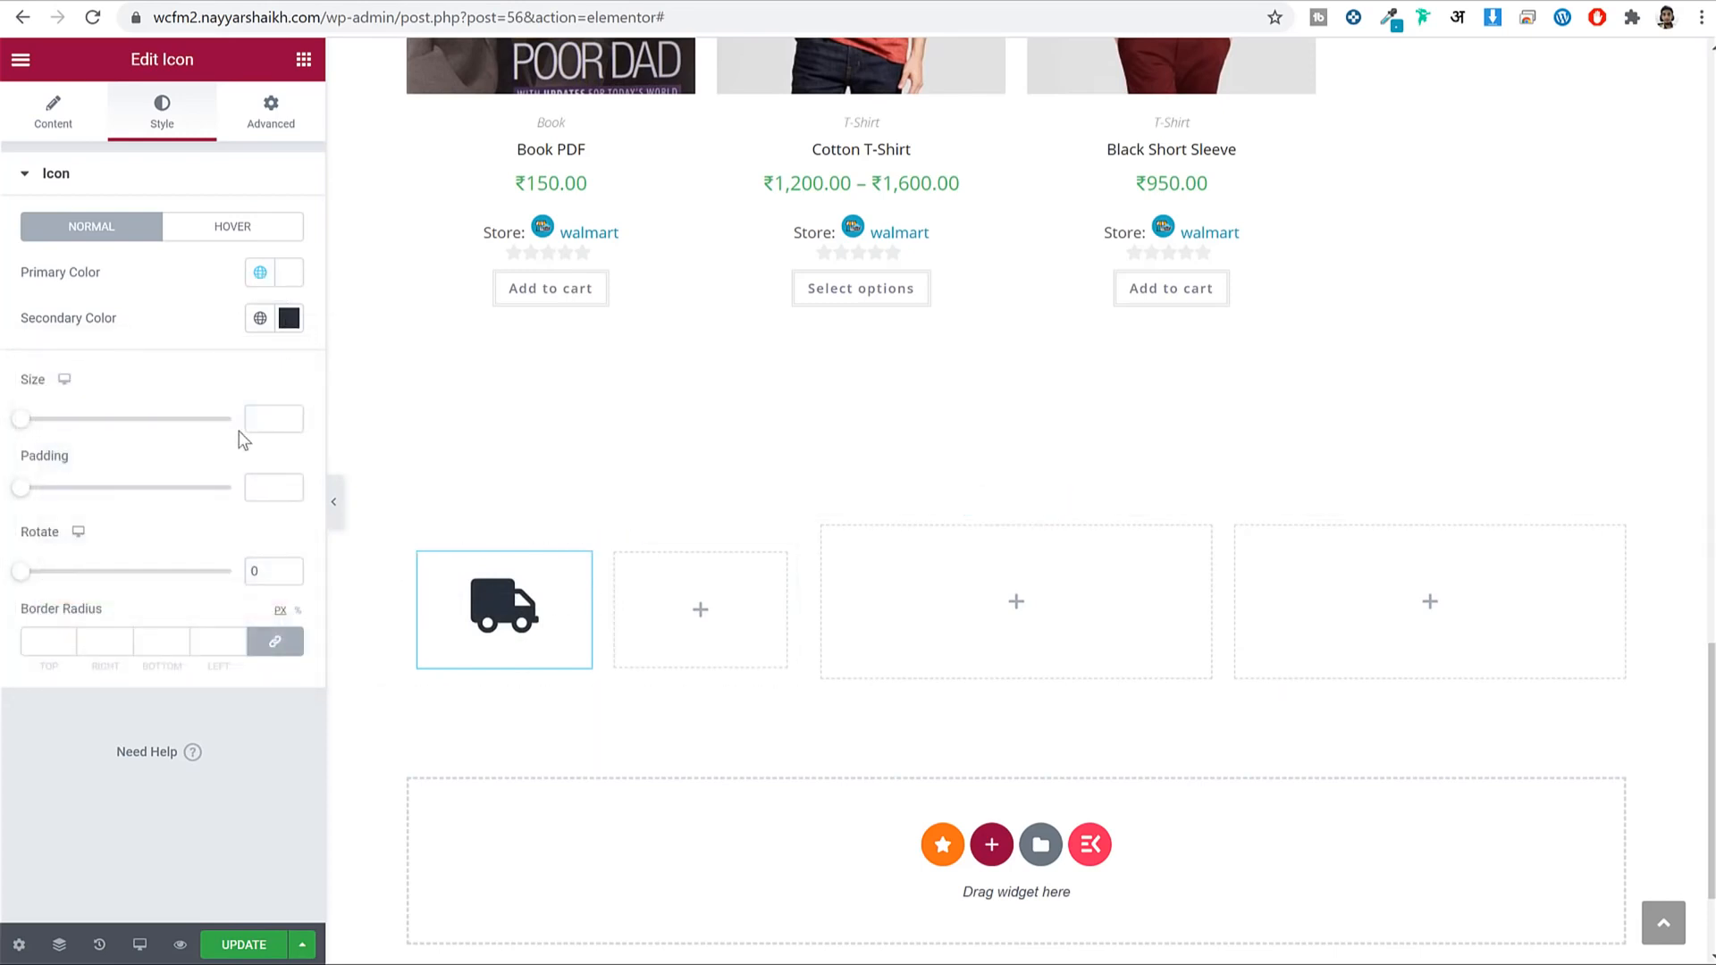
Set the icon size to 36.
left_click(258, 418)
type("36")
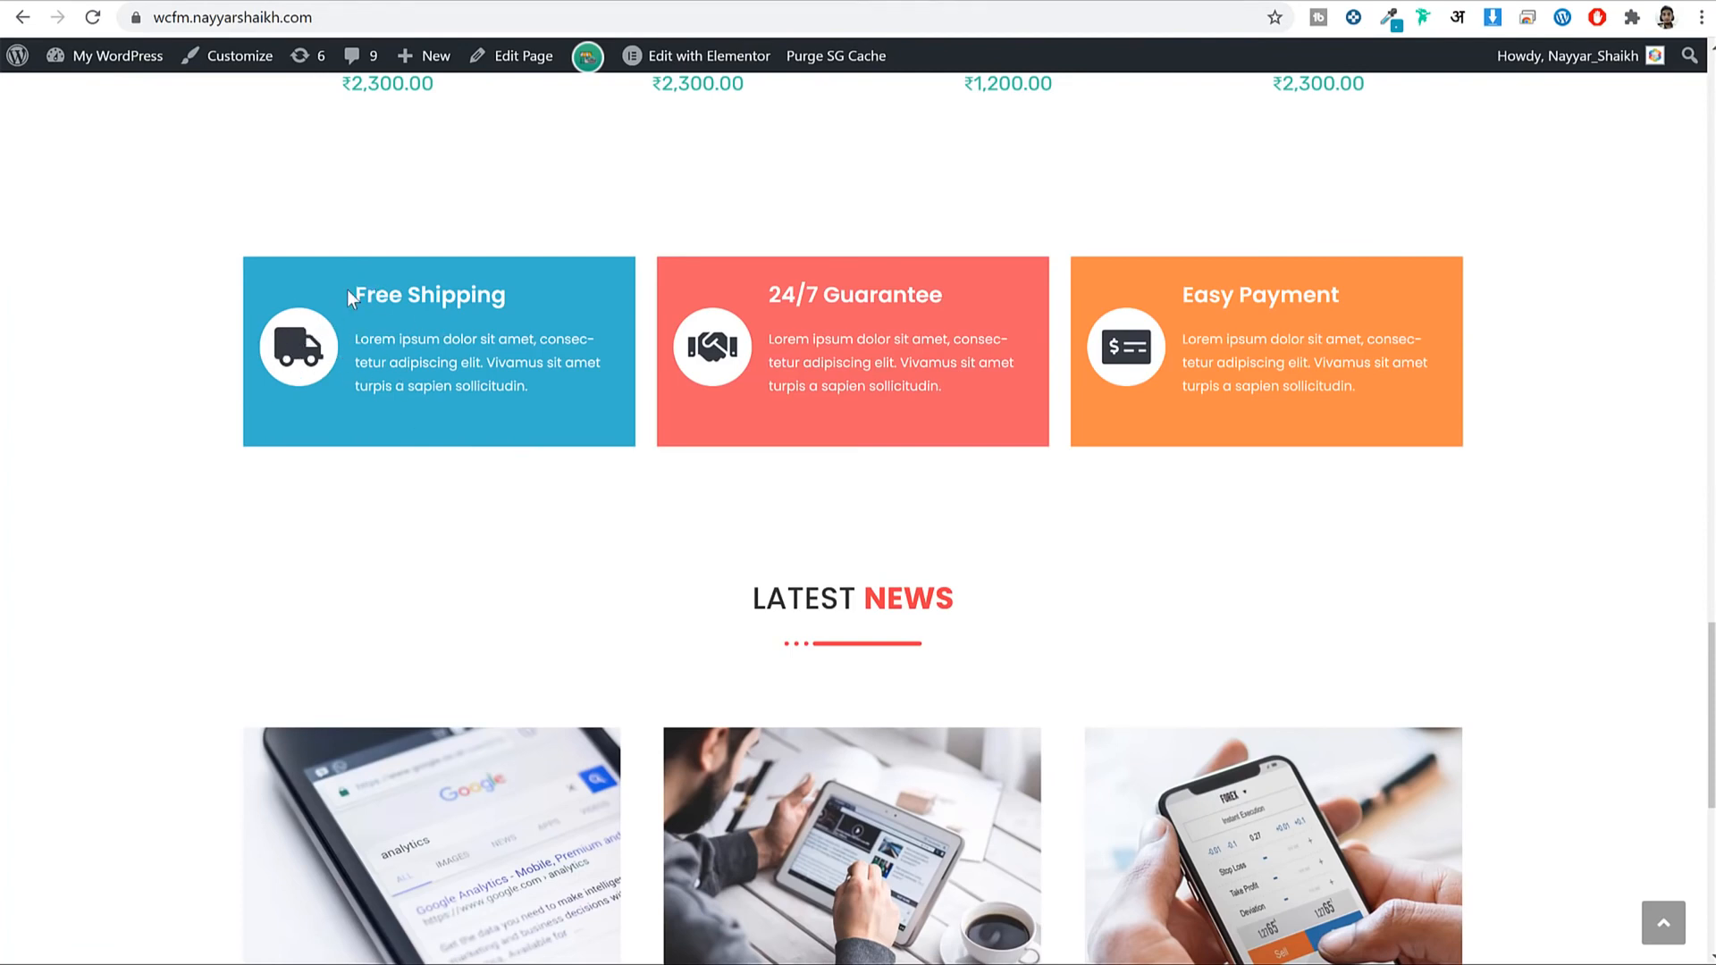
left_click_drag(346, 289, 535, 384)
left_click(536, 384)
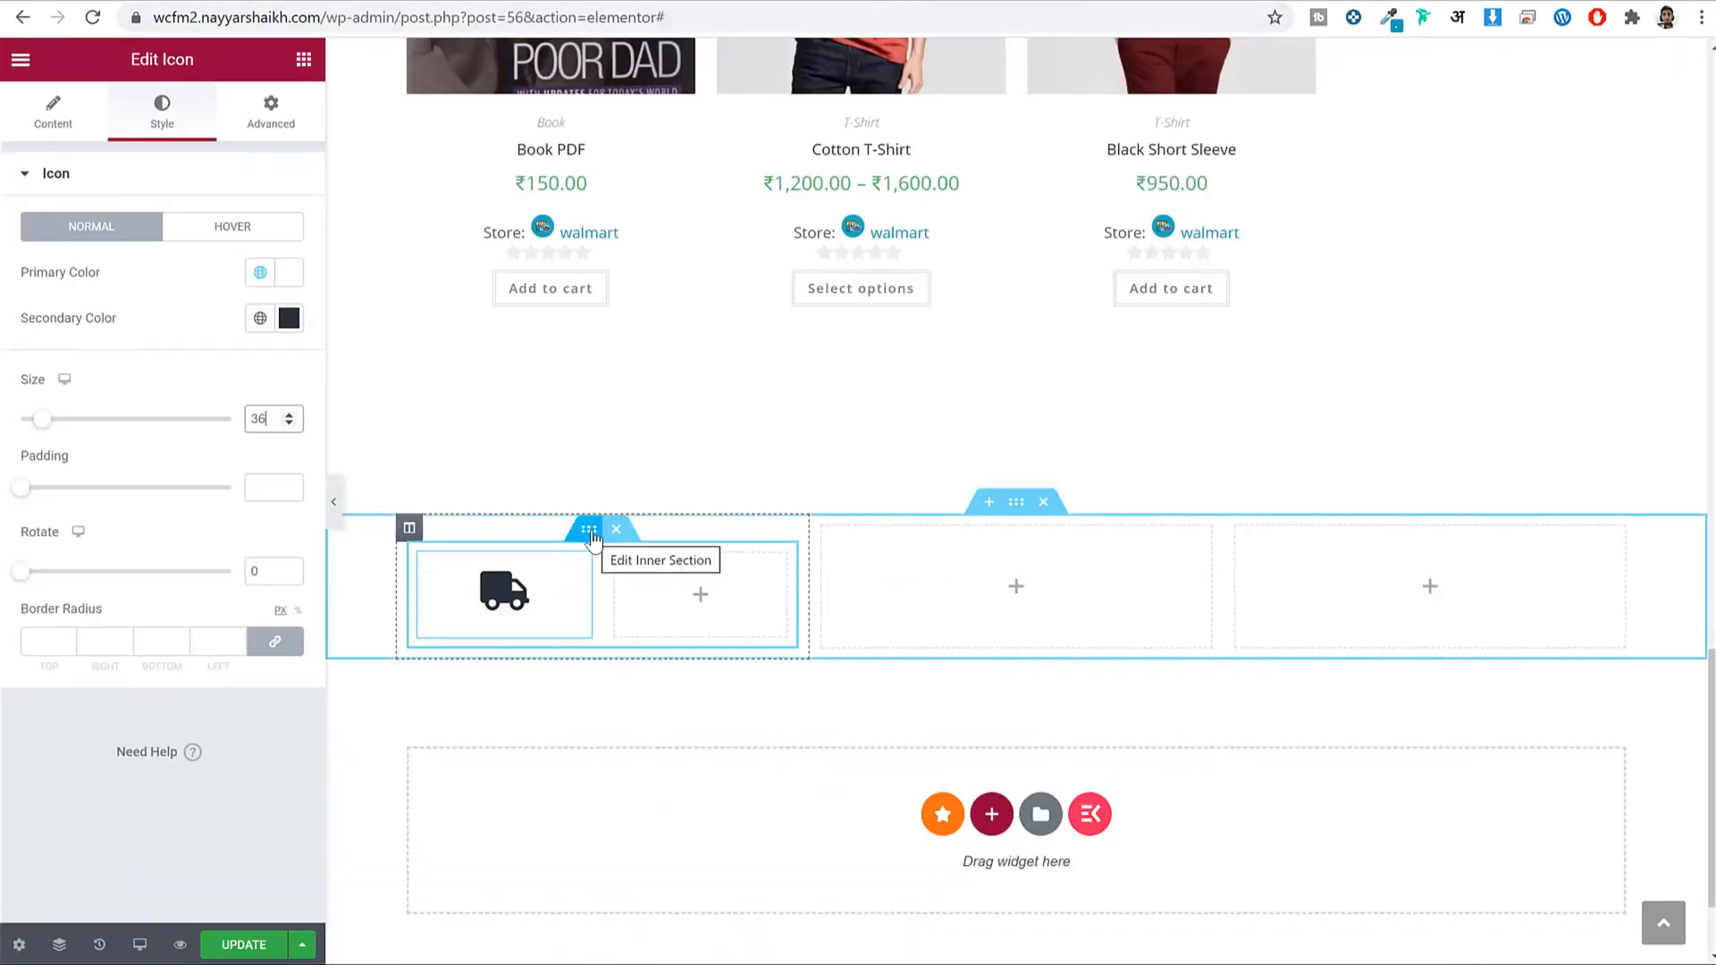
left_click(588, 533)
Give the inner section a classic #36B4CE background and narrow the truck column to 24.4%.
left_click(165, 114)
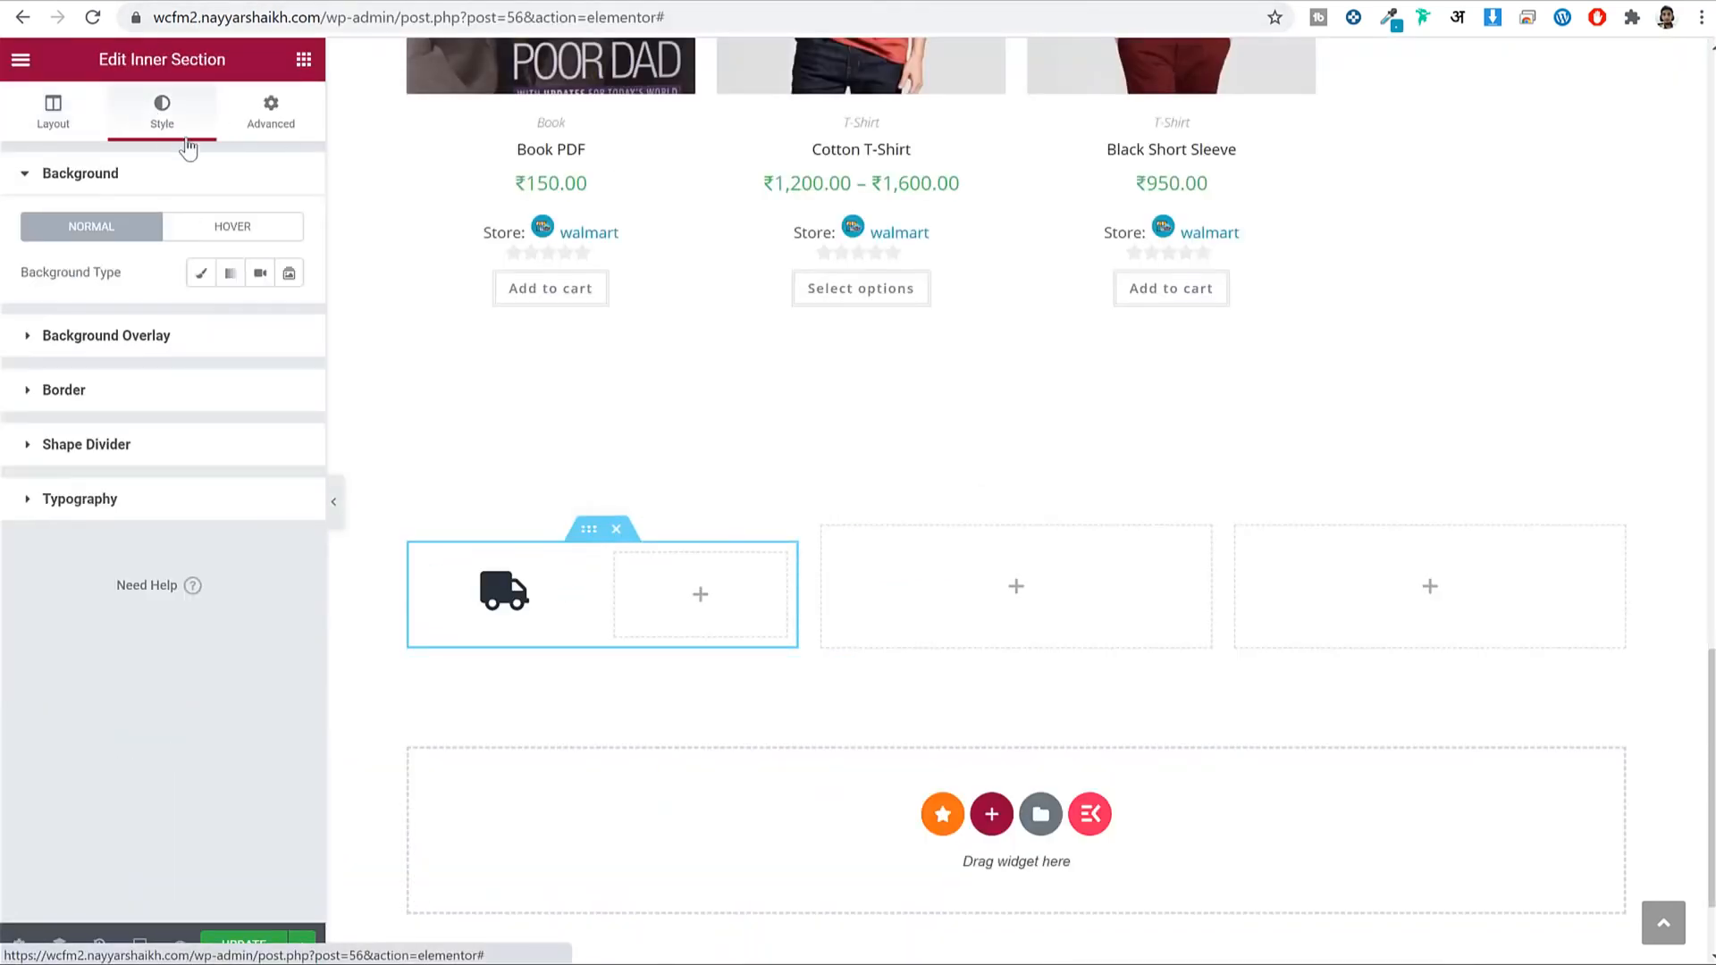
left_click(202, 274)
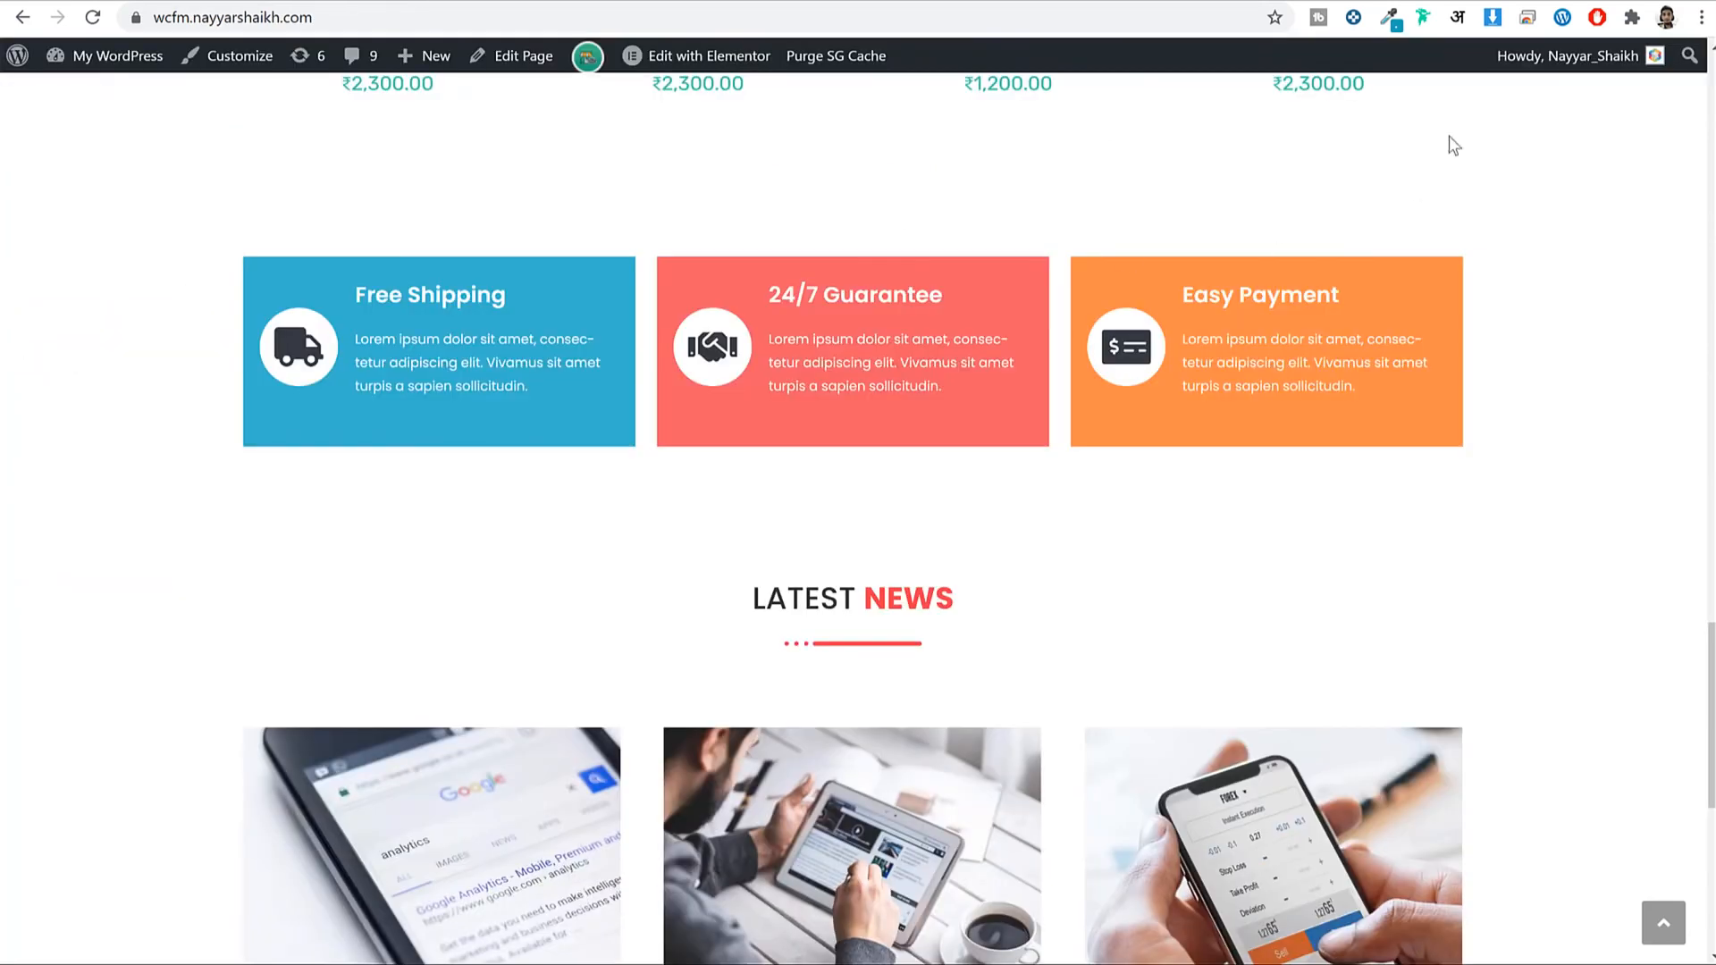
left_click(1388, 20)
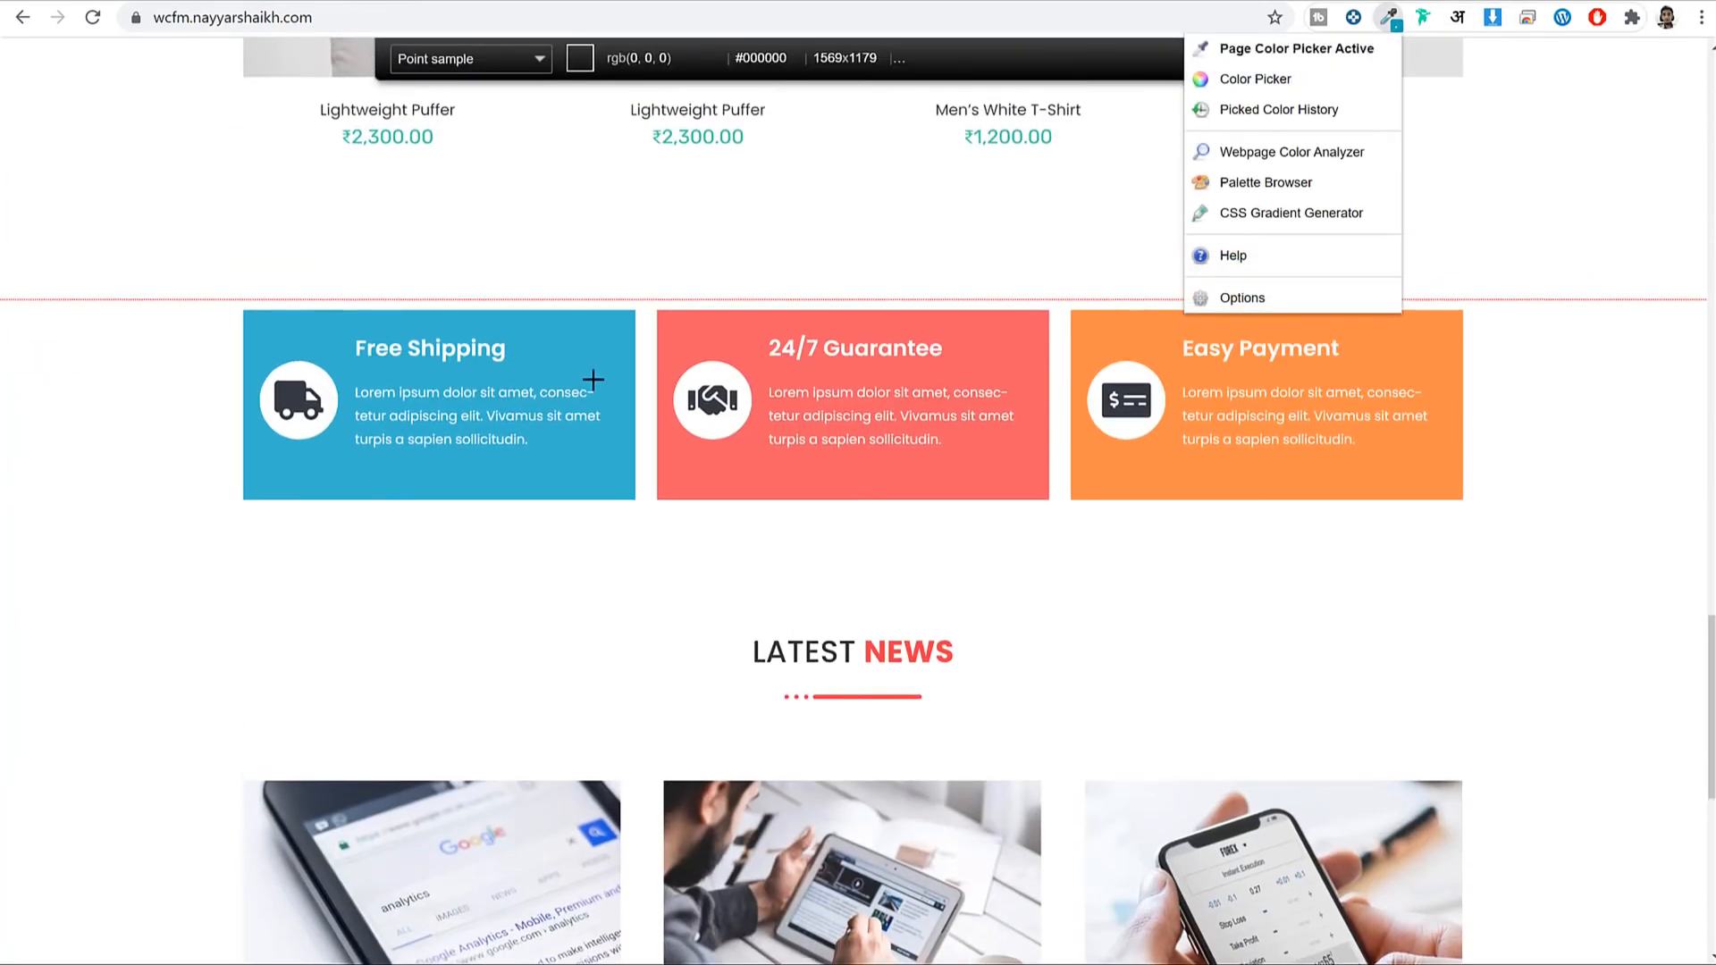
left_click(600, 349)
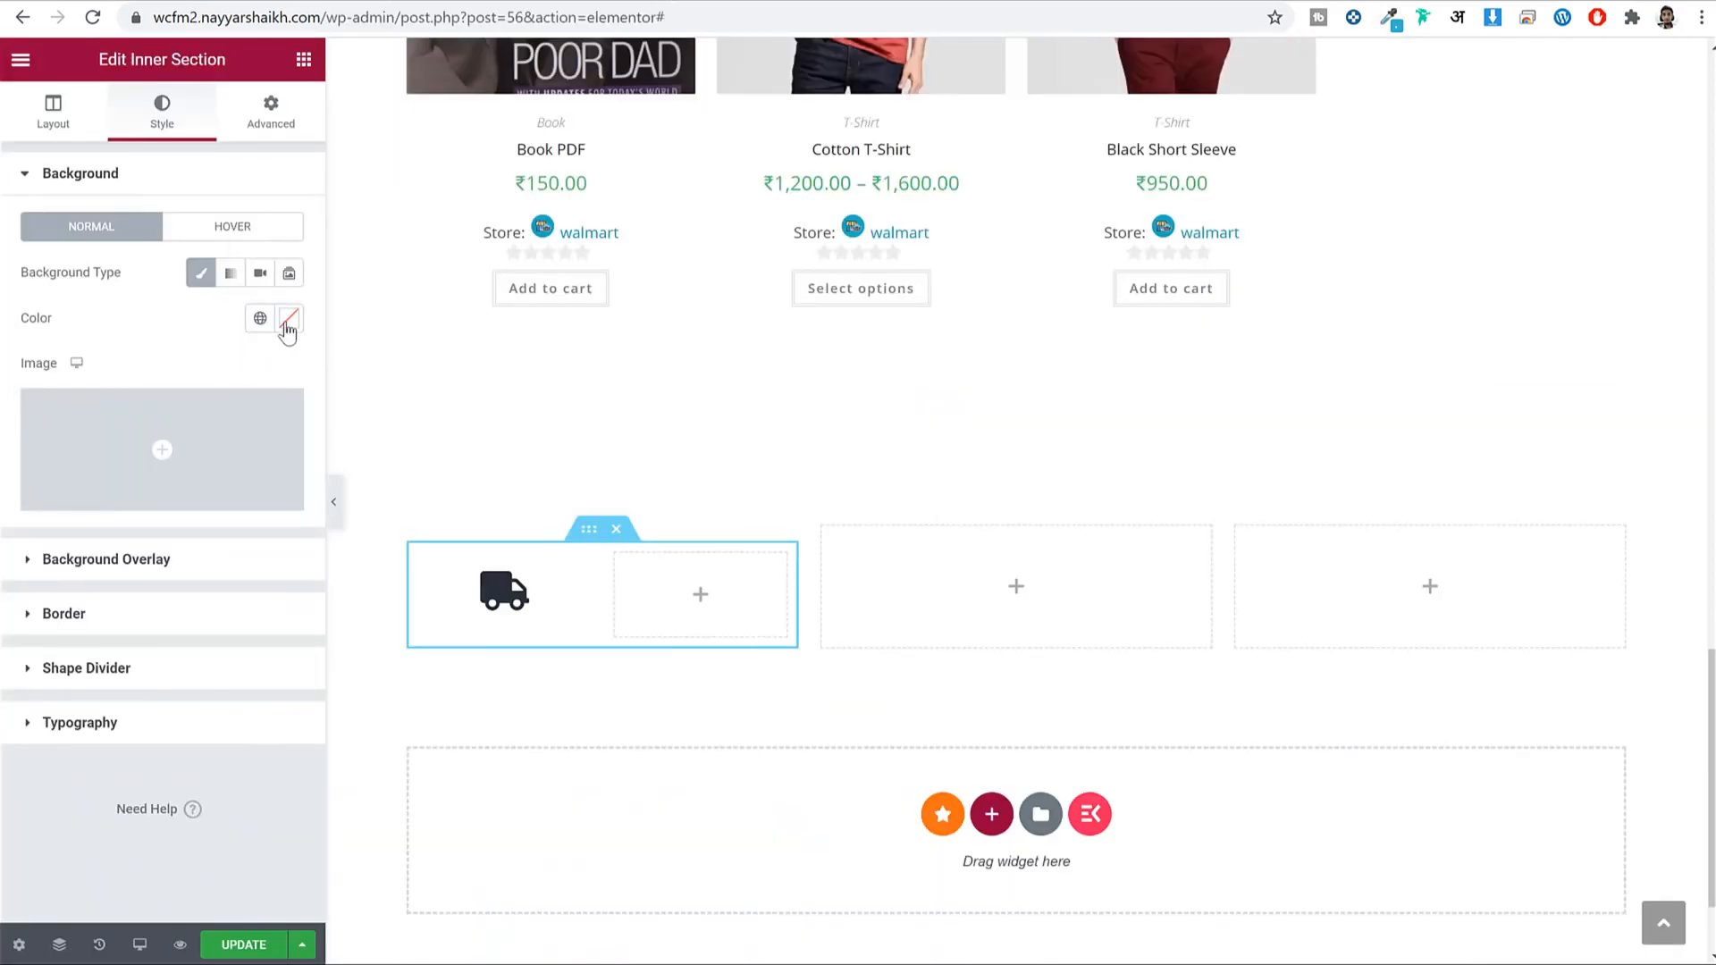
left_click(288, 319)
left_click(161, 650)
key("ctrl+v")
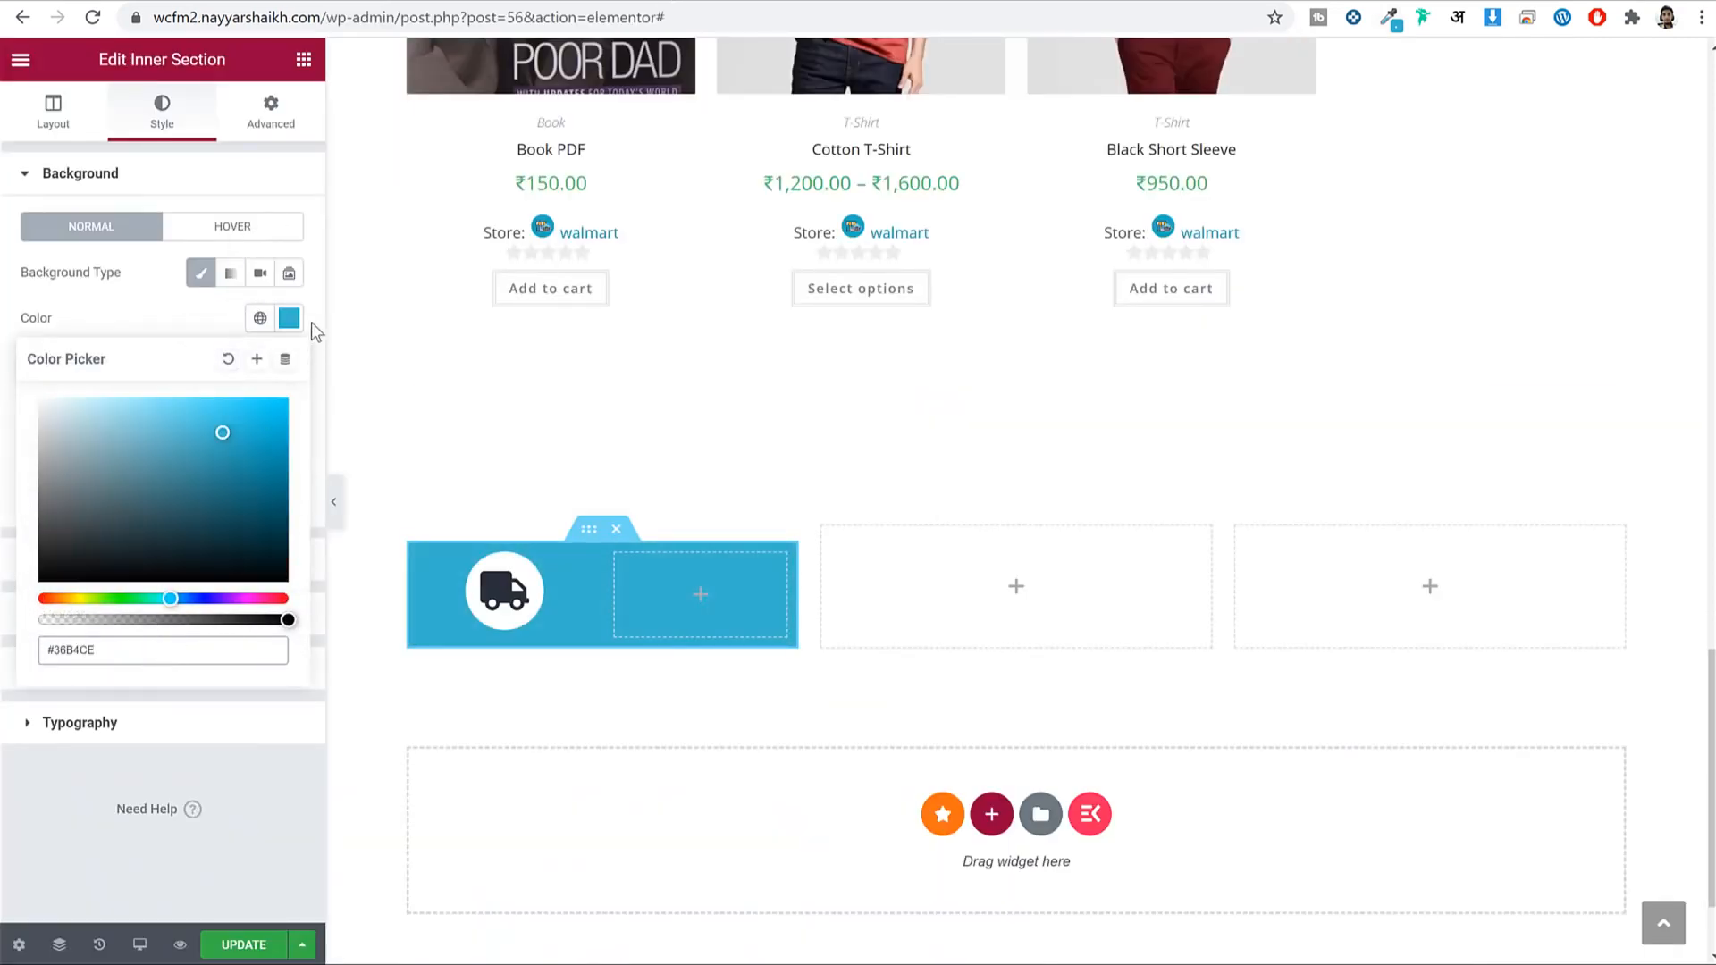
left_click(289, 318)
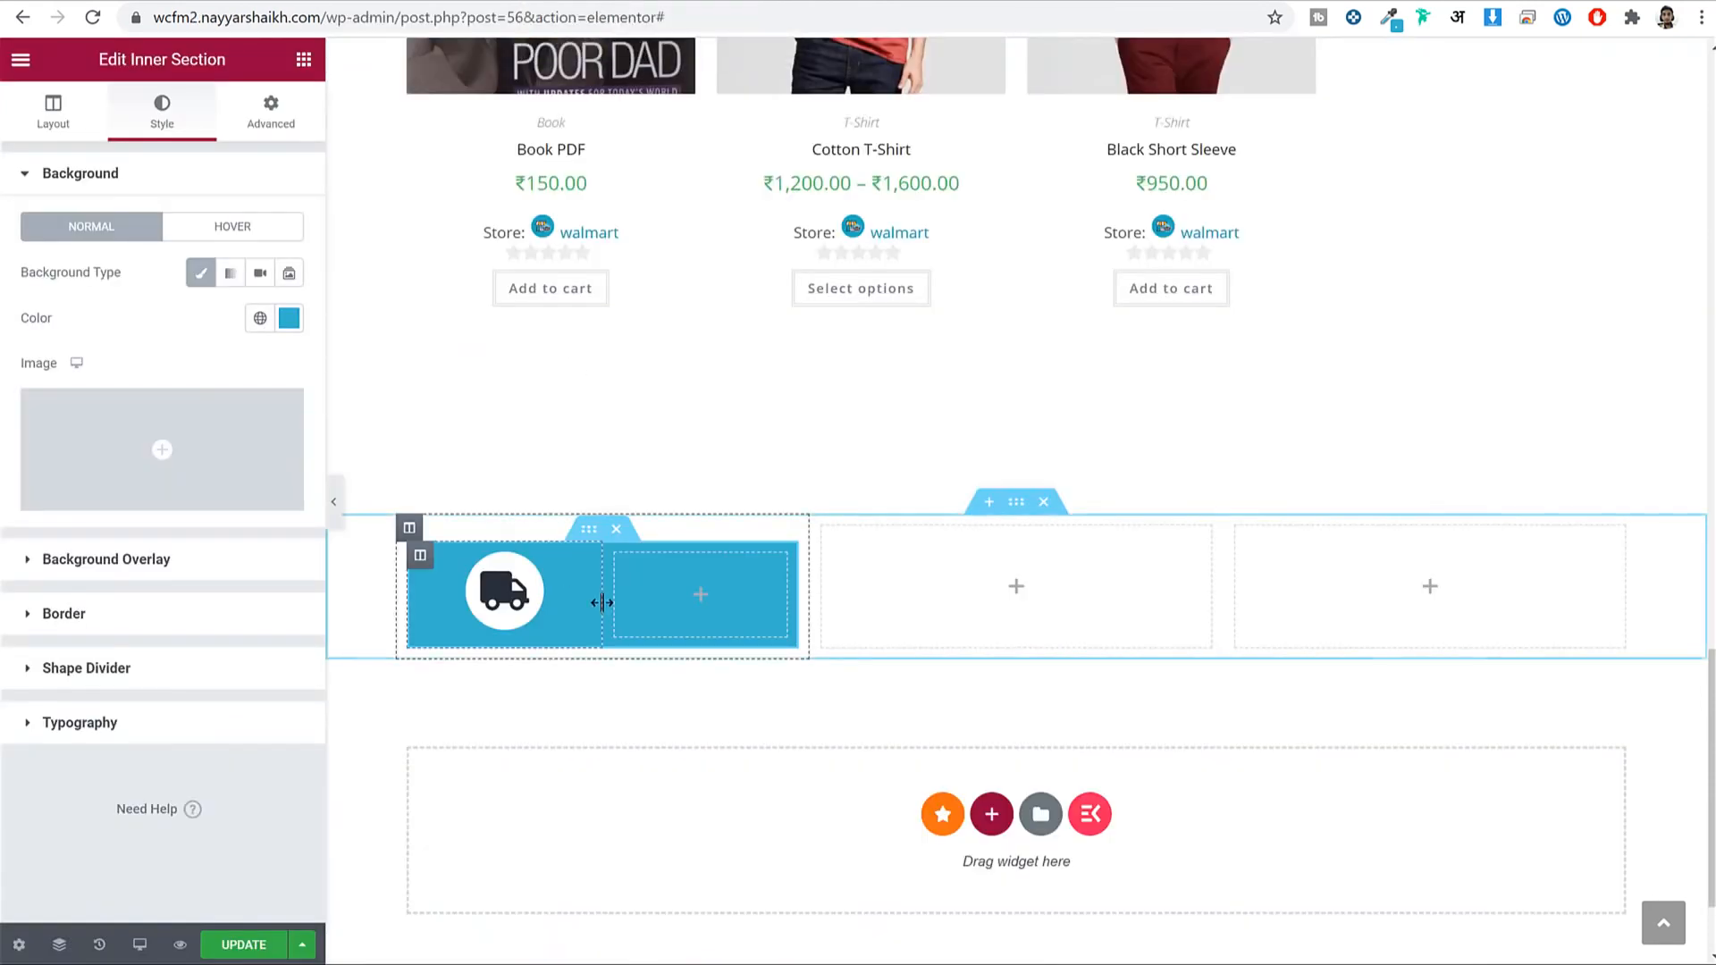
left_click_drag(596, 602, 506, 618)
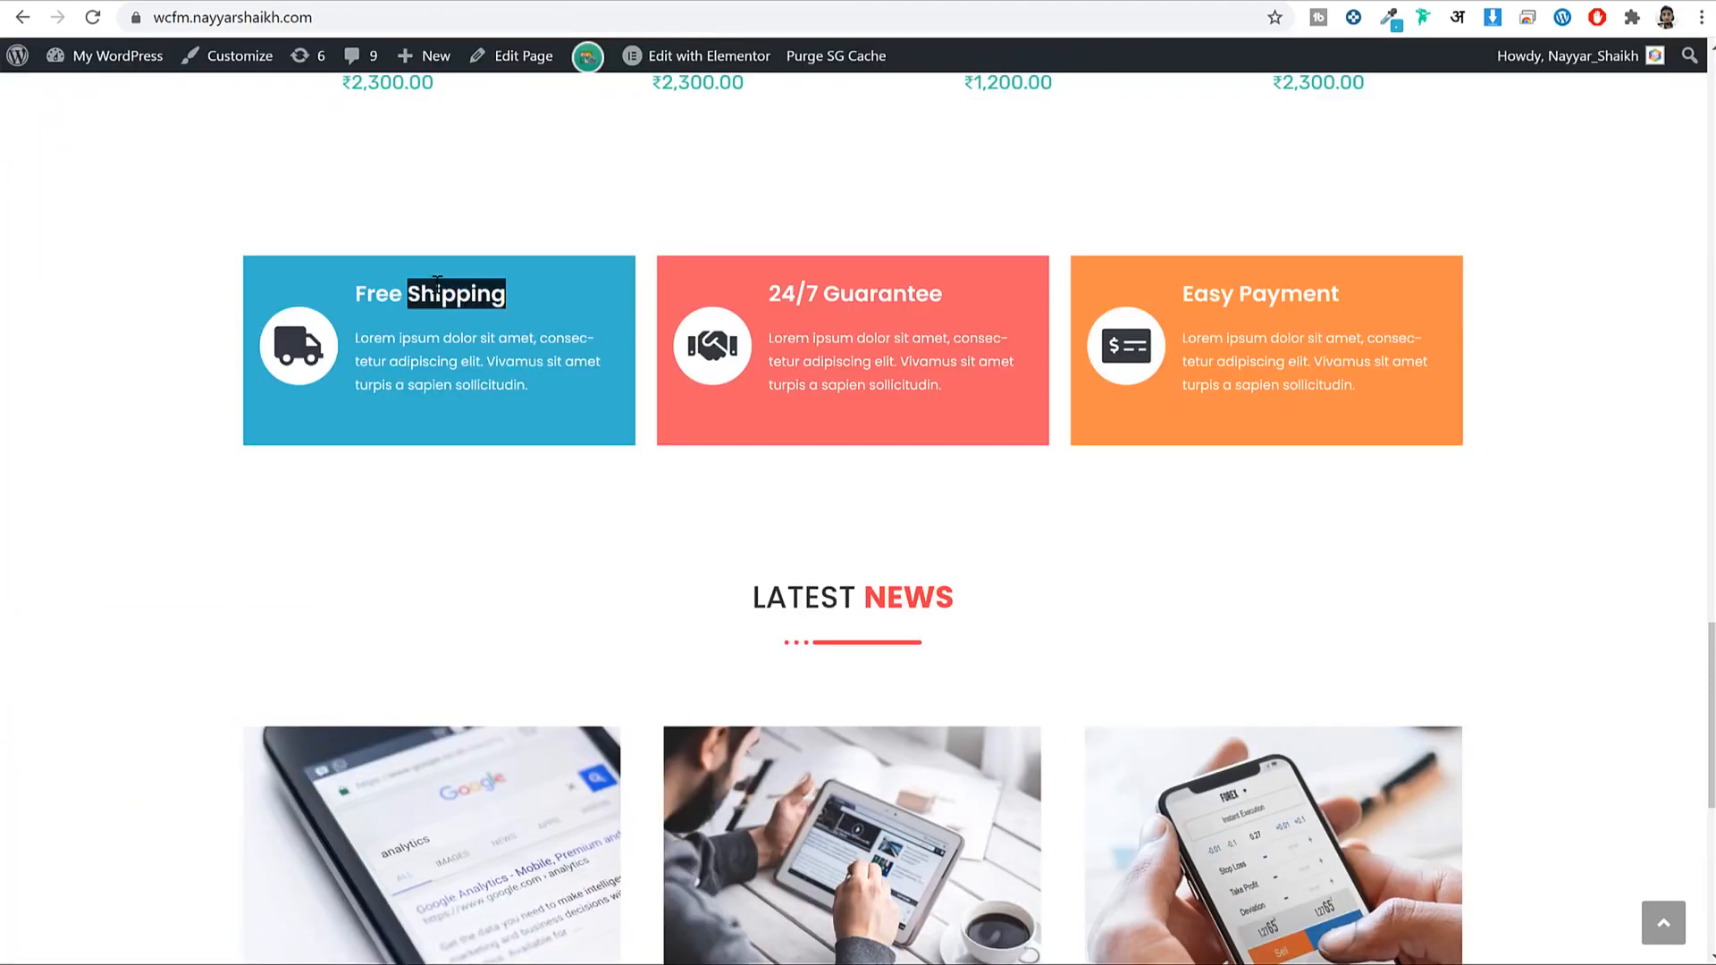
triple_click(437, 284)
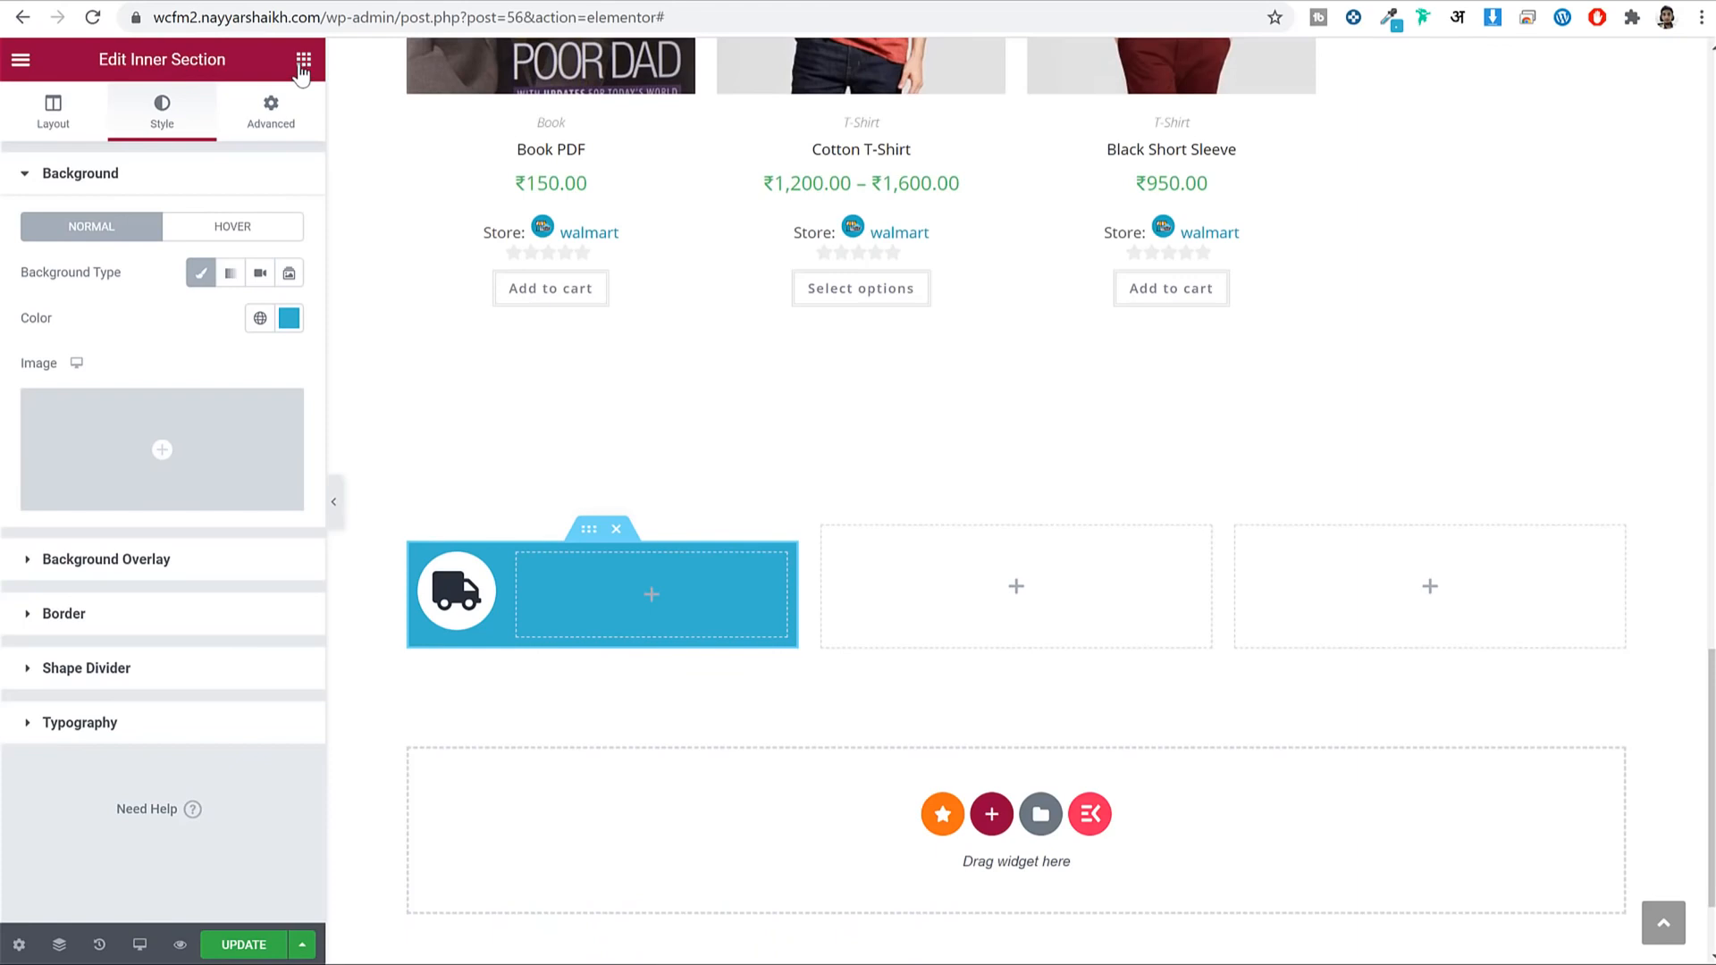
Add a Heading widget to the blue column reading Free Shipping.
left_click(304, 59)
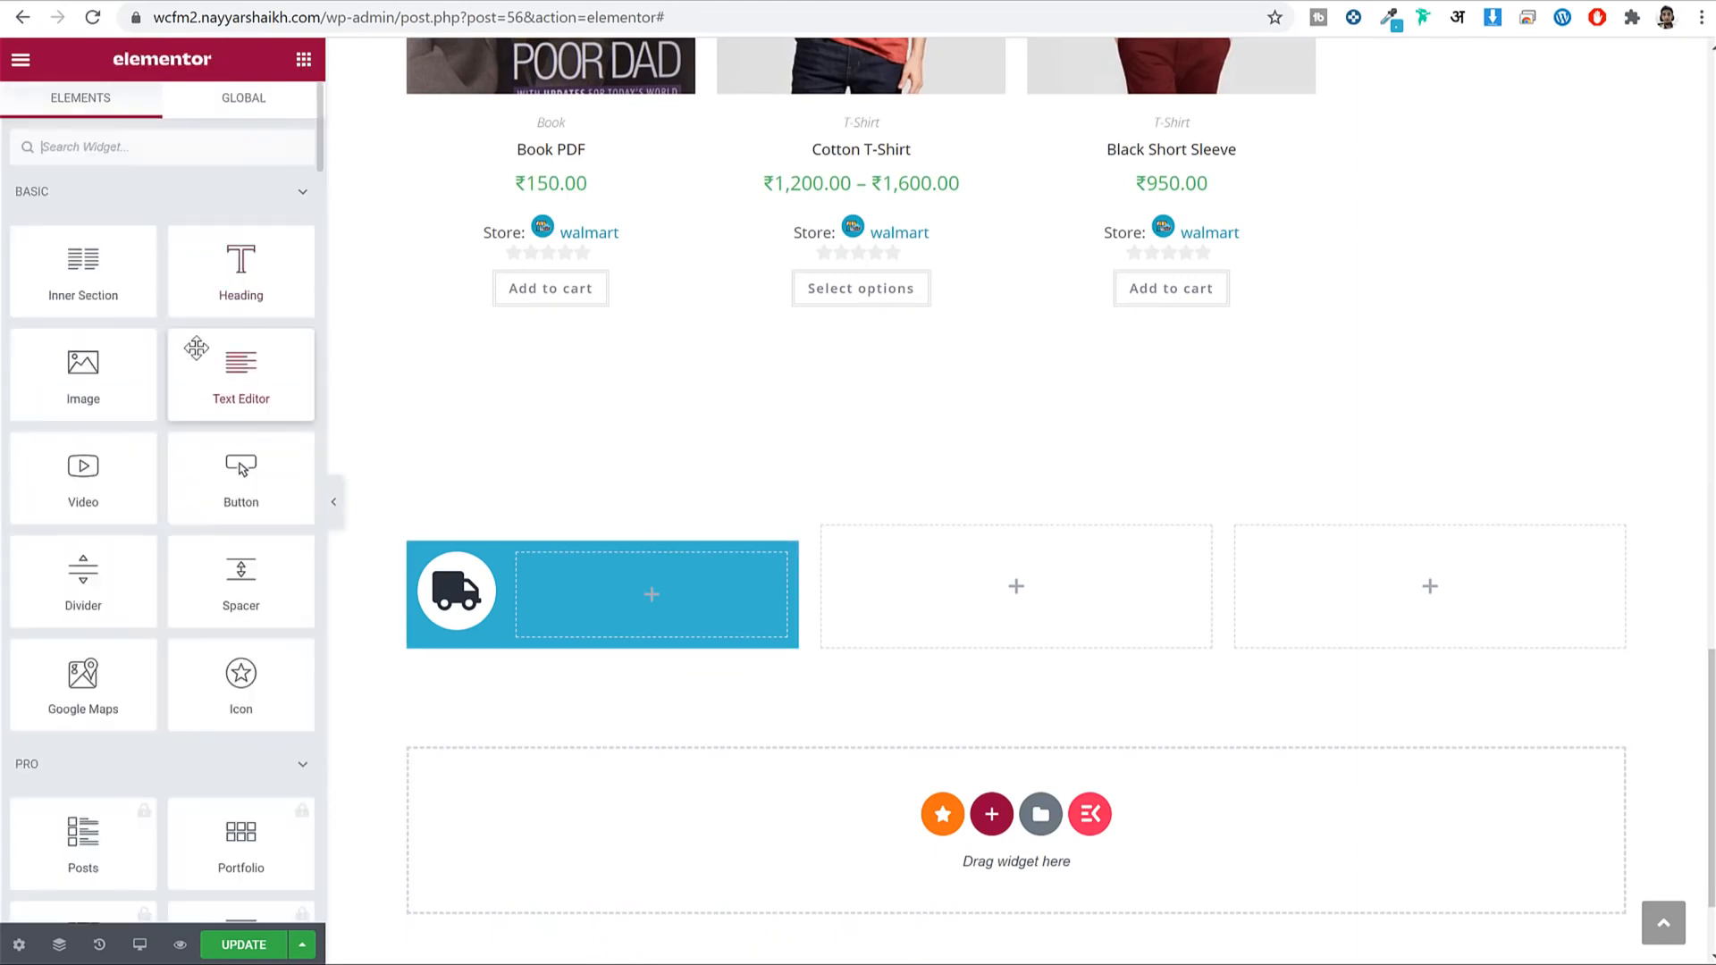
left_click_drag(722, 653, 679, 573)
left_click(204, 266)
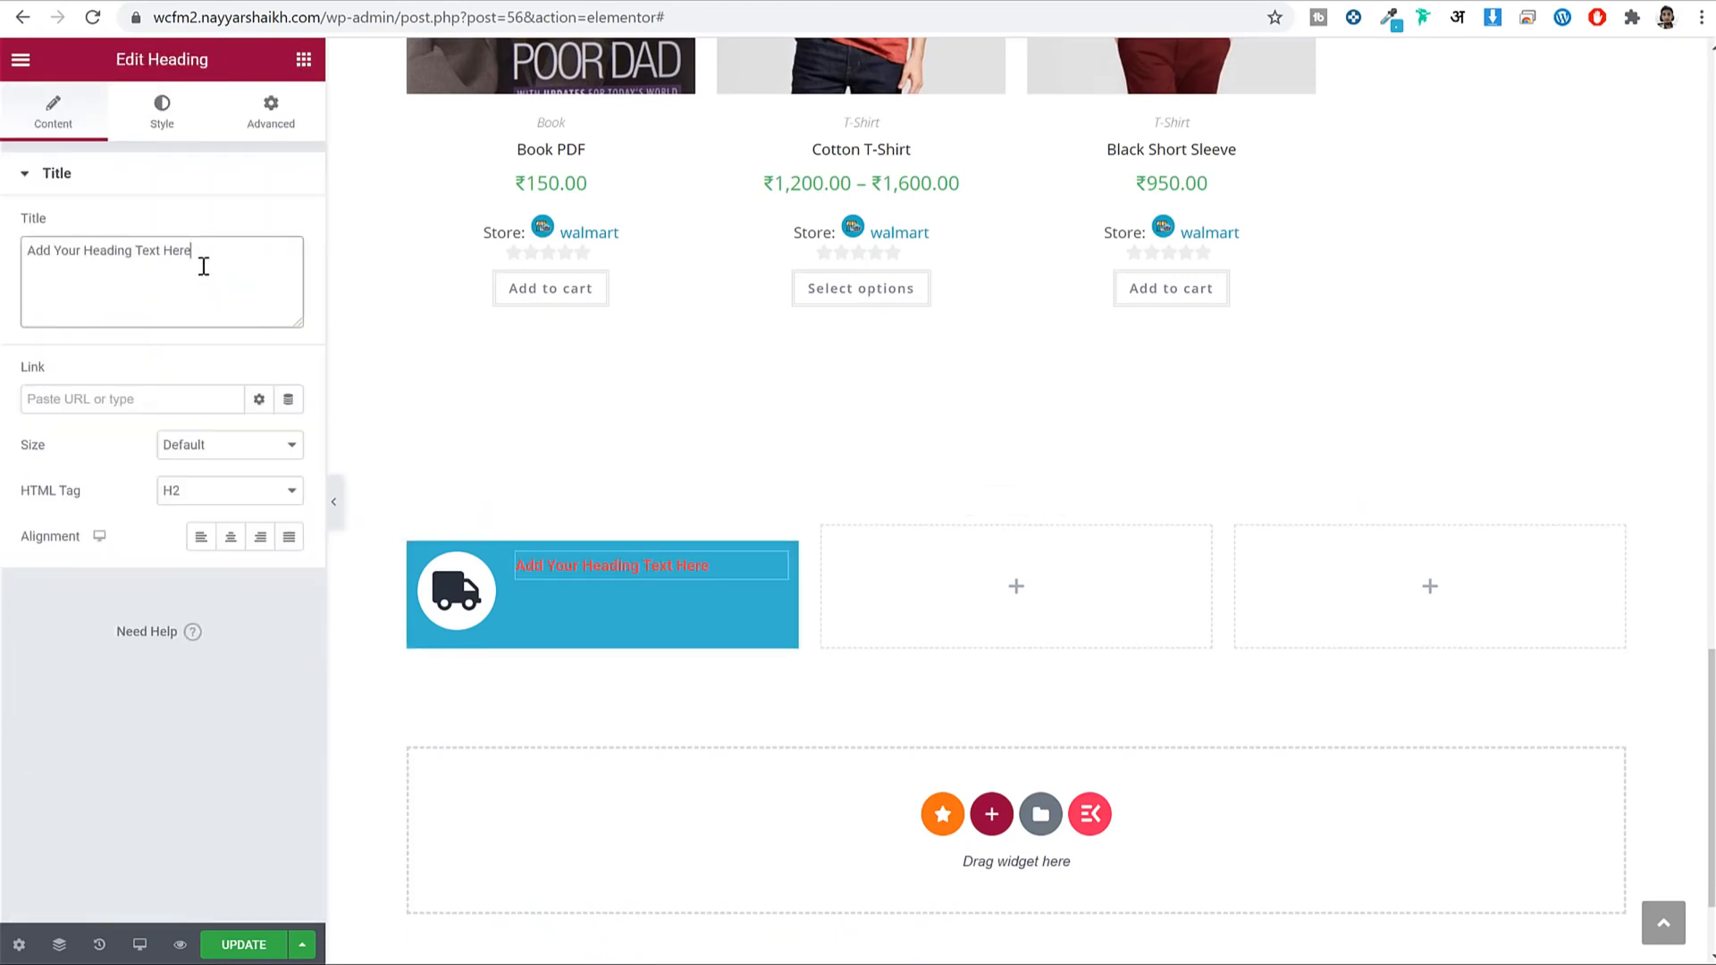
key("ctrl+a")
key("ctrl+v")
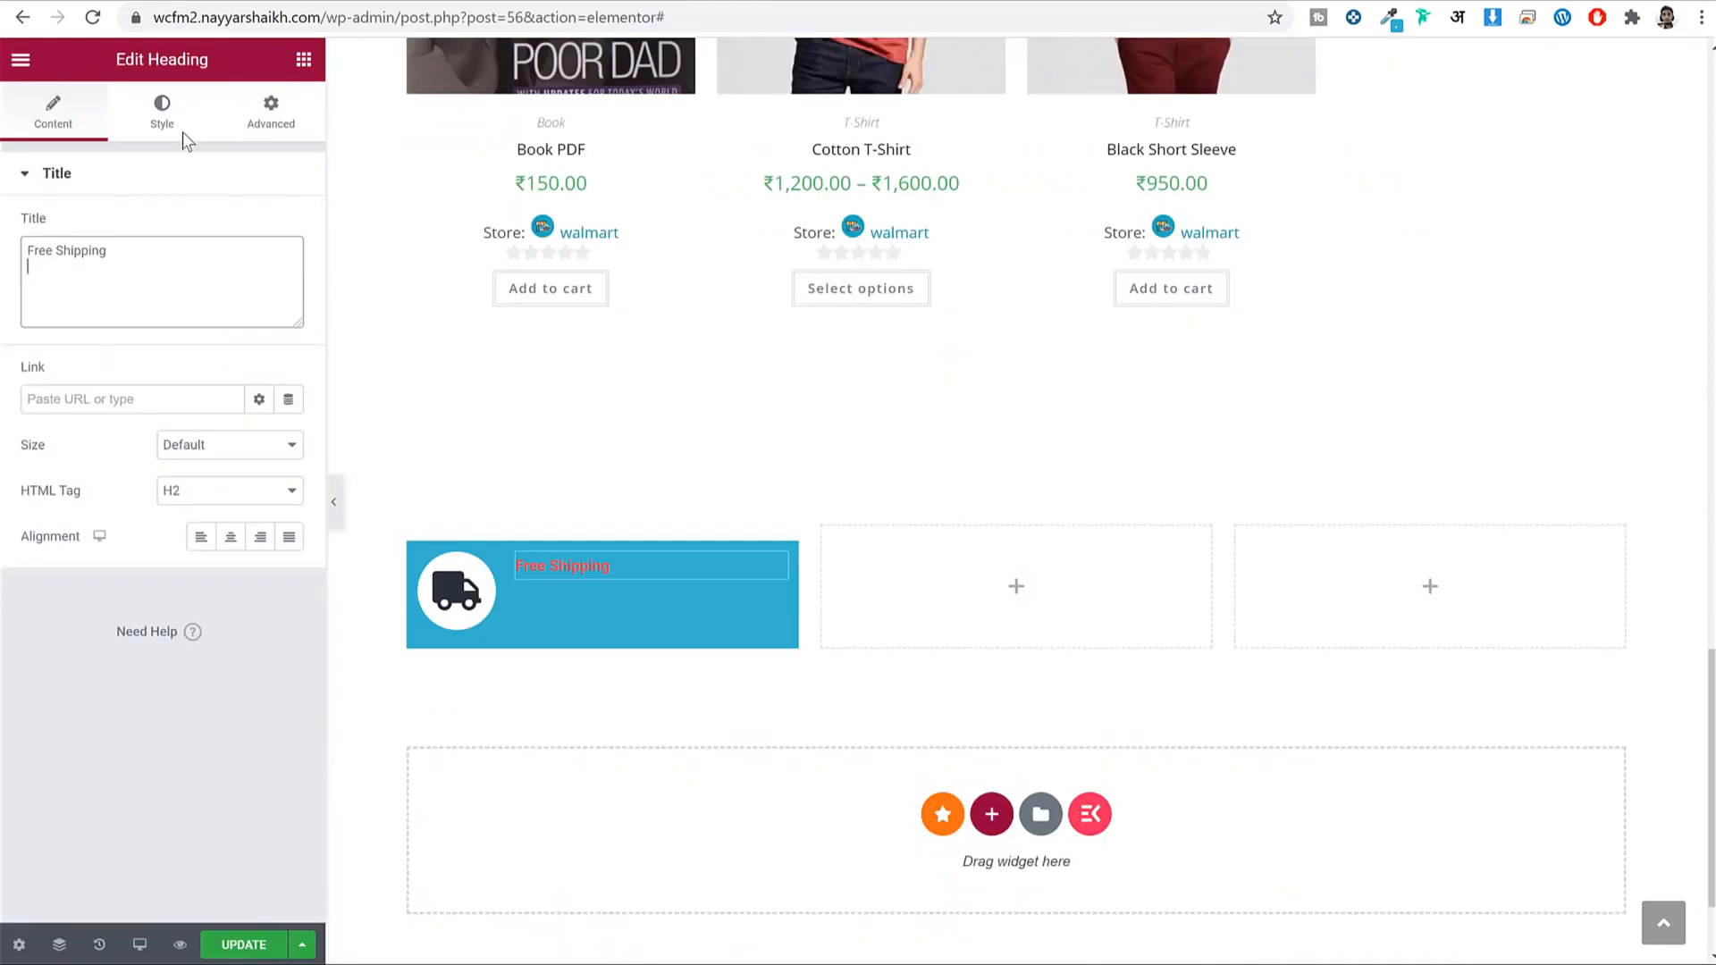
Style the heading with global White colour, Poppins font and 20px size.
left_click(170, 129)
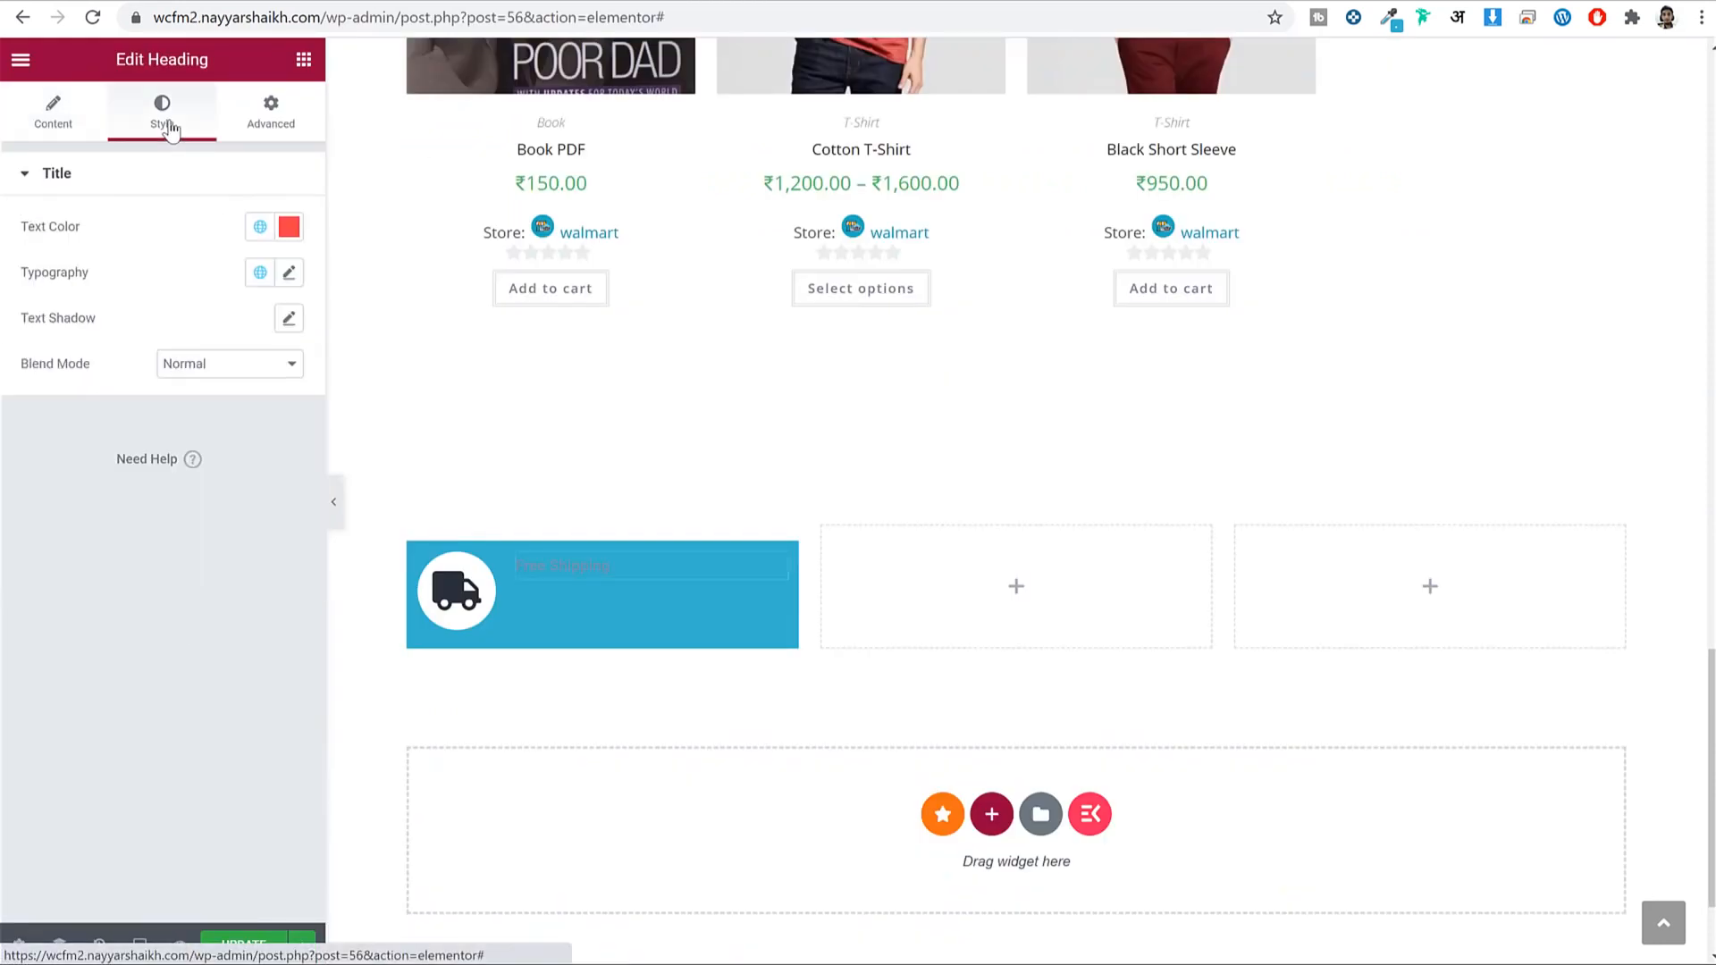
left_click(259, 228)
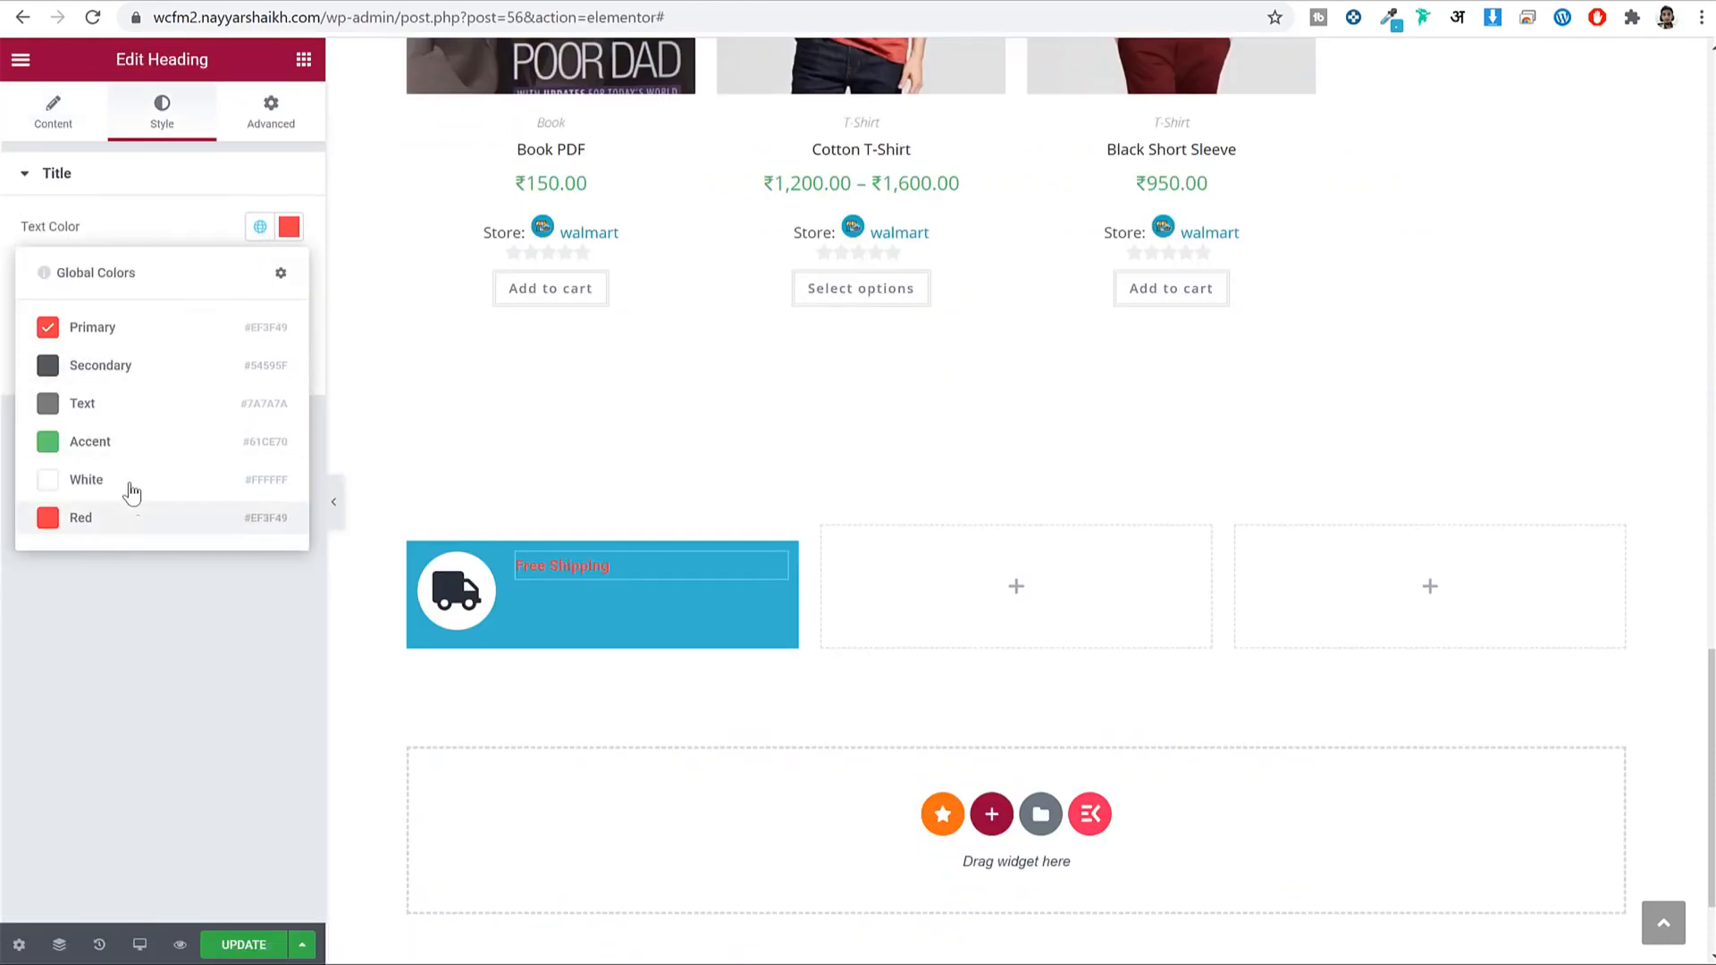
left_click(98, 480)
left_click(258, 276)
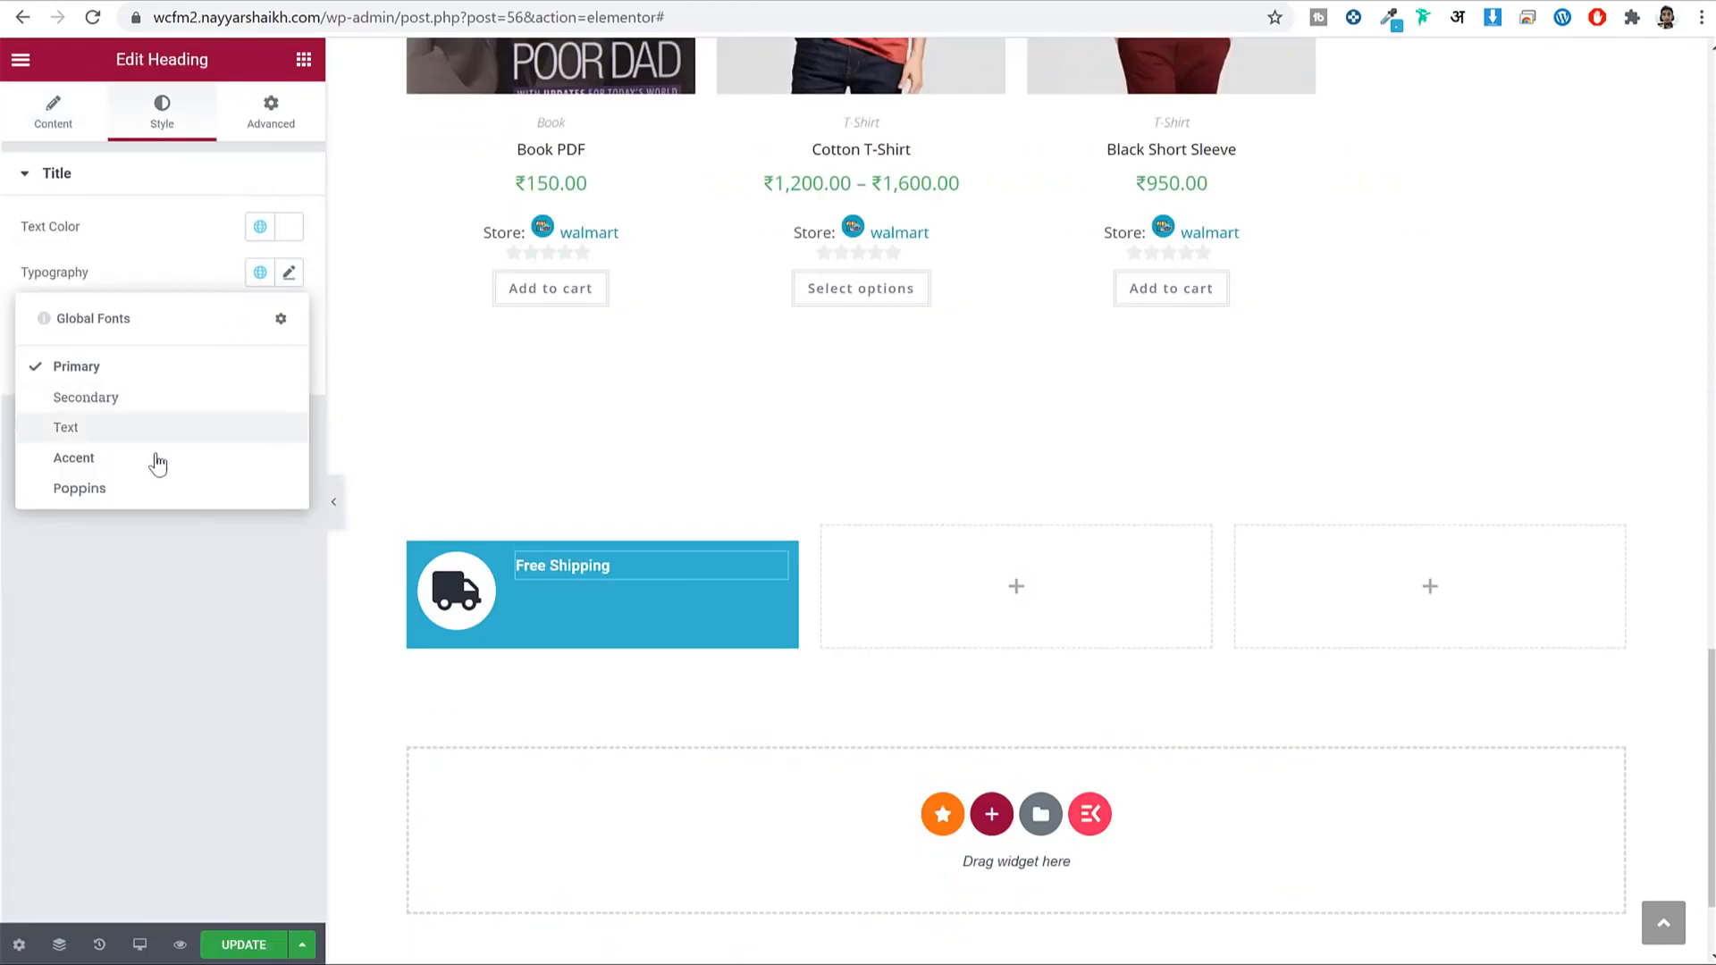
left_click(138, 490)
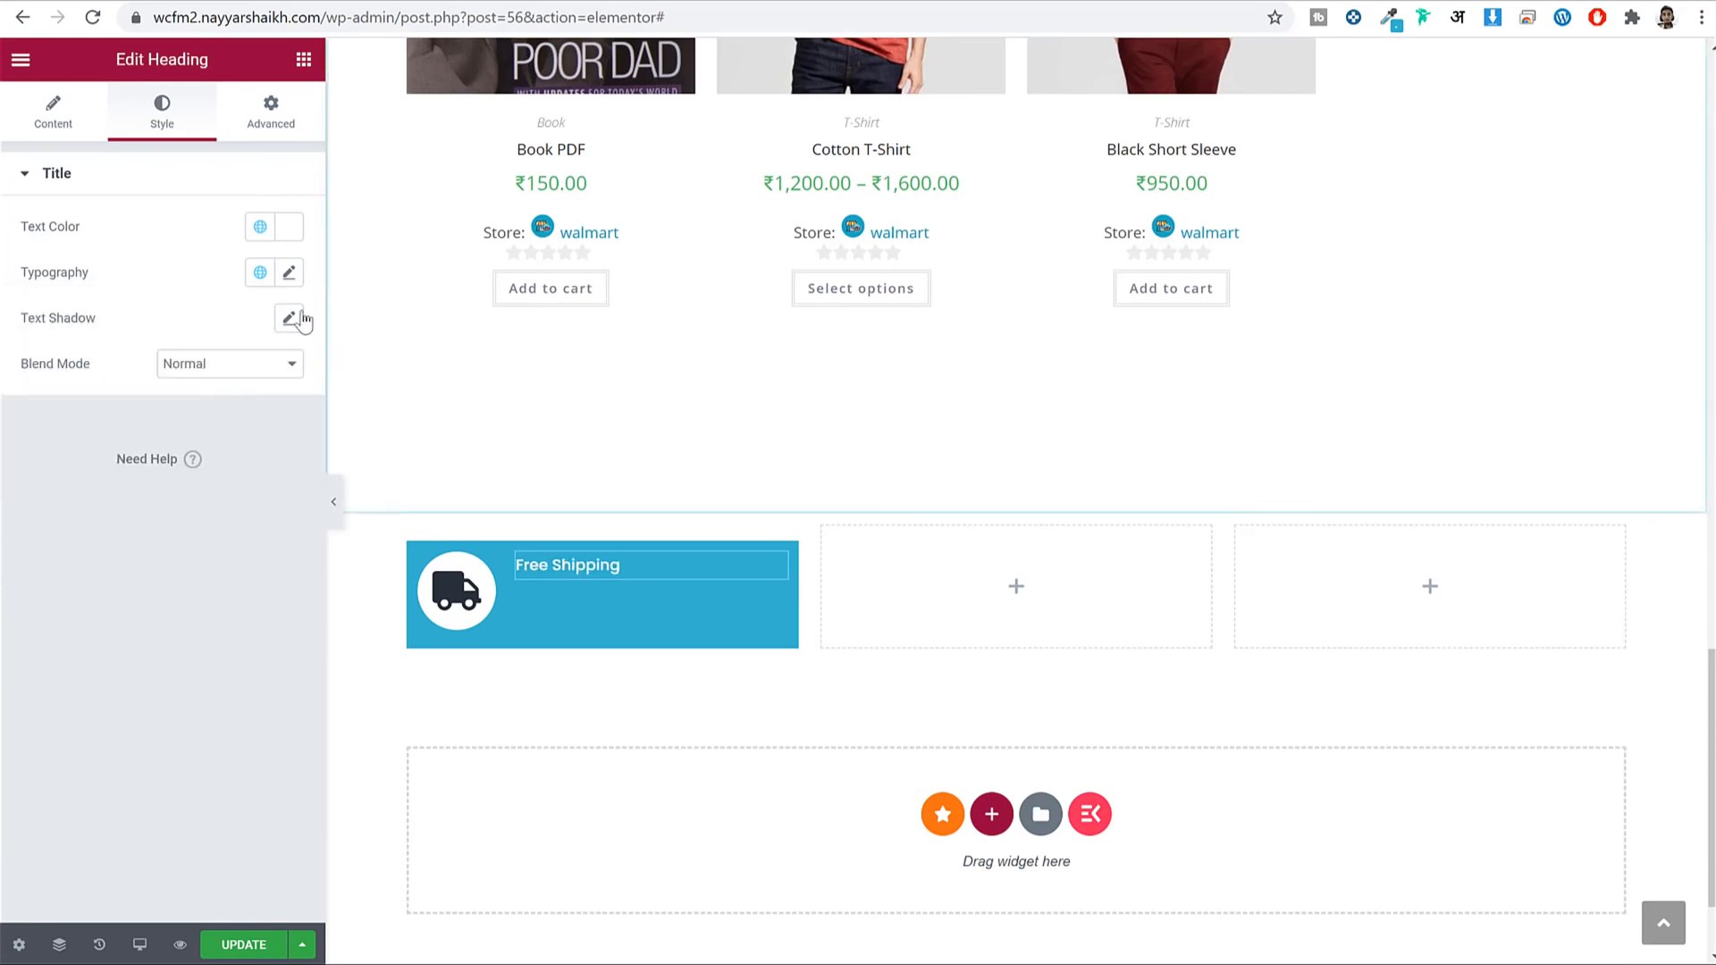
left_click(288, 273)
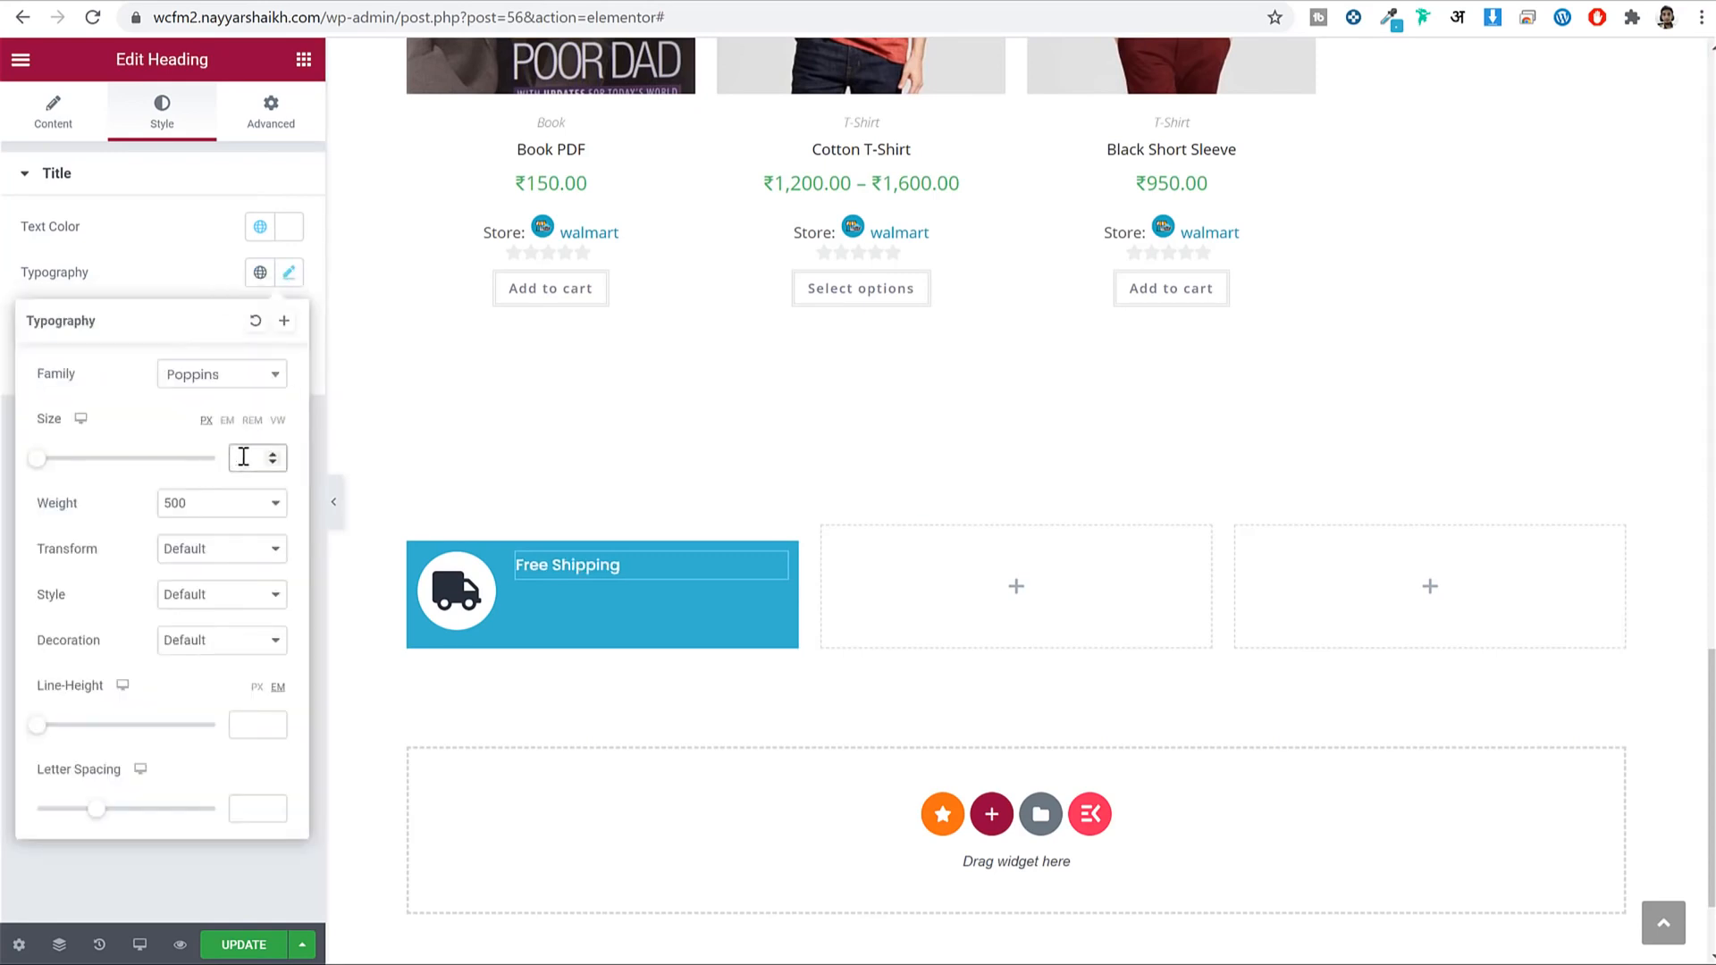
type("200")
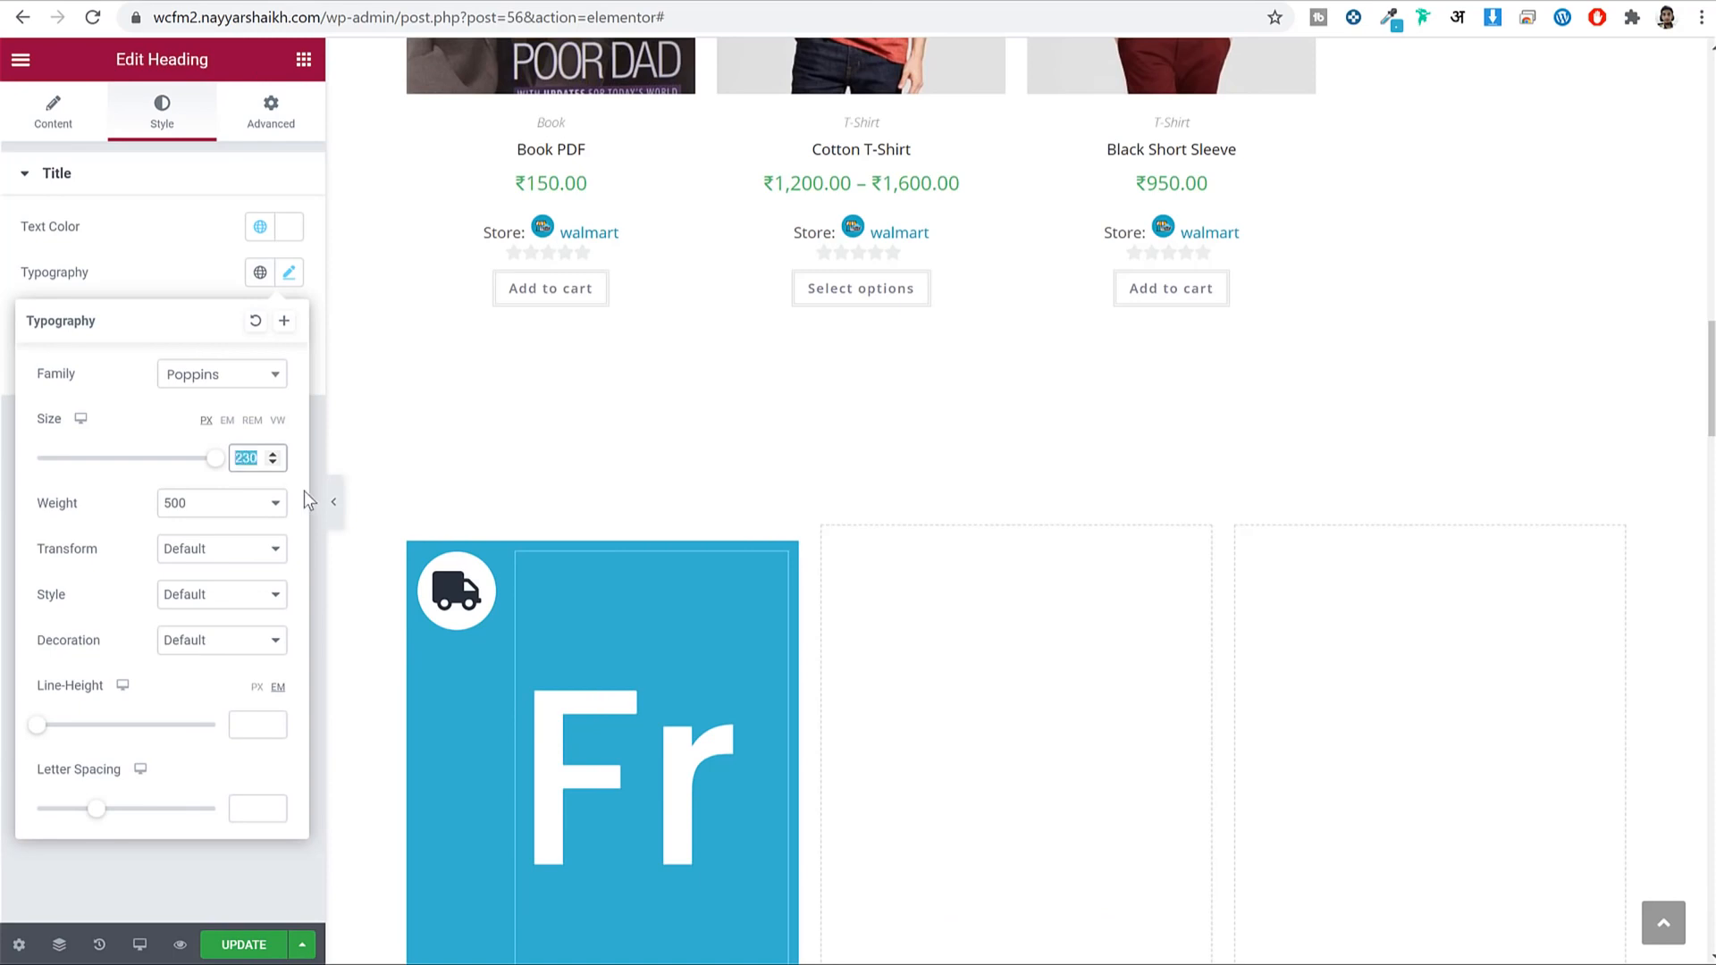
type("20")
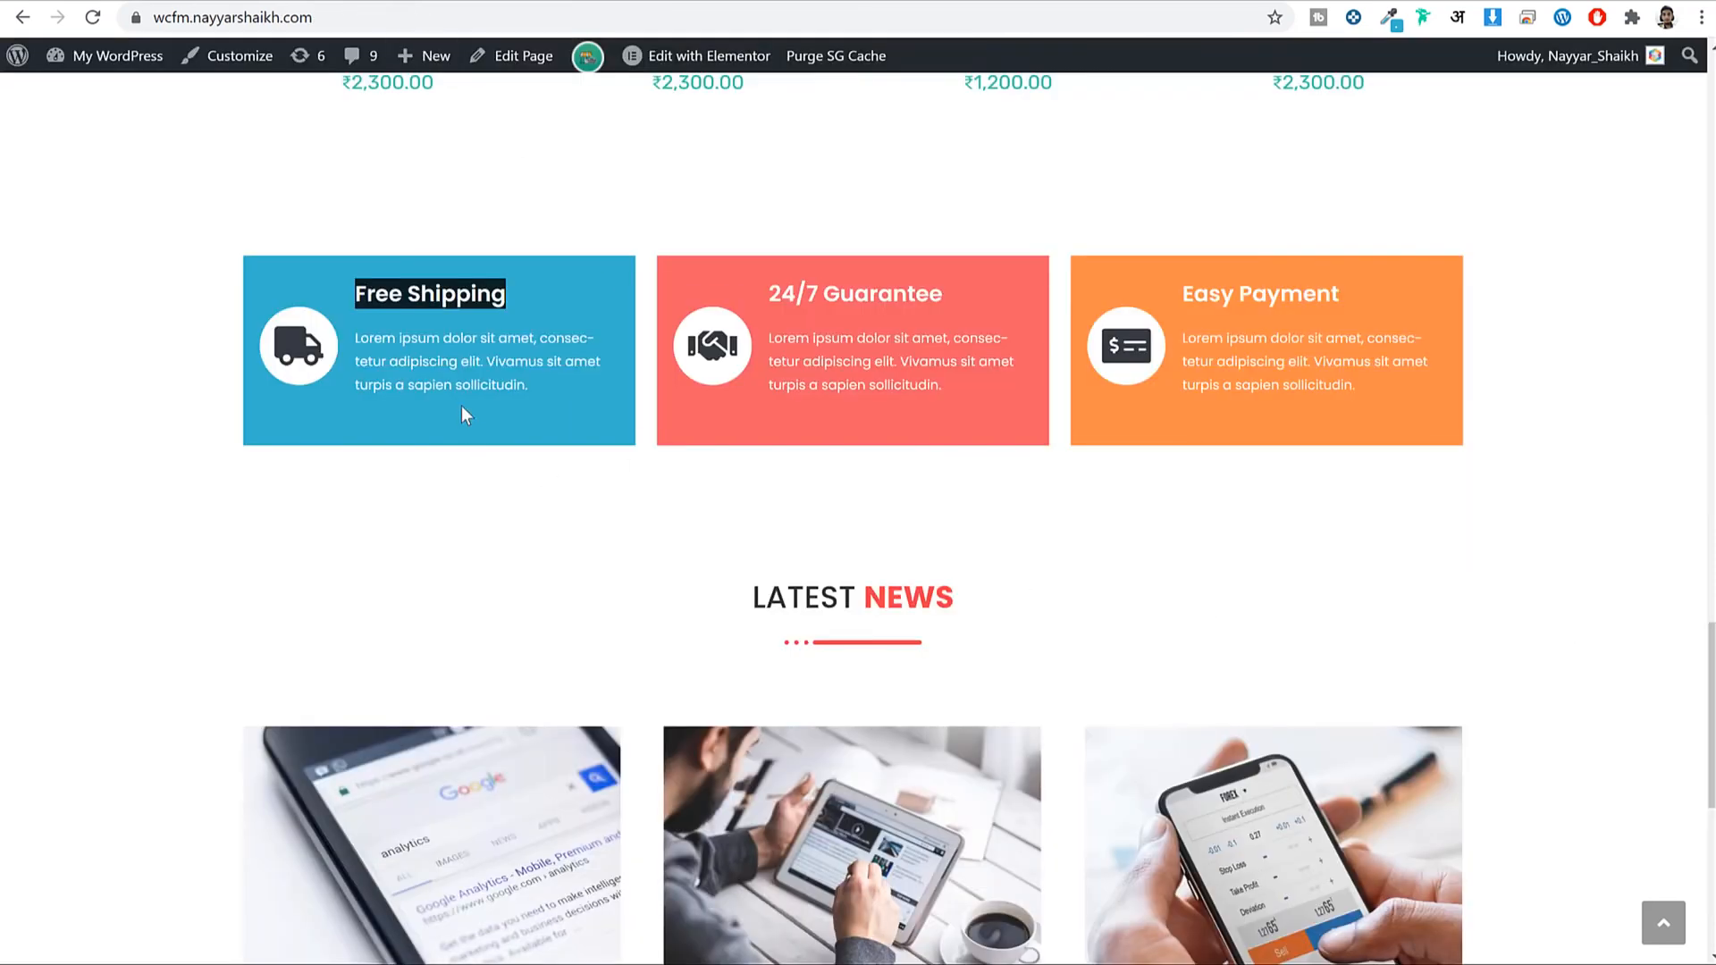
Copy the description paragraph from the reference design site.
left_click(453, 374)
triple_click(453, 373)
key("ctrl+c")
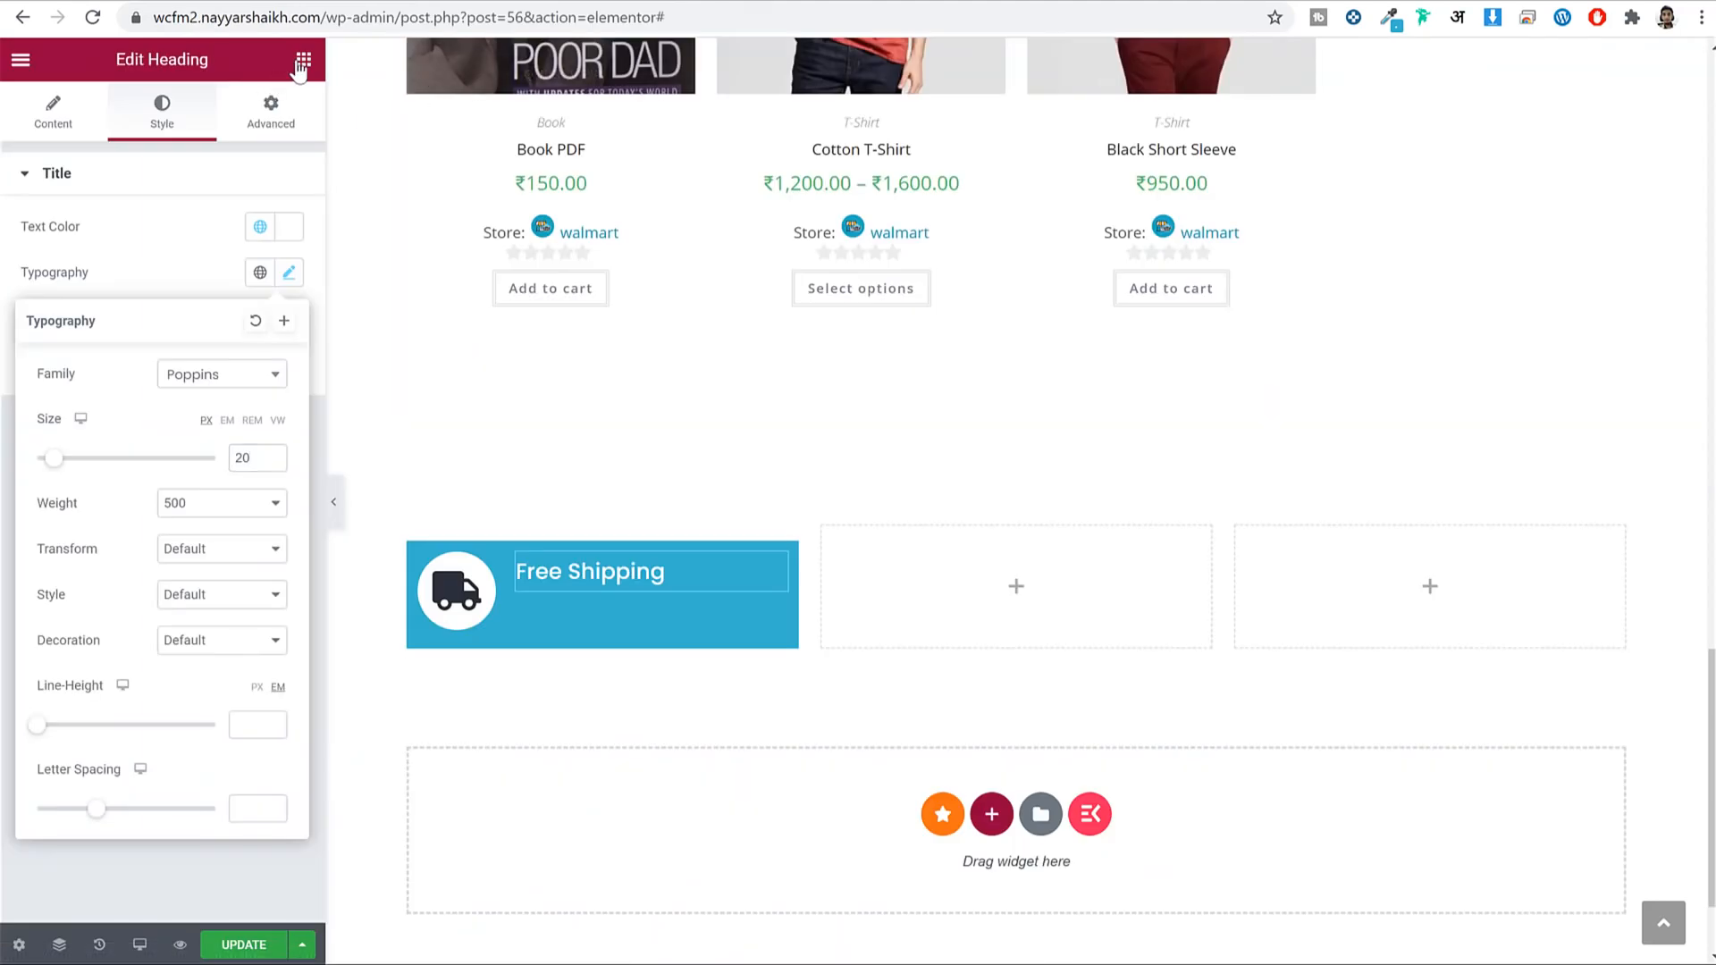
left_click(303, 59)
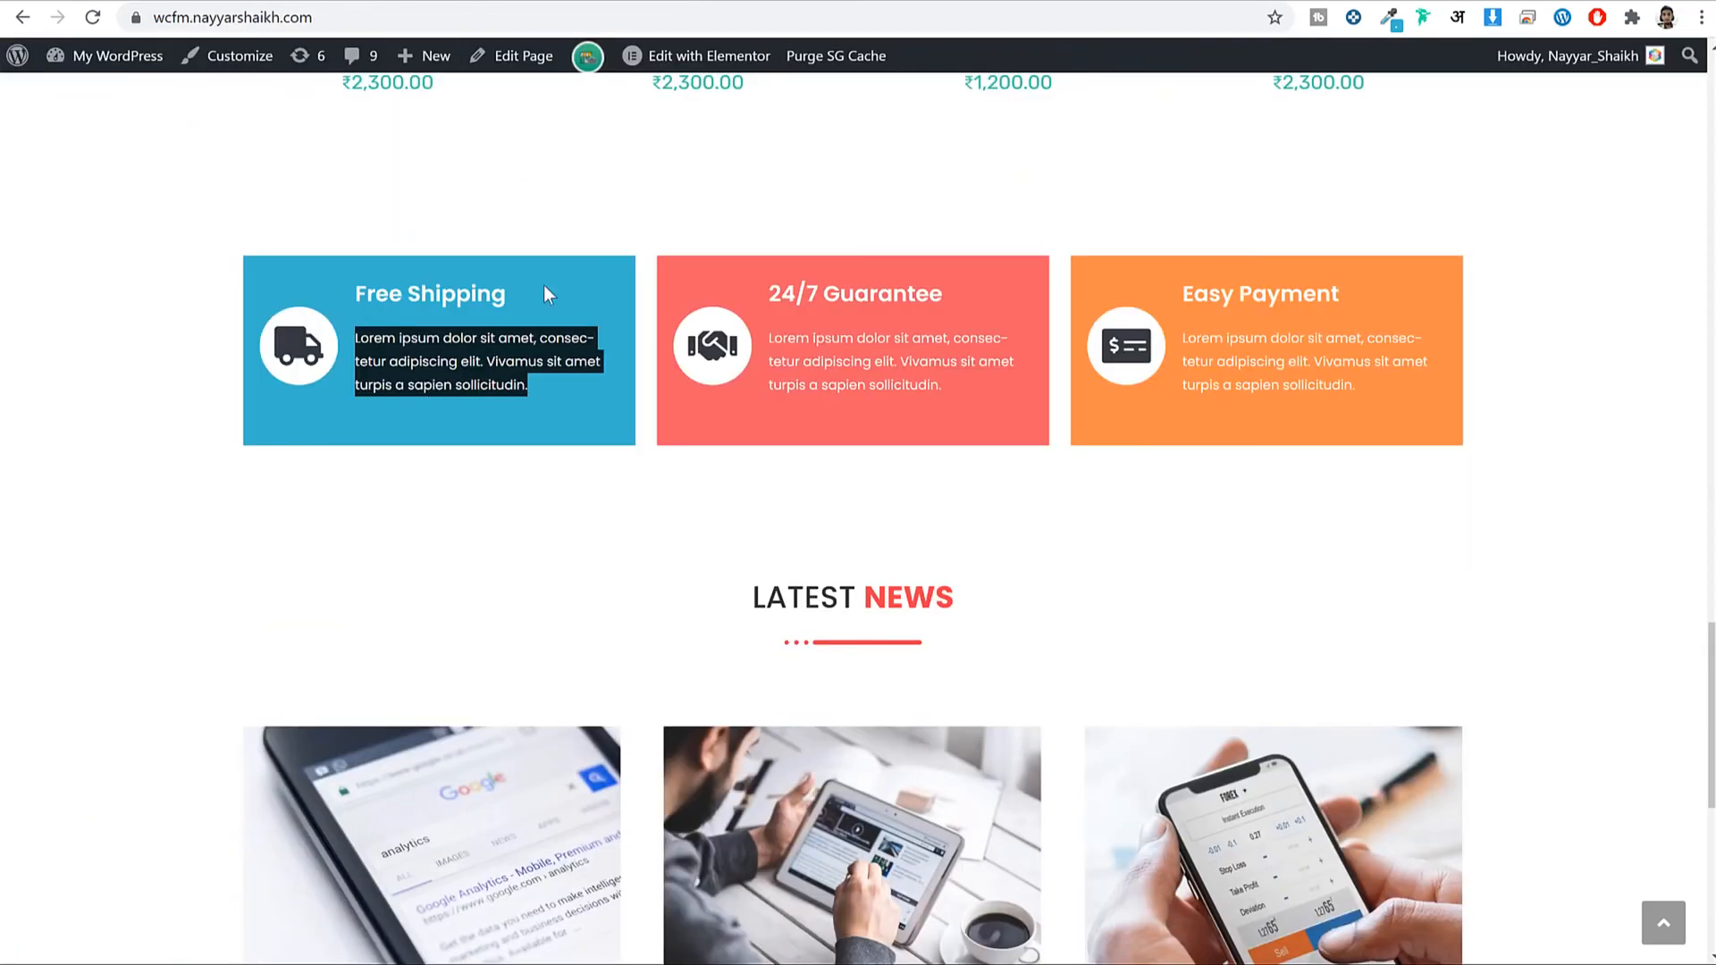
left_click(584, 230)
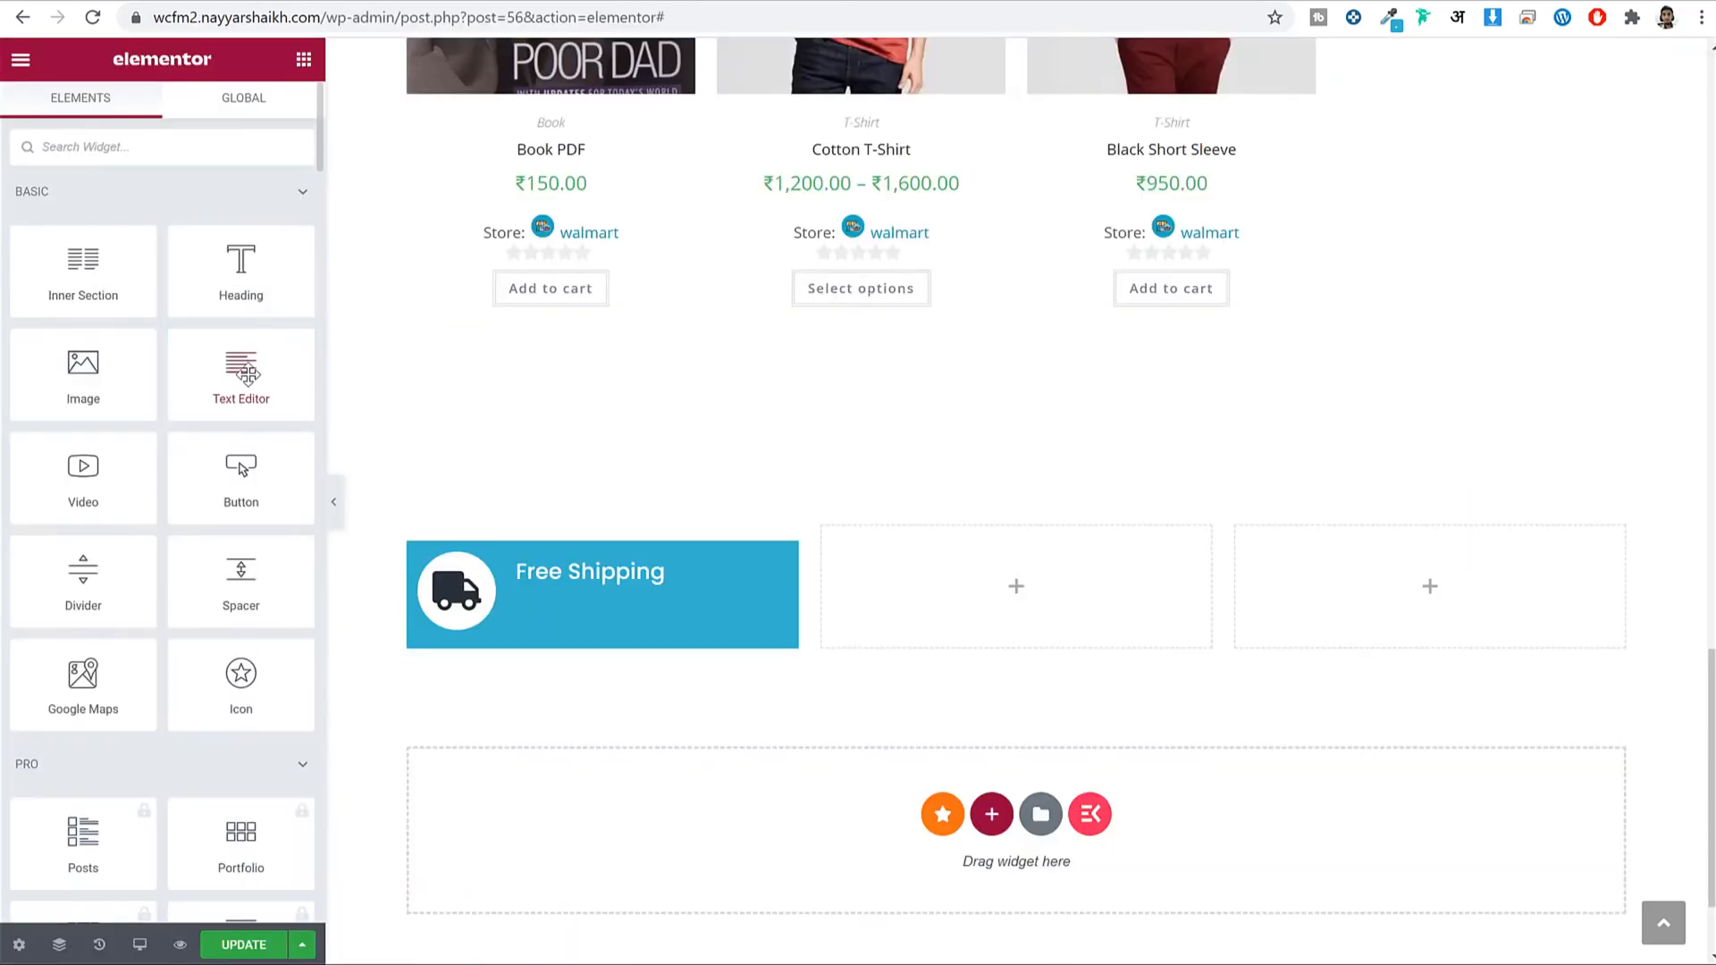
Add a Text Editor under the Free Shipping heading containing the copied paragraph.
left_click_drag(242, 367, 590, 580)
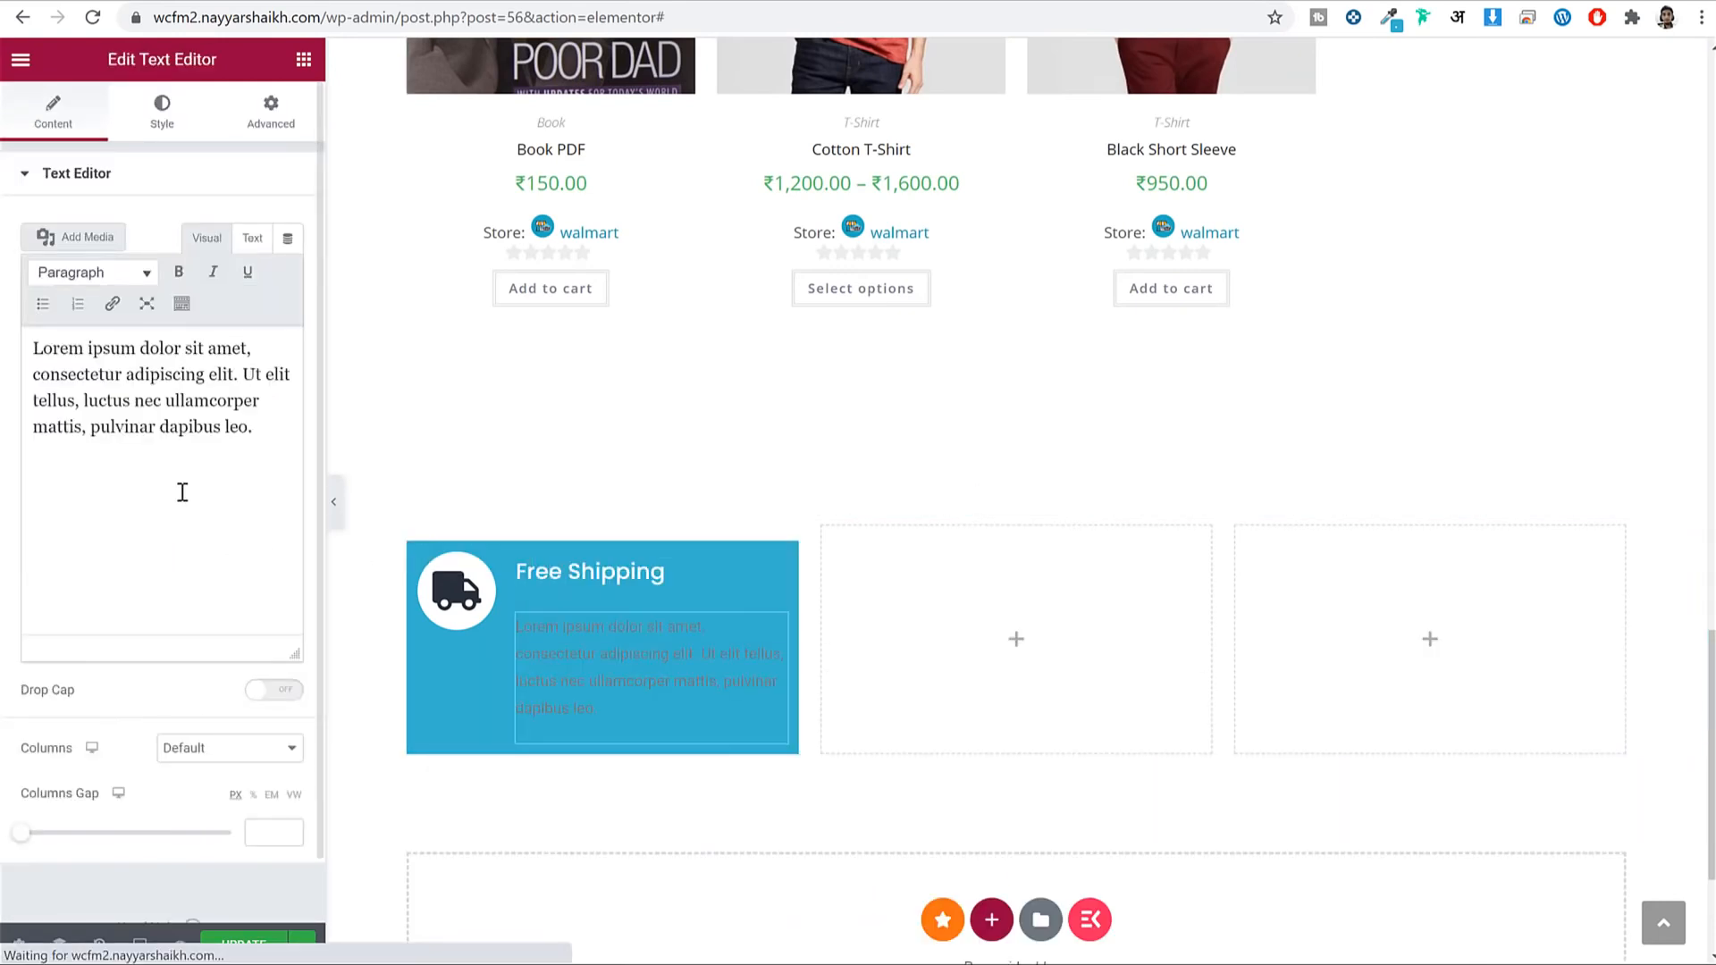
key("ctrl+a")
key("ctrl+v")
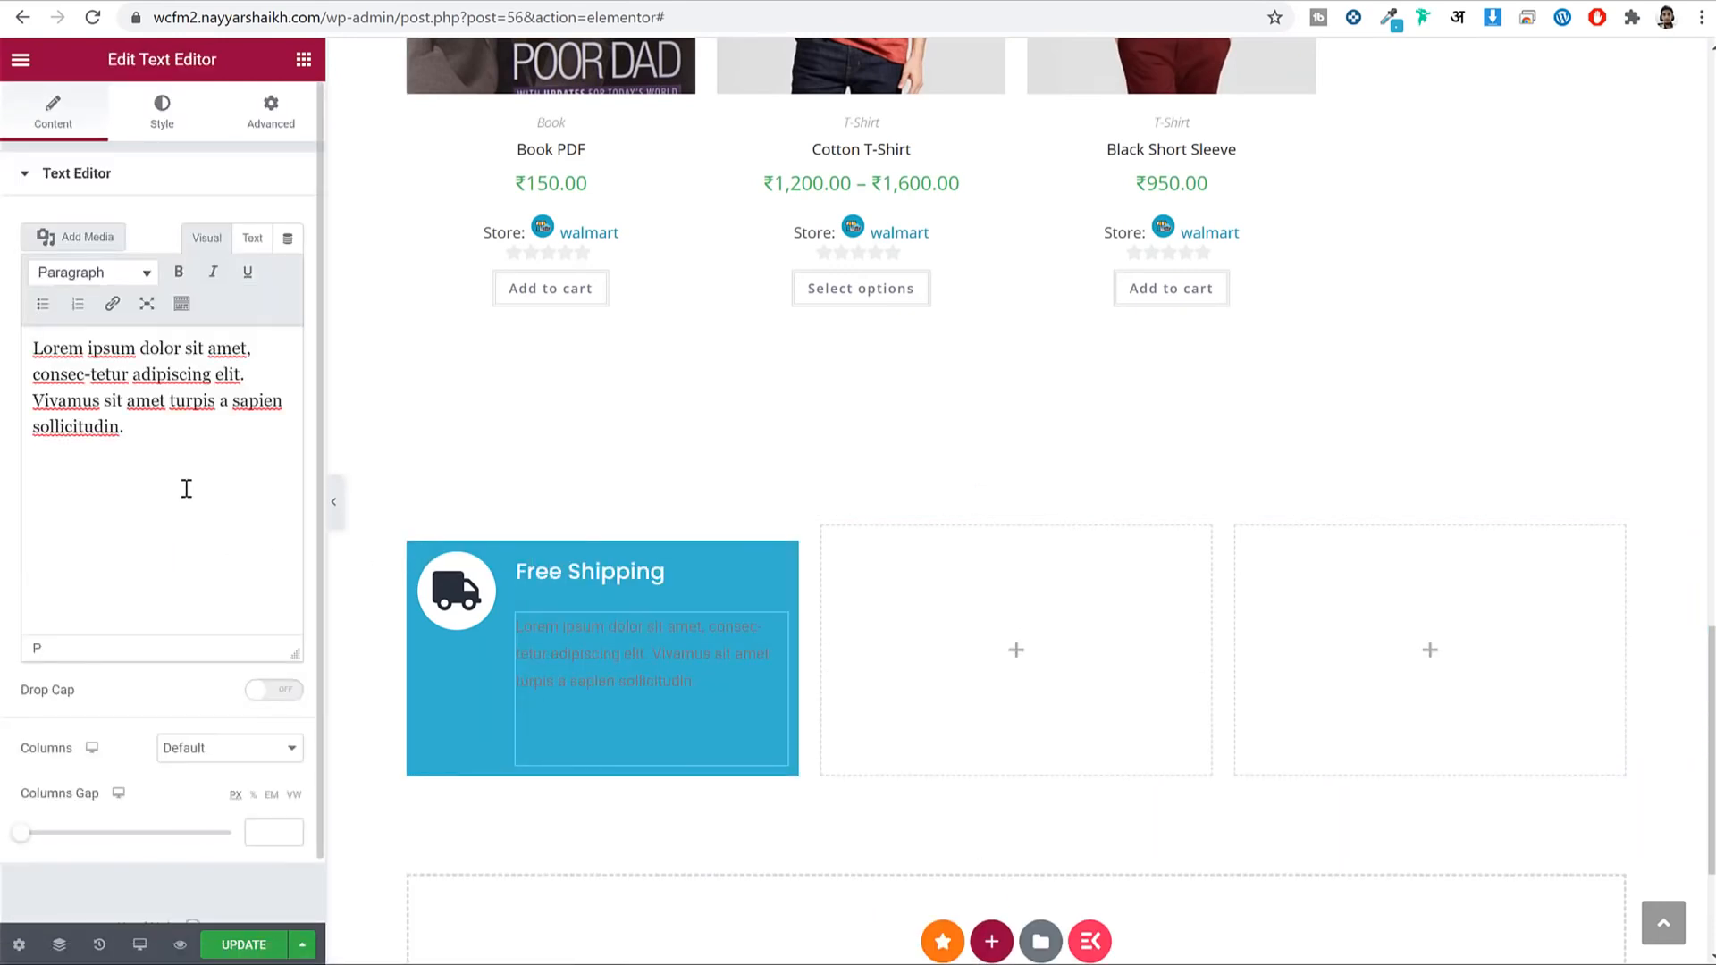
key("BackSpace")
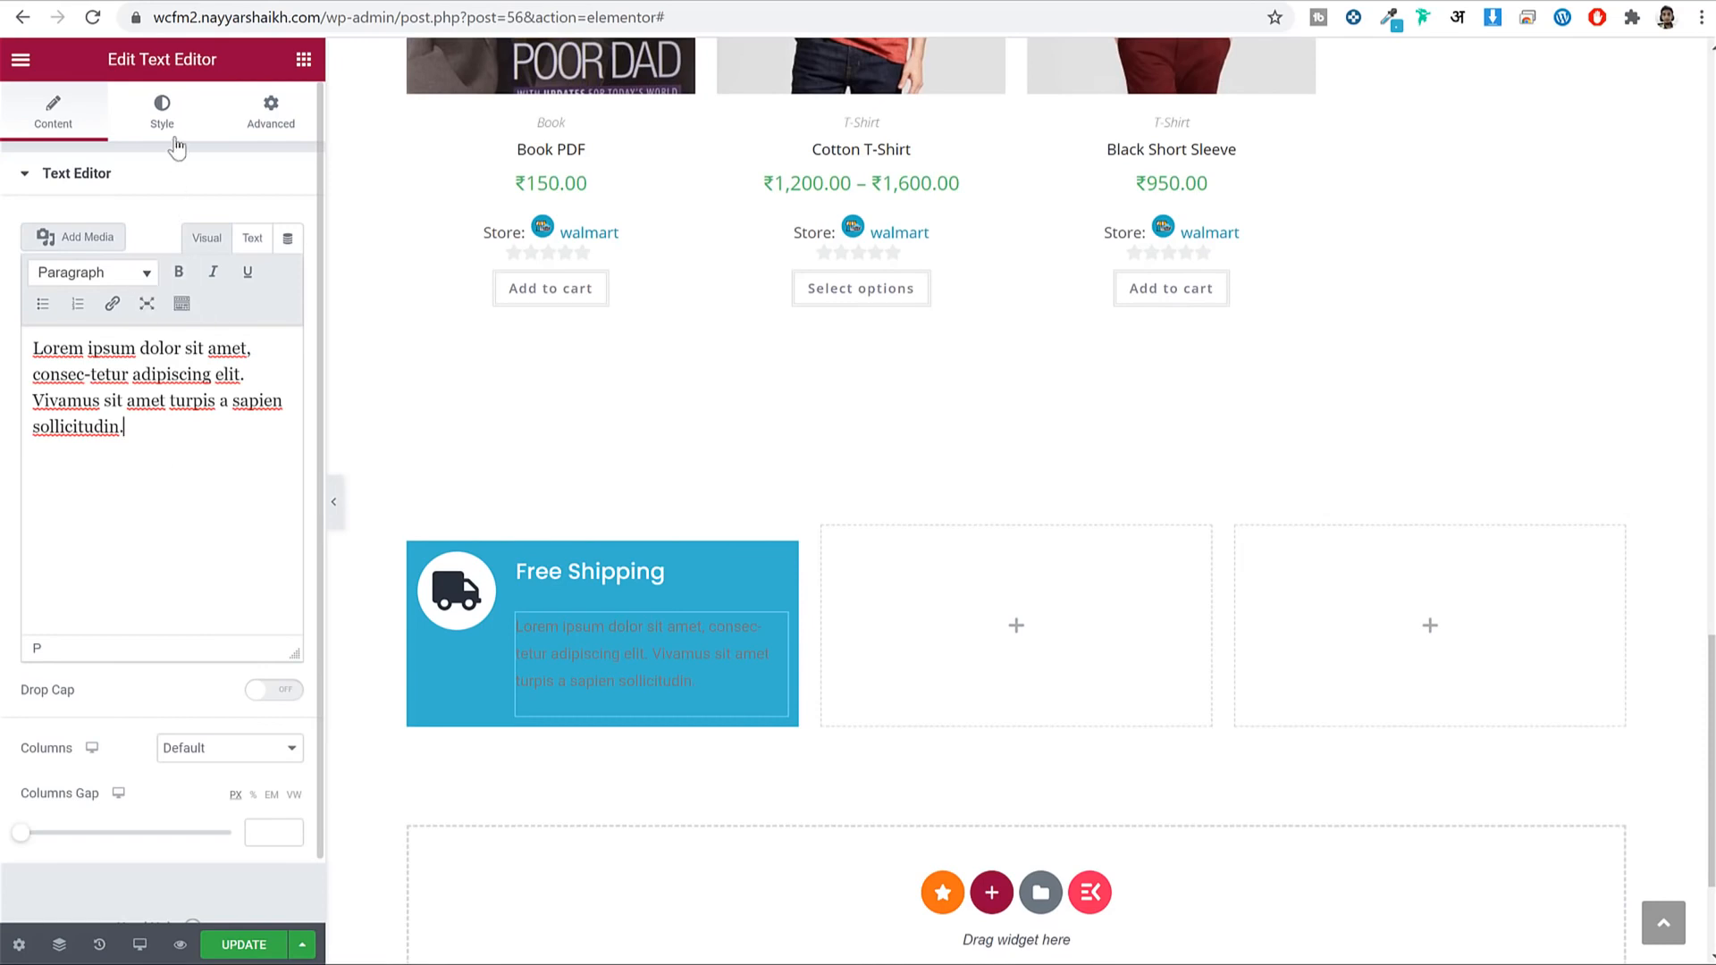
Style the paragraph with global White colour, Poppins font and 12px size.
left_click(177, 103)
left_click(261, 273)
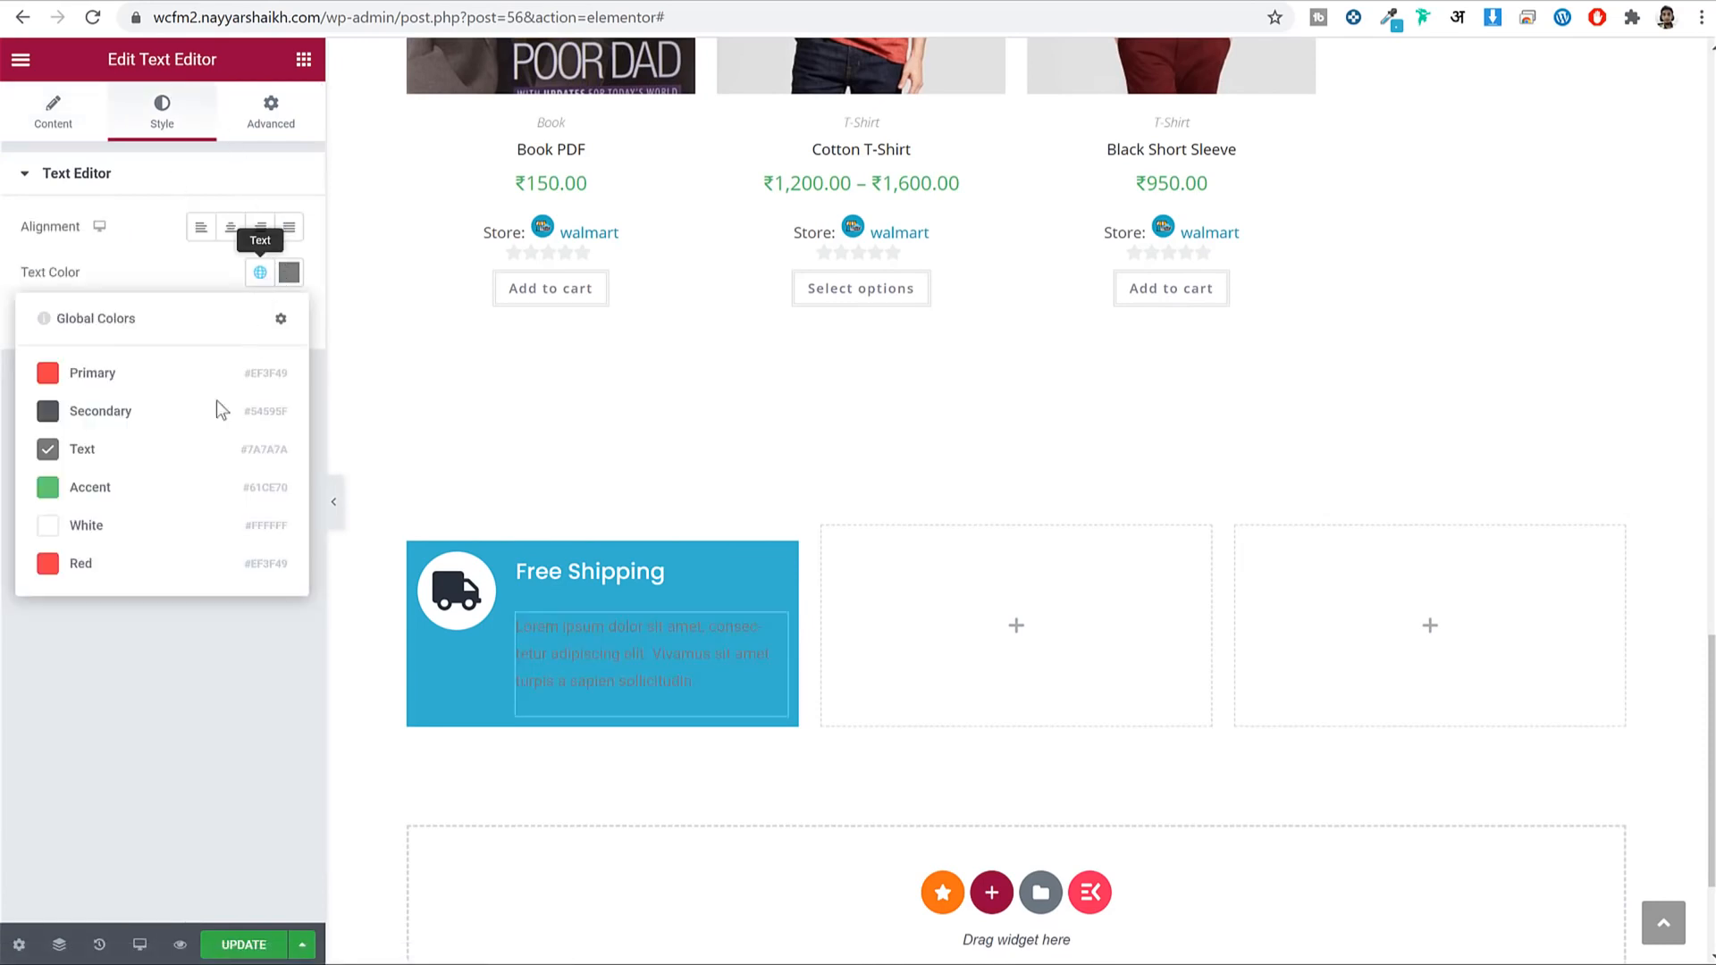
left_click(126, 527)
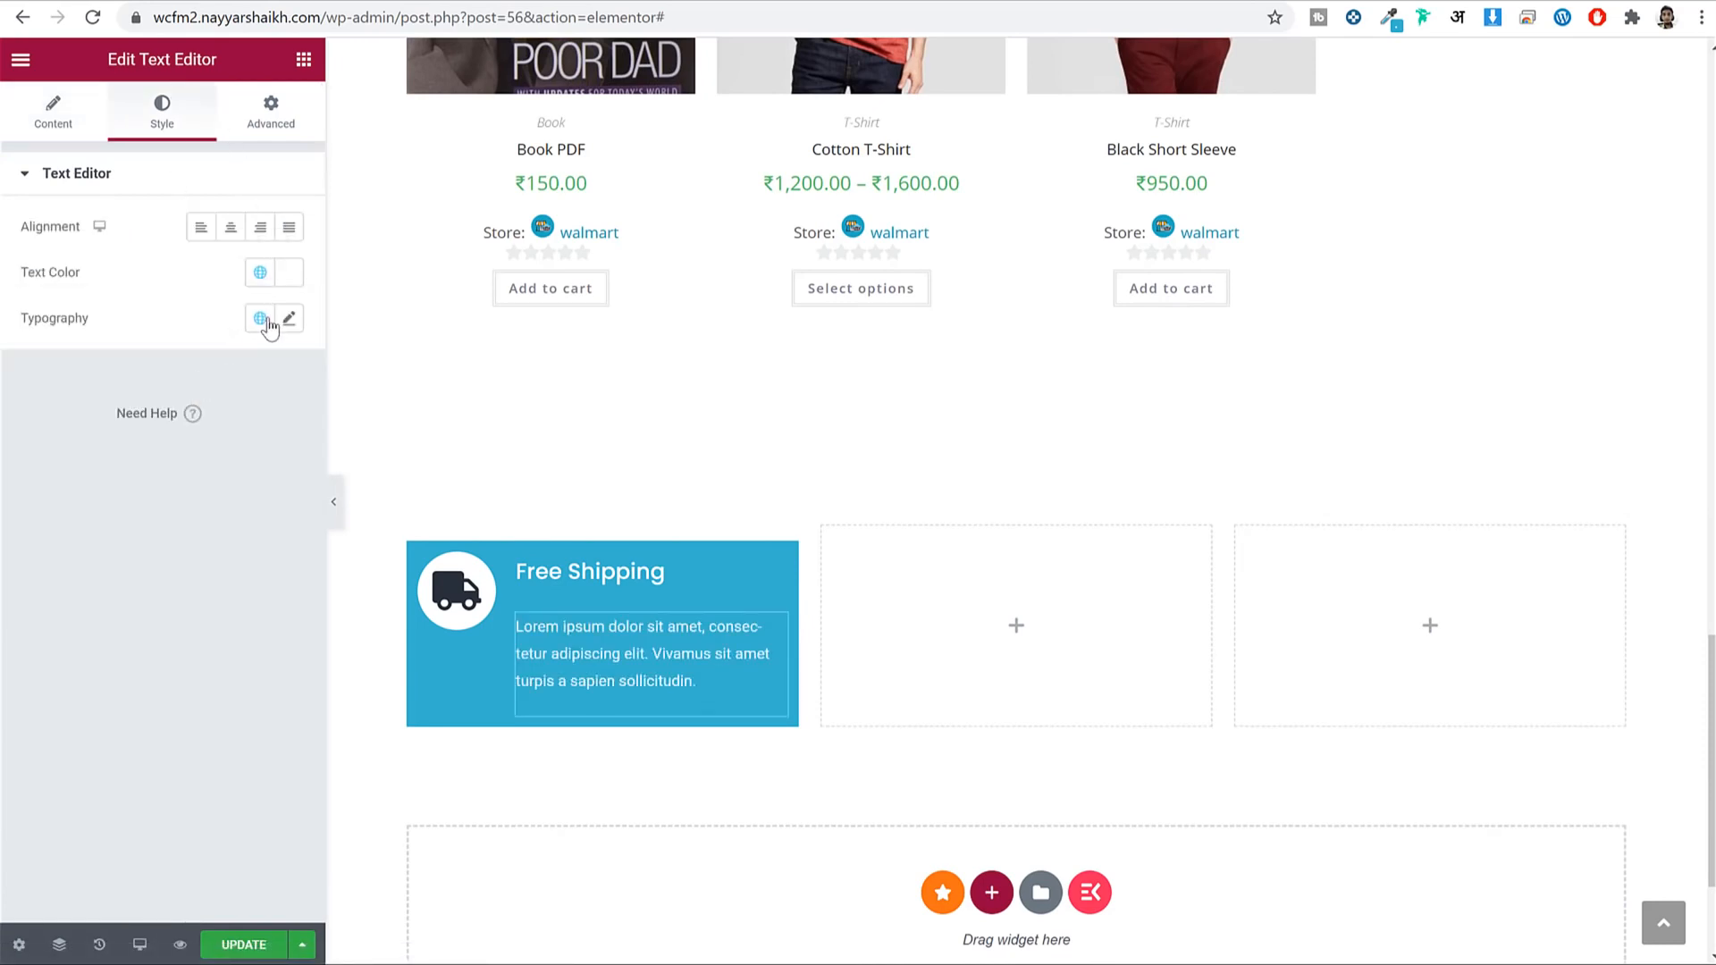
left_click(261, 319)
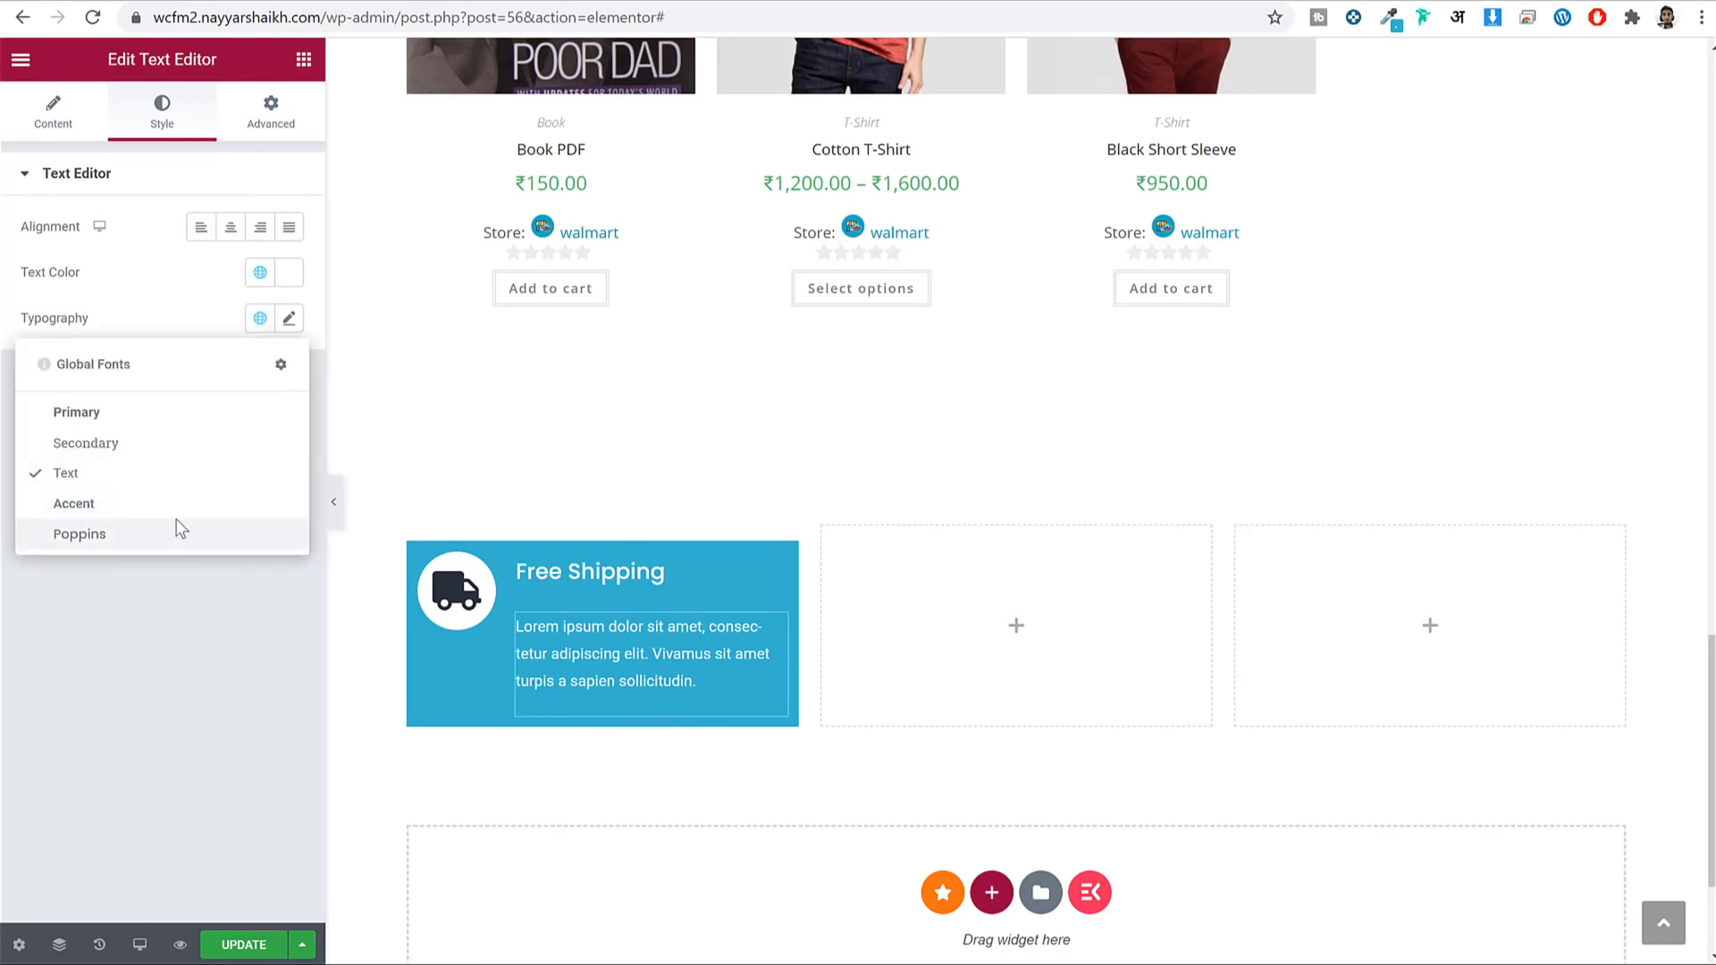
left_click(176, 531)
left_click(289, 320)
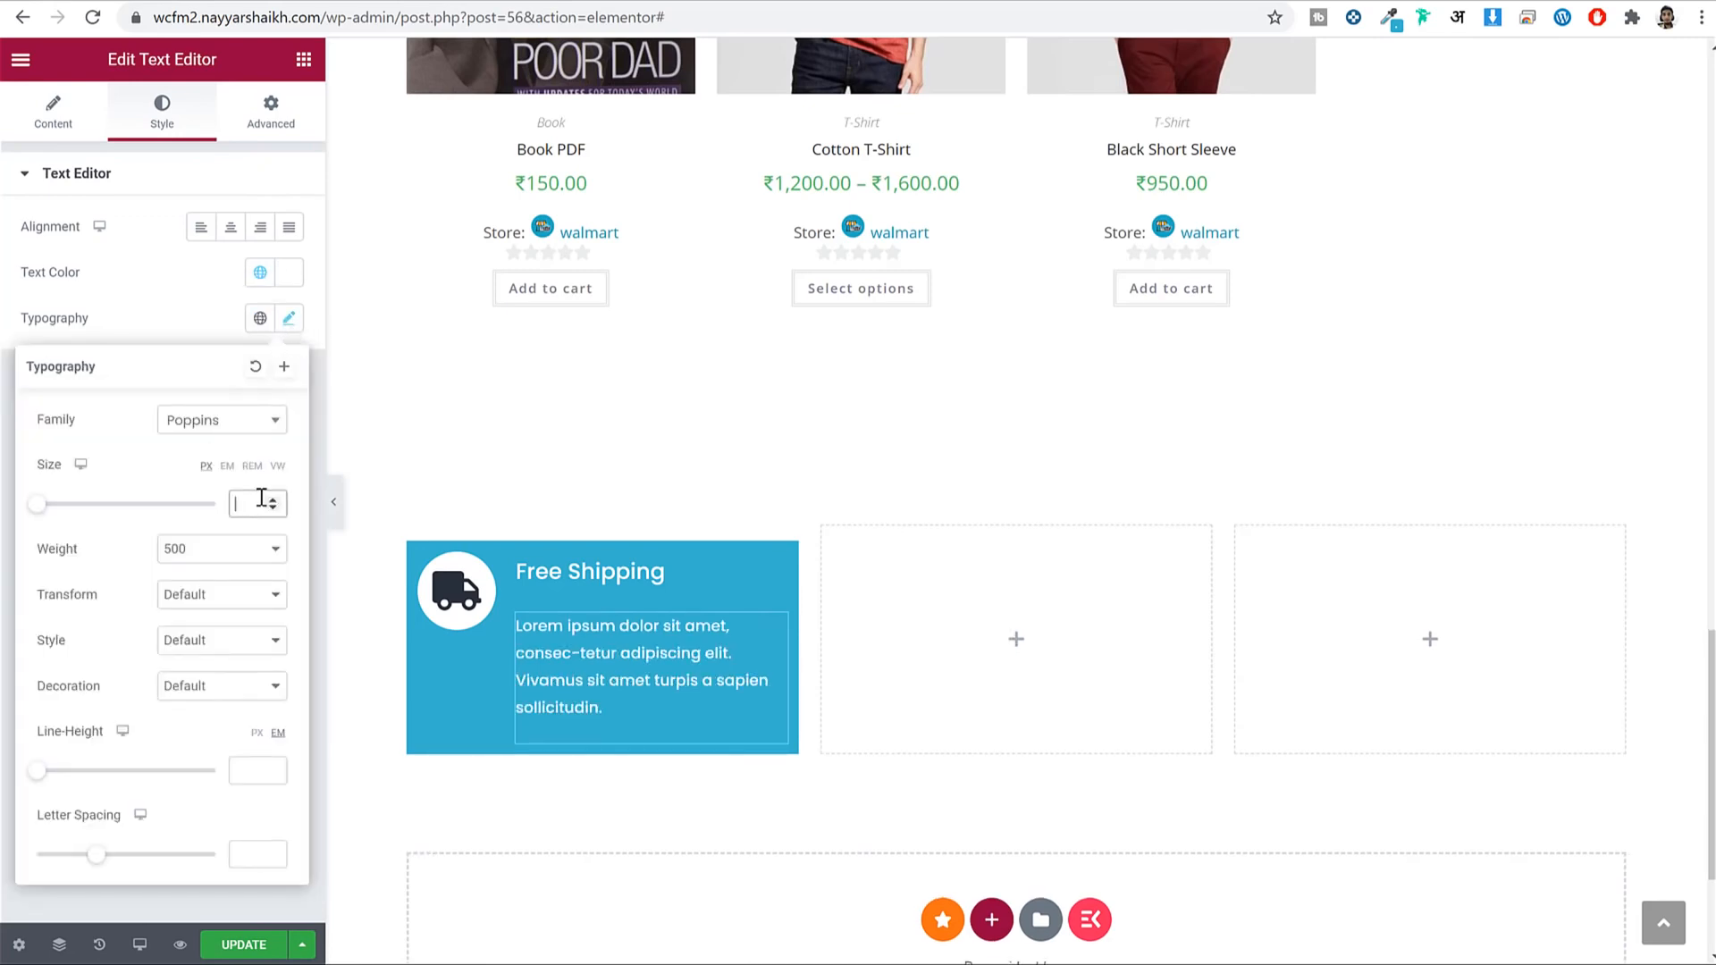
type("12")
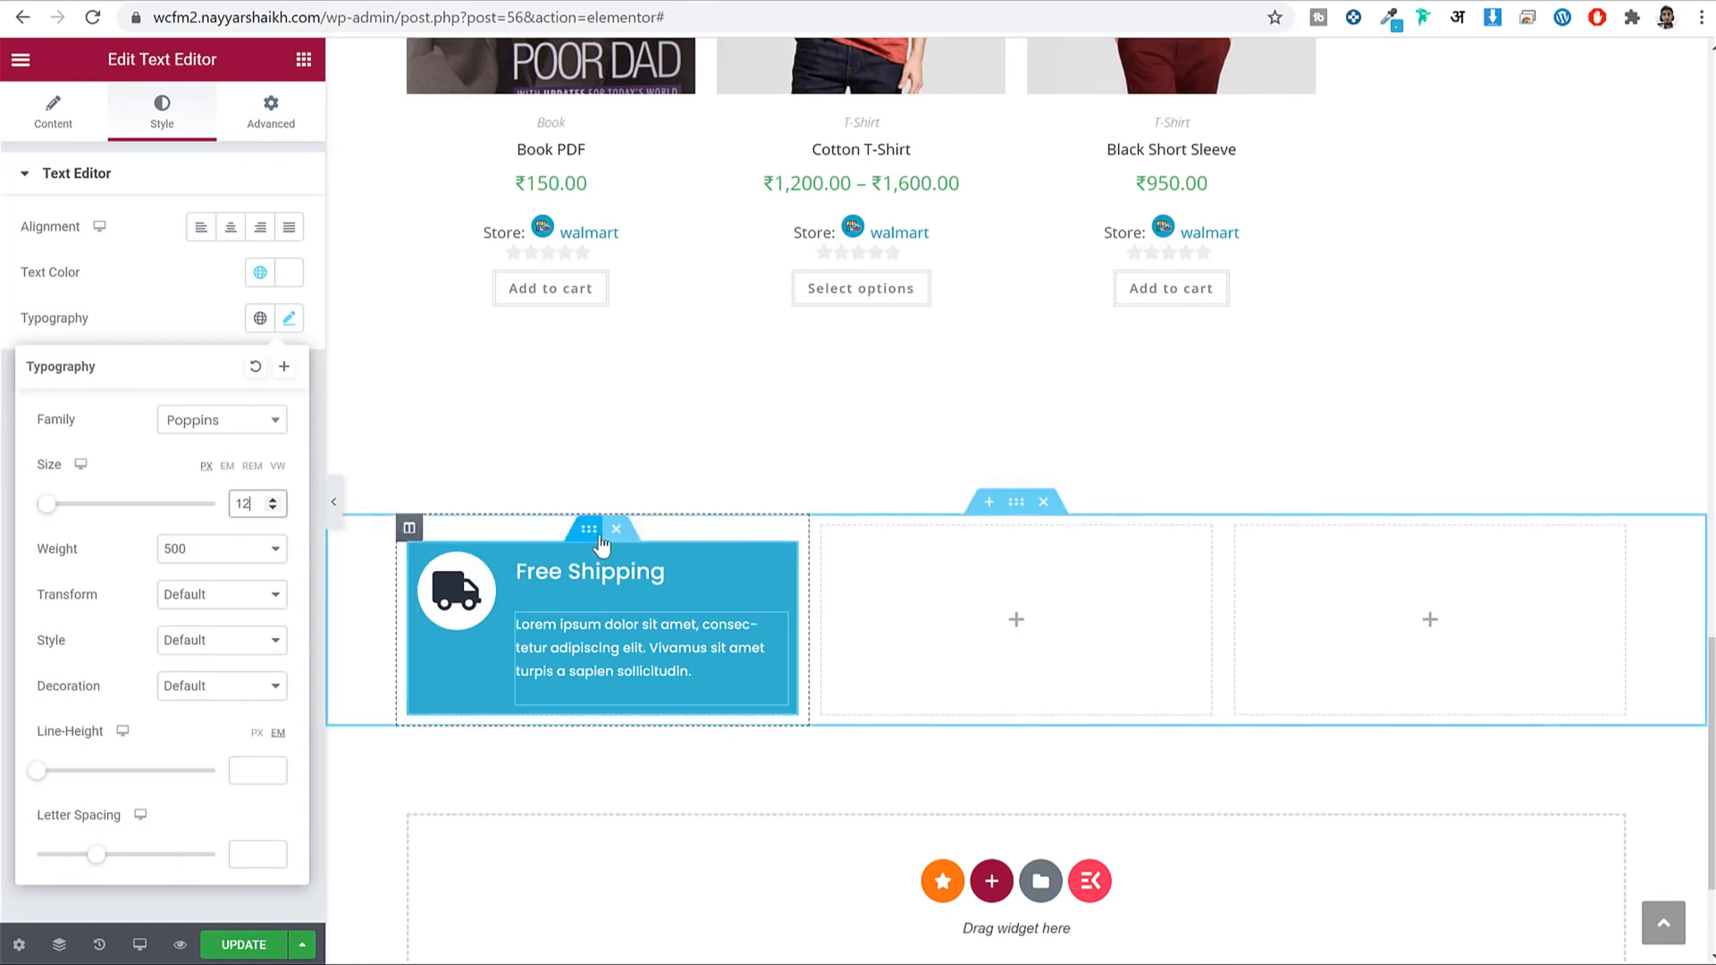
Set the Free Shipping inner section's vertical alignment to Middle.
left_click(593, 536)
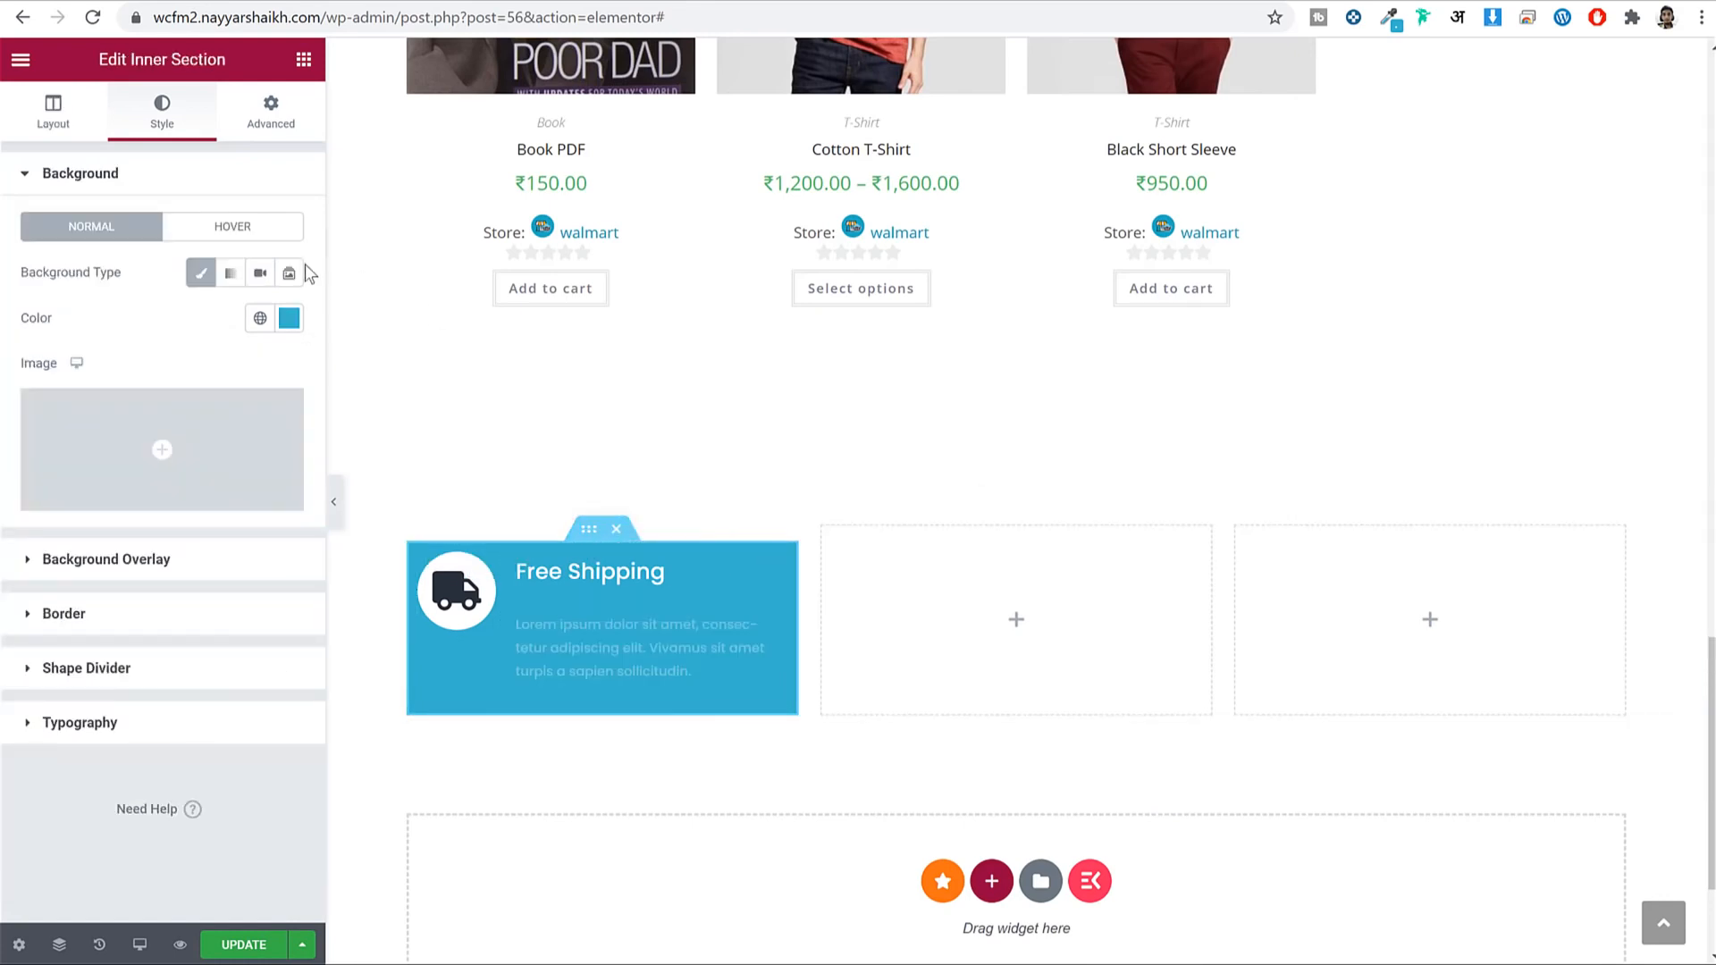
left_click(54, 114)
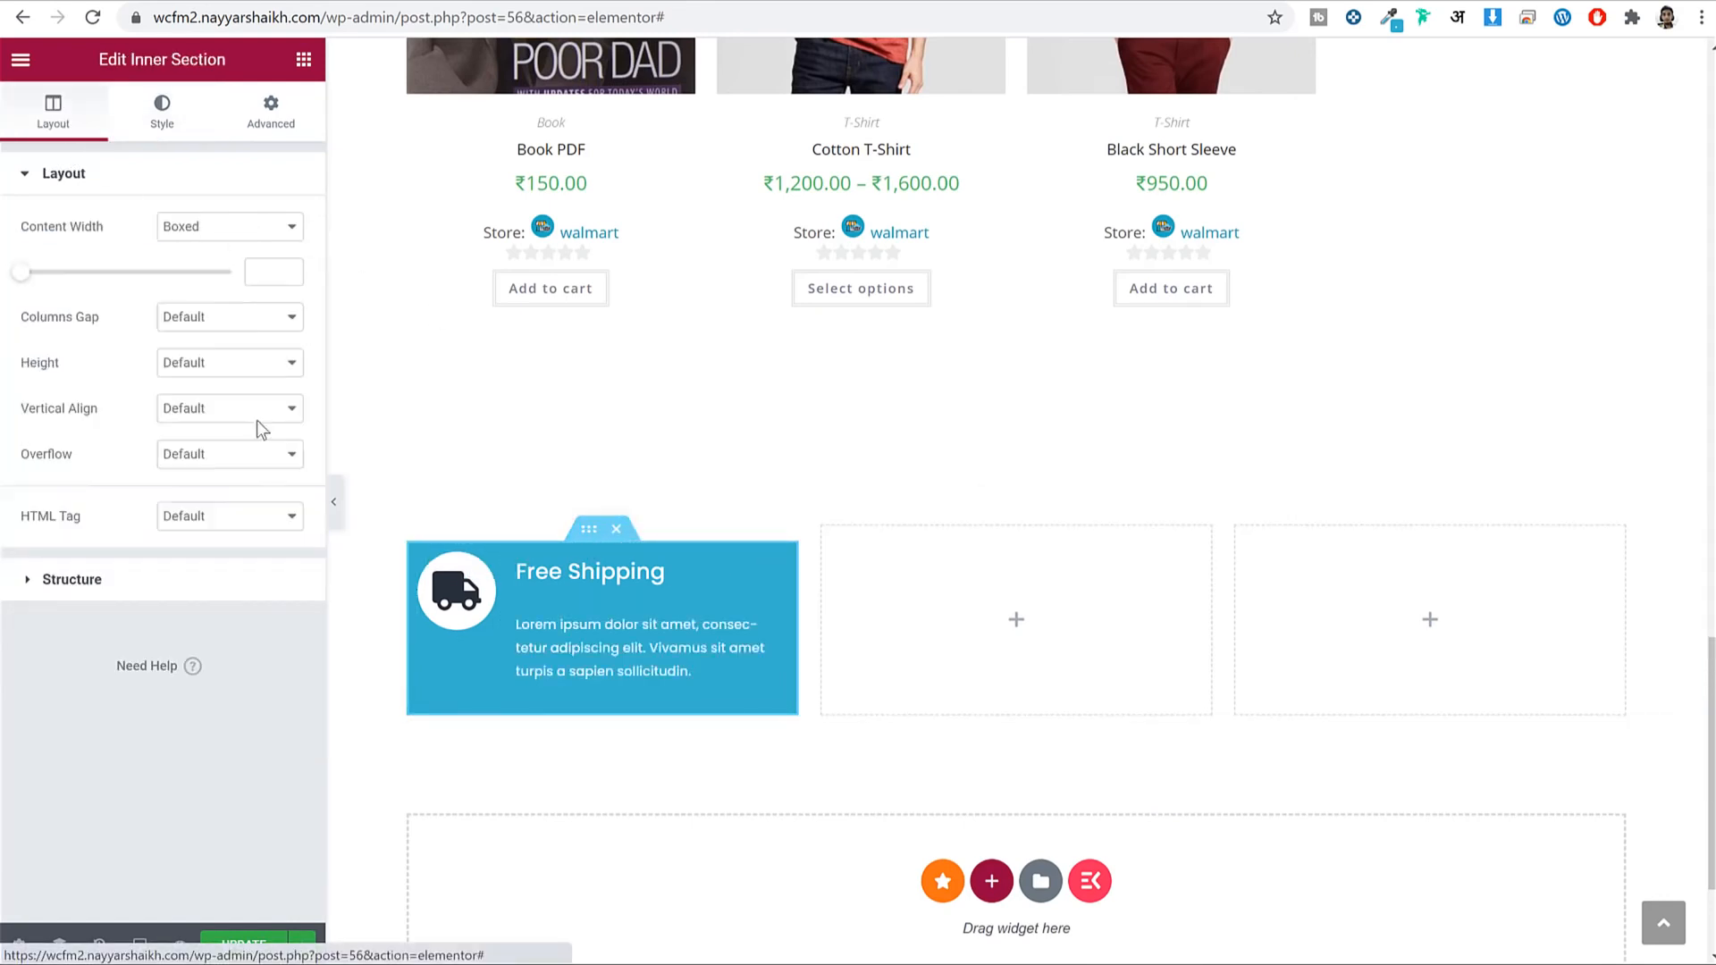
left_click(195, 415)
left_click(198, 472)
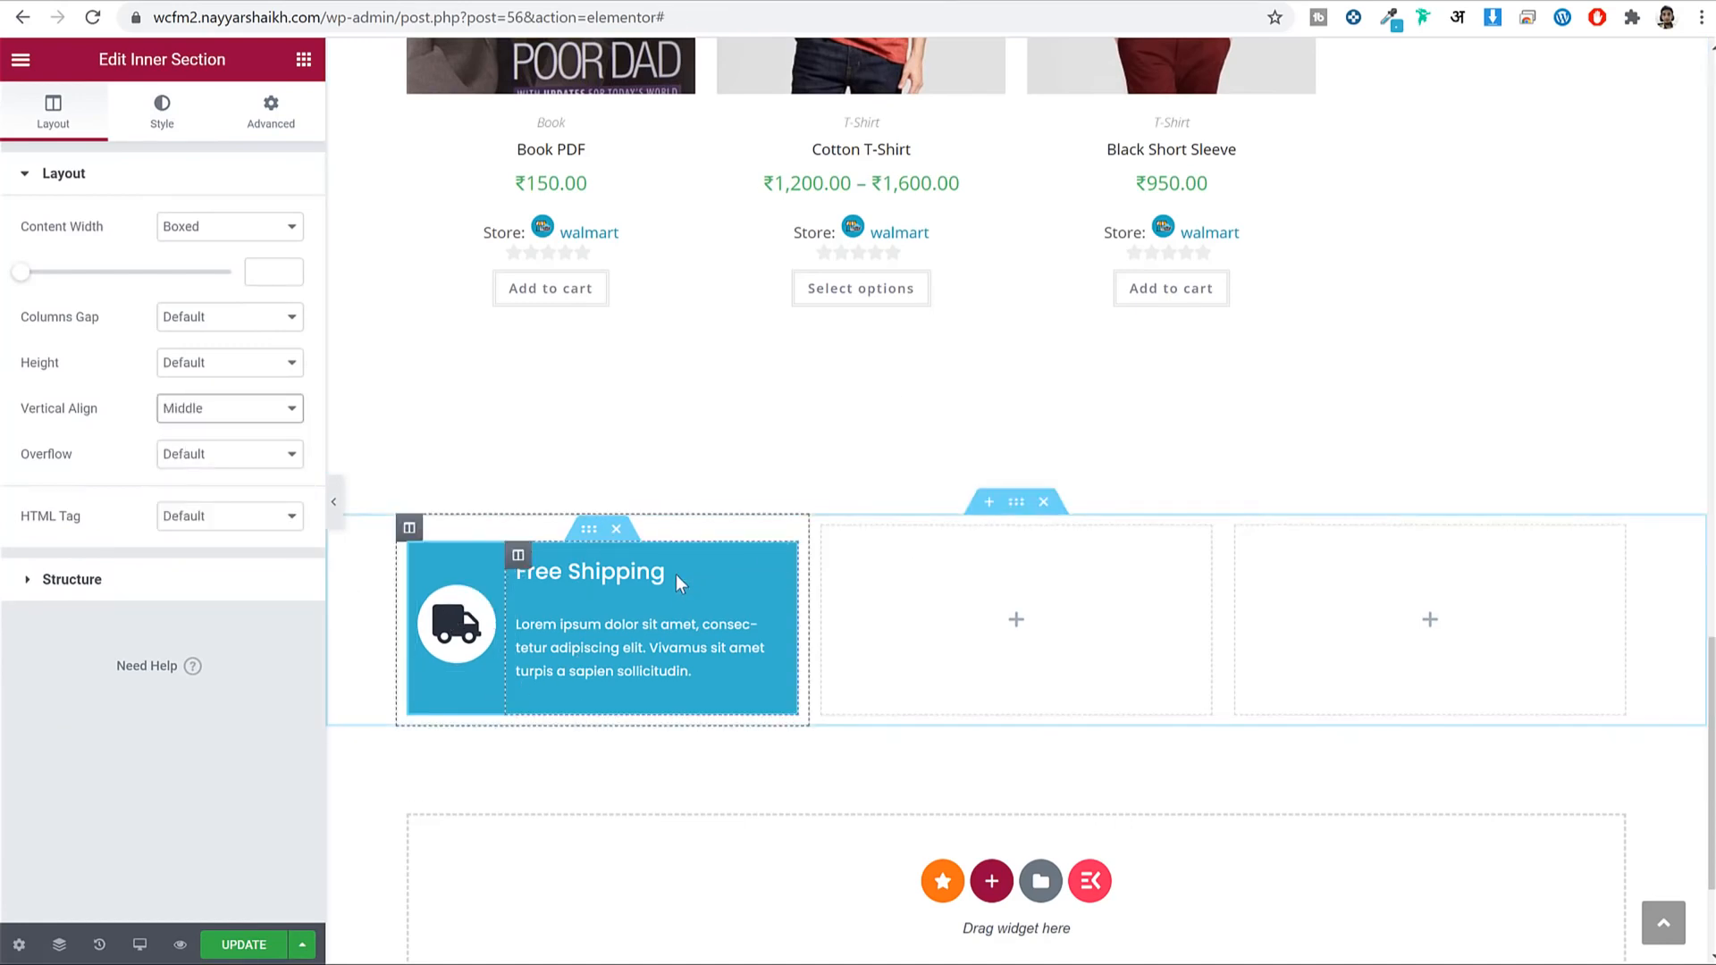
Give the box unlinked padding of 15, 5, 15, 5 px and update the page.
left_click(276, 131)
left_click(292, 379)
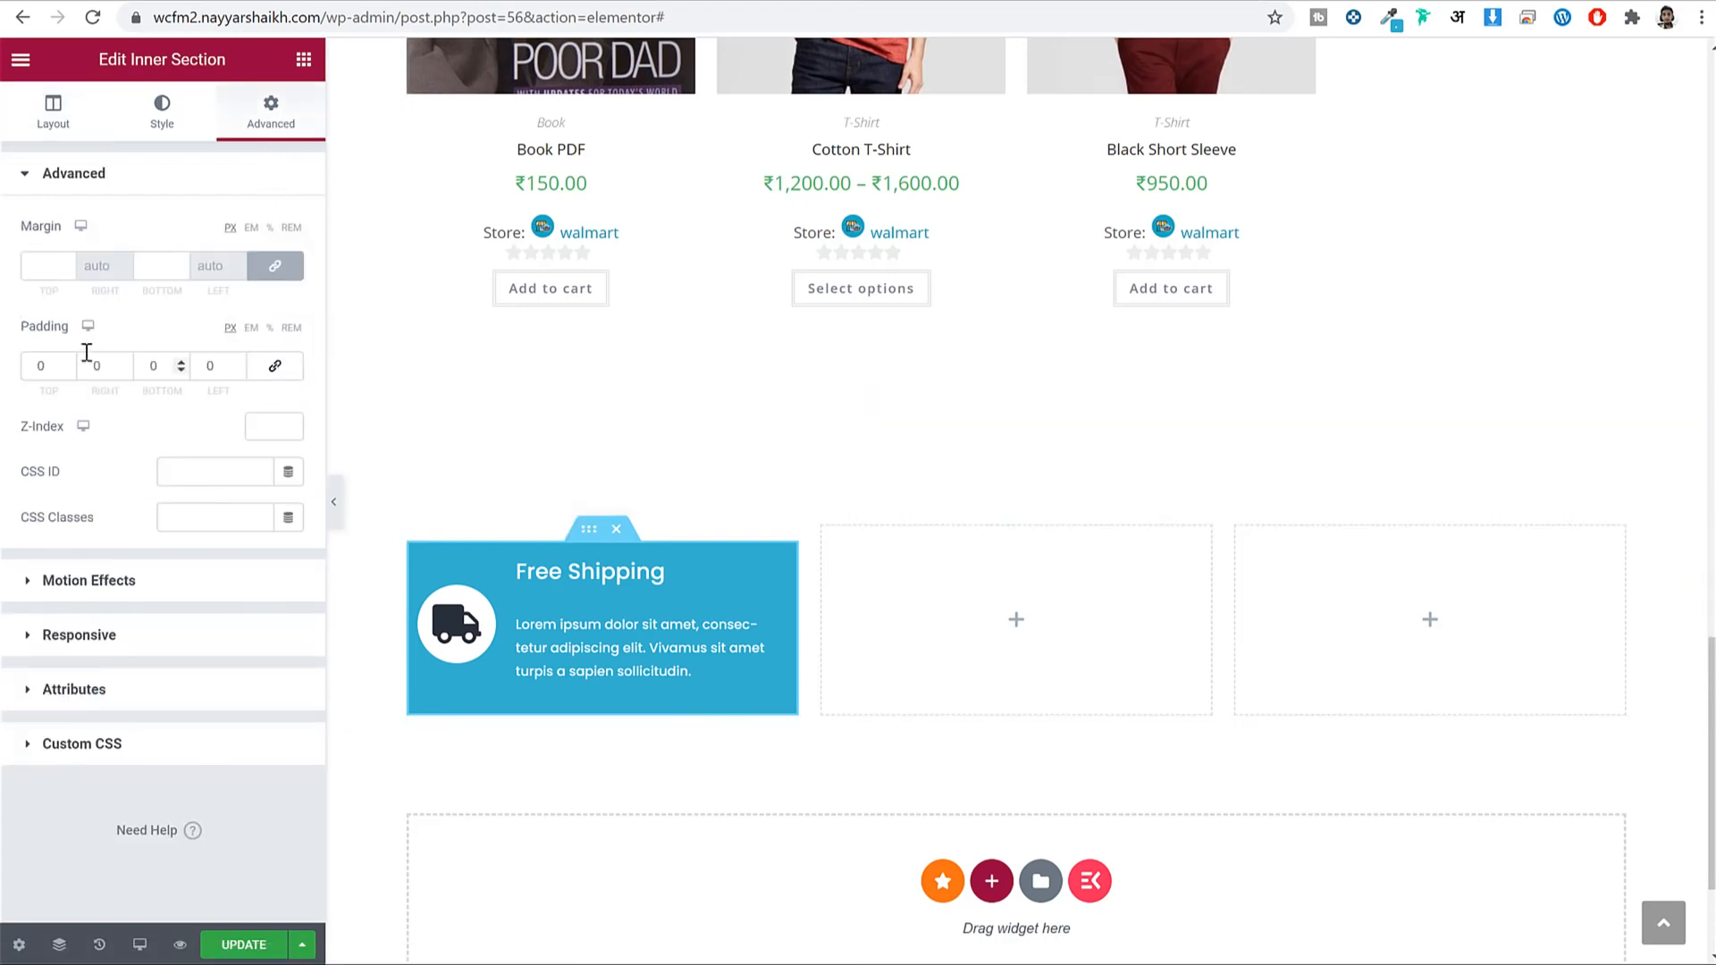
left_click(51, 361)
type("15")
key("Tab")
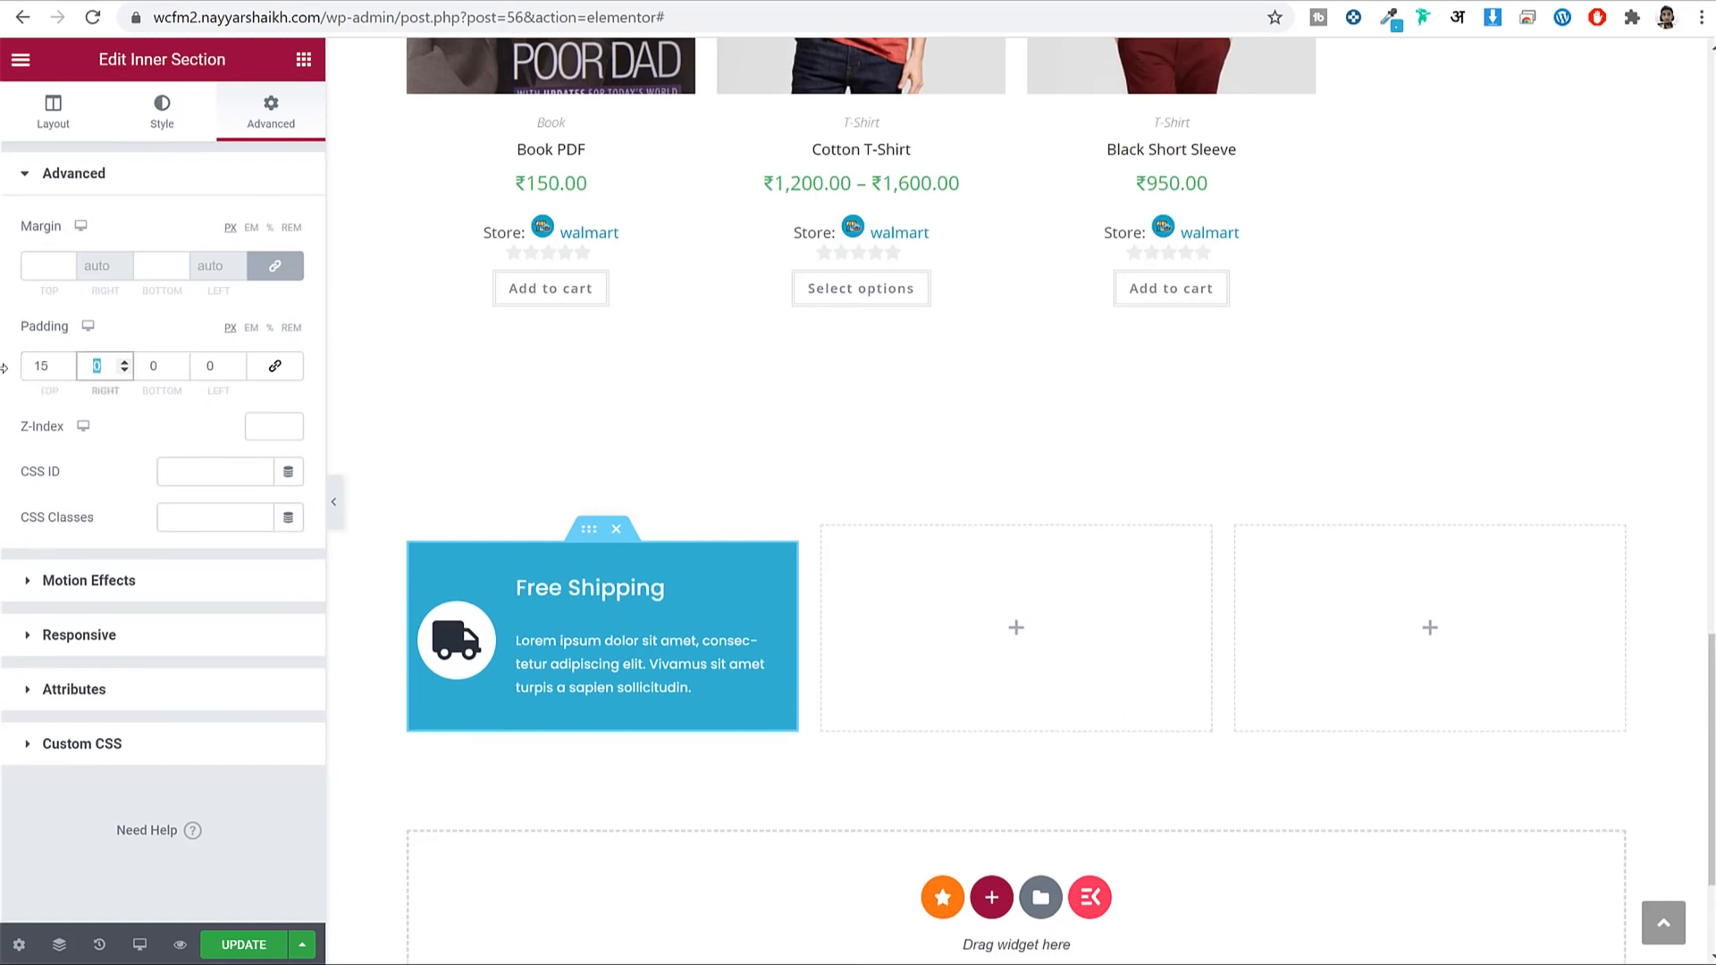
type("5")
key("Tab")
type("15")
key("Tab")
type("5")
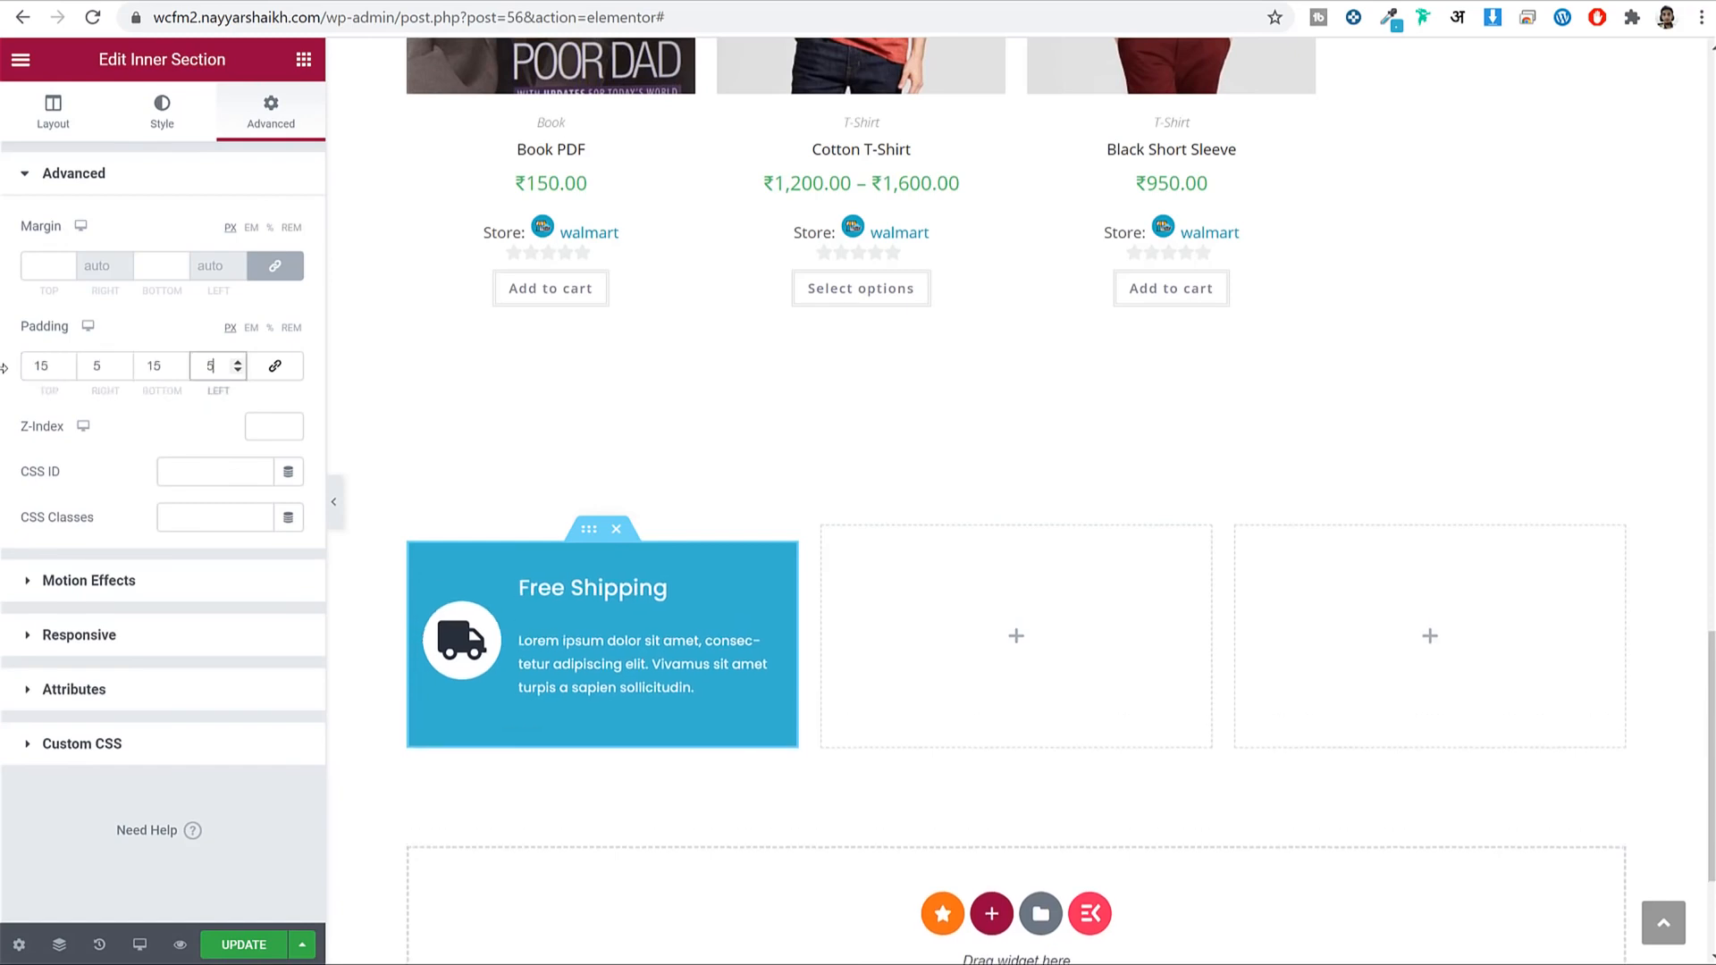
left_click(243, 945)
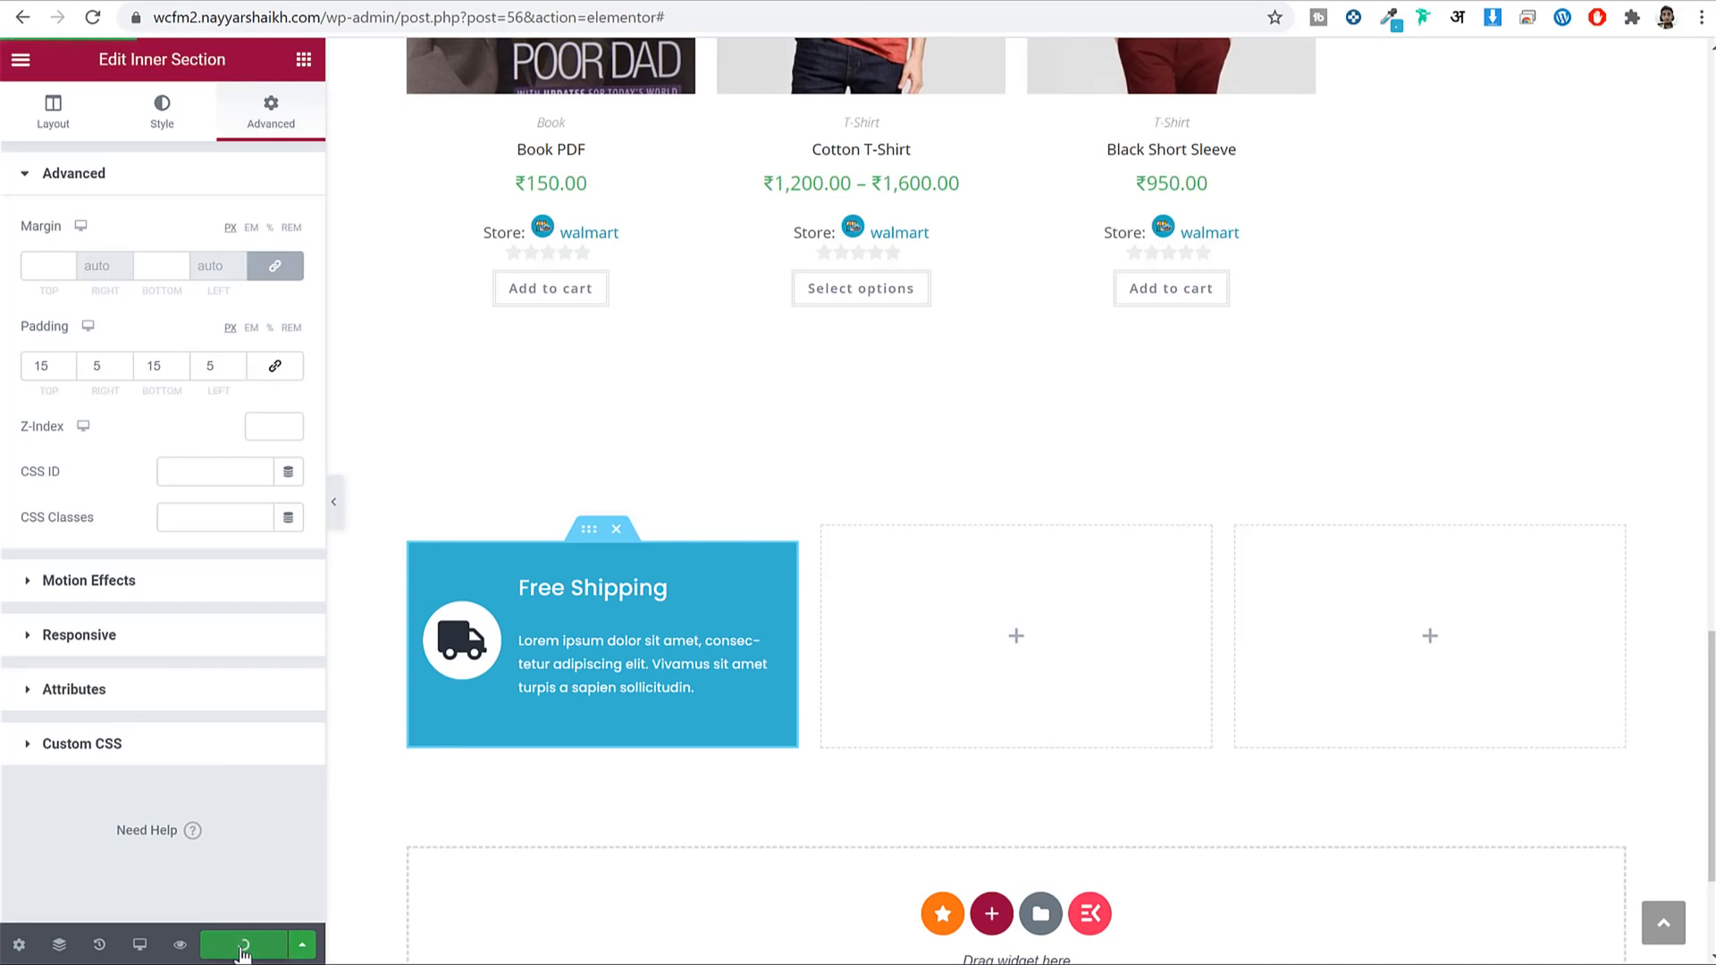
Copy the Free Shipping box into the empty middle and right columns.
right_click(585, 538)
left_click(679, 627)
right_click(865, 581)
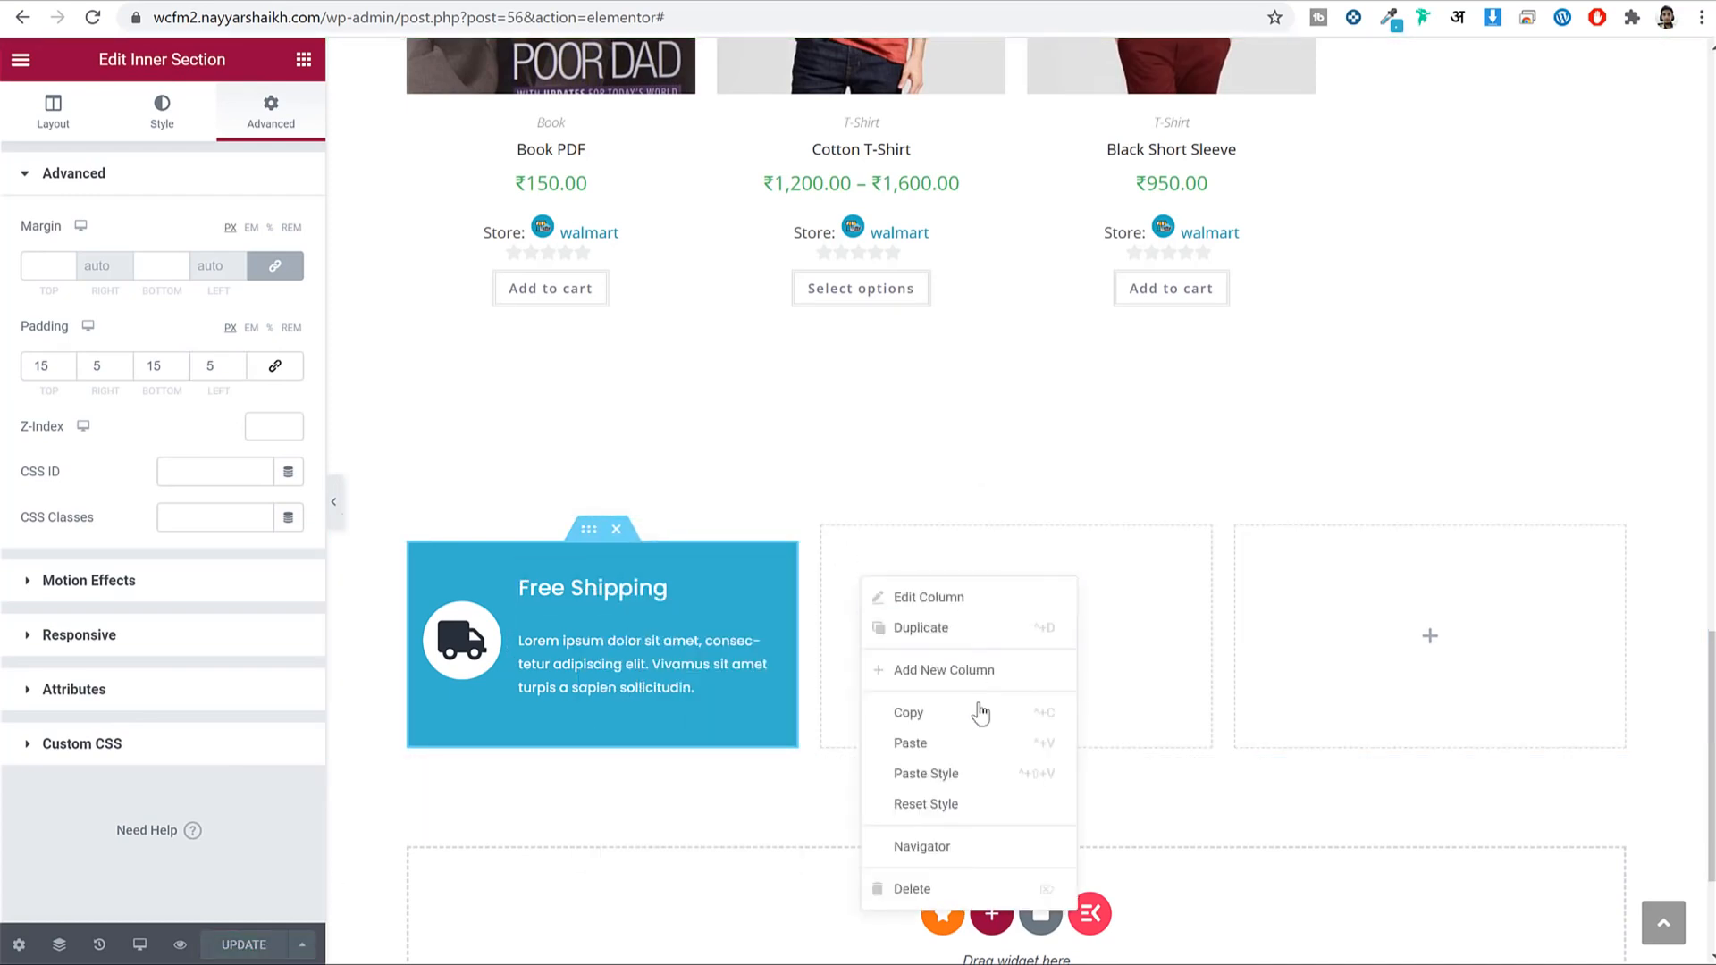
left_click(1000, 740)
right_click(1282, 588)
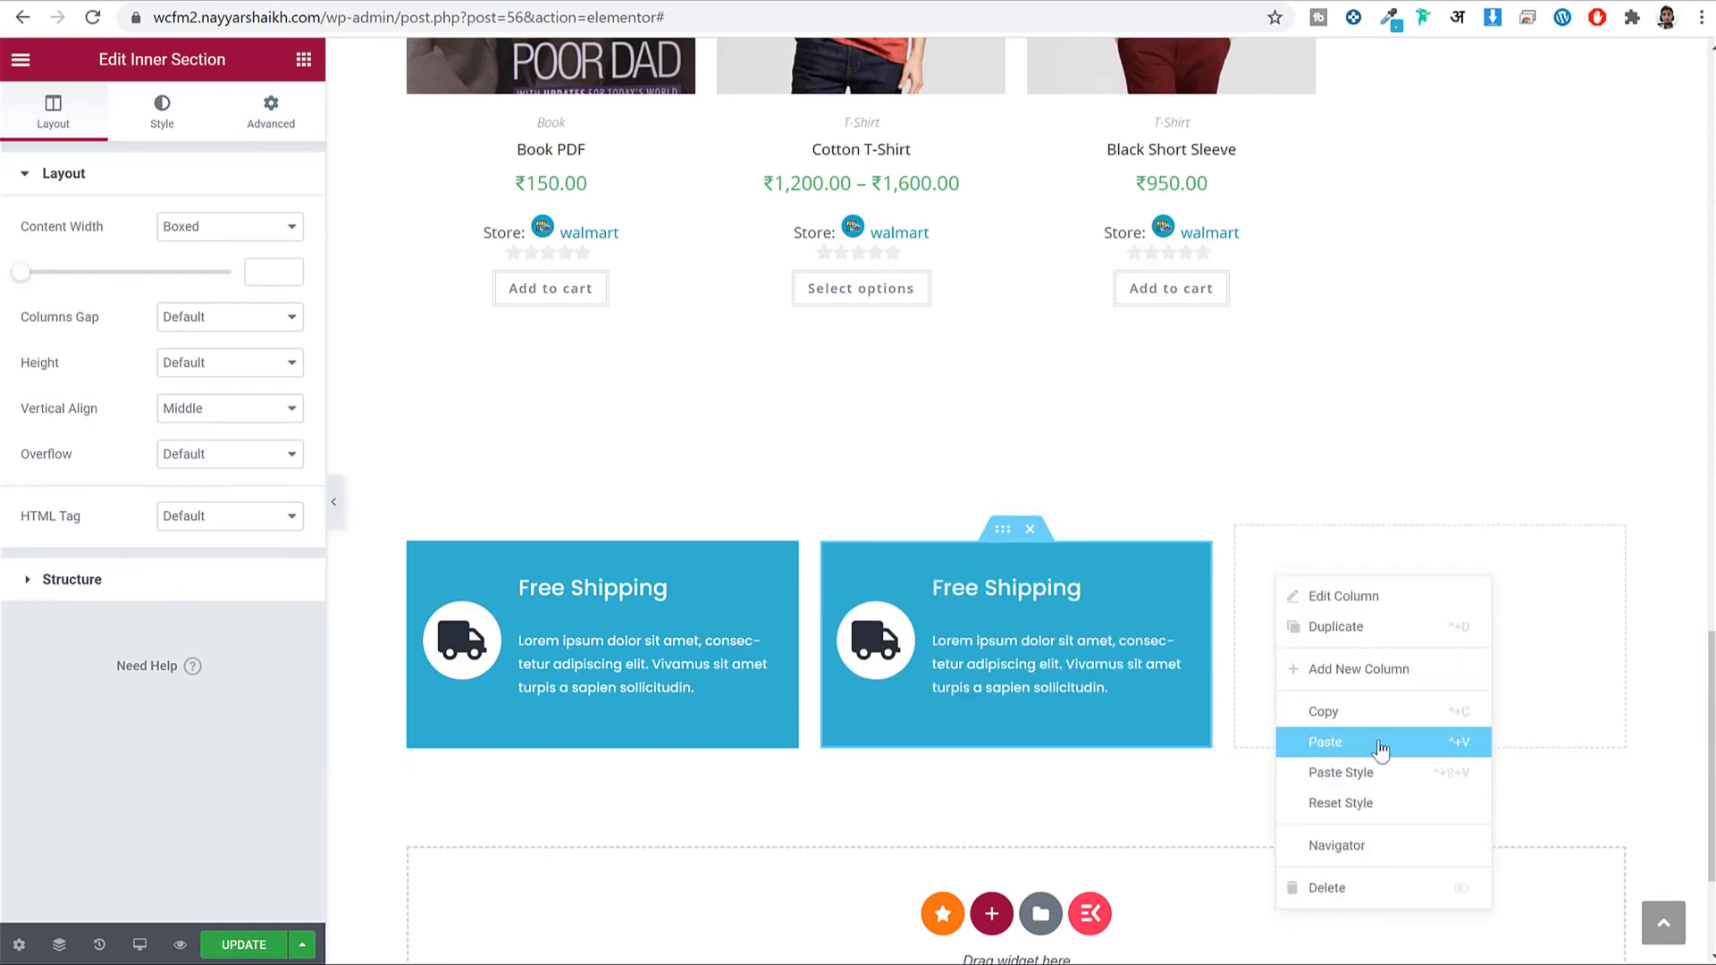
left_click(1372, 742)
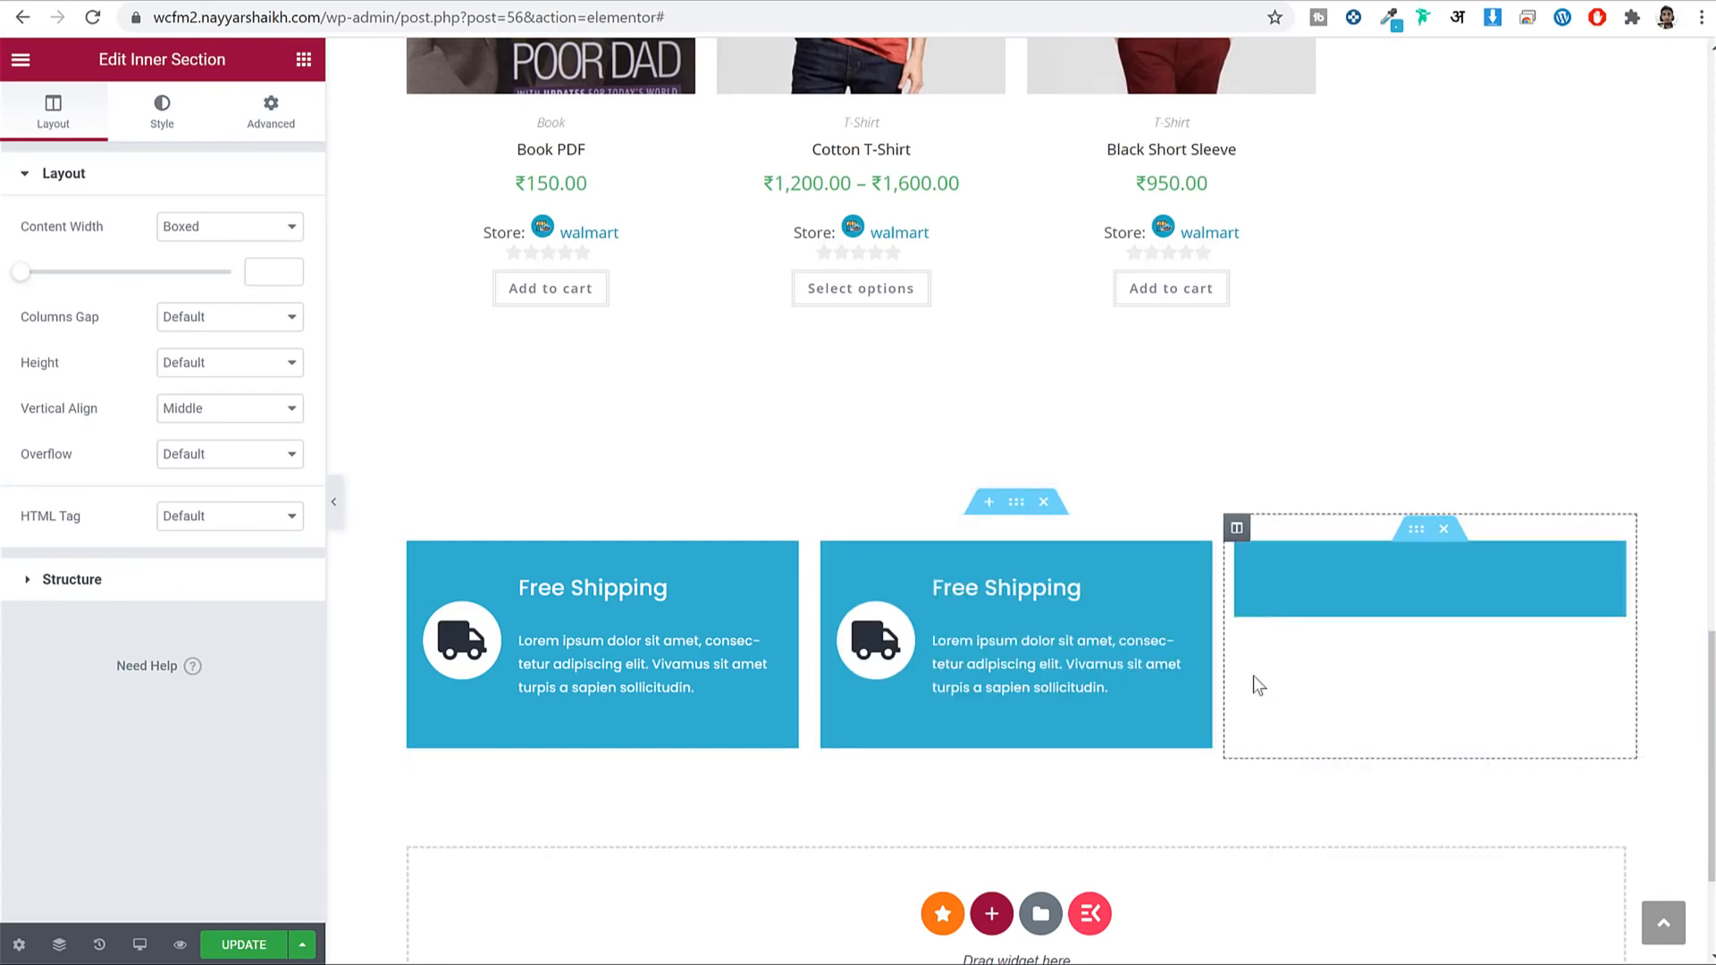
Replace the middle box's truck icon with the Handshake icon from the library.
left_click(880, 644)
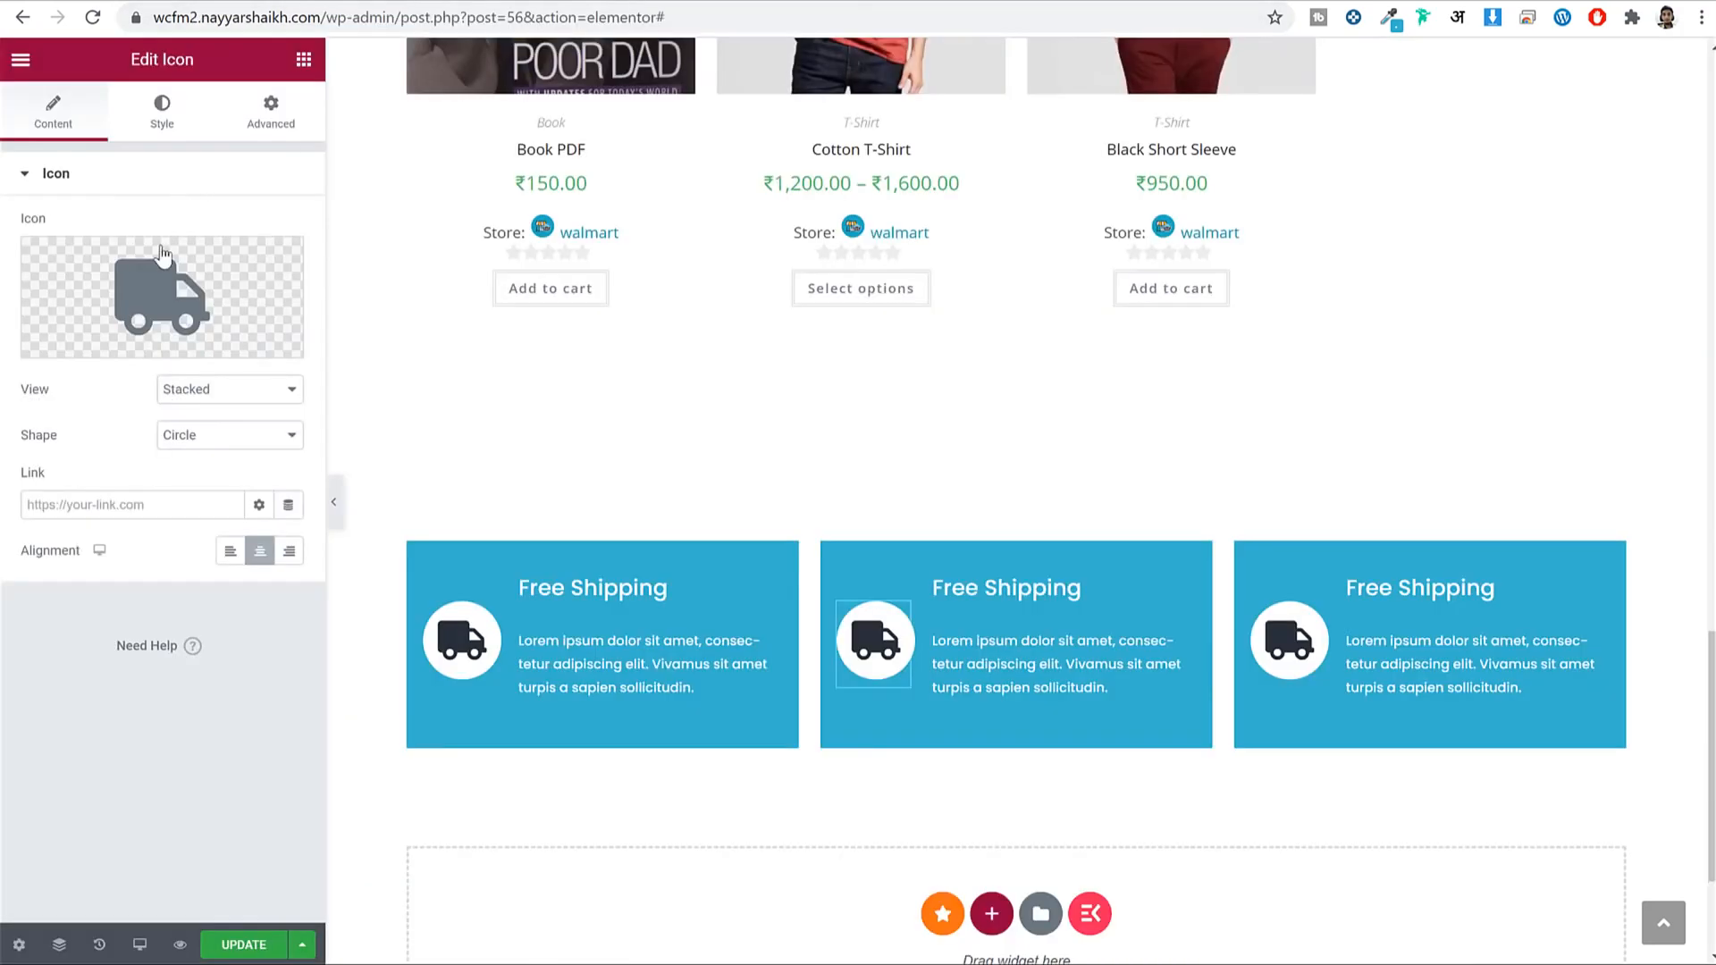
left_click(162, 257)
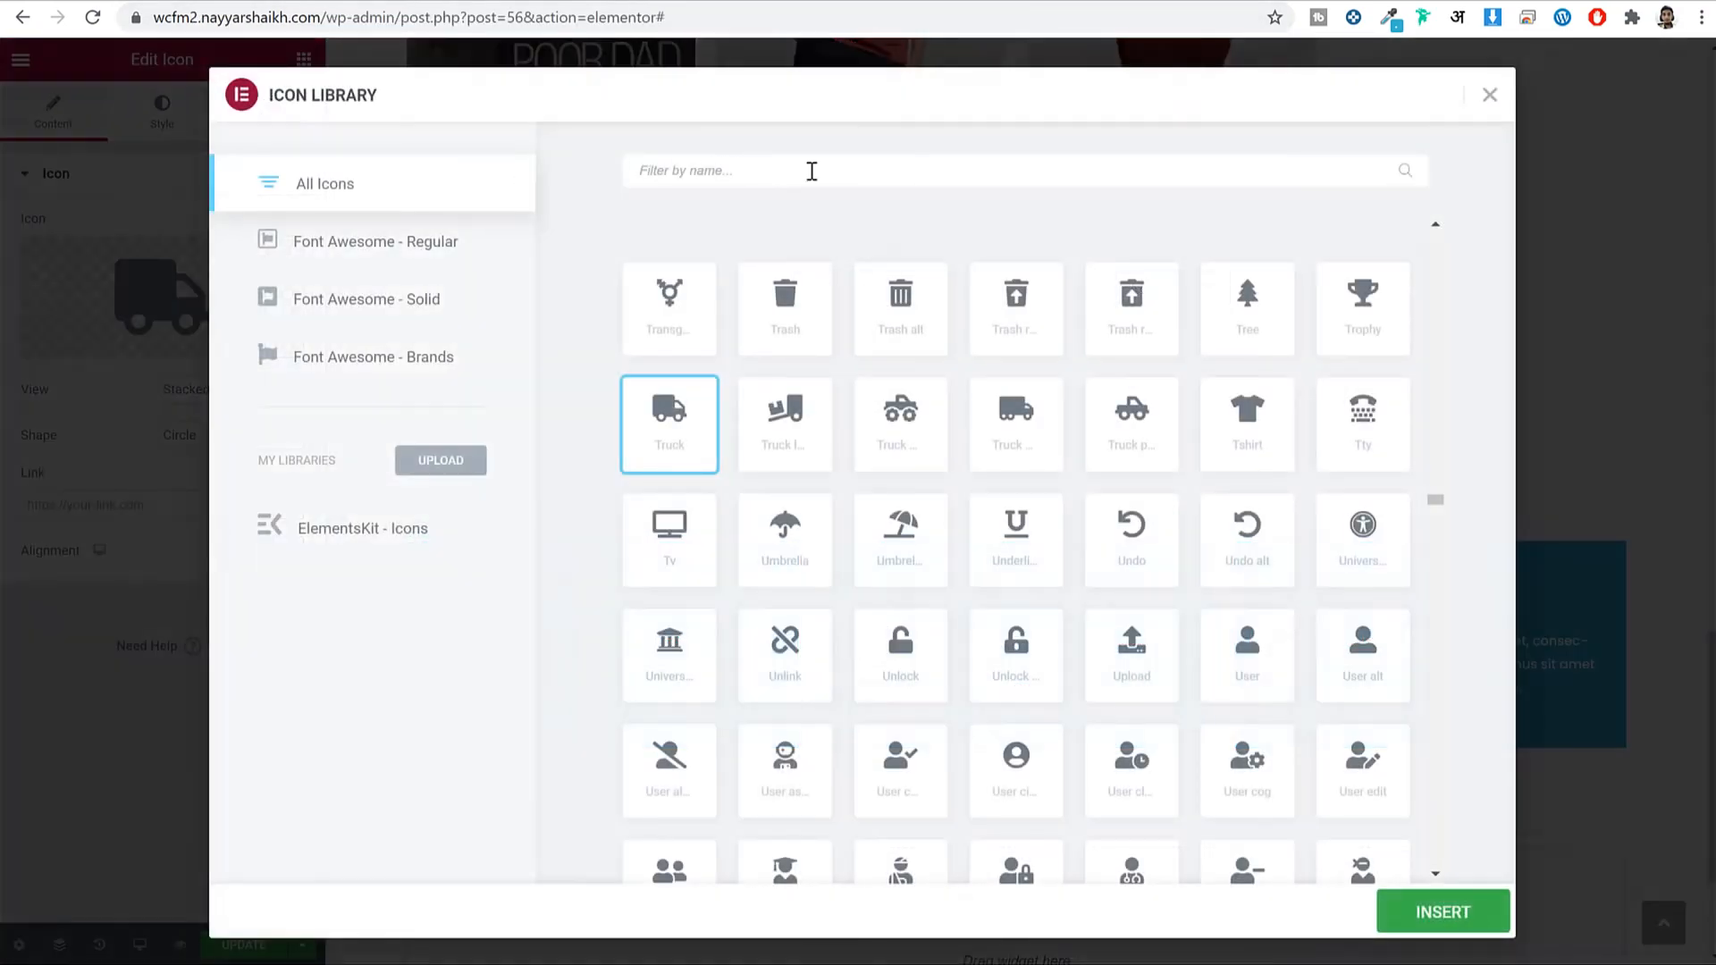
type("hand")
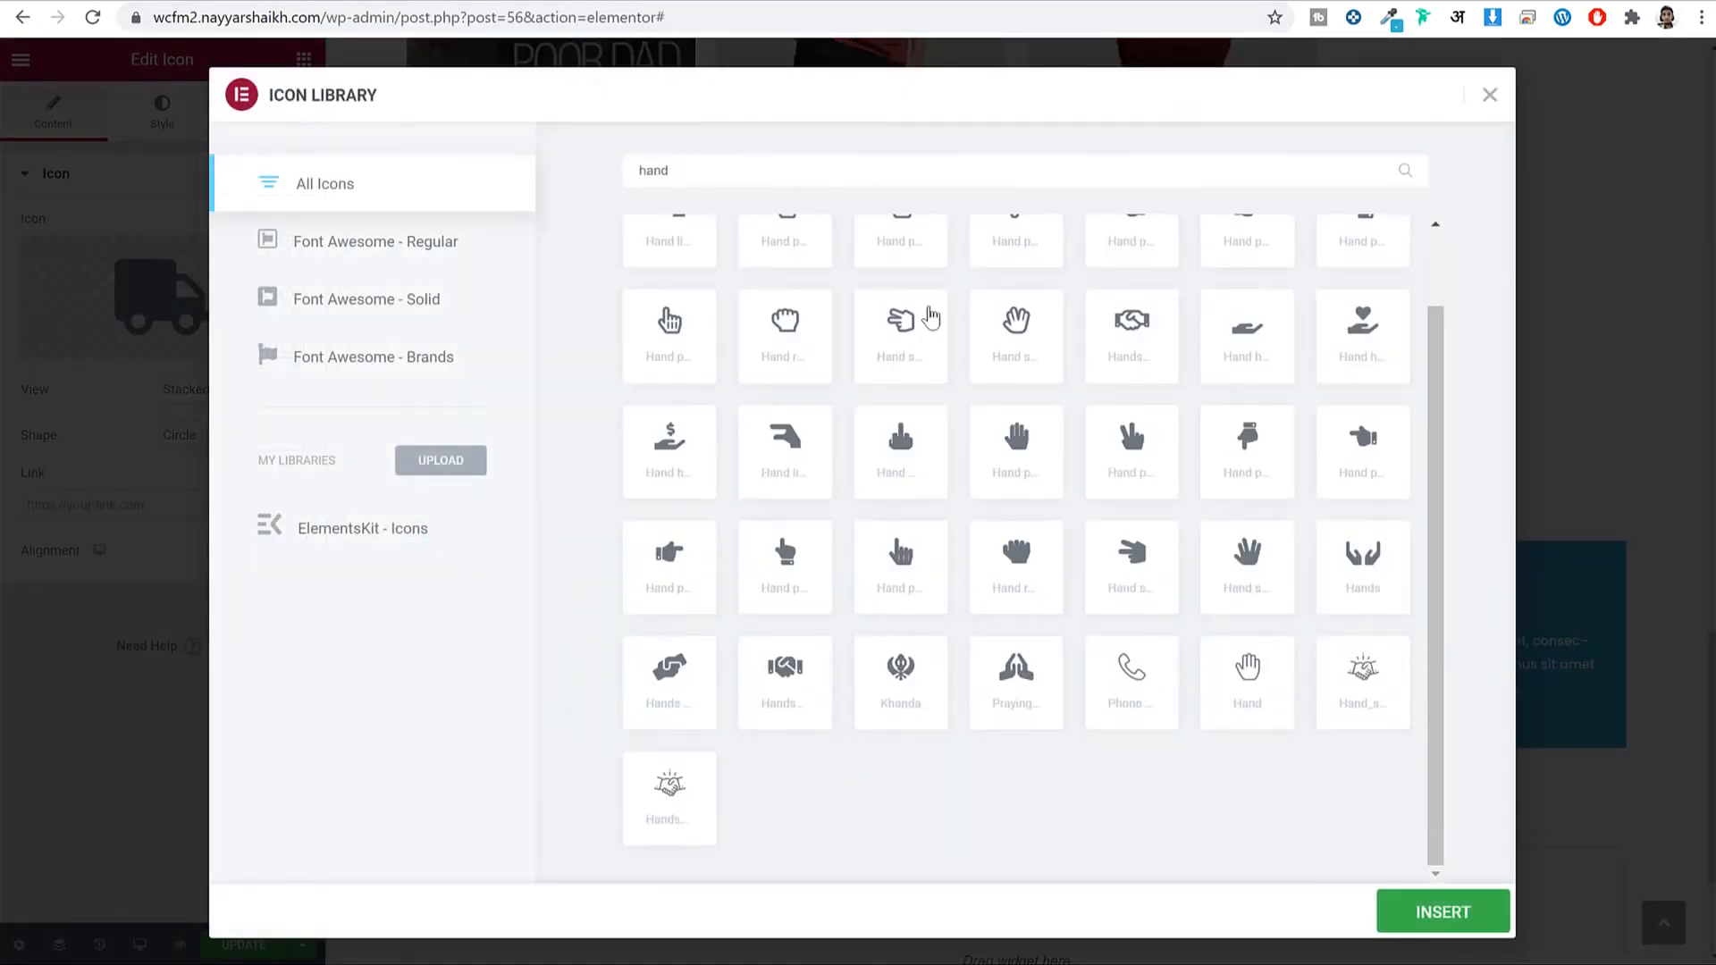
scroll(1162, 536, "up", 1)
type("s")
left_click(1015, 344)
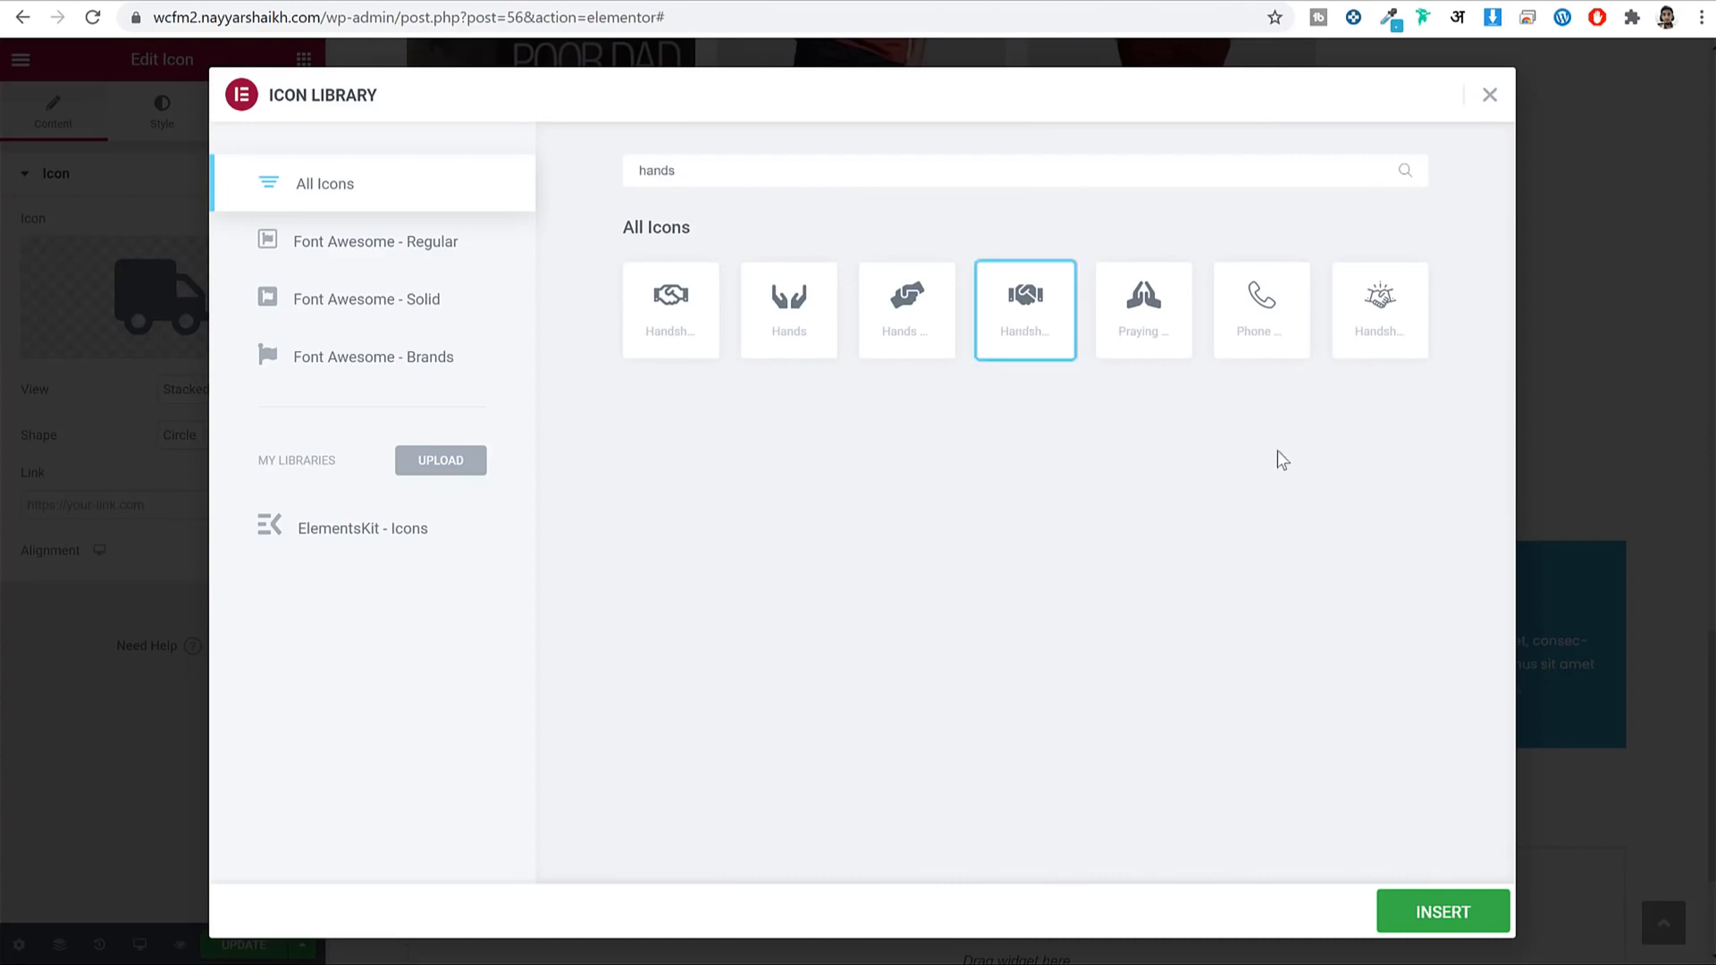
left_click(1450, 915)
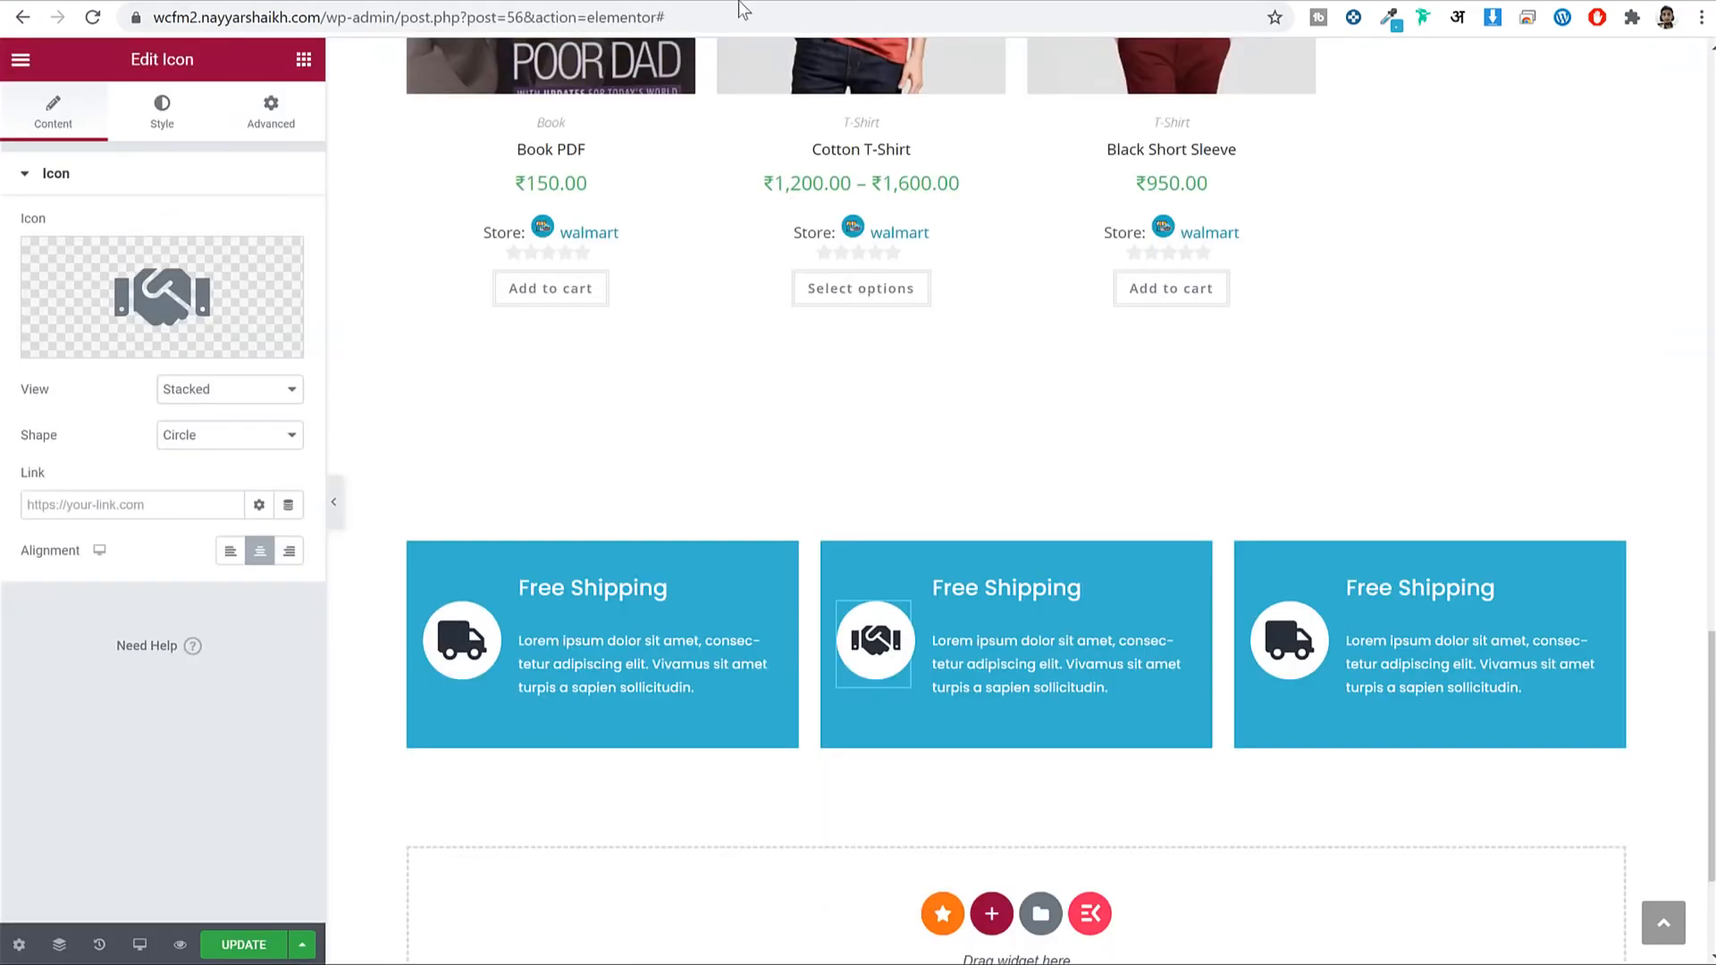
left_click(962, 590)
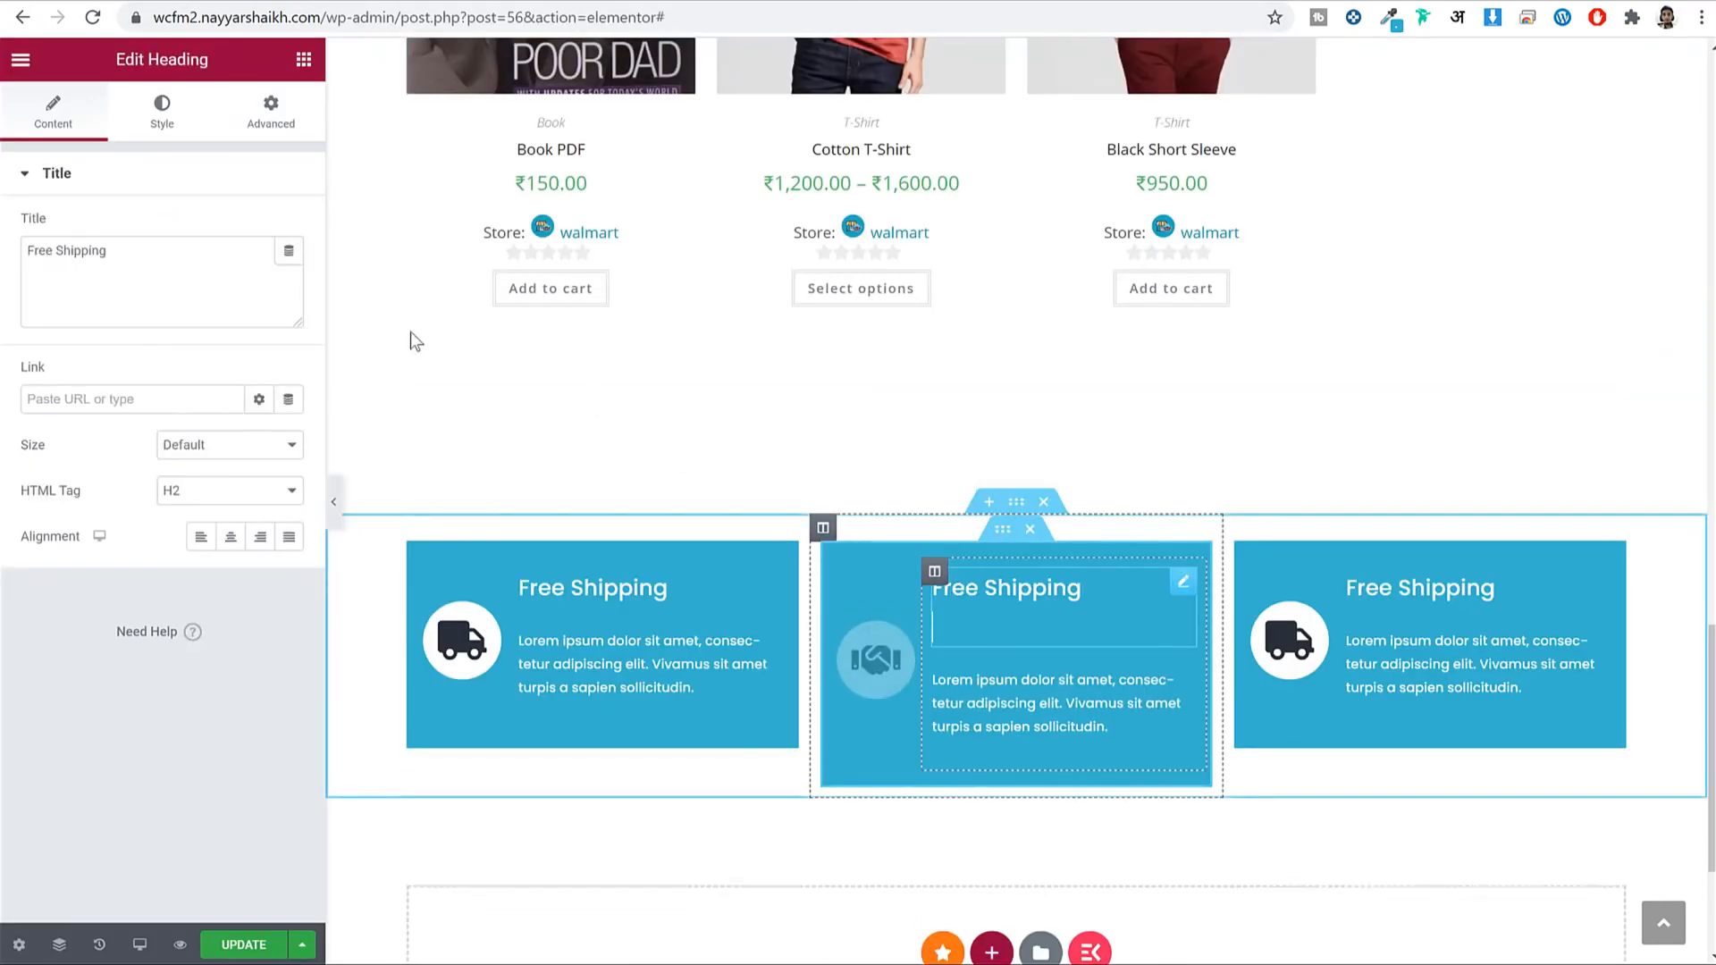
Change the middle box's heading to 24/7 Guarantee.
left_click(154, 275)
key("ctrl+a")
key("ctrl+v")
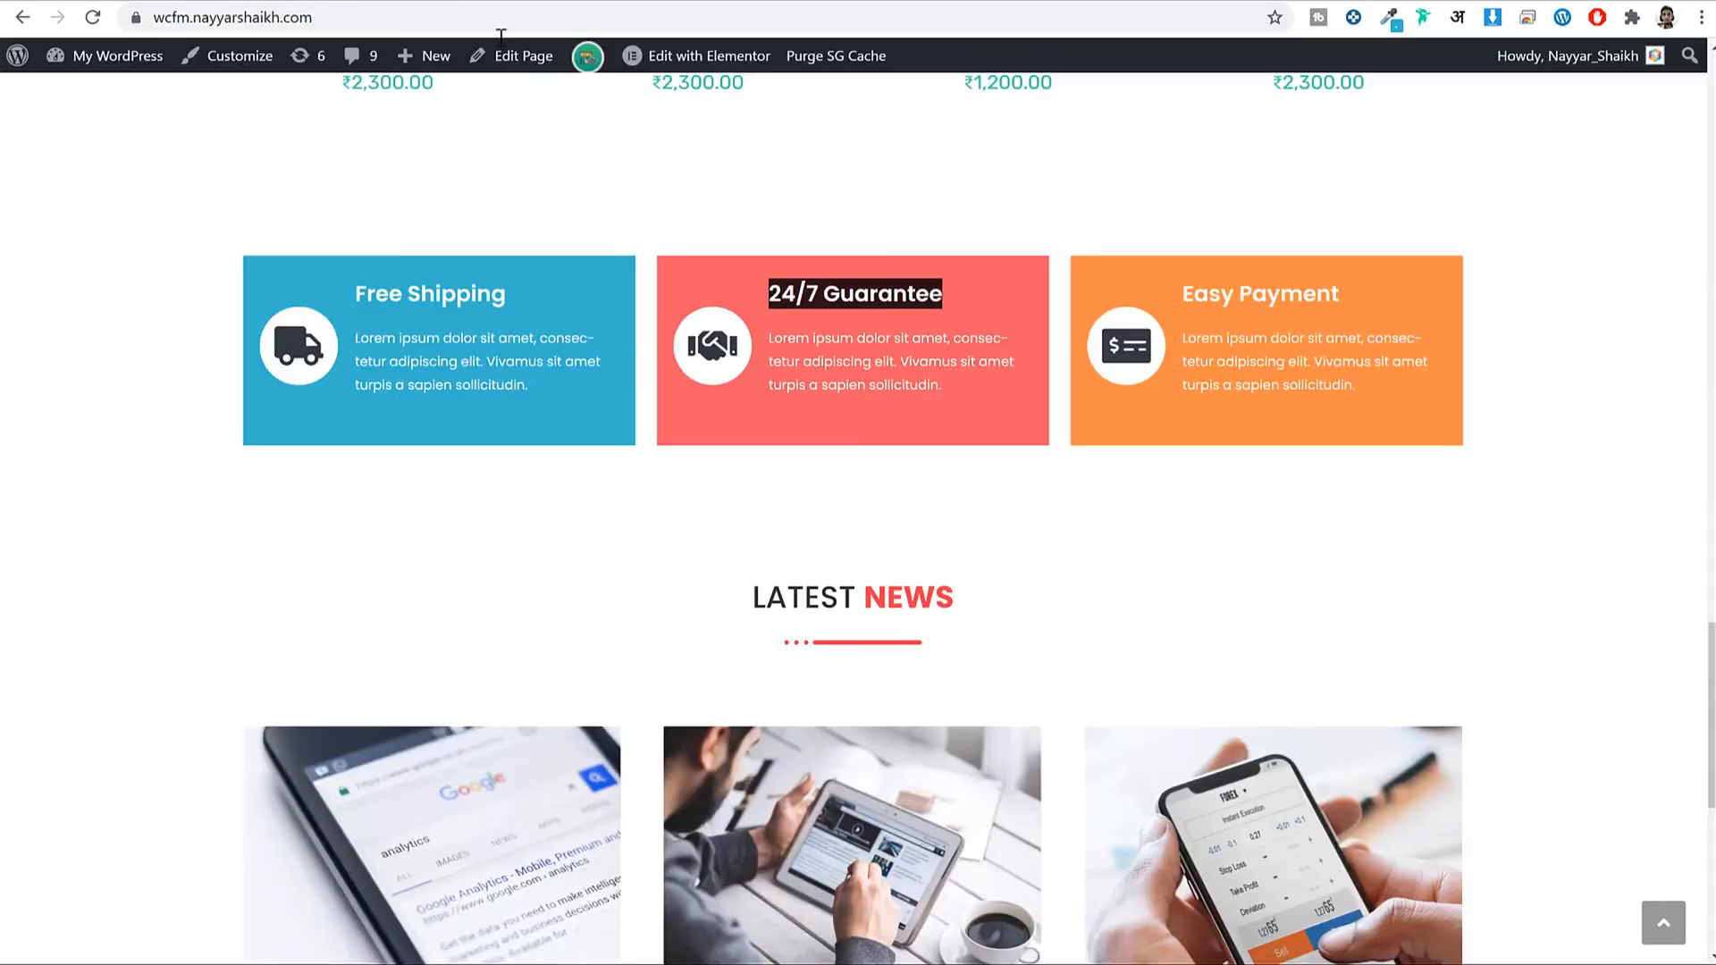
Set the middle inner section's background colour to the sampled red #F25F68.
left_click(1389, 20)
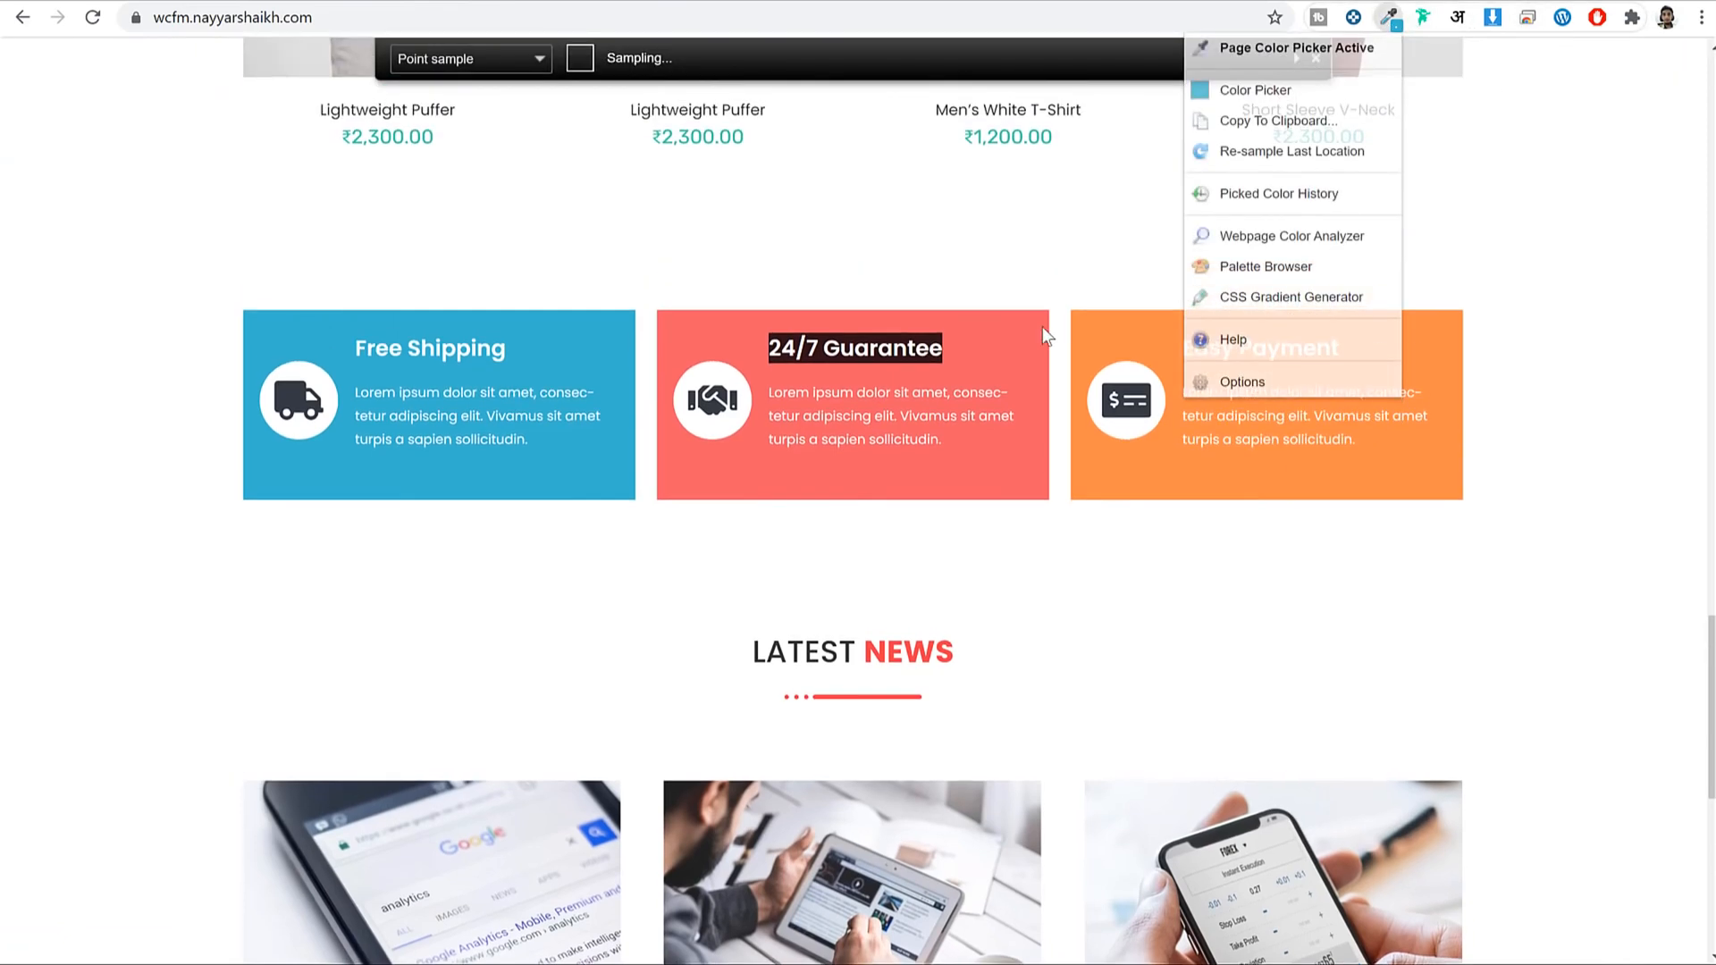
left_click(1008, 329)
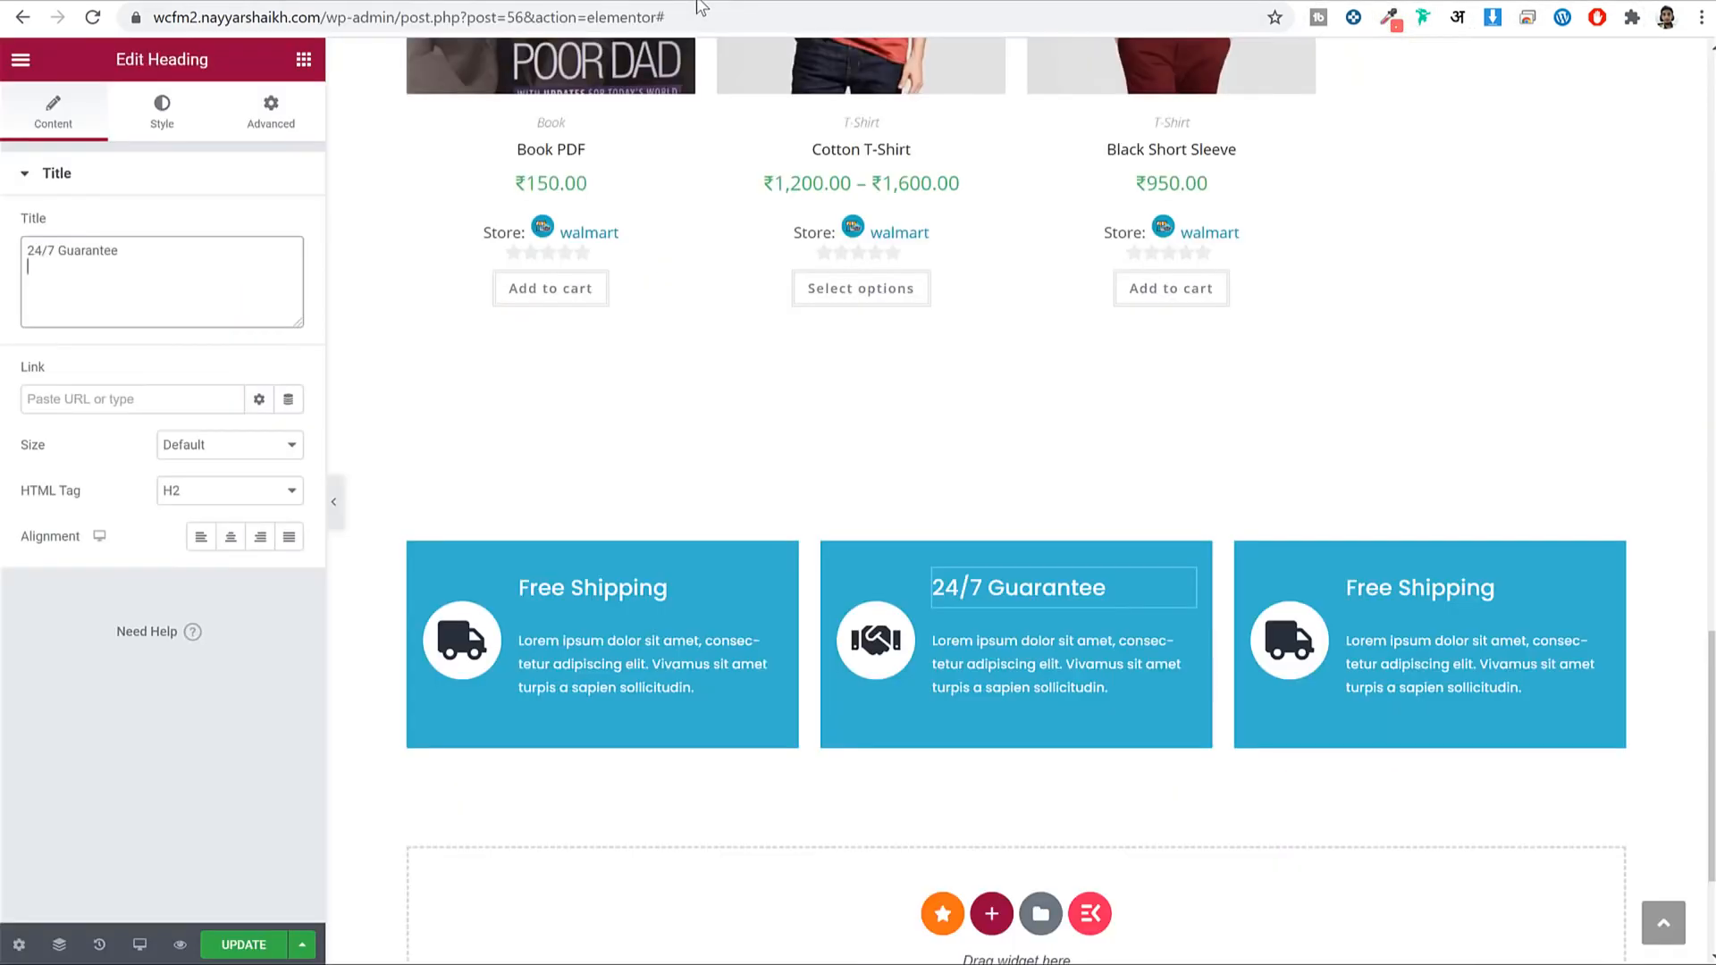
left_click(1003, 531)
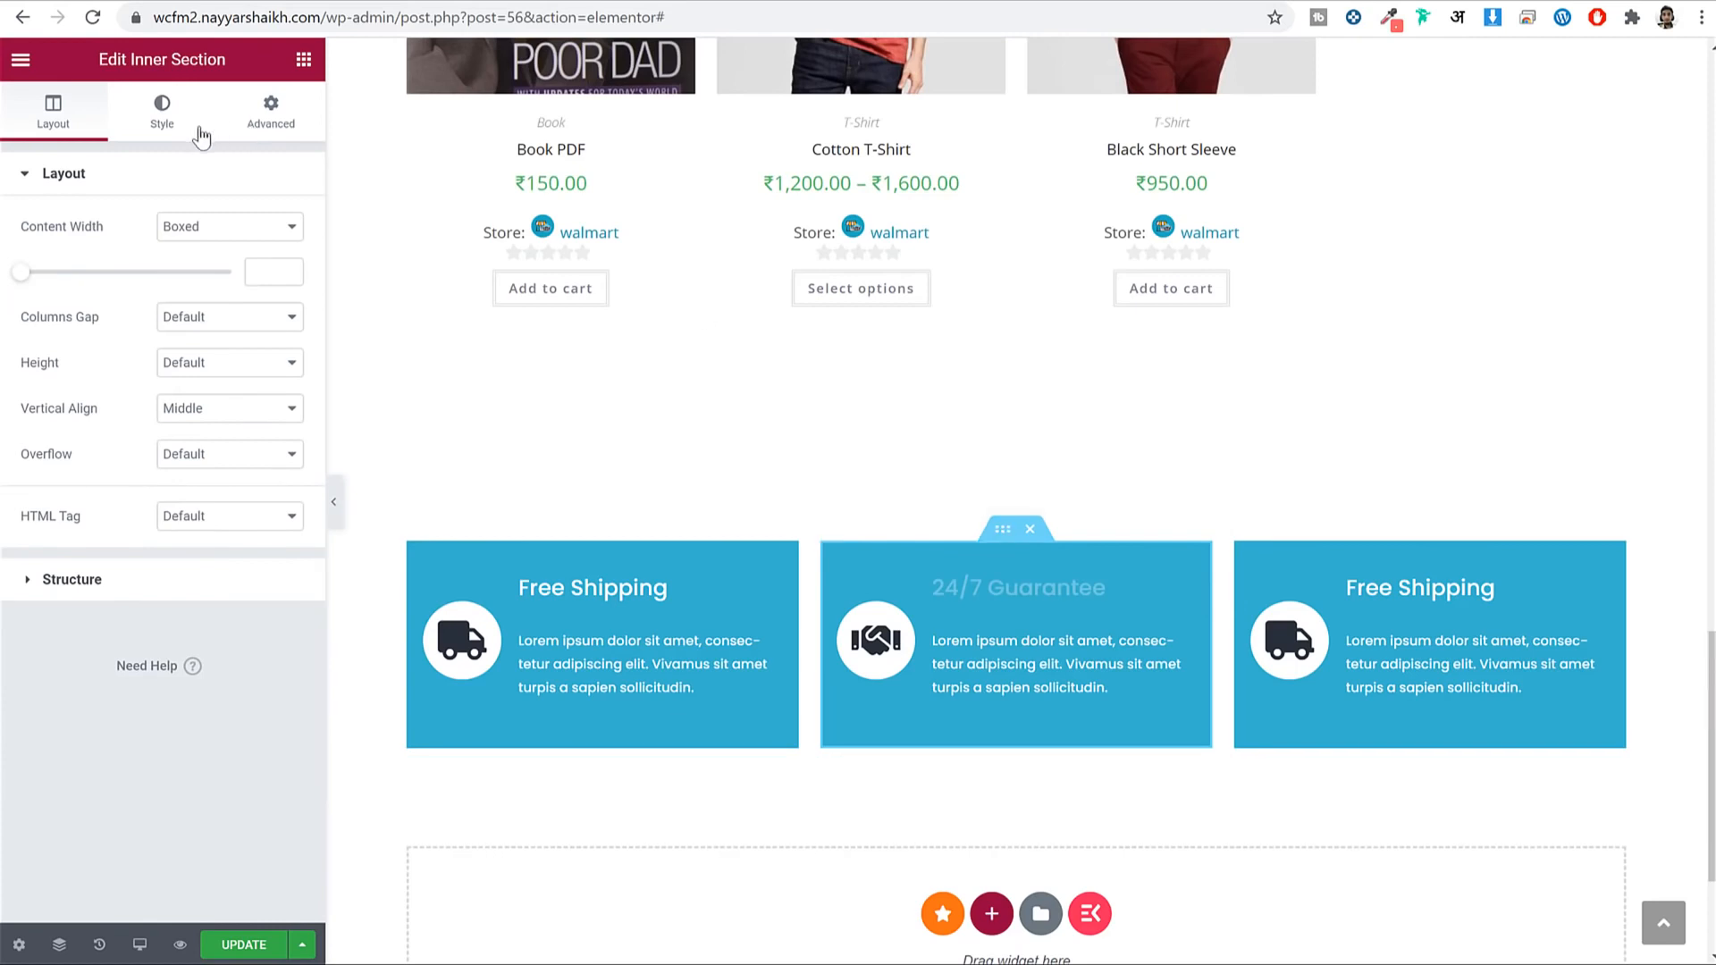
left_click(162, 114)
left_click(289, 318)
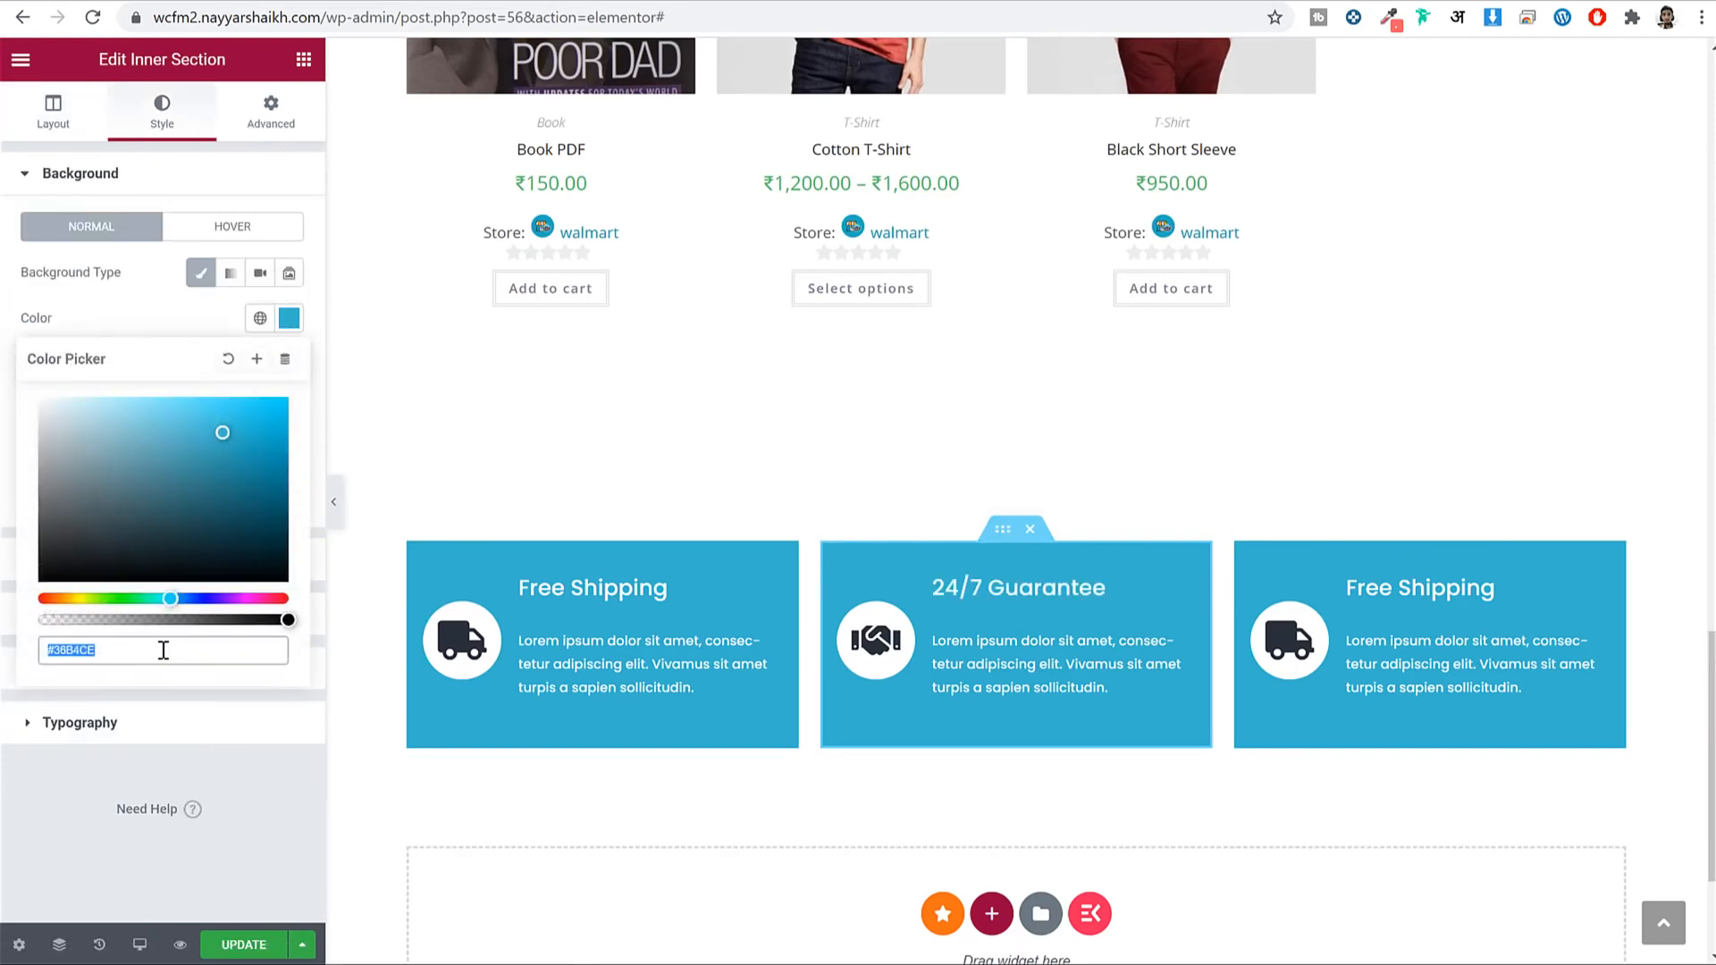
key("ctrl+v")
left_click(289, 318)
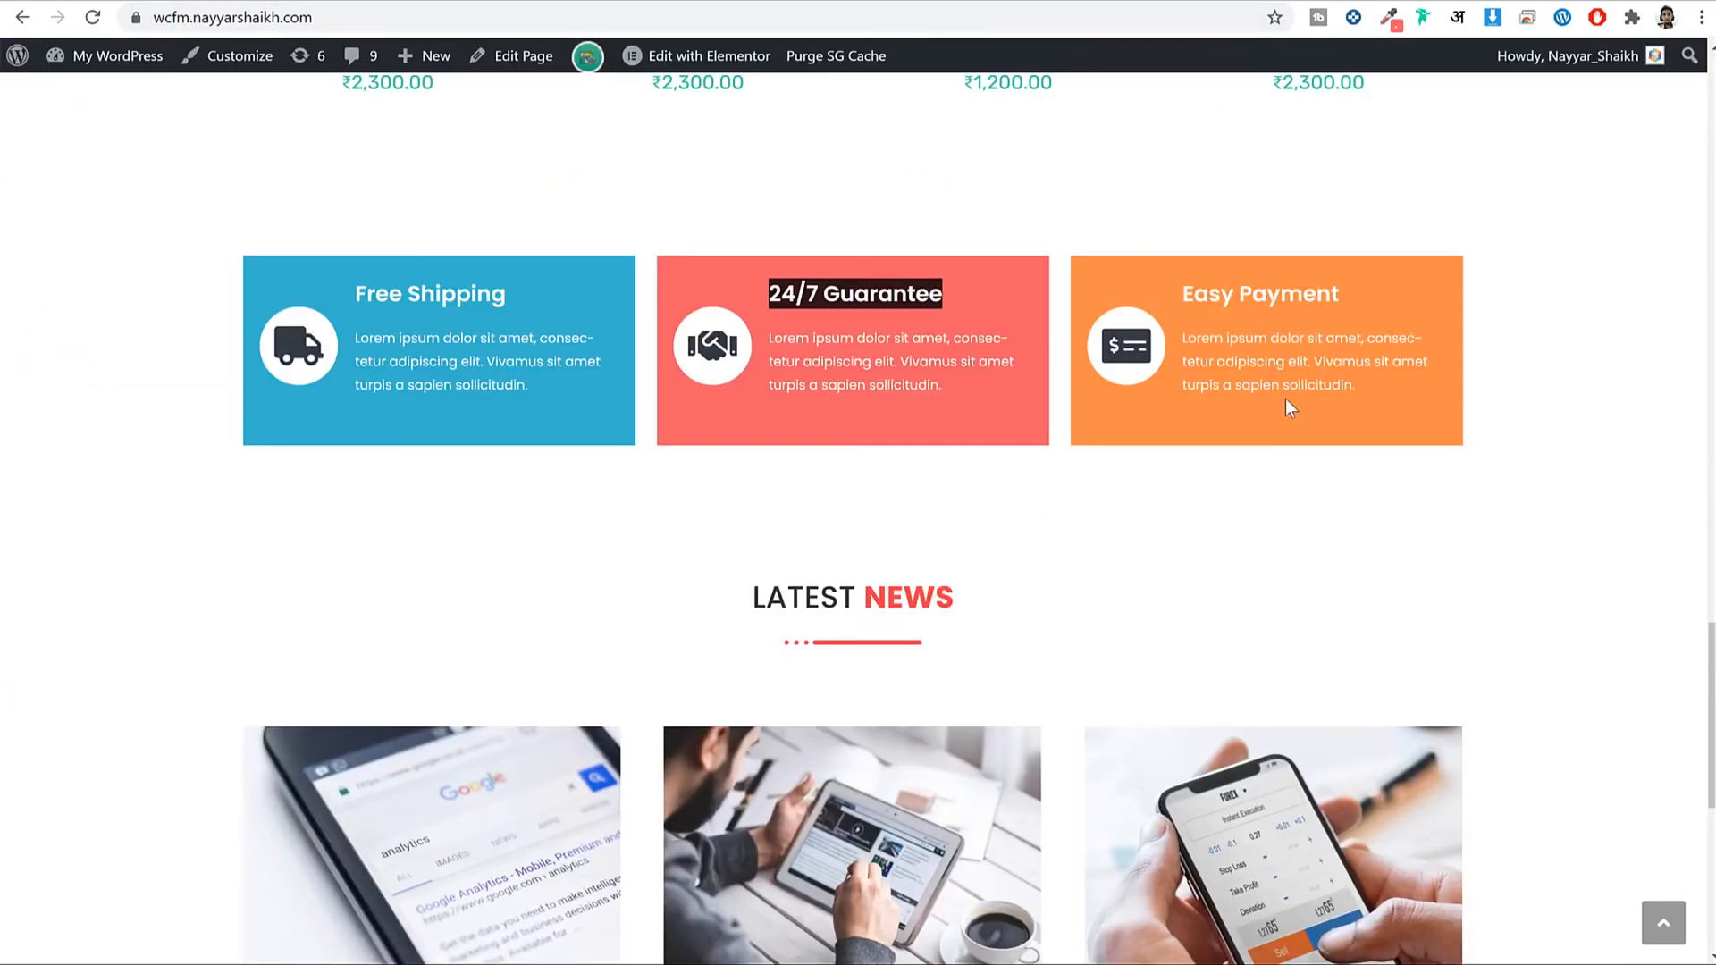
scroll(1286, 408, "down", 5)
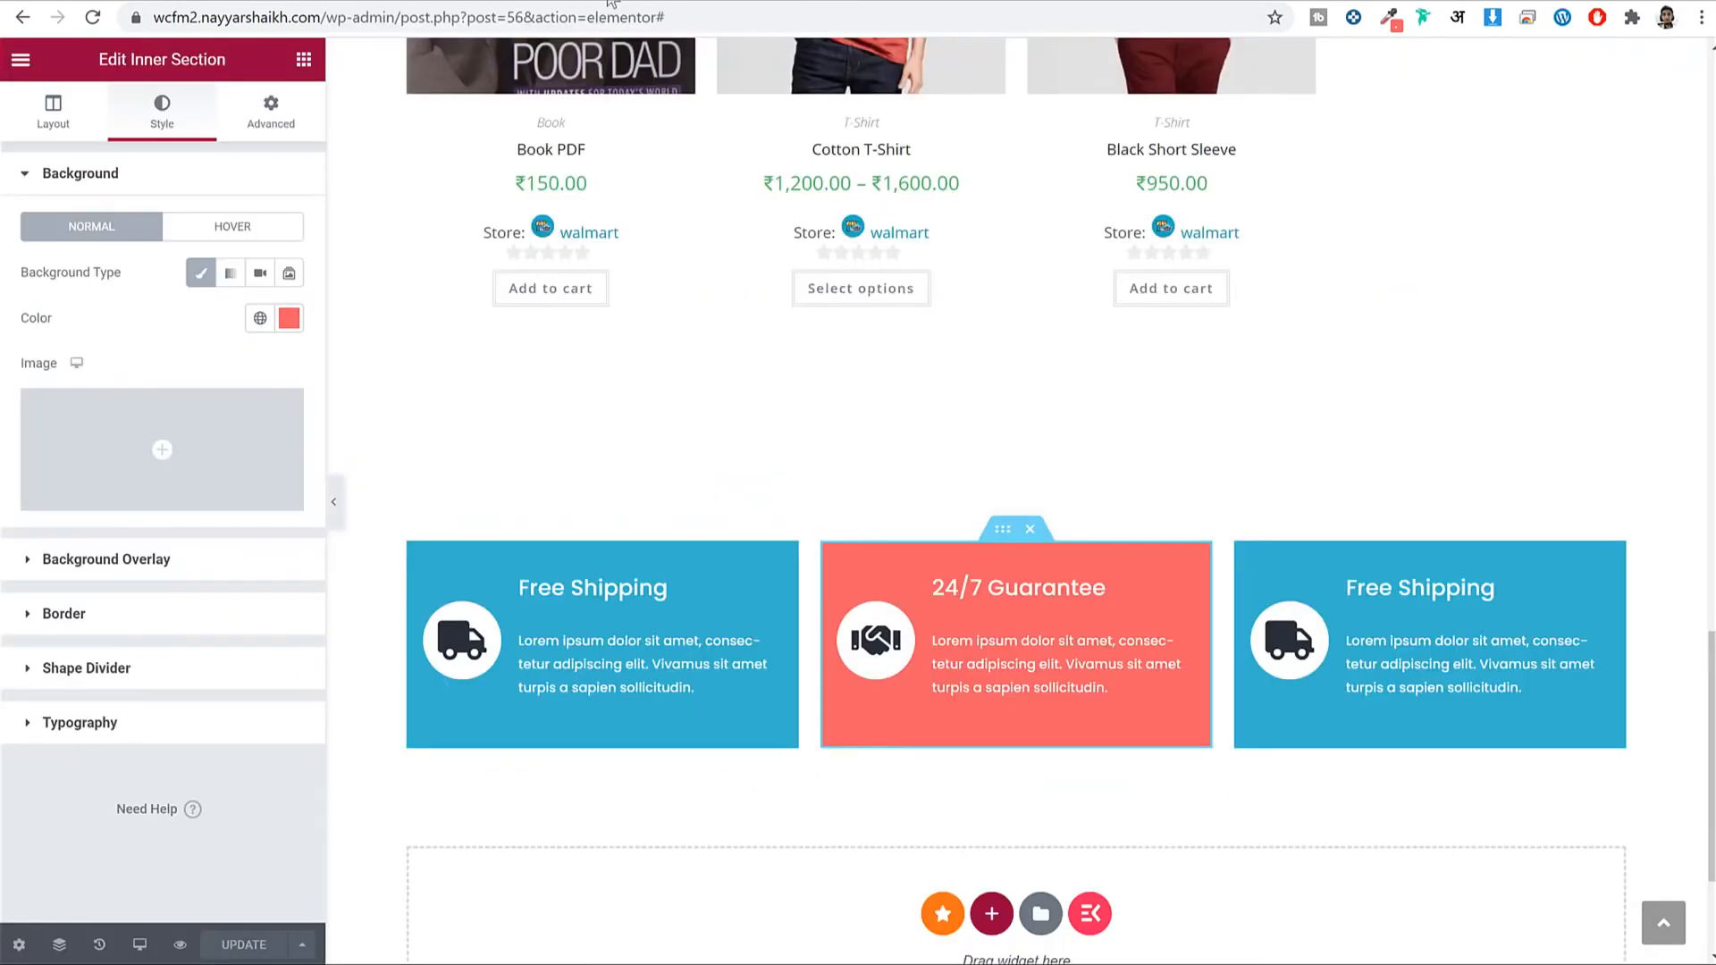
scroll(1089, 437, "up", 10)
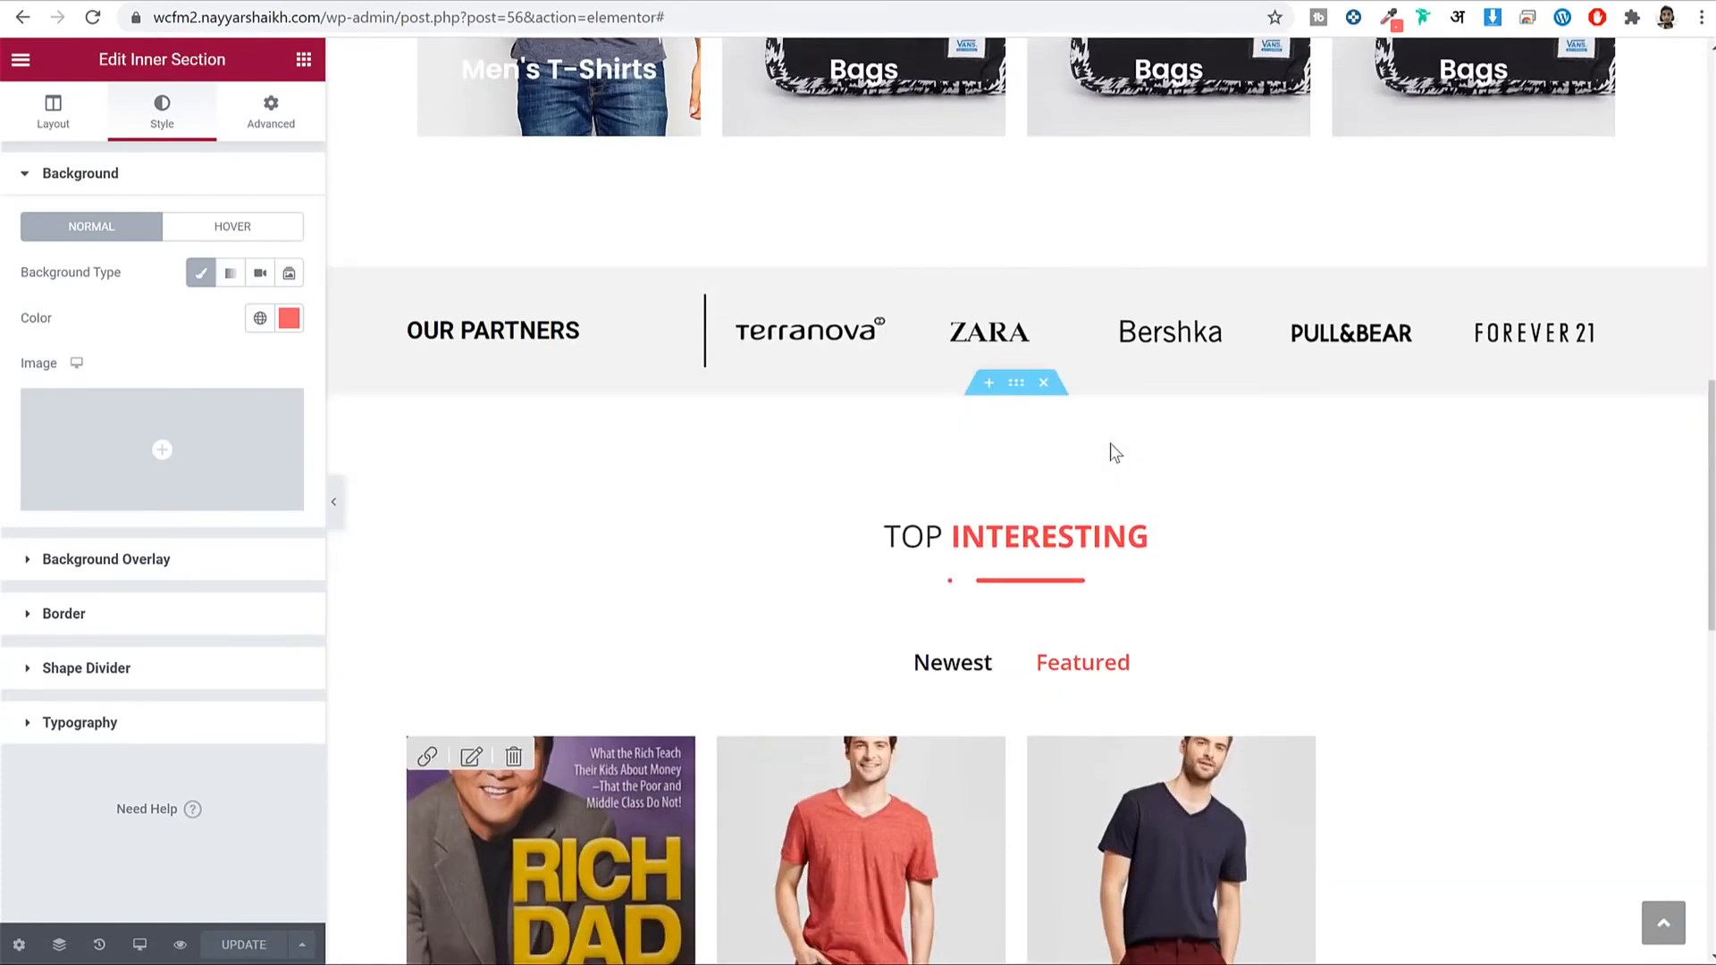
Duplicate the Top Interesting section below the feature boxes.
scroll(1115, 453, "down", 1)
right_click(1013, 328)
left_click(1104, 417)
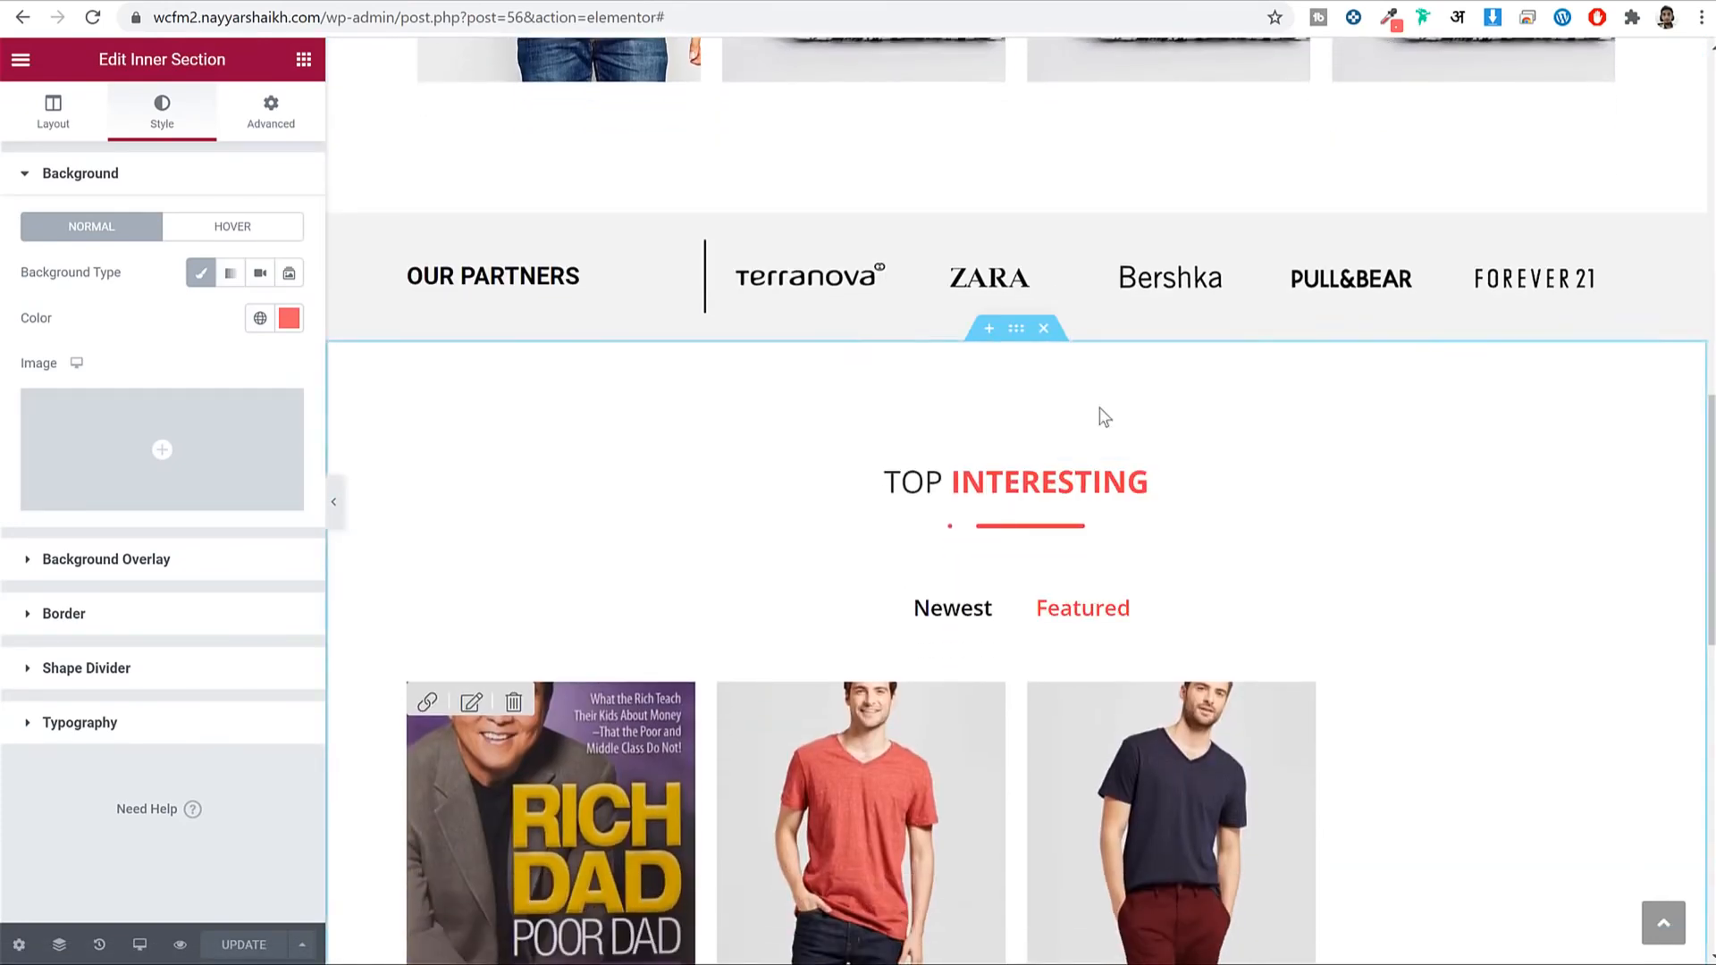
scroll(1150, 456, "down", 12)
right_click(1200, 672)
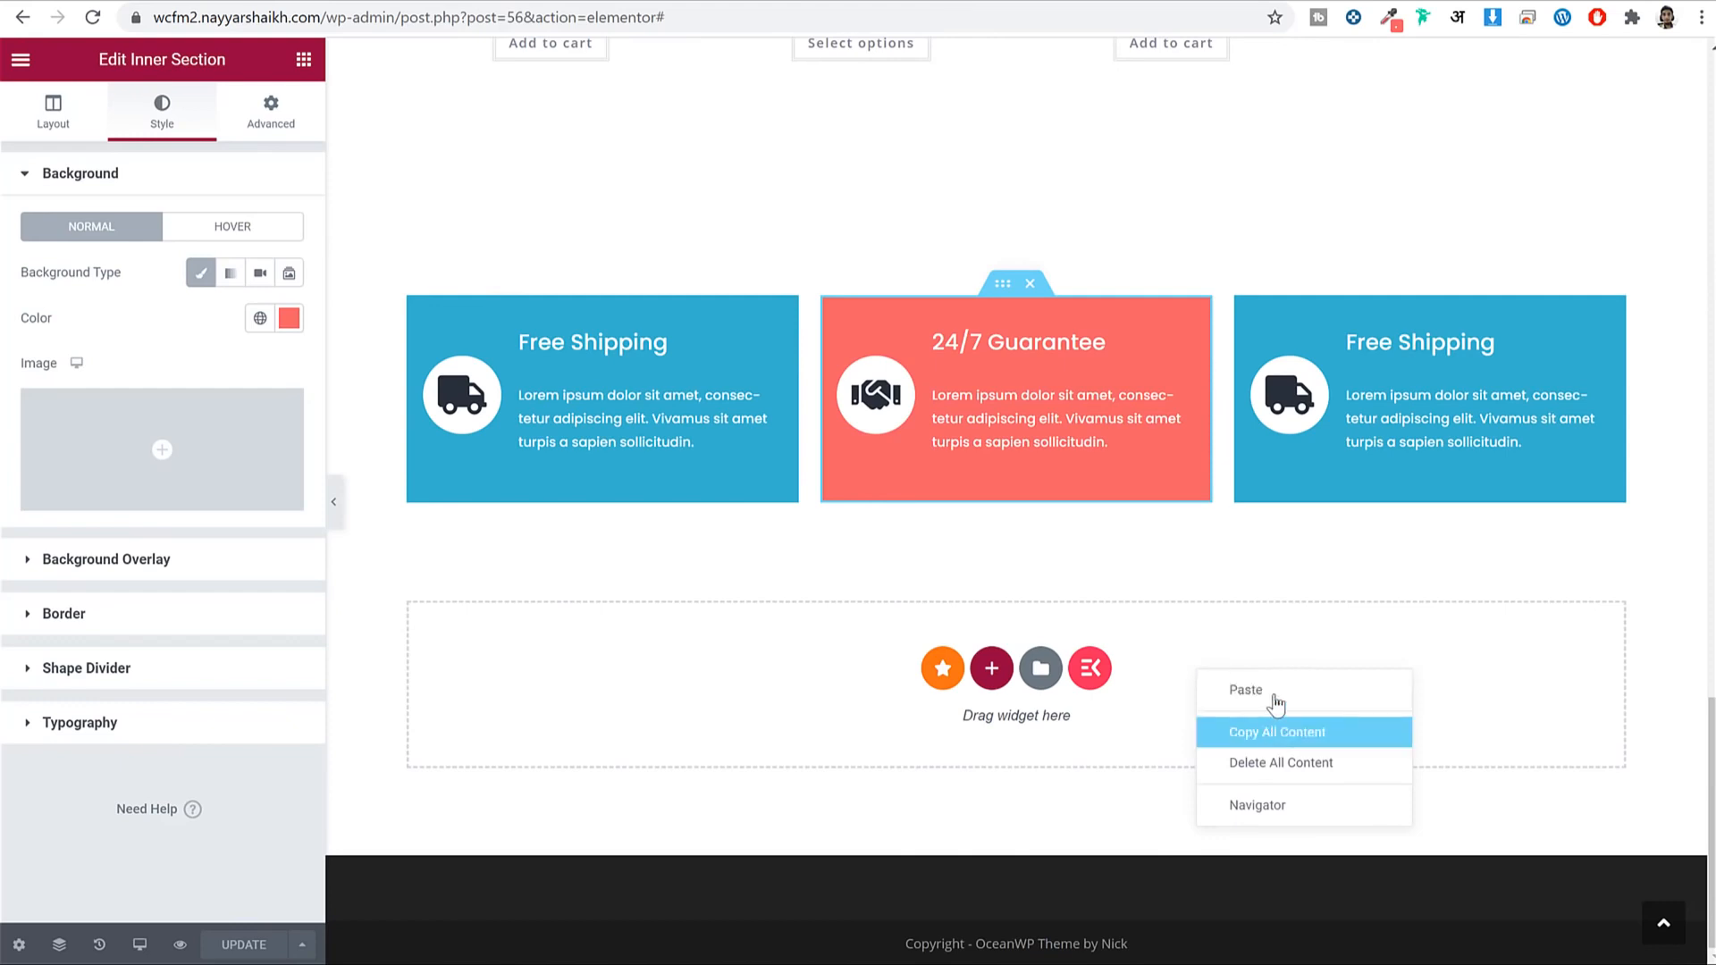
left_click(1247, 690)
scroll(1001, 358, "down", 2)
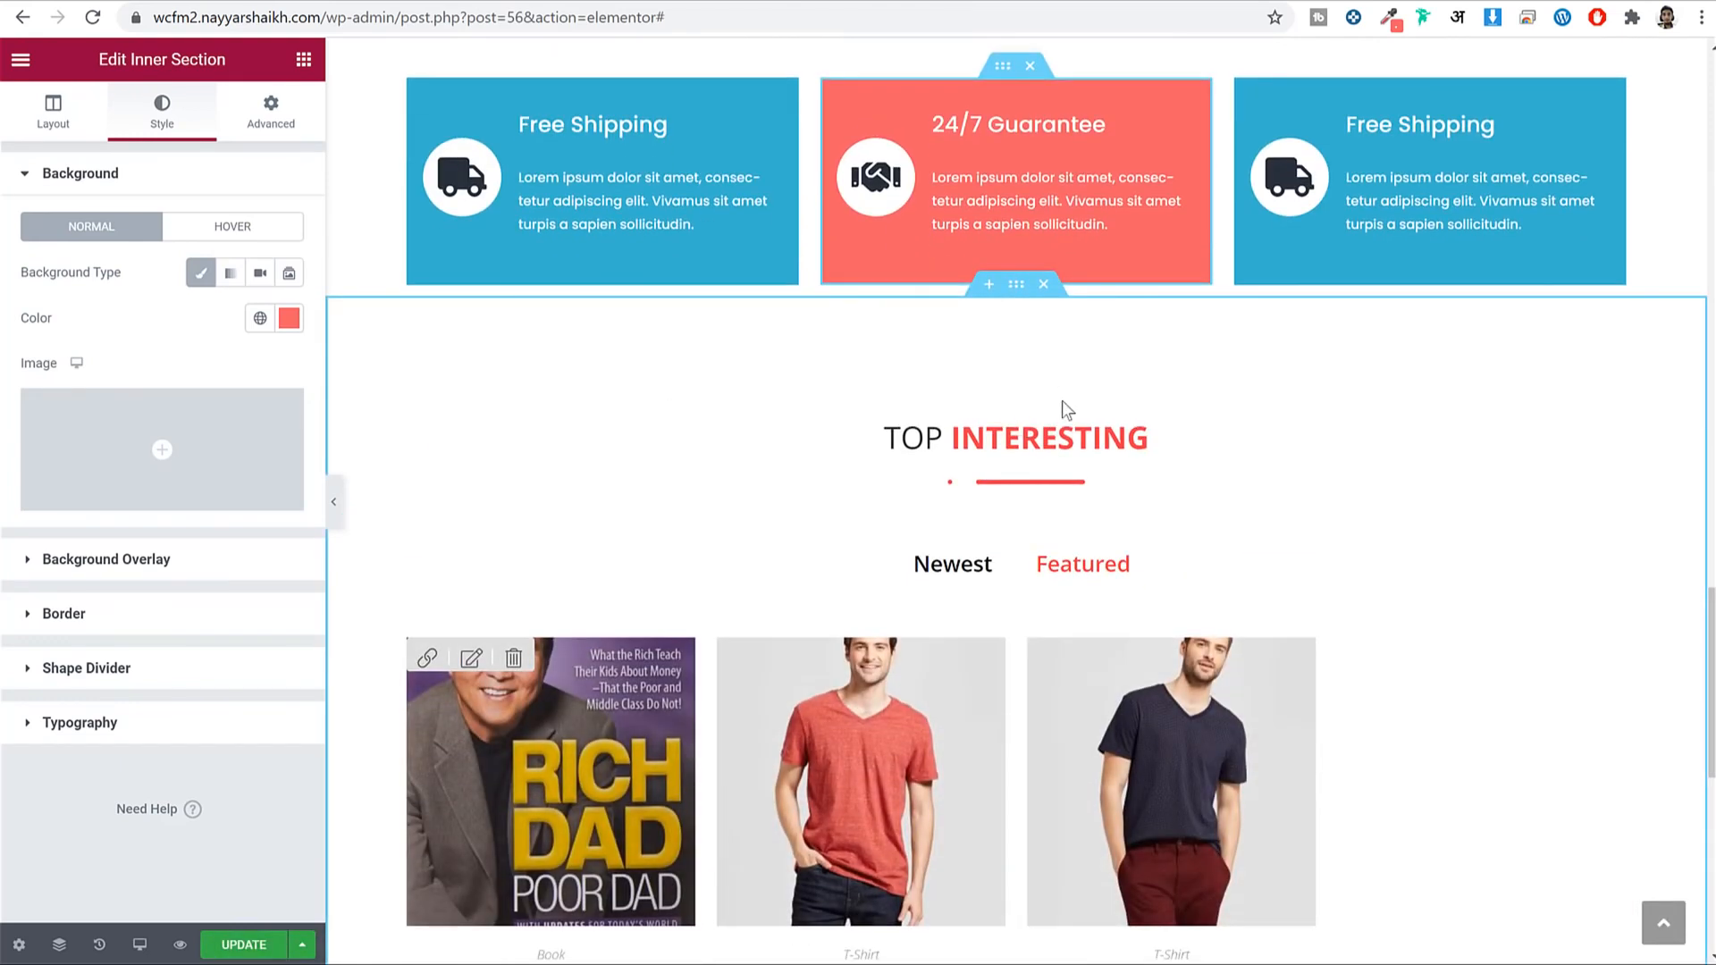
scroll(1062, 402, "down", 2)
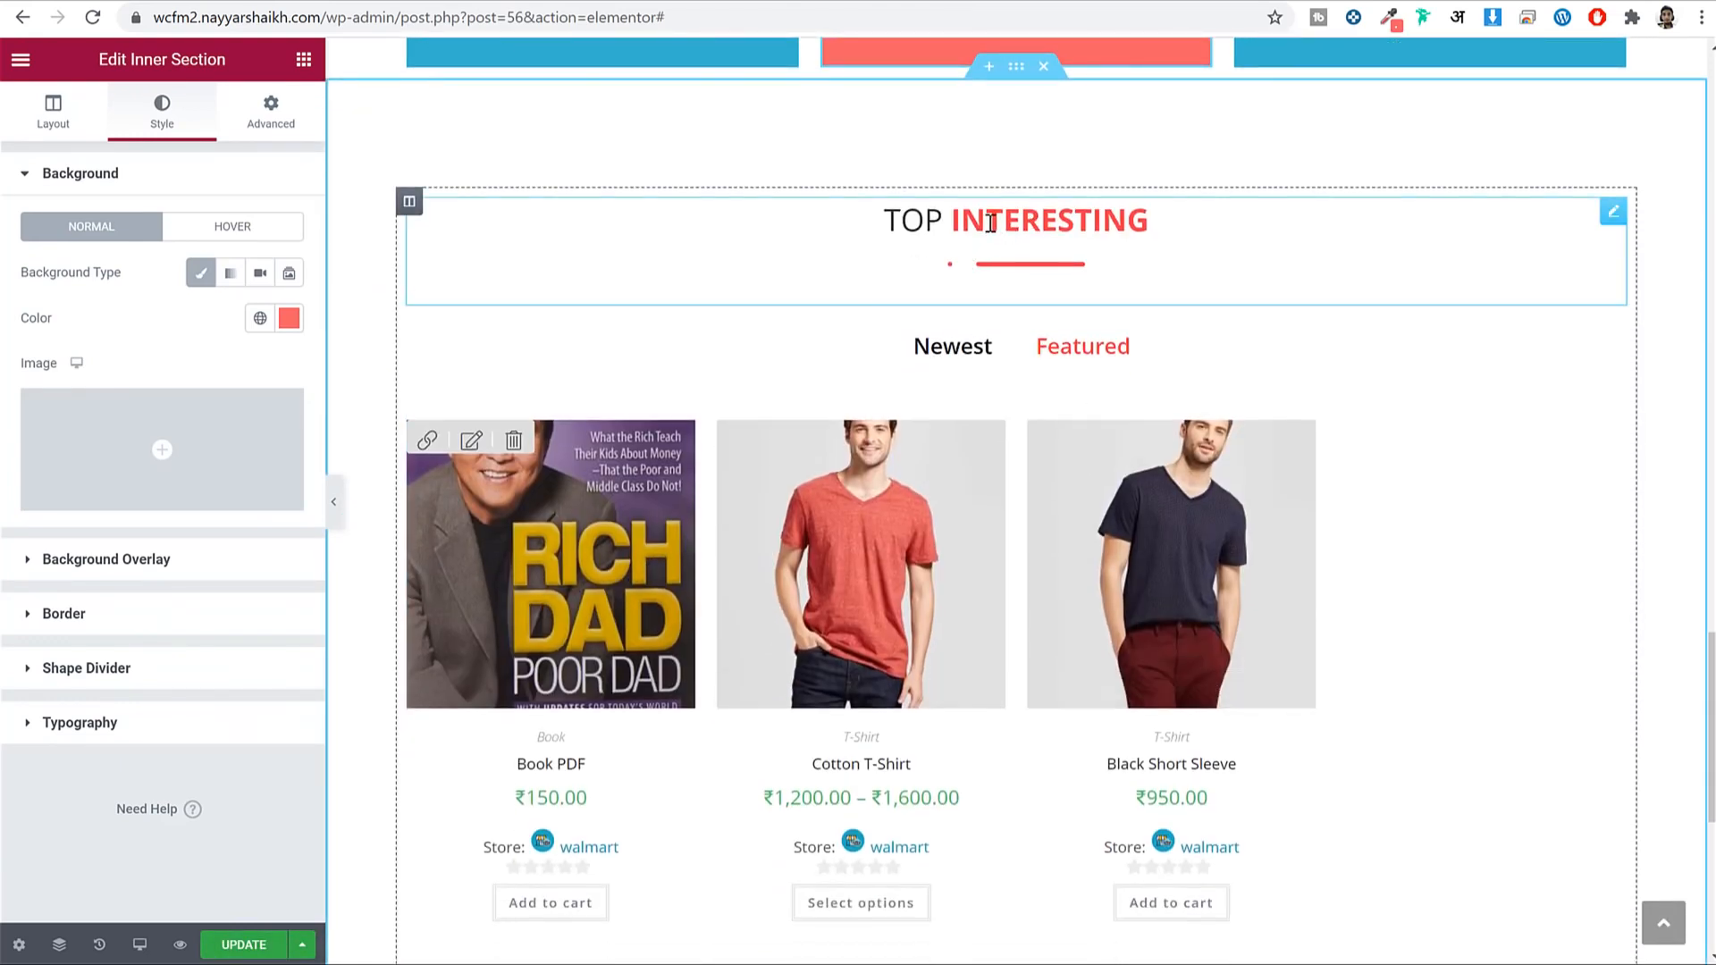
Change the copied section's heading from TOP INTERESTING to LATEST NEWS.
left_click(1012, 206)
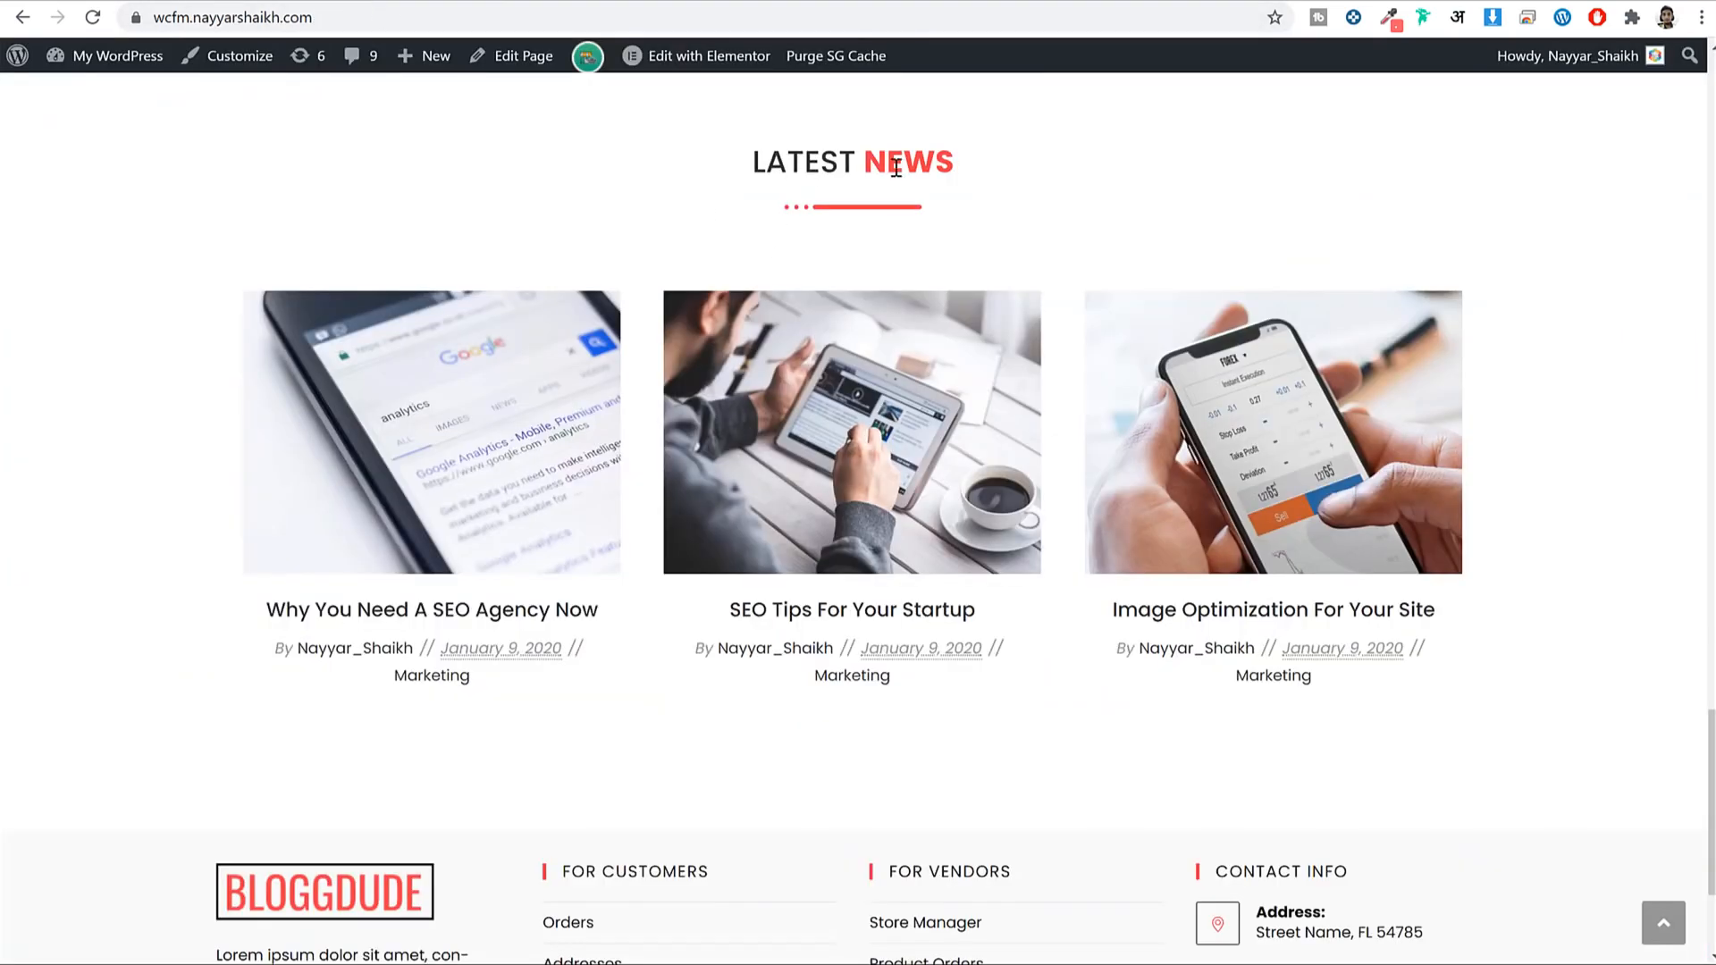
double_click(809, 153)
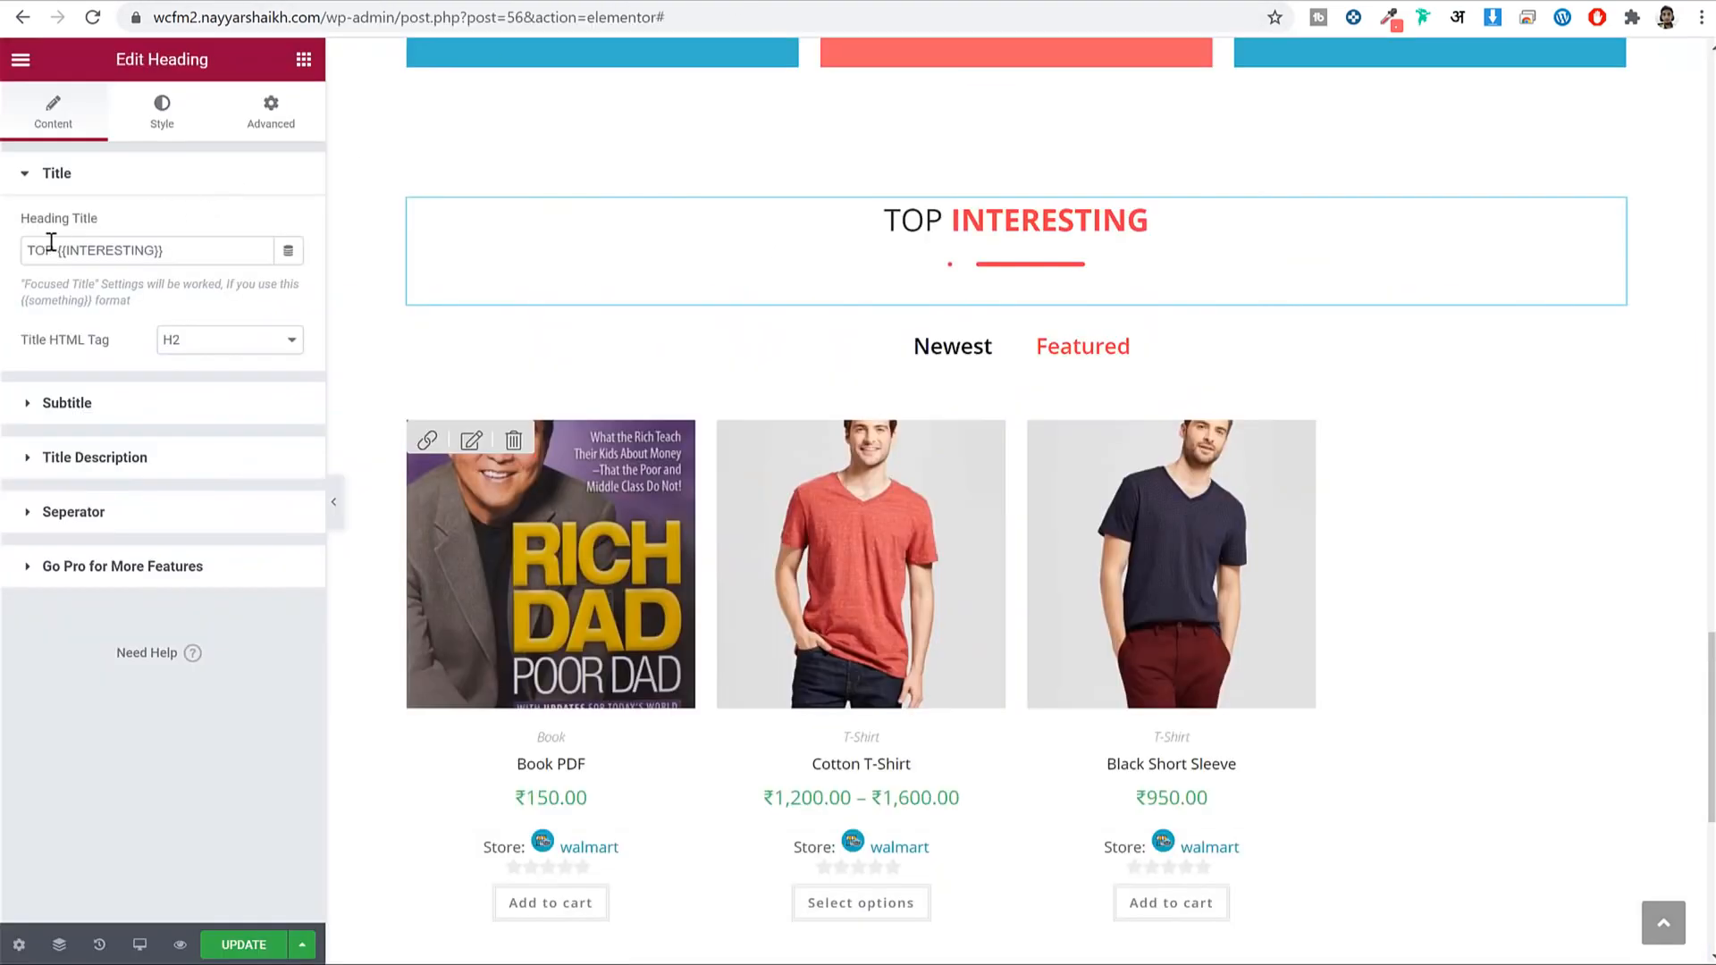
double_click(39, 250)
key("ctrl+v")
double_click(157, 250)
key("BackSpace")
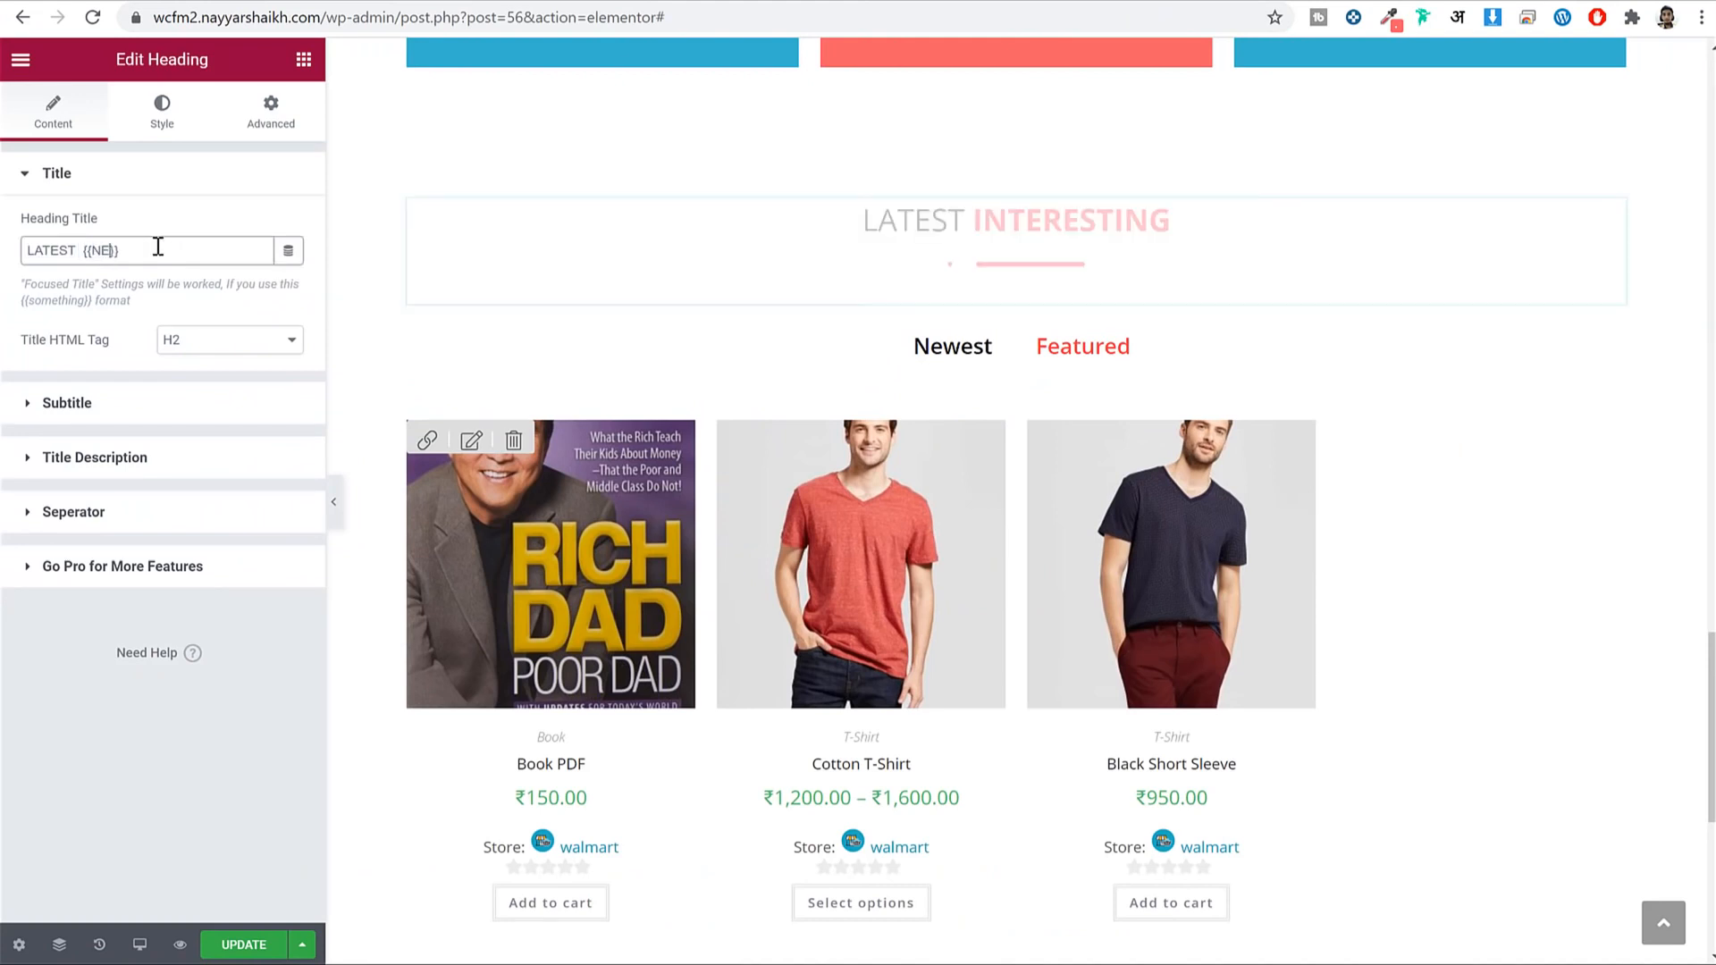
type("NEWS")
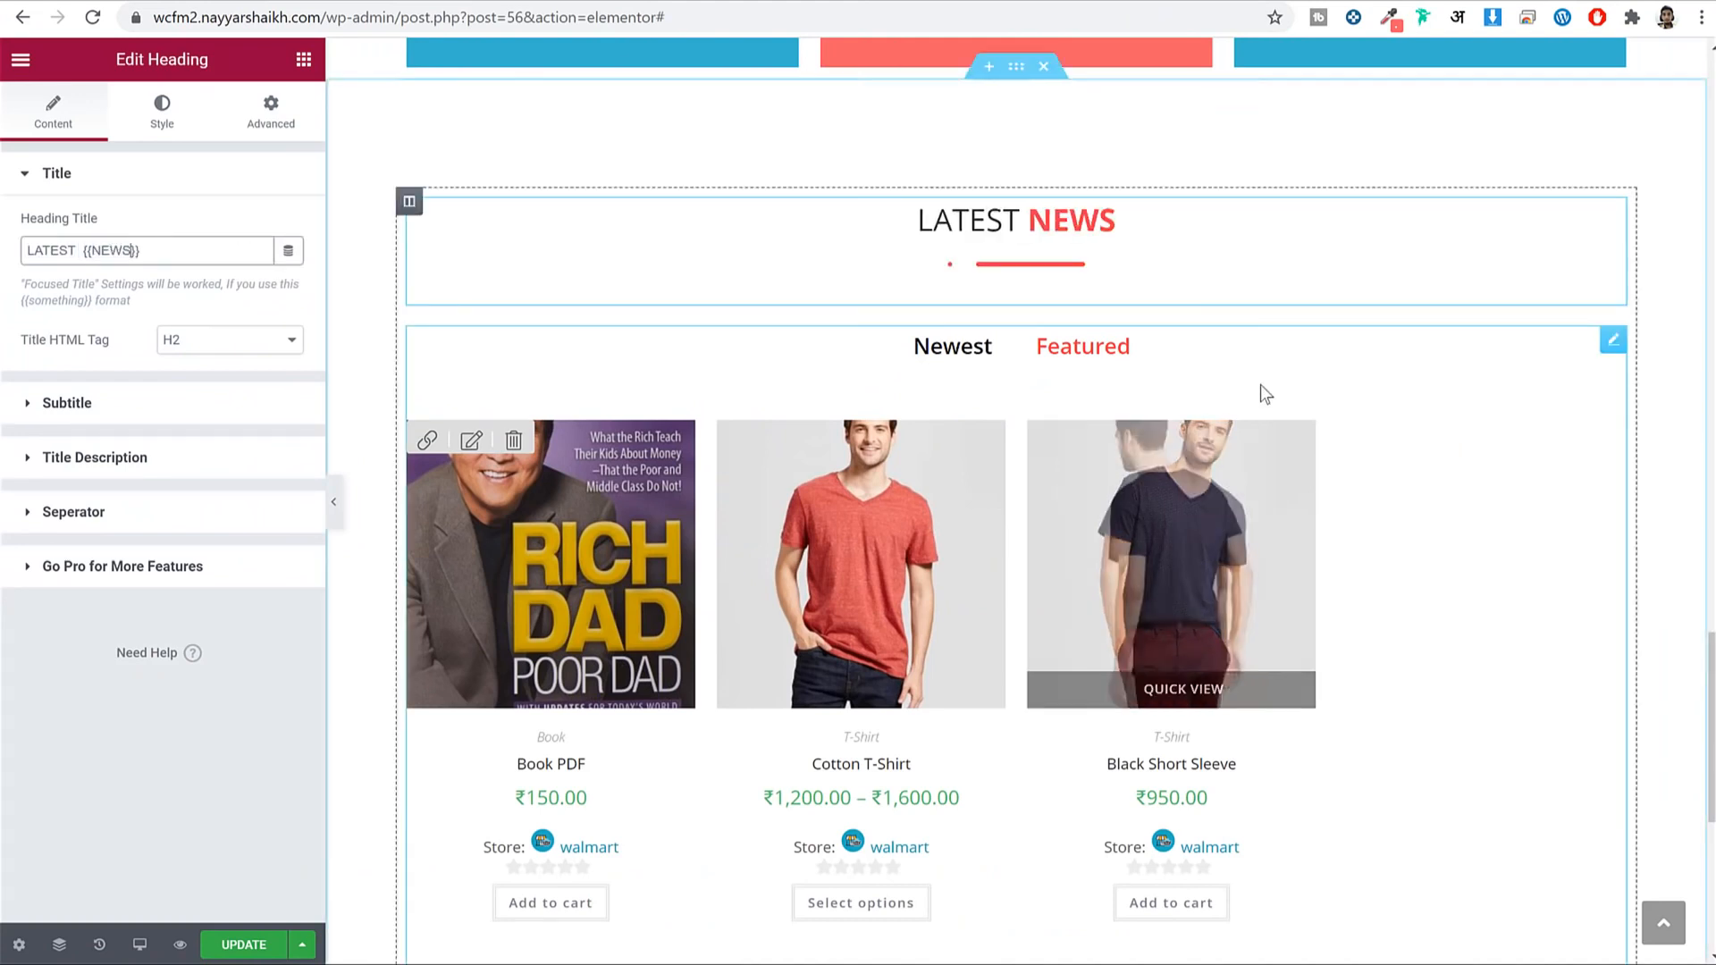
Delete the product listing widget from the new section and update the page.
scroll(1046, 352, "down", 2)
right_click(1019, 327)
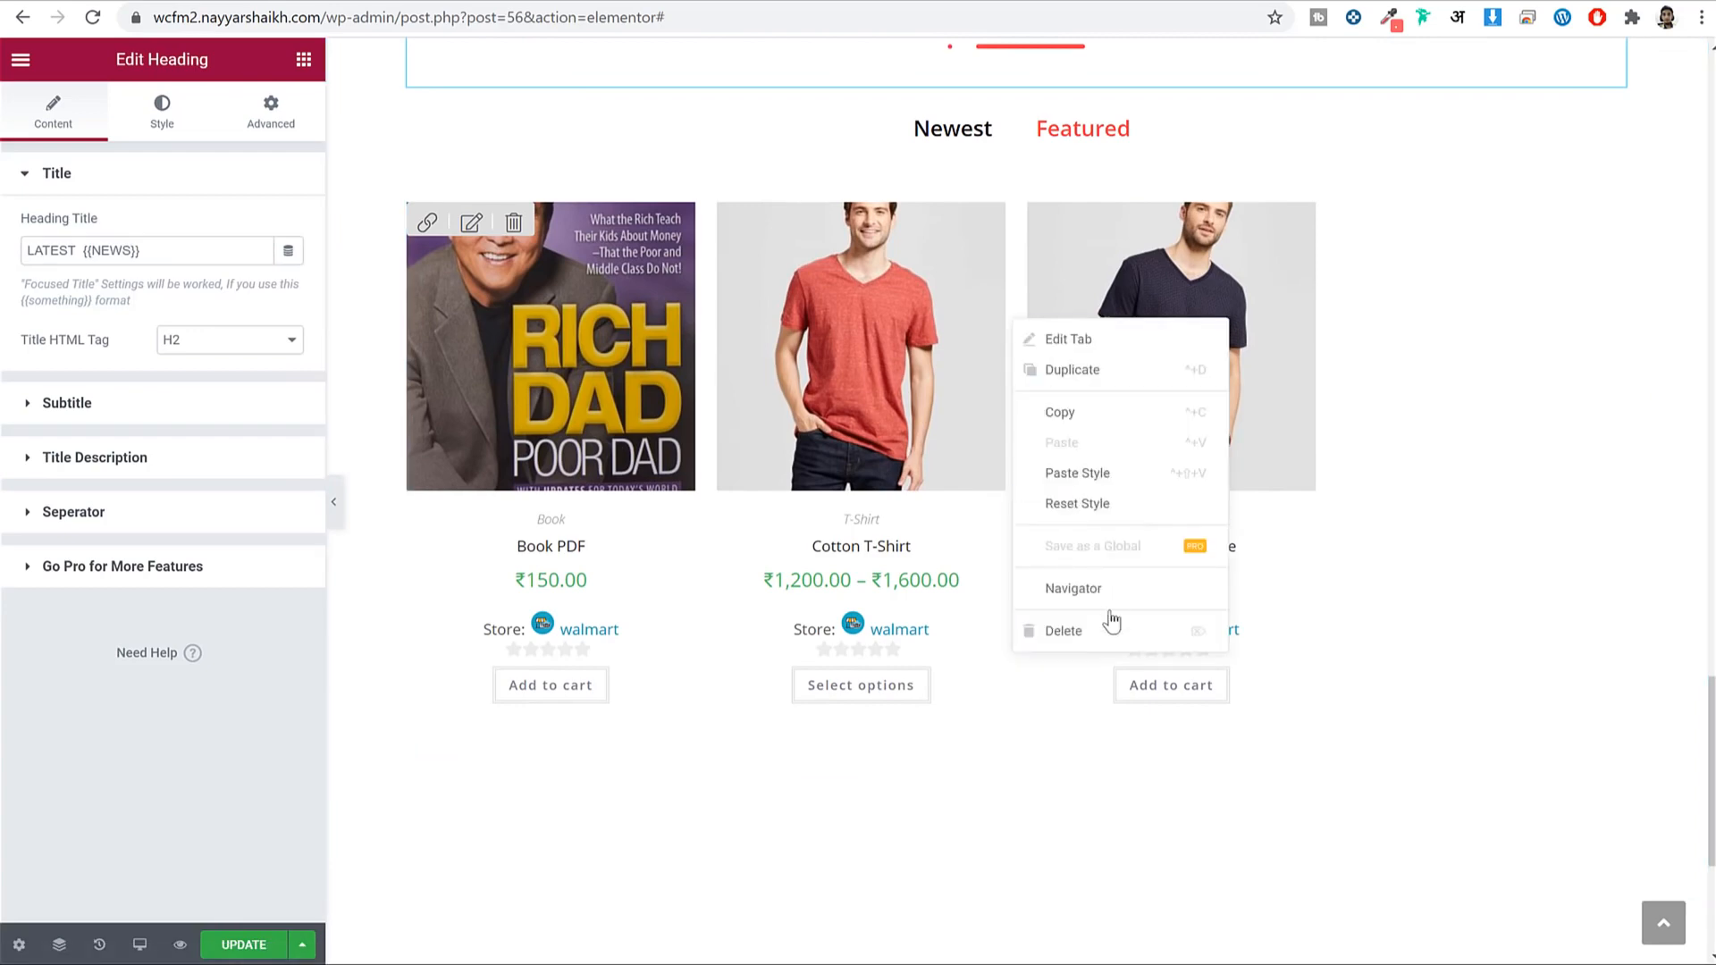
left_click(1108, 629)
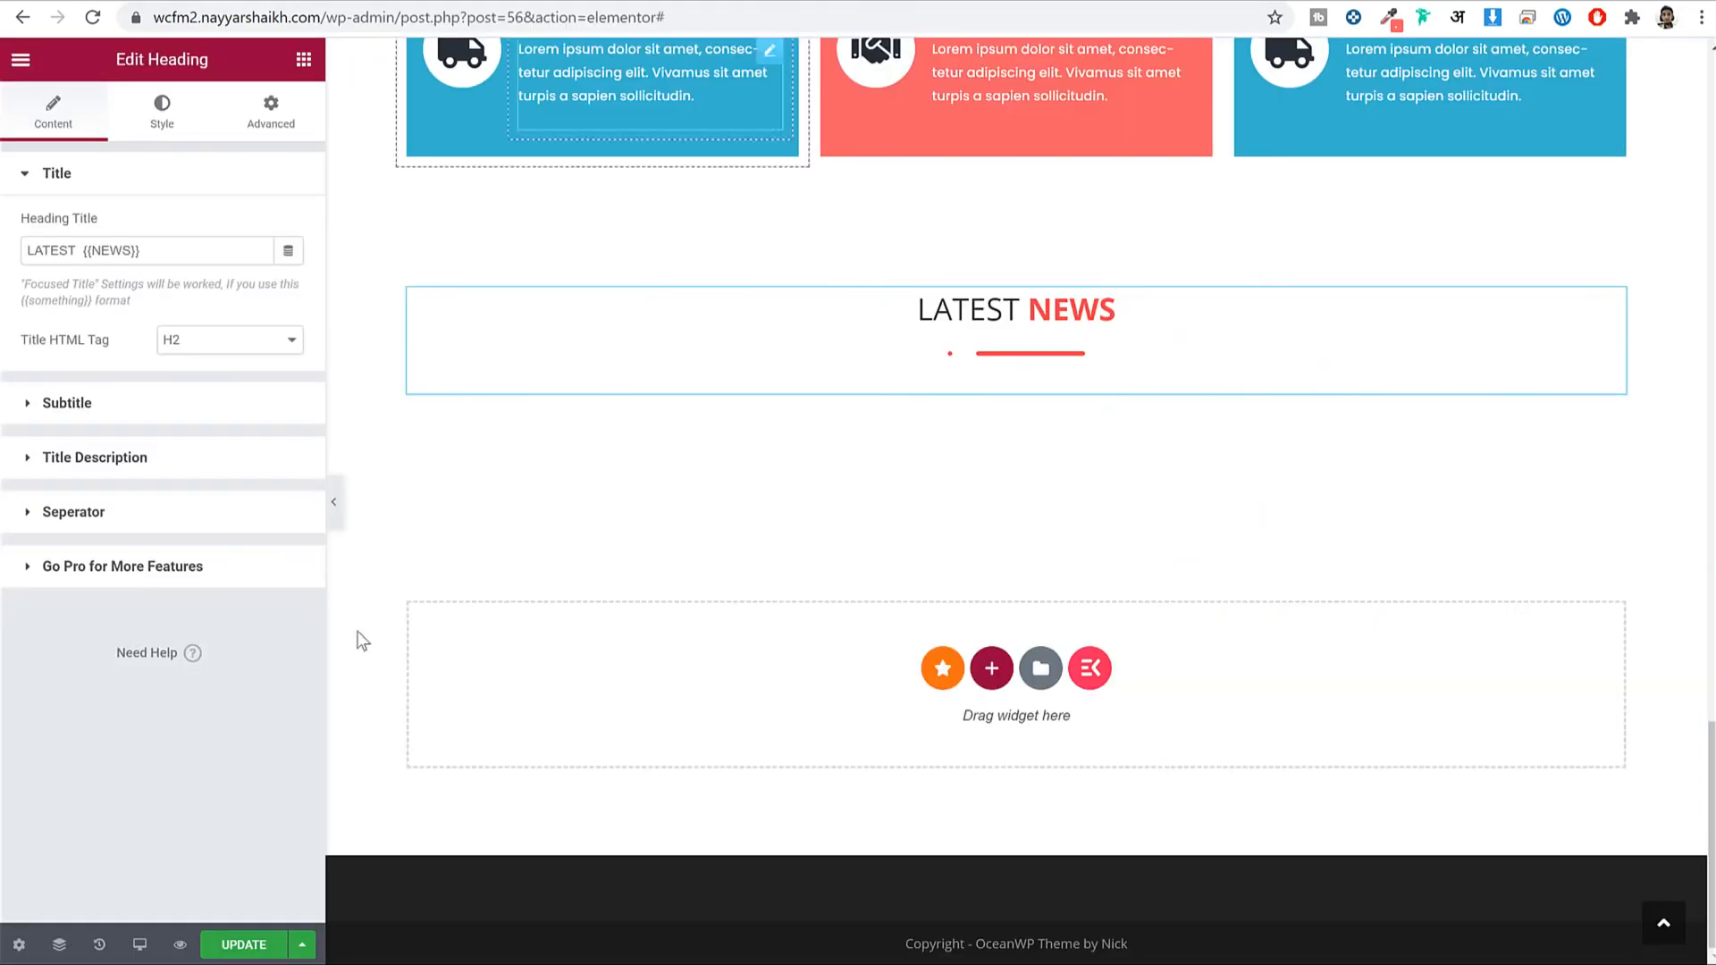
left_click(254, 946)
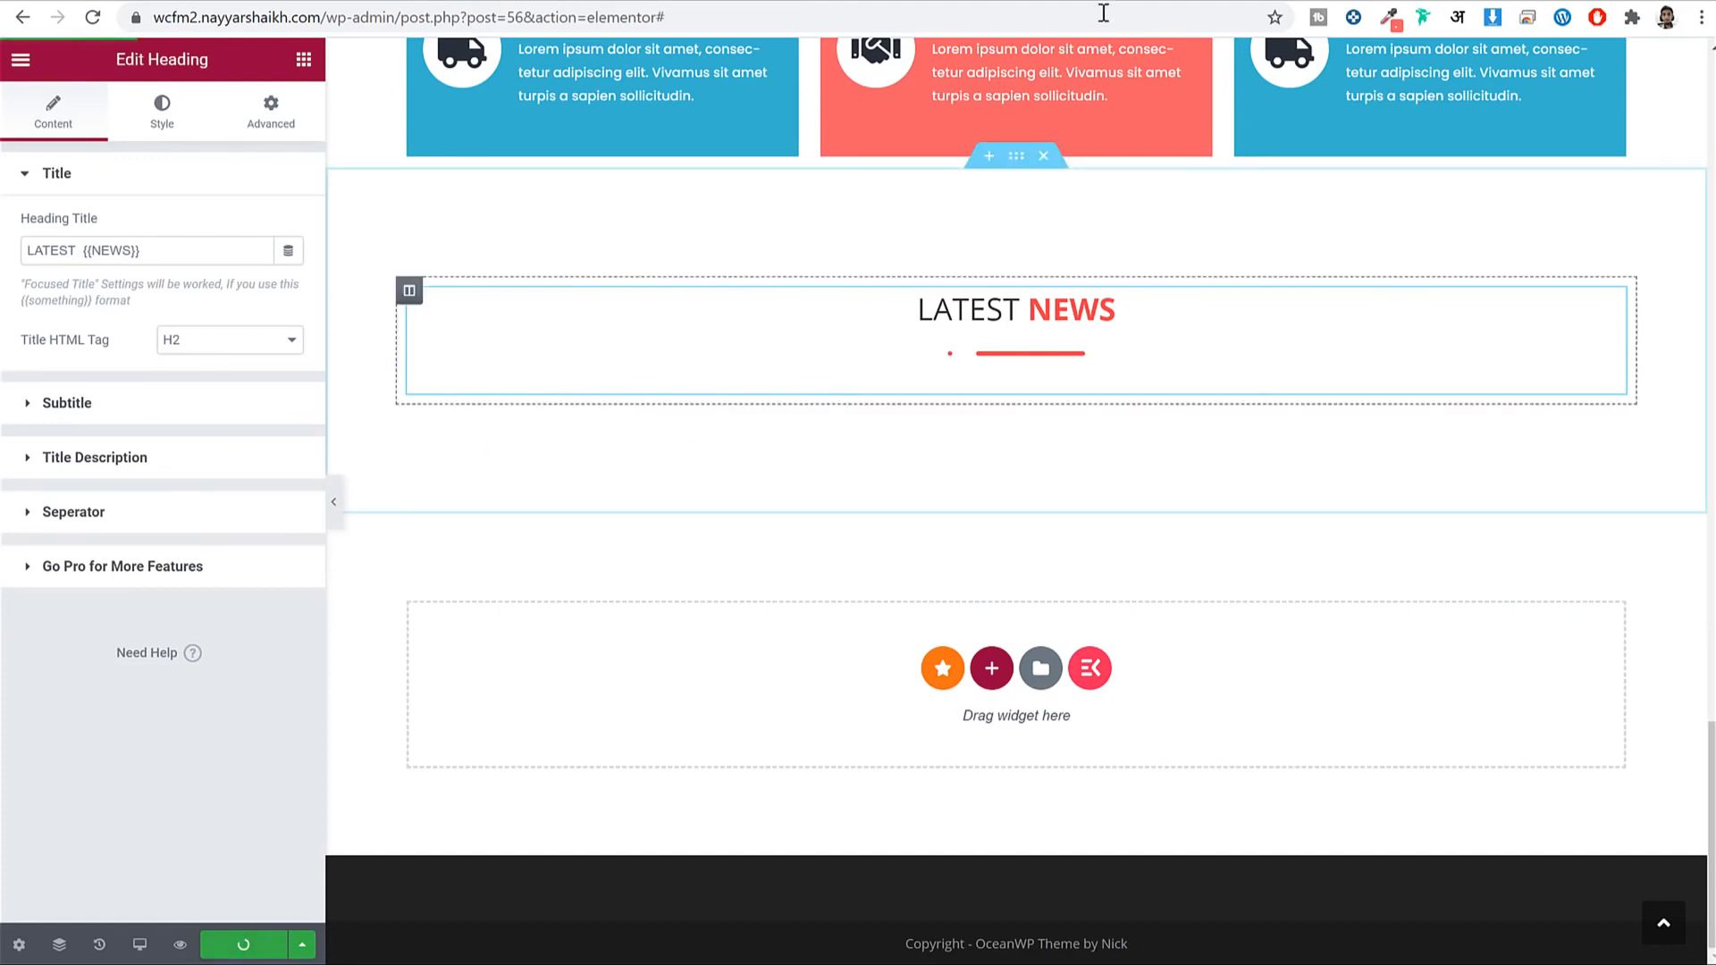
Trash the Hello world! post from the admin's All Posts list.
left_click(964, 3)
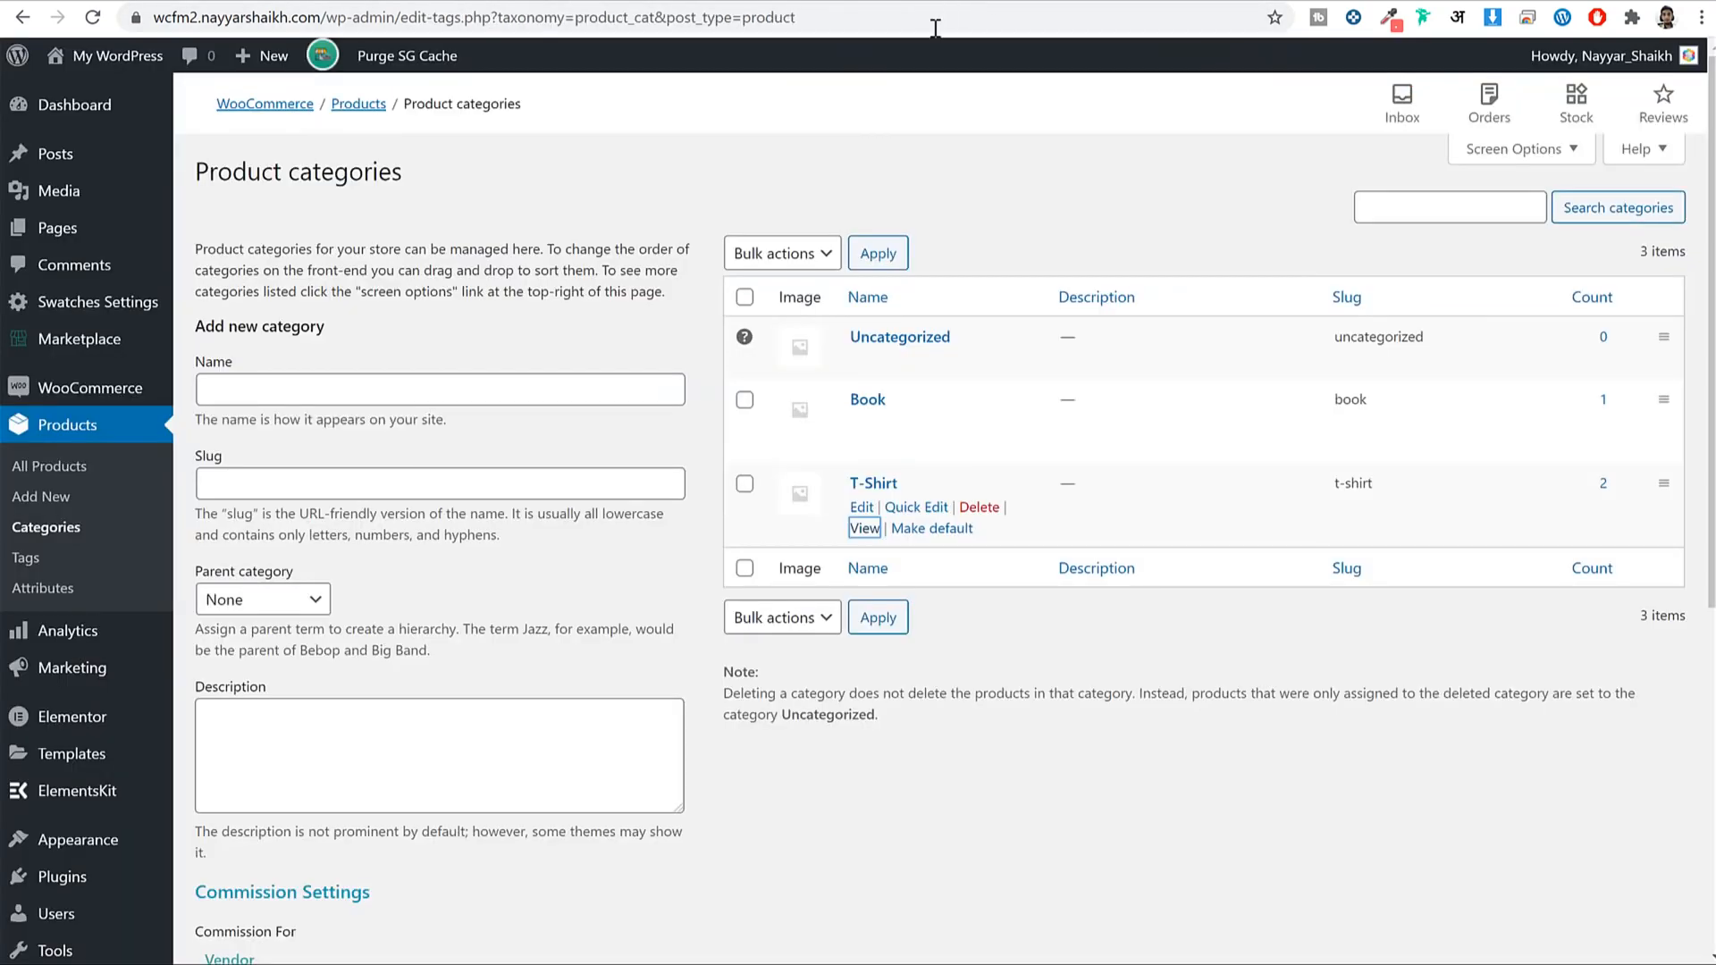
left_click(87, 159)
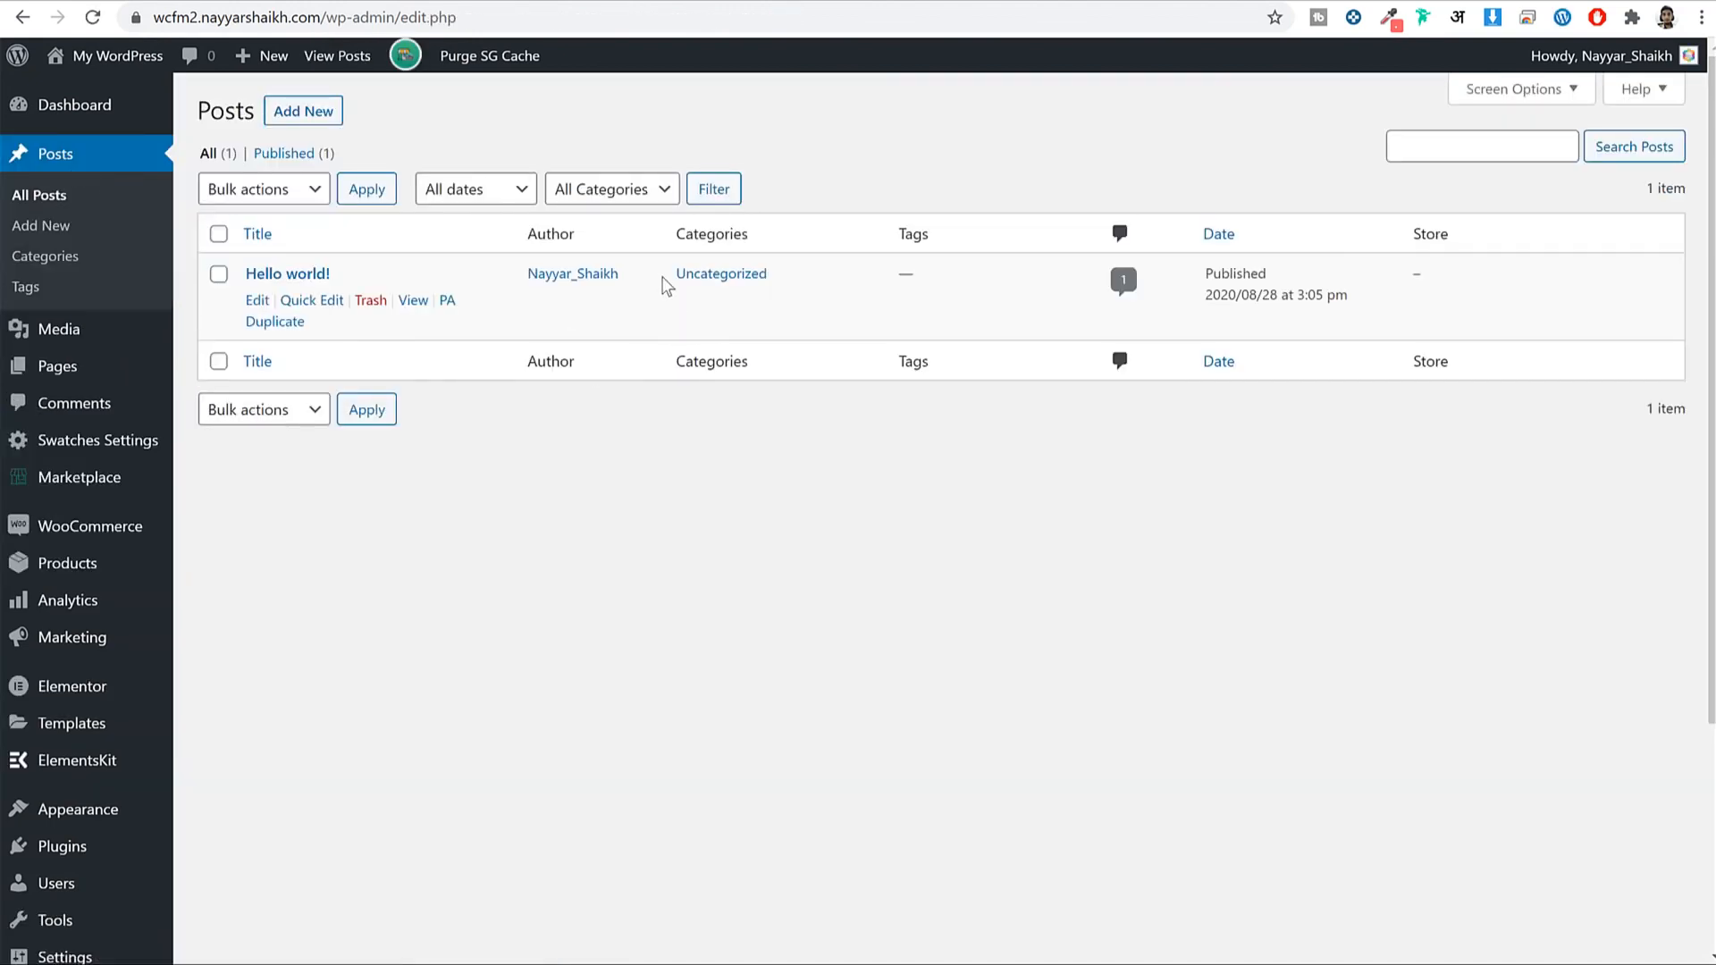
left_click(362, 303)
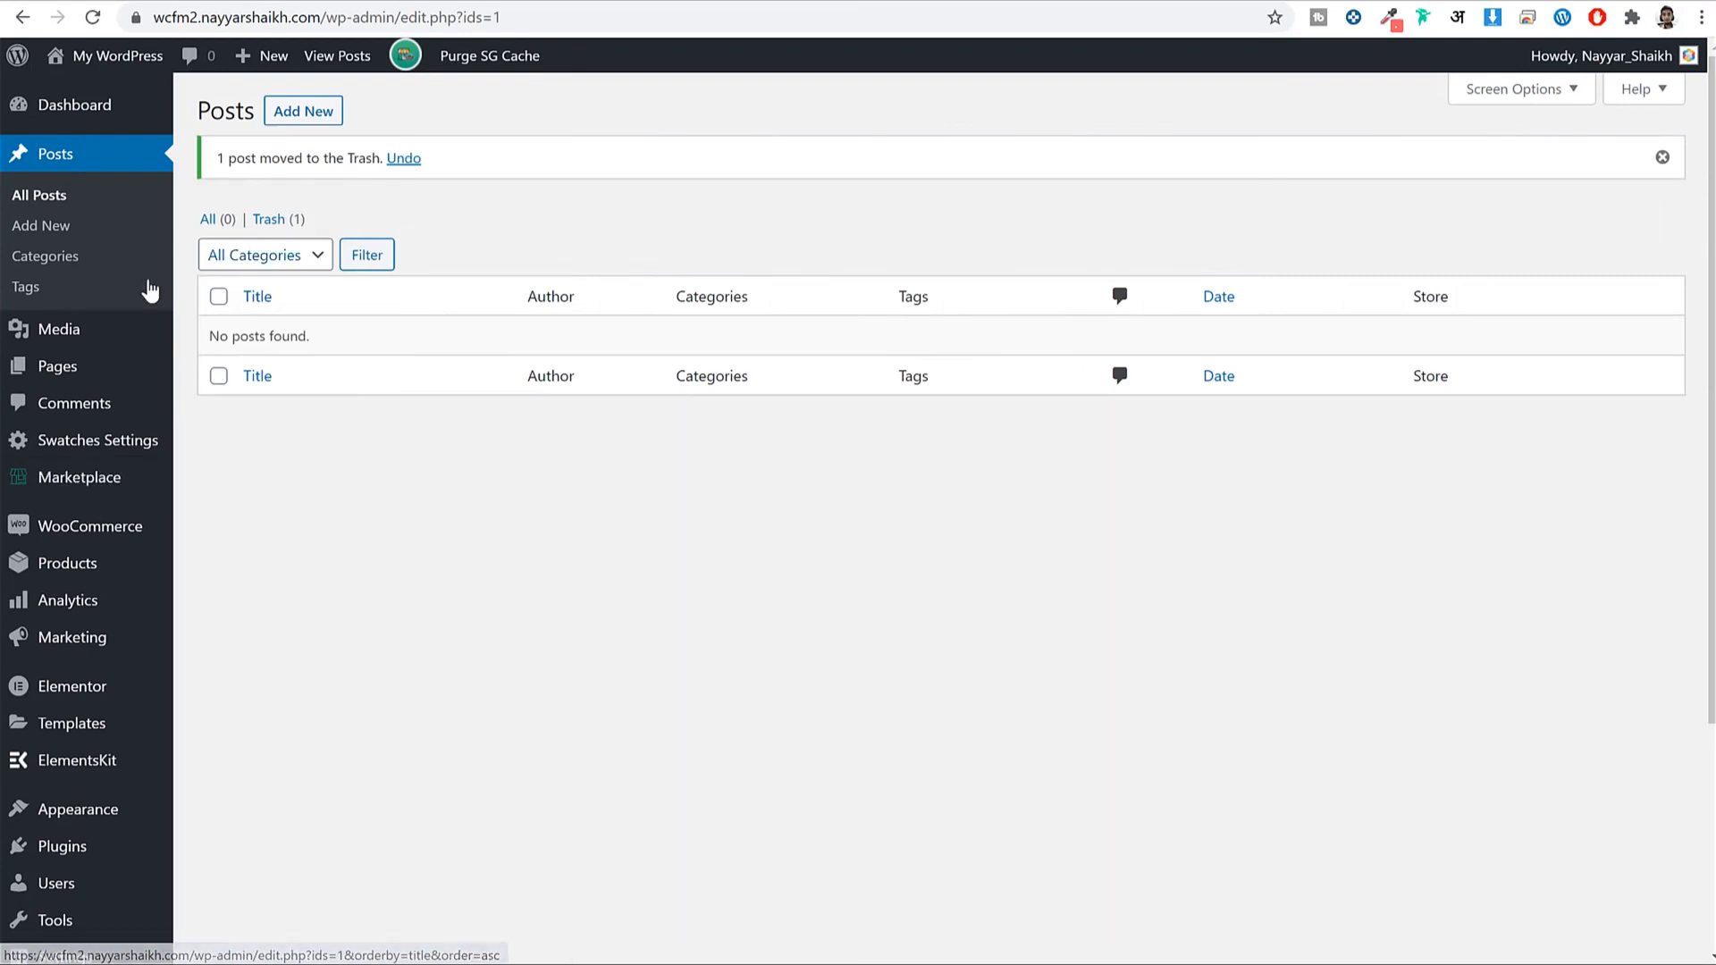
left_click(334, 110)
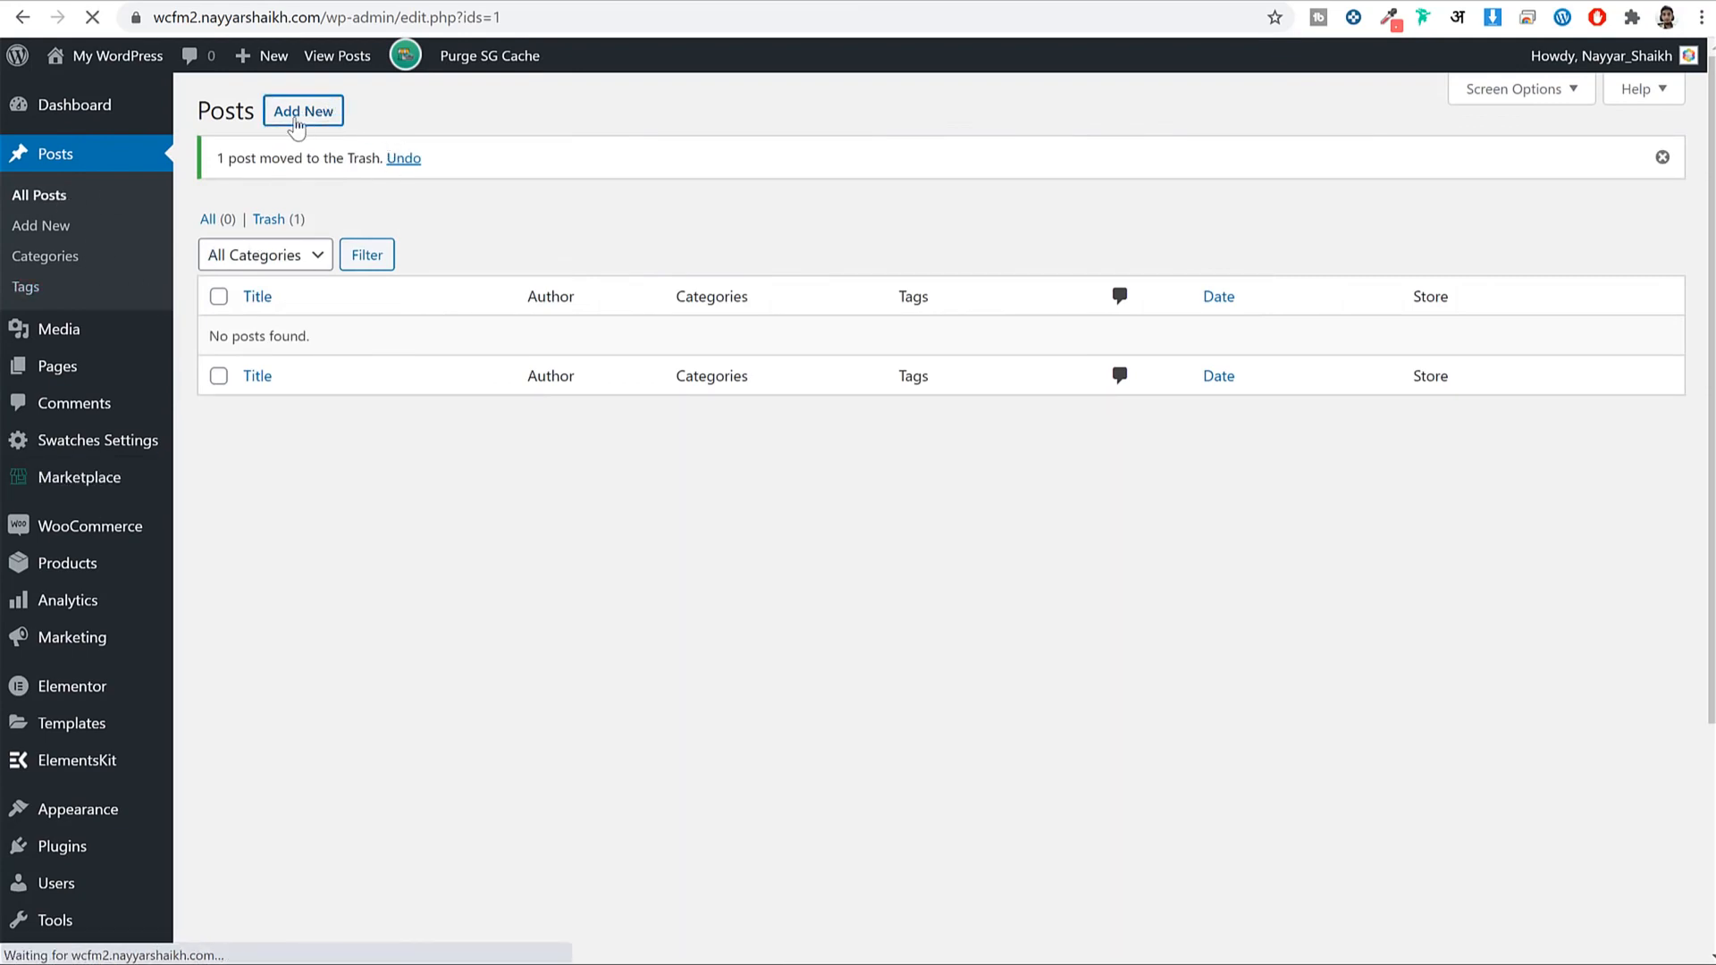
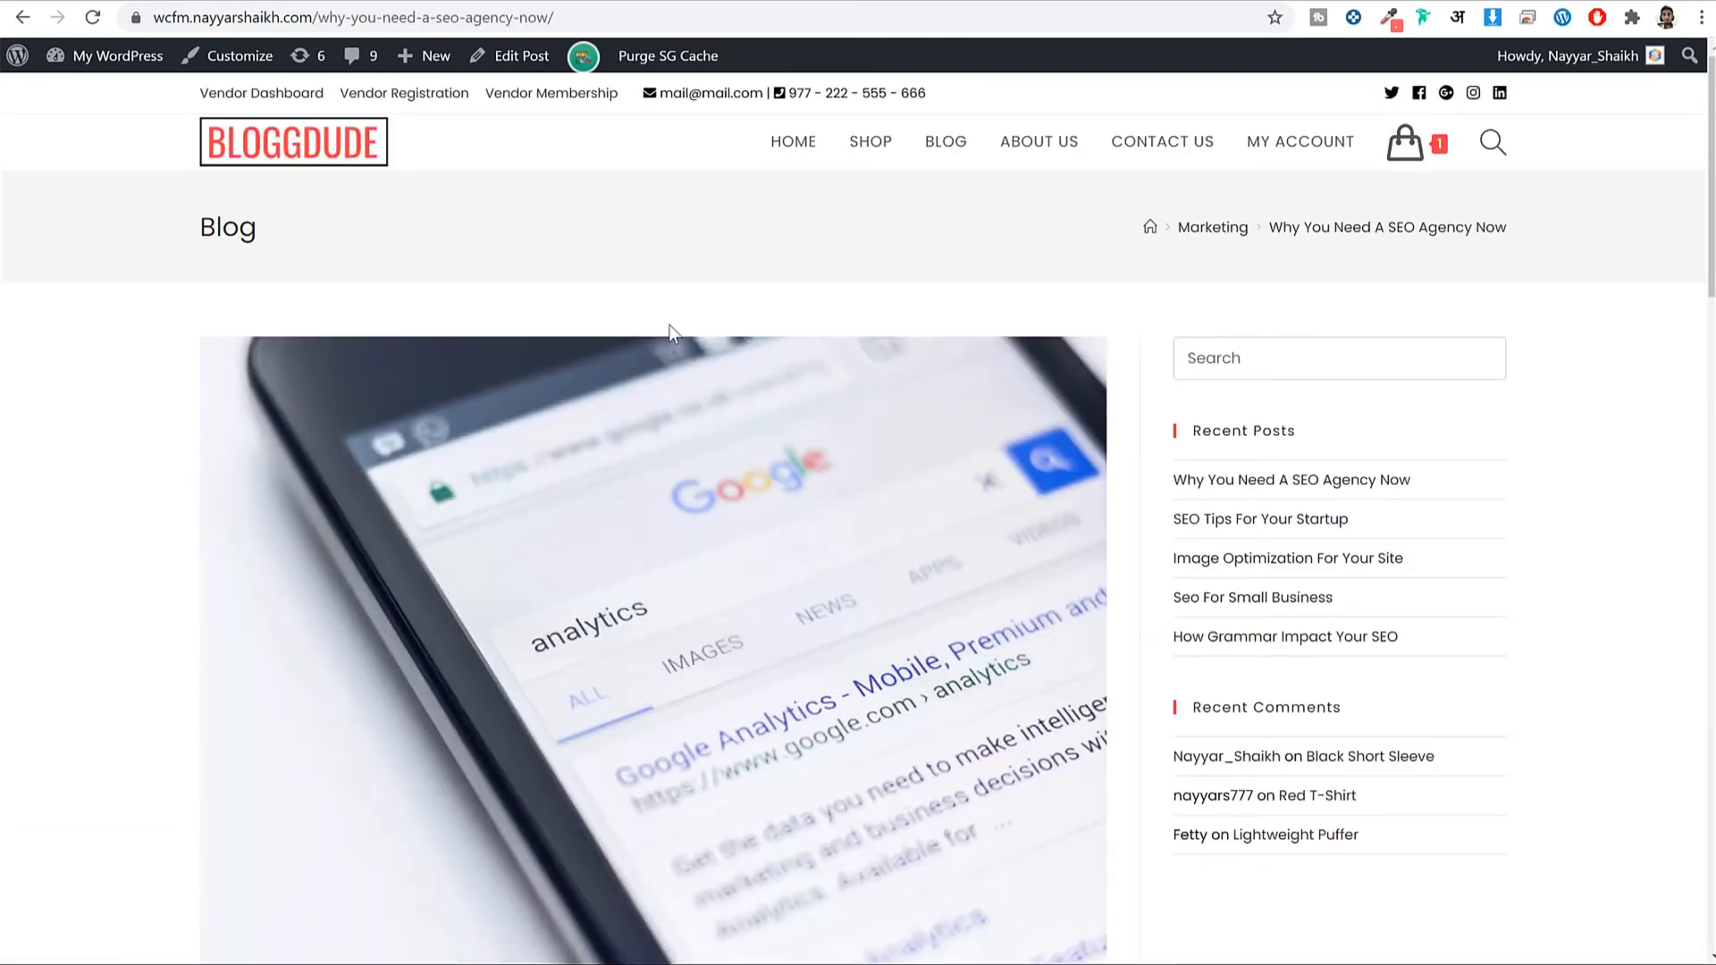
Copy the live post's title 'Why You Need A SEO Agency Now' and its lorem-ipsum body into the new post.
scroll(668, 324, "down", 8)
triple_click(752, 429)
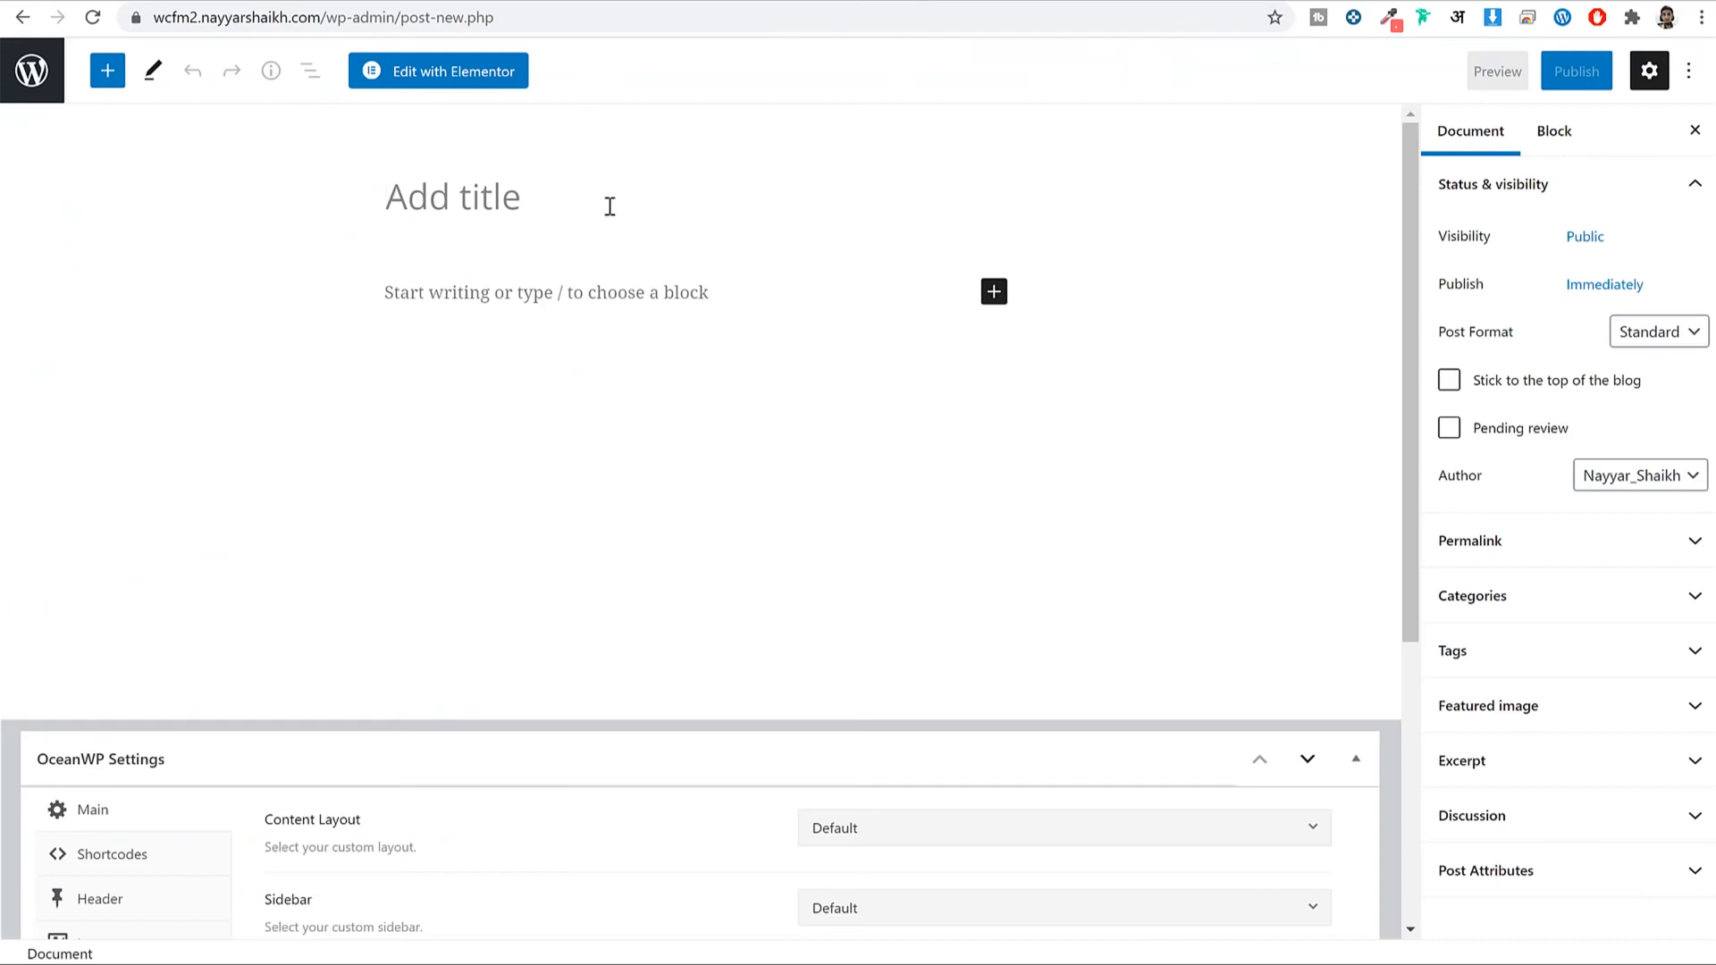
type("Why You Need A SEO Agency Now")
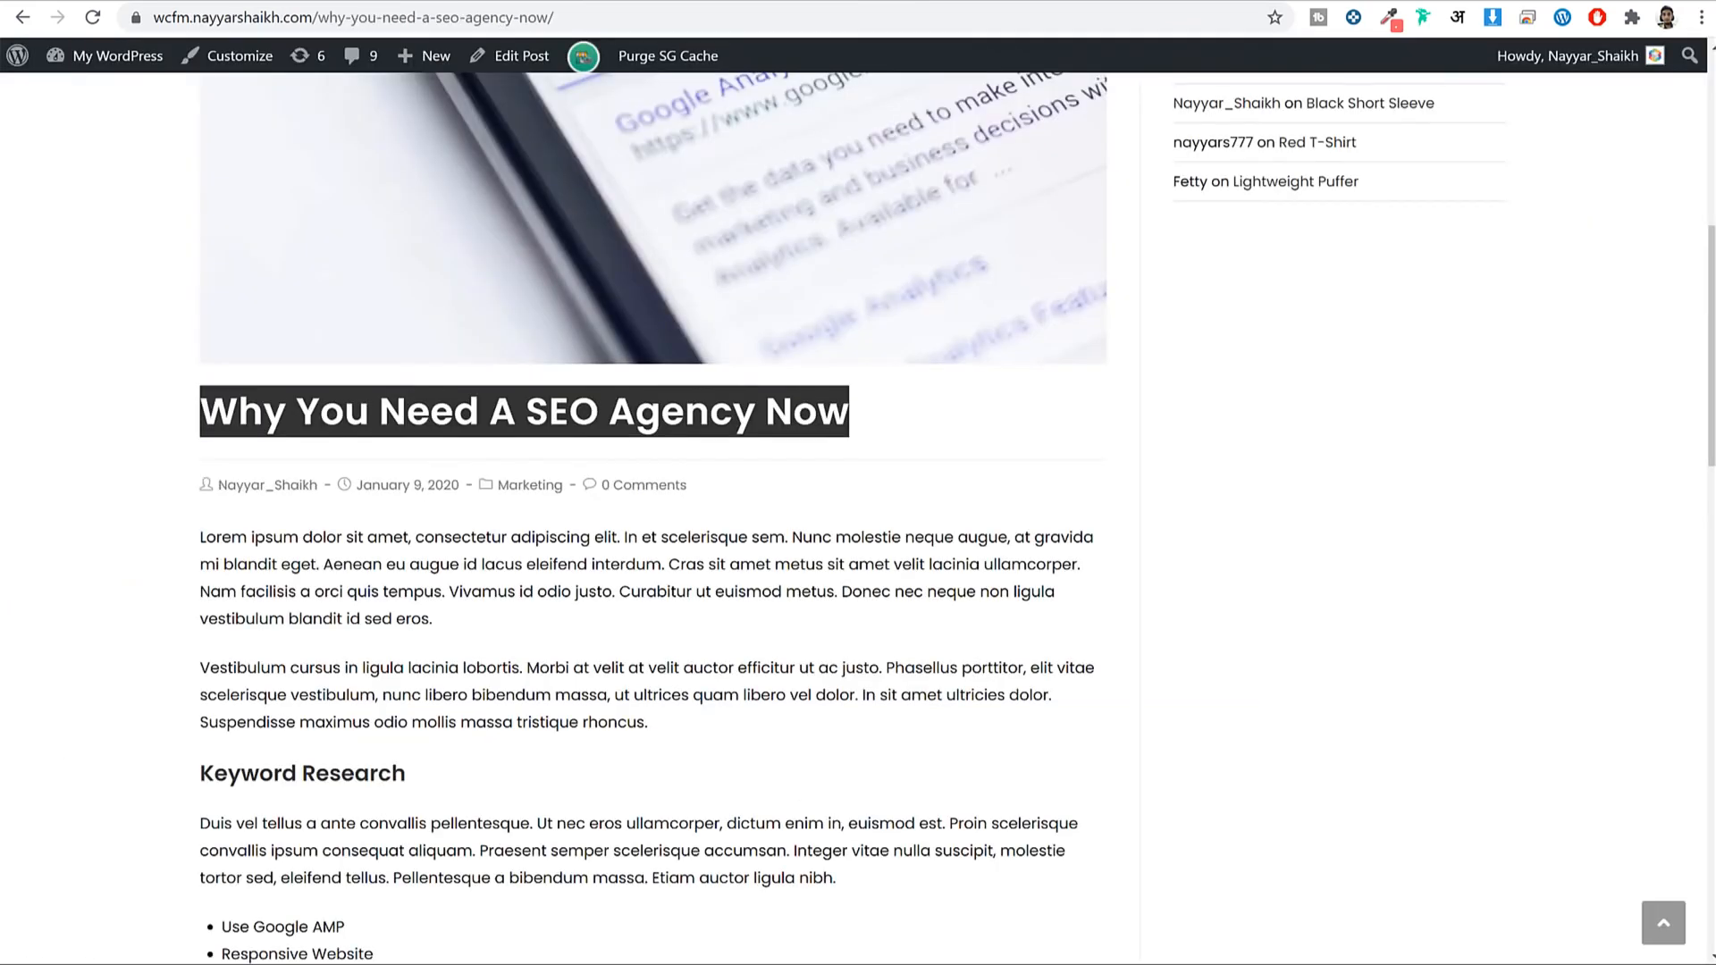
scroll(858, 394, "down", 5)
left_click_drag(191, 108, 554, 407)
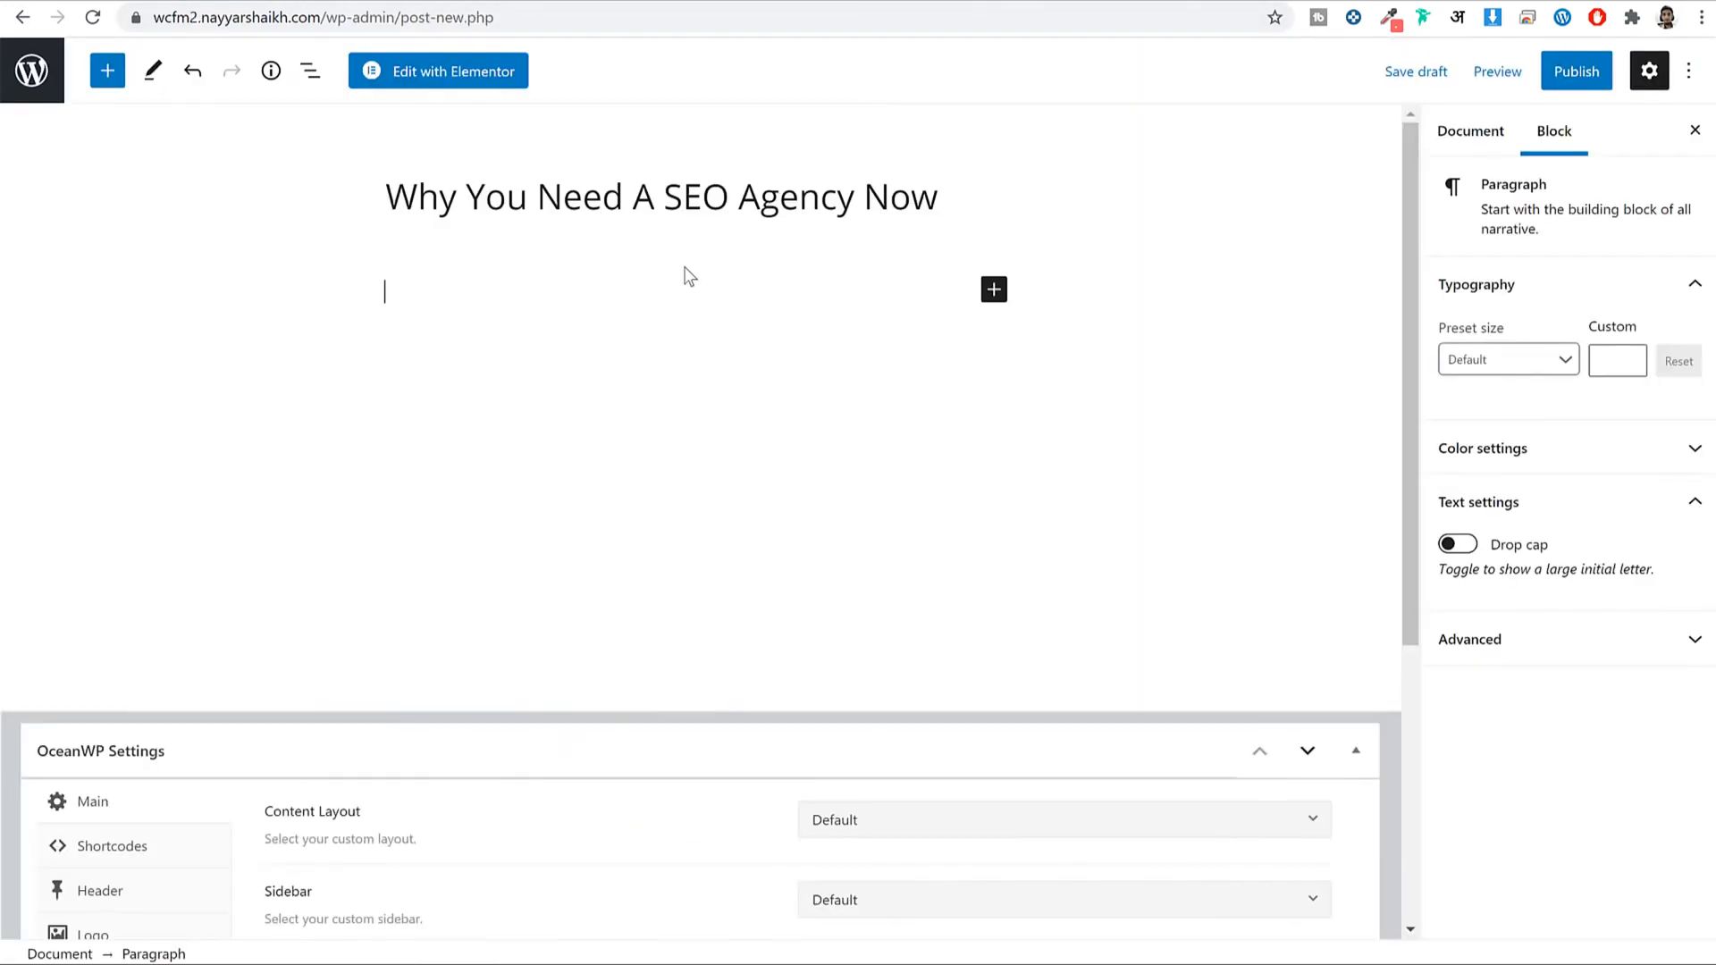
key("ctrl+v")
scroll(778, 420, "up", 10)
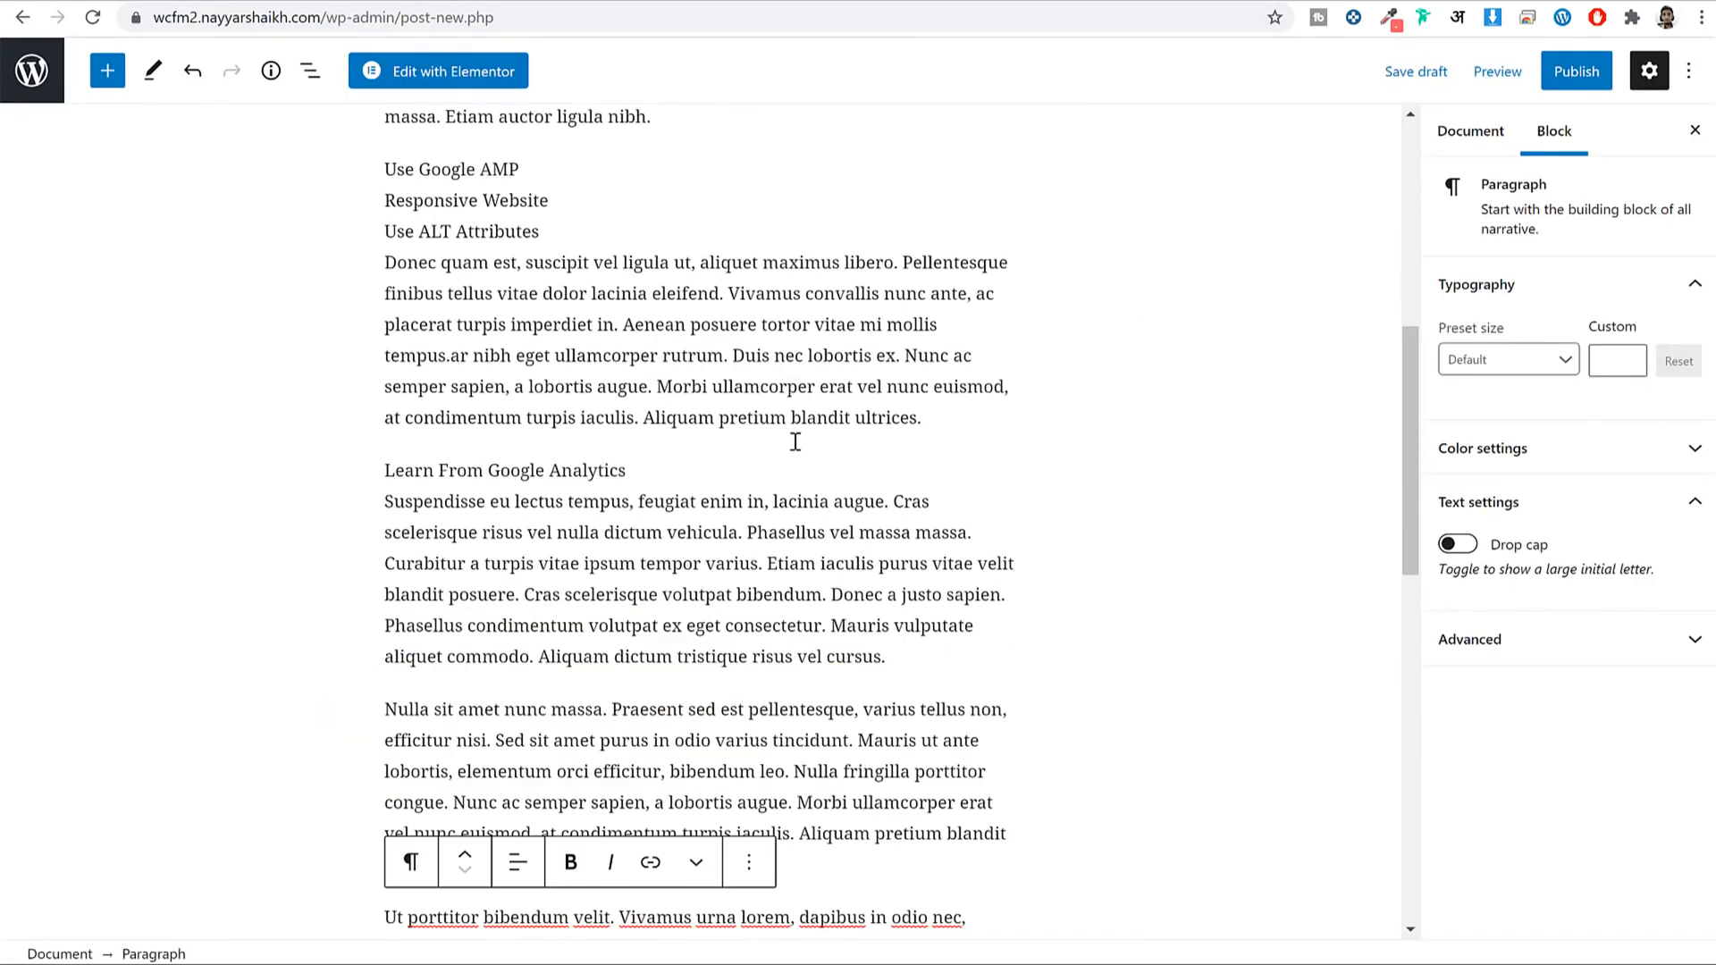
scroll(893, 358, "up", 1)
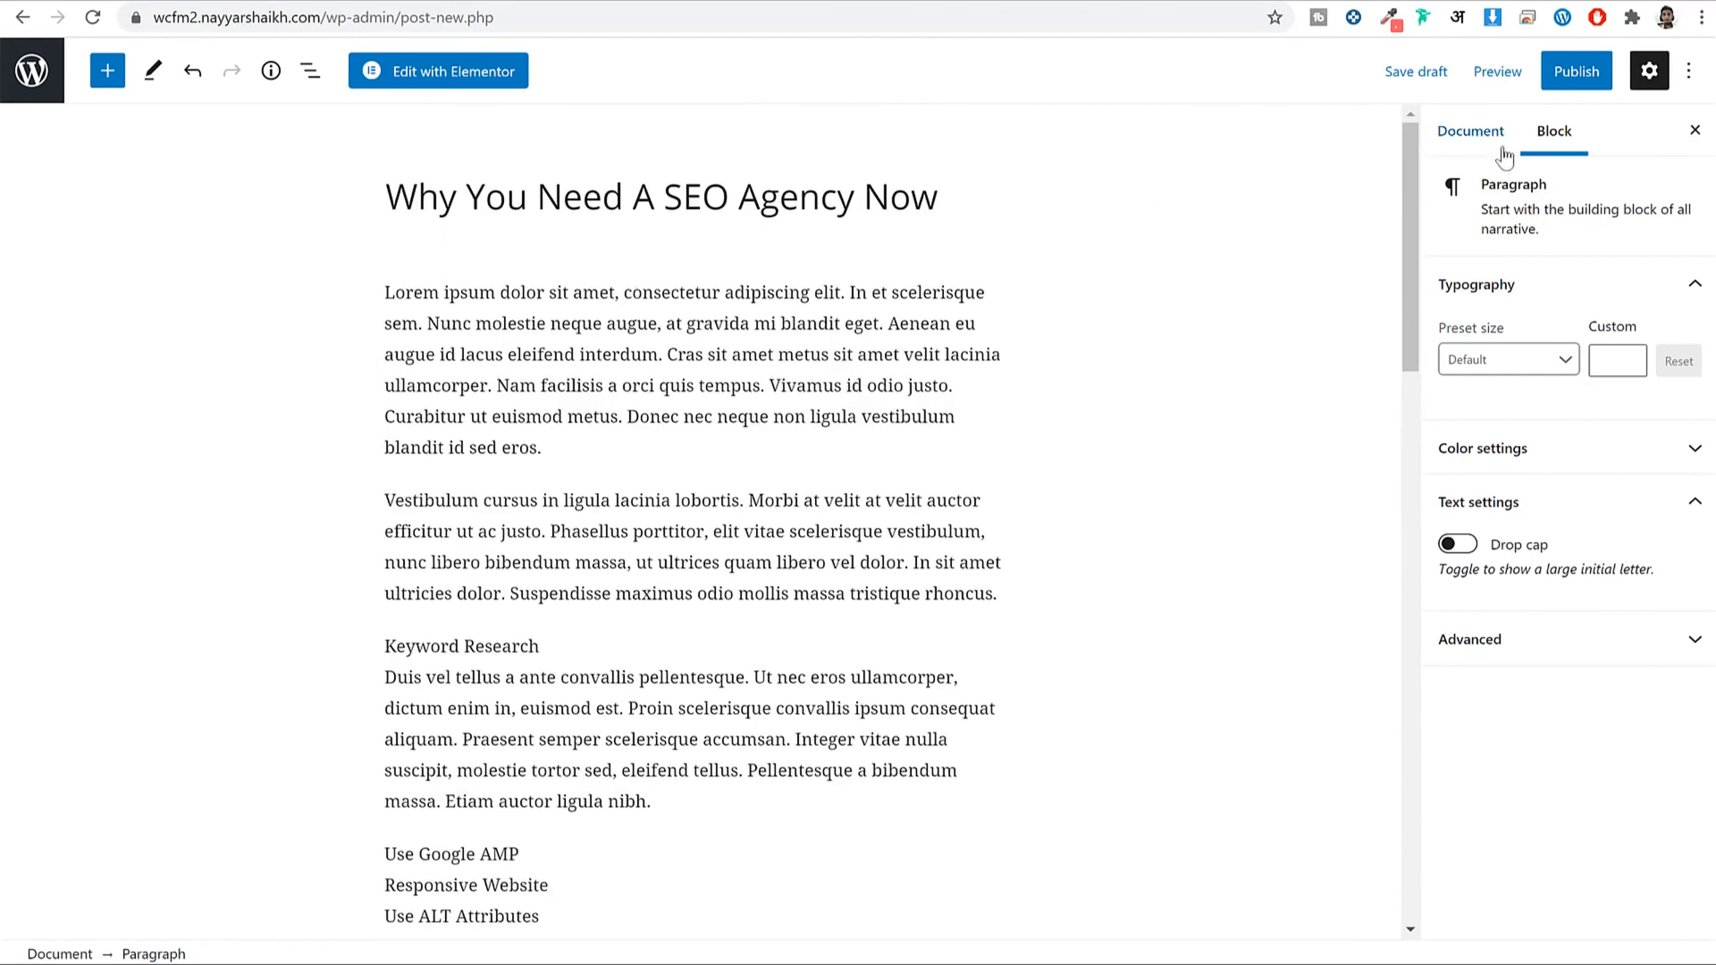
In the post's Categories panel, add a new SEO category, assign it, and collapse the panel.
left_click(1475, 131)
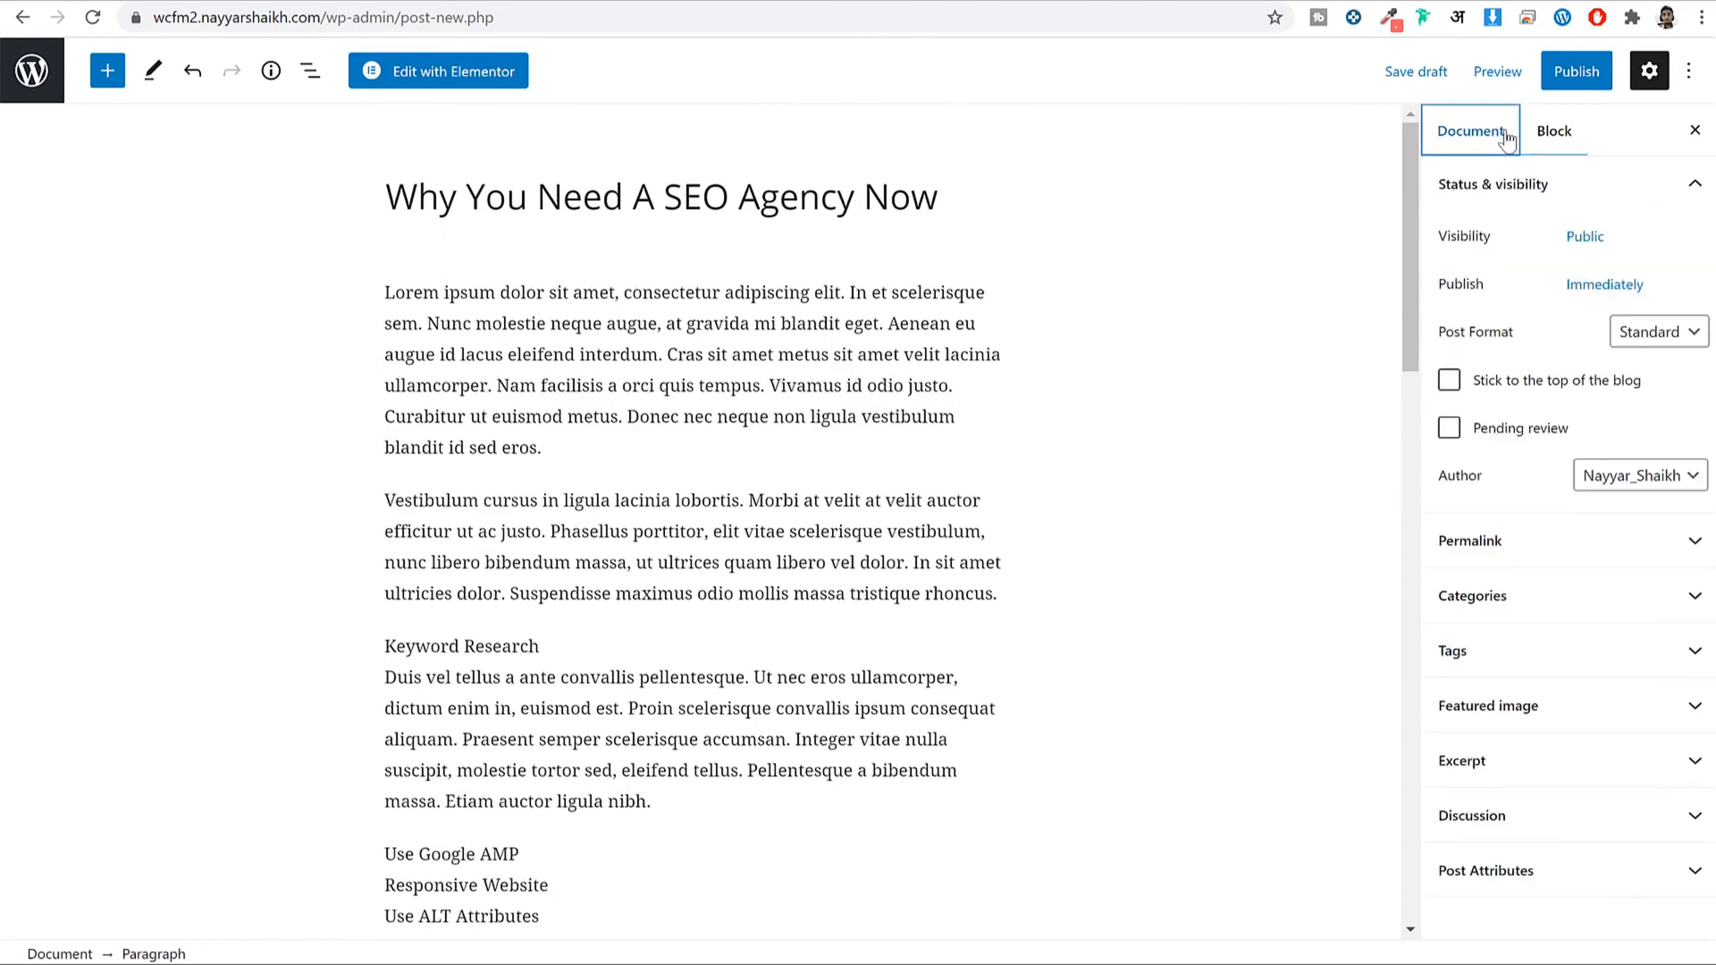
left_click(1536, 597)
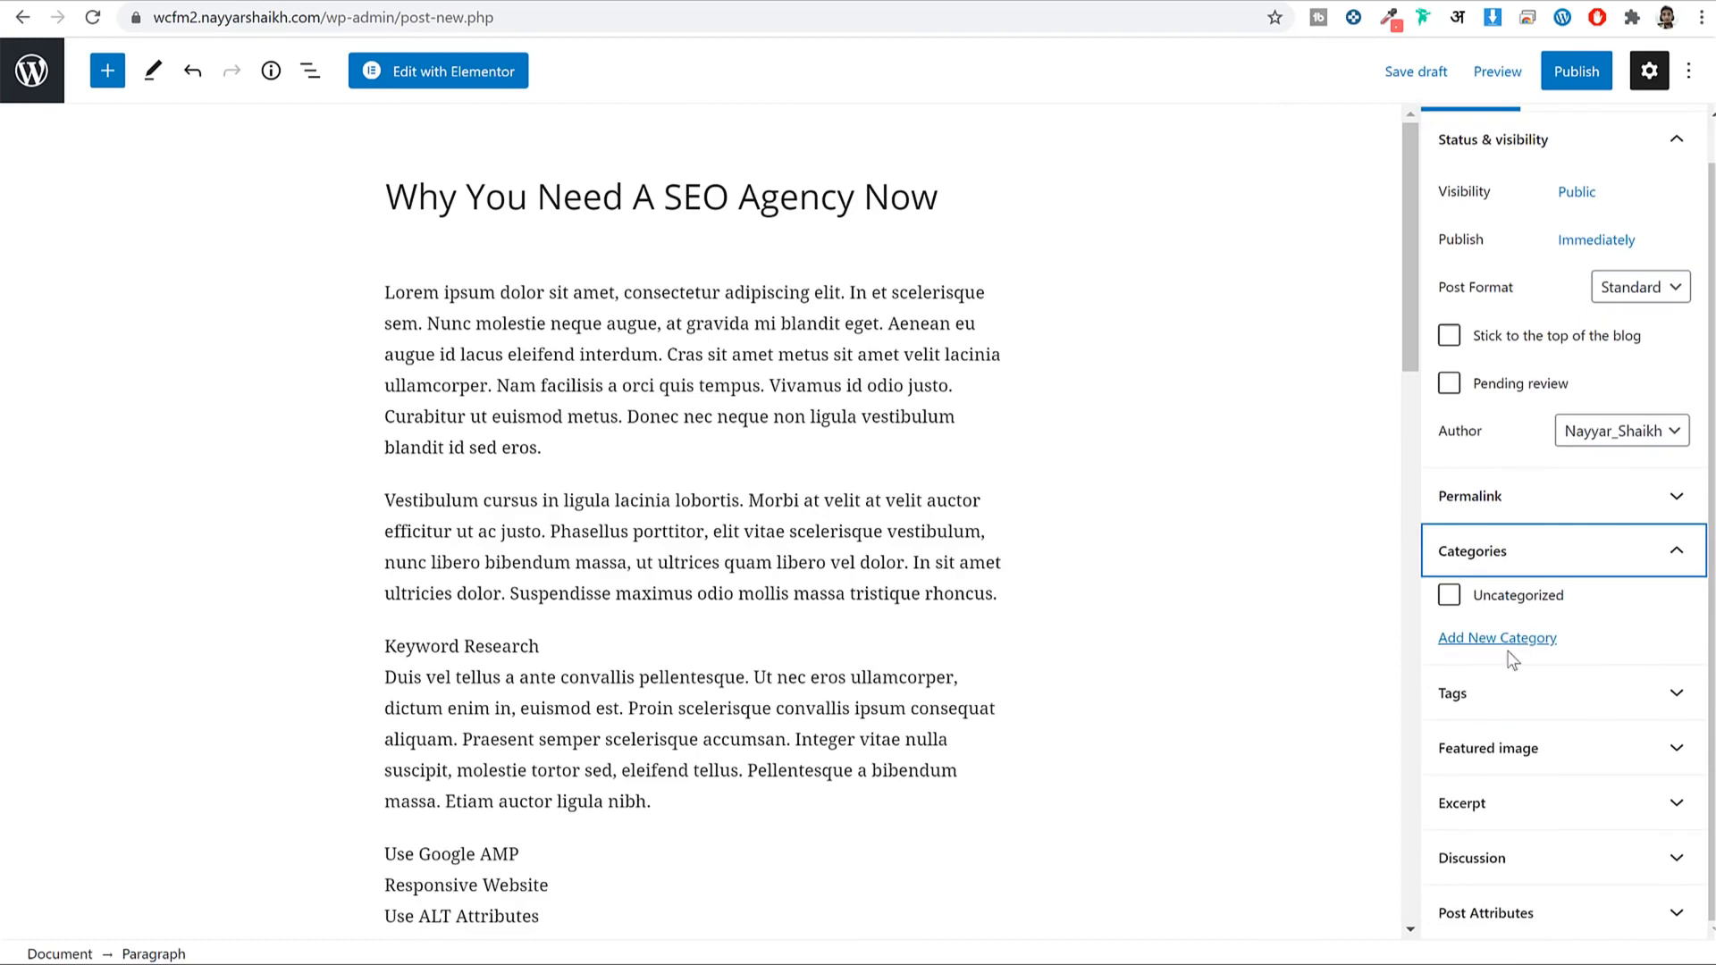
left_click(1501, 638)
mouse_move(656, 201)
left_mouse_down()
mouse_move(762, 201)
mouse_move(655, 202)
left_mouse_up()
left_click(1547, 708)
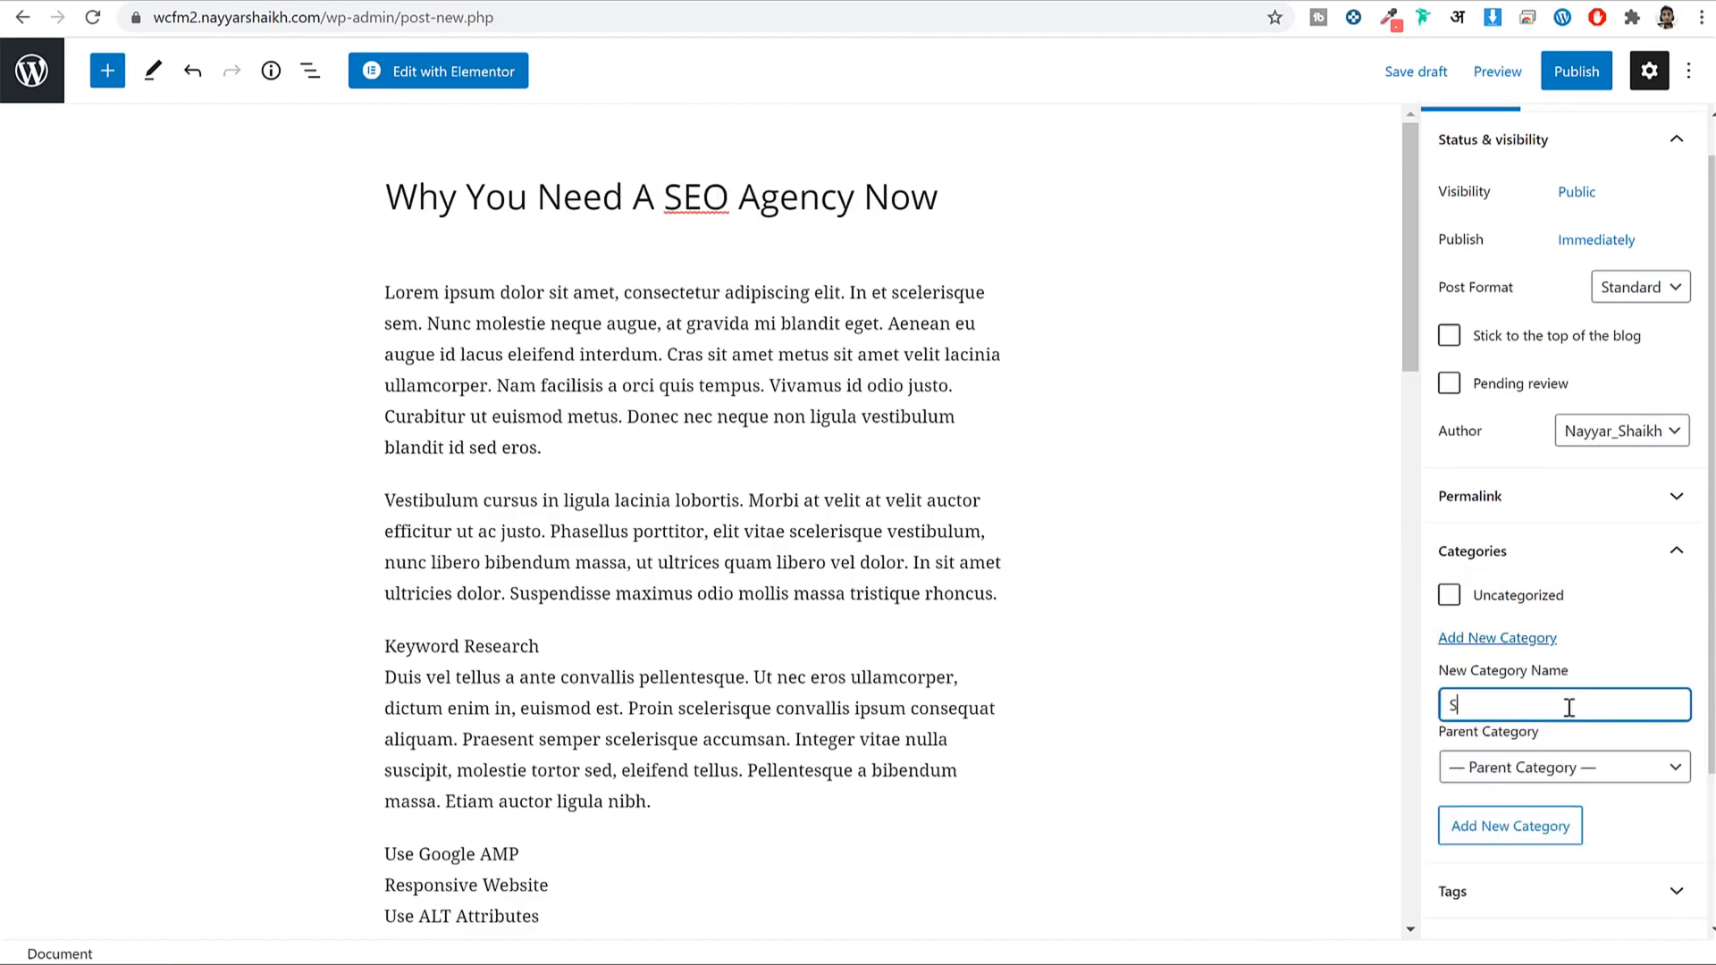
type("SEO")
left_click(1510, 826)
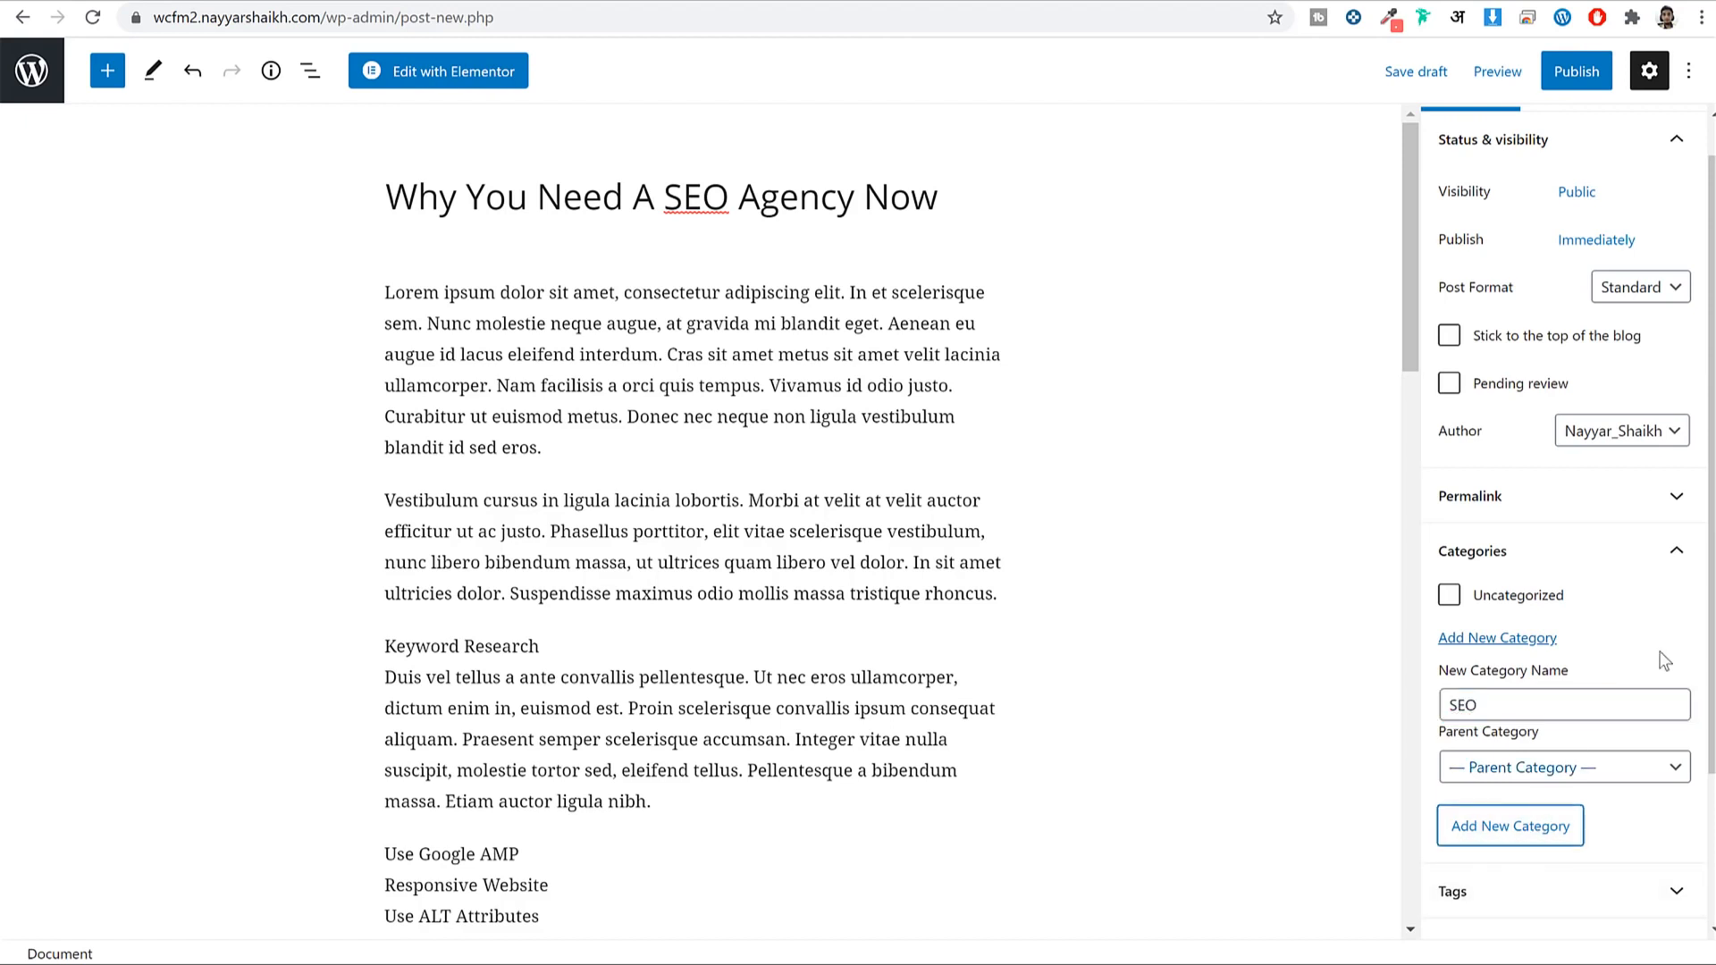
scroll(1469, 601, "down", 3)
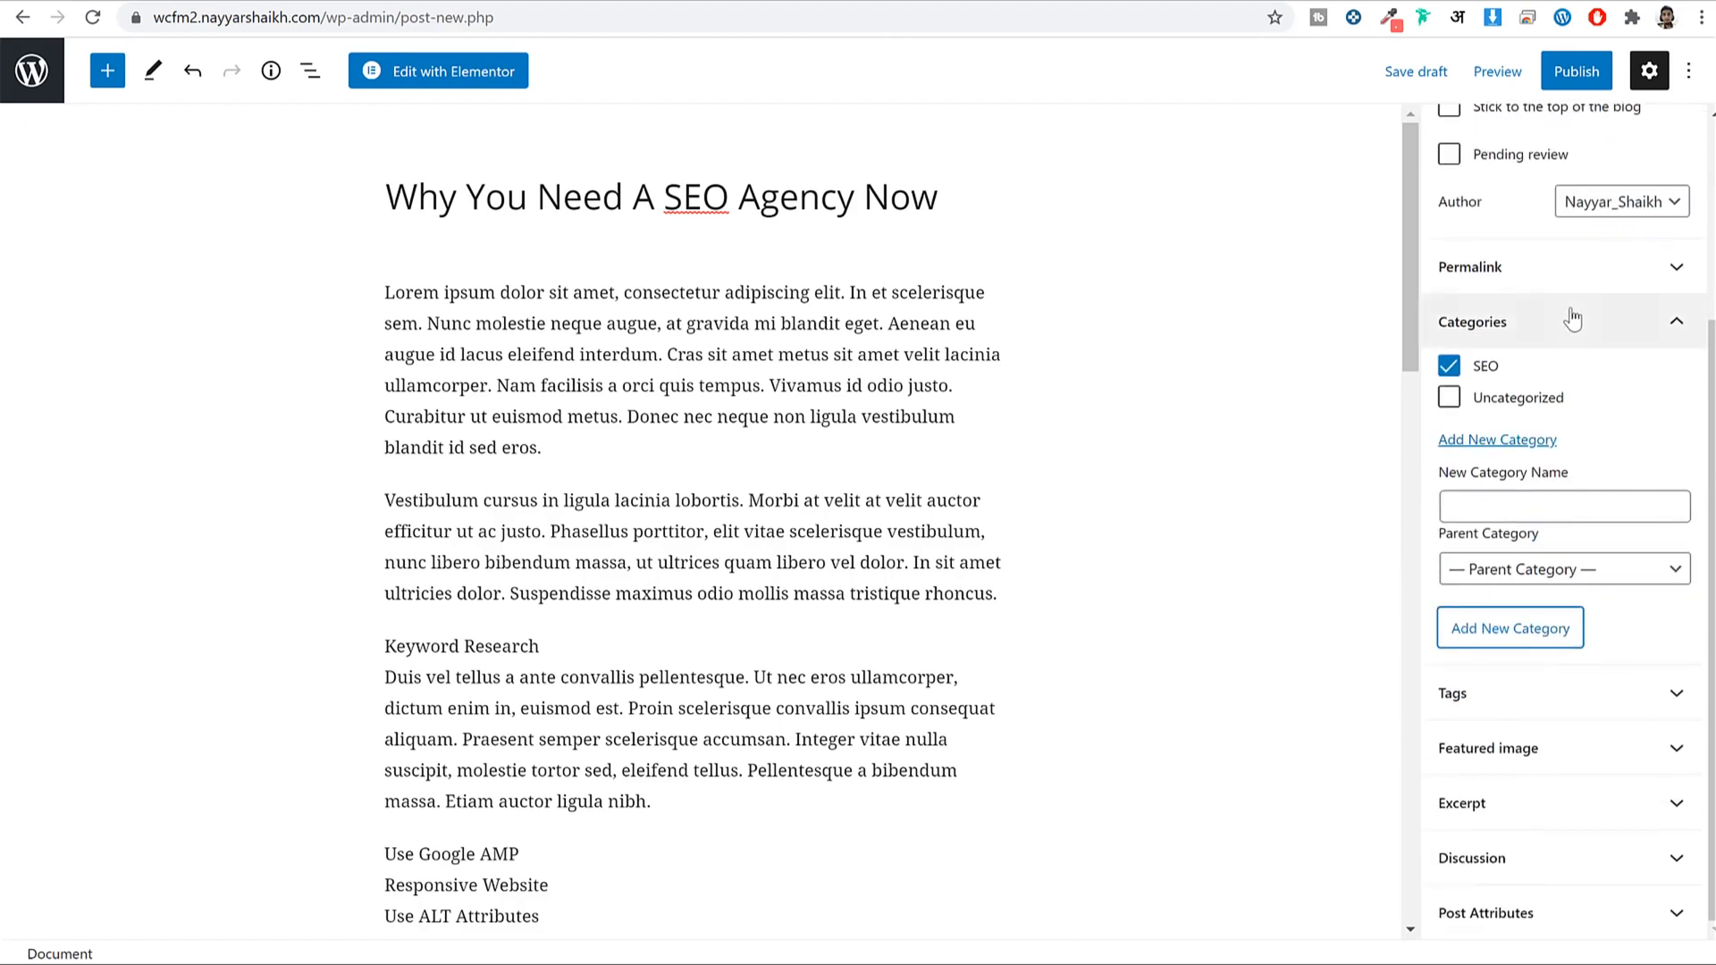
left_click(1566, 321)
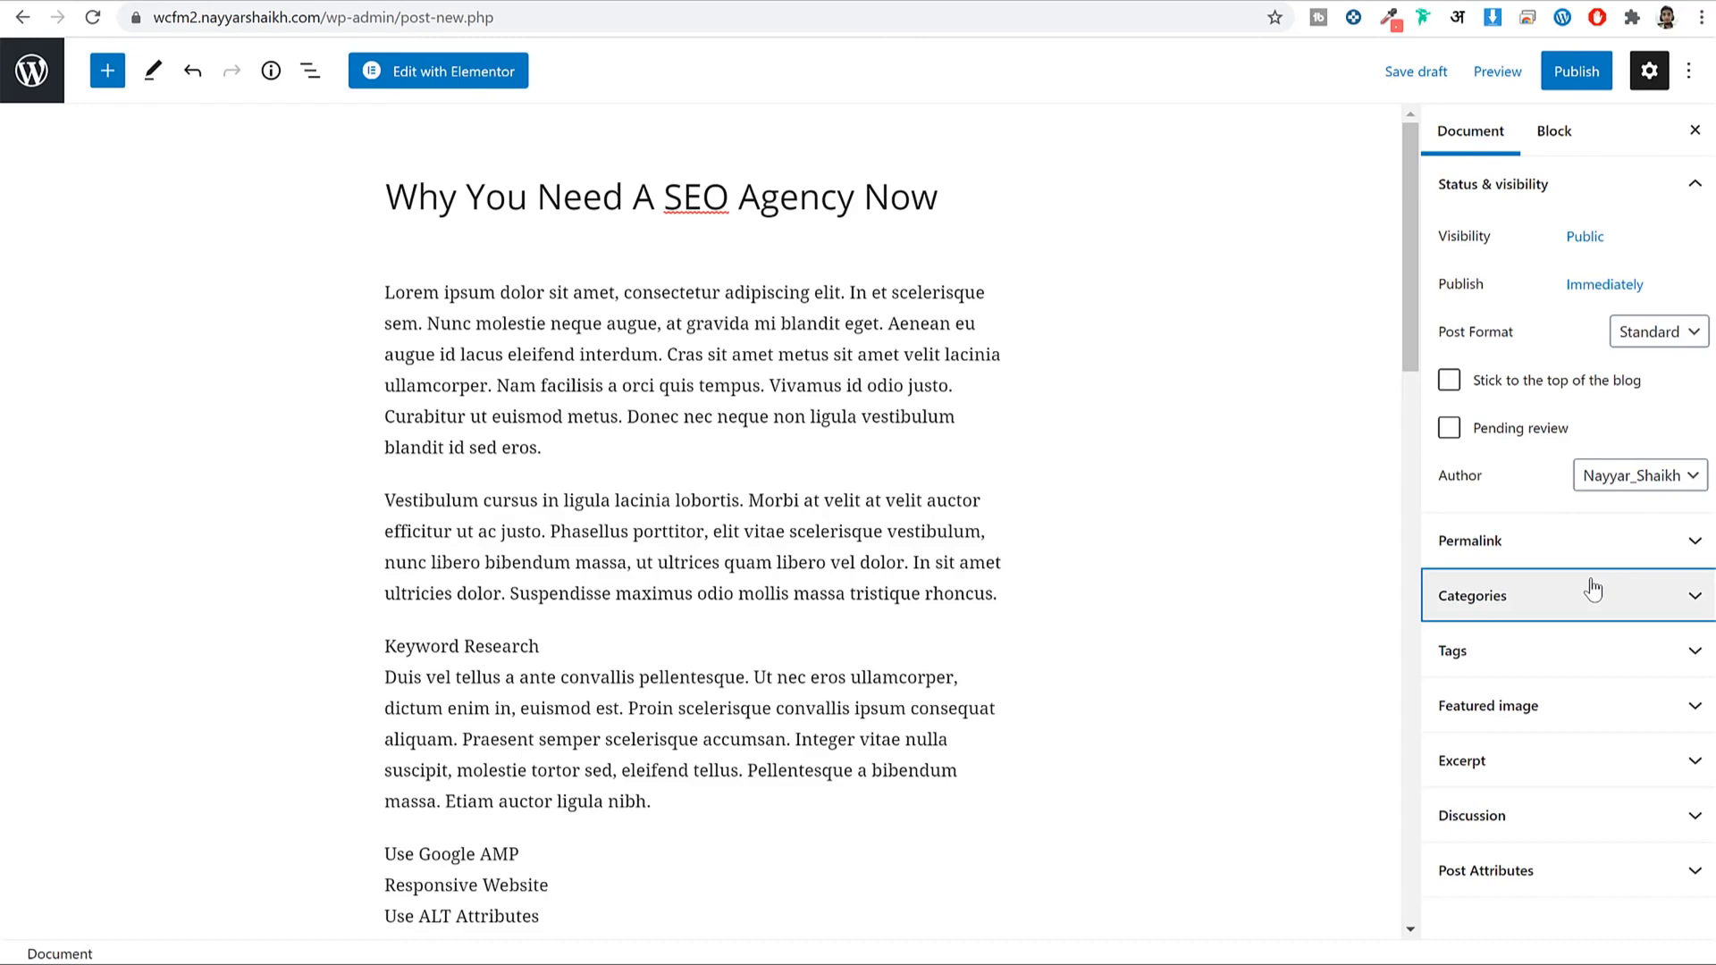
left_click(1564, 712)
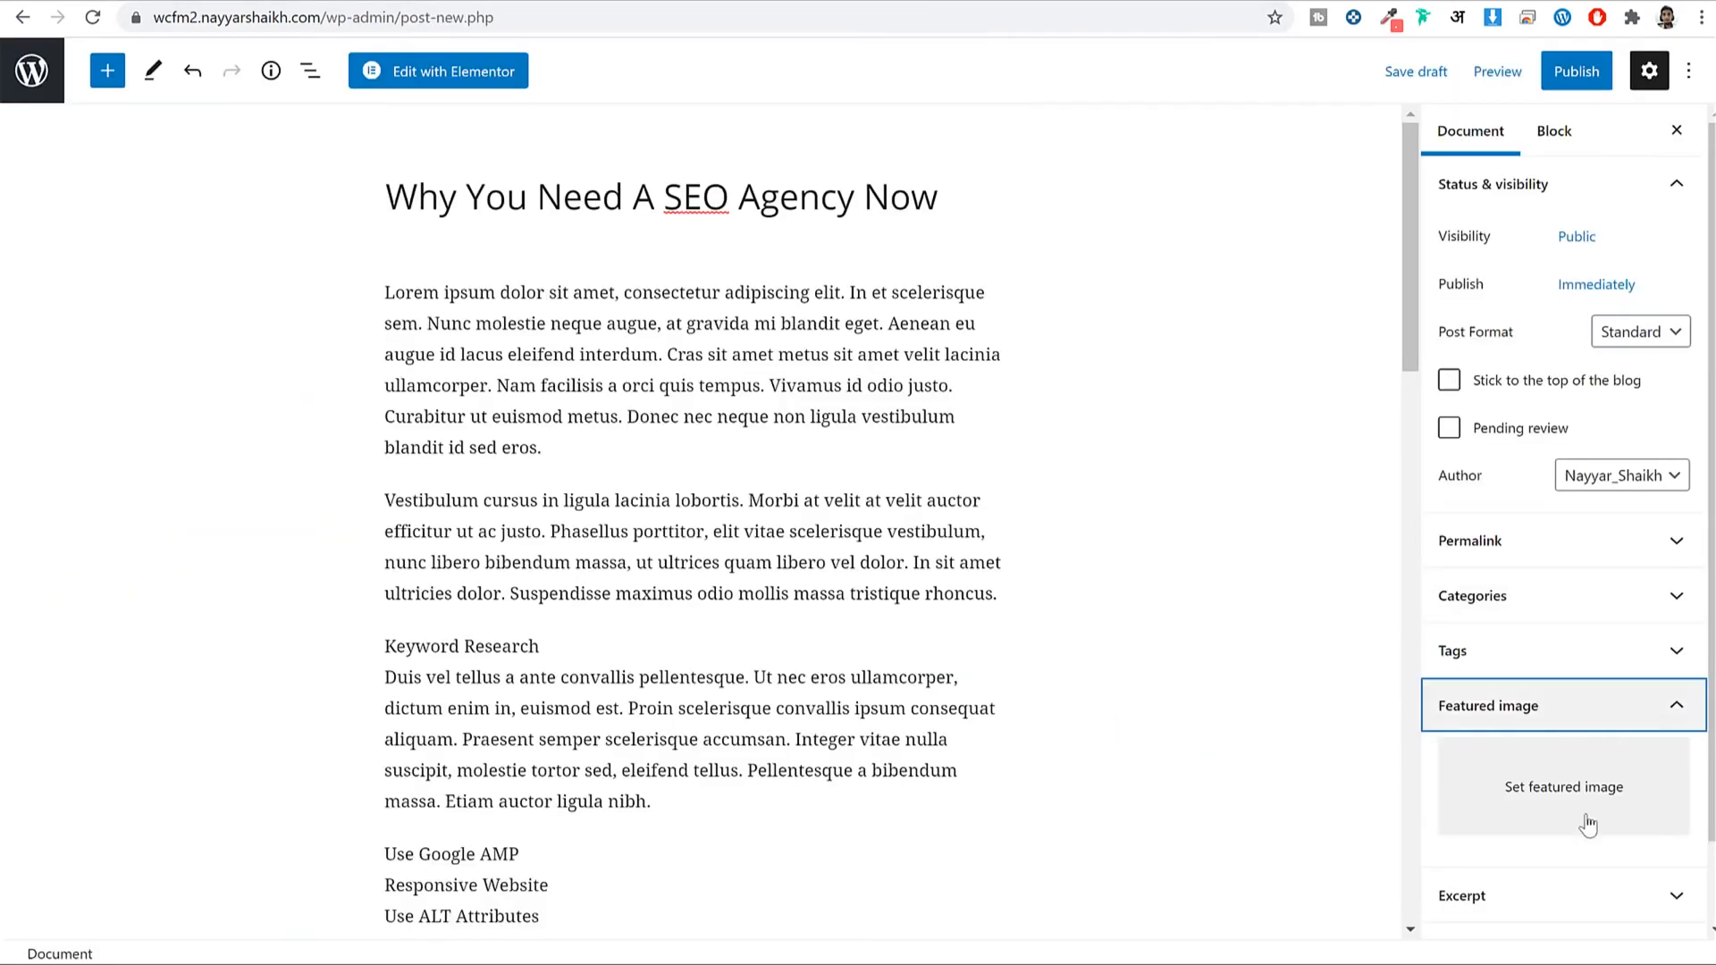
Set the laptop and papers photo from the media library as the featured image.
left_click(1587, 826)
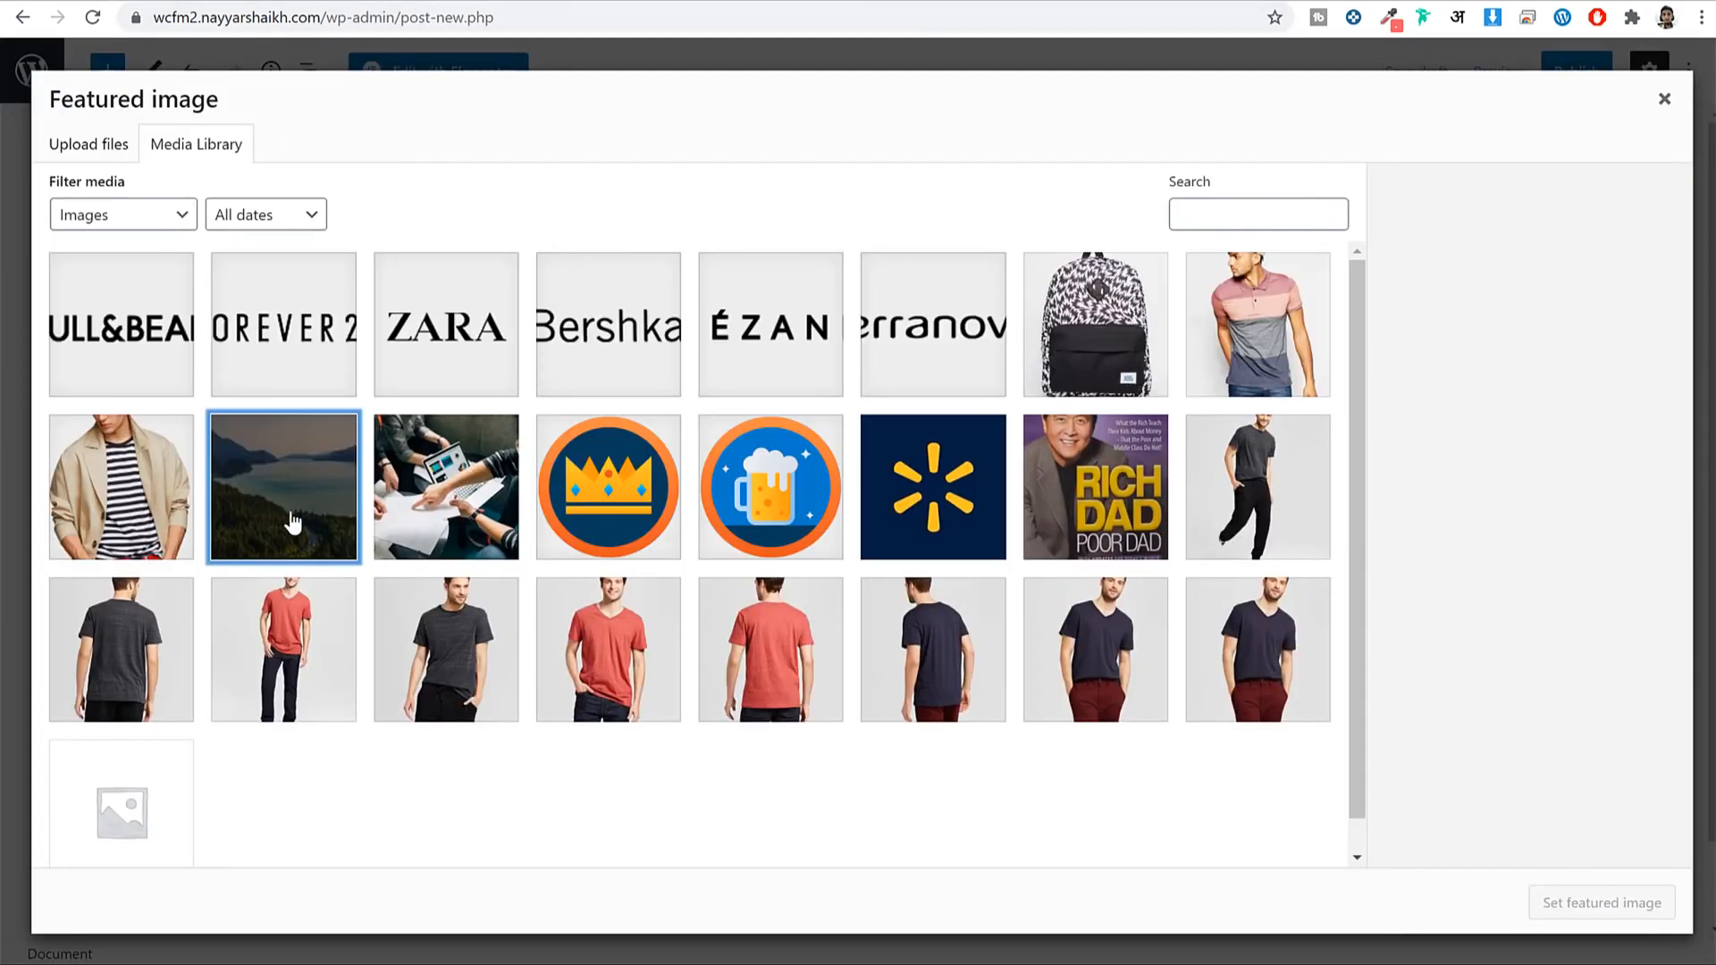
left_click(446, 518)
left_click(1590, 903)
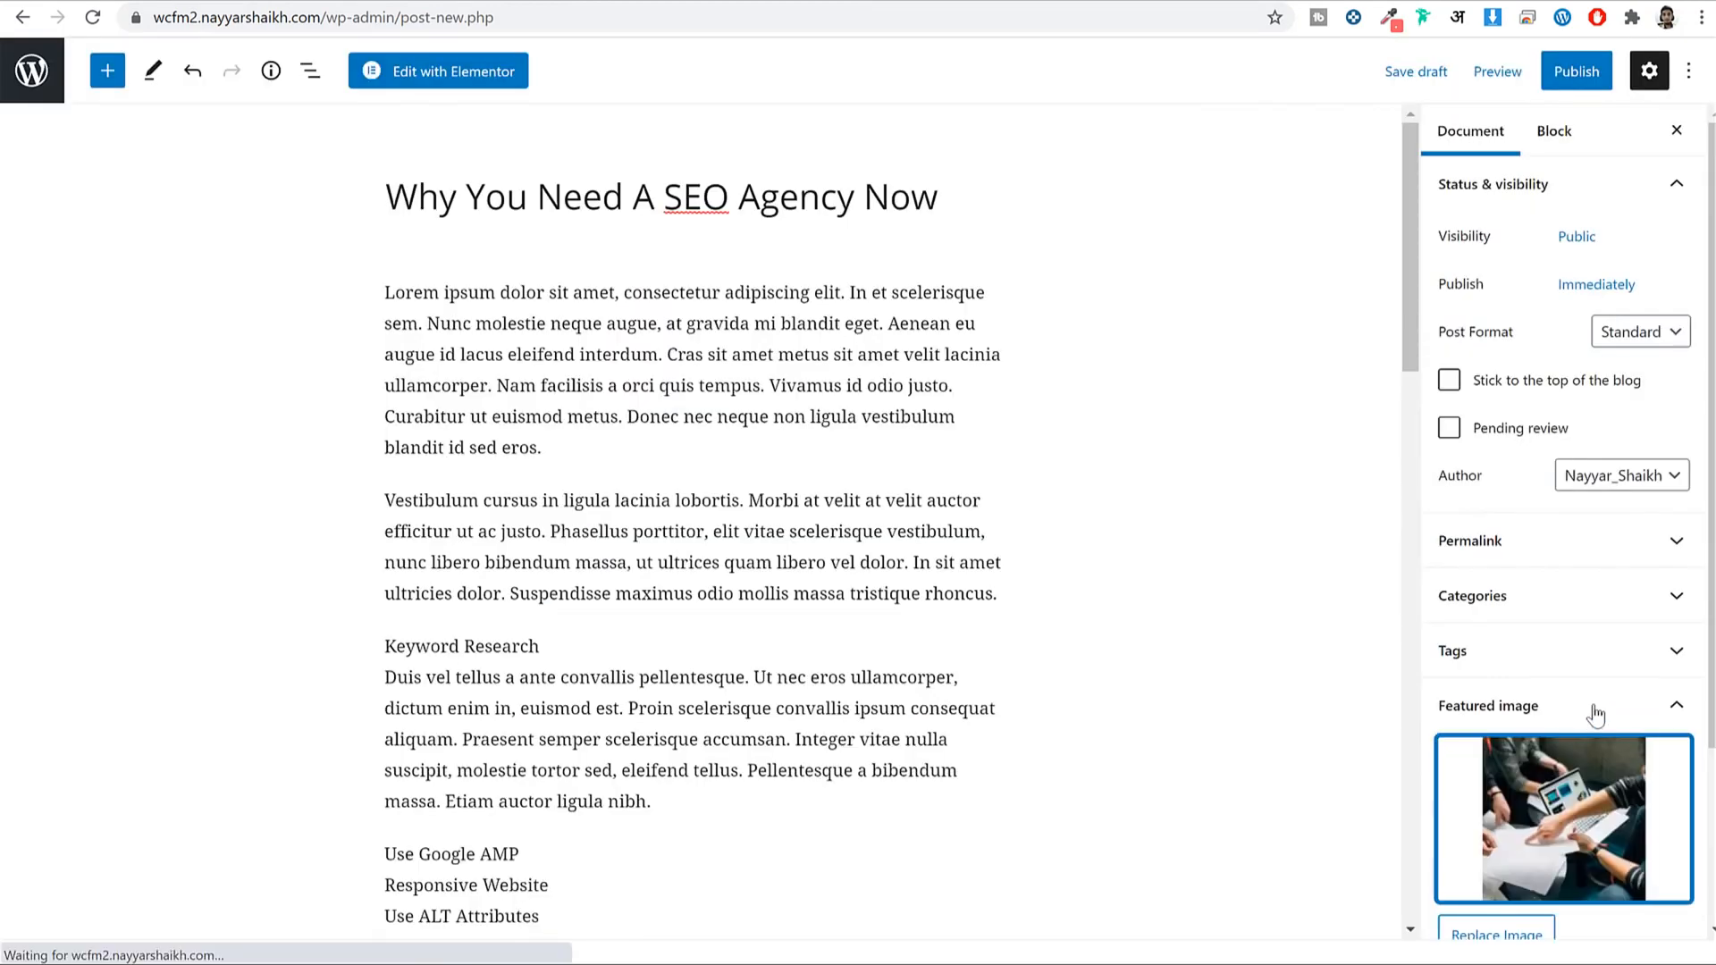
Replace the featured image with blog-post-6-1200x900-1024x768.jpg uploaded from the Blog image folder, then publish the post.
left_click(1604, 845)
left_click(81, 148)
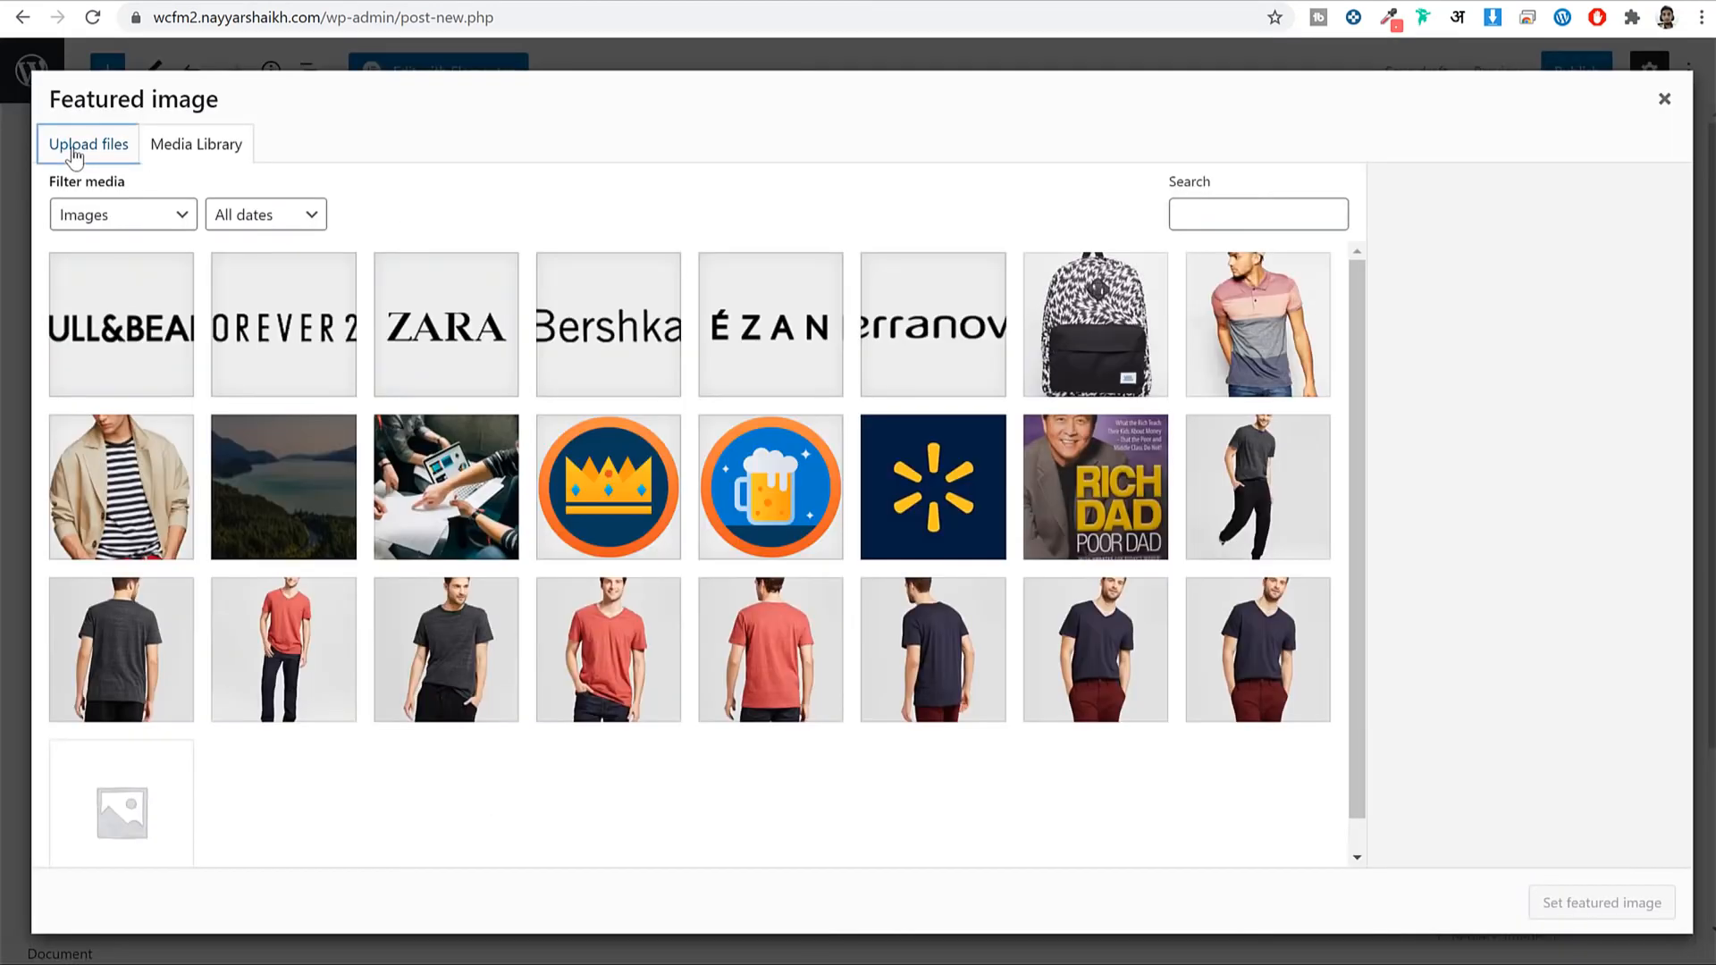
left_click(851, 488)
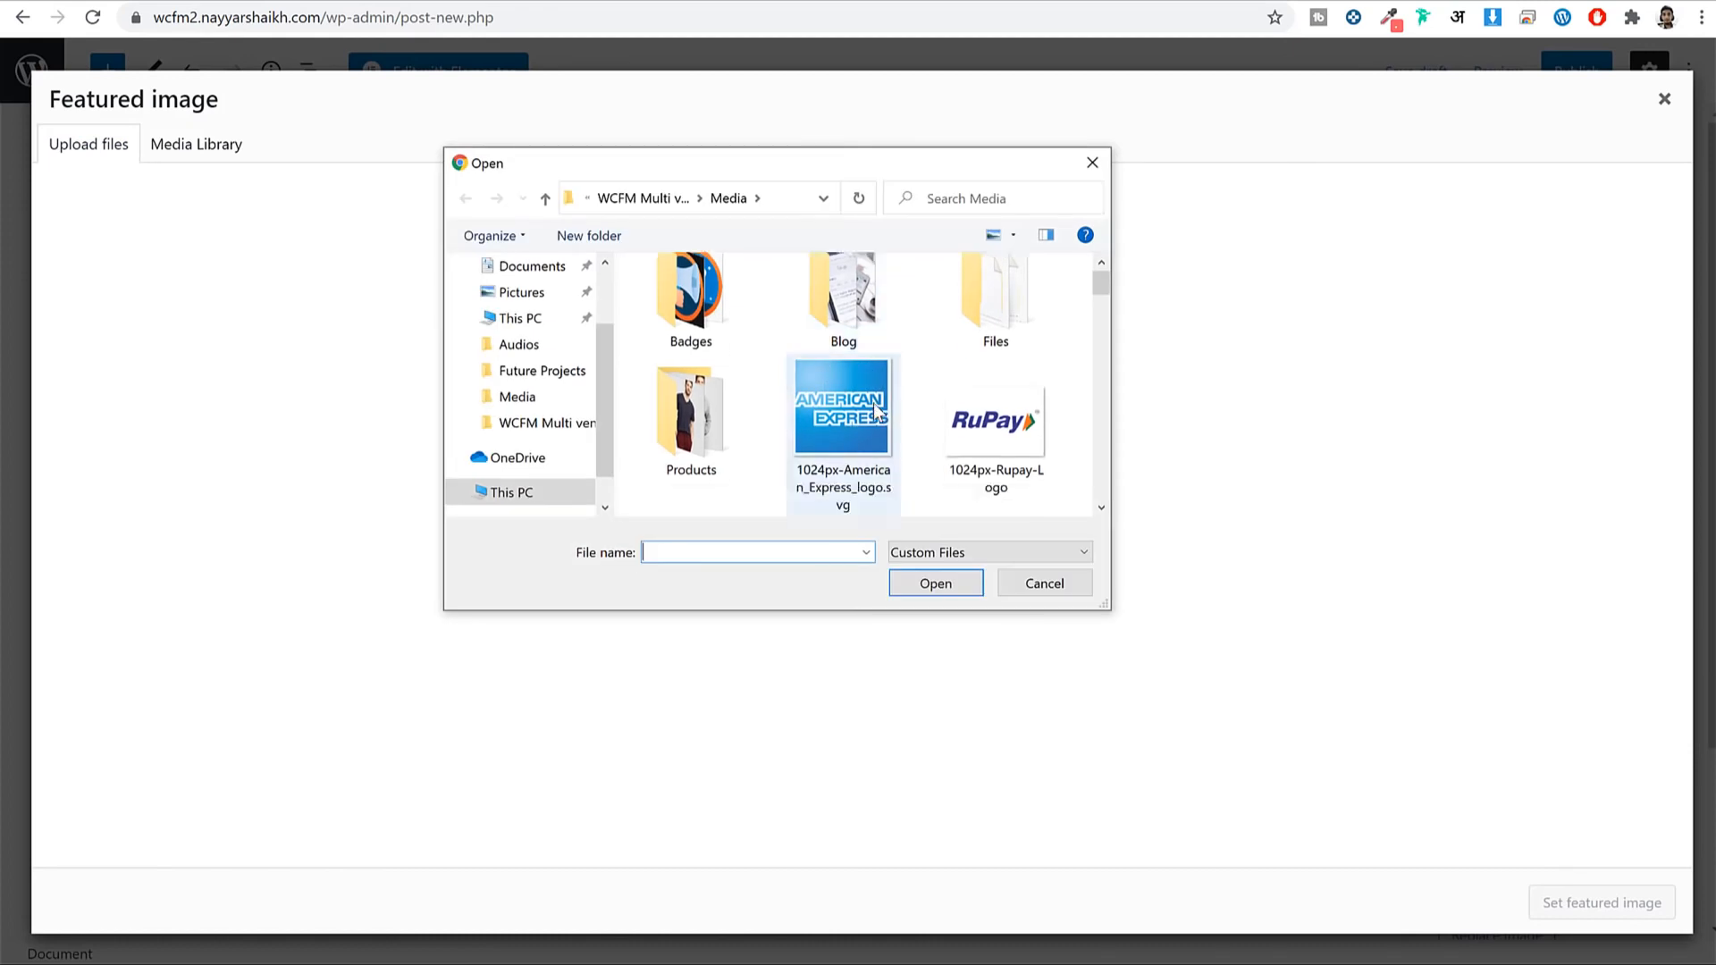
double_click(850, 305)
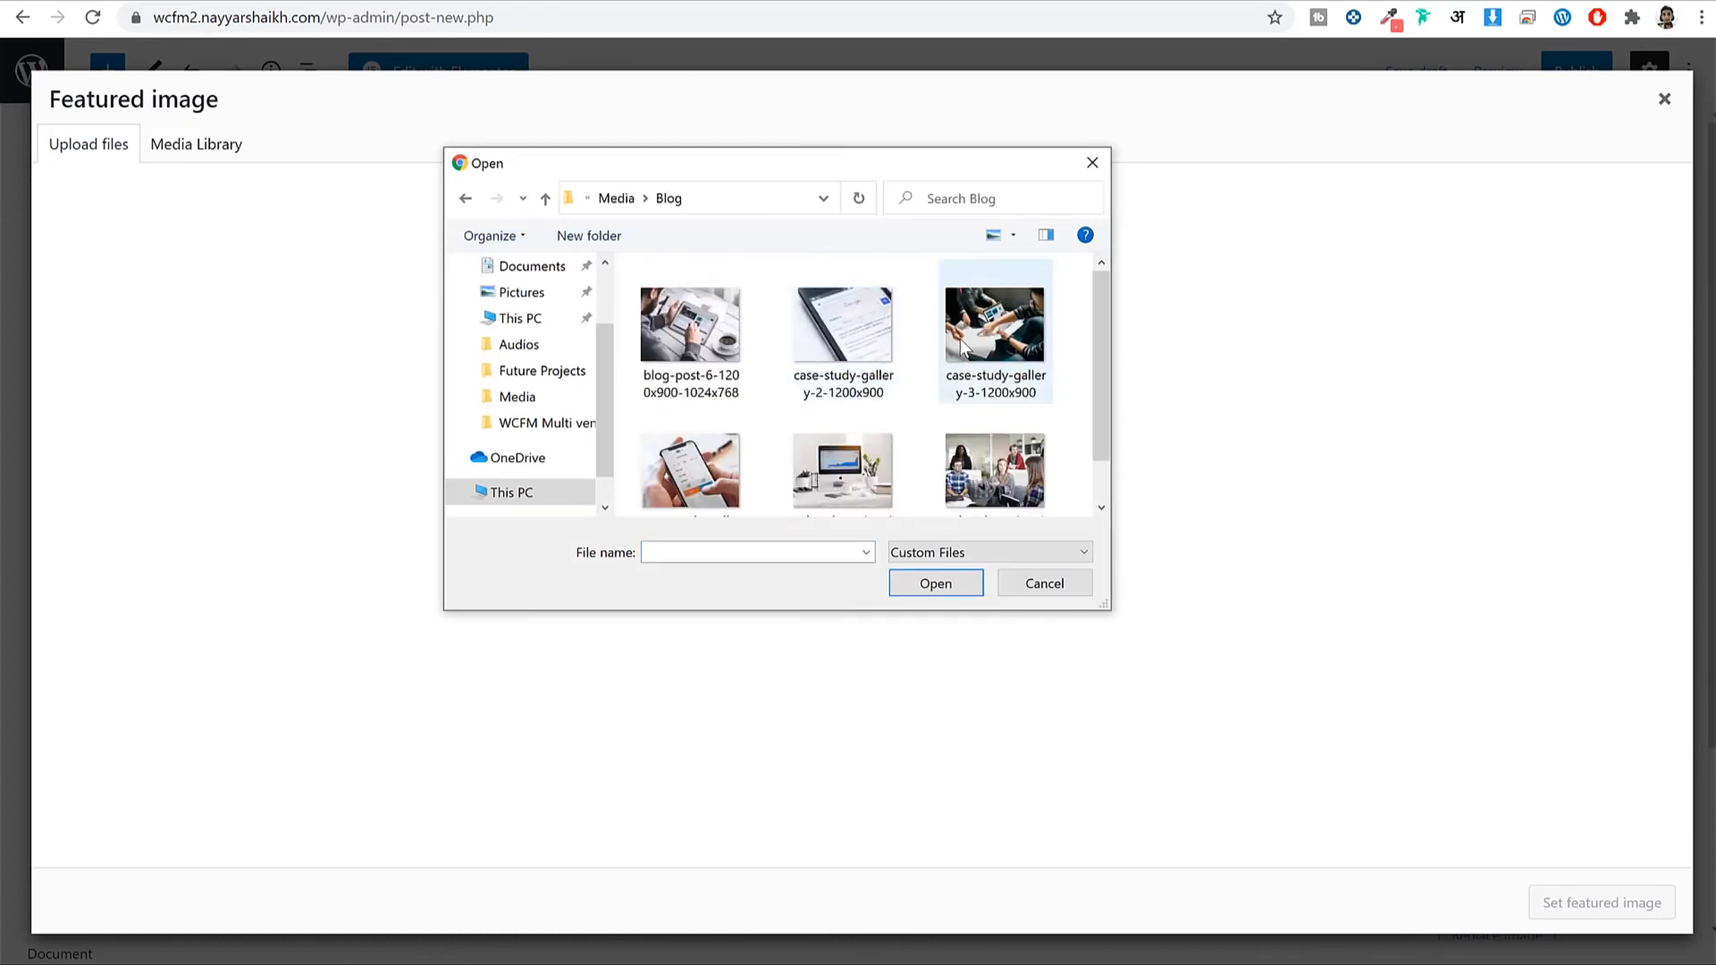
left_click(703, 338)
left_click(935, 582)
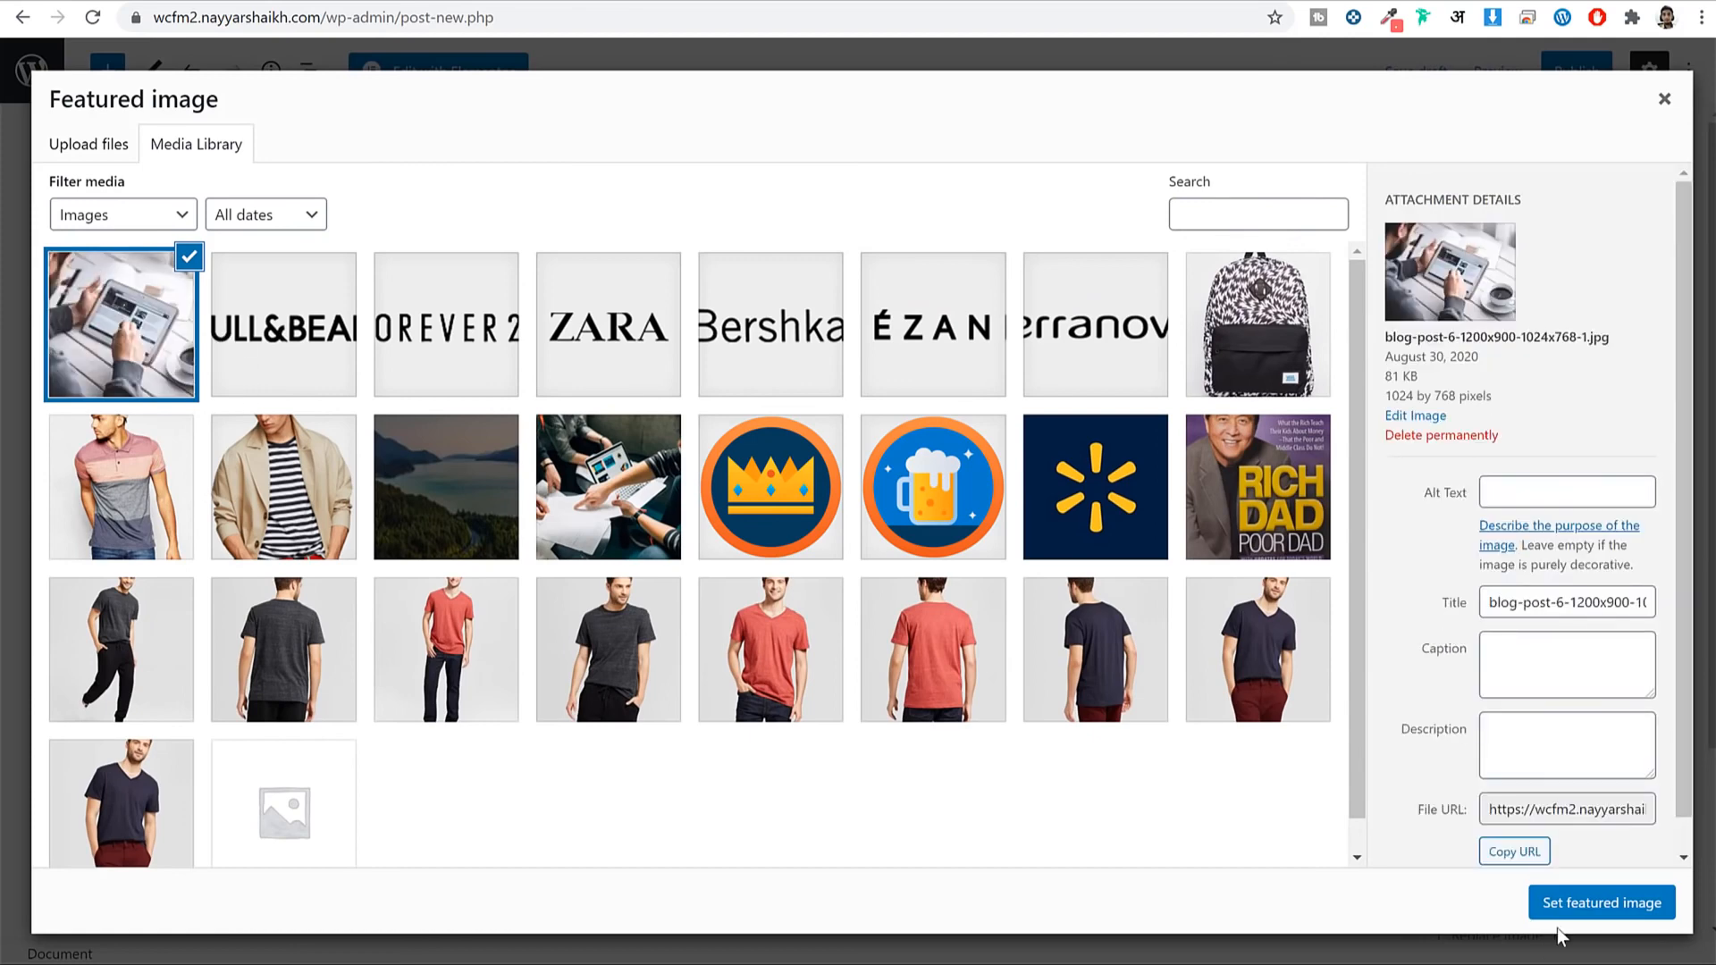
left_click(1569, 905)
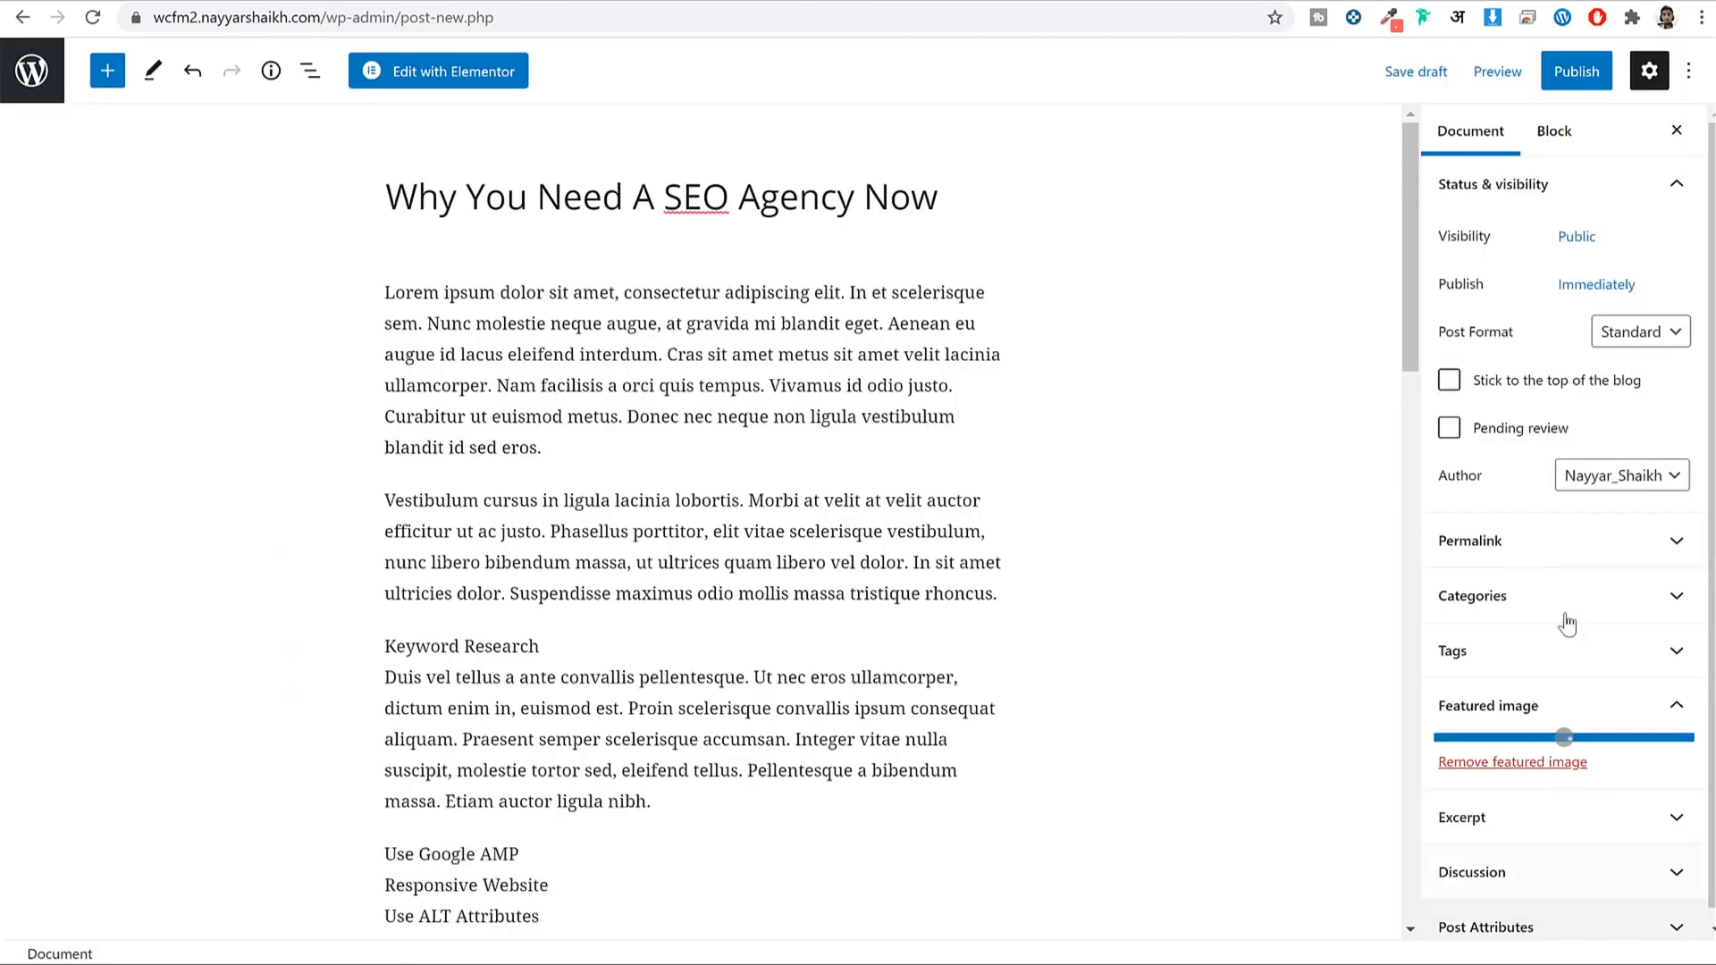
left_click(1564, 90)
left_click(1561, 89)
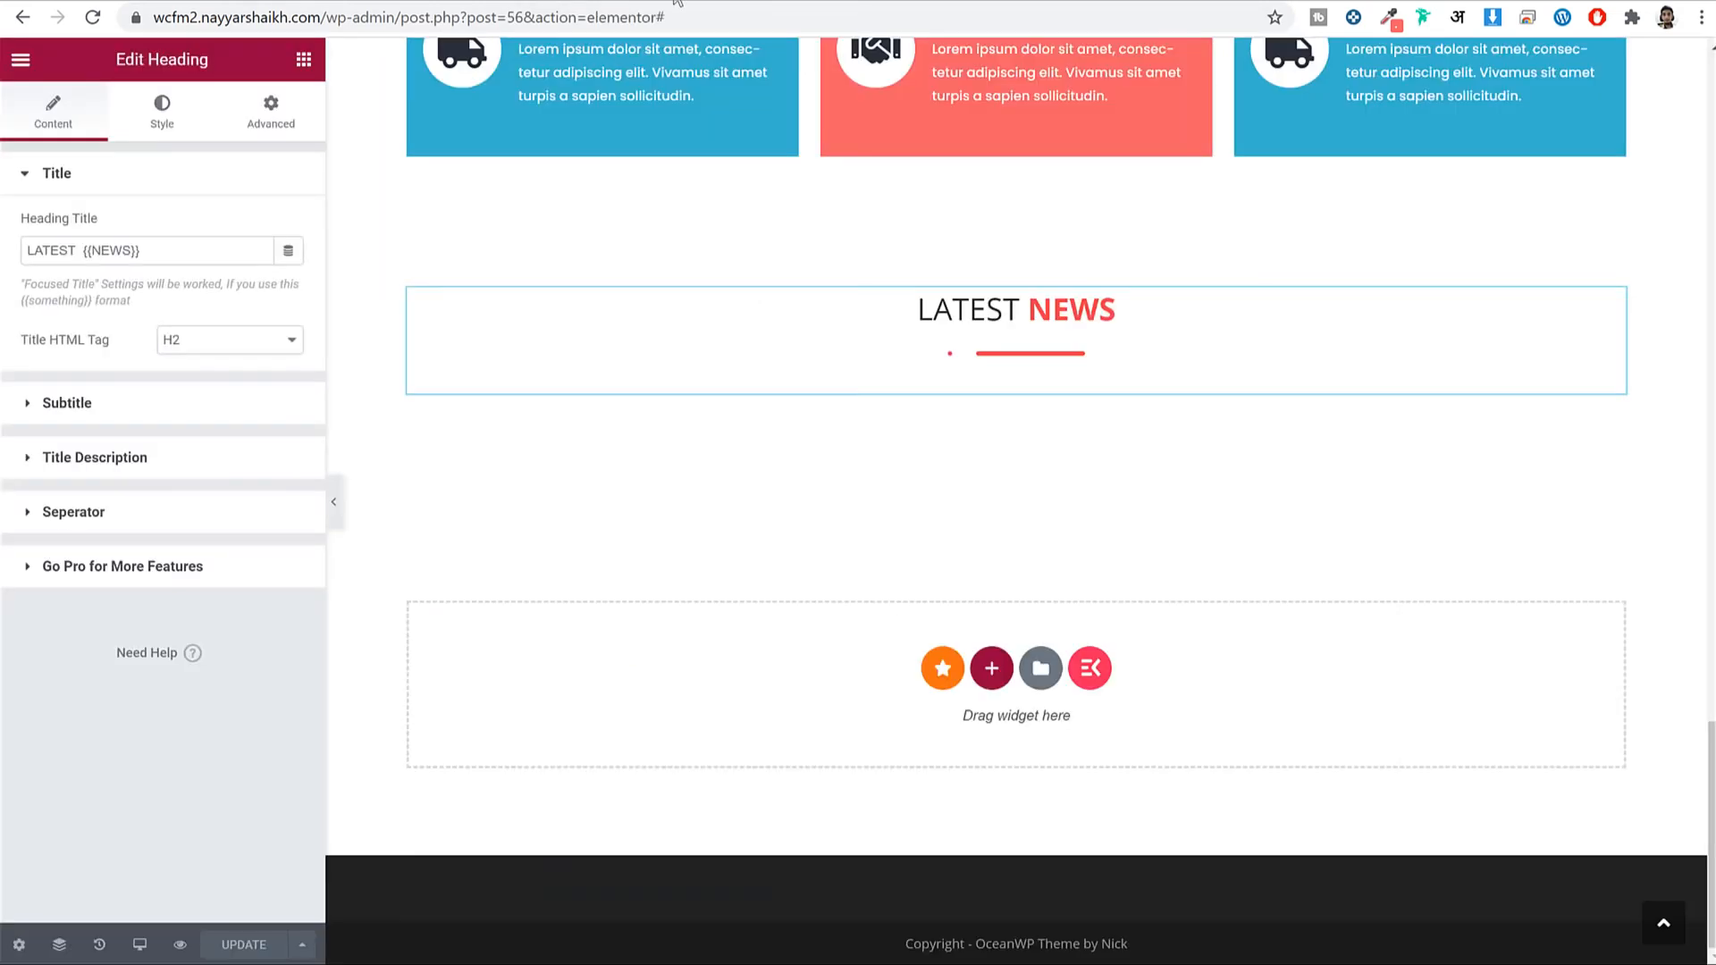
Search the widgets for 'pos' and drop a Posts Grid into the Latest News section.
left_click(304, 59)
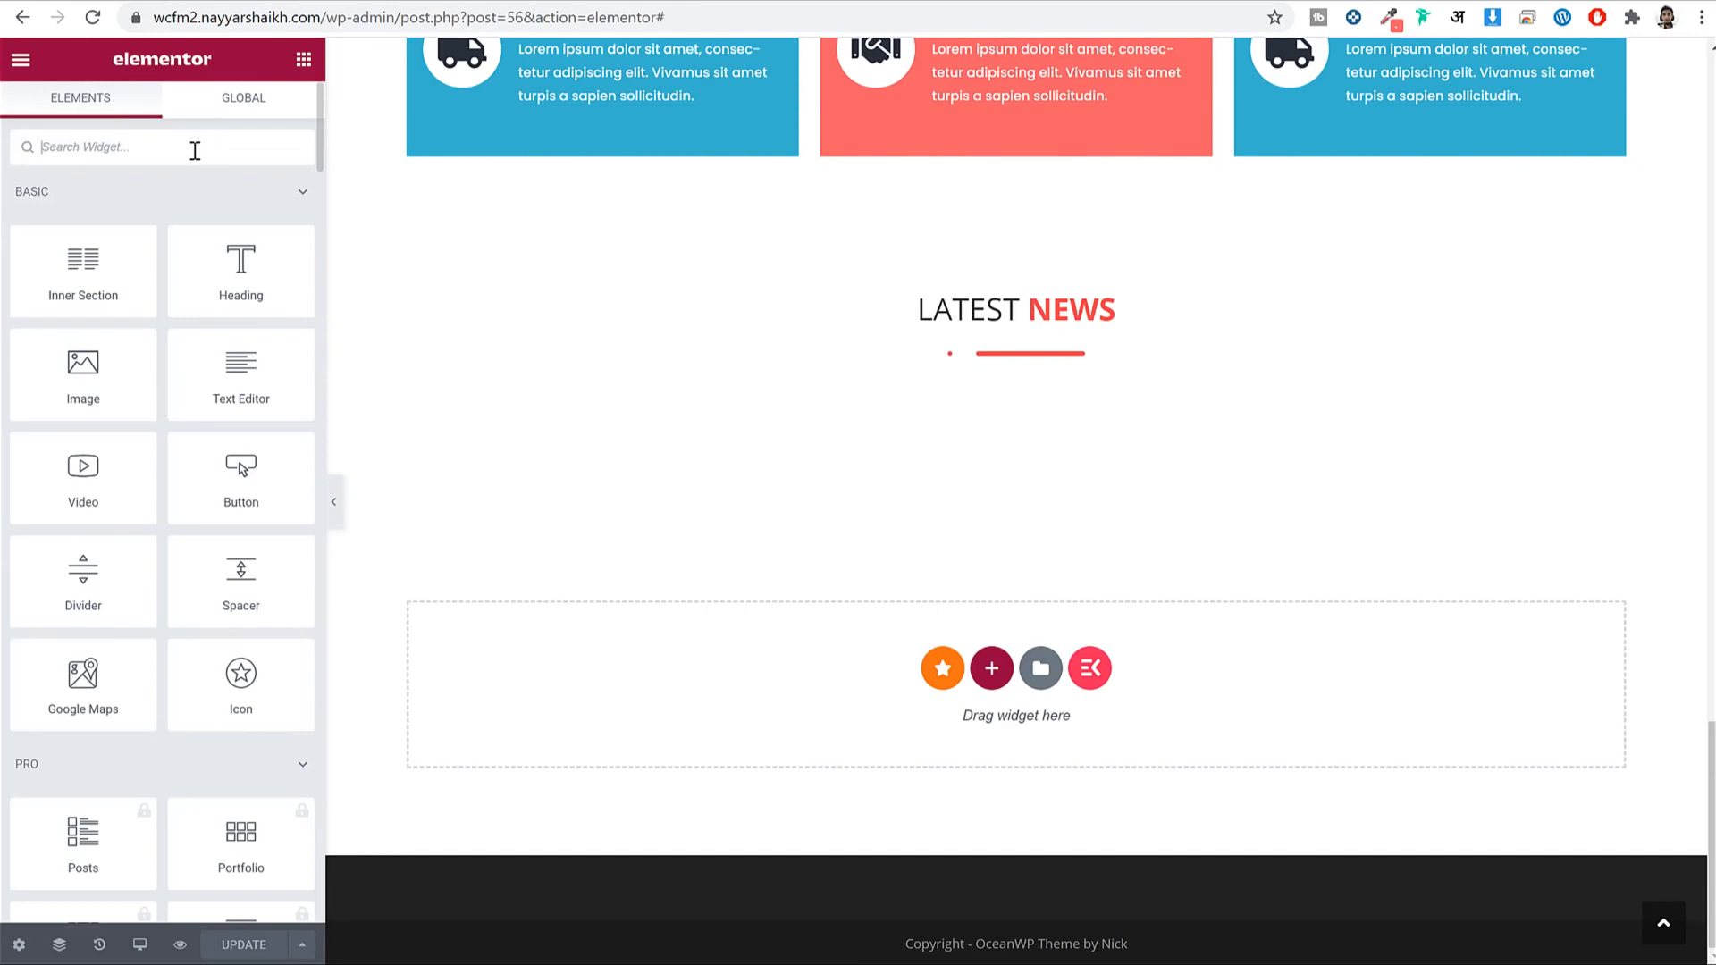
type("post")
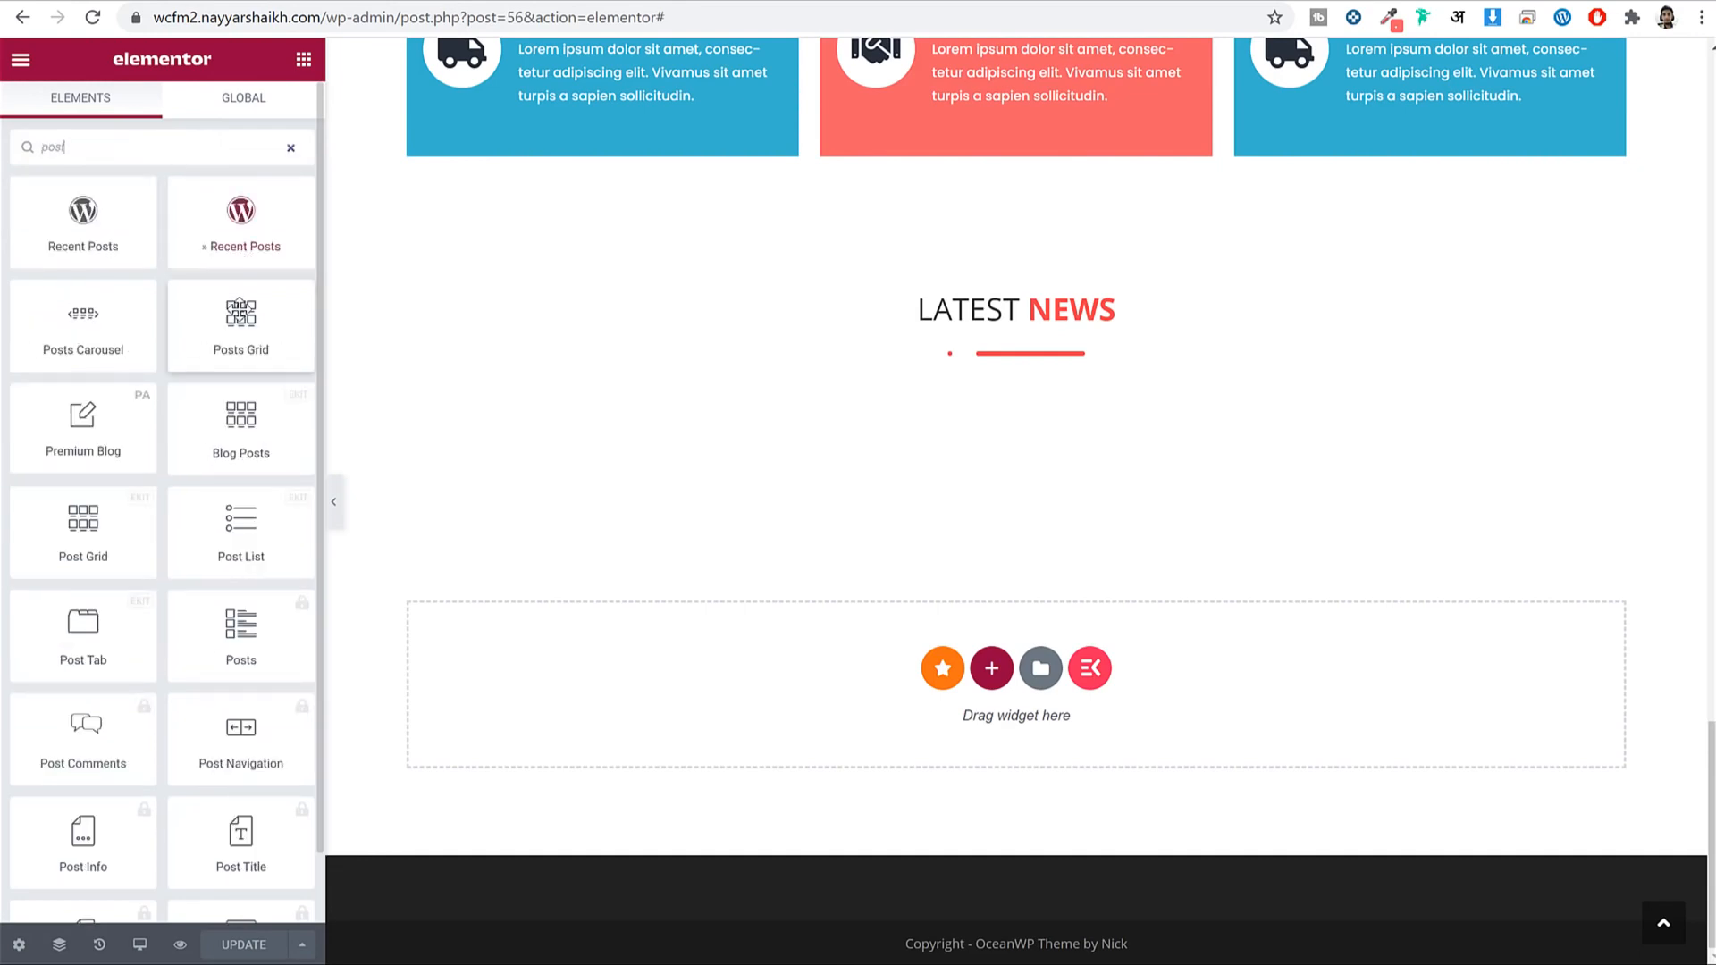
left_click_drag(241, 304, 991, 356)
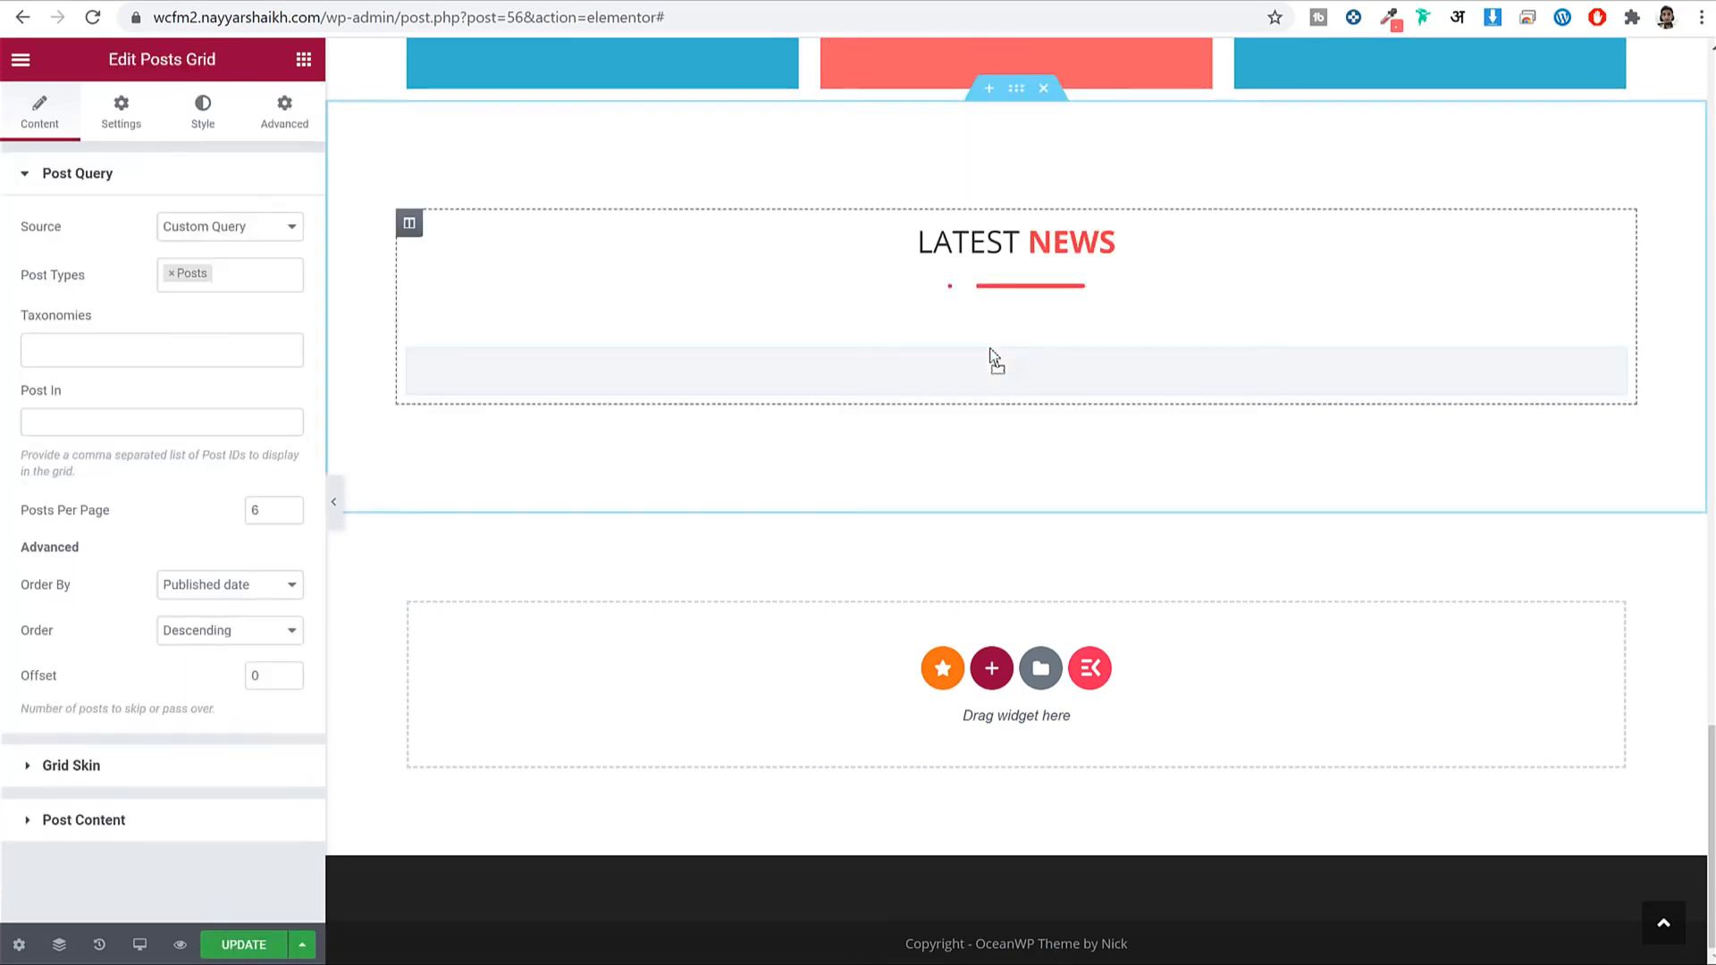
scroll(991, 356, "down", 3)
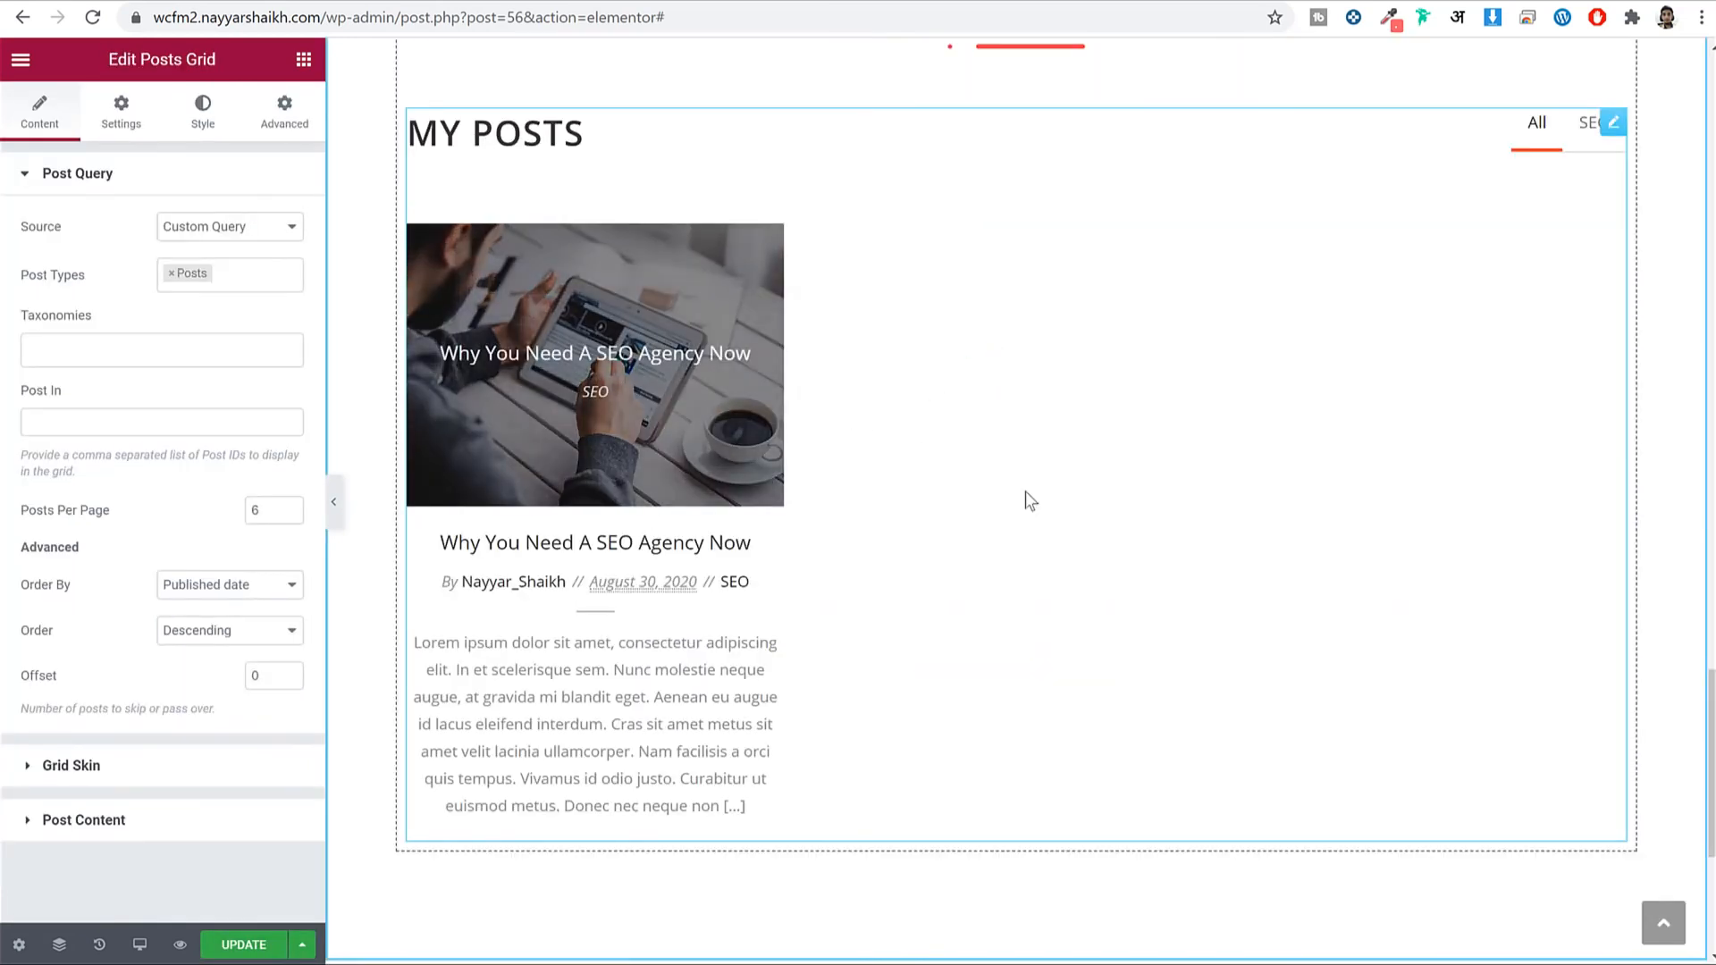
scroll(1057, 498, "up", 3)
scroll(1065, 499, "down", 1)
scroll(1066, 497, "down", 1)
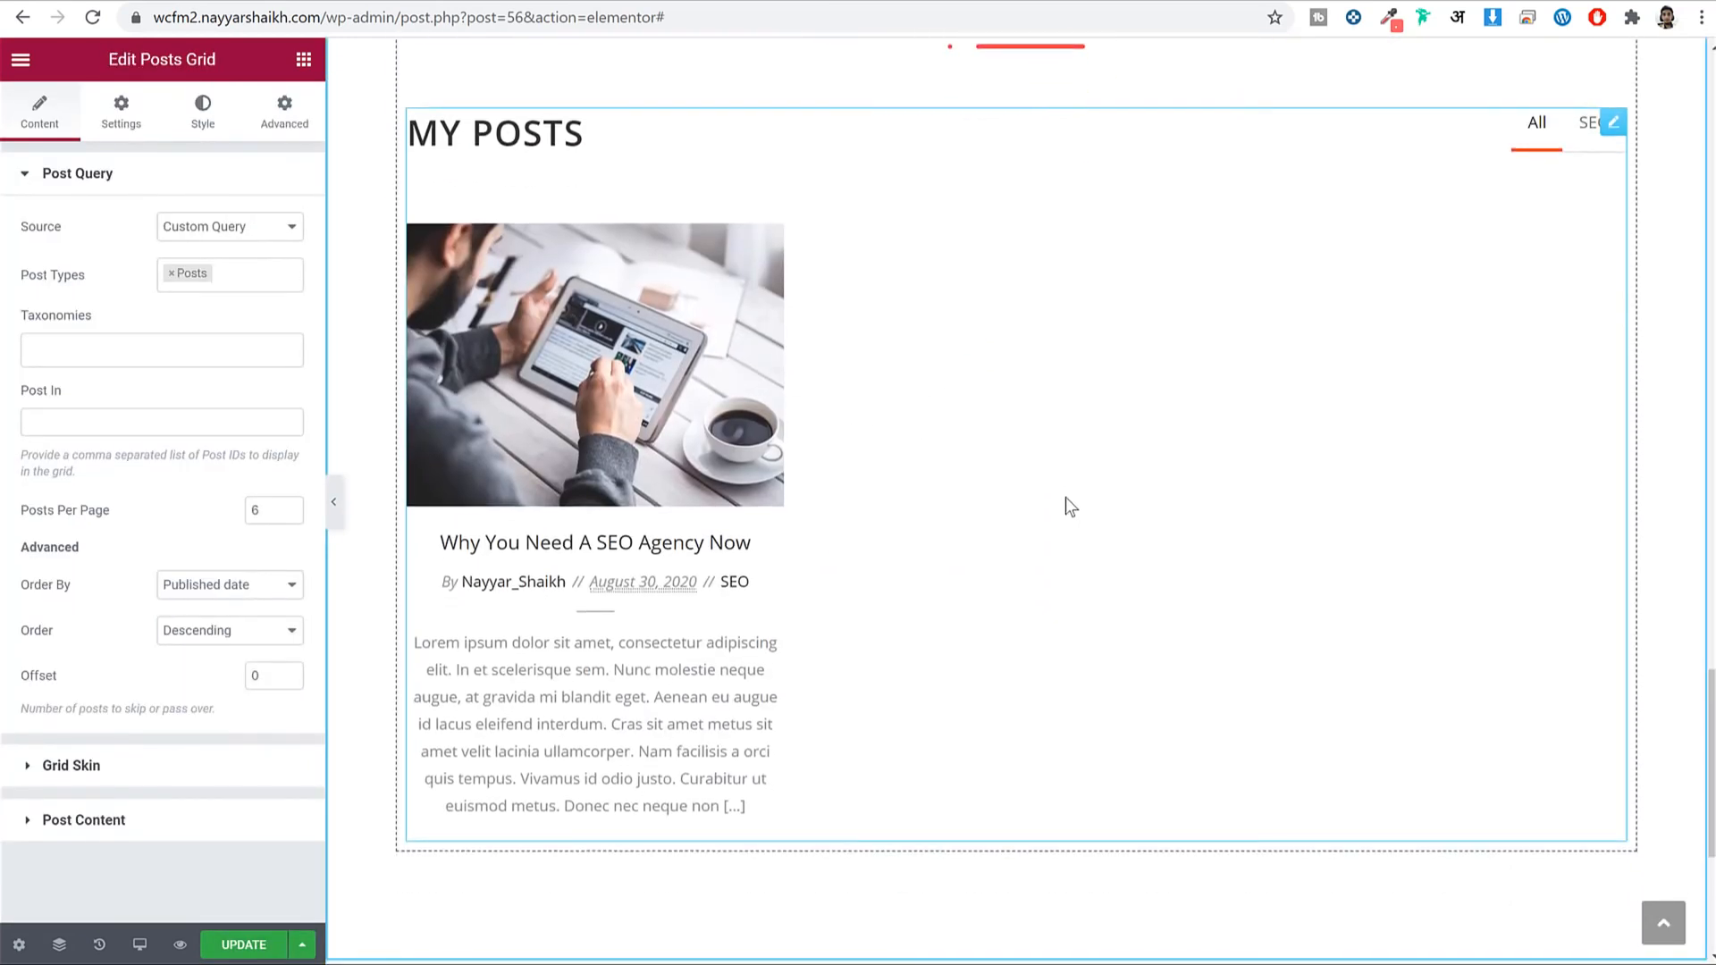
left_click(119, 109)
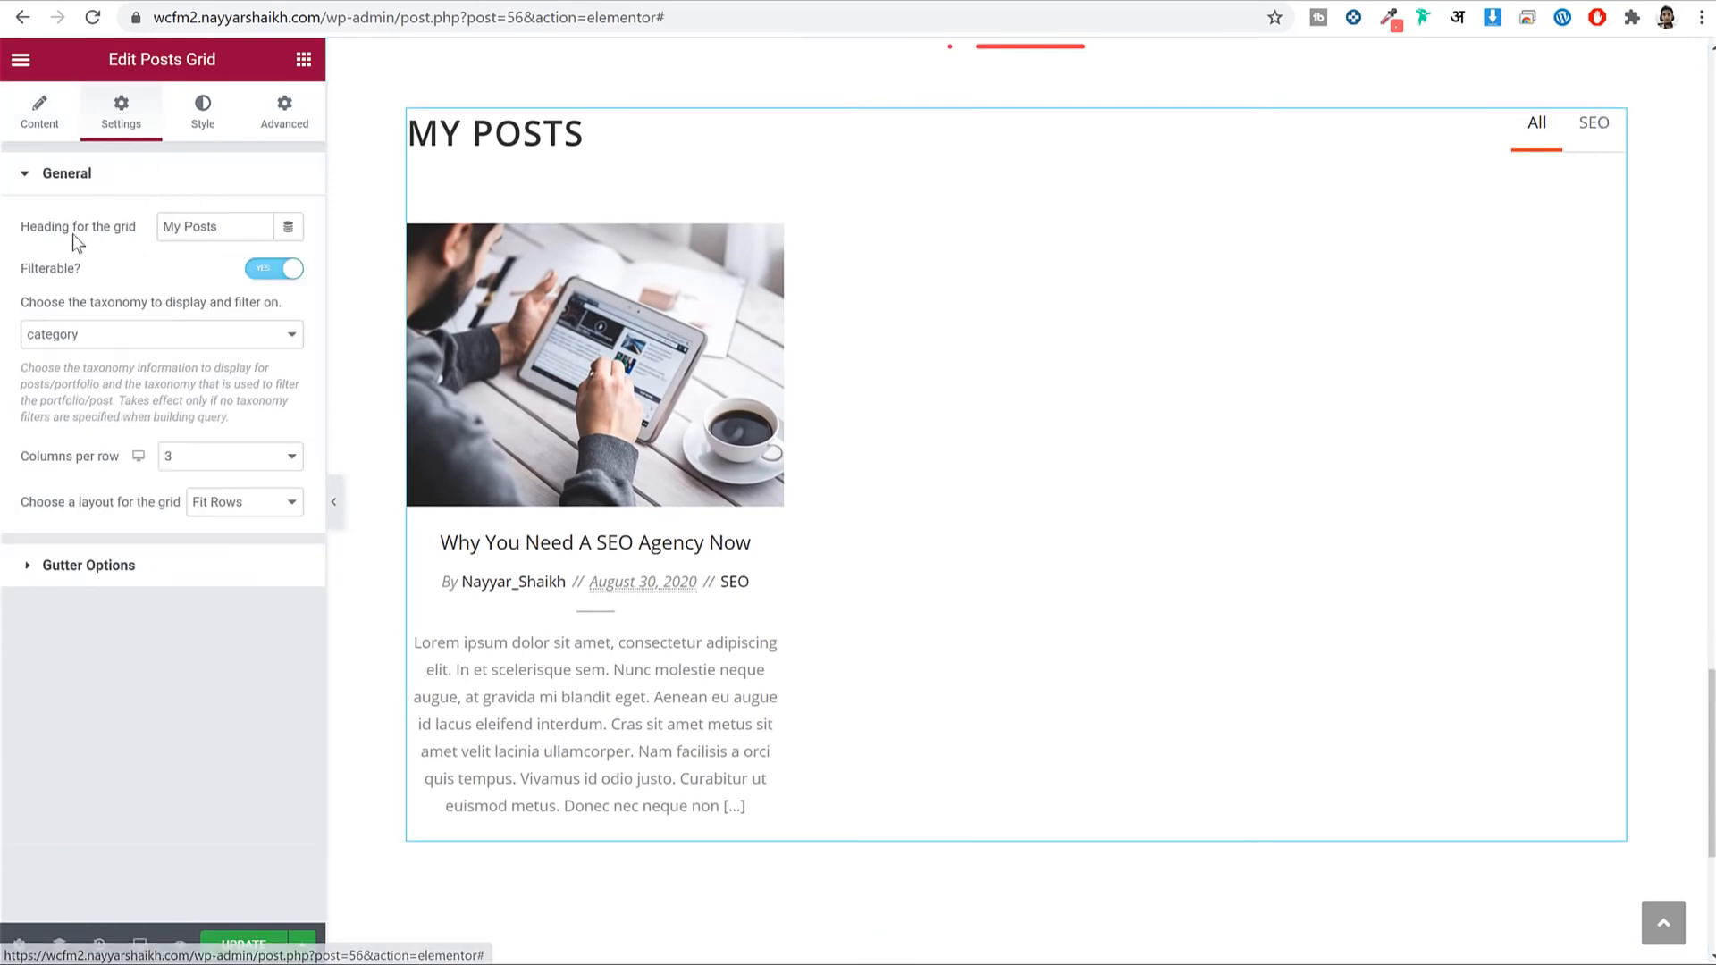
Delete the grid's 'My Posts' heading and switch Filterable off to remove the All/SEO tabs.
scroll(593, 134, "up", 2)
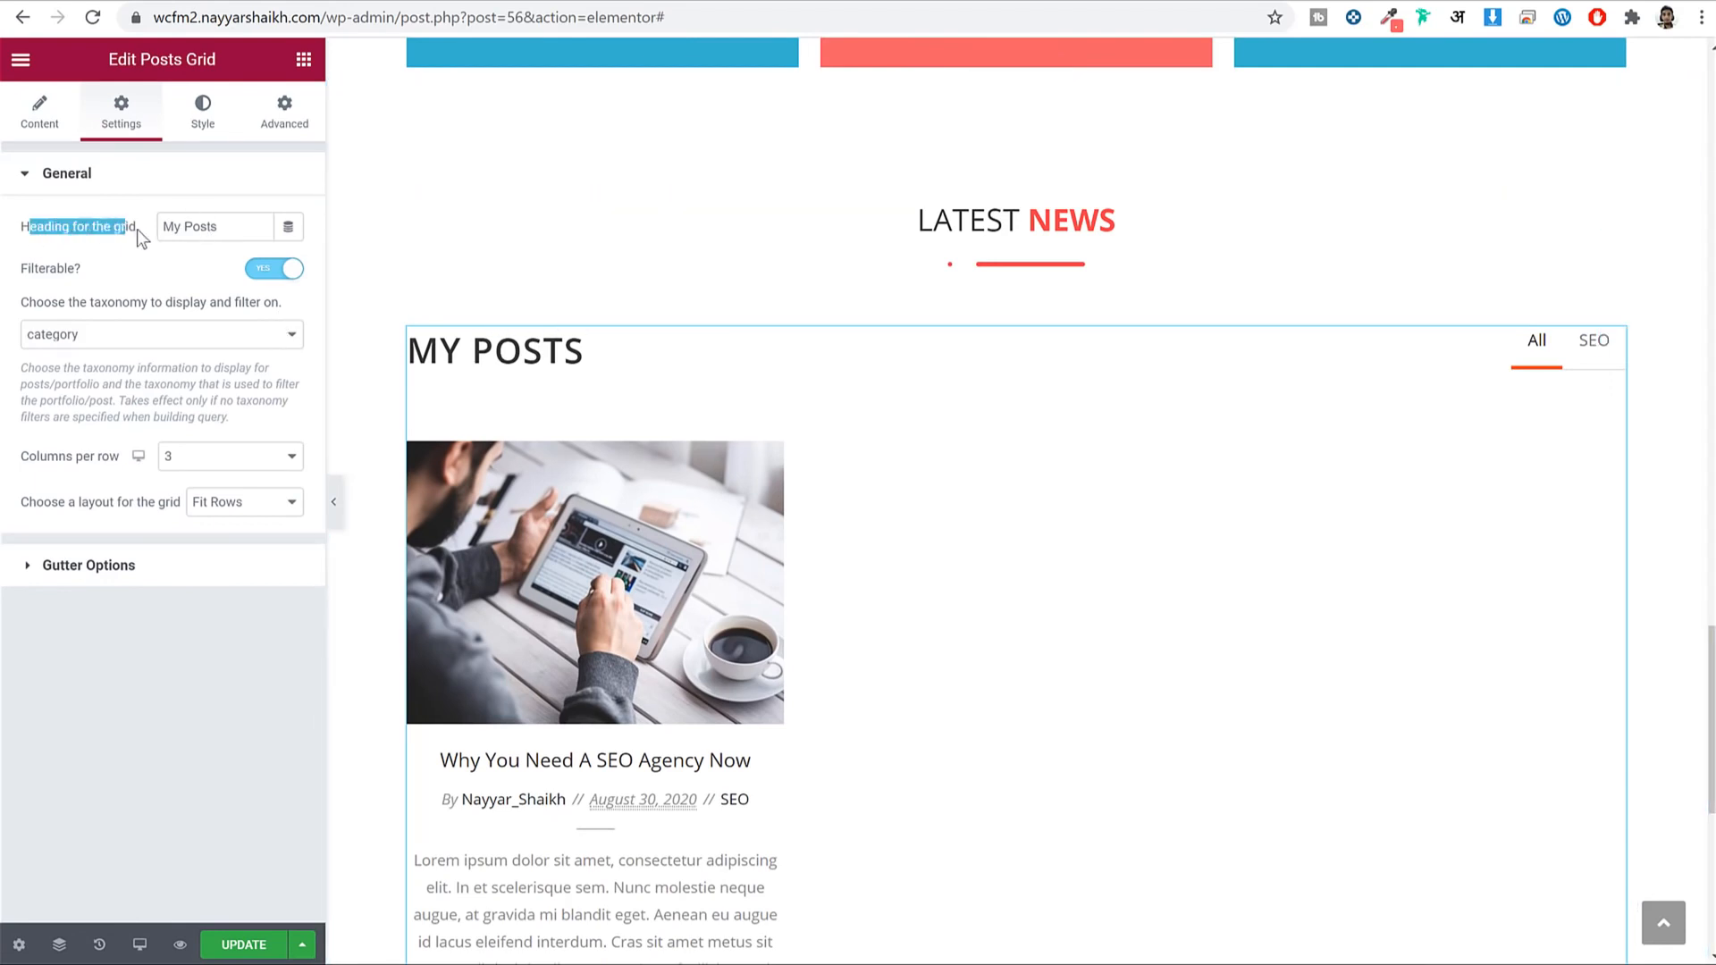
triple_click(190, 228)
key("BackSpace")
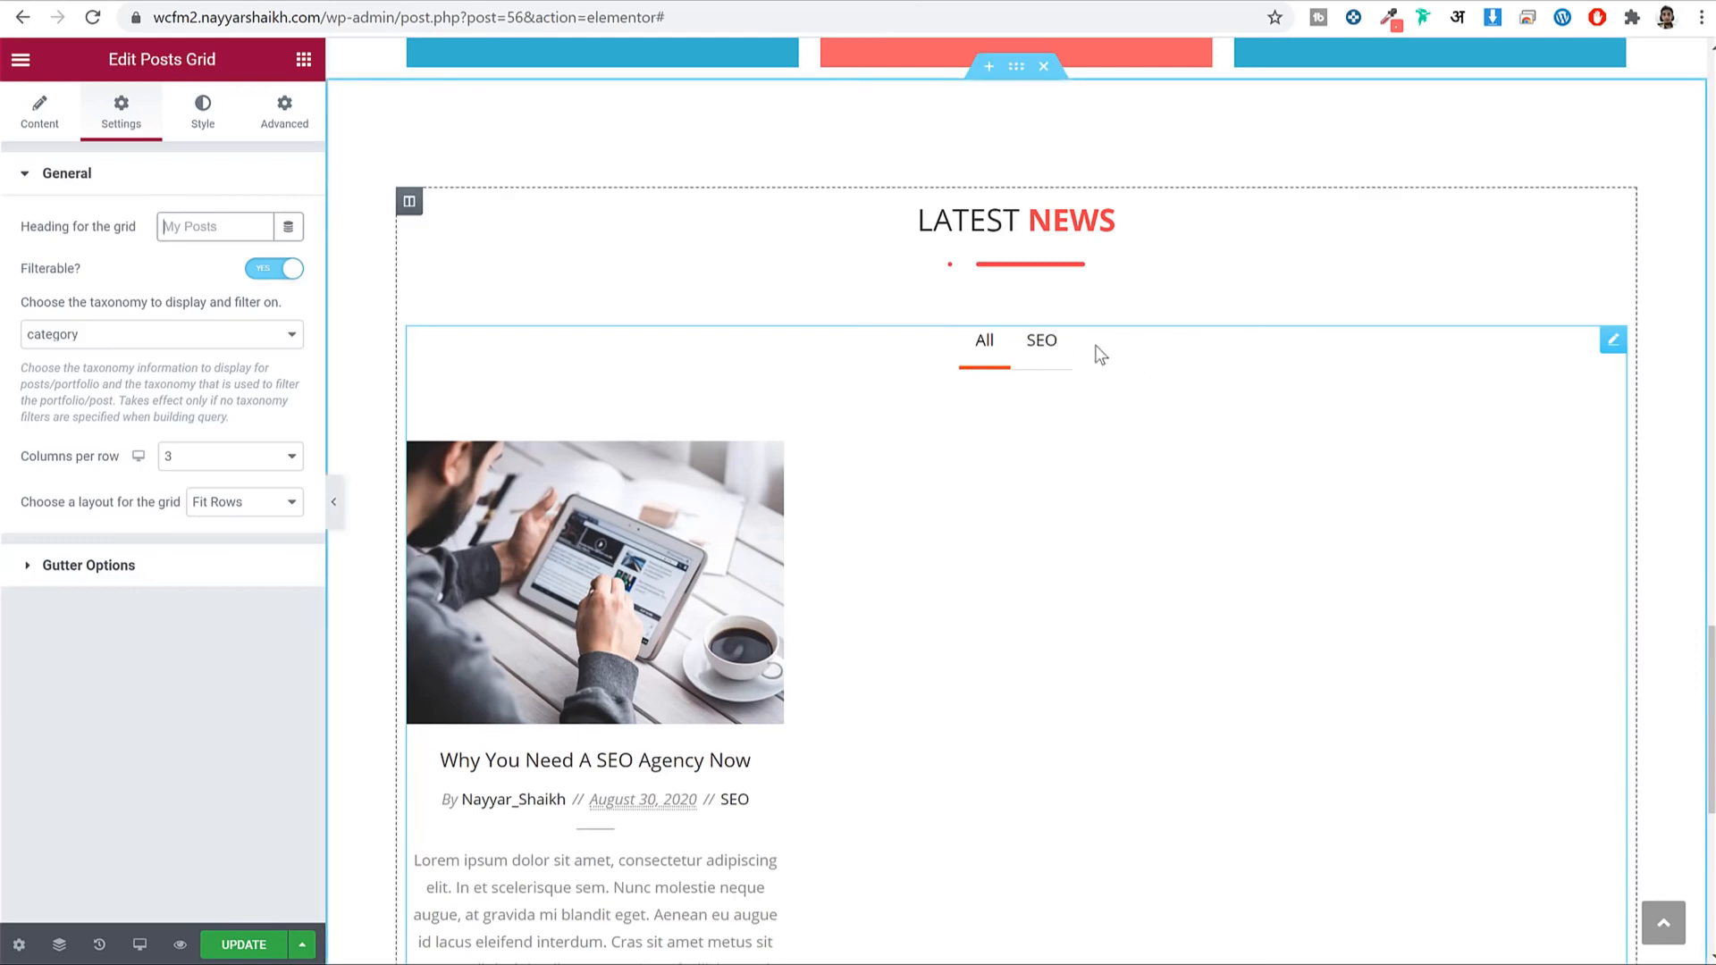
left_click(1044, 346)
left_click(961, 367)
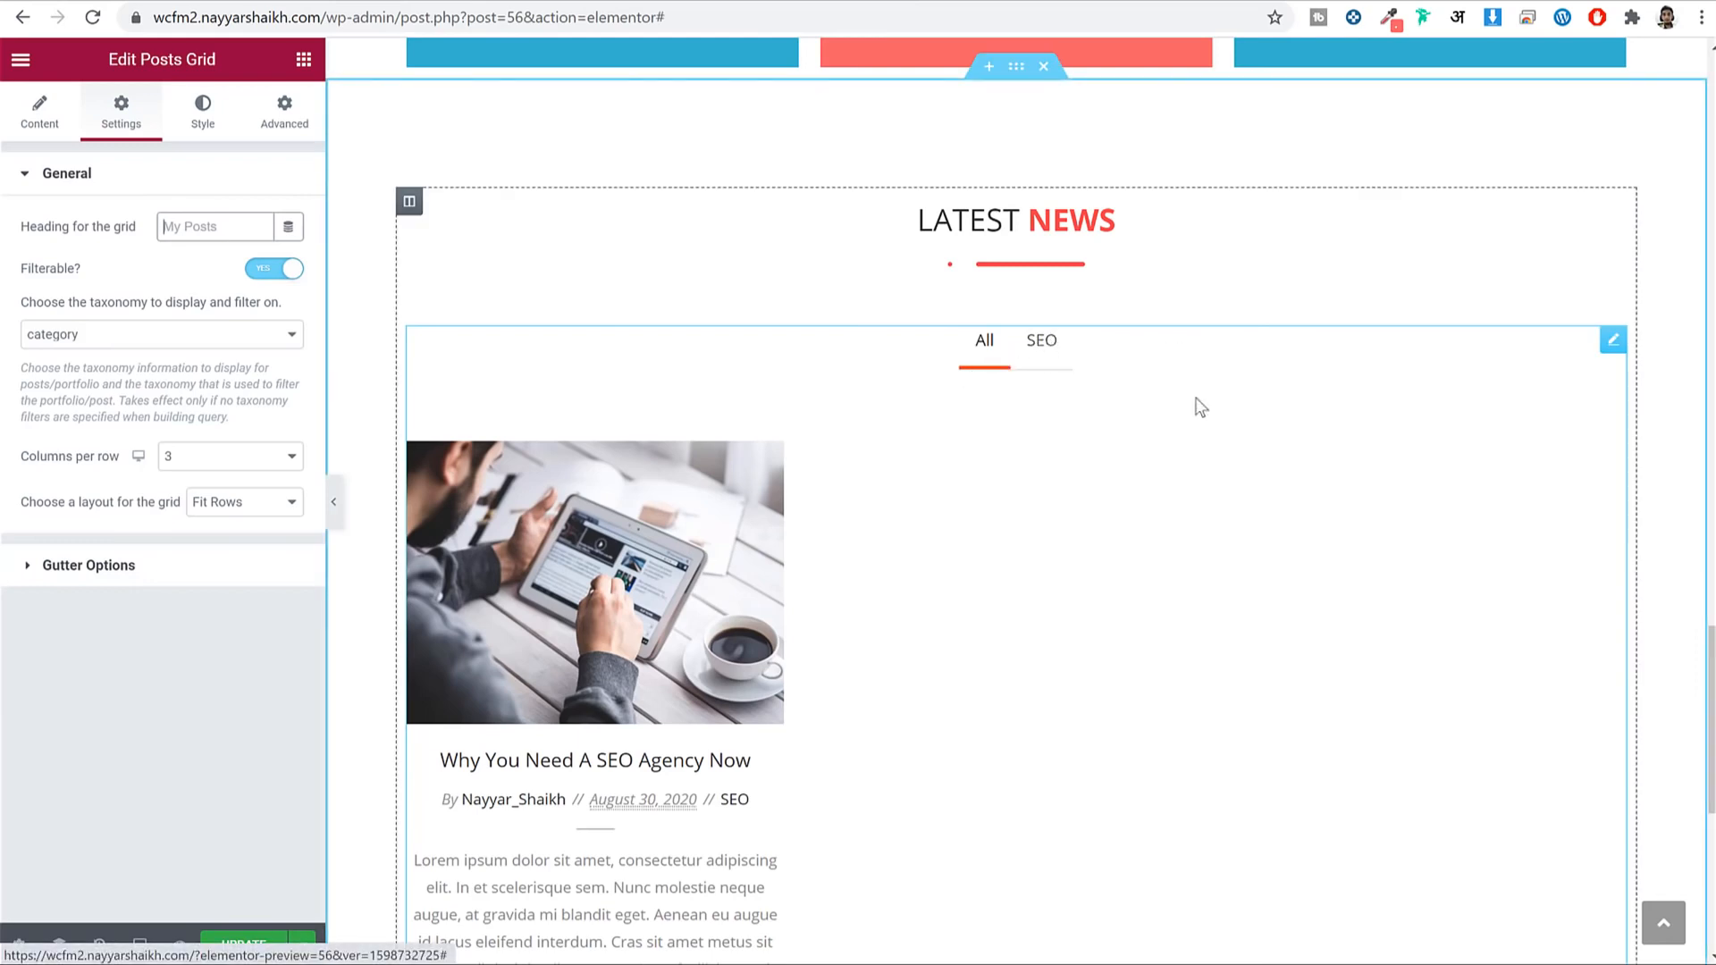
left_click(288, 271)
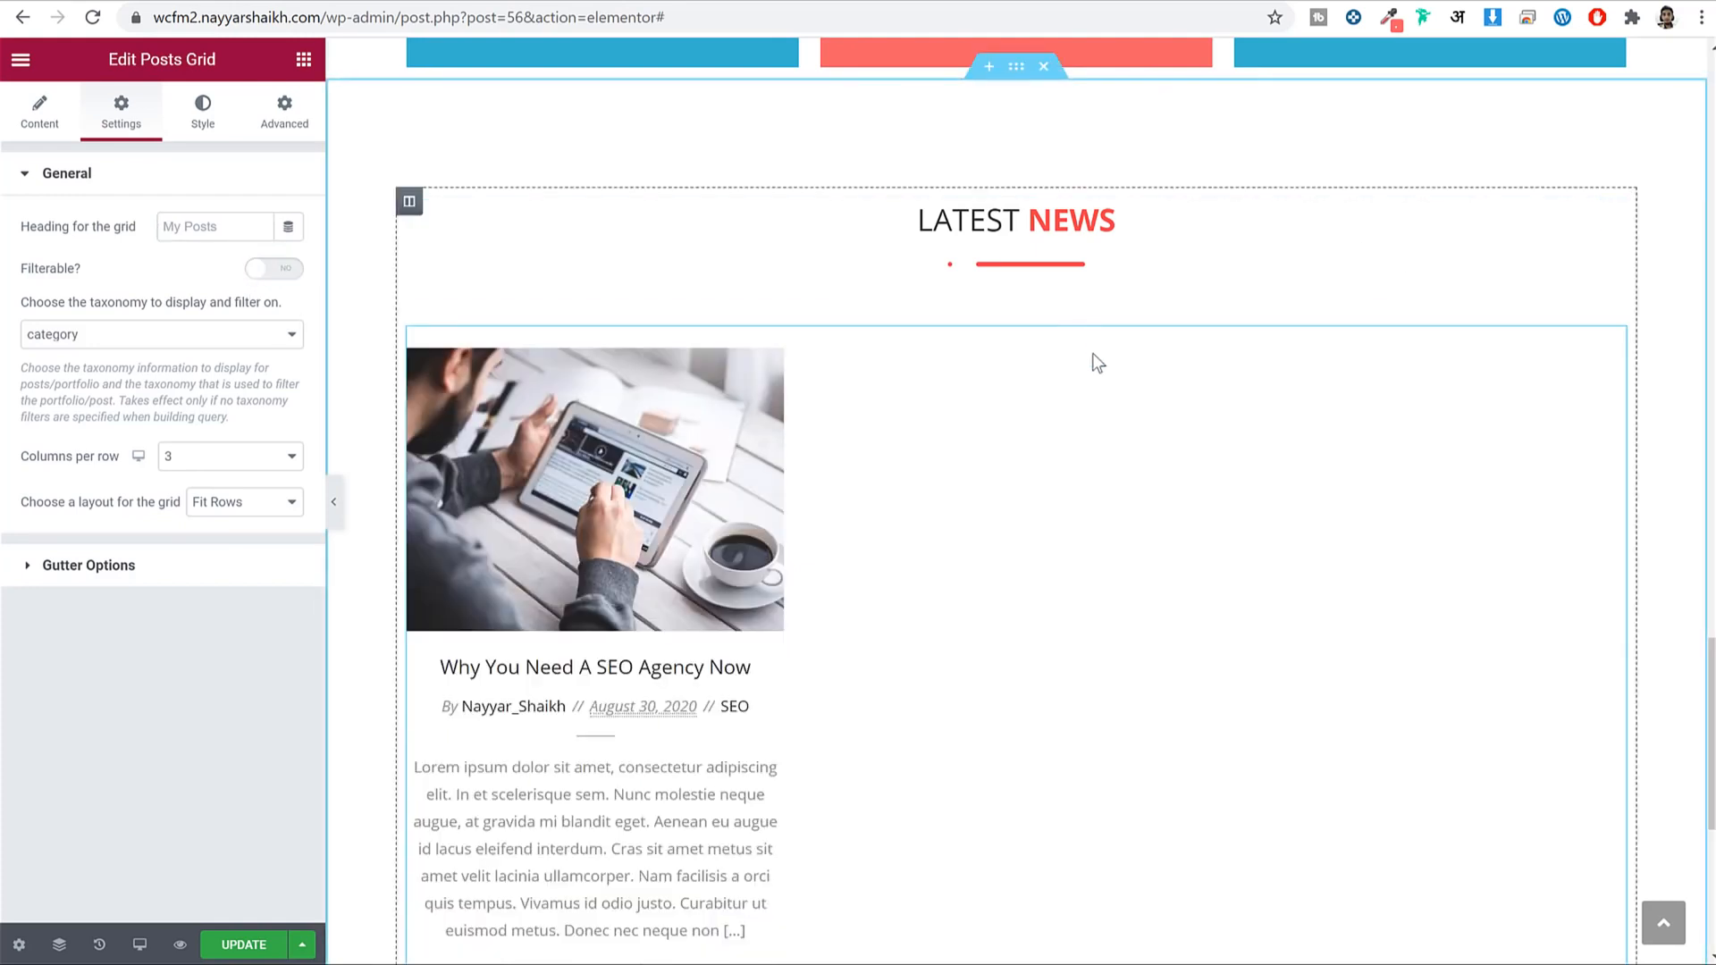
scroll(1094, 357, "down", 3)
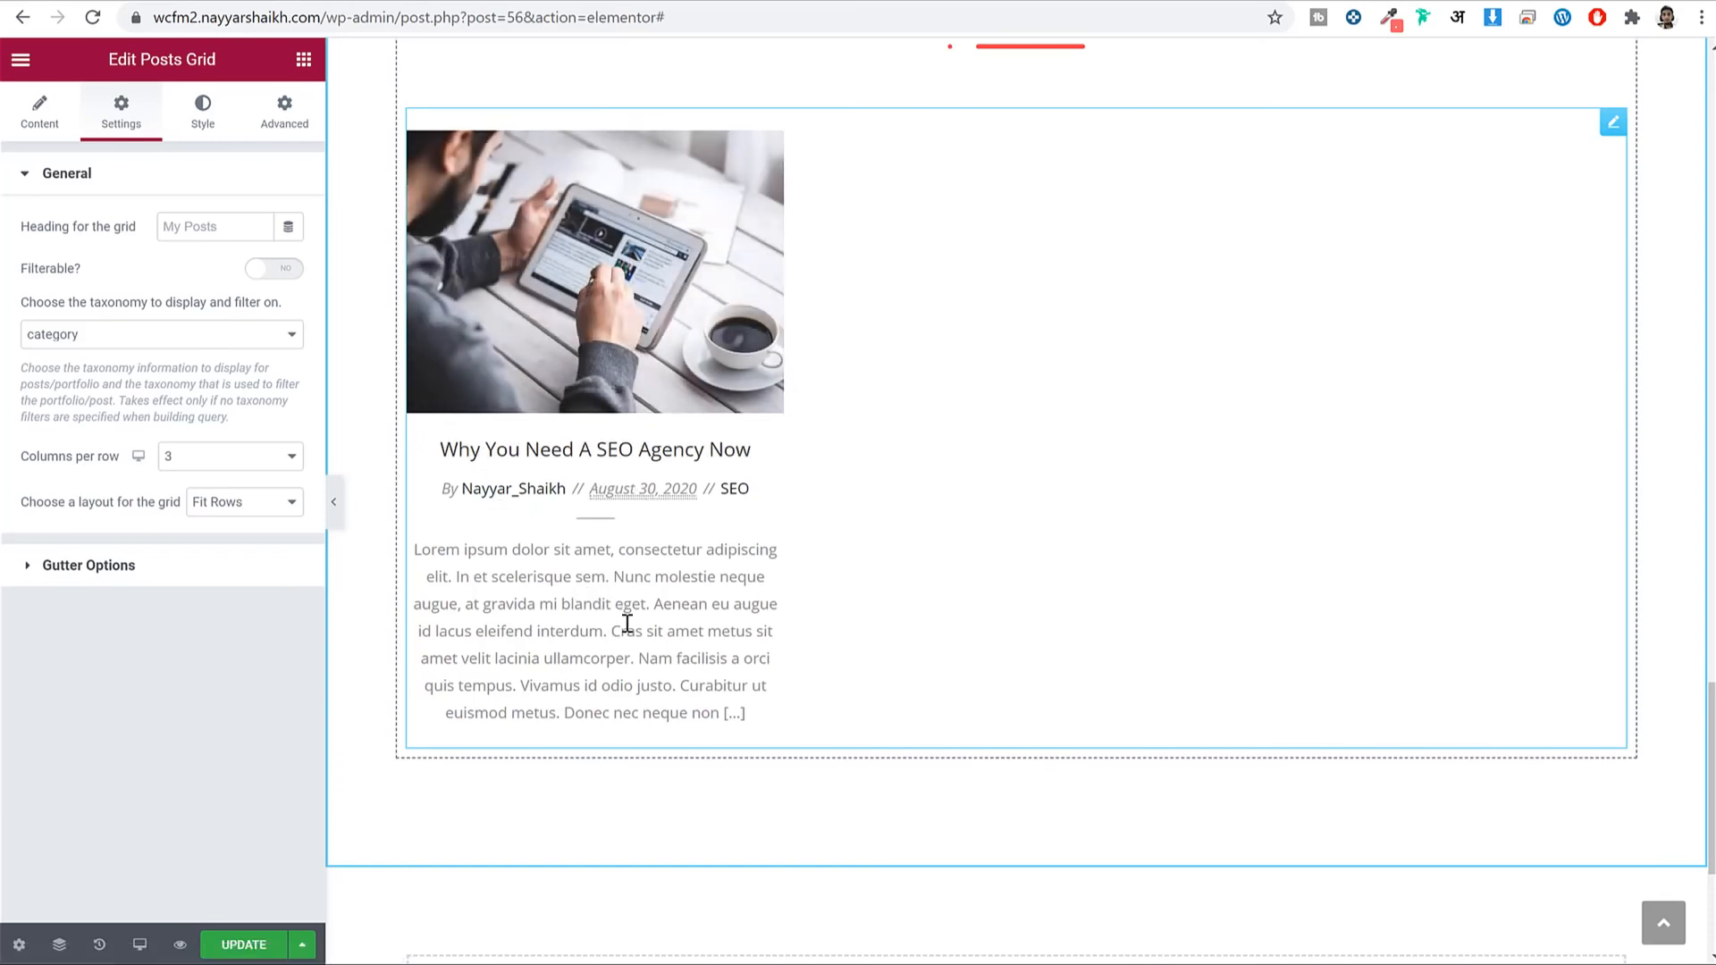
Set 'Display post excerpt' to NO in the posts grid's Post Content options.
left_click(40, 134)
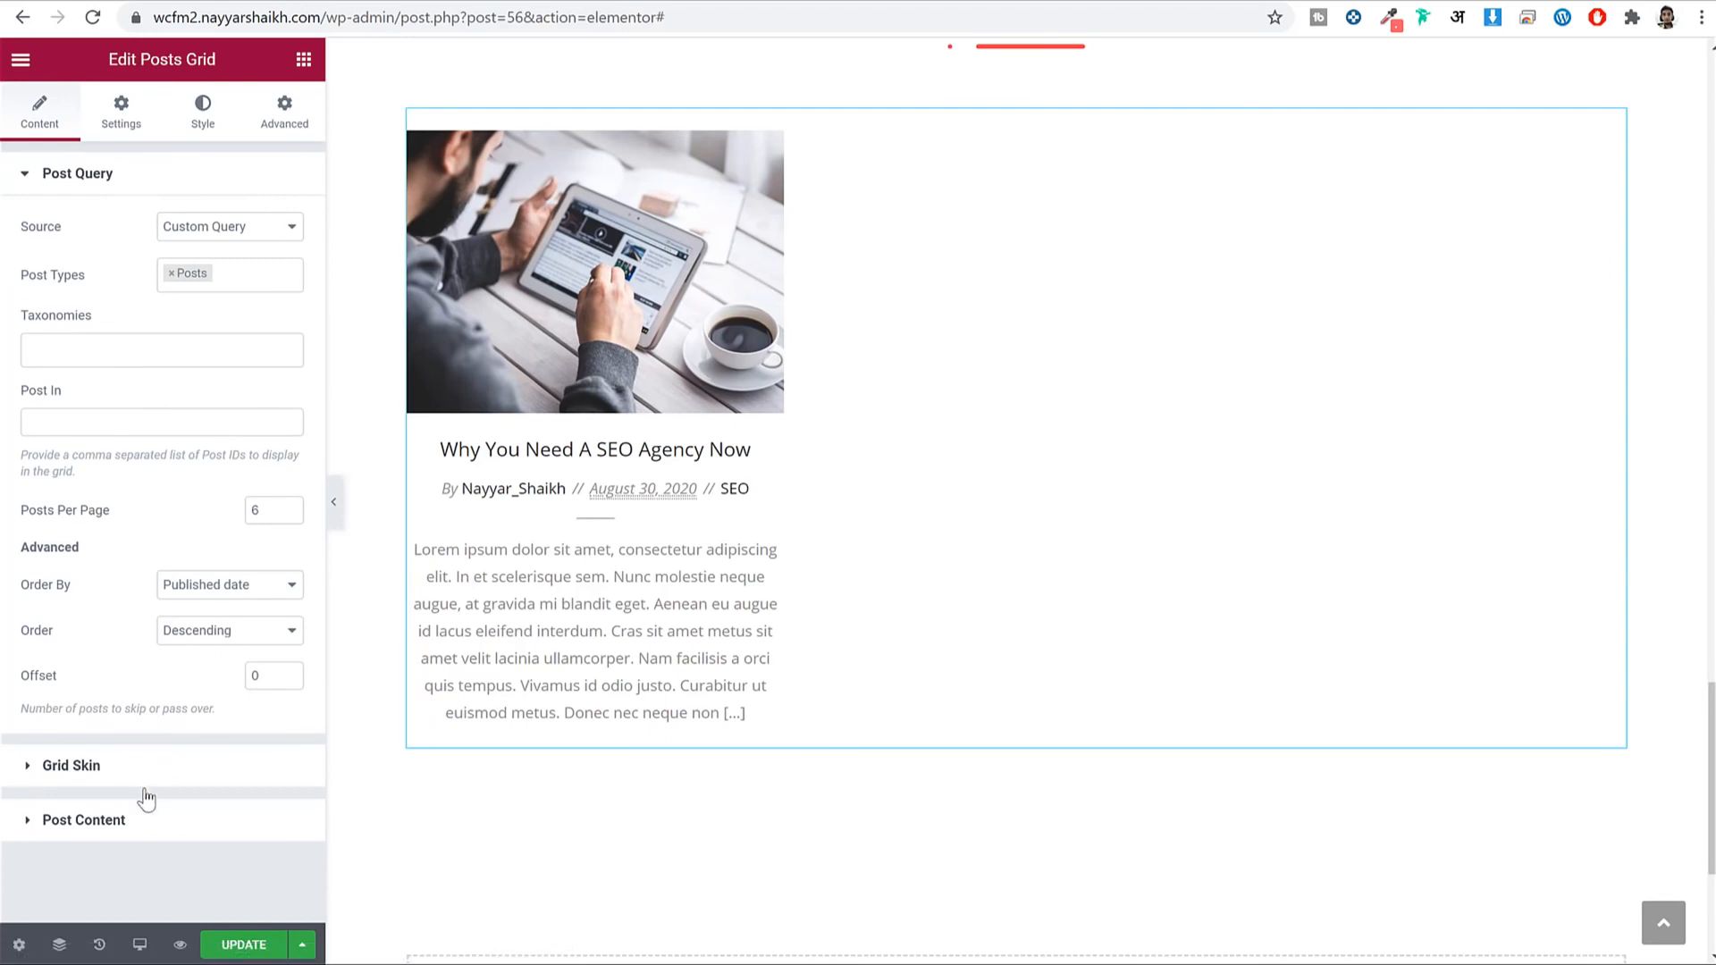
left_click(137, 832)
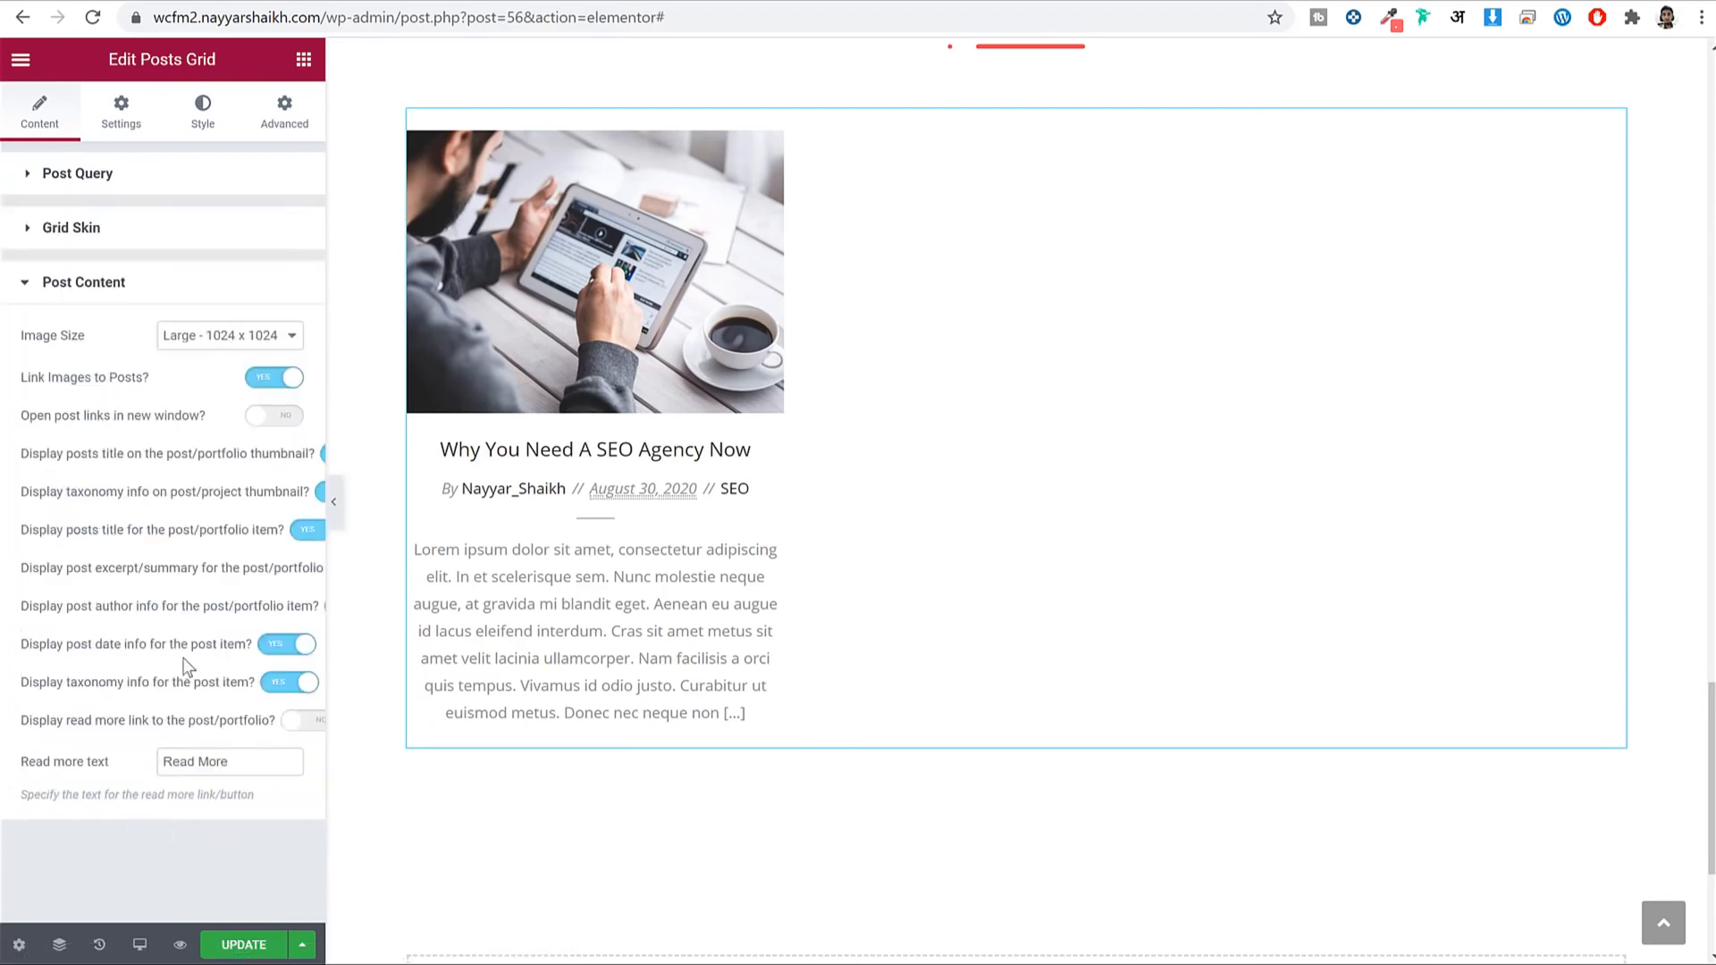
left_click_drag(341, 563, 452, 572)
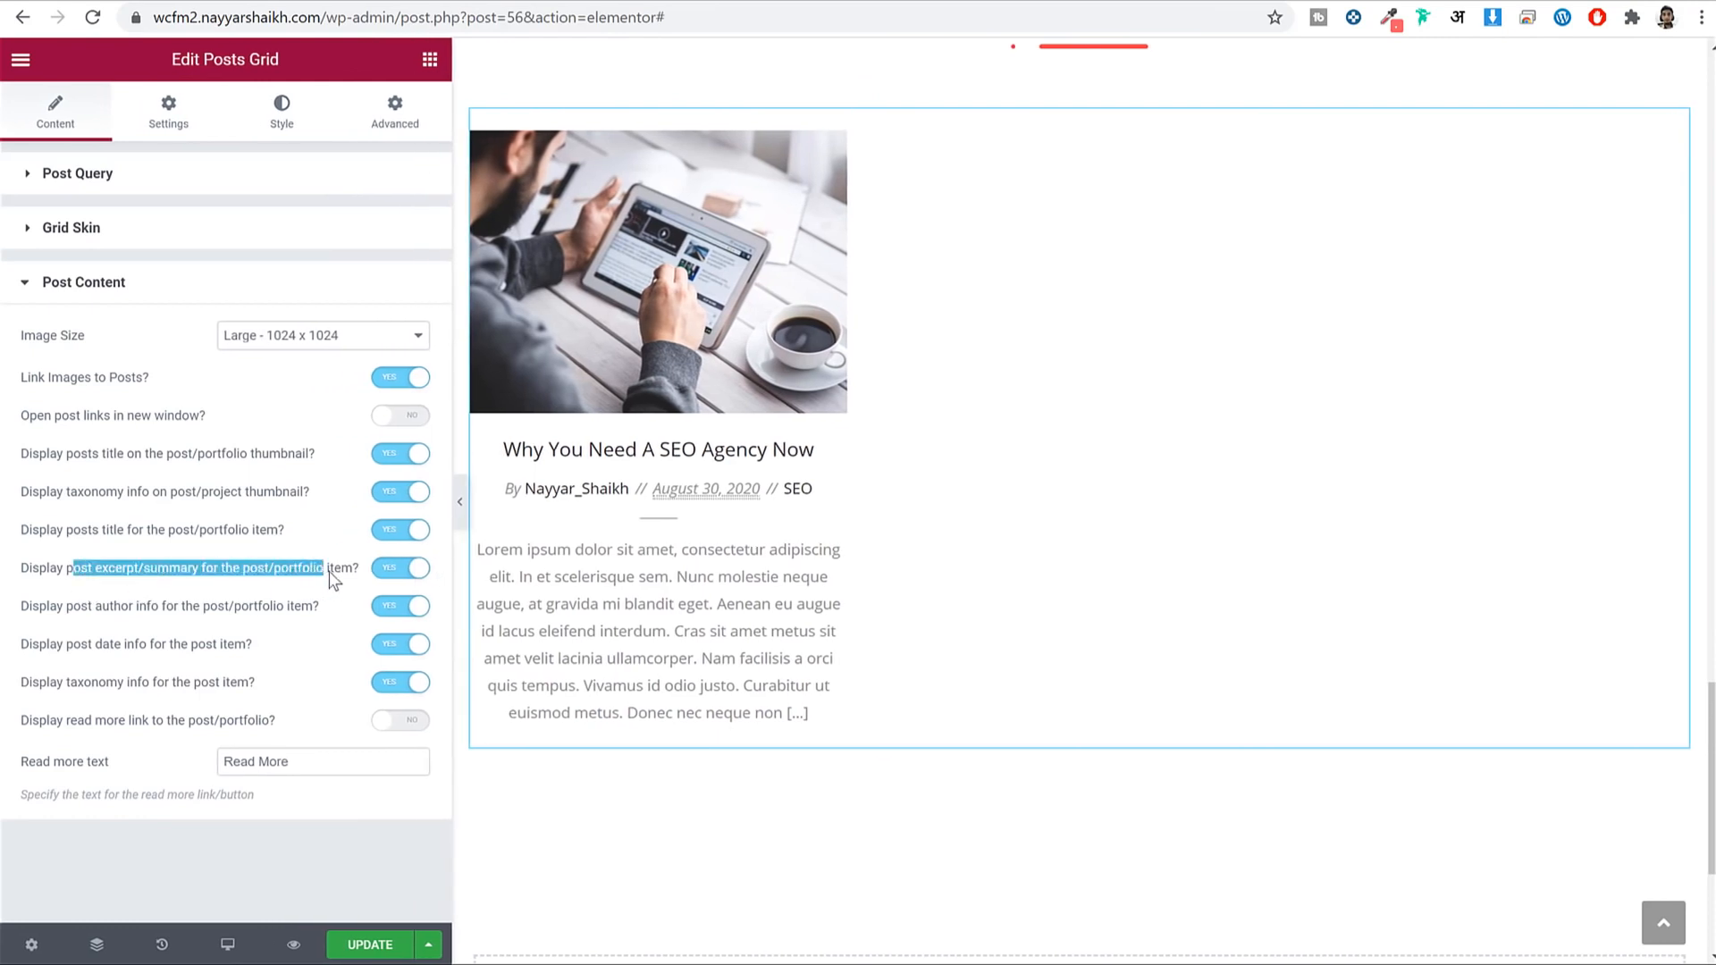
left_click(404, 570)
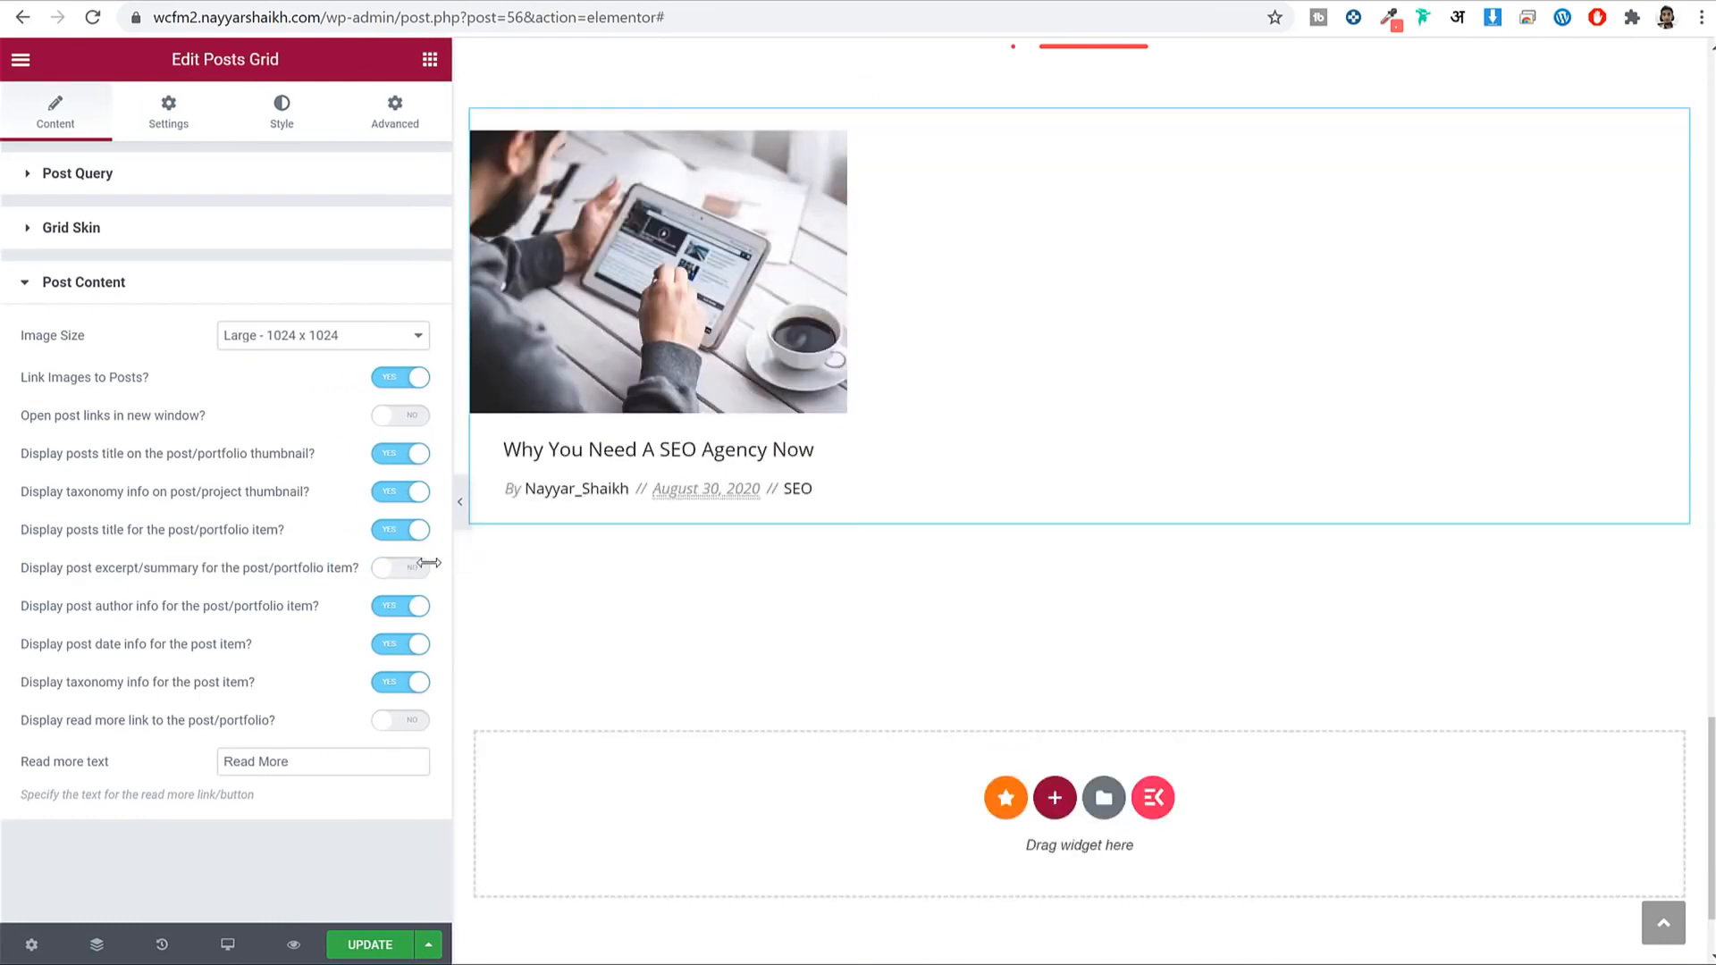
left_click_drag(429, 563, 314, 570)
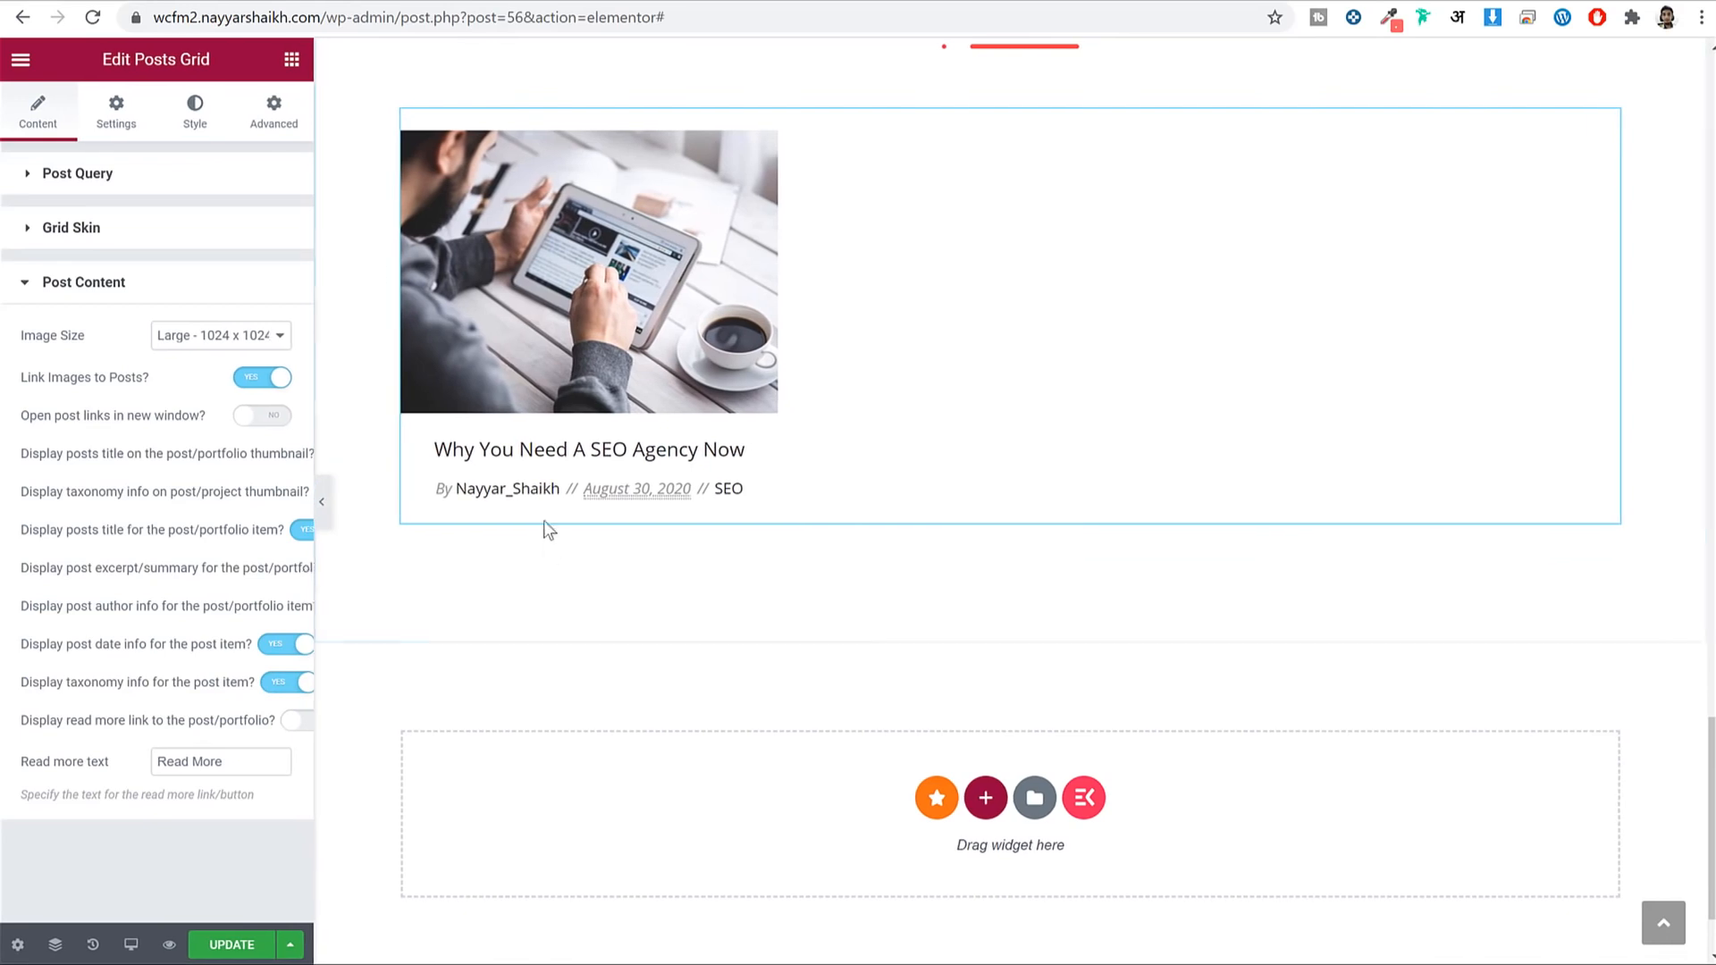
scroll(939, 521, "up", 5)
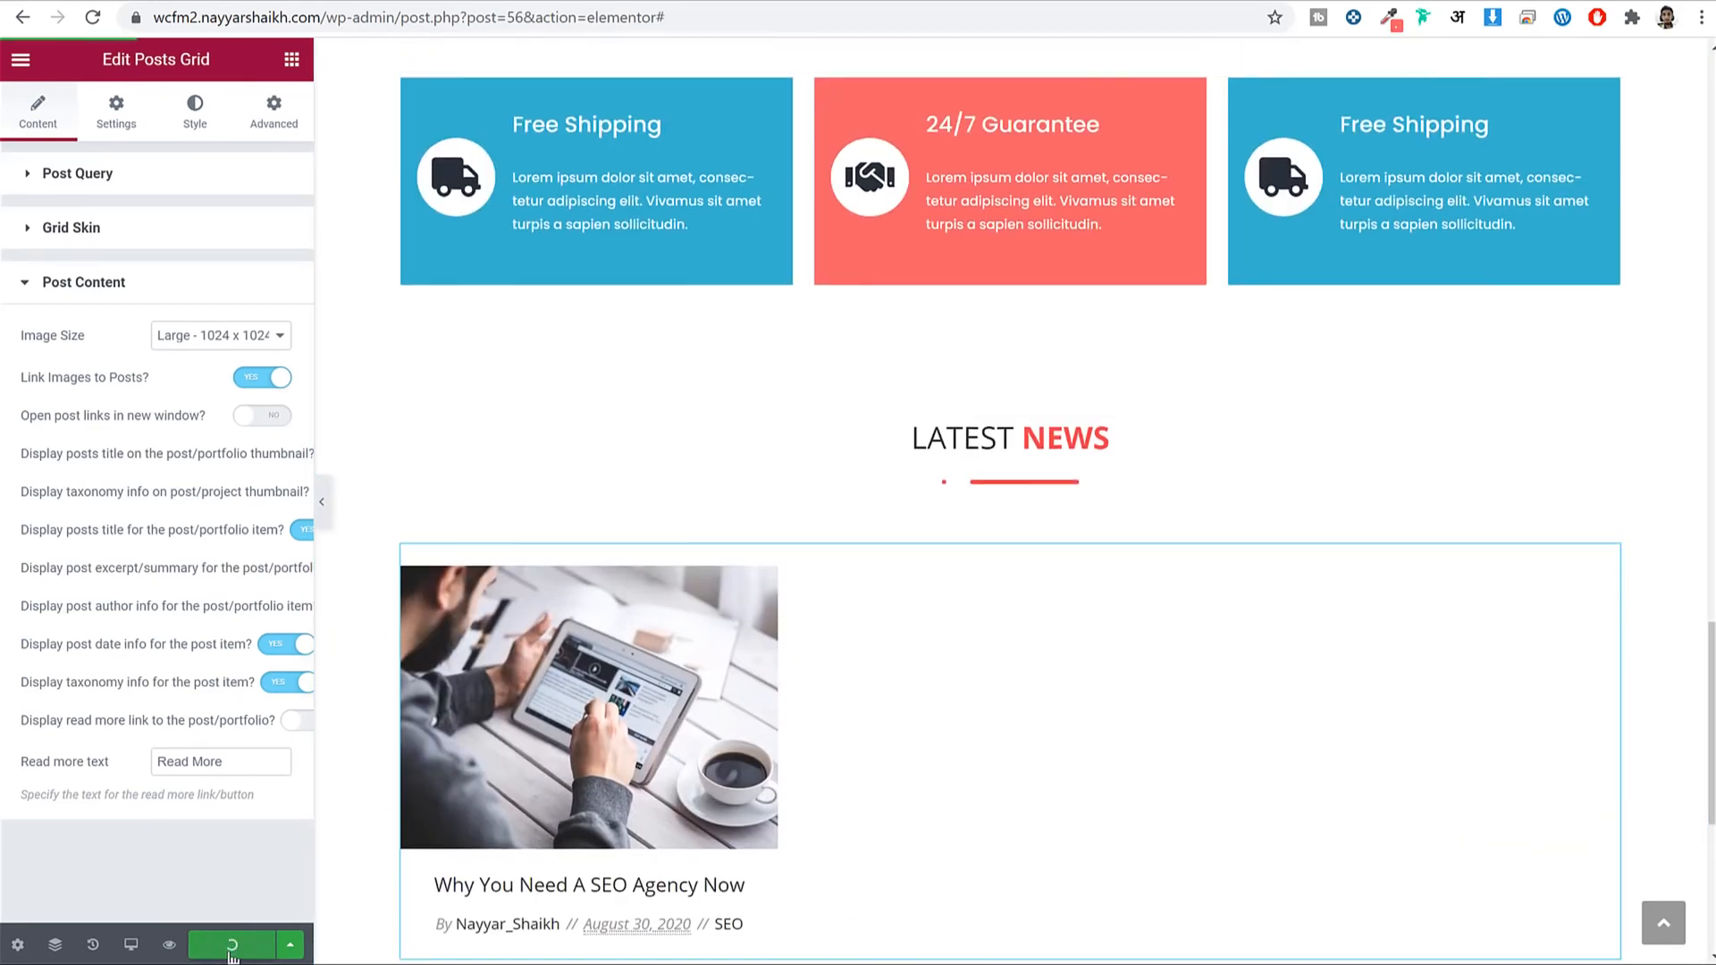
scroll(935, 567, "down", 1)
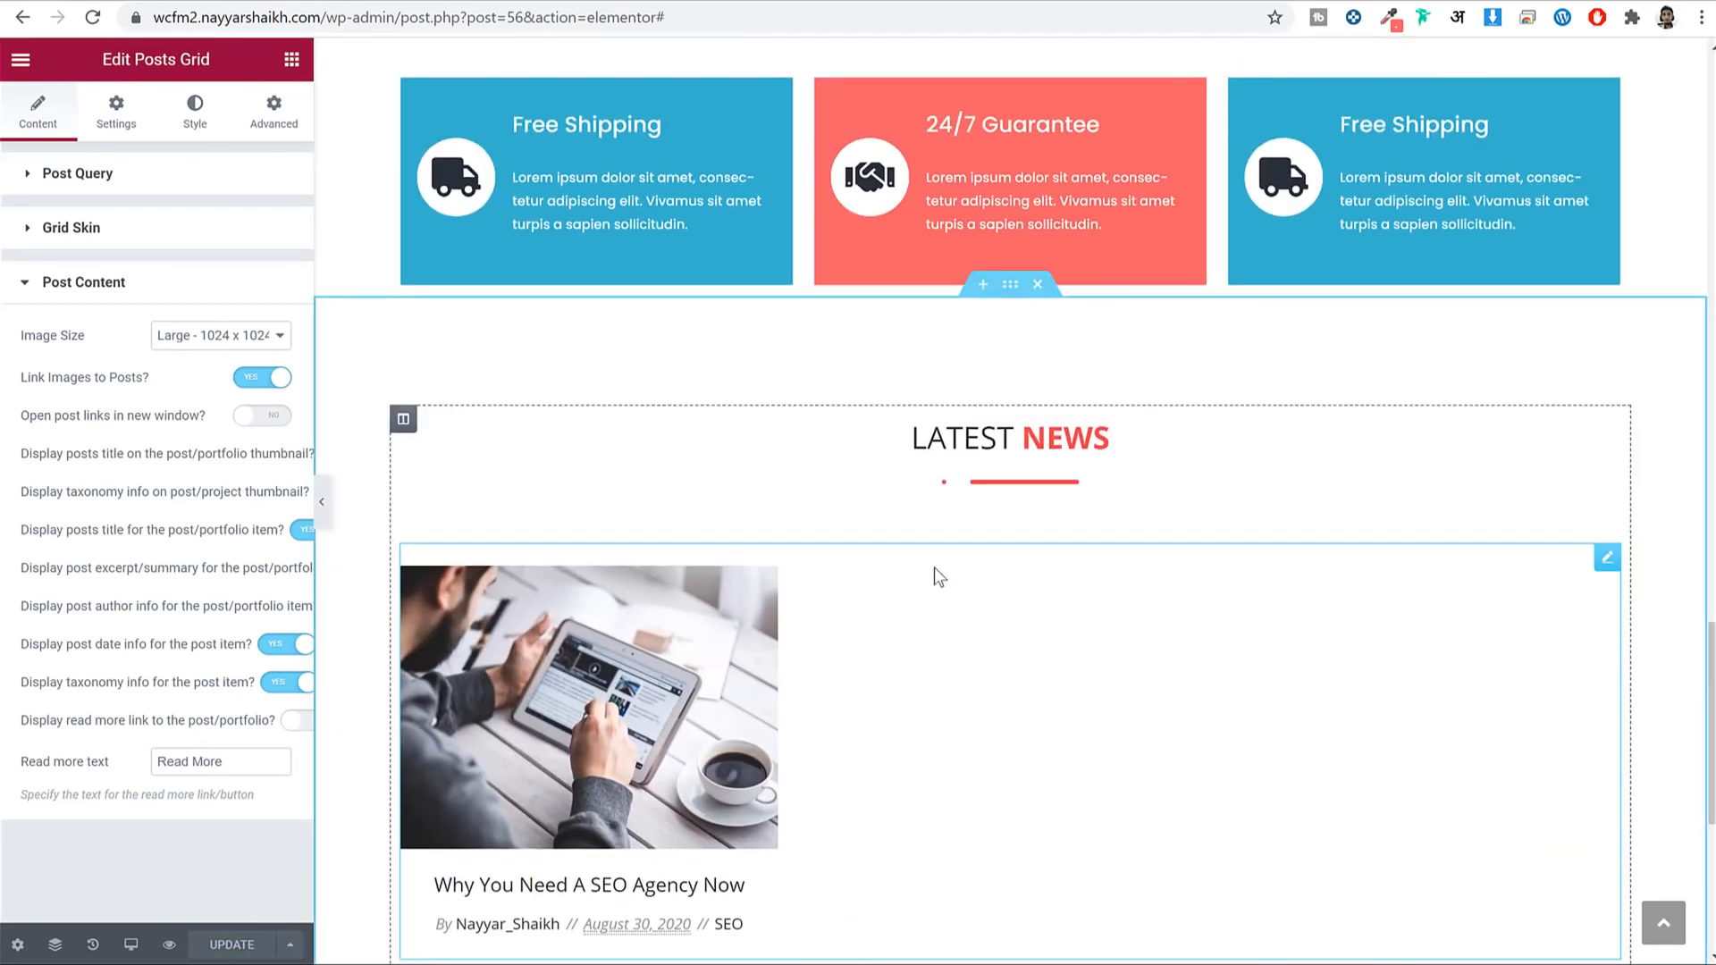
scroll(1326, 522, "up", 15)
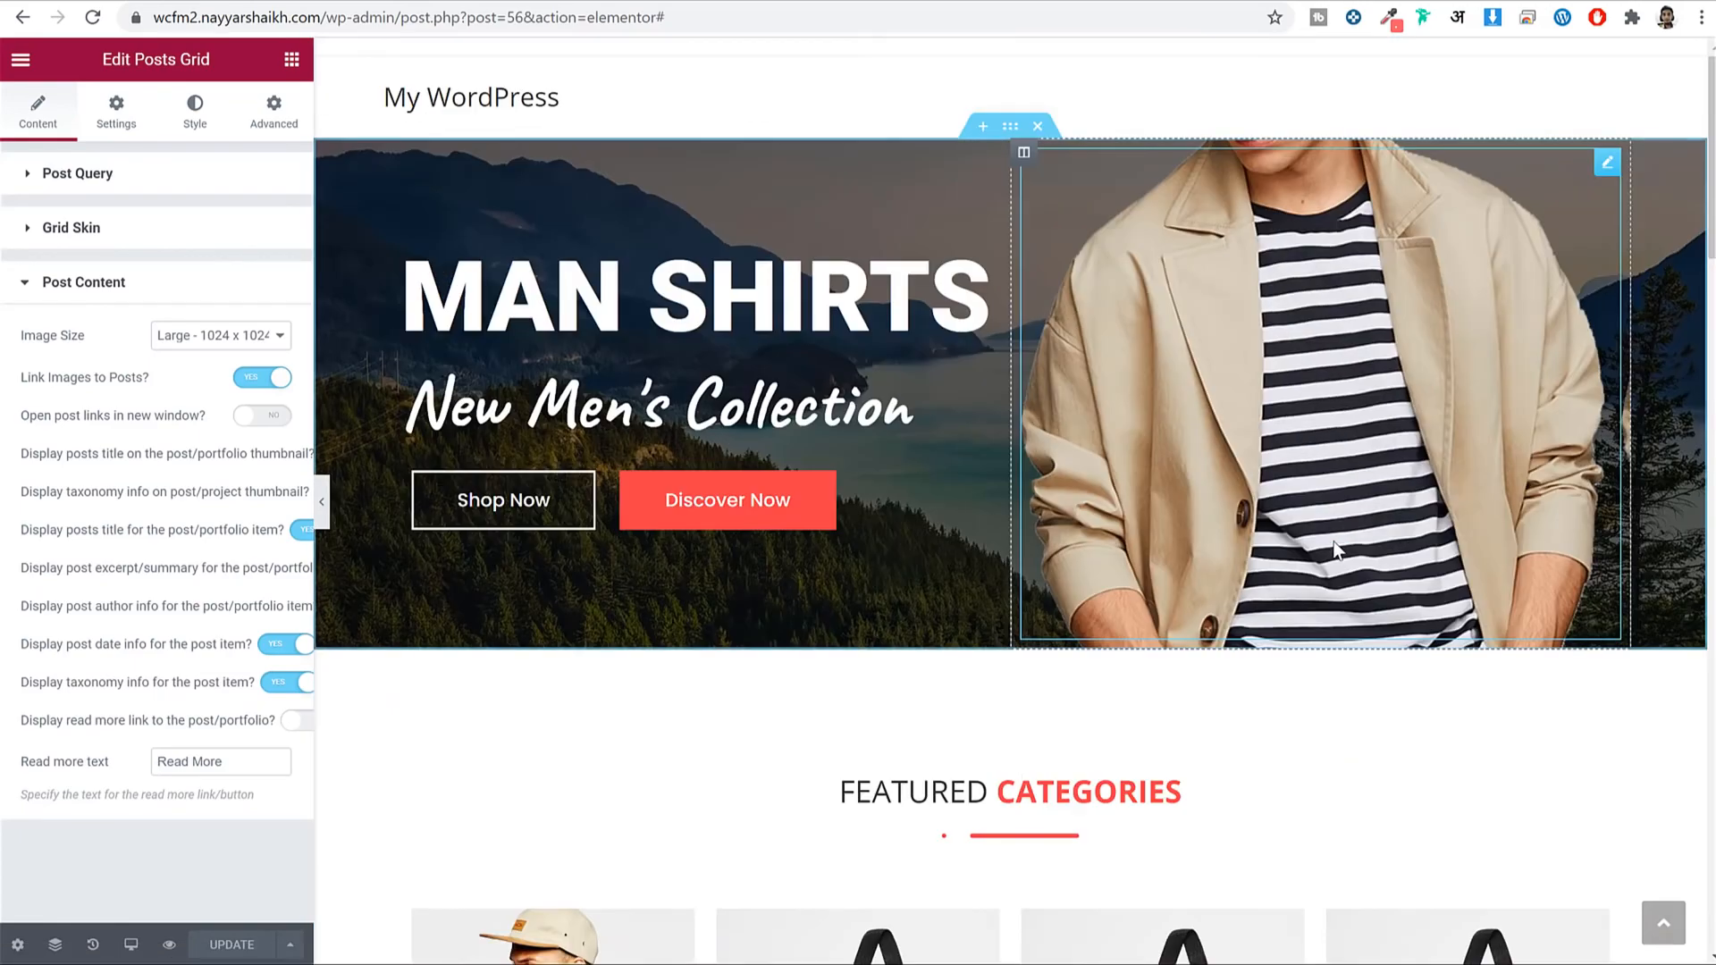
Trim the address to /wp-admin/ and go to the admin Pages list.
left_click_drag(404, 16, 1264, 77)
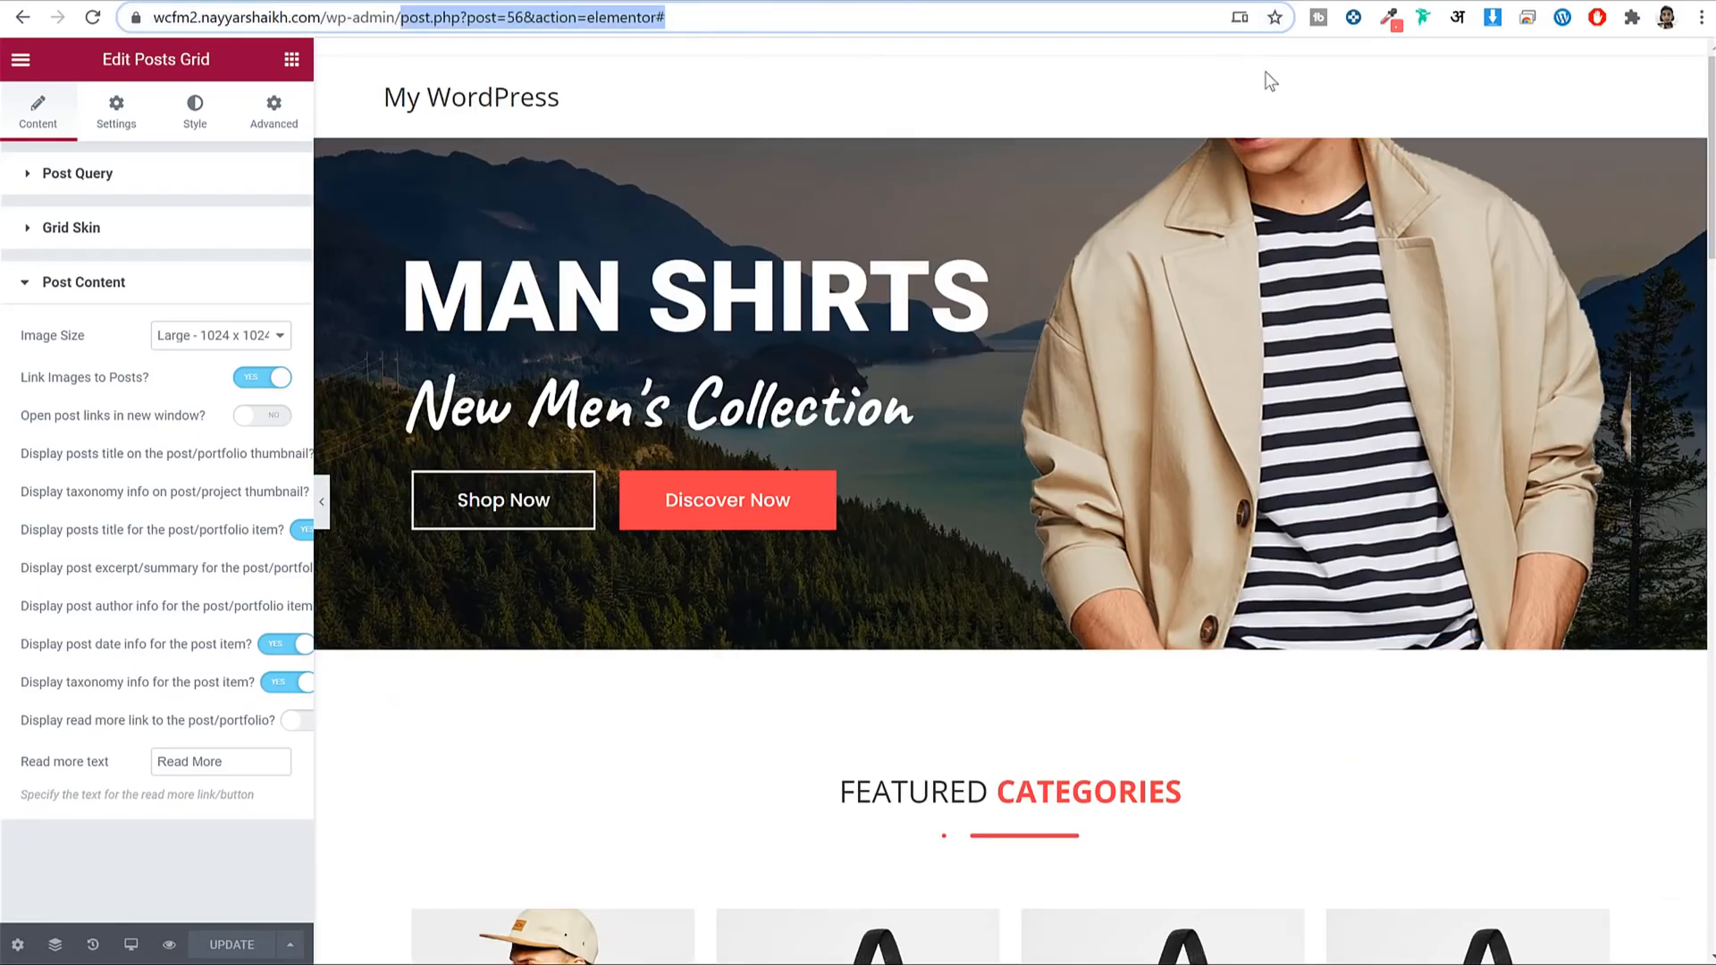
key("BackSpace")
key("Return")
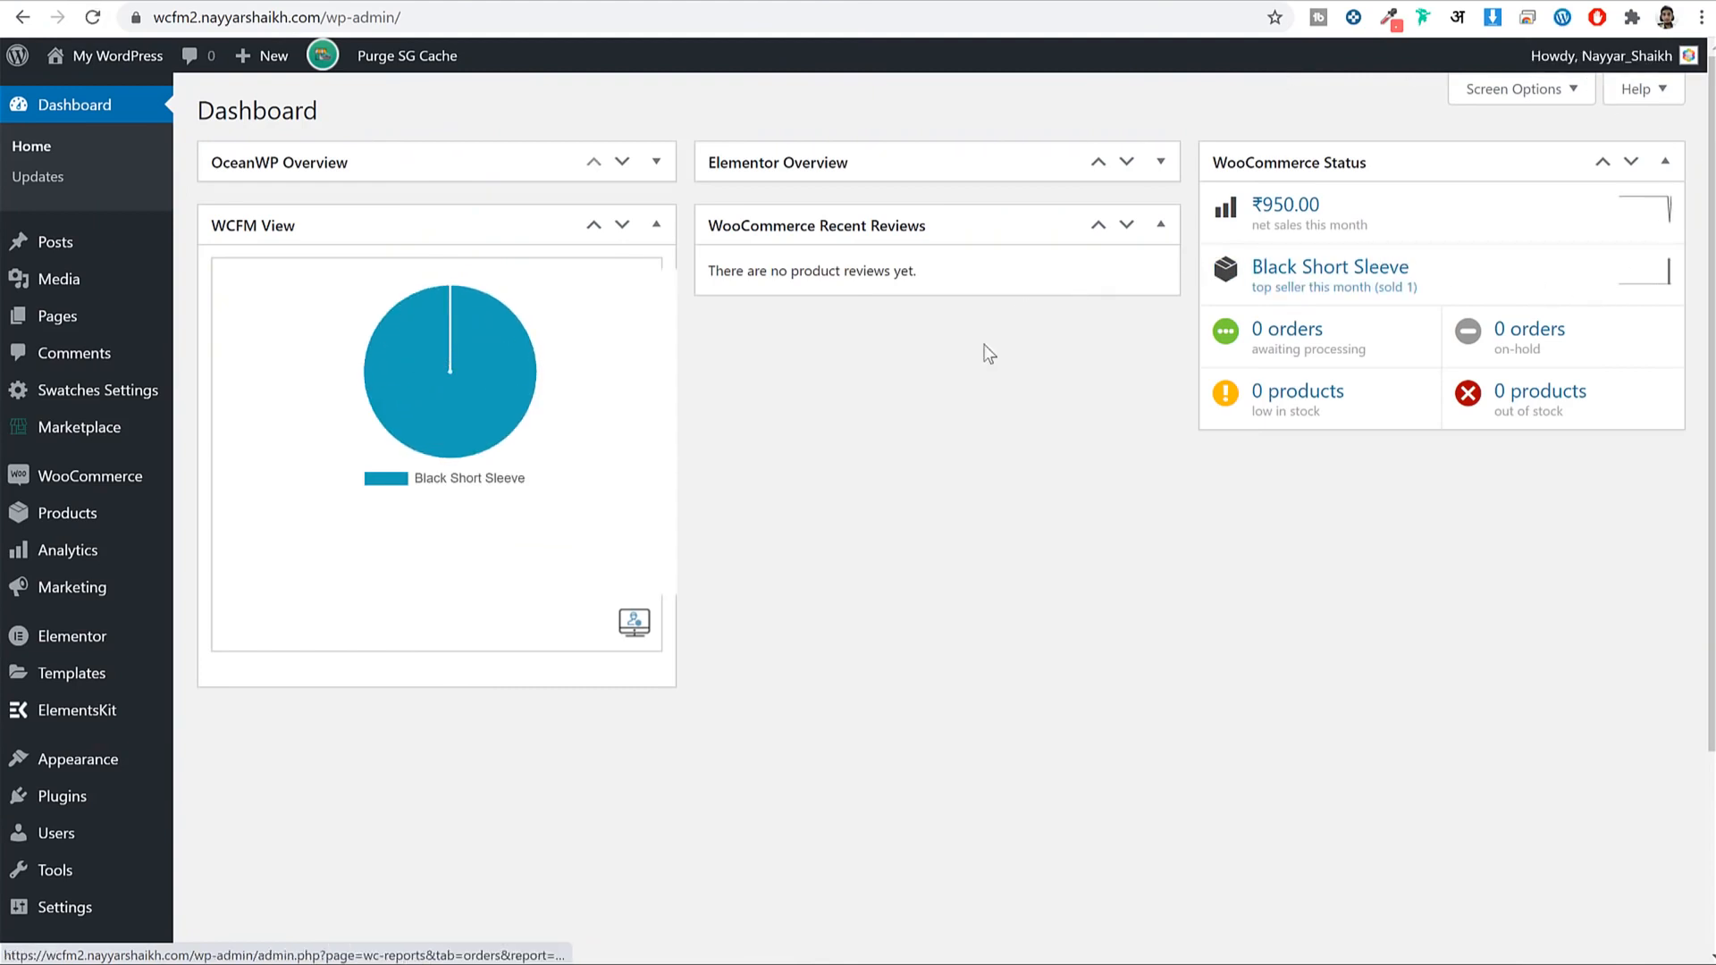
left_click(75, 323)
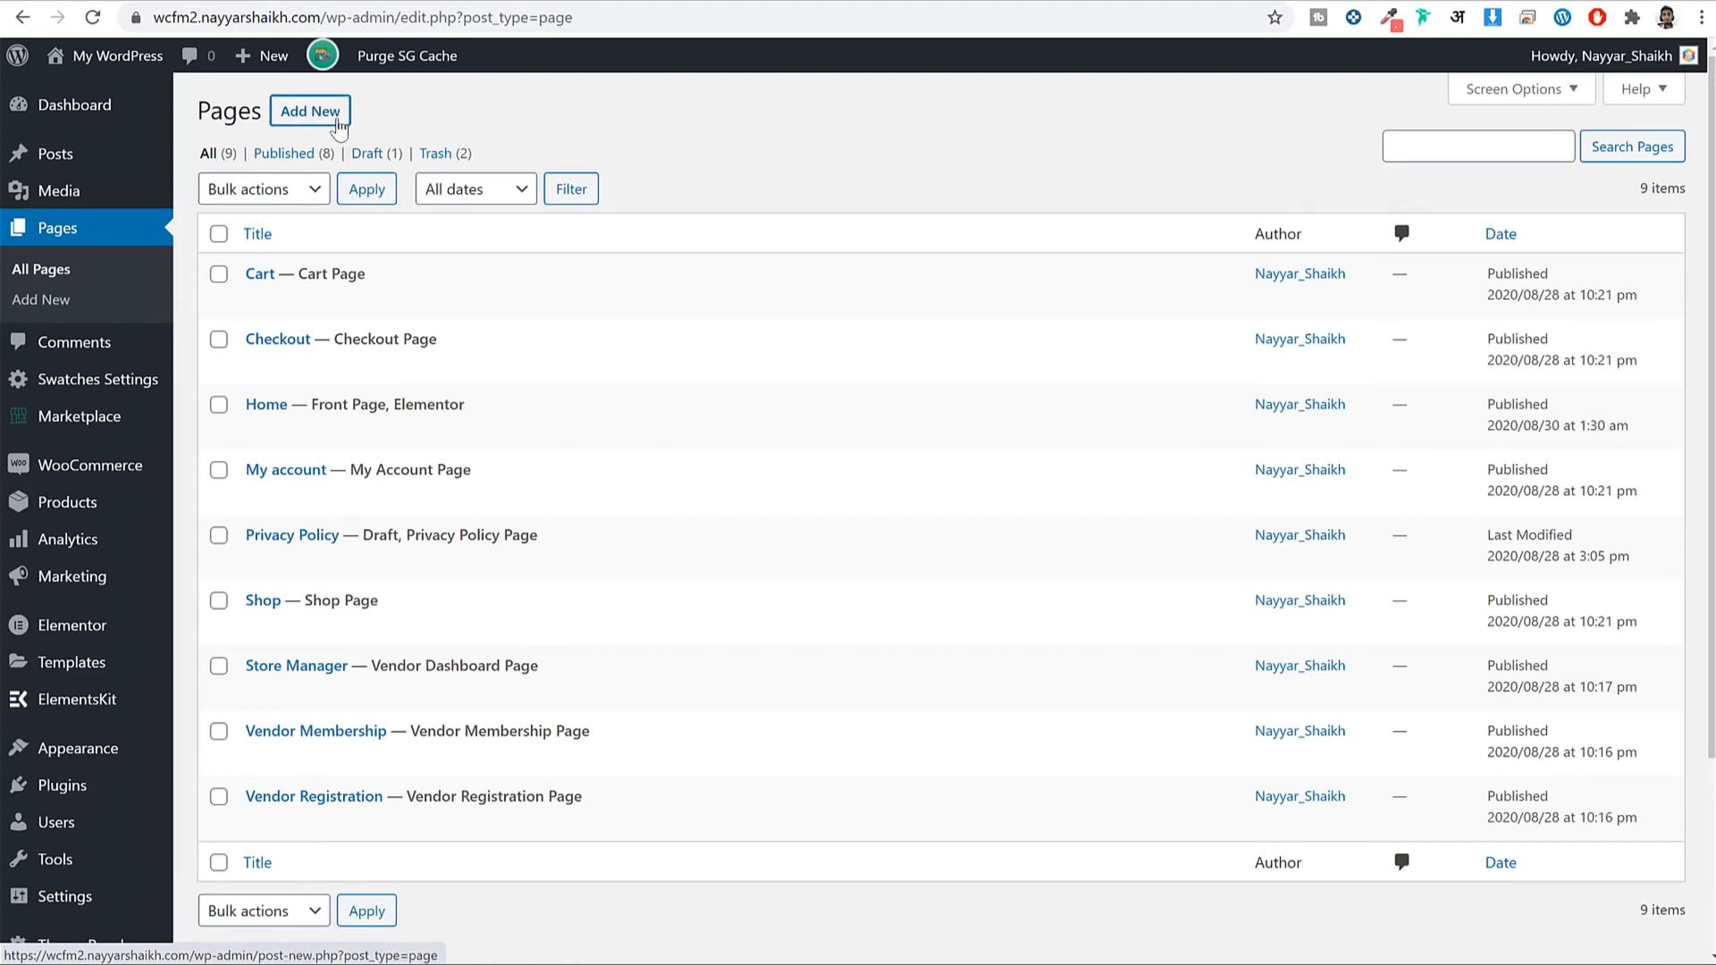
Create and publish a new page titled Blog.
left_click(336, 120)
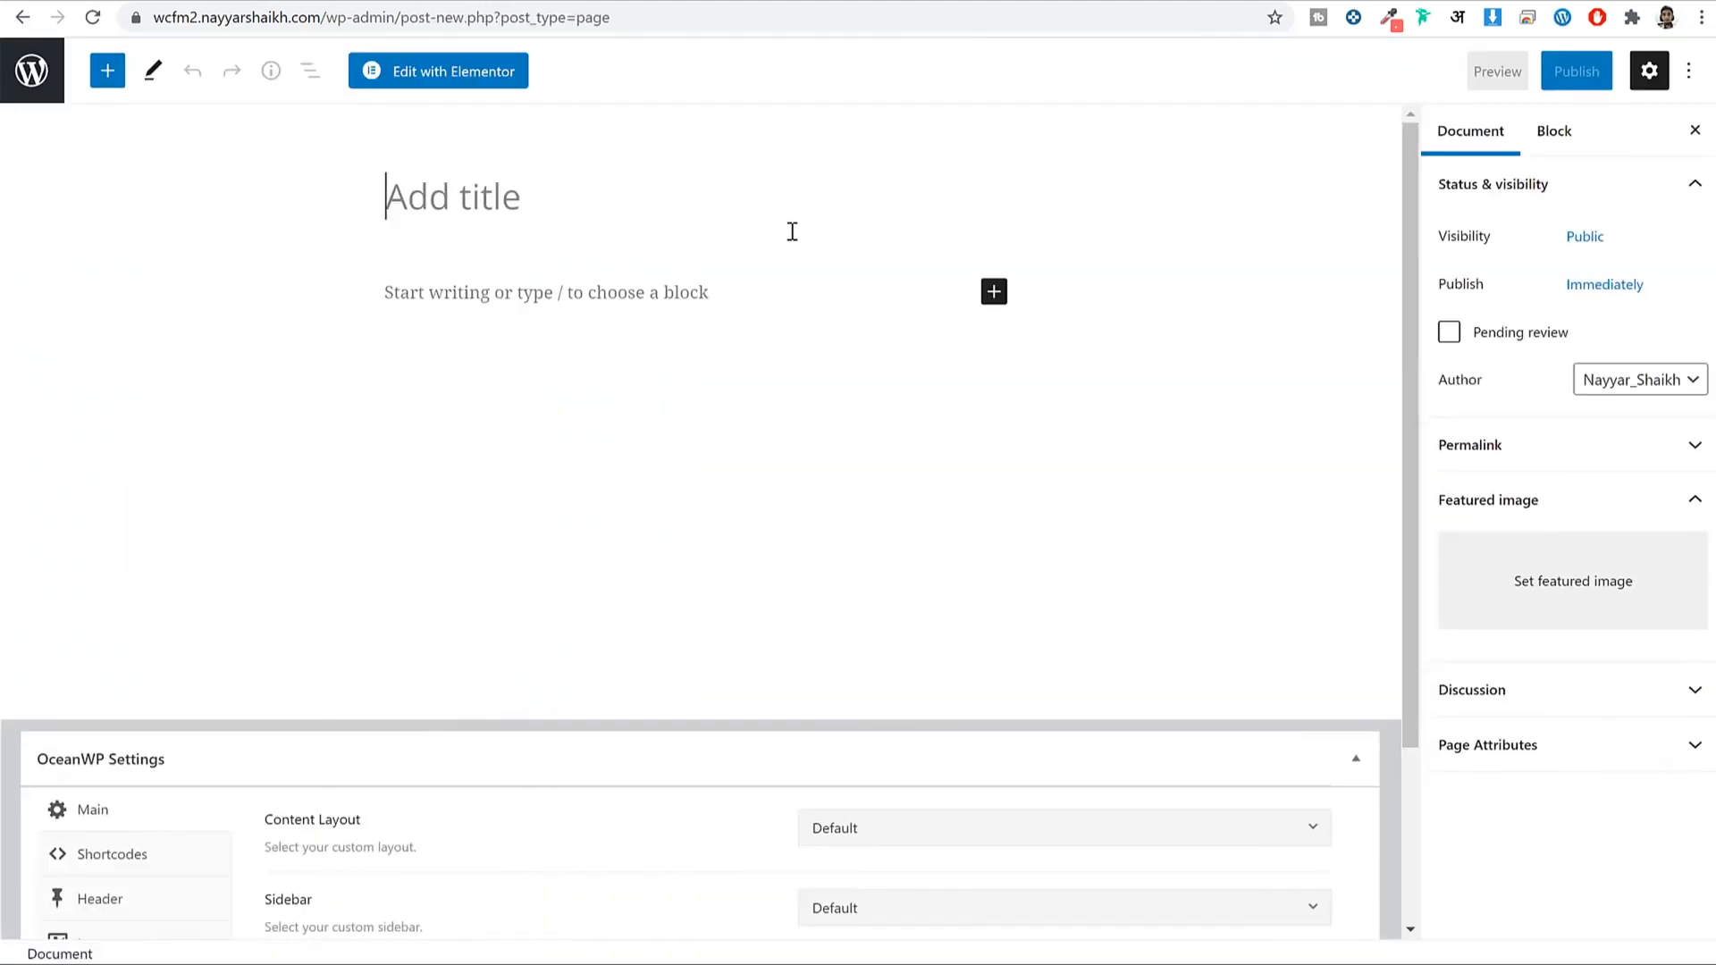
type("Blog")
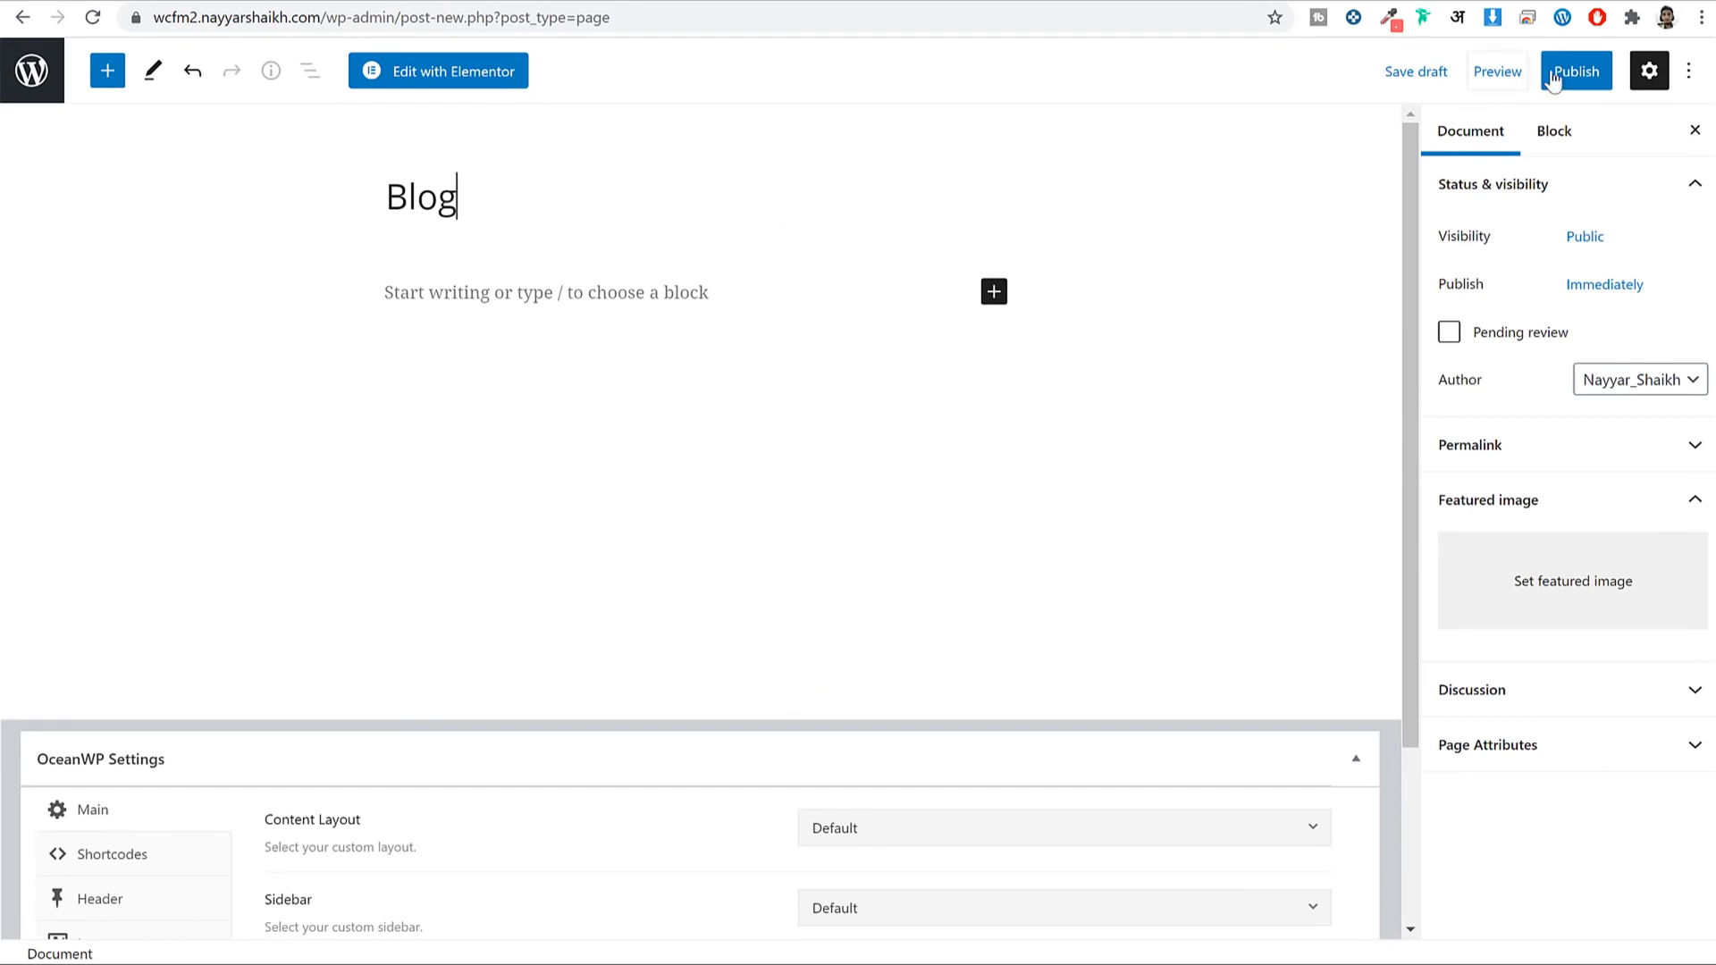
left_click(1554, 79)
left_click(1550, 81)
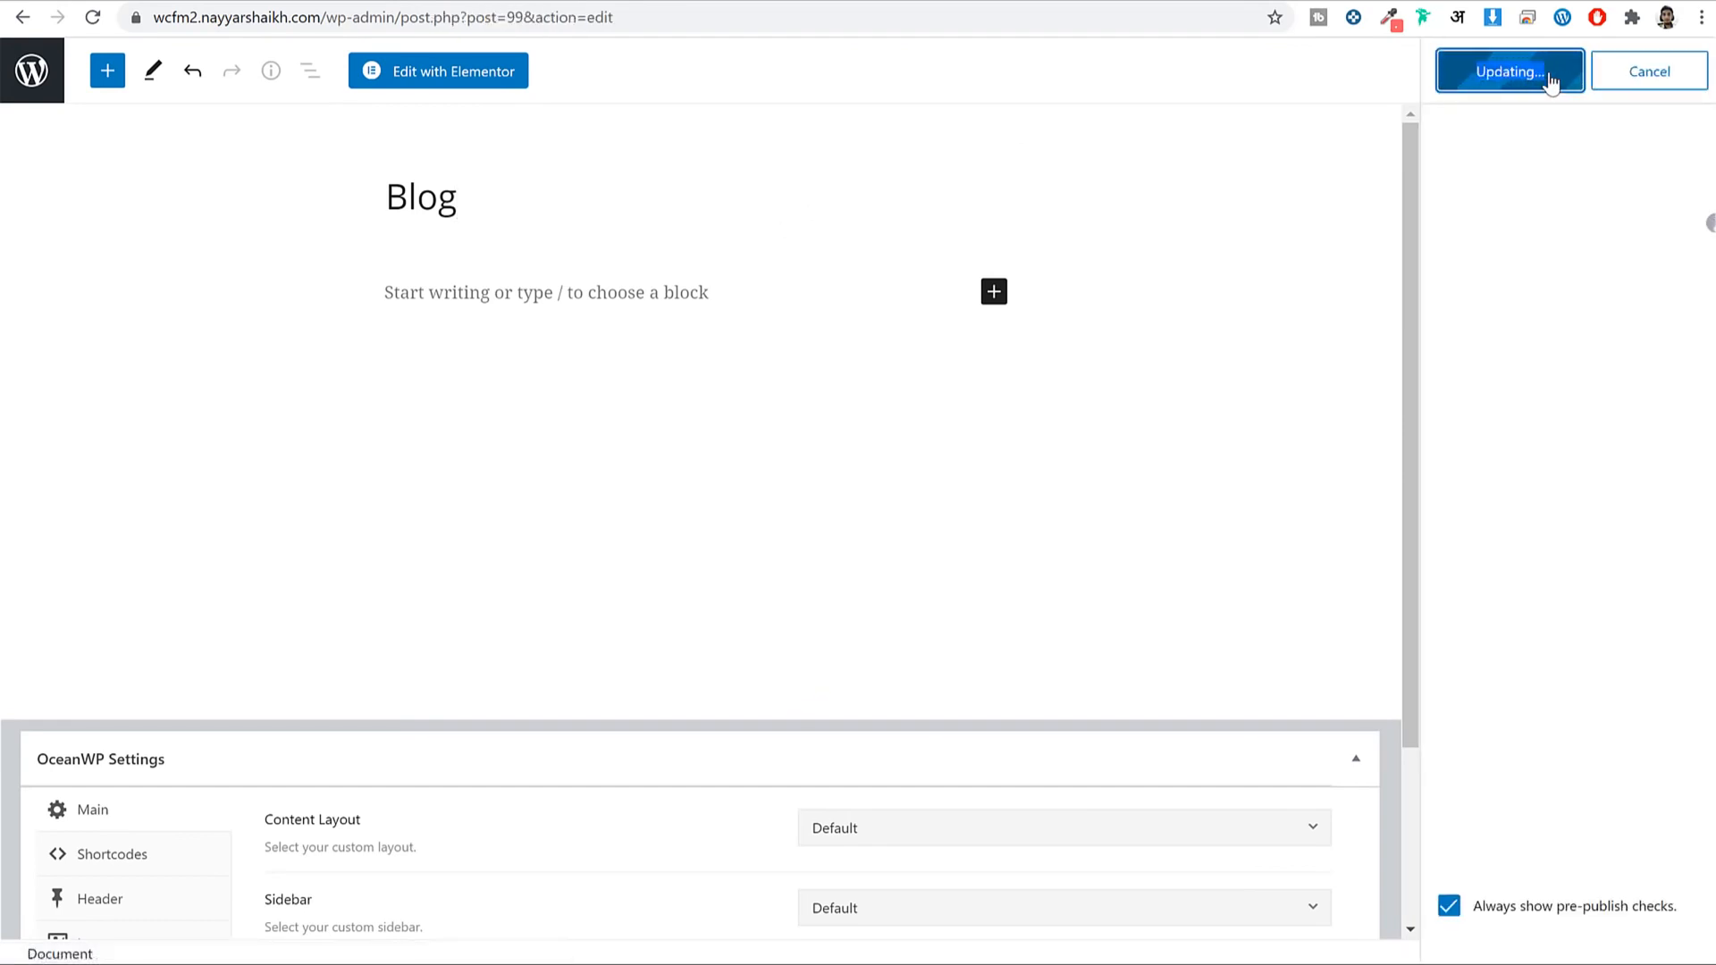
Open the published Blog page in a separate tab to view it live.
right_click(215, 907)
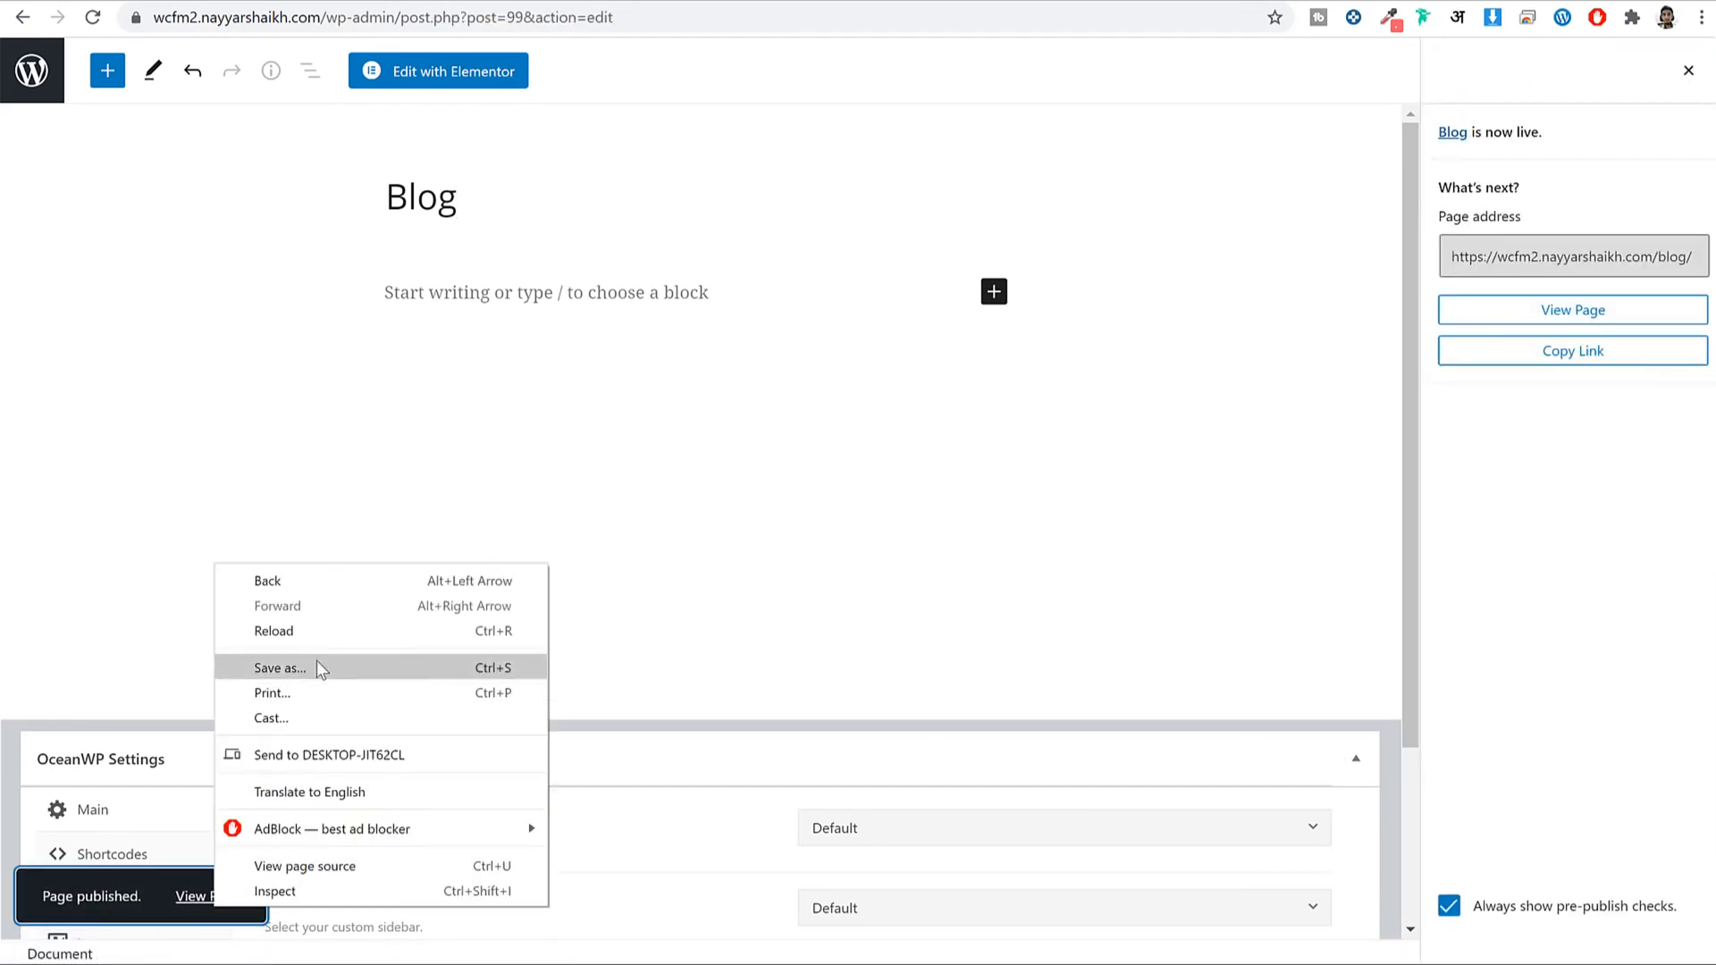
right_click(1509, 315)
left_click(1417, 322)
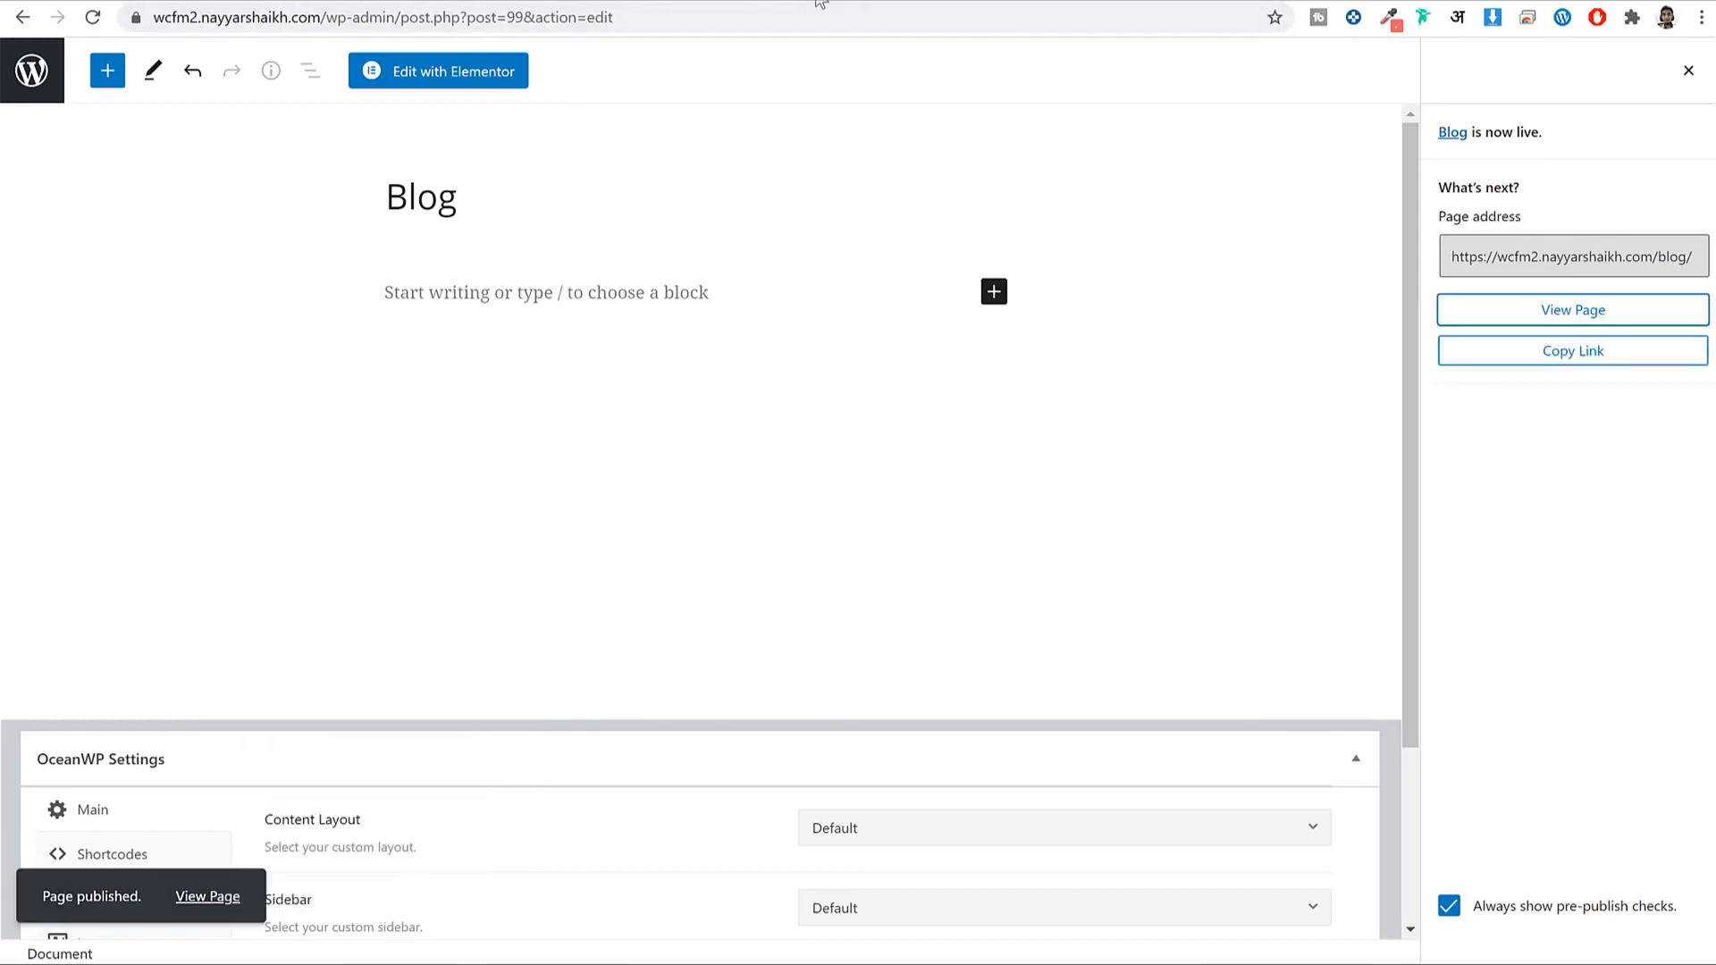
left_click(820, 3)
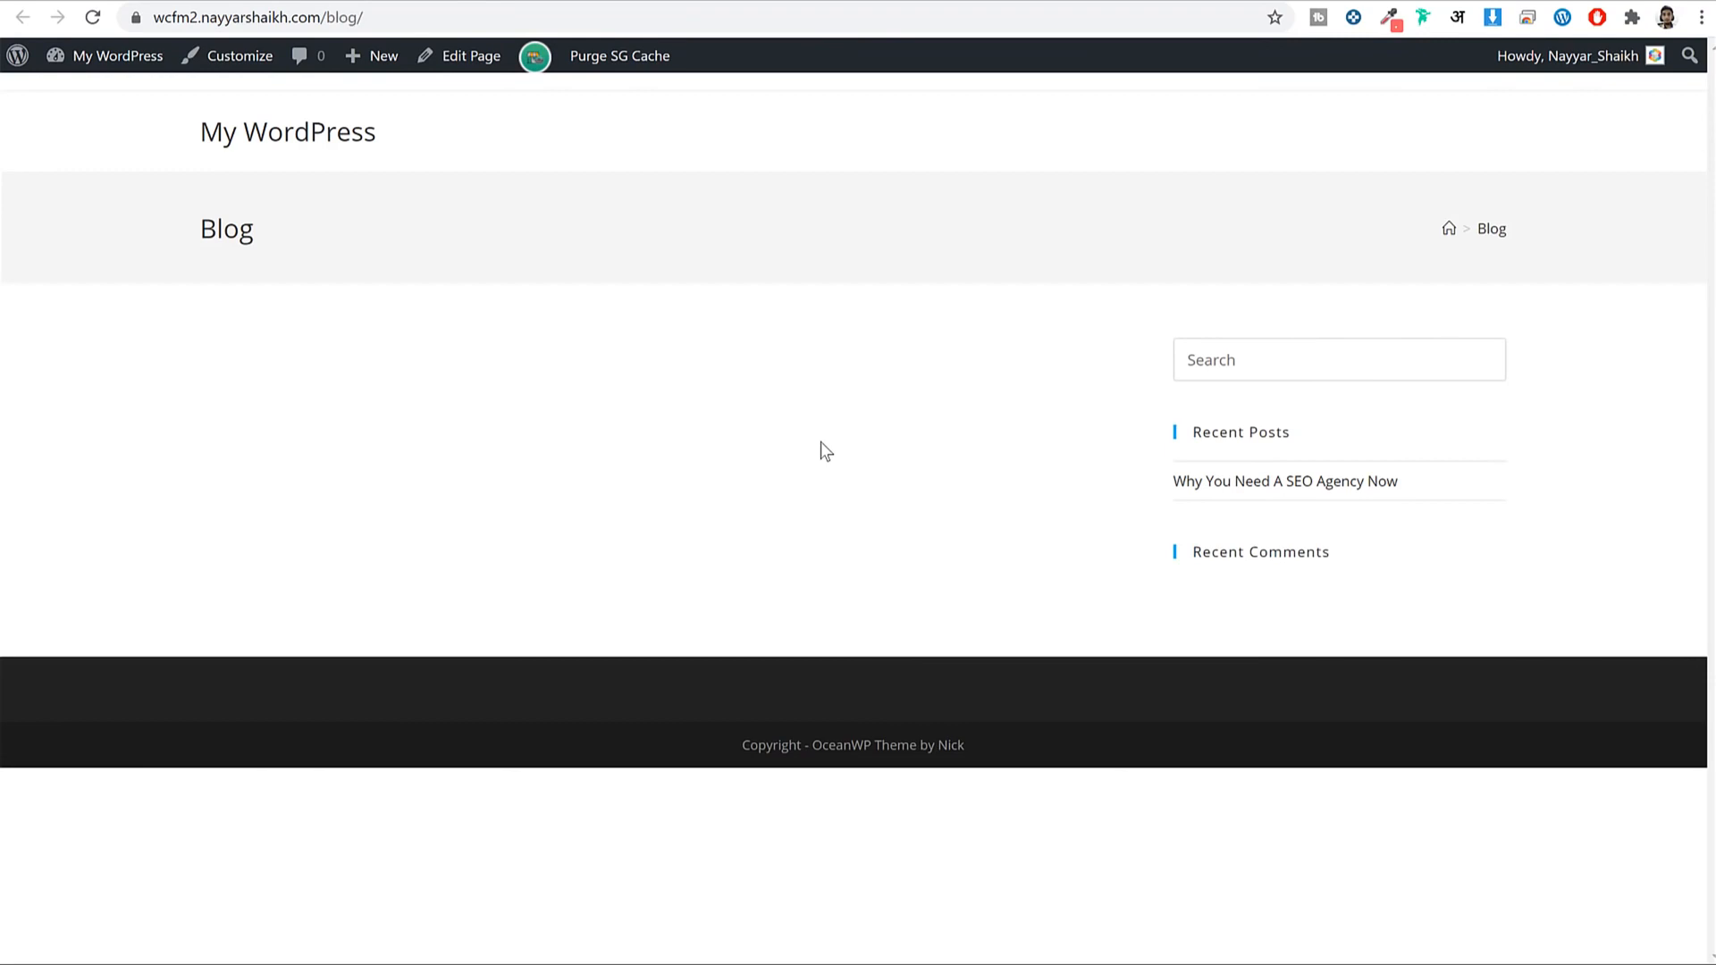
left_click(666, 3)
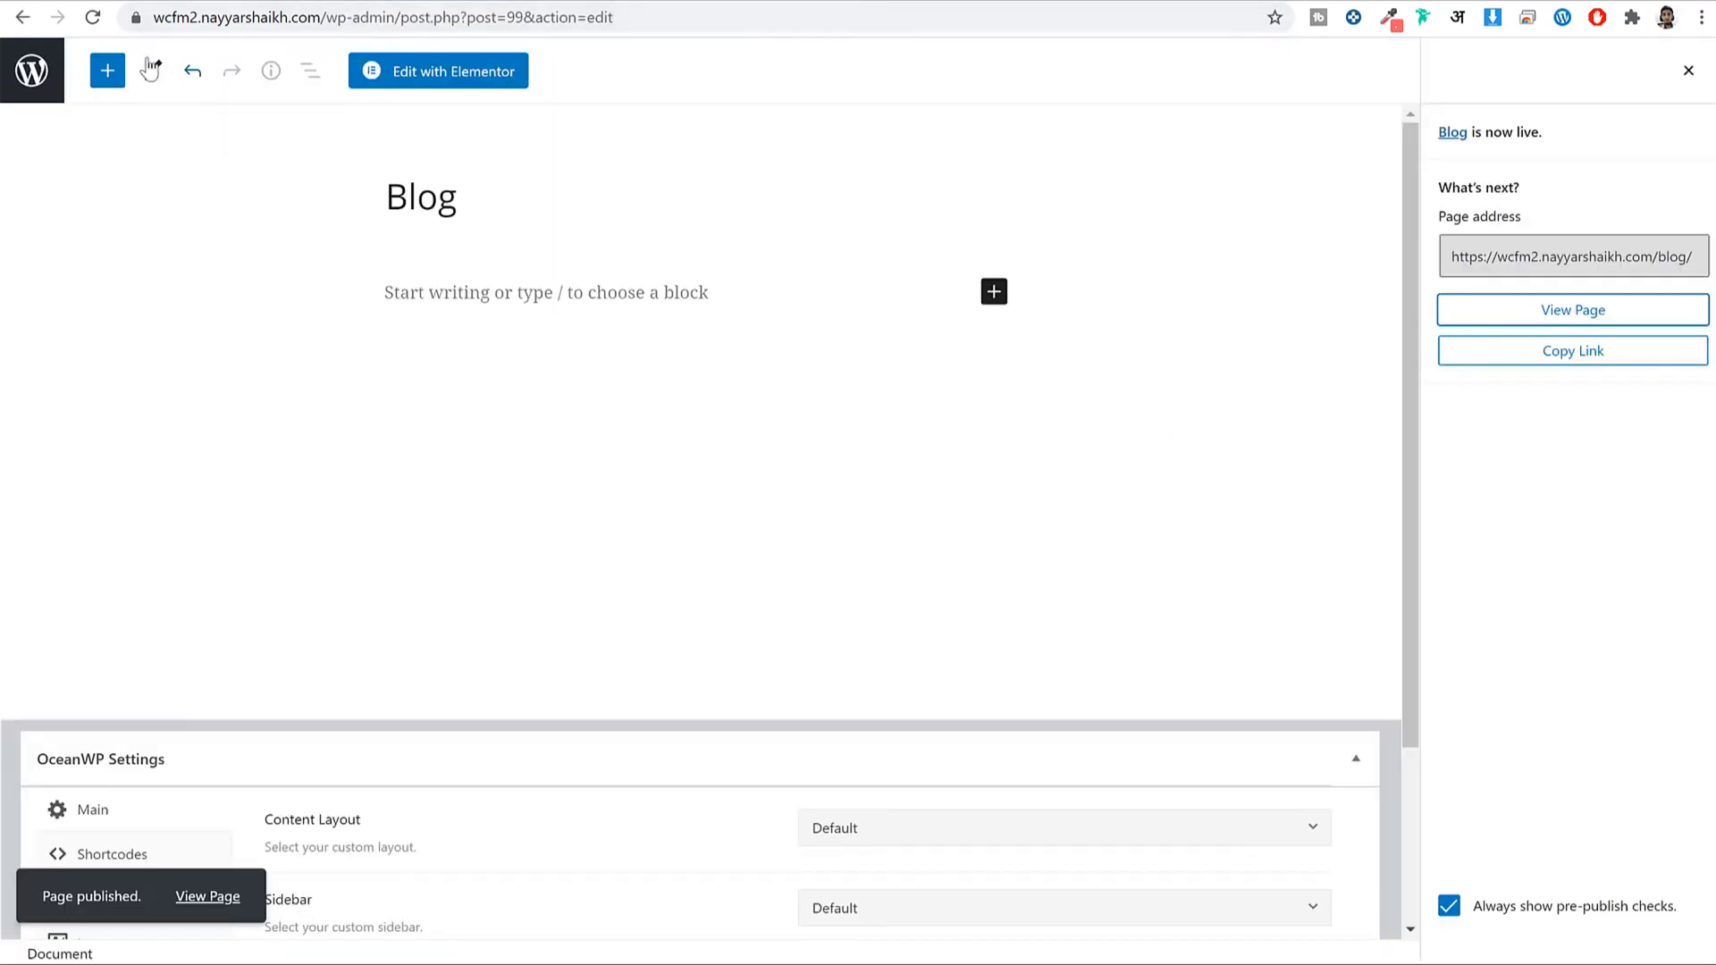
In Reading Settings, set the Posts page to Blog and save the changes.
left_click(51, 79)
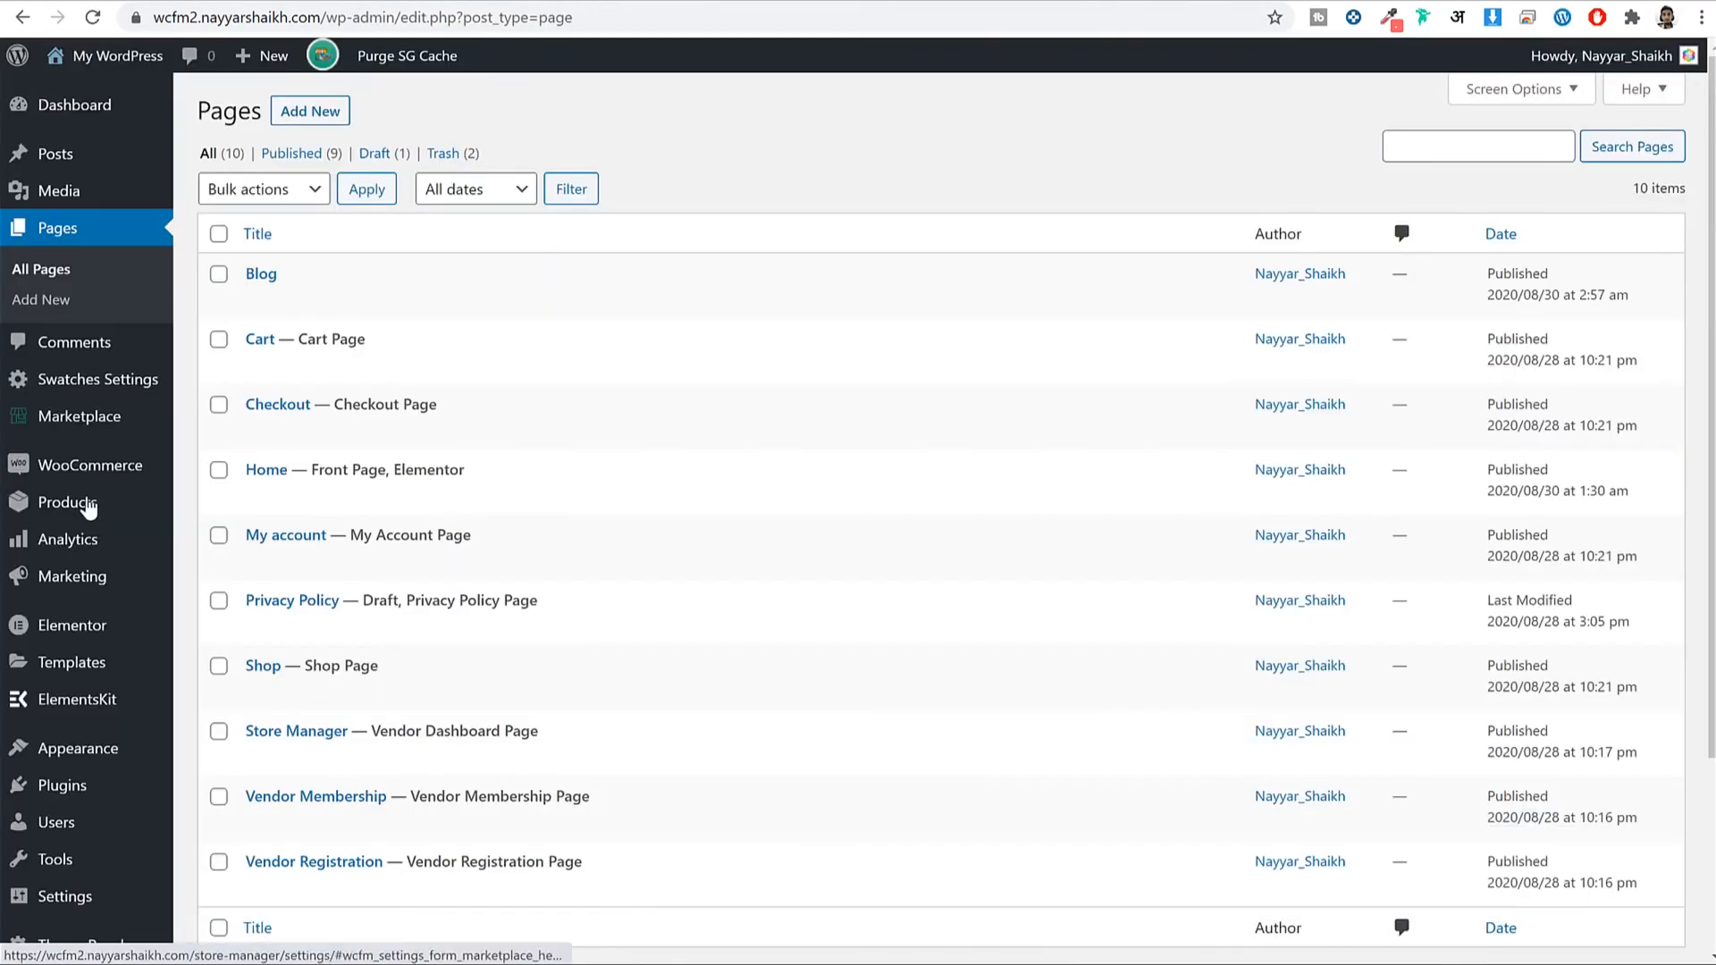
scroll(40, 523, "down", 3)
mouse_move(106, 682)
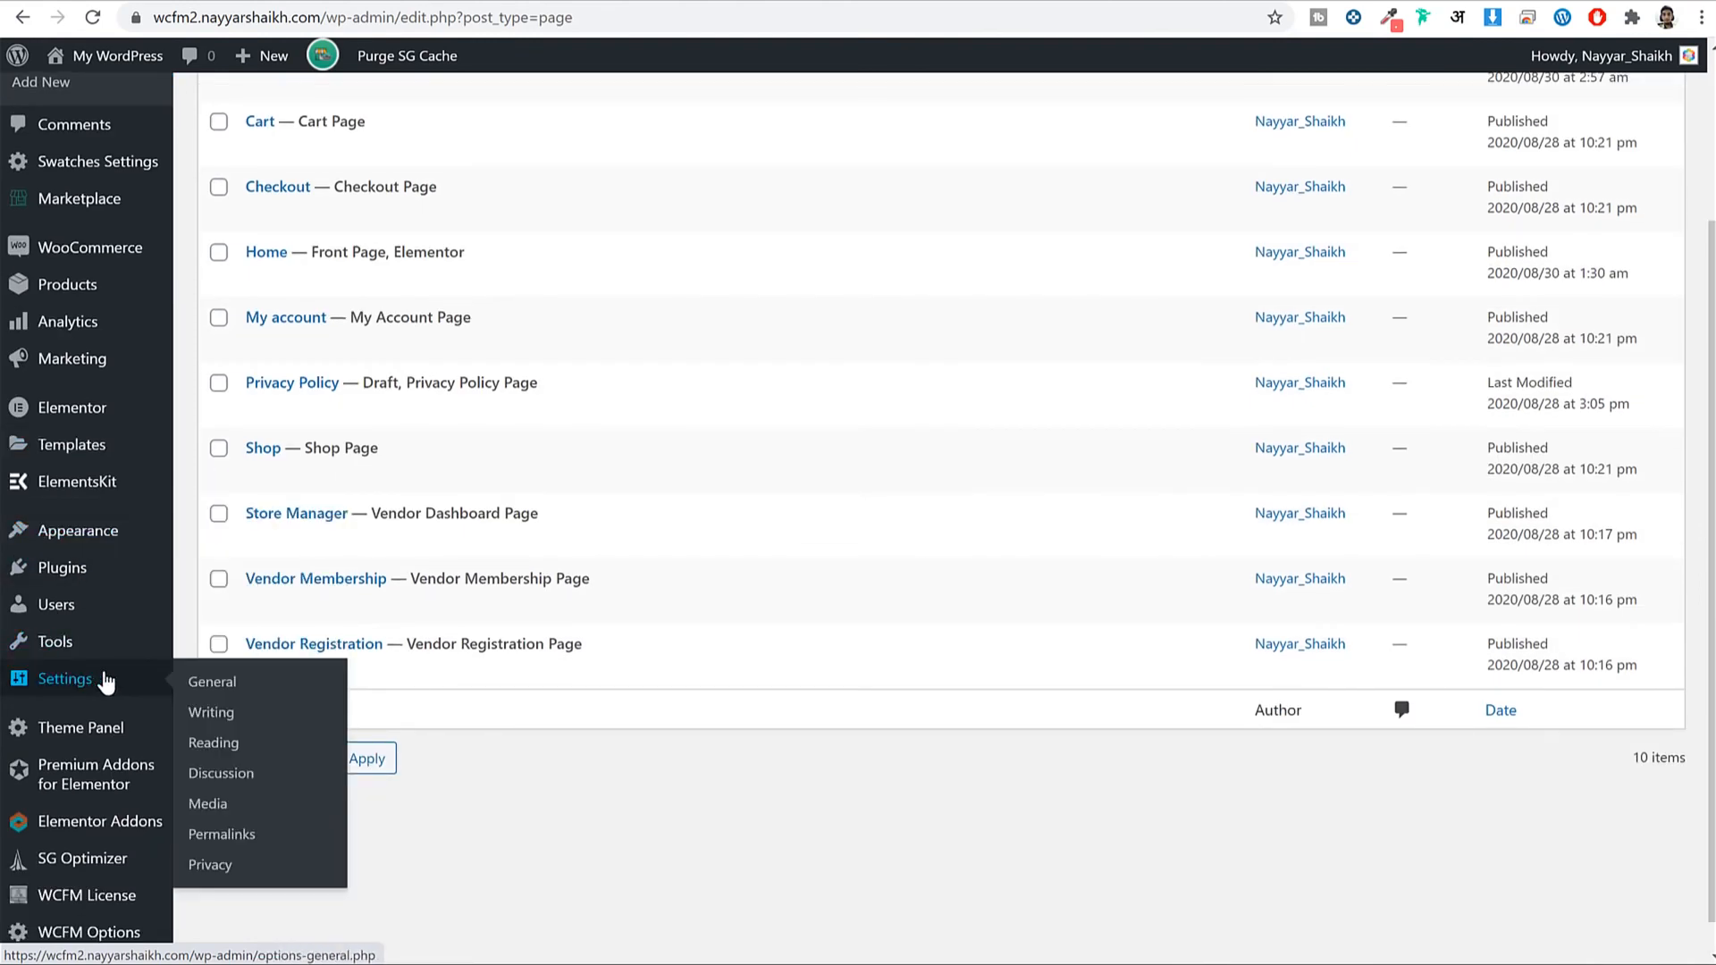
left_click(210, 744)
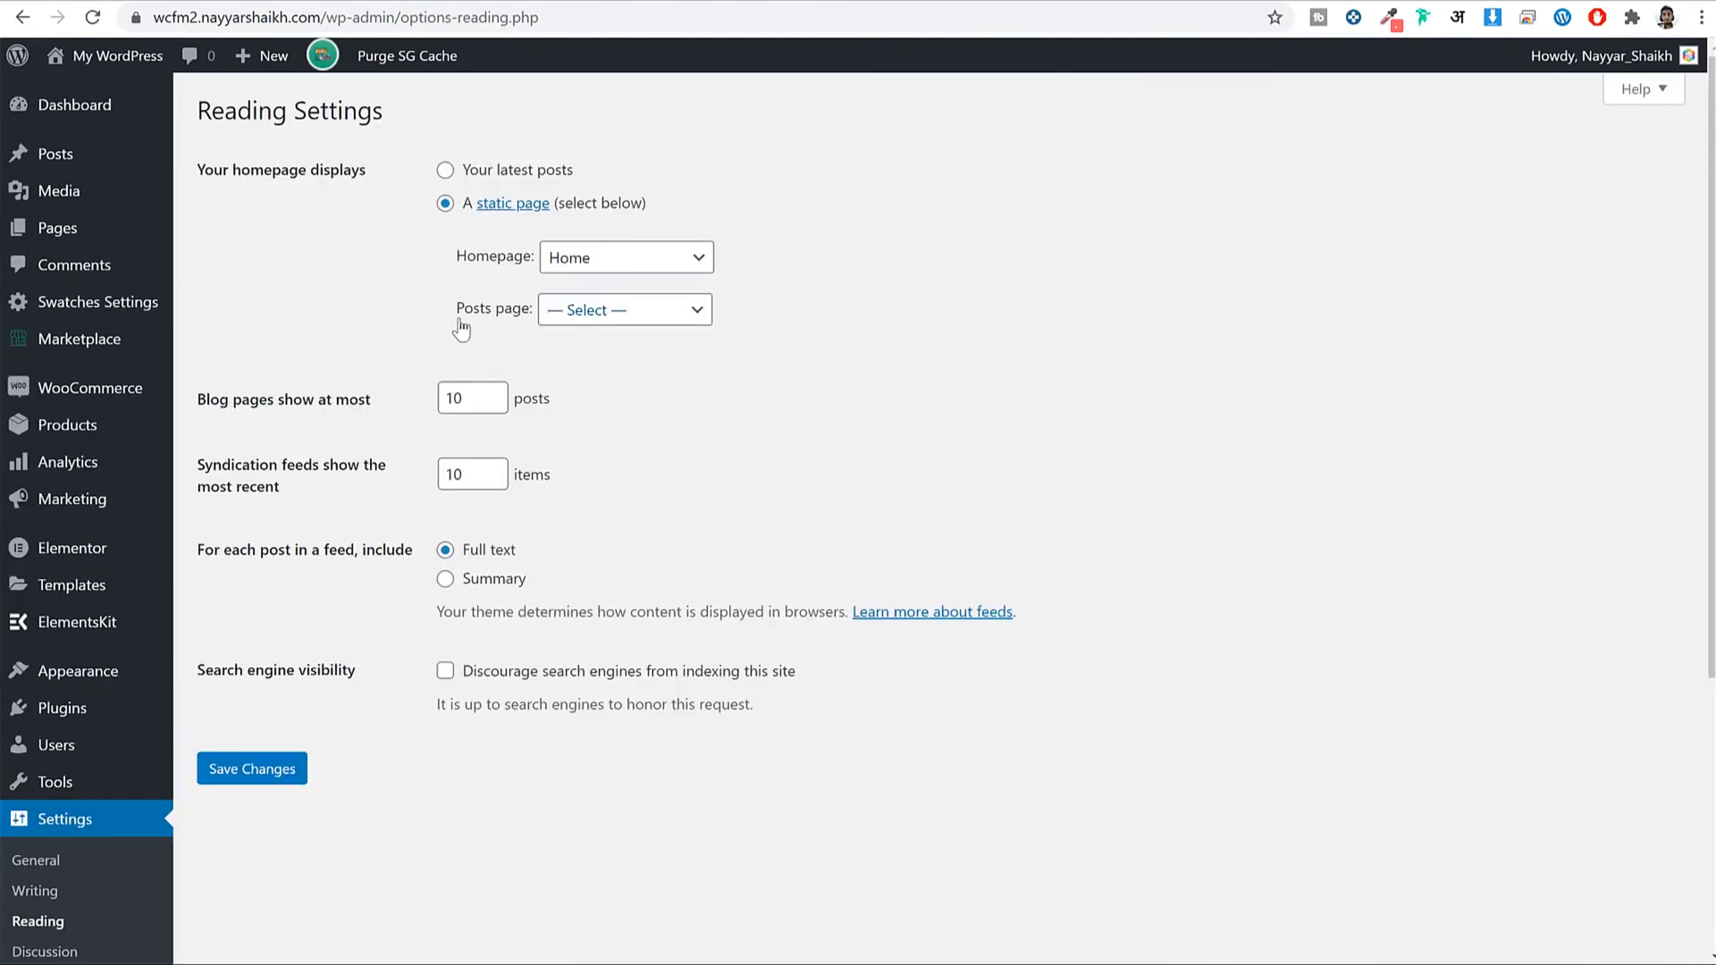
left_click_drag(459, 323, 543, 322)
left_click(550, 314)
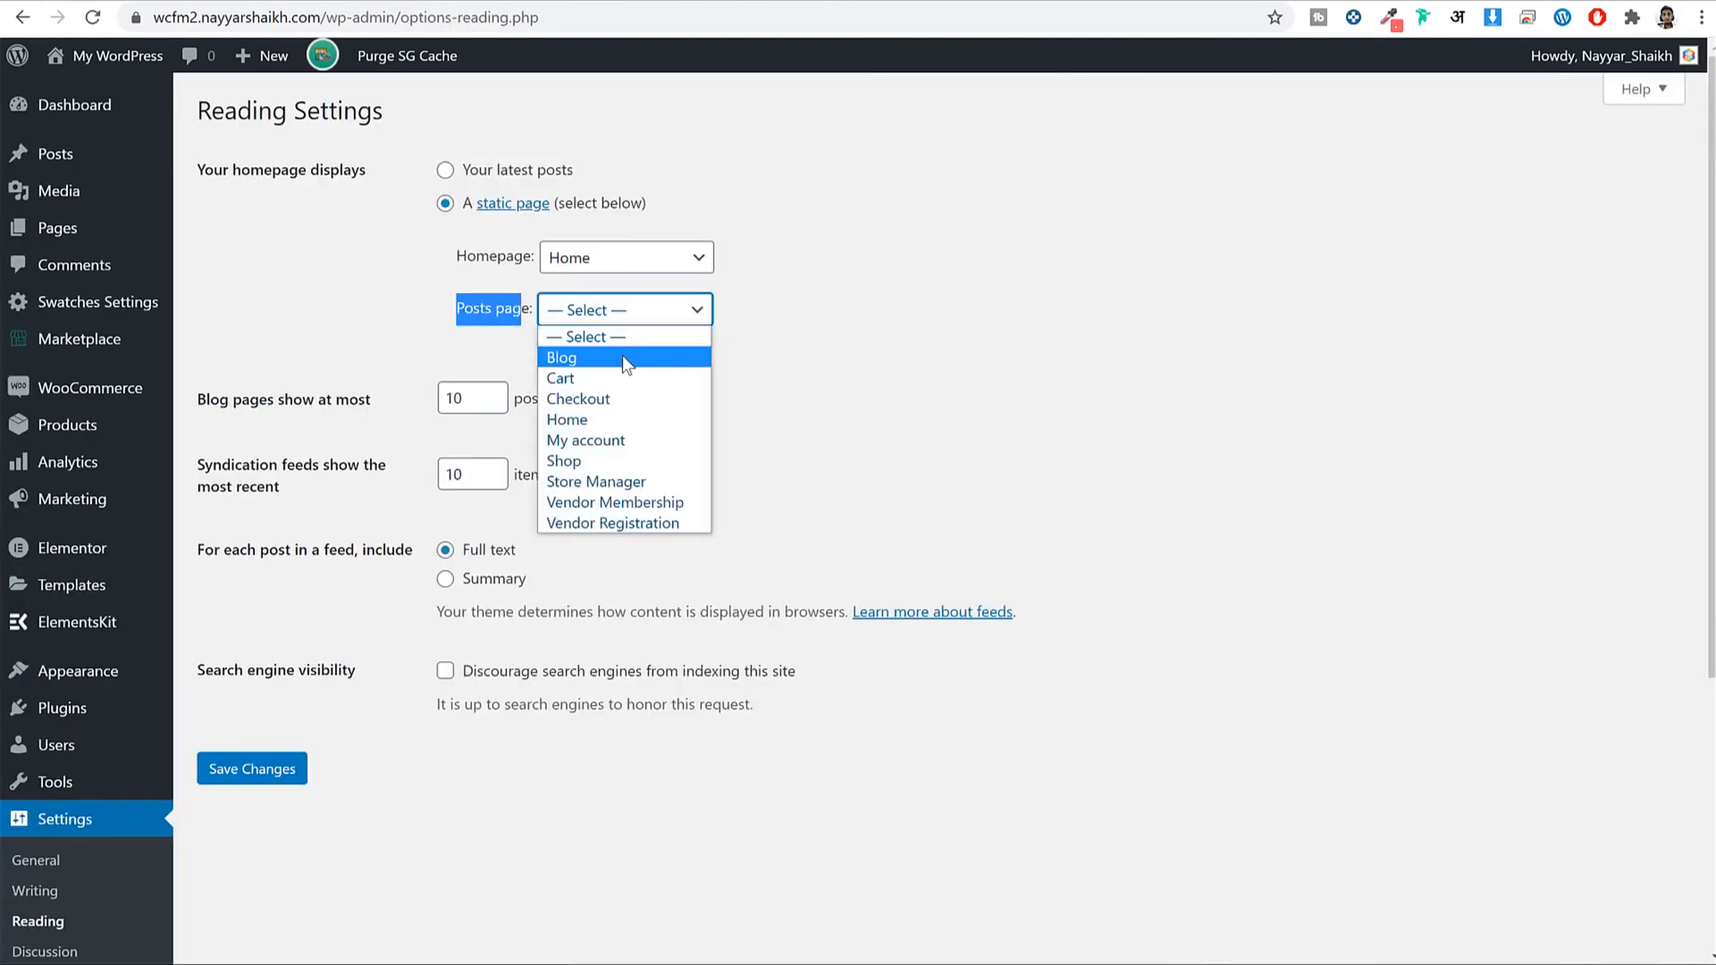
left_click(622, 356)
left_click(236, 776)
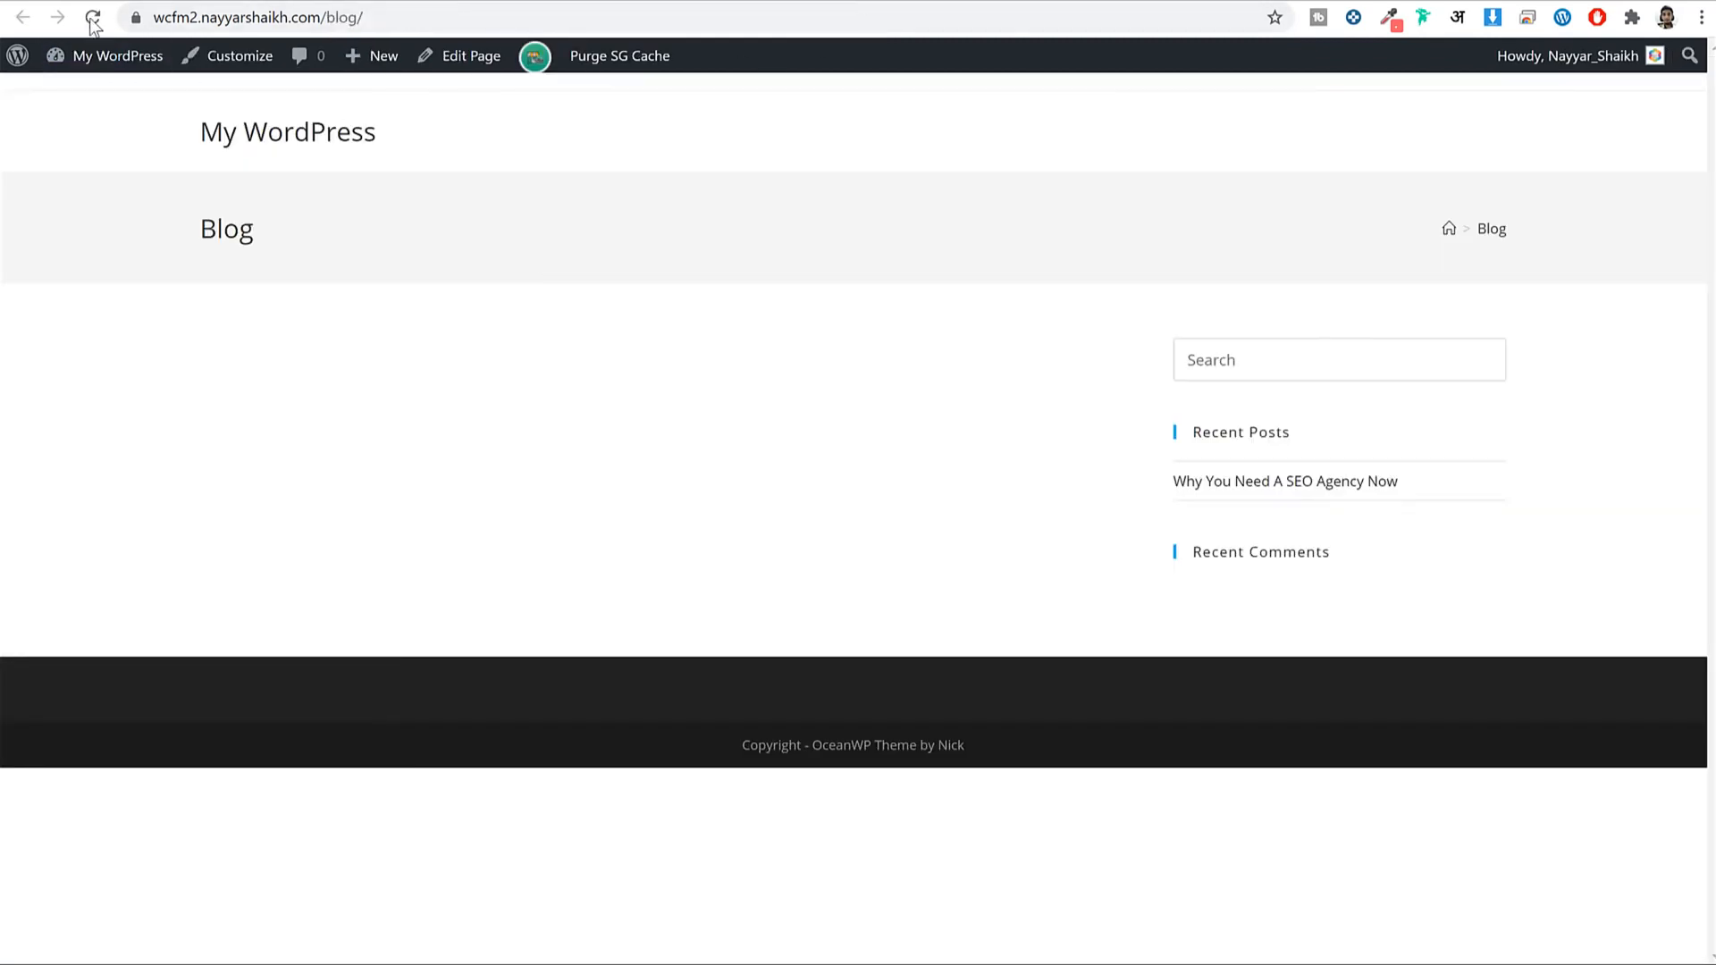
Refresh the live Blog page to check the listed posts, then return to the admin Pages list.
left_click(93, 20)
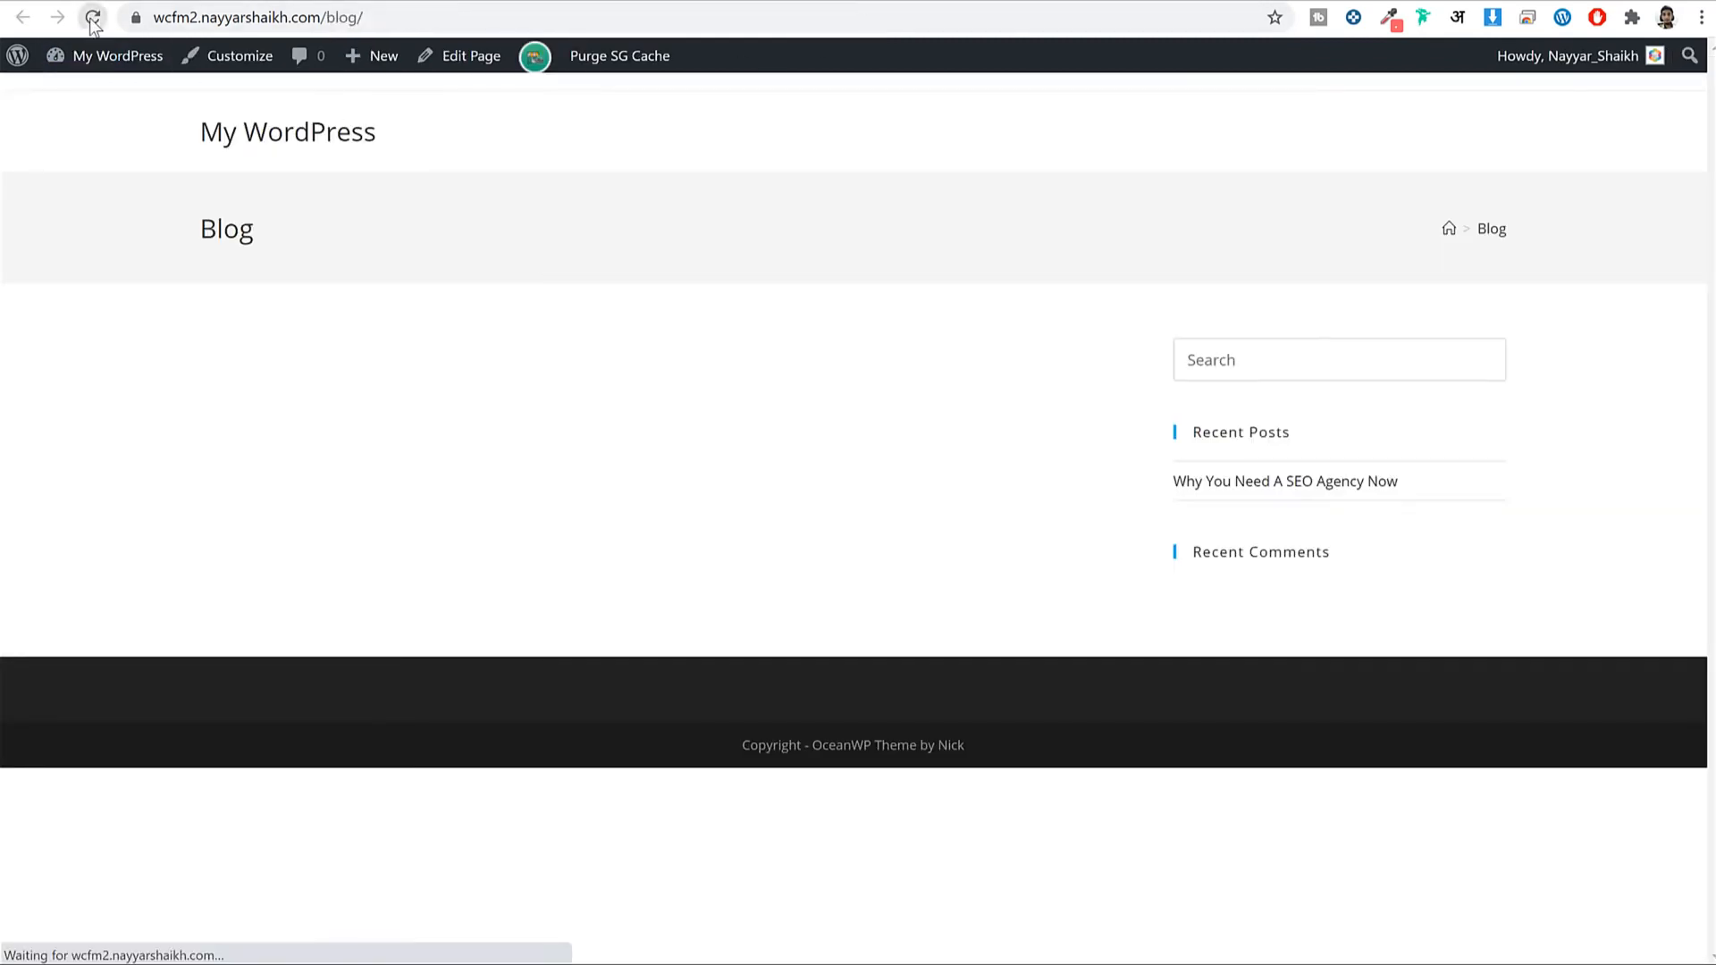
scroll(636, 545, "down", 5)
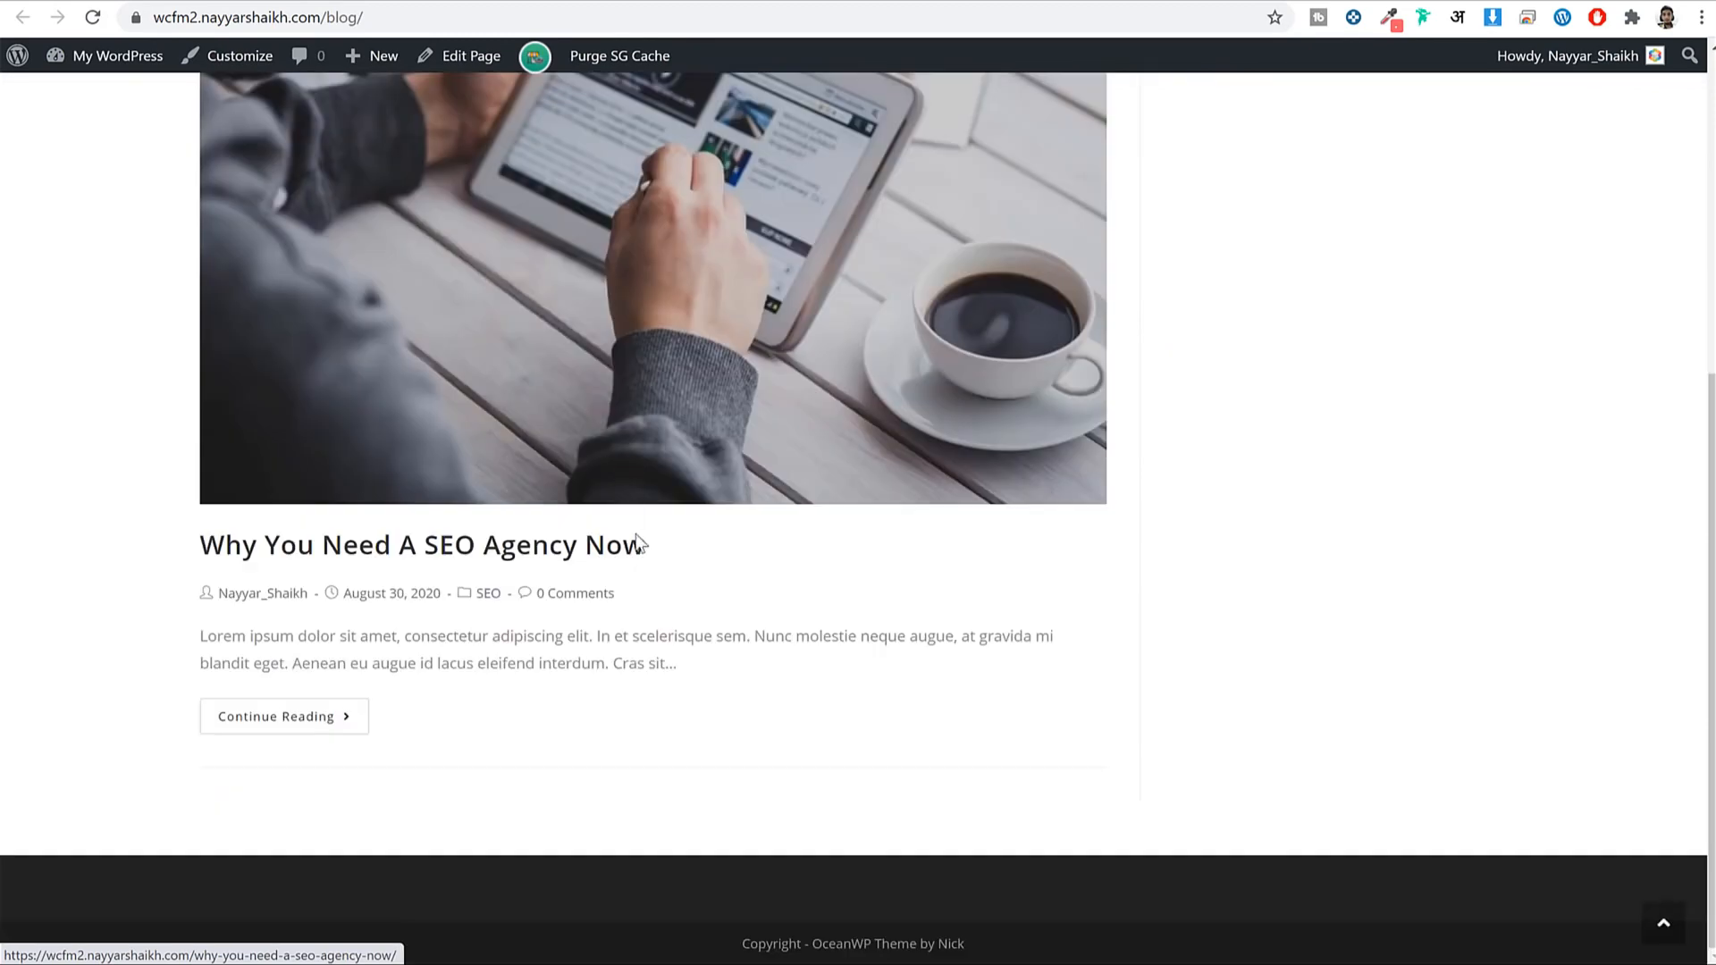
scroll(663, 594, "up", 5)
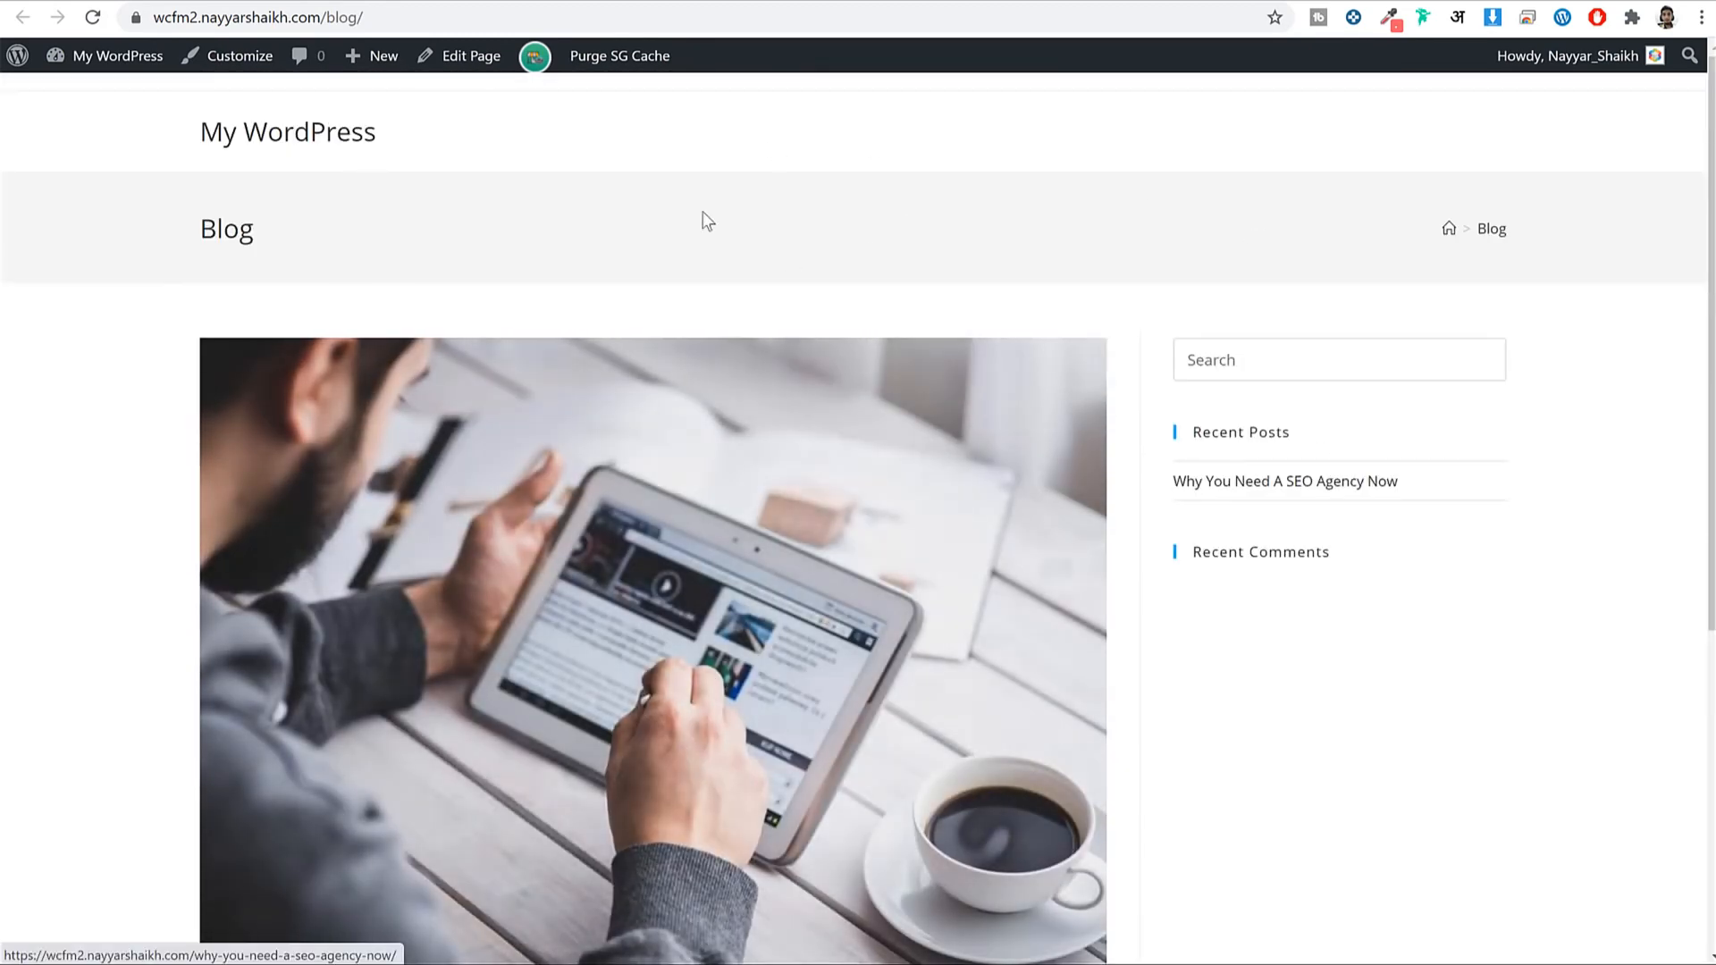
left_click(646, 2)
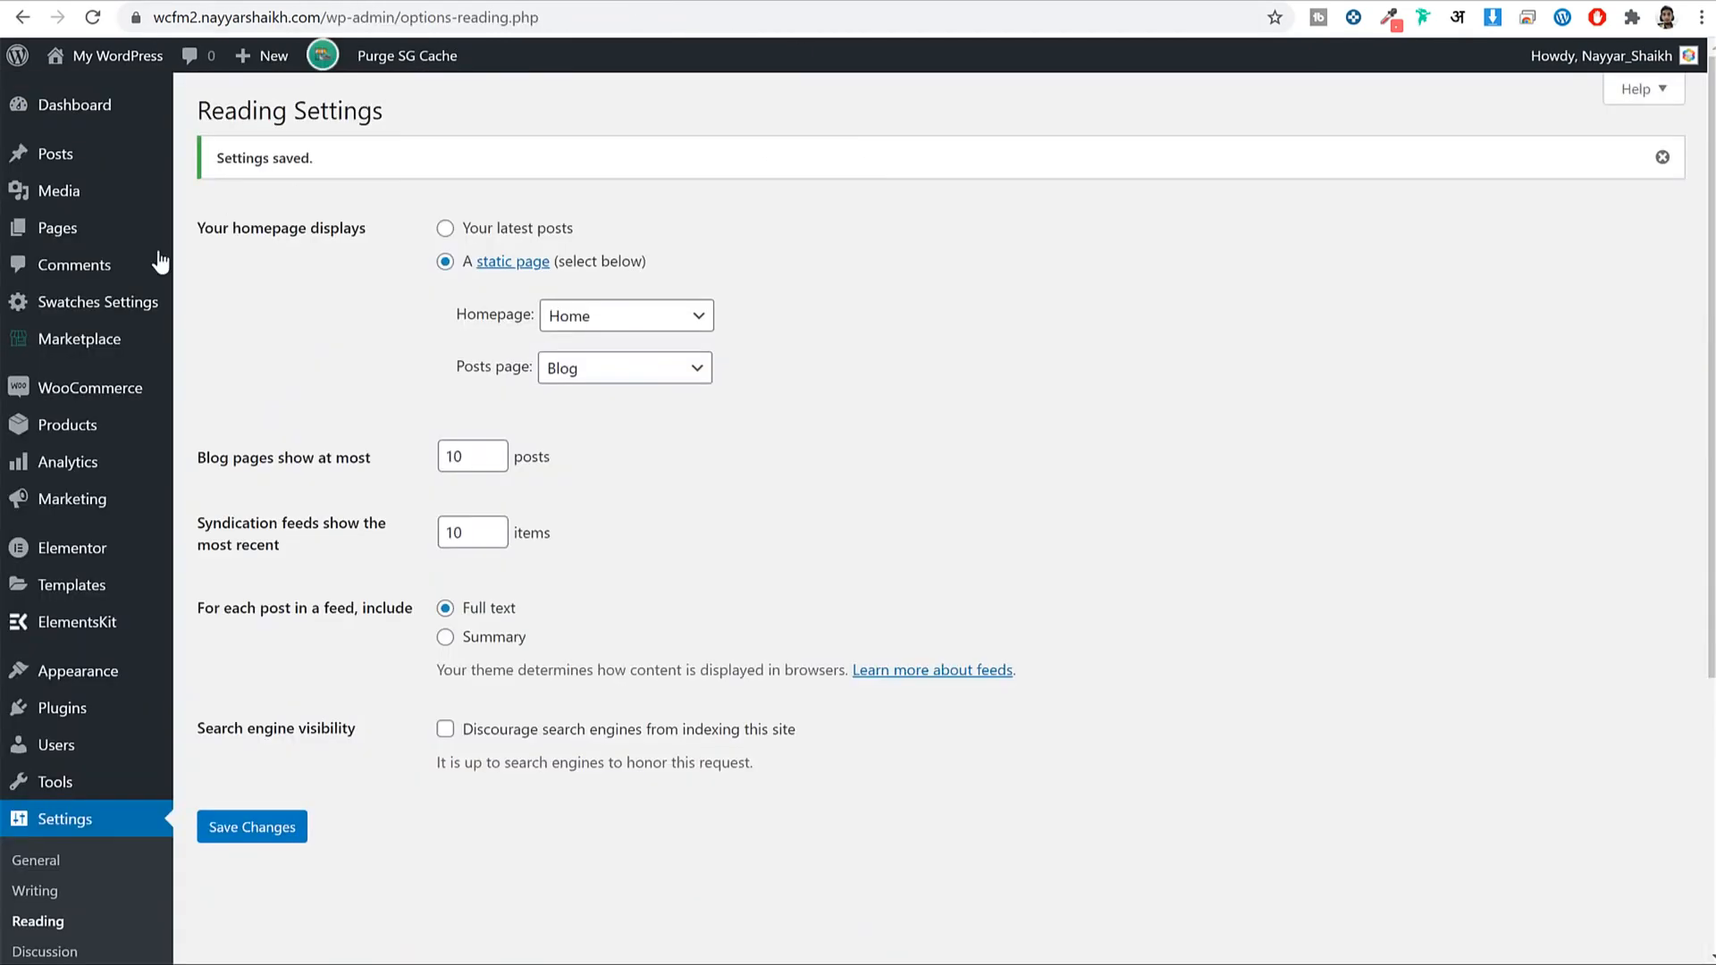
left_click(58, 231)
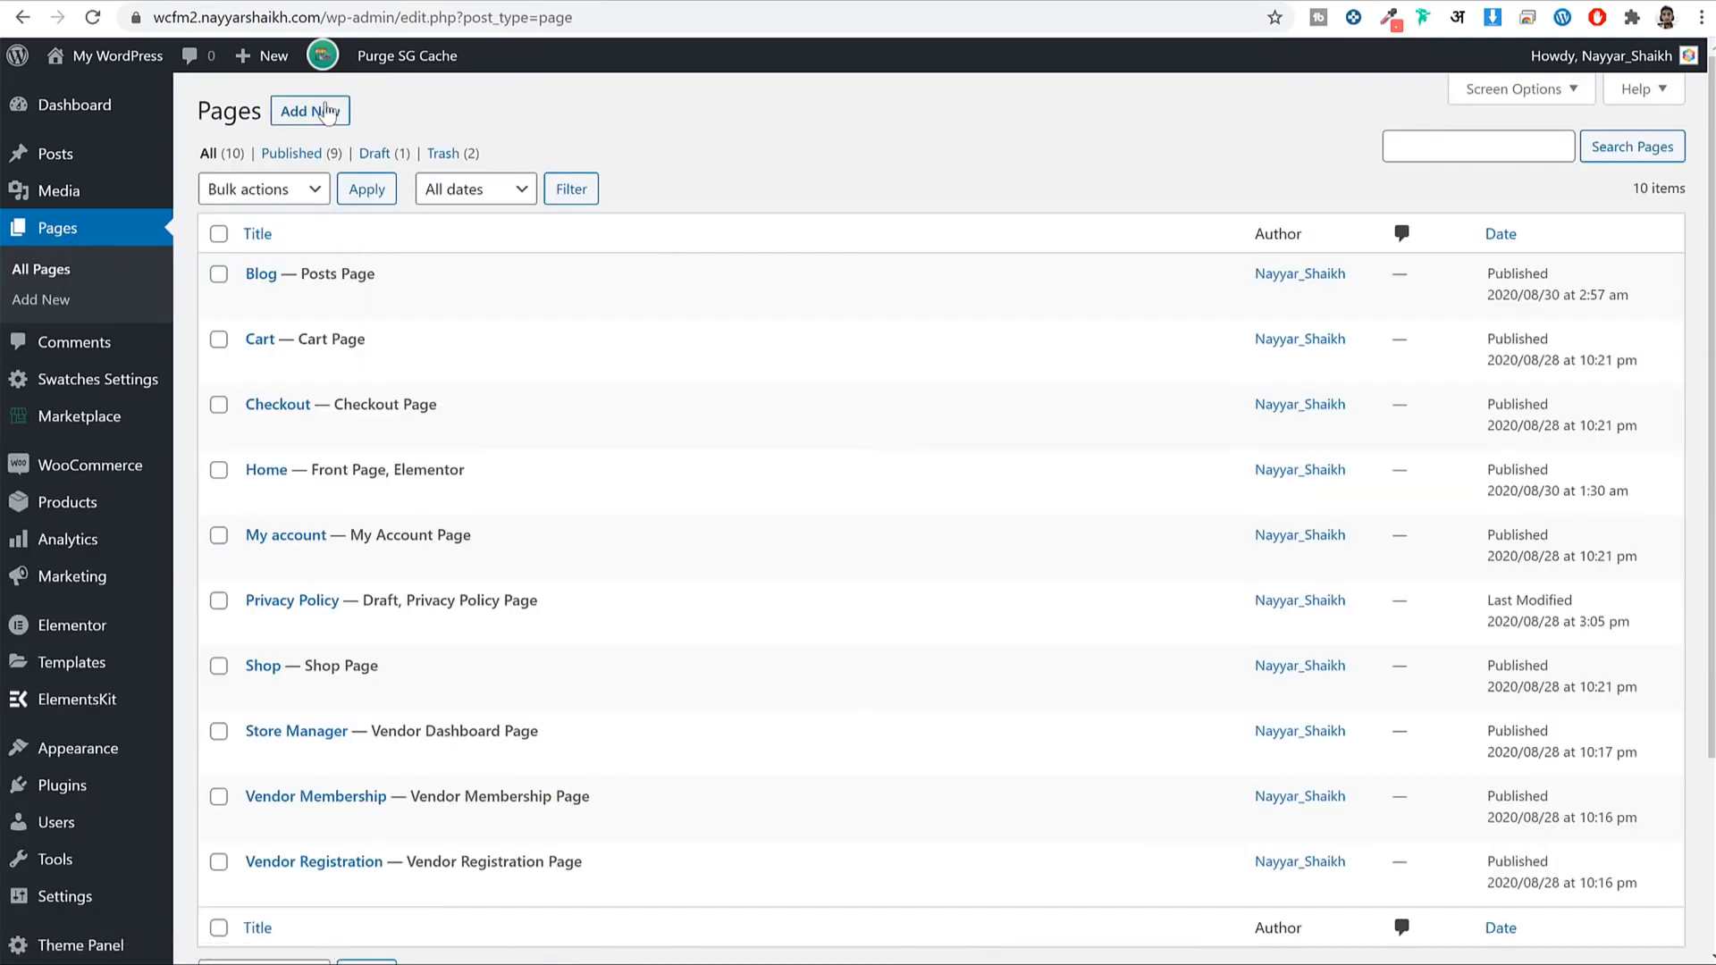
Start an About Us page with 100% Full Width content layout and page title display disabled.
left_click(329, 114)
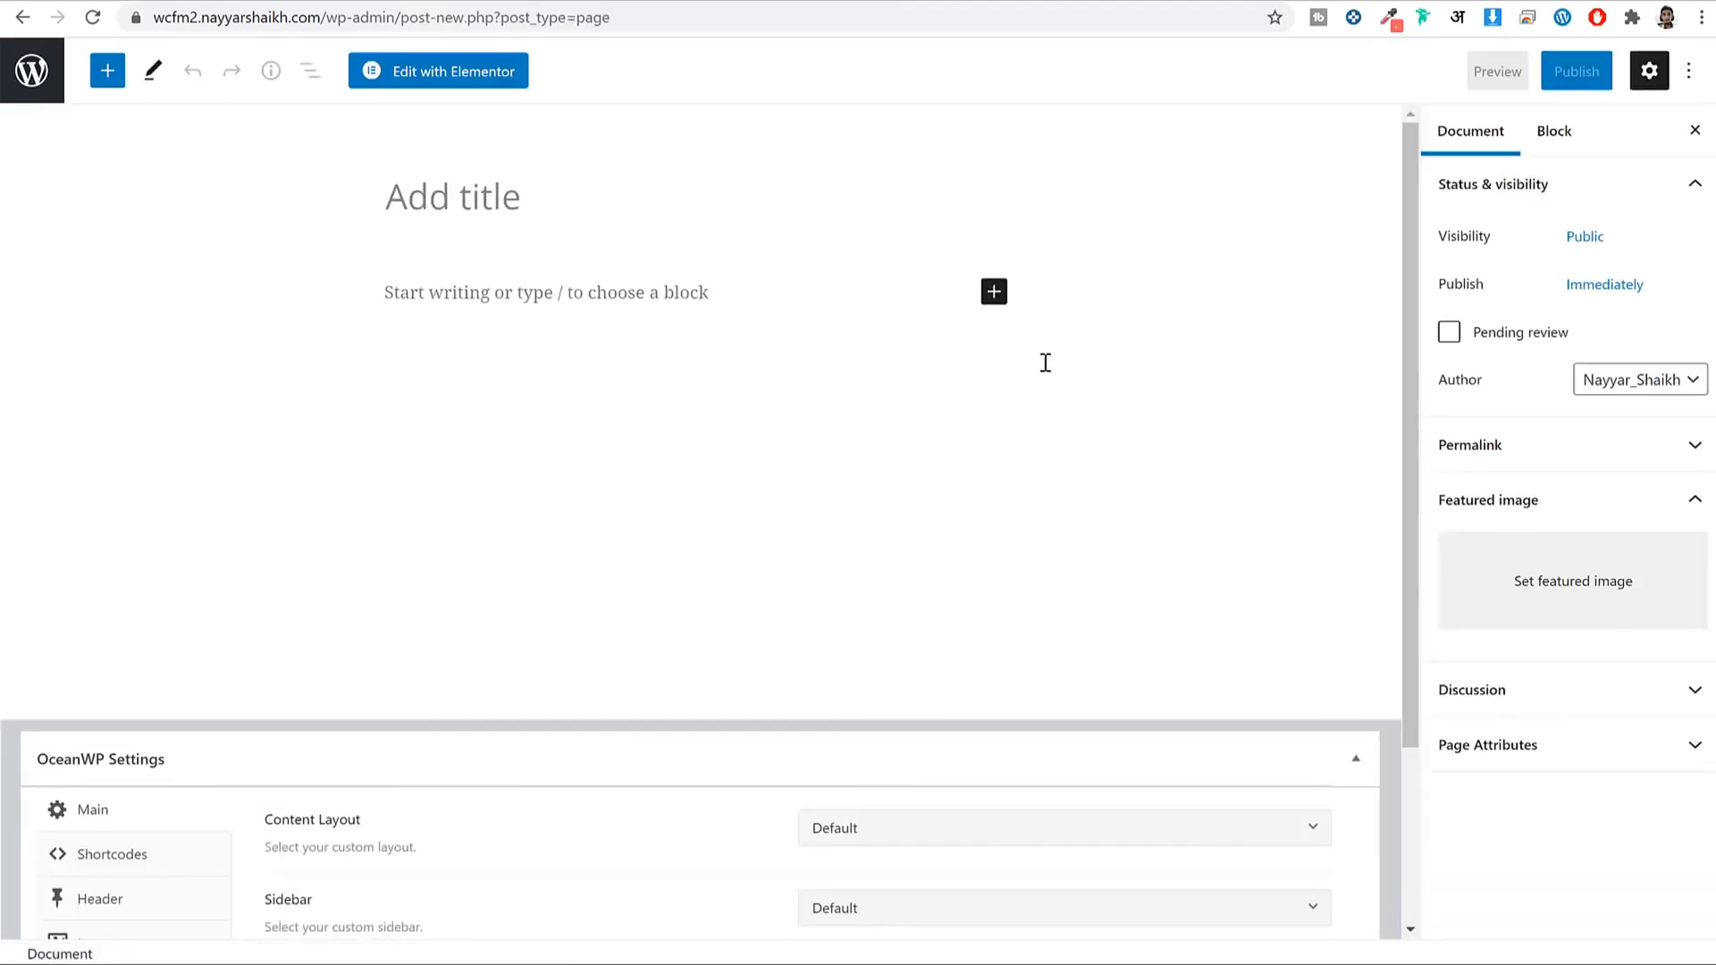
type("Abv")
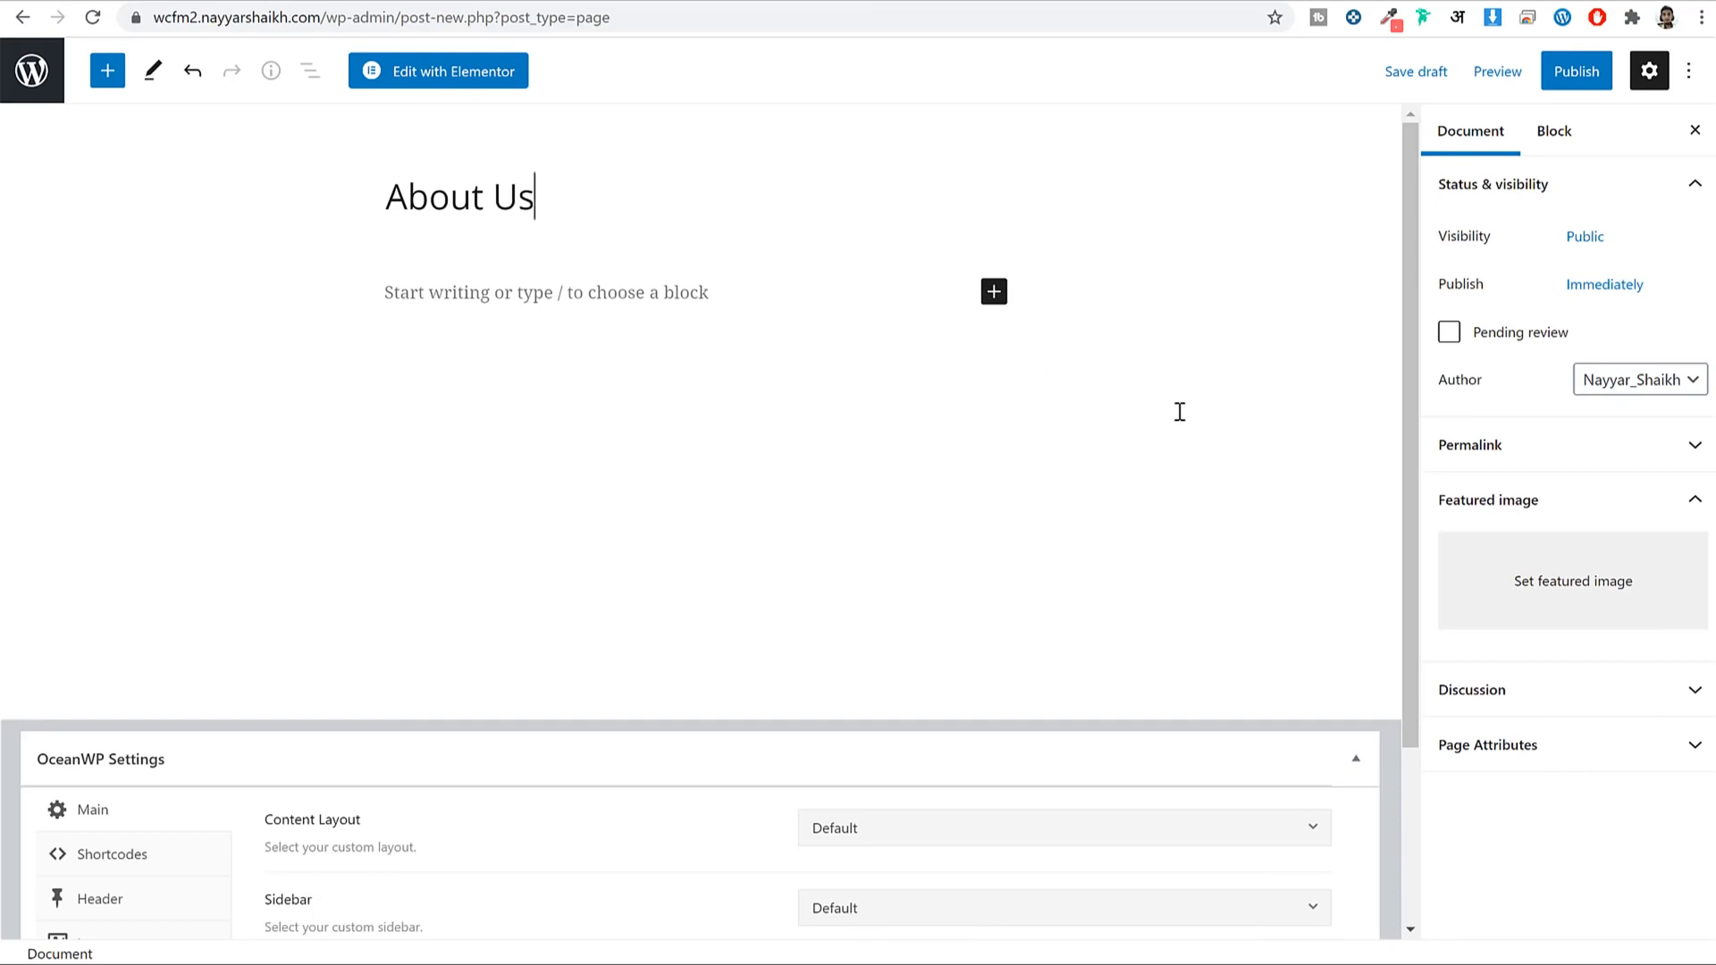
scroll(1114, 407, "down", 3)
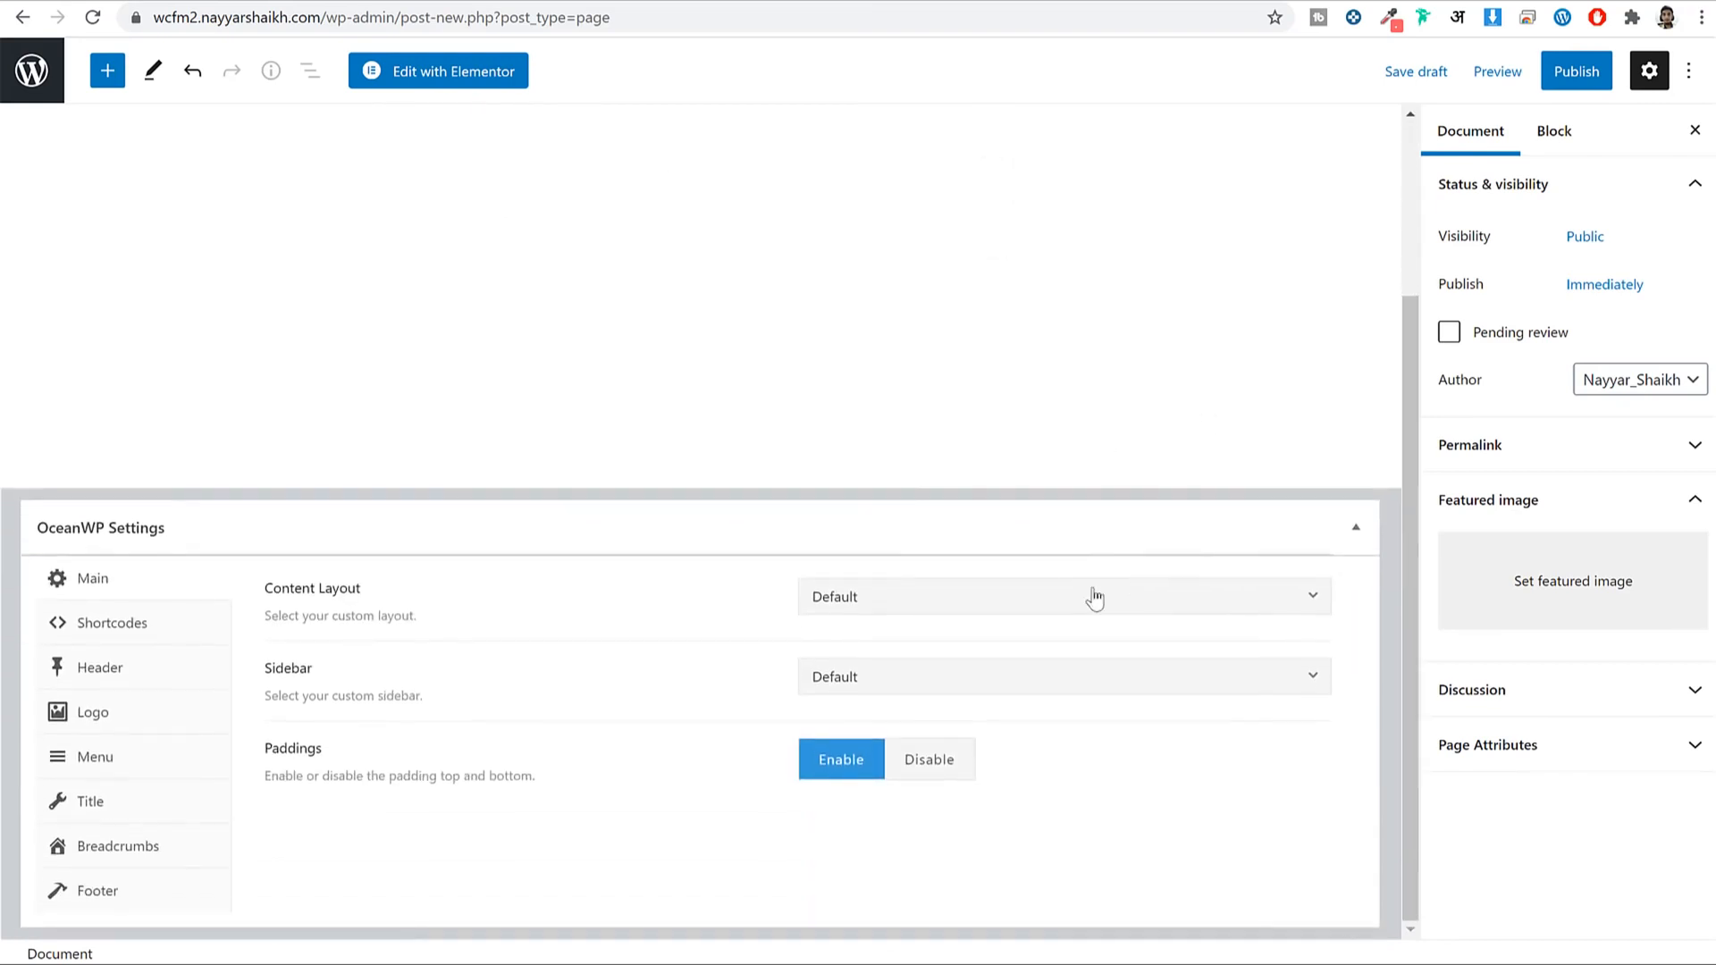
left_click(916, 615)
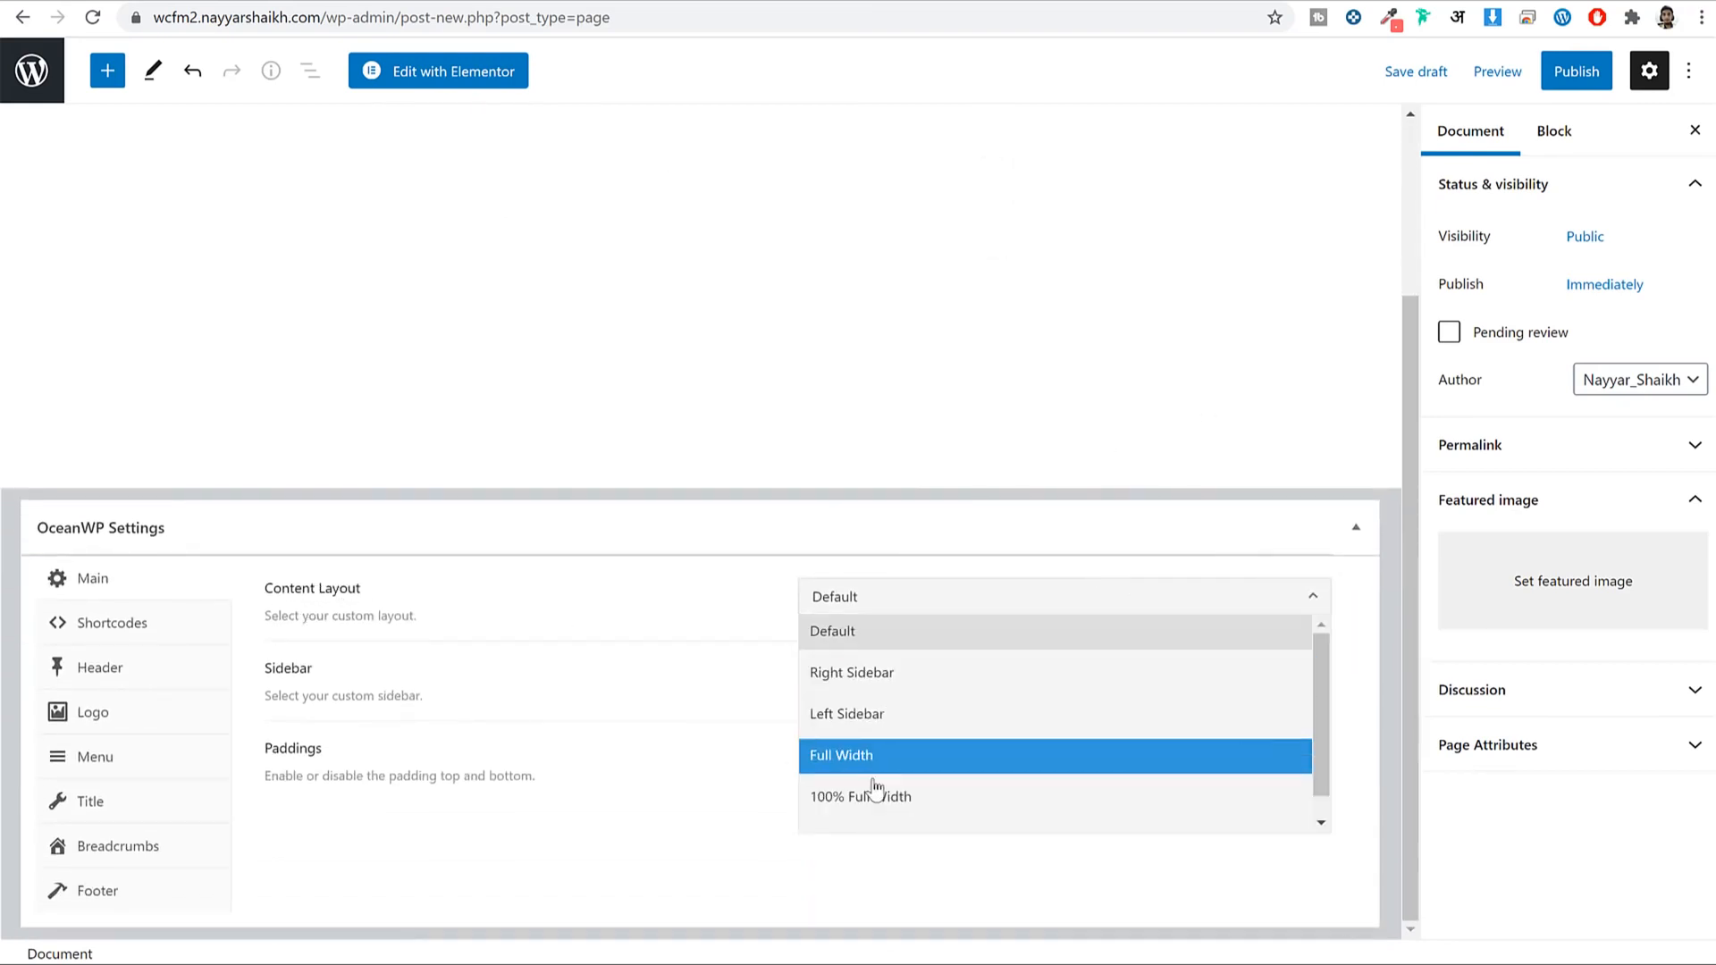
left_click(900, 804)
left_click(128, 807)
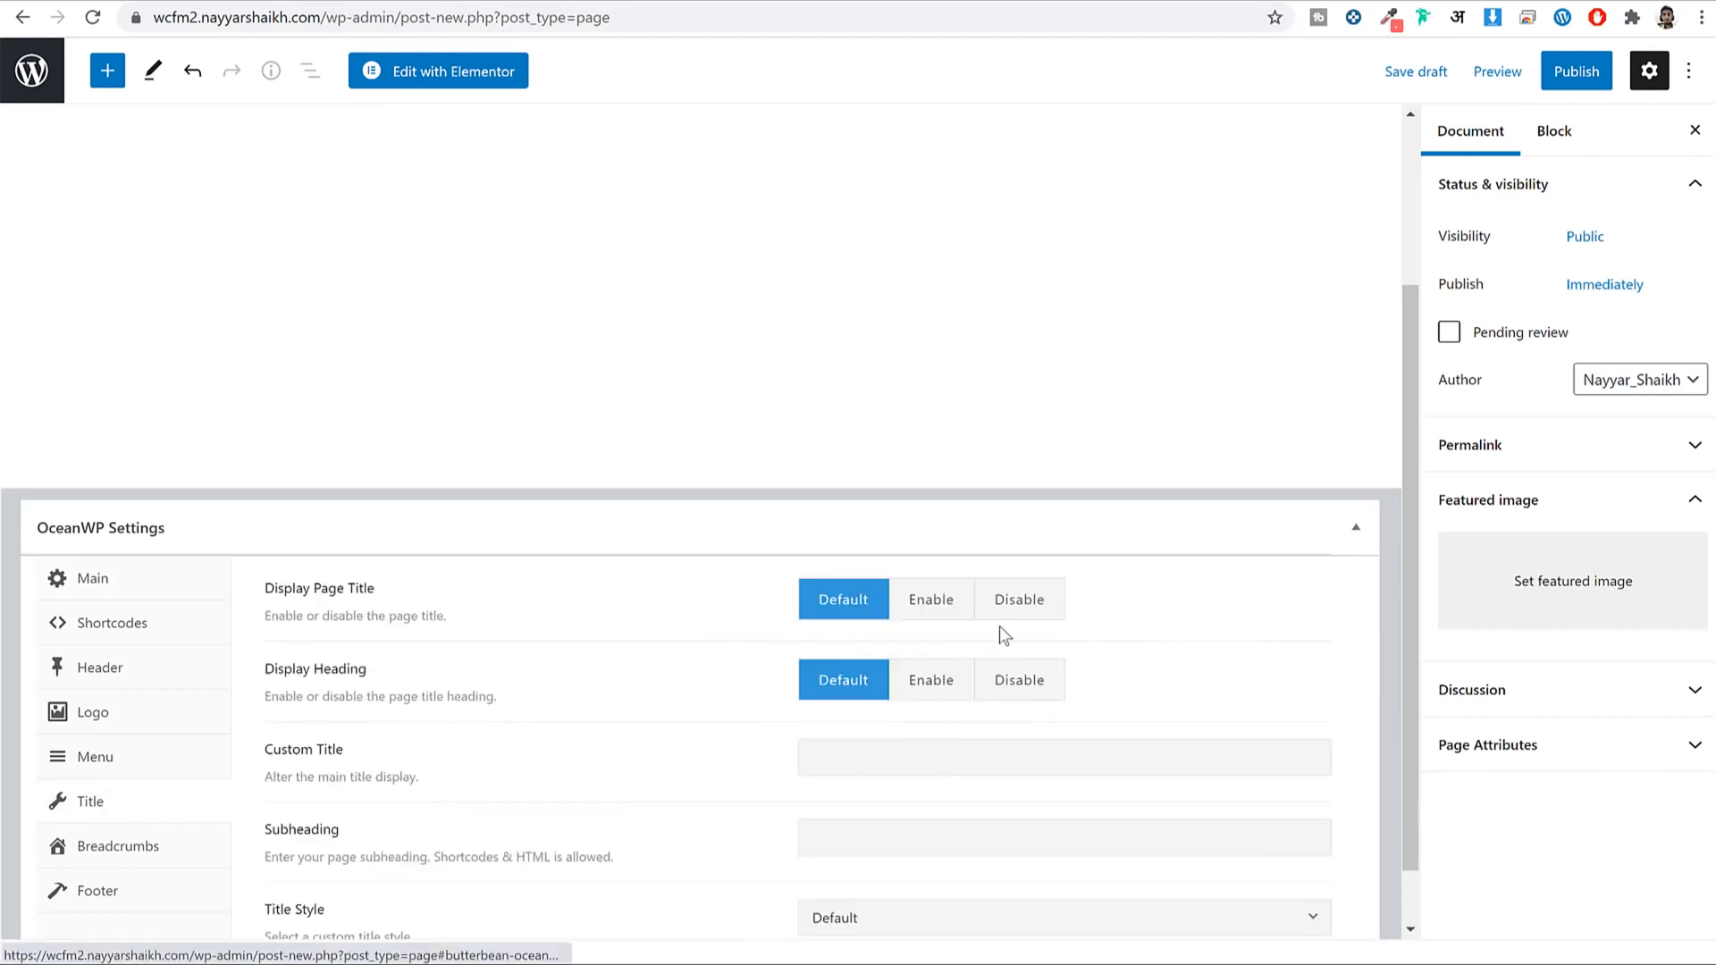
left_click(1002, 615)
Publish the About Us page and open it in Elementor.
scroll(1362, 259, "up", 3)
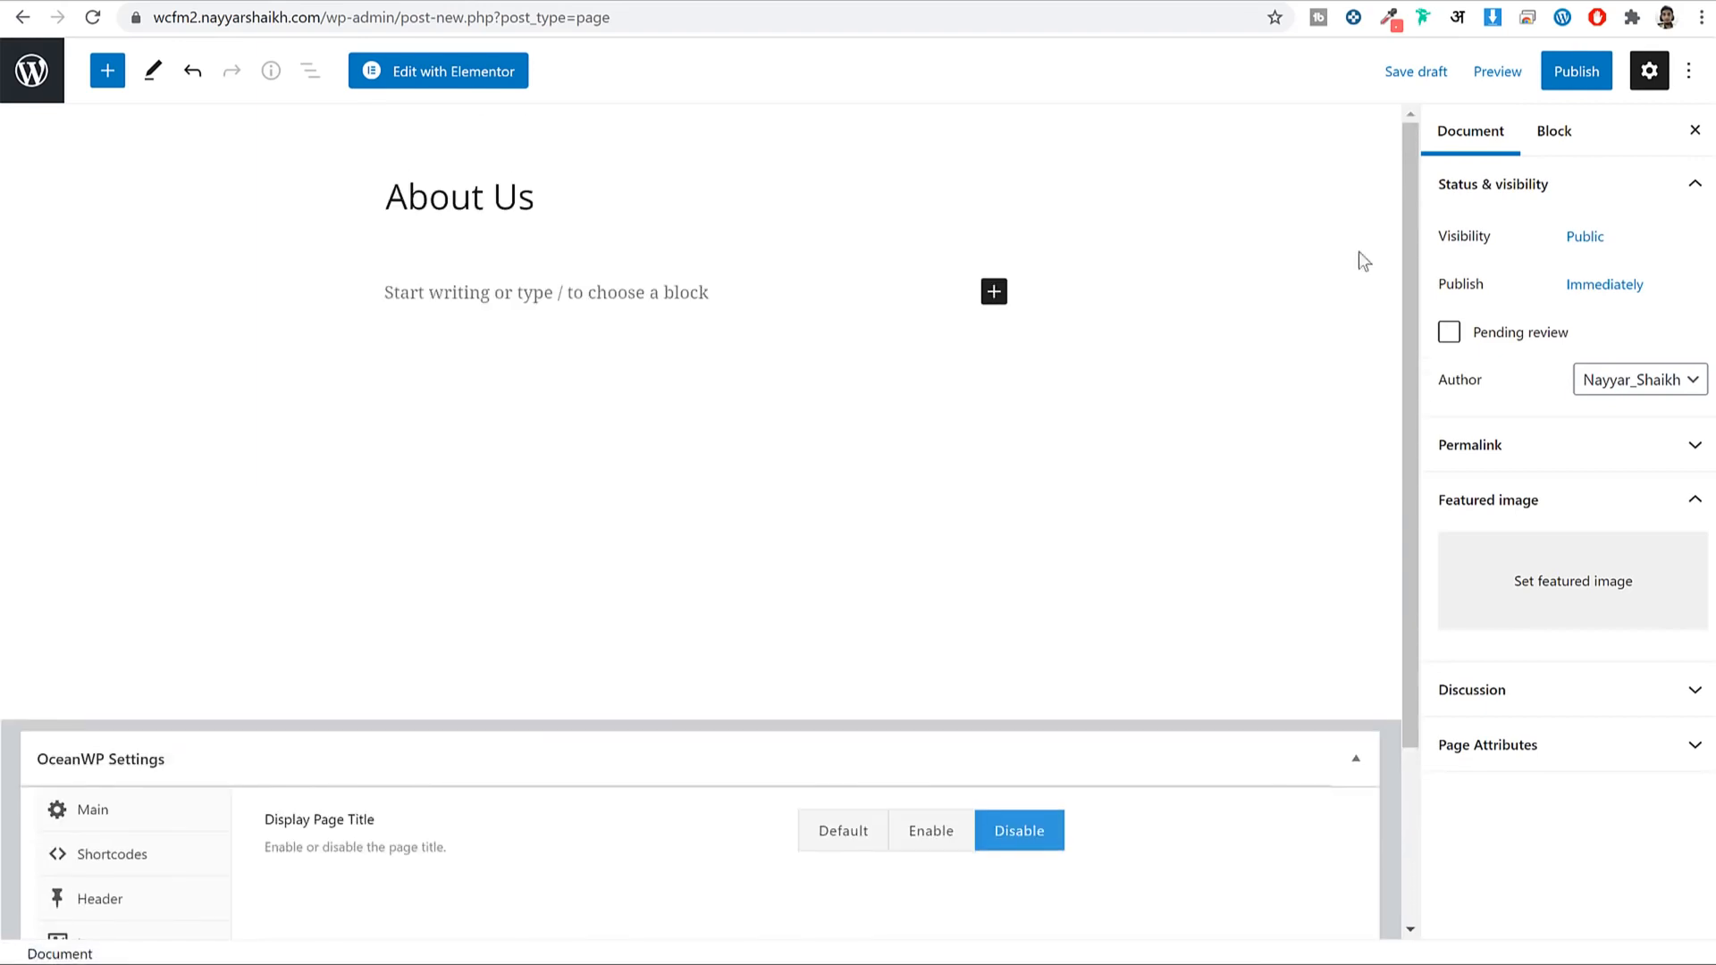
left_click(1600, 85)
left_click(1493, 79)
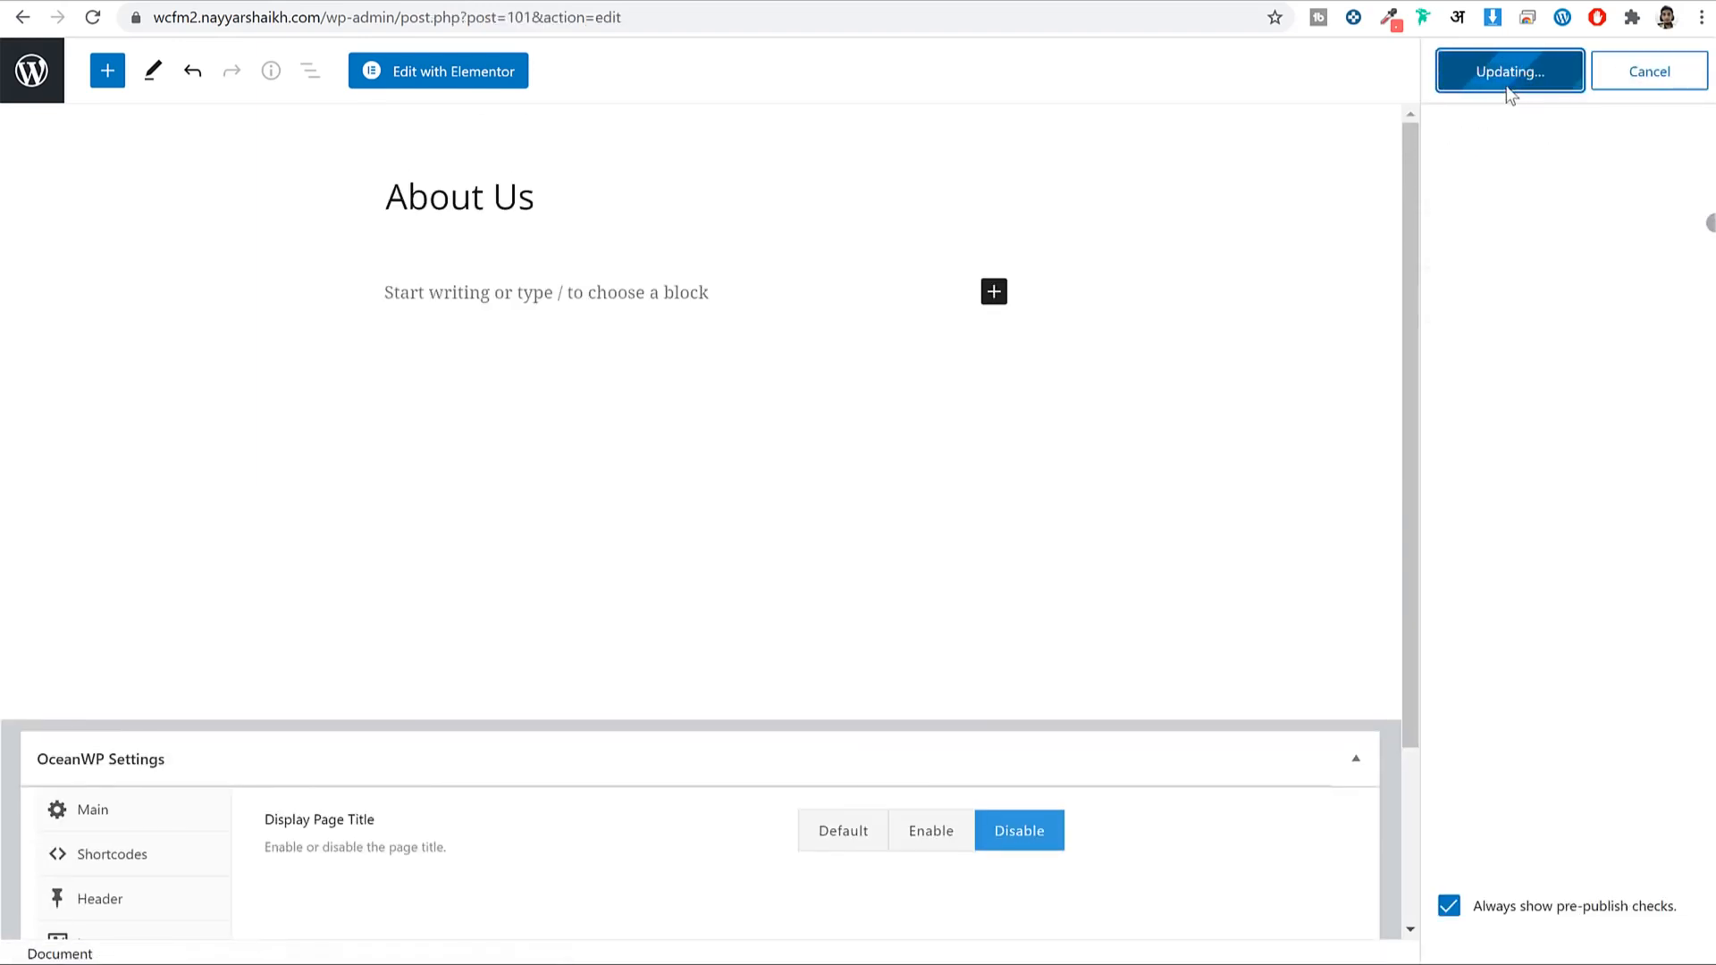
left_click(451, 74)
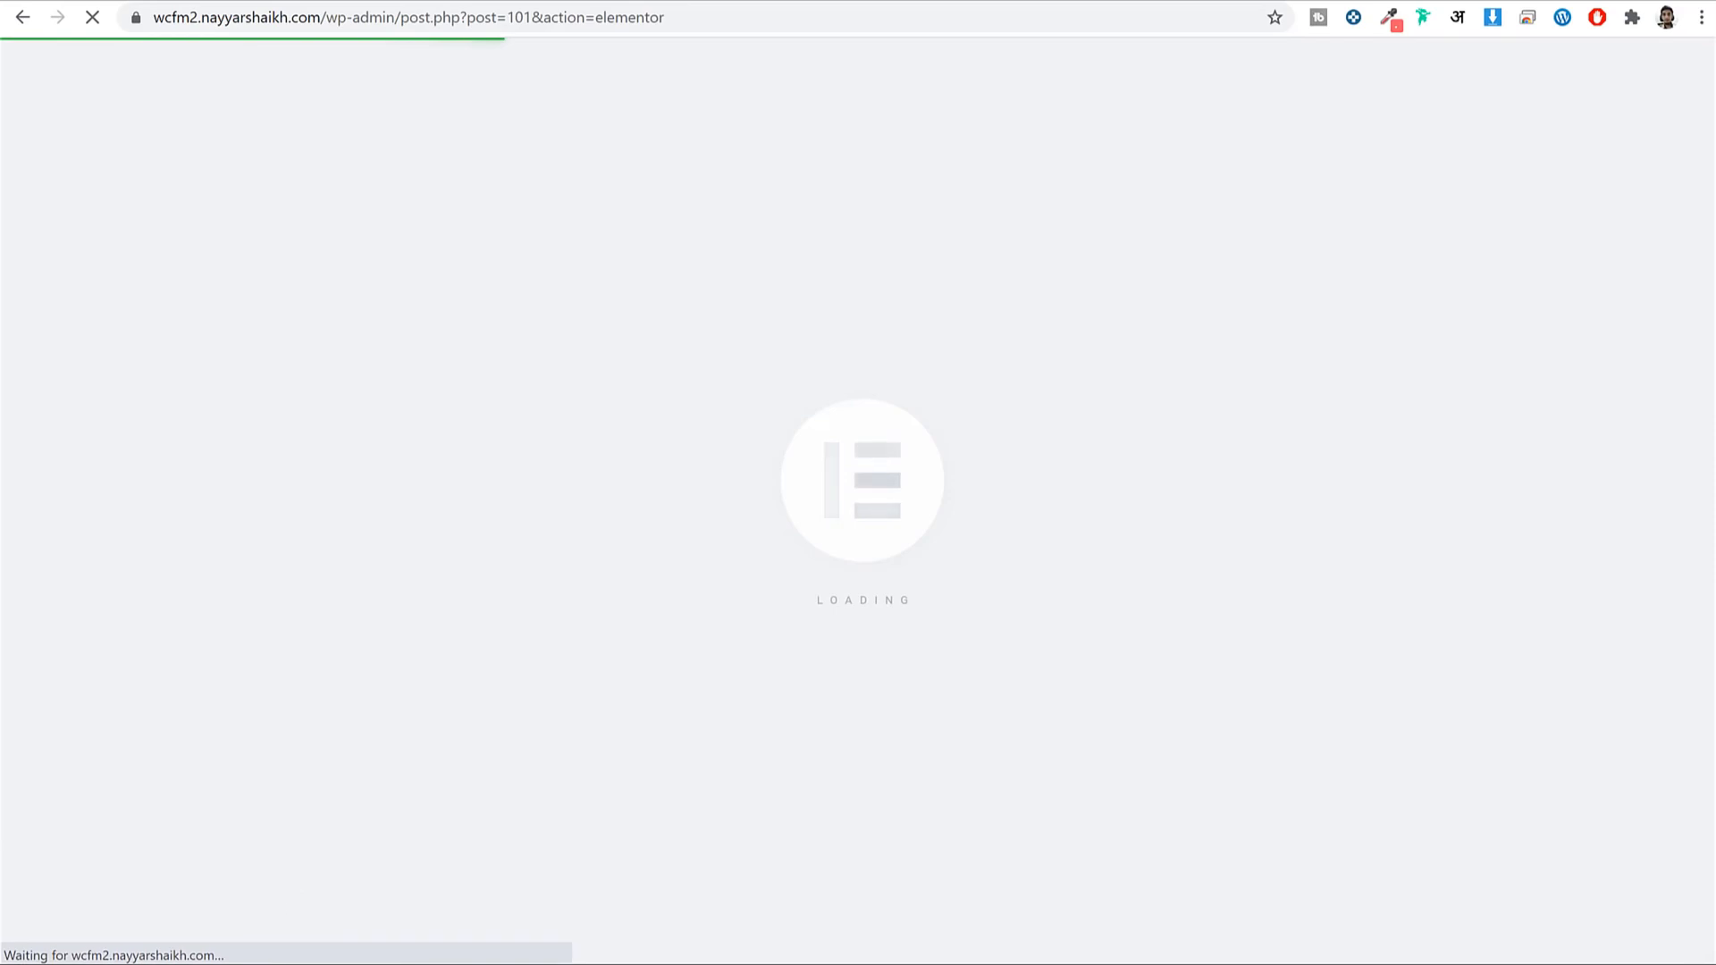
Locate the Pages template folder under WCFM Multi vendor in the file explorer.
key("alt+Tab")
key("alt+Left")
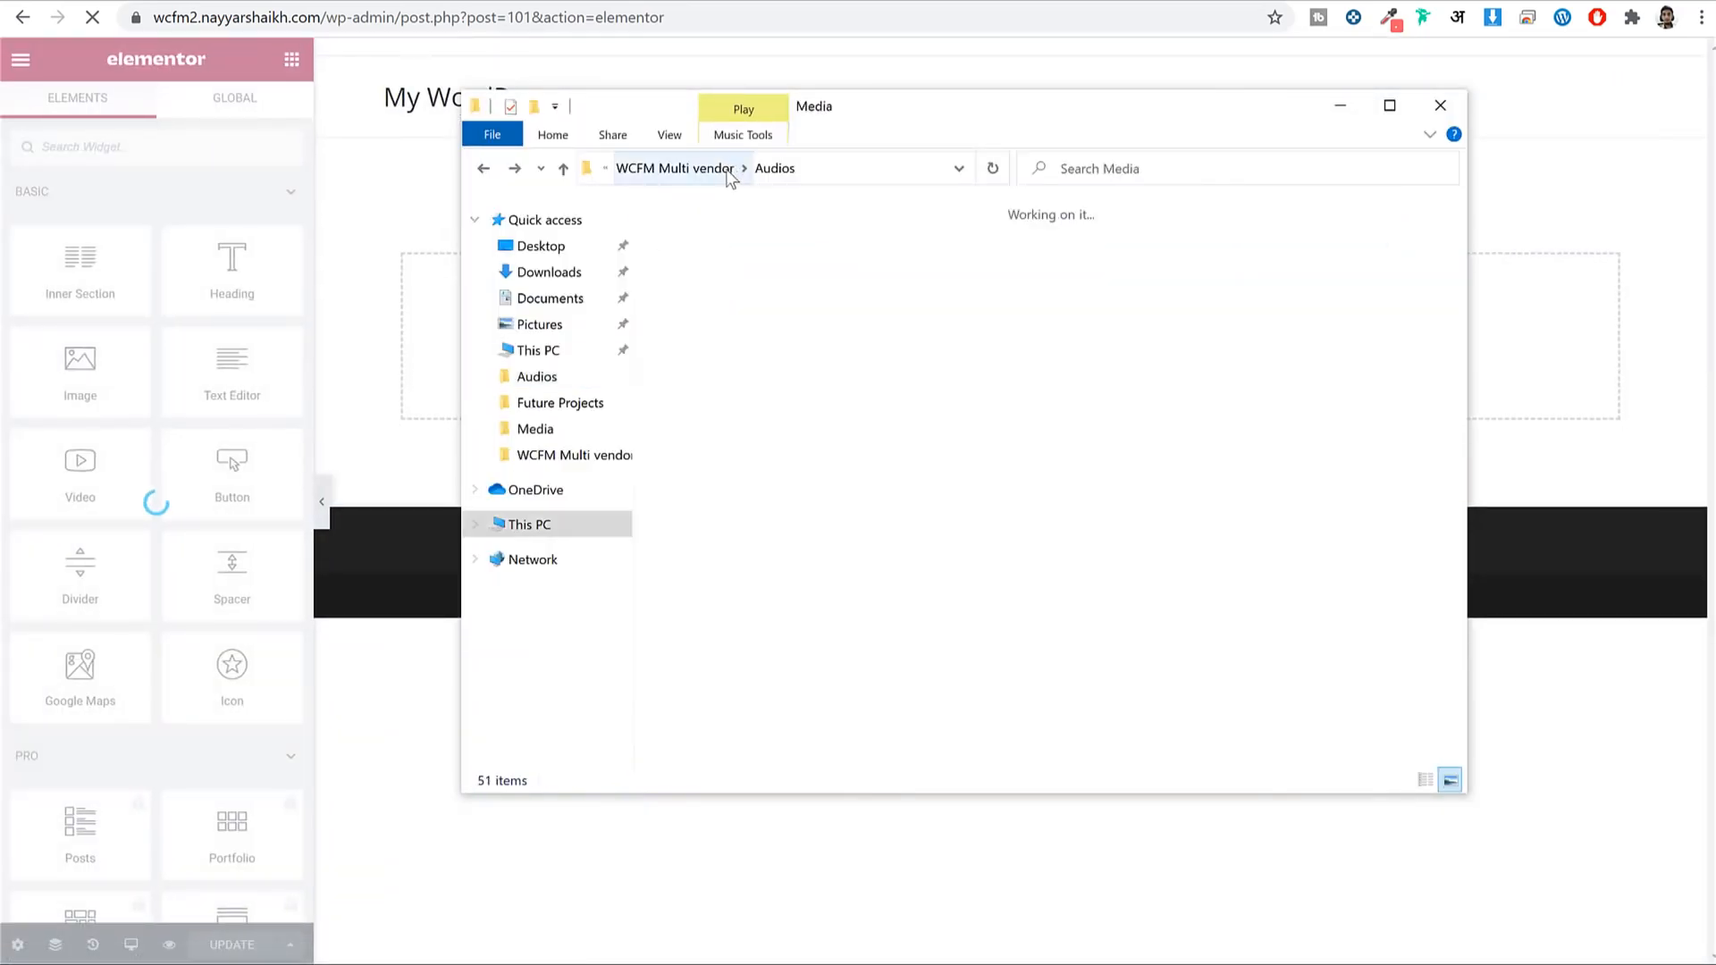
key("alt+Up")
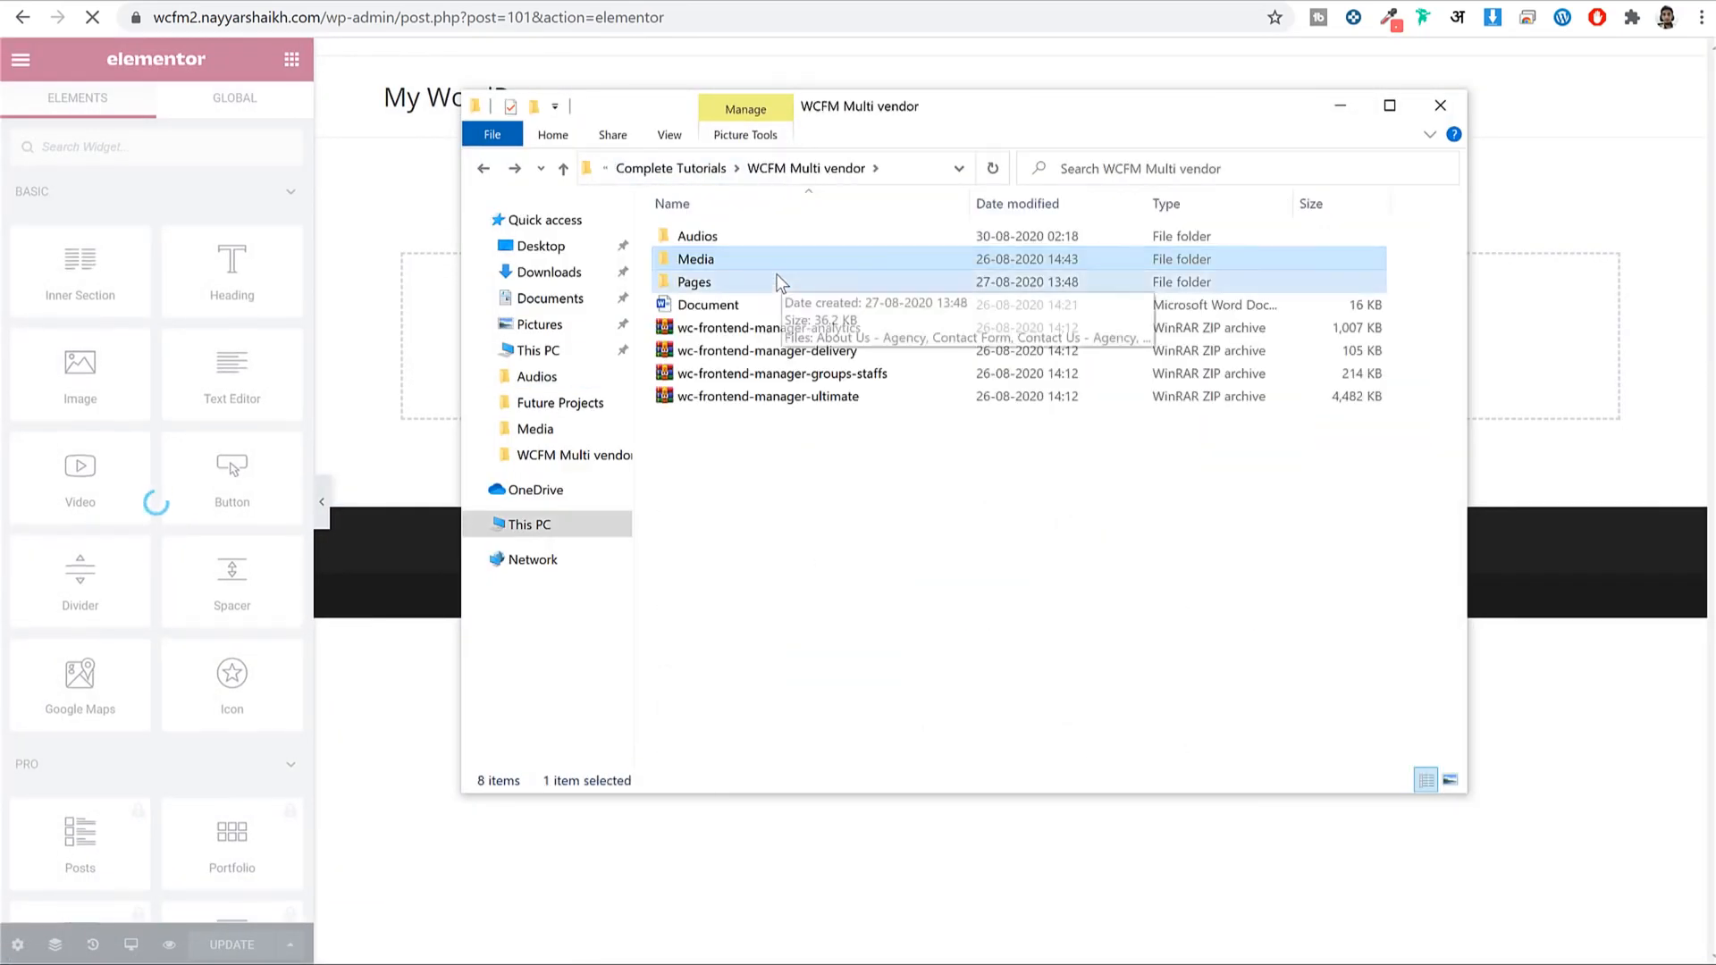
double_click(776, 275)
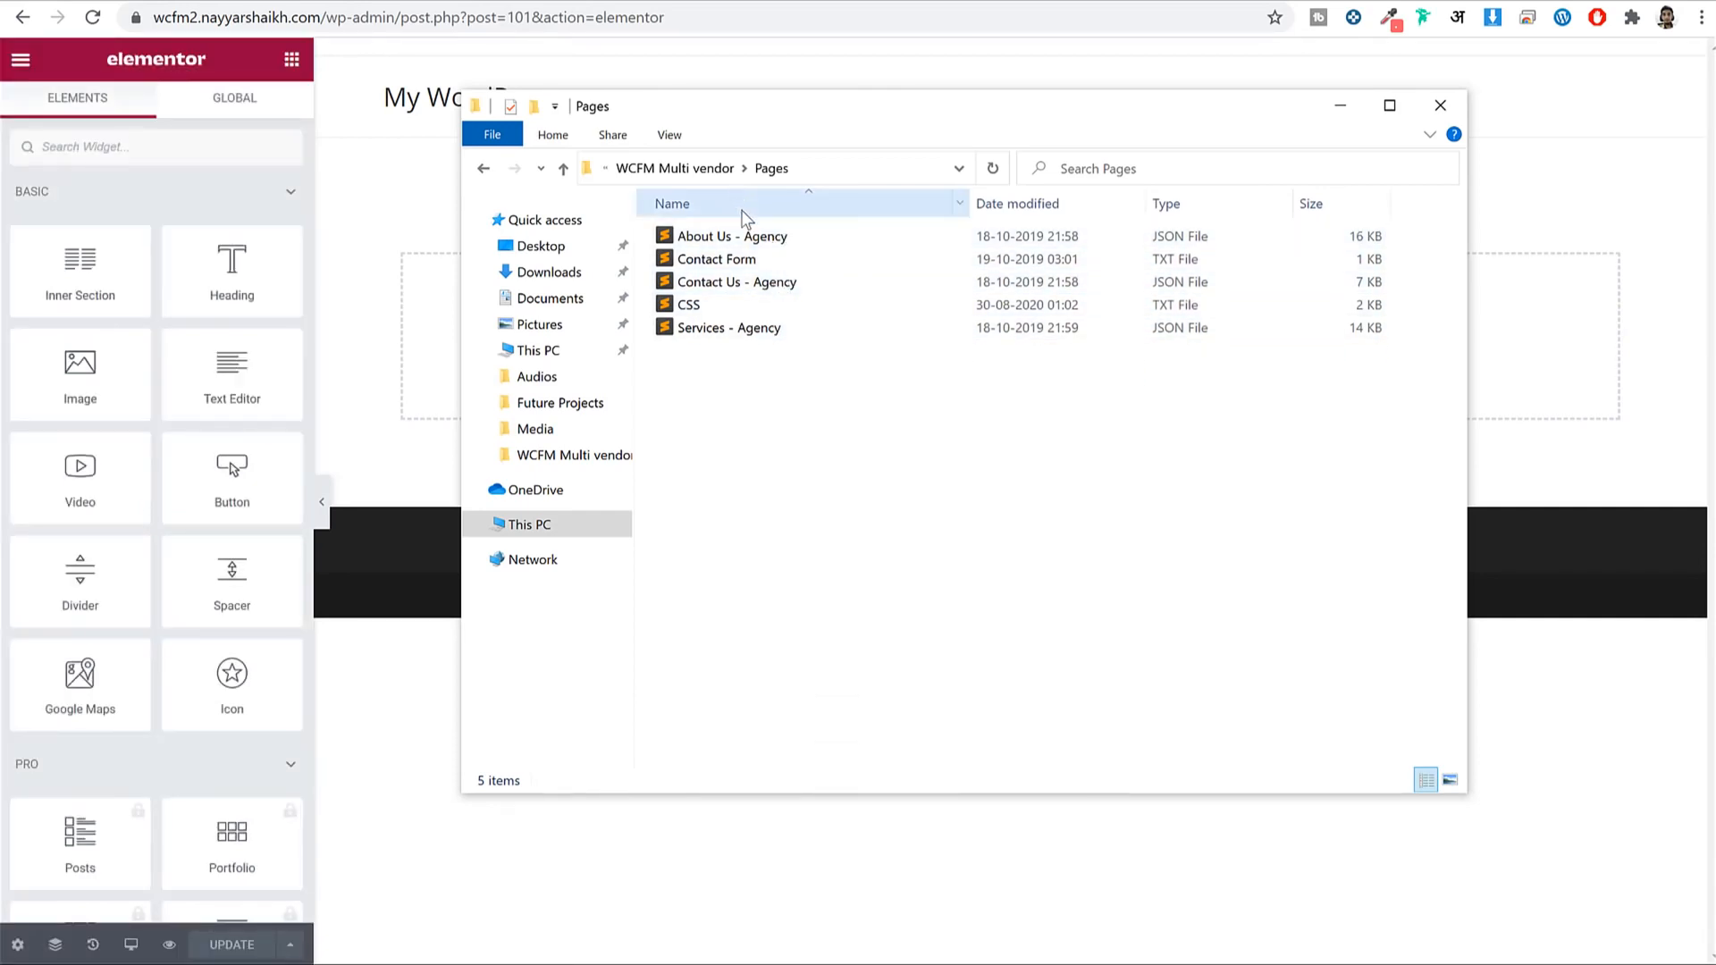
left_click(674, 19)
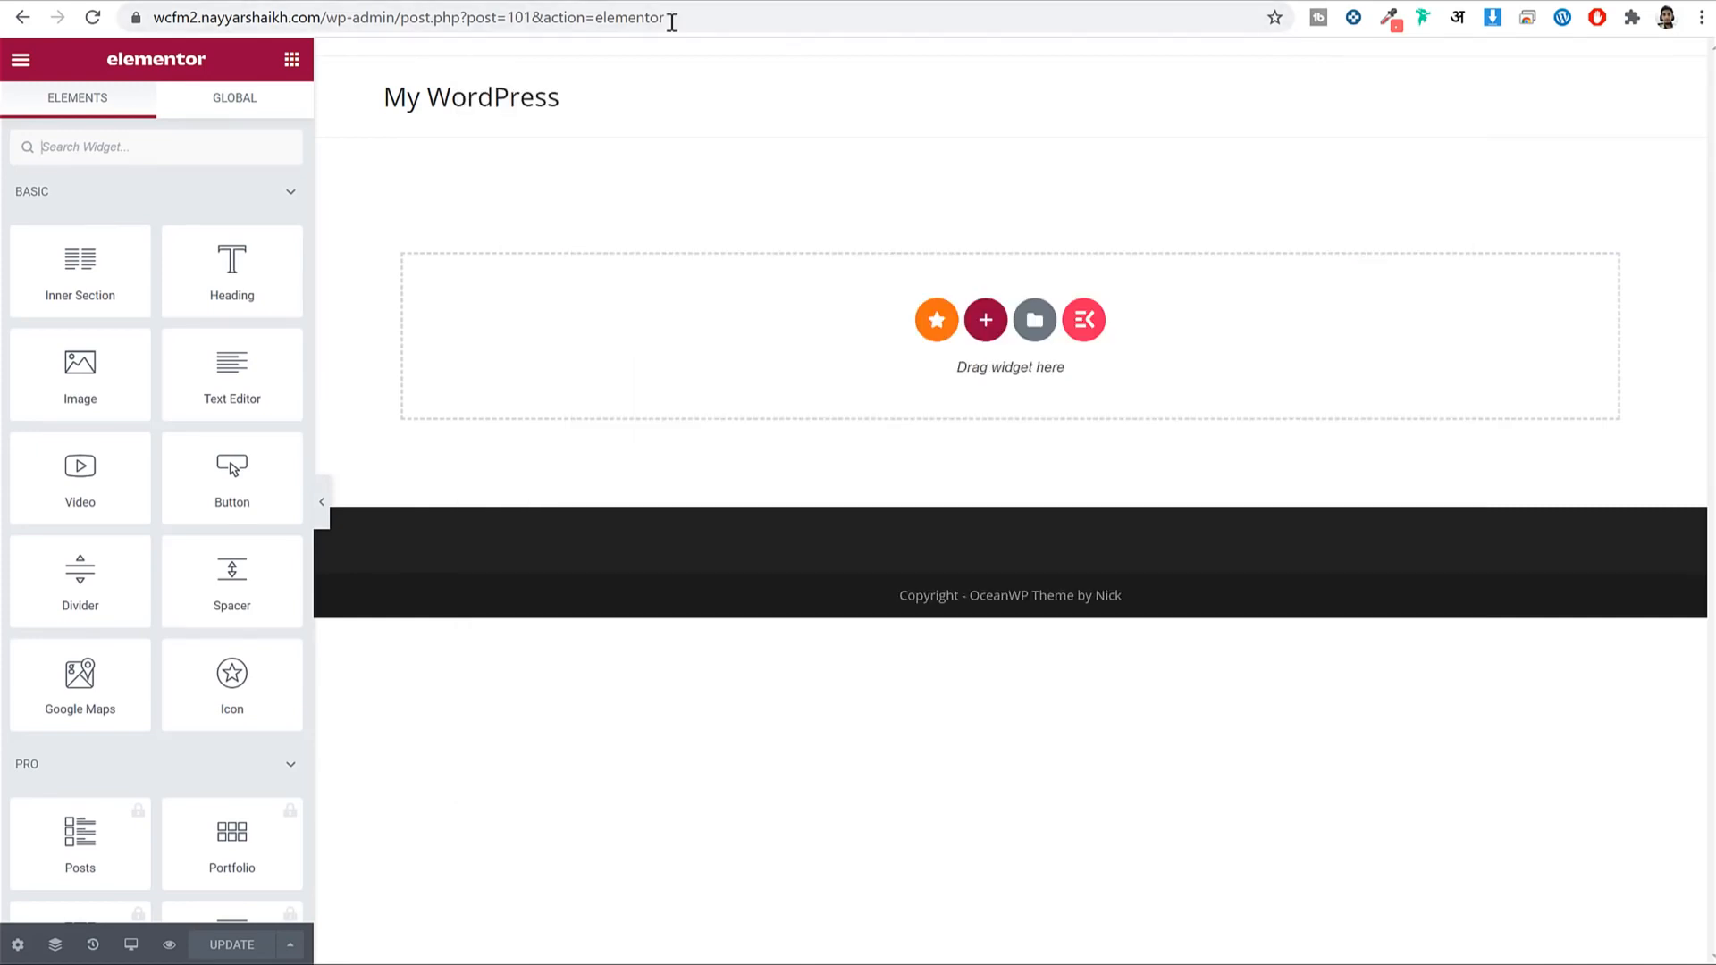
Import the About Us - Agency template file into My Templates.
left_click(1035, 320)
left_click(980, 105)
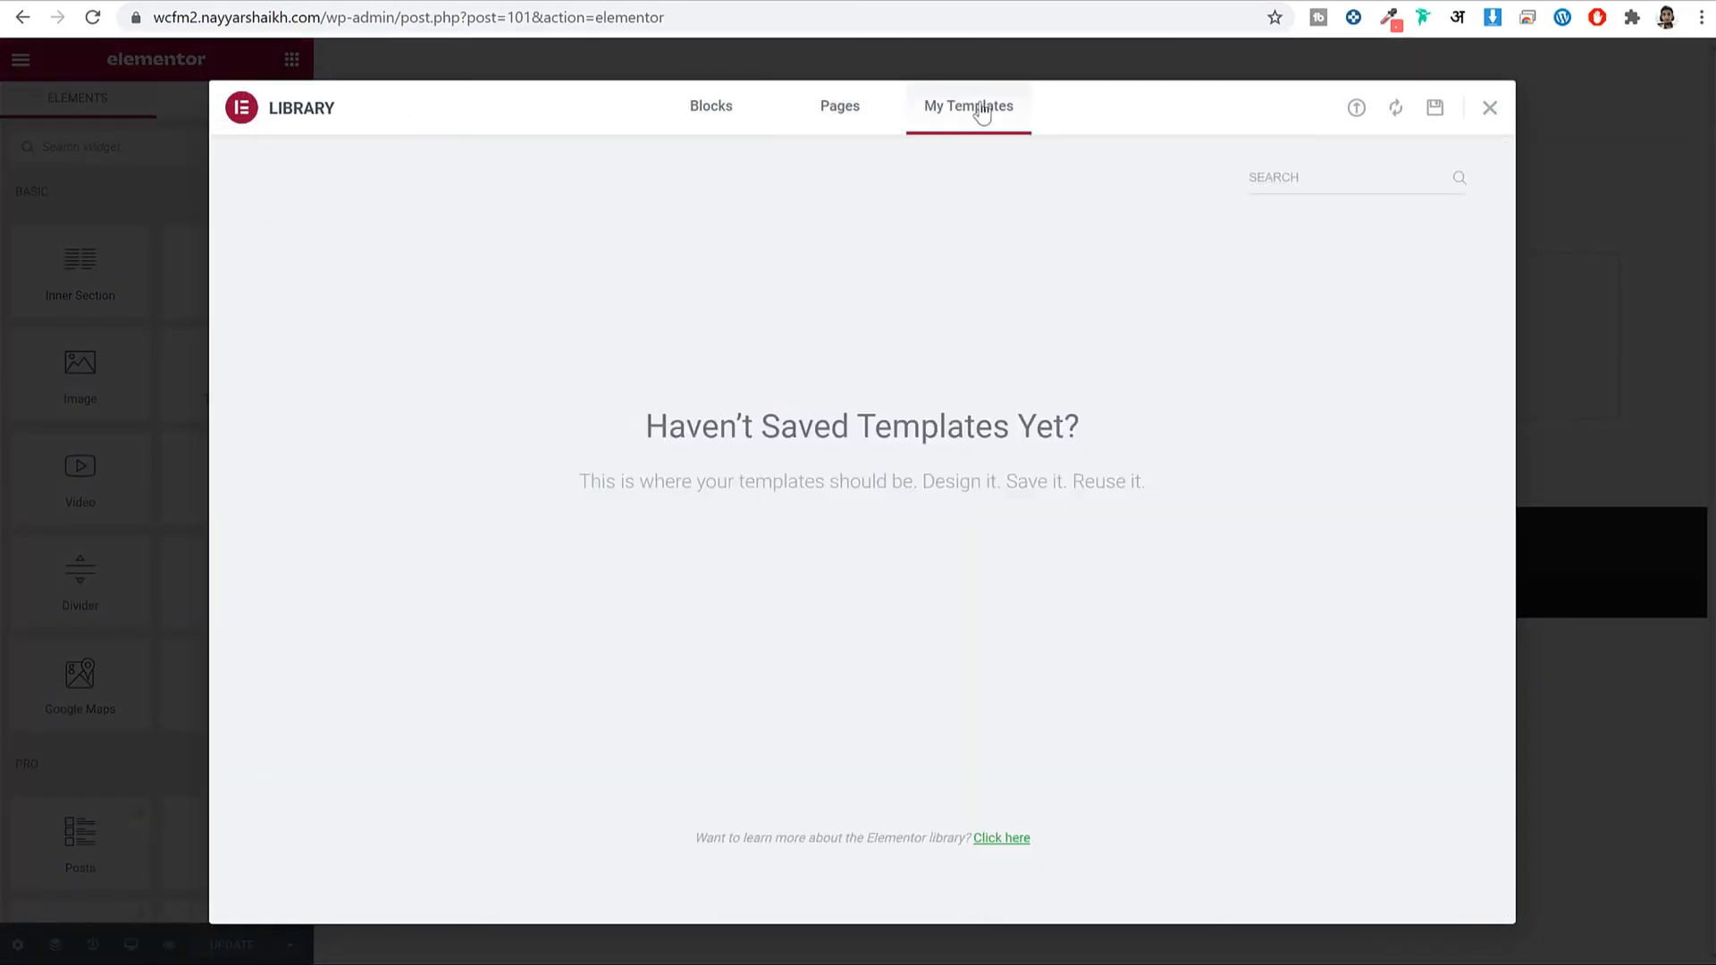
left_click(1356, 109)
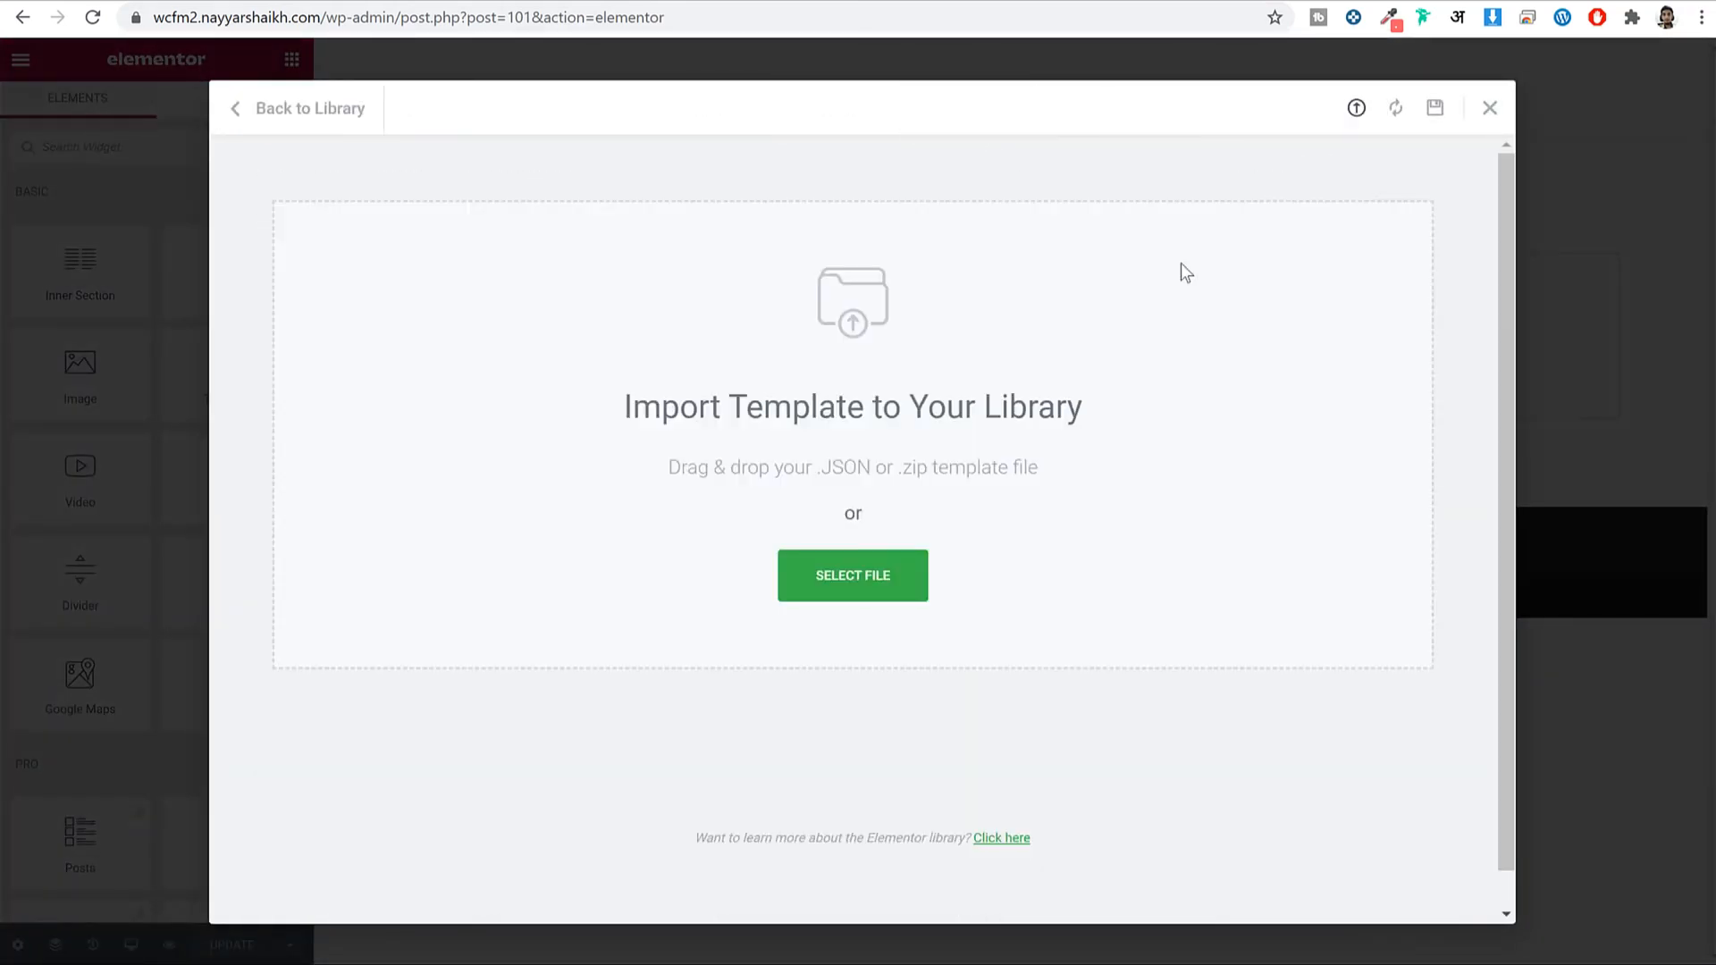
left_click(862, 594)
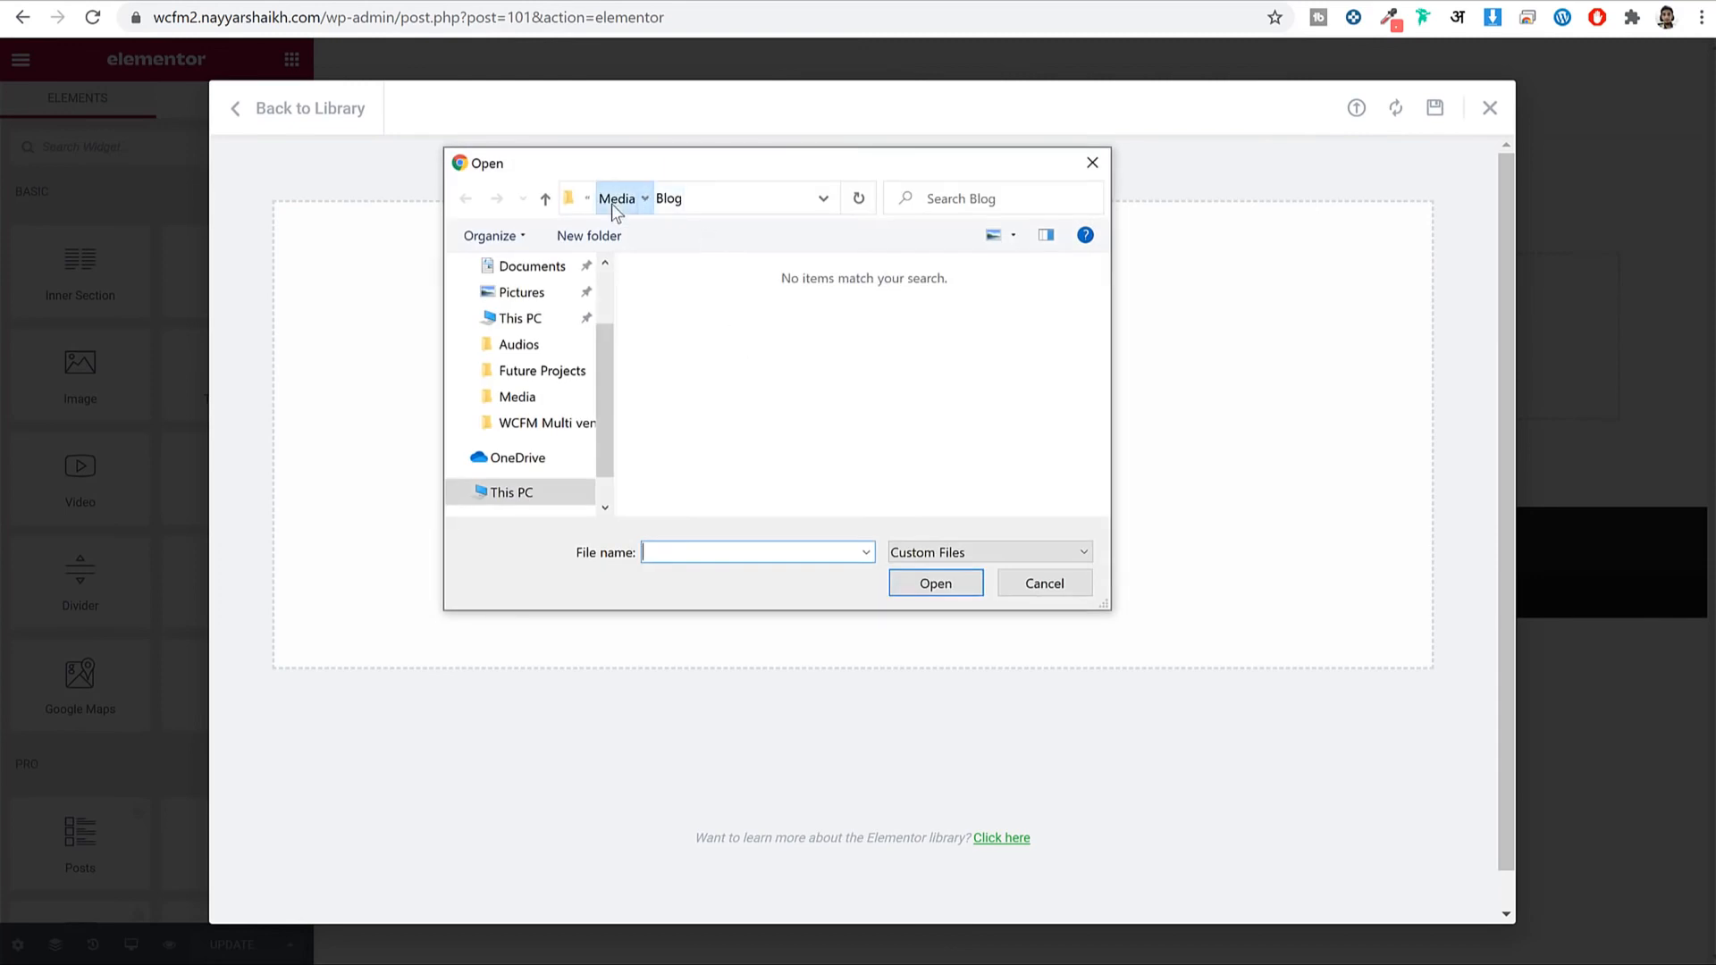
left_click(612, 204)
left_click(643, 198)
double_click(746, 345)
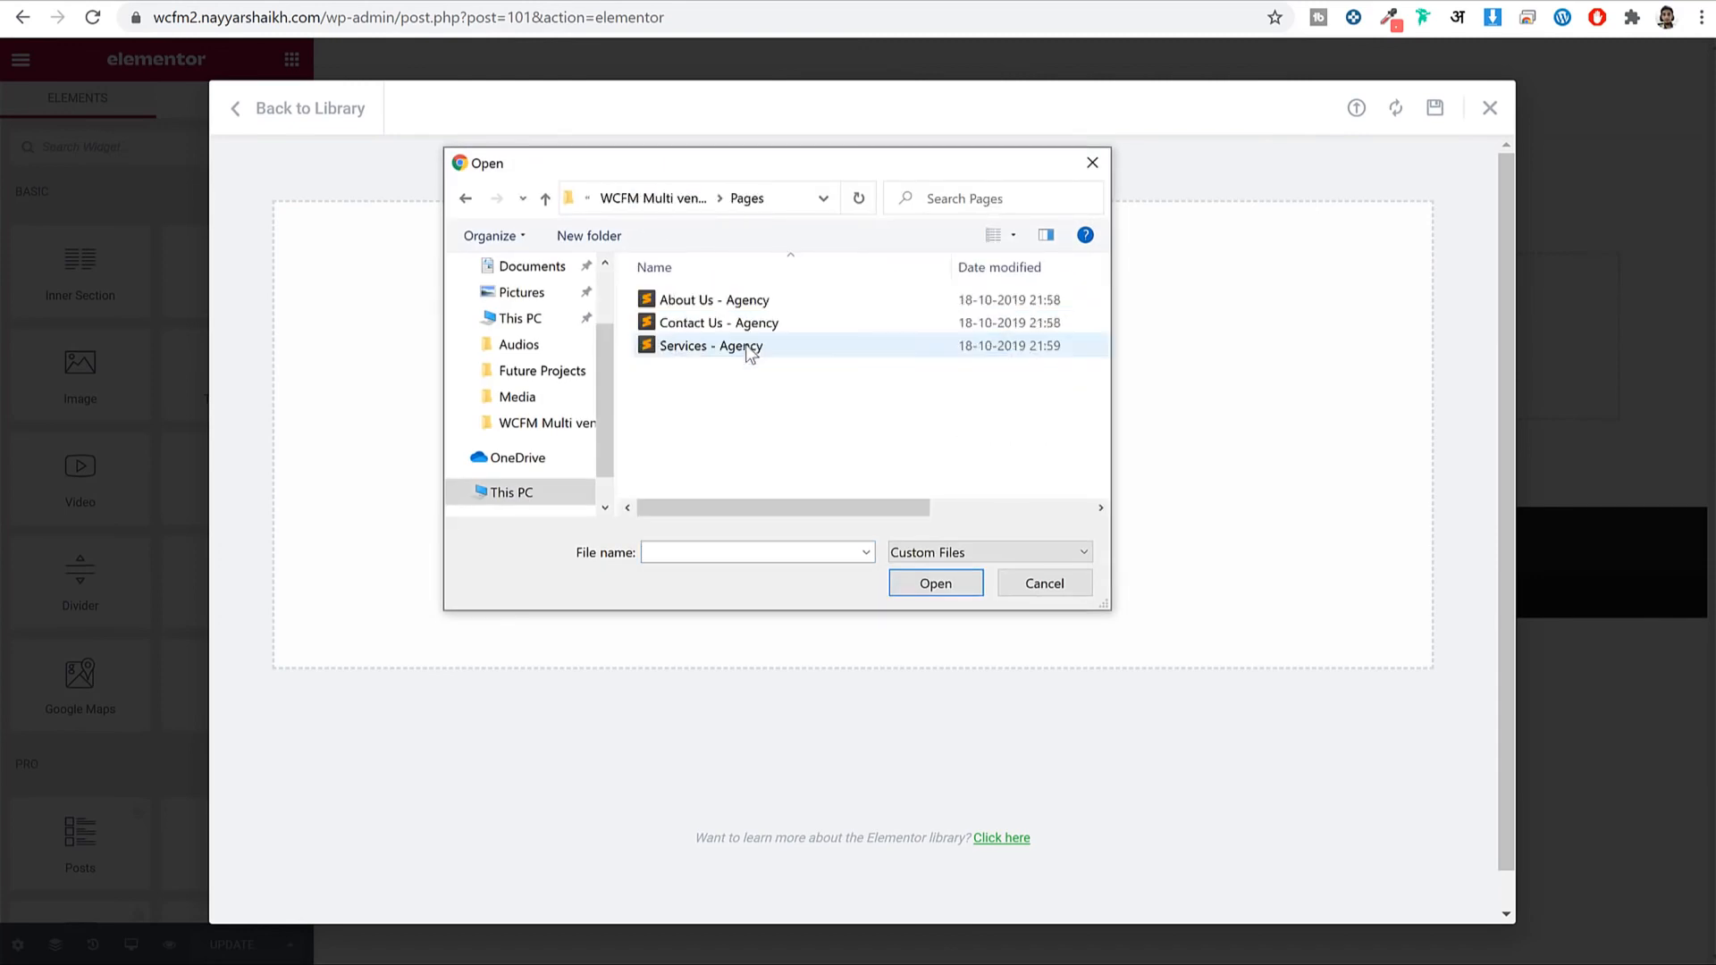
left_click(765, 302)
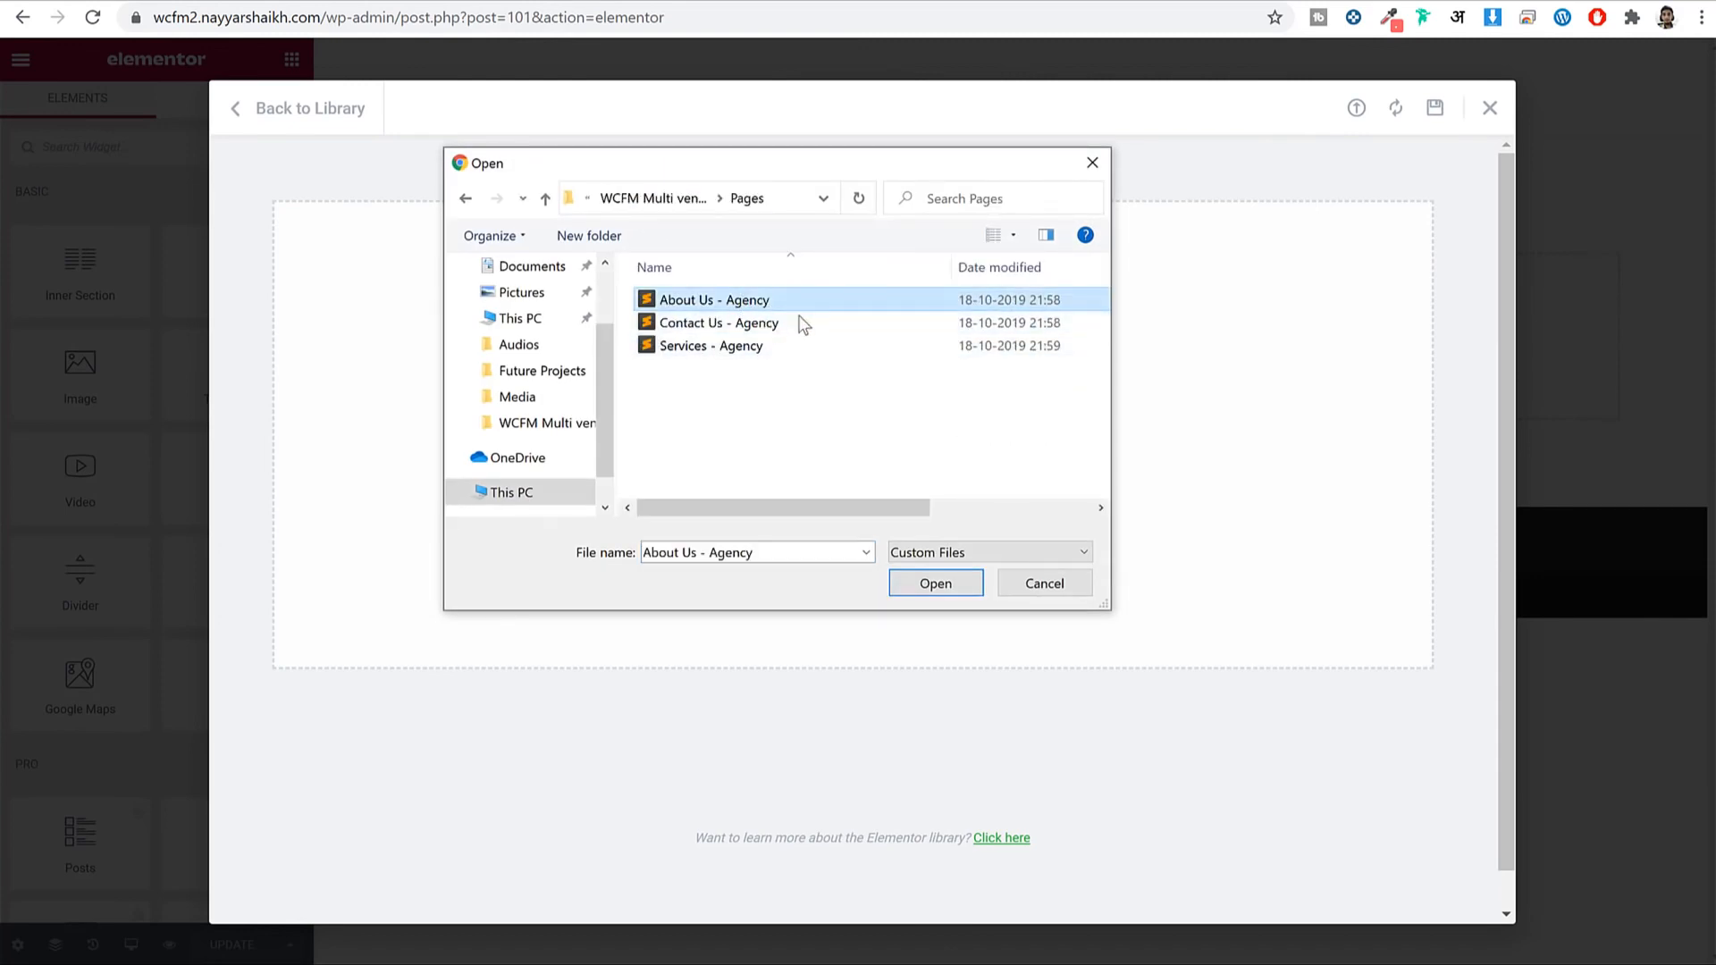
left_click(935, 584)
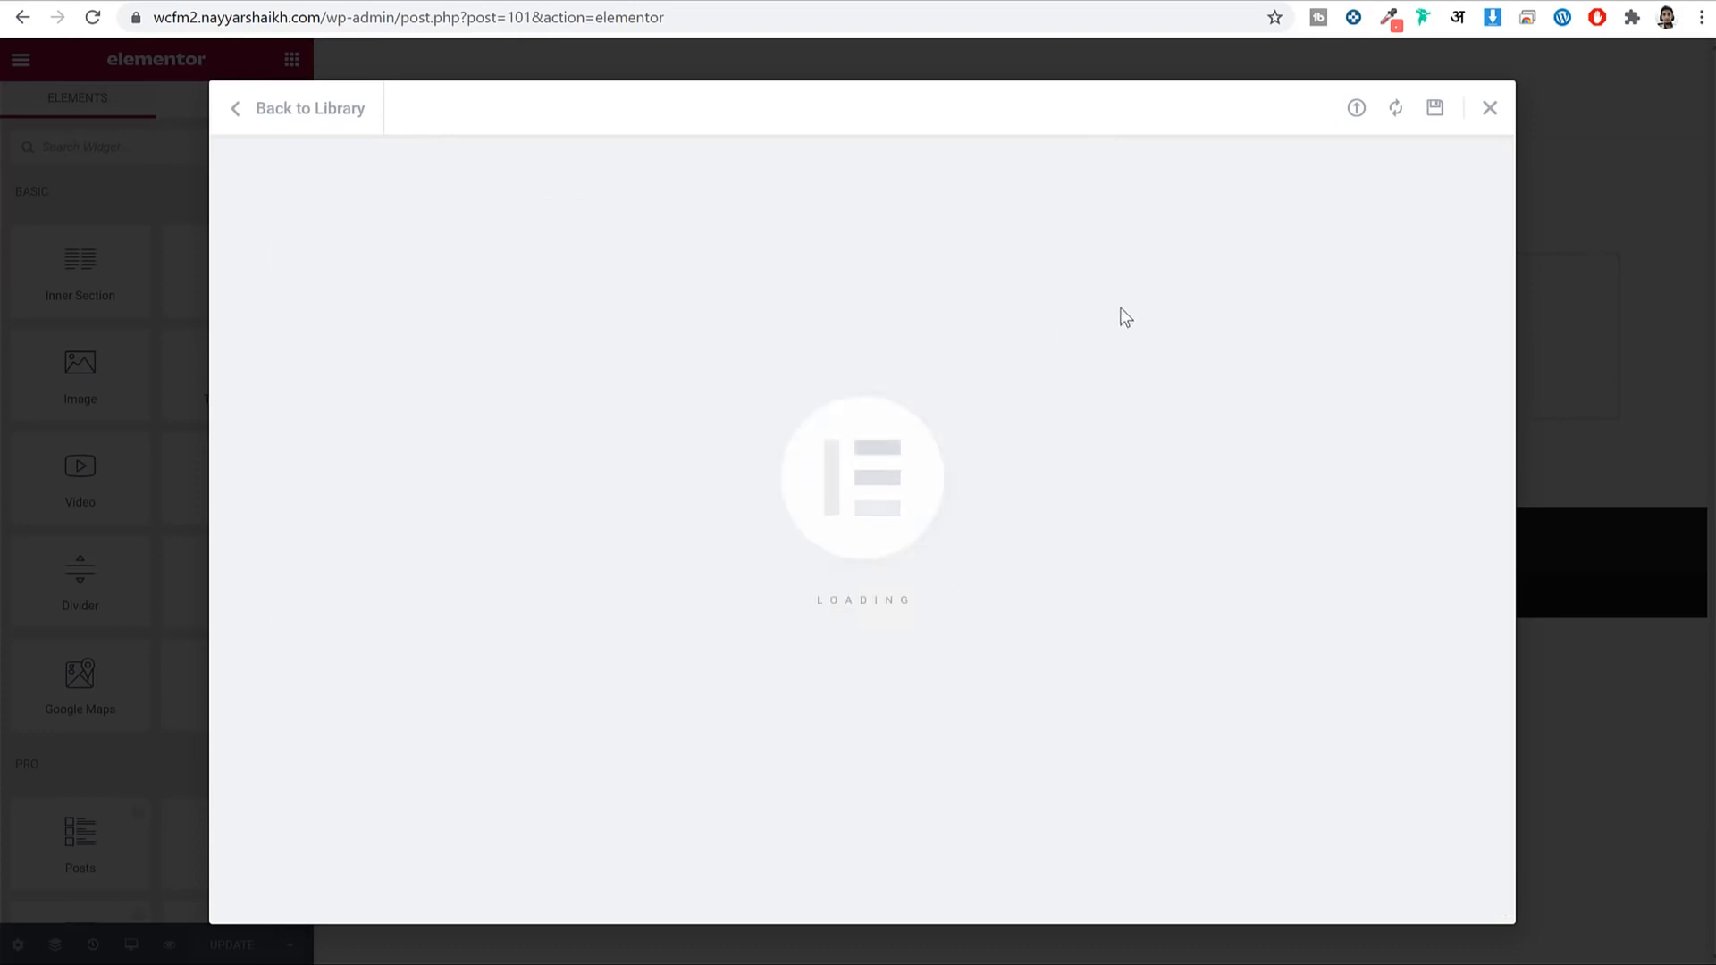
Import the Contact Us - Agency template file as well.
left_click(1357, 111)
left_click(903, 562)
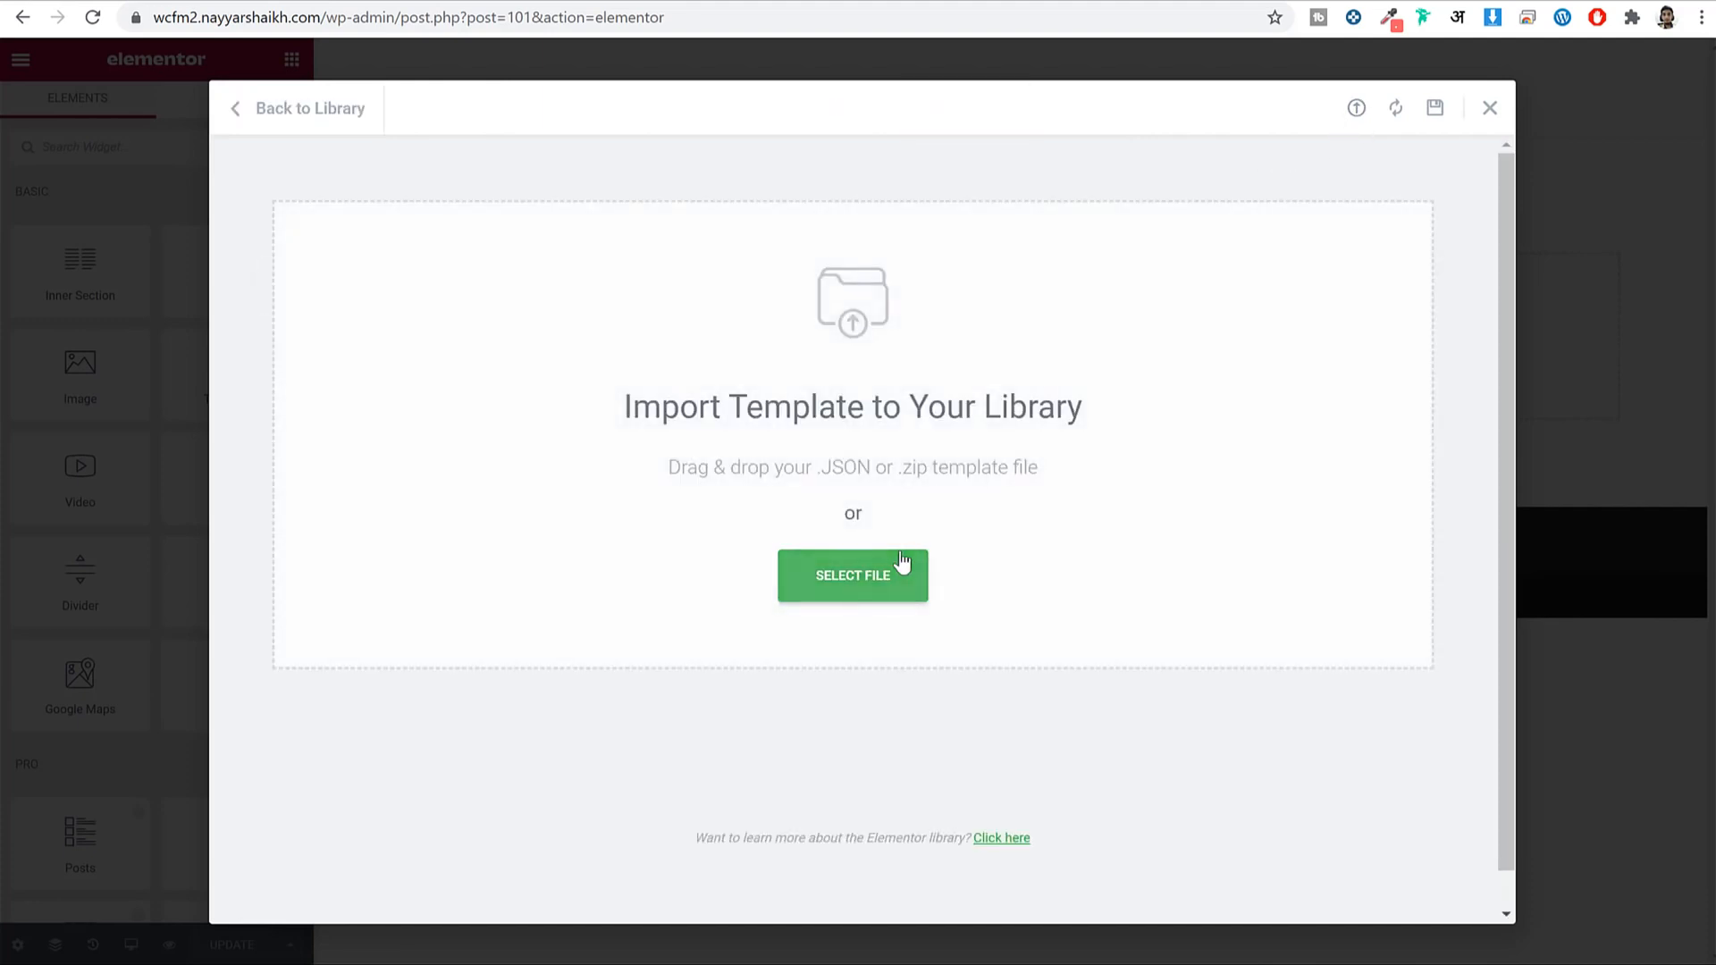
left_click(724, 327)
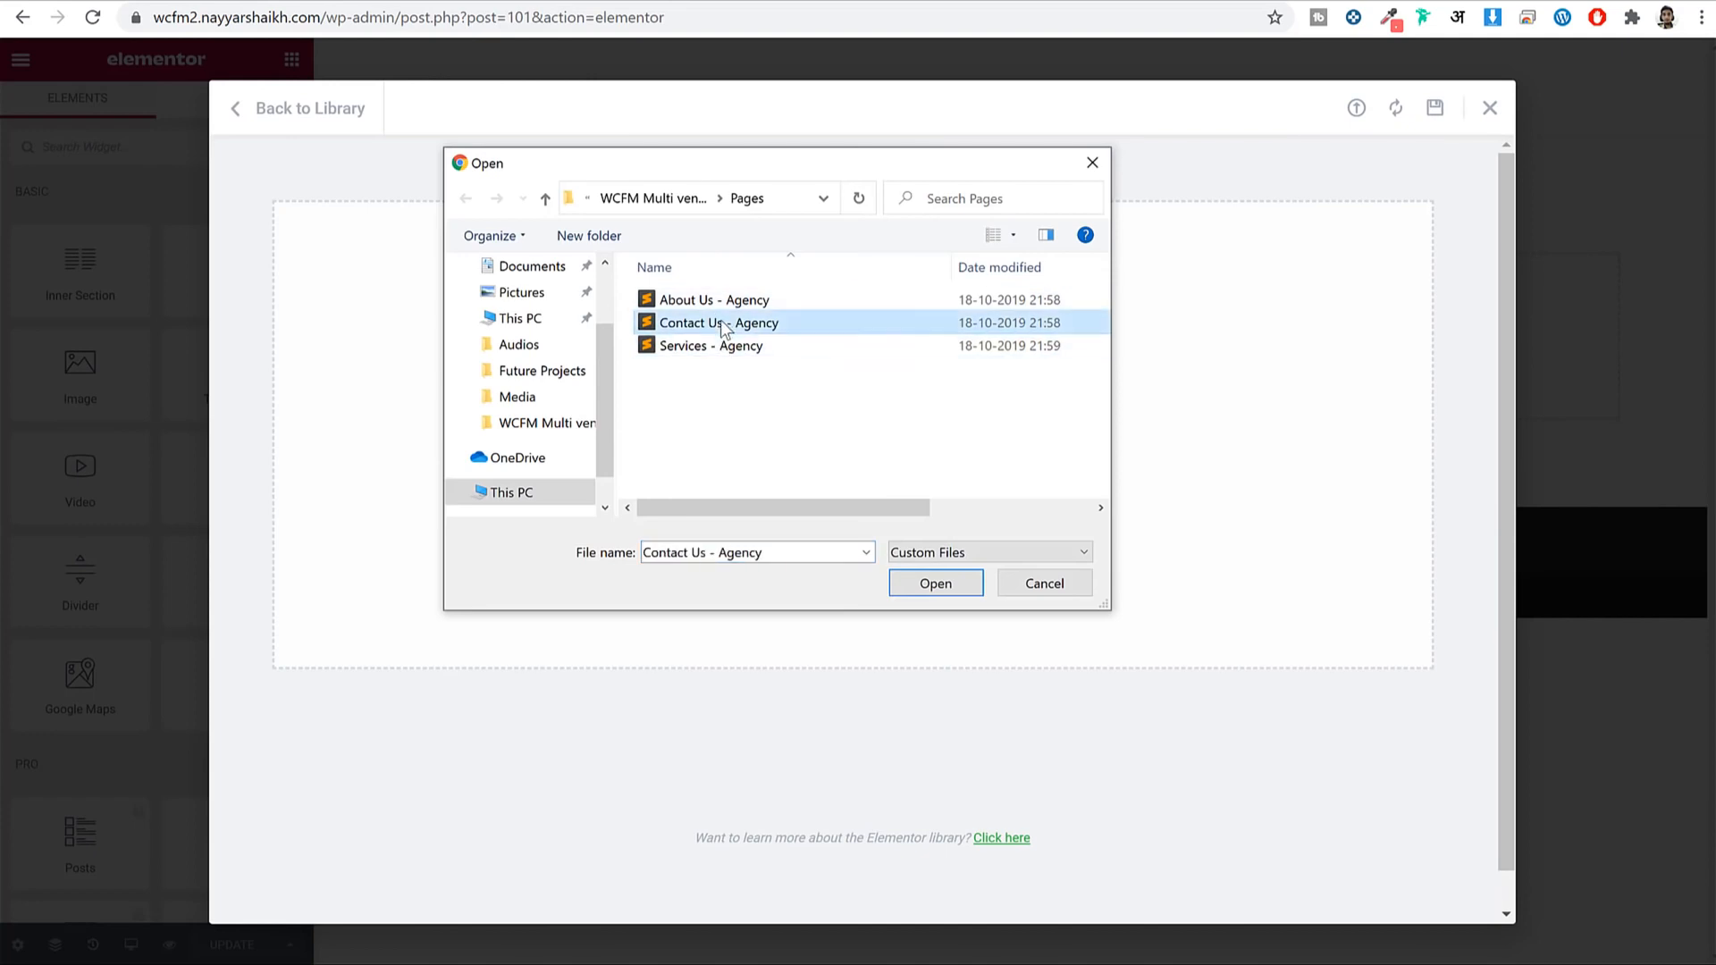
left_click(953, 593)
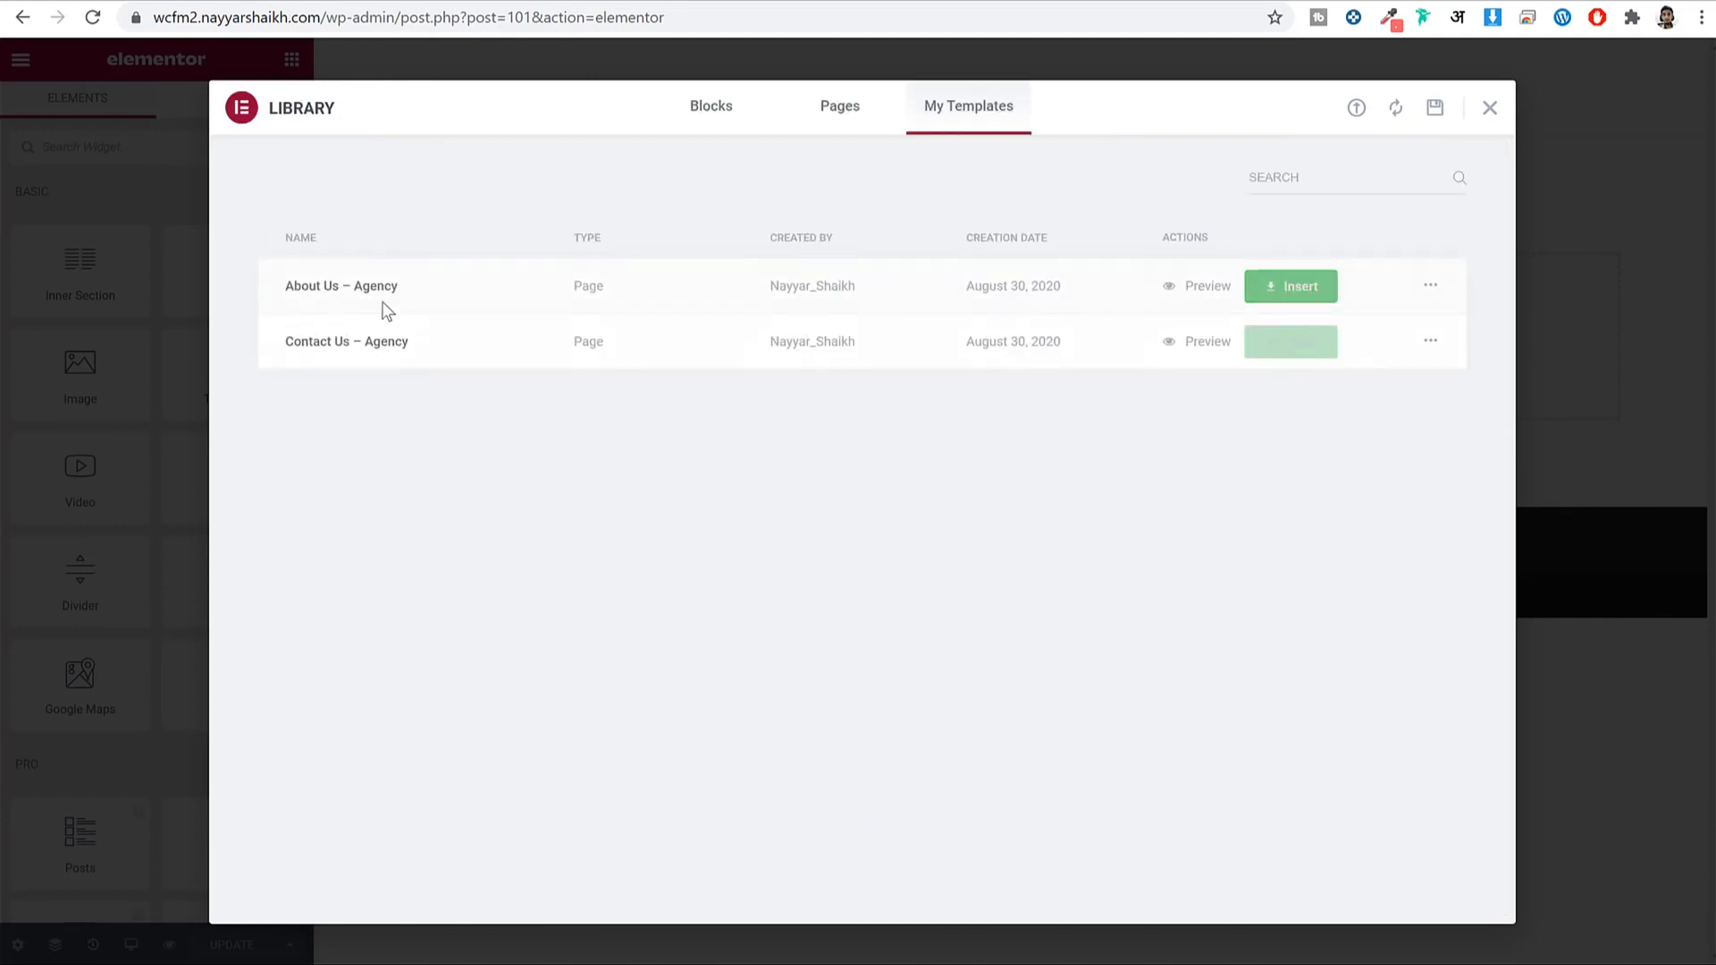
Insert the About Us – Agency template into the page and save it with UPDATE.
left_click(1305, 287)
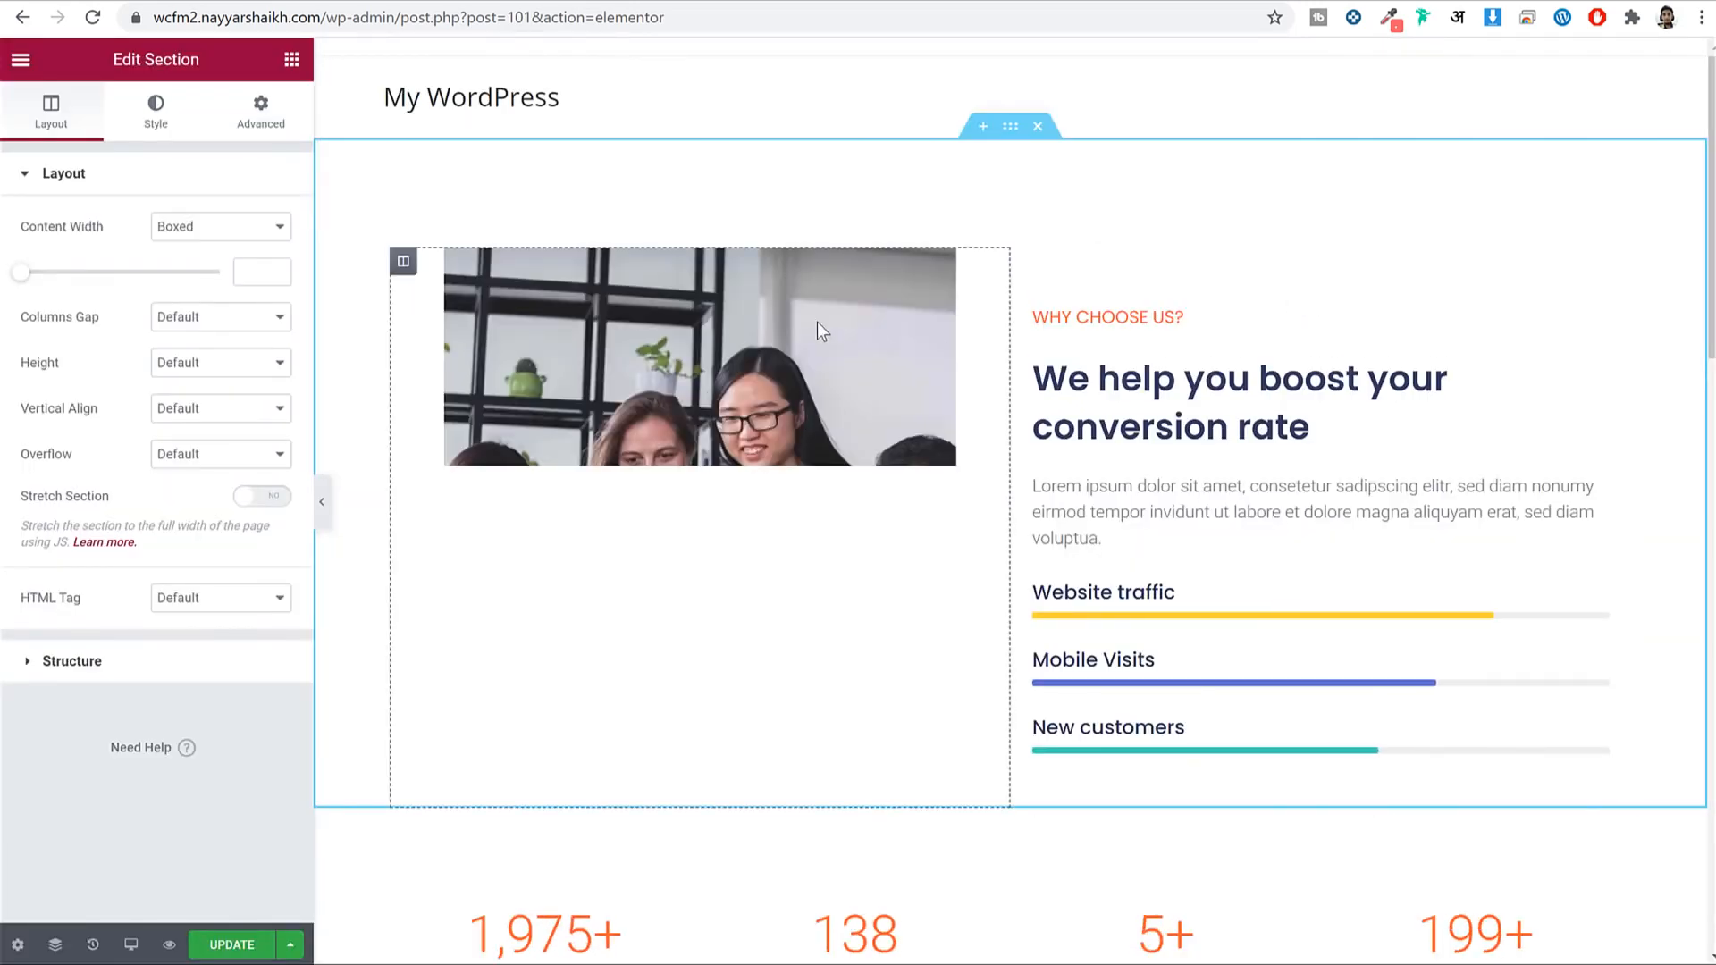
scroll(1176, 536, "down", 10)
scroll(1176, 536, "down", 10)
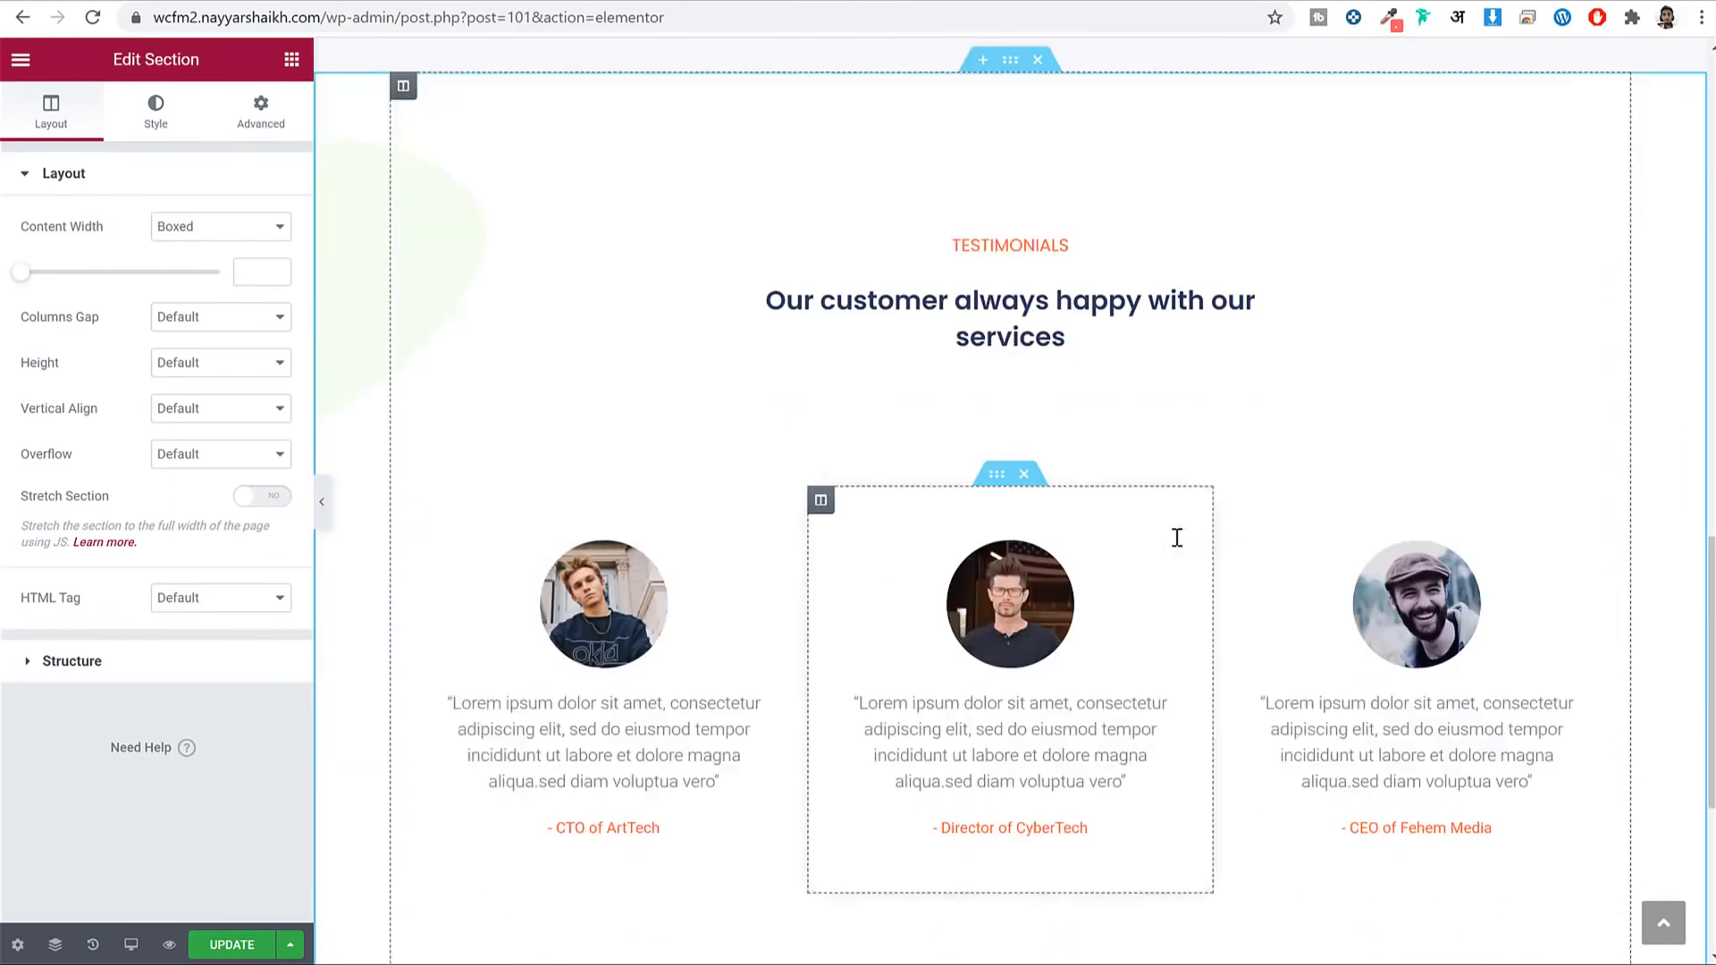
left_click(234, 945)
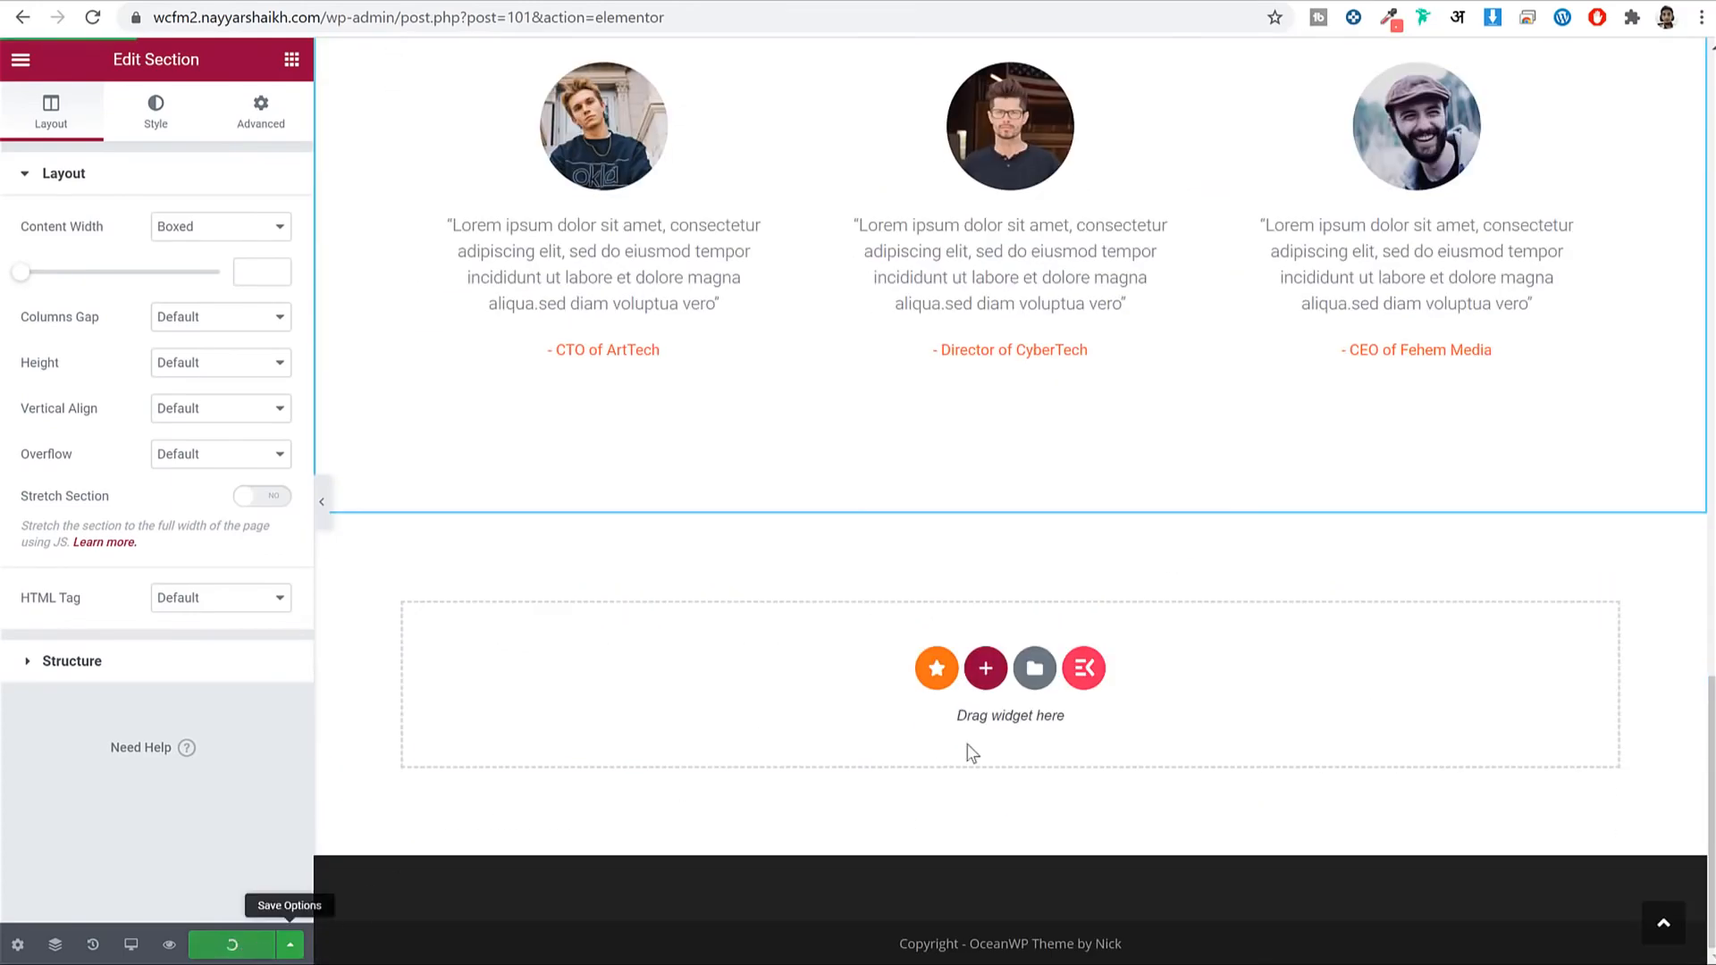
scroll(966, 753, "up", 15)
left_click_drag(411, 18, 990, 13)
key("BackSpace")
Create a Contact Us page with 100% Full Width layout and page title display disabled.
key("Return")
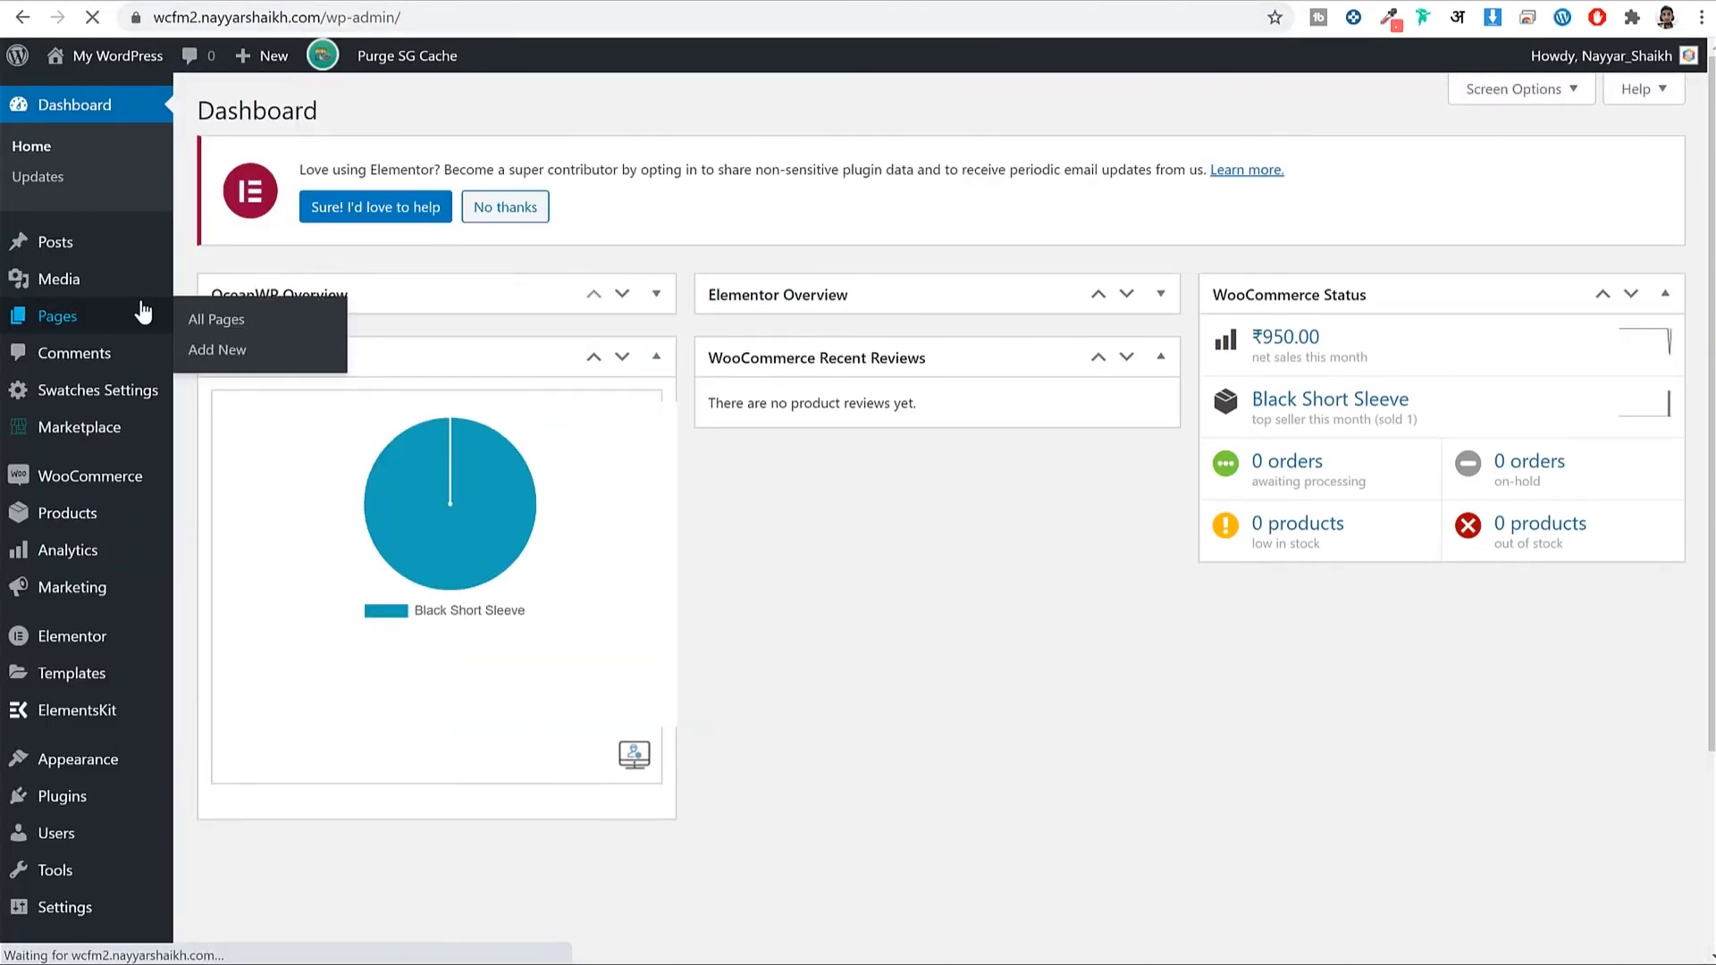
left_click(143, 313)
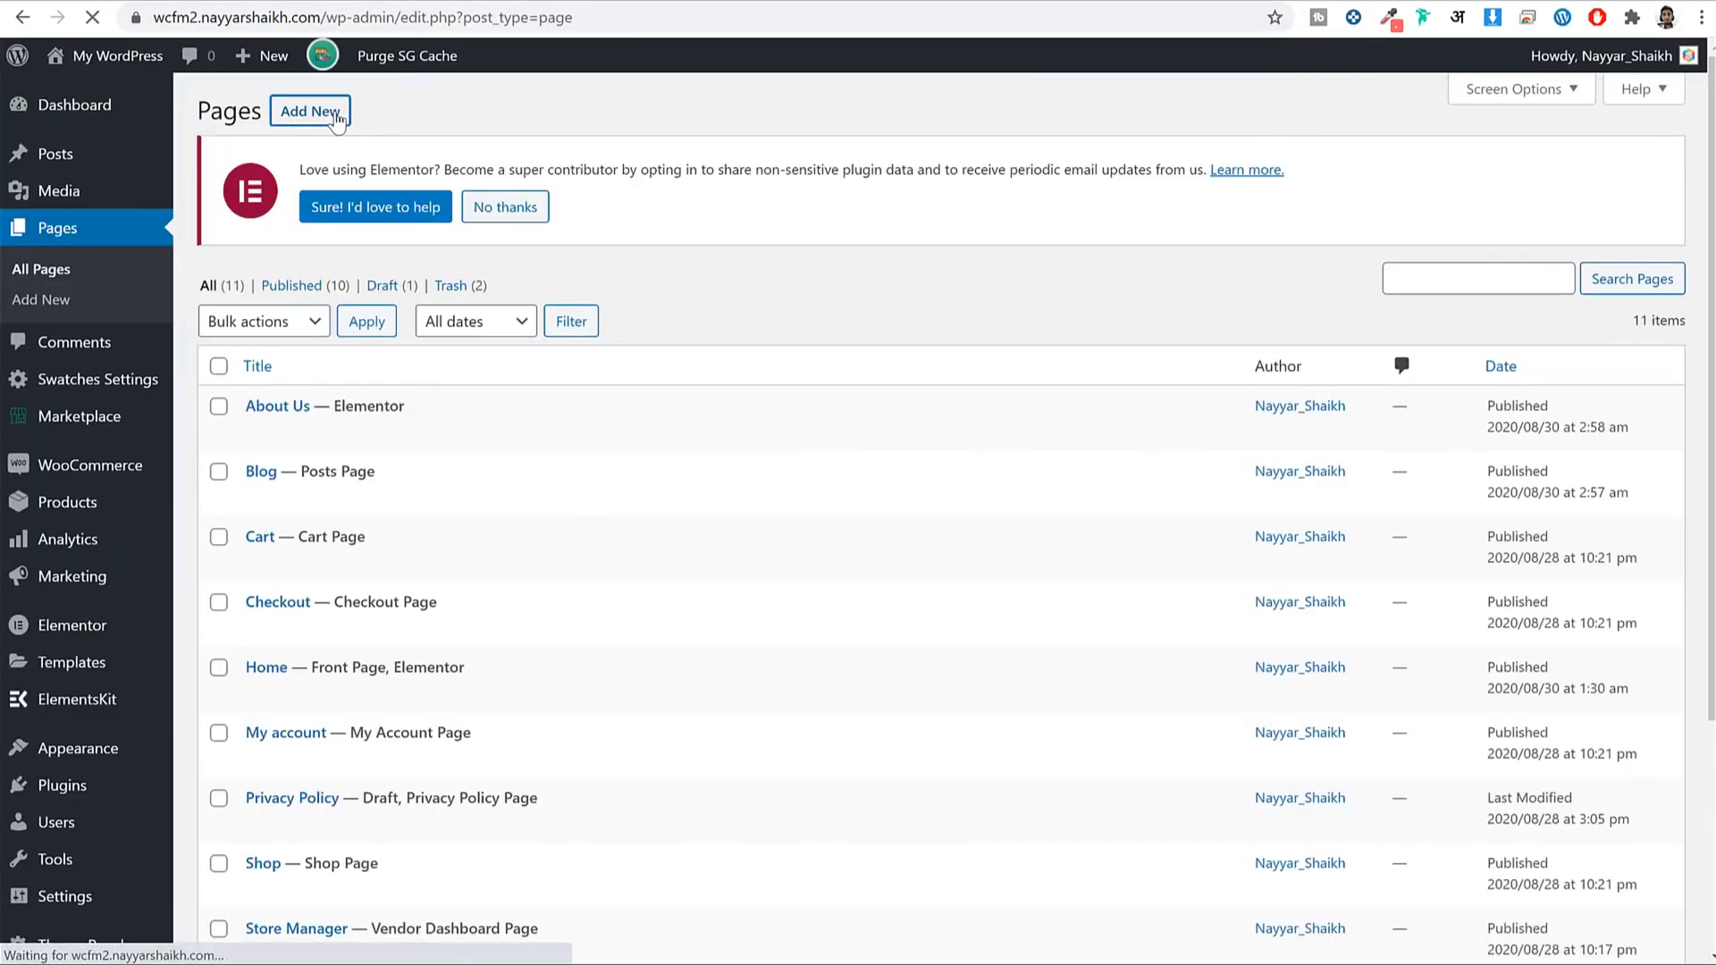
type("Con")
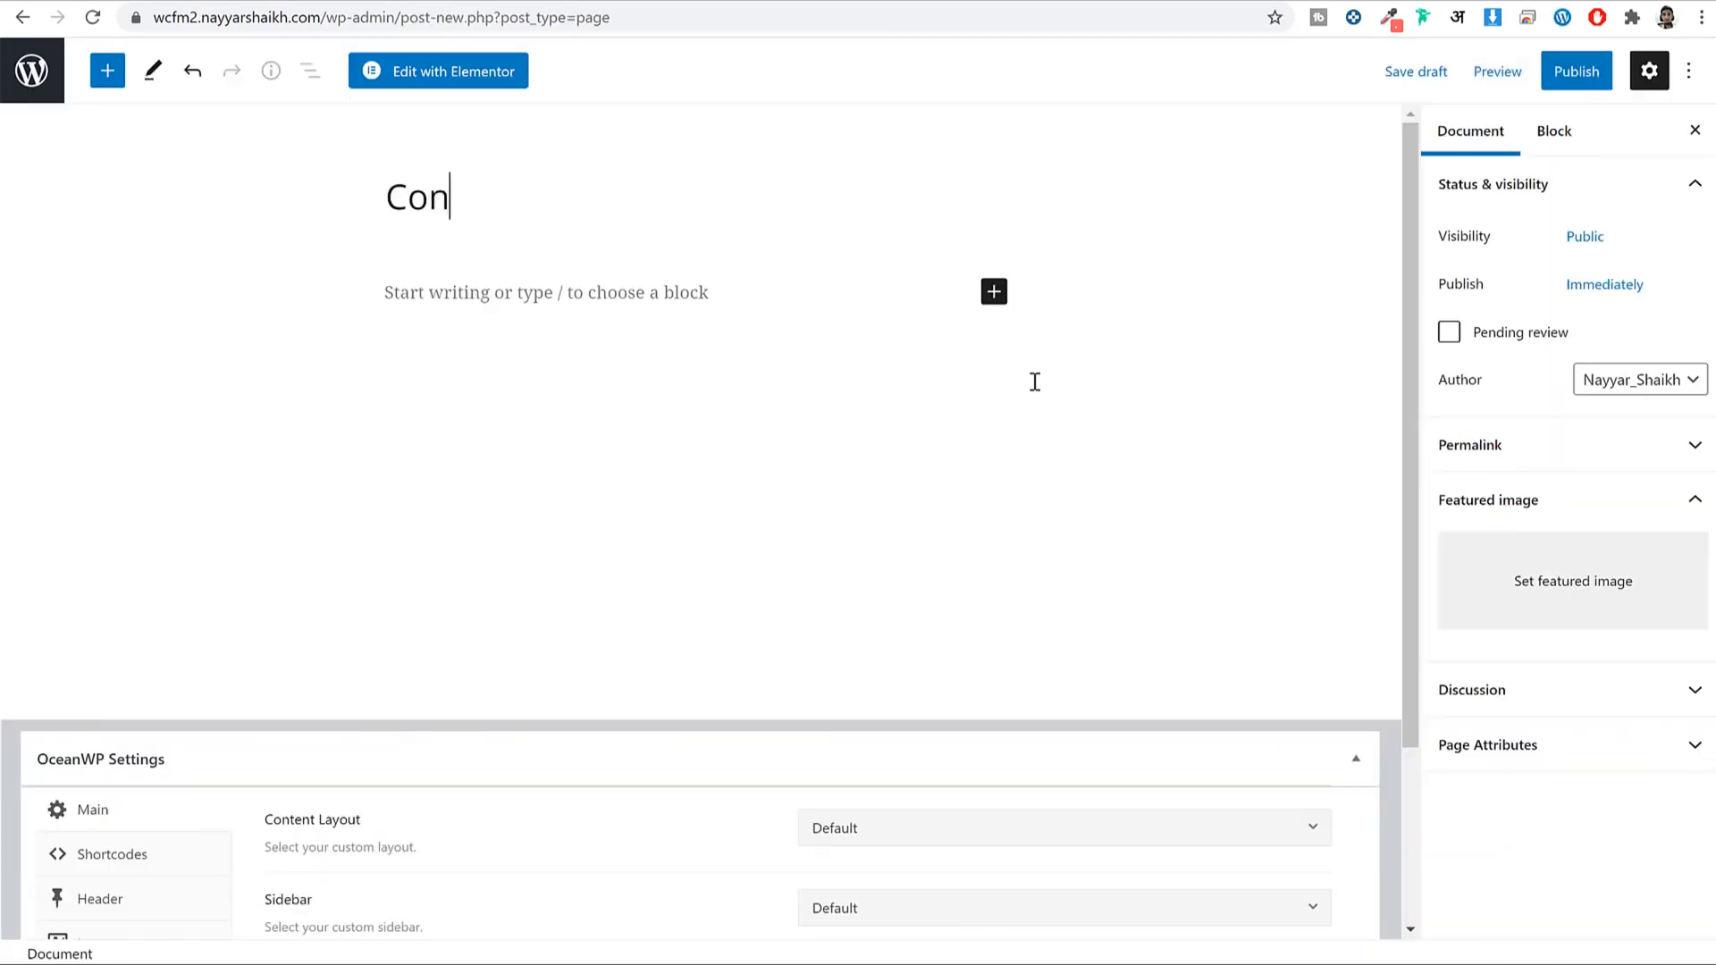
type("tact Us")
scroll(1096, 448, "down", 3)
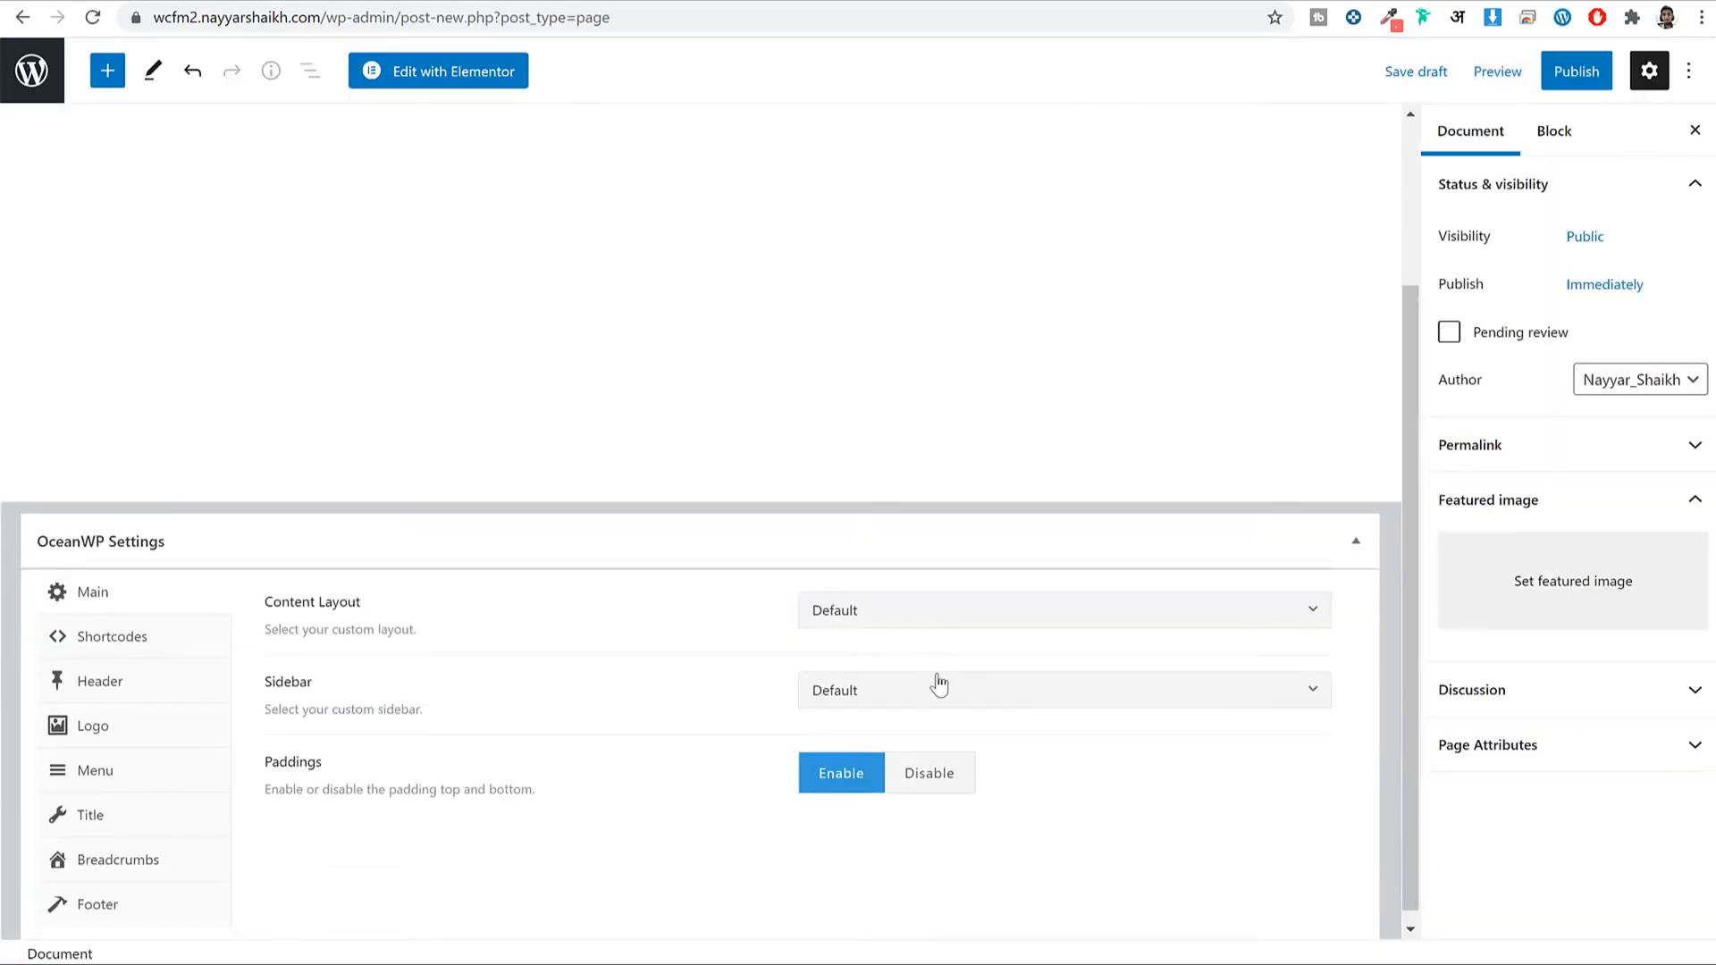
left_click(971, 630)
left_click(938, 813)
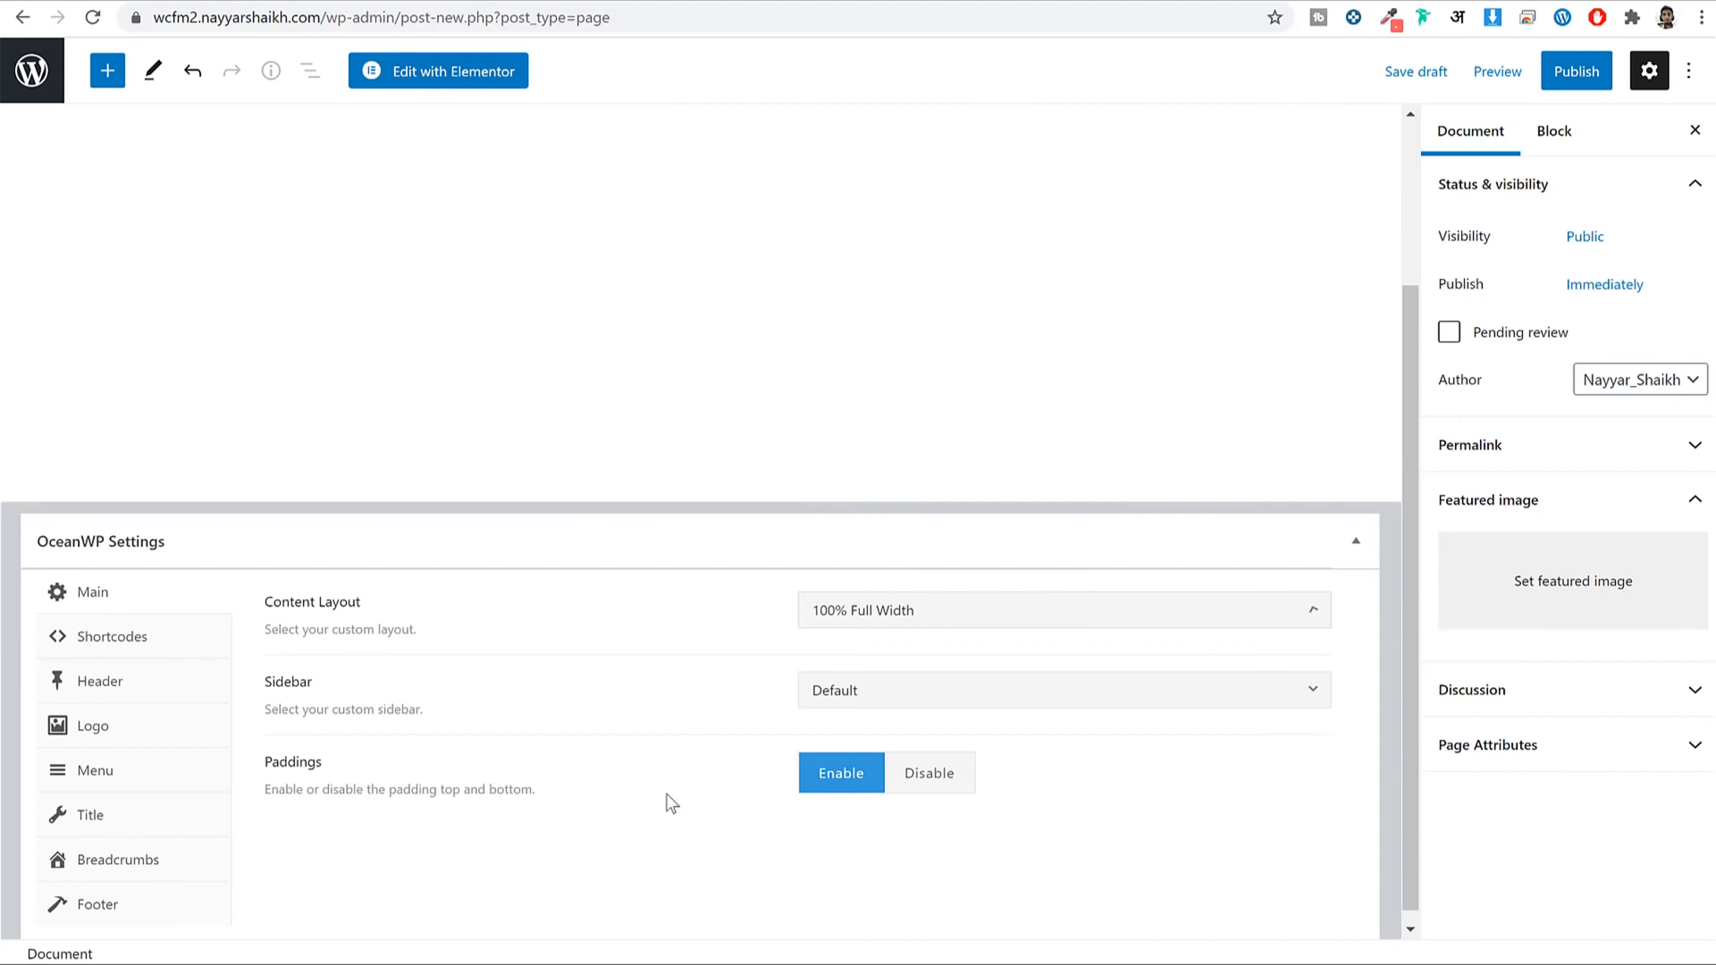
left_click(159, 826)
left_click(992, 617)
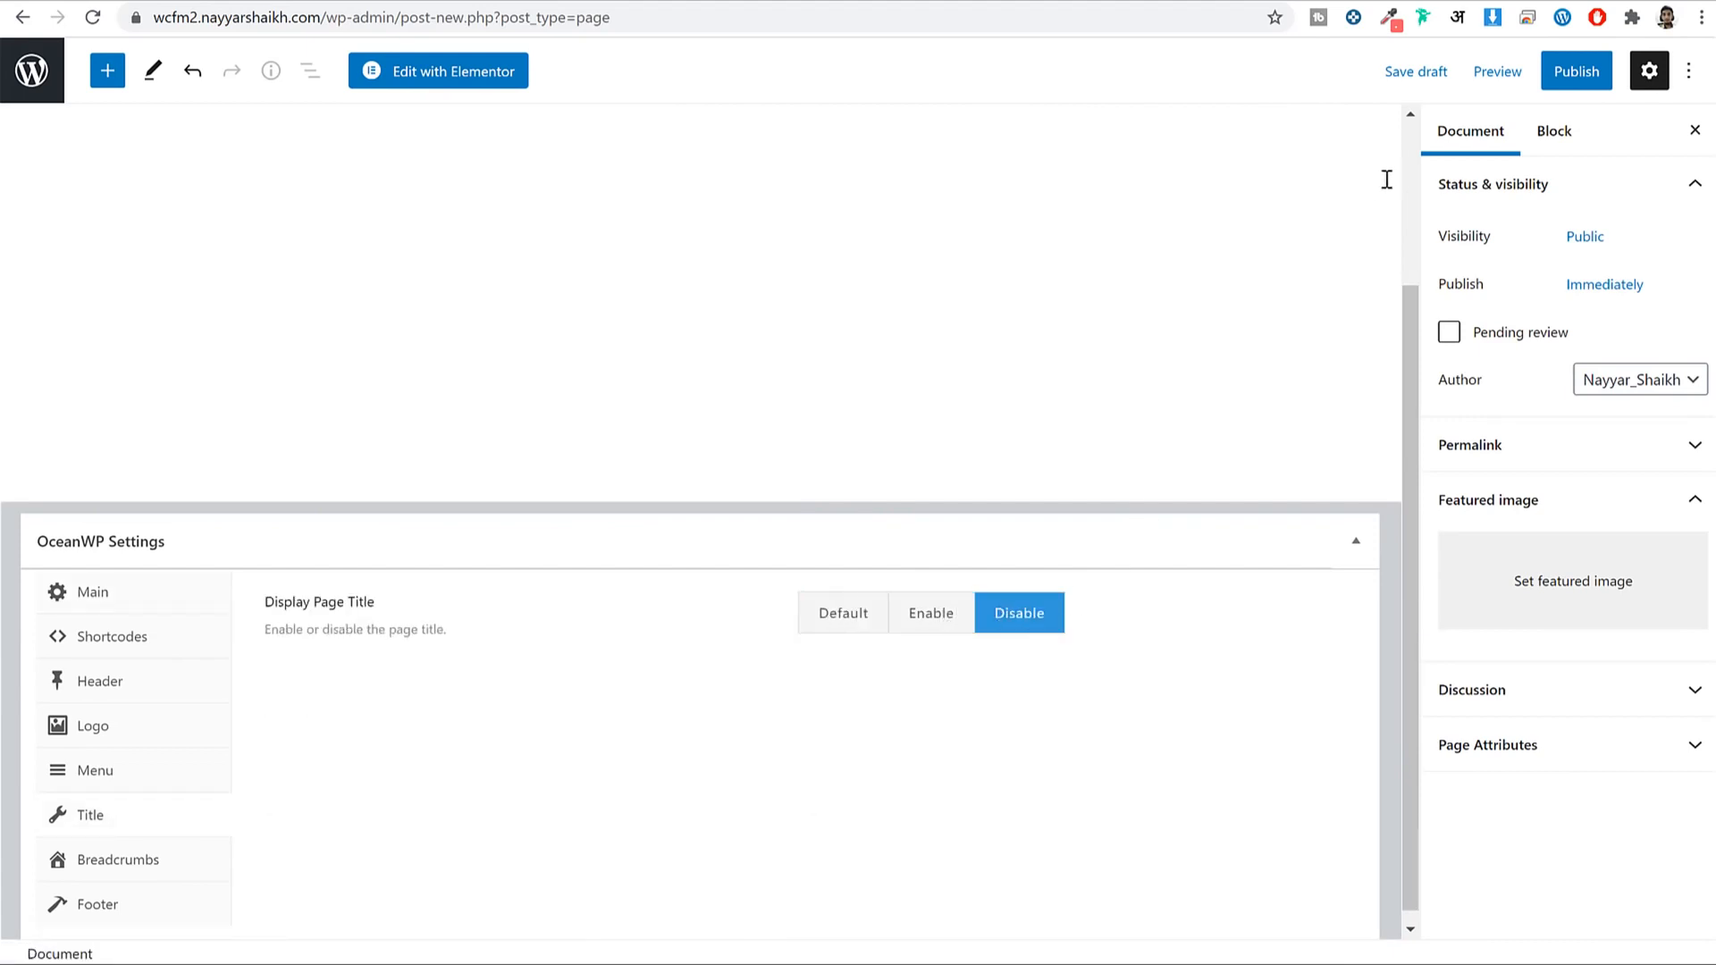
Publish the Contact Us page and open it in Elementor.
left_click(1571, 73)
left_click(1523, 81)
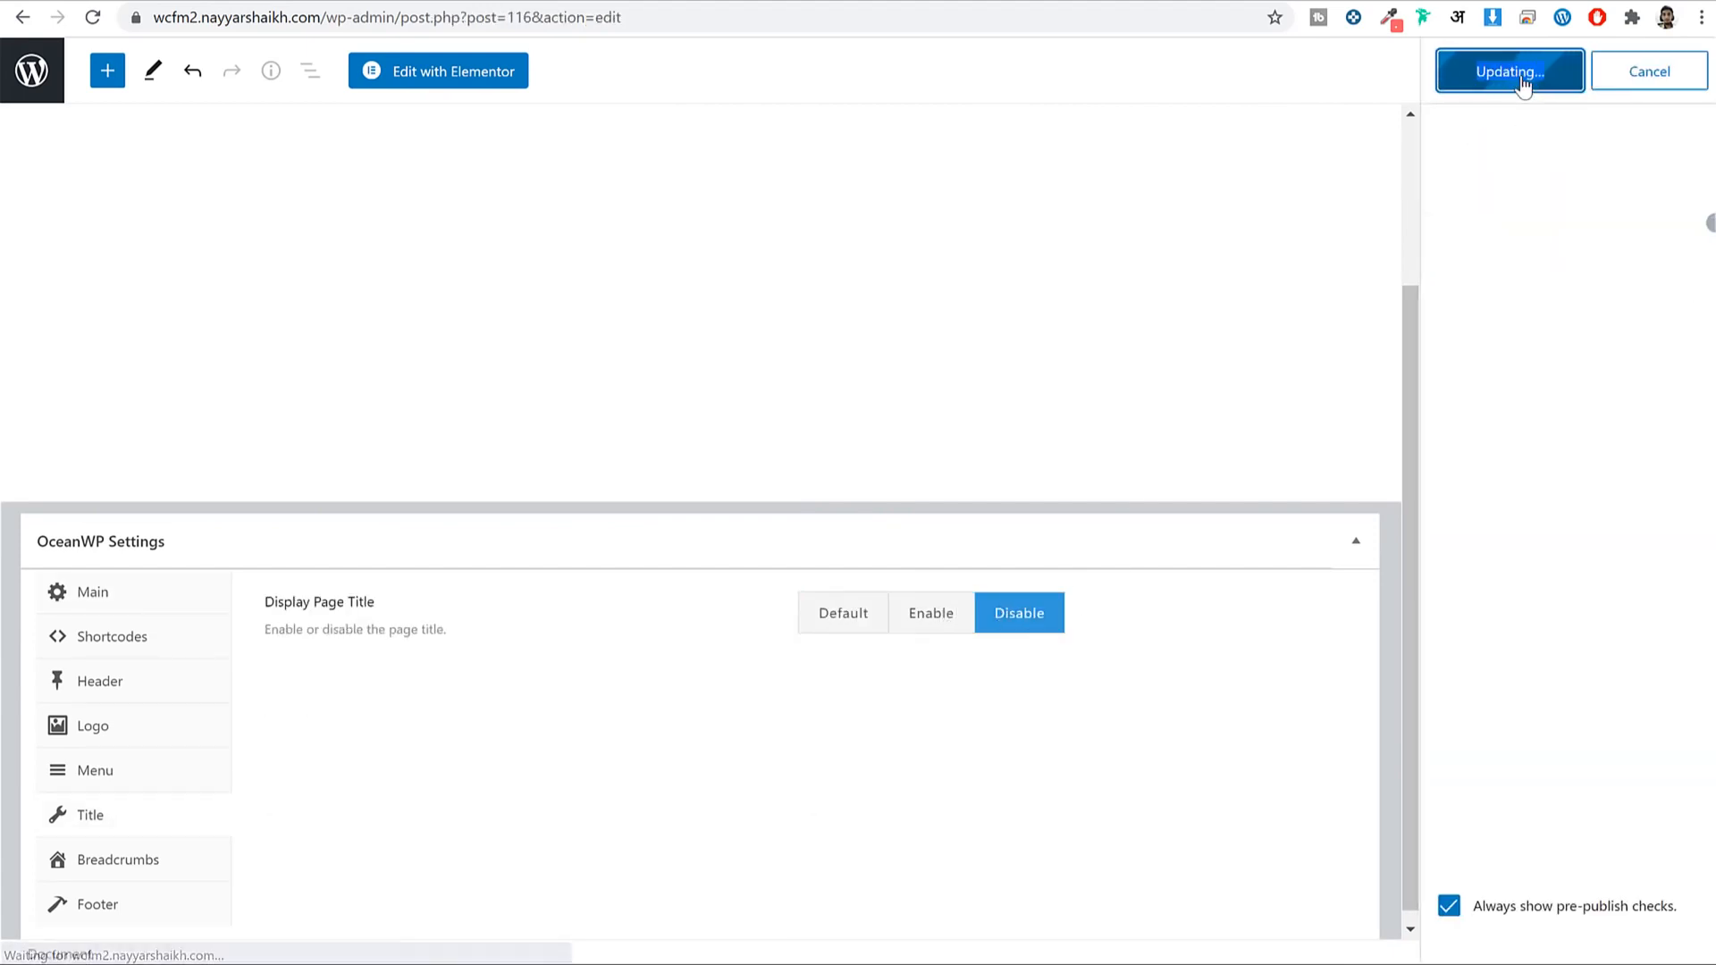
left_click(481, 75)
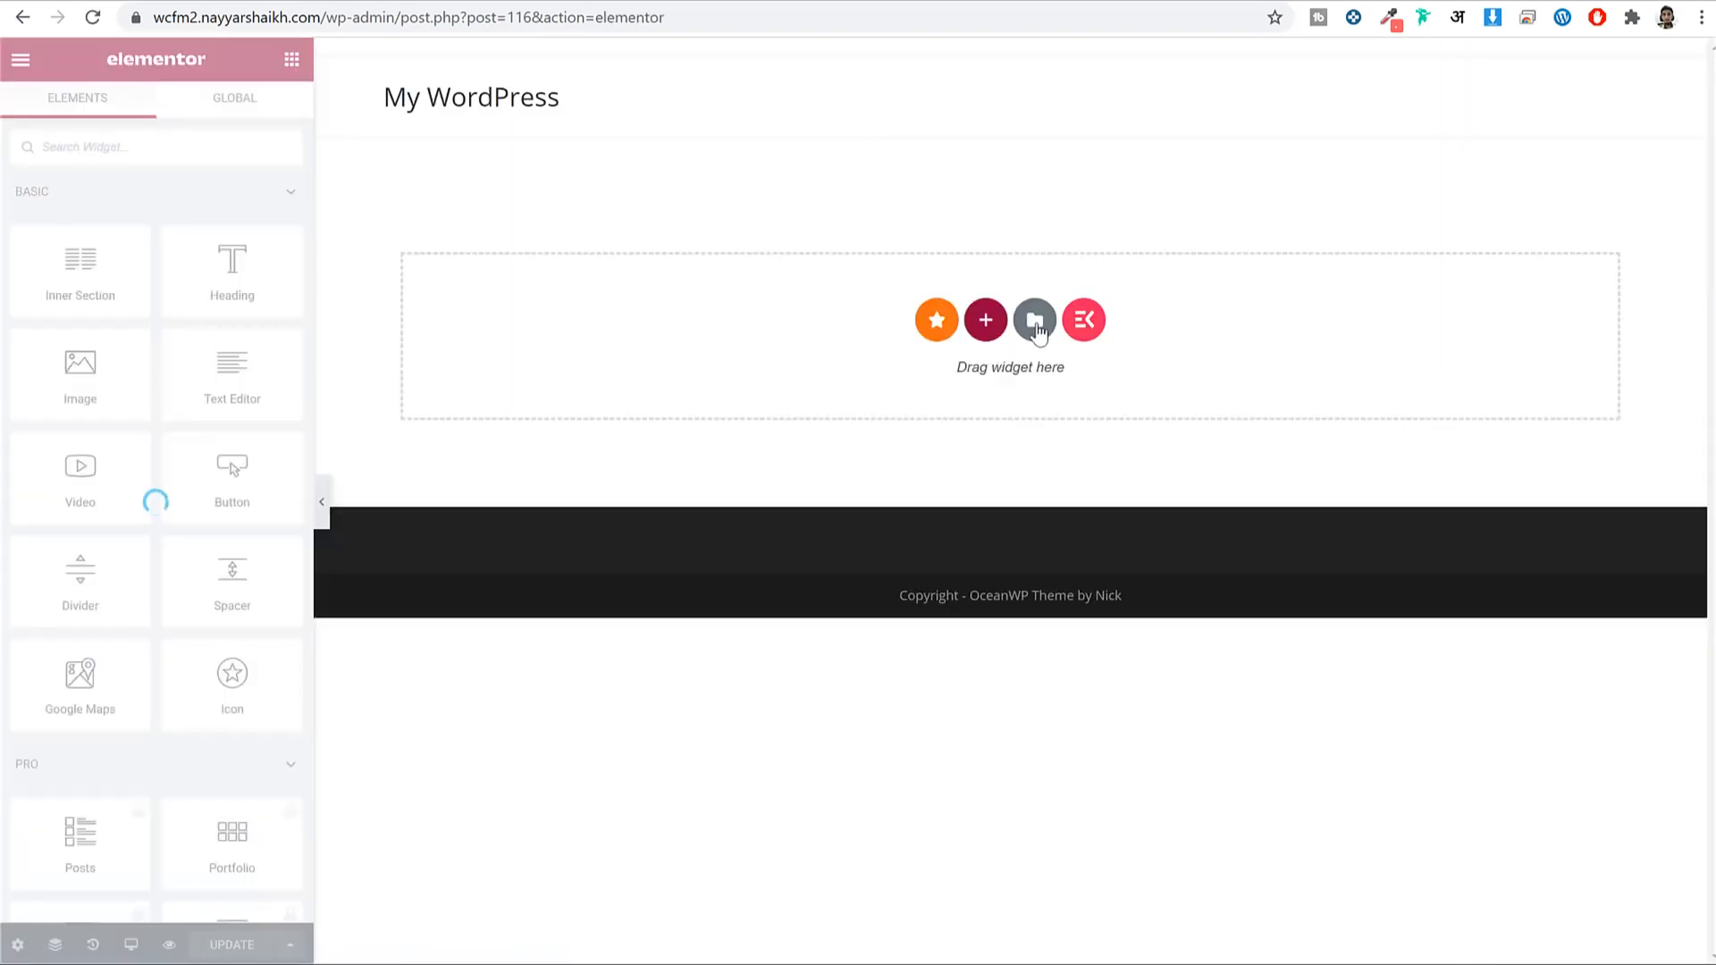
Insert the Contact Us – Agency template and select its e-mail address heading.
left_click(1035, 322)
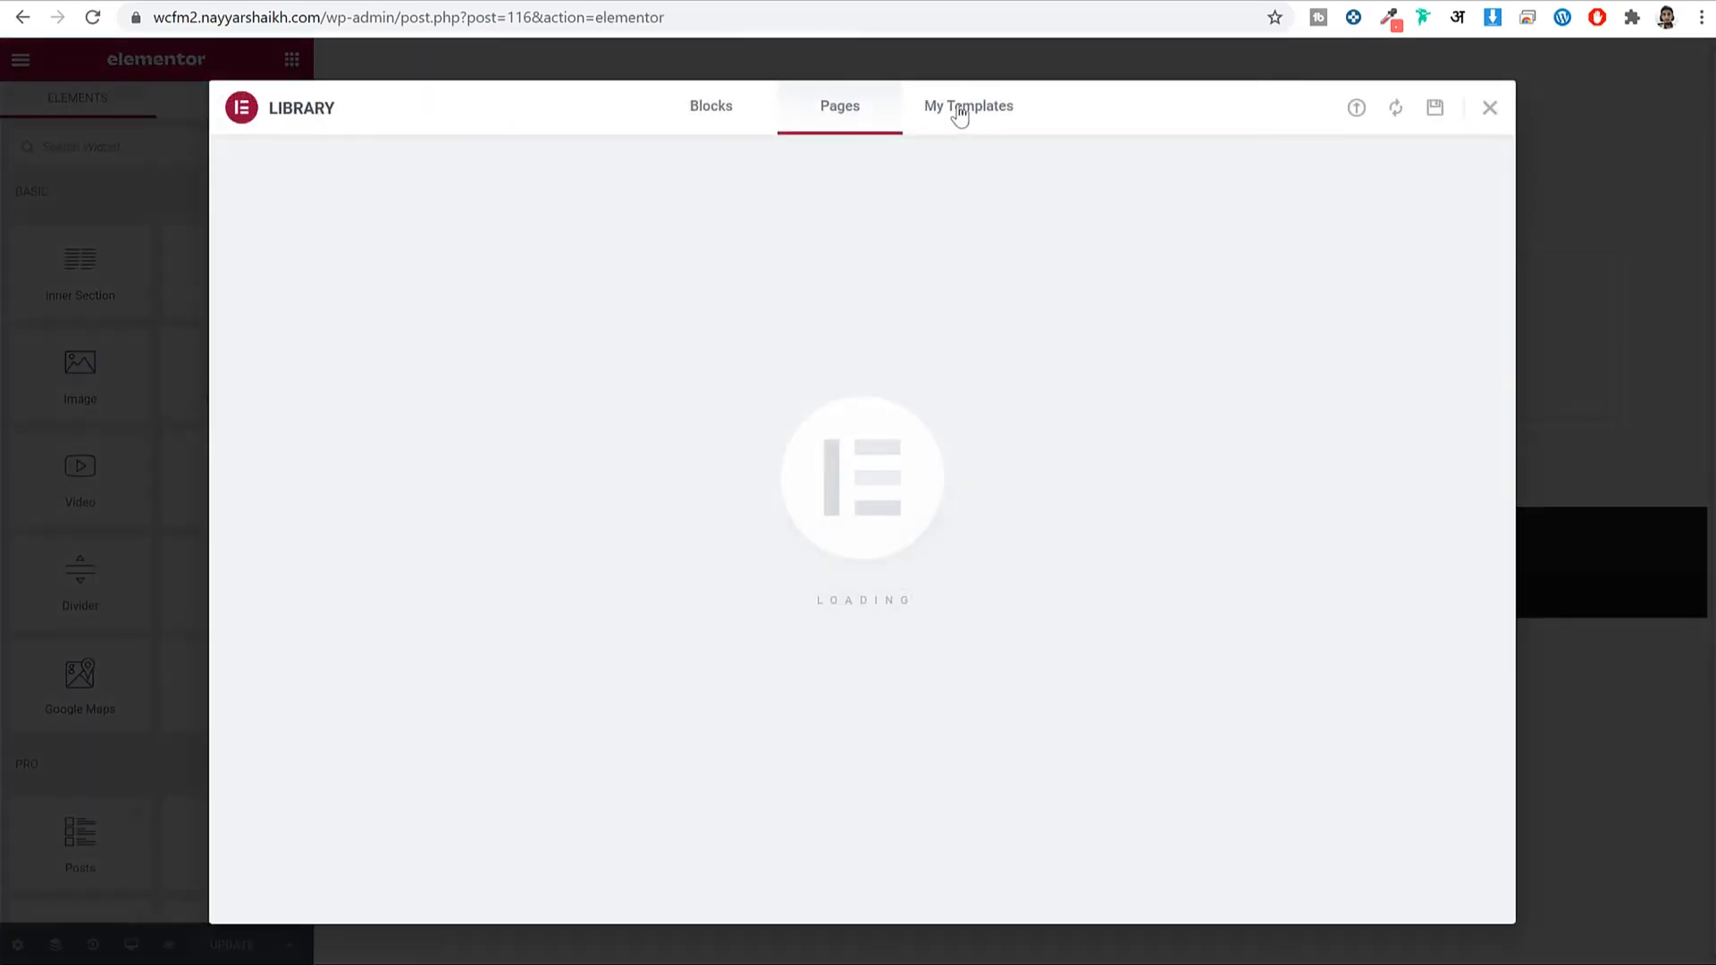
left_click(960, 111)
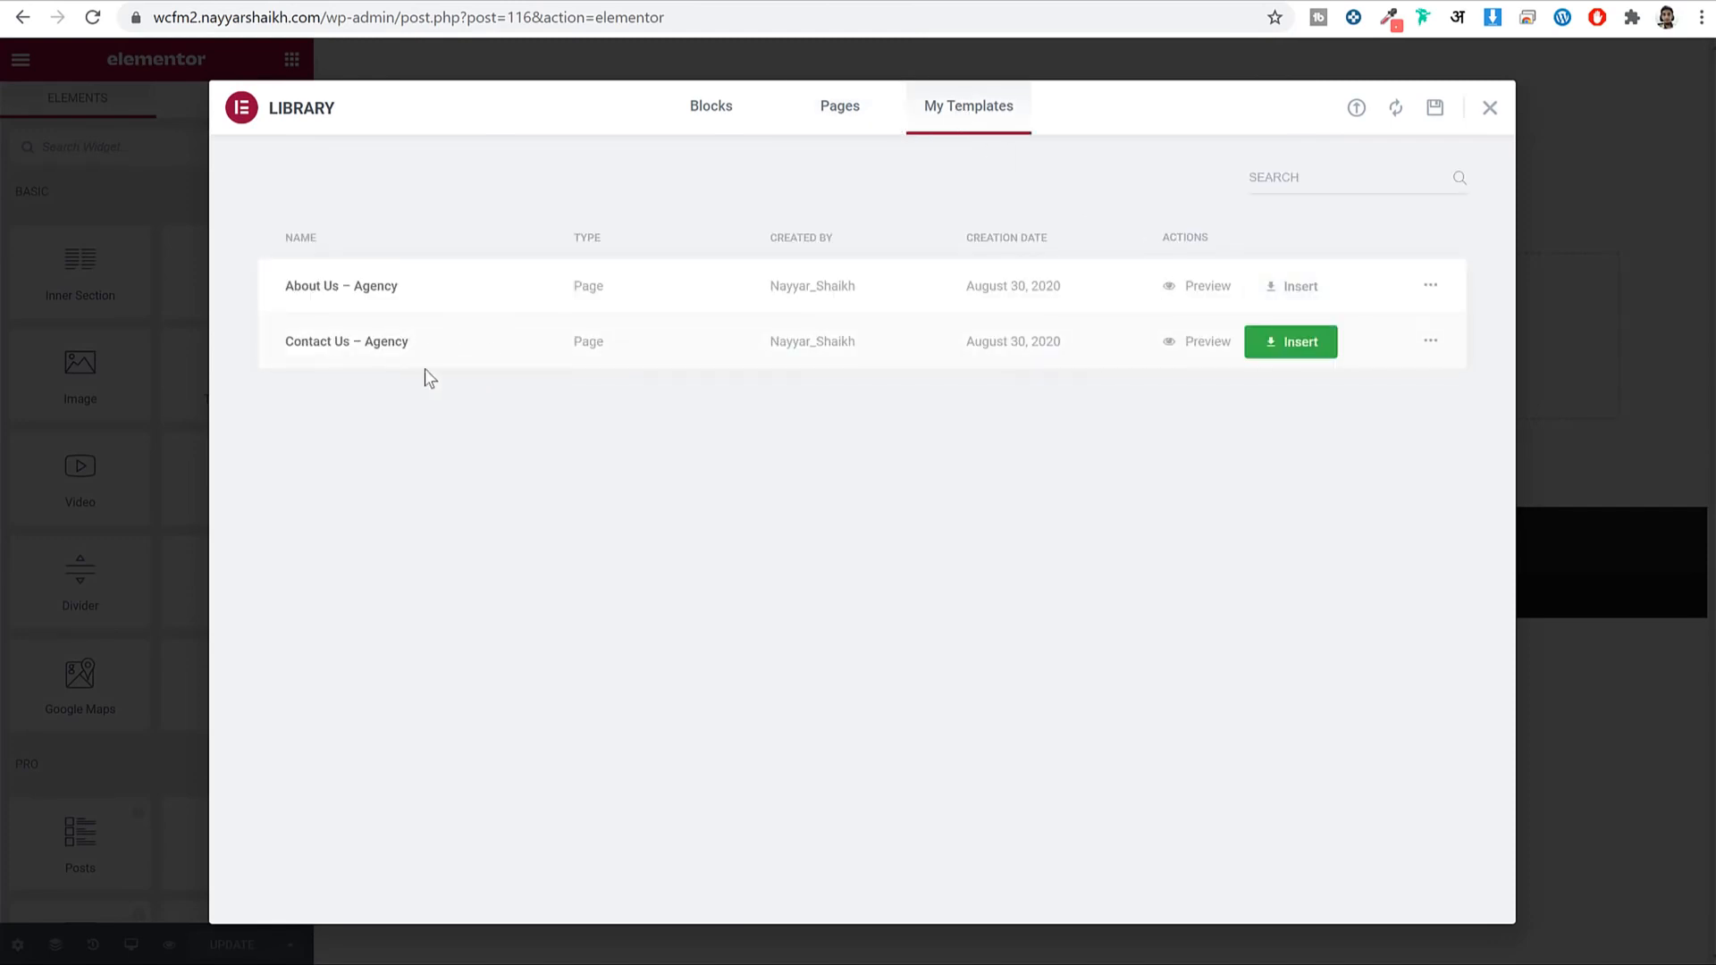
left_click(1310, 350)
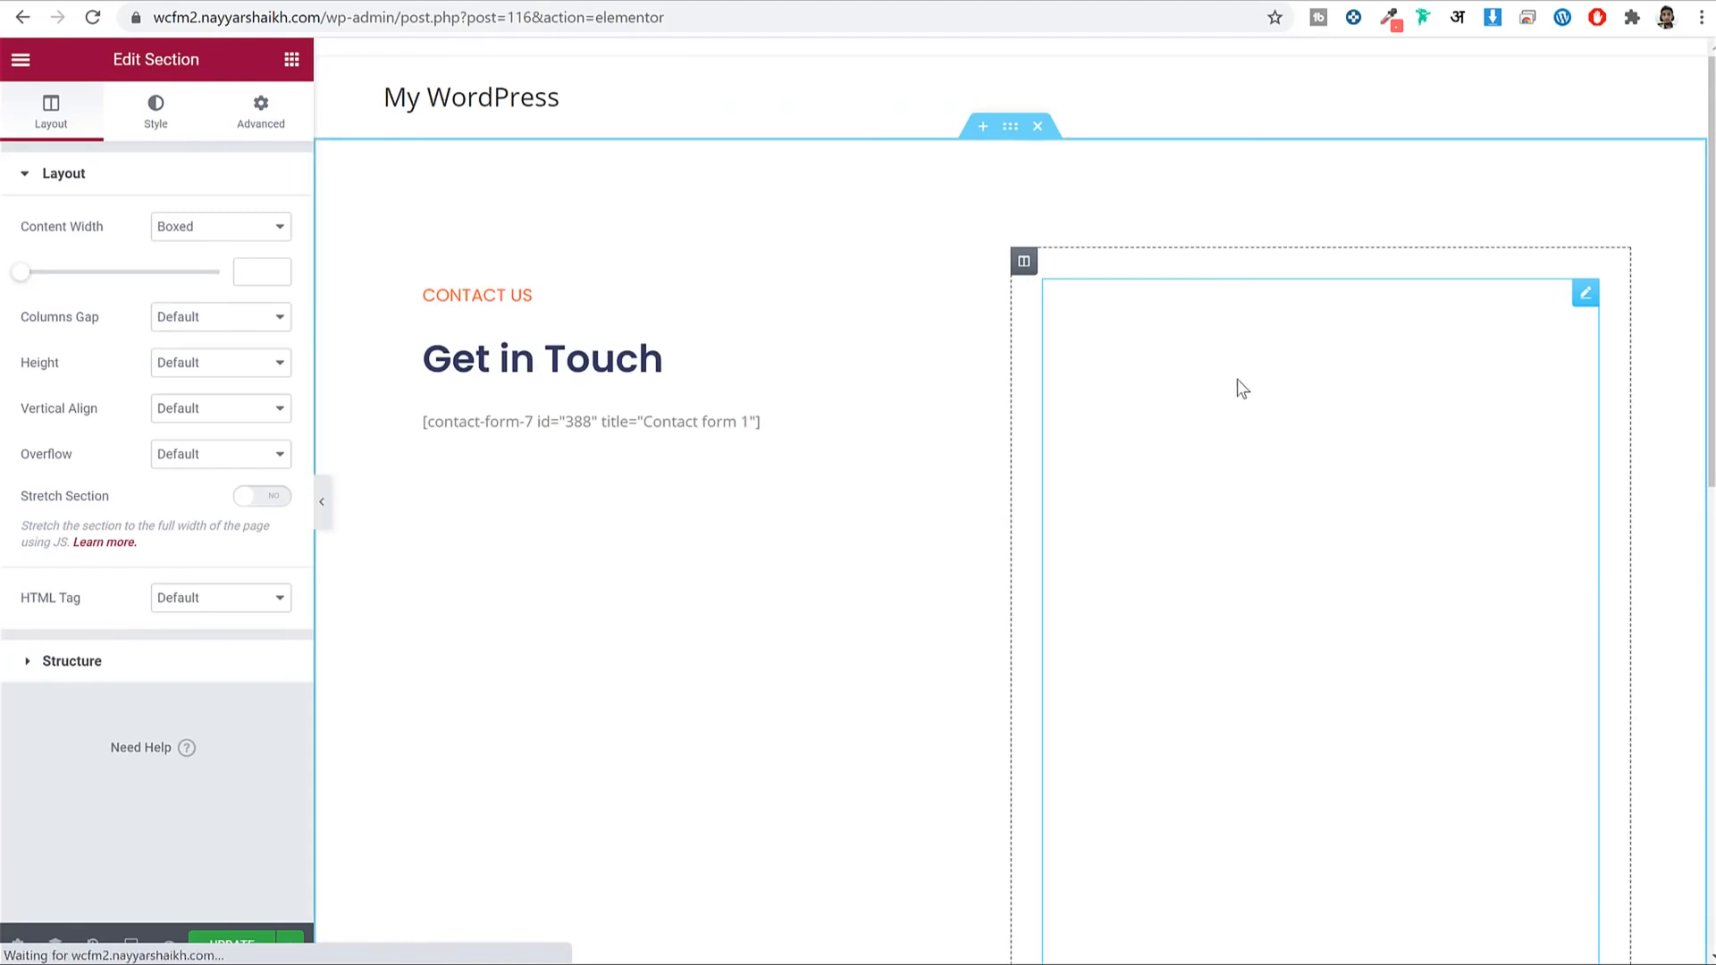
scroll(1285, 460, "down", 5)
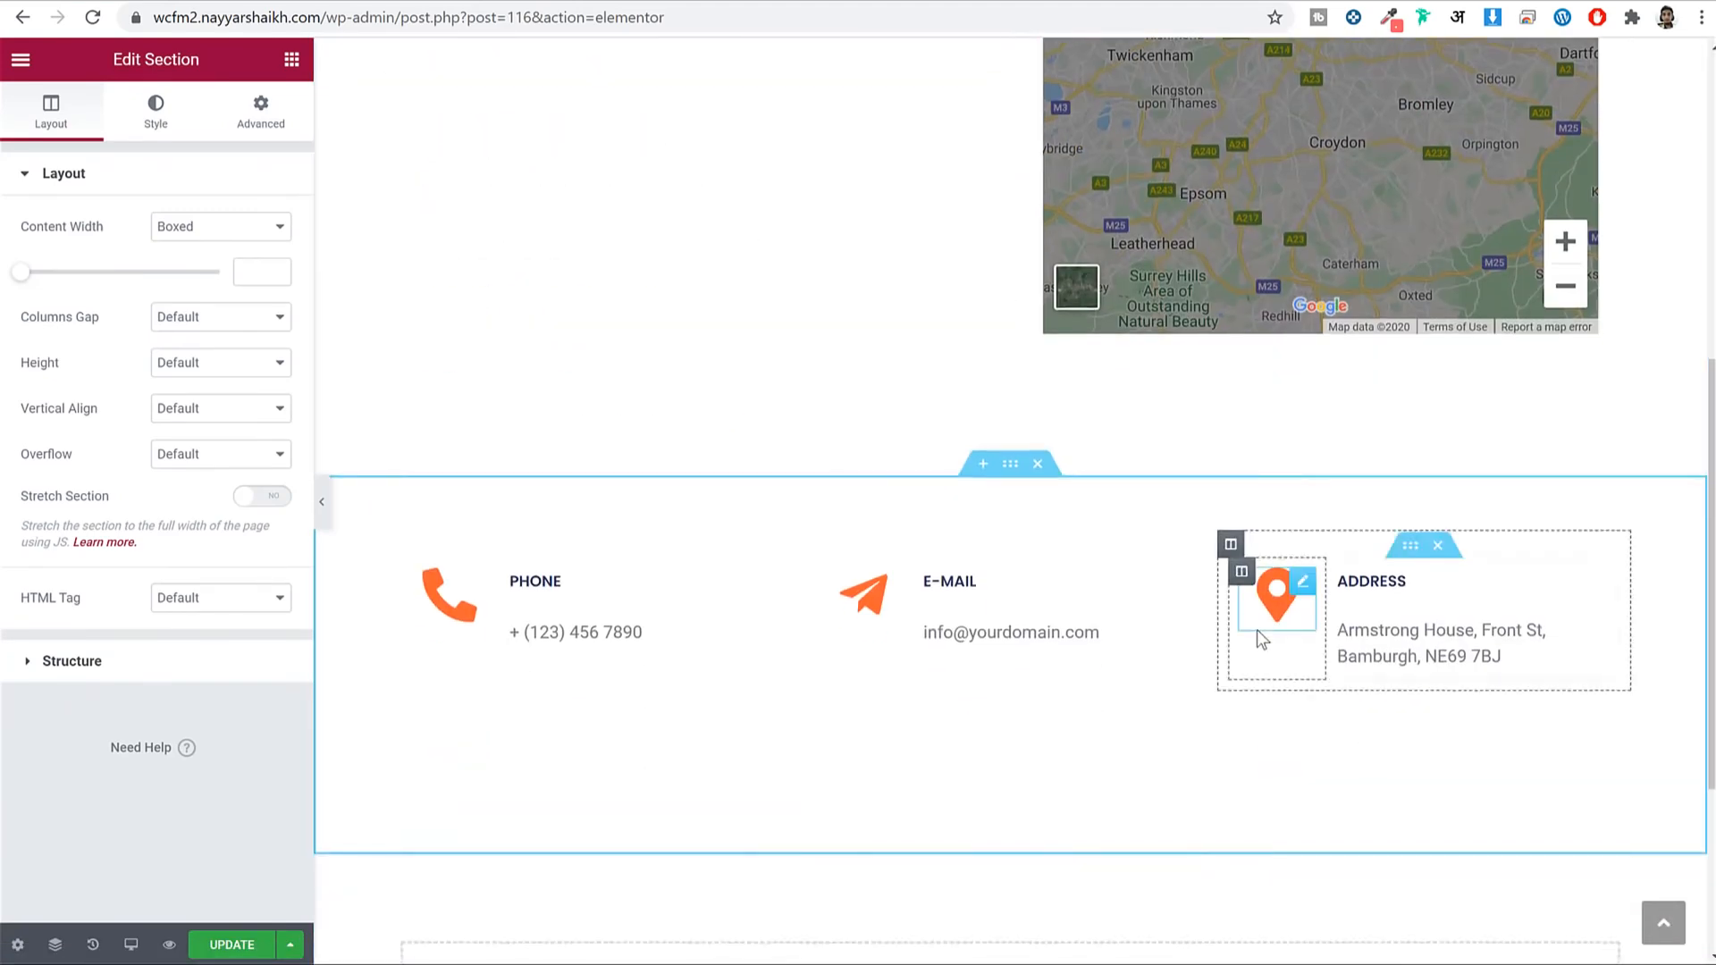
scroll(1260, 537, "up", 7)
scroll(1272, 387, "down", 8)
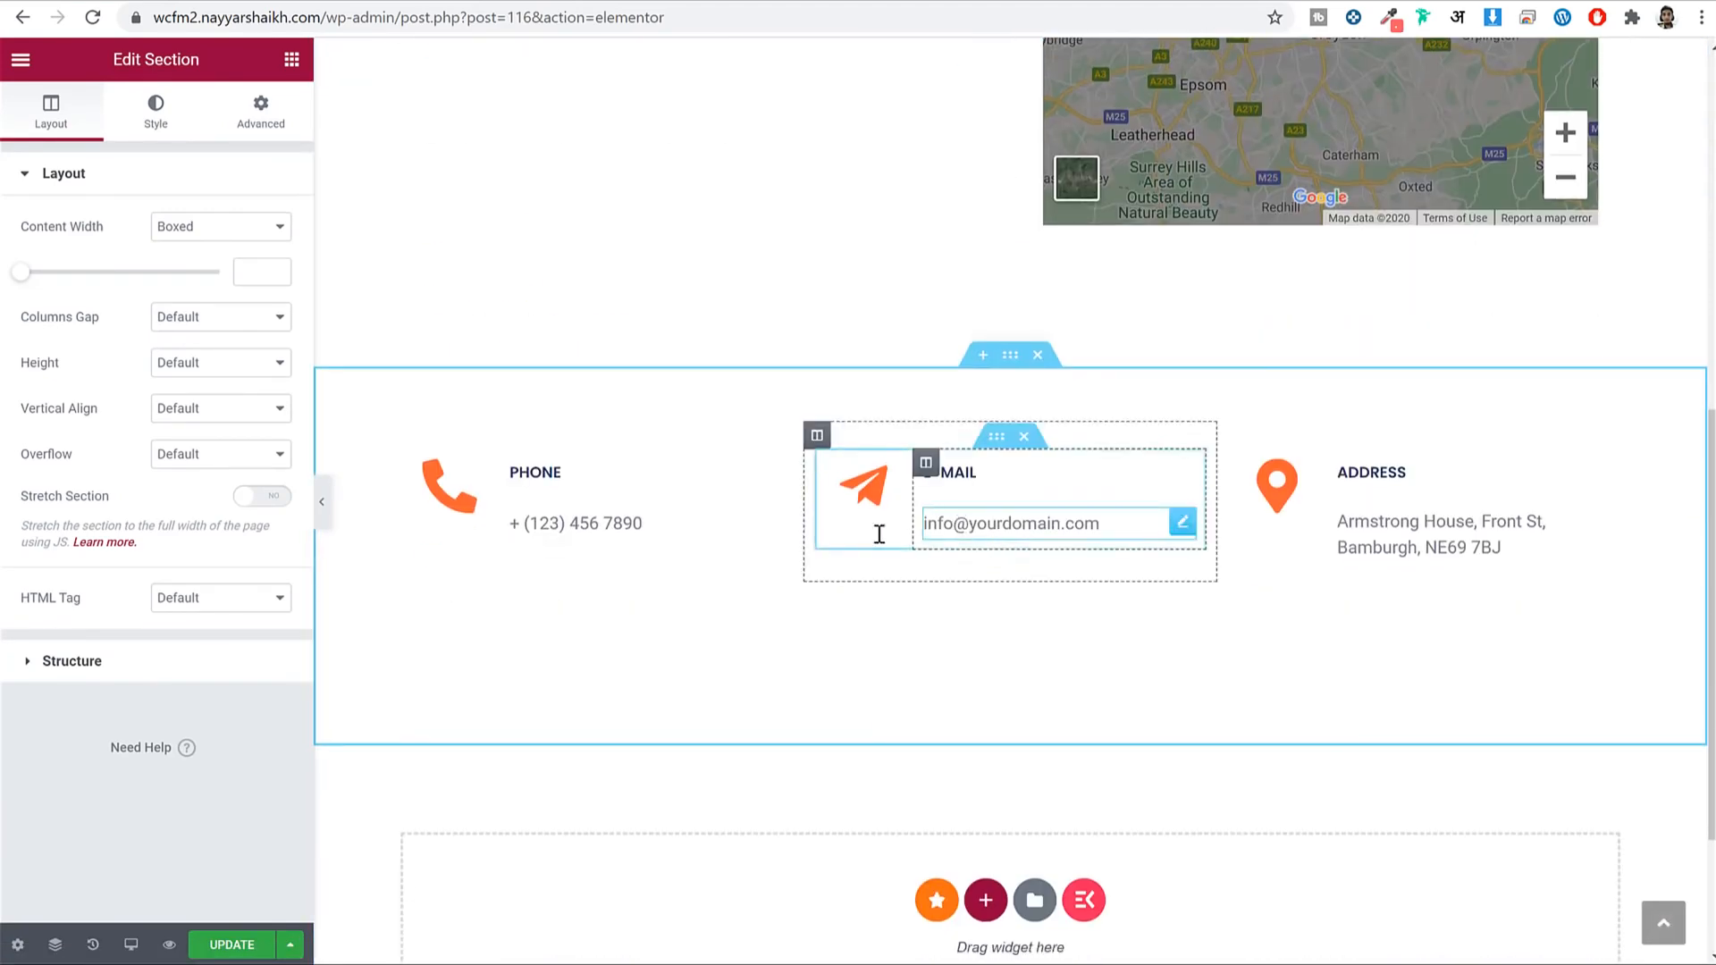
left_click(976, 512)
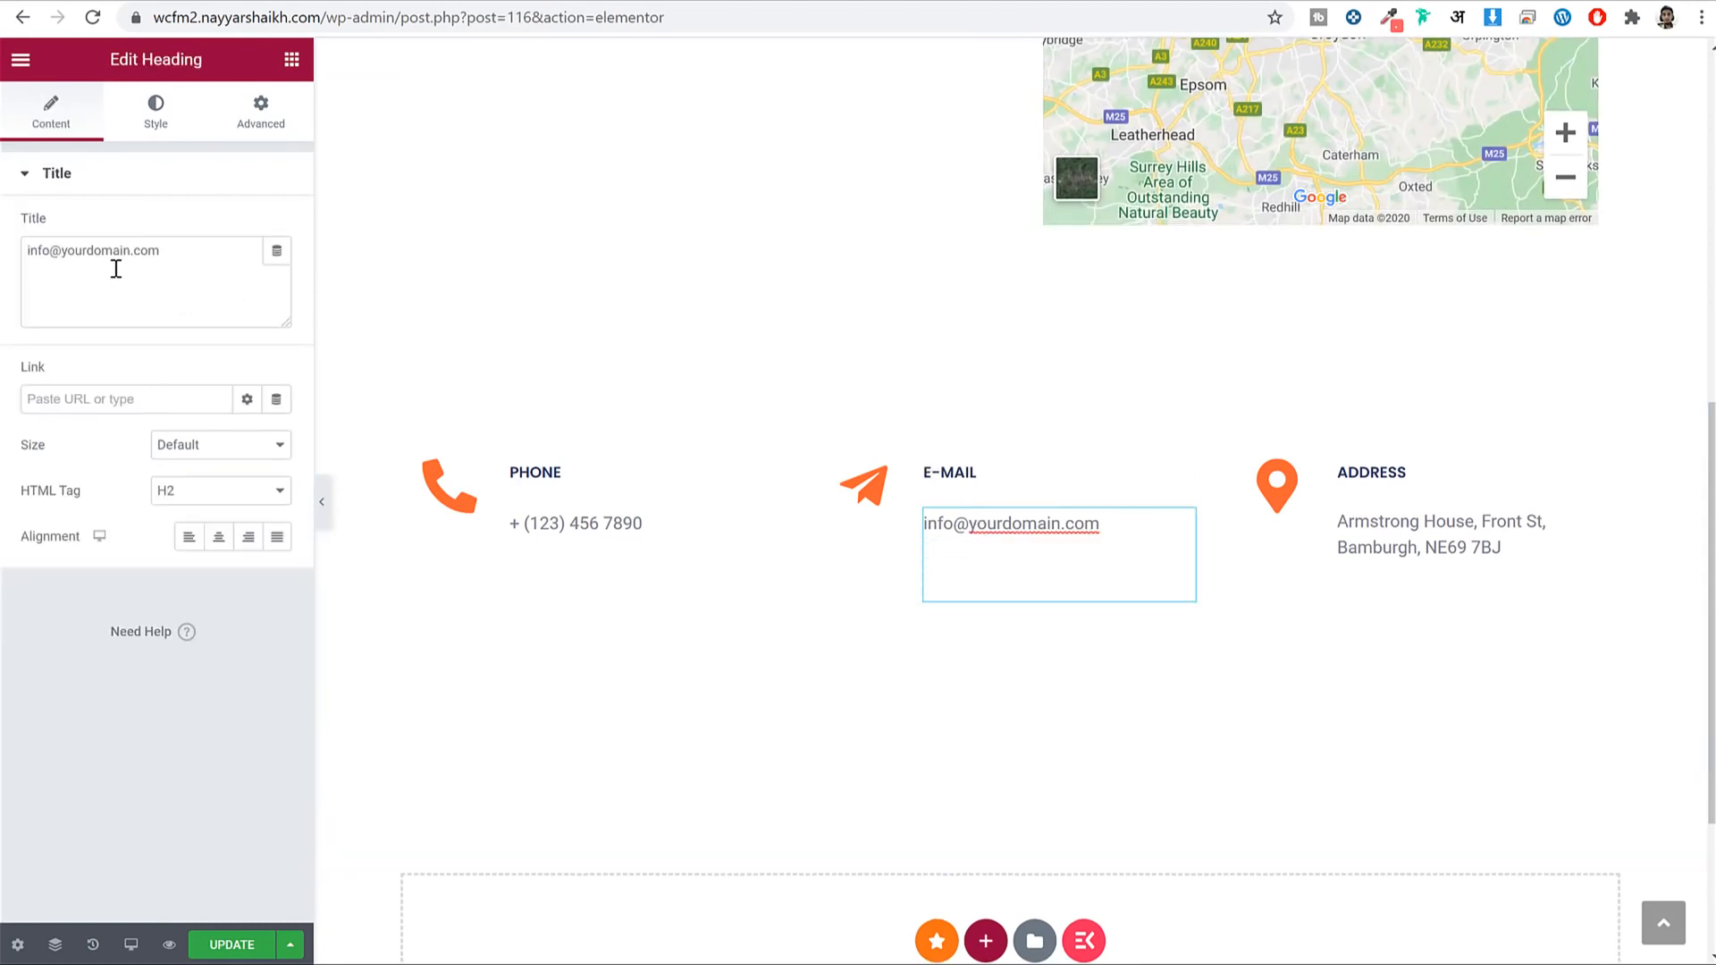
scroll(1017, 482, "up", 8)
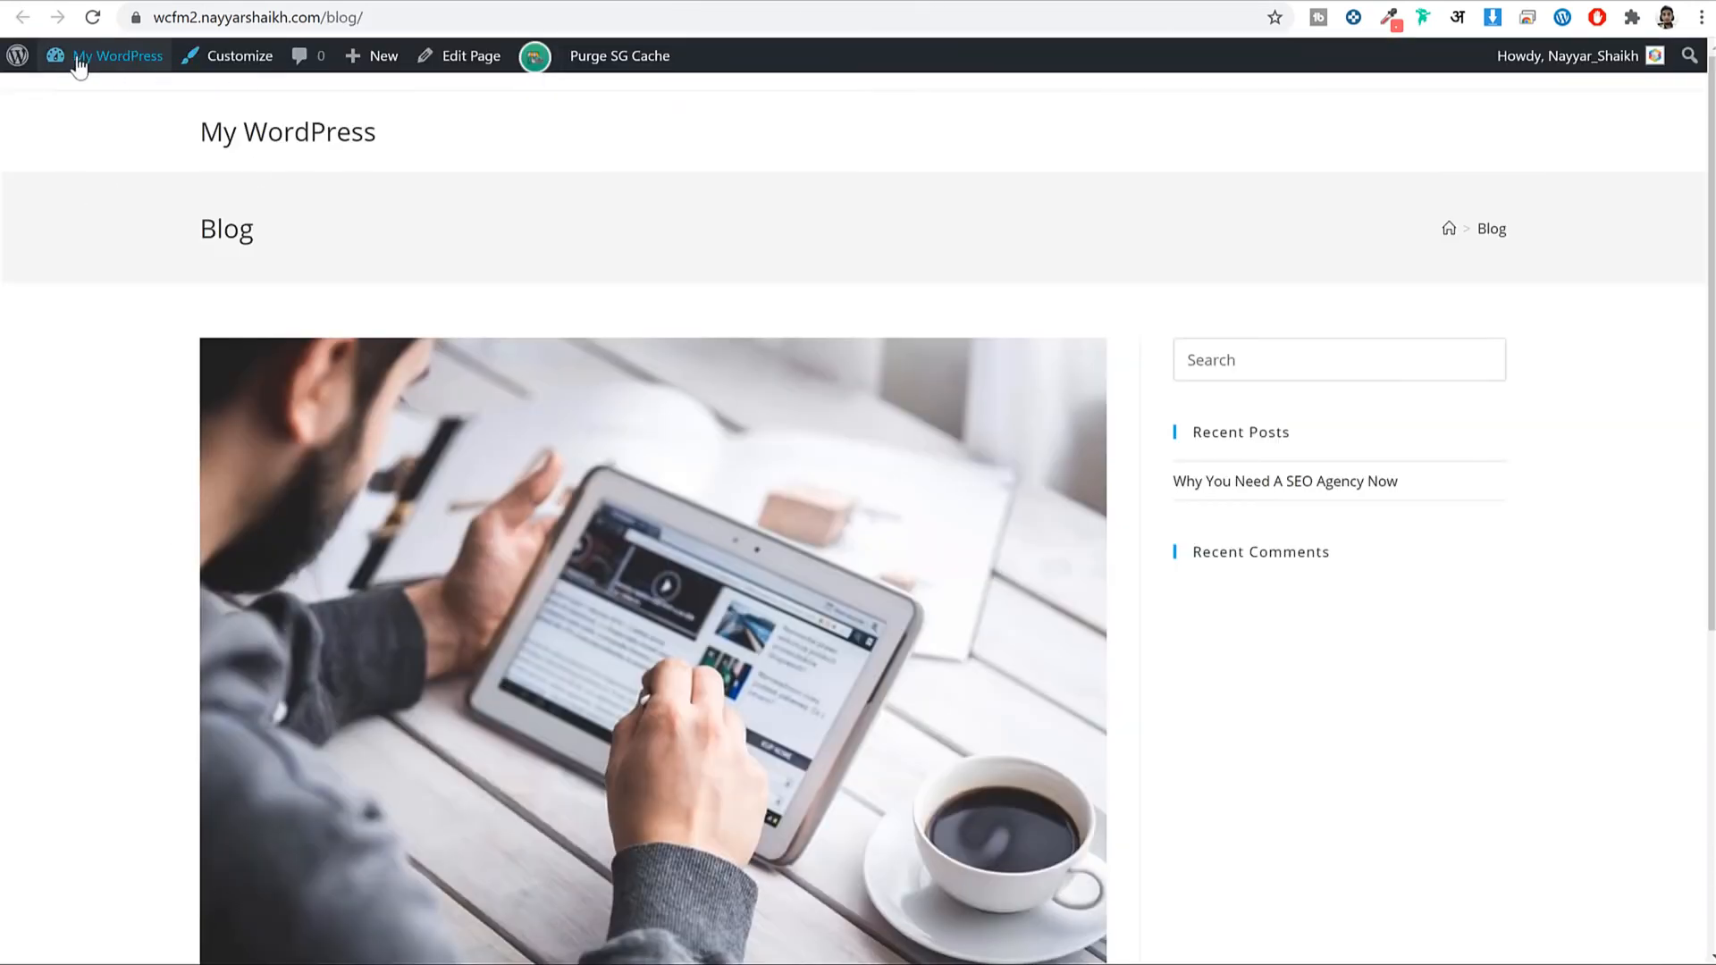
Search the plugin directory for 'contact', then install and activate Contact Form 7.
left_click(79, 59)
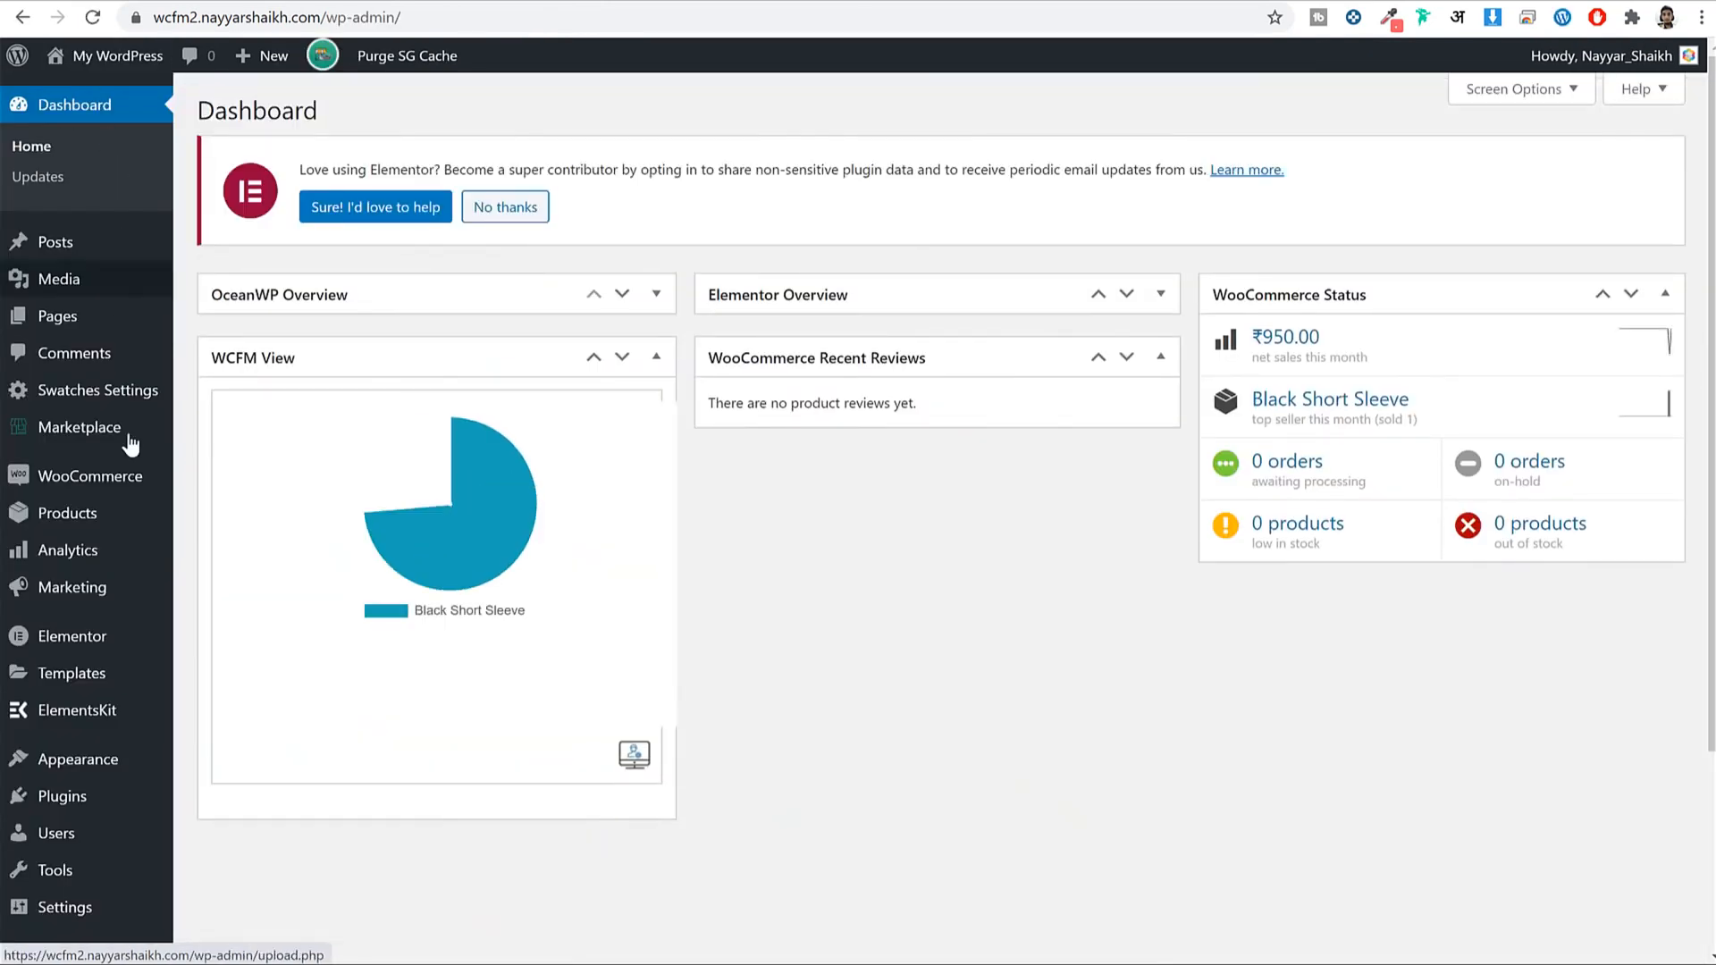
scroll(141, 586, "down", 2)
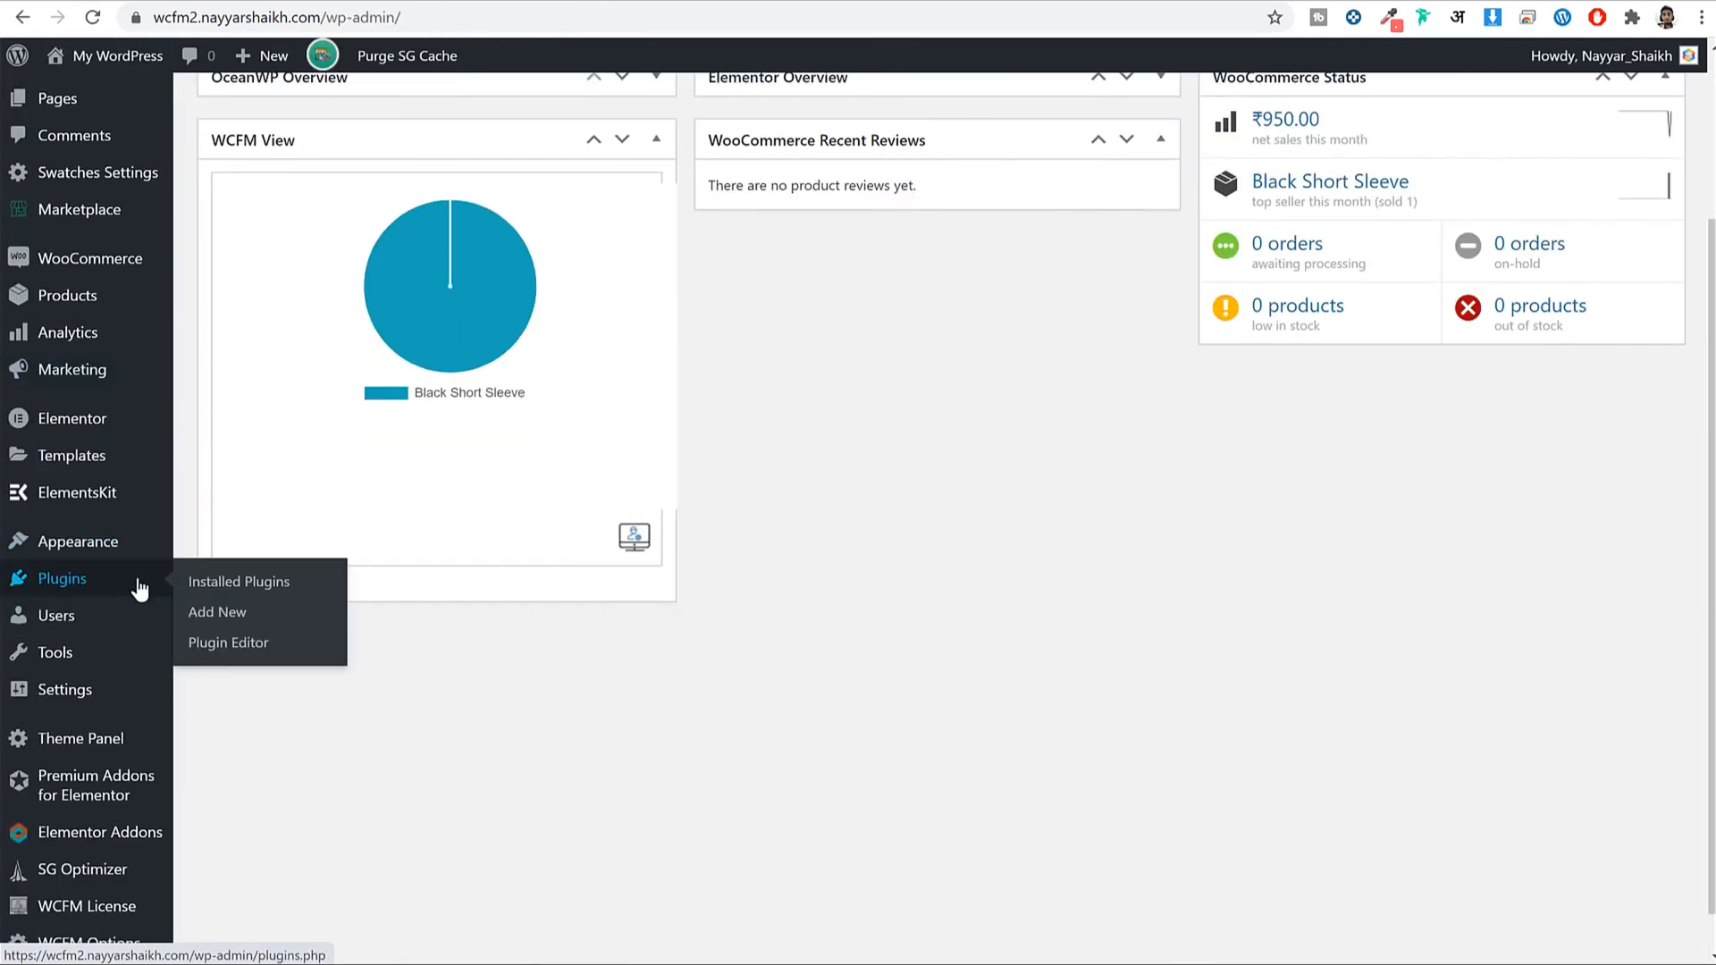
left_click(277, 623)
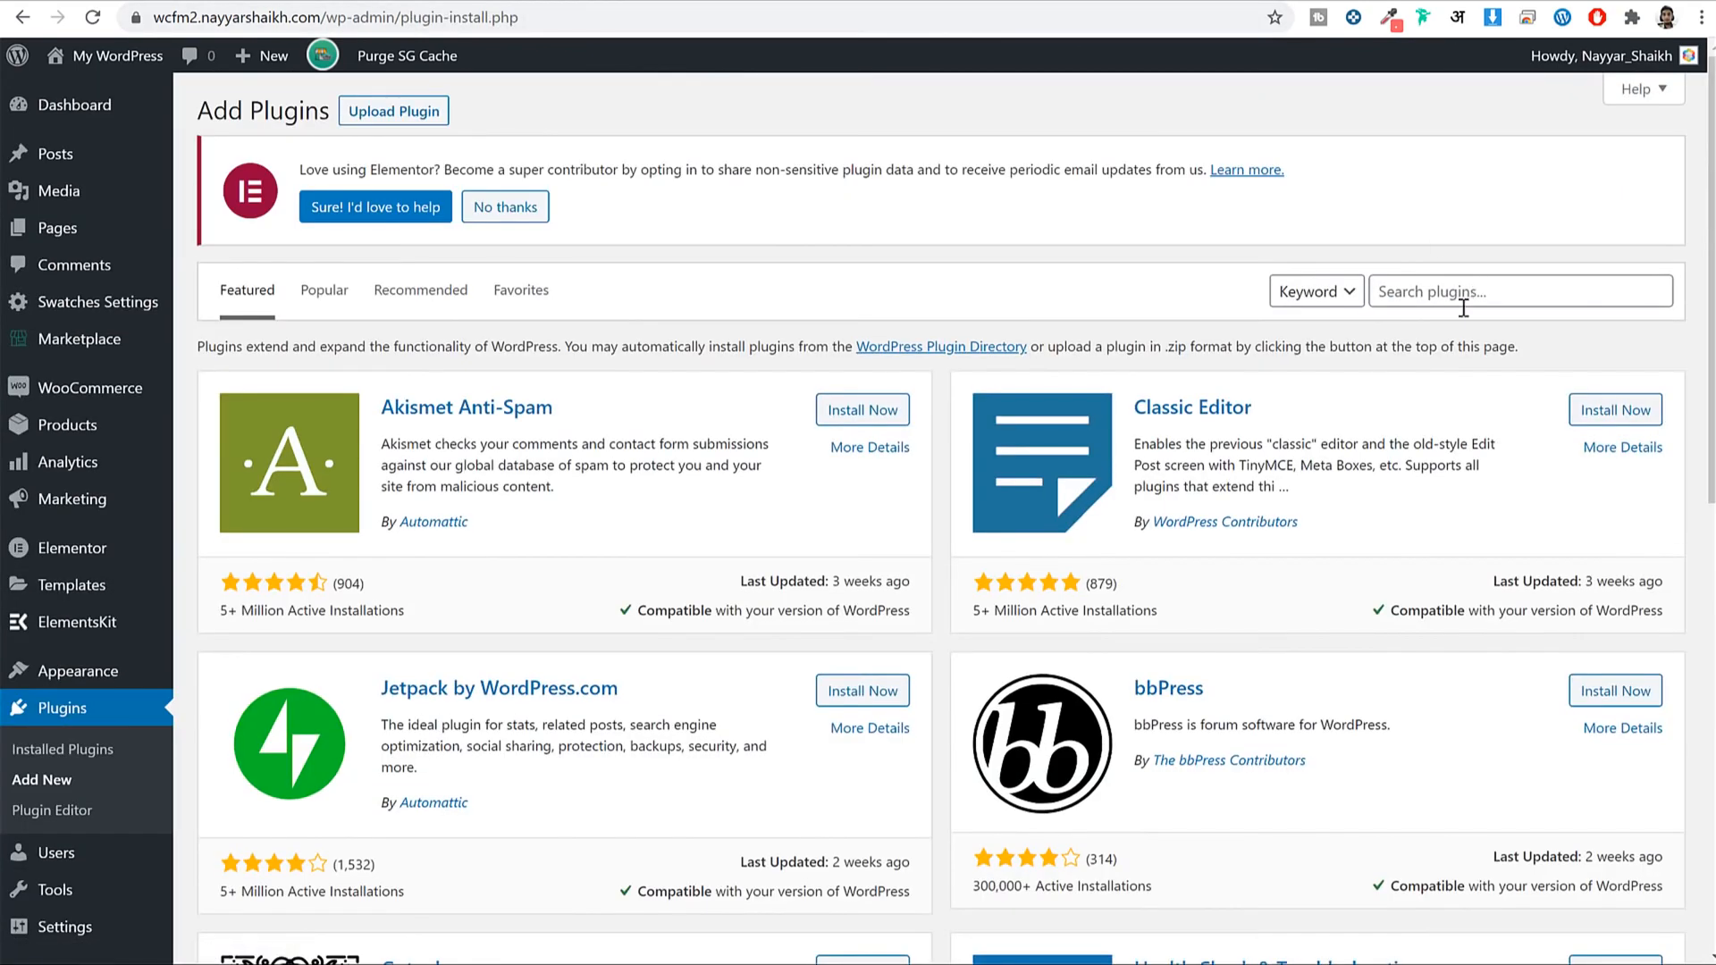
left_click(1463, 307)
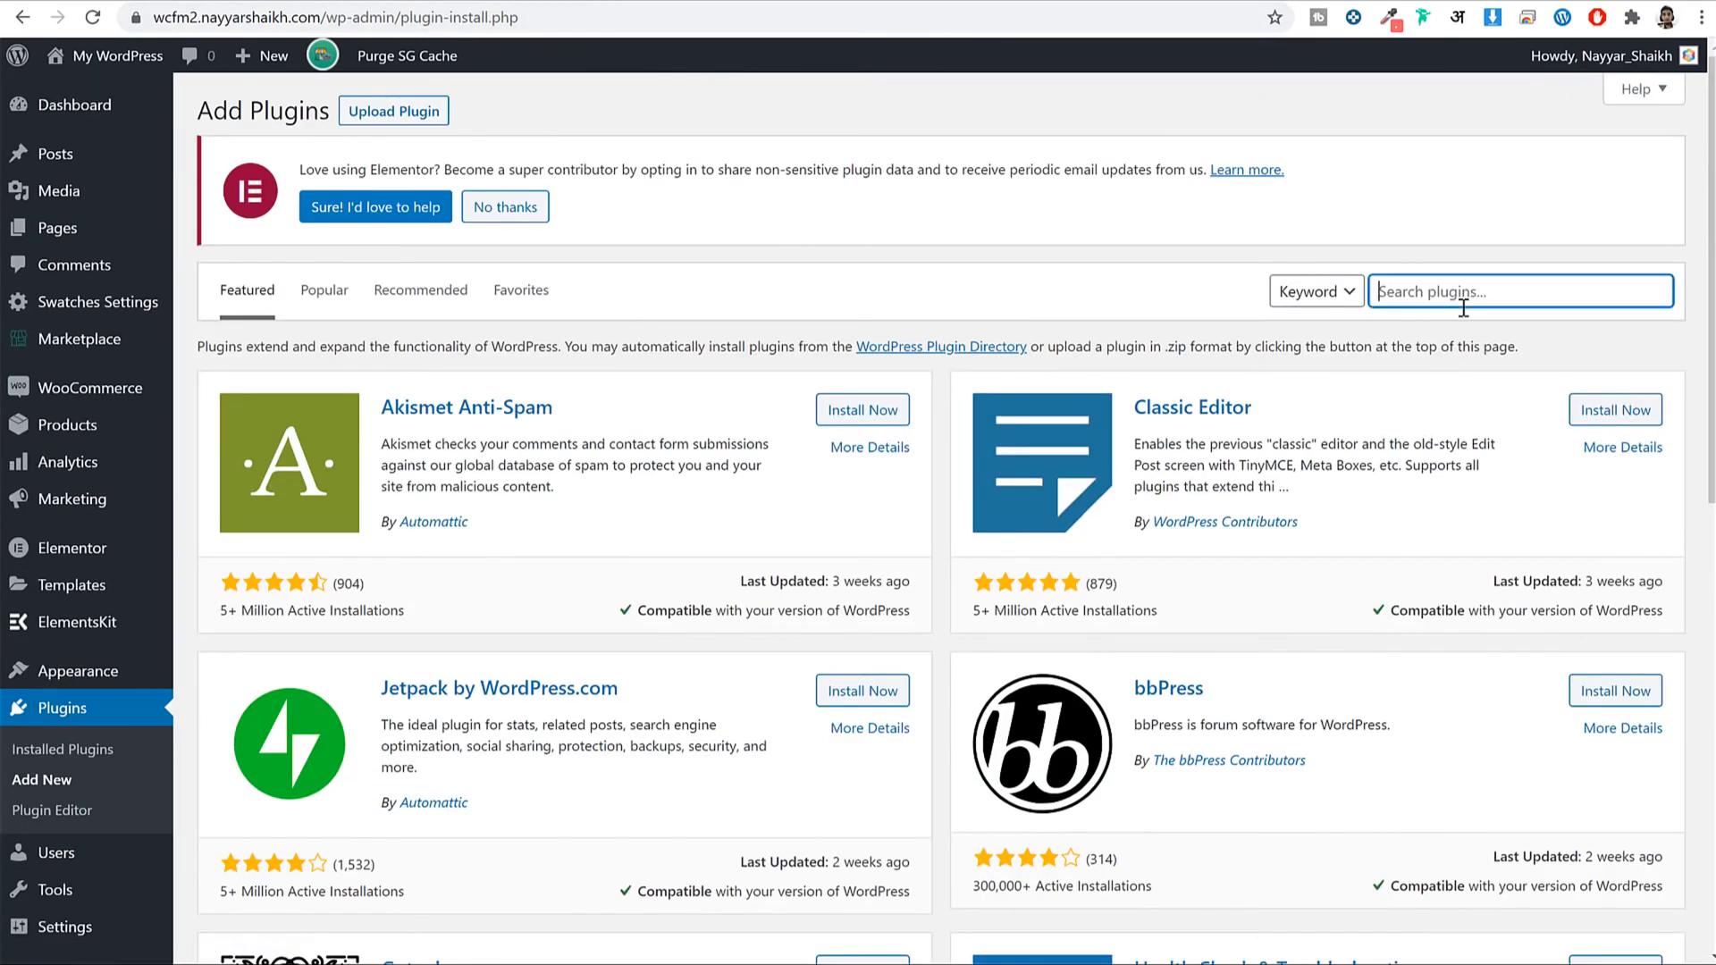
type("contact")
left_click_drag(379, 431, 557, 416)
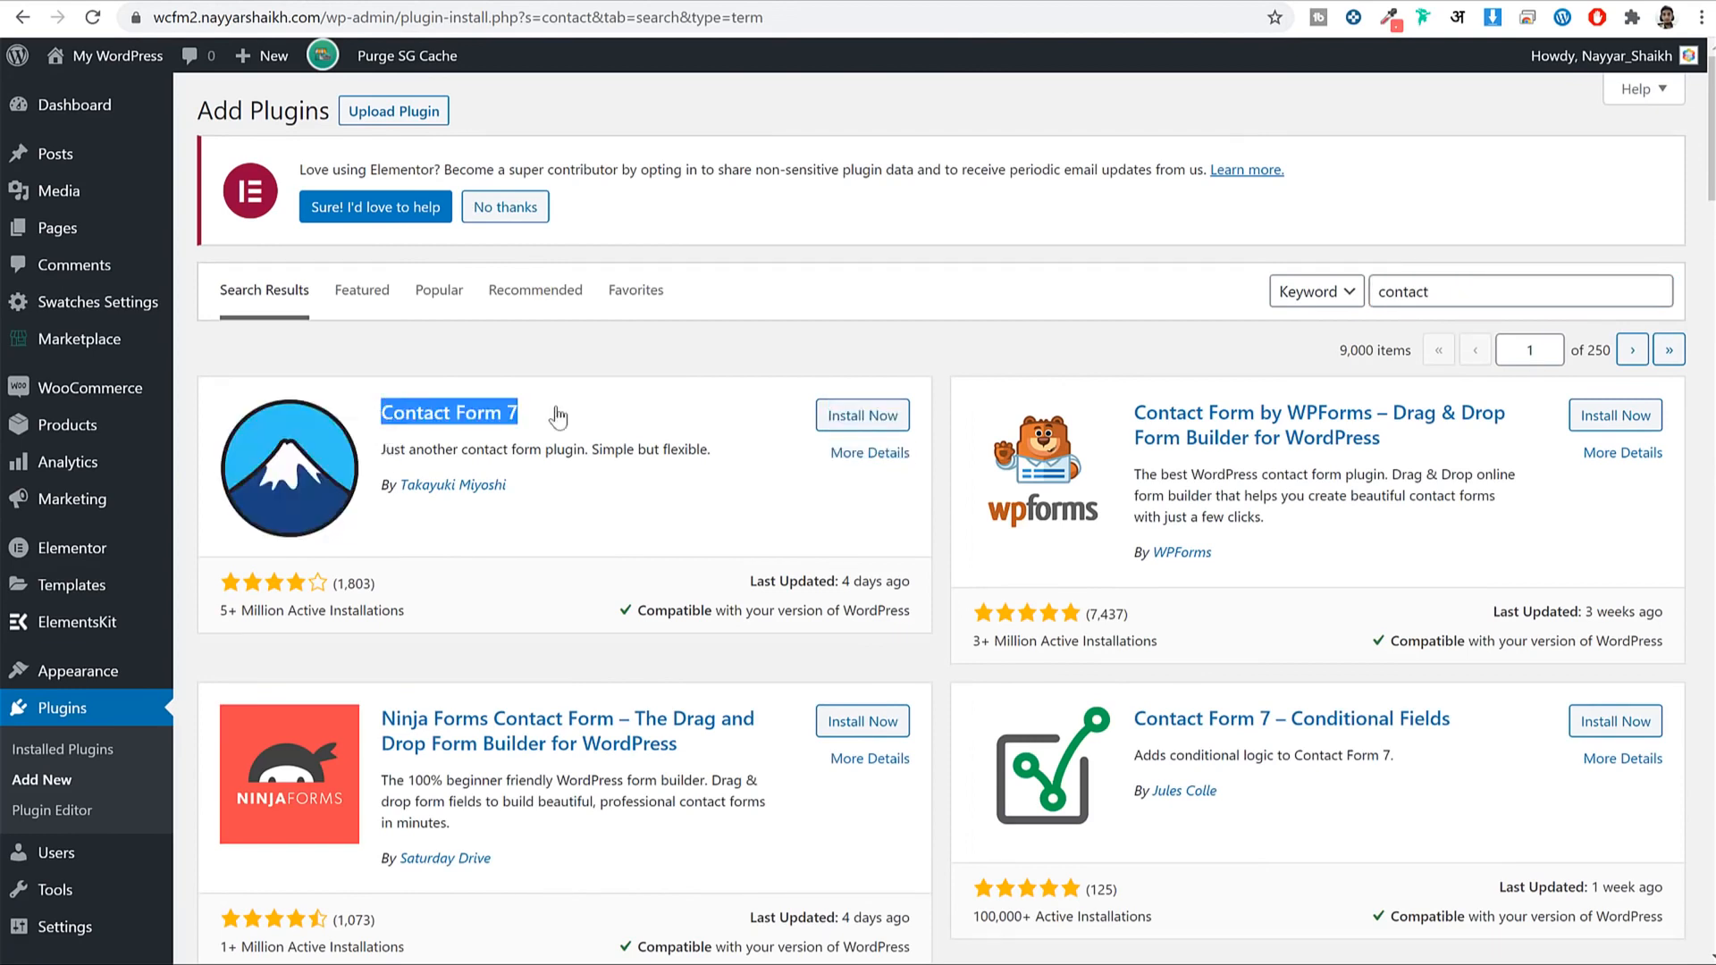
left_click(901, 415)
left_click(917, 348)
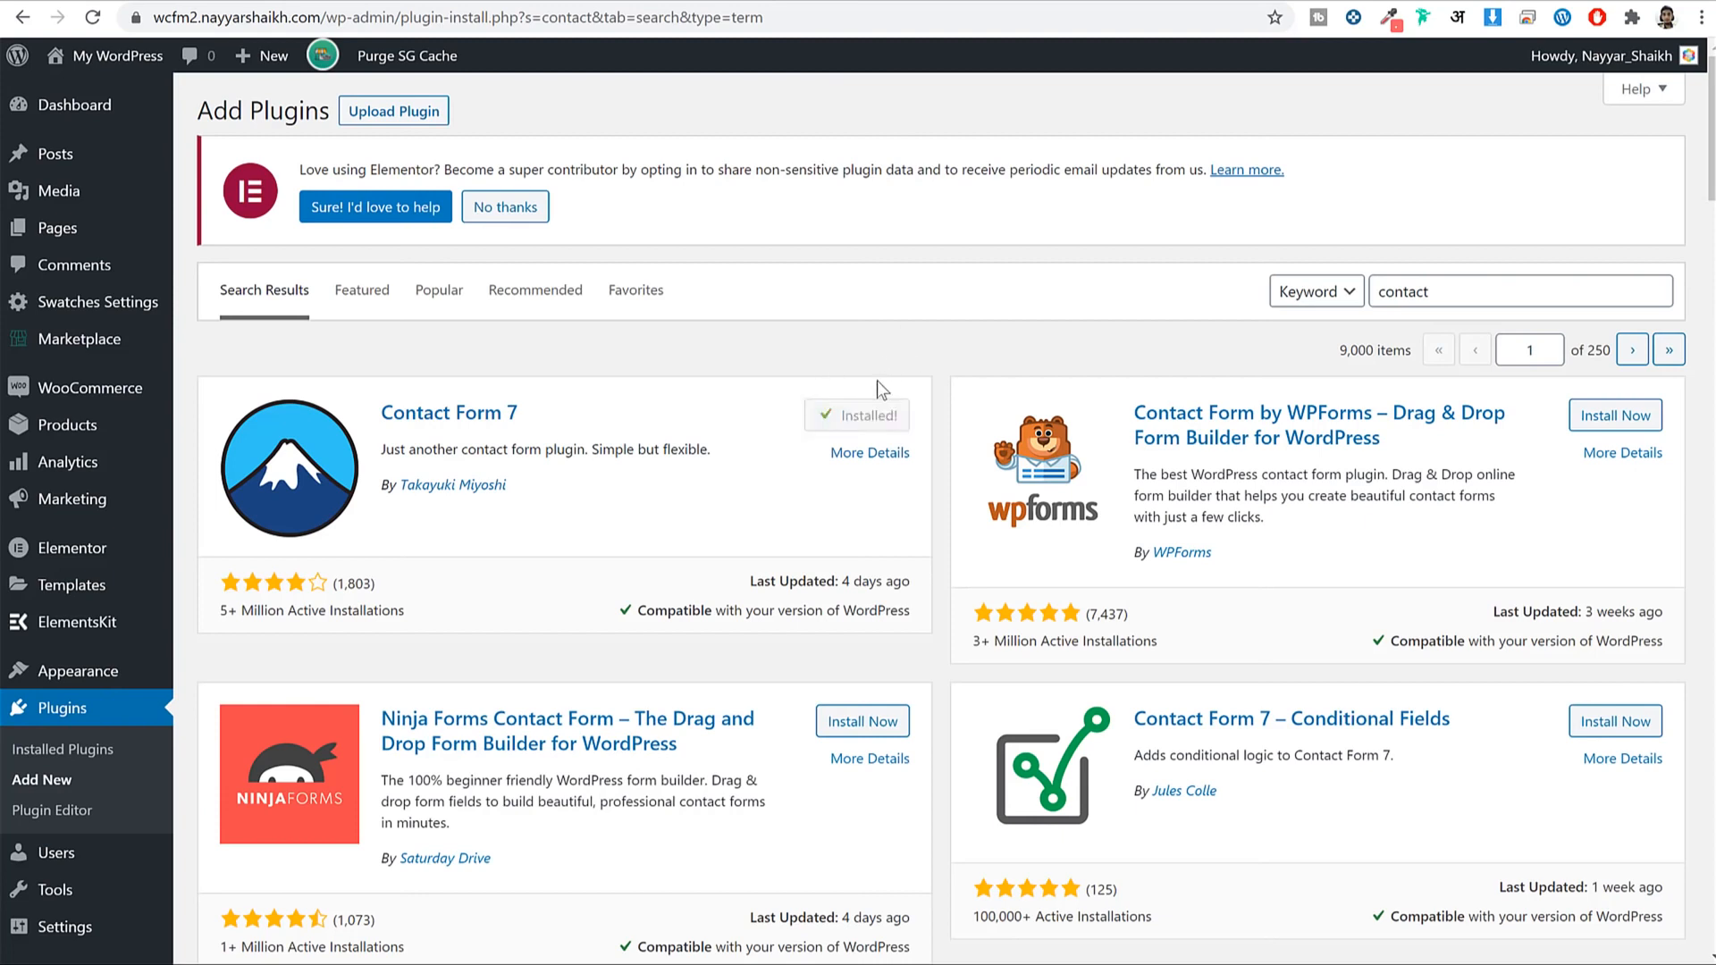
left_click(850, 421)
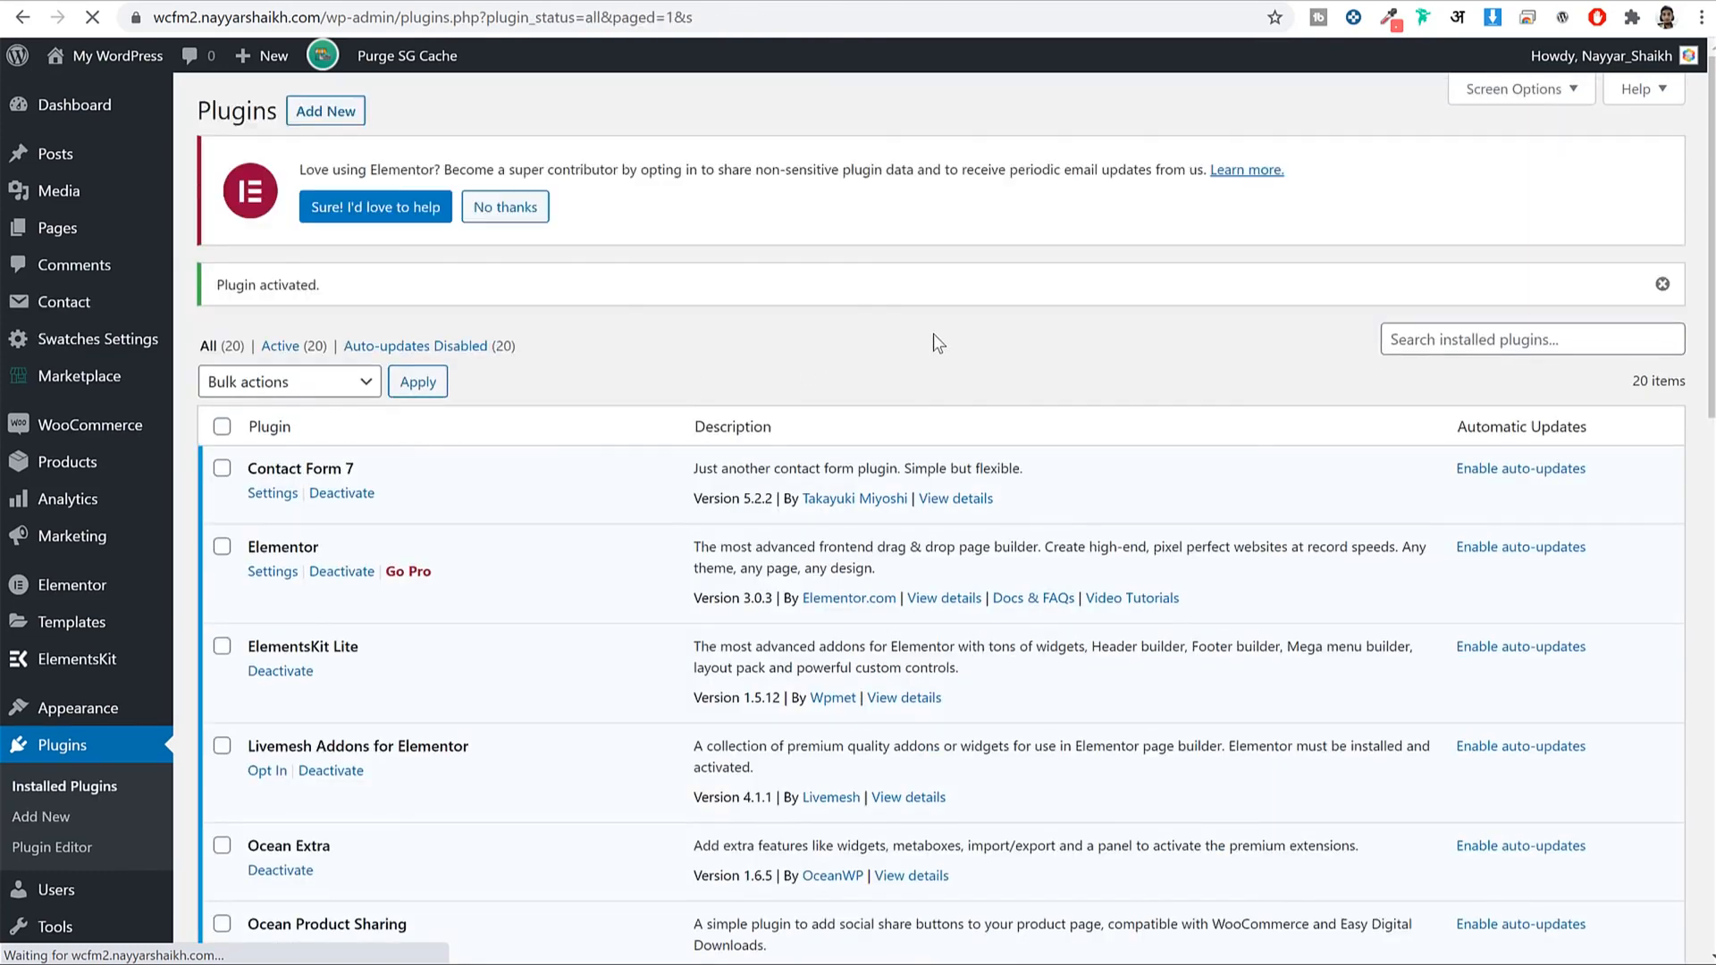
Copy Contact form 1's shortcode from the Contact Forms list.
left_click(59, 308)
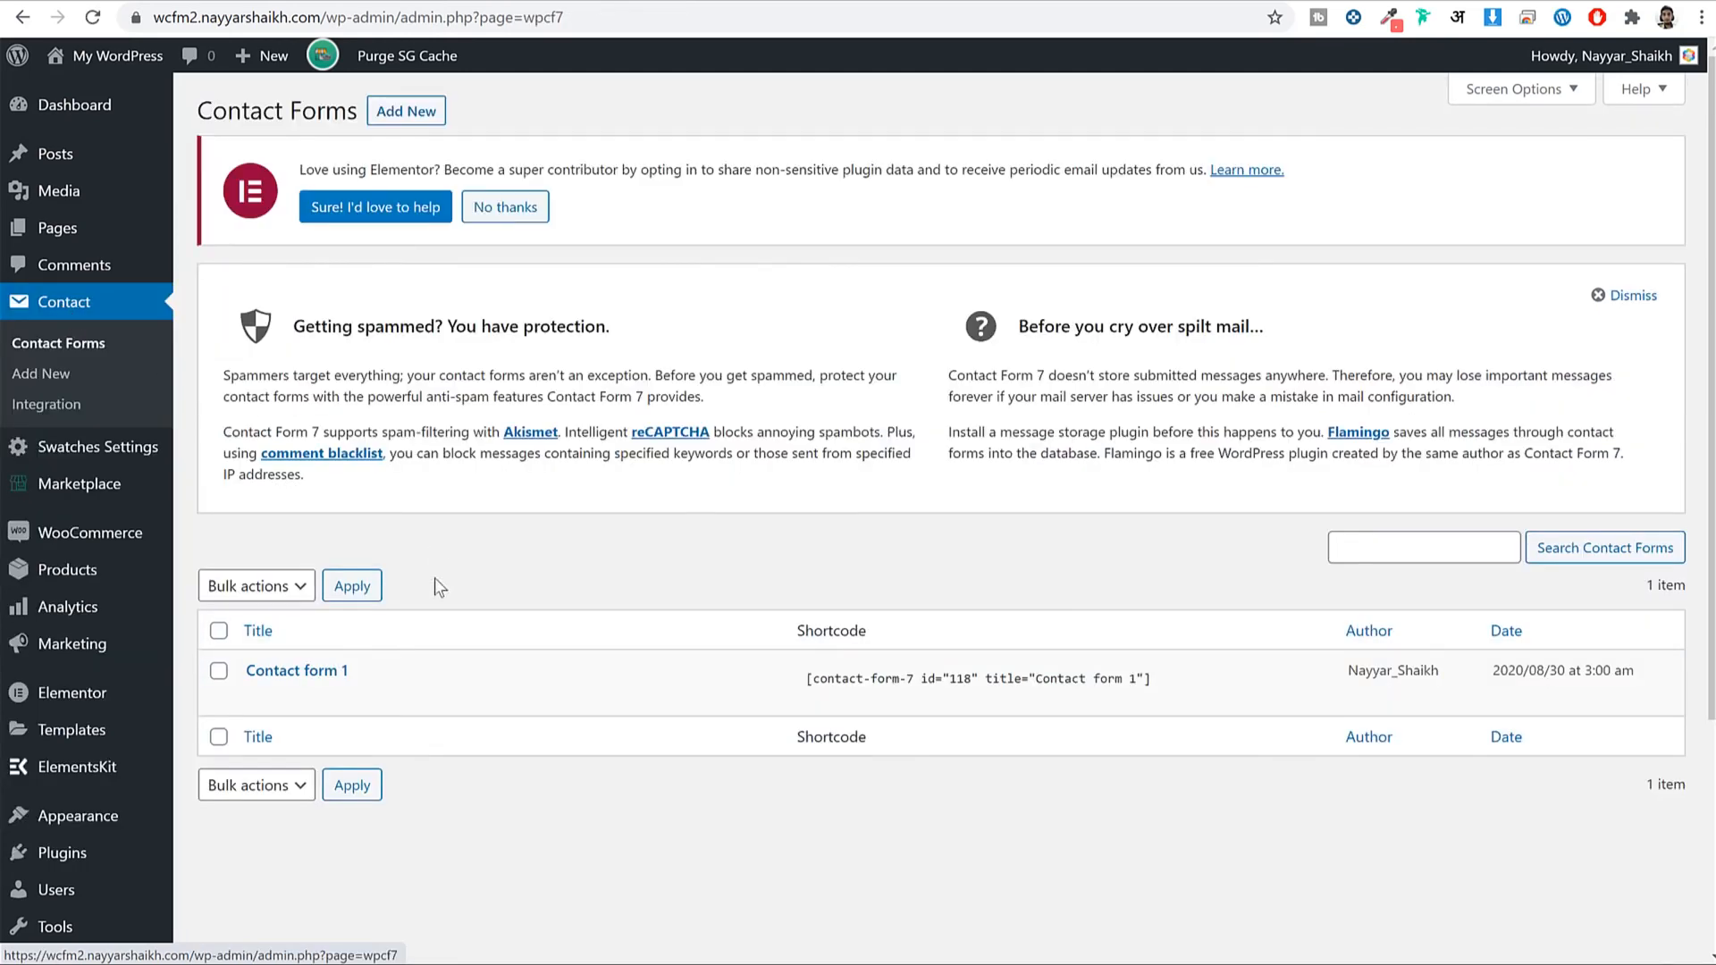
mouse_move(333, 689)
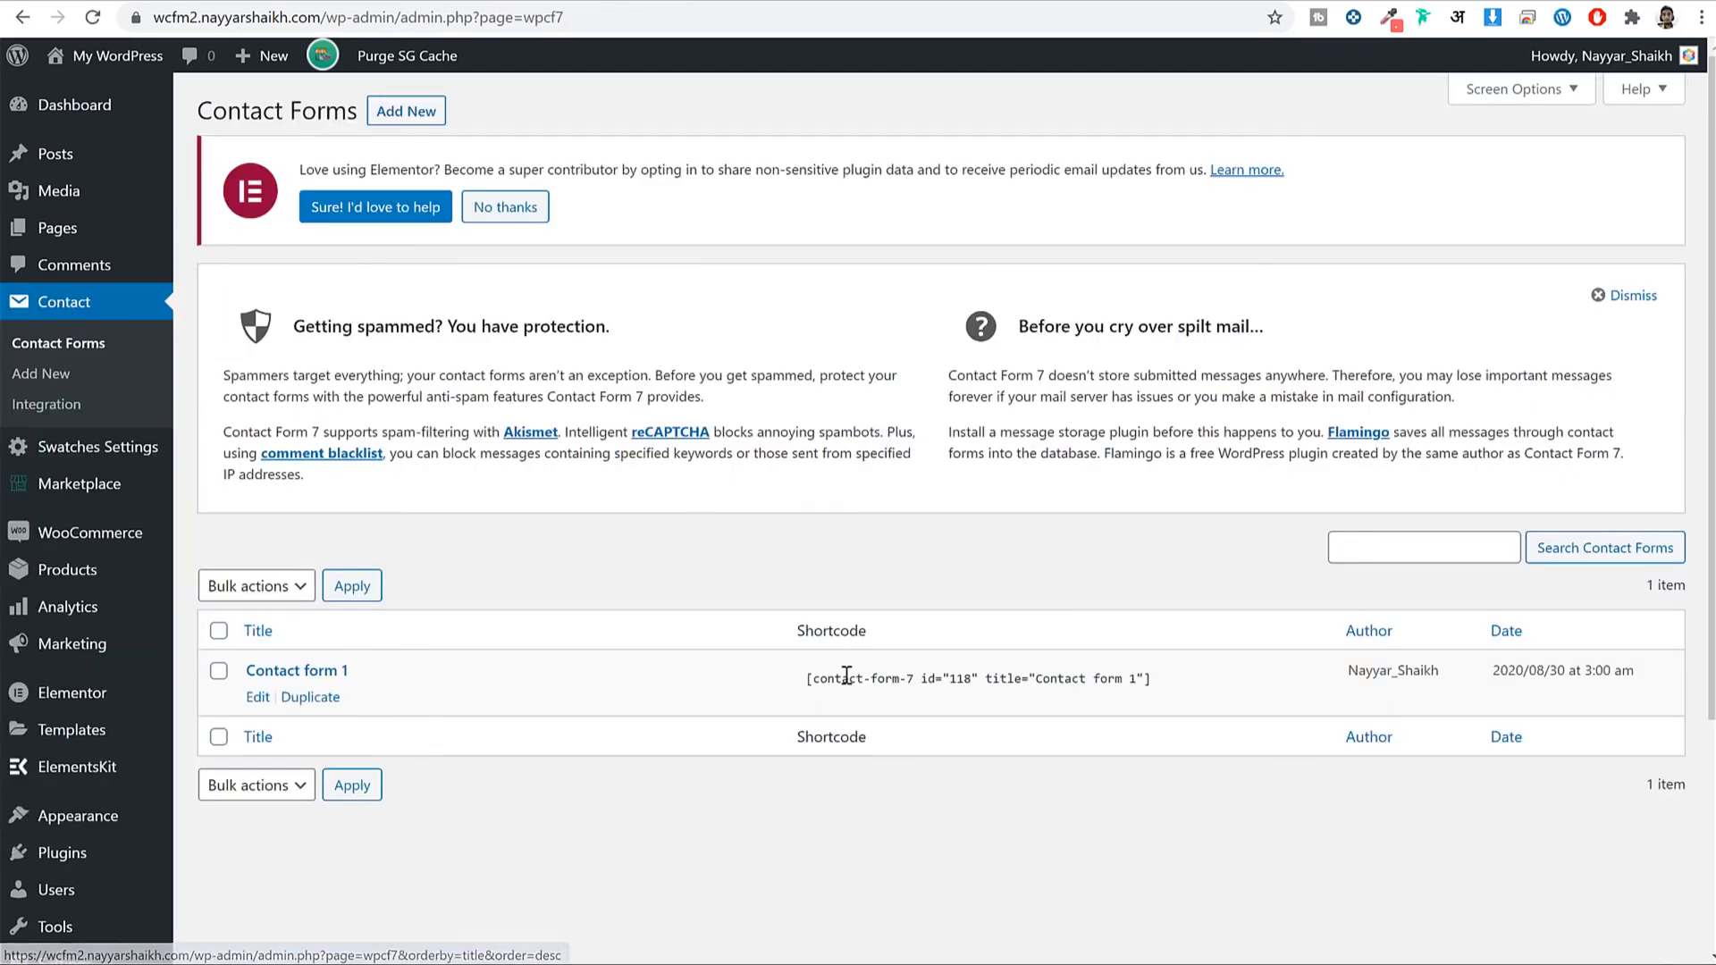
left_click(954, 672)
right_click(952, 672)
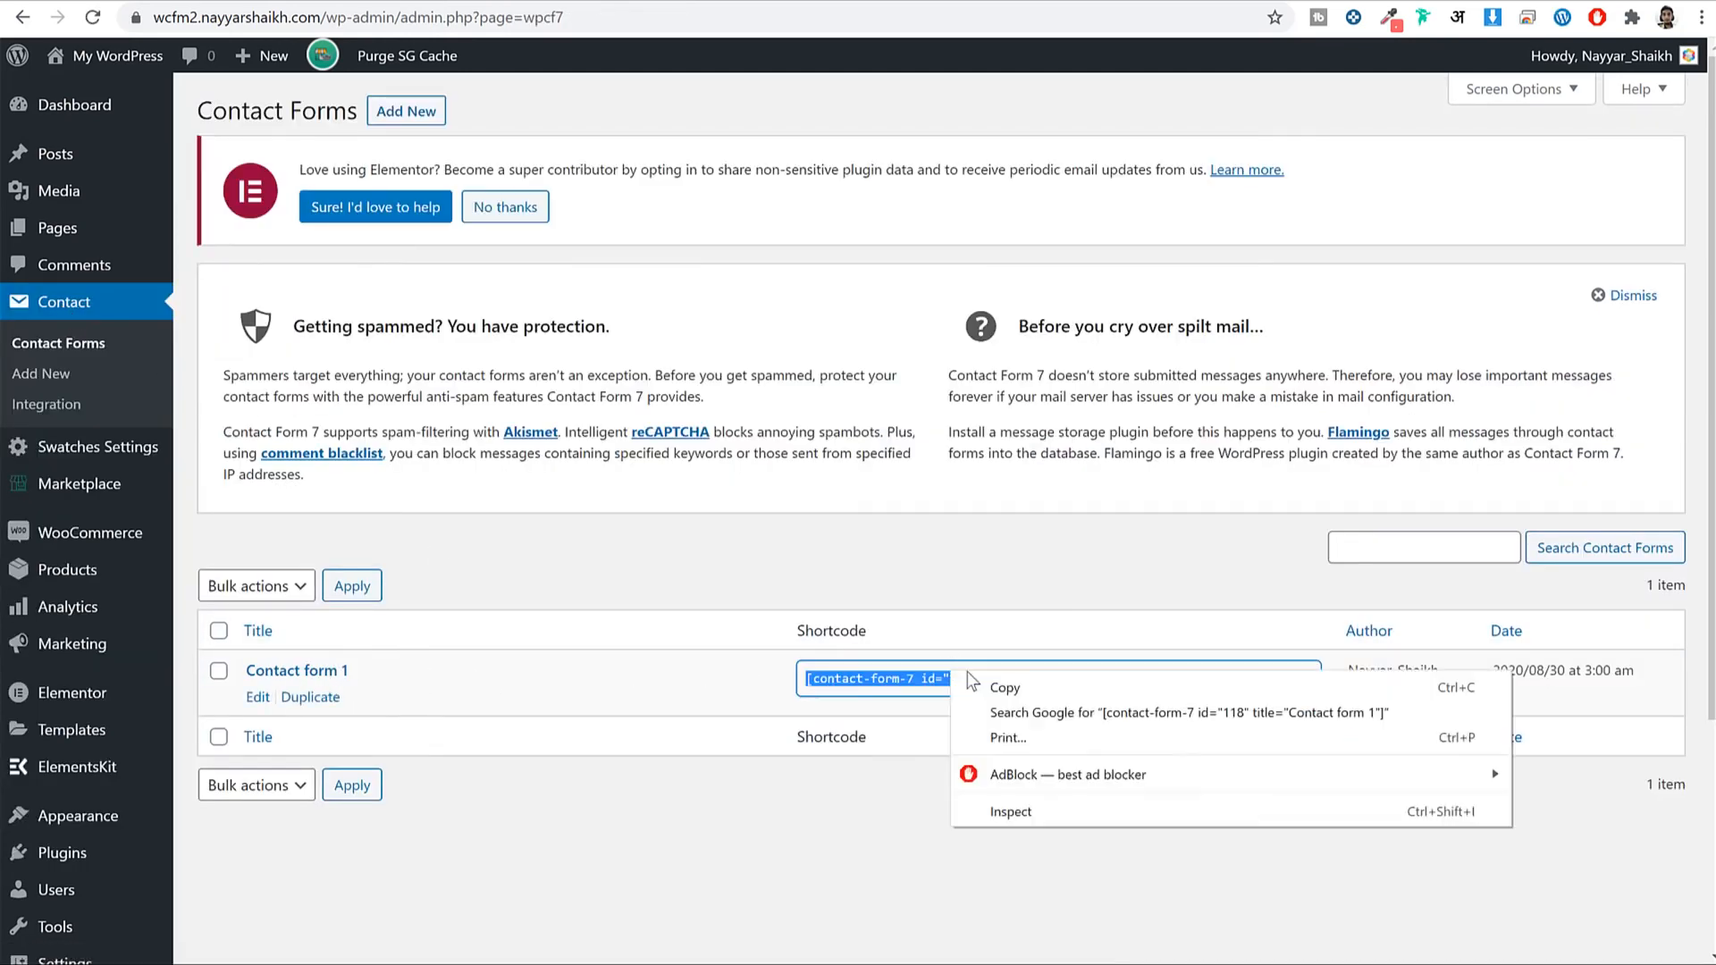
left_click(1036, 690)
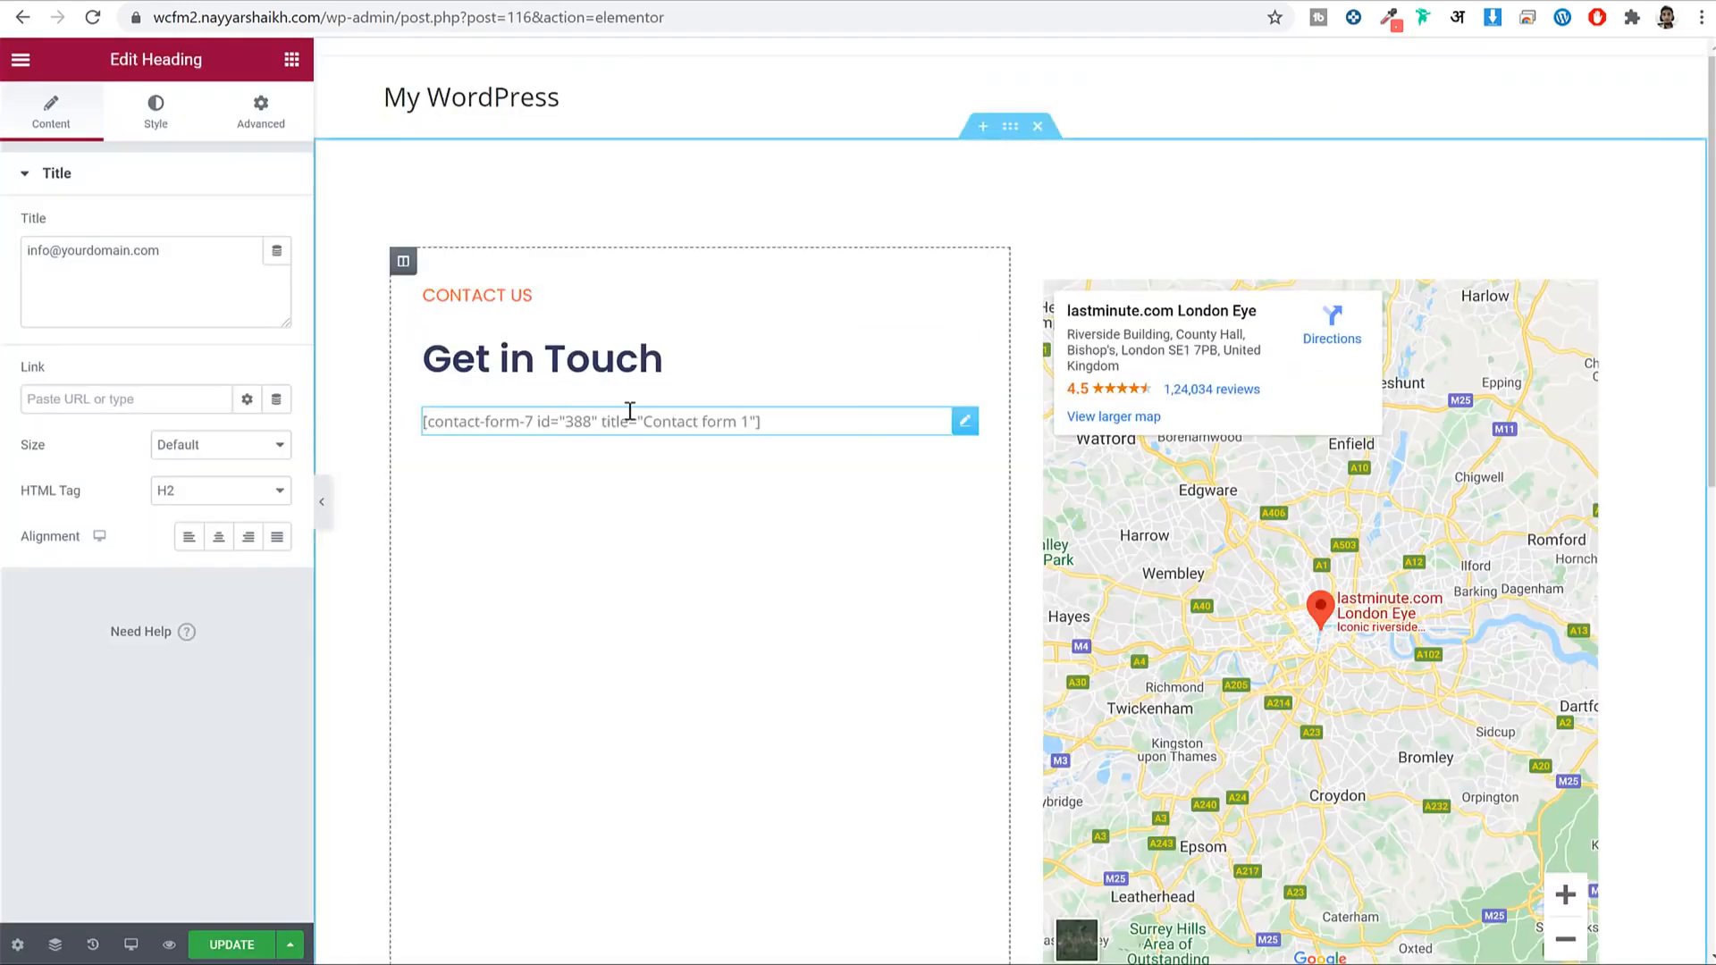
Replace the Get in Touch Shortcode widget's content with Contact form 1's shortcode and update the page.
left_click(631, 410)
left_click(178, 359)
key("ctrl+a")
key("ctrl+v")
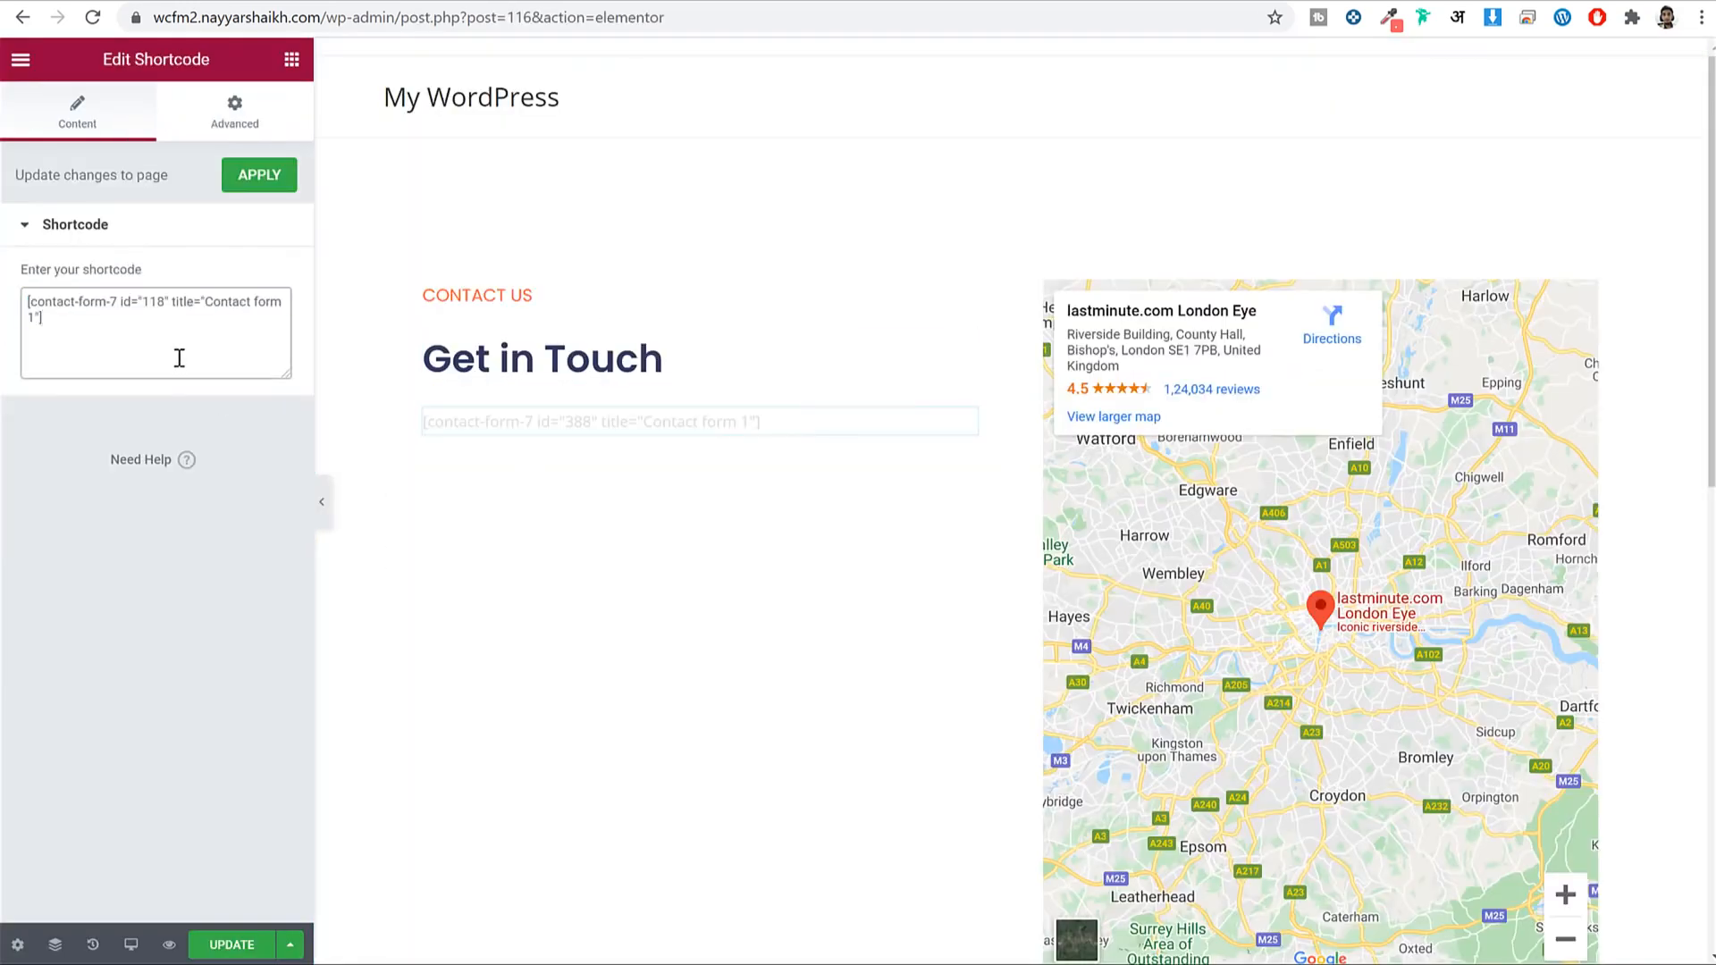
left_click(231, 945)
scroll(725, 605, "down", 1)
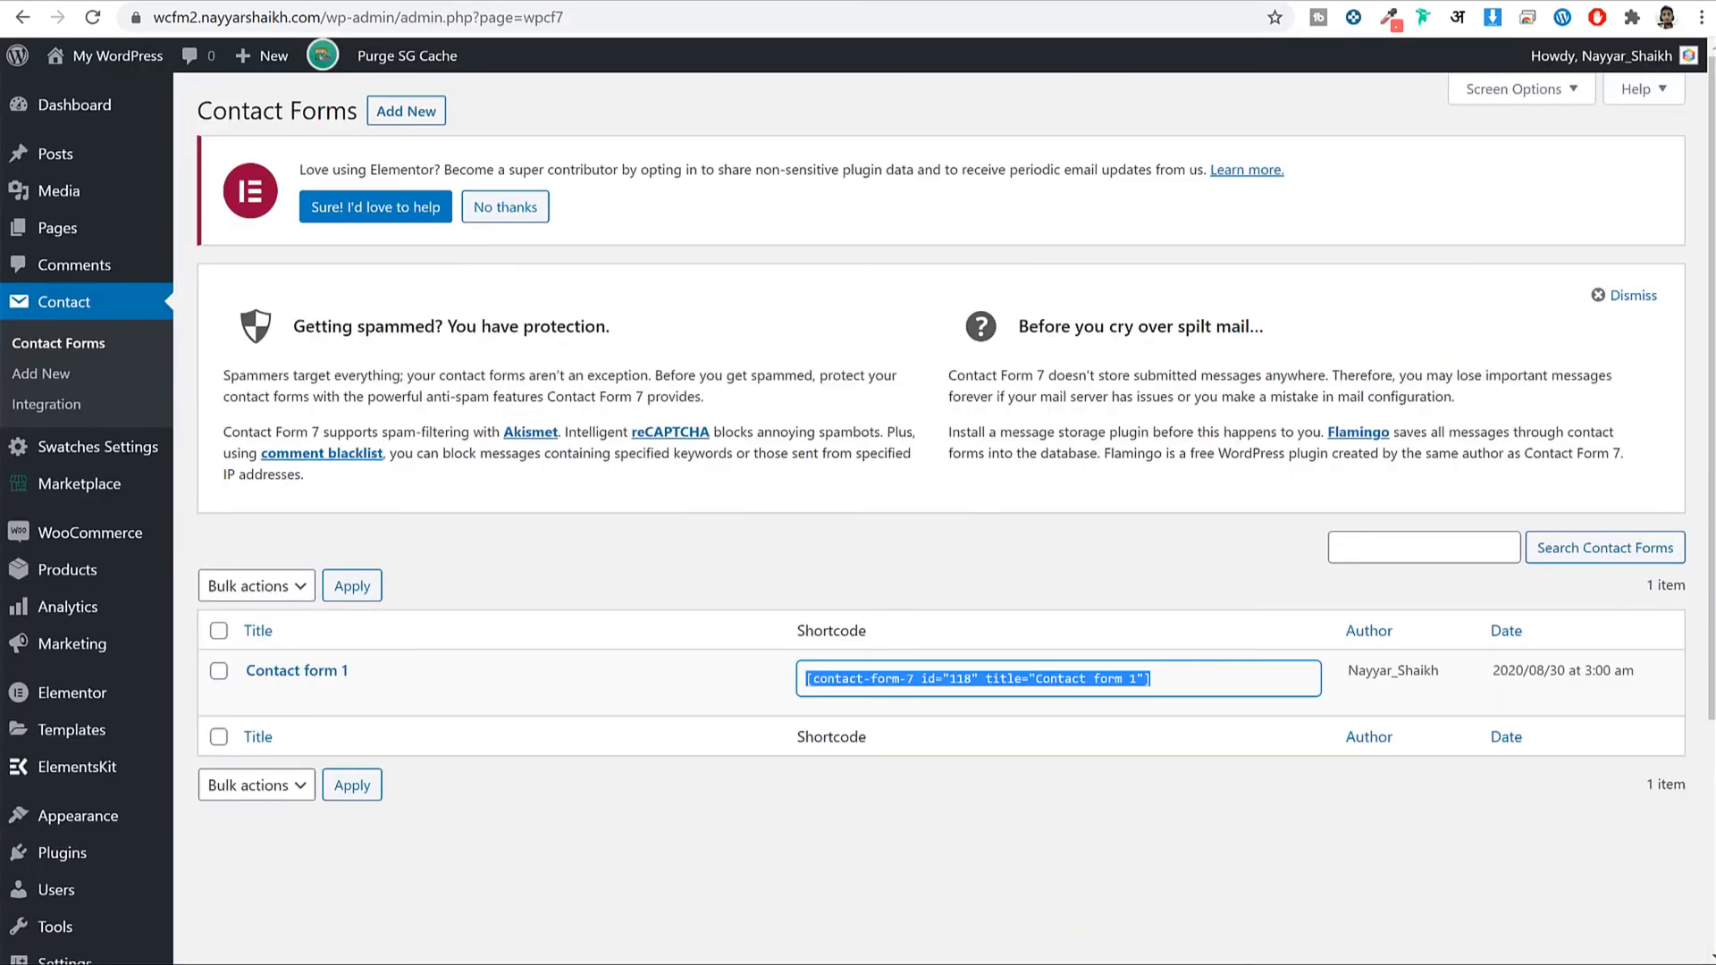
left_click(67, 853)
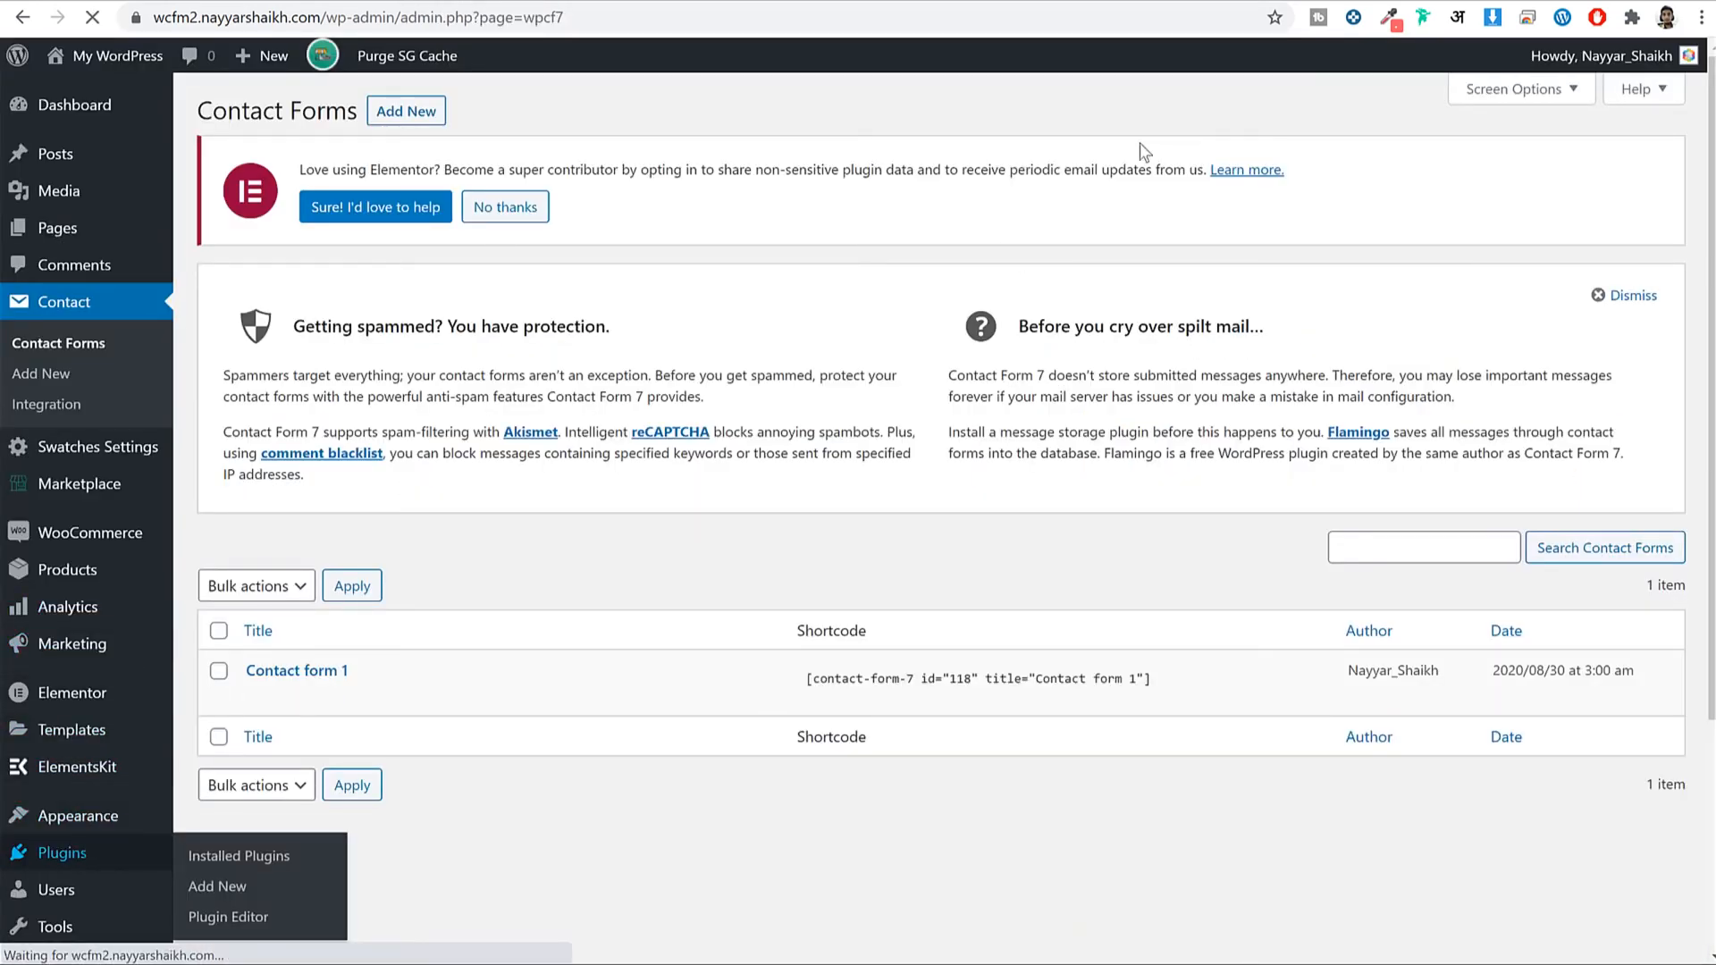
Review the installed plugins list, including WCFM - WooCommerce Frontend Manager, and dismiss Elementor's data-sharing notice.
scroll(1263, 506, "down", 12)
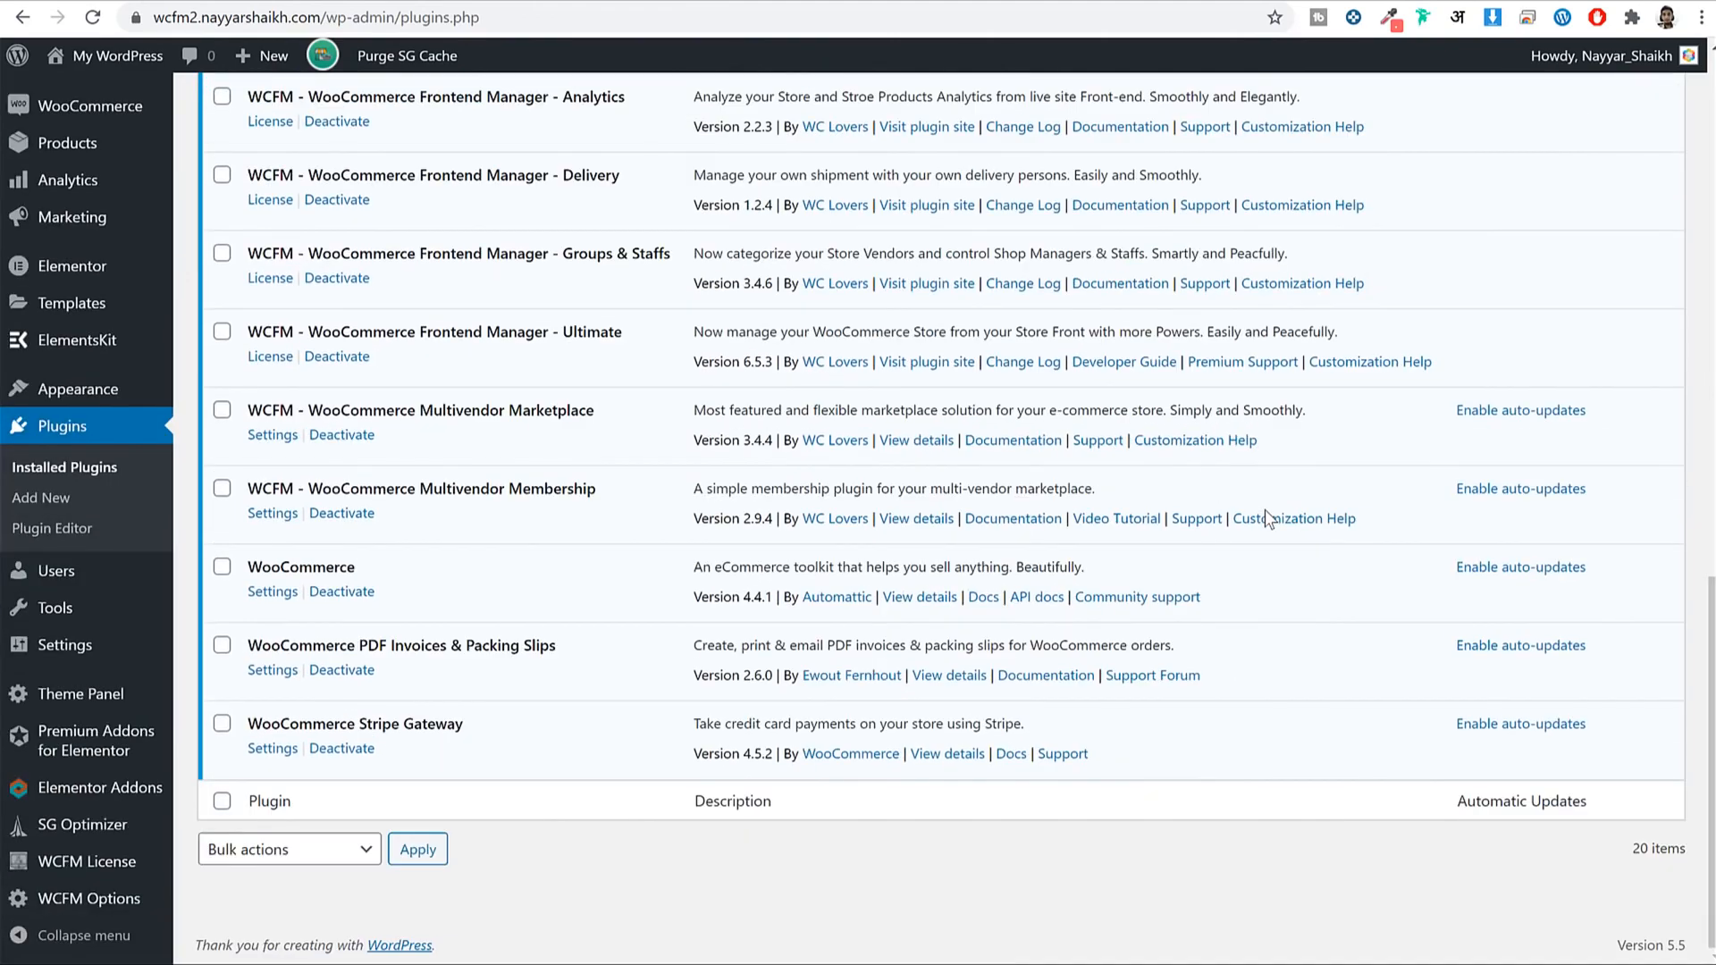
scroll(1266, 512, "up", 12)
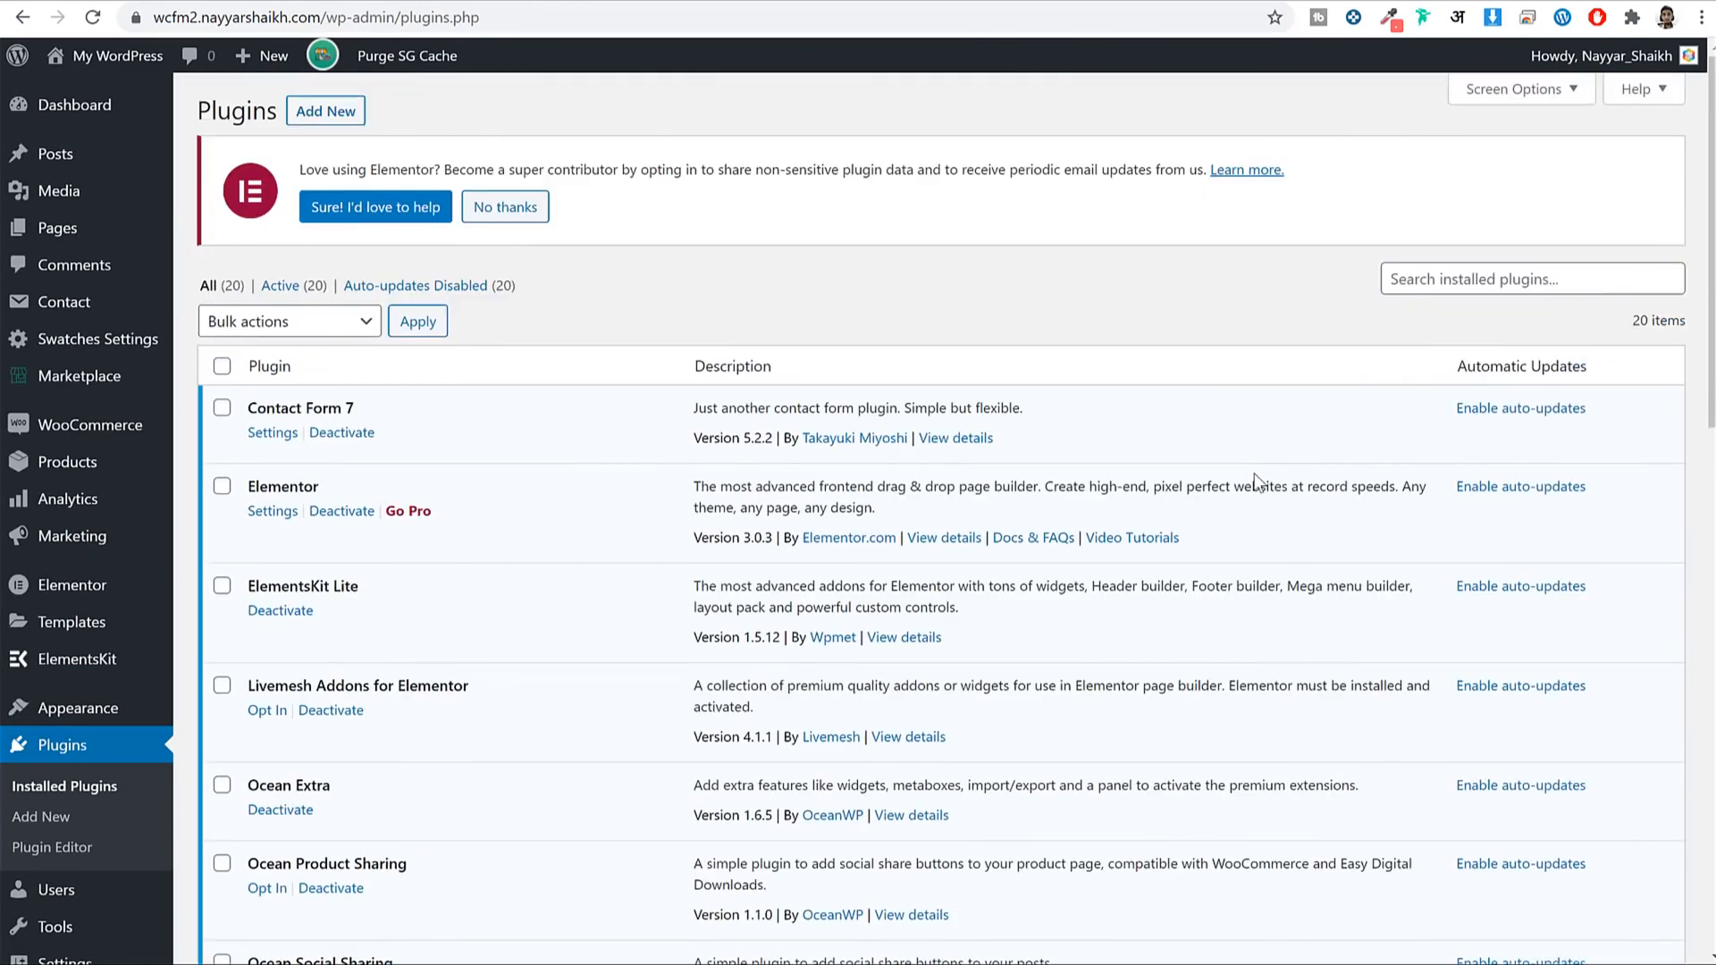
scroll(1259, 483, "down", 12)
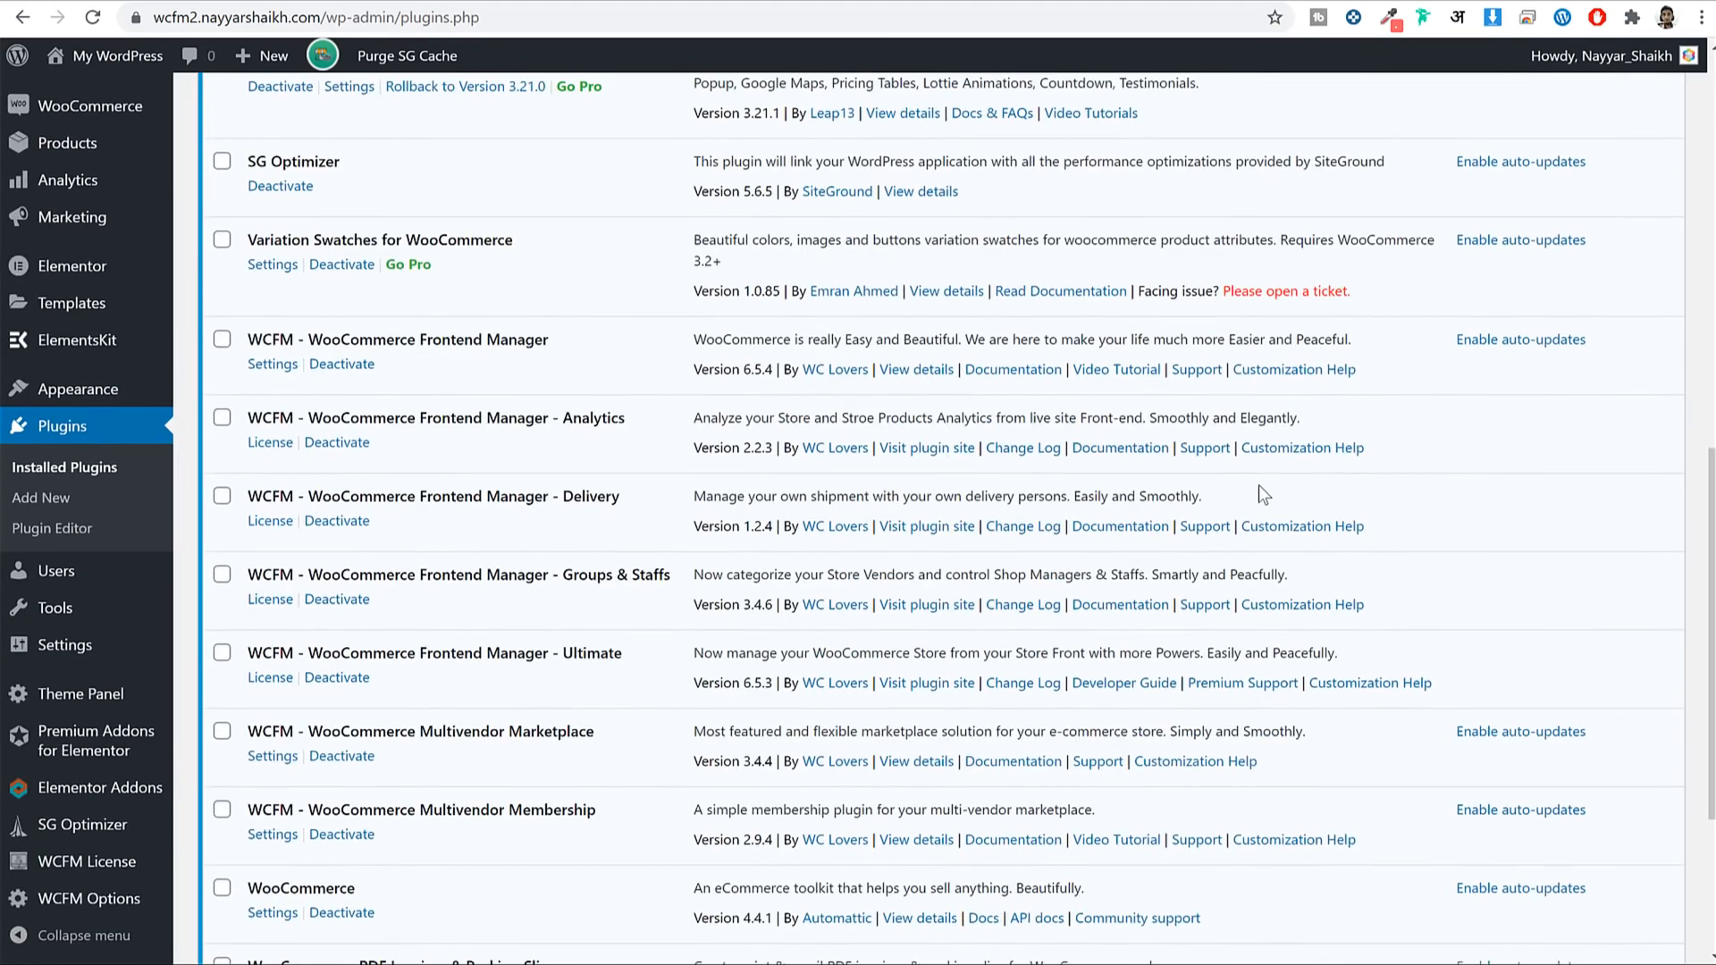
scroll(1231, 538, "up", 3)
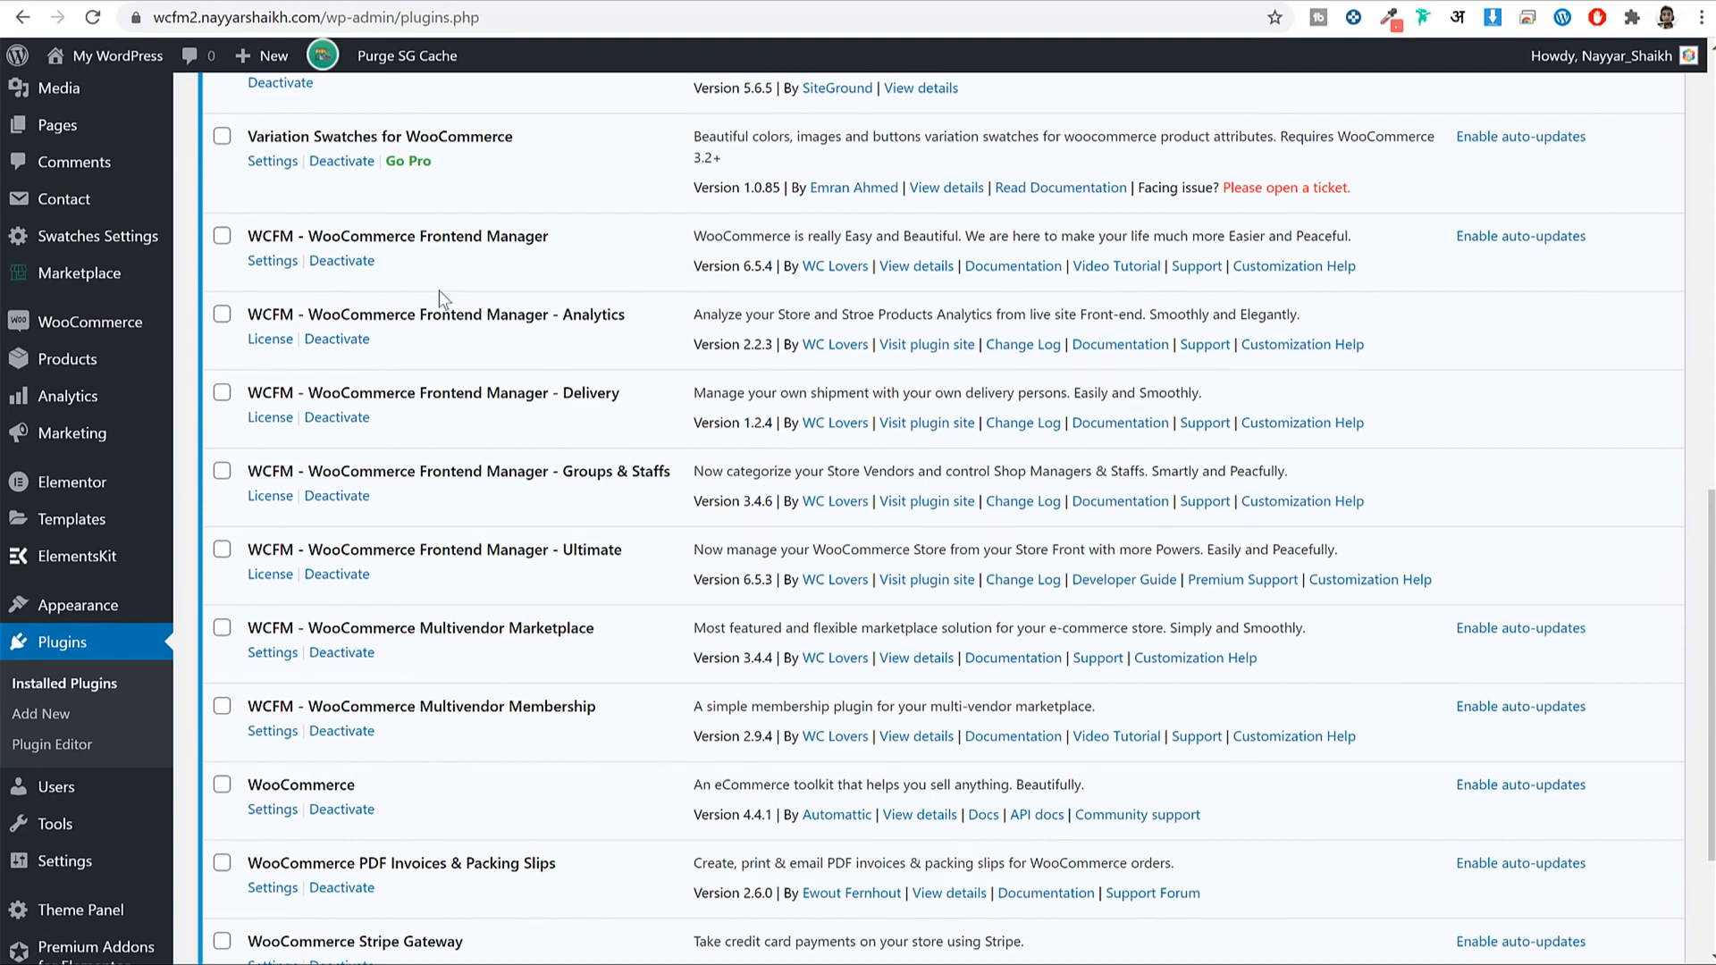
left_click_drag(263, 233, 536, 237)
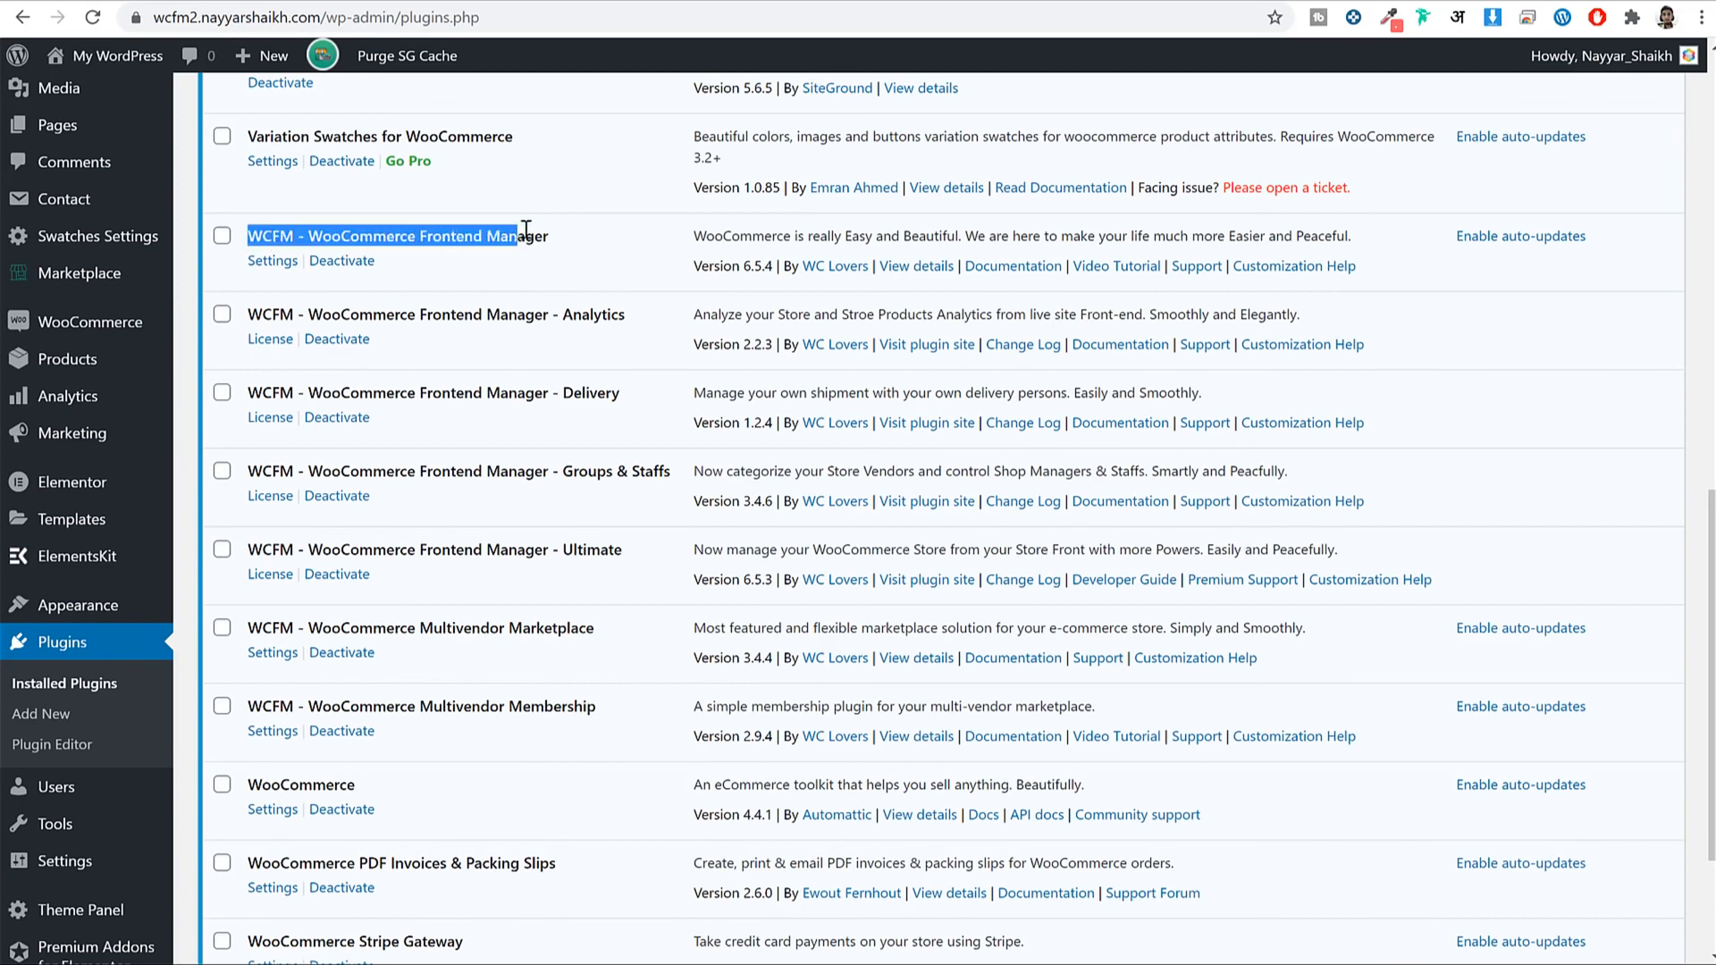
left_click(540, 237)
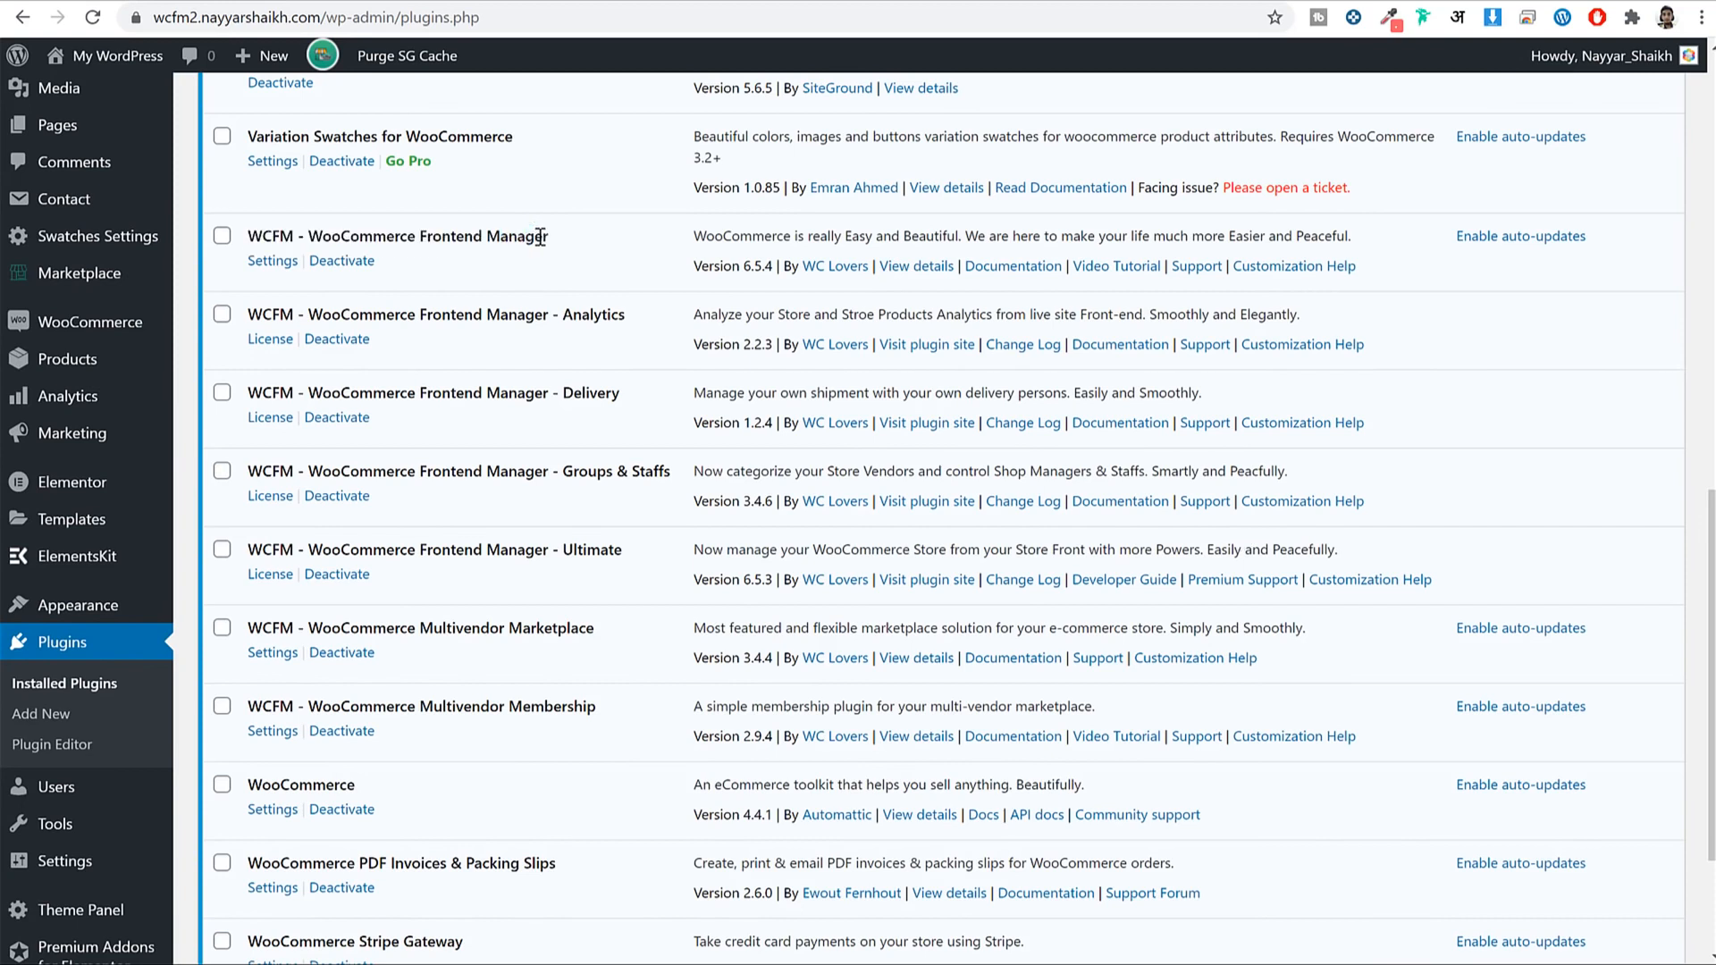
left_click_drag(566, 234, 248, 227)
left_click(465, 237)
scroll(466, 237, "up", 4)
scroll(498, 259, "down", 4)
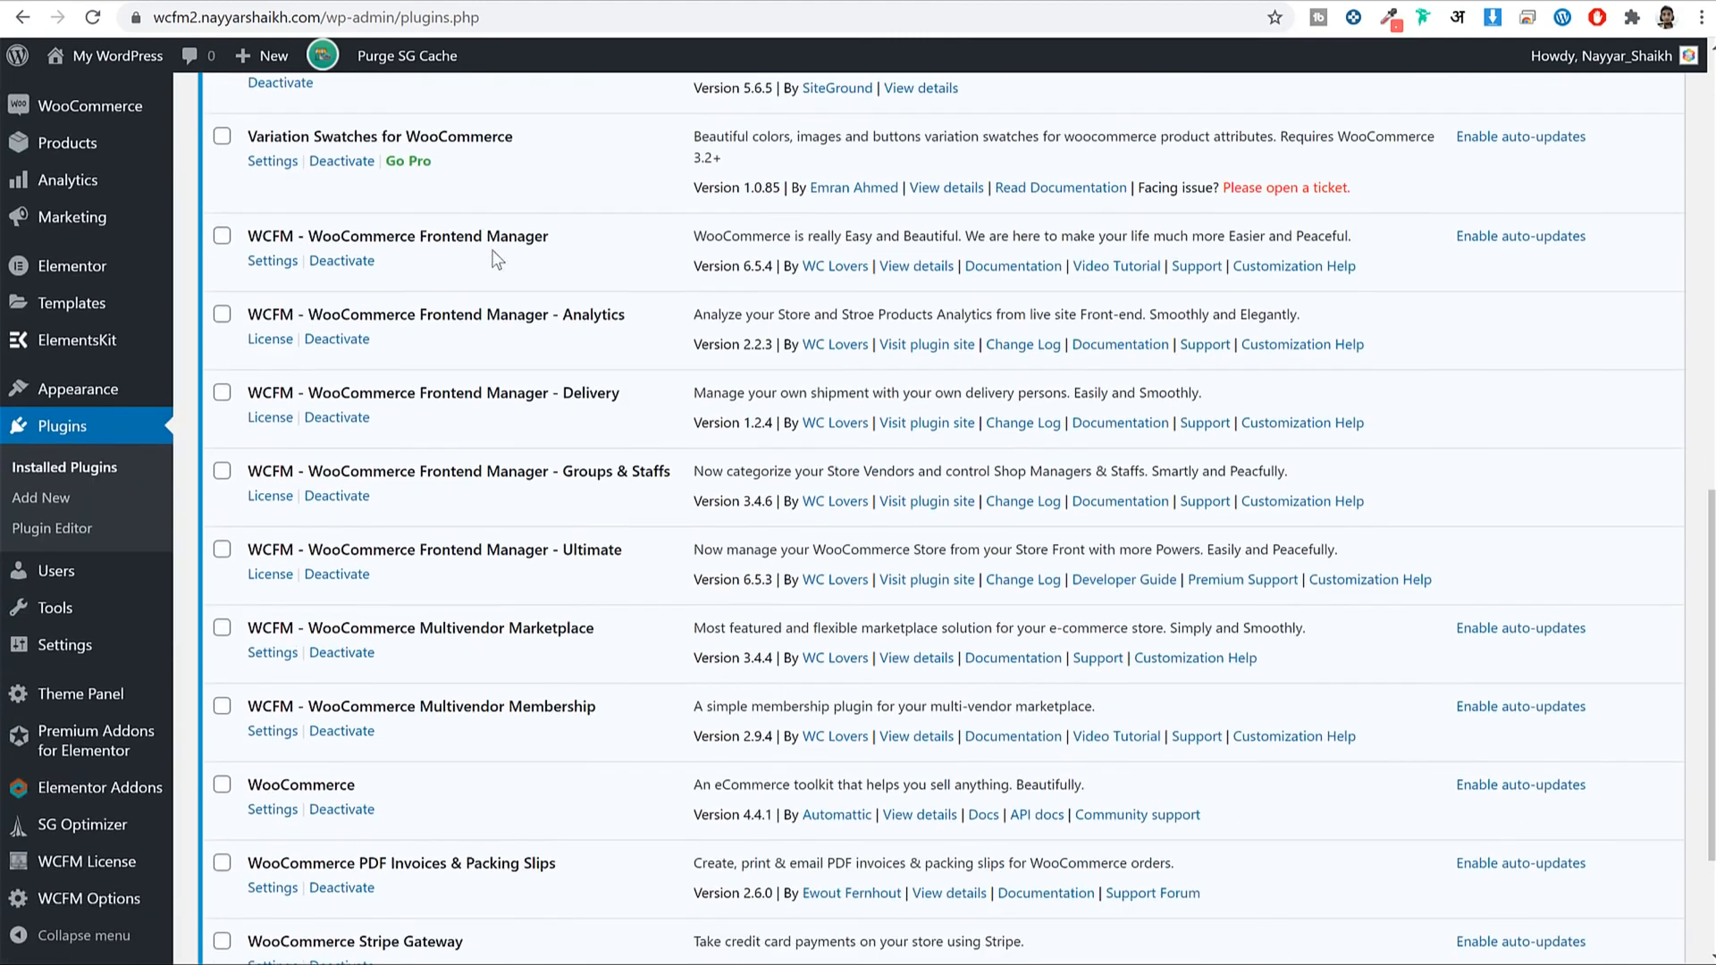
scroll(486, 329, "down", 3)
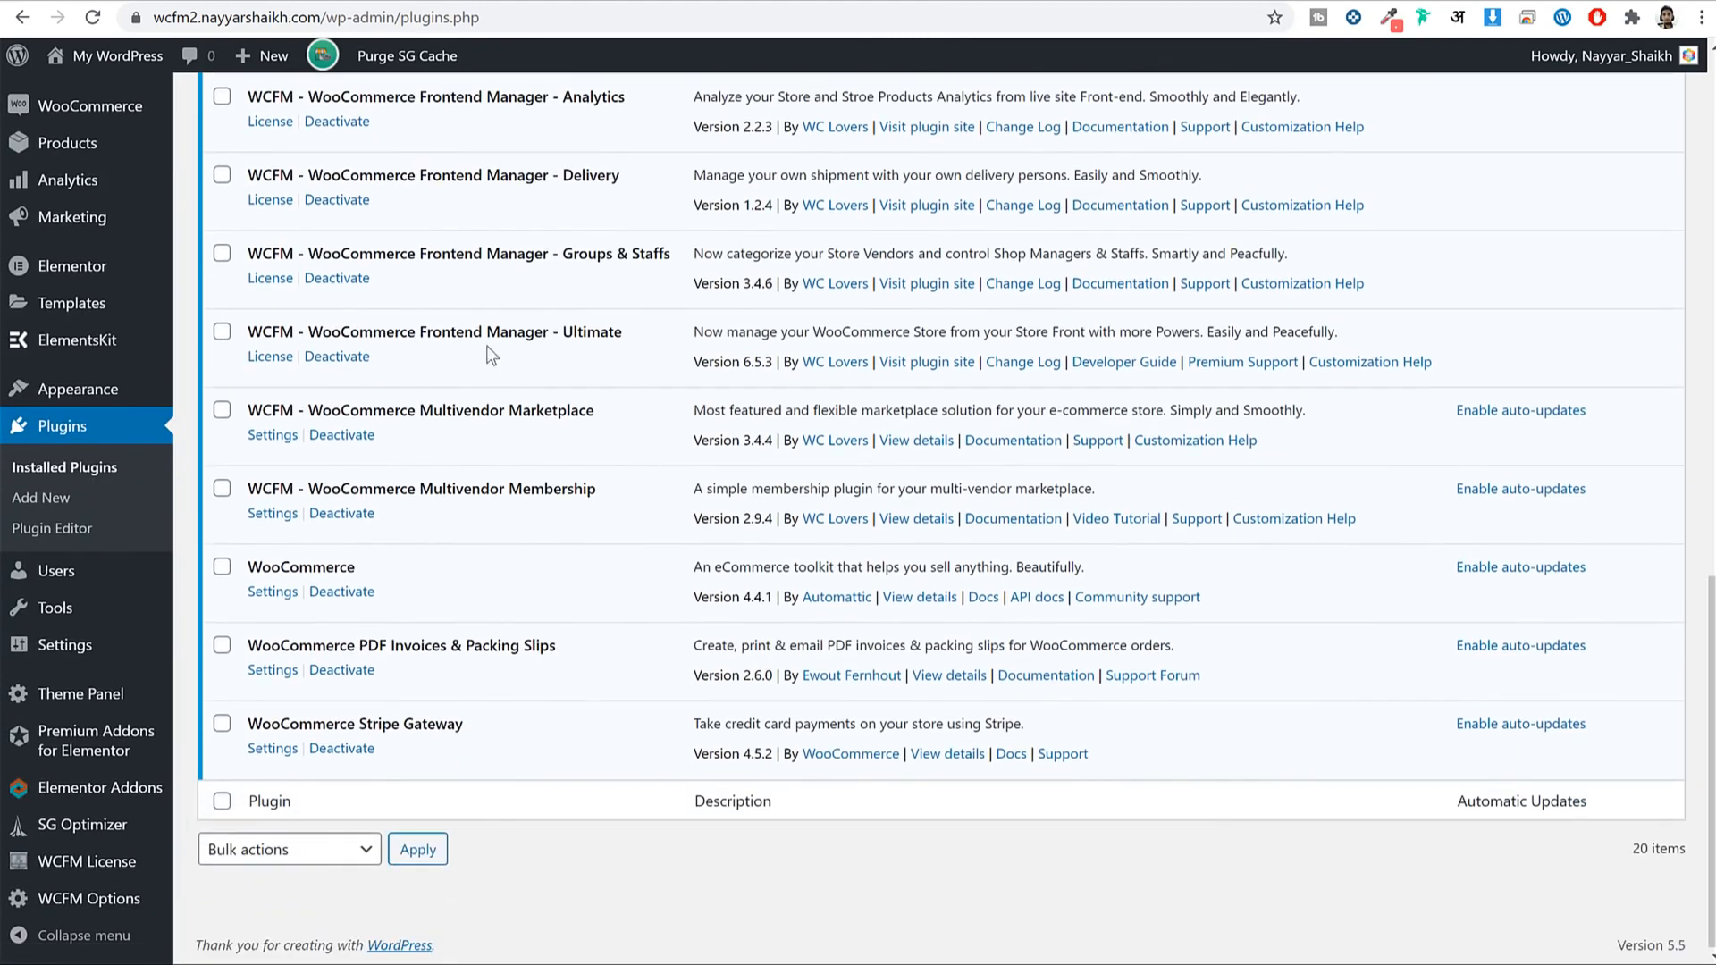
scroll(490, 445, "up", 1)
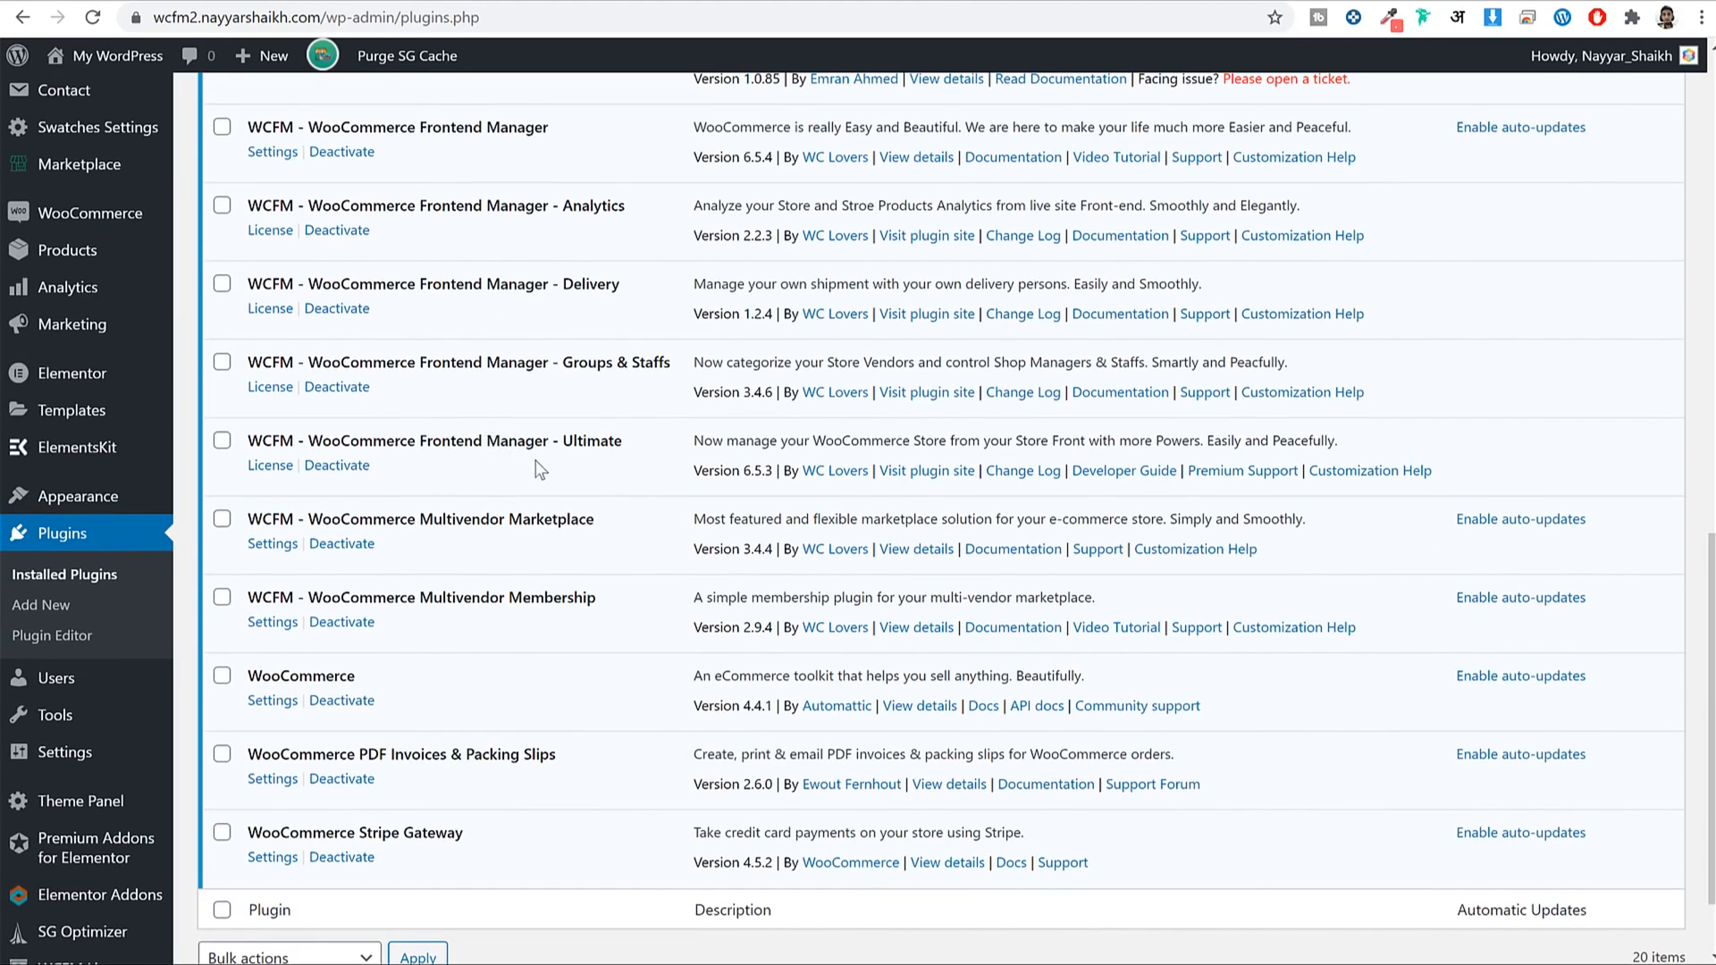
scroll(533, 695, "up", 7)
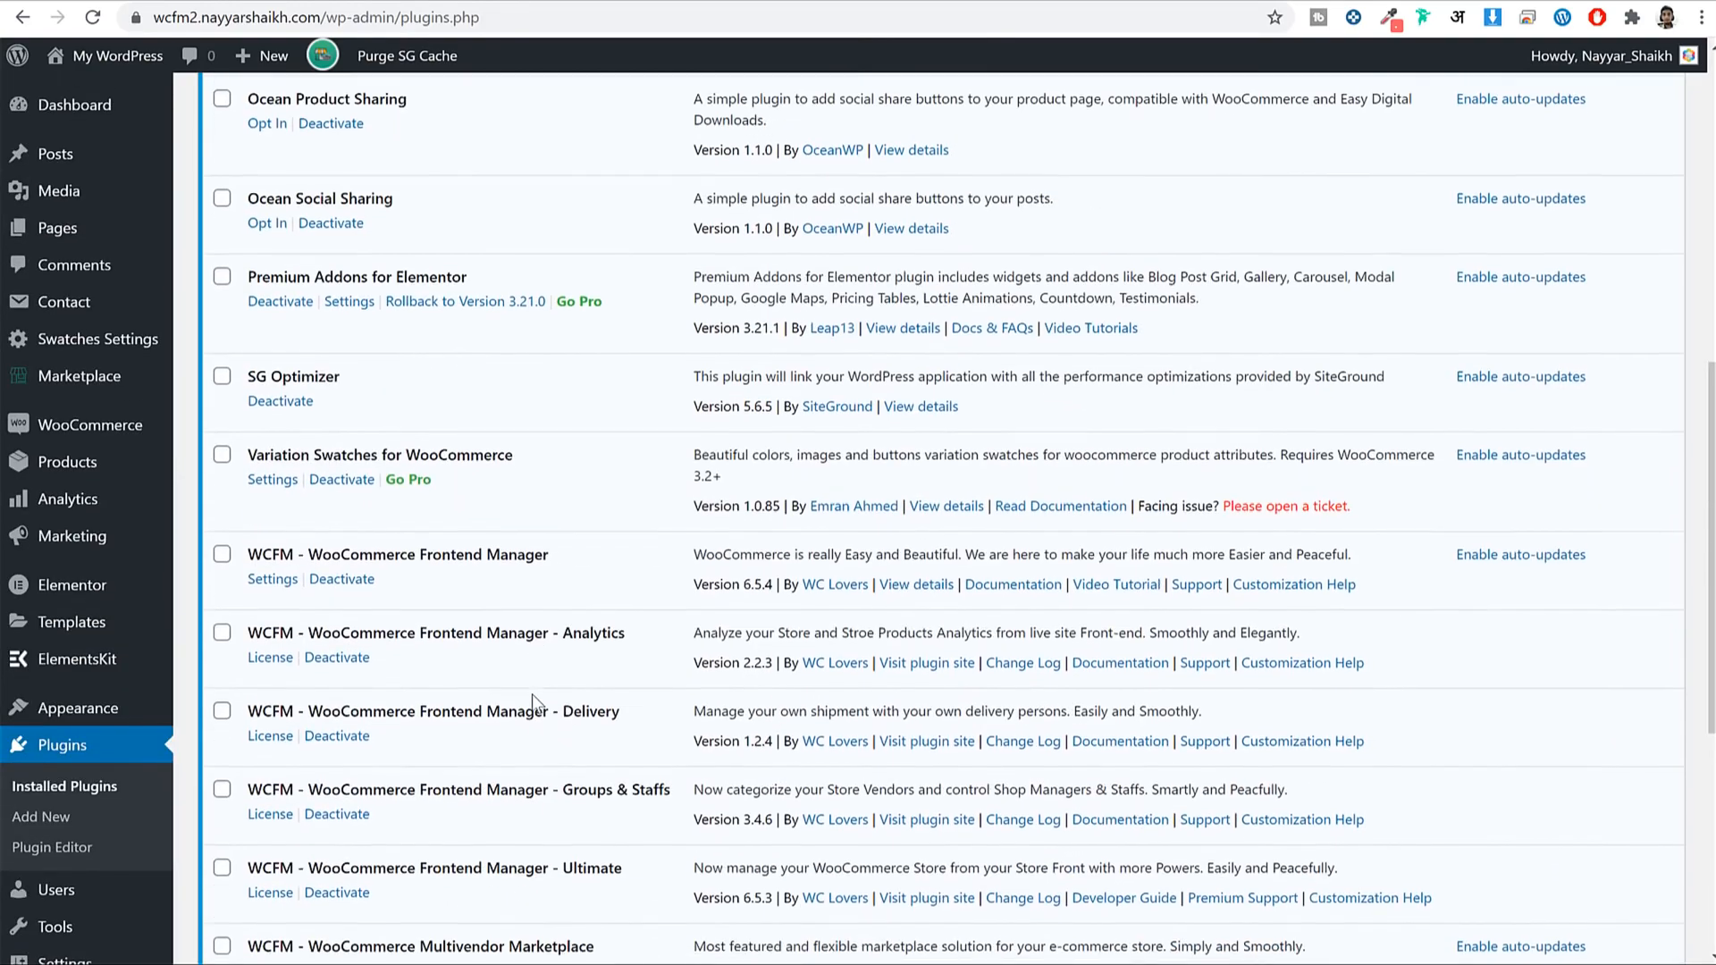
scroll(432, 529, "up", 6)
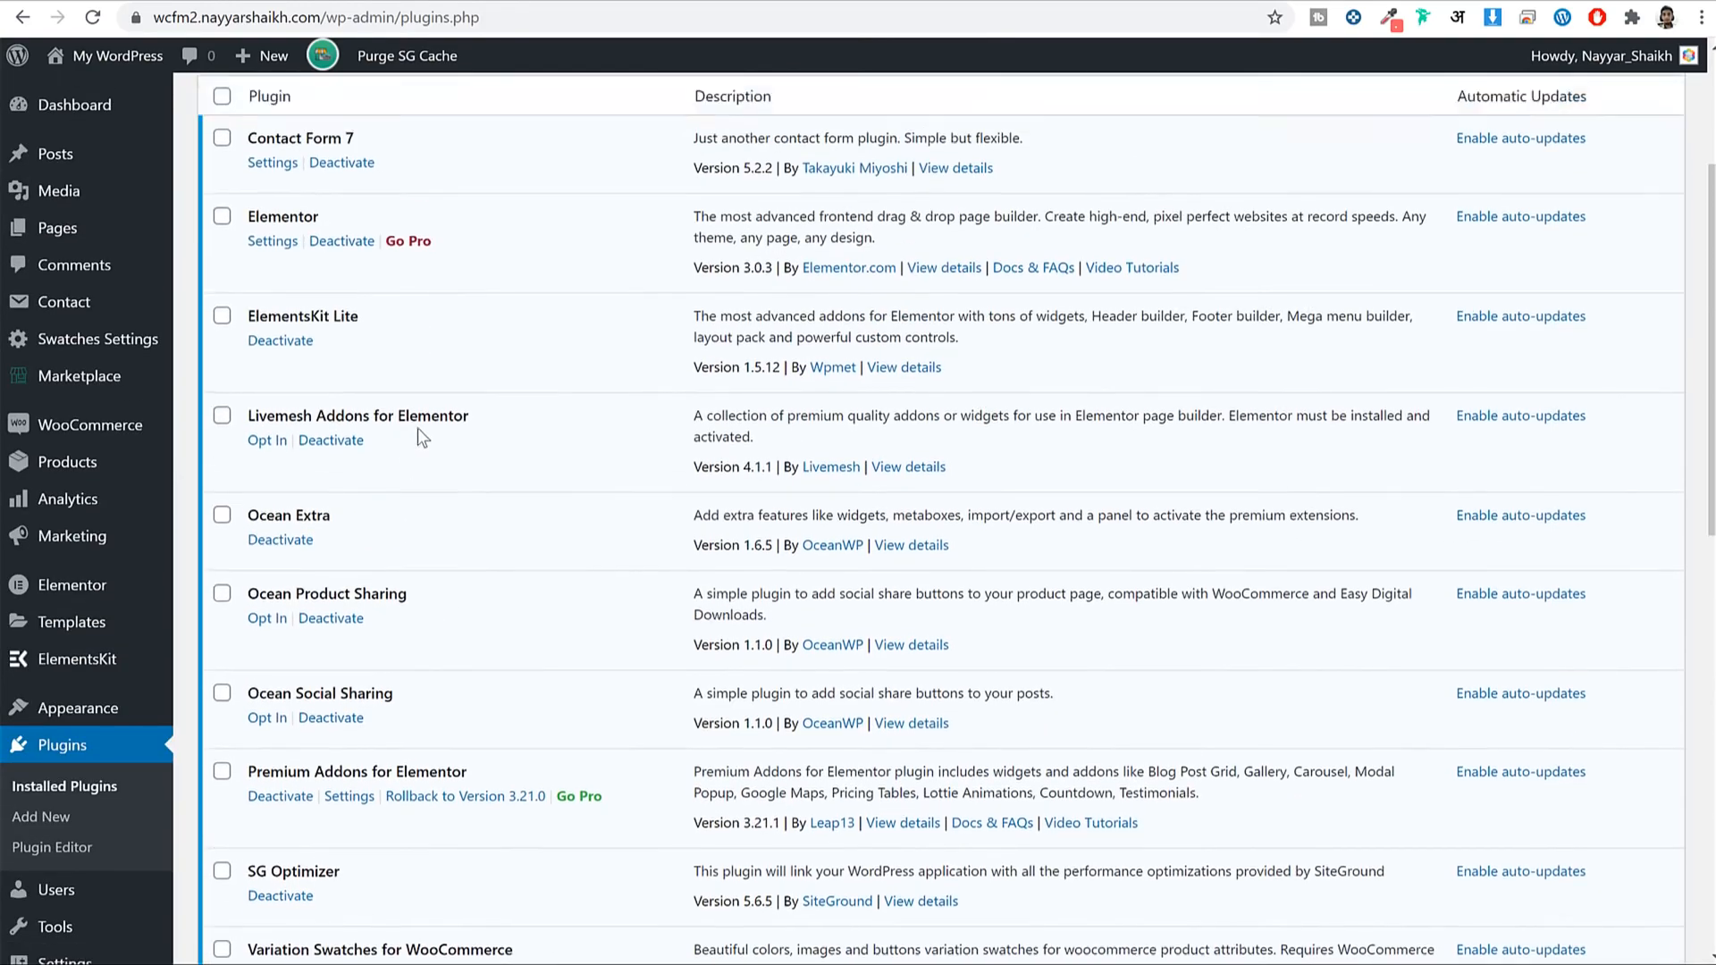
scroll(436, 342, "down", 1)
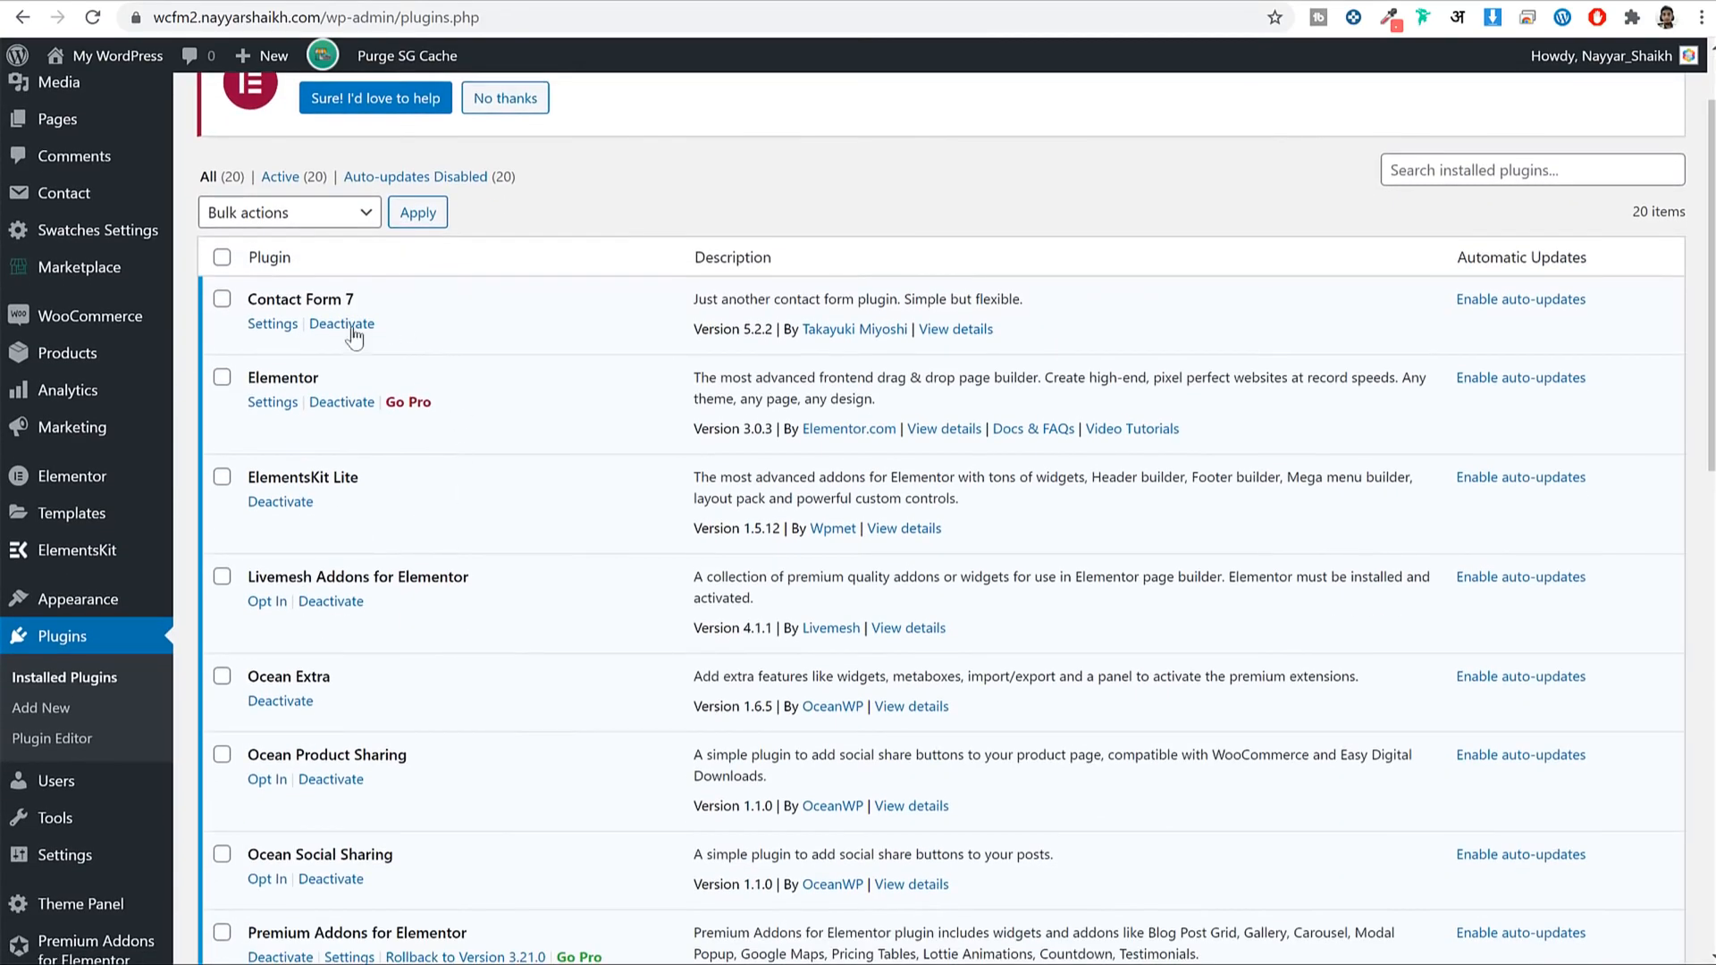
scroll(529, 502, "down", 12)
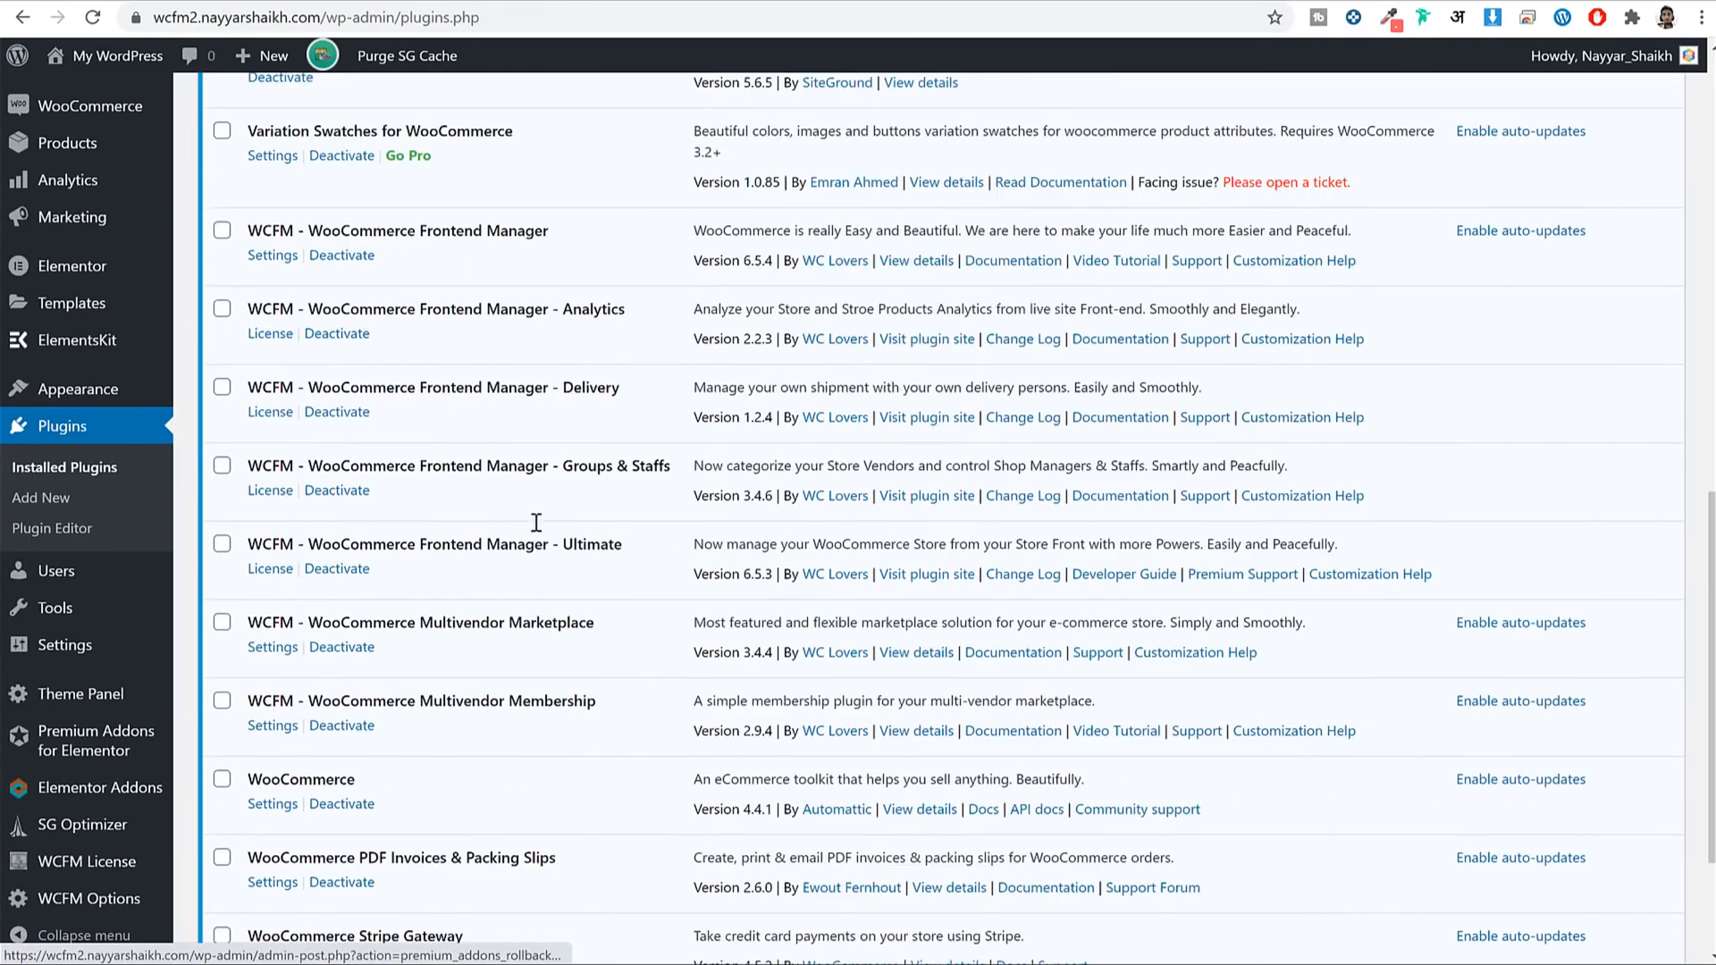
scroll(542, 556, "up", 13)
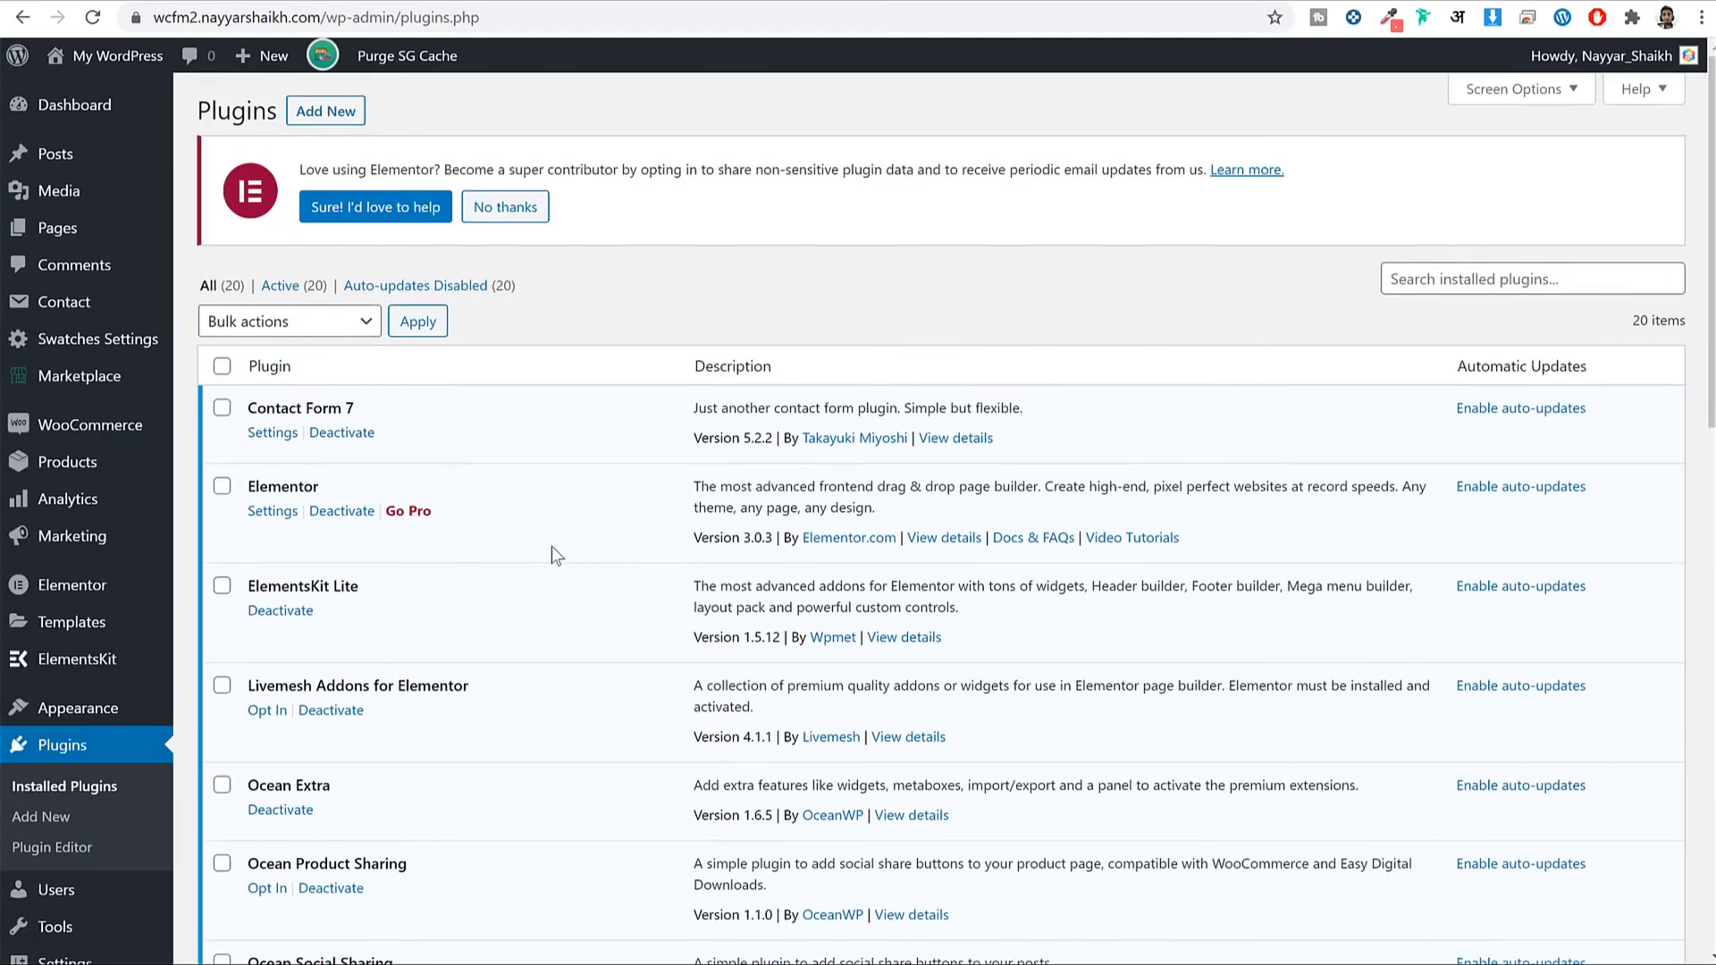
left_click(505, 207)
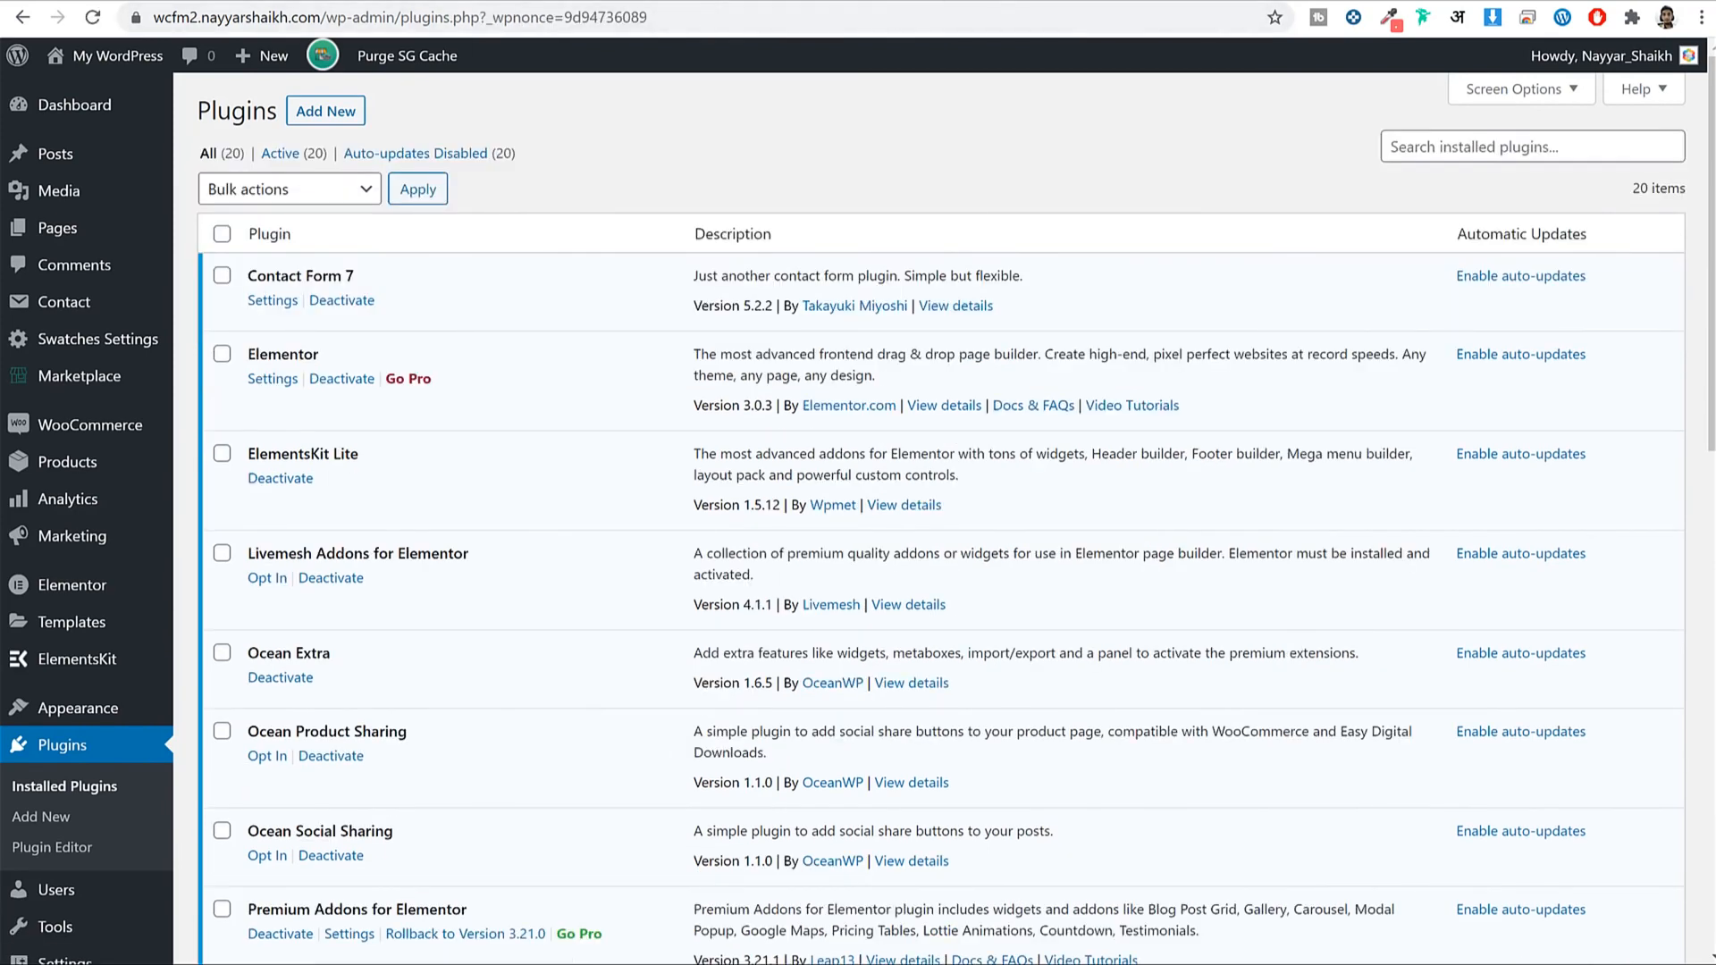
Remove the wp-admin/post.php path from the address bar to load the site's home page.
left_click(420, 1)
left_click_drag(323, 20, 680, 18)
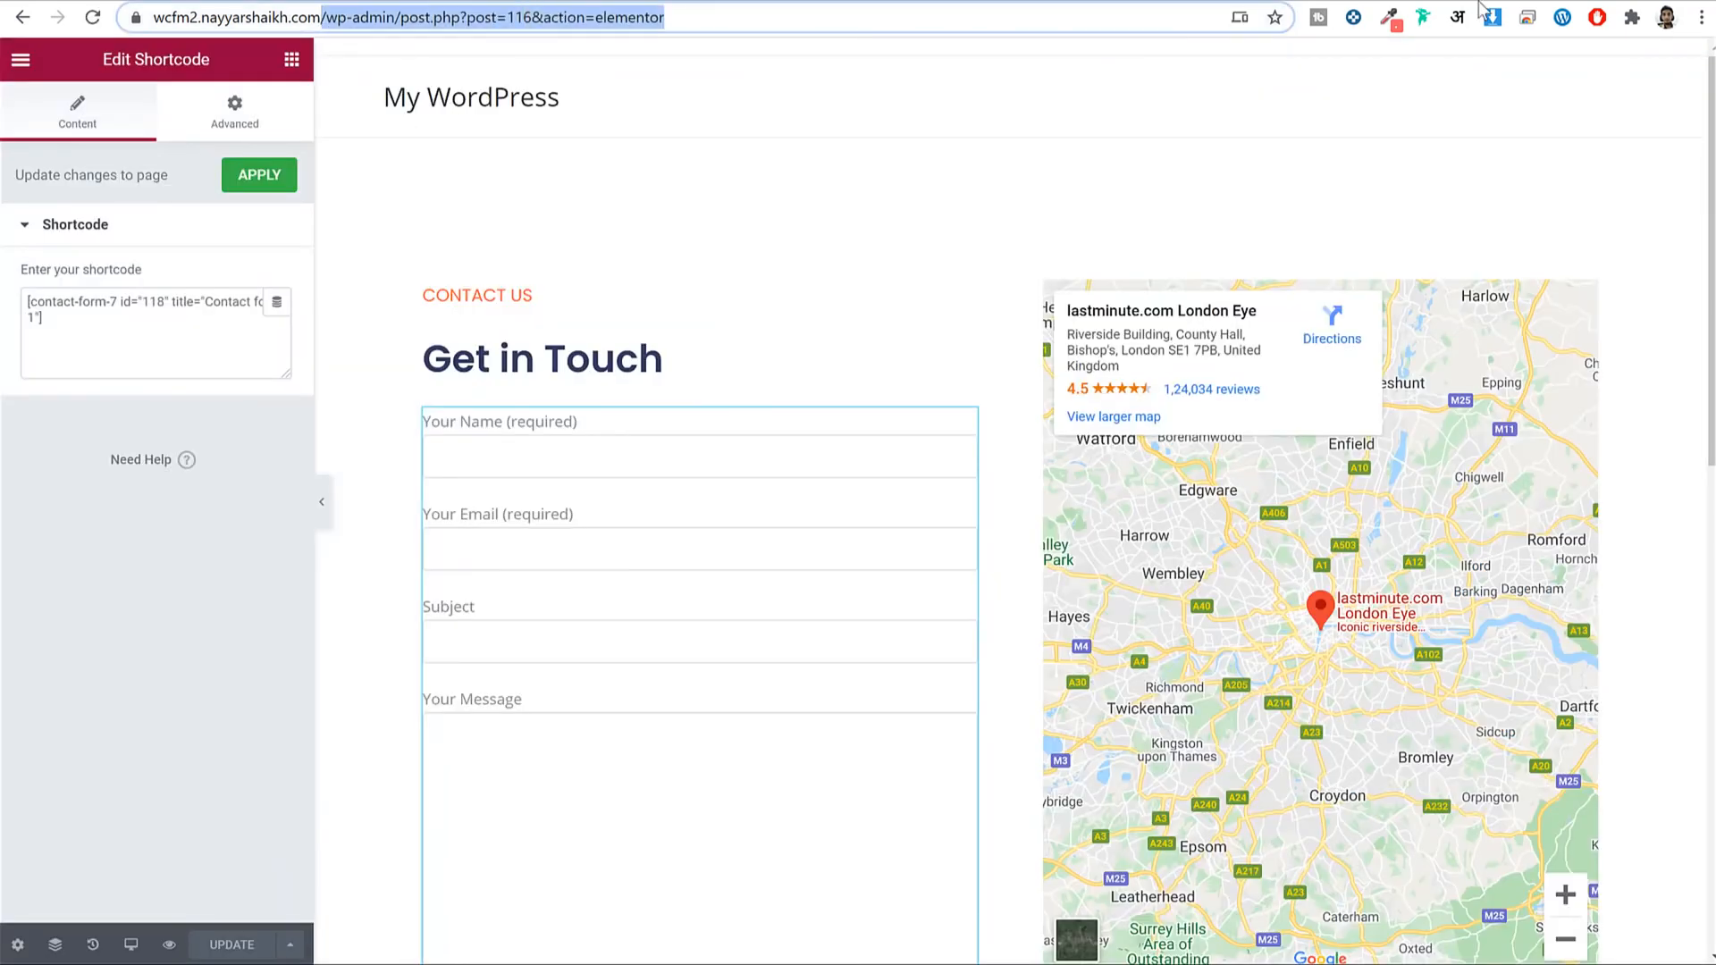
key("BackSpace")
key("Return")
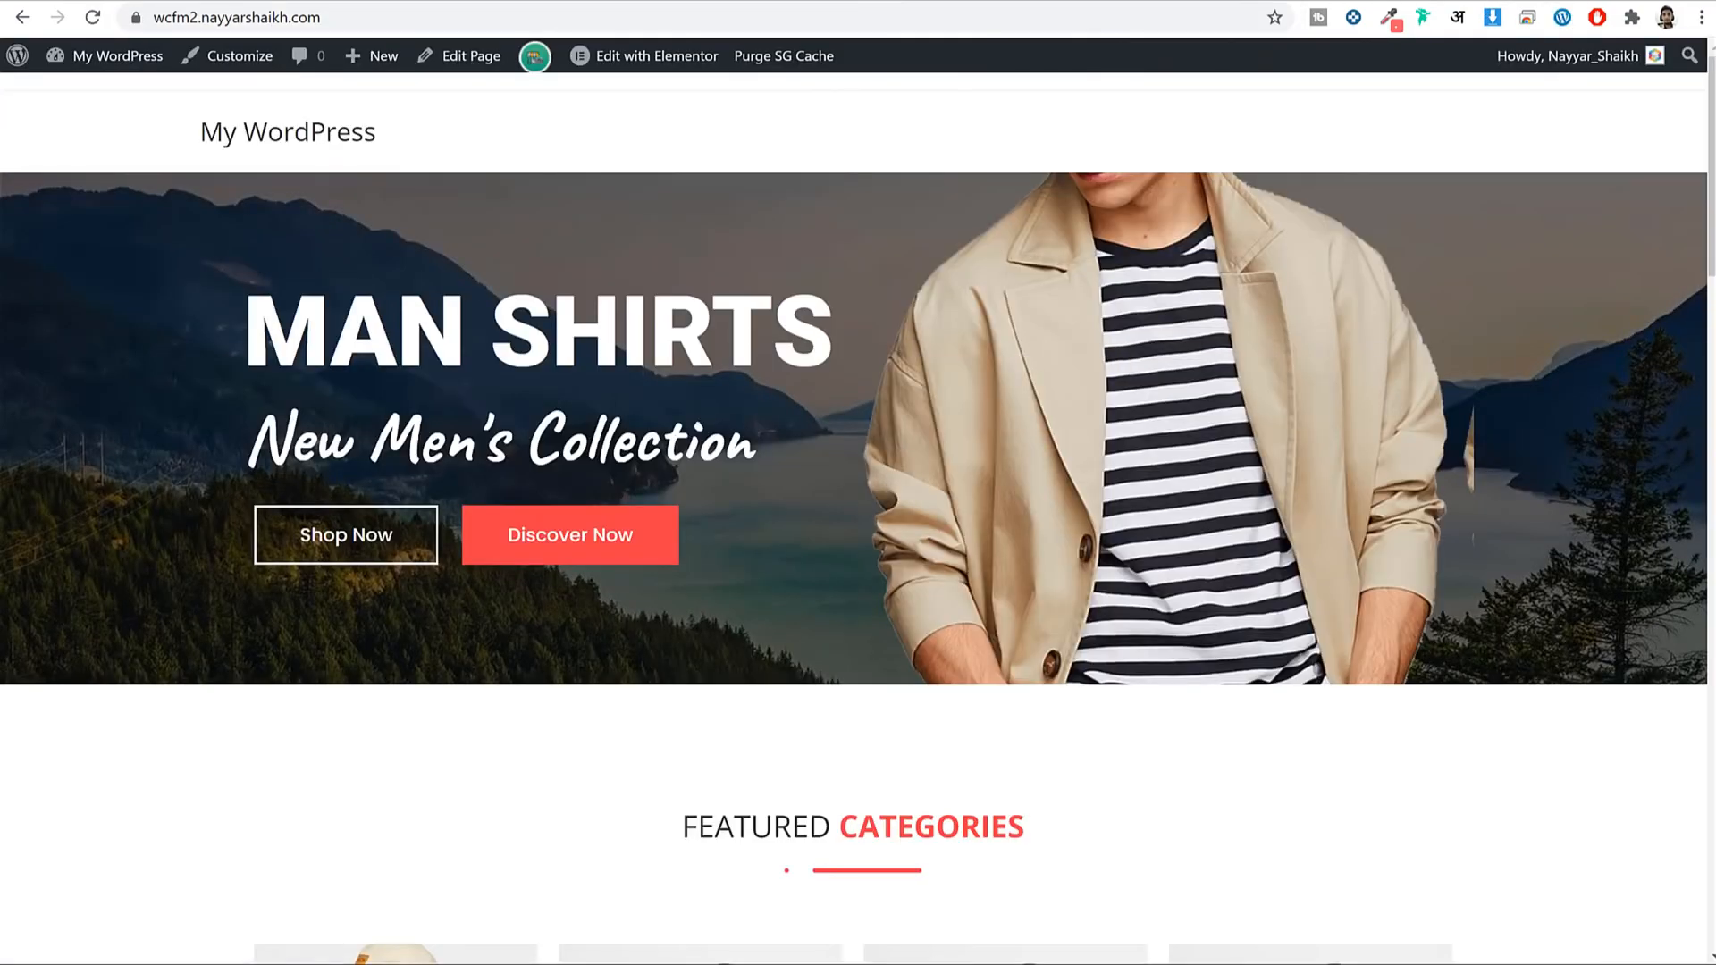
Go to the Dashboard via My WordPress and open Appearance > Menus.
scroll(1296, 478, "down", 10)
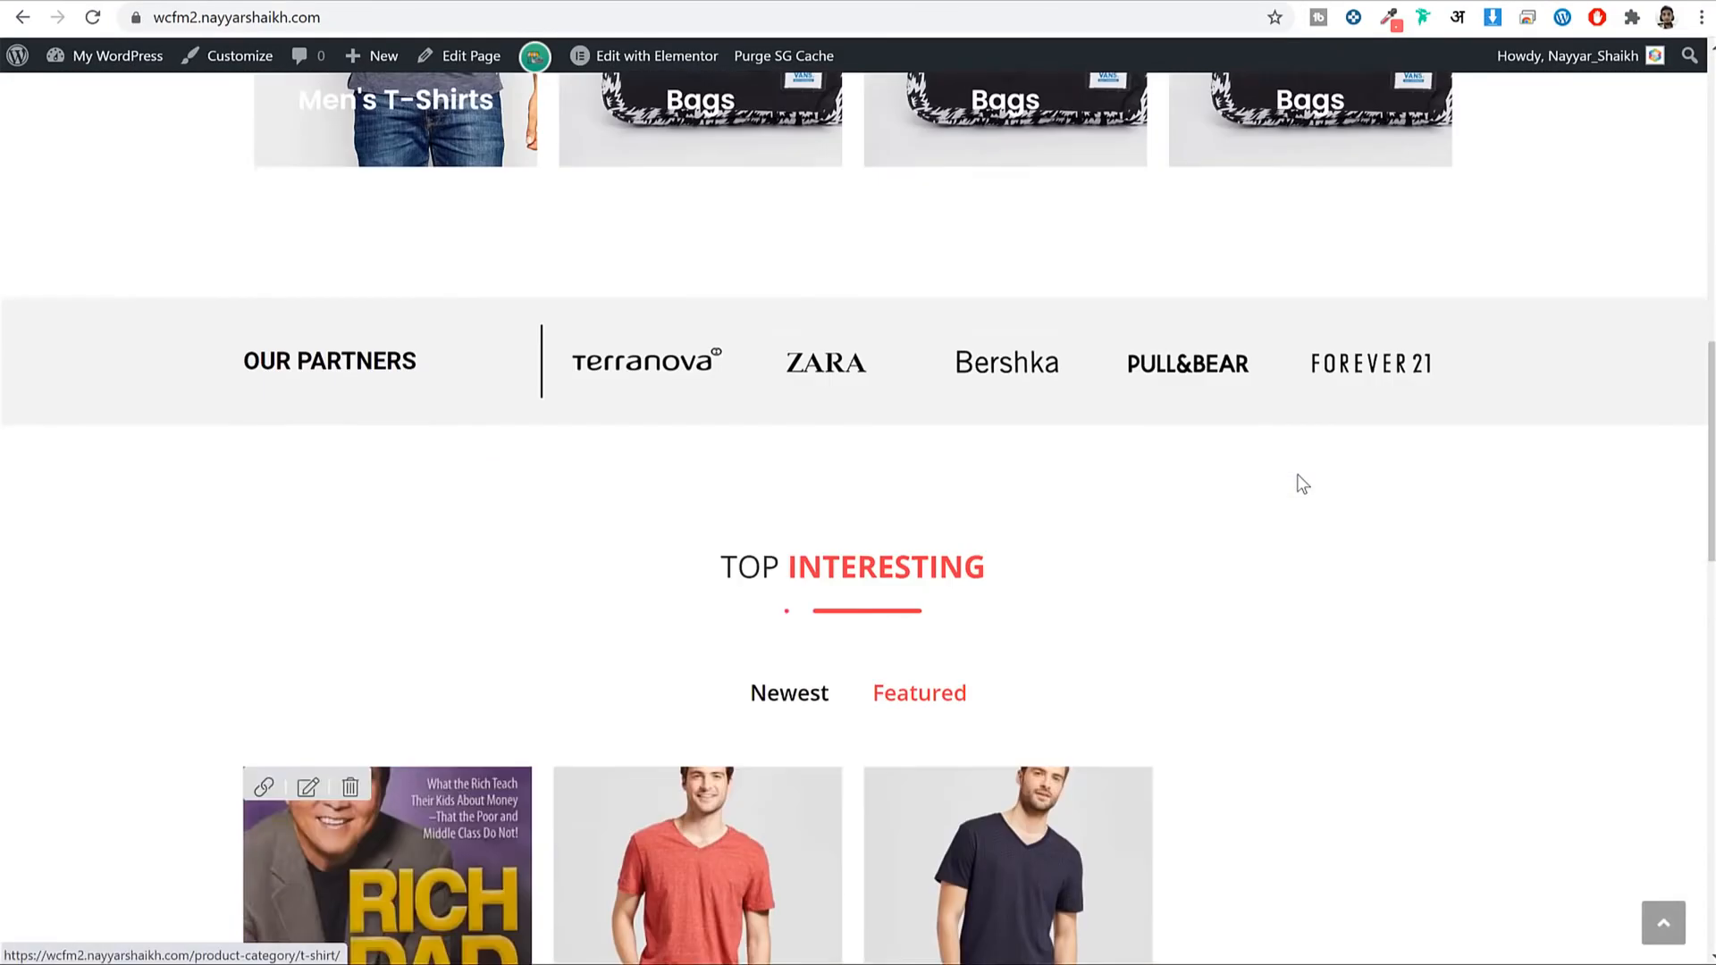
scroll(1296, 478, "up", 10)
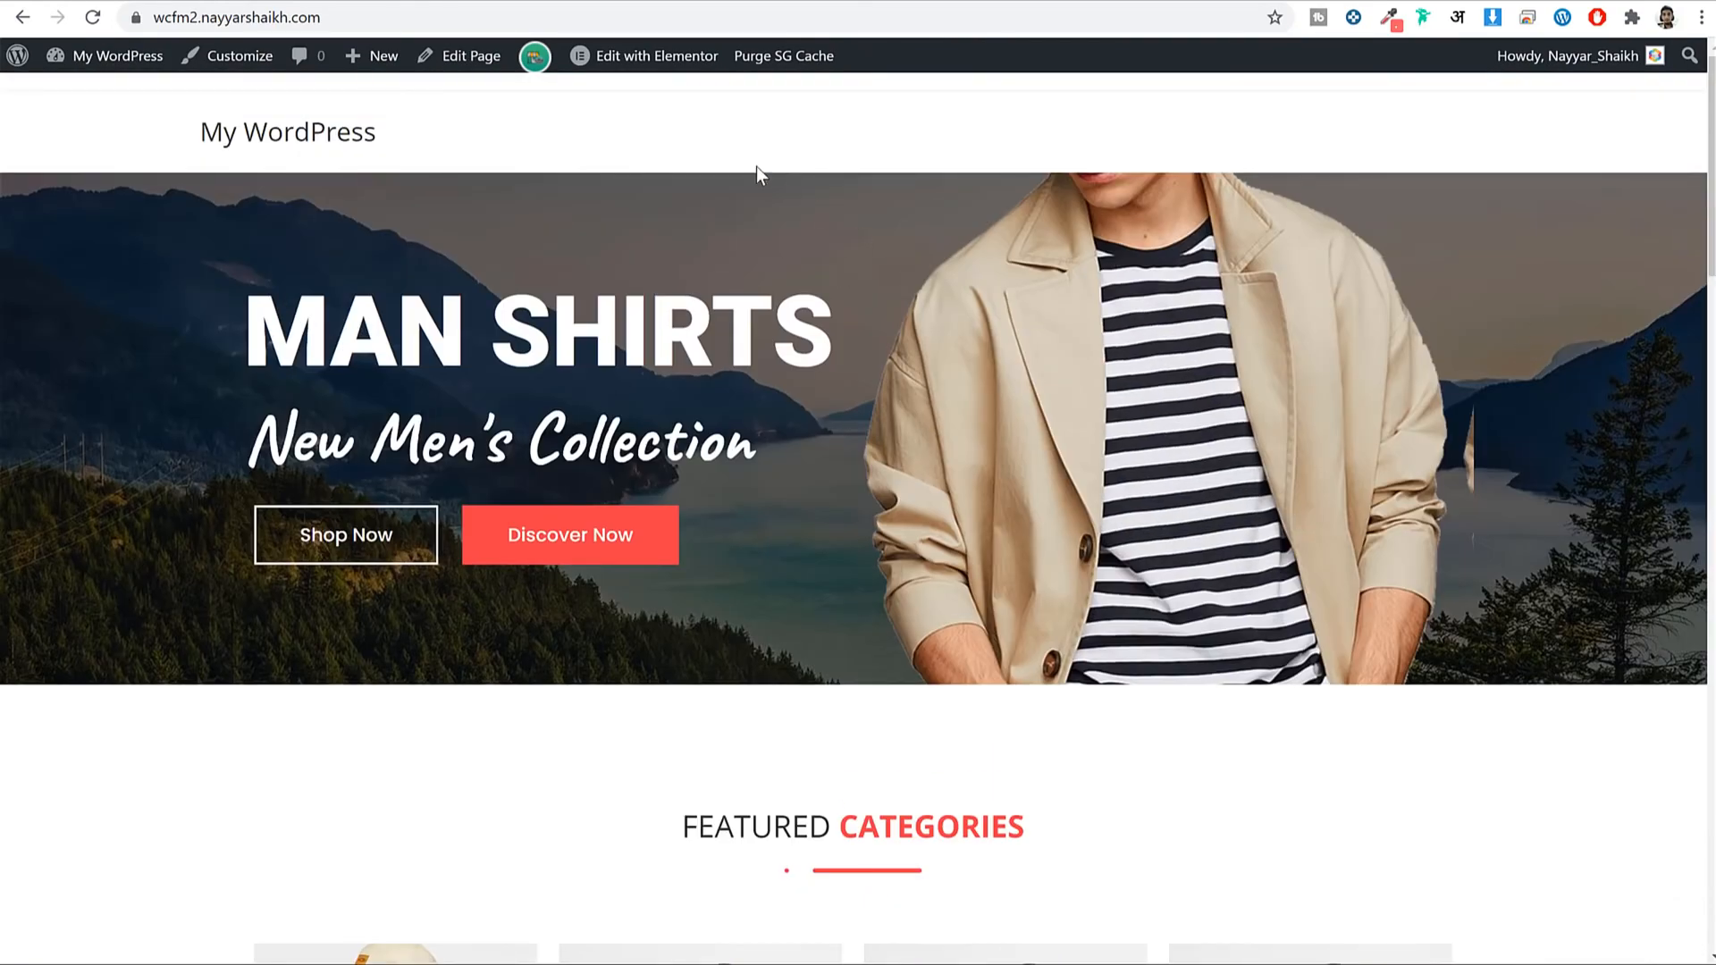
scroll(1000, 207, "down", 15)
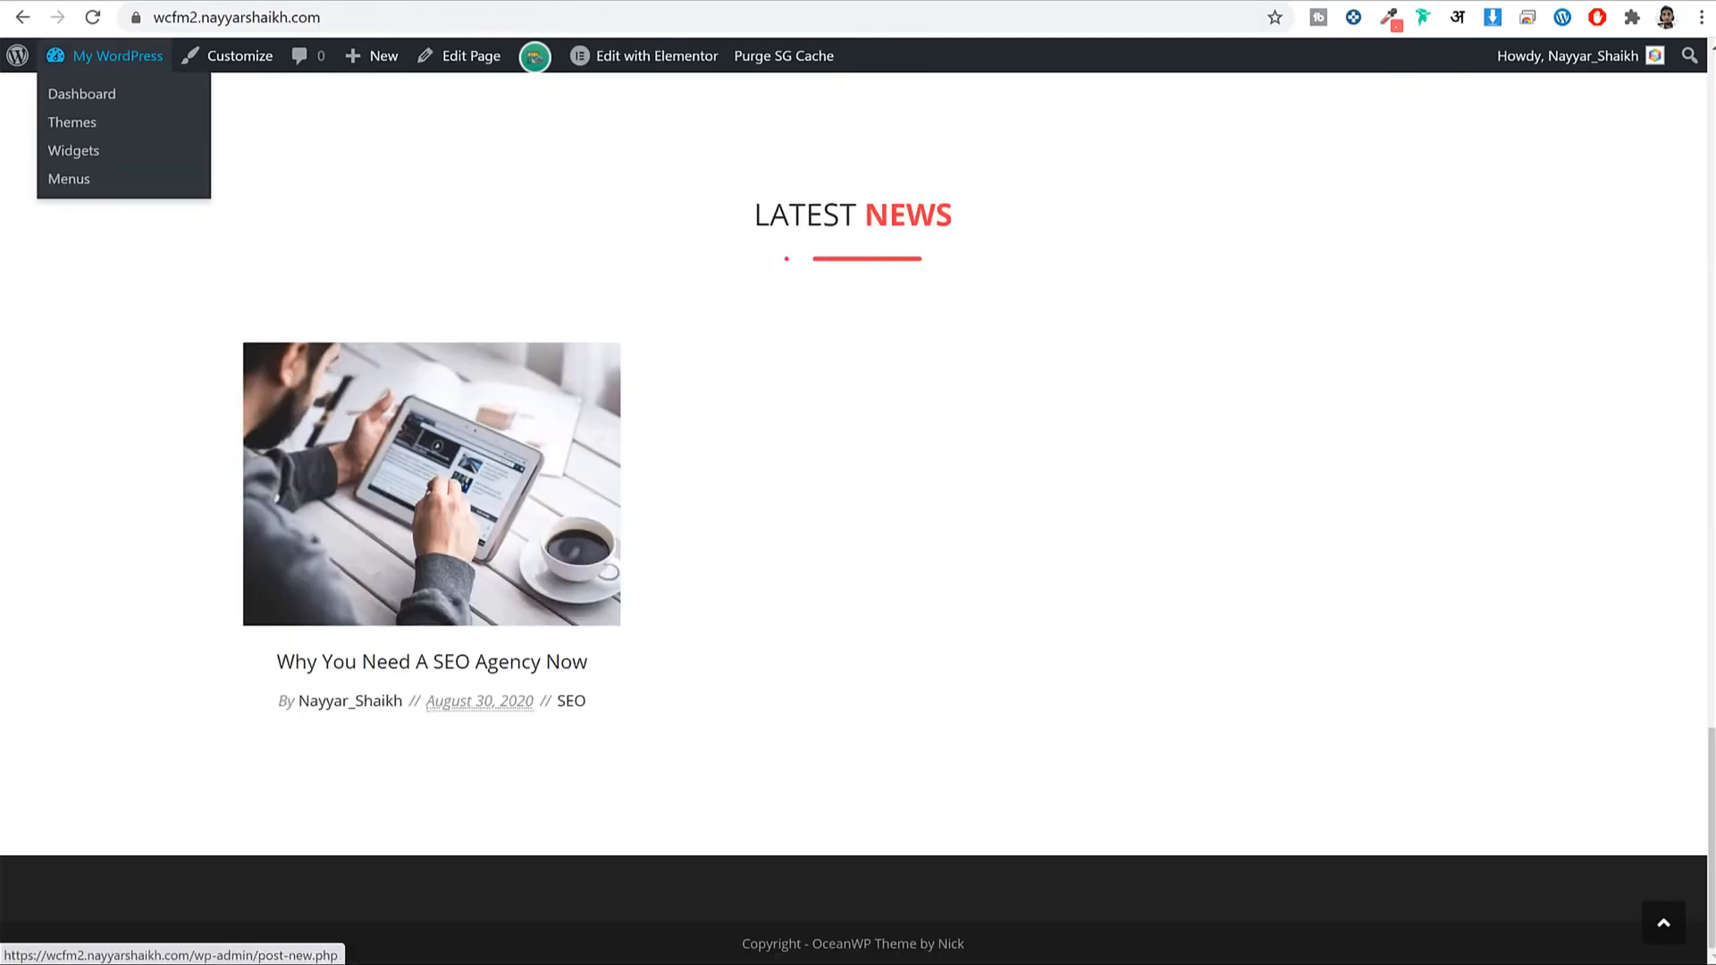
left_click(130, 70)
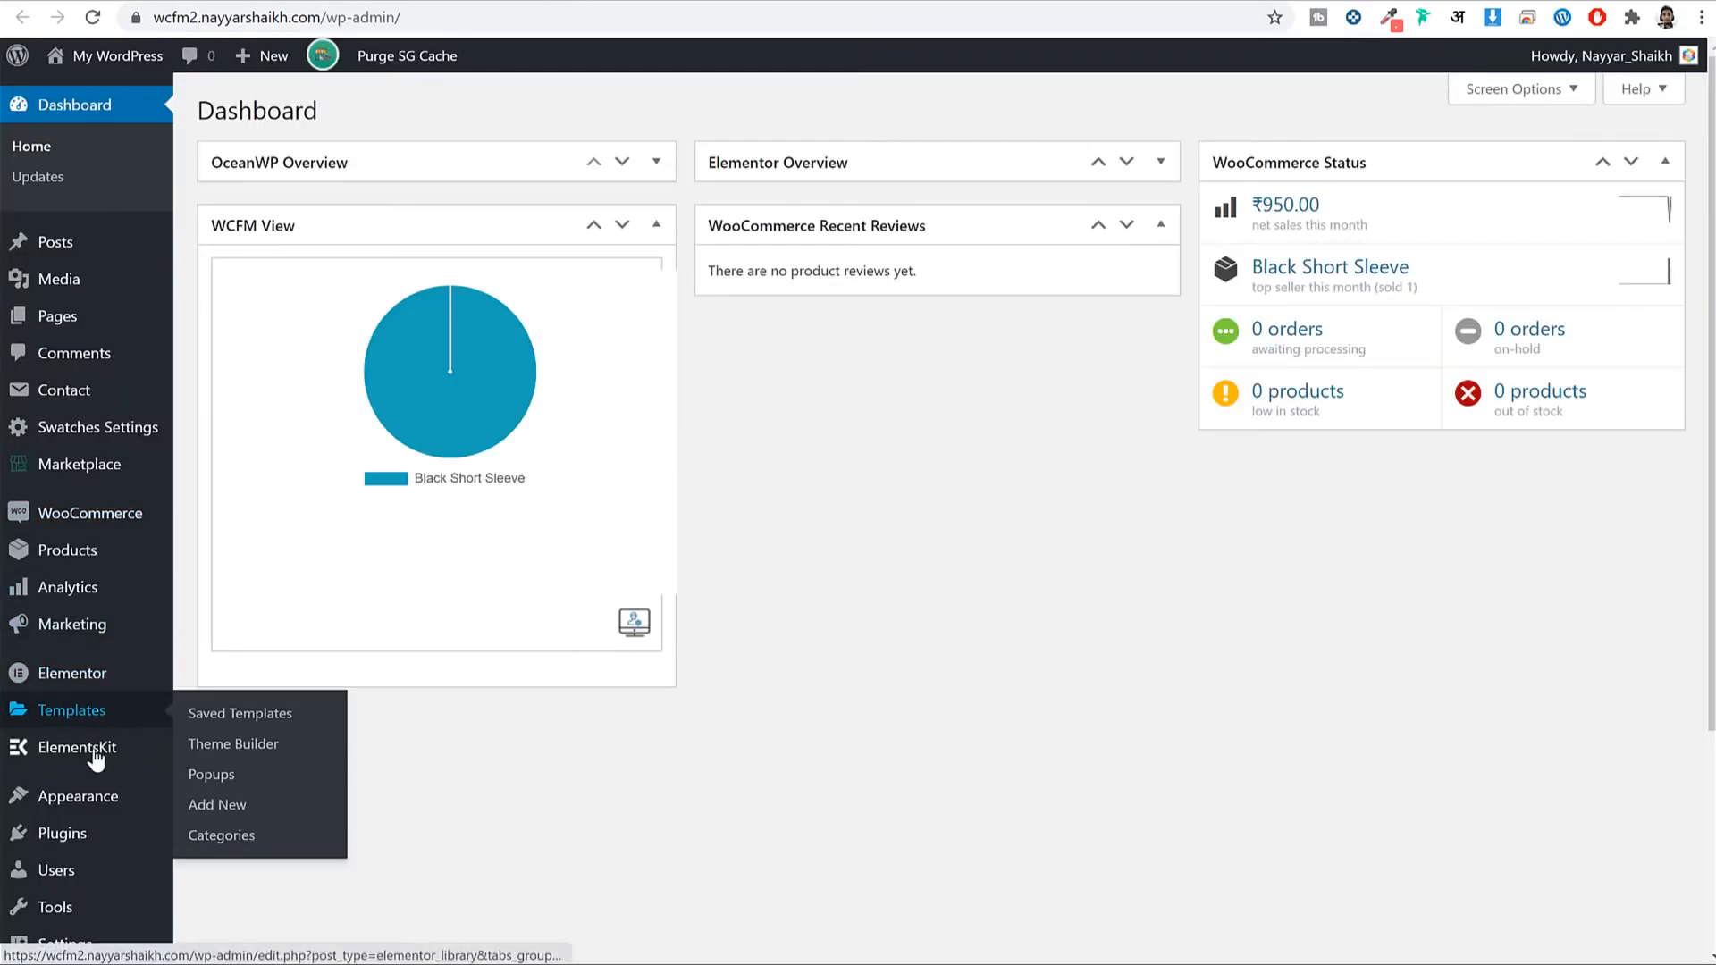
scroll(134, 715, "down", 3)
mouse_move(89, 590)
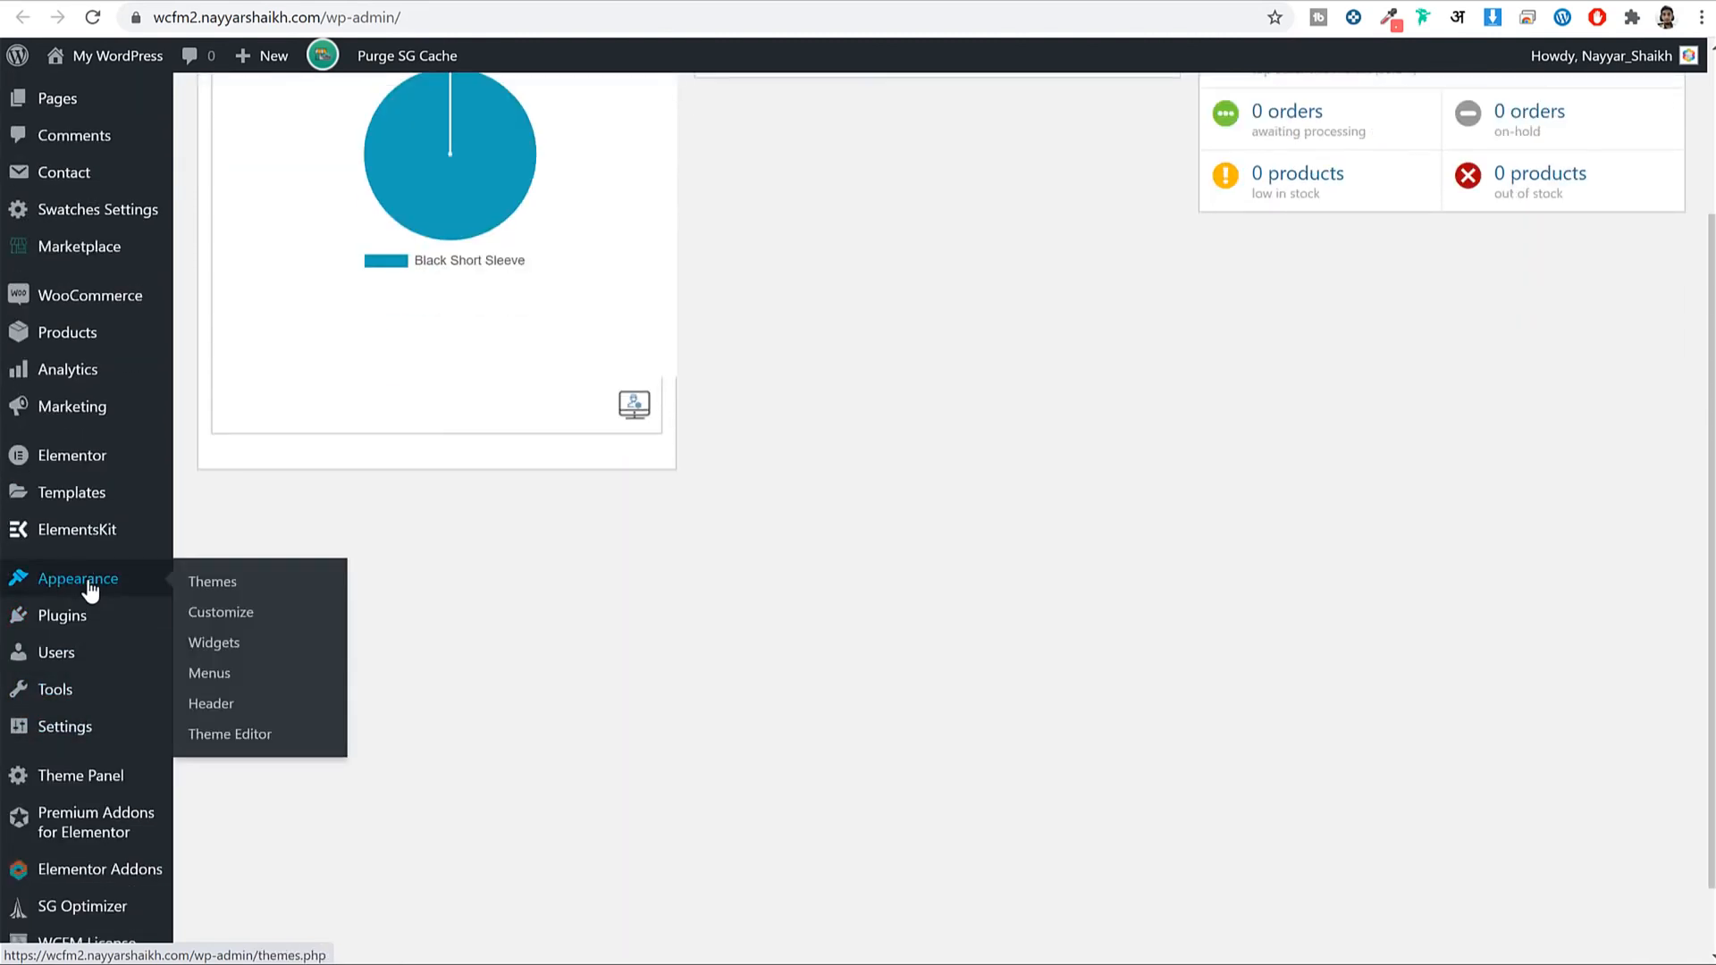
left_click(213, 679)
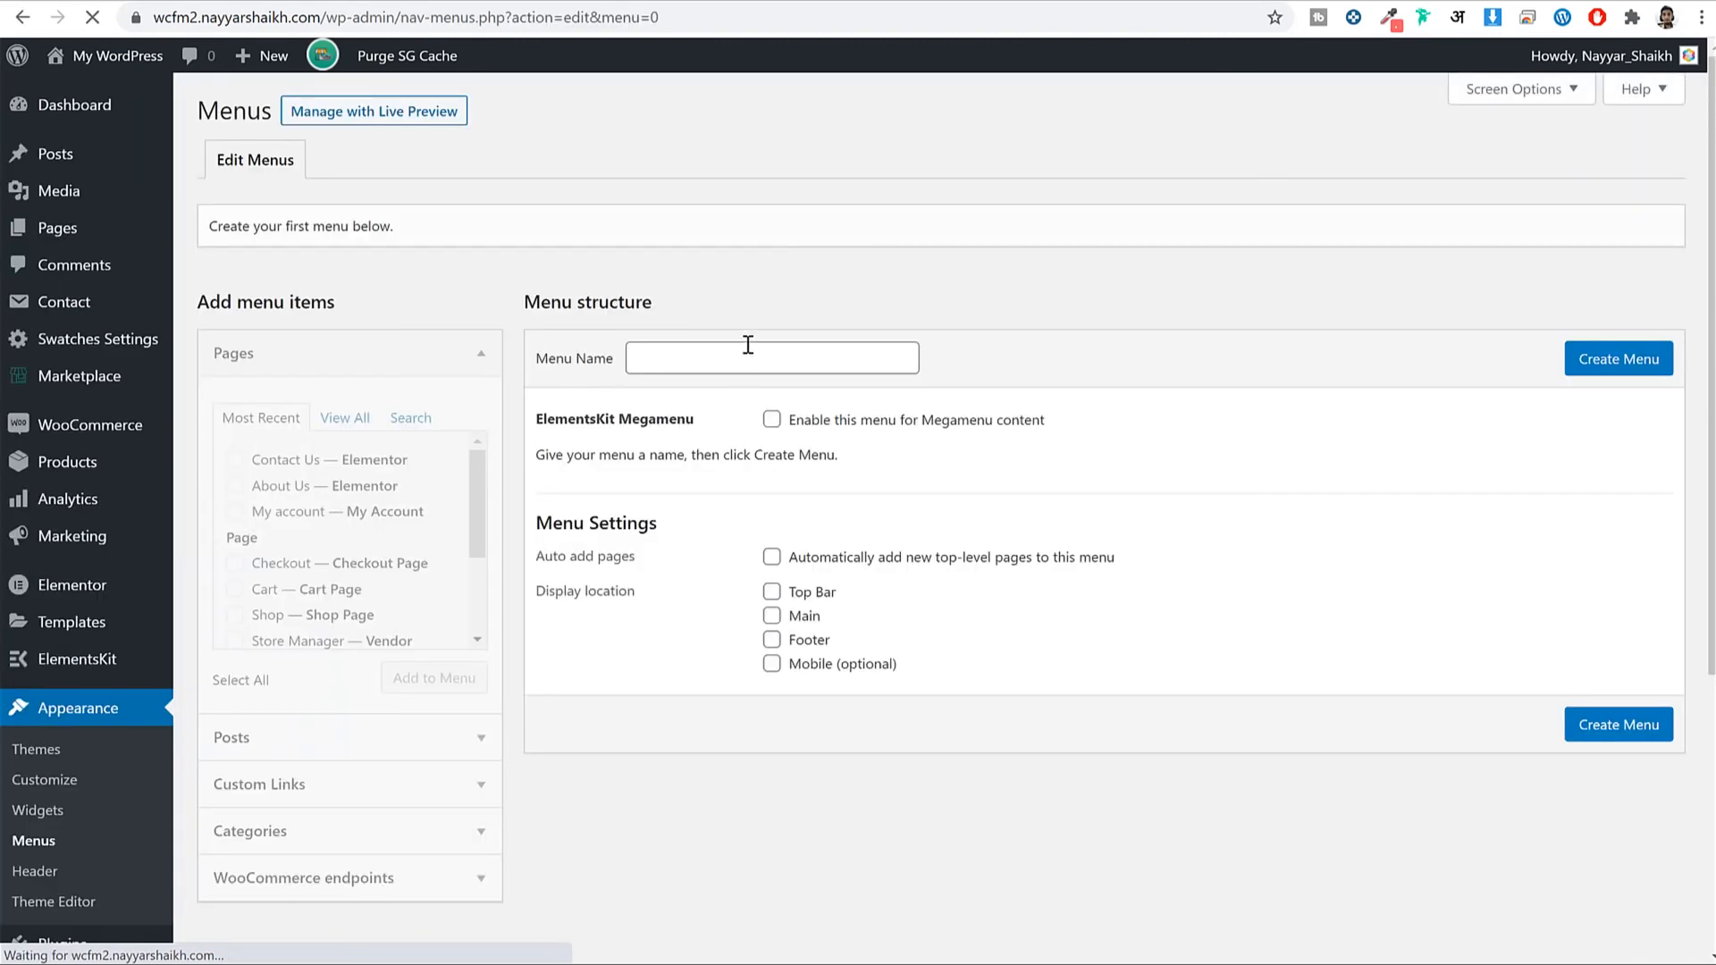
Create a new menu named 'Main Menu'.
left_click(748, 346)
type("Main")
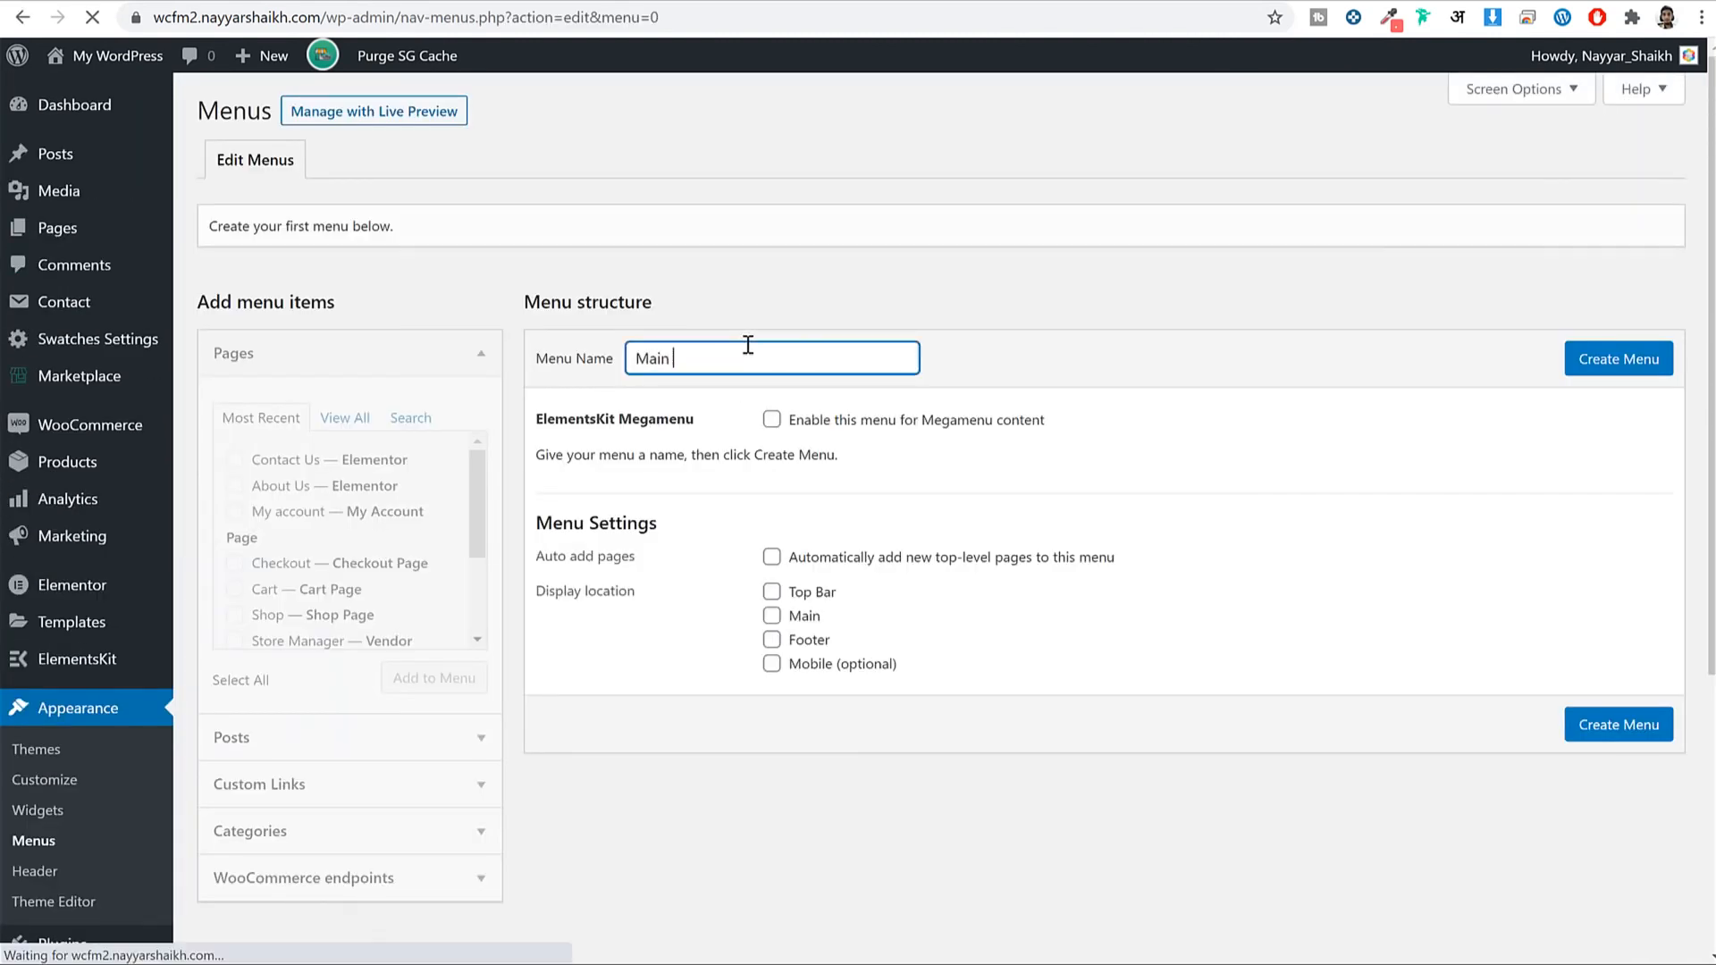
type(" Menu")
left_click(1600, 371)
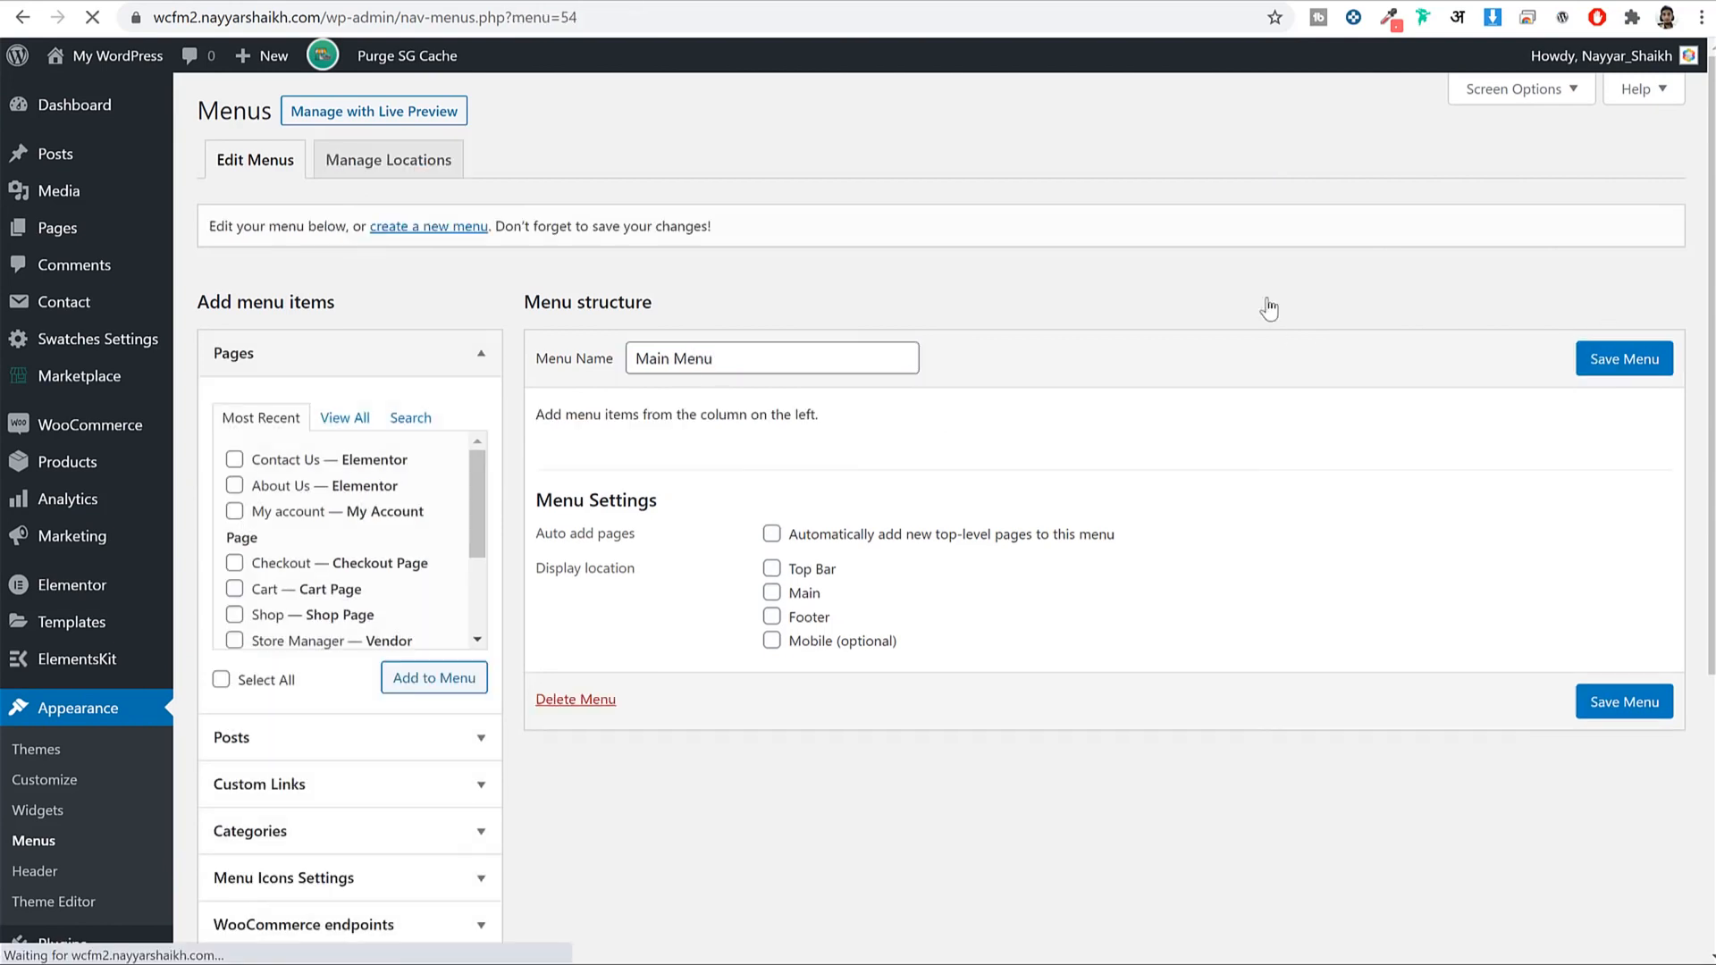
Add Home, Shop, Blog, About Us, Contact Us and My account pages, with Shop second.
left_click(346, 420)
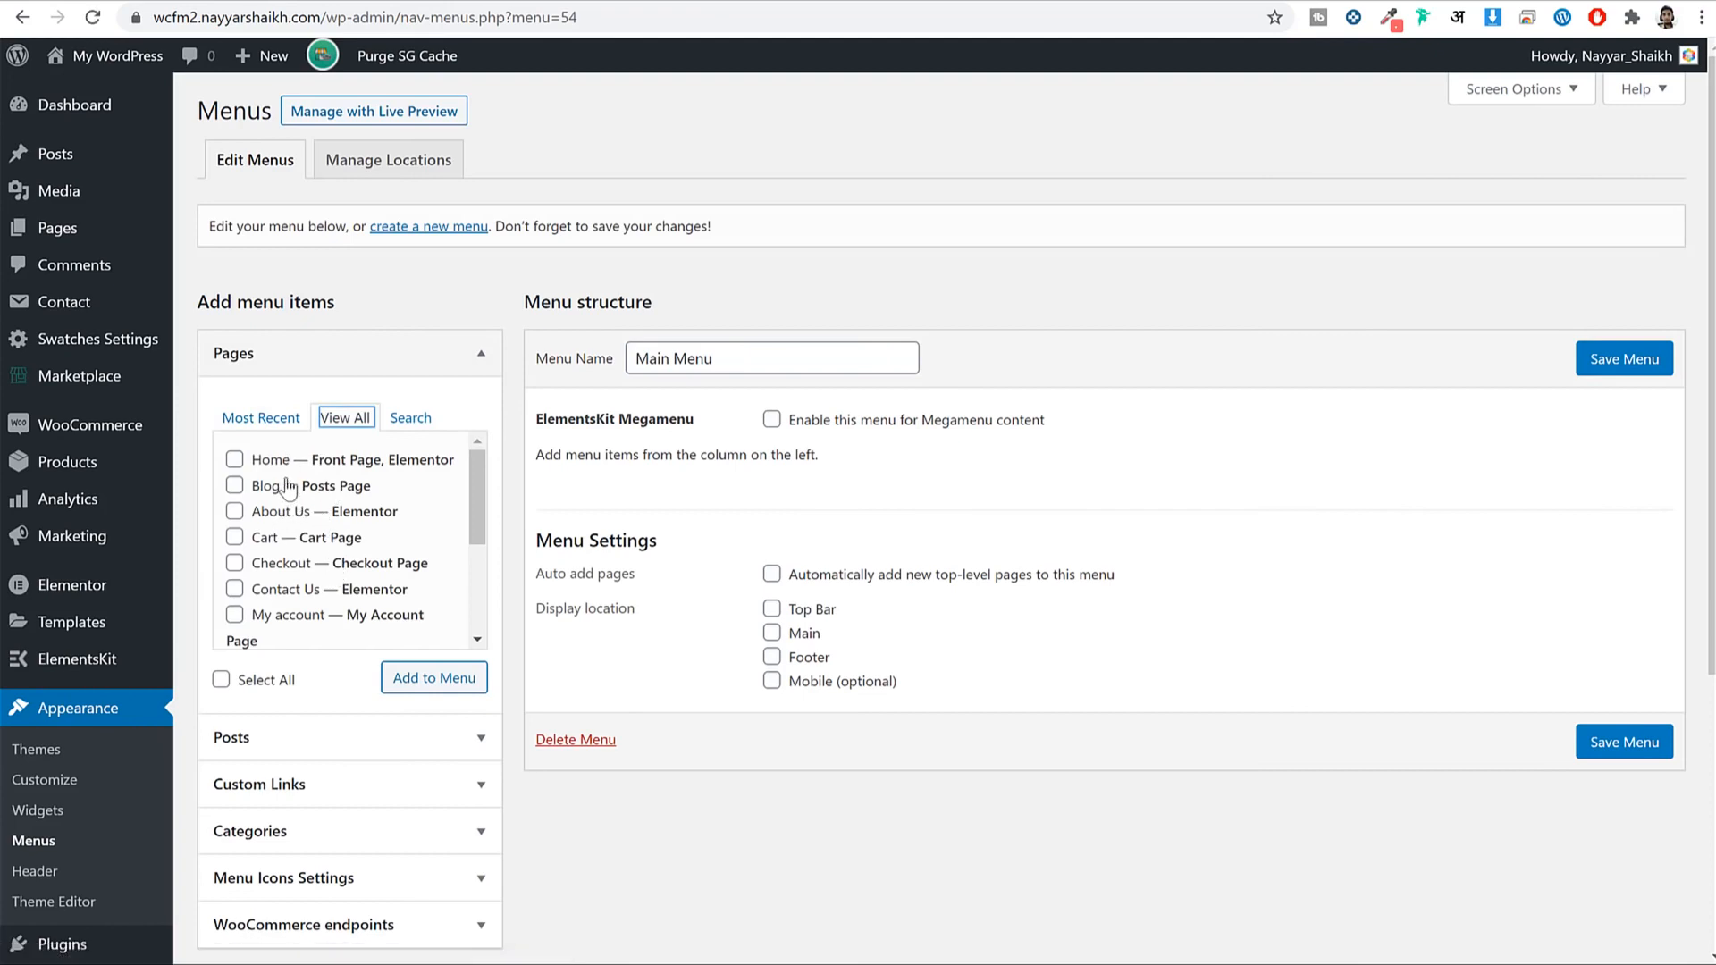
left_click(258, 461)
left_click(266, 488)
left_click(272, 512)
left_click(290, 590)
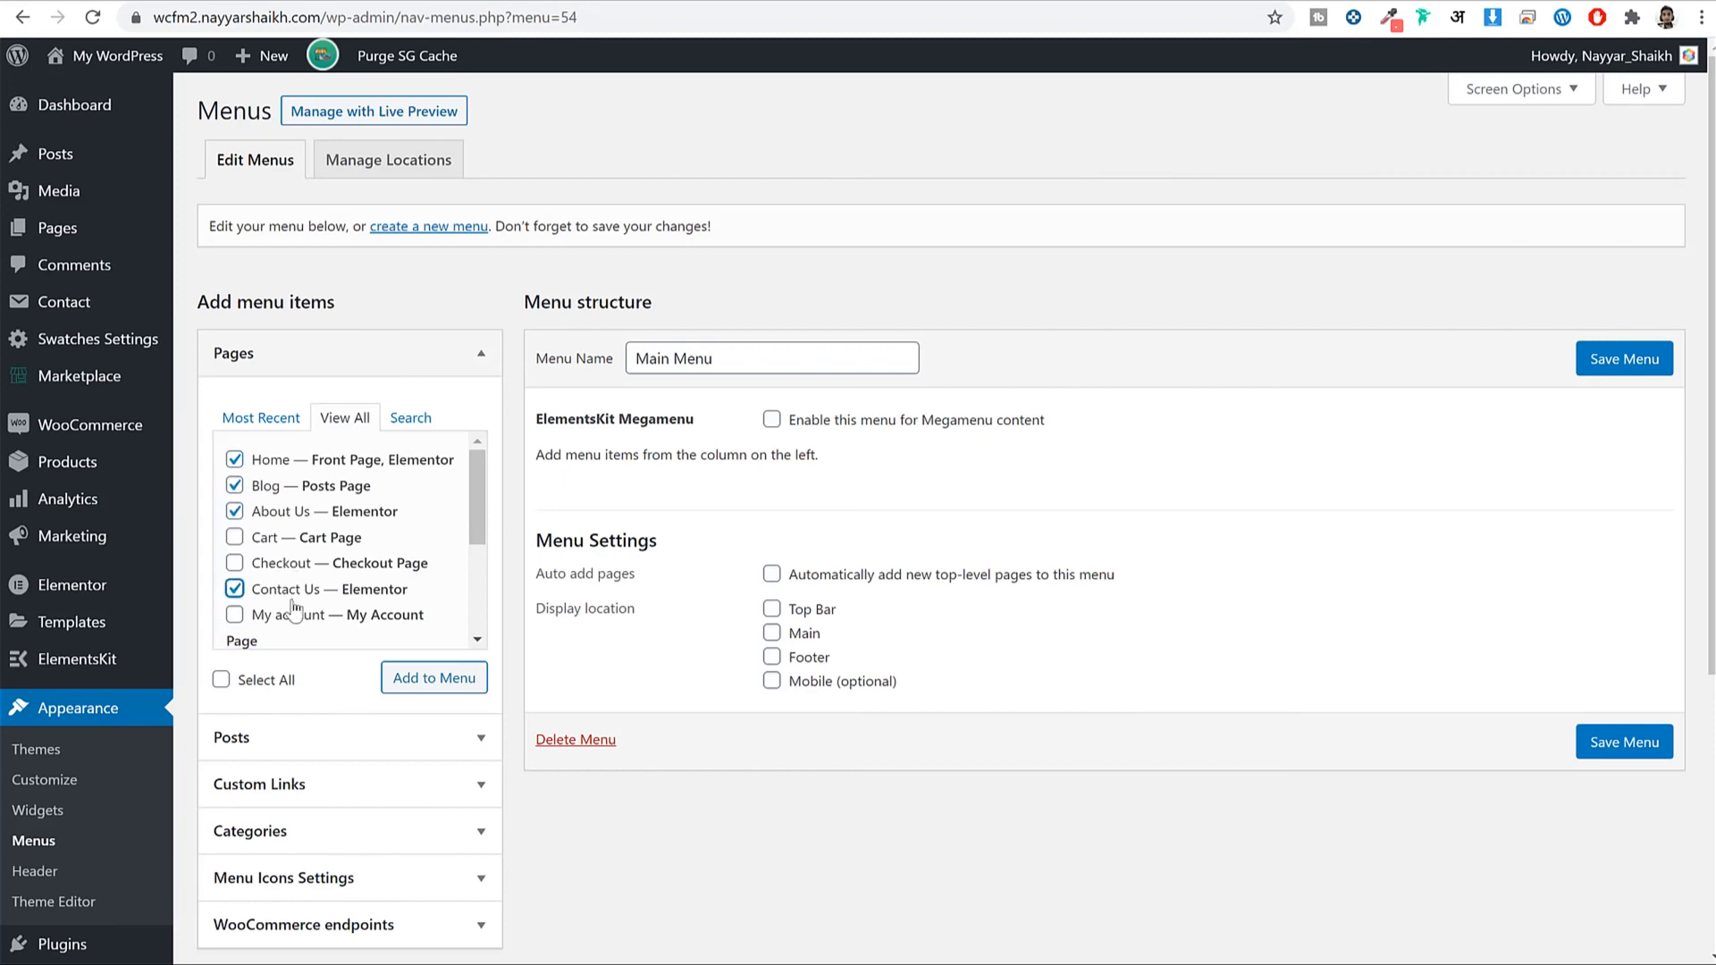
left_click(331, 616)
scroll(338, 621, "down", 3)
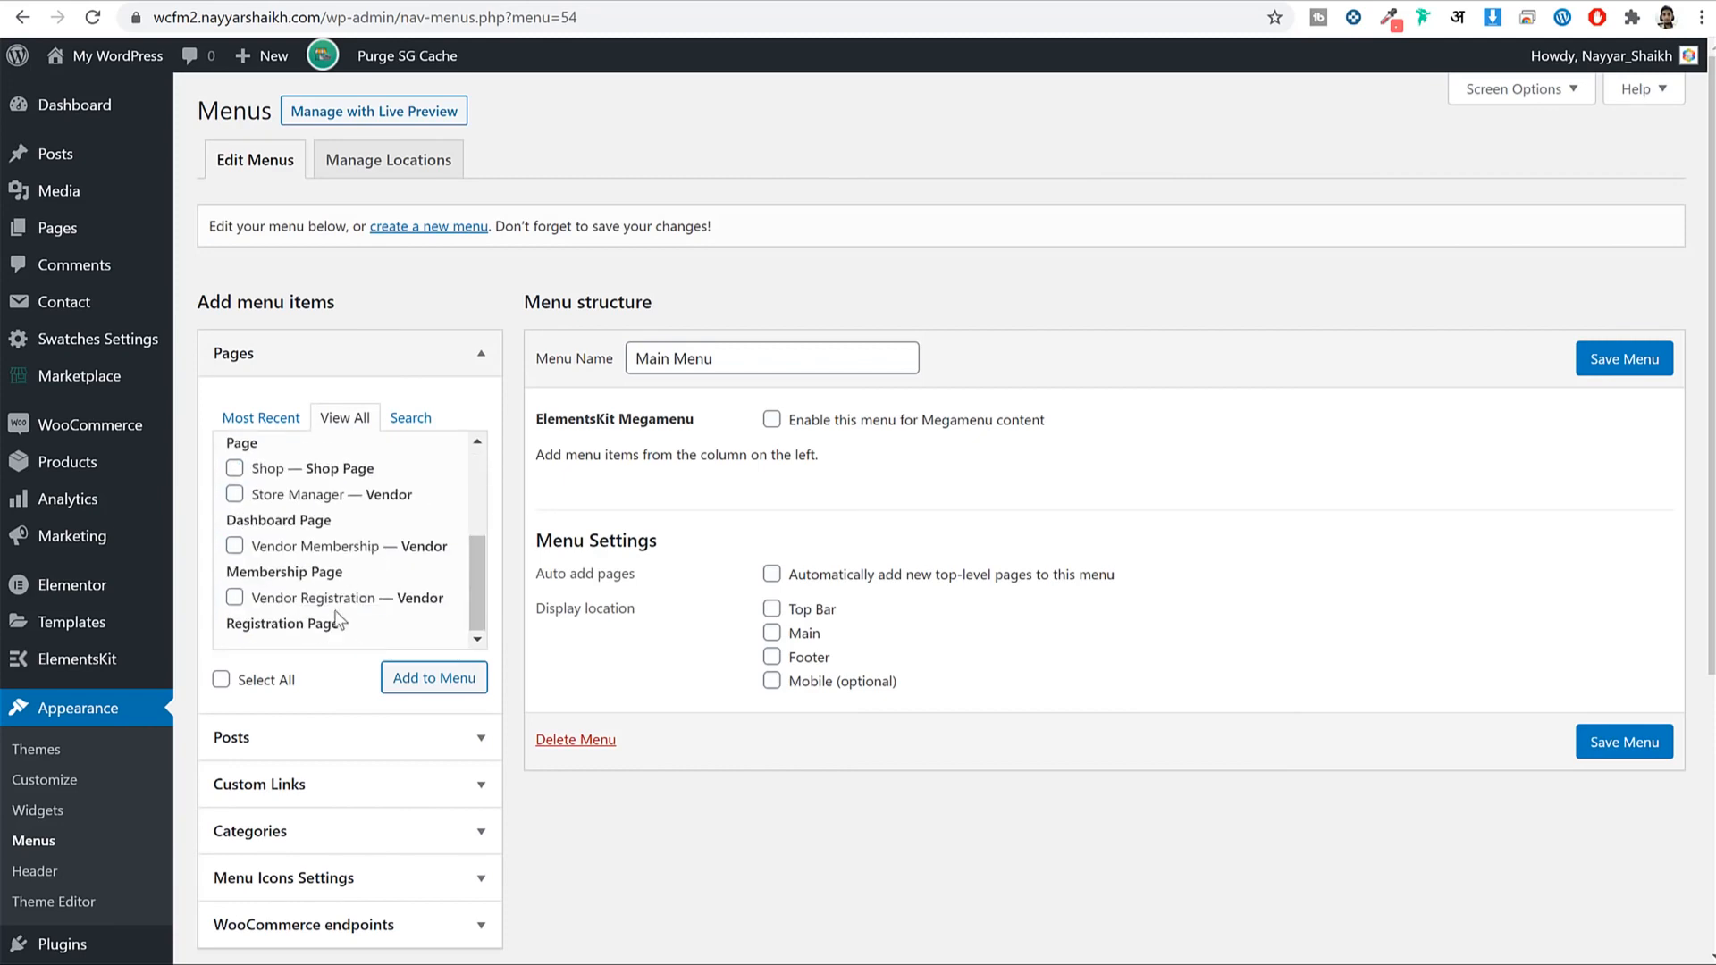
left_click(276, 474)
left_click(439, 687)
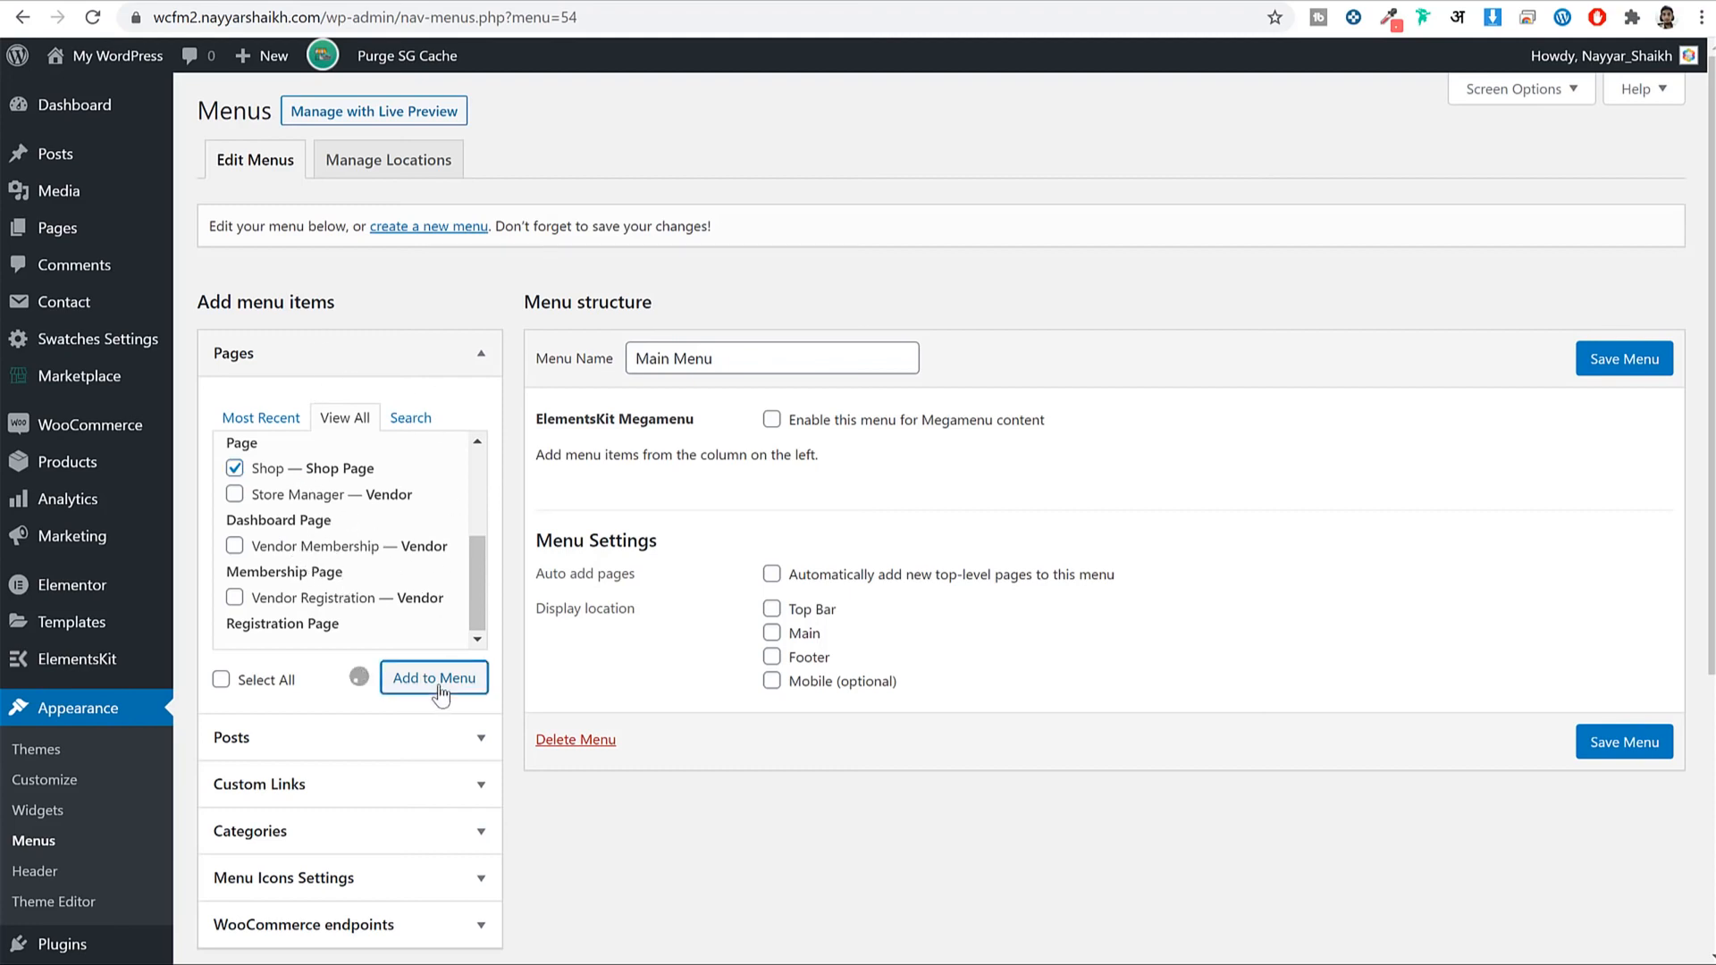
left_click_drag(720, 771, 724, 572)
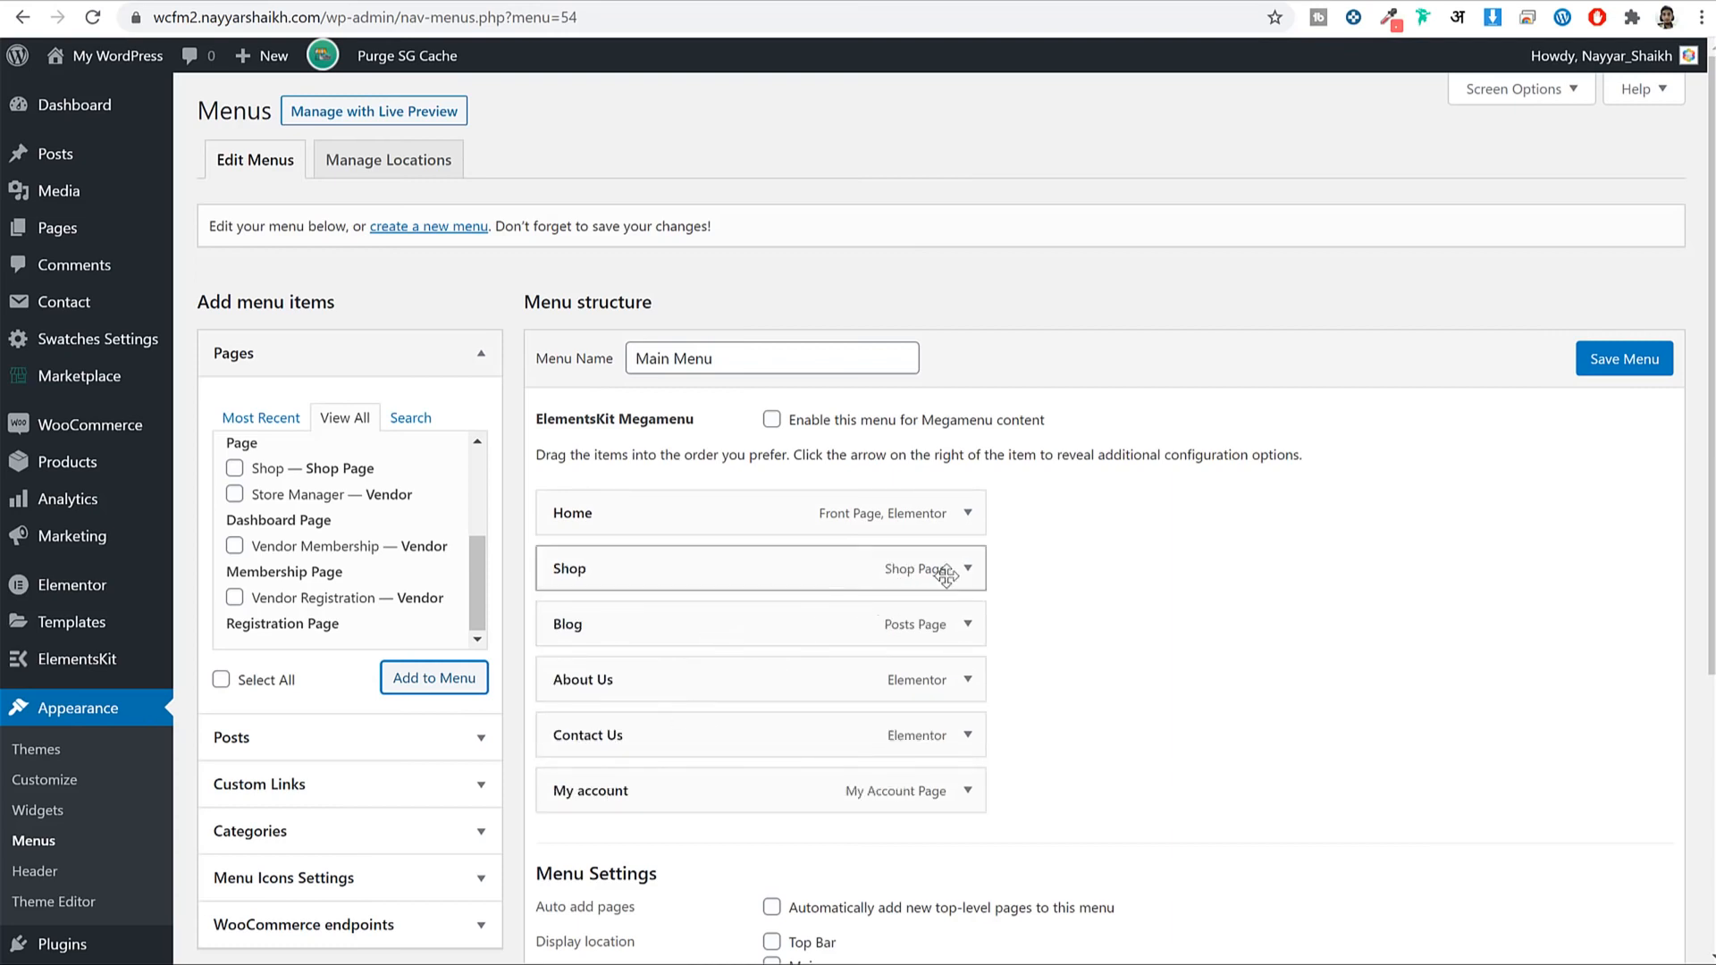
Assign Main Menu to the Main location, save it, and check the home page.
scroll(1104, 688, "down", 3)
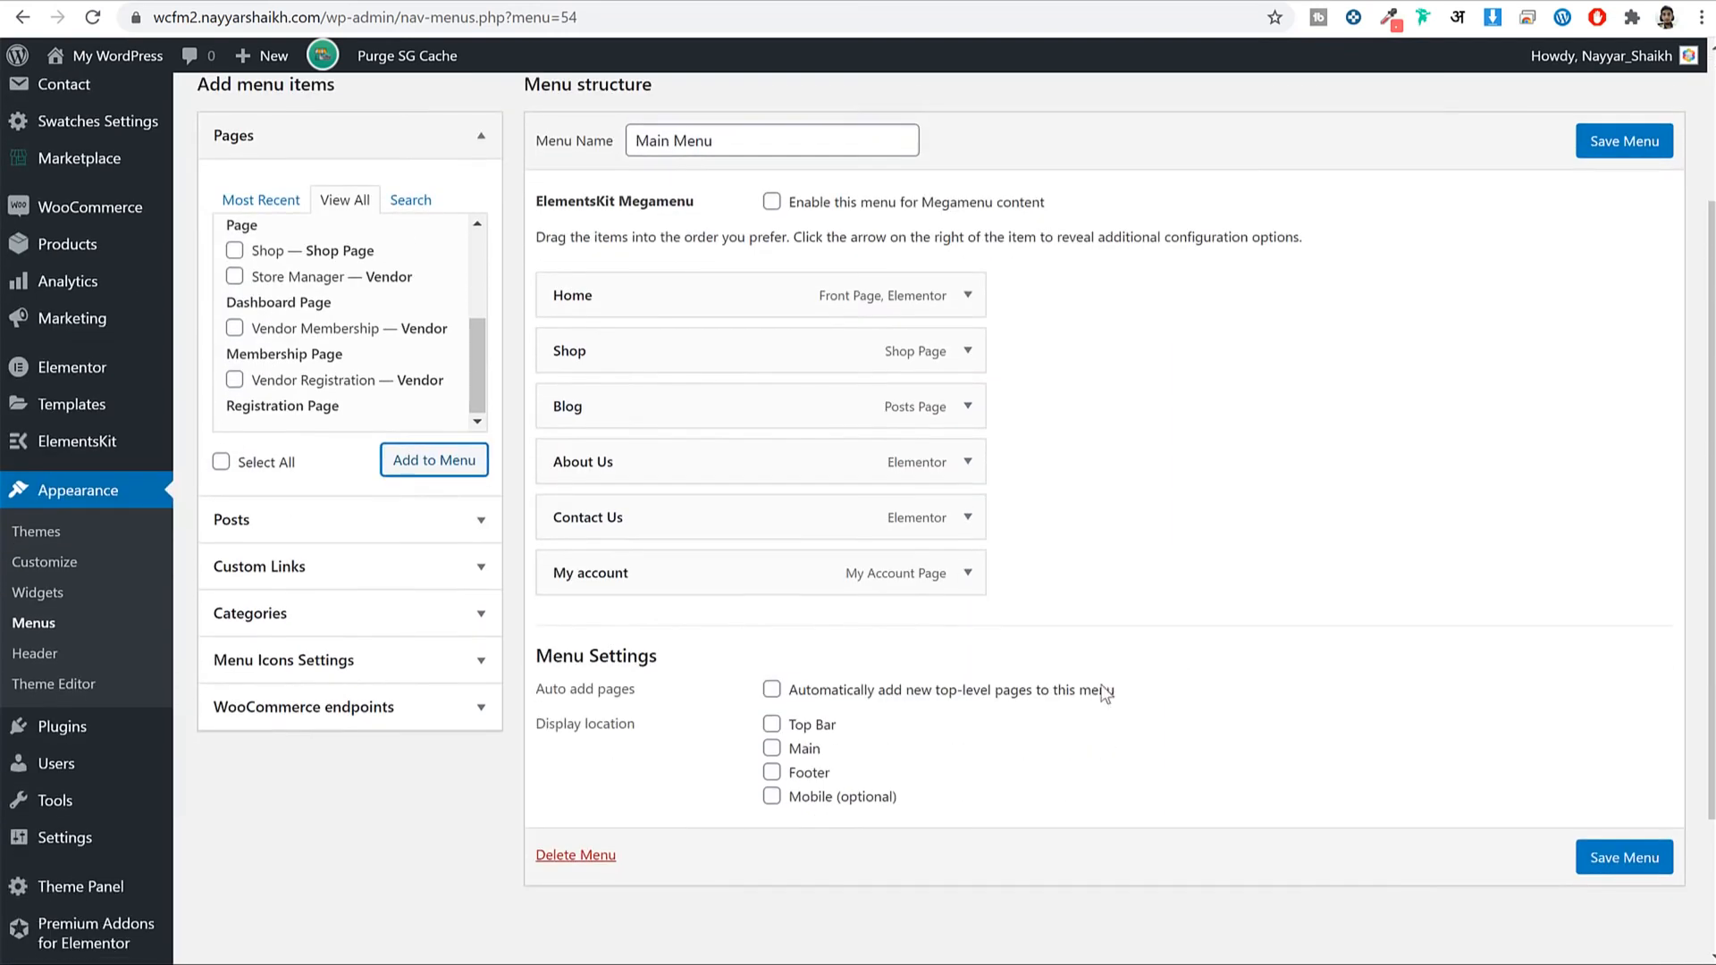
left_click(788, 755)
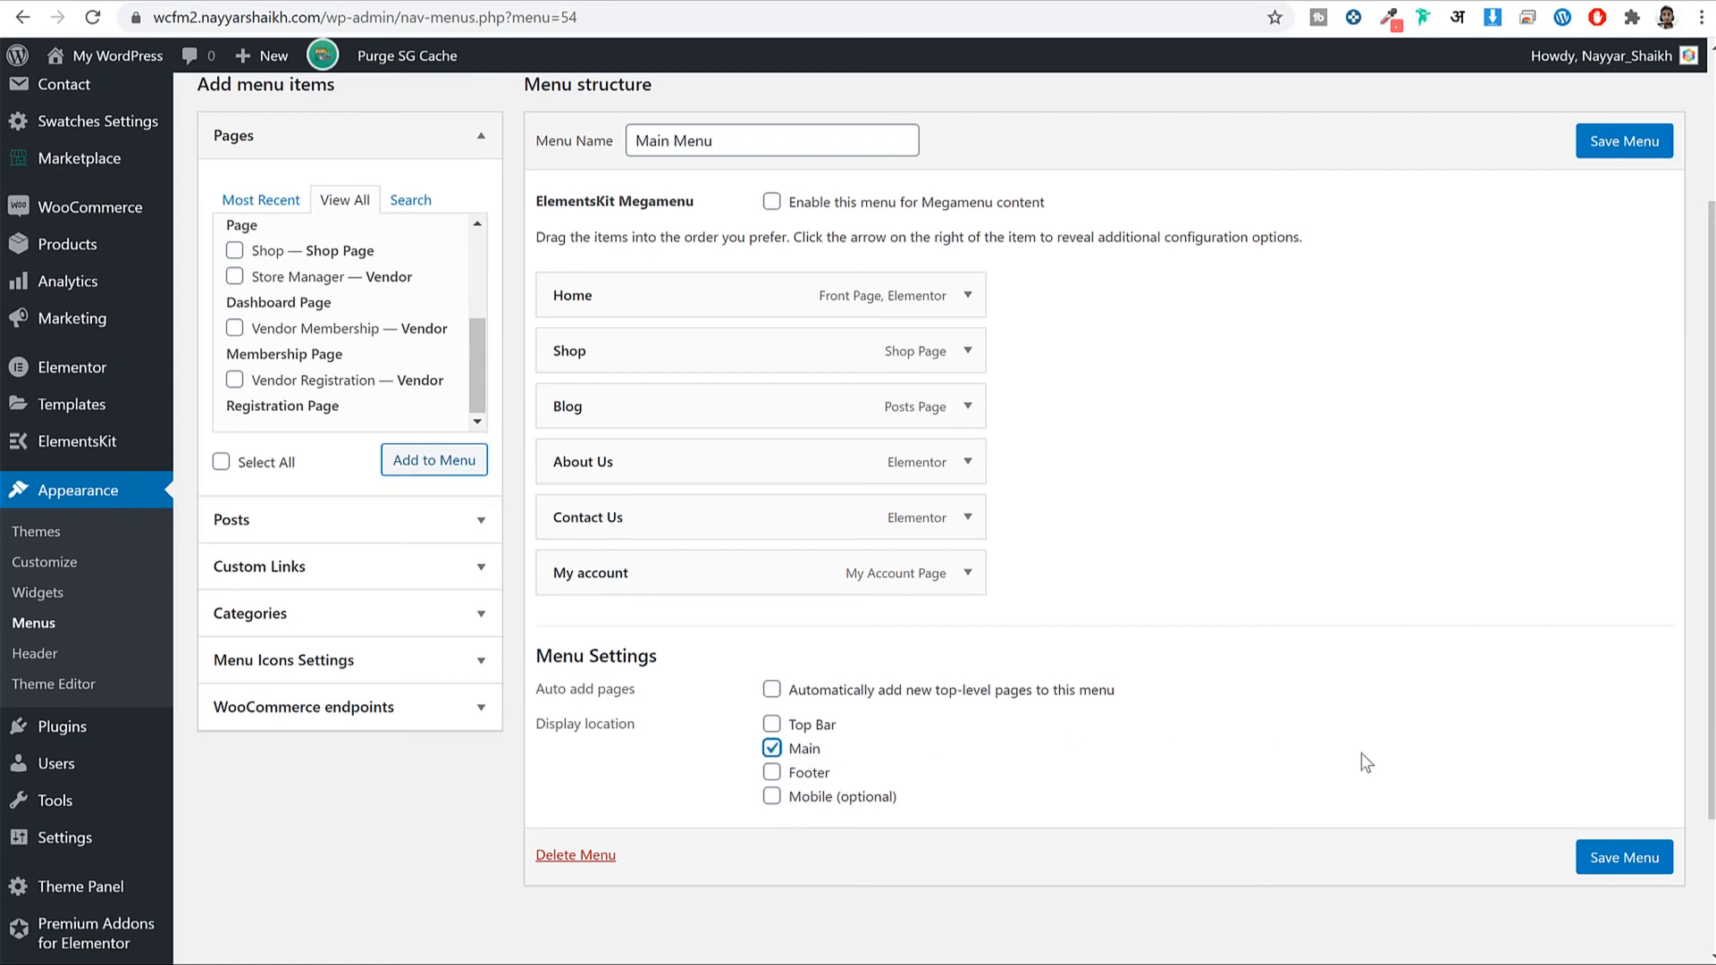
left_click(1634, 859)
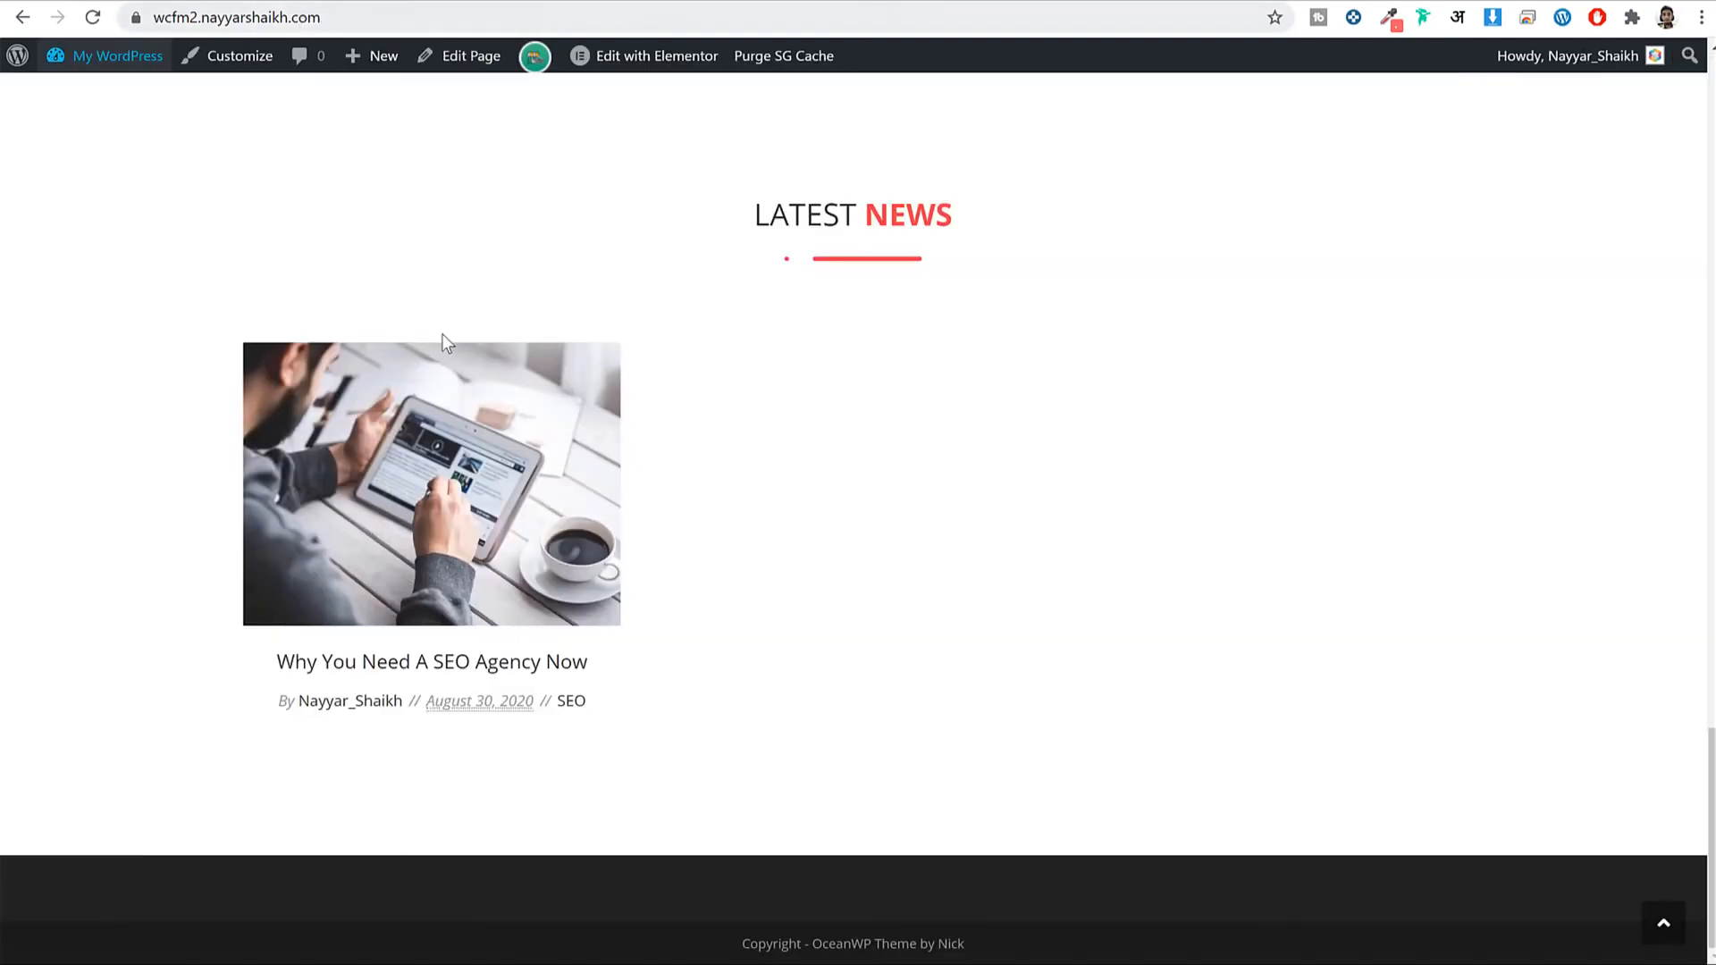
scroll(441, 334, "up", 20)
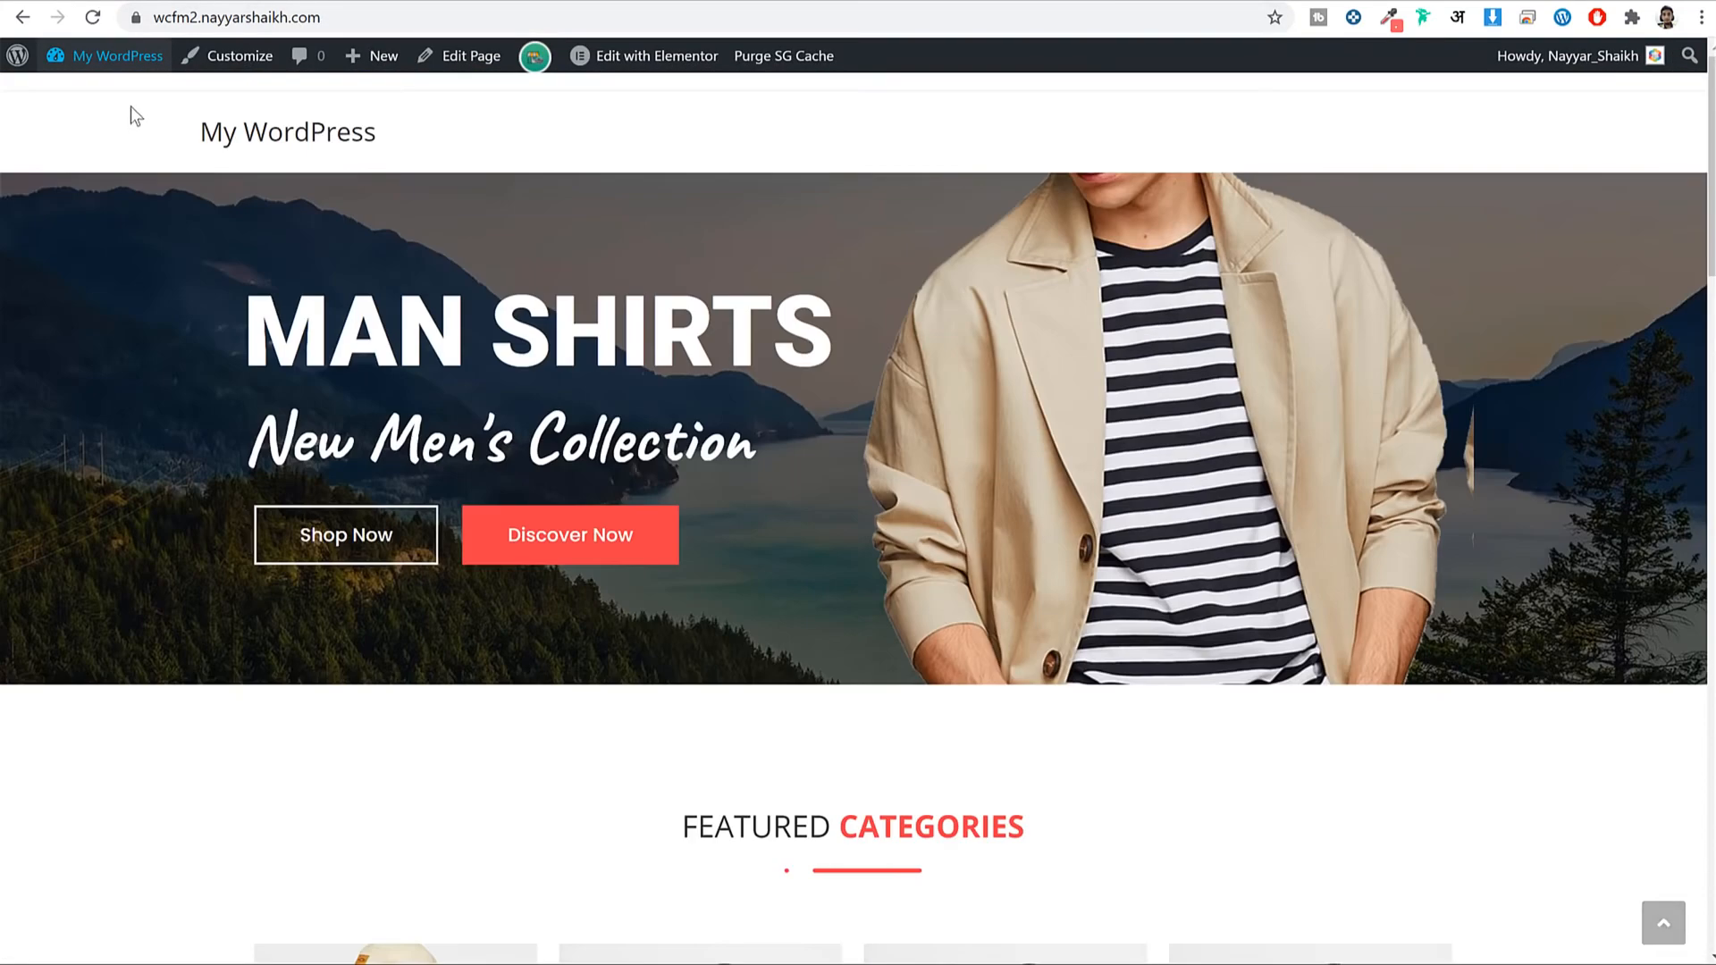
left_click(93, 18)
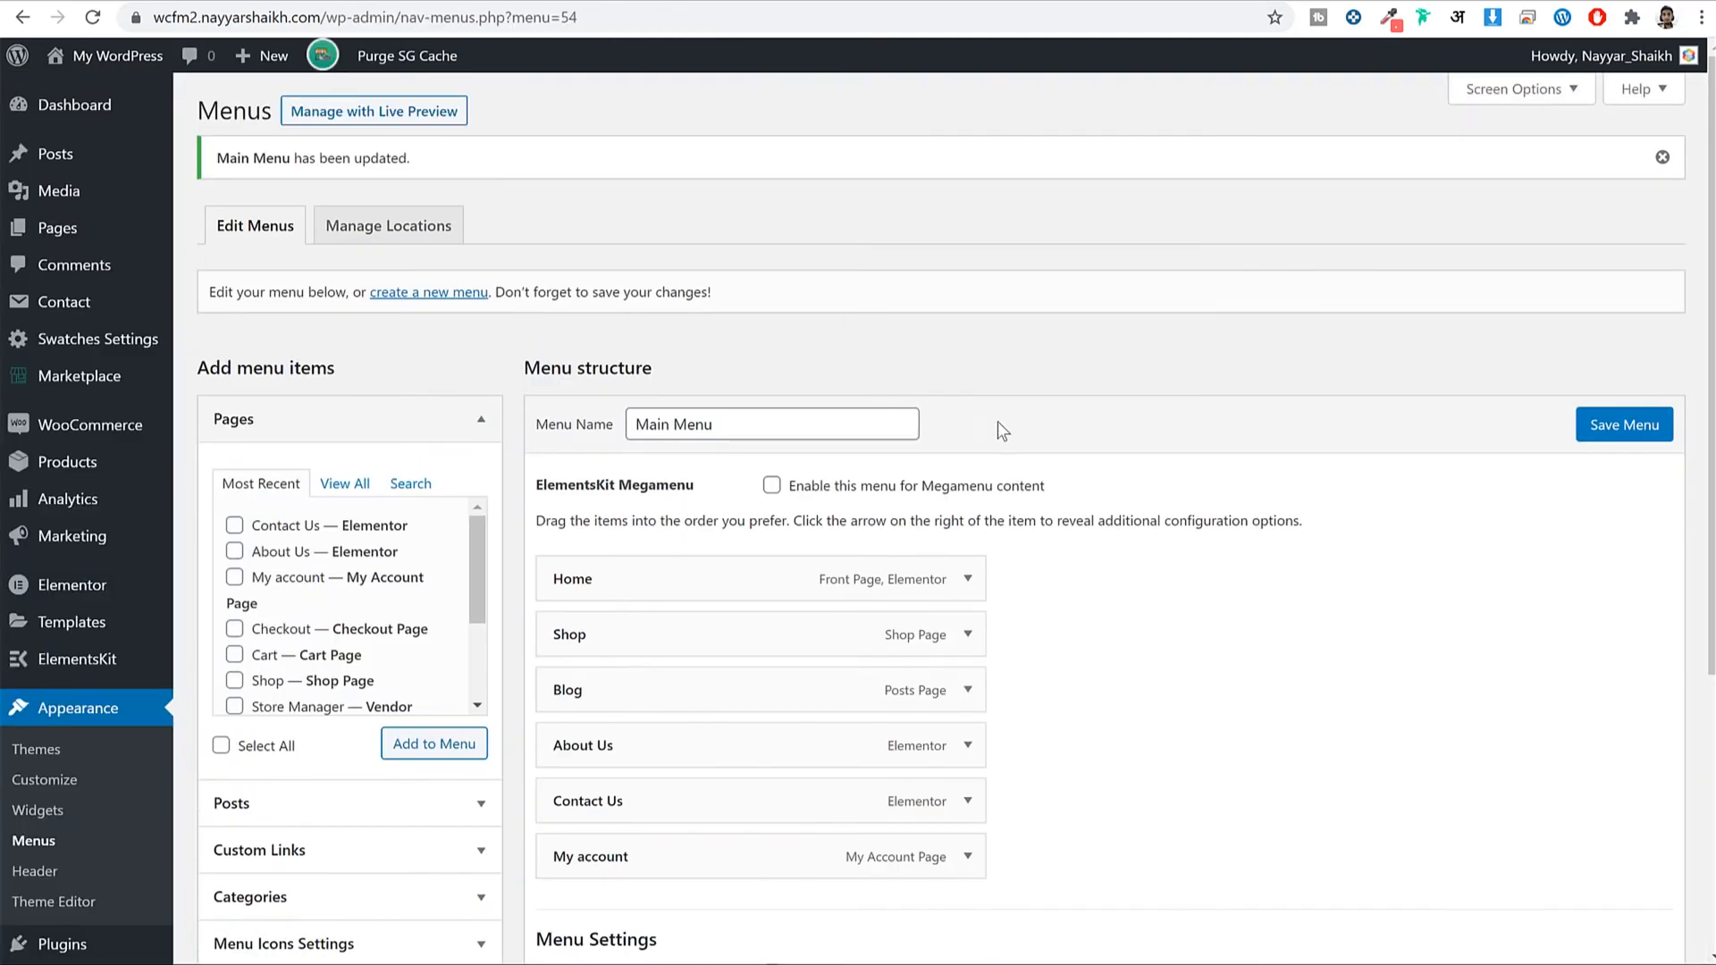
scroll(998, 423, "down", 1)
scroll(572, 282, "up", 1)
left_click(437, 295)
Create a 'Top Menu' holding Store Manager, Vendor Membership and Vendor Registration pages.
left_click(968, 143)
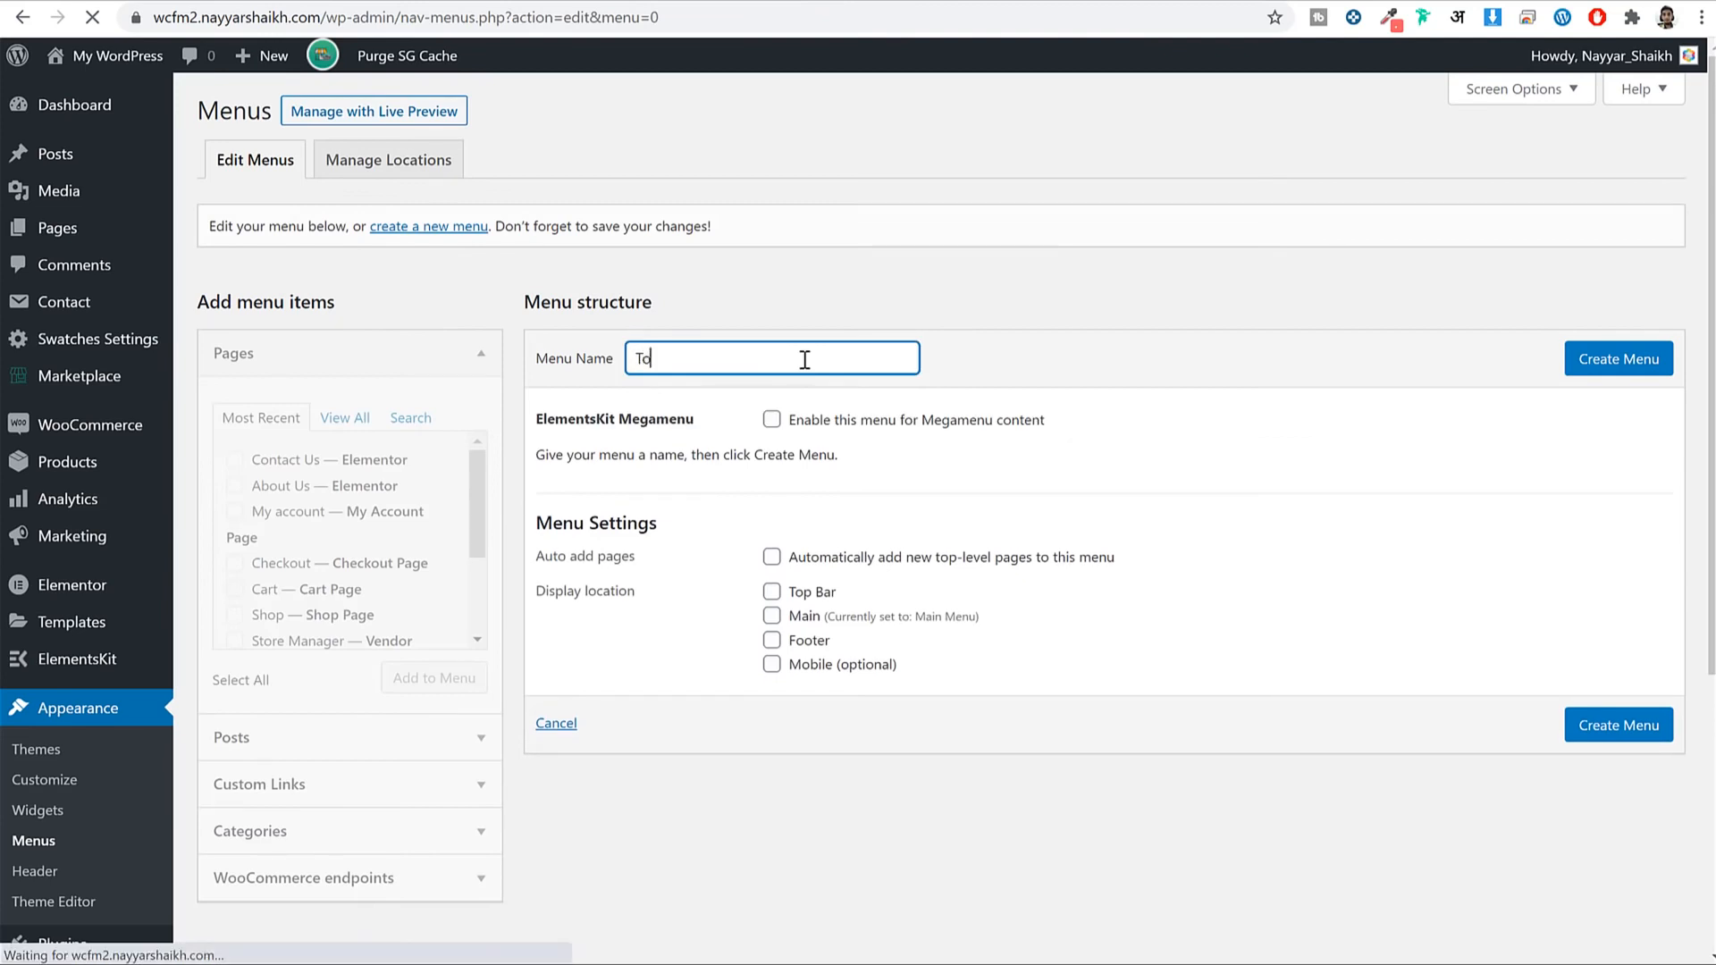
type("Top Menu")
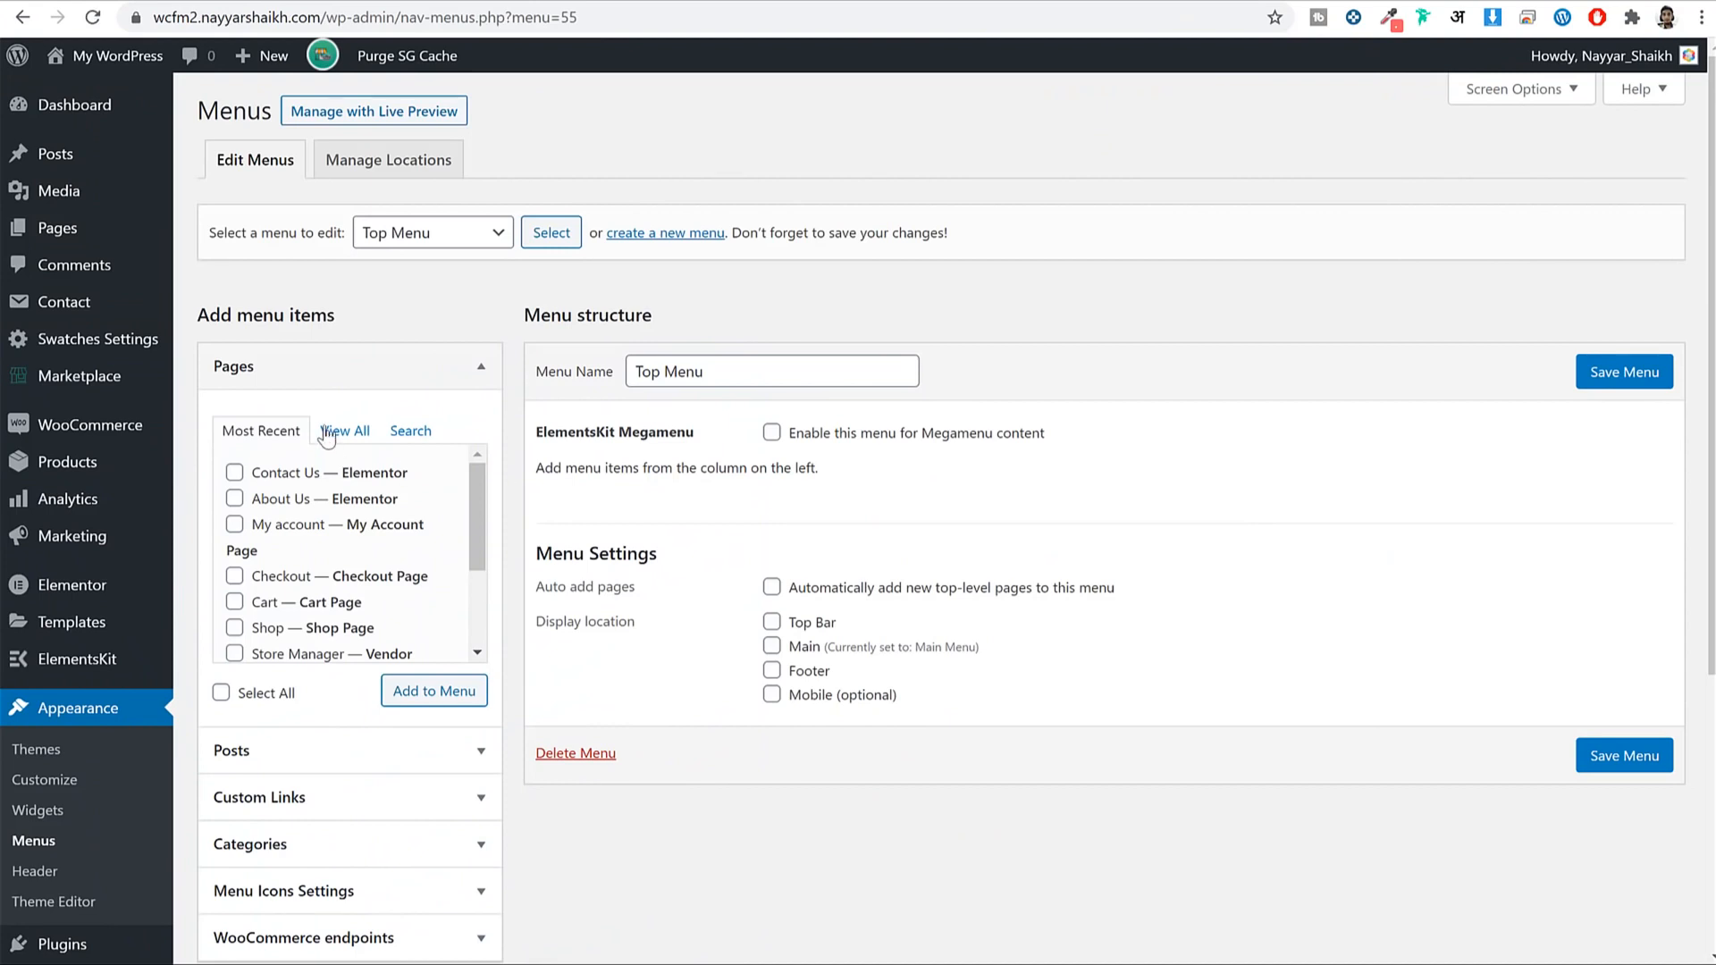
left_click(327, 436)
scroll(368, 554, "down", 5)
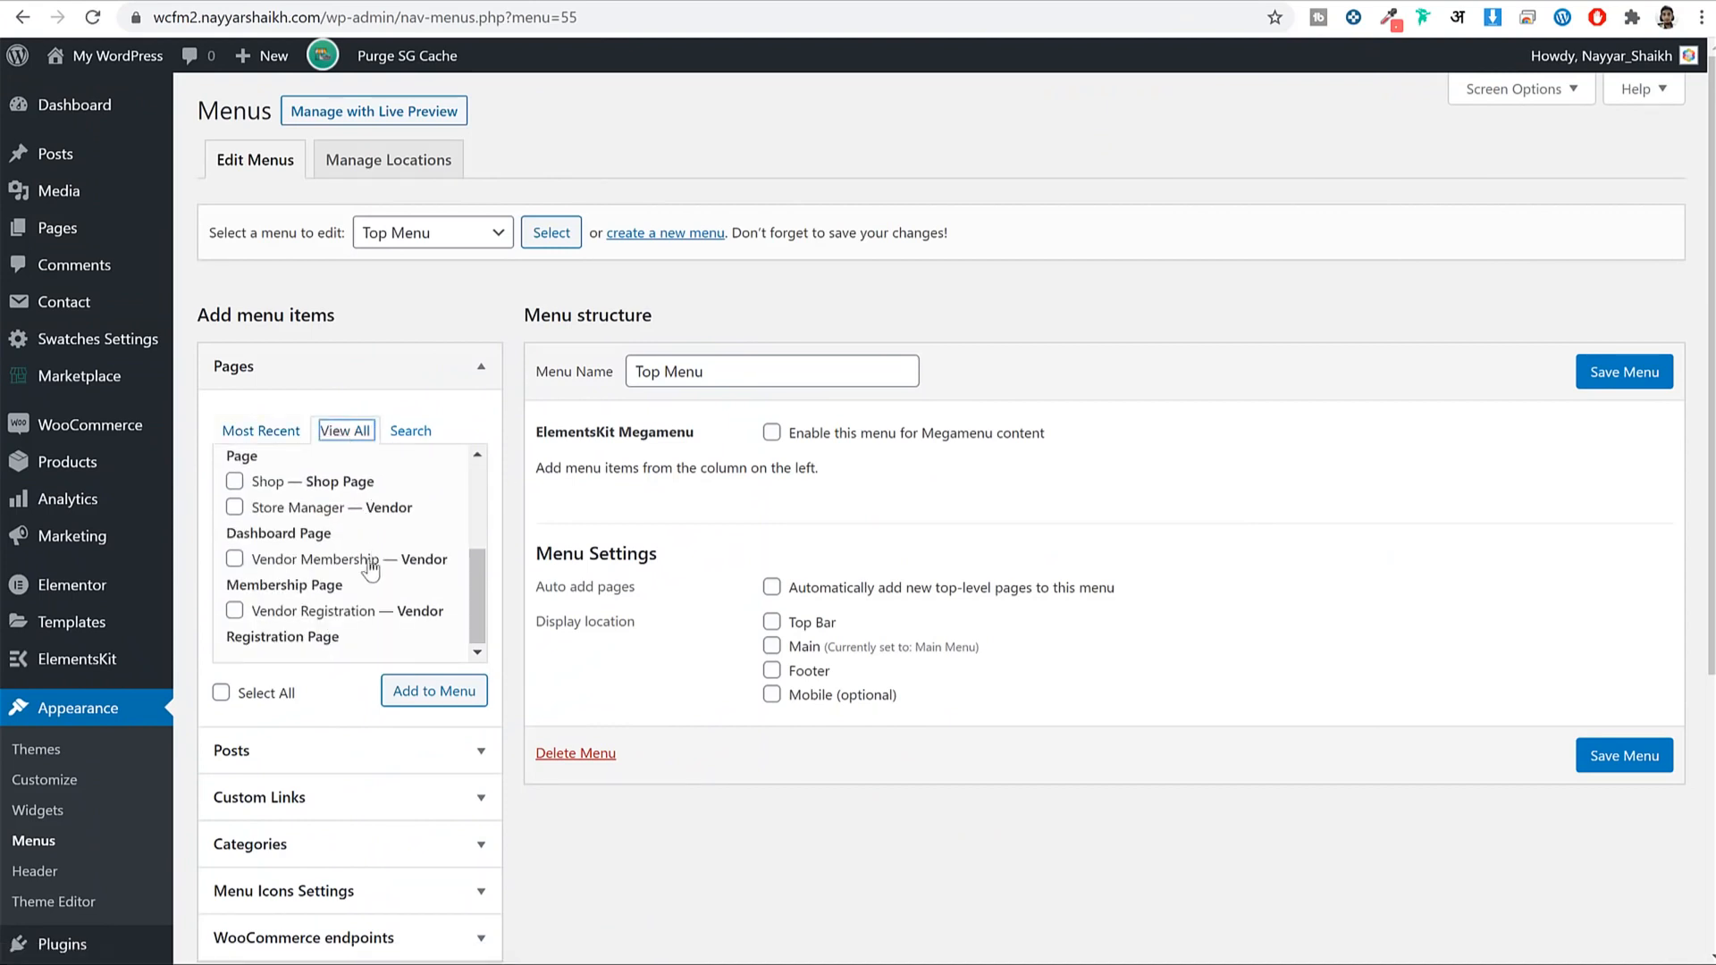
left_click(284, 510)
left_click(290, 559)
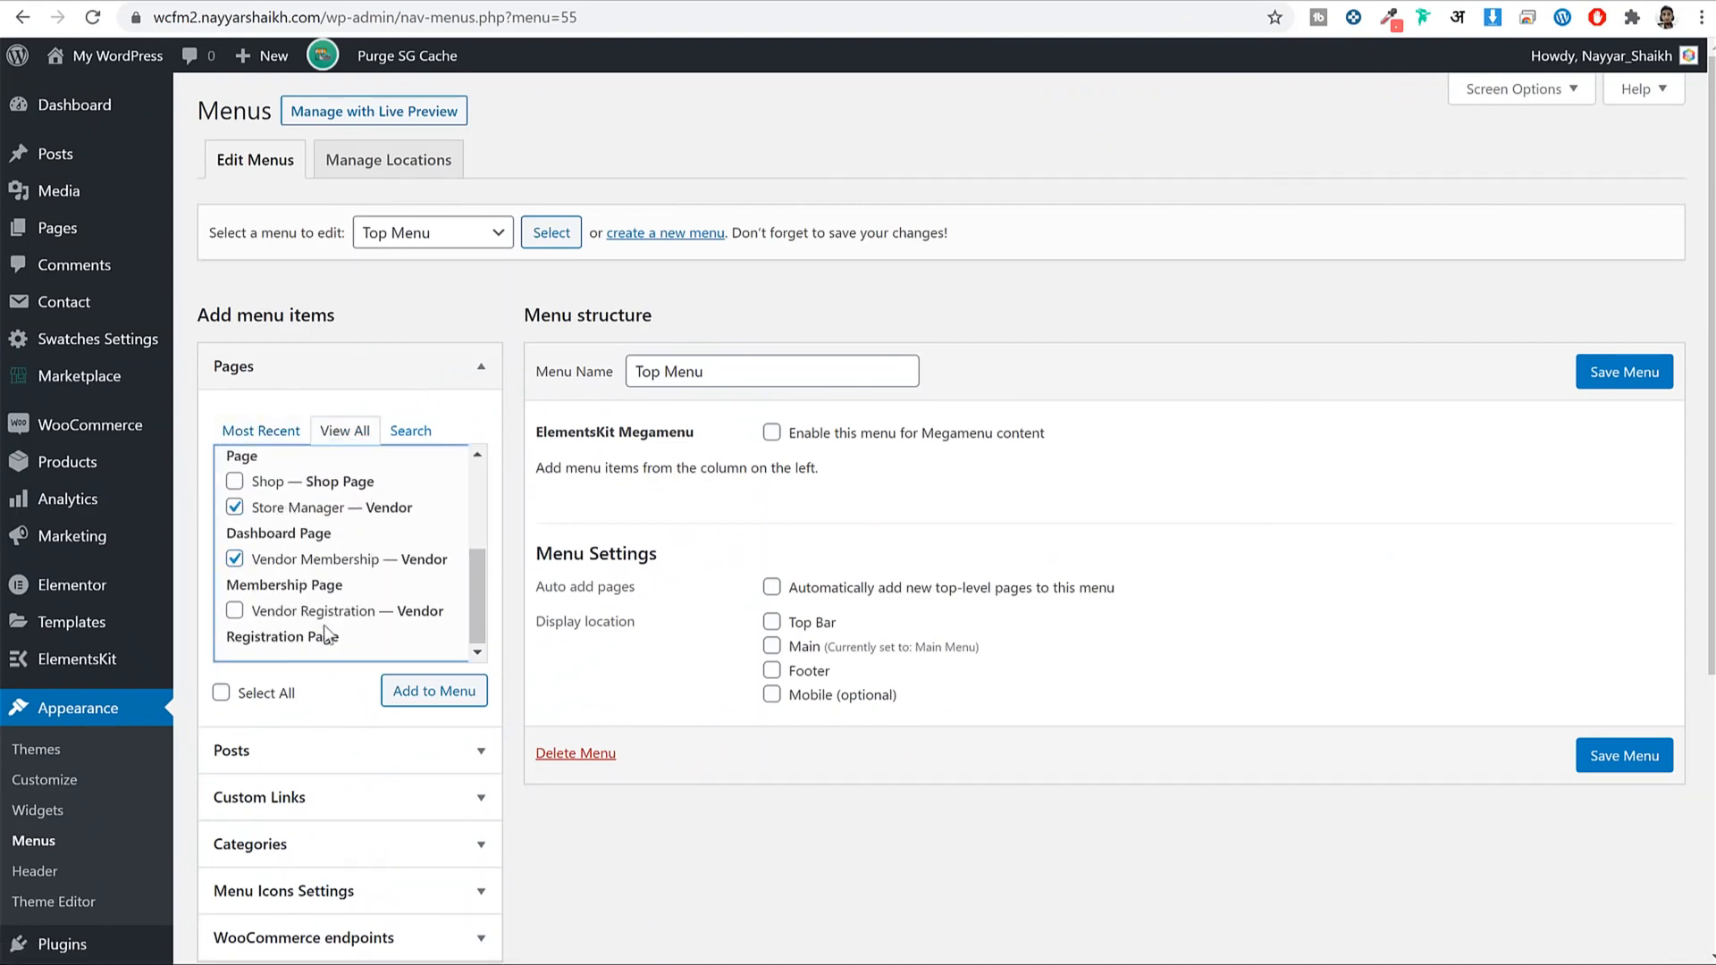
left_click(319, 624)
left_click(447, 696)
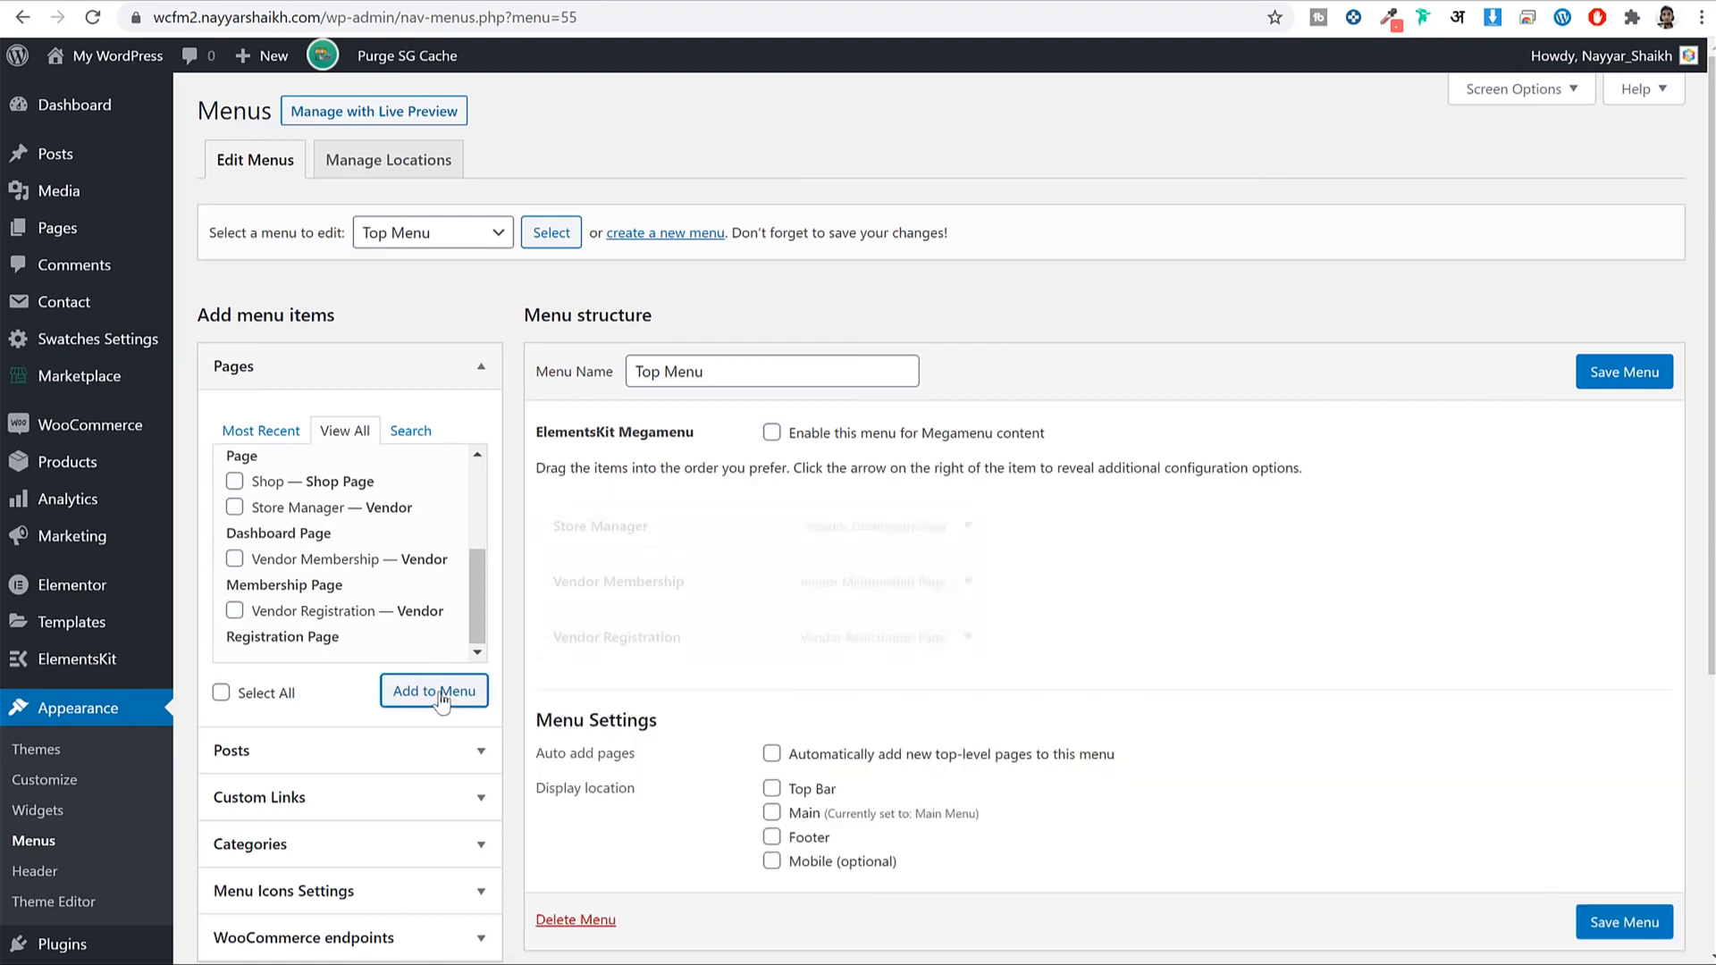
Assign Top Menu to the Top Bar location, save it, and check the home page.
left_click(779, 793)
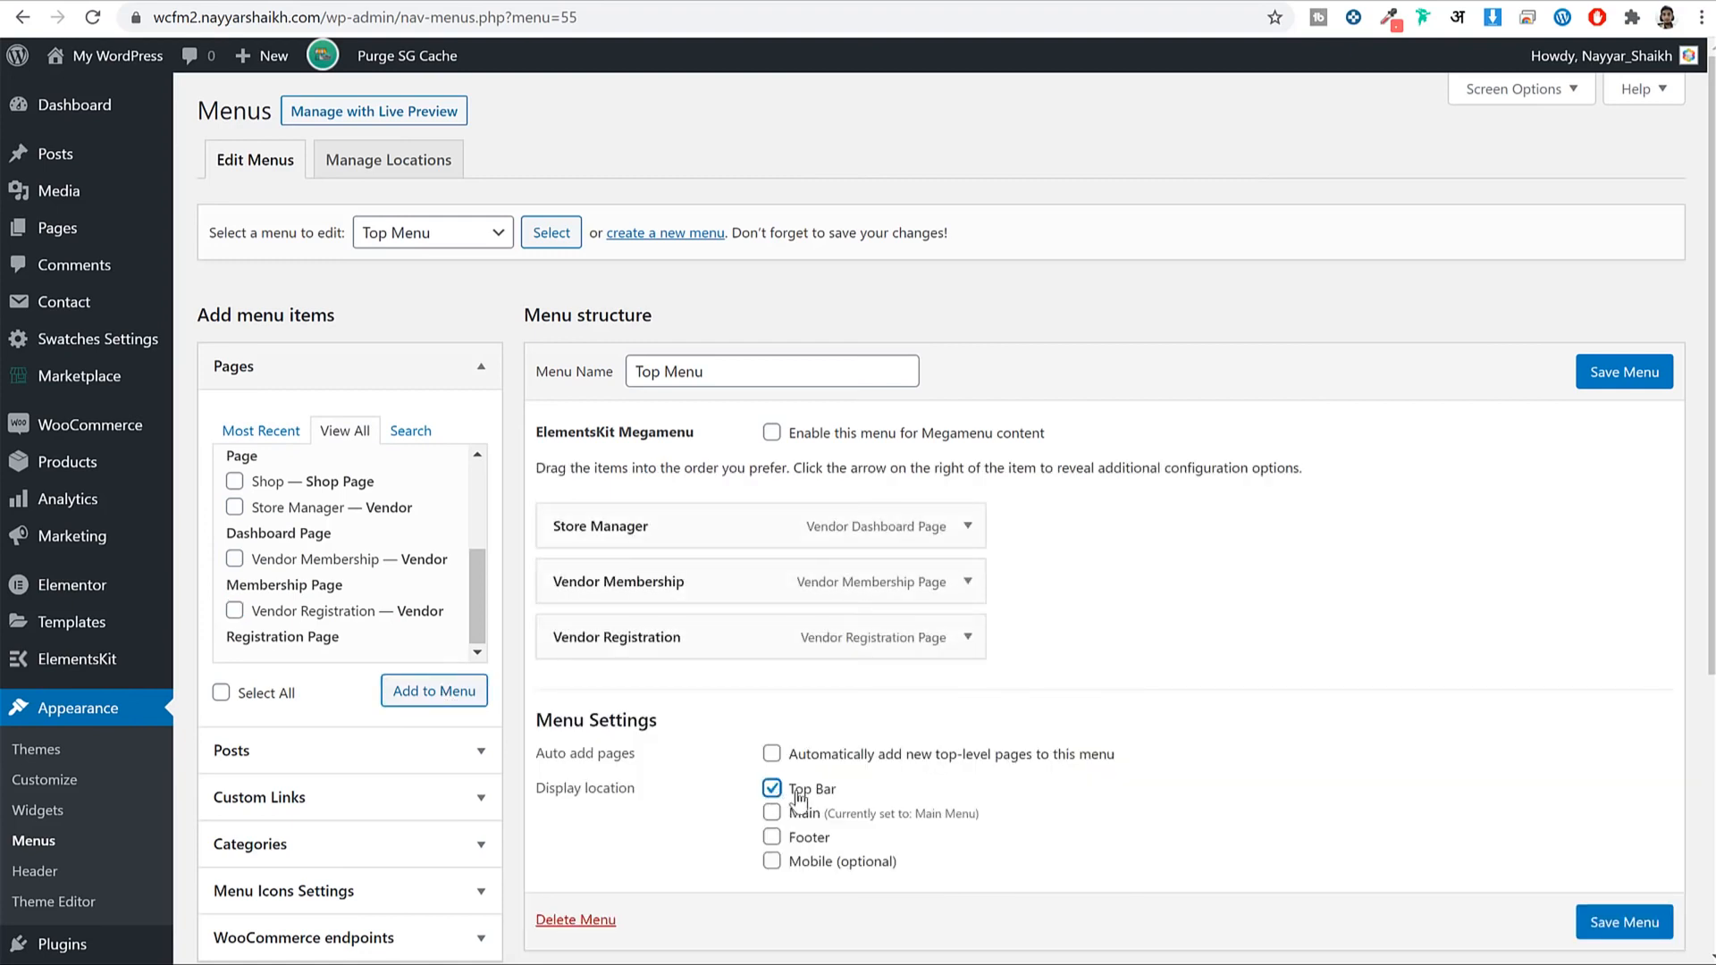
left_click(1627, 375)
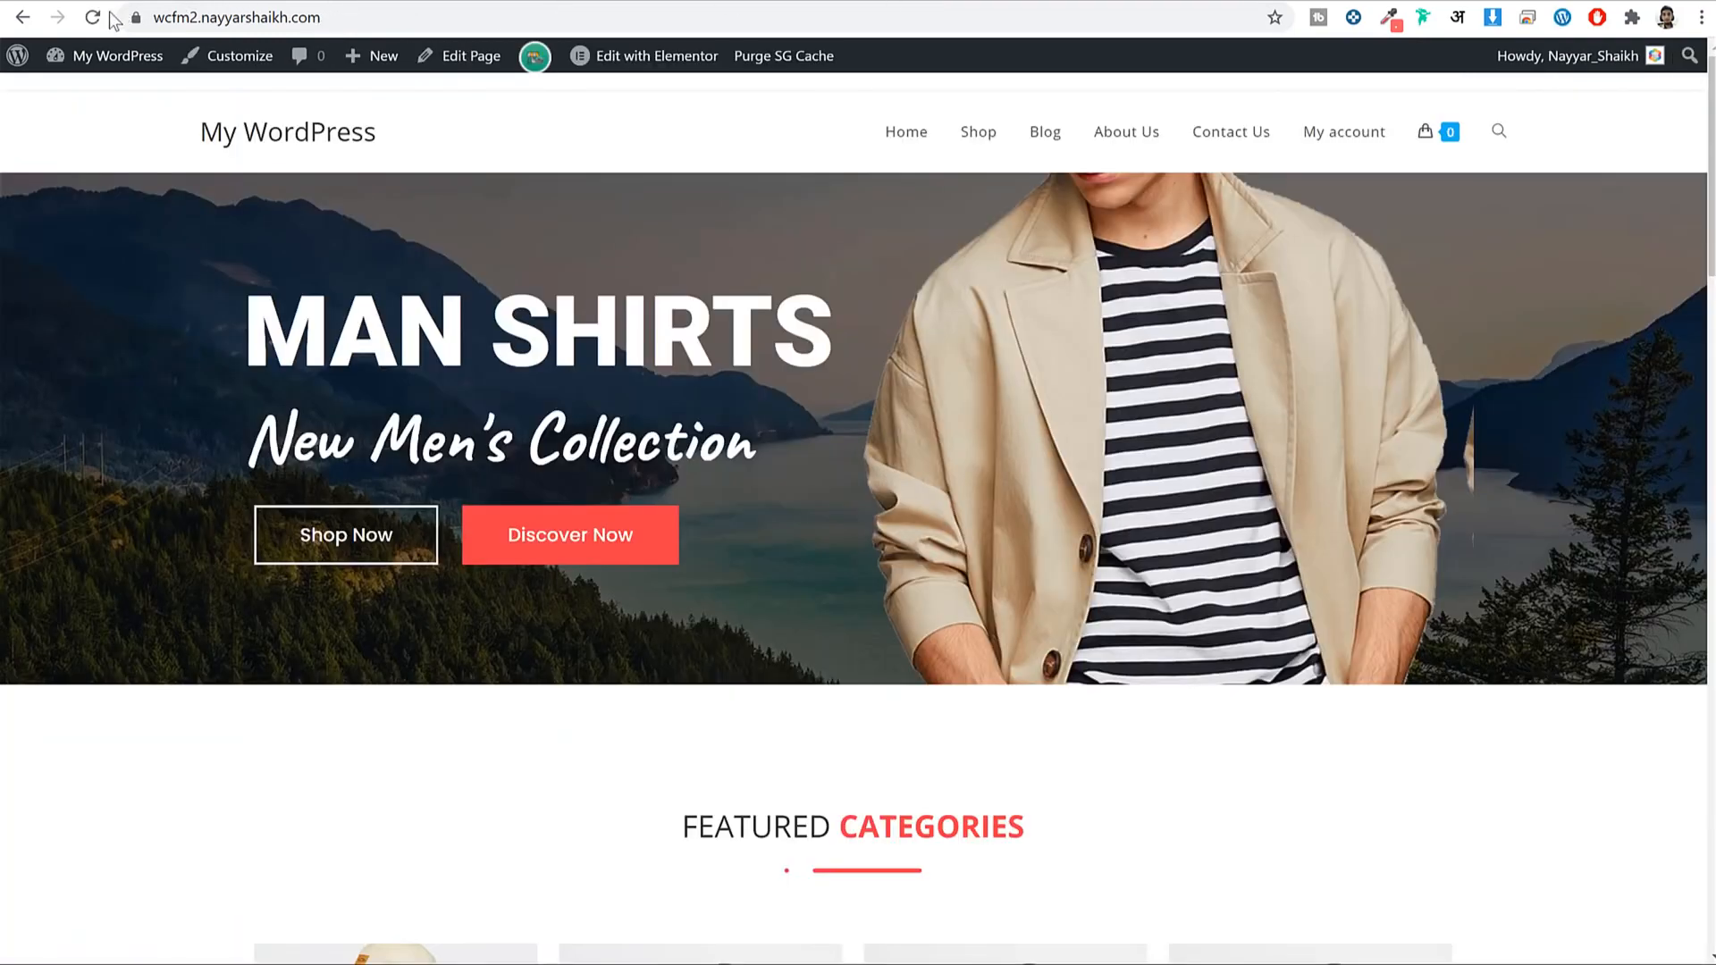
left_click(93, 19)
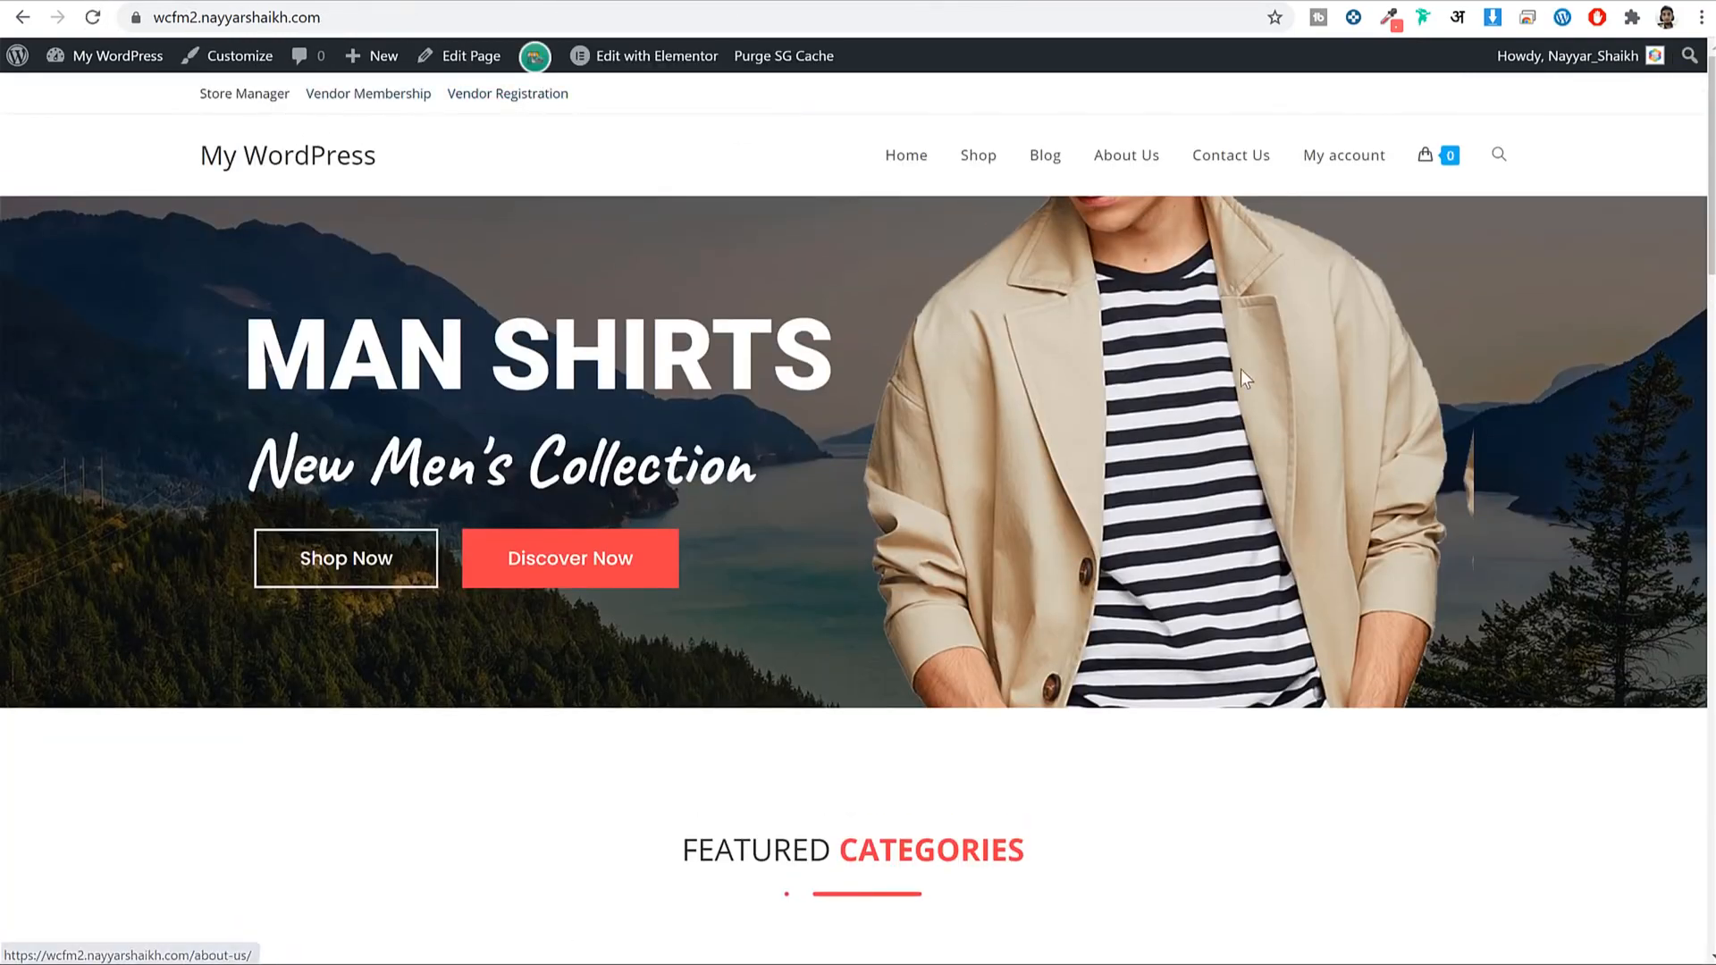
scroll(1241, 371, "down", 20)
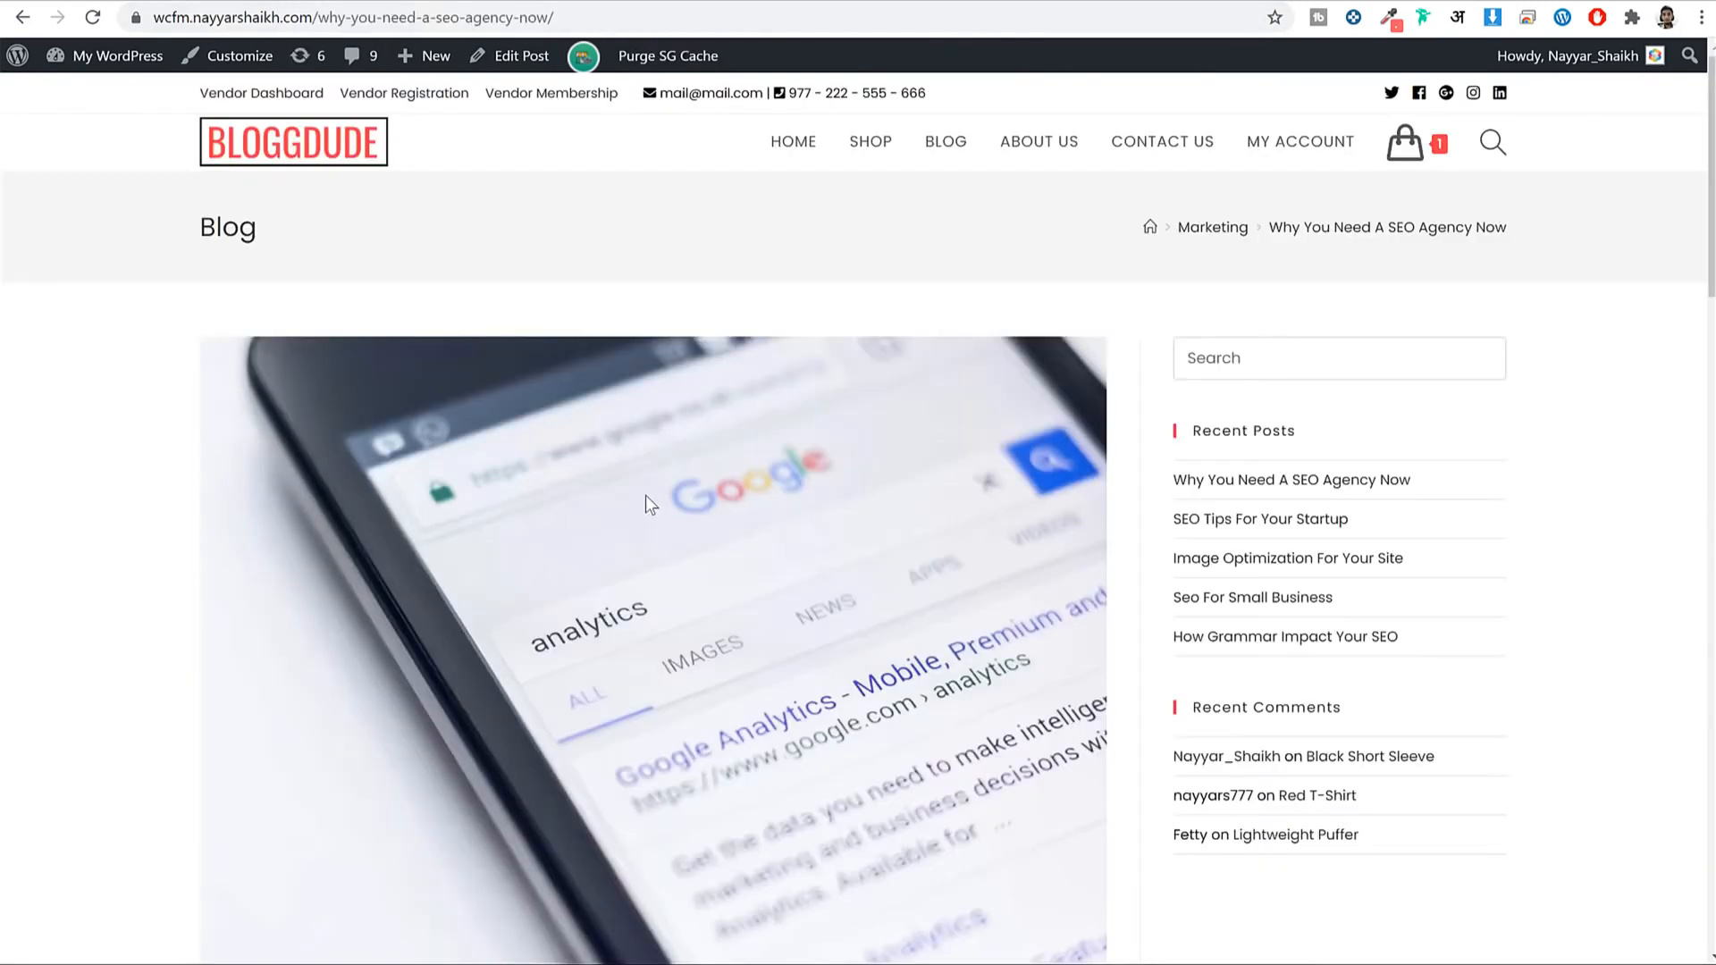
scroll(645, 495, "down", 15)
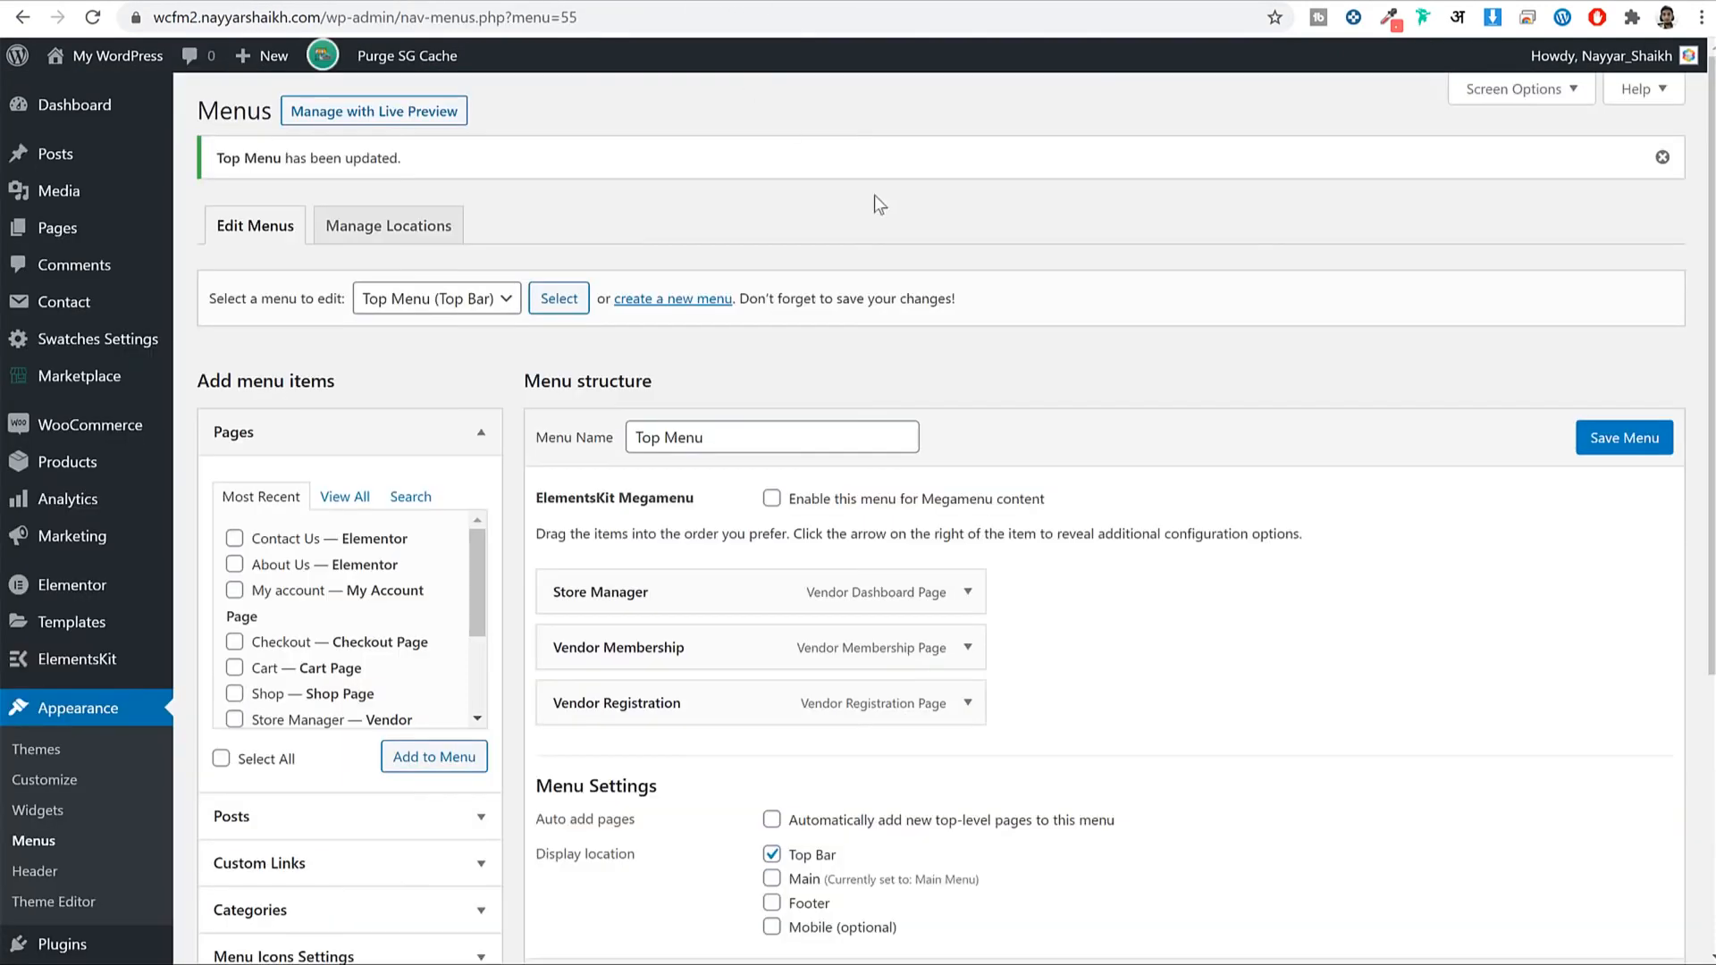
scroll(939, 303, "down", 4)
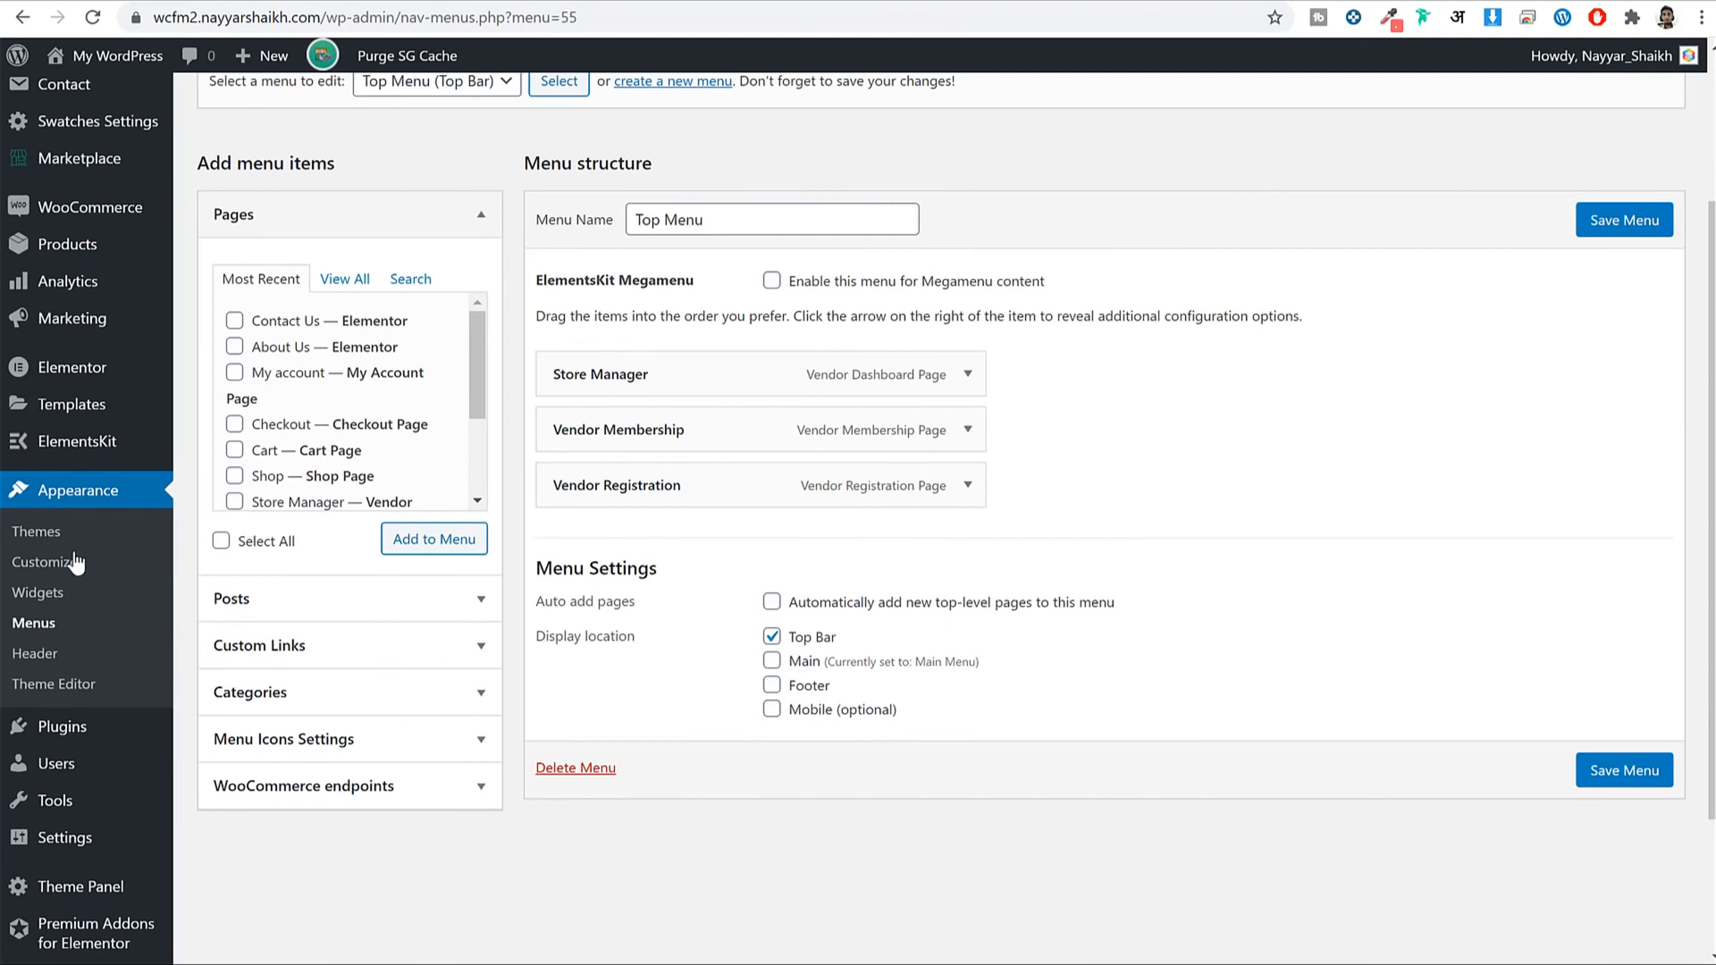
Expand the Footer 1 widget area and copy the footer's two Lorem ipsum paragraphs.
left_click(40, 594)
left_click(980, 153)
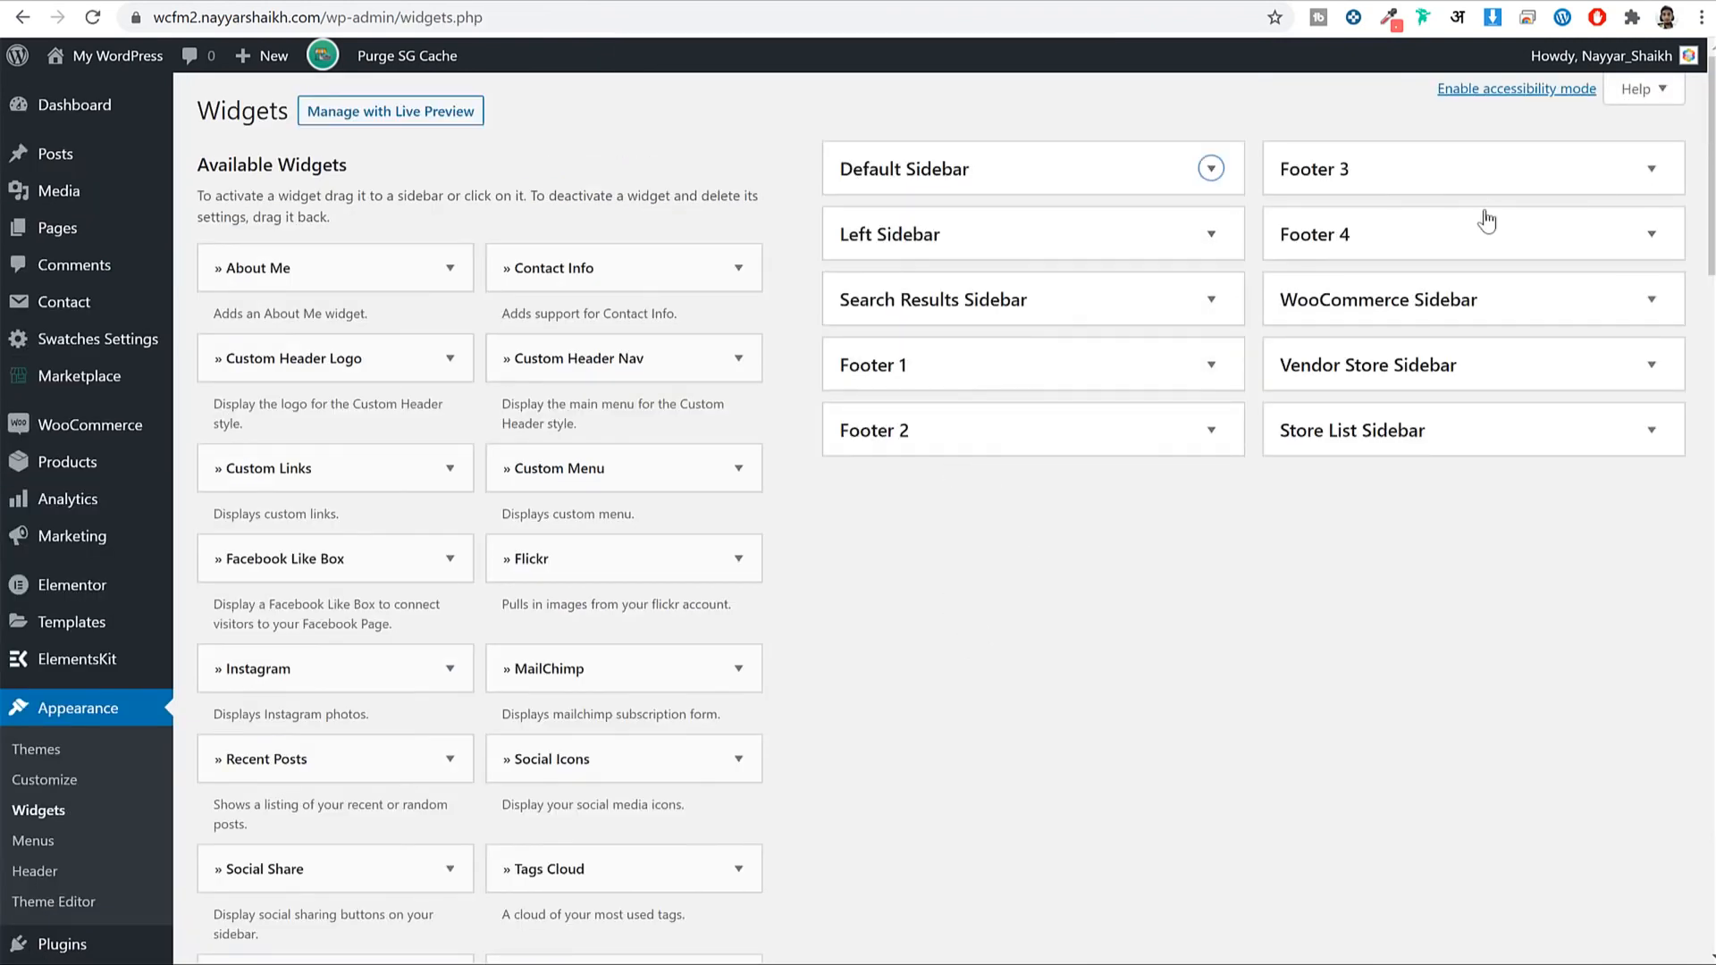
left_click(942, 100)
left_click(920, 367)
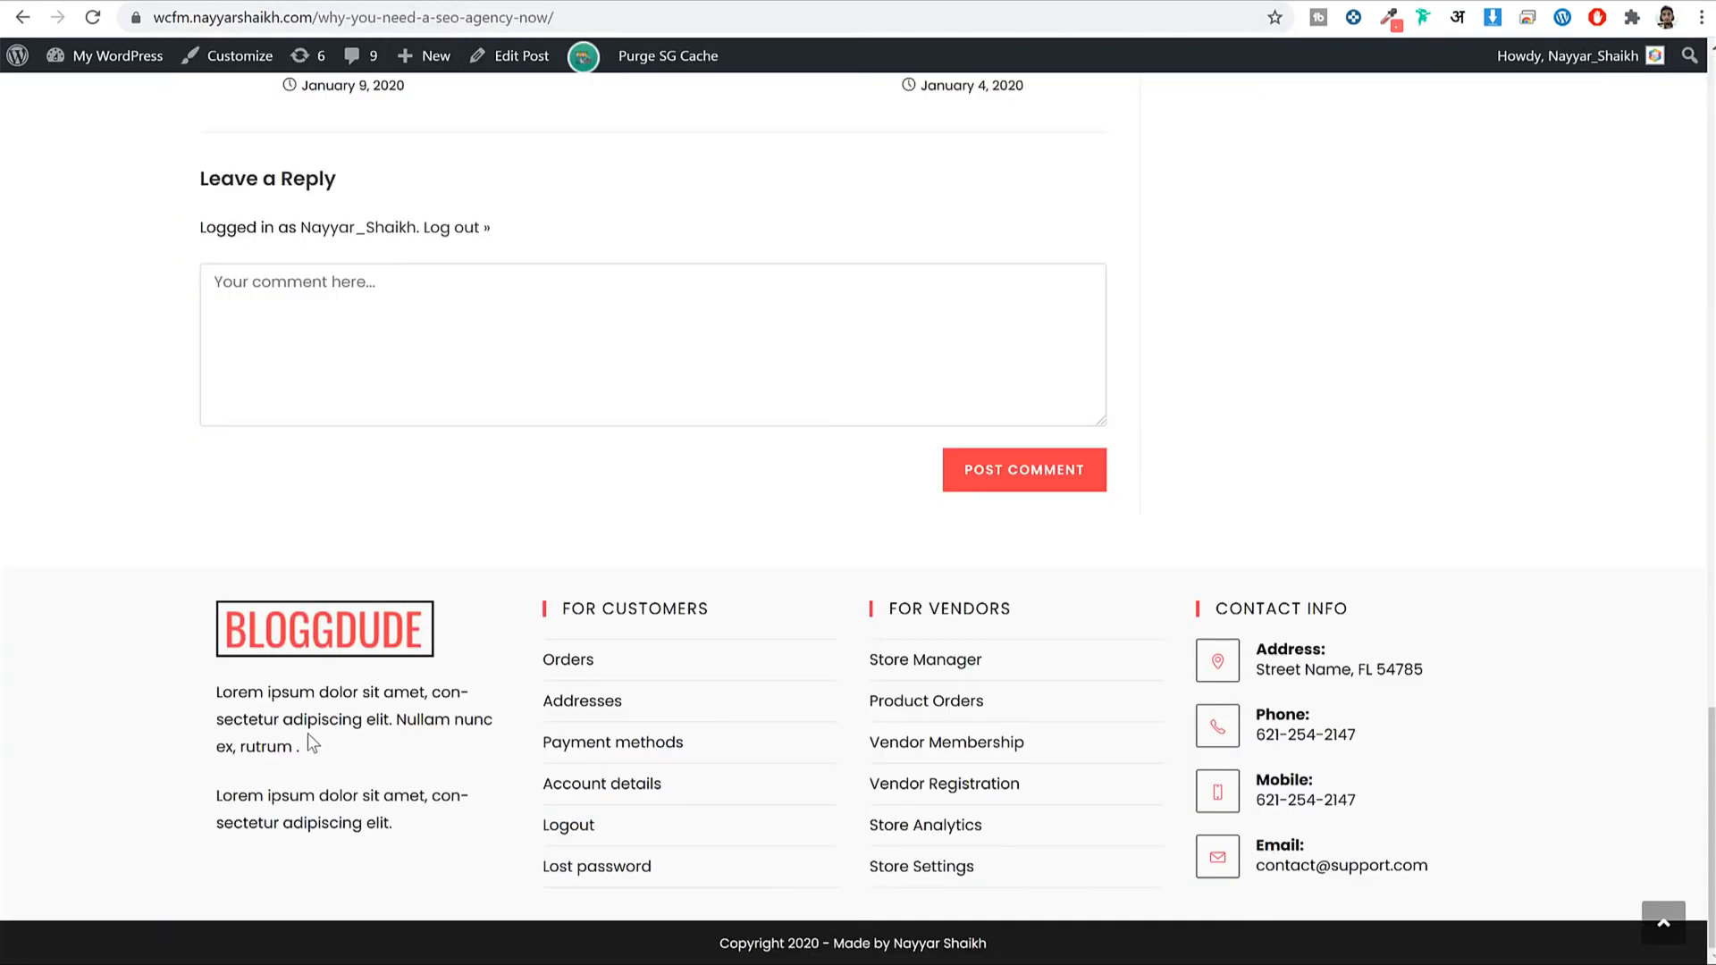
left_click_drag(392, 823, 209, 686)
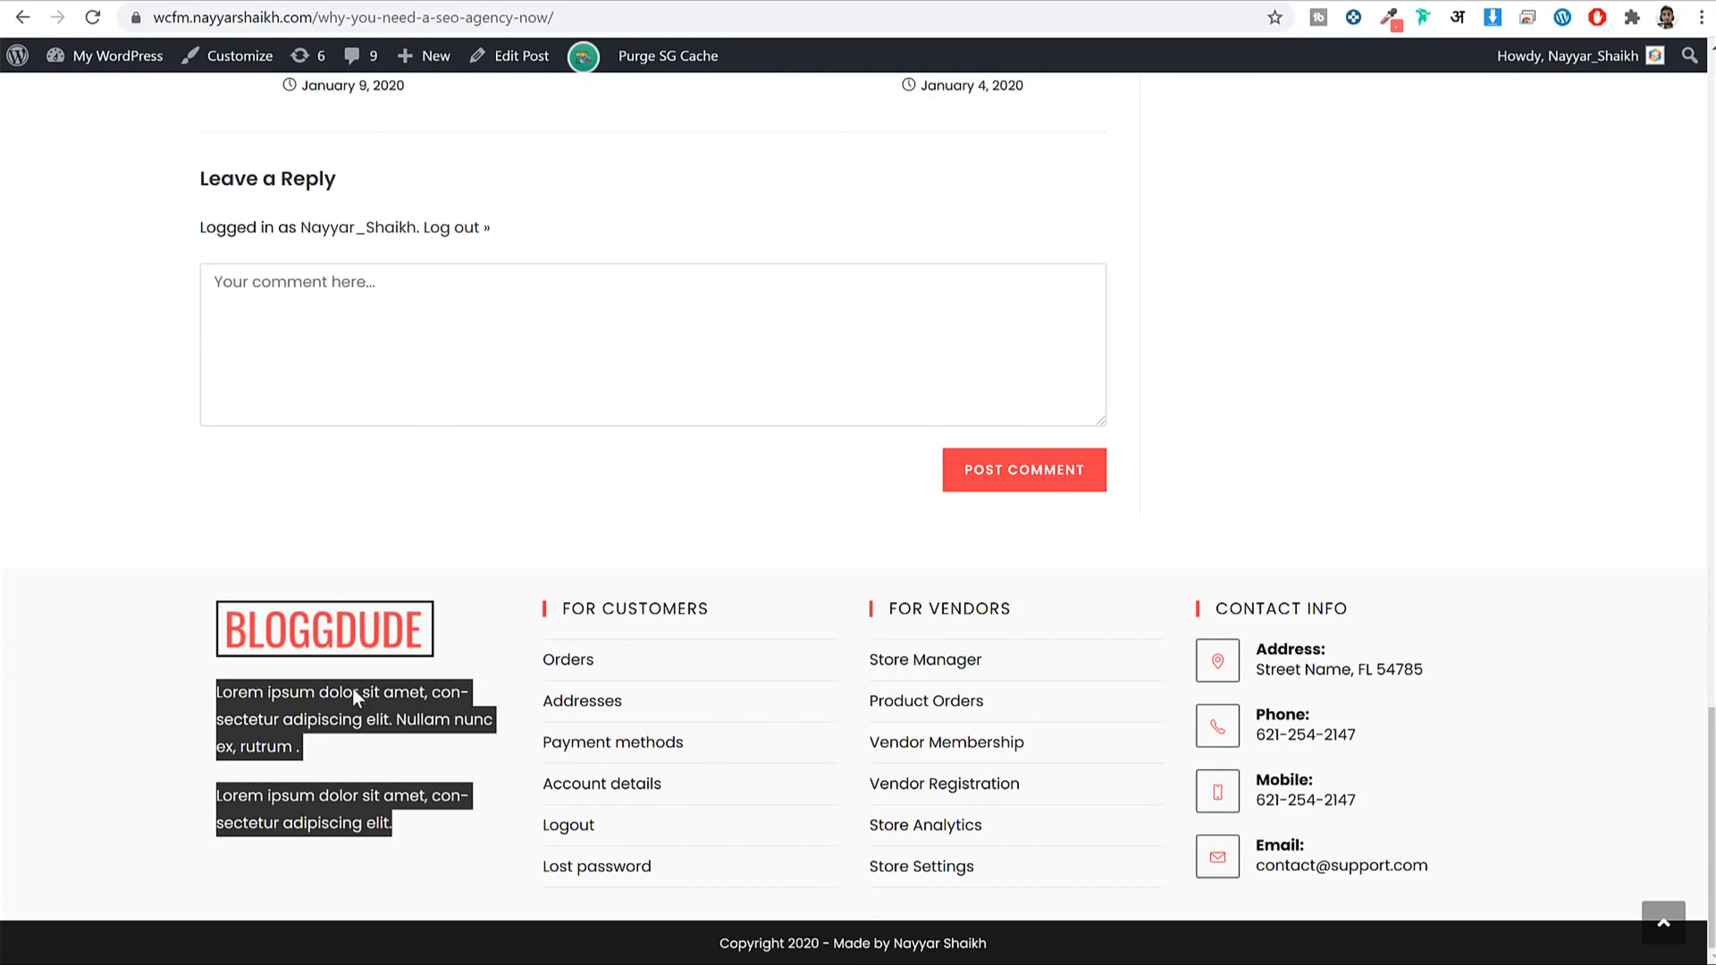
left_click(432, 833)
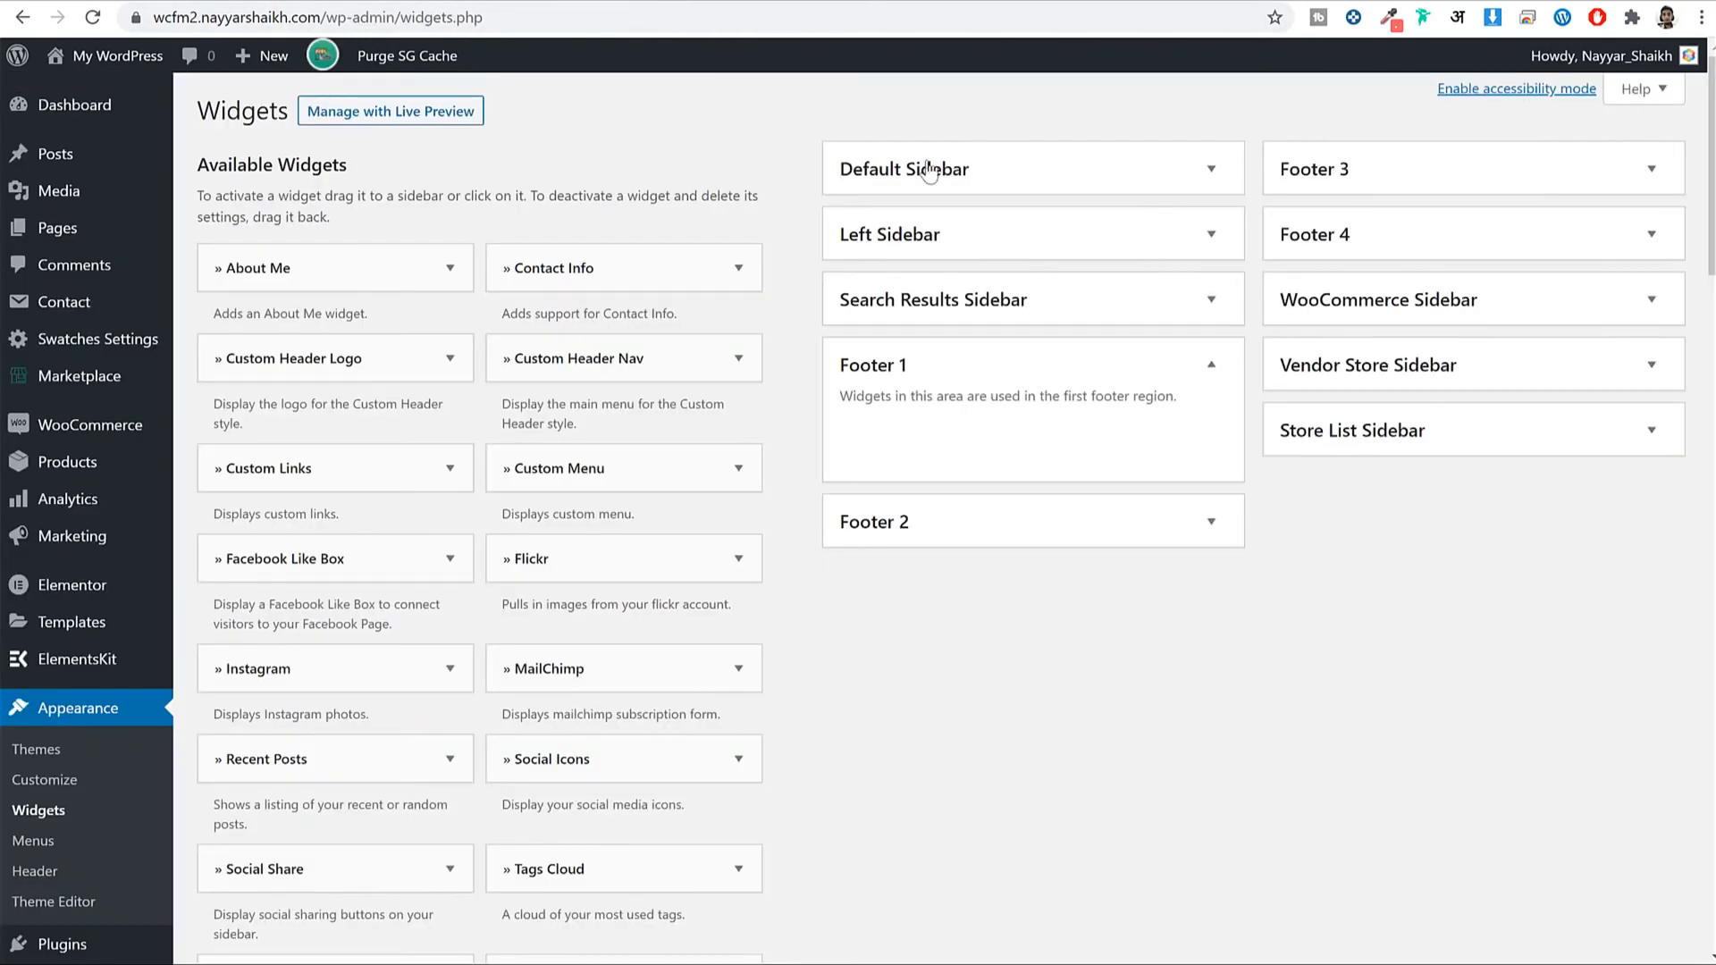
Add a Text widget to Footer 1.
scroll(1072, 456, "down", 2)
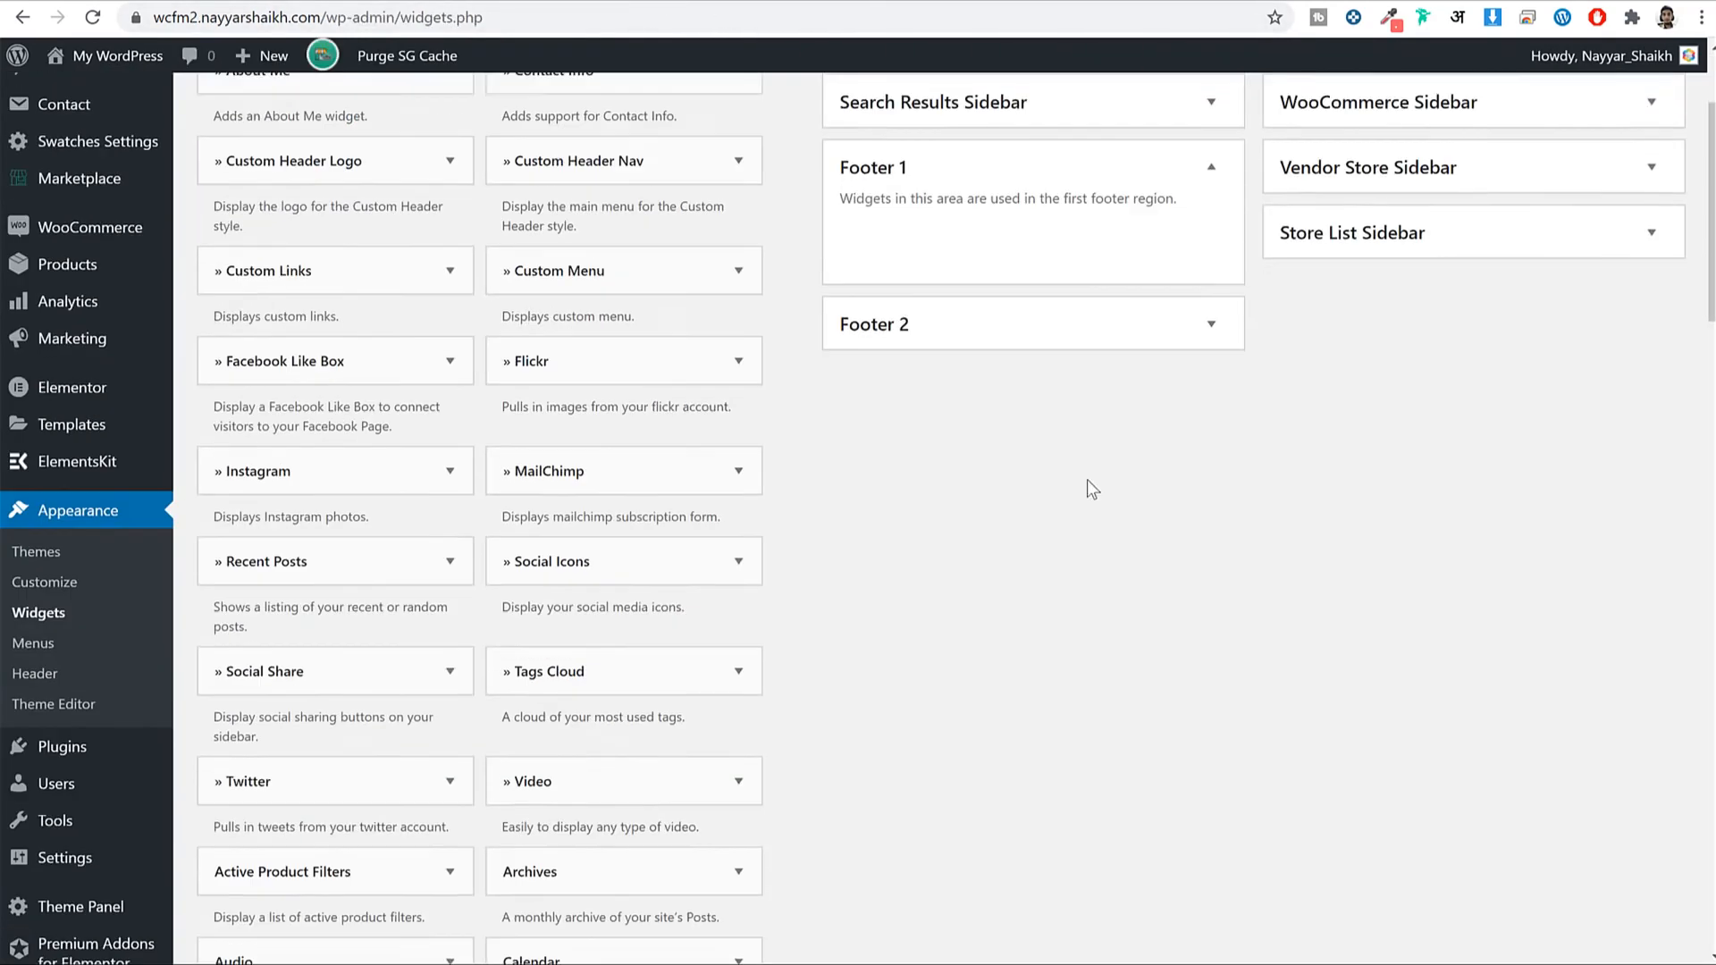
scroll(1089, 480, "down", 20)
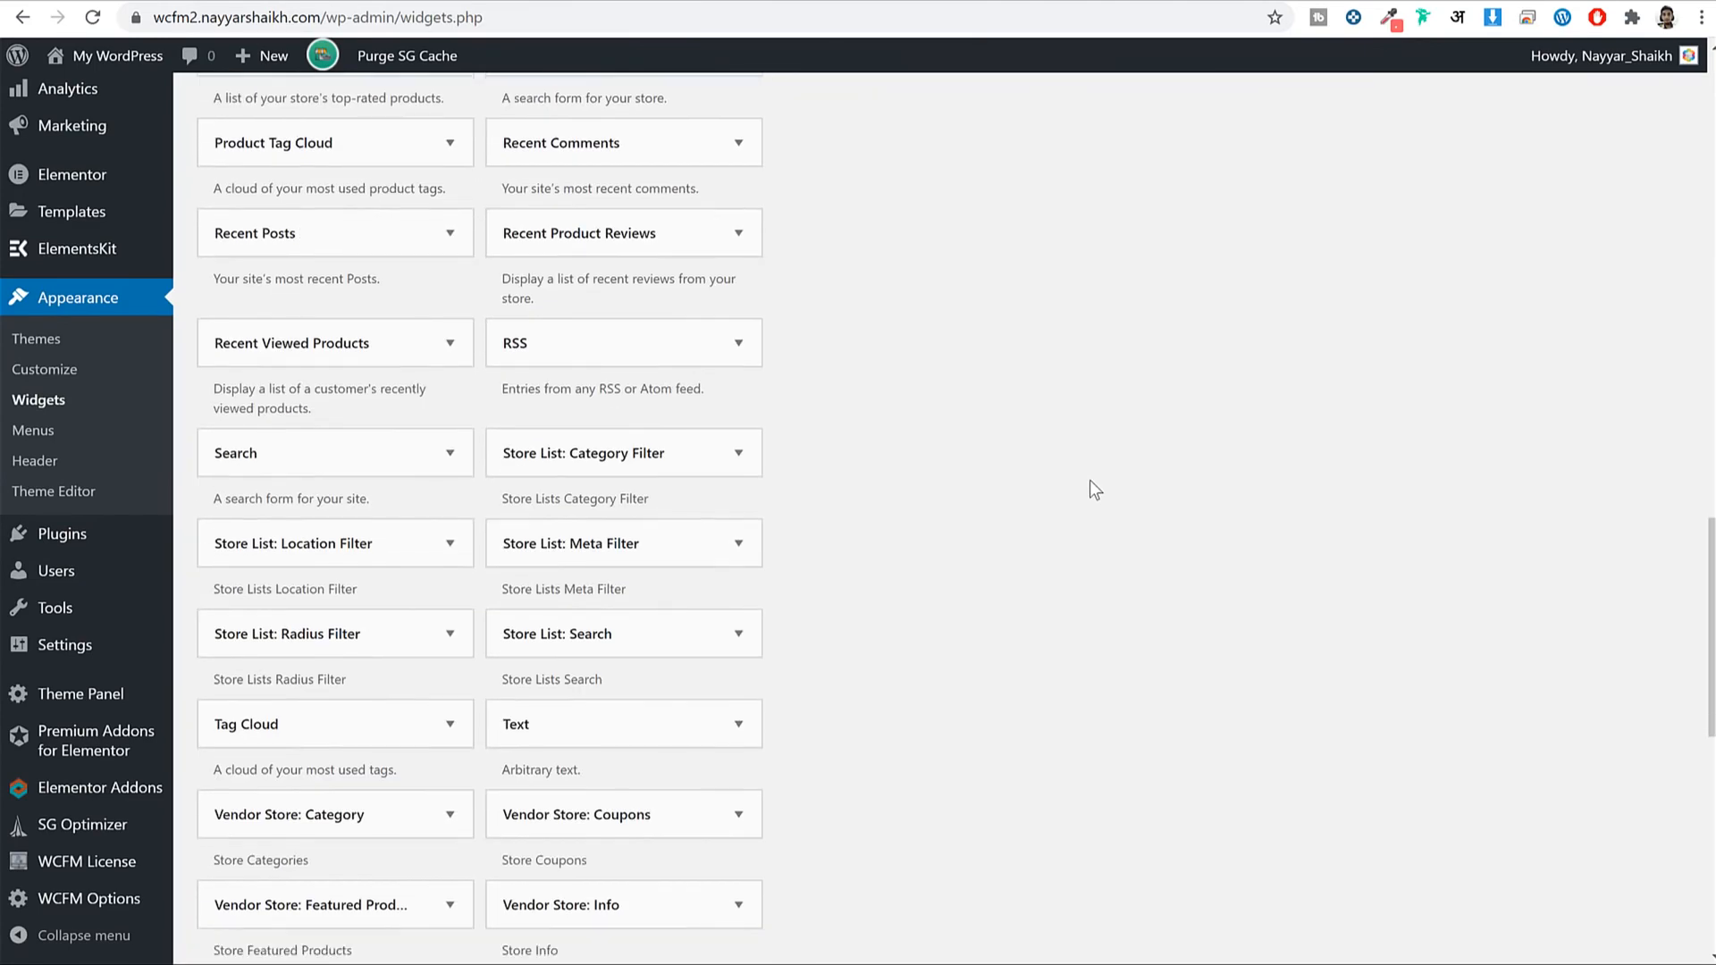
scroll(1090, 483, "down", 5)
left_click(638, 301)
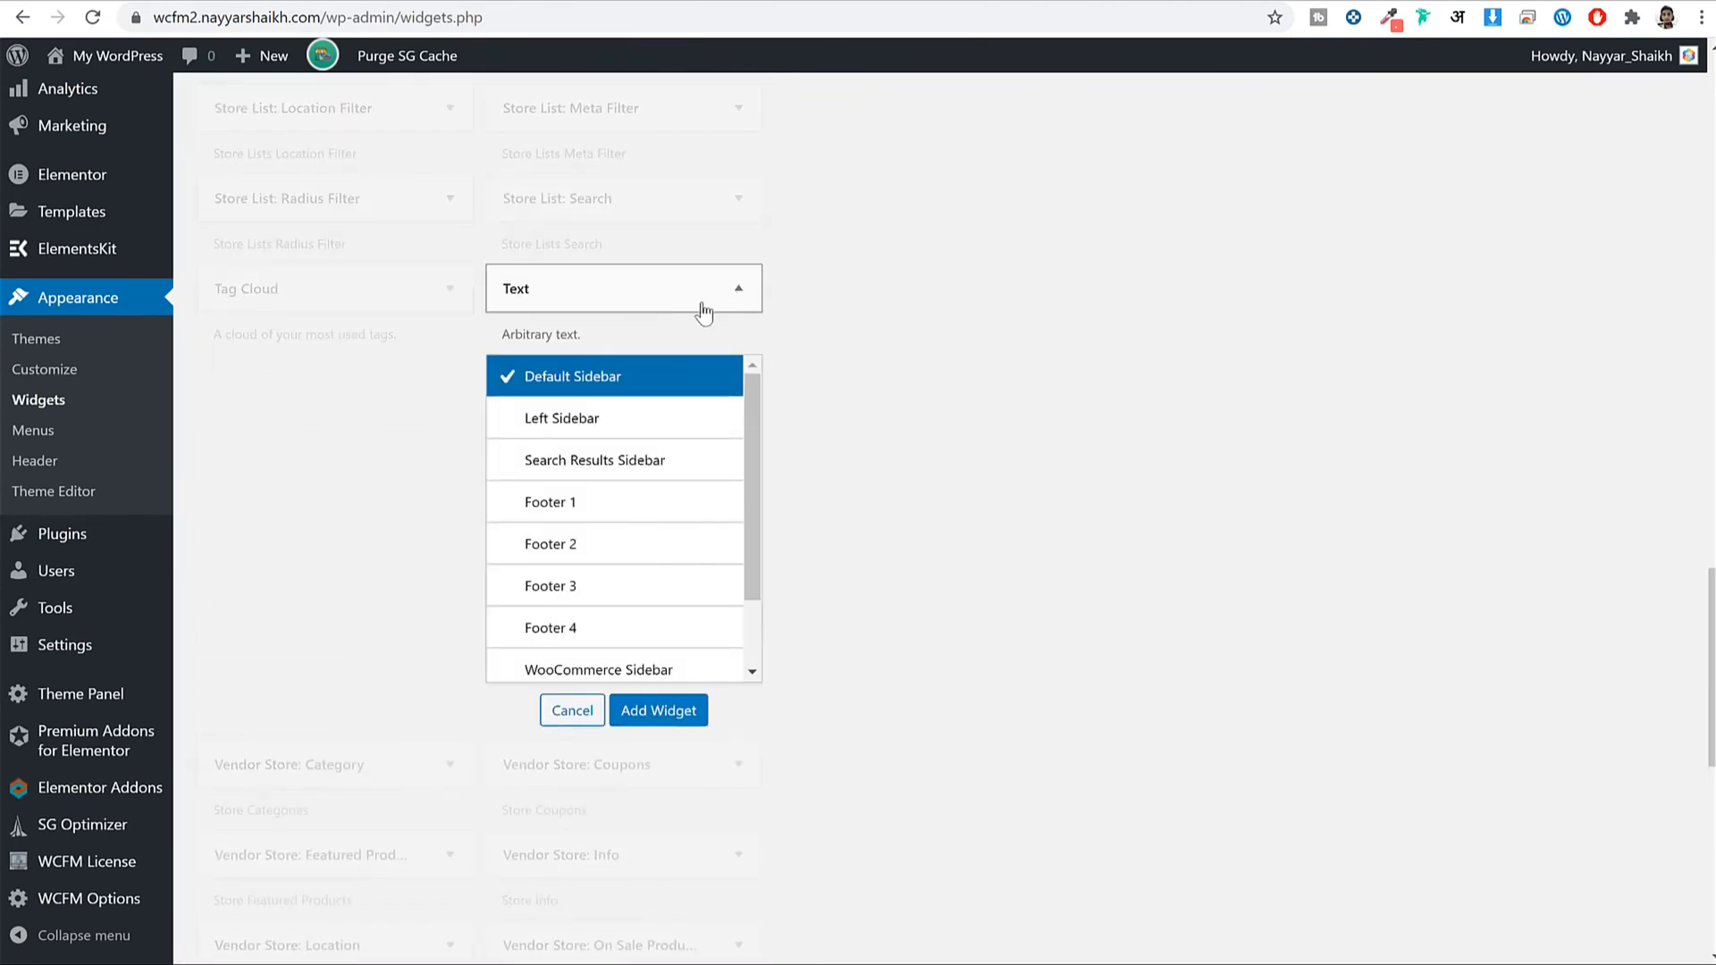
left_click(611, 514)
left_click(687, 712)
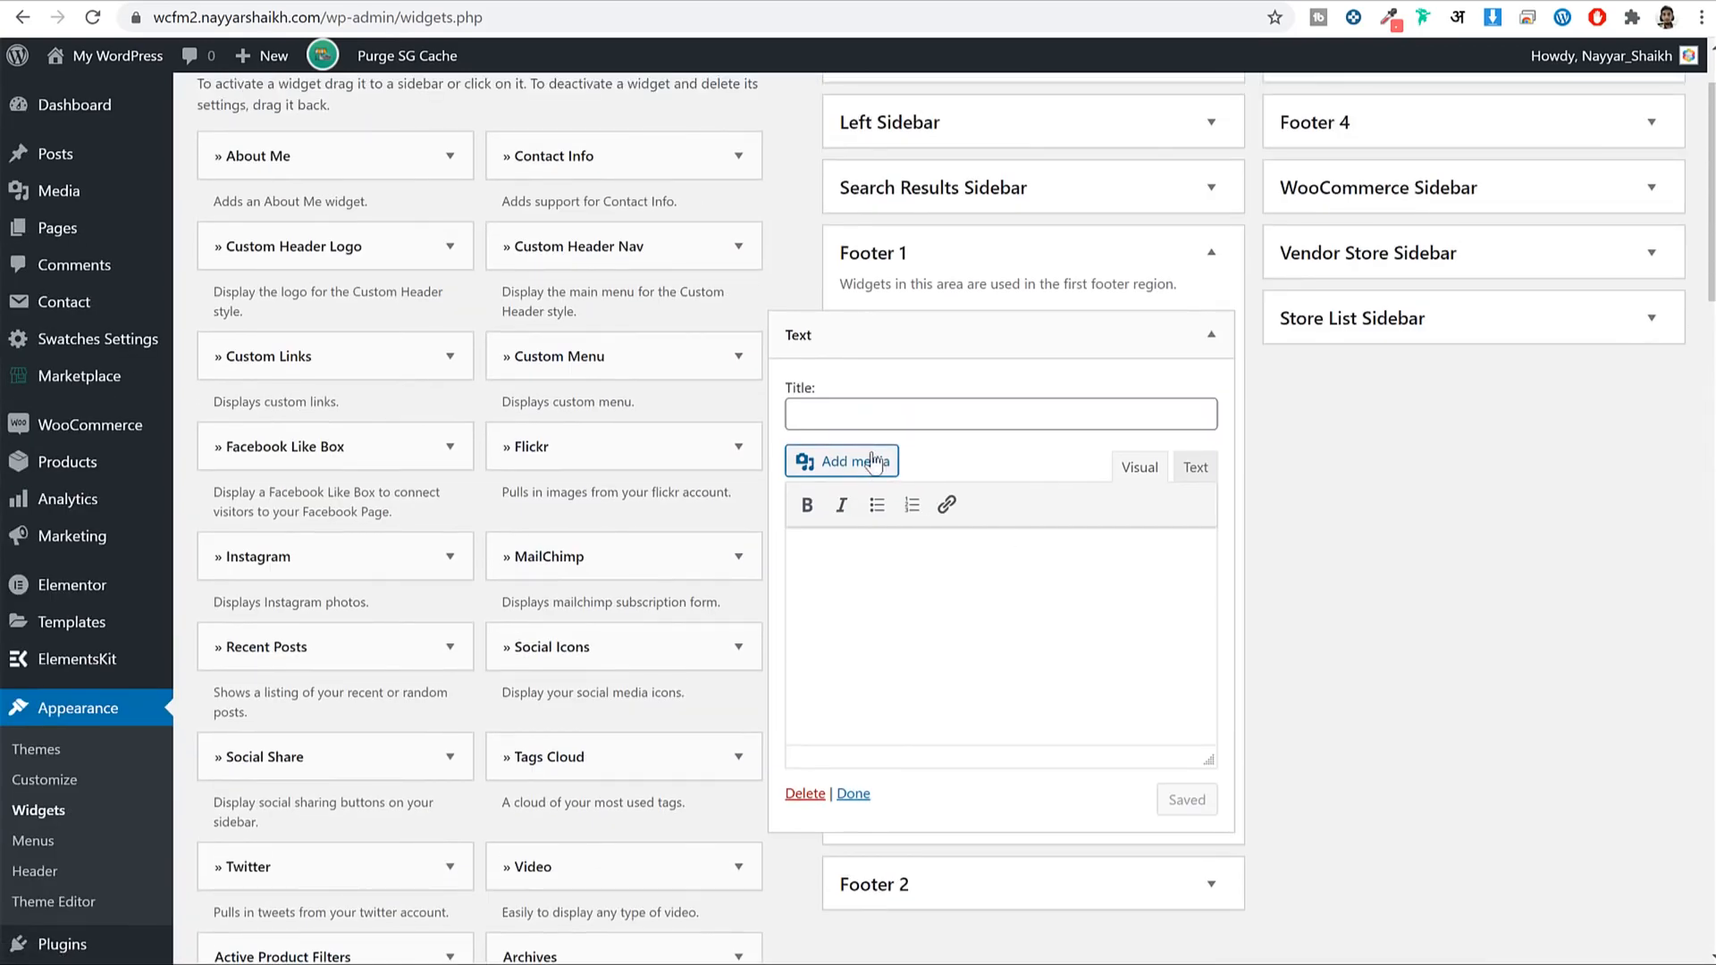
Upload the BLOGGDUDE logo from the Media folder and insert it into the Text widget.
left_click(872, 457)
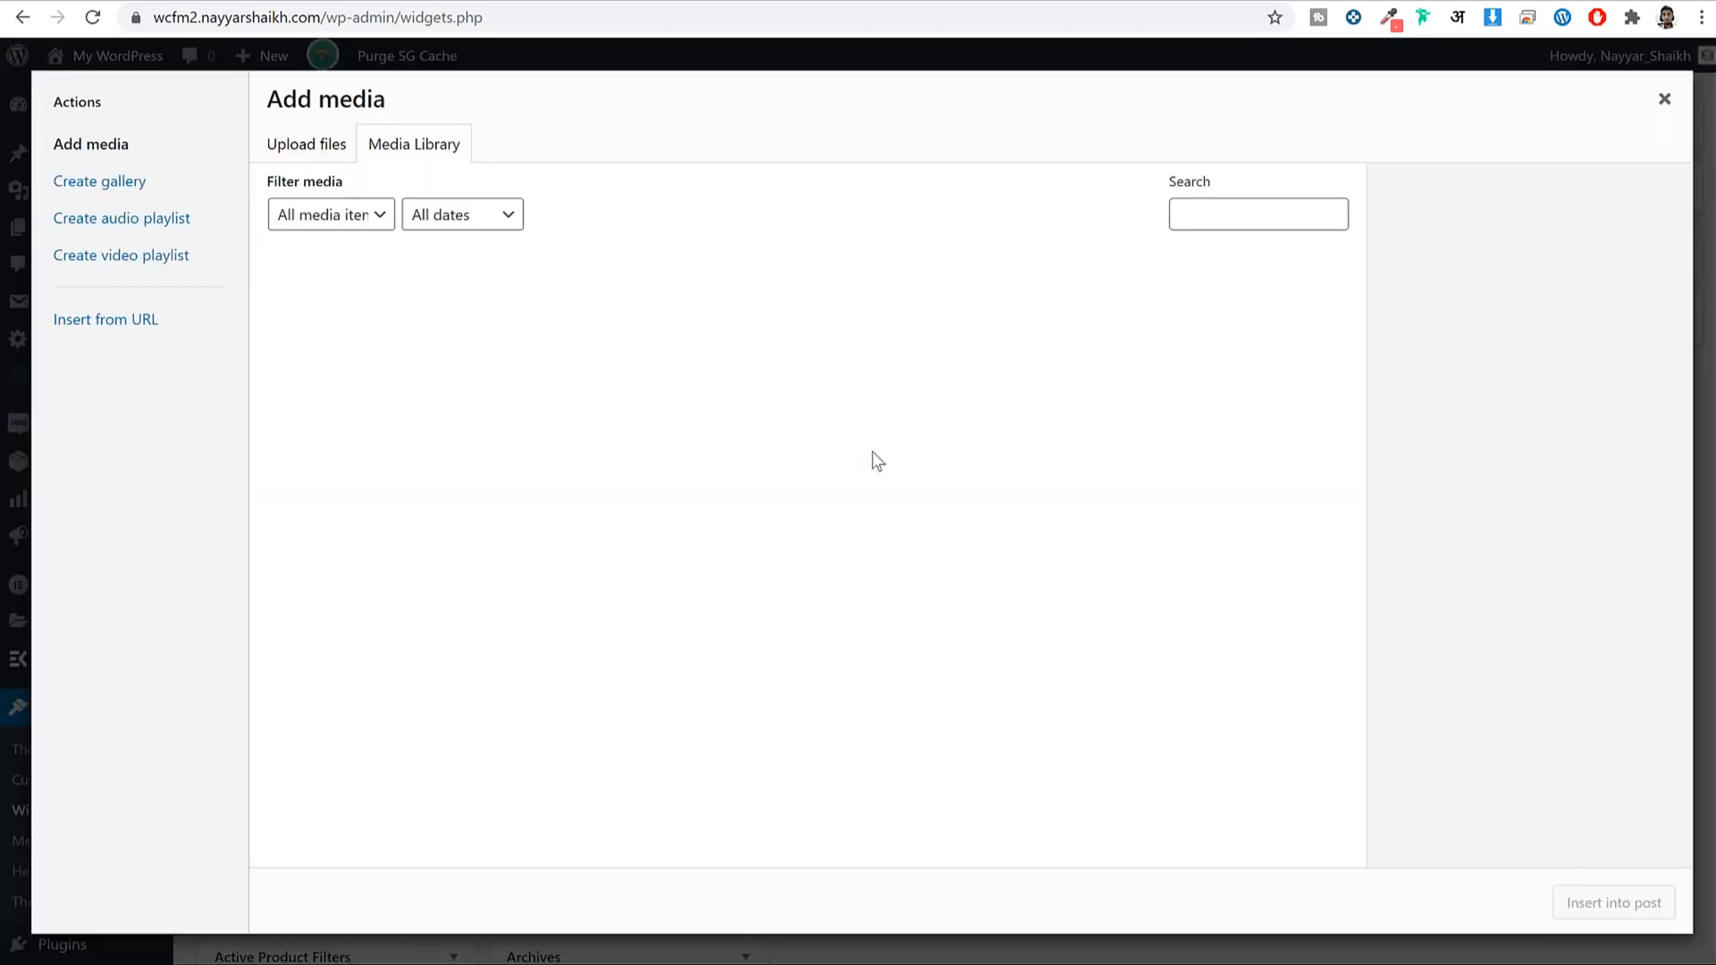
left_click(317, 148)
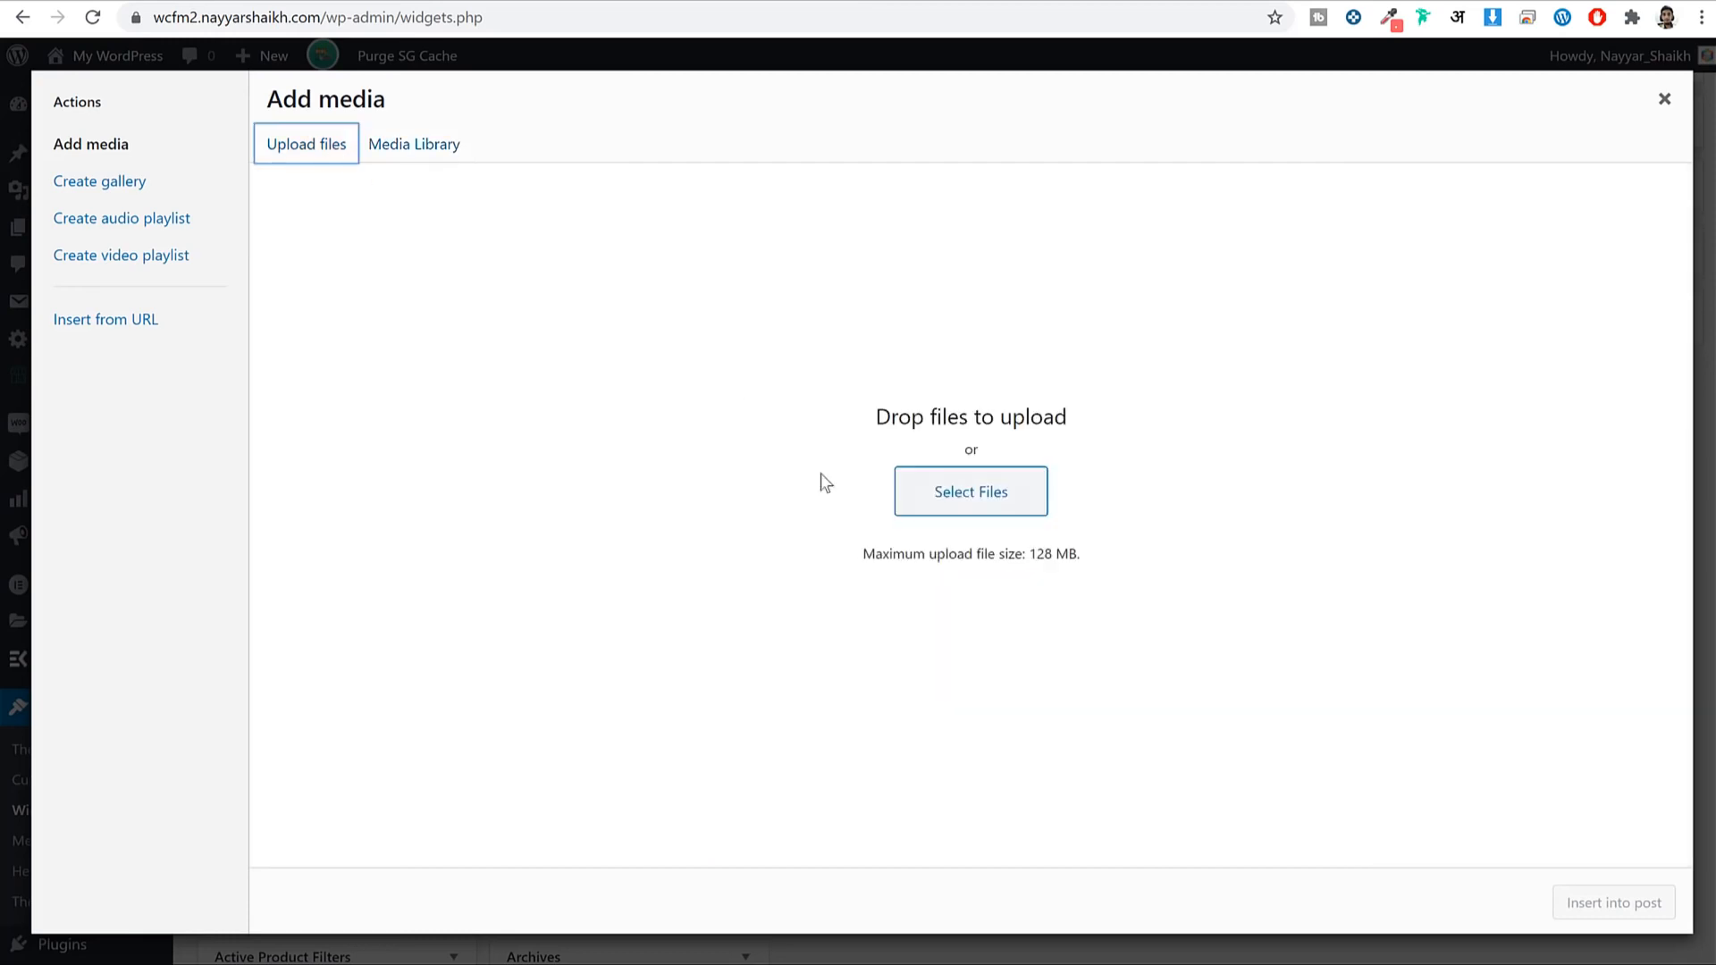
left_click(983, 506)
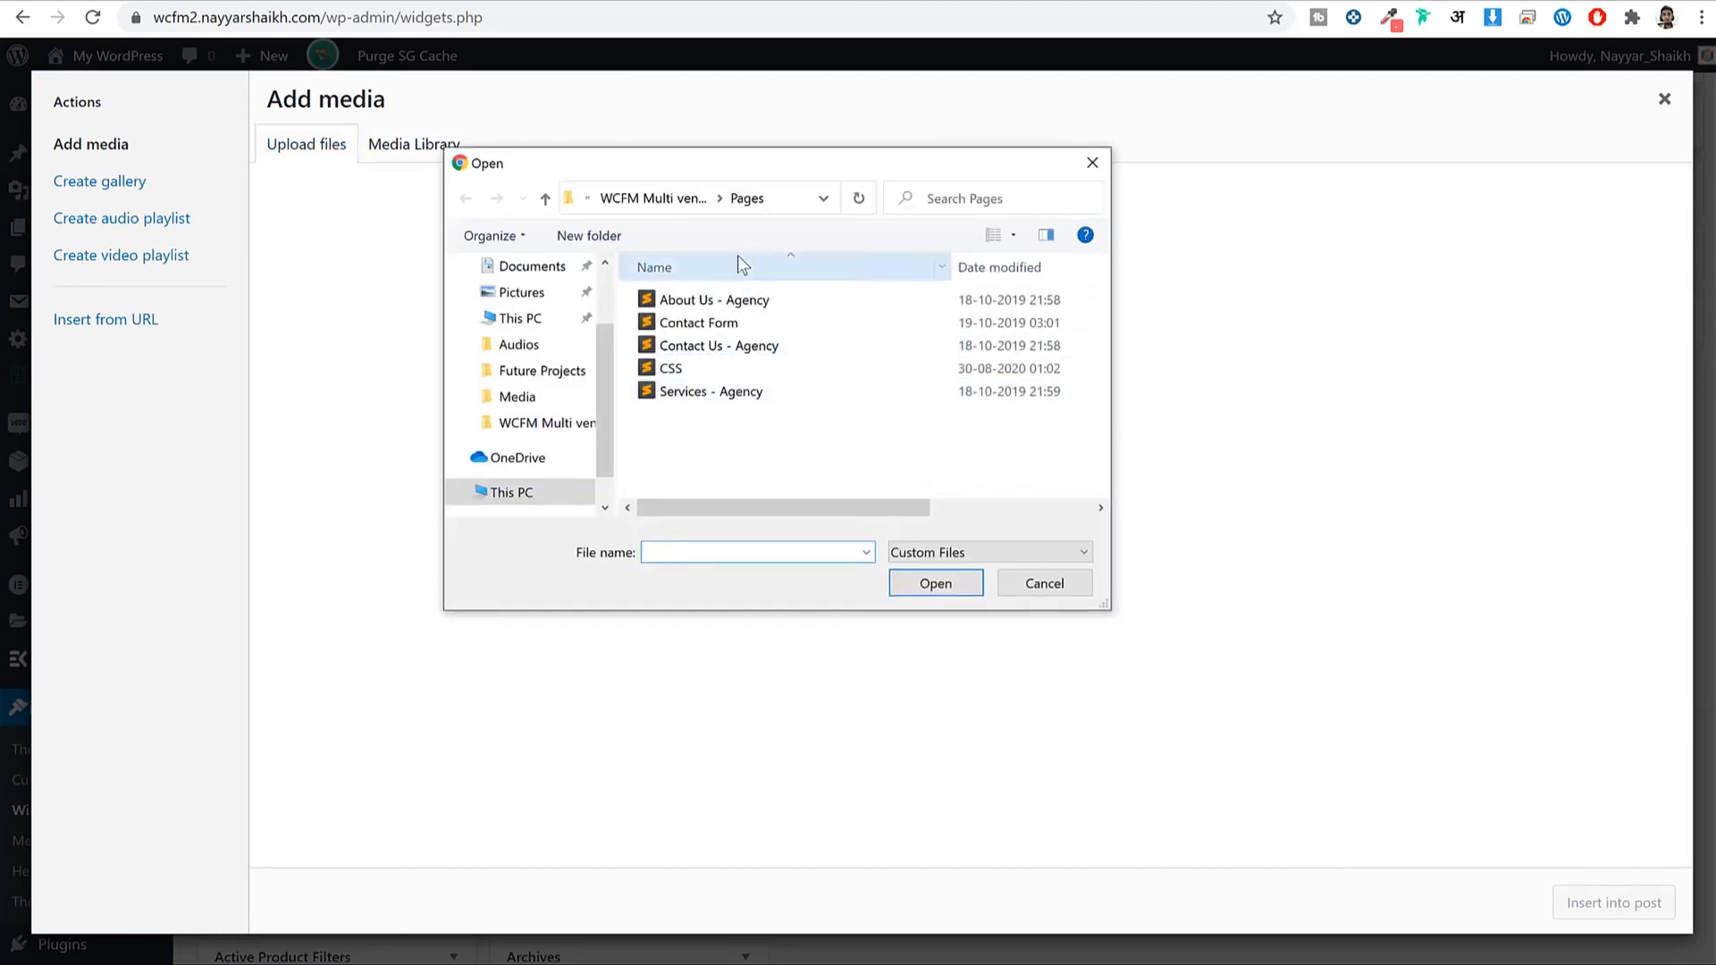
left_click(647, 198)
double_click(688, 318)
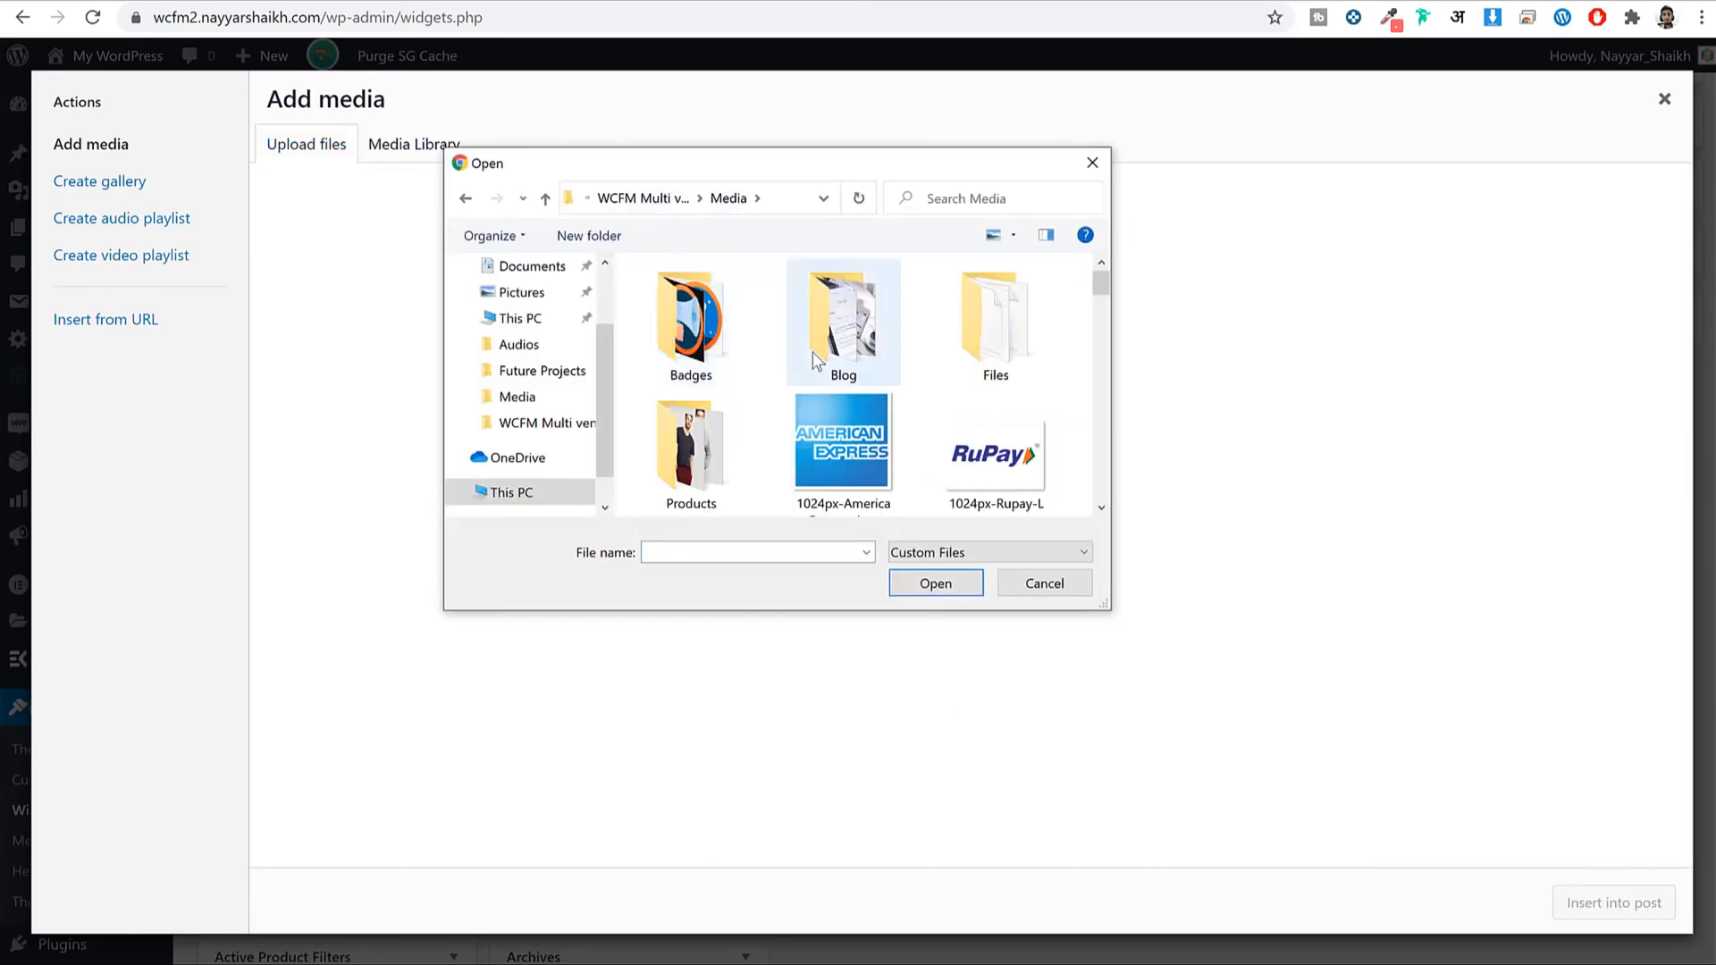
scroll(860, 392, "down", 3)
scroll(872, 388, "down", 10)
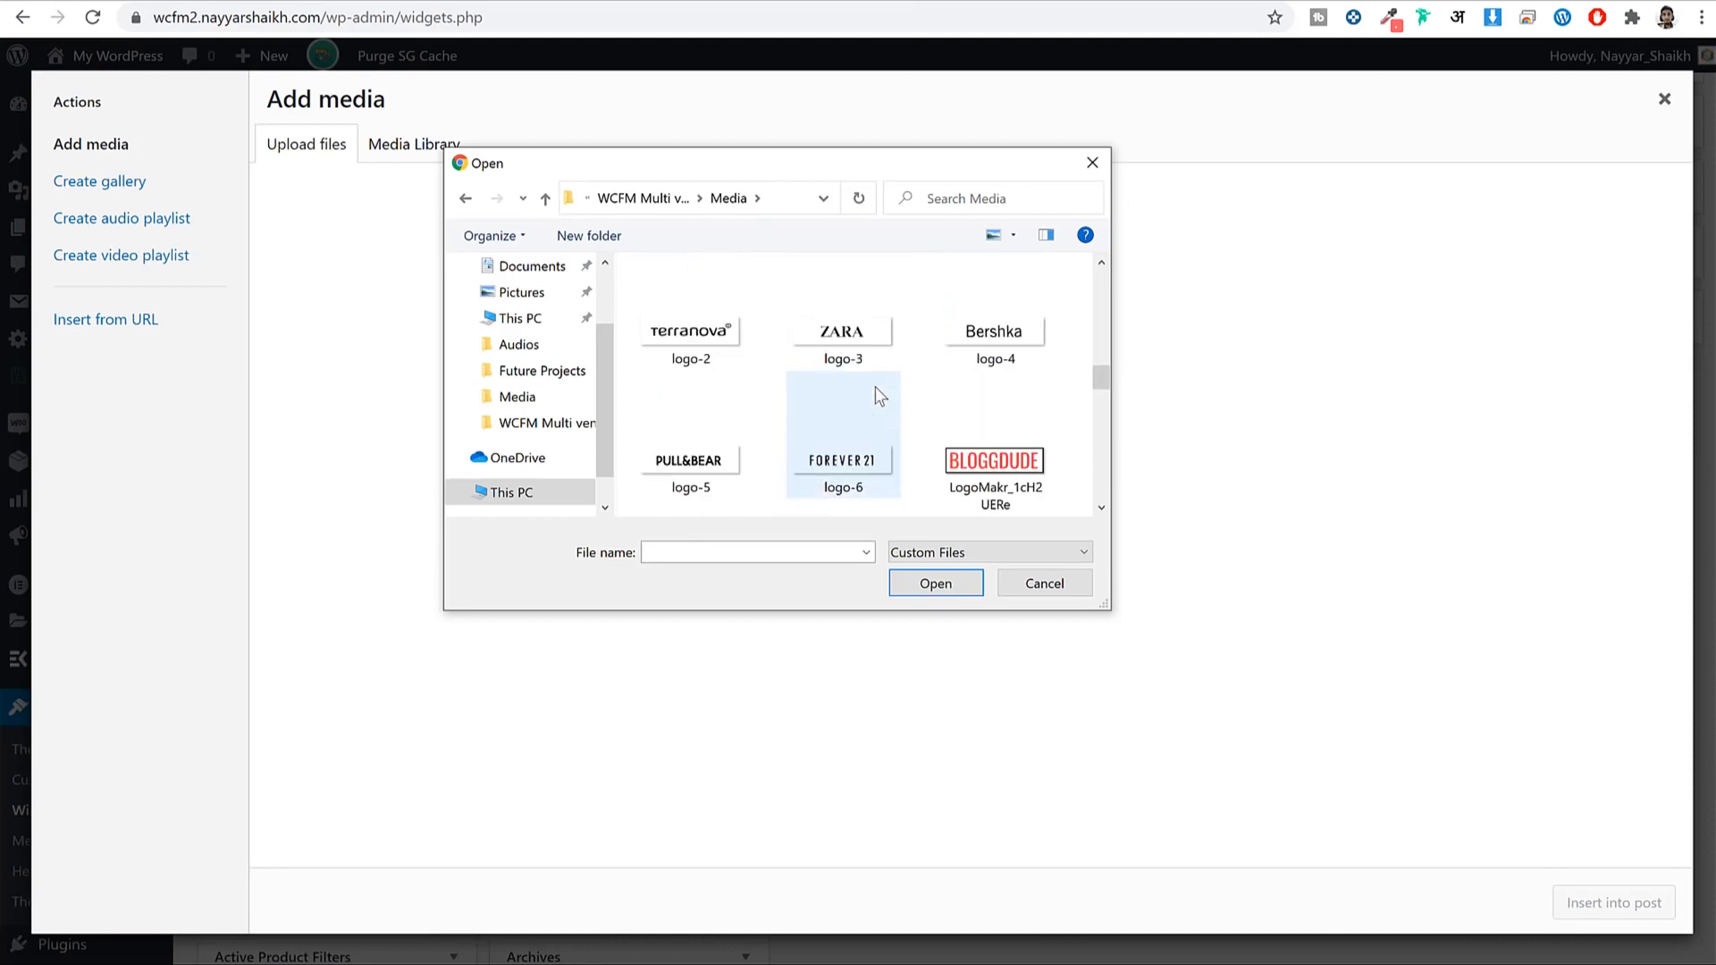
left_click(1011, 356)
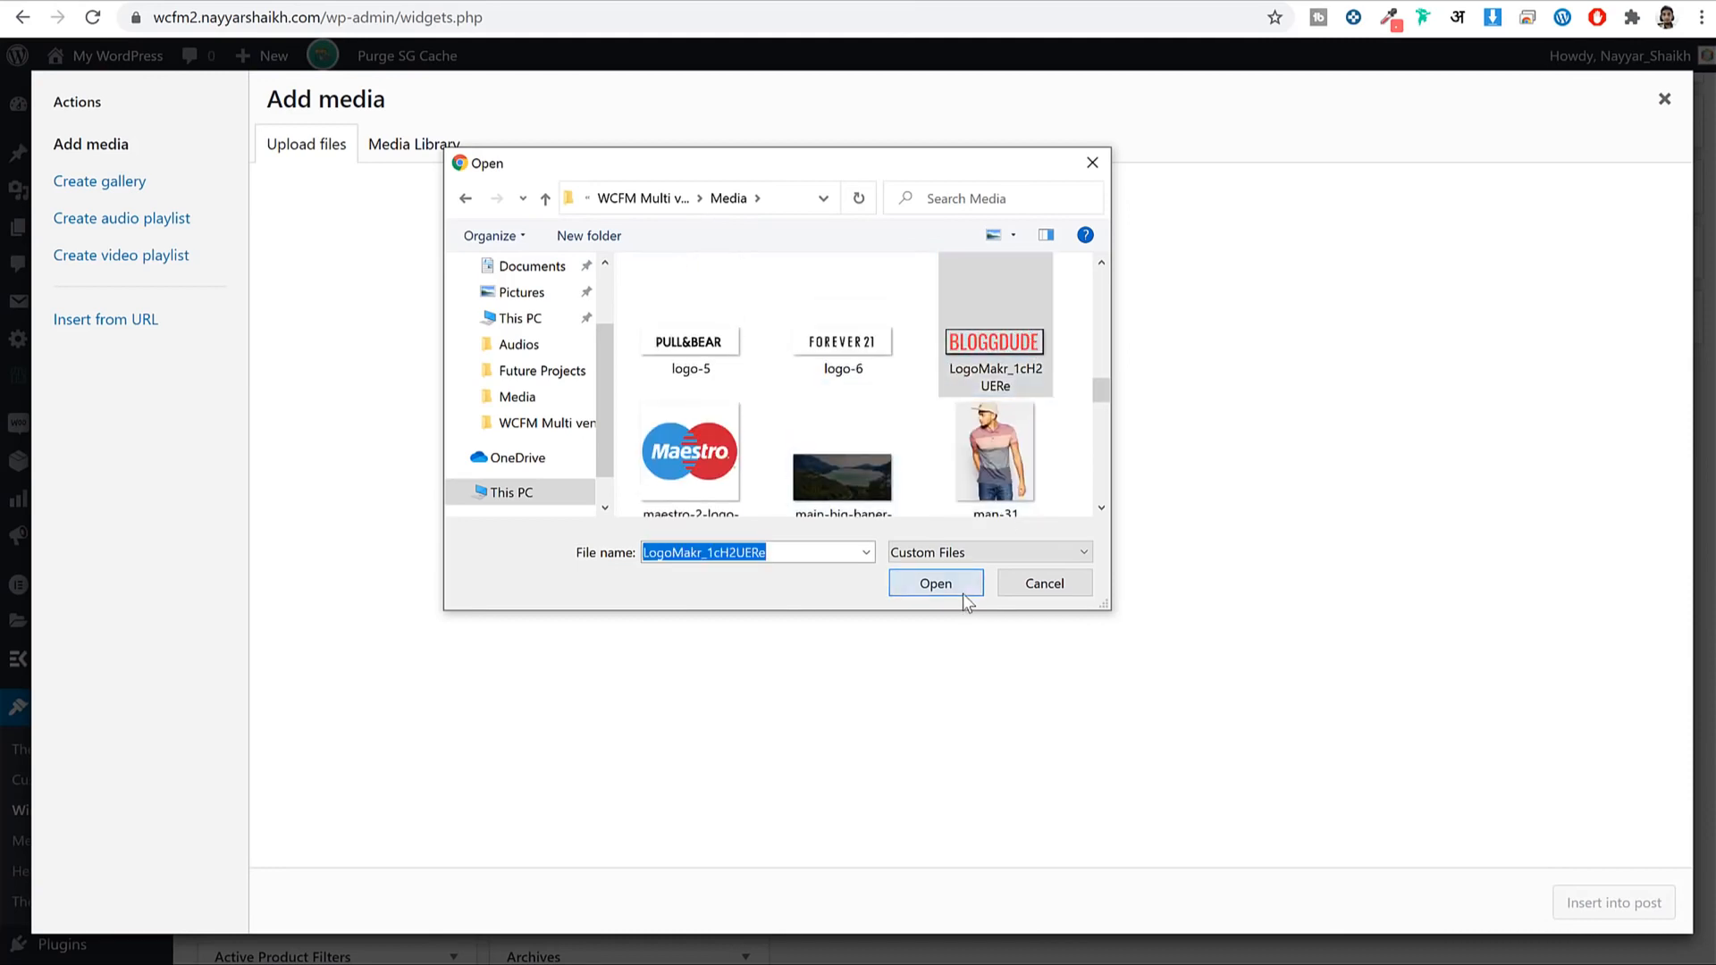
left_click(962, 594)
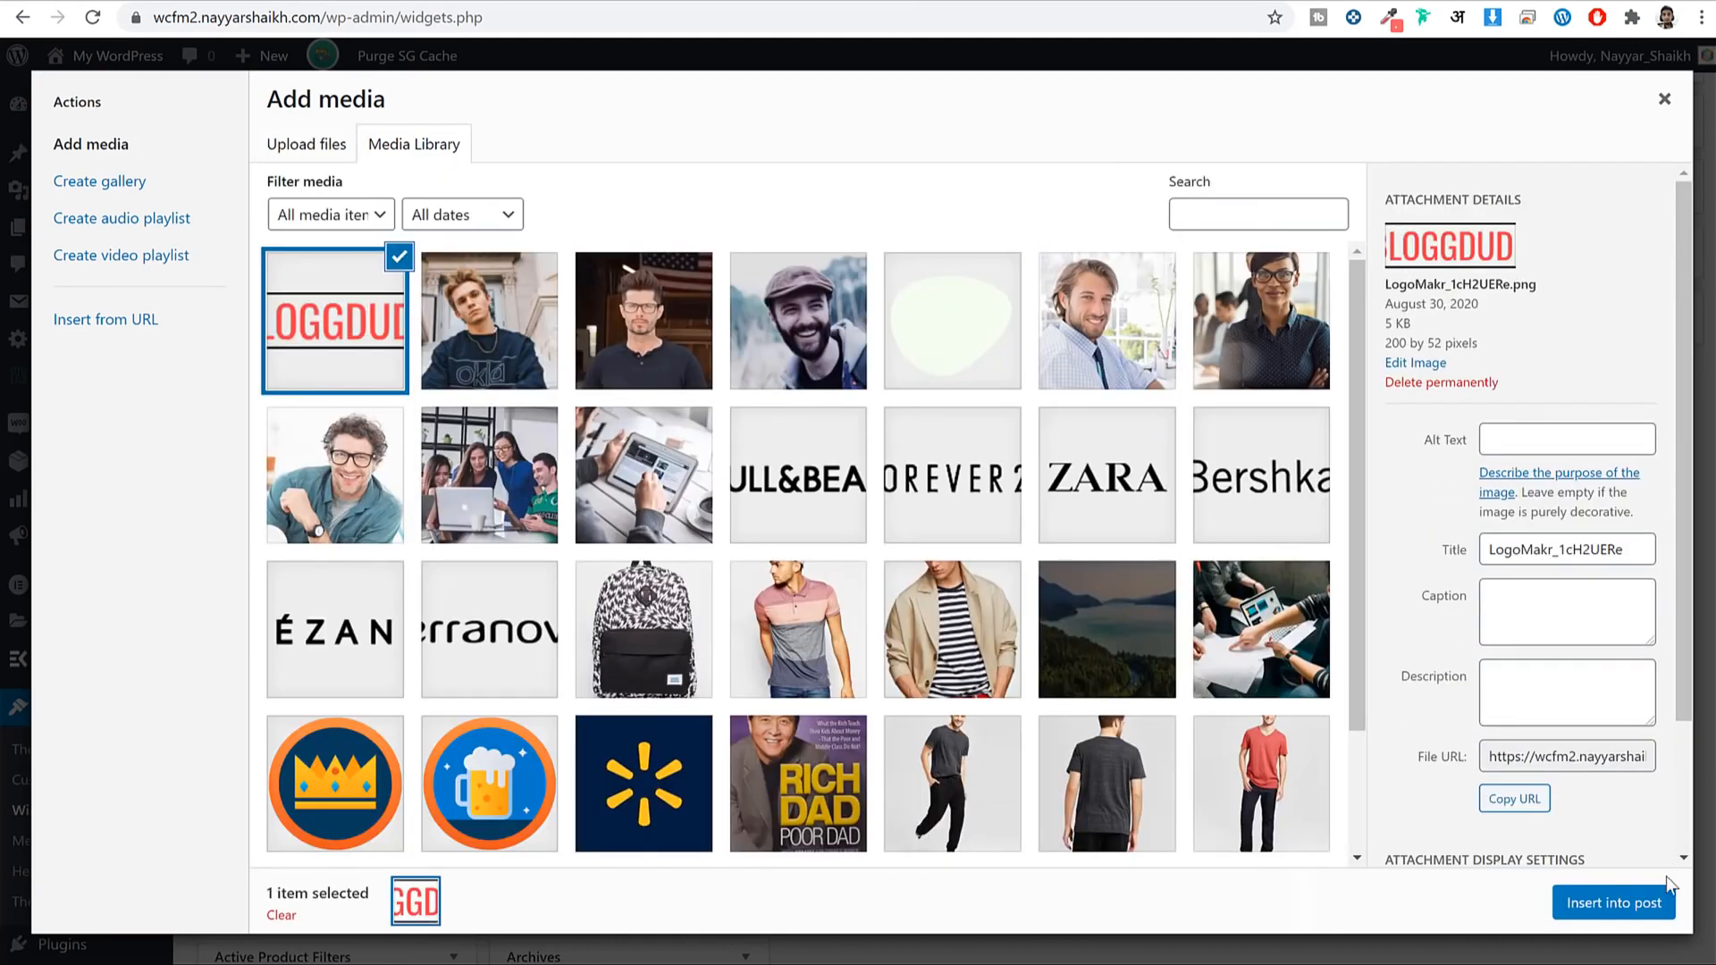
left_click(1629, 903)
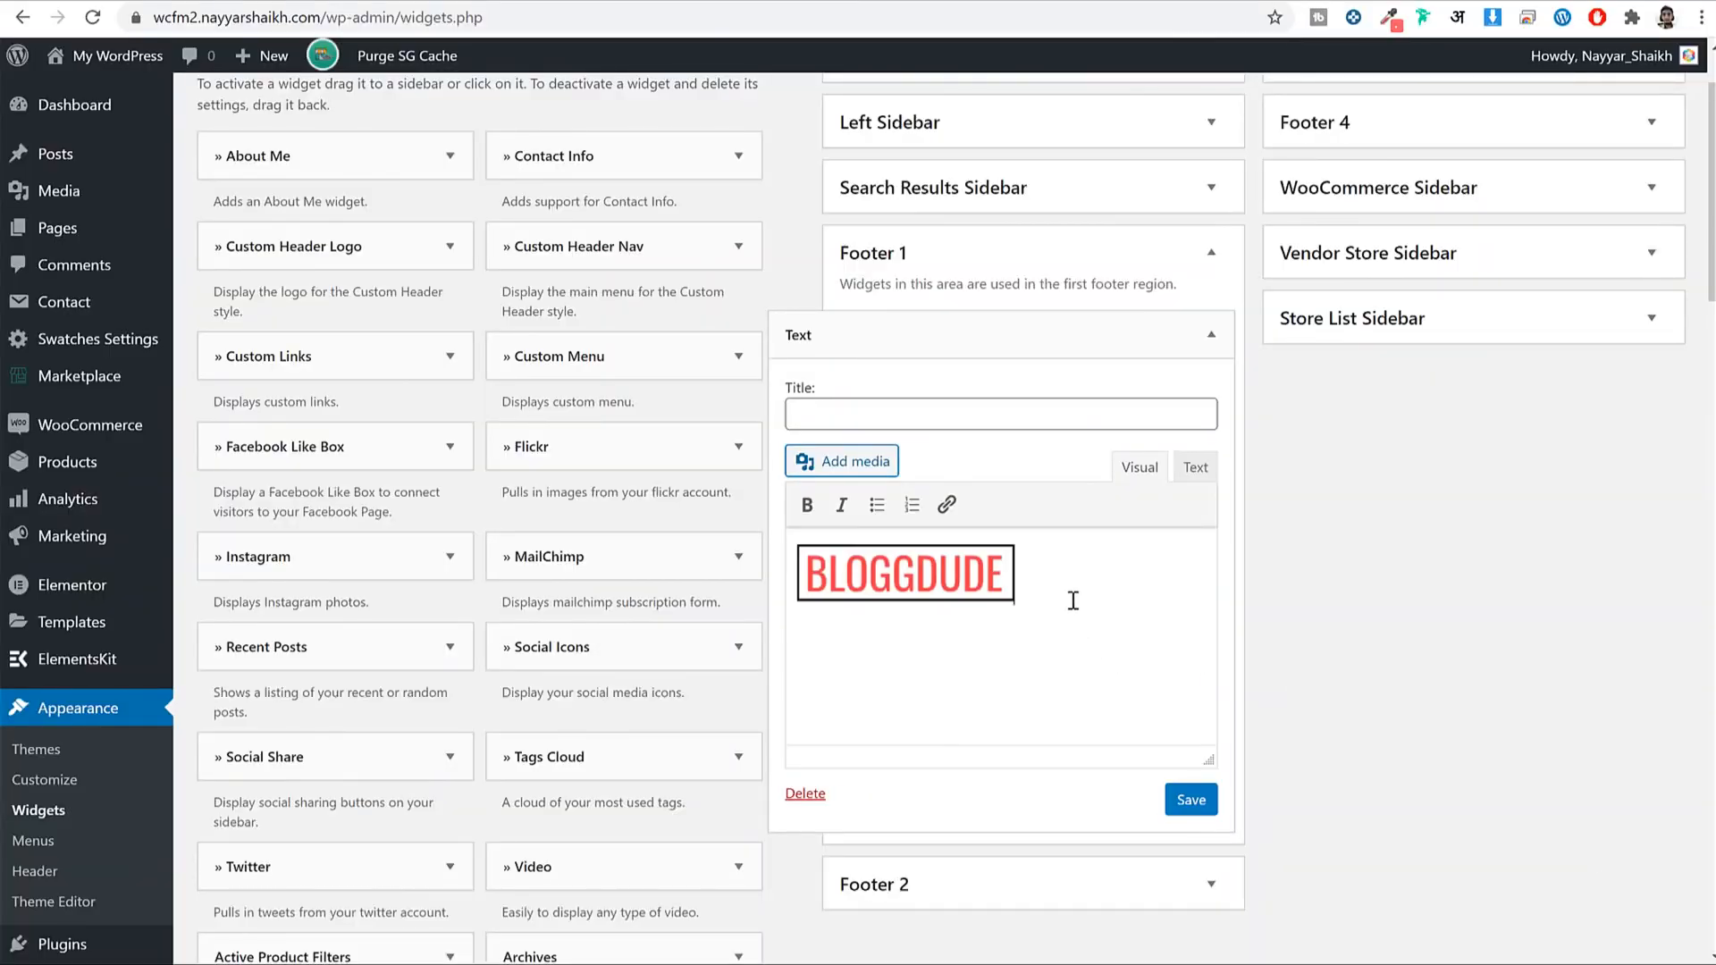
Paste the Lorem ipsum paragraphs under the logo and save the widget.
type("Lorem ipsum dolor sit amet, con-sectetur adipiscing elit. Nullam nunc ex, rutrum . Lorem ipsum dolor sit amet, con-sectetur adipiscing elit.")
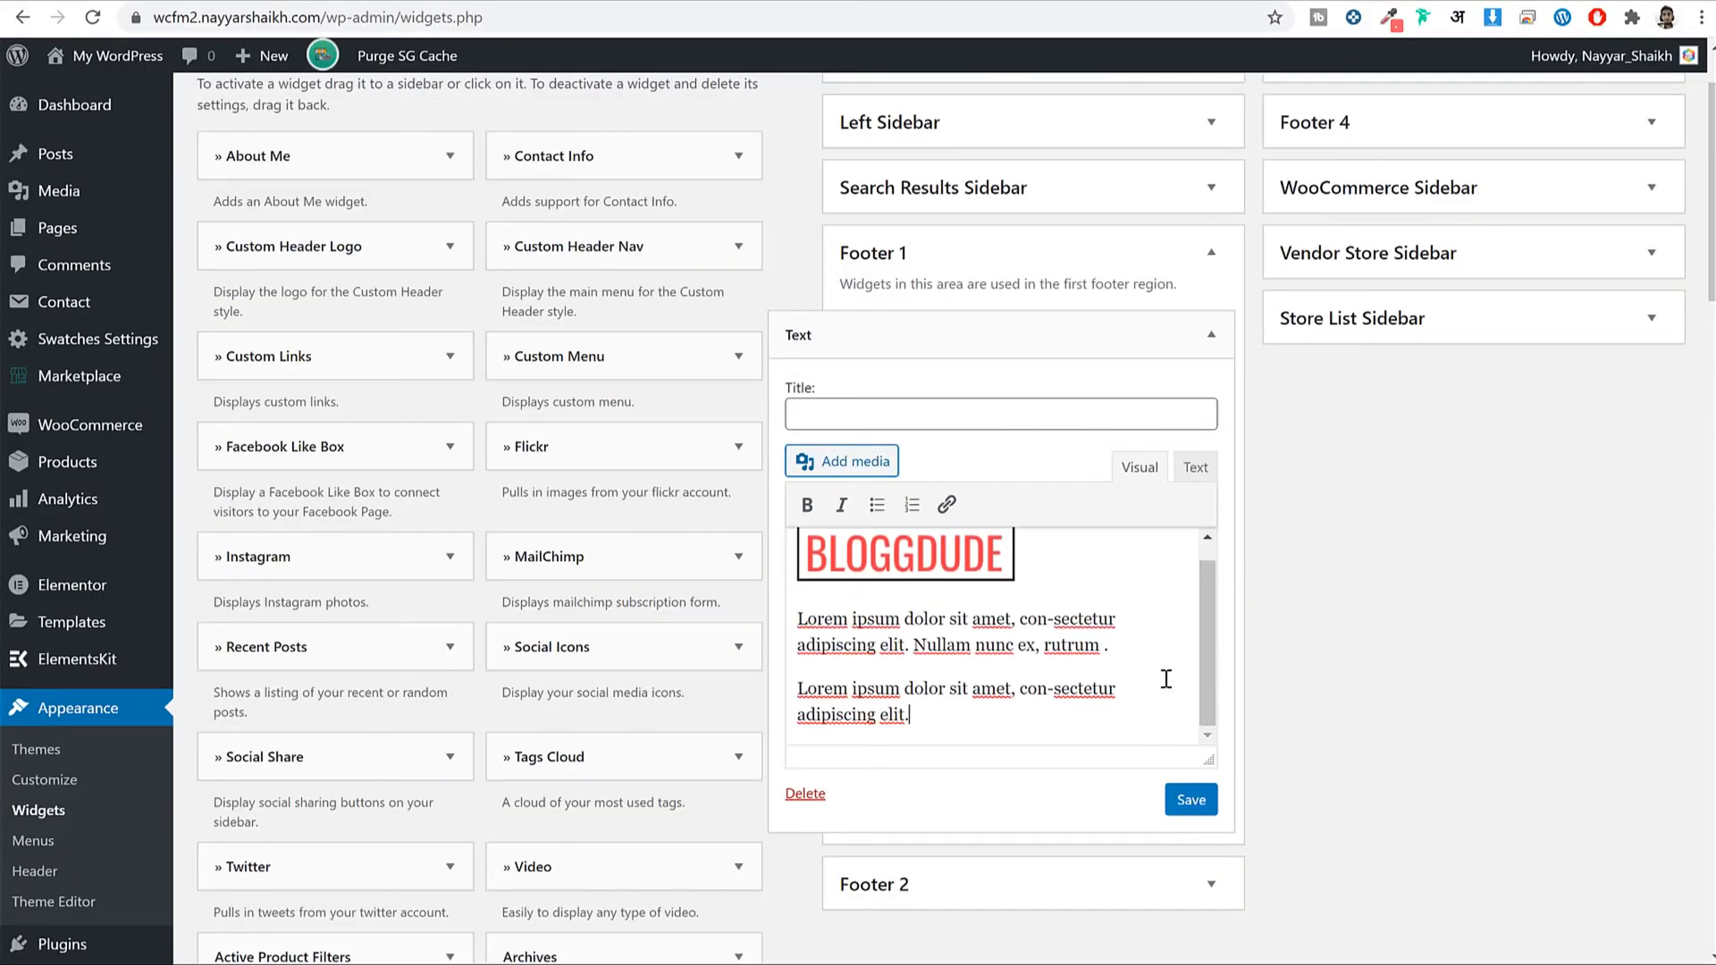
left_click(1190, 799)
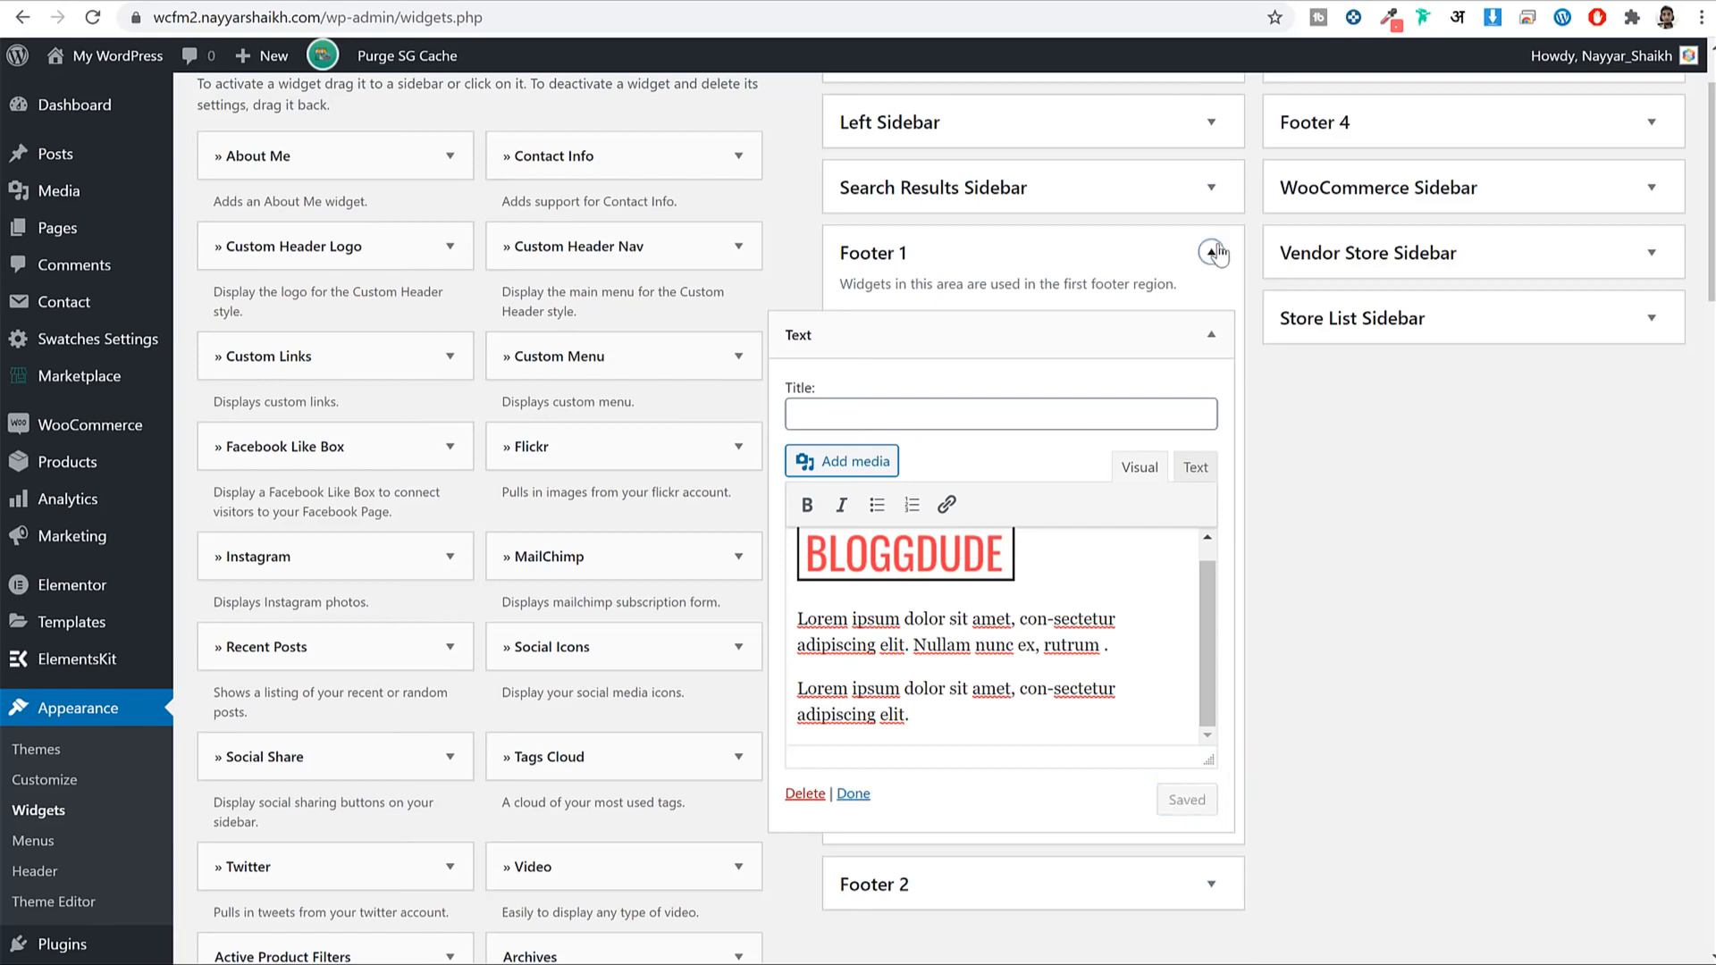
left_click(1212, 253)
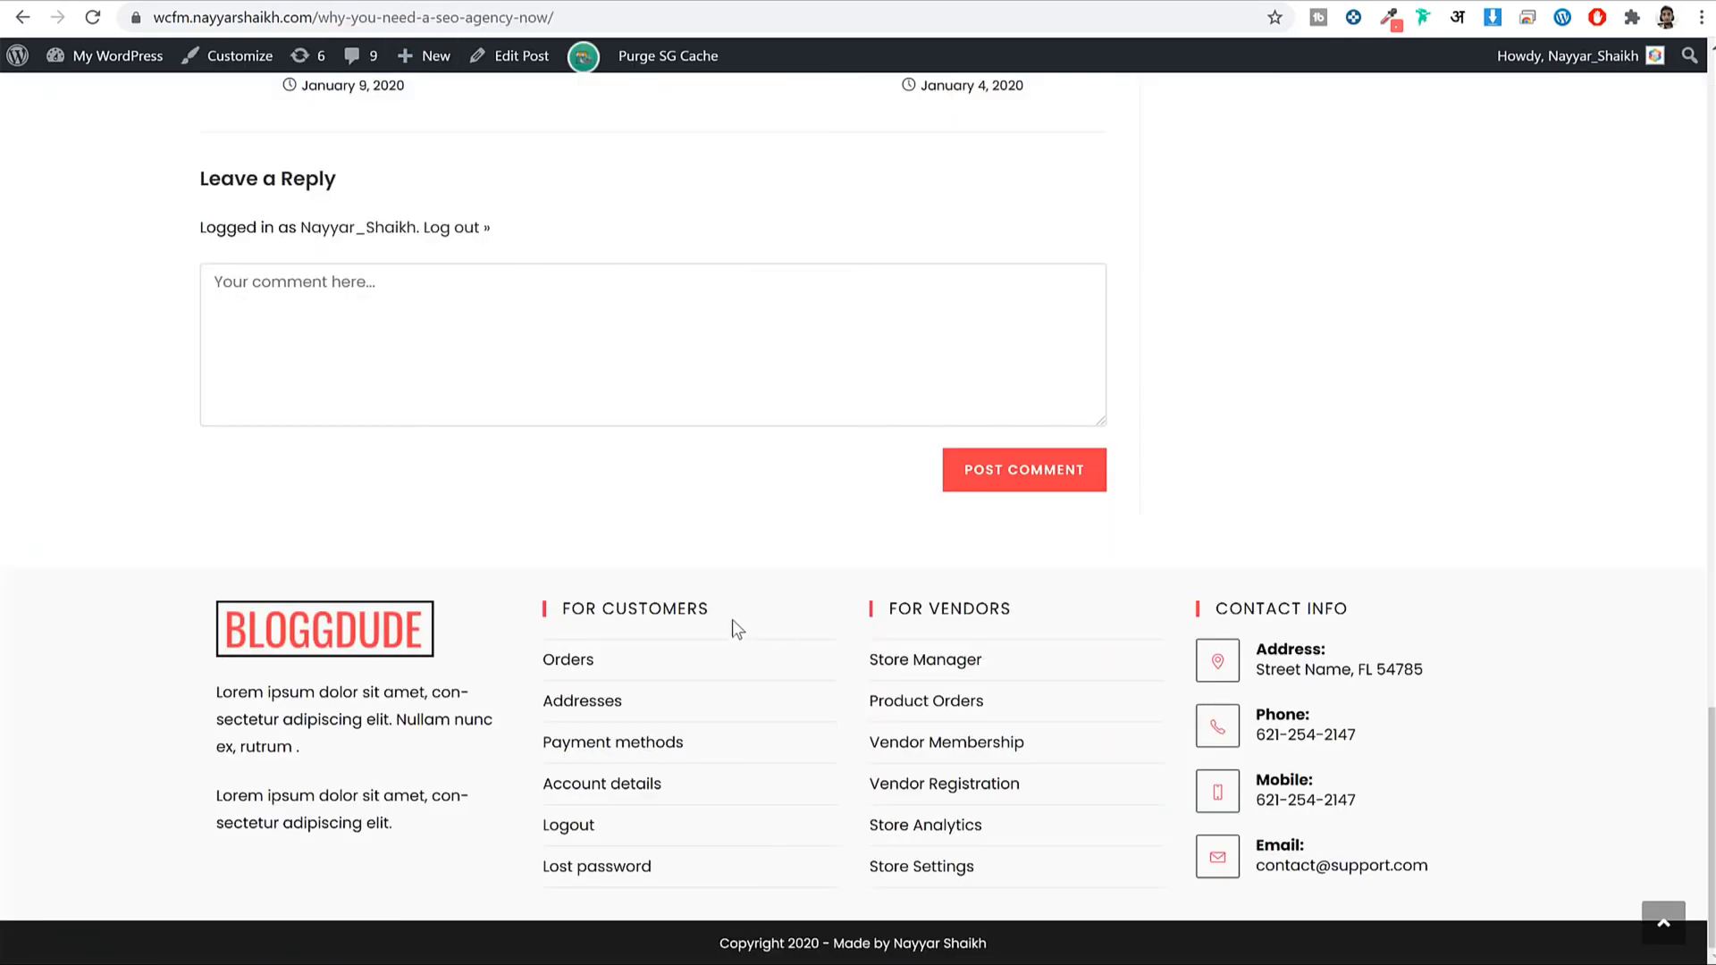
left_click_drag(732, 623, 562, 608)
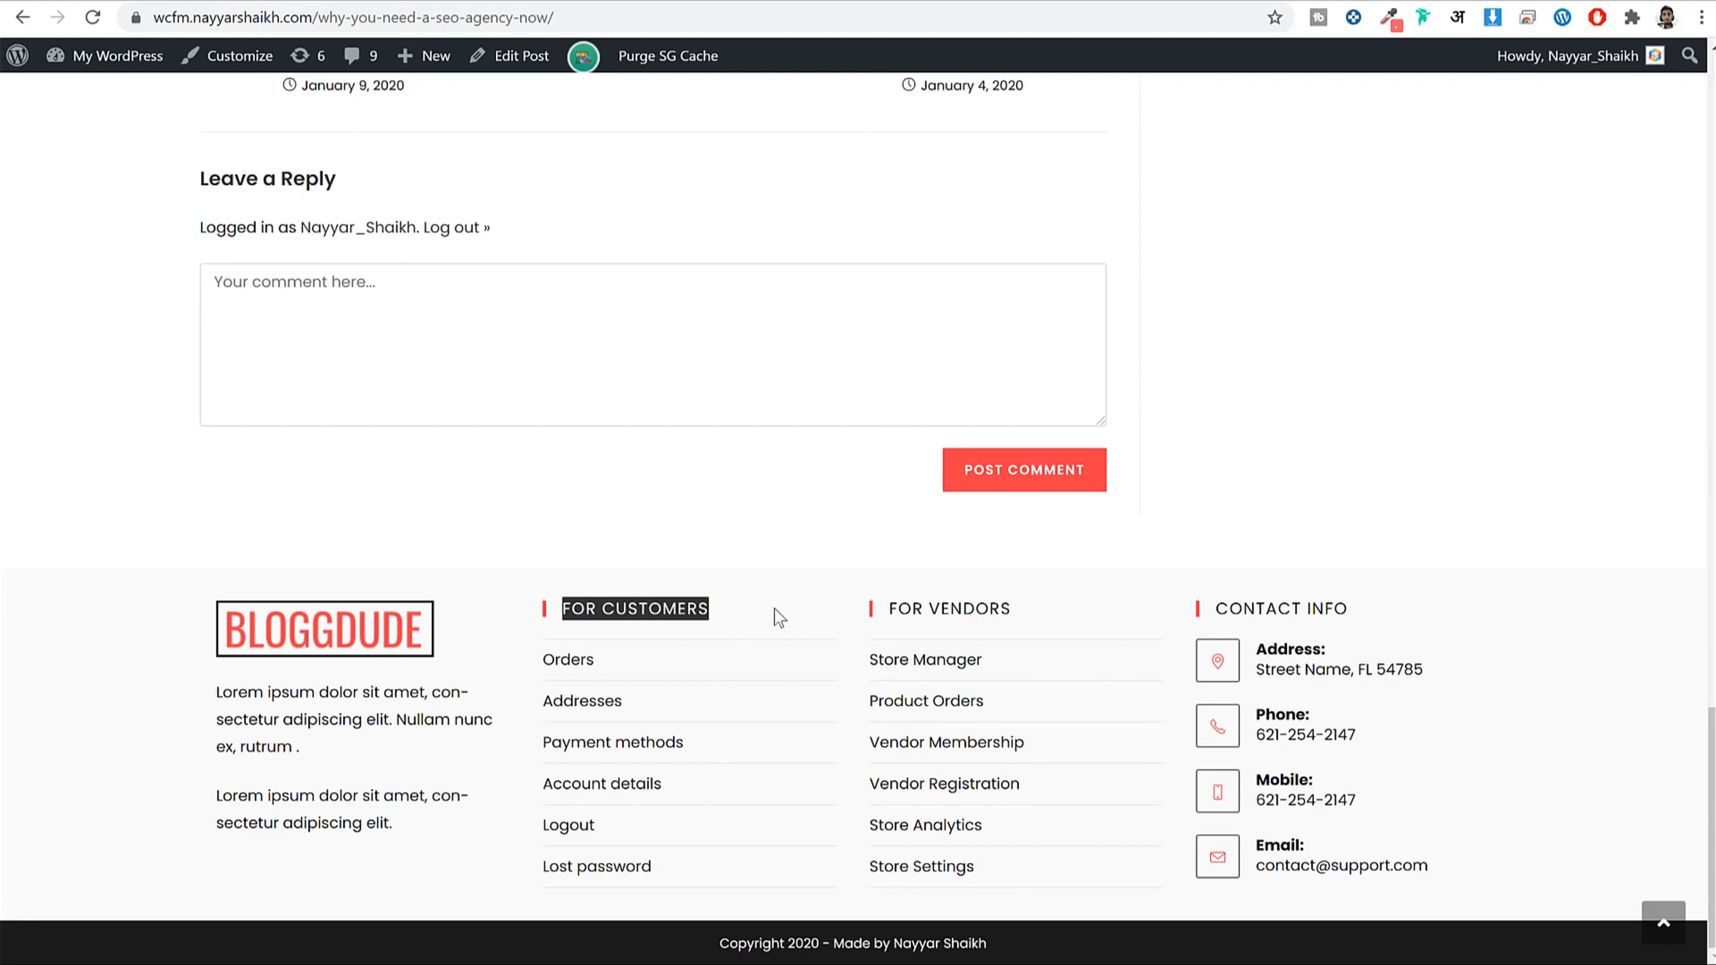
Create a new navigation menu named 'Customers'.
left_click(687, 1)
scroll(769, 322, "up", 2)
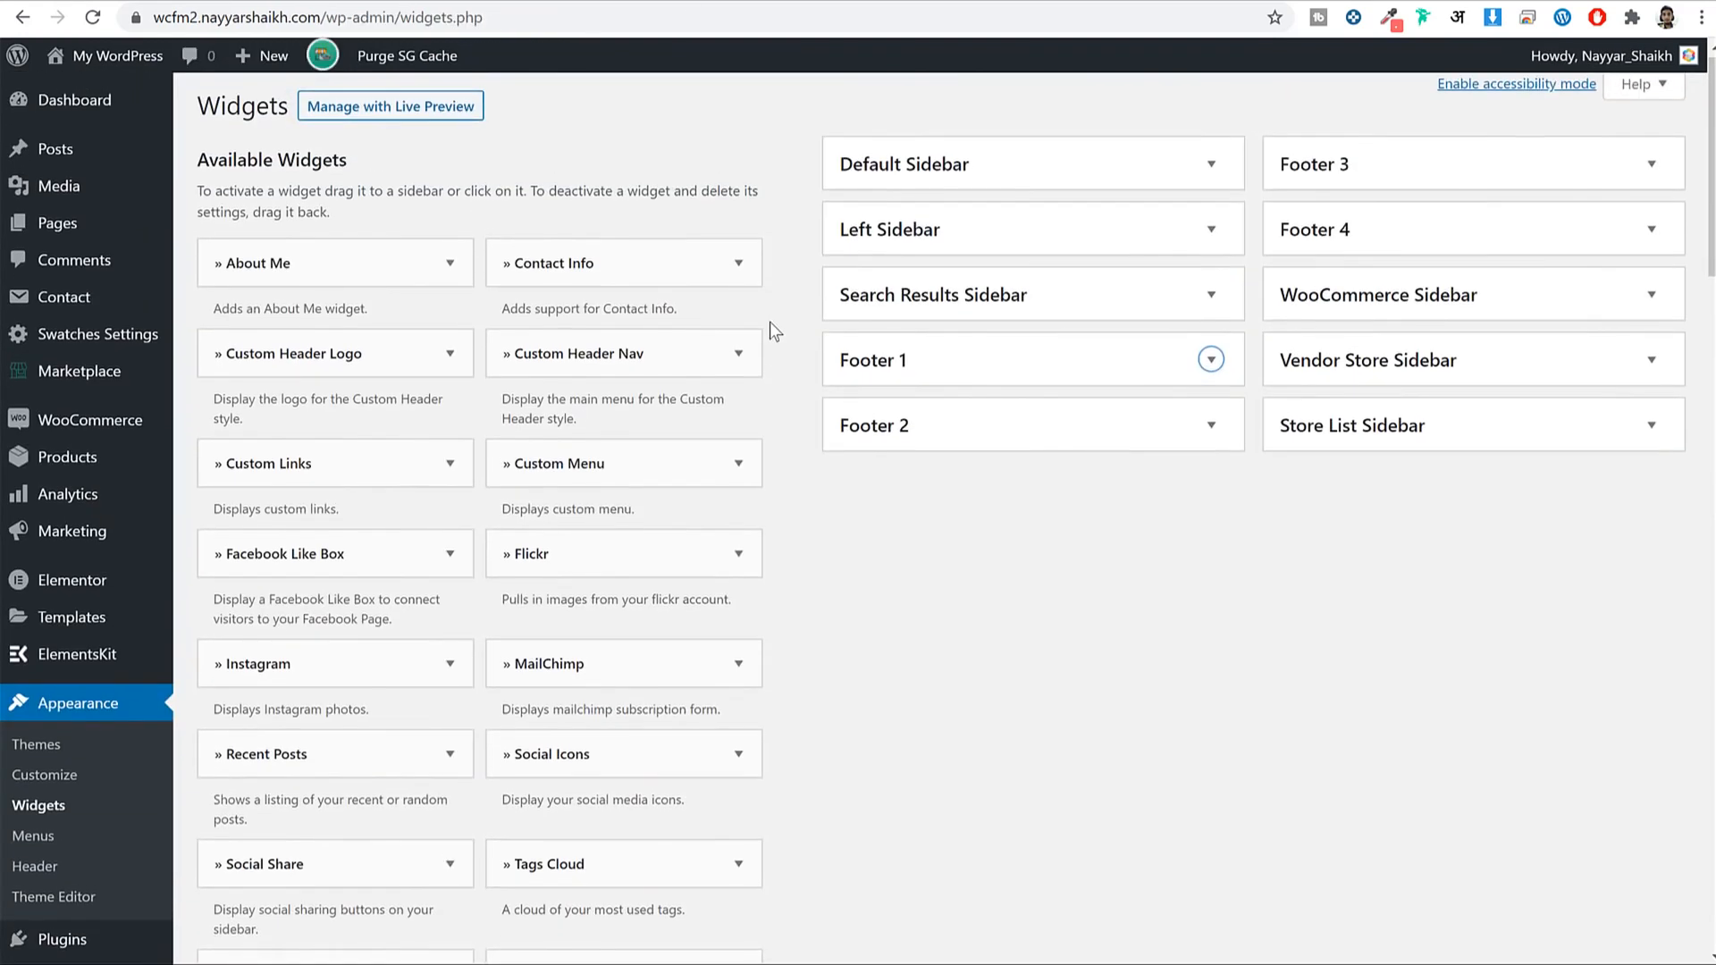
scroll(770, 322, "down", 5)
right_click(41, 521)
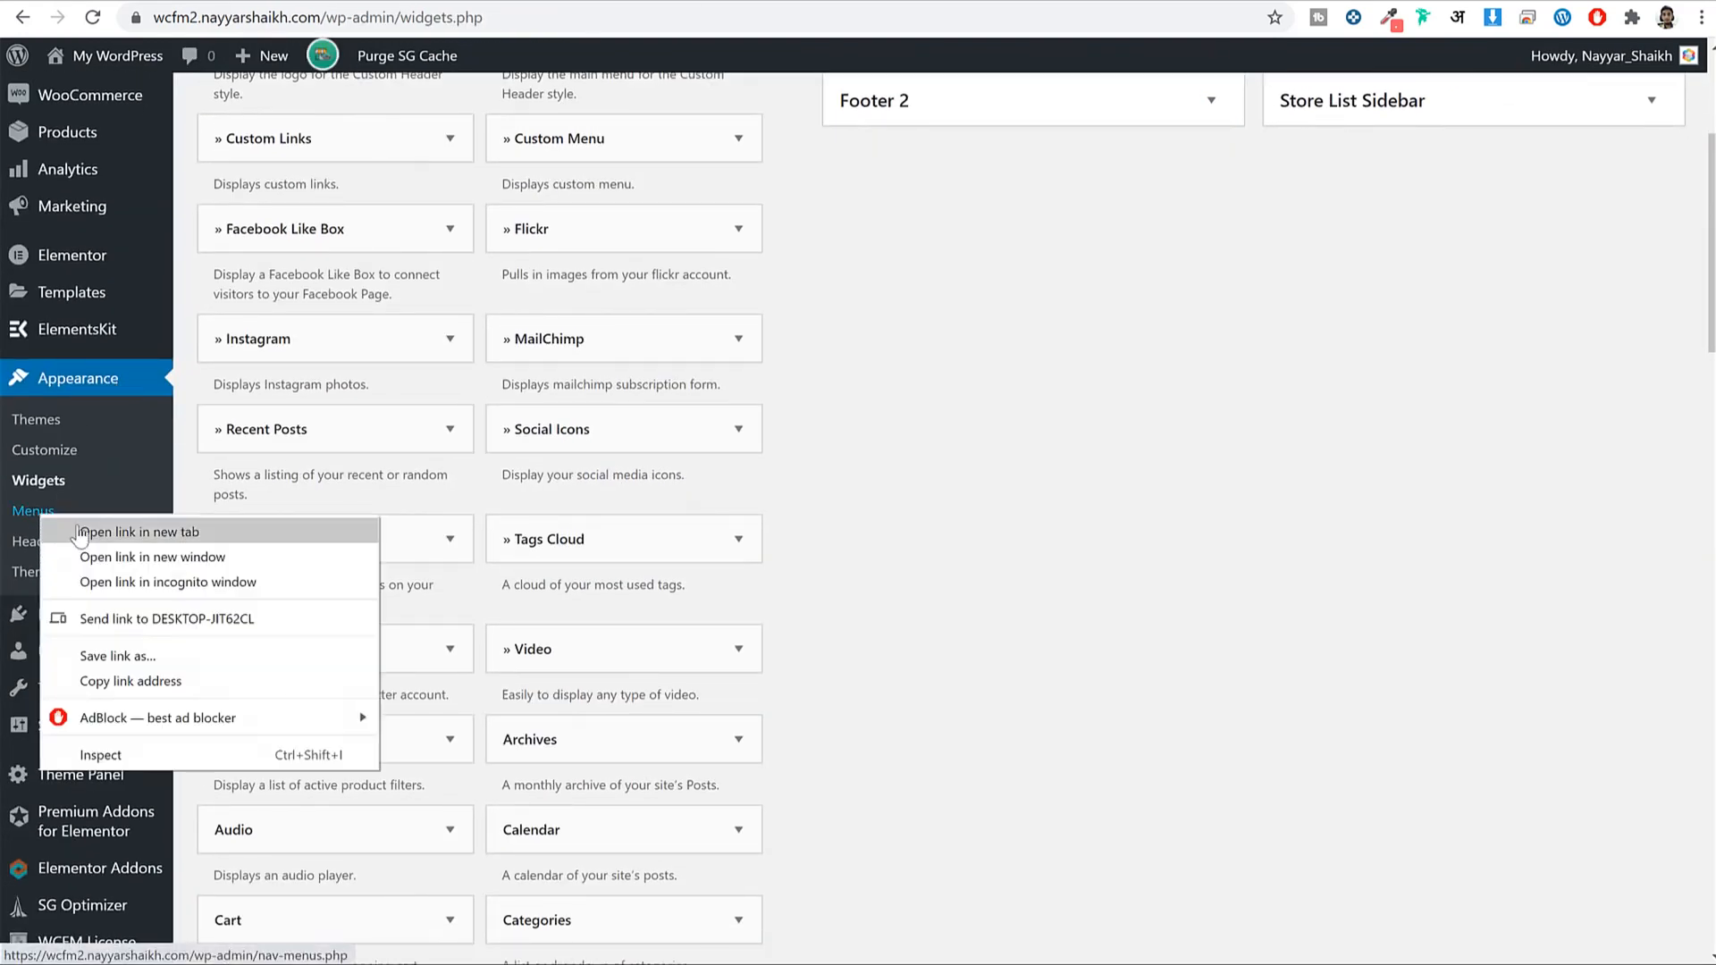
left_click(41, 521)
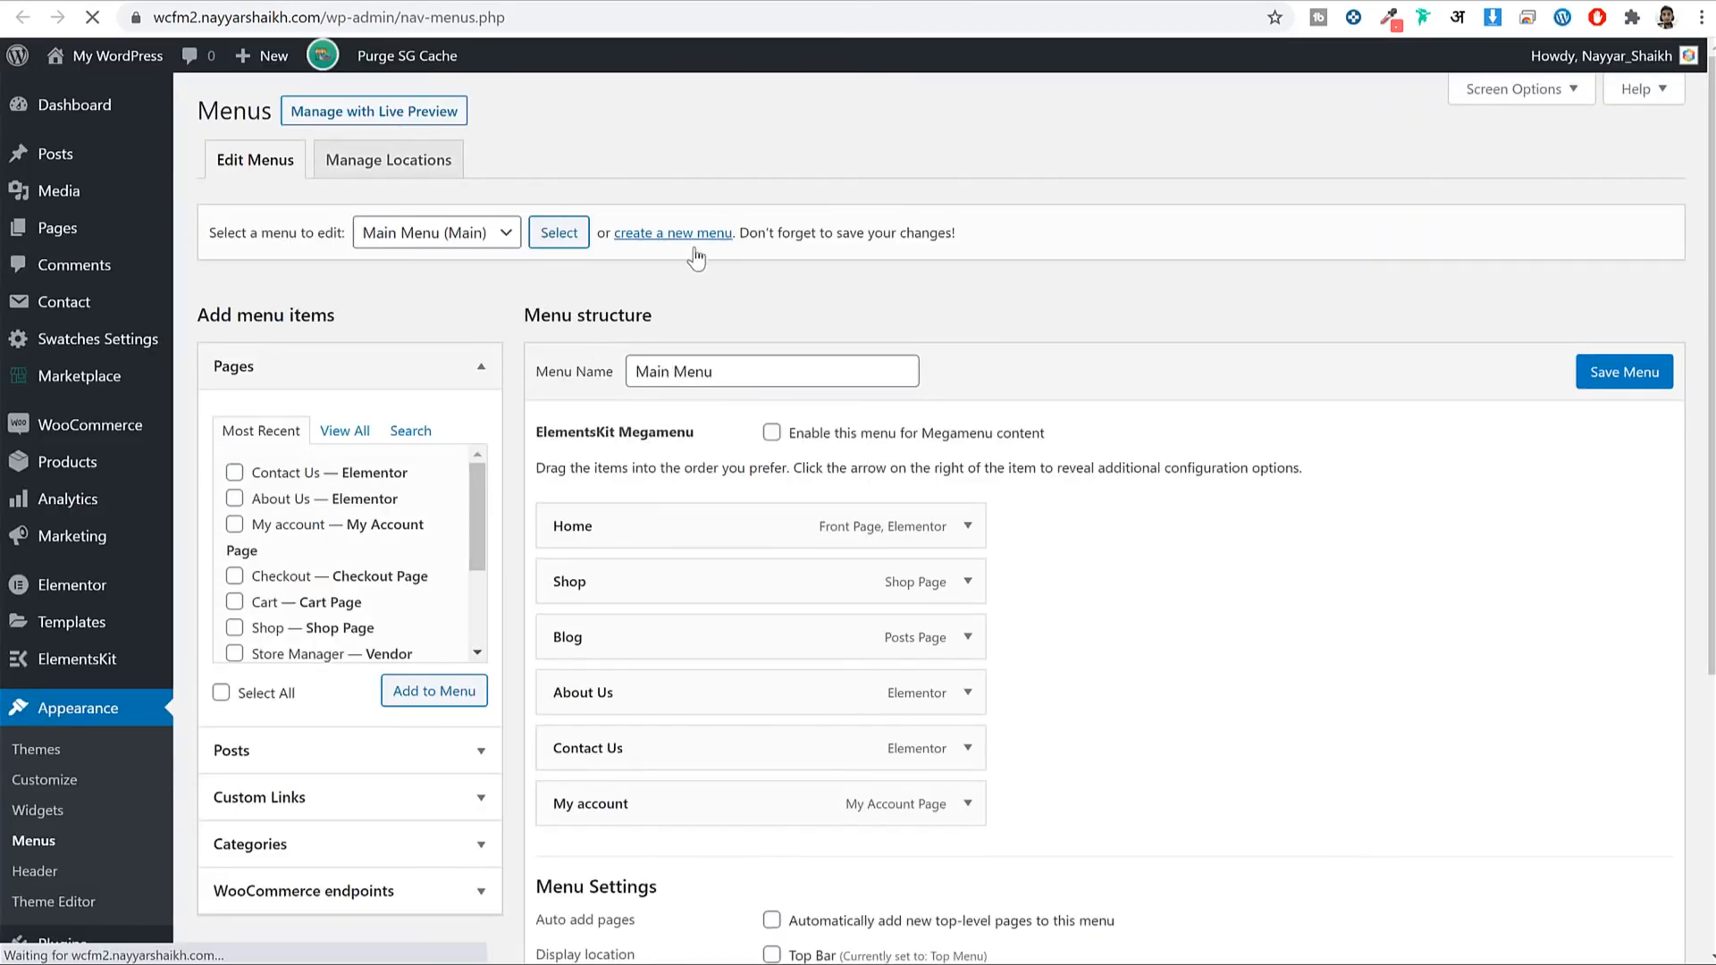
left_click(672, 232)
left_click(989, 142)
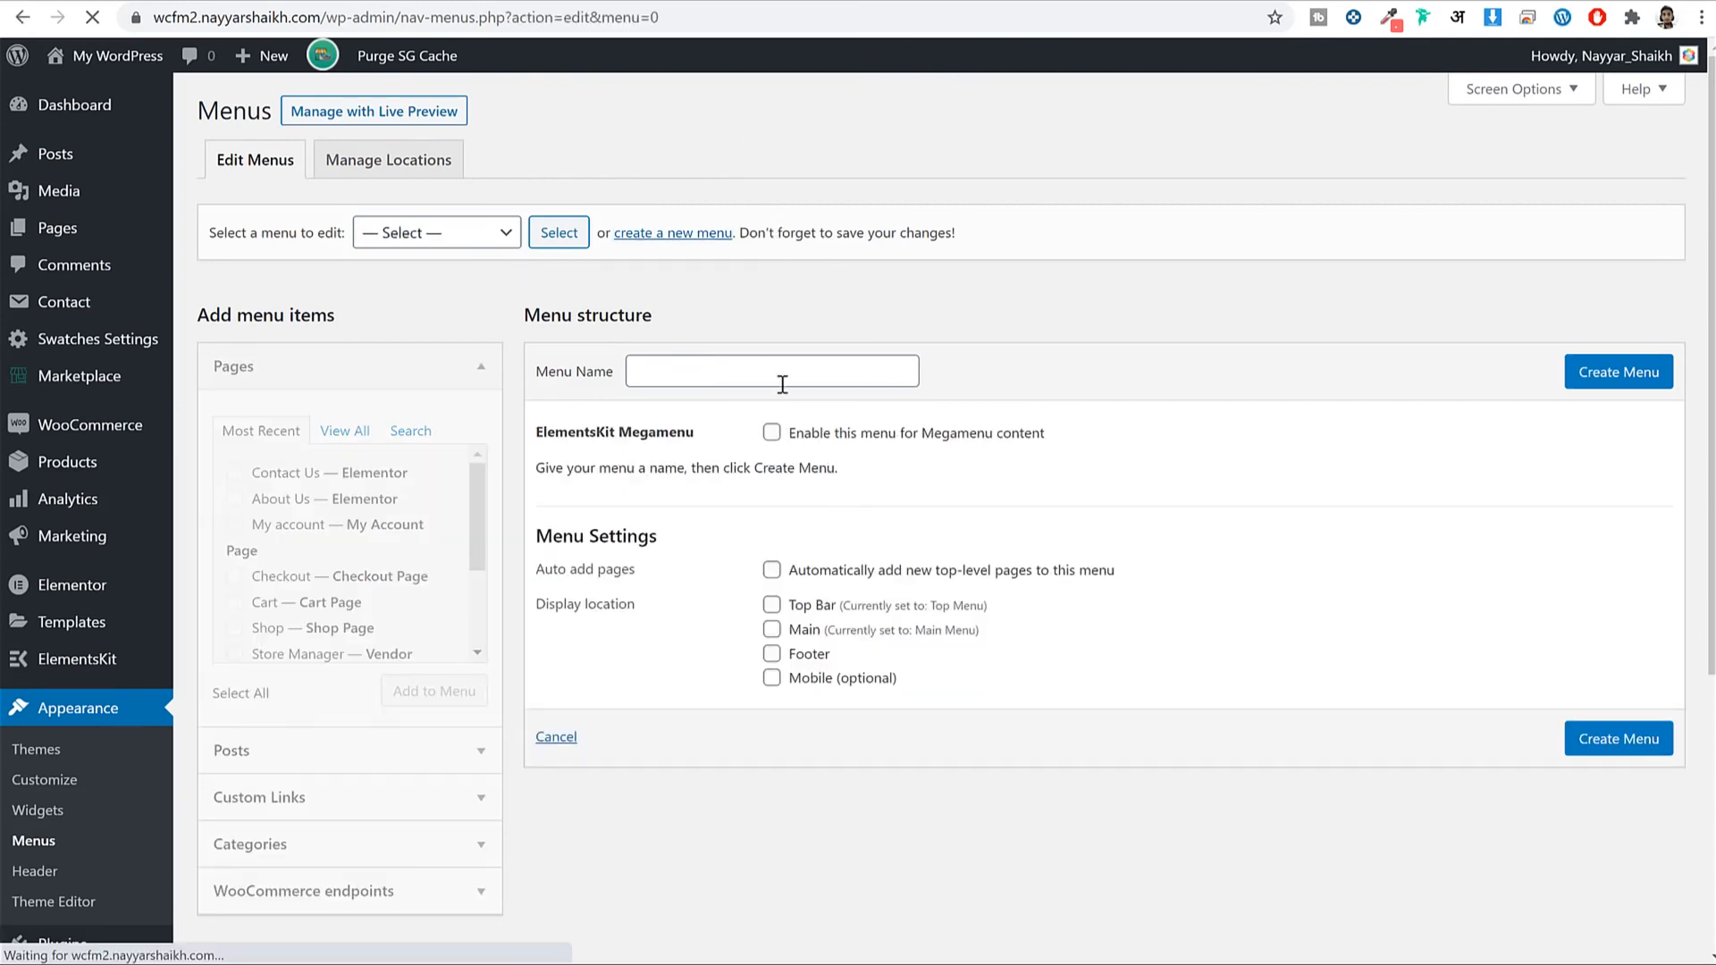
left_click(782, 384)
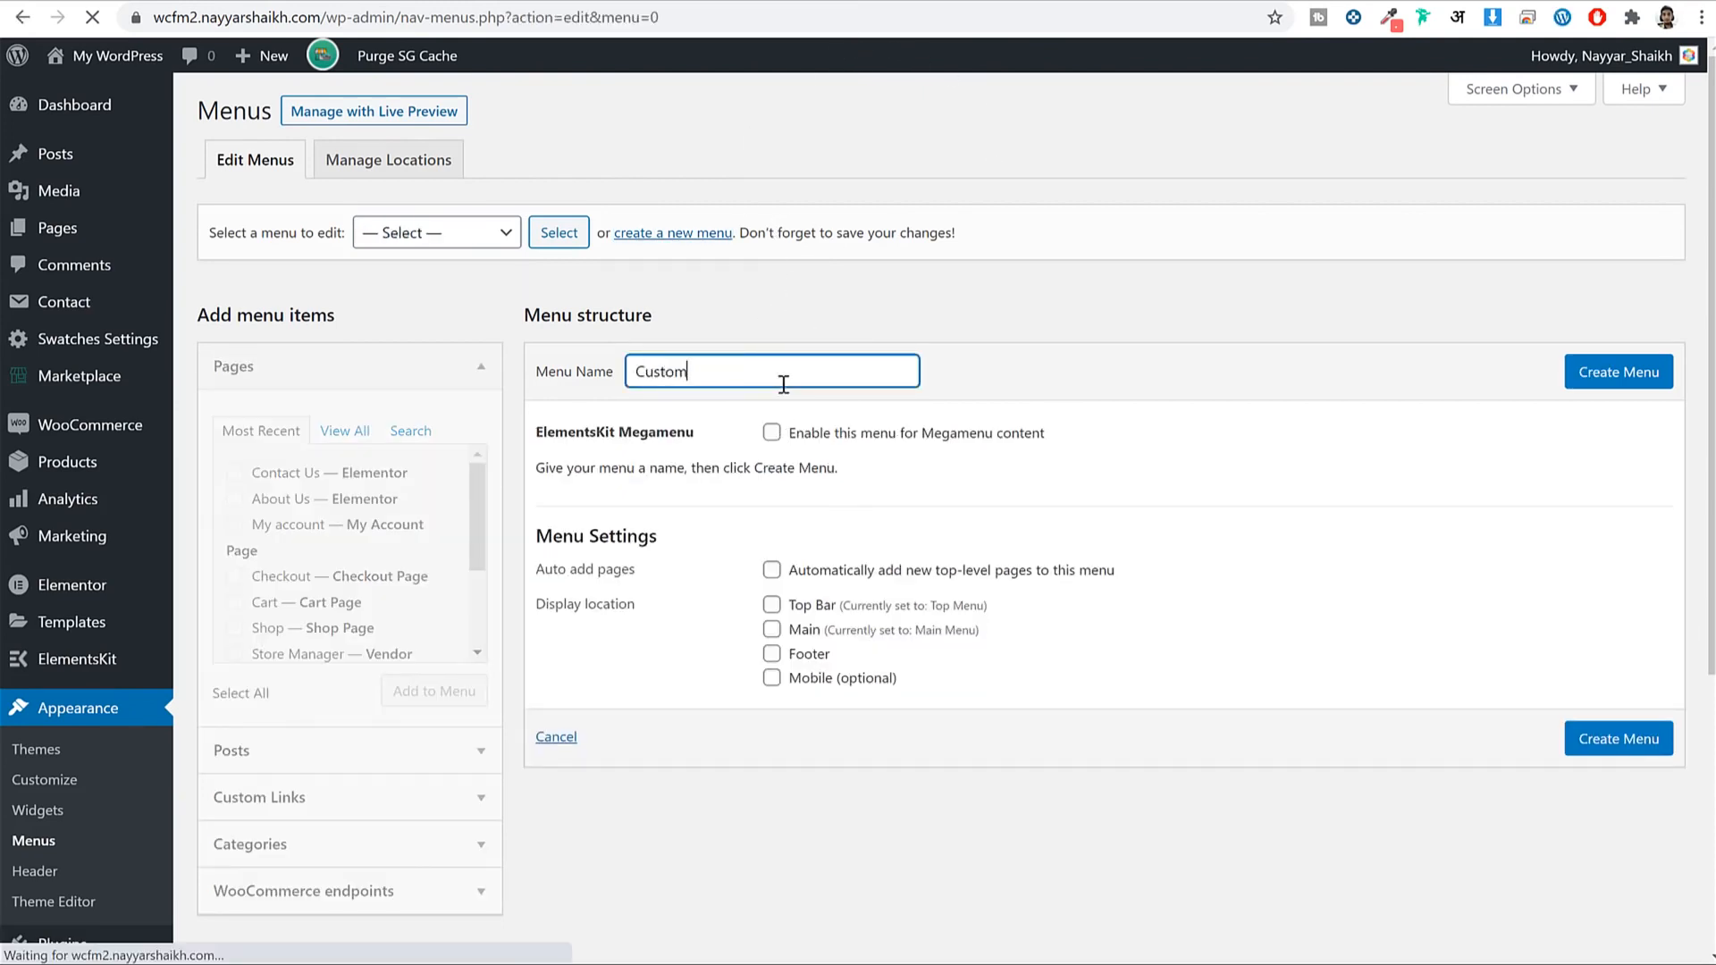
left_click(1656, 382)
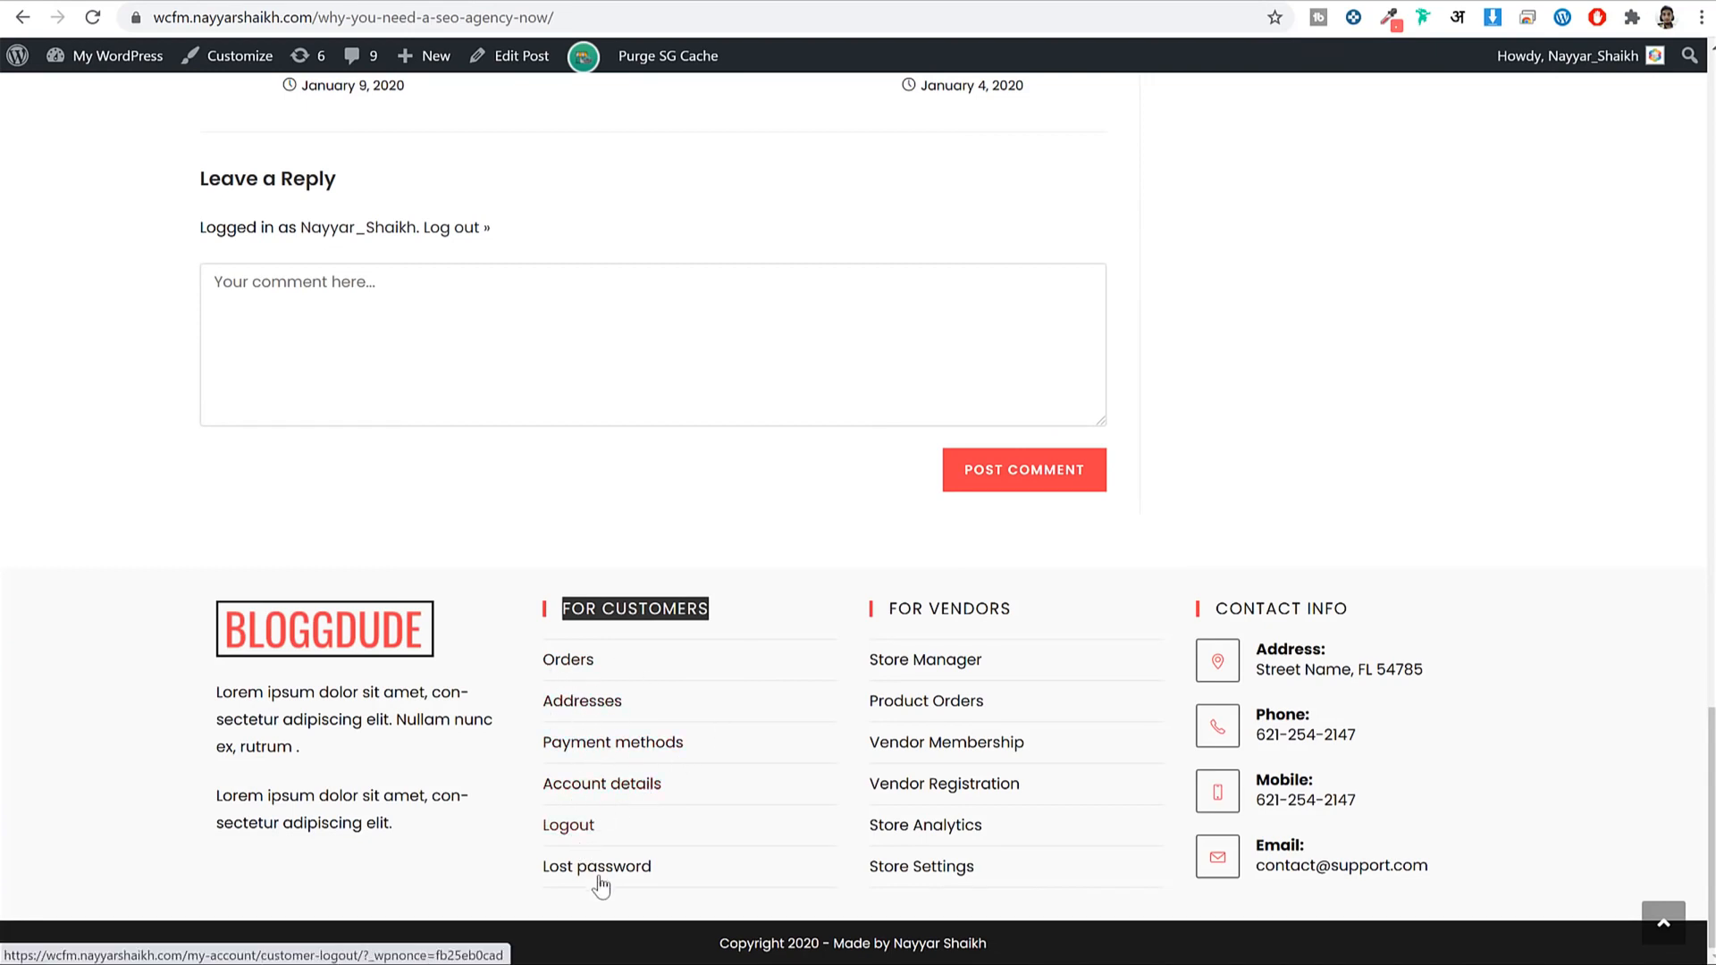
Enable the WooCommerce endpoints box in Screen Options.
left_click(887, 1)
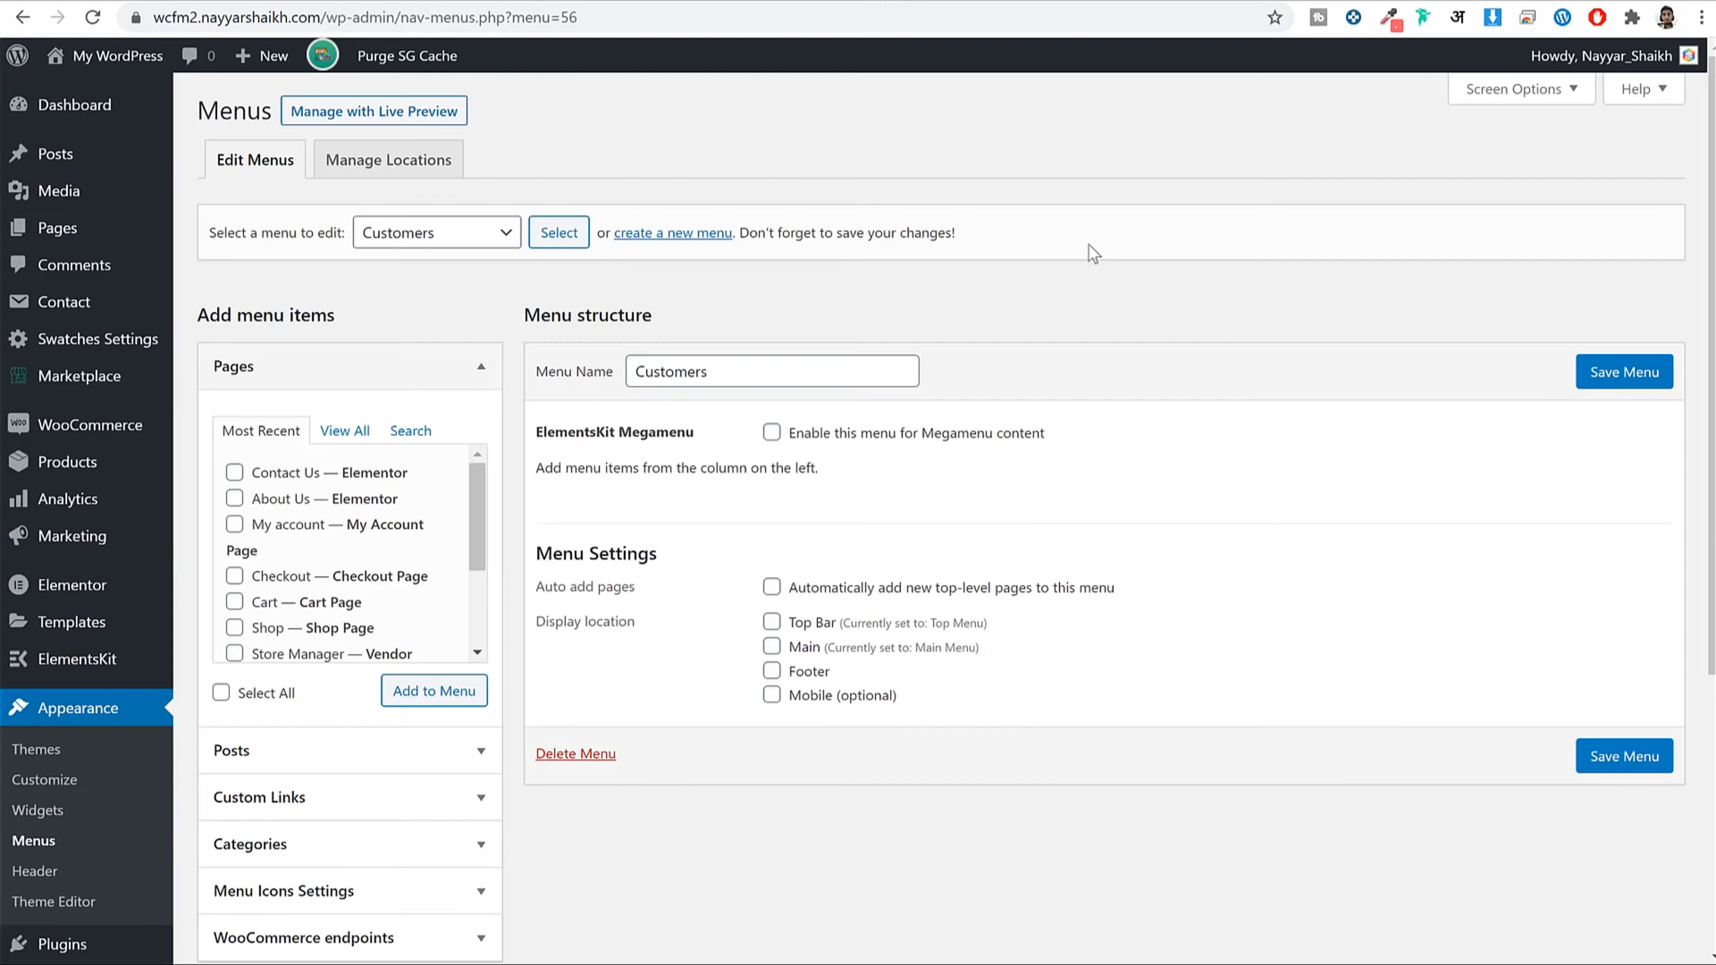
scroll(1089, 253, "down", 2)
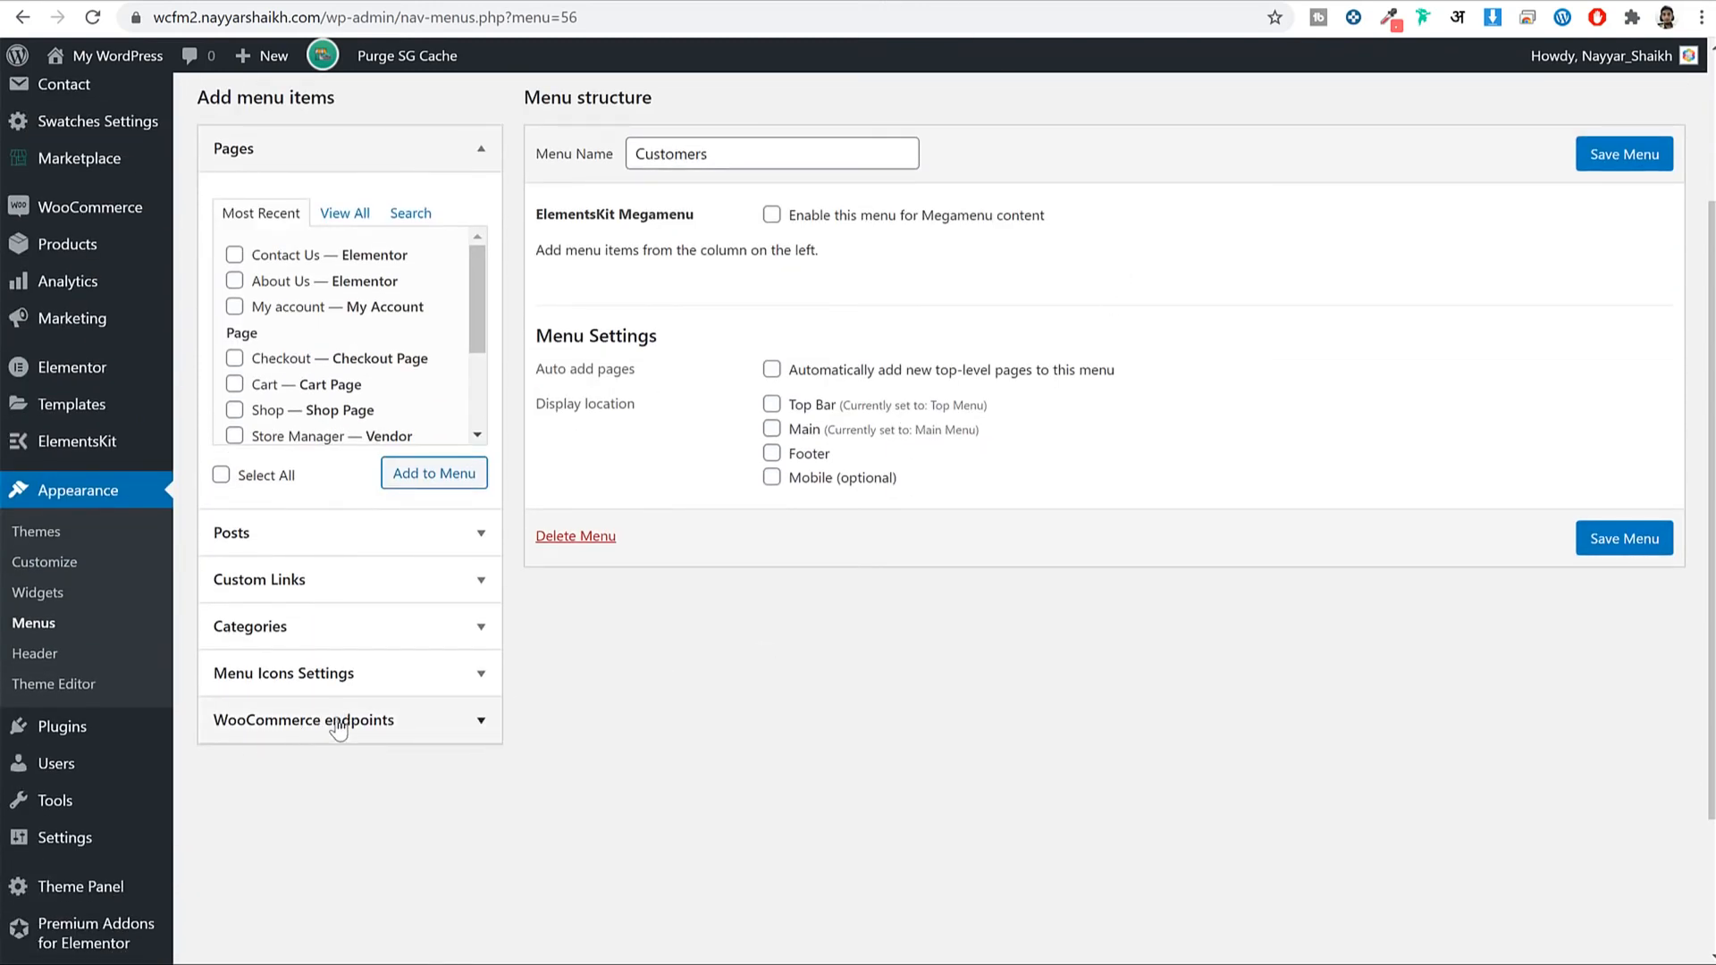
left_click(338, 721)
scroll(377, 694, "down", 1)
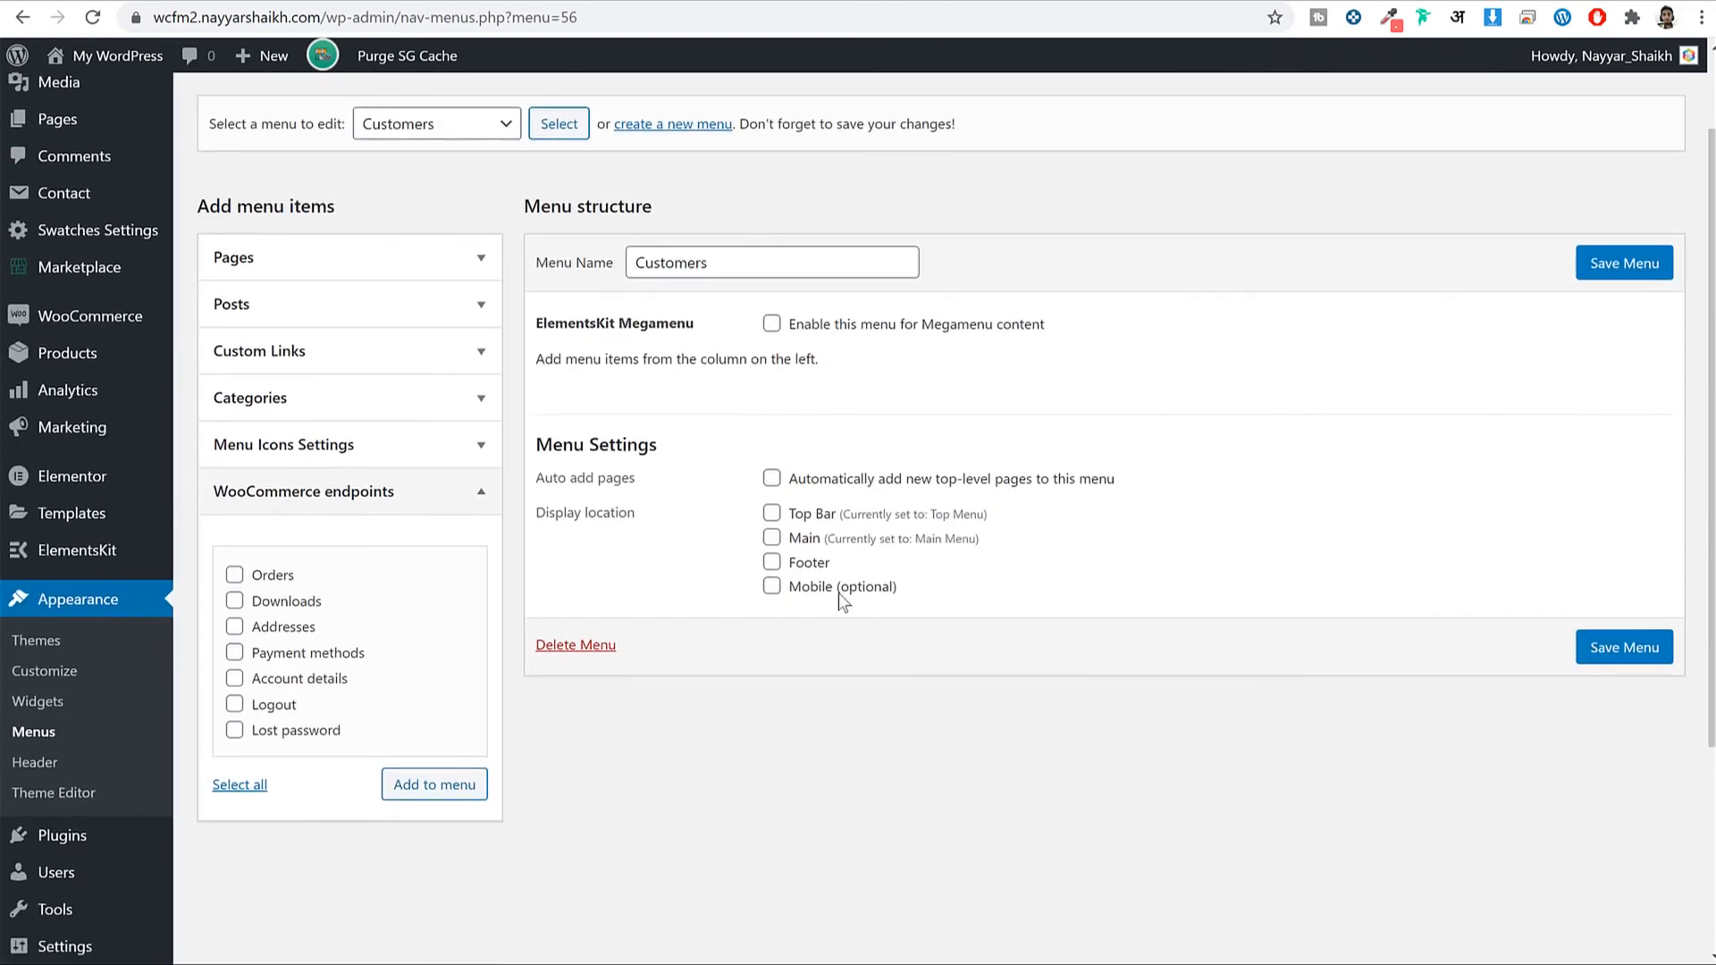
scroll(601, 581, "up", 1)
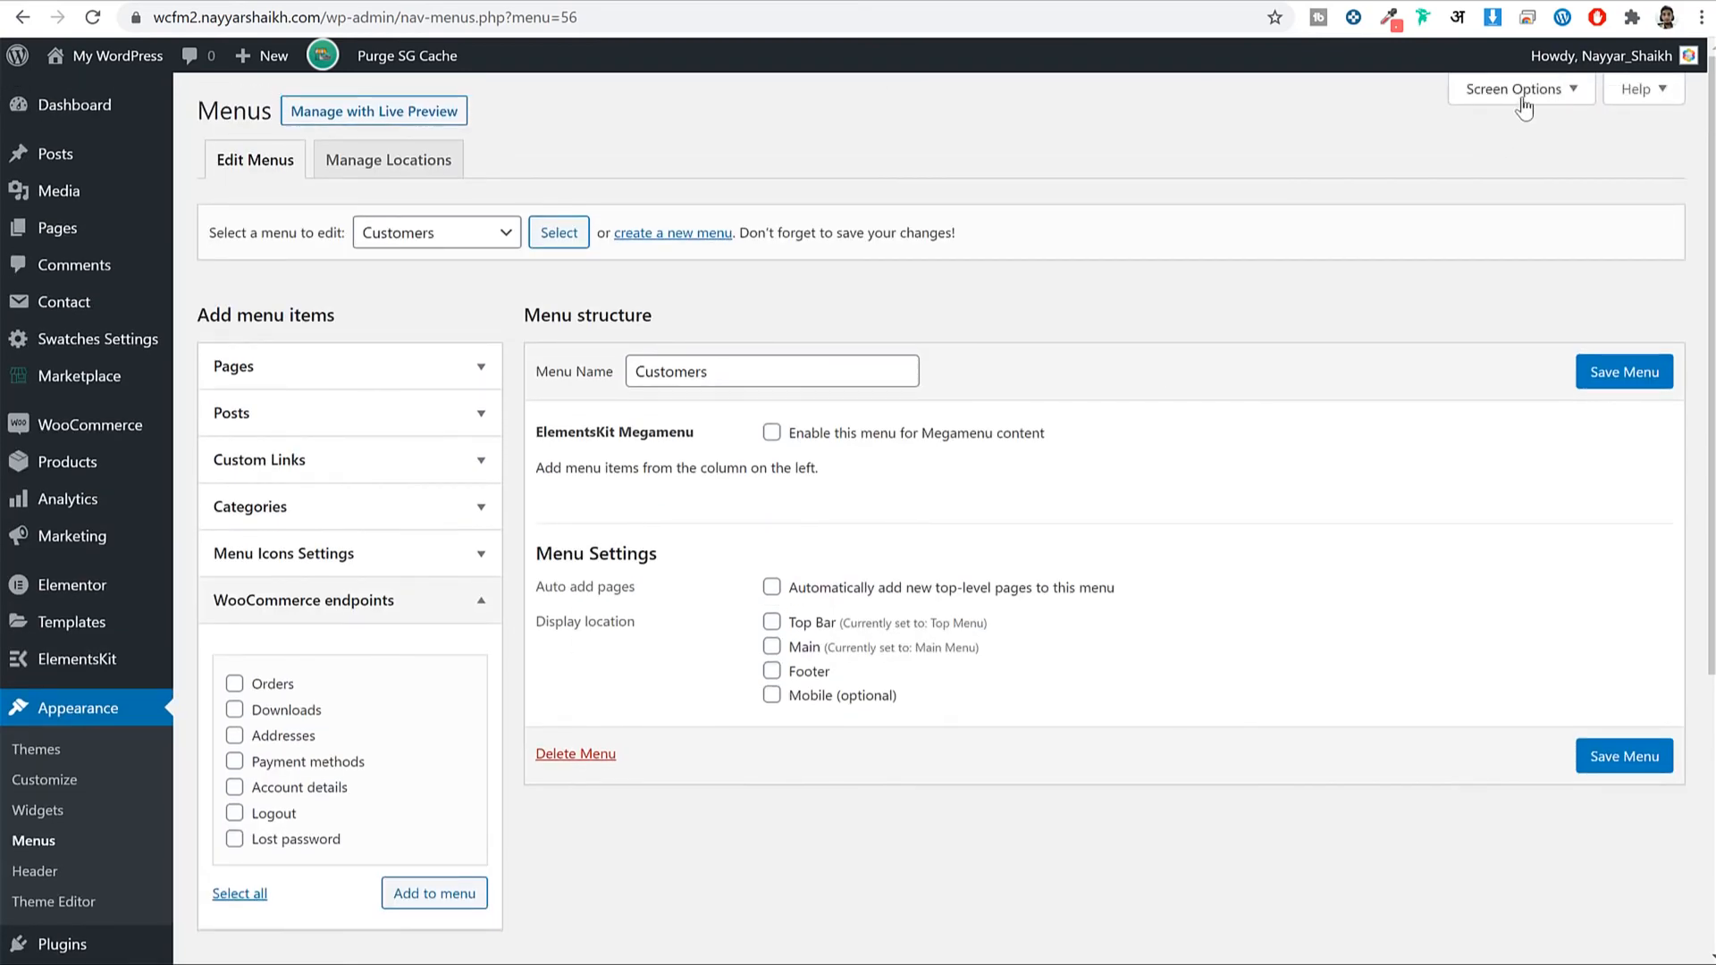
left_click(1522, 107)
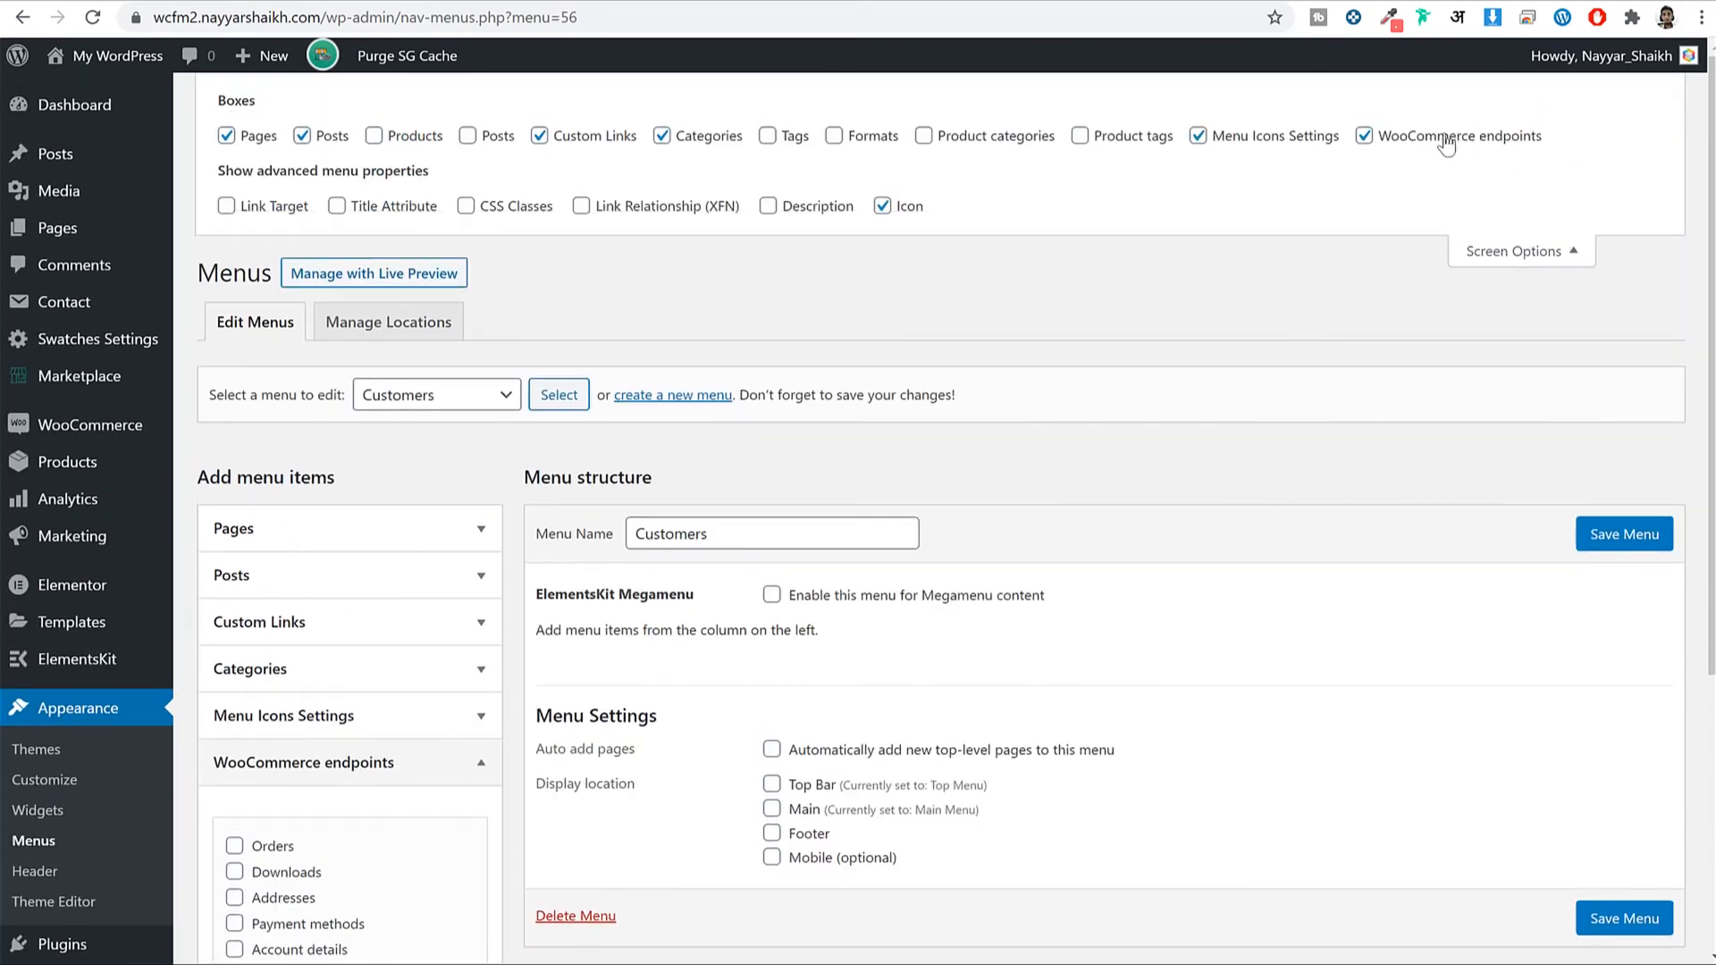
left_click(1448, 141)
left_click(1448, 141)
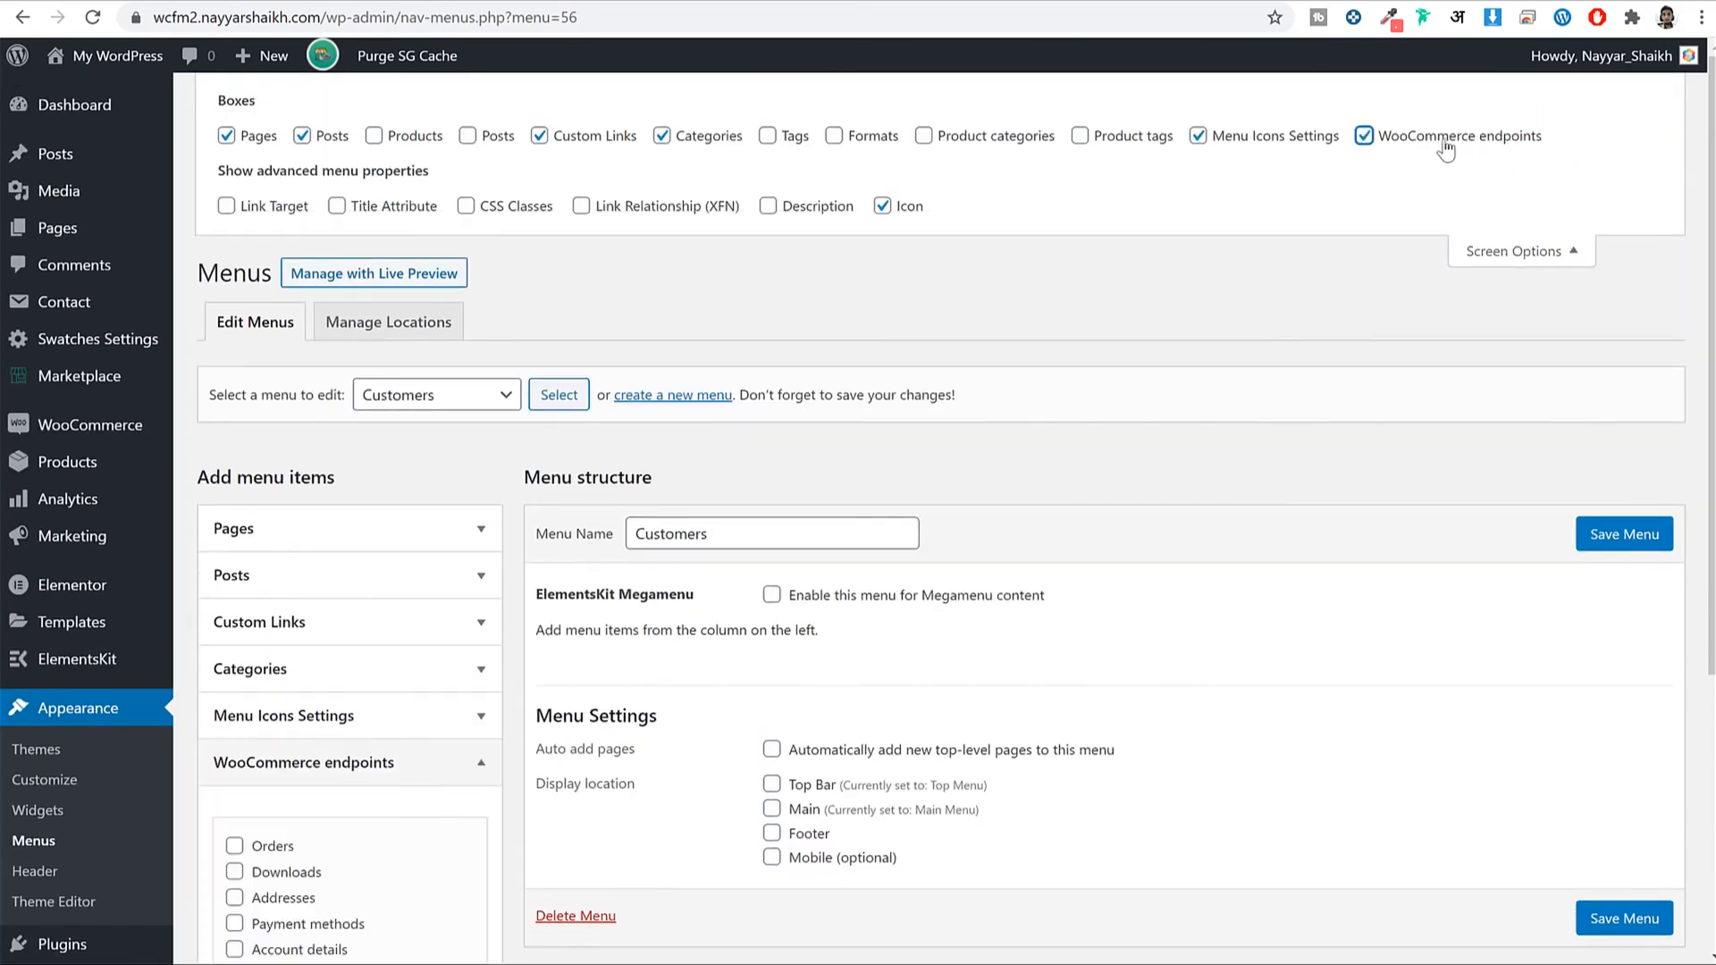
double_click(1527, 139)
left_click(1552, 250)
Add Orders, Addresses, Payment methods, Account details, Logout and Lost password endpoints, then save.
scroll(276, 472, "down", 3)
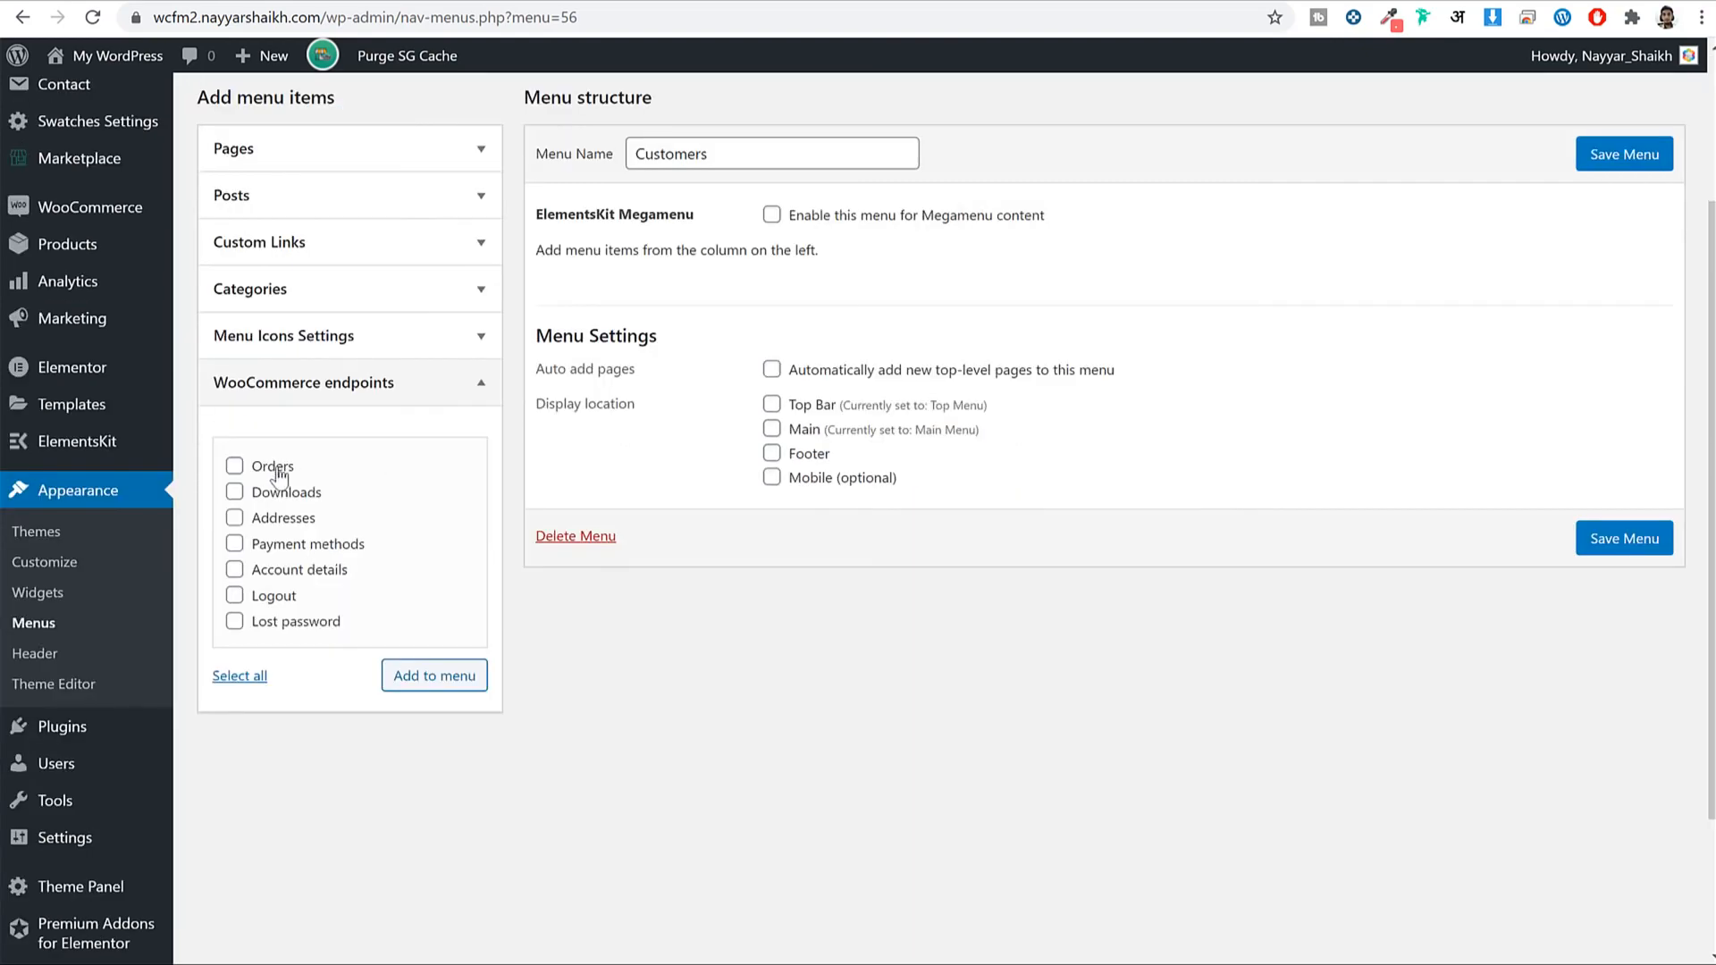
left_click(262, 471)
left_click(294, 522)
left_click(298, 546)
left_click(299, 572)
left_click(294, 597)
left_click(293, 623)
left_click(411, 676)
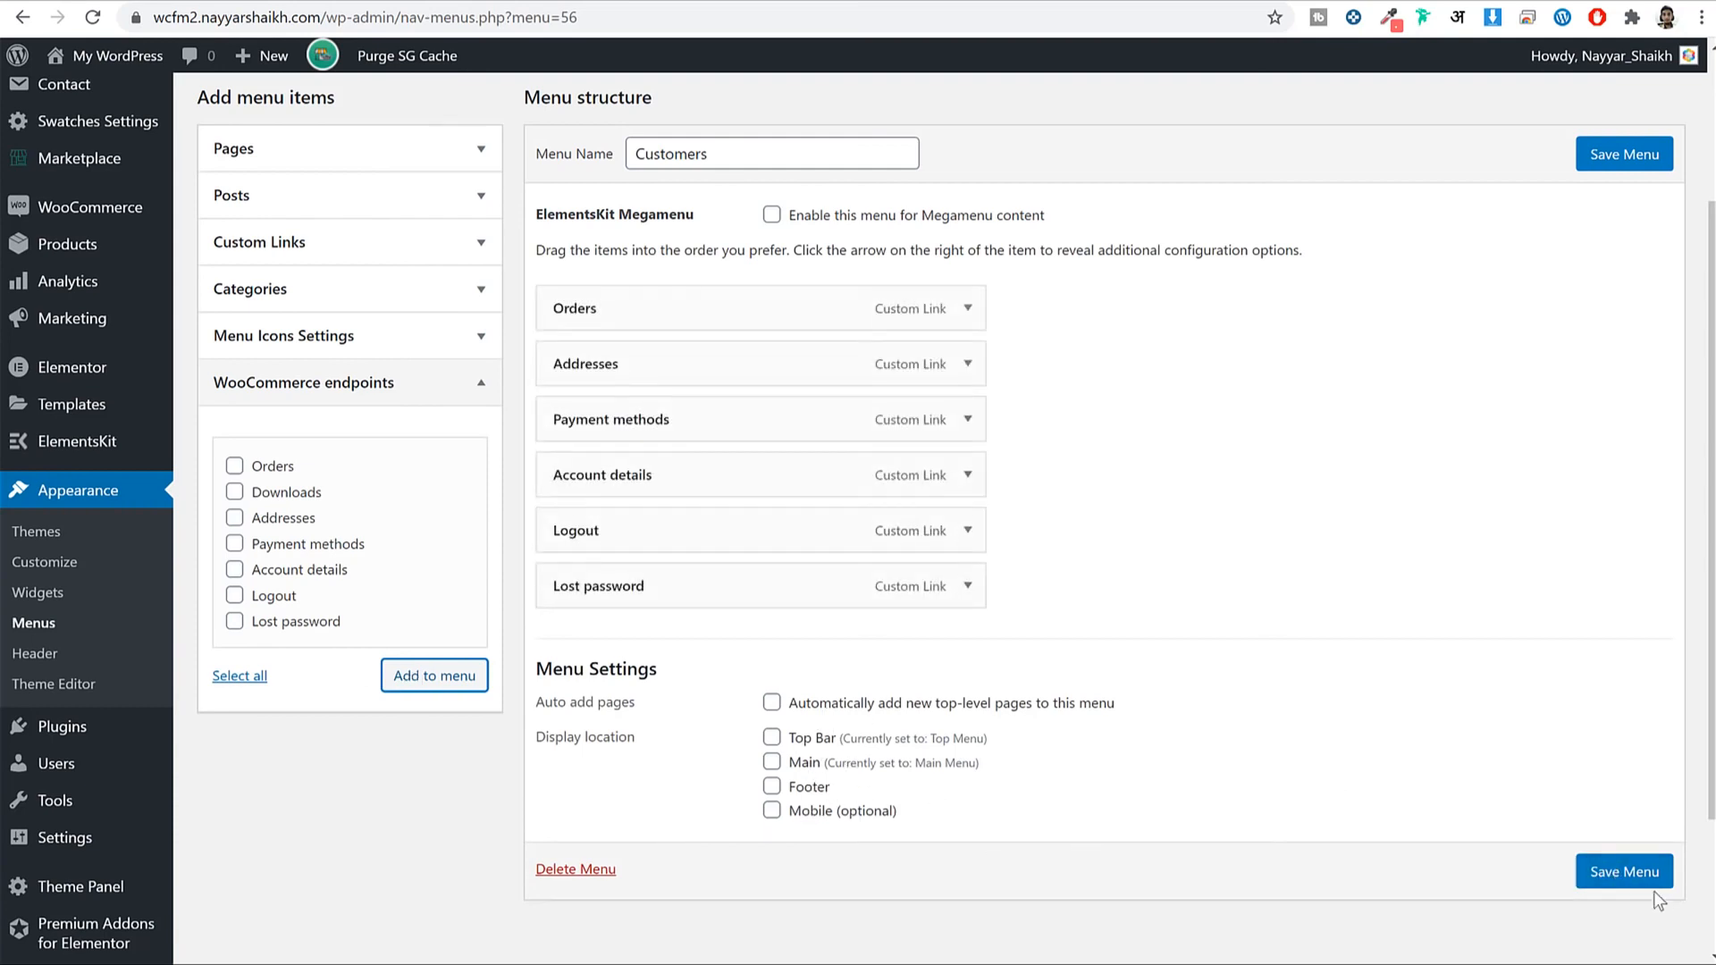
left_click(1625, 871)
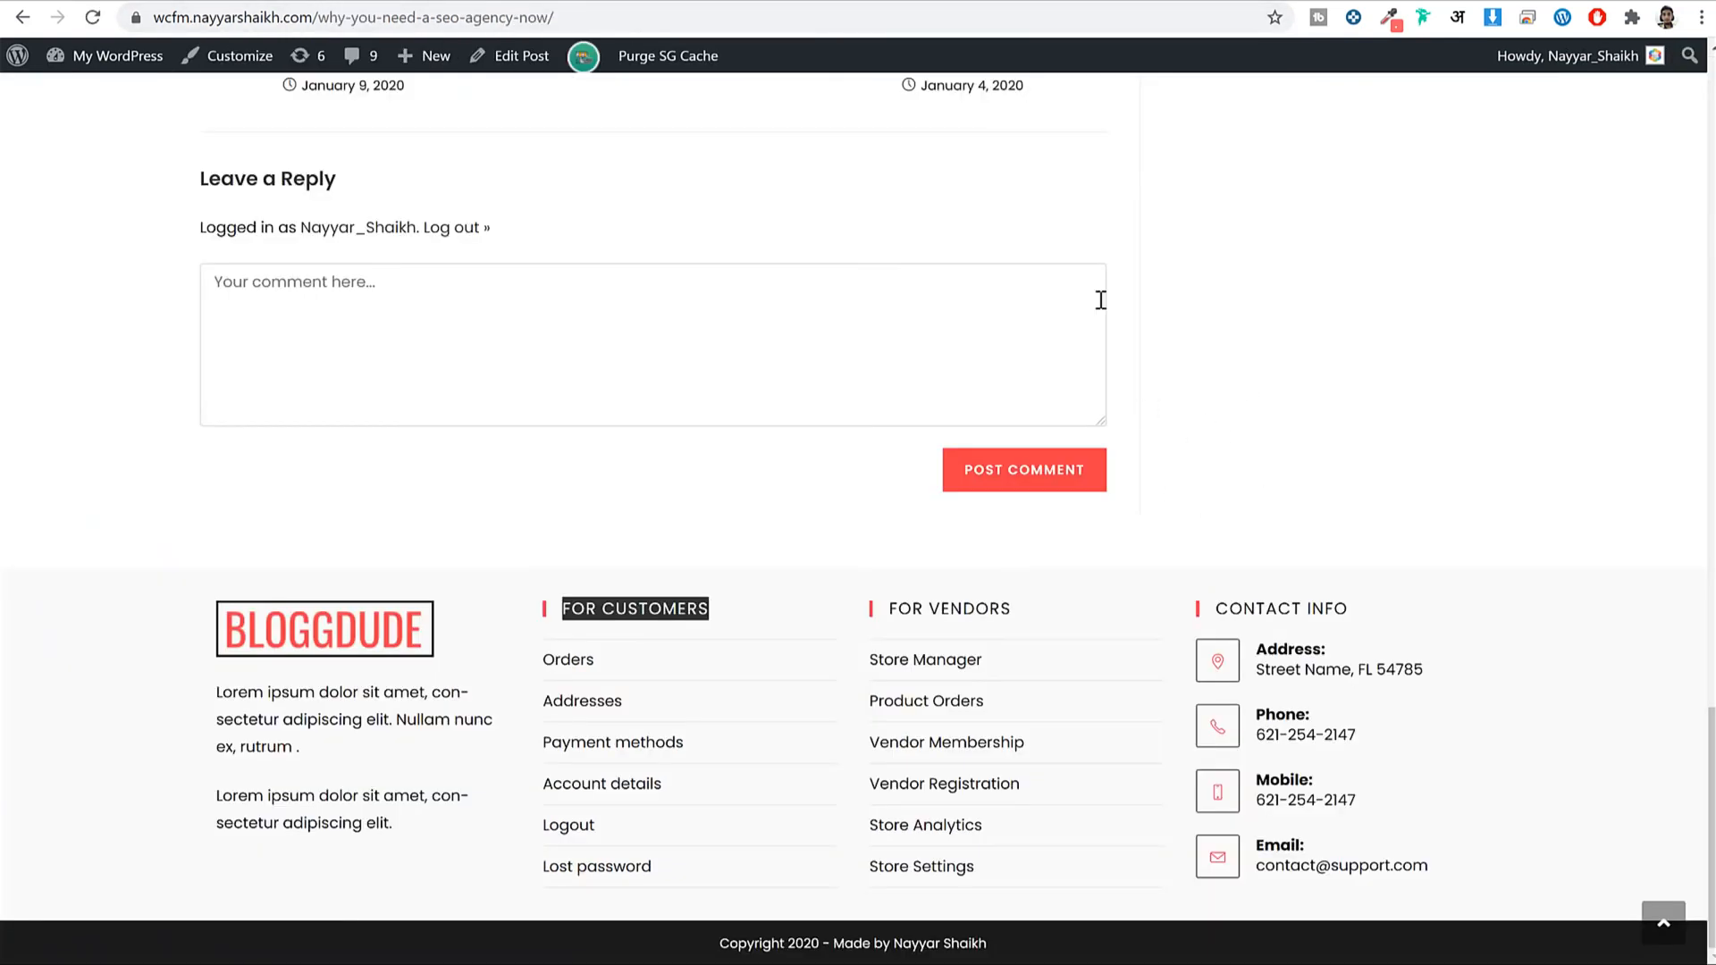
left_click(948, 1)
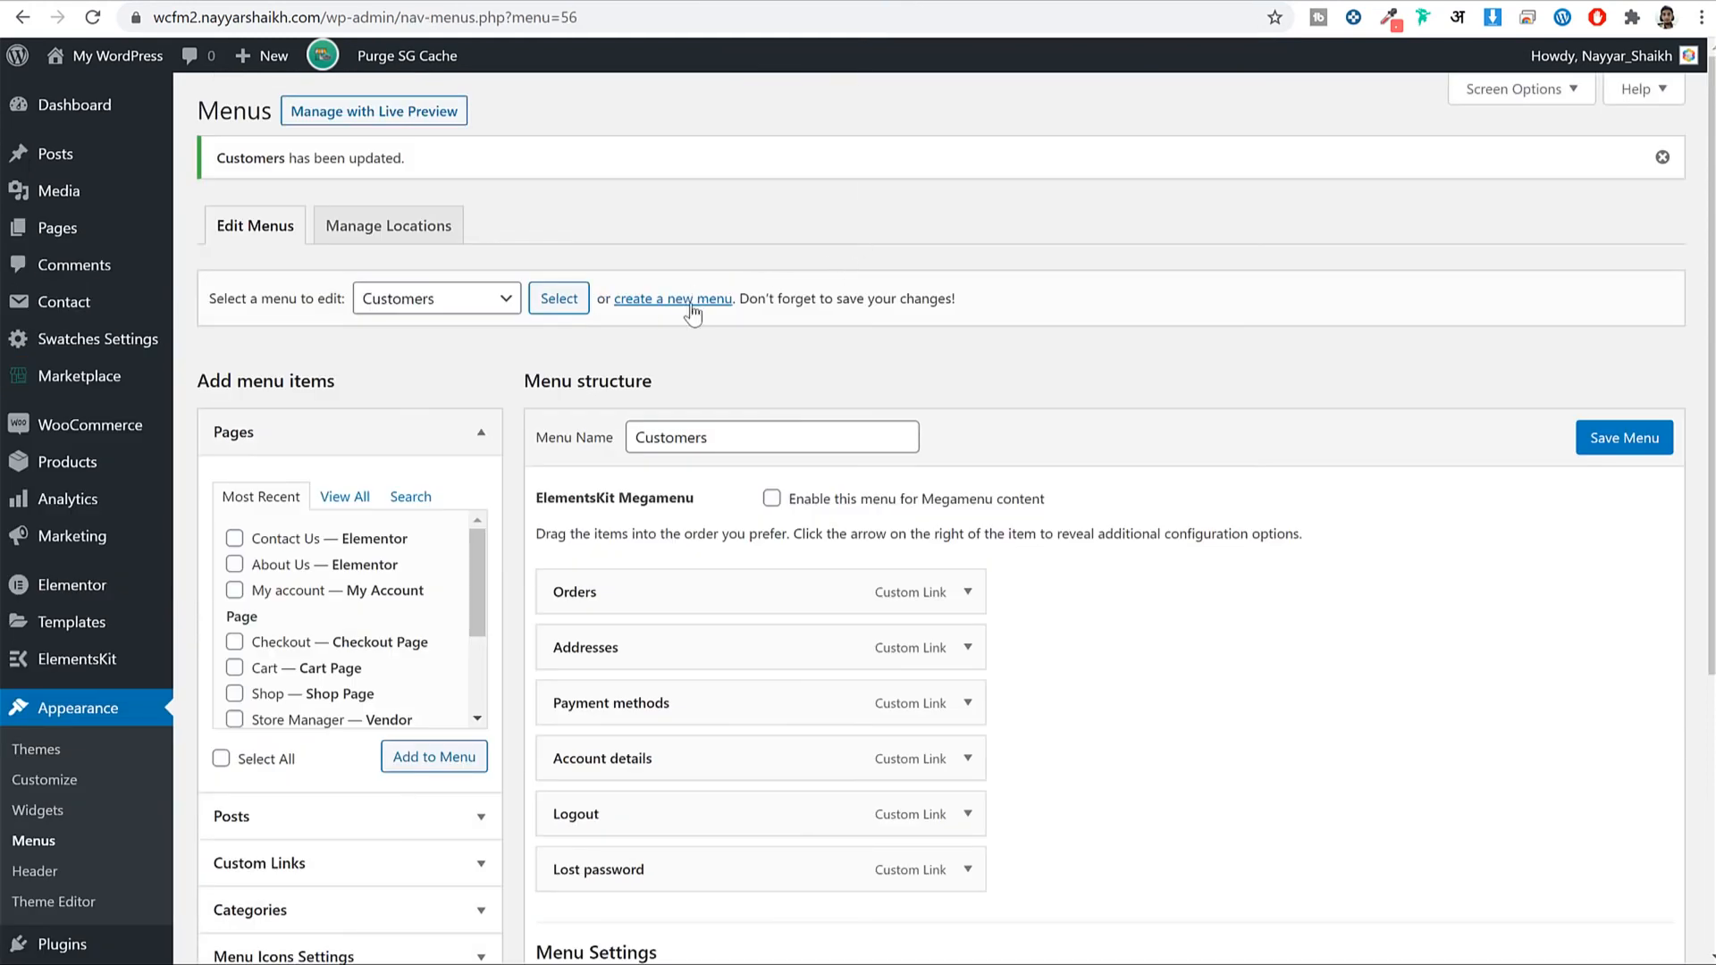
Create a new menu named Vendor.
left_click(692, 308)
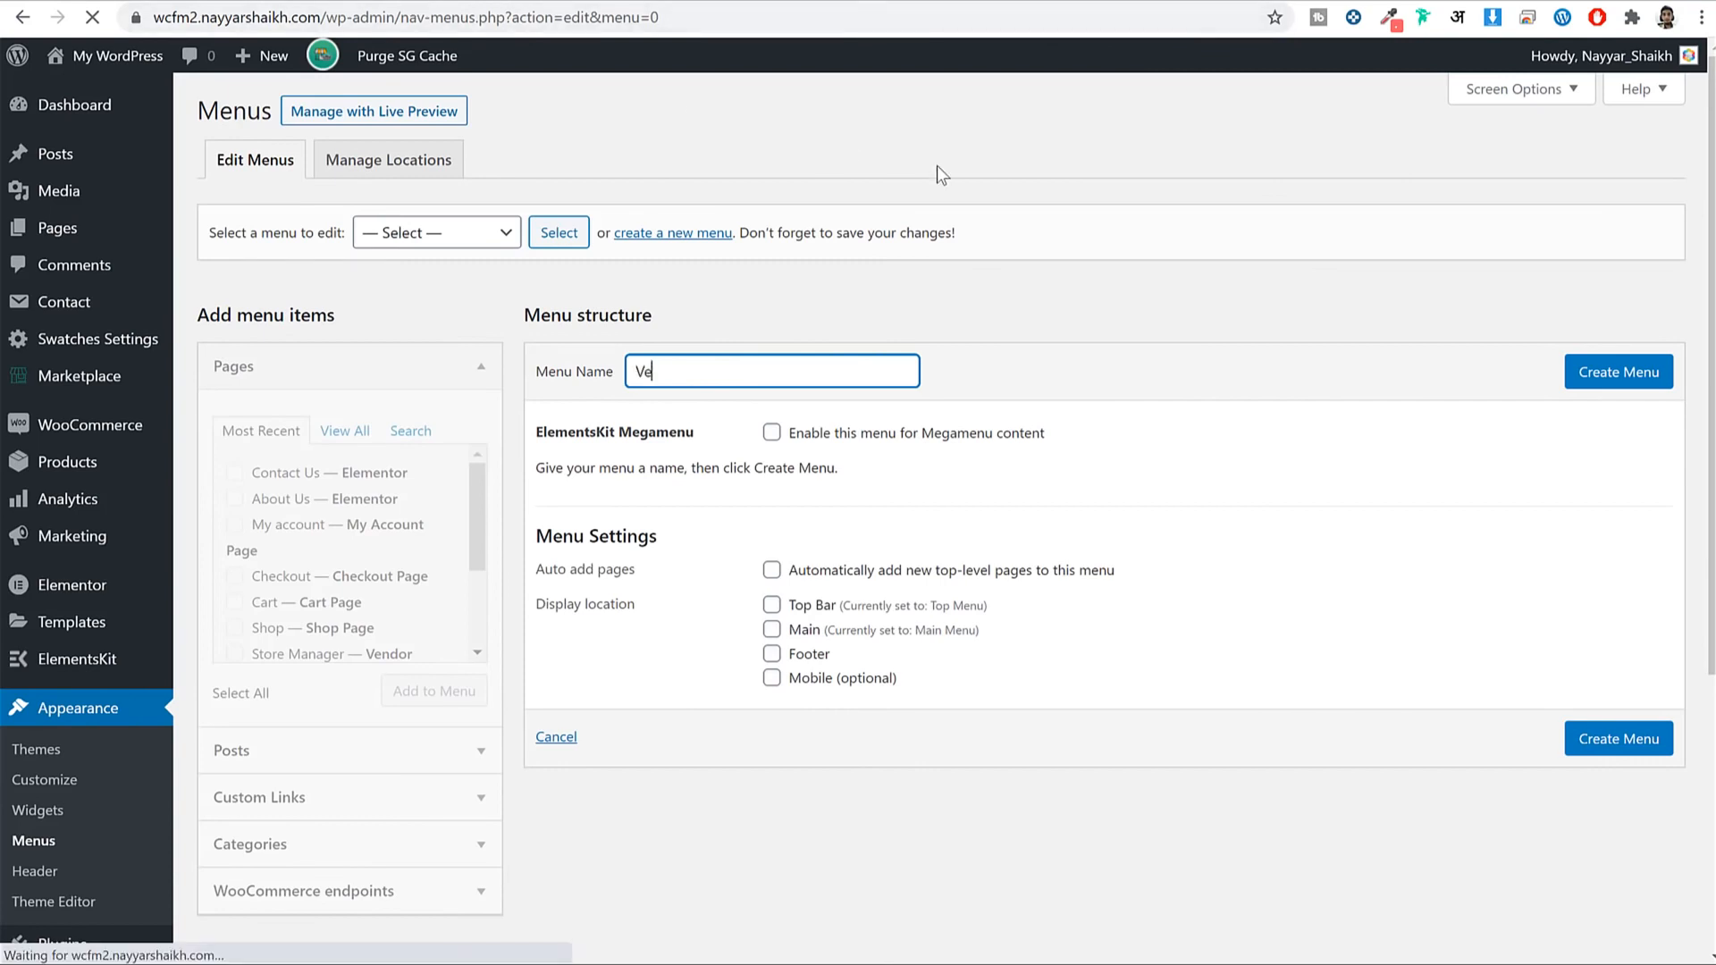
type("ndor")
left_click(1631, 369)
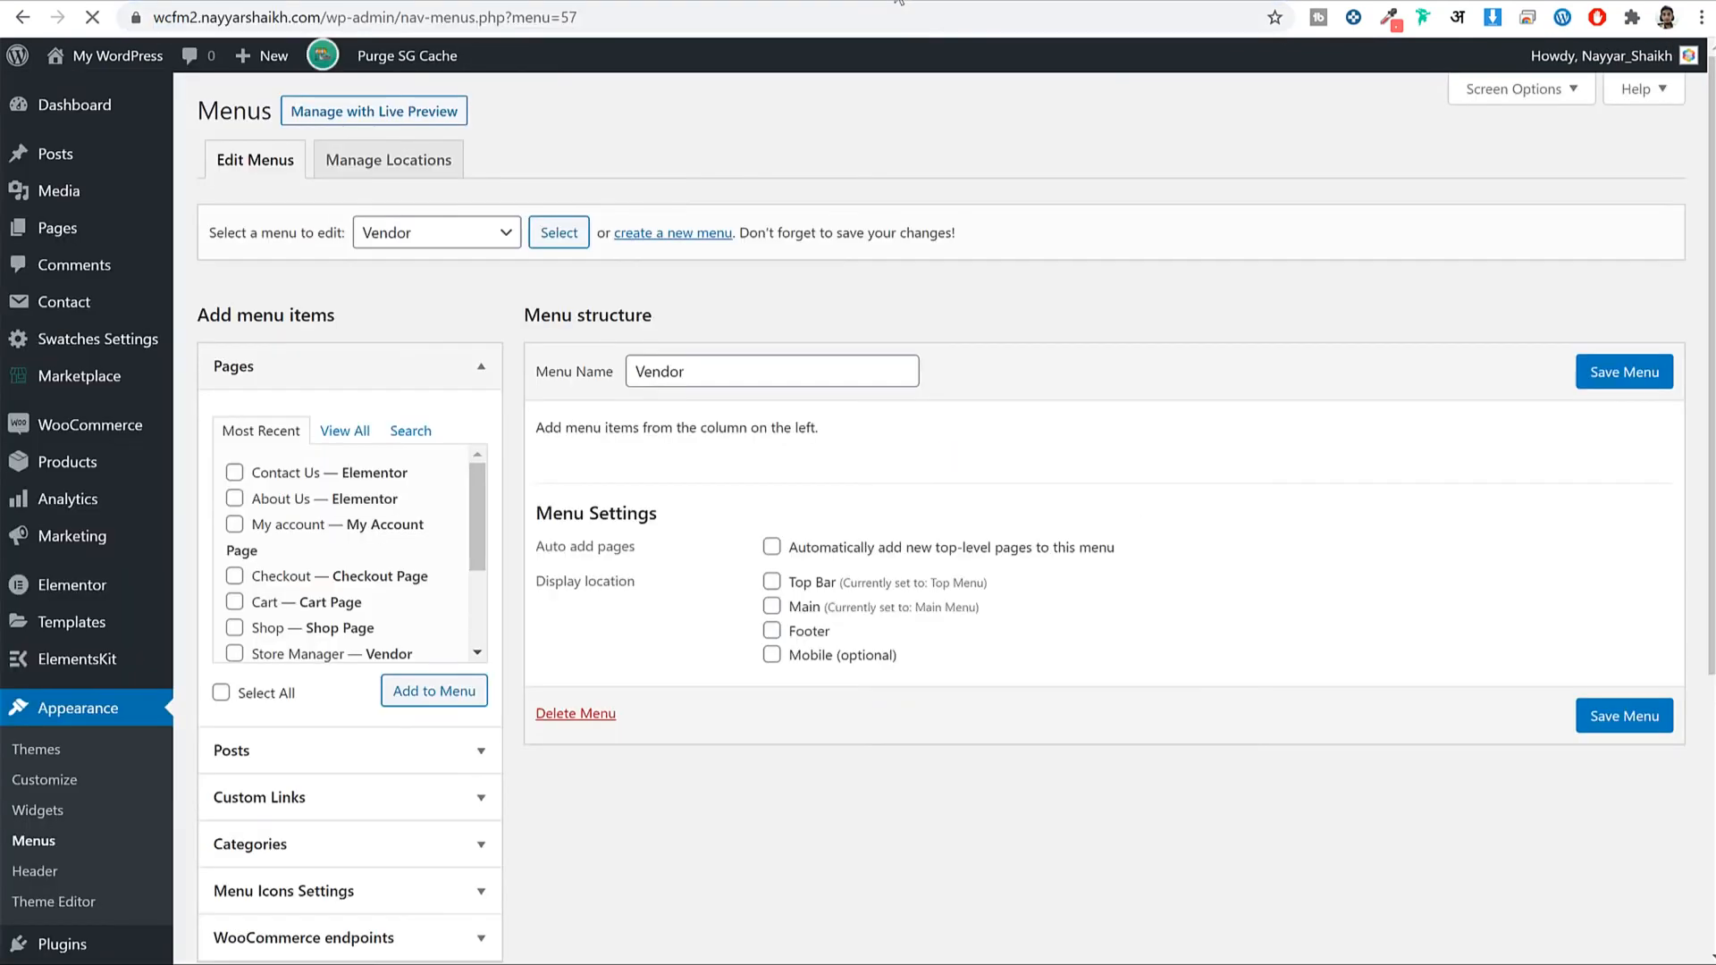
Add the Store Manager, Vendor Membership and Vendor Registration pages to the Vendor menu.
left_click(346, 433)
scroll(335, 579, "down", 3)
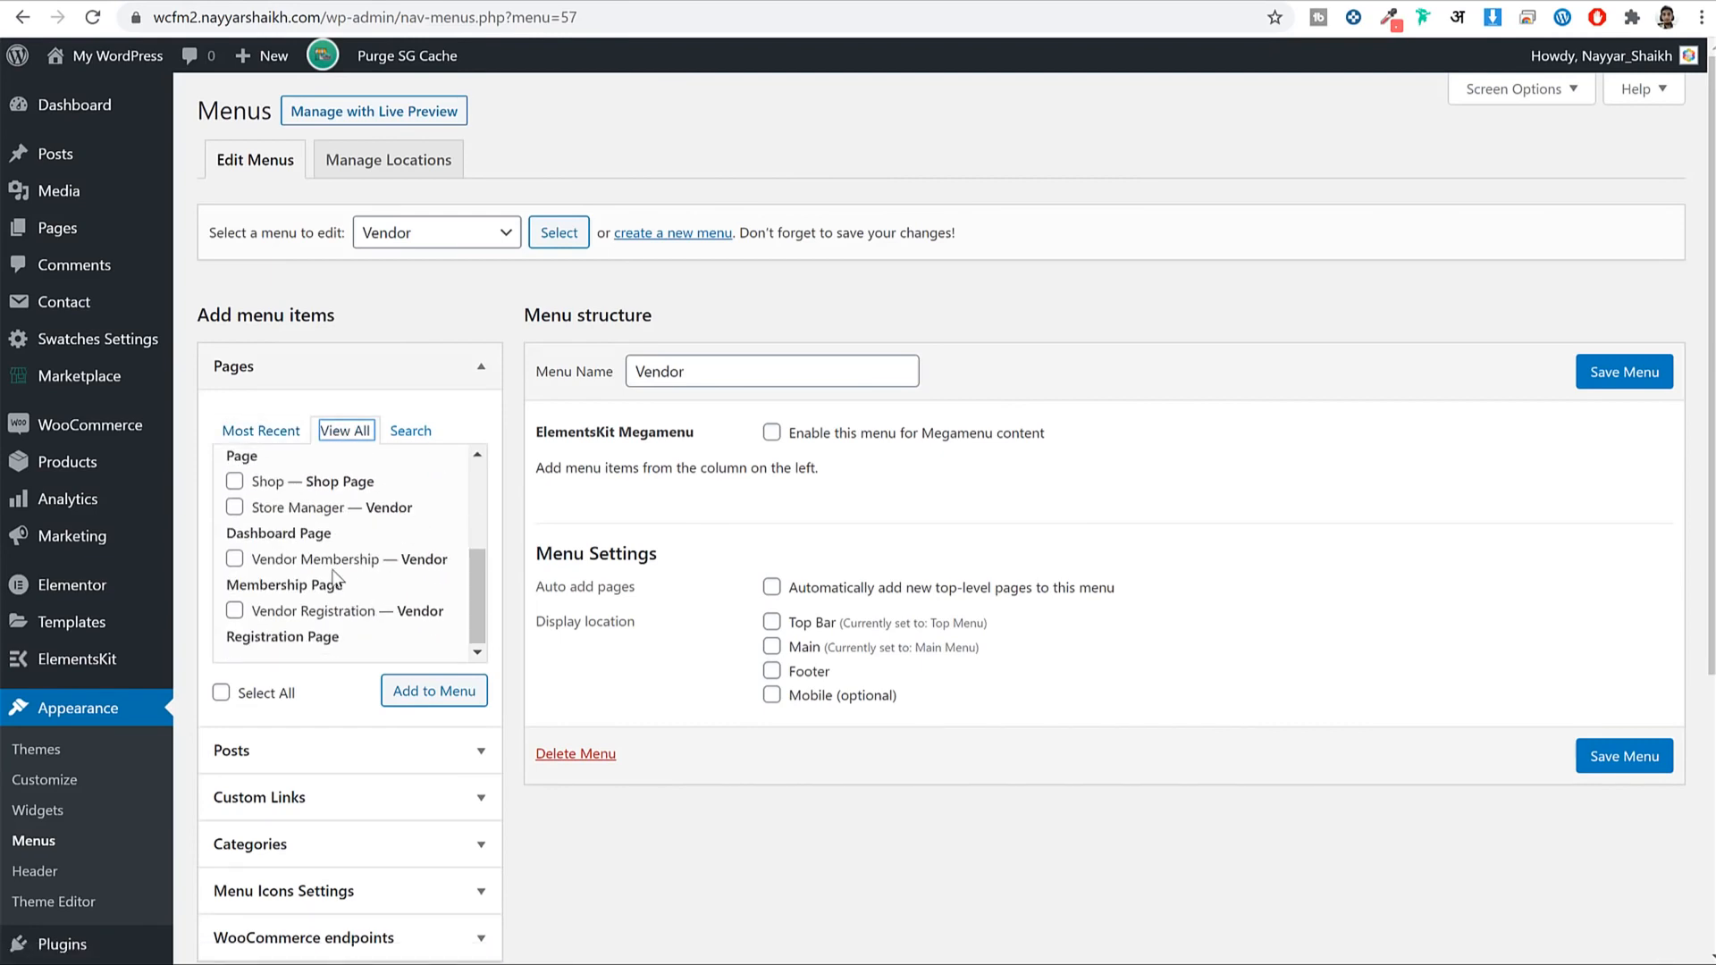
left_click(287, 509)
left_click(304, 563)
left_click(360, 628)
left_click(433, 691)
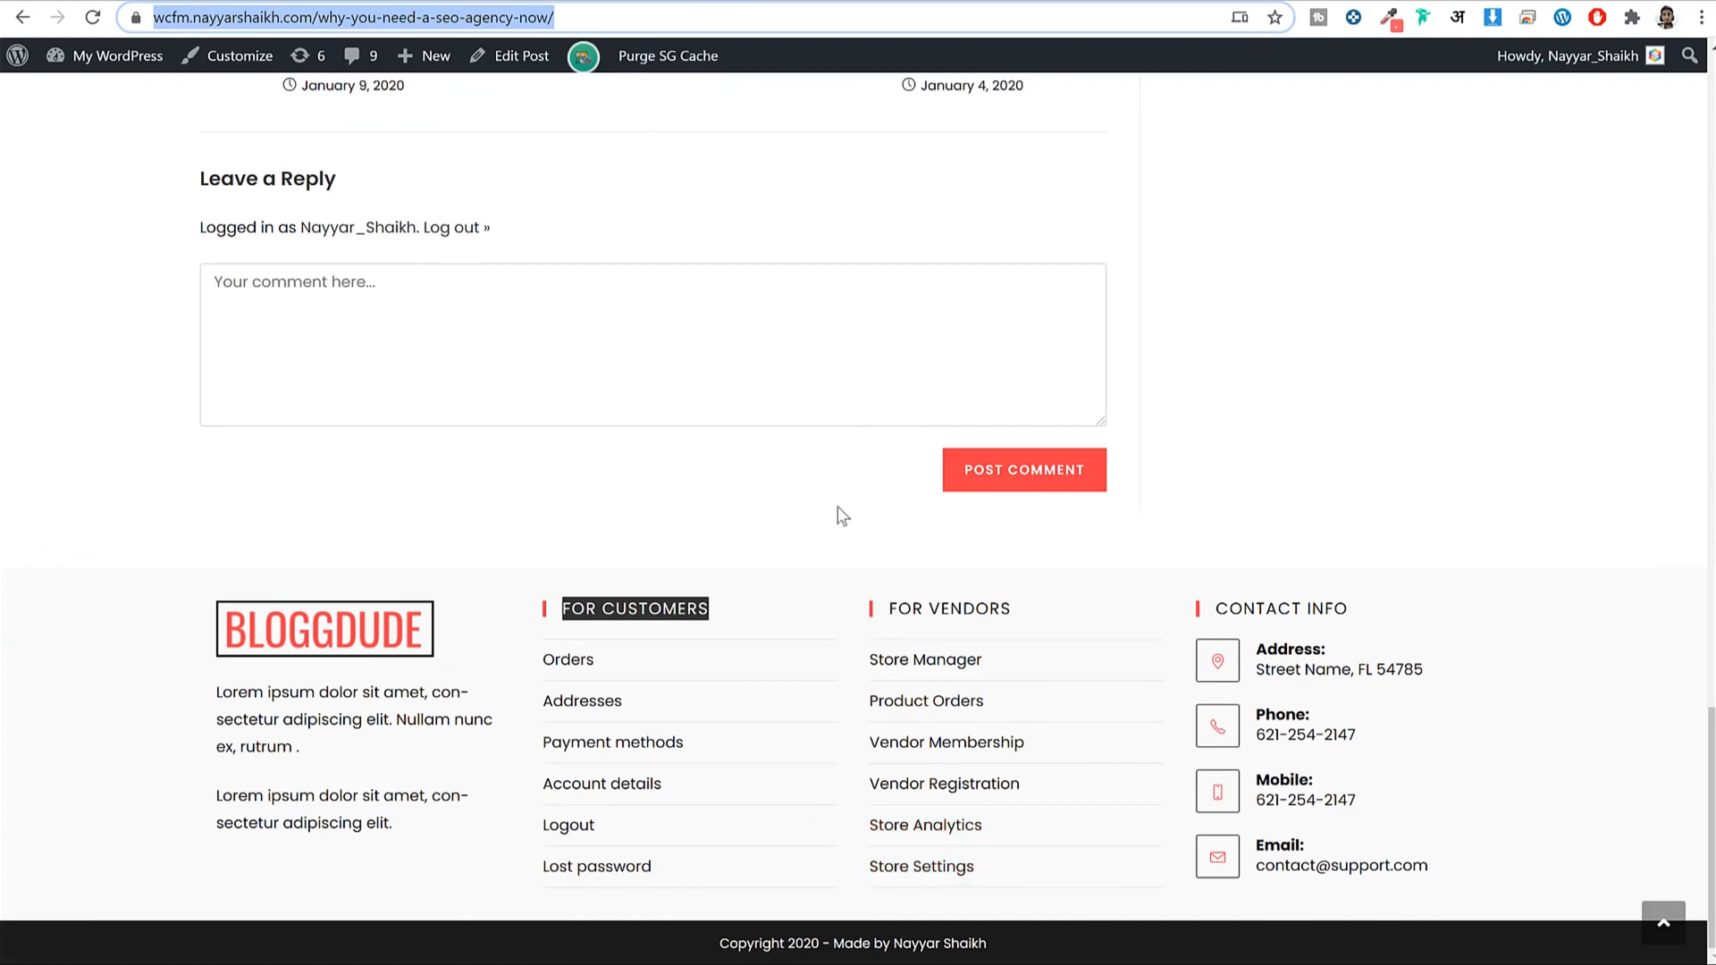
Copy the Analytics page address from the Store Manager dashboard.
key("ctrl+Tab")
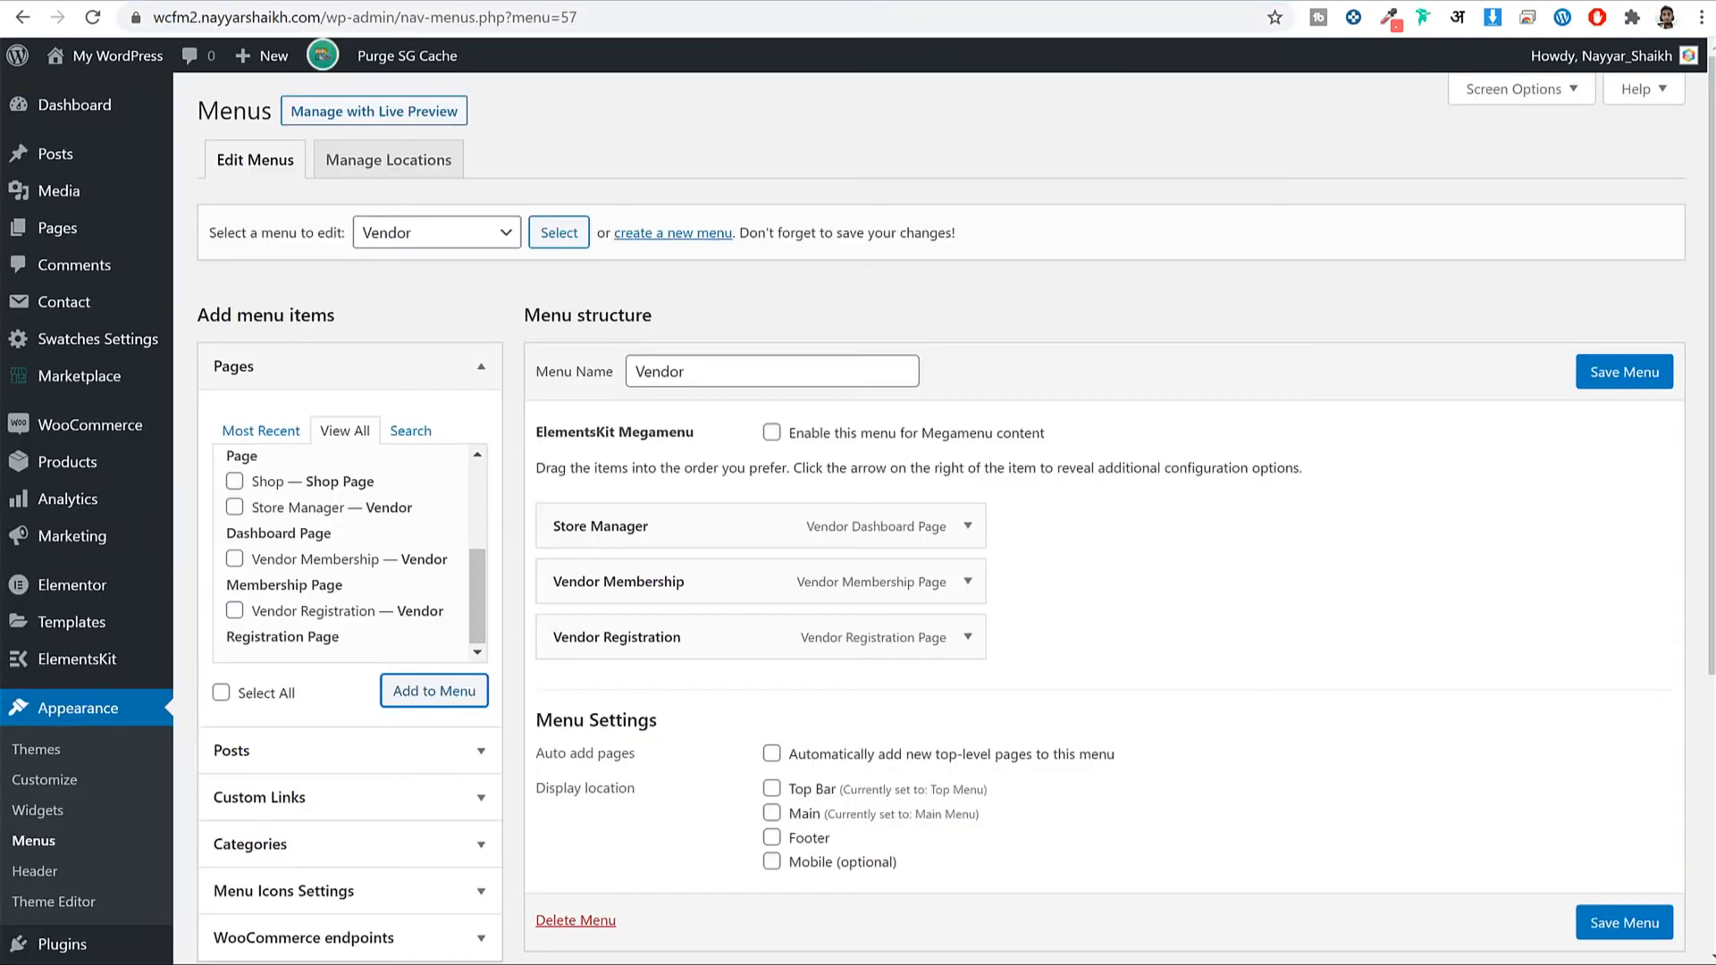
key("ctrl+Tab")
scroll(613, 230, "up", 15)
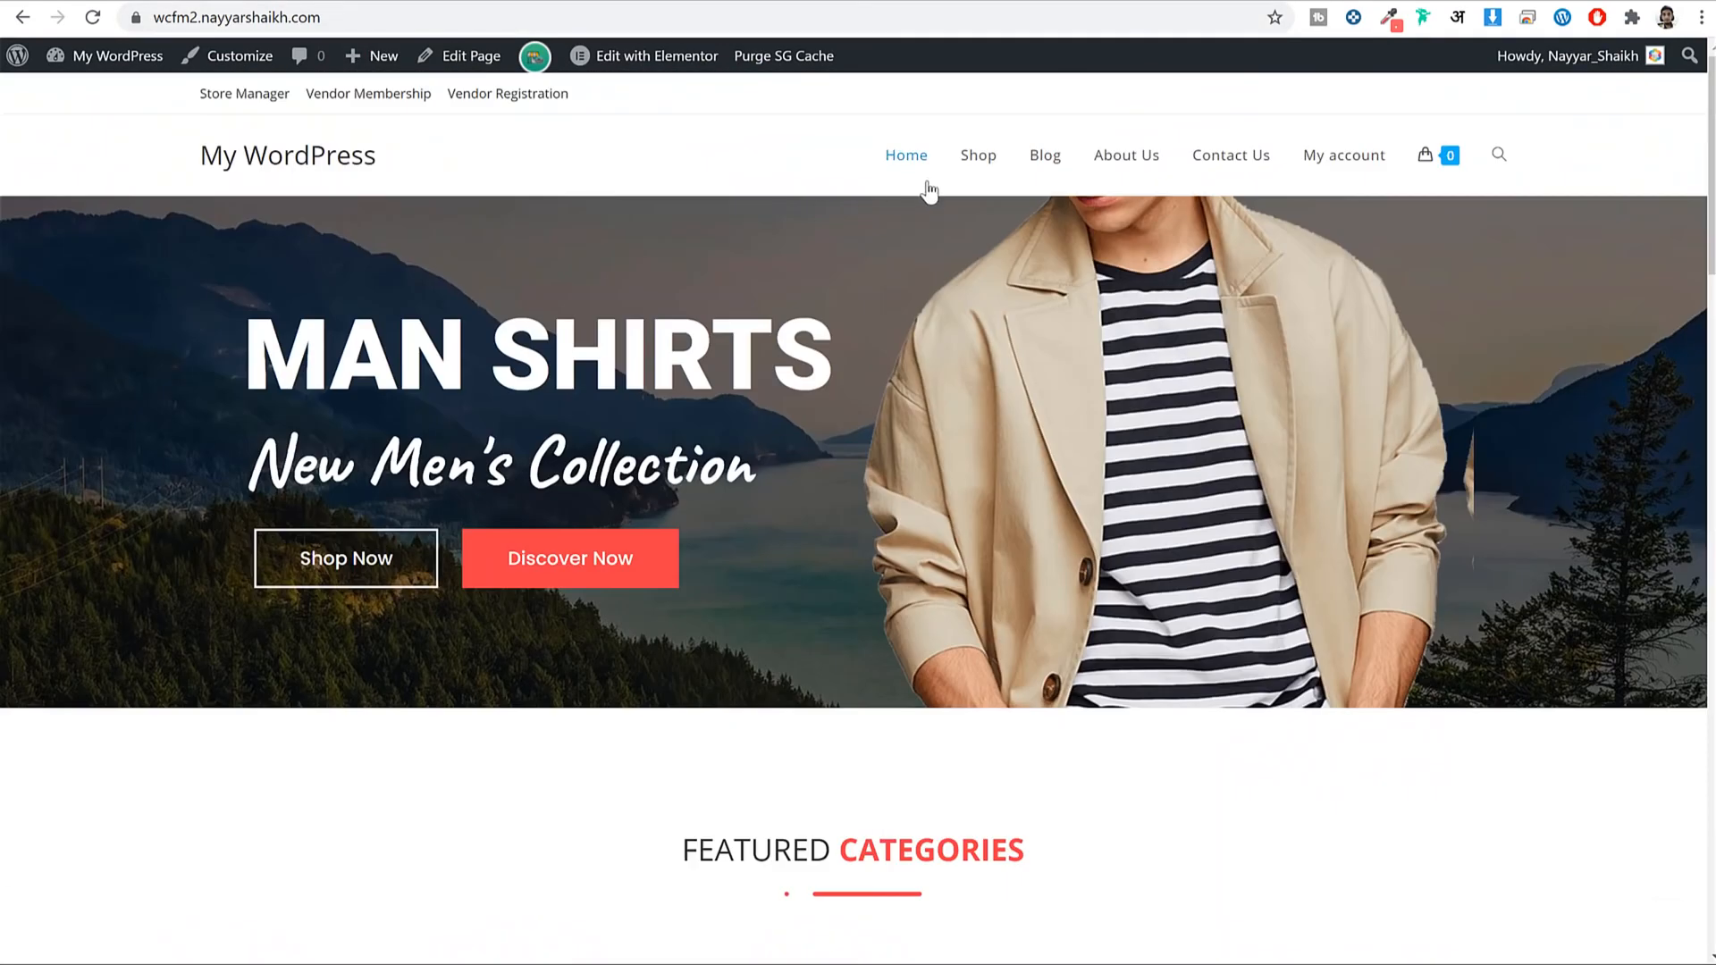
left_click(245, 100)
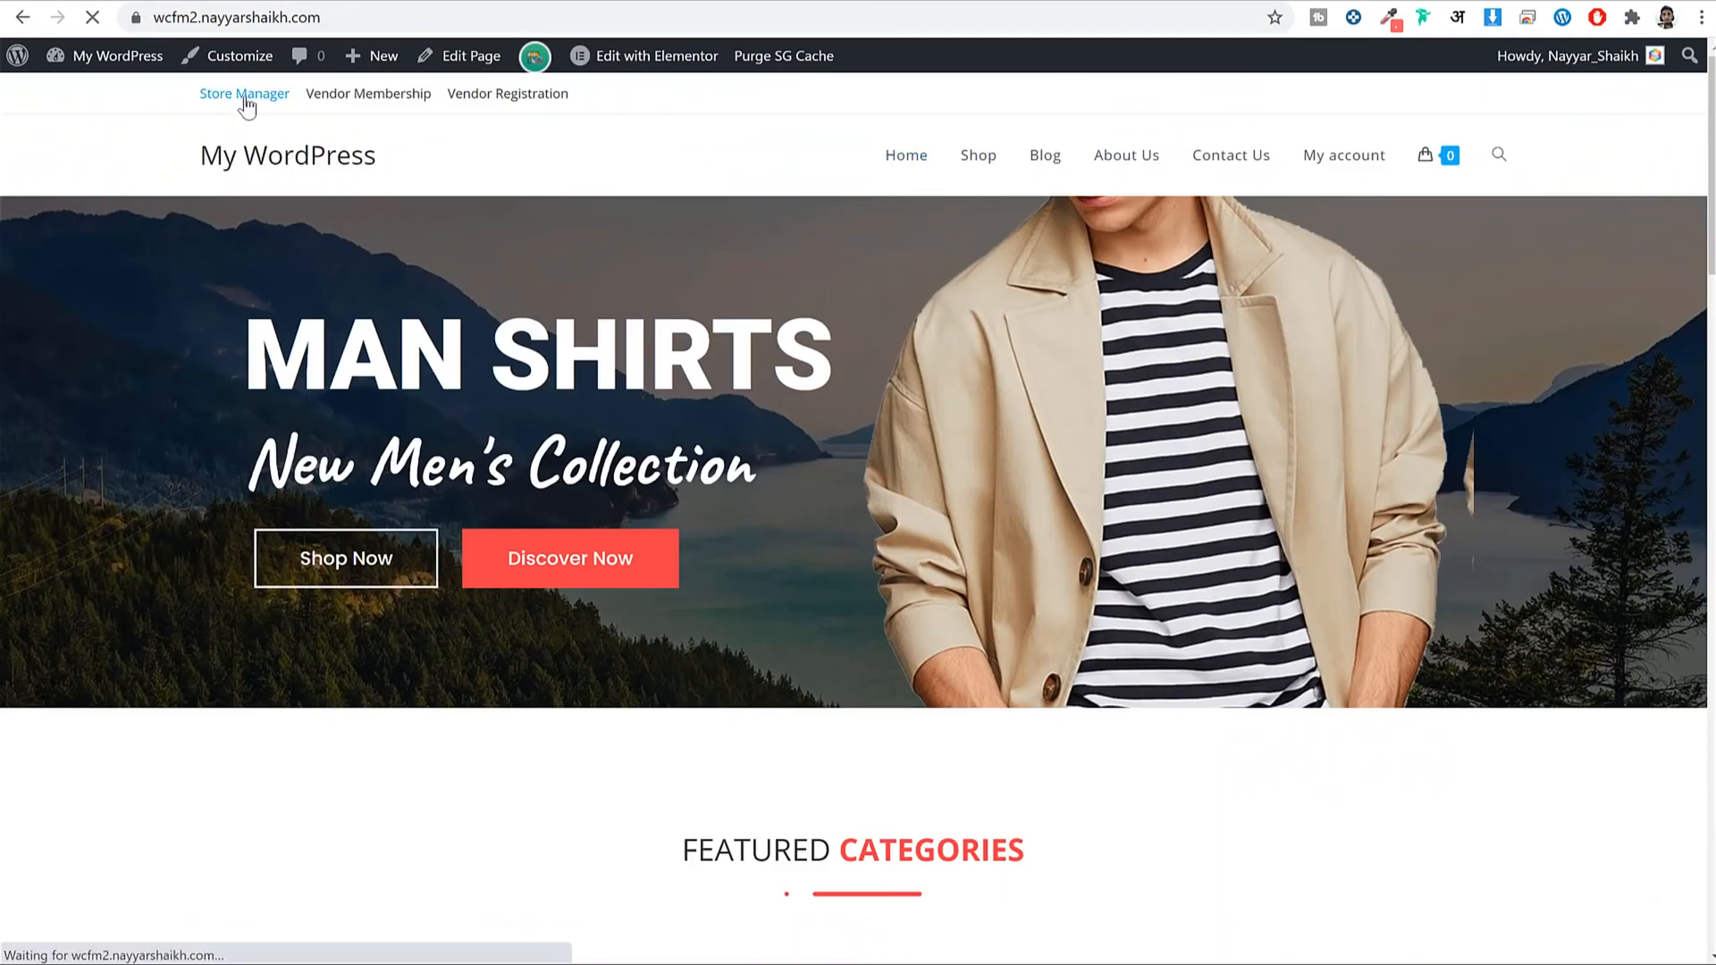
scroll(1367, 331, "down", 3)
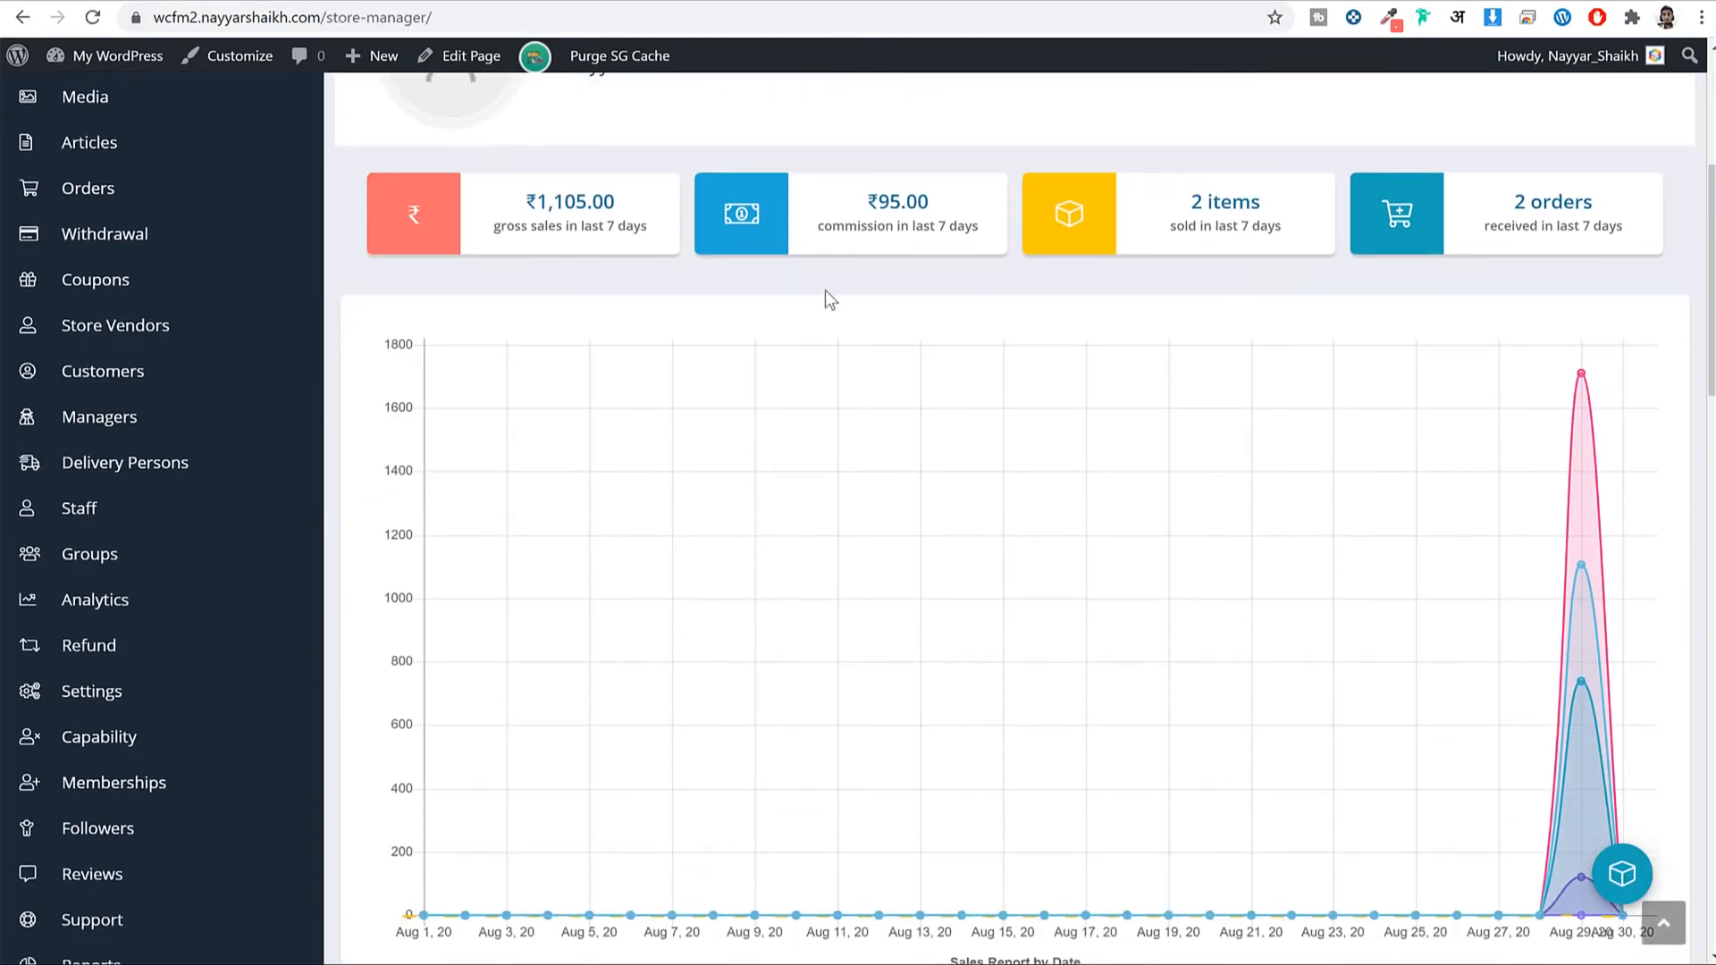
scroll(208, 608, "down", 3)
scroll(208, 608, "down", 1)
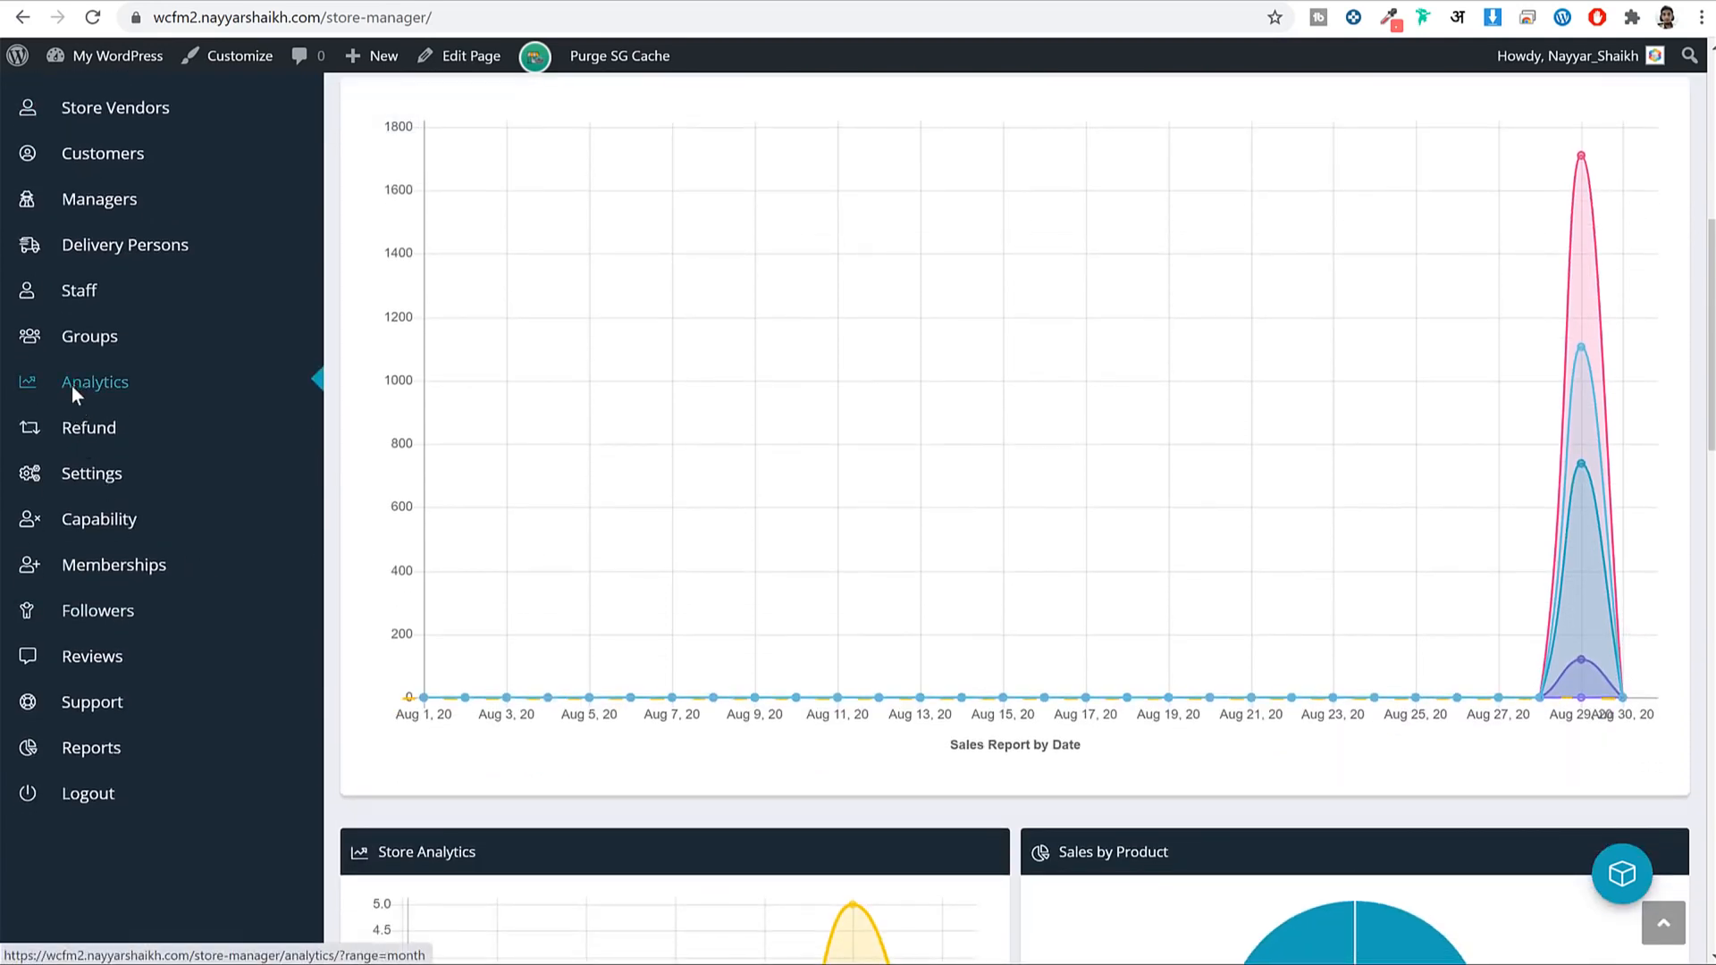
right_click(74, 383)
left_click(223, 542)
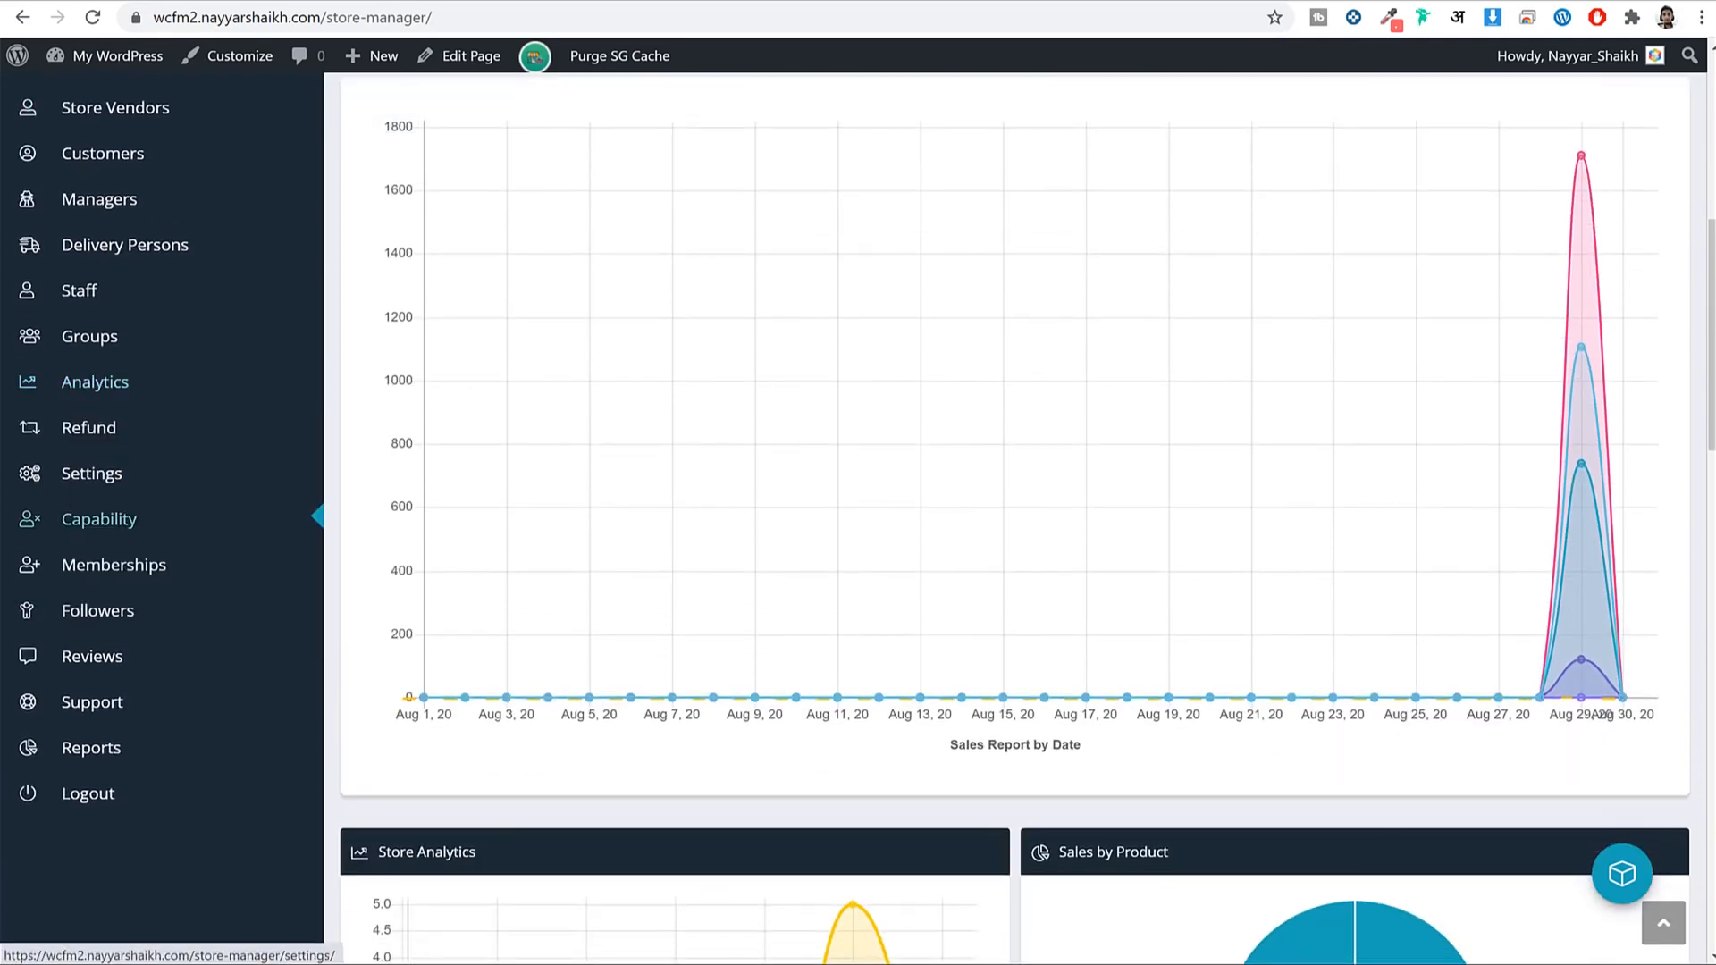
Add the Analytics address to the Vendor menu as a custom link.
left_click(869, 1)
scroll(1079, 378, "down", 1)
left_click(425, 746)
scroll(426, 497, "up", 1)
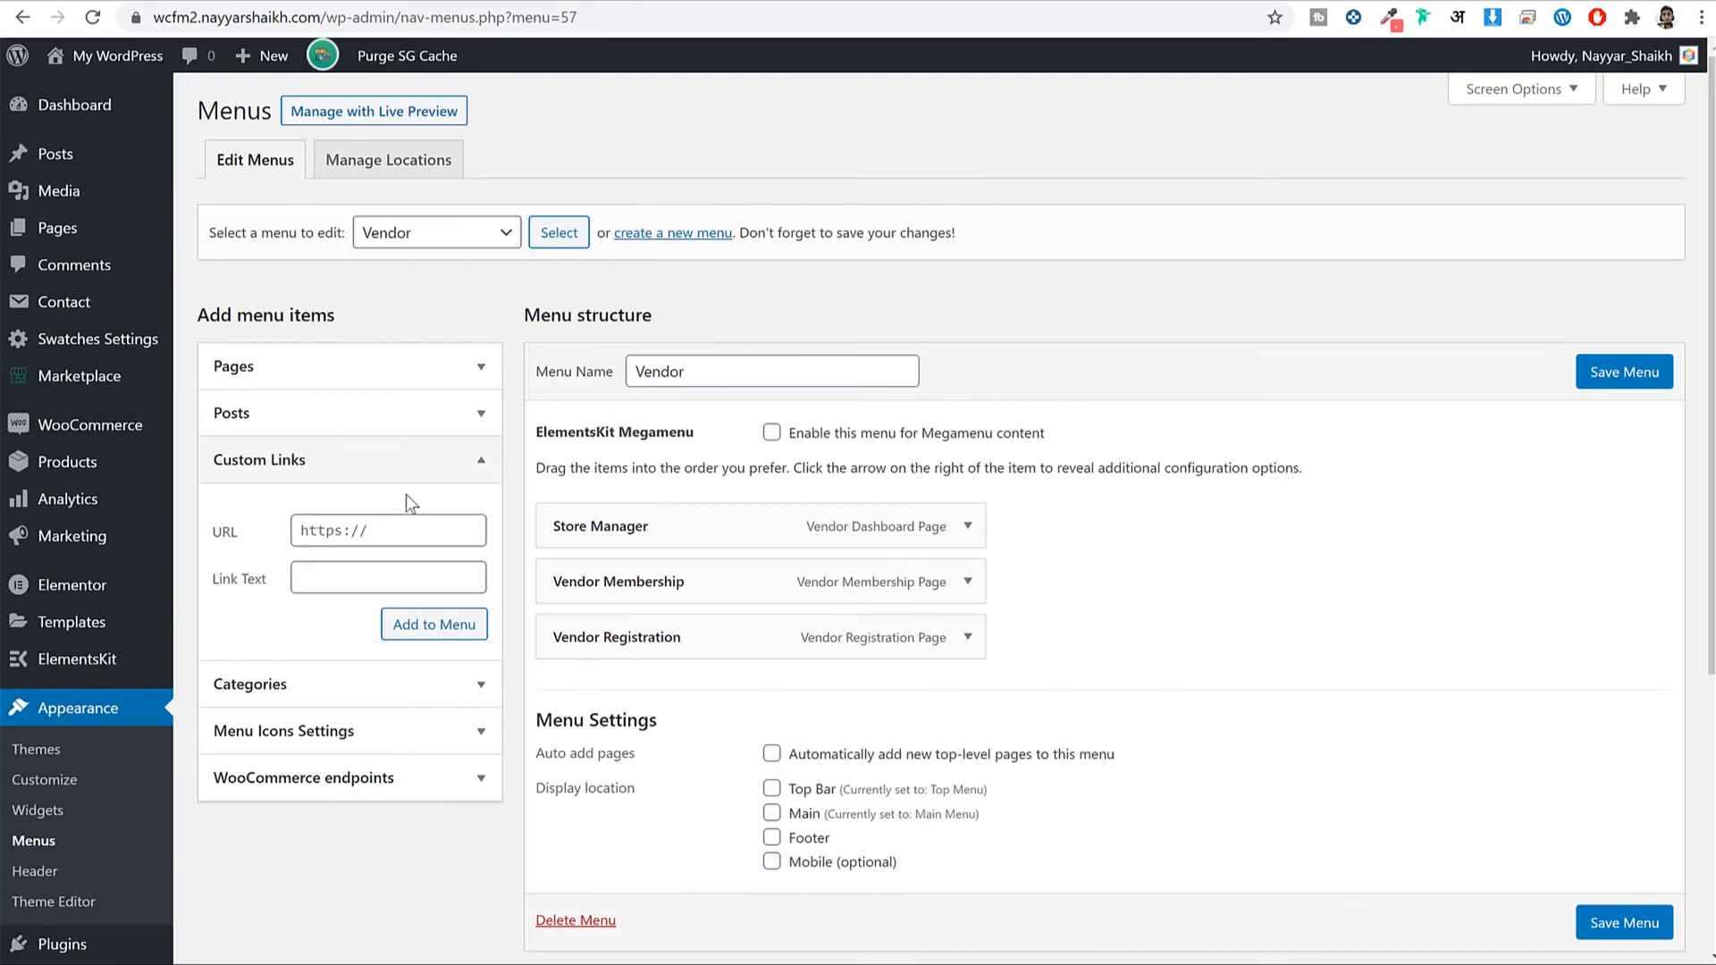
triple_click(383, 531)
key("ctrl+v")
left_click(376, 590)
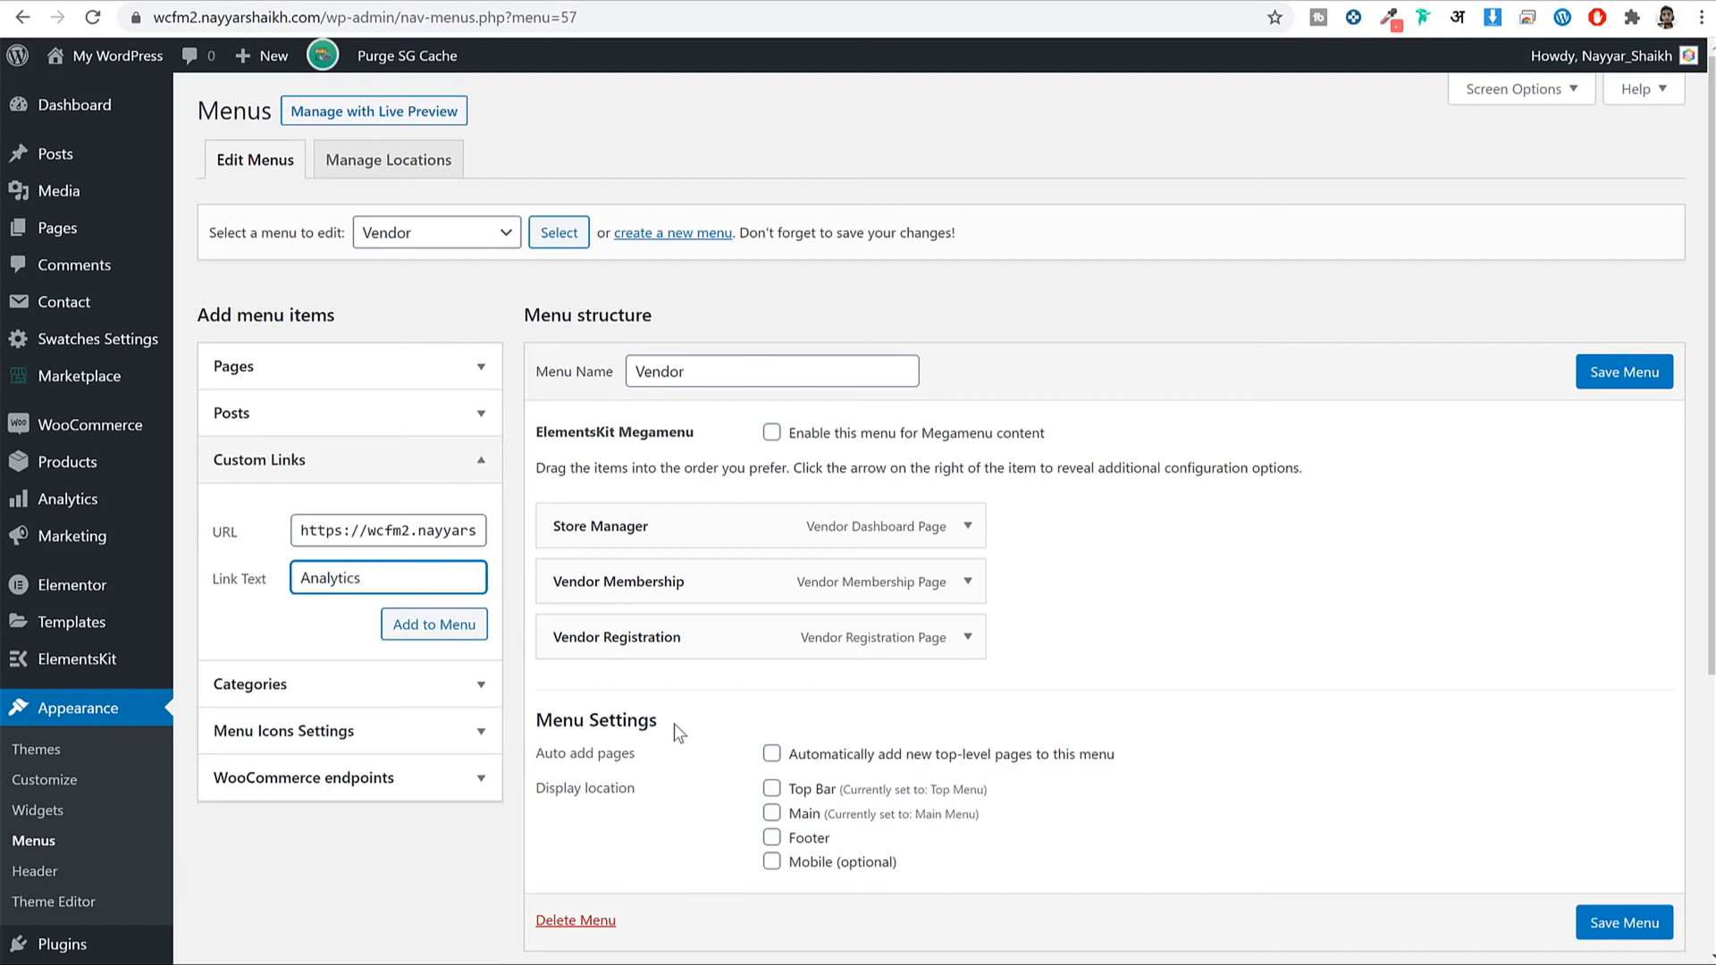
left_click(467, 646)
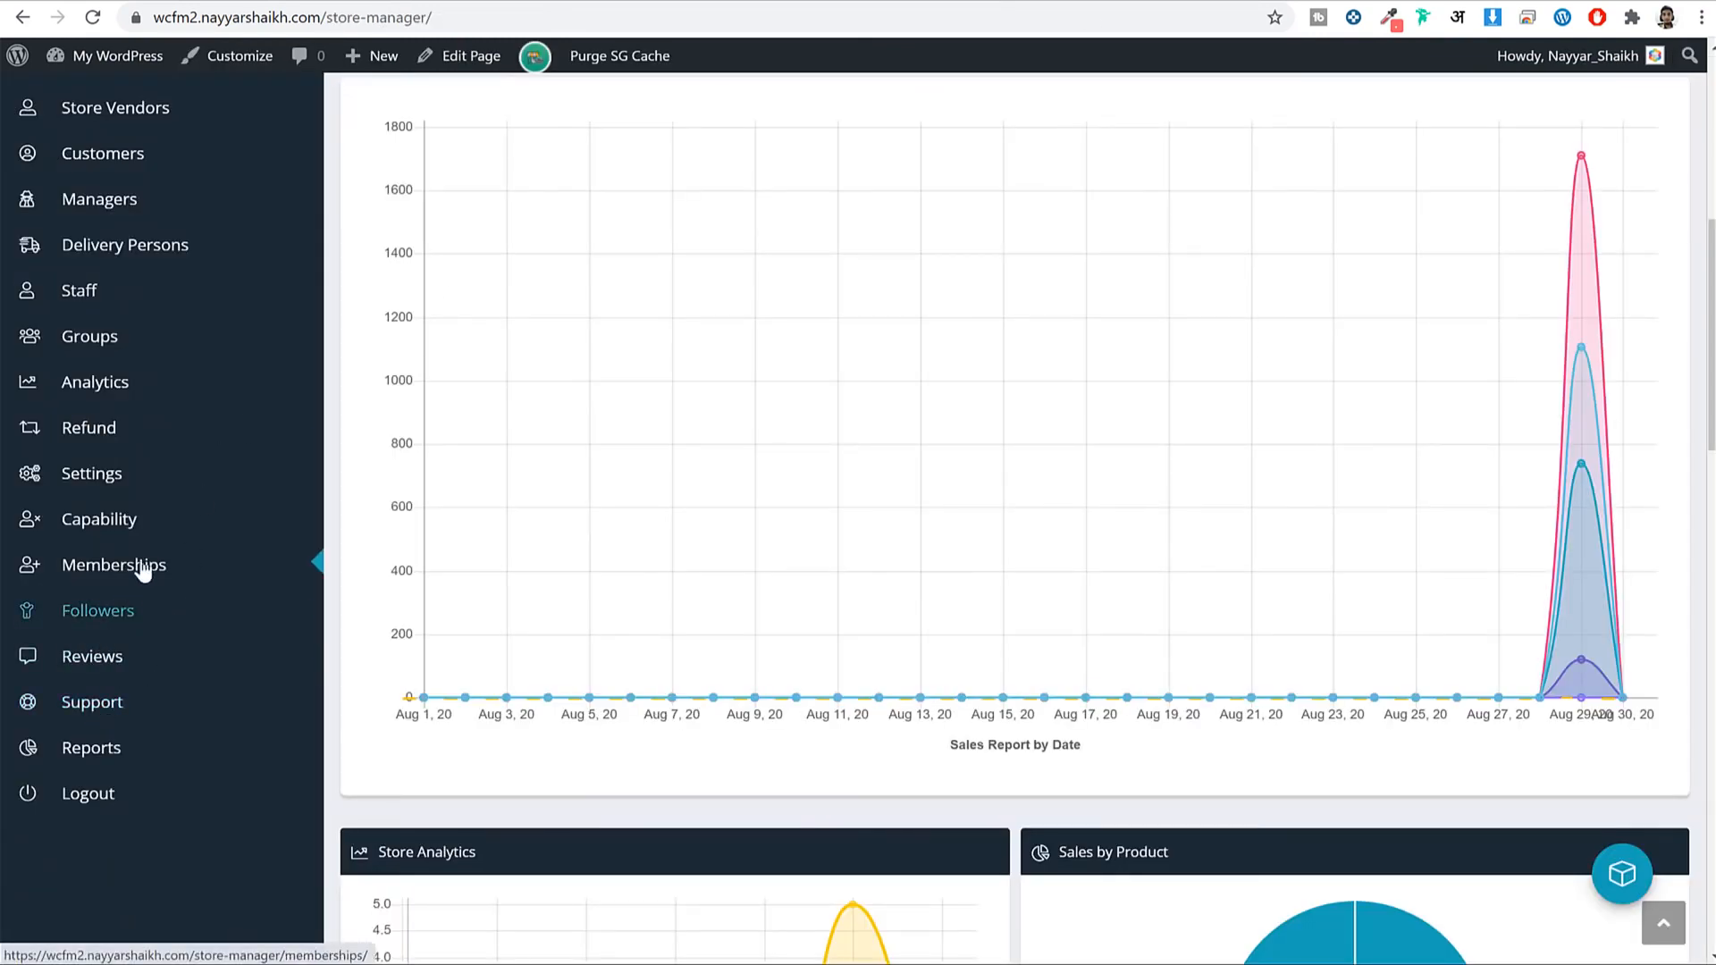
Copy the Orders page address and add it as a custom link.
scroll(143, 576, "up", 2)
scroll(143, 576, "up", 3)
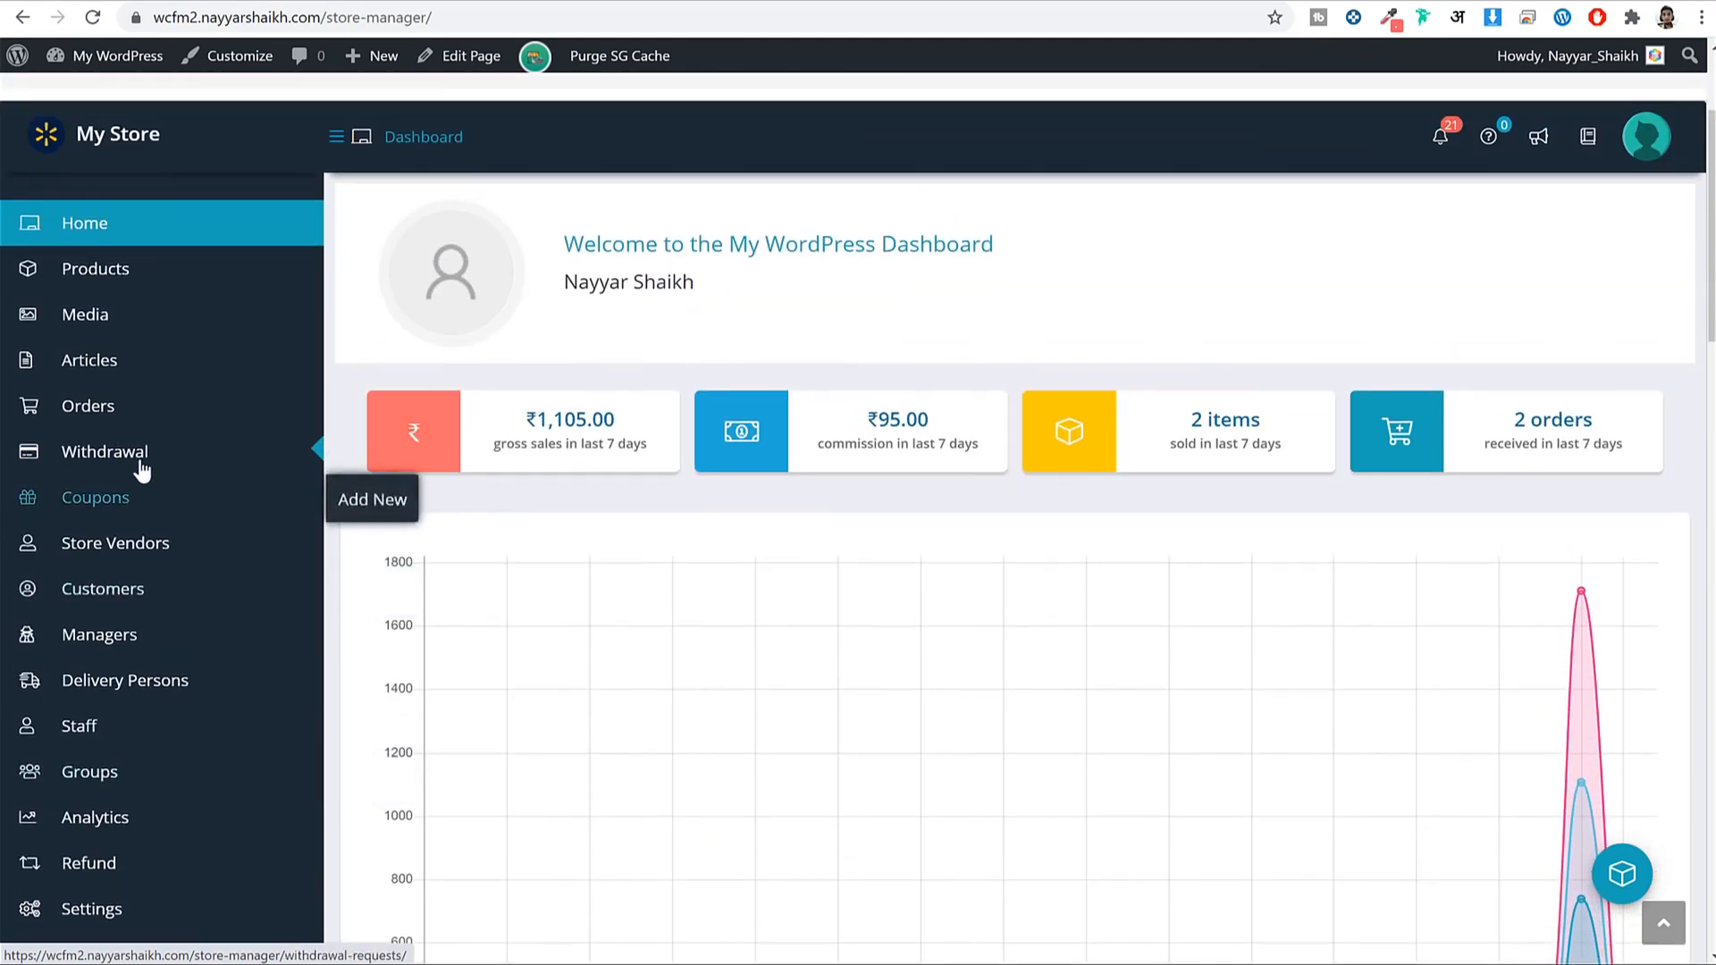
right_click(76, 411)
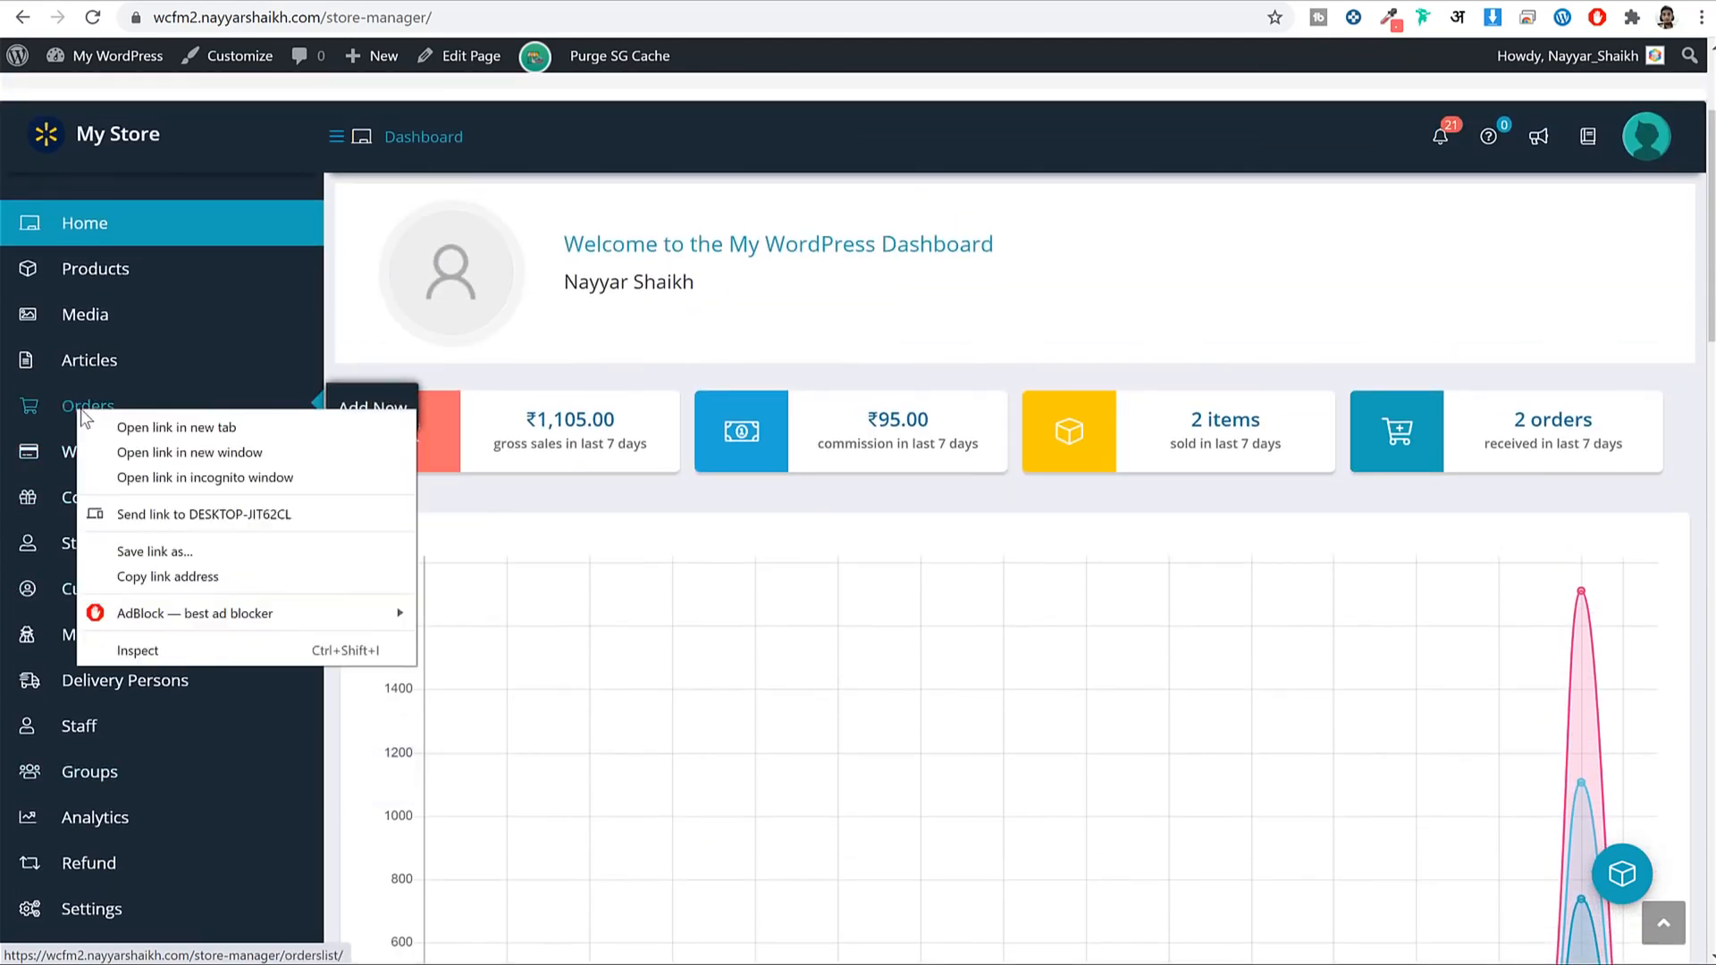
left_click(217, 576)
left_click(949, 3)
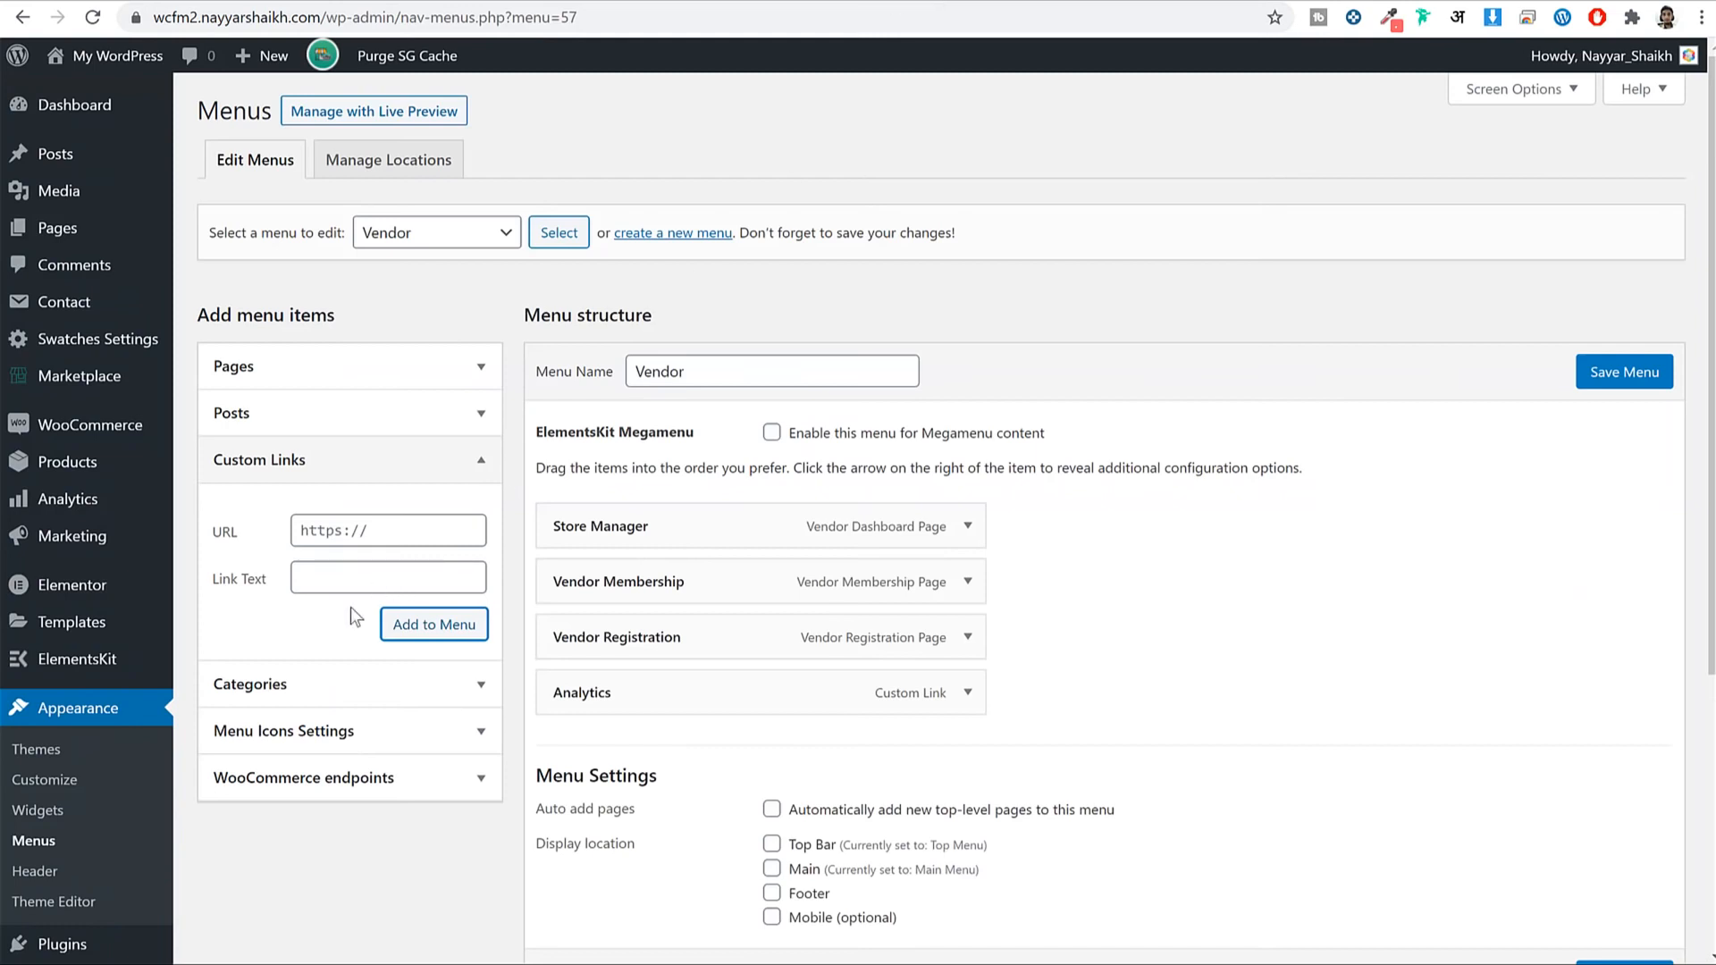
triple_click(394, 527)
key("ctrl+v")
left_click(387, 577)
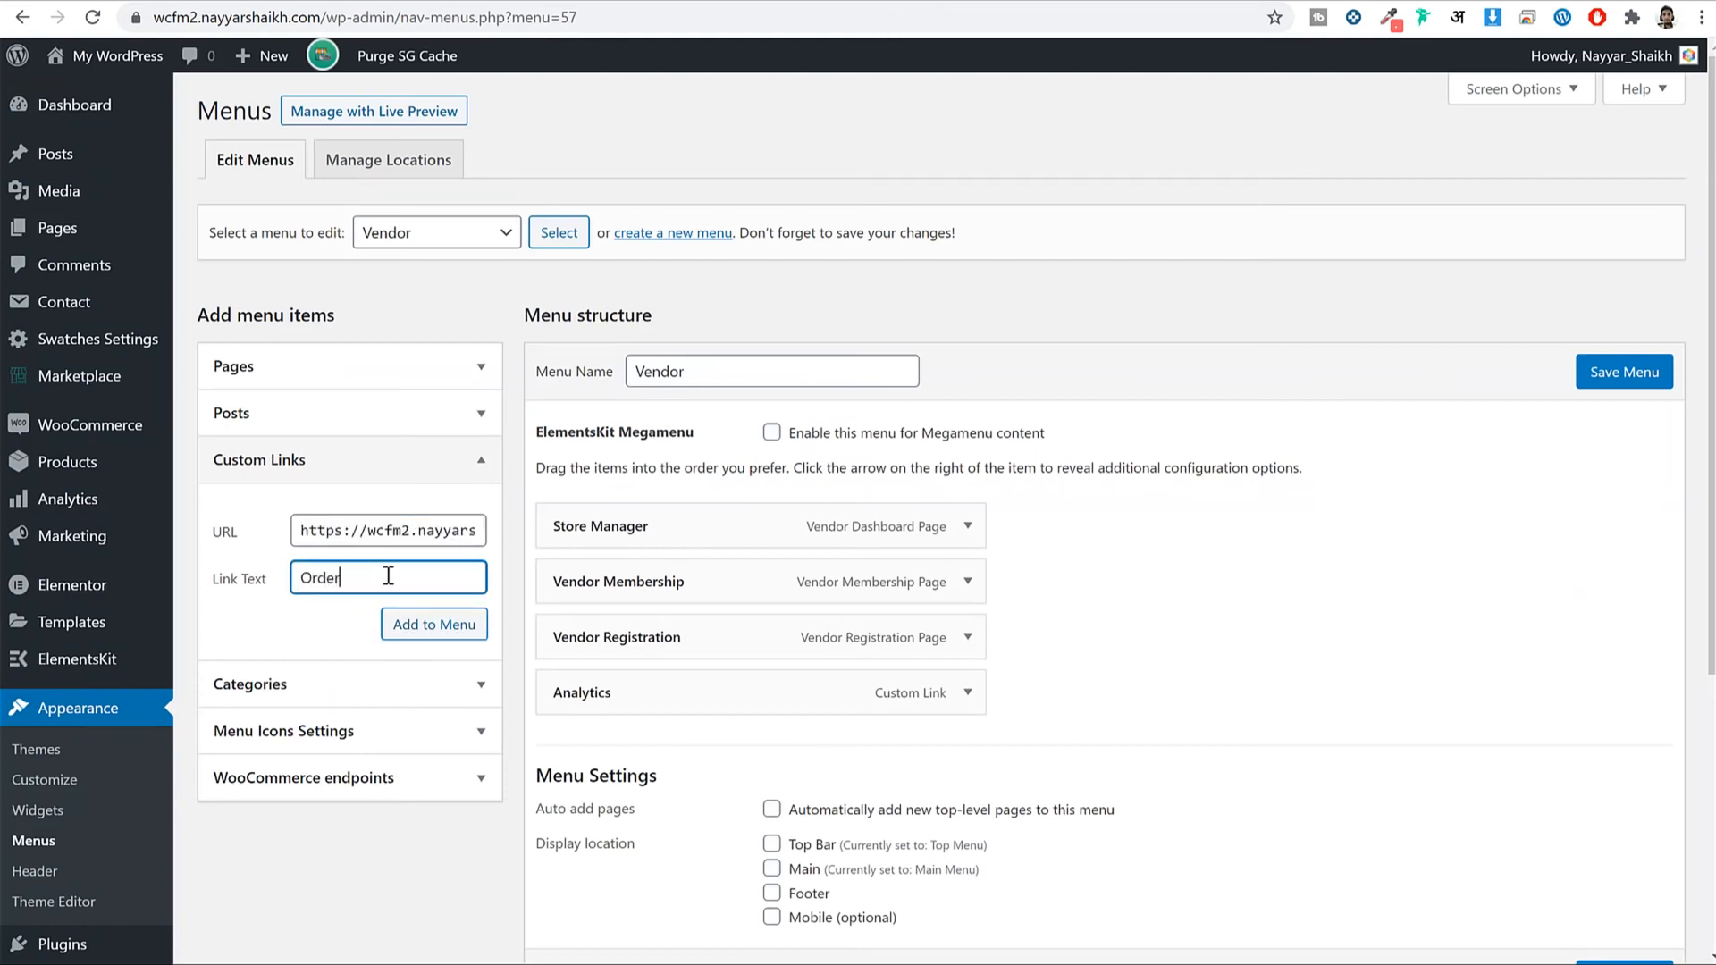
left_click(457, 631)
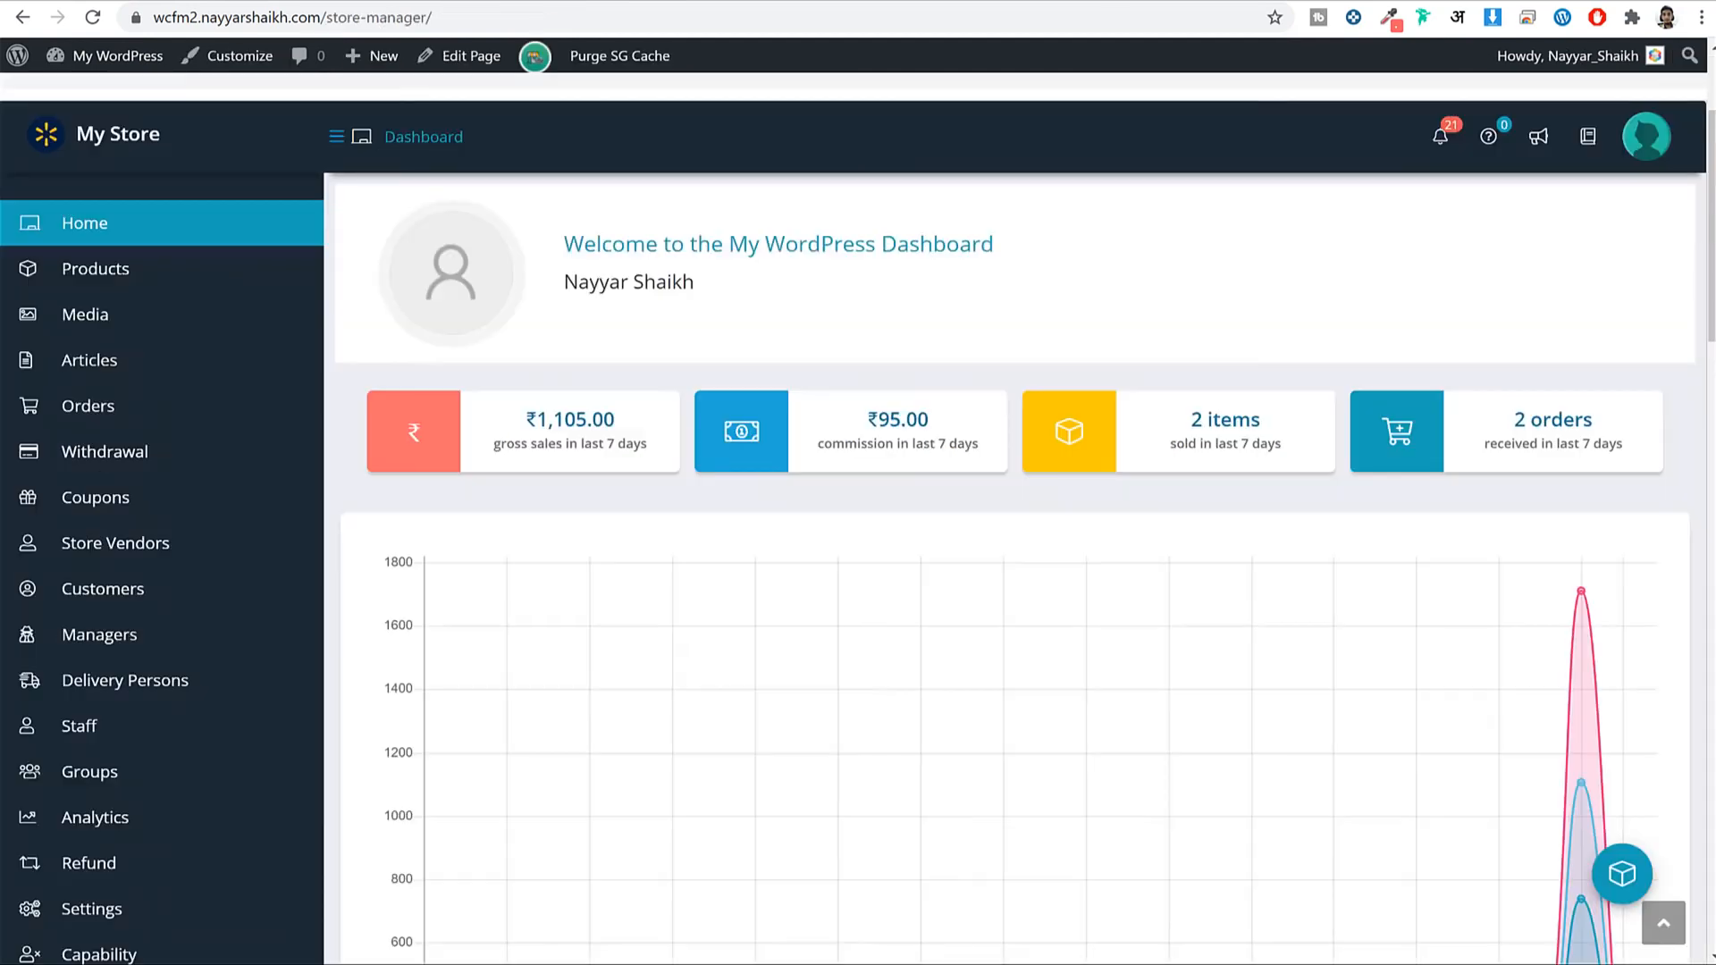
Add the Settings page address as a custom link and save the Vendor menu.
scroll(322, 544, "down", 5)
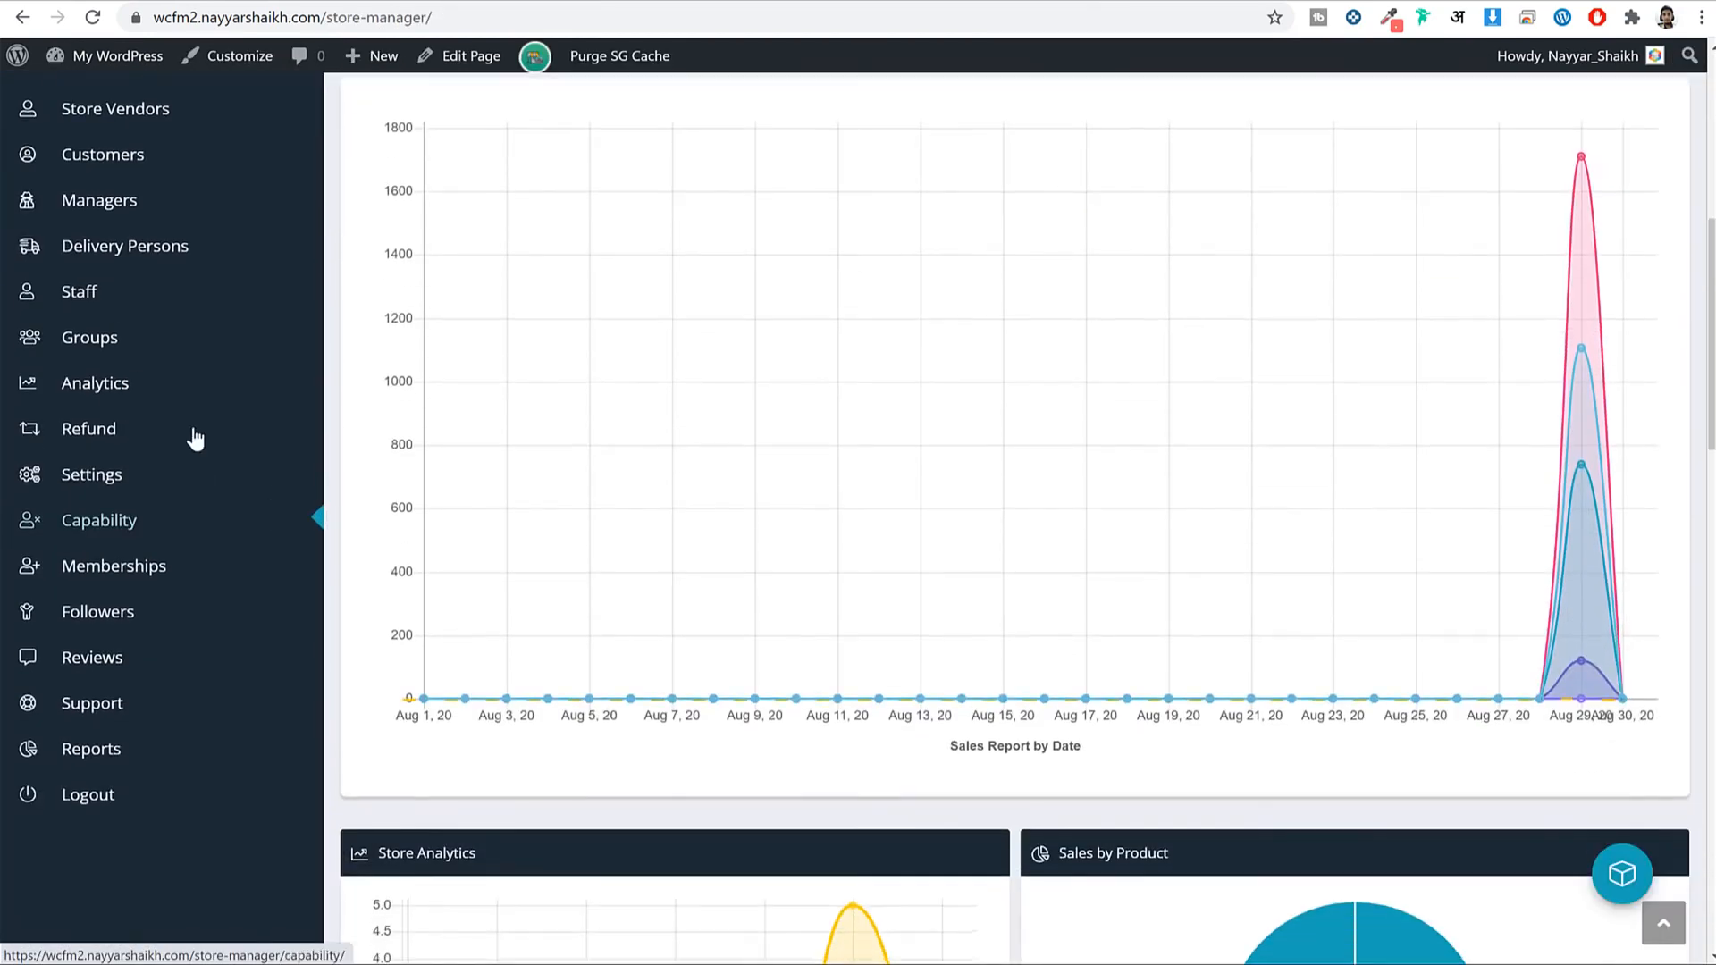
right_click(117, 474)
left_click(205, 633)
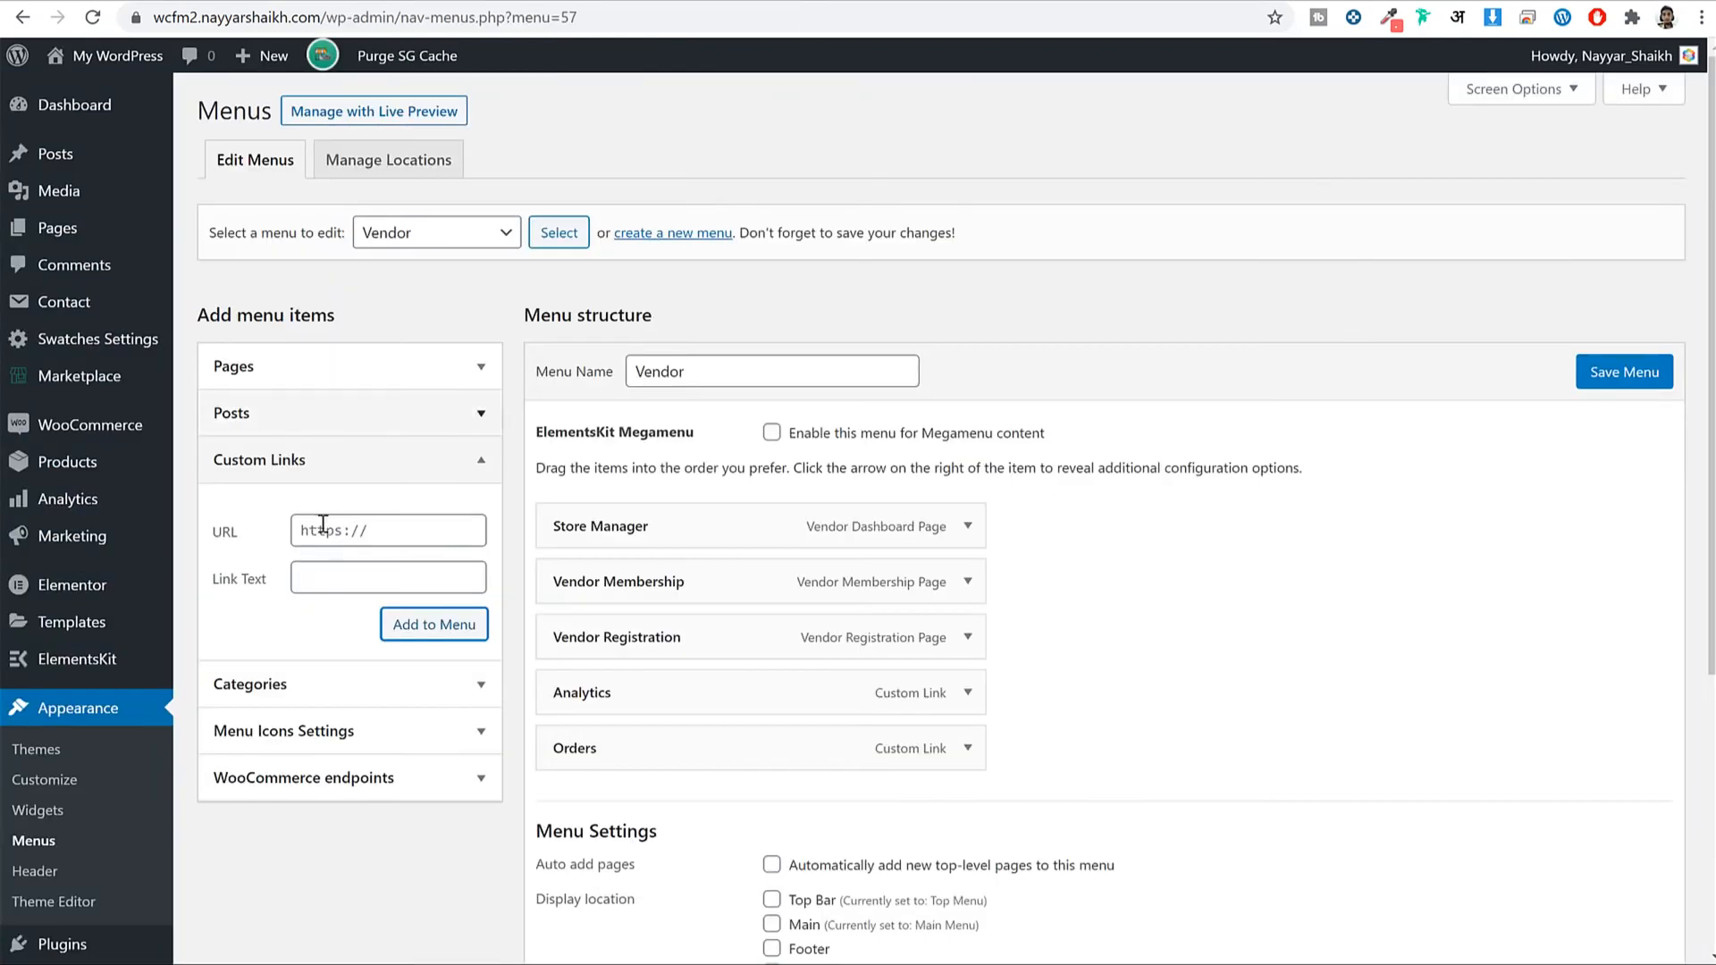
left_click(387, 526)
key("ctrl+v")
left_click(378, 575)
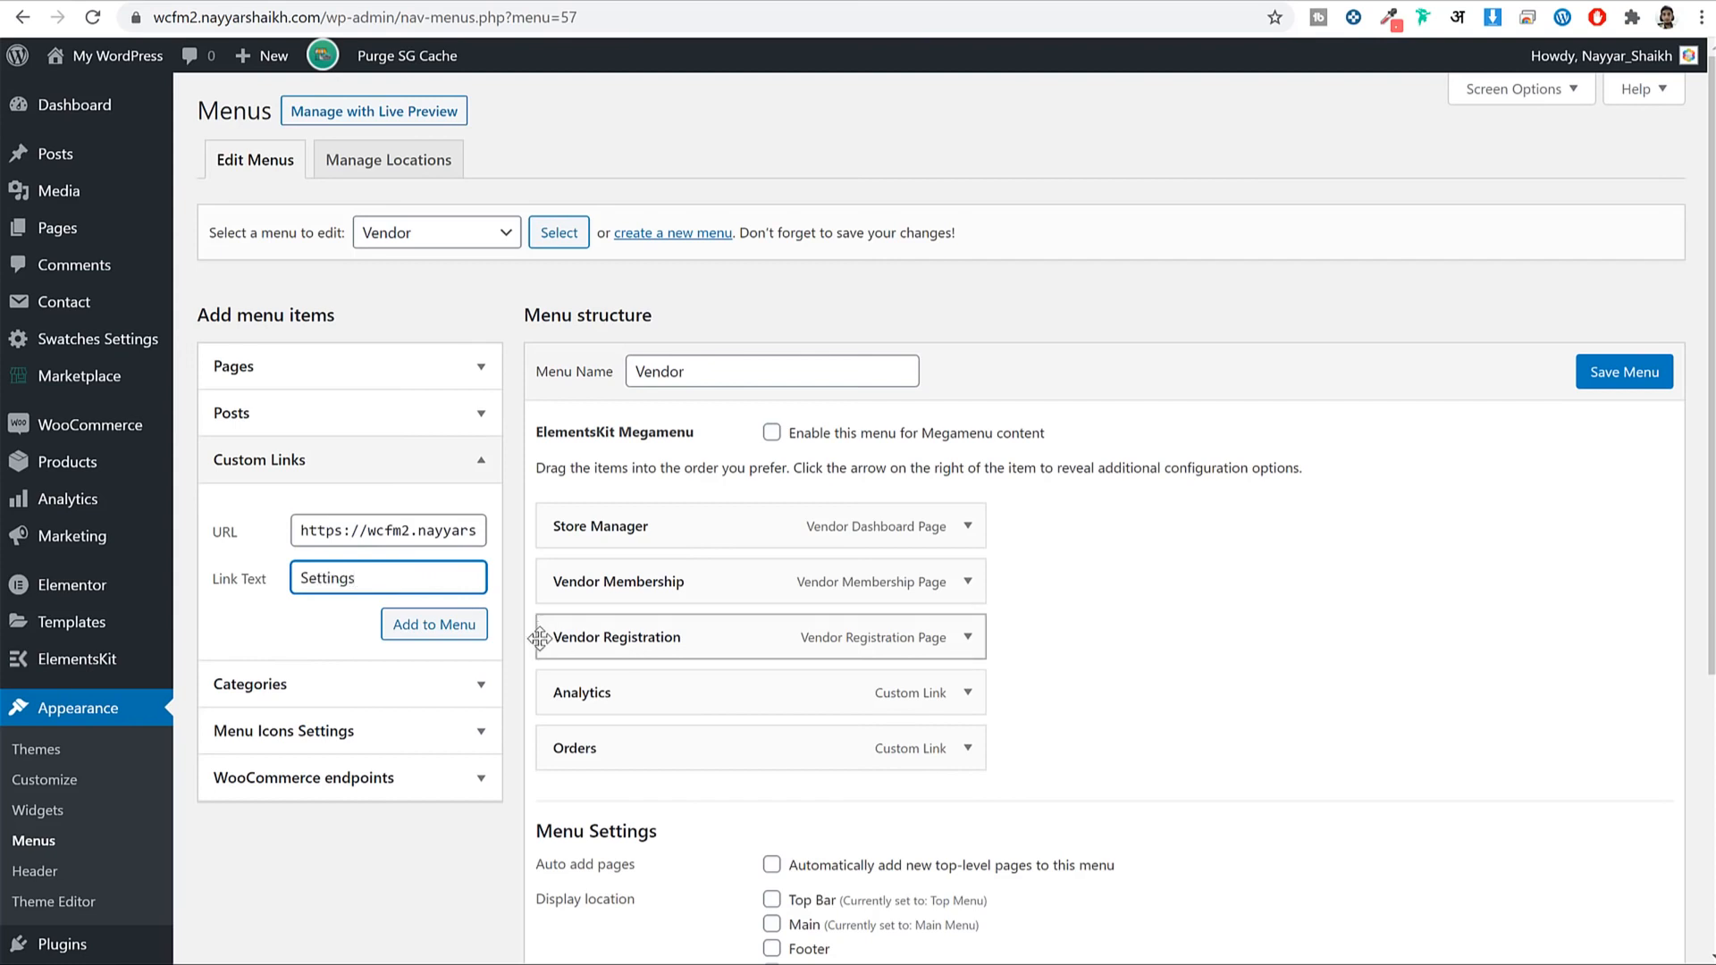
left_click(454, 627)
left_click(1611, 384)
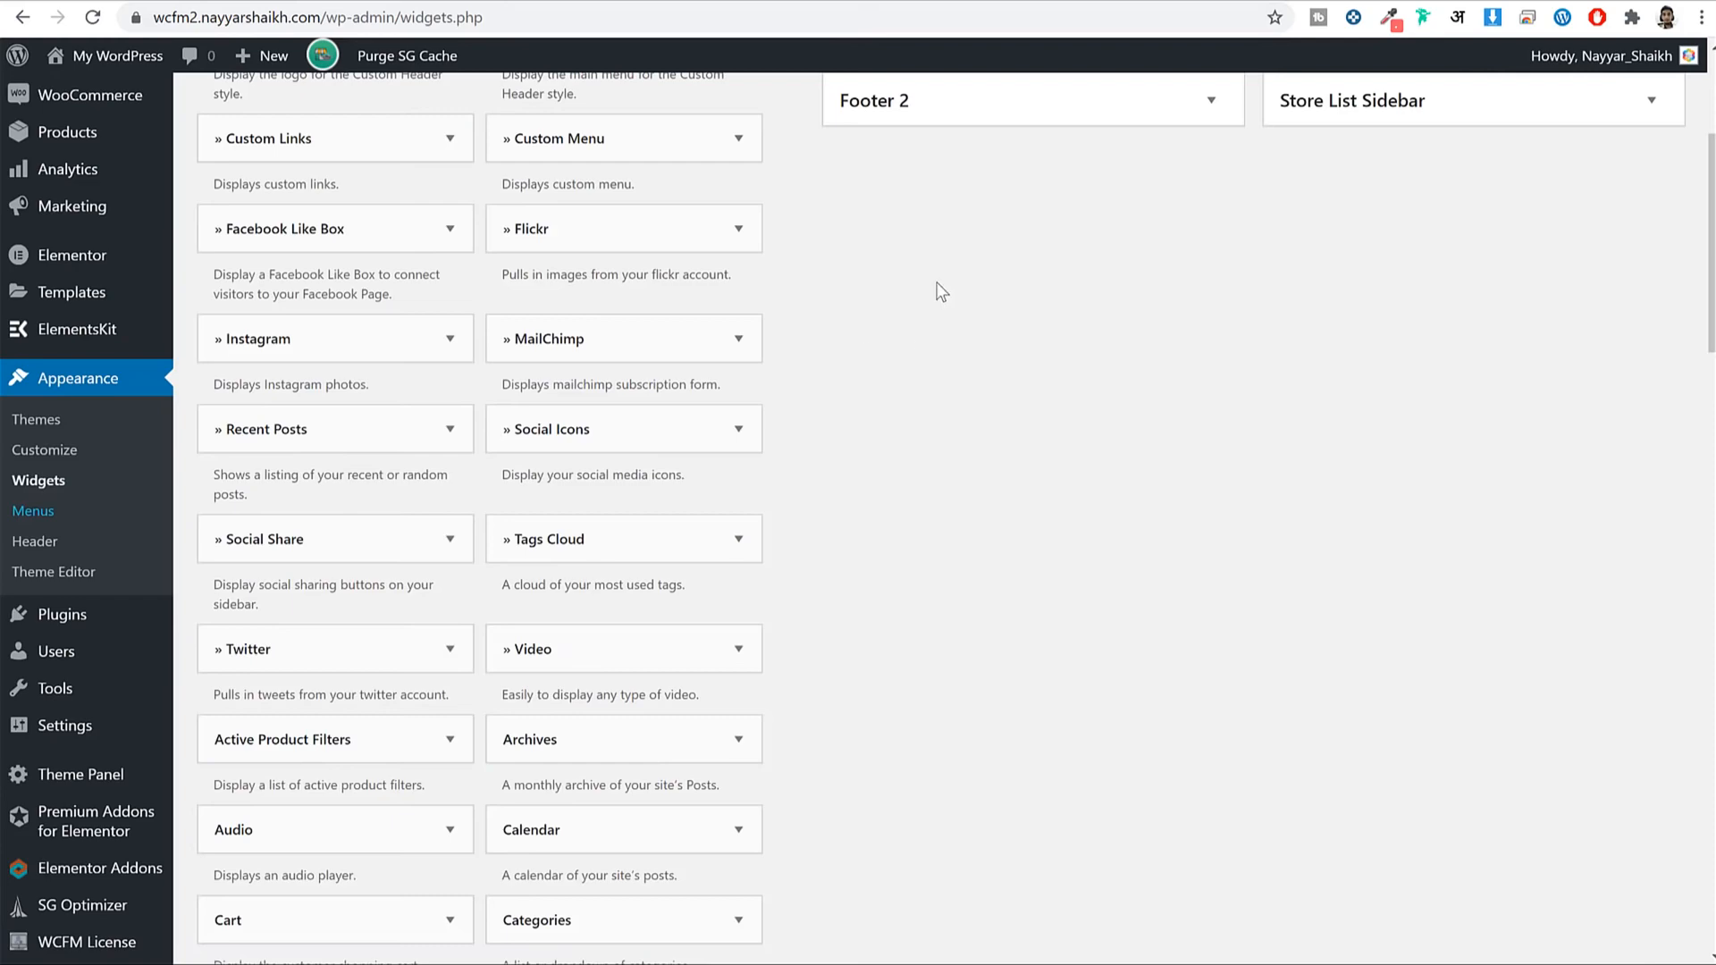
Add a Navigation Menu widget to the Footer 2 widget area.
scroll(941, 291, "up", 4)
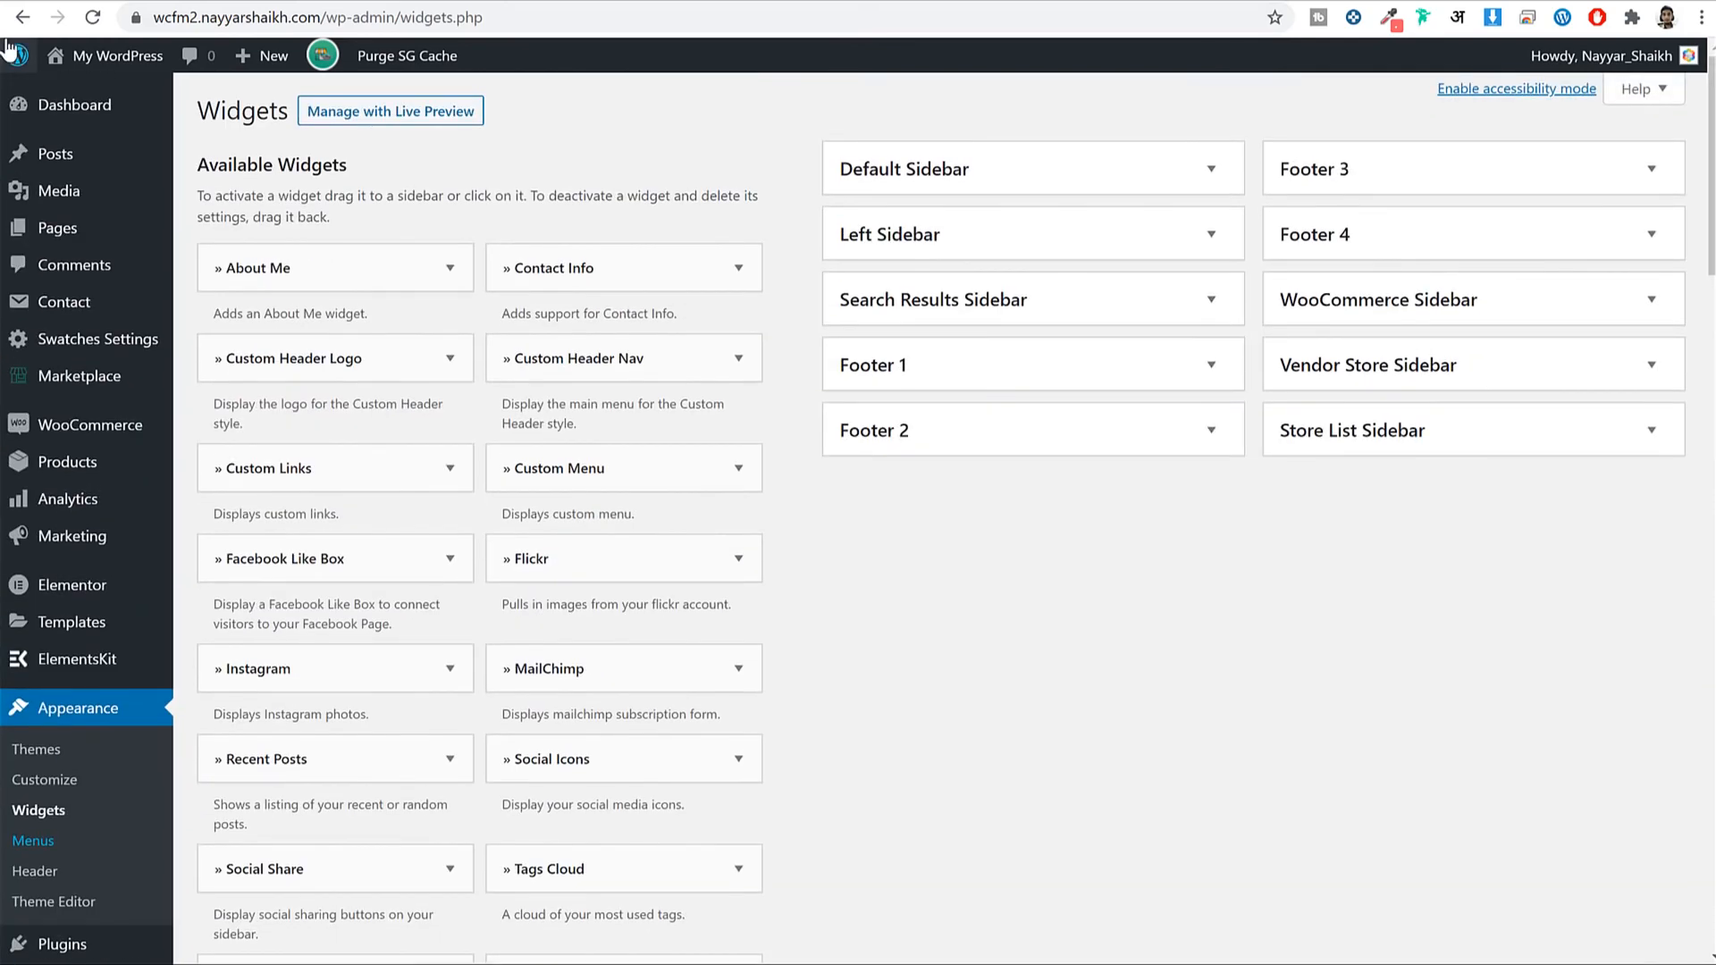
left_click(92, 17)
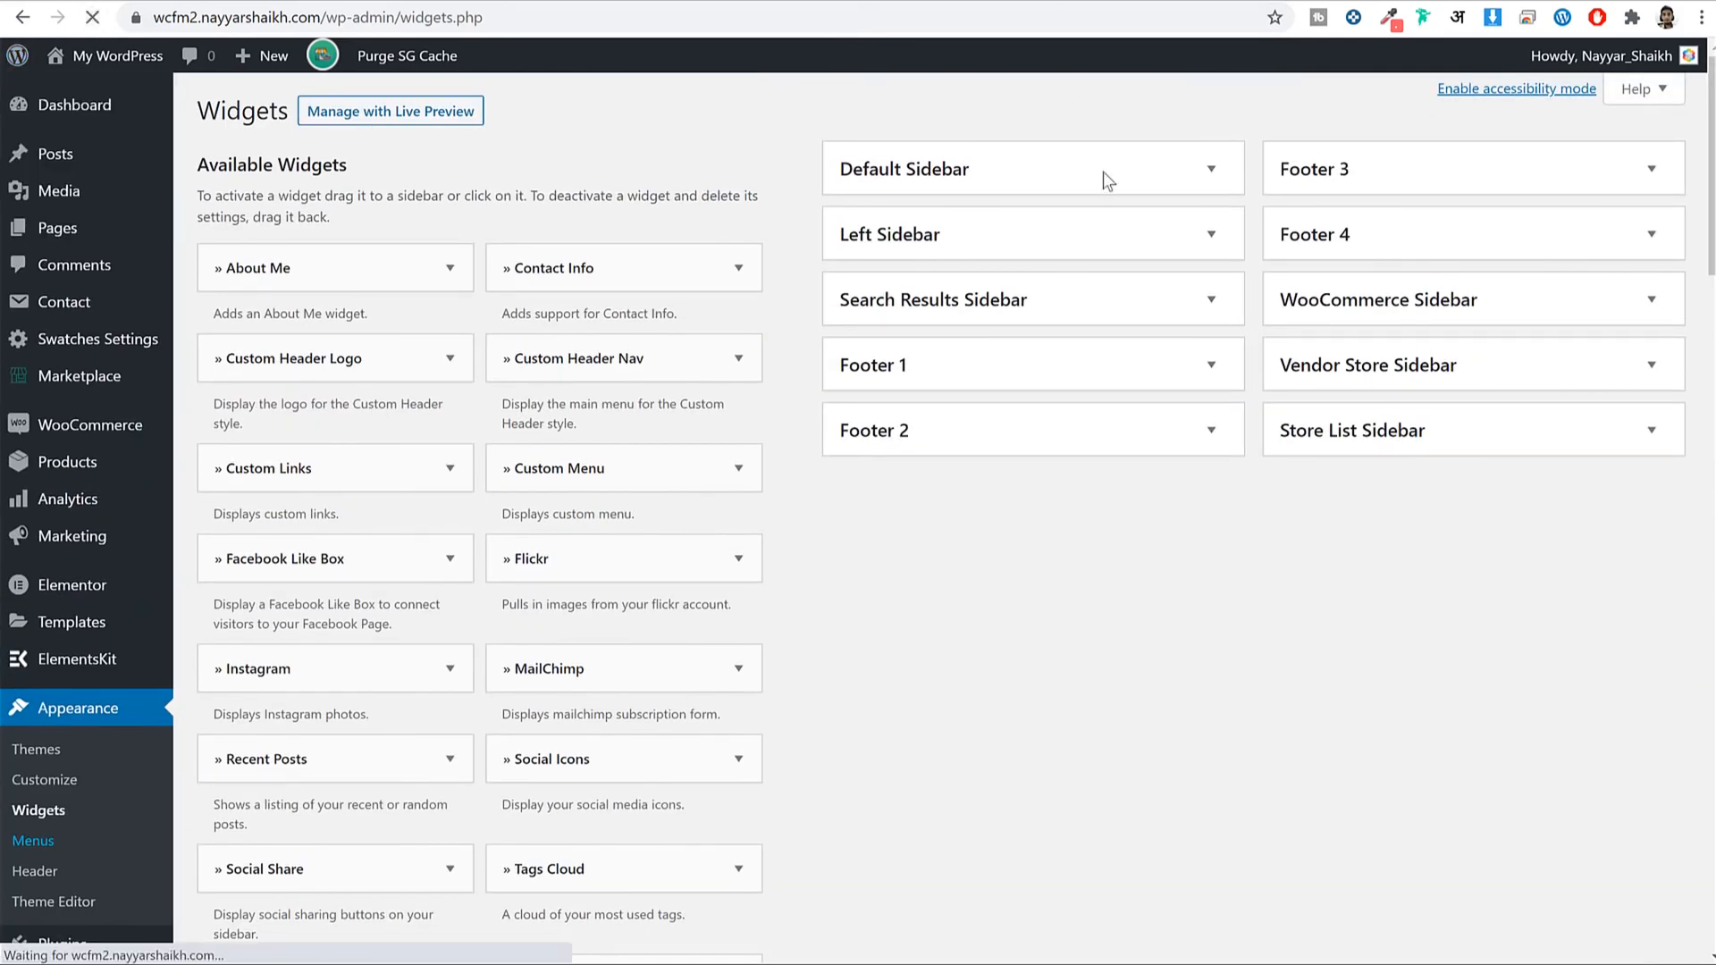
scroll(1296, 580, "down", 10)
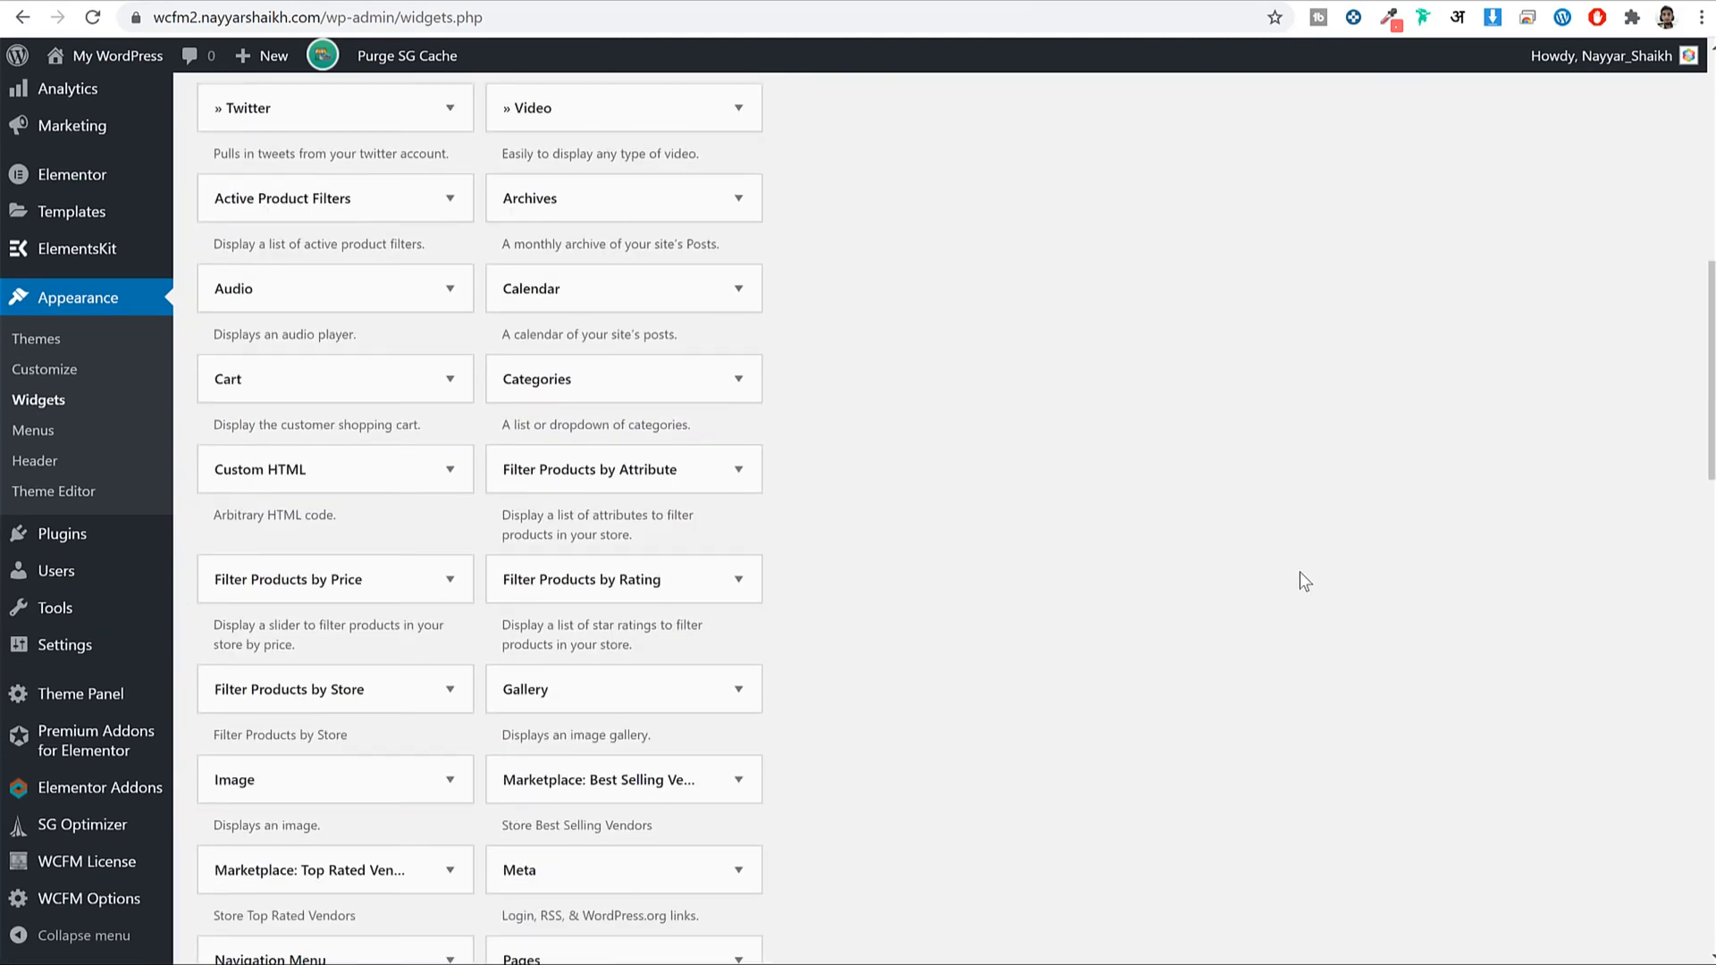
scroll(1299, 573, "down", 5)
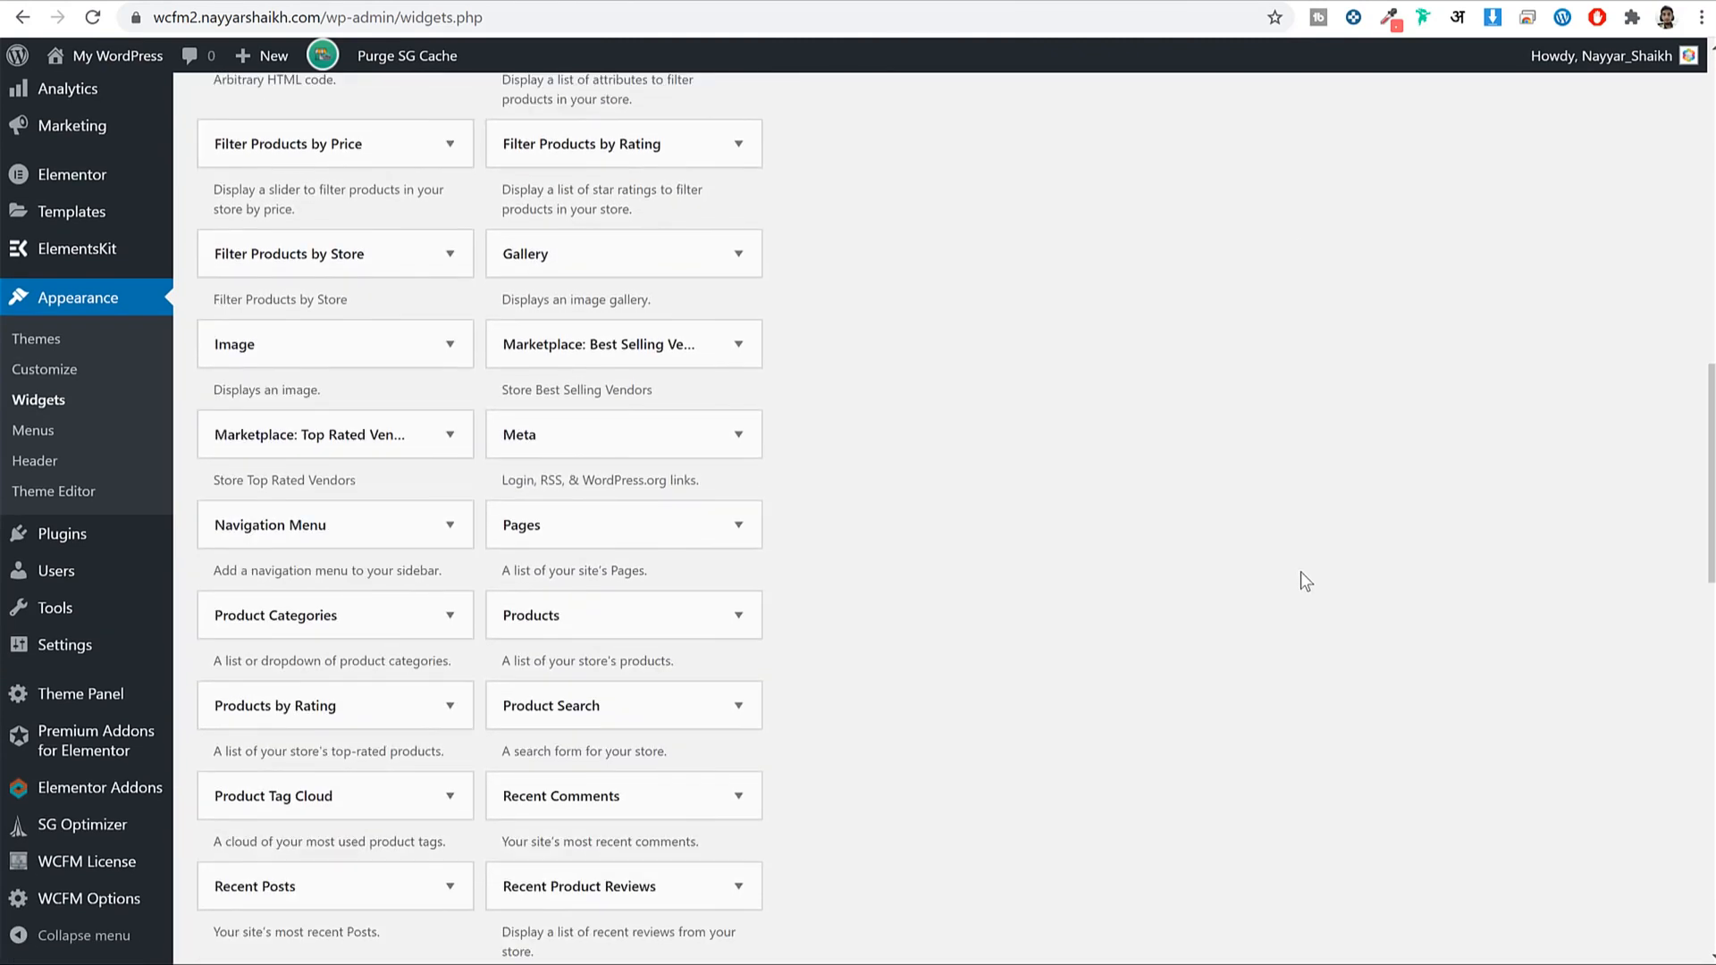
left_click(347, 527)
left_click(338, 790)
scroll(911, 674, "down", 1)
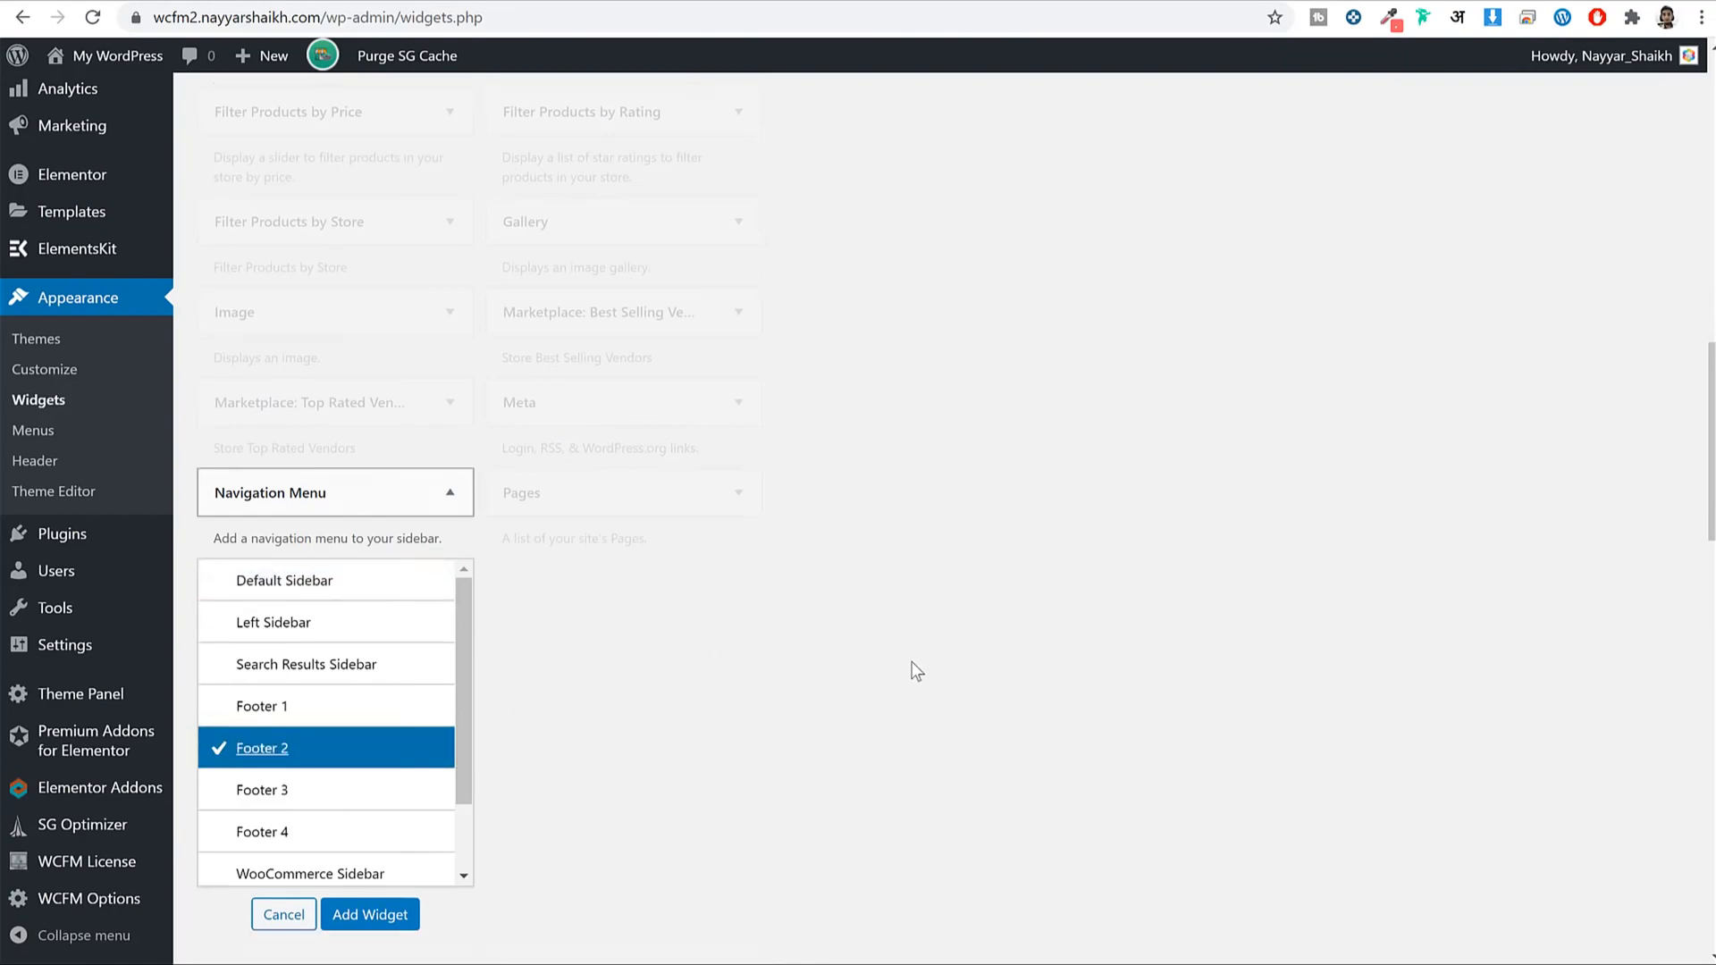
left_click(369, 845)
Title the Footer 2 navigation widget FOR CUSTOMERS and attach the Customers menu.
scroll(1183, 448, "up", 2)
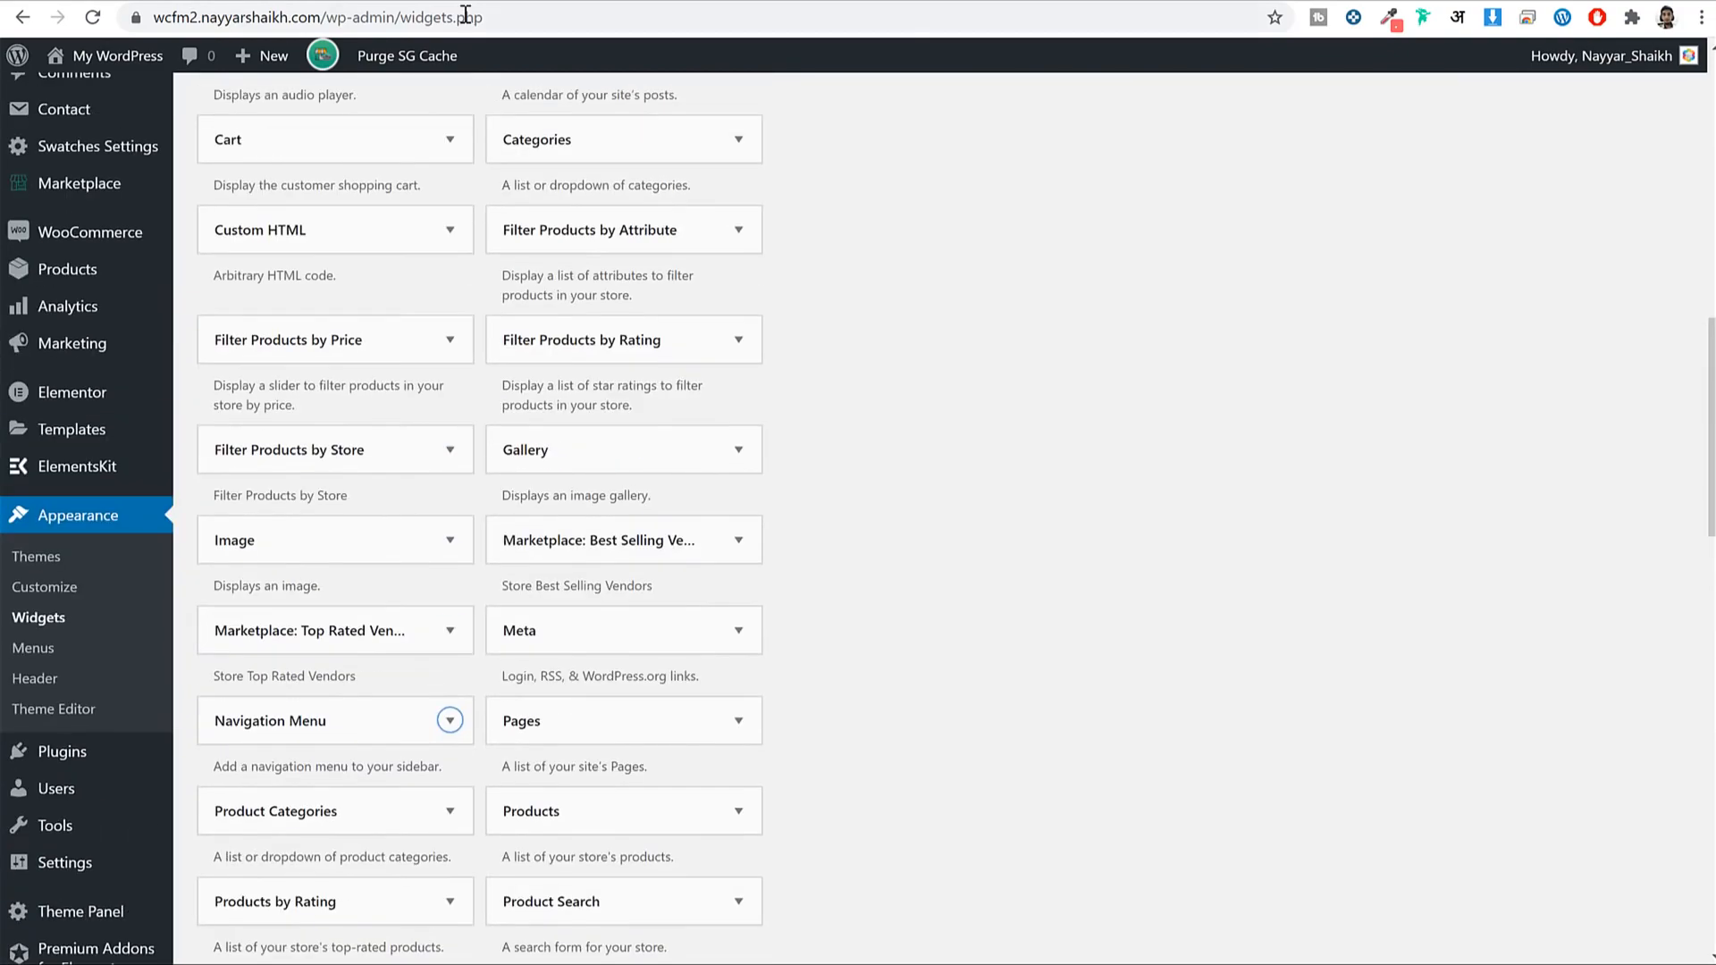
left_click(439, 1)
left_click(715, 585)
triple_click(670, 608)
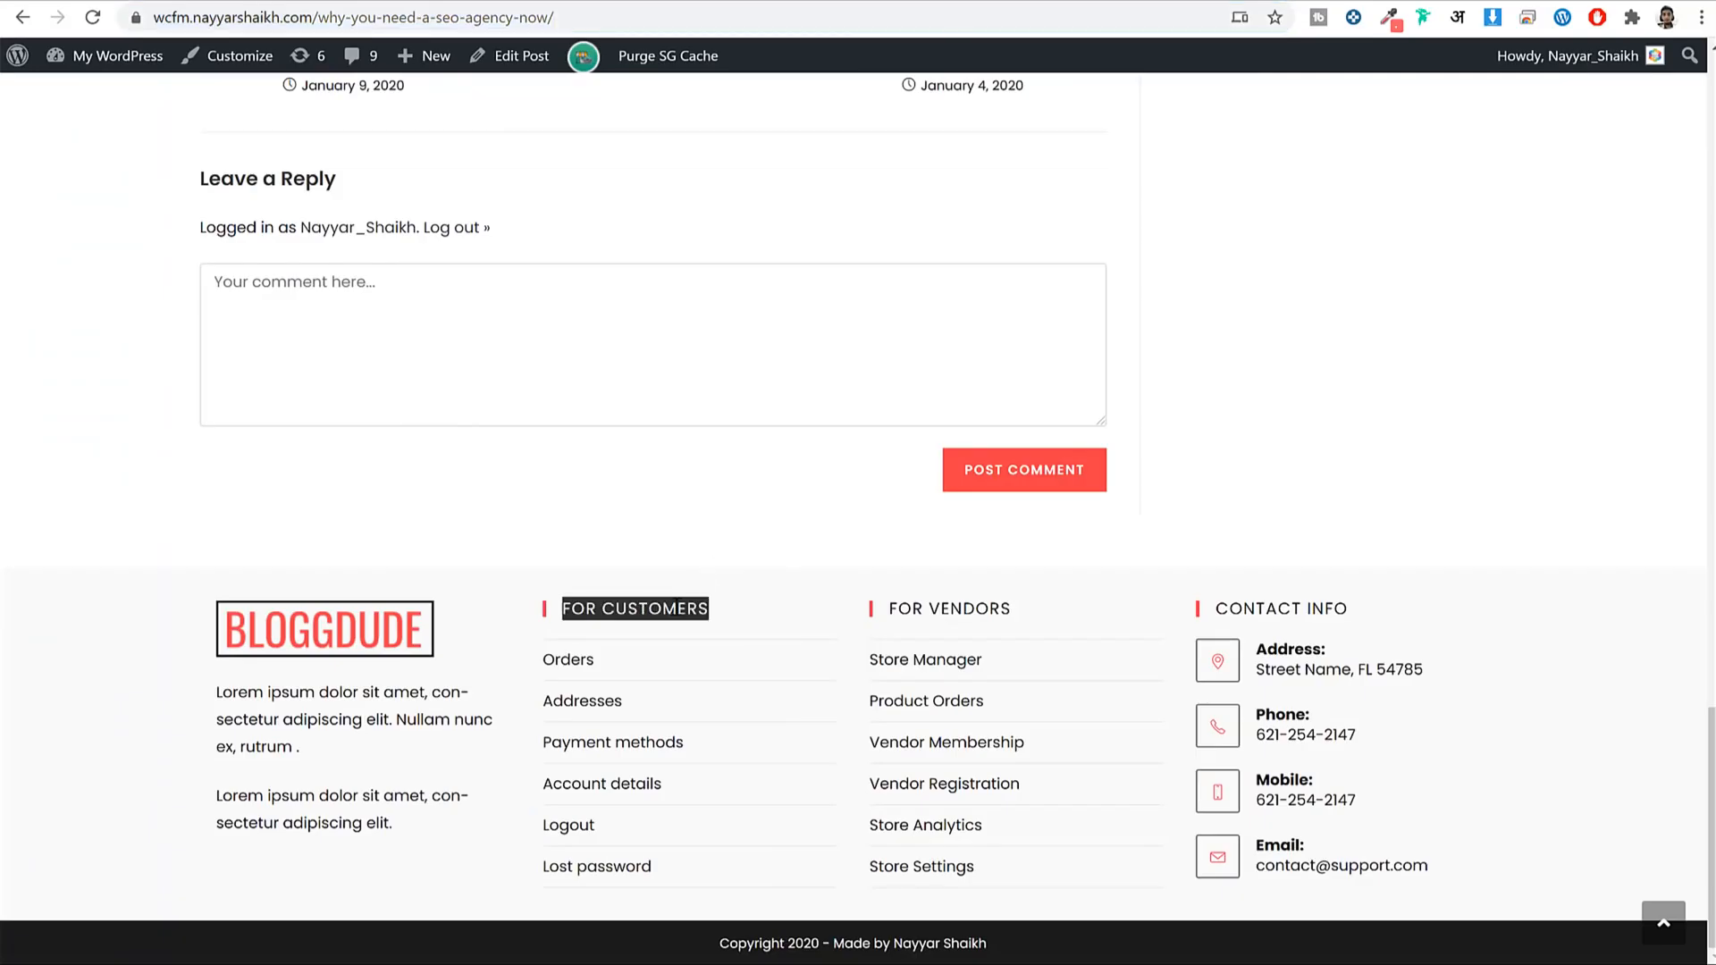
left_click(617, 3)
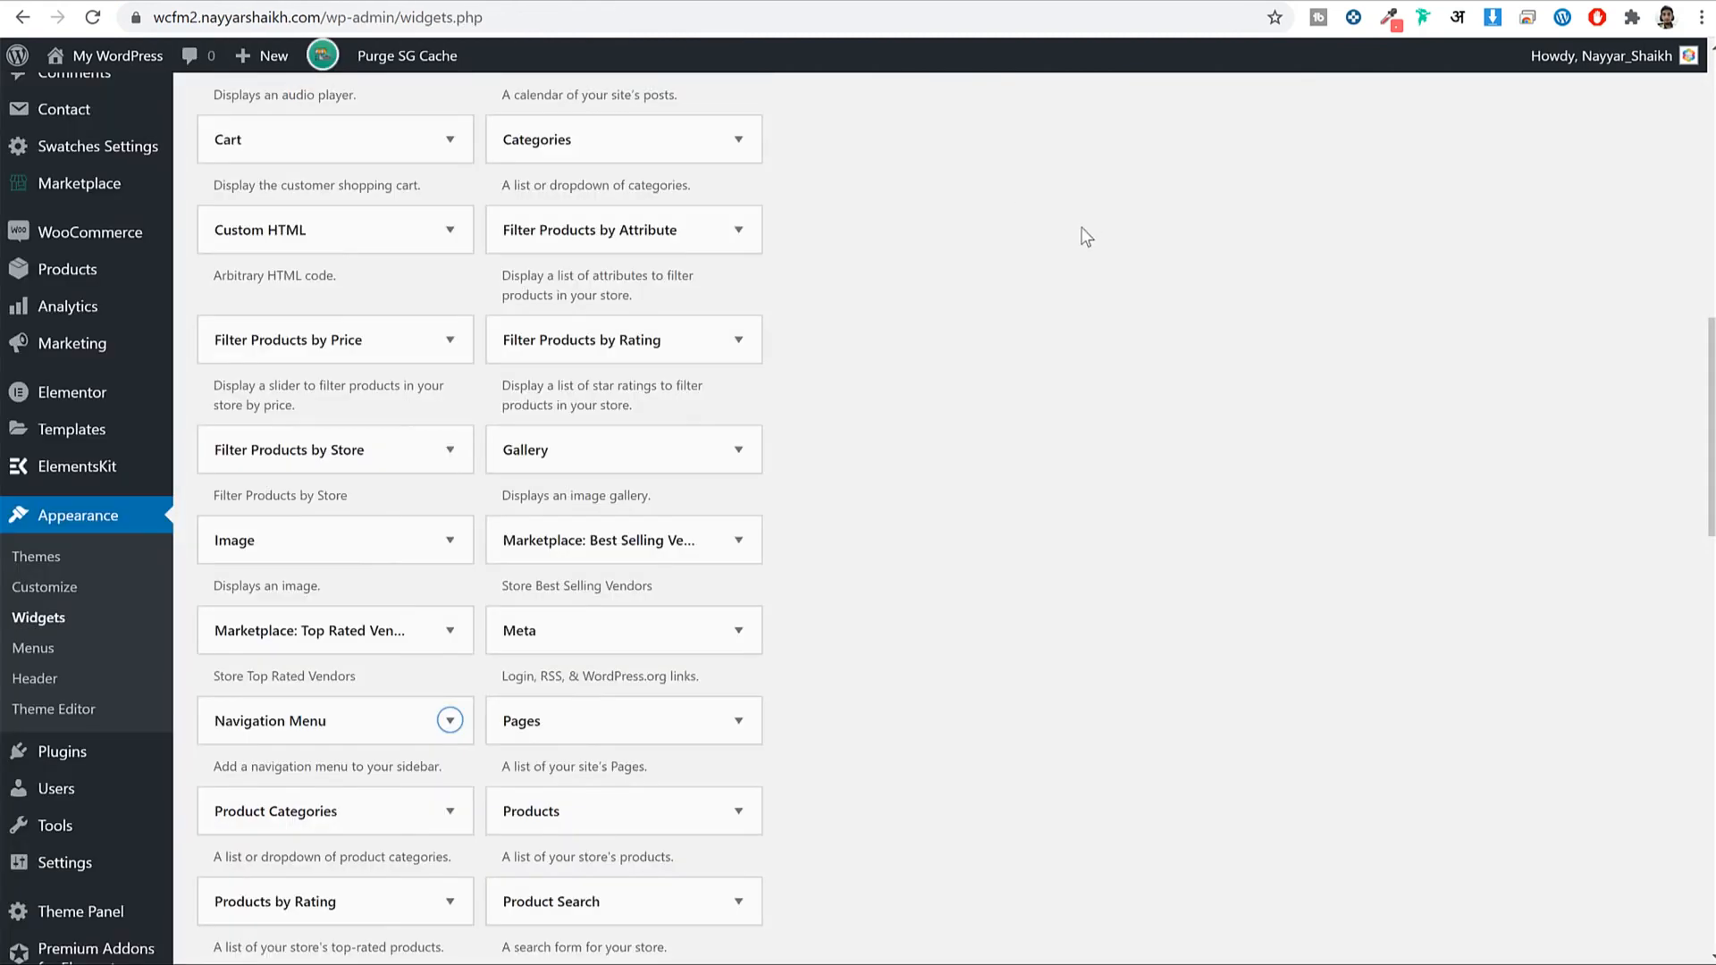
scroll(1183, 398, "up", 14)
left_click(1009, 450)
key("ctrl+v")
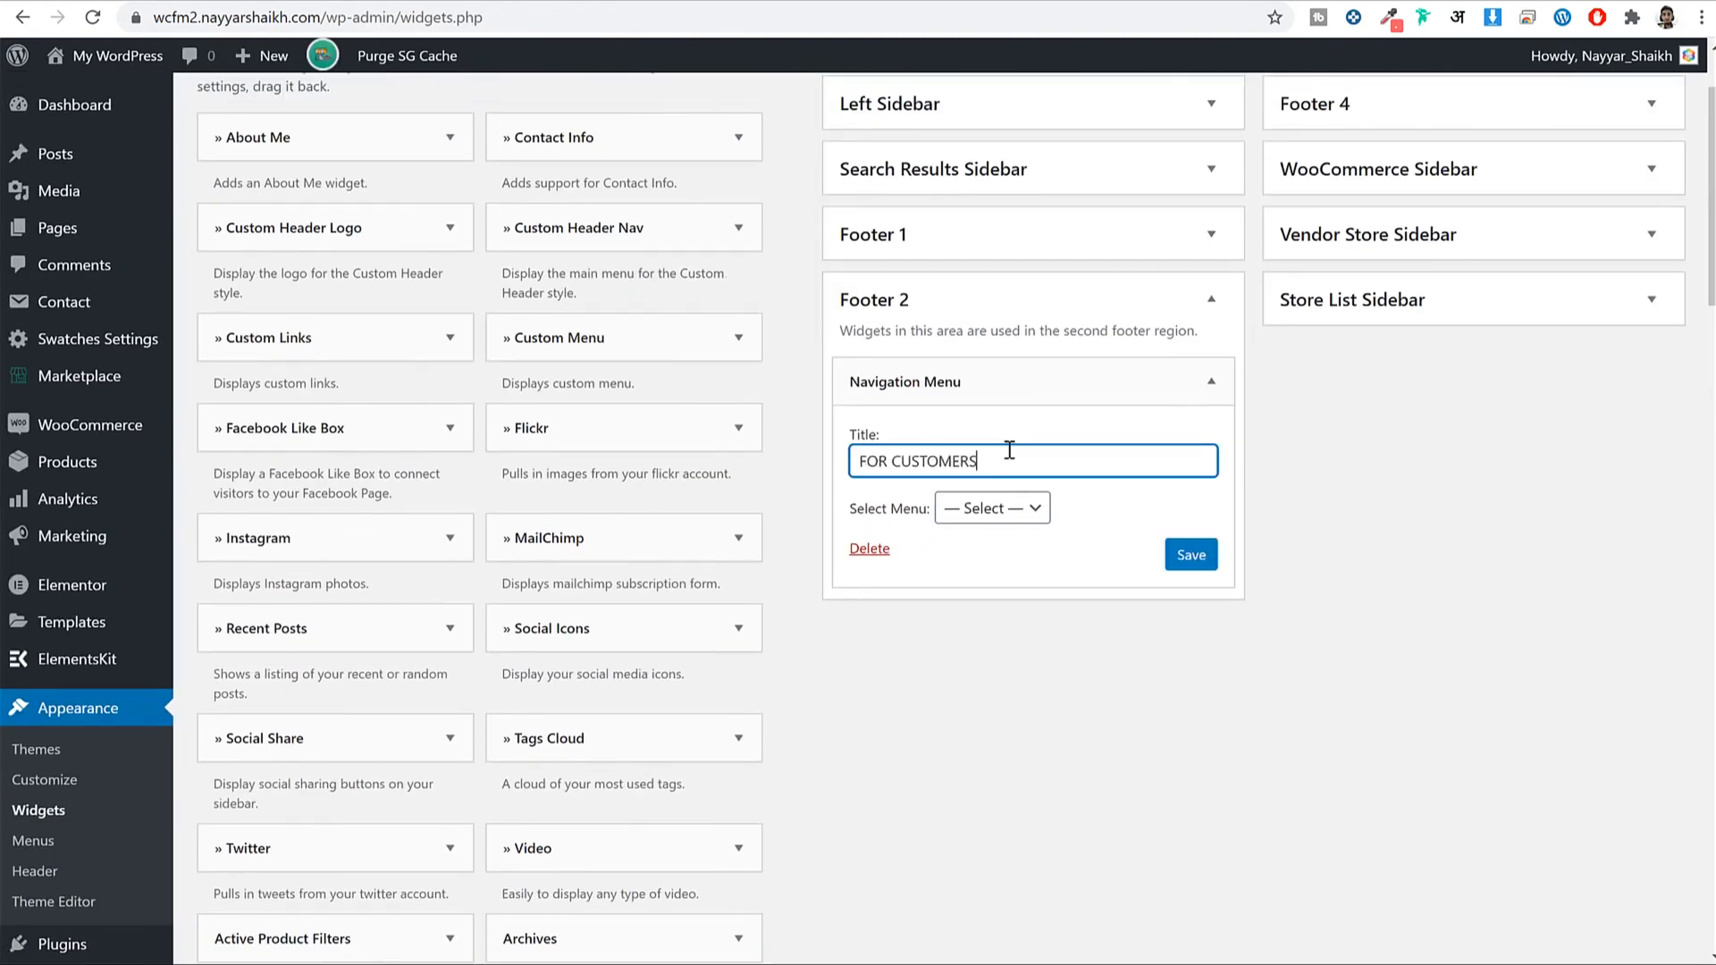
left_click(951, 511)
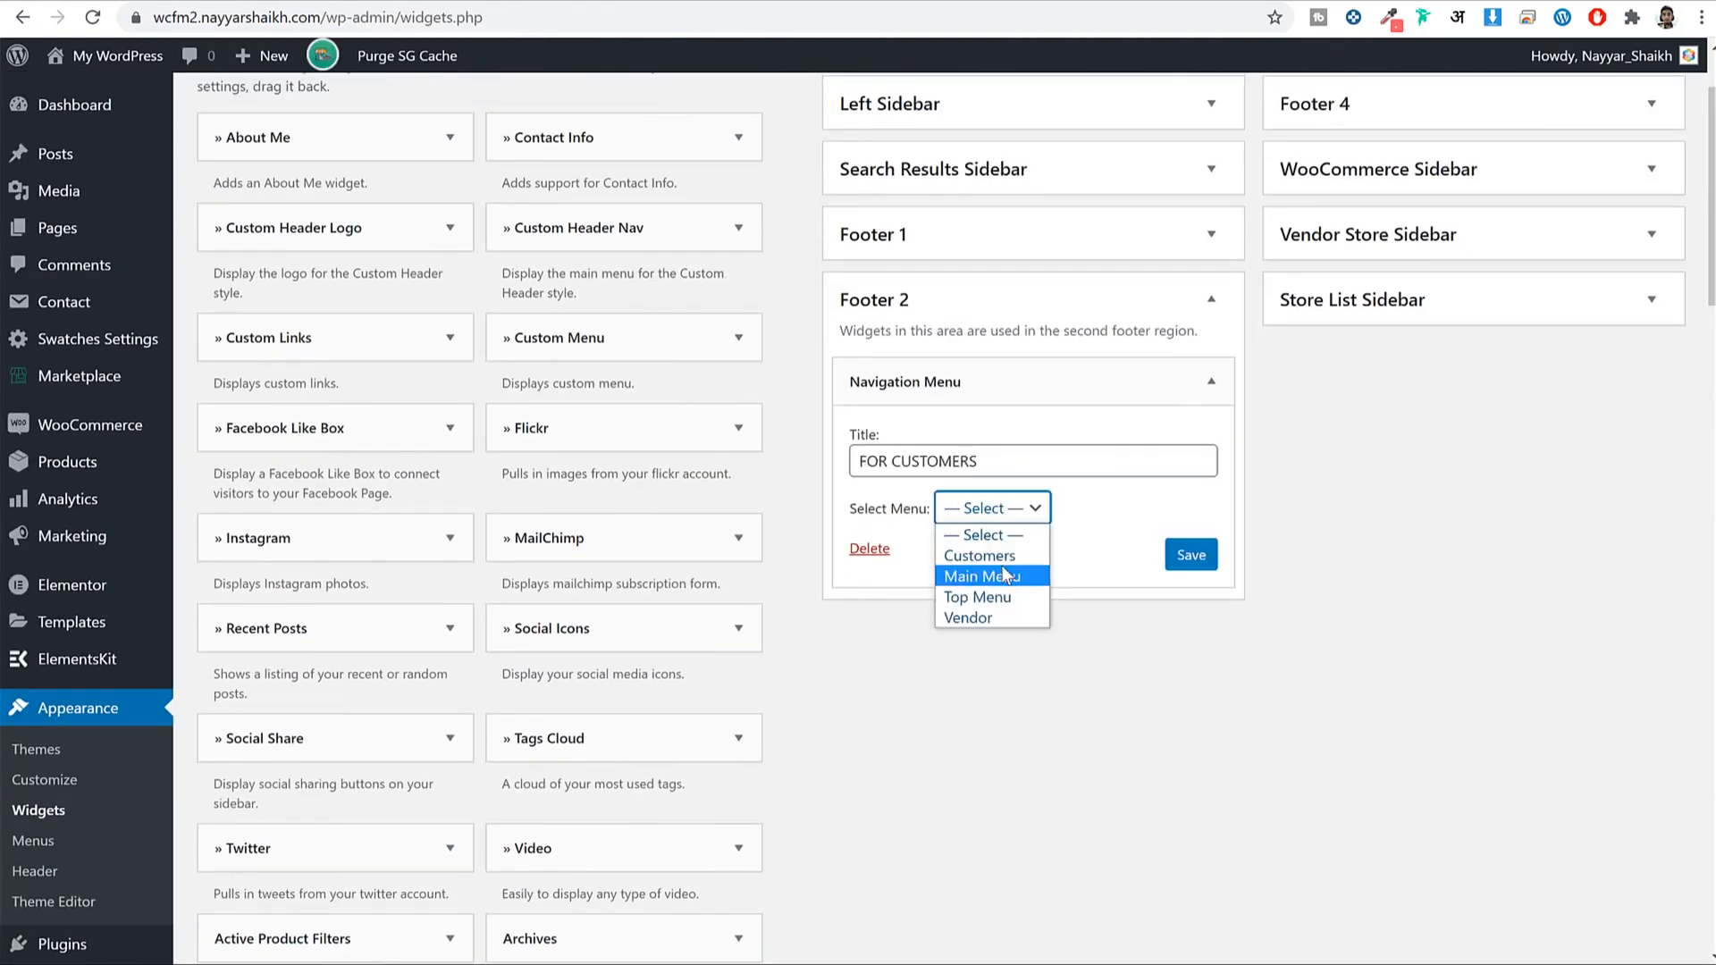
left_click(980, 555)
left_click(1211, 299)
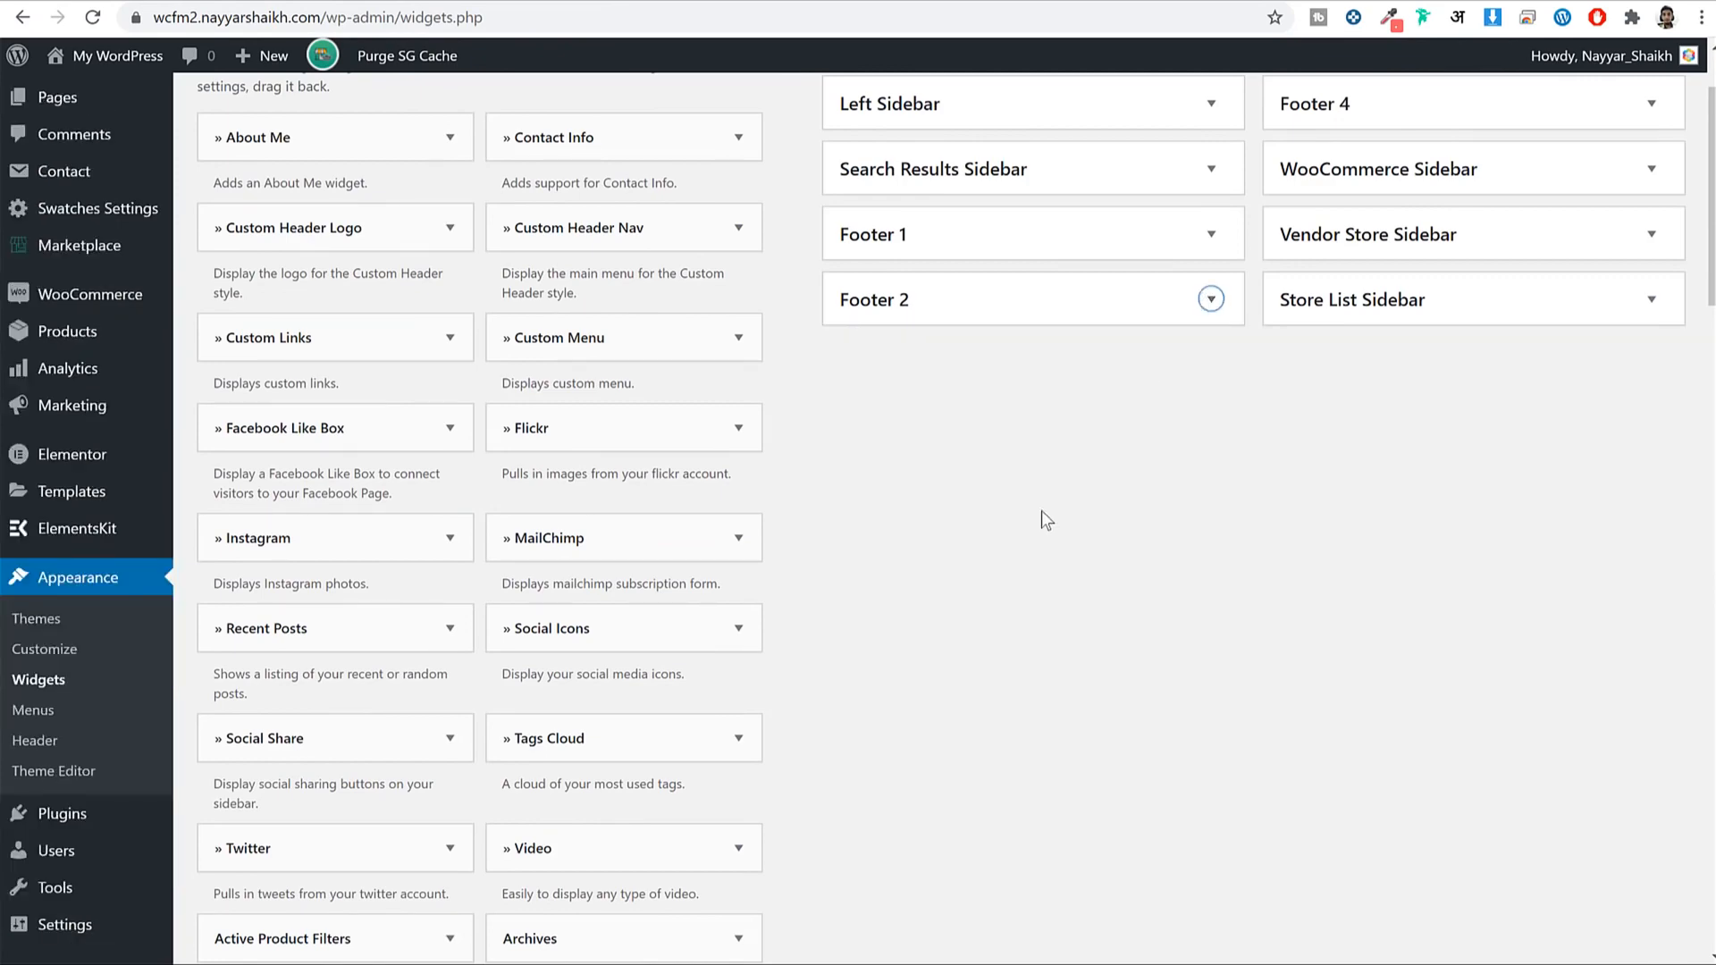
Add a Footer 3 Navigation Menu widget titled FOR VENDORS showing the Vendor menu, and save it.
scroll(1042, 511, "down", 13)
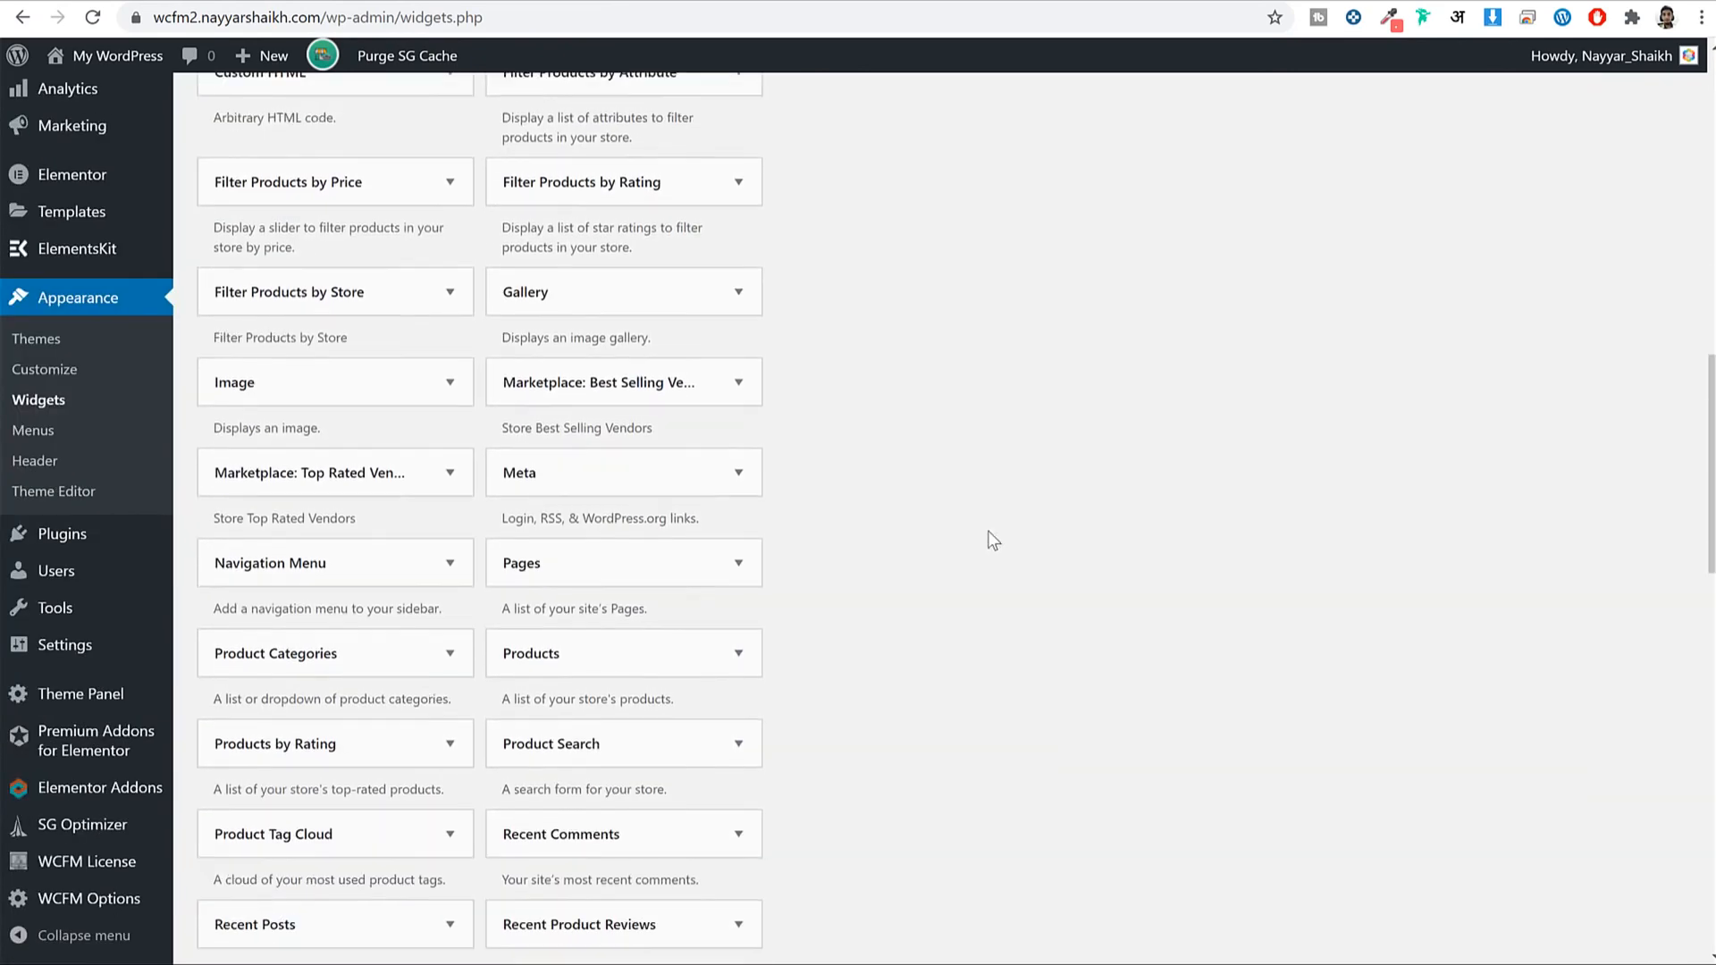
left_click(429, 501)
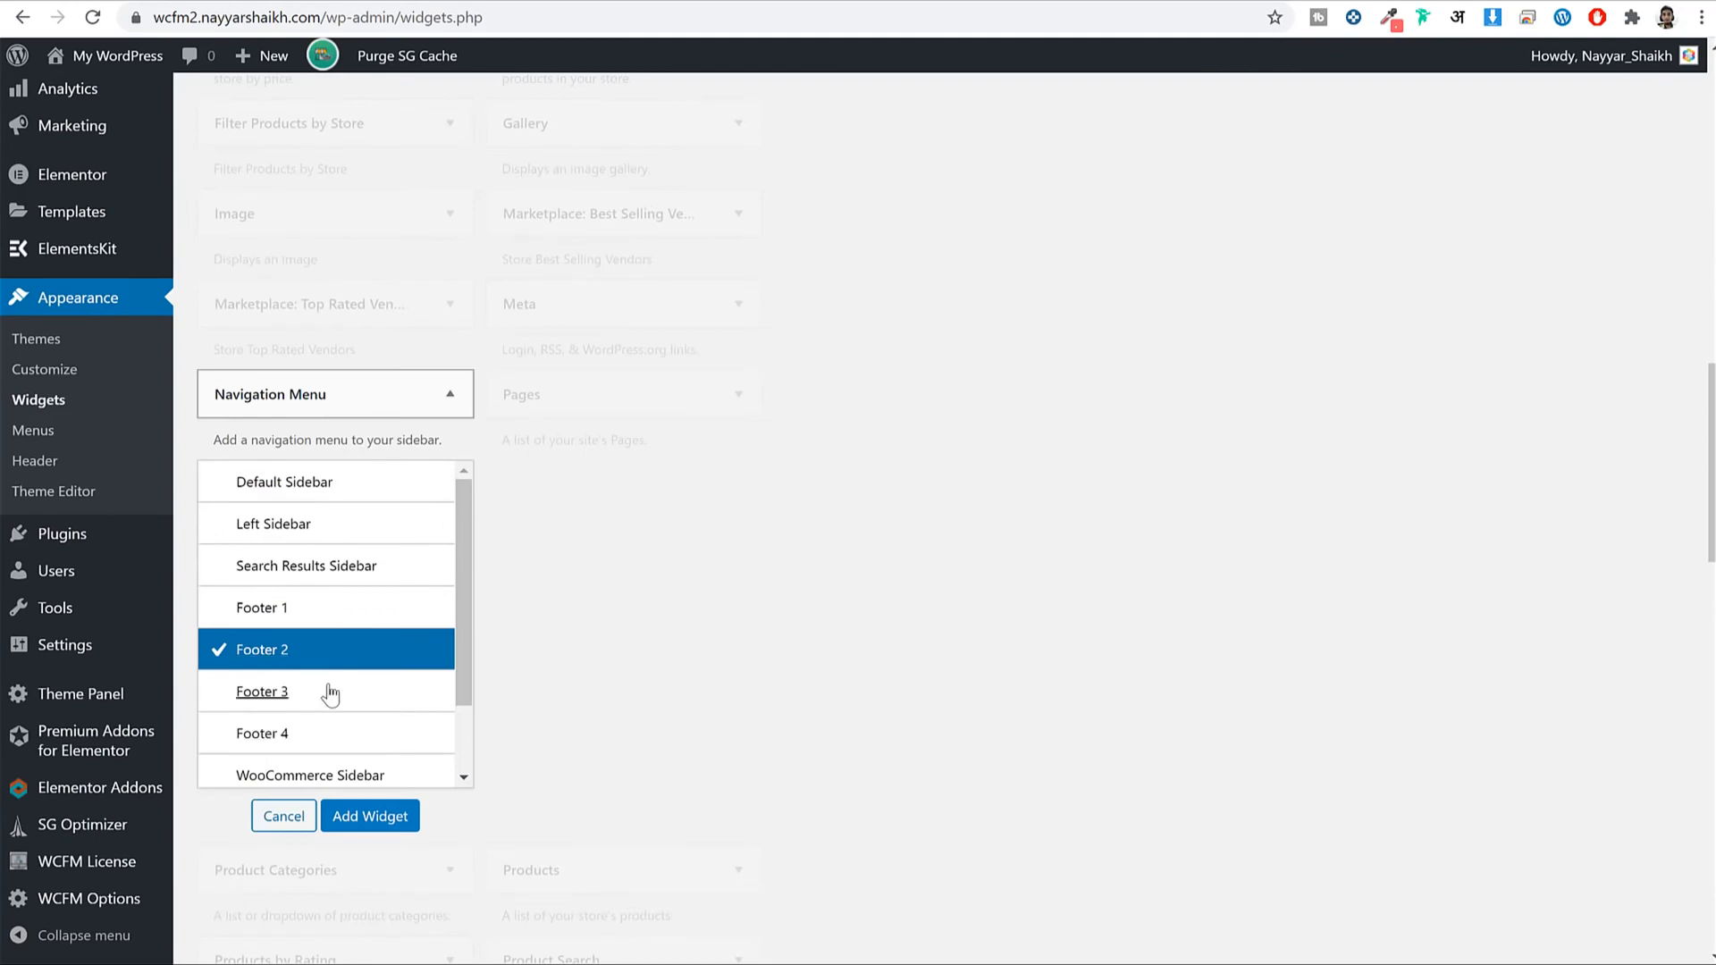
left_click(331, 693)
left_click(410, 824)
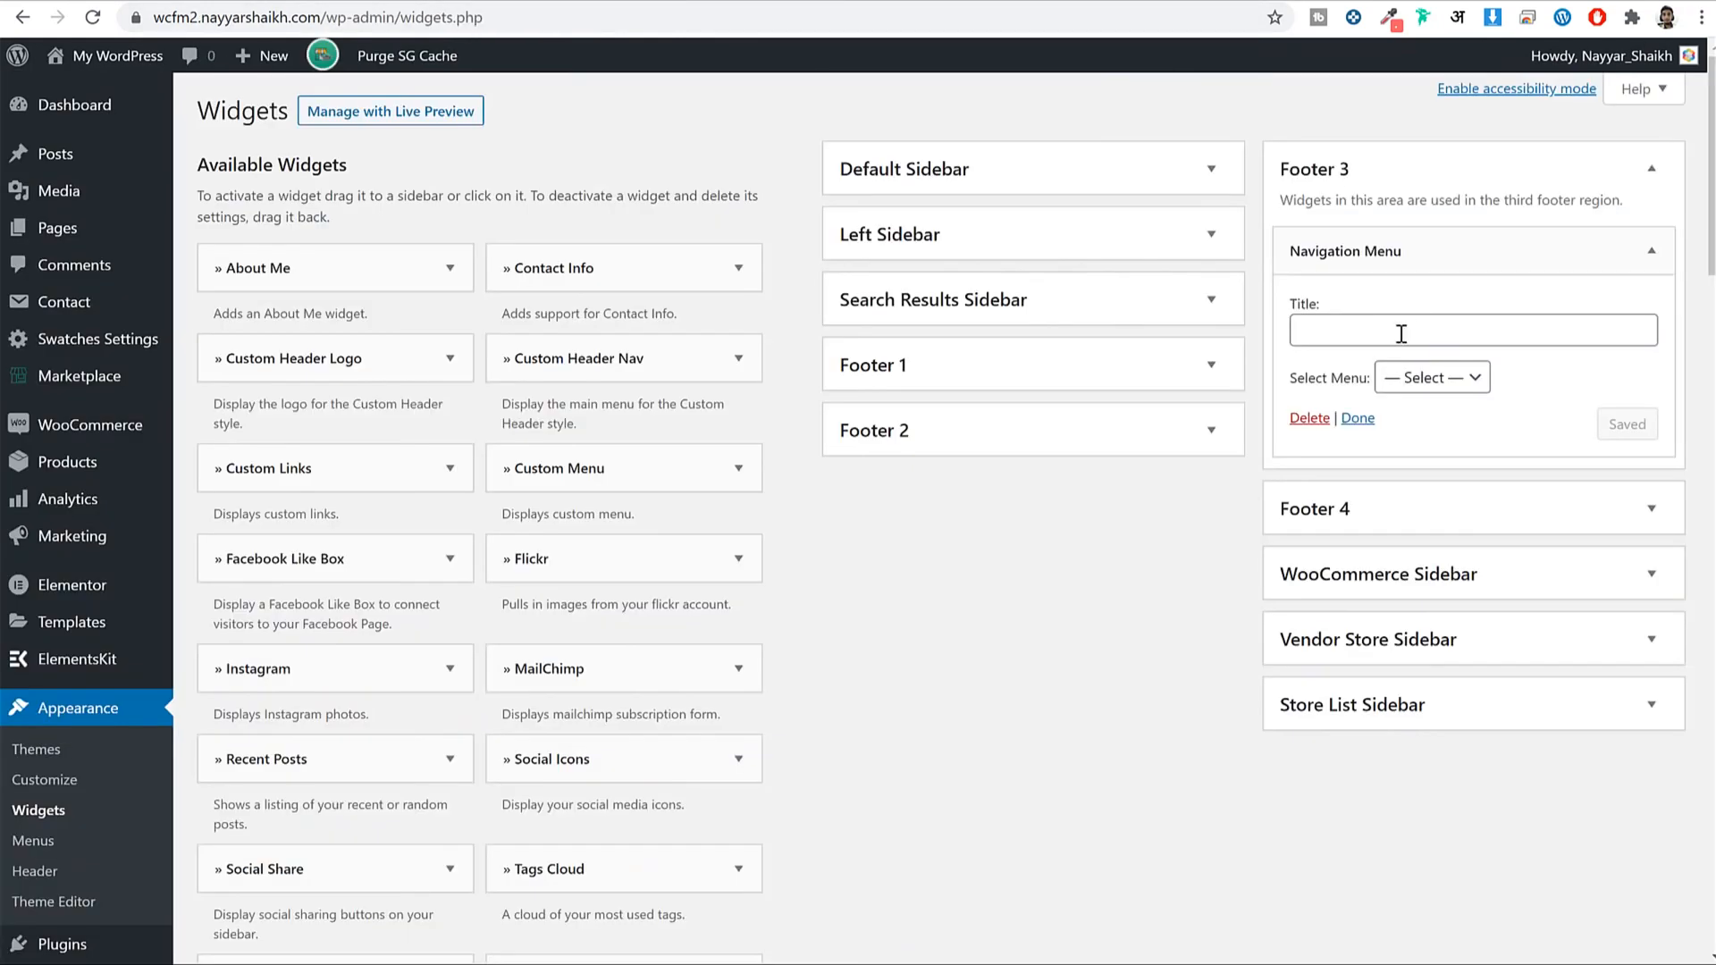
left_click(1400, 334)
type("FOR VENDORS")
left_click(1437, 386)
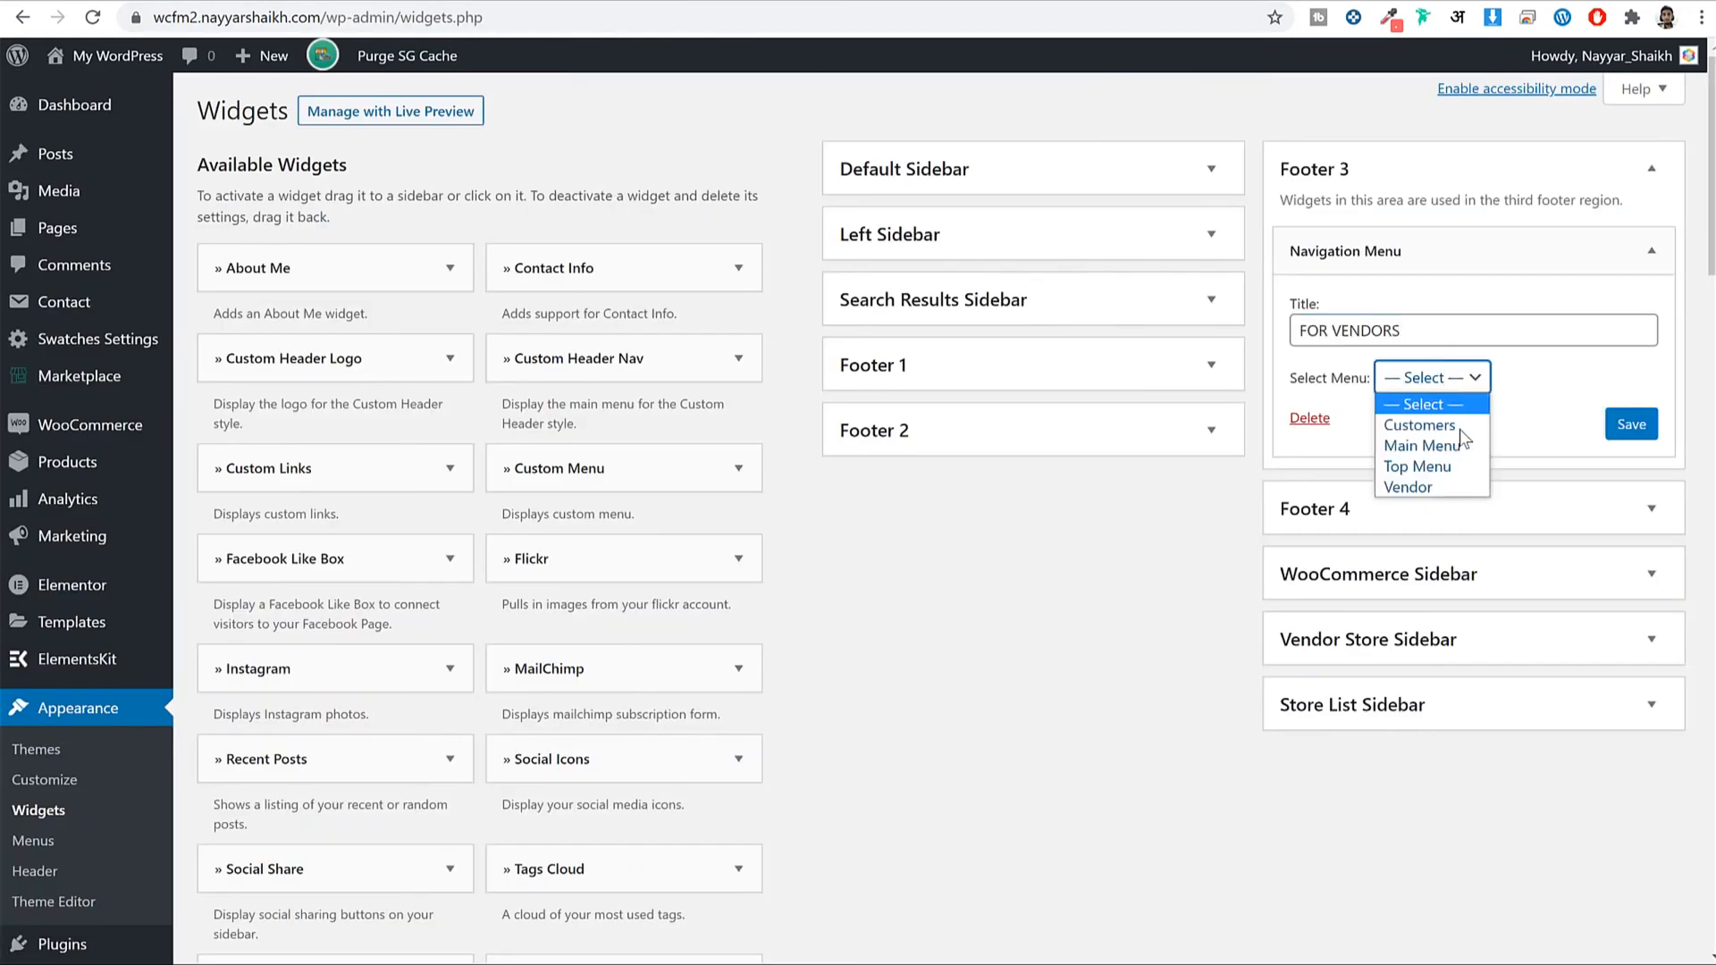
left_click(1433, 482)
left_click(1630, 425)
left_click(1652, 169)
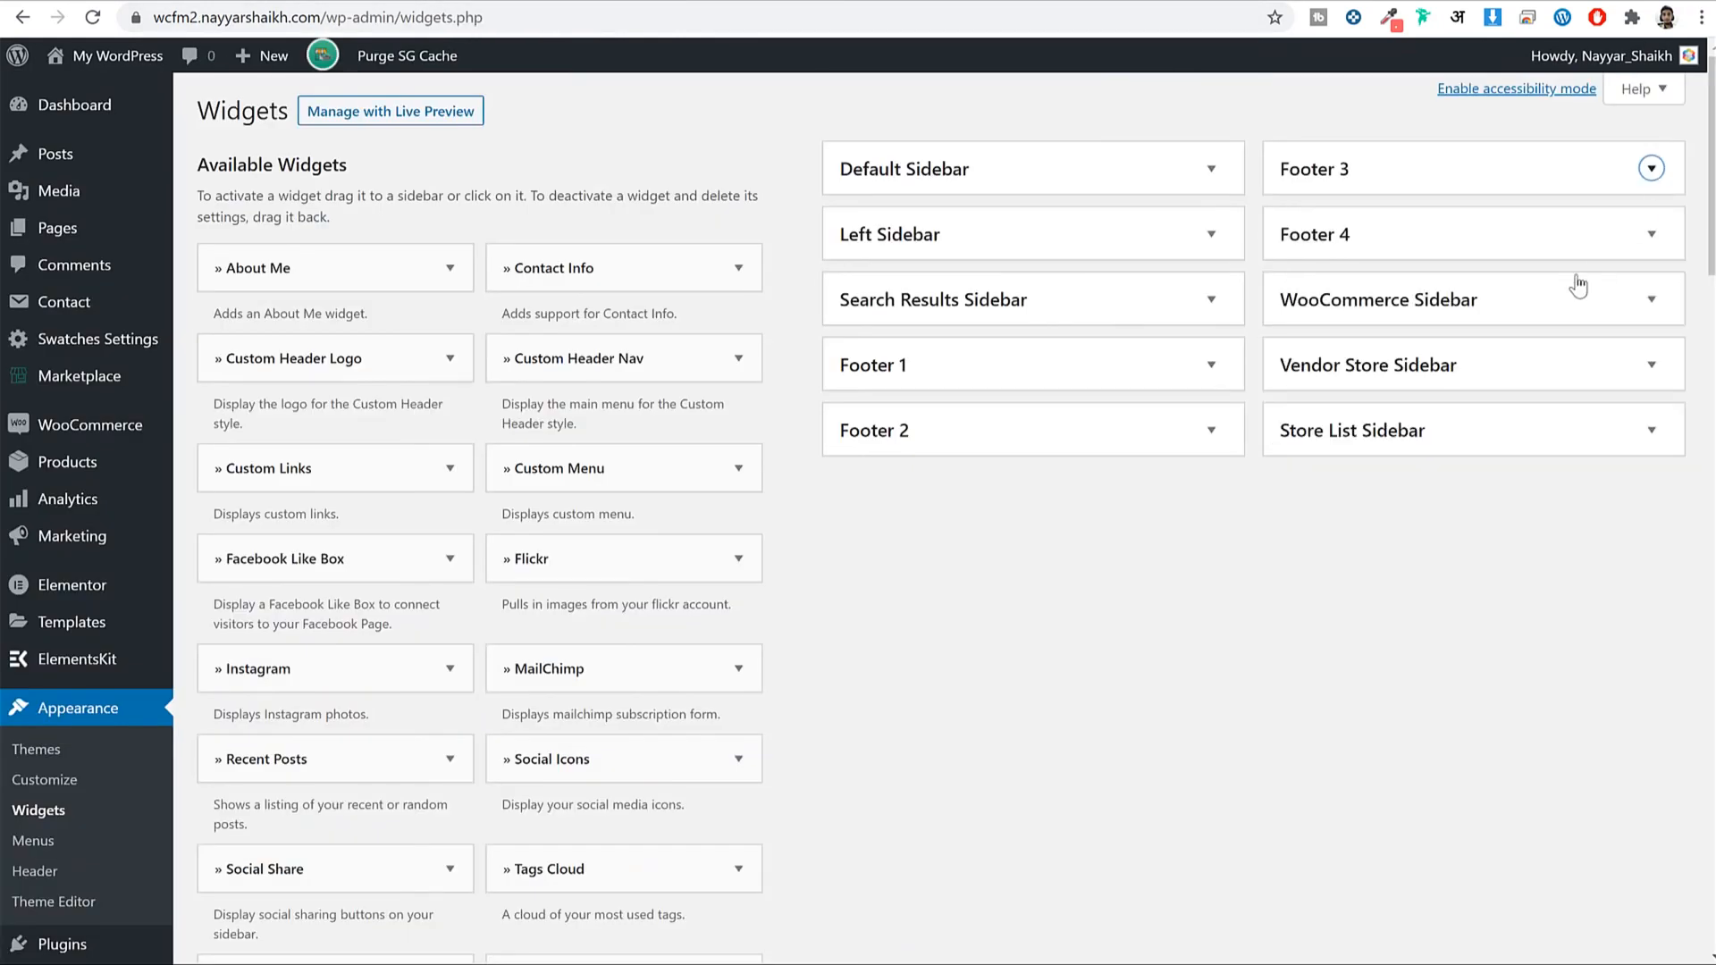
left_click(1424, 233)
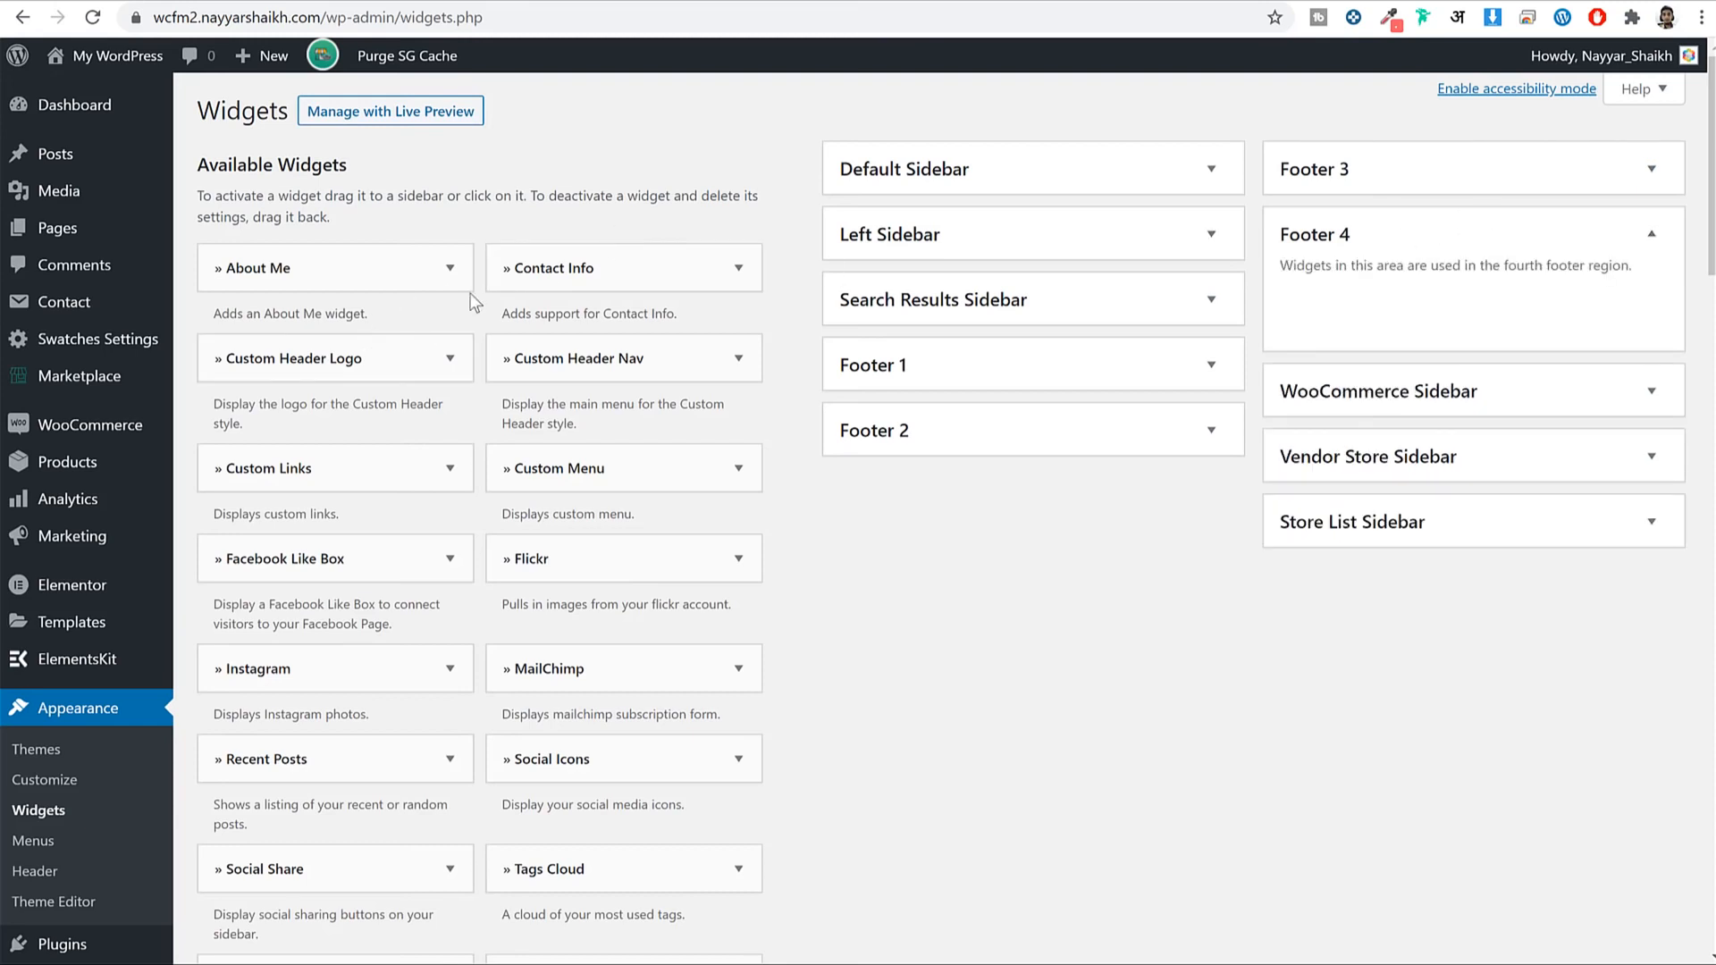
Place a Contact Info widget in Footer 4 and delete its placeholder intro text.
left_click_drag(662, 273, 1418, 291)
left_click(1454, 603)
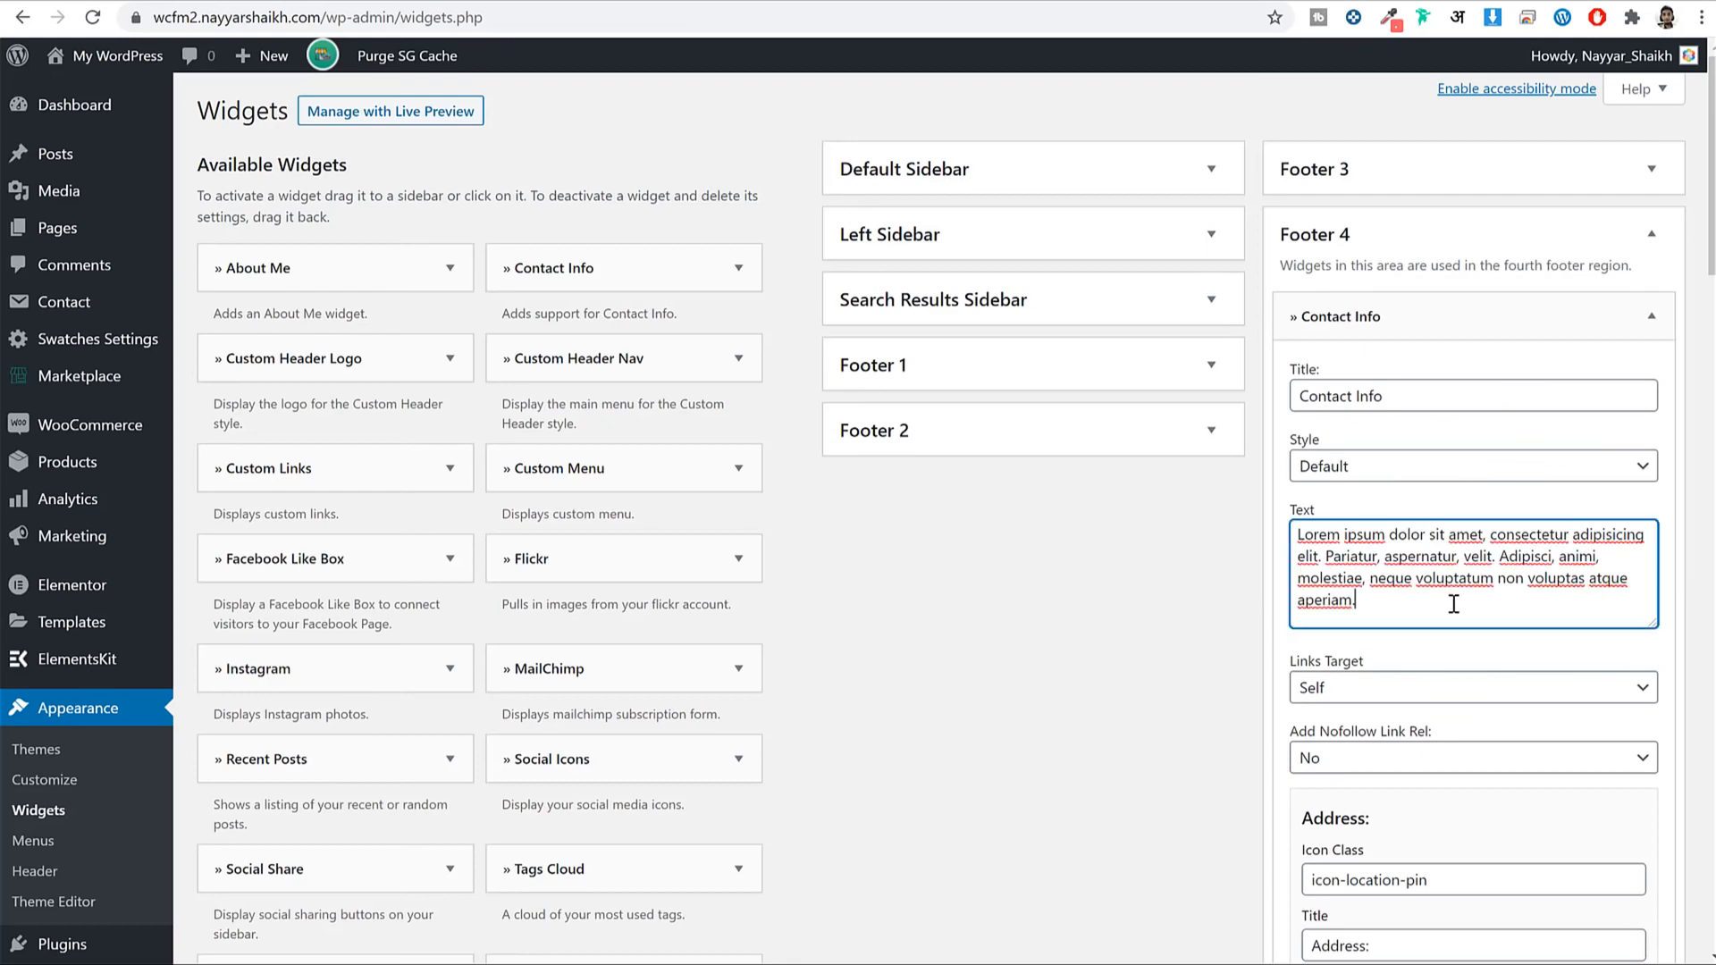
key("ctrl+a")
key("BackSpace")
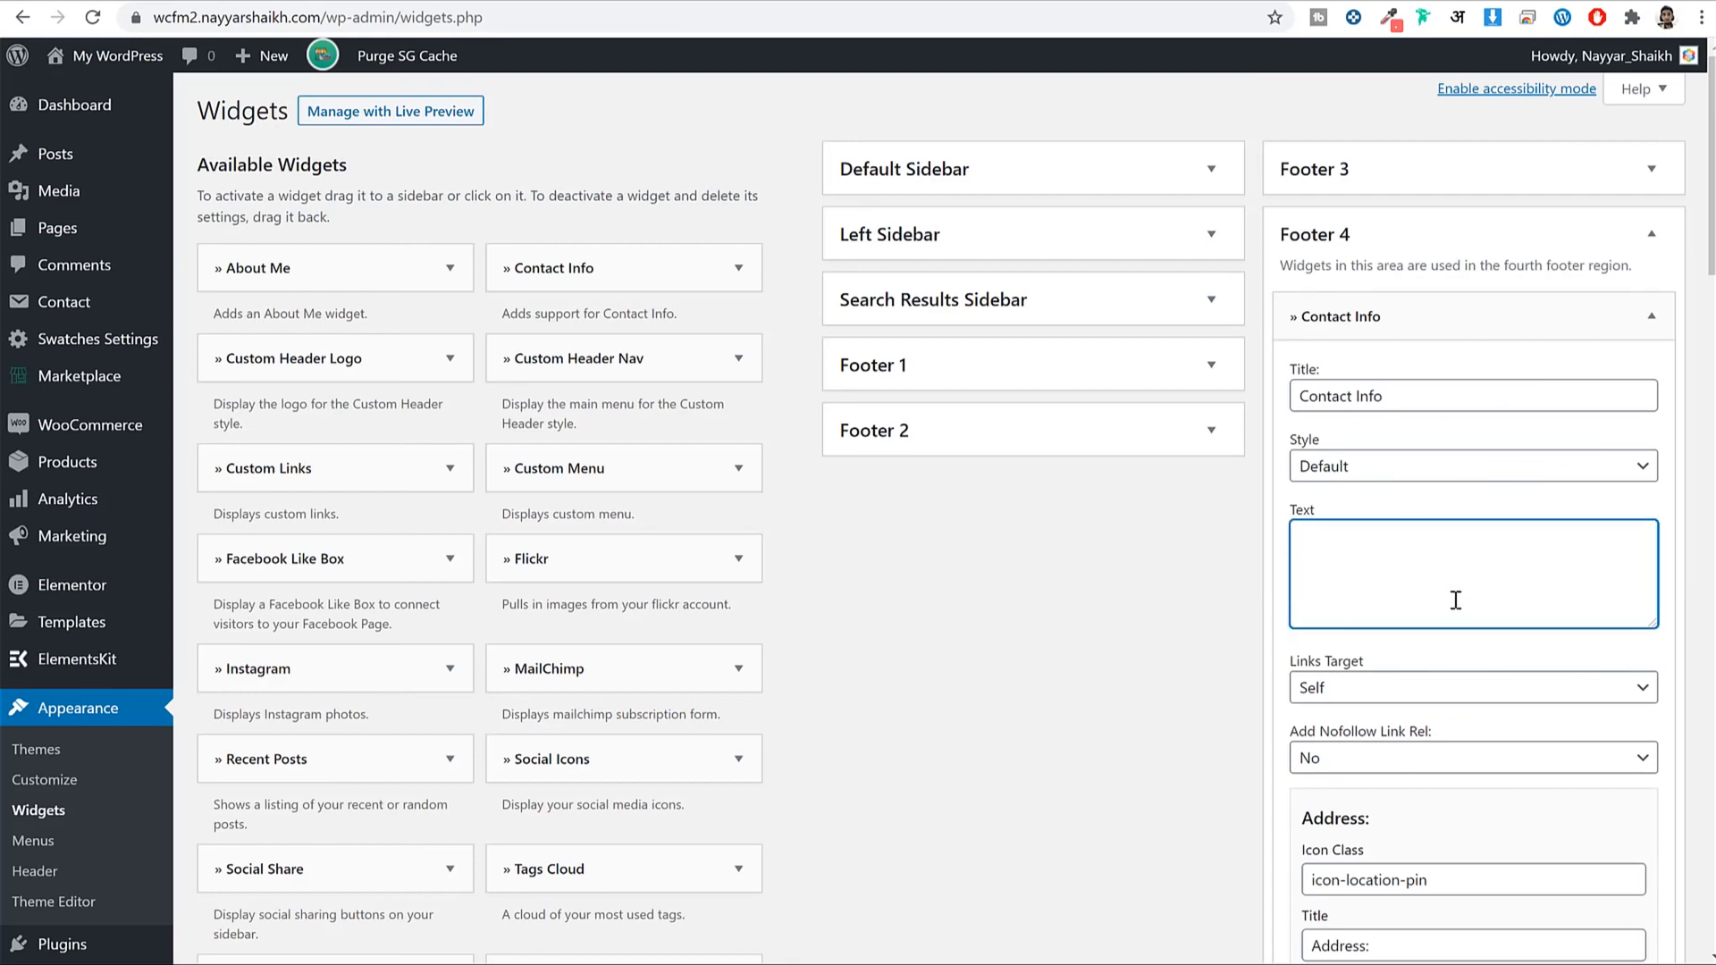
scroll(1456, 601, "down", 6)
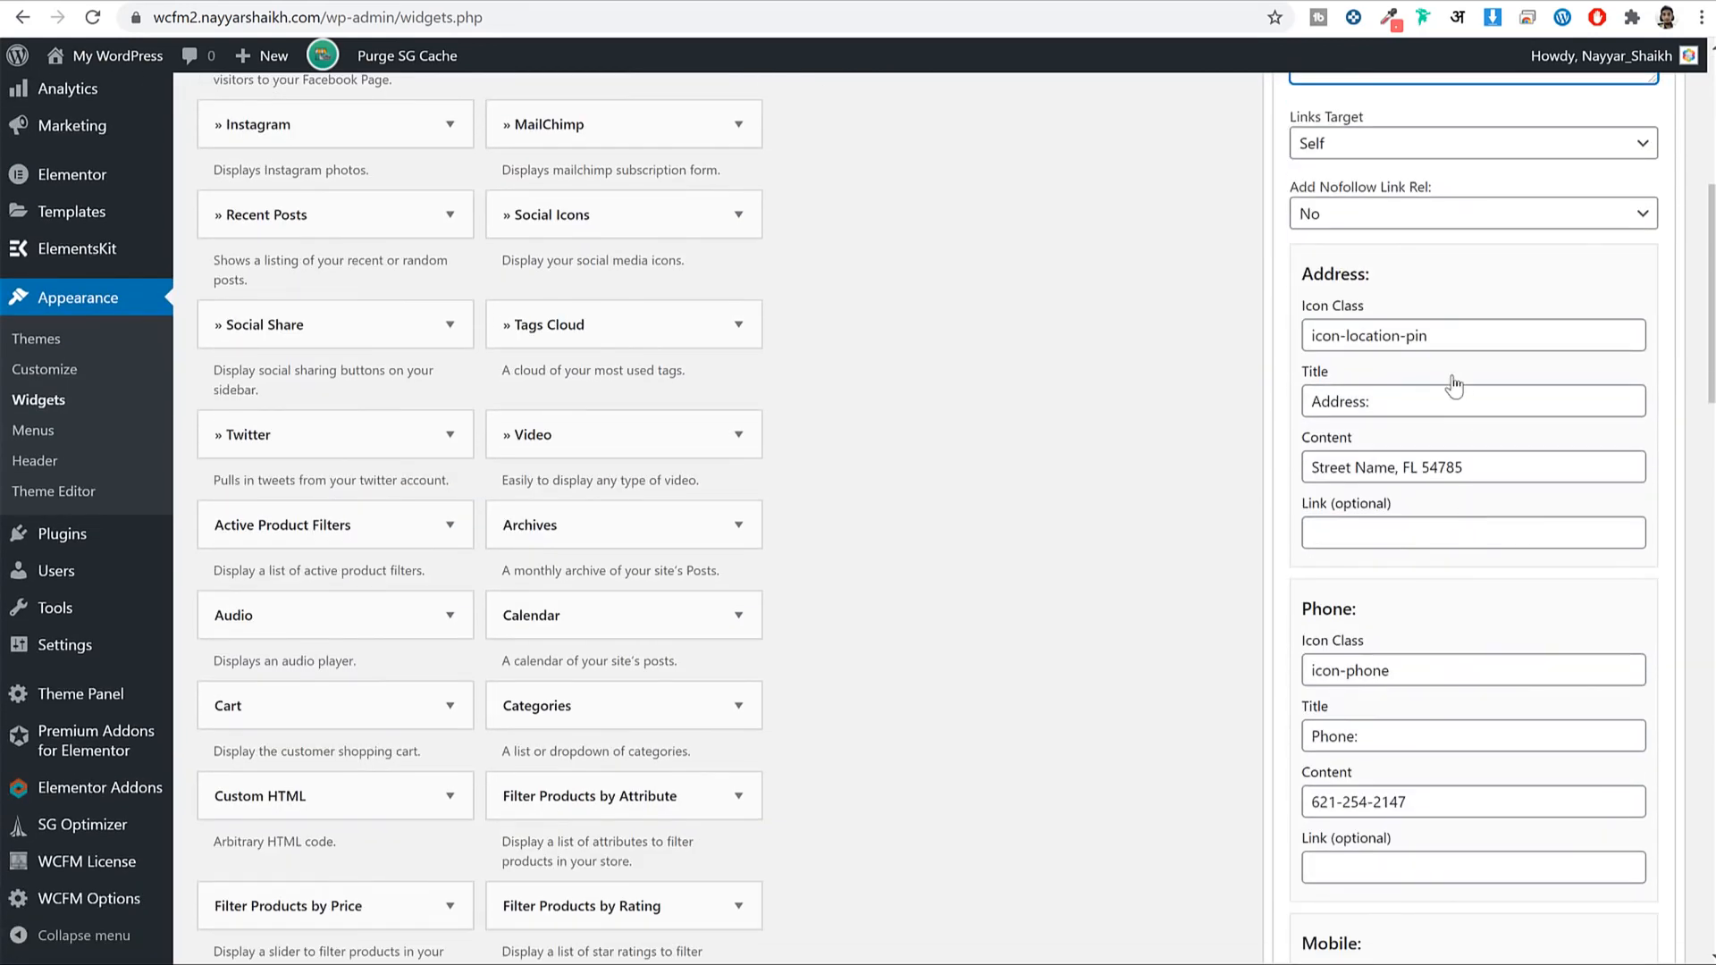
left_click(1465, 338)
key("ctrl+a")
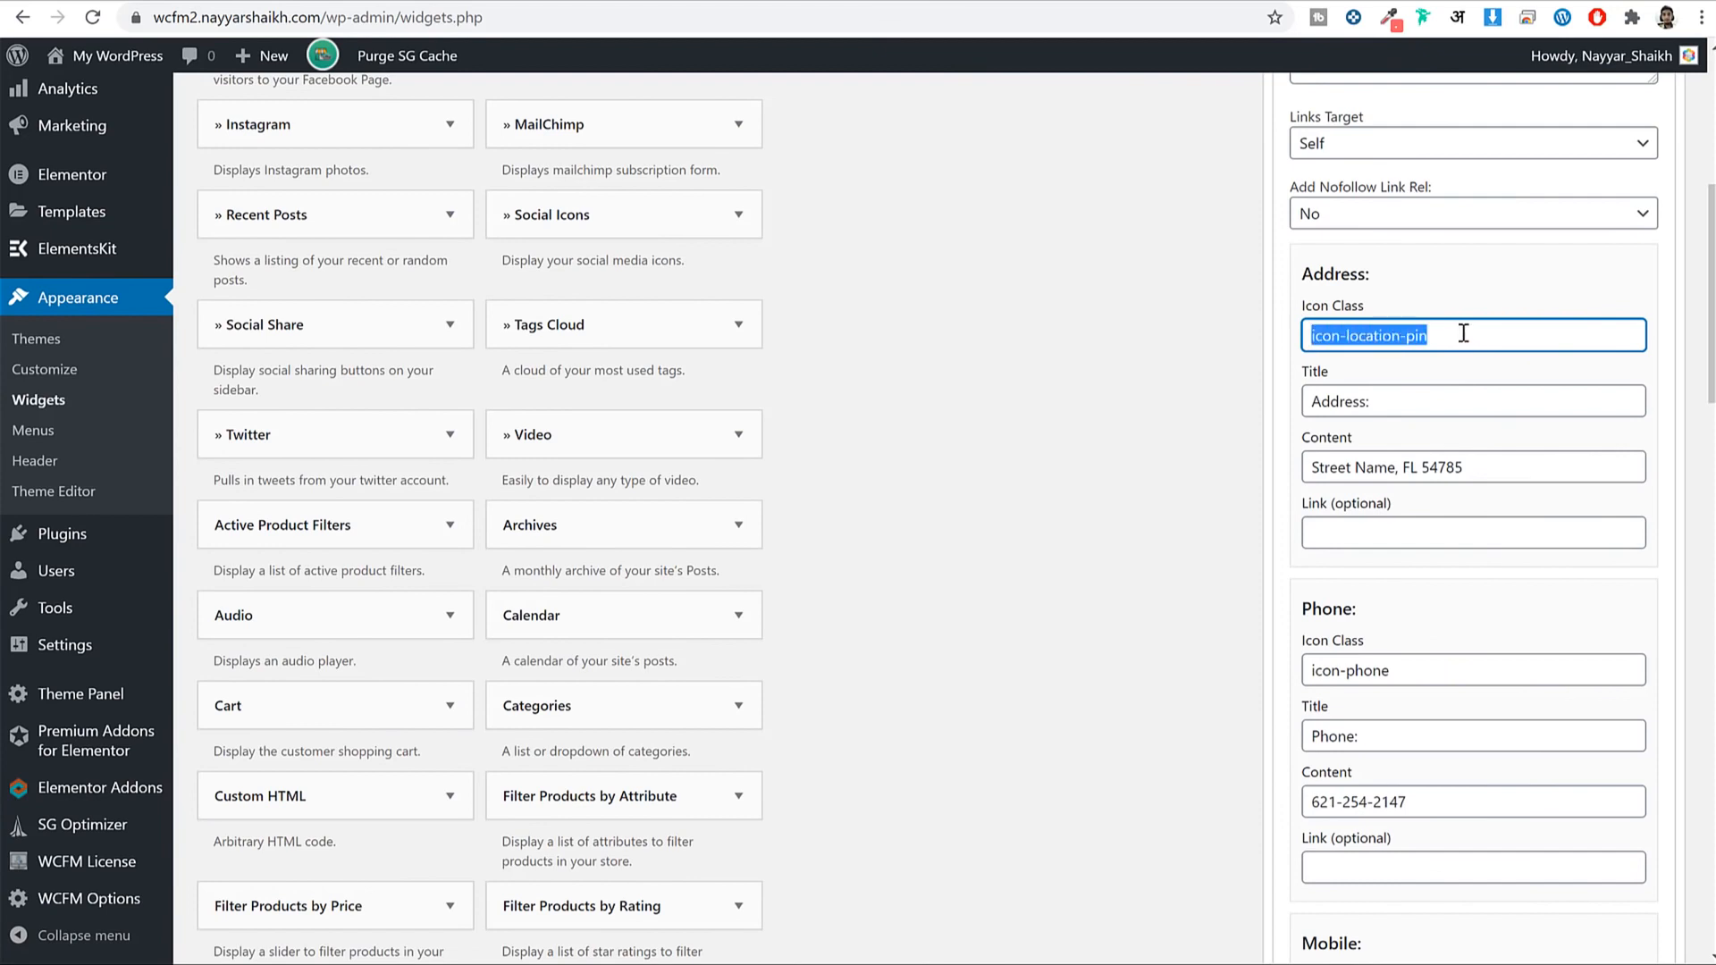
left_click_drag(1385, 315, 1305, 310)
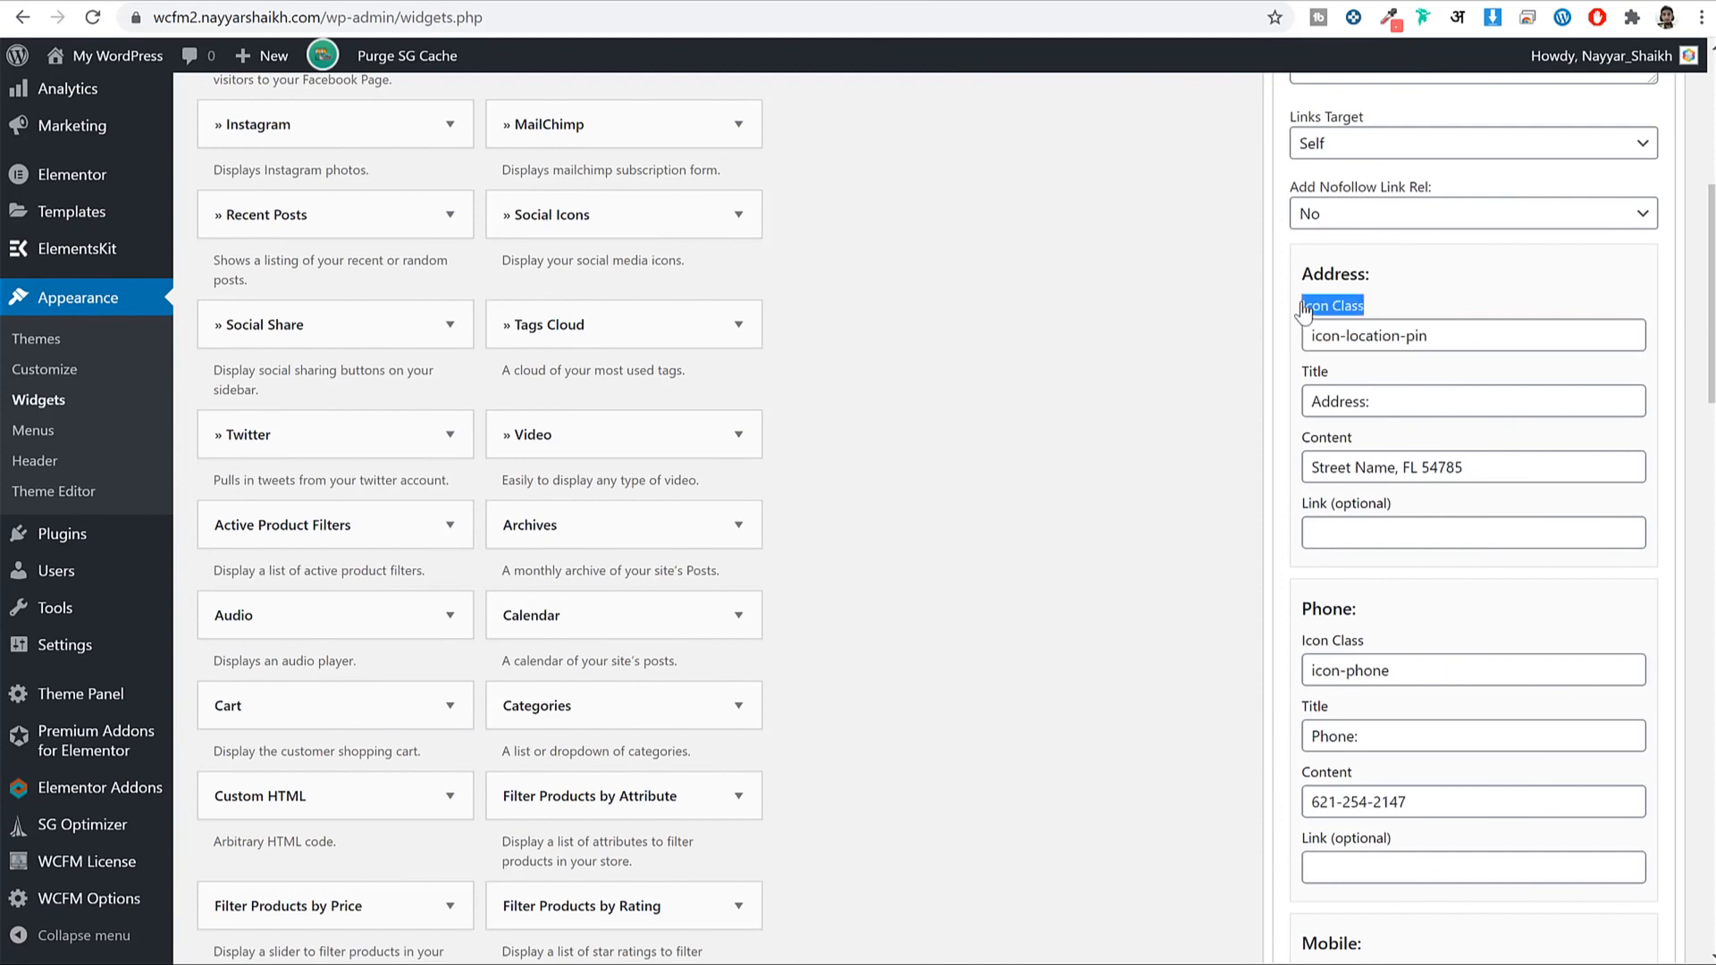
left_click_drag(1346, 382, 1300, 379)
triple_click(1370, 465)
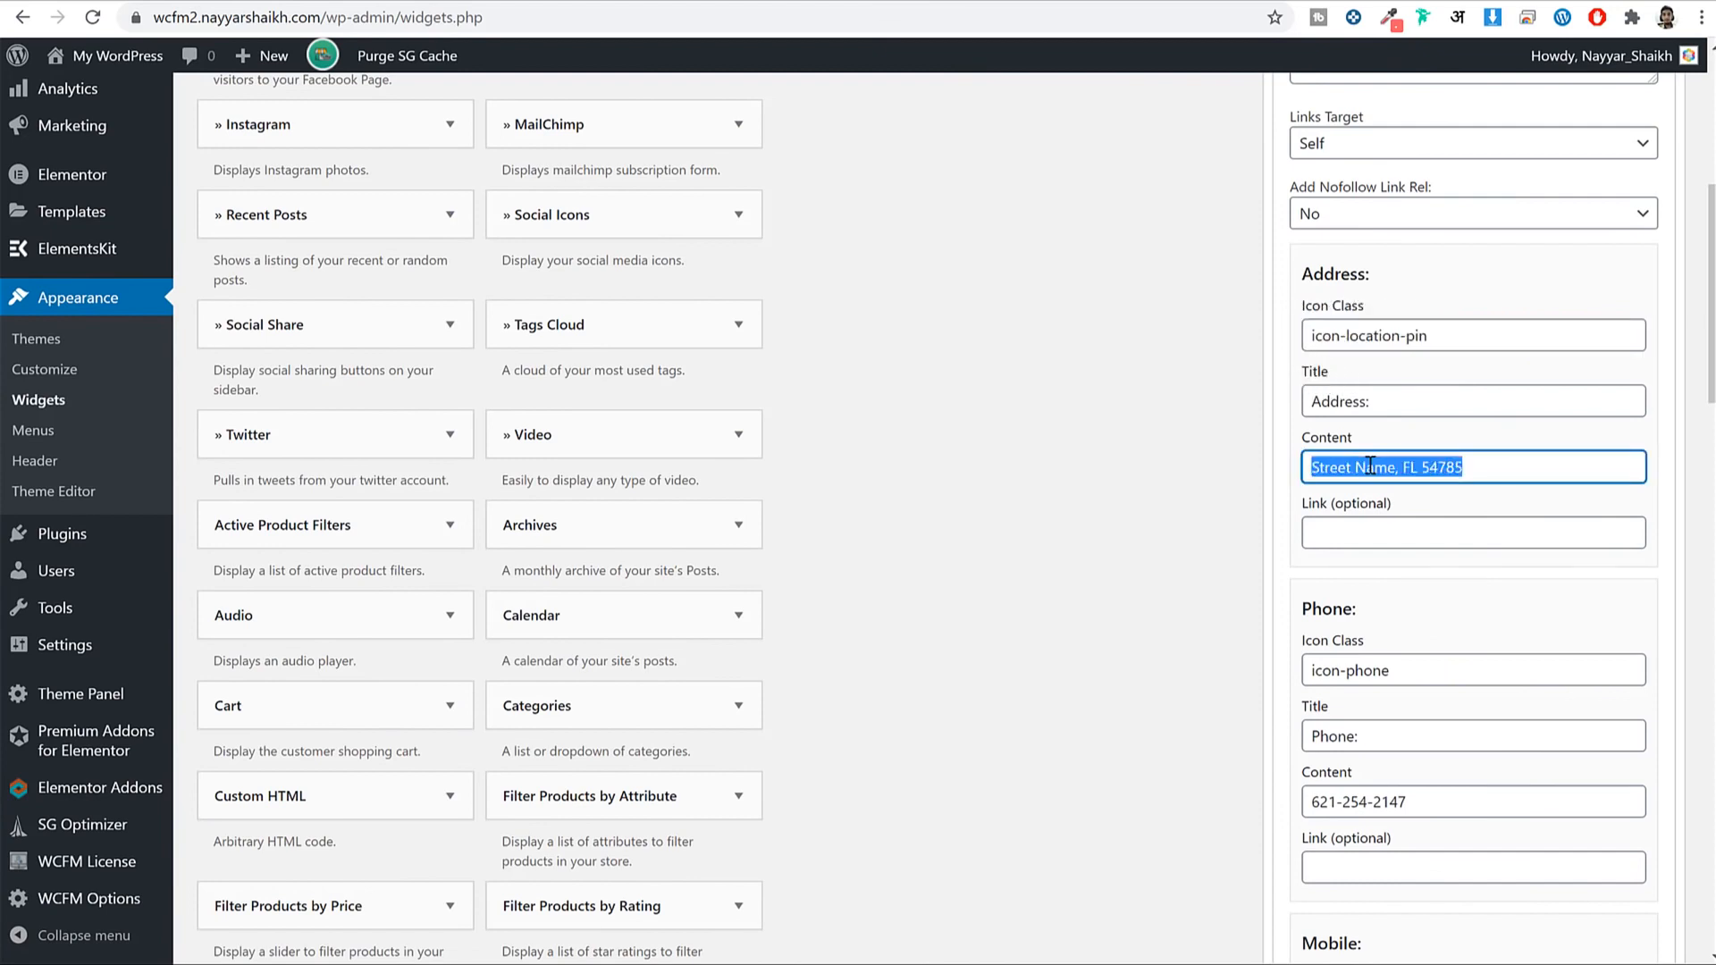
triple_click(1441, 322)
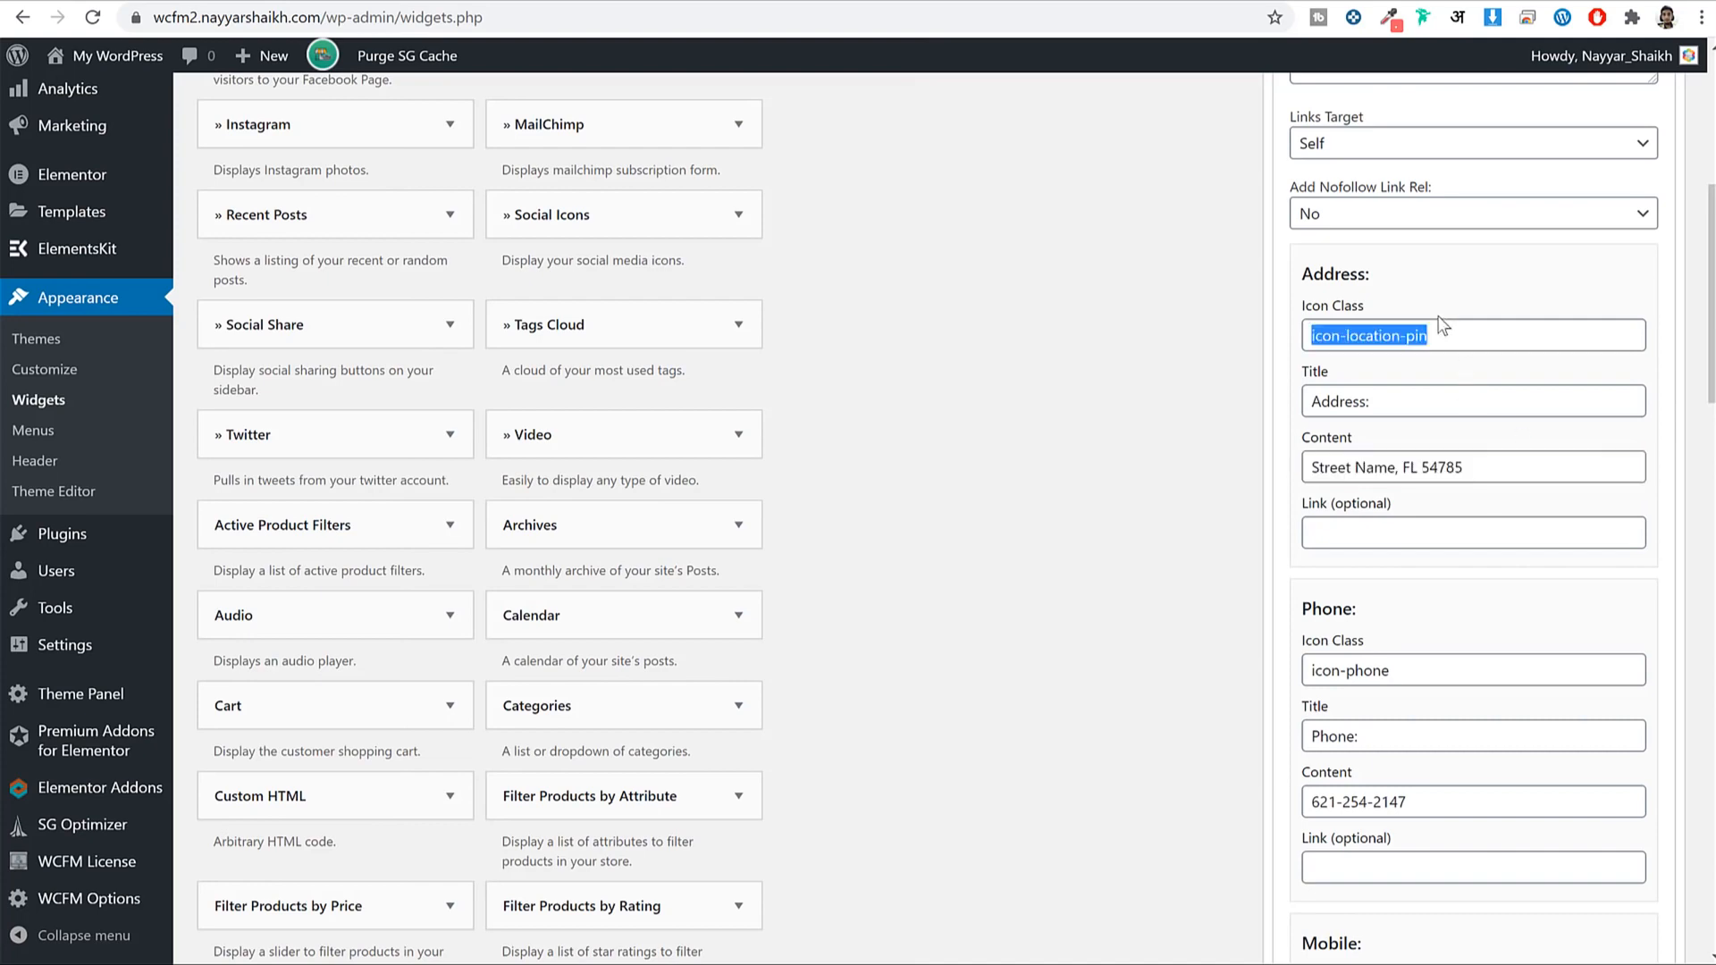
triple_click(1444, 469)
Clear the Fax icon class, title and number fields.
scroll(1411, 509, "down", 5)
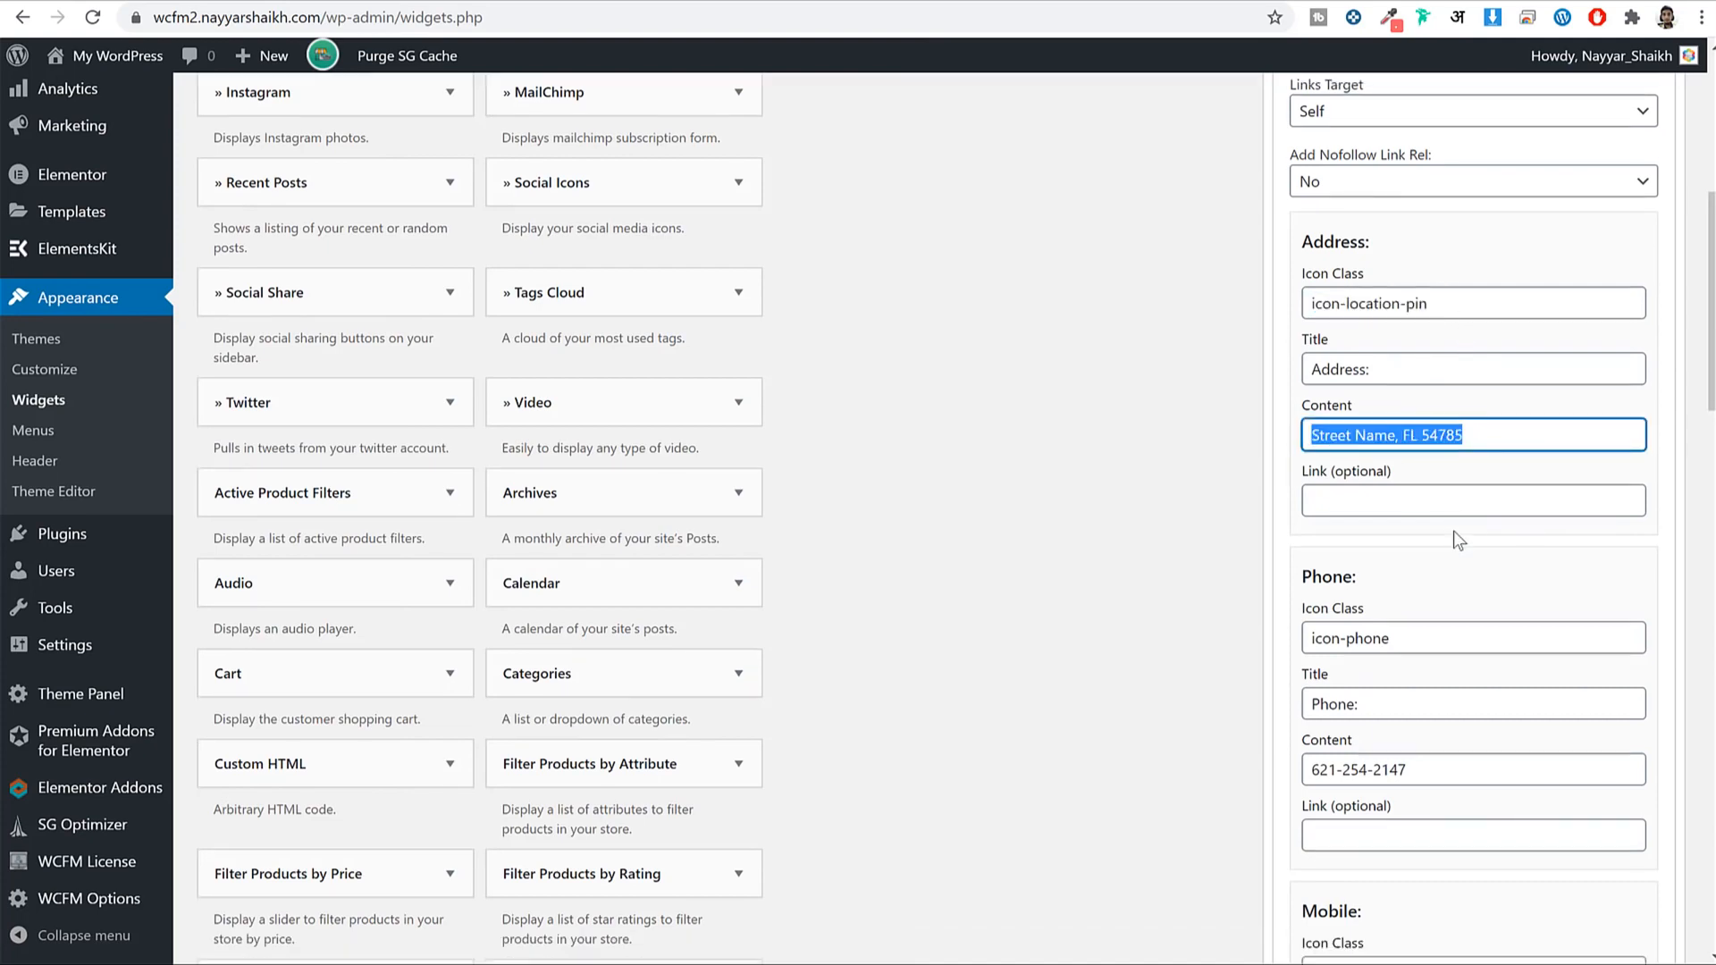
left_click(1437, 367)
triple_click(1389, 369)
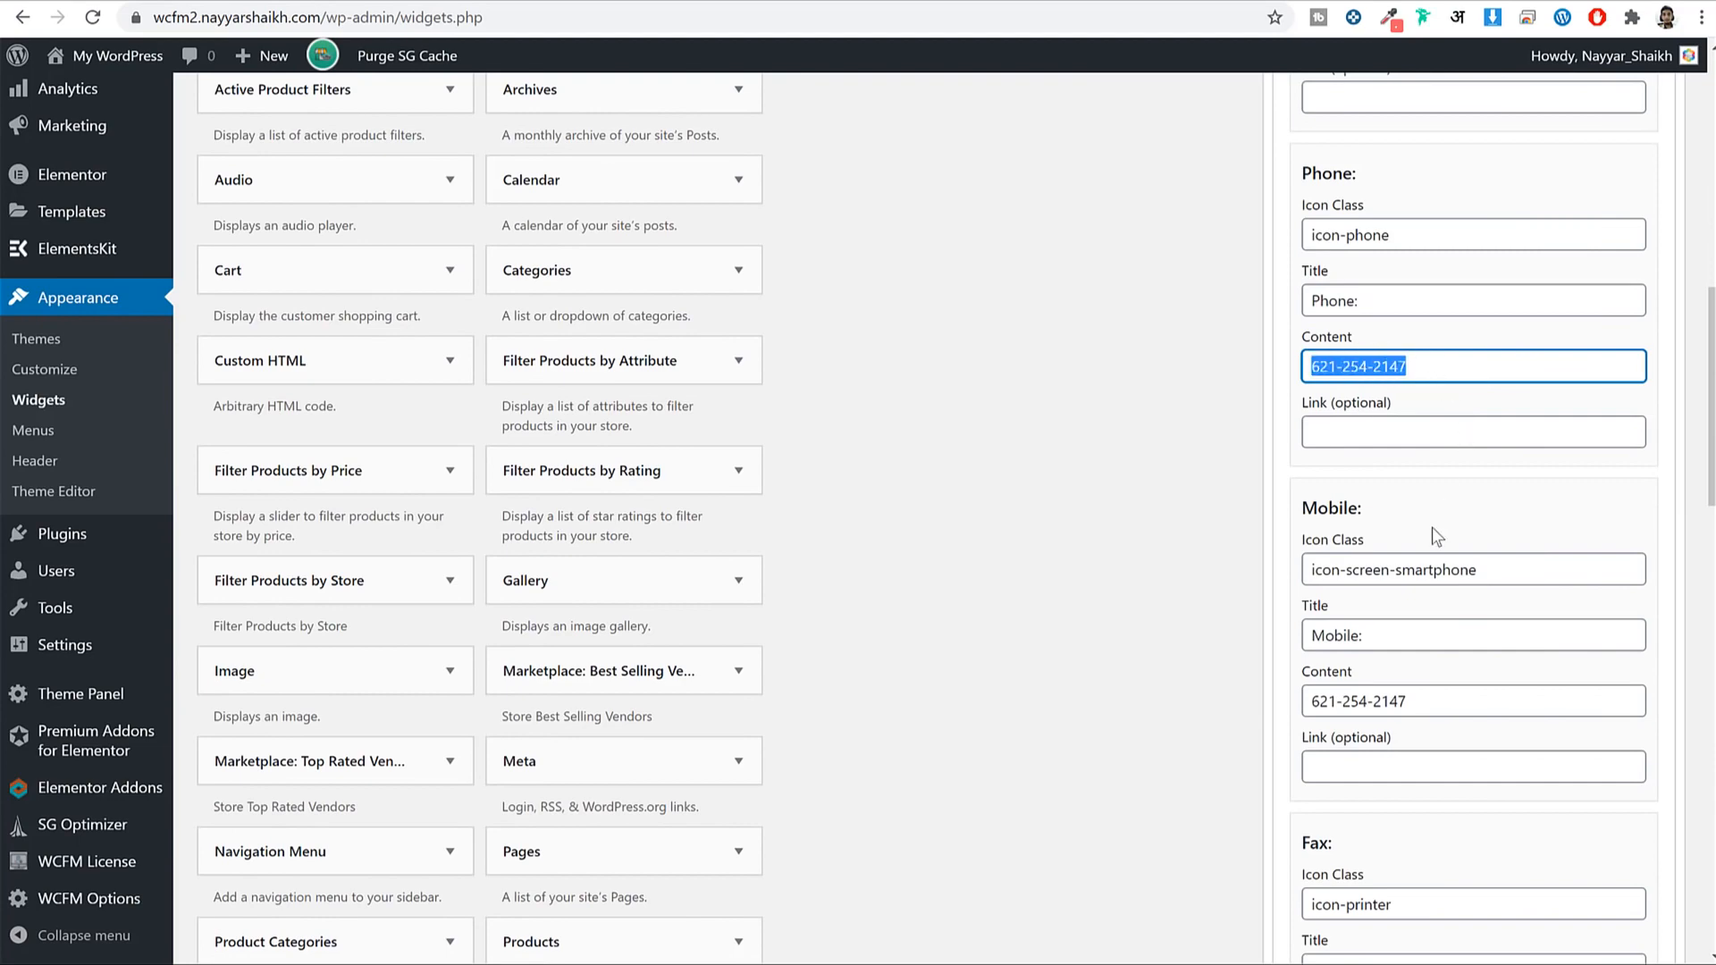
scroll(1412, 510, "down", 2)
left_click(1410, 487)
triple_click(1408, 484)
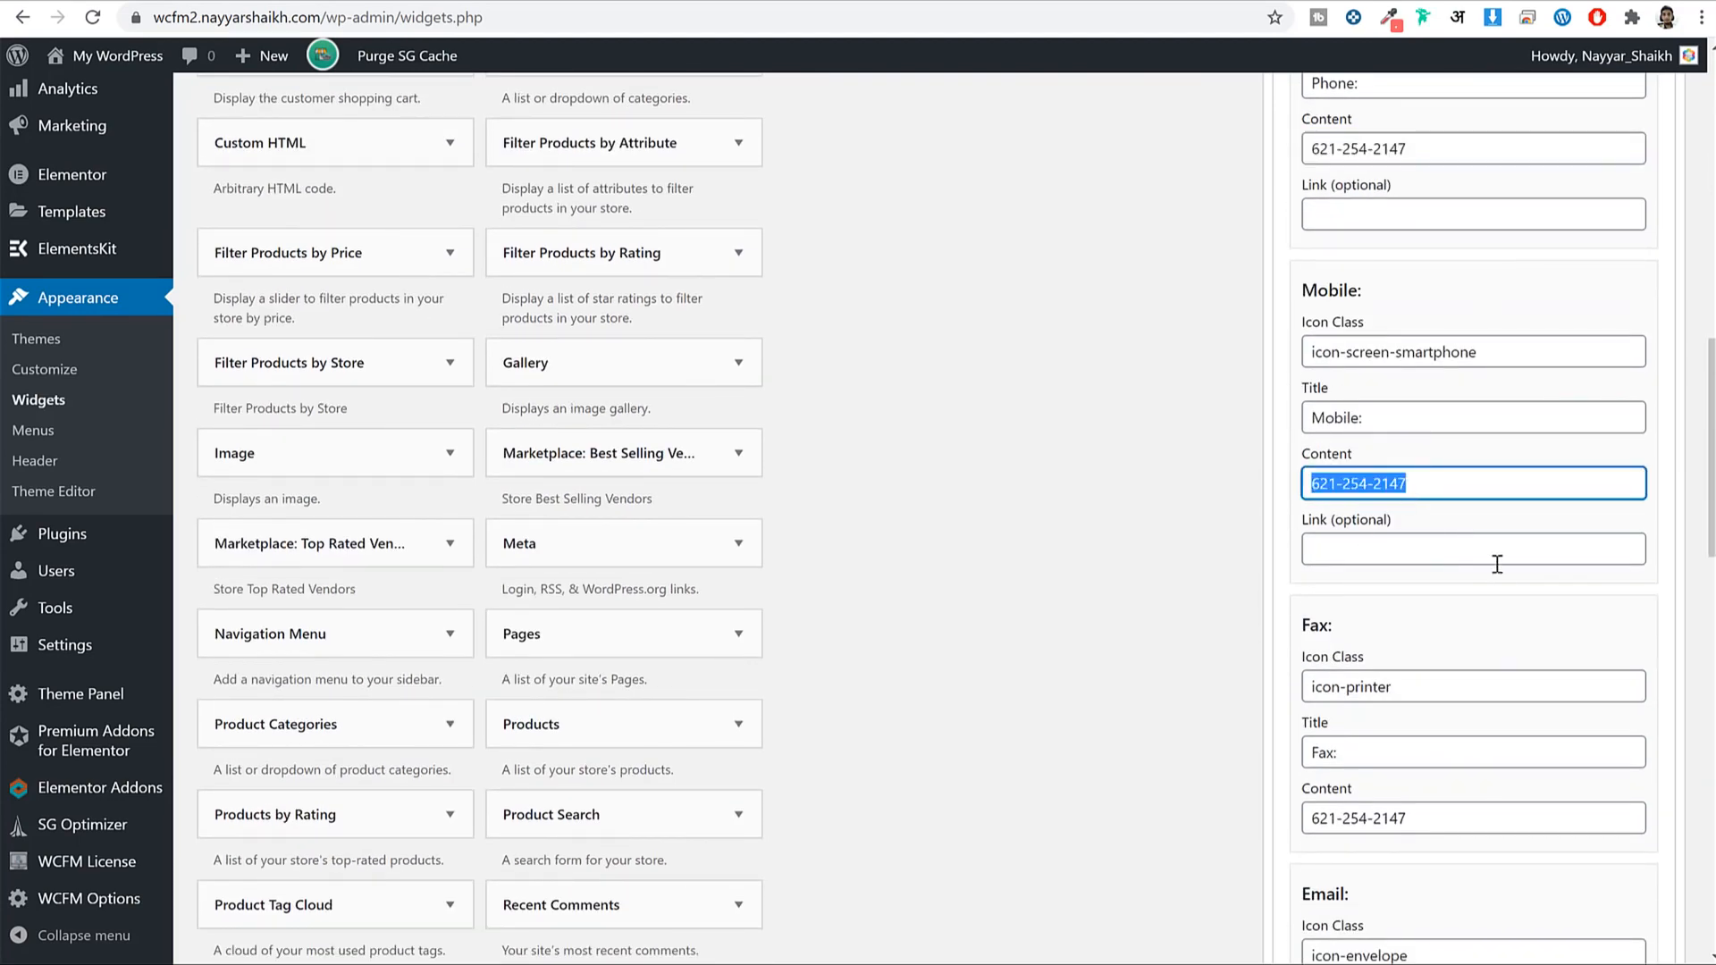
scroll(1484, 581, "down", 2)
triple_click(1394, 472)
key("BackSpace")
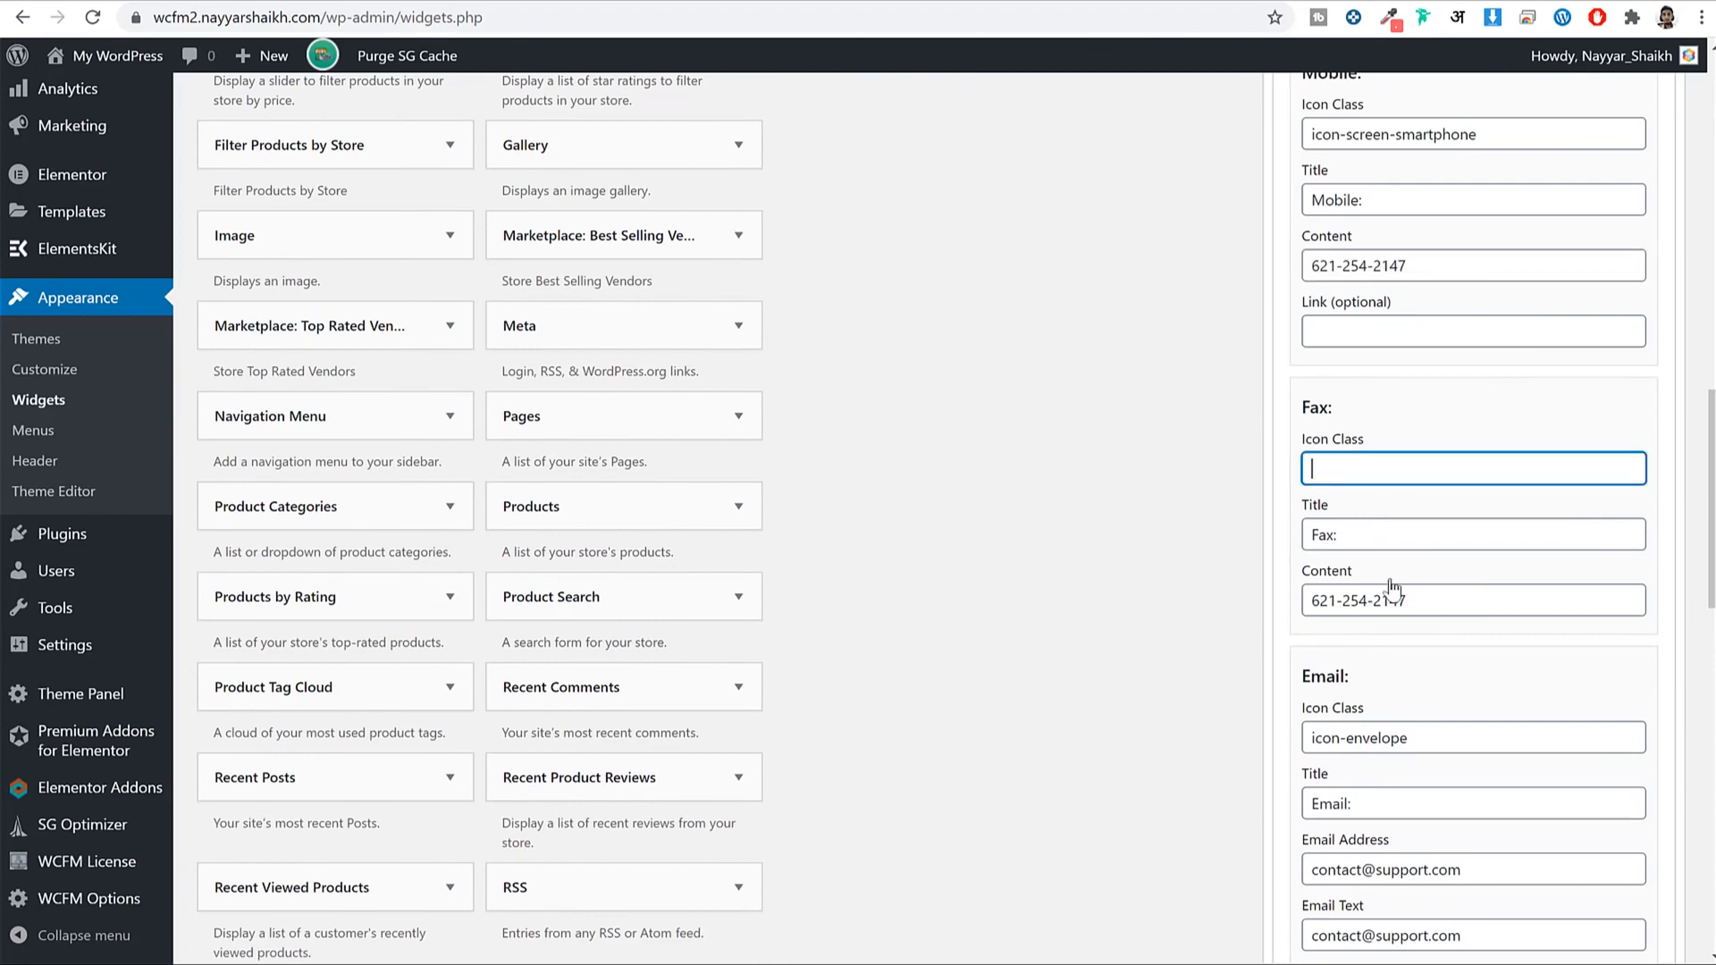
left_click(1384, 533)
key("BackSpace")
triple_click(1417, 597)
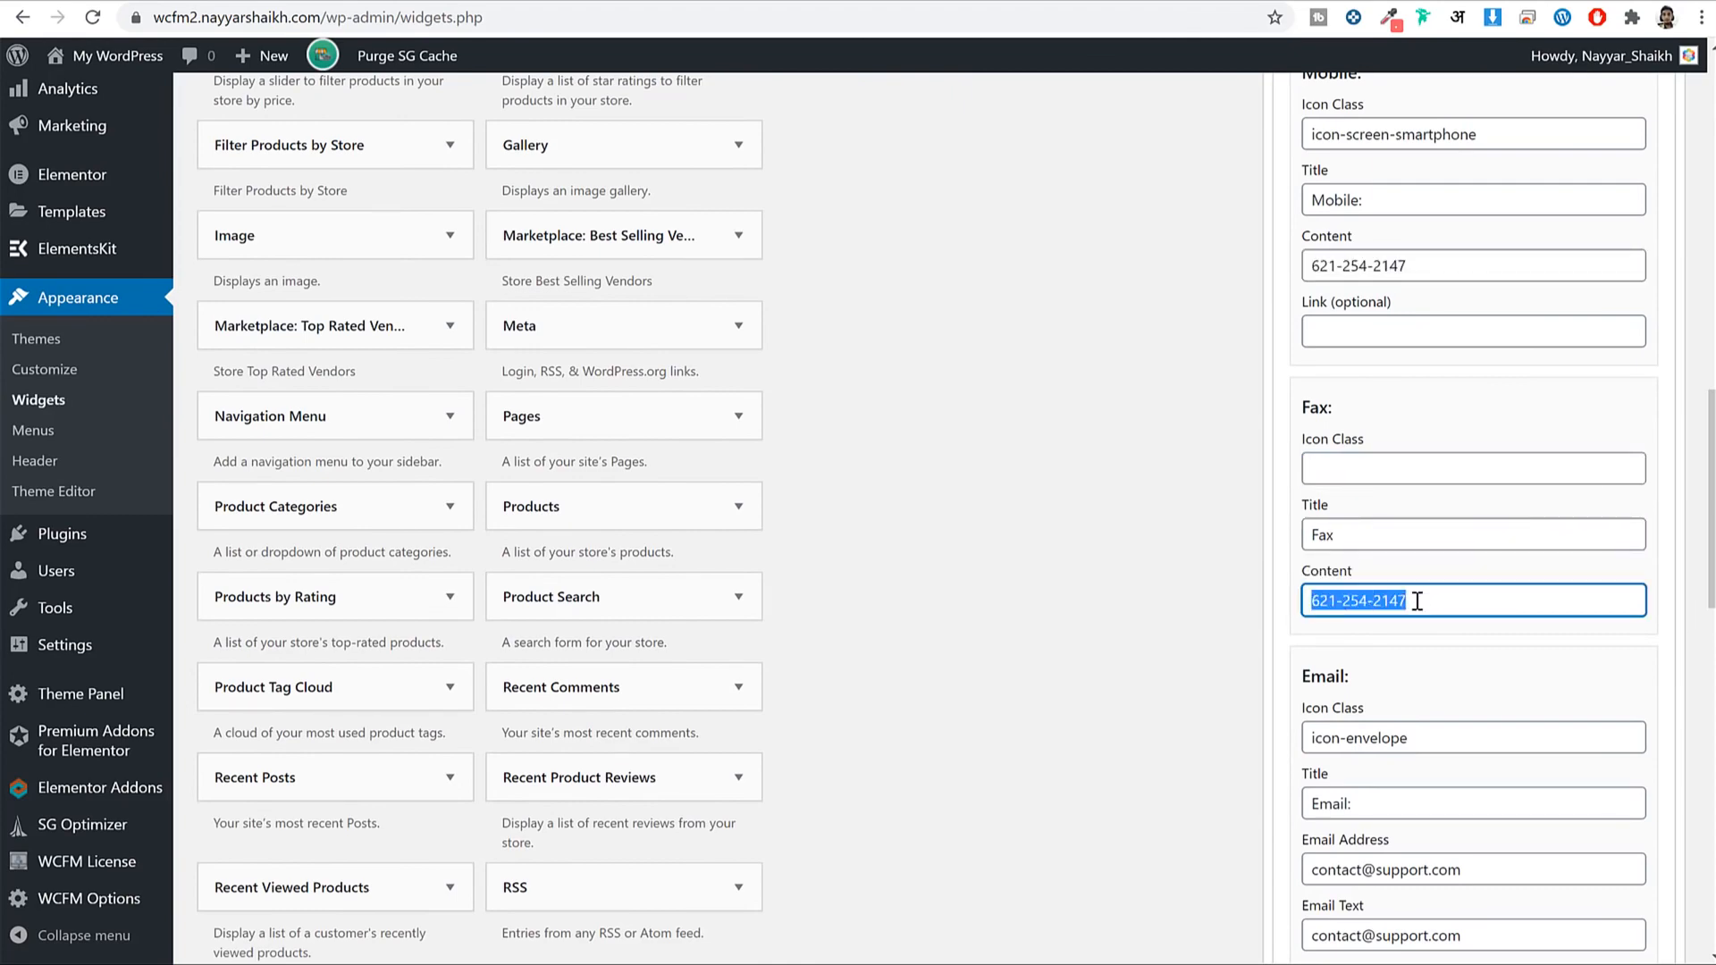
key("BackSpace")
left_click(1368, 536)
double_click(1368, 537)
key("BackSpace")
Empty the Website icon class, title and URL text fields.
scroll(1517, 608, "down", 7)
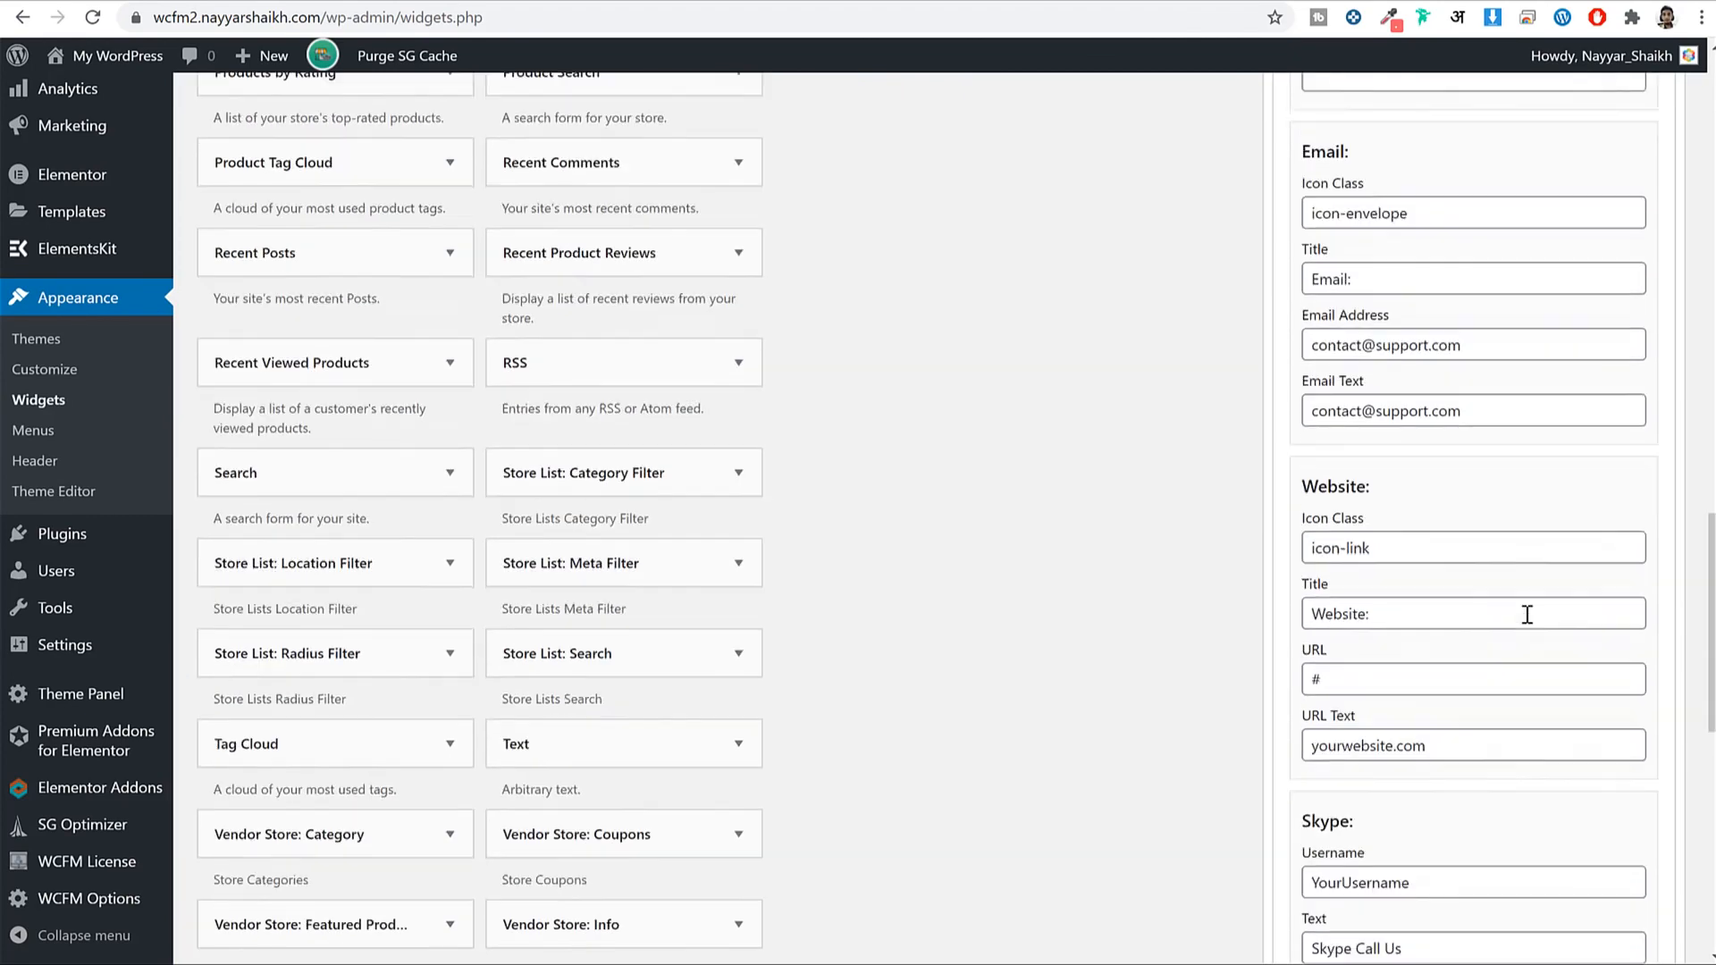
triple_click(1419, 315)
key("BackSpace")
triple_click(1376, 380)
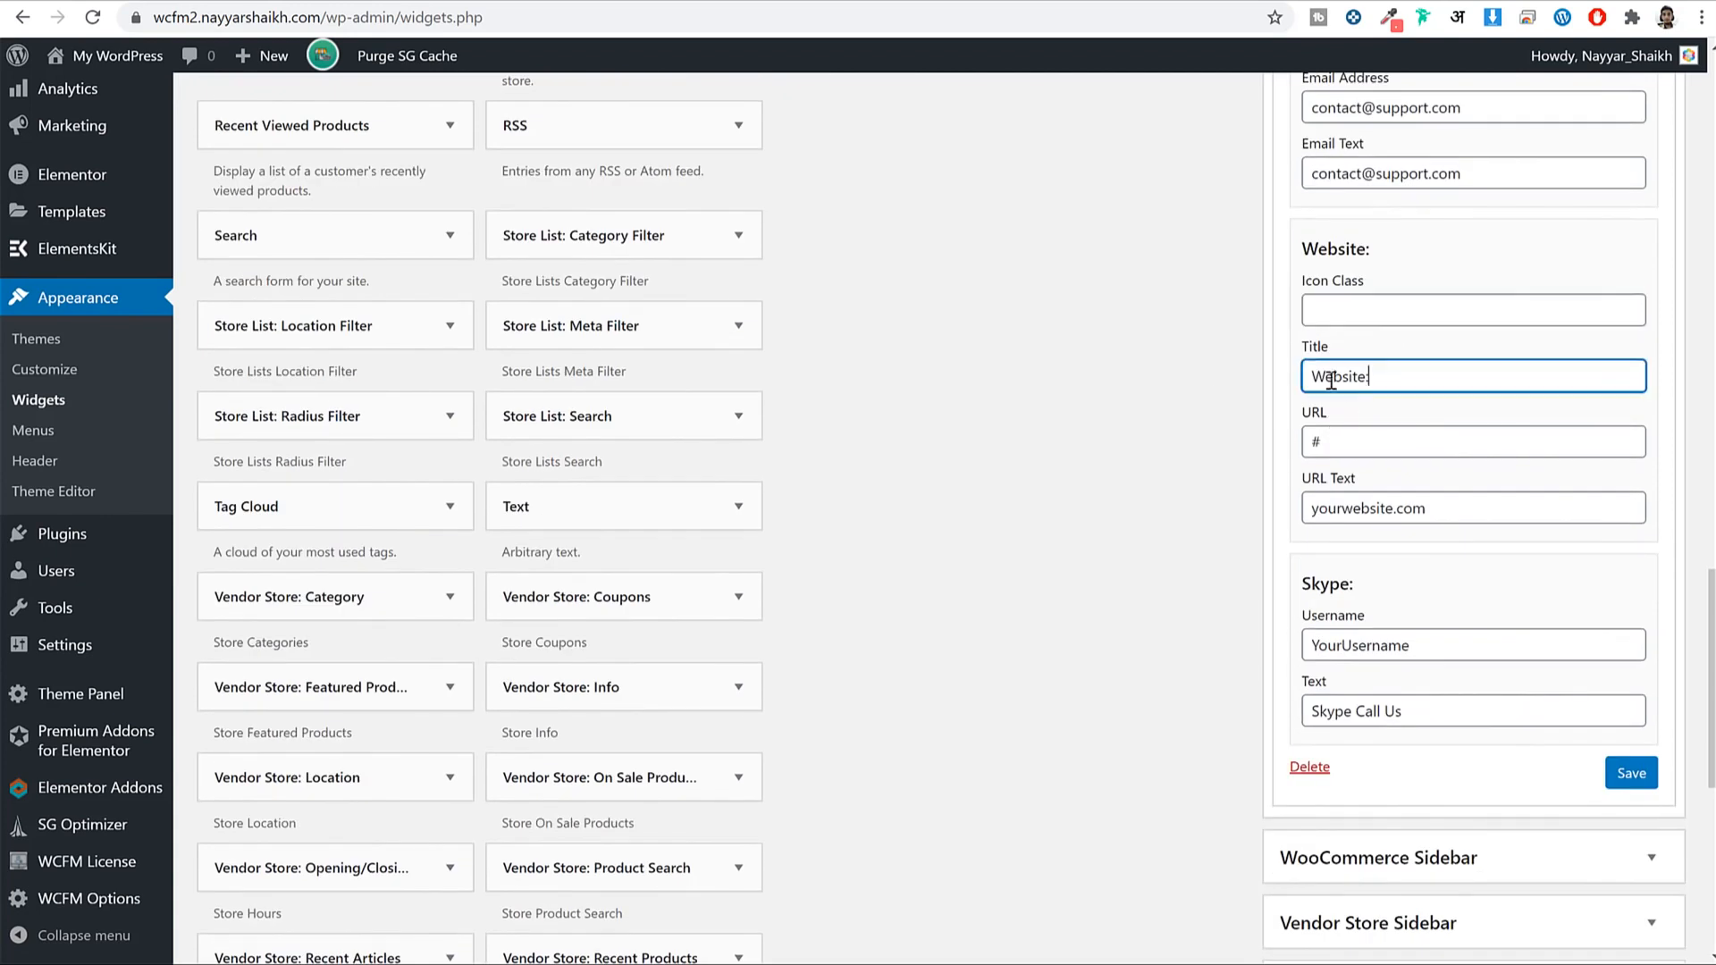
key("BackSpace")
triple_click(1385, 447)
triple_click(1460, 511)
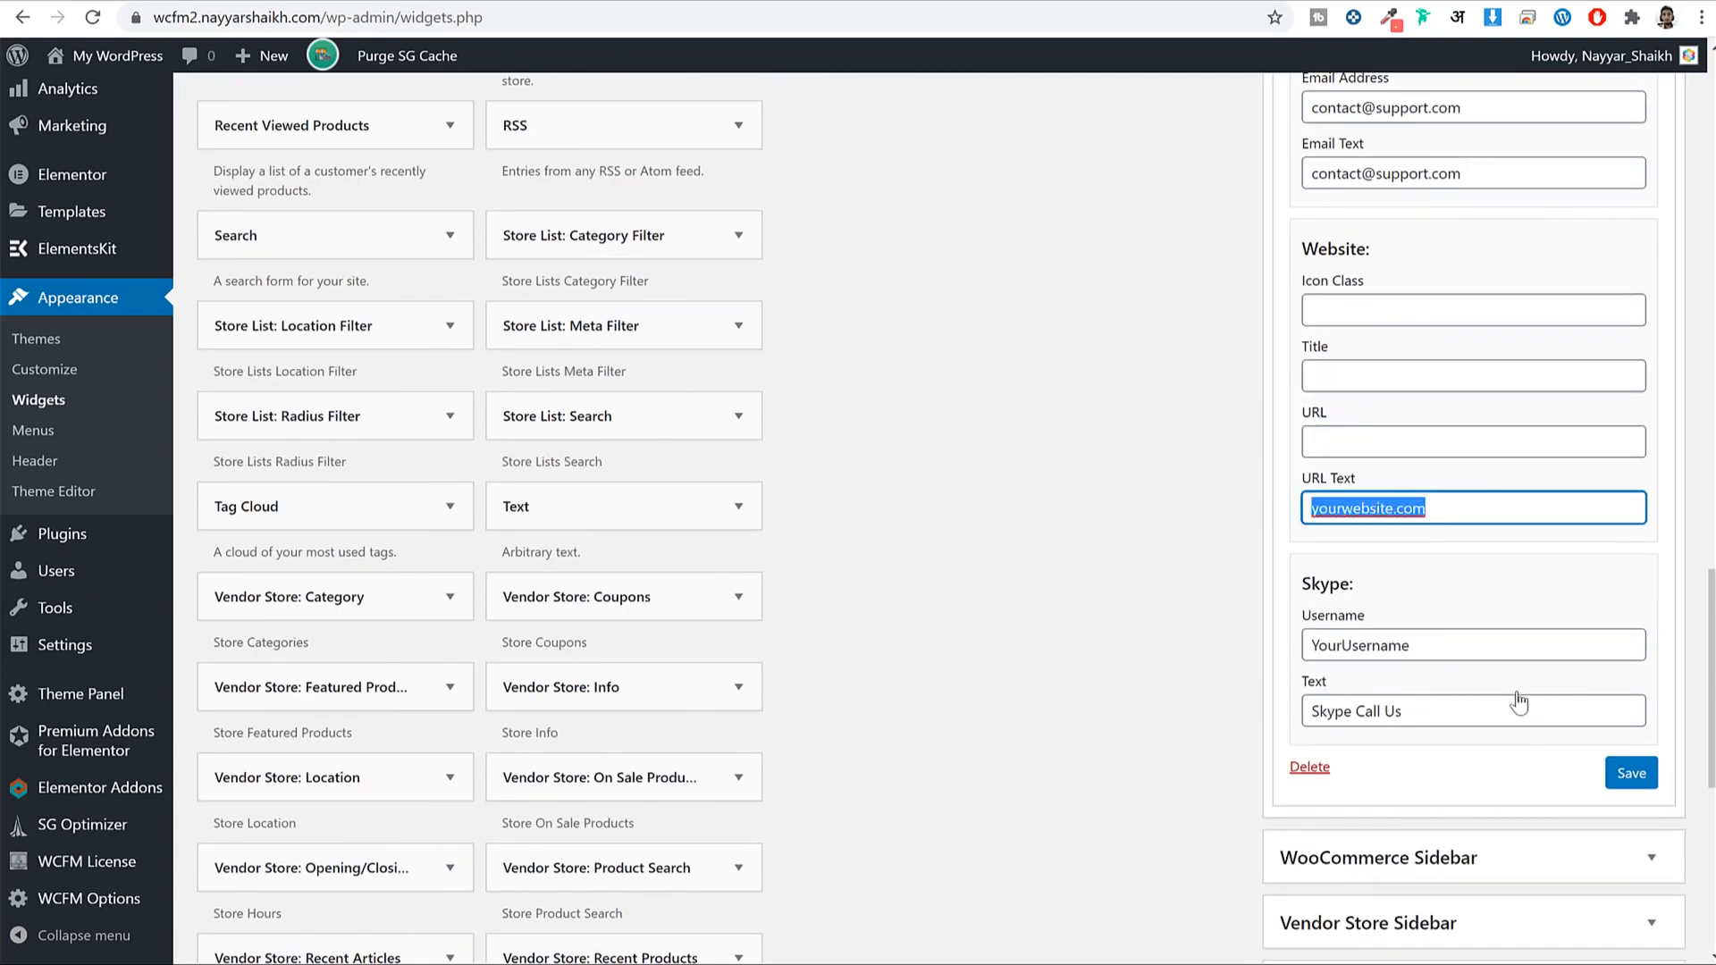
key("BackSpace")
Clear the Skype username and call text, then save the Contact Info widget.
triple_click(1449, 647)
key("BackSpace")
triple_click(1466, 712)
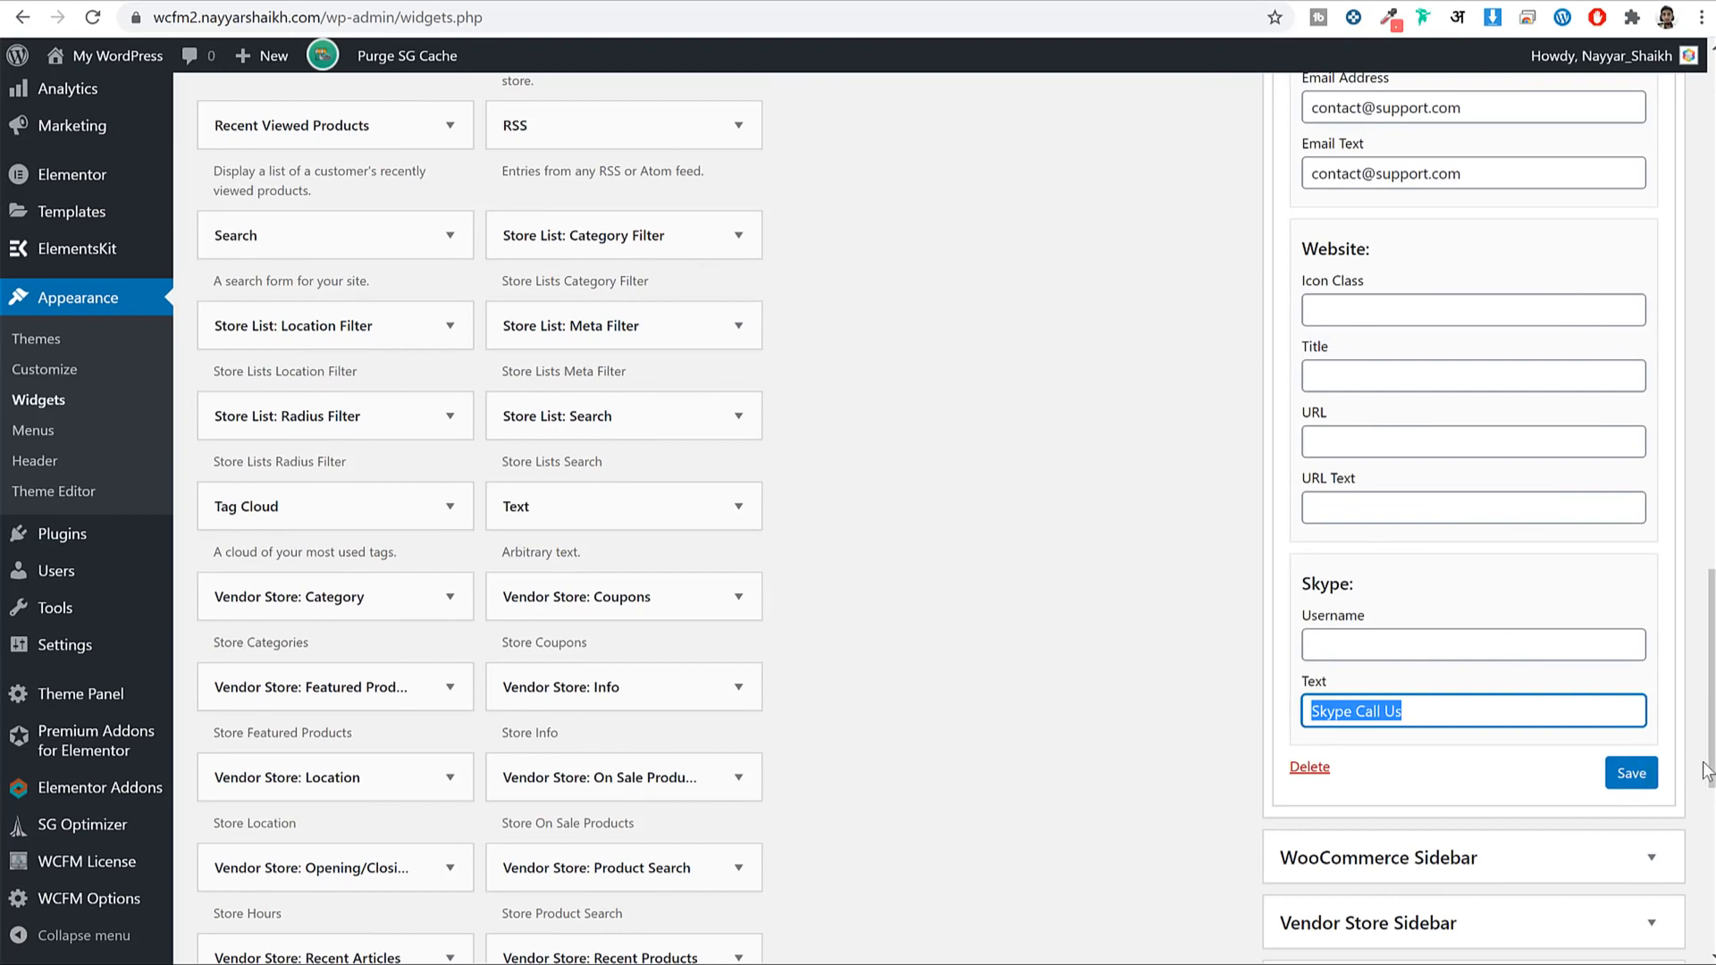
key("BackSpace")
left_click(1620, 774)
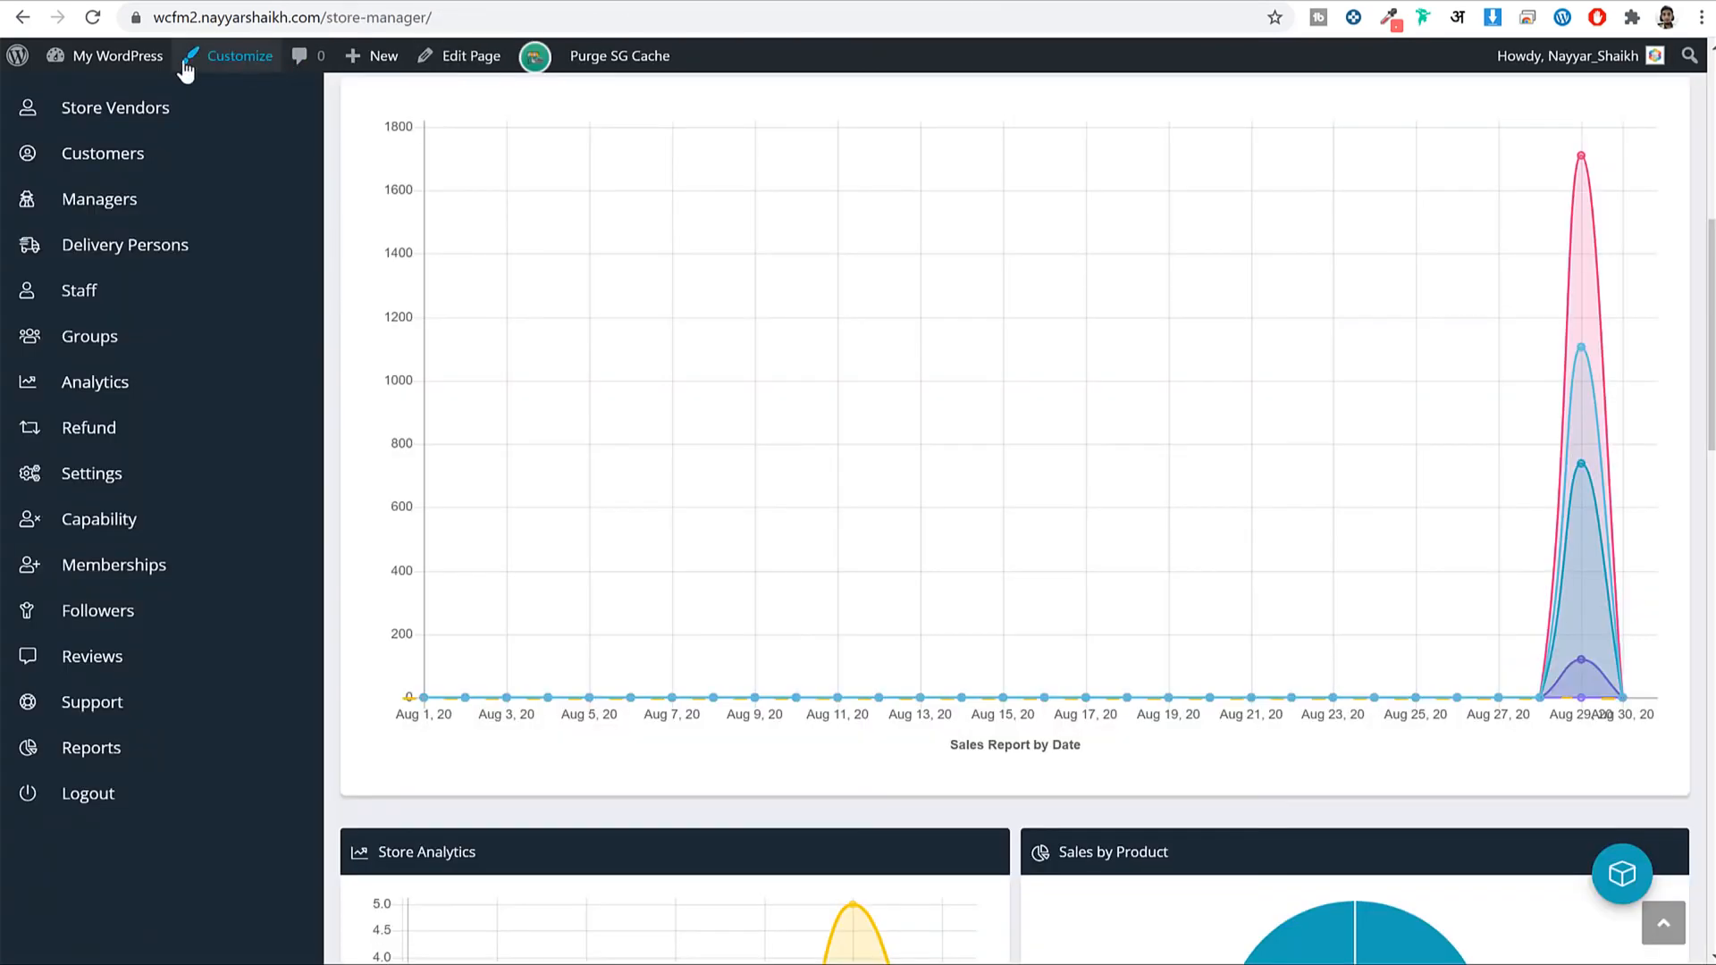
Go to the My WordPress homepage and scroll down toward the new footer.
scroll(235, 236, "up", 6)
left_click(280, 158)
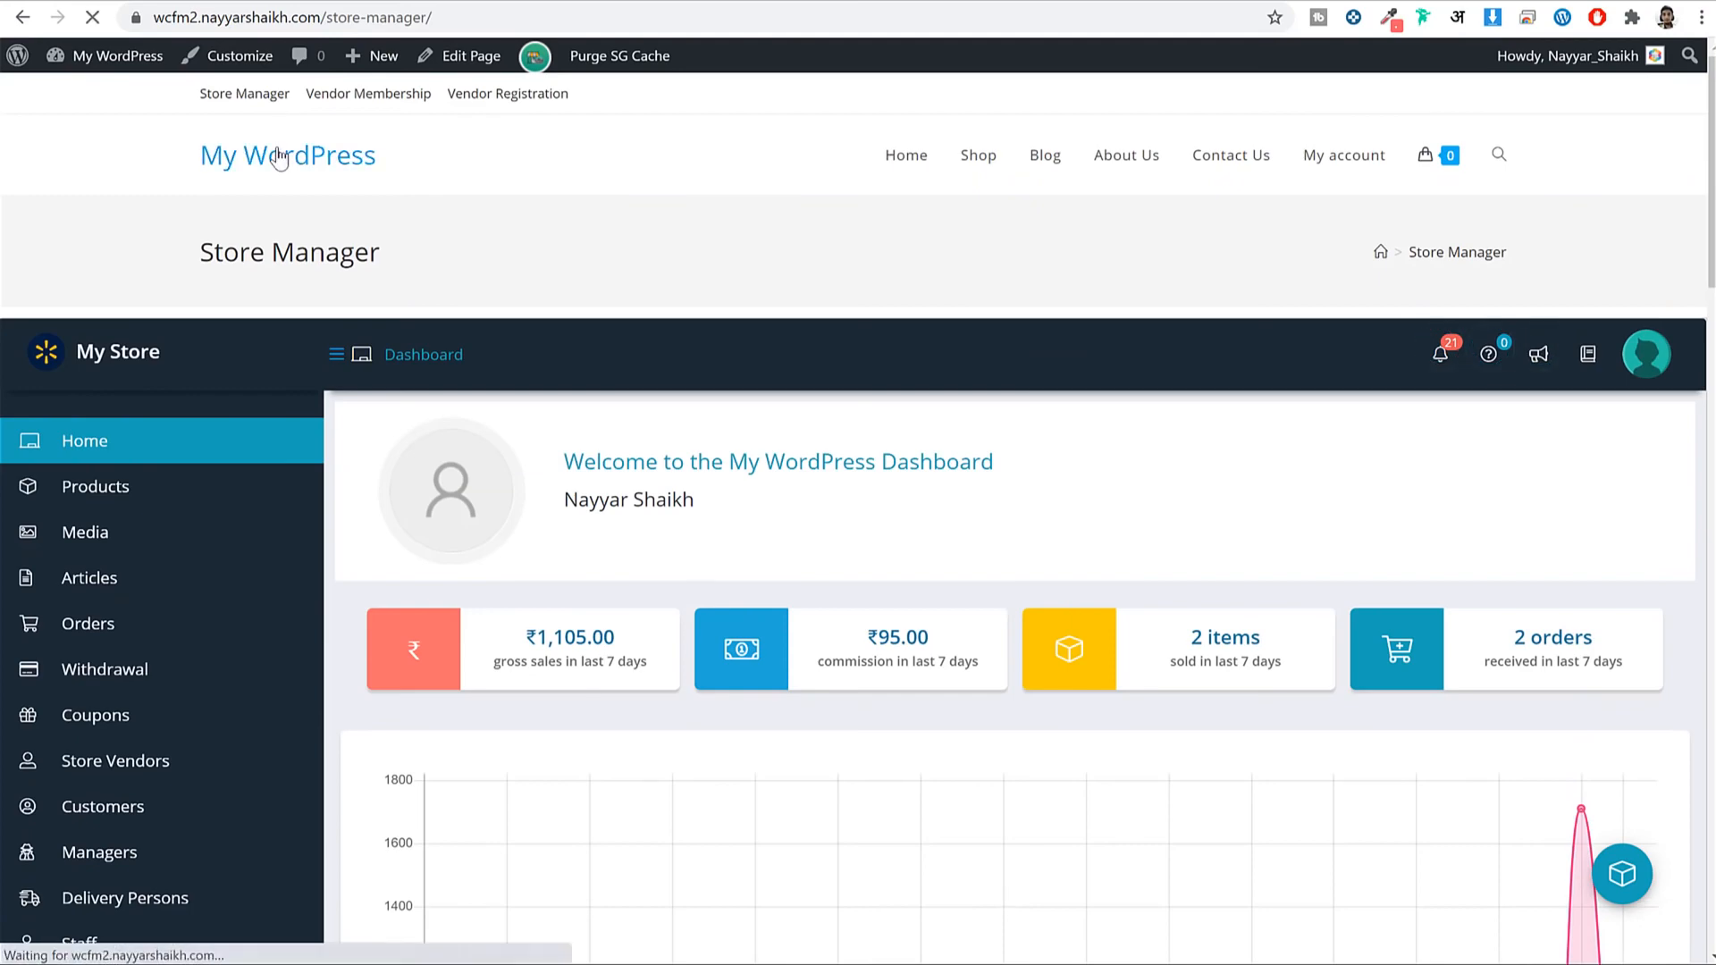
scroll(880, 457, "down", 15)
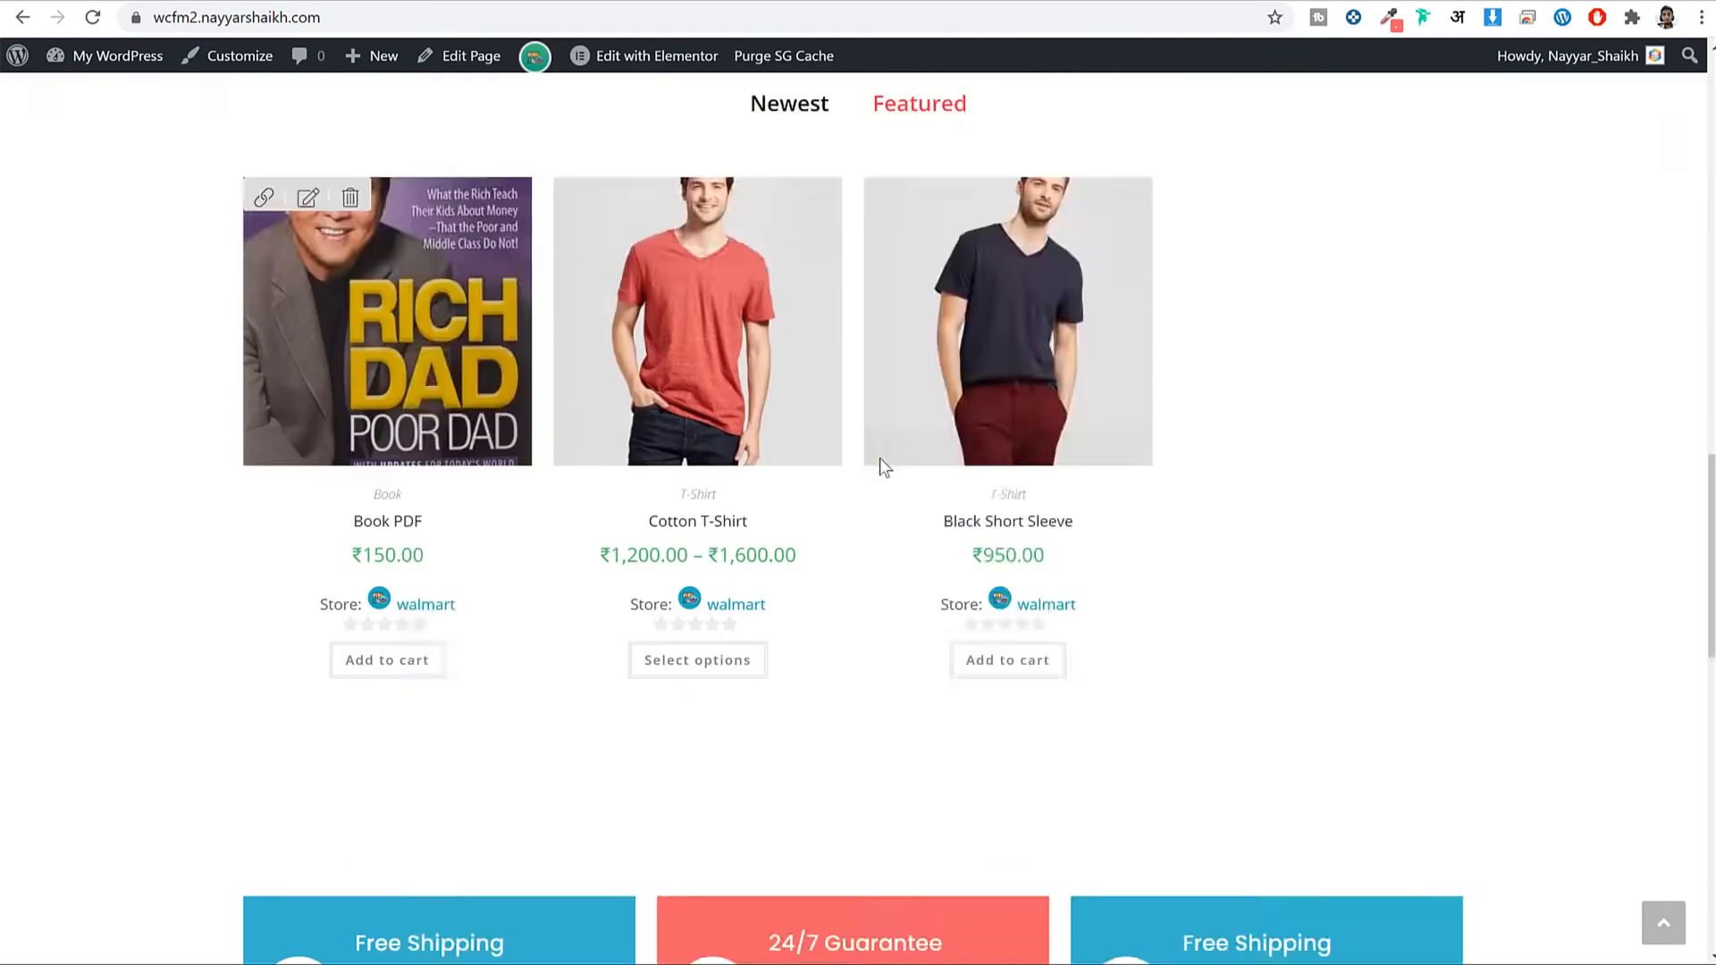
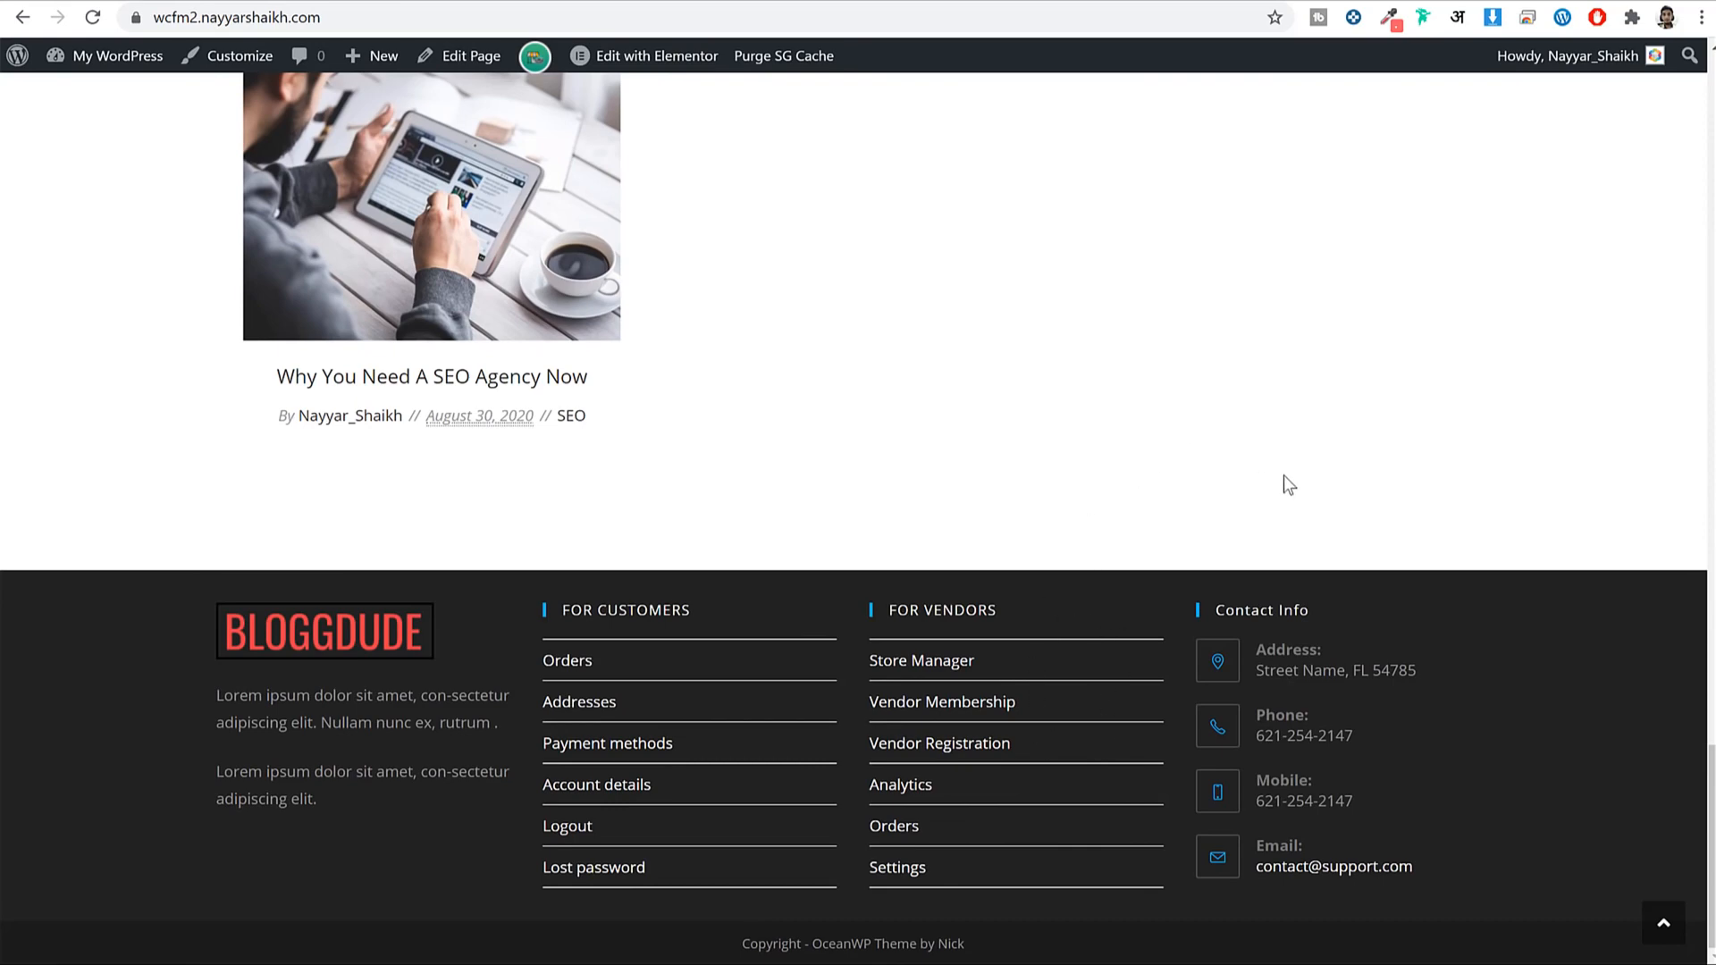
Open the store's Shop page and look over its sidebar.
scroll(1283, 475, "up", 20)
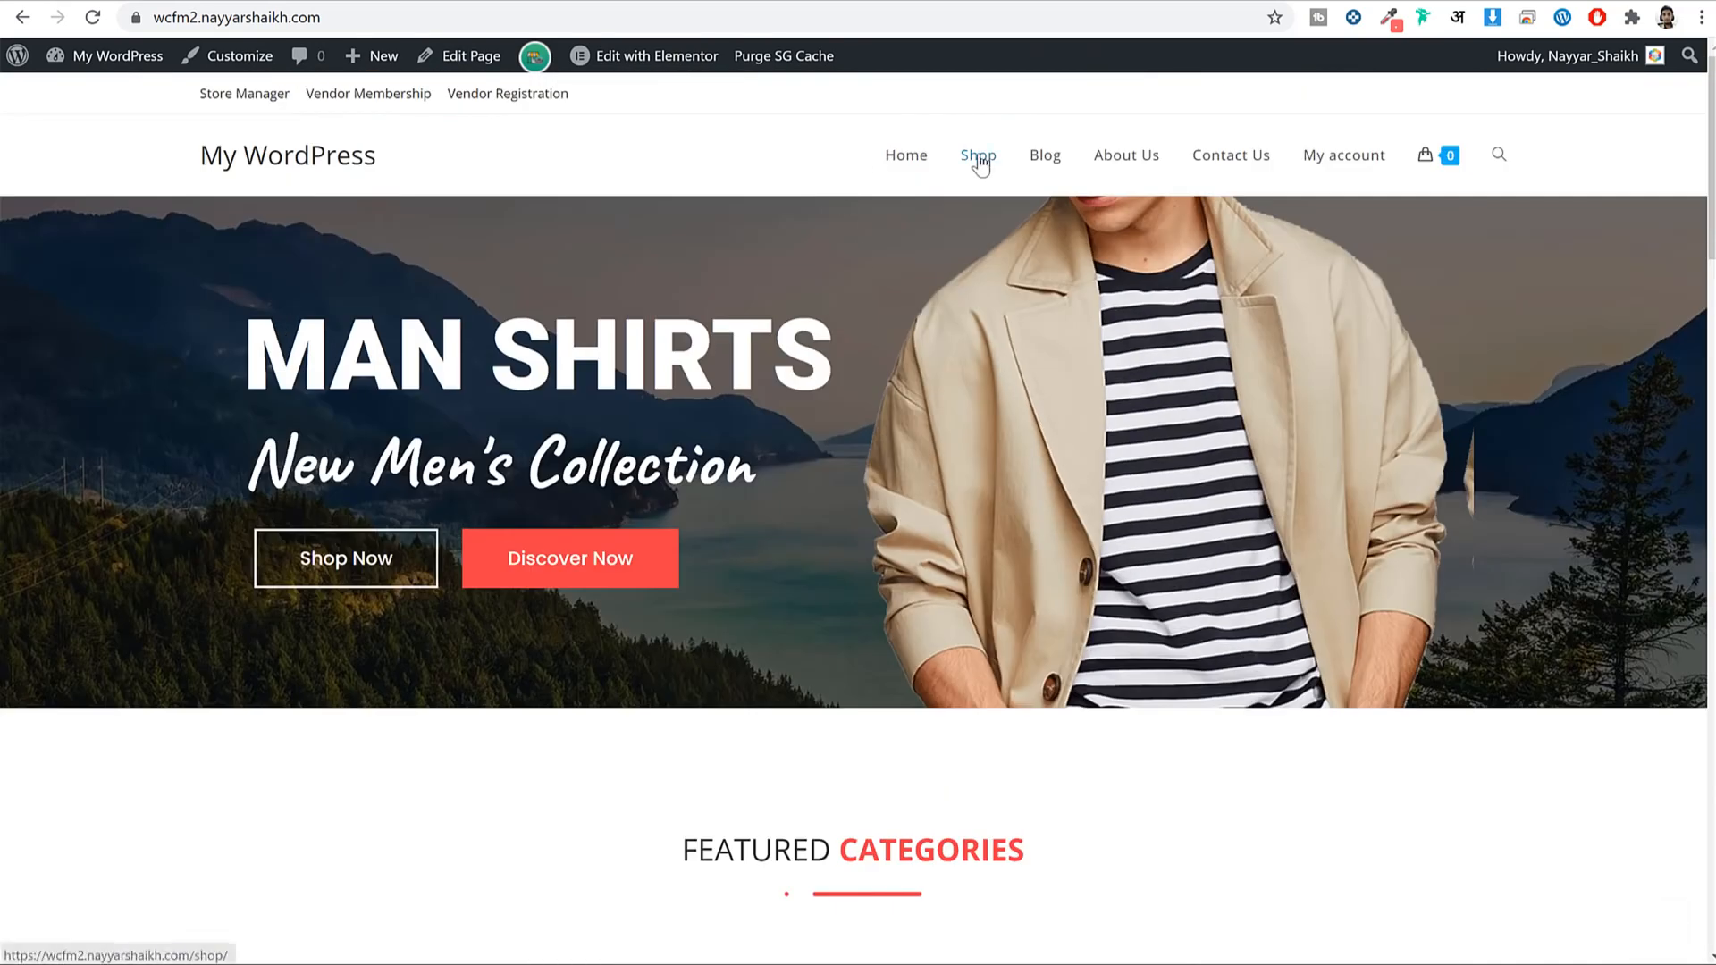
left_click(979, 157)
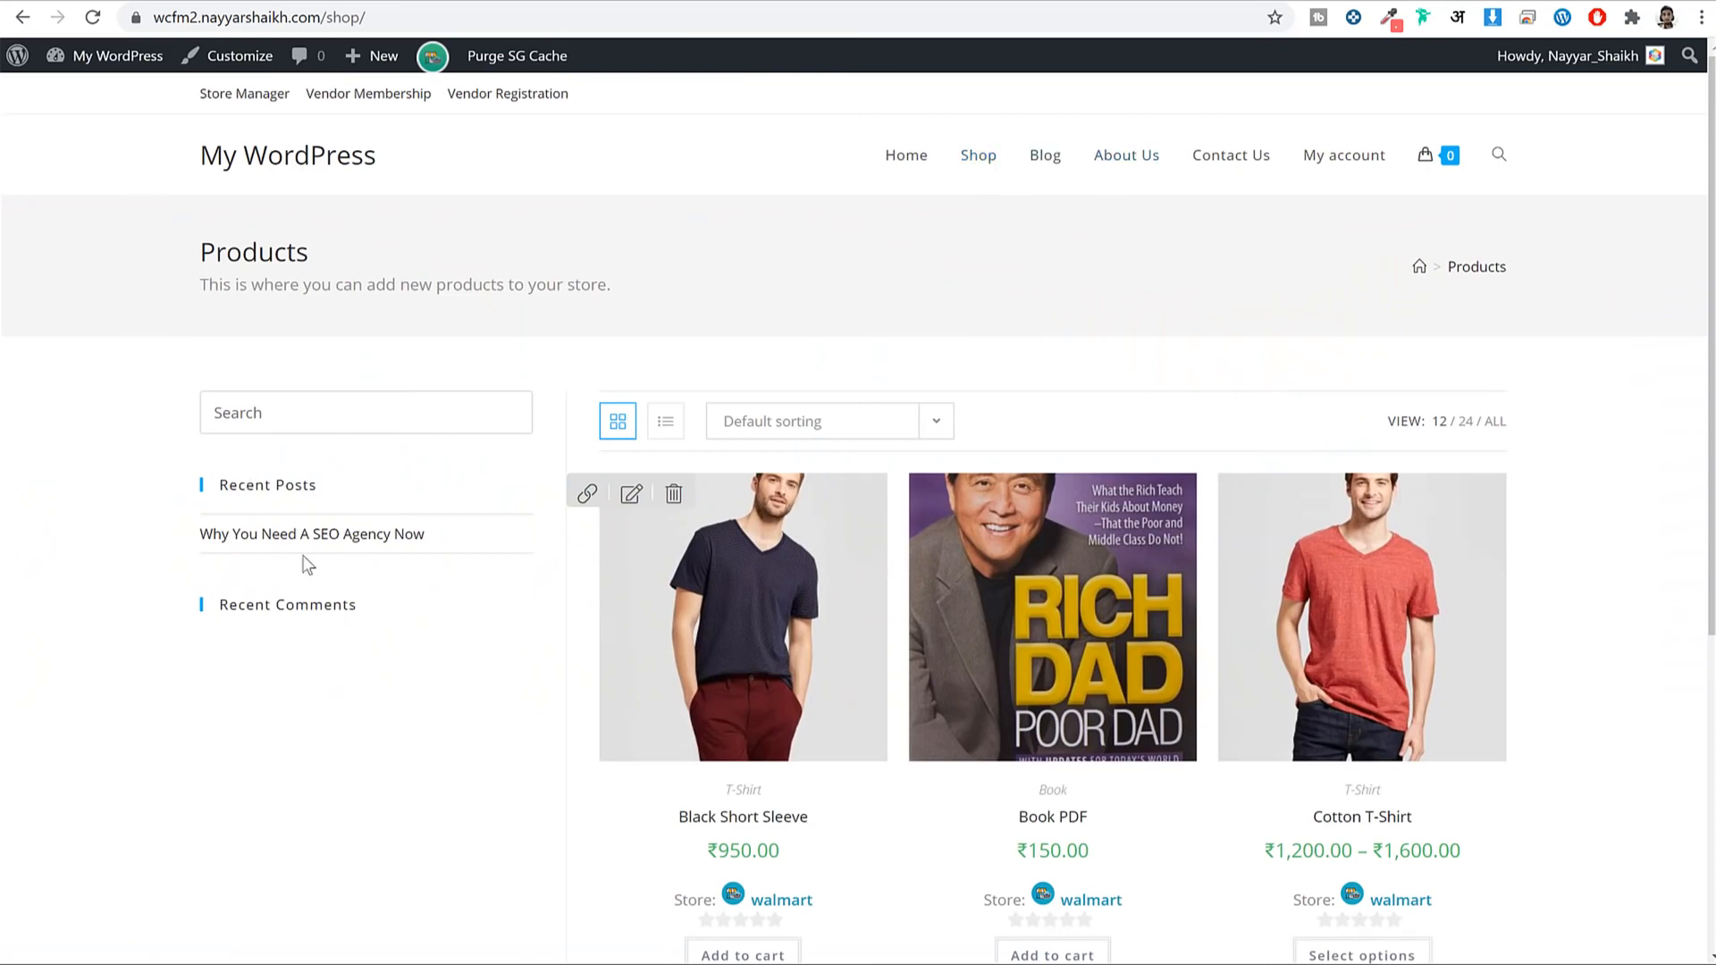
scroll(307, 566, "down", 3)
scroll(330, 577, "up", 3)
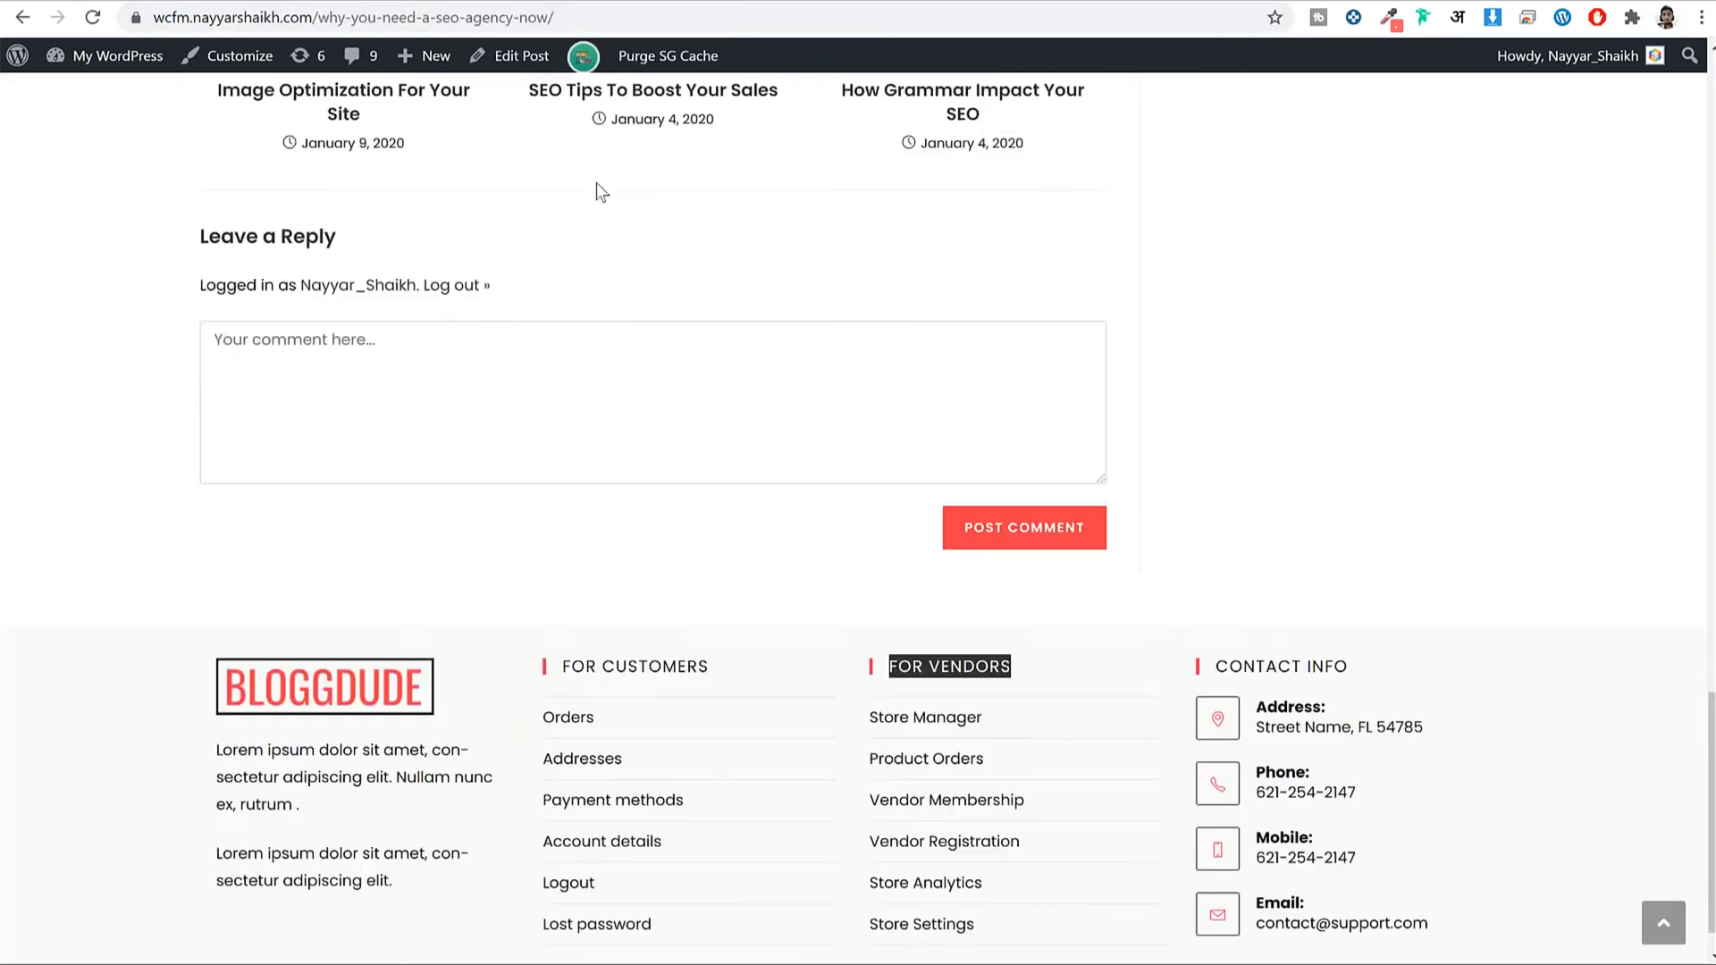
scroll(608, 205, "up", 15)
Compare the reference site's Shop sidebar, then return to the wcfm2 Widgets screen.
left_click(846, 150)
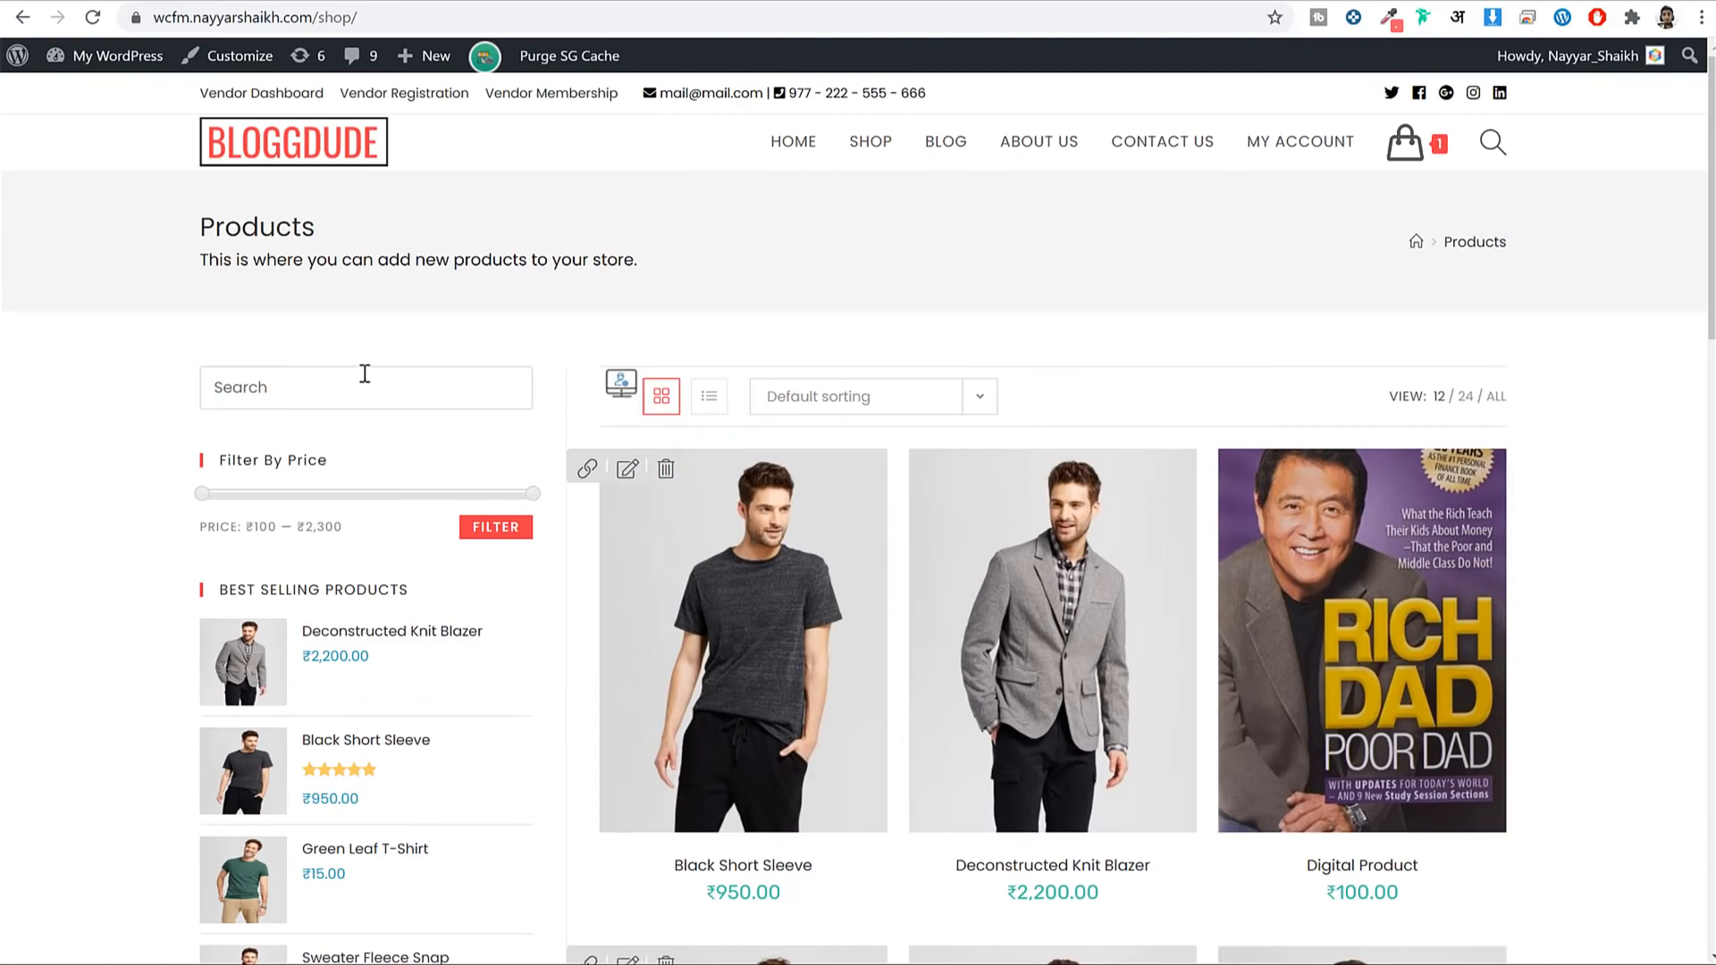
scroll(415, 378, "down", 5)
scroll(528, 331, "up", 2)
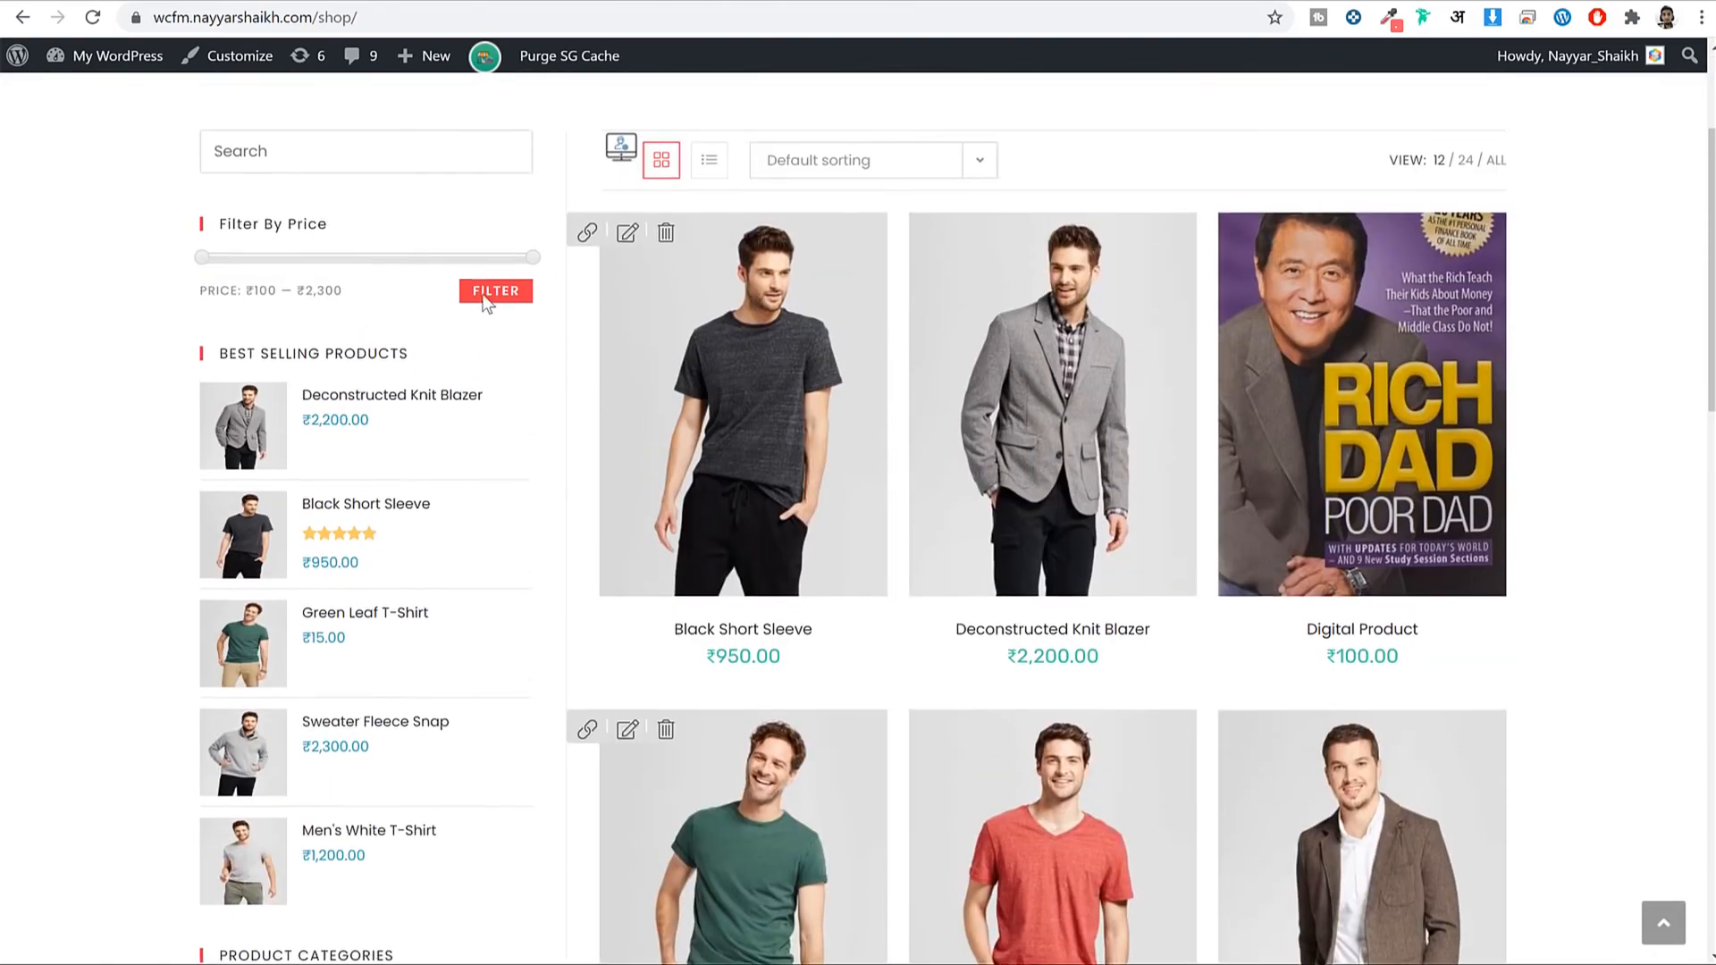
scroll(384, 330, "down", 2)
scroll(402, 337, "down", 5)
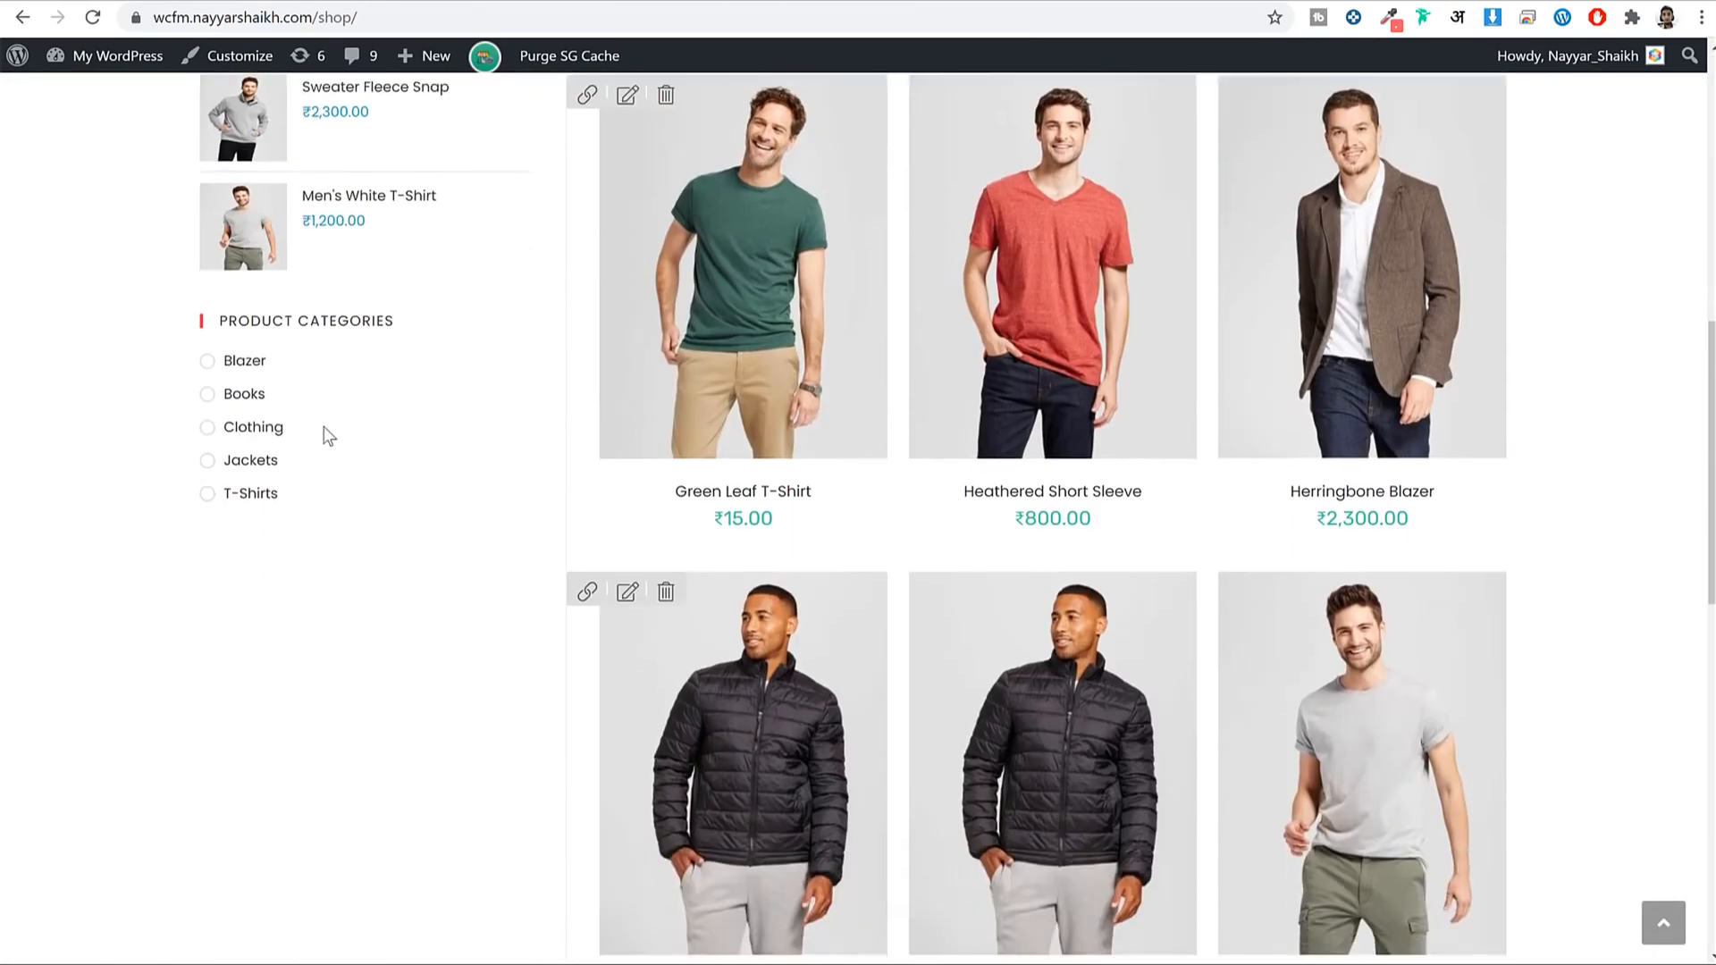
scroll(326, 433, "up", 8)
scroll(398, 483, "up", 2)
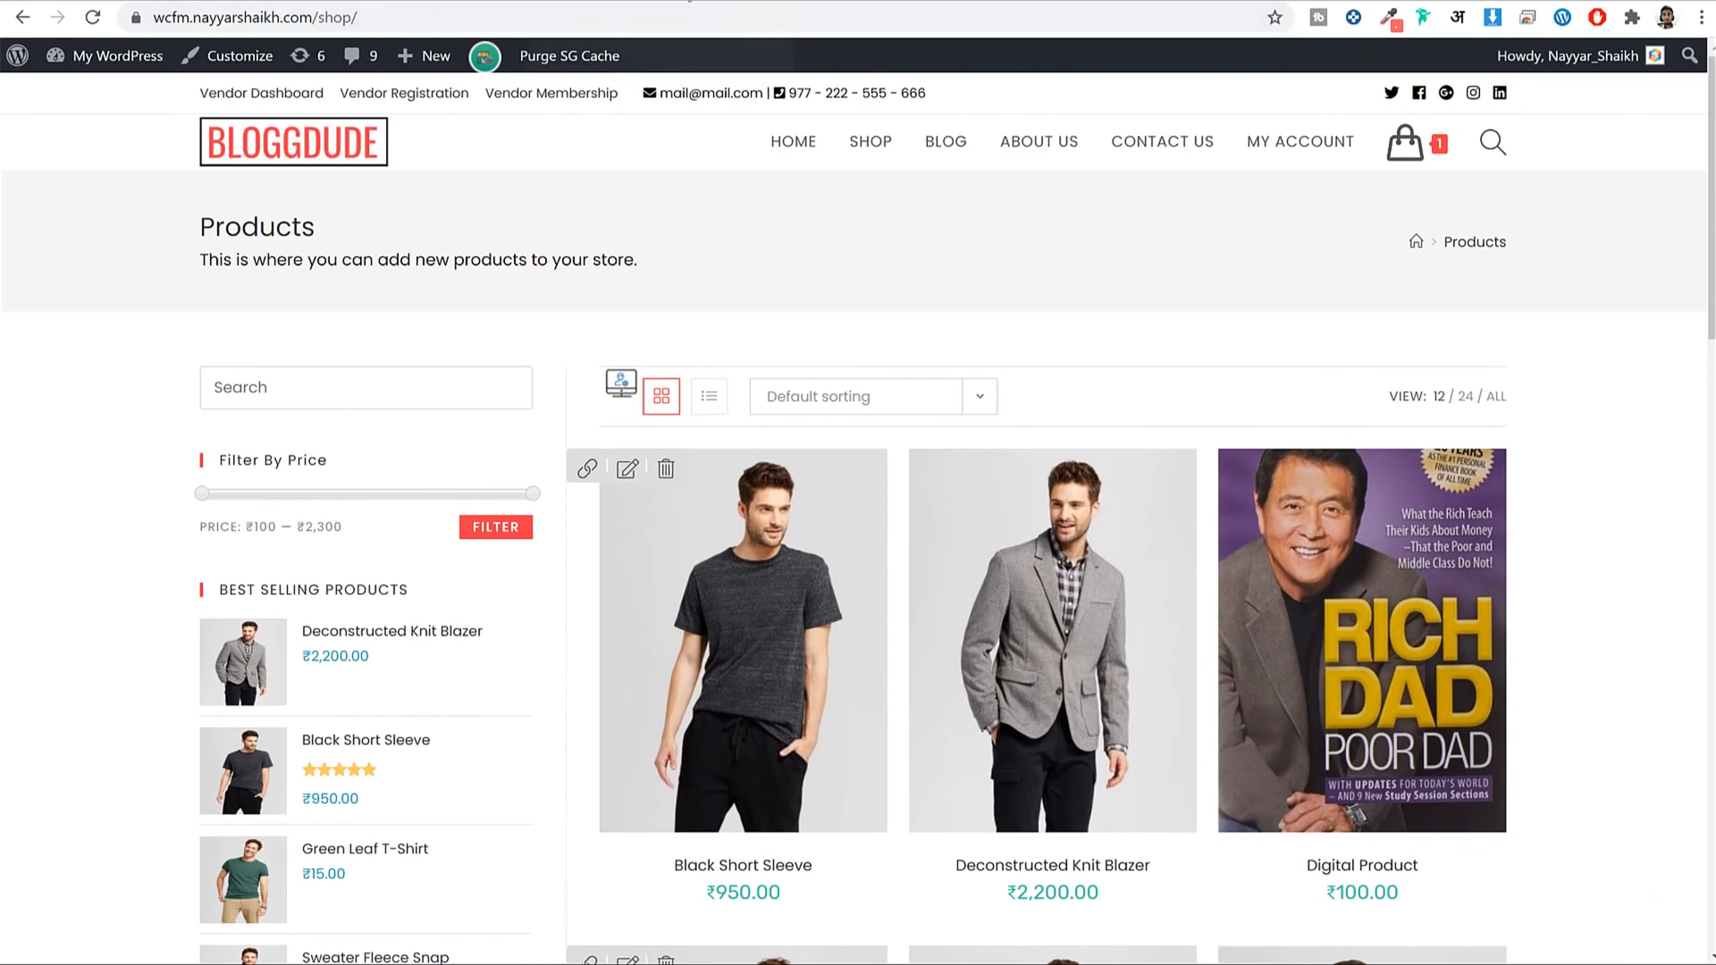
left_click(689, 1)
scroll(962, 363, "up", 20)
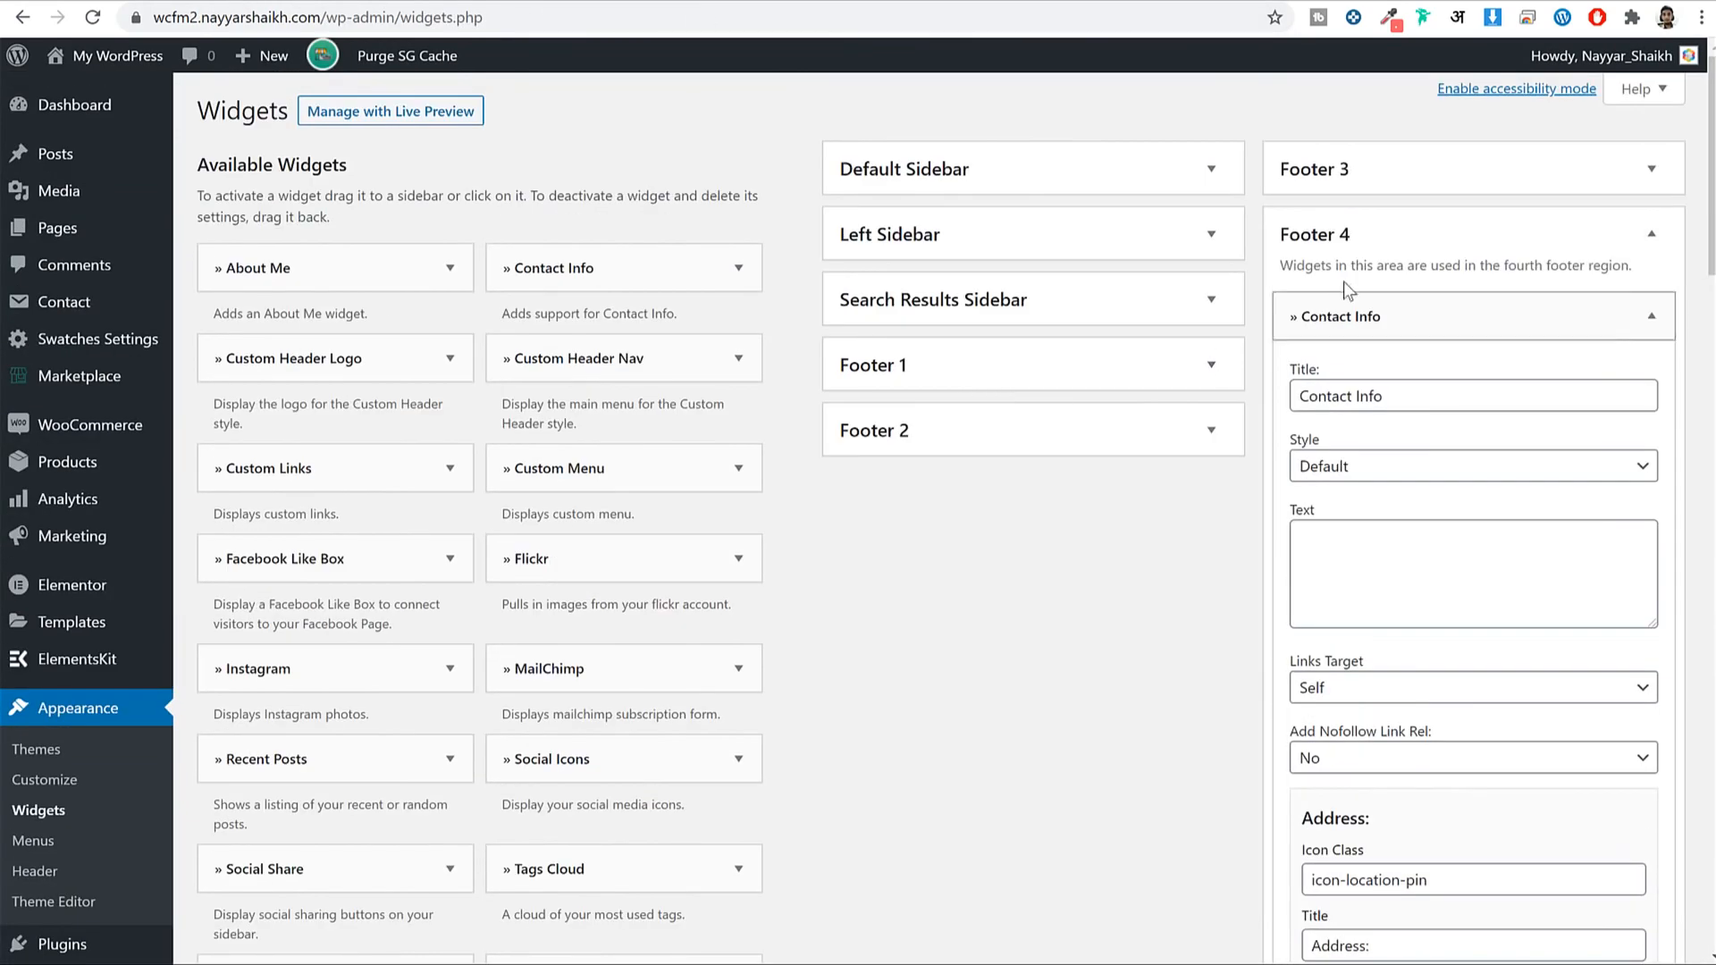
Add the Search widget to the expanded WooCommerce Sidebar.
left_click(1372, 234)
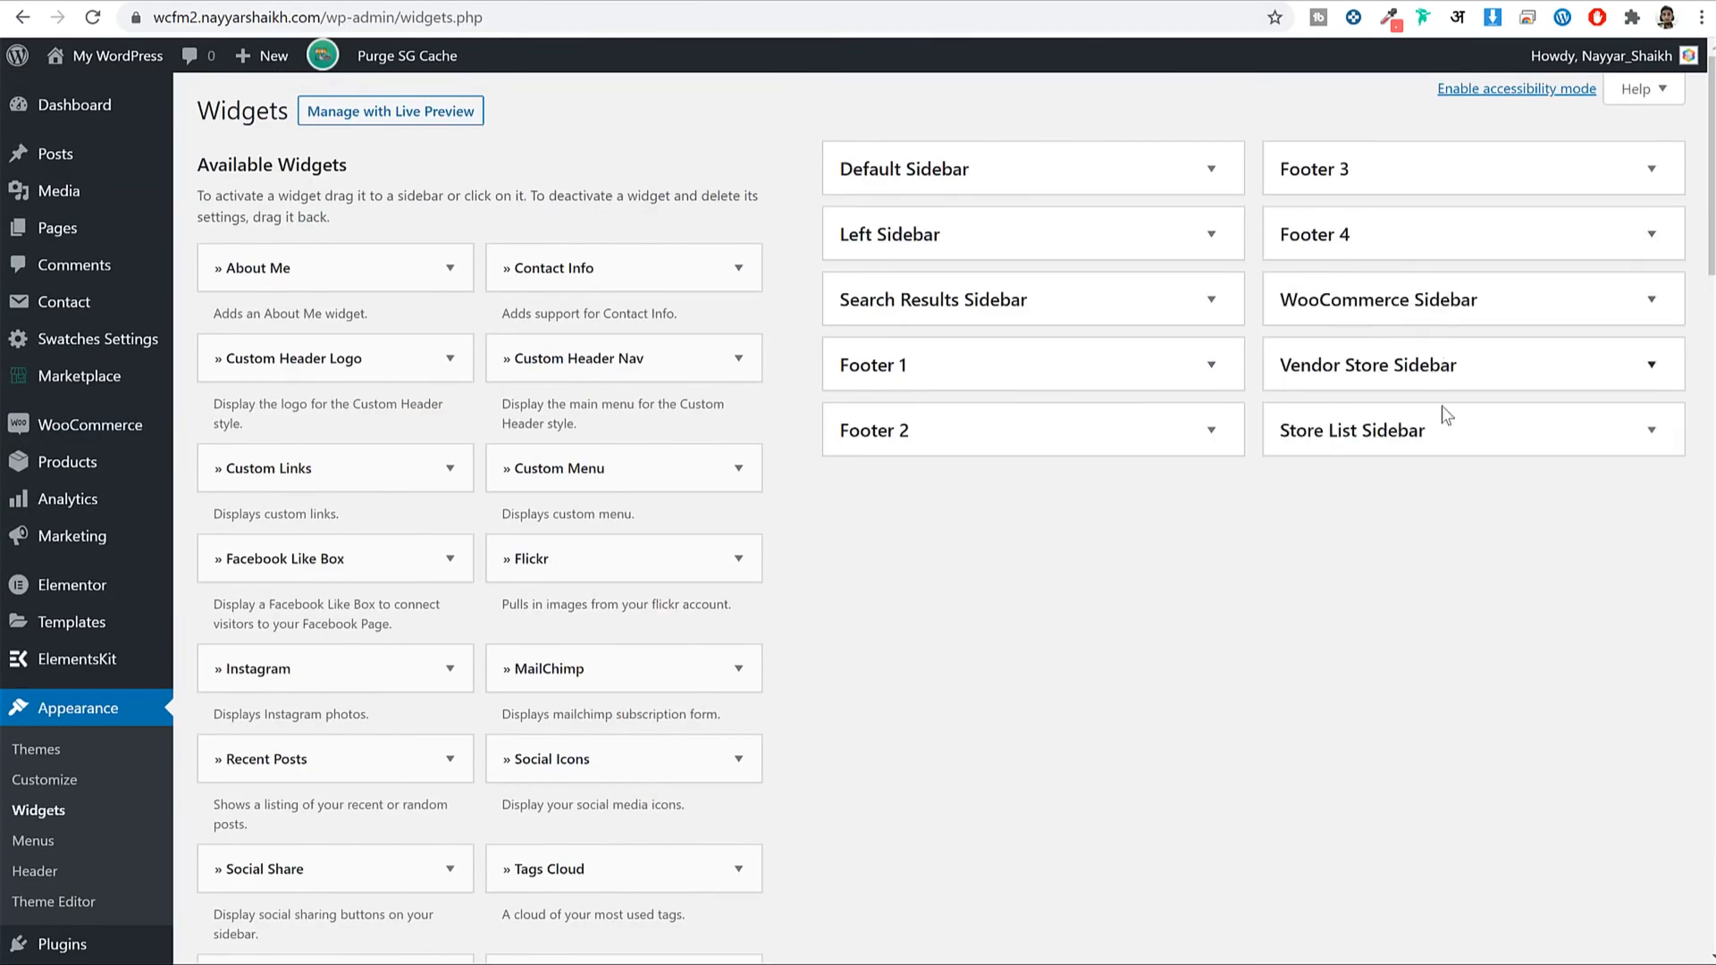
left_click(1421, 308)
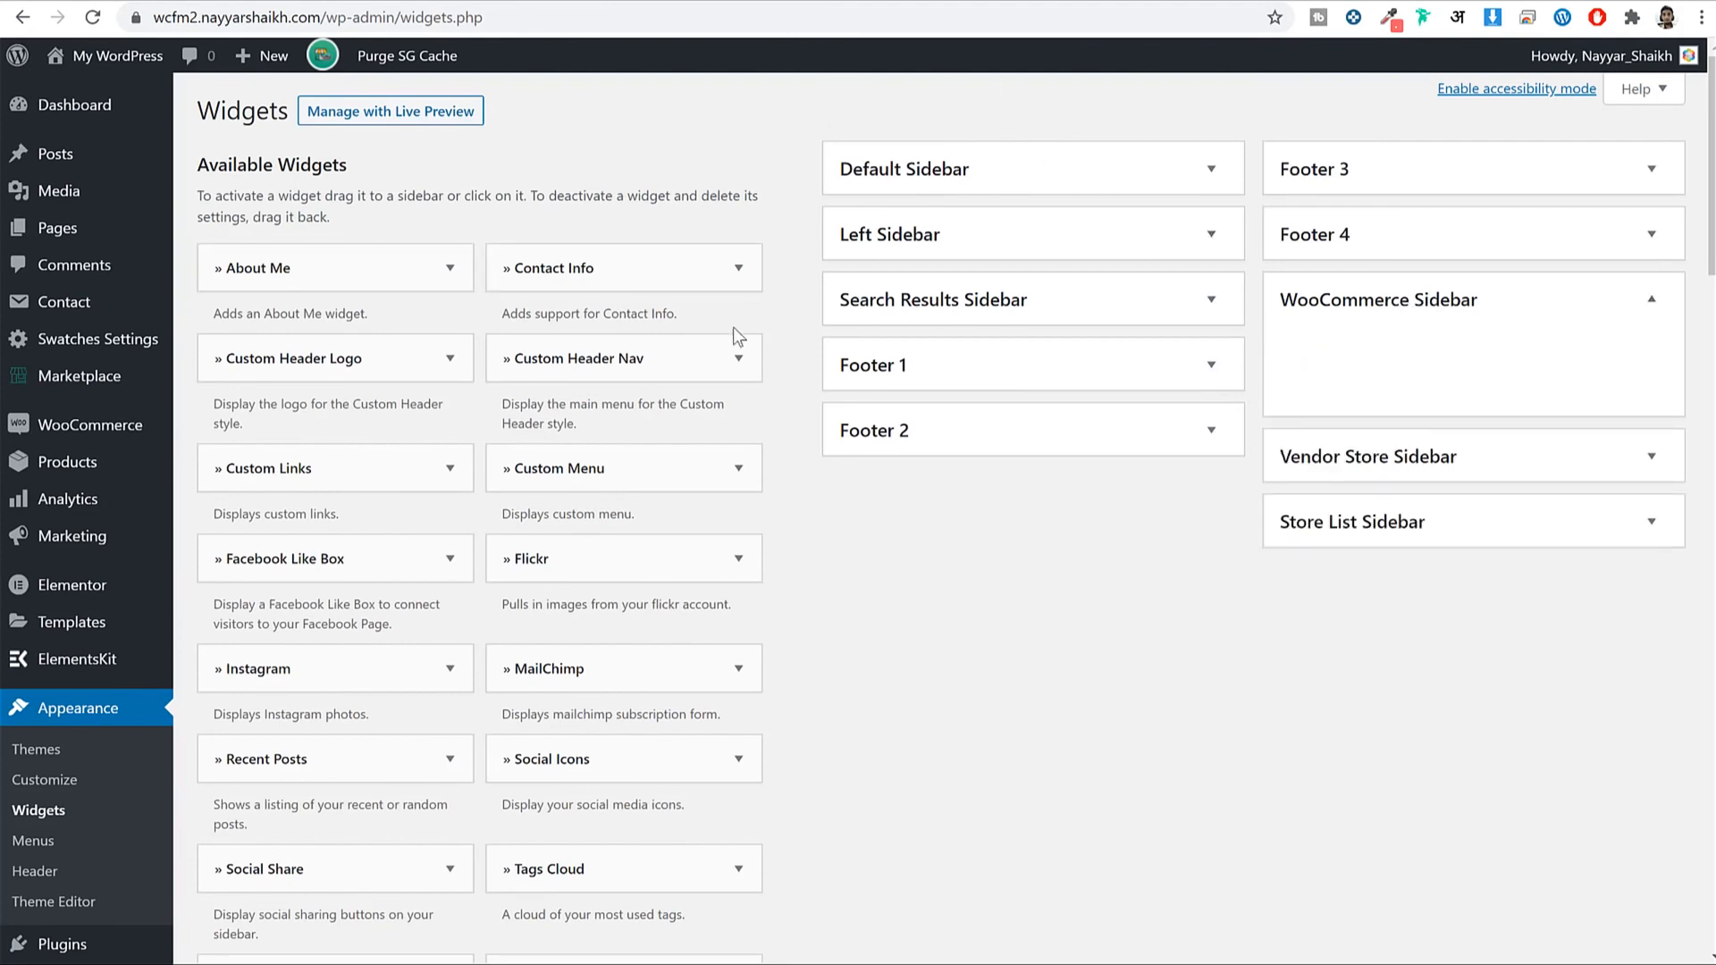
scroll(951, 469, "down", 10)
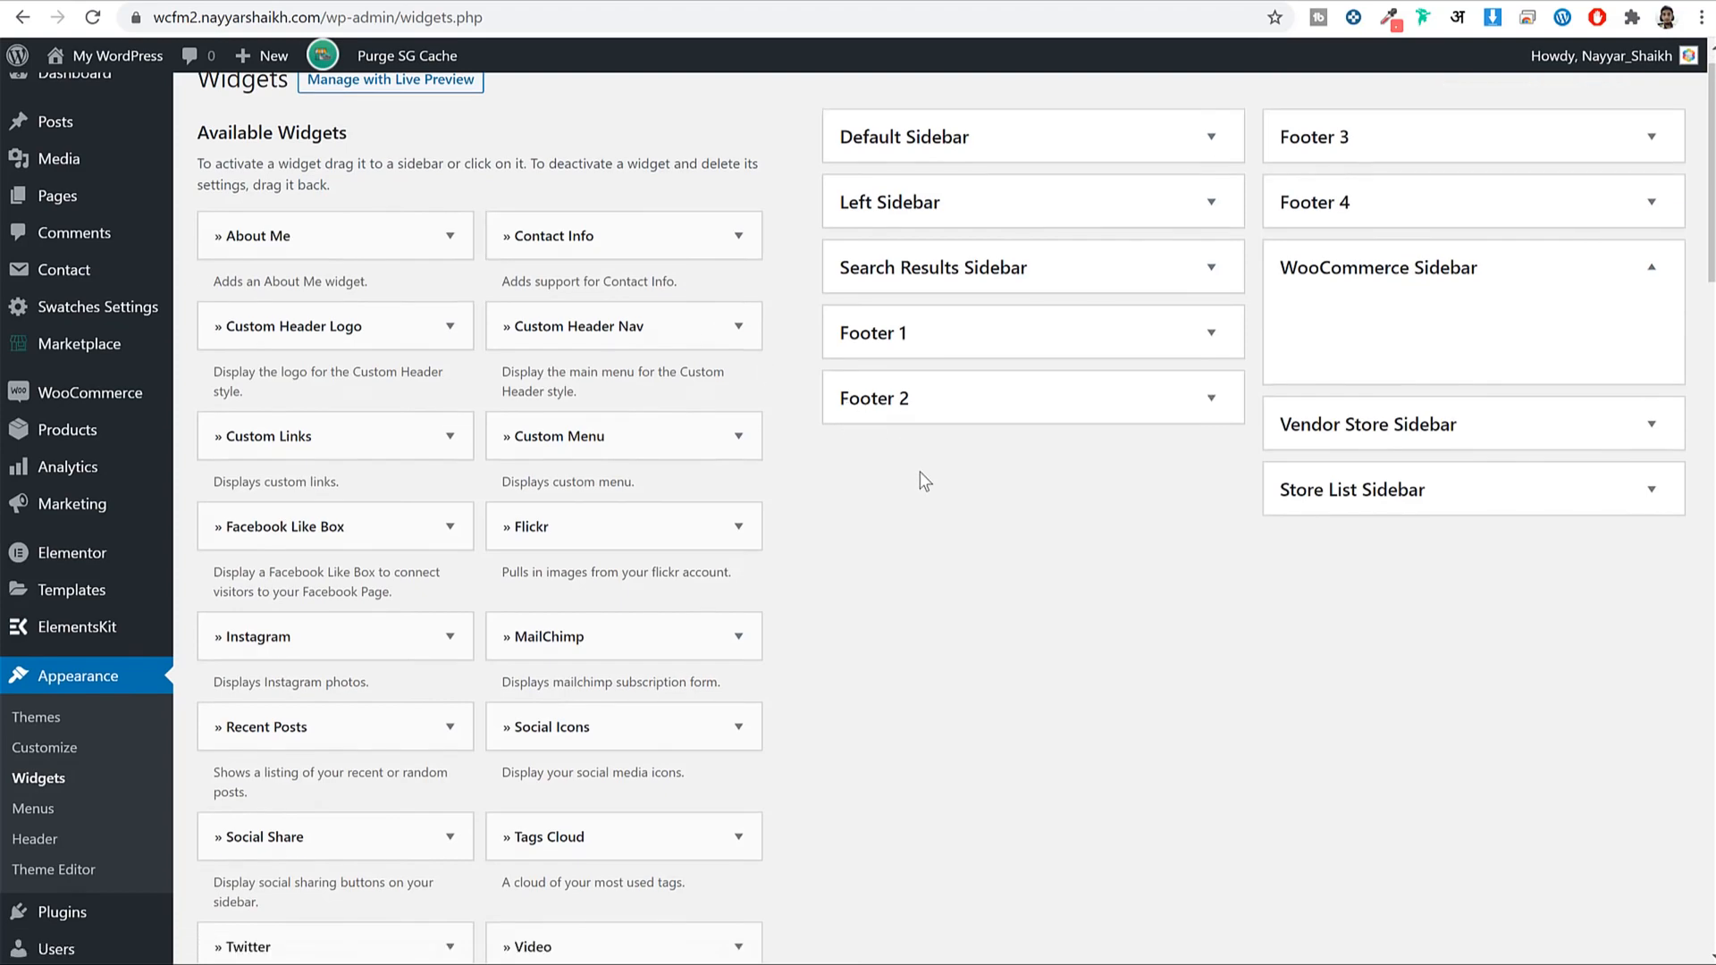
scroll(955, 472, "down", 9)
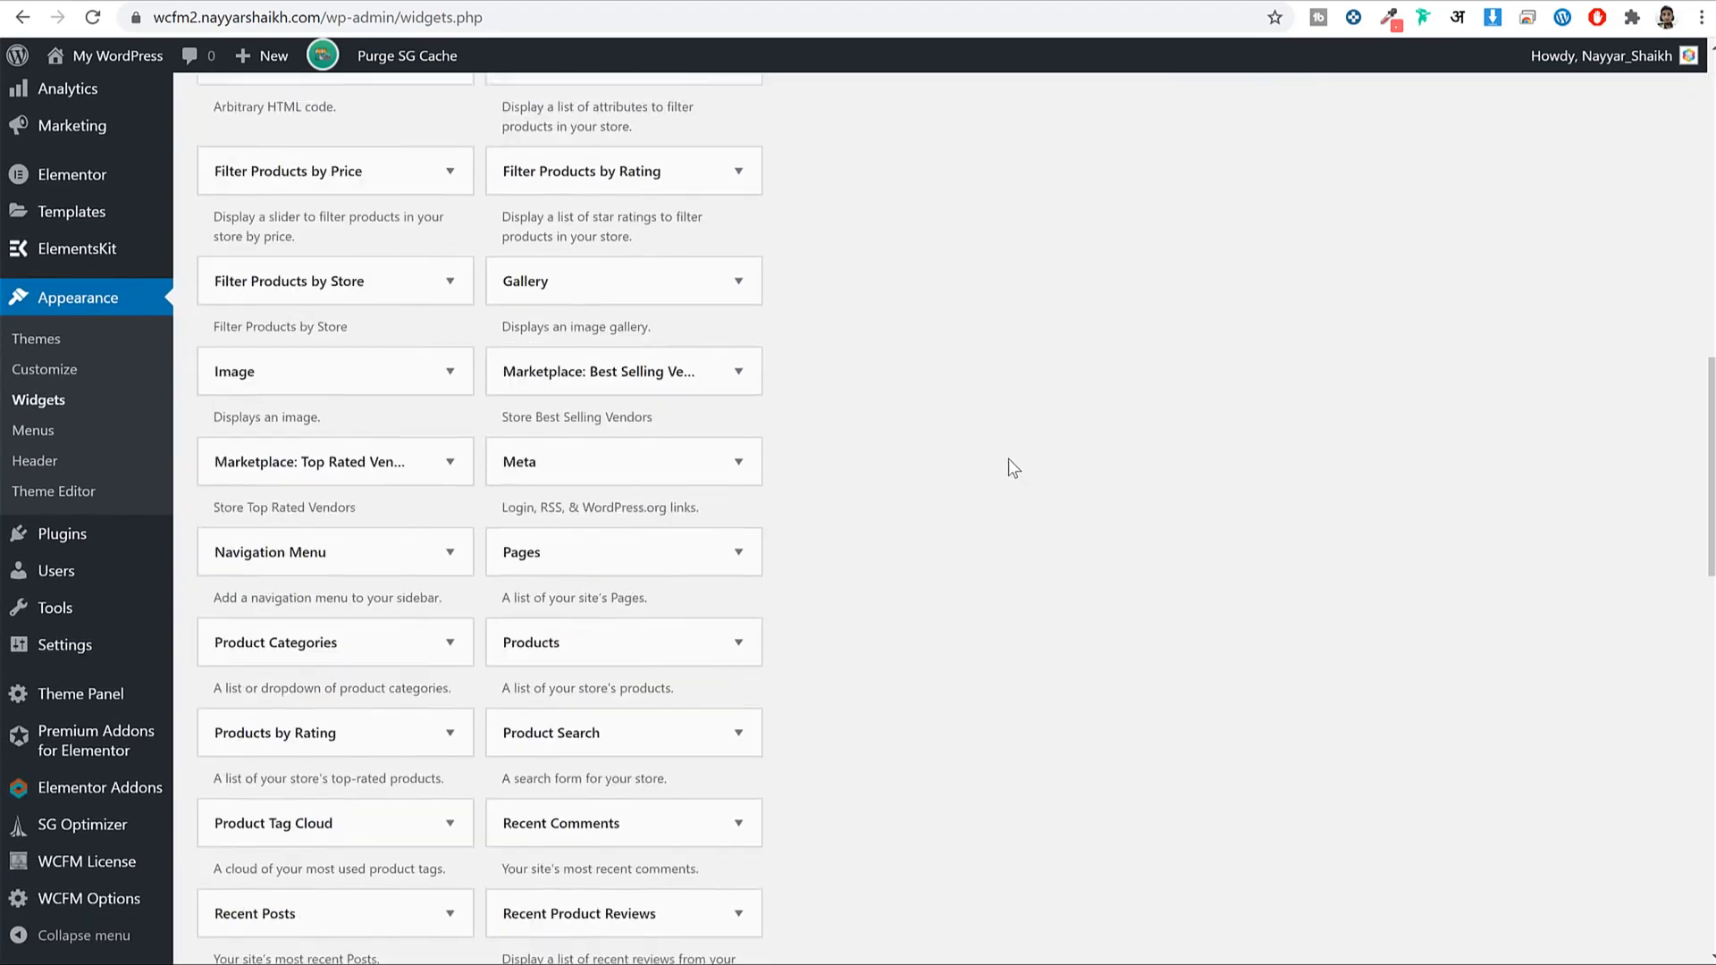
scroll(1024, 458, "down", 2)
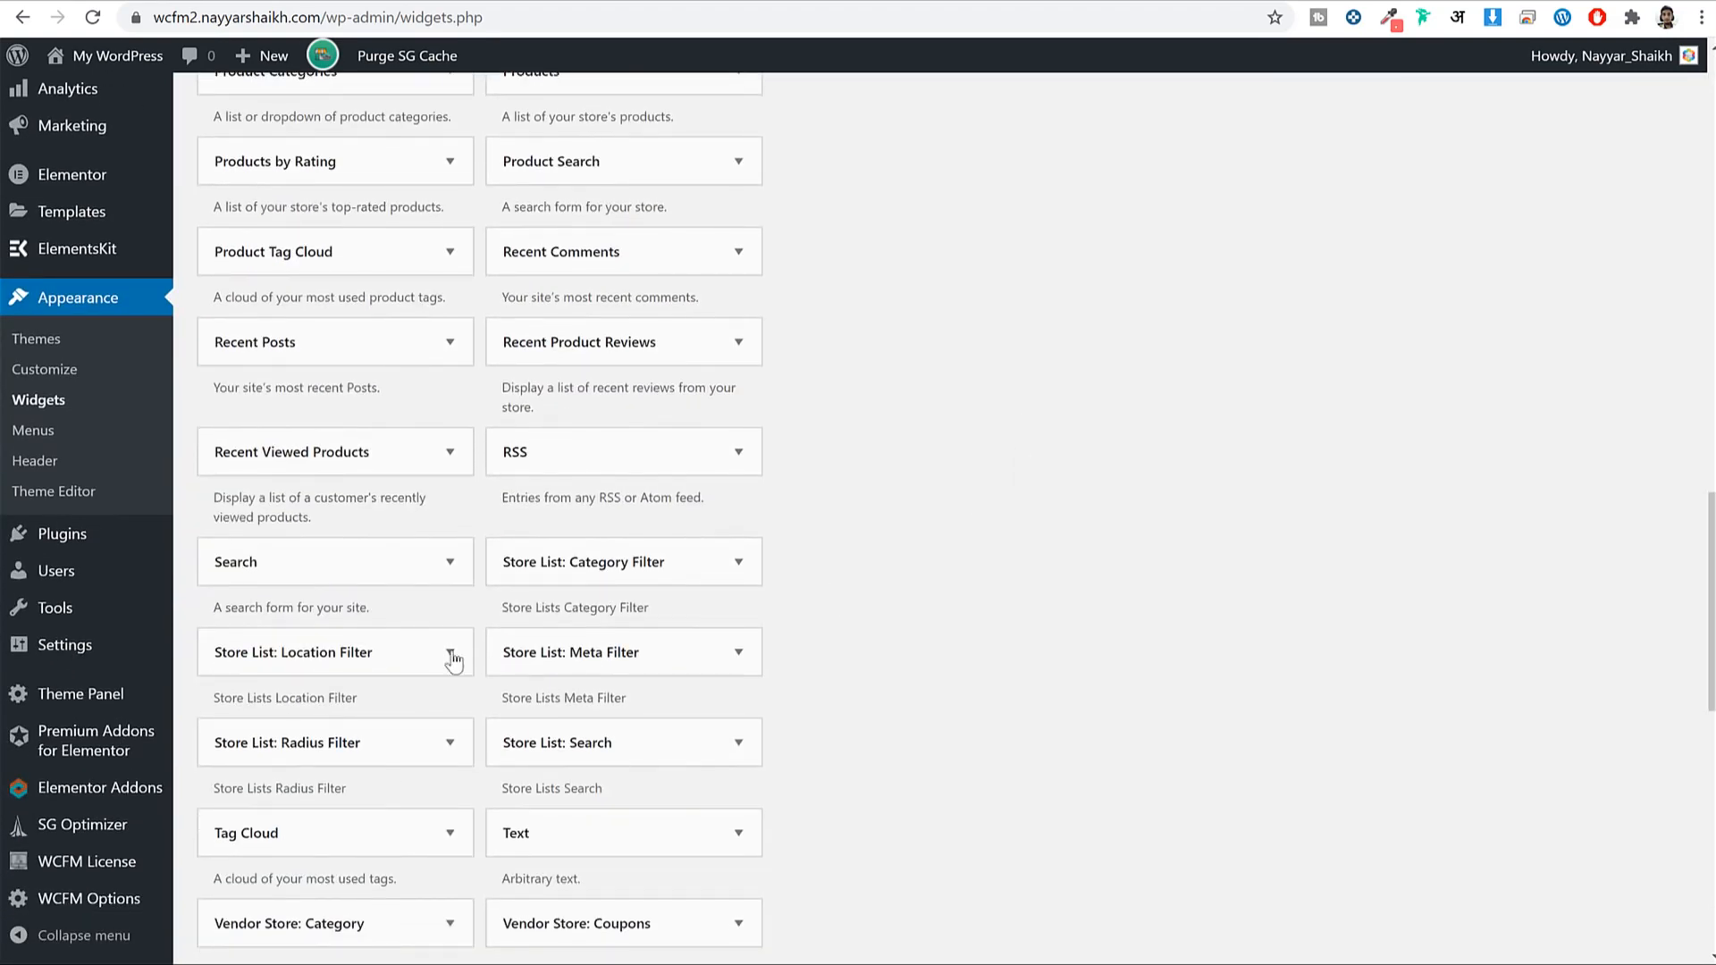
left_click(337, 574)
scroll(382, 617, "down", 1)
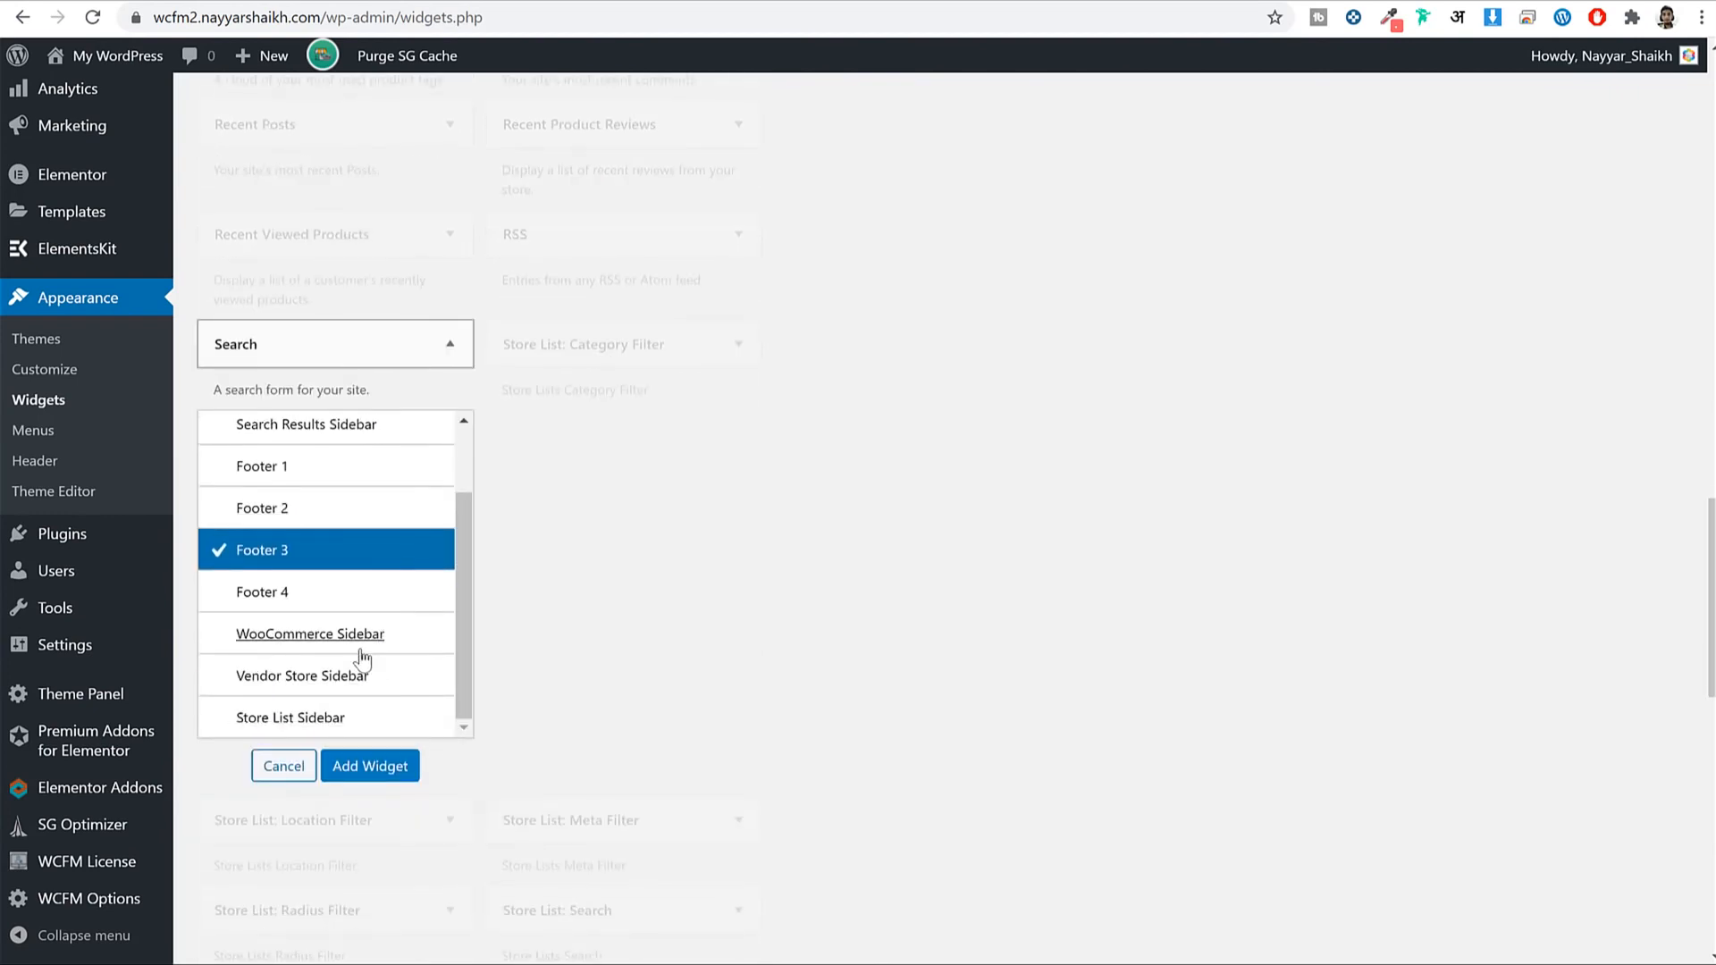
left_click(357, 636)
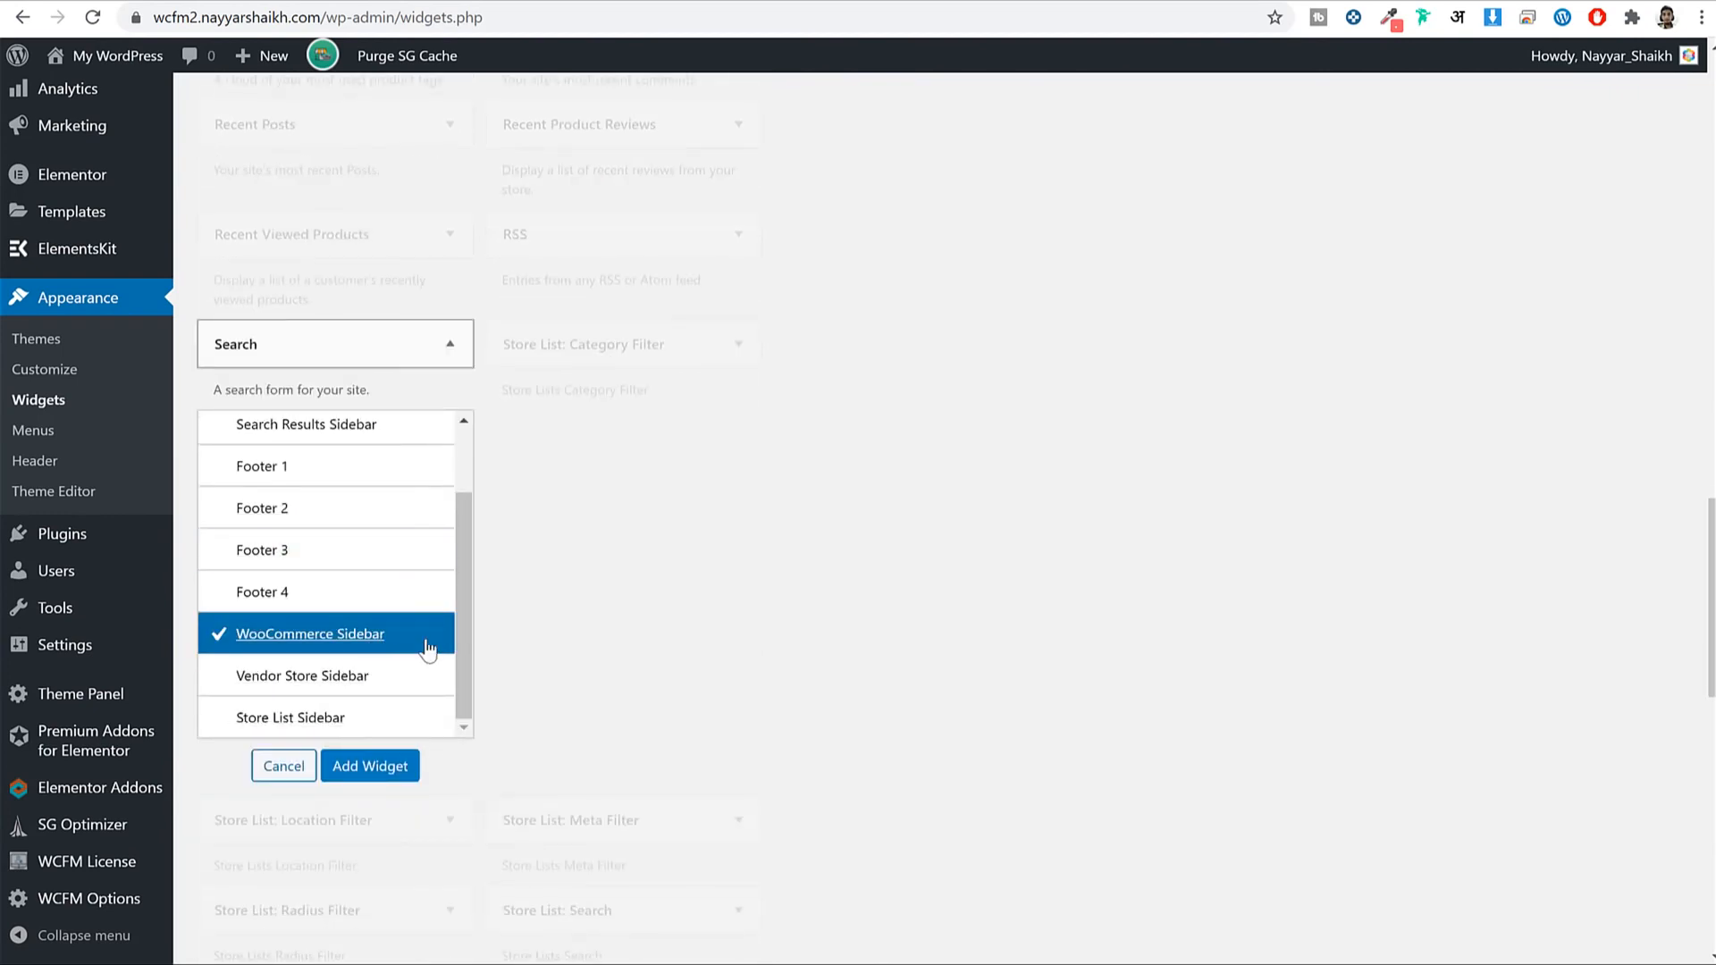
left_click(370, 766)
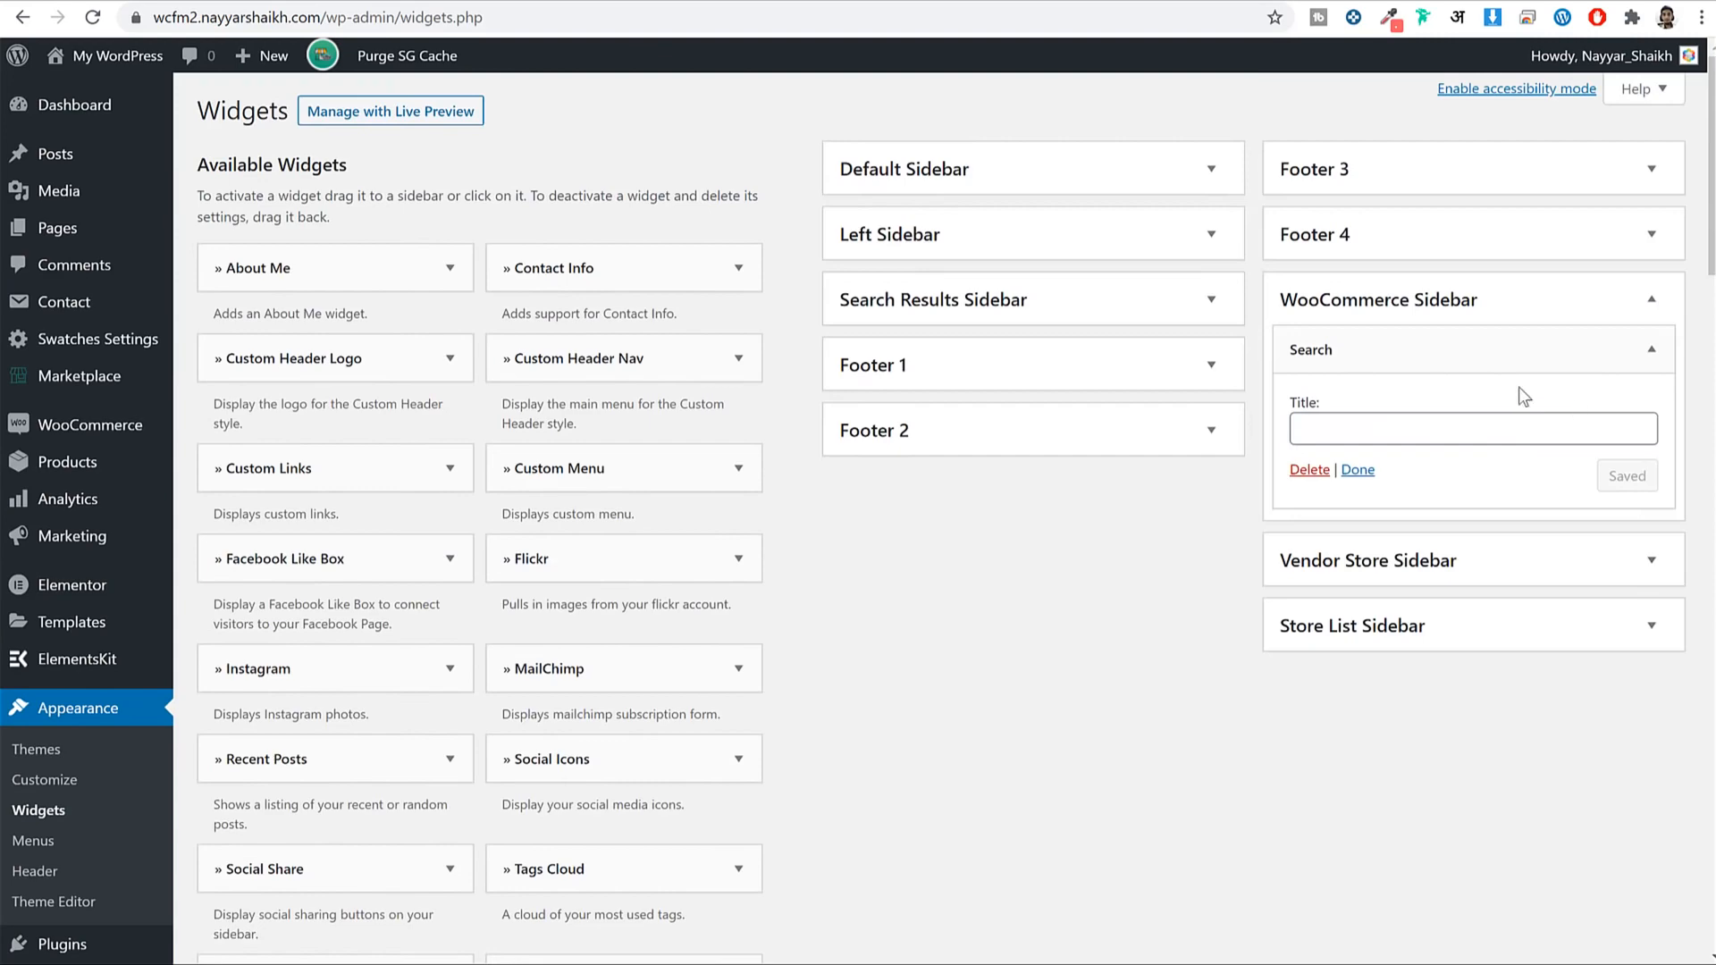
left_click(1435, 349)
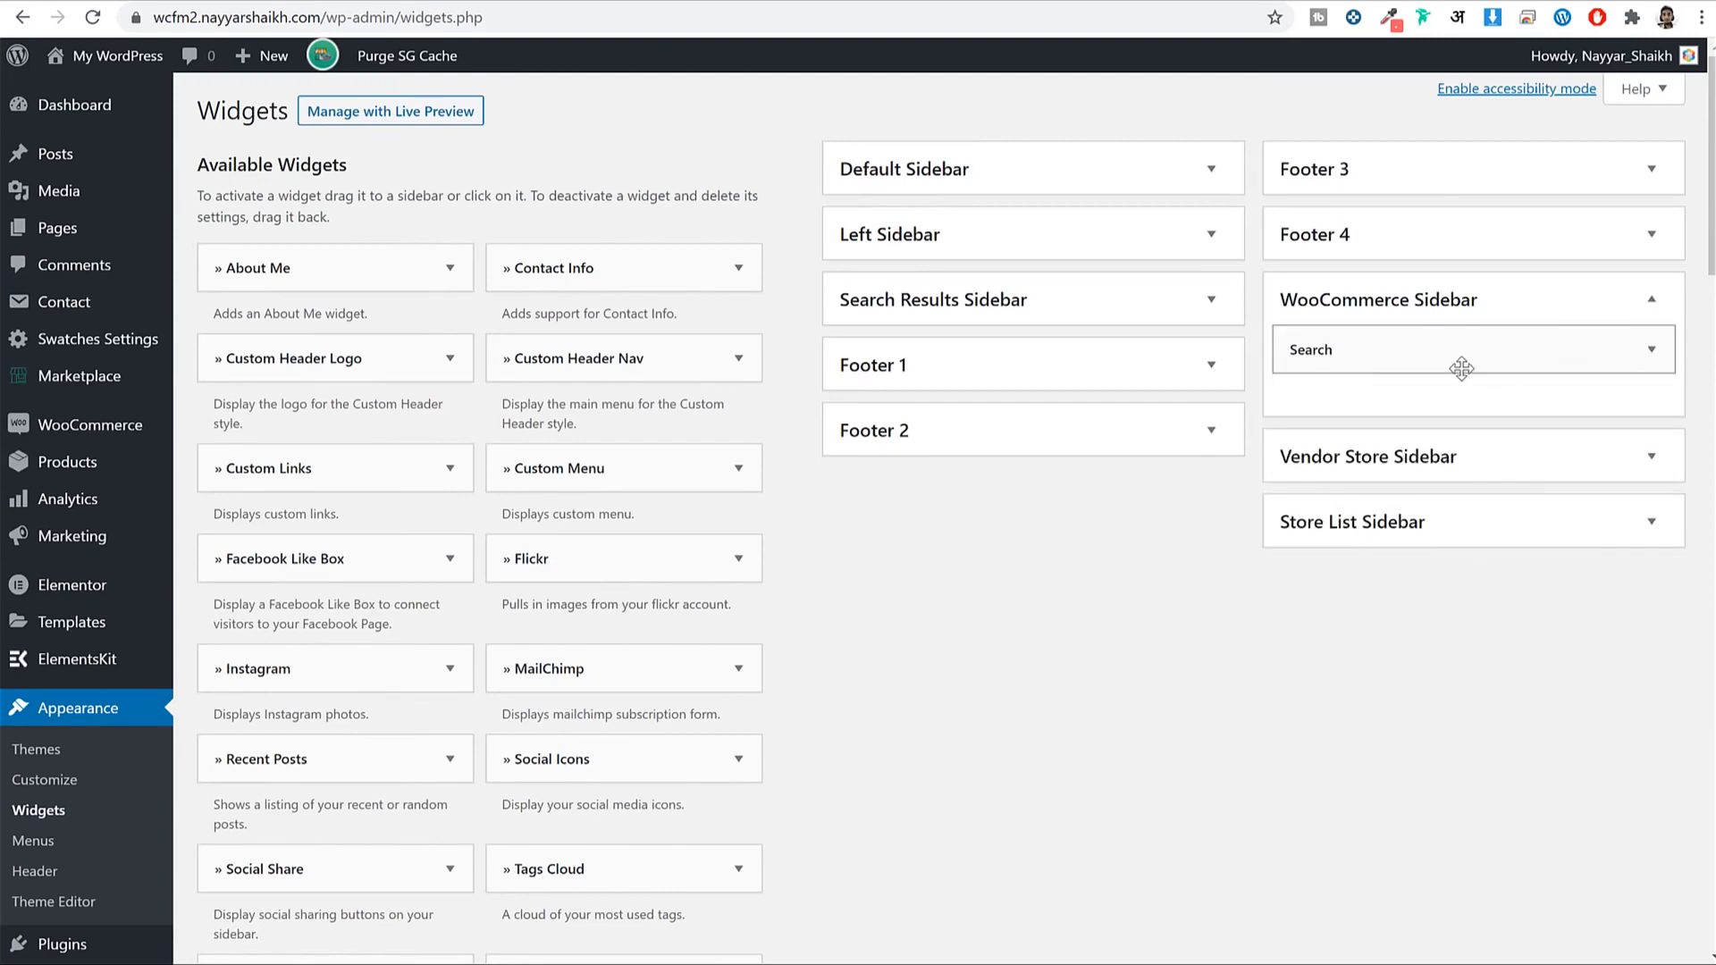
Find 'price' on the page and add Filter Products by Price to the WooCommerce Sidebar.
left_click(343, 1)
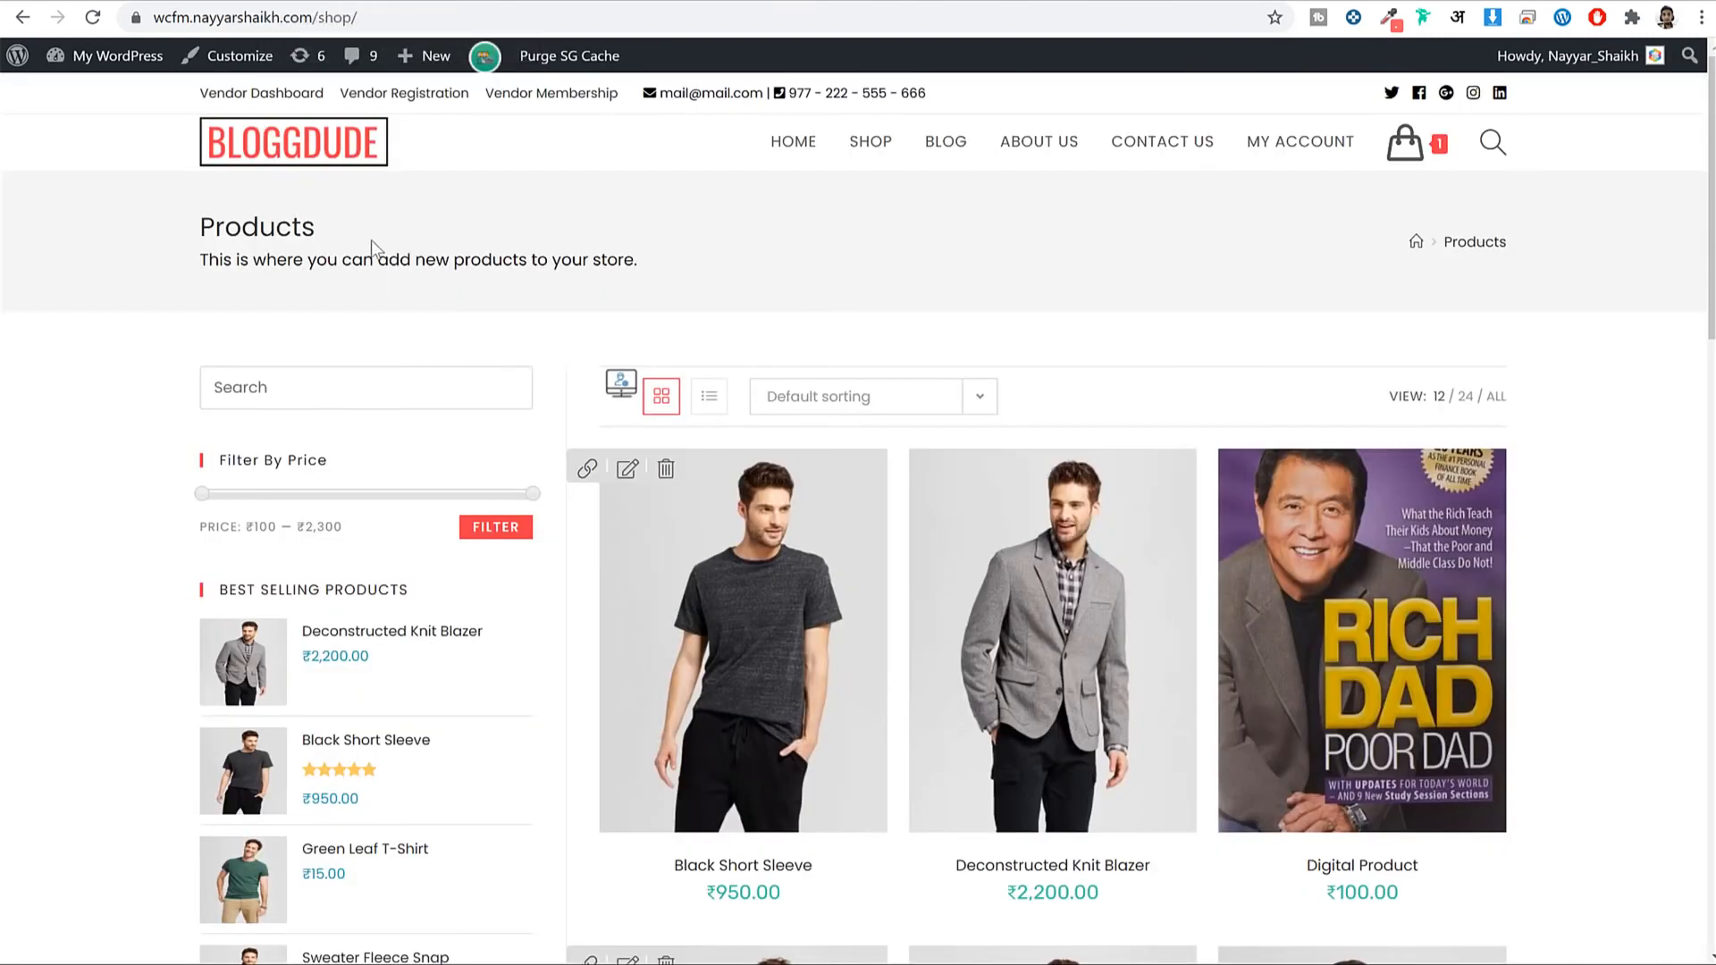
left_click(631, 2)
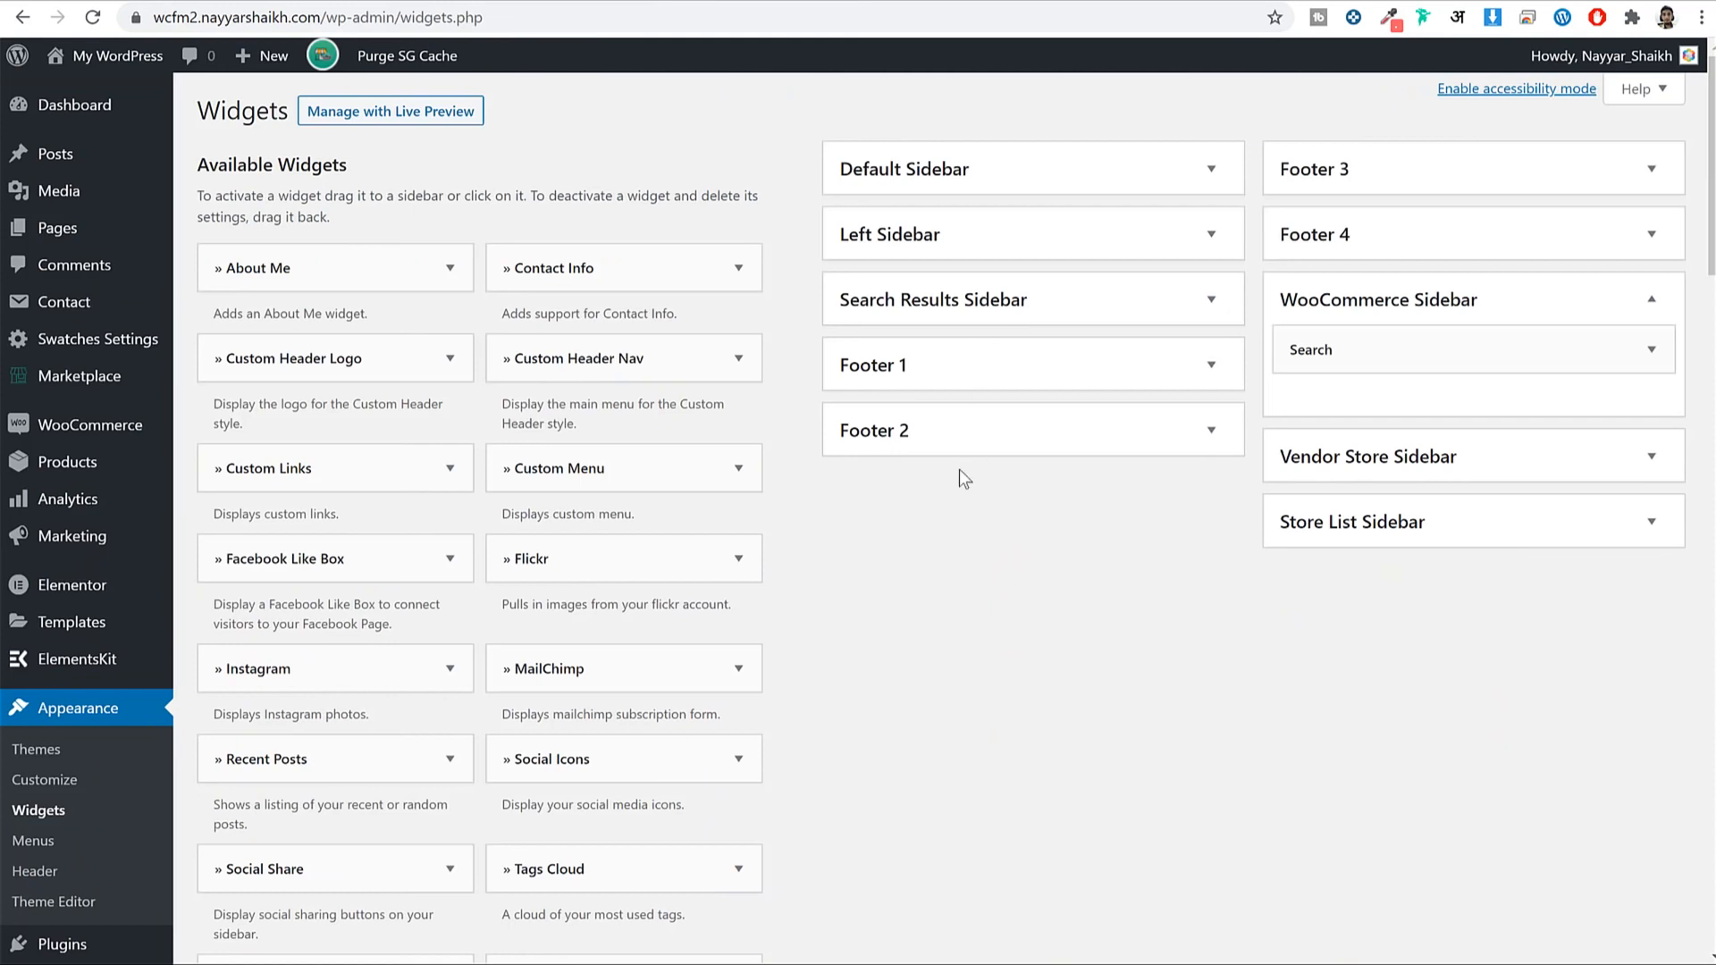
key("ctrl+f")
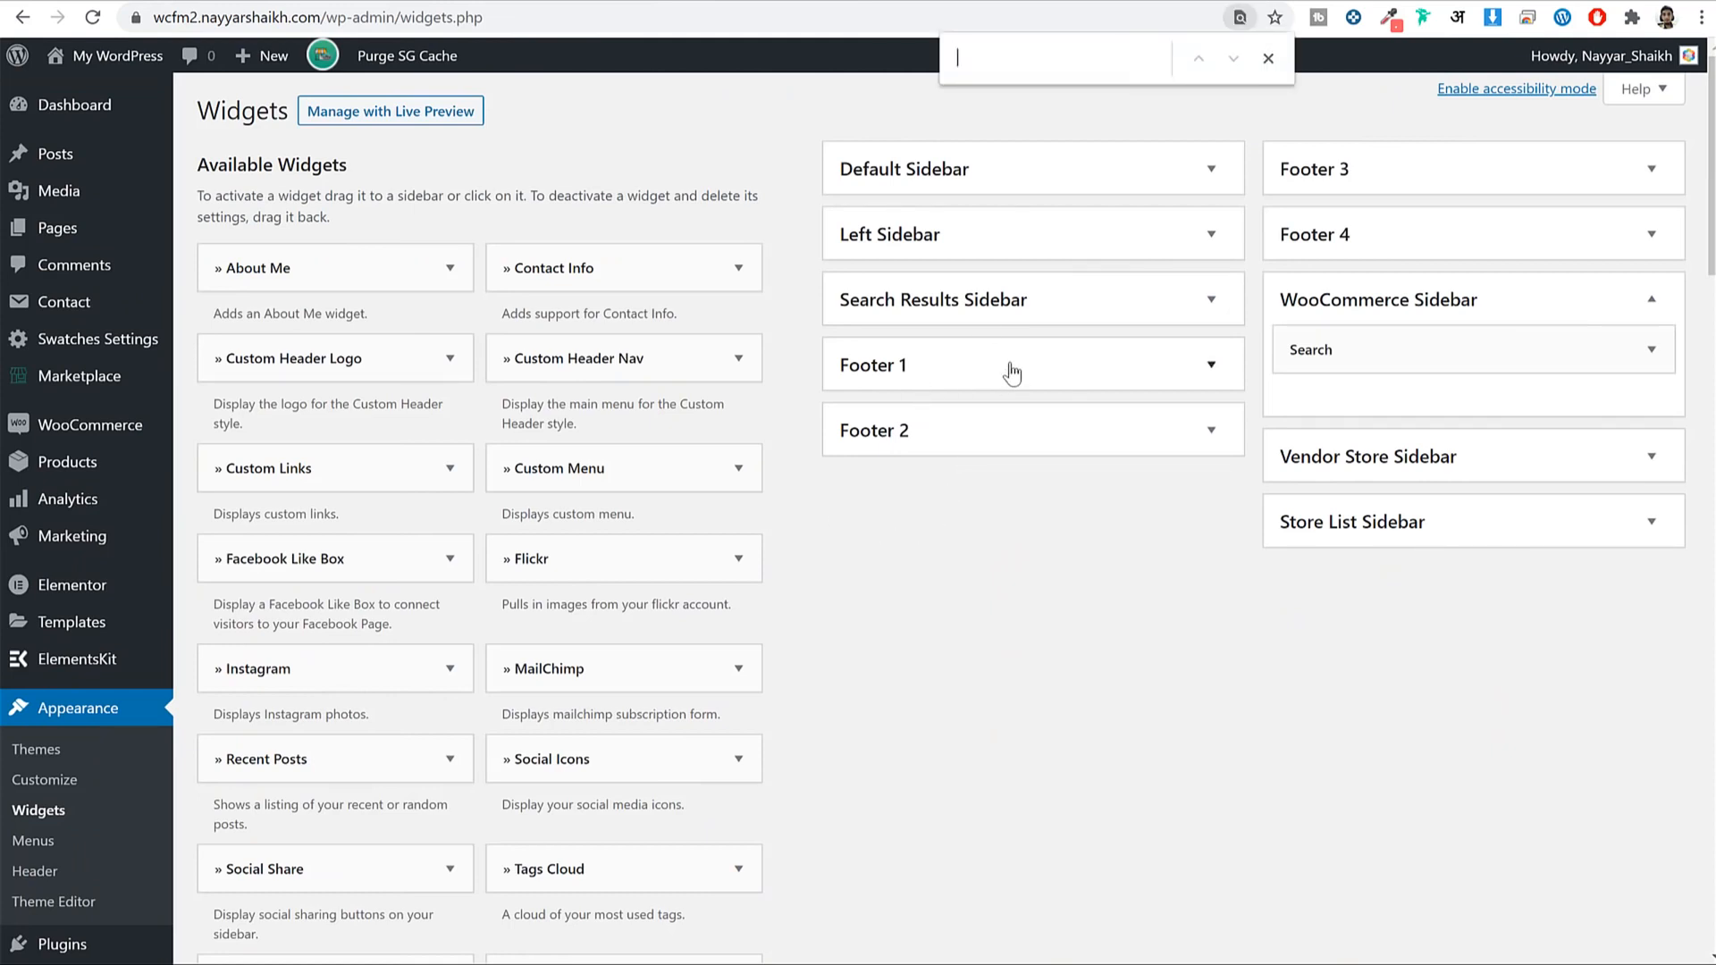
type("price")
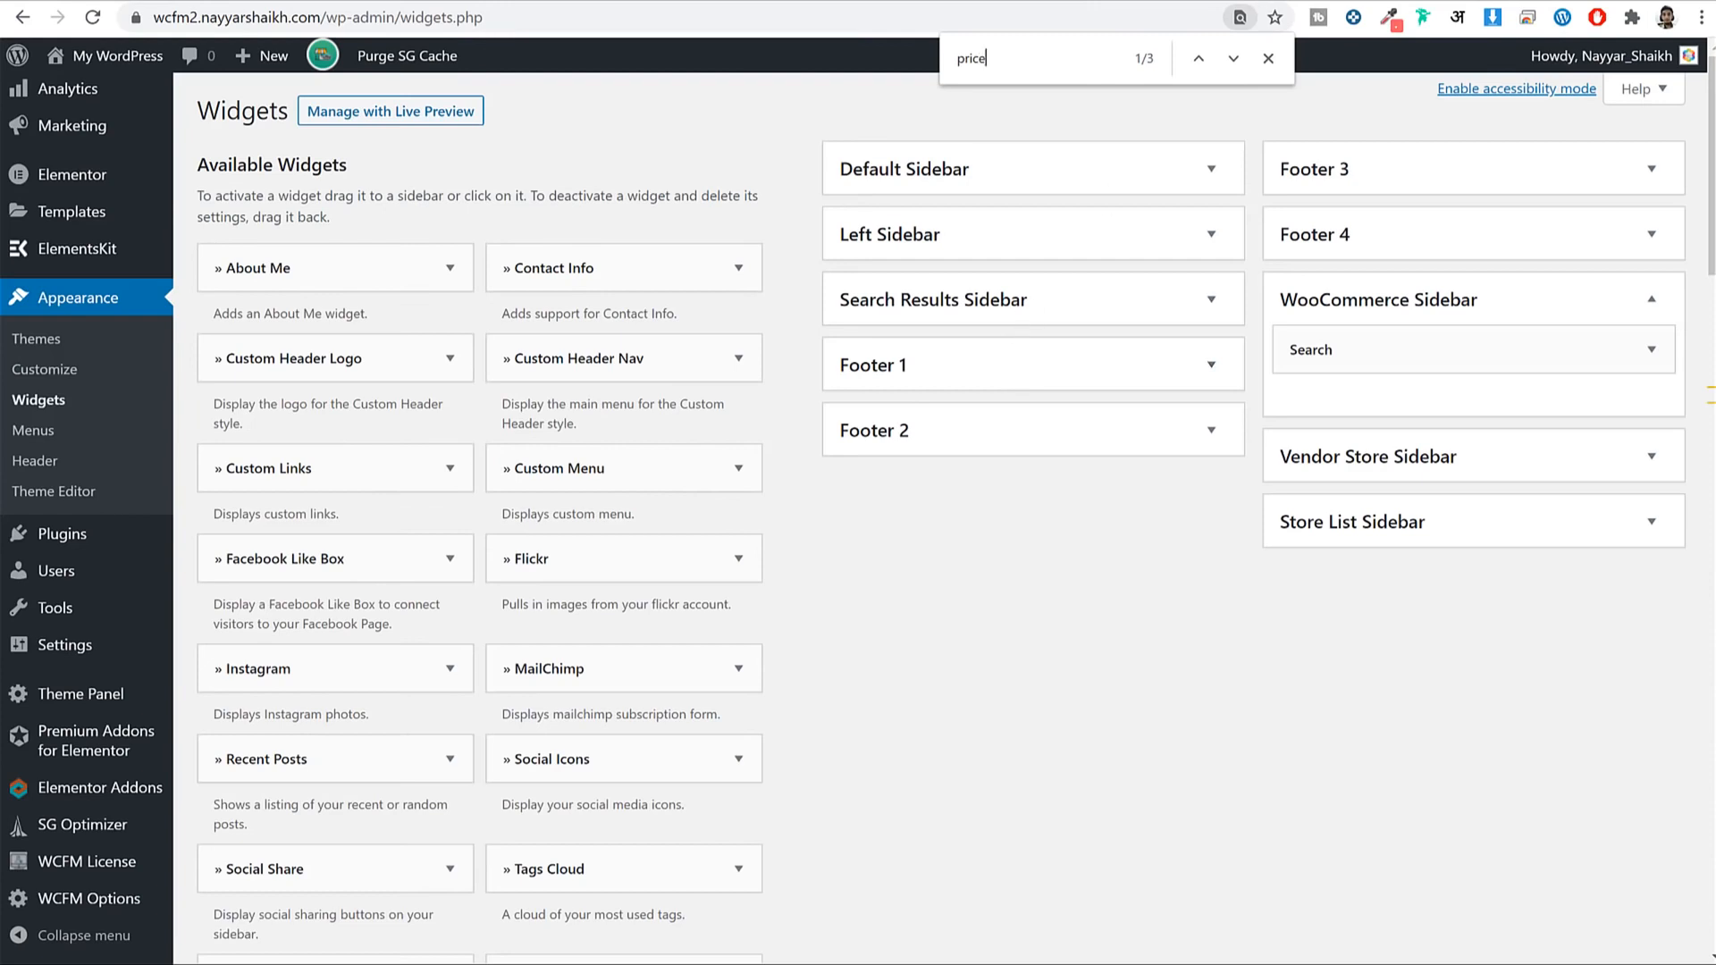
left_click(1237, 59)
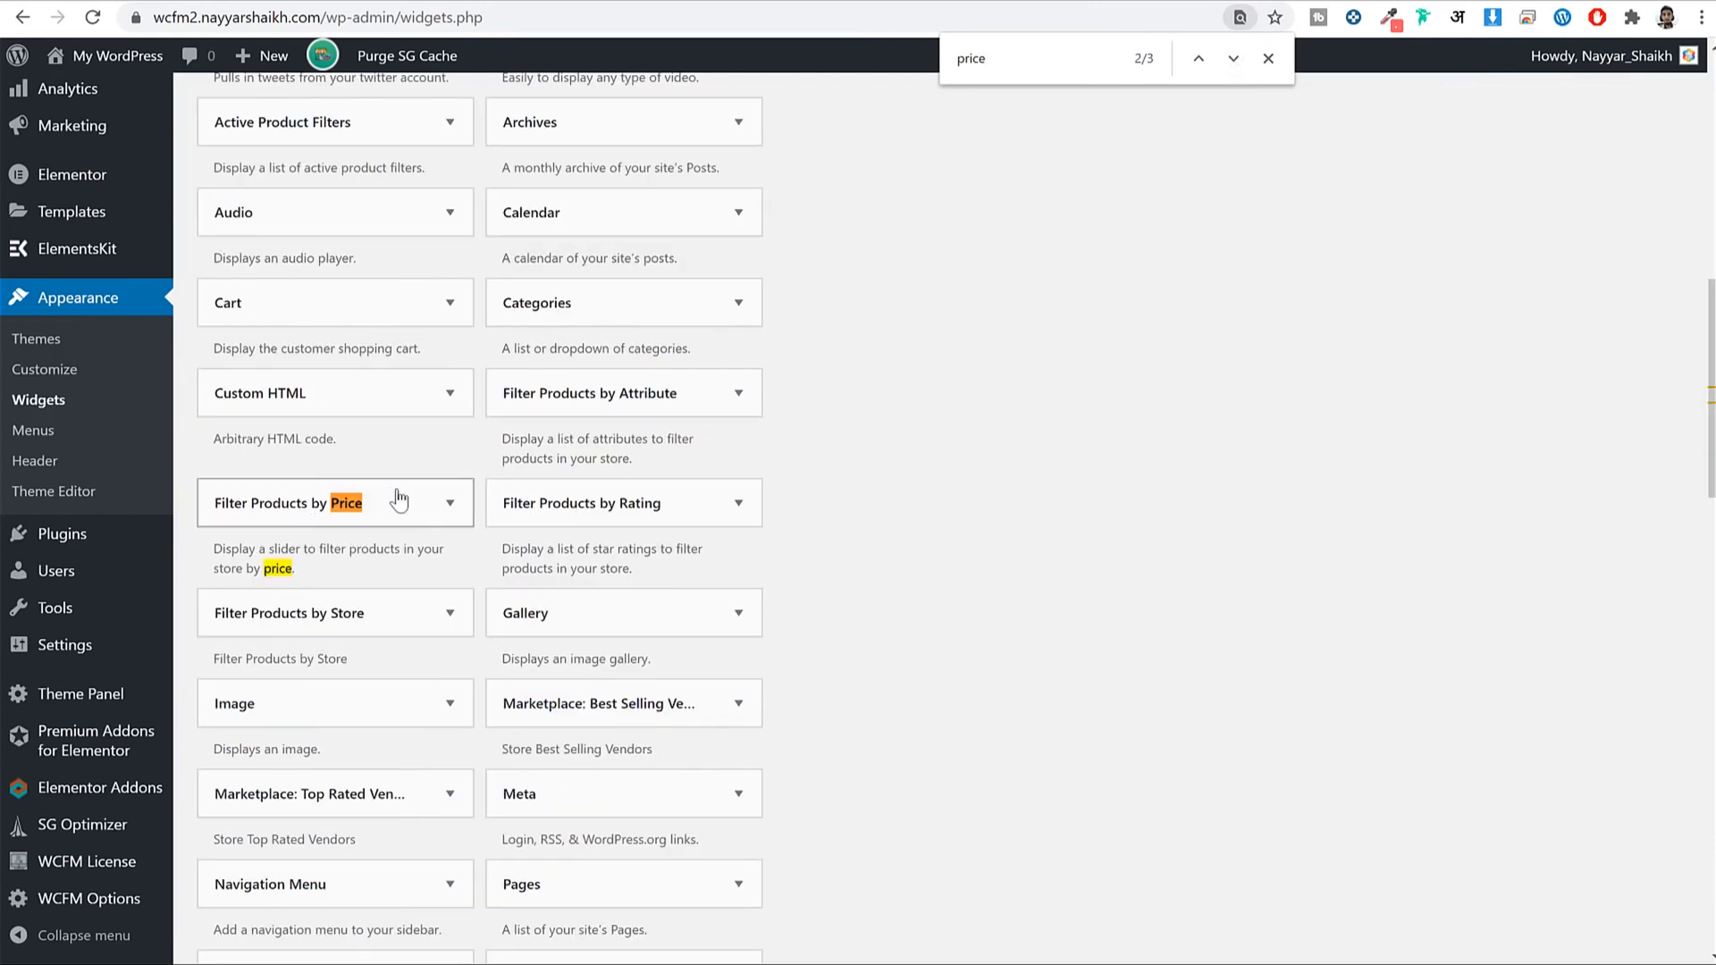
left_click(394, 518)
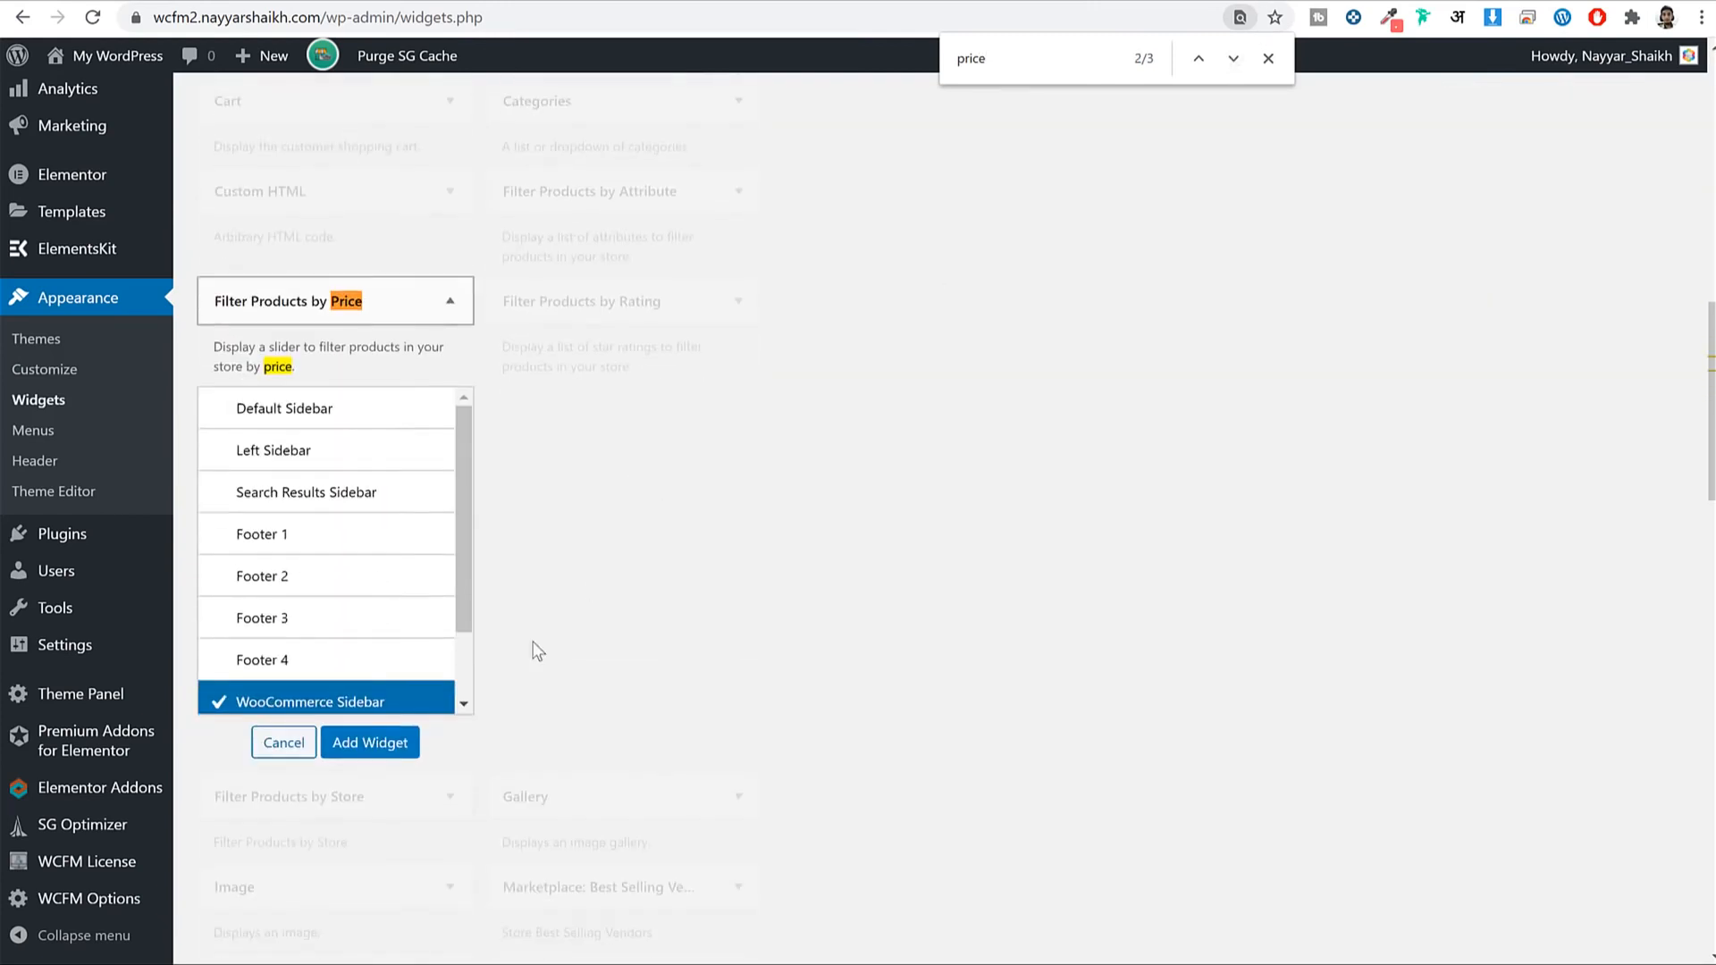
left_click(370, 729)
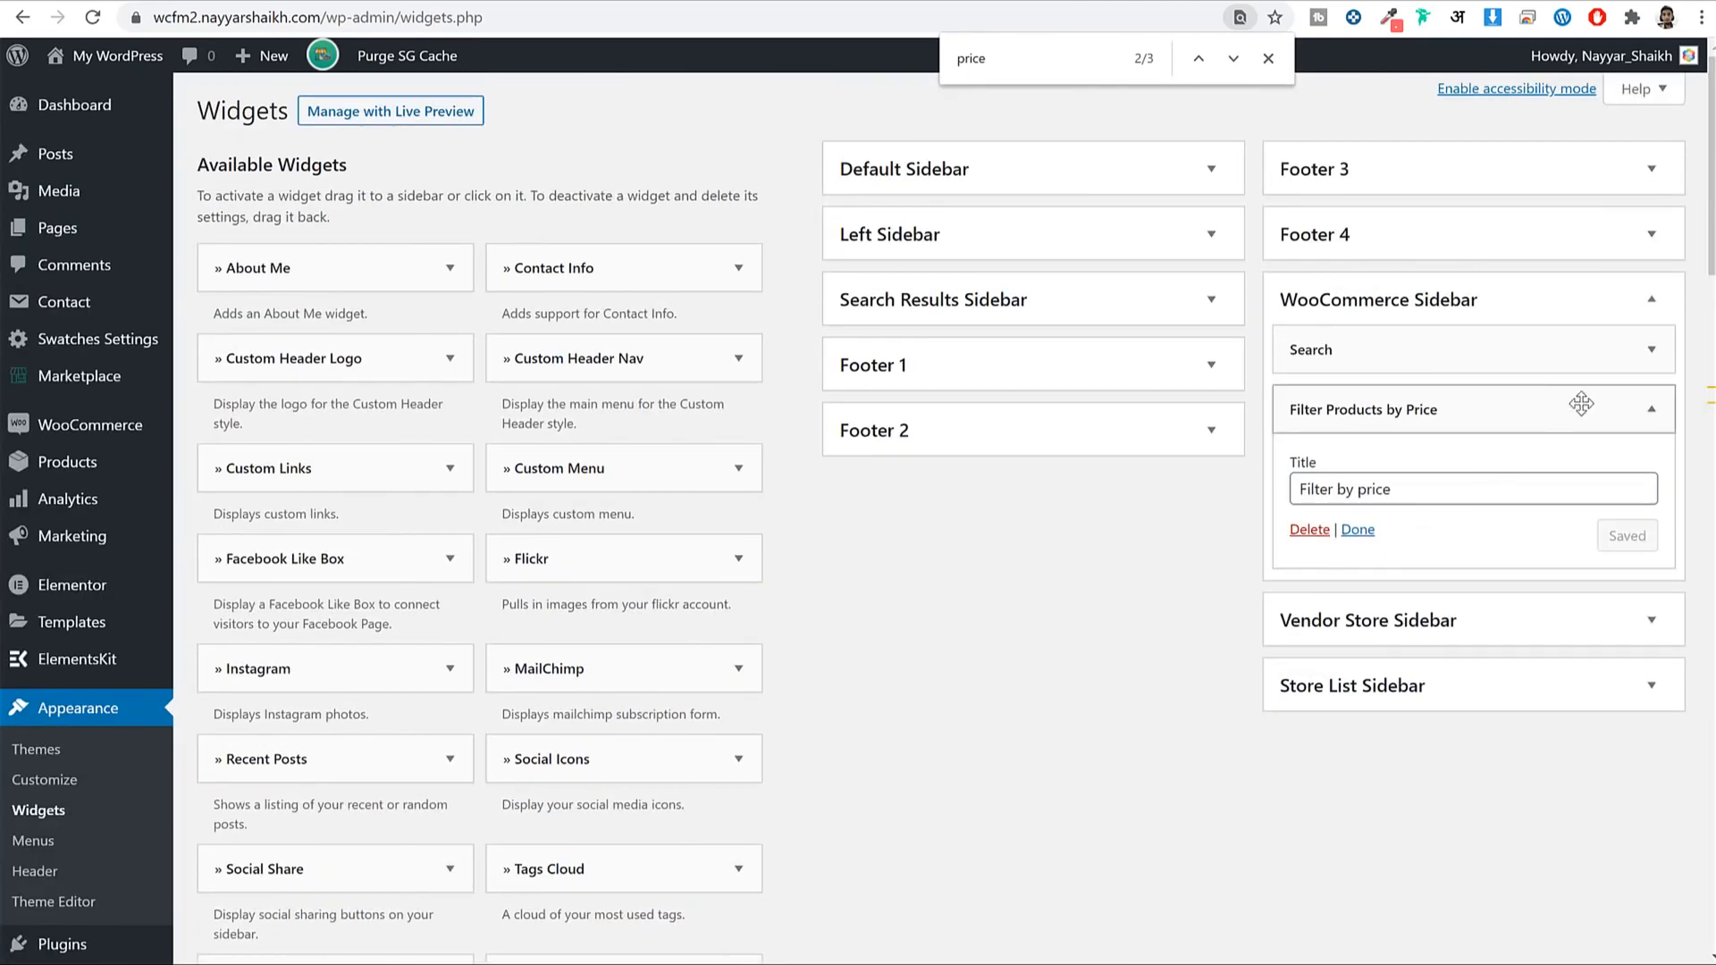
left_click(1664, 413)
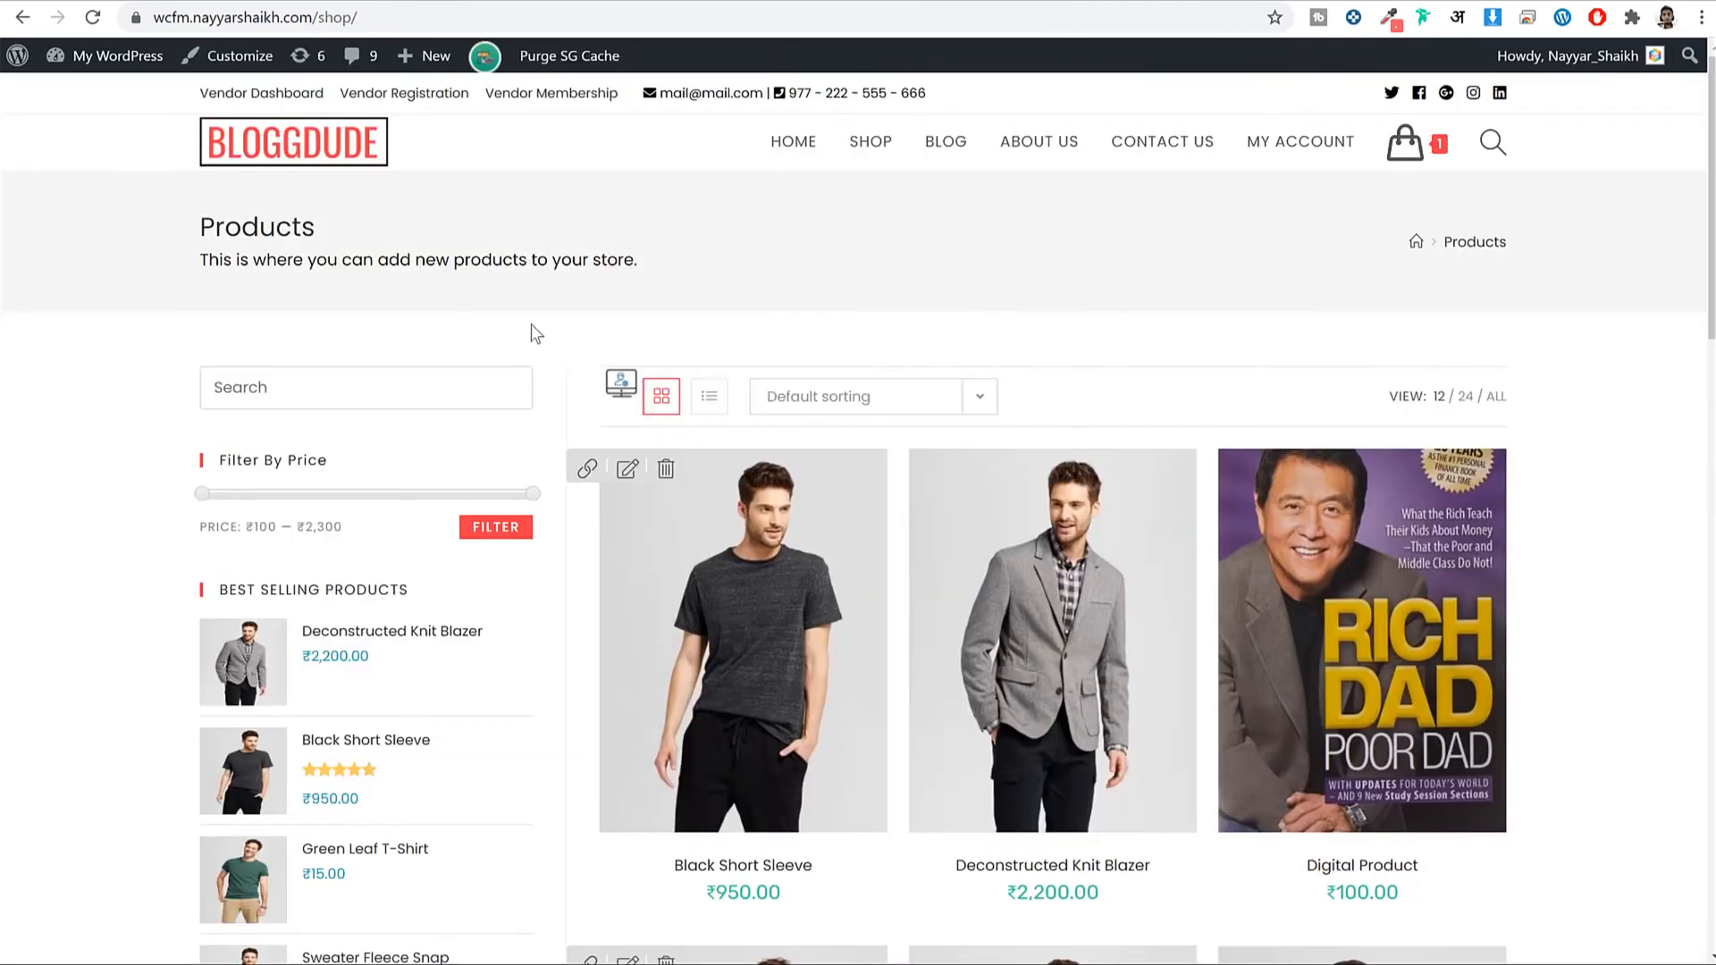
scroll(537, 349, "down", 5)
scroll(429, 483, "down", 1)
scroll(426, 483, "up", 5)
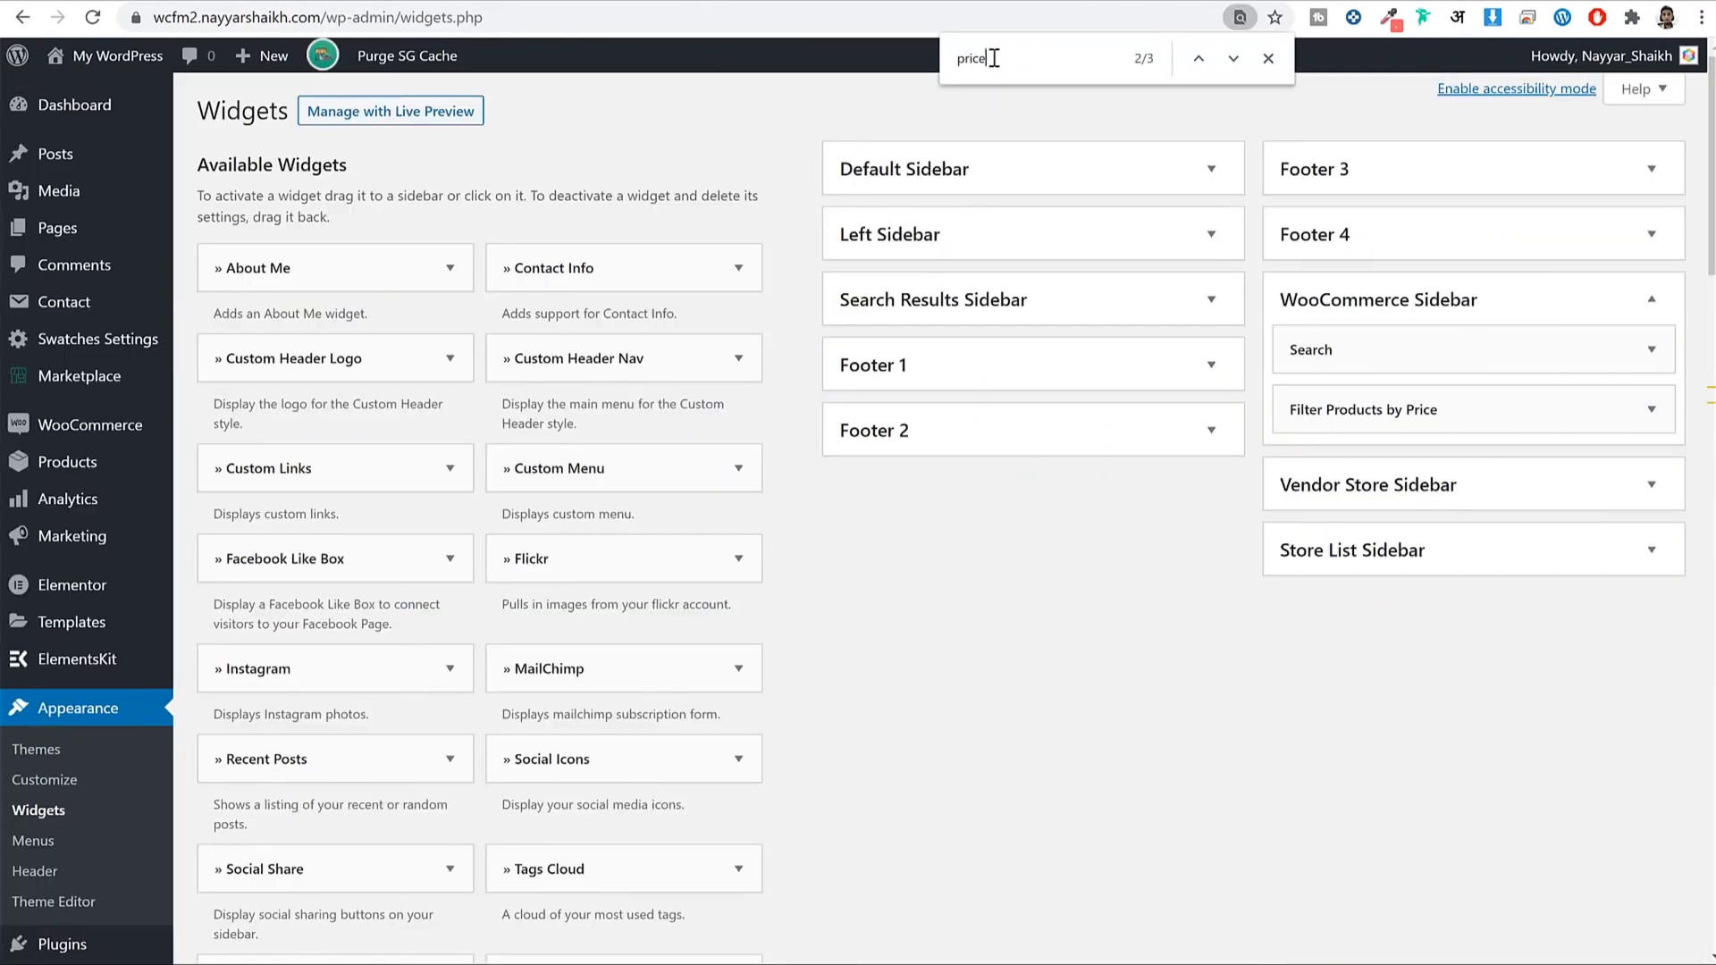
type("sell")
Locate the Top Selling Products widget, then dismiss its chooser and search for 'products'.
left_click(1232, 61)
left_click(1231, 61)
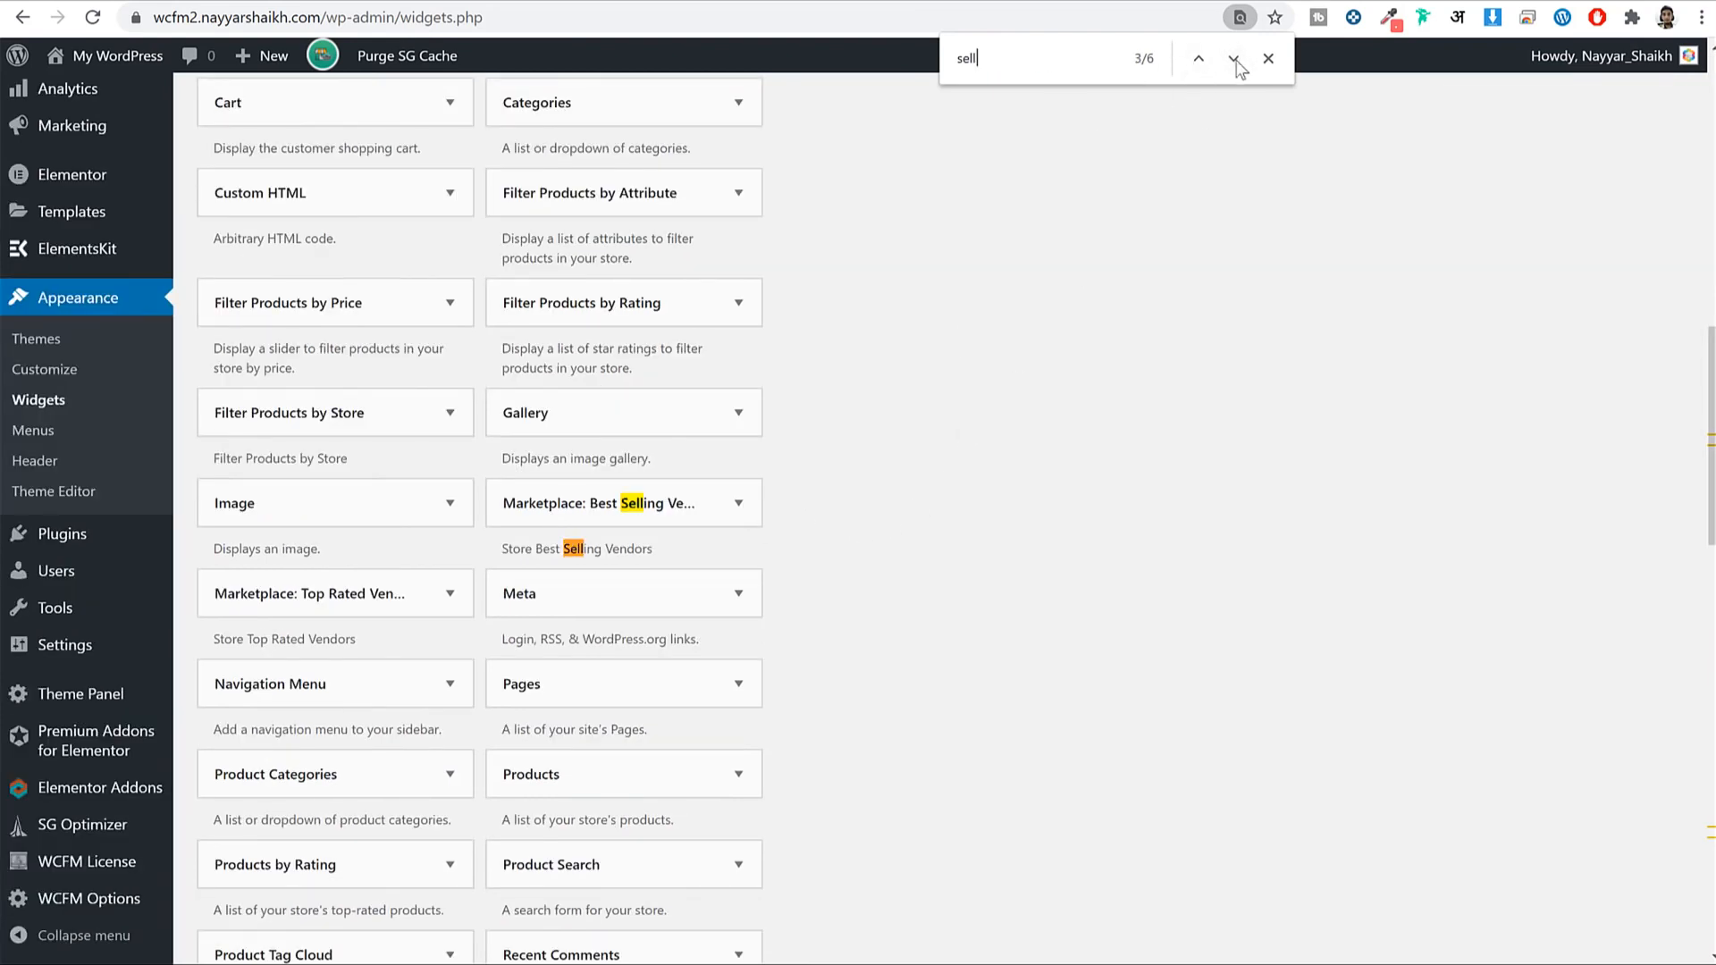
left_click(1233, 60)
left_click(1231, 61)
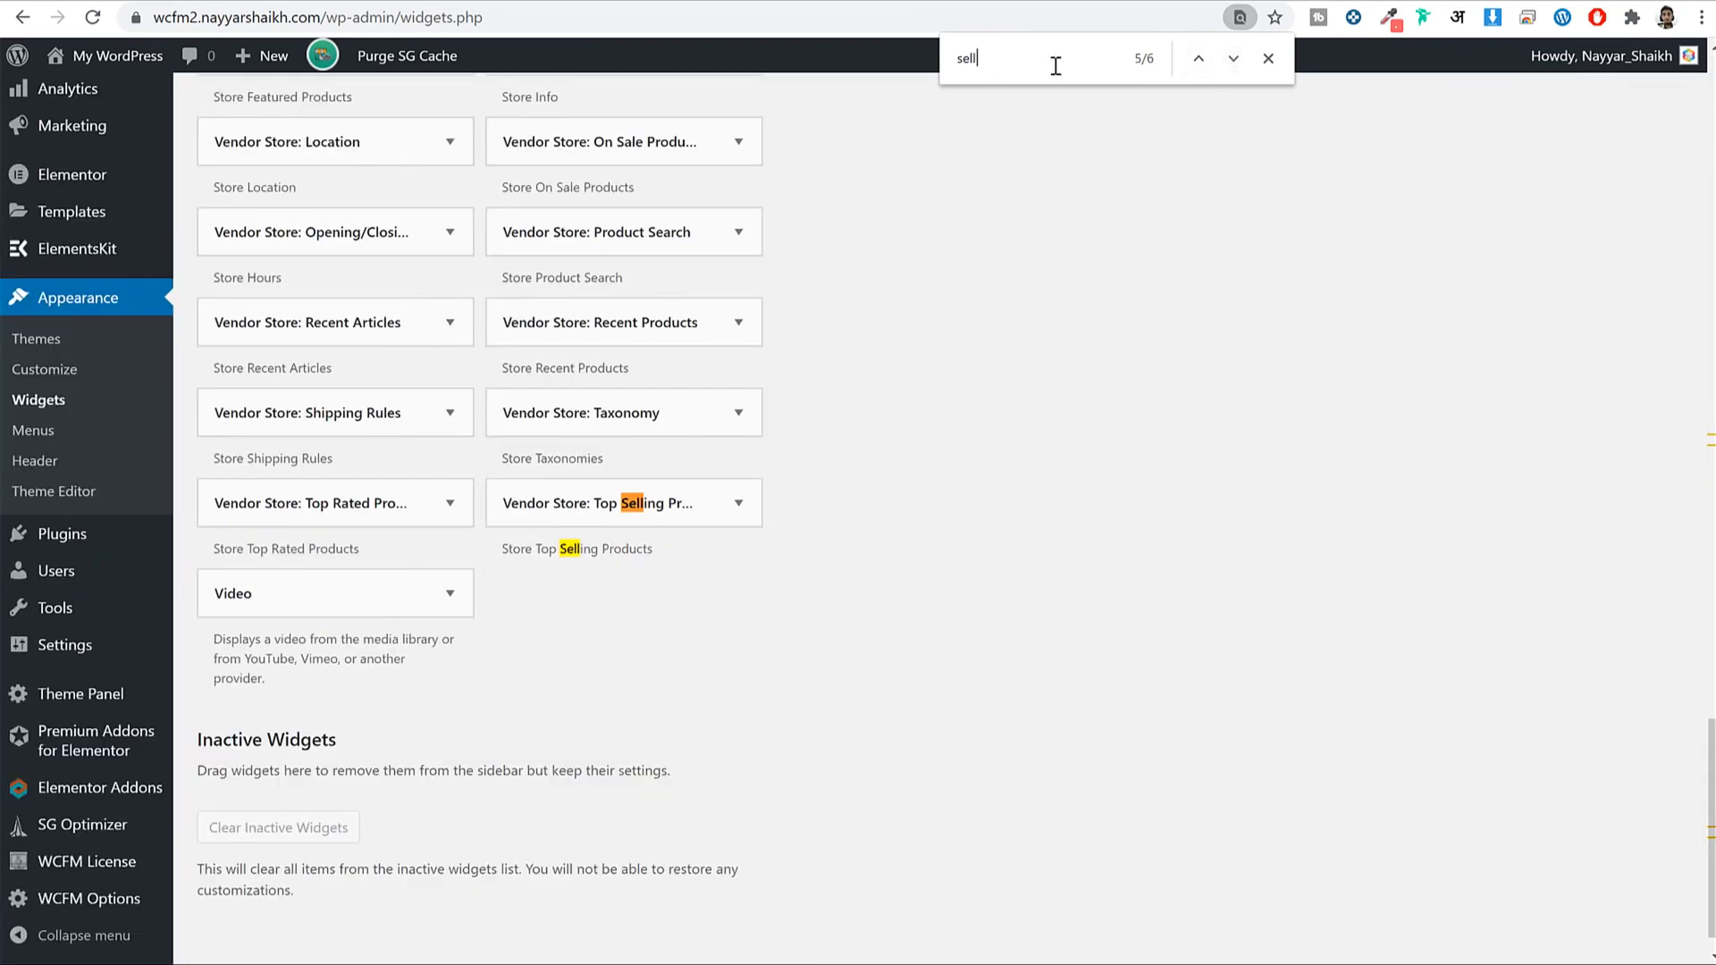
left_click(688, 505)
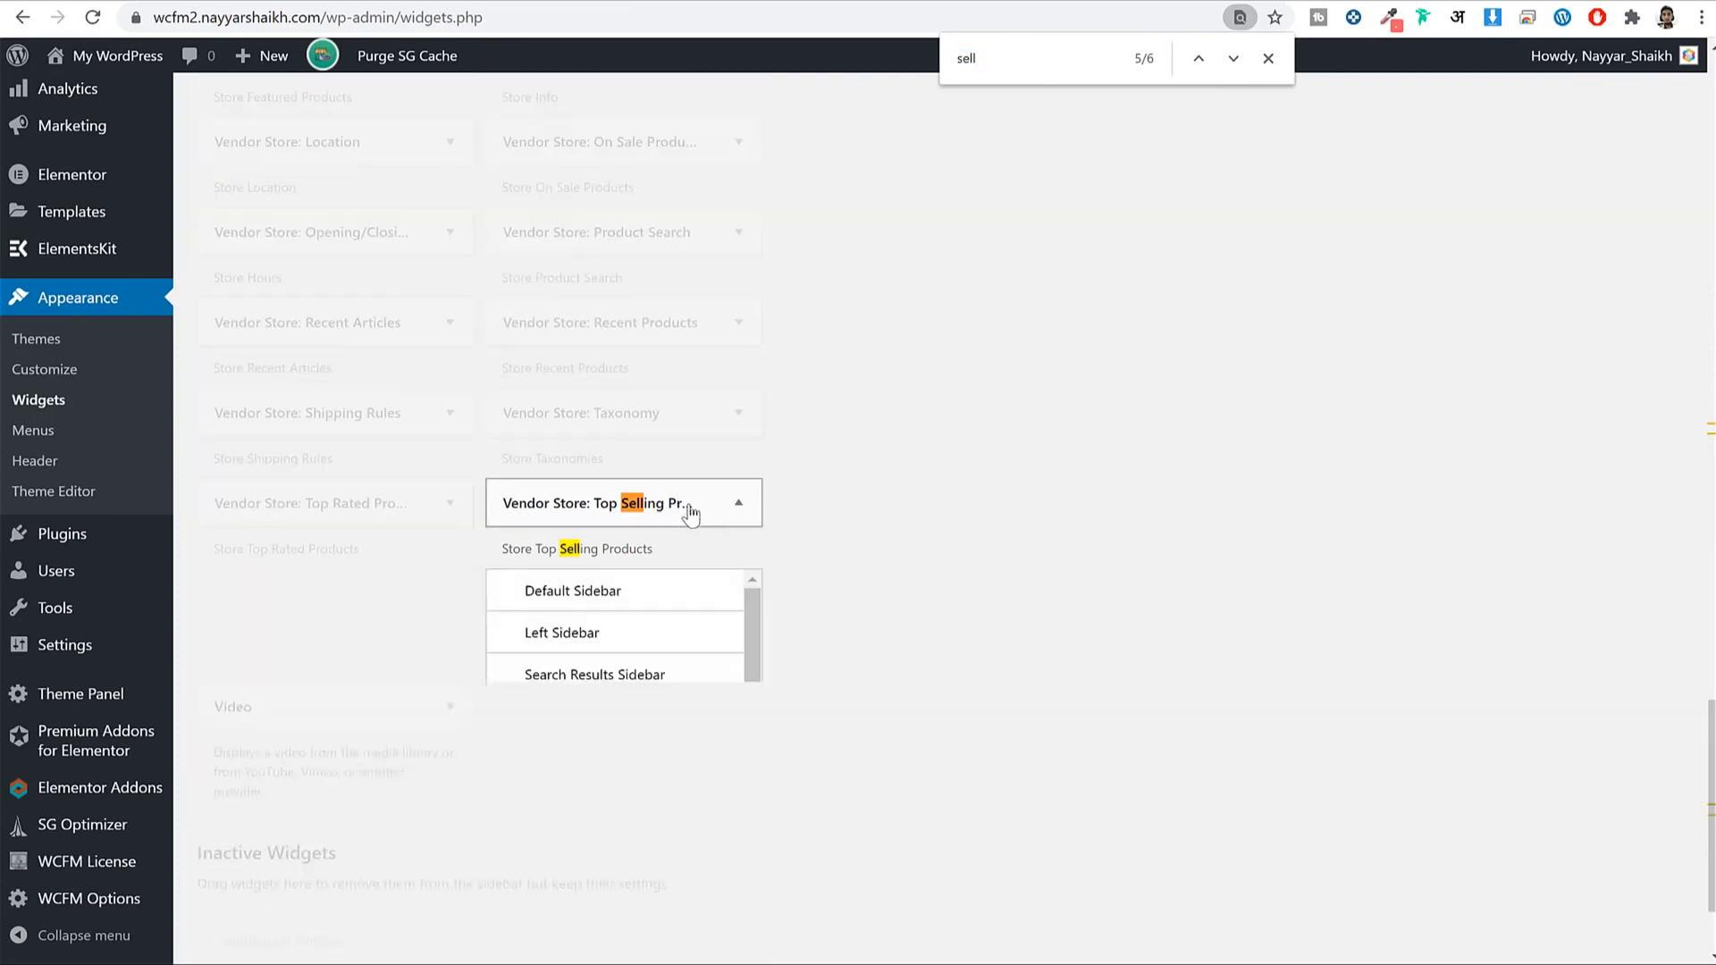
type("produc")
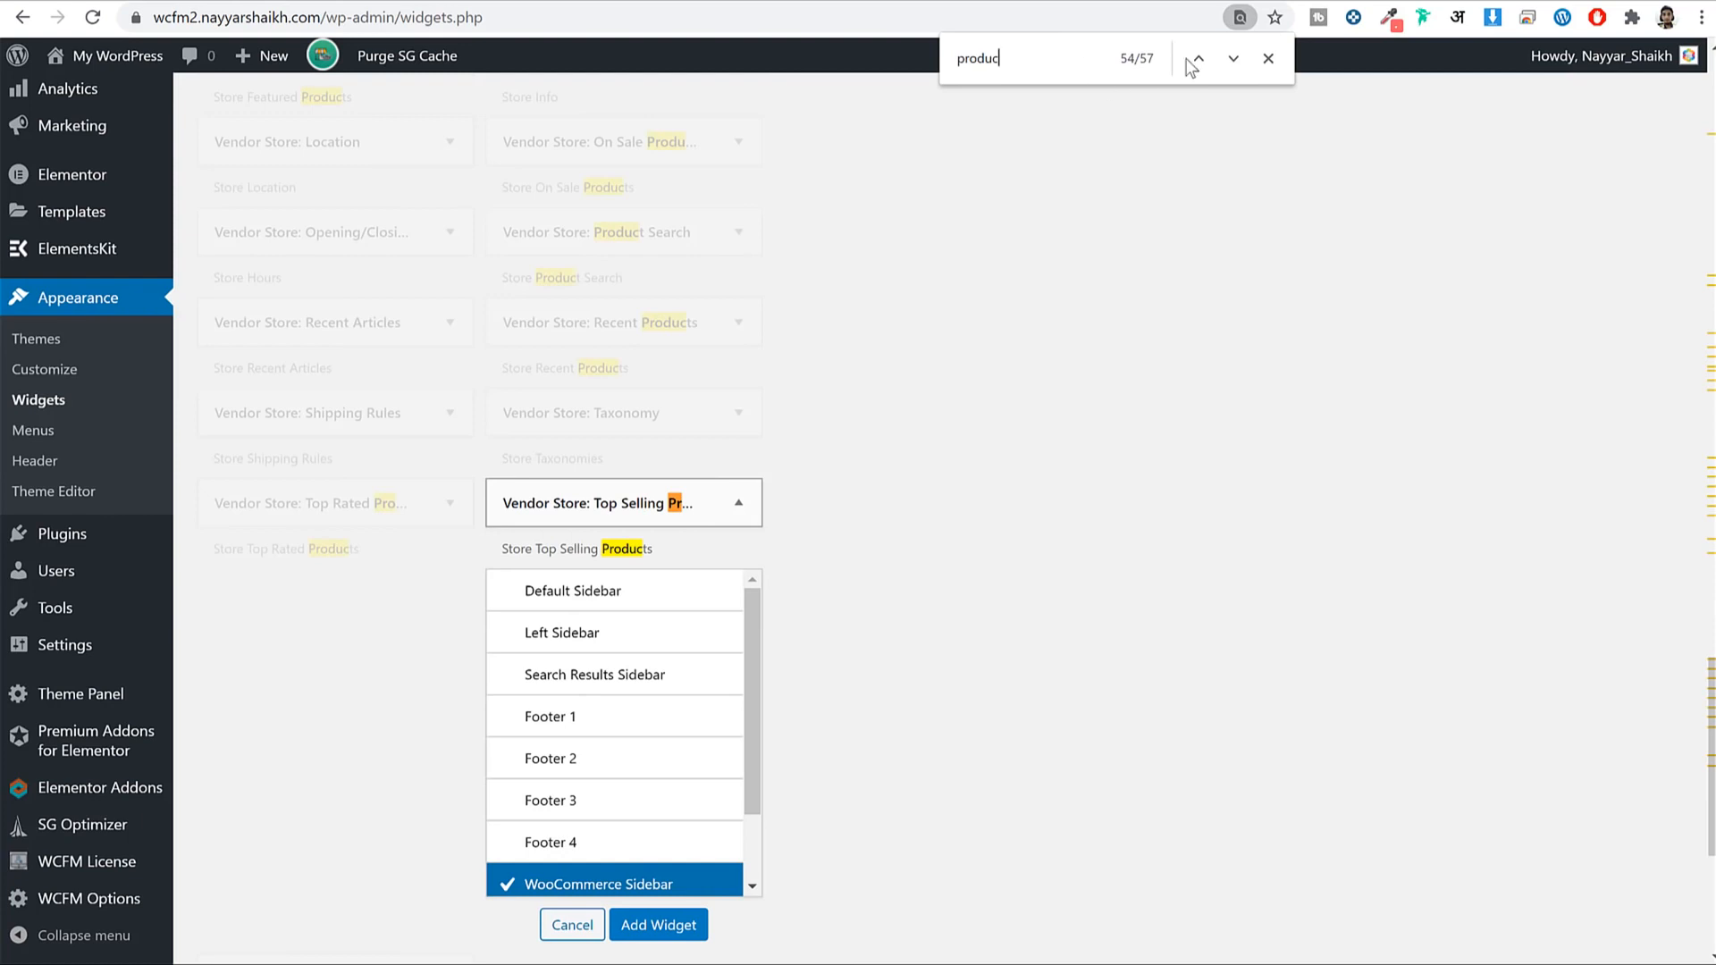
type("ts")
left_click(572, 926)
scroll(708, 641, "up", 10)
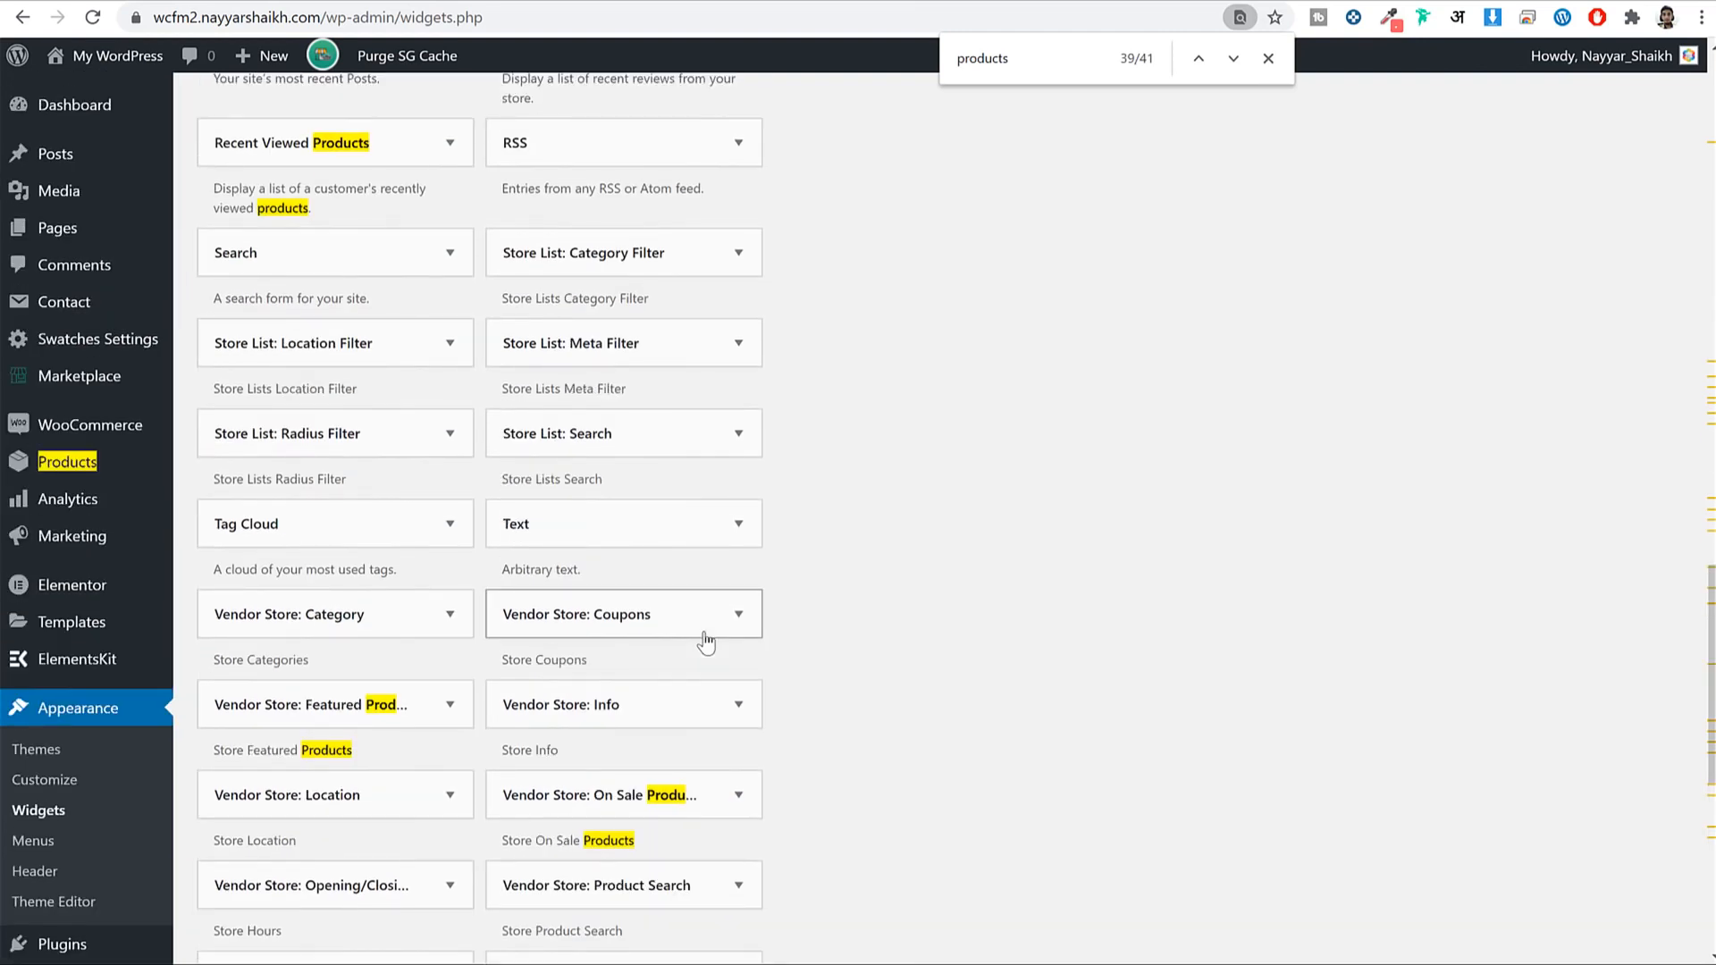
scroll(706, 642, "up", 1)
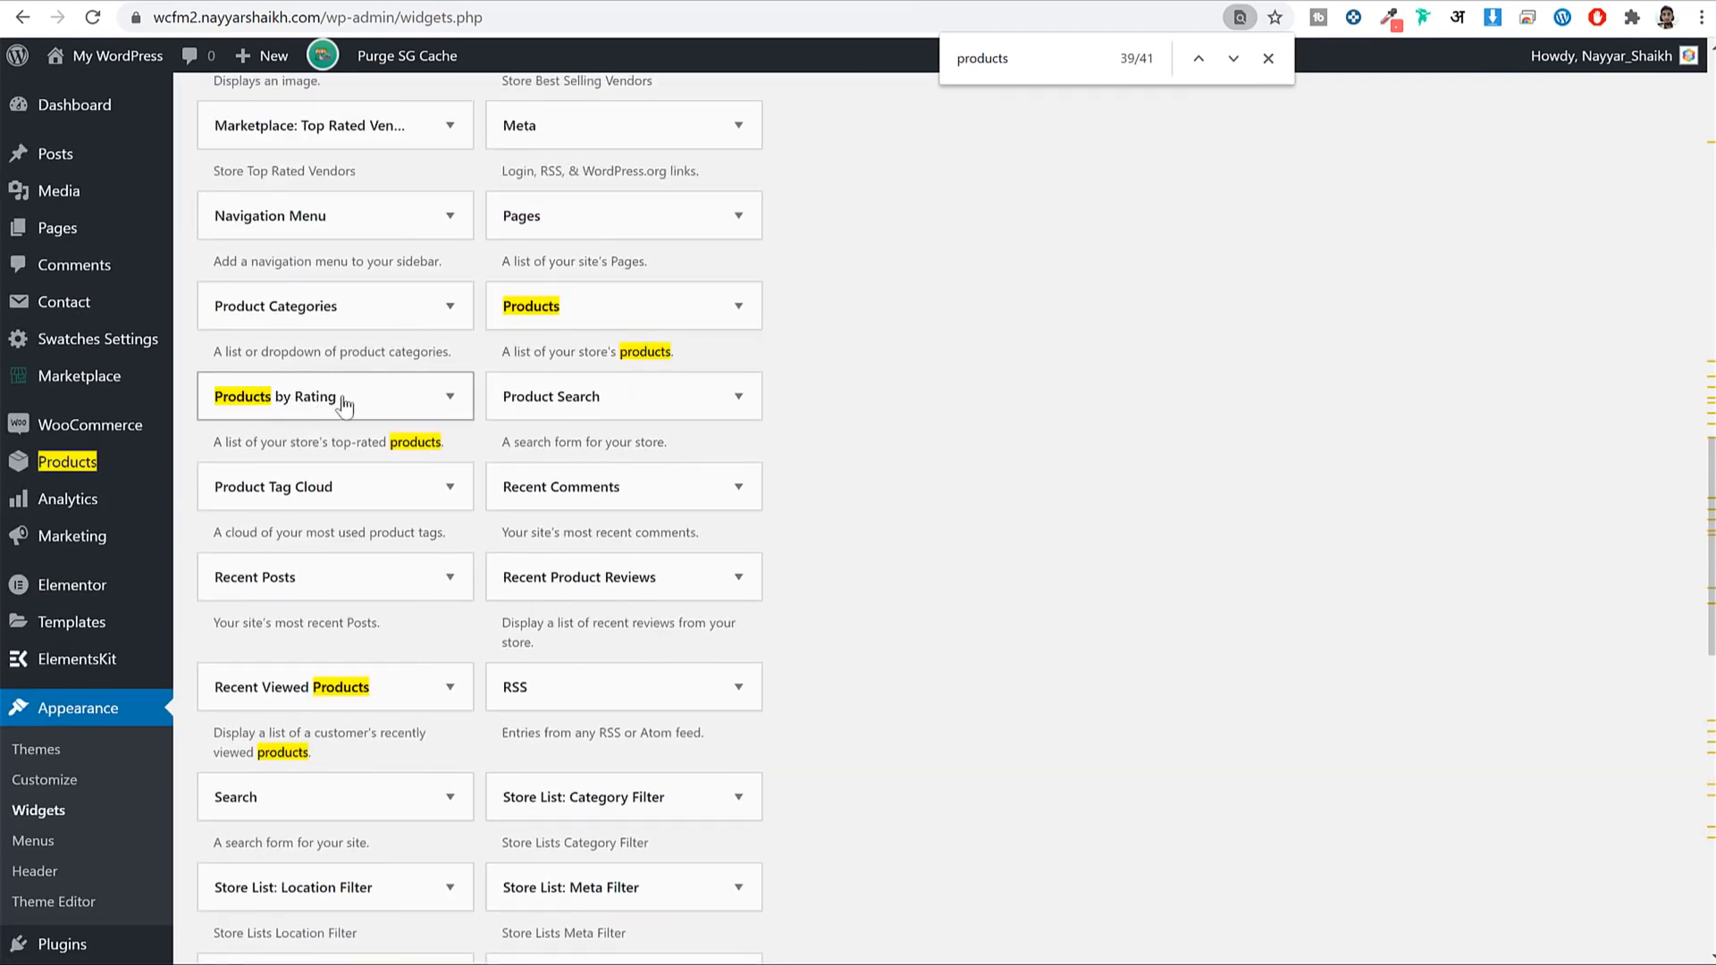
Add a Products widget to the WooCommerce Sidebar: 5 products, all products, date descending.
left_click(628, 310)
scroll(657, 577, "down", 2)
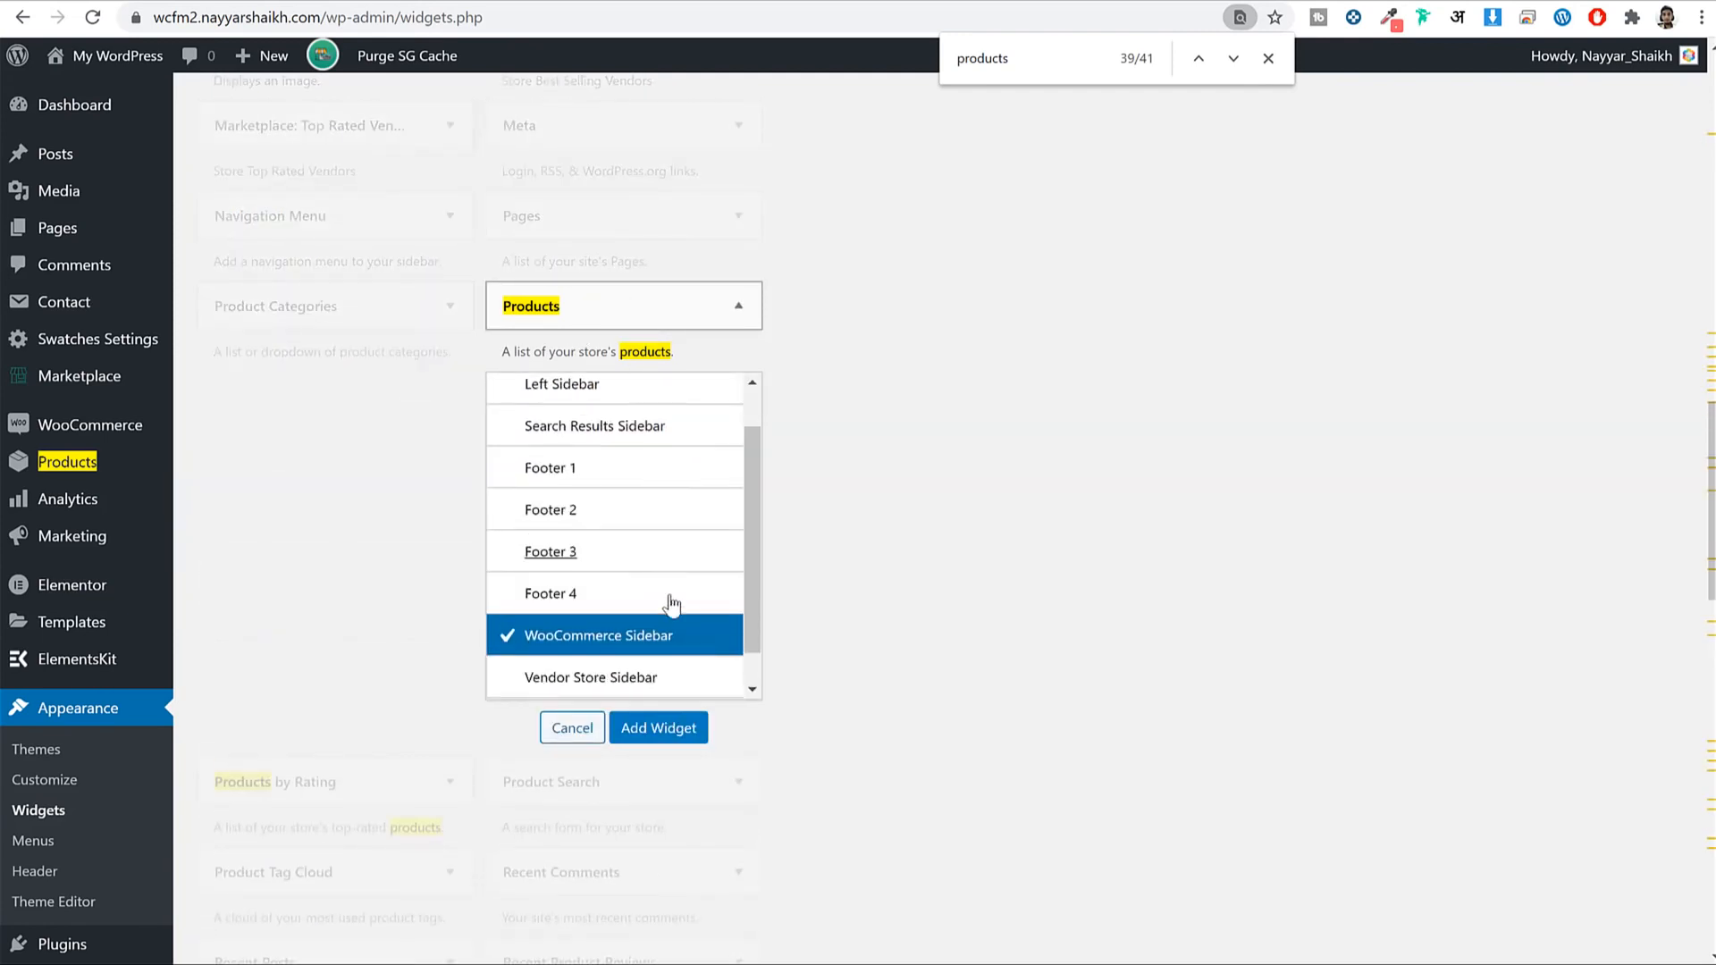
left_click(658, 725)
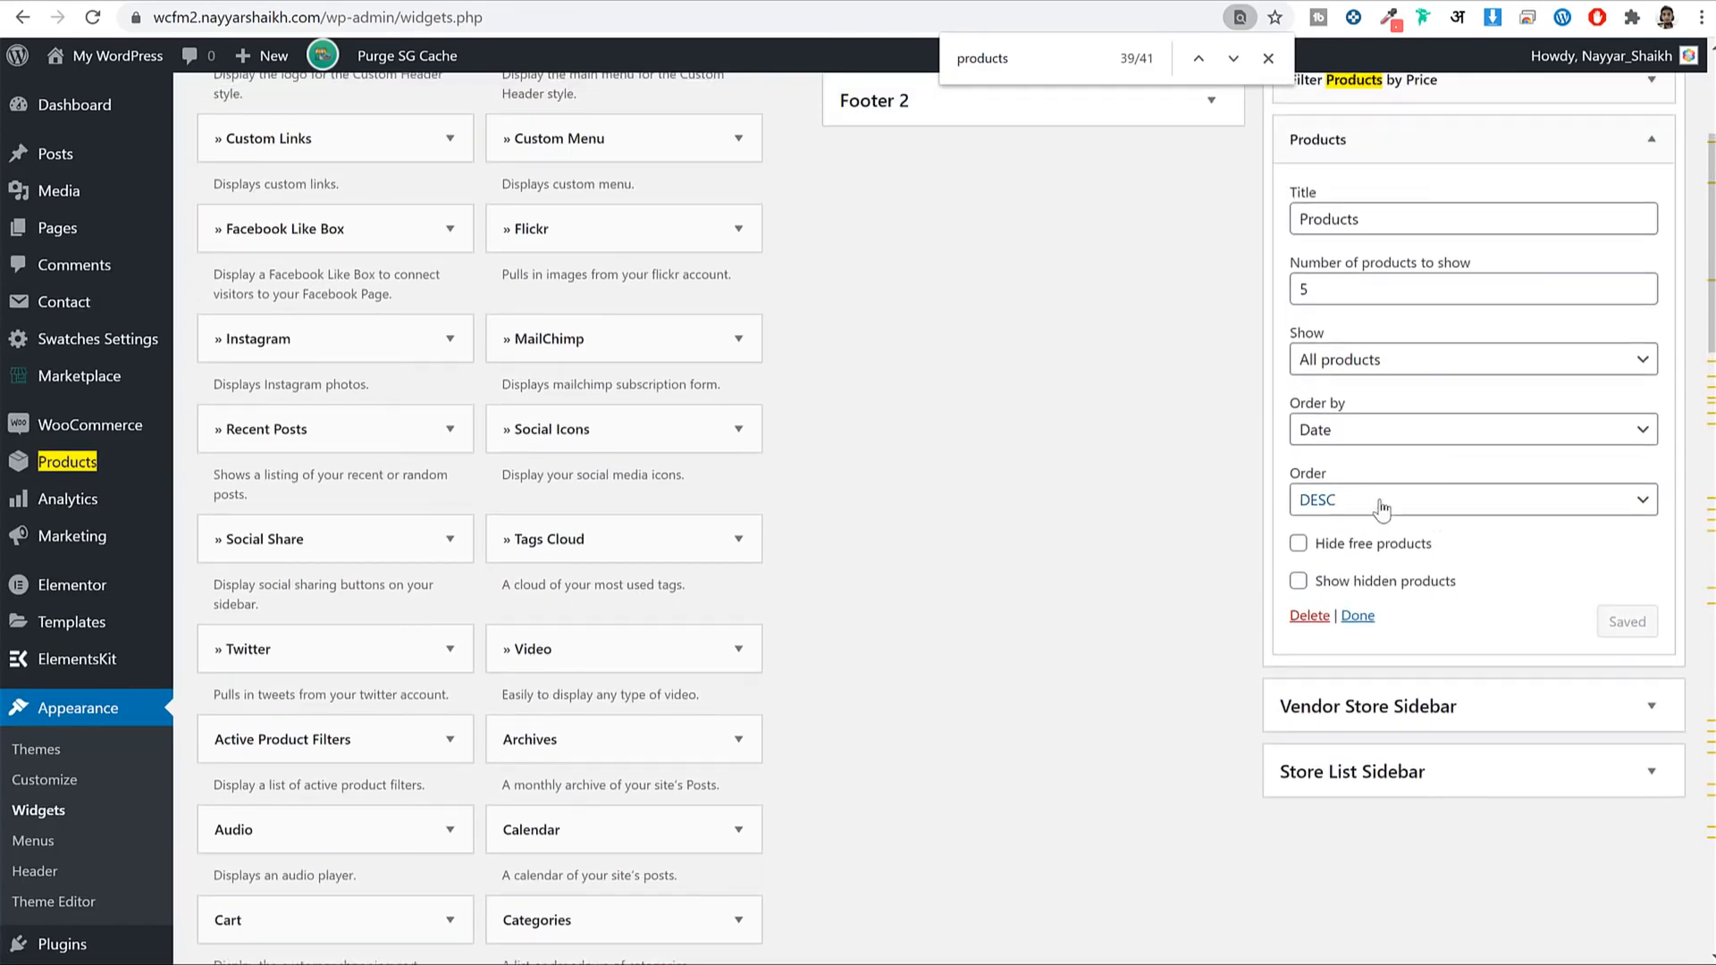
left_click(1397, 511)
left_click(1387, 510)
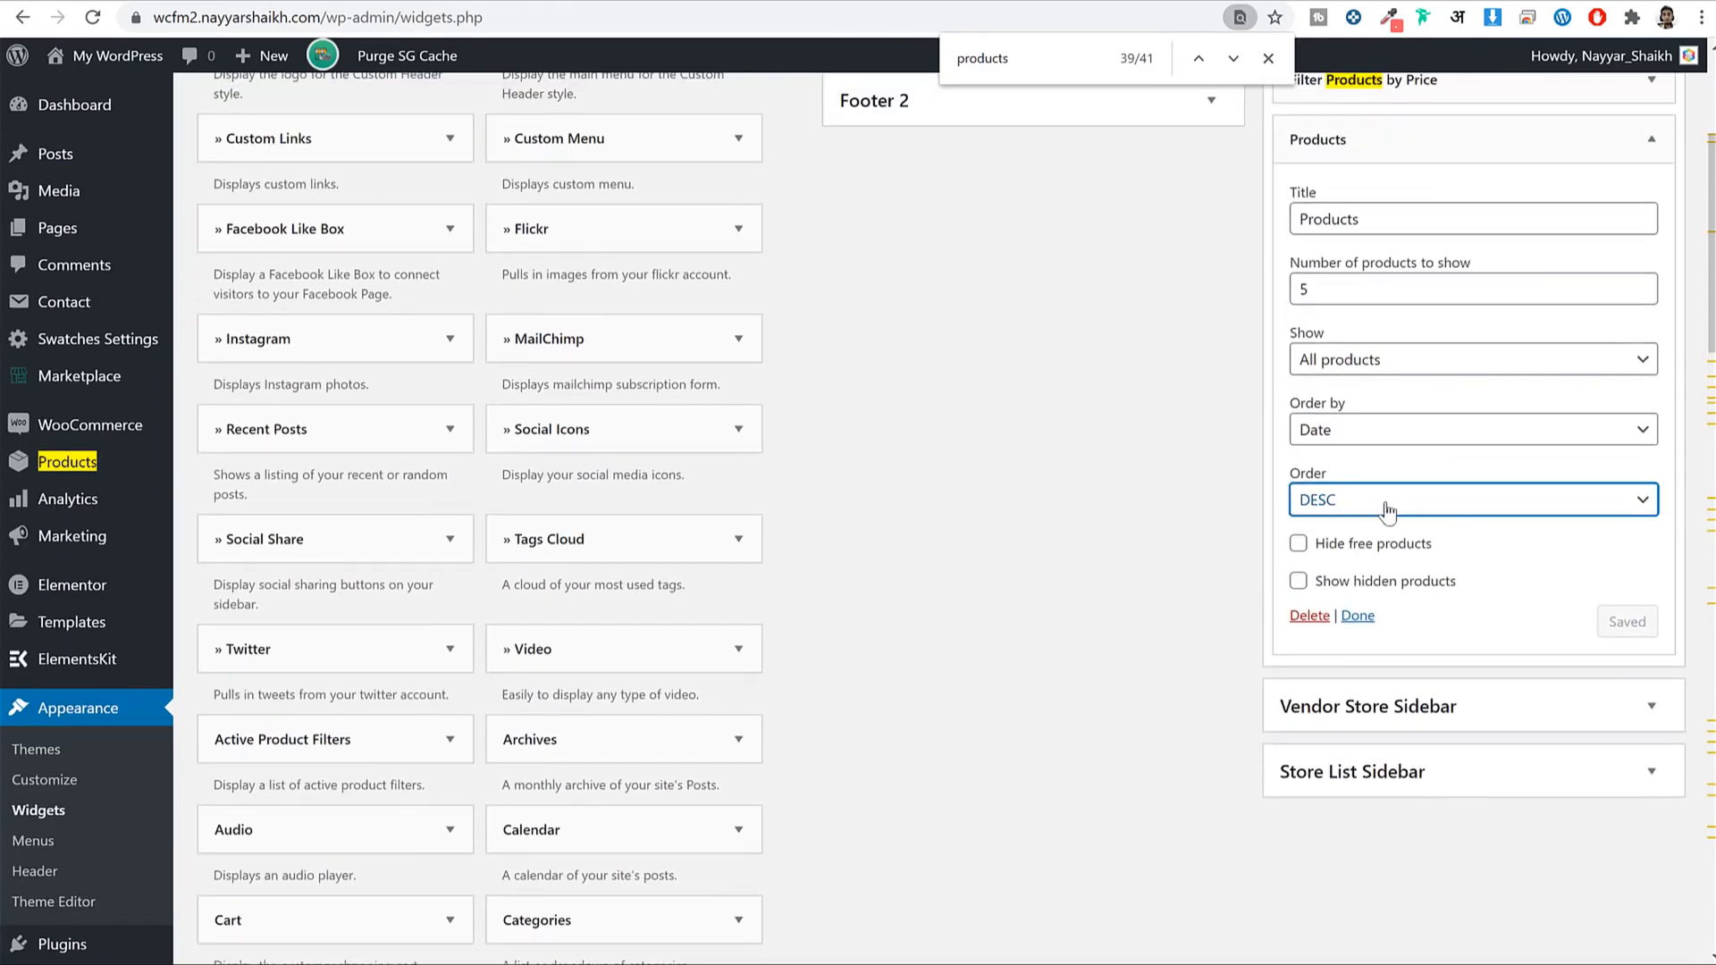
left_click(1383, 366)
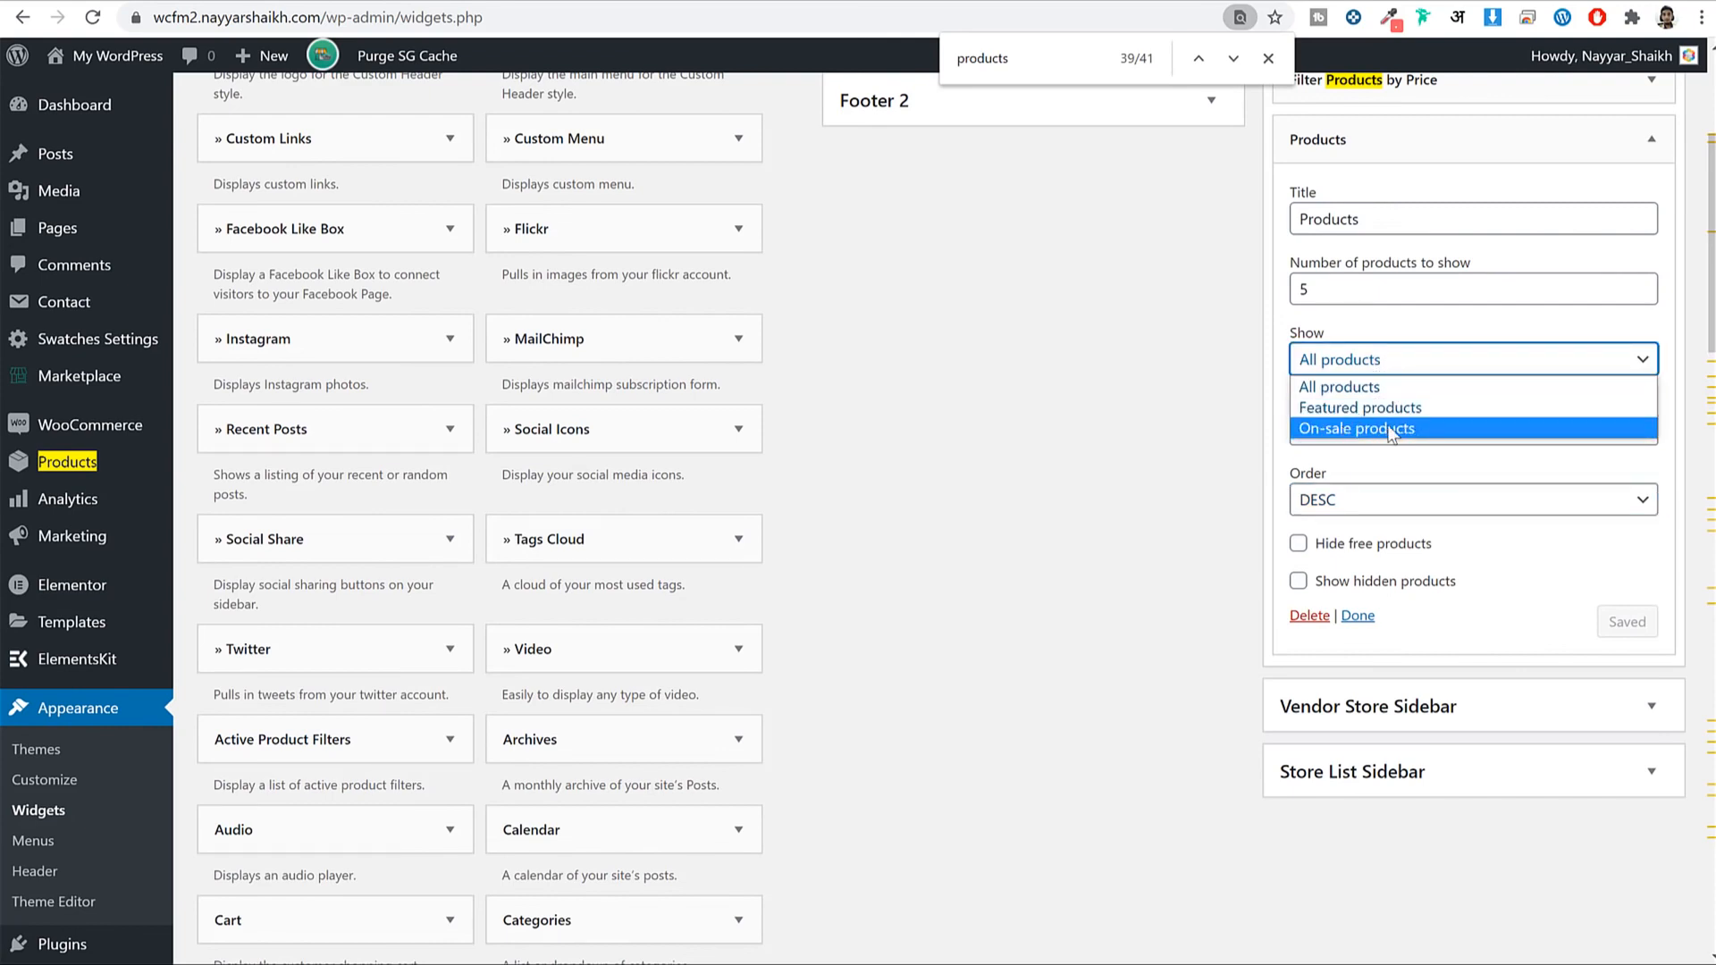
left_click(1373, 358)
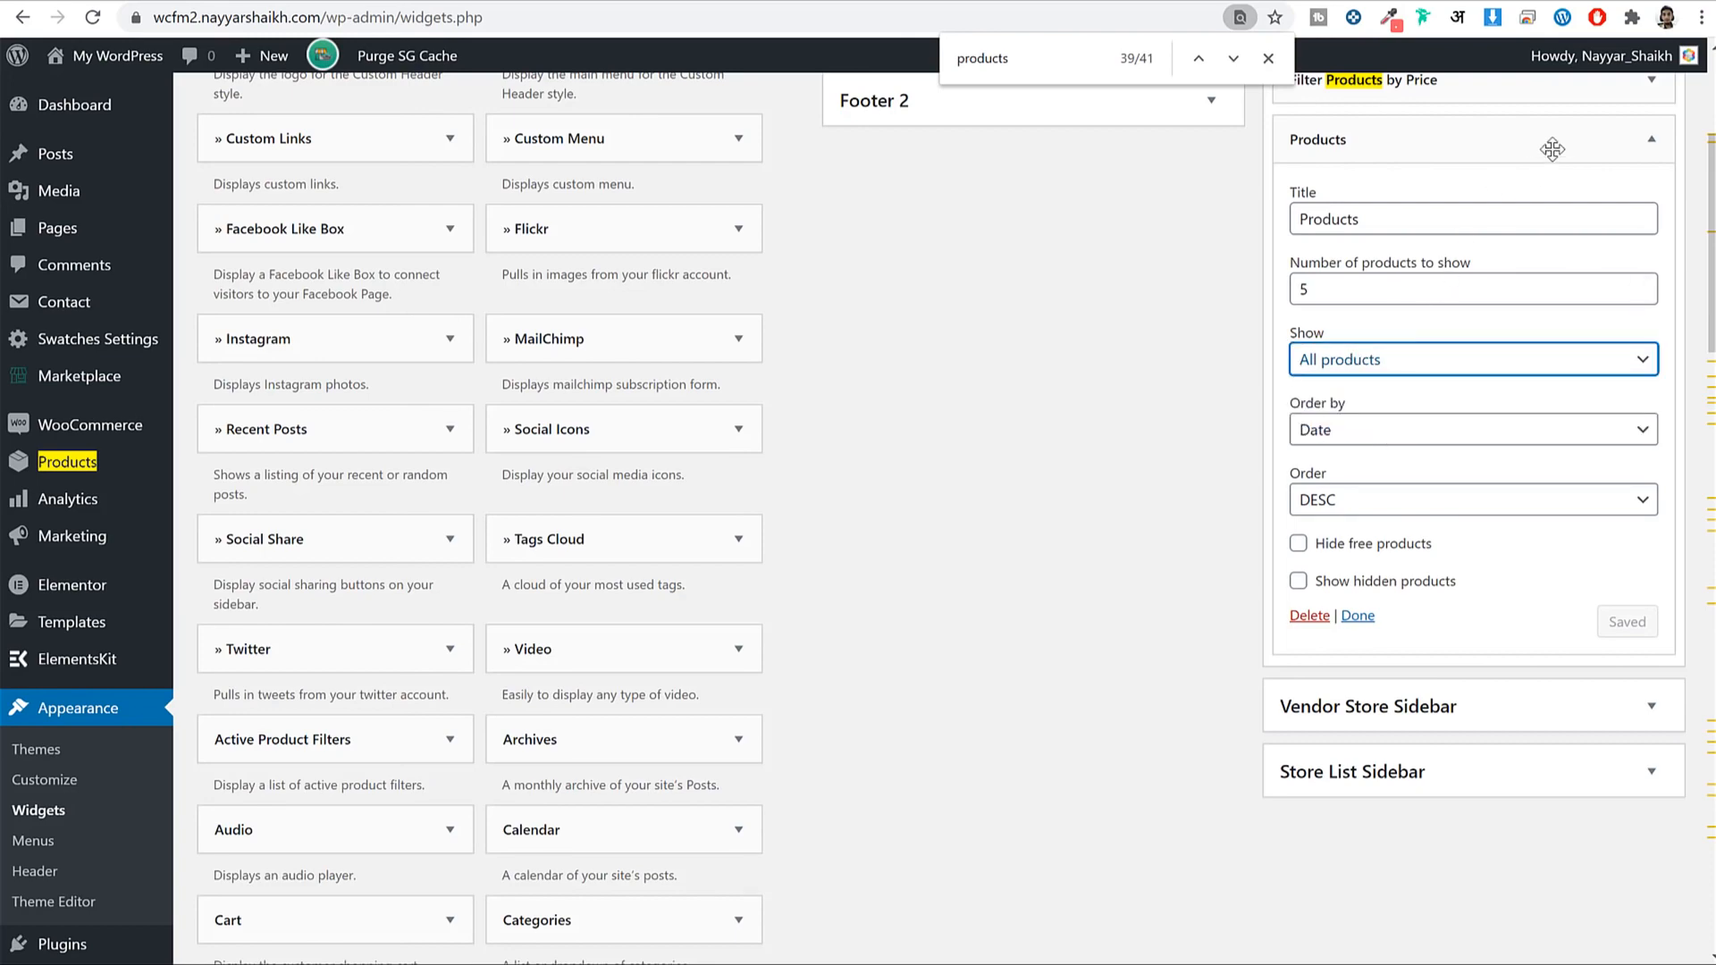
left_click(1625, 153)
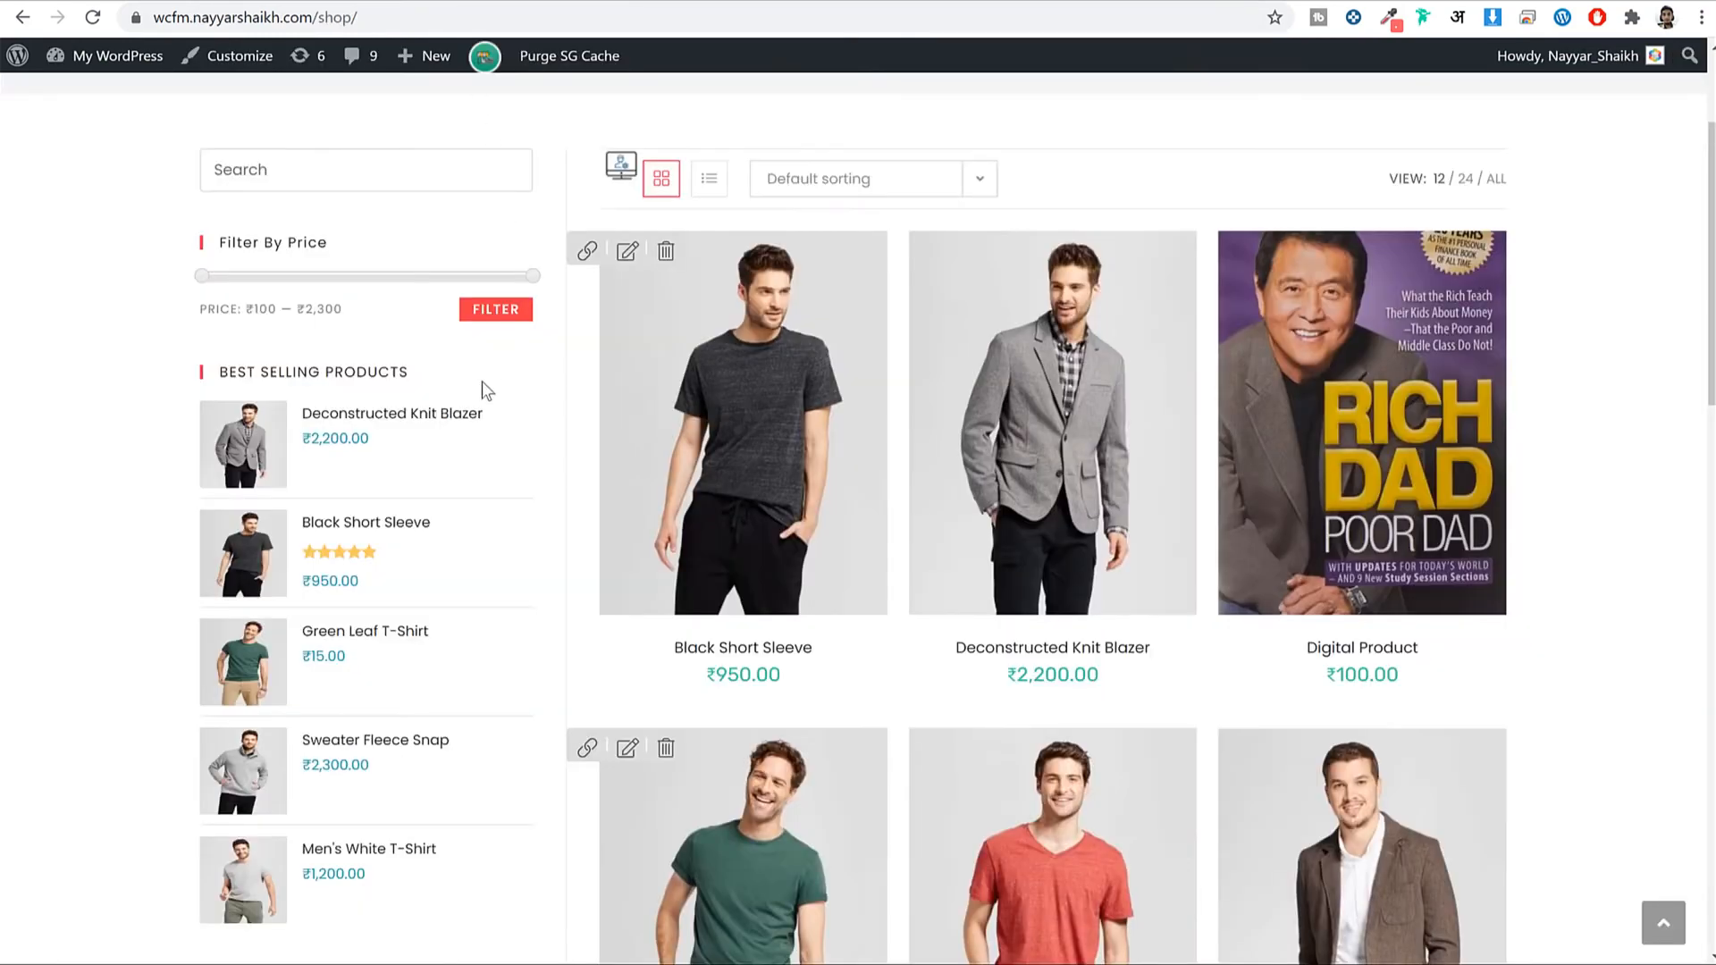
scroll(469, 465, "down", 8)
scroll(459, 561, "up", 5)
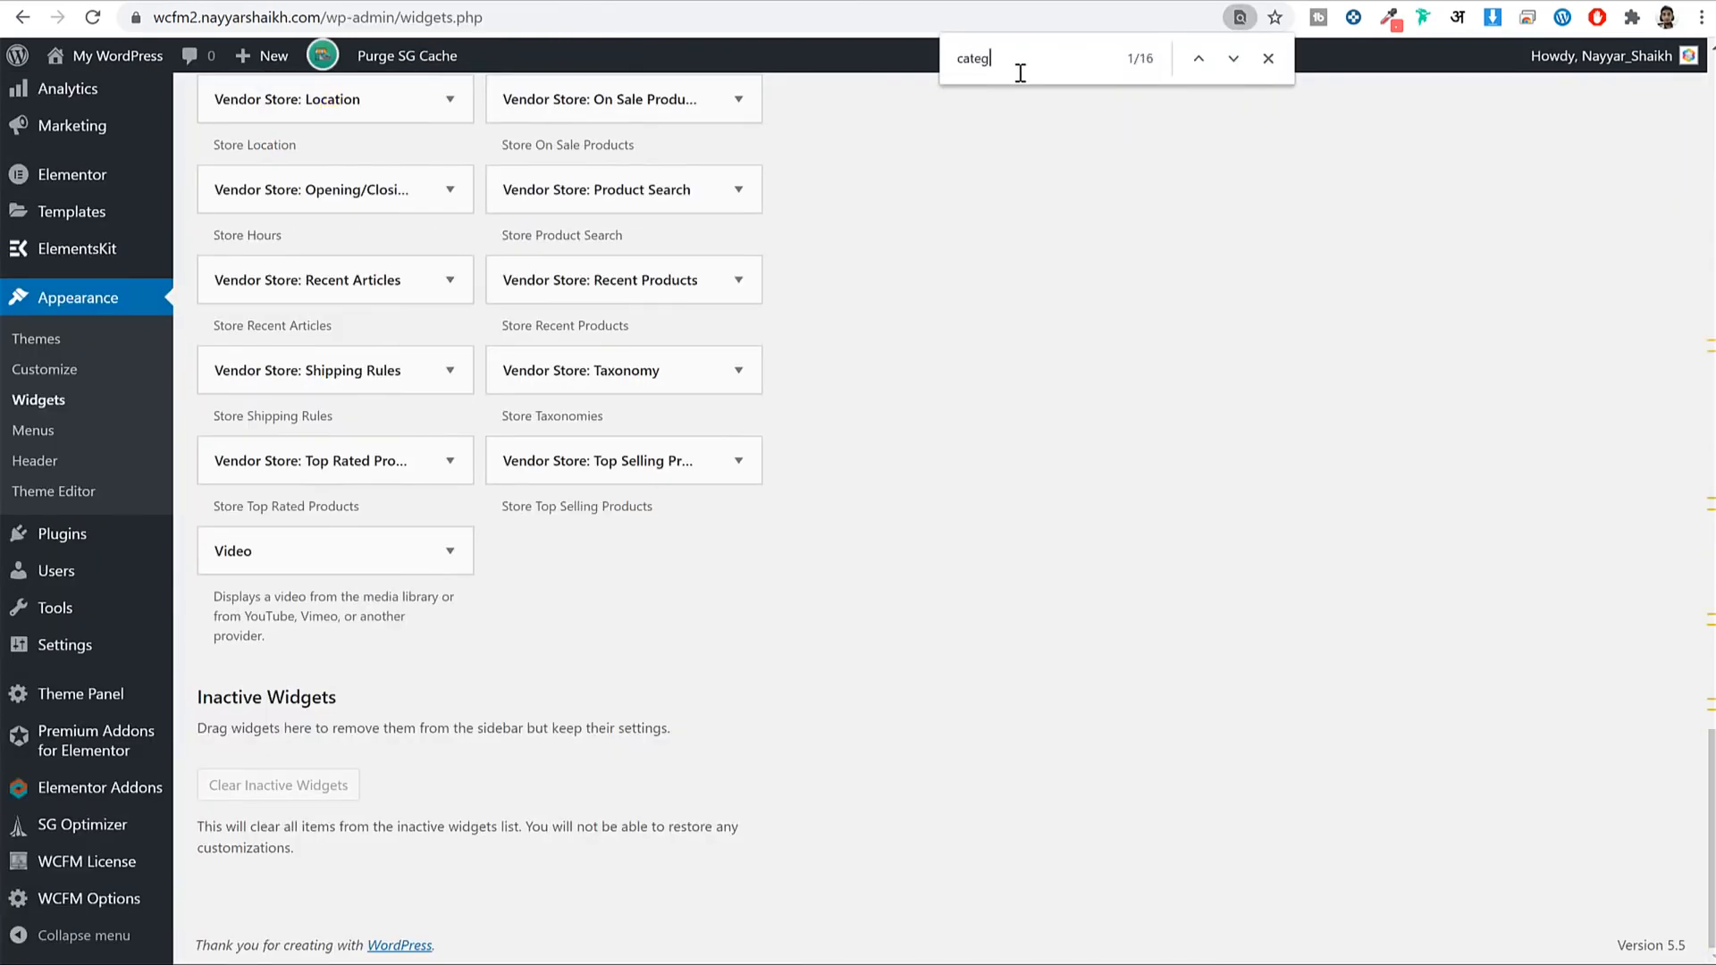
Add Product Categories to the WooCommerce Sidebar with hierarchy off and maximum depth 5.
key("Return")
scroll(967, 251, "down", 9)
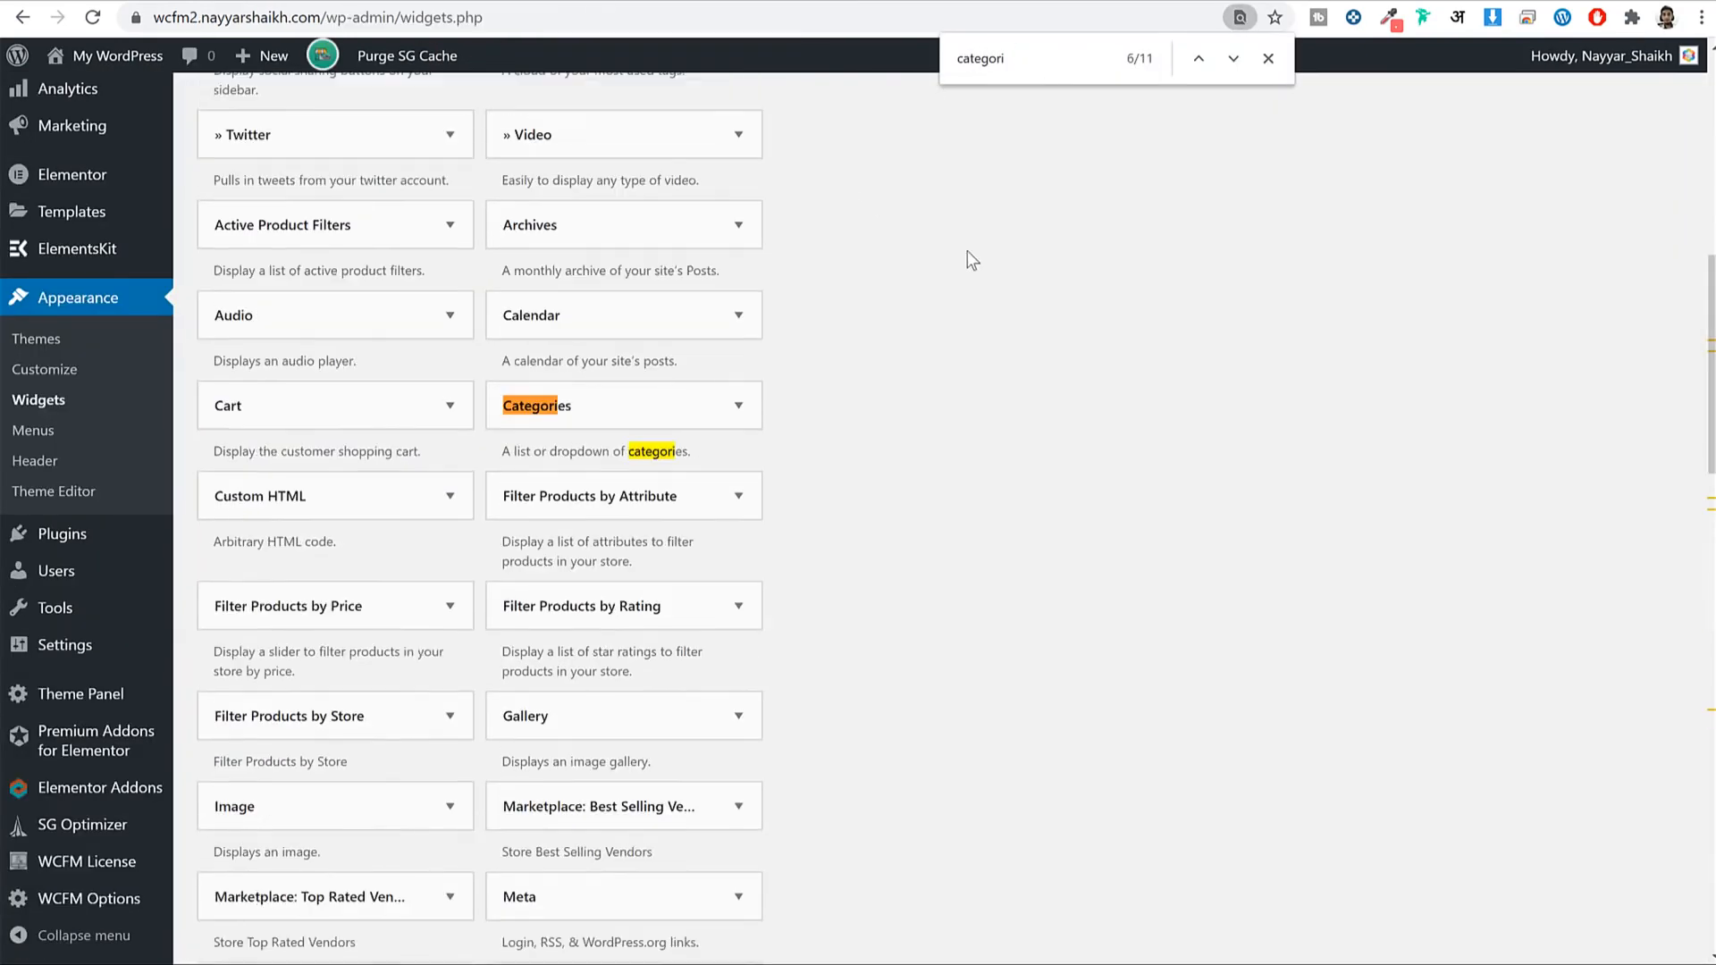
left_click(393, 313)
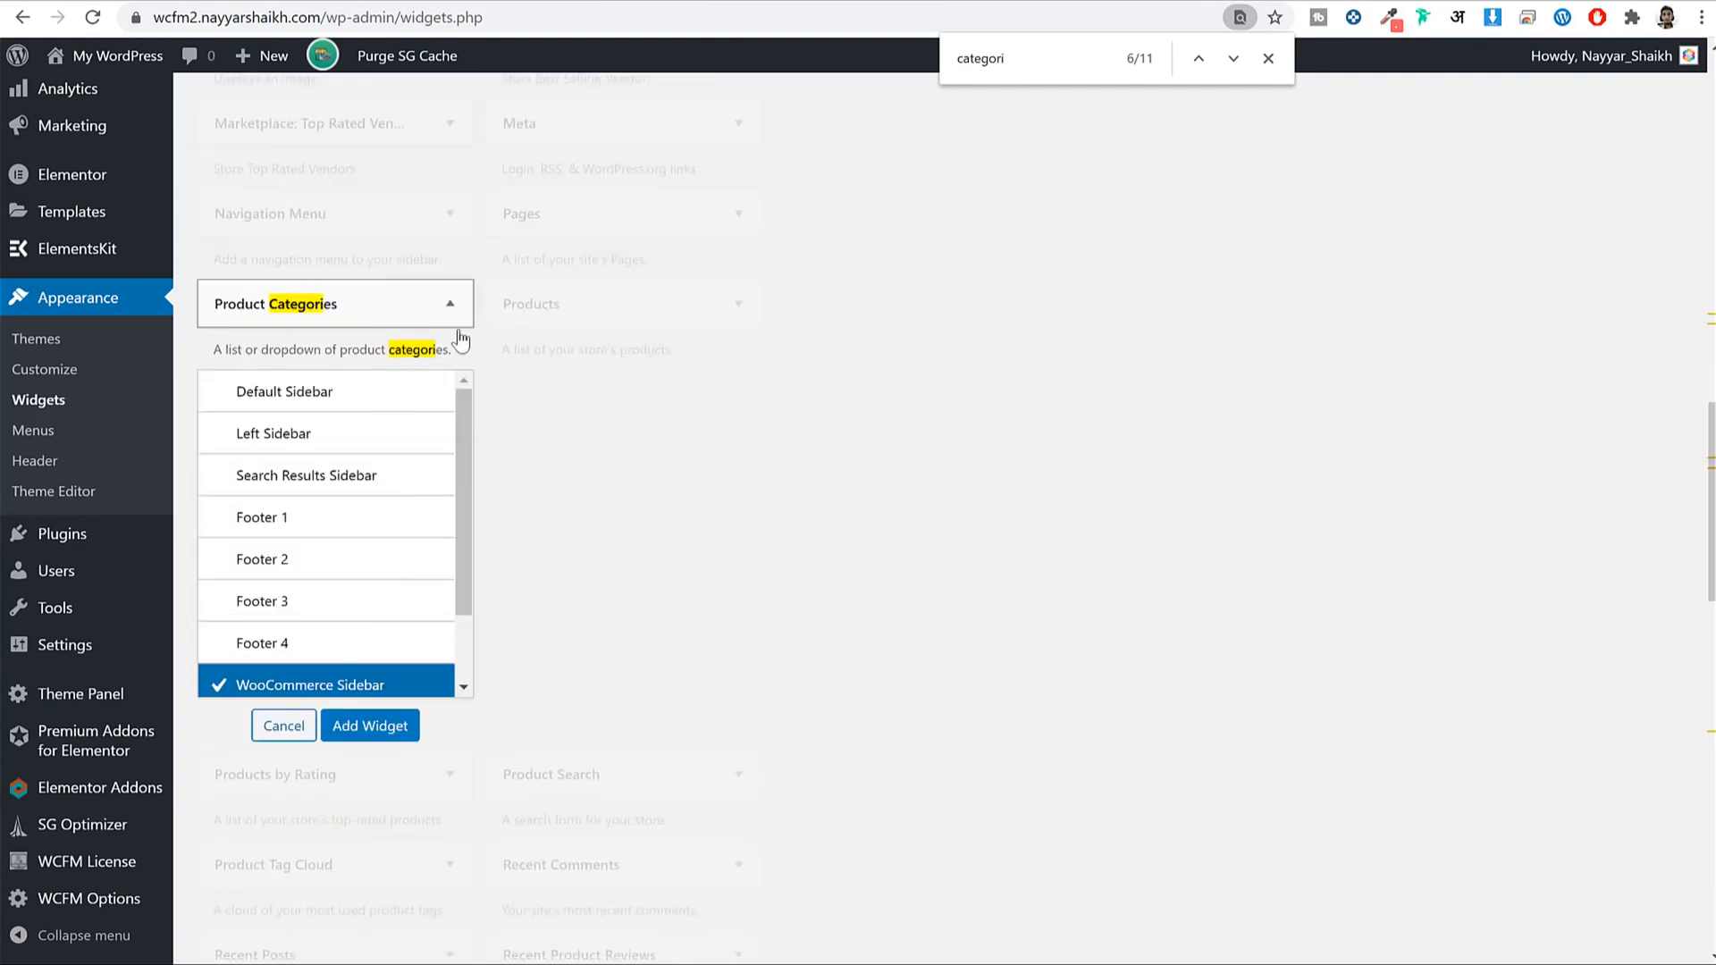
scroll(459, 402, "down", 2)
left_click(389, 506)
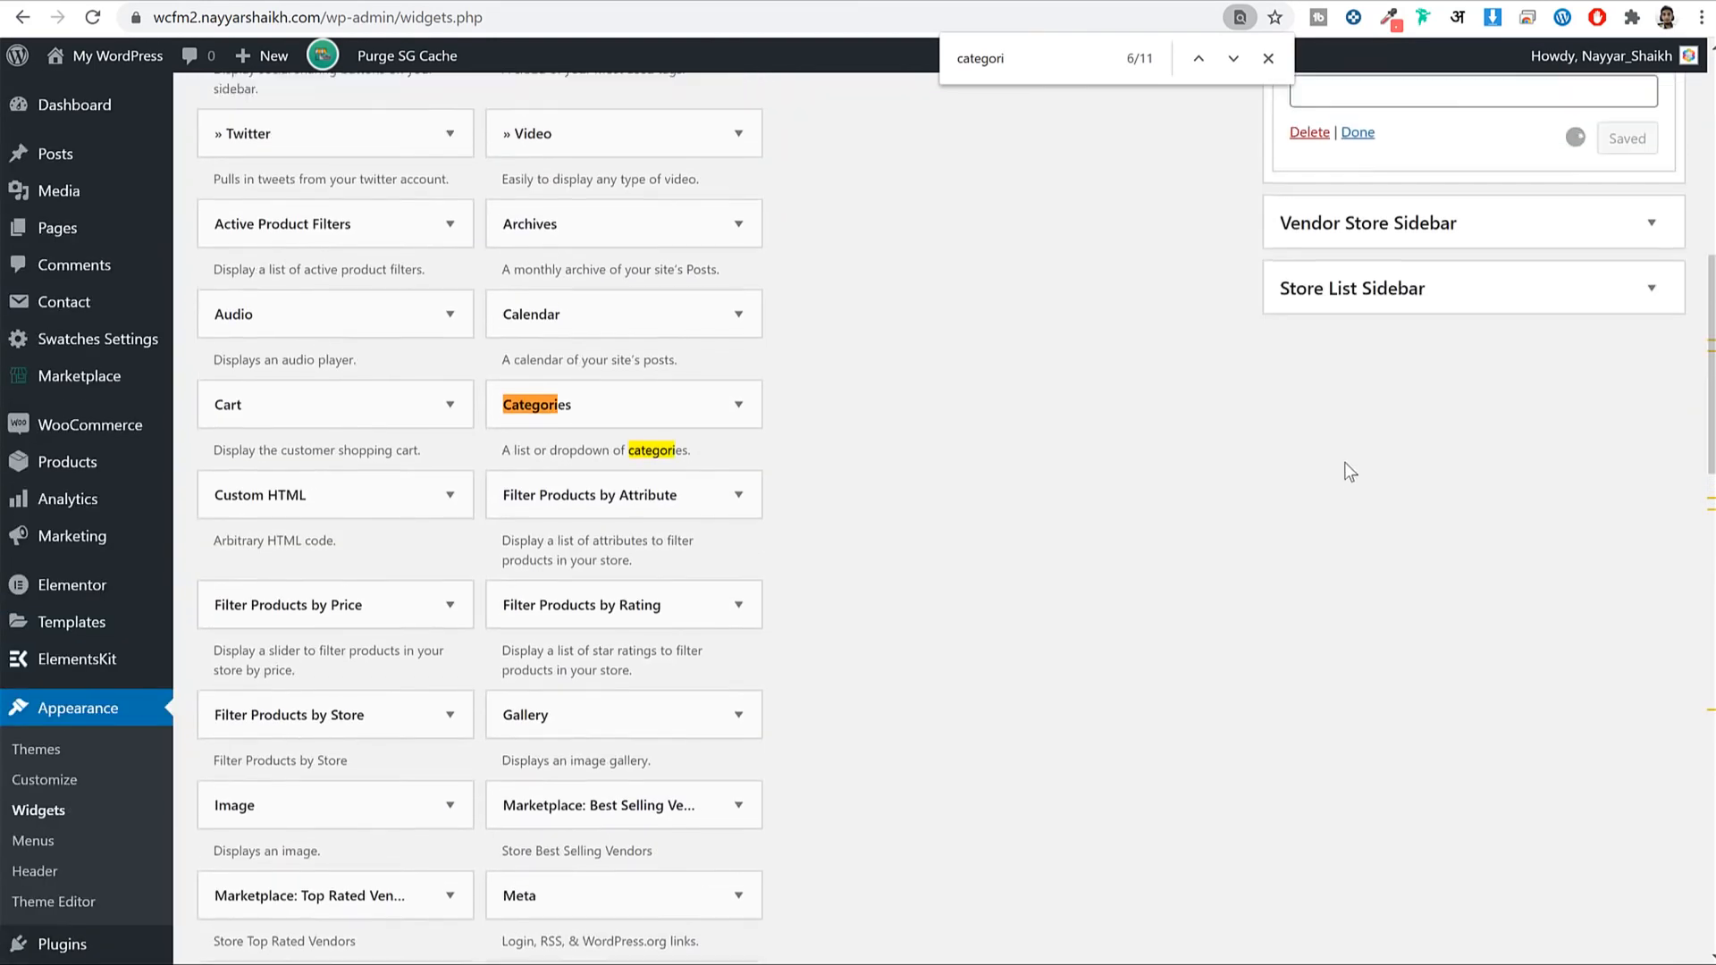
left_click(1372, 474)
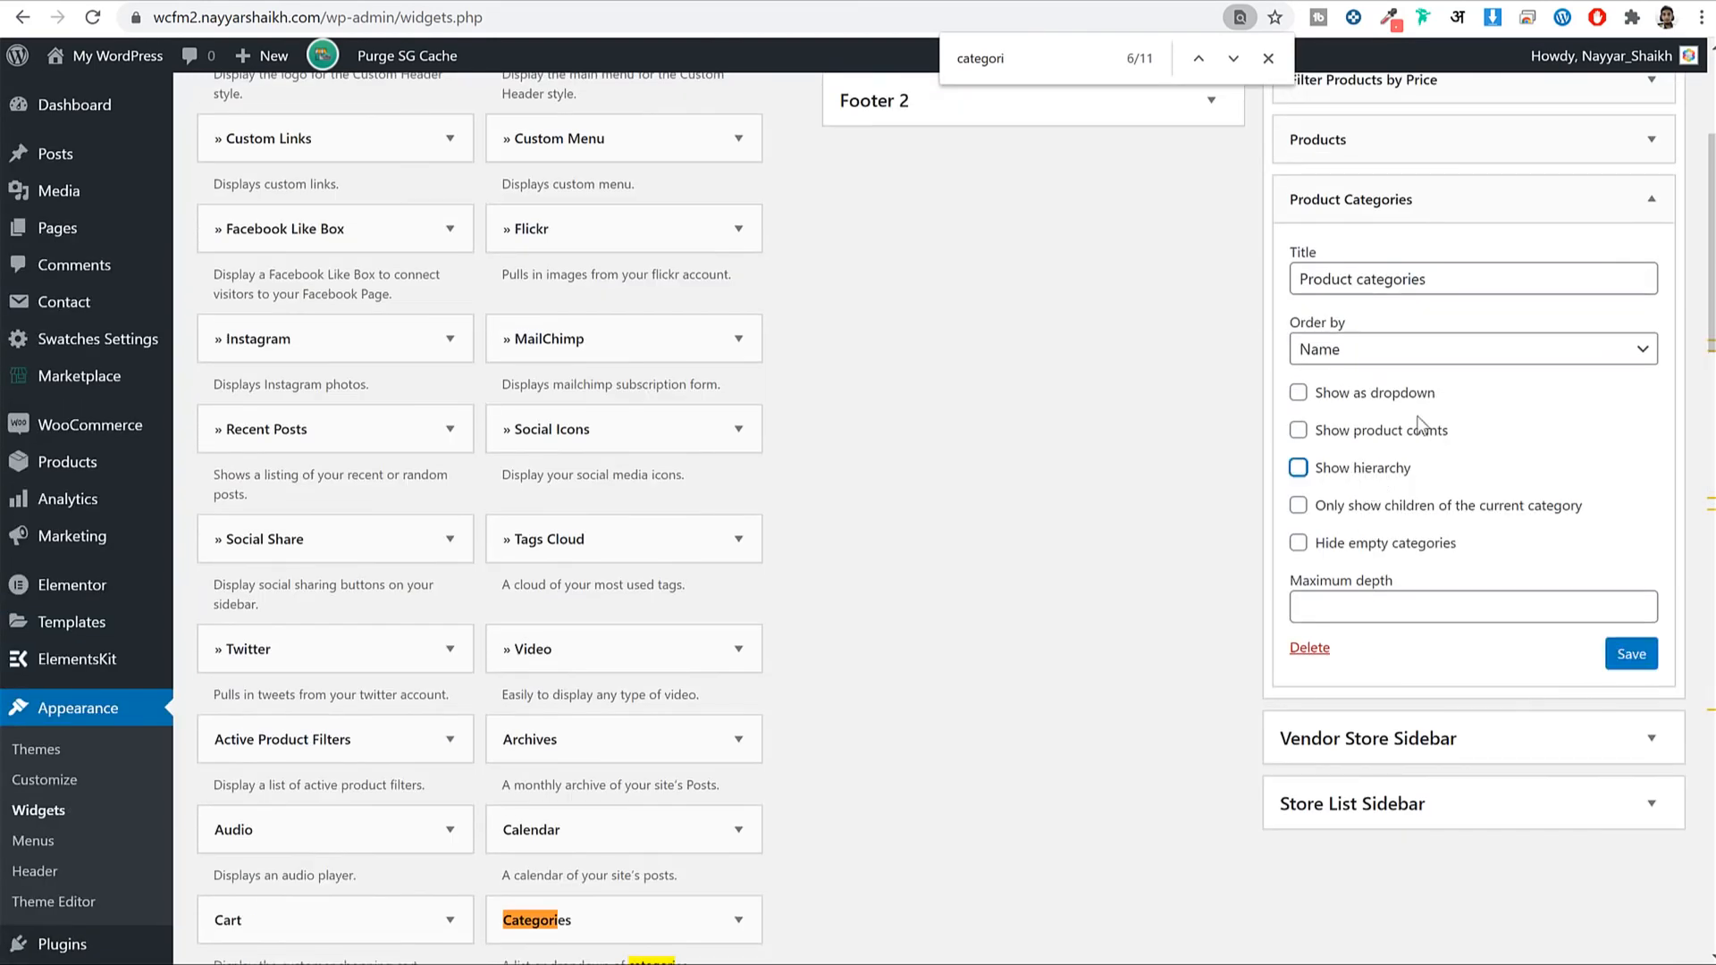
left_click(1390, 597)
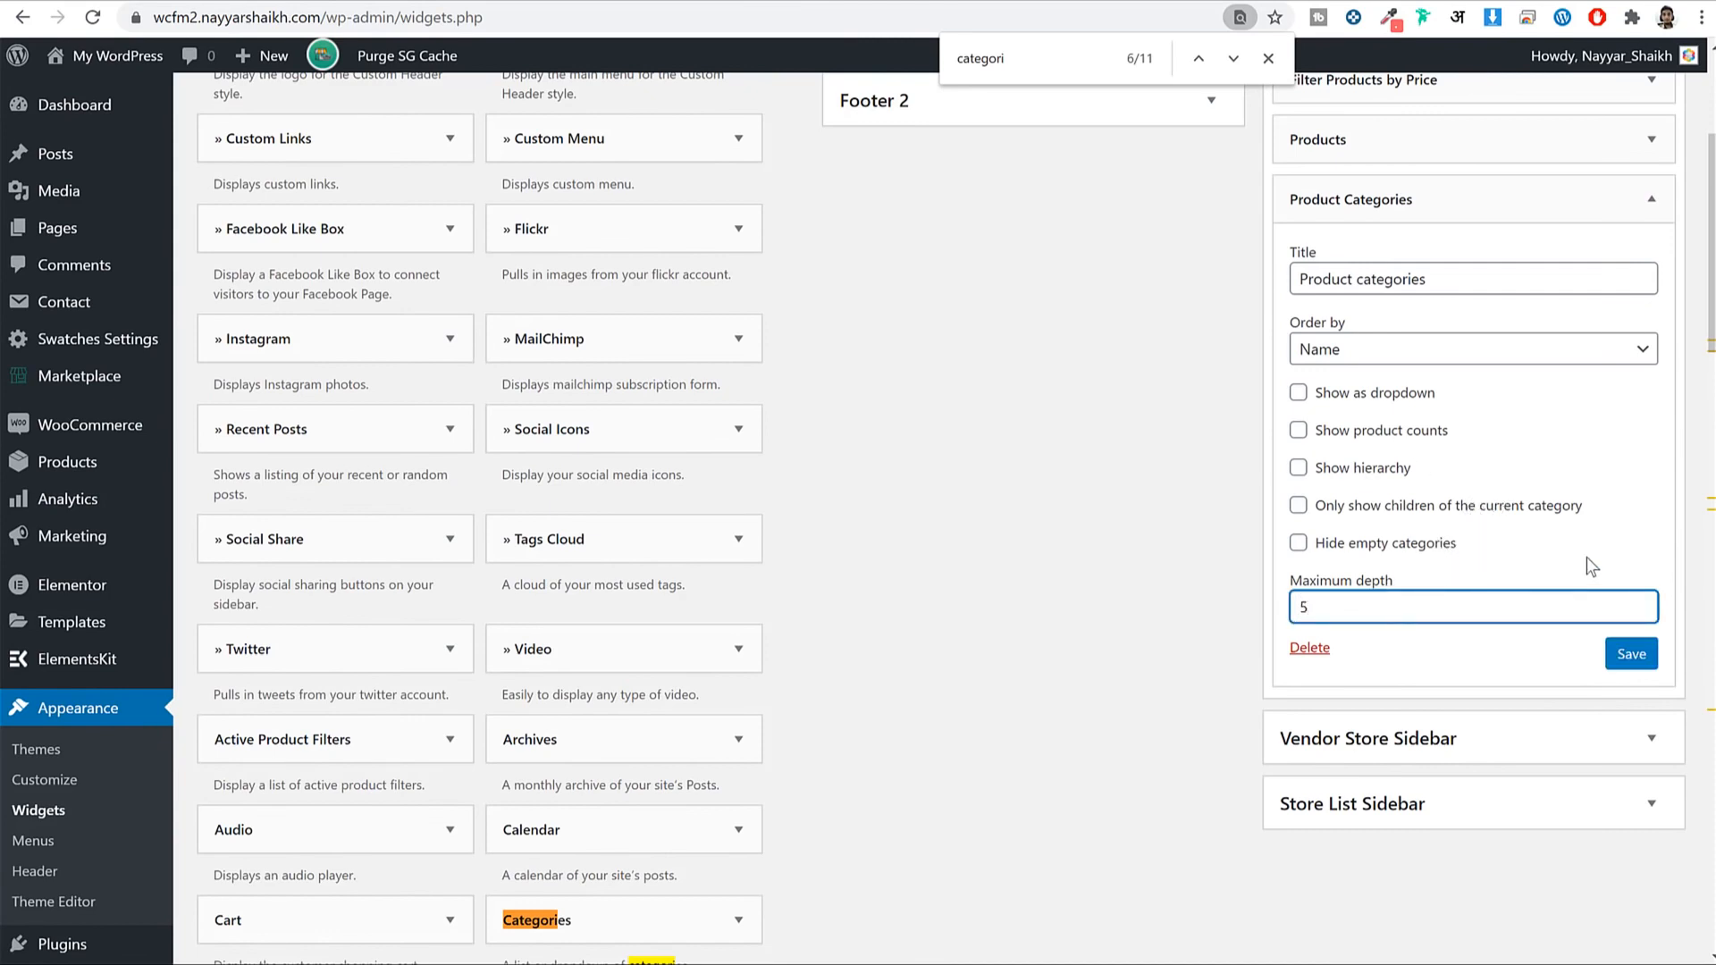
left_click(1618, 657)
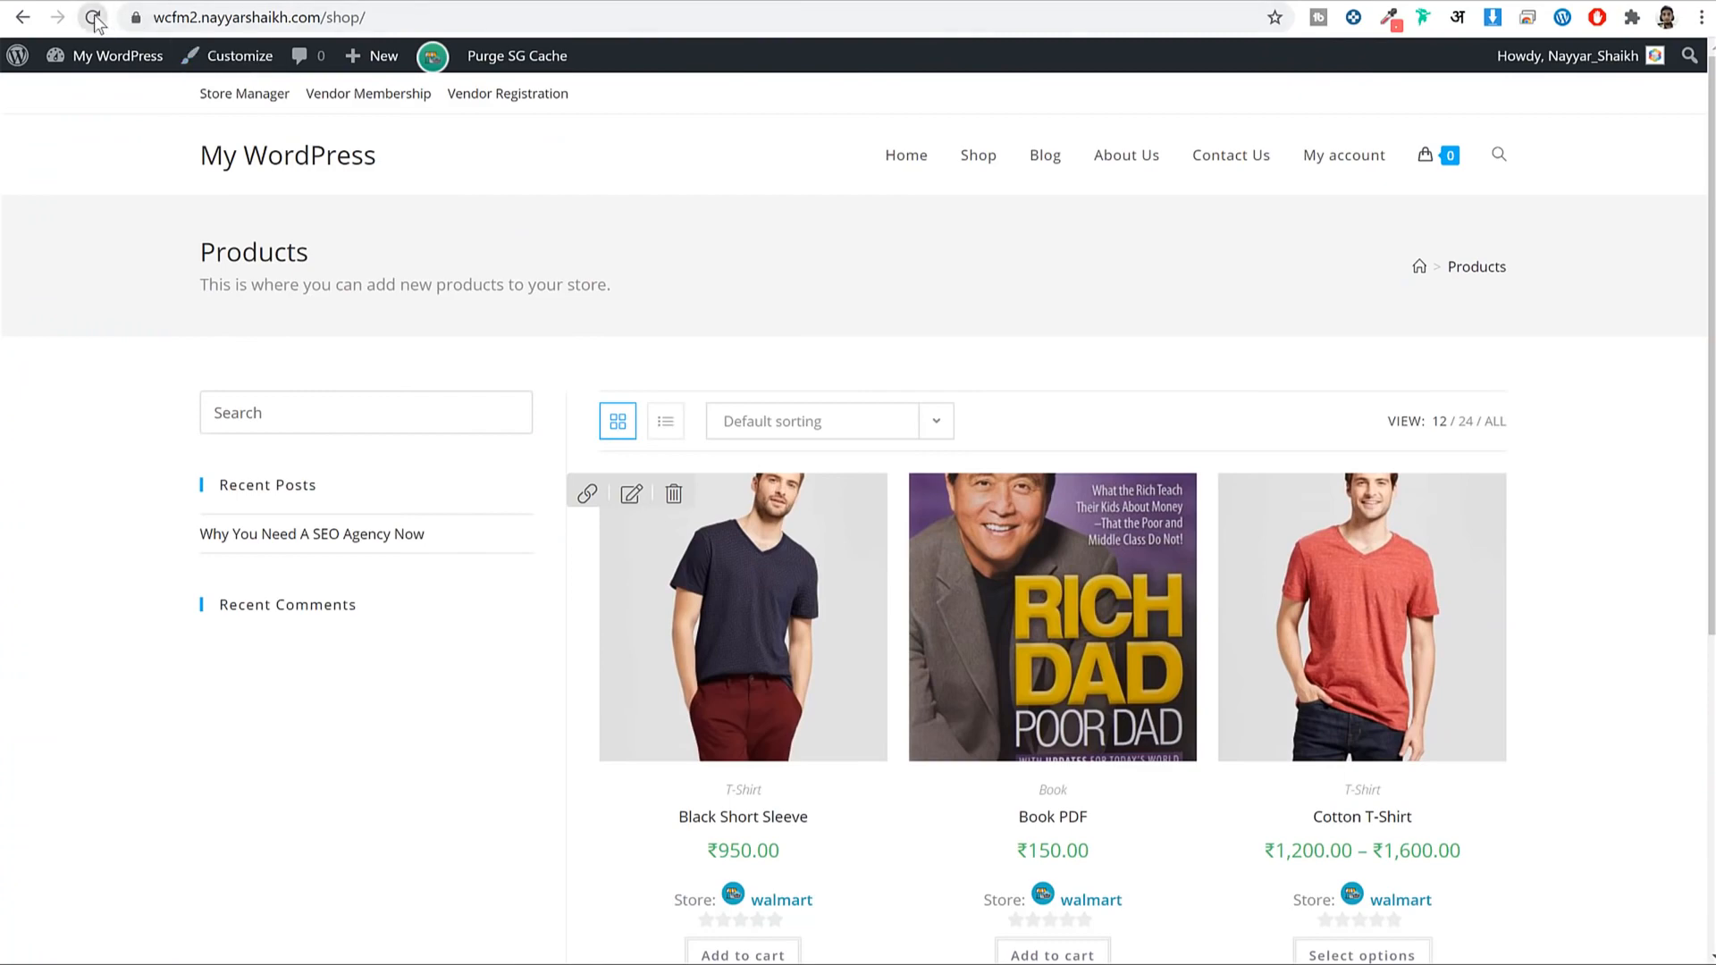
Reload the shop page to check the new widgets, then open the Customizer from the homepage.
left_click(93, 19)
scroll(437, 534, "down", 2)
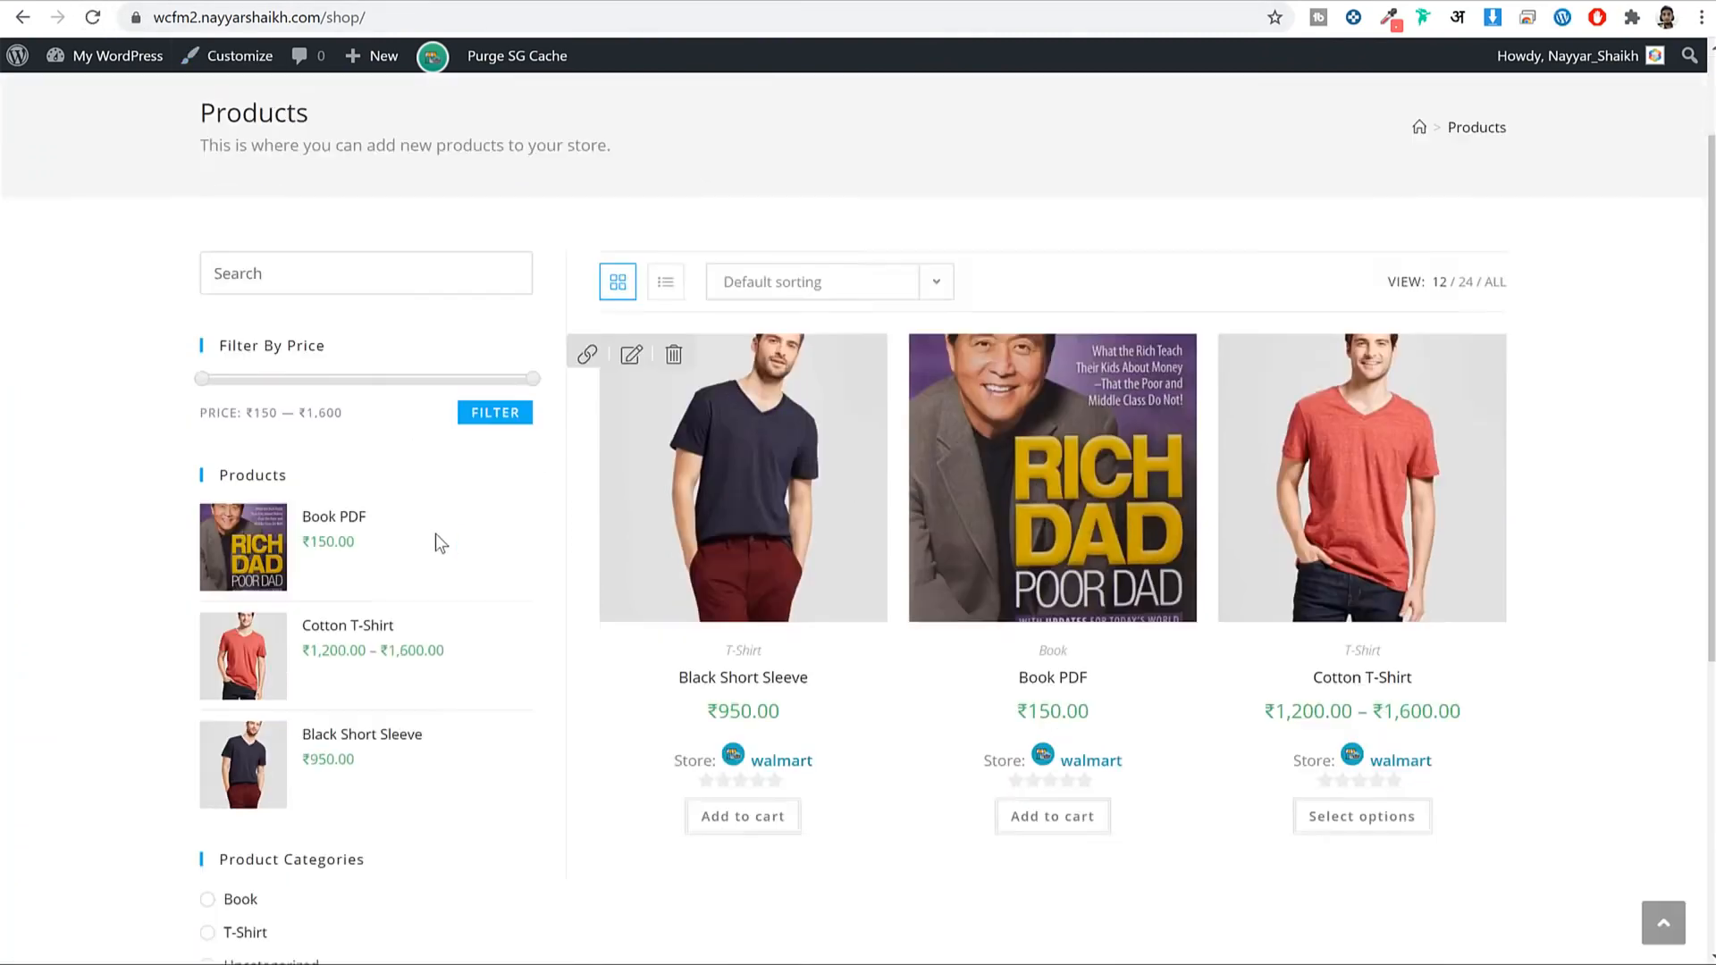
scroll(436, 534, "down", 5)
scroll(411, 642, "up", 8)
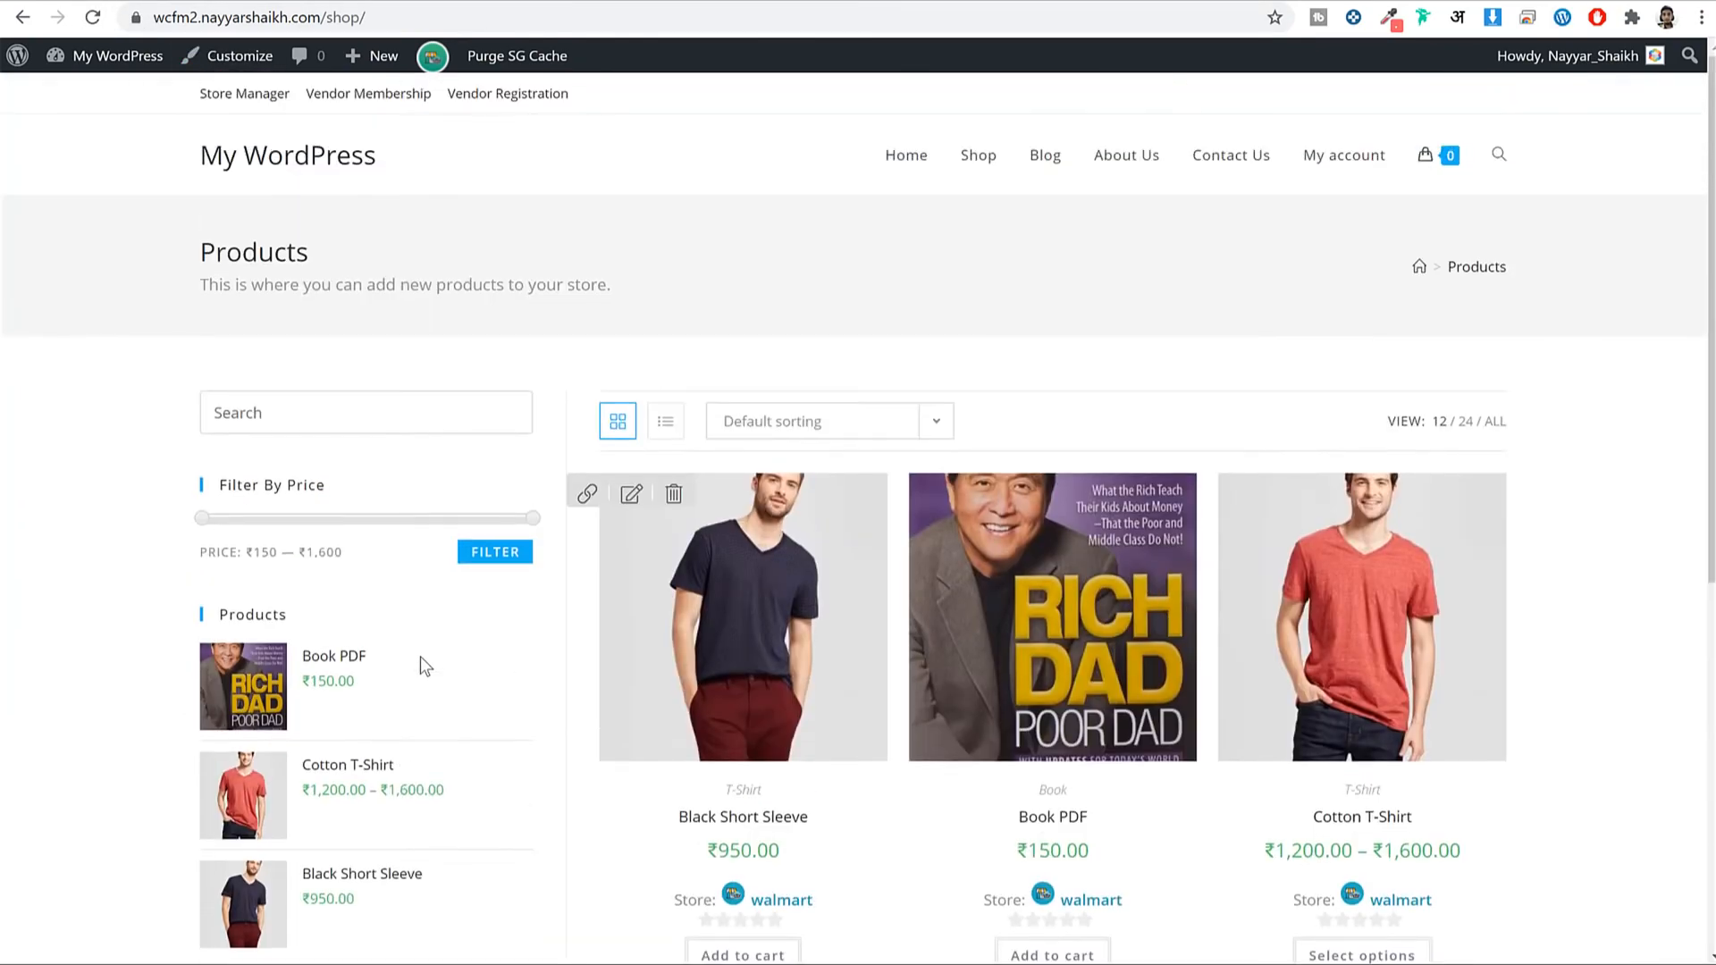
left_click(296, 166)
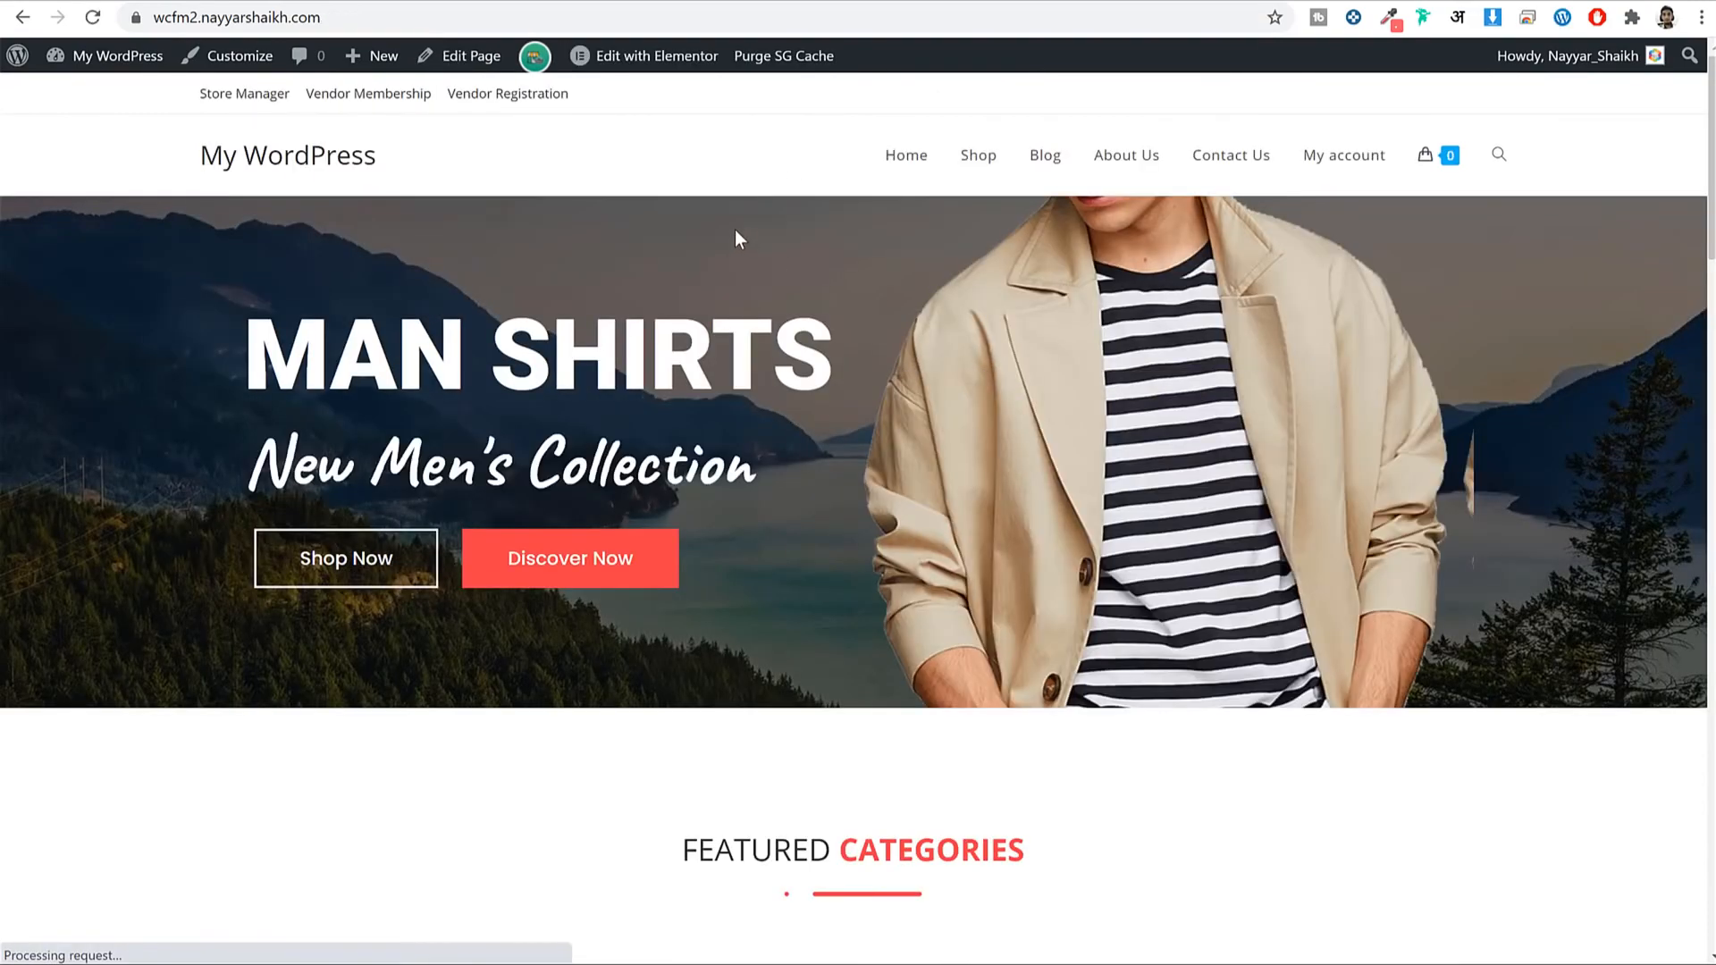
scroll(1257, 429, "down", 5)
scroll(1264, 438, "up", 5)
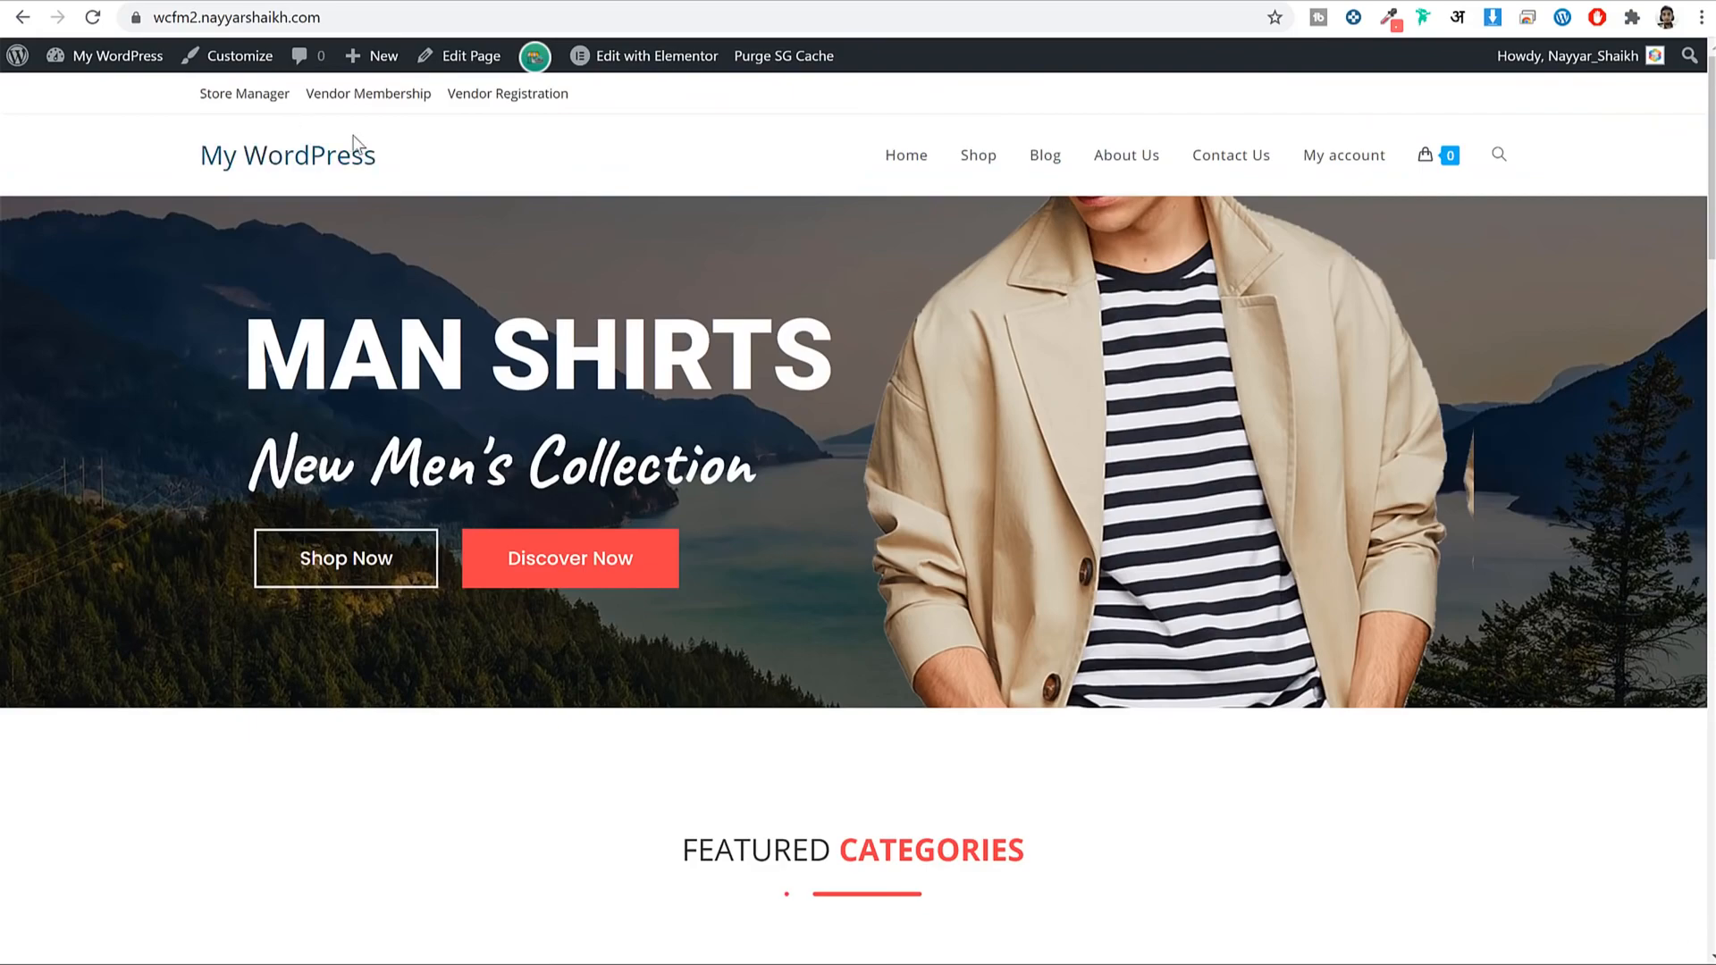
scroll(640, 372, "down", 20)
scroll(1010, 765, "up", 20)
left_click(247, 62)
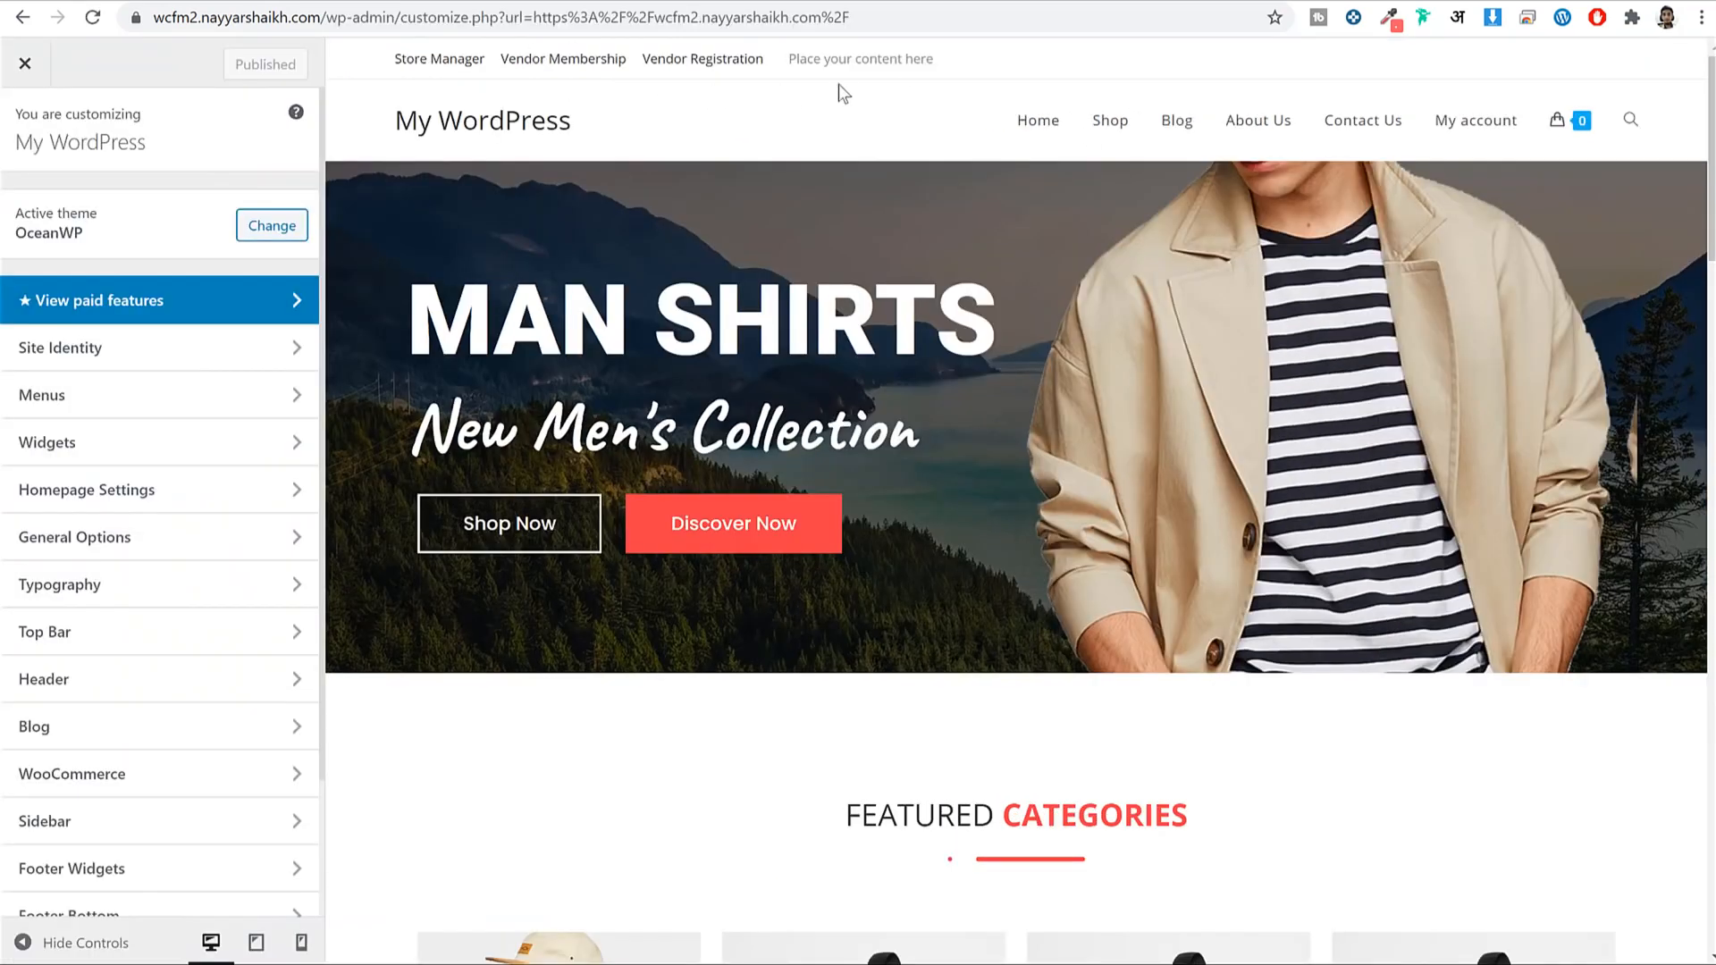
Set the top bar text colour to black in Top Bar > General.
left_click_drag(380, 62, 788, 53)
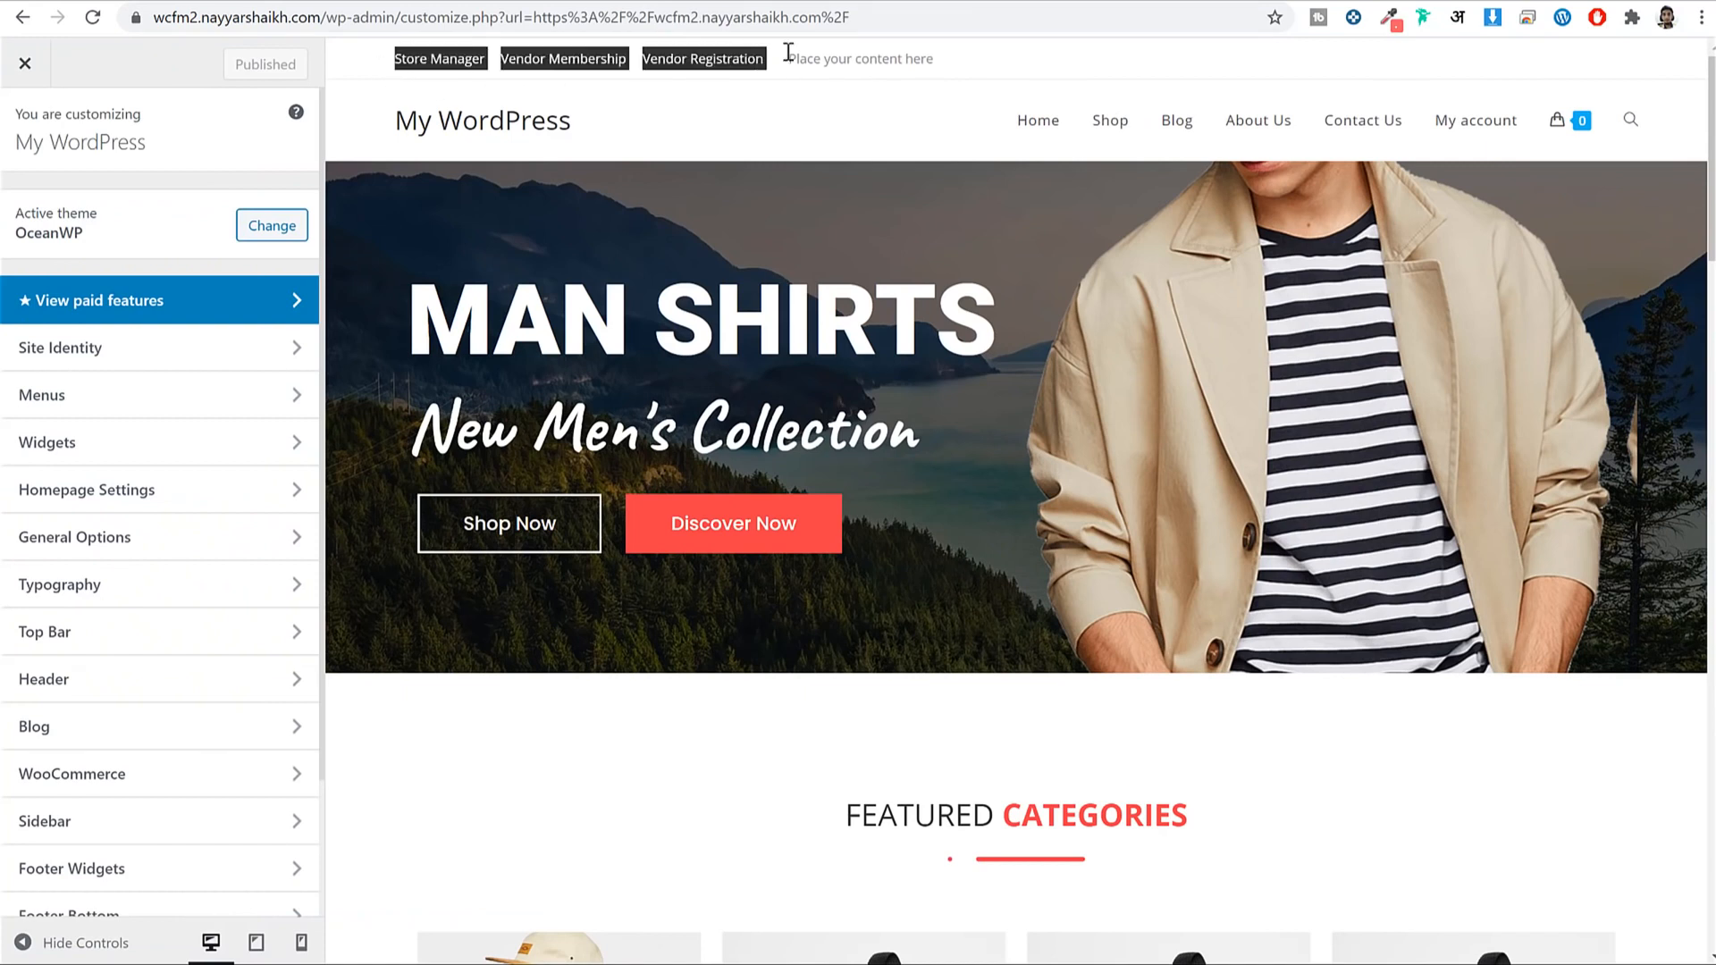
scroll(210, 538, "down", 2)
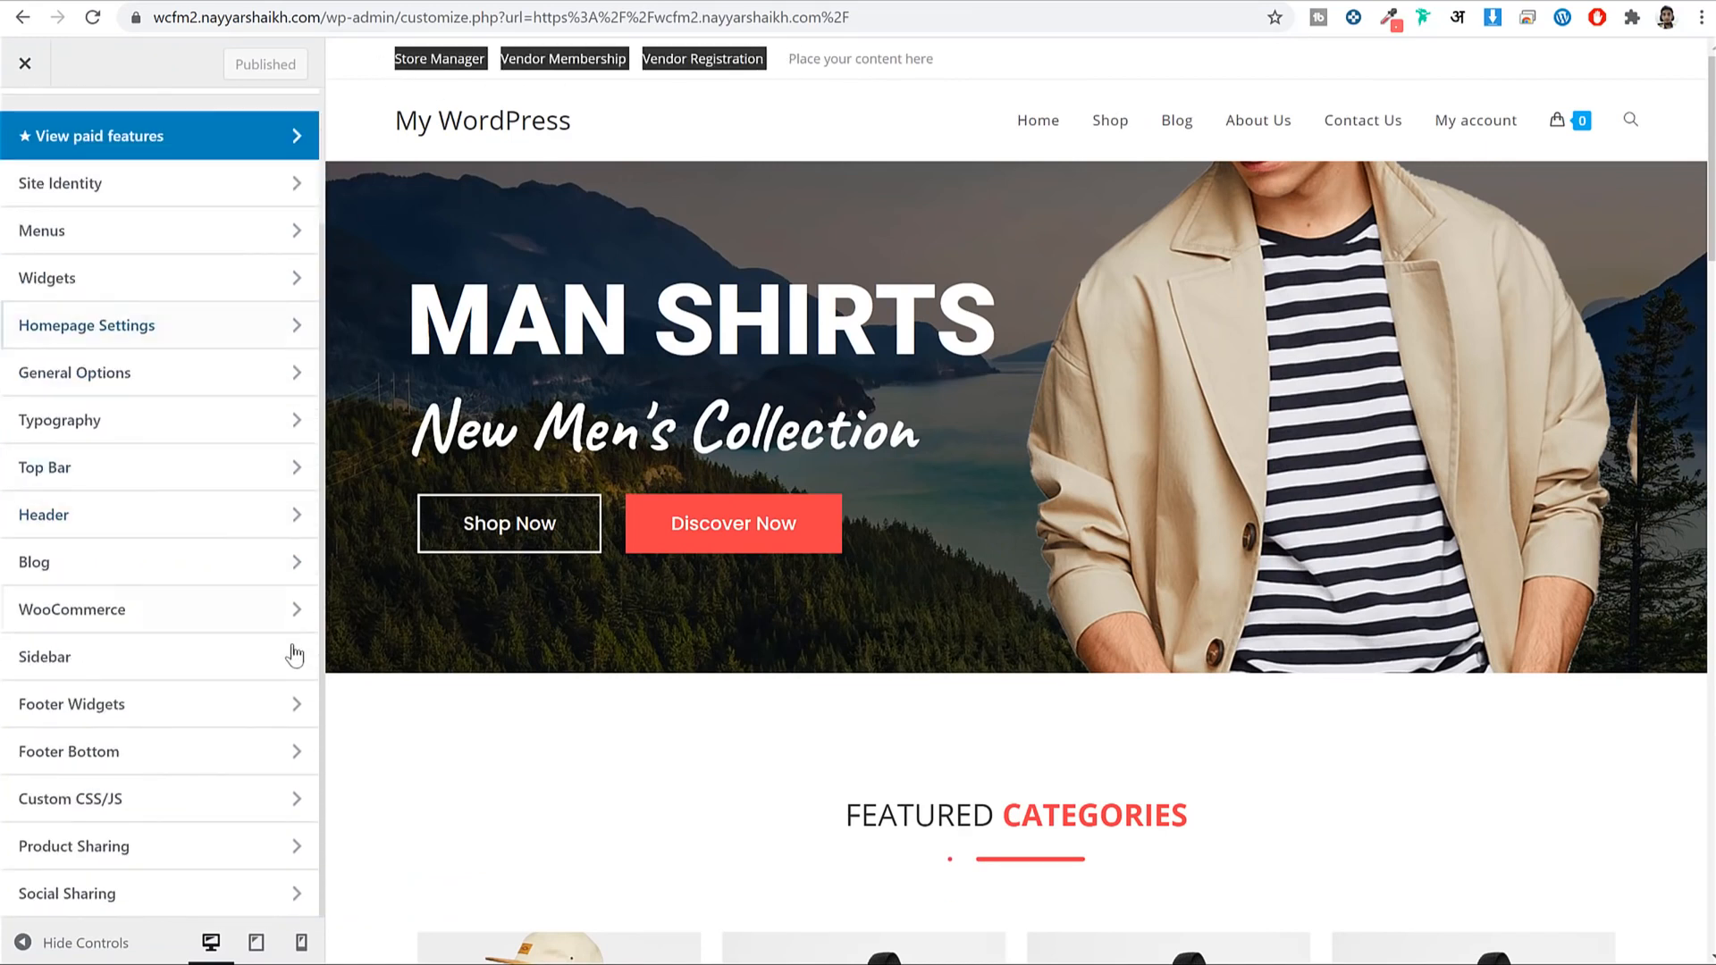
left_click(139, 468)
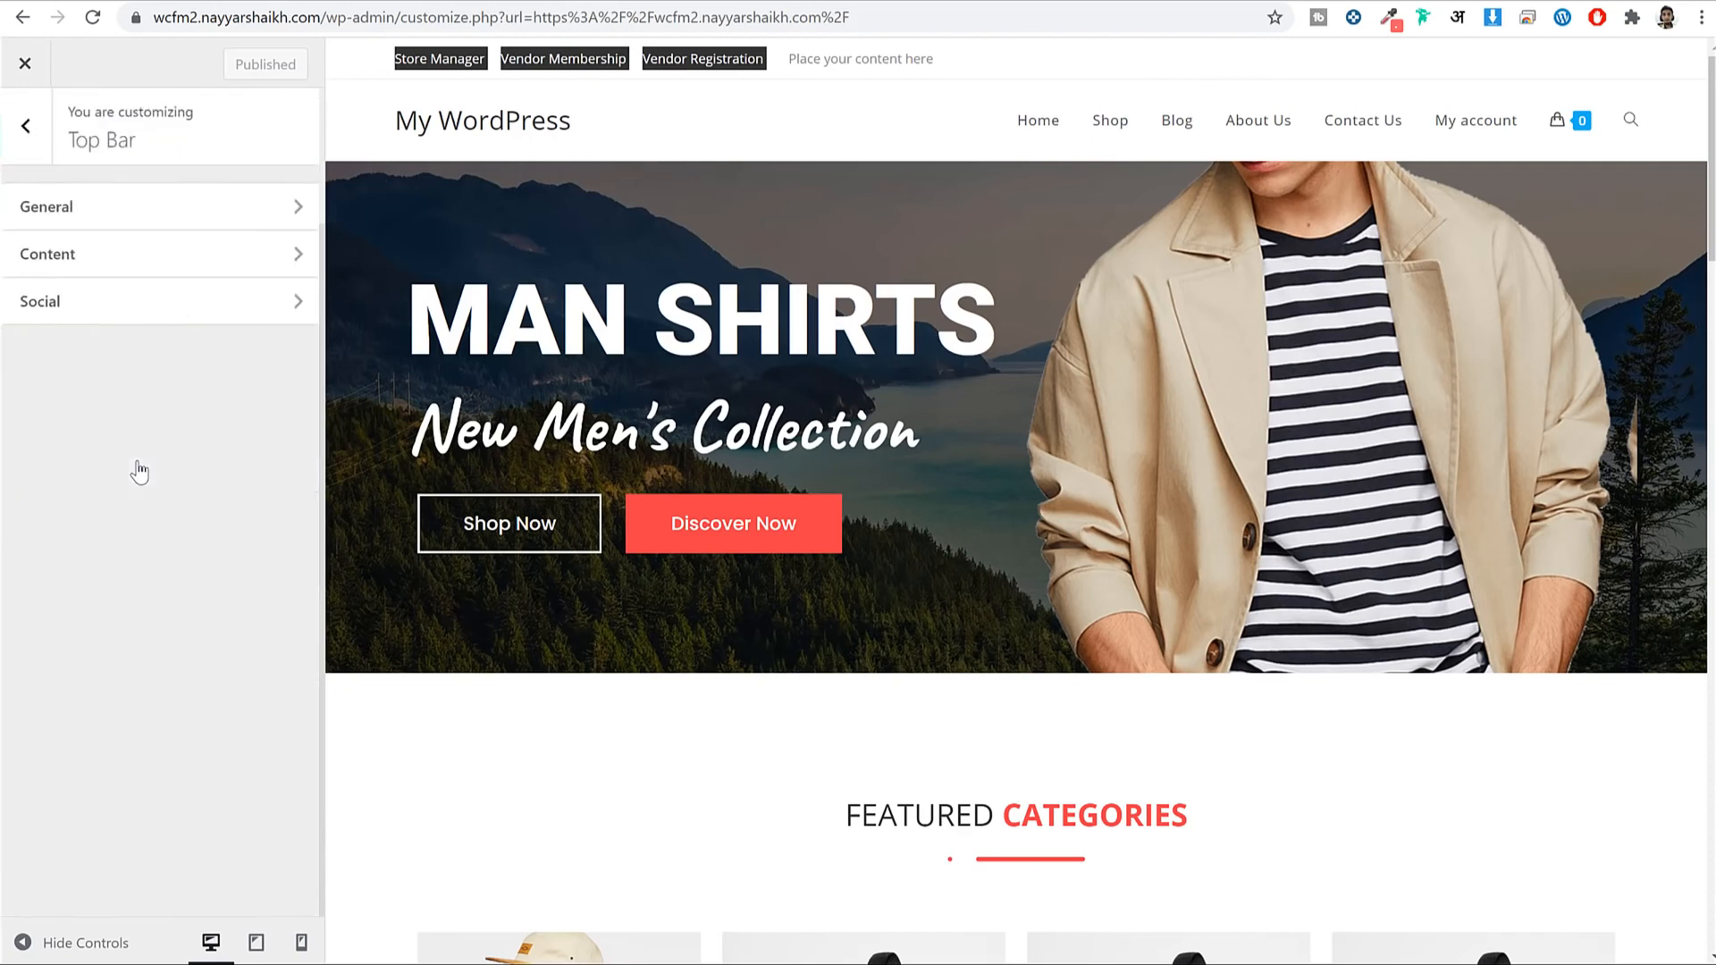
left_click(149, 229)
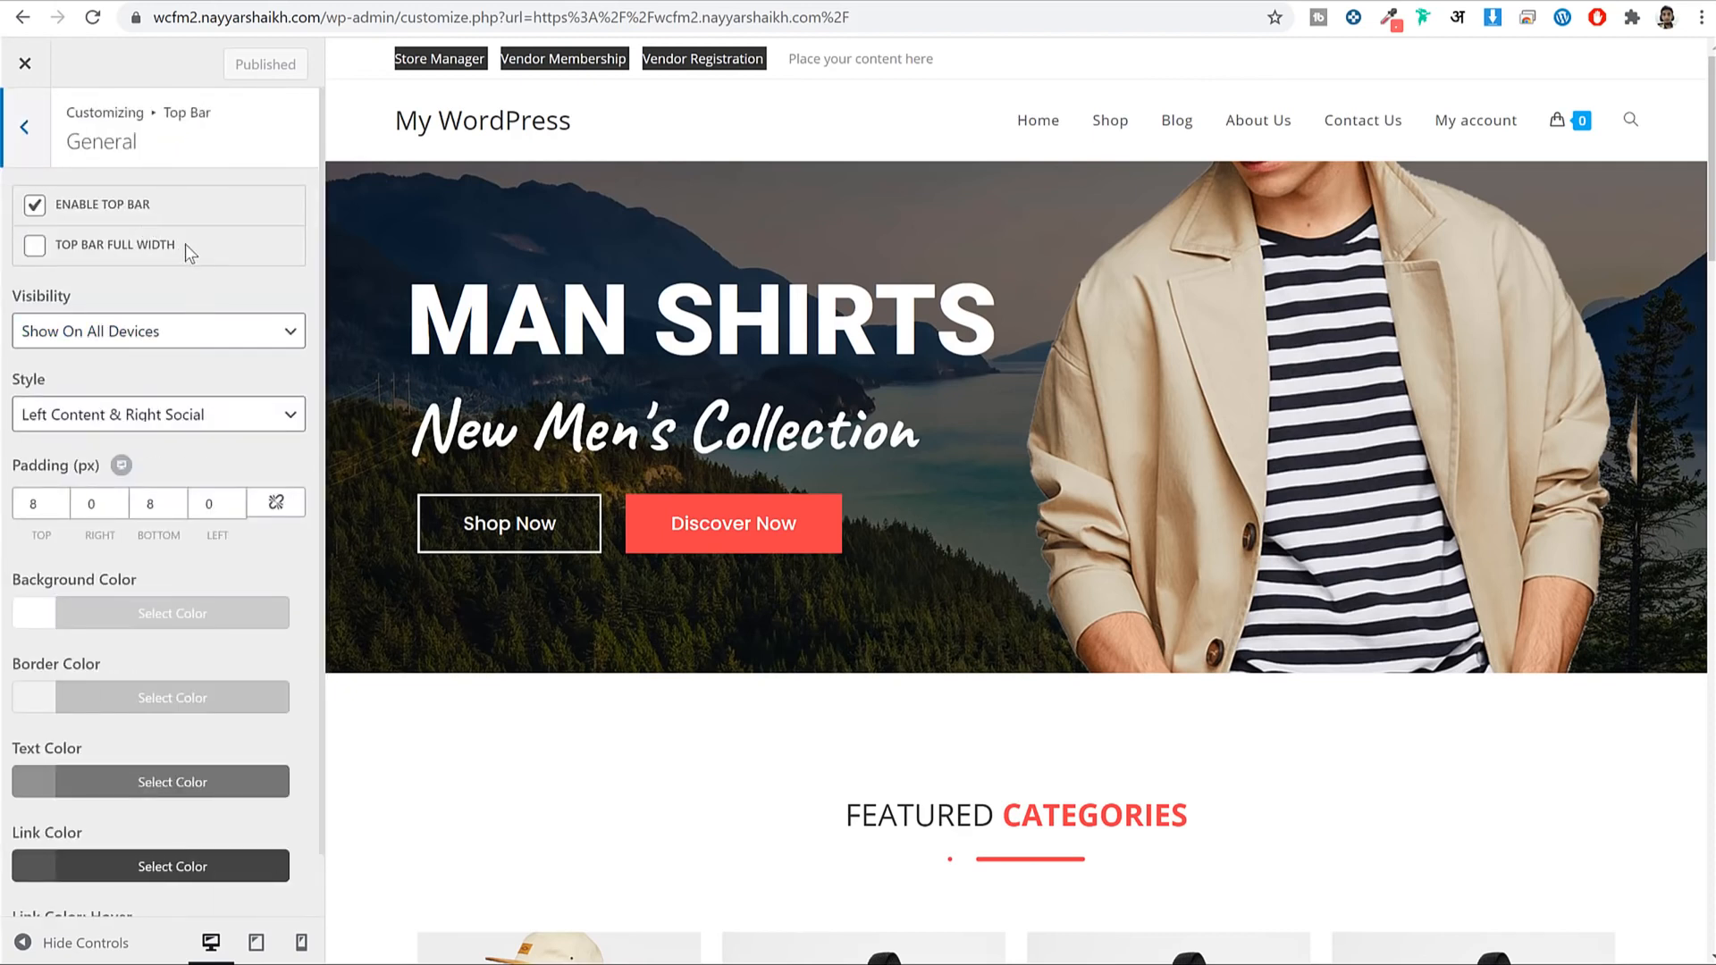
scroll(209, 490, "down", 1)
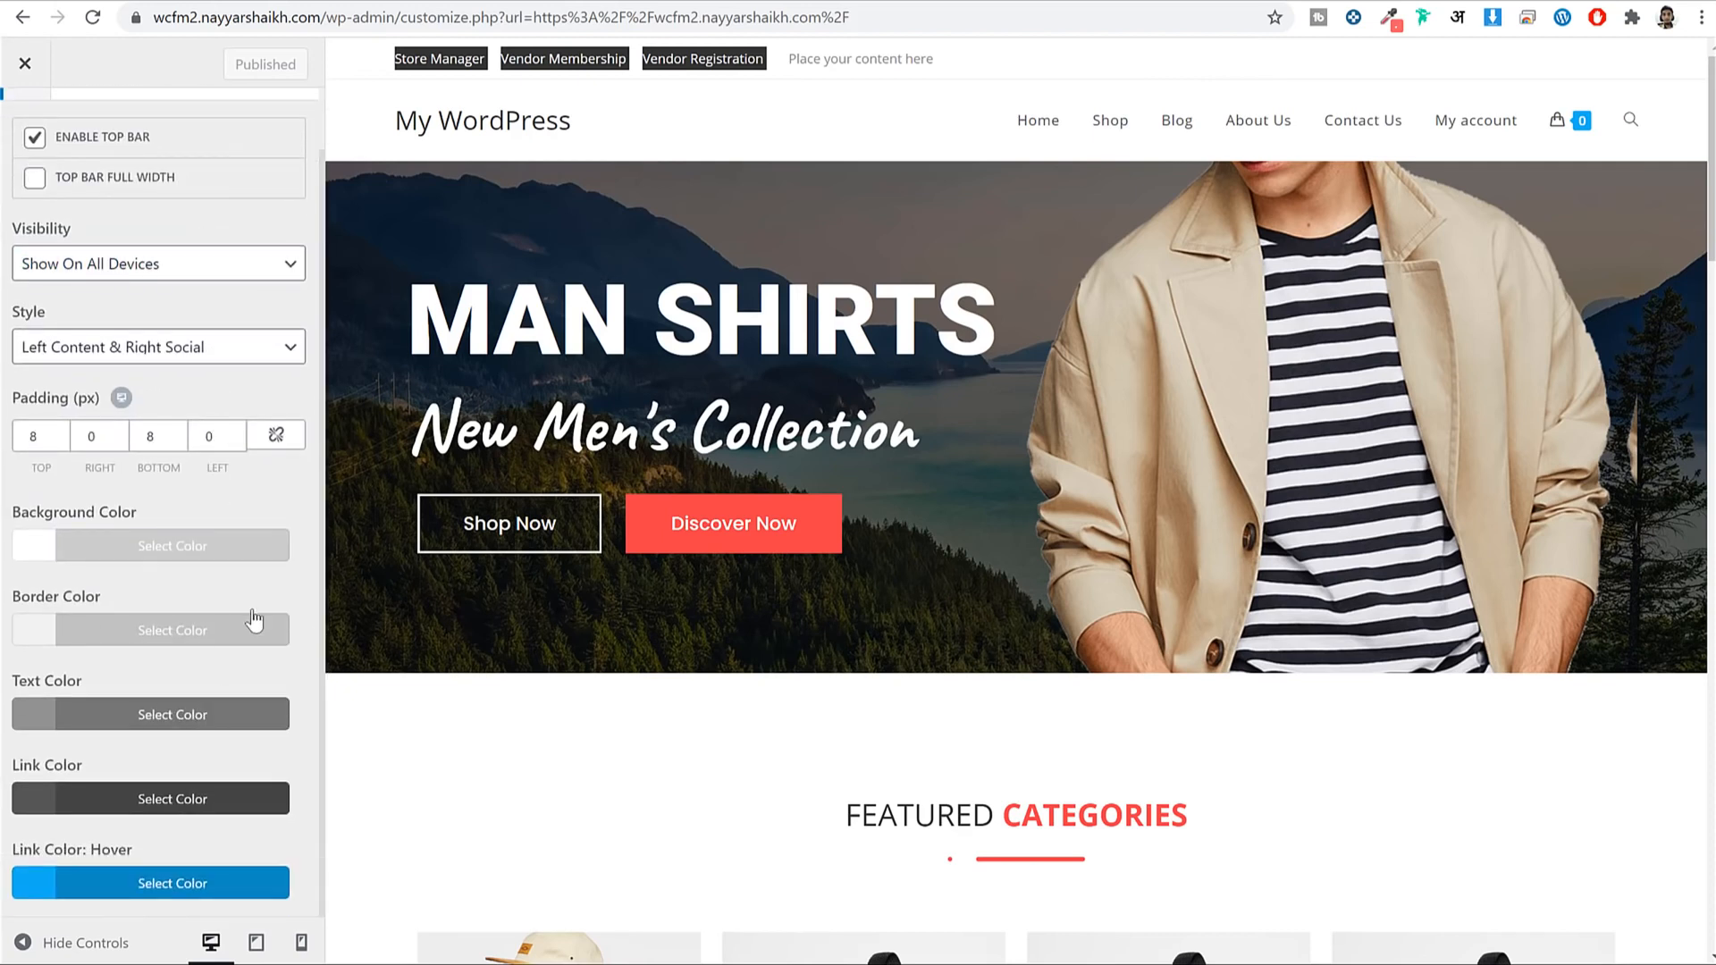
left_click(176, 715)
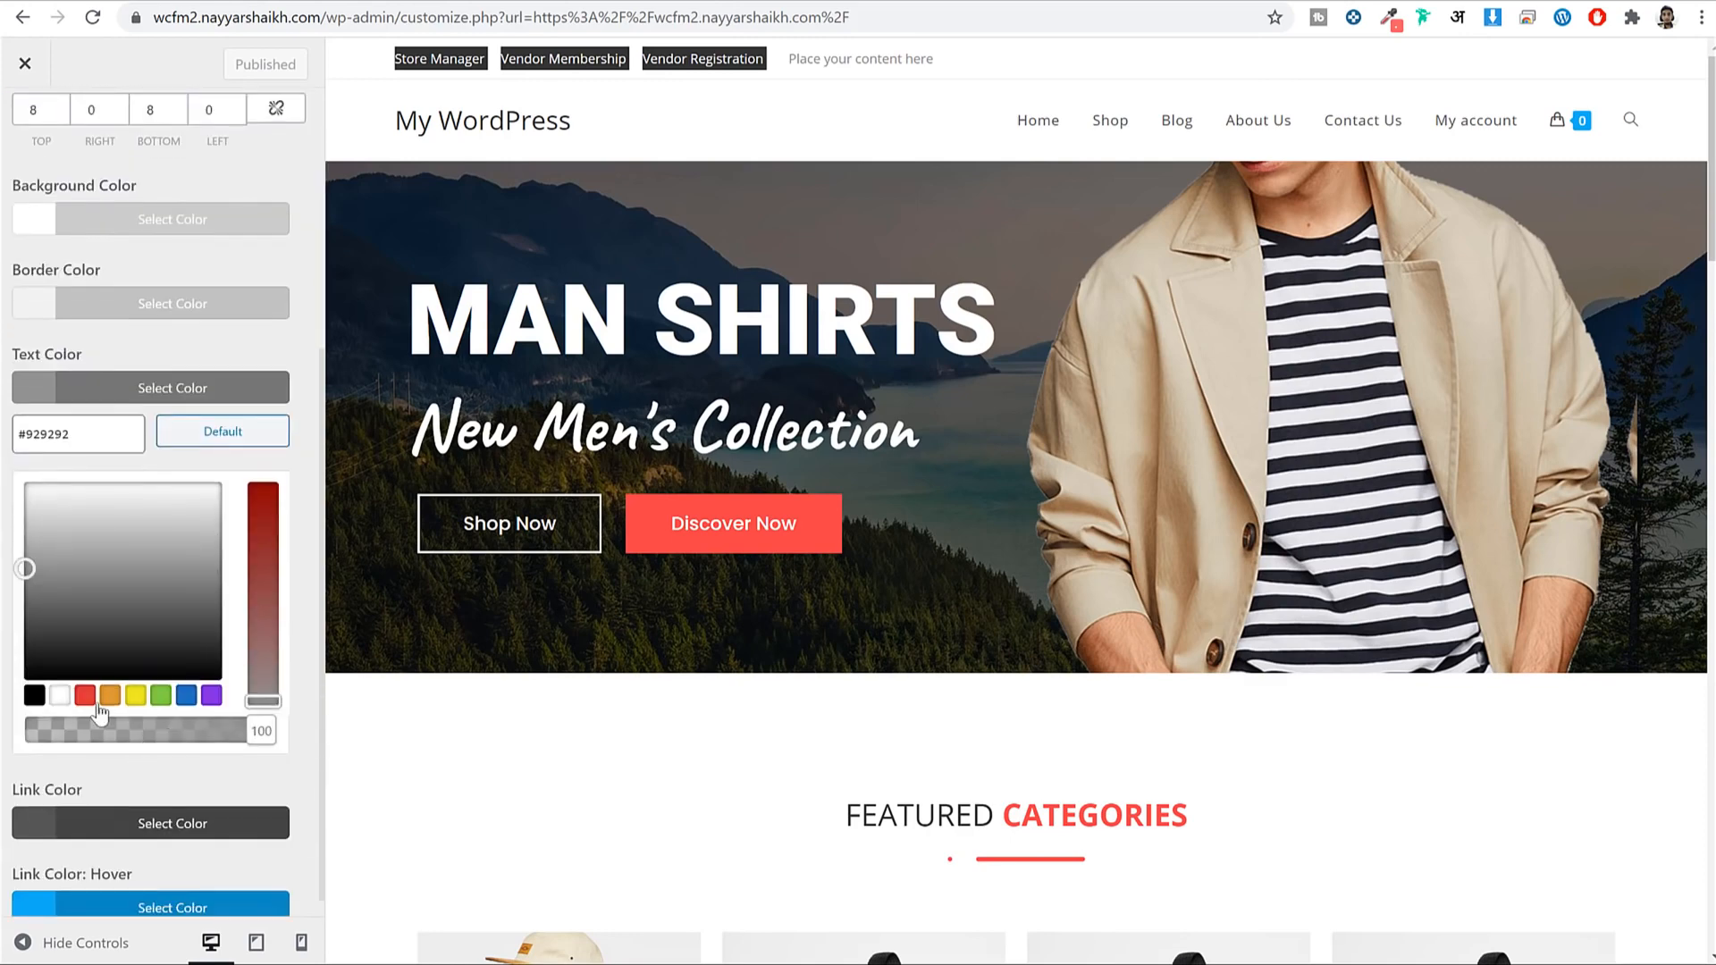
left_click(34, 696)
left_click(148, 387)
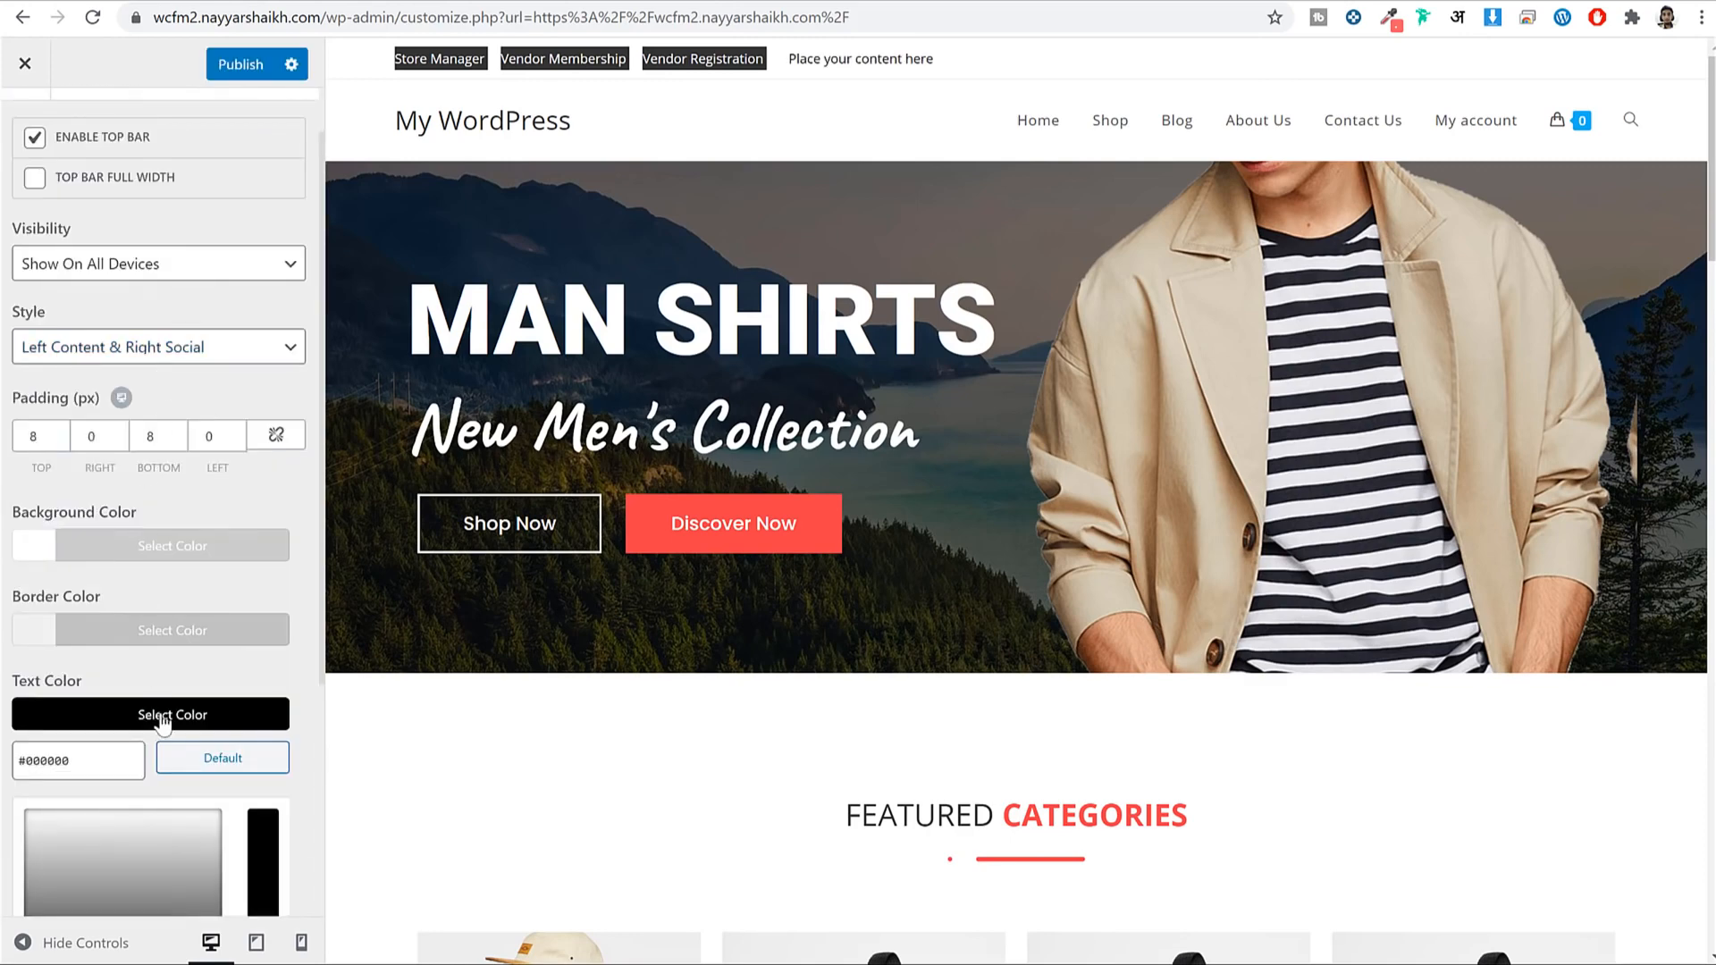
left_click(169, 605)
Make the top bar link colour black (#000000).
left_click(138, 828)
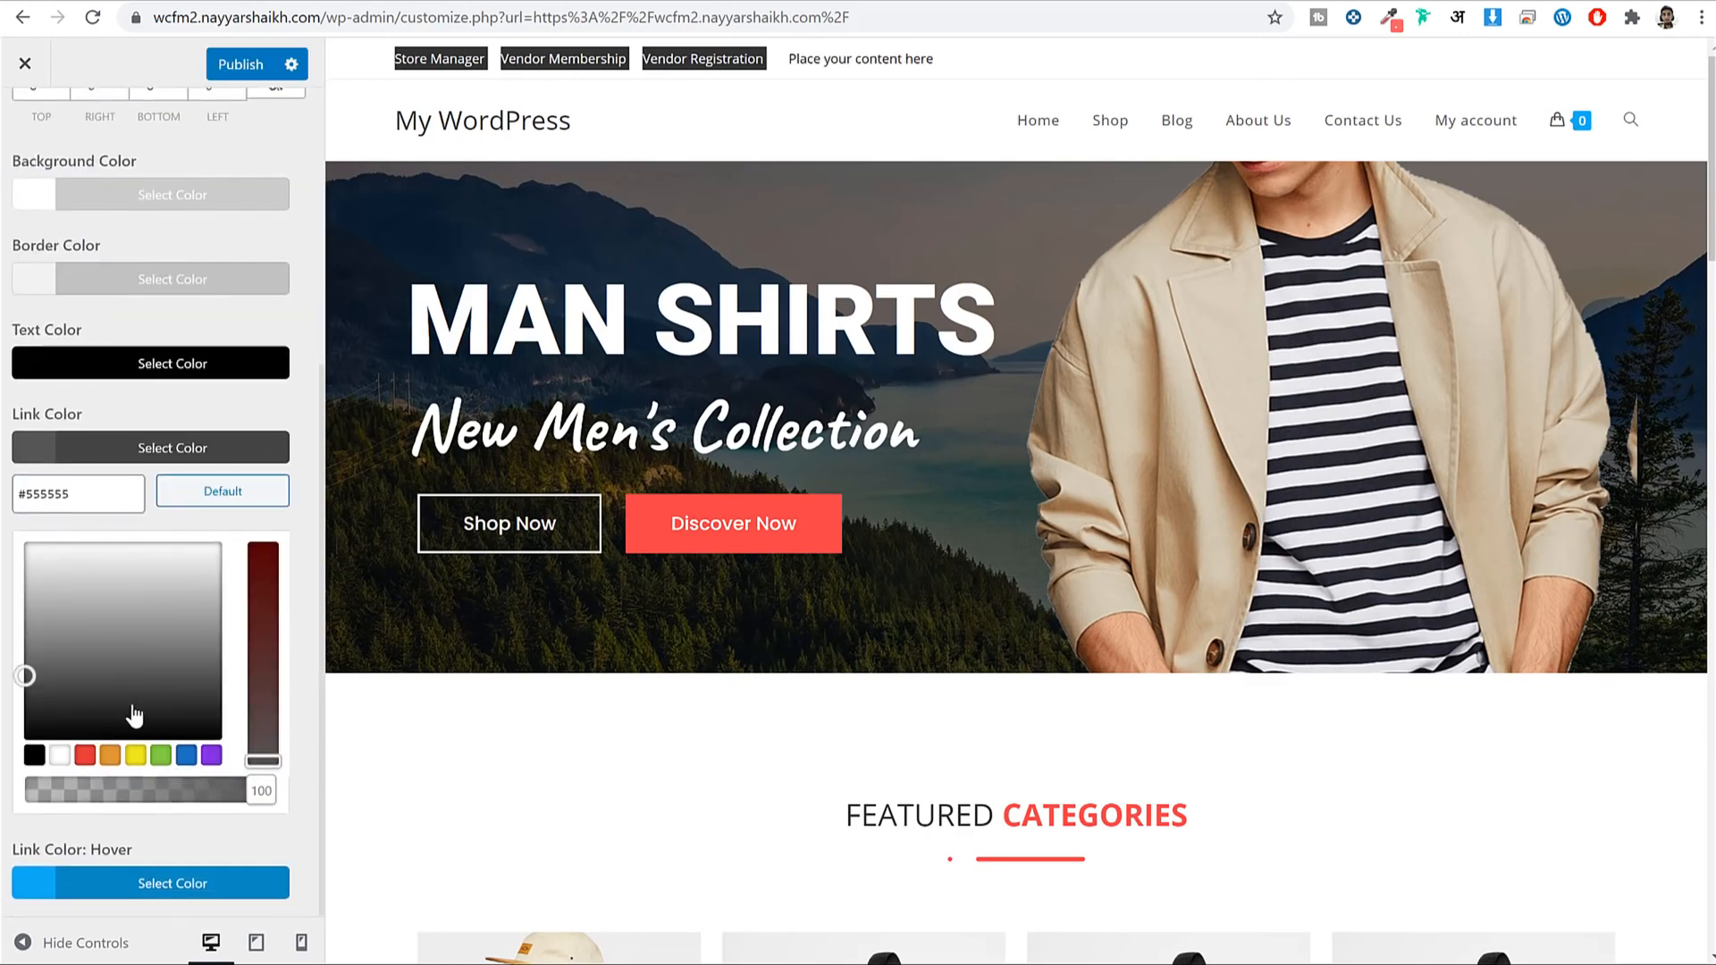
left_click(34, 756)
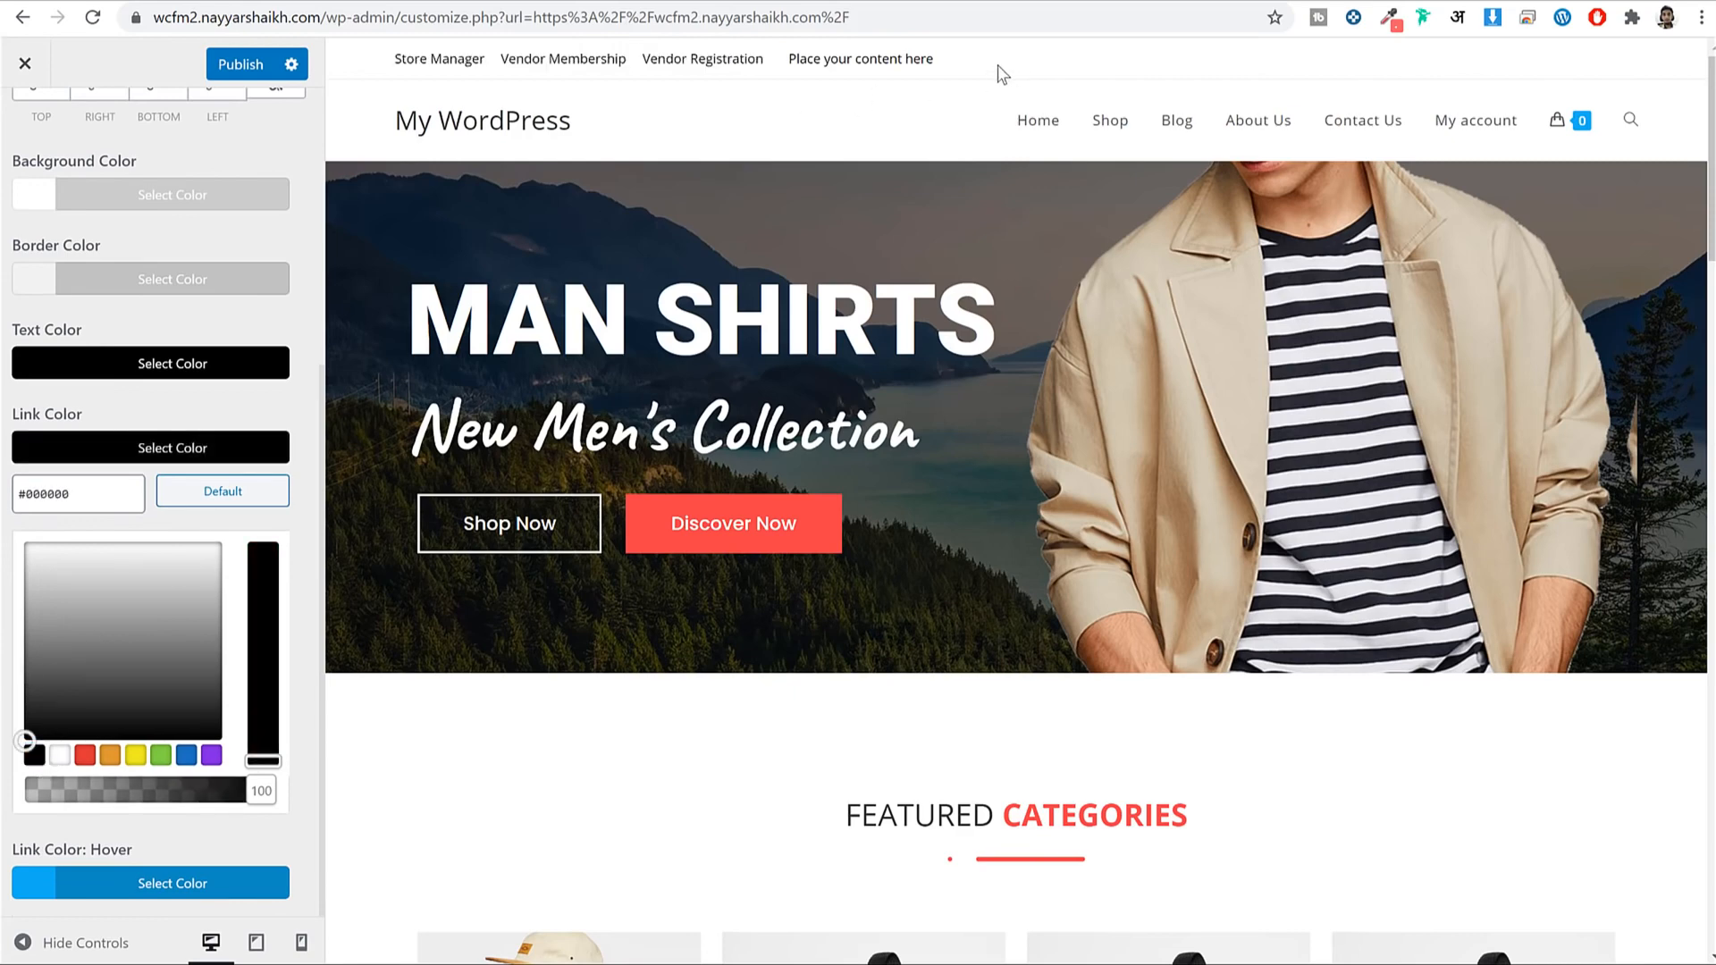
left_click(163, 235)
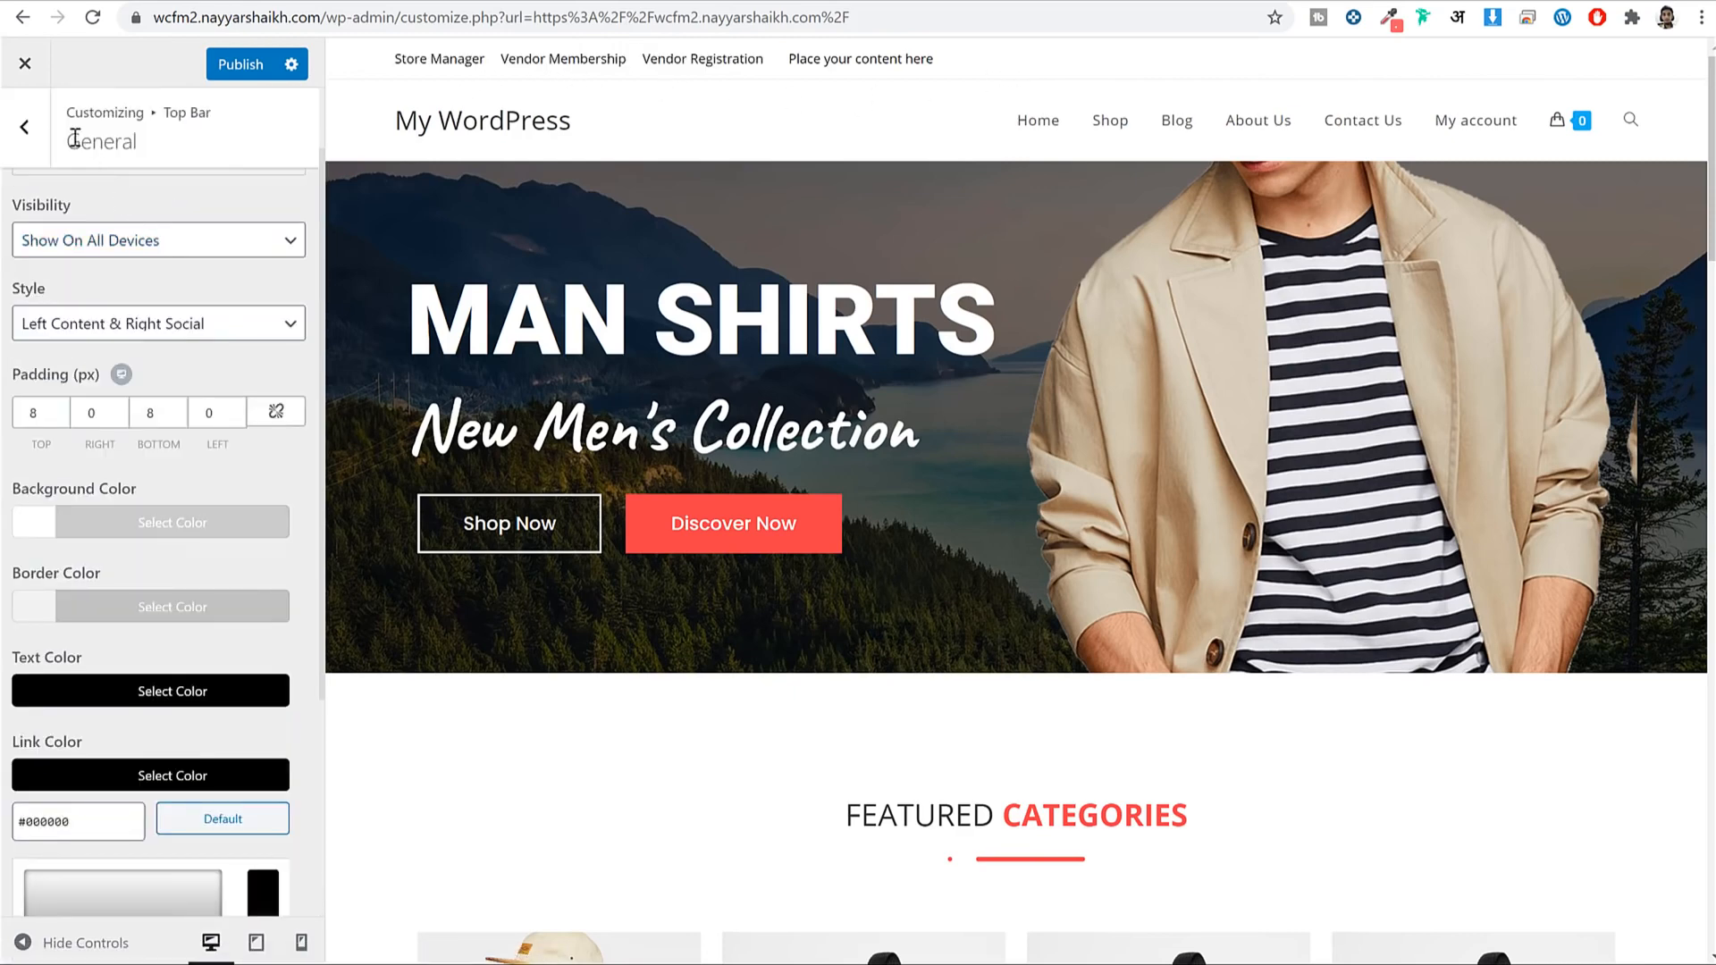
left_click(44, 134)
left_click(105, 258)
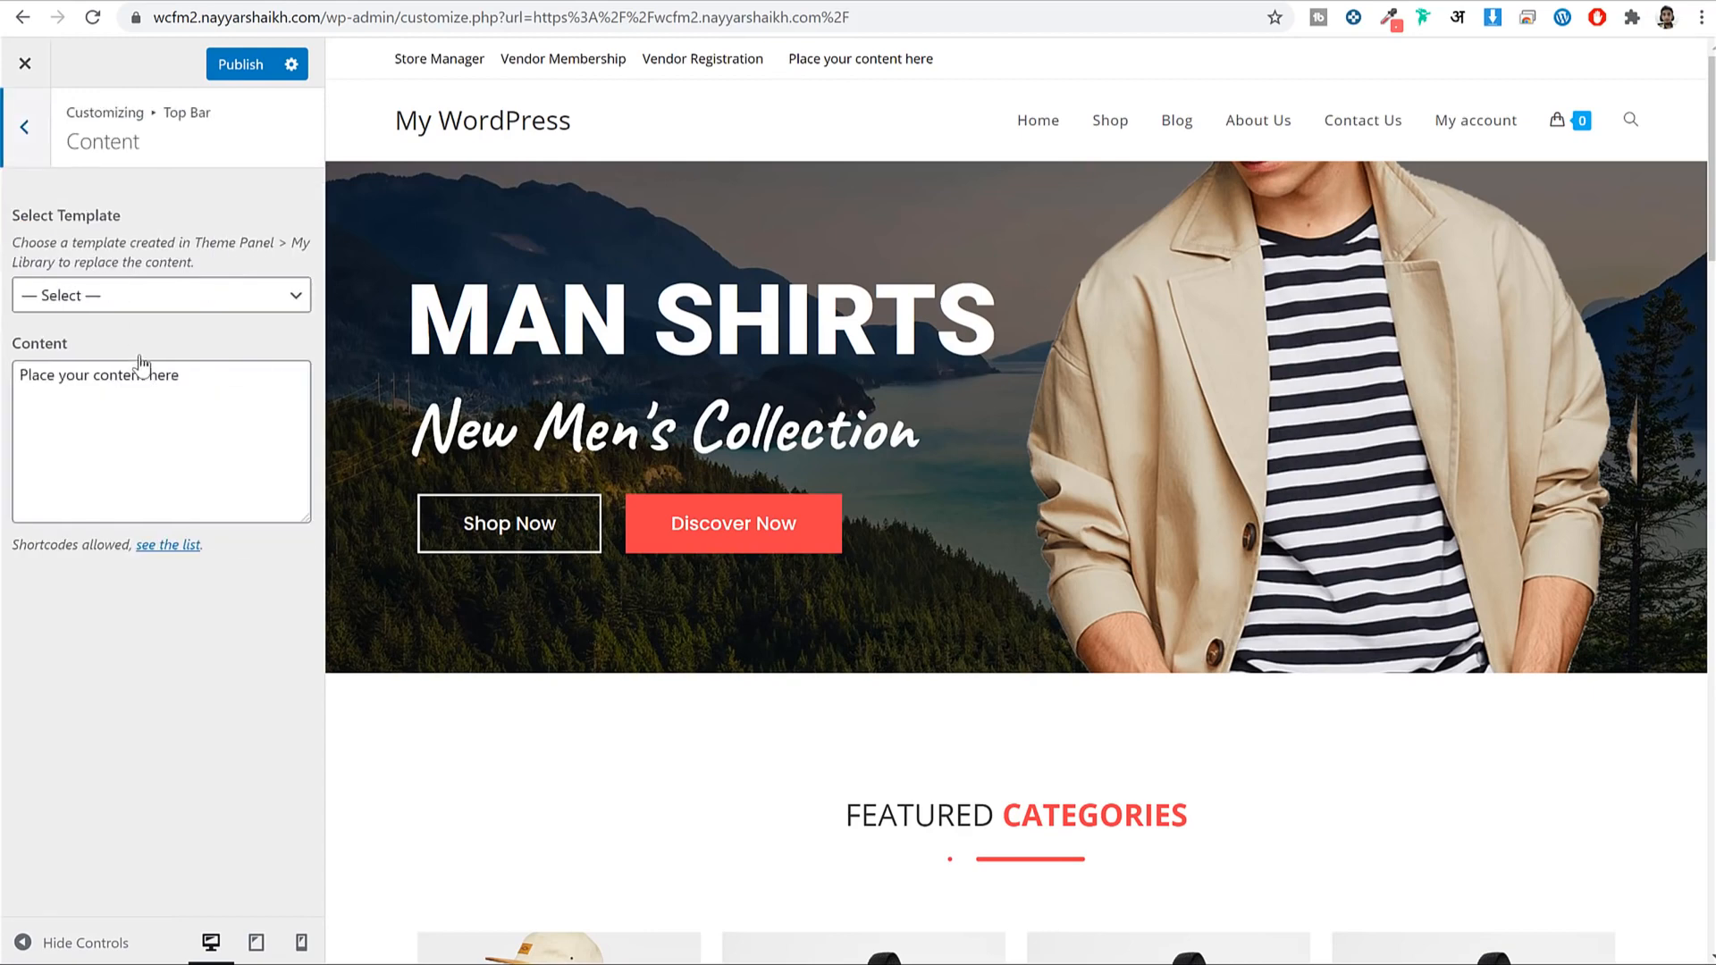
Replace the top bar Content placeholder with the email and phone line copied from the other shop.
left_click(141, 375)
key("ctrl+a")
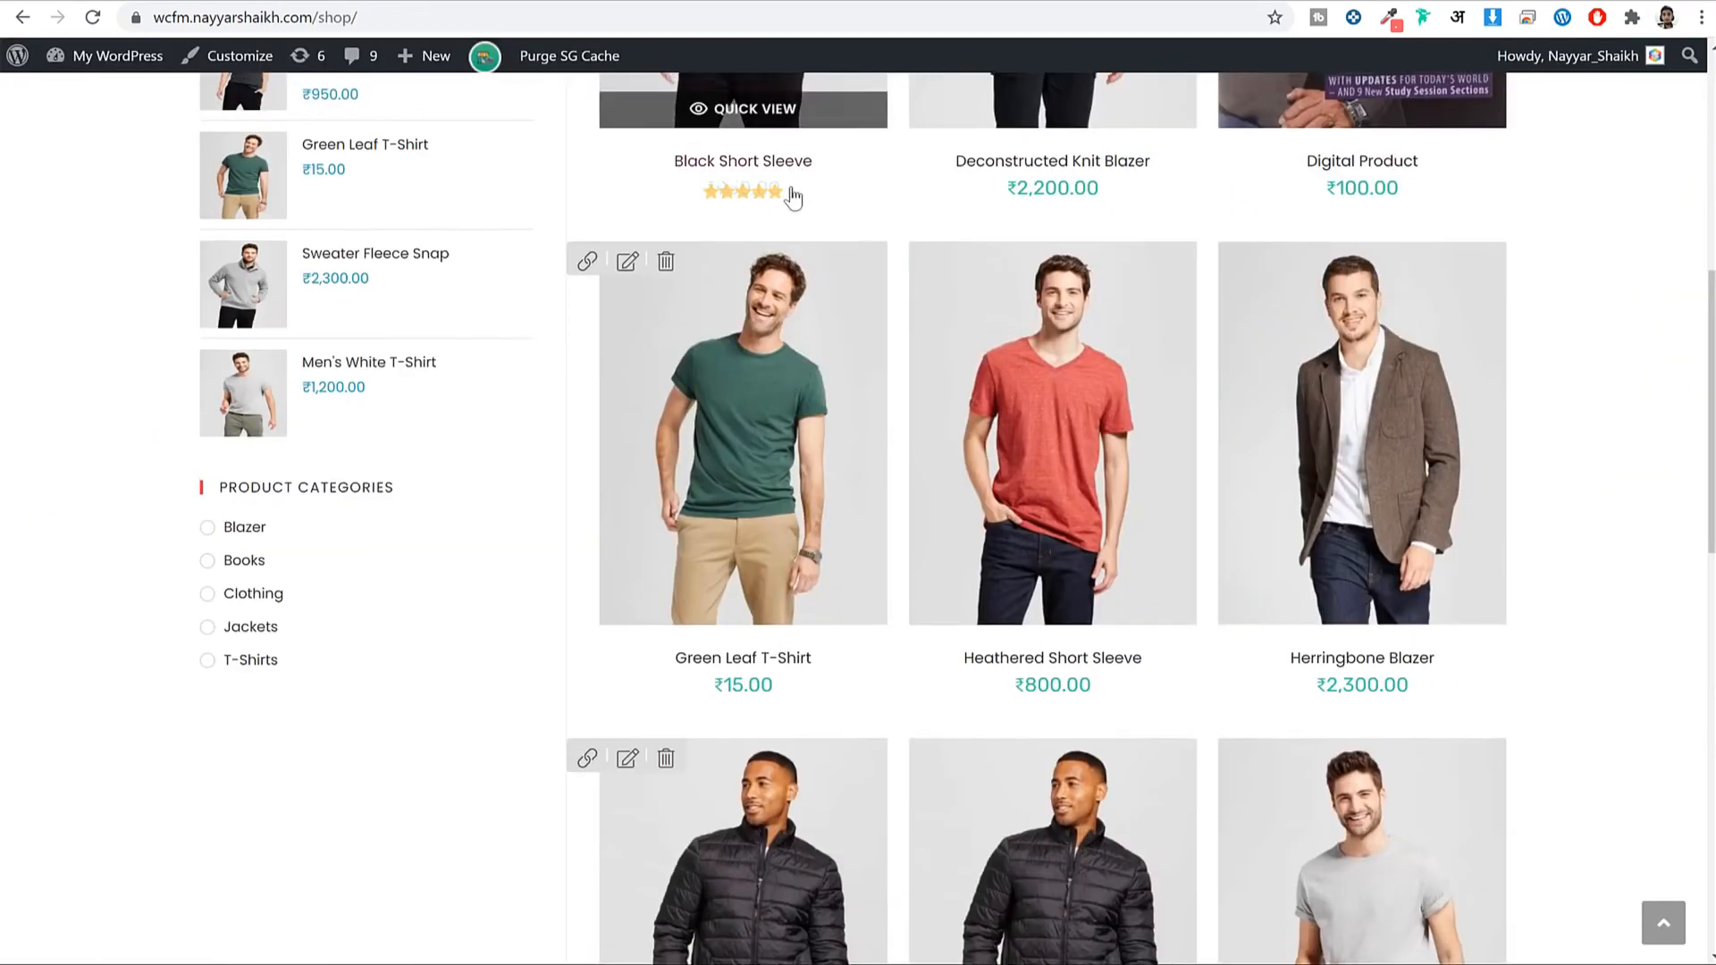
scroll(787, 206, "up", 7)
left_click_drag(956, 107, 639, 96)
key("ctrl+c")
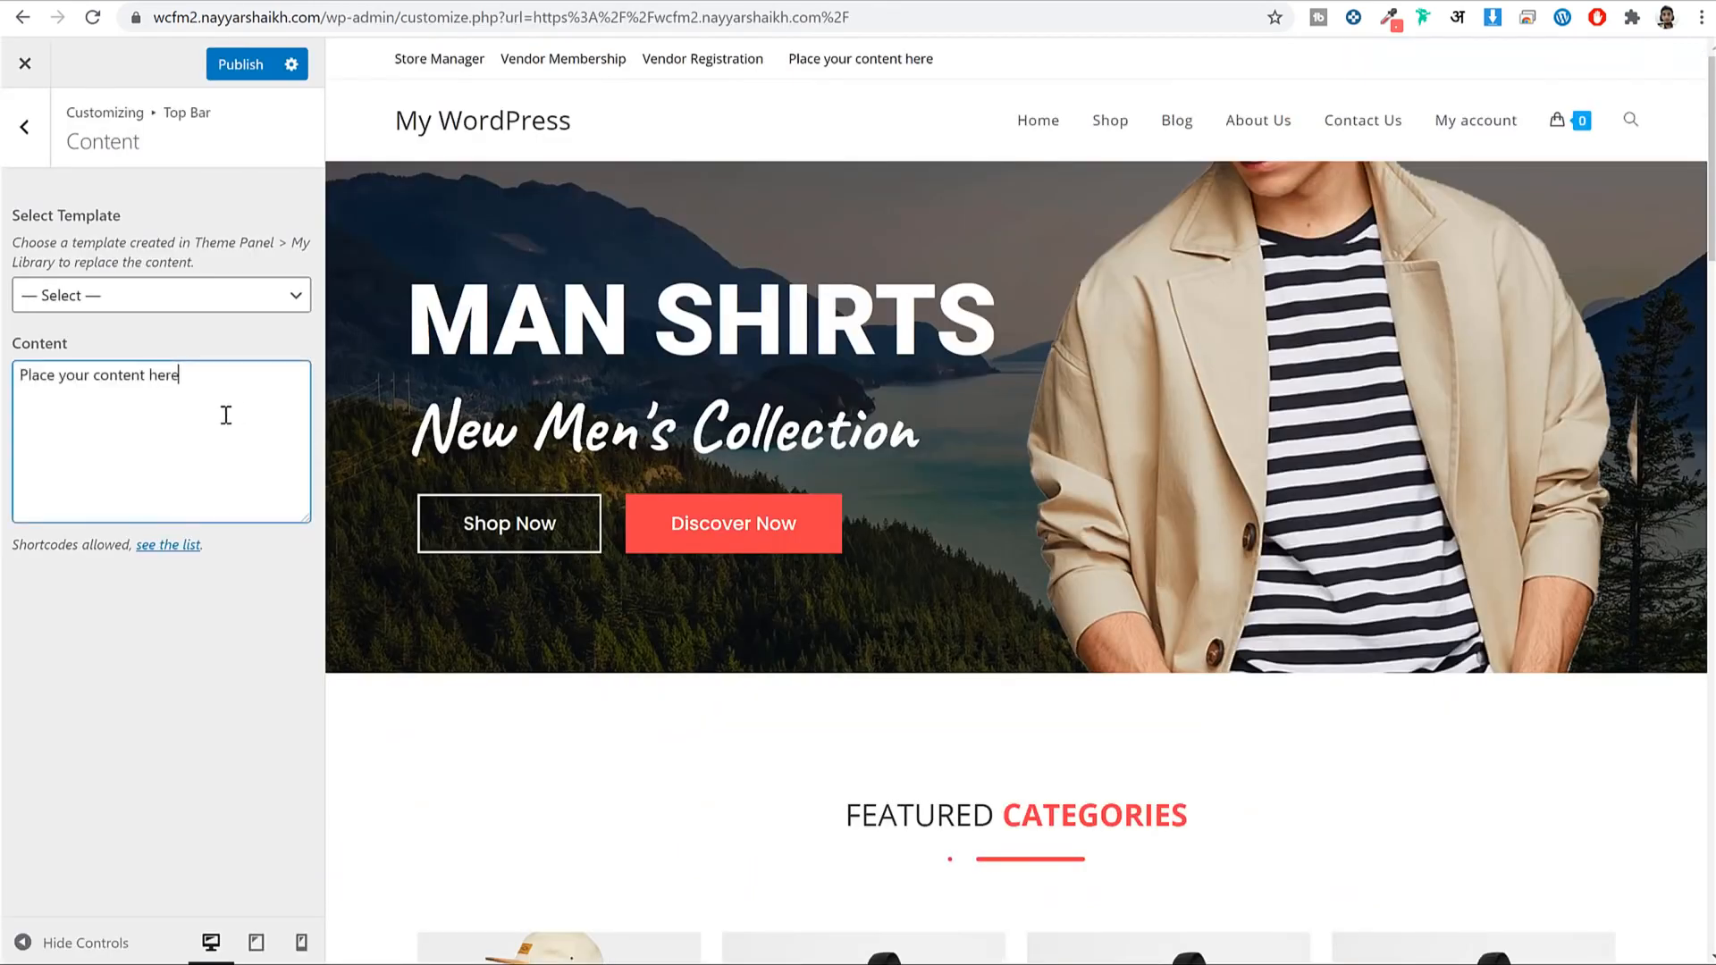
key("ctrl+v")
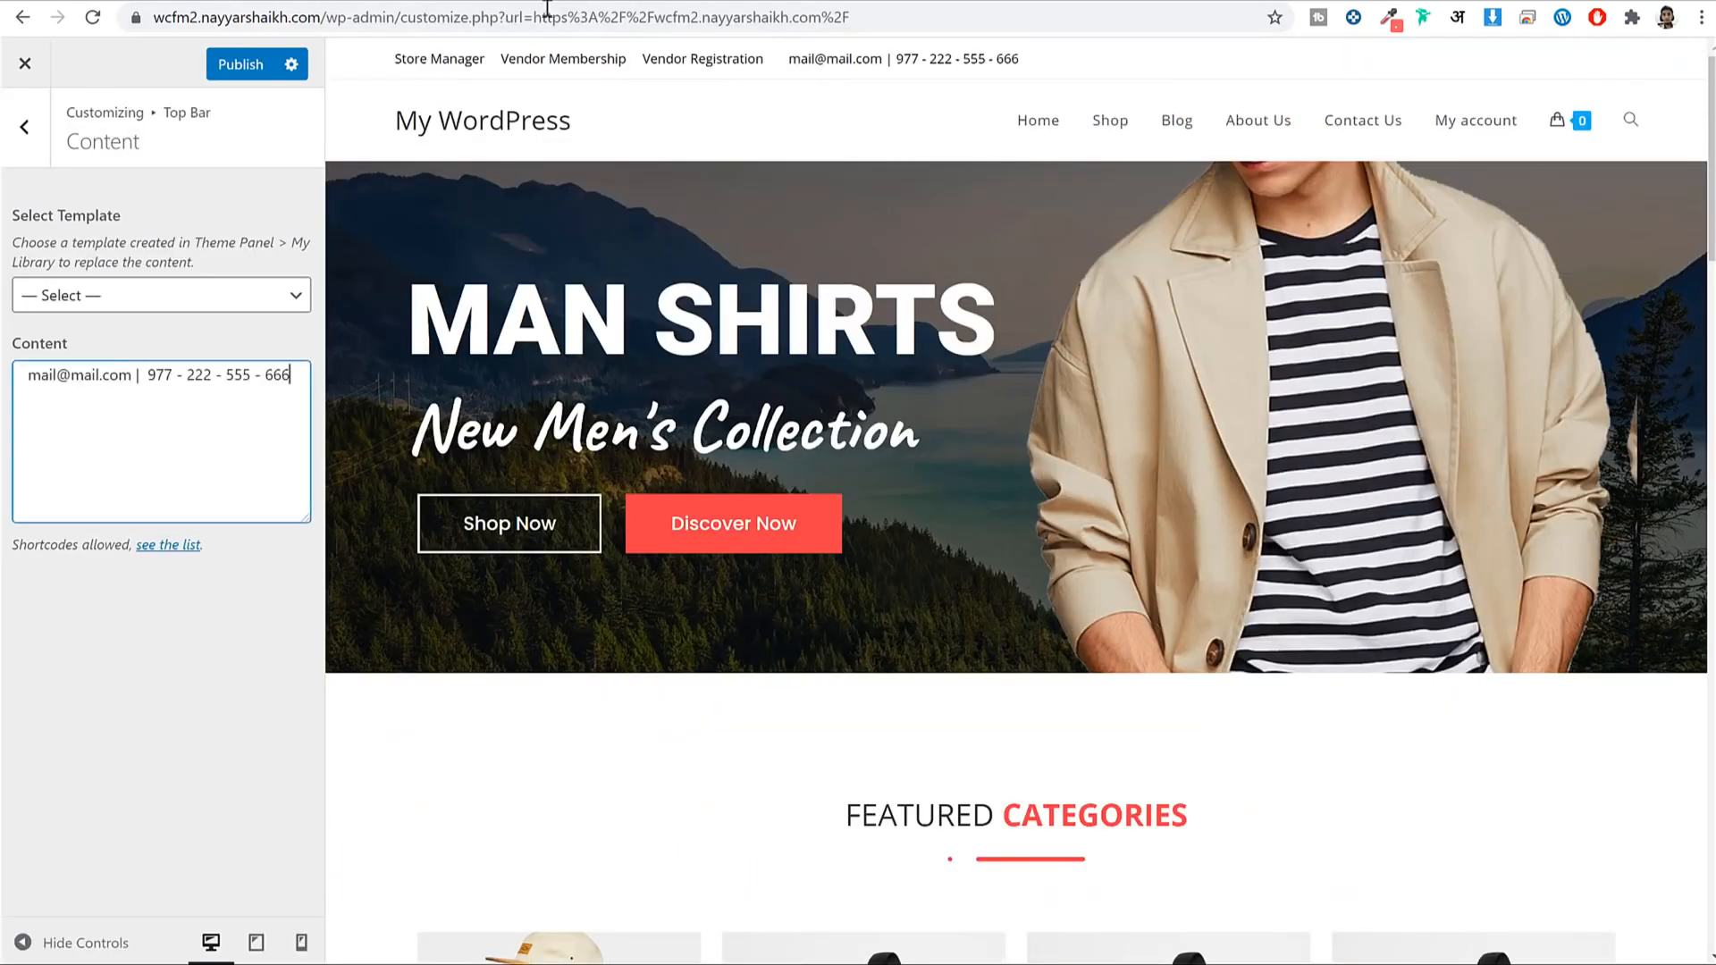
left_click(433, 1)
left_click(635, 124)
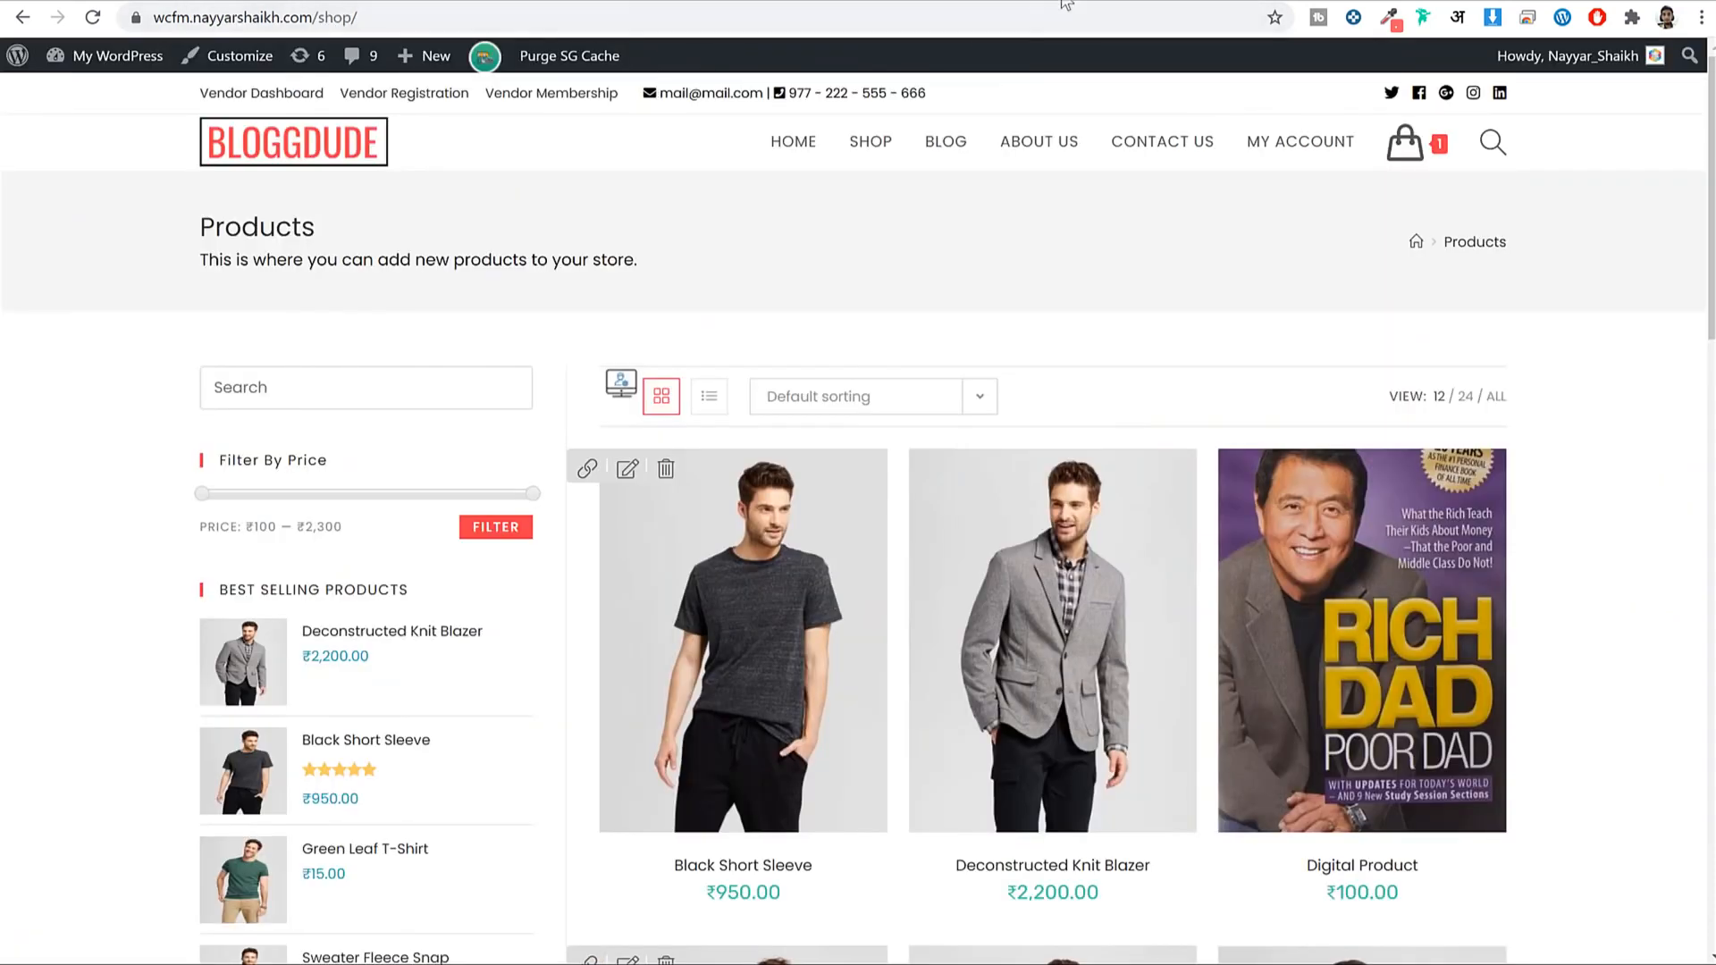
key("ctrl+t")
Find the solid envelope icon (fas fa-envelope) on fontawesome.com and copy its HTML snippet.
type("font")
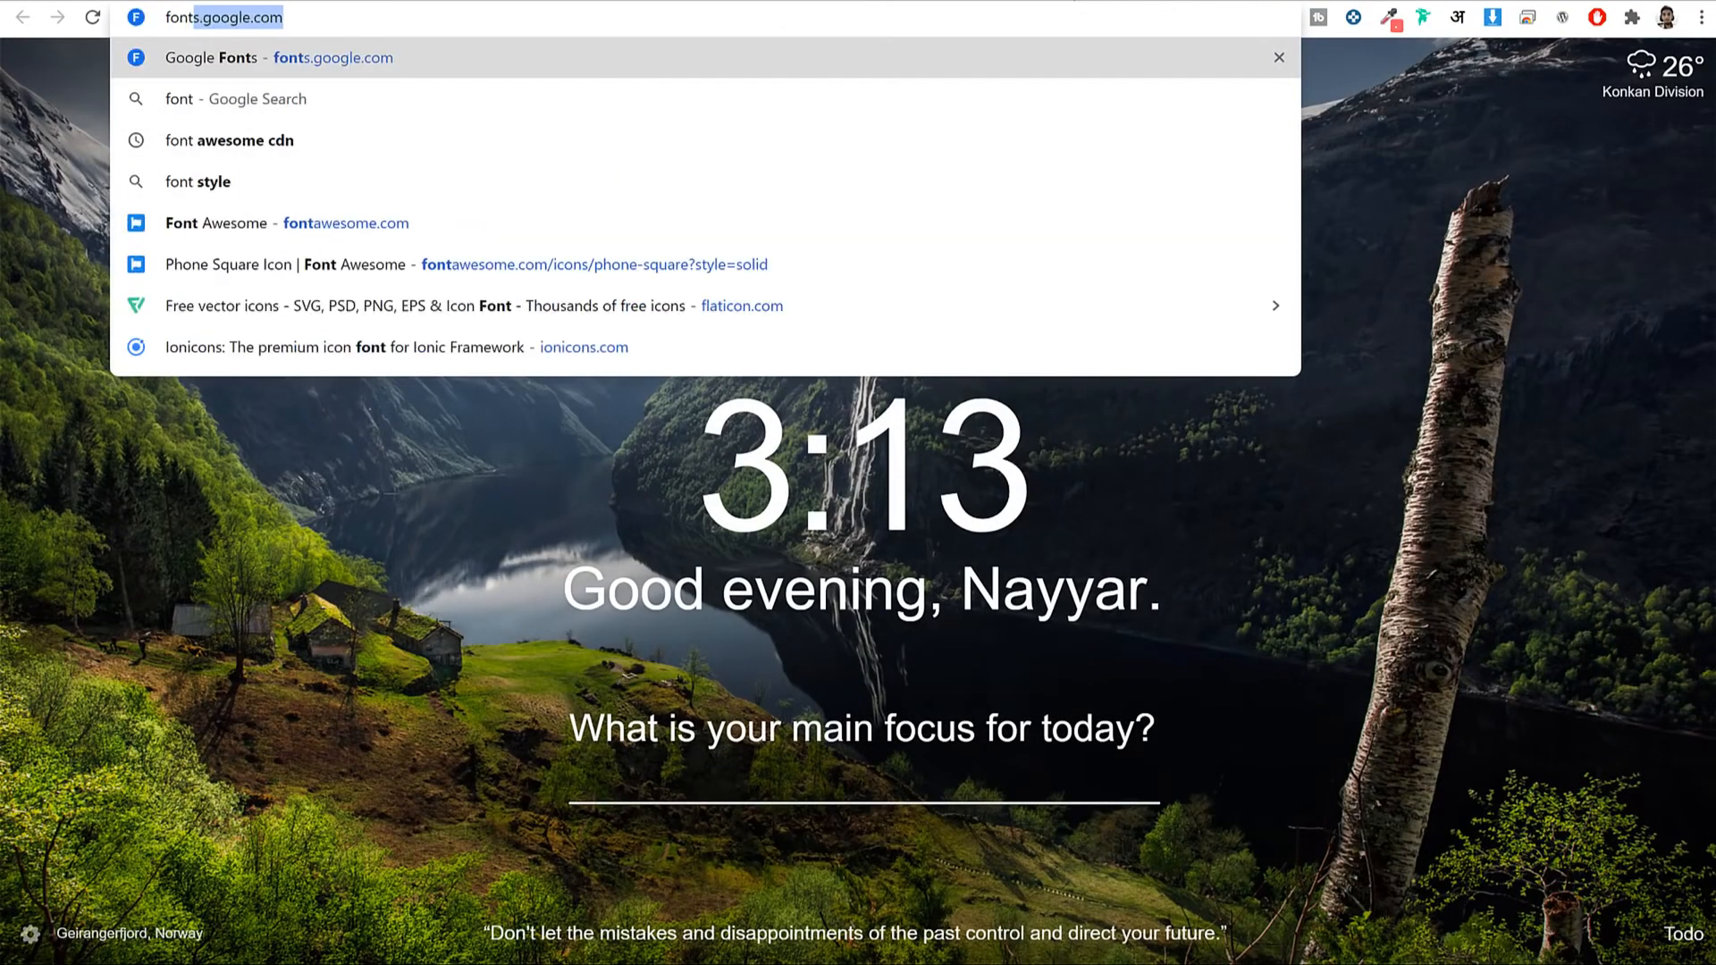
type("aw")
key("Return")
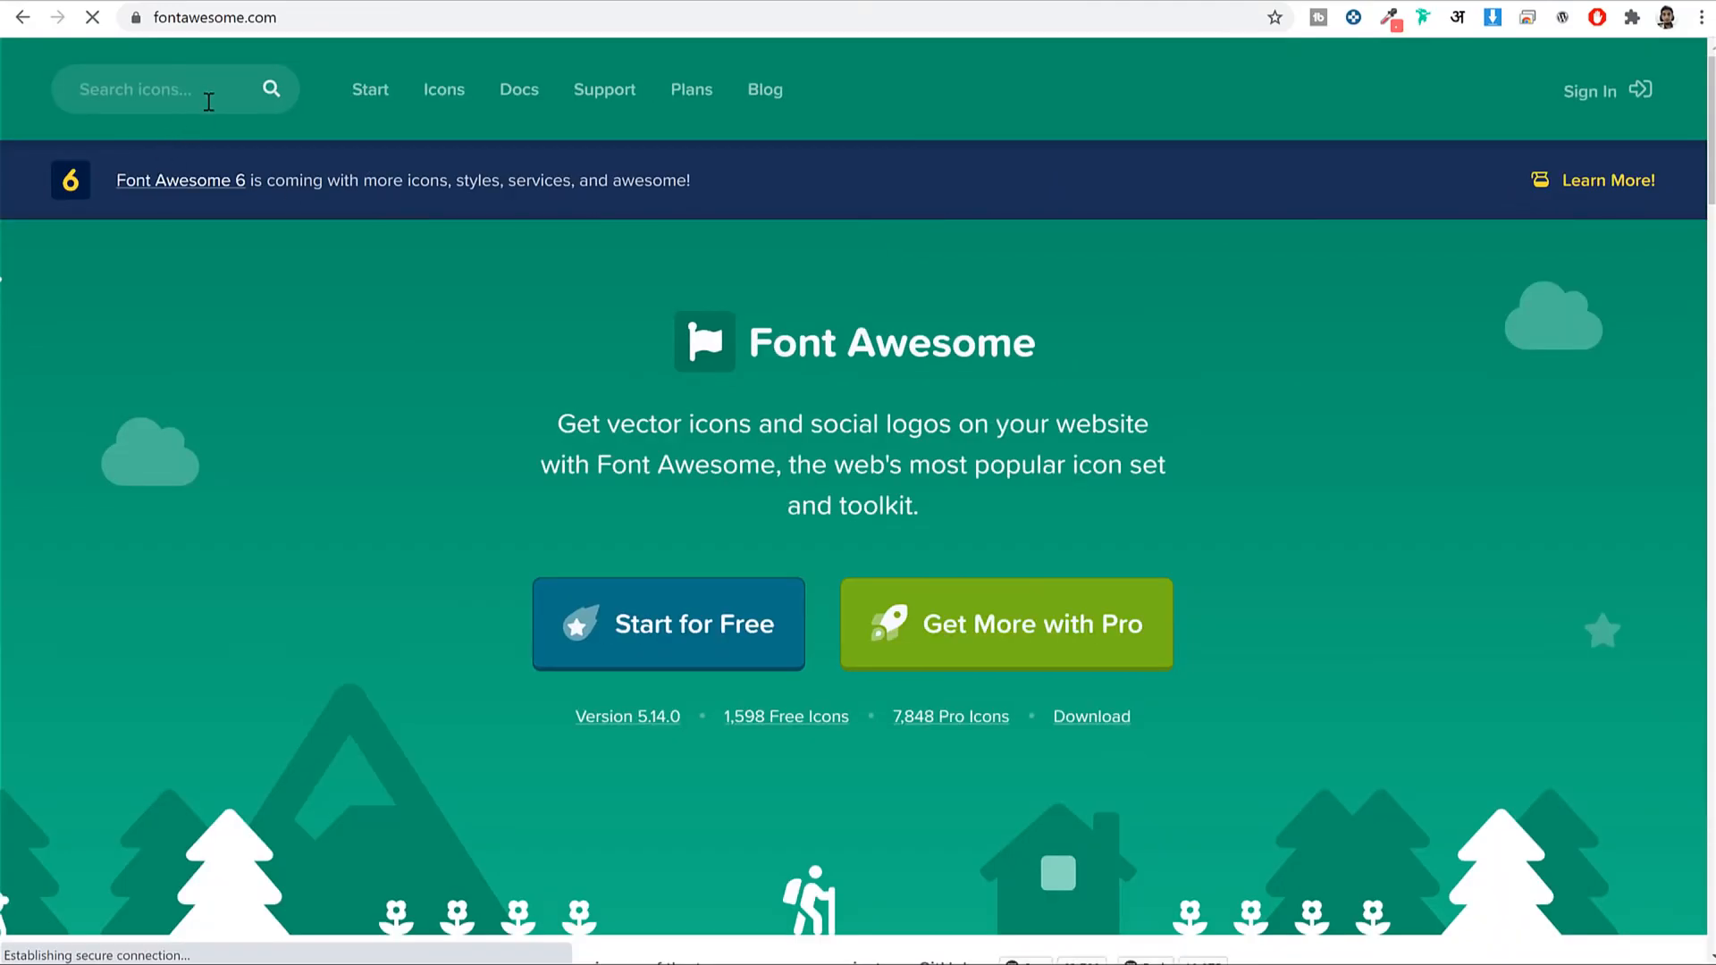
left_click(208, 98)
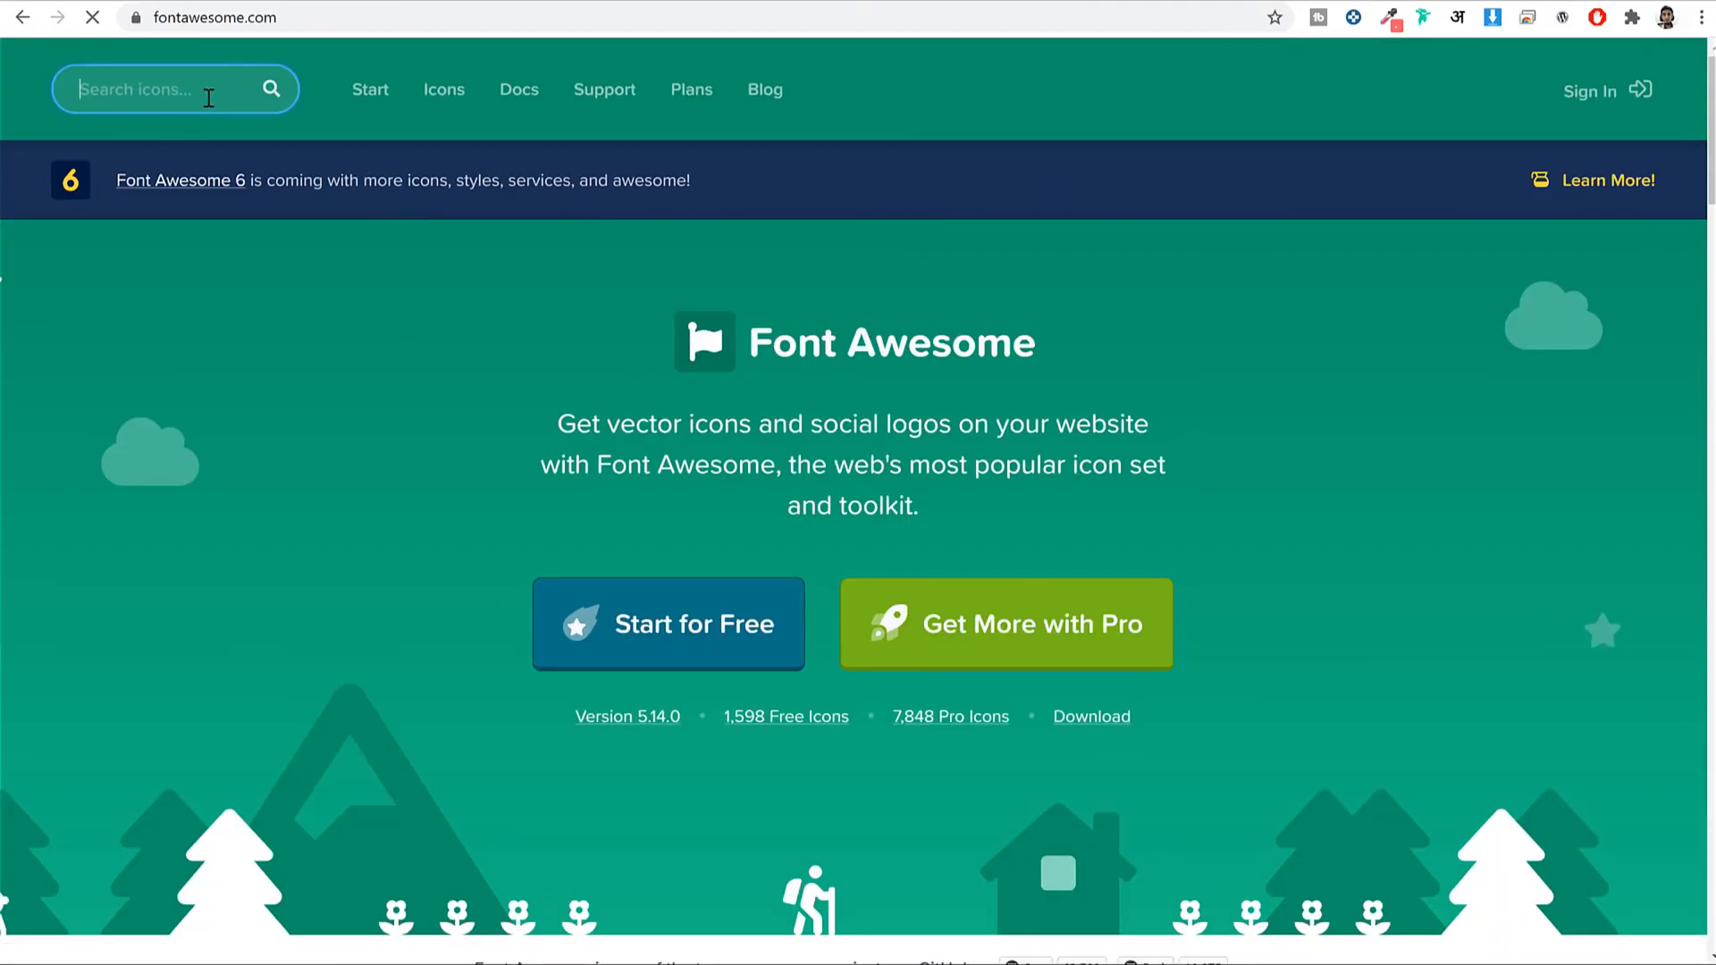
type("envelope")
key("Return")
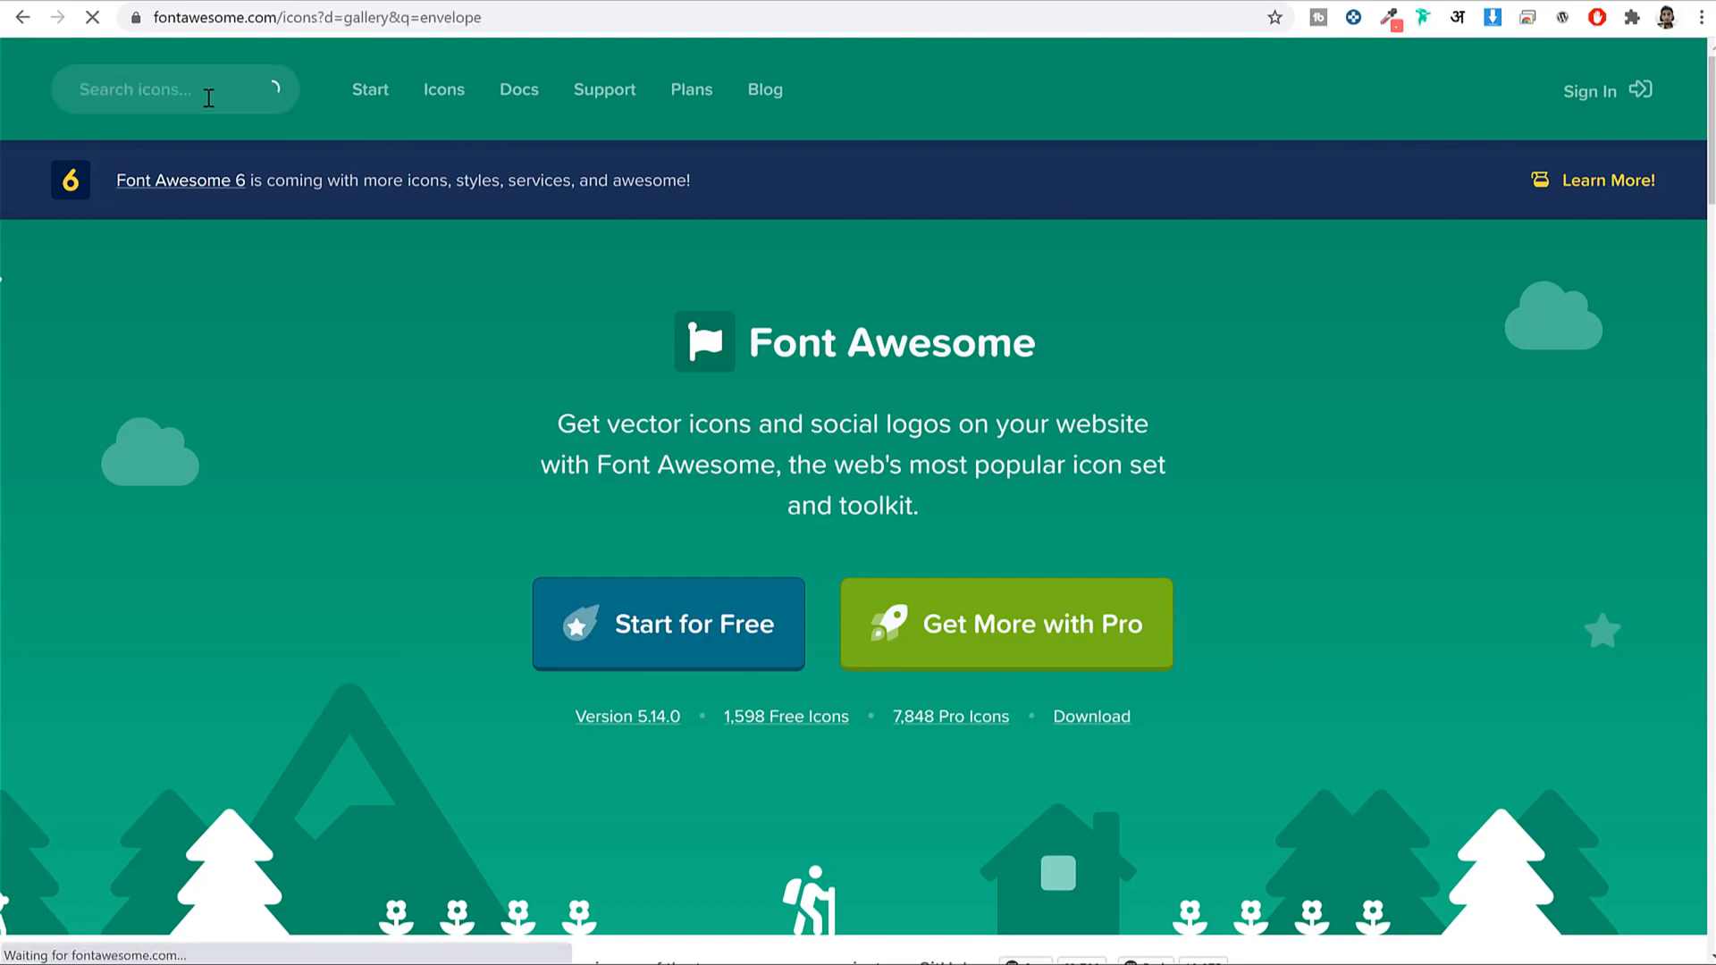
scroll(709, 390, "down", 1)
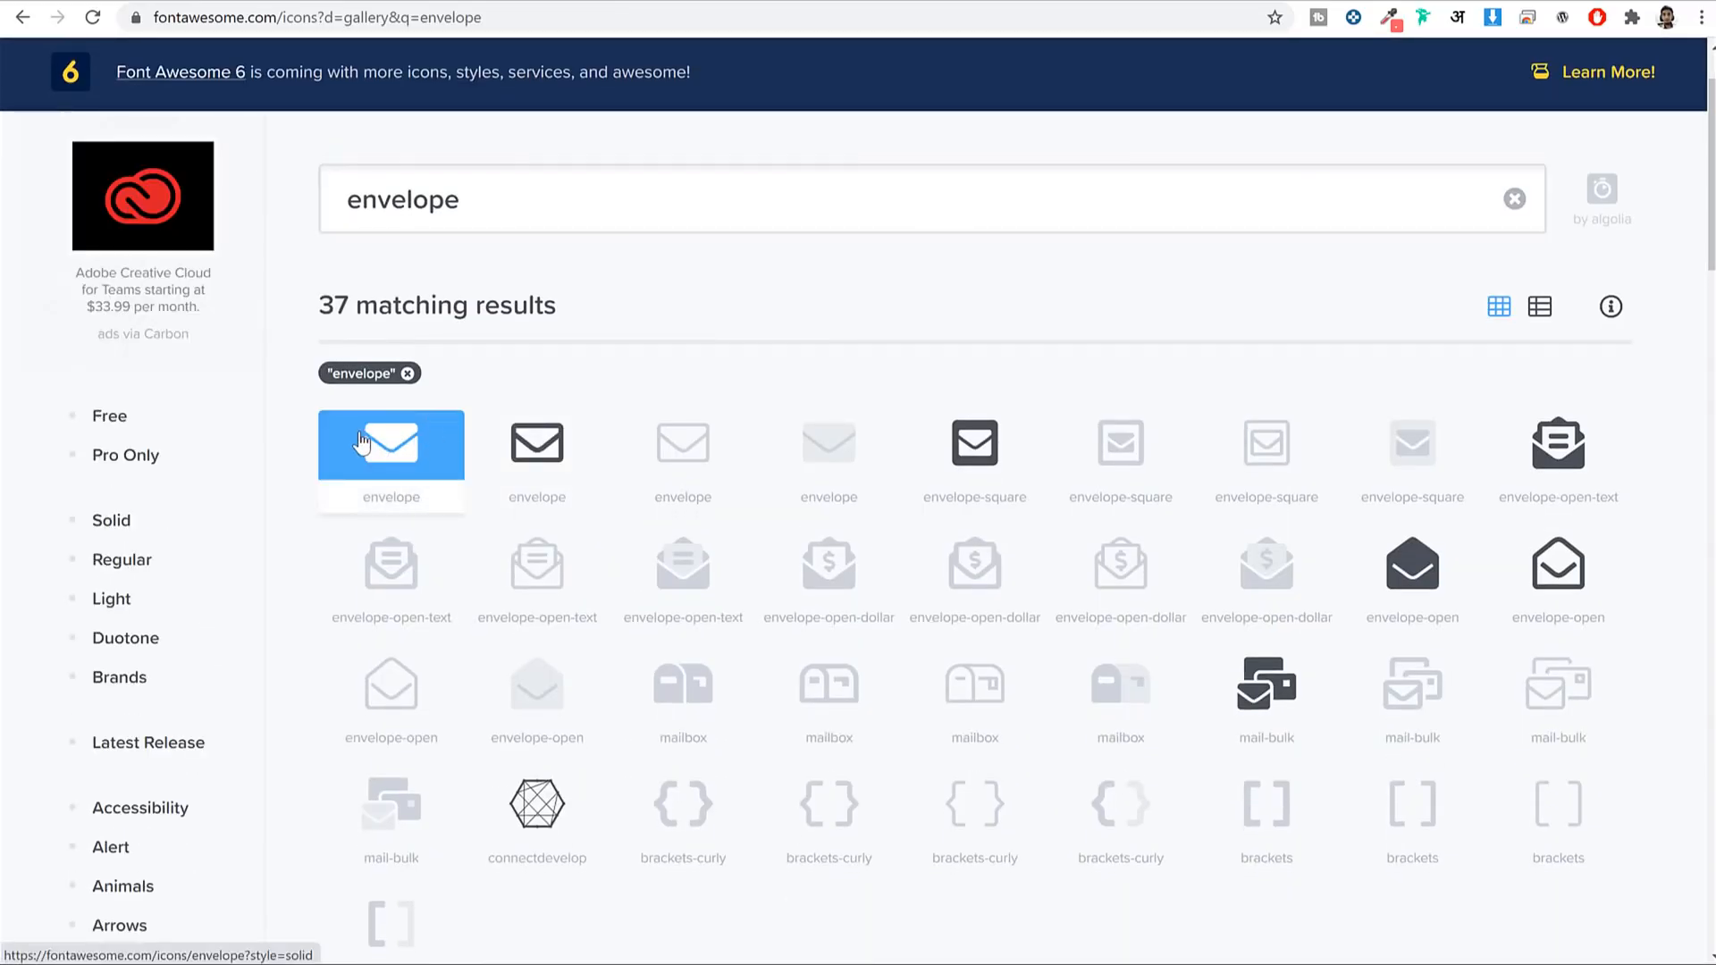
left_click(362, 442)
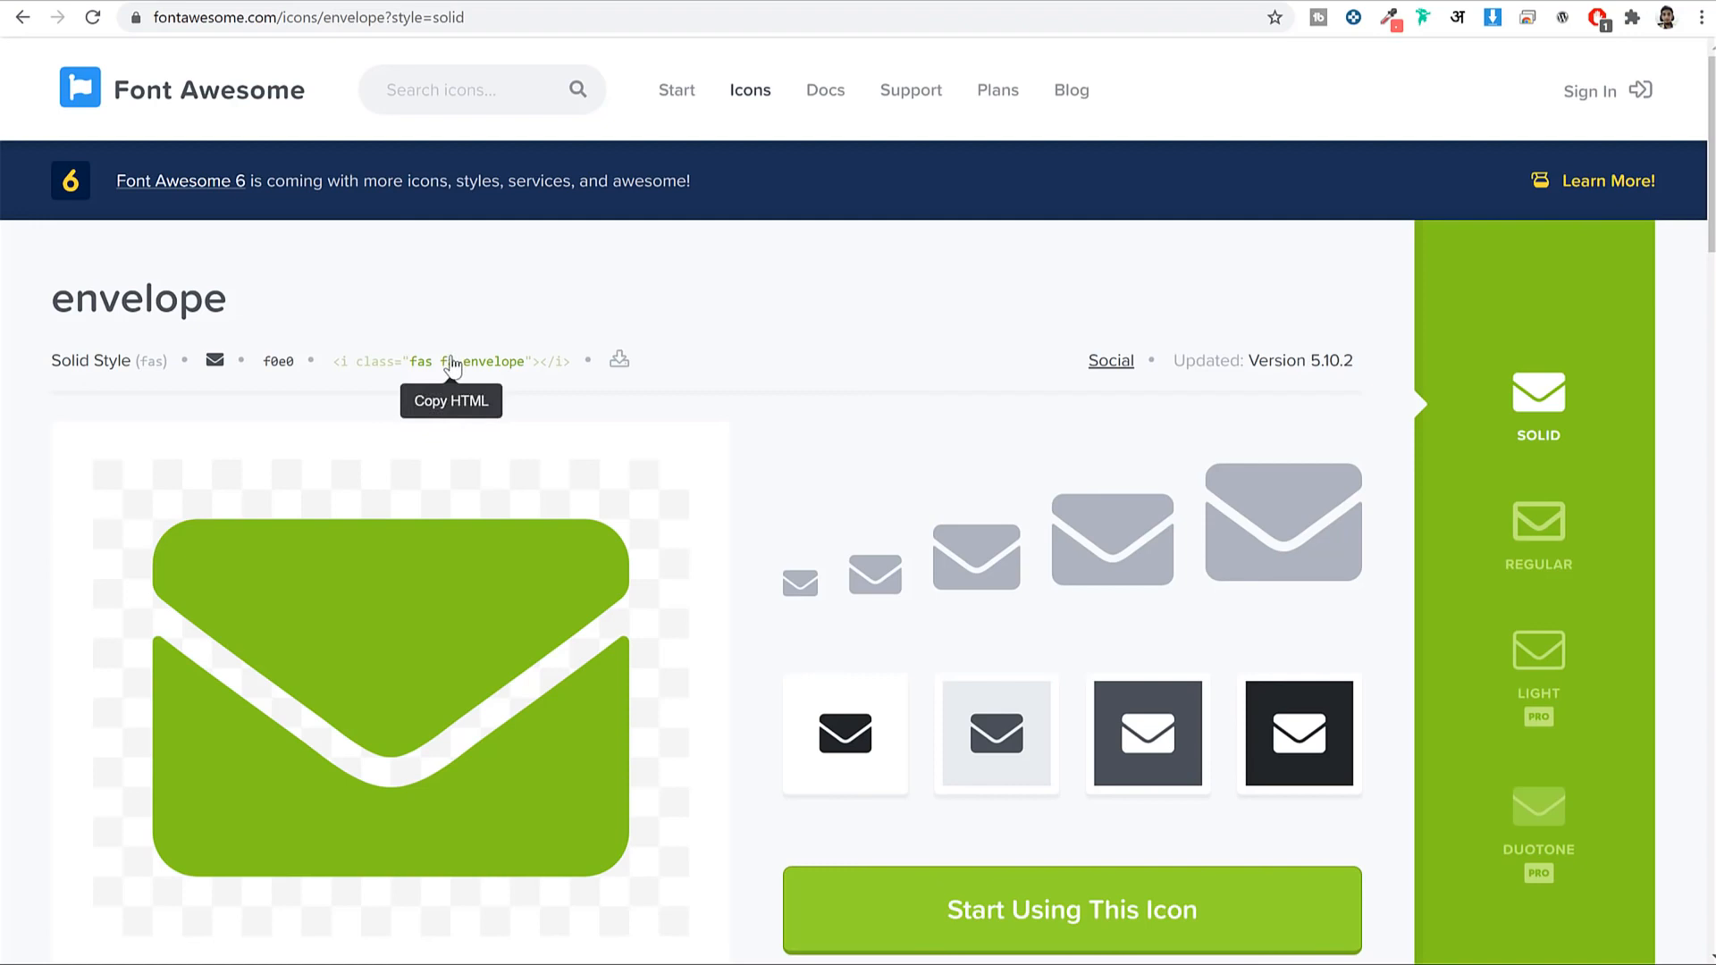
left_click(453, 364)
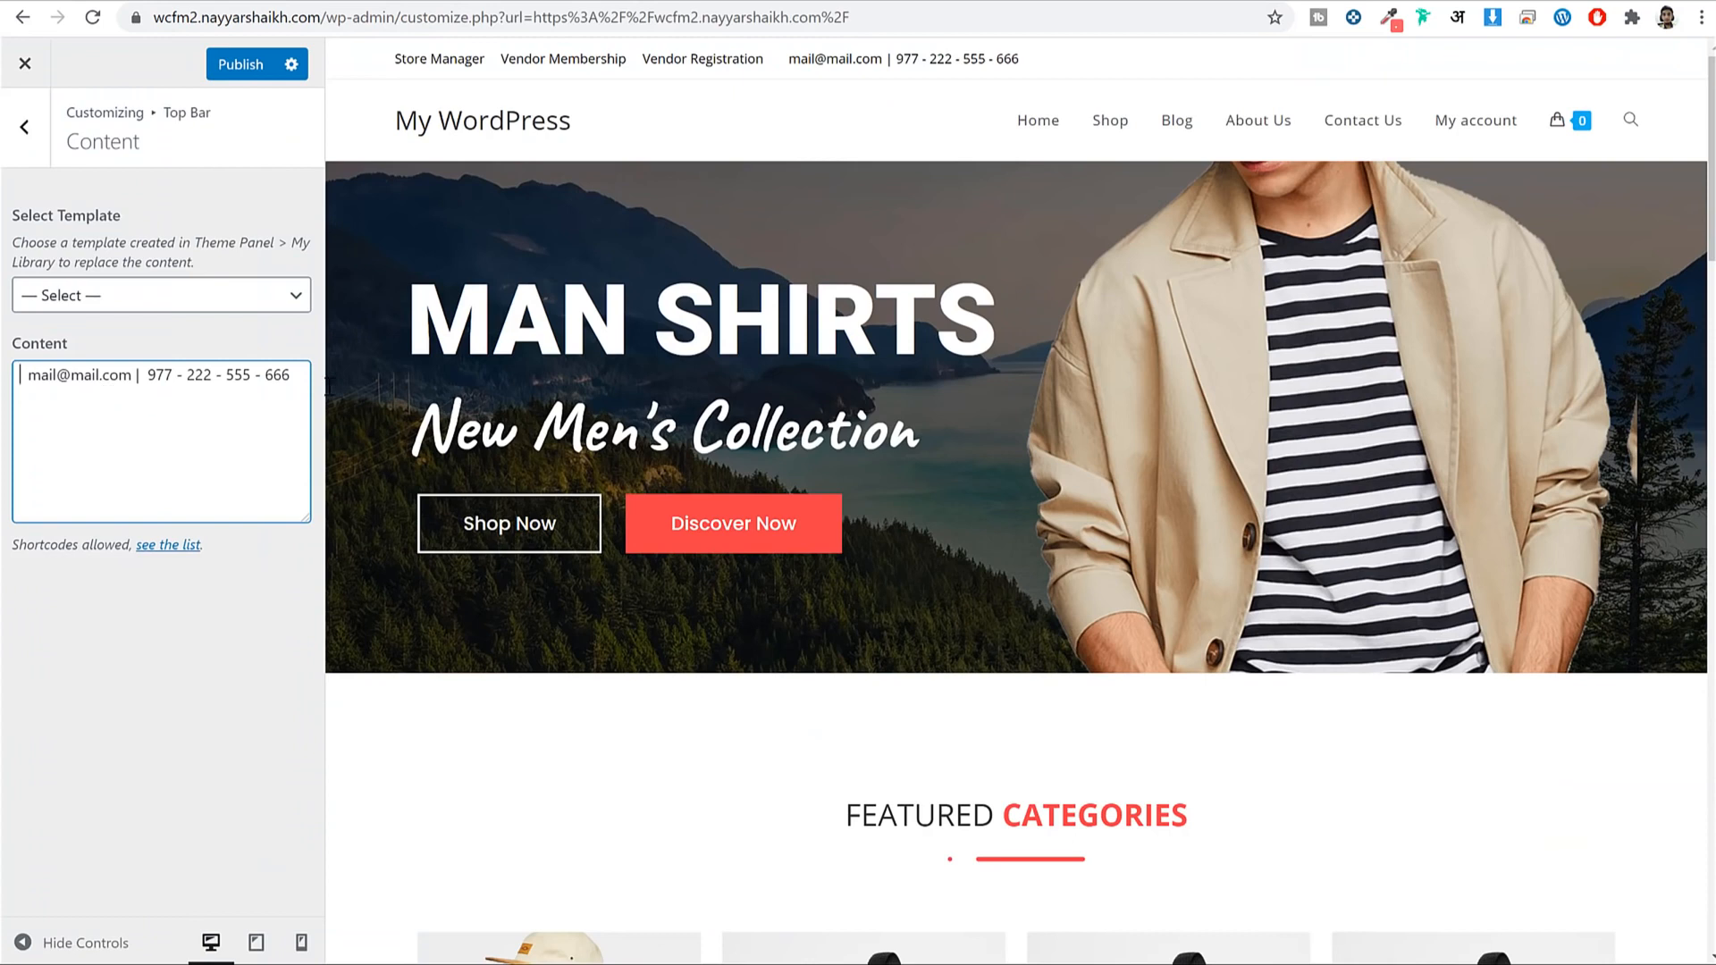
Paste the envelope icon code before the email and copy the phone-square icon's HTML snippet.
key("ctrl+v")
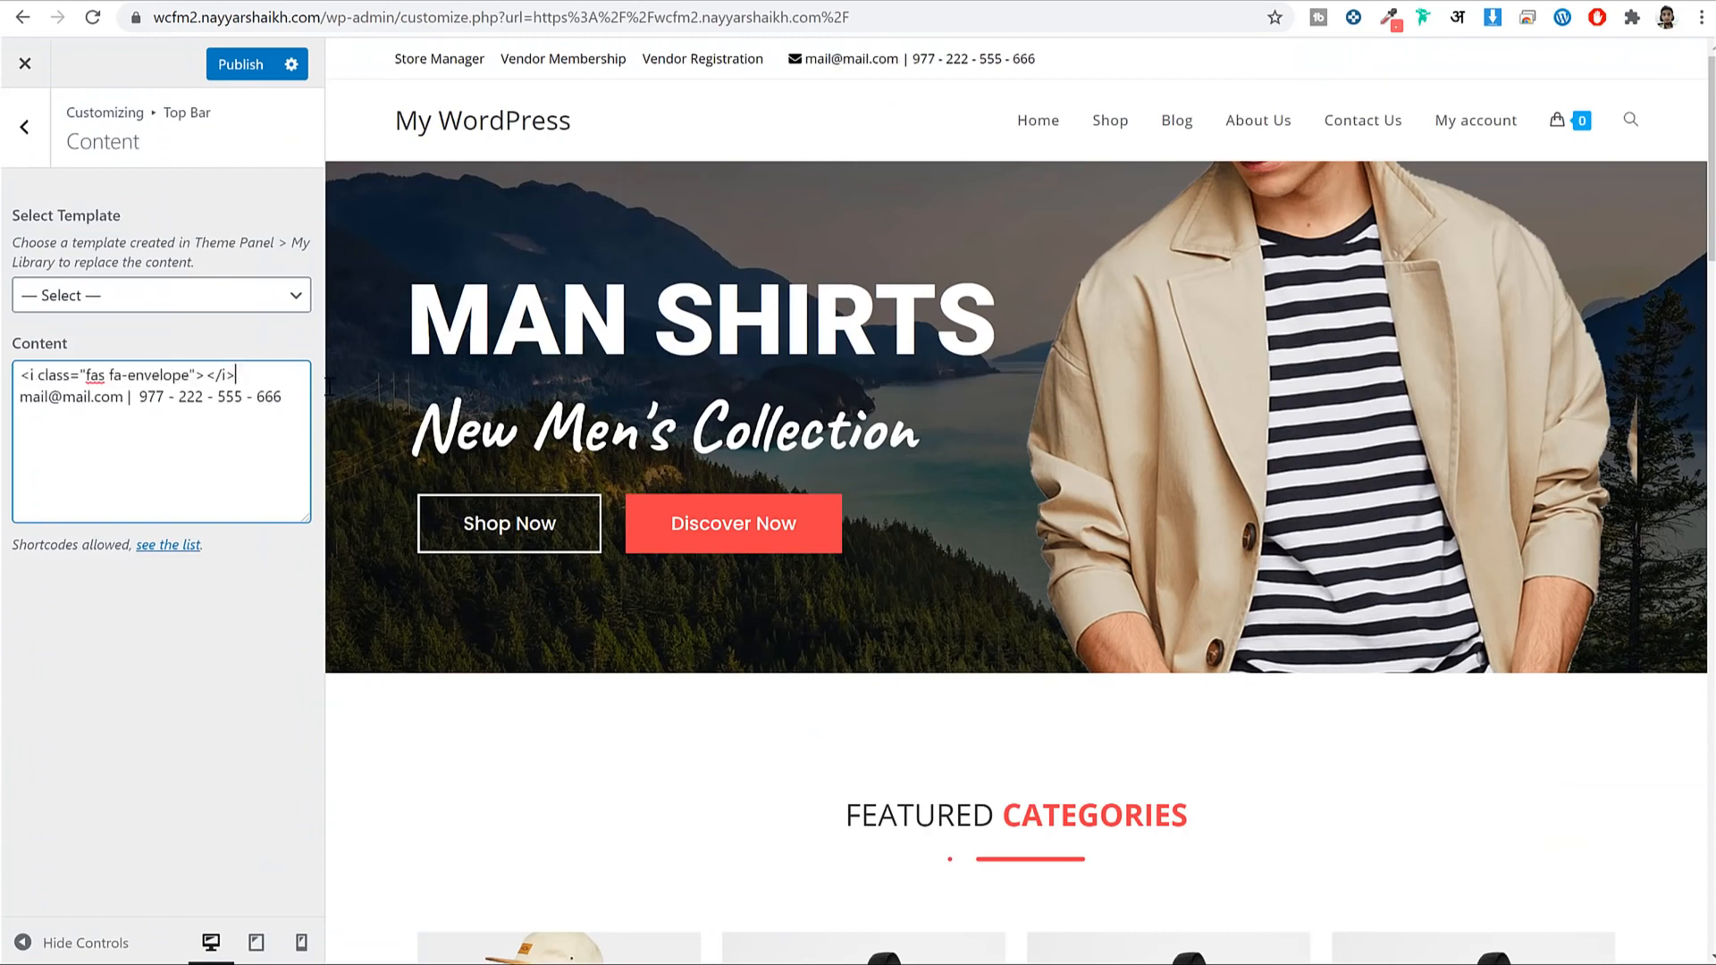
left_click(793, 58)
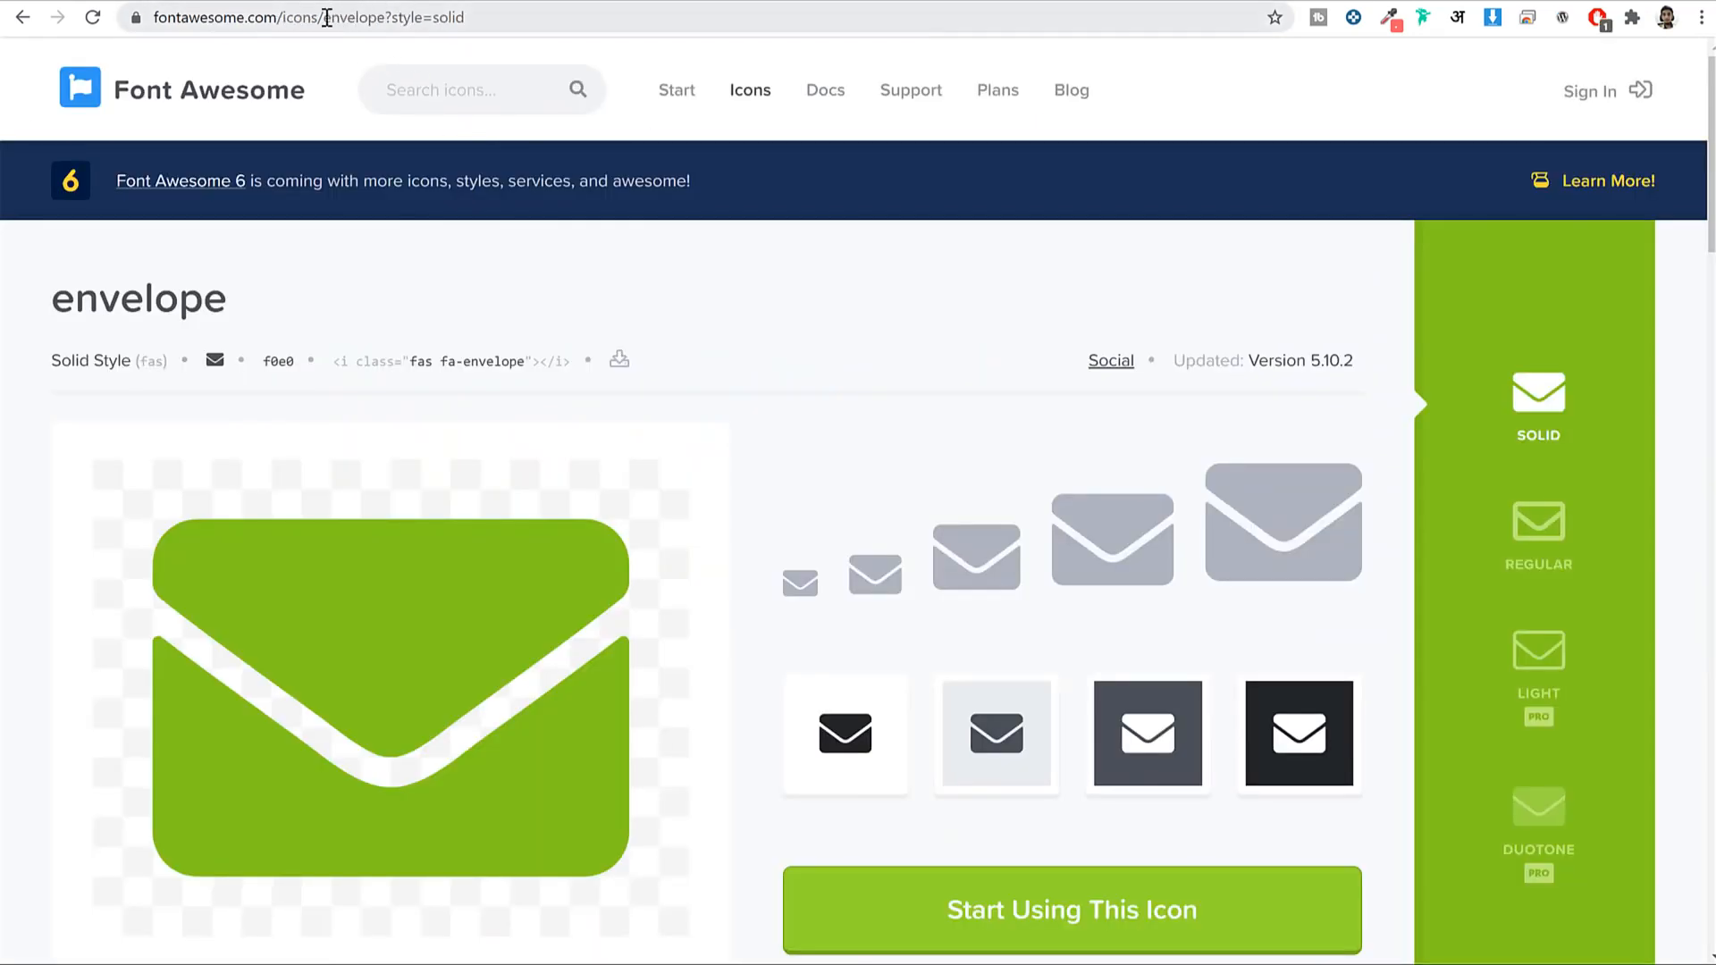
left_click_drag(327, 18, 392, 22)
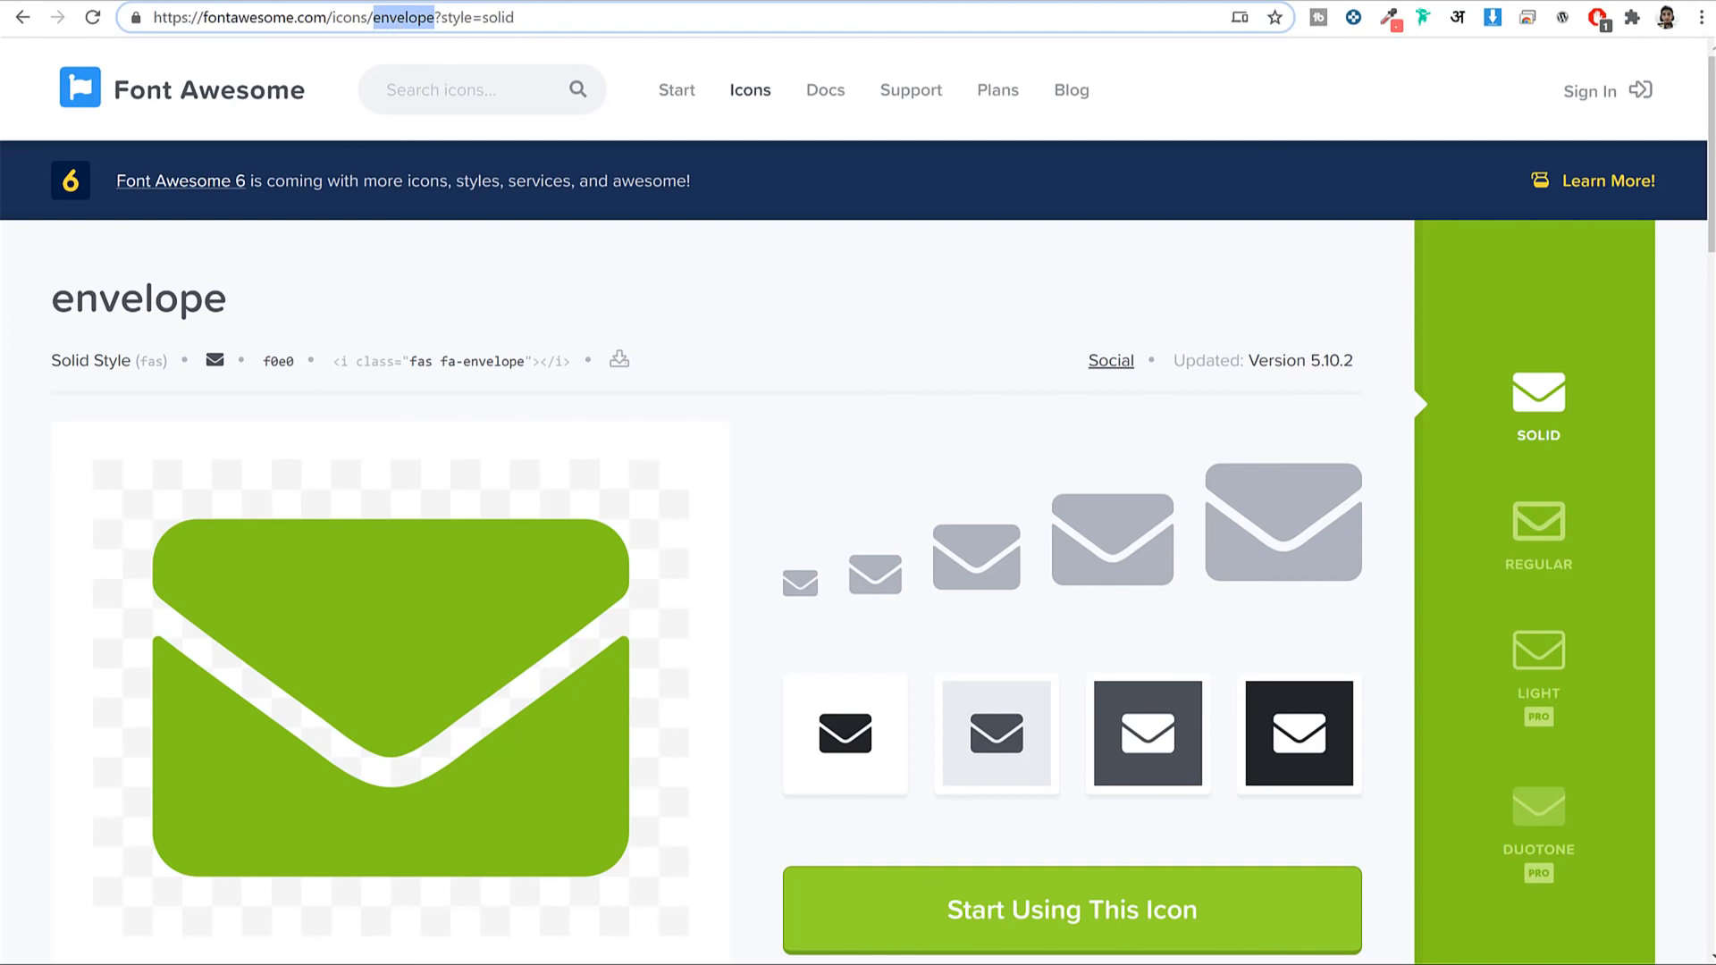
type("phone-")
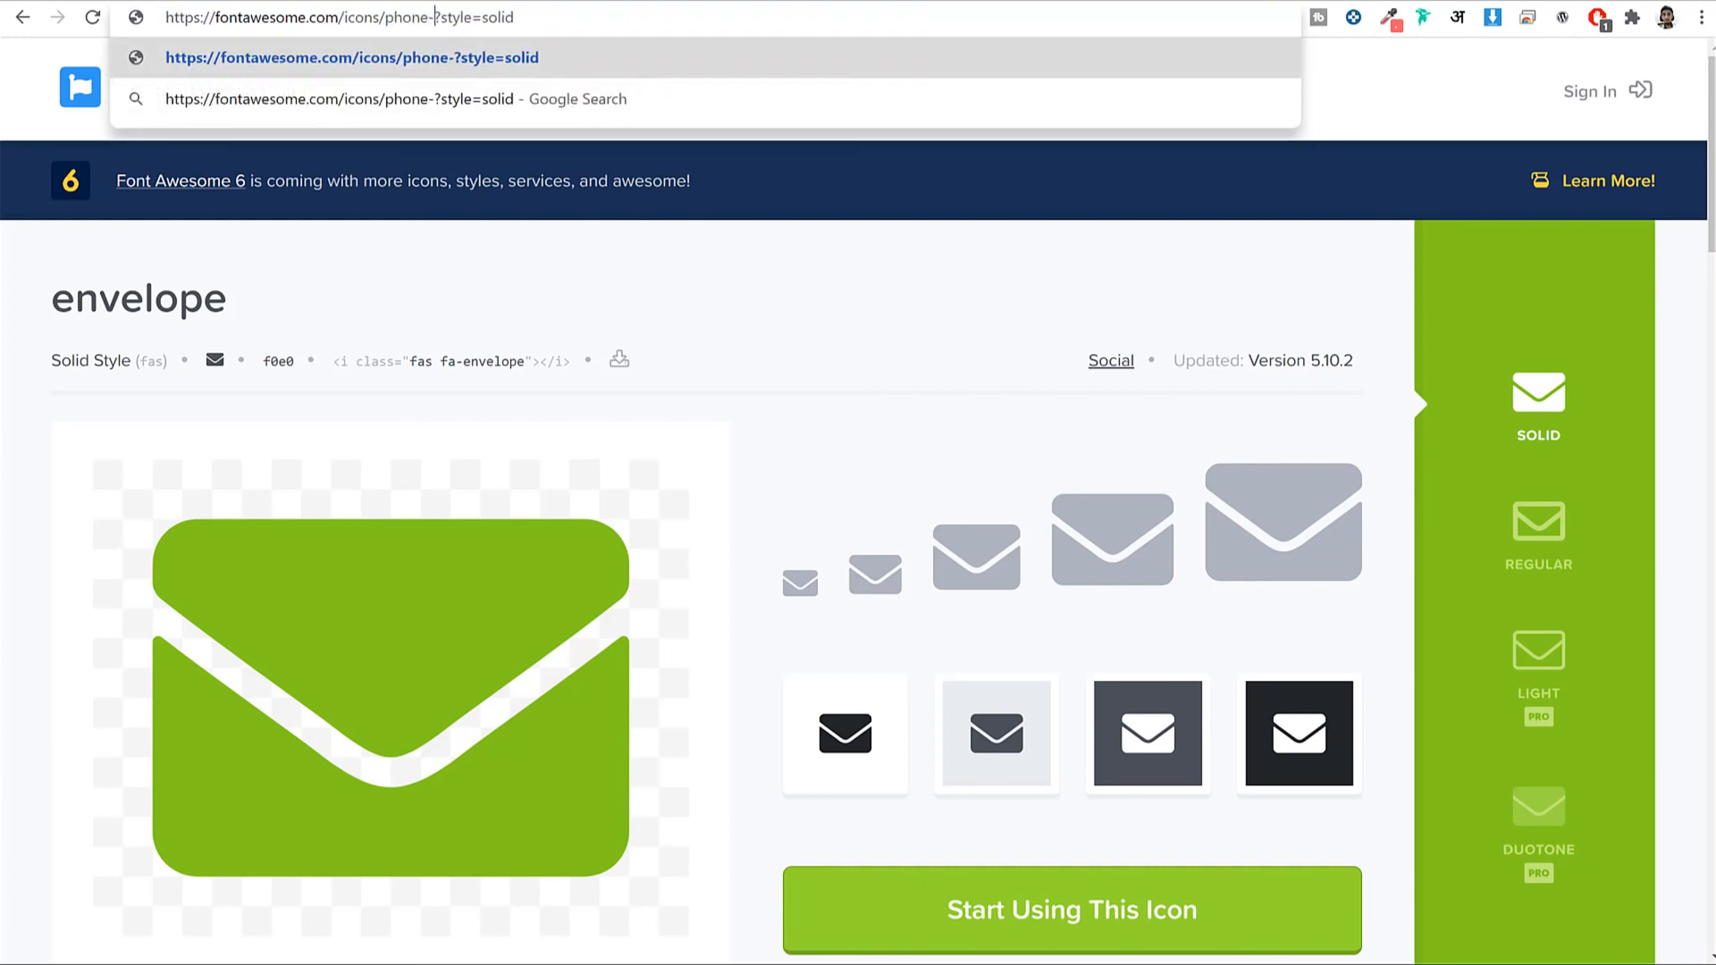
type("squre")
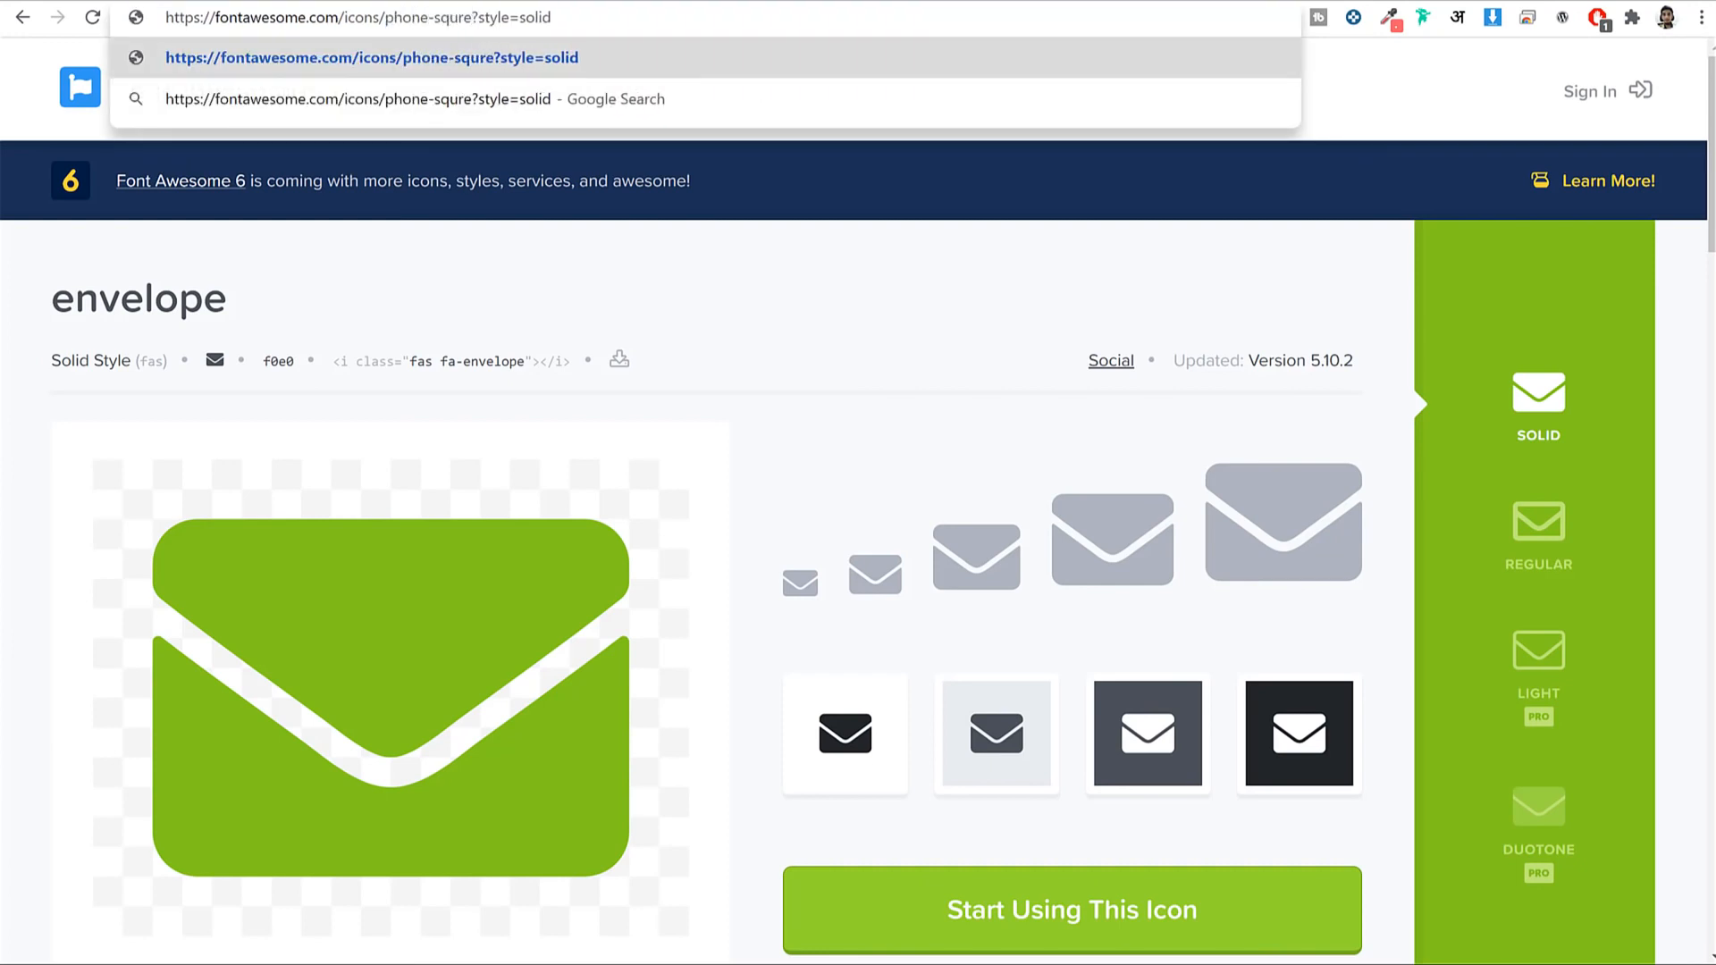
key("Return")
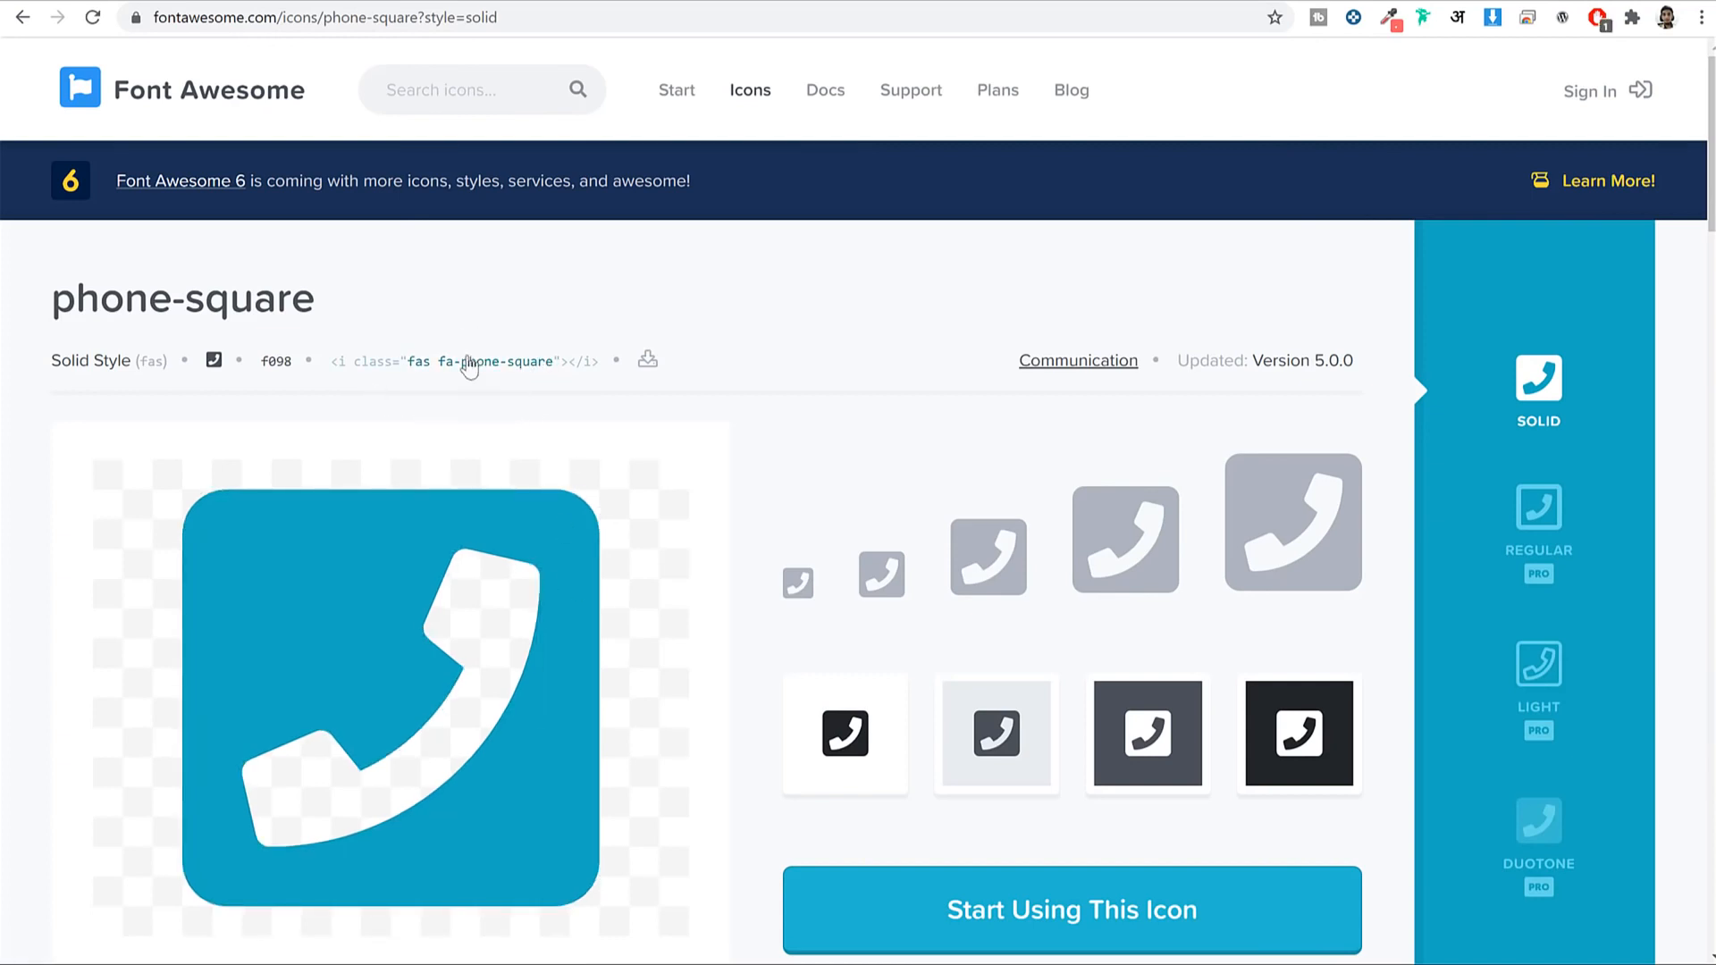
left_click(471, 358)
Insert the phone-square icon code before the phone number and publish the top bar content.
left_click(758, 1)
left_click(140, 396)
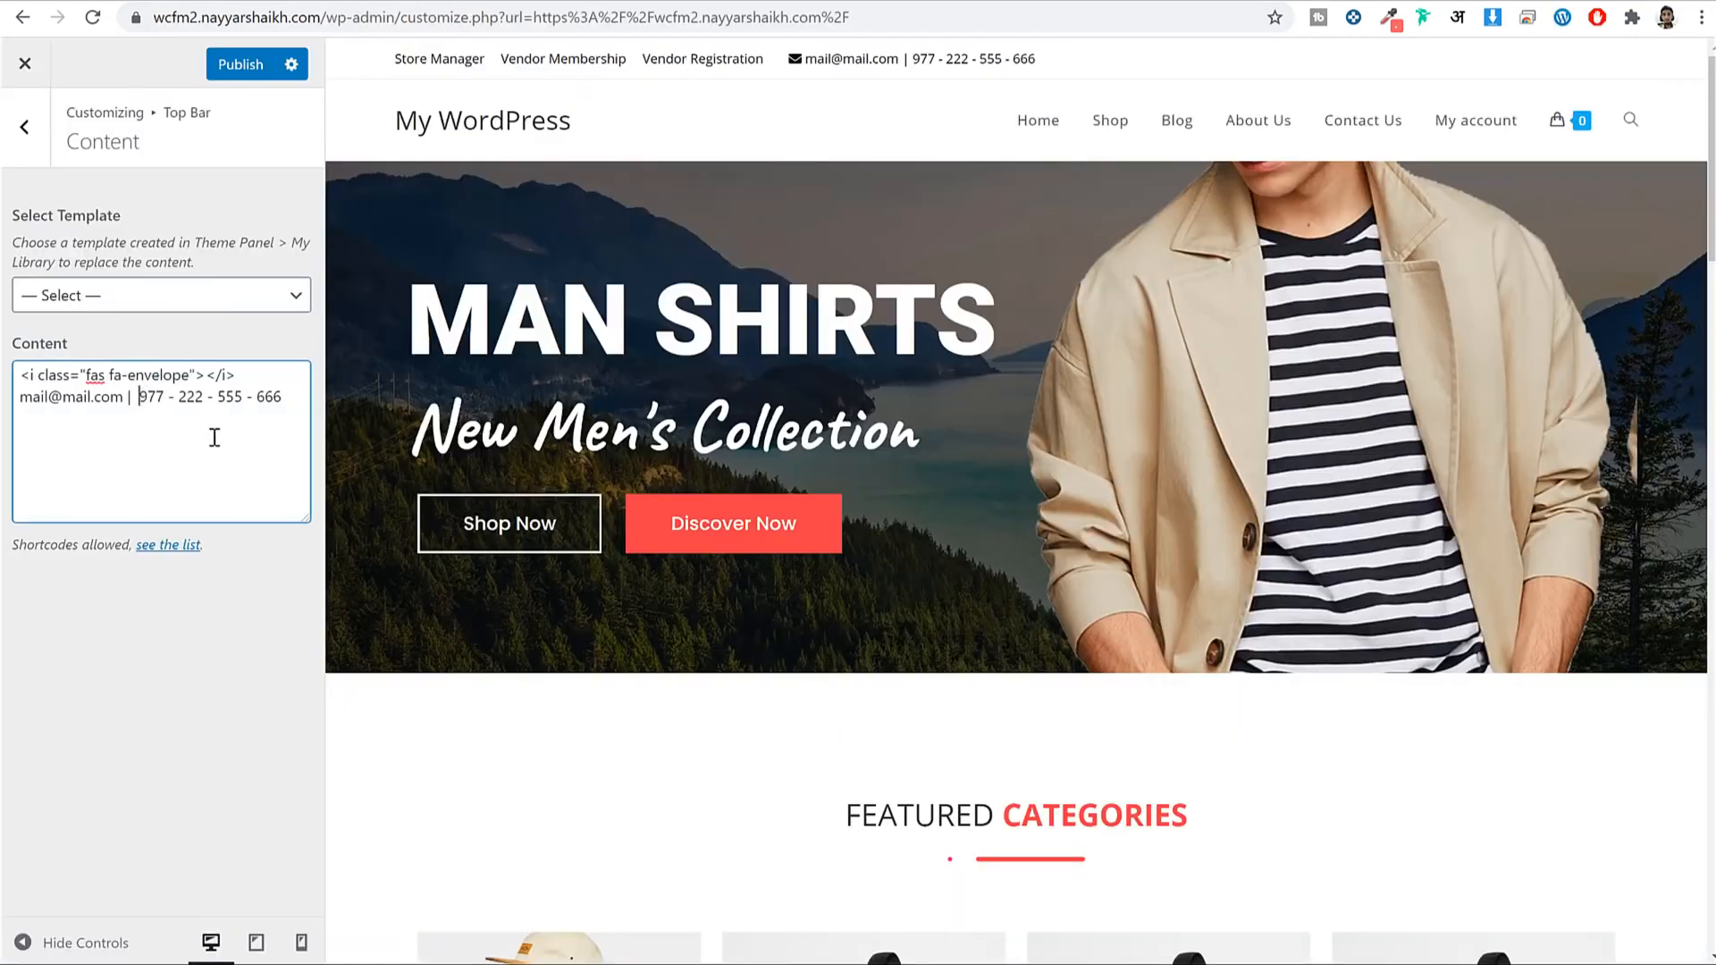
key("ctrl+v")
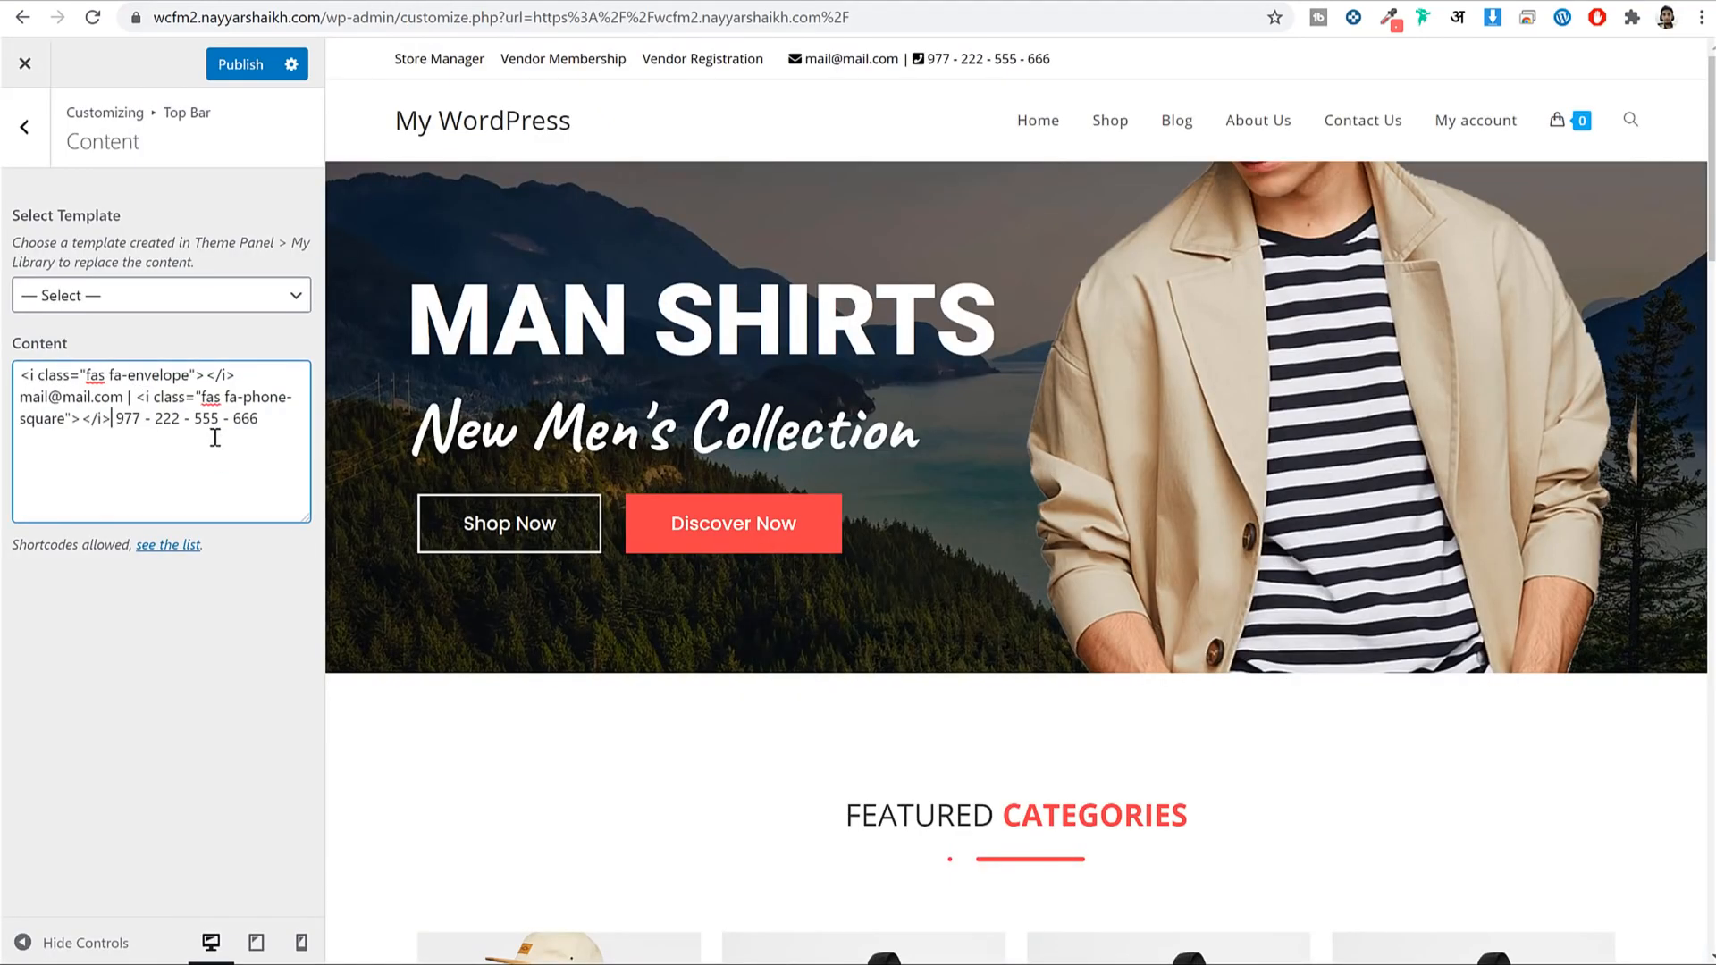
left_click(234, 79)
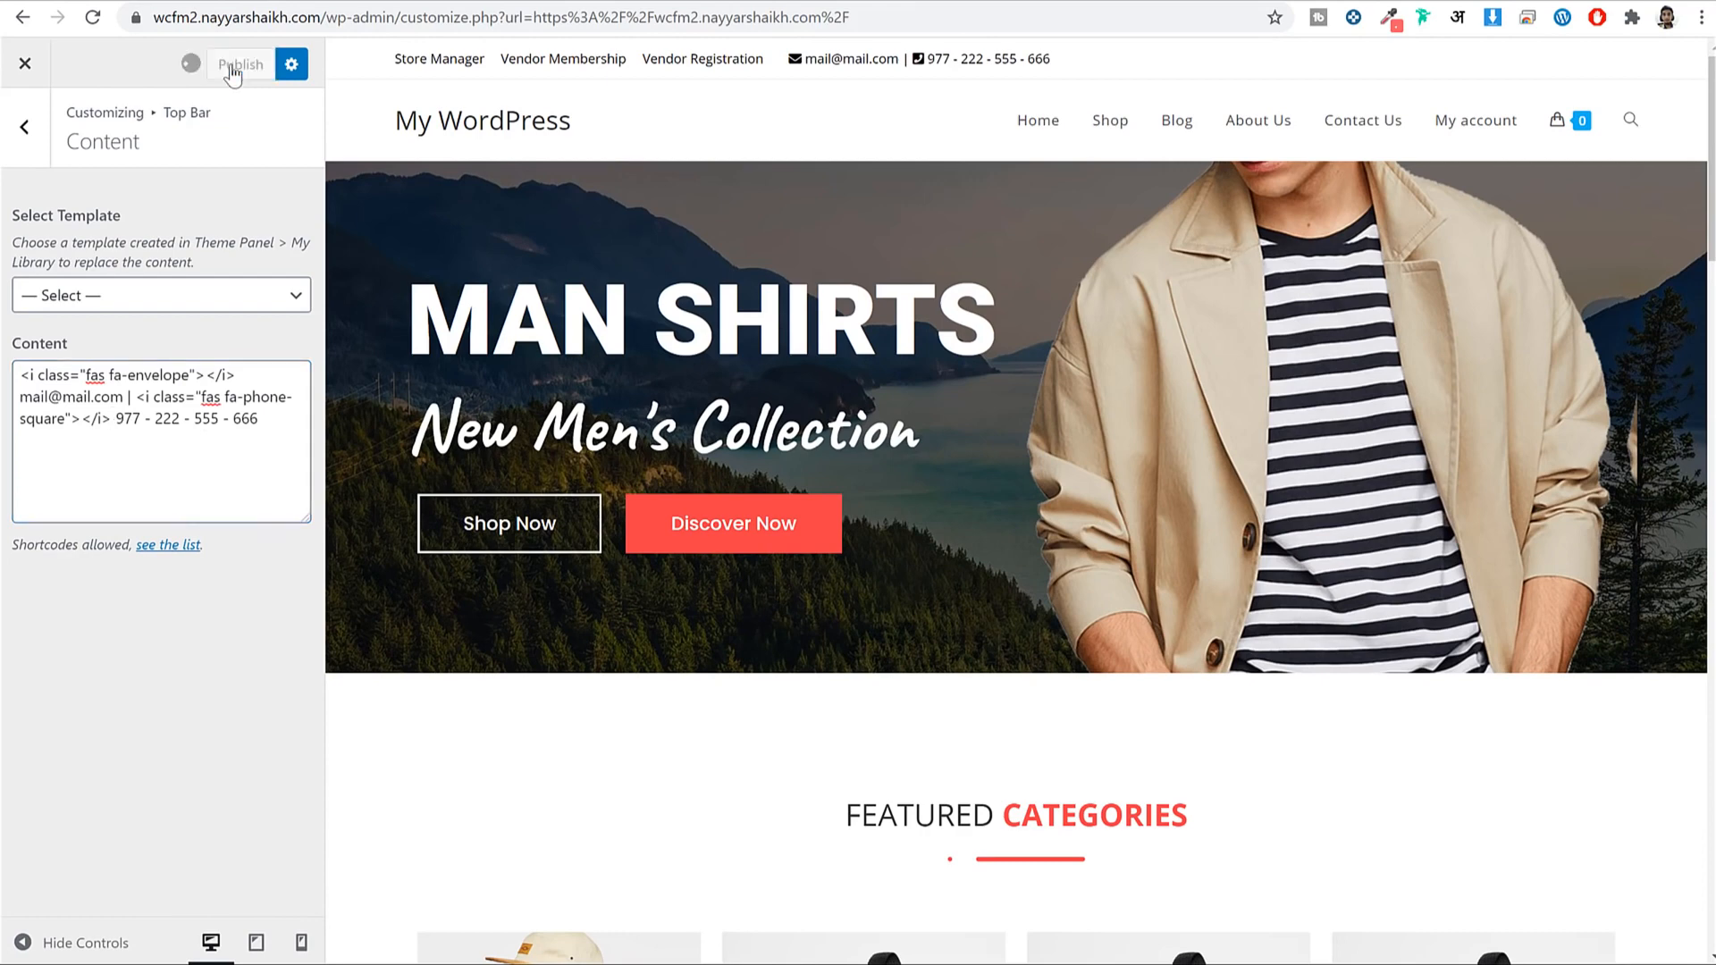
left_click(25, 138)
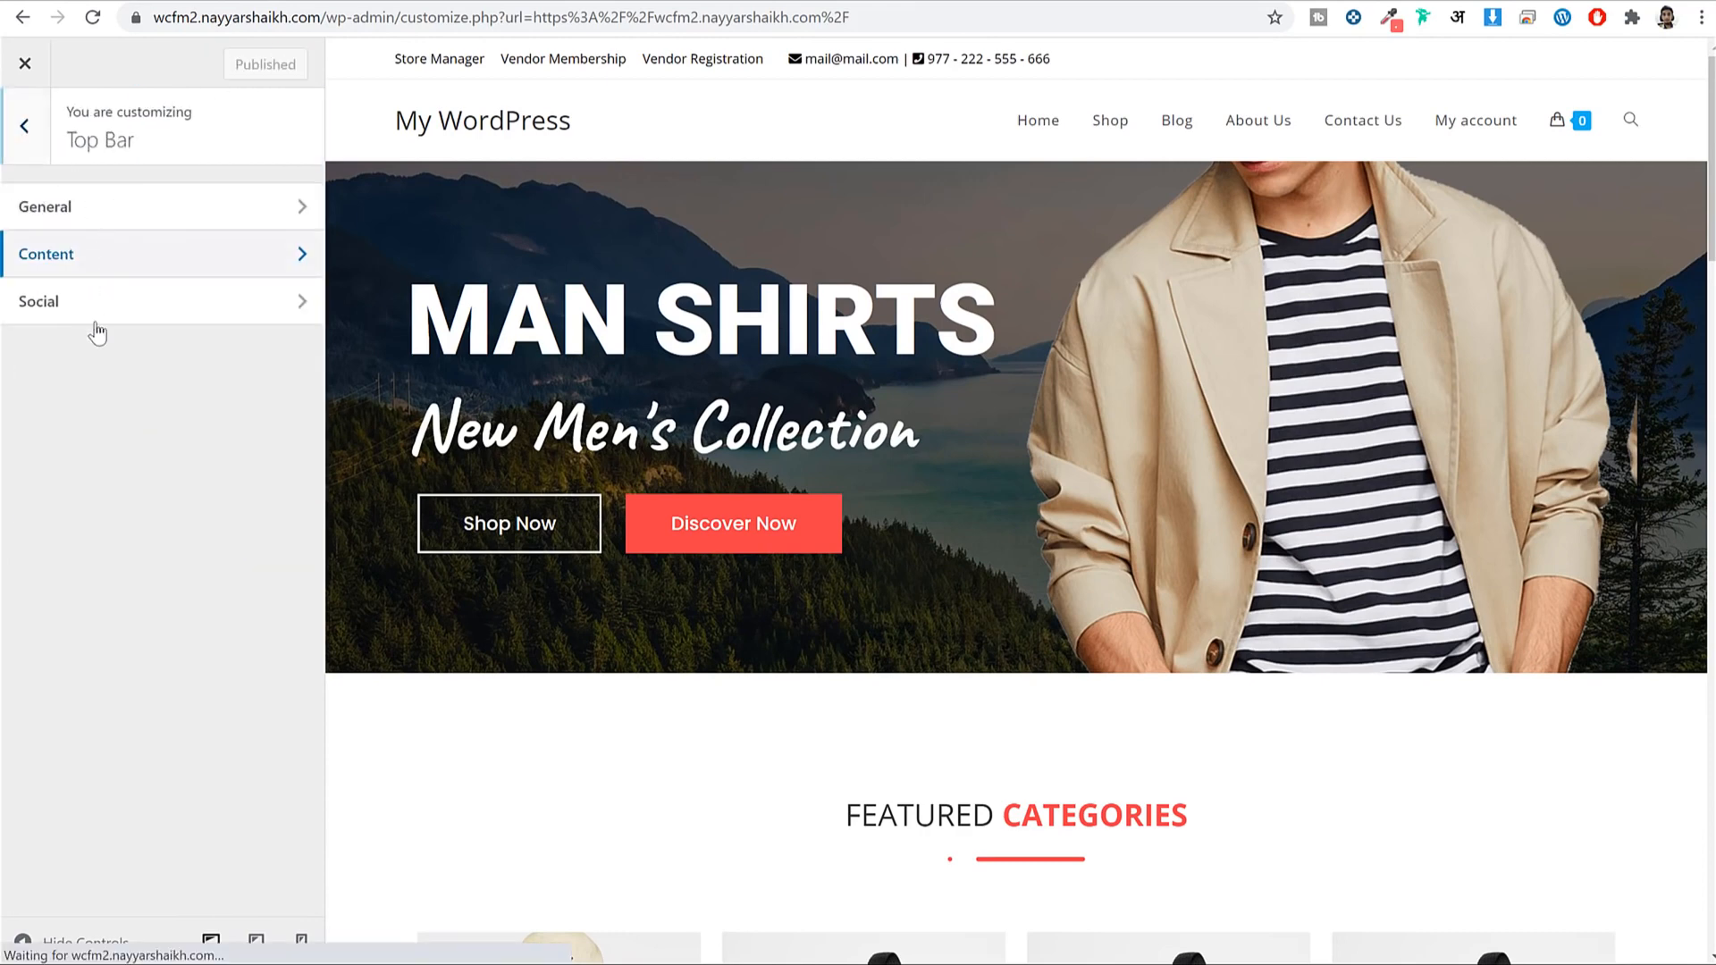
Paste the site address into the Twitter, Facebook, Google Plus and Pinterest social link fields.
left_click(95, 323)
scroll(151, 454, "down", 3)
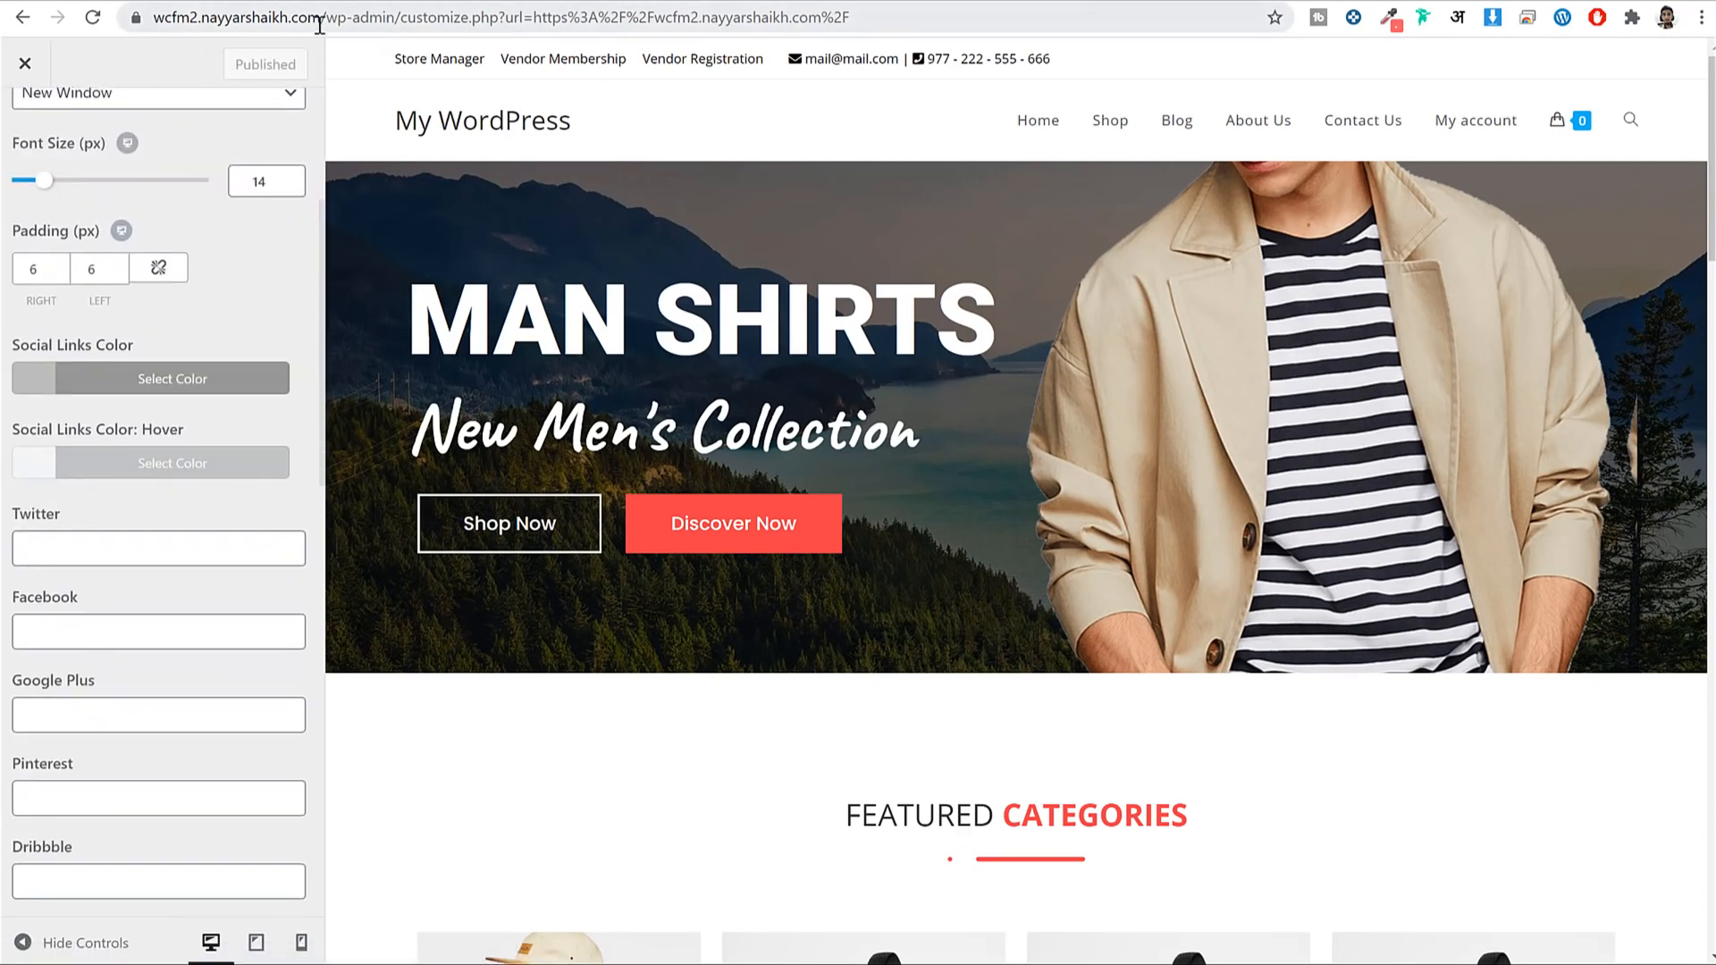
left_click_drag(326, 18, 59, 147)
left_click(108, 545)
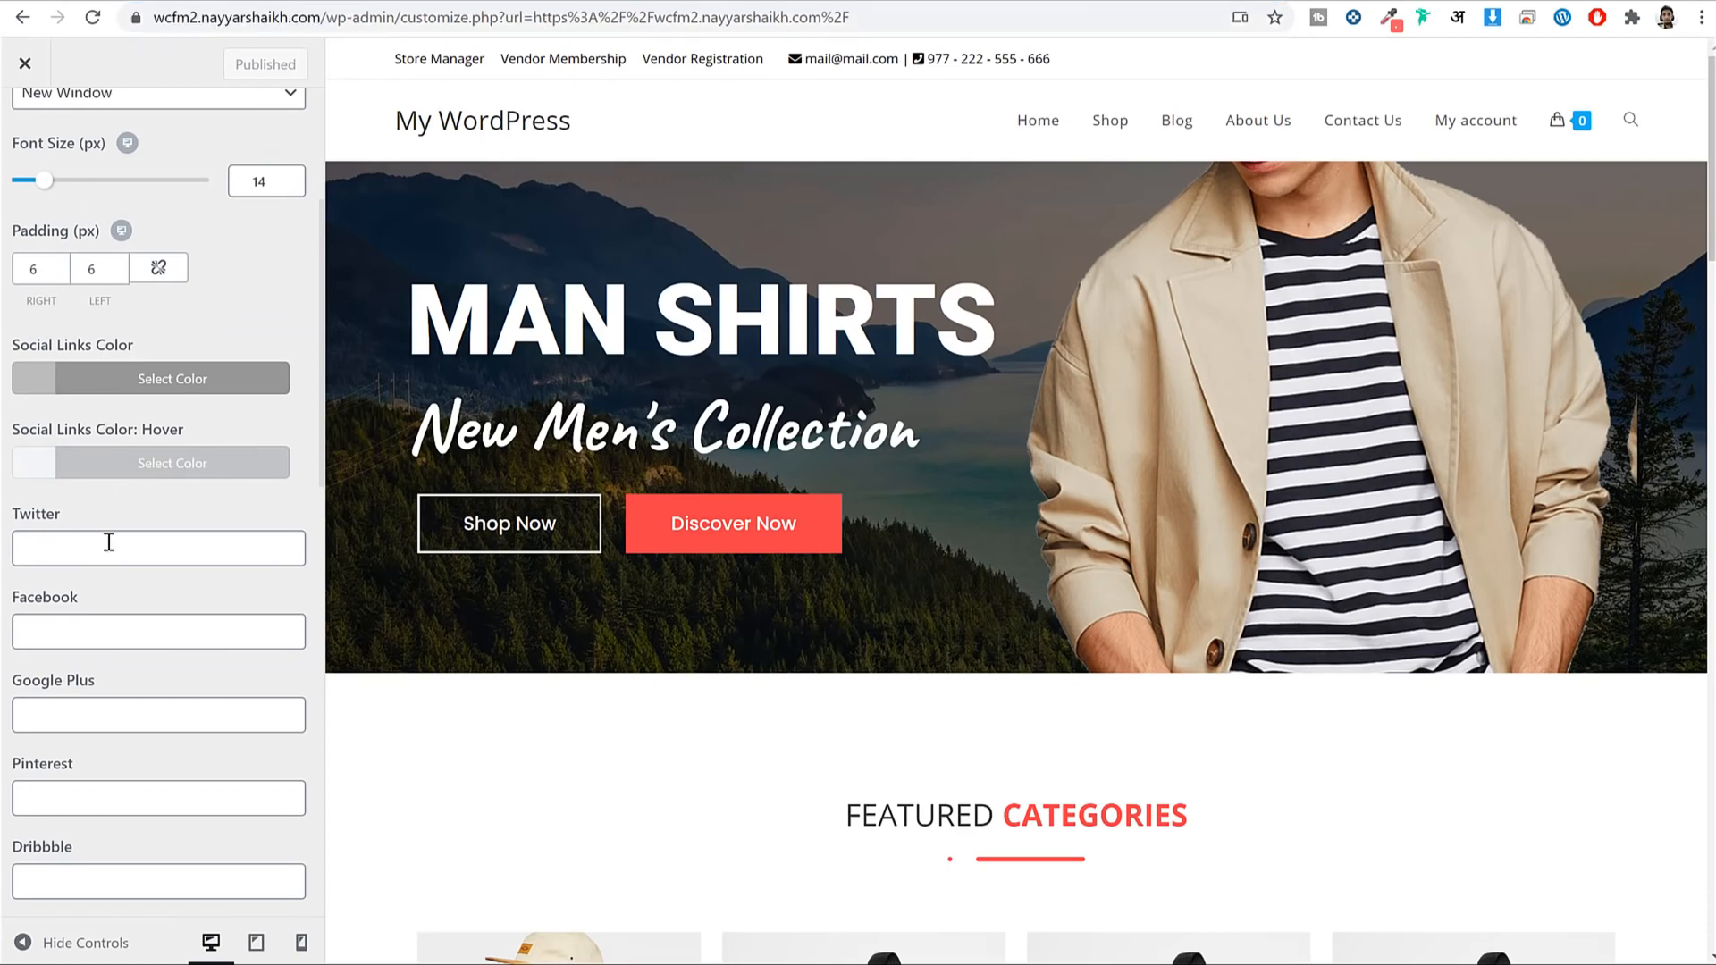
key("ctrl+v")
left_click(111, 631)
key("ctrl+v")
left_click(122, 722)
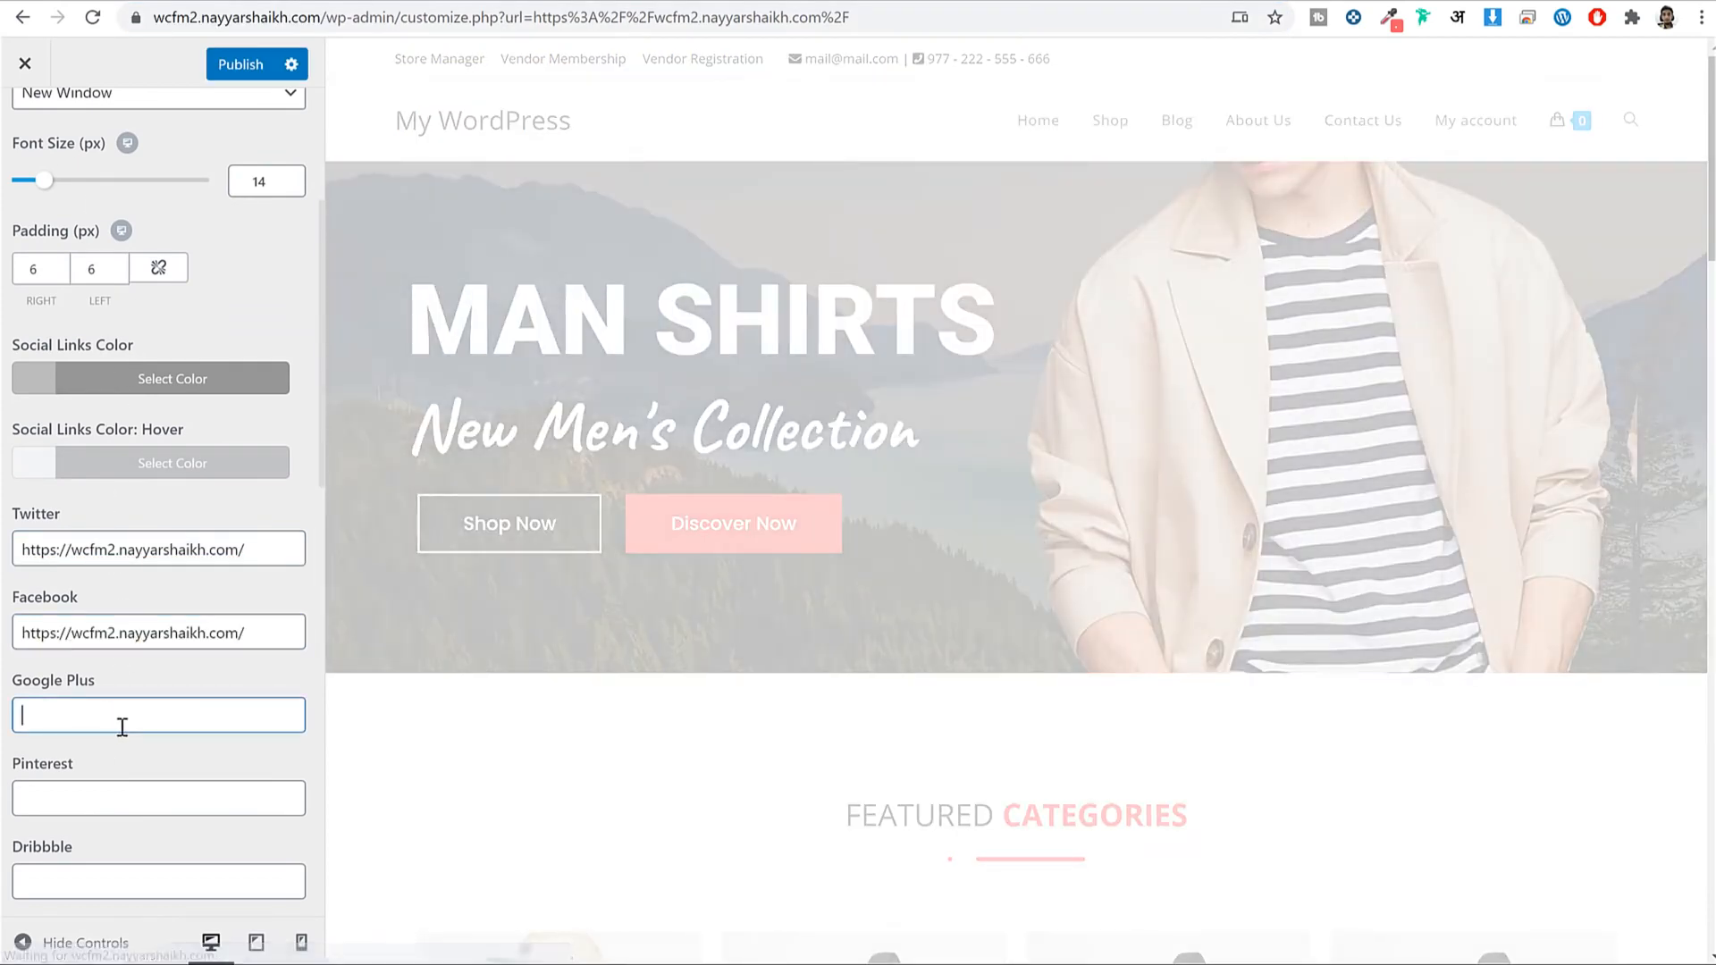
key("ctrl+v")
left_click(126, 802)
key("ctrl+v")
left_click(117, 880)
key("ctrl+v")
scroll(152, 701, "up", 1)
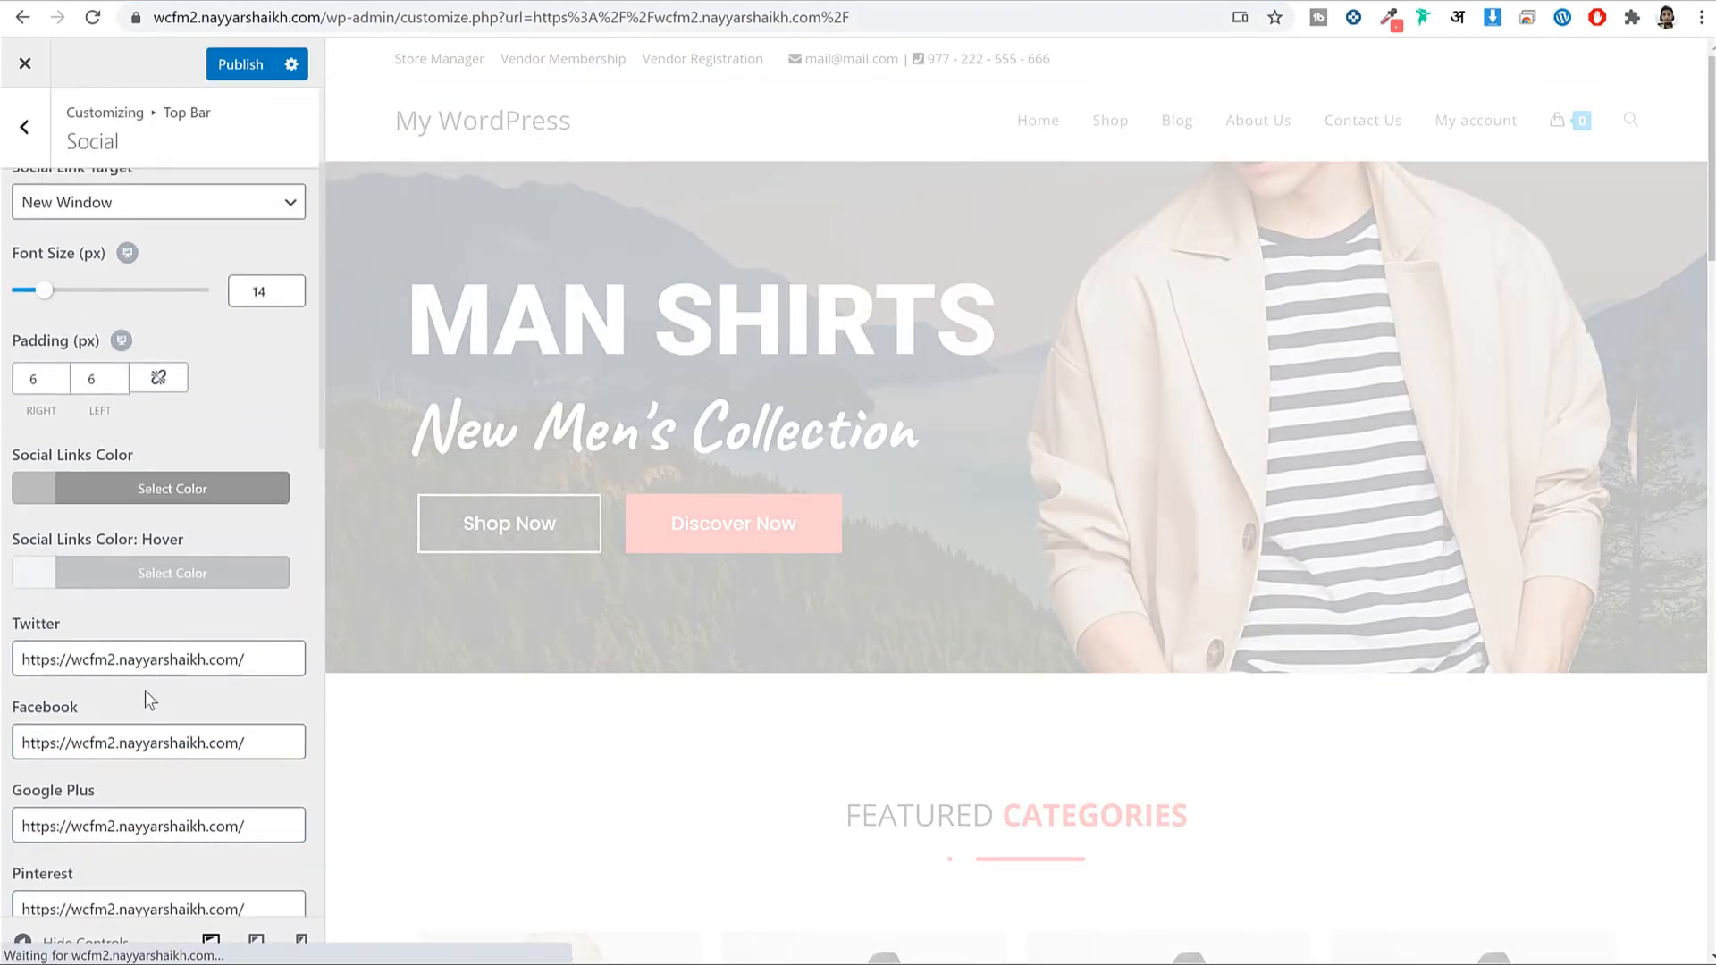
Make the top bar social icons black and publish the social settings.
left_click(155, 499)
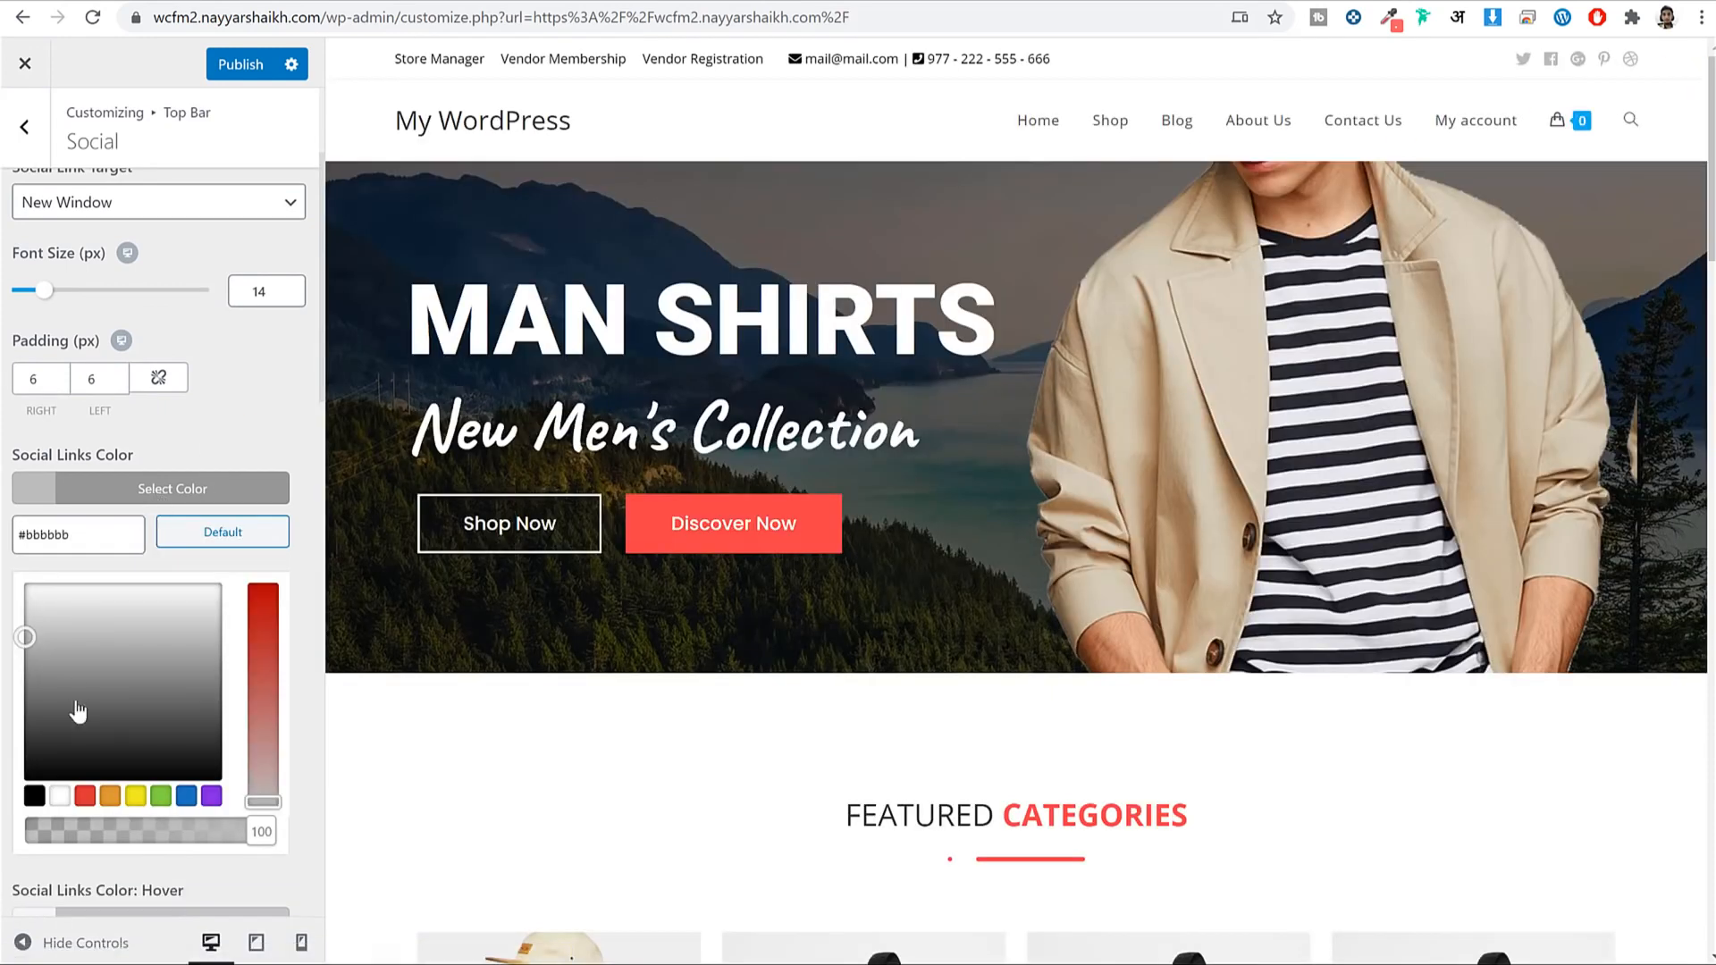
left_click(34, 796)
left_click(206, 488)
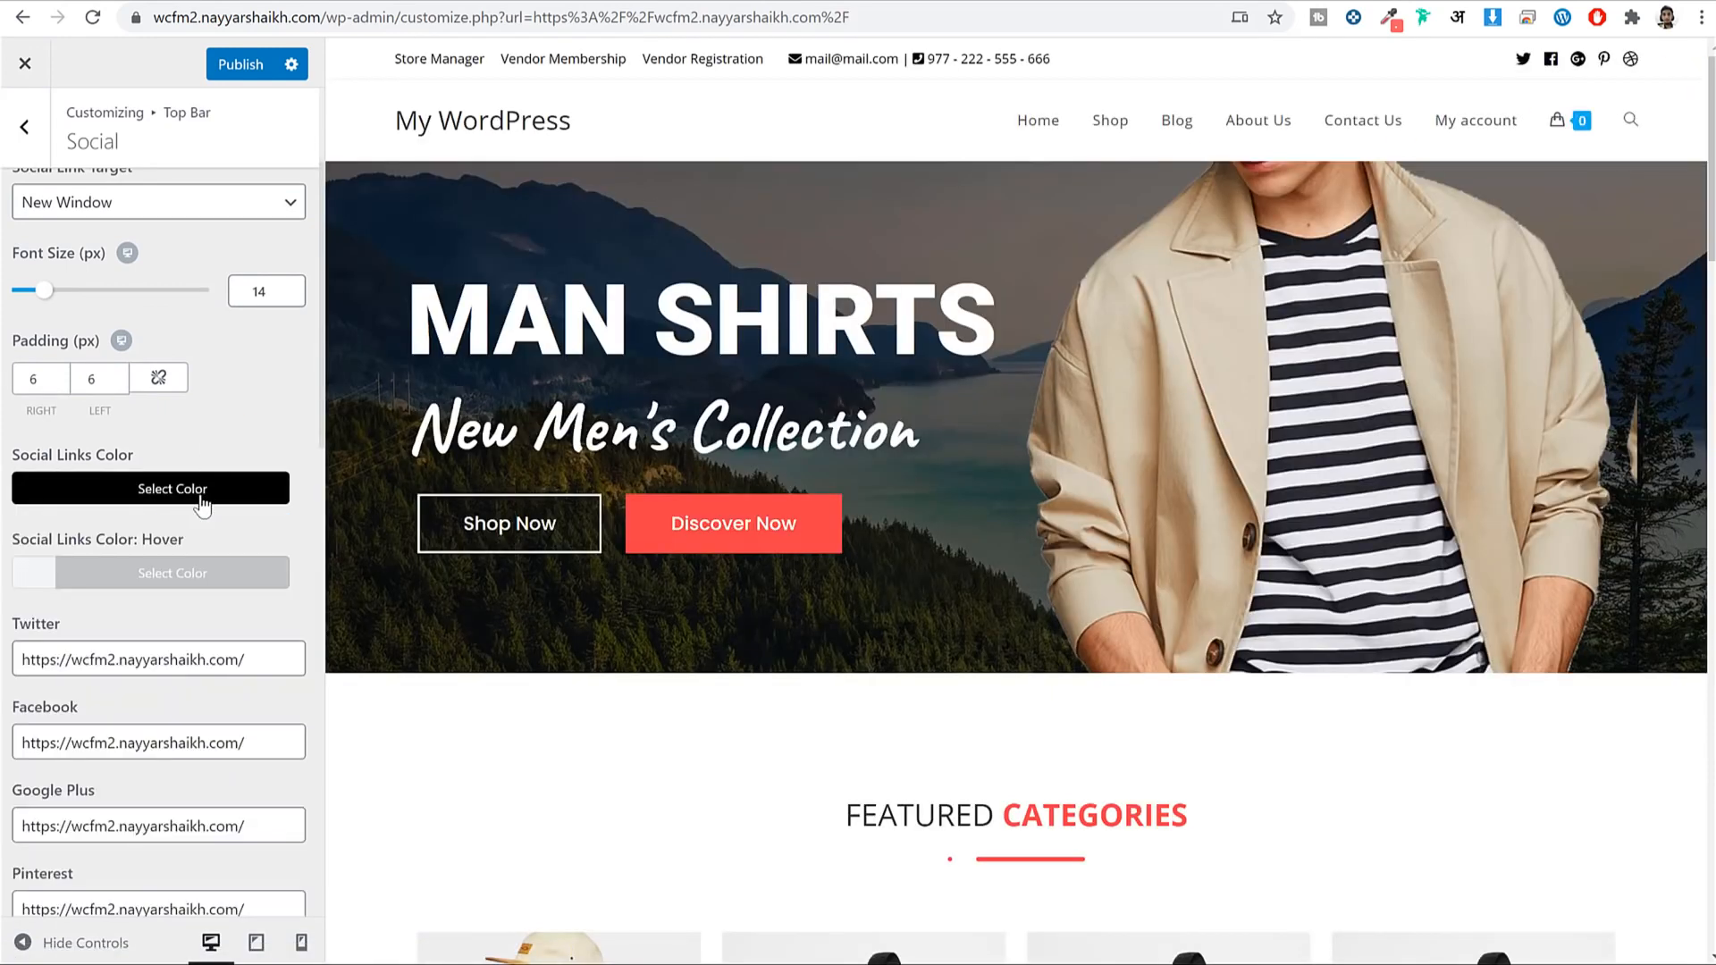
left_click(243, 65)
left_click(23, 136)
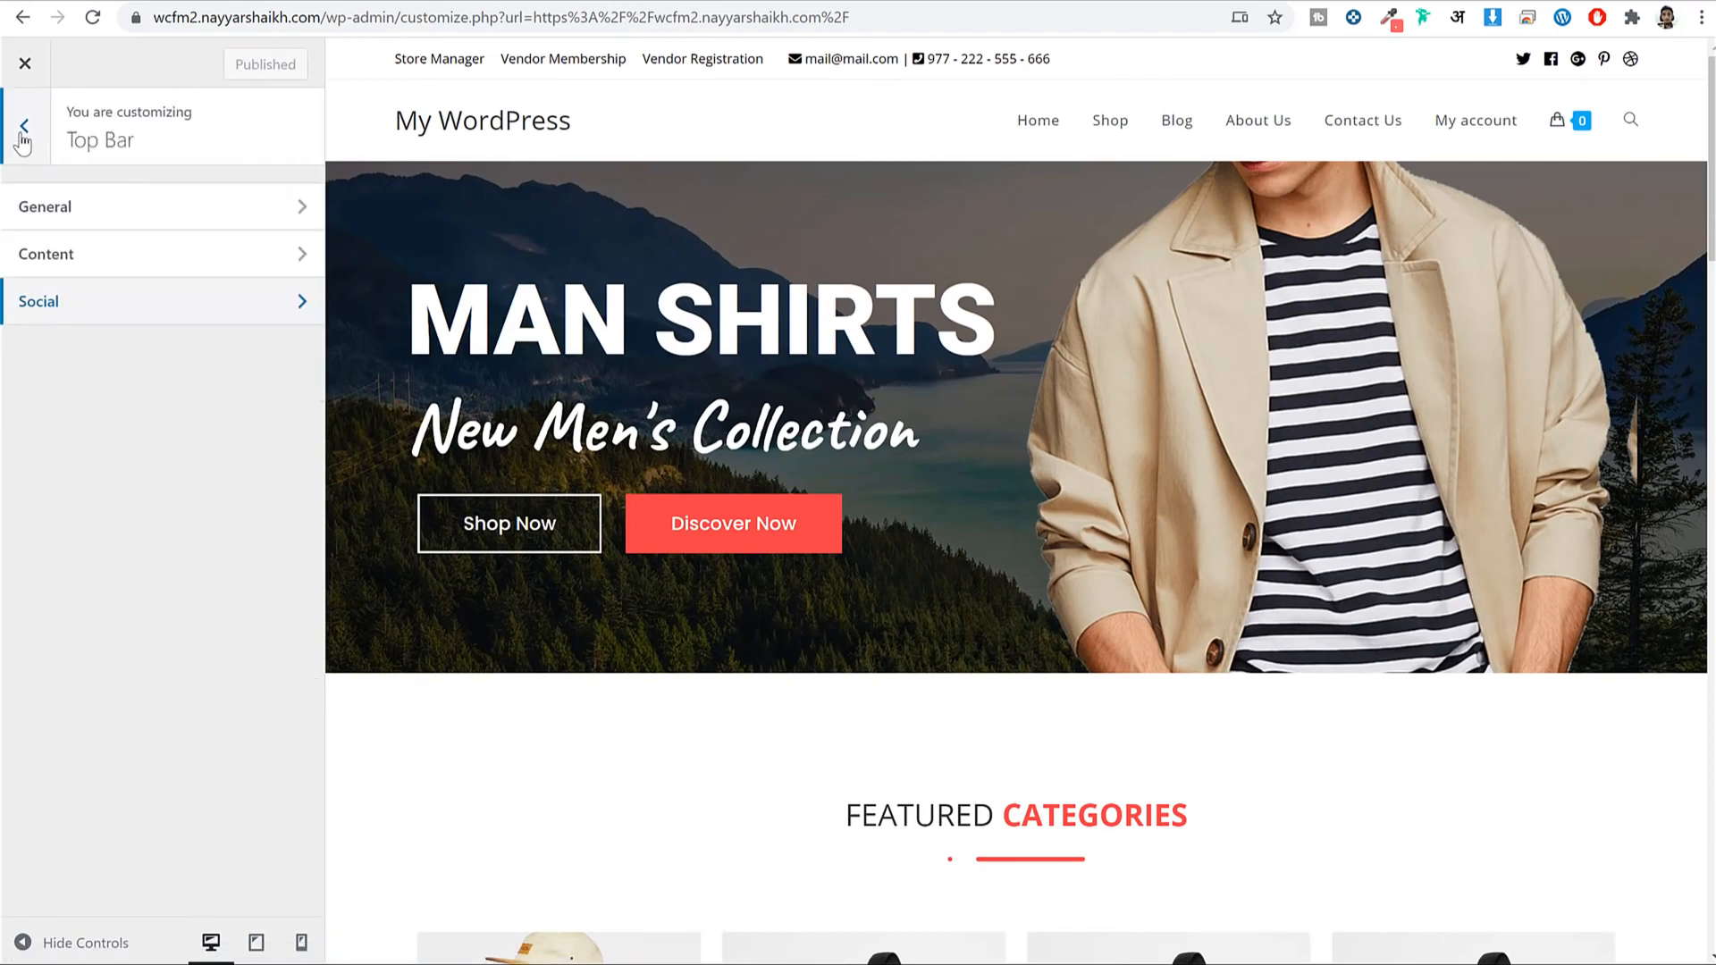
left_click(23, 129)
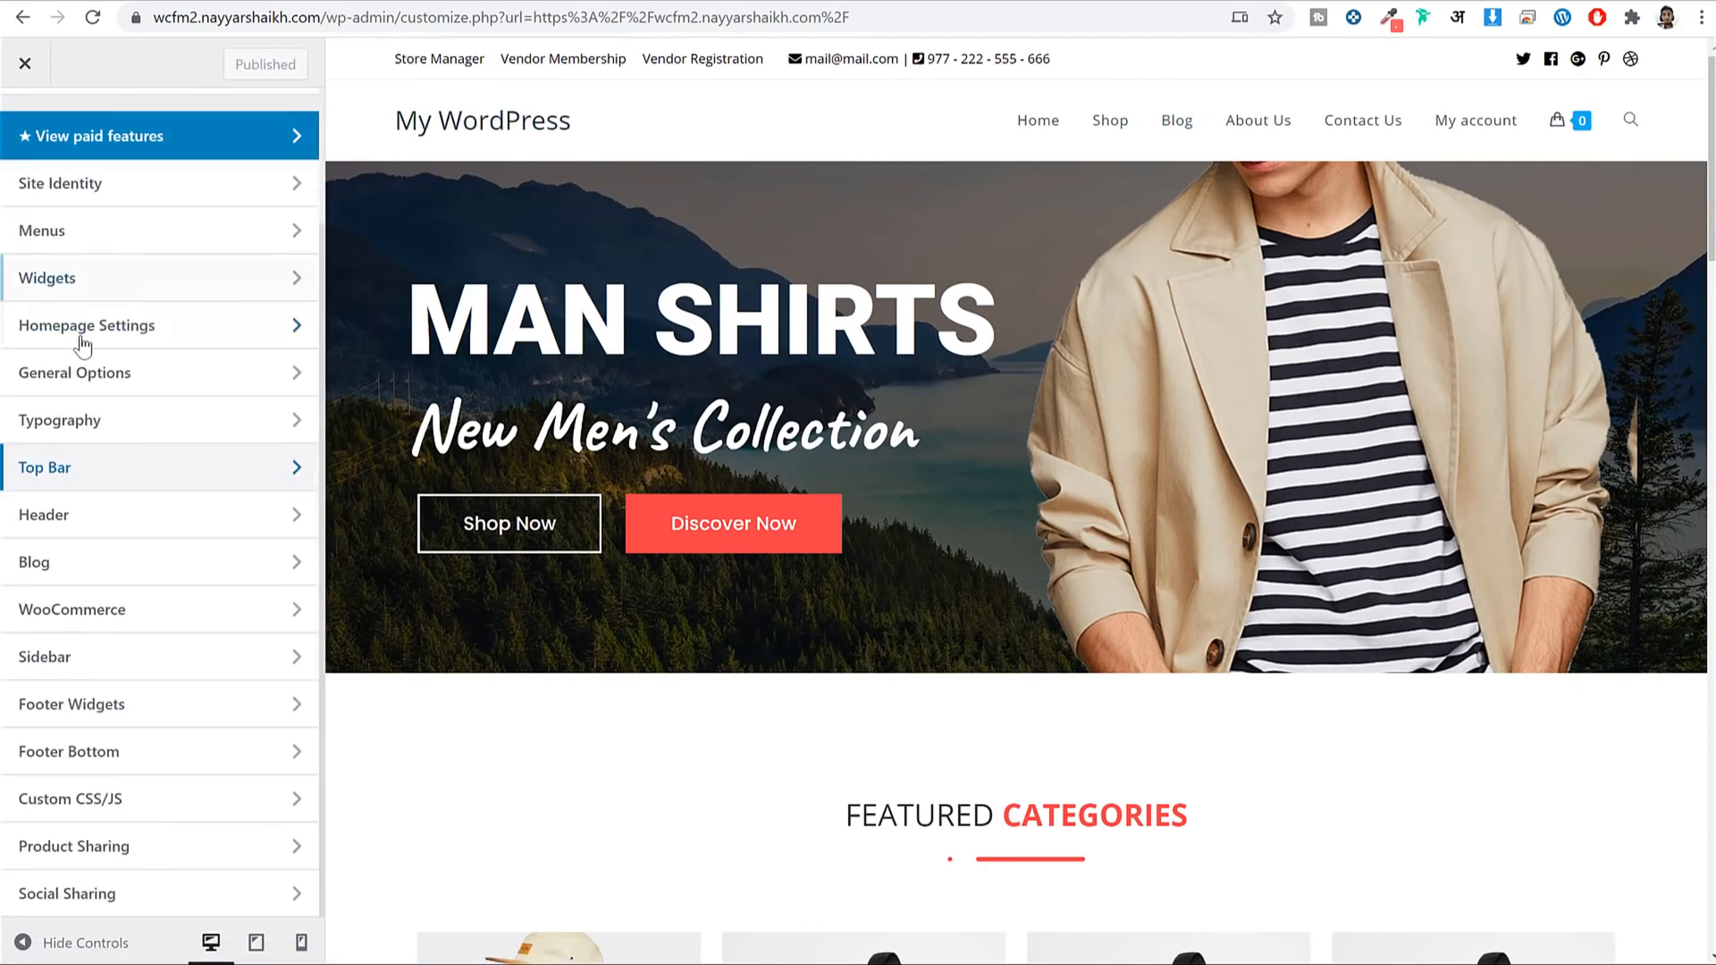
Lower the header height in Header > General from 74 px to about 65 px.
left_click(111, 526)
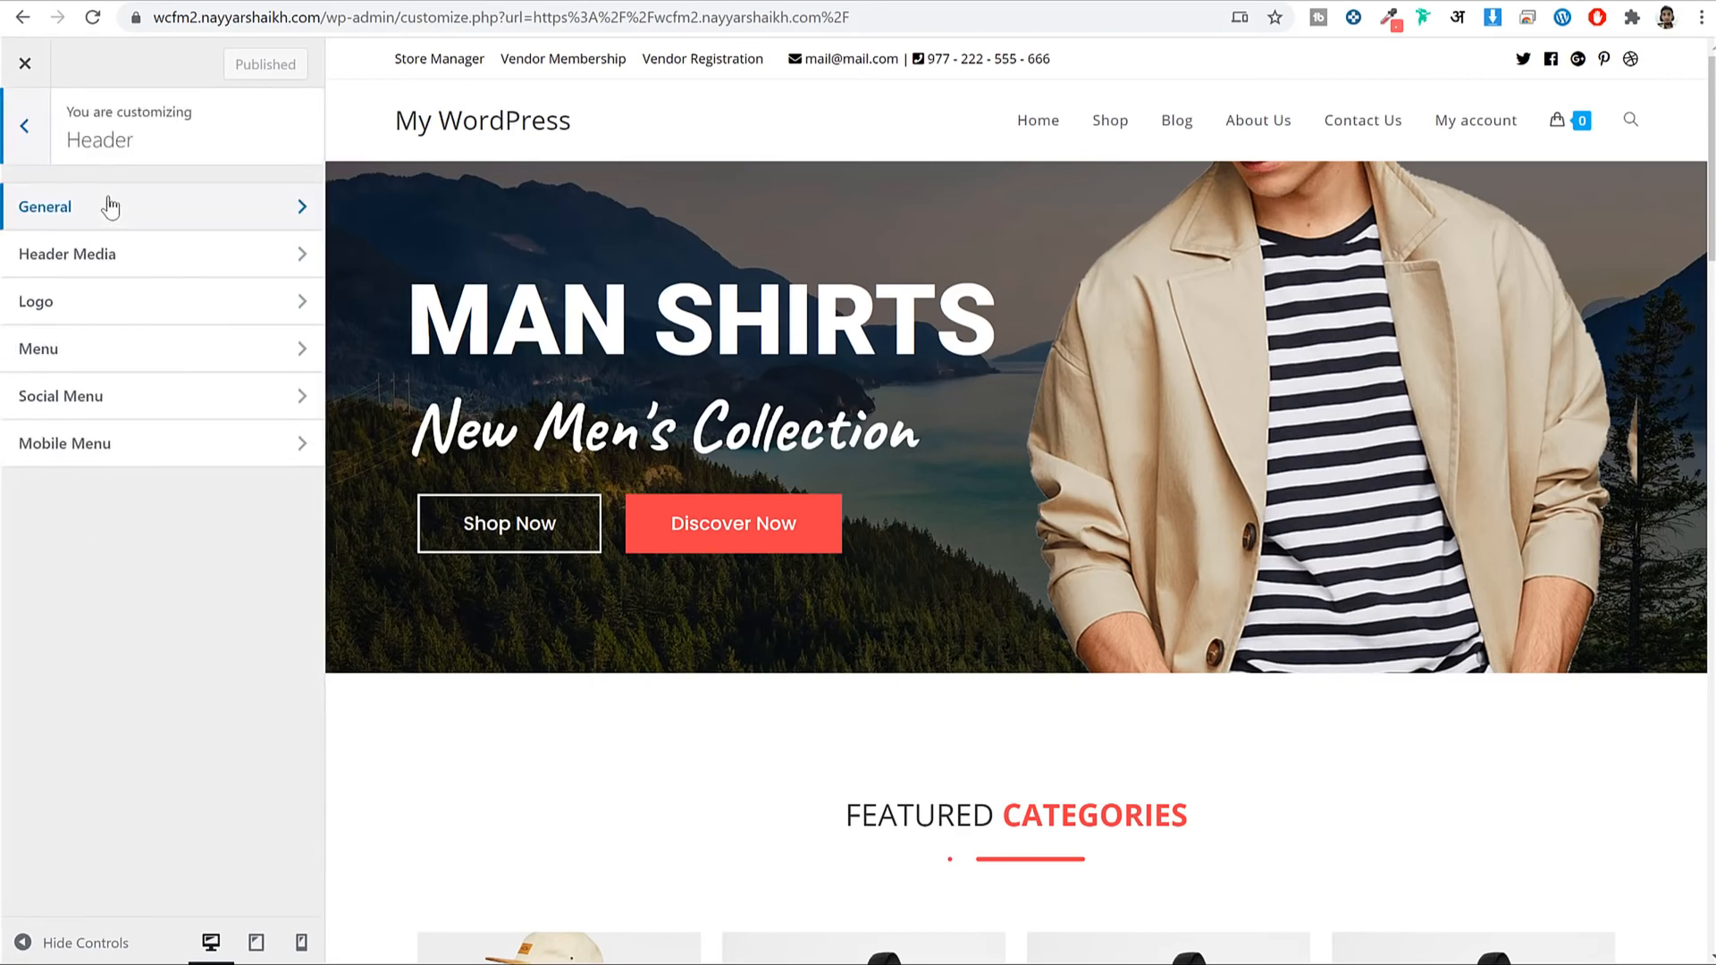
left_click(111, 206)
double_click(240, 330)
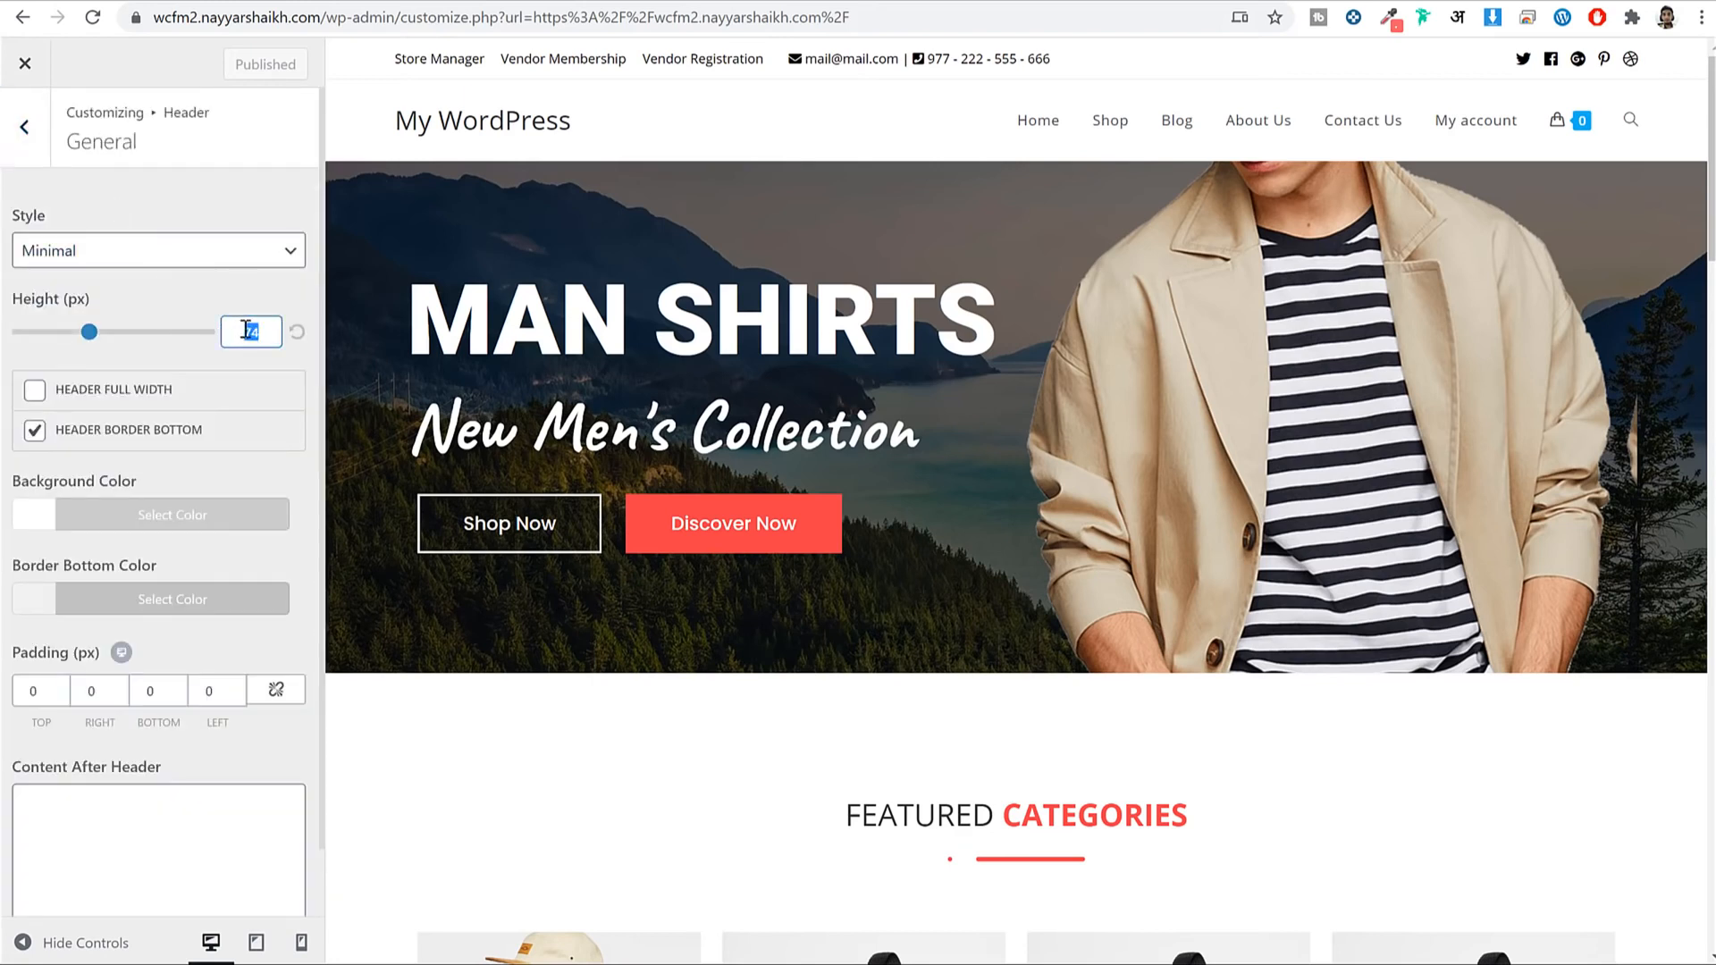
type("60")
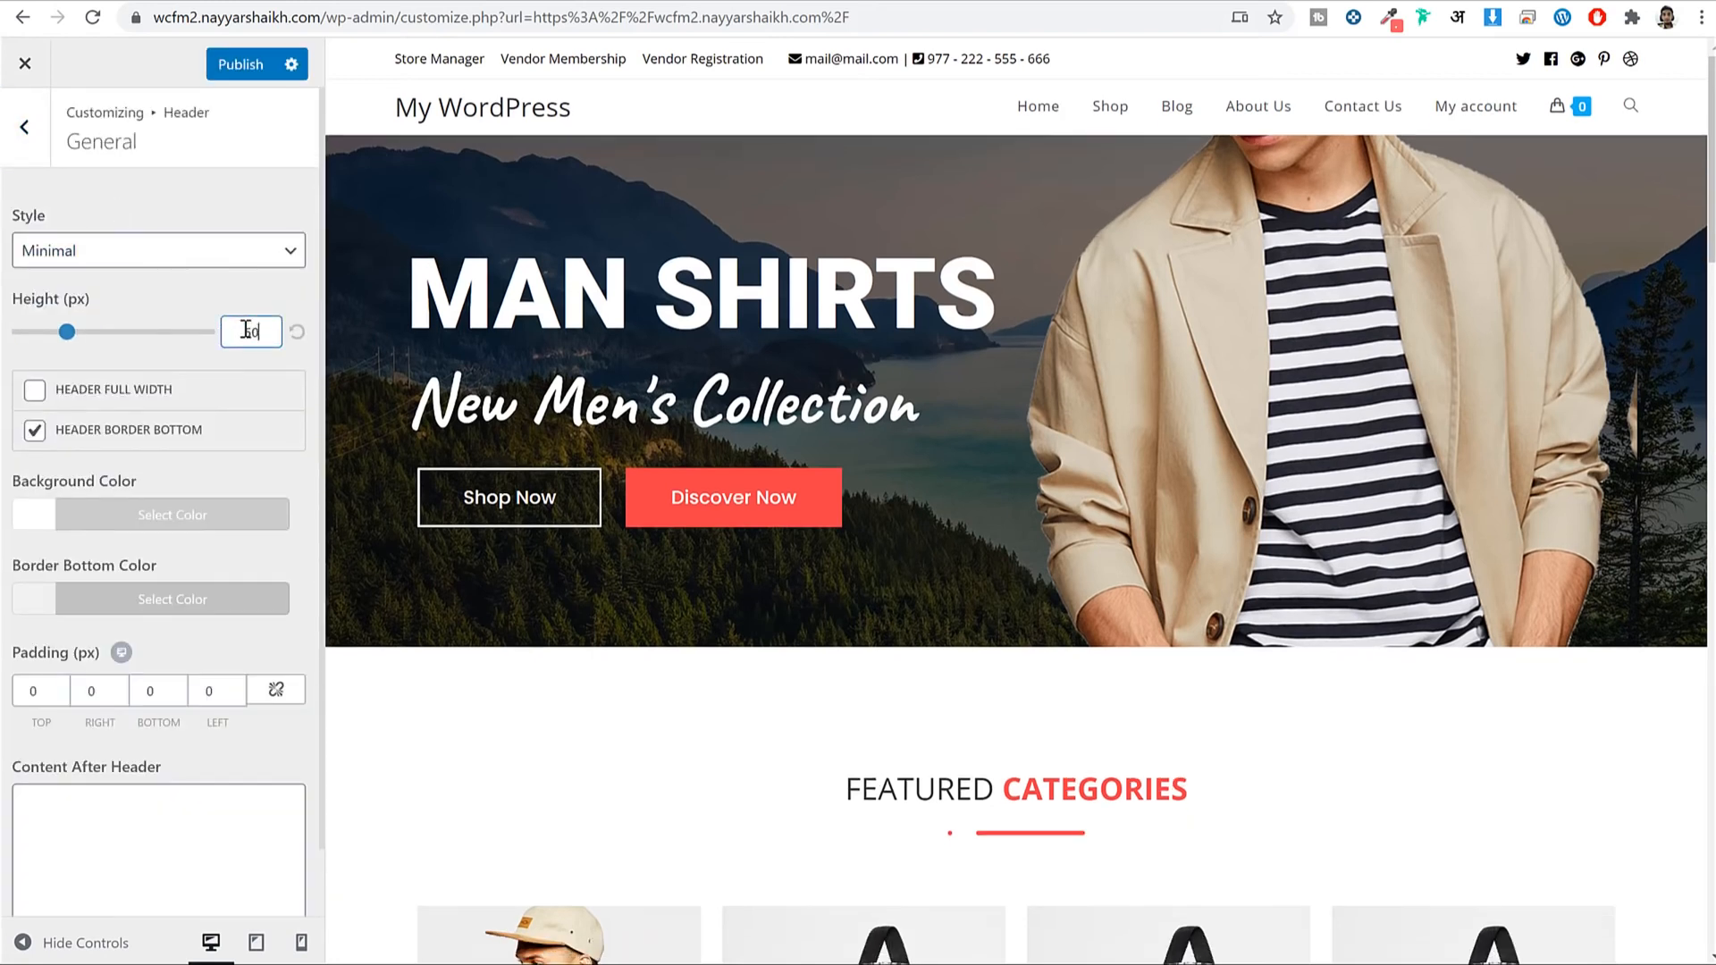
type("65")
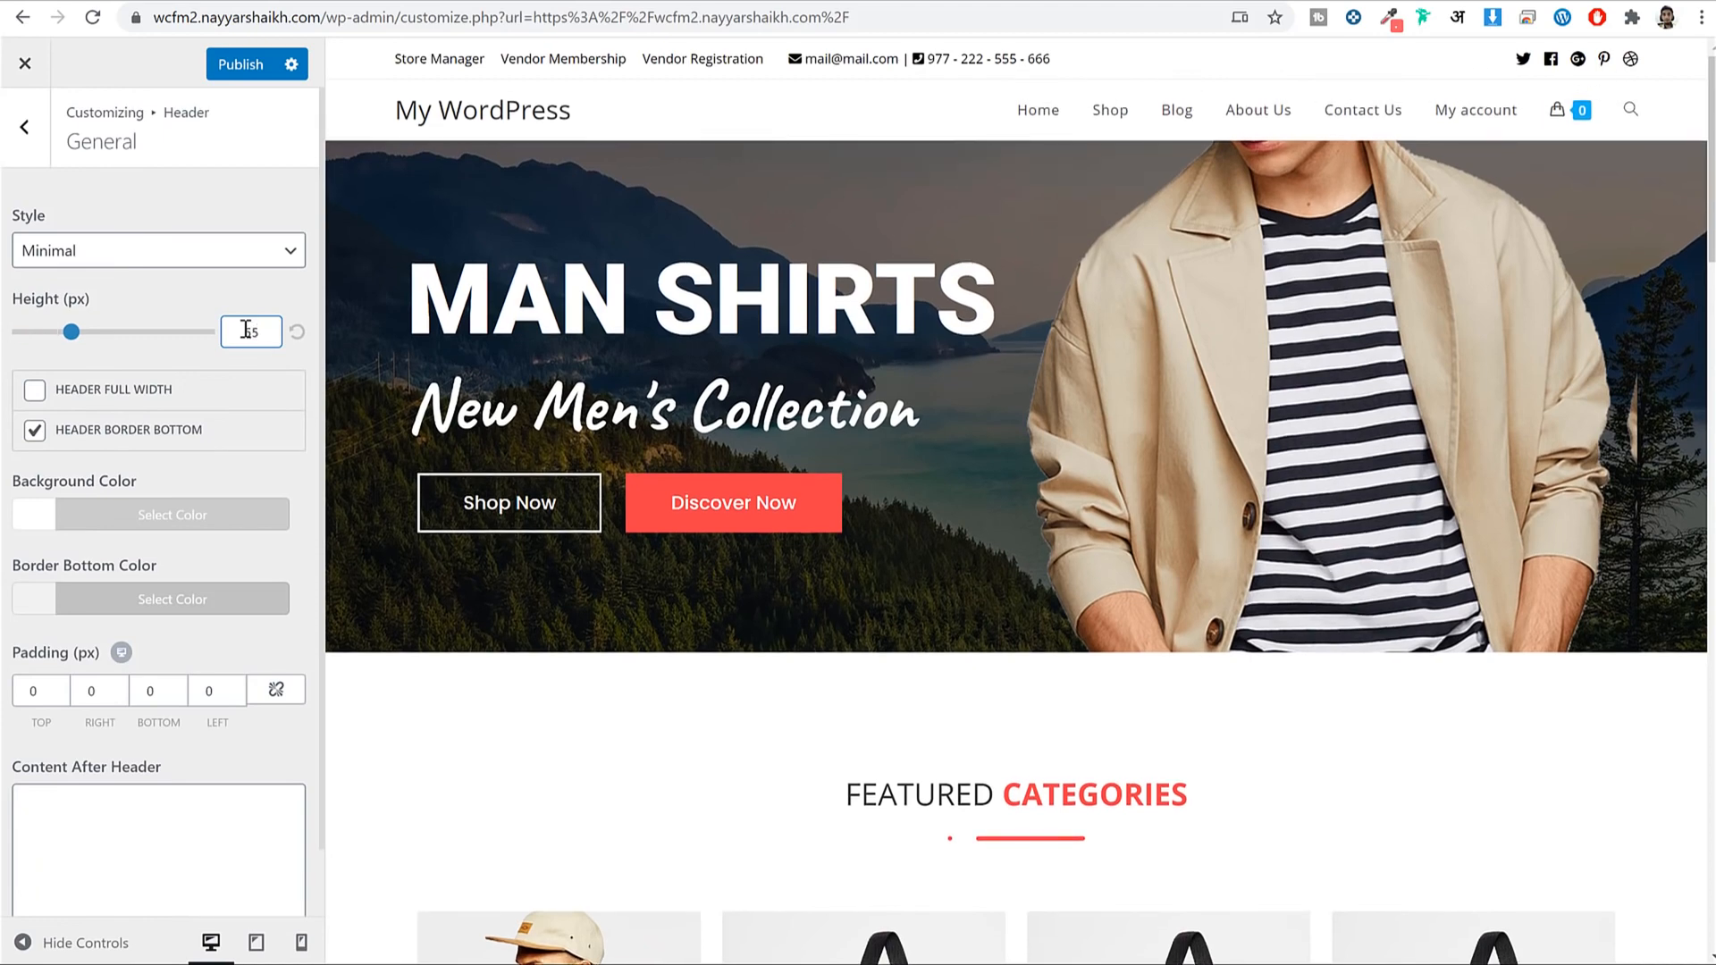
Set the red BLOGGDUDE image from the library as the header logo, without cropping.
left_click(24, 126)
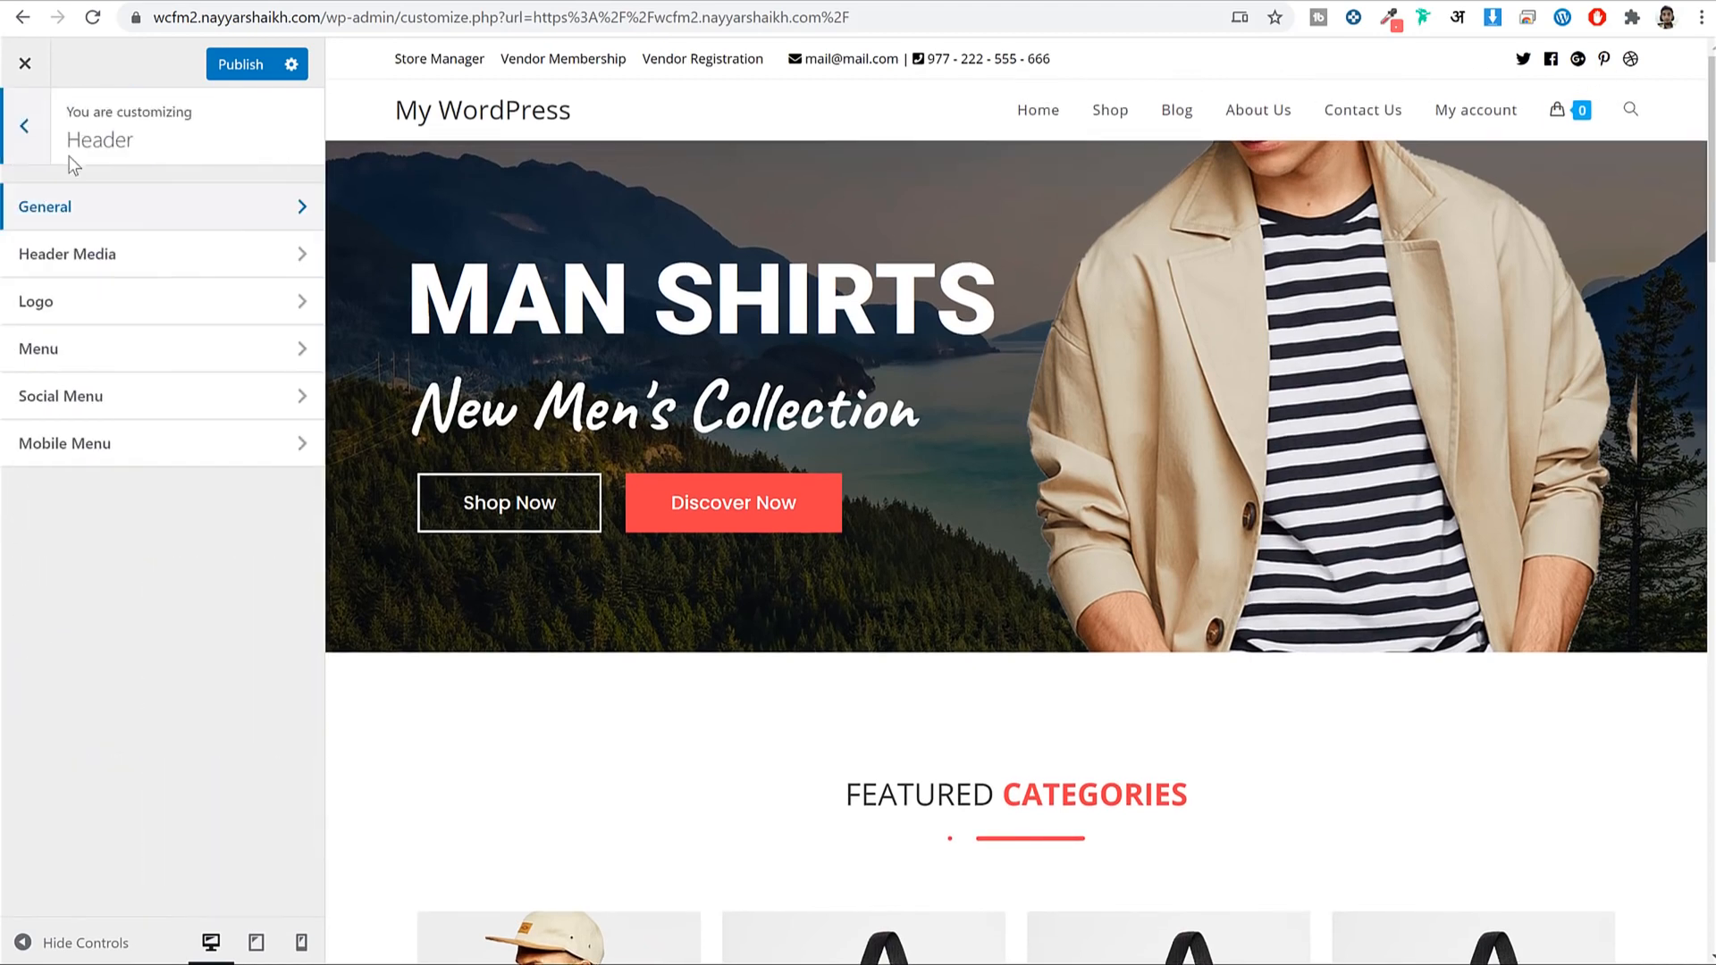
left_click(125, 304)
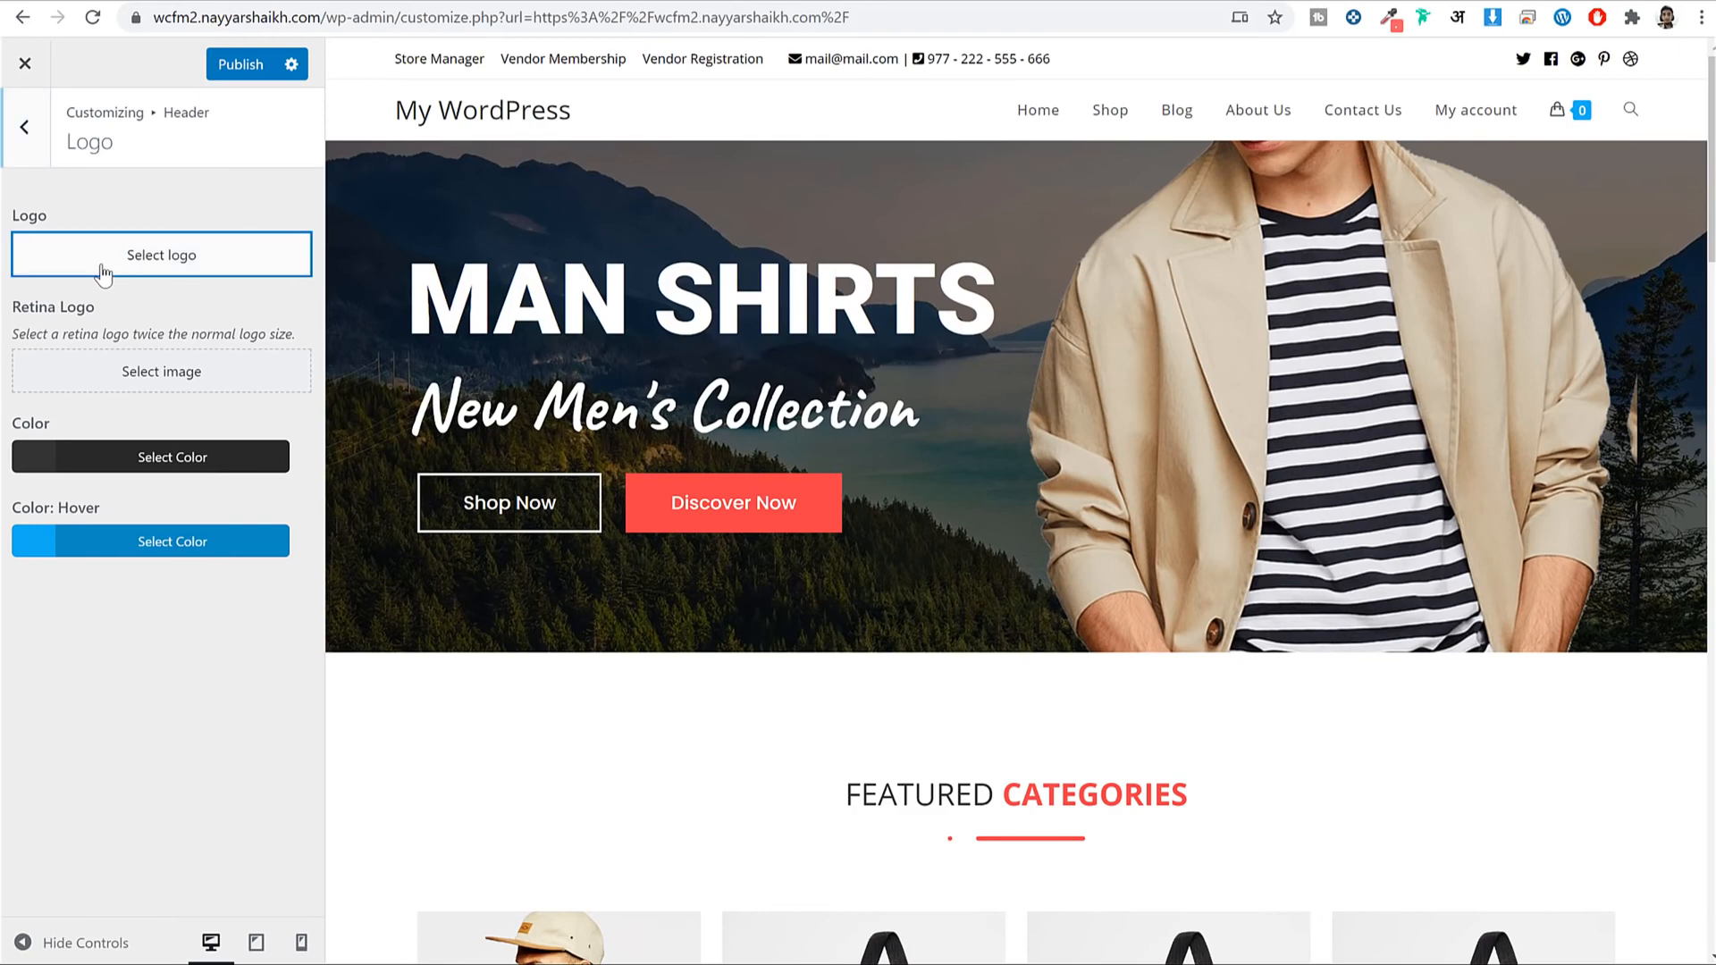
left_click(125, 252)
left_click(191, 309)
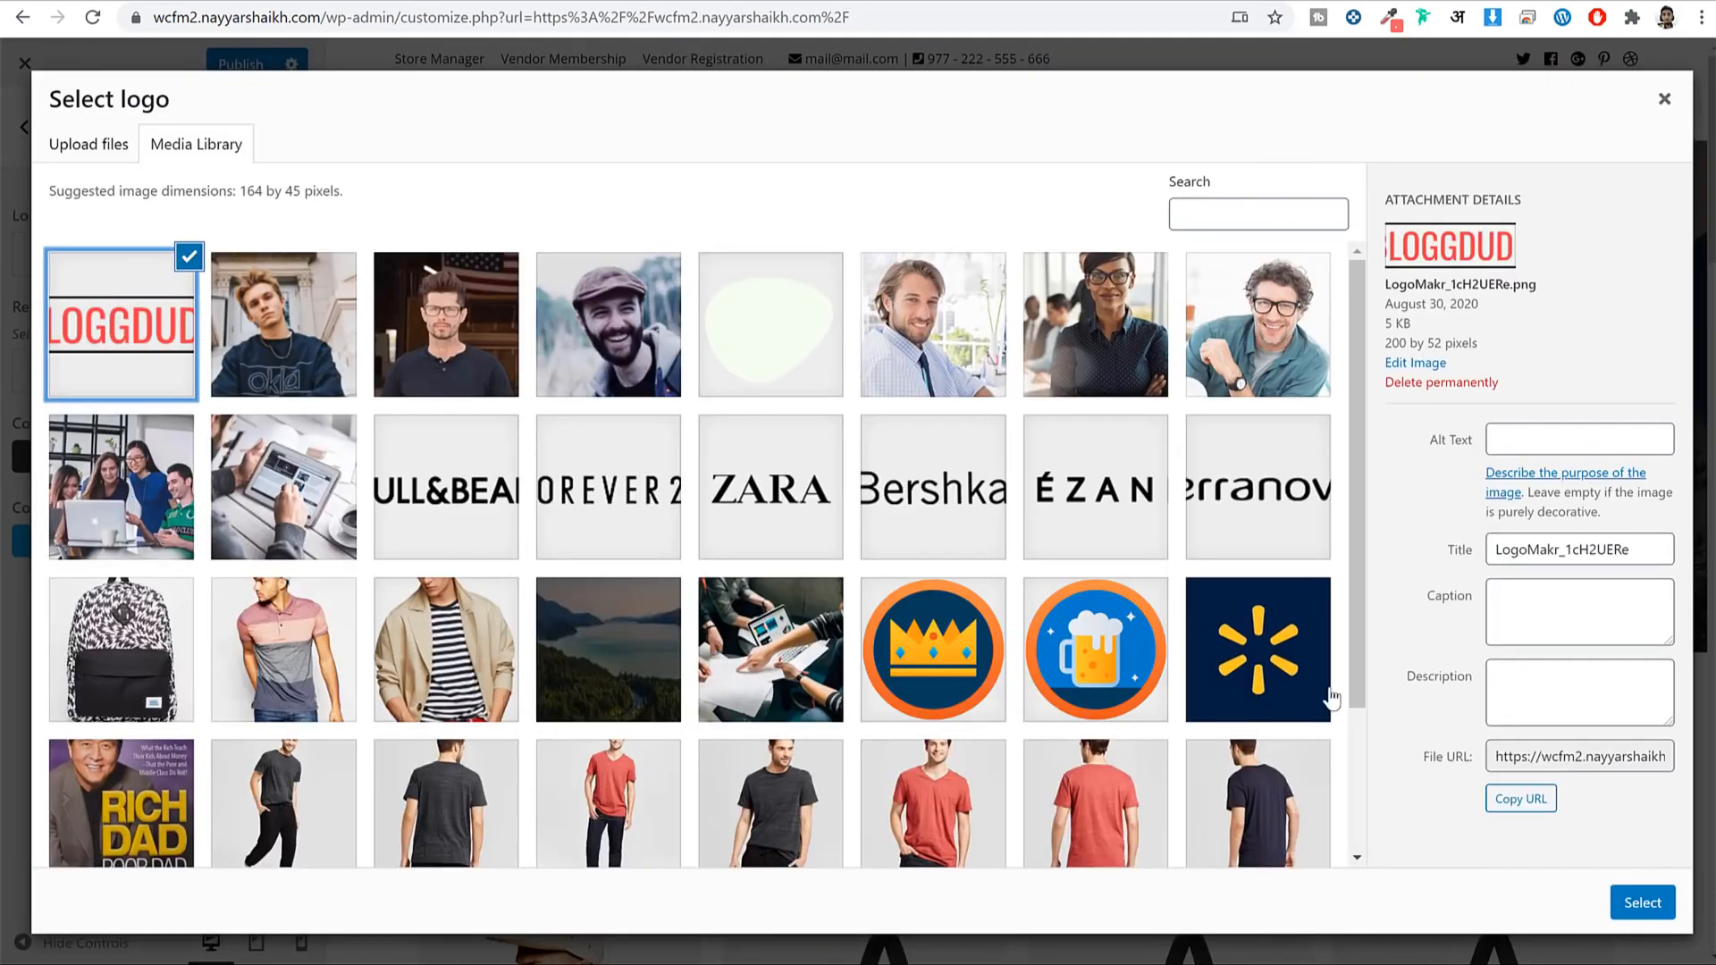
left_click(1614, 903)
left_click(1532, 910)
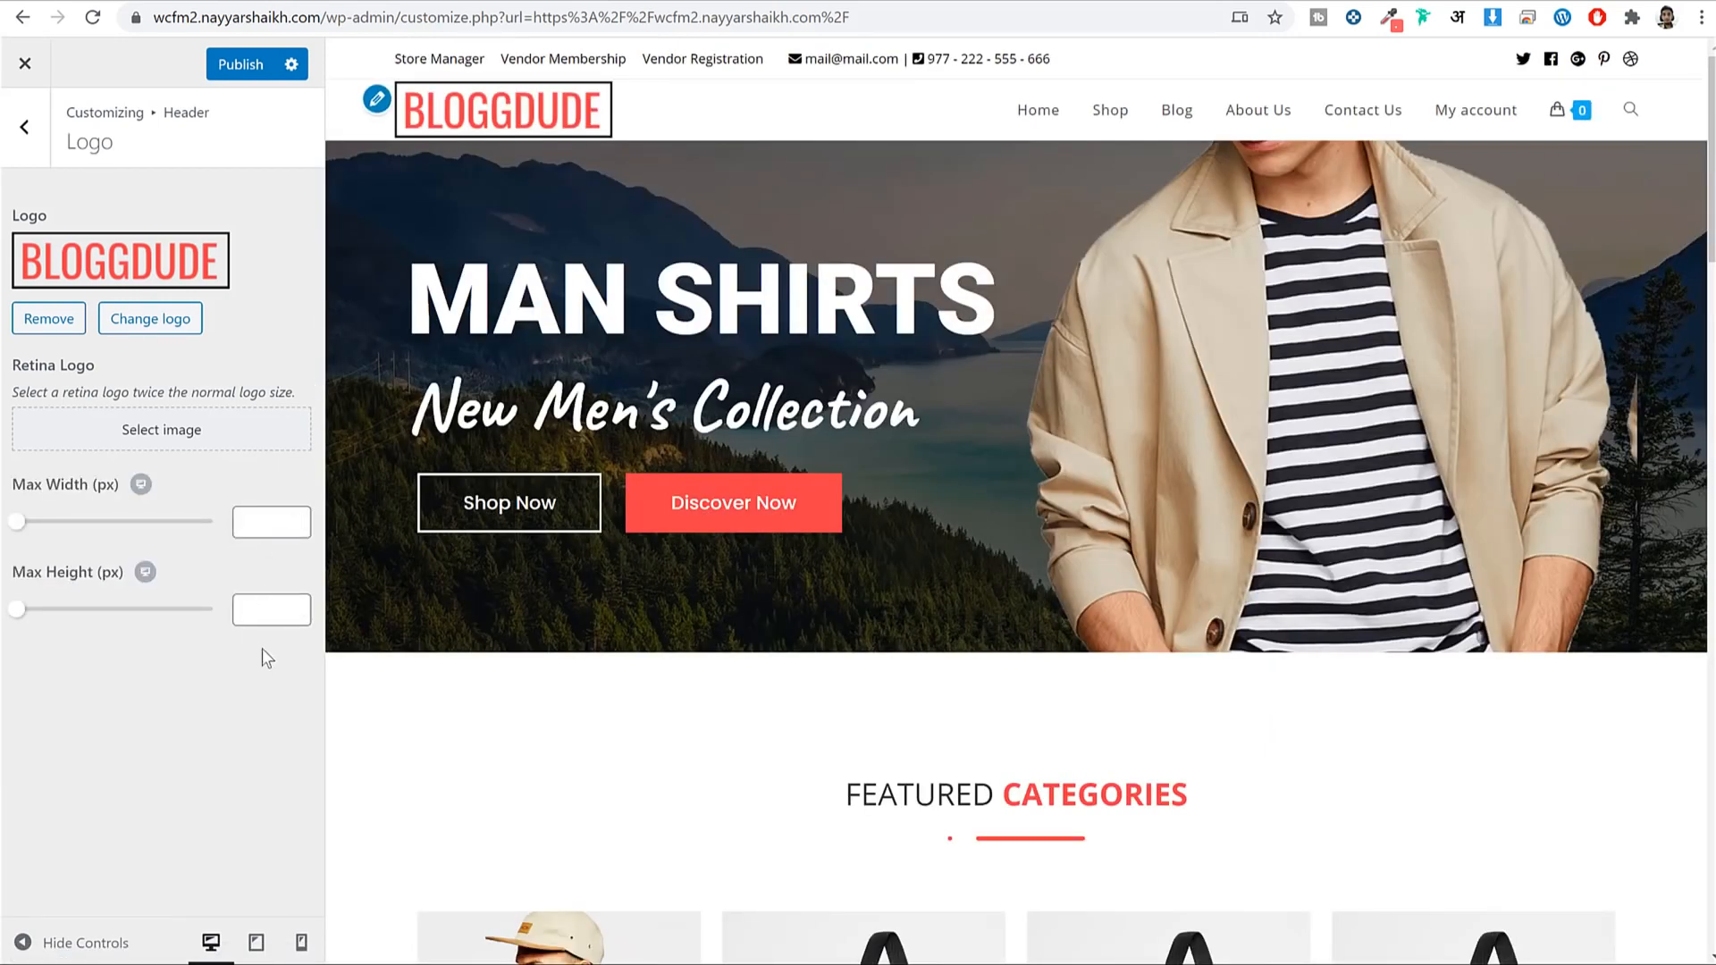
Cap the logo at 50 px maximum height and 150 px maximum width, then publish.
type("60")
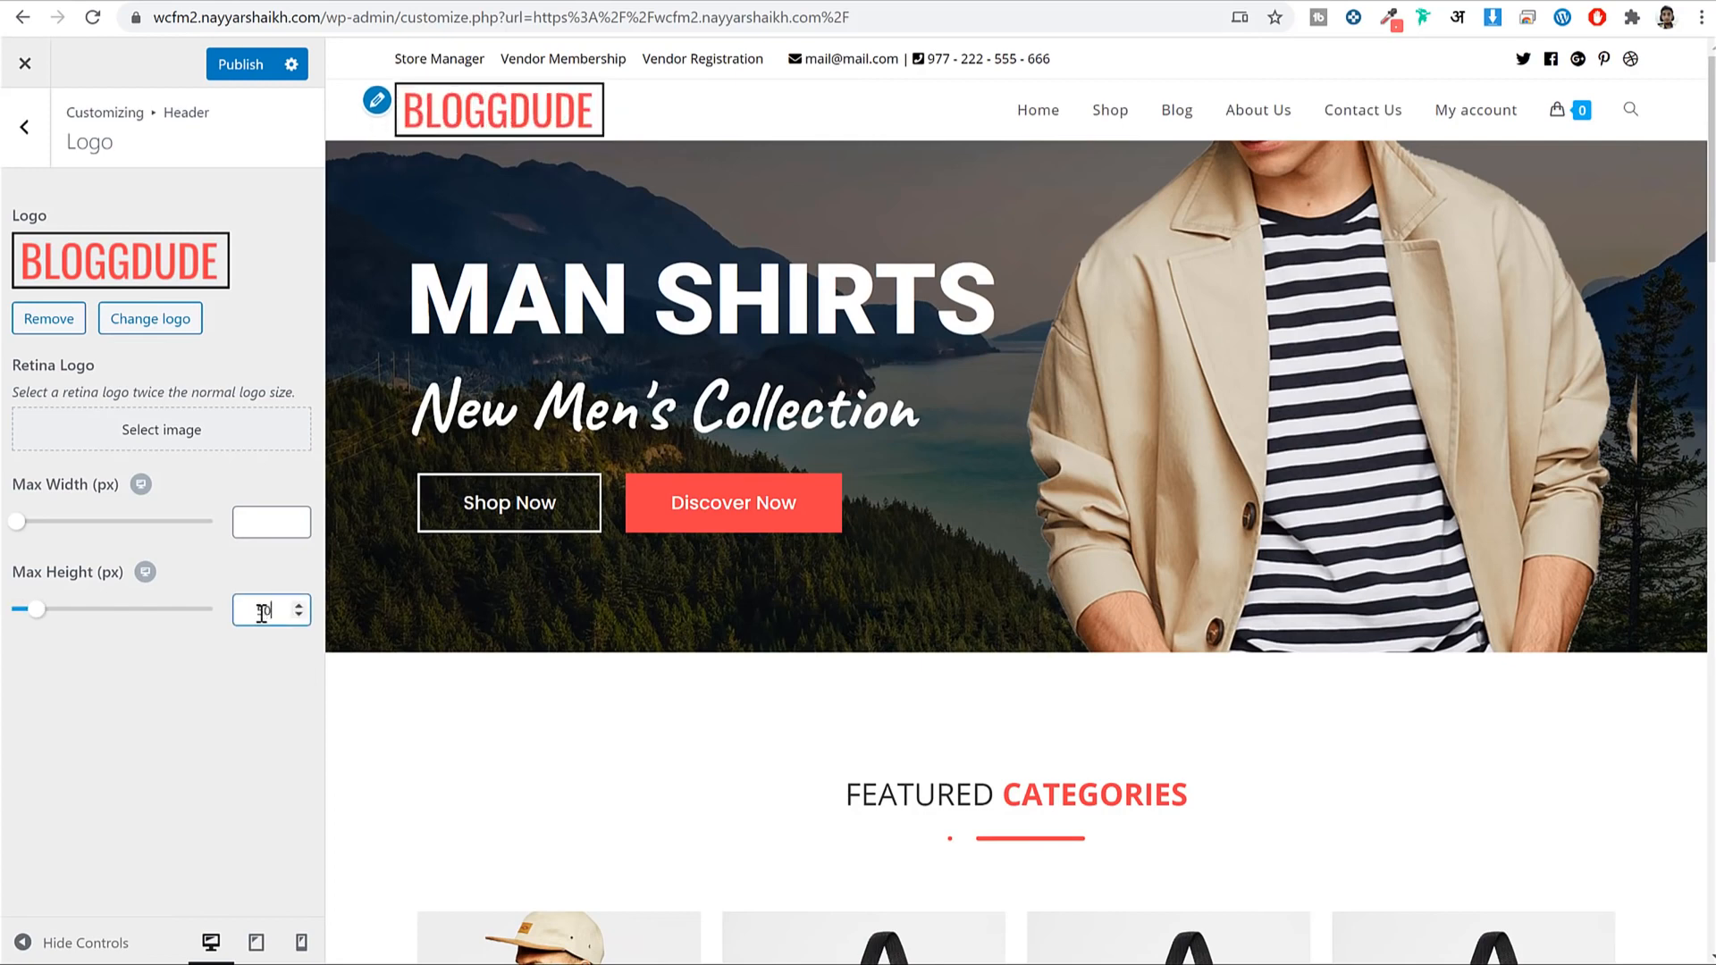
left_click(252, 512)
type("140")
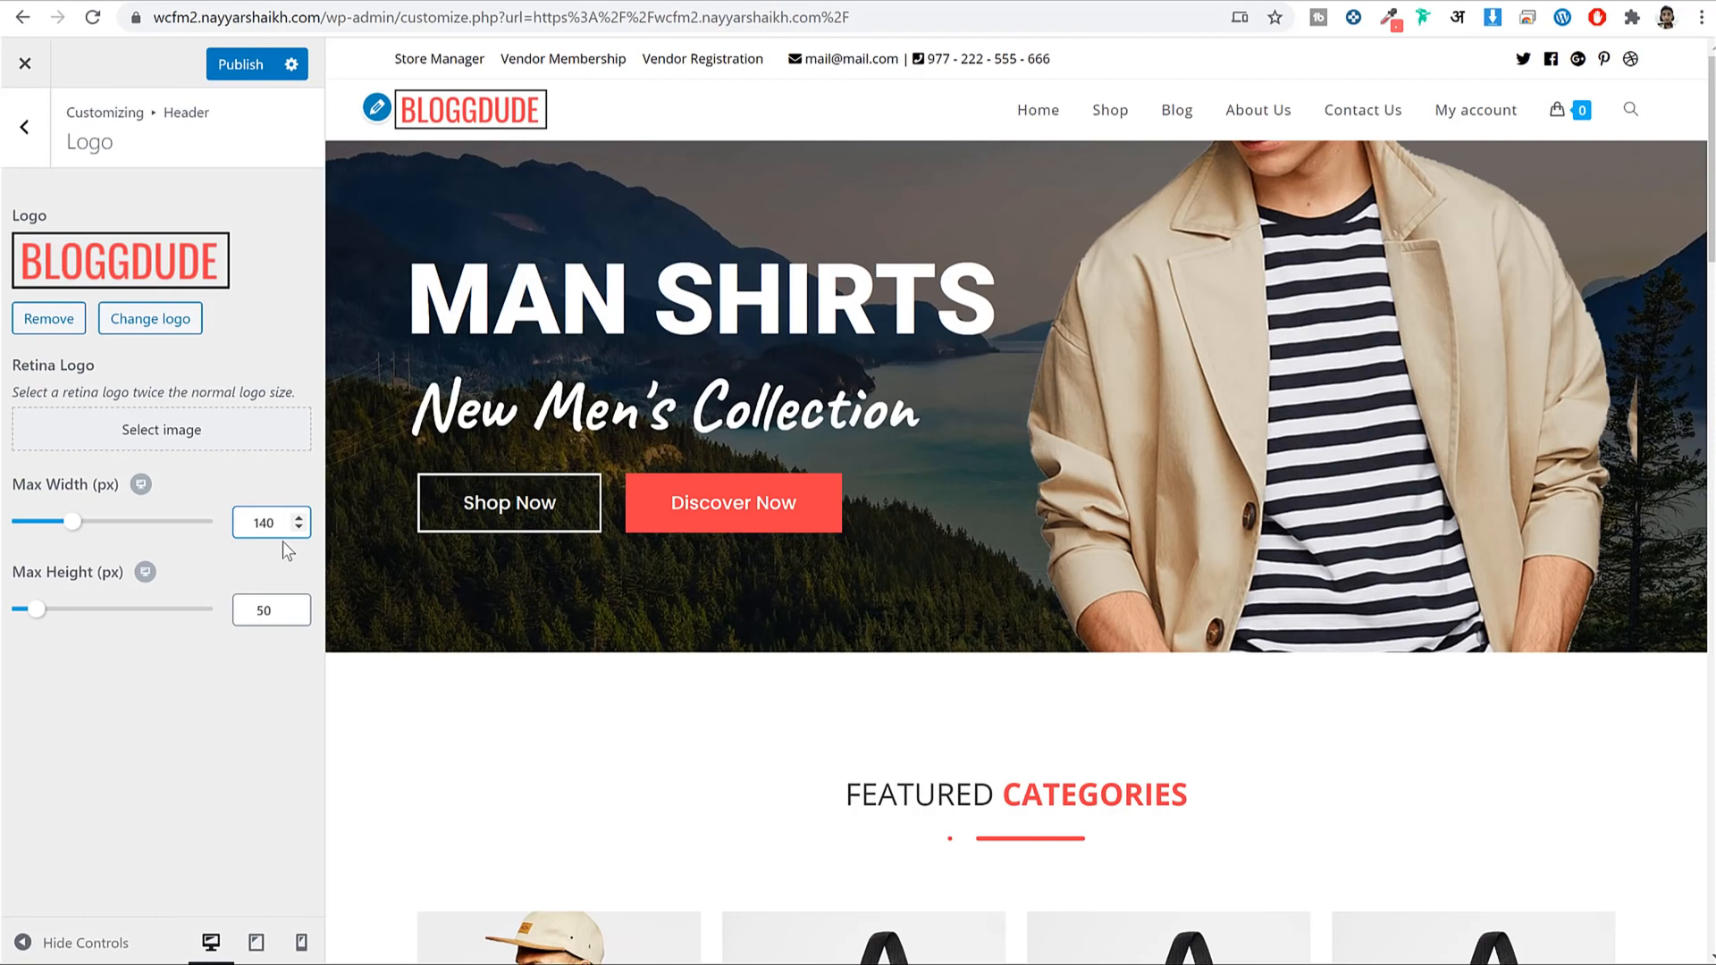
double_click(278, 526)
type("150")
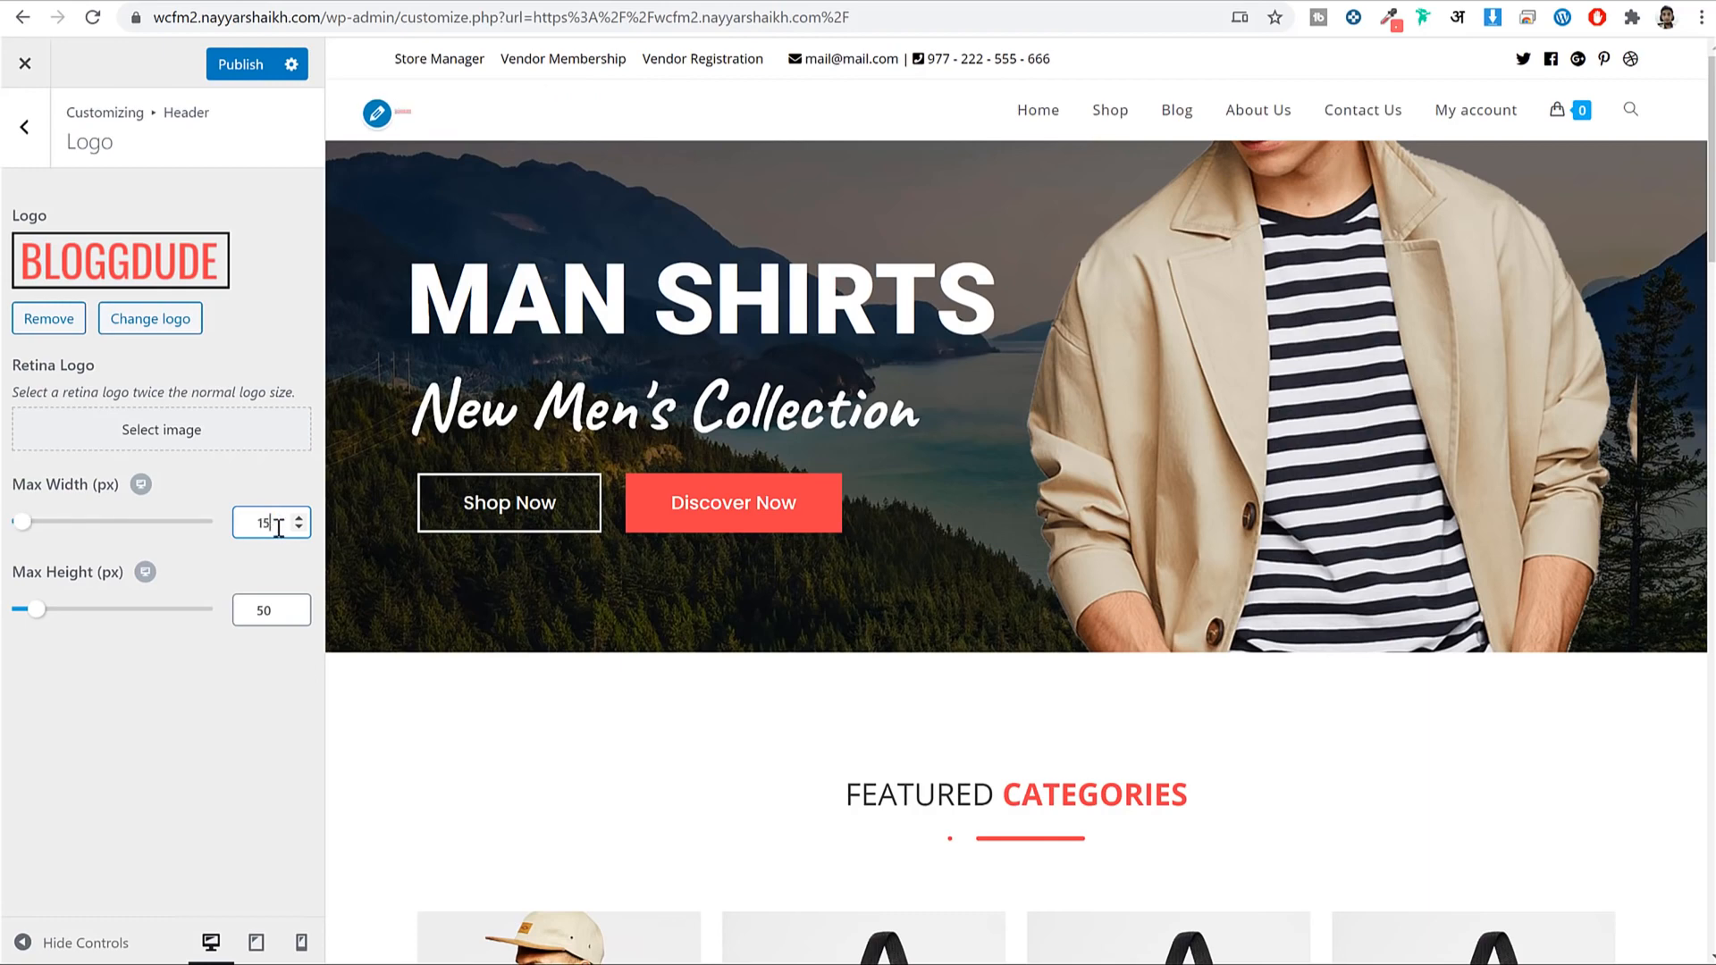
left_click(234, 66)
left_click(26, 131)
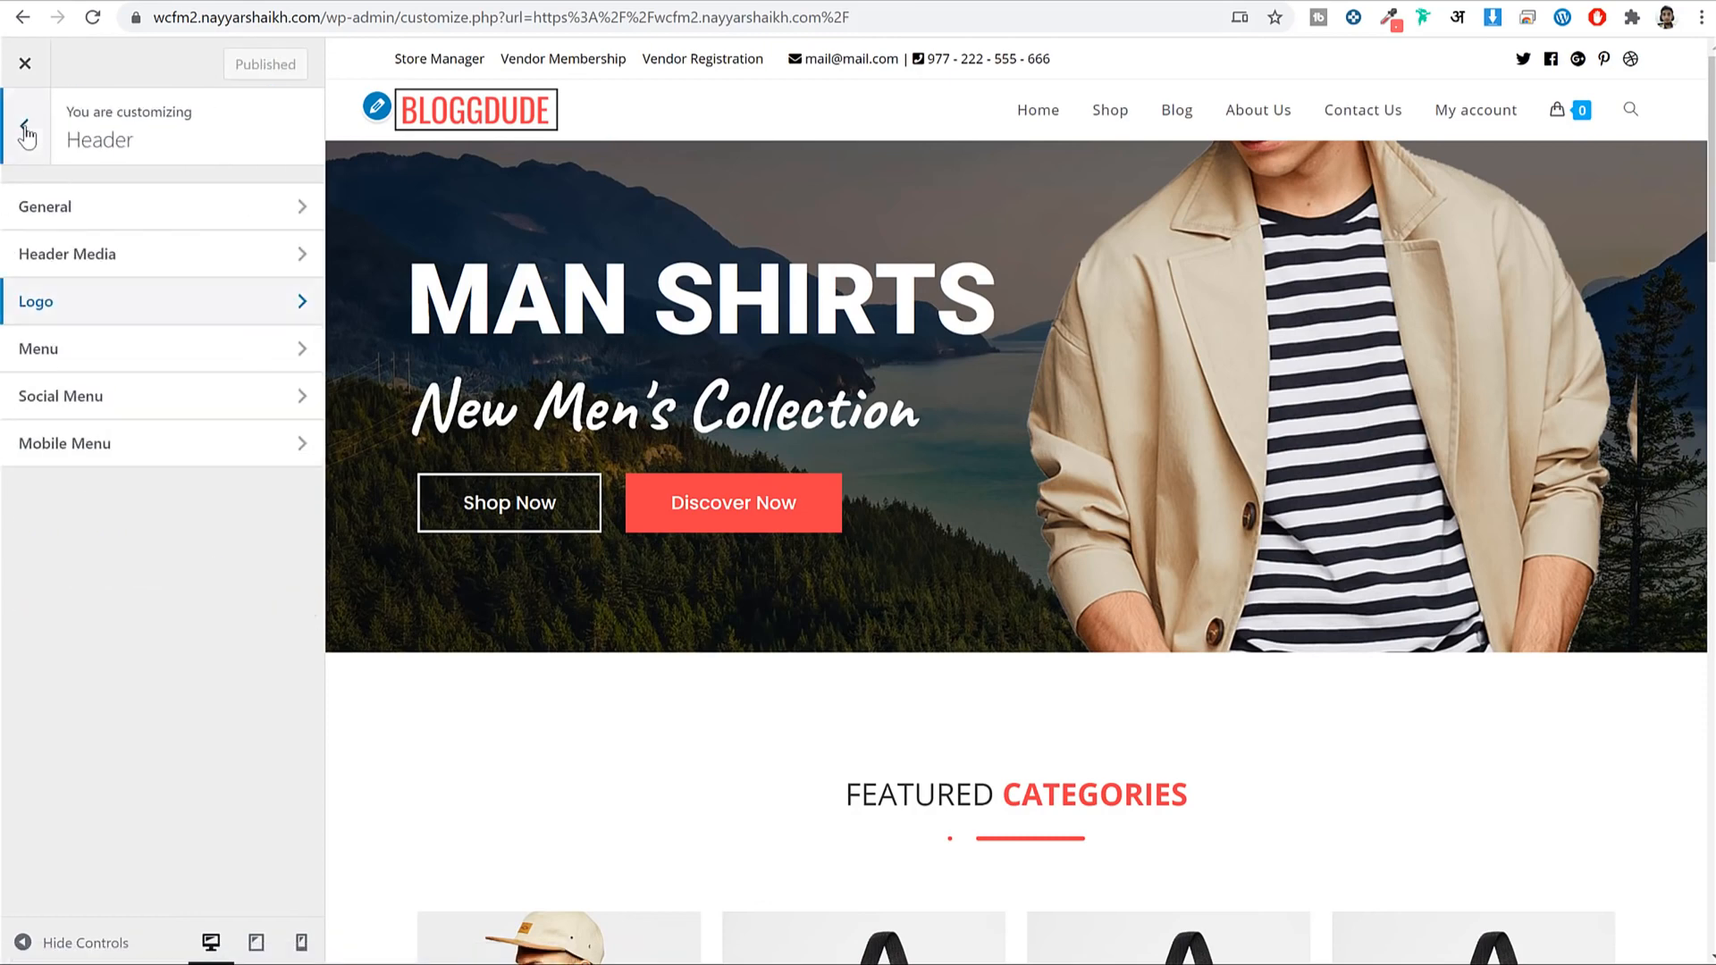
In Header > Menu, change the menu Link Color to the black swatch (#000000).
left_click(118, 354)
scroll(212, 441, "down", 3)
scroll(212, 442, "down", 5)
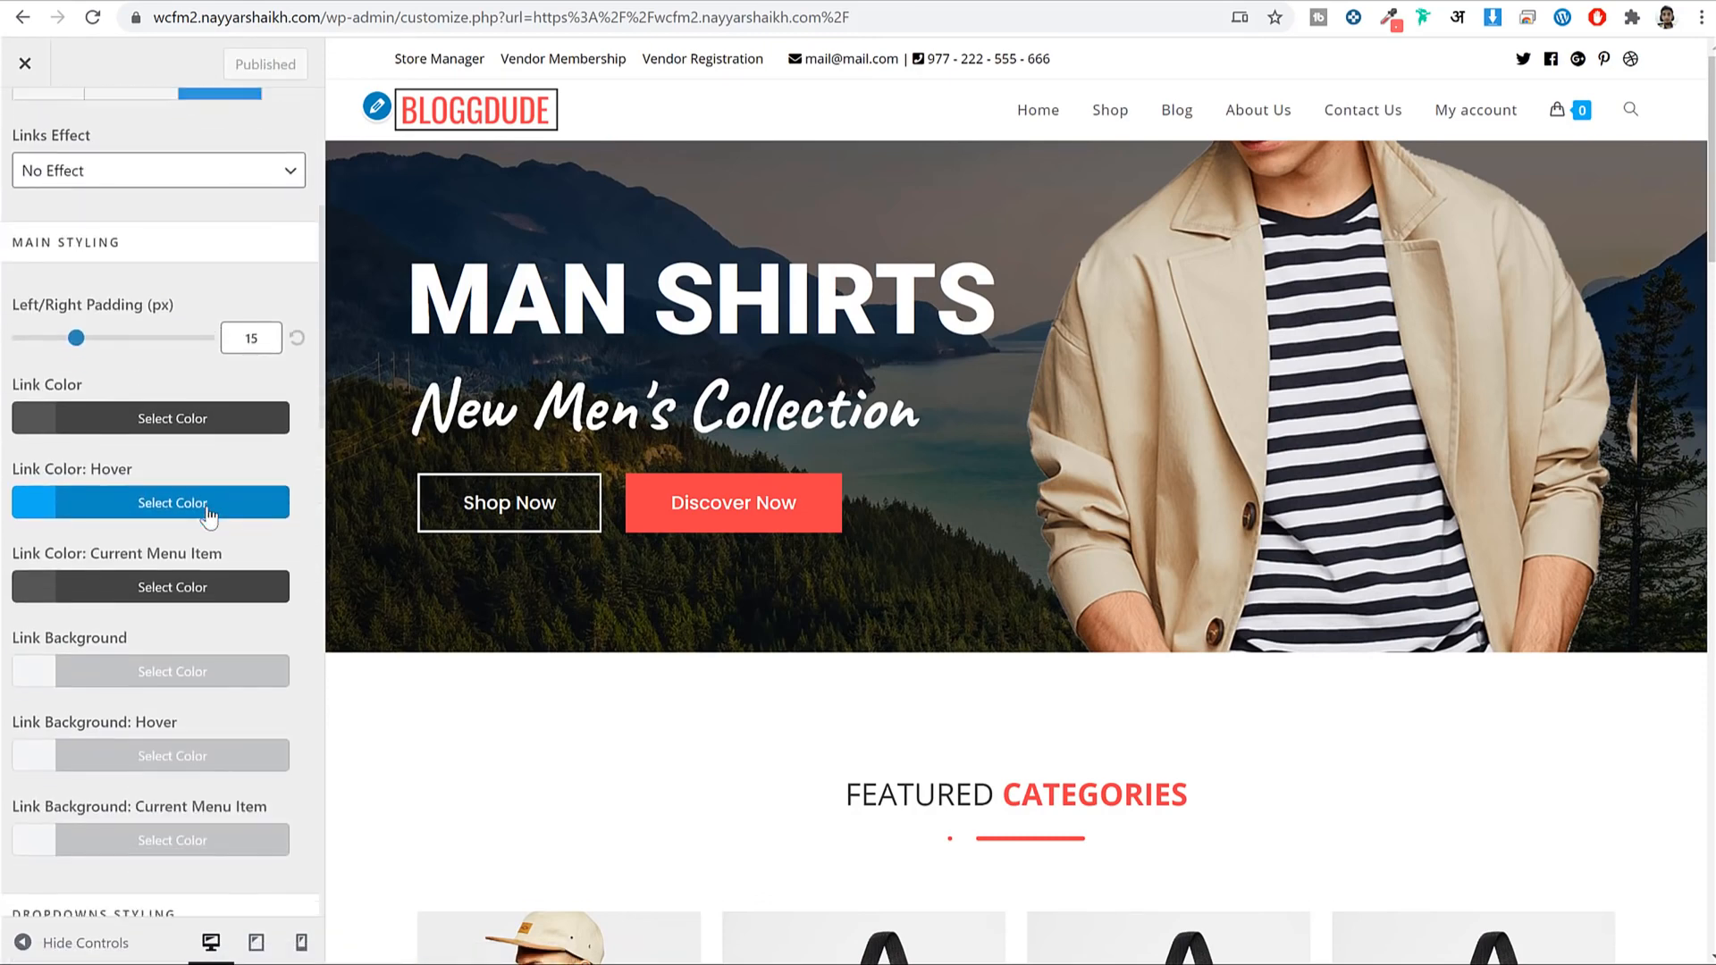
left_click(223, 208)
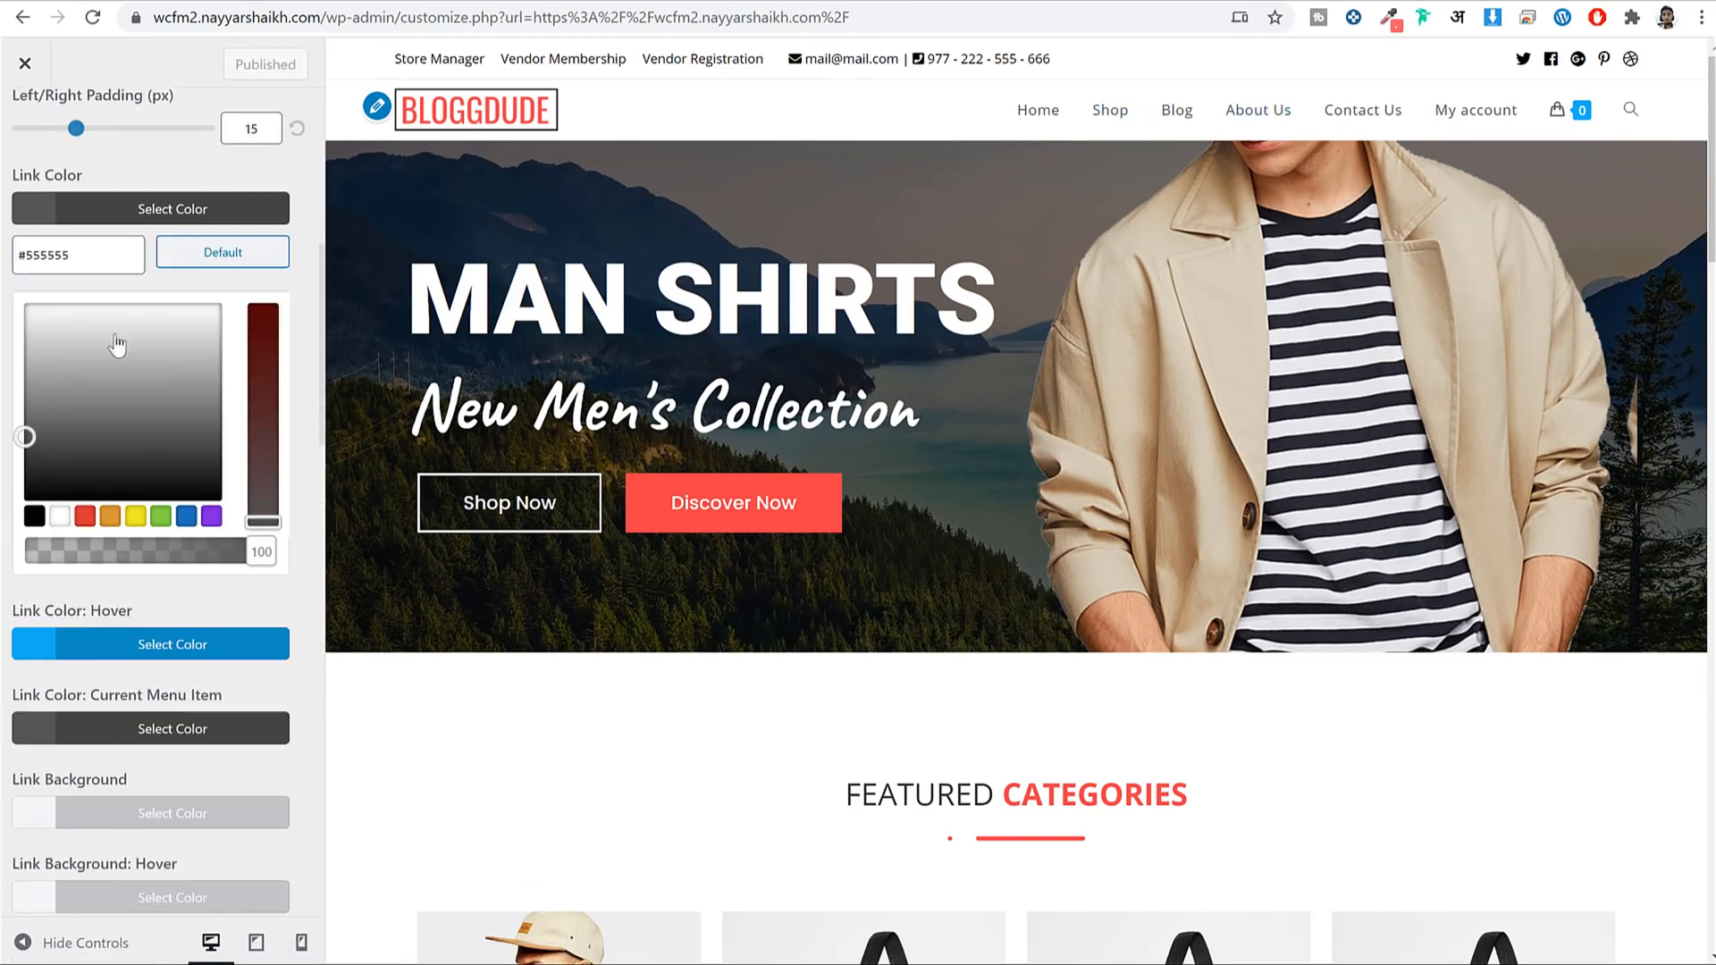
left_click(38, 520)
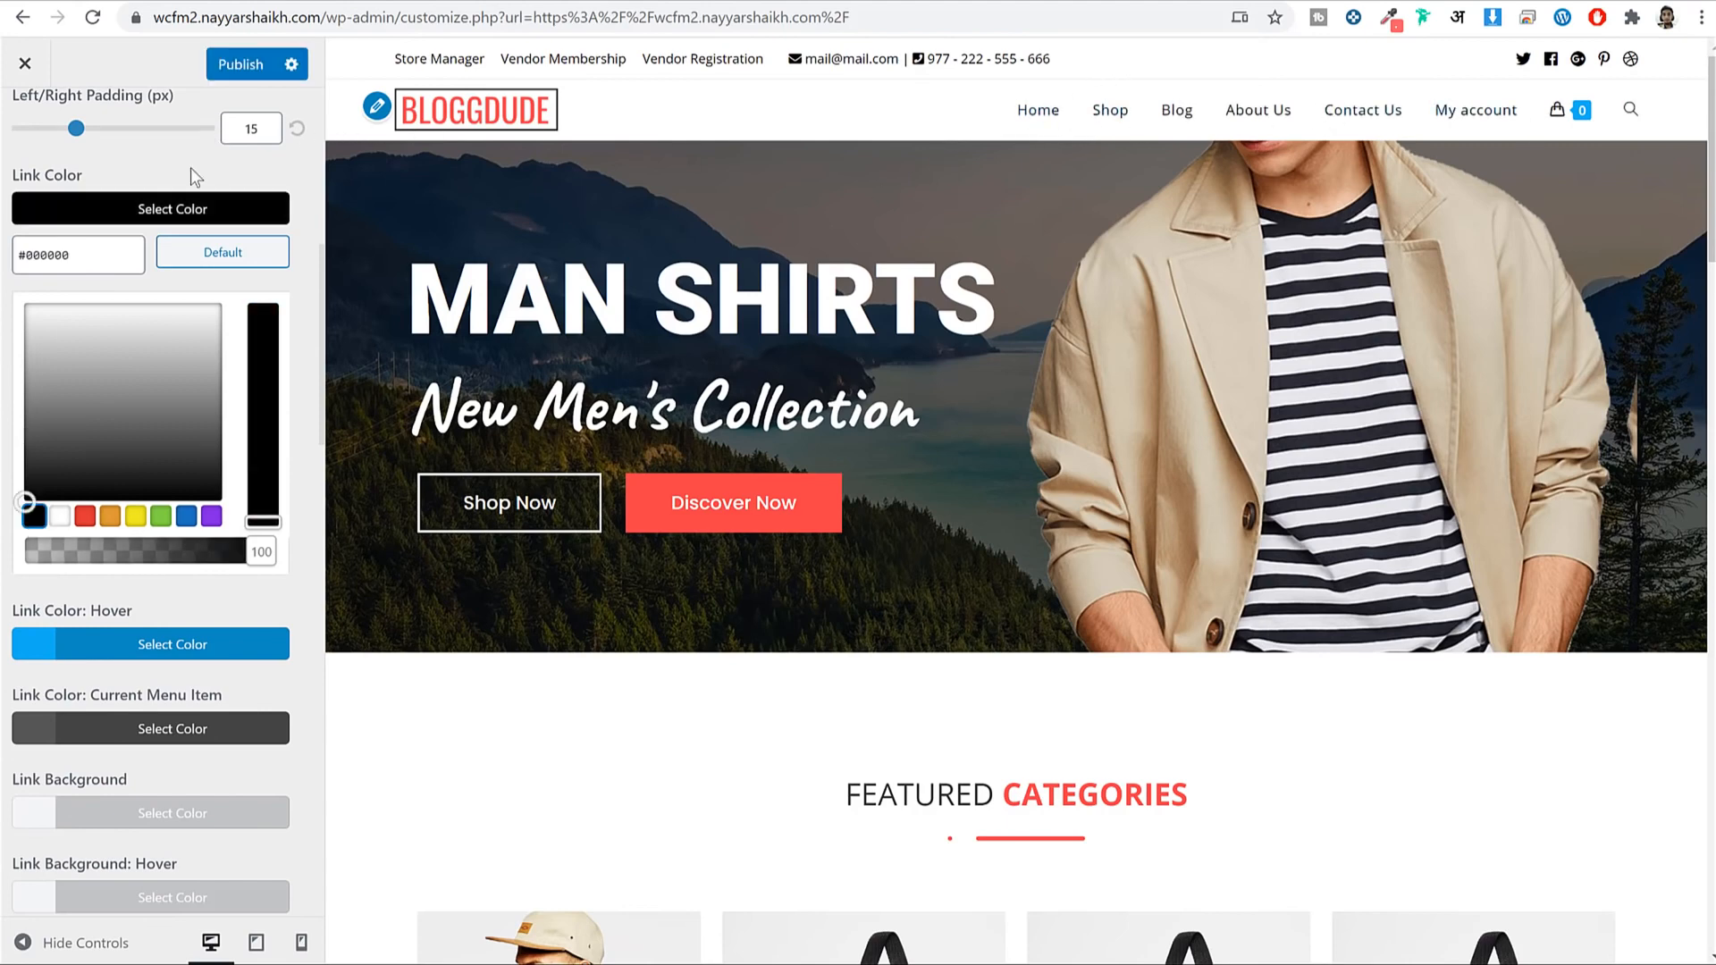
left_click(180, 211)
scroll(188, 496, "down", 4)
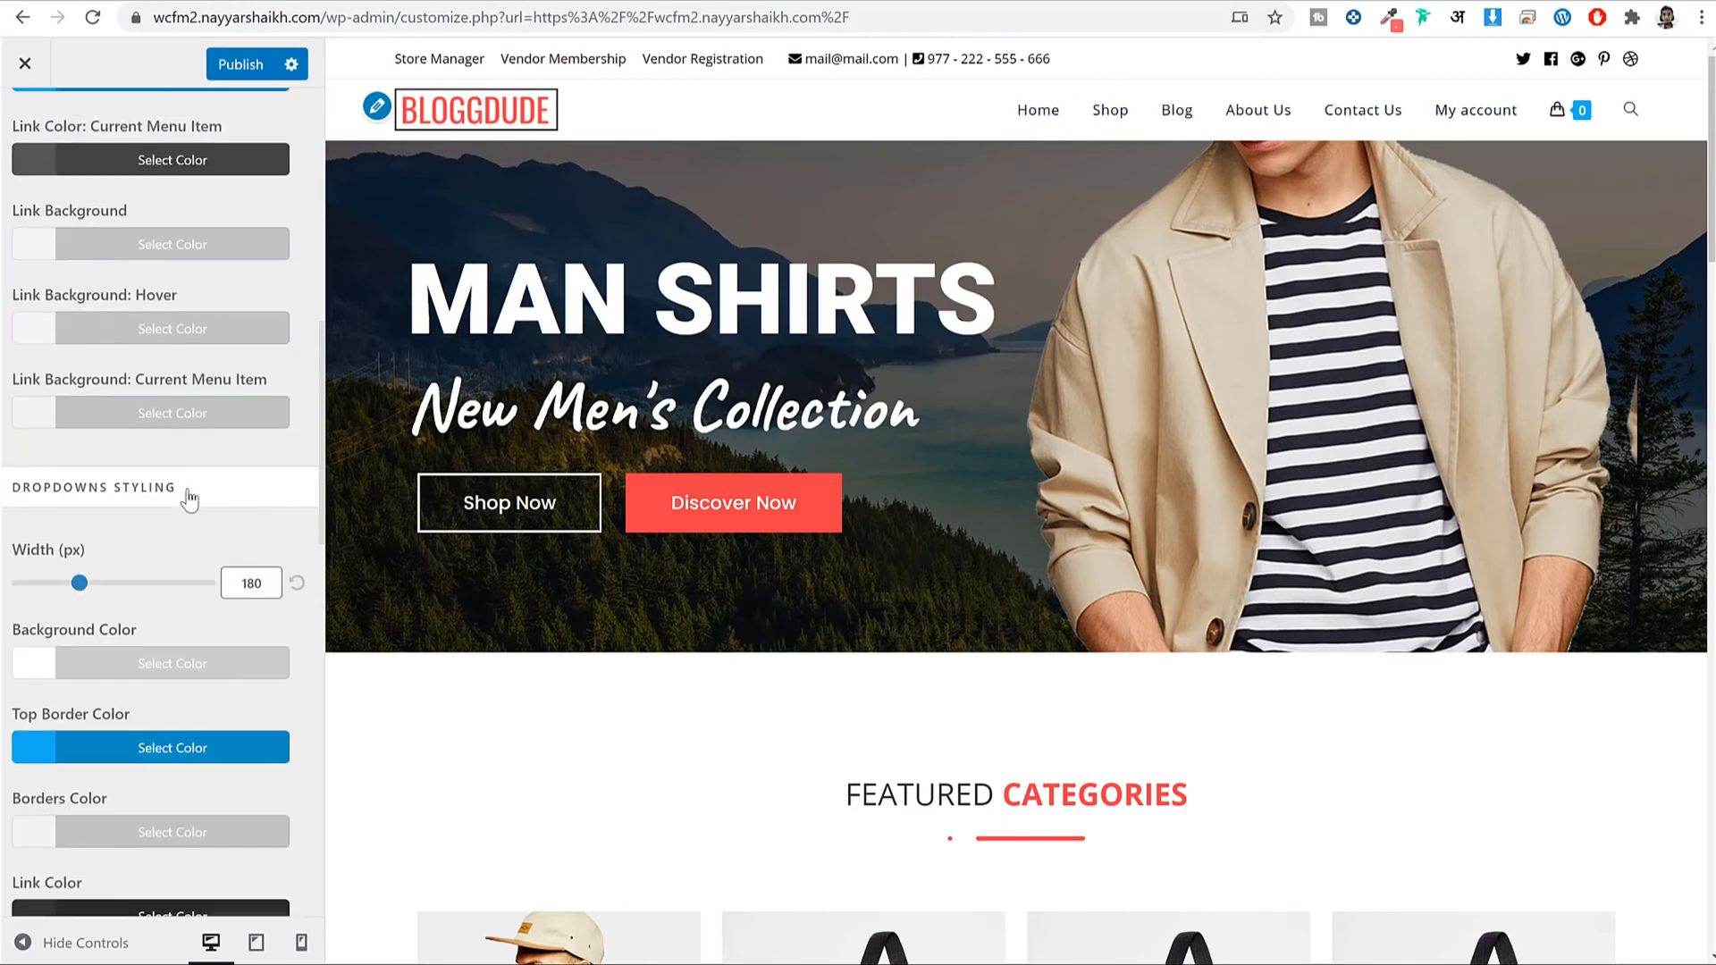
scroll(186, 492, "up", 10)
left_click(24, 130)
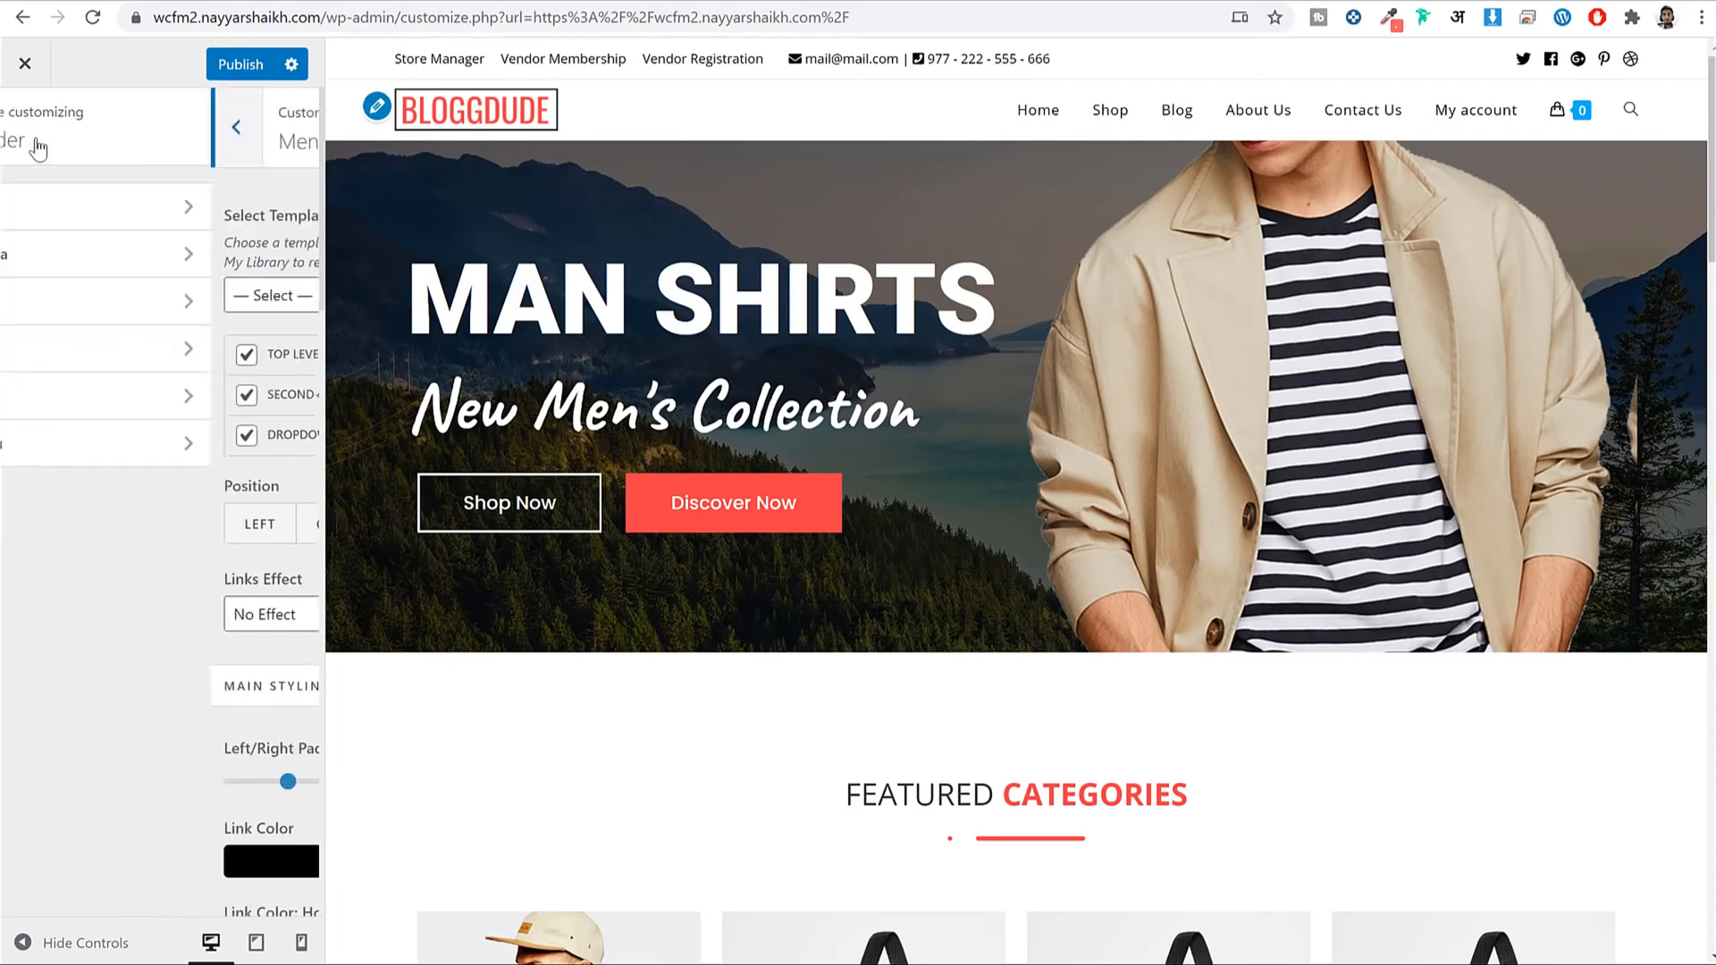
In WooCommerce > Menu Cart, set Icon Size 30 and Center Vertically 8, then publish.
left_click(20, 134)
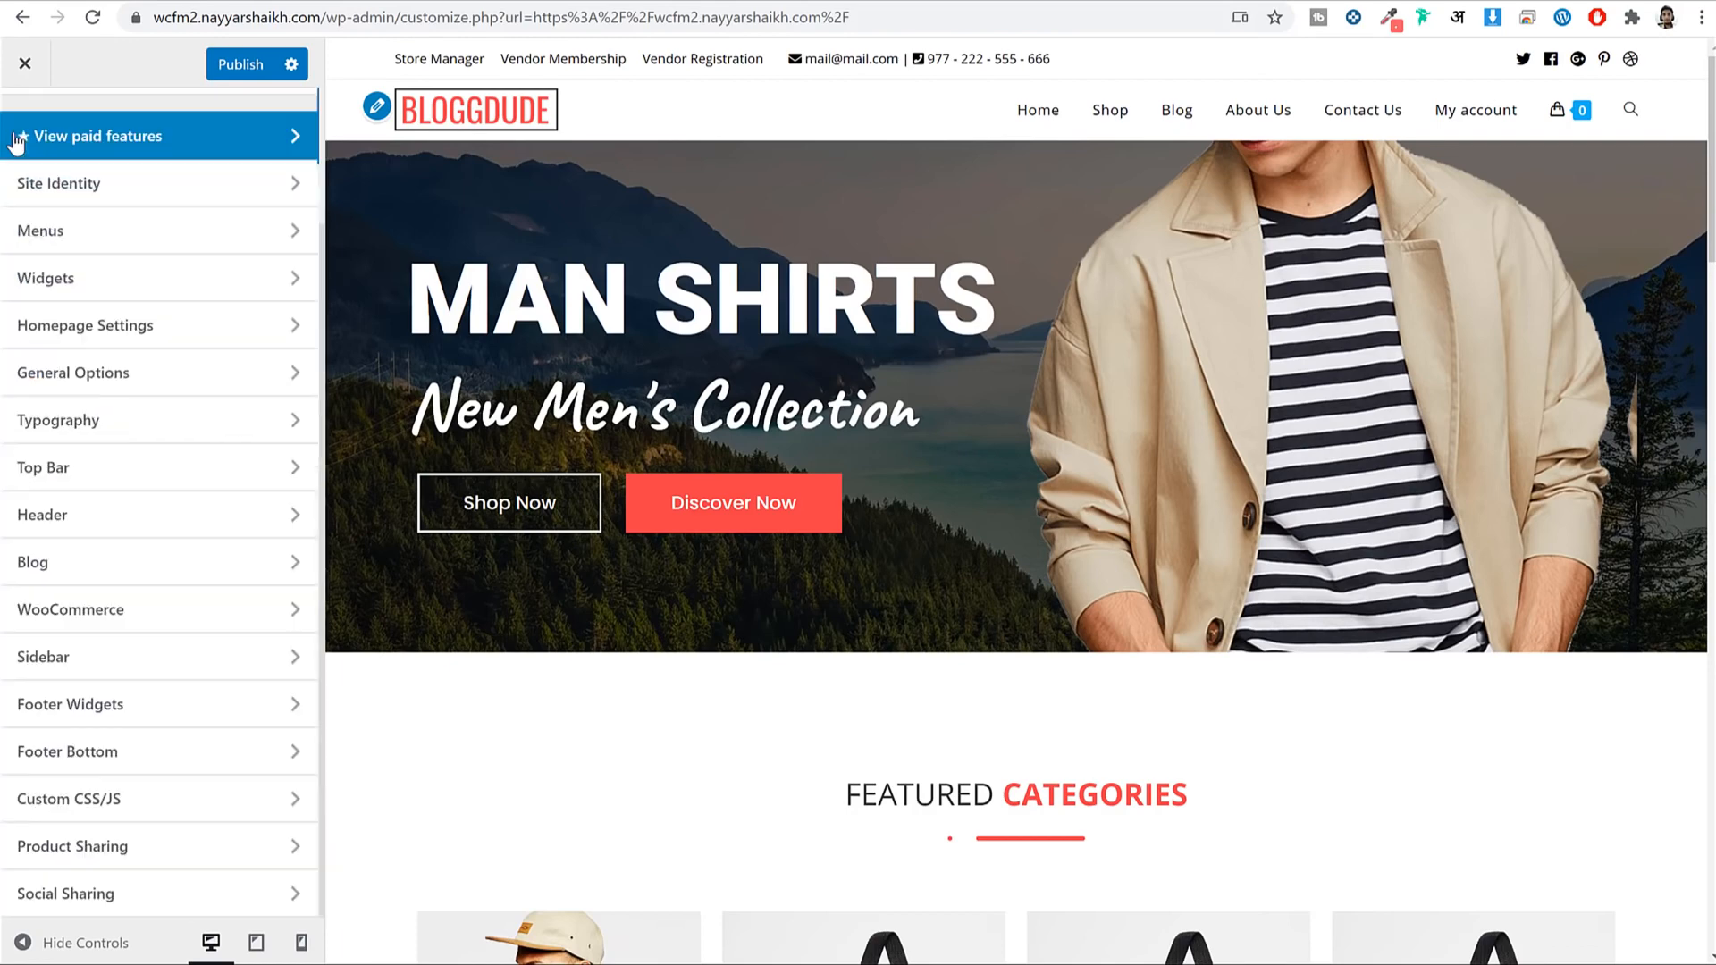
mouse_move(1558, 119)
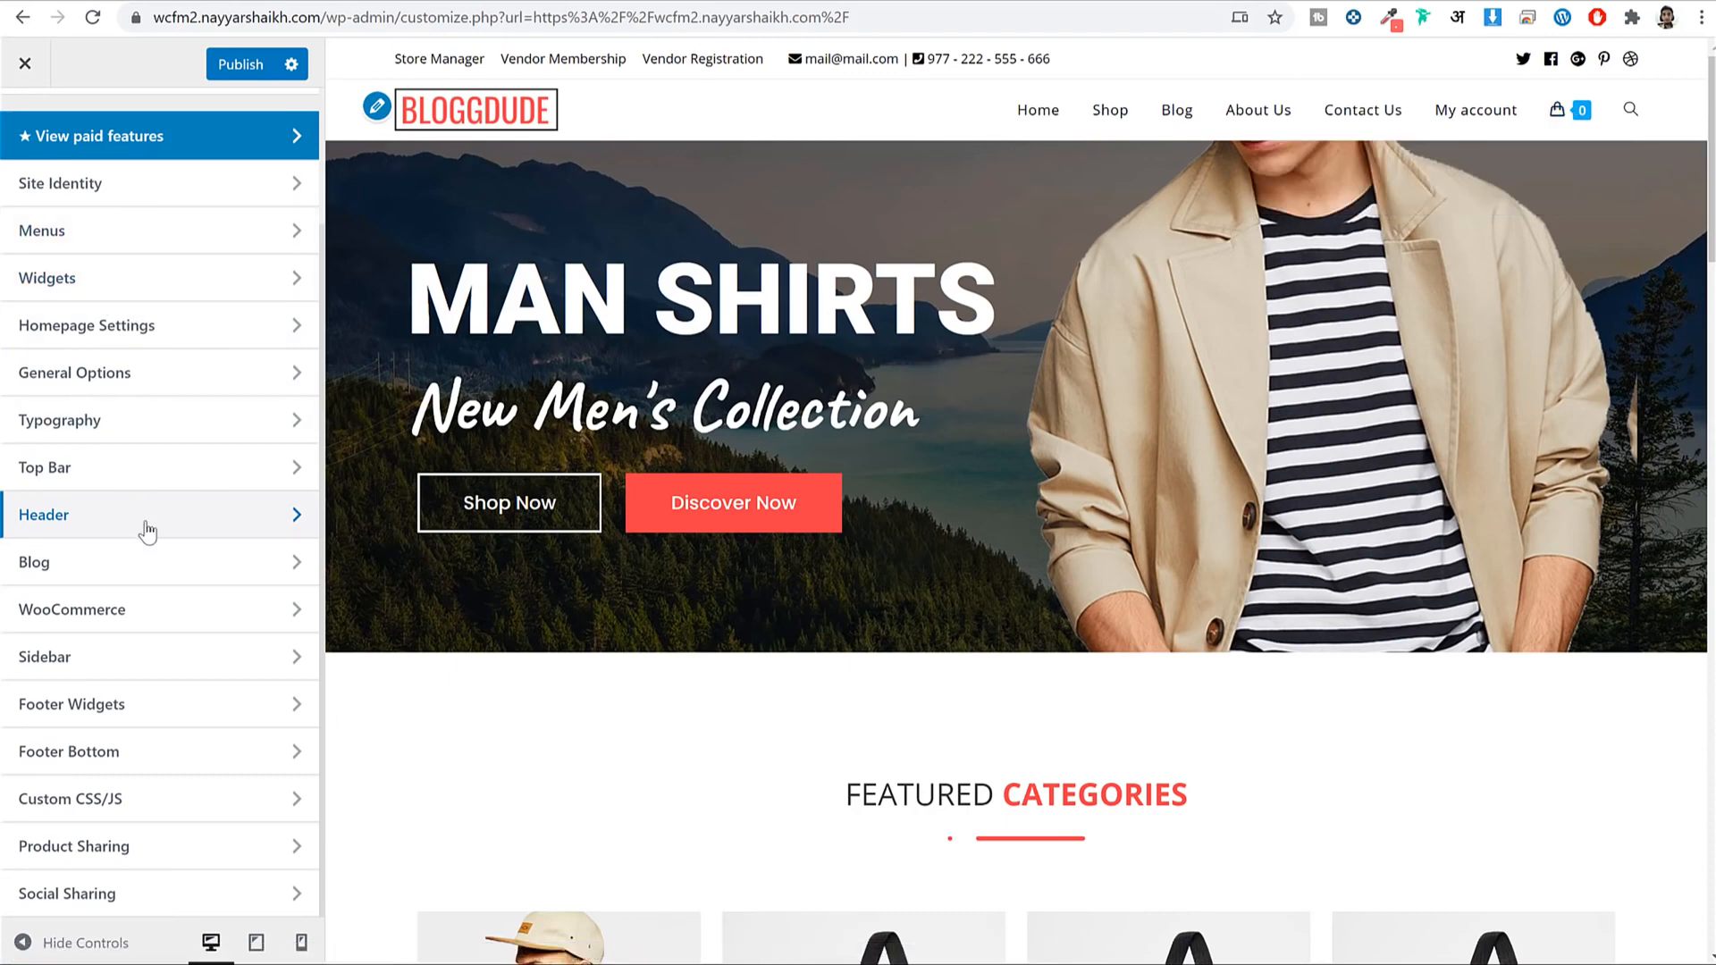
scroll(157, 652, "up", 2)
scroll(148, 689, "down", 2)
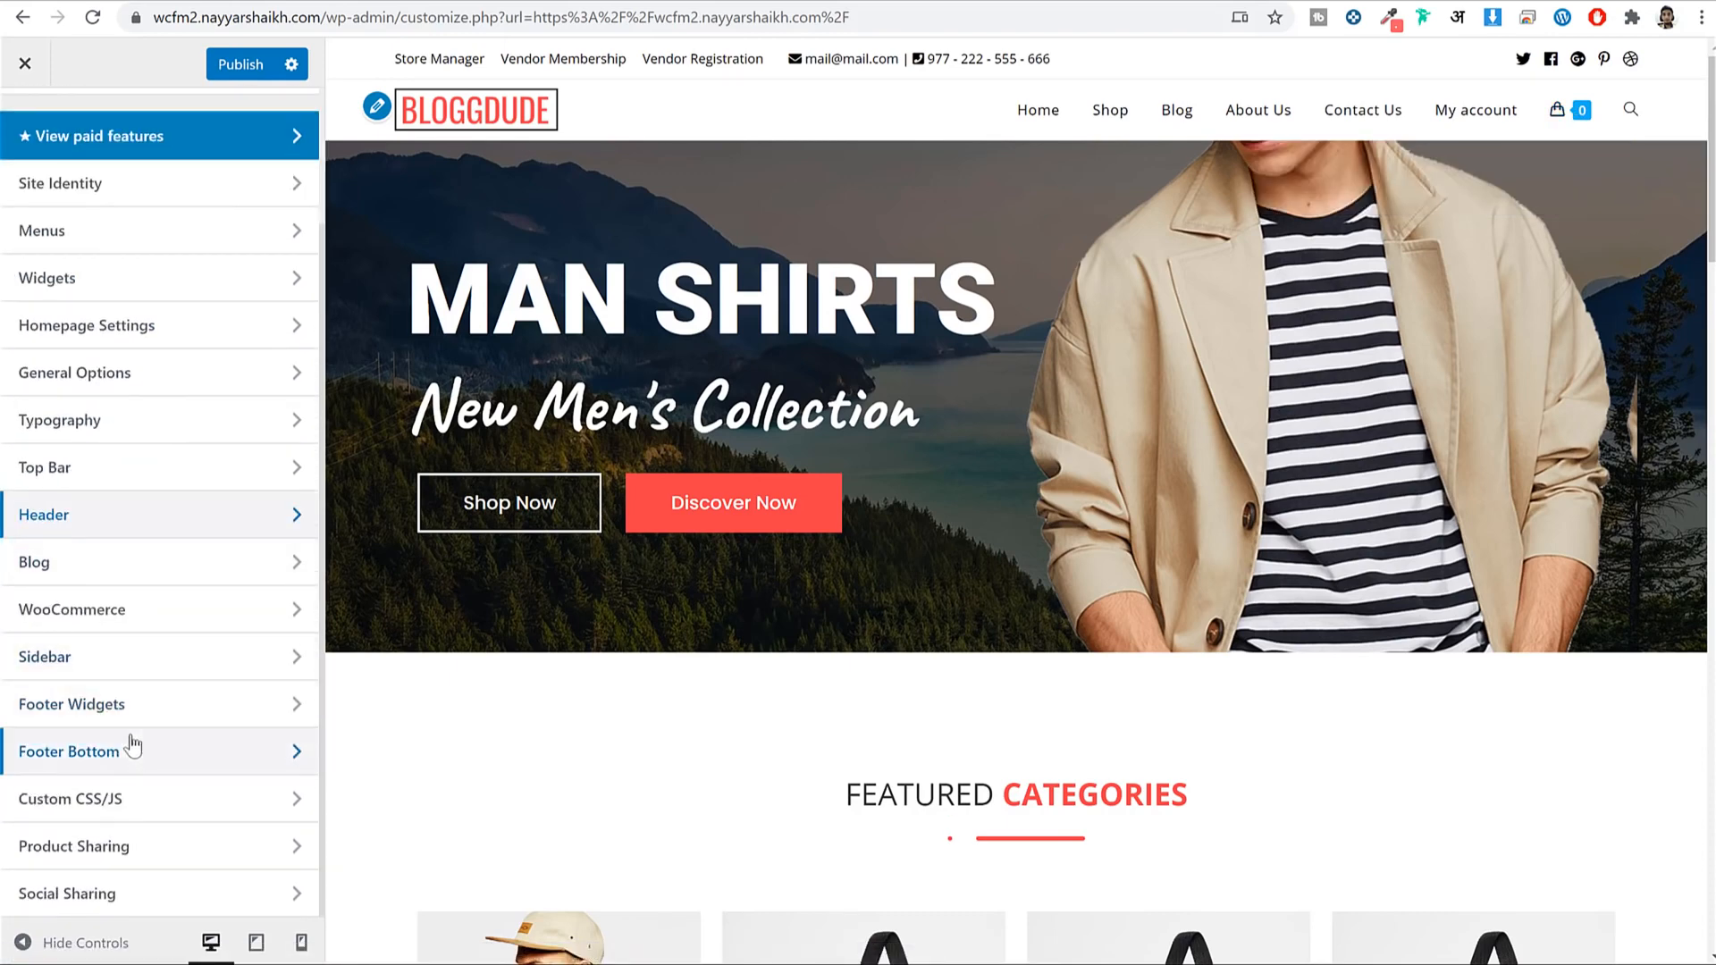
left_click(134, 611)
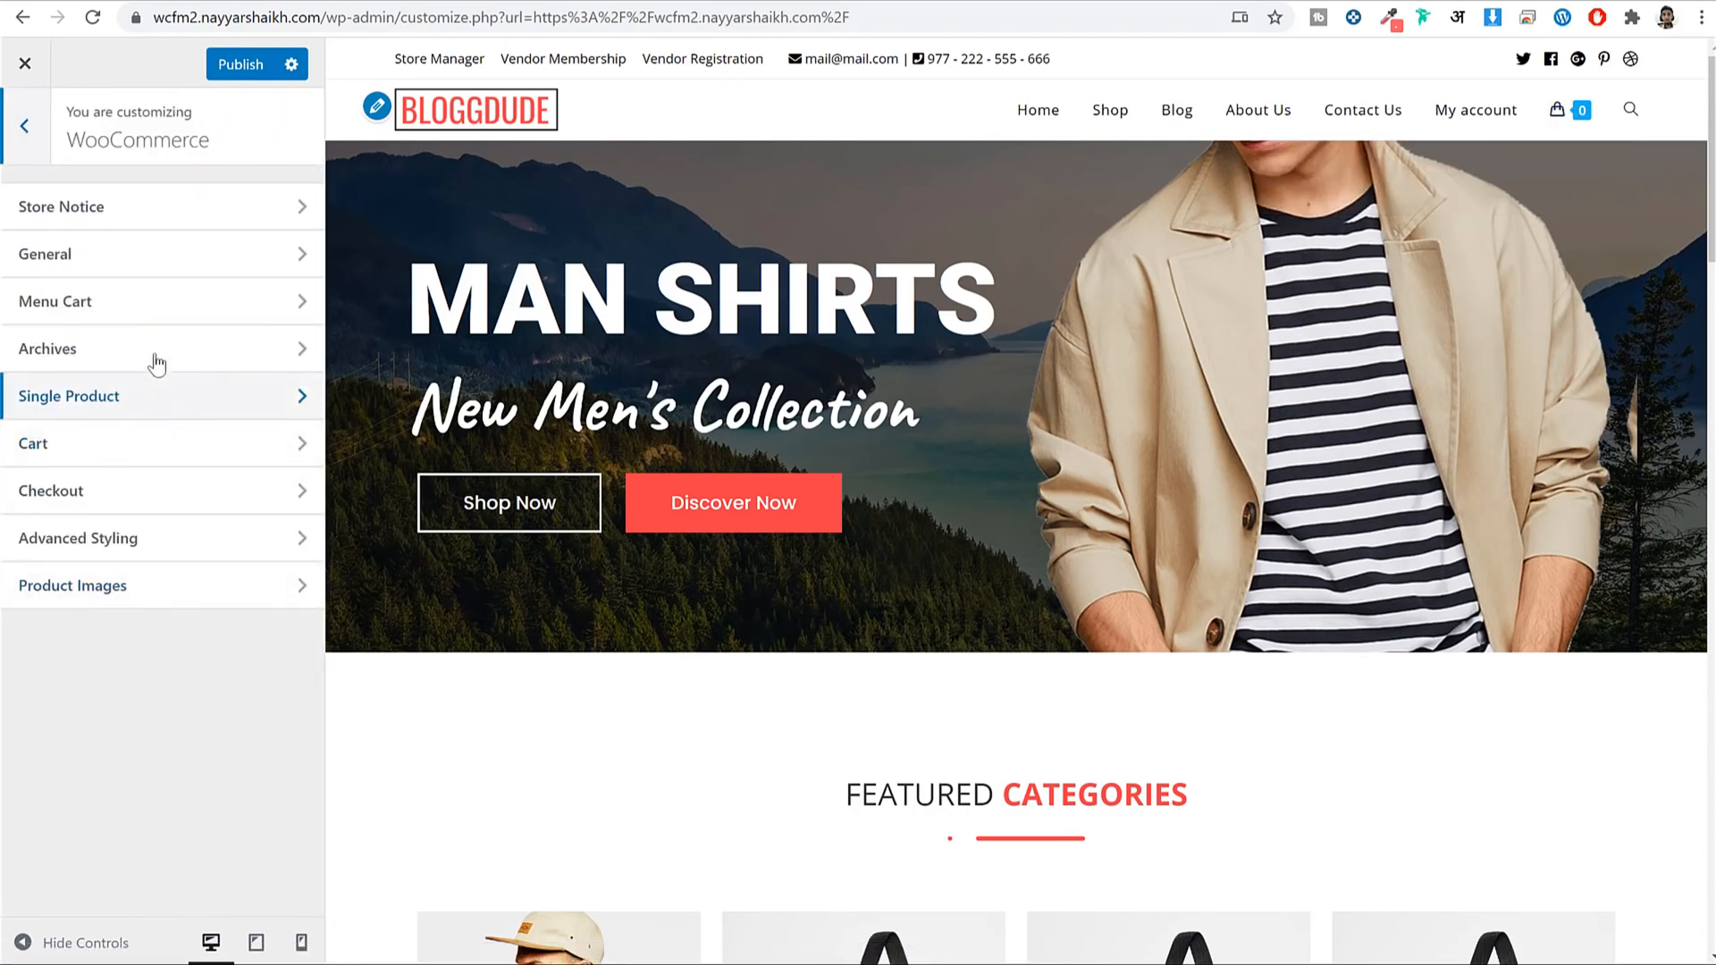
left_click(141, 300)
scroll(230, 492, "down", 6)
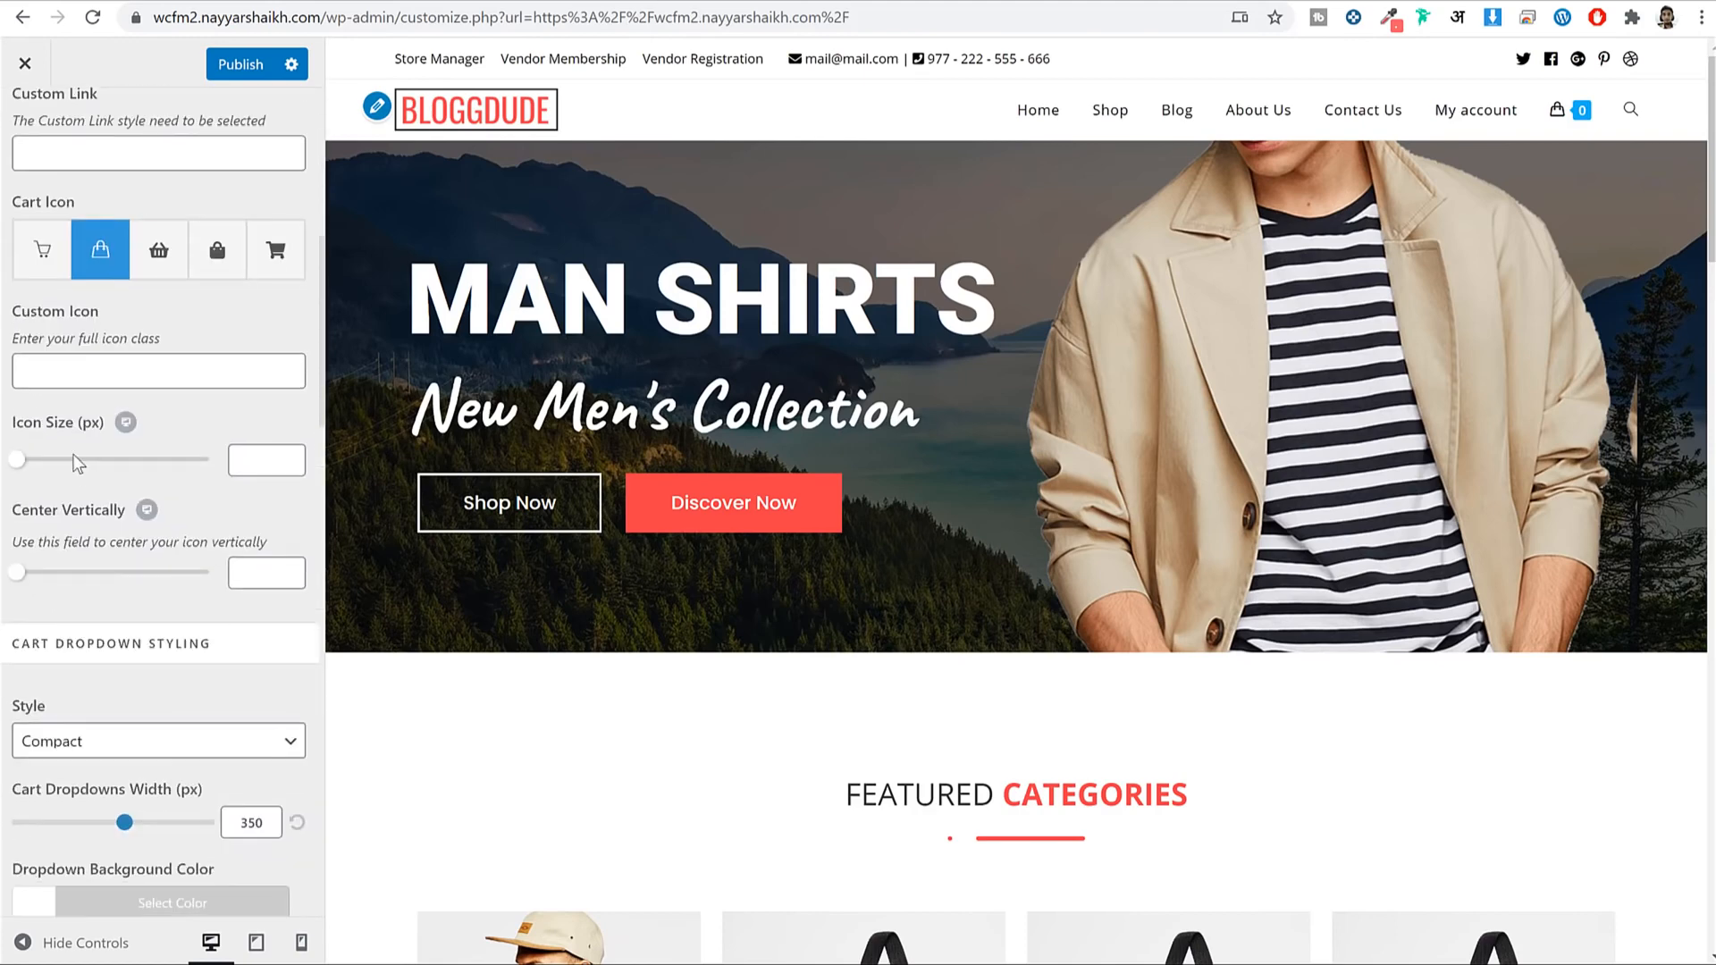
left_click_drag(23, 472, 59, 461)
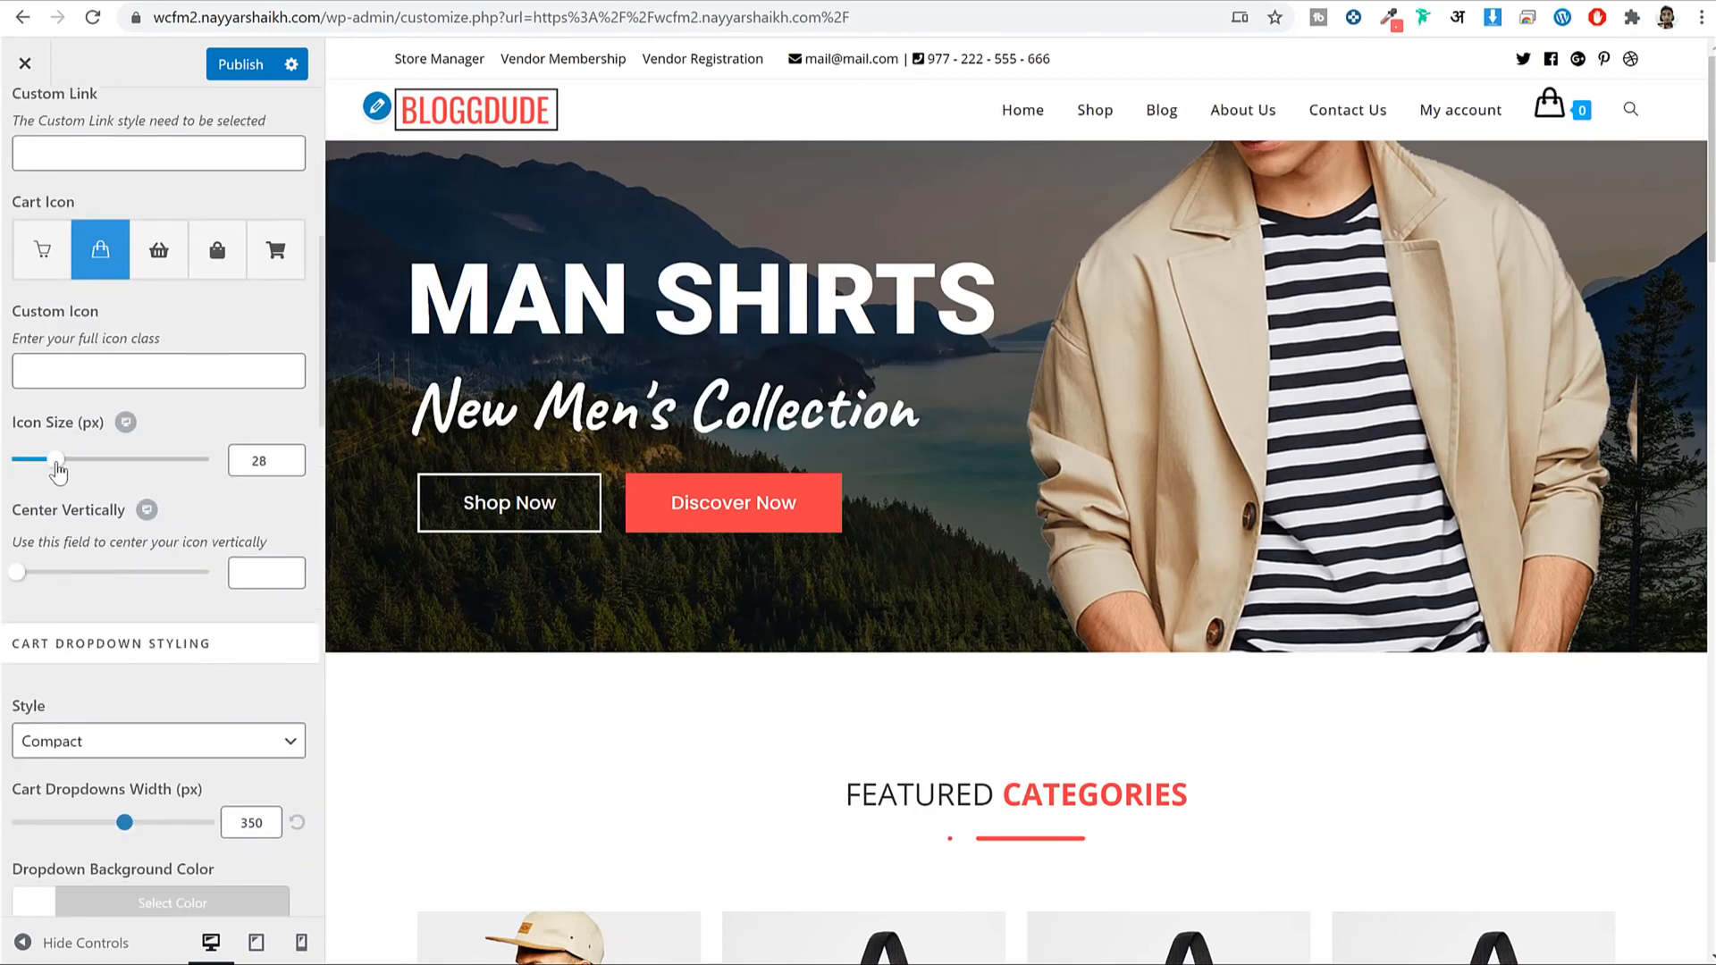
left_click_drag(14, 579, 30, 580)
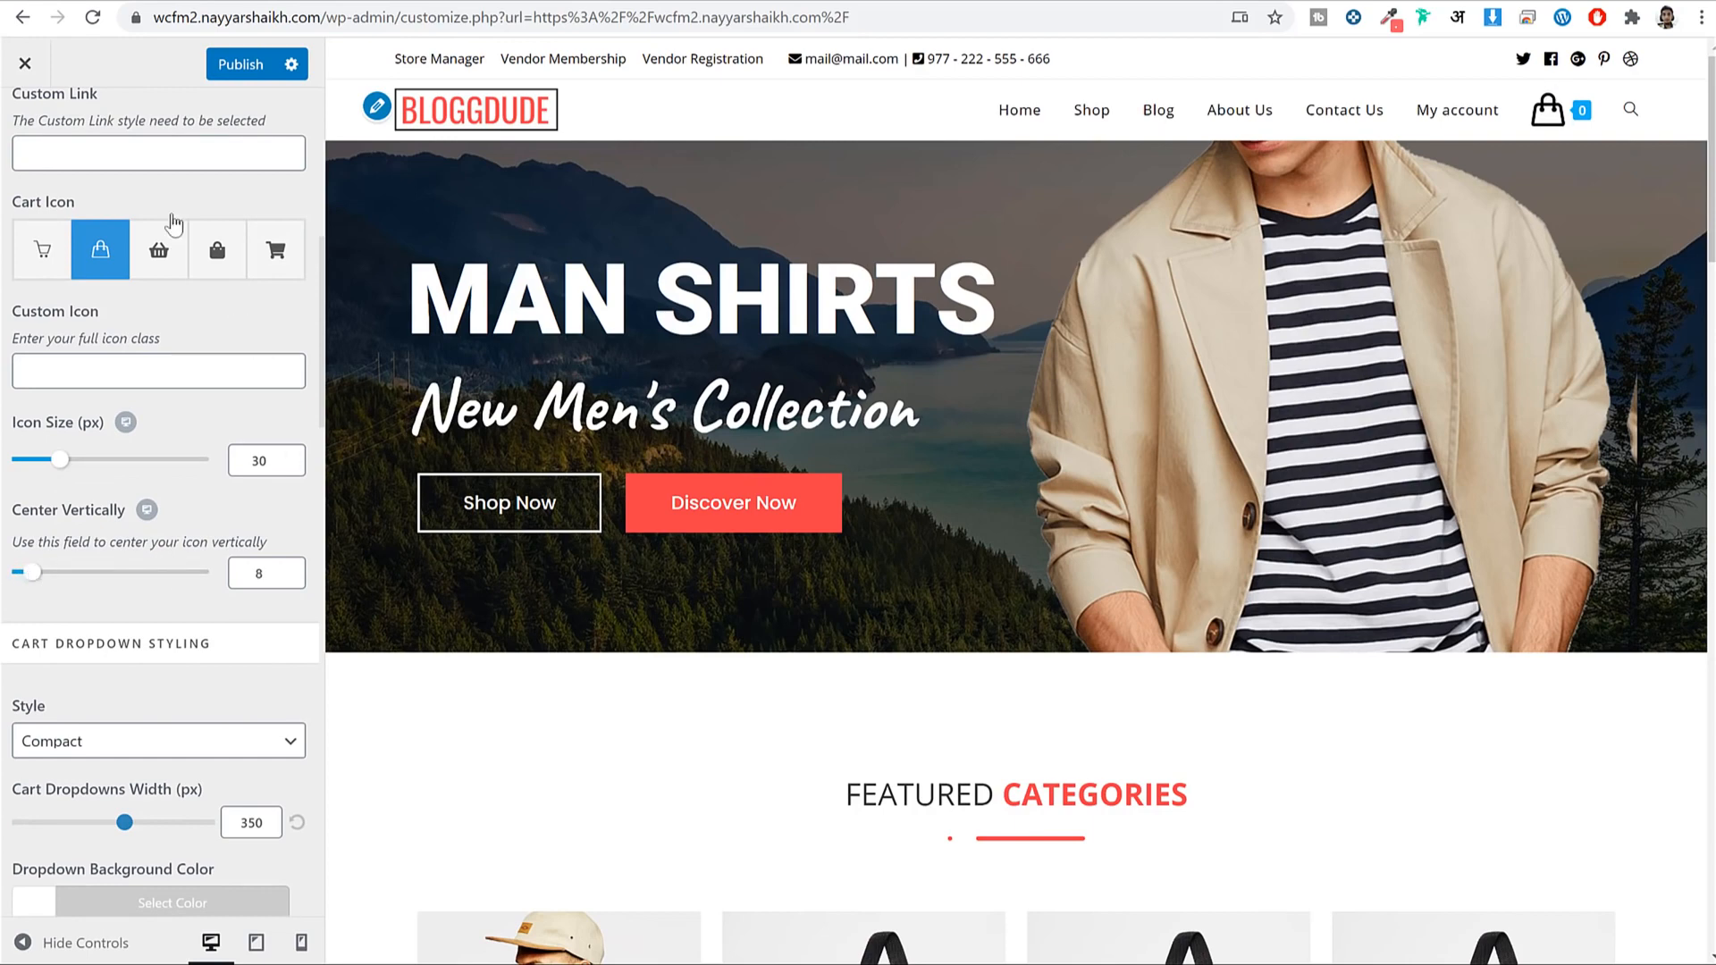
left_click(221, 75)
scroll(218, 260, "up", 4)
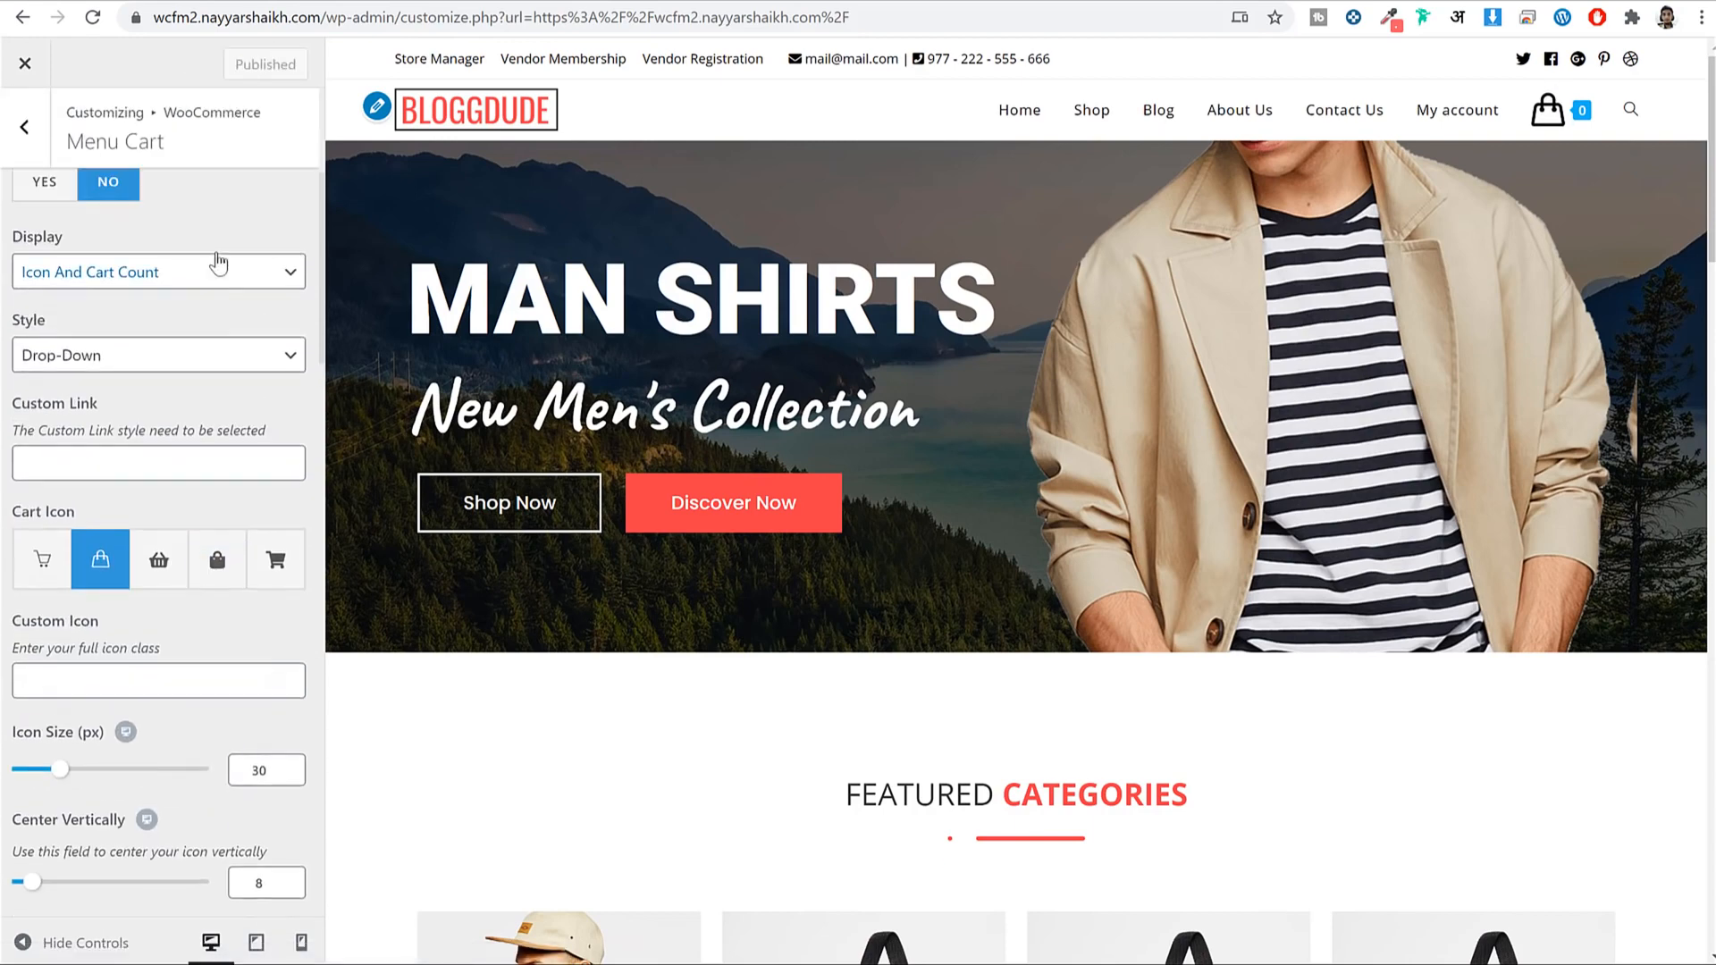
left_click(37, 144)
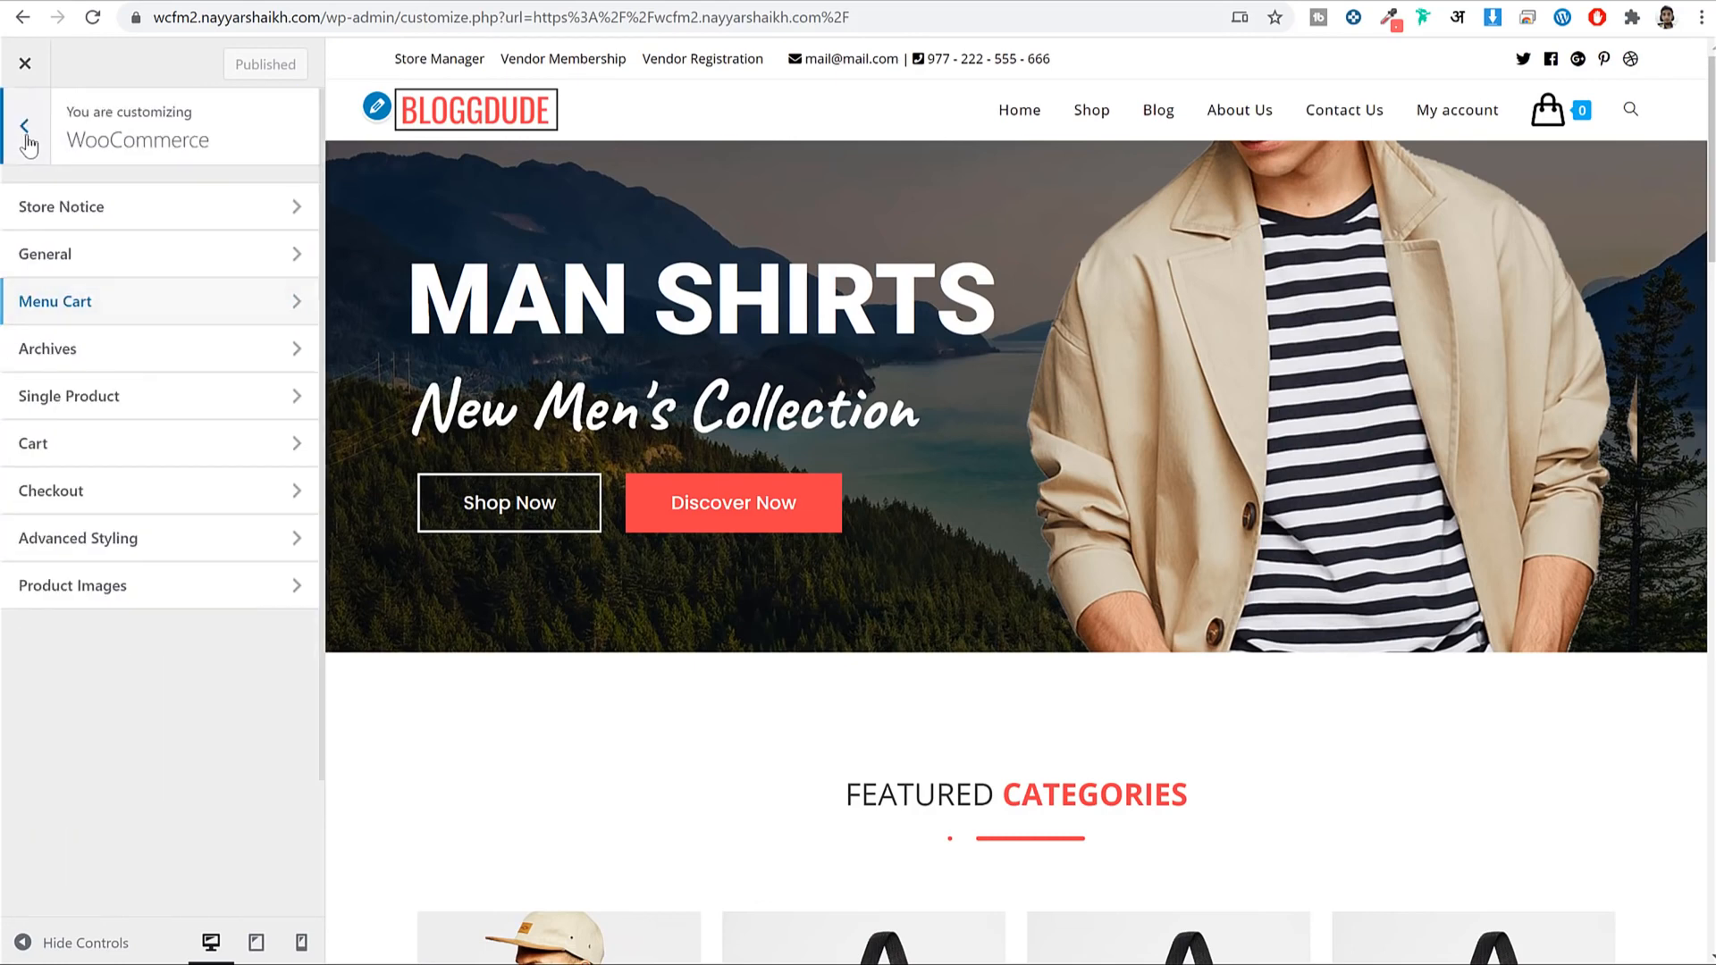
left_click(29, 143)
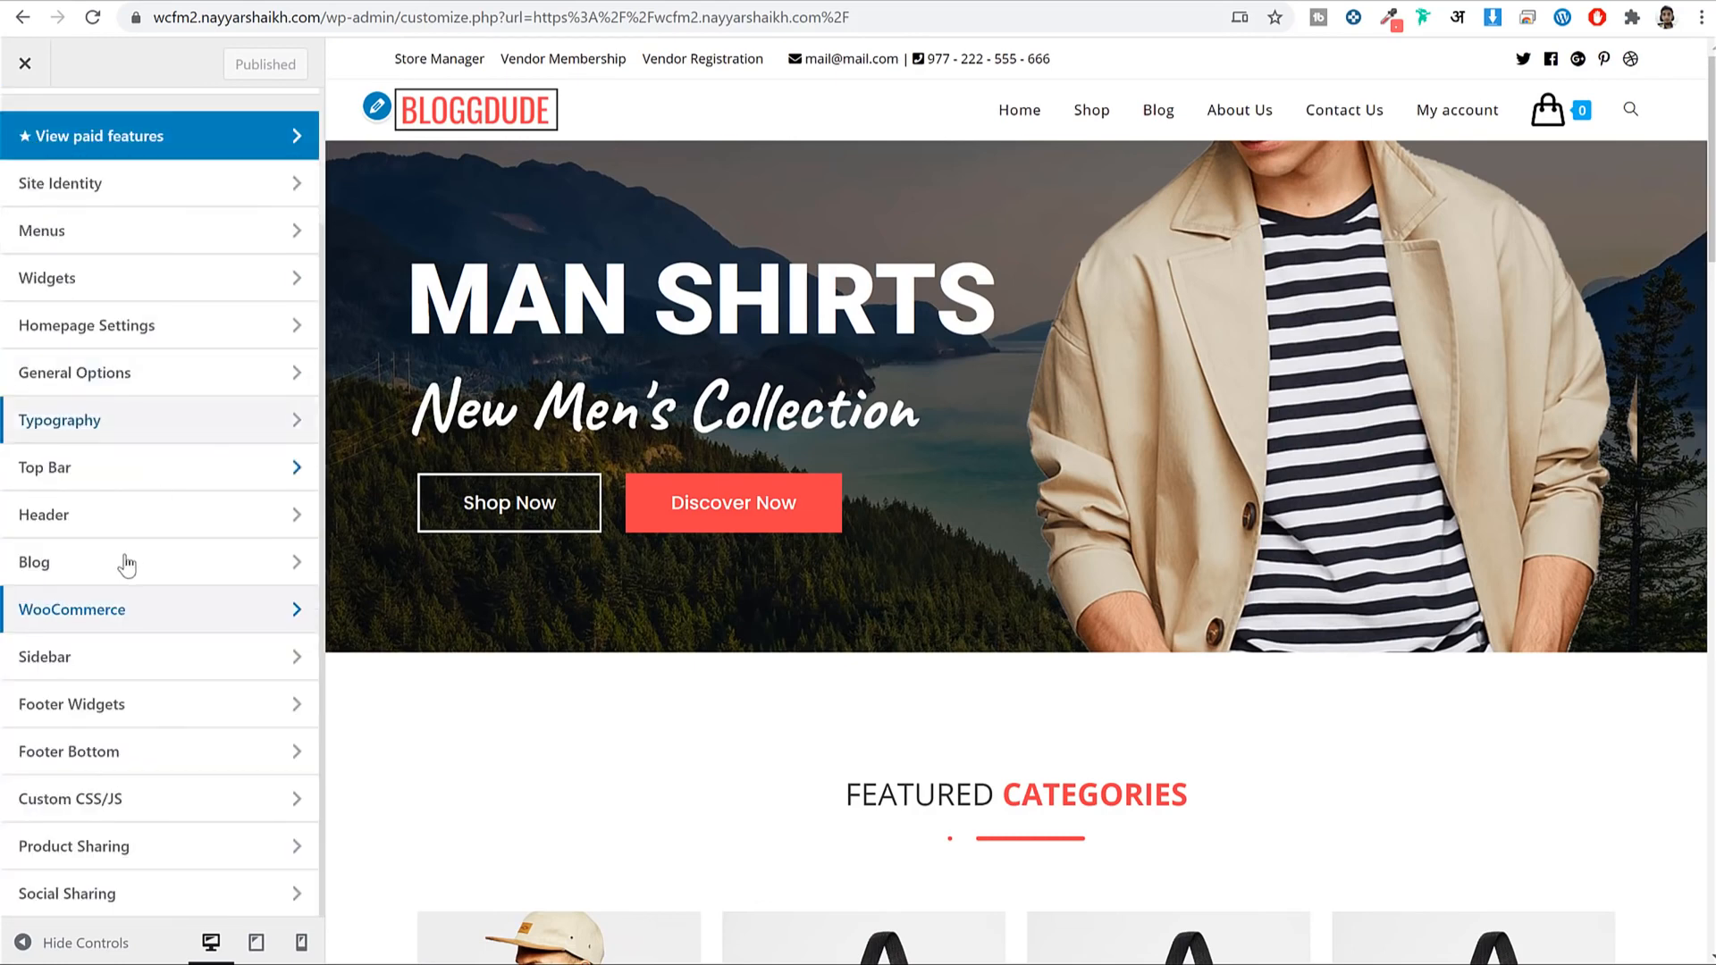
Set the Typography > Main Menu font family to Montserrat.
left_click(130, 437)
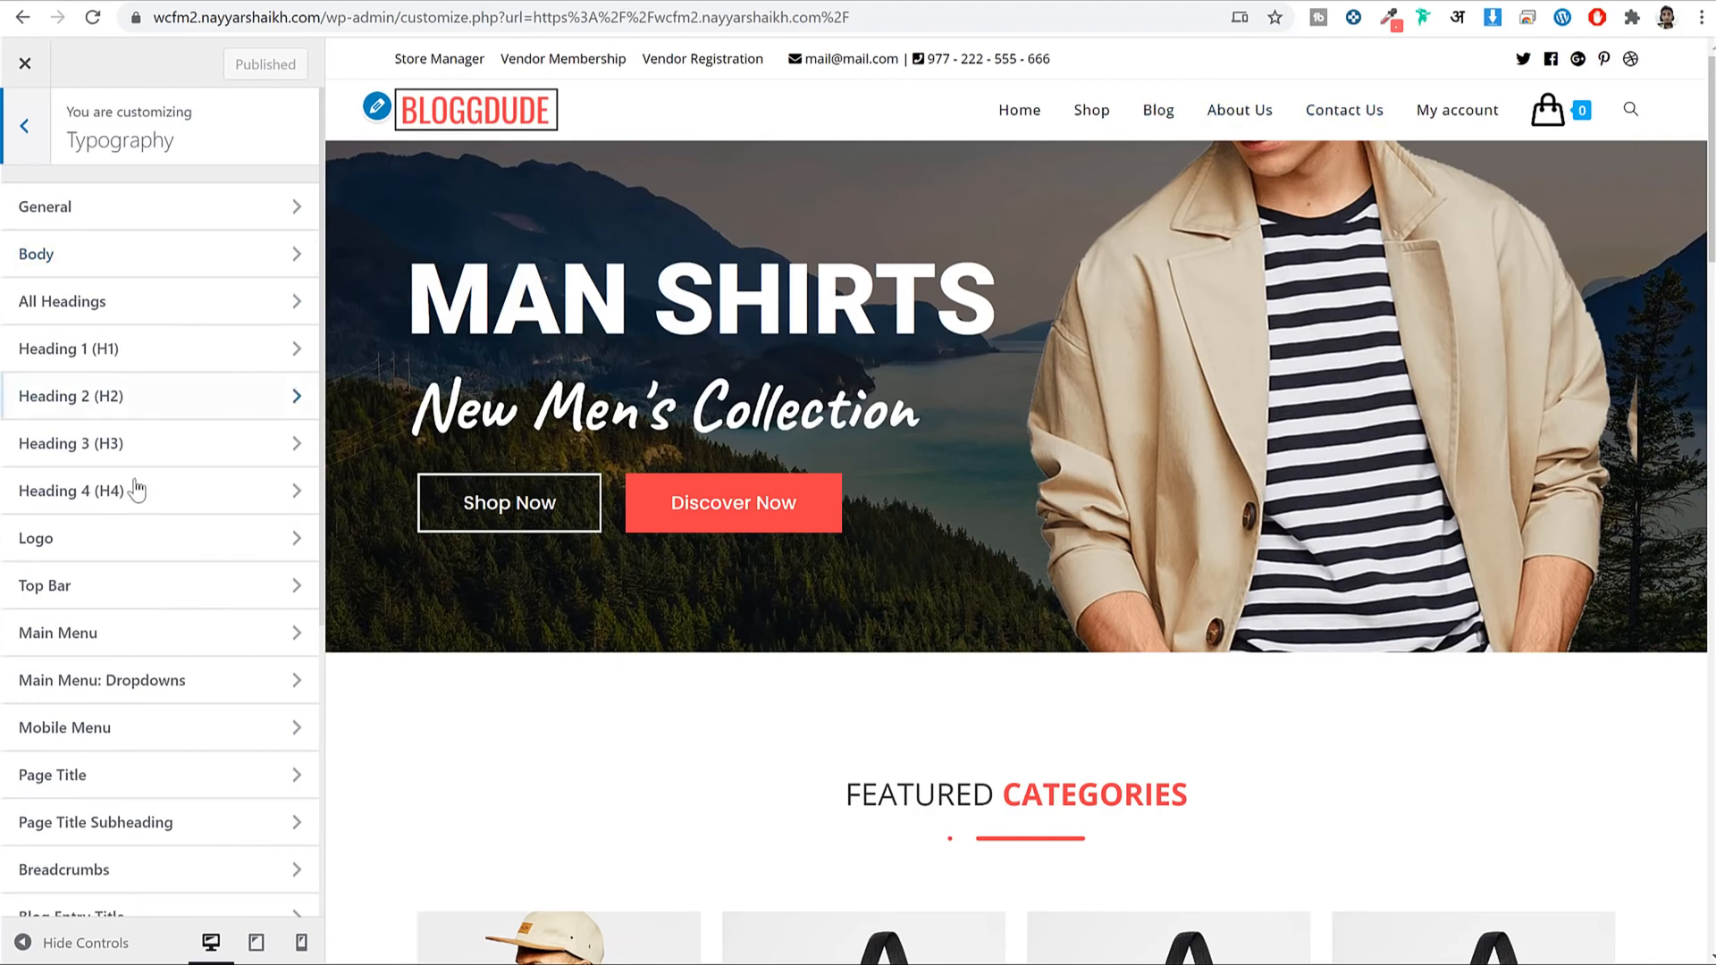
left_click(128, 632)
left_click(150, 252)
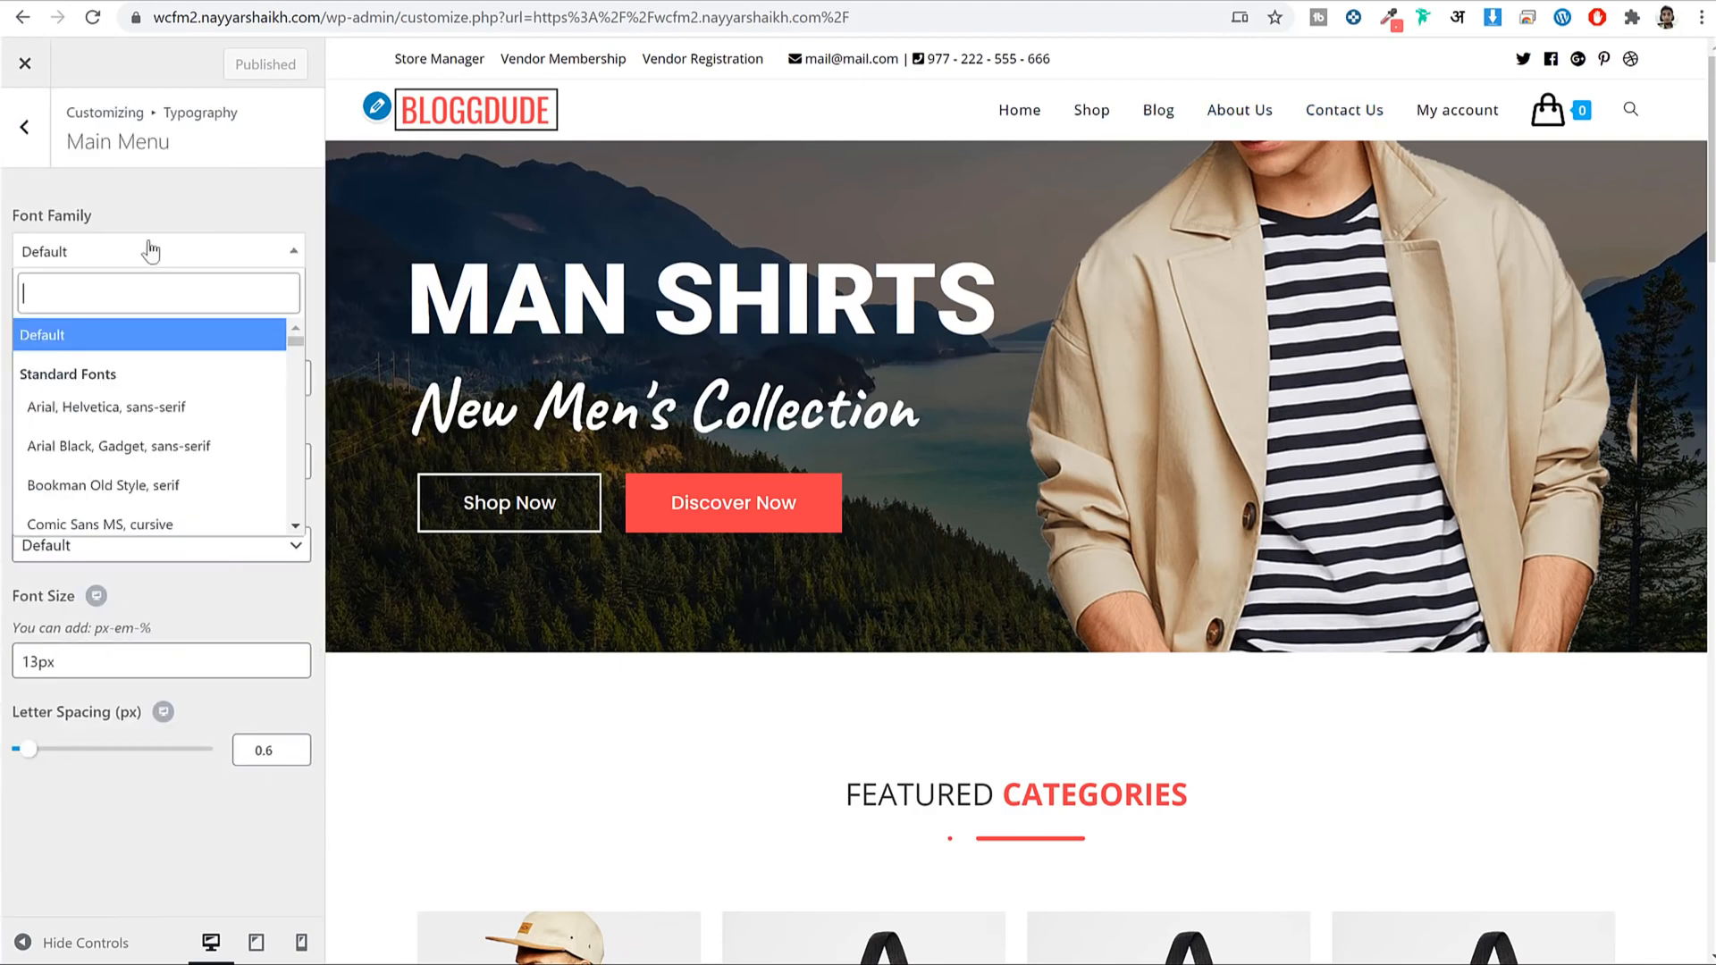
type("monts")
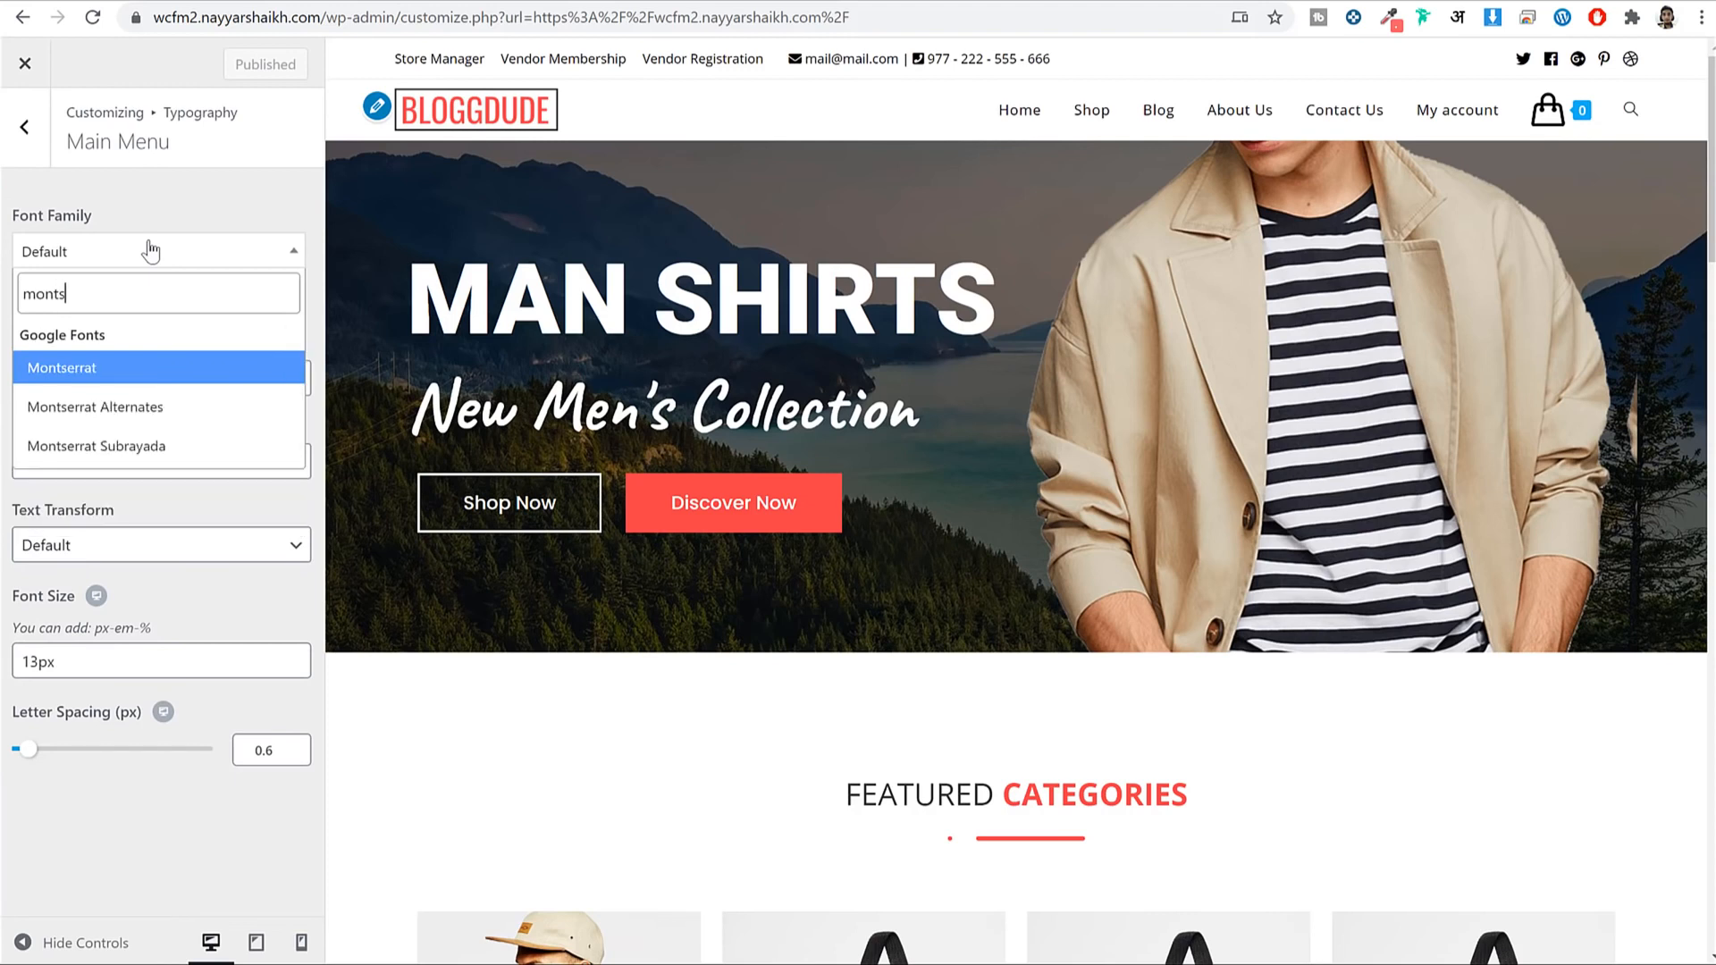
key("Return")
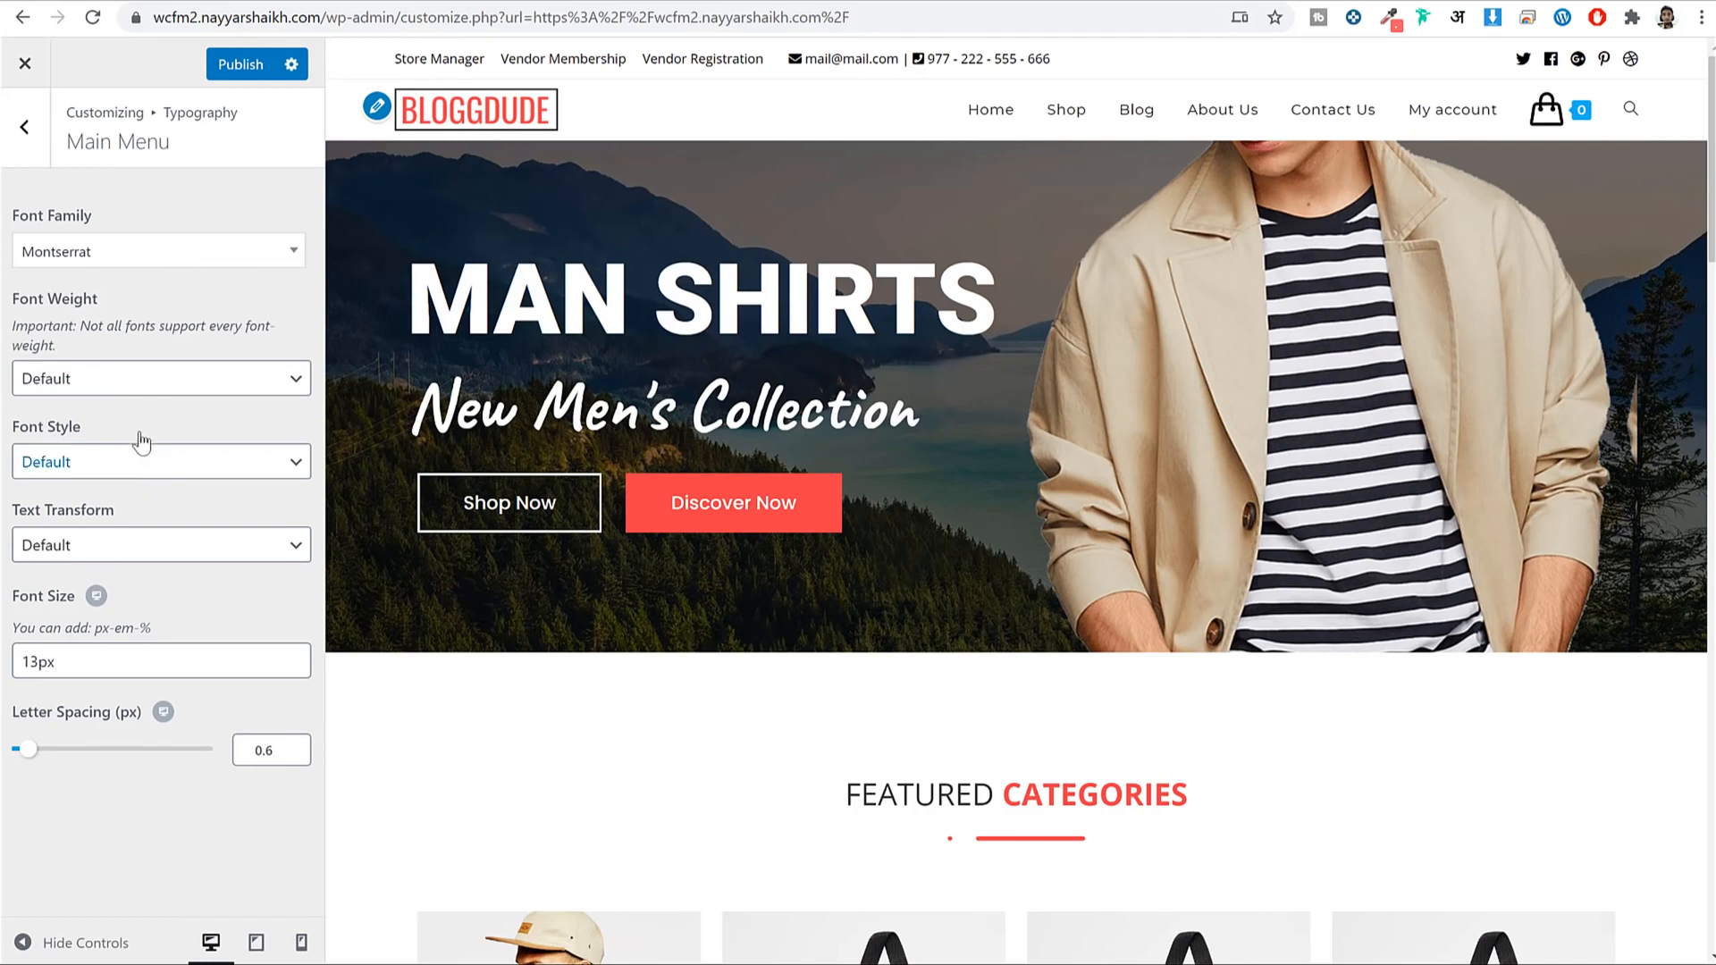
Make the main menu text uppercase with Medium: 500 weight, and publish.
left_click(117, 546)
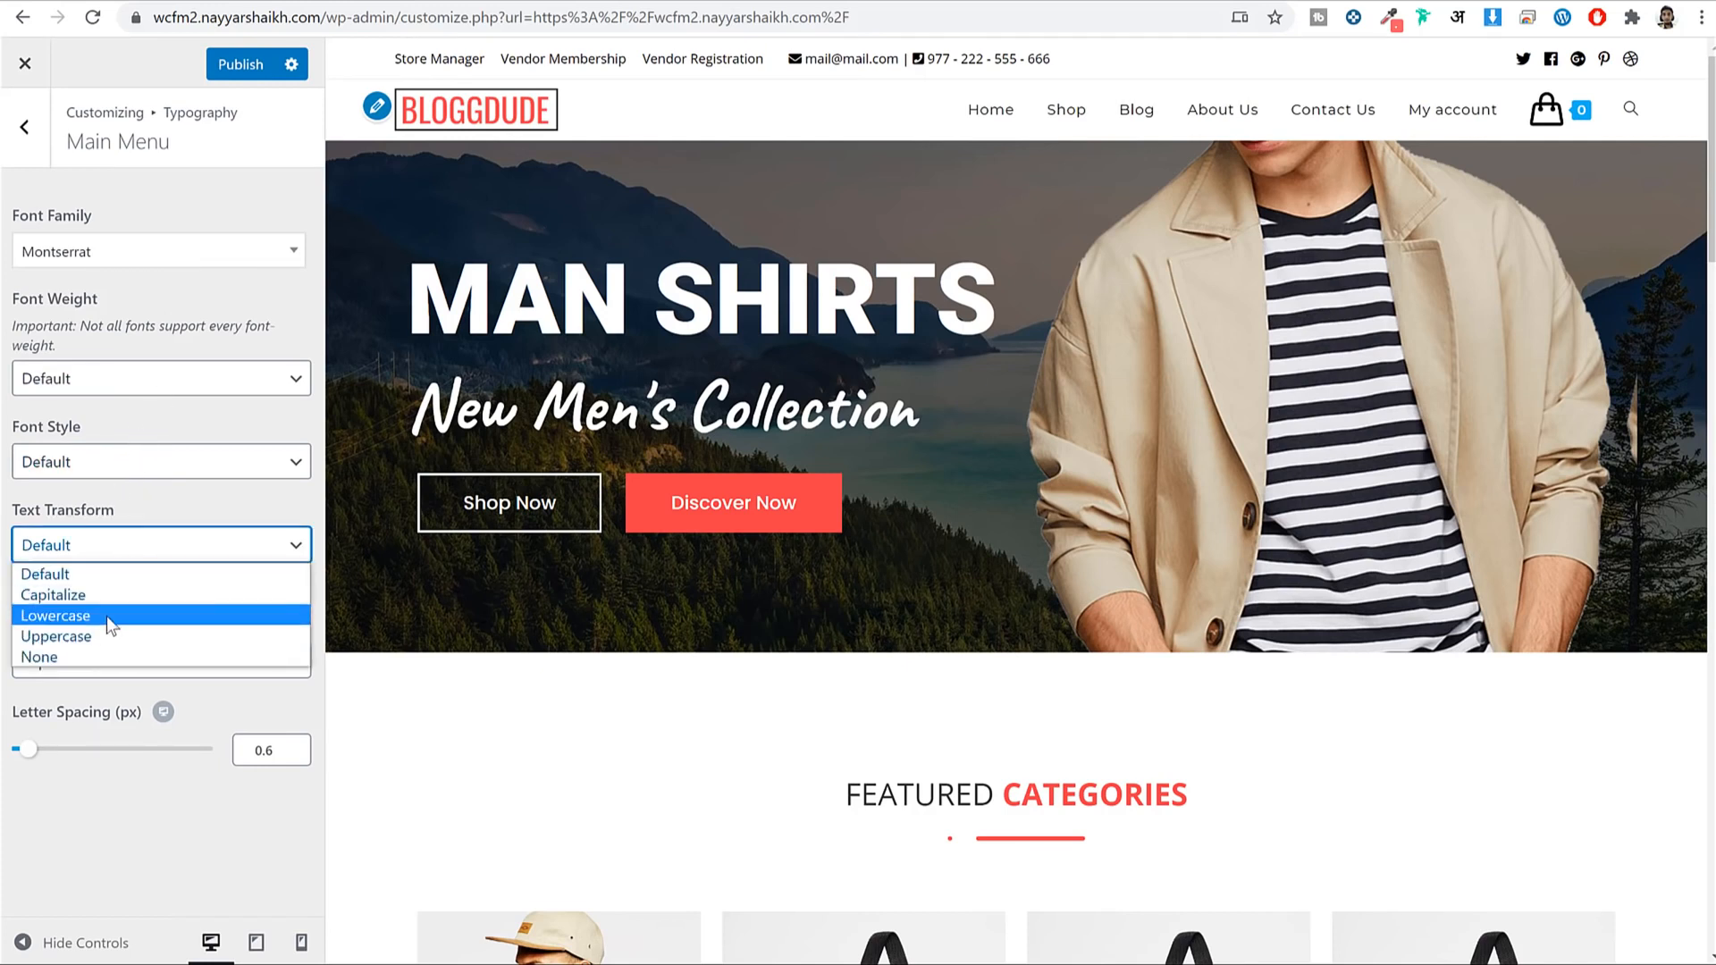
left_click(100, 638)
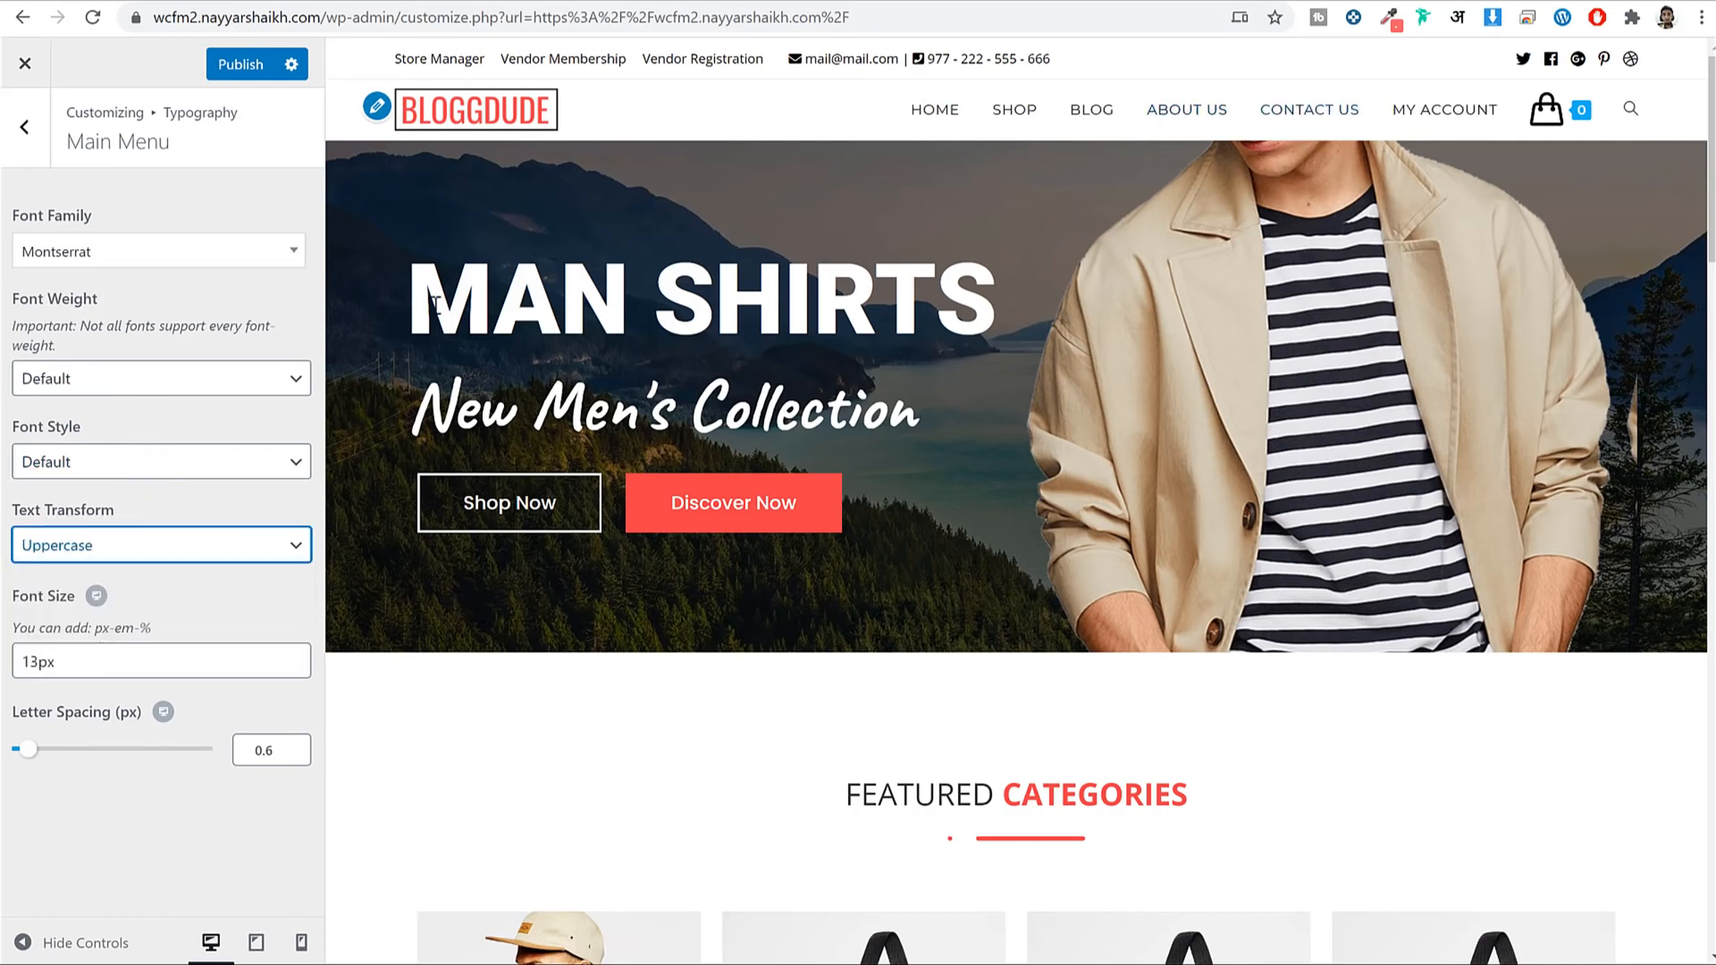
left_click(241, 63)
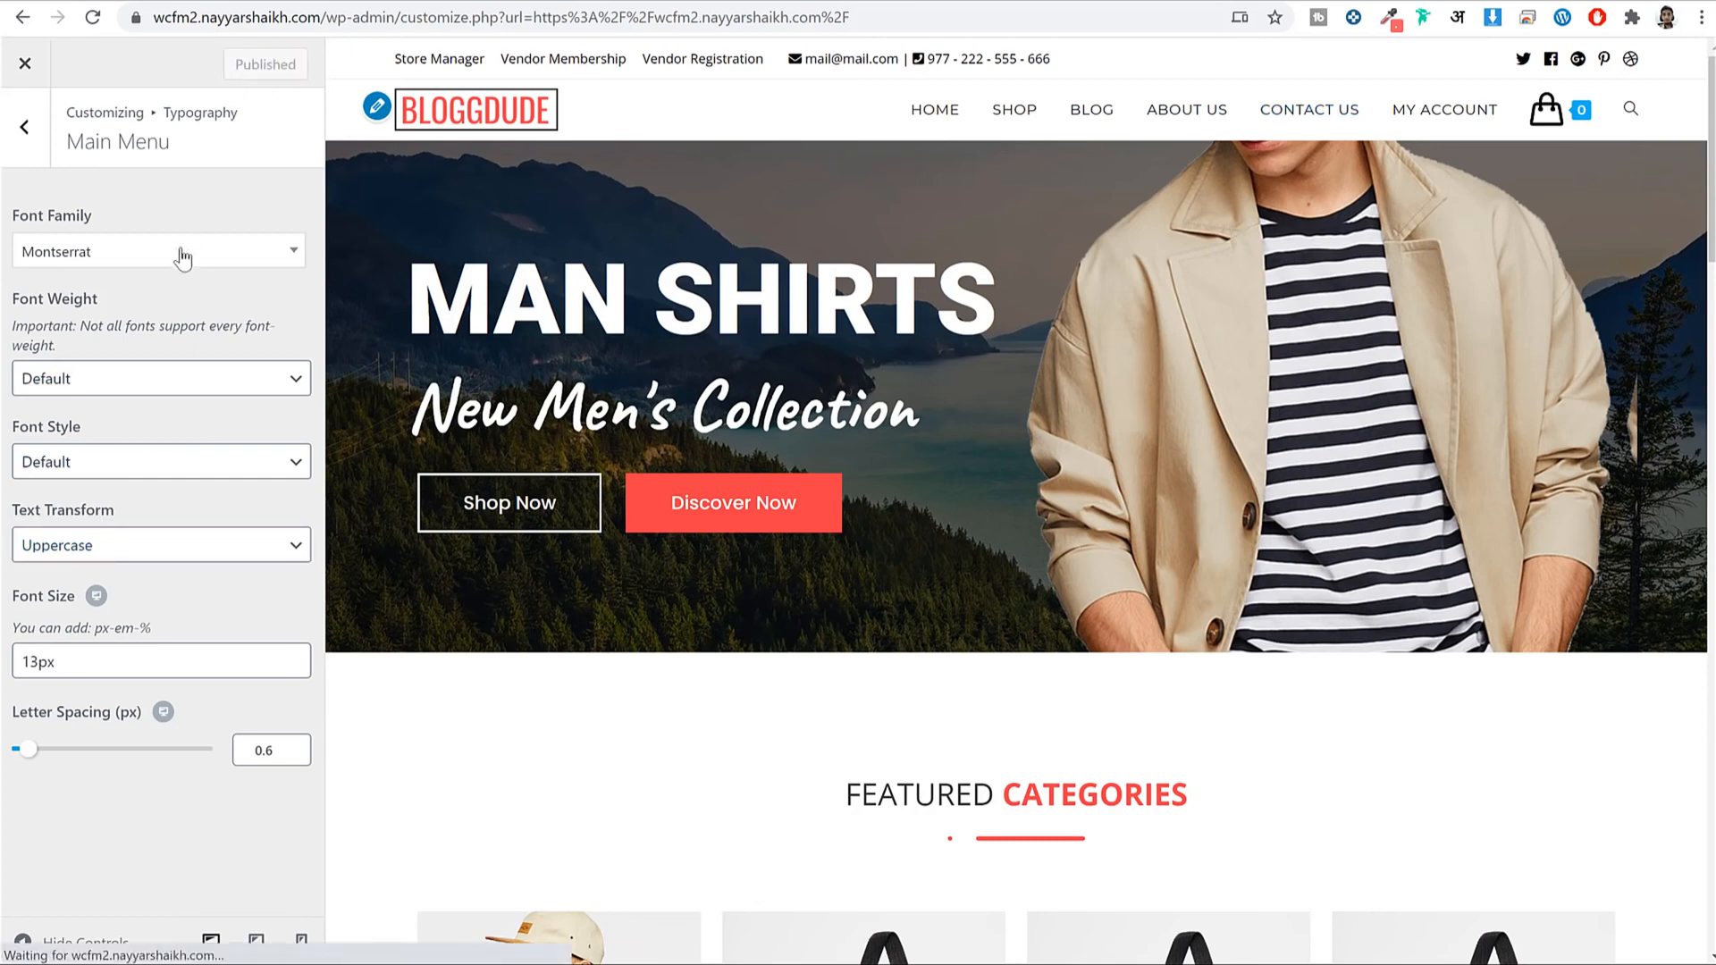
left_click(123, 394)
left_click(104, 512)
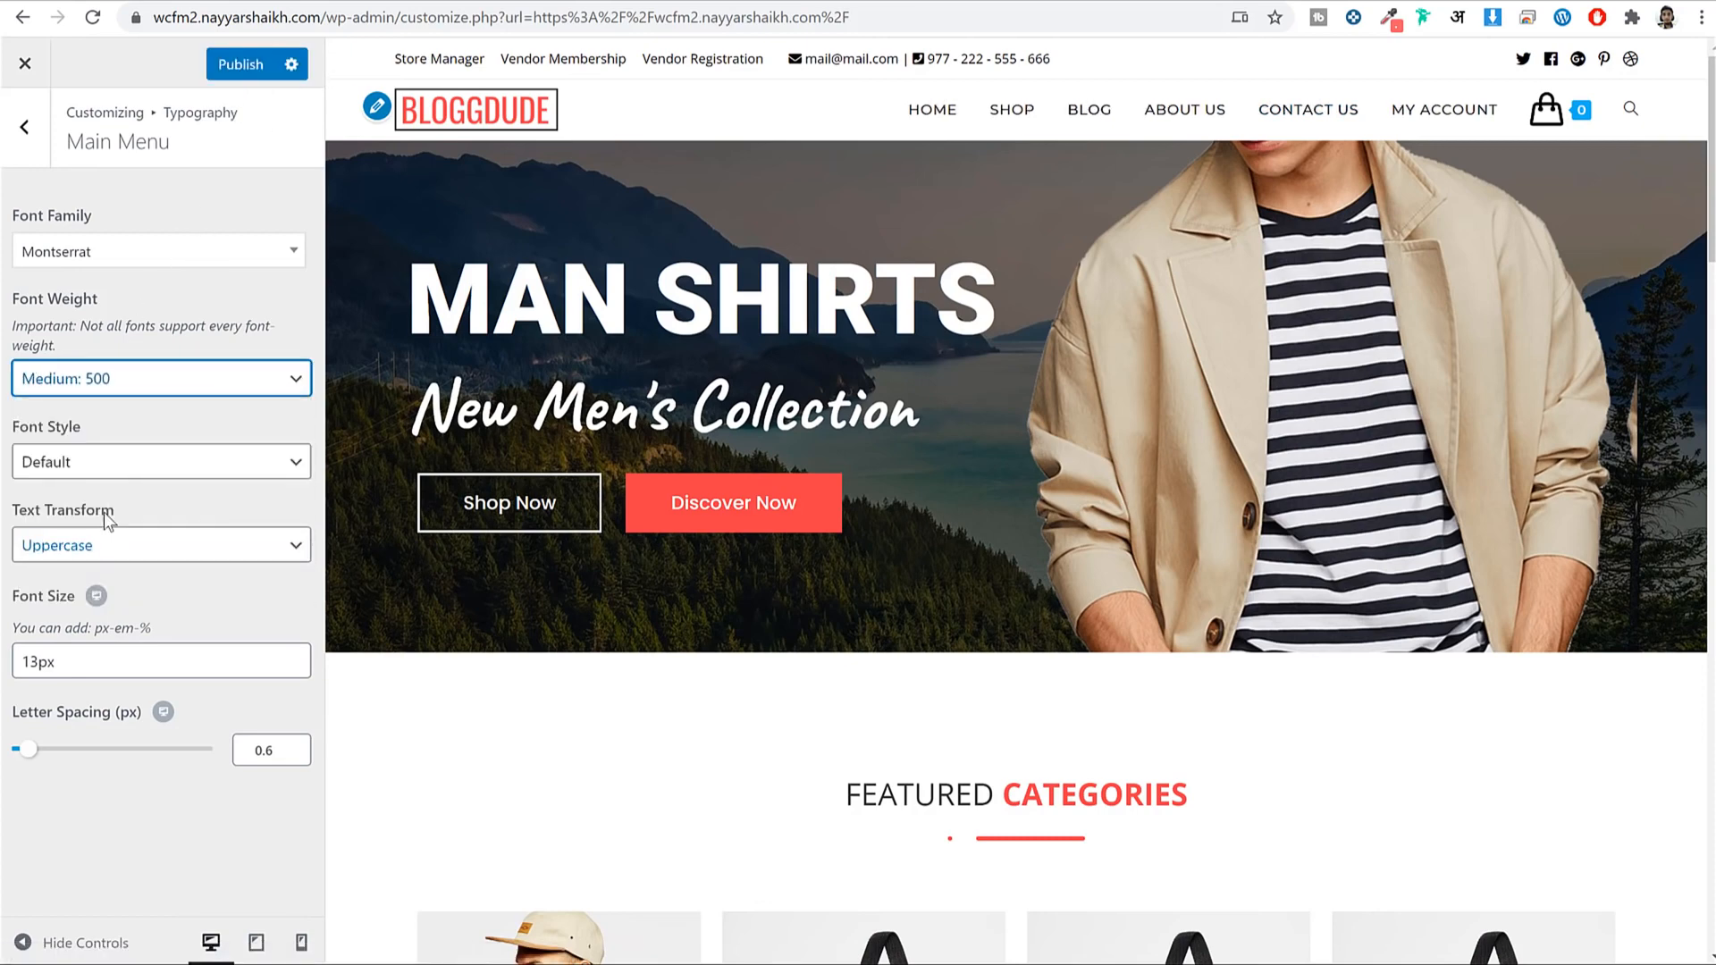
left_click(236, 64)
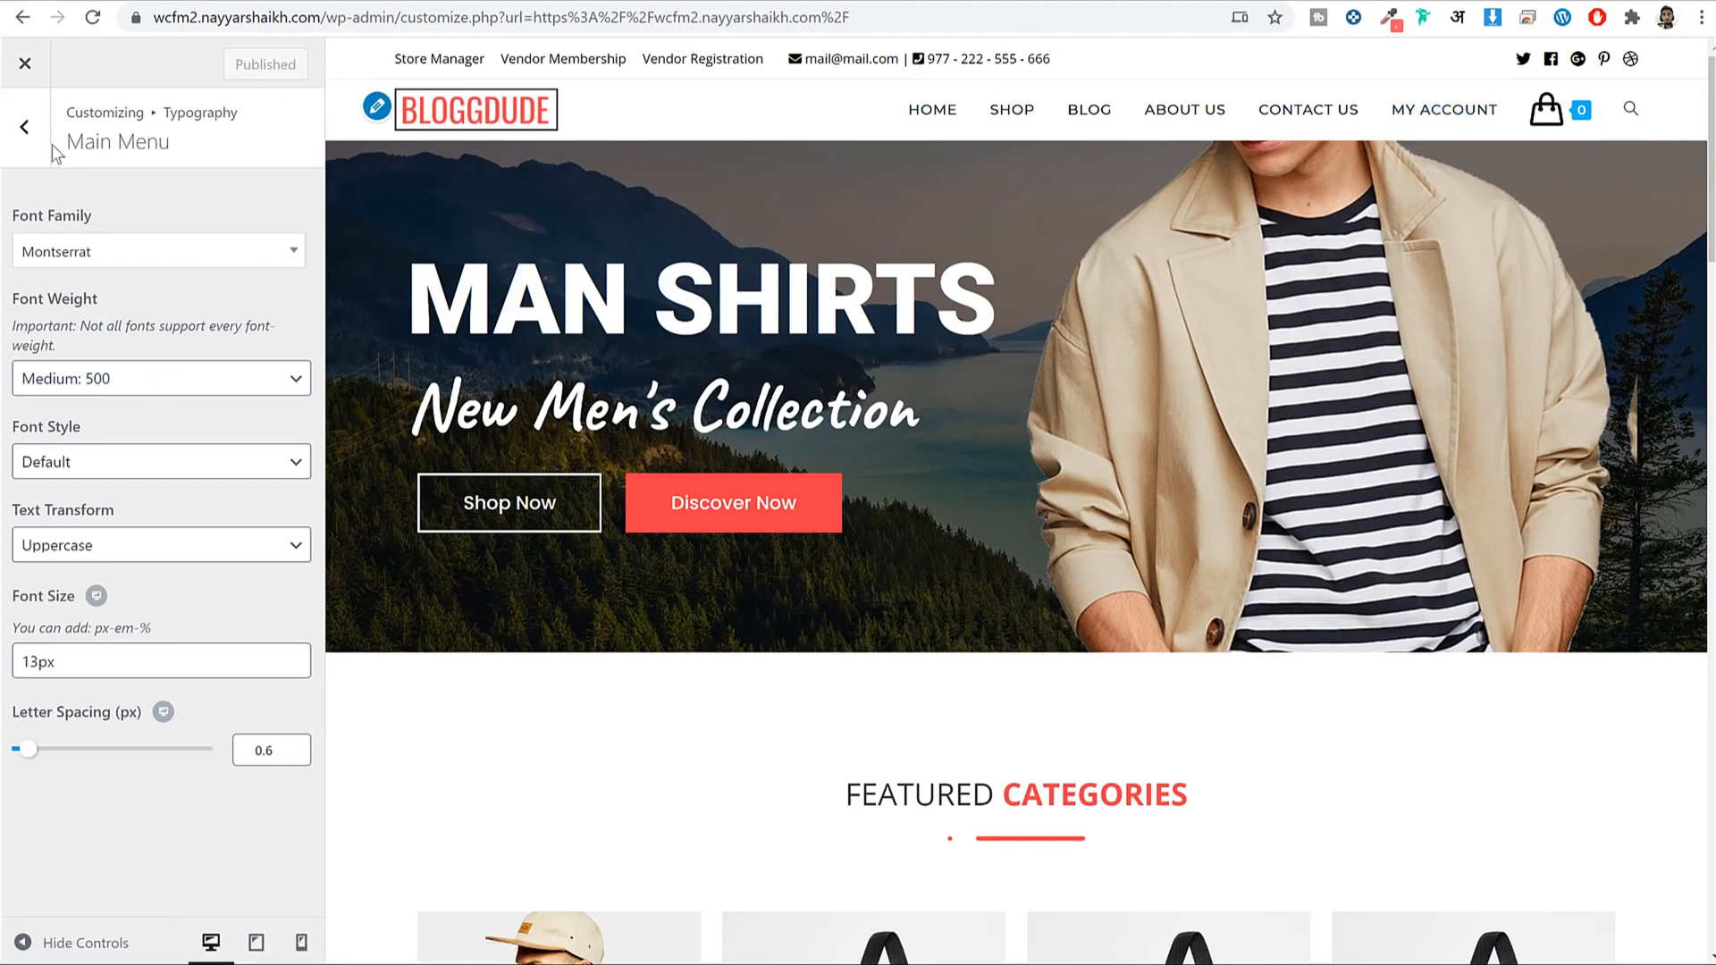
left_click(26, 129)
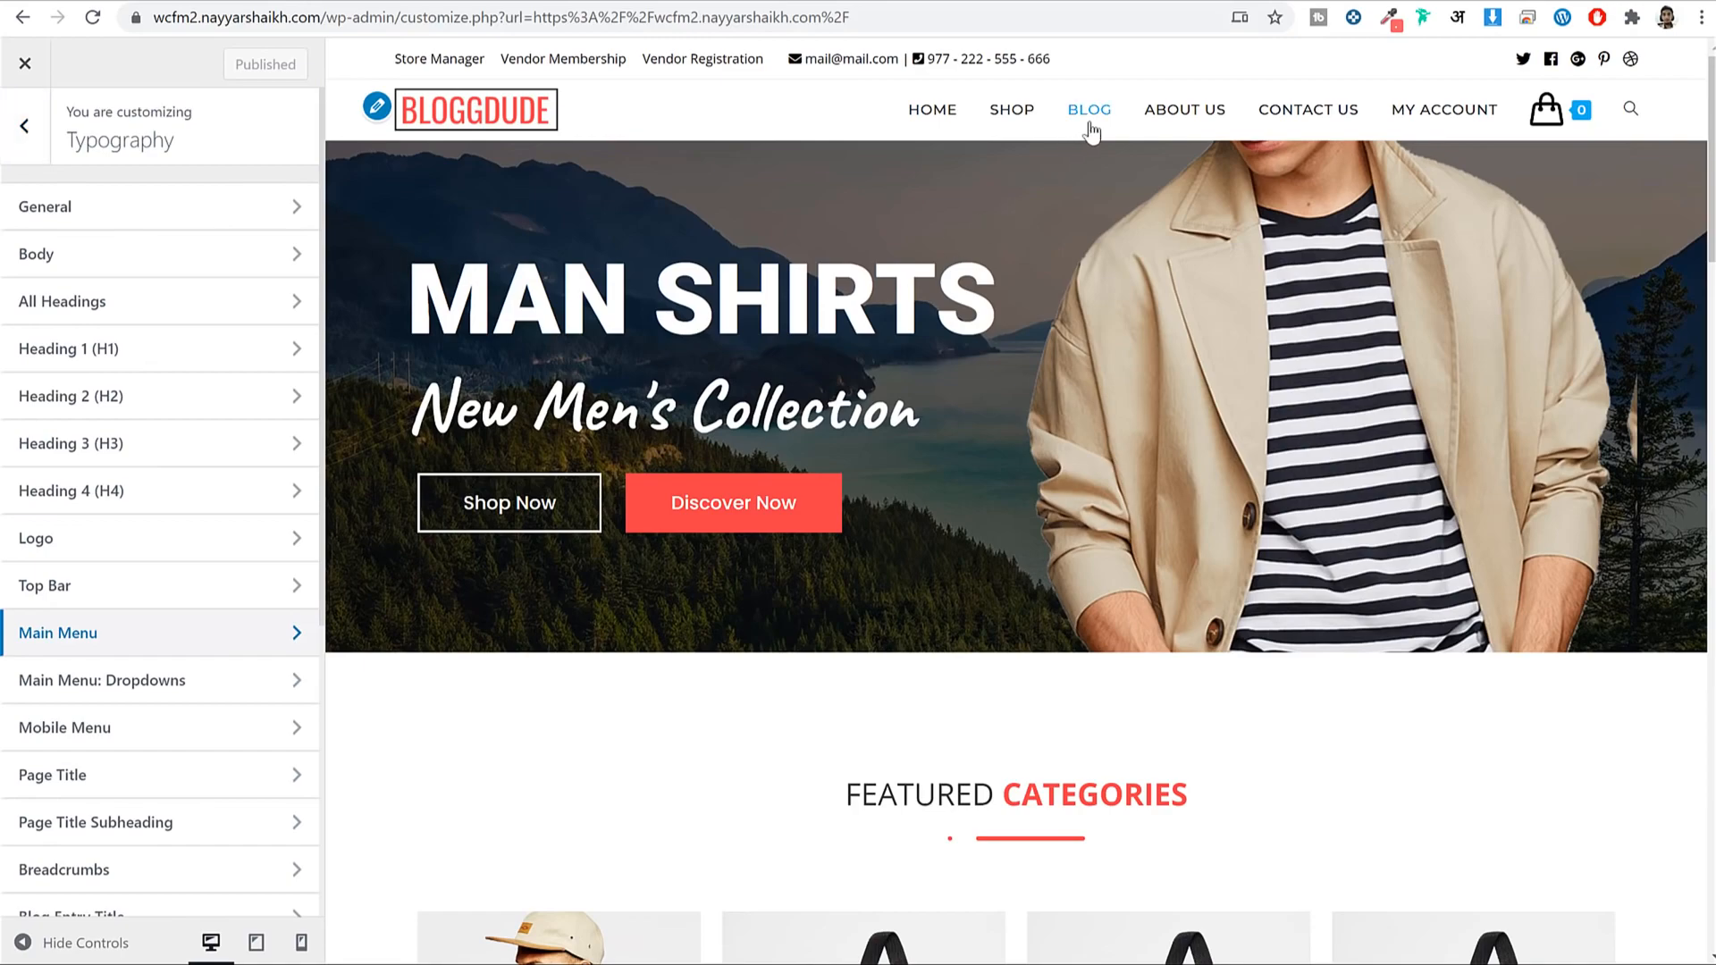
Open the 'Why You Need A SEO Agency Now' blog post in the preview.
scroll(1090, 131, "down", 15)
scroll(1078, 116, "up", 12)
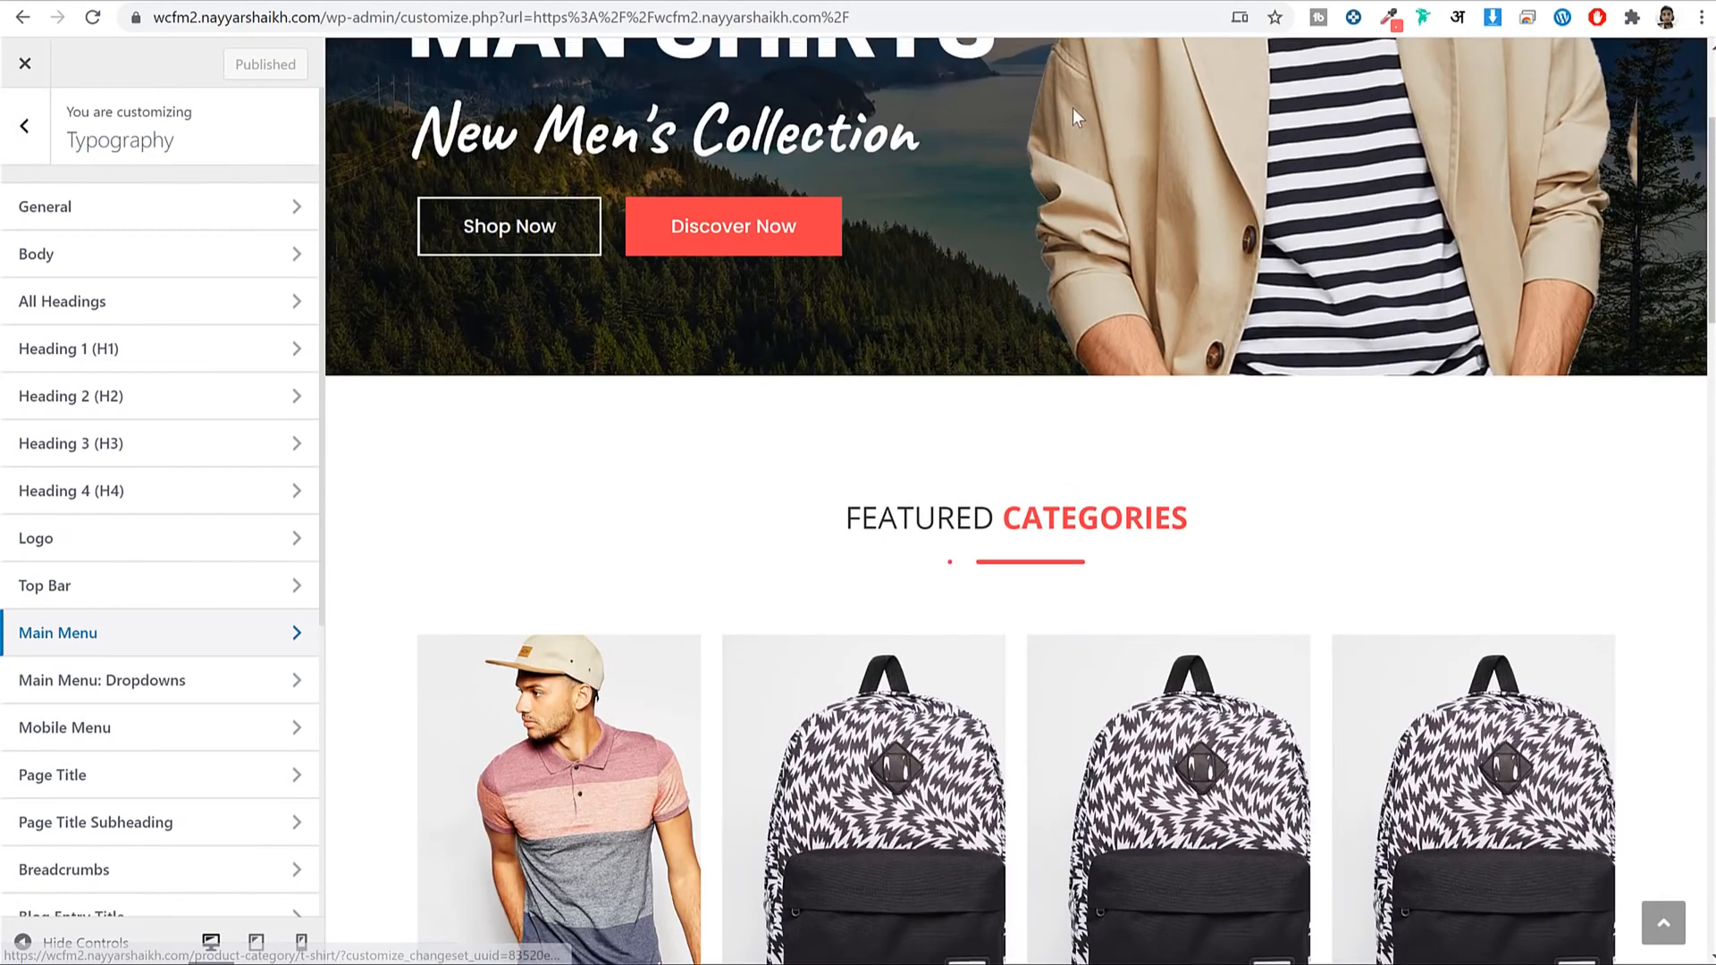
scroll(1075, 112, "up", 3)
left_click(1070, 111)
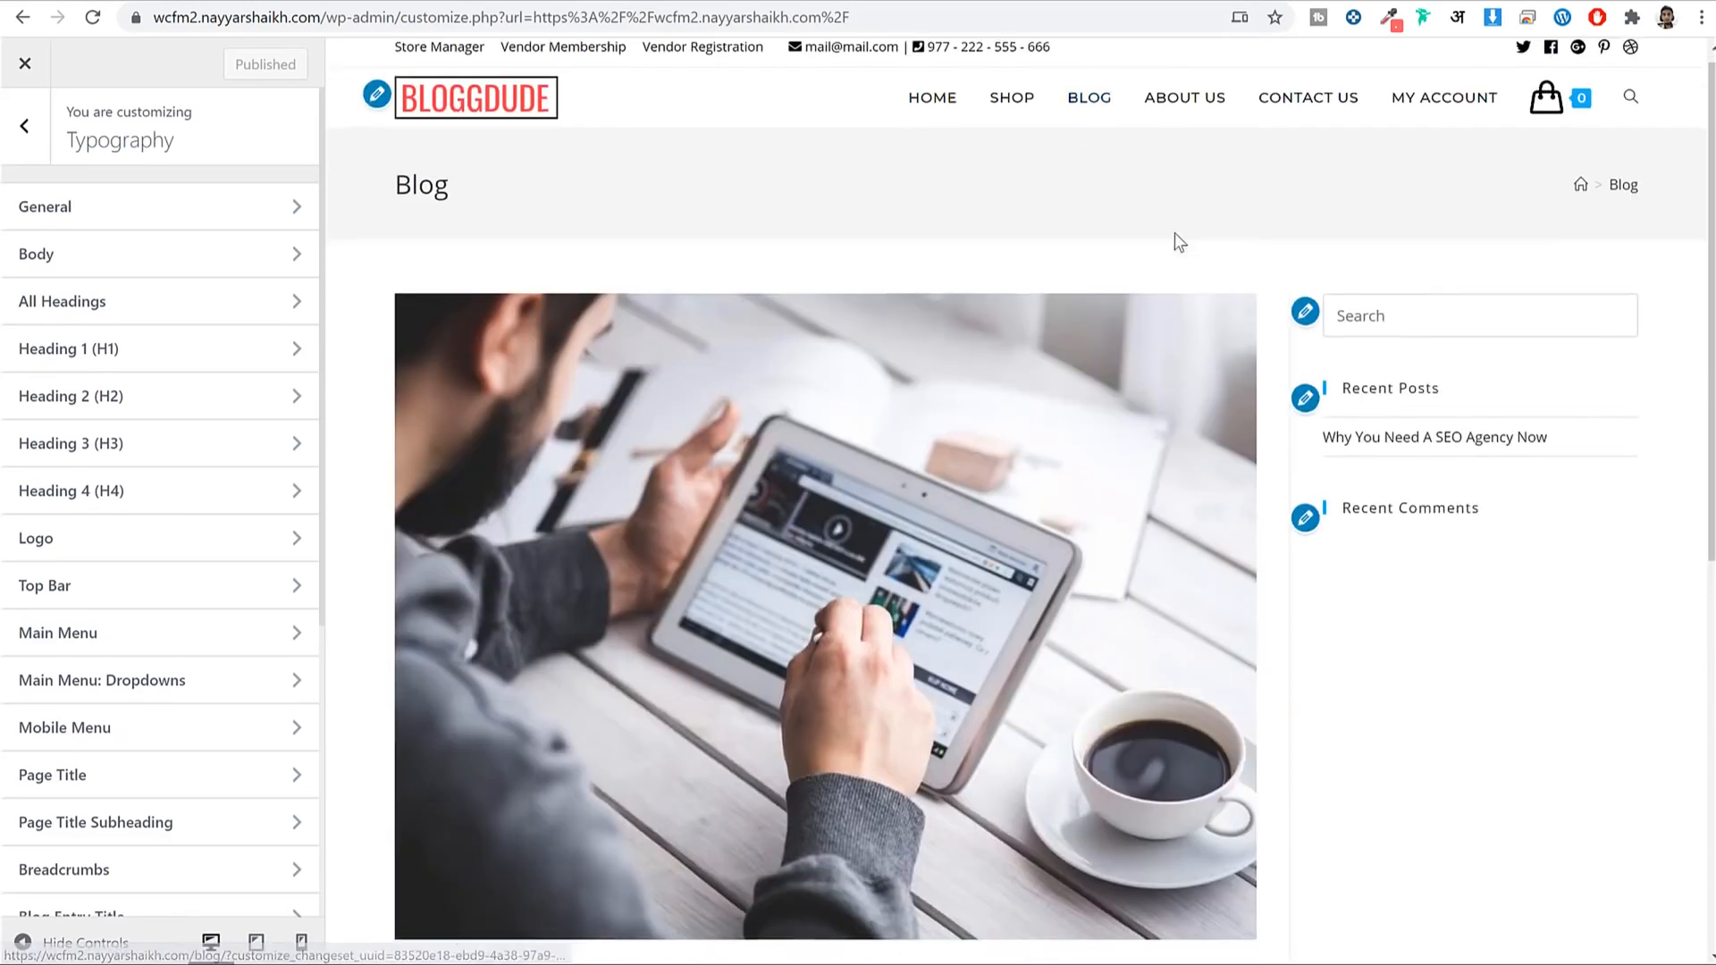
scroll(1174, 237, "down", 8)
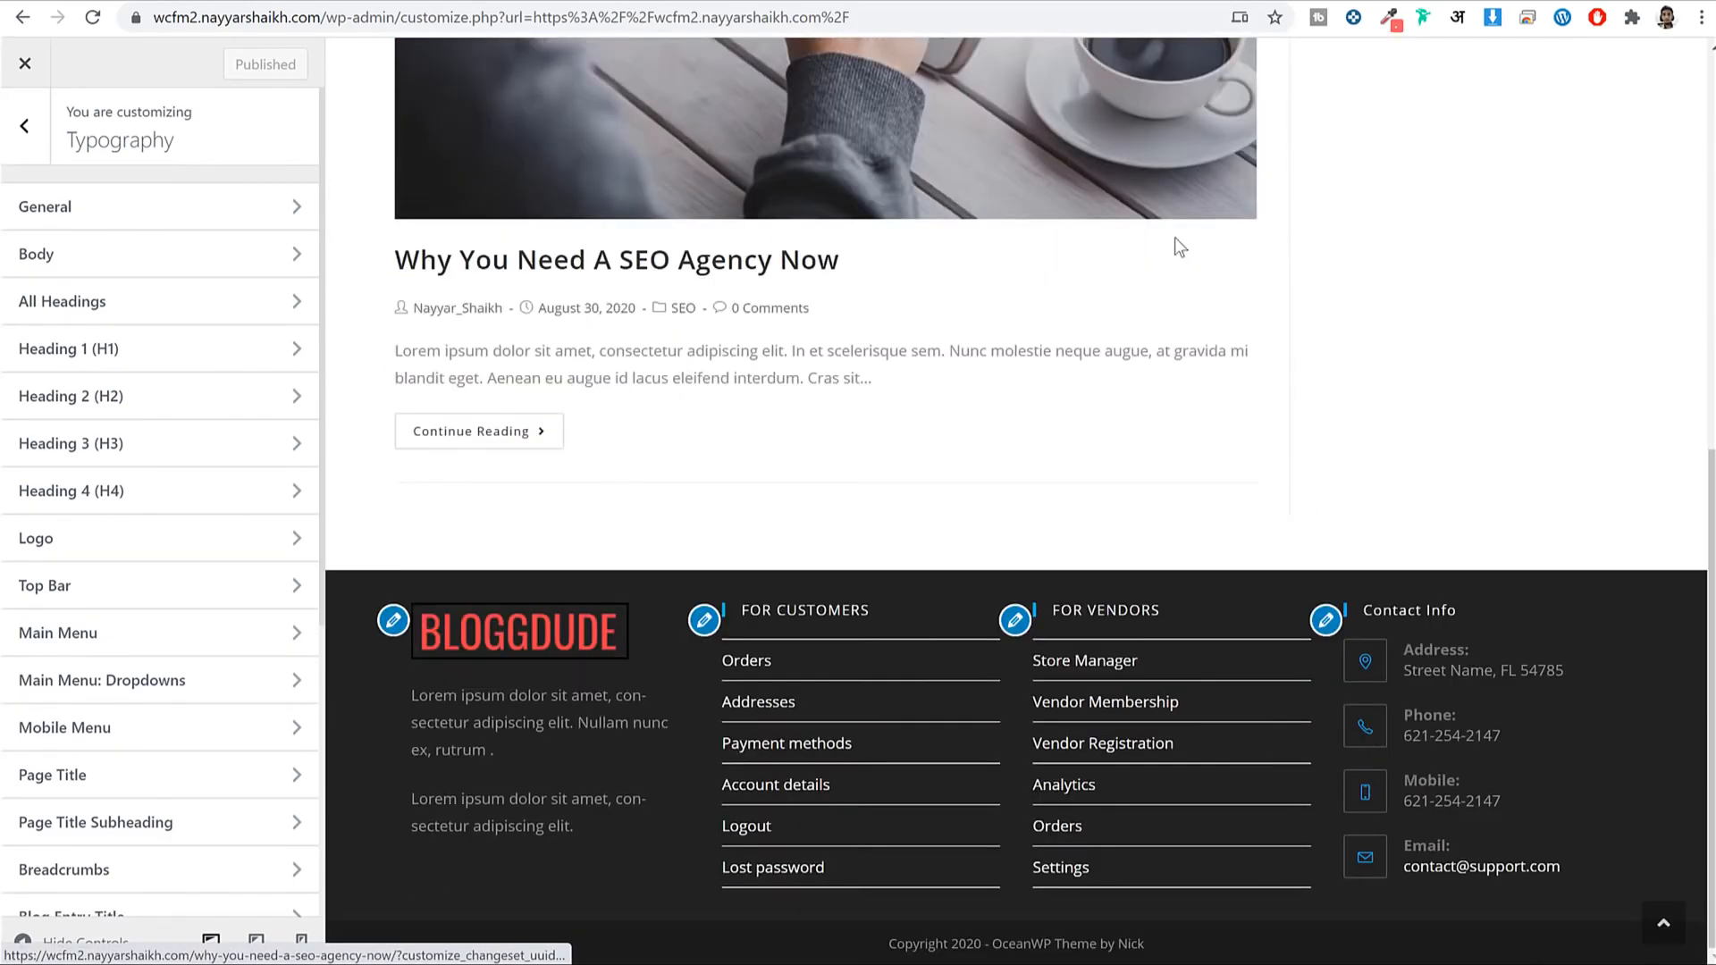
left_click(677, 264)
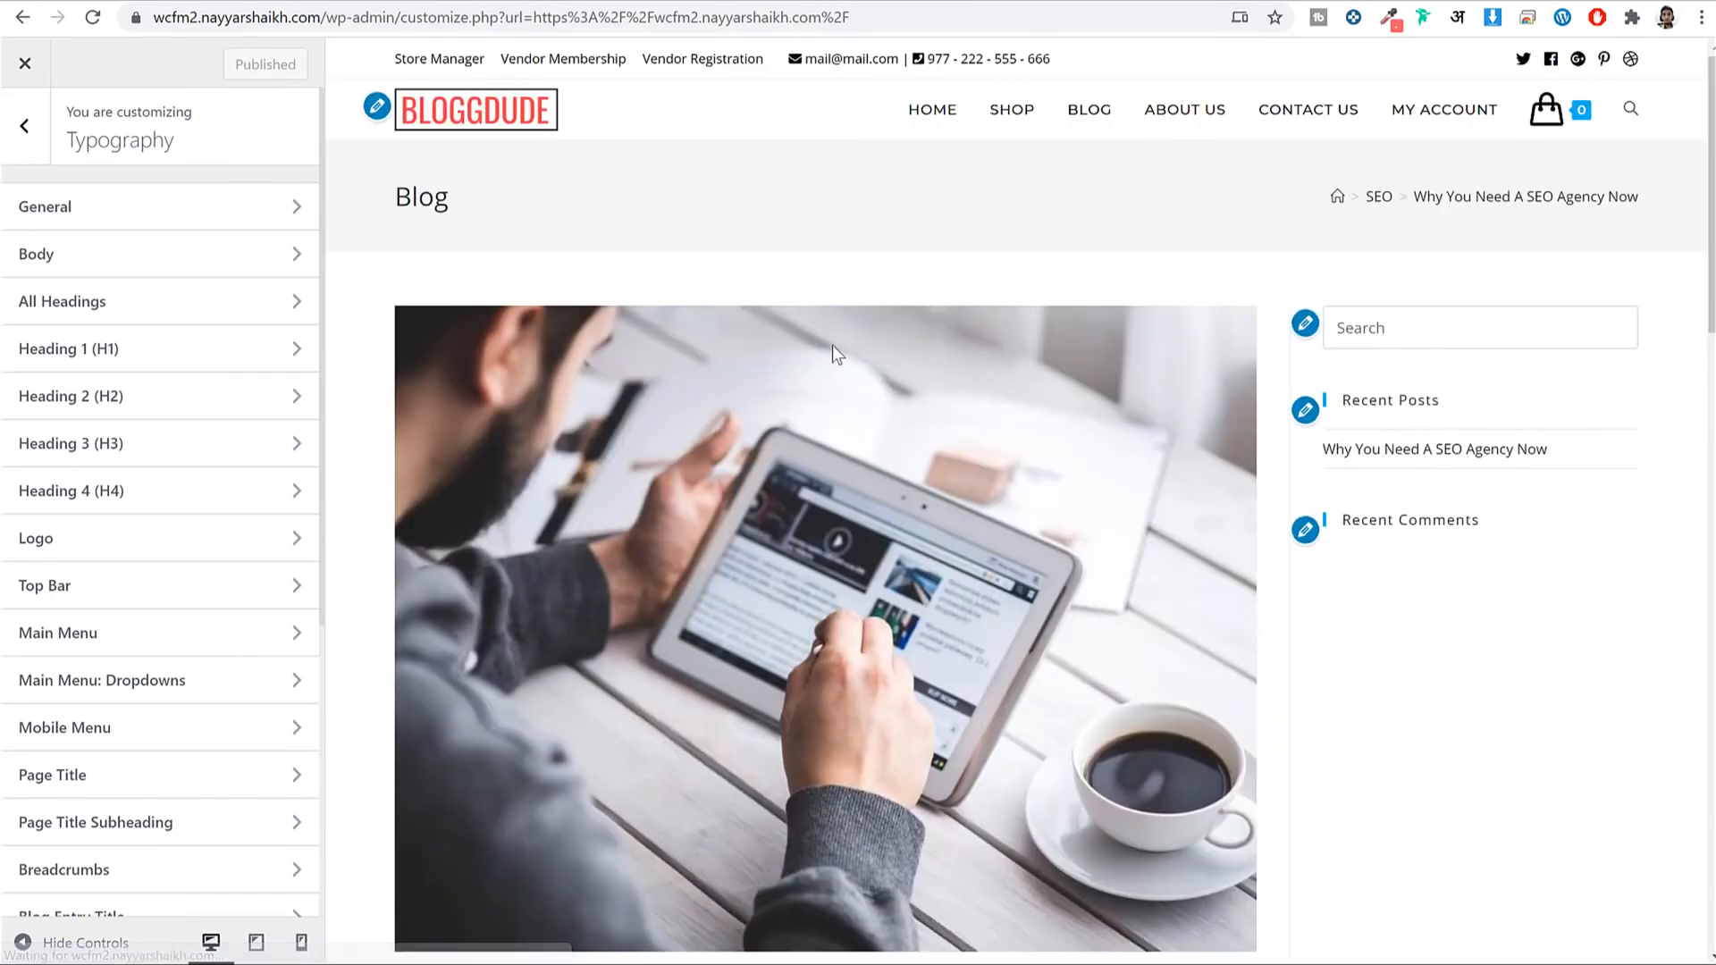
scroll(833, 345, "down", 10)
left_click_drag(574, 339, 877, 477)
left_click(797, 334)
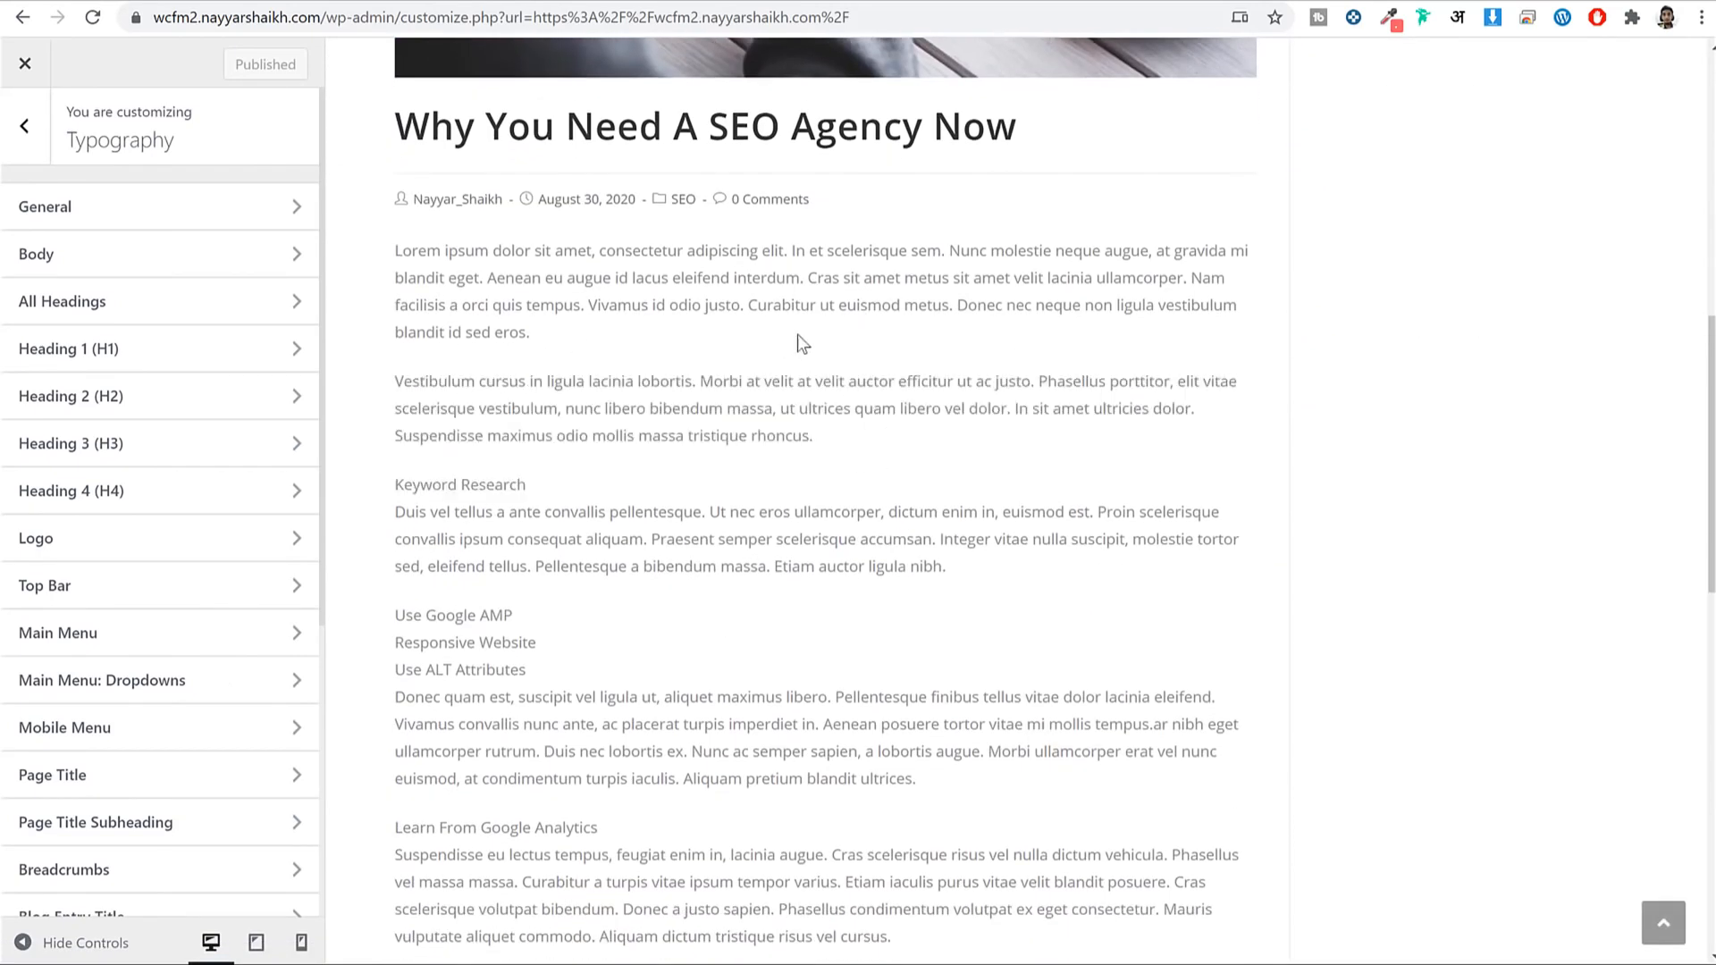
Set the Body typography font colour to black (#000000) and publish.
left_click(120, 265)
scroll(124, 835, "down", 1)
left_click(144, 885)
scroll(260, 843, "down", 4)
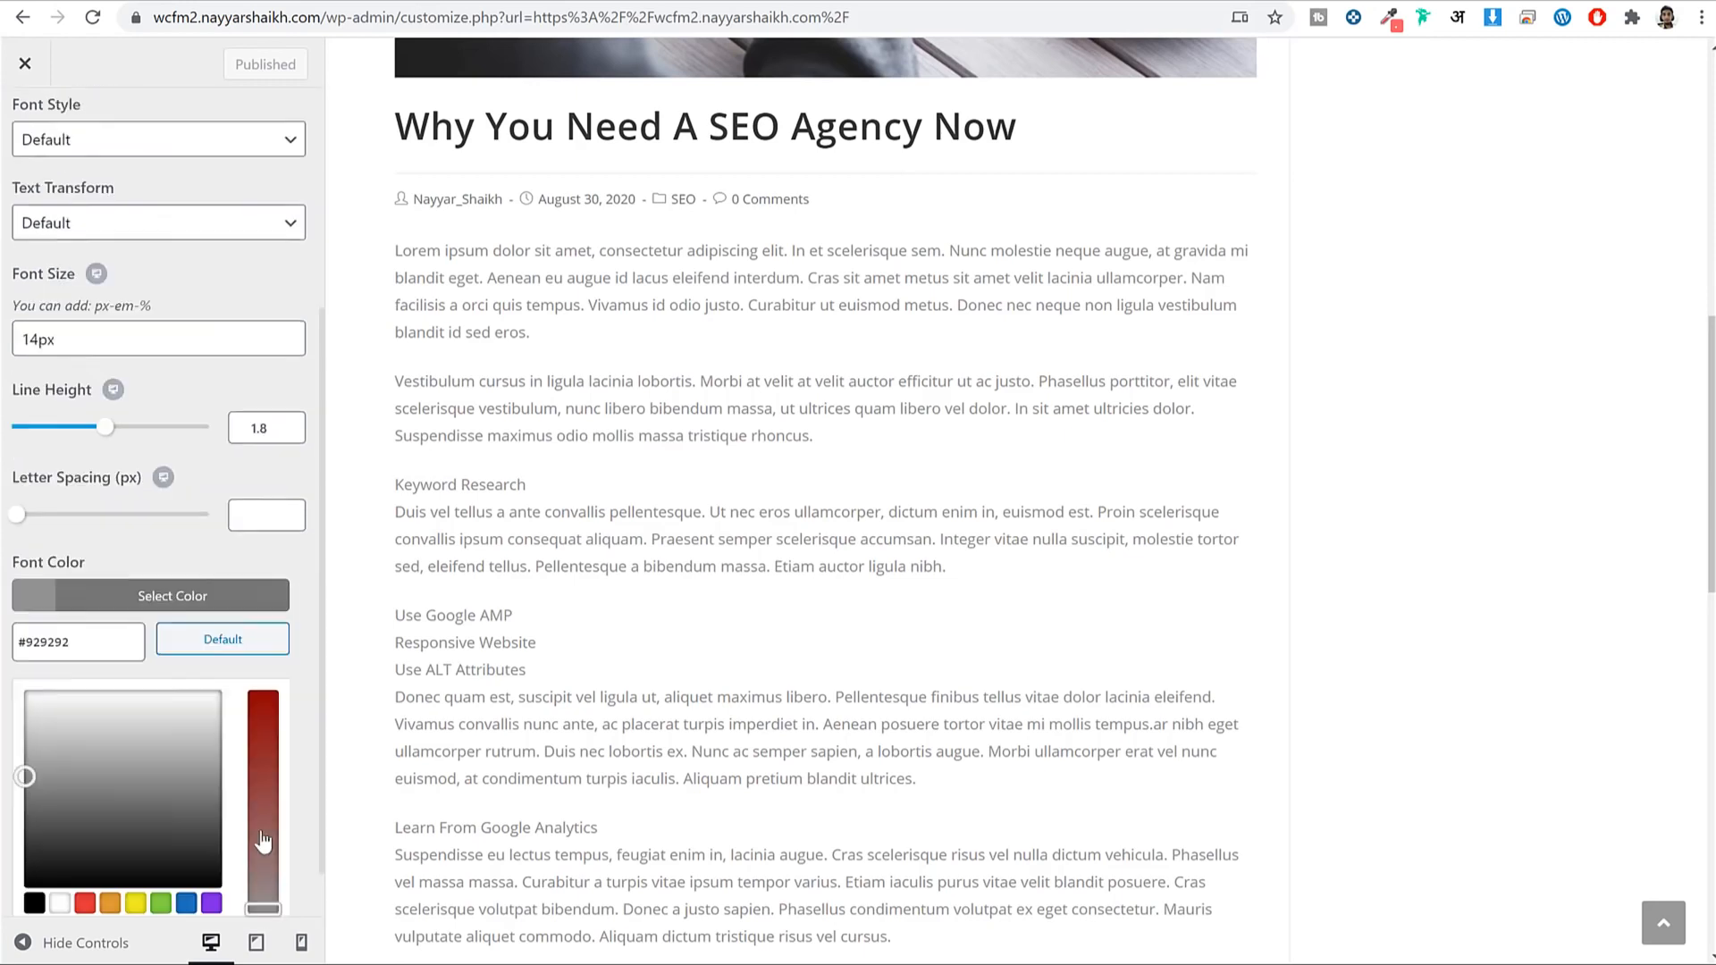
left_click(33, 840)
double_click(593, 278)
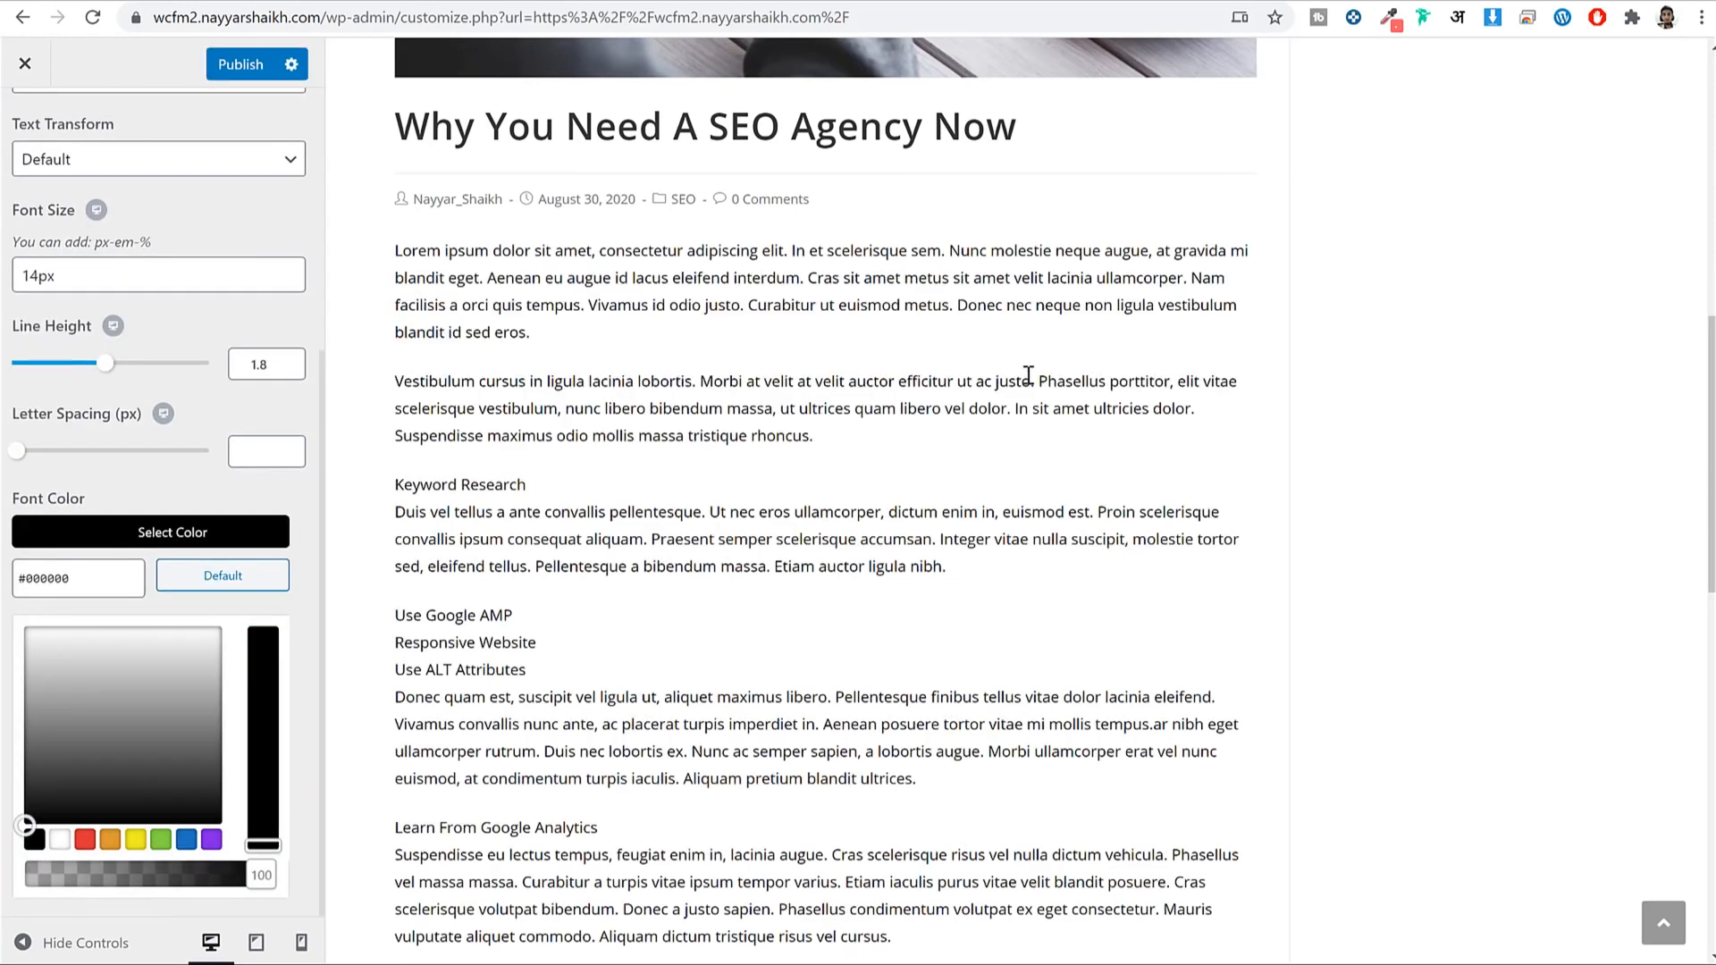
left_click(238, 64)
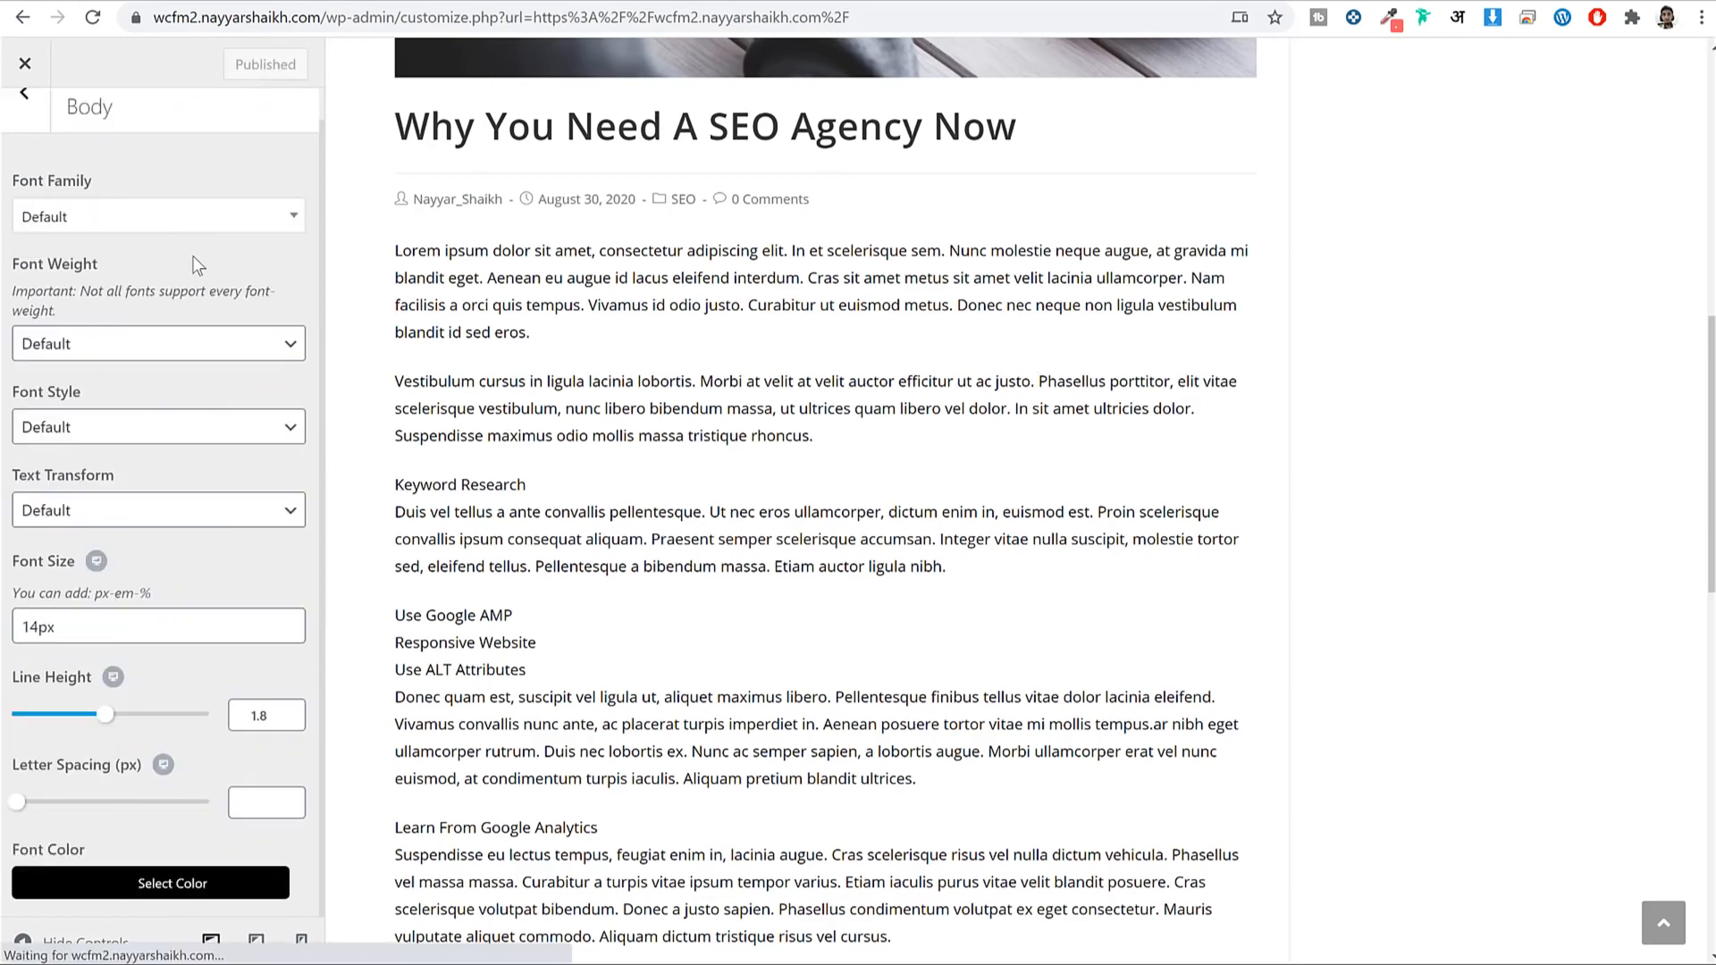
scroll(26, 134, "up", 1)
left_click(23, 127)
left_click(22, 128)
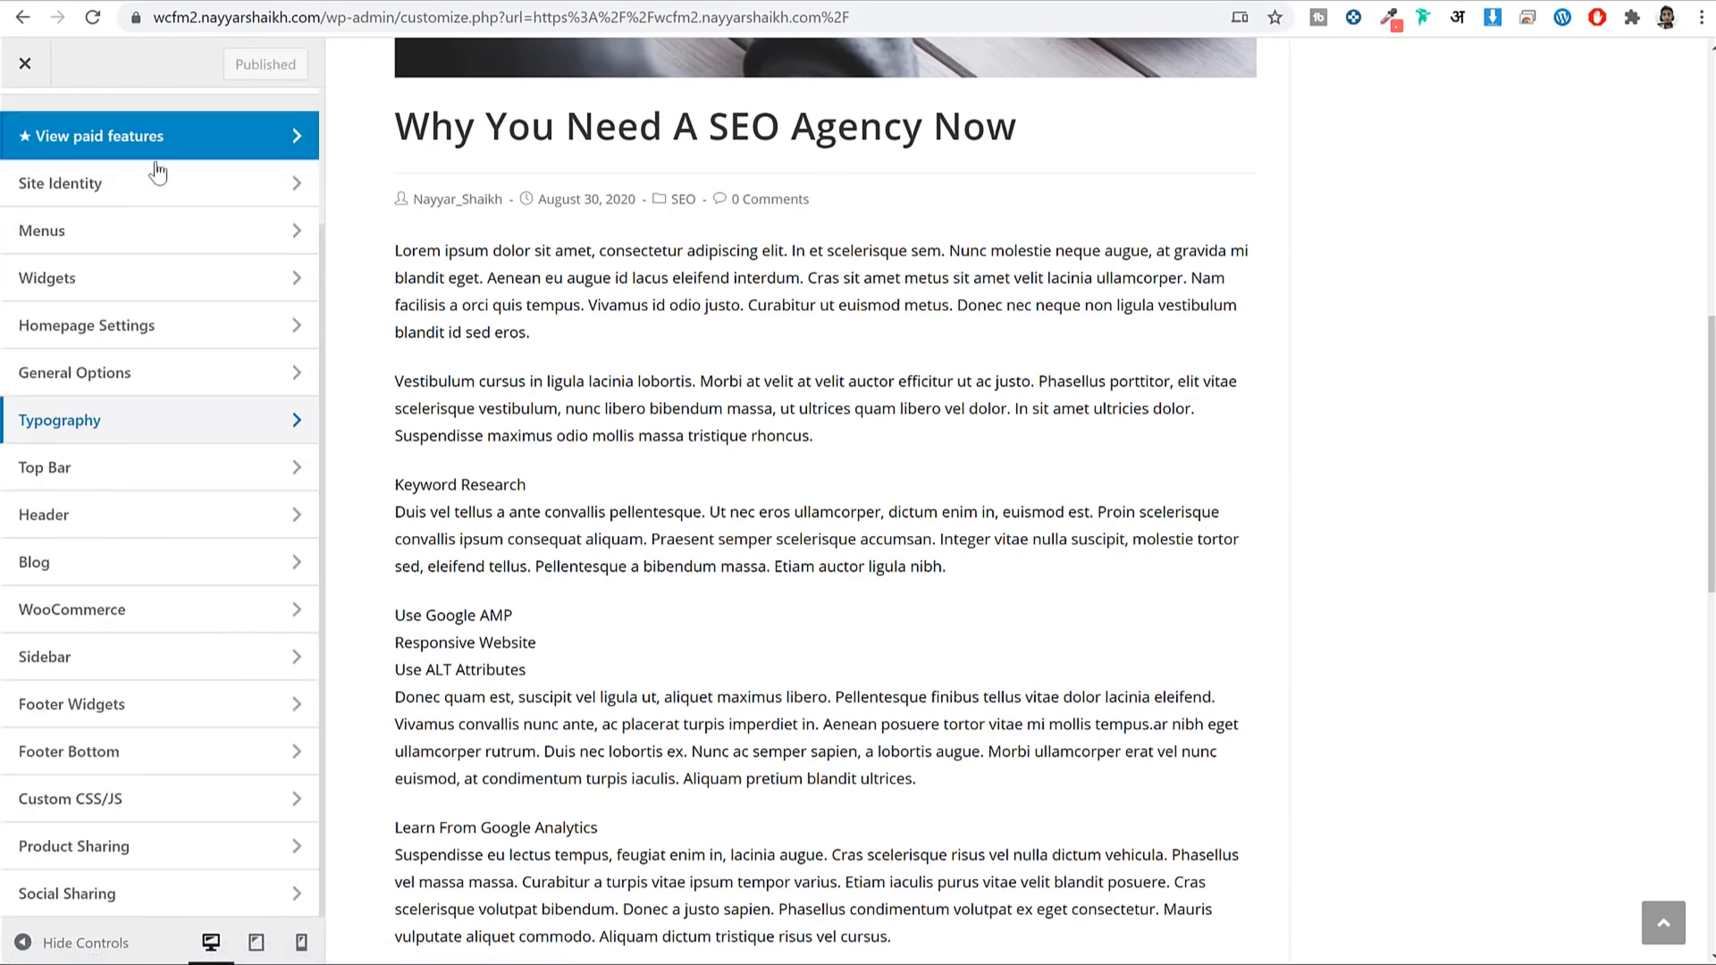
Set the General Styling primary colour to #ef3f49.
scroll(839, 311, "up", 10)
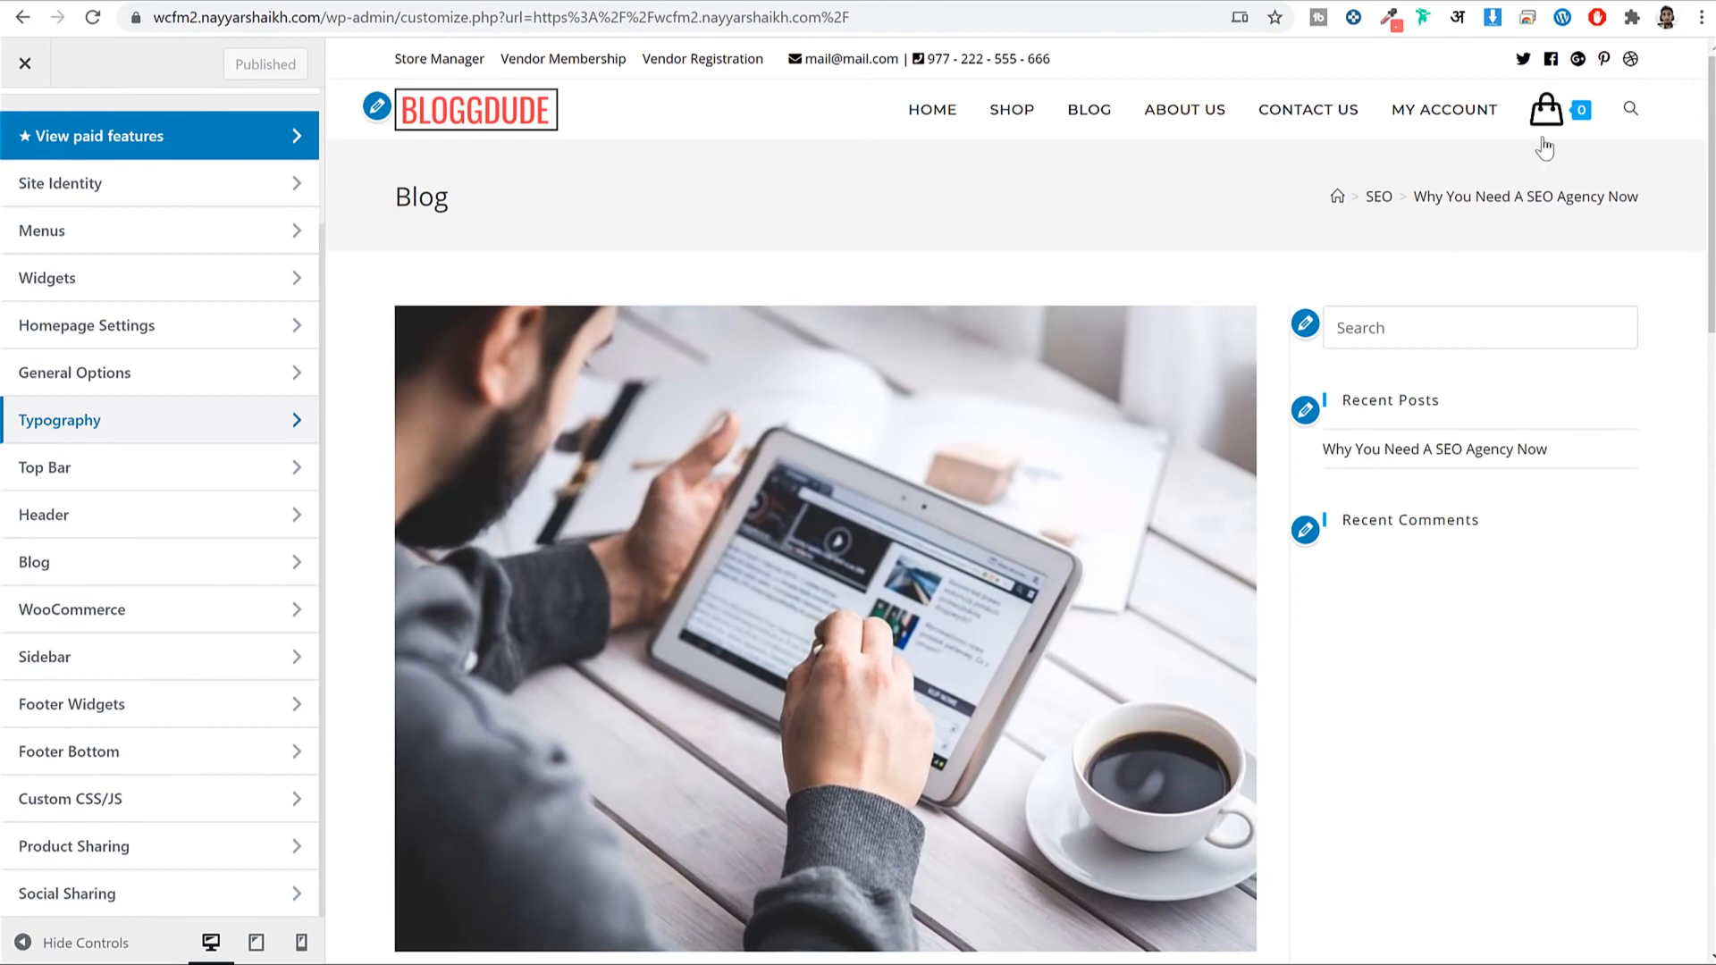
mouse_move(1580, 121)
scroll(1532, 344, "down", 20)
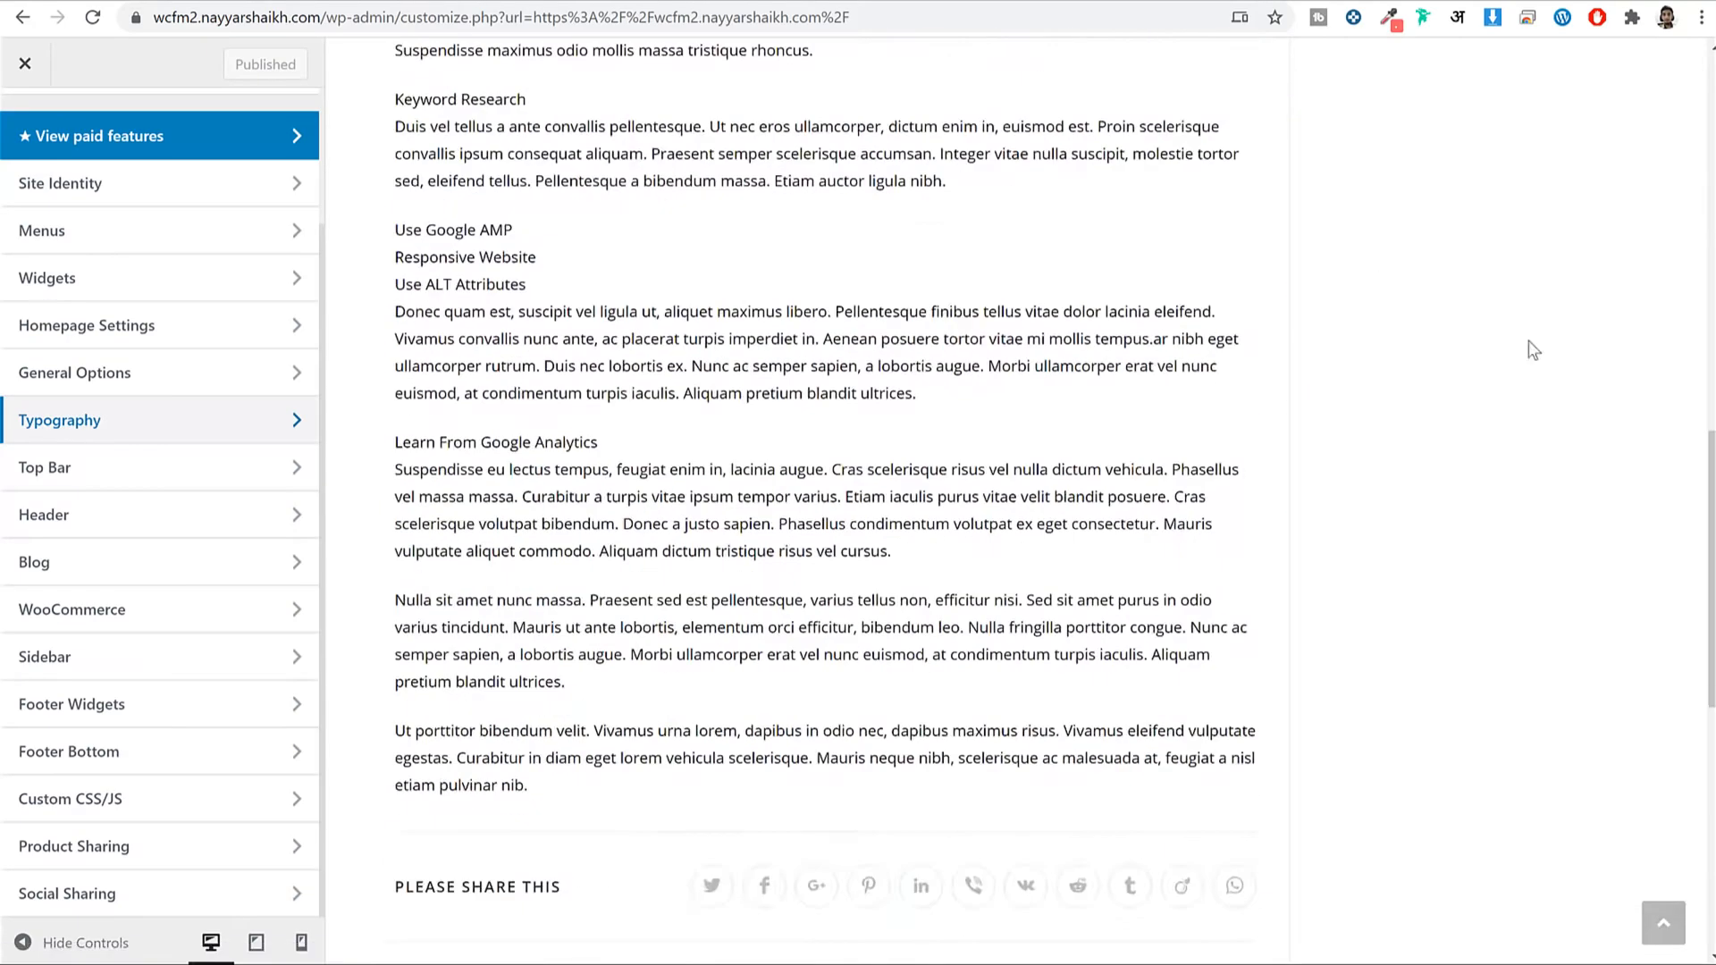
scroll(41, 245, "up", 2)
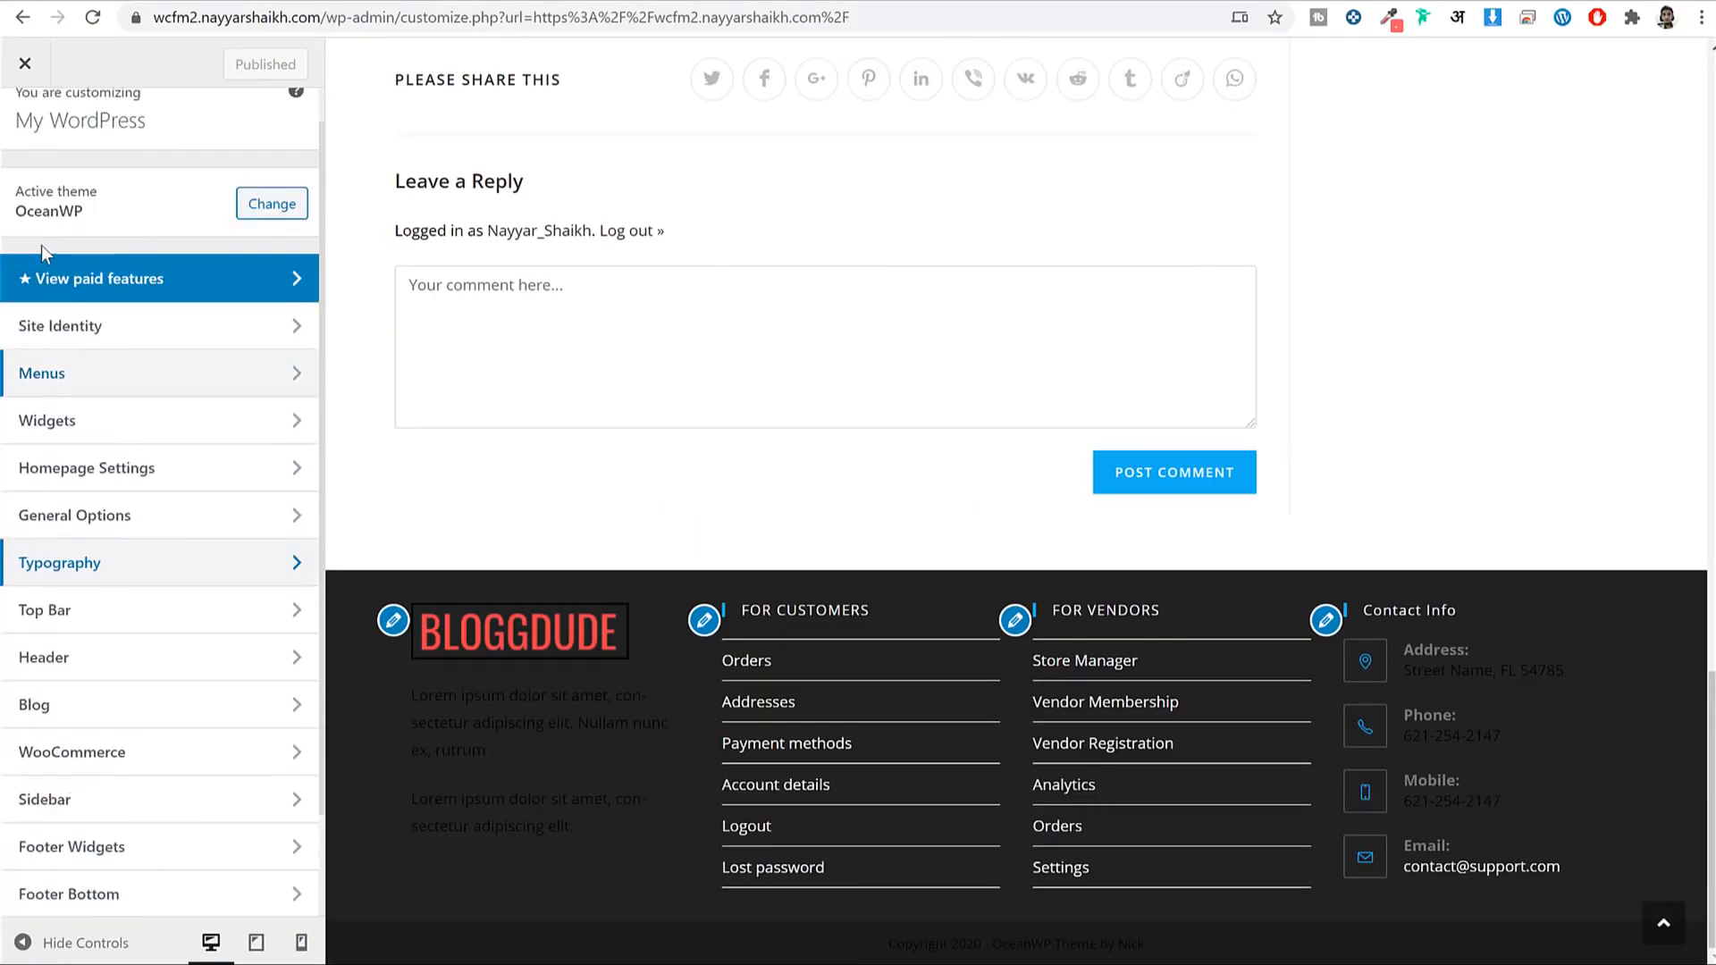
scroll(96, 329, "down", 2)
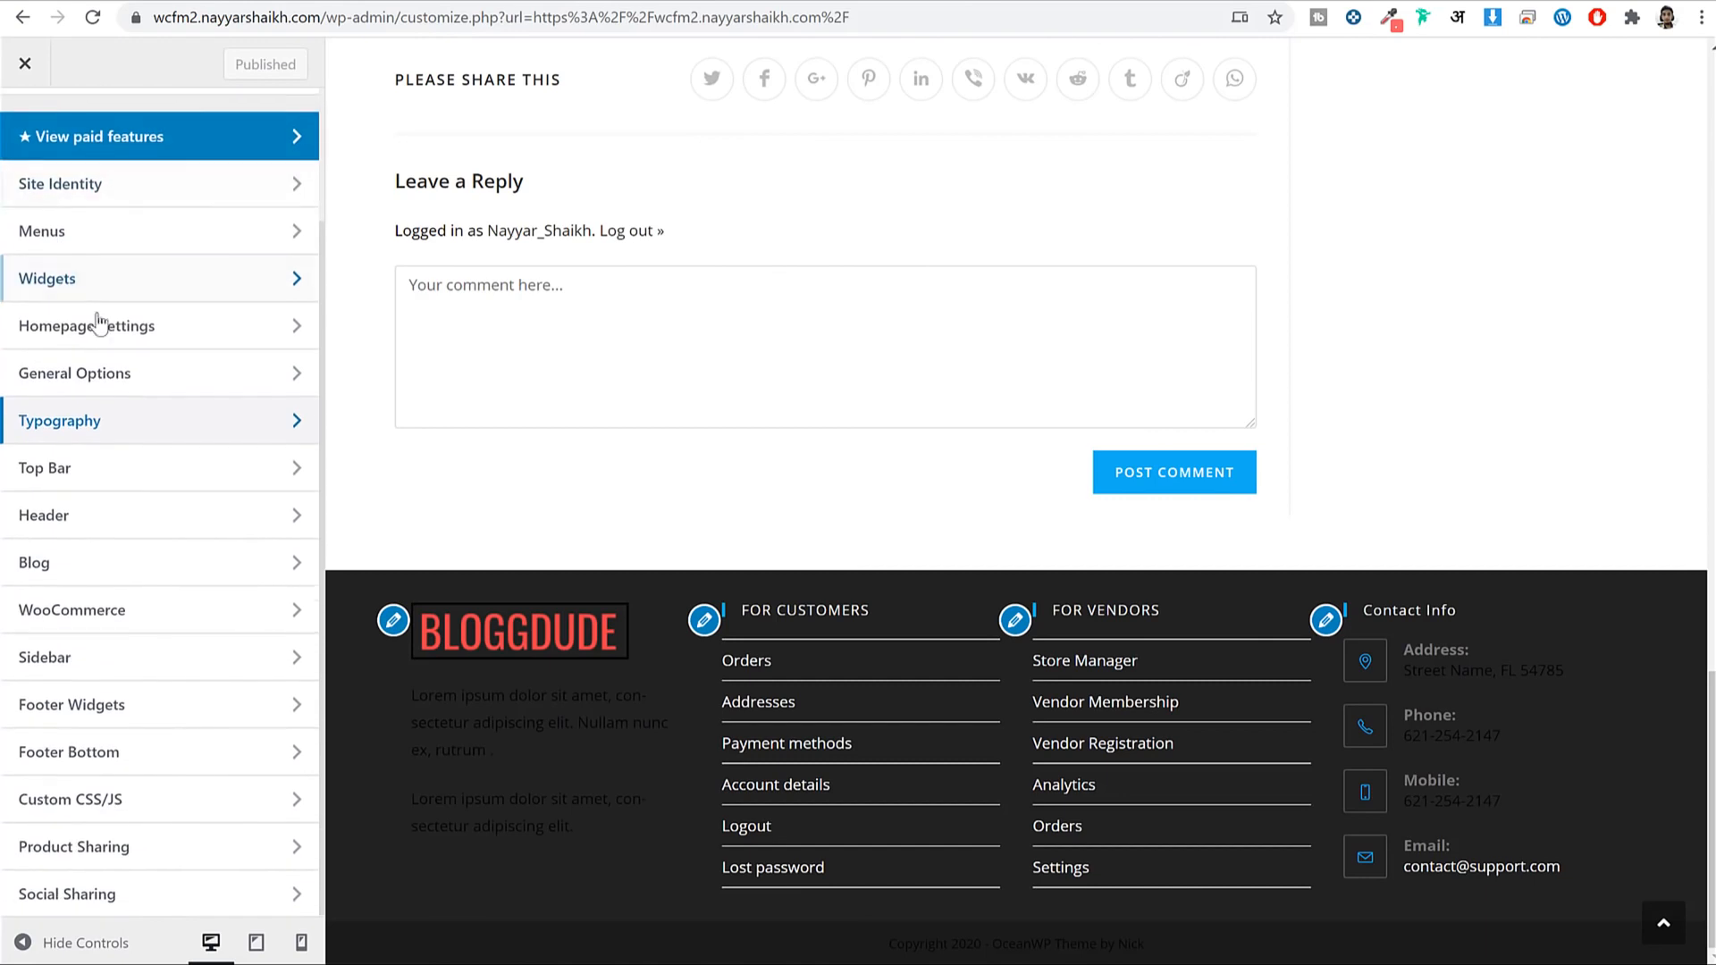
left_click(118, 379)
left_click(96, 223)
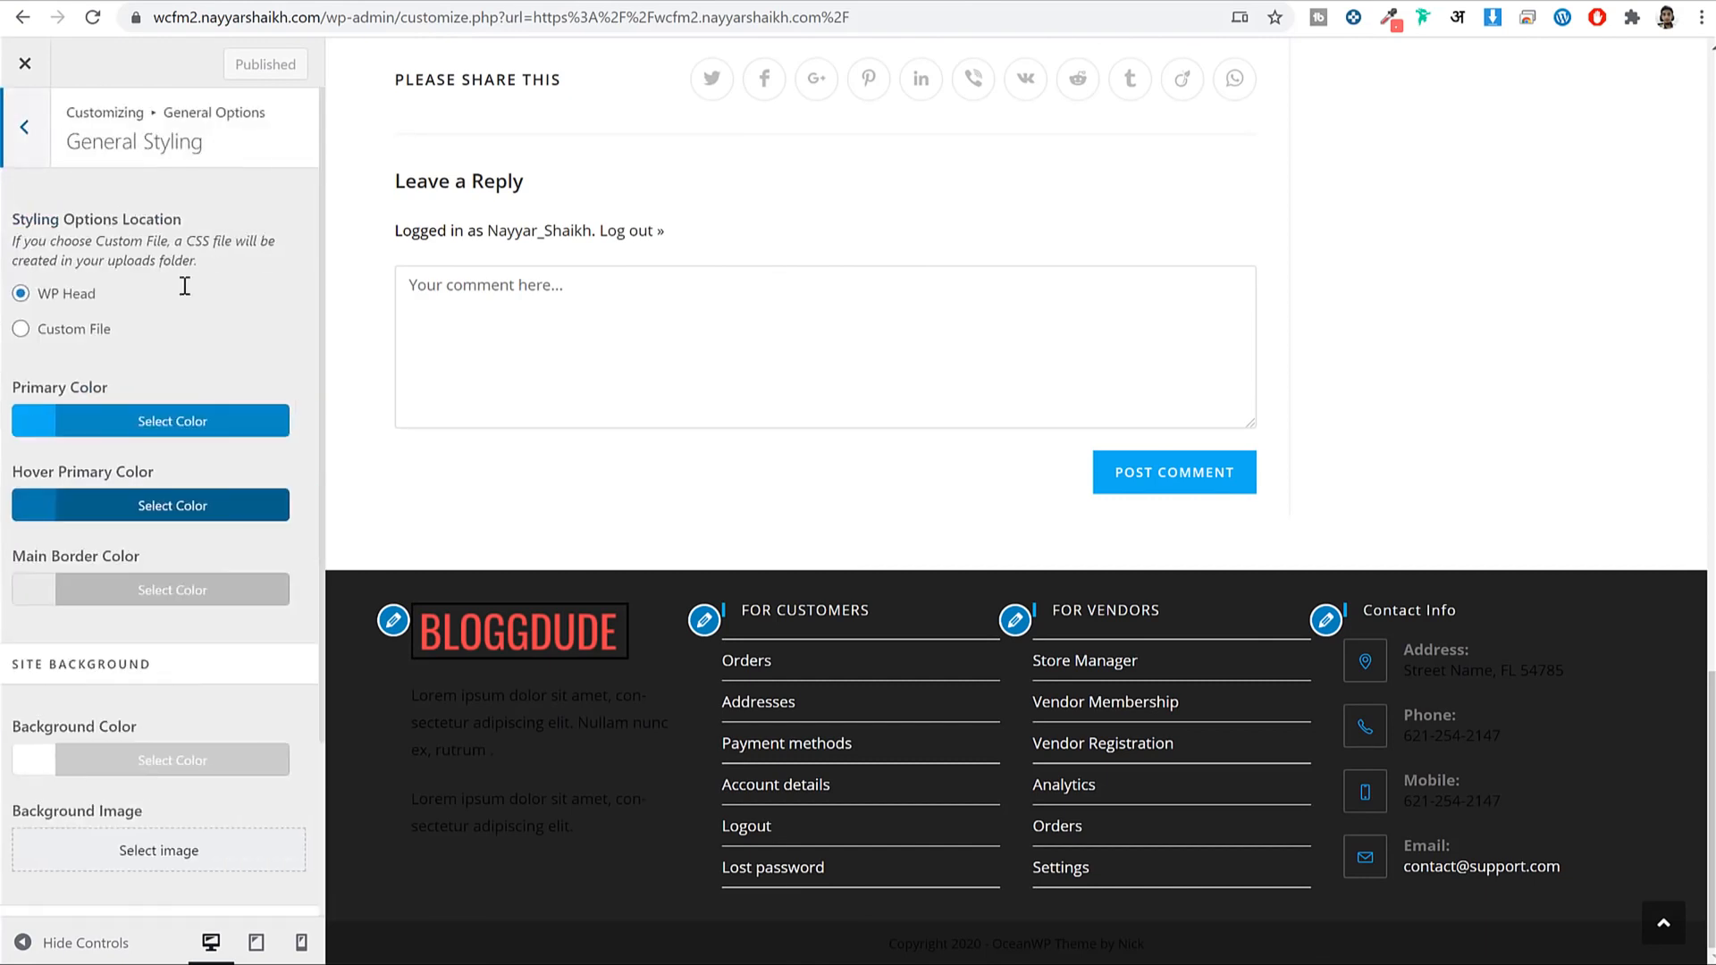
left_click(166, 418)
triple_click(81, 480)
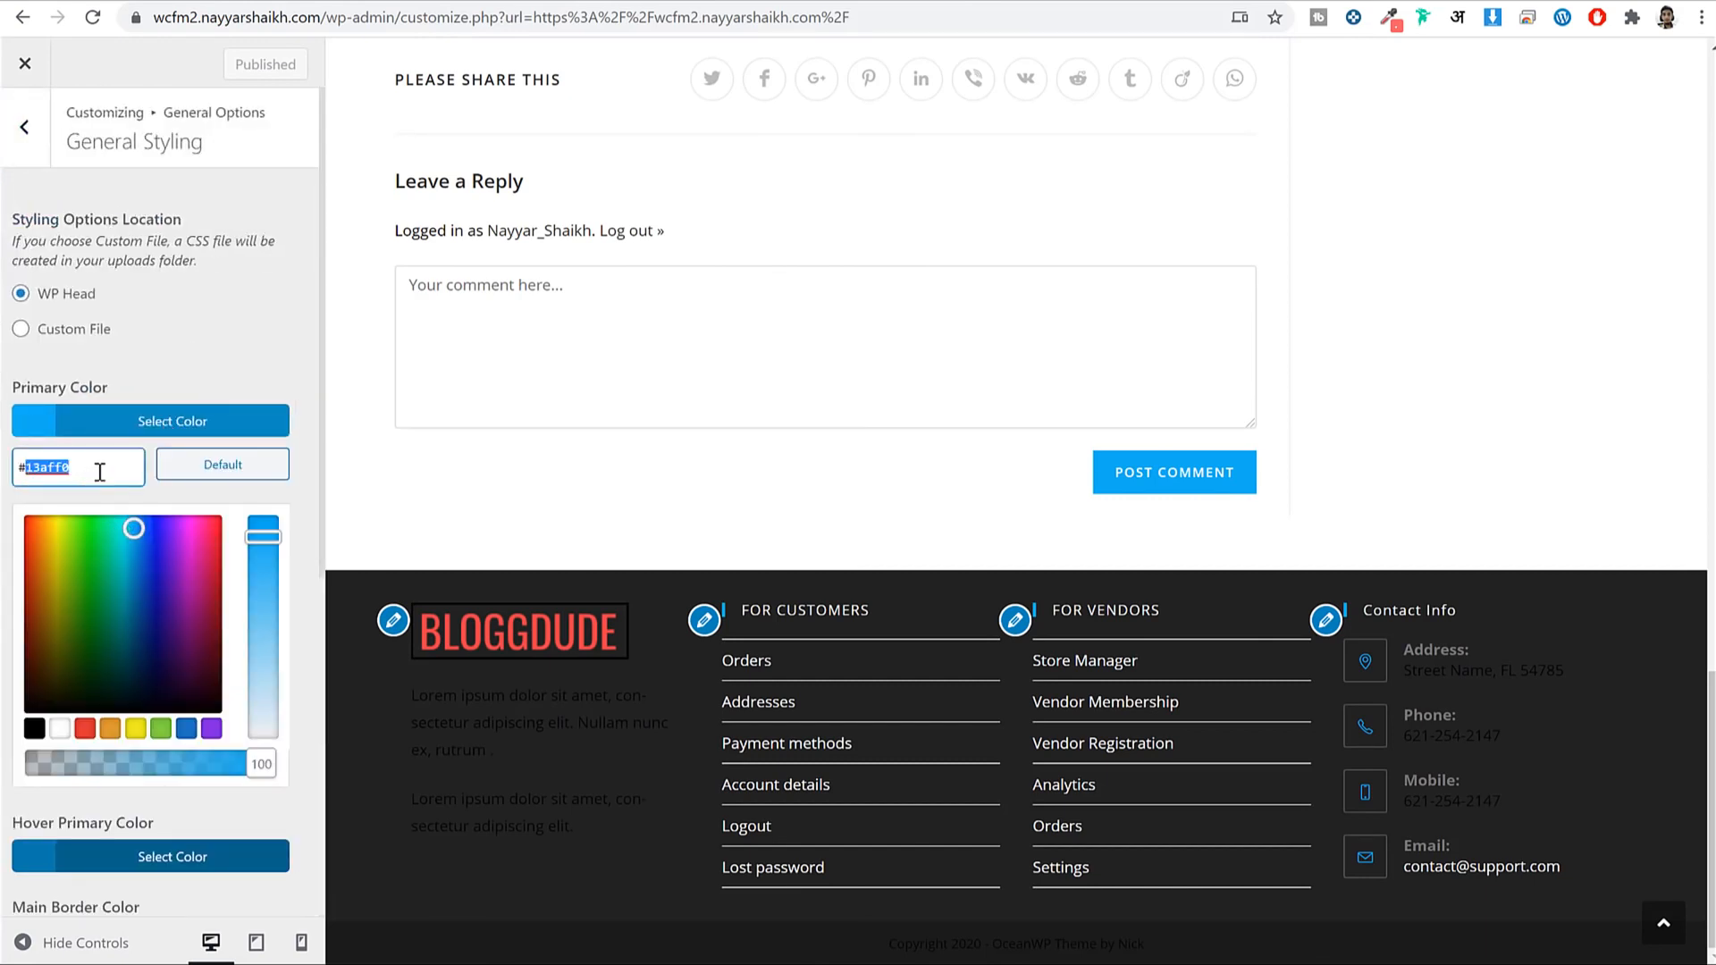
type("ef3f49")
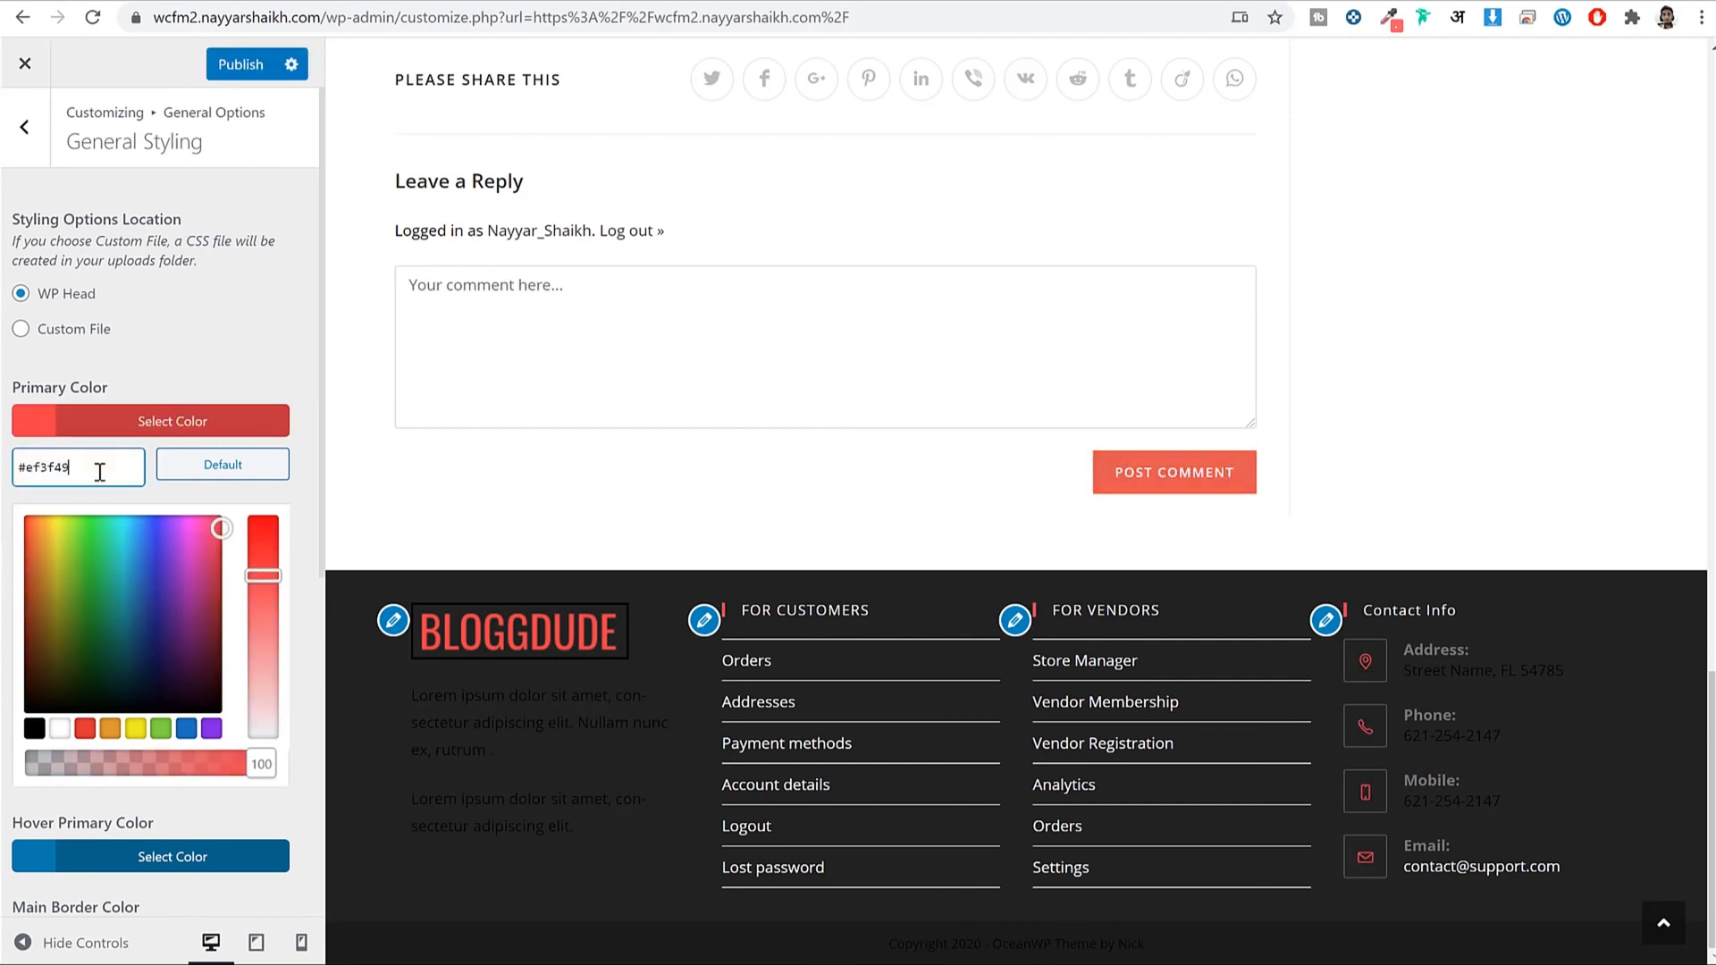
triple_click(100, 473)
key("ctrl+c")
left_click(114, 445)
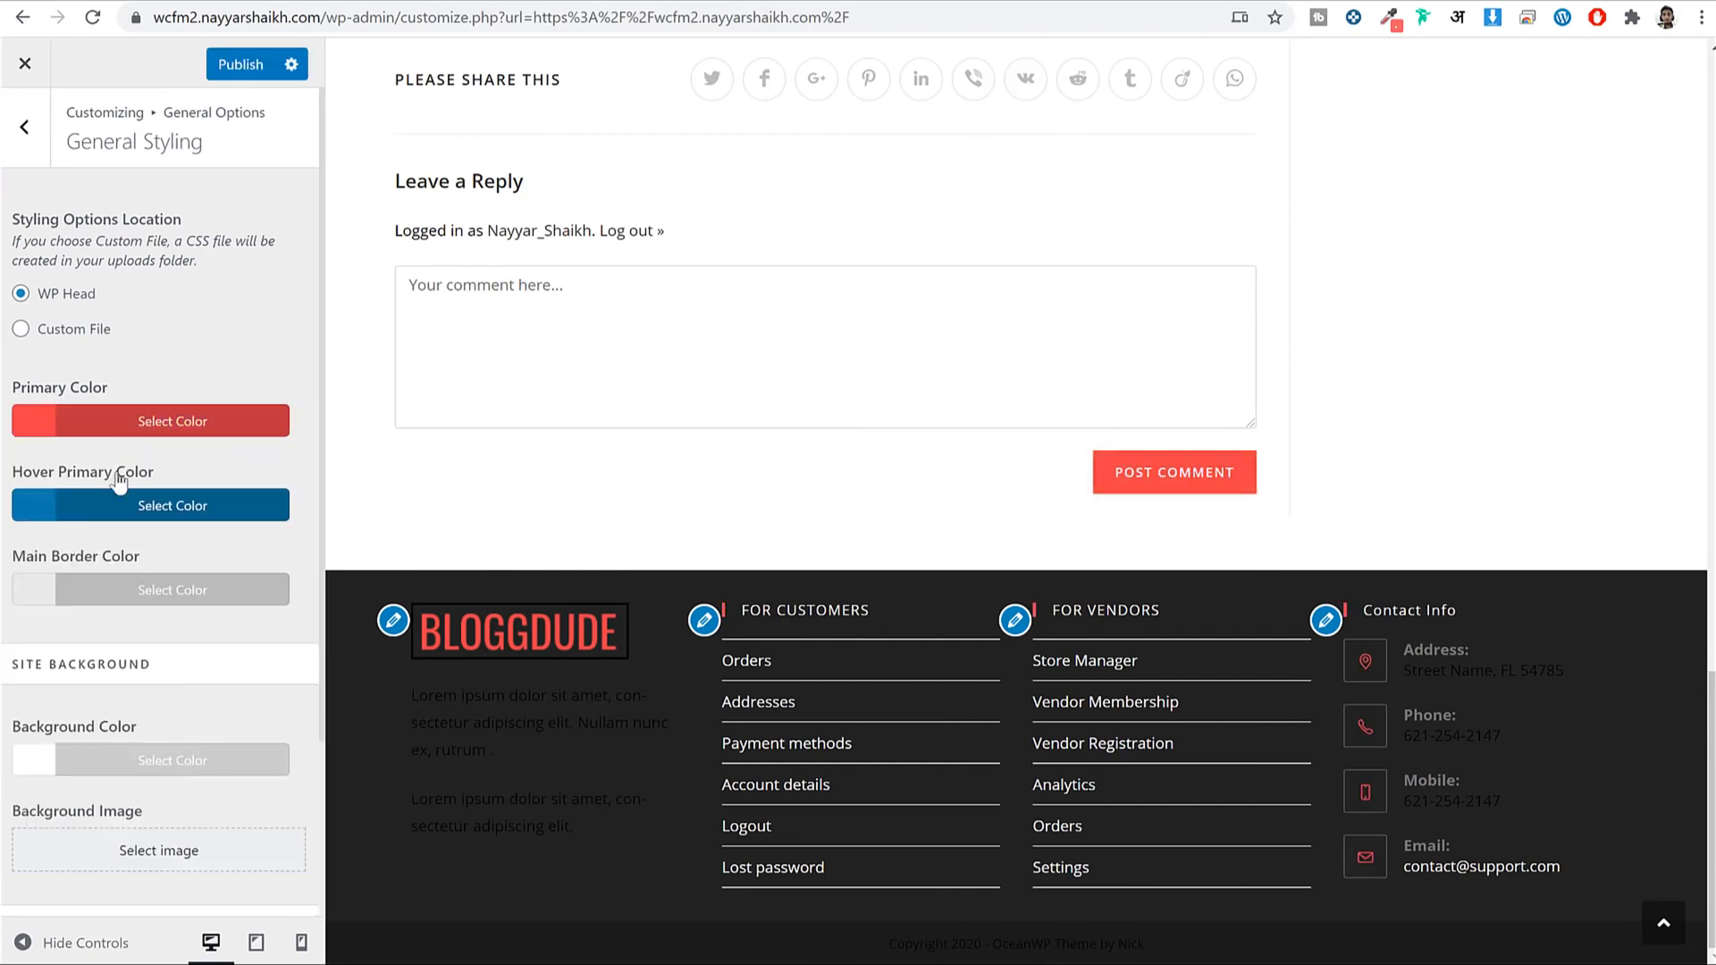
Use #ef3f49 as the hover primary colour too, and publish.
left_click(107, 517)
triple_click(71, 555)
key("ctrl+v")
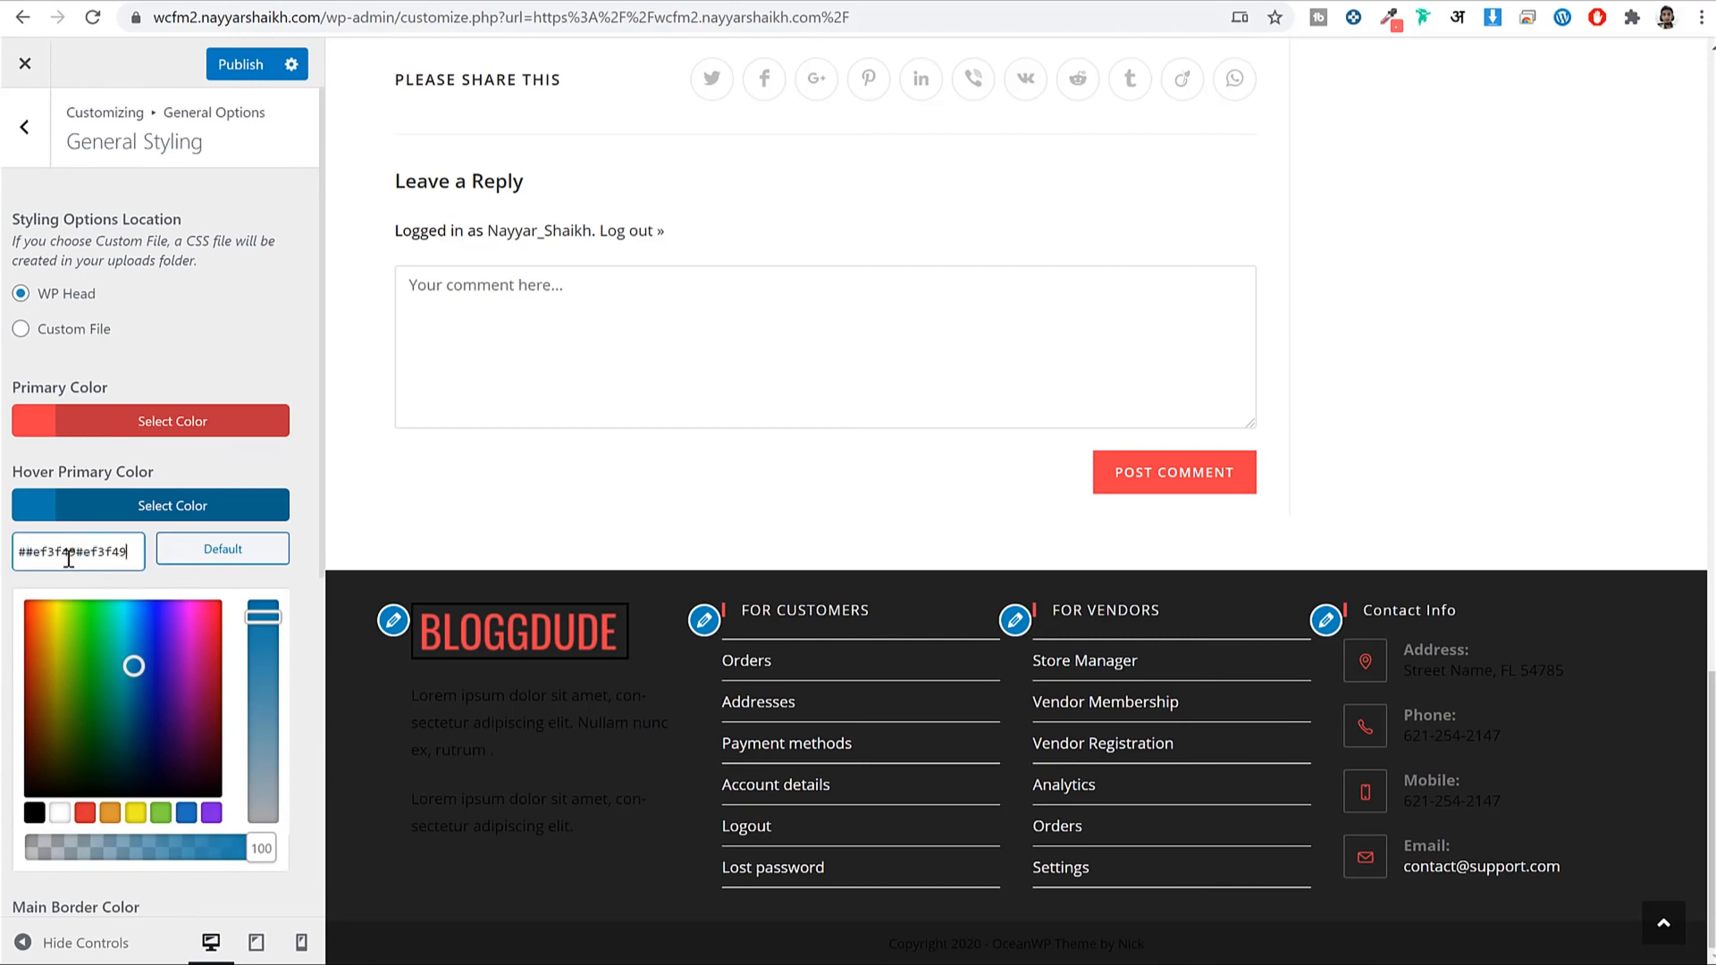
left_click(104, 512)
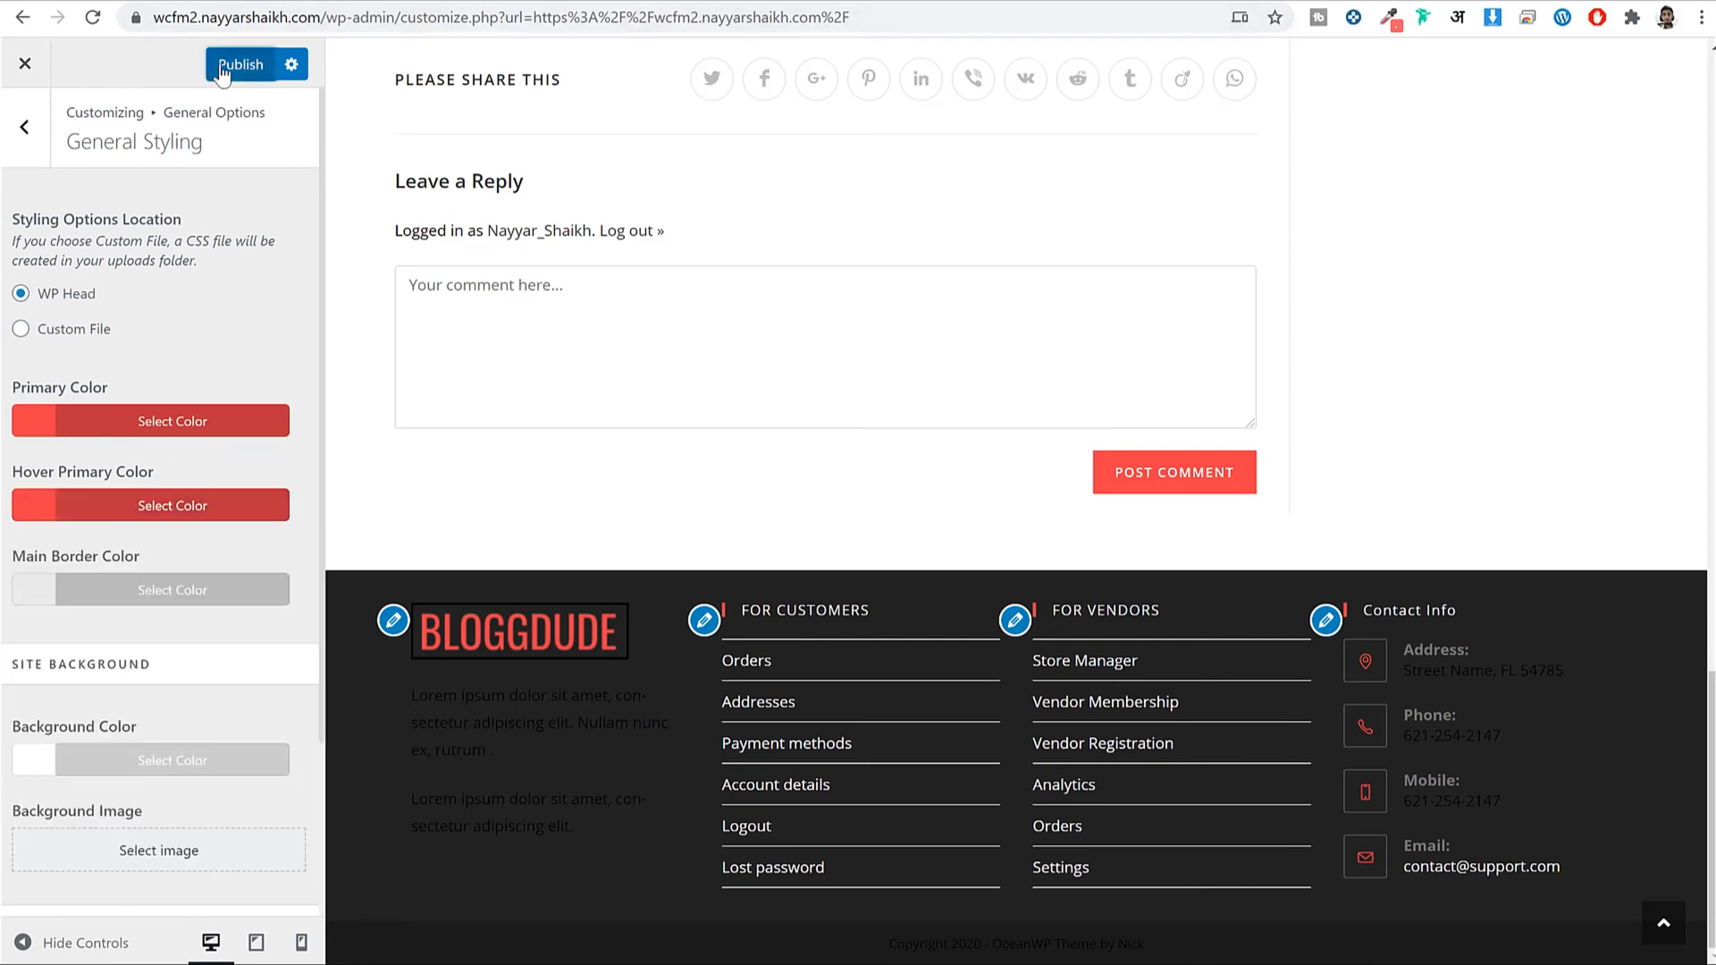
left_click(237, 64)
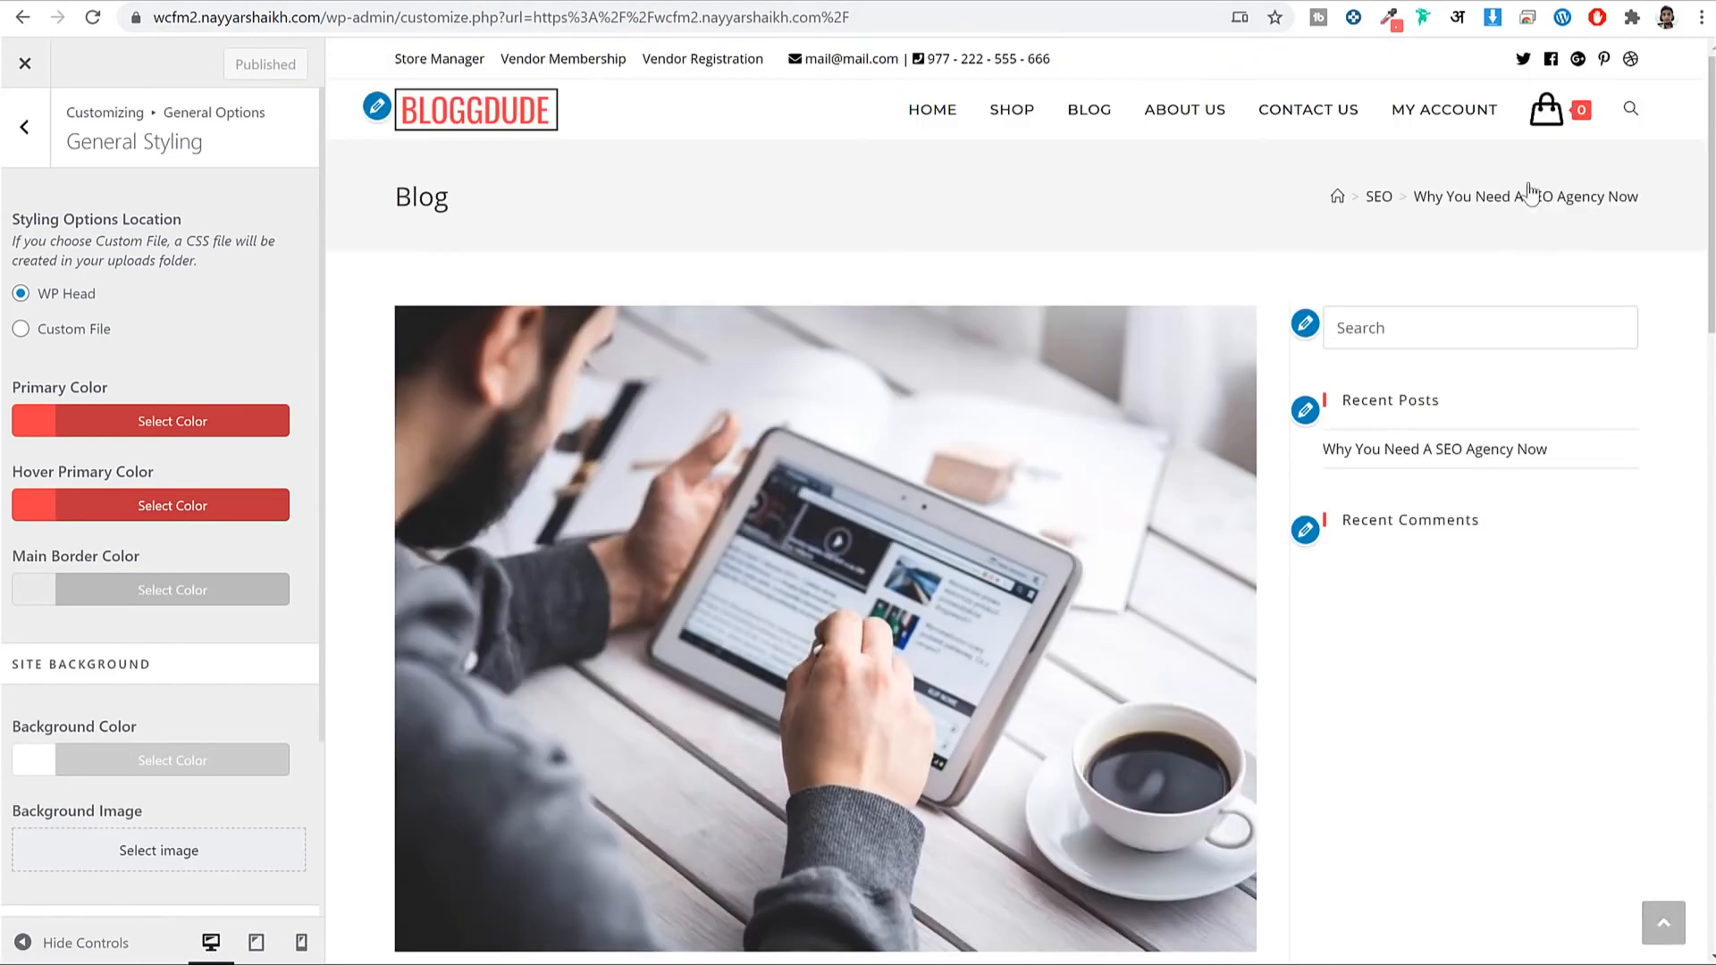
left_click(25, 127)
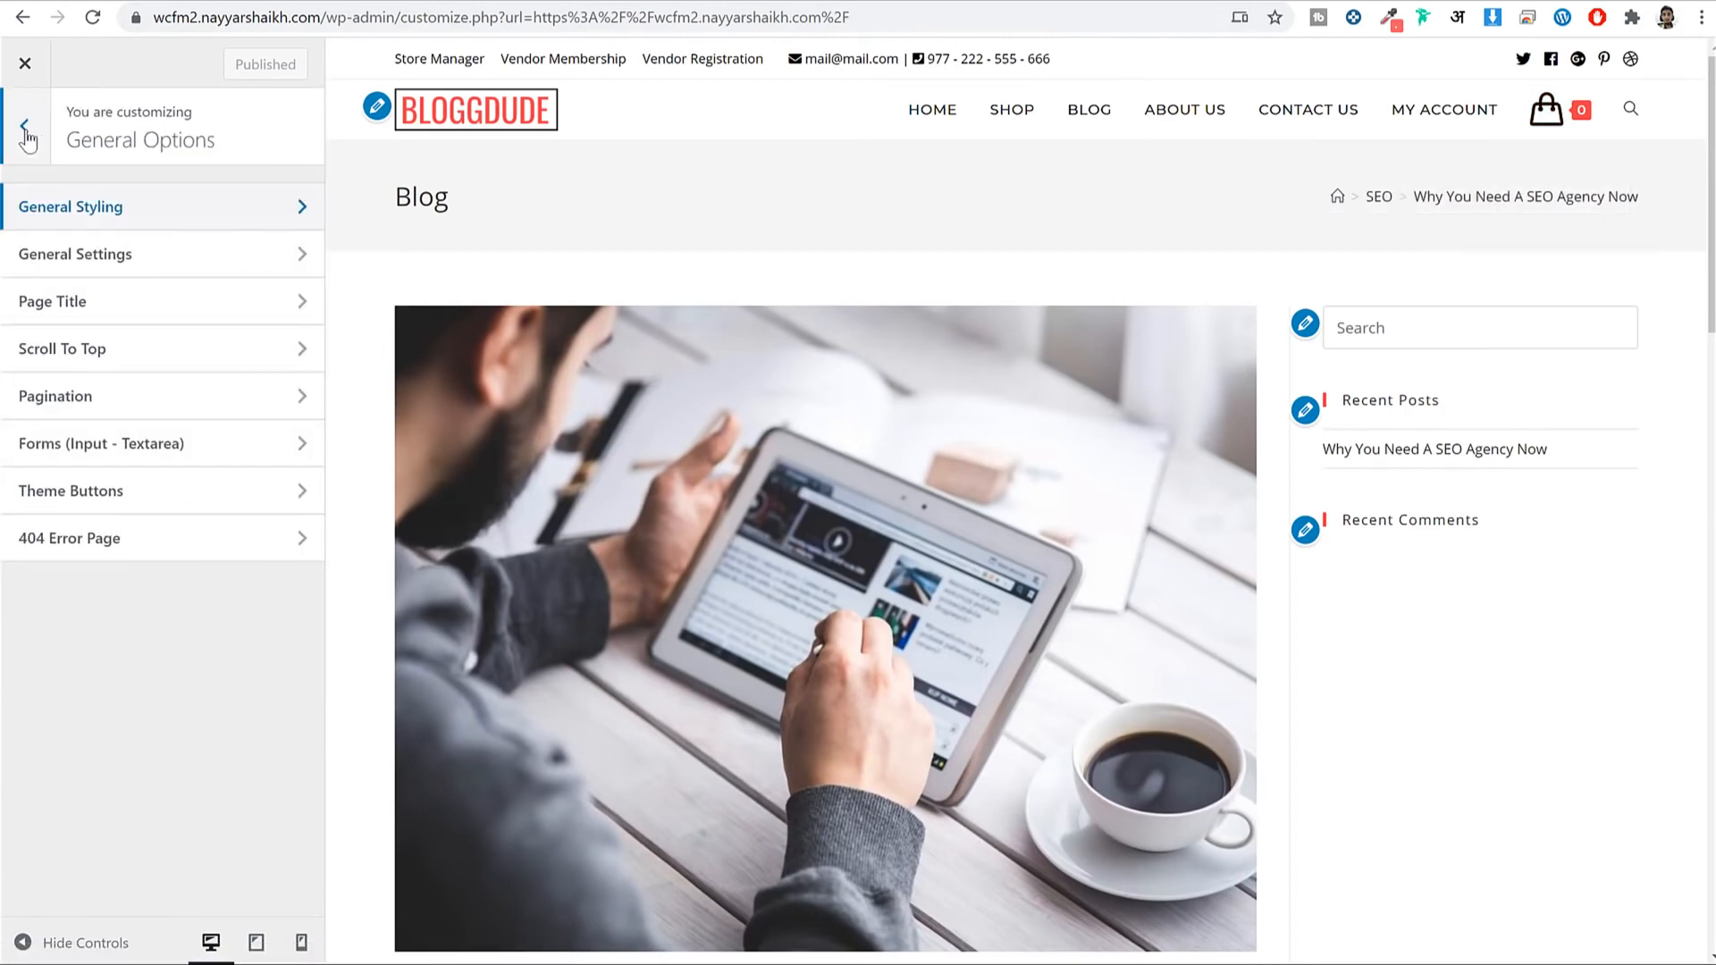
left_click(25, 127)
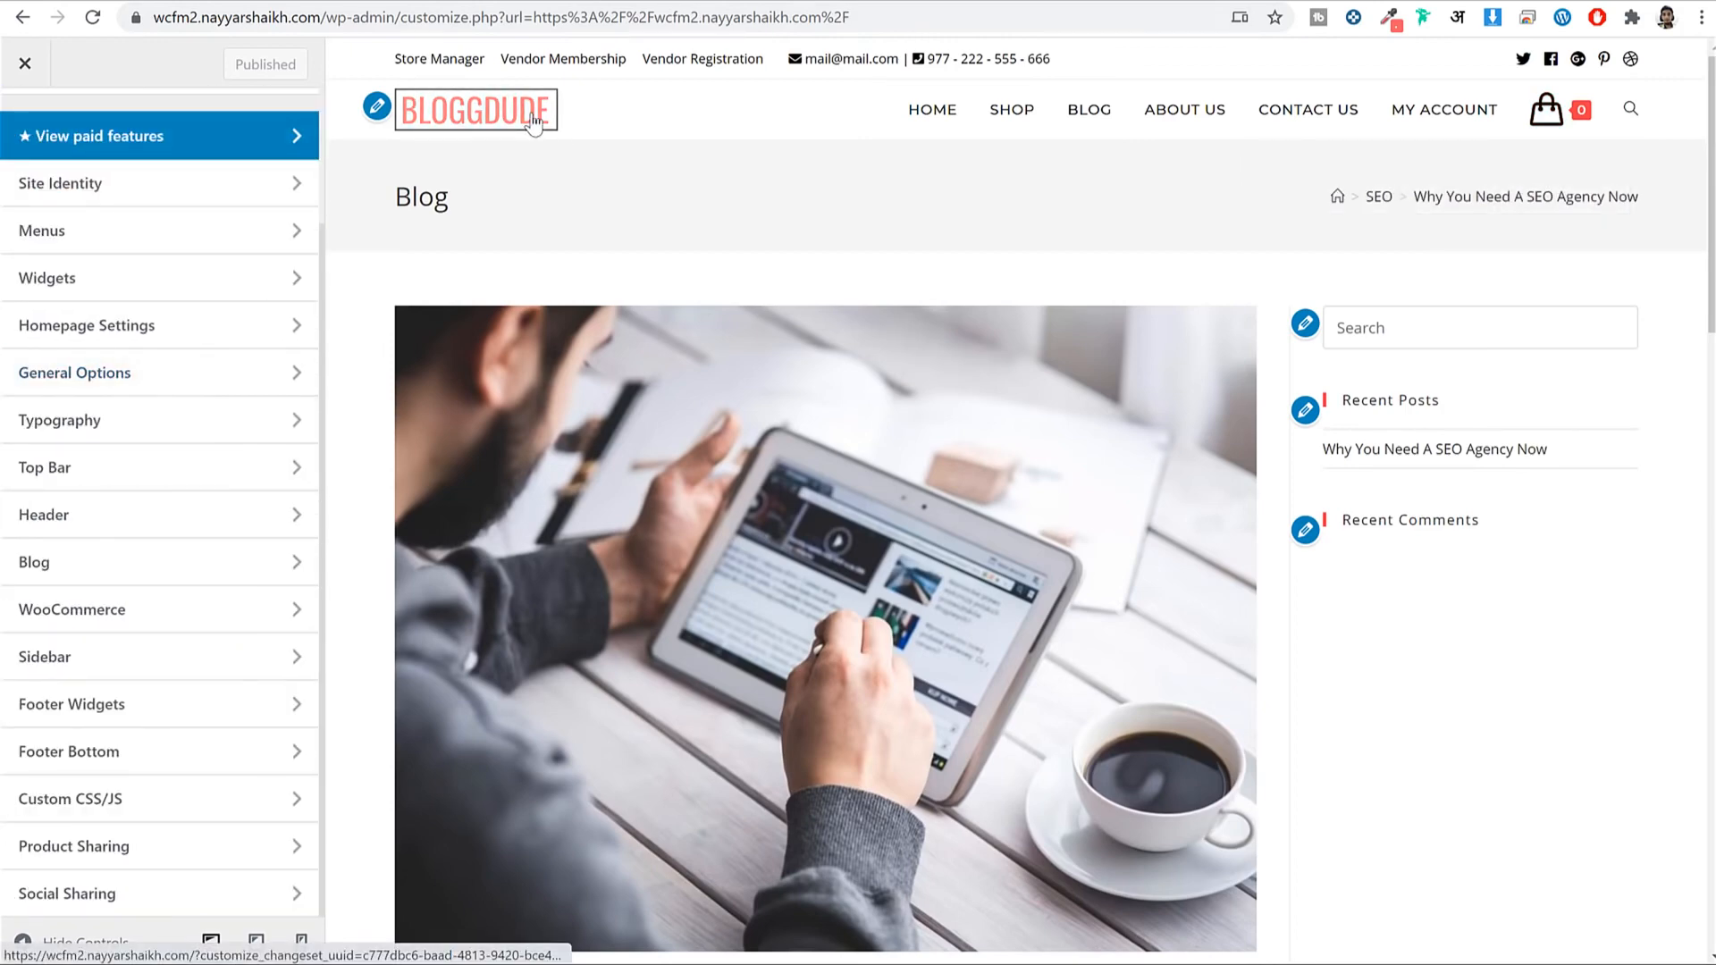
Load the homepage in the preview and scroll down to the footer.
left_click(534, 123)
scroll(1012, 419, "down", 15)
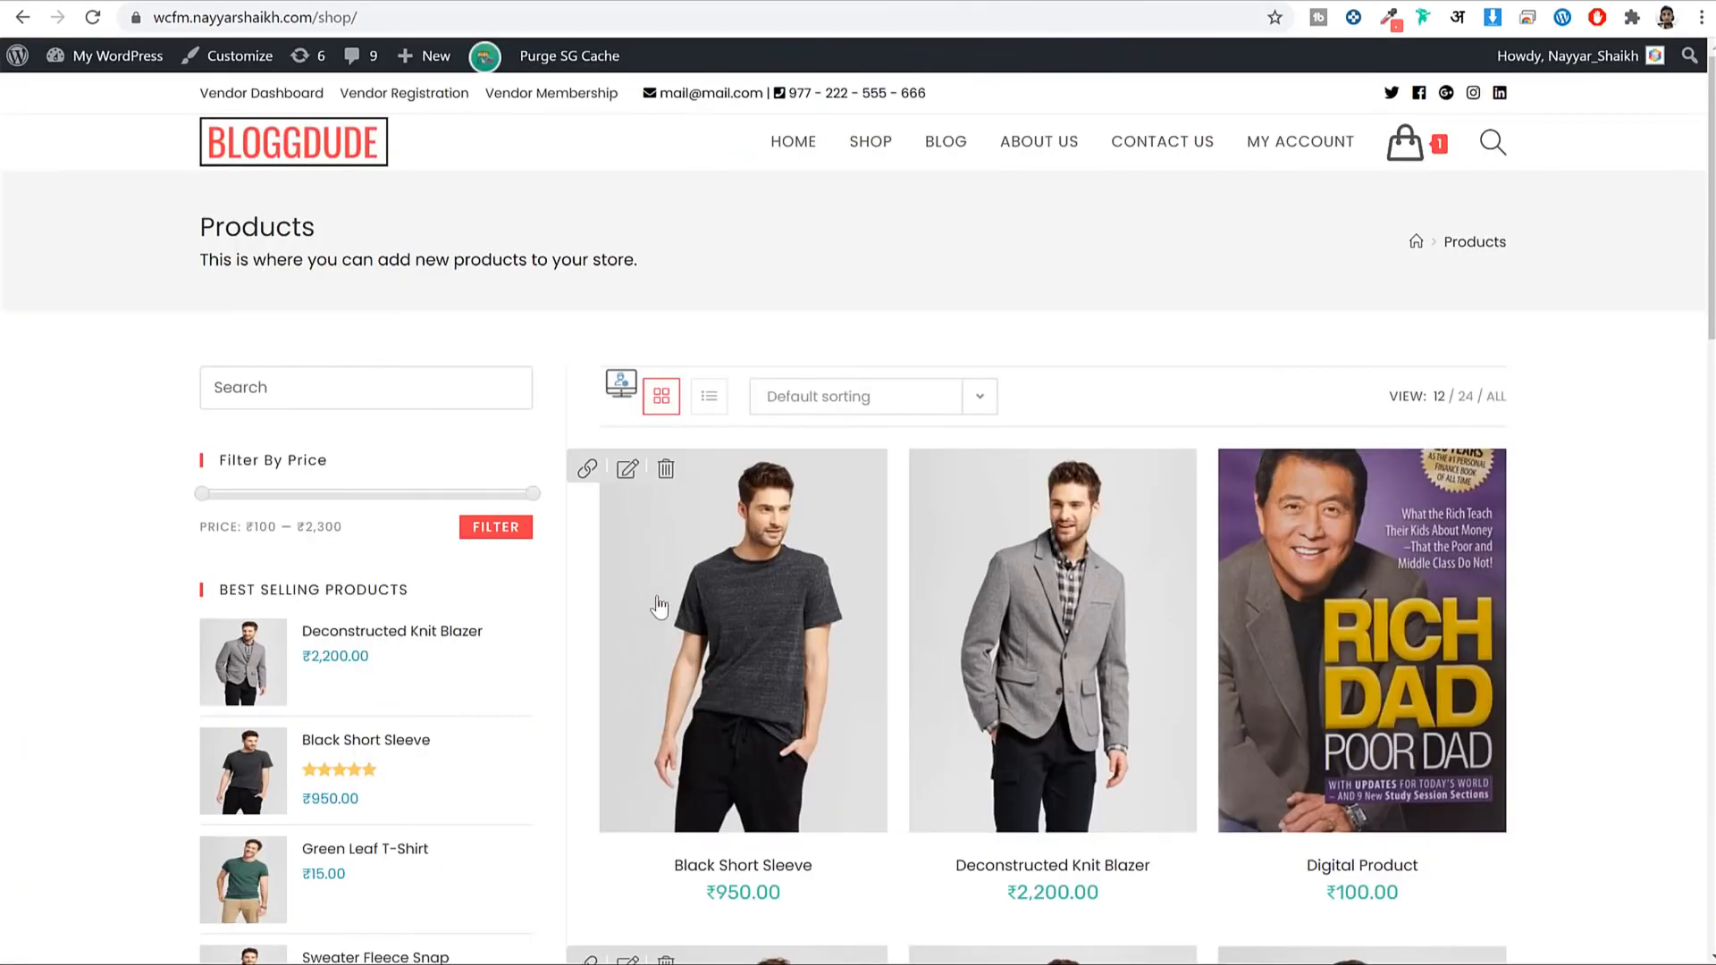
scroll(700, 678, "down", 15)
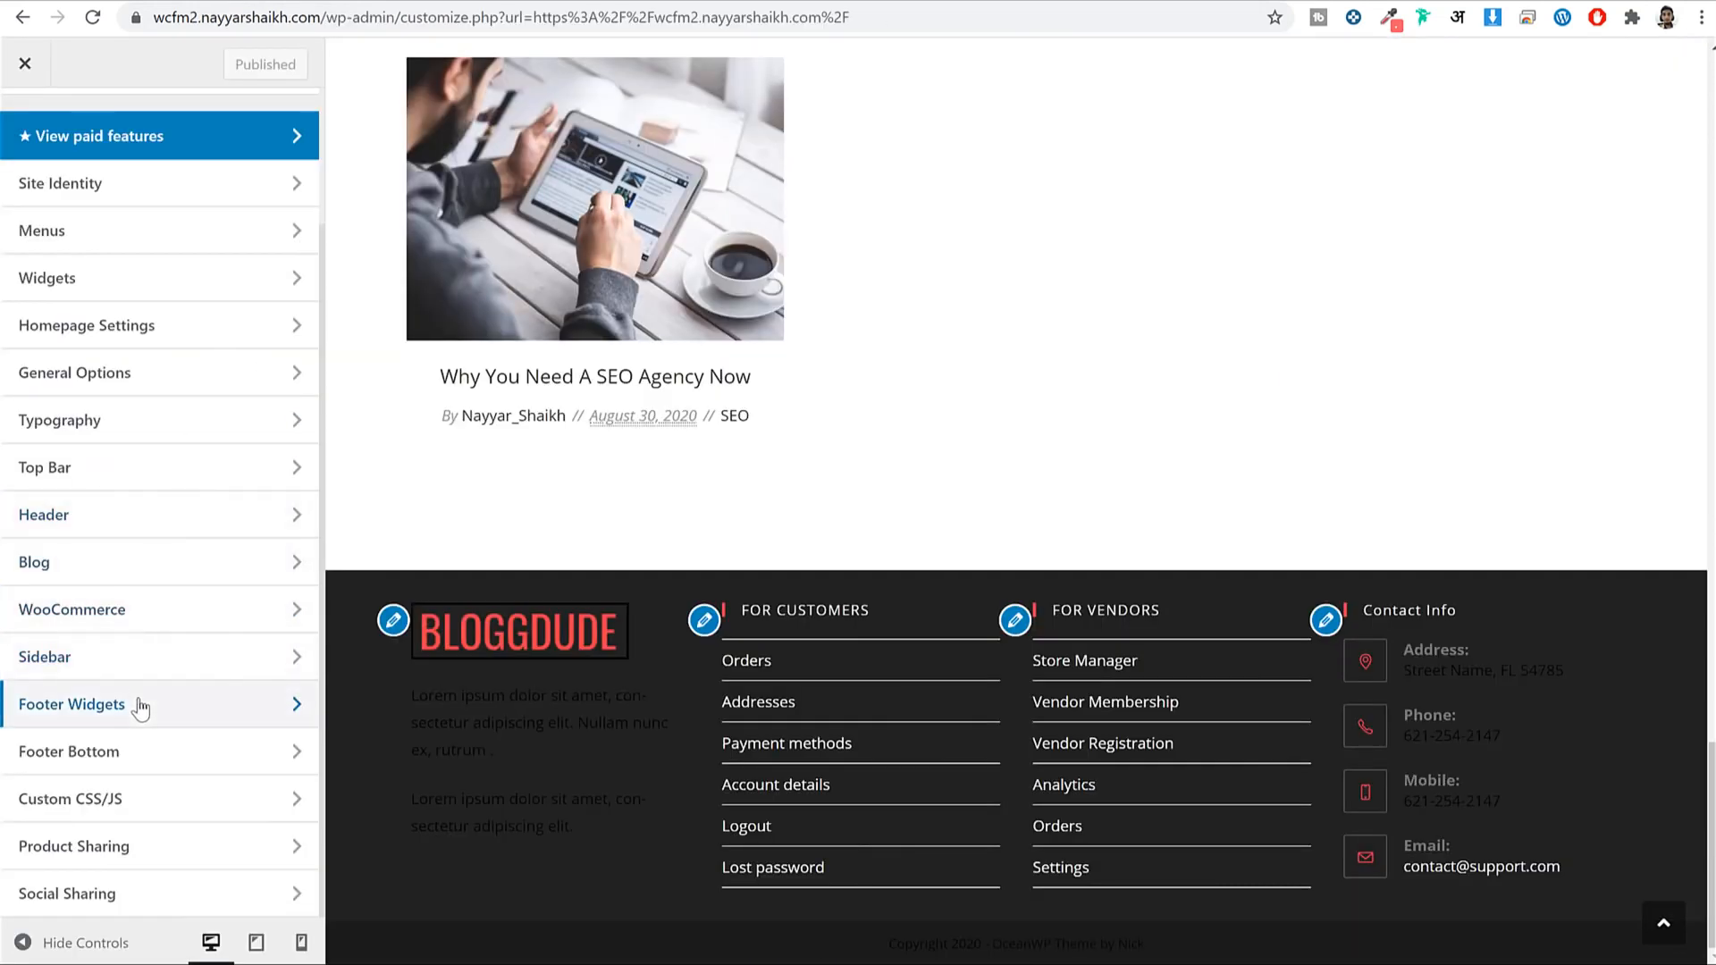
Set the Footer Widgets background colour to #f9f9f9.
left_click(141, 708)
scroll(173, 555, "down", 5)
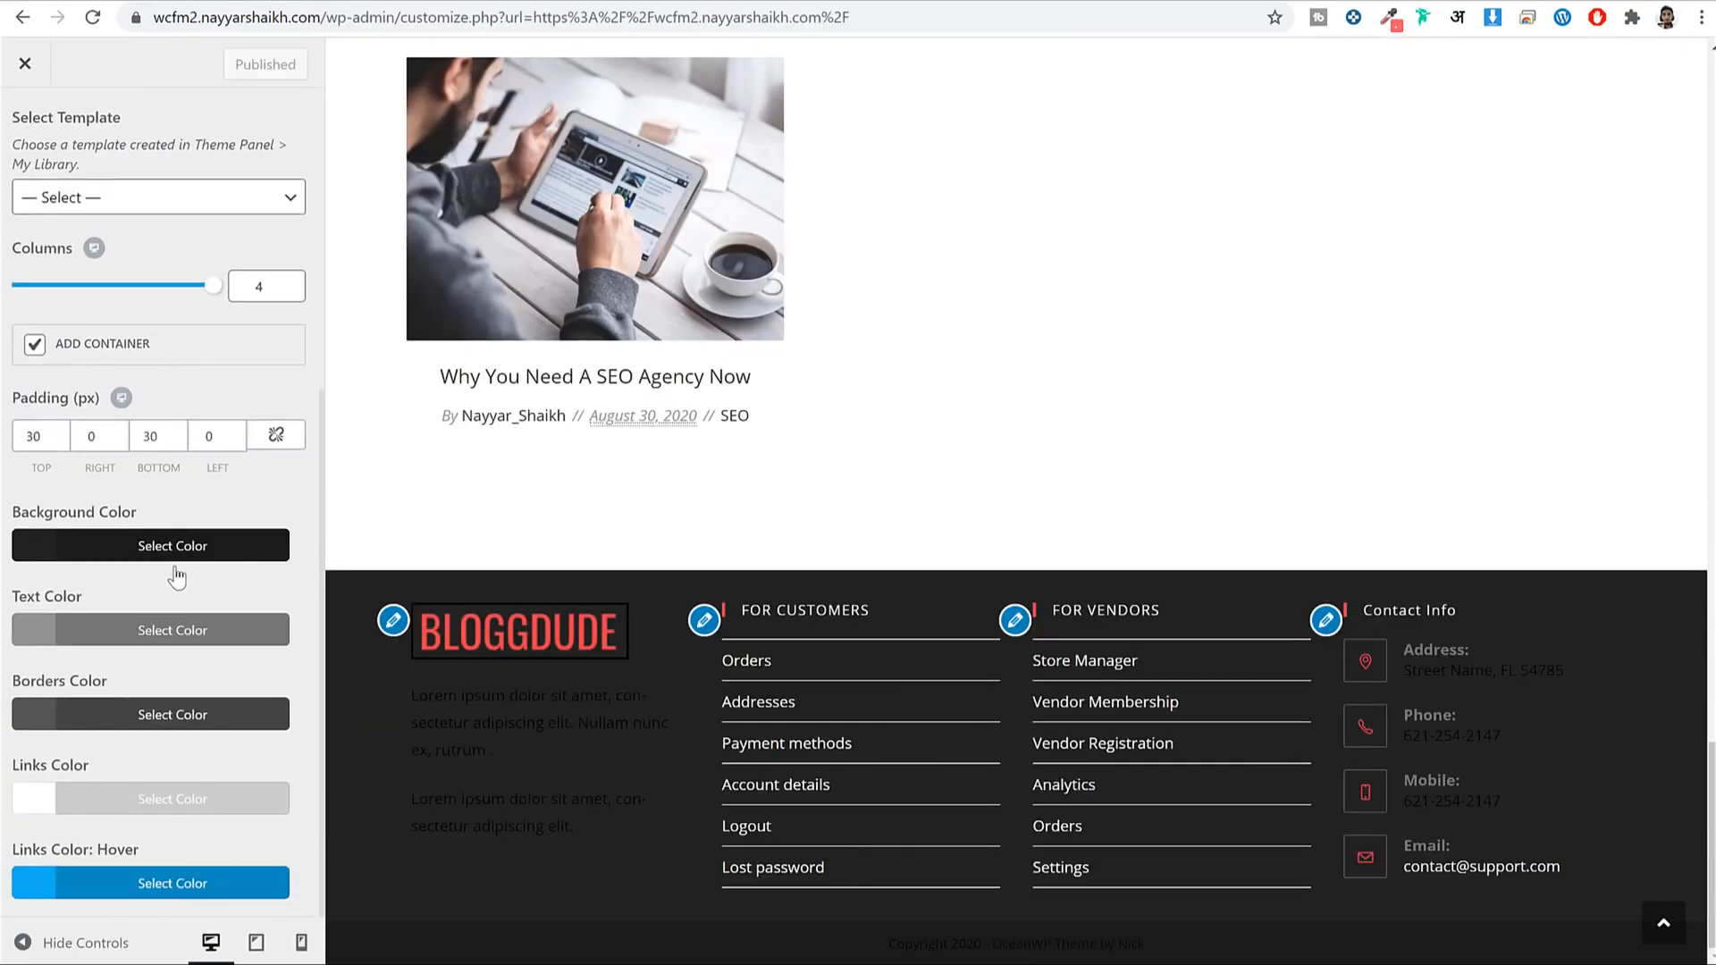
left_click(176, 554)
double_click(114, 620)
left_click(141, 547)
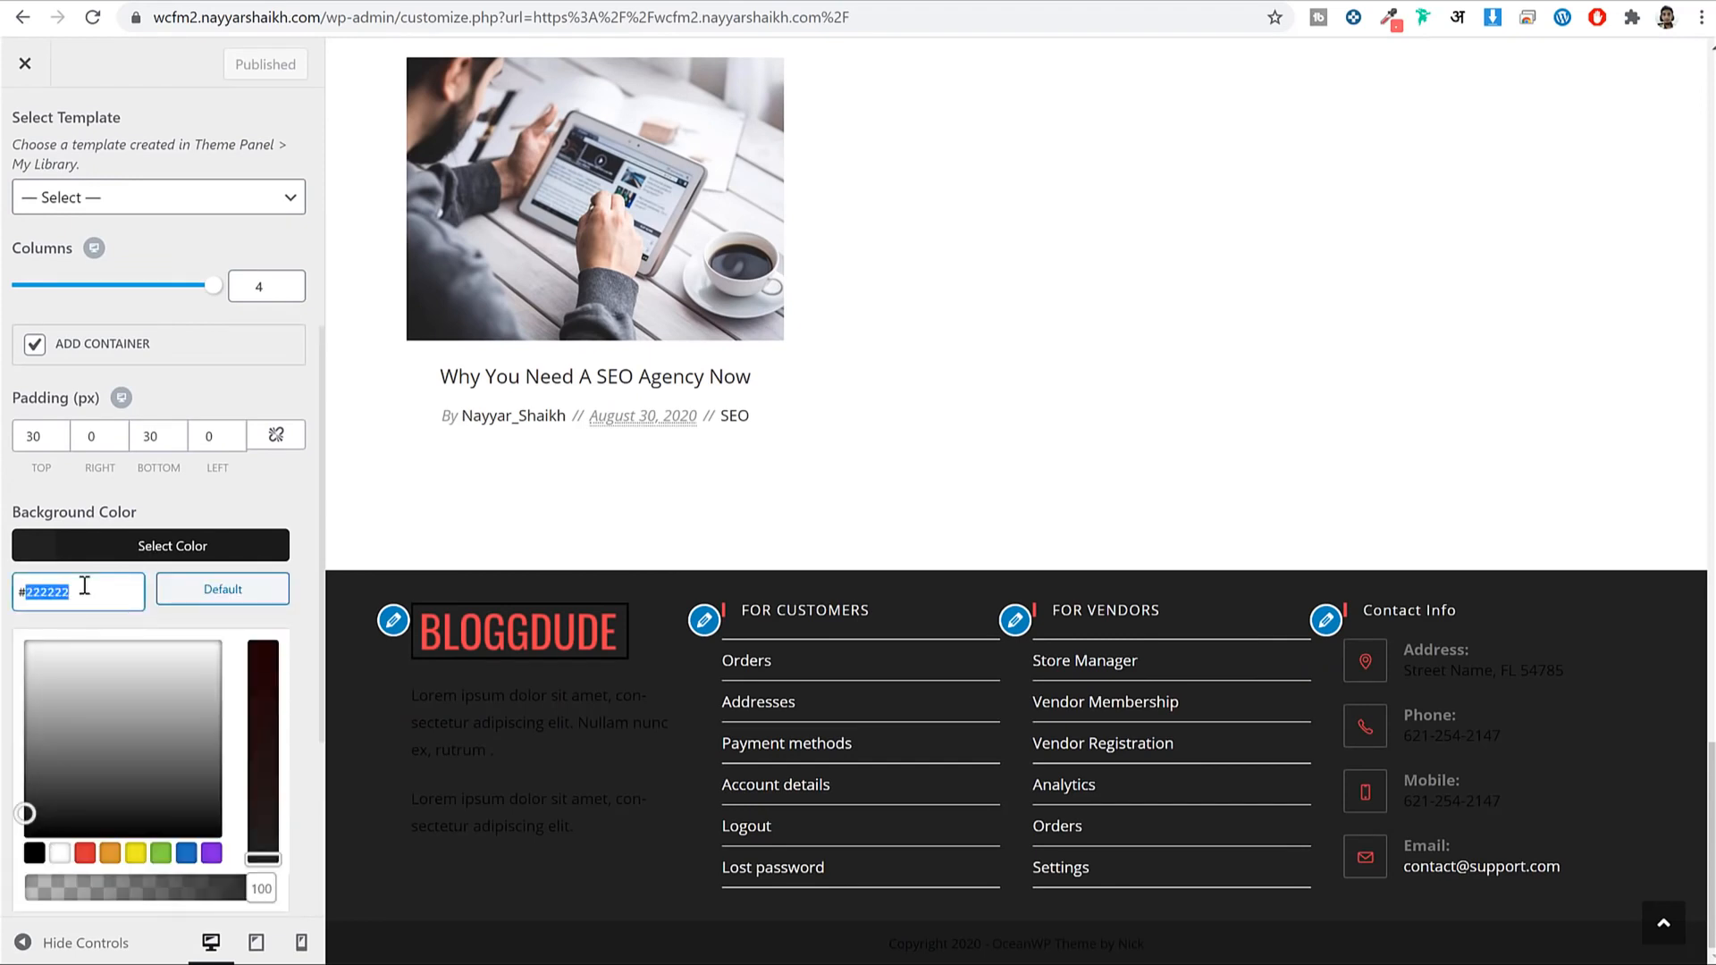
key("BackSpace")
key("BackSpace")
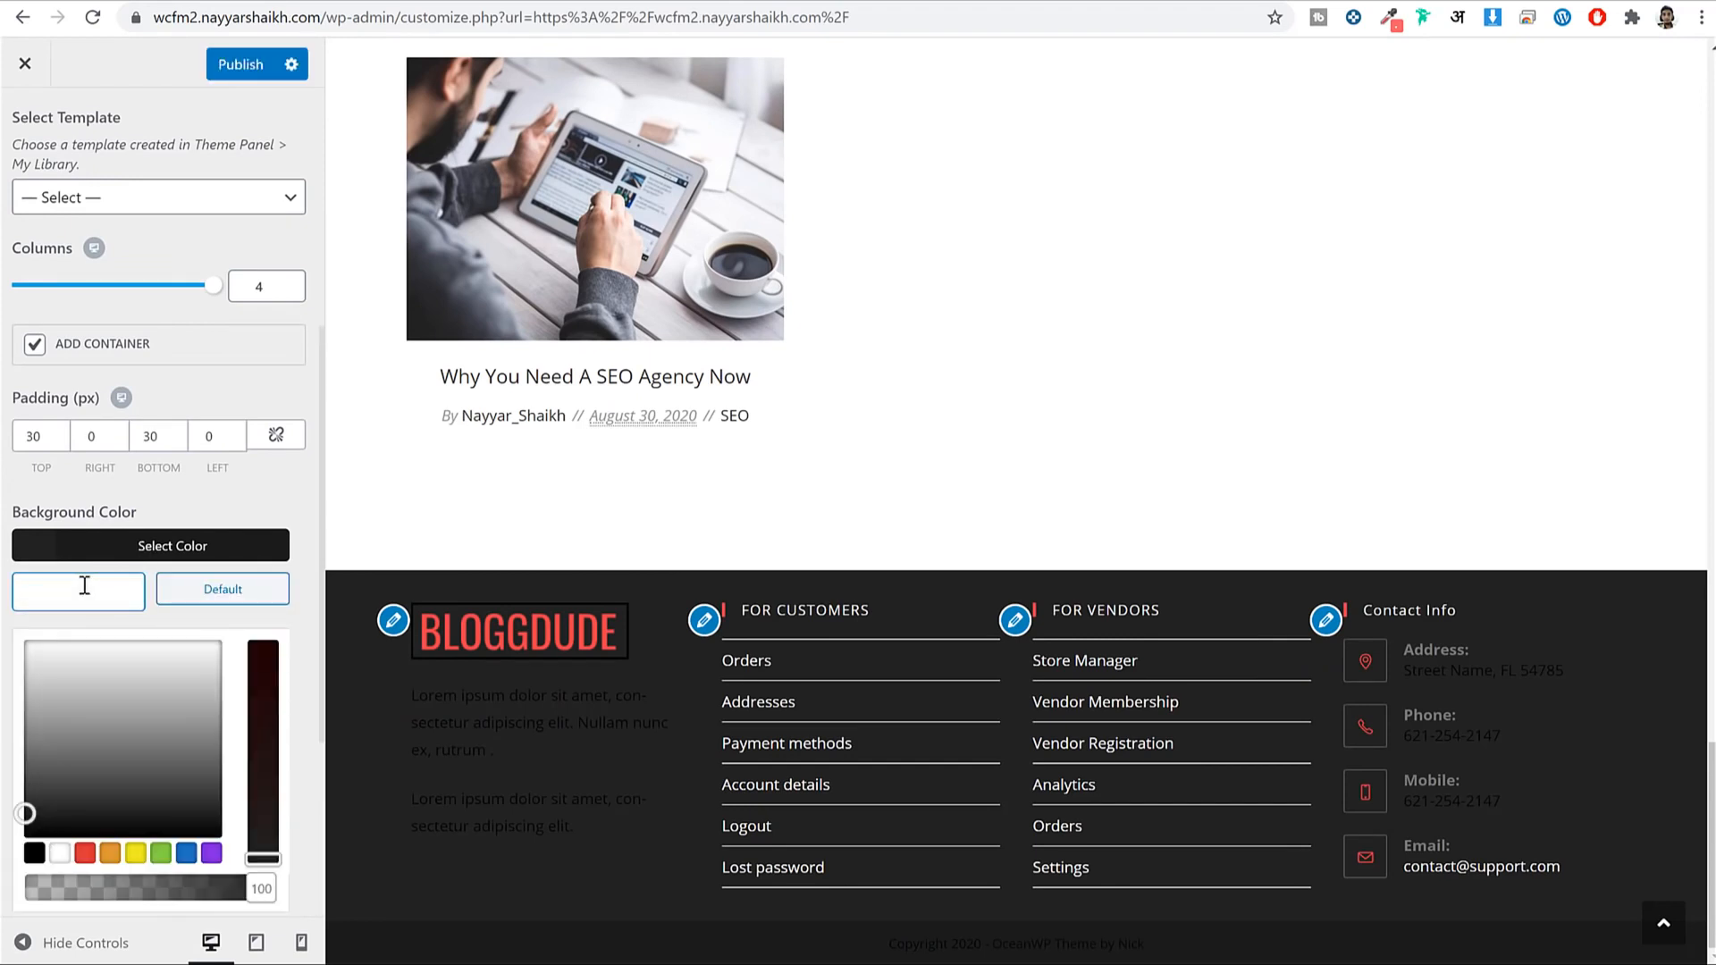
type("f9f9f9")
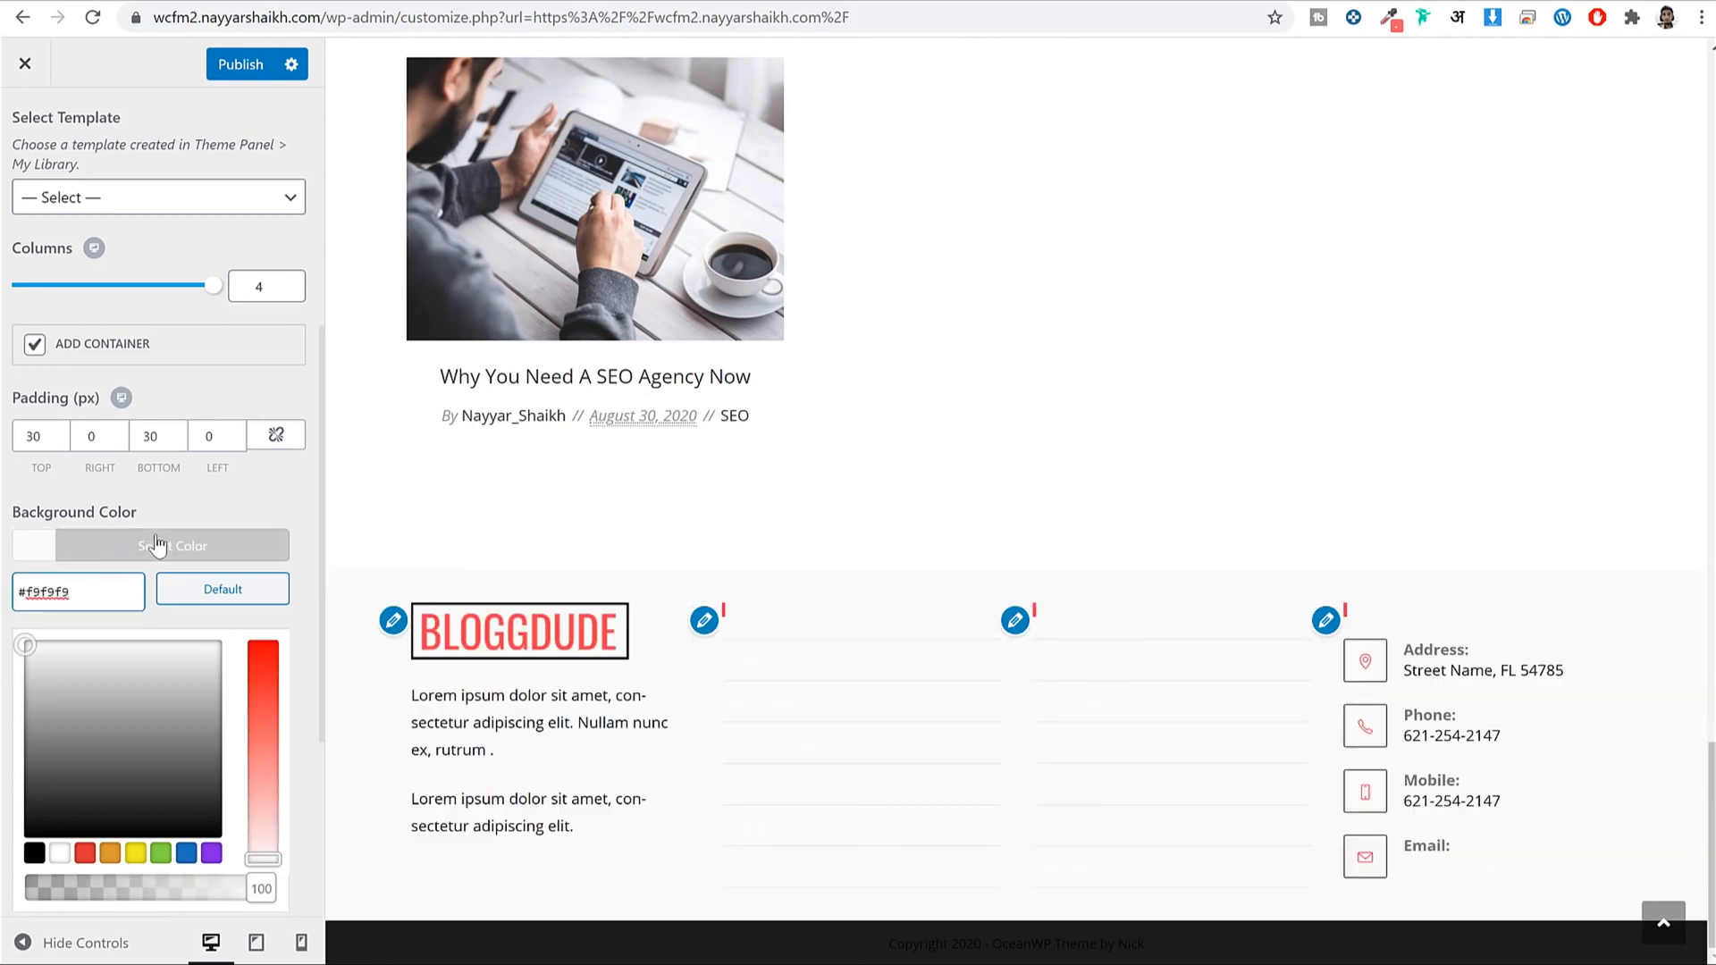
left_click(204, 545)
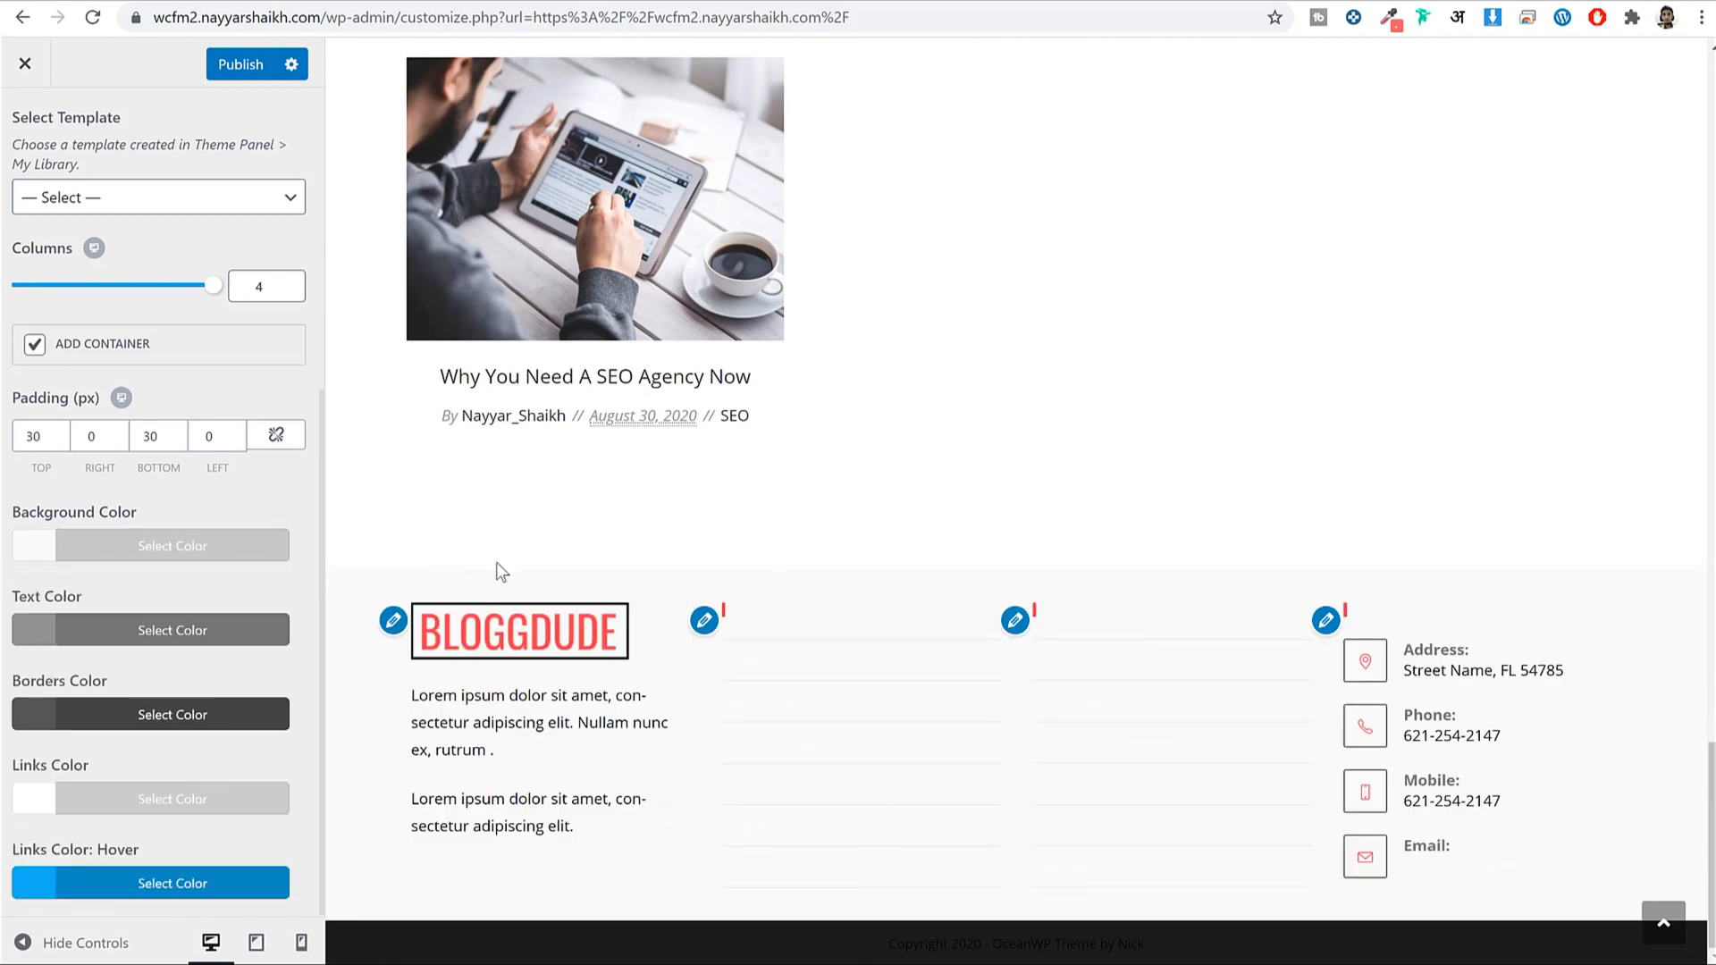
Make the footer widget text colour and links colour black.
left_click(170, 637)
scroll(135, 682, "down", 2)
left_click(33, 720)
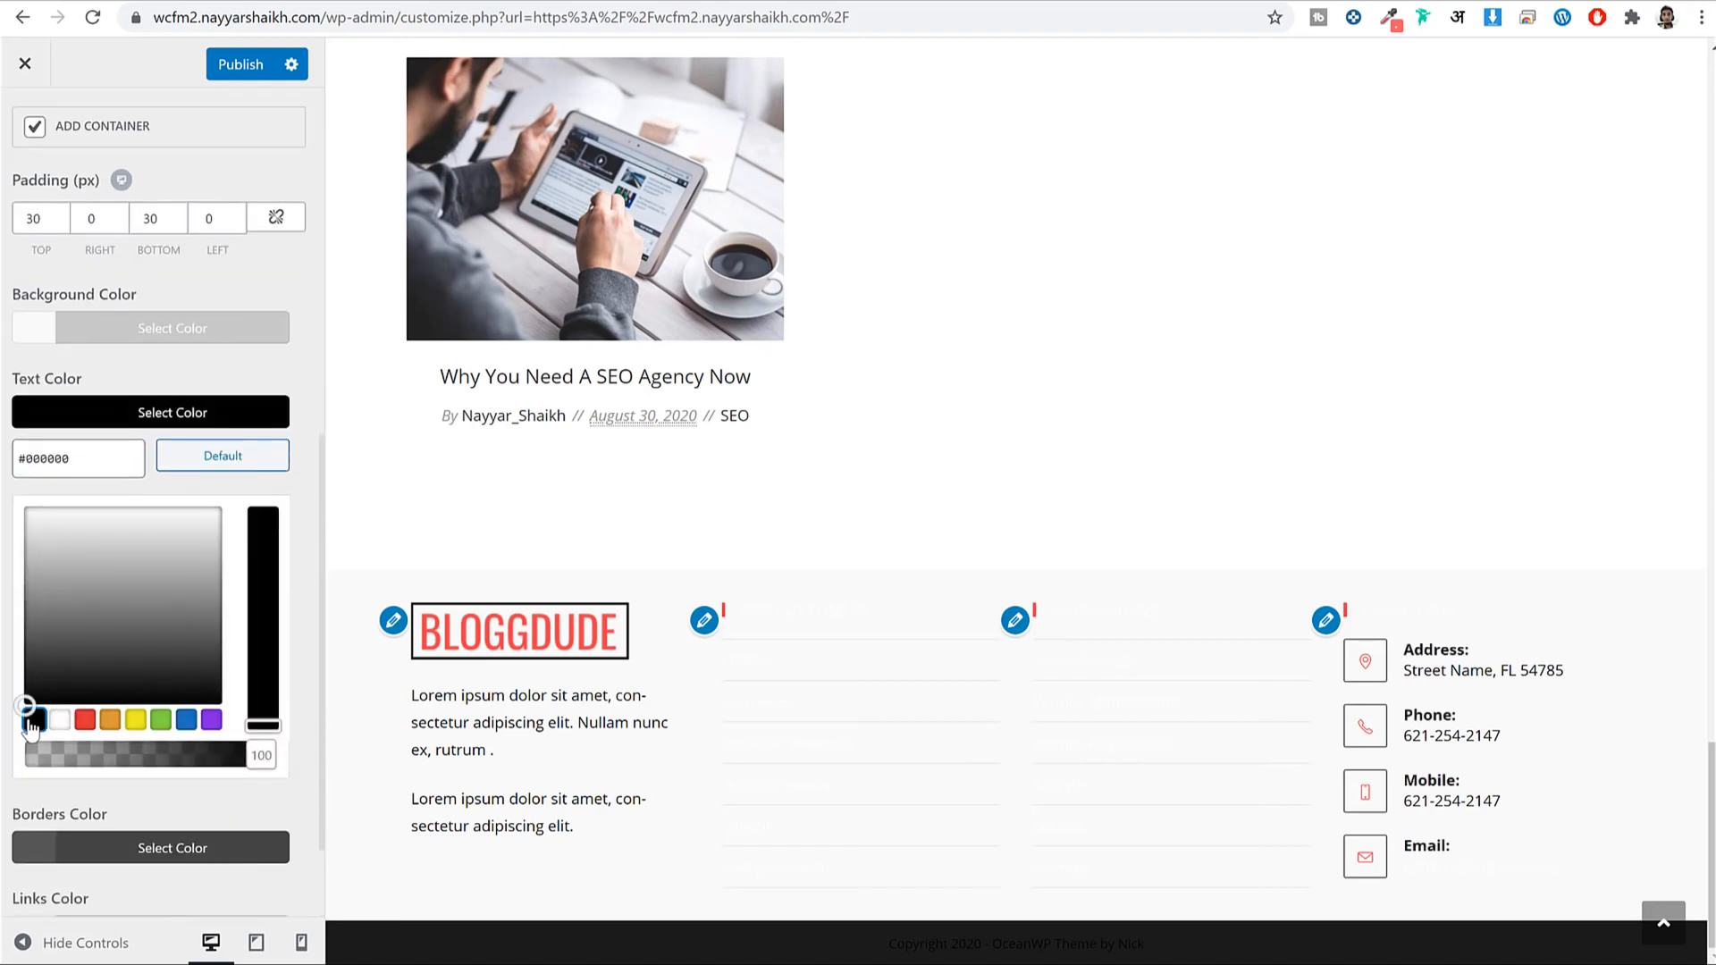
left_click(170, 415)
left_click(202, 720)
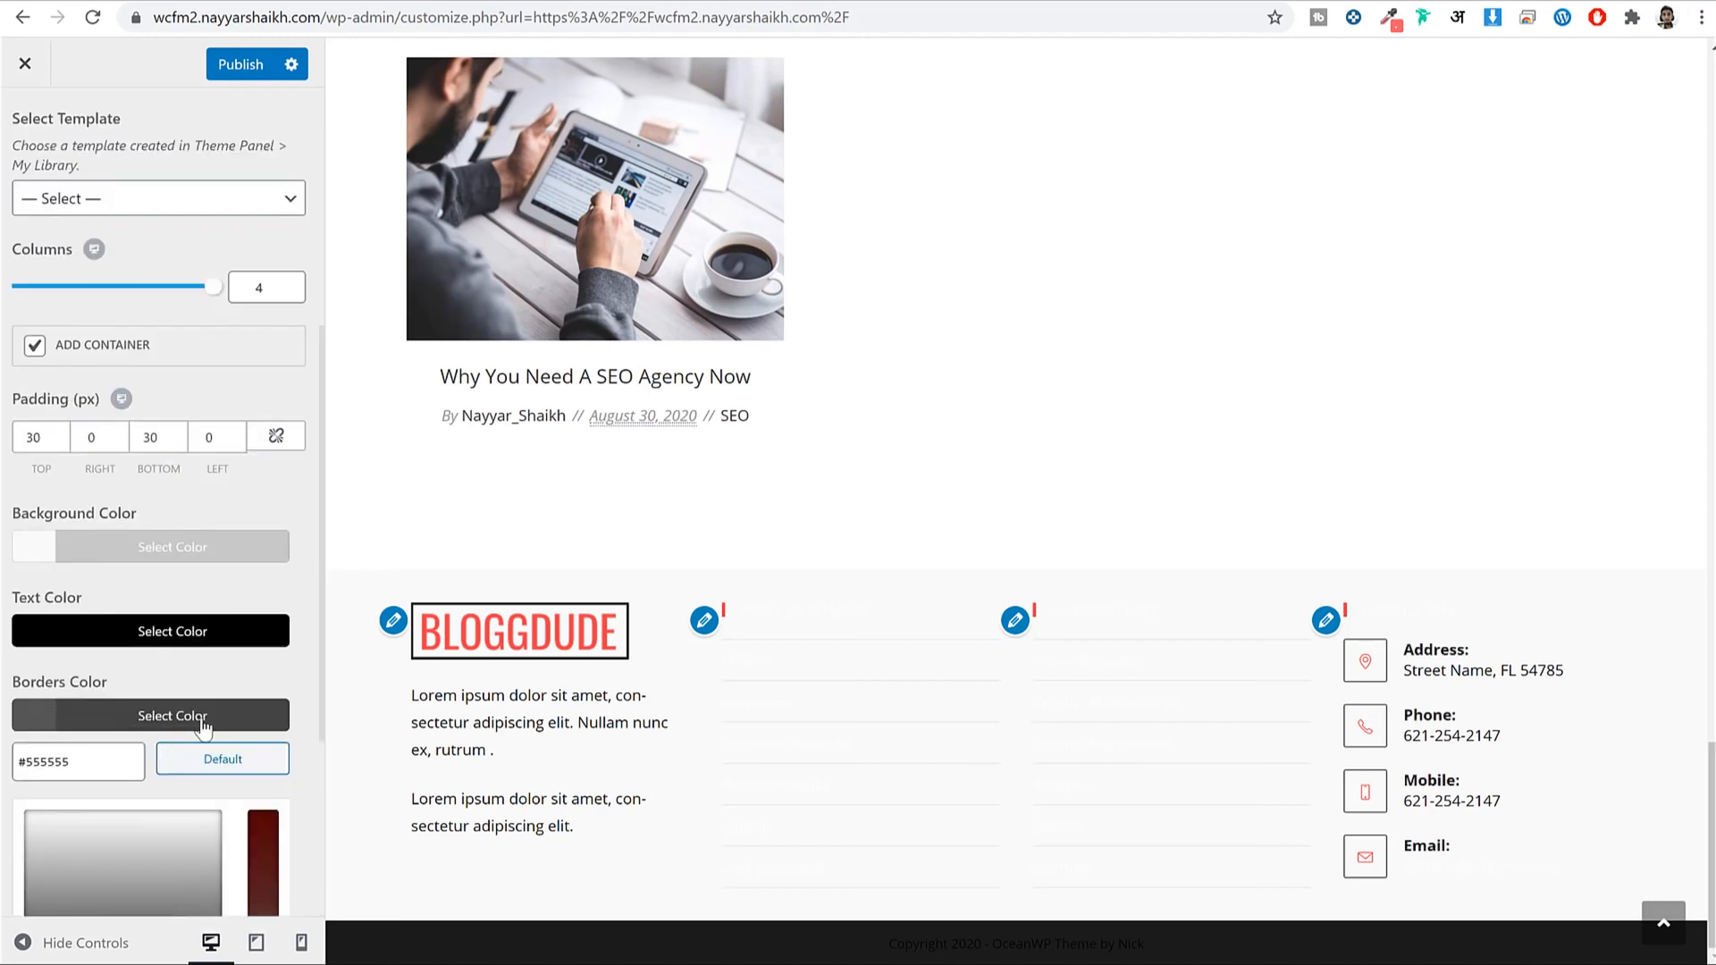
left_click(214, 722)
left_click(192, 801)
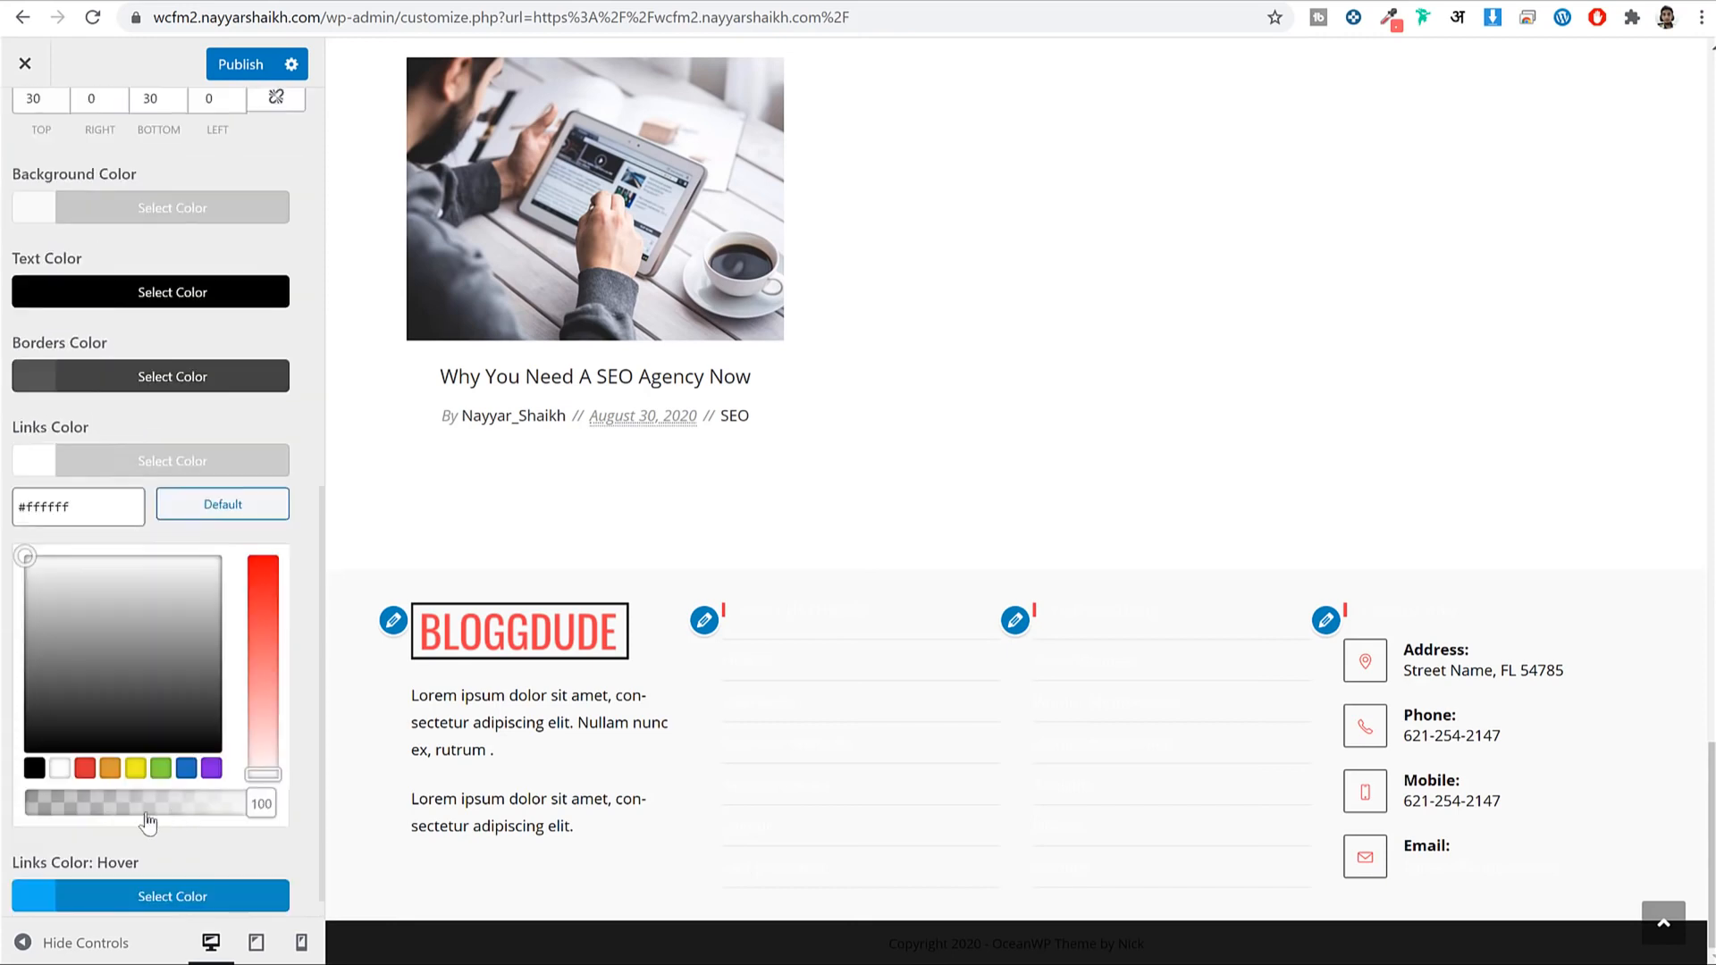
left_click(34, 758)
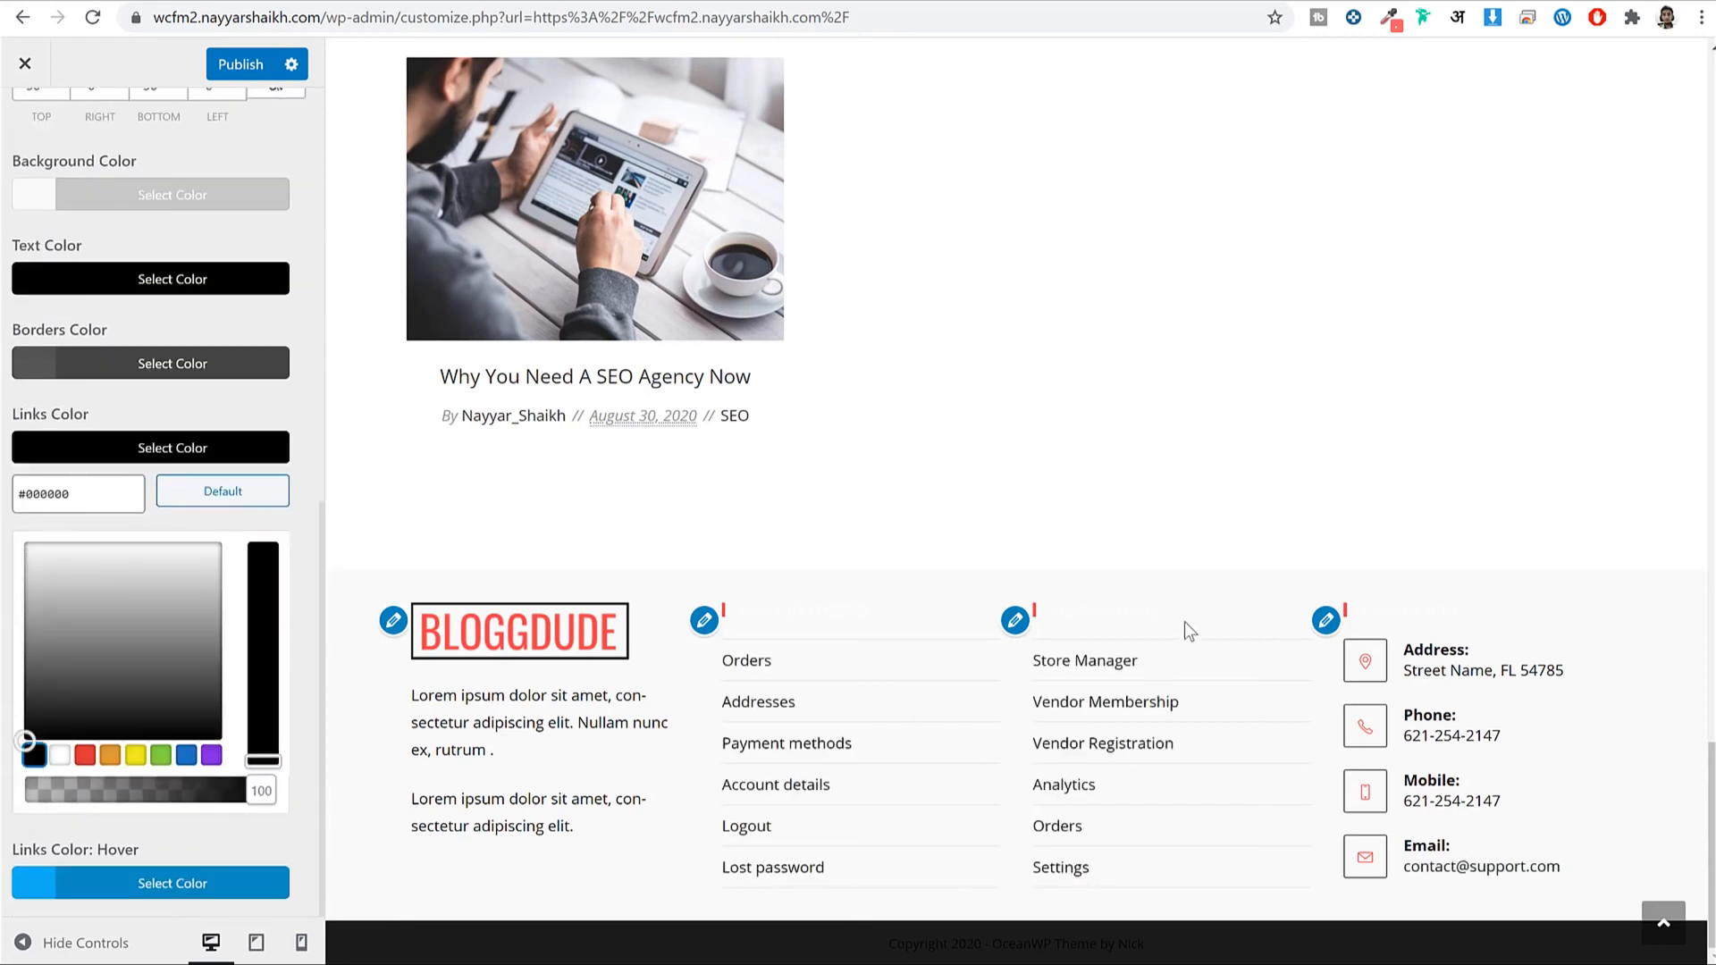
left_click(194, 452)
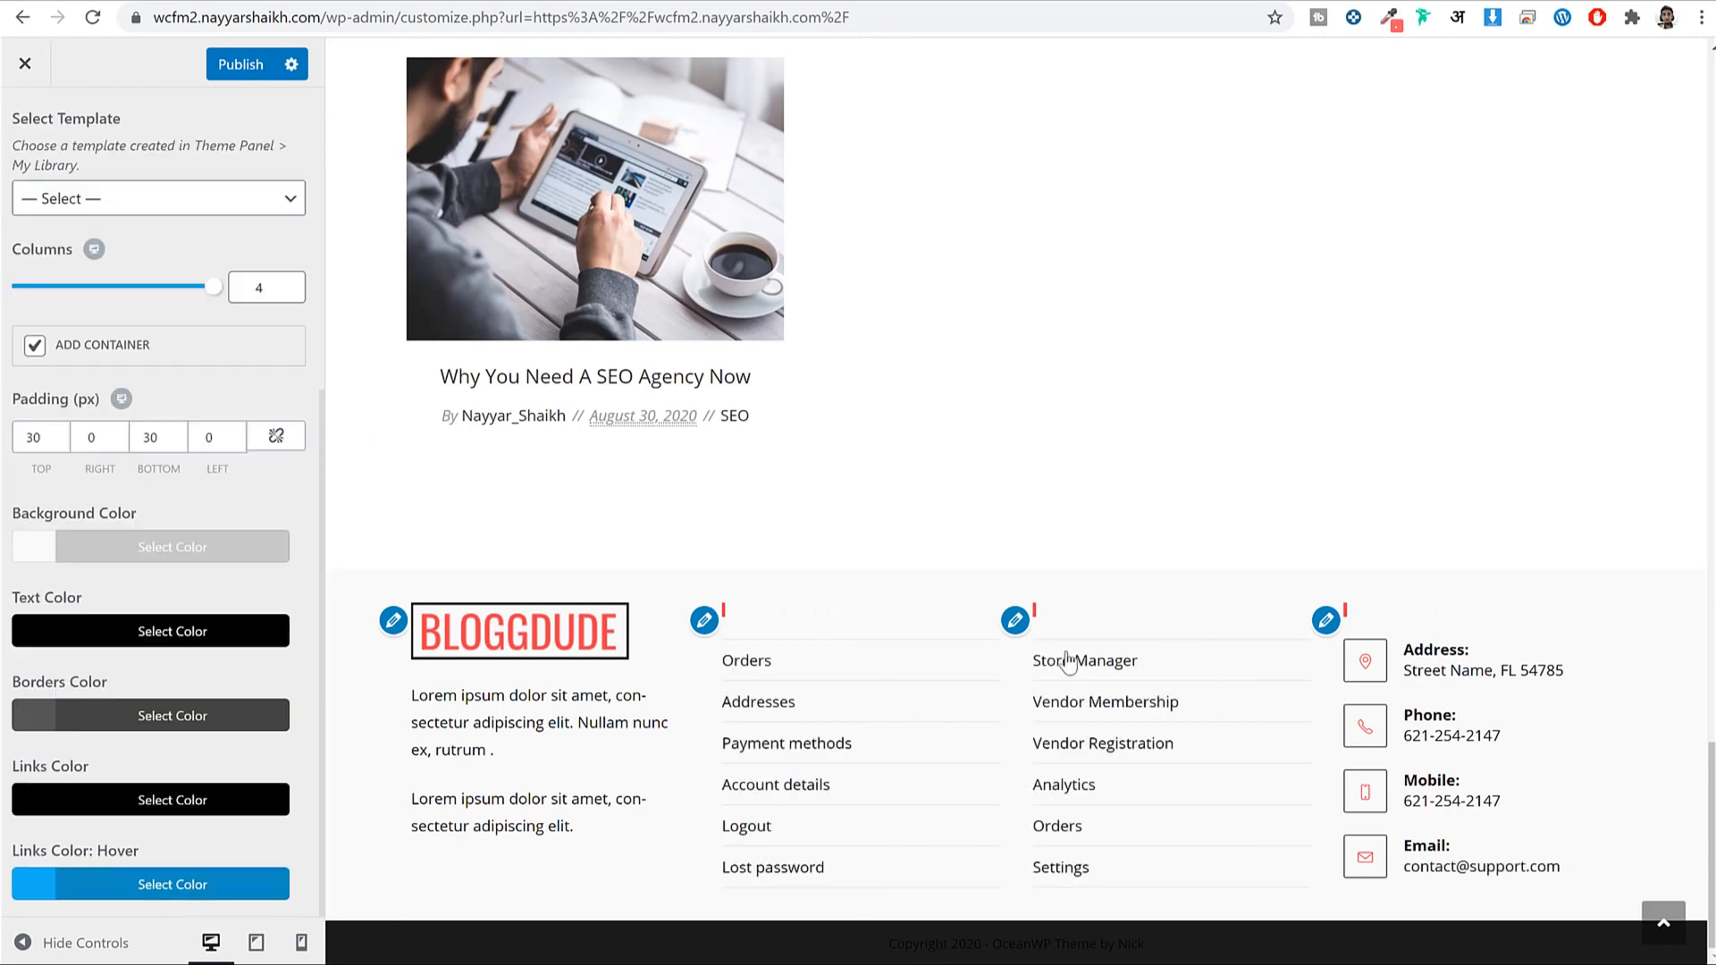
Select the faint FOR CUSTOMERS footer heading in the preview to check its visibility.
left_click_drag(819, 607, 744, 616)
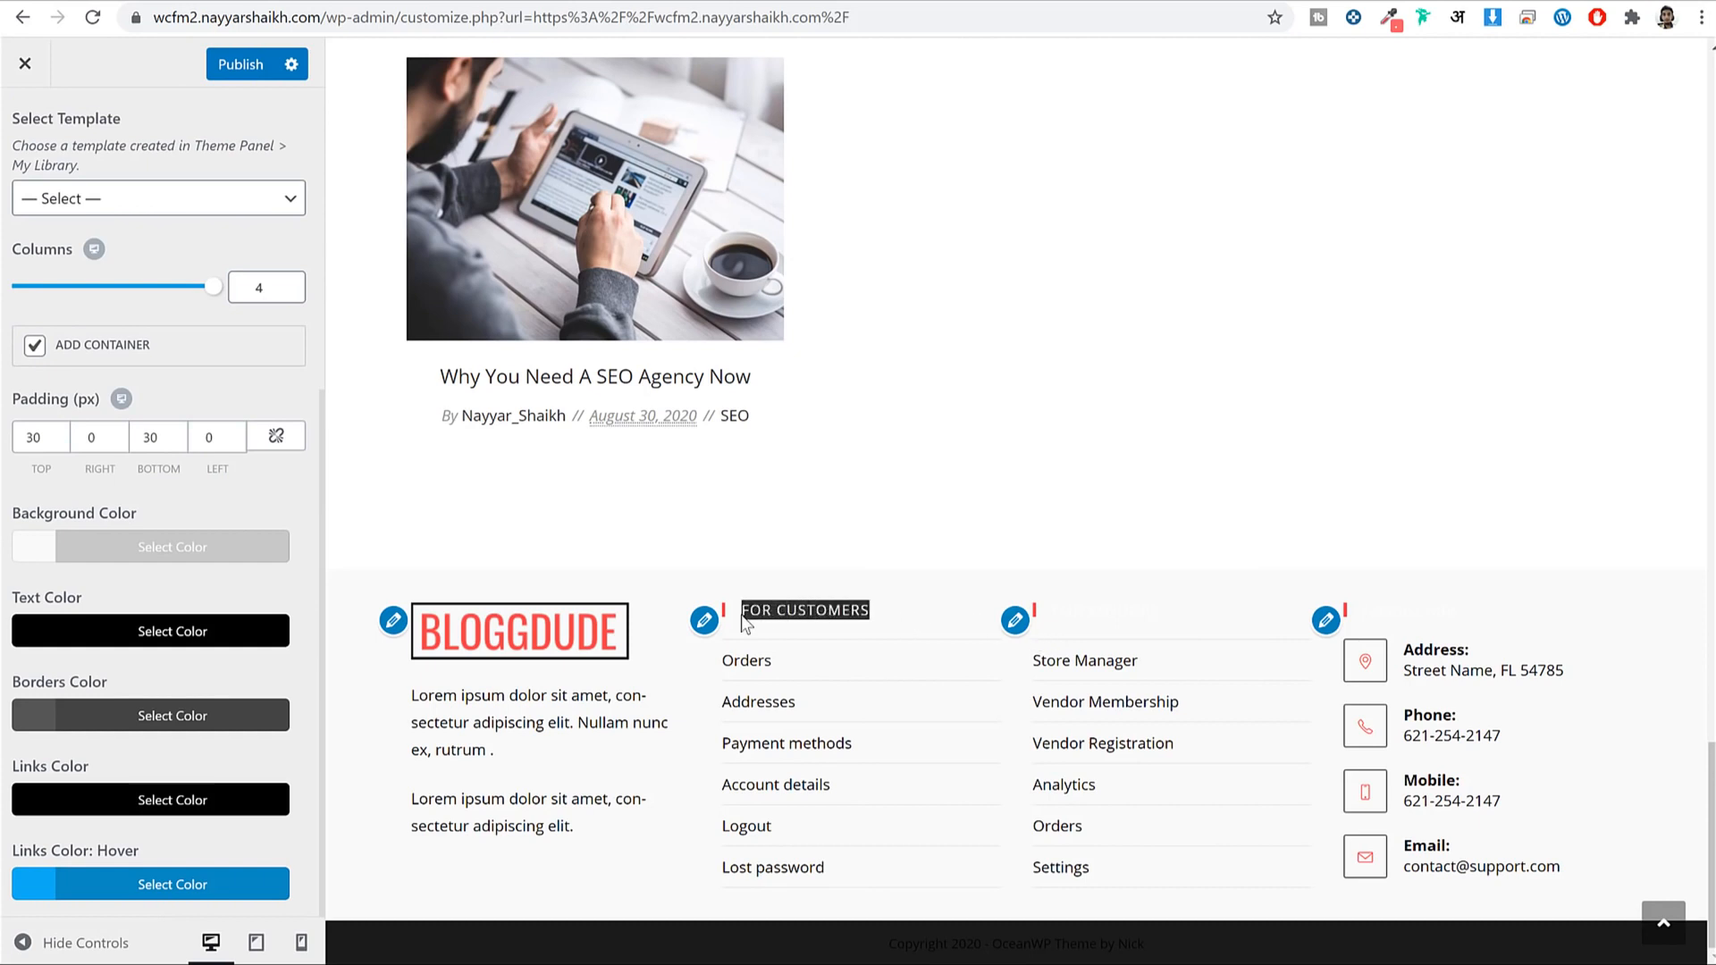
double_click(757, 612)
double_click(779, 610)
left_click(843, 616)
triple_click(754, 612)
left_click(1056, 936)
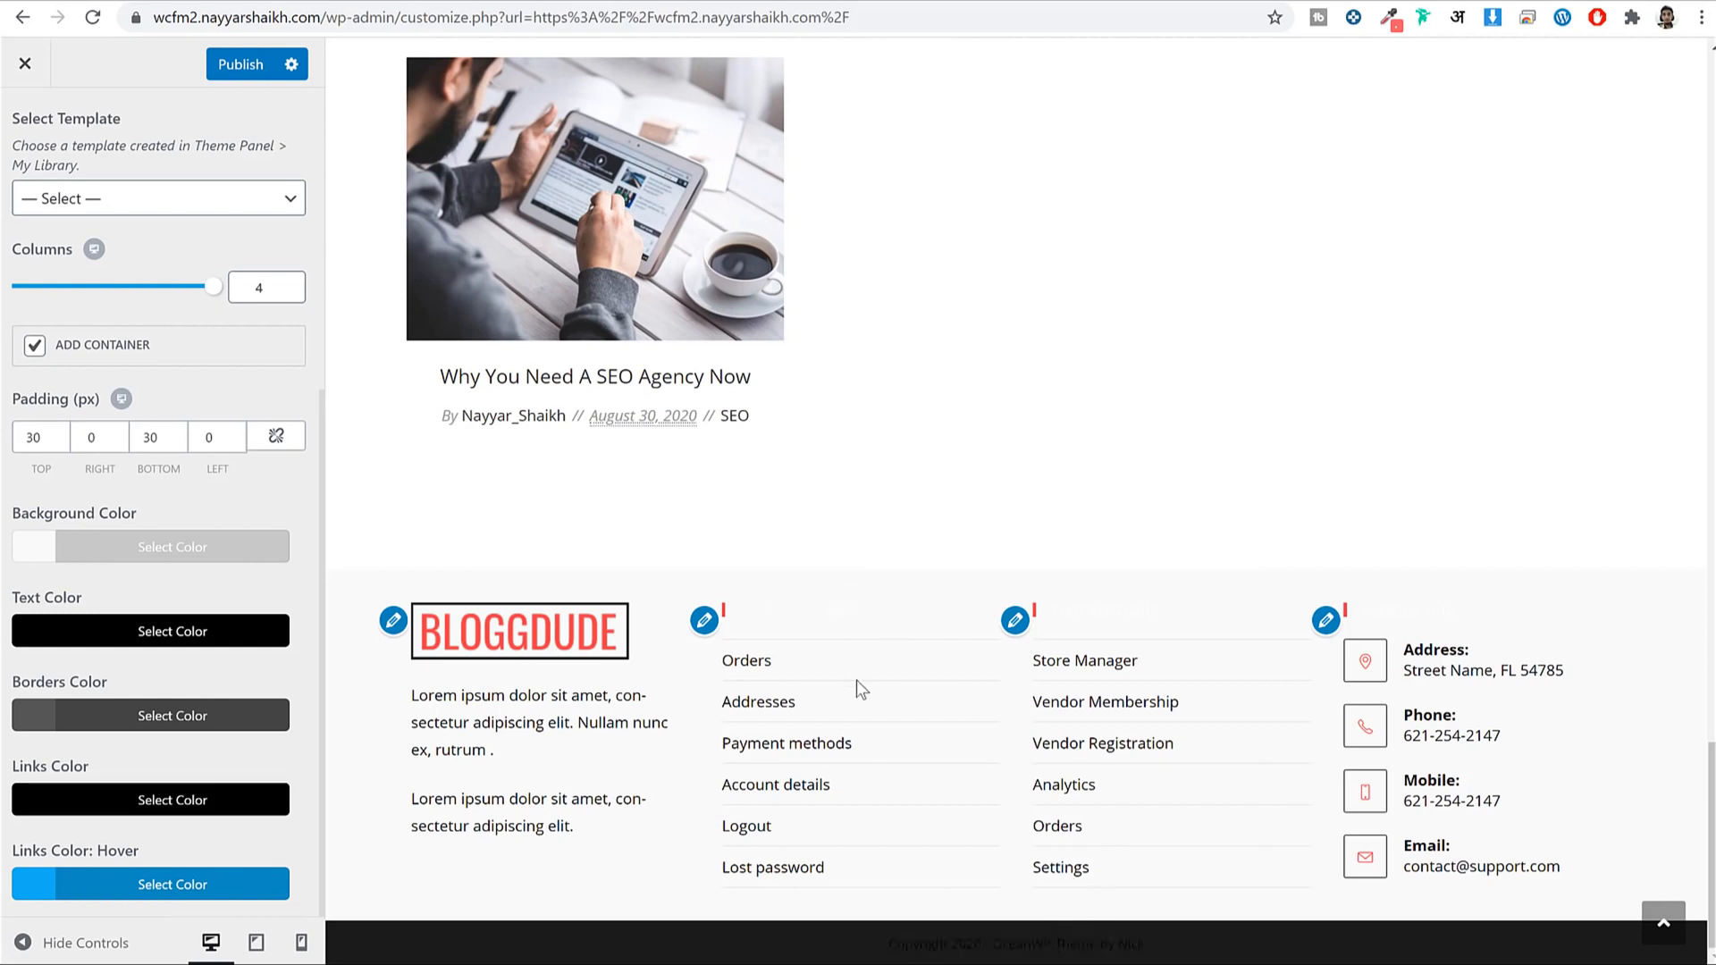
scroll(101, 528, "up", 3)
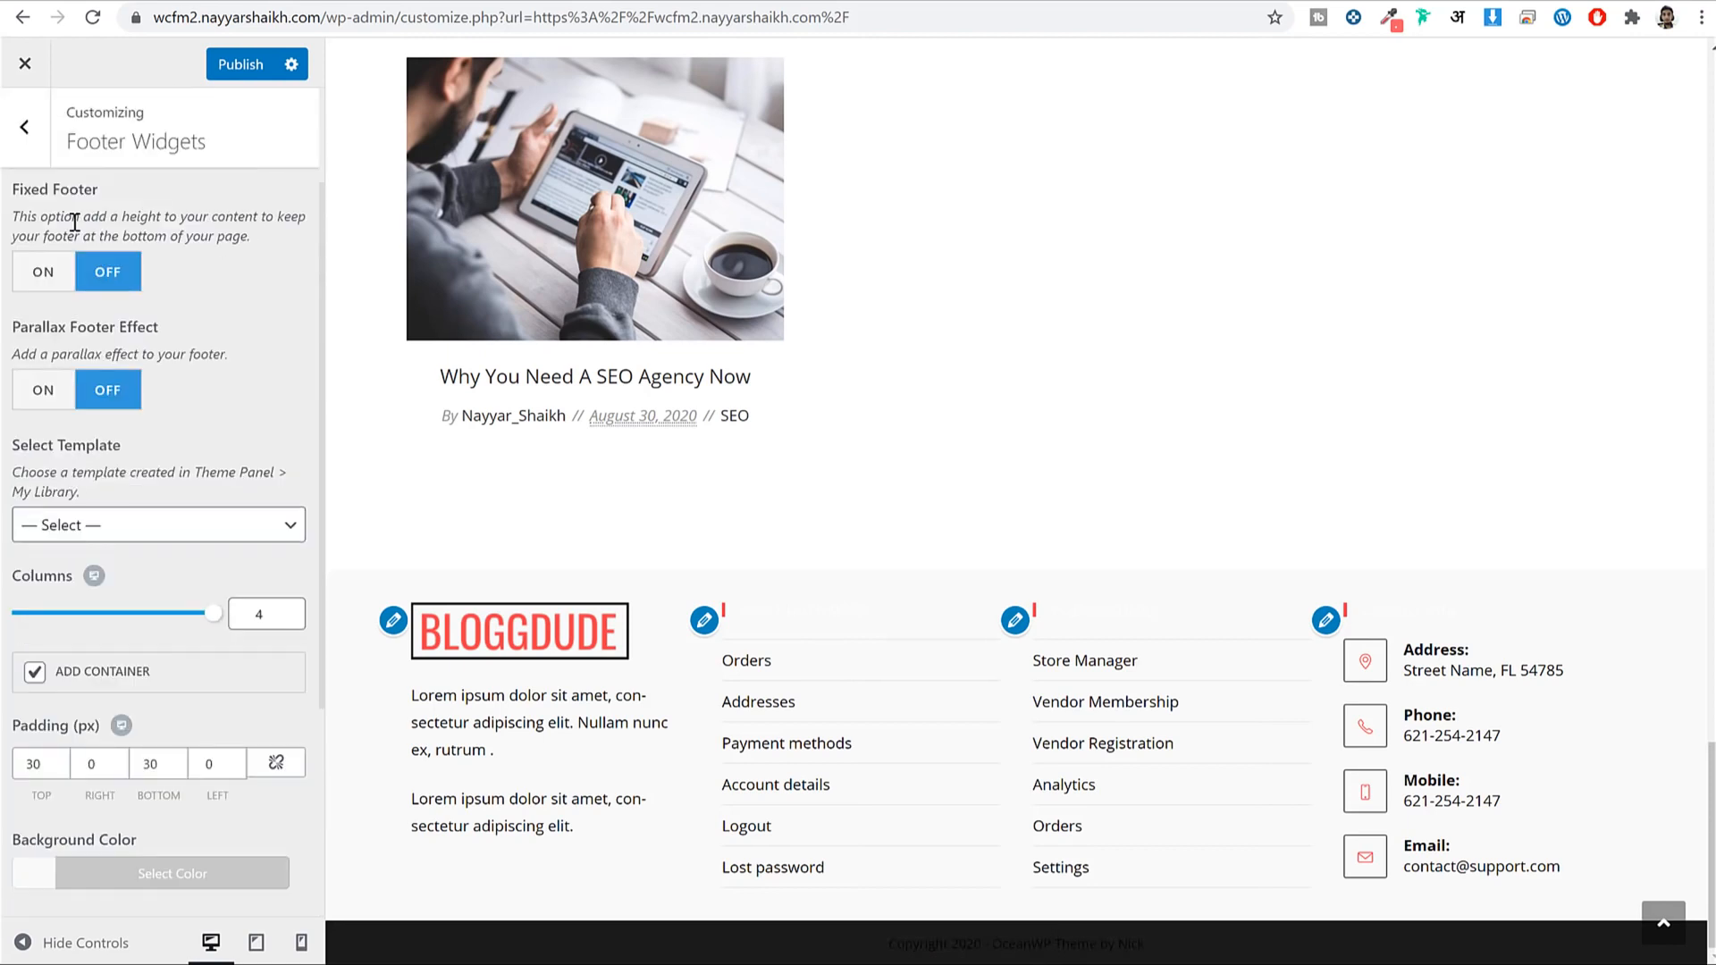
left_click(40, 134)
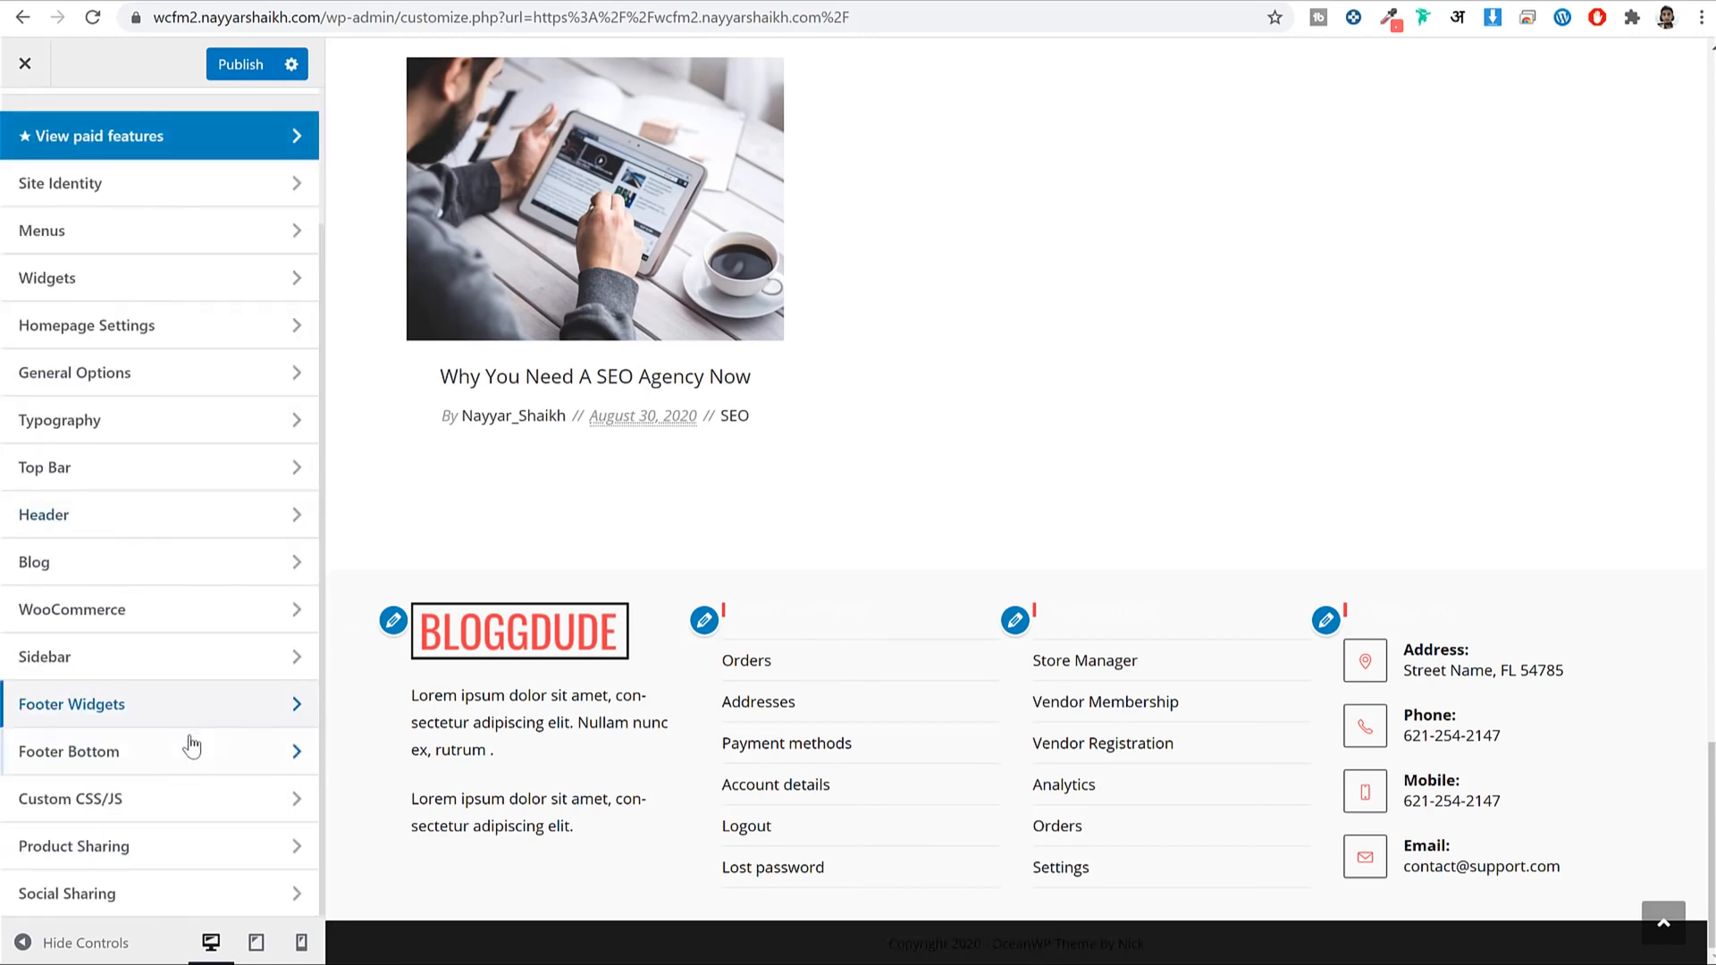
Replace 'OceanWP Theme by Nick' in the Footer Bottom copyright with a 'Made by' credit.
left_click(116, 758)
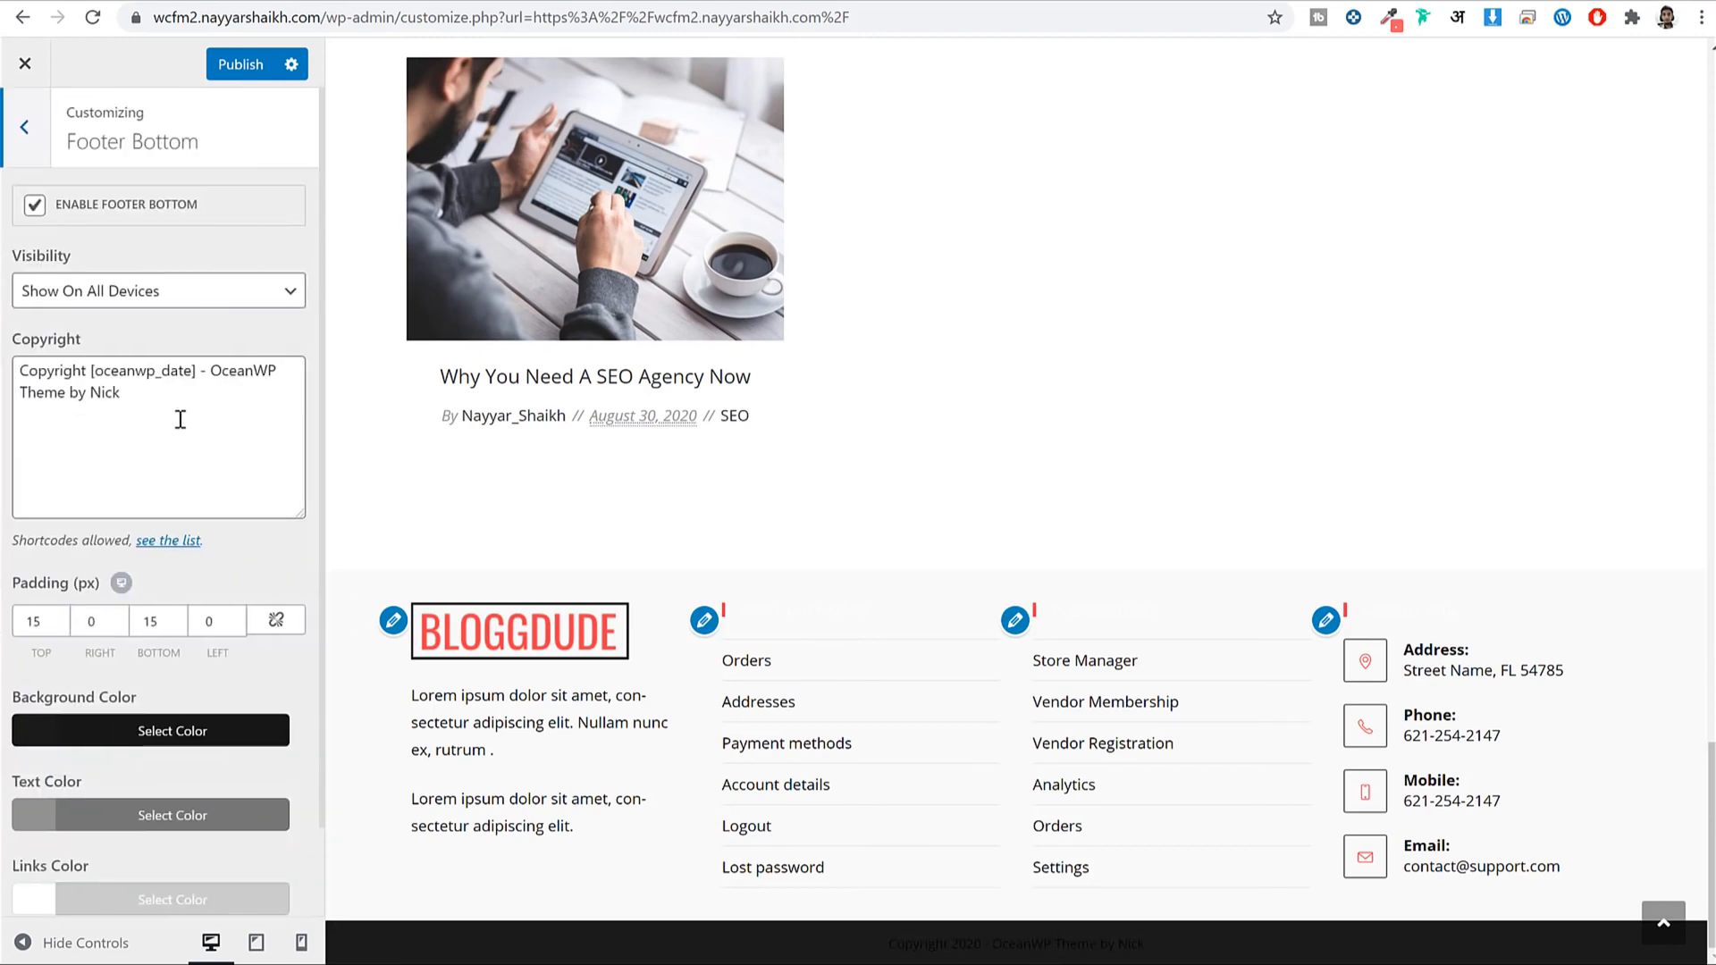
left_click_drag(212, 368, 300, 469)
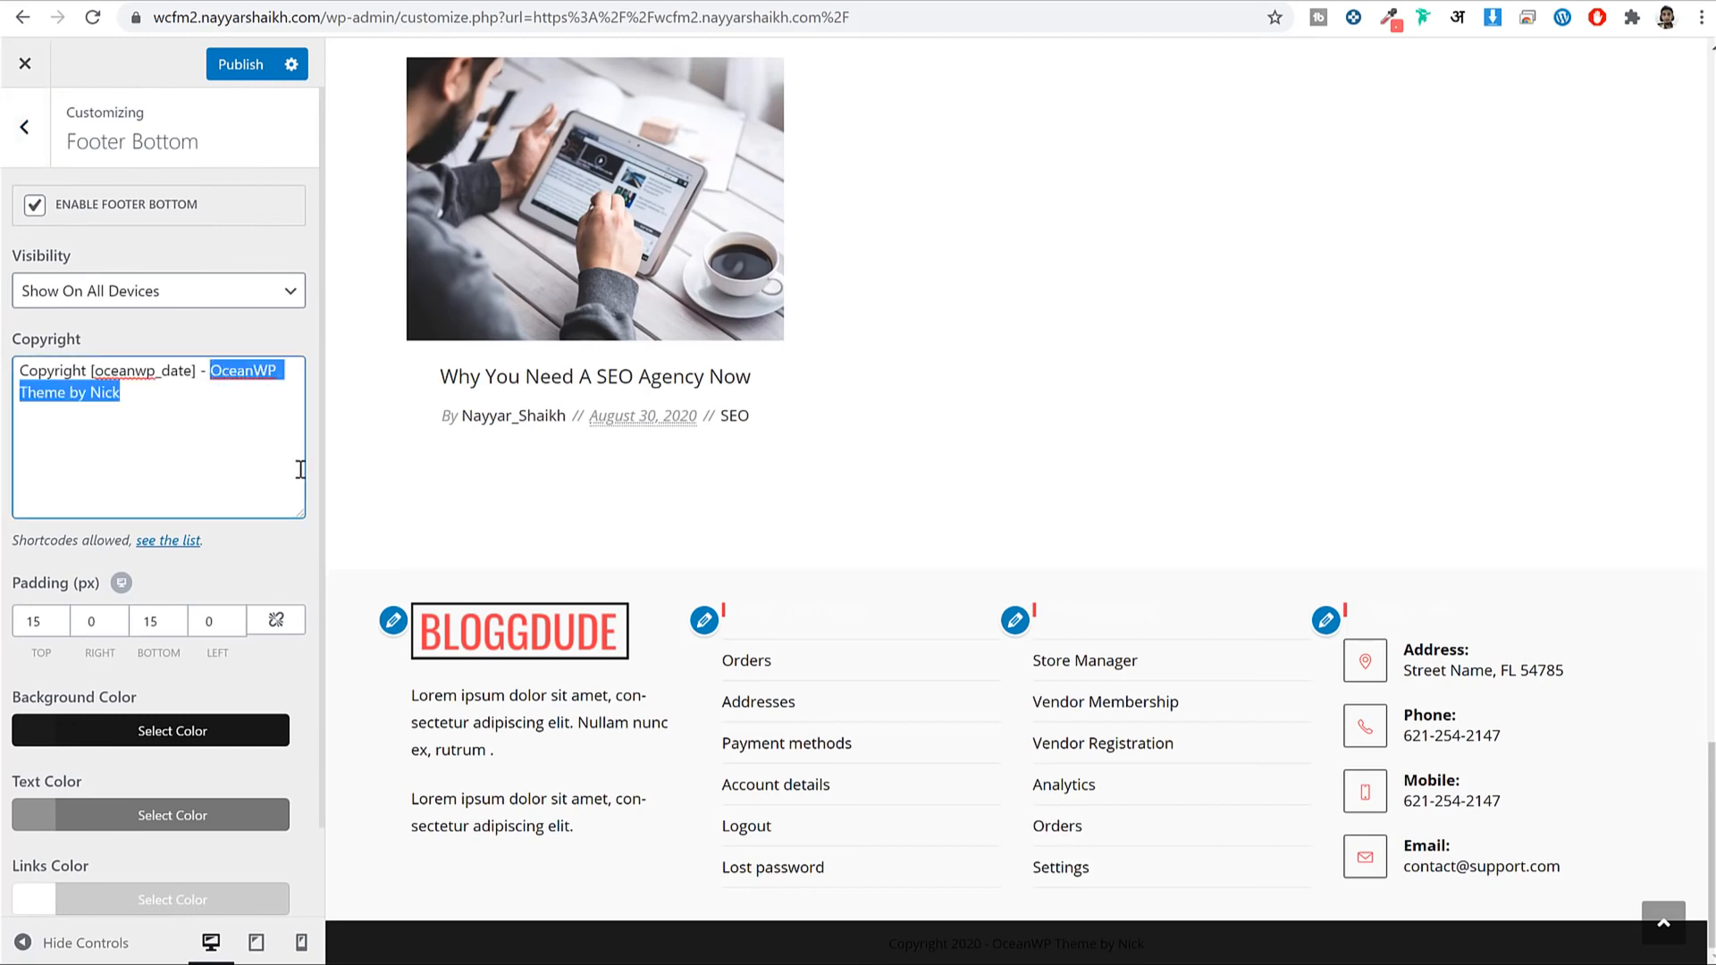
type("Mad")
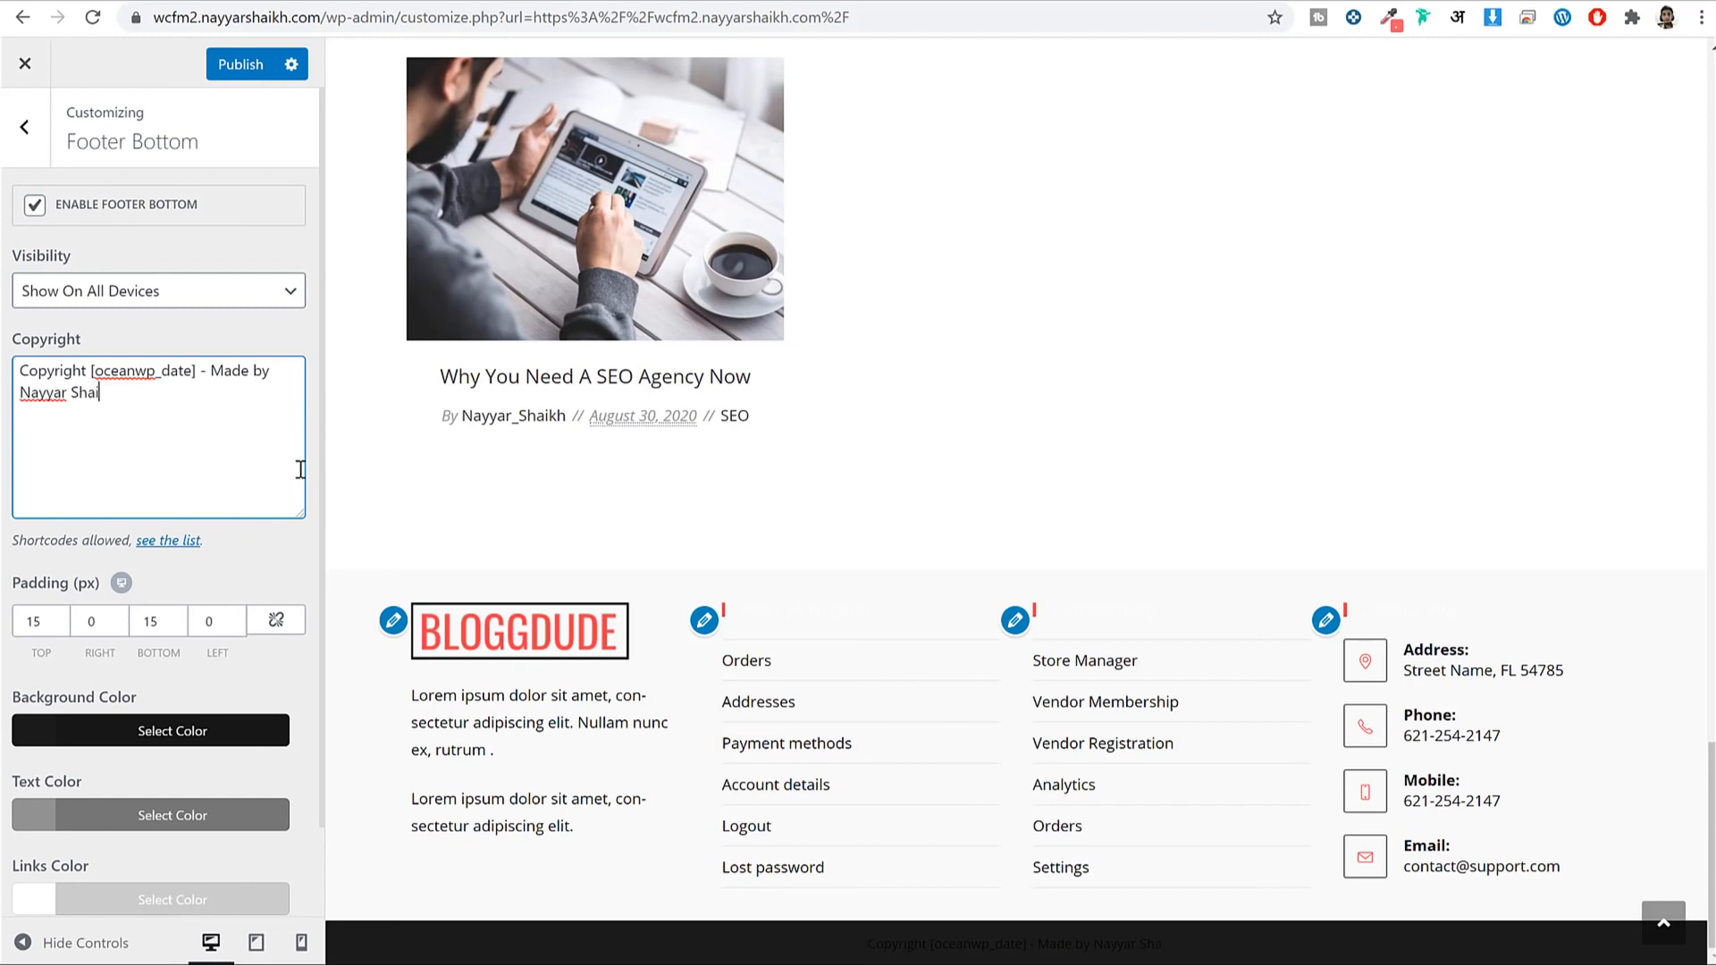
Set the copyright text colour to white.
scroll(161, 626, "down", 1)
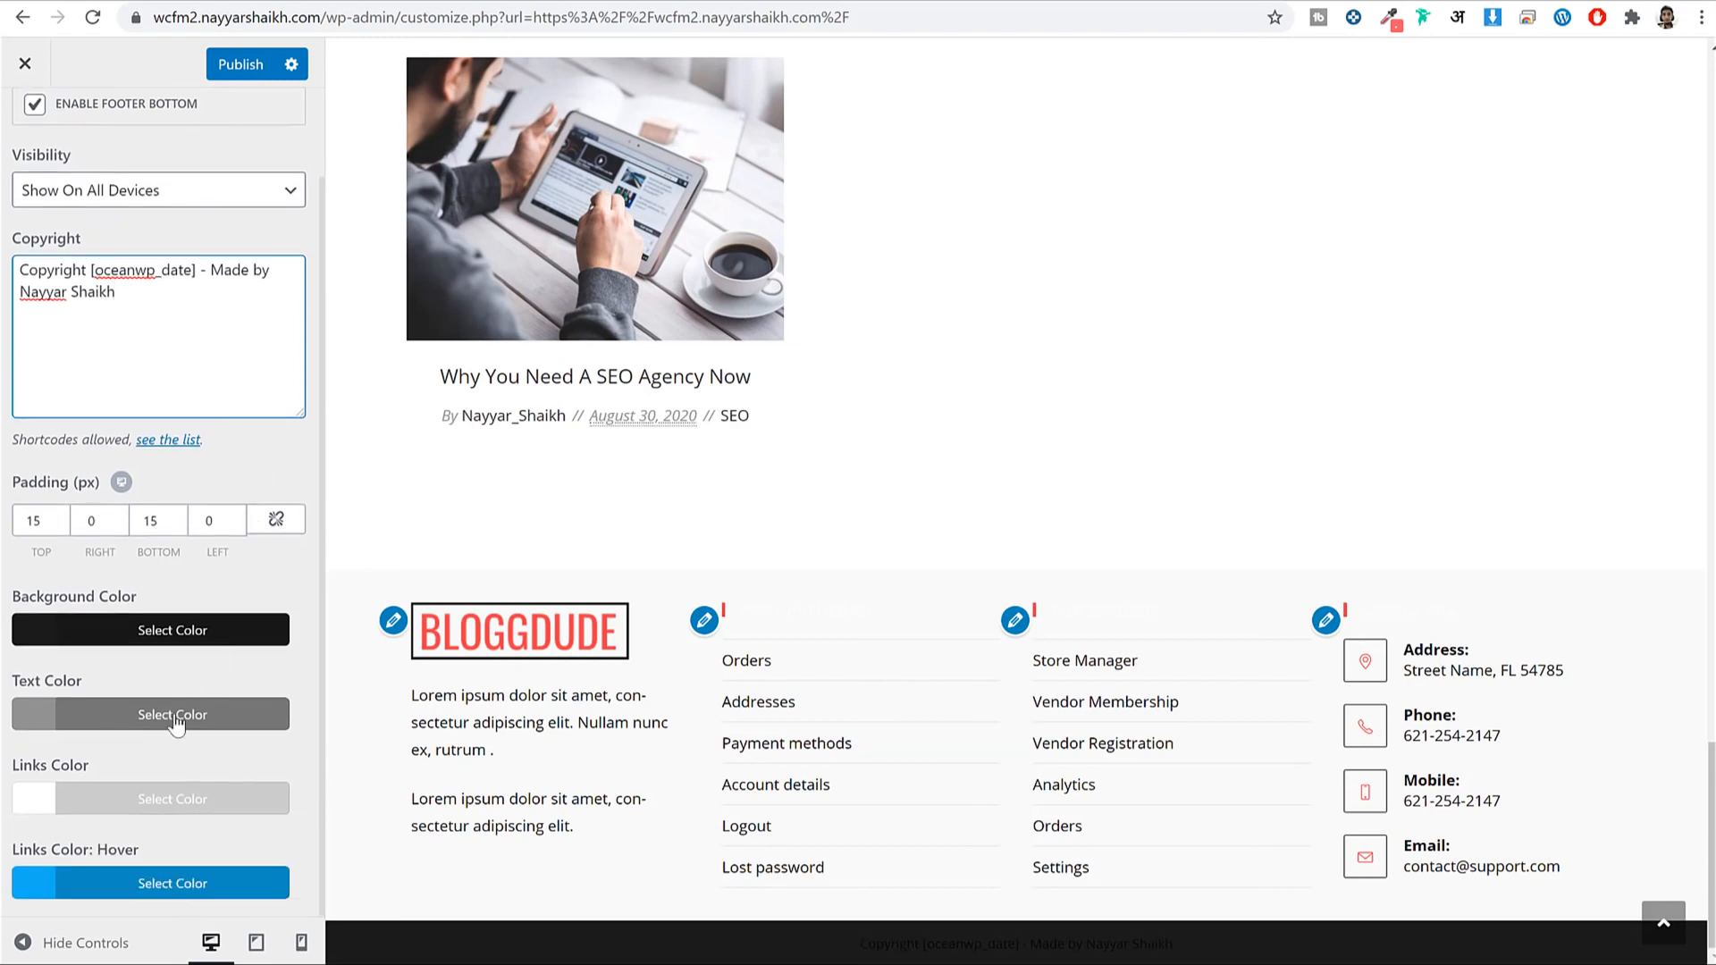
left_click(75, 714)
scroll(76, 762, "down", 4)
left_click(59, 670)
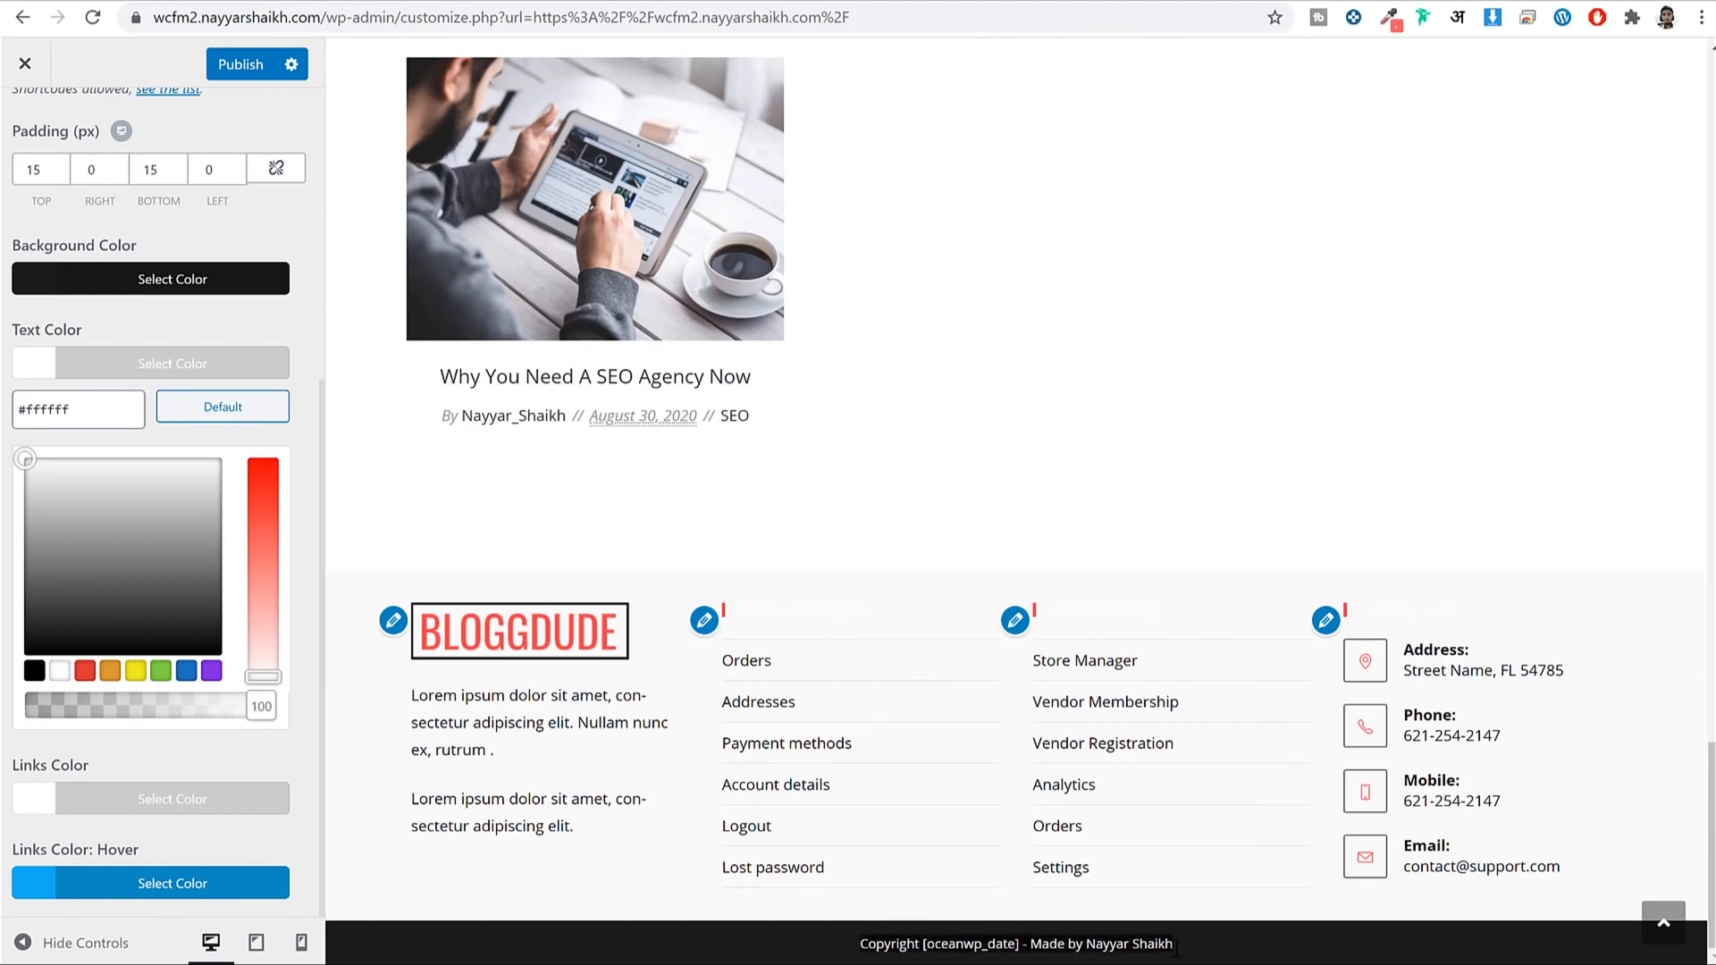
triple_click(852, 605)
scroll(103, 183, "up", 4)
left_click(49, 143)
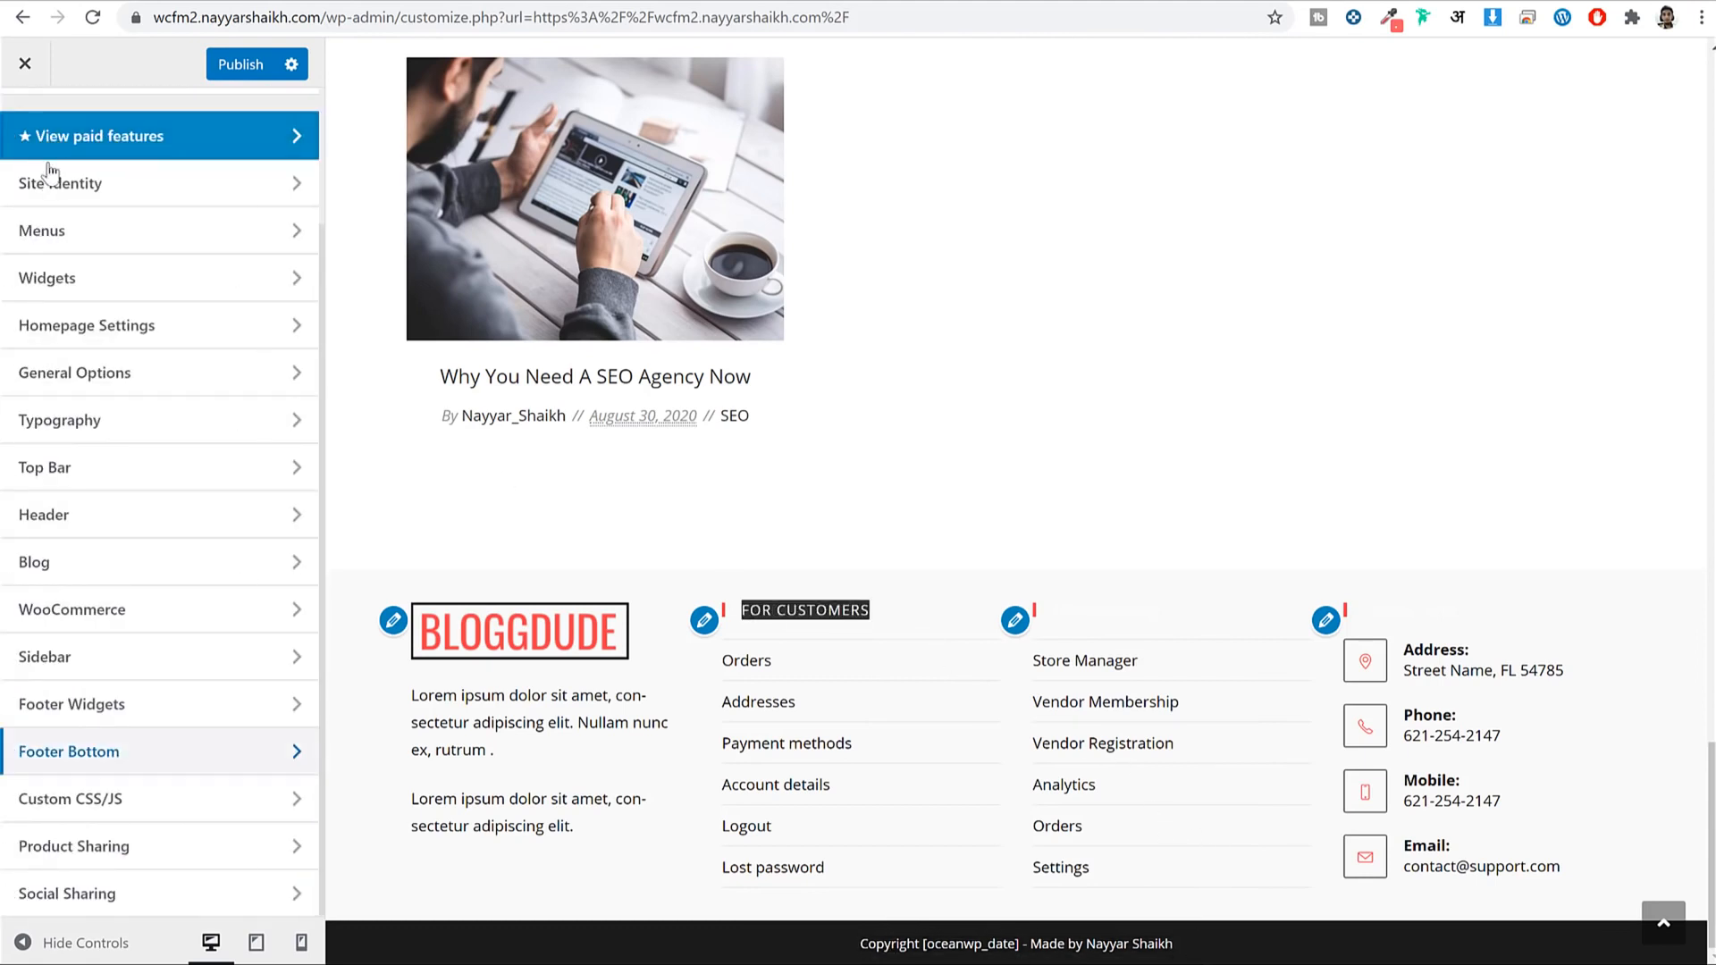
Set the Footer Widget Heading font colour to black and publish.
left_click(88, 425)
scroll(172, 540, "down", 4)
scroll(171, 541, "down", 3)
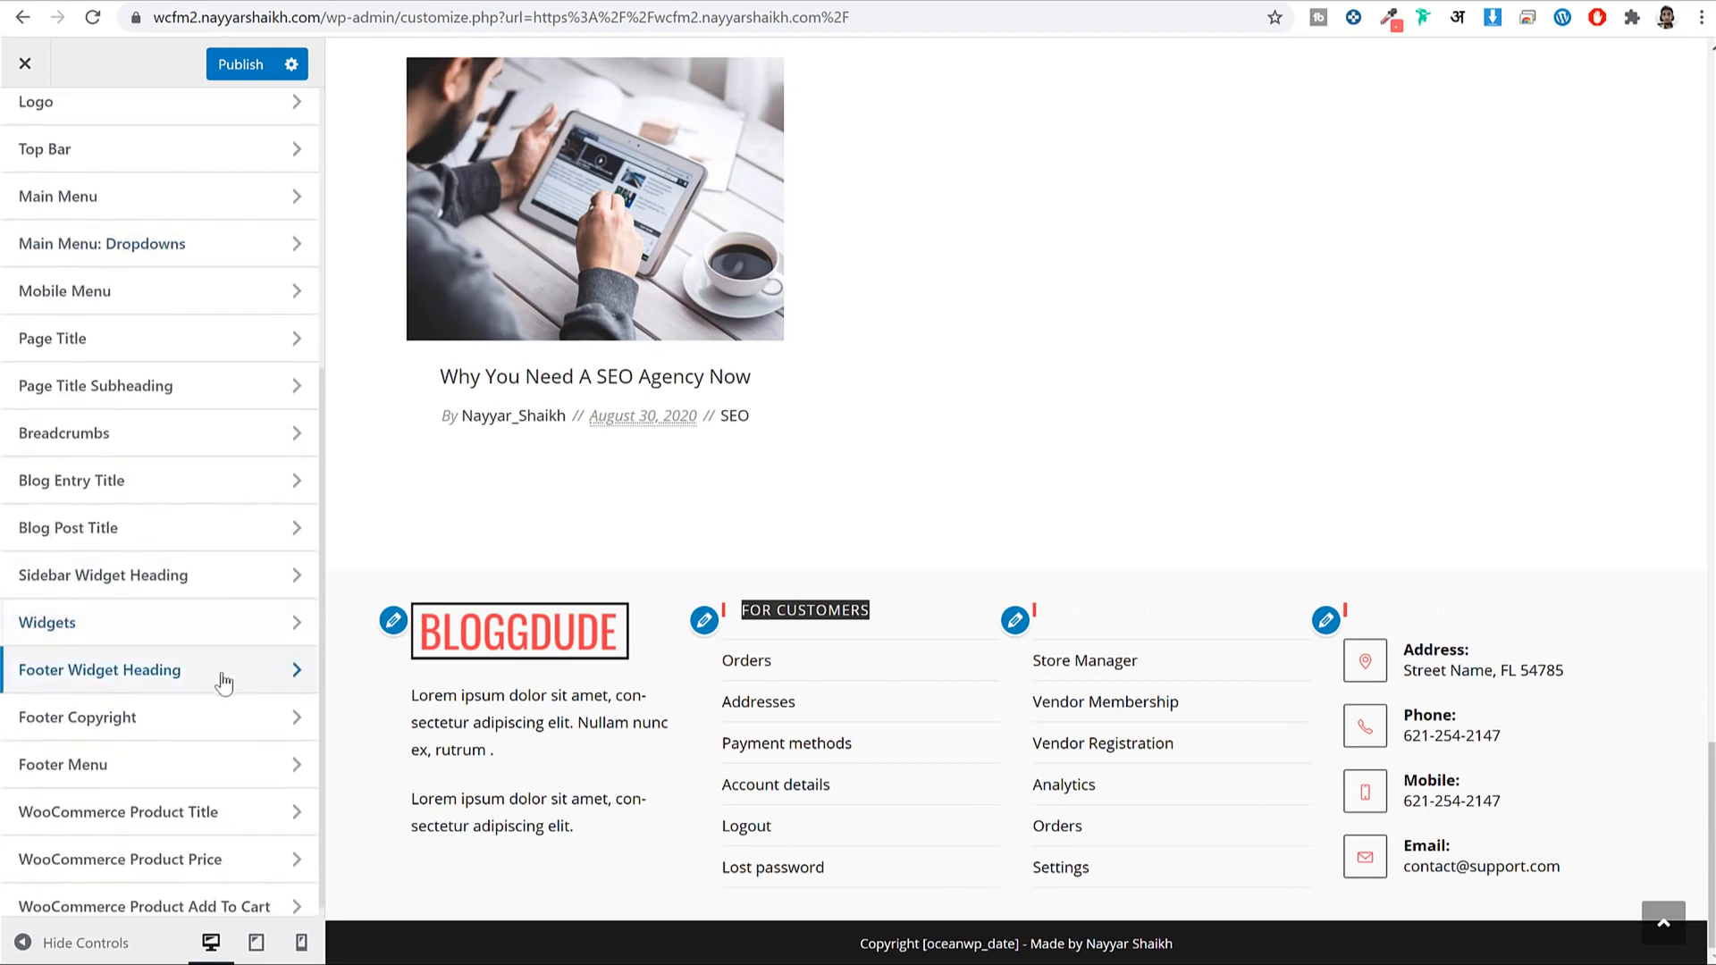
left_click(165, 661)
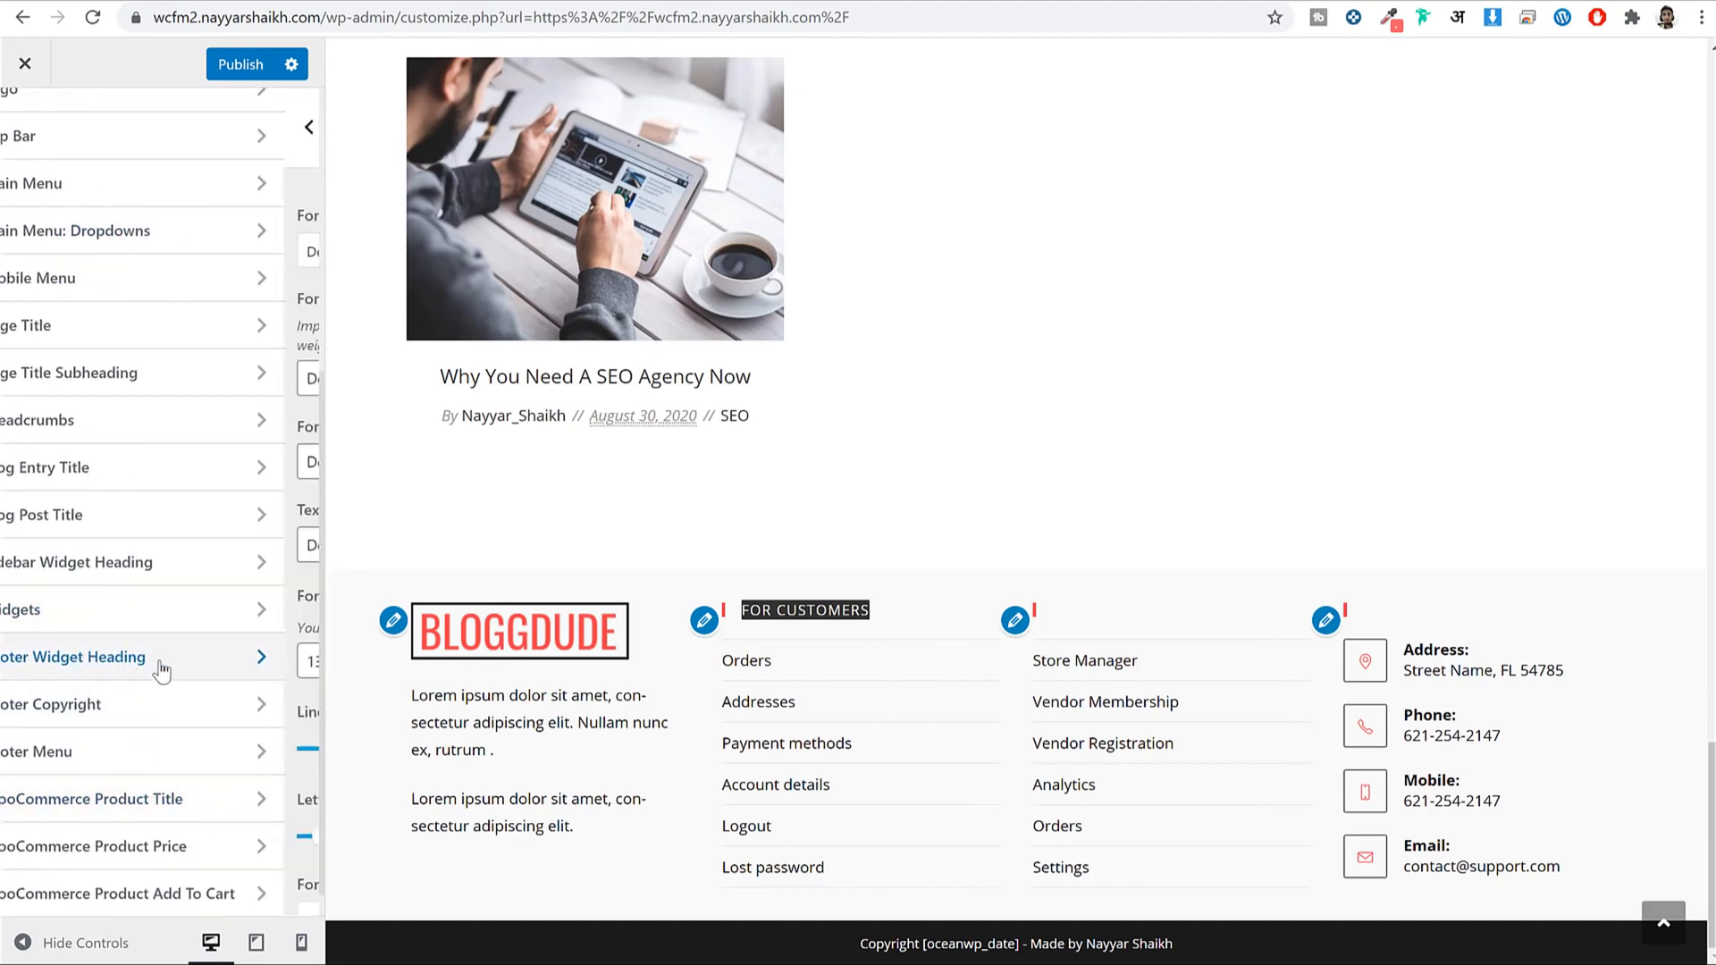
left_click(117, 883)
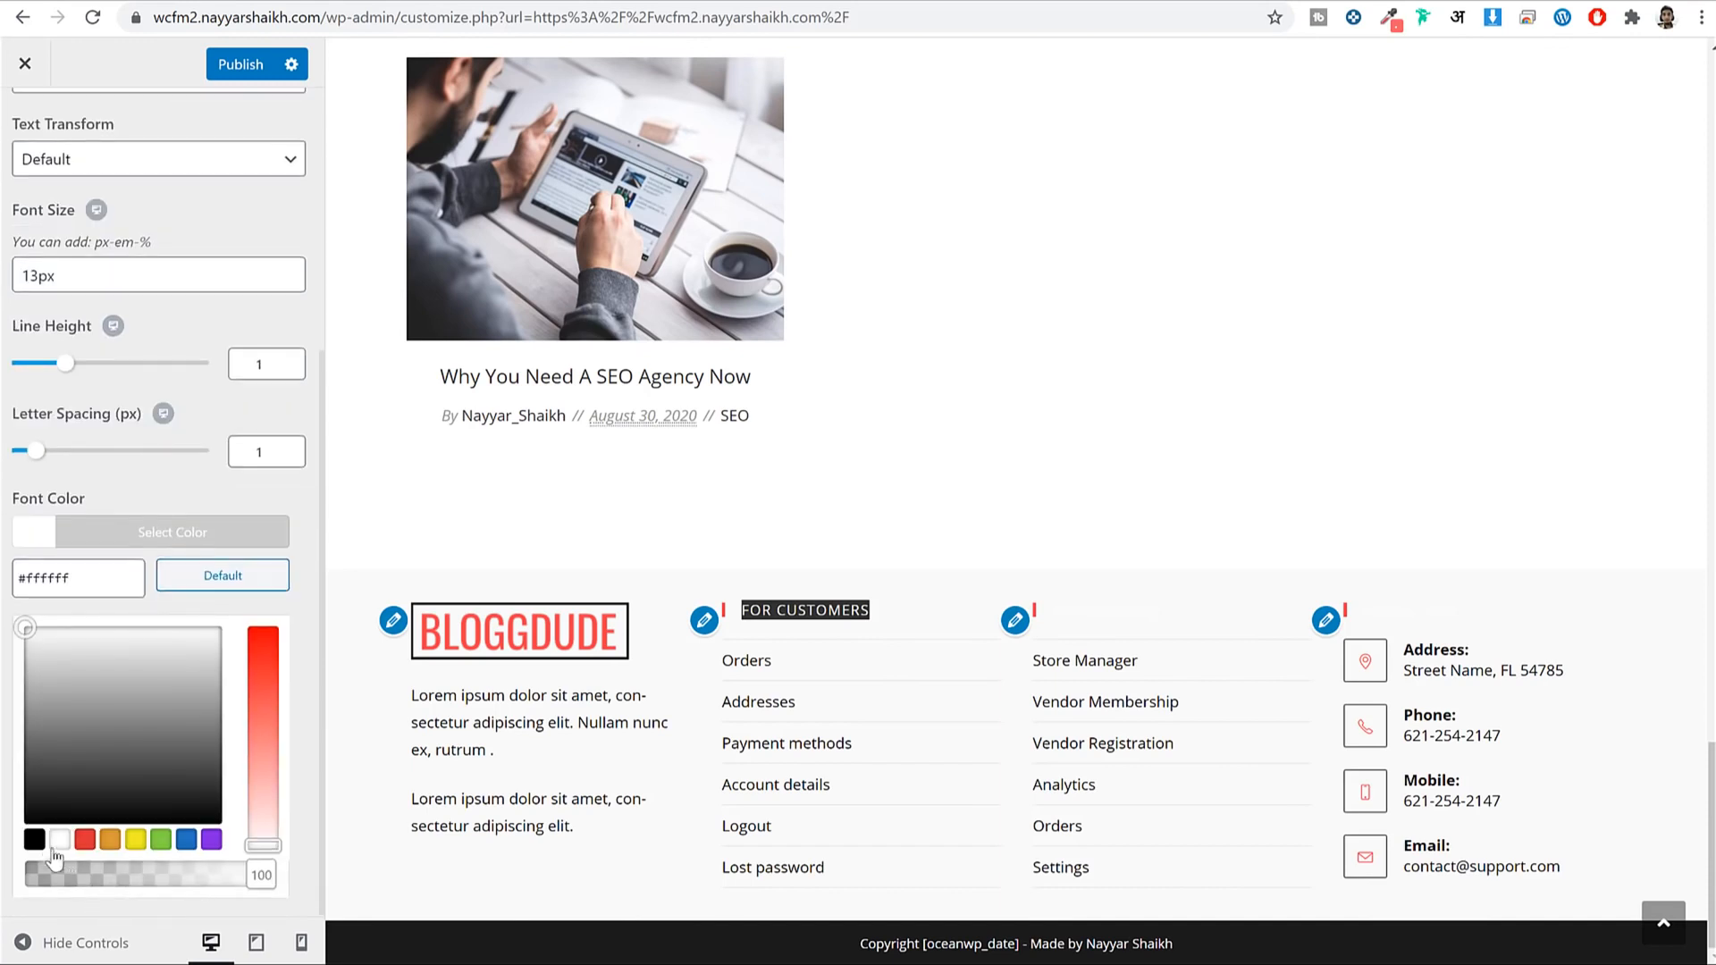
left_click(38, 842)
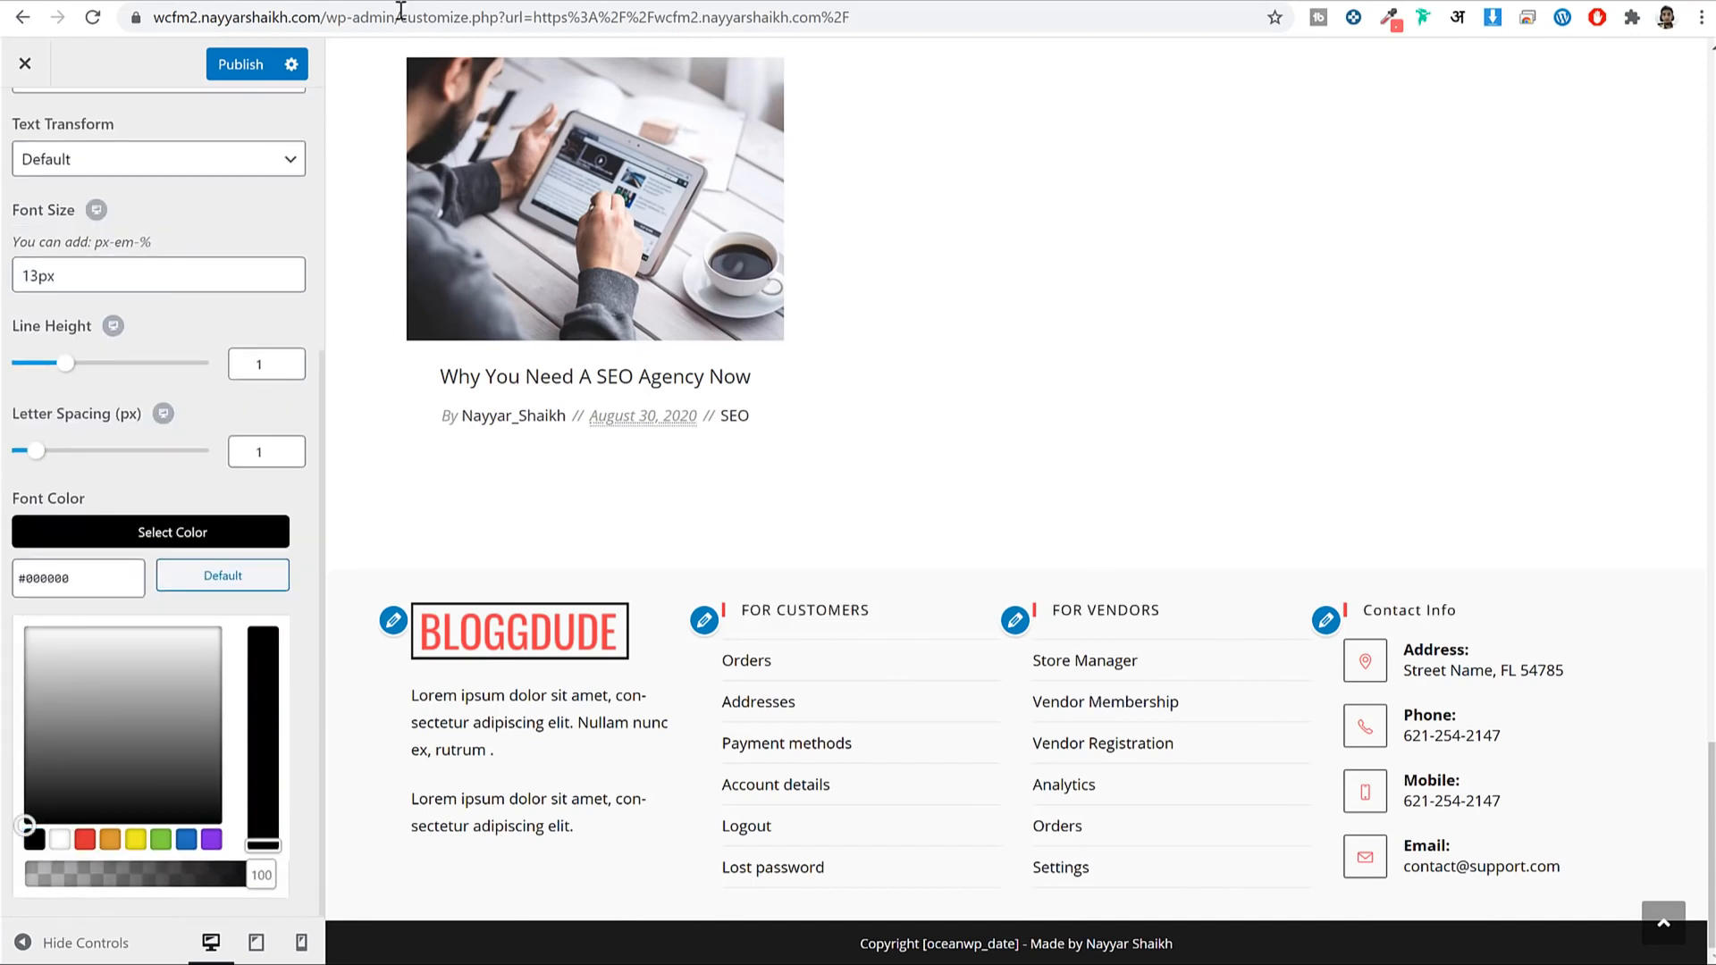
left_click(229, 66)
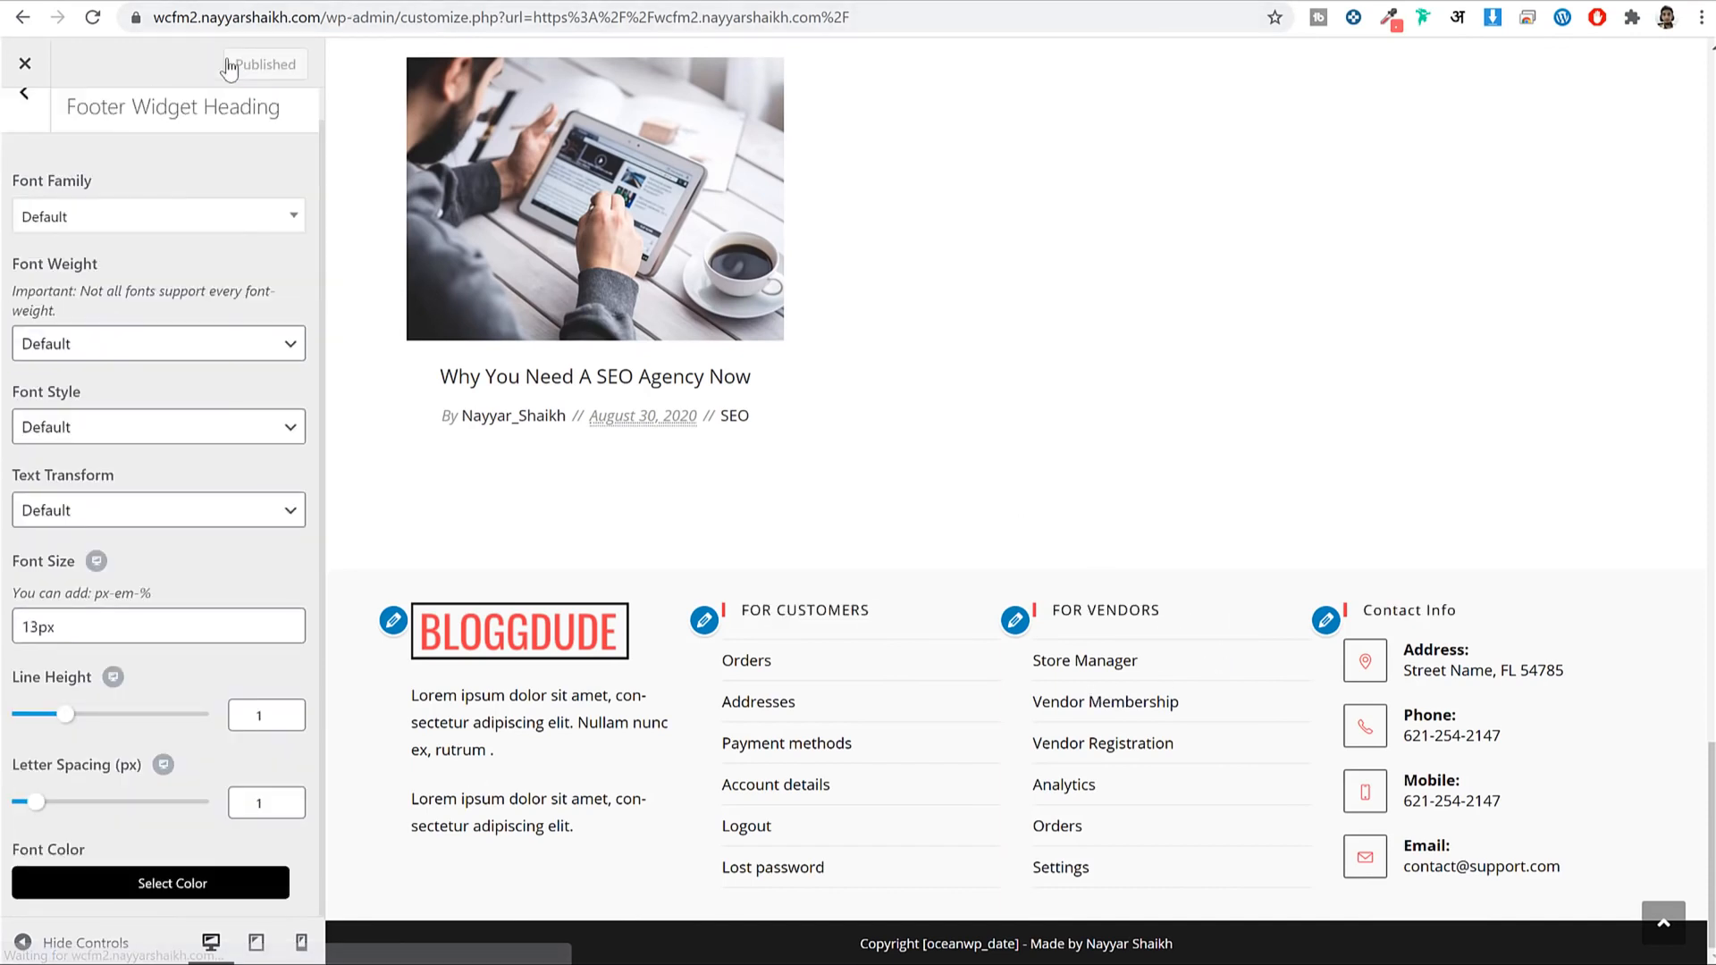
Highlight the ₹950.00 product price in the preview, then leave the heading settings.
scroll(1062, 318, "up", 10)
scroll(1069, 323, "up", 3)
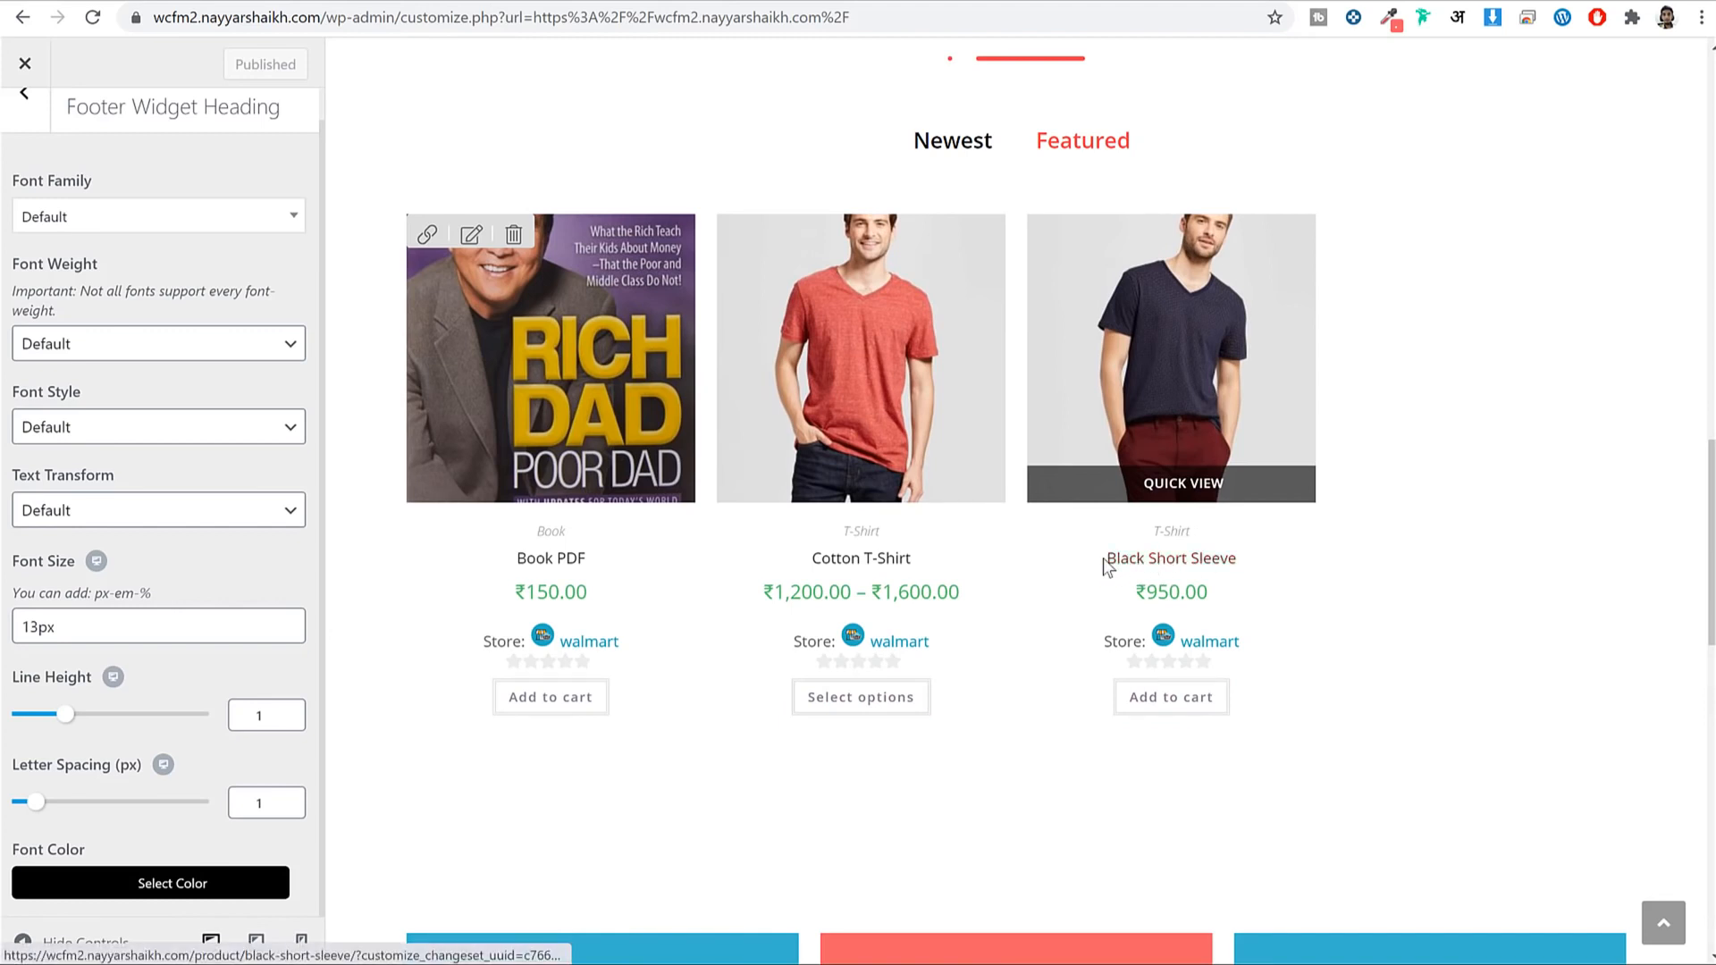
left_click_drag(1214, 597, 1127, 599)
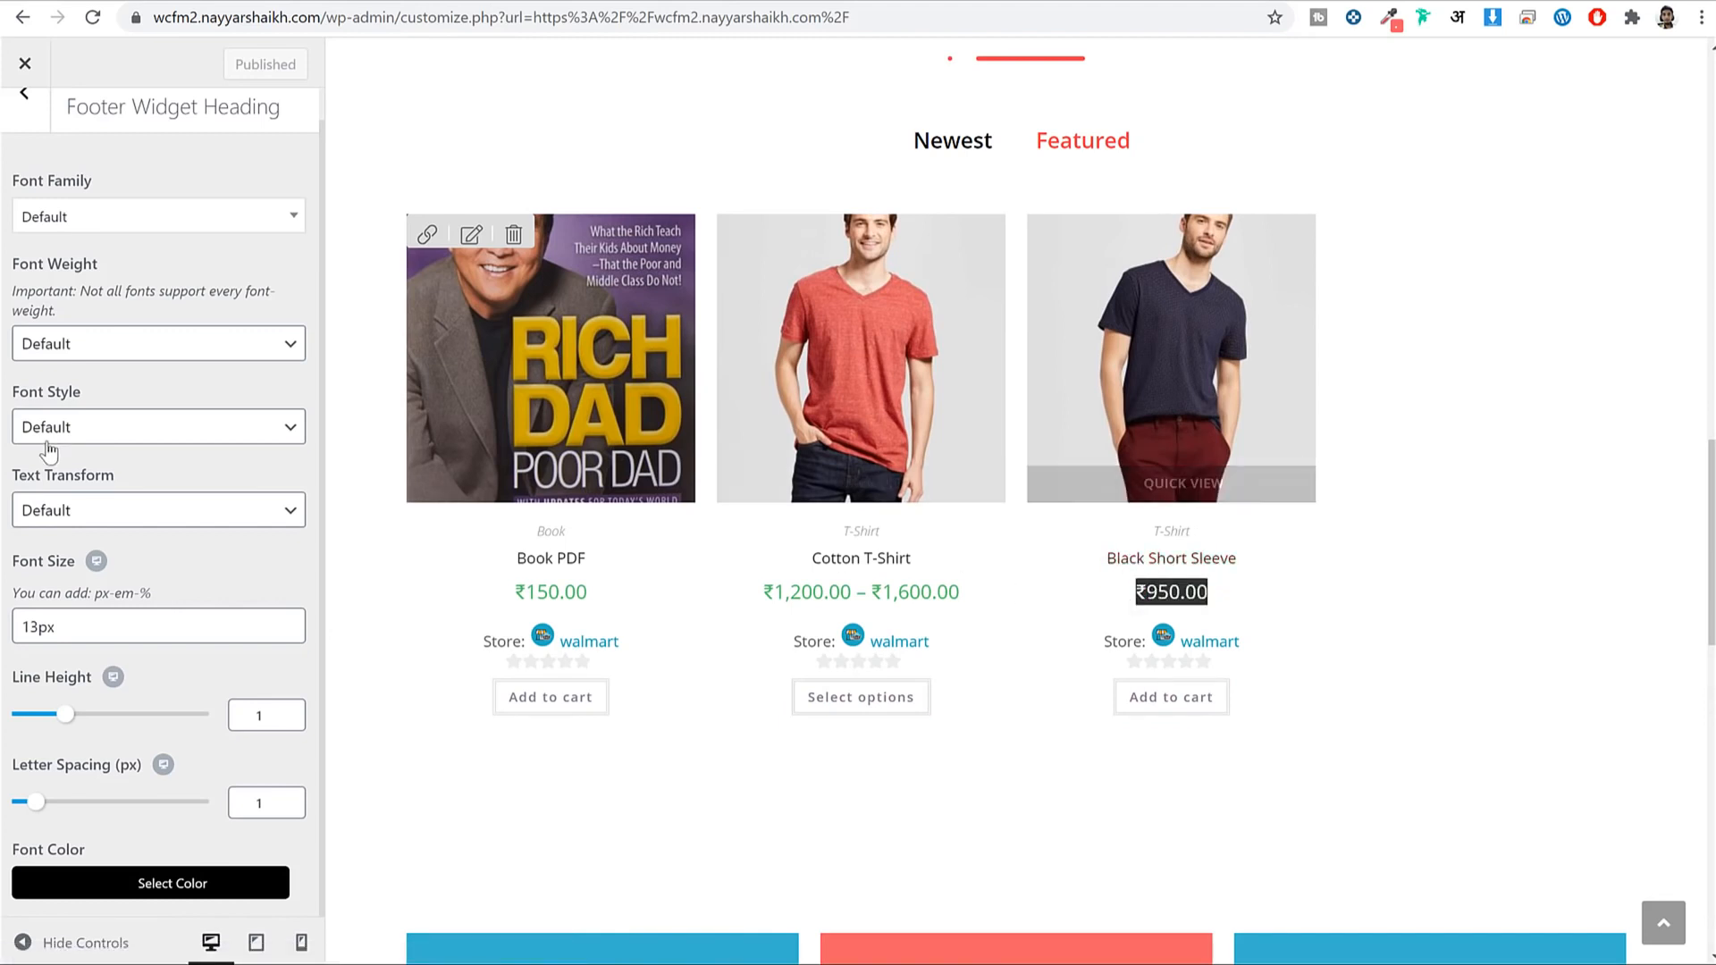
scroll(49, 429, "up", 1)
left_click(25, 127)
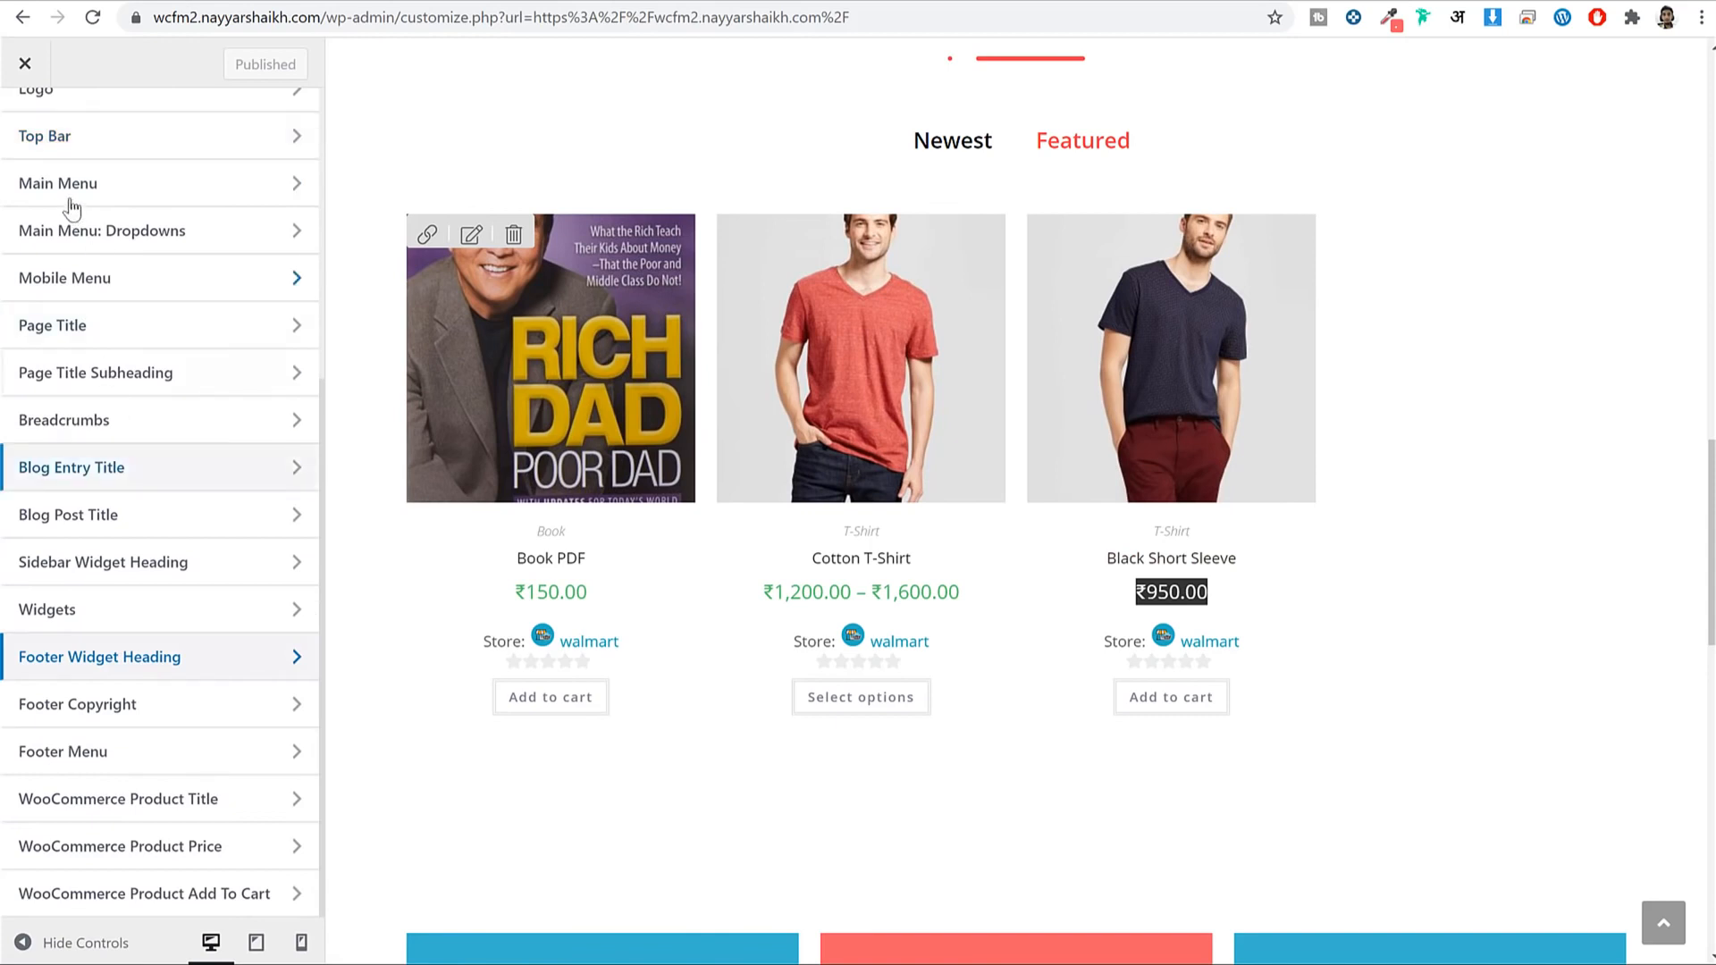
In WooCommerce Archives, hide the category on the shop product cards.
scroll(27, 170, "up", 3)
left_click(25, 127)
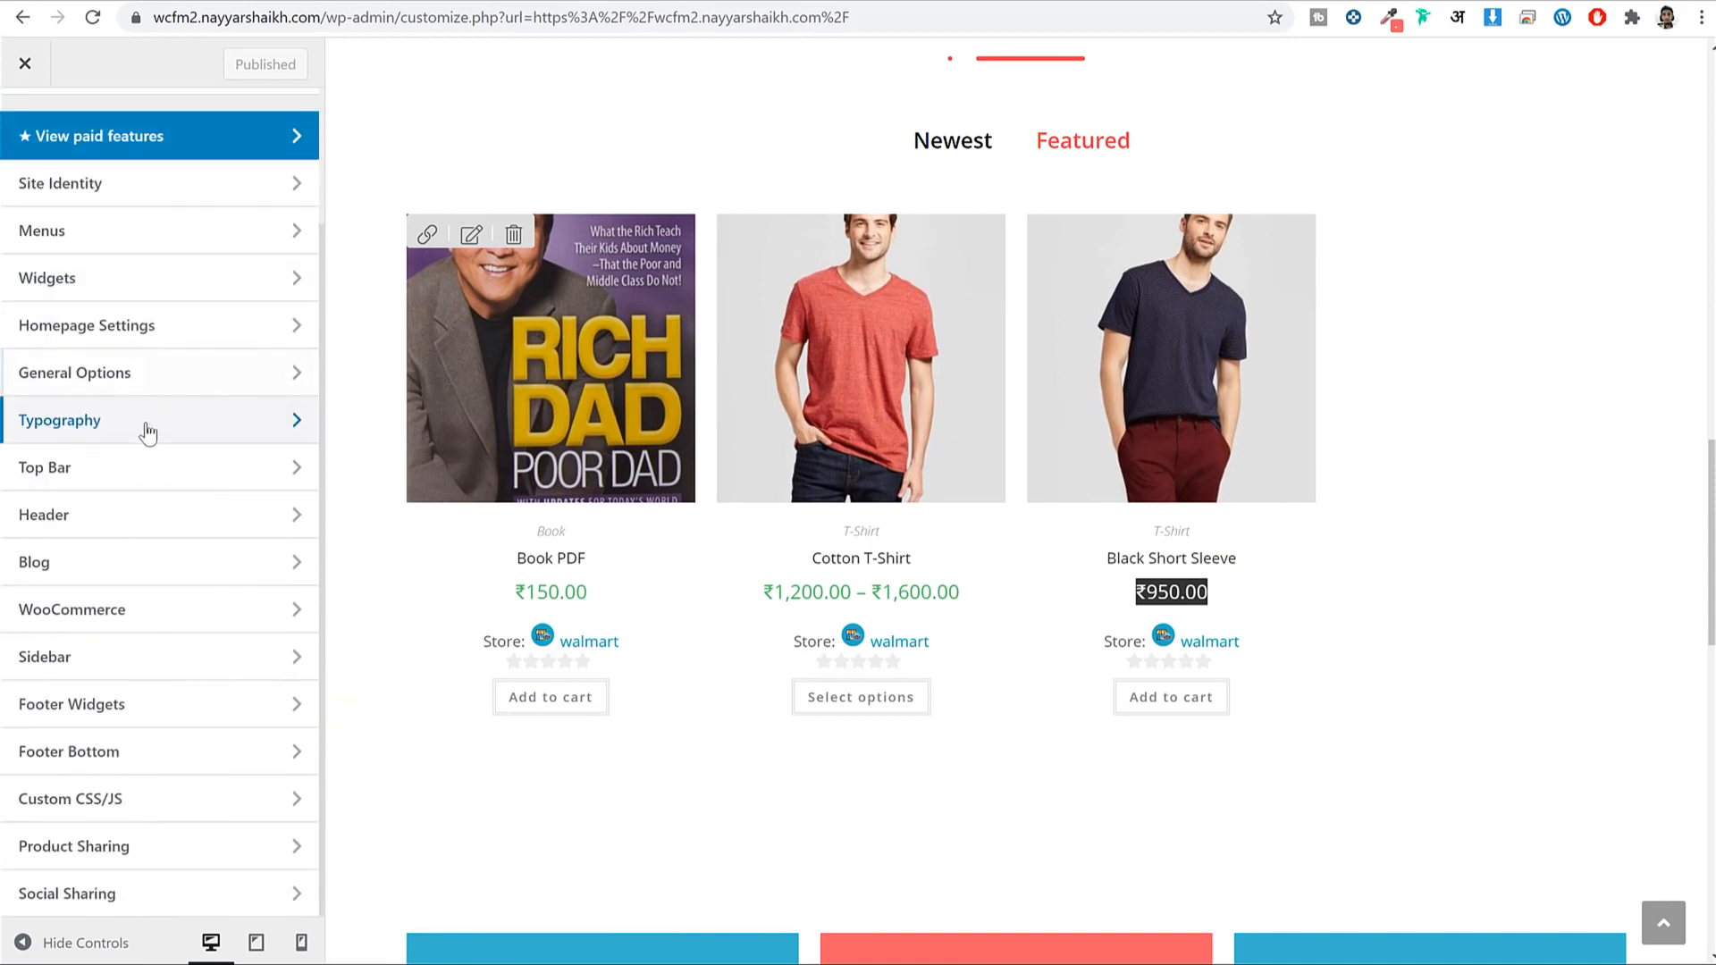
left_click(147, 611)
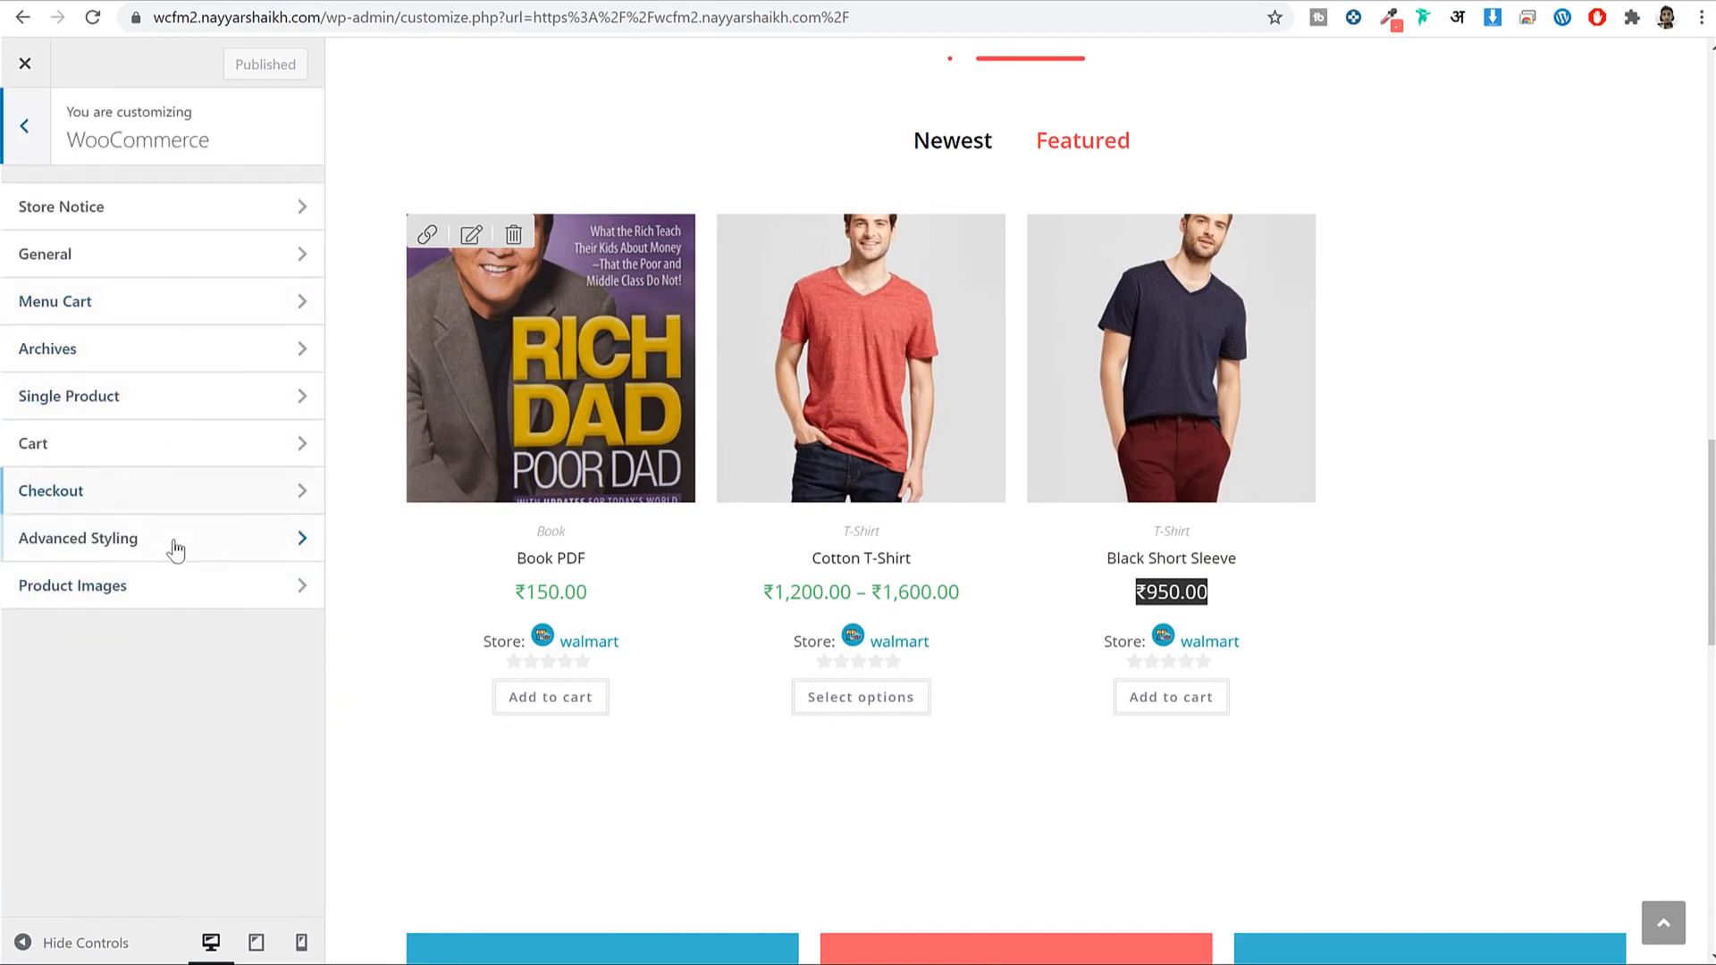
left_click(143, 350)
scroll(211, 409, "down", 18)
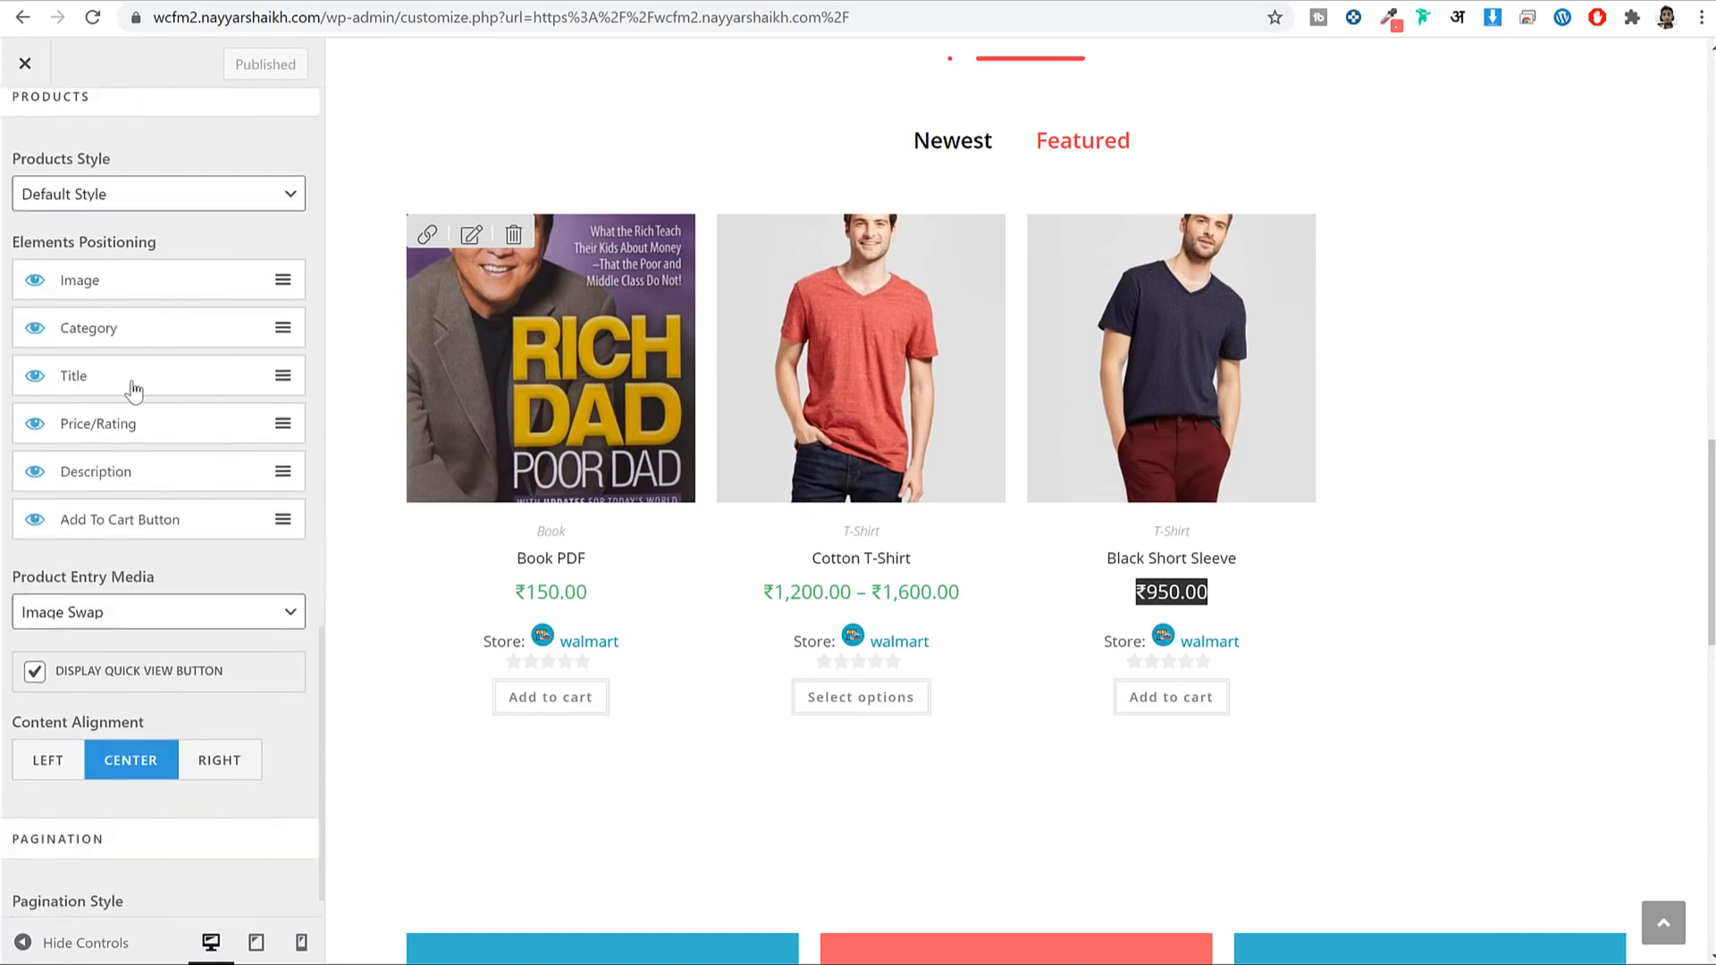
left_click(36, 331)
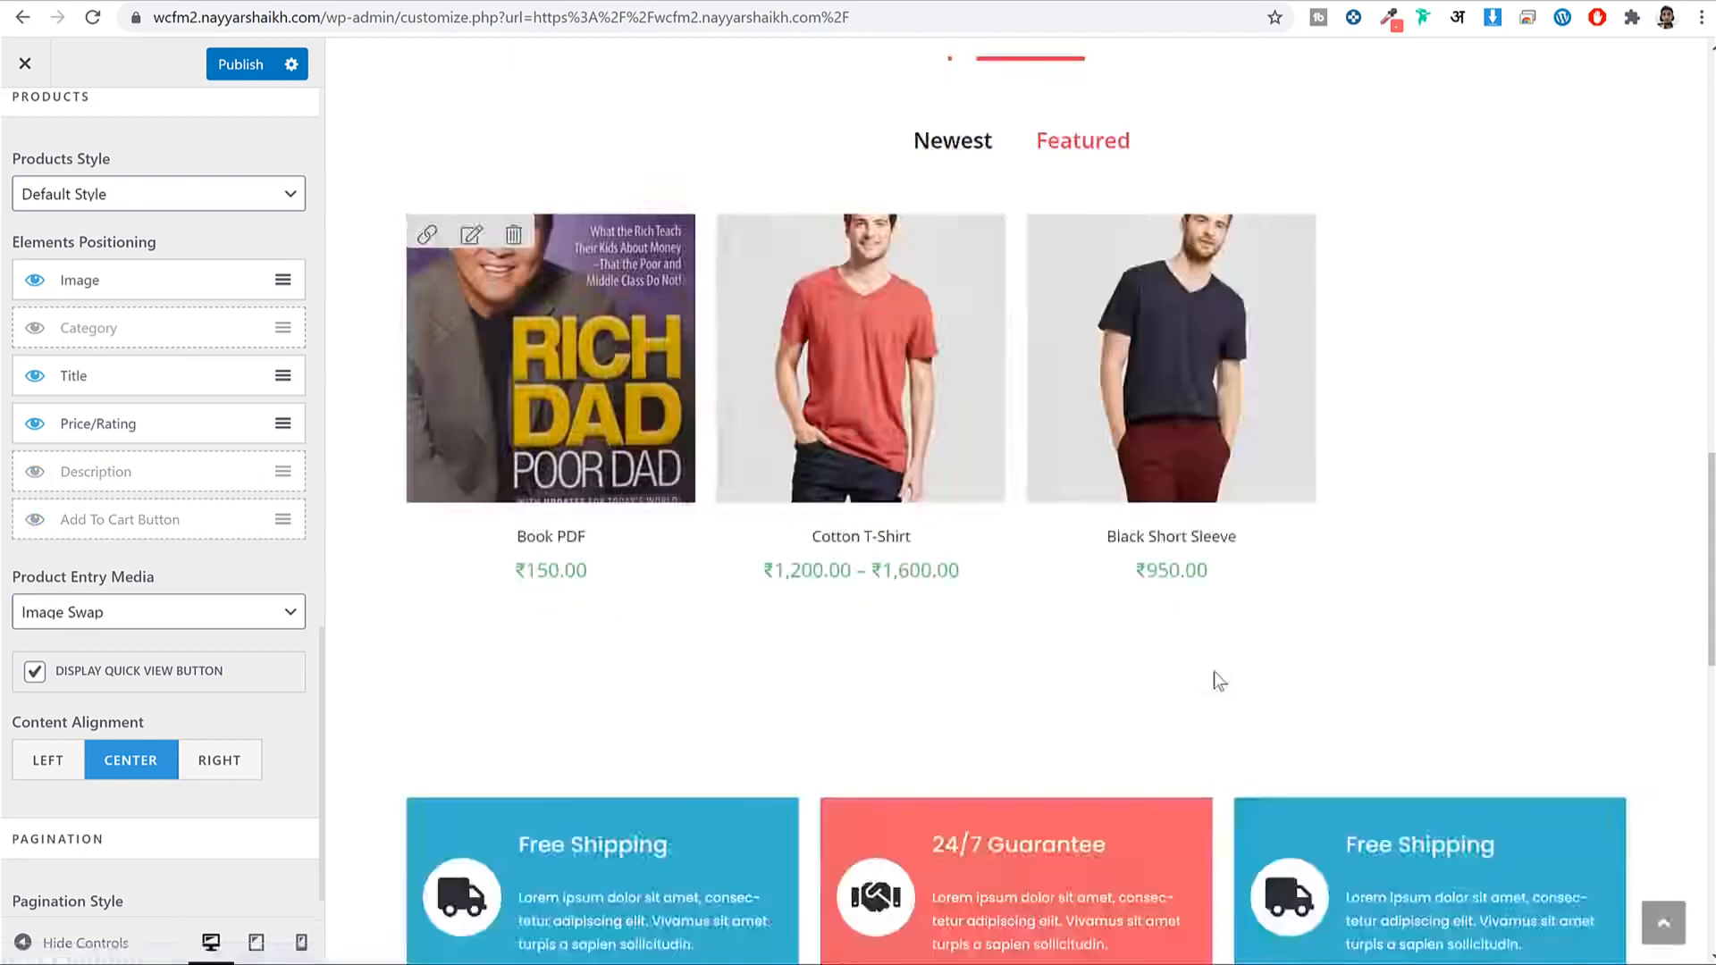
Publish the product card changes and go back to the WooCommerce settings list.
left_click(249, 72)
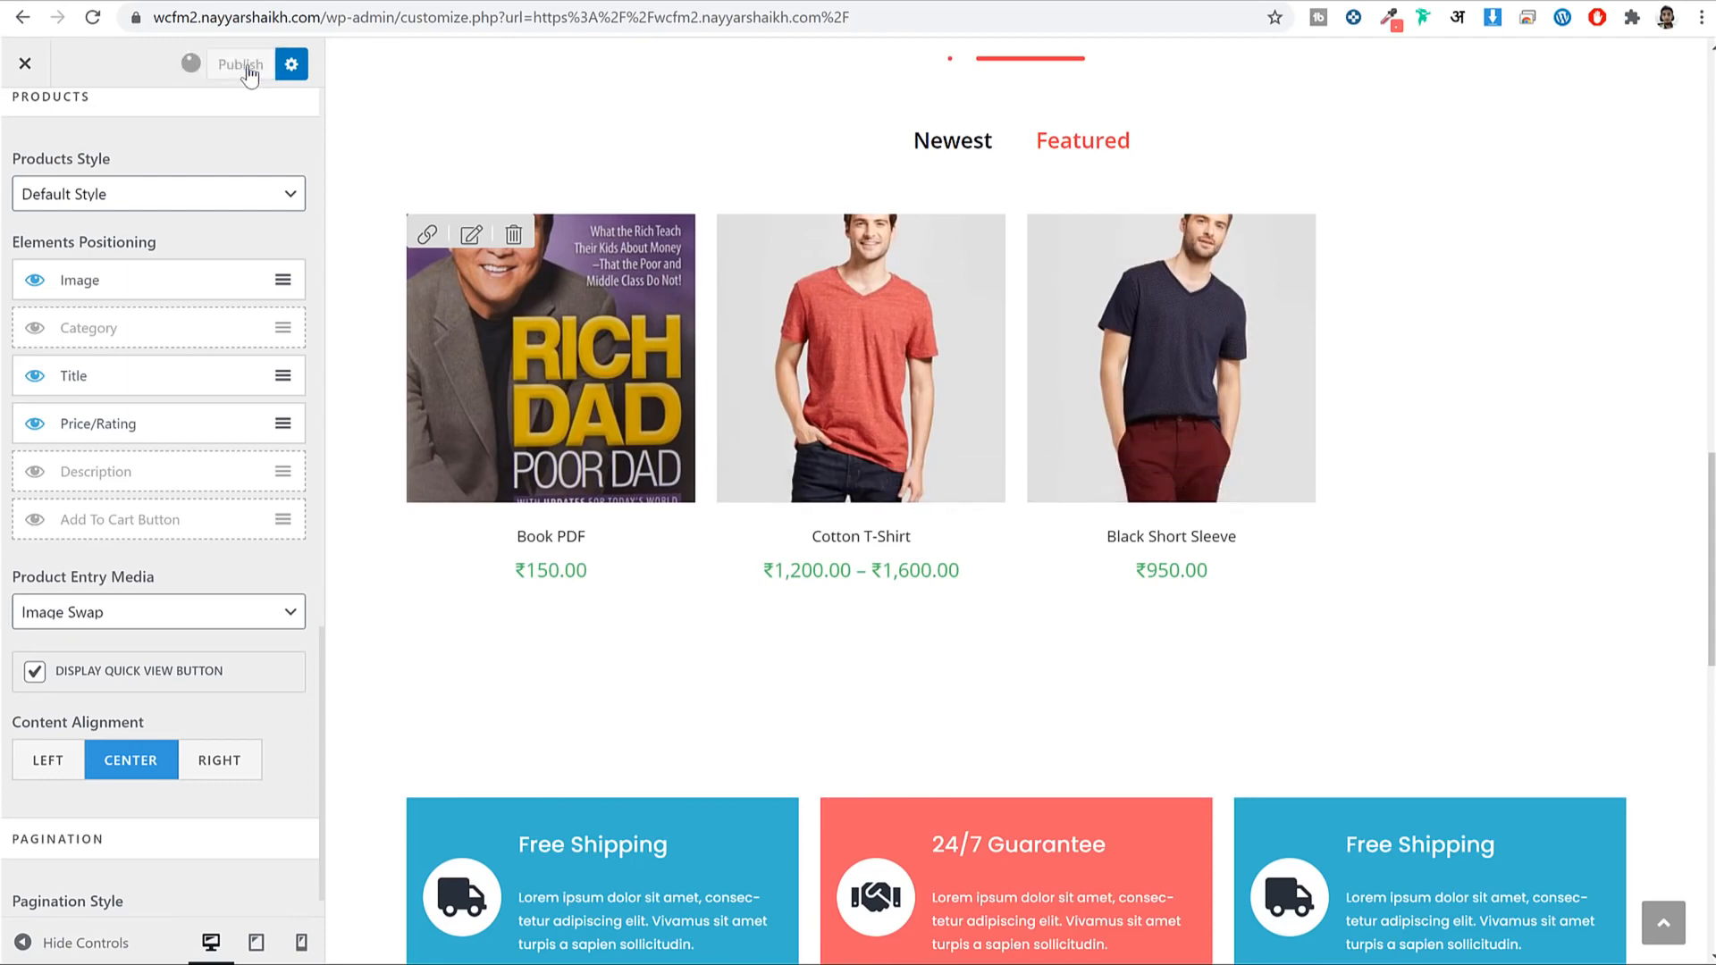
scroll(266, 355, "down", 1)
scroll(126, 395, "up", 10)
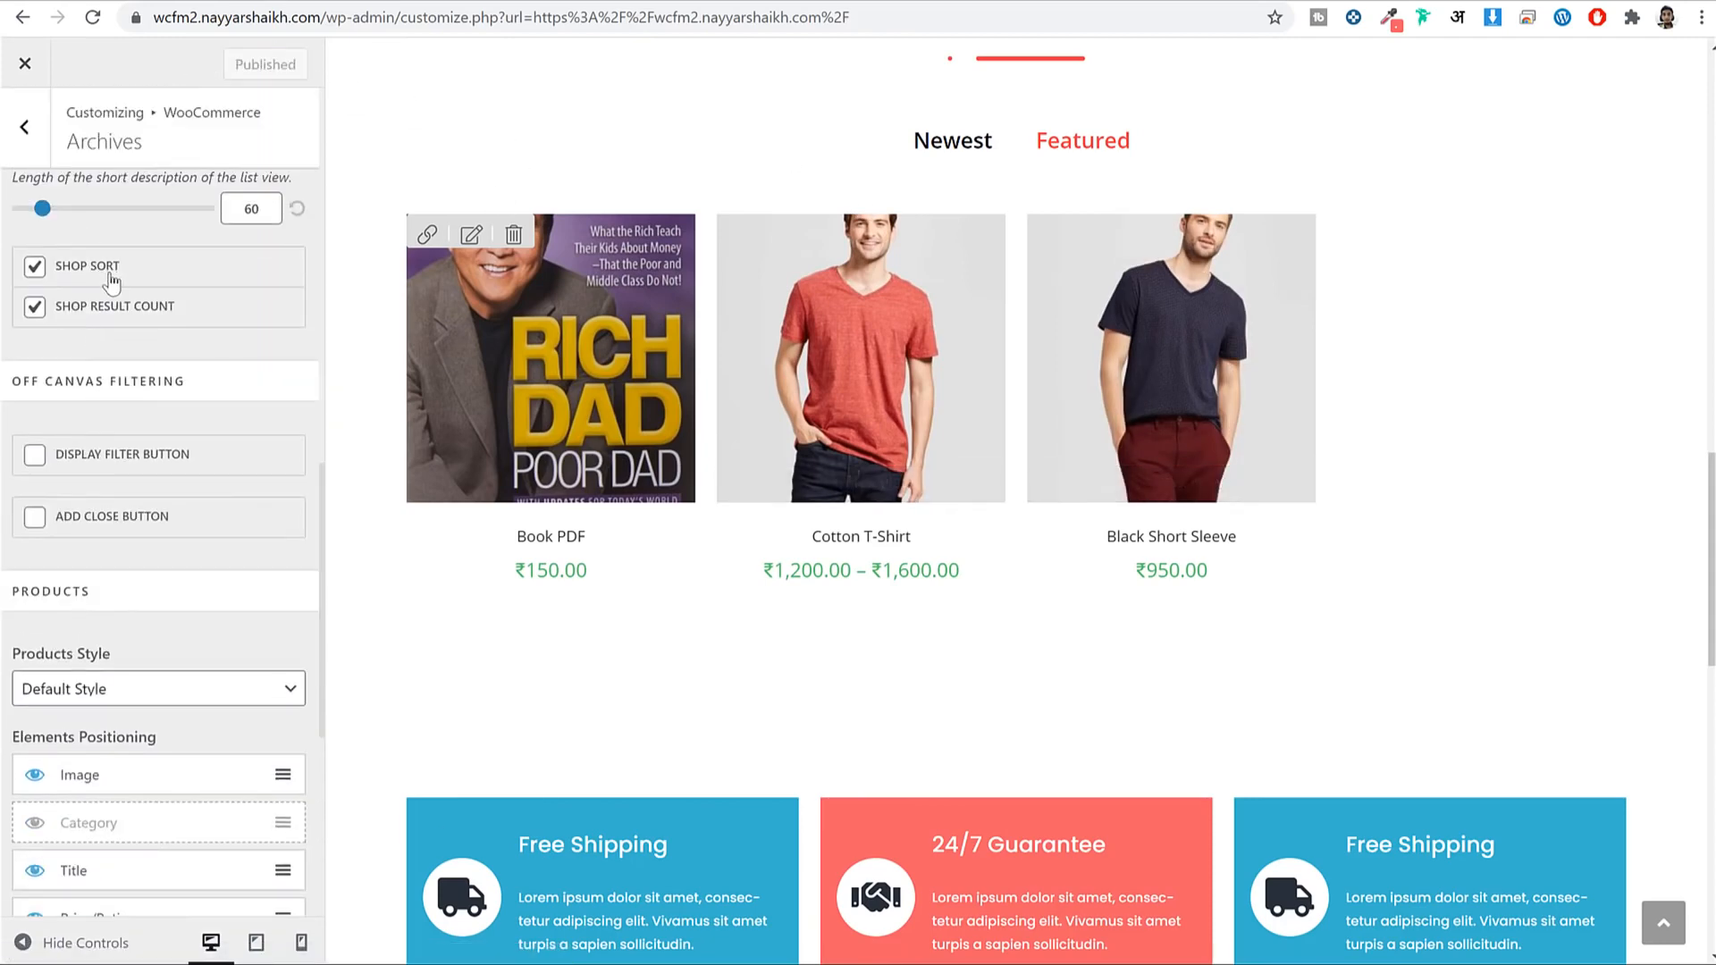
scroll(107, 284, "up", 7)
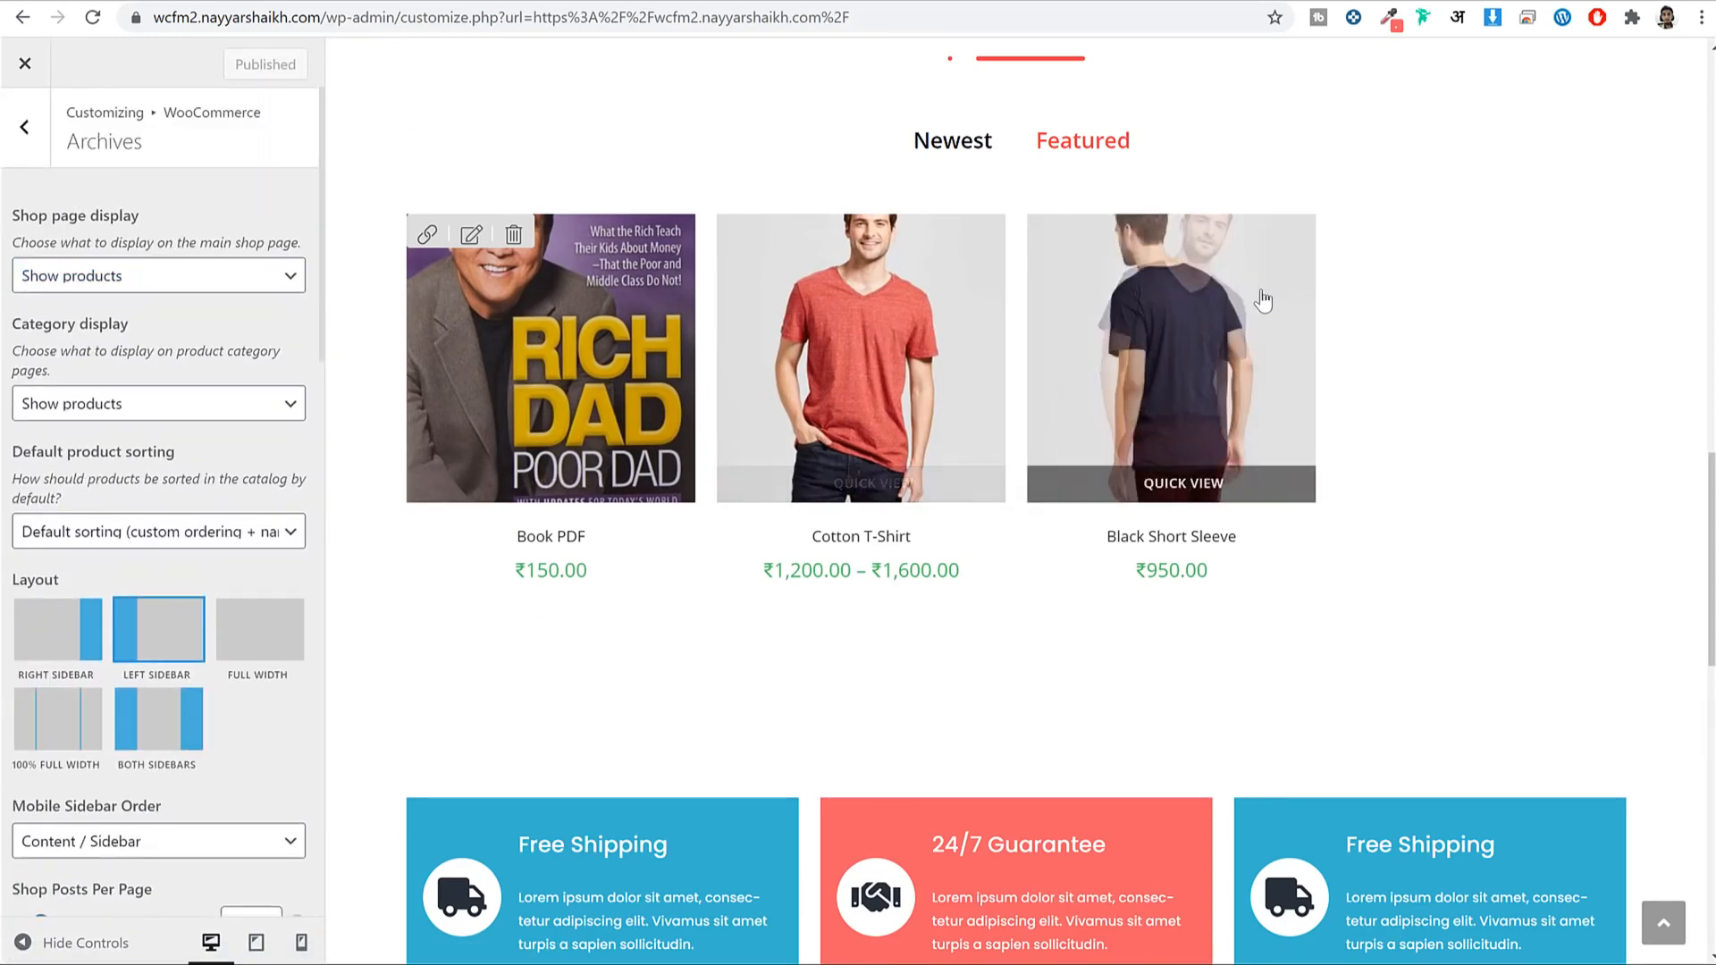
scroll(1049, 368, "up", 4)
scroll(1050, 368, "up", 5)
scroll(1024, 383, "down", 9)
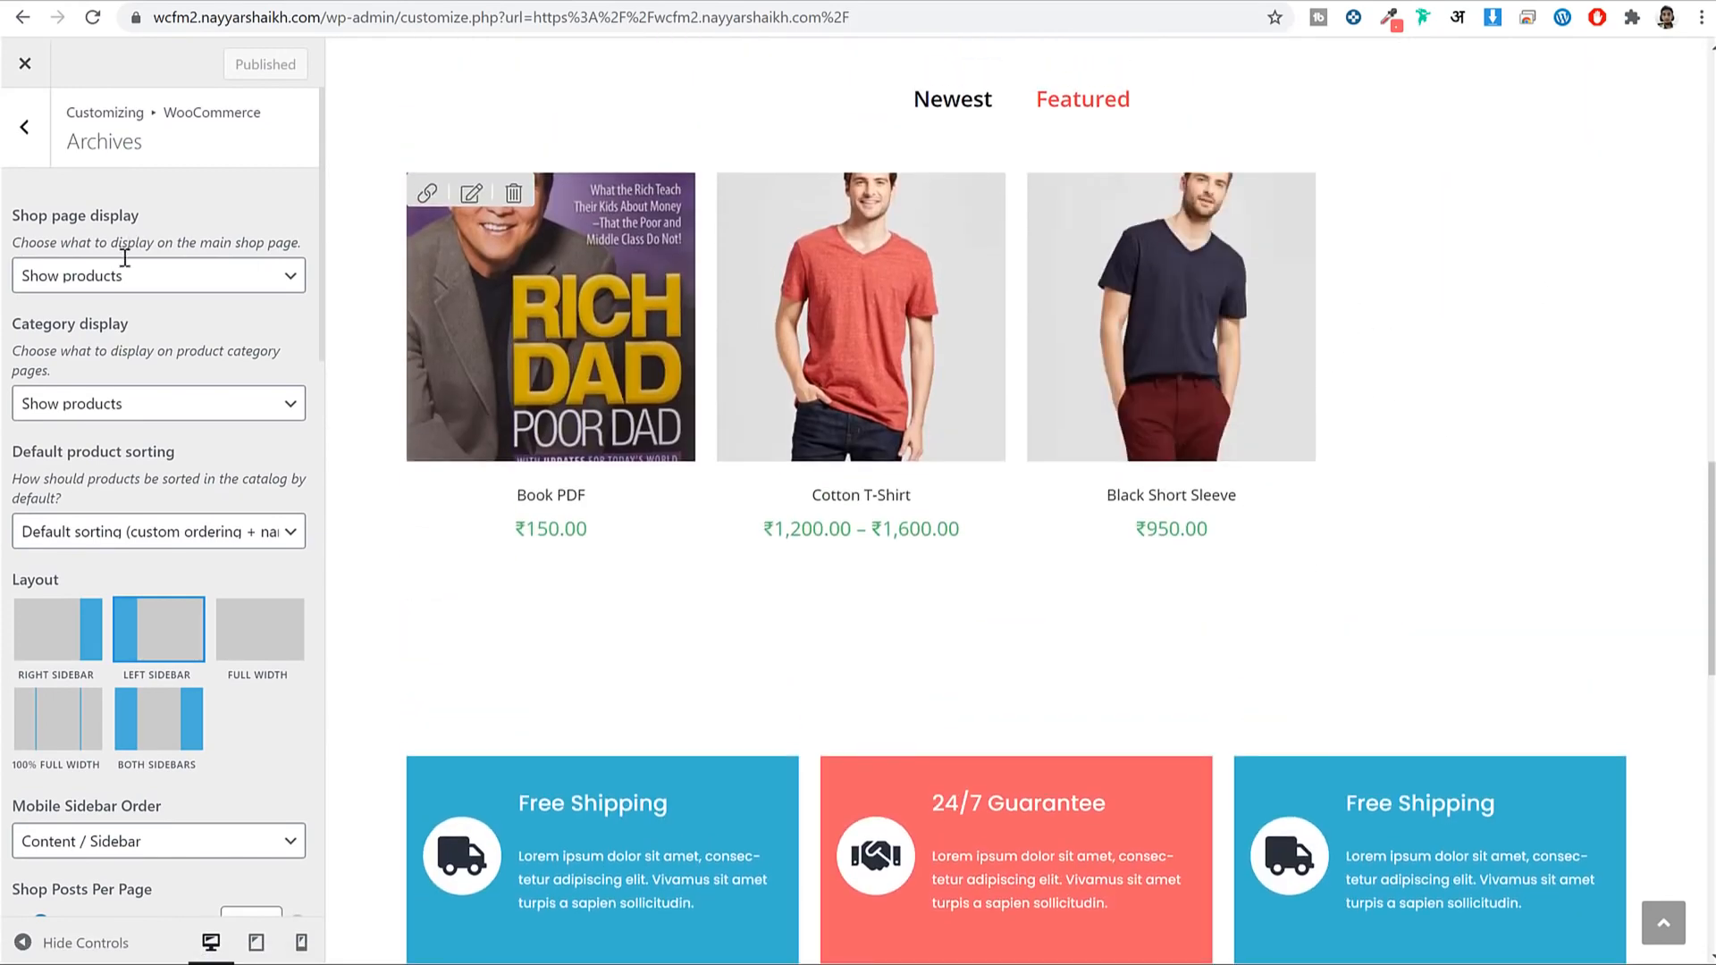
left_click(22, 128)
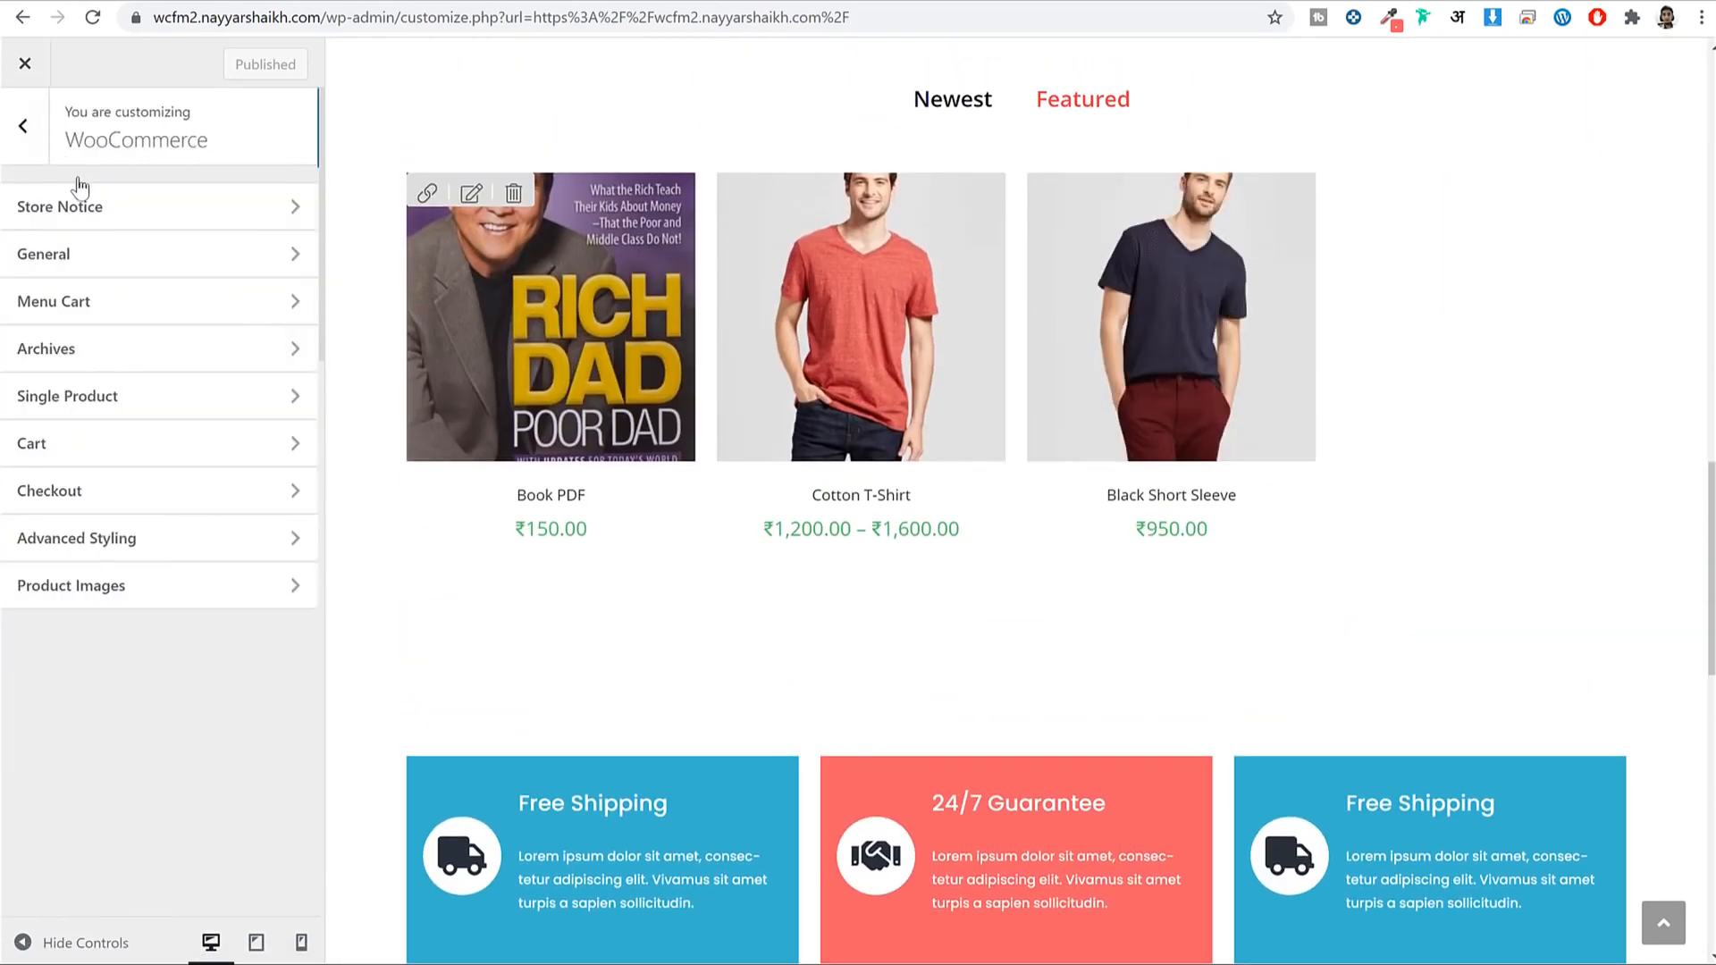
Set catalog product thumbnails to custom 3:4 cropping and publish it.
left_click(147, 585)
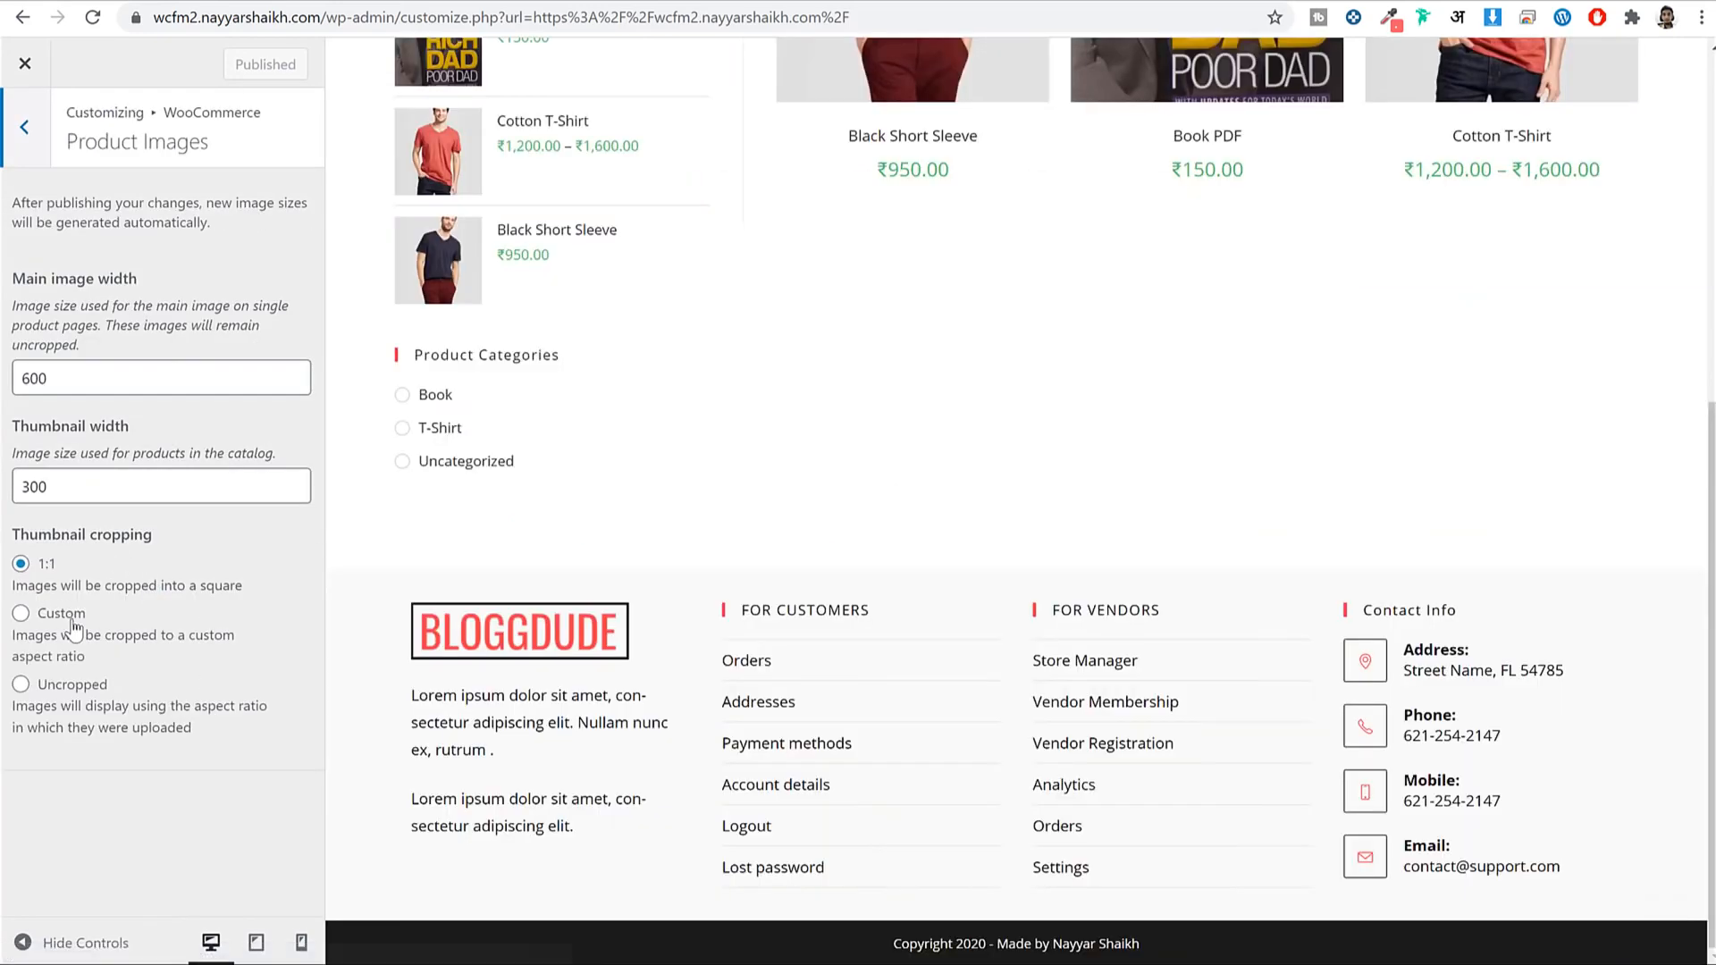
left_click(57, 613)
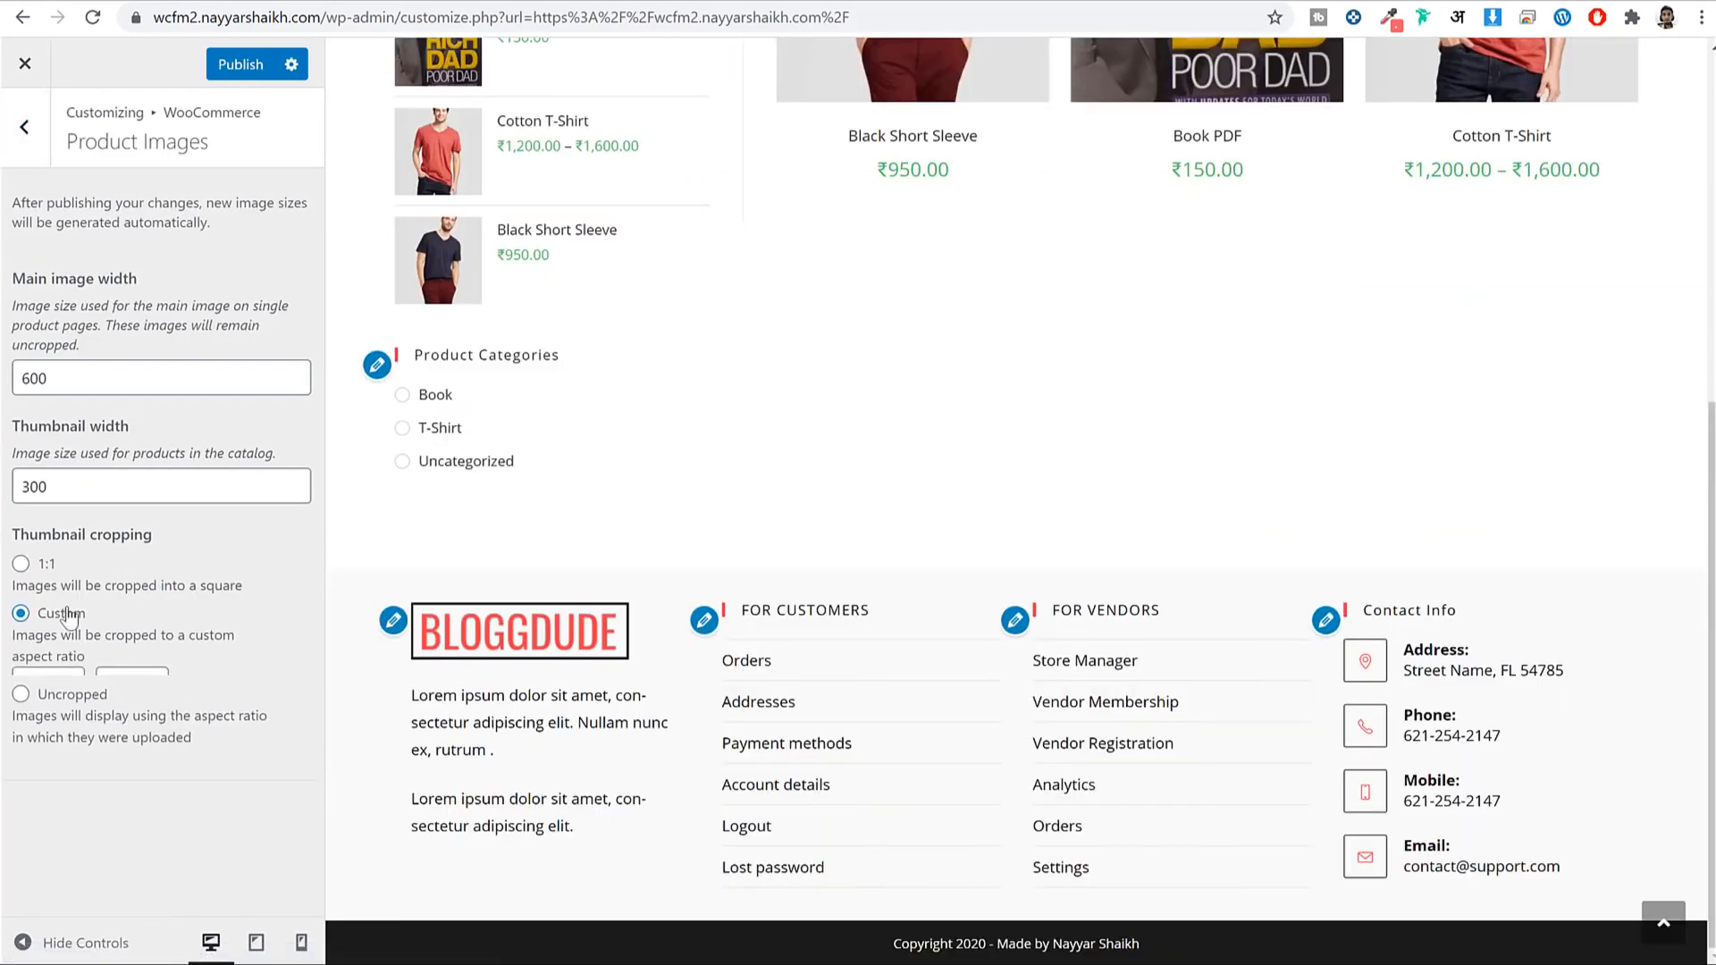
left_click_drag(36, 691, 5, 690)
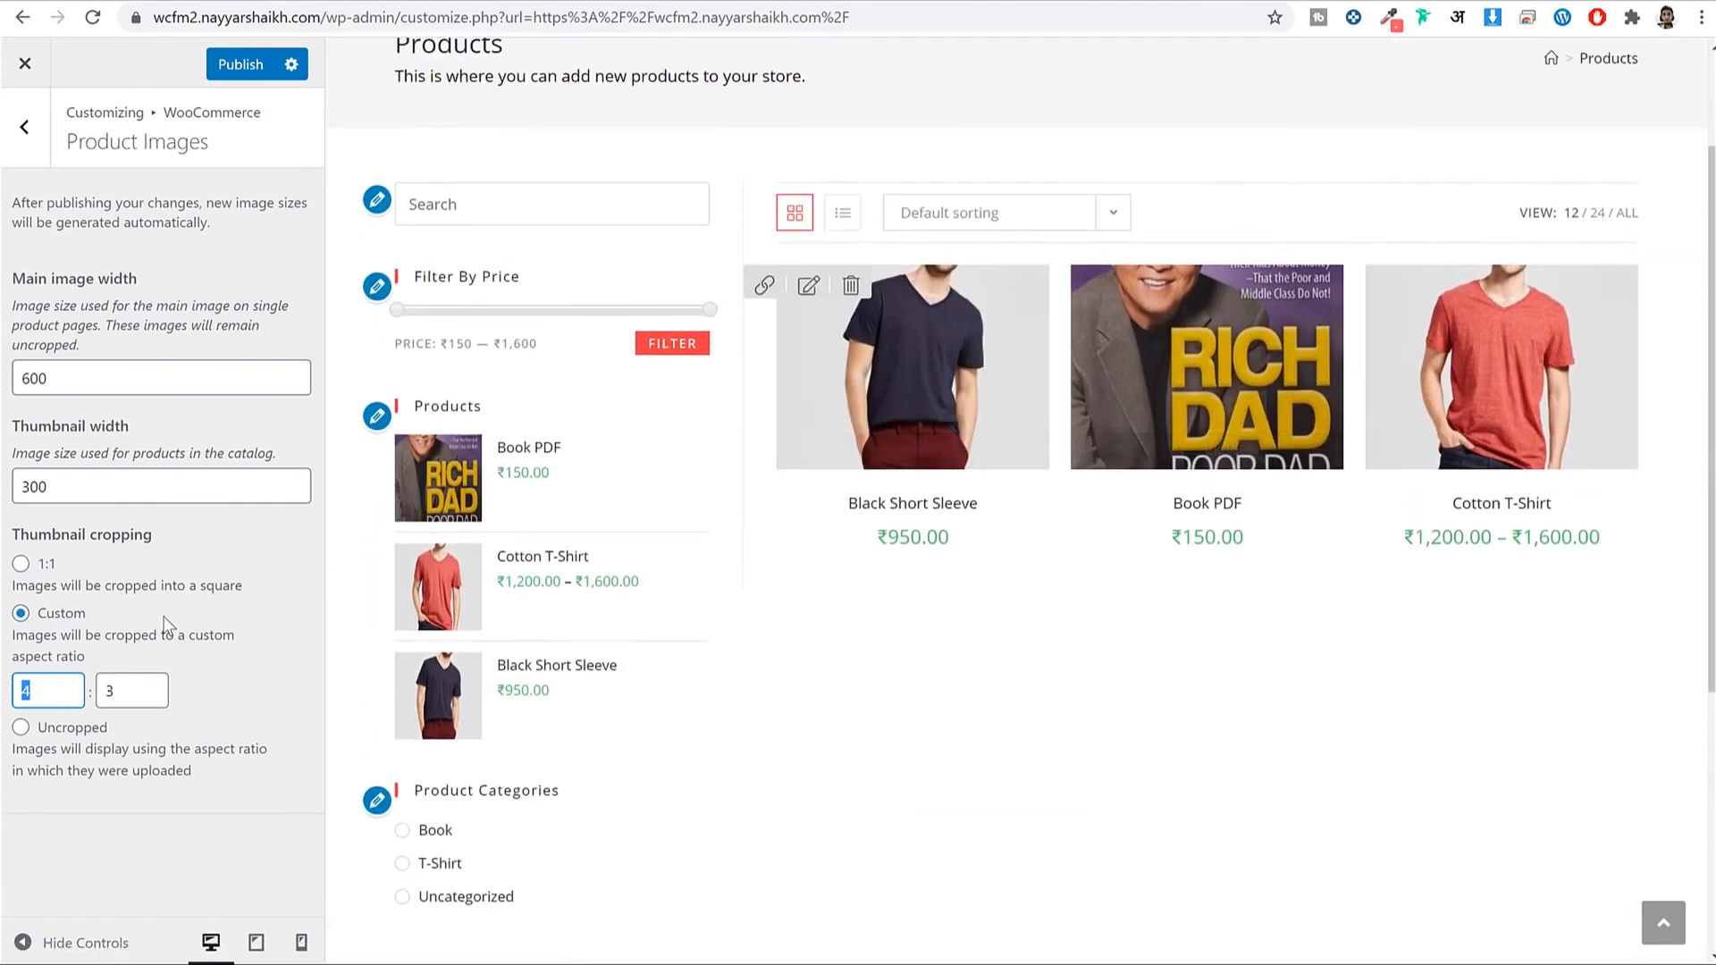
key("Tab")
type("4")
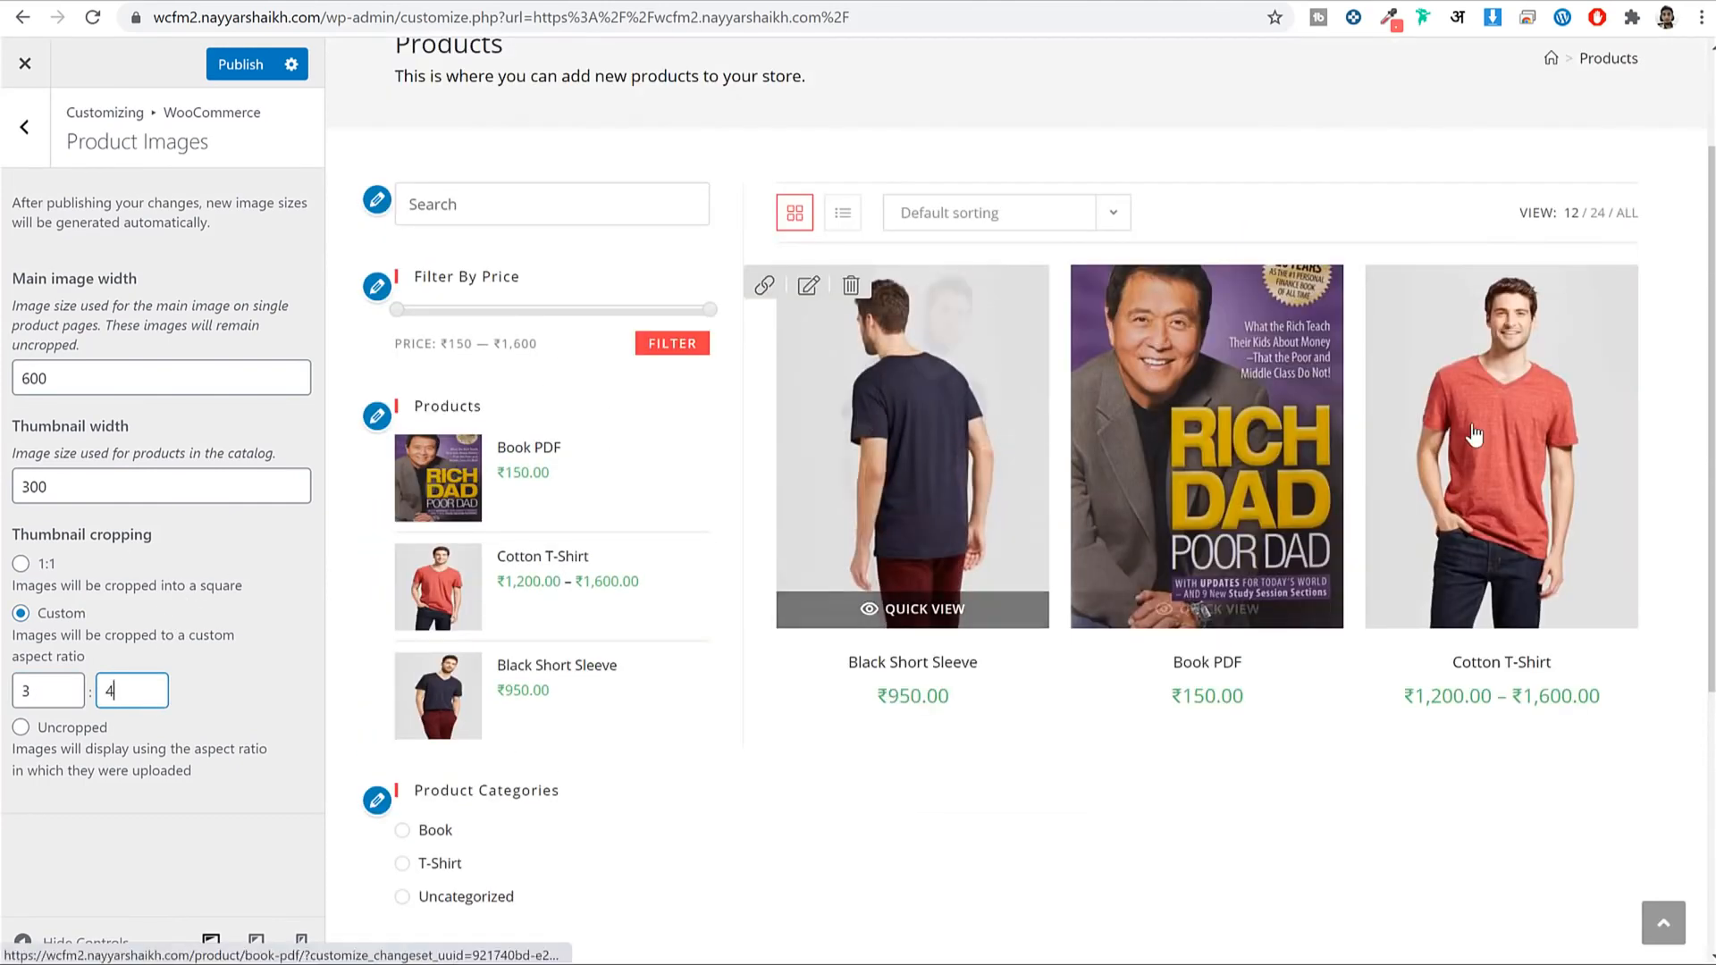
left_click(239, 66)
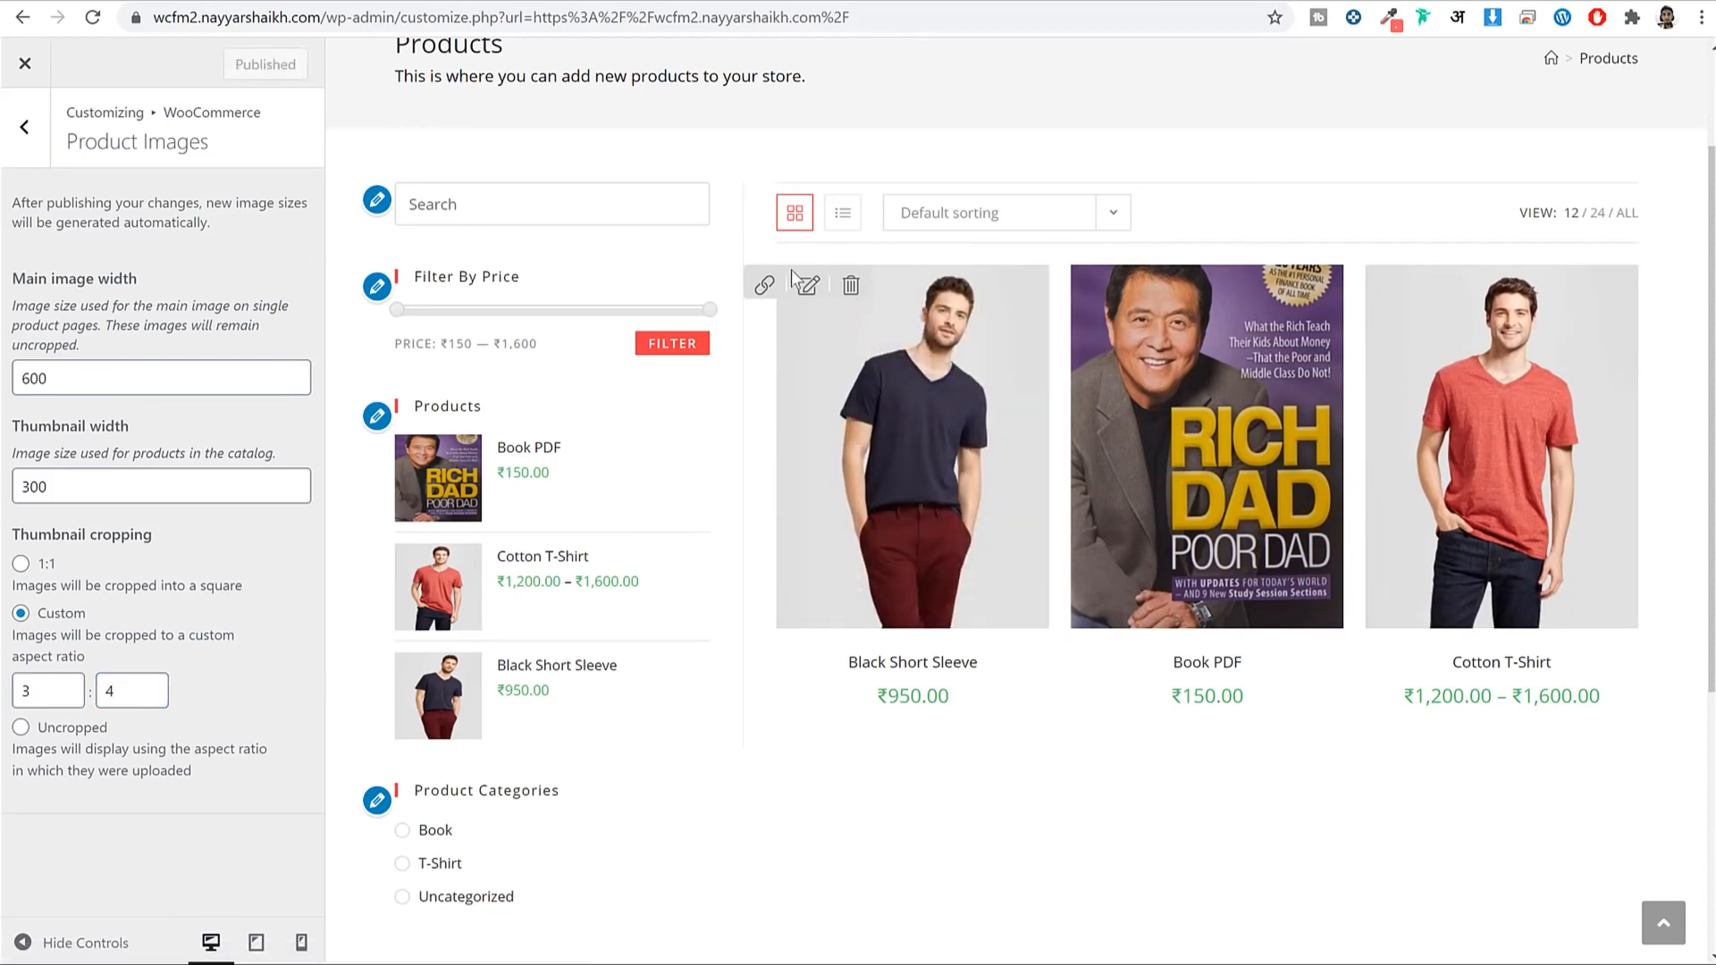
Preview the Black Short Sleeve product page.
left_click(909, 338)
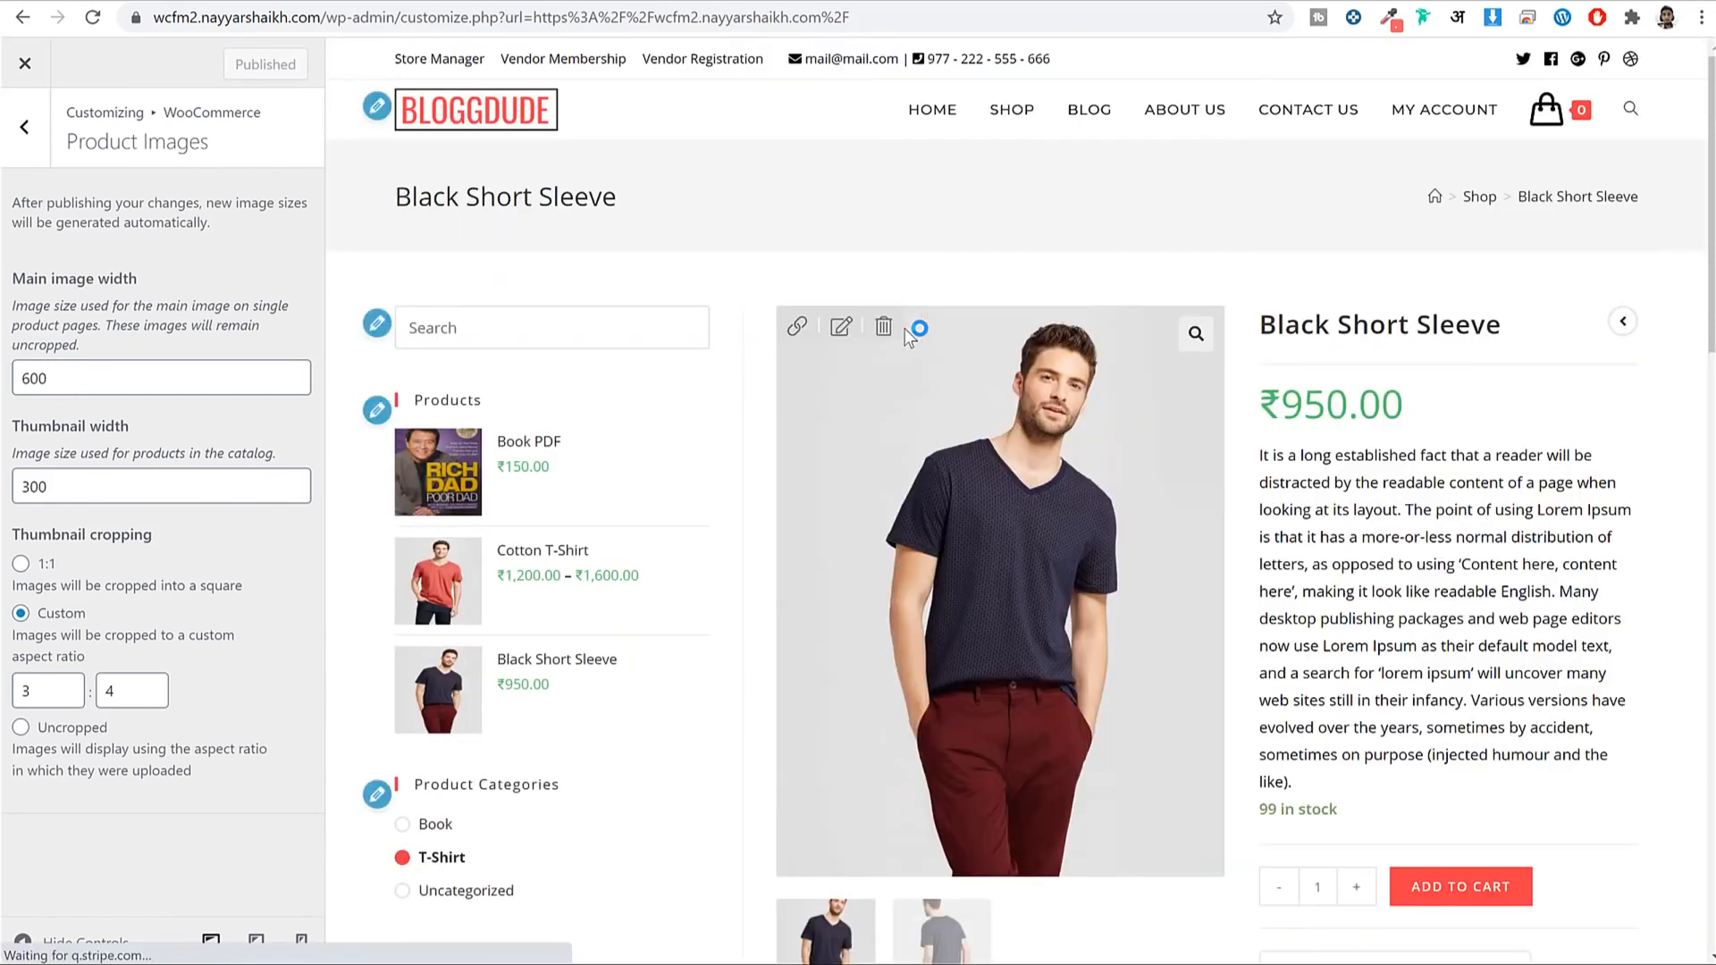
scroll(620, 567, "down", 2)
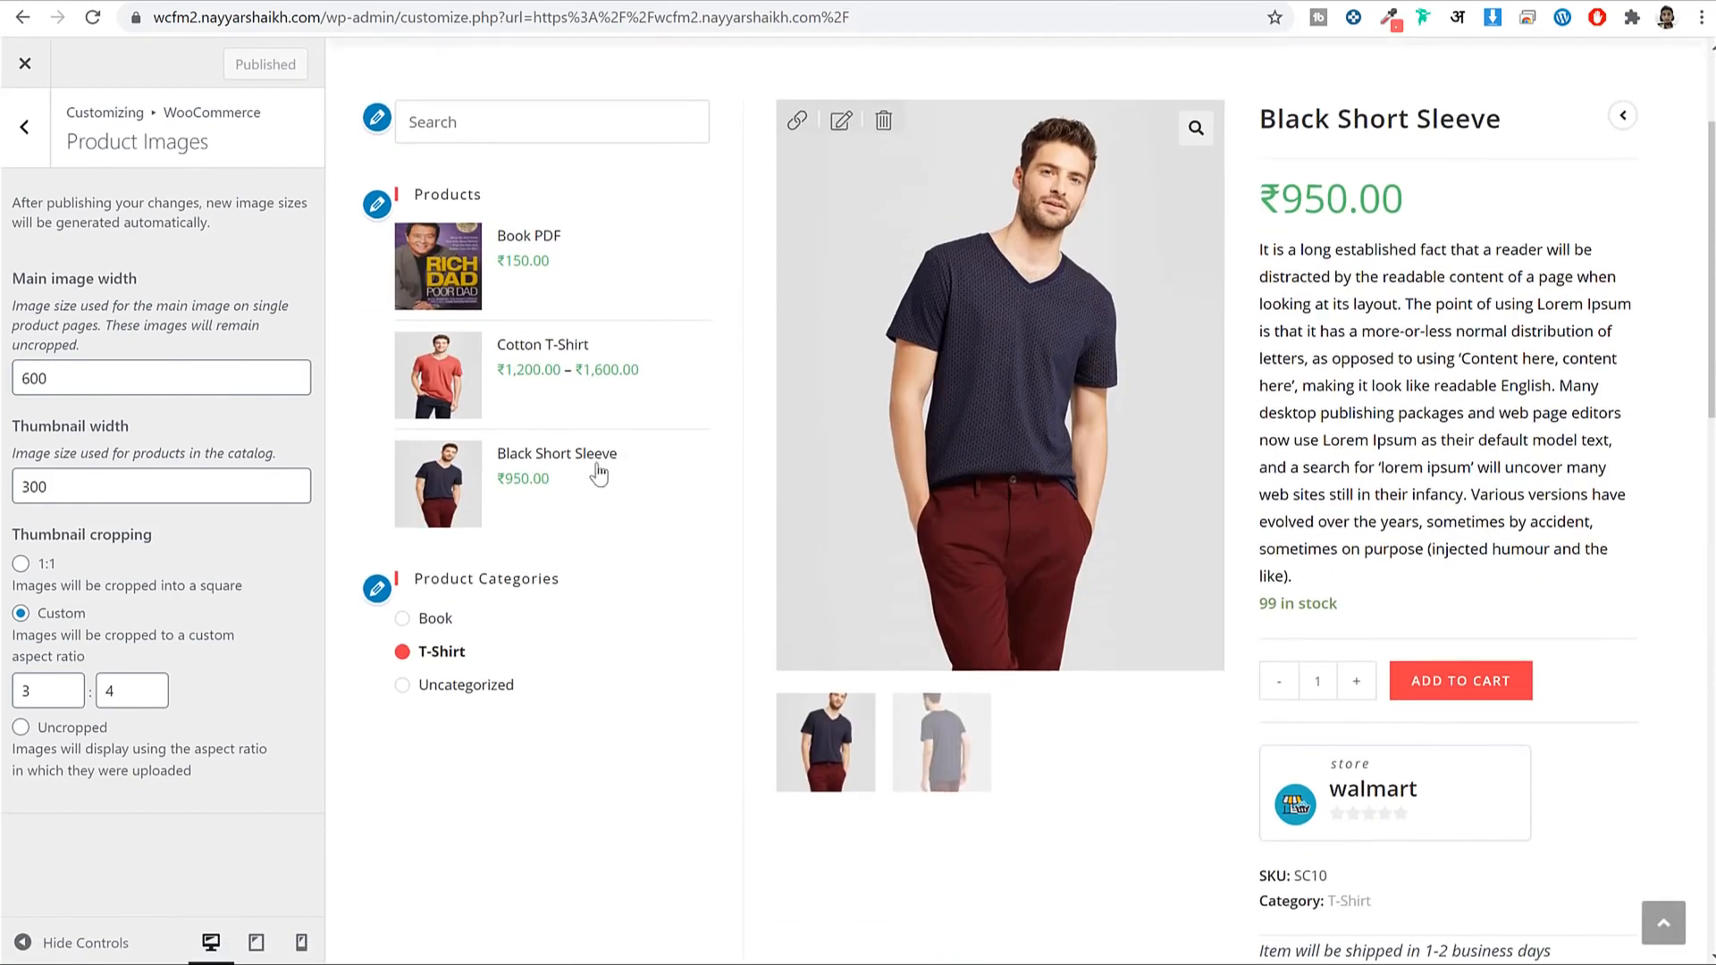
scroll(598, 467, "up", 2)
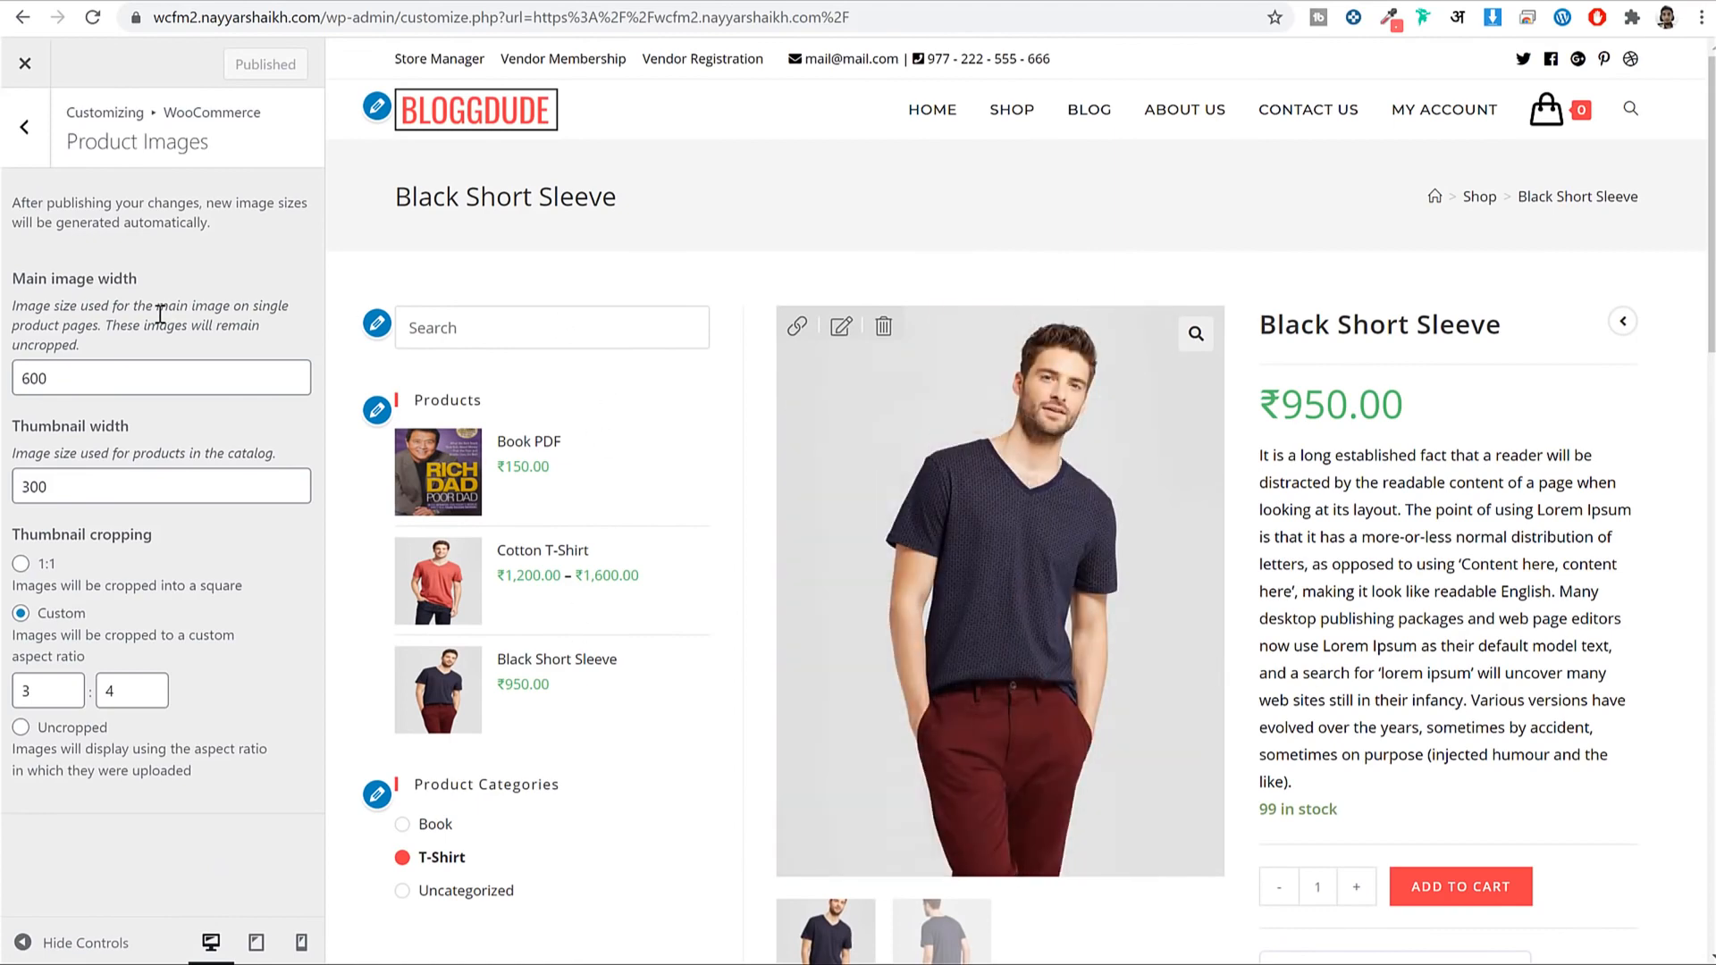
left_click(36, 132)
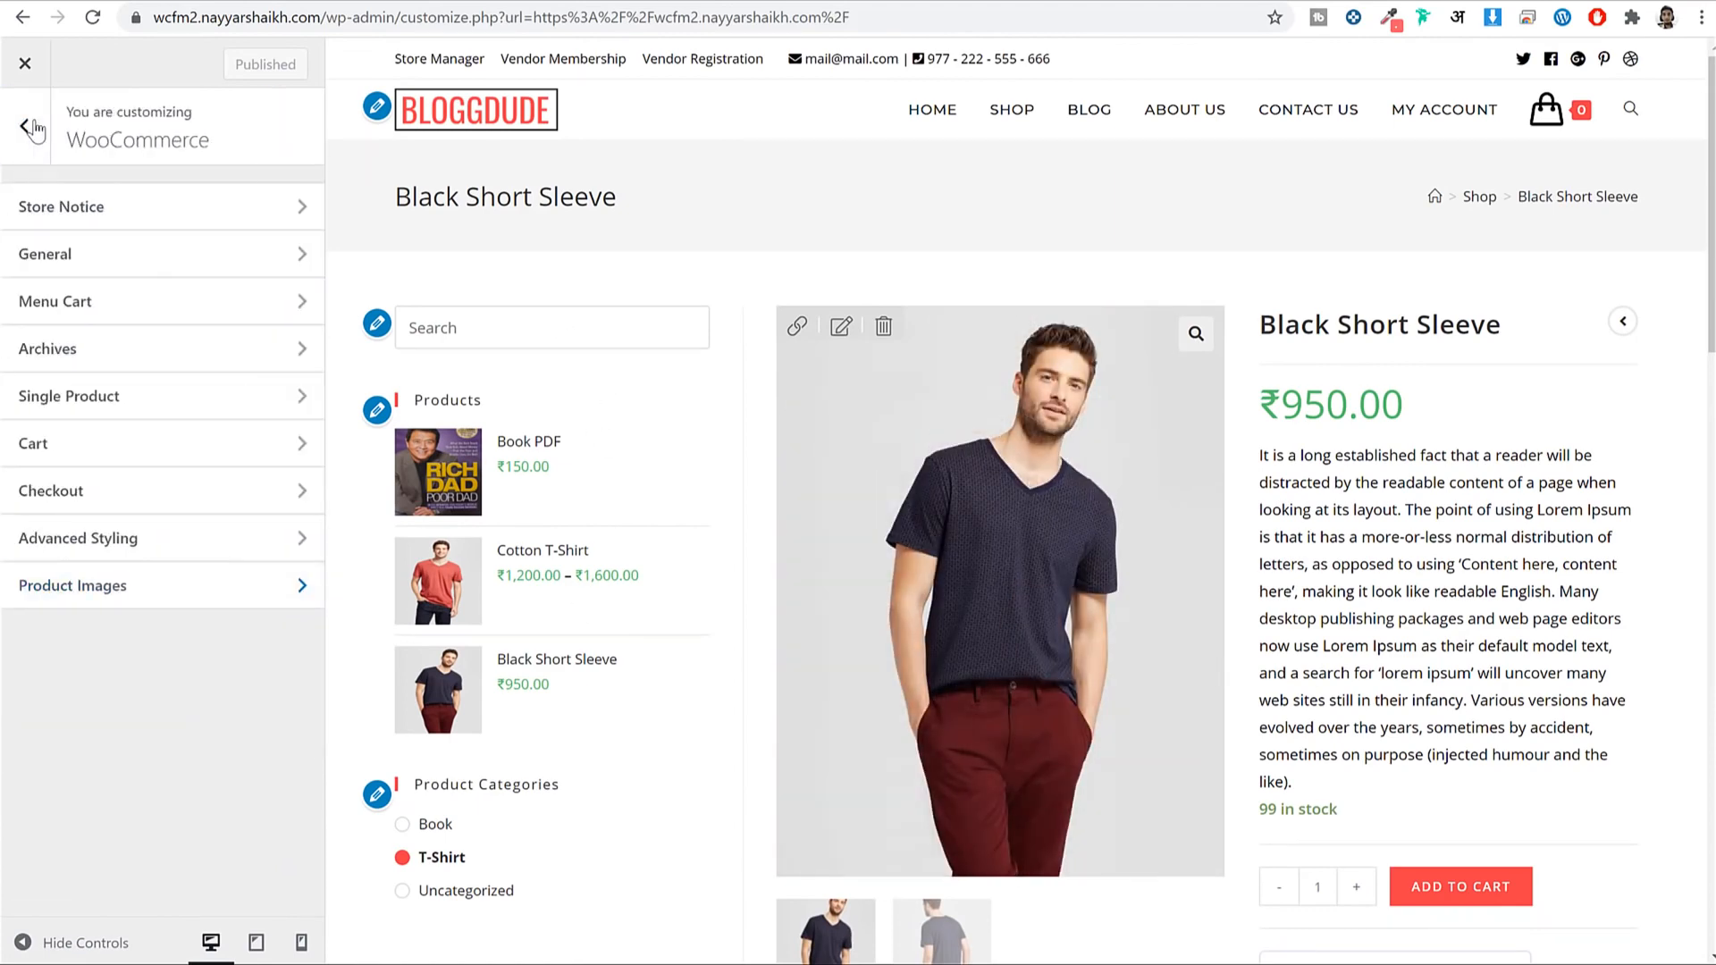
Set the single product page layout to Full Width with no sidebar.
left_click(152, 402)
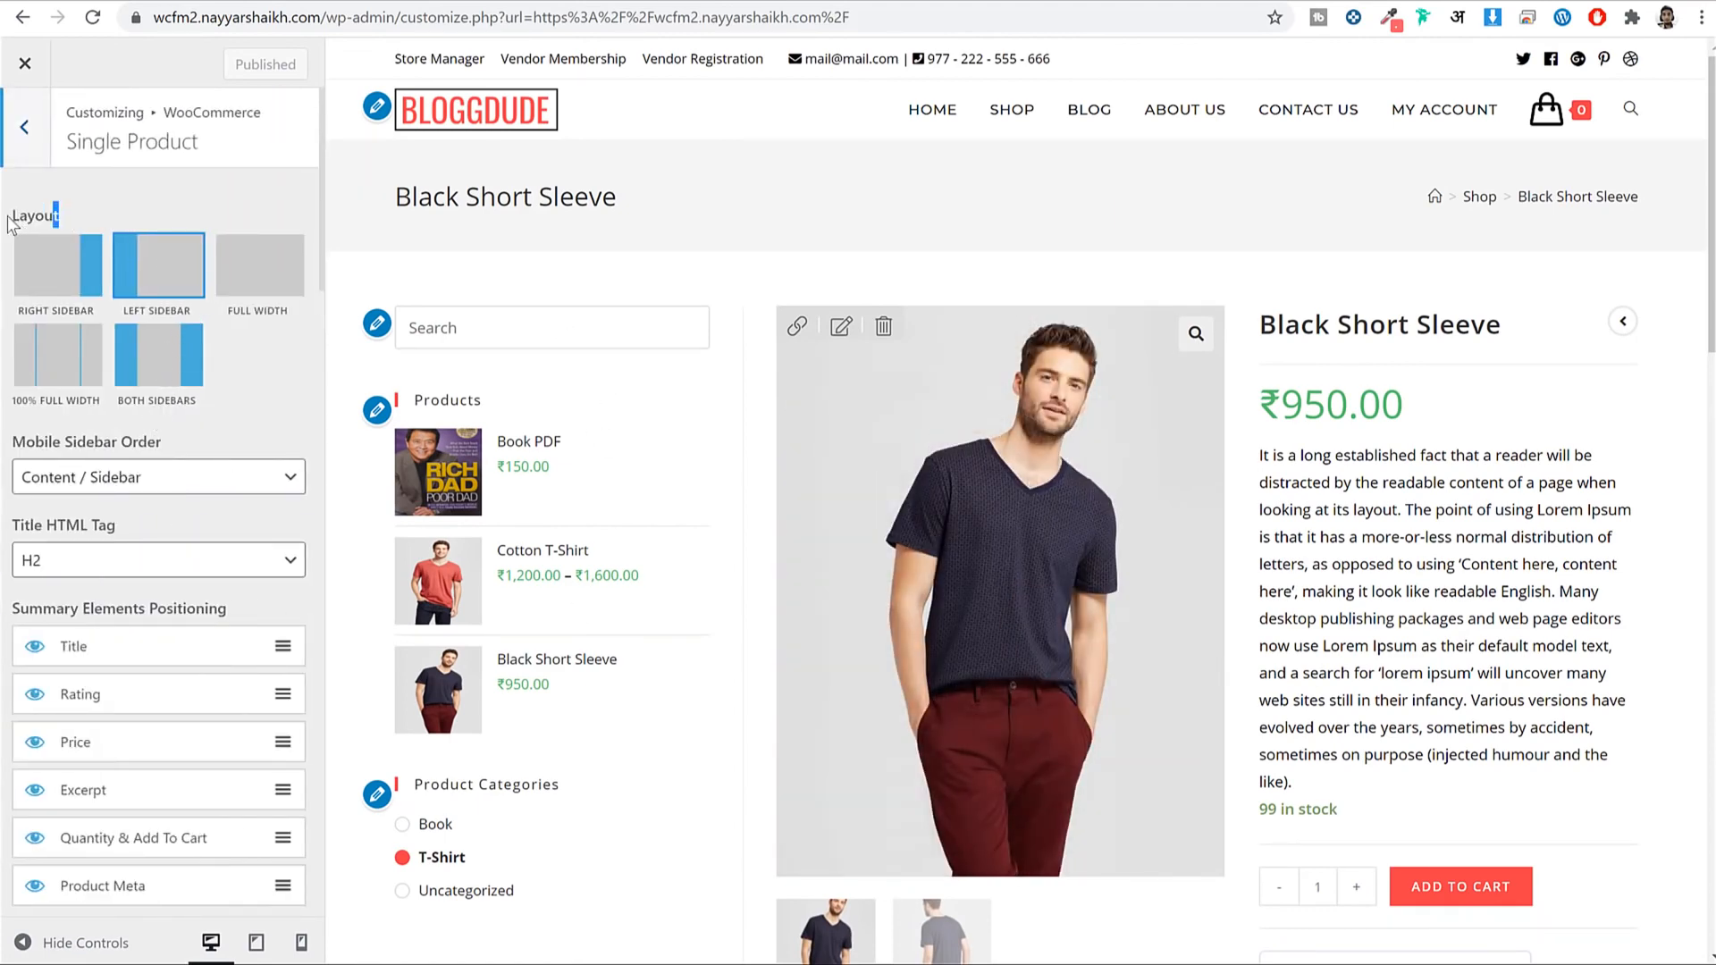
left_click_drag(11, 223, 64, 143)
left_click(259, 264)
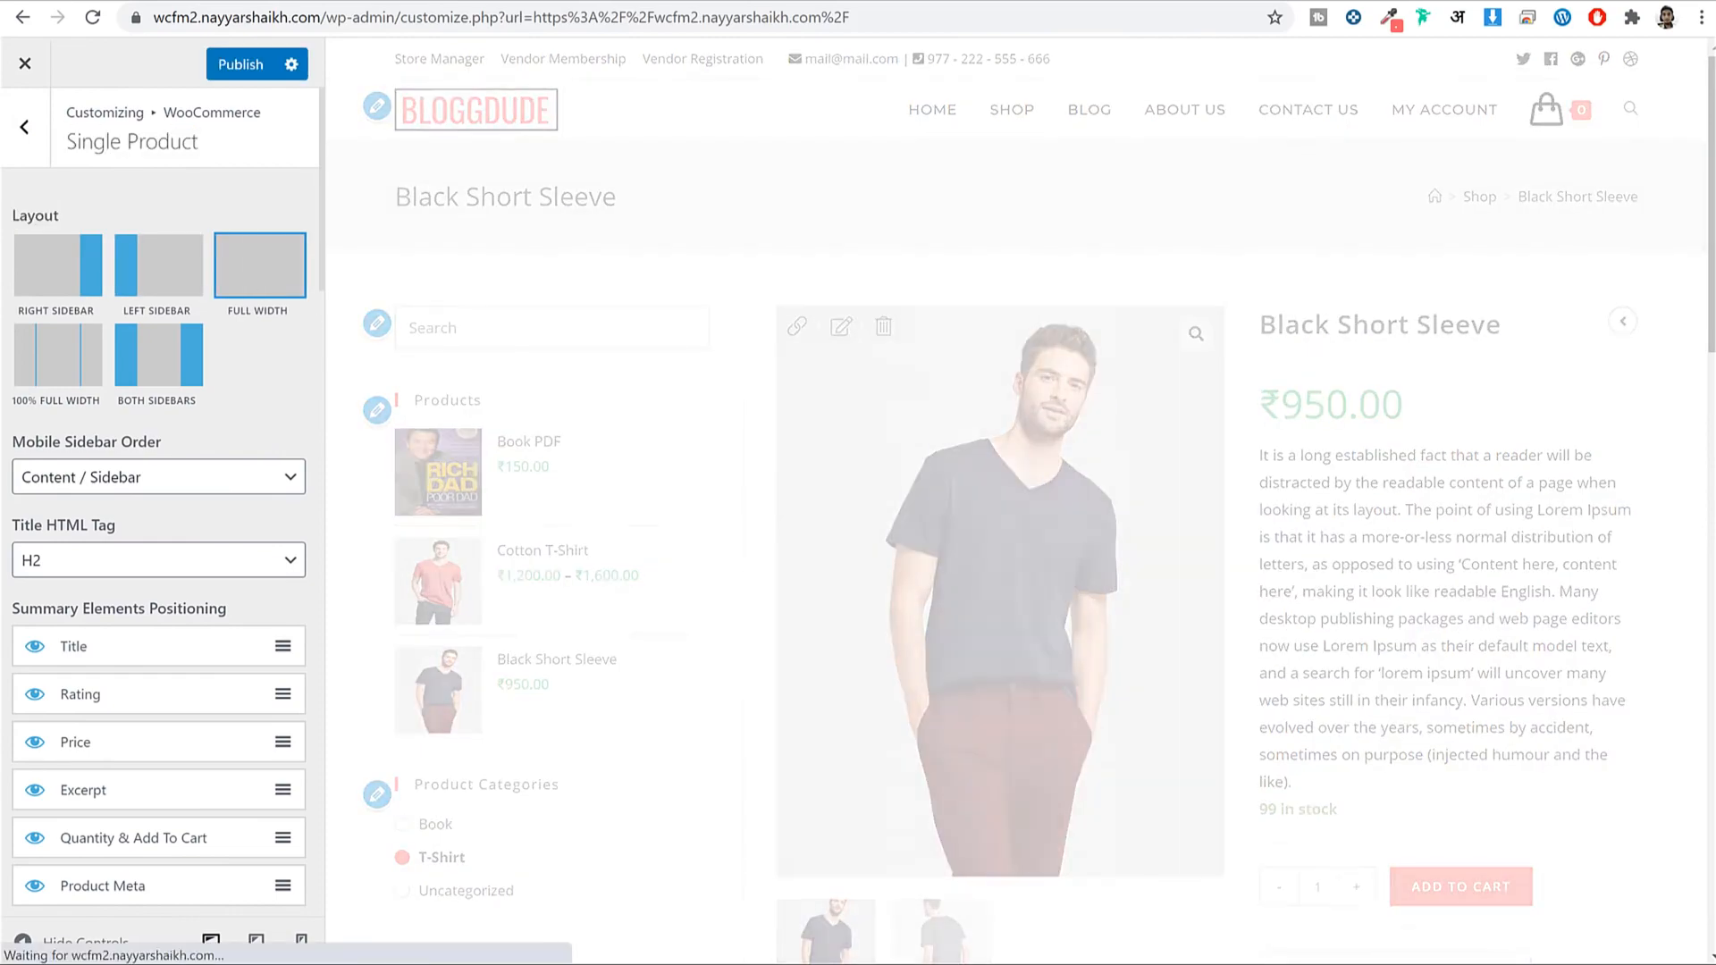
scroll(1284, 377, "down", 10)
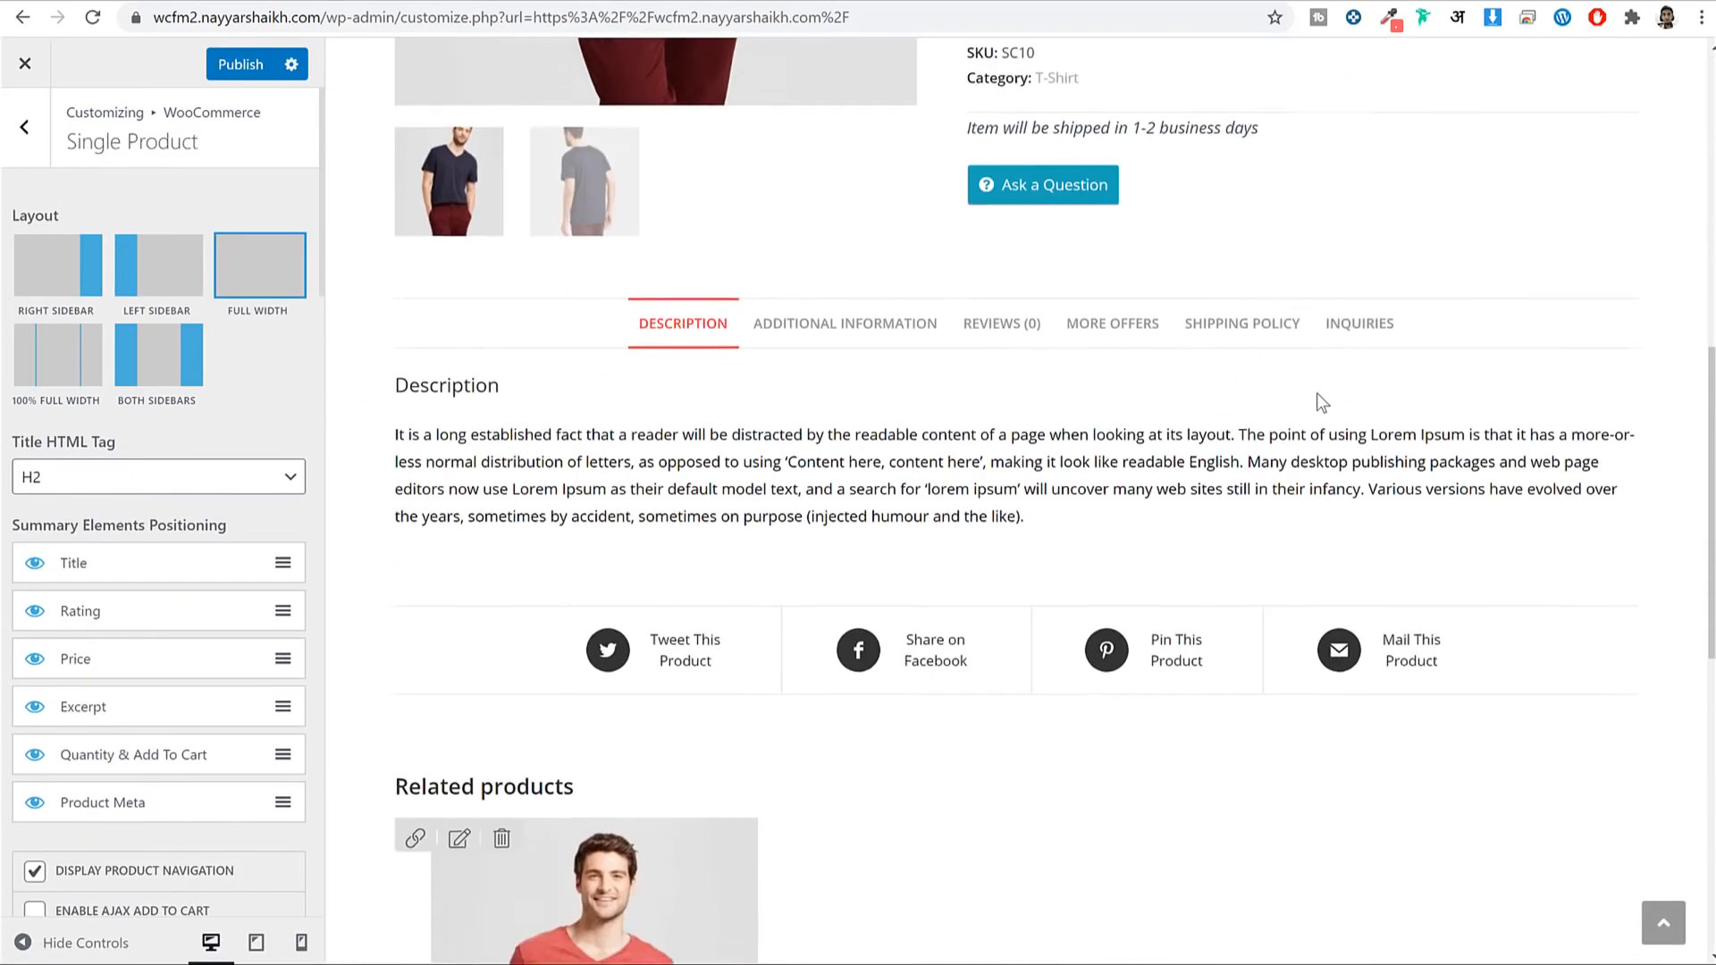
scroll(1317, 393, "down", 7)
scroll(1319, 399, "up", 17)
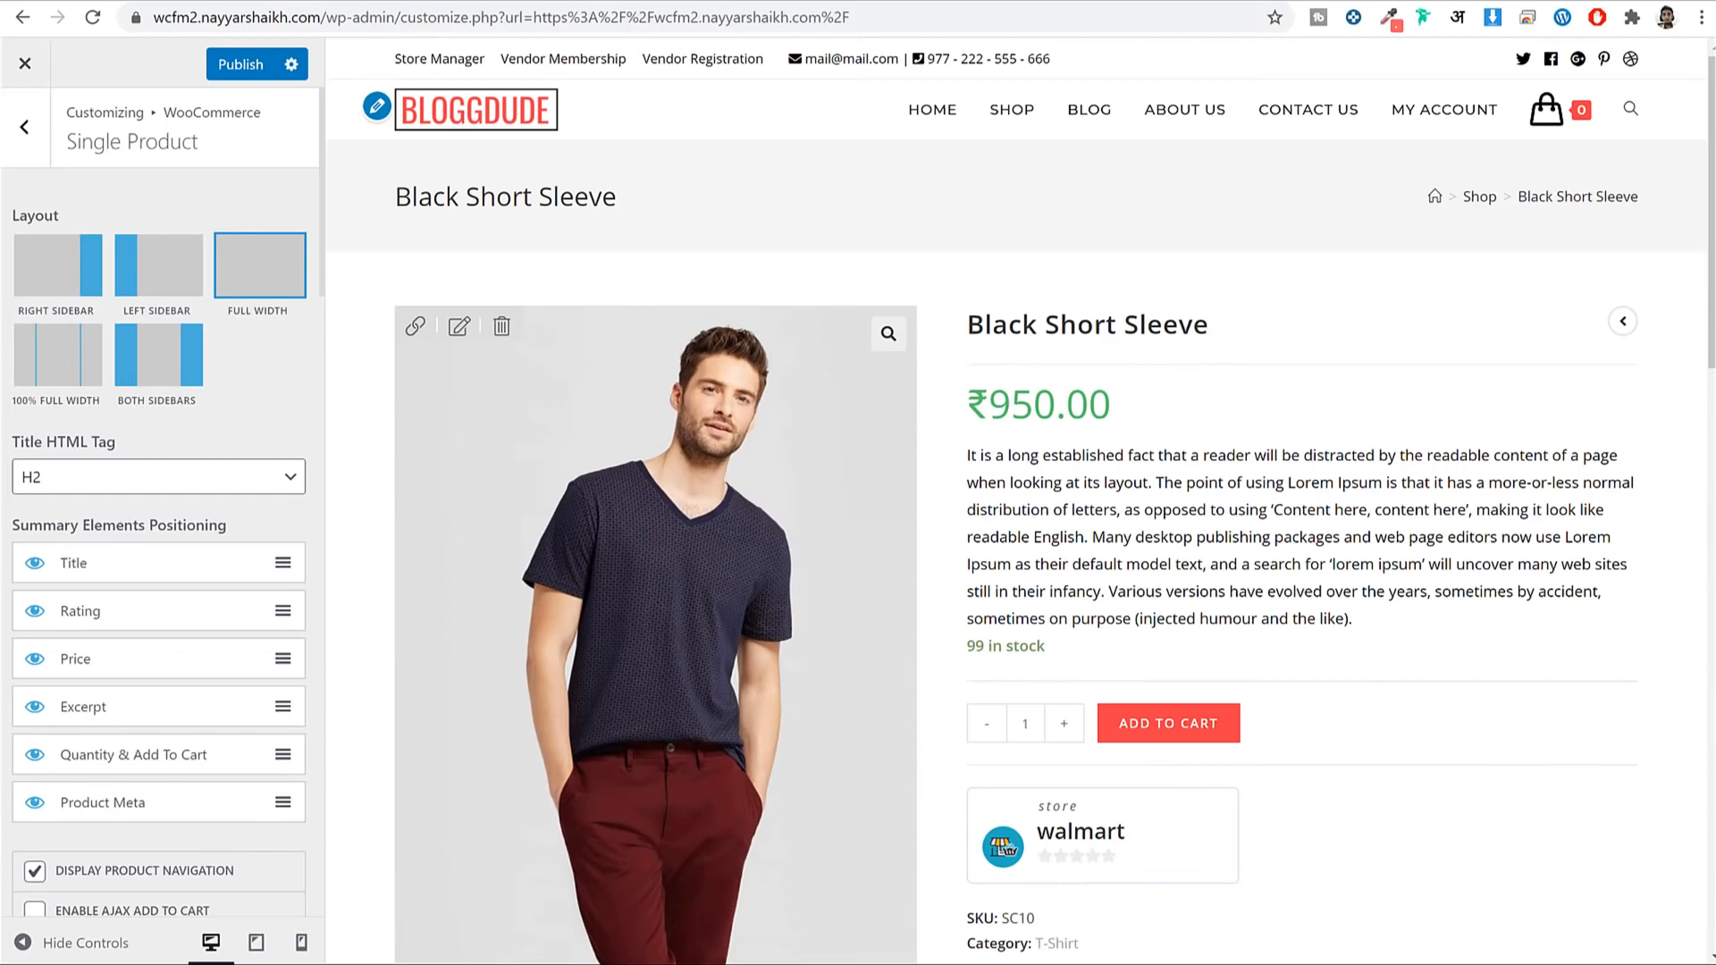
Preview the Blog page from the site menu.
left_click(1105, 112)
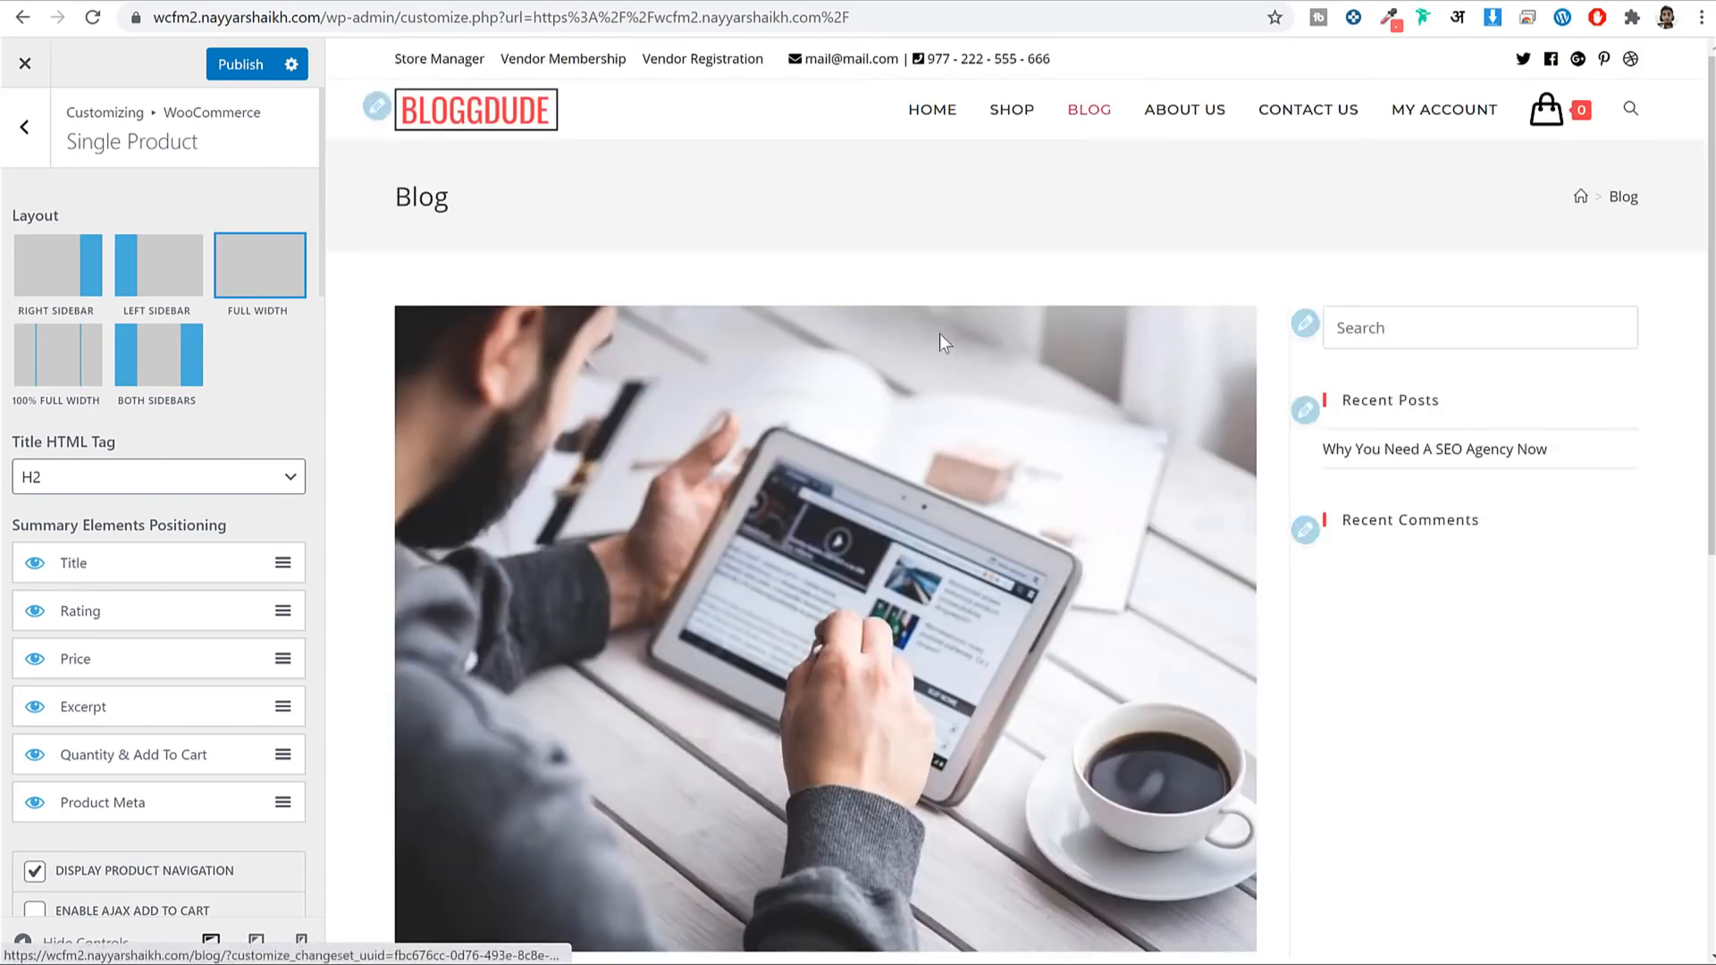
scroll(942, 394, "down", 9)
scroll(434, 325, "up", 9)
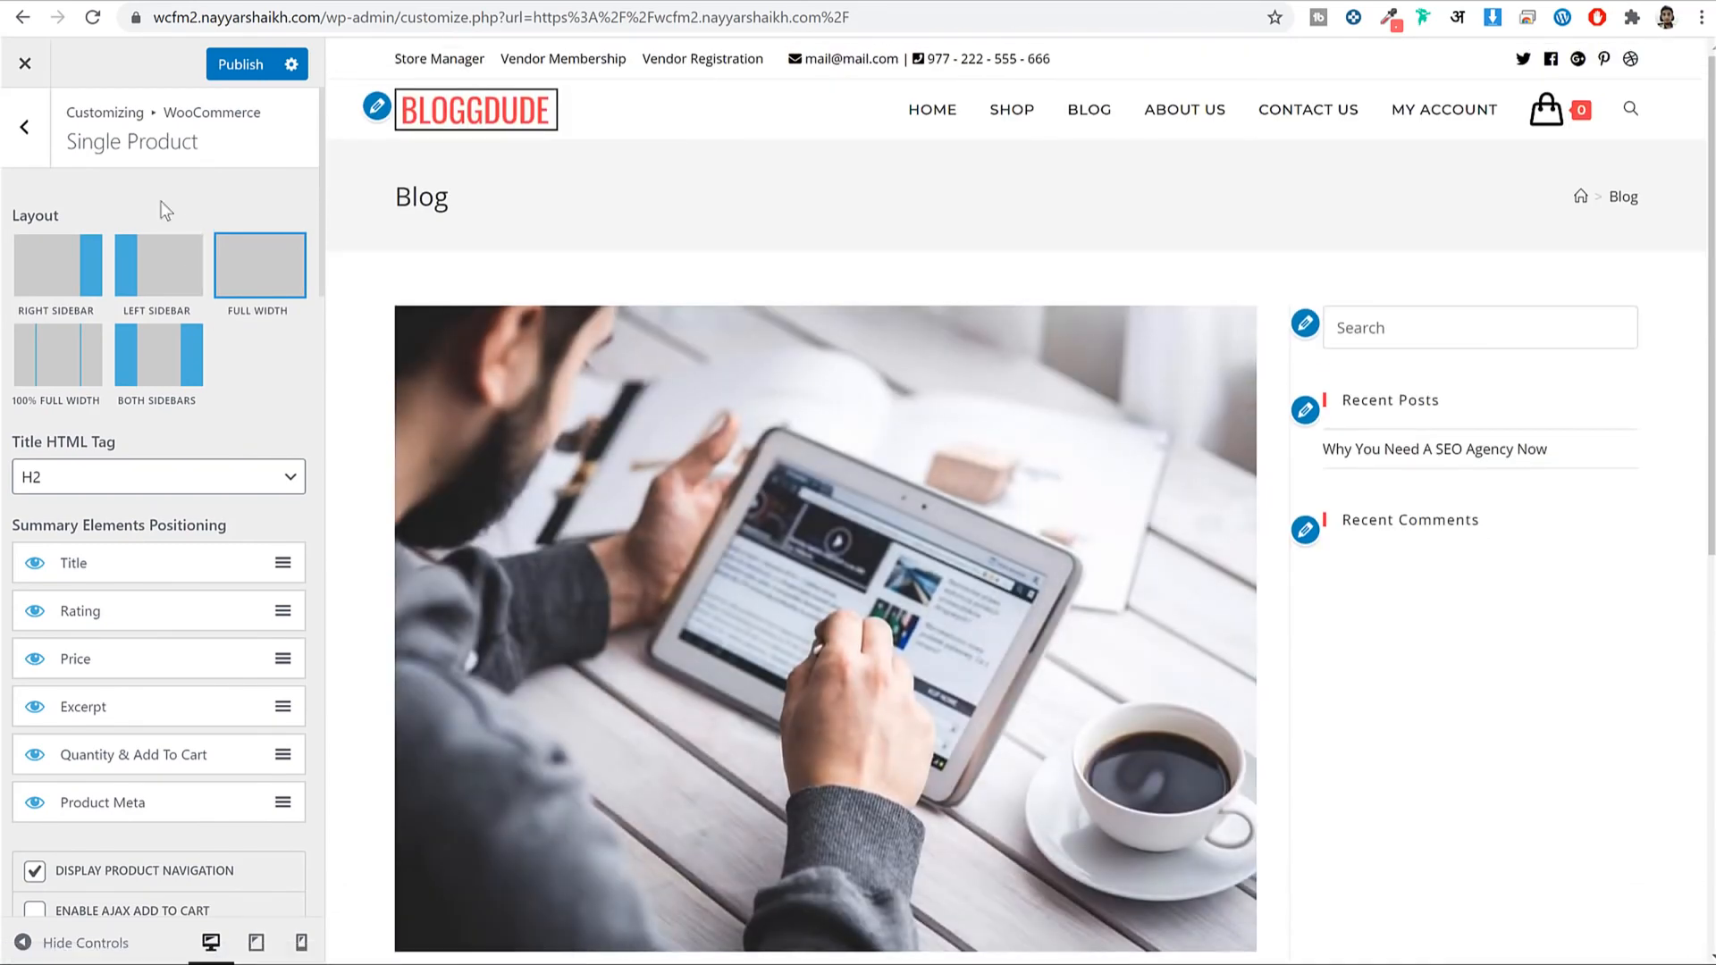
left_click(27, 129)
Set the blog entries style to Thumbnail and publish it.
left_click(27, 130)
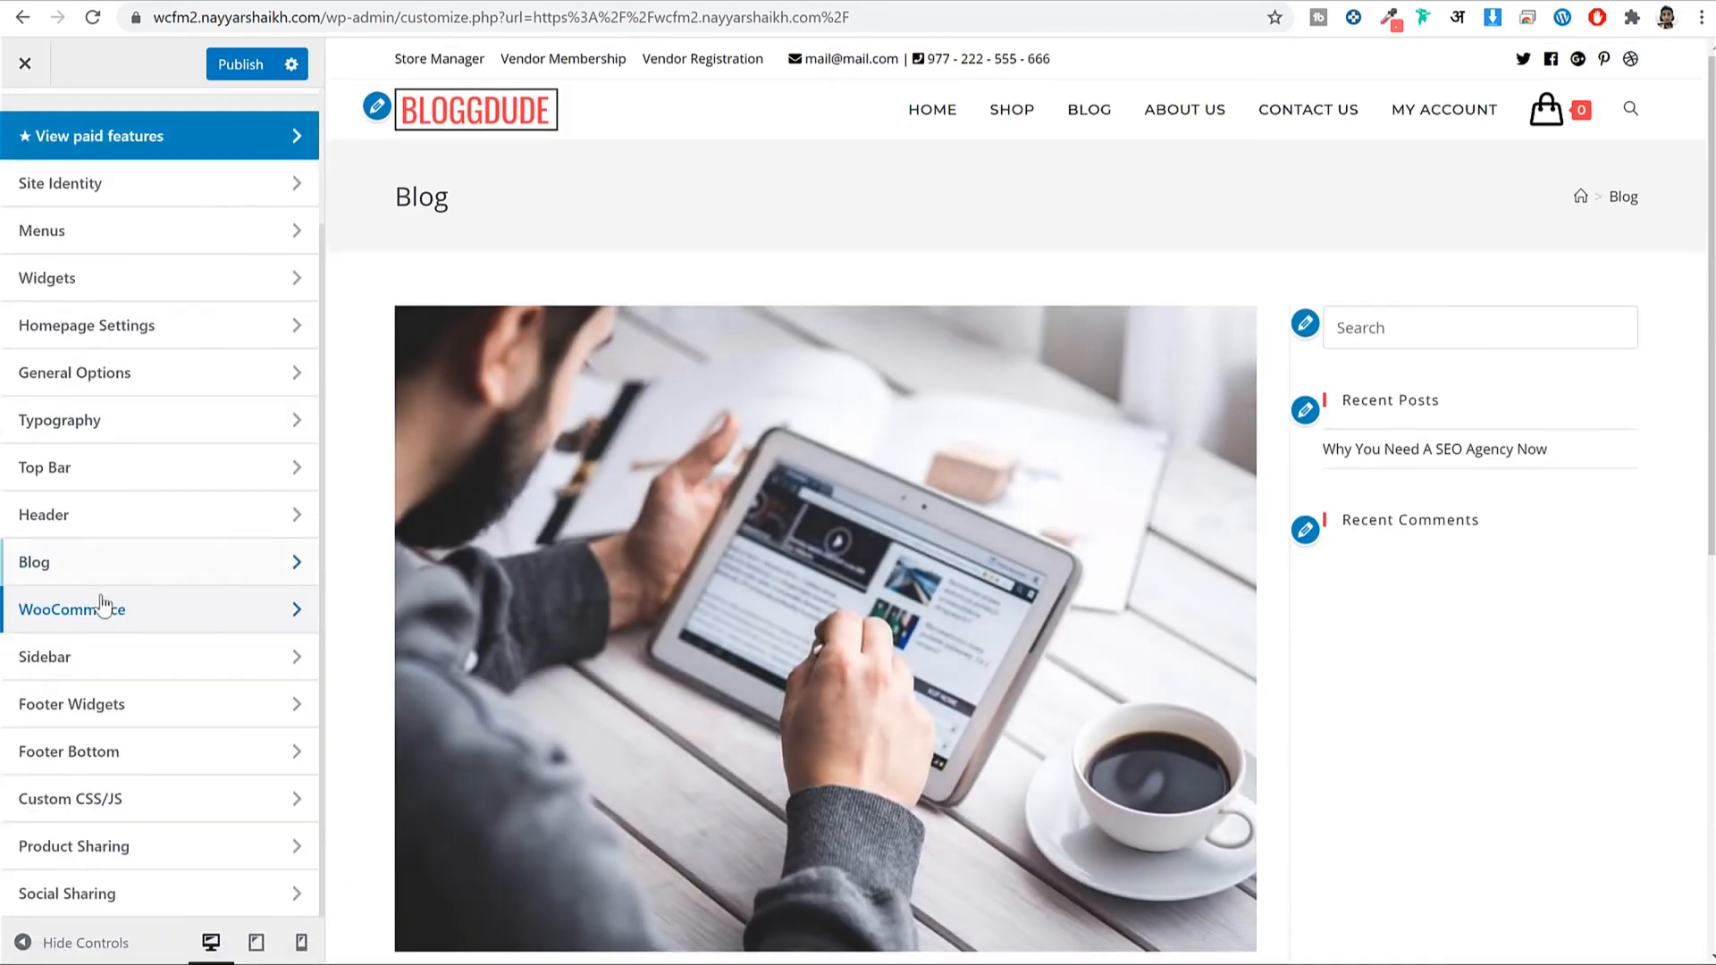
left_click(86, 562)
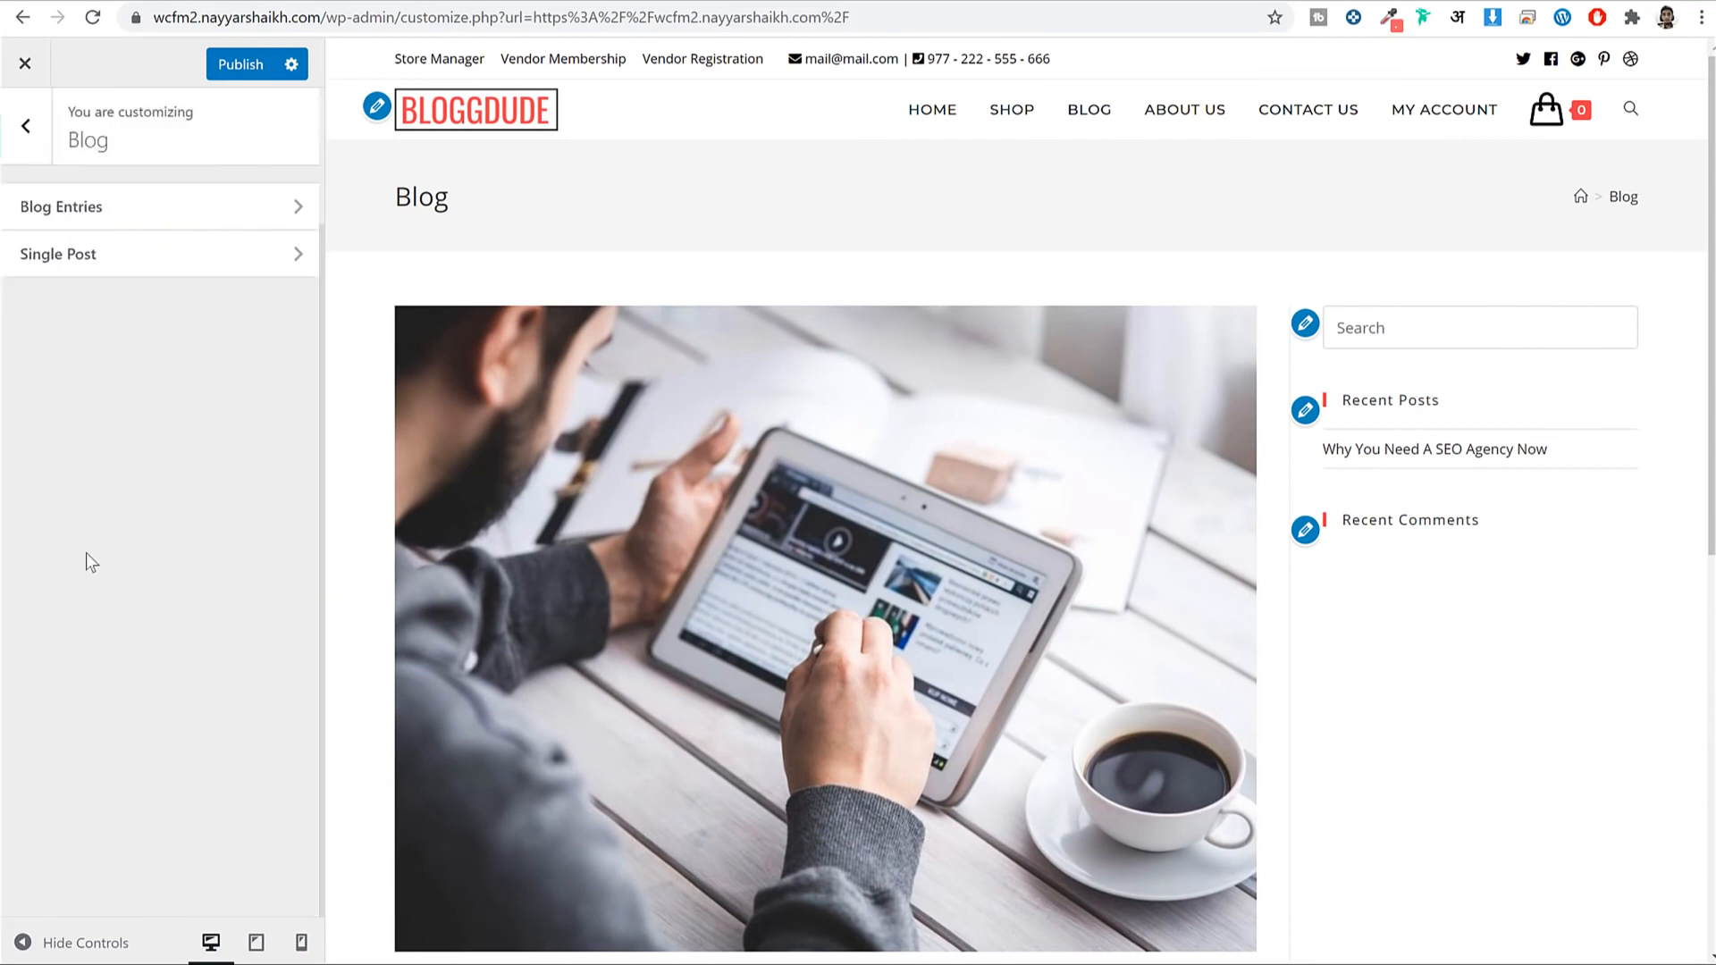
left_click(115, 214)
scroll(223, 427, "down", 5)
scroll(139, 329, "up", 1)
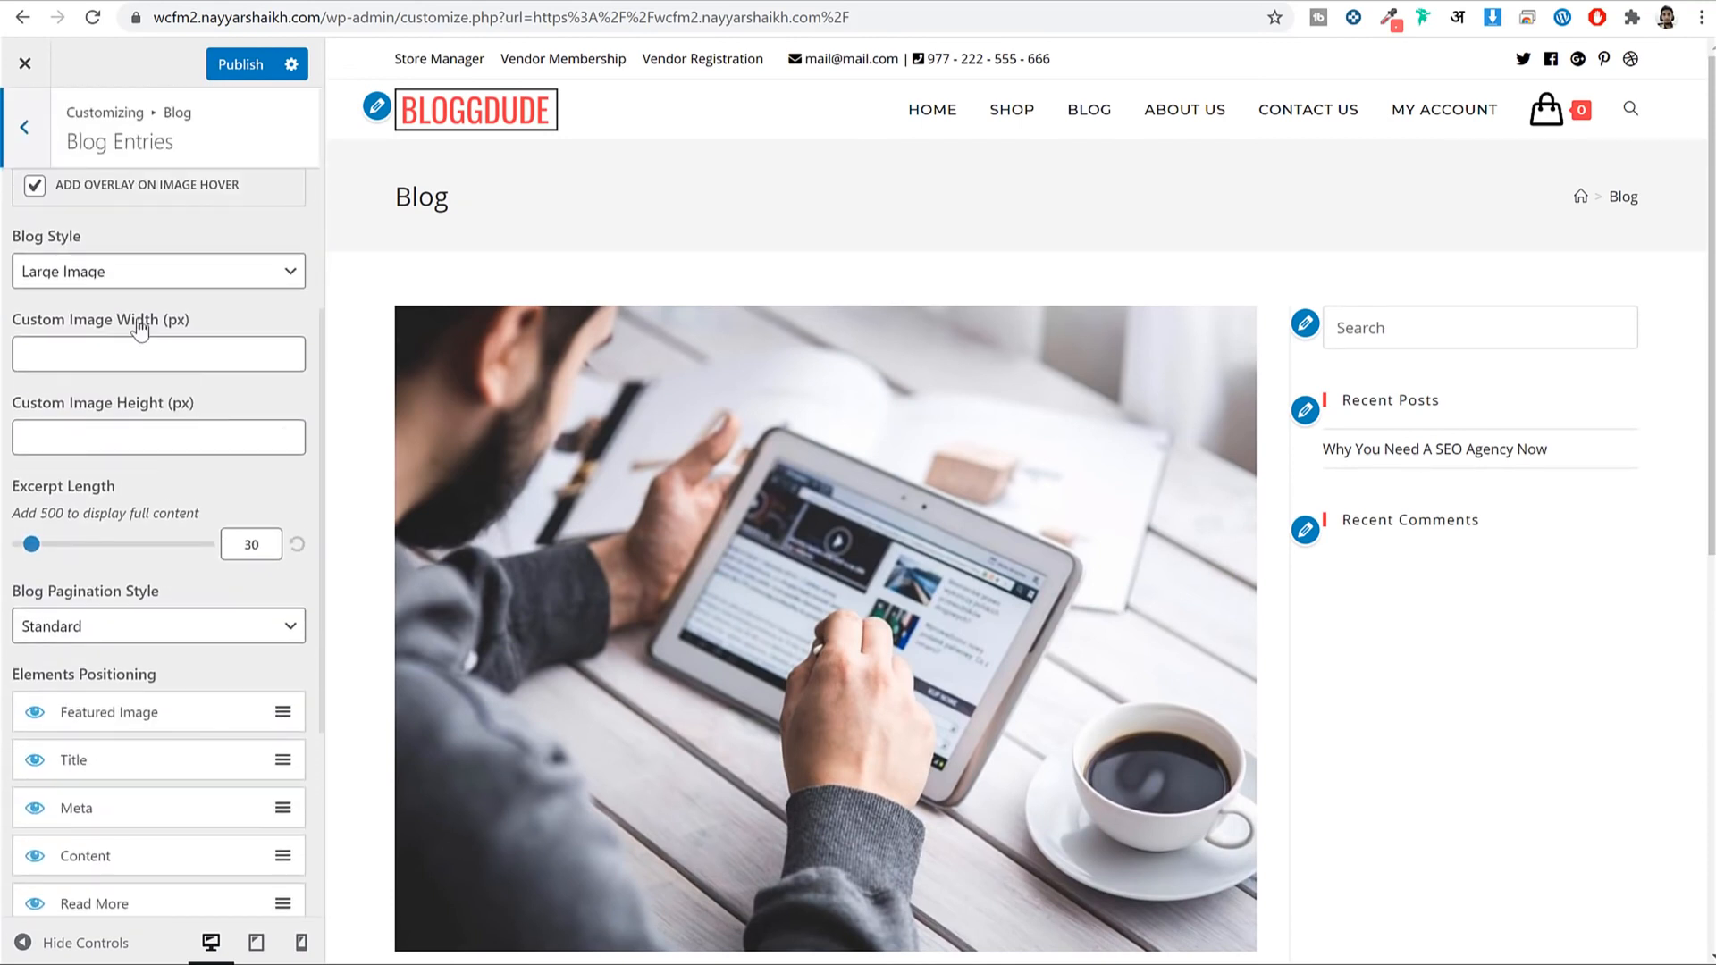
left_click(114, 273)
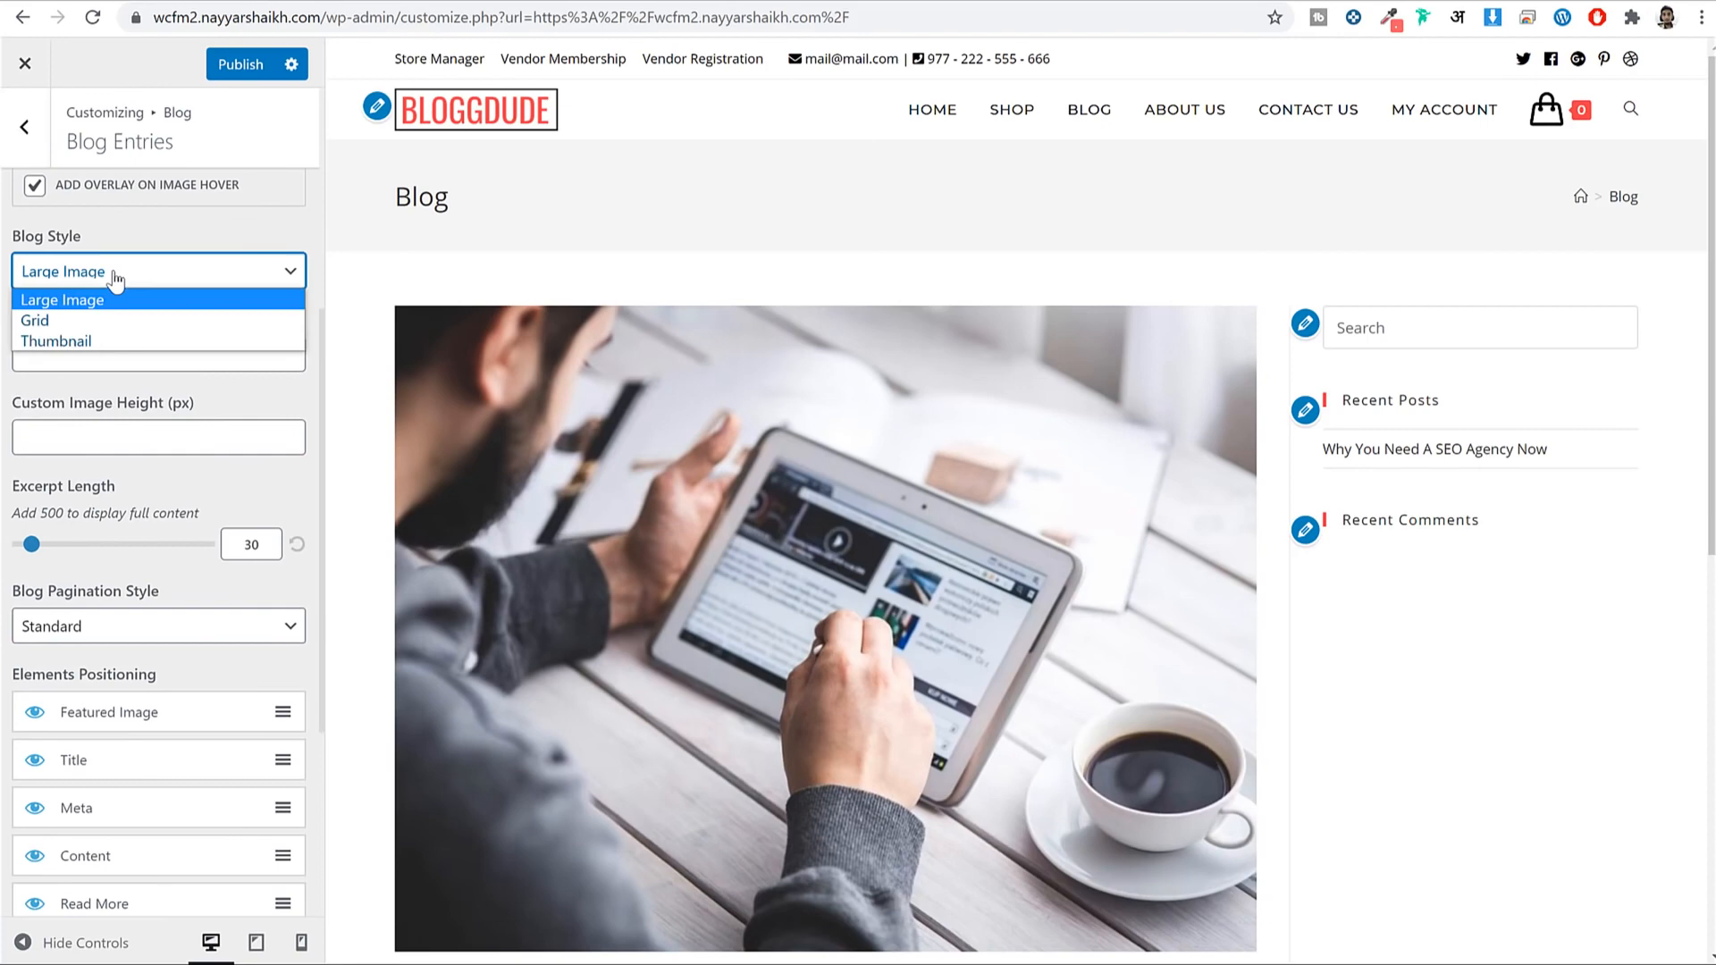
left_click(114, 345)
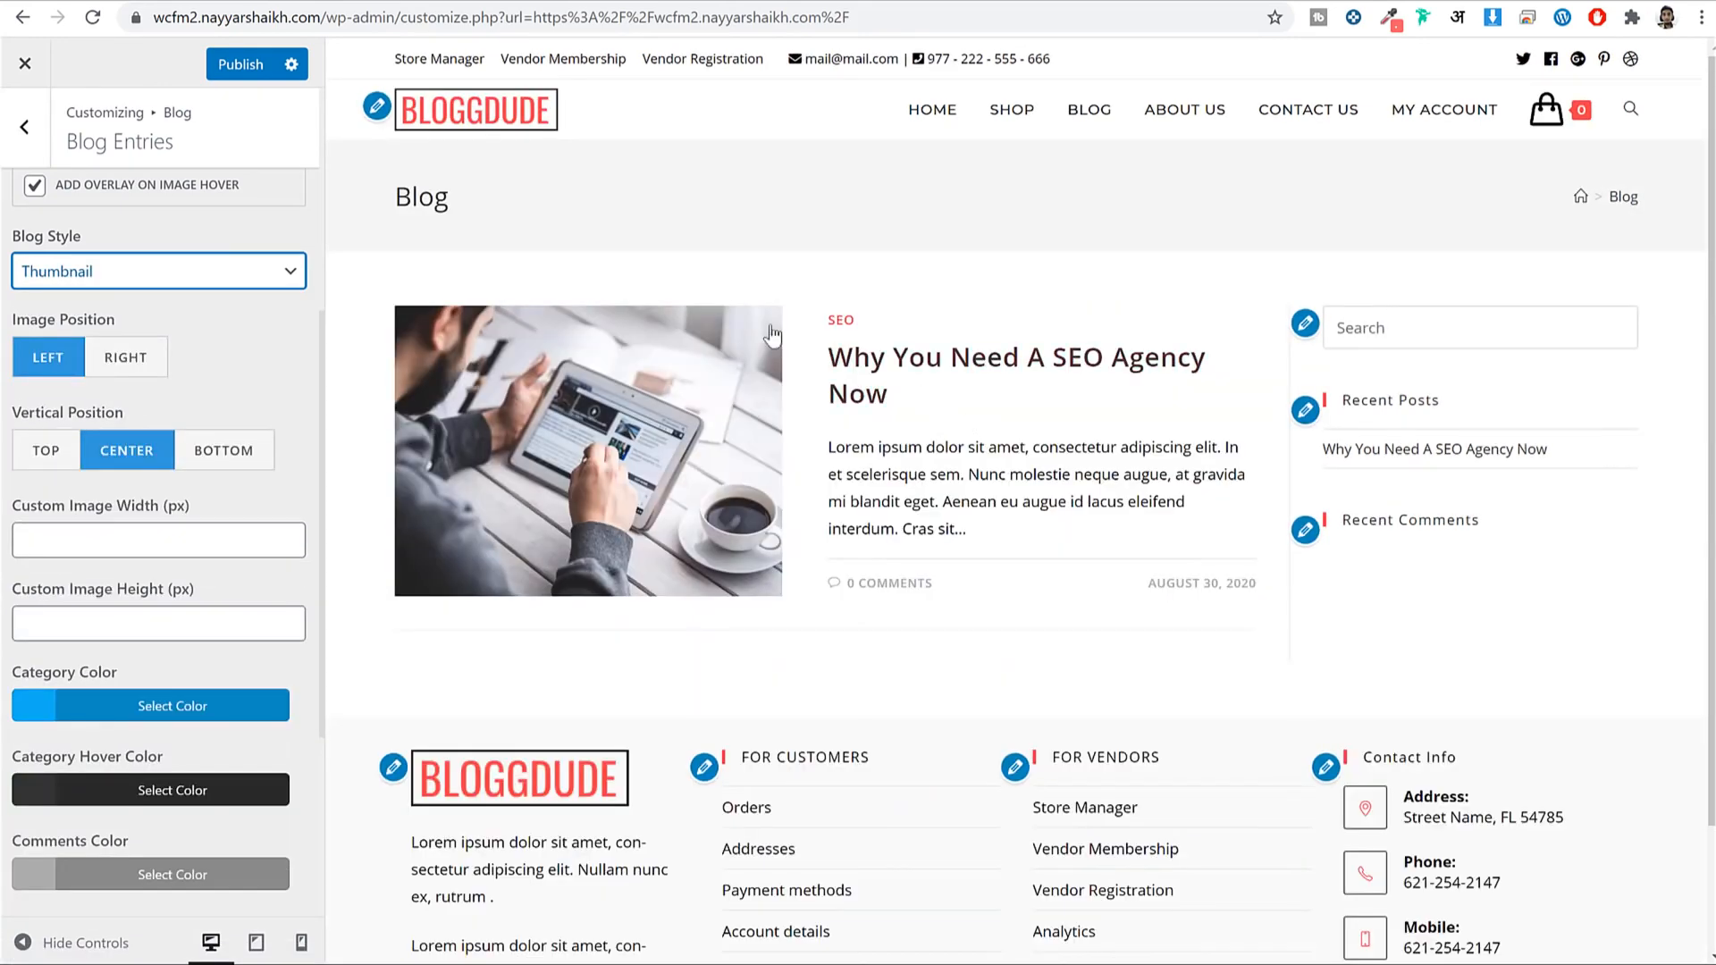
left_click(242, 67)
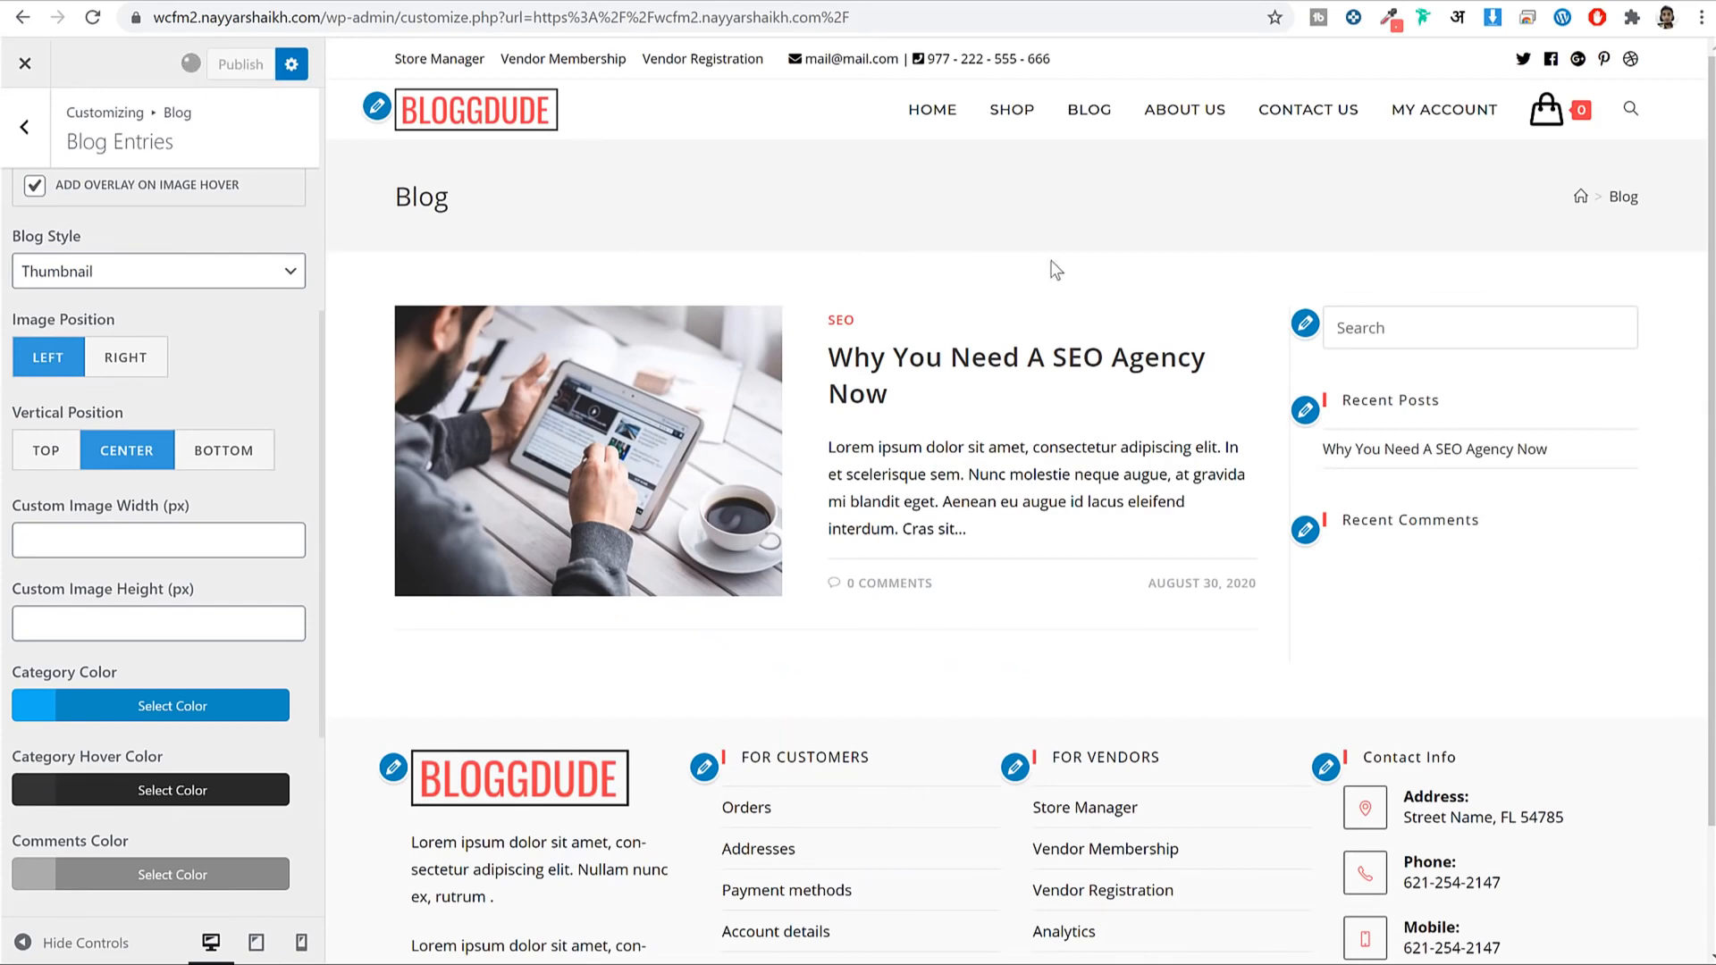
In File Explorer, go to WCFM Multi vendor > Pages and open the CSS text file.
left_click(581, 963)
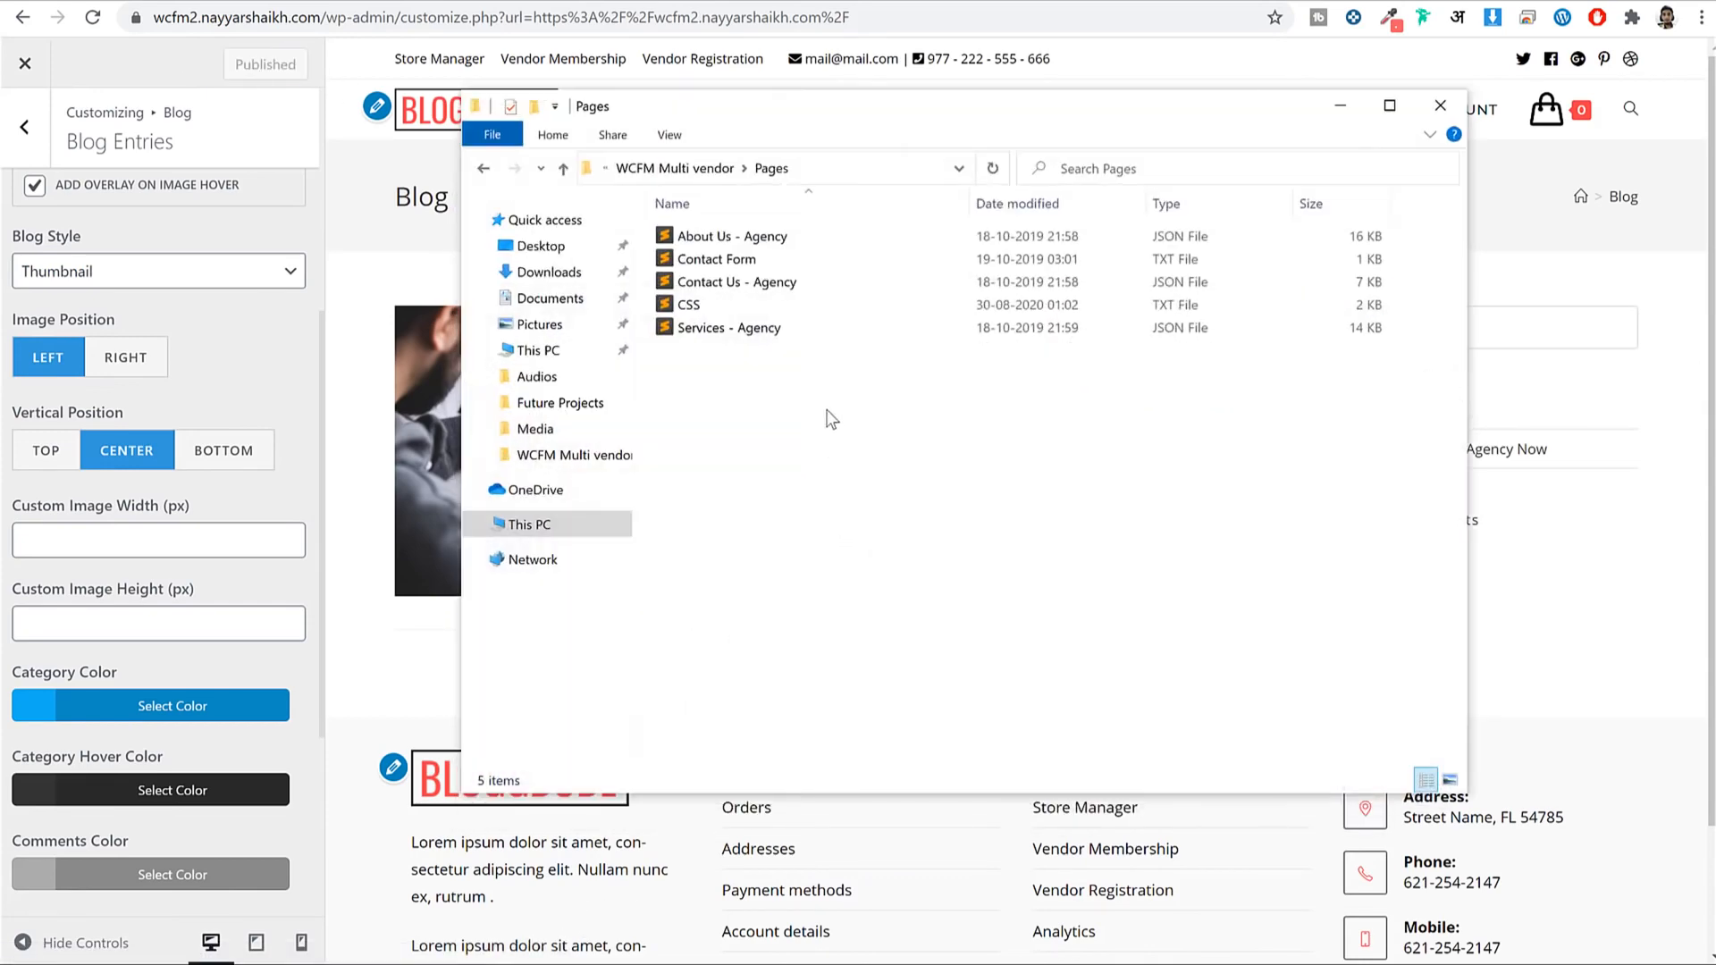
key("BackSpace")
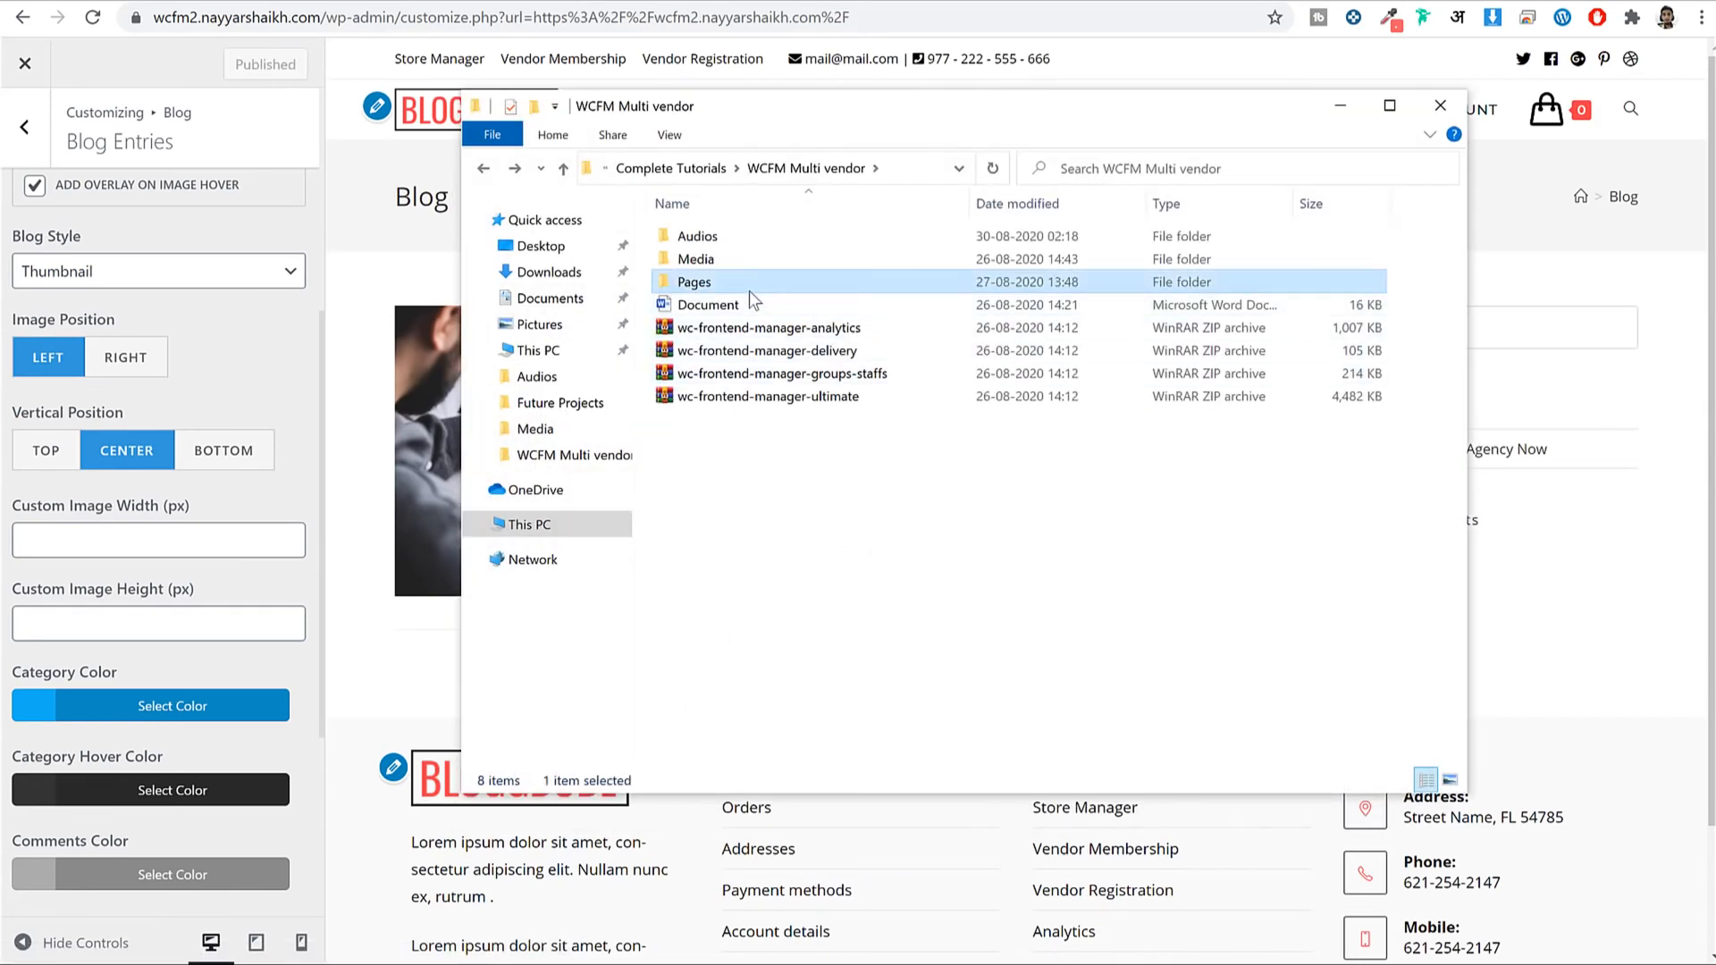
double_click(741, 287)
left_click(734, 307)
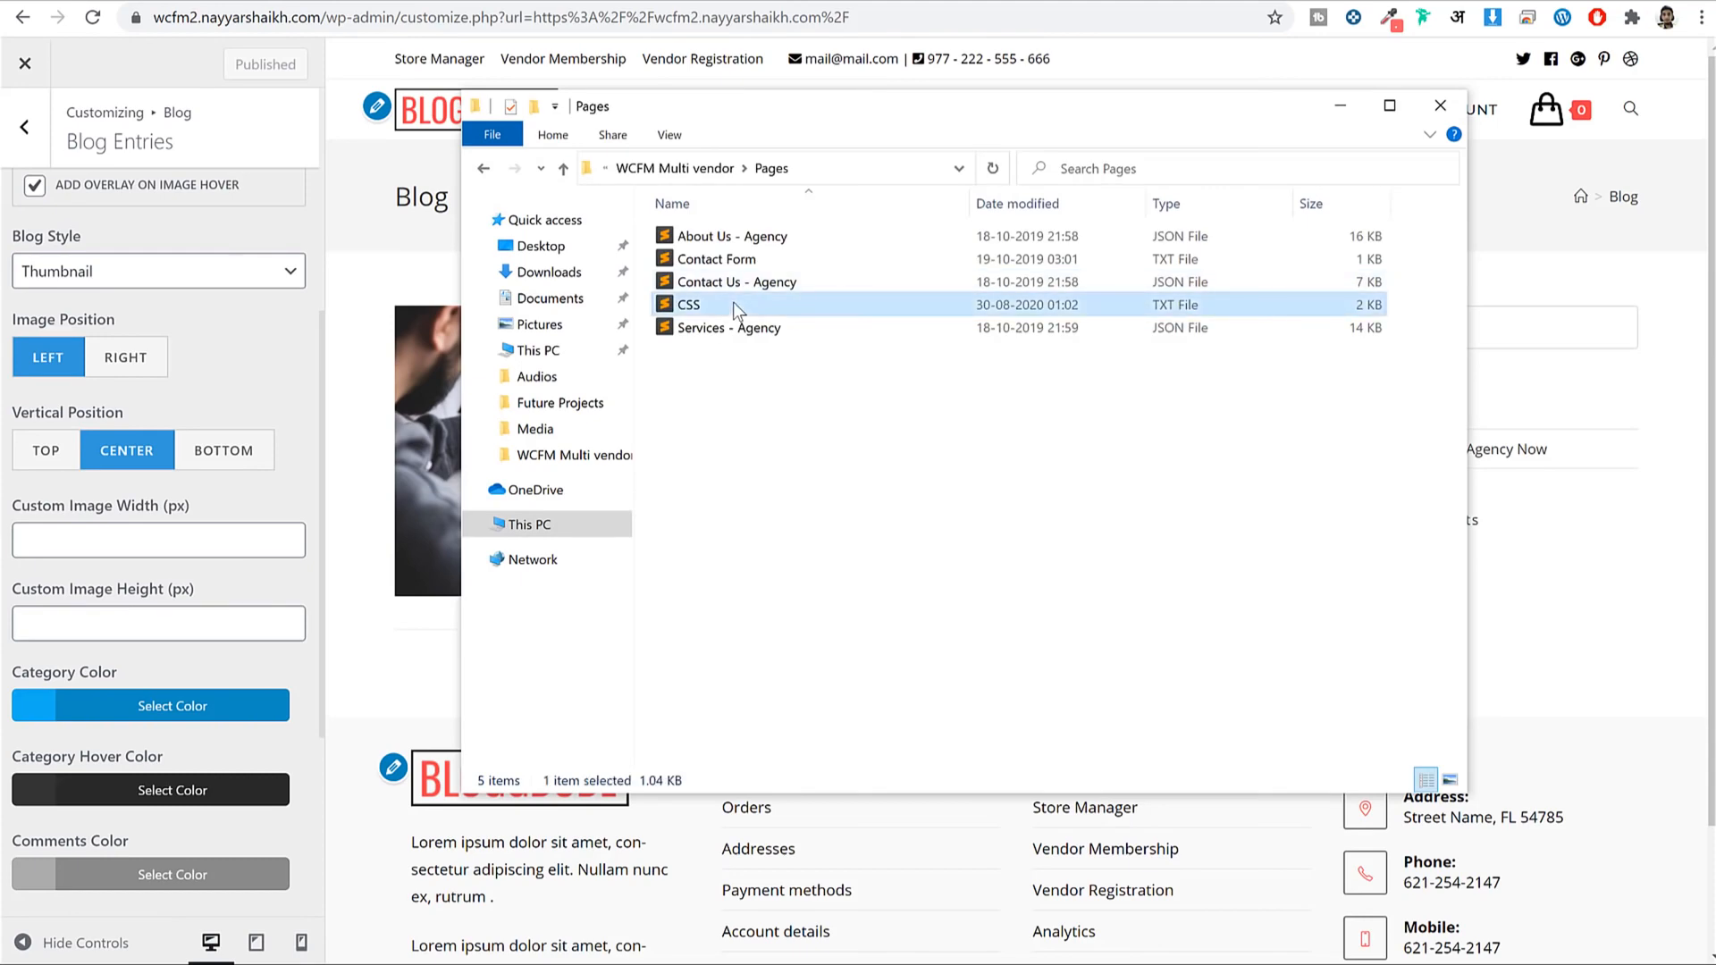
double_click(733, 302)
Resize the Sublime Text window so the site stays visible beside it.
left_click_drag(230, 176, 813, 176)
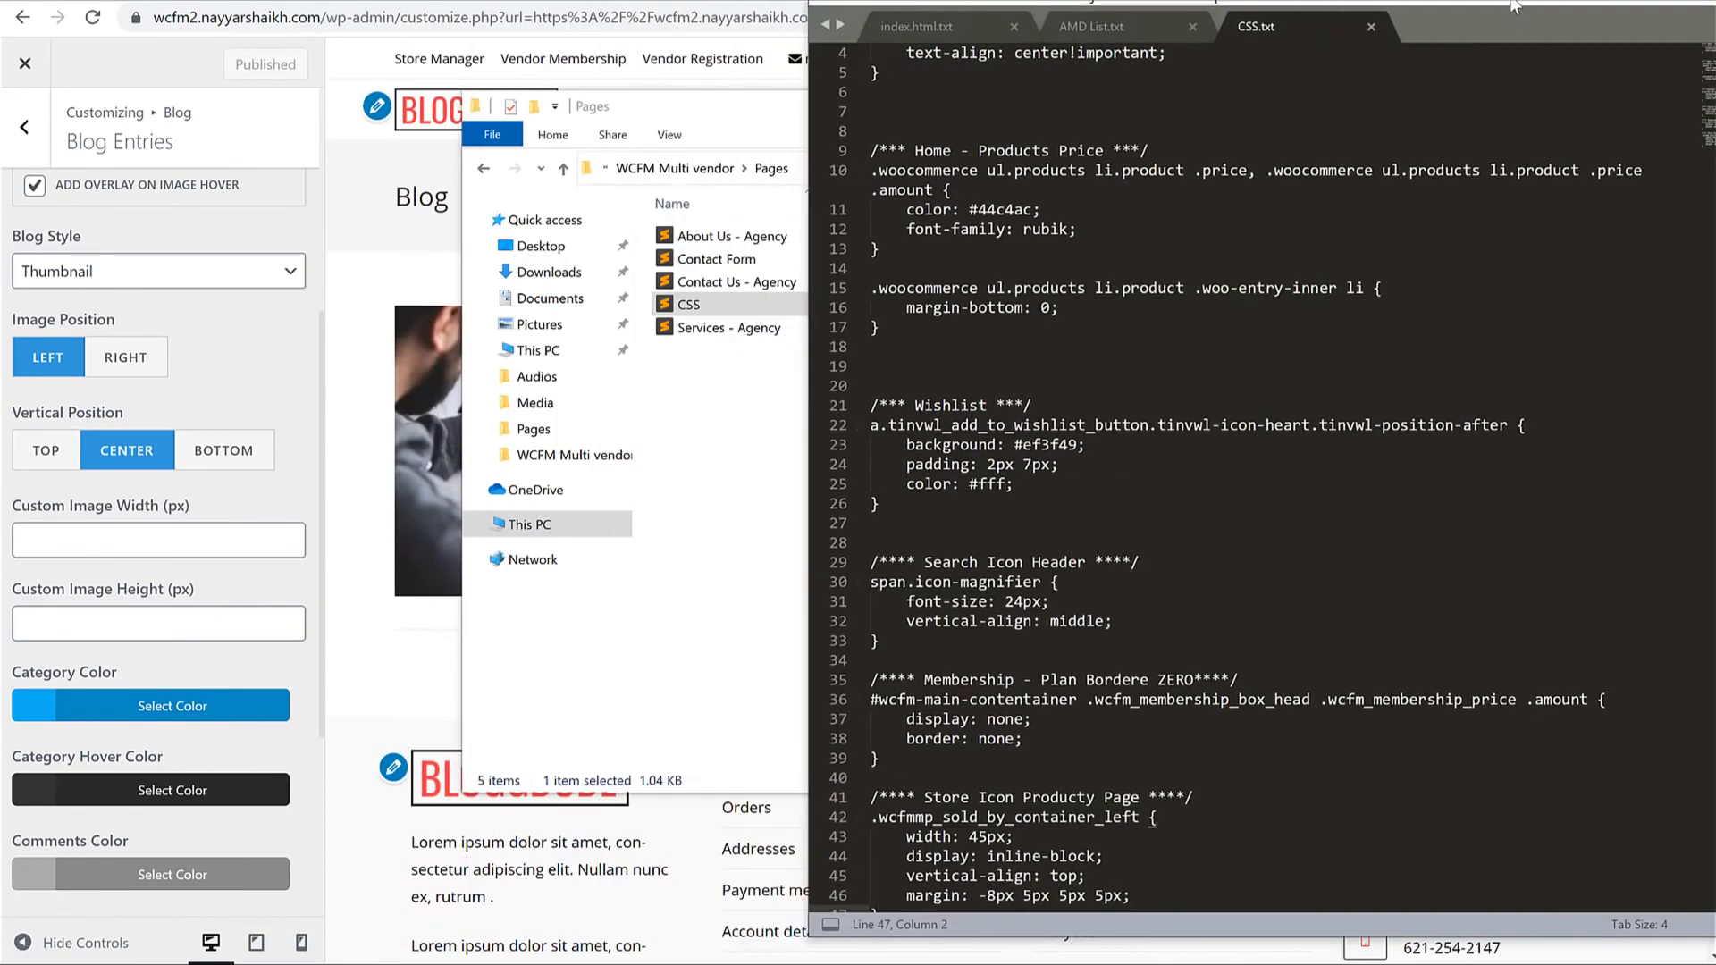
left_click_drag(1514, 7, 1202, 26)
scroll(879, 651, "down", 4)
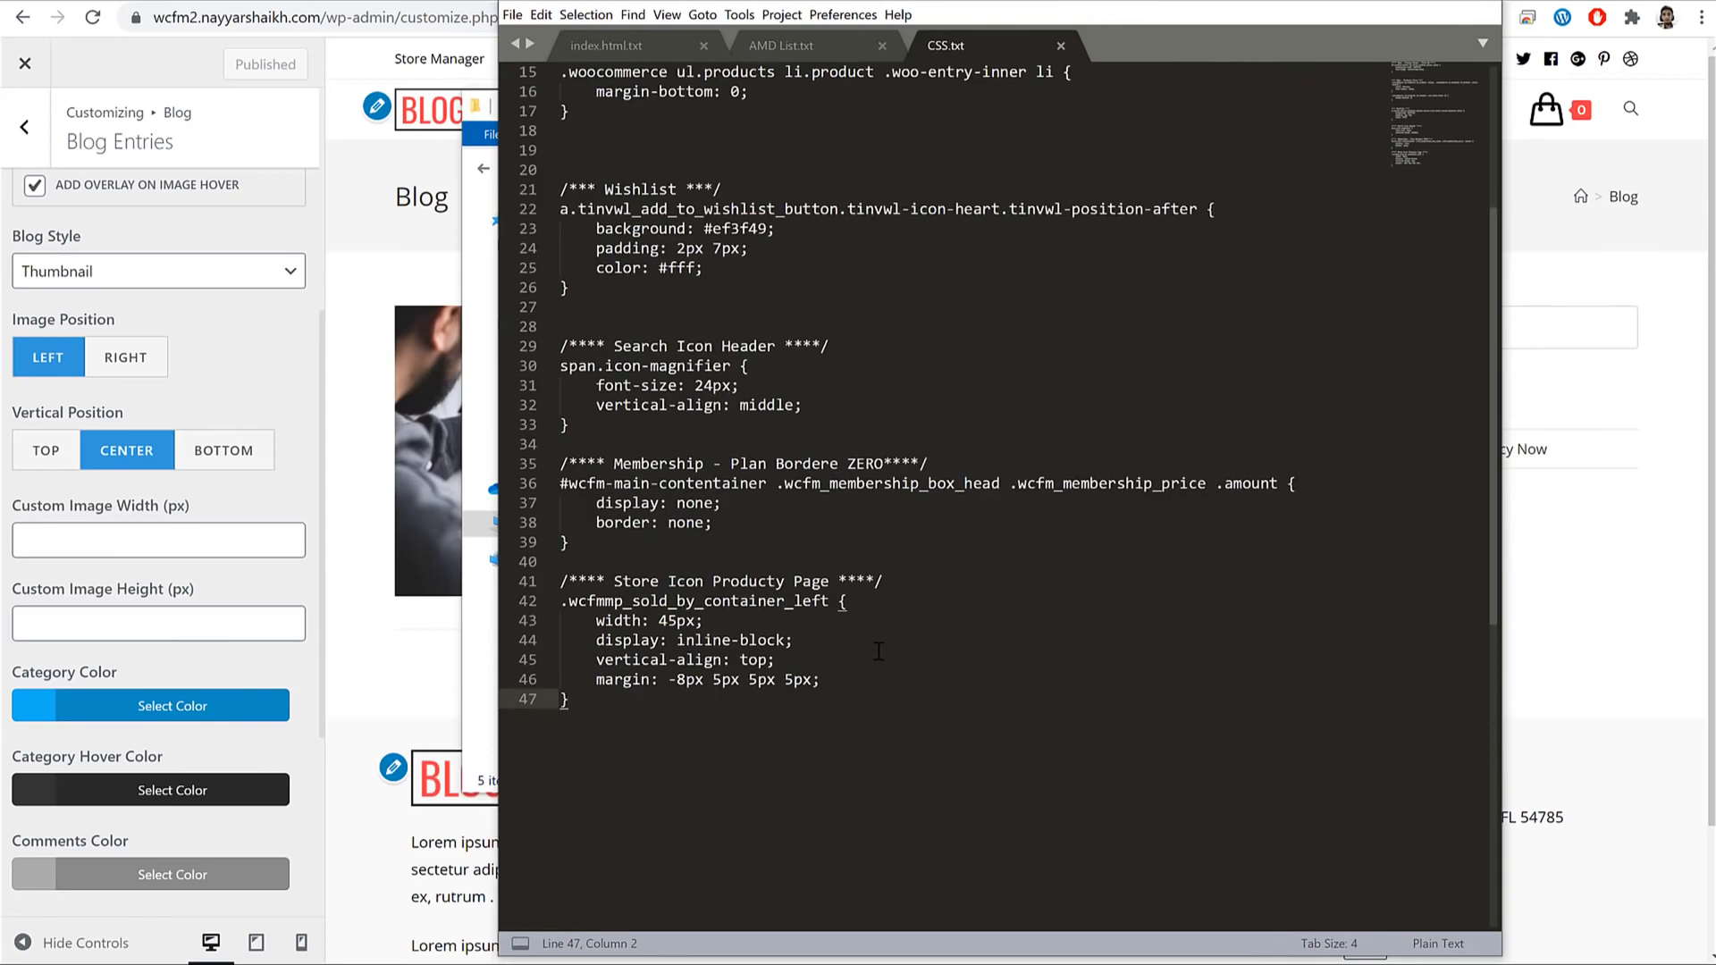
scroll(879, 650, "up", 5)
Select and copy all 47 lines of CSS.txt, then minimize Sublime Text.
key("ctrl+a")
scroll(865, 649, "down", 7)
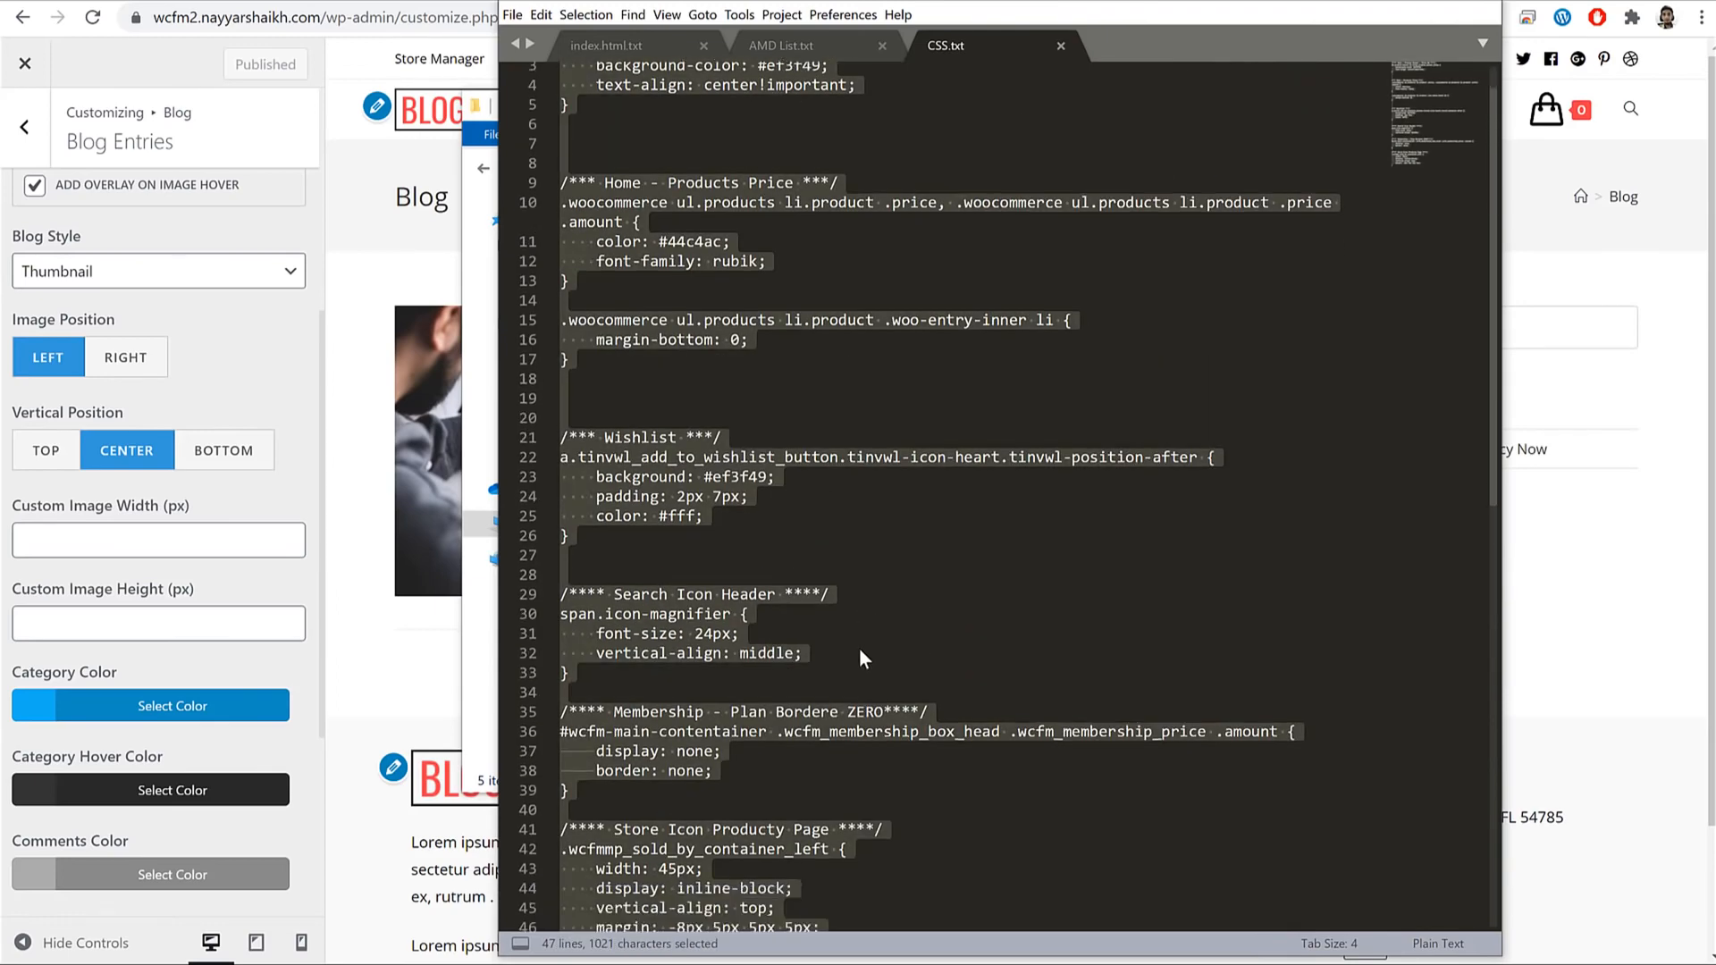
scroll(831, 572, "up", 4)
scroll(815, 523, "up", 4)
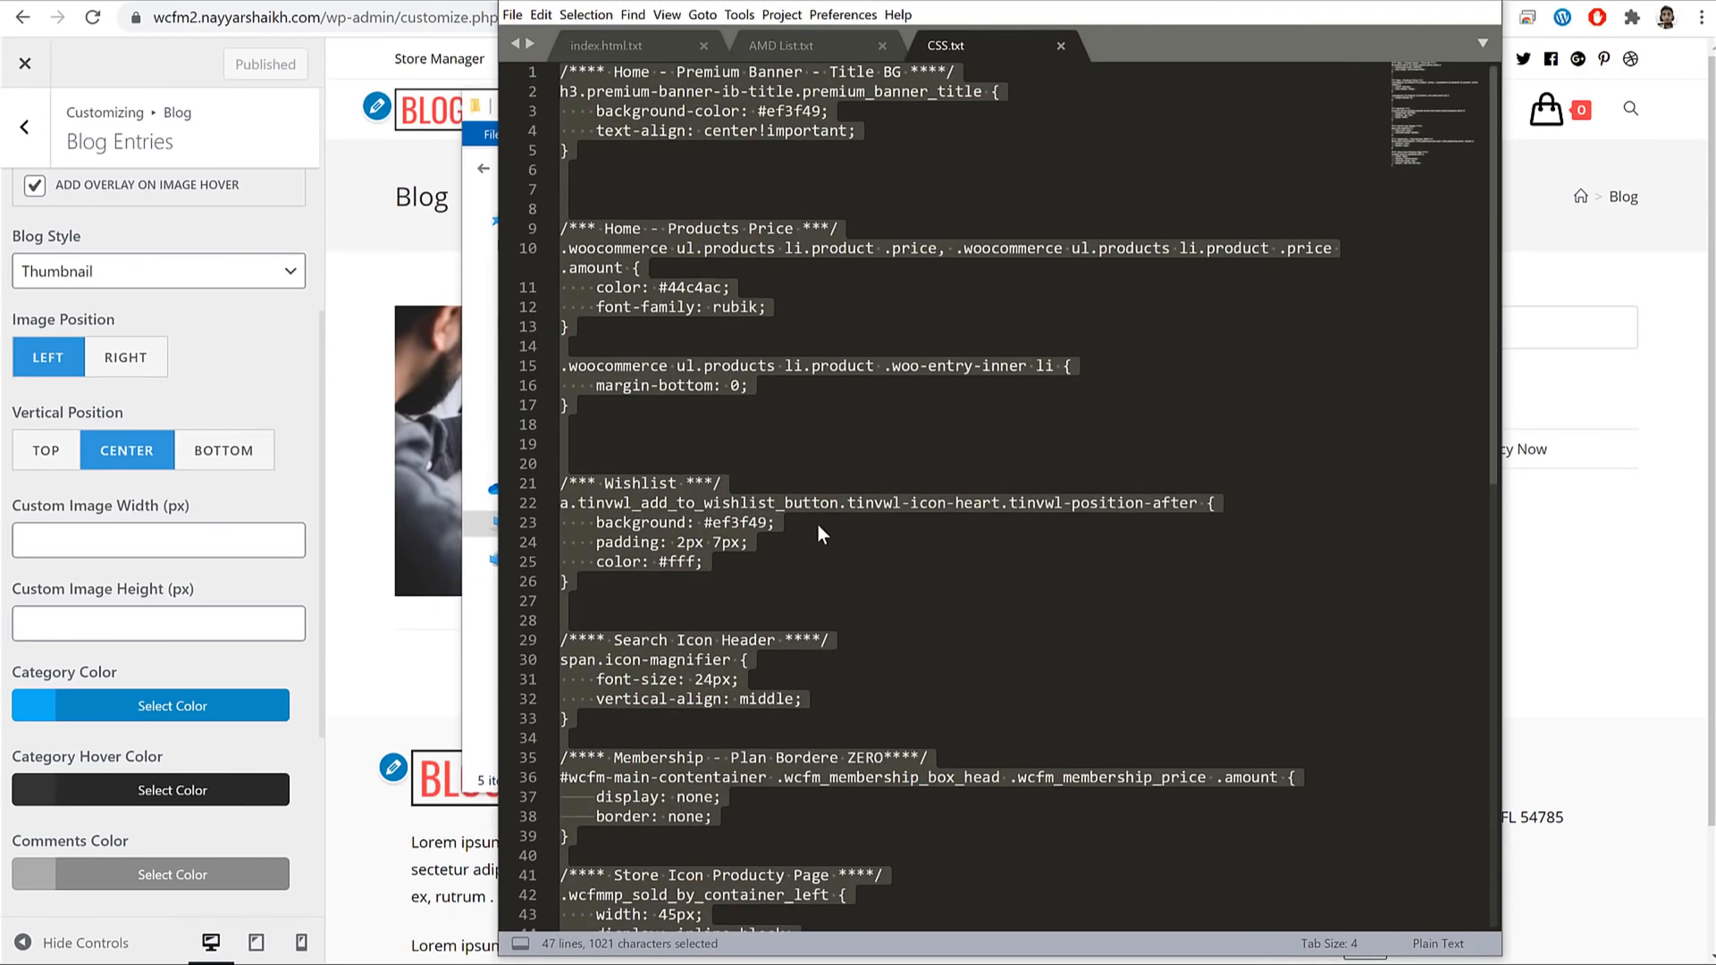
right_click(645, 307)
left_click(646, 250)
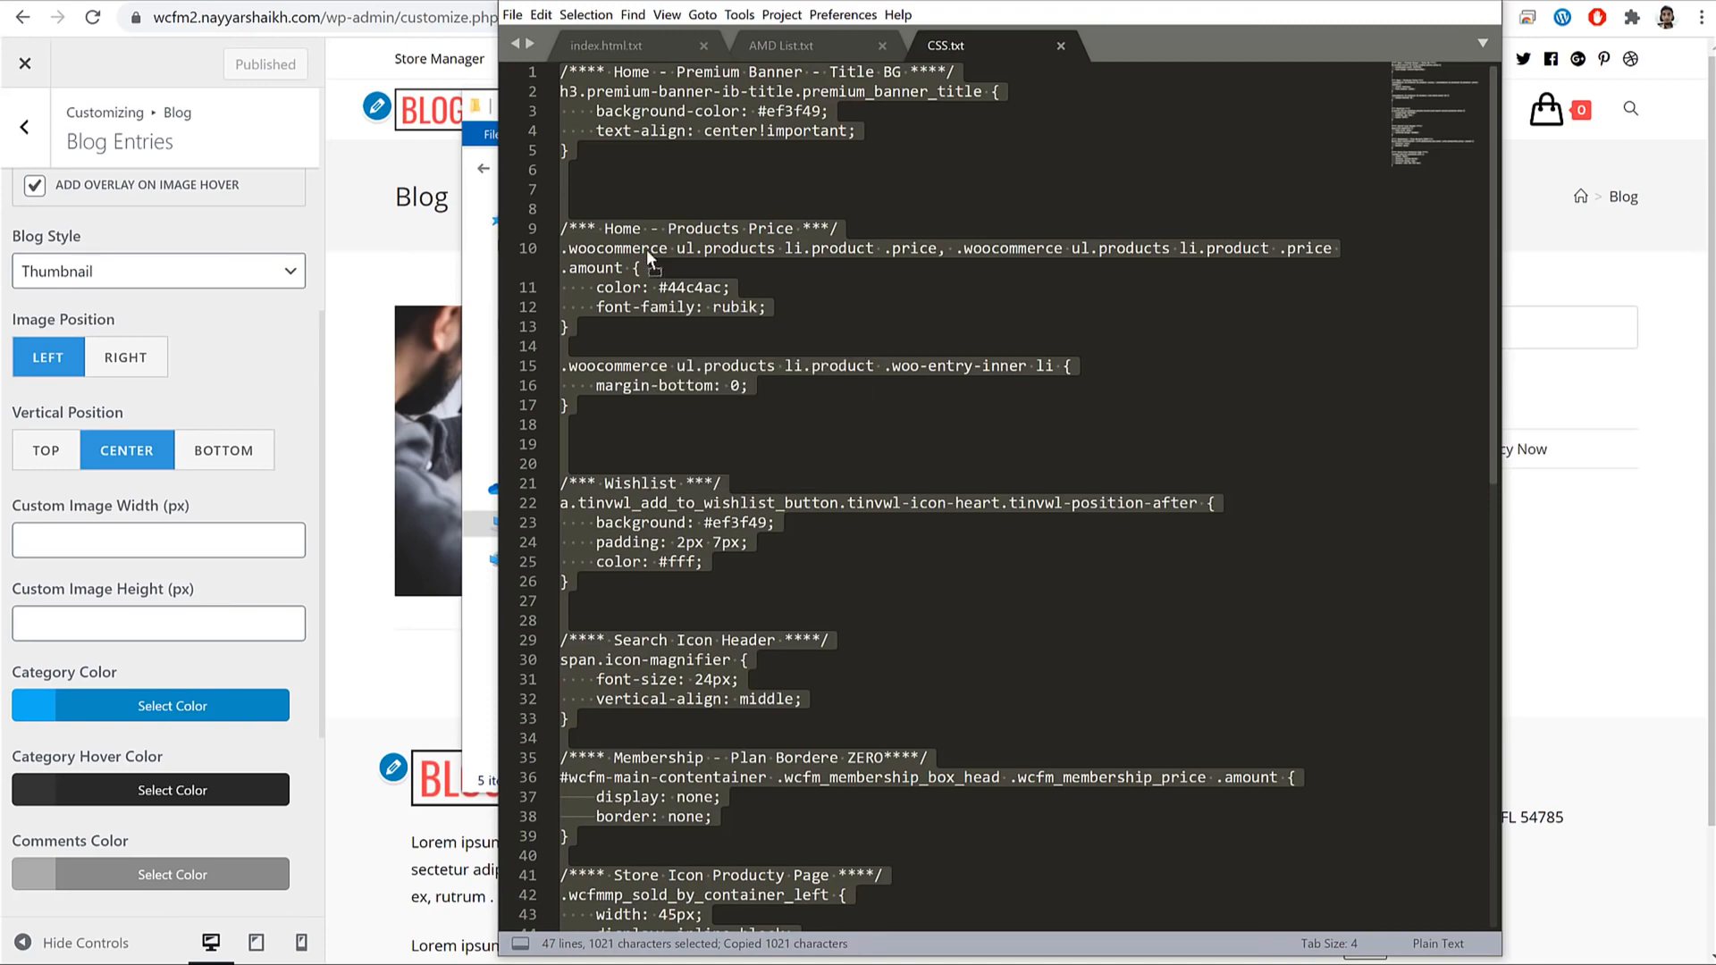
left_click(687, 276)
key("ctrl+a")
left_click(1381, 7)
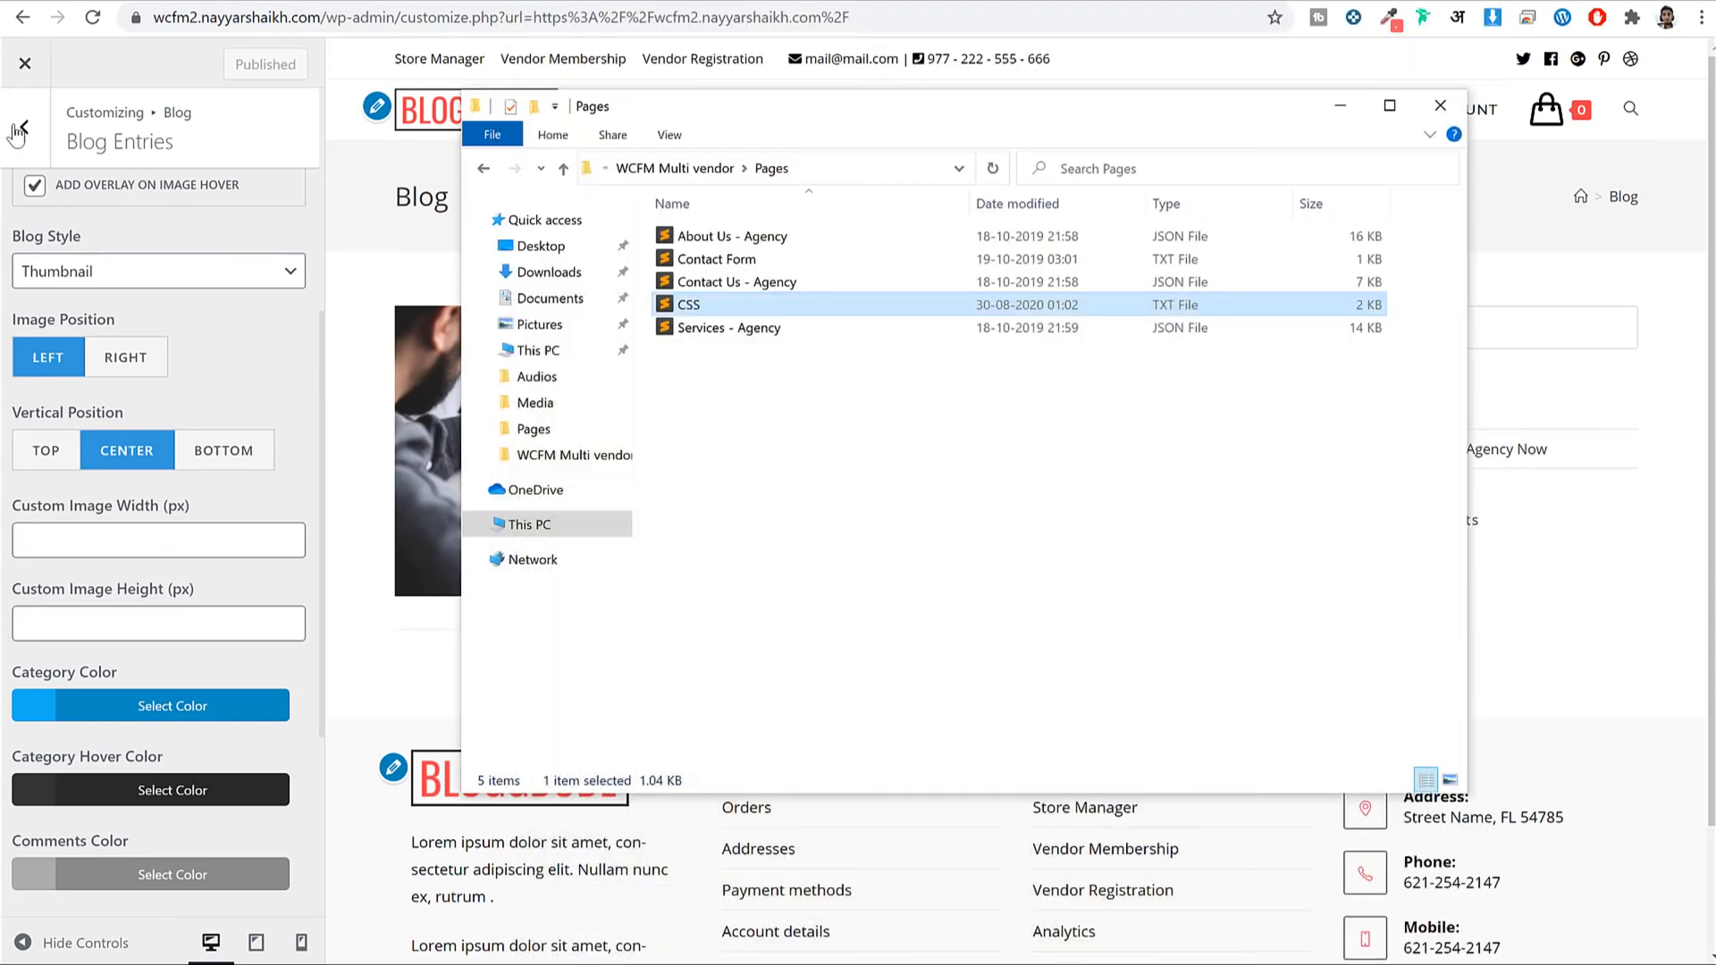
Go to the Custom CSS/JS section of the Customizer.
left_click(22, 127)
left_click(18, 133)
left_click(145, 813)
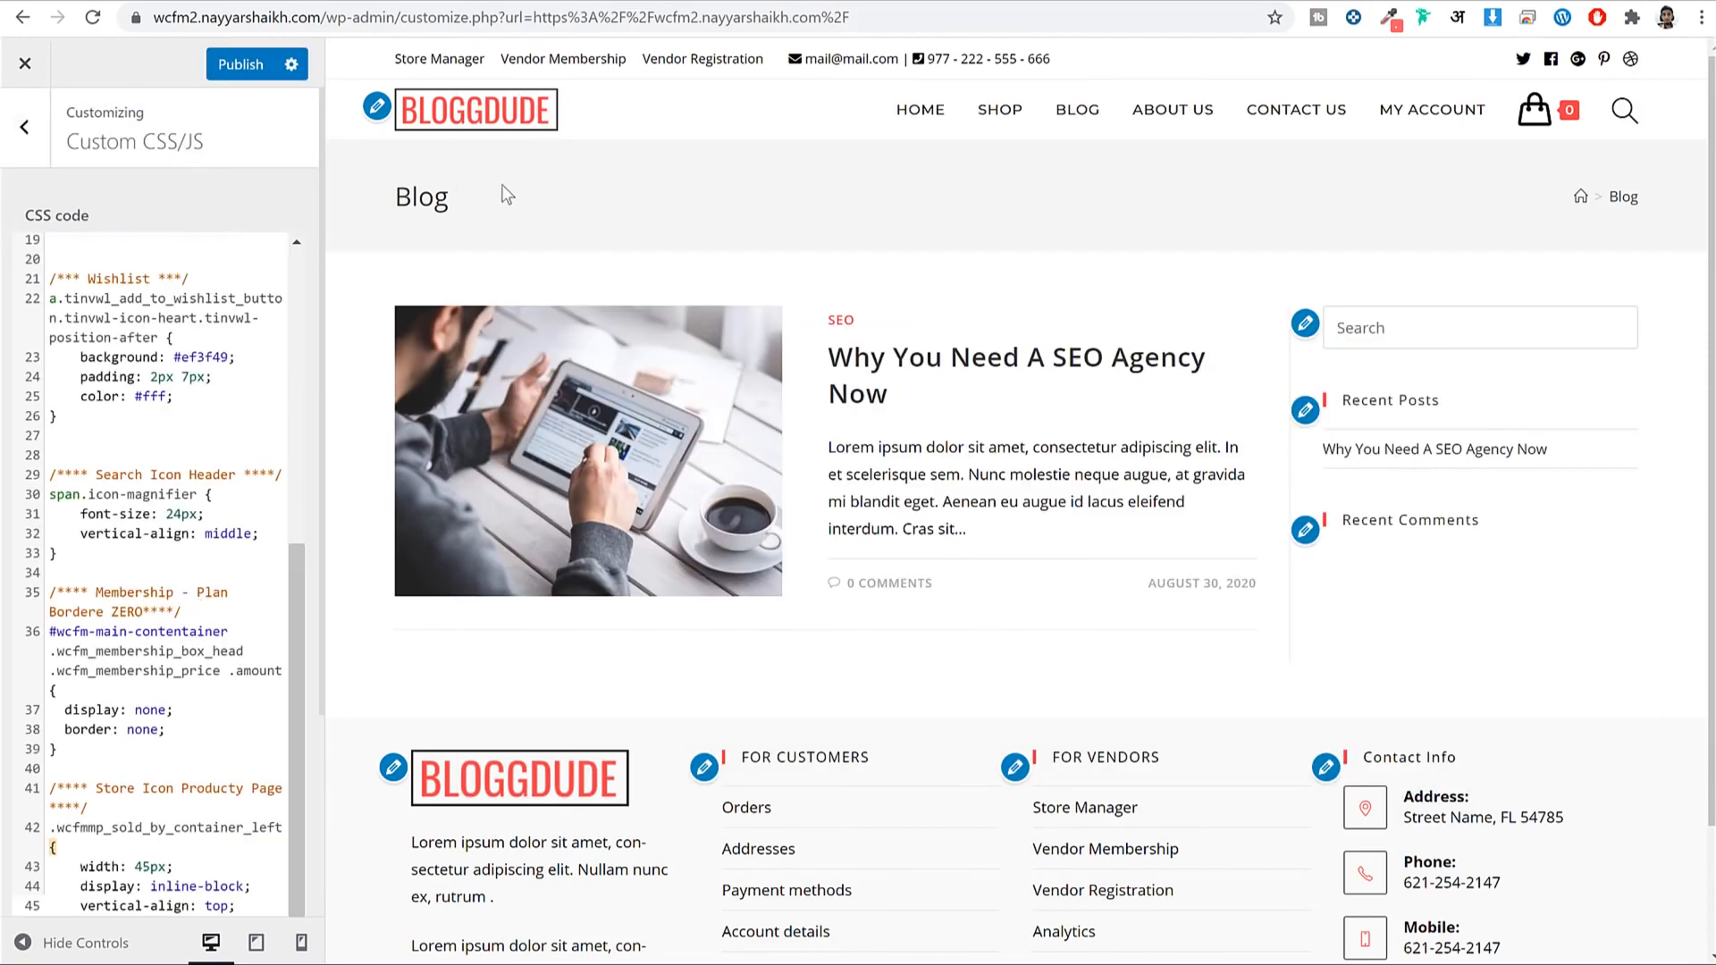
Load the store home page in the preview and scroll through it.
left_click(539, 112)
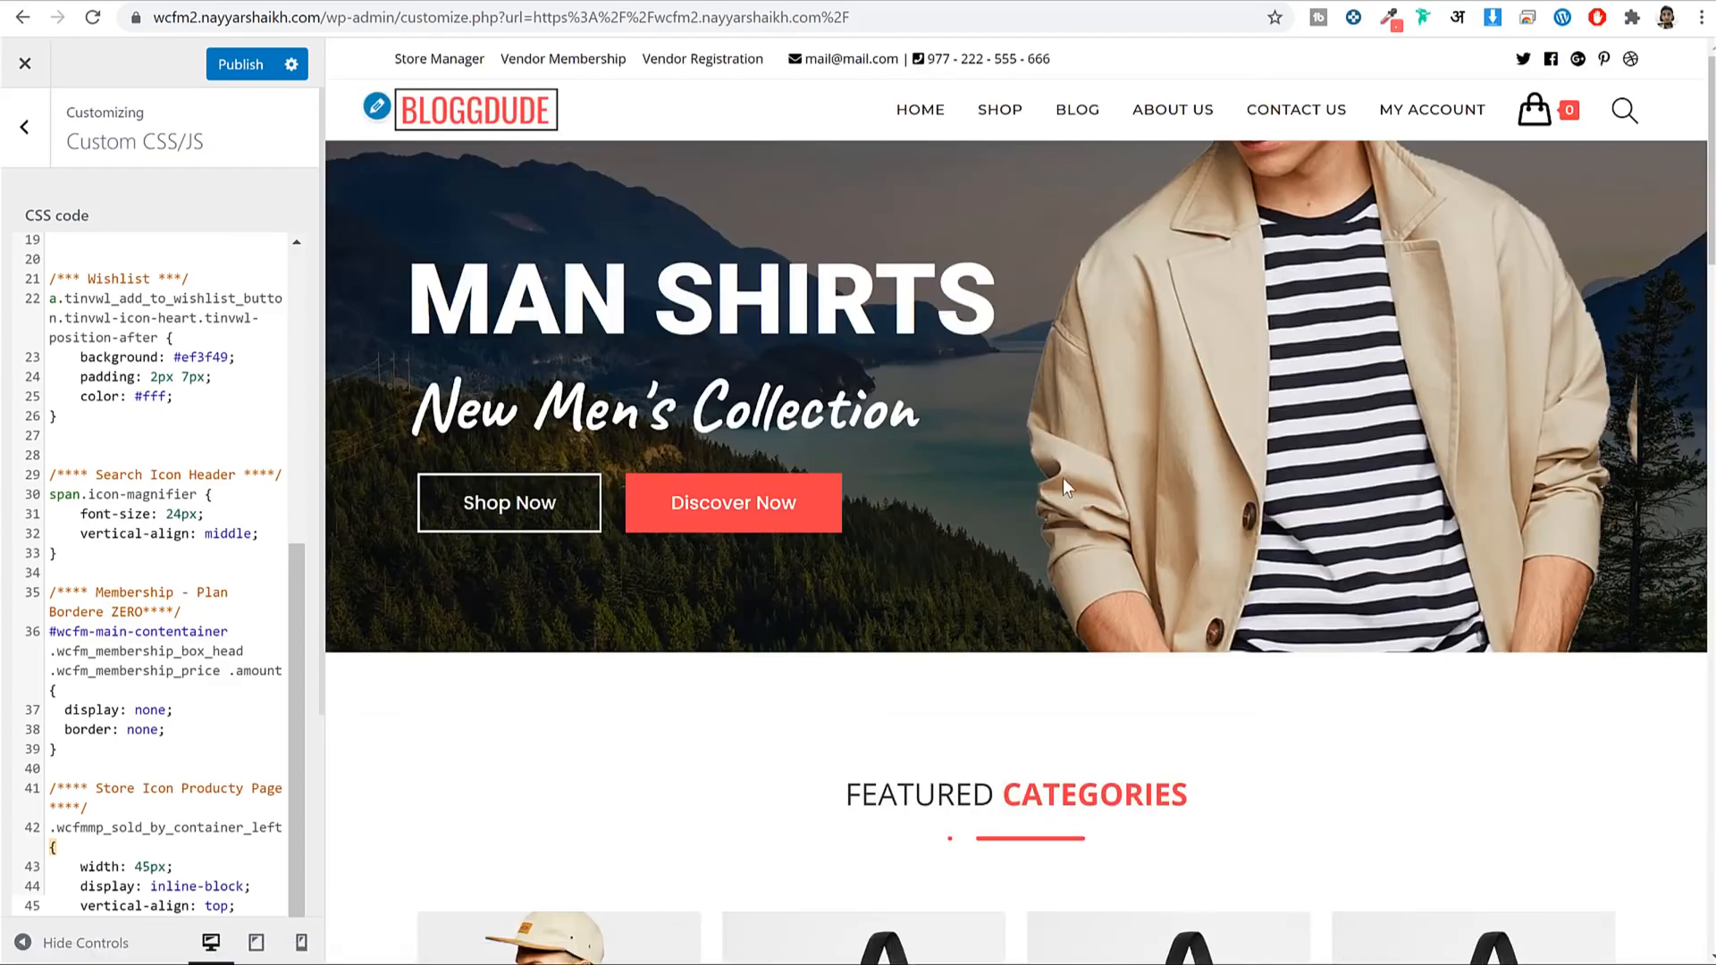
scroll(1063, 479, "down", 15)
scroll(1082, 517, "down", 5)
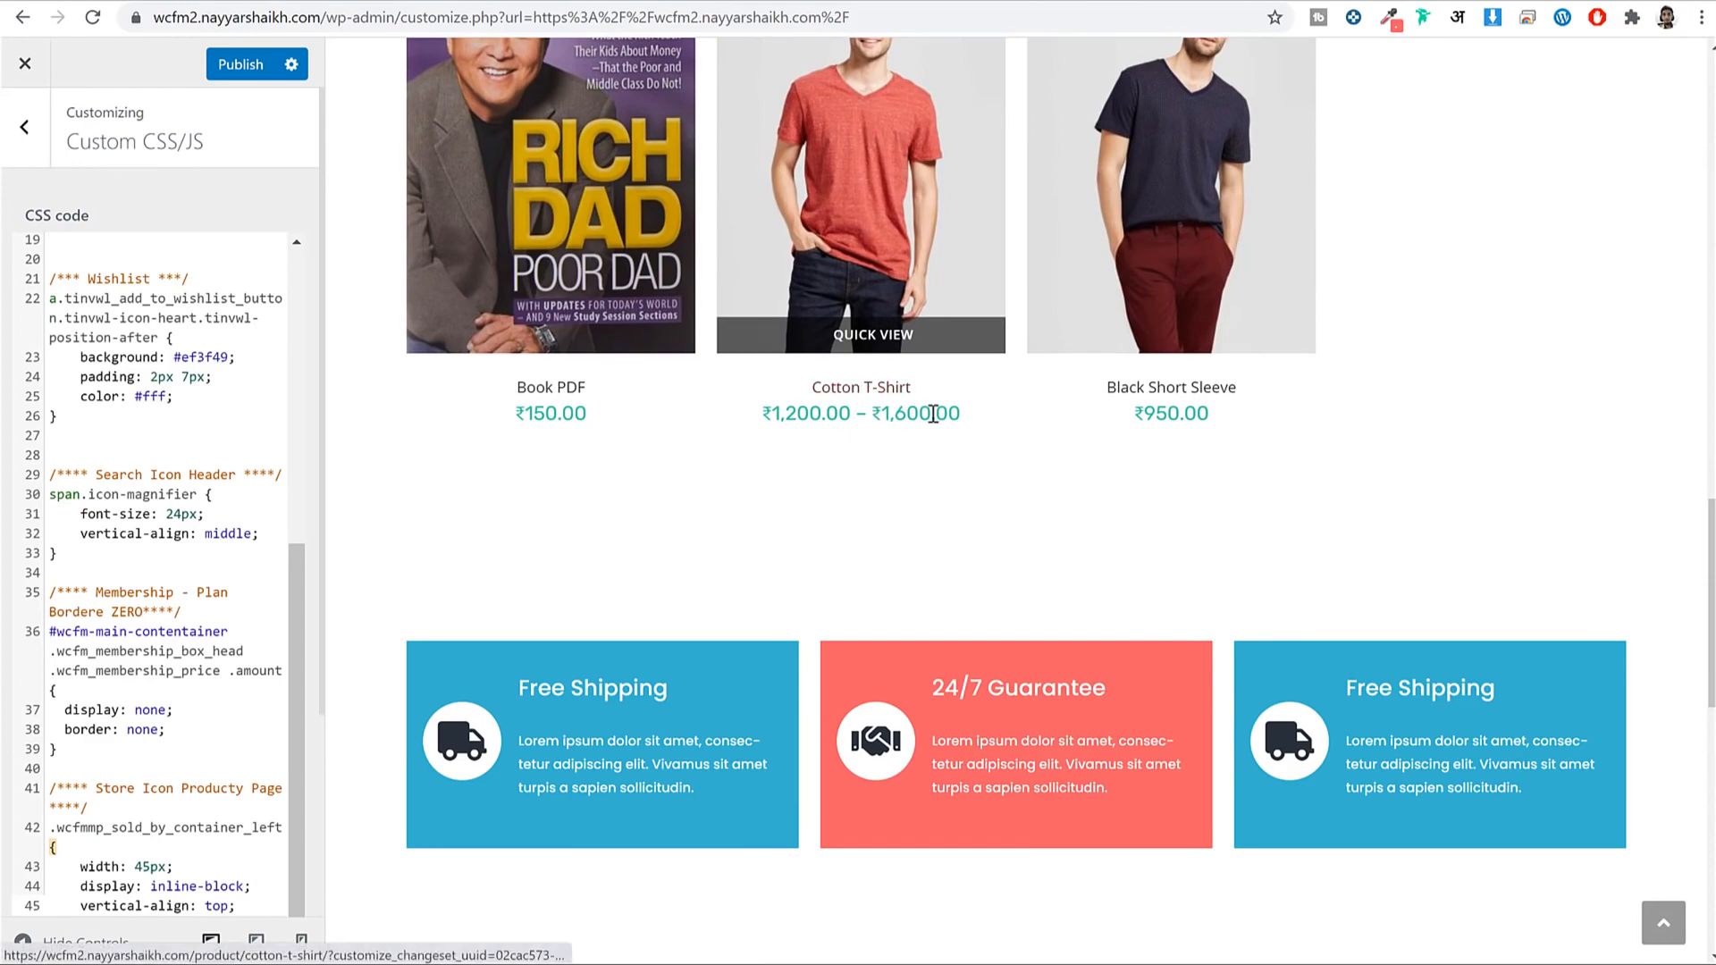
scroll(1027, 533, "down", 5)
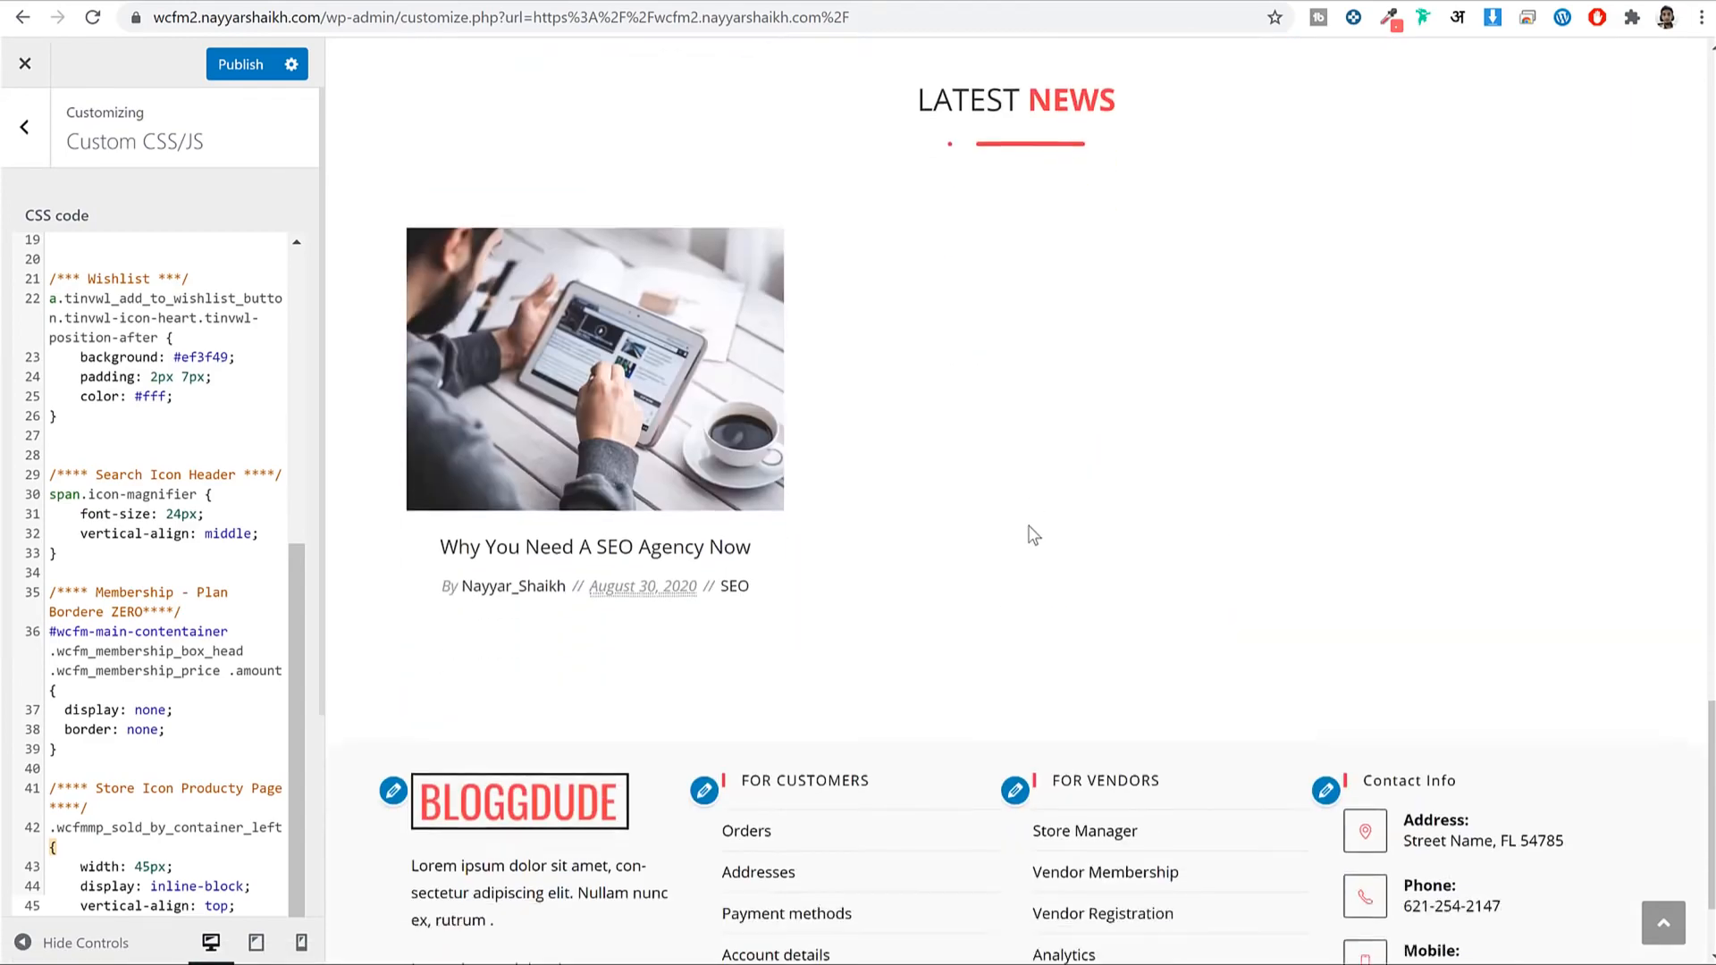
scroll(1030, 536, "up", 10)
scroll(1030, 540, "up", 8)
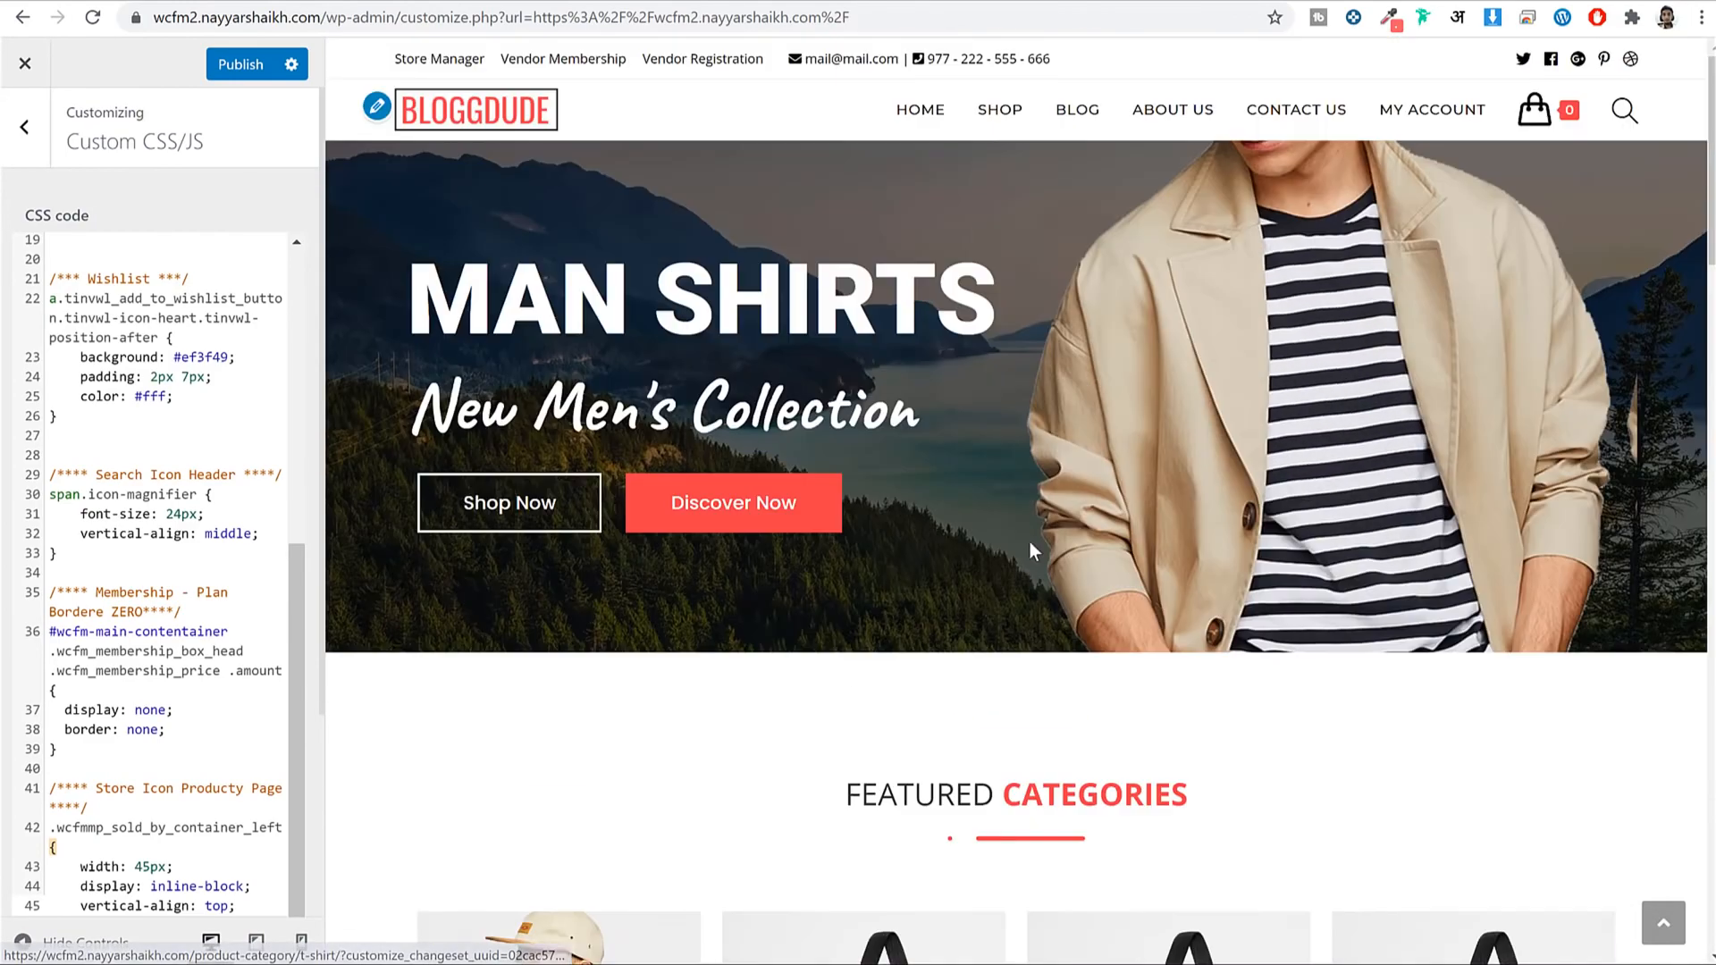
scroll(1055, 393, "down", 12)
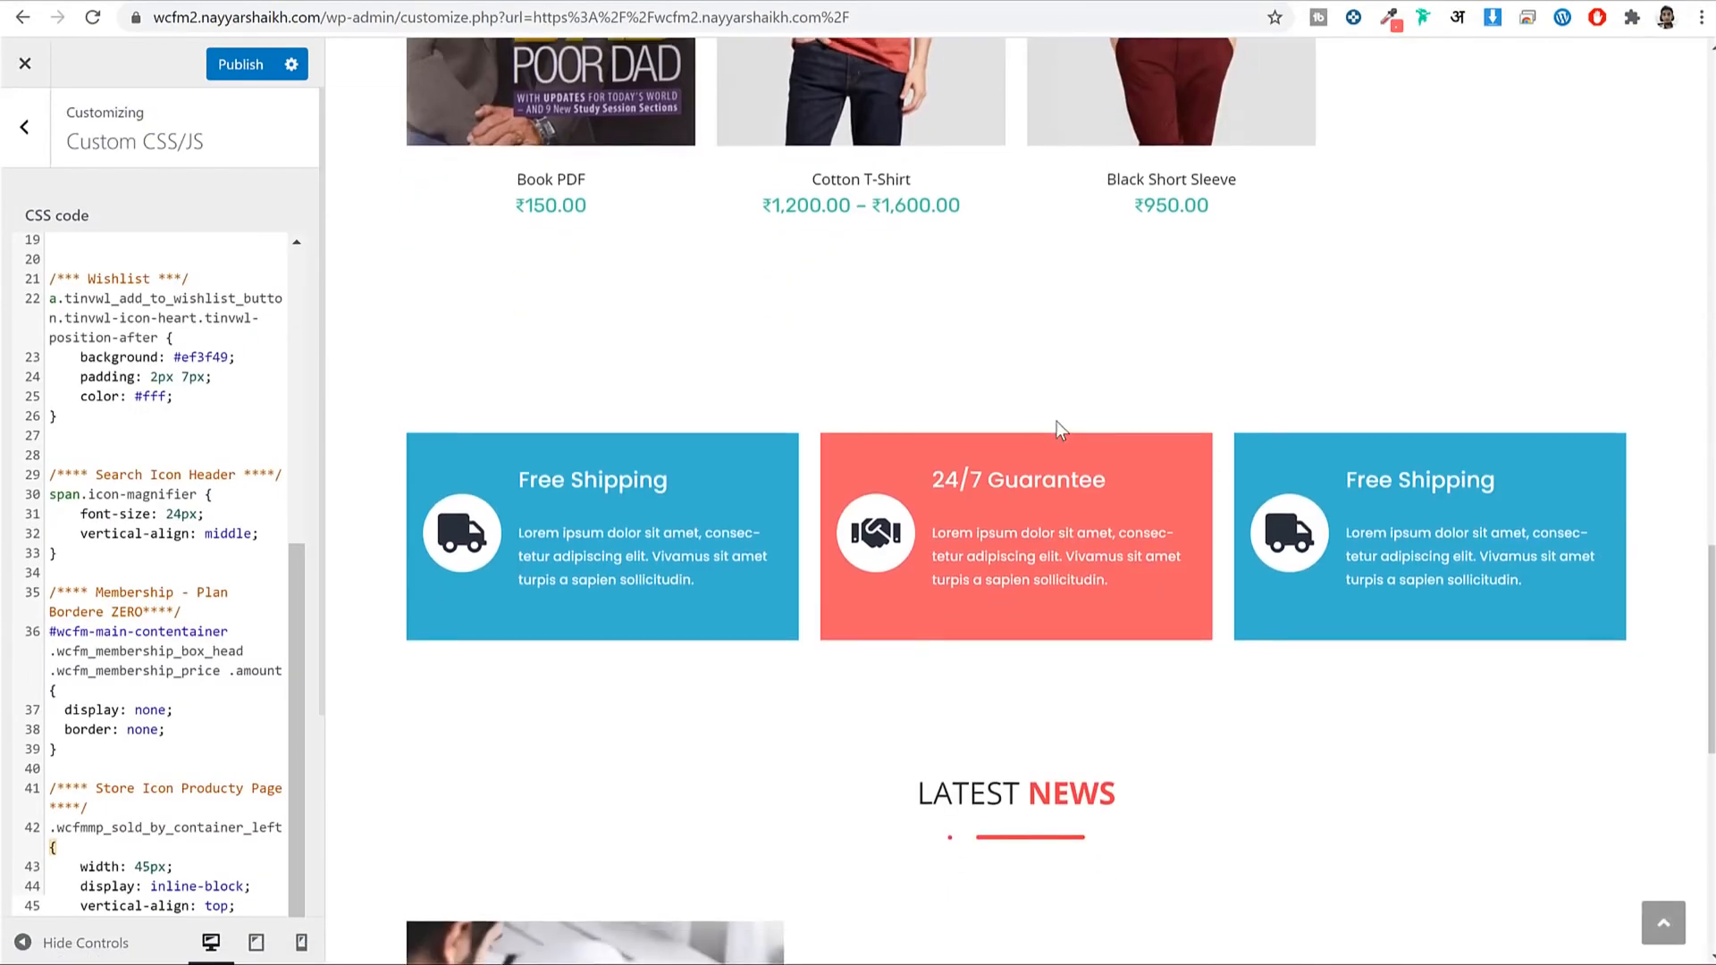
scroll(1055, 429, "up", 3)
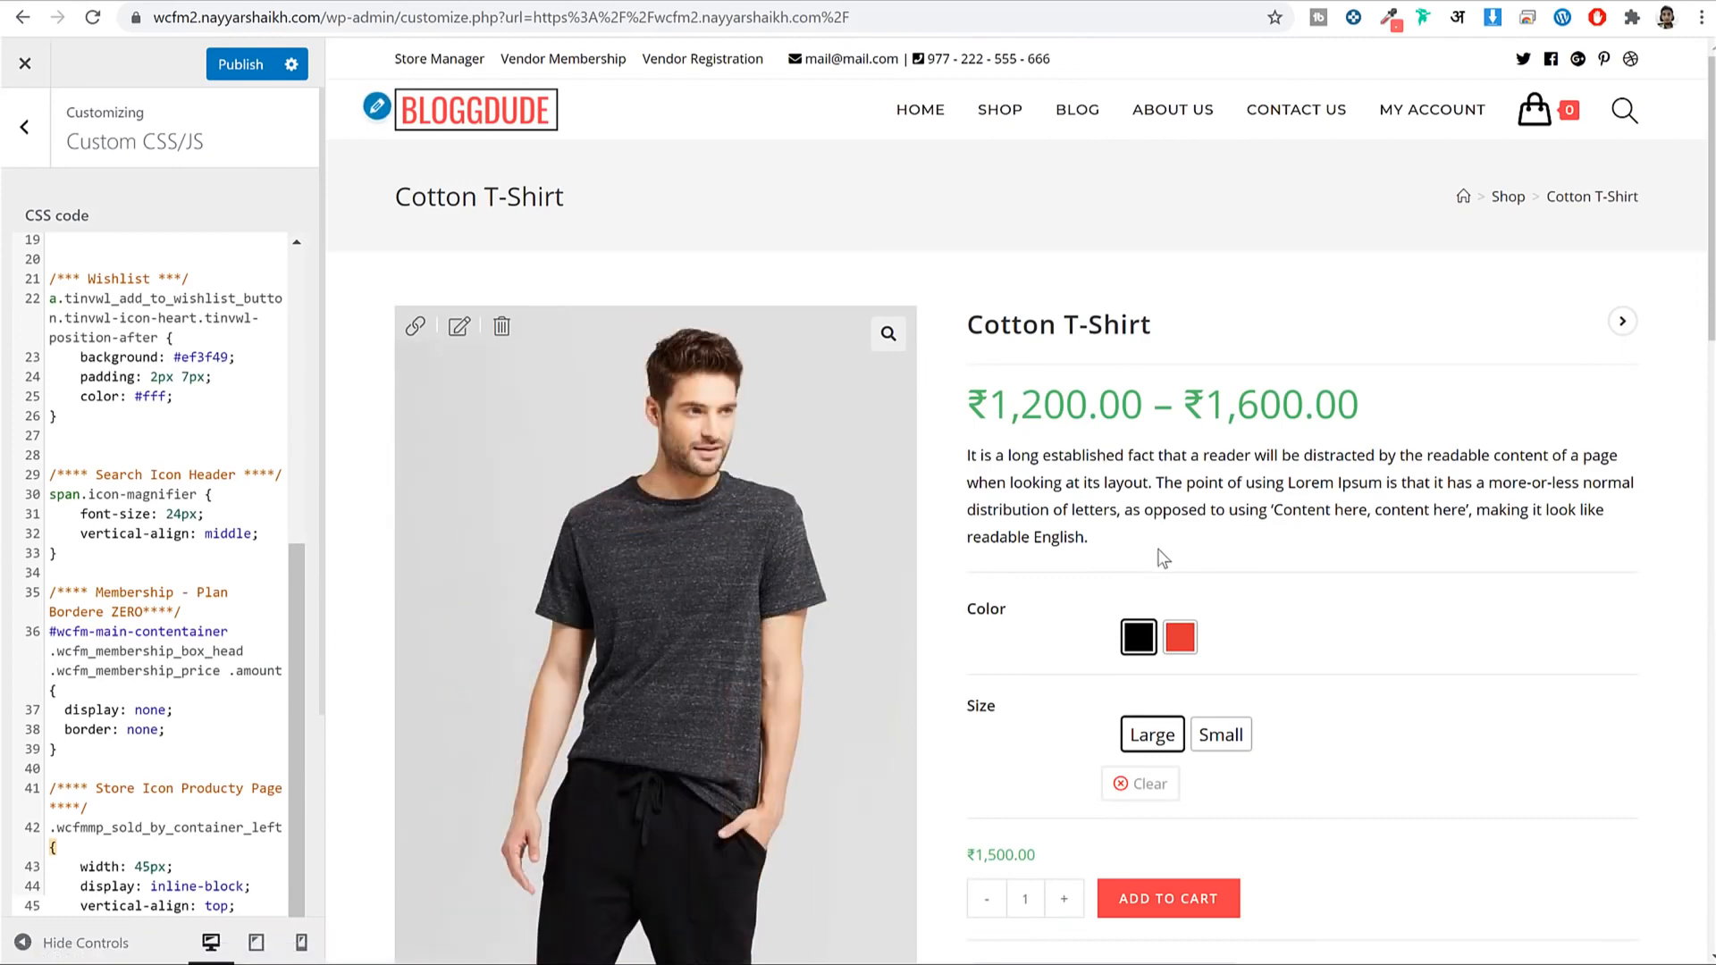
scroll(1162, 558, "down", 7)
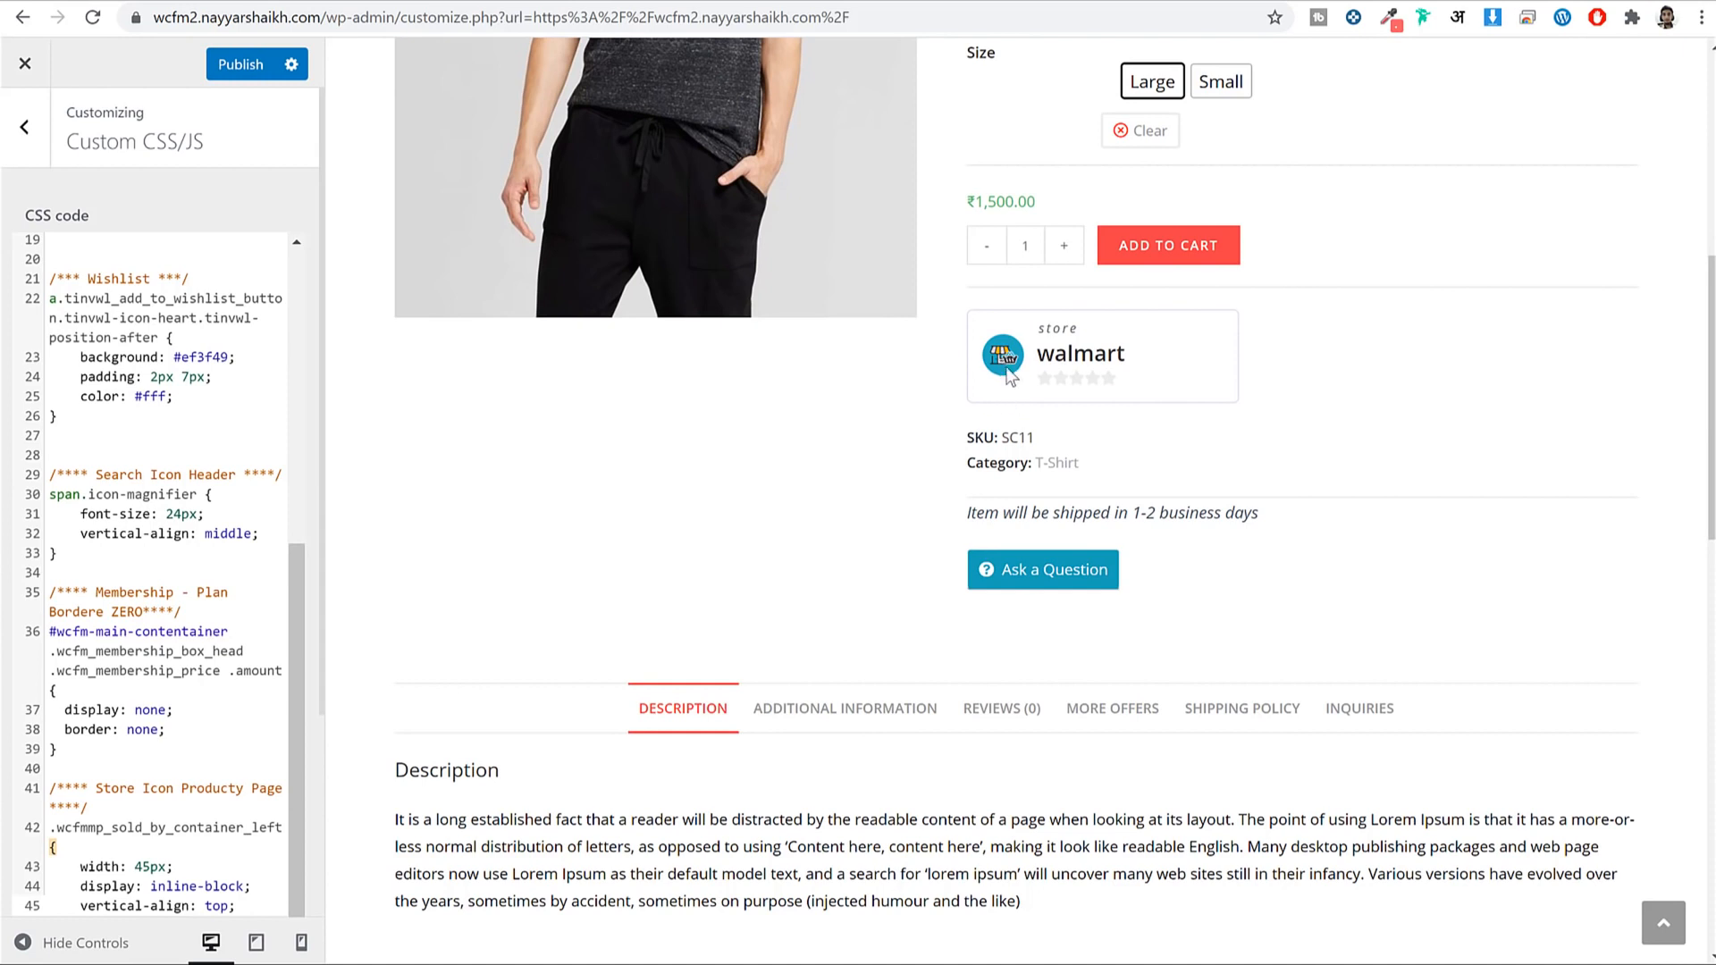
Clear the old Custom CSS code and paste in the copied CSS.txt stylesheet.
left_click(80, 504)
key("ctrl+a")
key("ctrl+s")
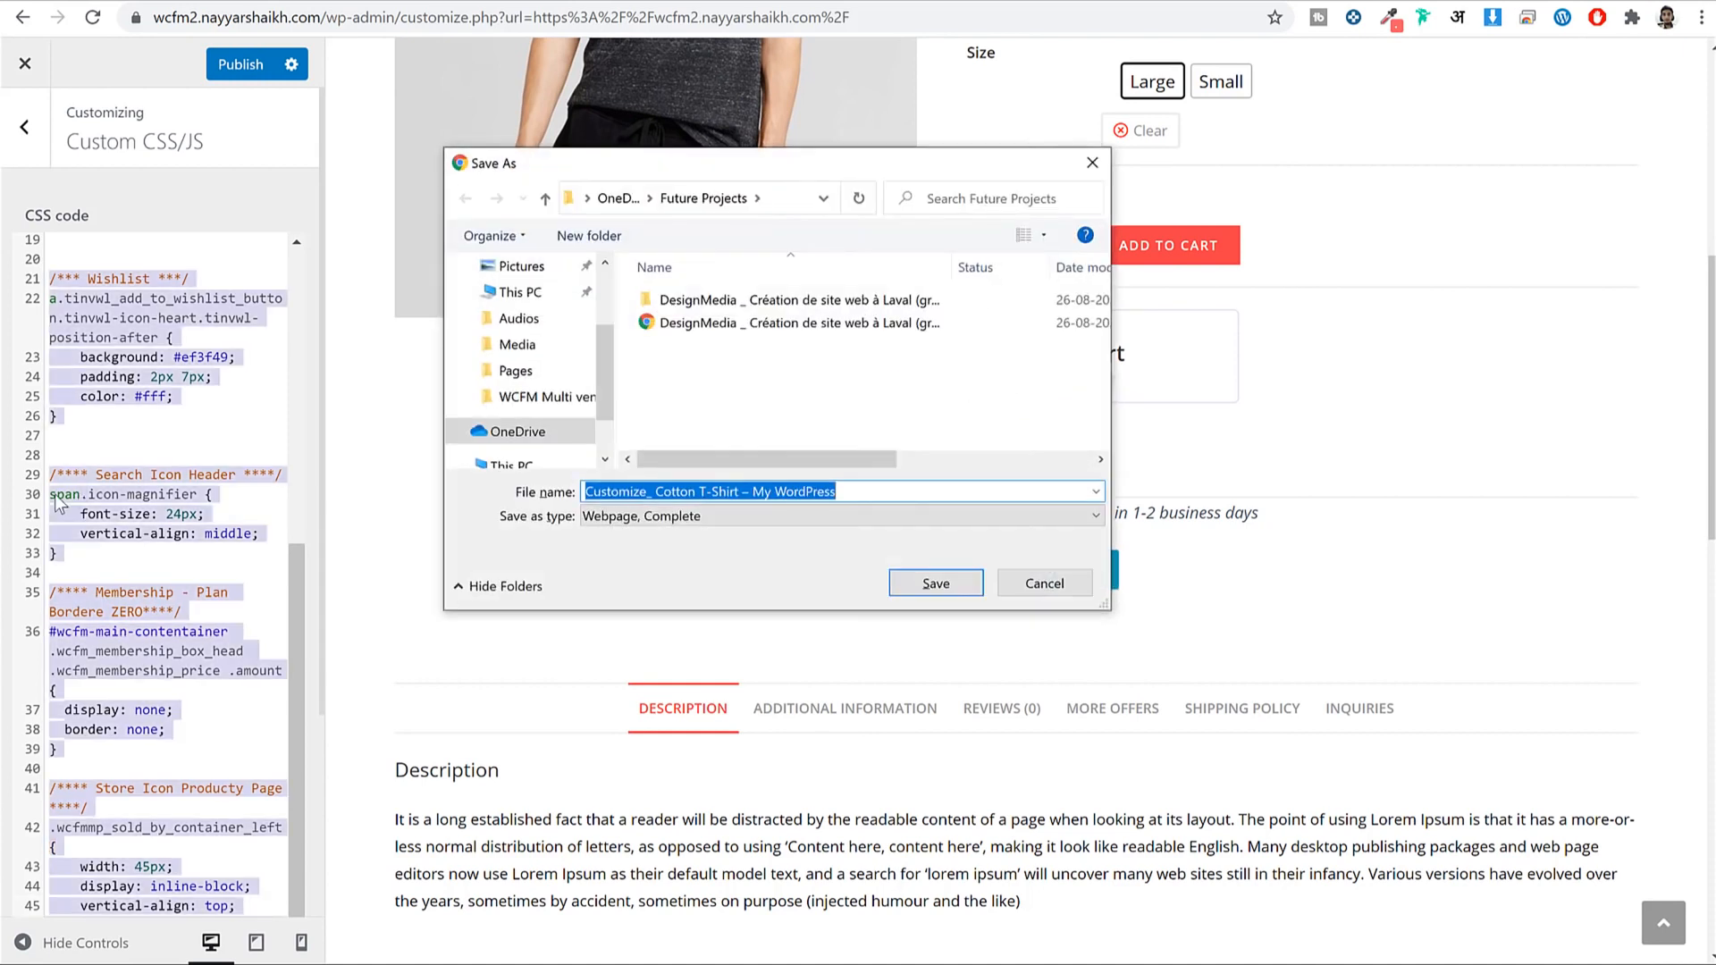
left_click(1043, 582)
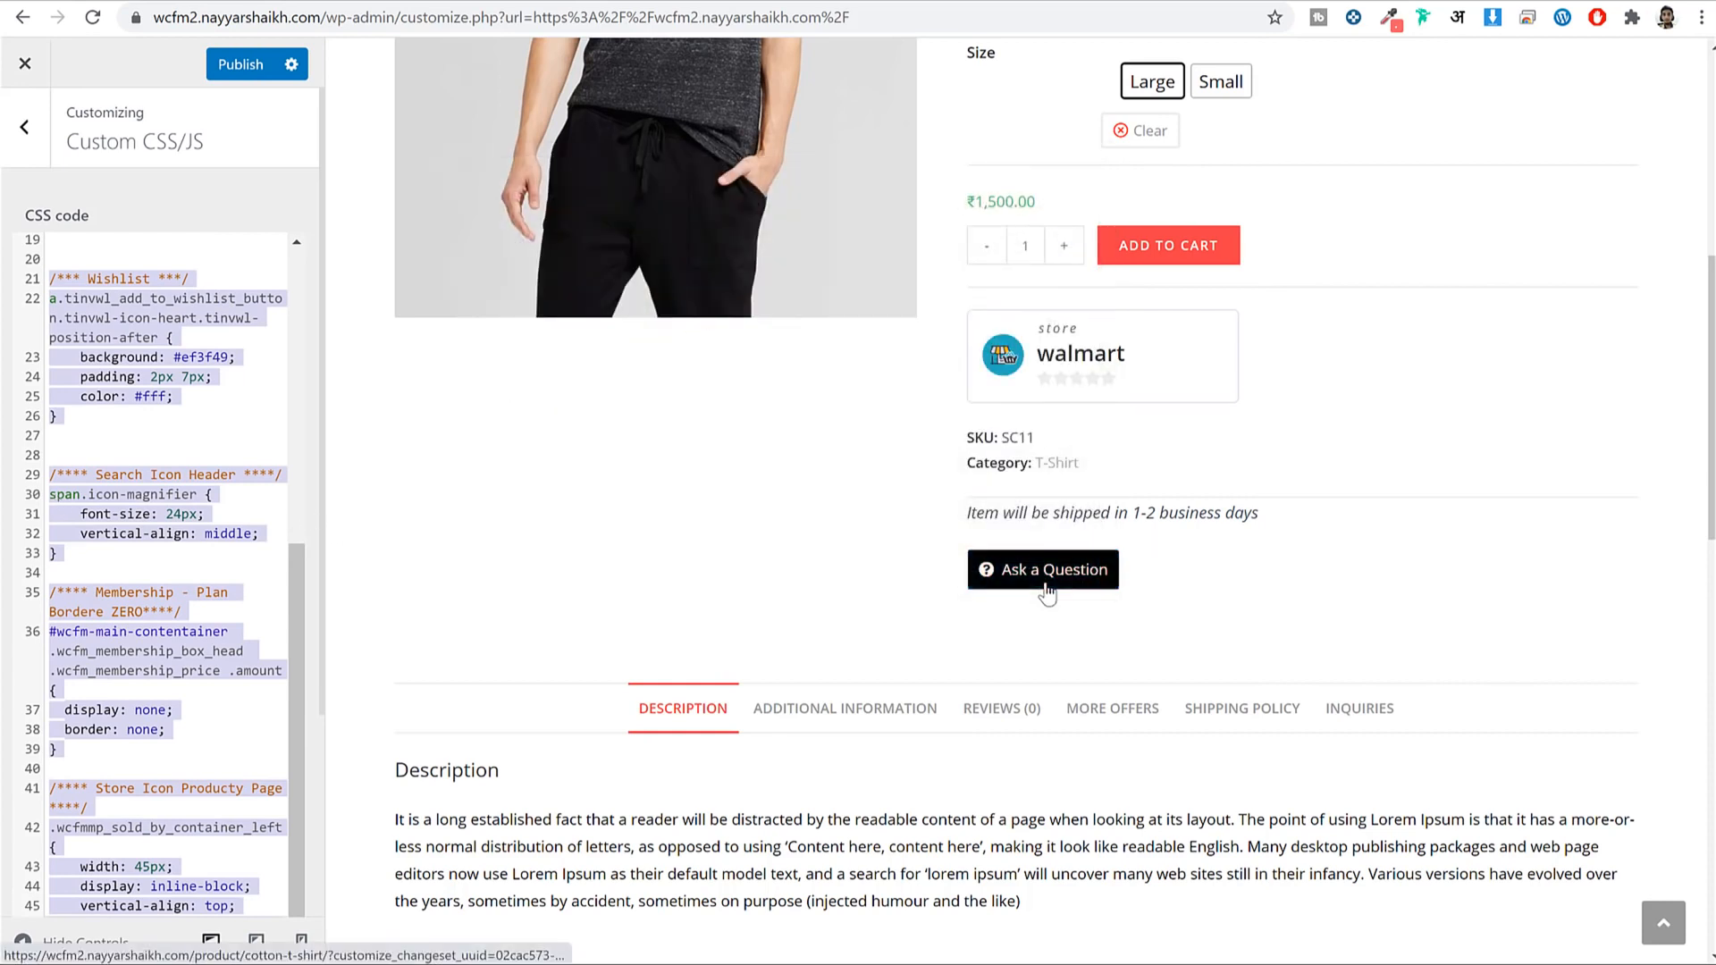
key("Delete")
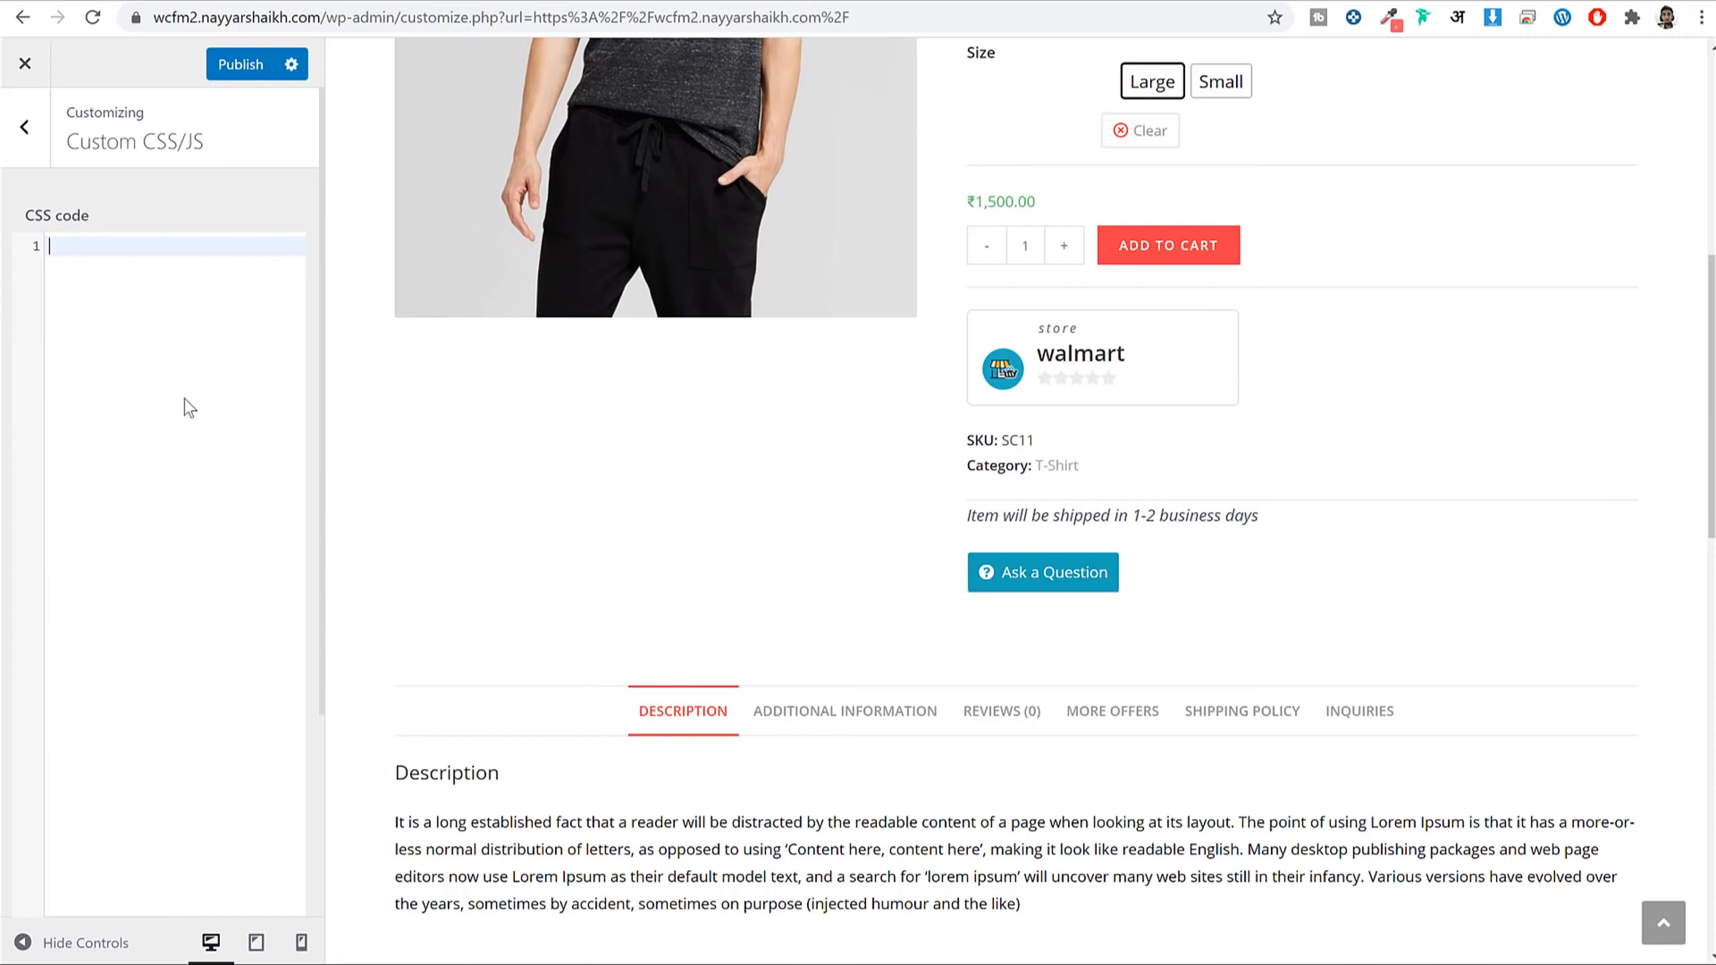
key("ctrl+v")
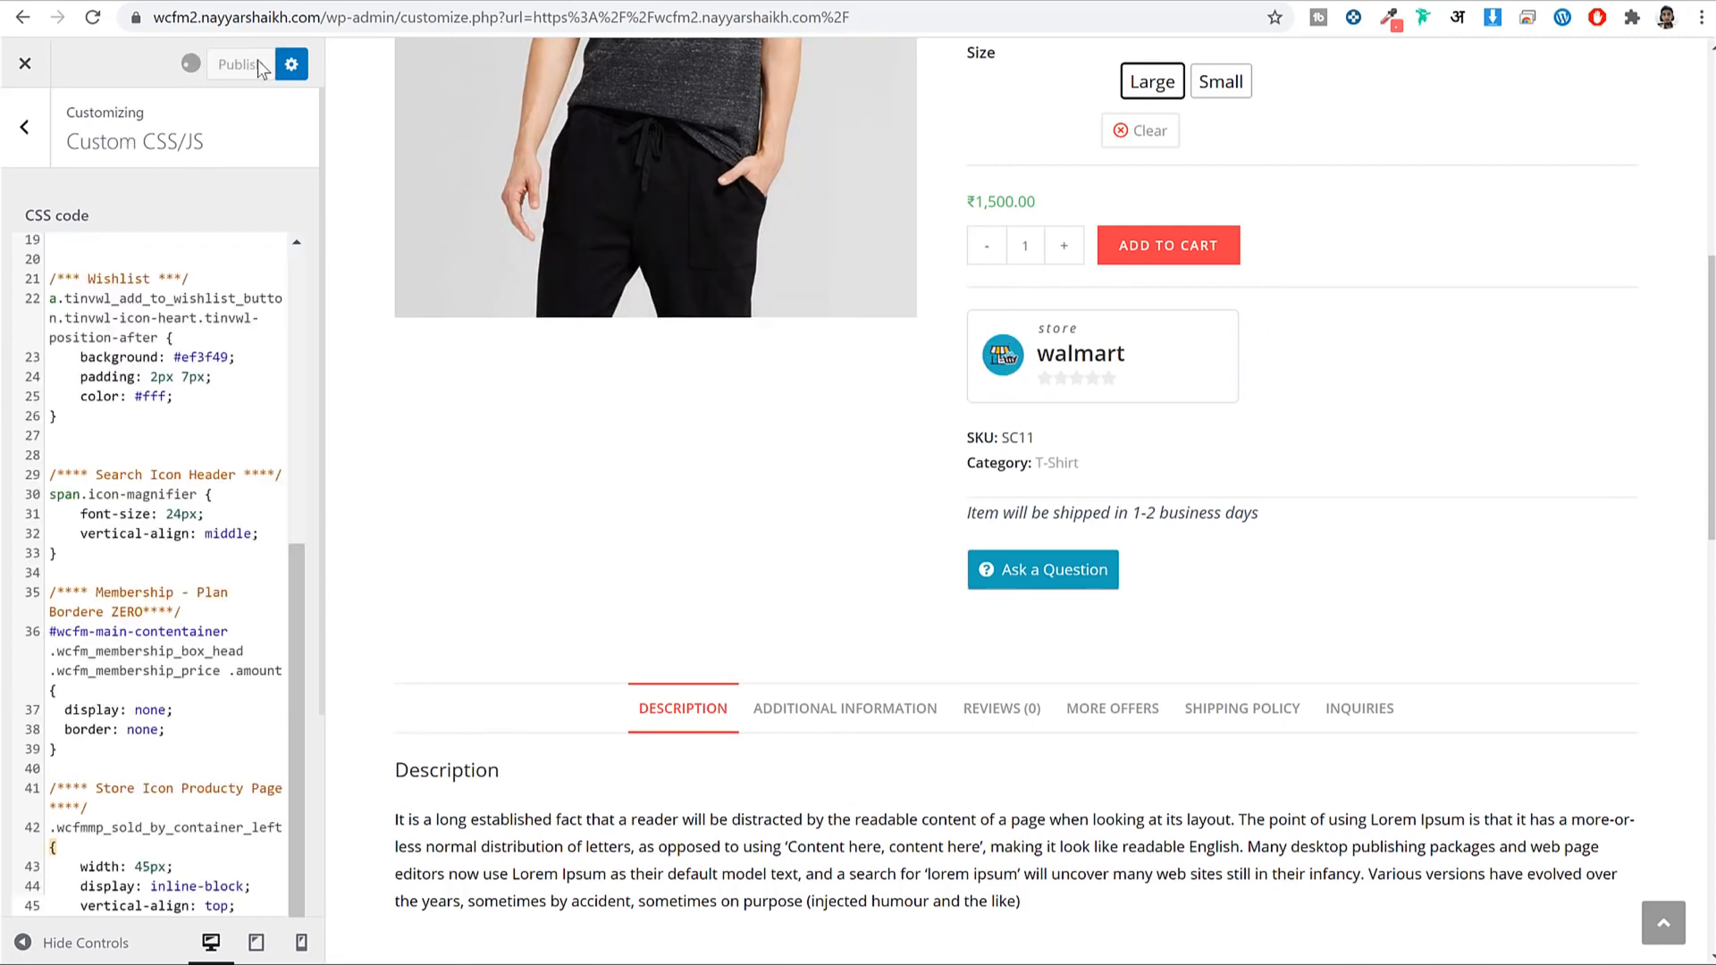
scroll(1161, 513, "down", 15)
scroll(1180, 550, "up", 5)
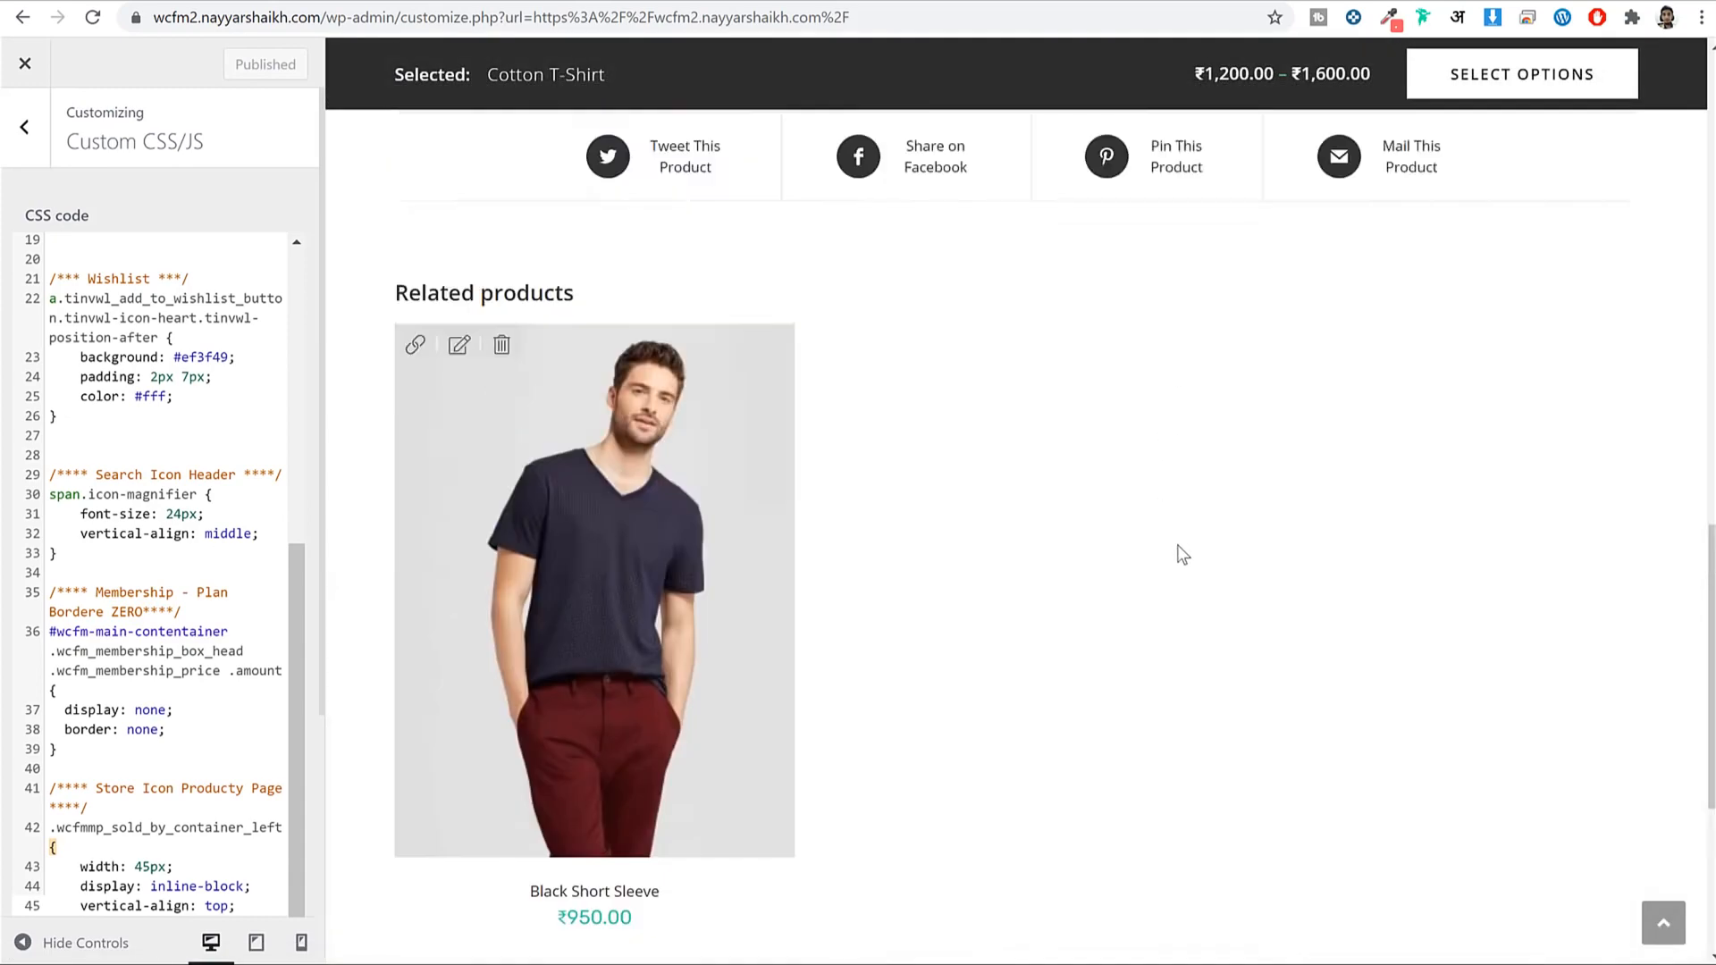
scroll(1183, 555, "up", 10)
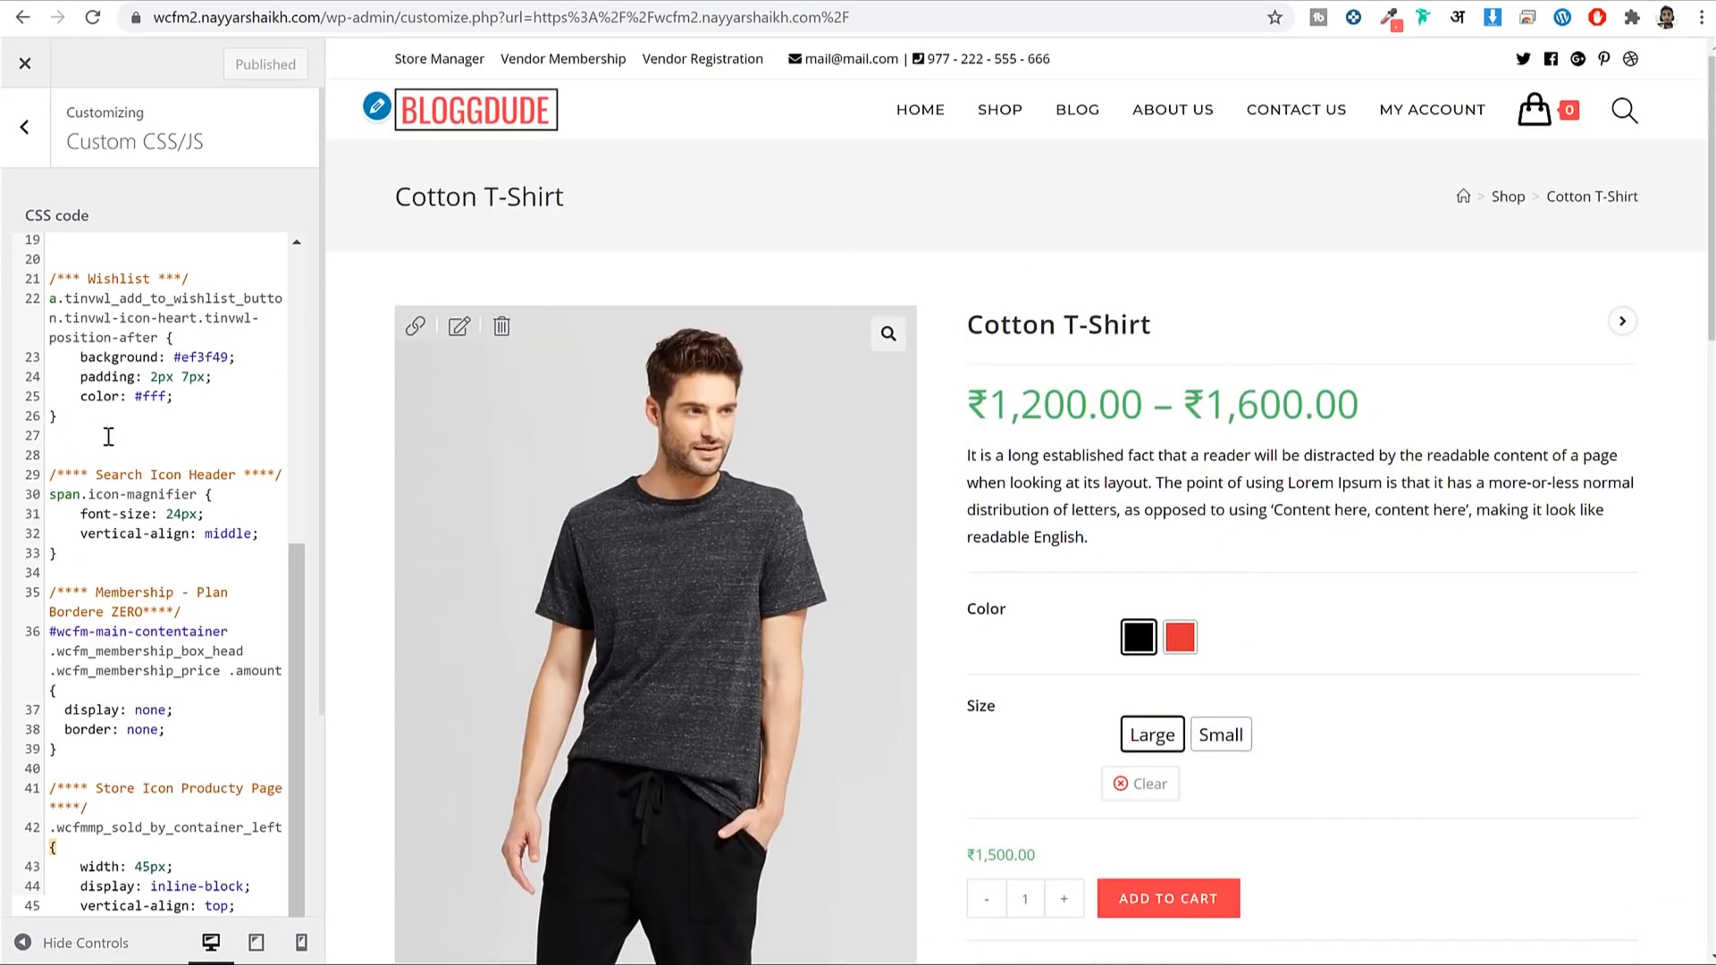
scroll(108, 436, "up", 6)
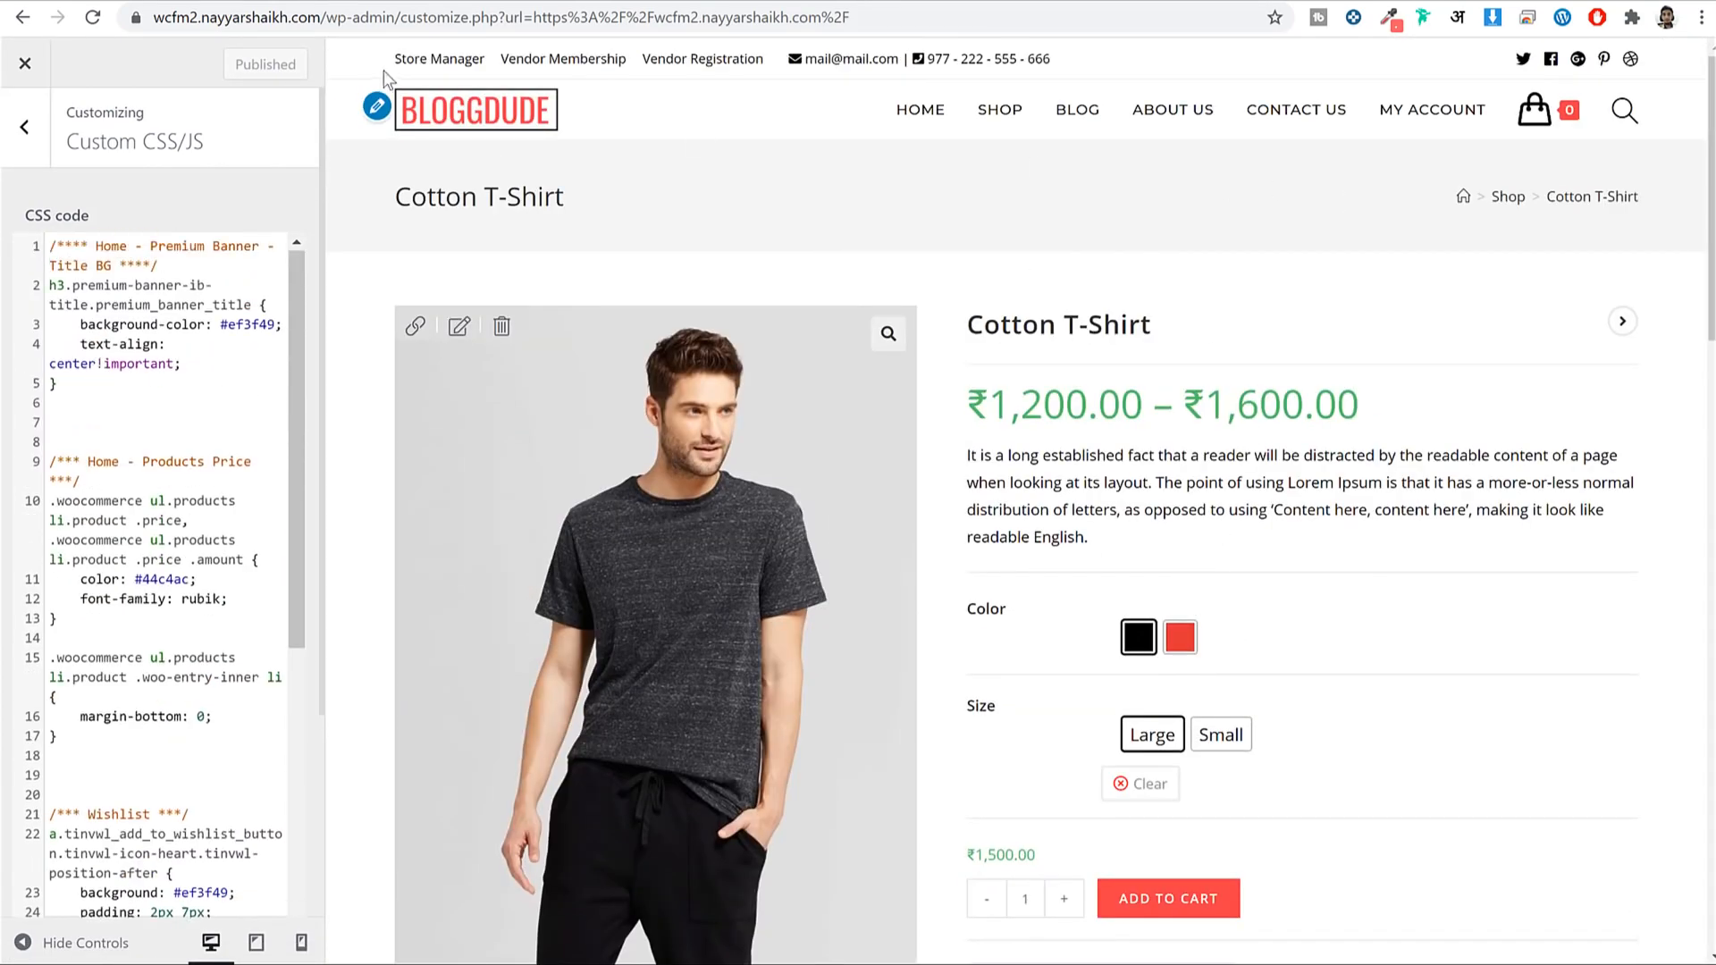
Try the header search box, then exit the Customizer to the live home page.
left_click(1626, 110)
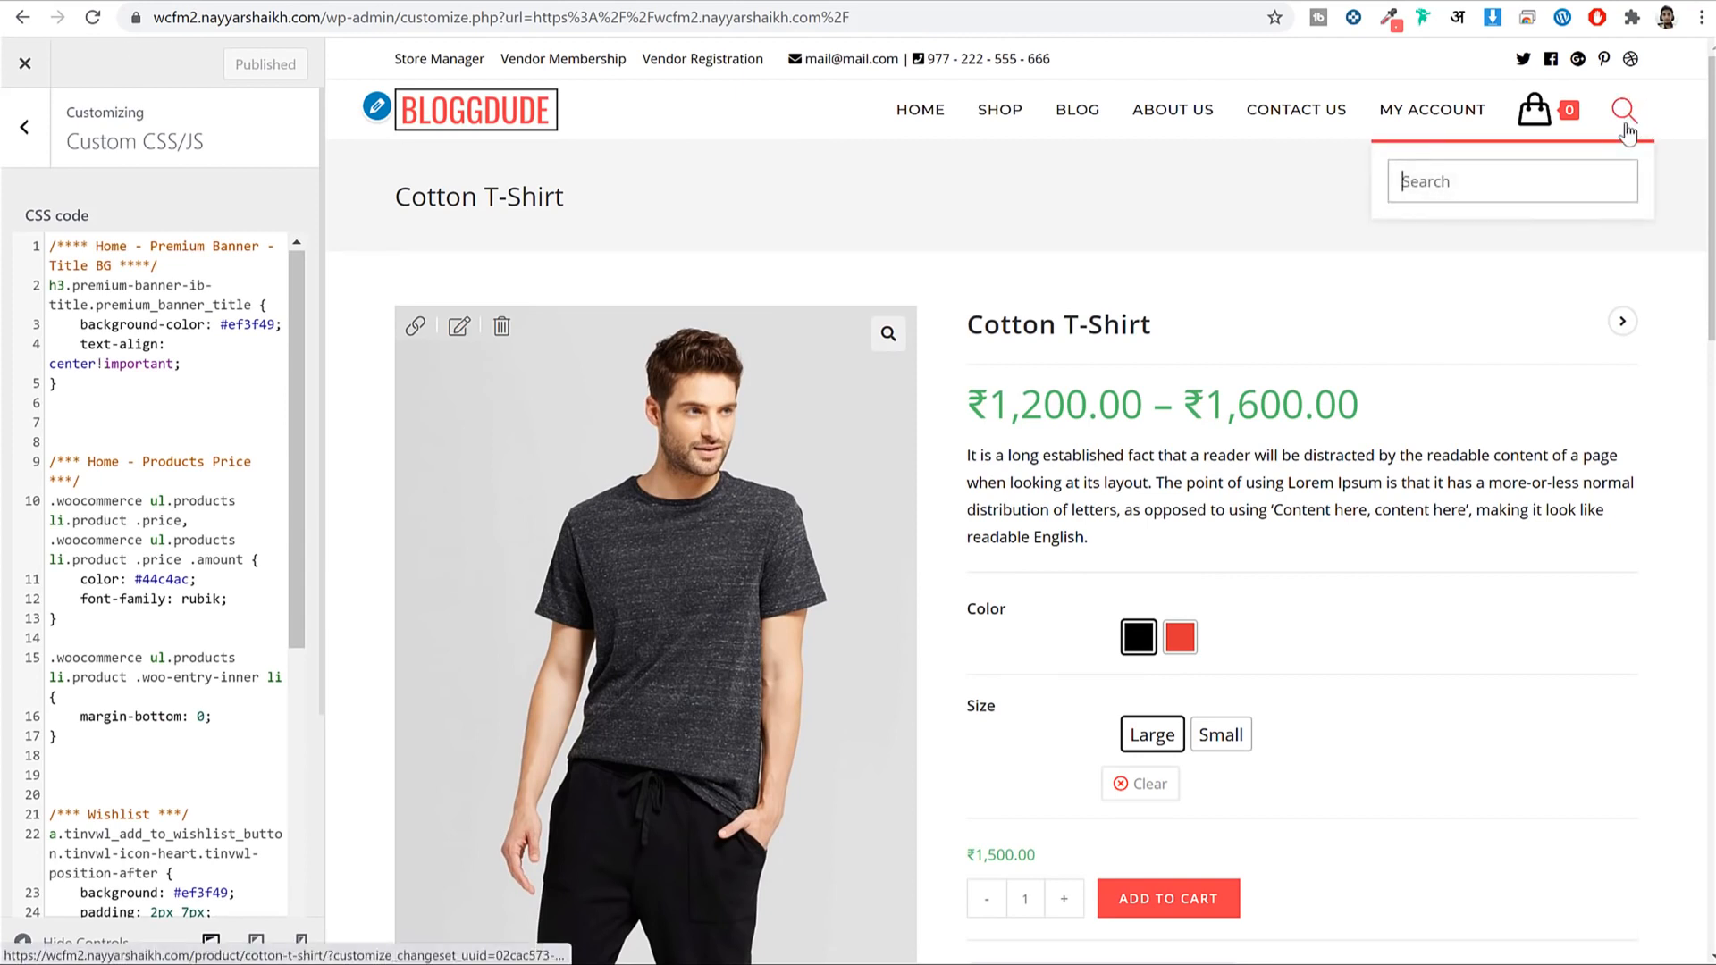
left_click(1640, 116)
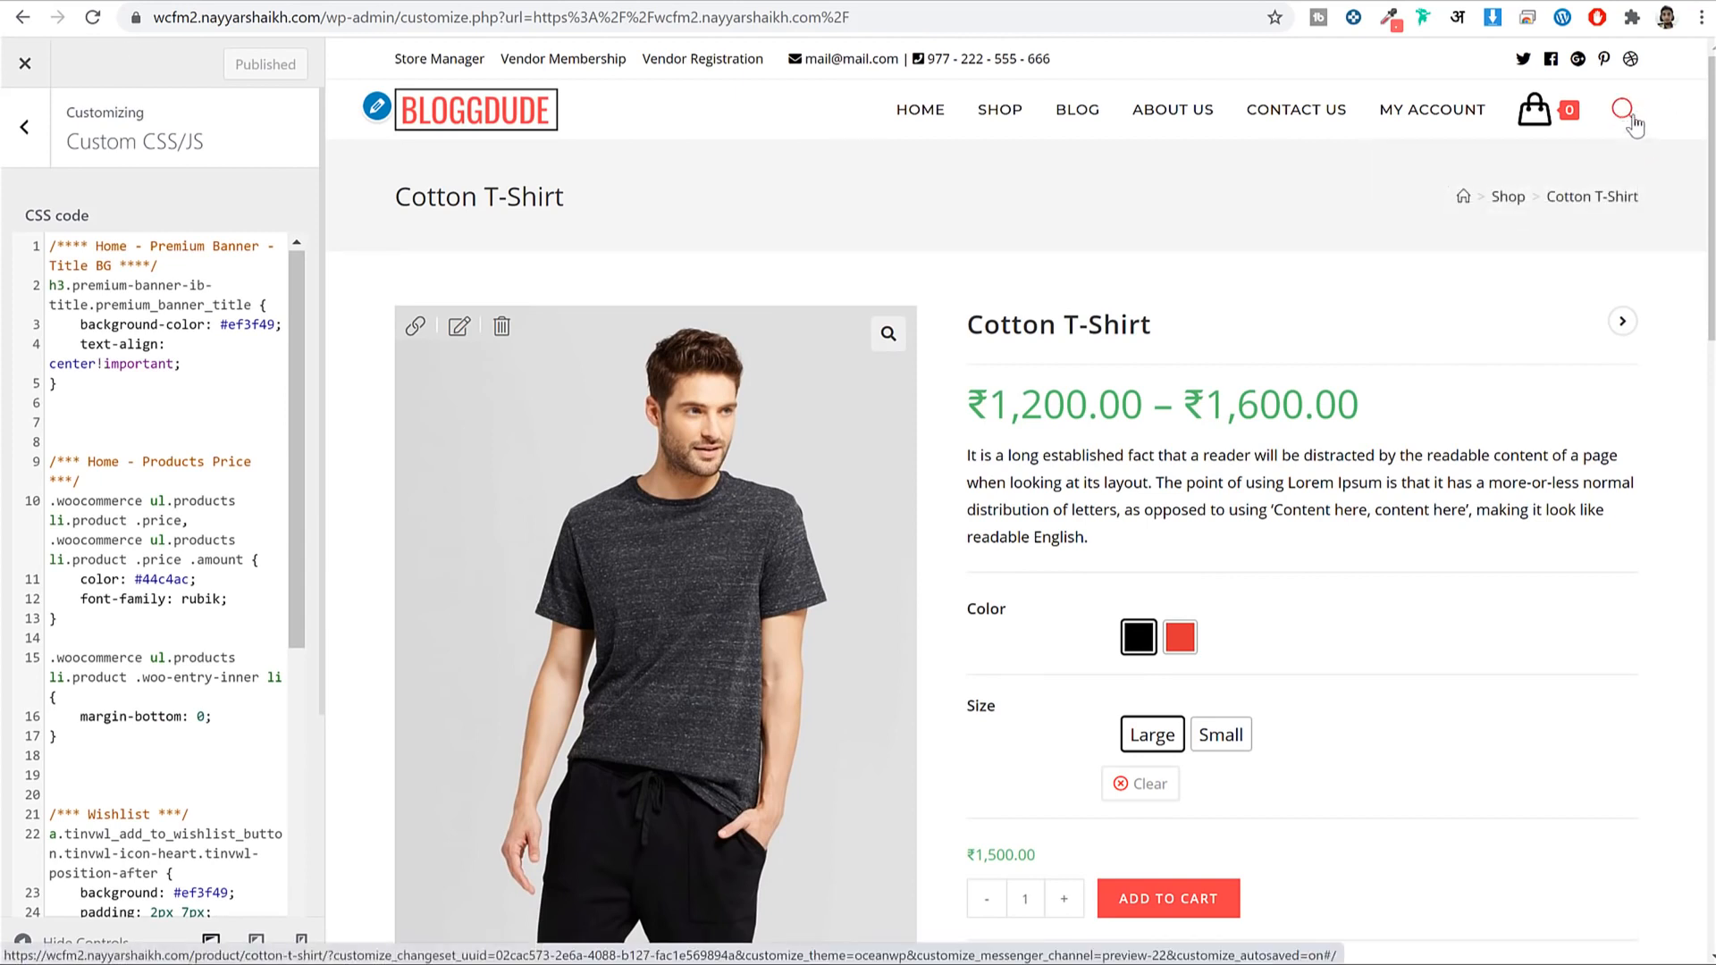
left_click(1632, 124)
left_click(25, 64)
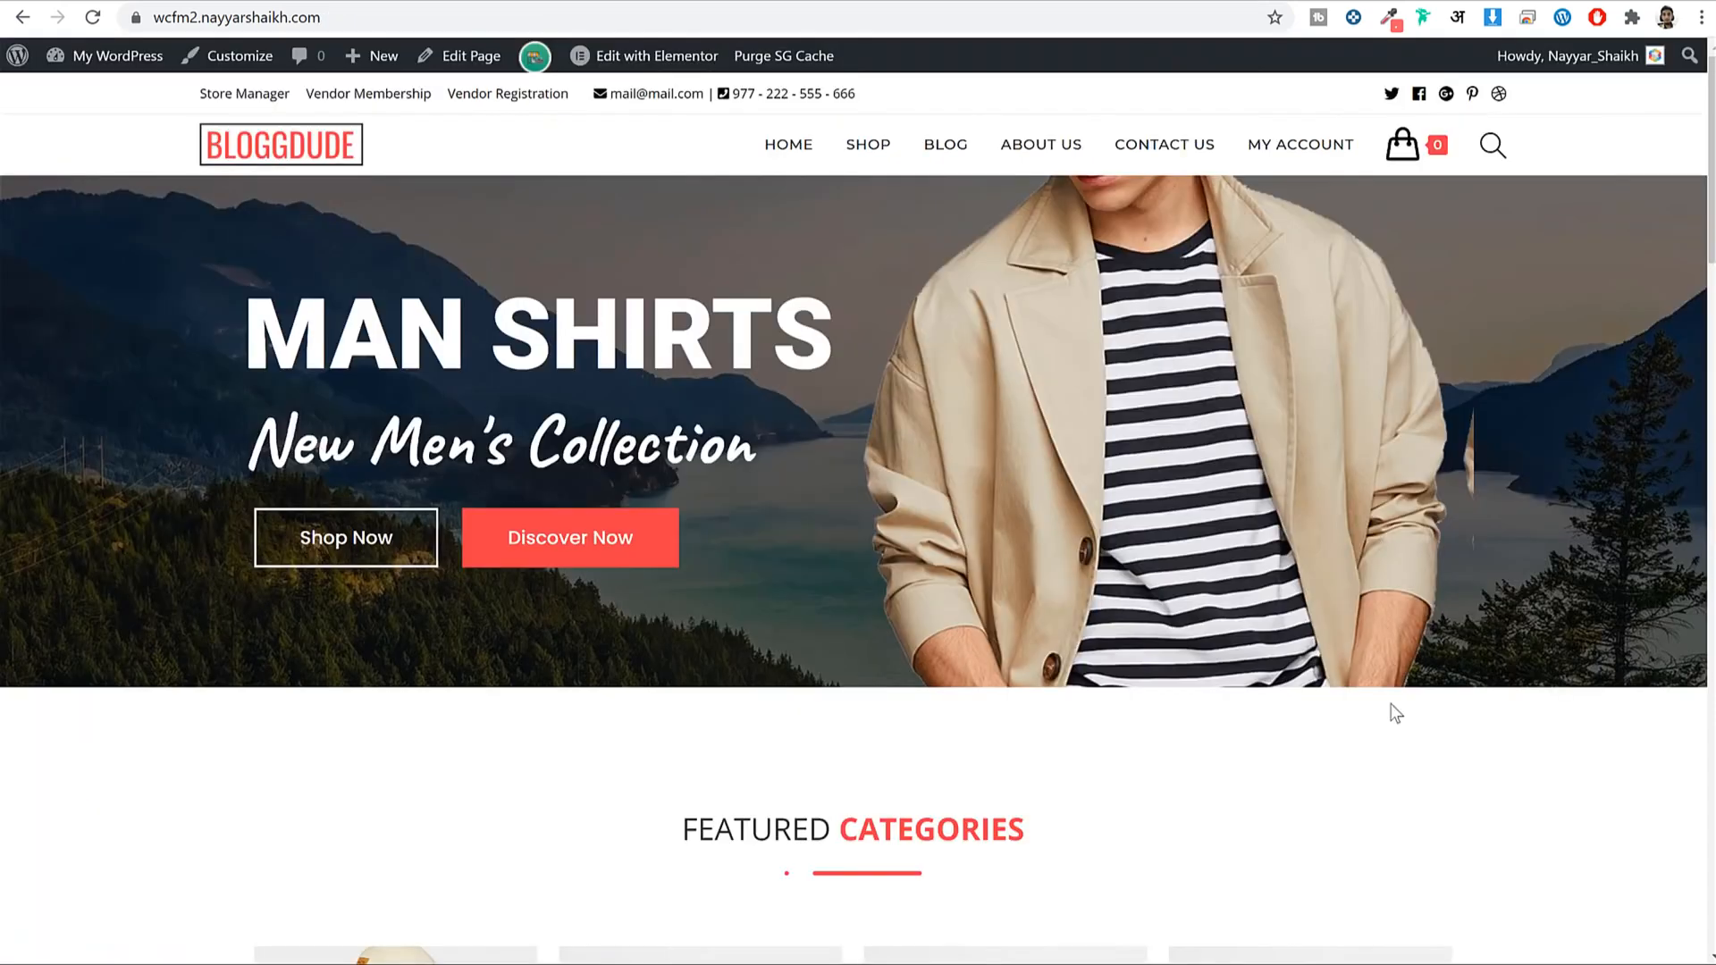
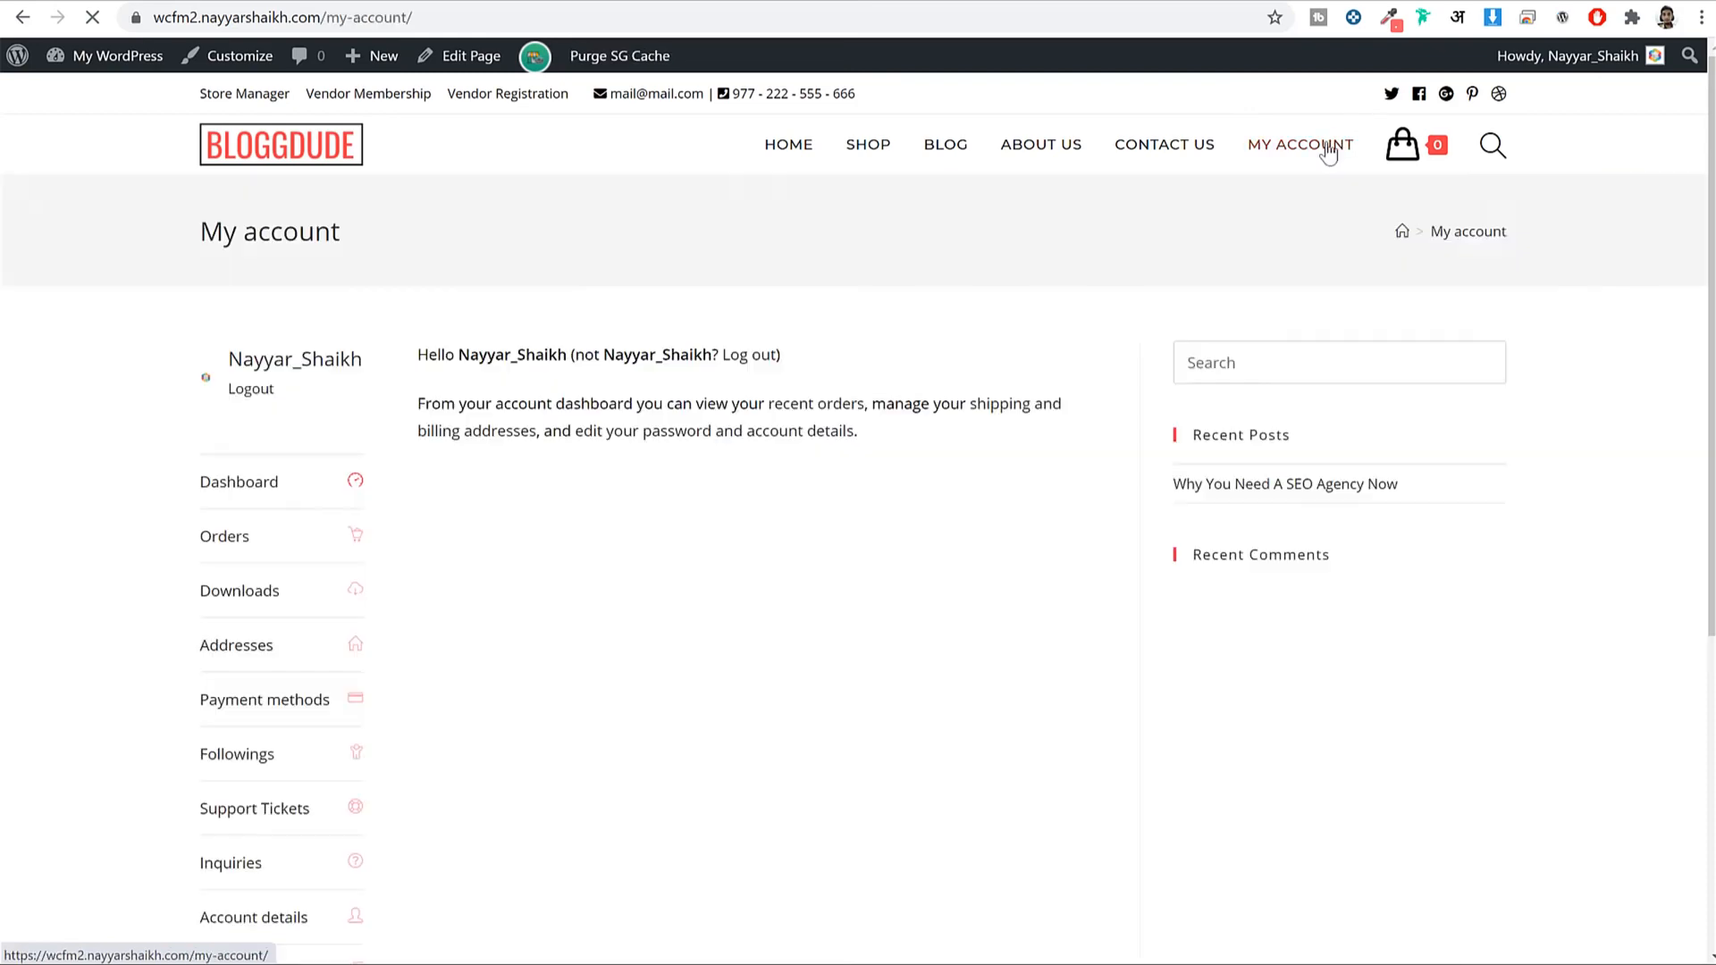
Look over the live Cart page, then return to the WordPress admin dashboard.
scroll(1341, 223, "down", 5)
scroll(1329, 295, "up", 5)
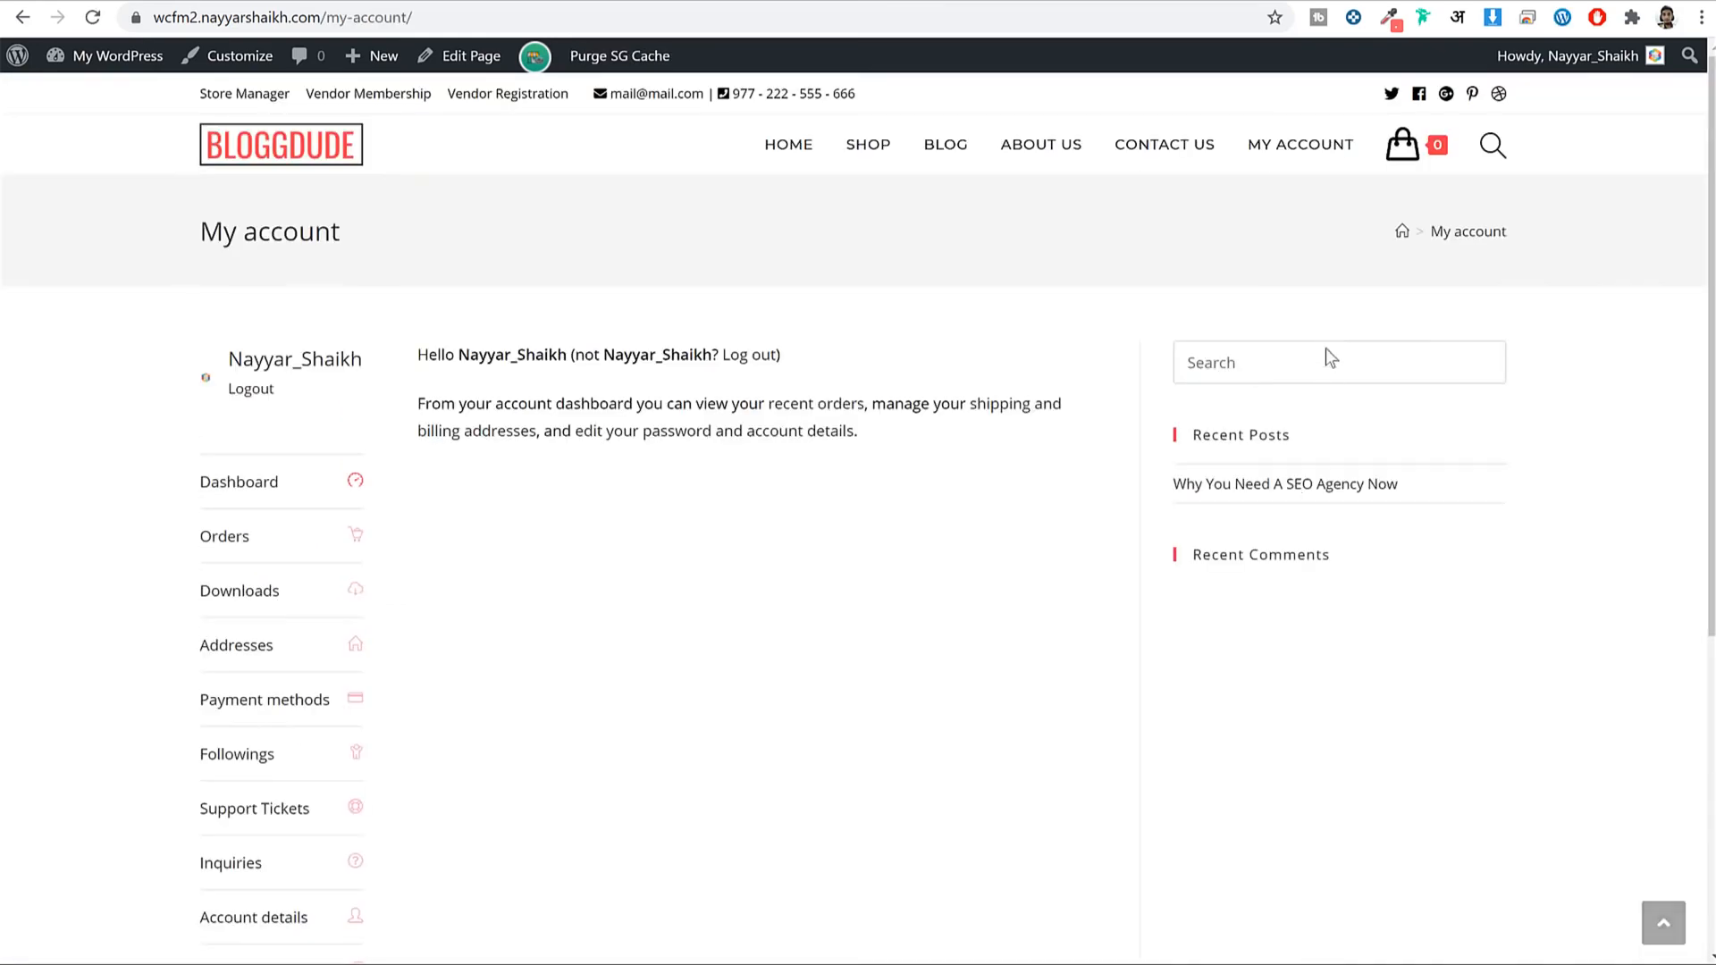
scroll(1296, 479, "down", 2)
scroll(1358, 312, "up", 2)
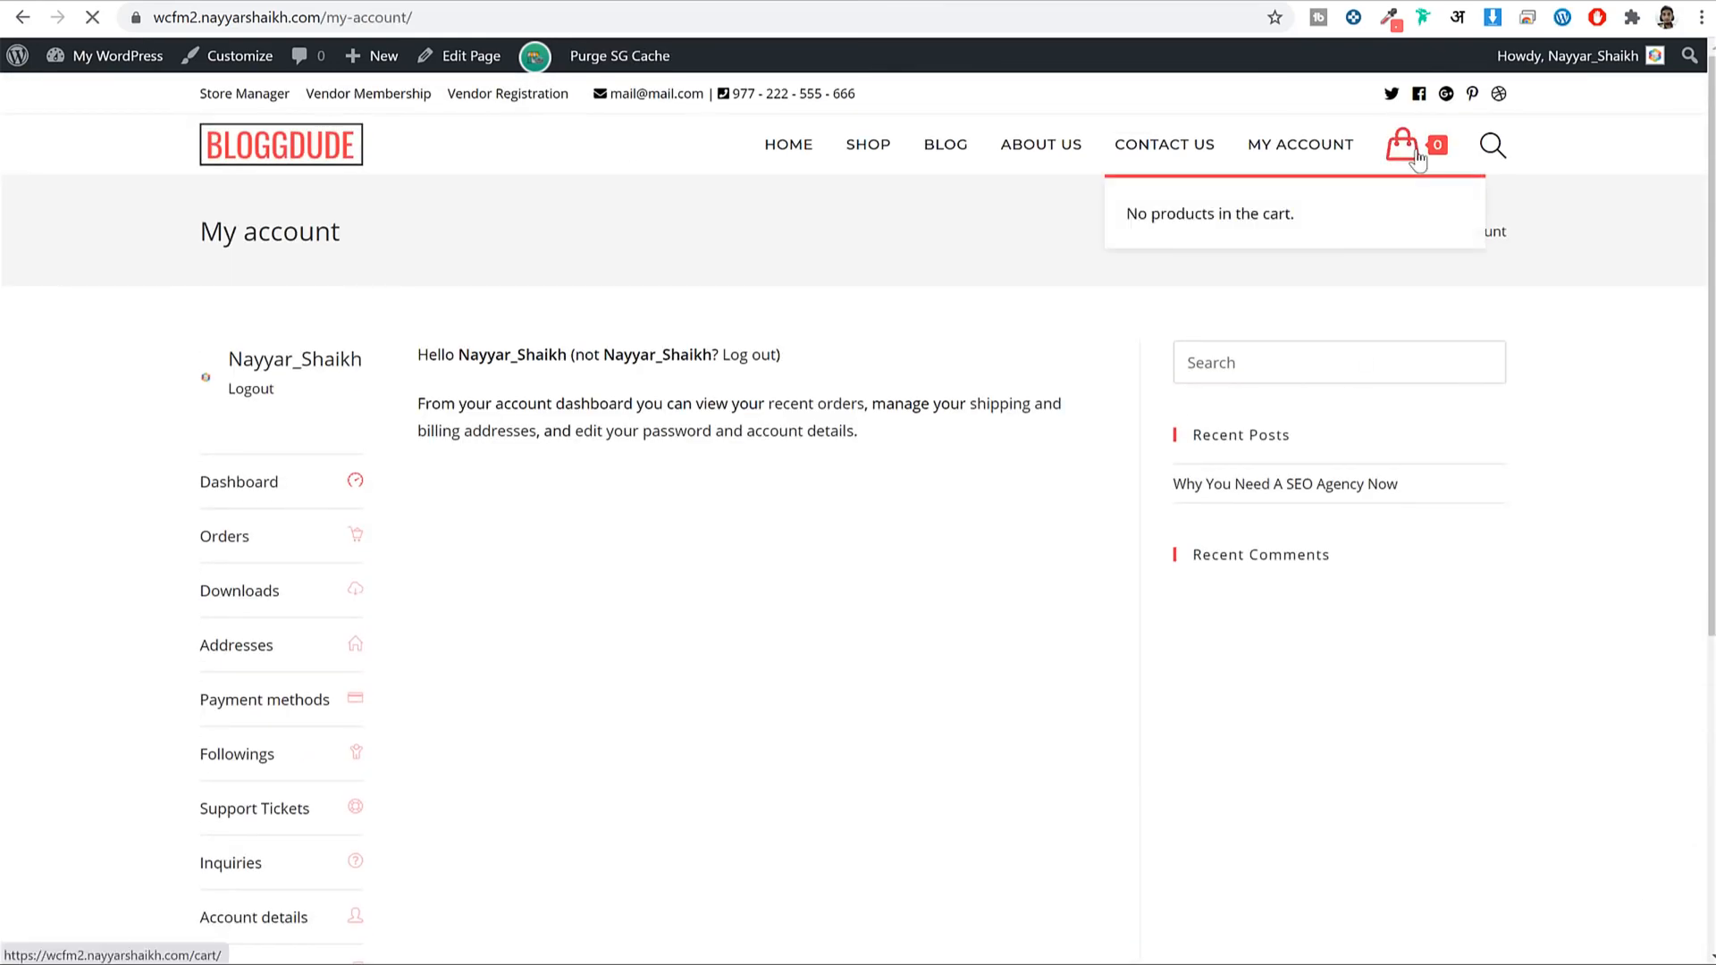
left_click(1416, 156)
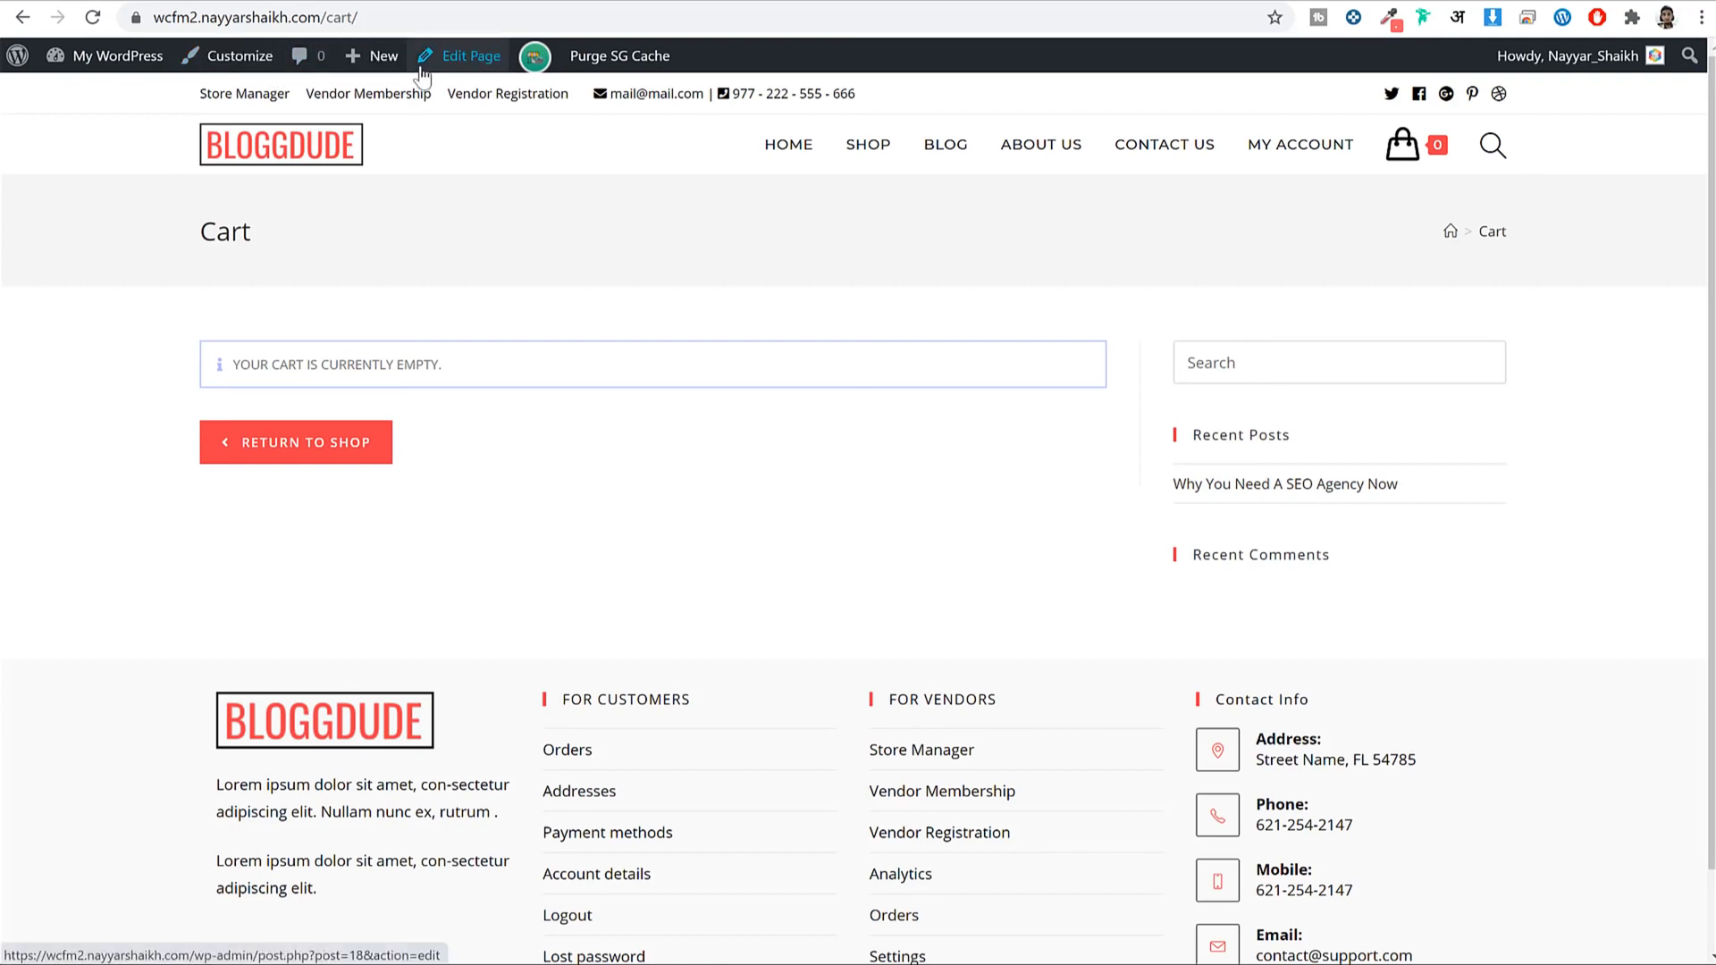
left_click(1128, 9)
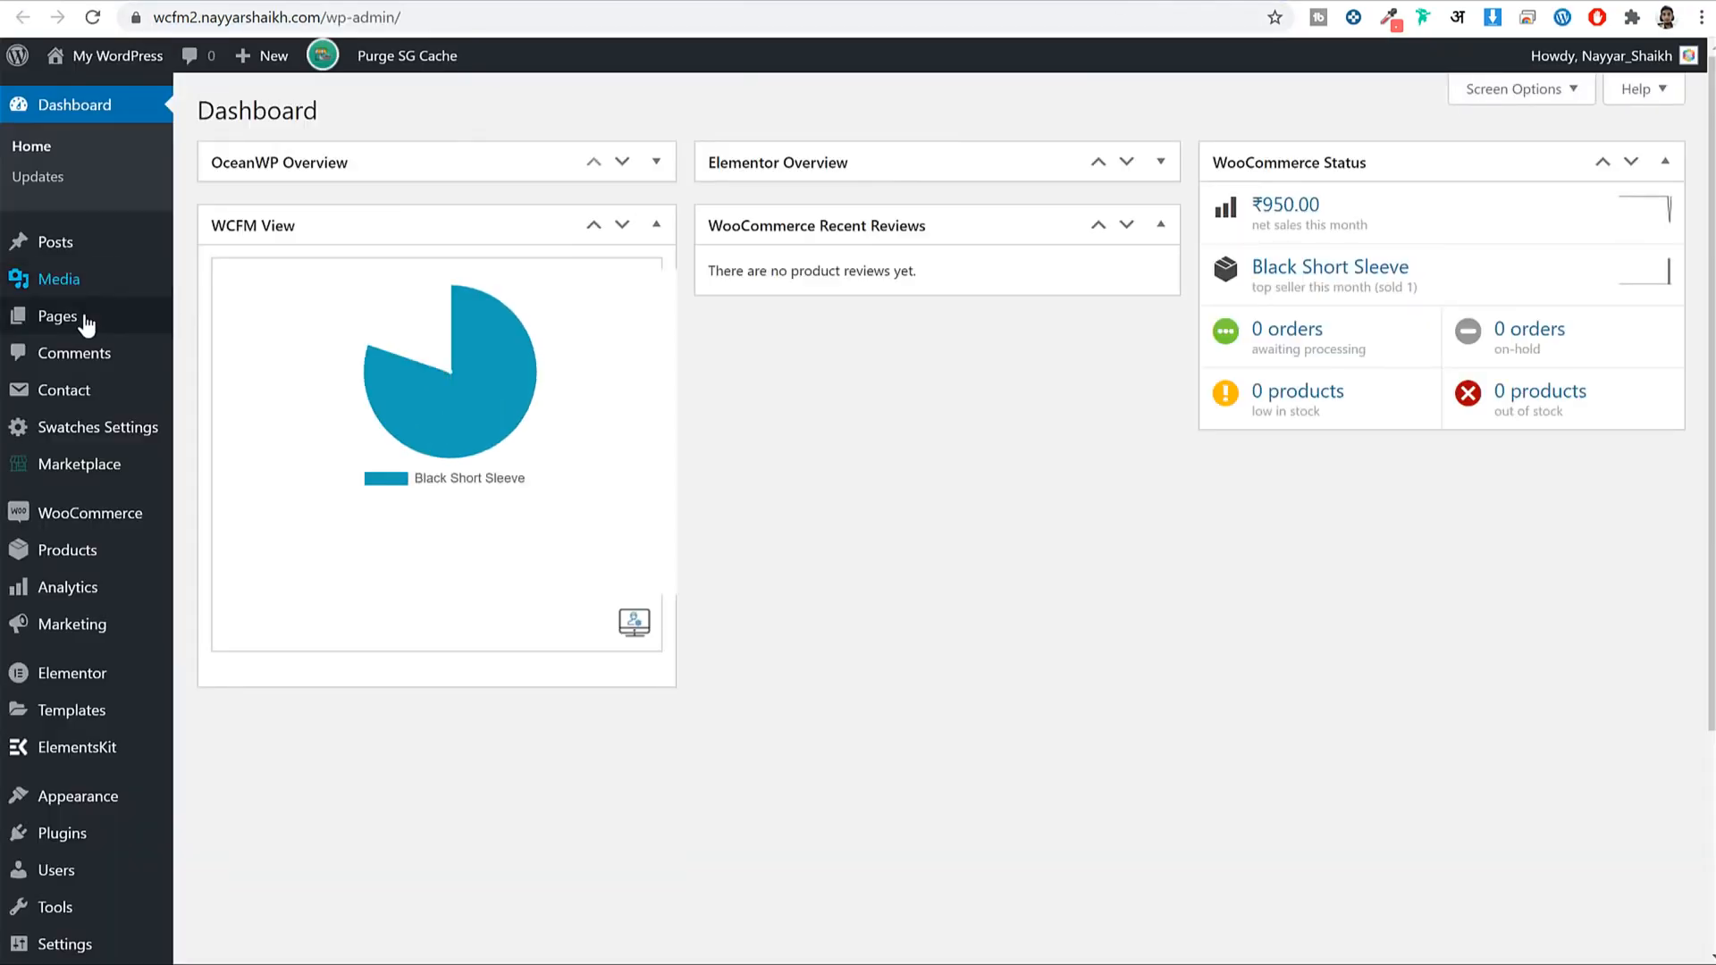
Set the Cart page's OceanWP Content Layout to Full Width, update, and reload it to check.
mouse_move(87, 324)
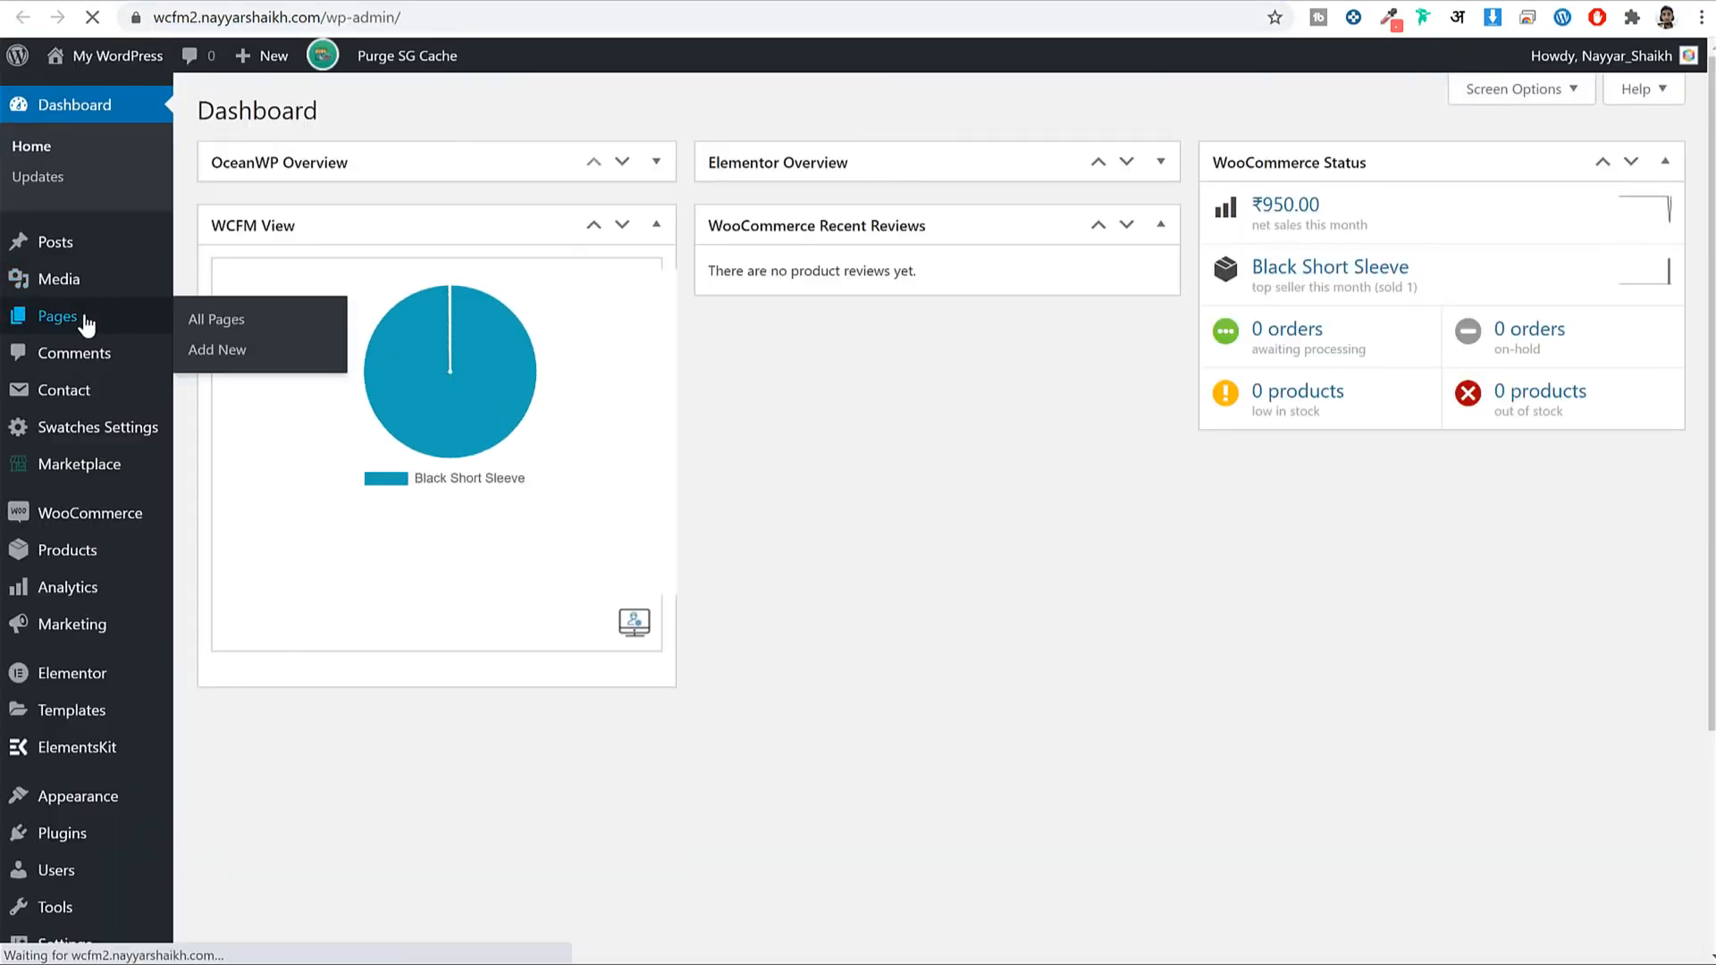
scroll(429, 331, "down", 1)
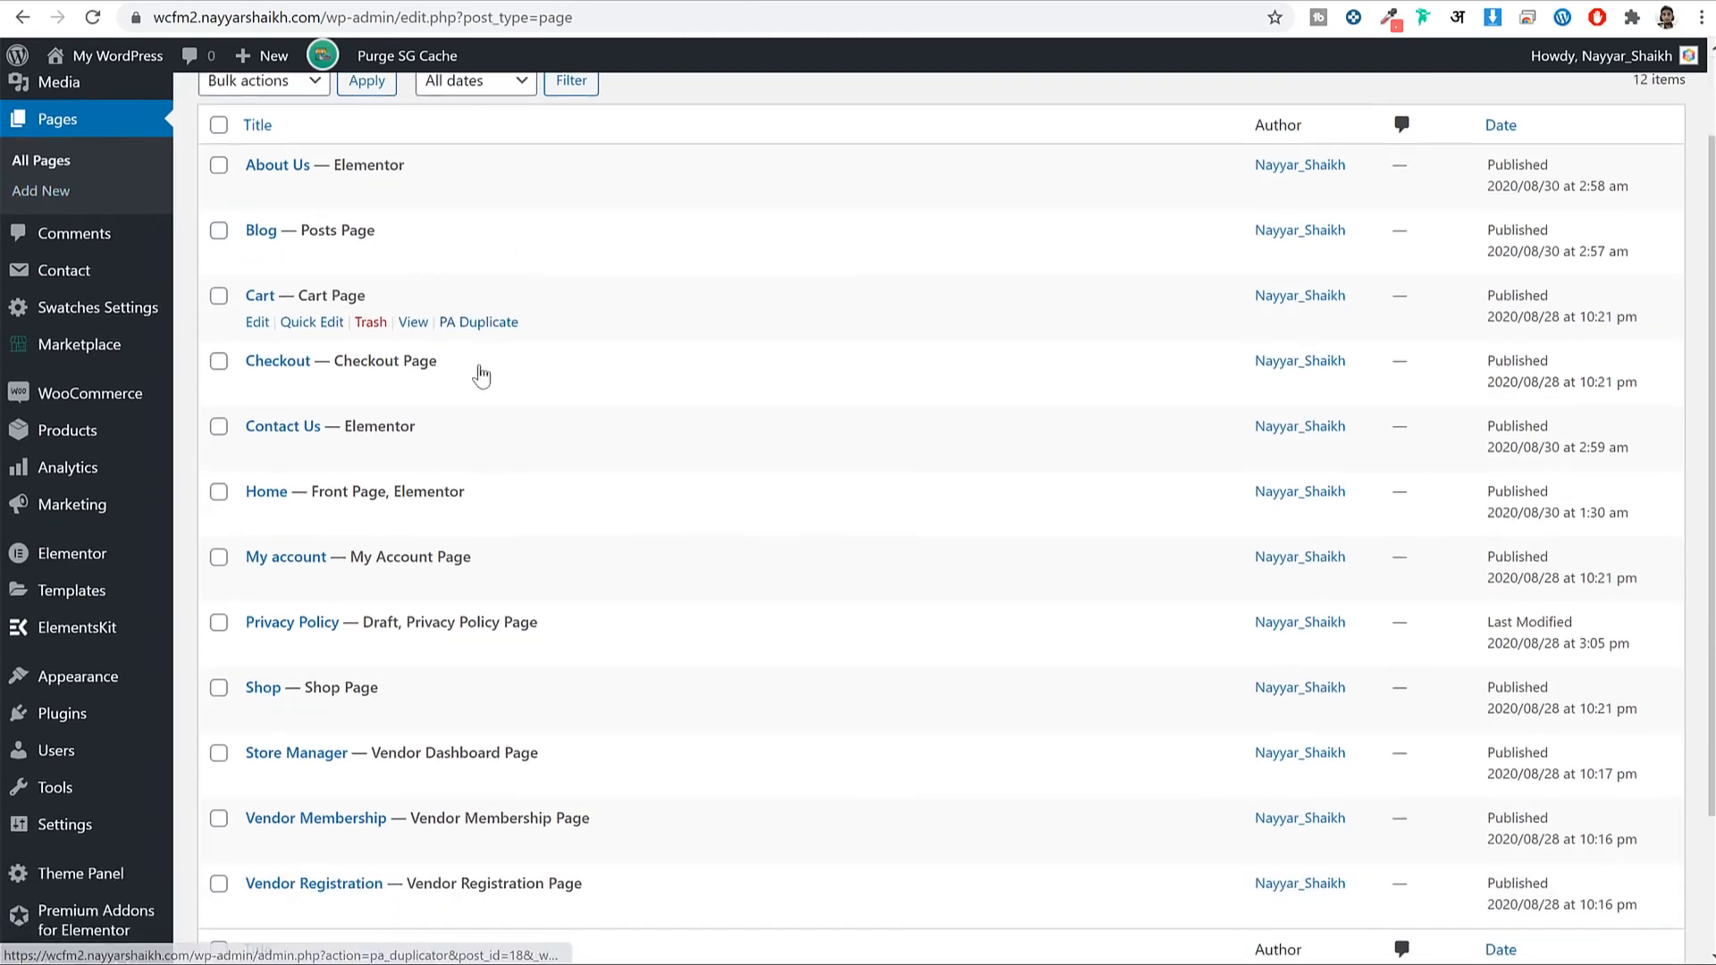
left_click(257, 323)
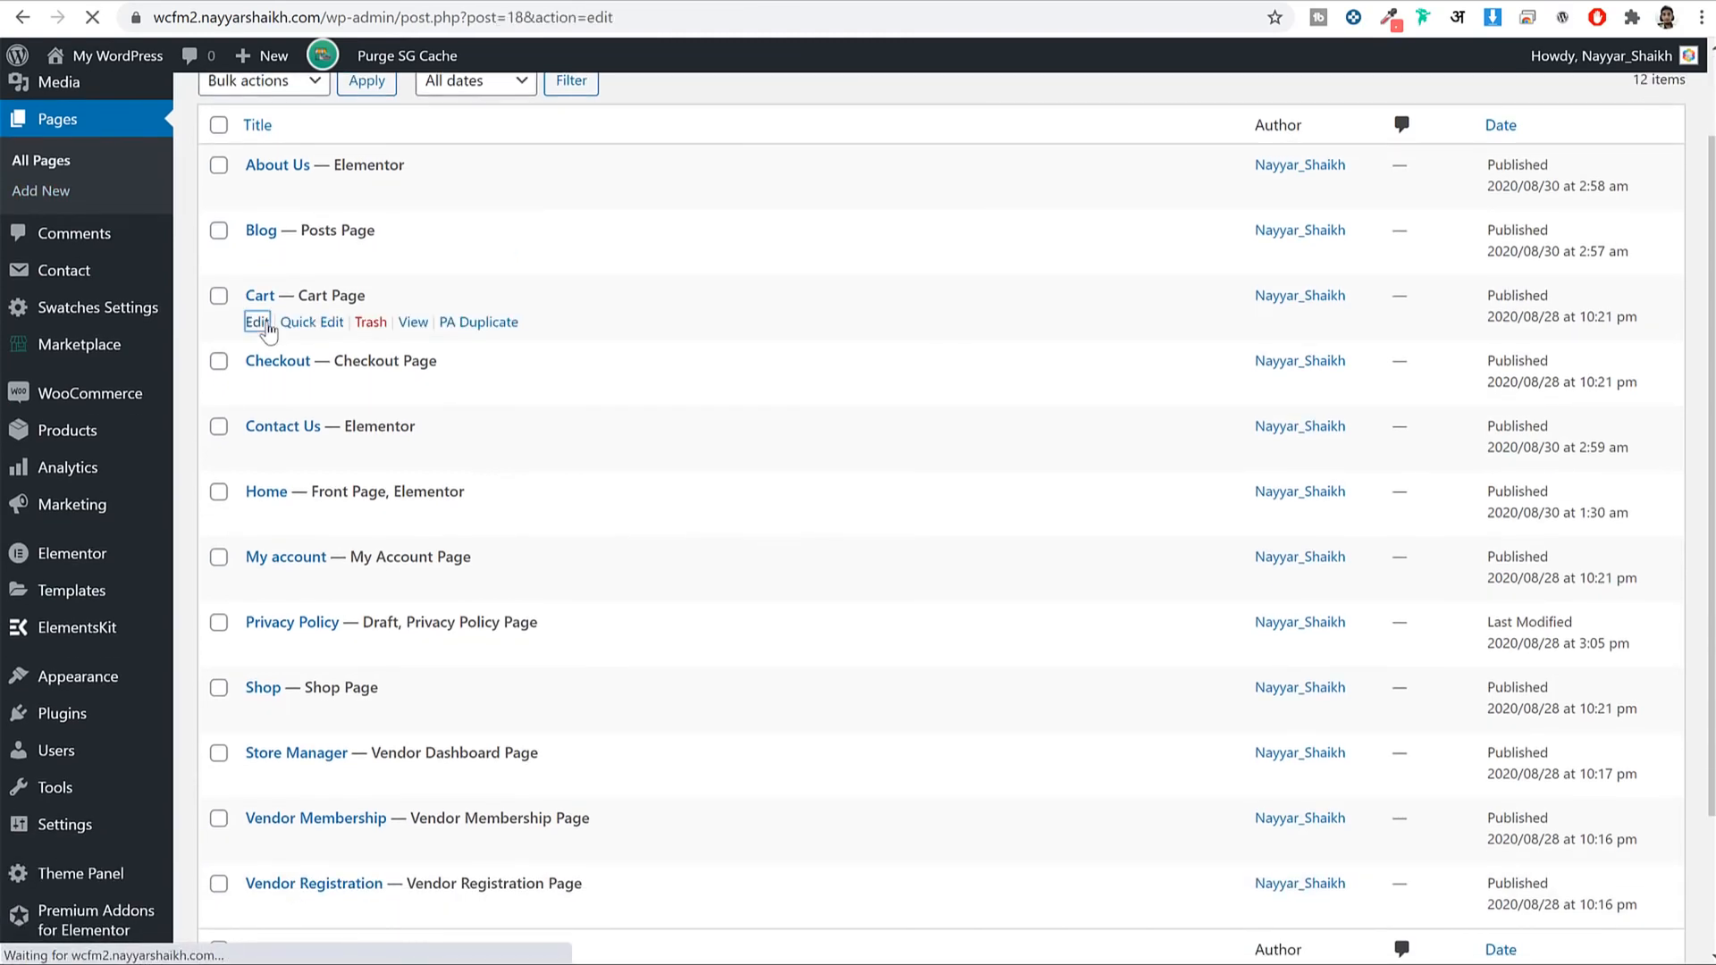
scroll(1244, 441, "down", 5)
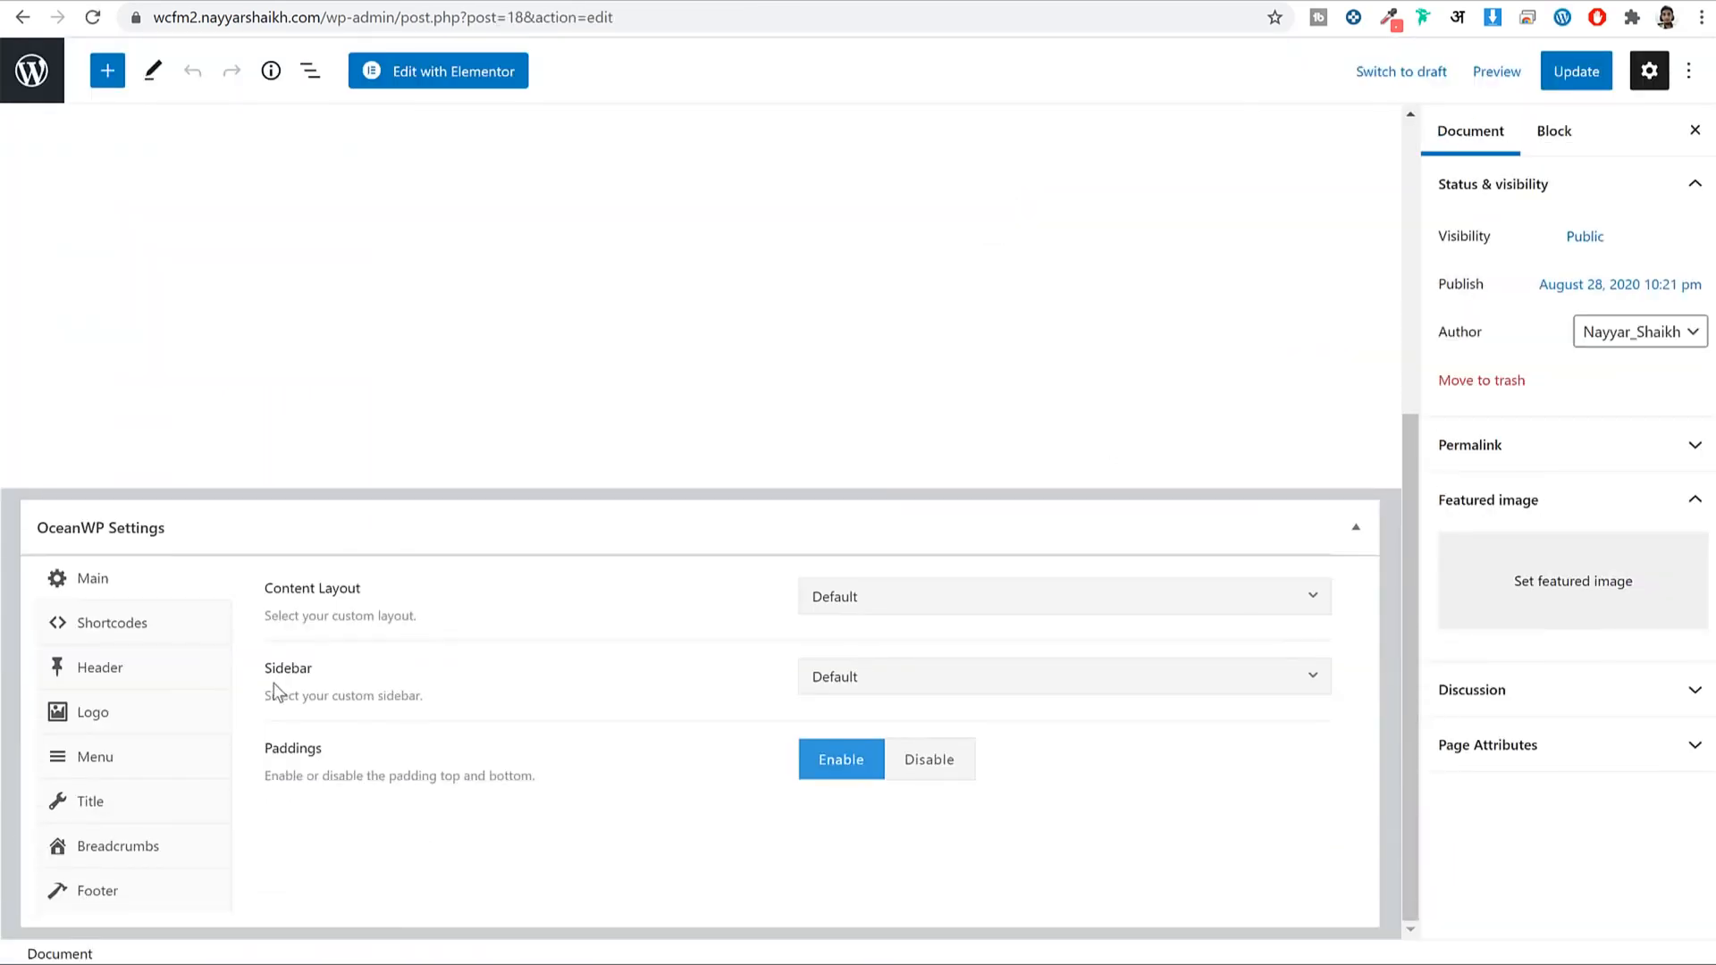
left_click(889, 608)
left_click(921, 765)
left_click(1576, 72)
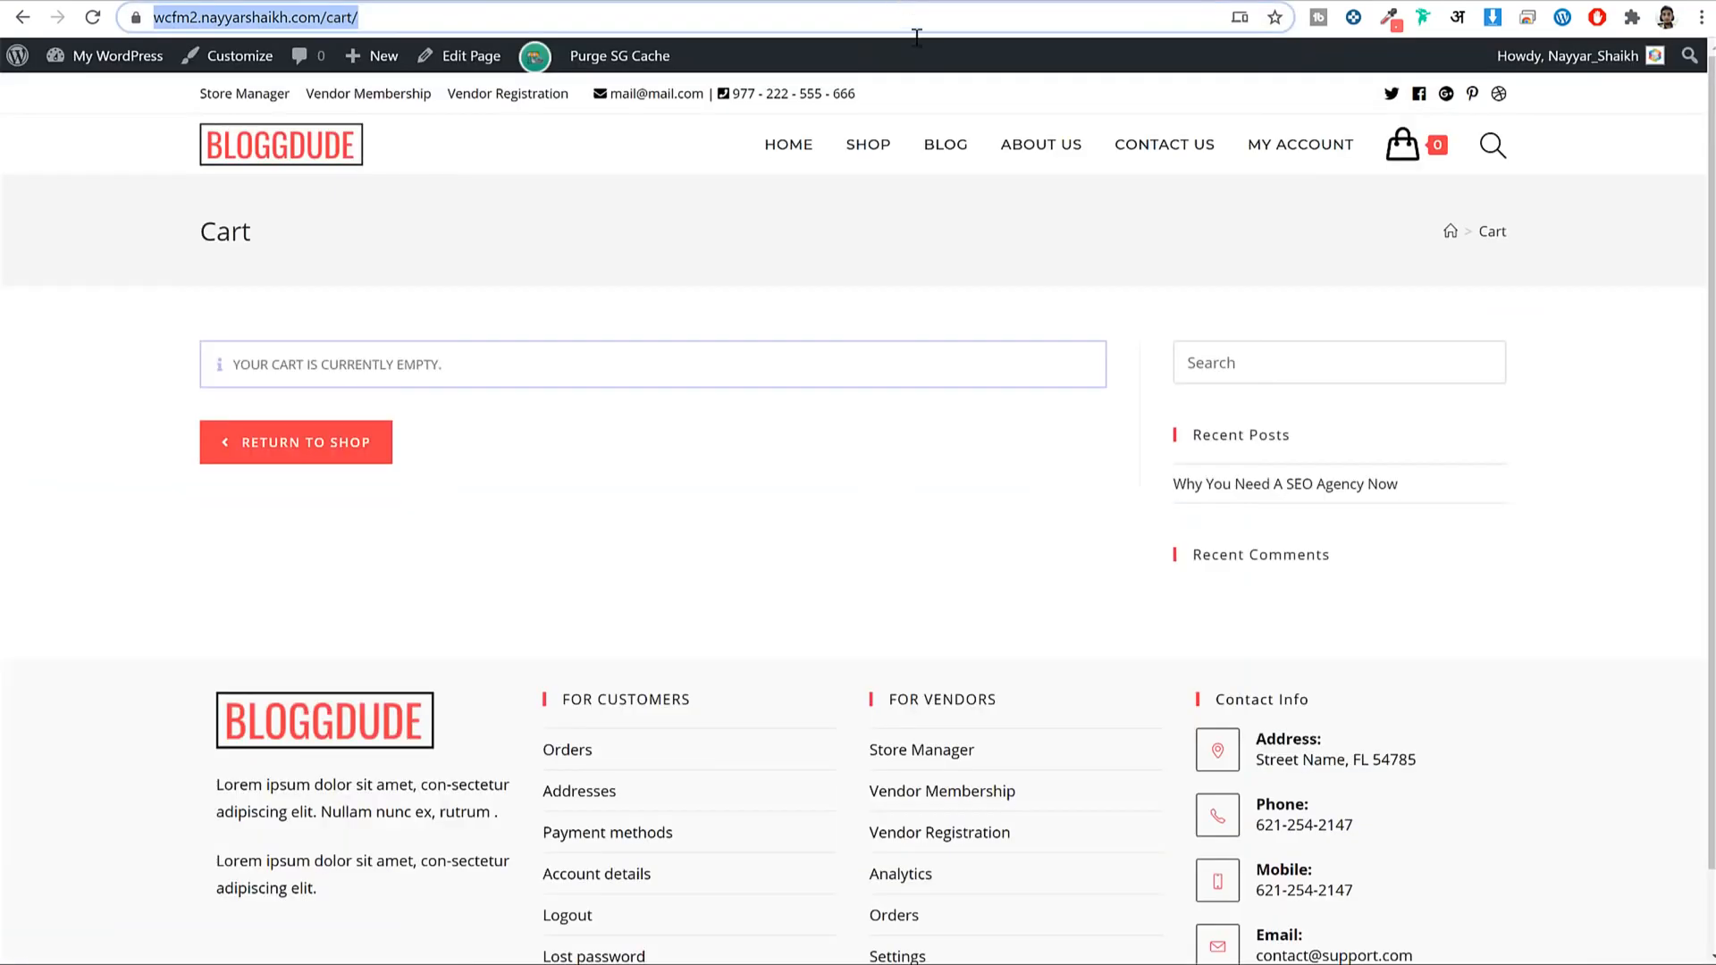
left_click(92, 18)
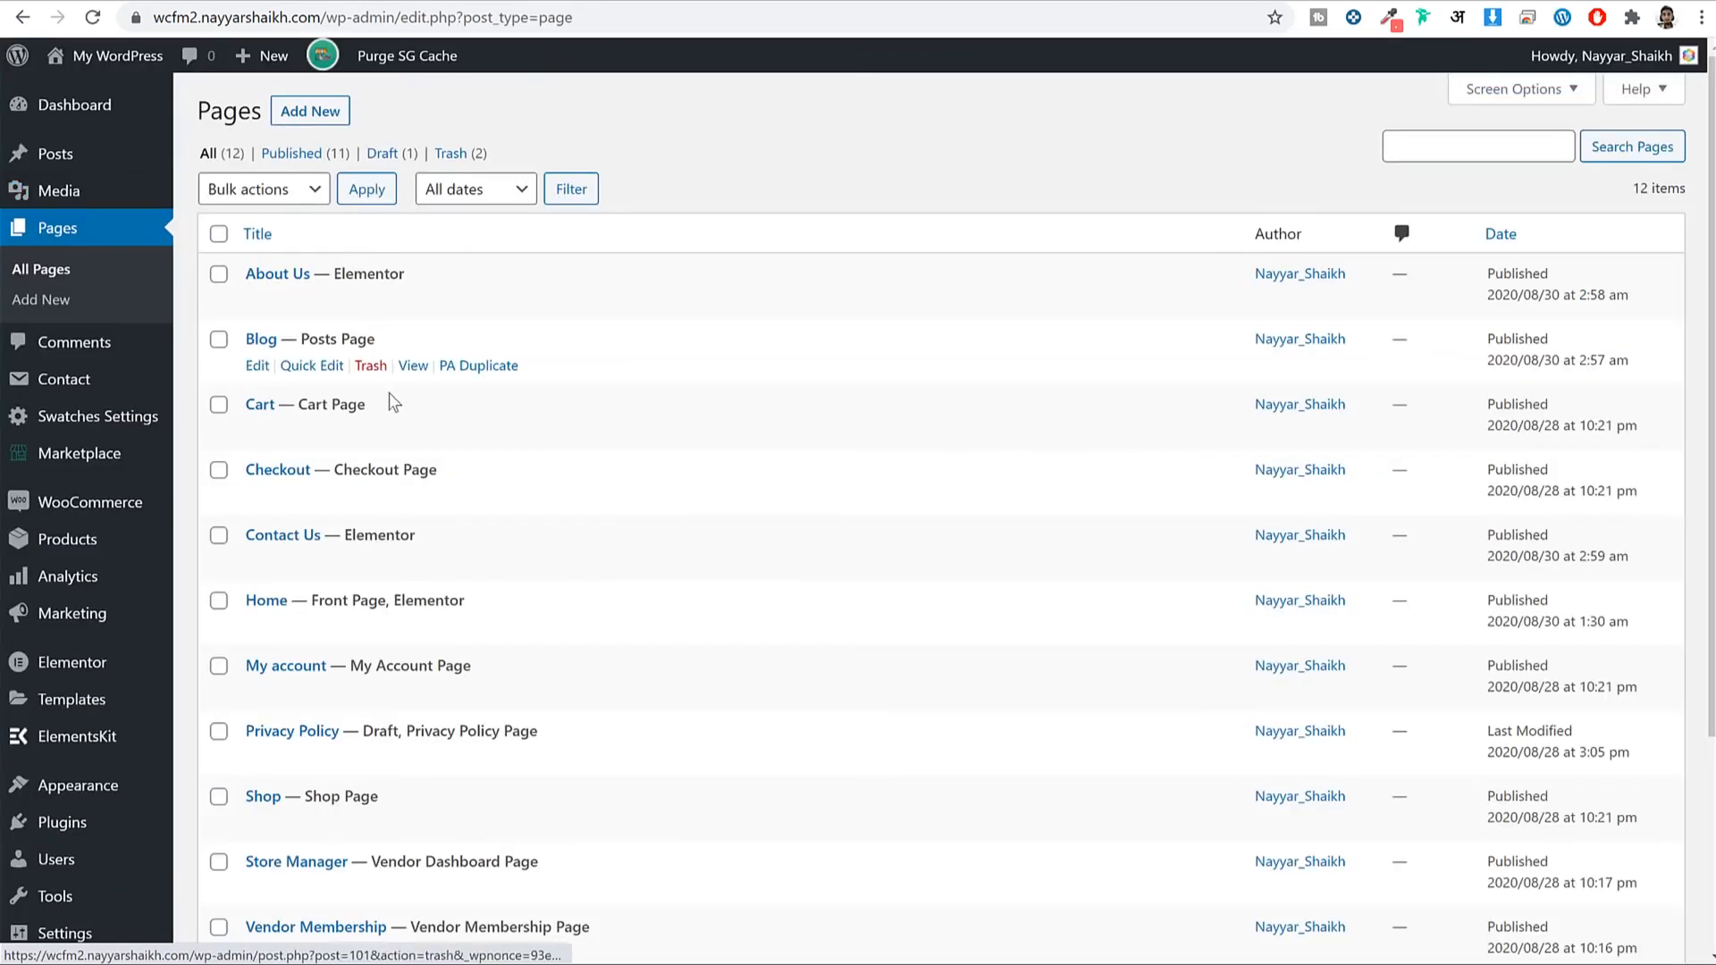
Set the Checkout page's OceanWP Content Layout to Full Width and update it.
scroll(268, 375, "down", 2)
left_click(257, 388)
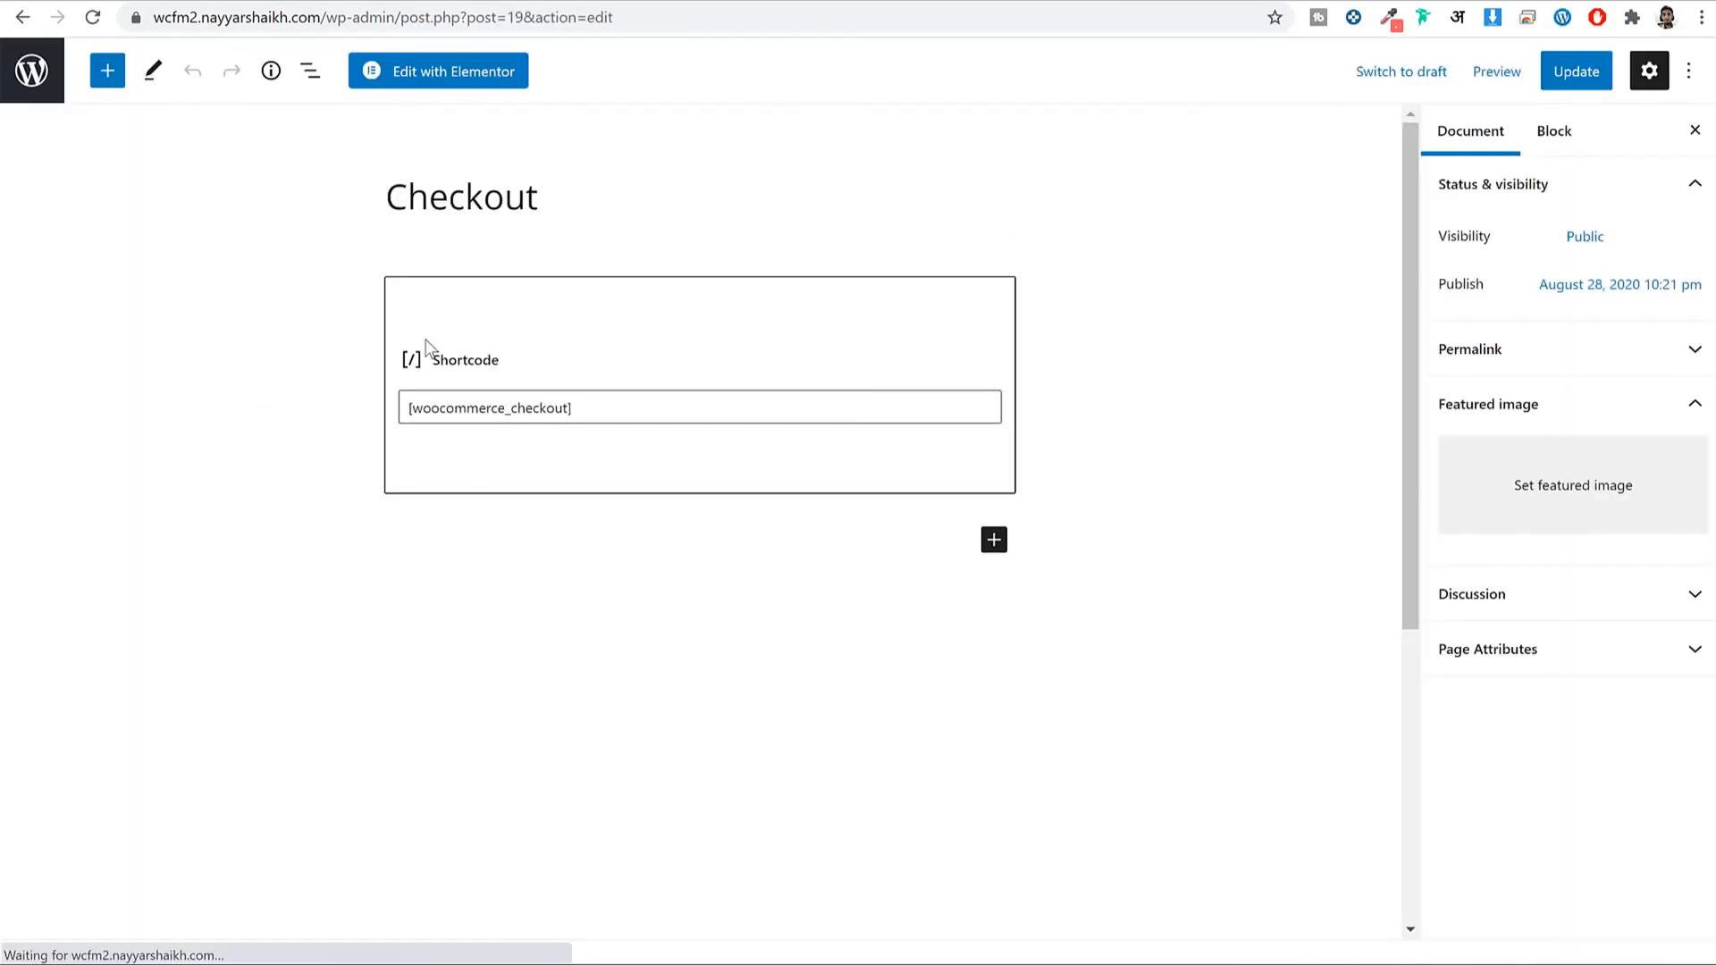
scroll(823, 330, "down", 5)
left_click(893, 597)
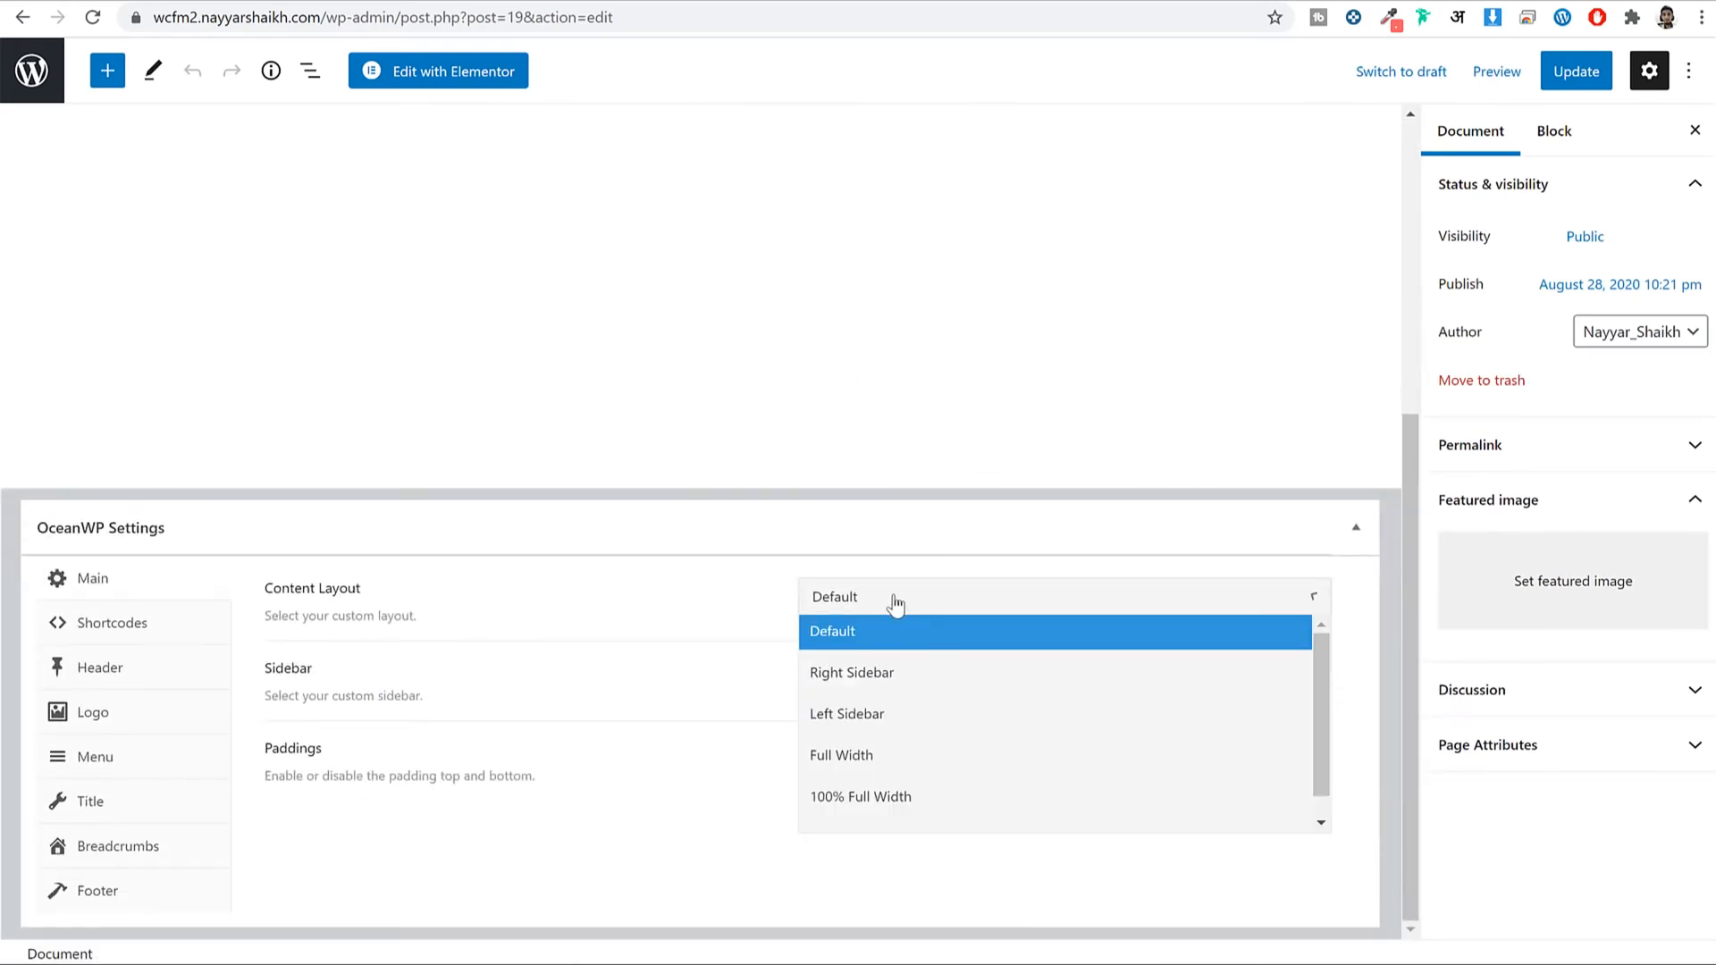
left_click(874, 756)
left_click(1591, 77)
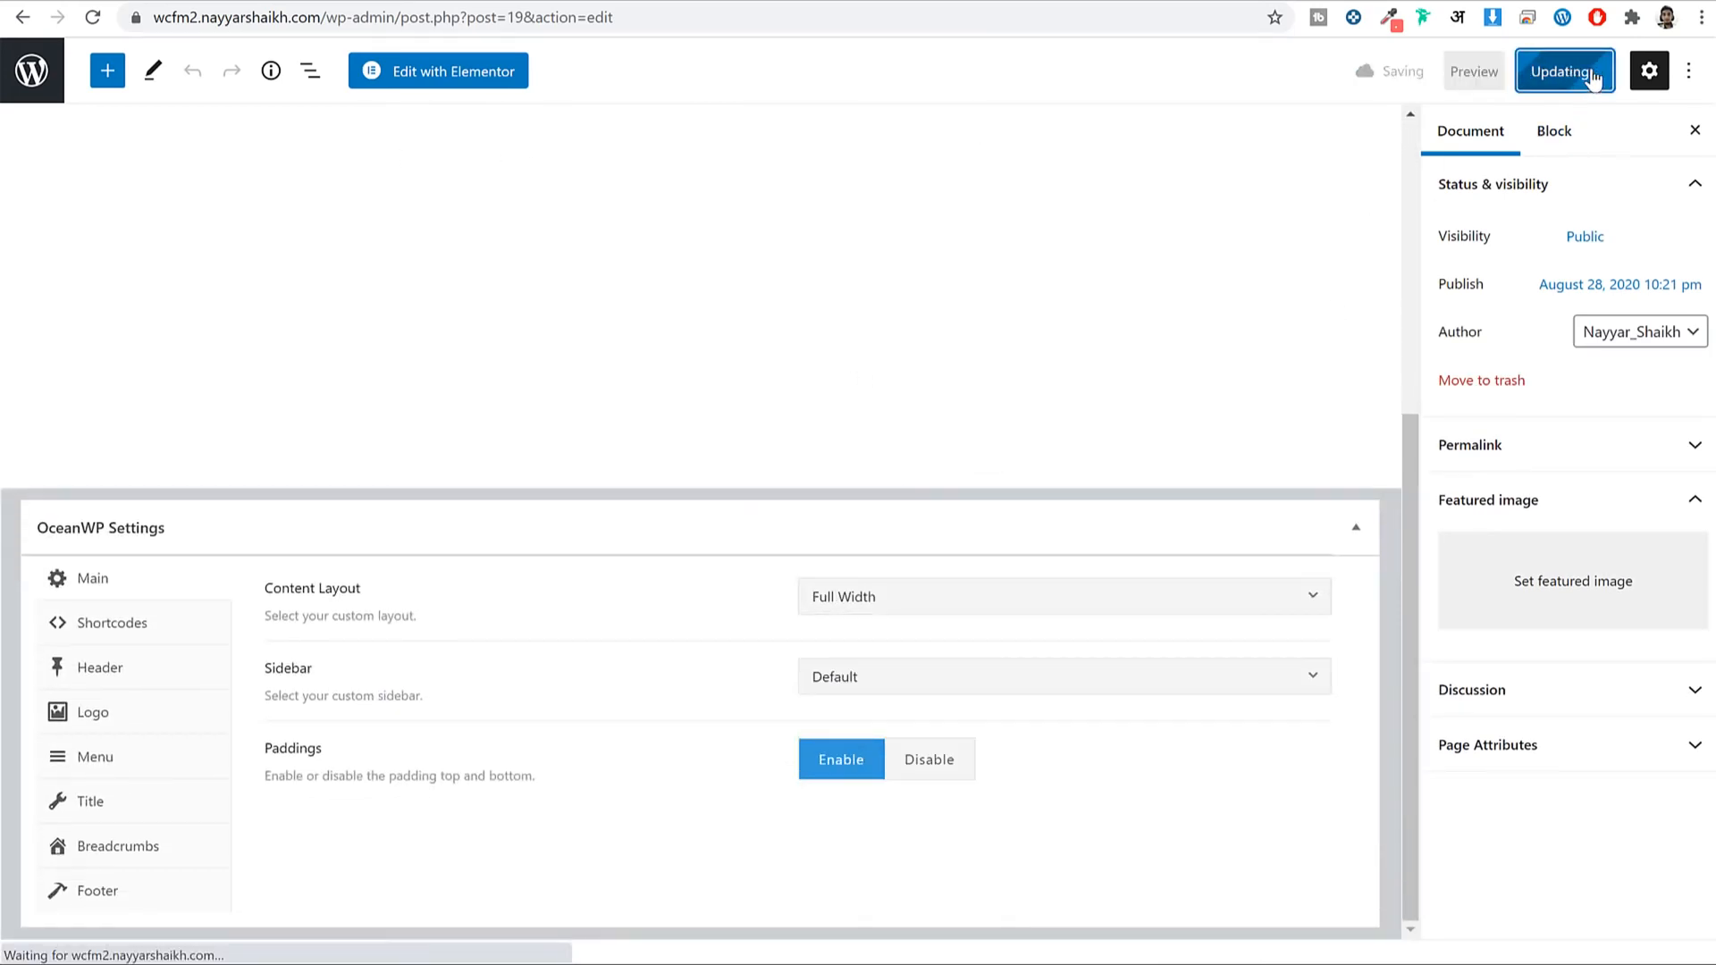
left_click(42, 79)
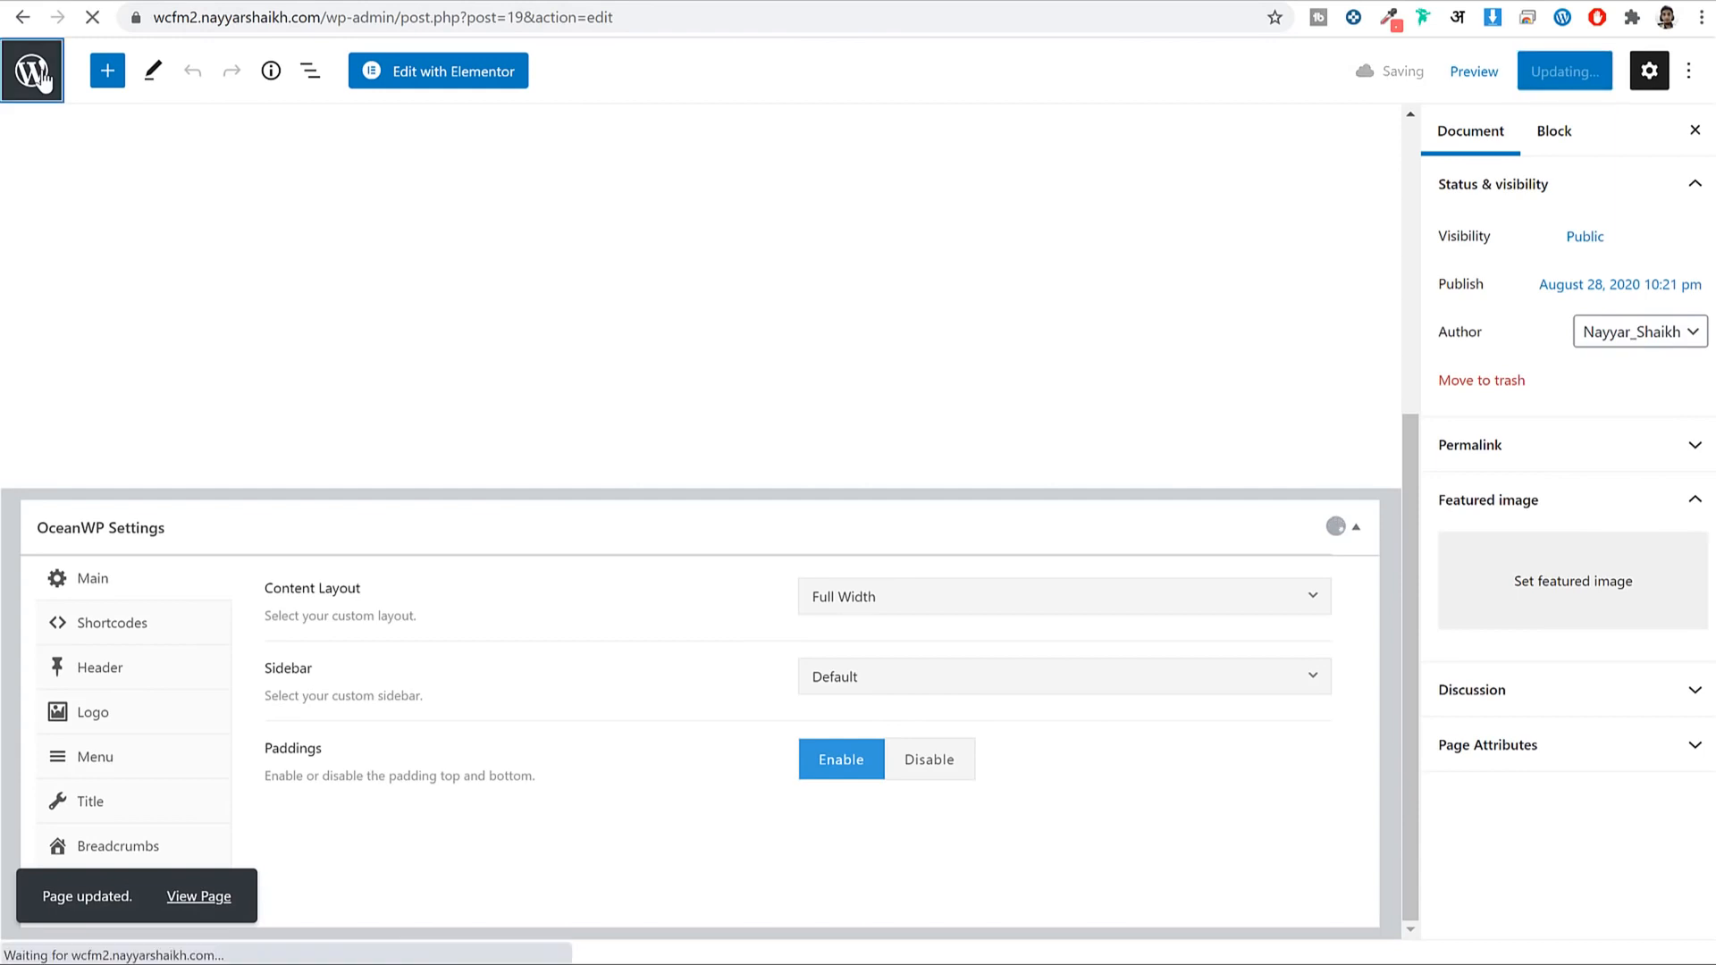
Give the My account page the Full Width content layout and update it.
scroll(625, 205, "down", 2)
scroll(657, 218, "down", 2)
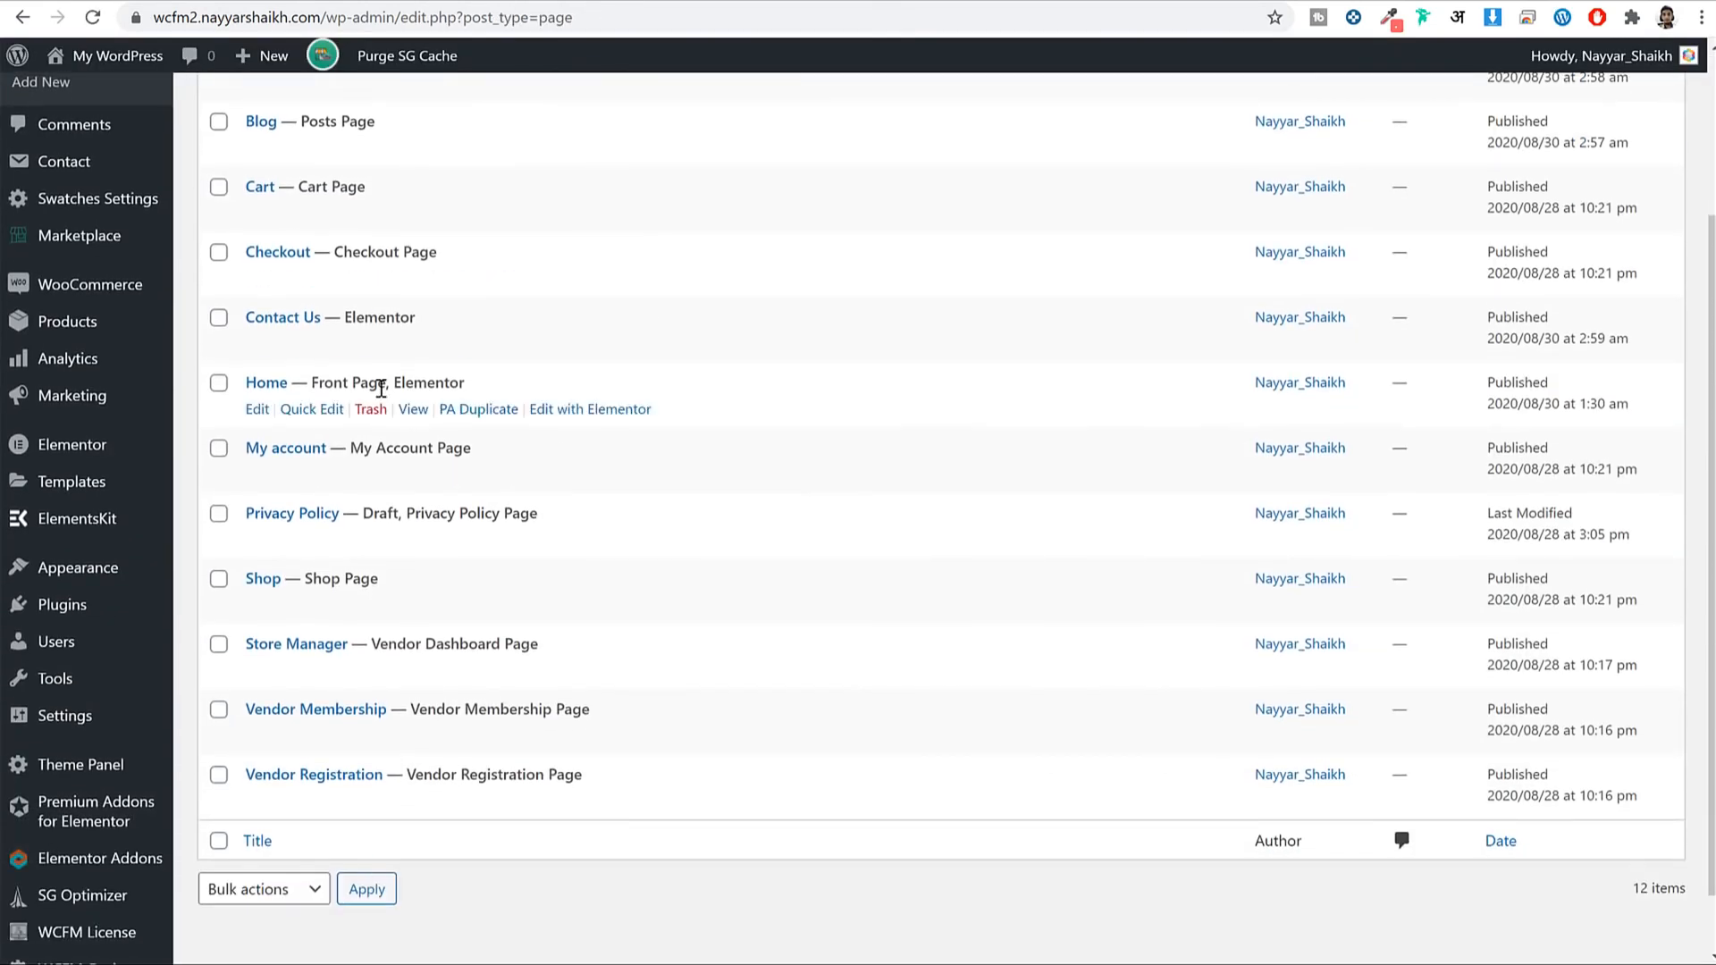
scroll(337, 304, "down", 1)
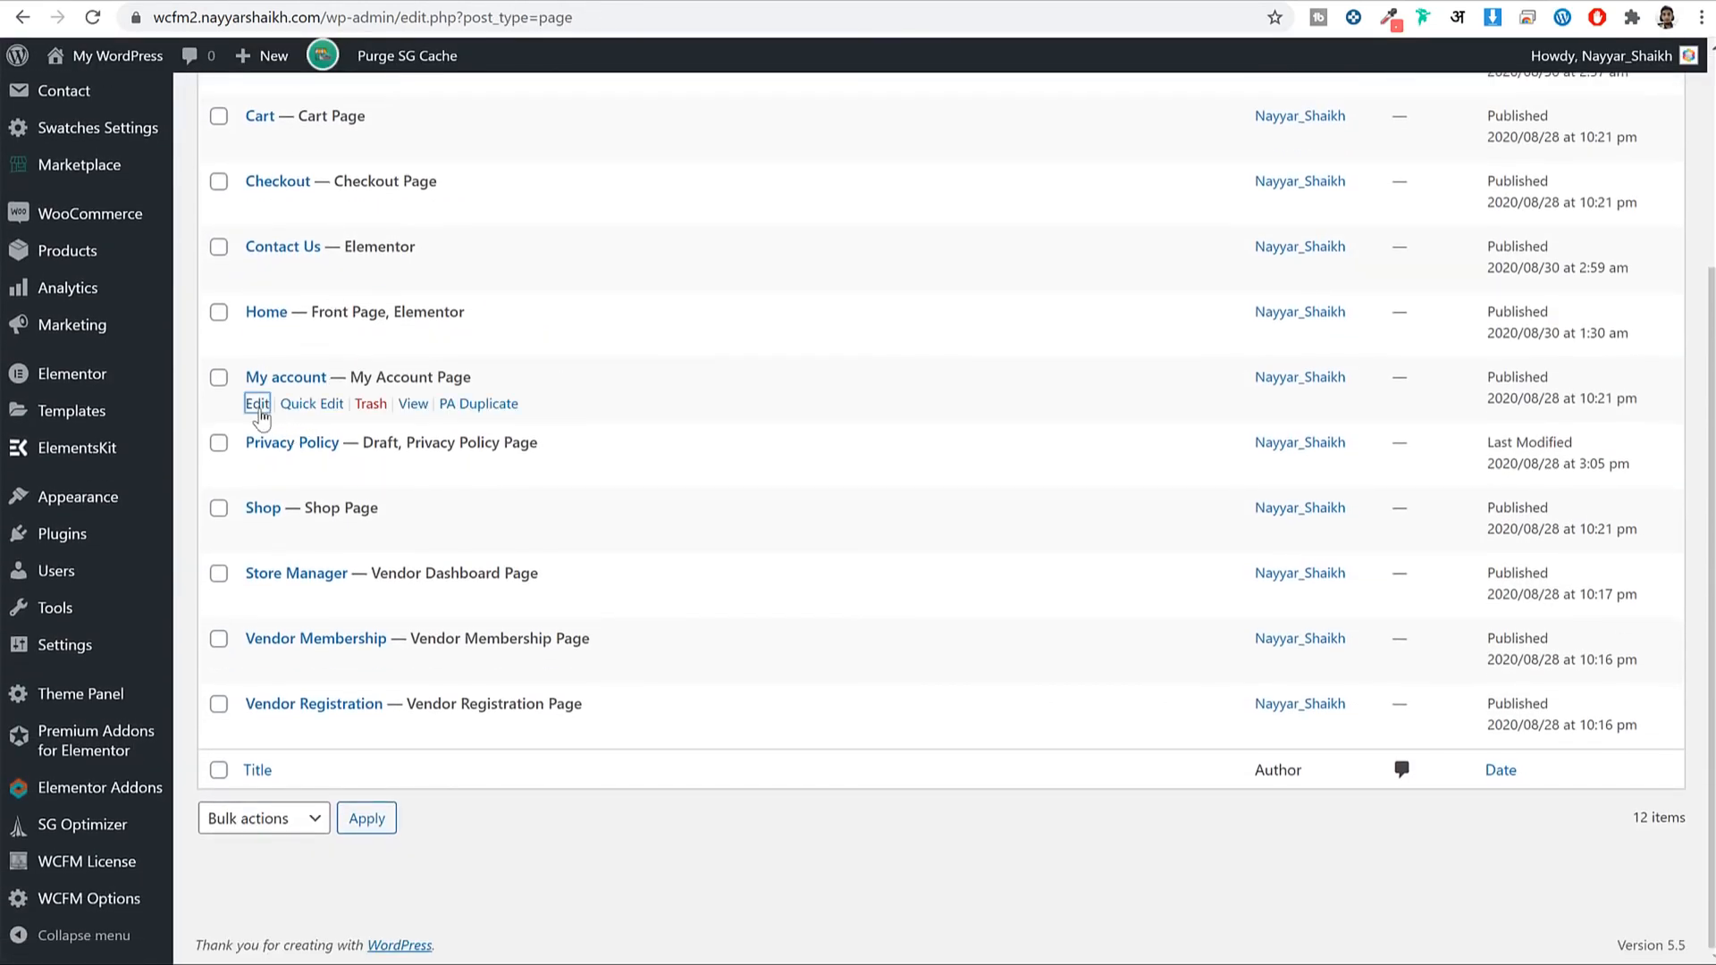
left_click(257, 403)
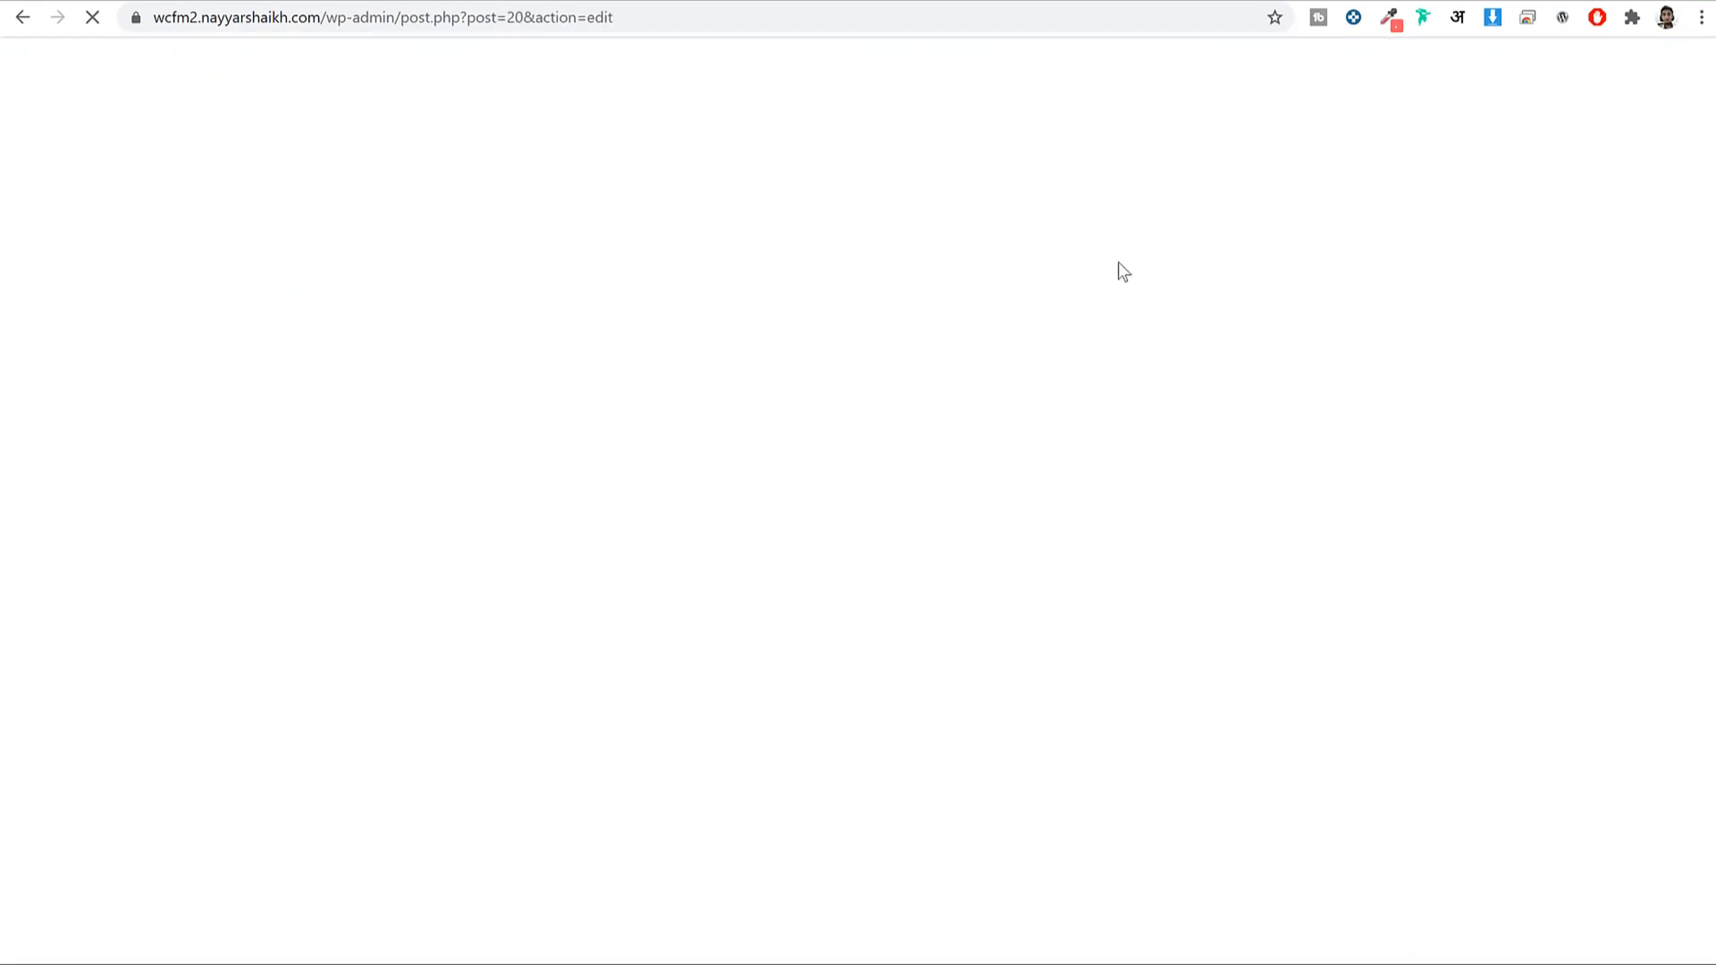
scroll(1128, 400, "down", 4)
scroll(1128, 400, "down", 2)
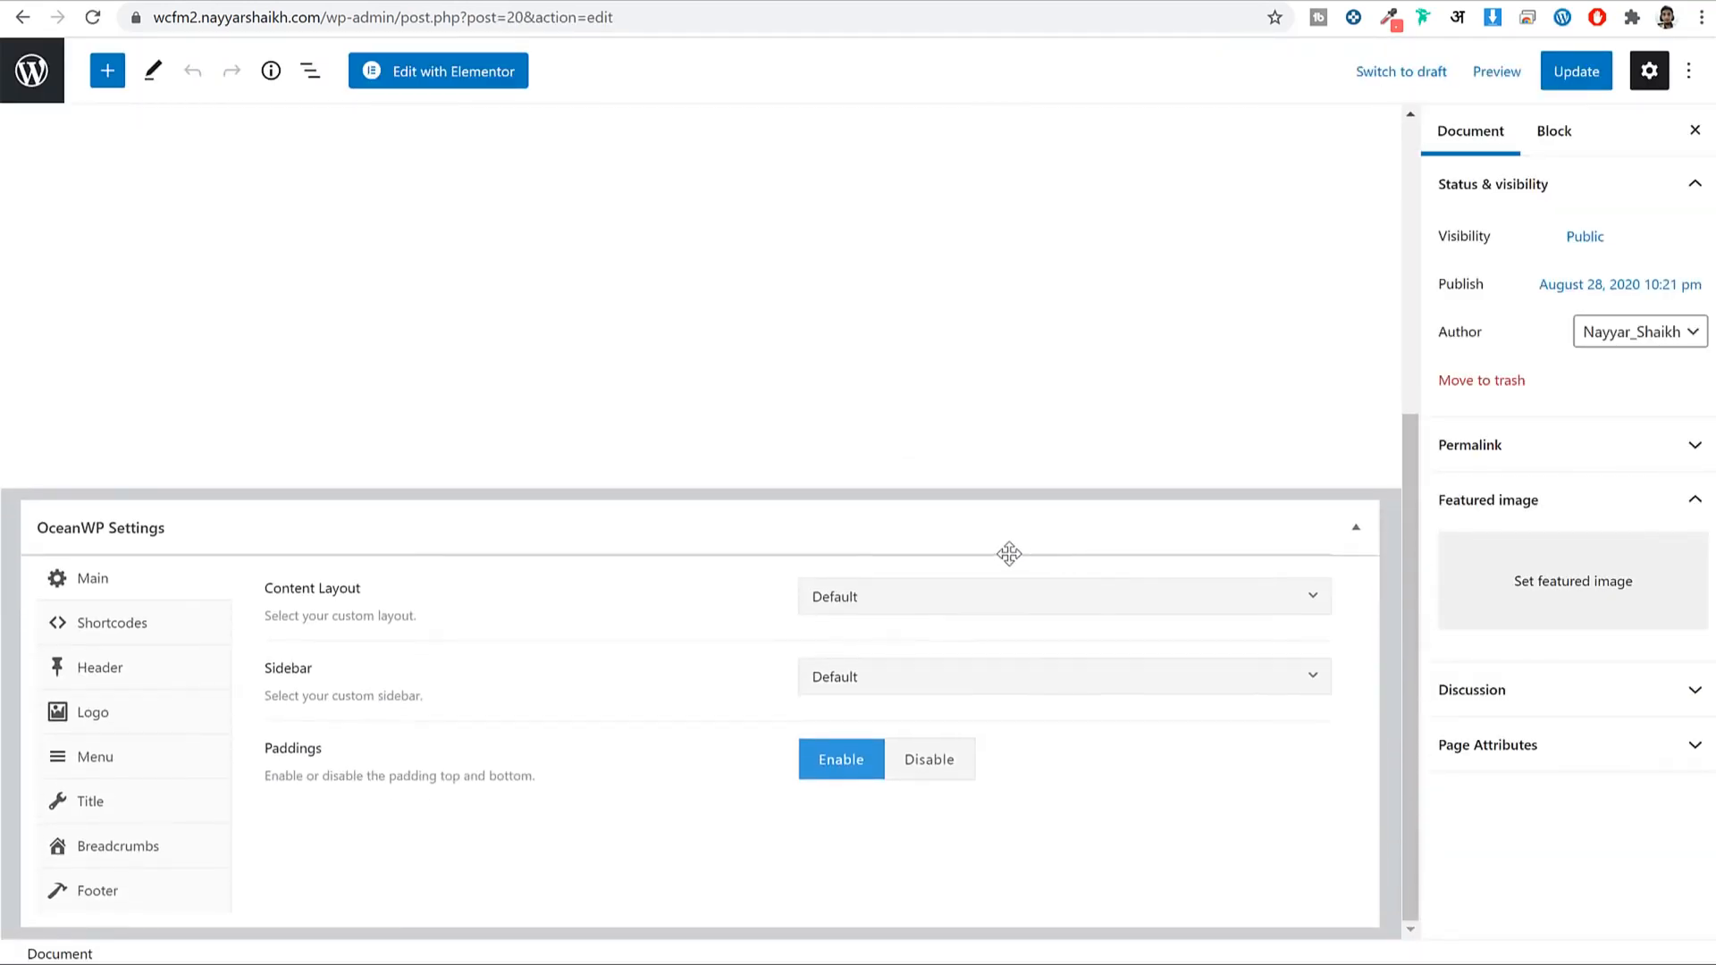
left_click(963, 608)
left_click(911, 757)
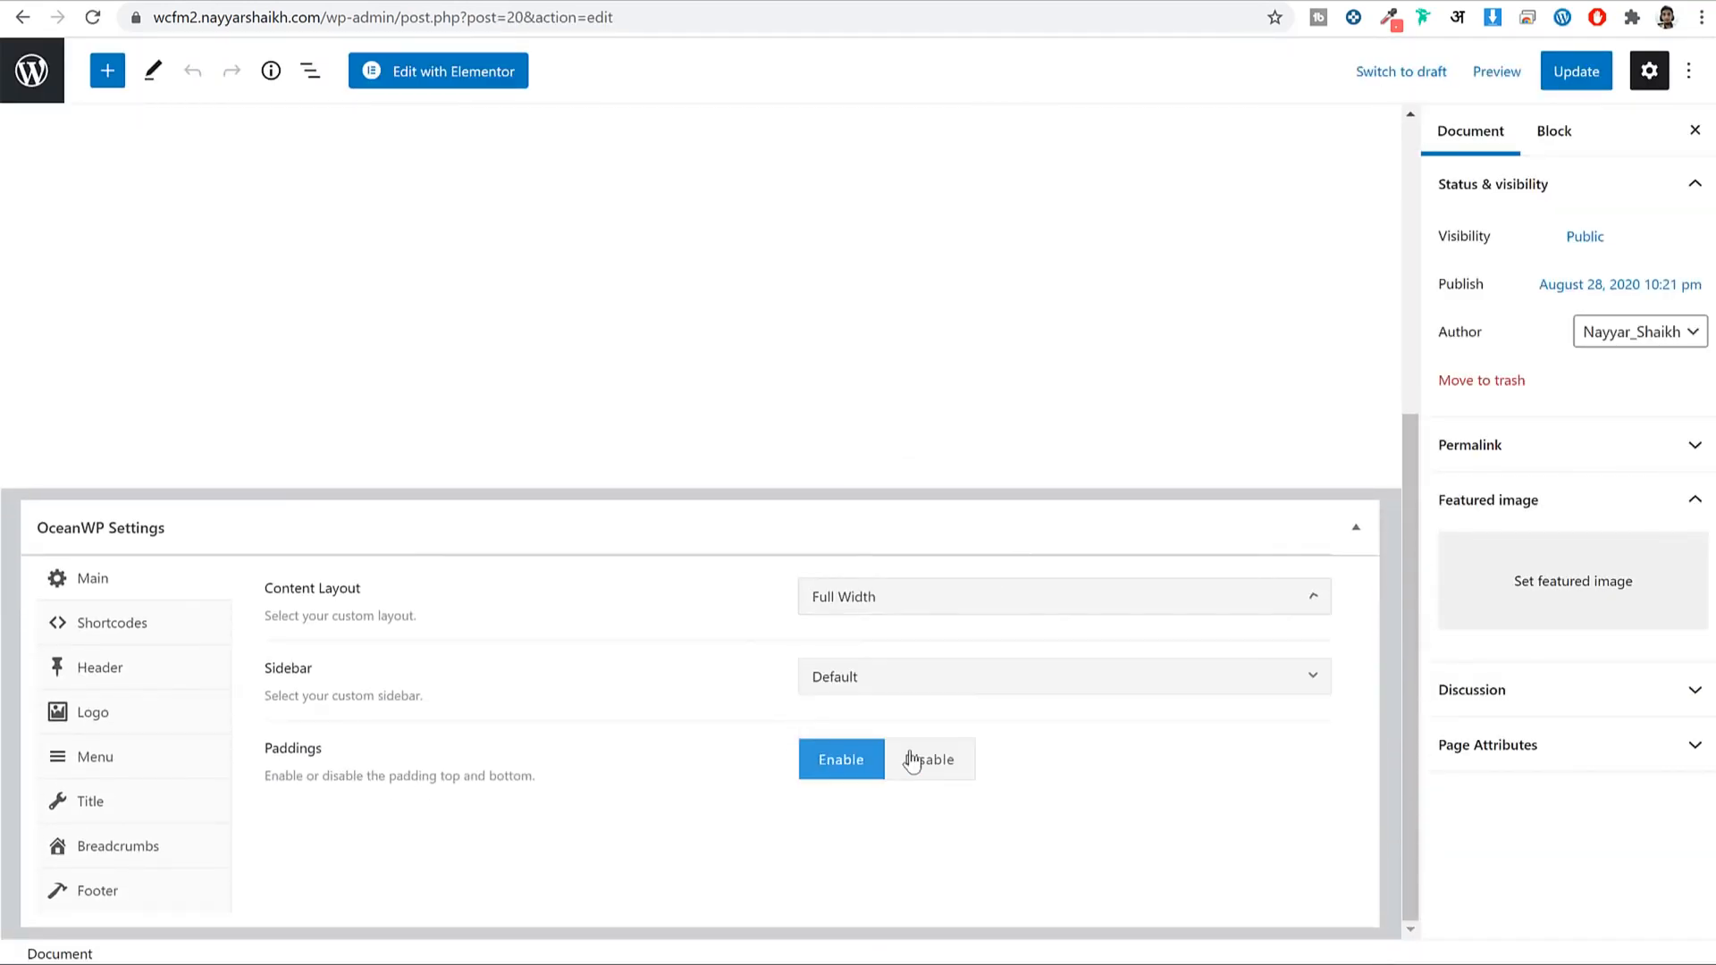
left_click(1555, 75)
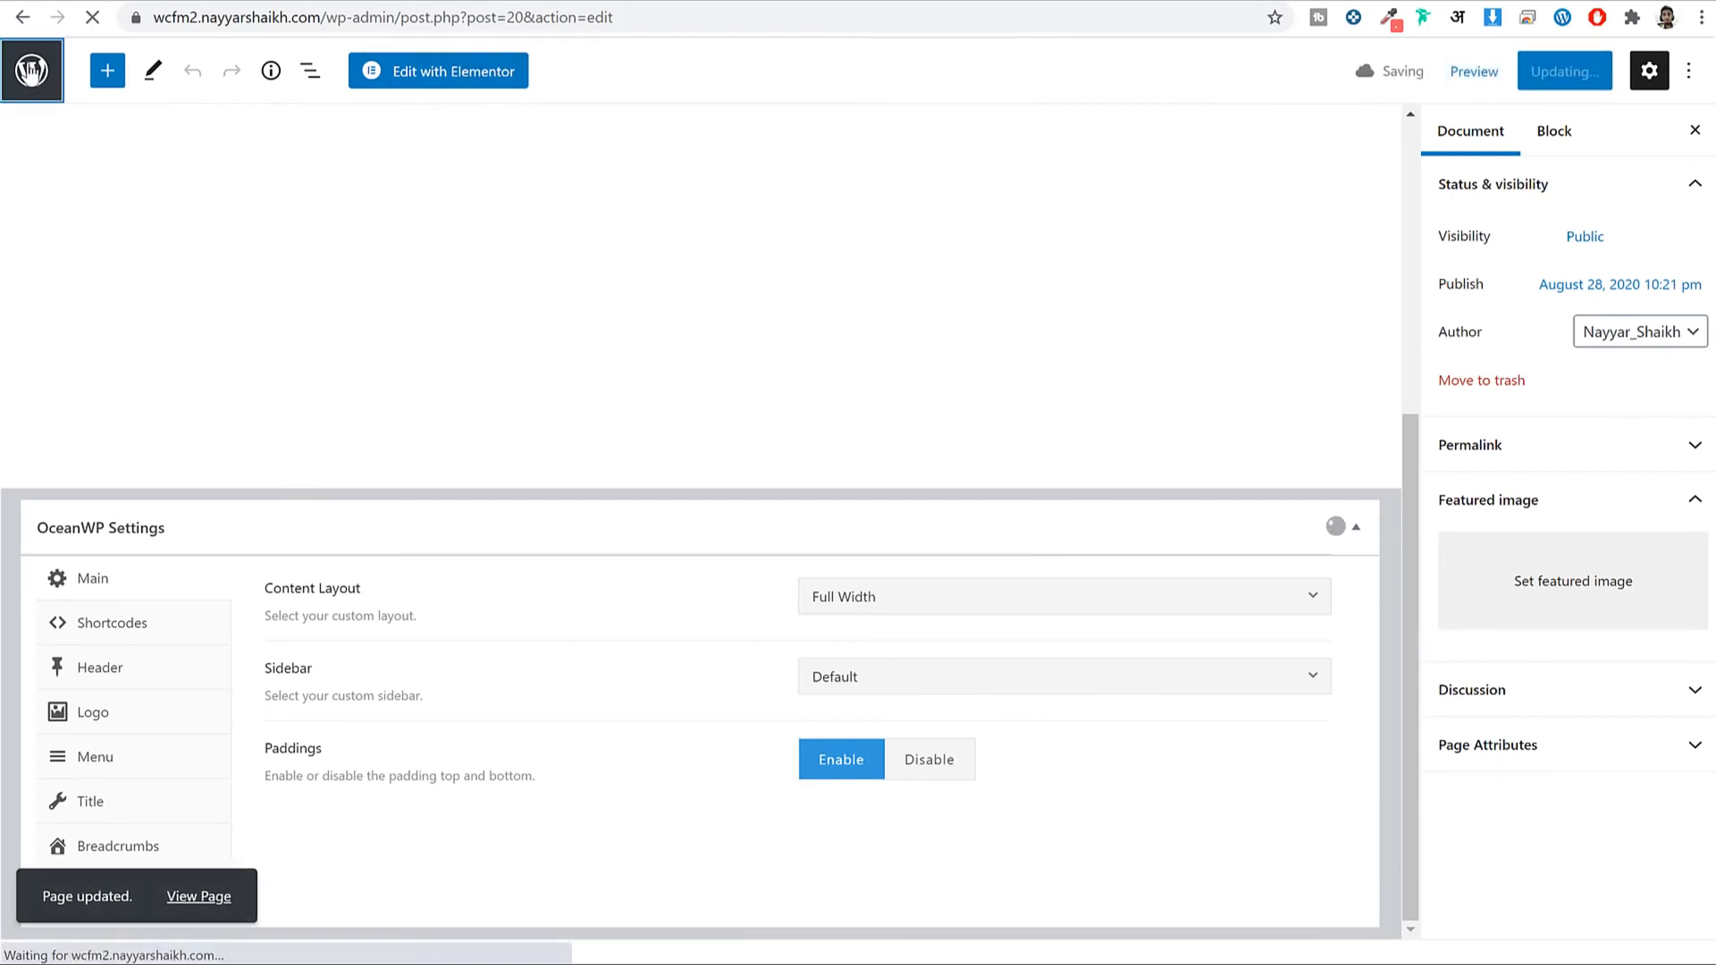
left_click(31, 71)
scroll(858, 197, "down", 5)
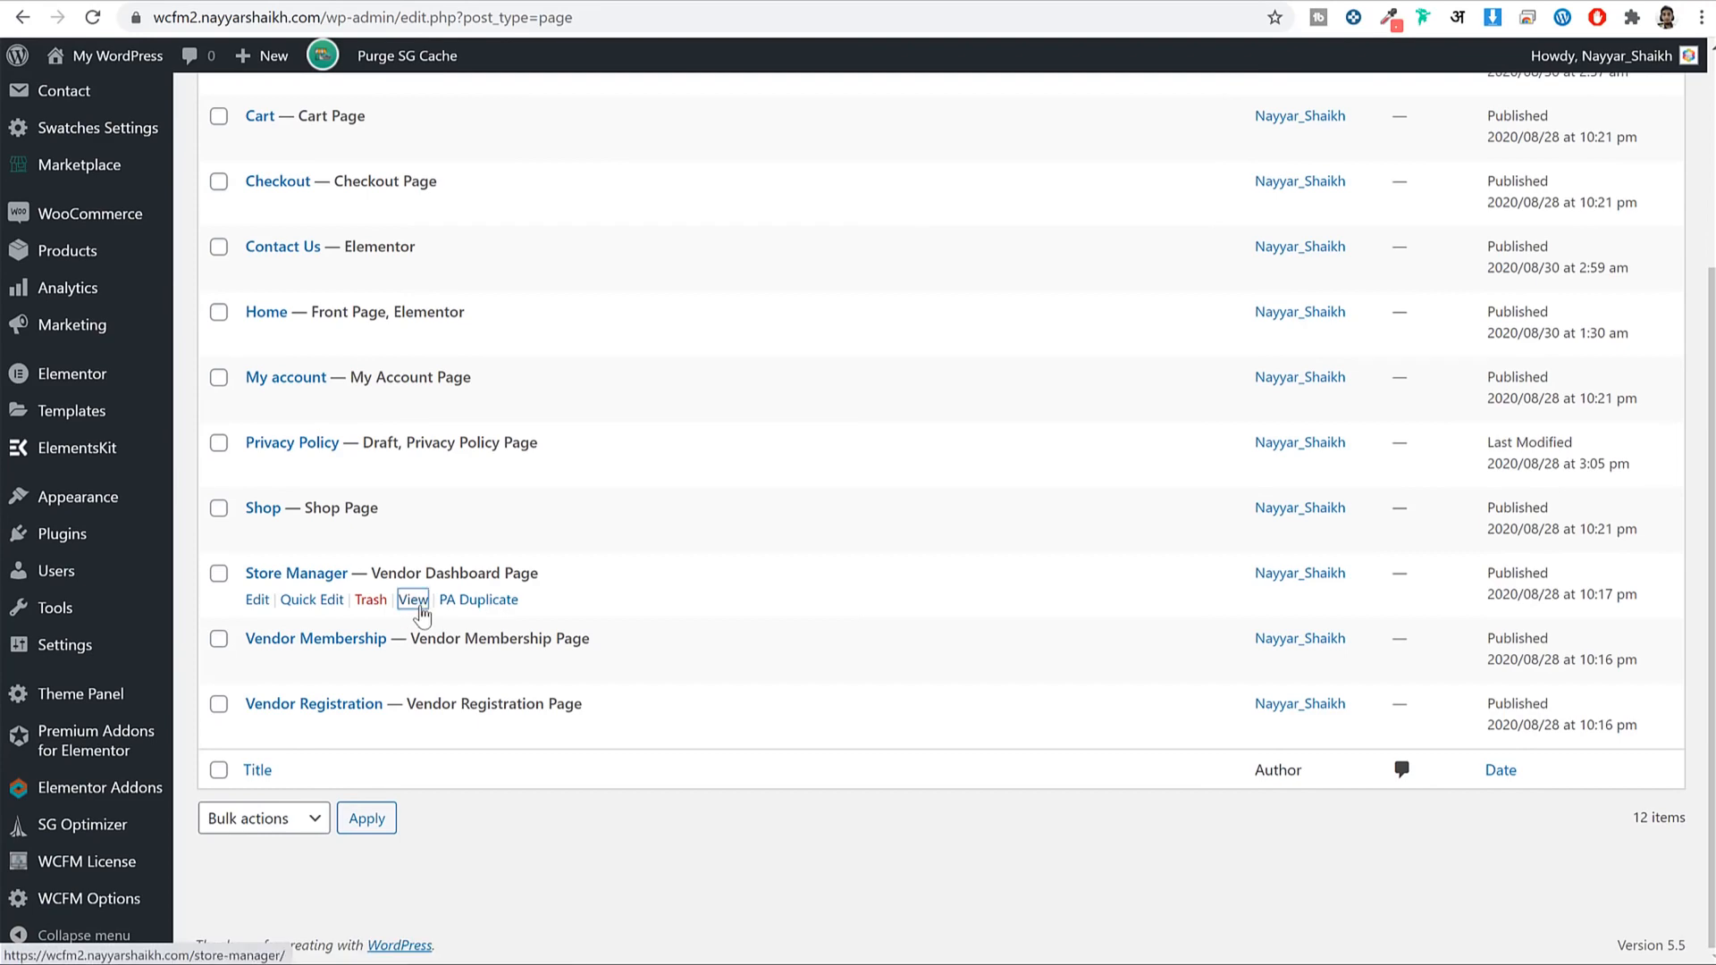
View the live Store Manager page and inspect its page title.
left_click(420, 611)
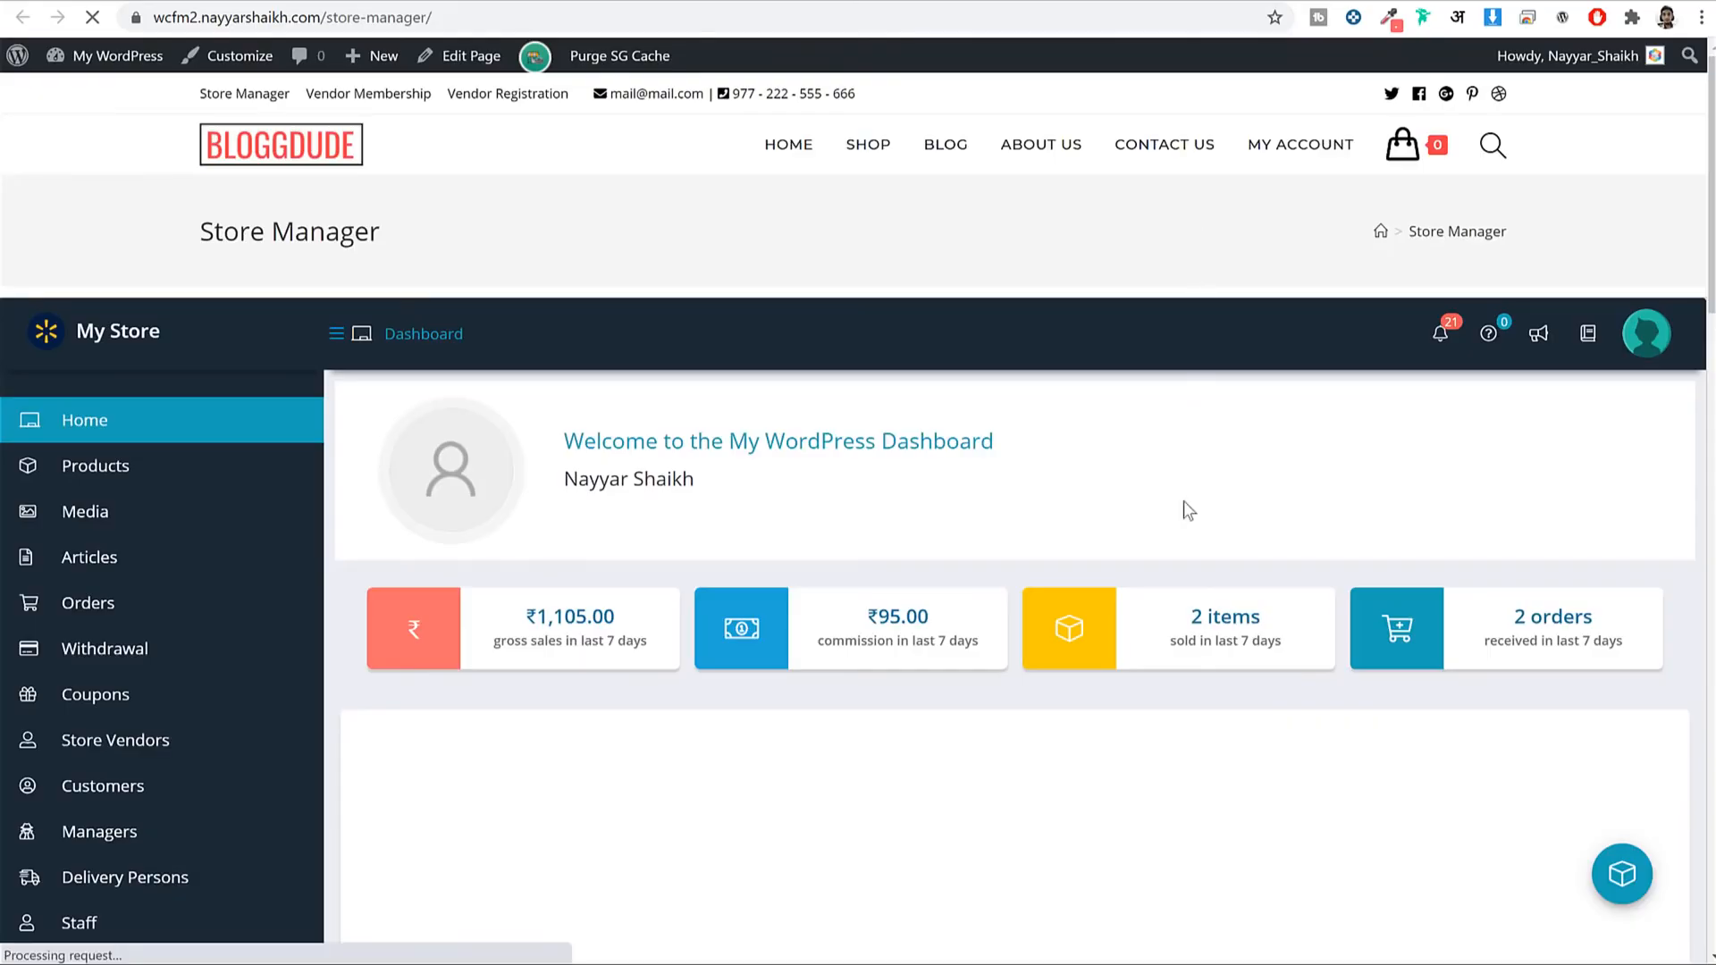
scroll(1183, 501, "down", 15)
scroll(1185, 519, "up", 7)
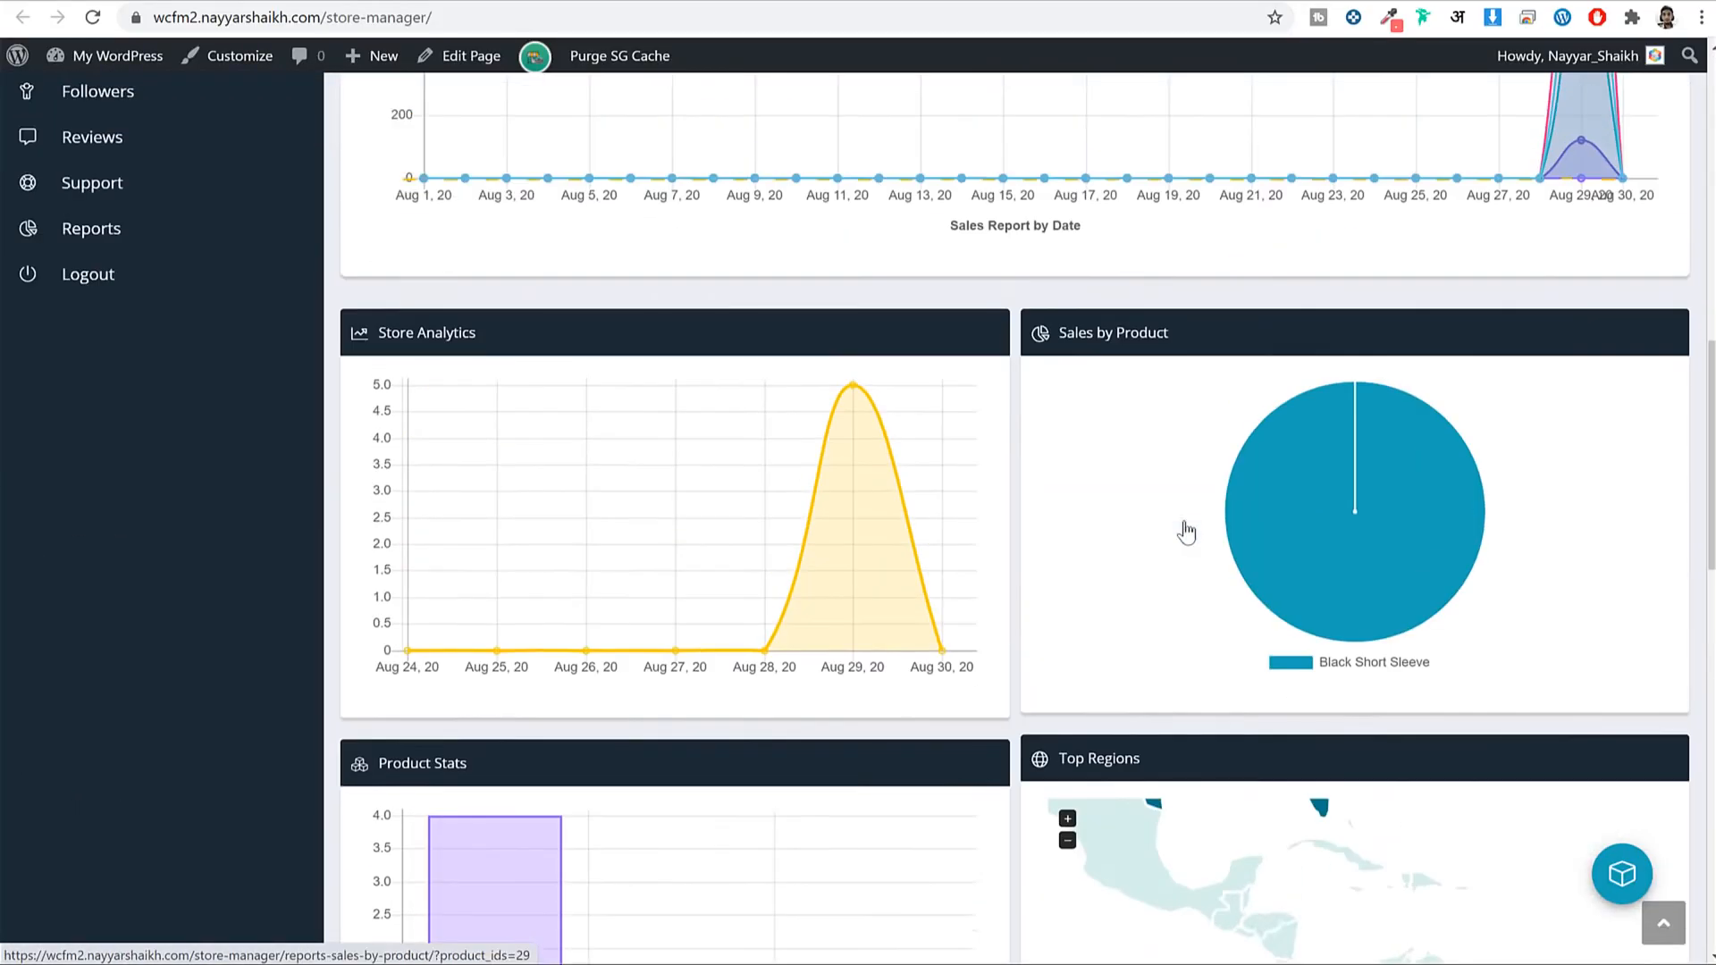
scroll(1186, 531, "up", 10)
left_click_drag(201, 237, 324, 247)
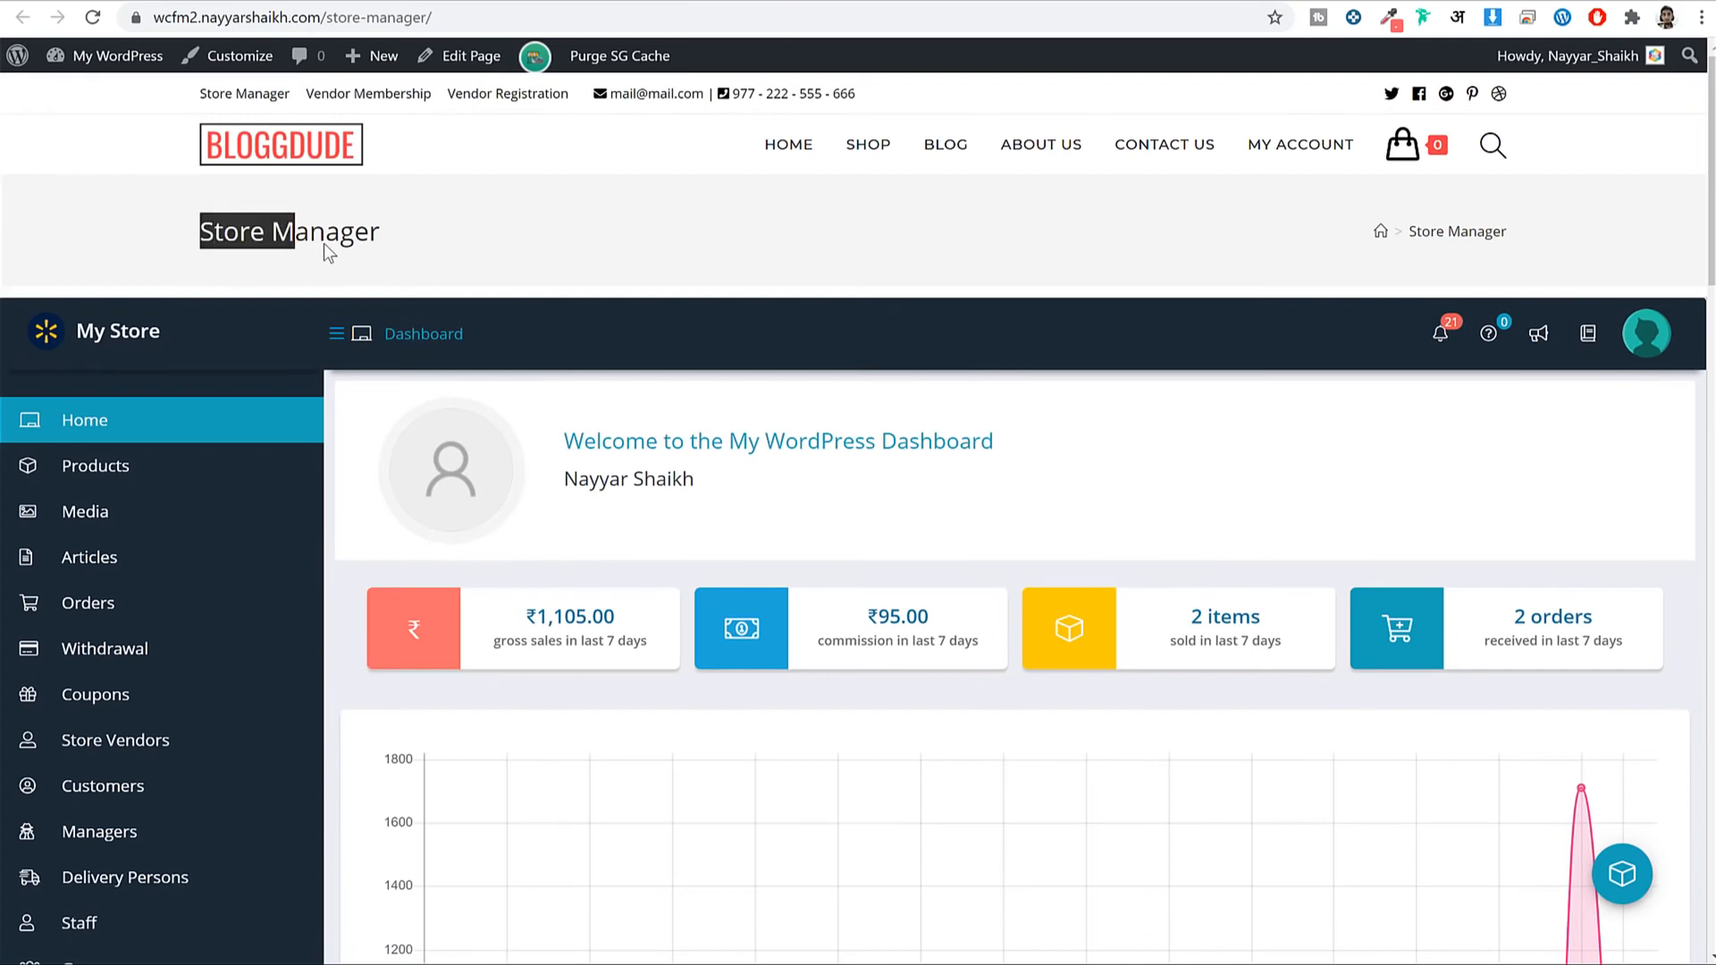
left_click(461, 222)
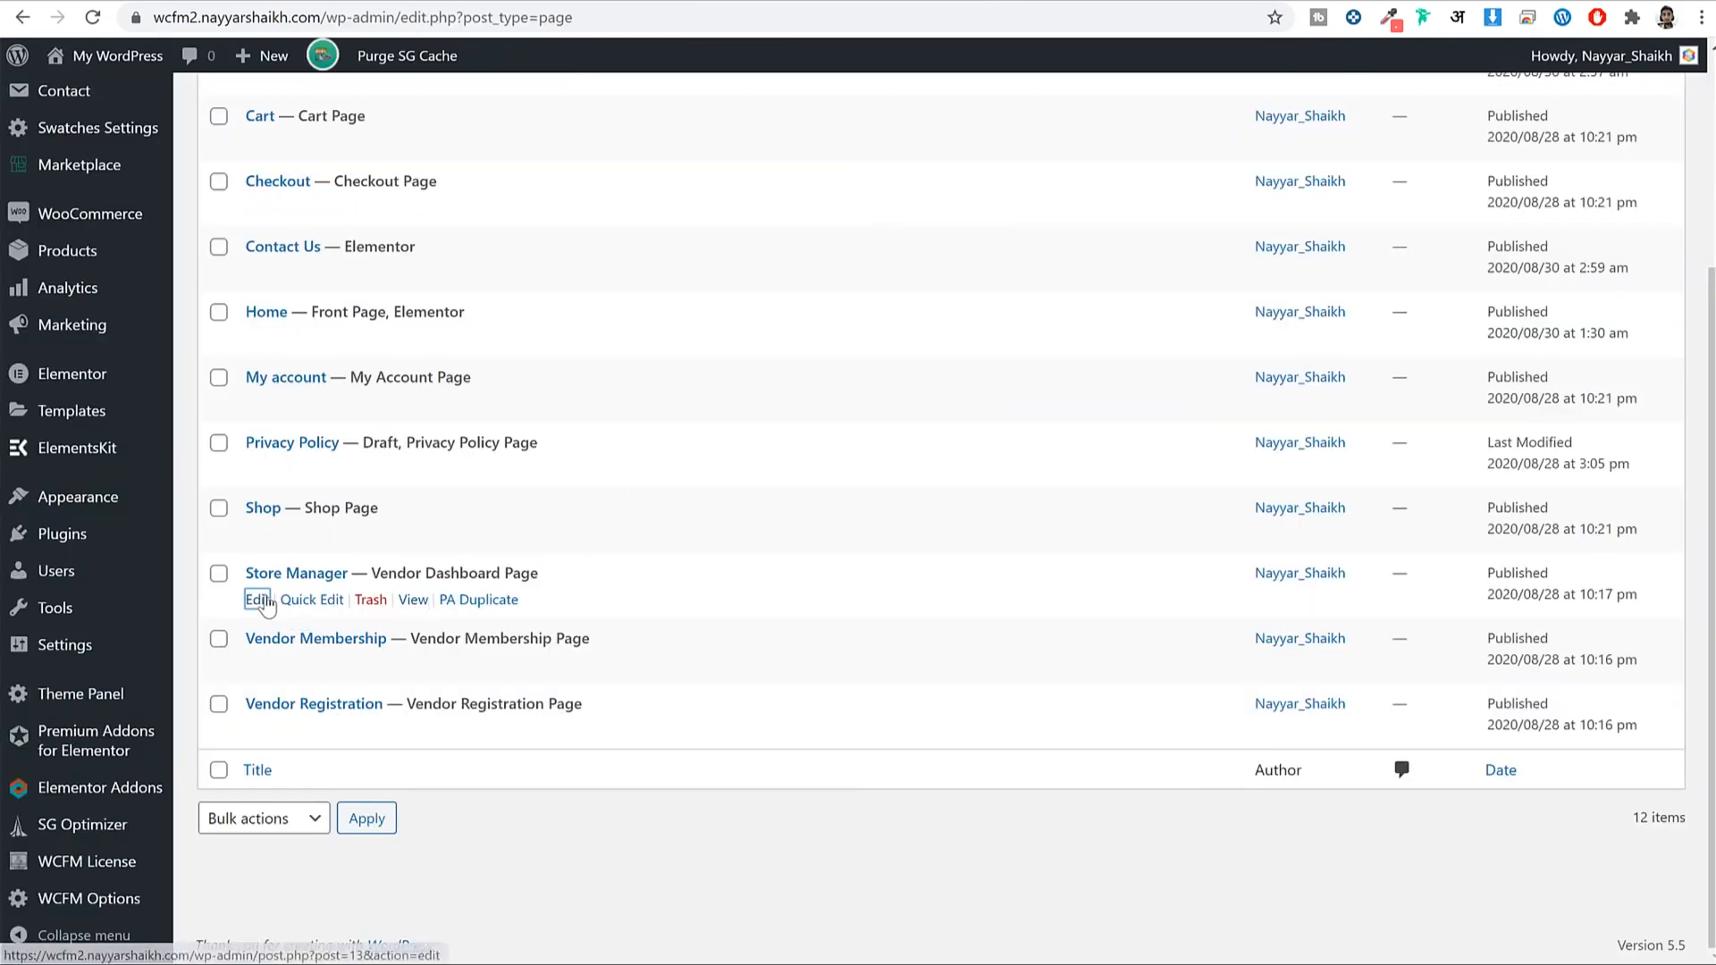
Set the Store Manager page's Display Page Title to Disable, update, and reload to verify.
left_click(259, 601)
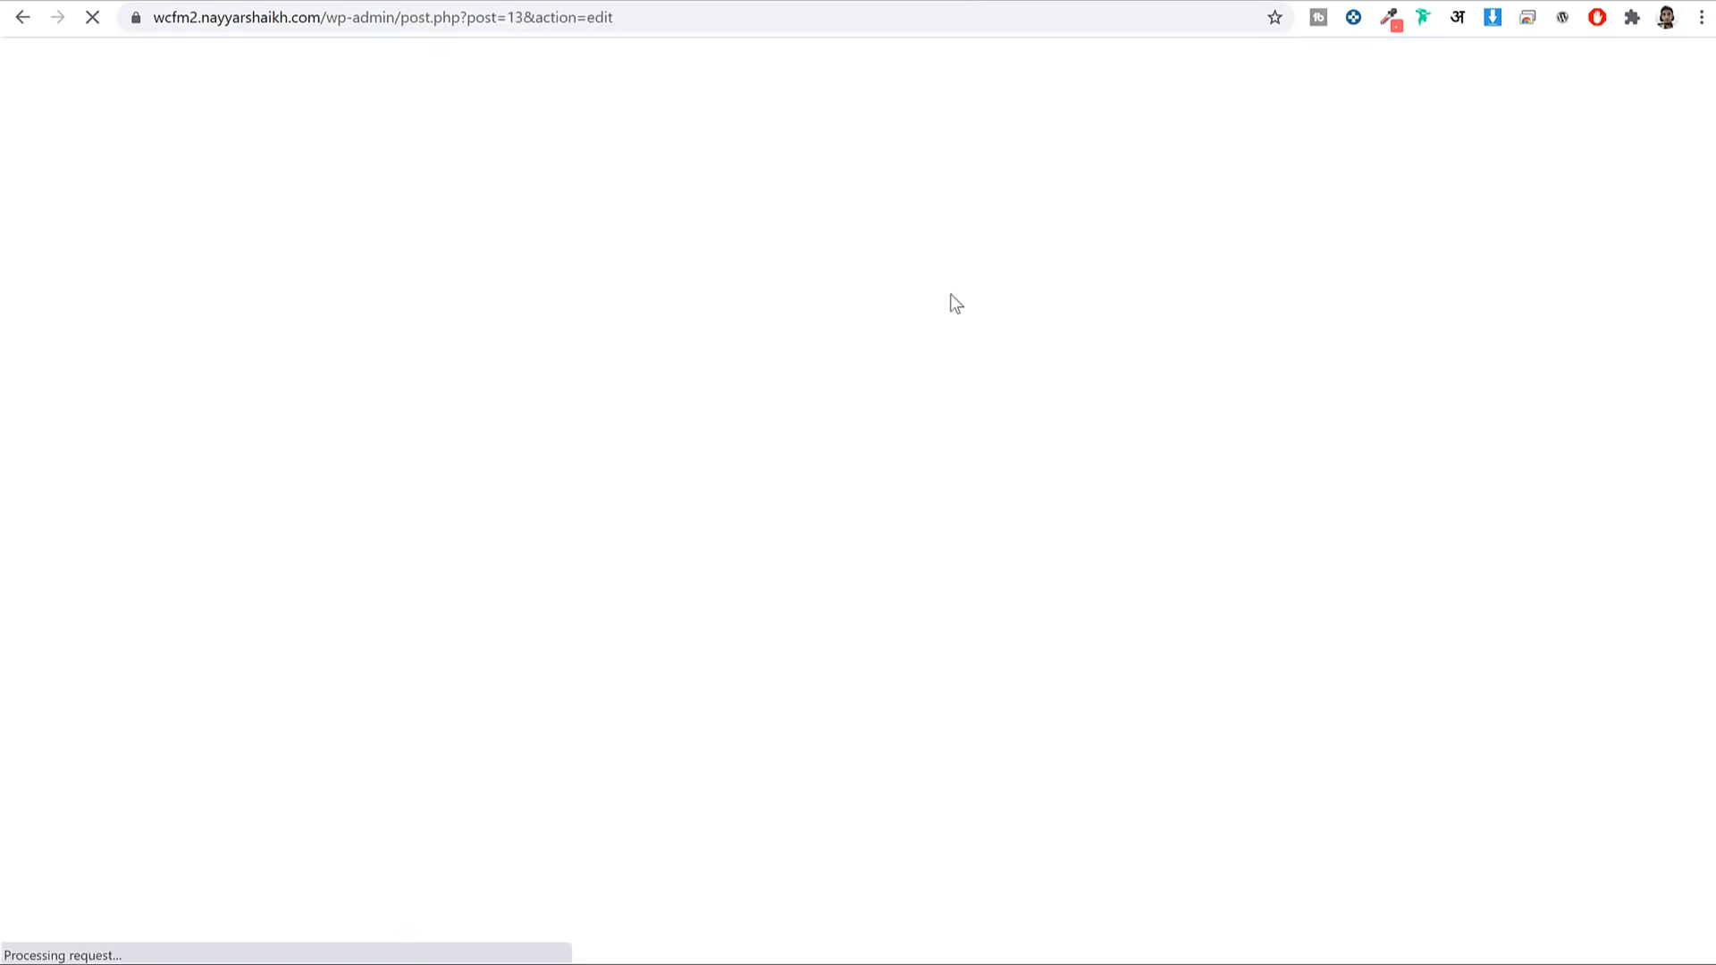
scroll(1072, 261, "down", 4)
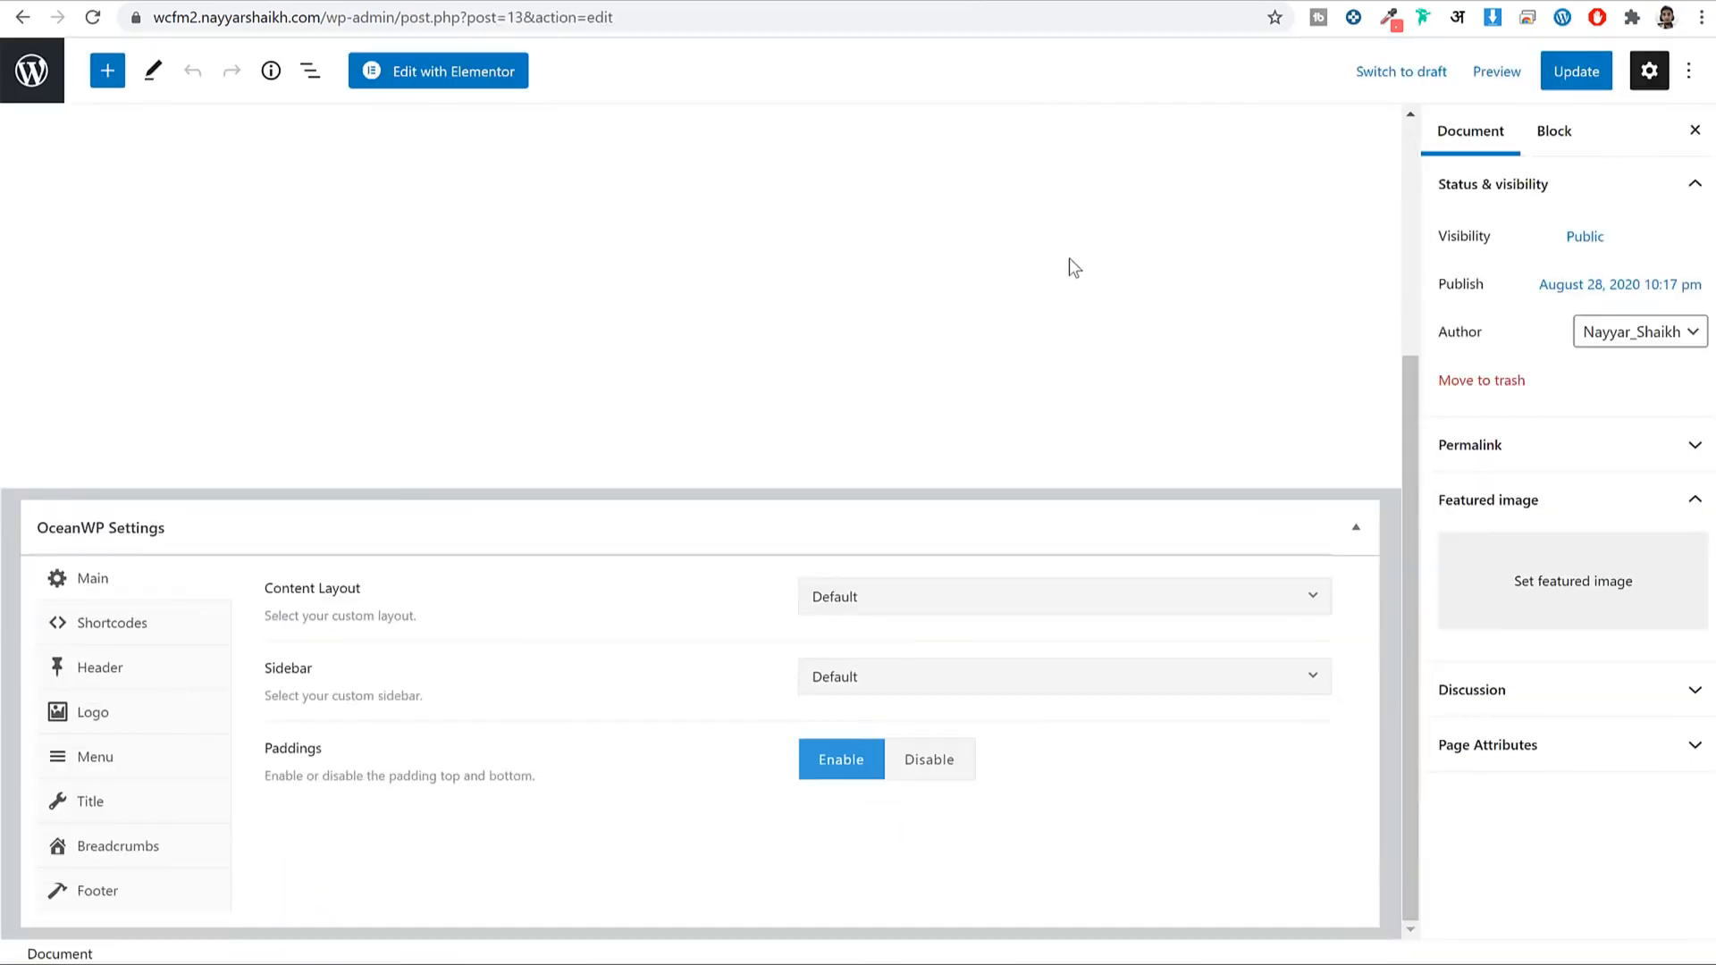
left_click(146, 800)
left_click(1019, 599)
left_click(1547, 63)
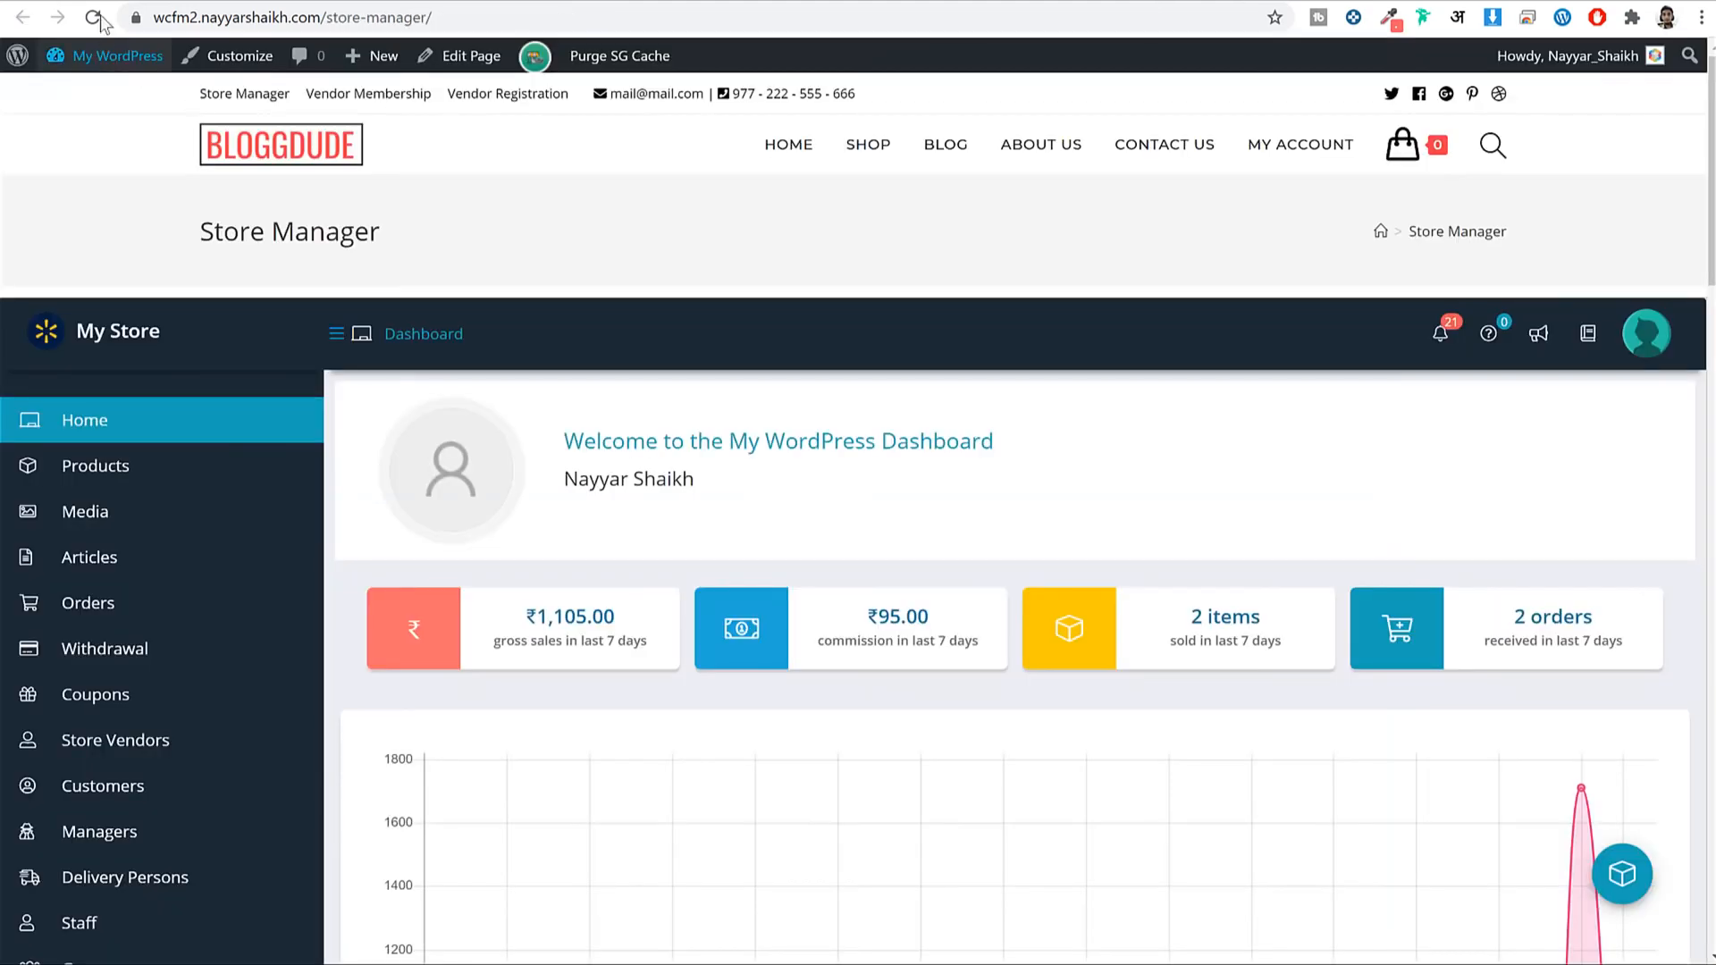
left_click(93, 17)
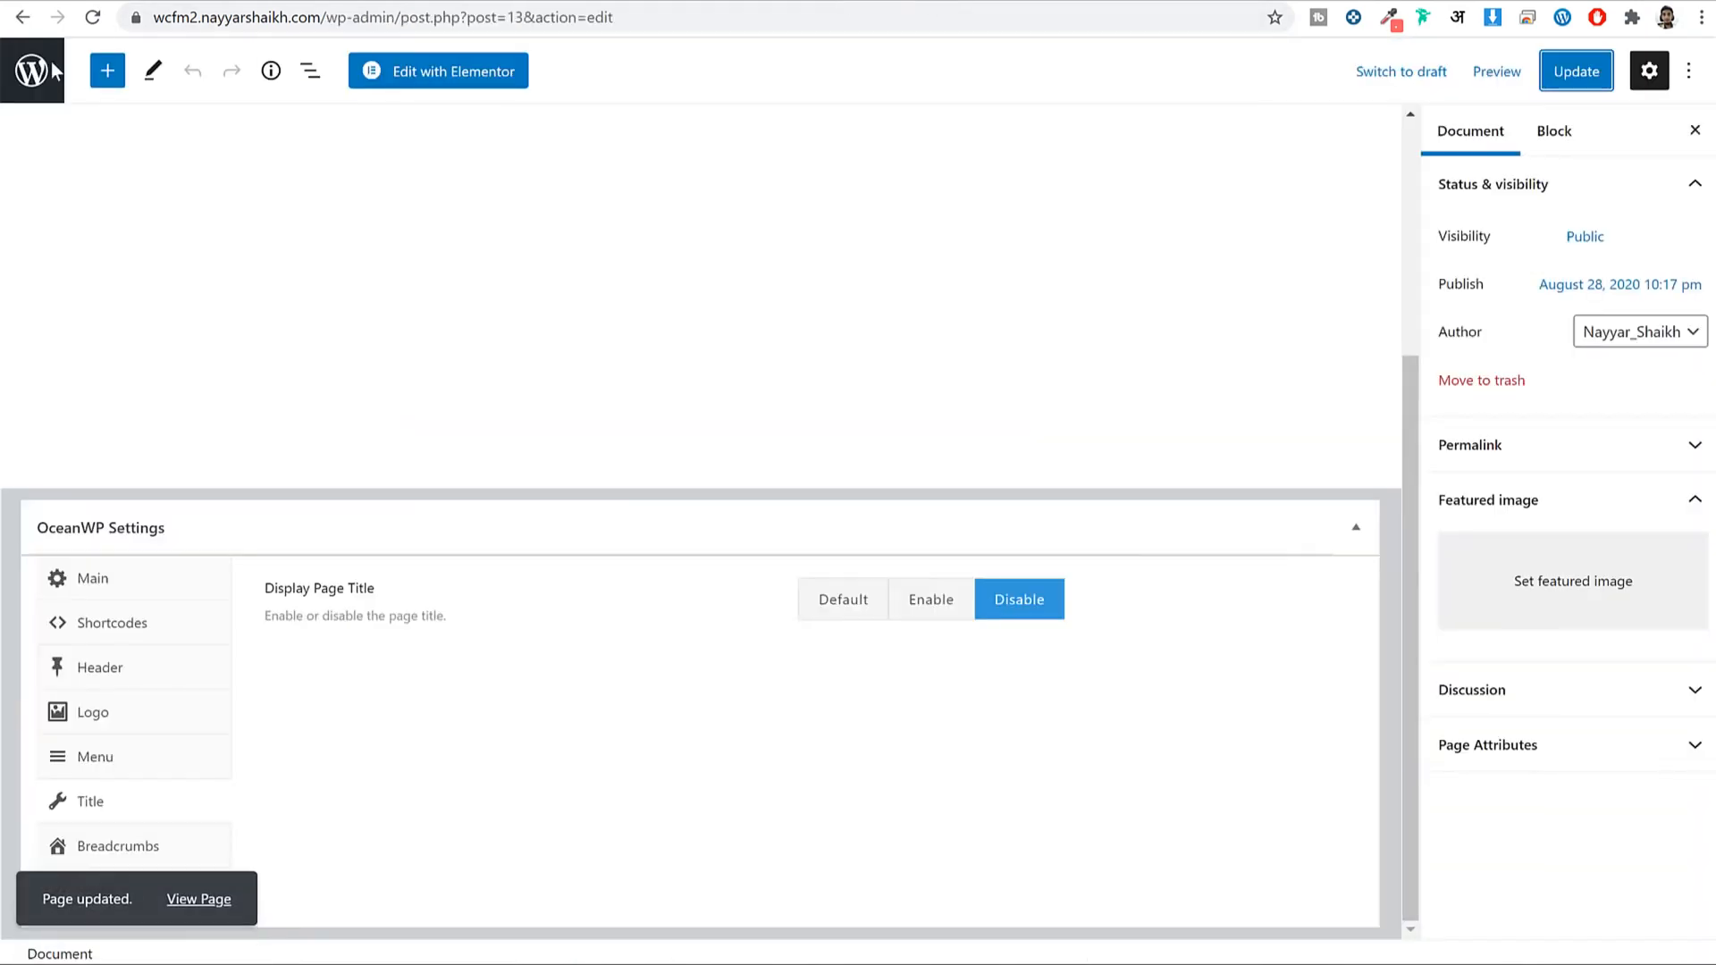
left_click(39, 75)
scroll(560, 582, "down", 4)
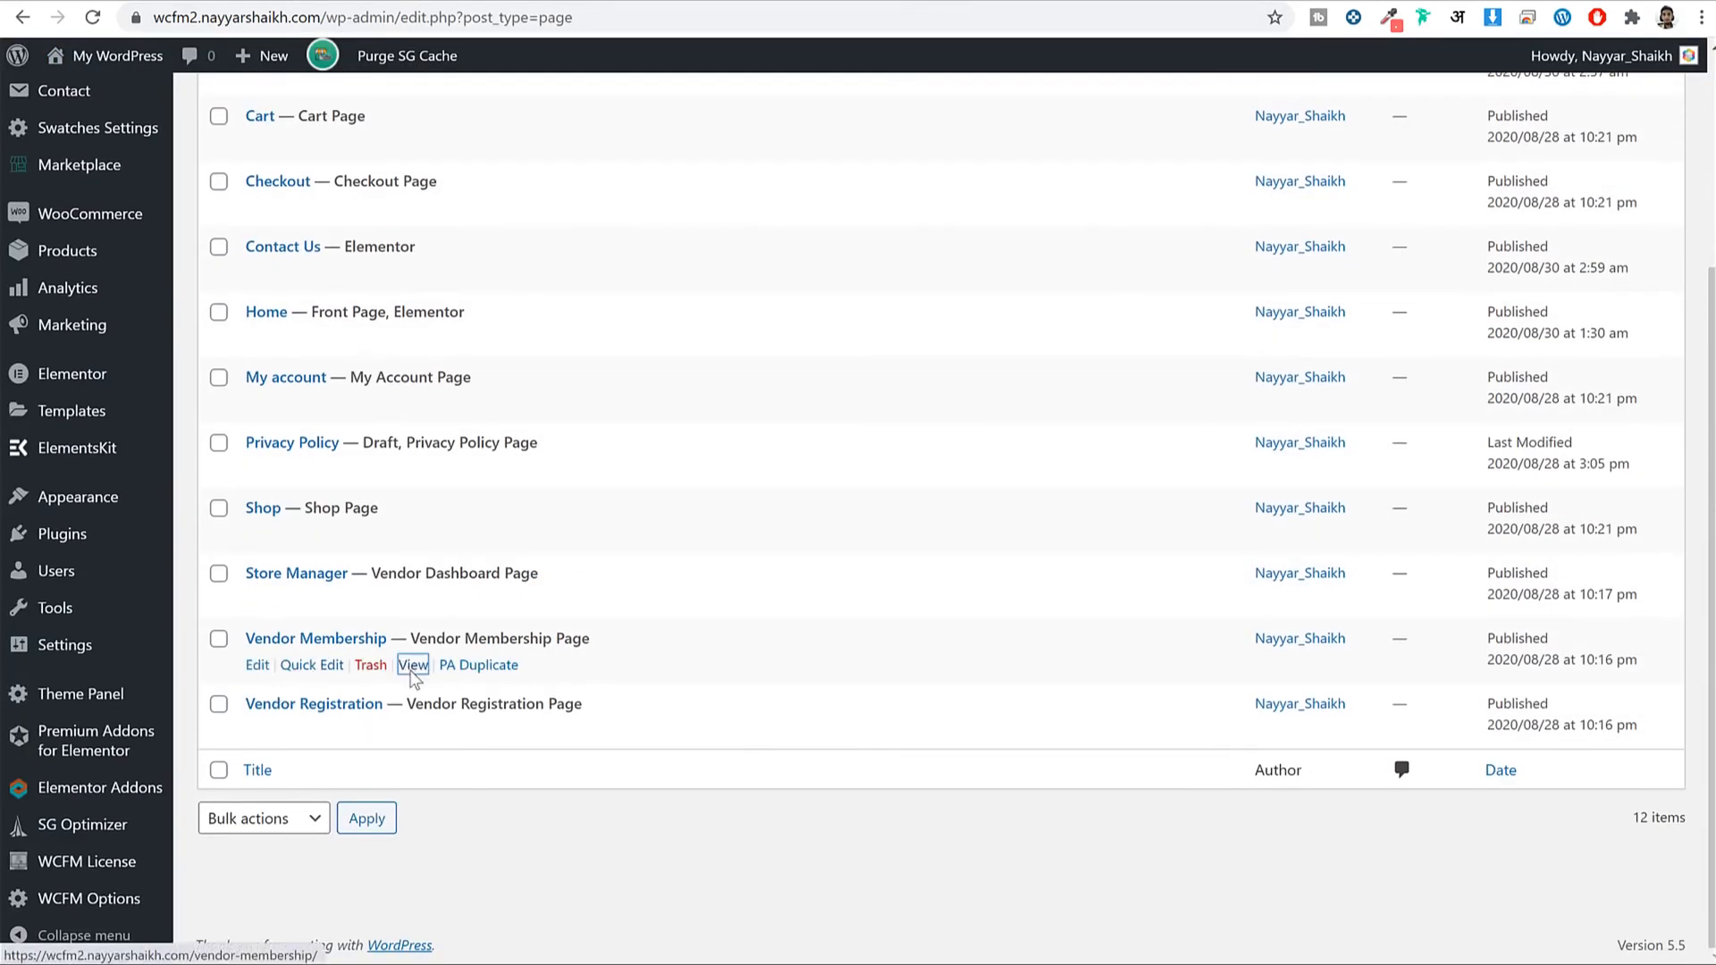
Scroll through the live Vendor Membership page's Bronze ₹100.00 plan, then close that tab.
left_click(413, 665)
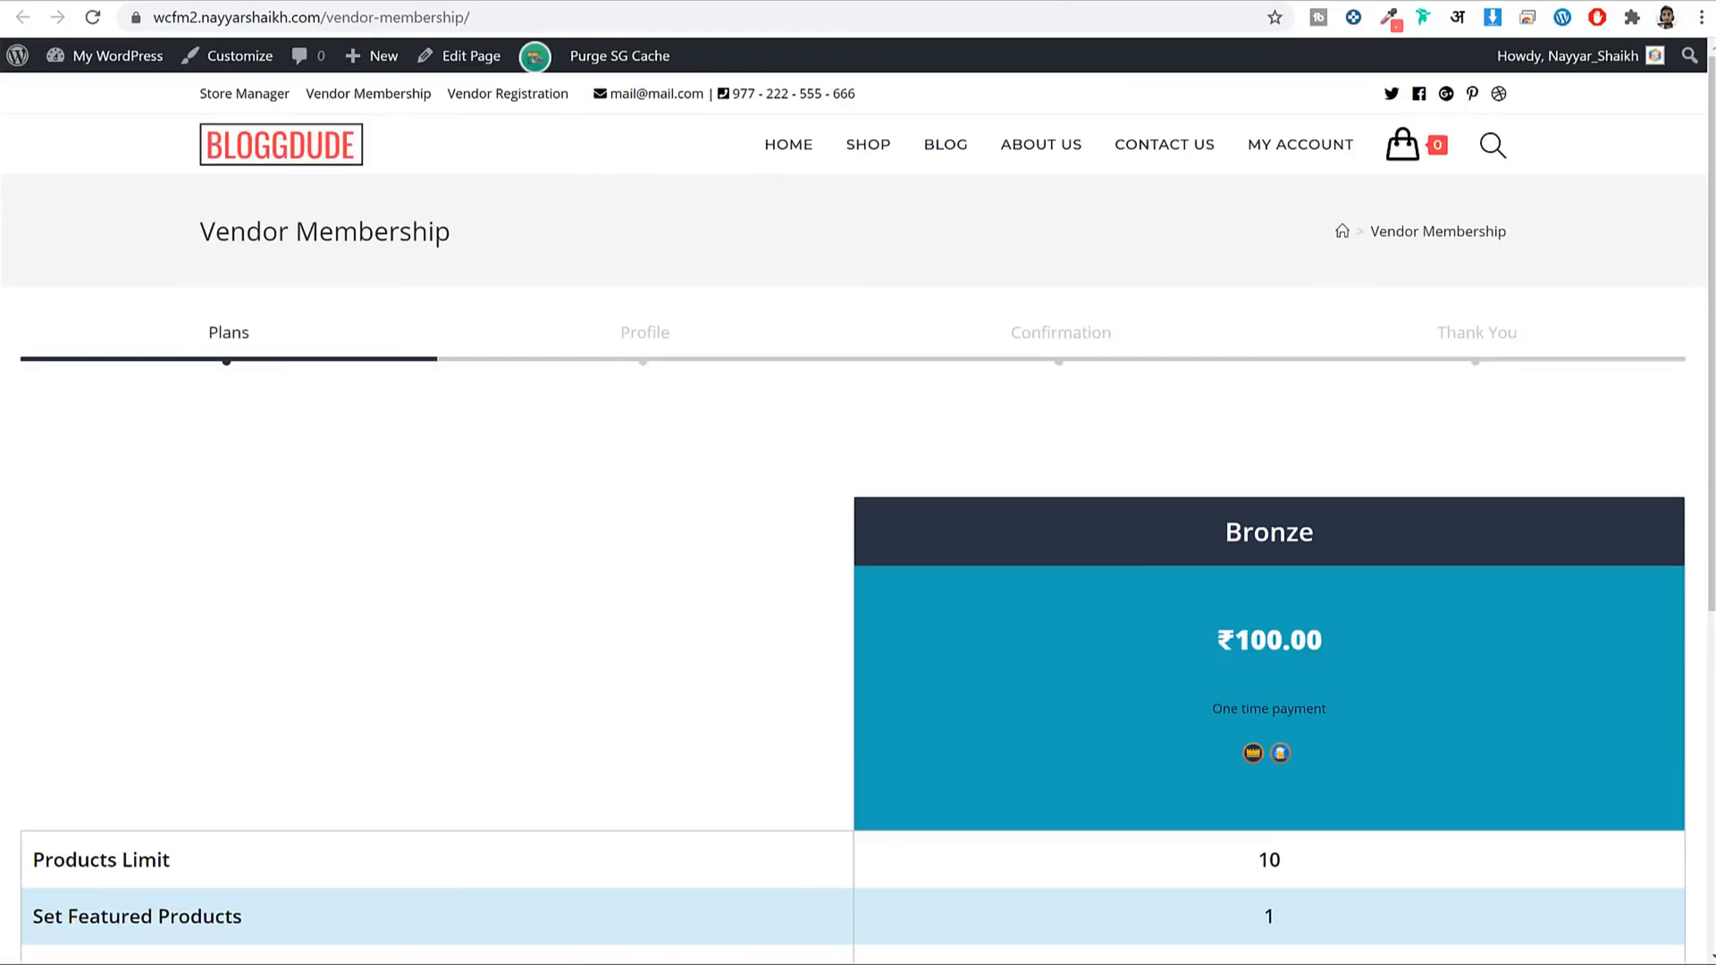
scroll(1152, 297, "down", 7)
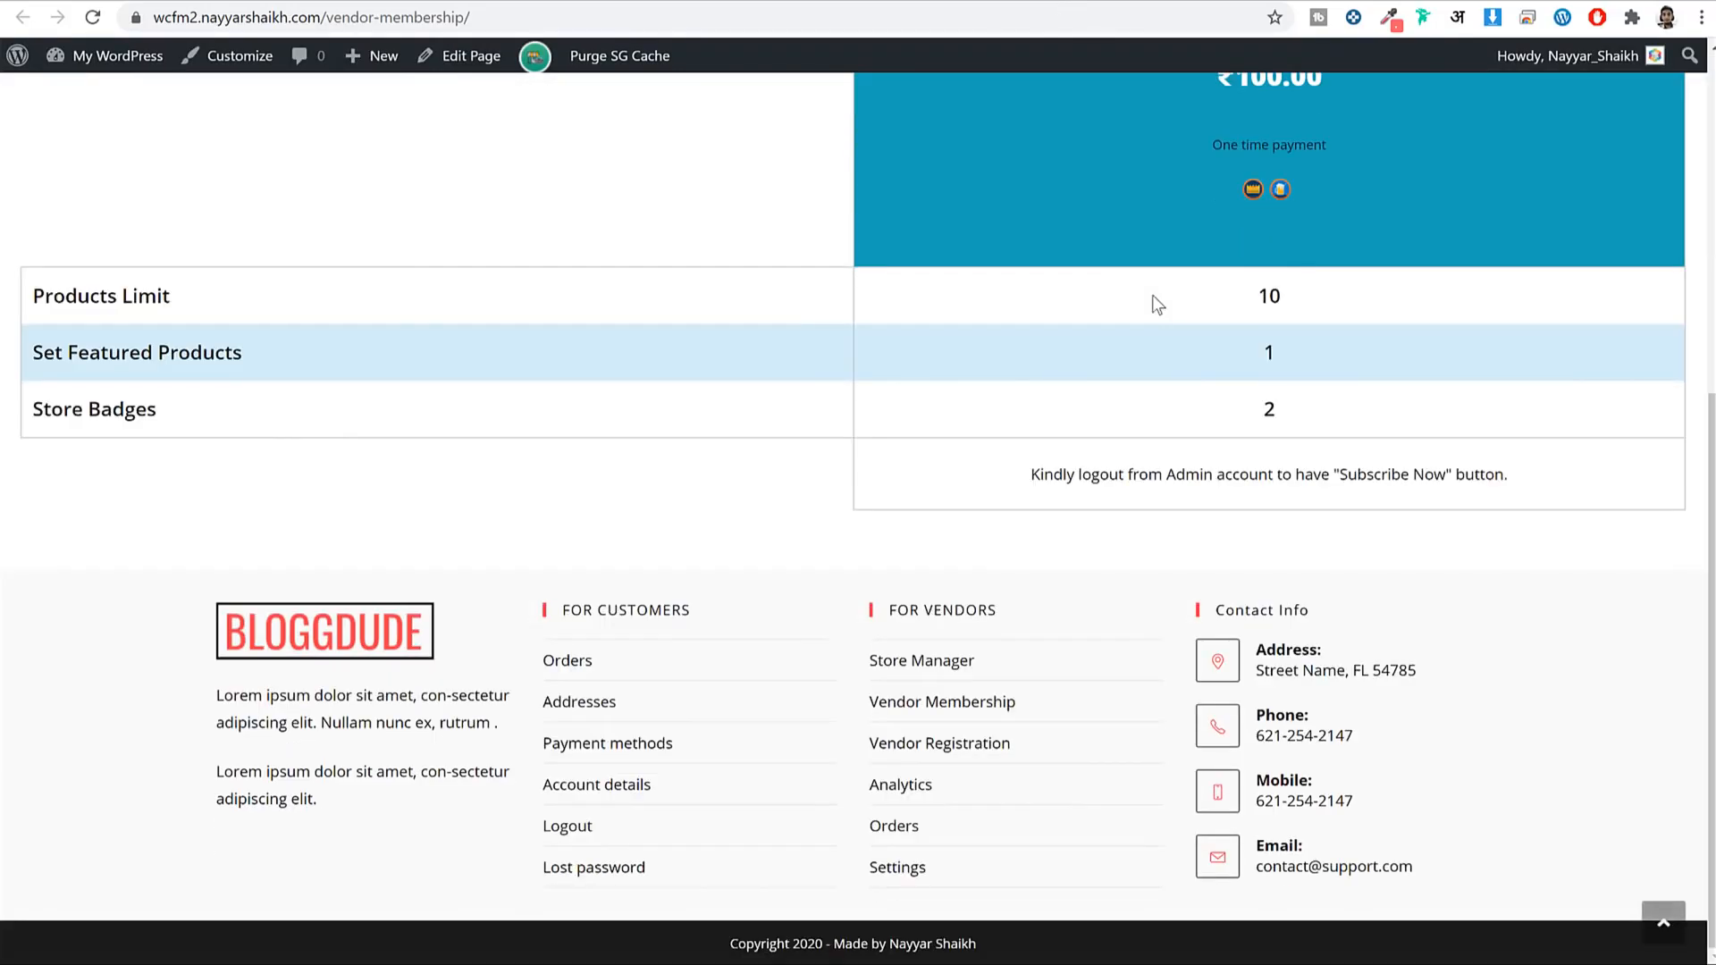
scroll(1151, 295, "up", 5)
scroll(1152, 297, "up", 2)
scroll(1237, 372, "down", 5)
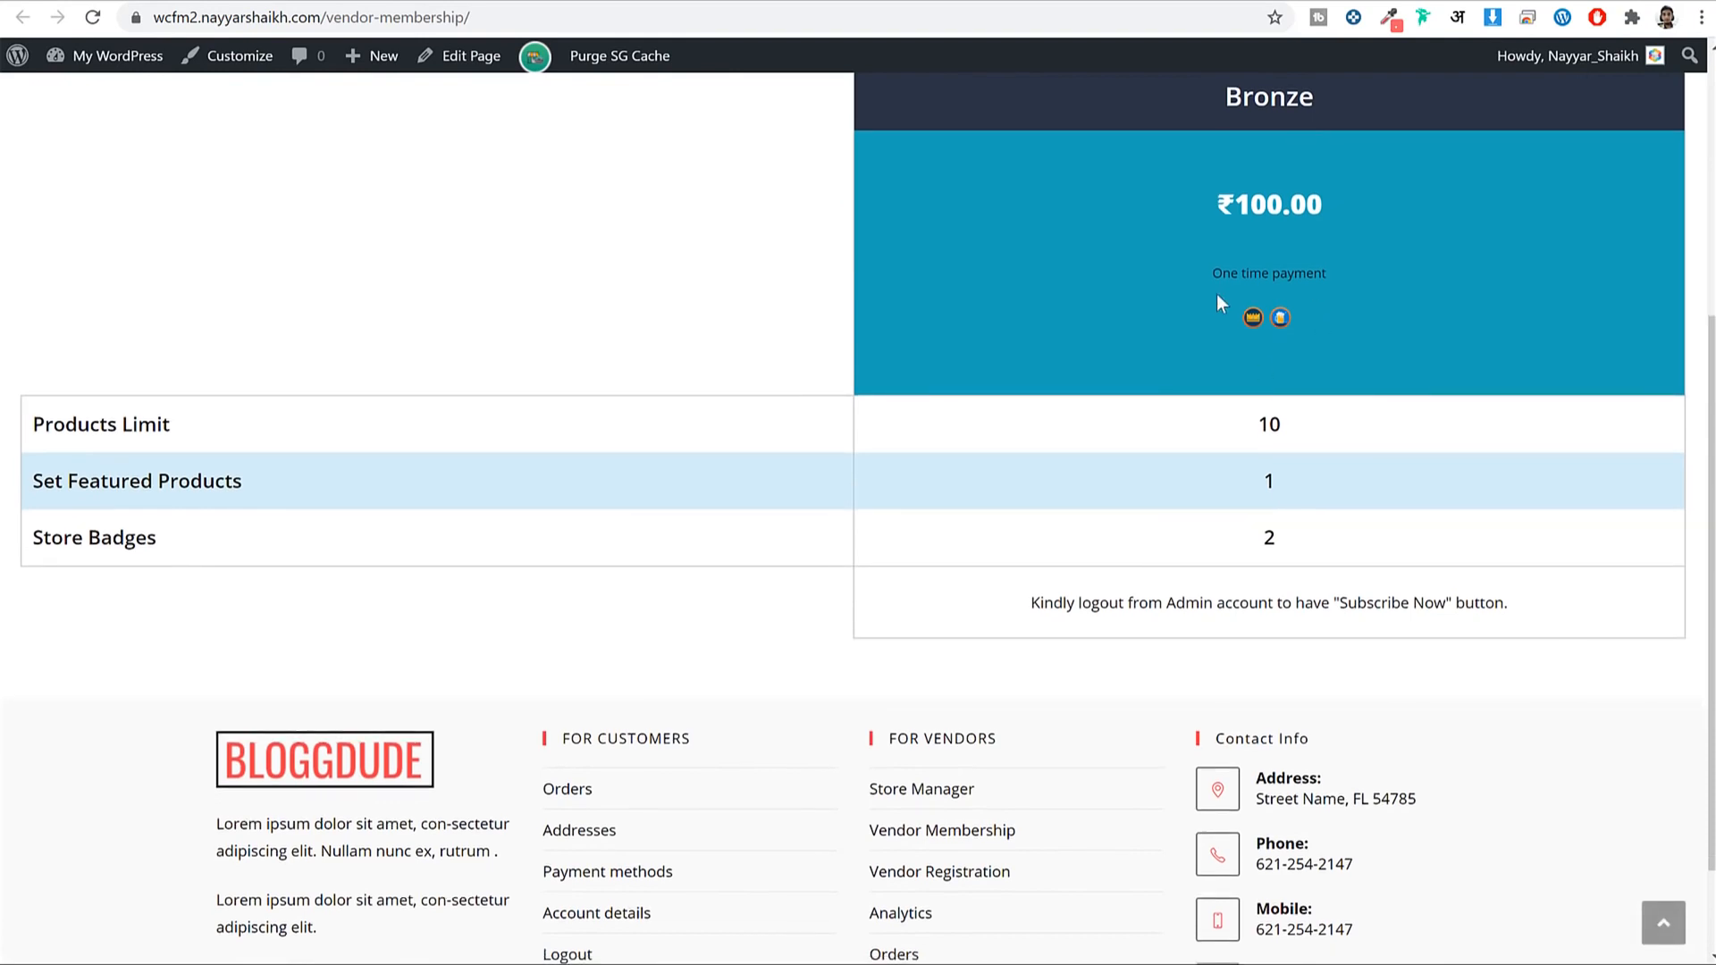
scroll(1215, 288, "up", 5)
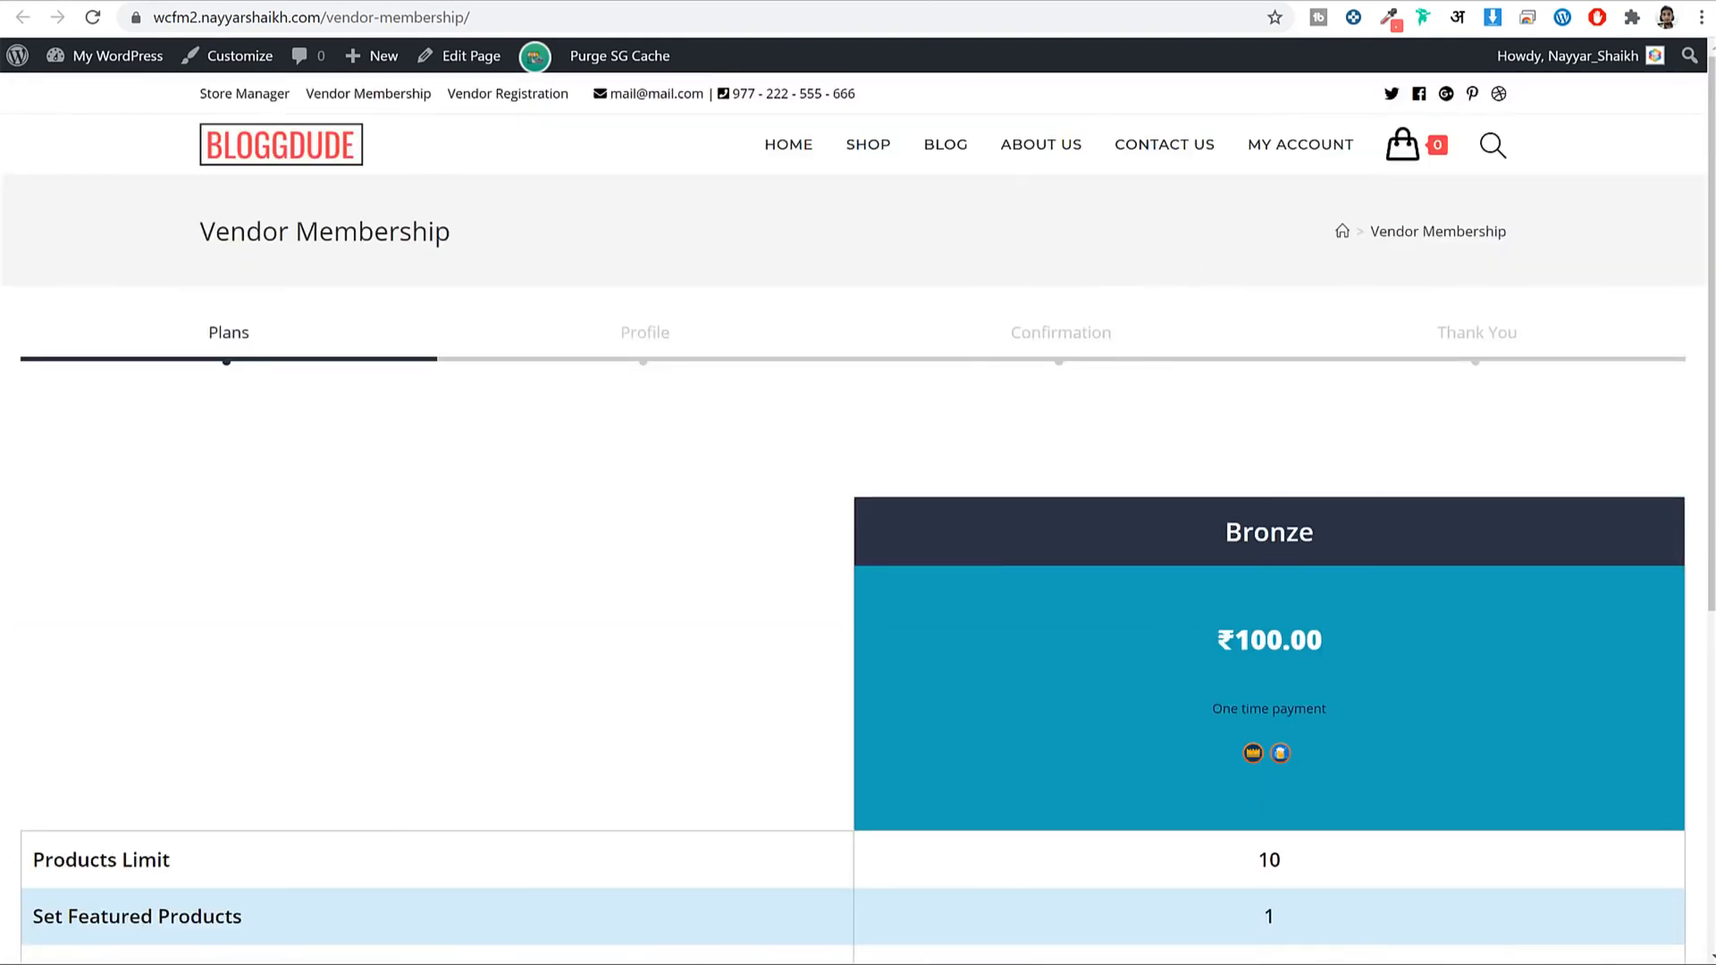
key("ctrl+w")
Copy the [wcfm_vendor_membership] shortcode from the Vendor Membership page's Classic block.
left_click(257, 664)
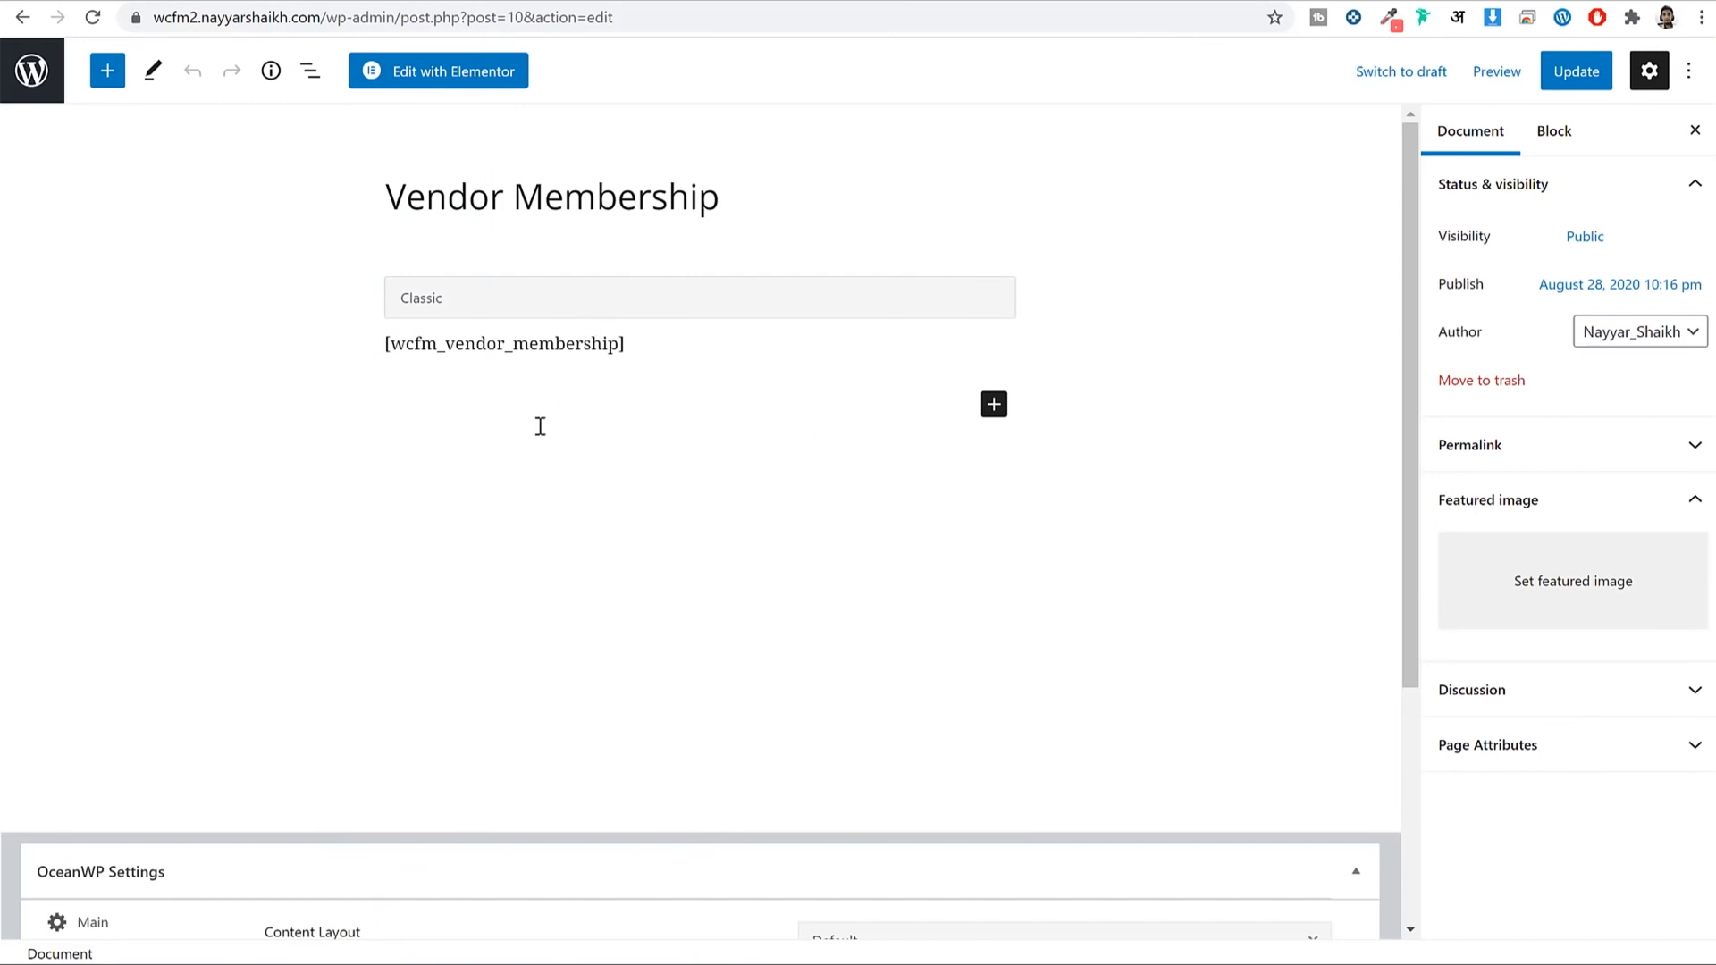
left_click(642, 354)
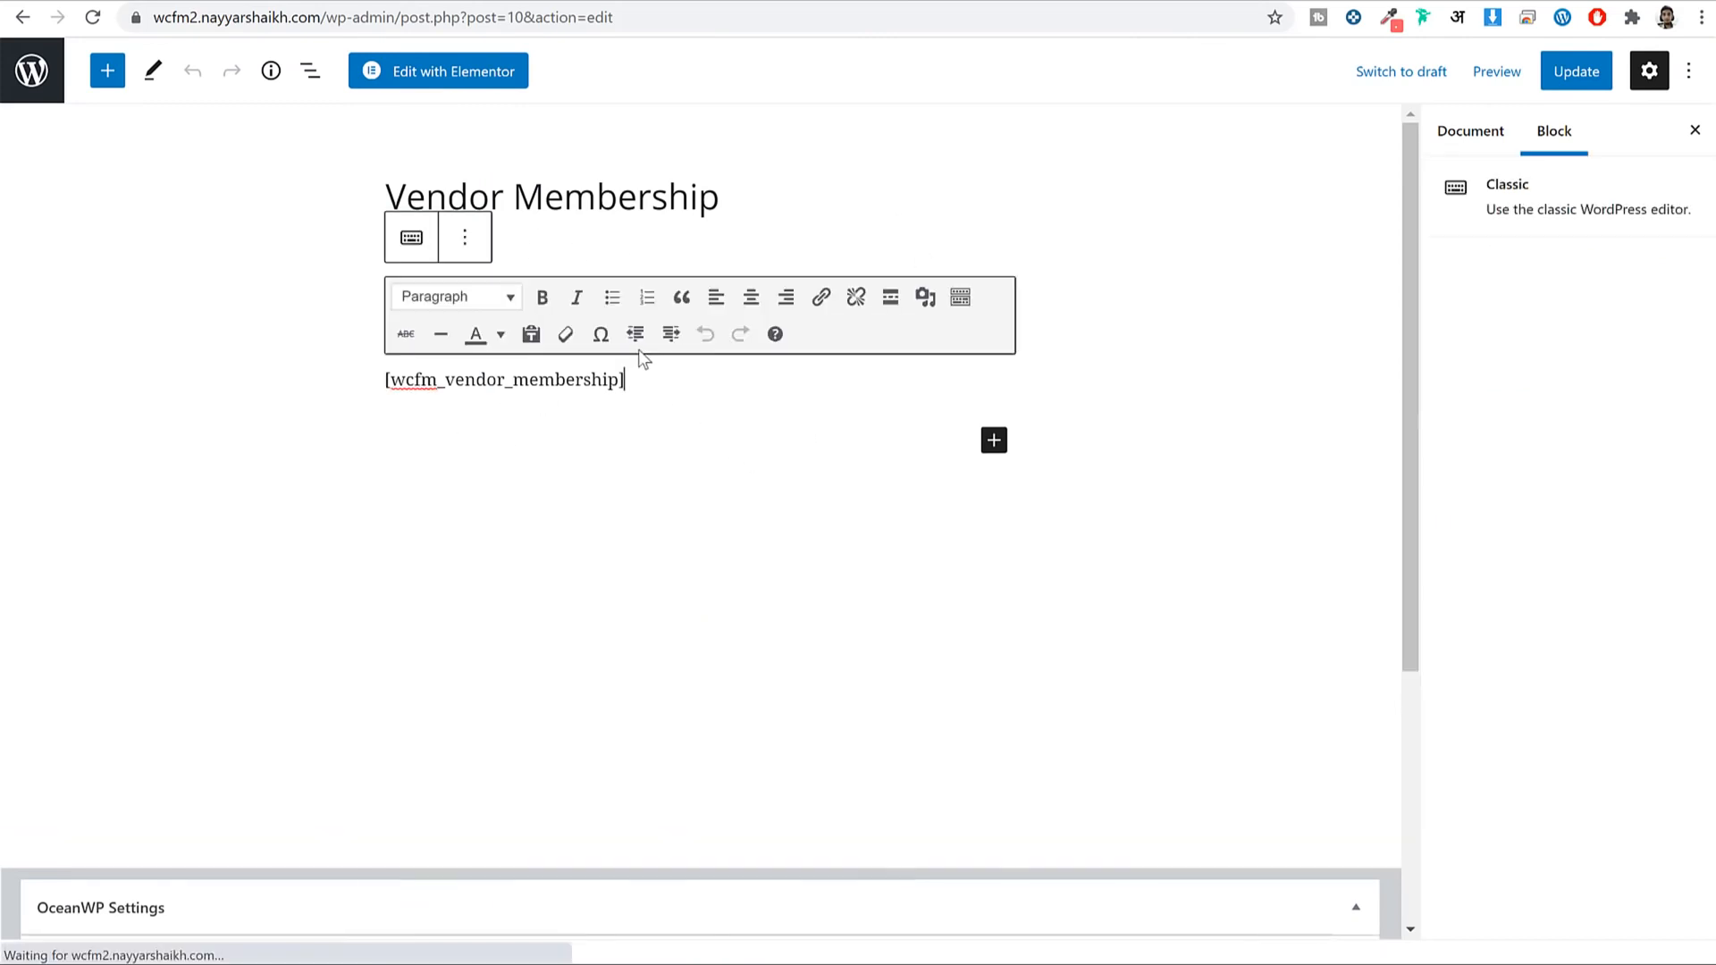
triple_click(598, 377)
right_click(498, 370)
left_click(559, 448)
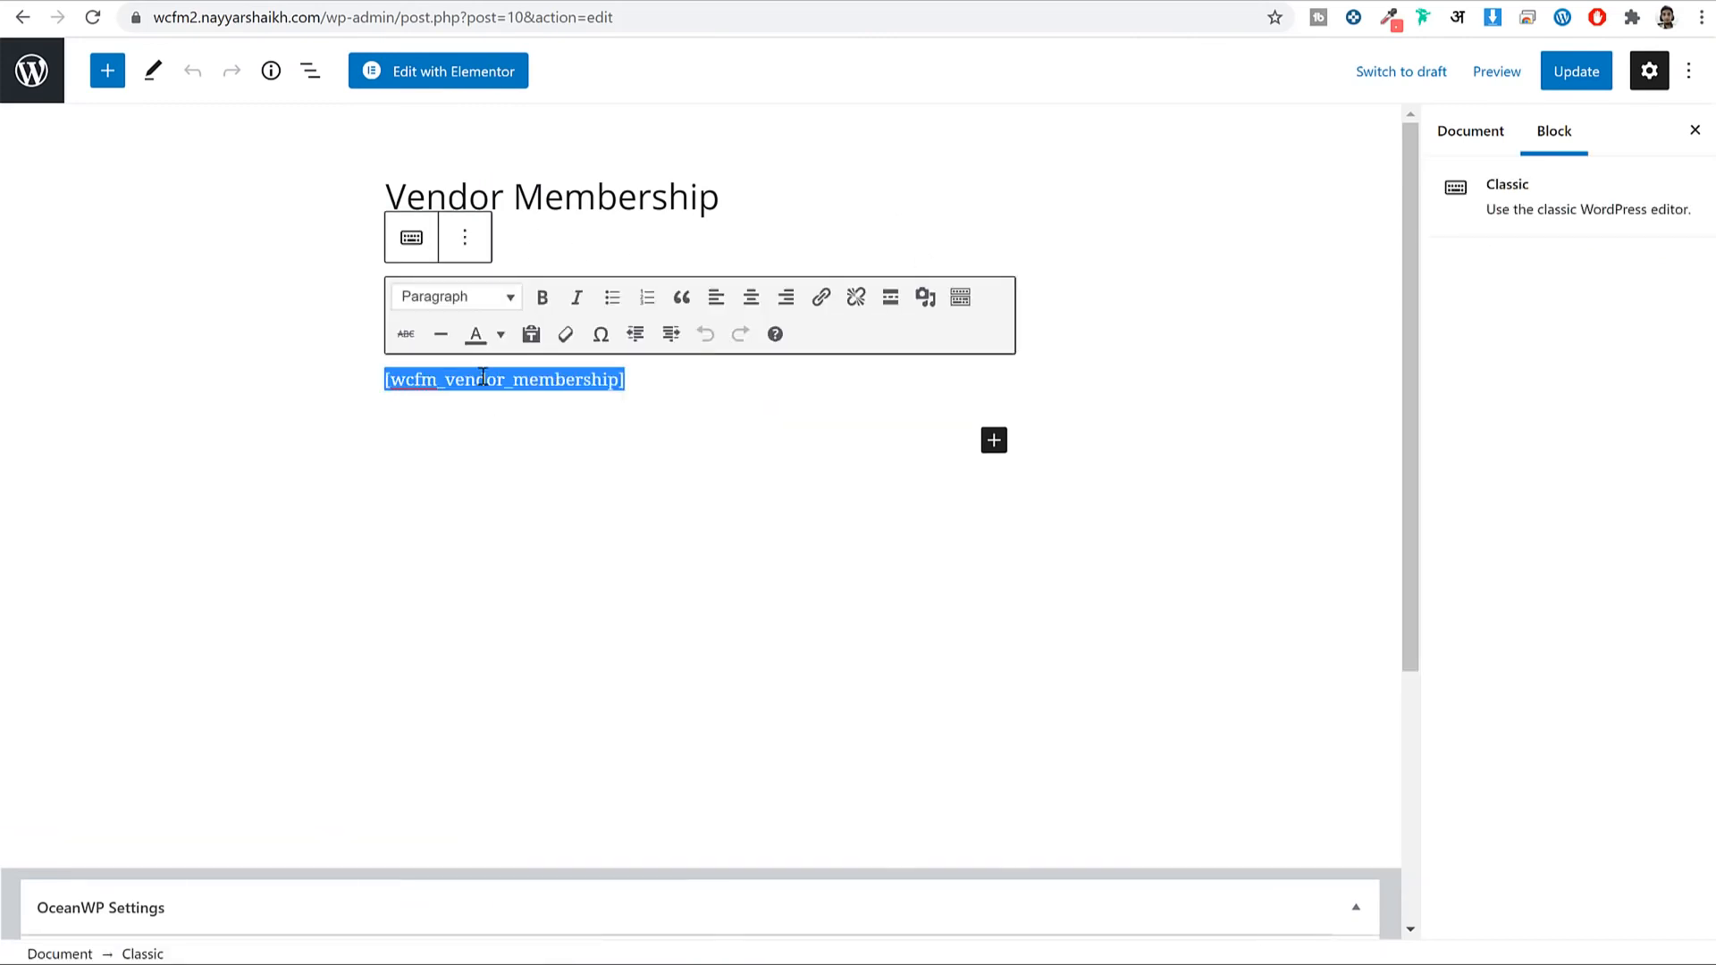
right_click(483, 377)
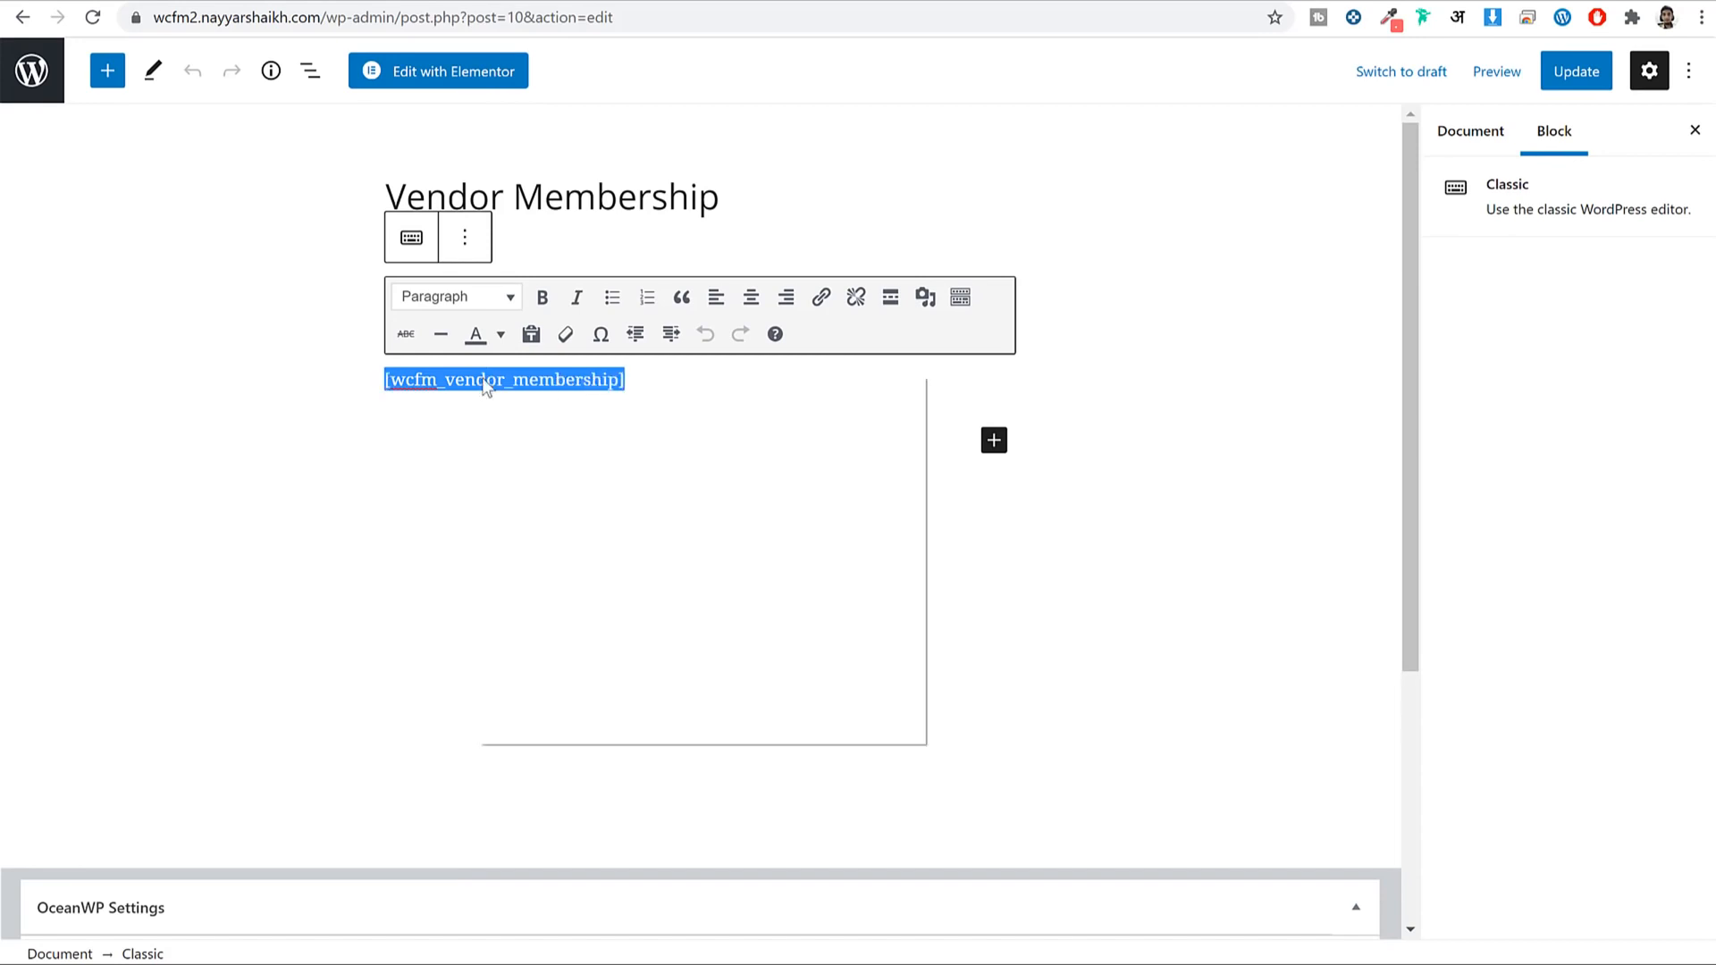
left_click(548, 454)
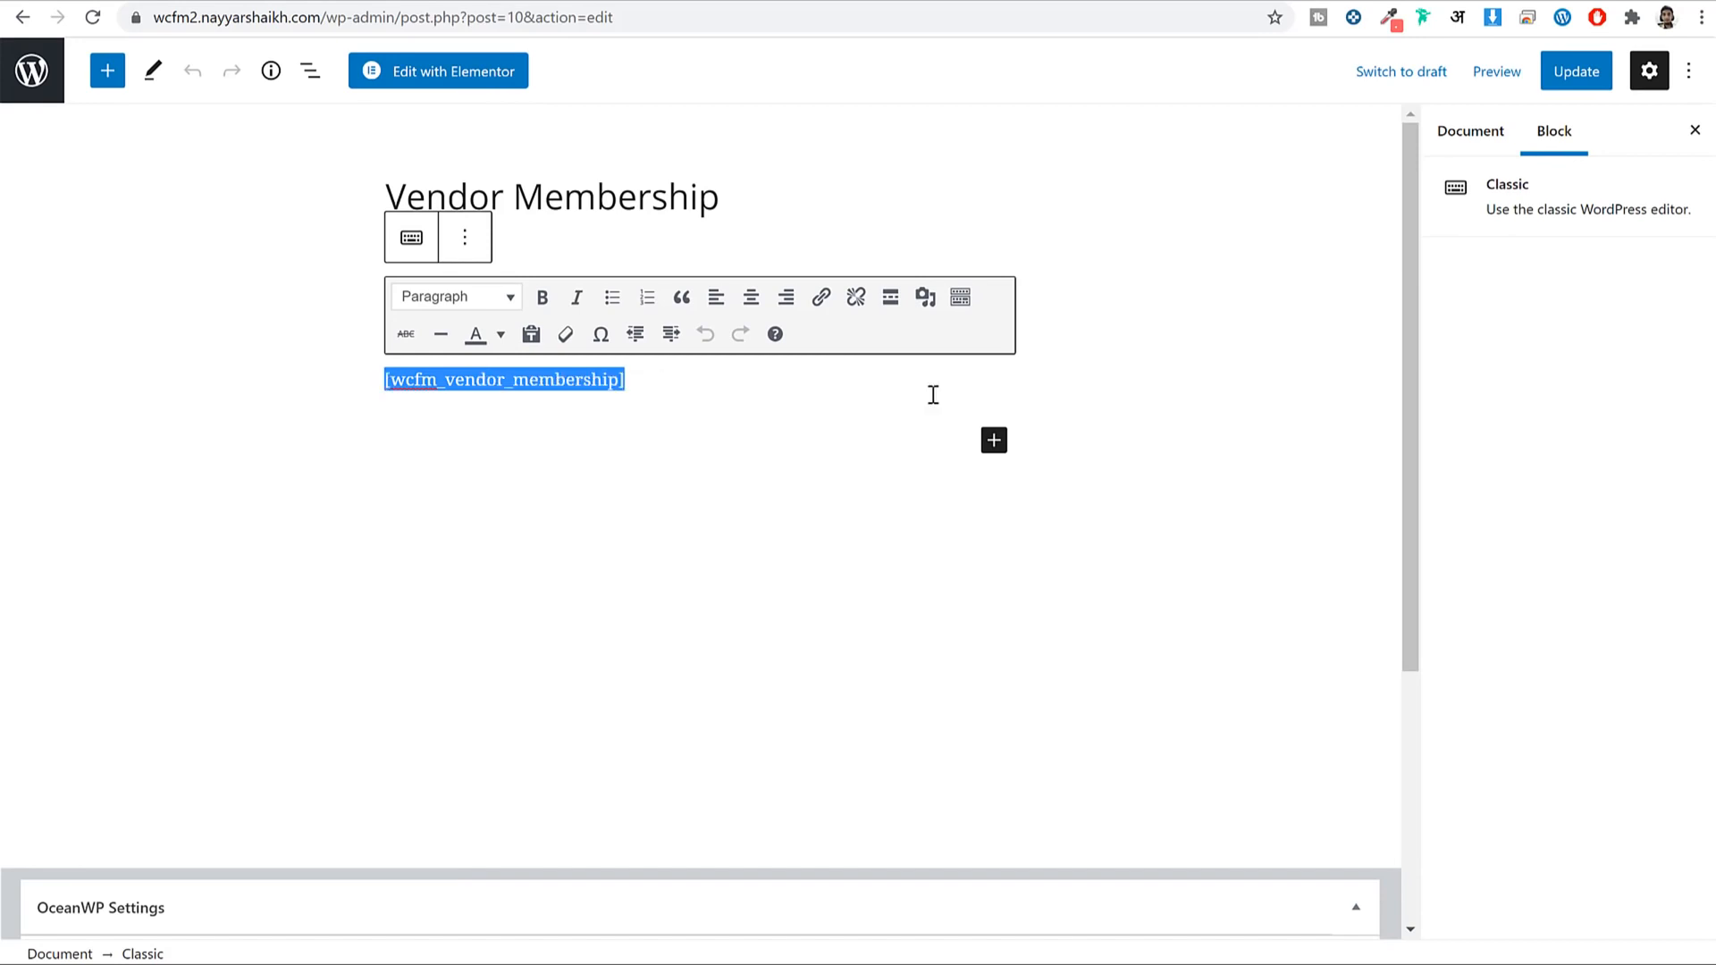
Remove the Classic shortcode block from the Vendor Membership page.
left_click(465, 237)
left_click(468, 242)
left_click(469, 239)
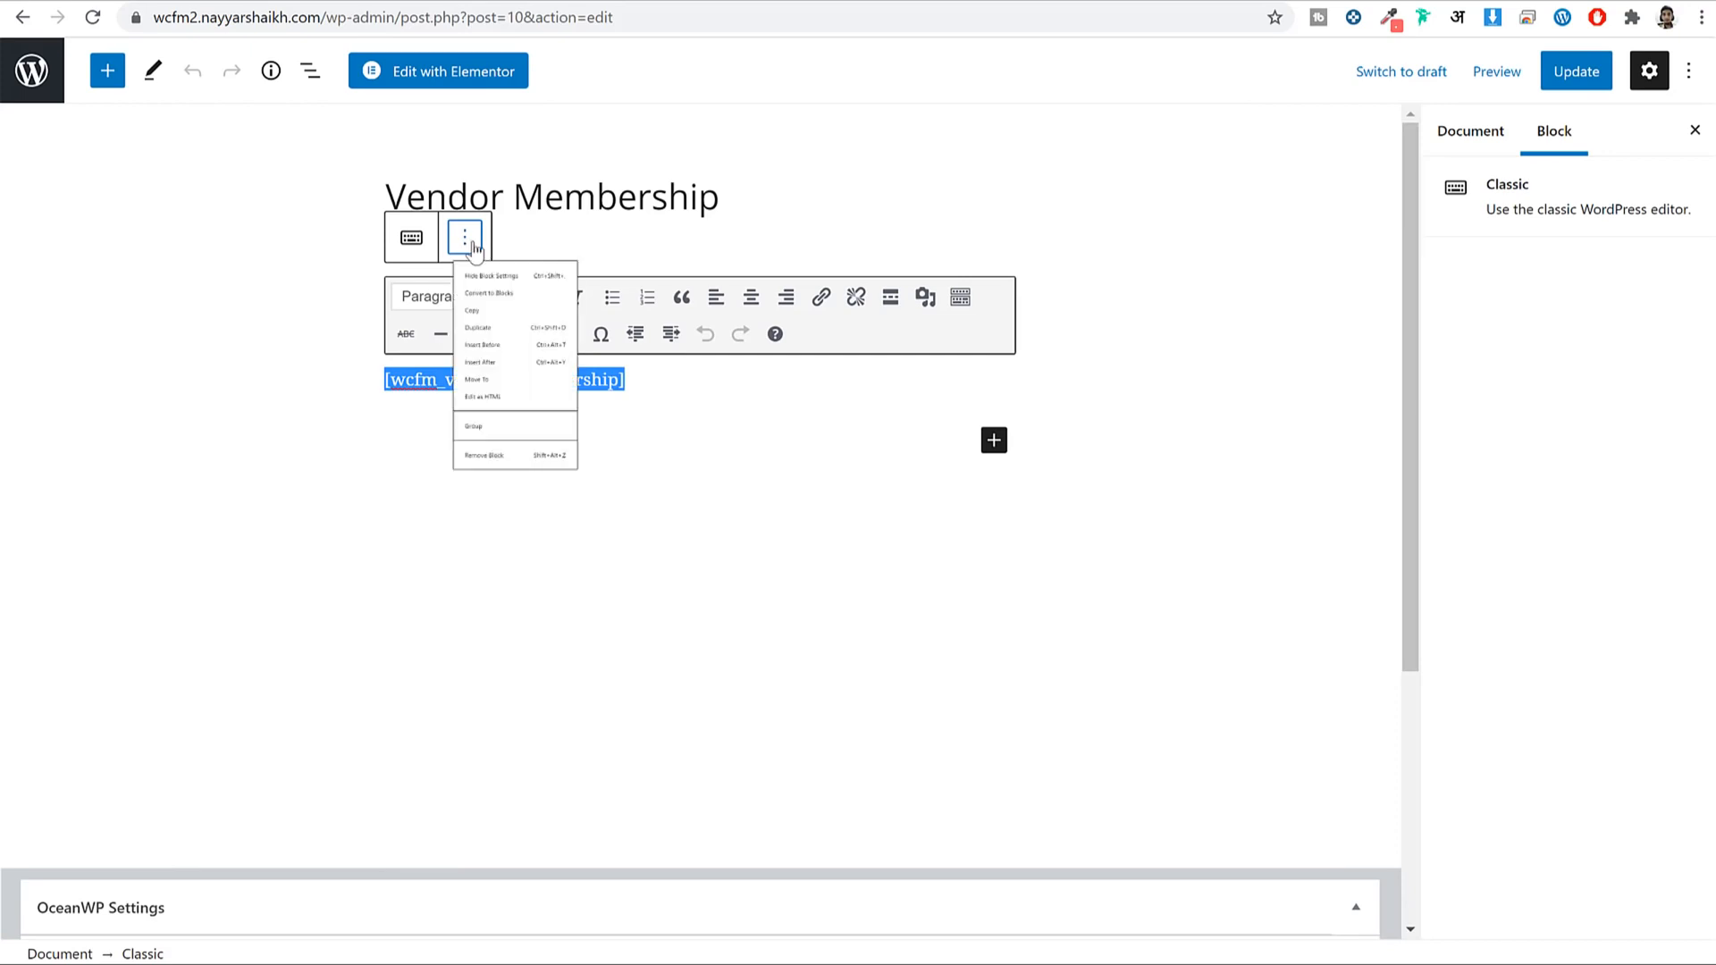
left_click(536, 720)
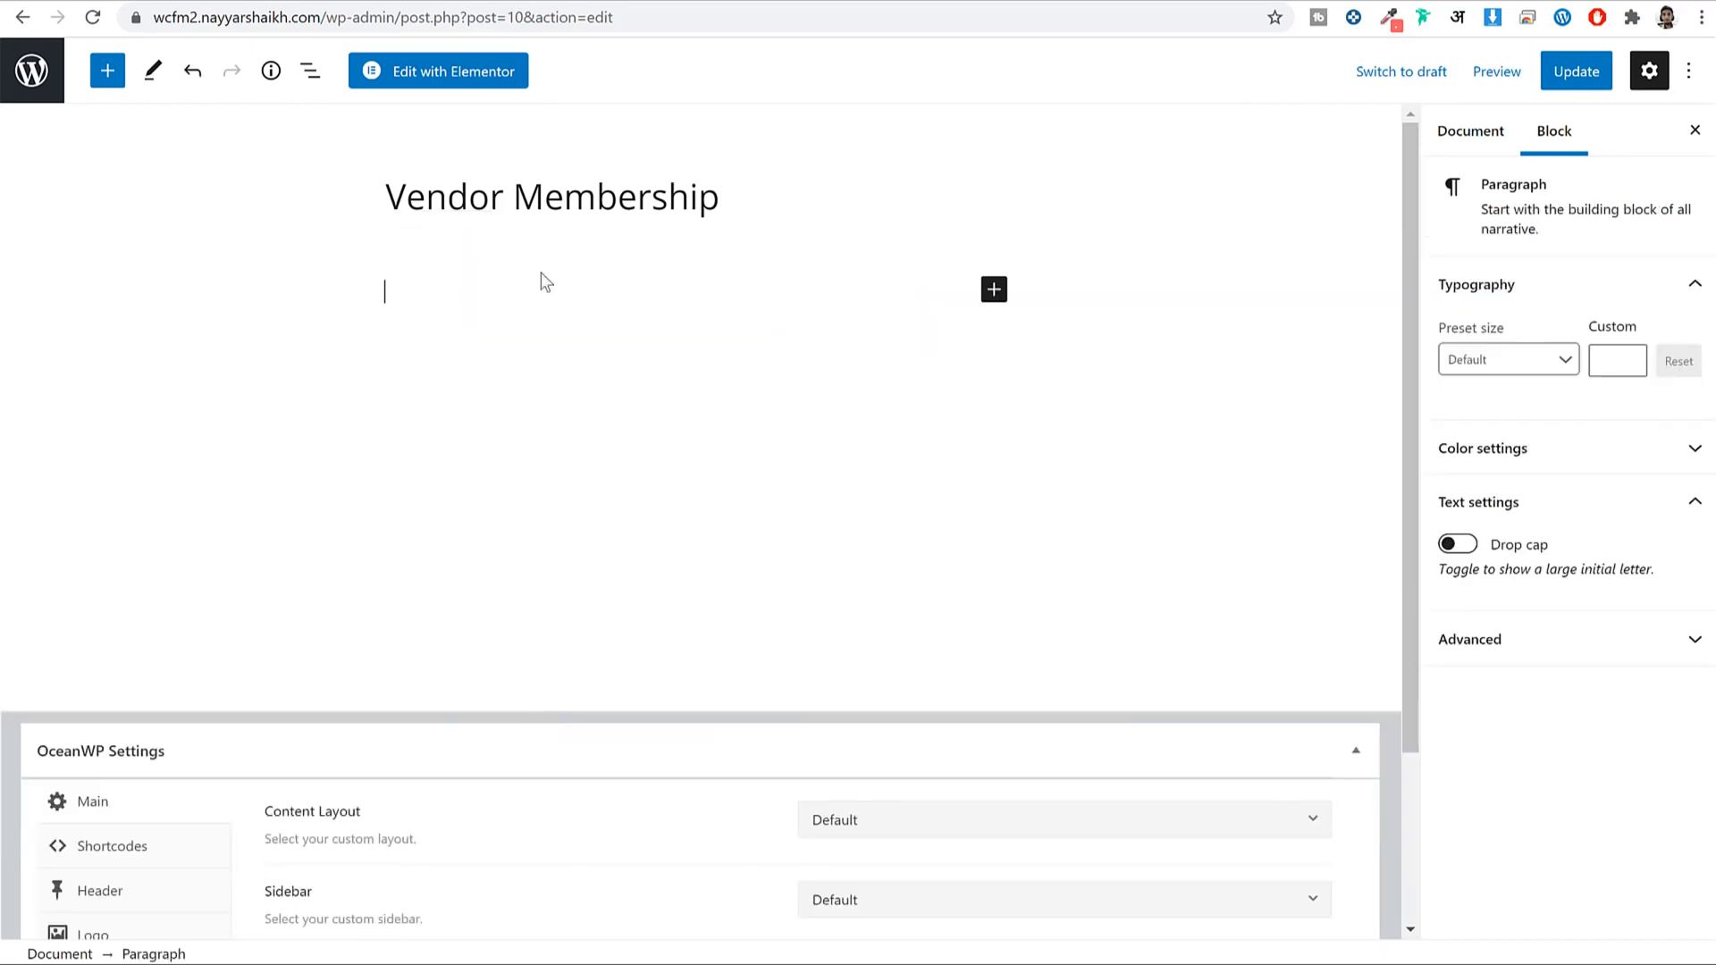
left_click(431, 84)
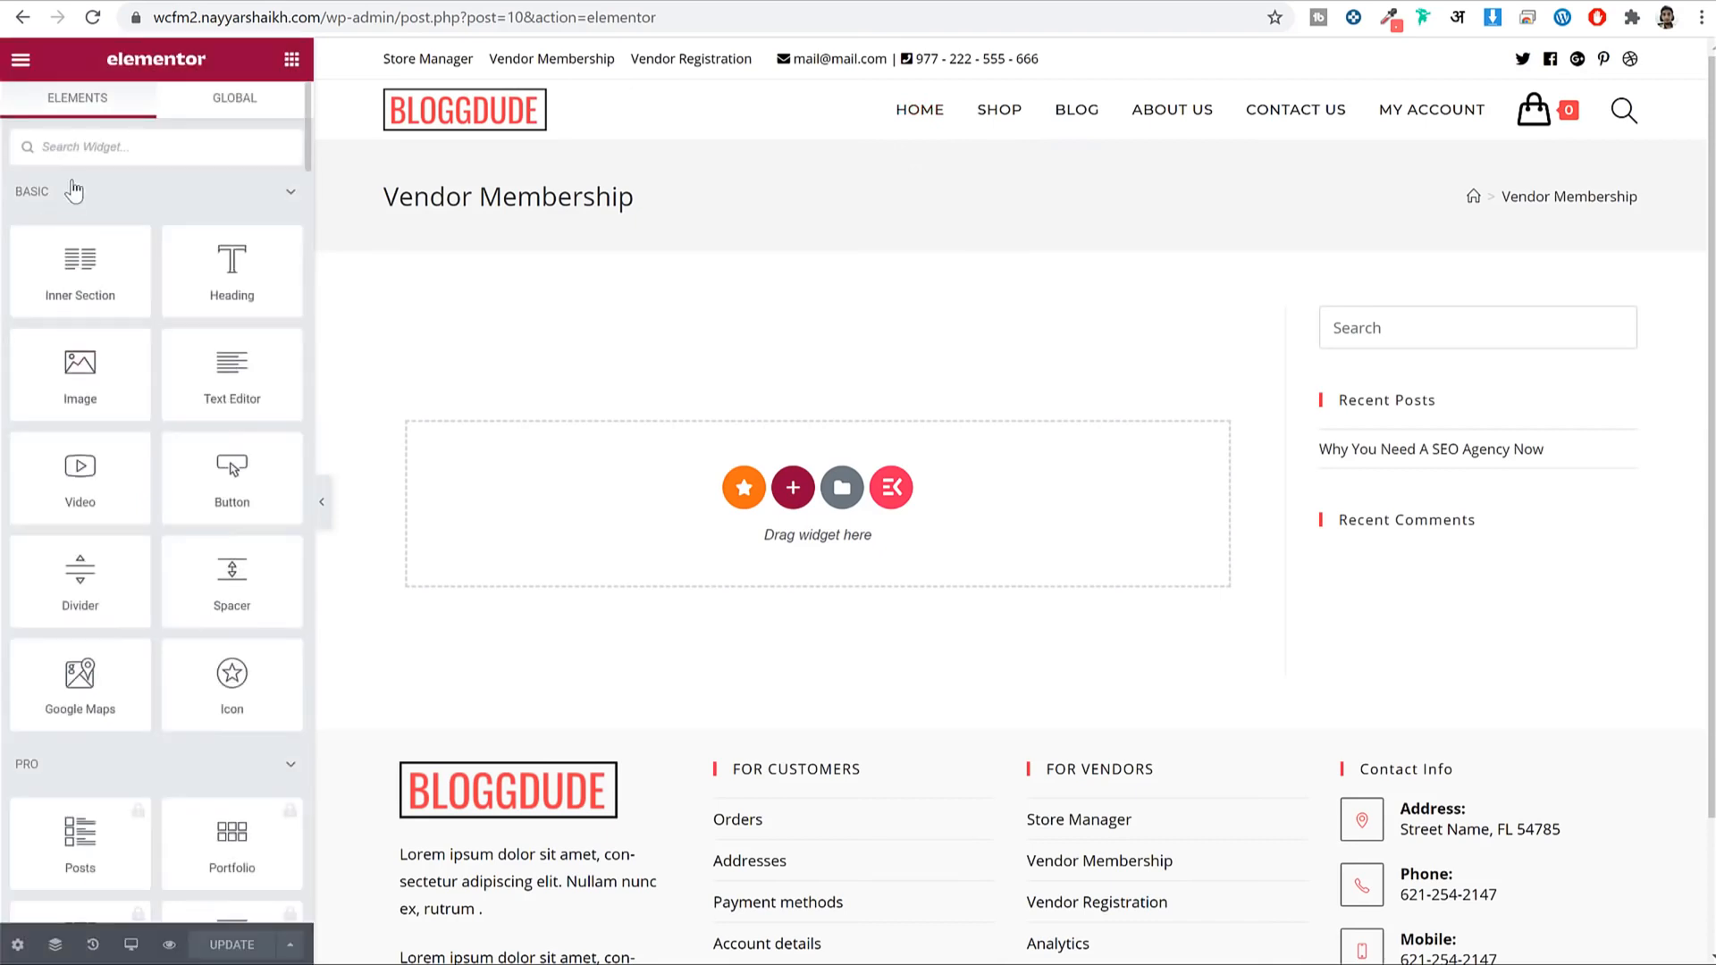
Add an Elementor Shortcode widget holding the pasted [wcfm_vendor_membership] shortcode and update the page.
left_click(143, 149)
type("shorty")
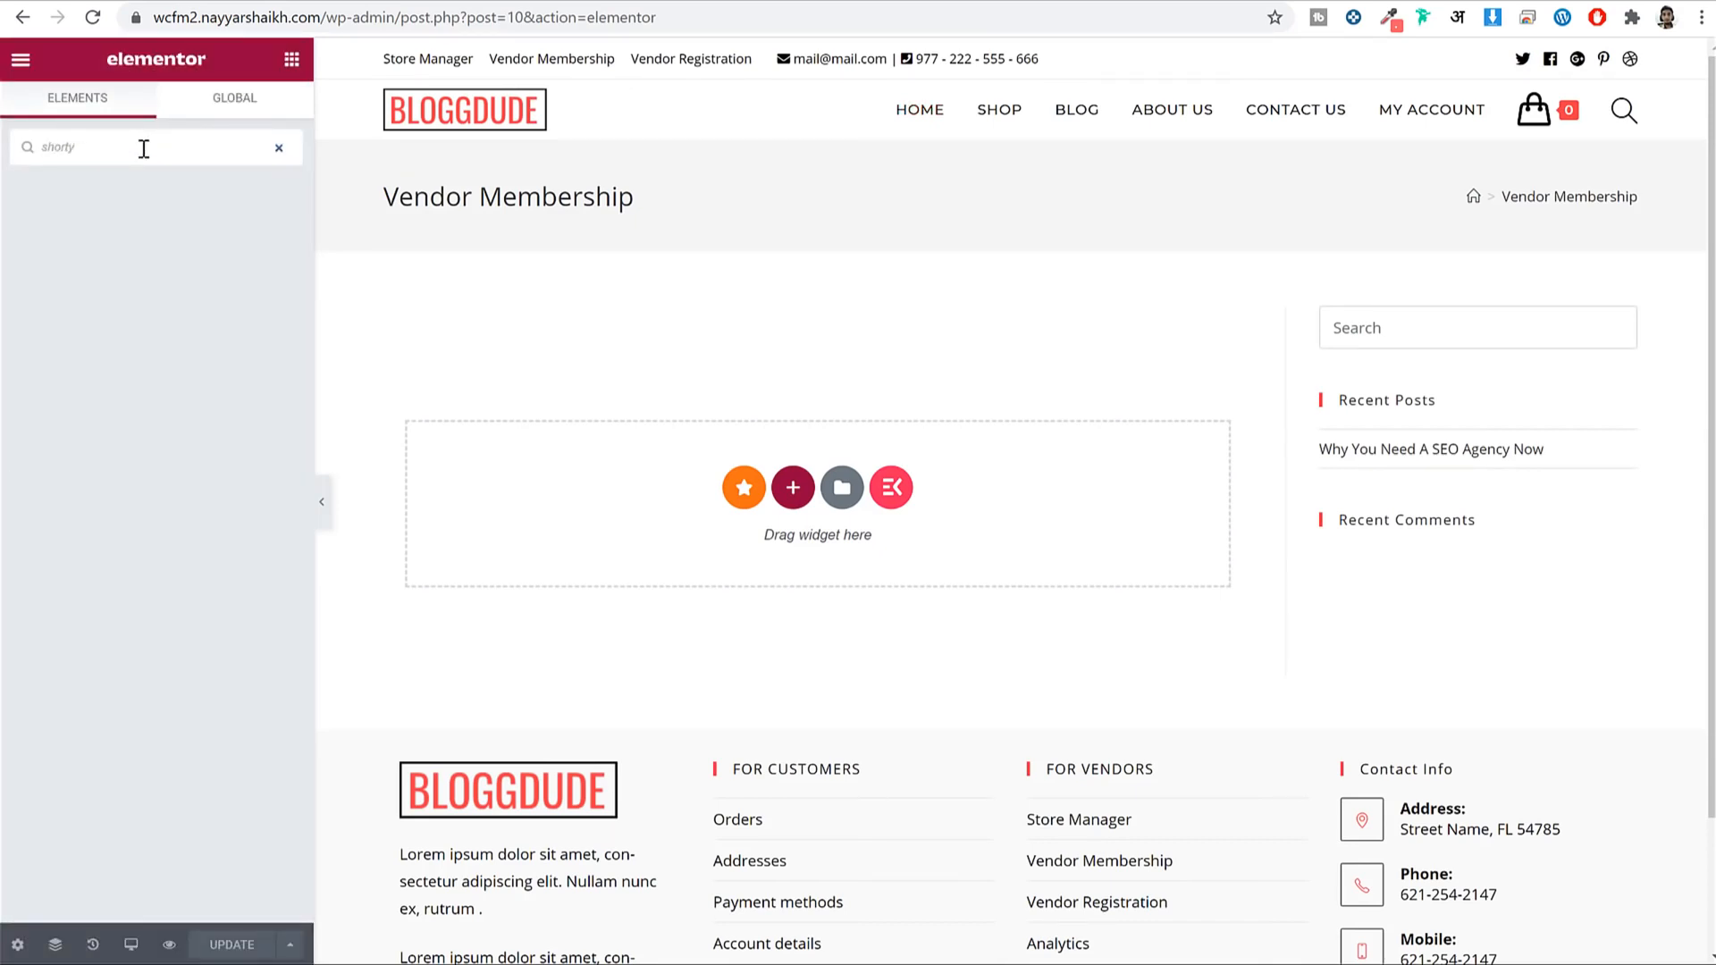
key("BackSpace")
left_click_drag(94, 210, 769, 482)
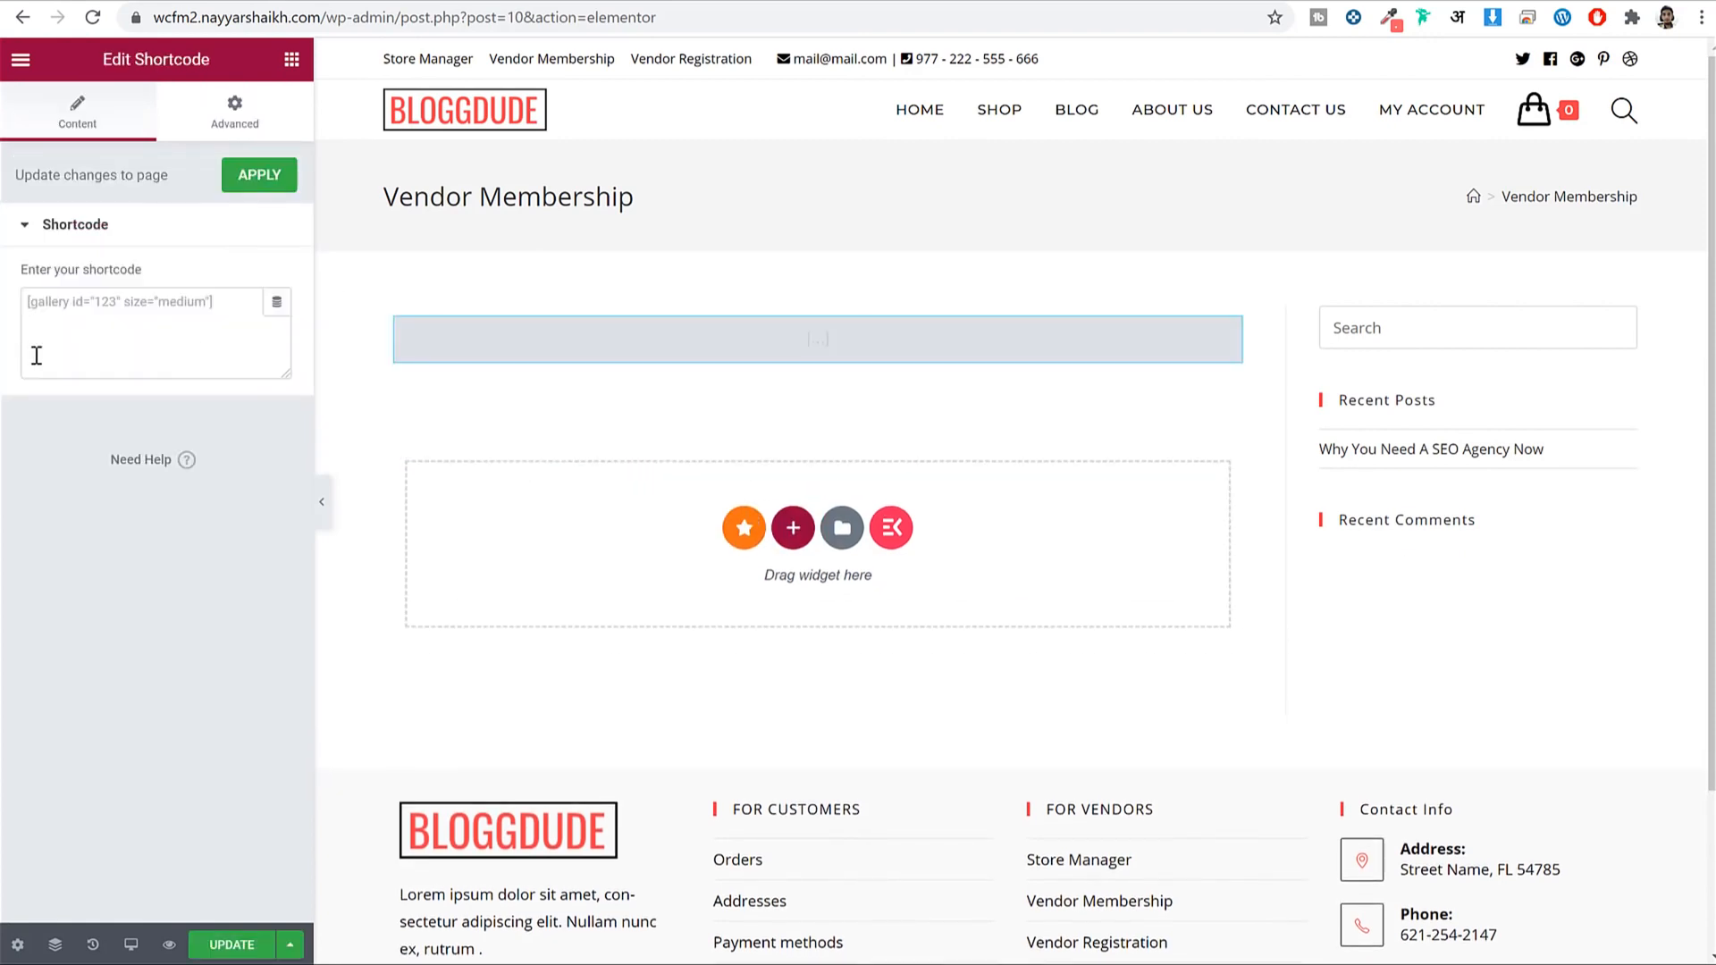
left_click(123, 333)
key("ctrl+v")
left_click(232, 944)
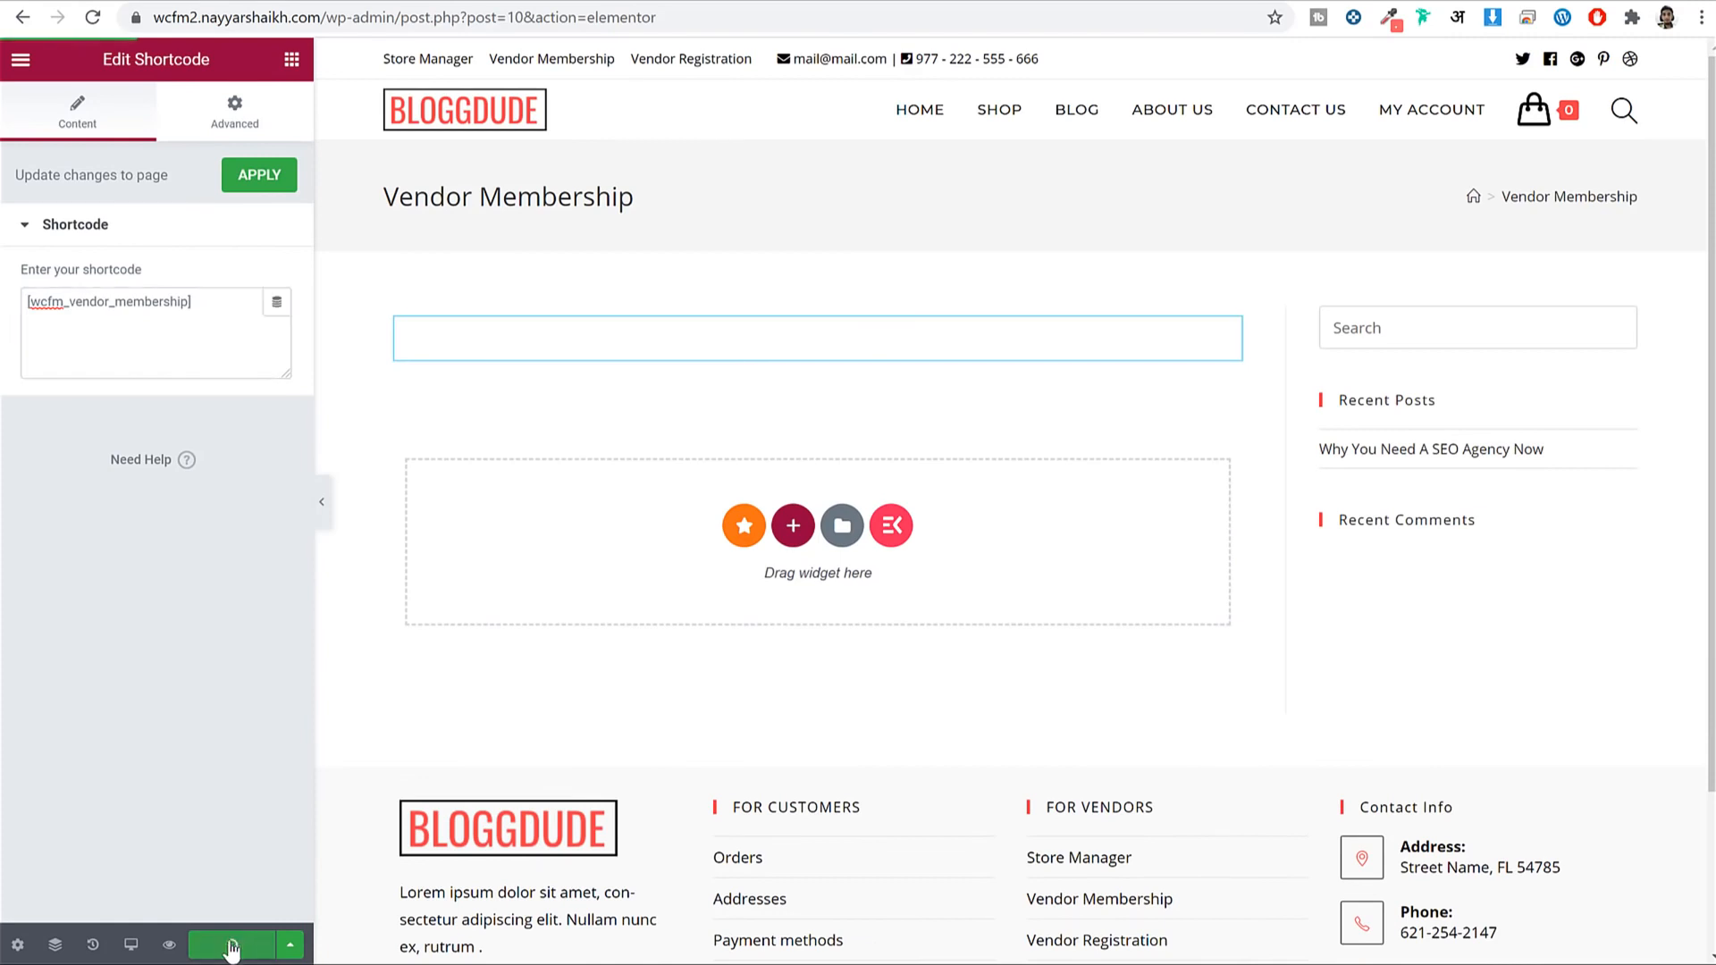
left_click(1027, 7)
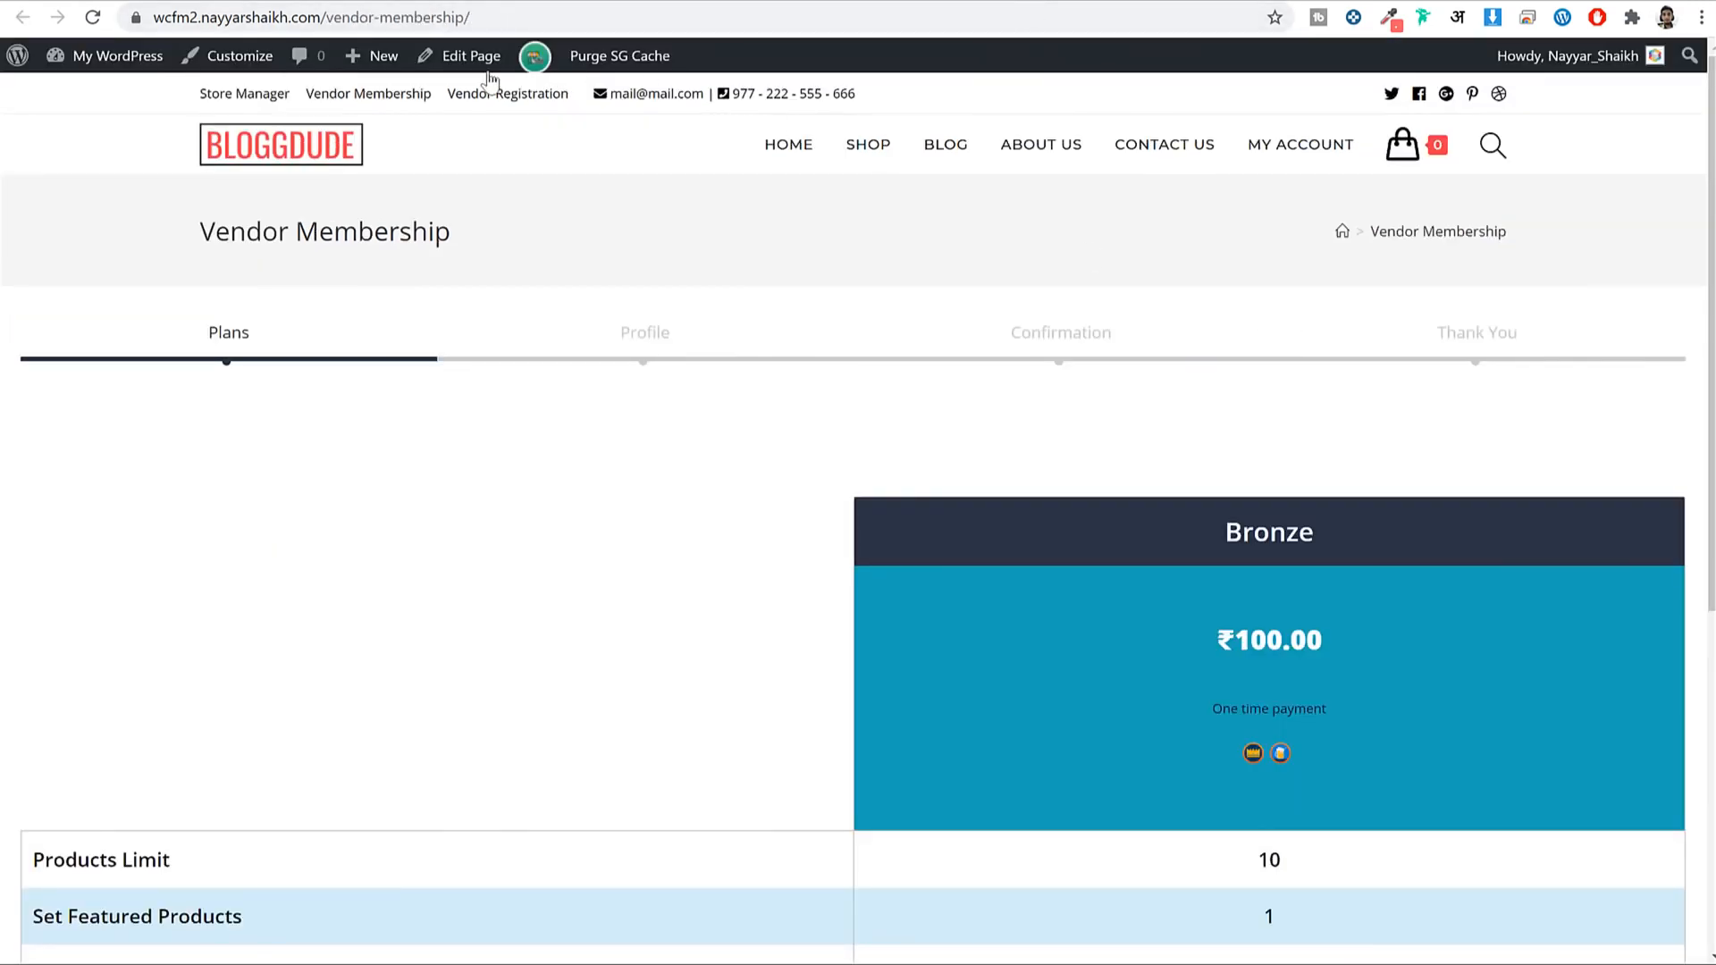
Reload the live Vendor Membership page and scroll through its Bronze plan table.
left_click(94, 17)
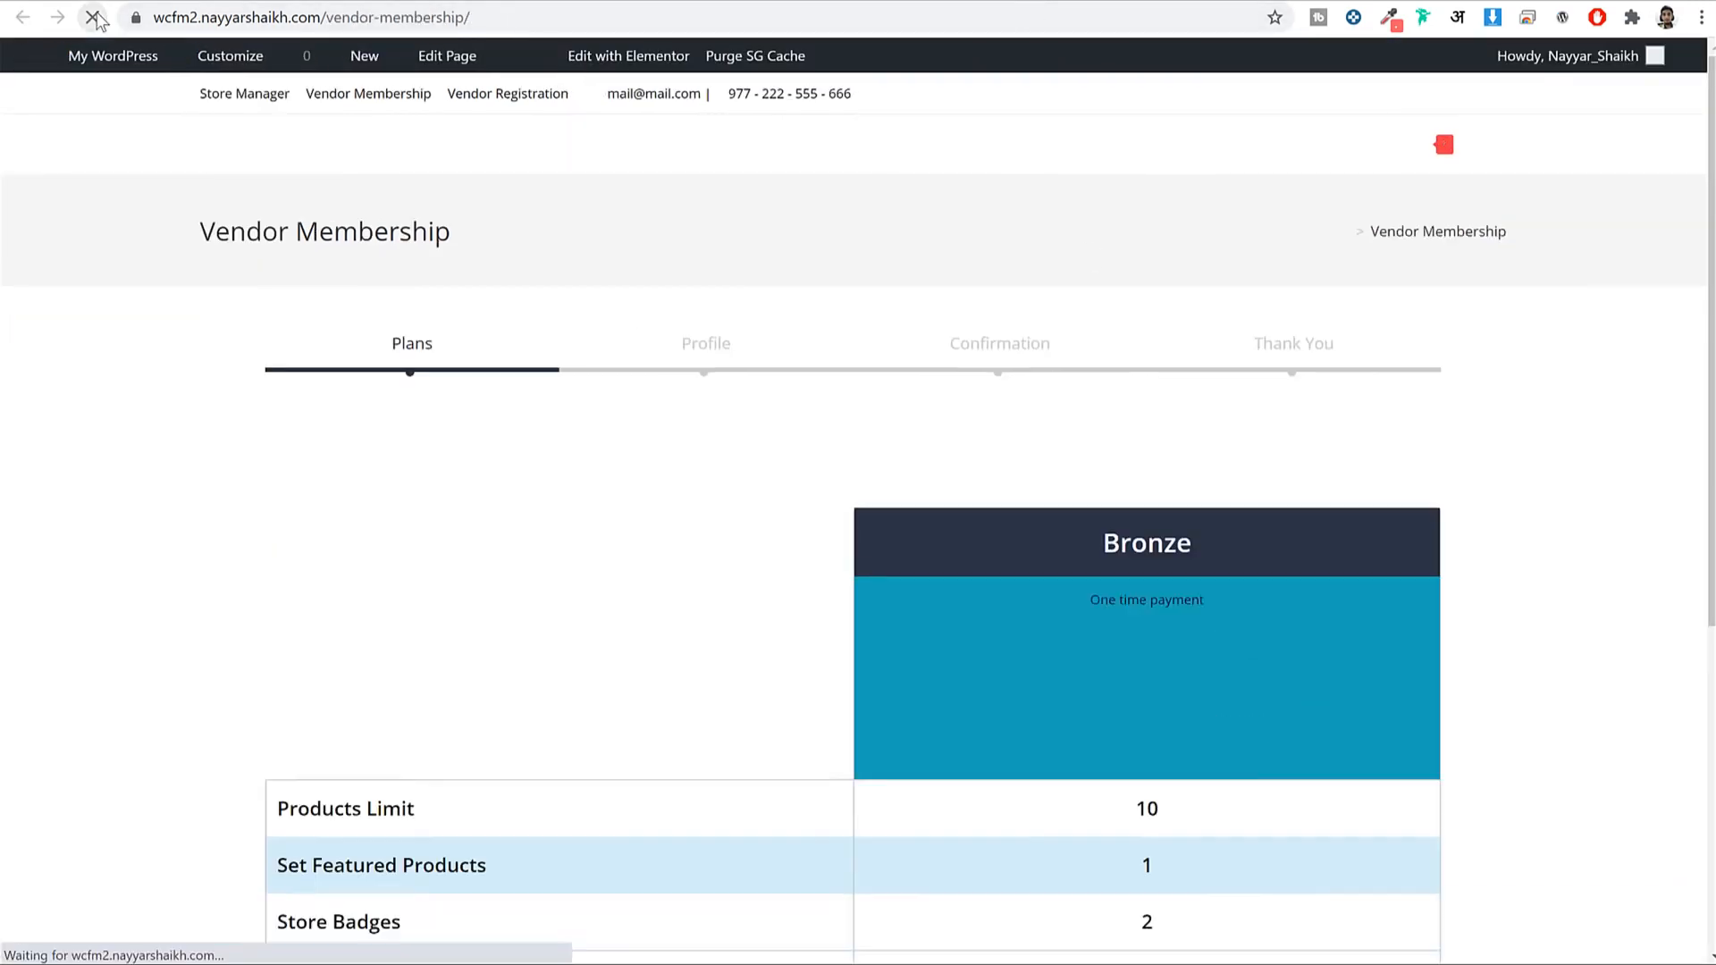
scroll(1064, 518, "down", 5)
scroll(1071, 524, "up", 5)
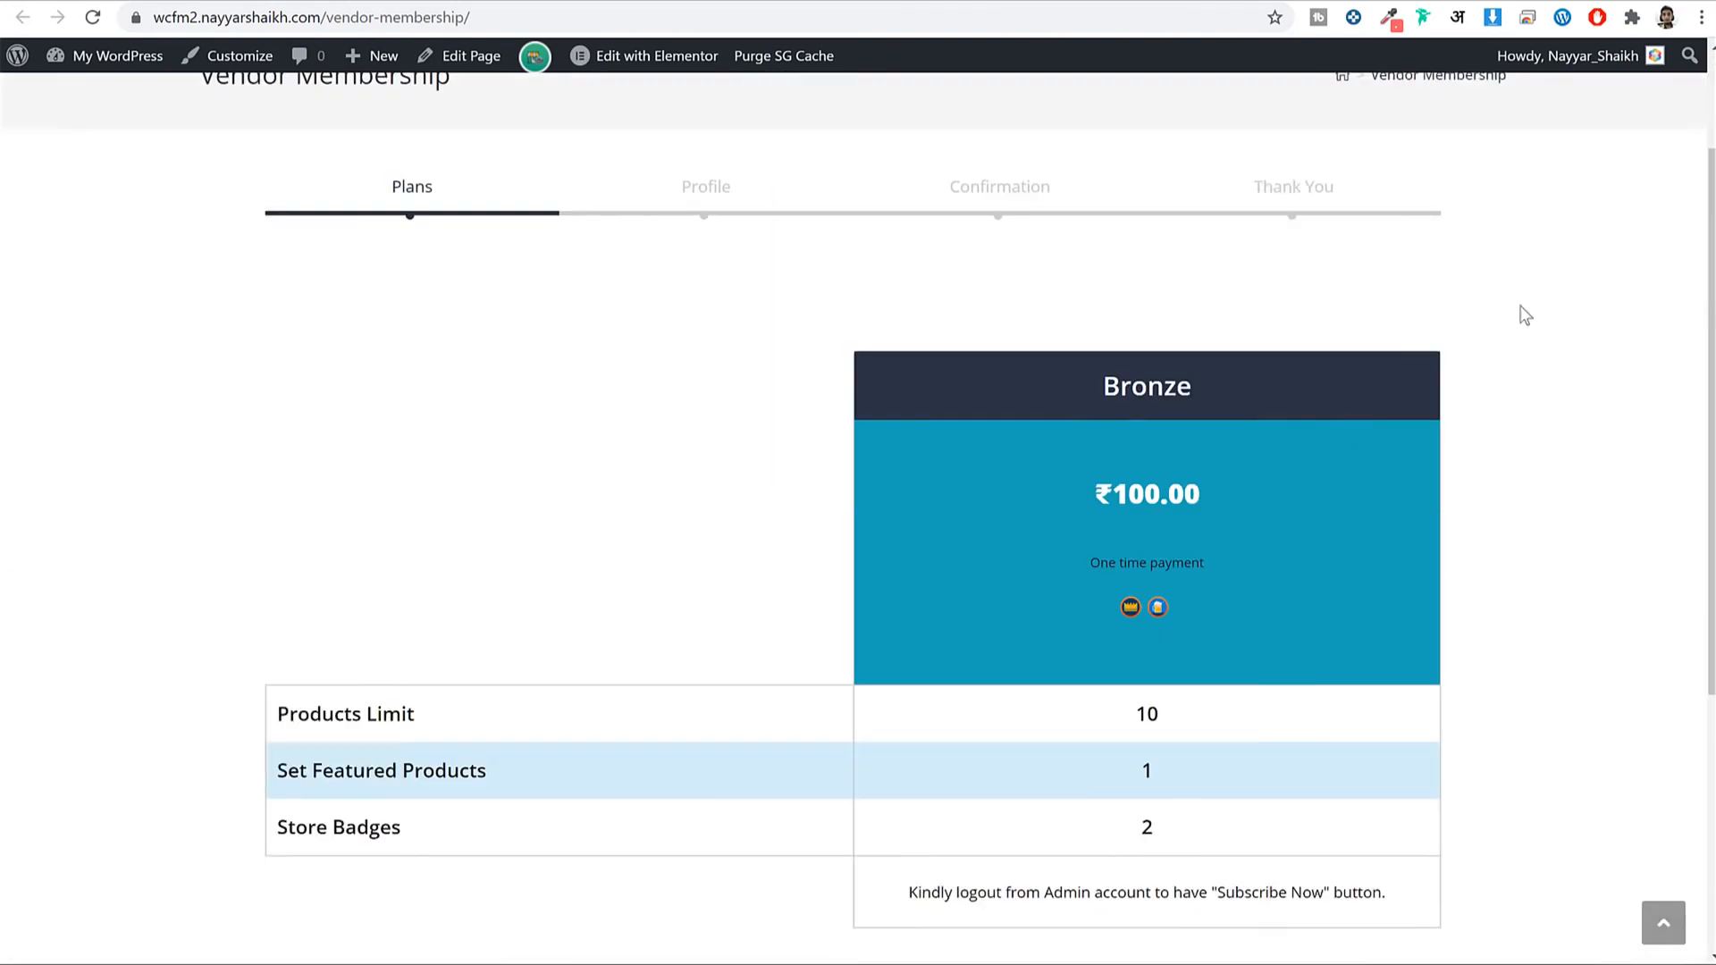
scroll(152, 295, "down", 5)
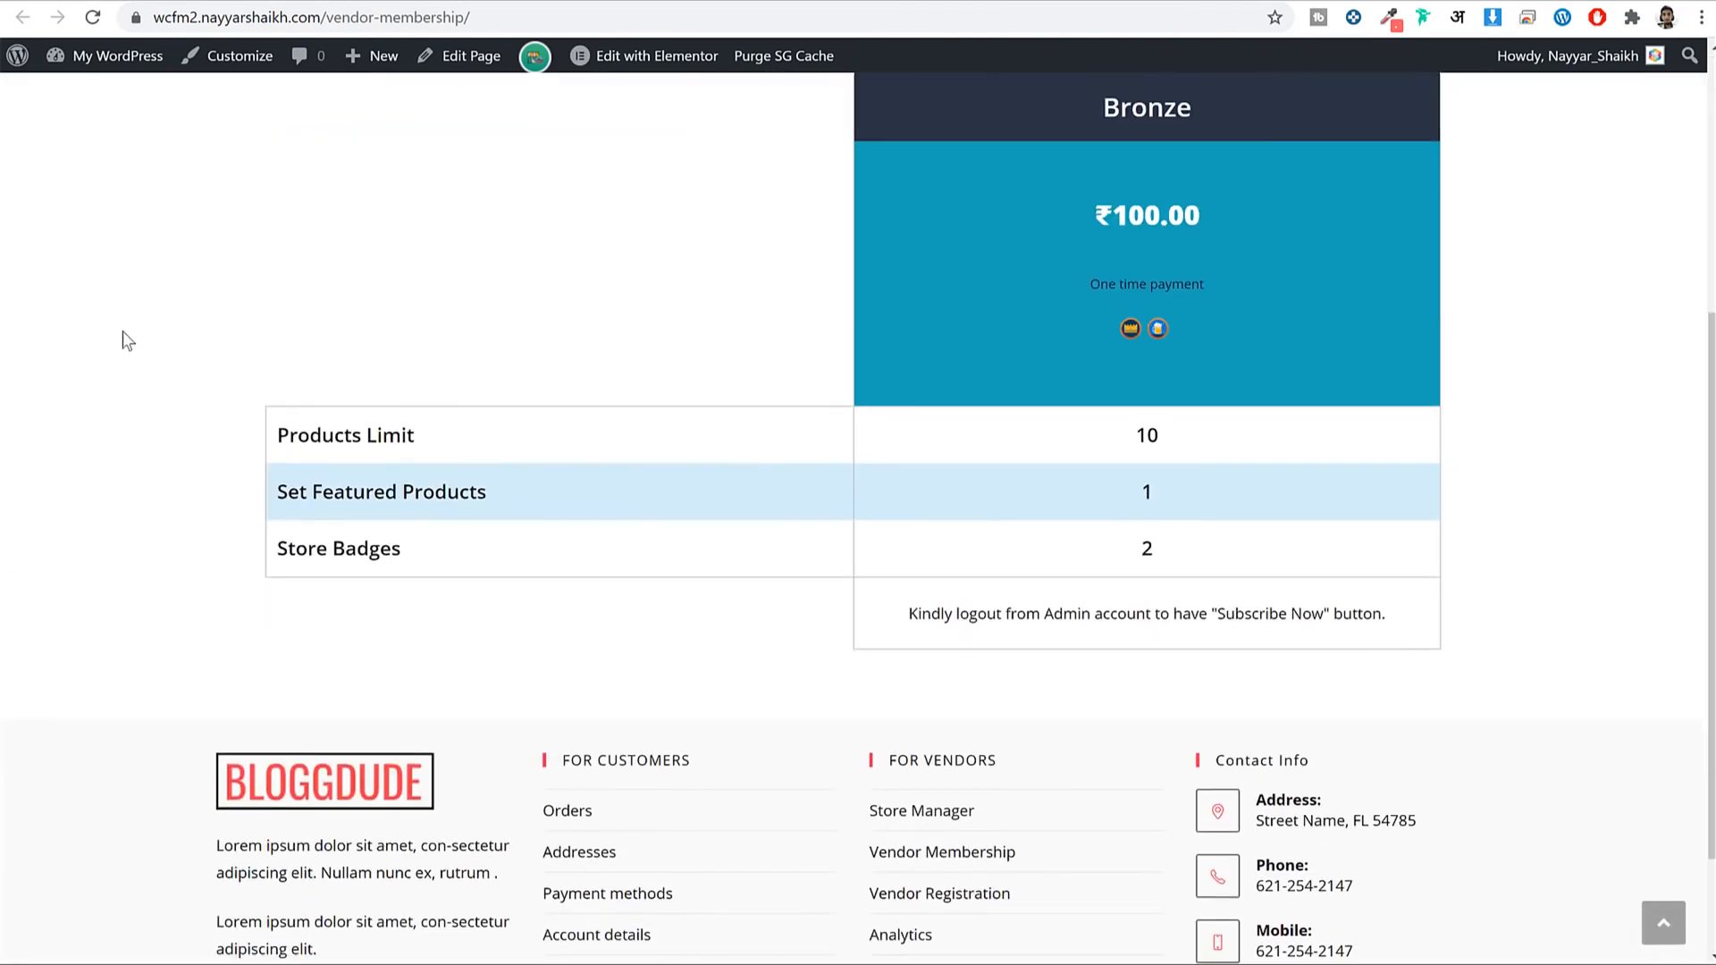
scroll(1421, 414, "up", 5)
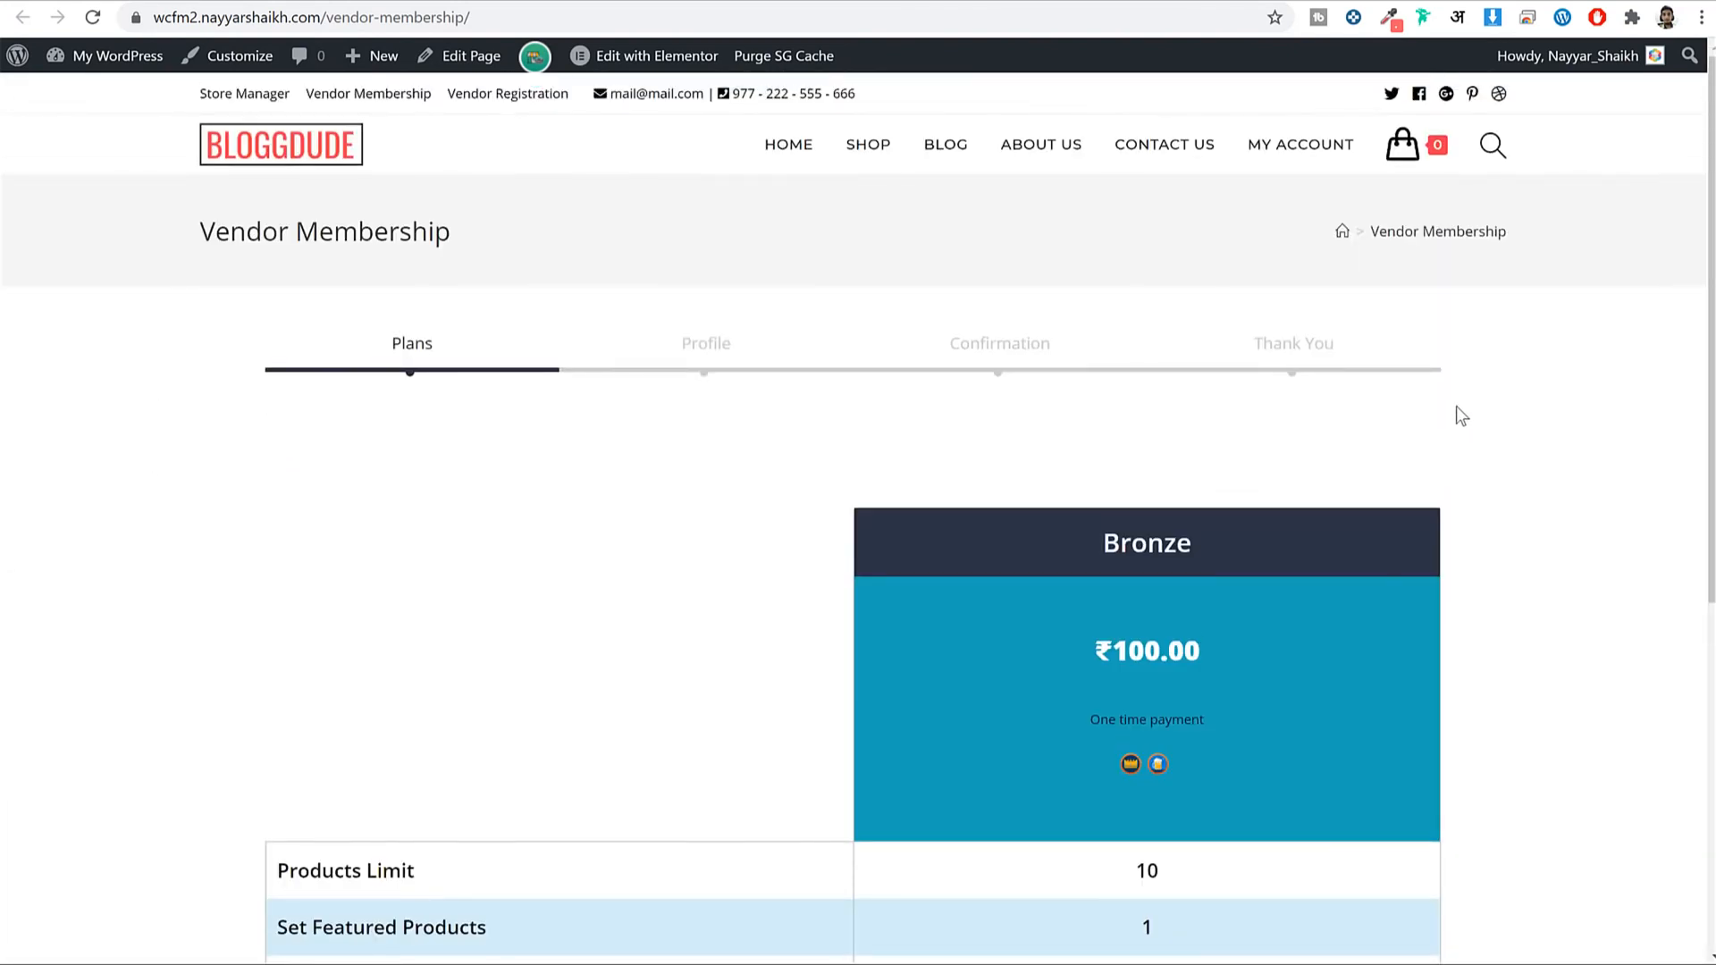
left_click_drag(202, 227, 1106, 250)
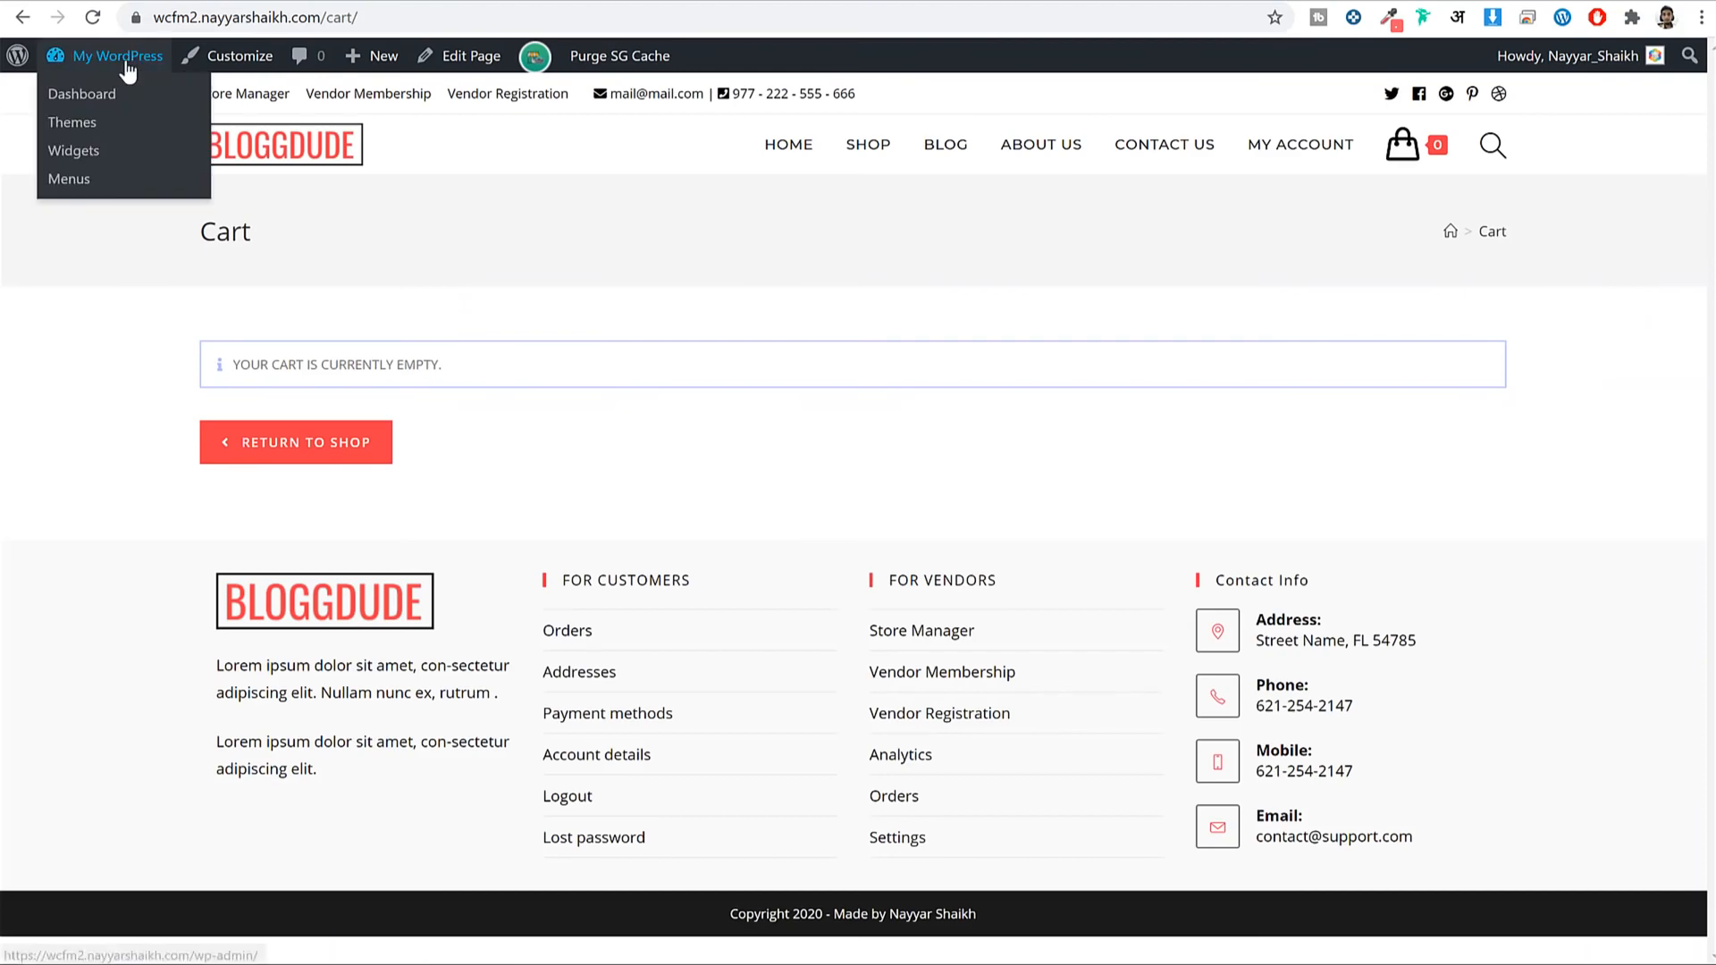
From the Pages list, preview the live Vendor Registration page in a new tab.
left_click(127, 82)
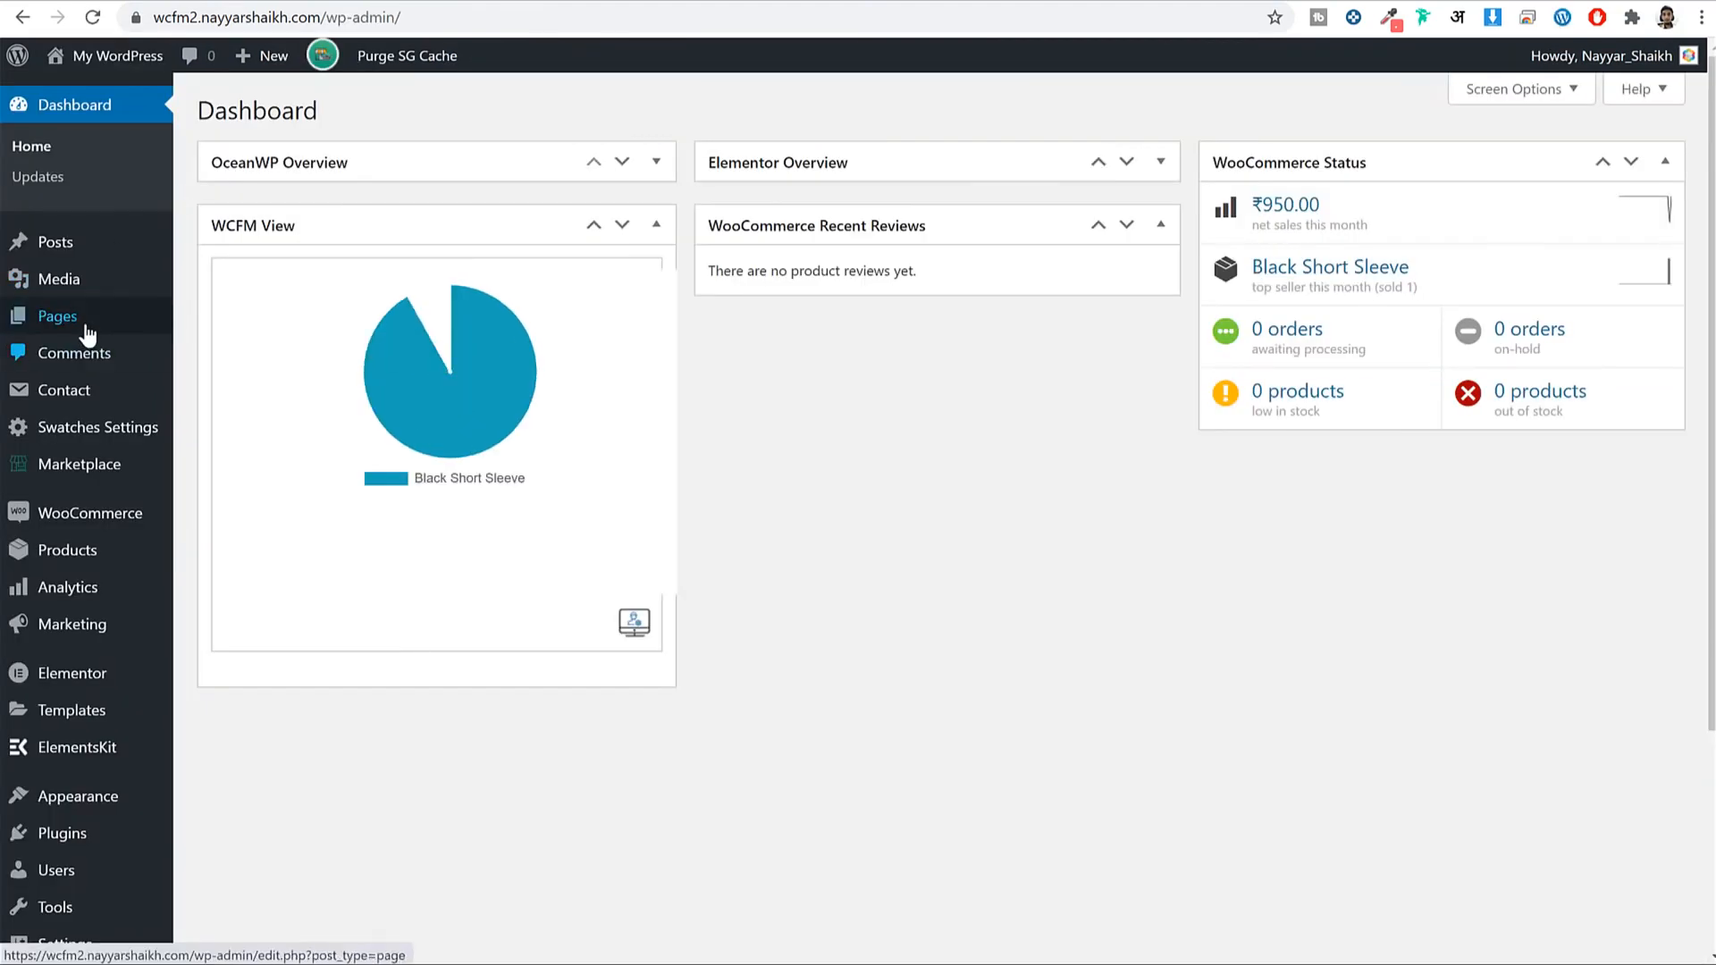
left_click(73, 324)
scroll(451, 324, "down", 3)
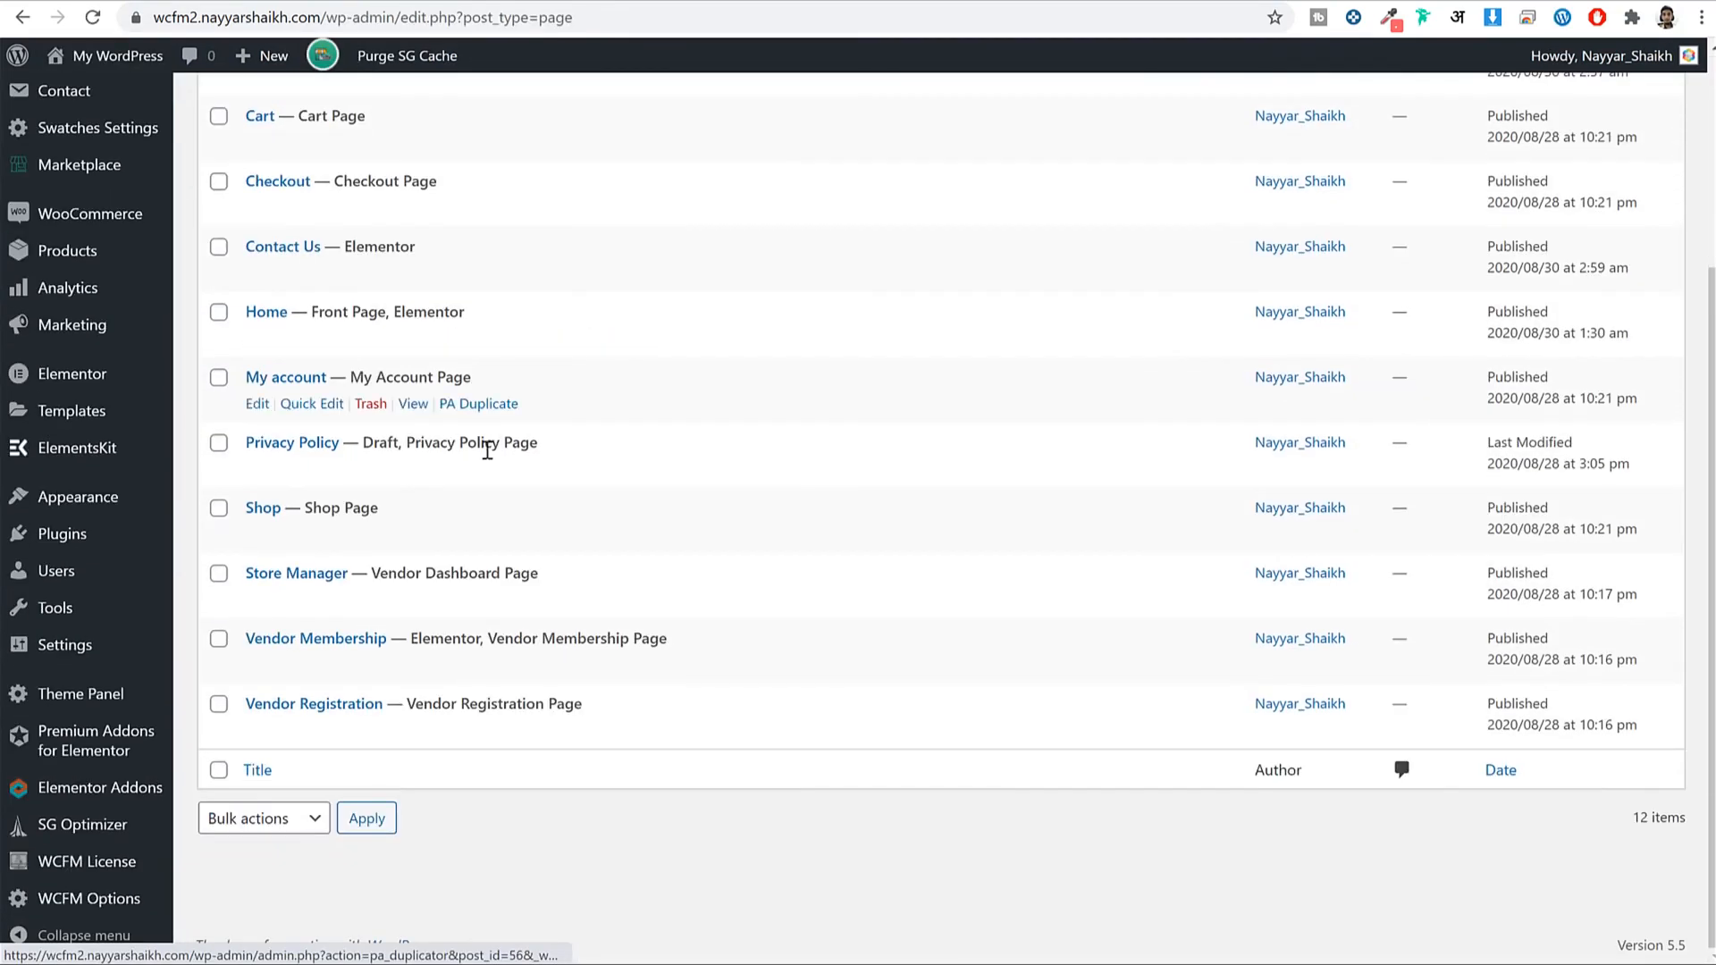
right_click(413, 734)
left_click(416, 749)
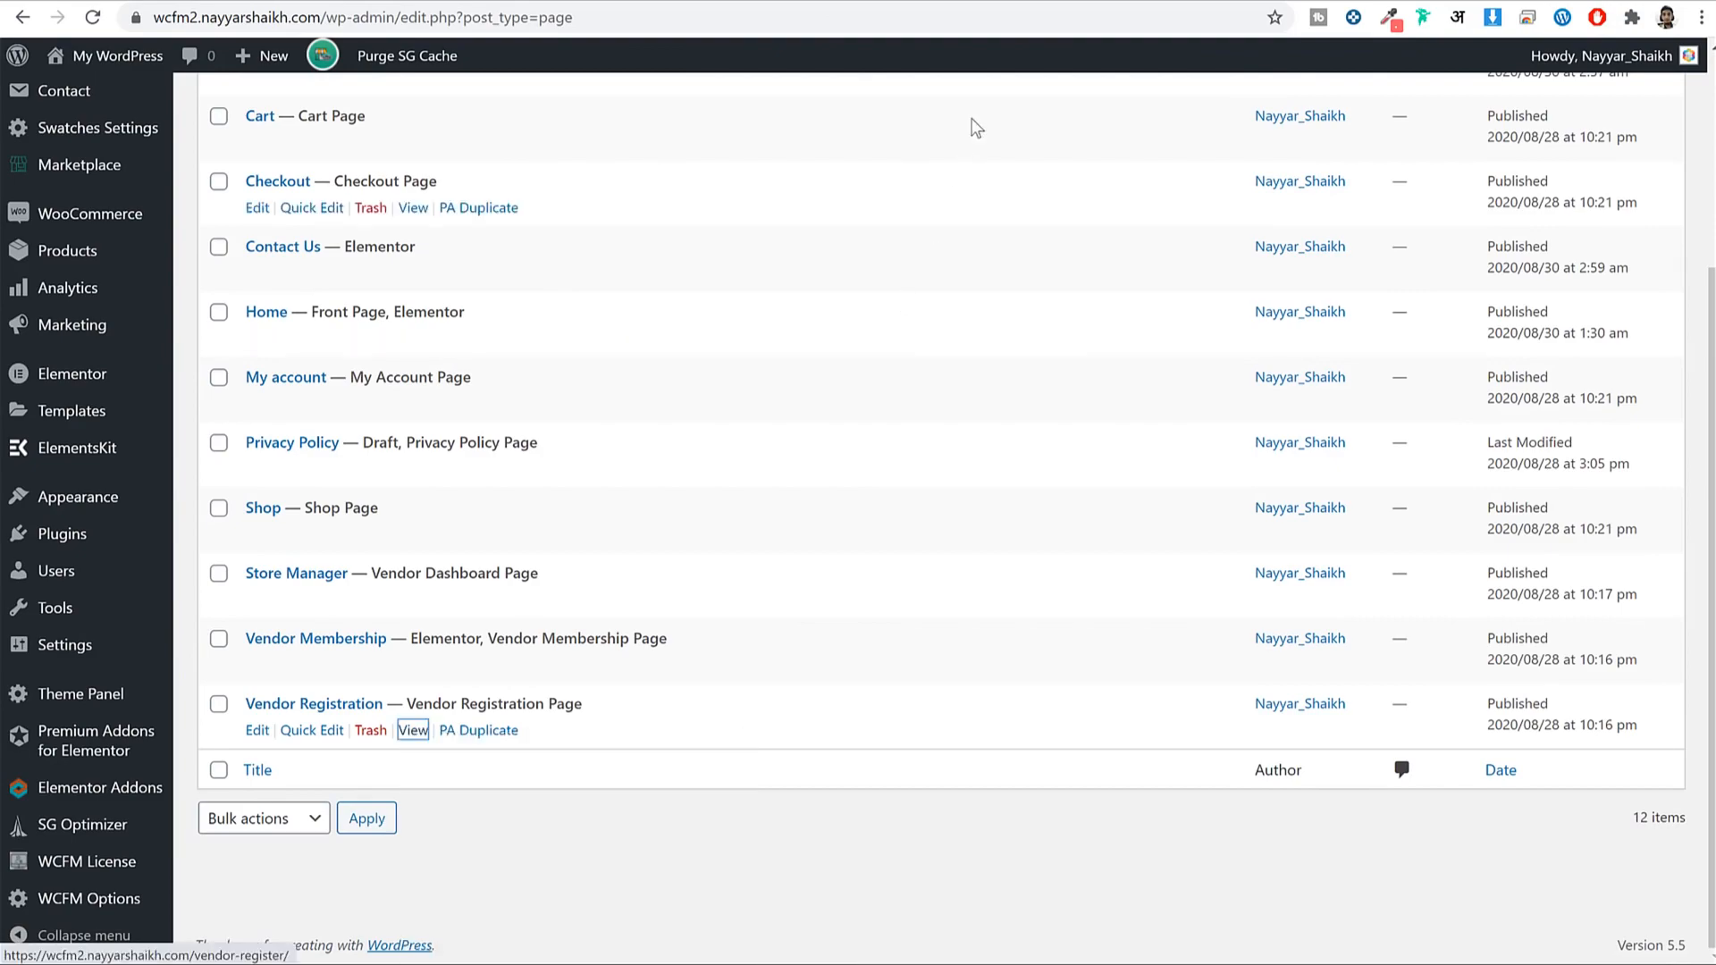
left_click(1124, 2)
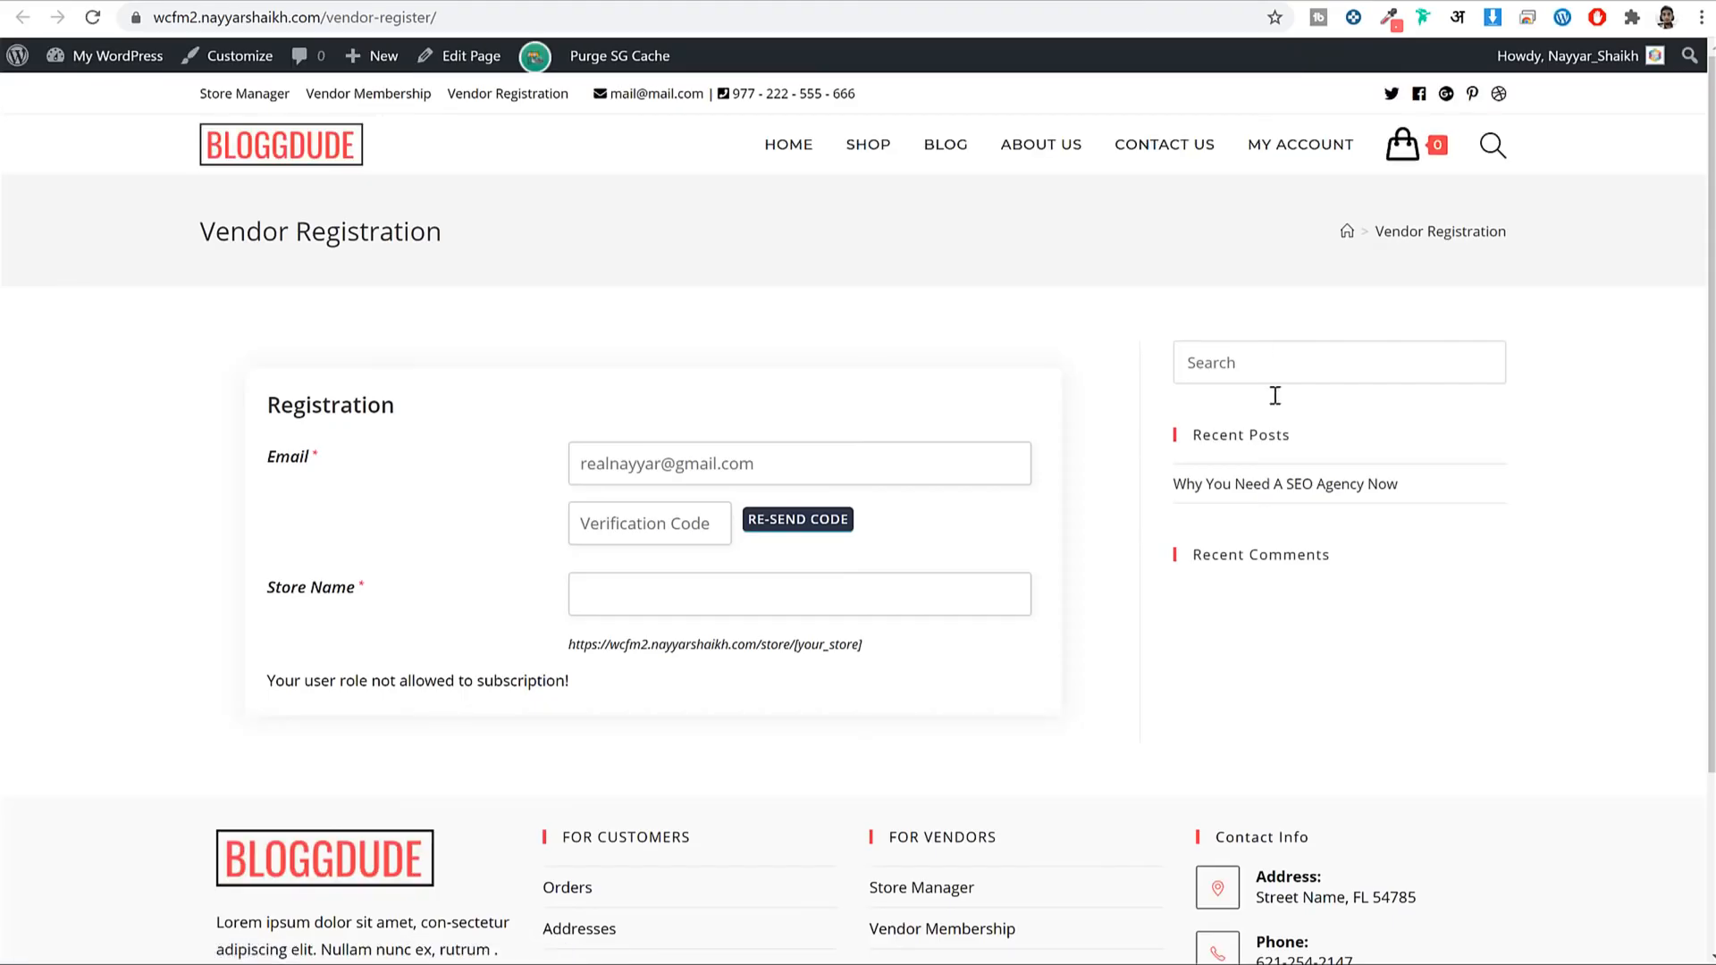
left_click(897, 4)
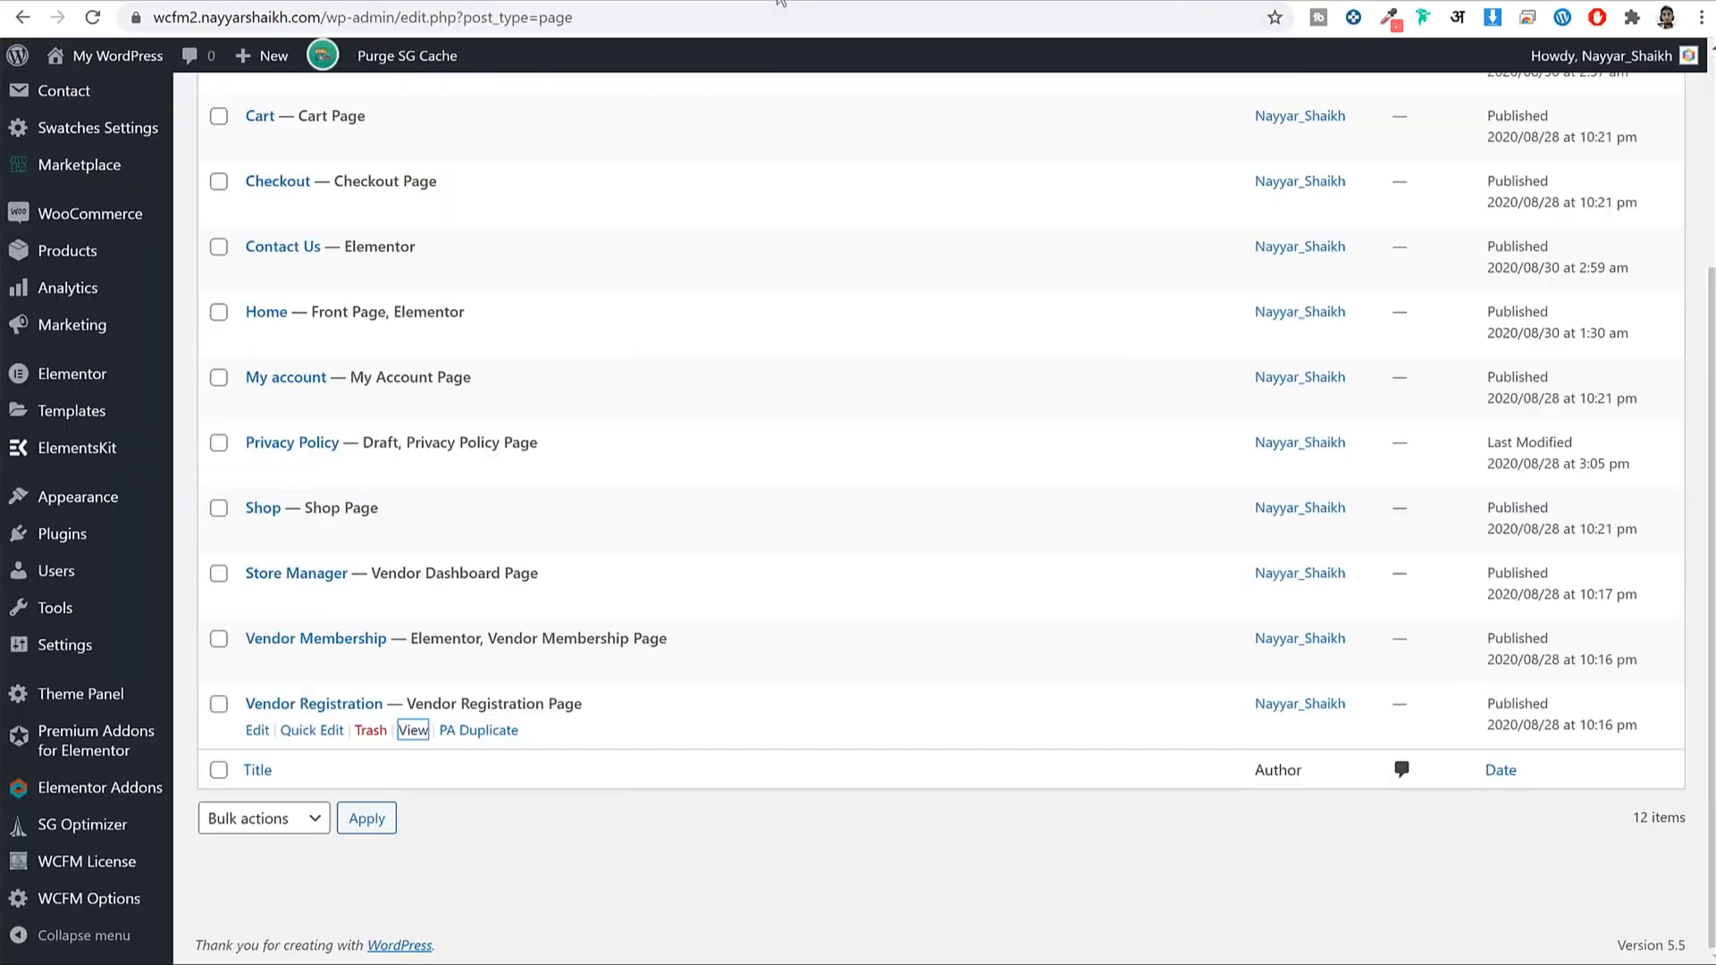
Set the Vendor Registration page's Content Layout to Full Width, update, and reload to verify.
left_click(257, 731)
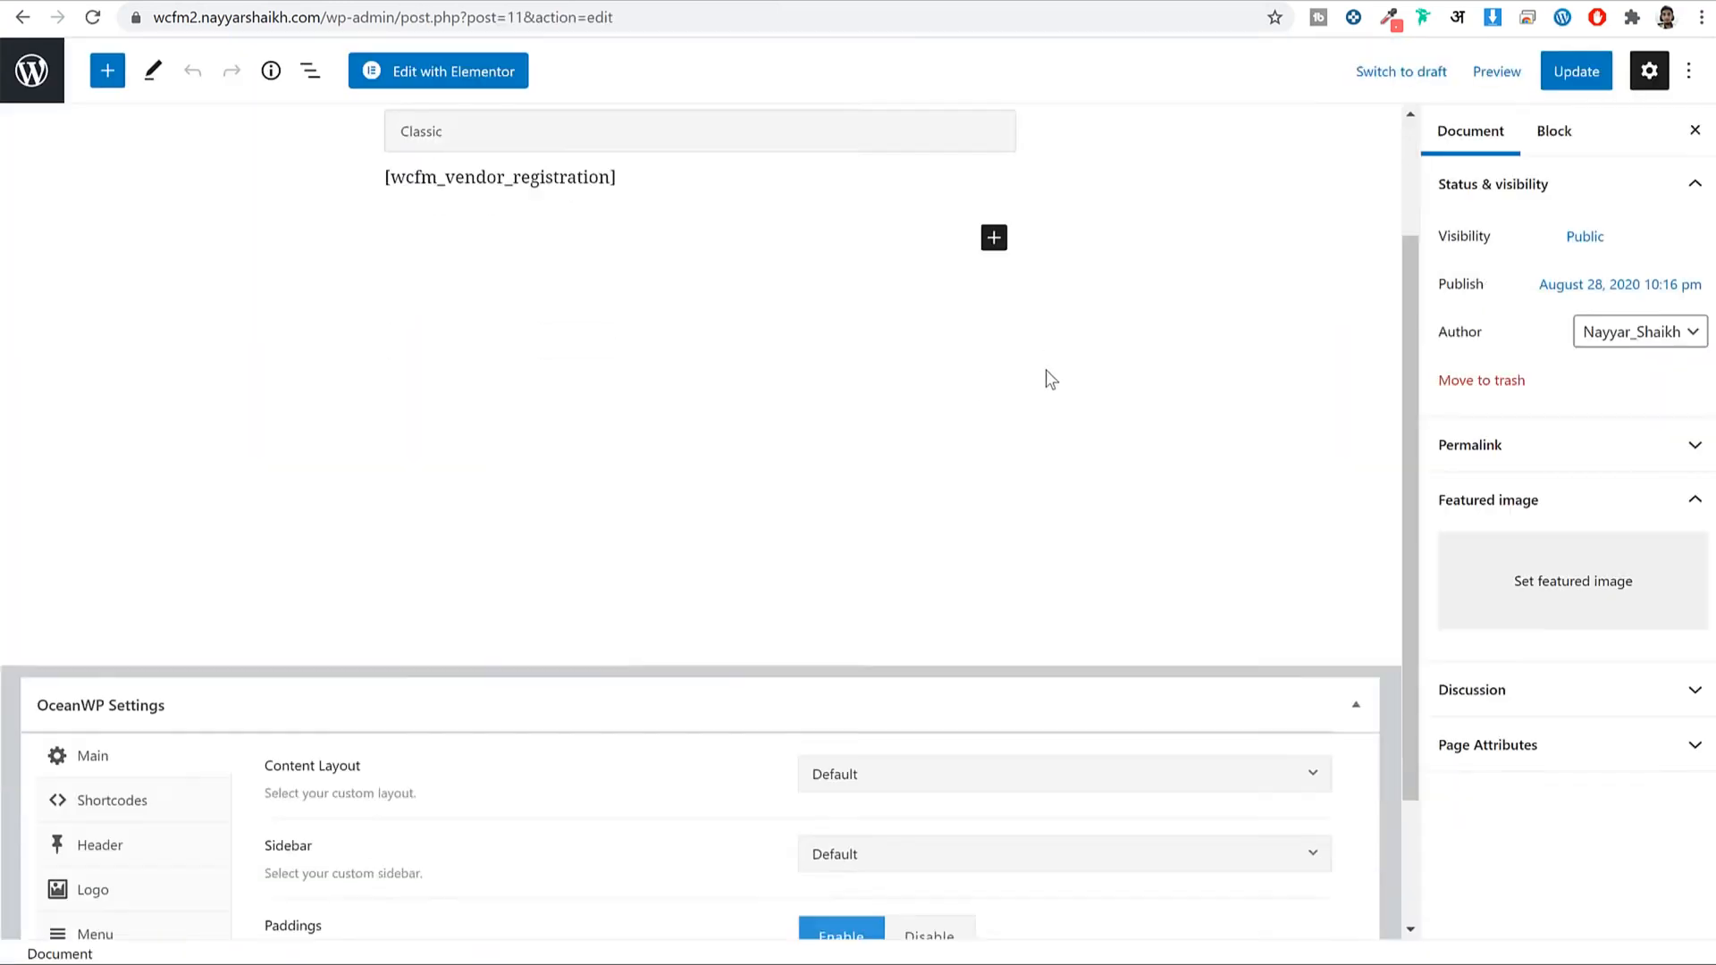
scroll(1045, 373, "down", 2)
left_click(1002, 608)
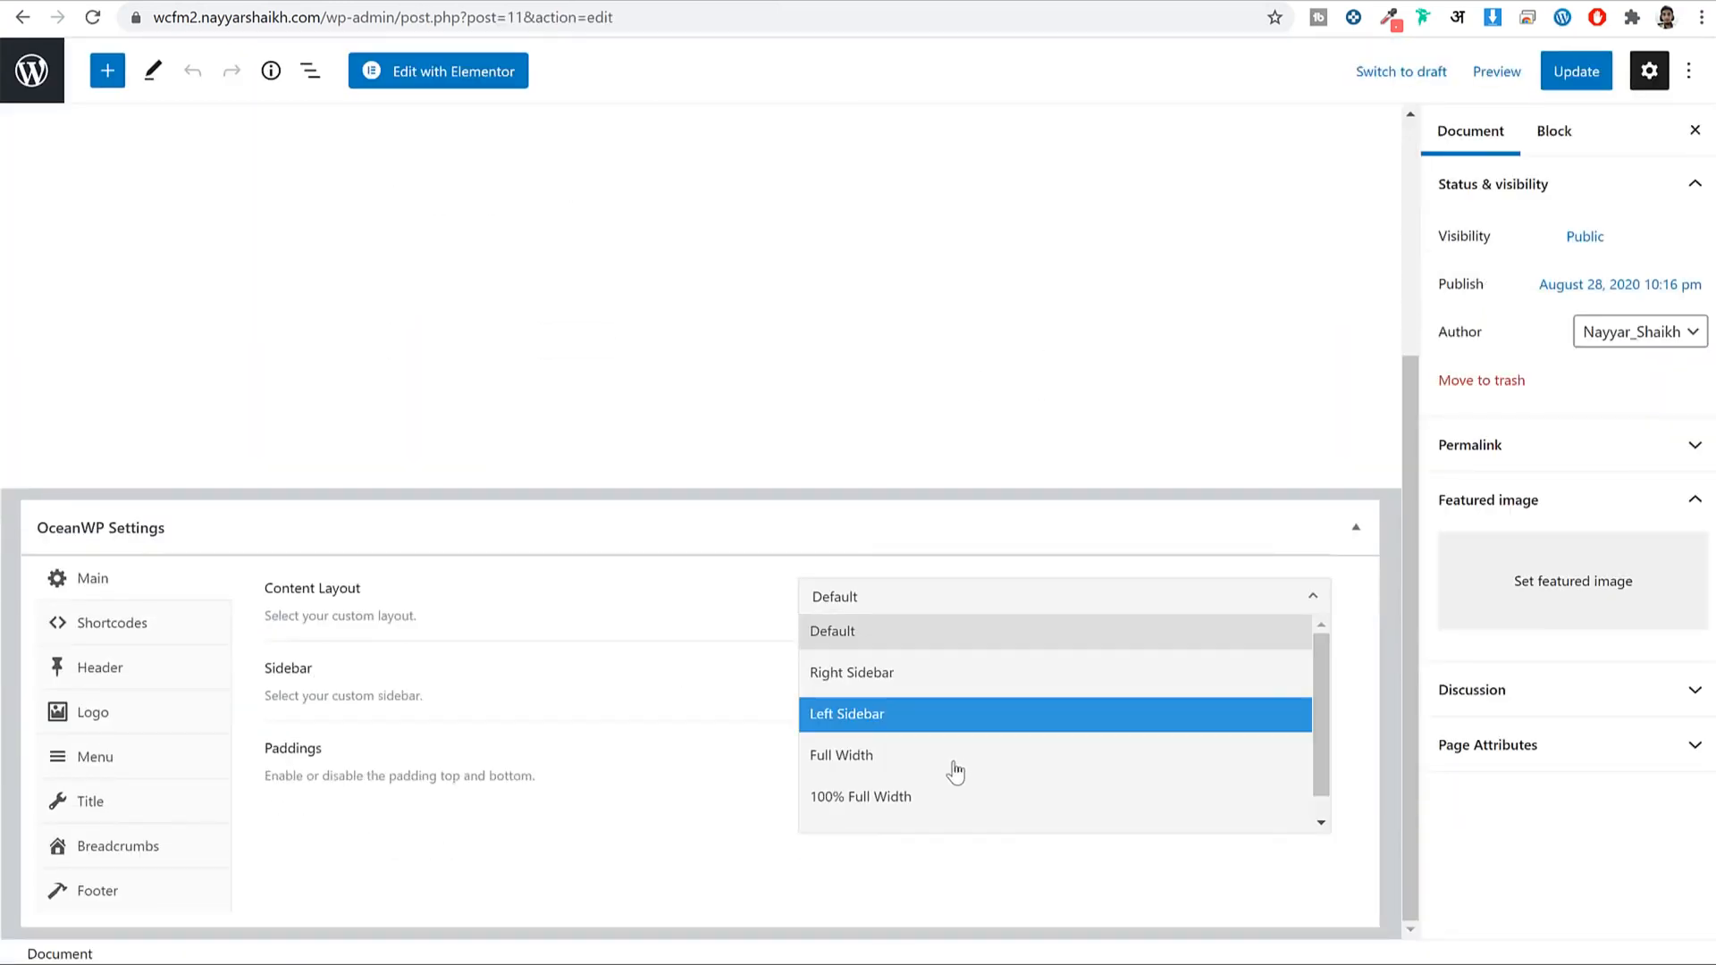
left_click(953, 765)
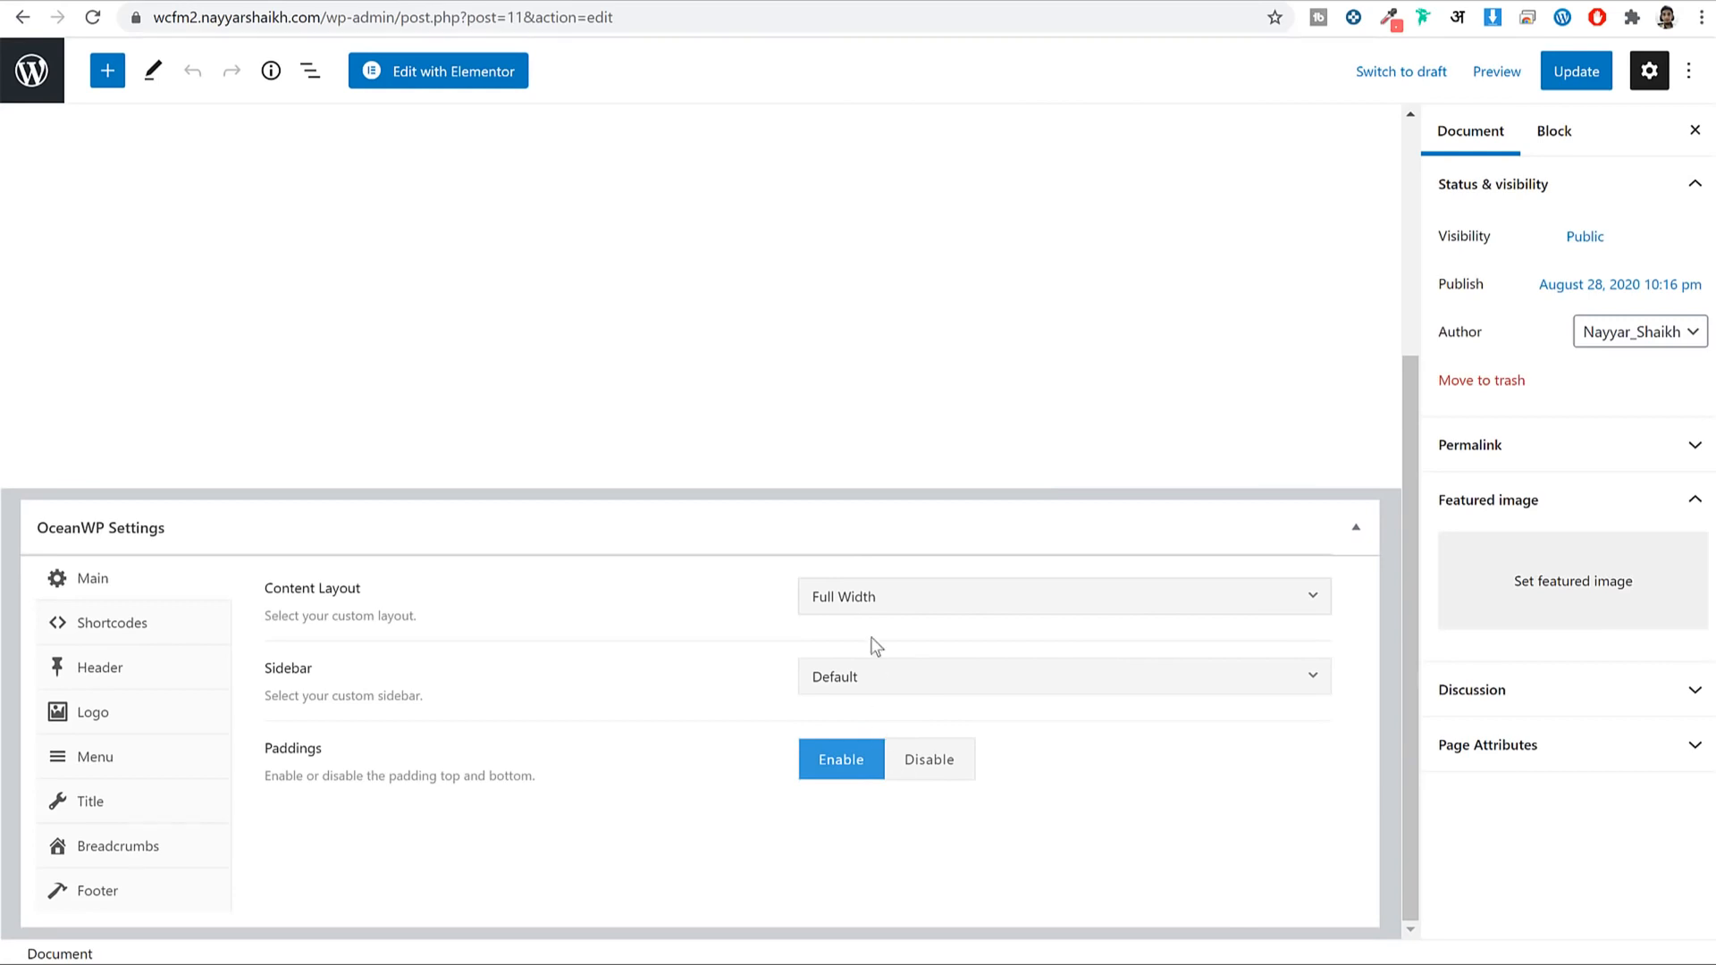
left_click(1572, 87)
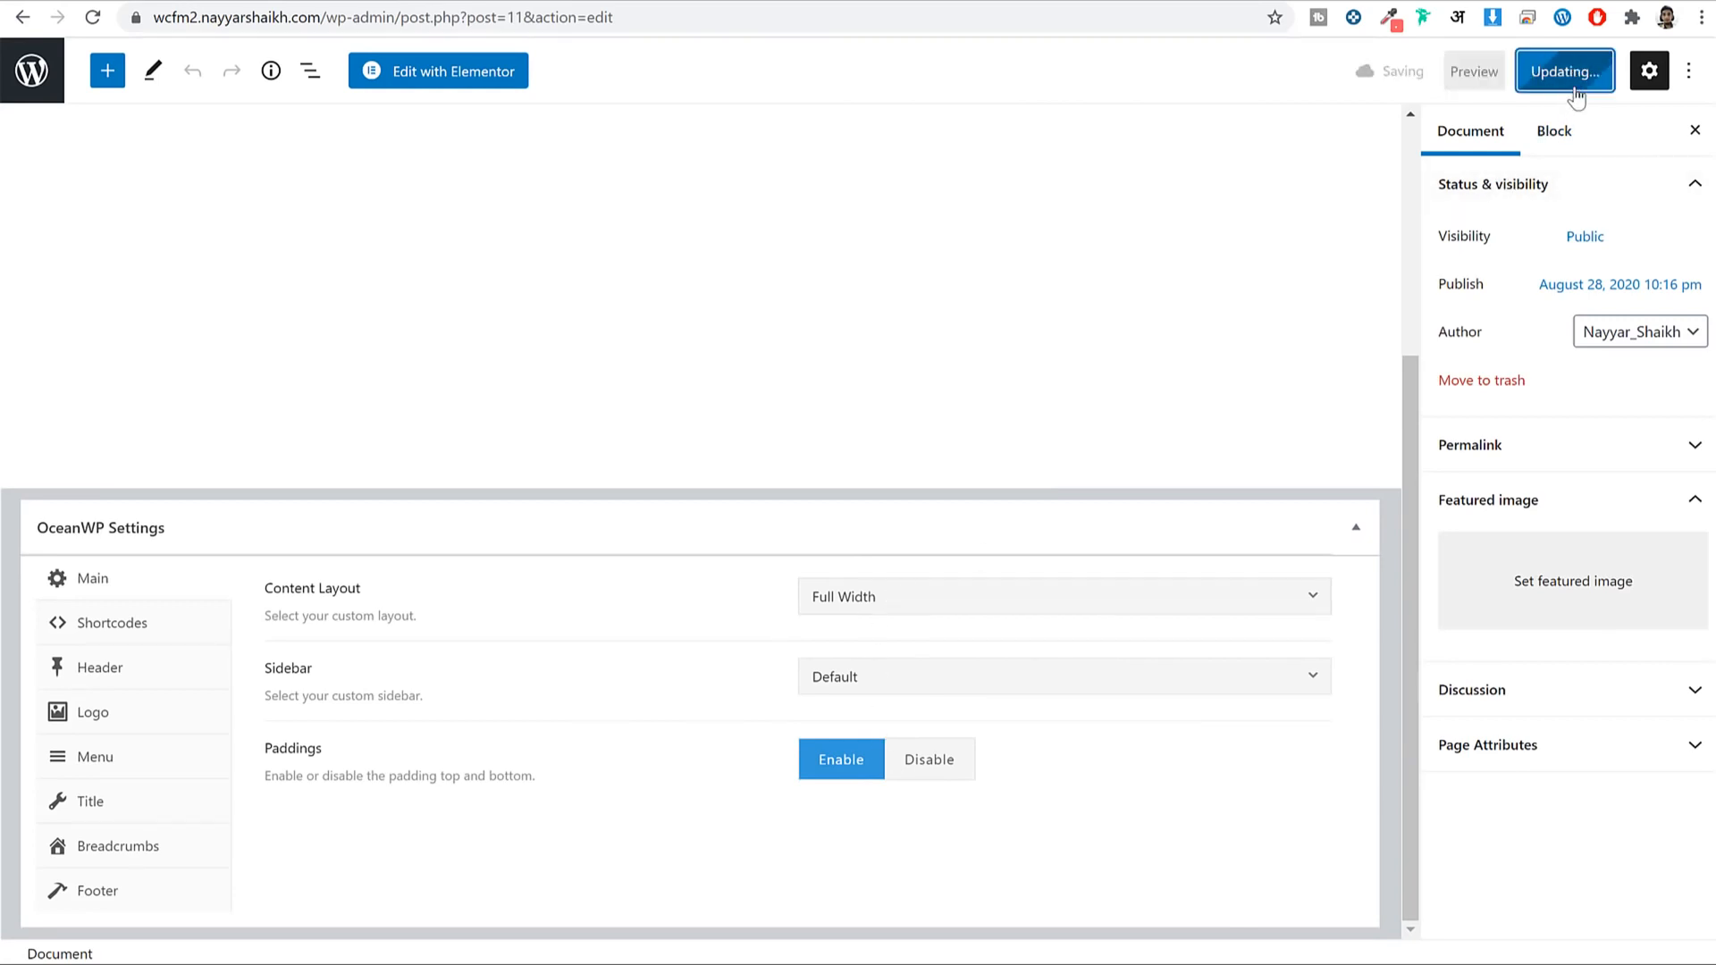
left_click(308, 3)
left_click(95, 19)
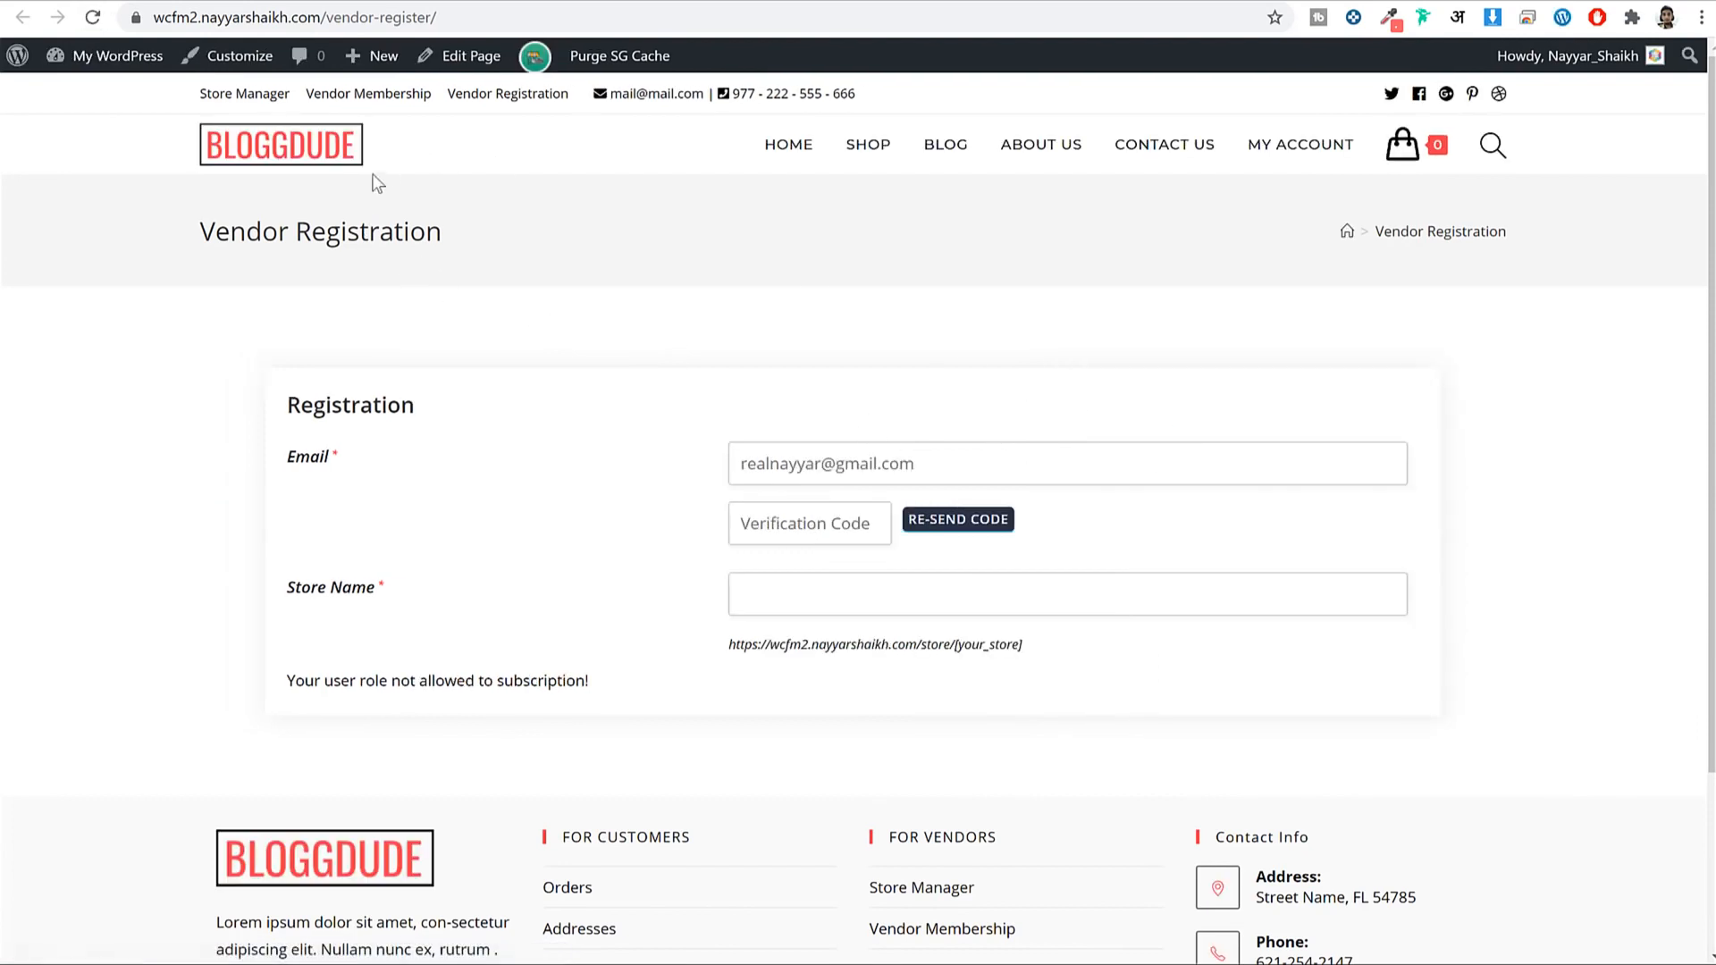
left_click(299, 149)
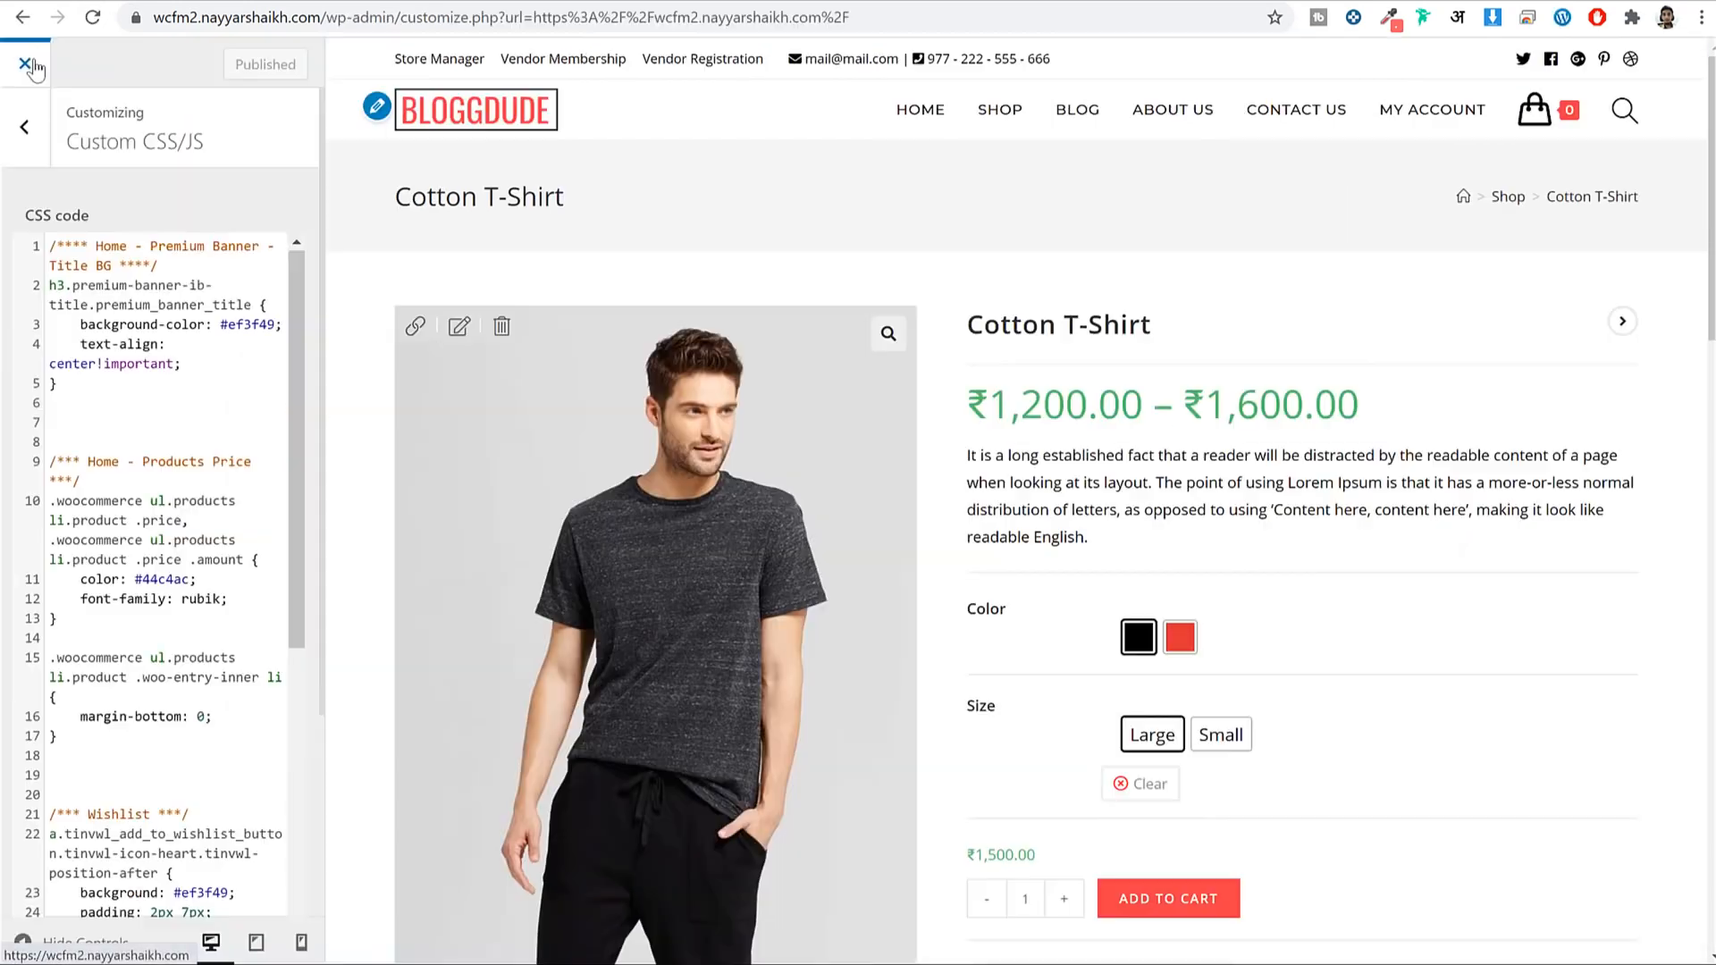